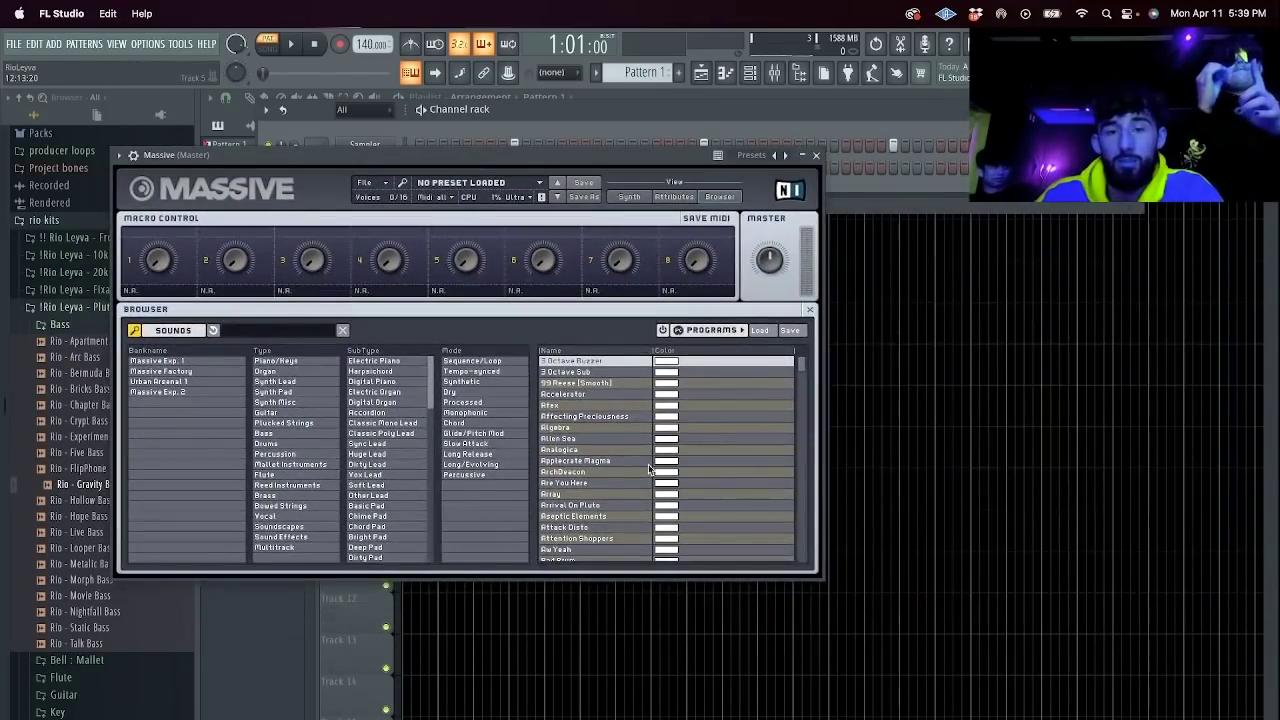
Load Massive's Incinerator then Ice Vox preset and open the Massive piano roll.
click(619, 446)
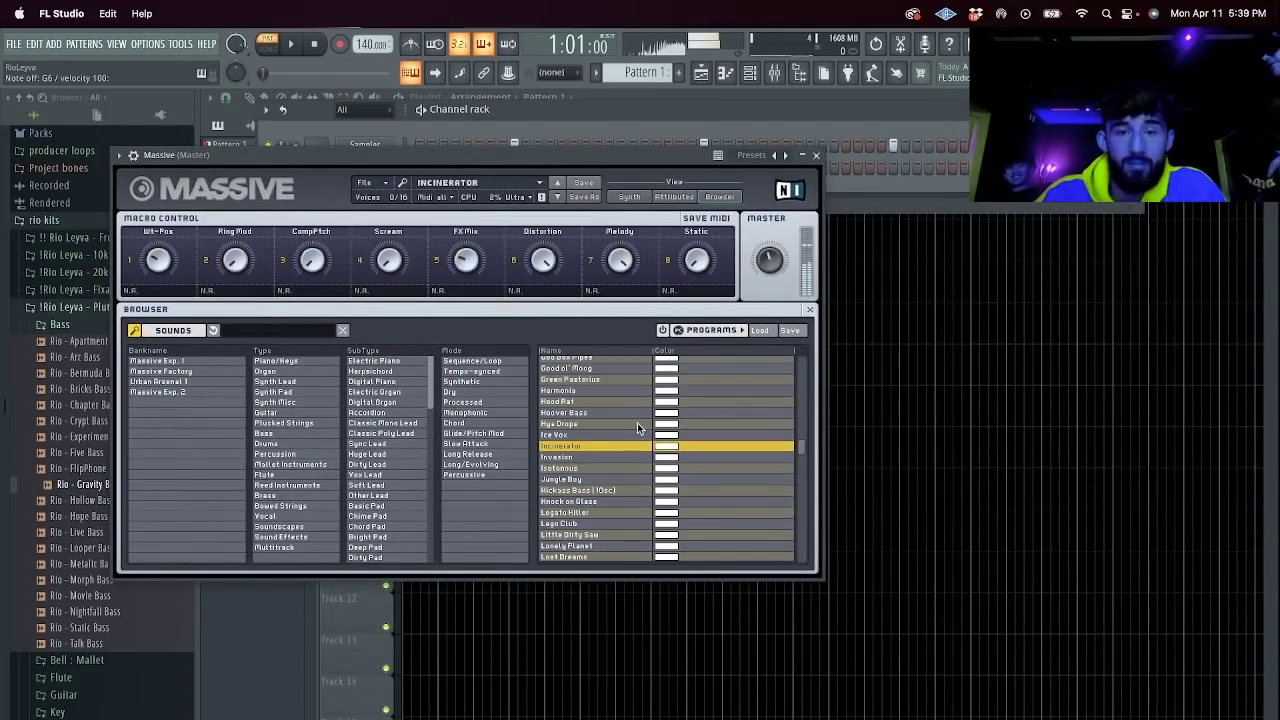
click(589, 436)
click(816, 157)
right_click(366, 167)
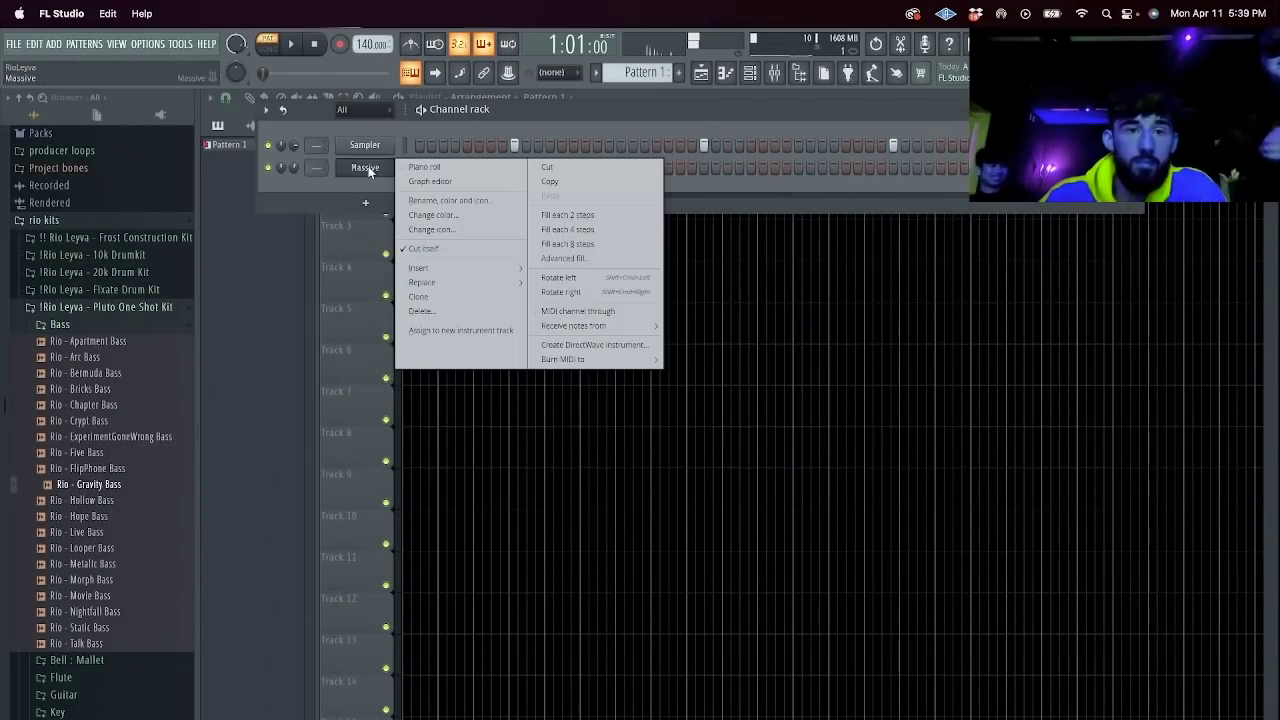
click(425, 166)
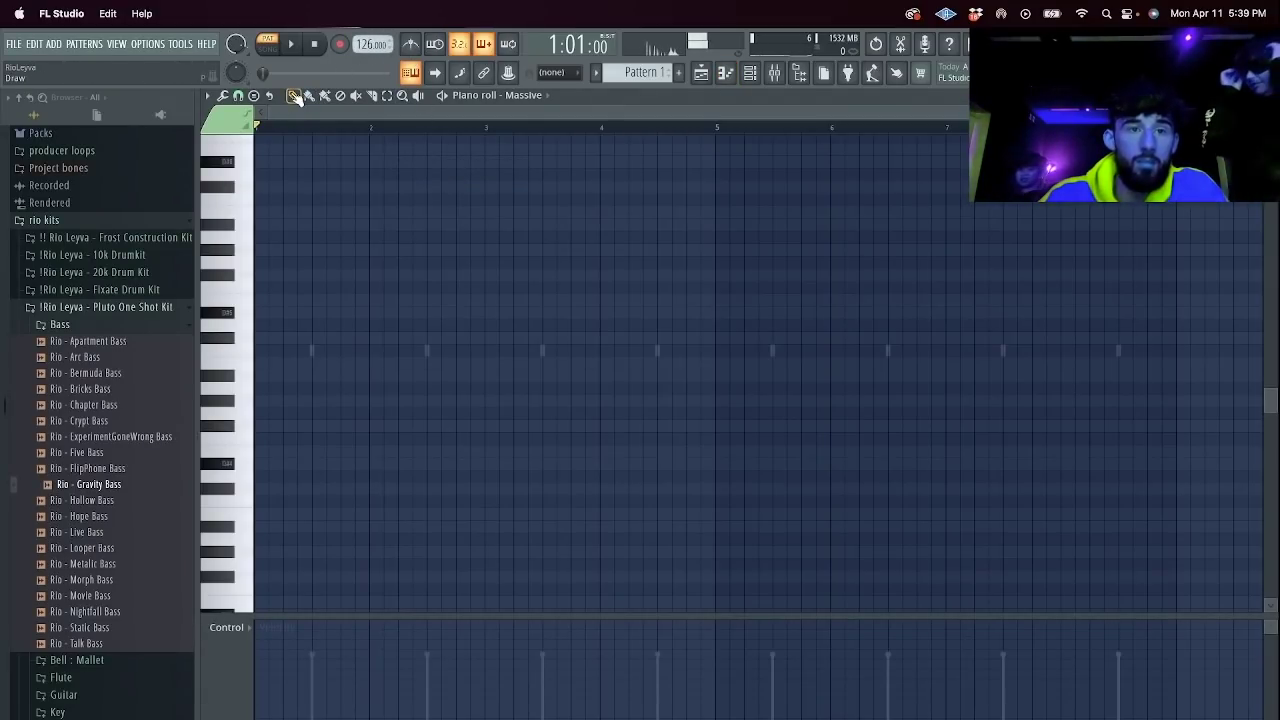
Add F5 and D5 notes to the descending Massive run and play it back.
scroll(304, 268, up, 2)
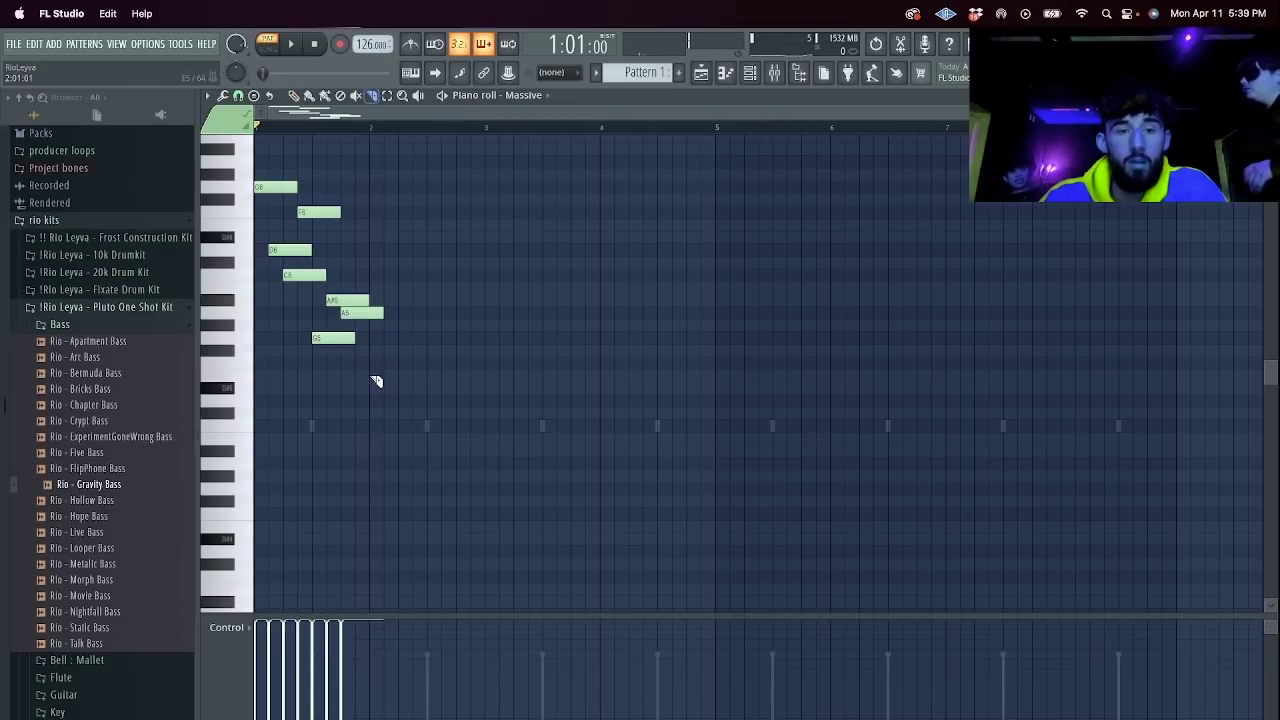
click(364, 364)
click(373, 401)
key(space)
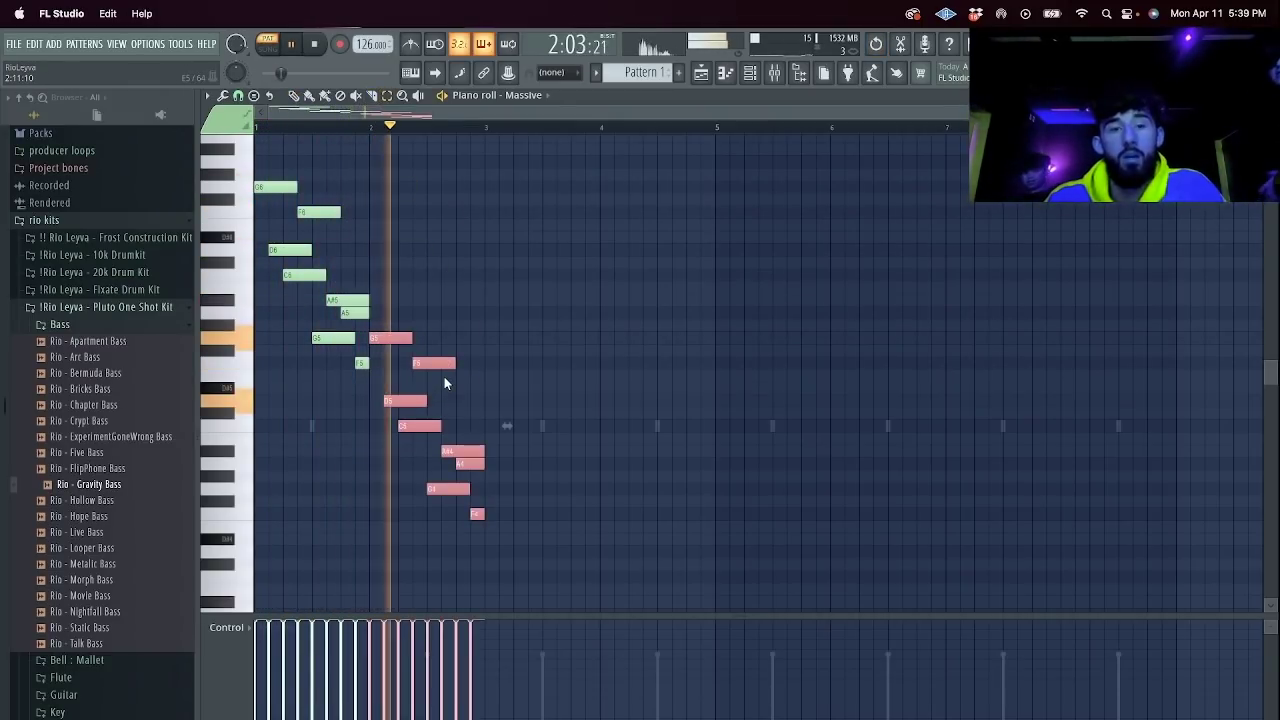
Duplicate the phrase through the pattern and link Massive to mixer insert 1.
key(super+b)
key(super+b)
key(super+b)
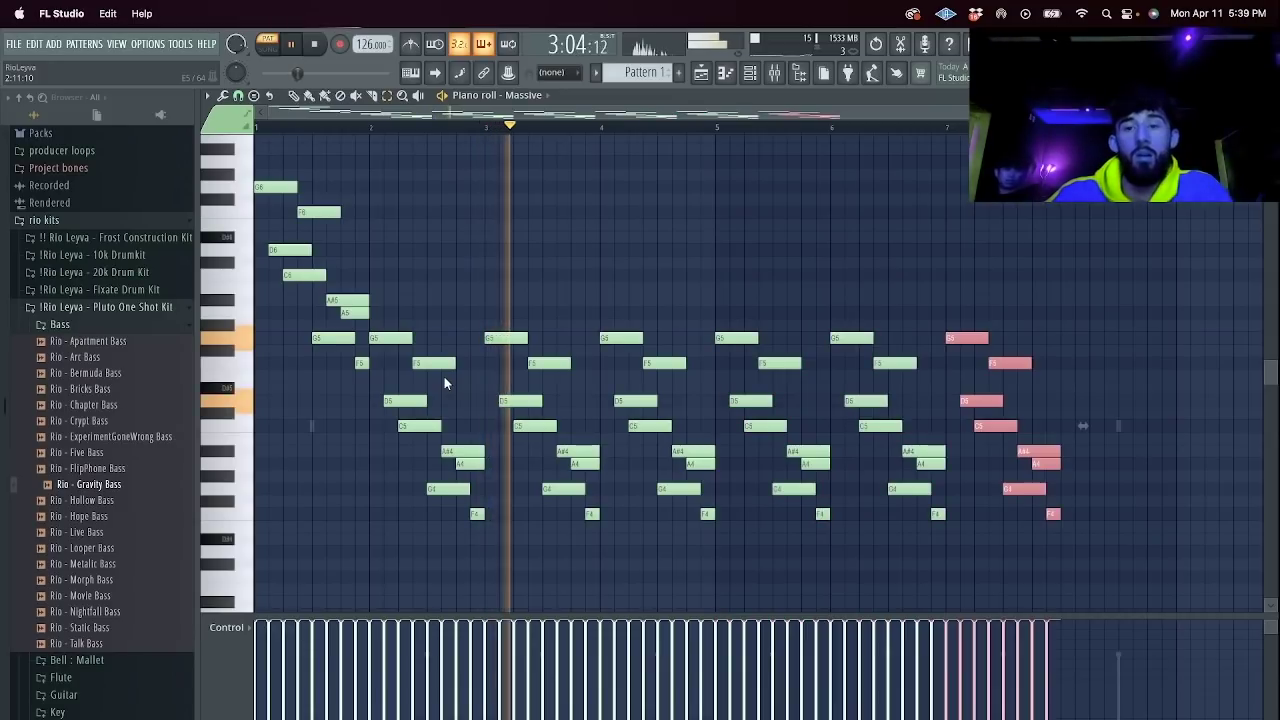
drag(1107, 543, 732, 222)
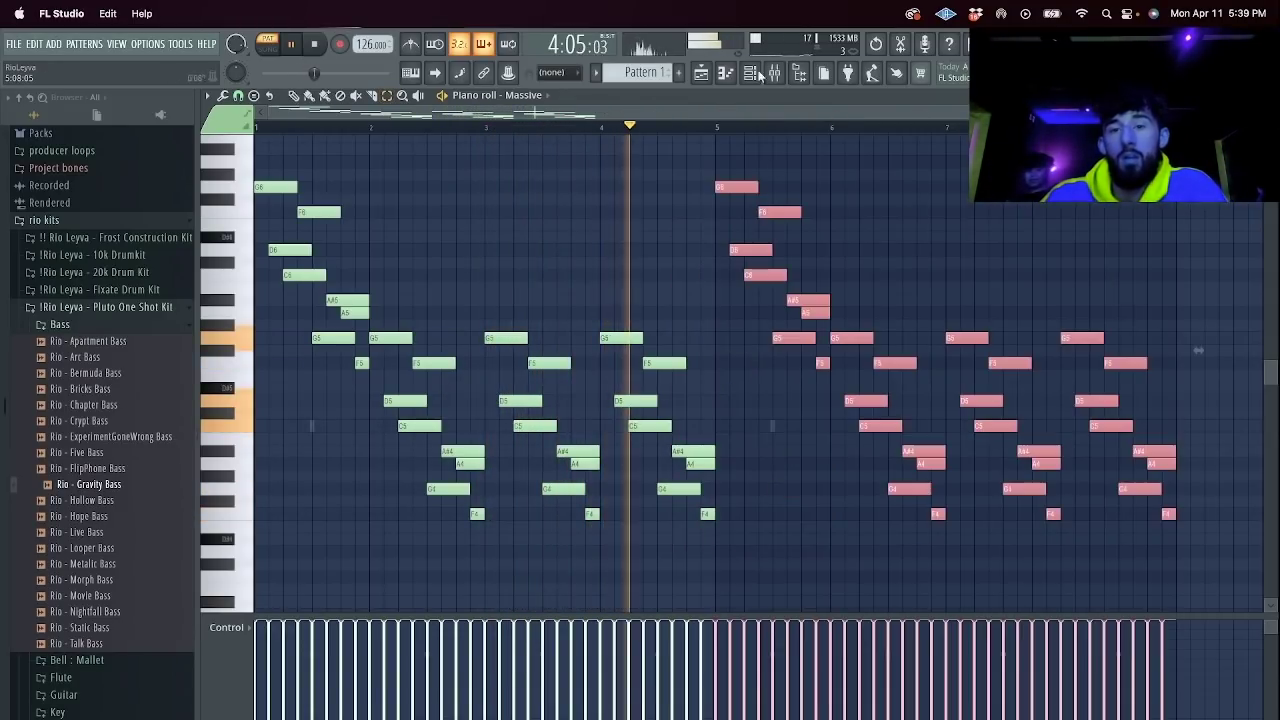
key(F9)
key(ctrl+l)
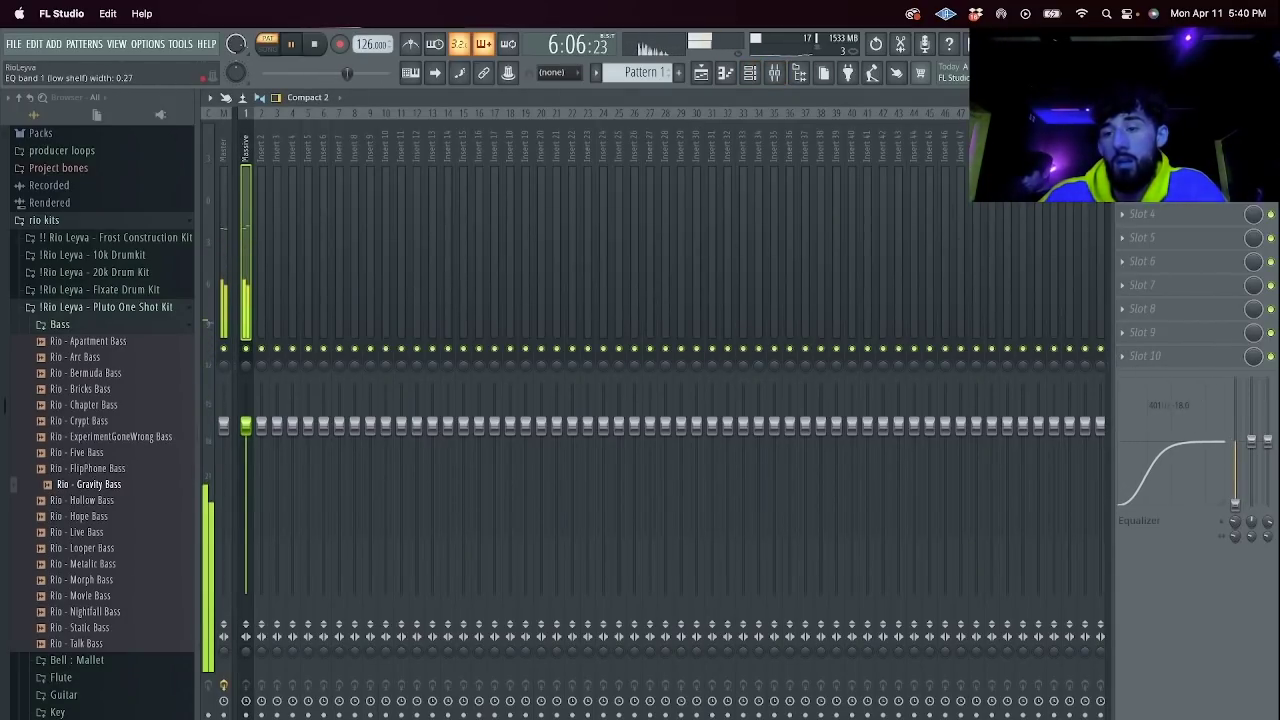
Clone Massive into a new Massive #2 channel and show its preset browser.
key(F6)
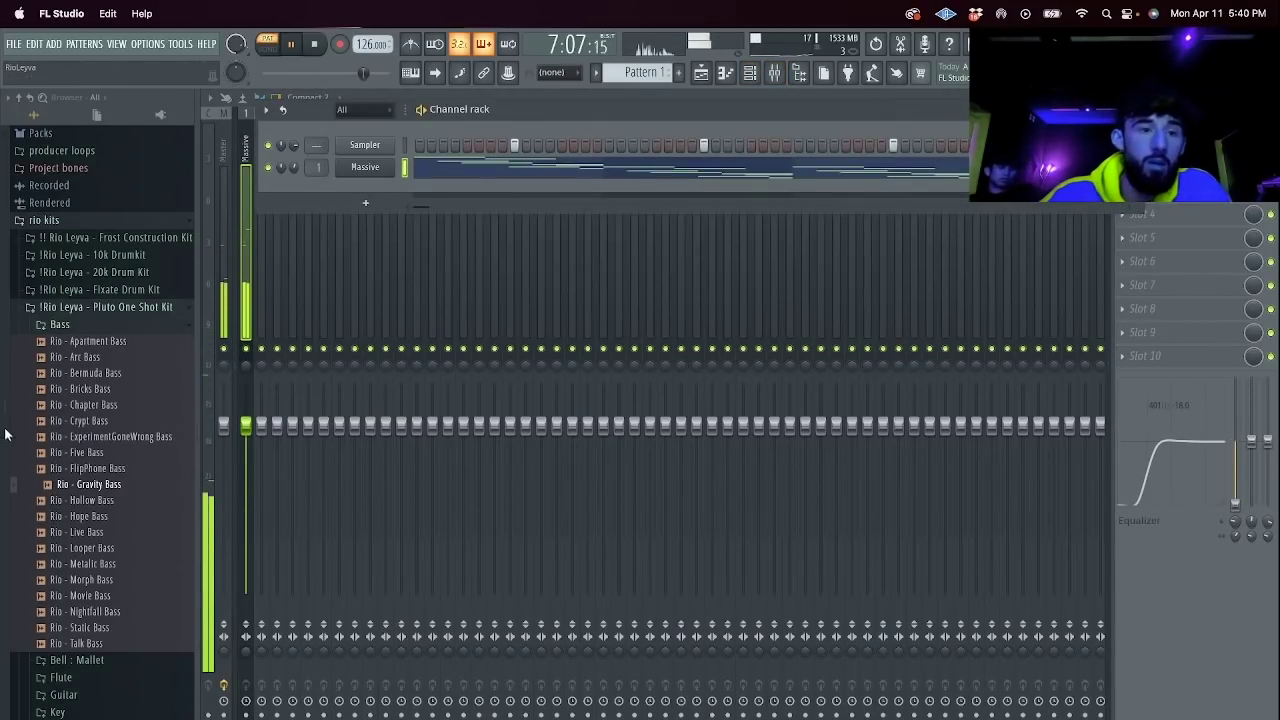
right_click(380, 170)
click(429, 294)
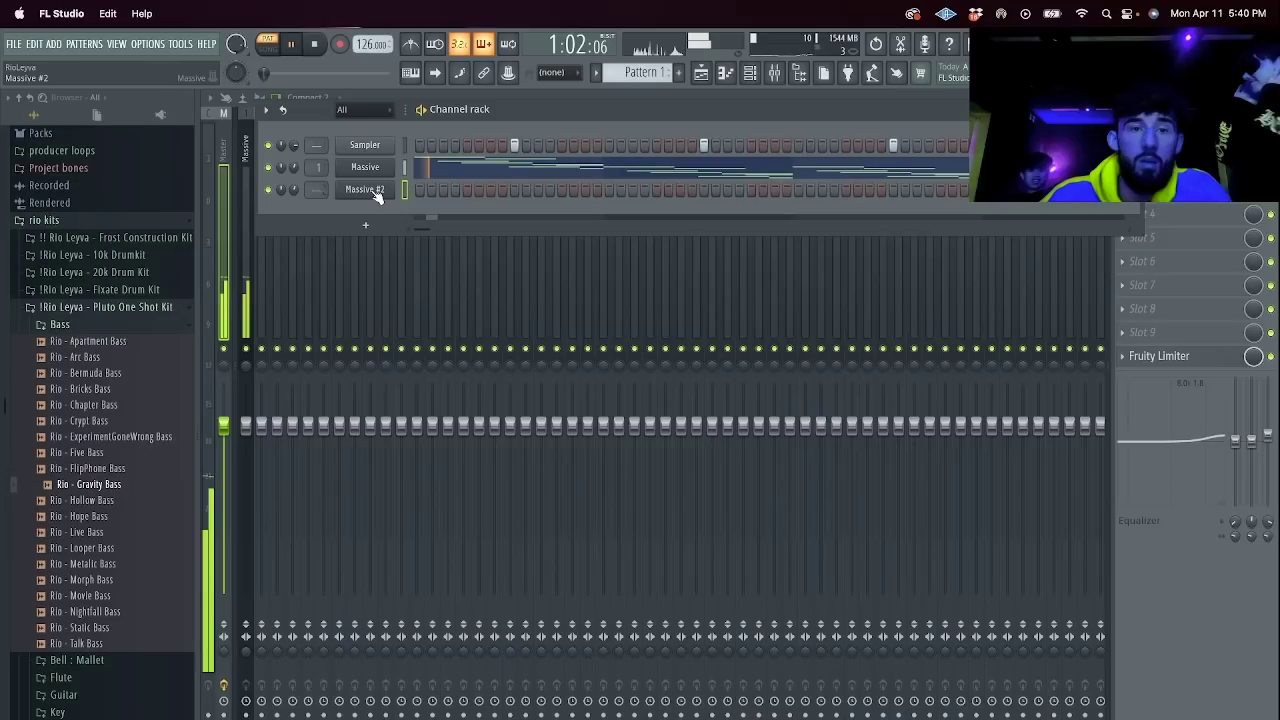
click(375, 191)
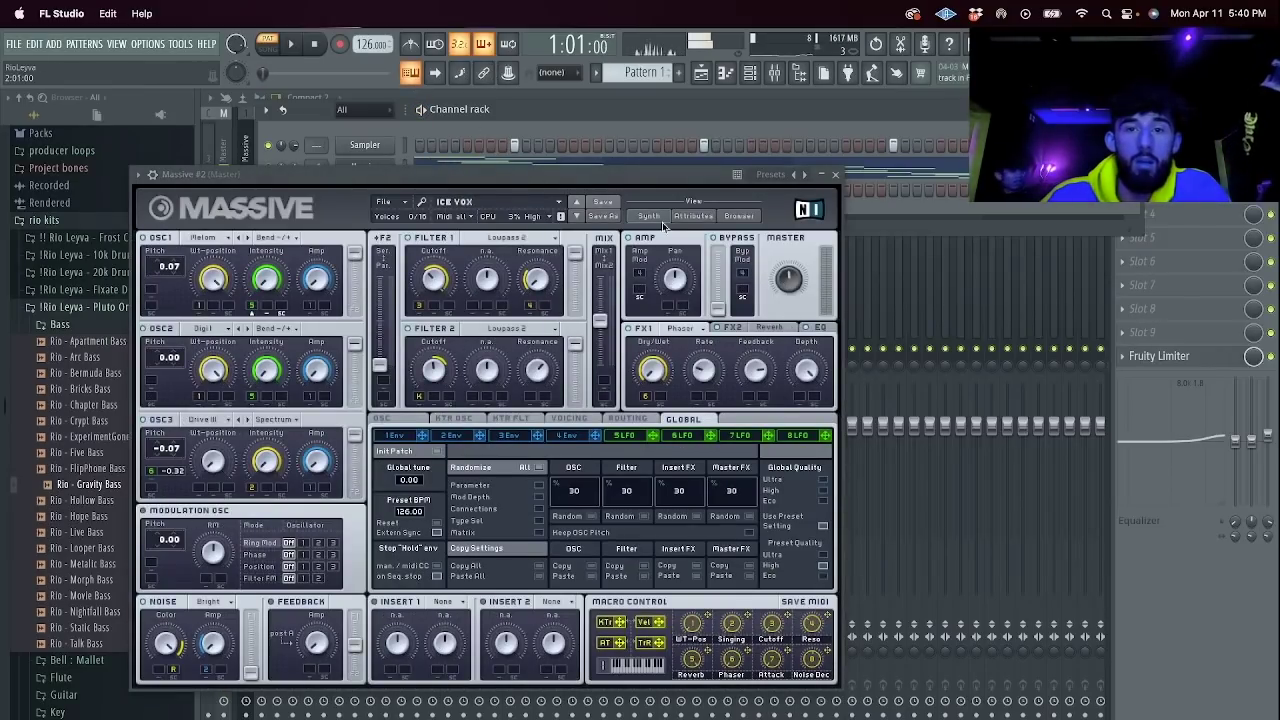
click(739, 216)
Audition Massive #2 presets from Click Sub through Dripstone Cave.
scroll(619, 496, down, 3)
click(600, 494)
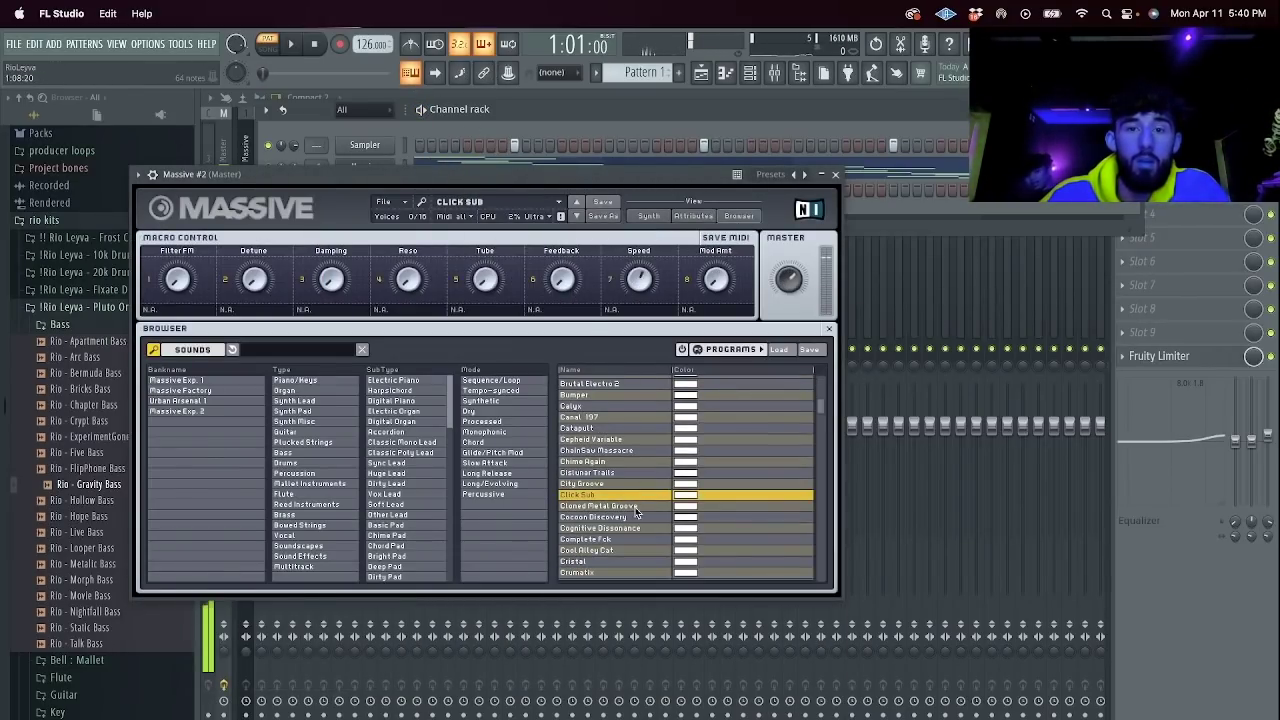
click(628, 517)
click(631, 527)
scroll(631, 535, down, 4)
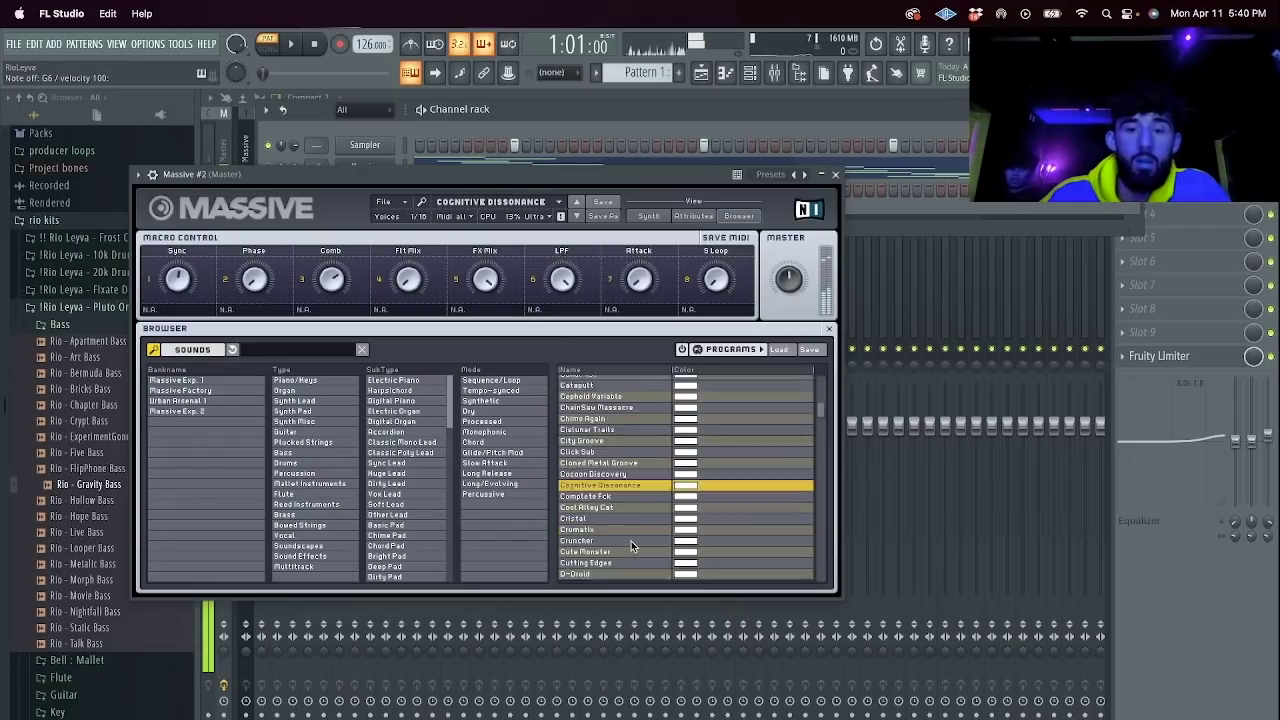
click(628, 517)
click(628, 527)
scroll(628, 527, down, 4)
click(628, 527)
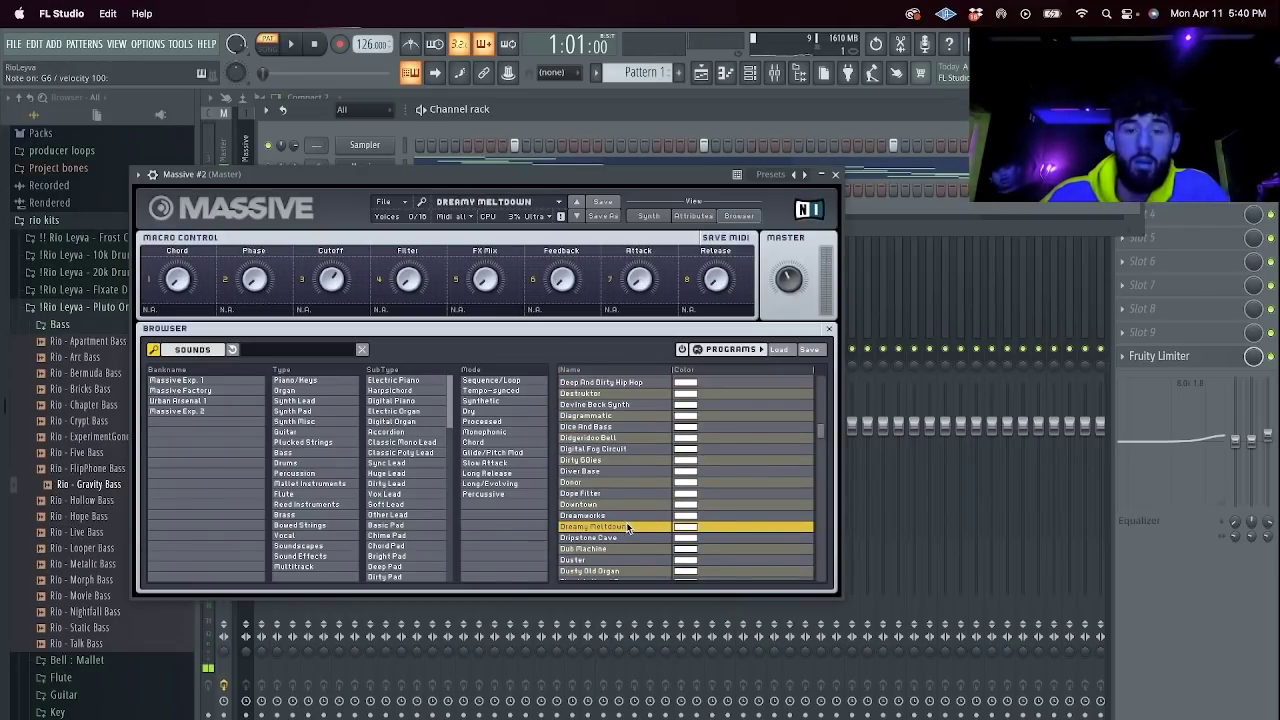
click(629, 541)
scroll(617, 504, down, 4)
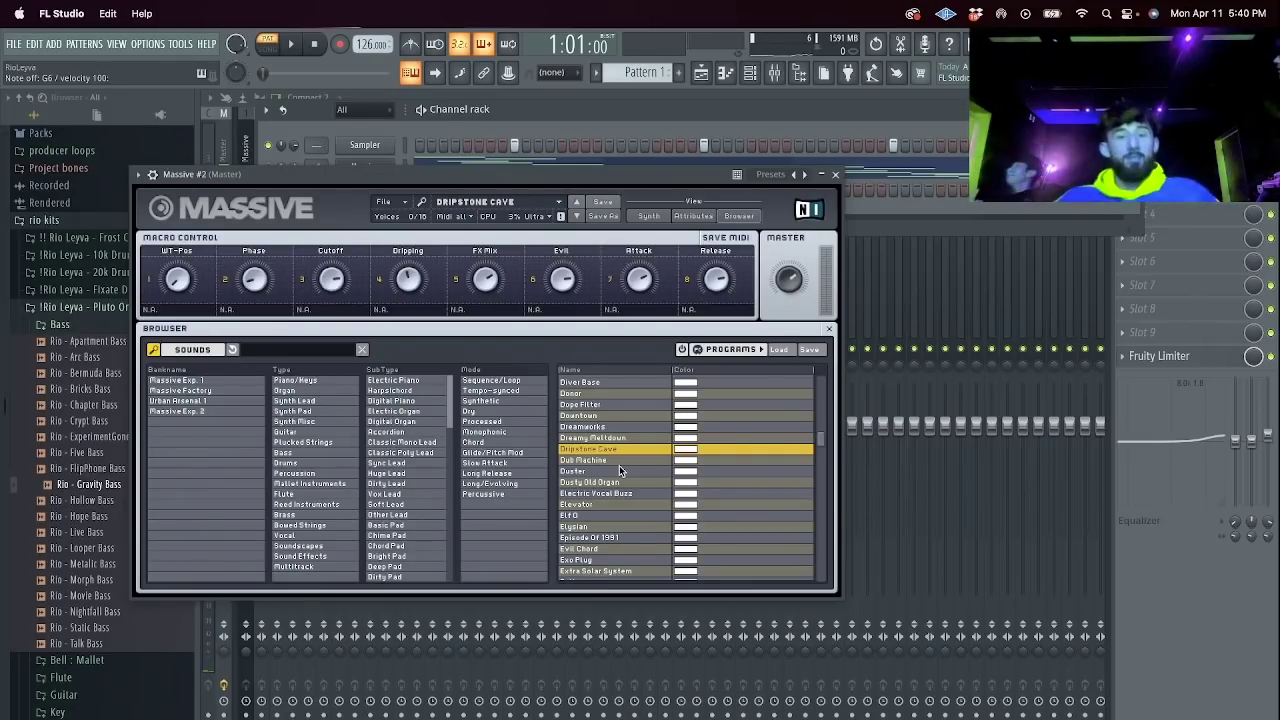
Try Dusty Old Organ through Elysian, then settle on Good Ol' Moog and test it.
click(621, 482)
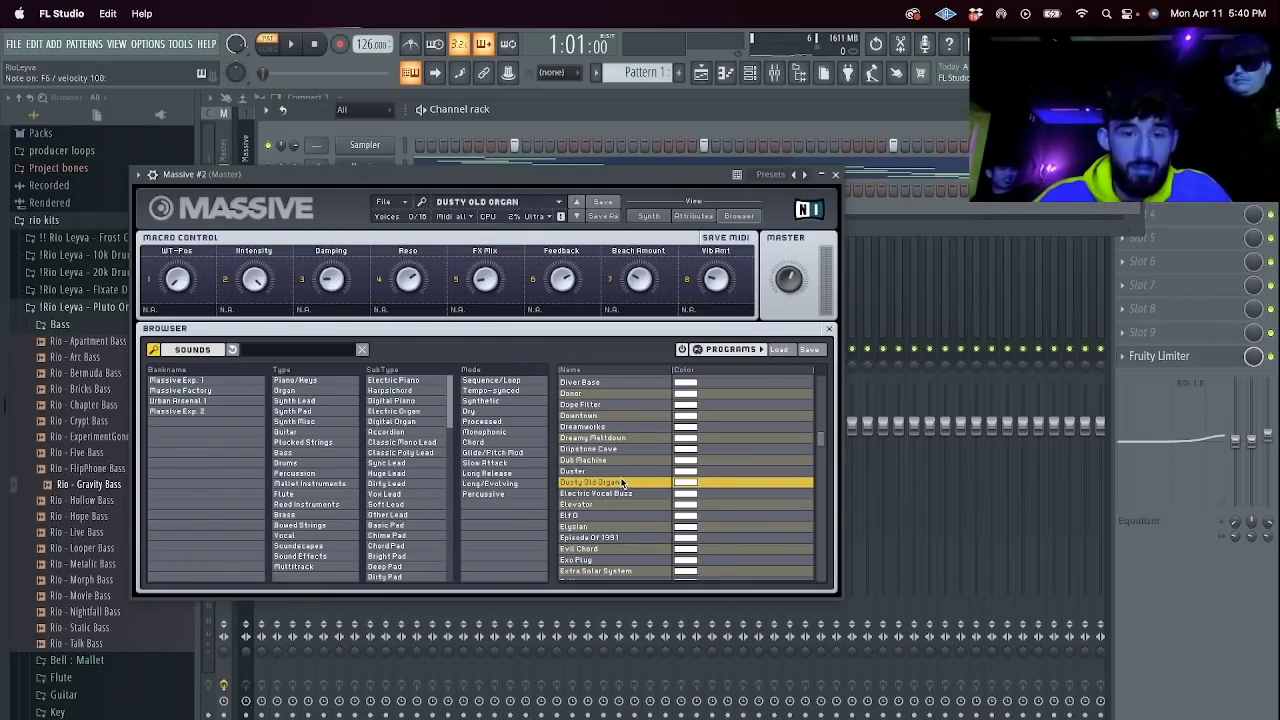
click(604, 495)
click(602, 504)
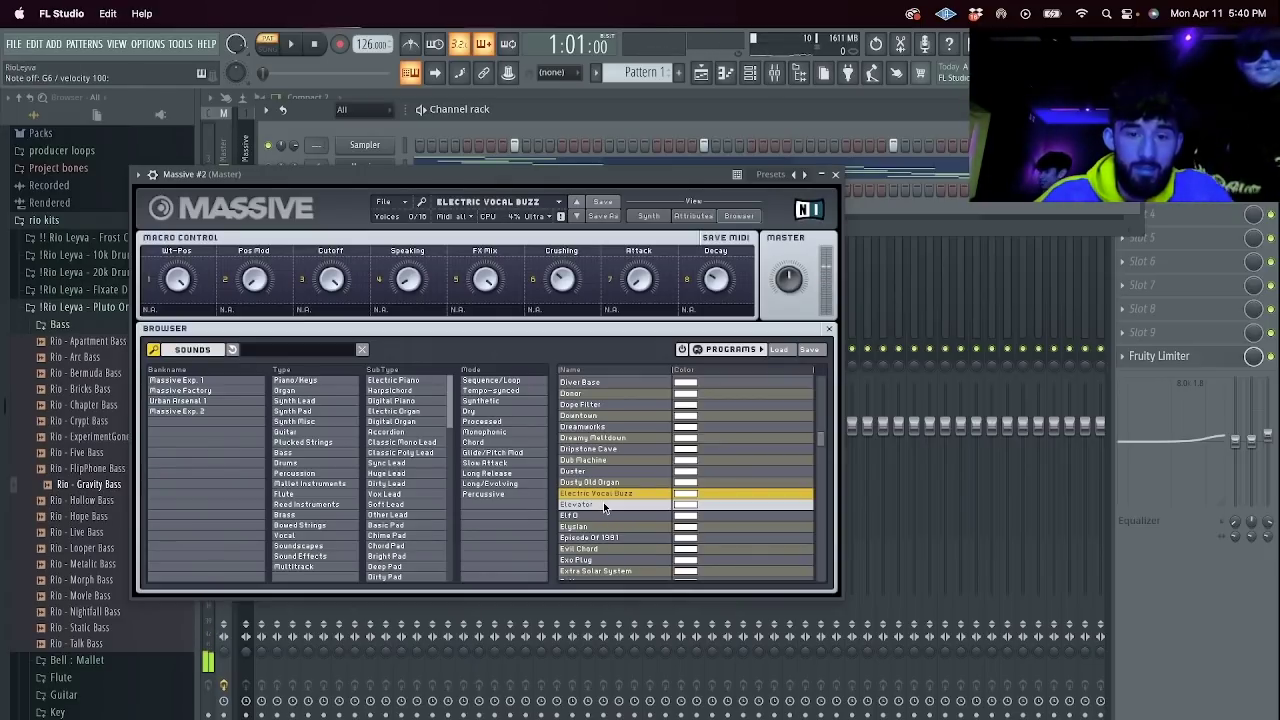
click(600, 515)
click(606, 537)
click(598, 527)
scroll(601, 552, down, 4)
click(607, 526)
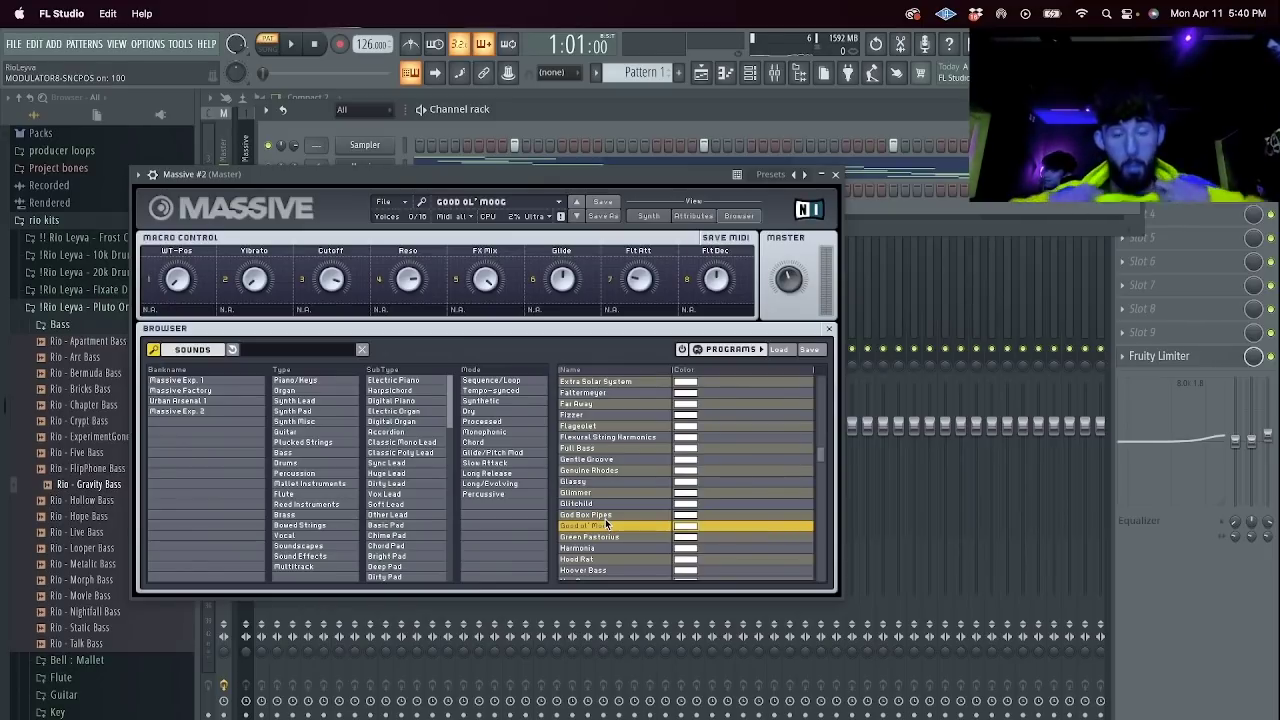
key(t)
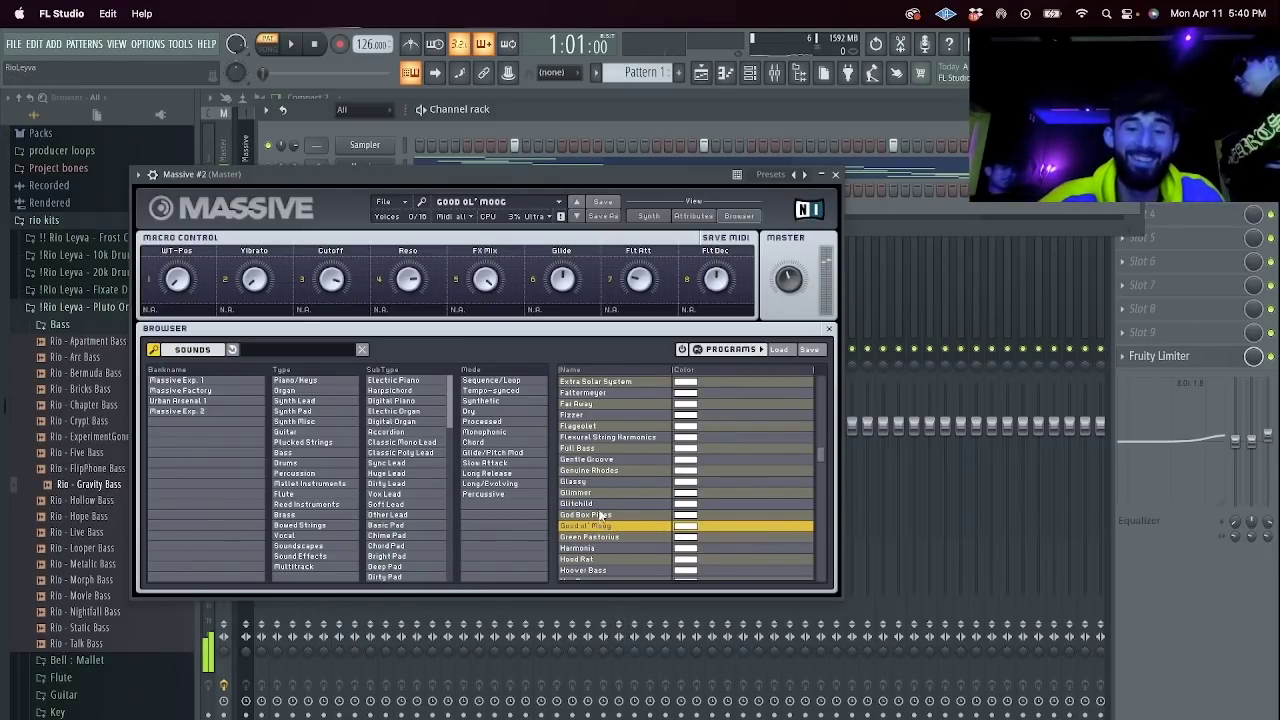
click(836, 175)
right_click(372, 190)
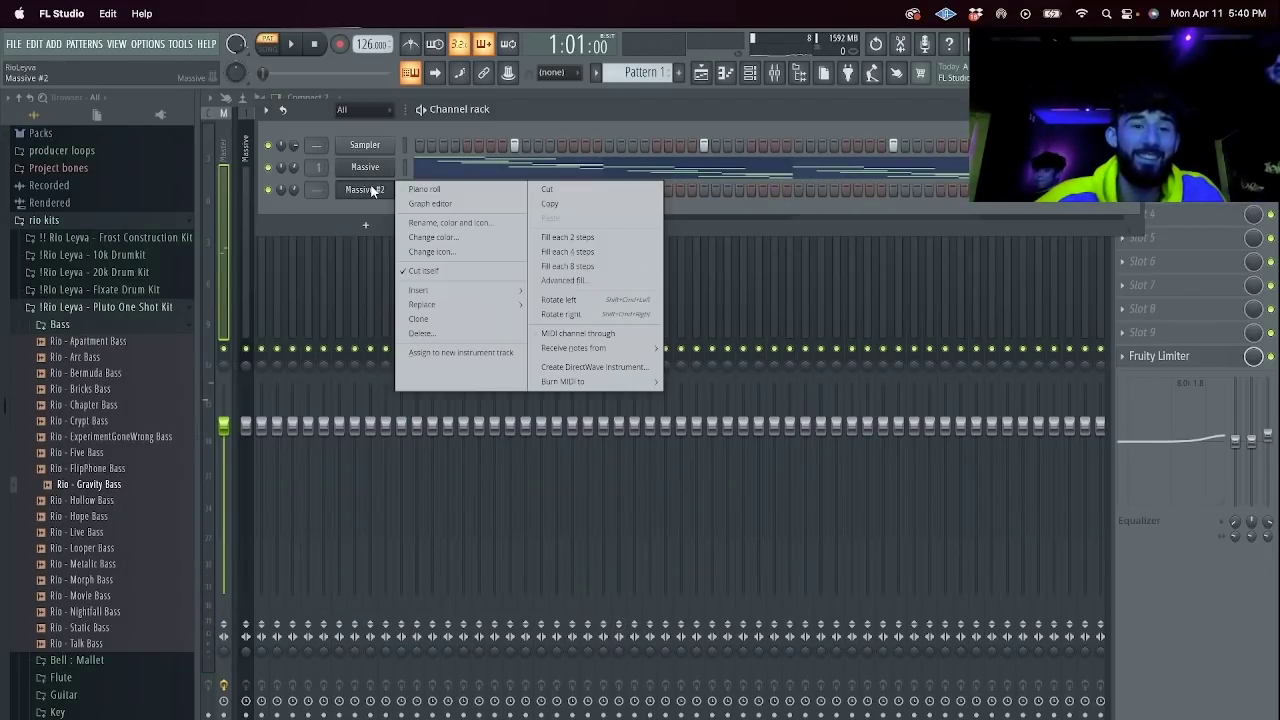
Draw a G5–A5–A#5 figure in Massive #2's piano roll and duplicate it across the bars.
click(424, 189)
key(space)
key(space)
drag(288, 339, 368, 300)
key(space)
click(344, 299)
key(space)
key(space)
key(ctrl+b)
key(ctrl+b)
key(ctrl+b)
key(ctrl+b)
key(ctrl+b)
key(ctrl+b)
key(ctrl+b)
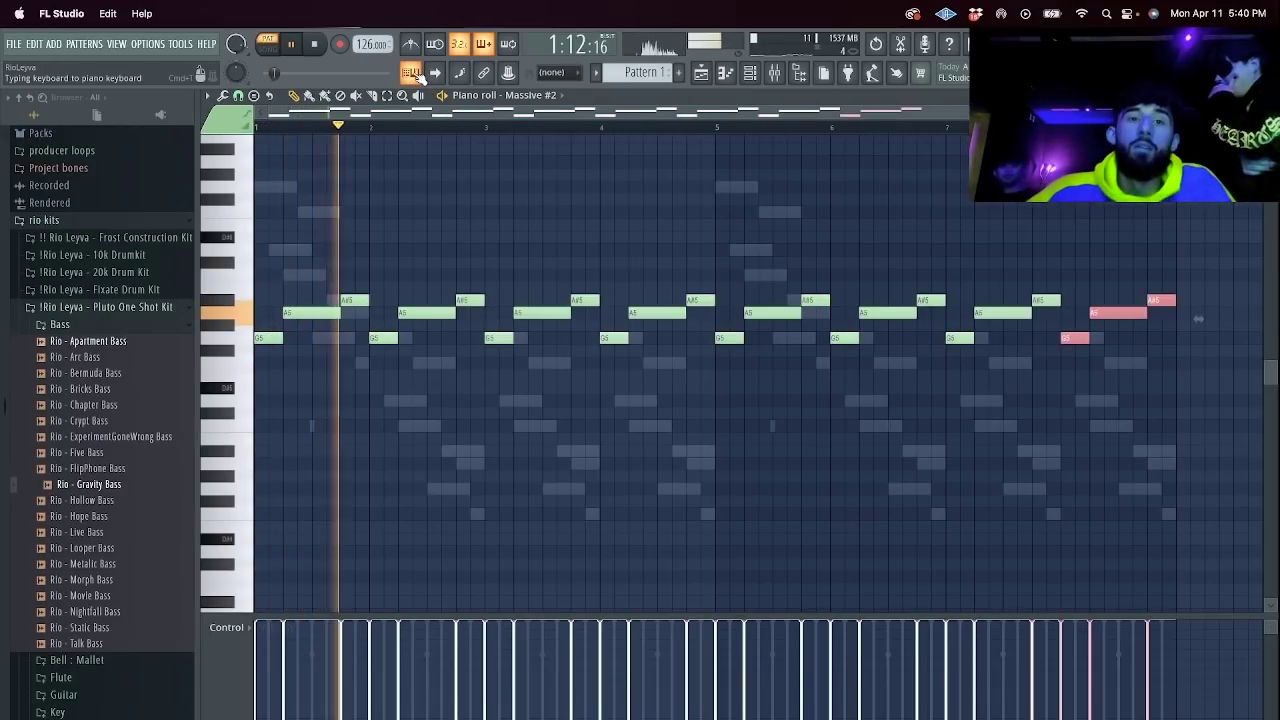
key(space)
Clone Massive #2 into a new Massive #3 channel.
key(F6)
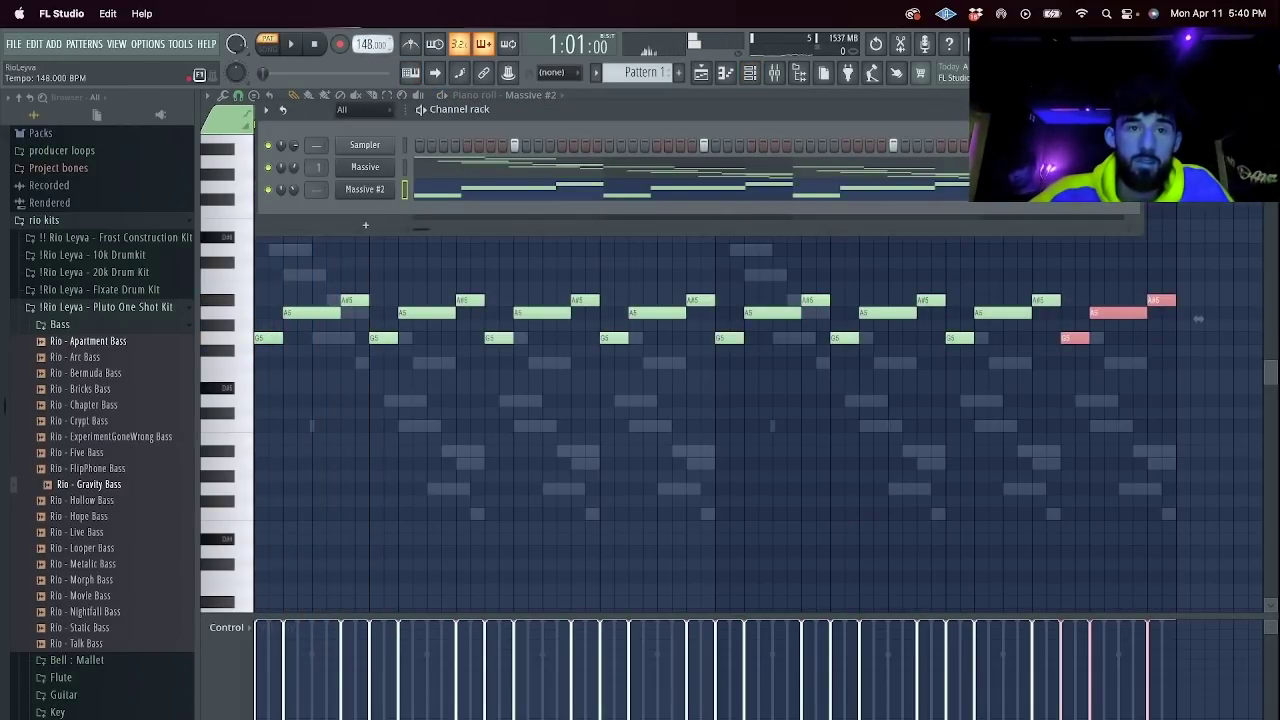
right_click(378, 191)
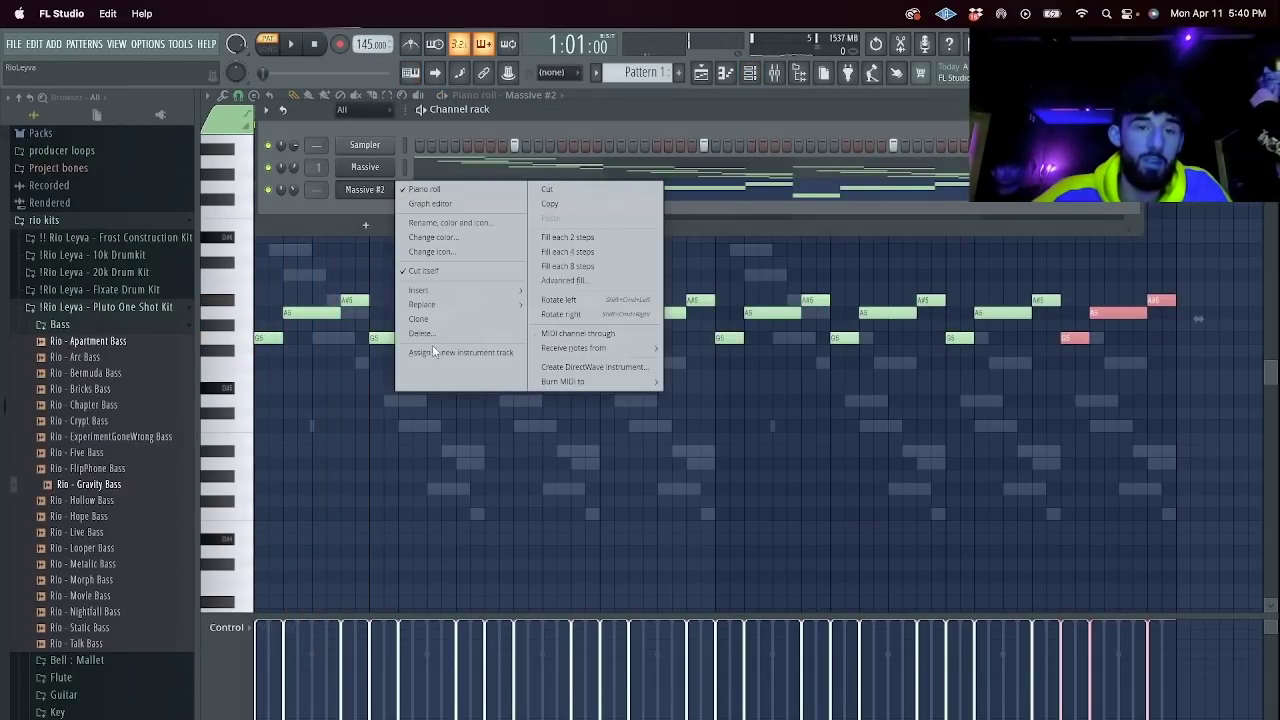
click(436, 322)
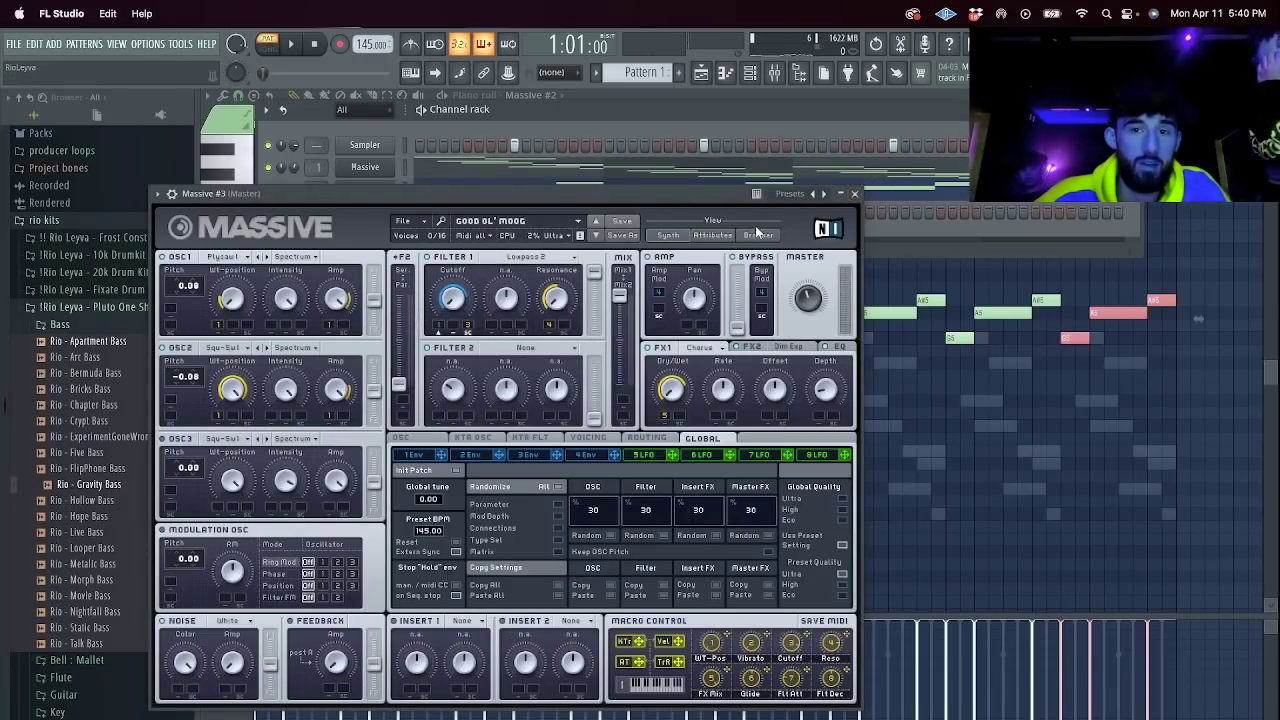
Browse Massive #3 presets, trying Poly Saw Workbox, Shifter and Singing Computers.
click(757, 234)
scroll(657, 530, down, 10)
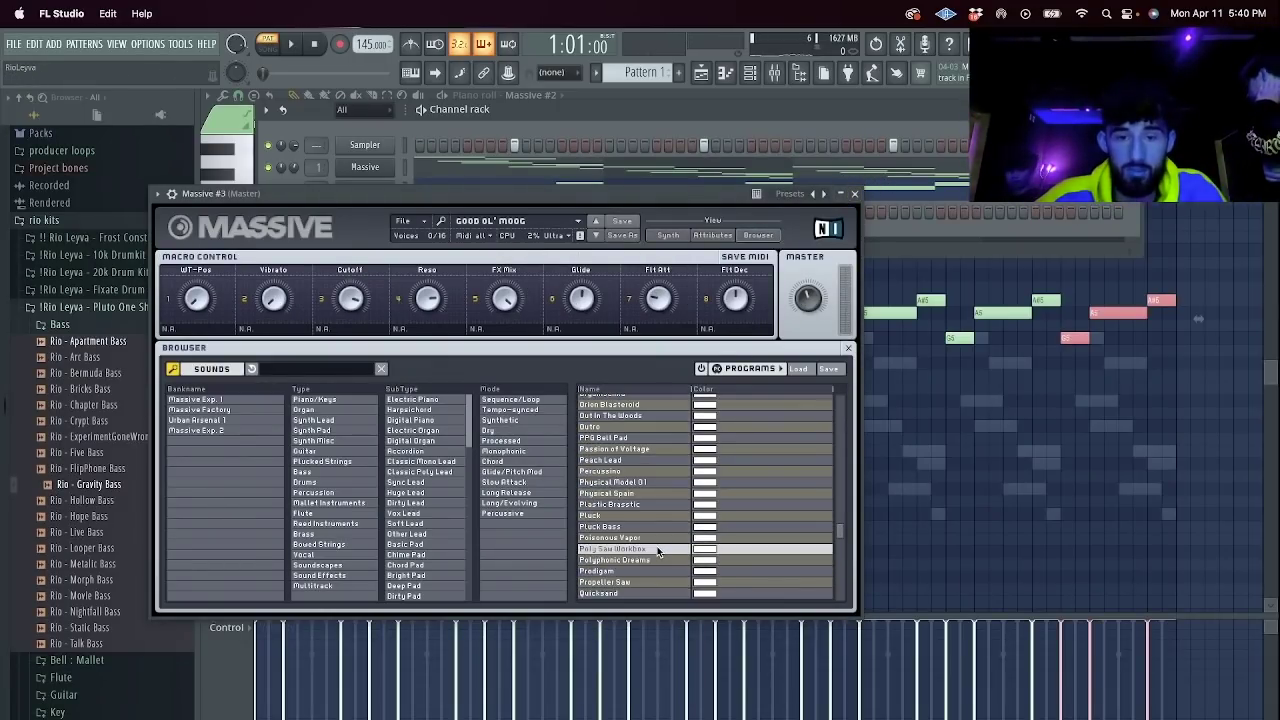
click(657, 550)
scroll(630, 520, down, 8)
click(620, 544)
click(632, 556)
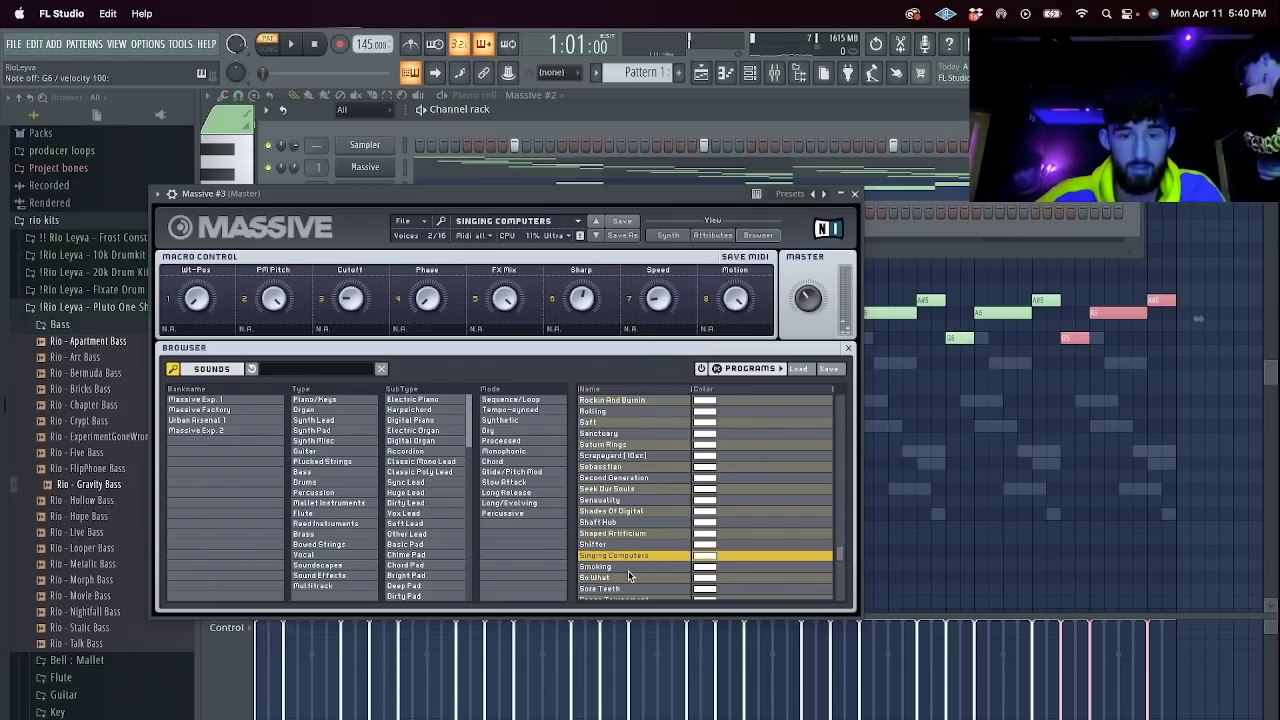
Load the Vocal Bass preset on Massive #3 and open its empty piano roll.
scroll(626, 560, down, 10)
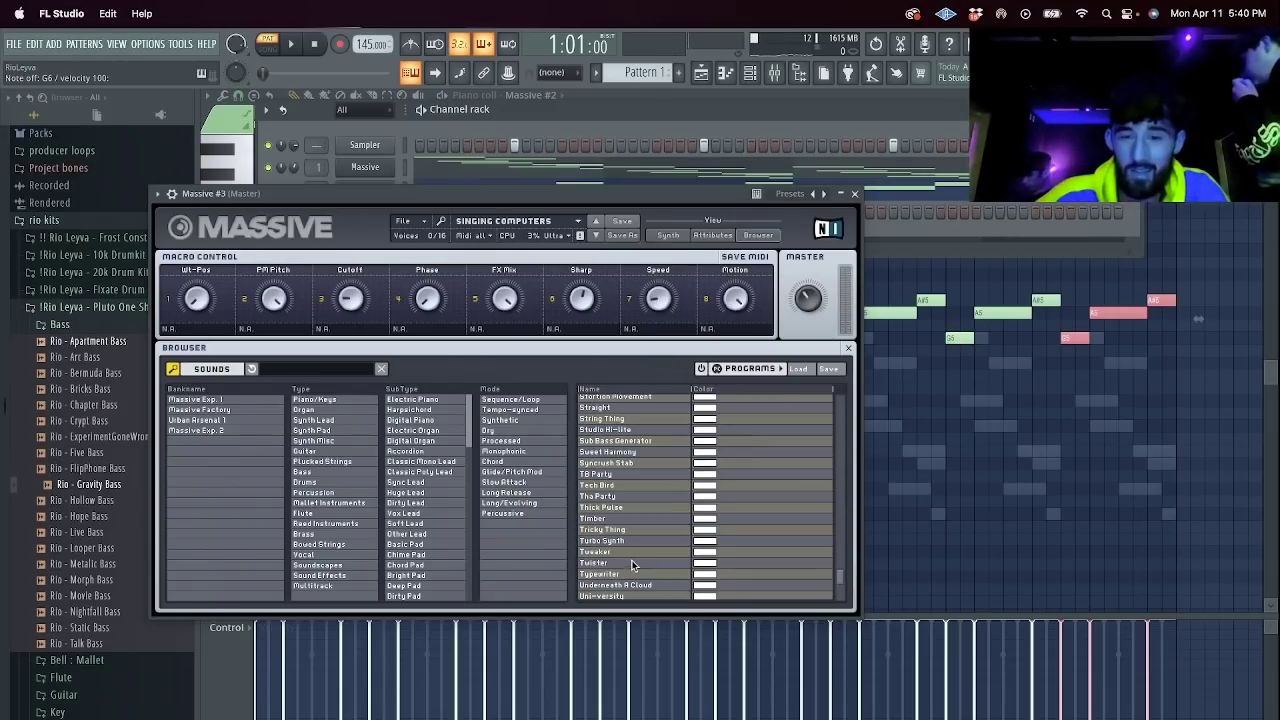
click(629, 506)
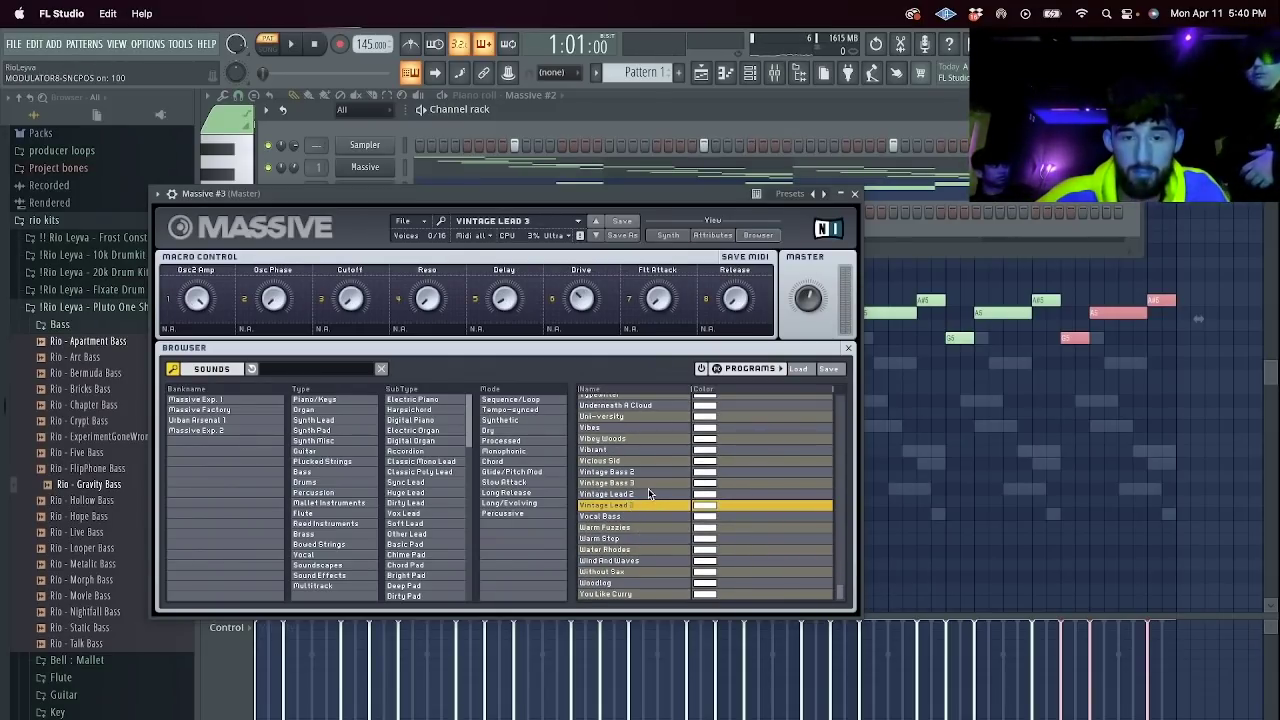
click(631, 517)
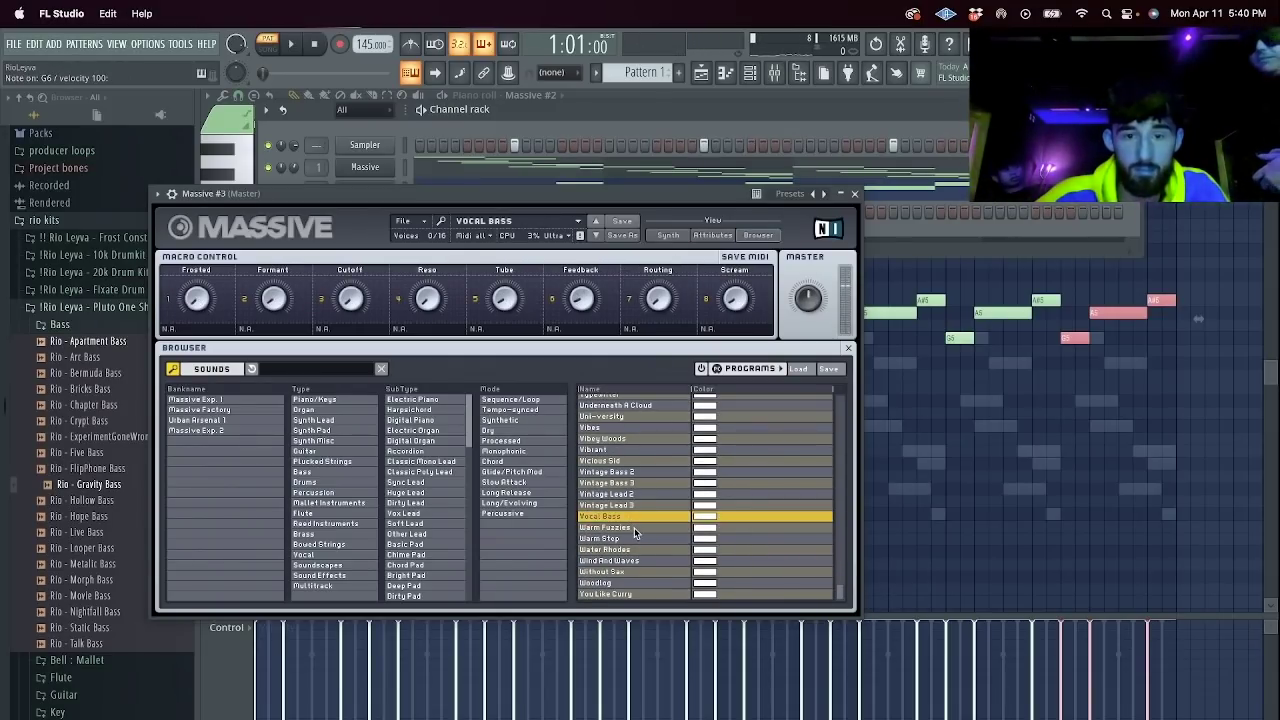
click(854, 193)
right_click(385, 208)
click(442, 219)
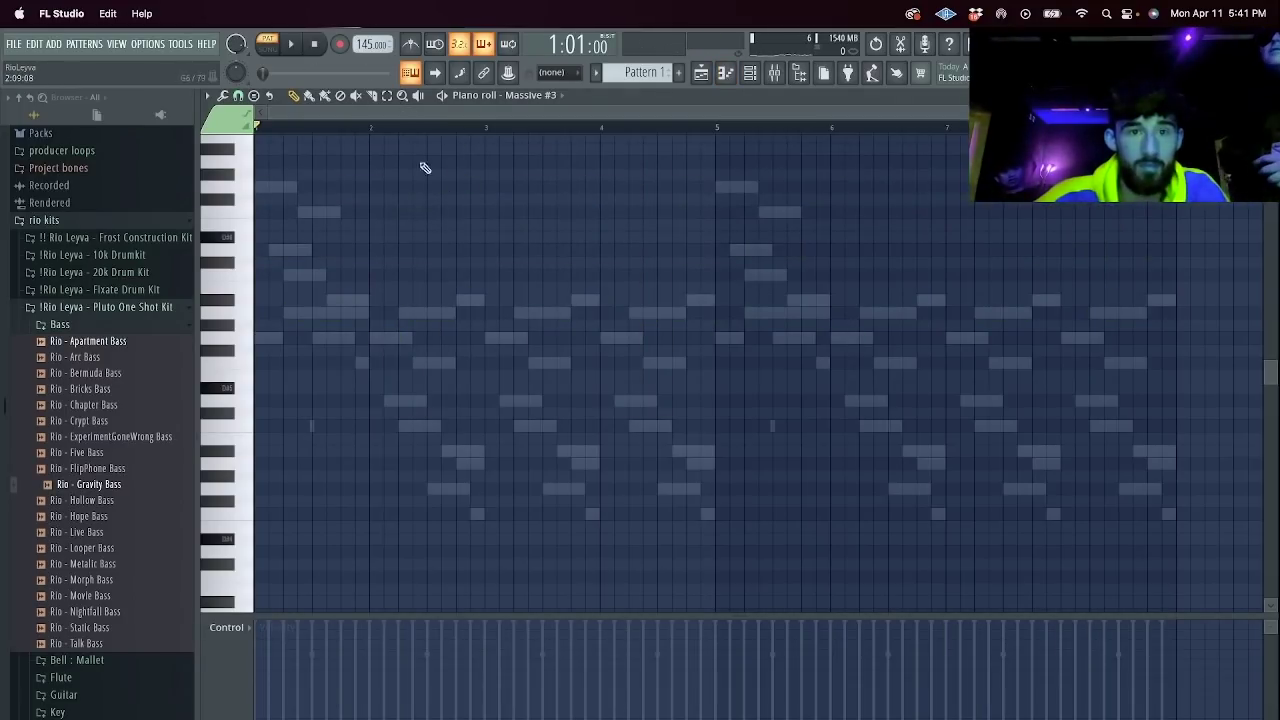
Draw a D6–C6–A#5 figure in Massive #3 and repeat it bar after bar.
key(space)
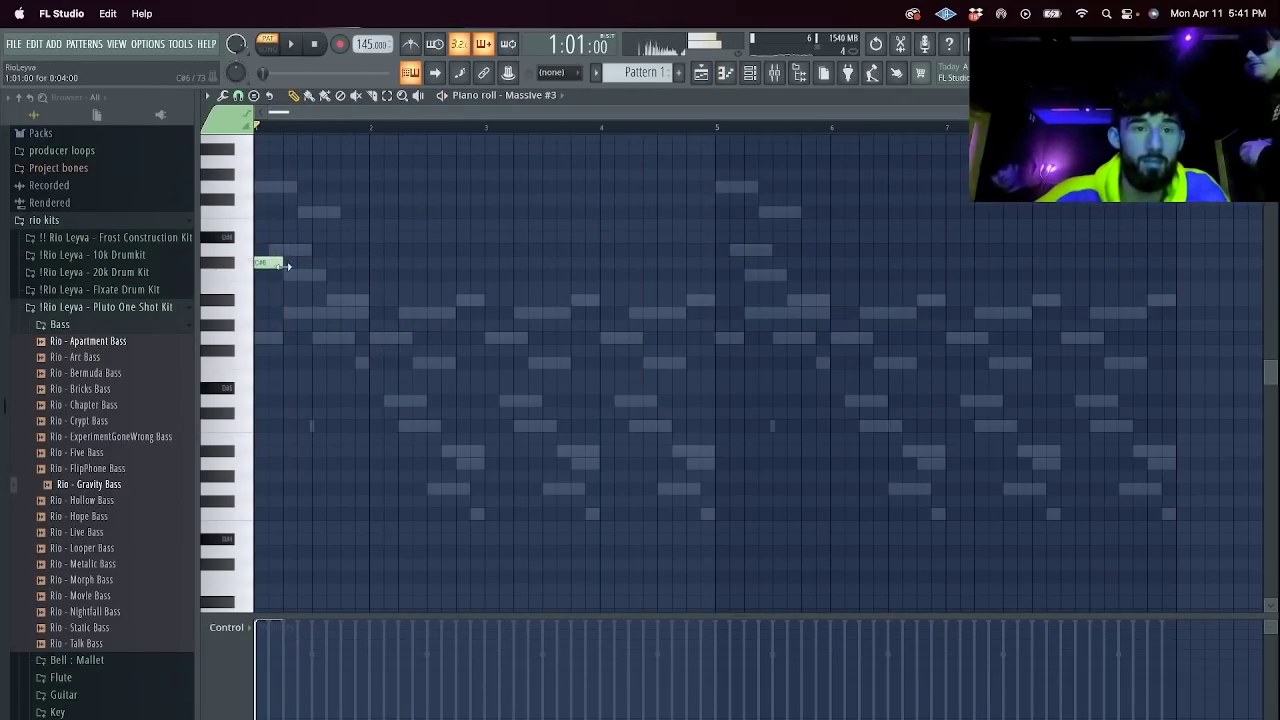
drag(348, 257, 336, 258)
key(space)
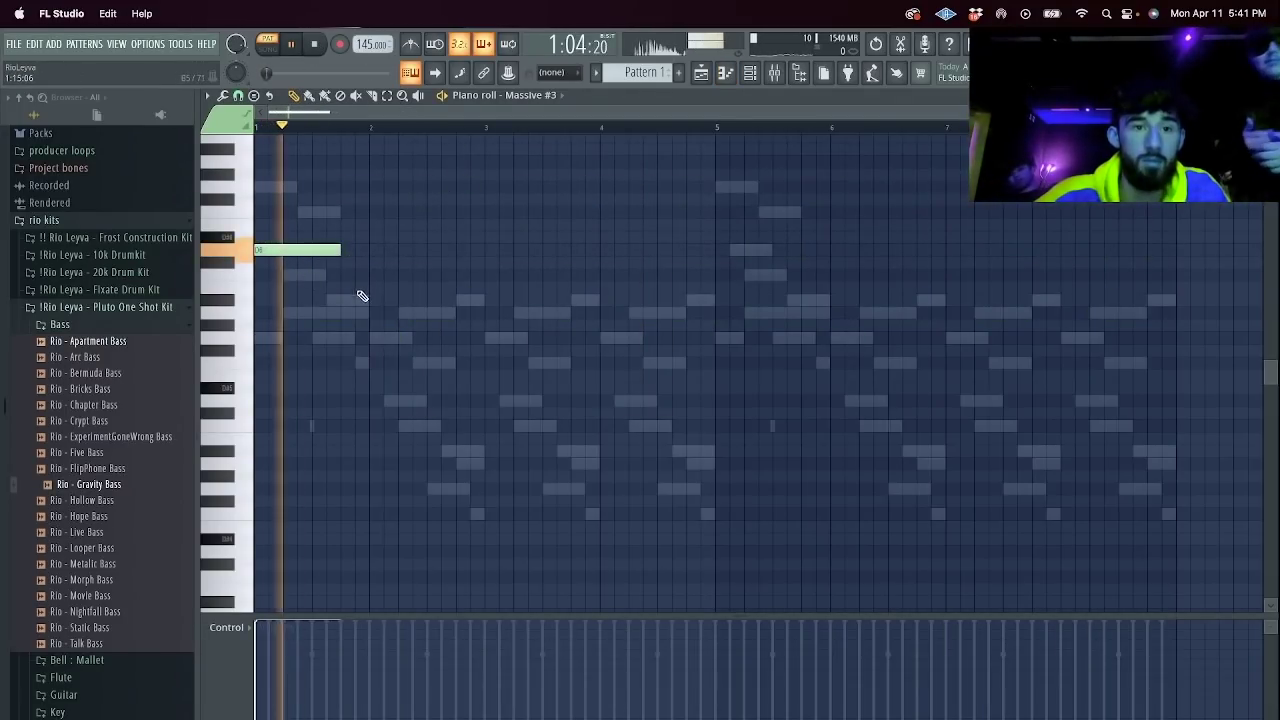
click(342, 277)
drag(422, 278, 350, 279)
click(362, 299)
key(super+b)
key(ctrl+b)
key(ctrl+b)
key(ctrl+b)
key(ctrl+b)
key(ctrl+b)
key(ctrl+b)
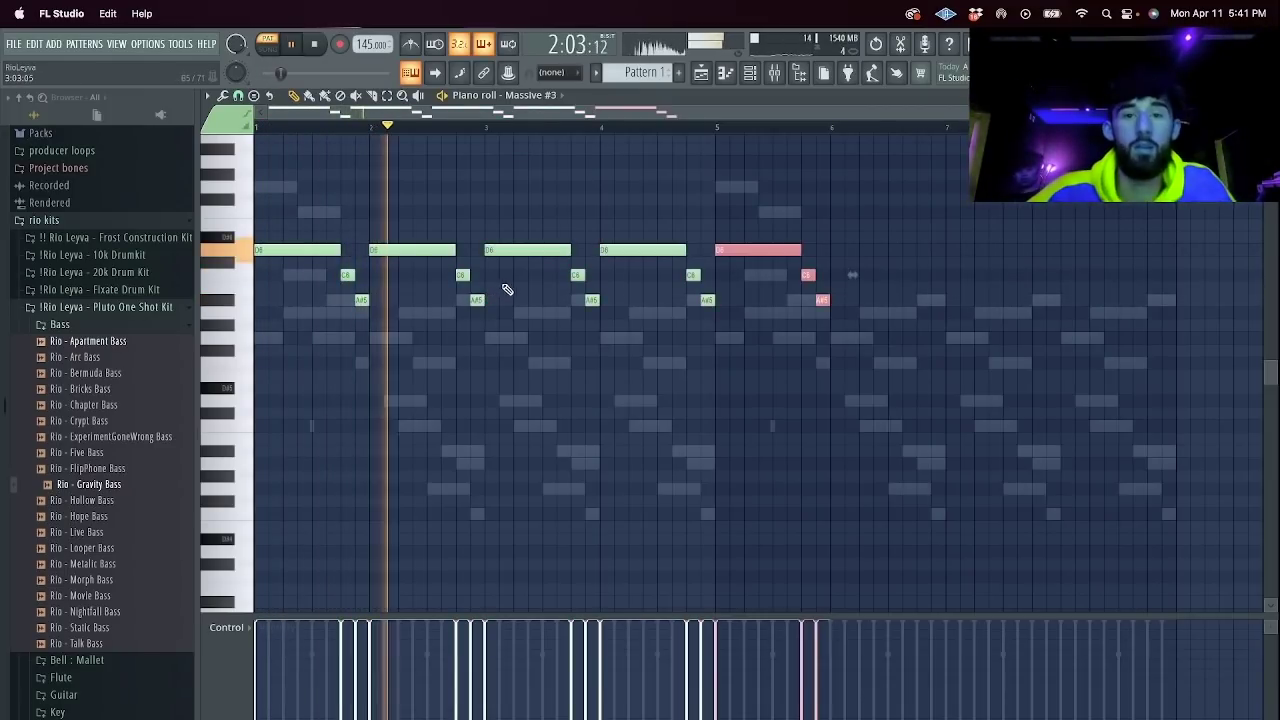
Add Rio - Gravity Bass as a channel with zero attack, full hold and lowered decay/sustain/release.
key(F6)
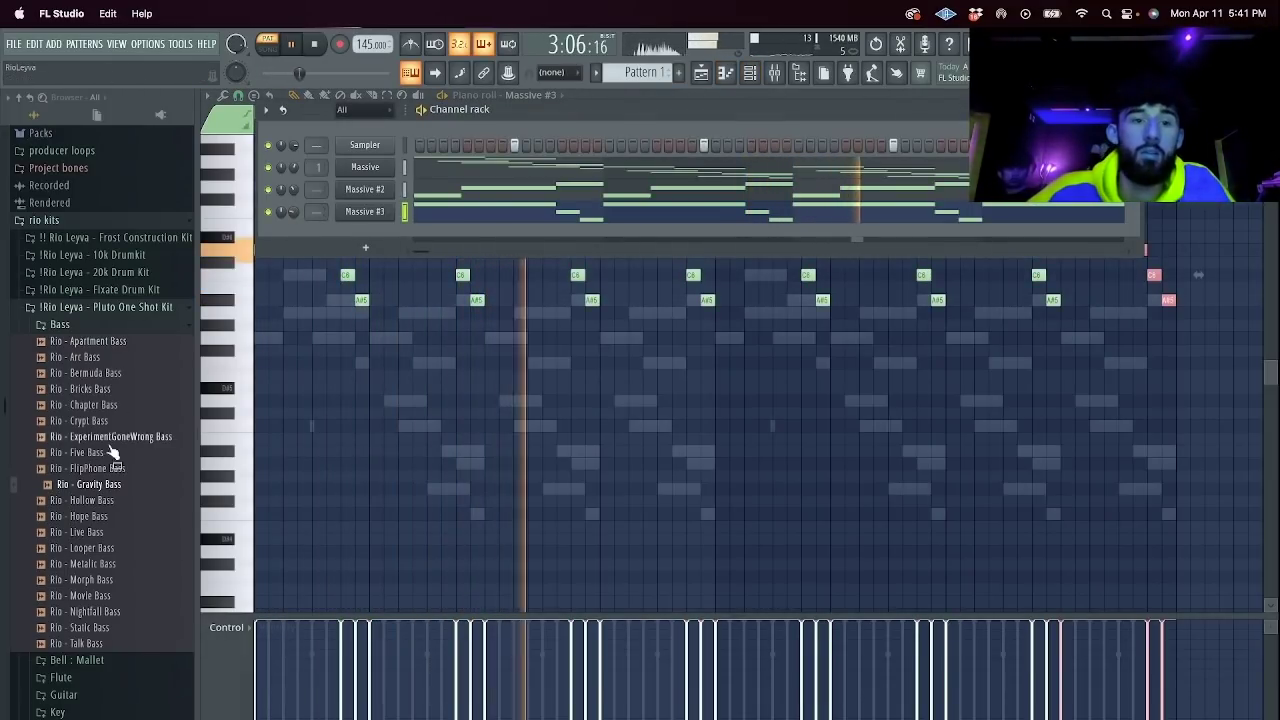
scroll(129, 423, down, 8)
scroll(106, 323, up, 6)
drag(87, 400, 349, 209)
click(286, 157)
click(254, 157)
drag(251, 302, 251, 340)
drag(301, 303, 301, 340)
drag(326, 303, 351, 325)
click(650, 262)
Write the opening Gravity Bass notes: C5, D#5, then a long note through bar 4.
right_click(382, 234)
click(431, 234)
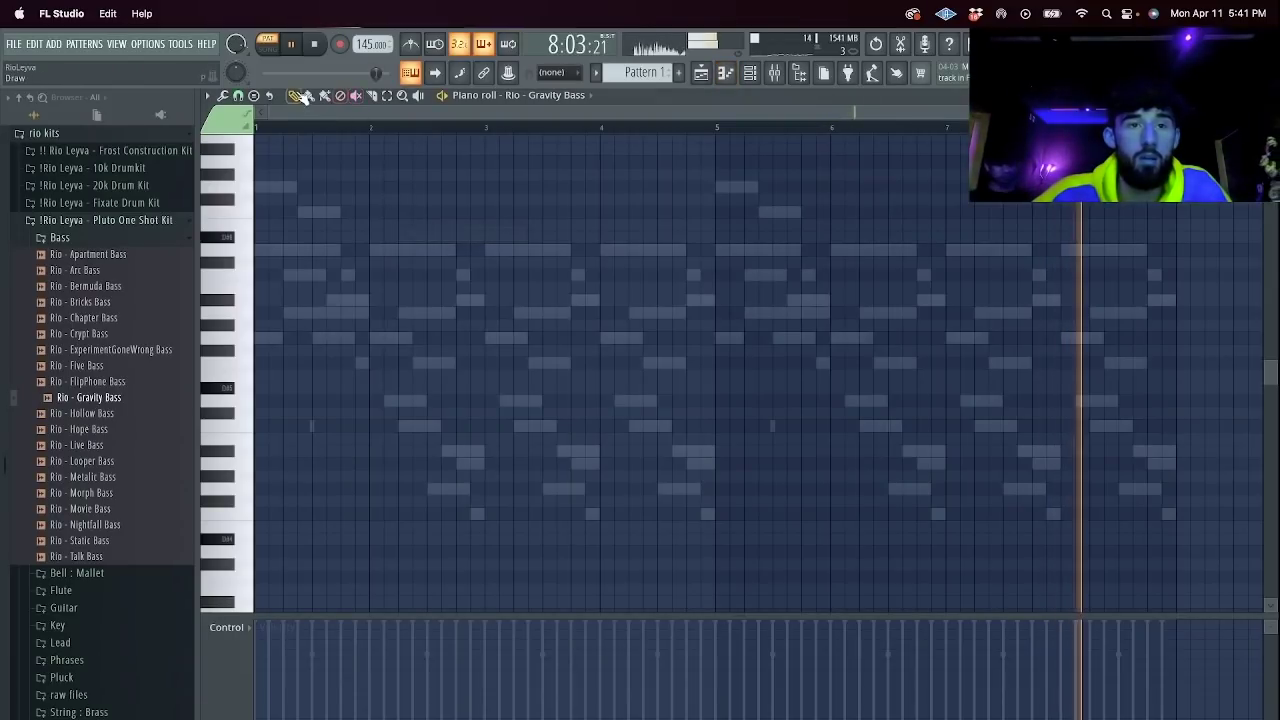
key(space)
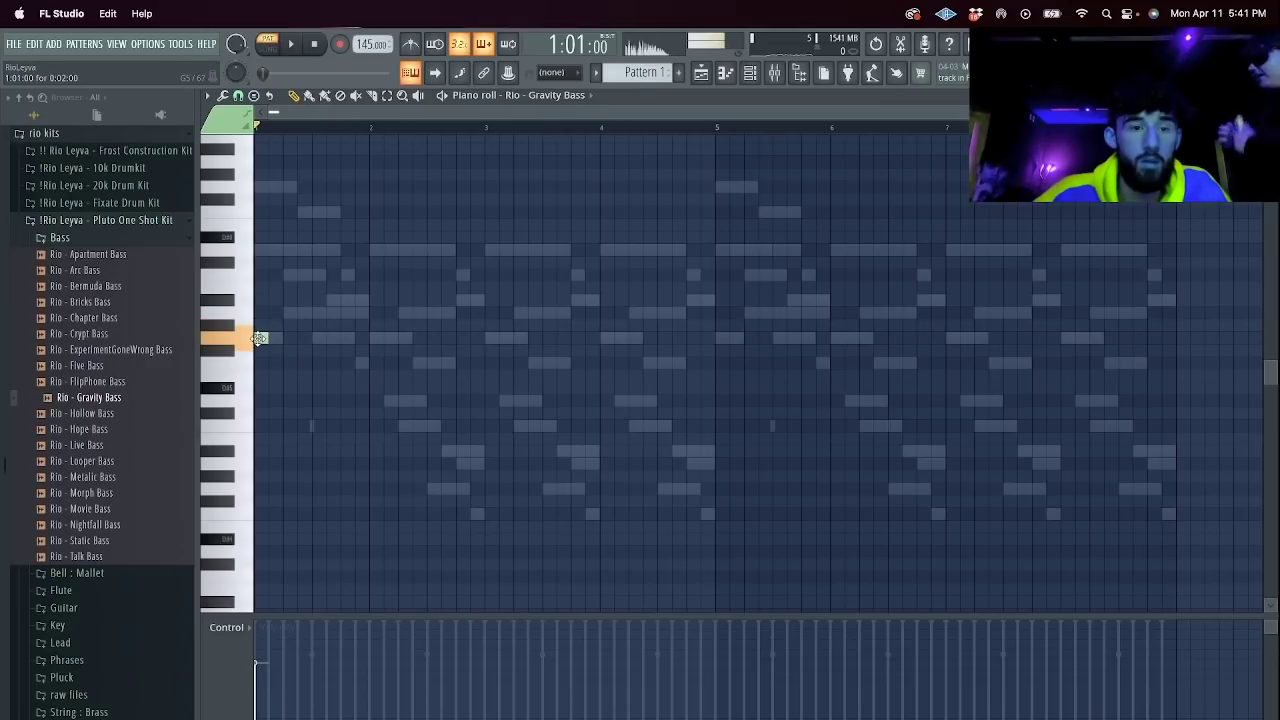
drag(332, 374, 300, 361)
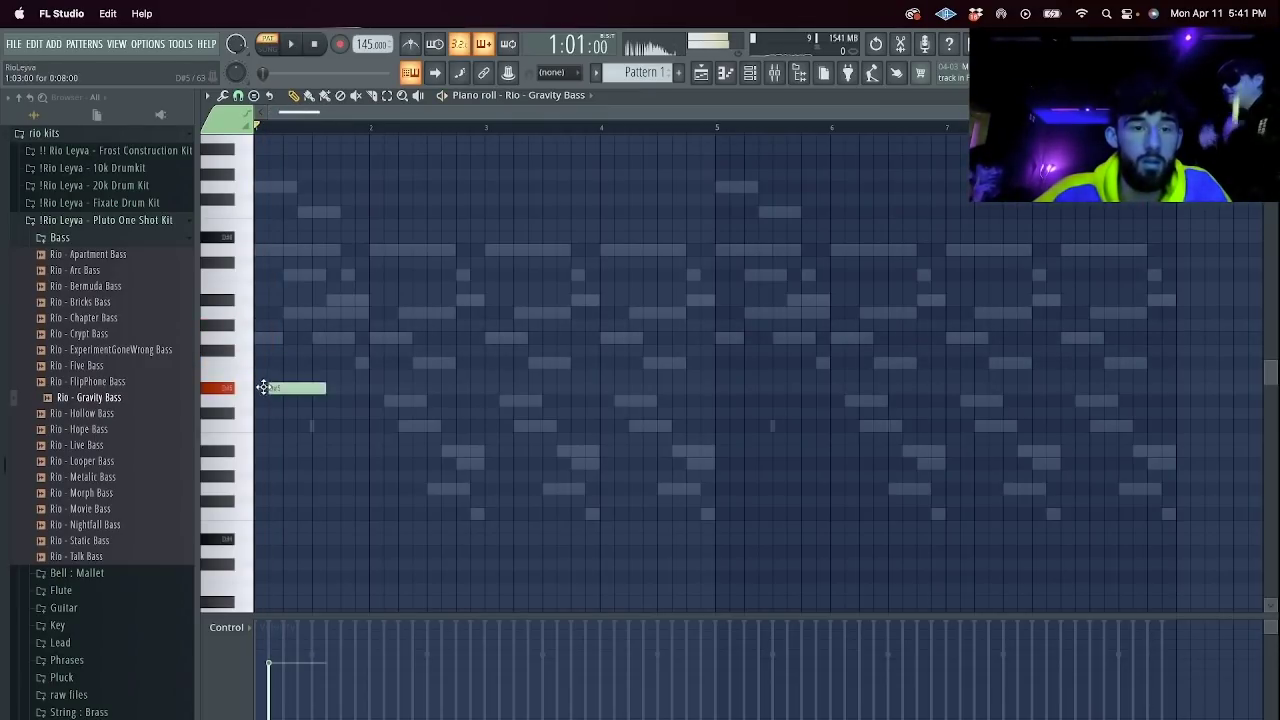
drag(342, 390, 342, 431)
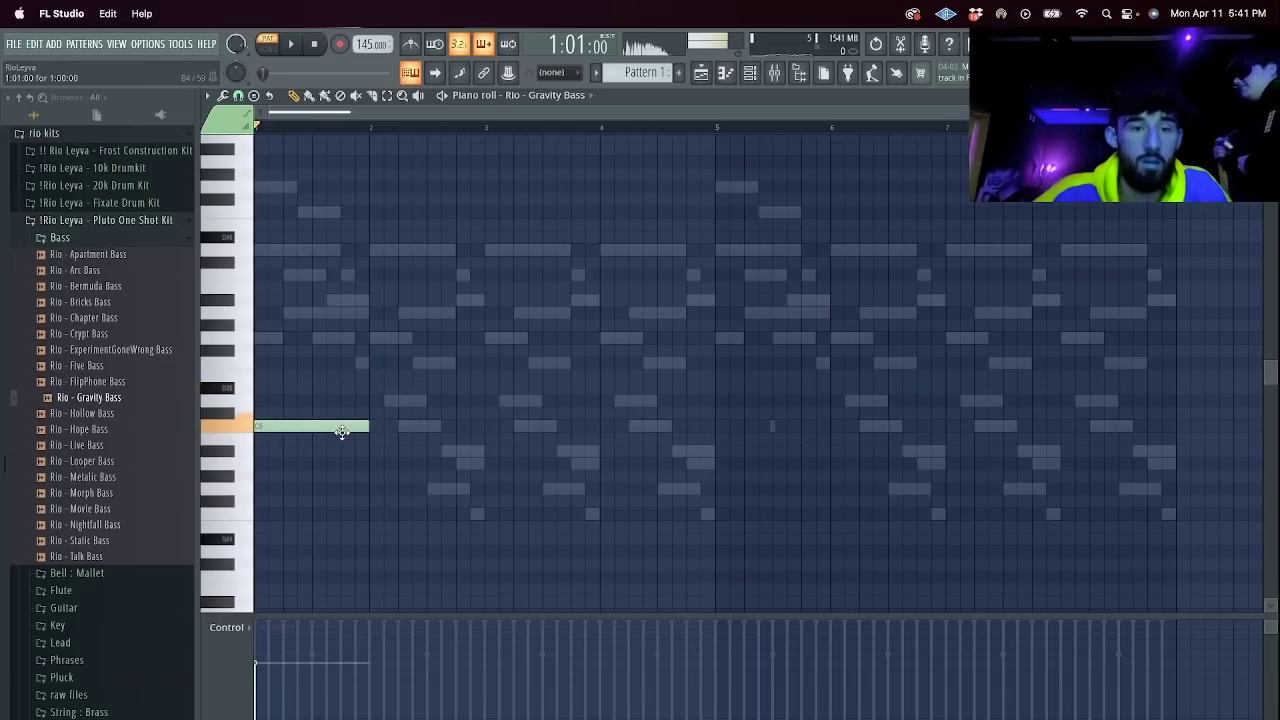
key(space)
click(373, 401)
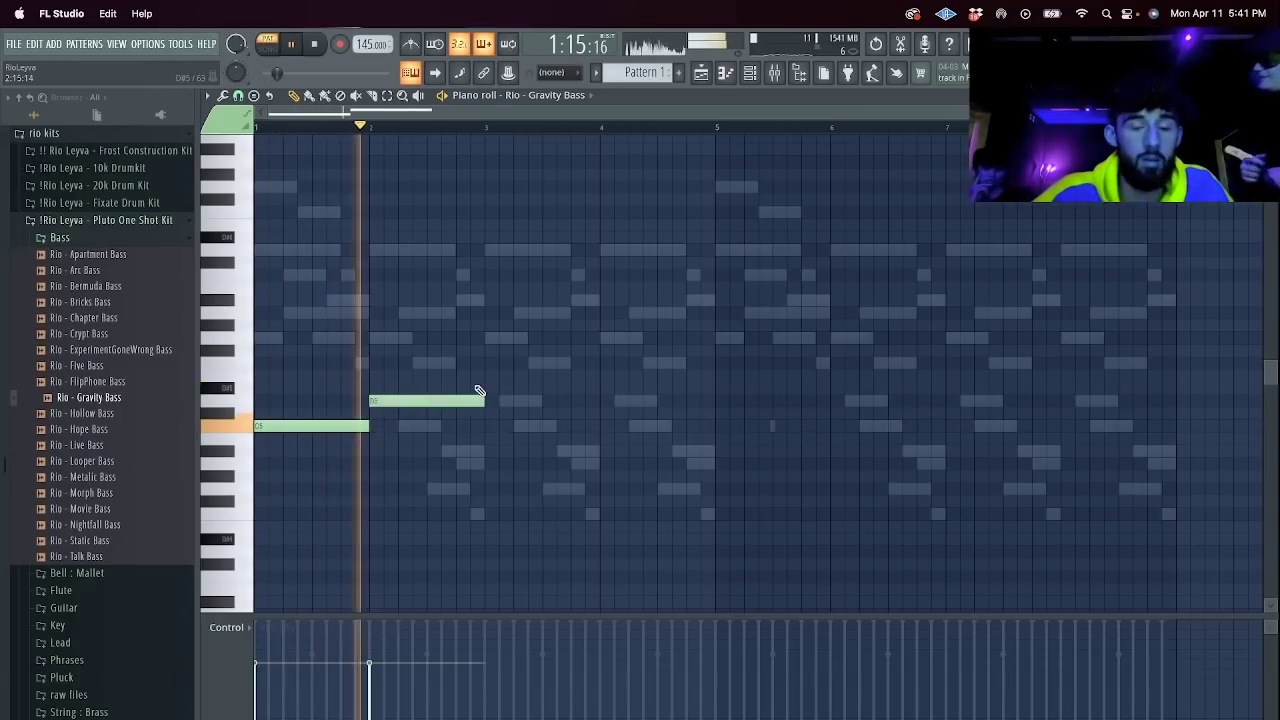
click(490, 388)
drag(602, 387, 715, 388)
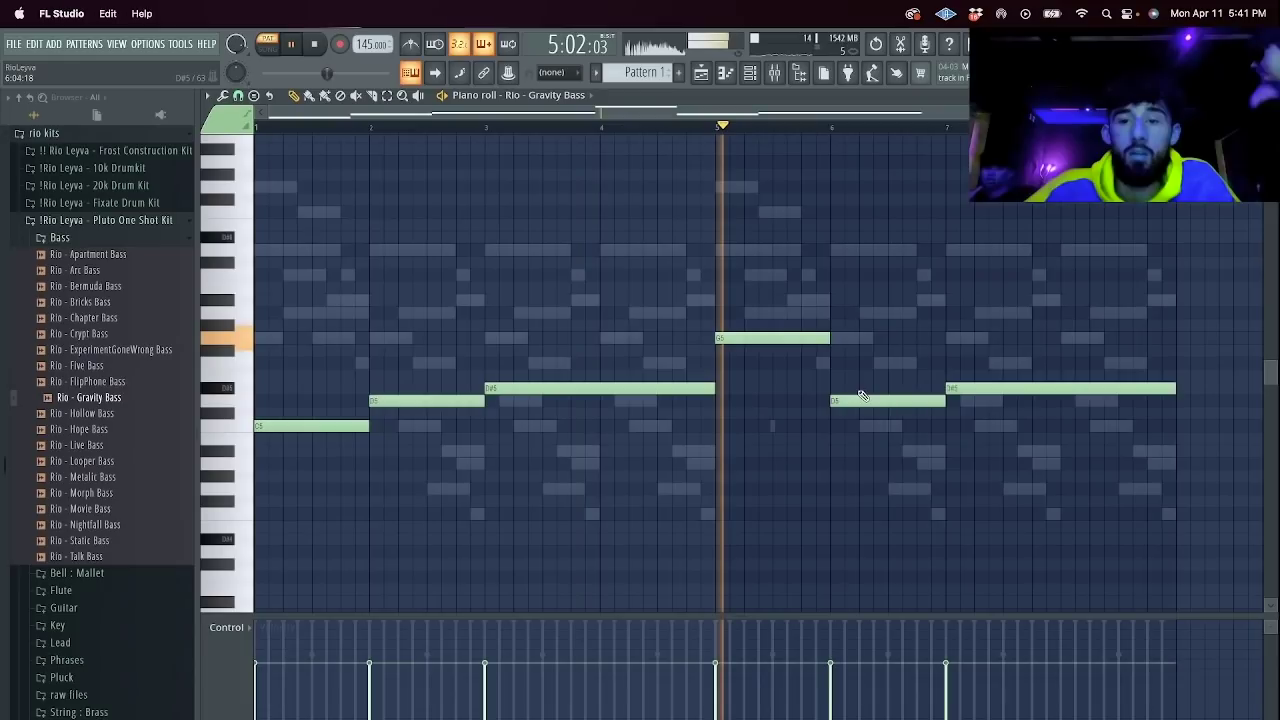
Redraw the bar 6 bass note a row higher and add a shortened A5 after it.
right_click(860, 398)
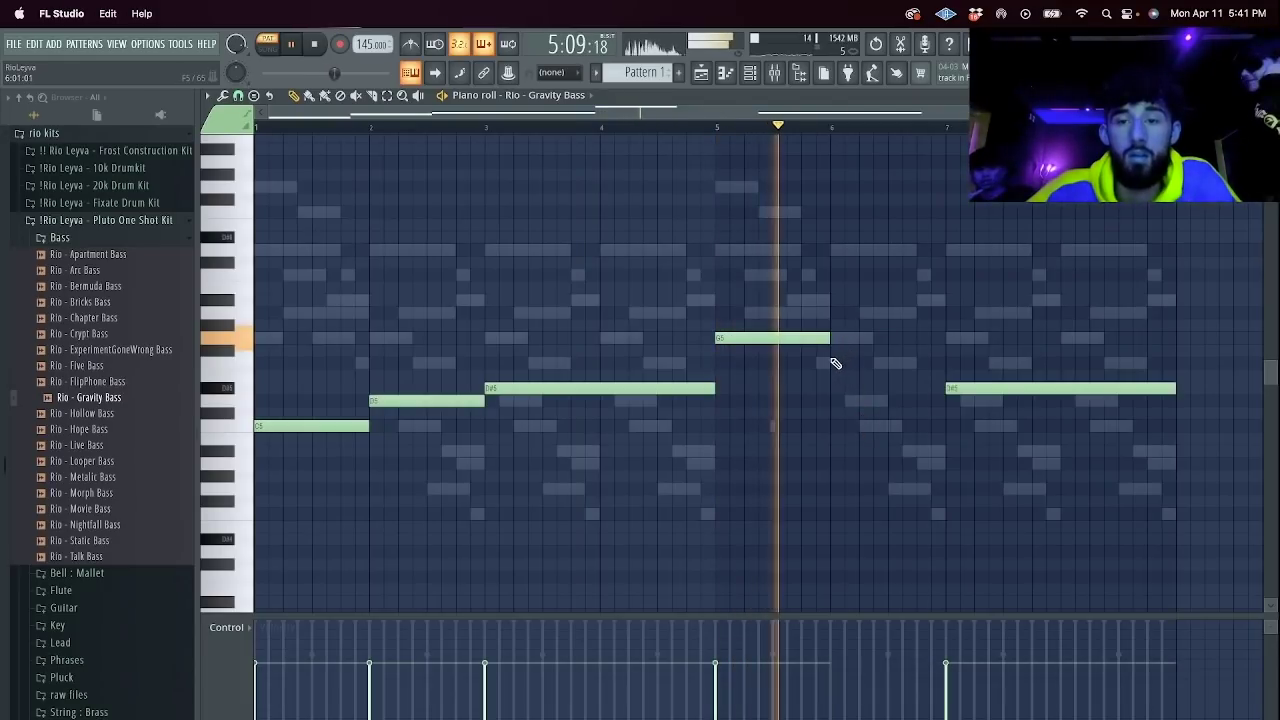
click(831, 363)
click(889, 313)
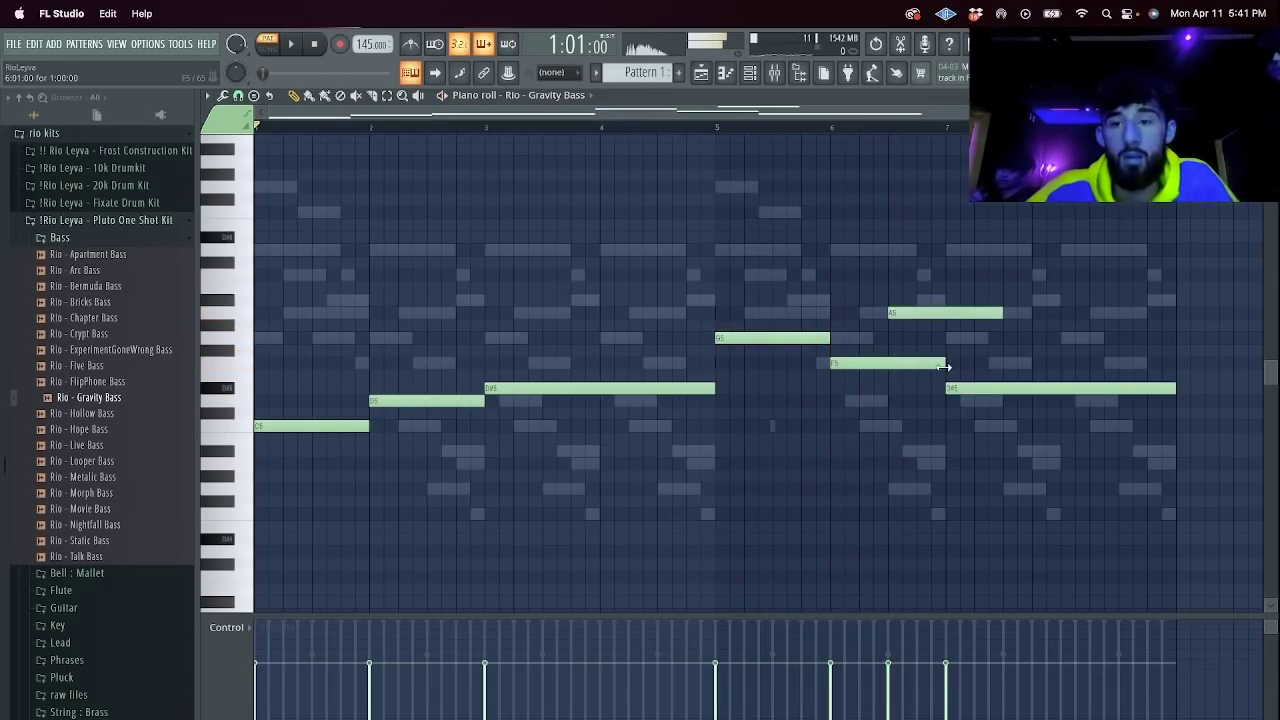
drag(944, 363, 887, 363)
drag(1002, 313, 922, 299)
click(924, 288)
right_click(936, 288)
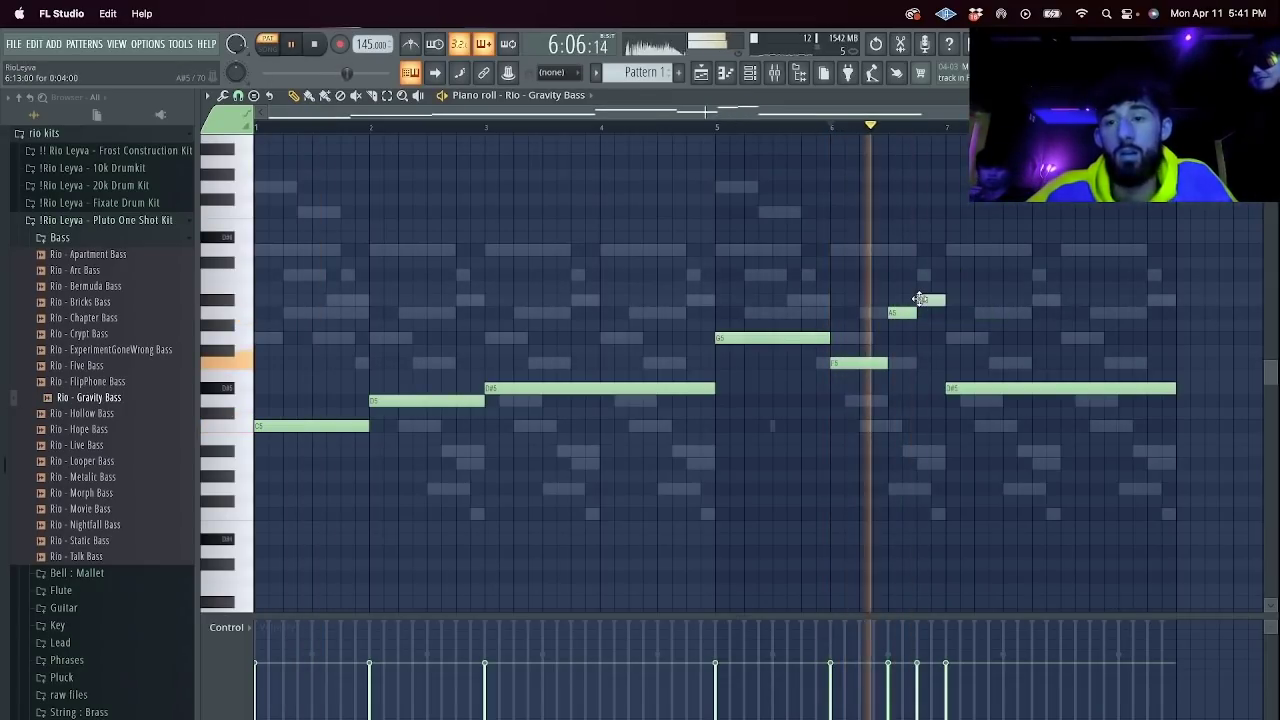
Move Massive #3's second D6 note down to A5.
click(752, 75)
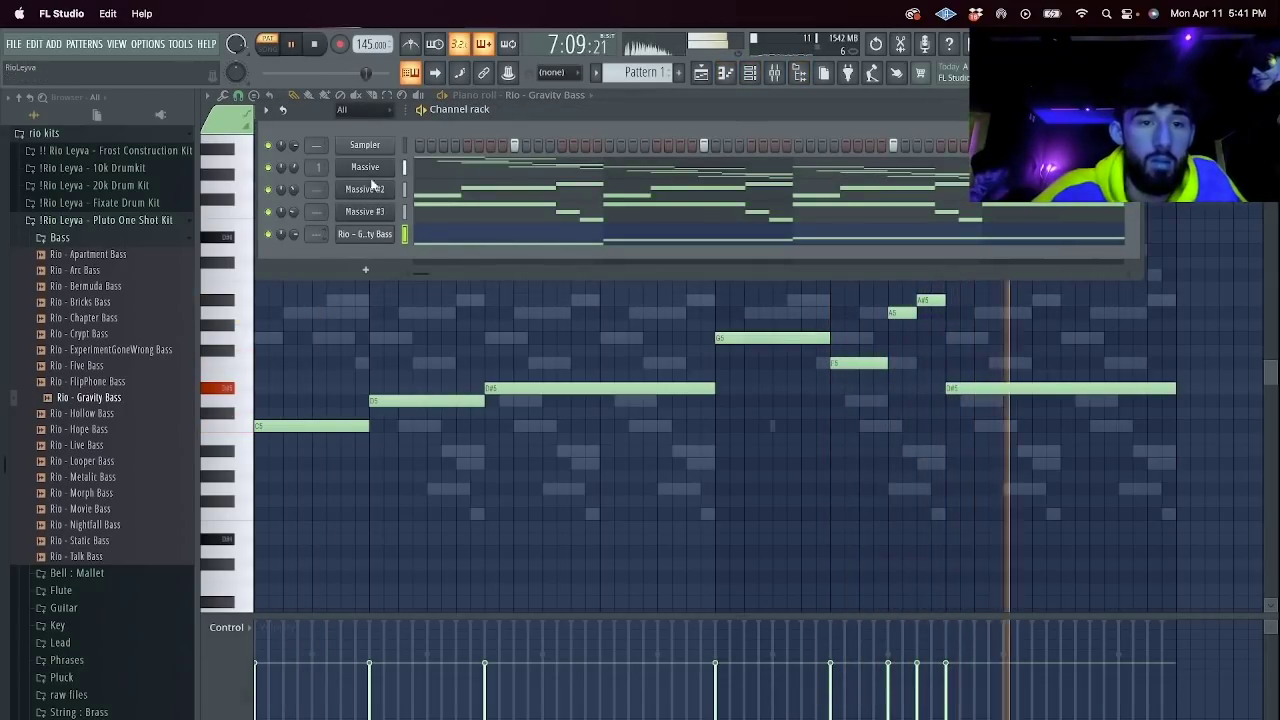
click(449, 214)
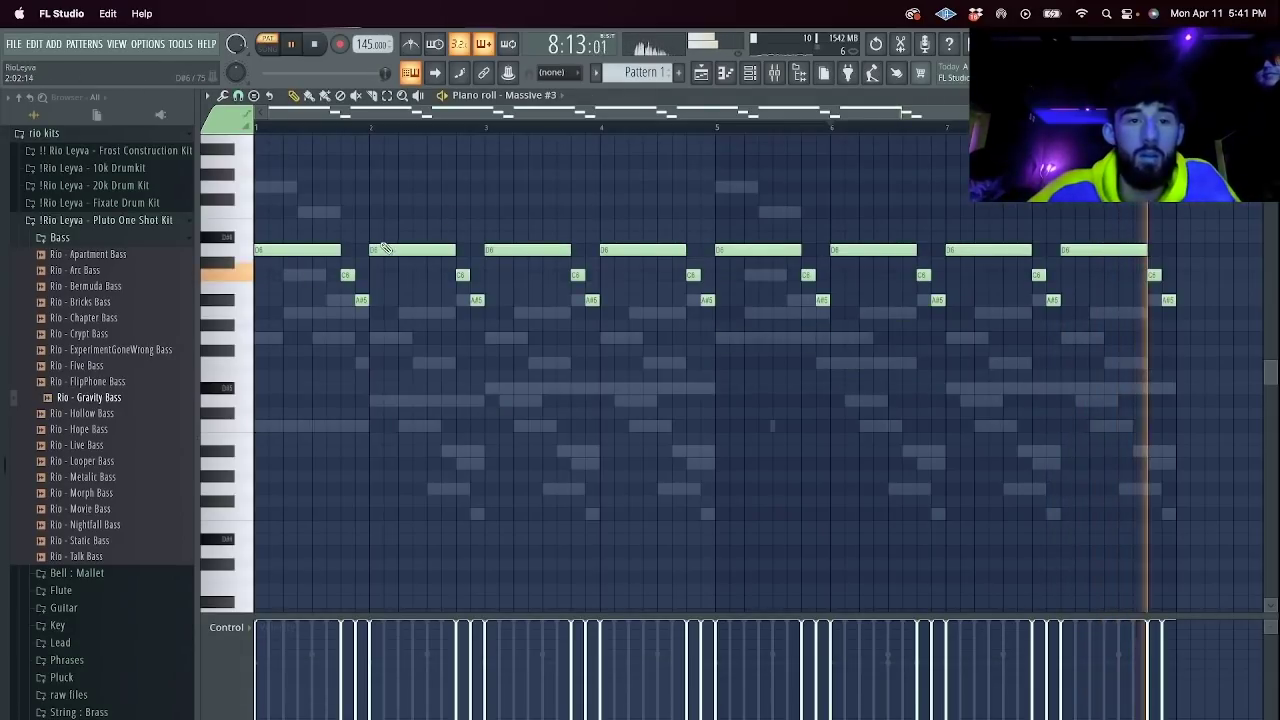
drag(400, 250, 400, 313)
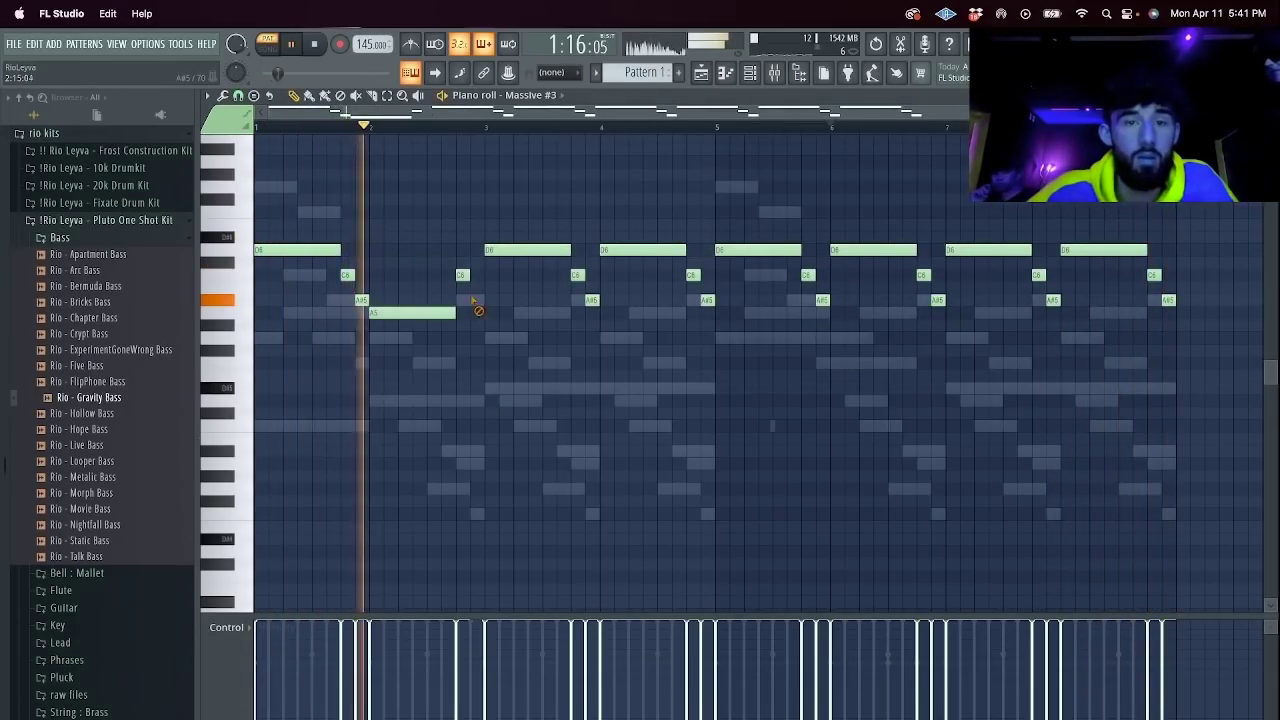
Rework Massive #3's bars 2–4: add F5 and G5, drop A#5, D6, C6, draw a long D6.
click(452, 365)
click(484, 339)
key(space)
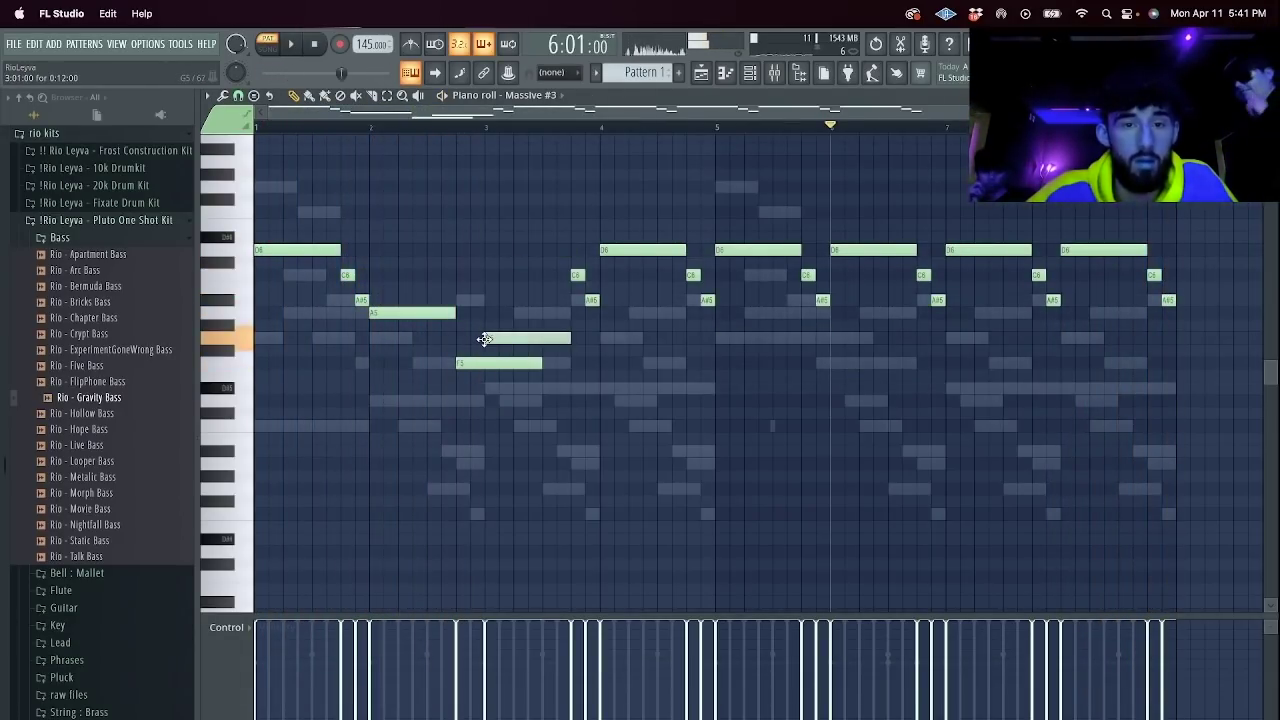
click(457, 128)
key(space)
right_click(590, 300)
right_click(612, 251)
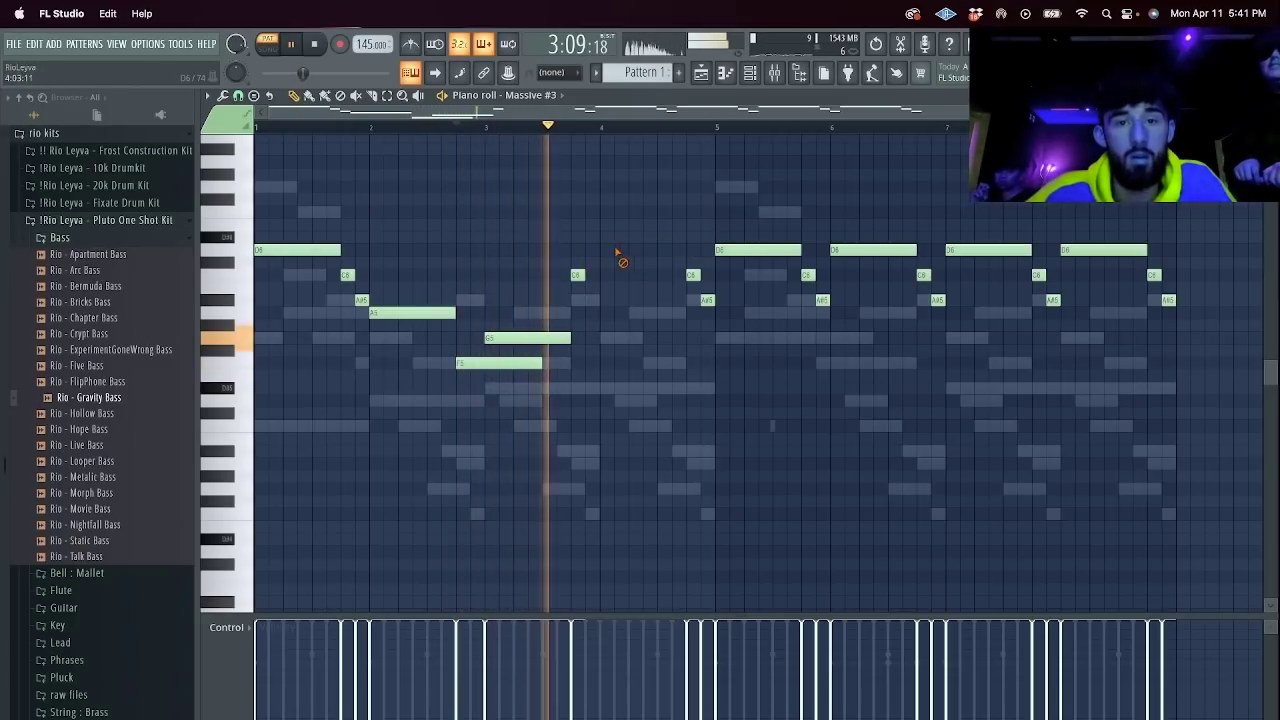
key(space)
right_click(578, 275)
drag(569, 200, 611, 255)
key(space)
Replace Massive #3's bars 5–8 with a copy of the first four bars.
drag(1181, 373, 720, 125)
key(Delete)
key(super+b)
Clear Massive #2's notes after bar 1 and repeat its first-bar figure through bar 8.
click(750, 74)
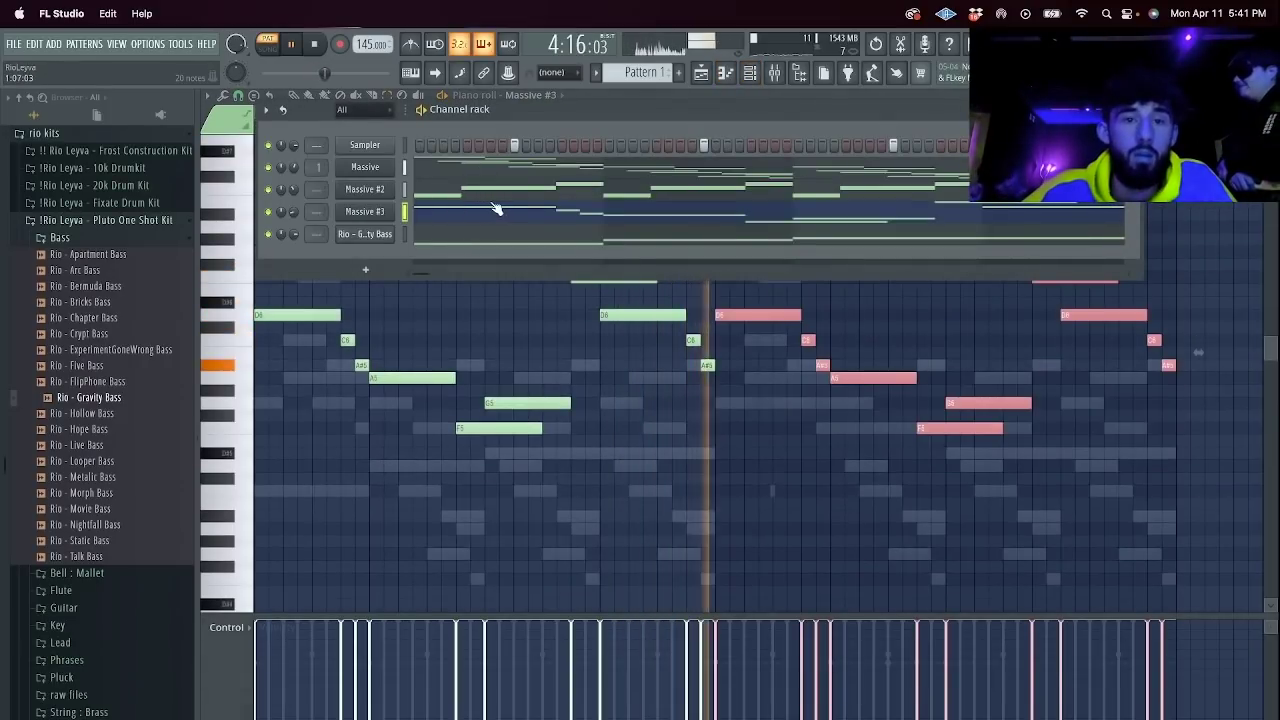
click(510, 190)
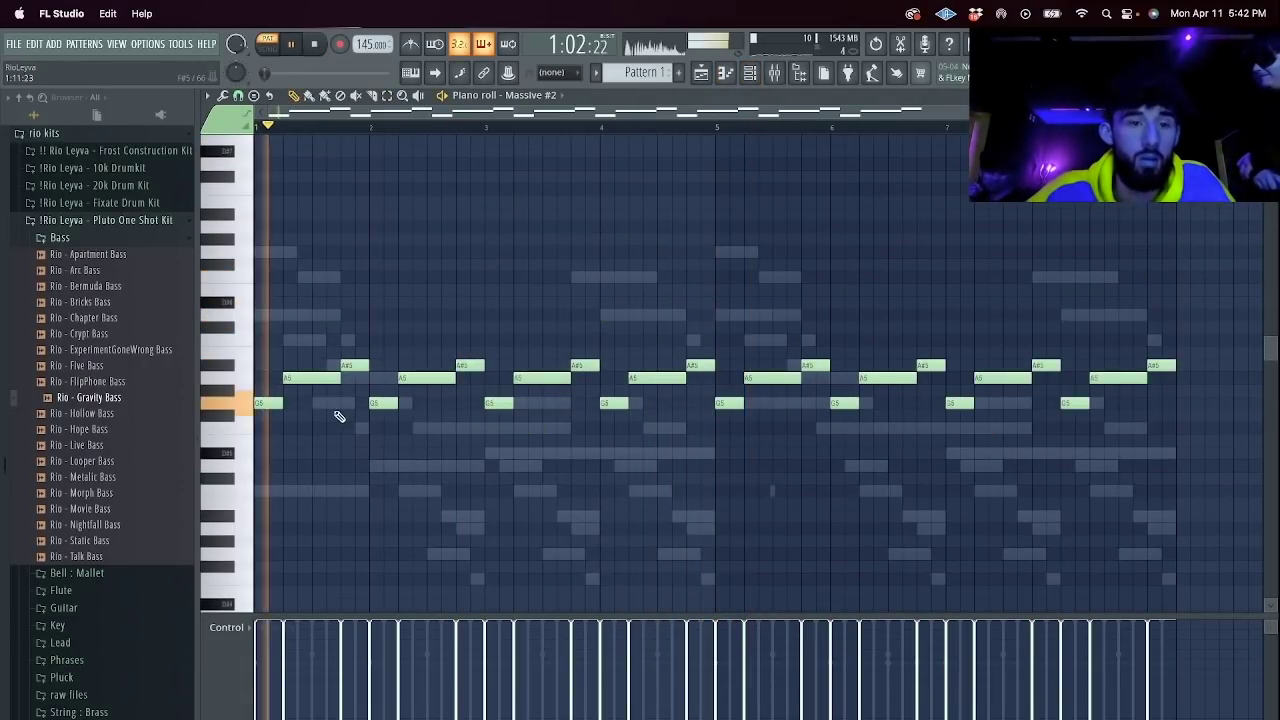
click(354, 428)
key(space)
key(space)
drag(1190, 457, 437, 256)
key(Delete)
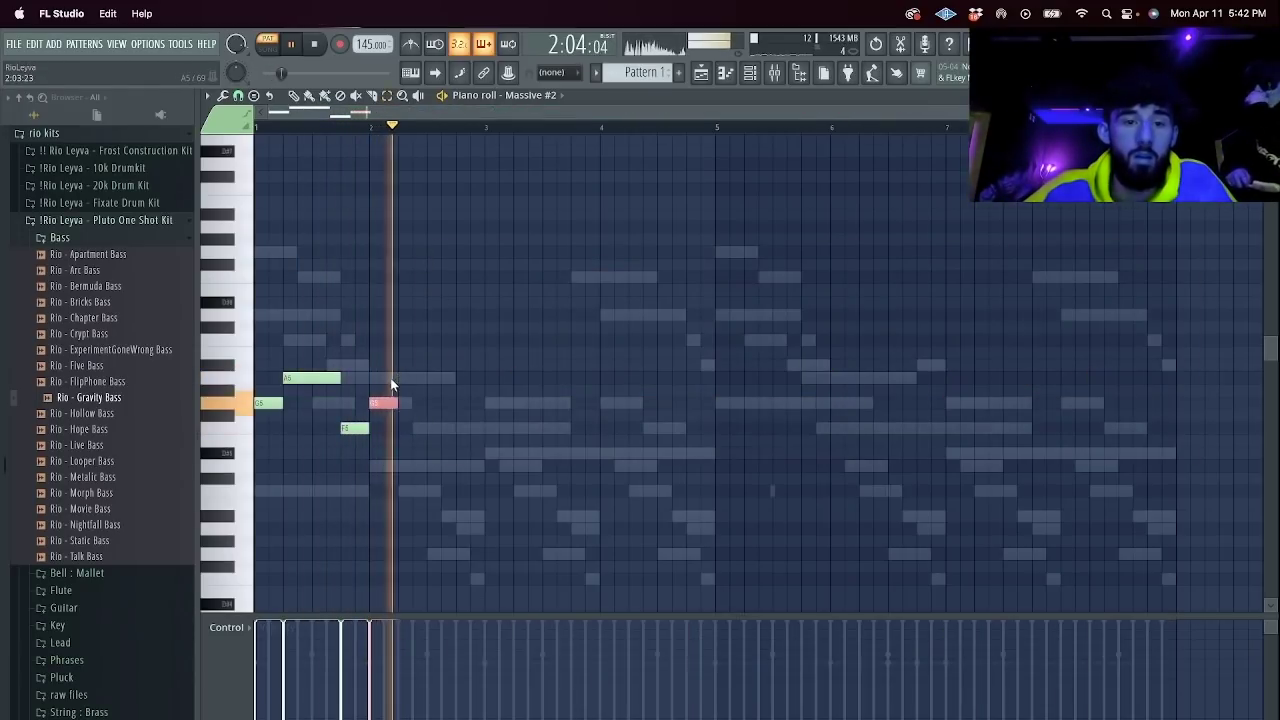
key(ctrl+b)
key(ctrl+b)
key(ctrl+b)
key(ctrl+b)
key(ctrl+b)
key(ctrl+b)
key(ctrl+b)
Mute the Rio - Gravity Bass channel and stop playback.
click(749, 72)
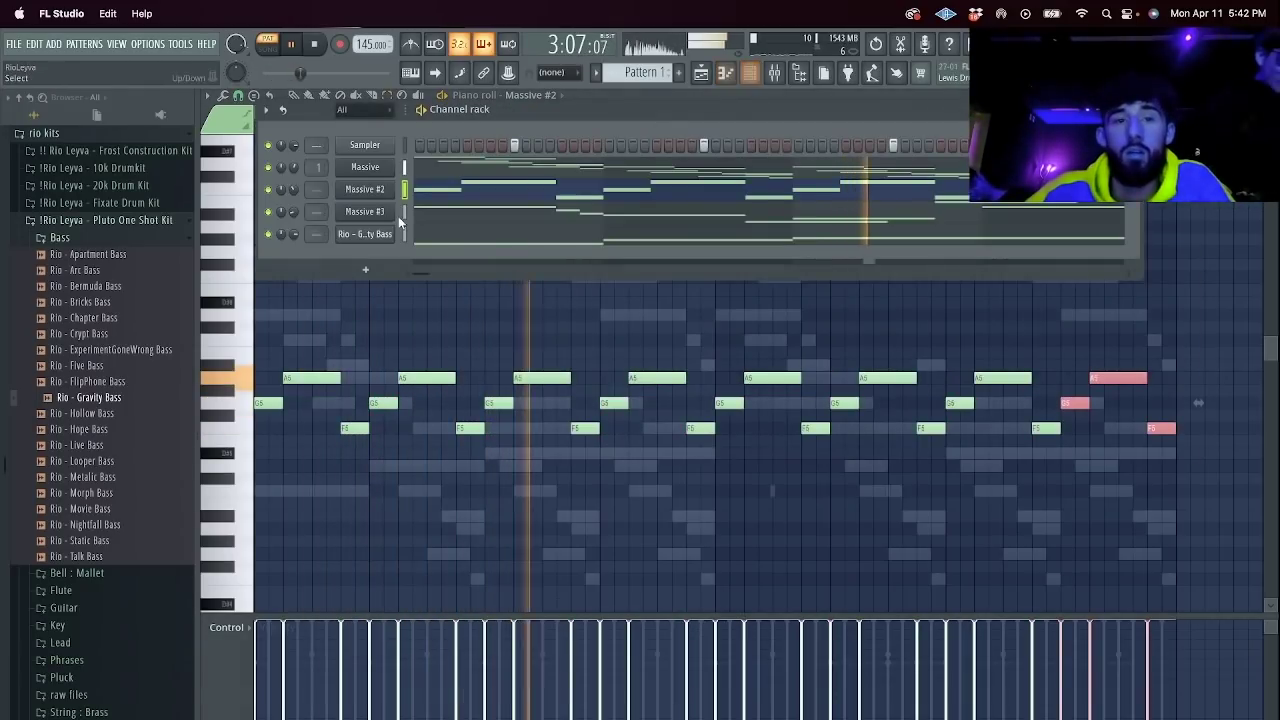
click(268, 234)
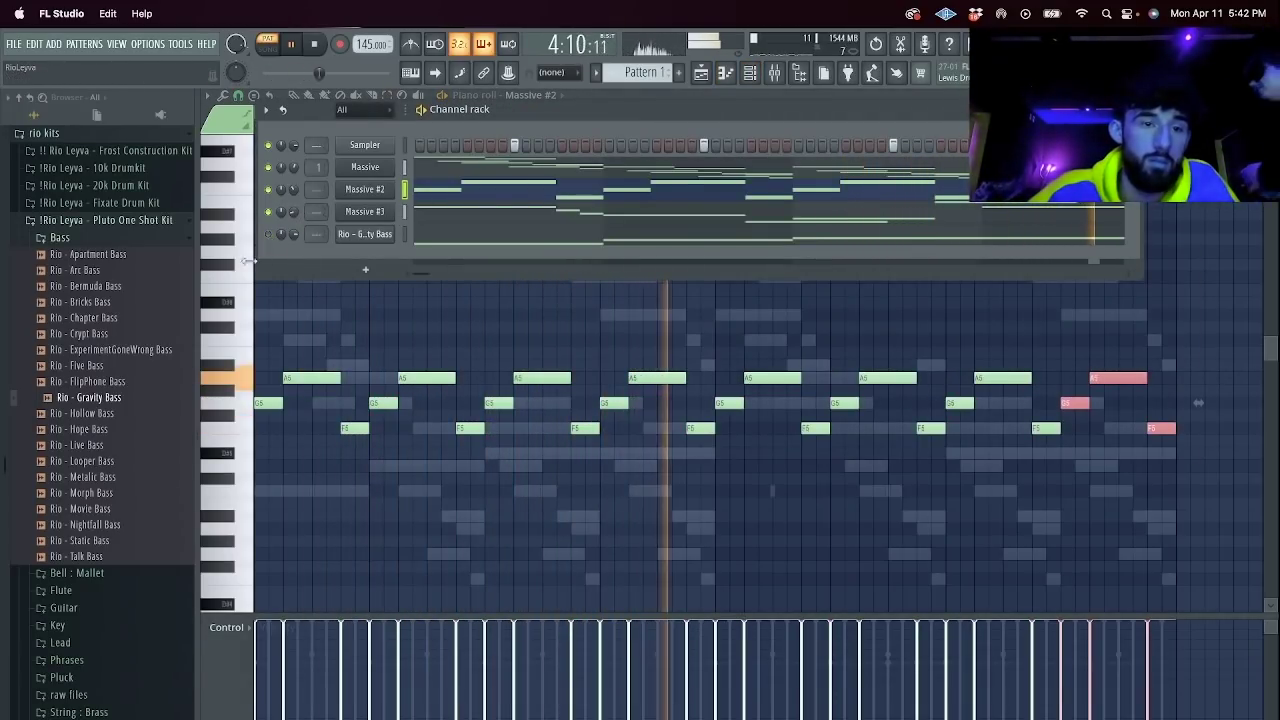
key(space)
Browse the !Rio Leyva - 10k Drumkit folder down to its snares folder.
scroll(86, 408, up, 10)
click(99, 632)
click(90, 666)
scroll(86, 680, down, 6)
click(66, 645)
scroll(80, 630, down, 2)
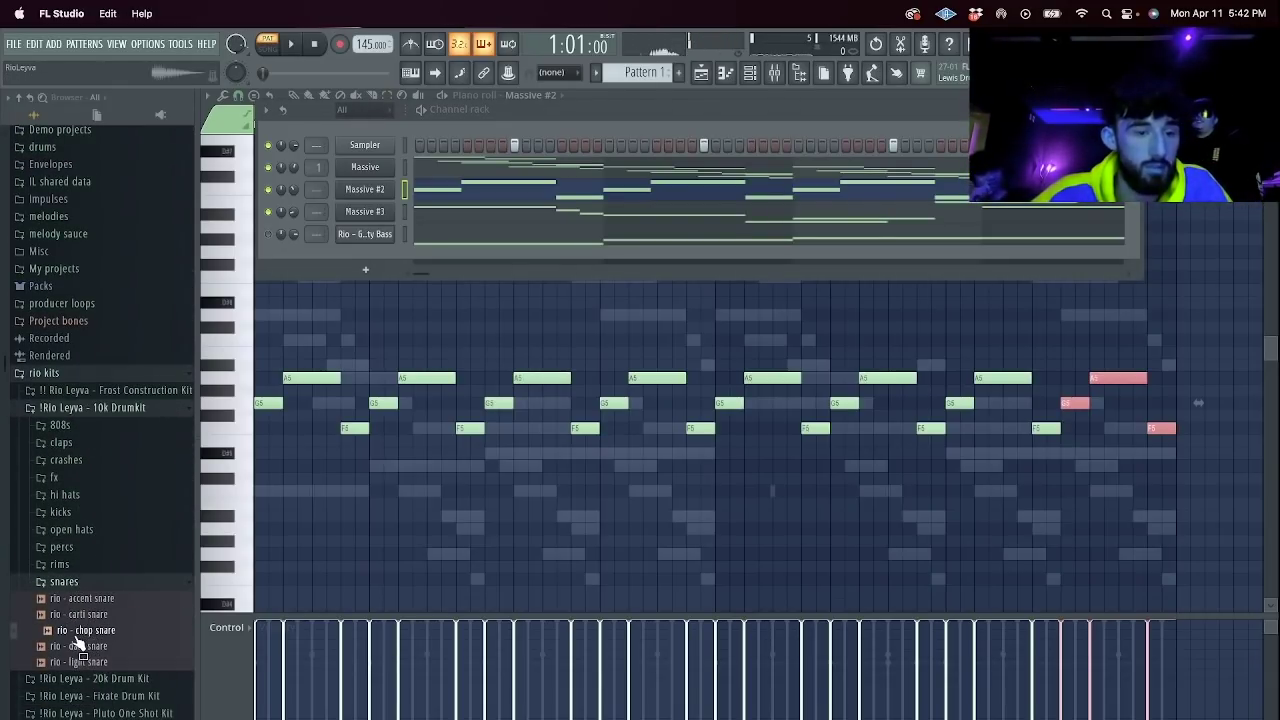
Add the rio - lil clap and Mingo - Loose Snr samples from the kit as new channels.
drag(69, 442, 62, 442)
drag(398, 188, 363, 138)
scroll(60, 380, up, 5)
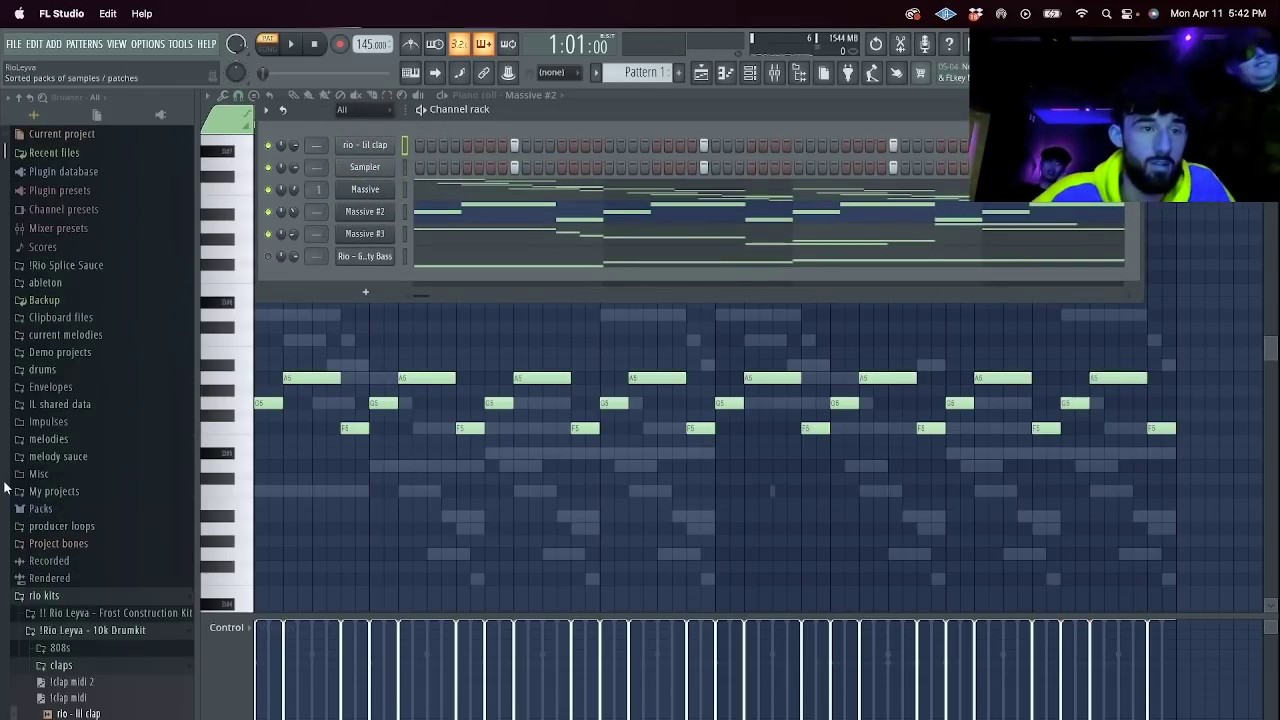
click(45, 370)
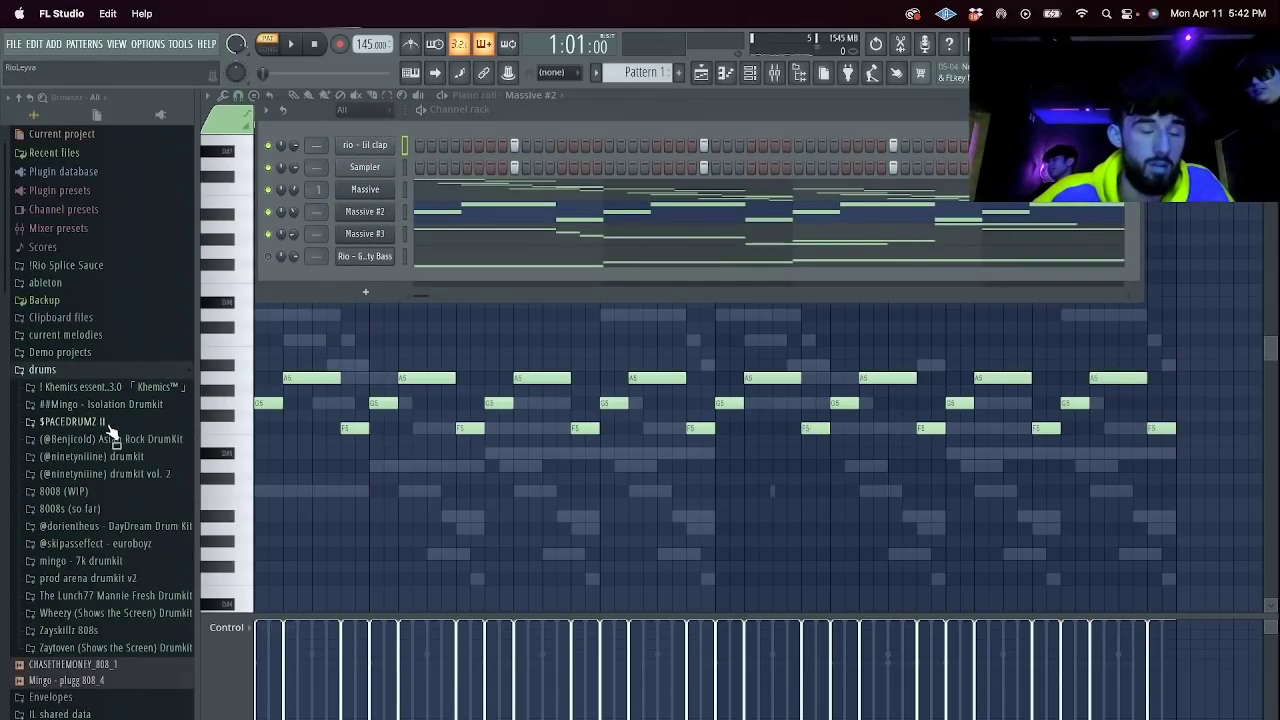
scroll(112, 465, down, 2)
click(80, 497)
scroll(110, 510, down, 5)
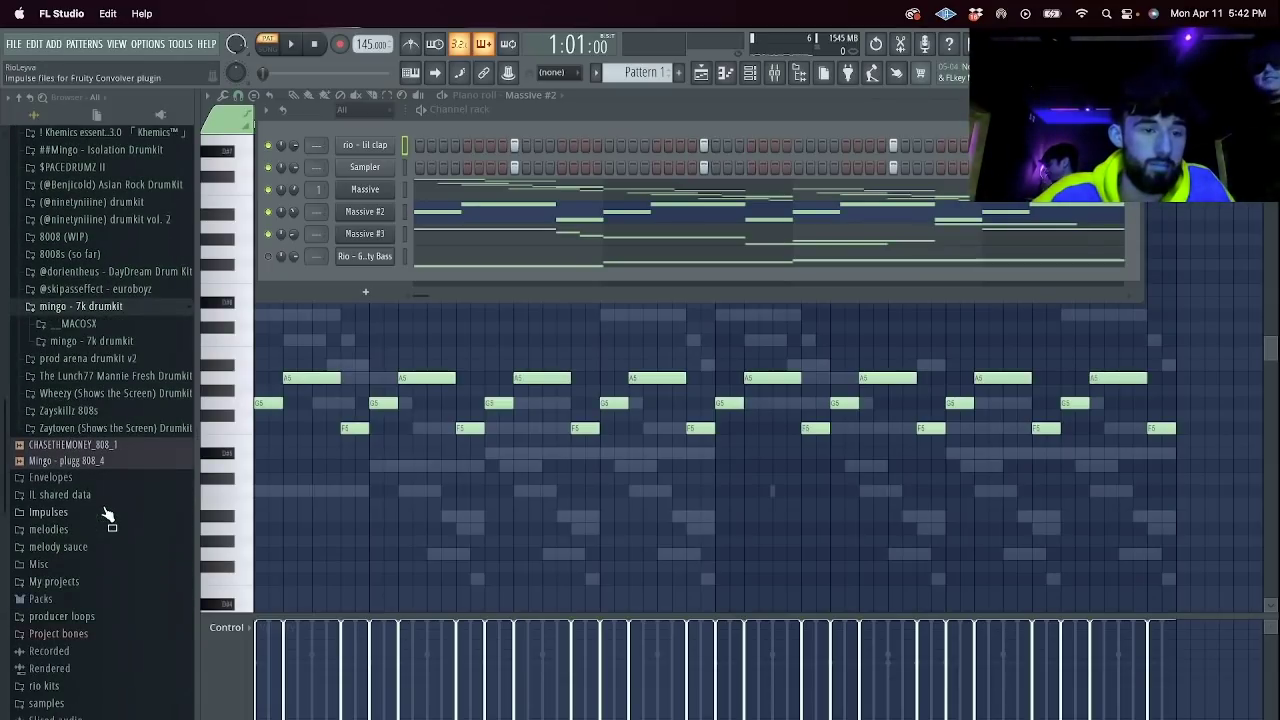
click(85, 341)
click(85, 482)
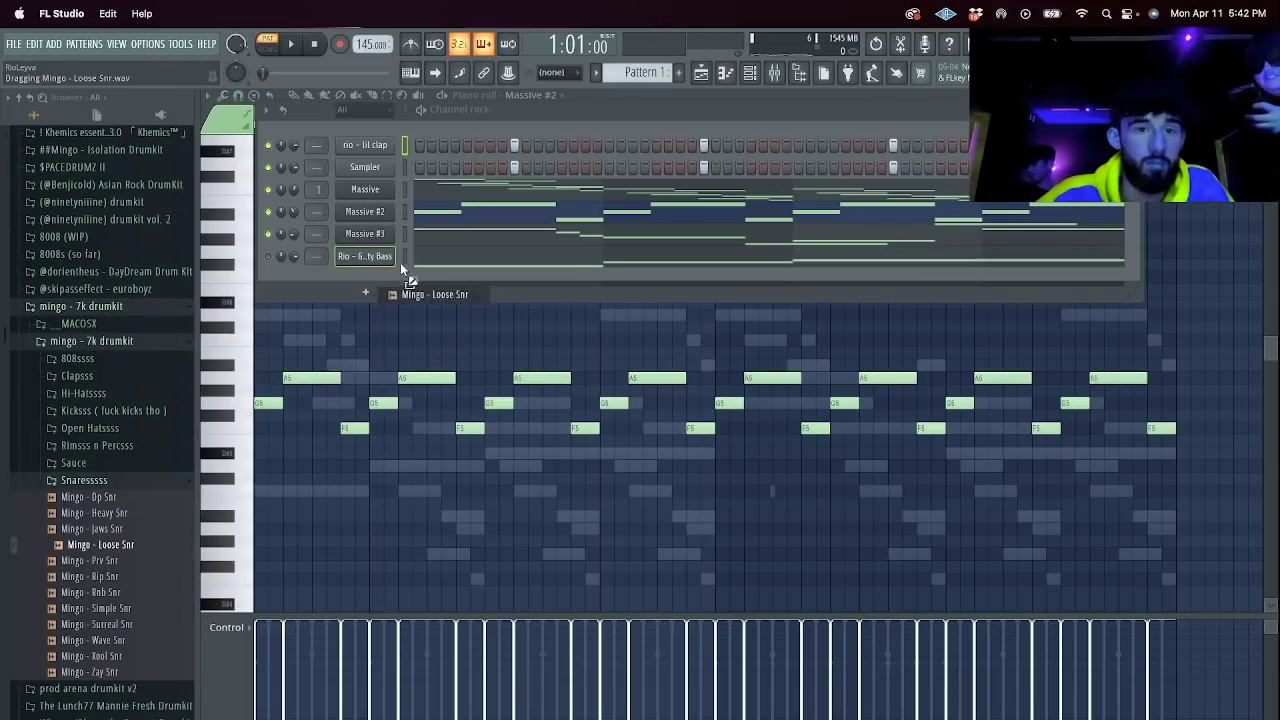
drag(402, 266, 410, 276)
Place snare hits, including a cluster near the pattern end, and mute Massive #2 and #3.
key(space)
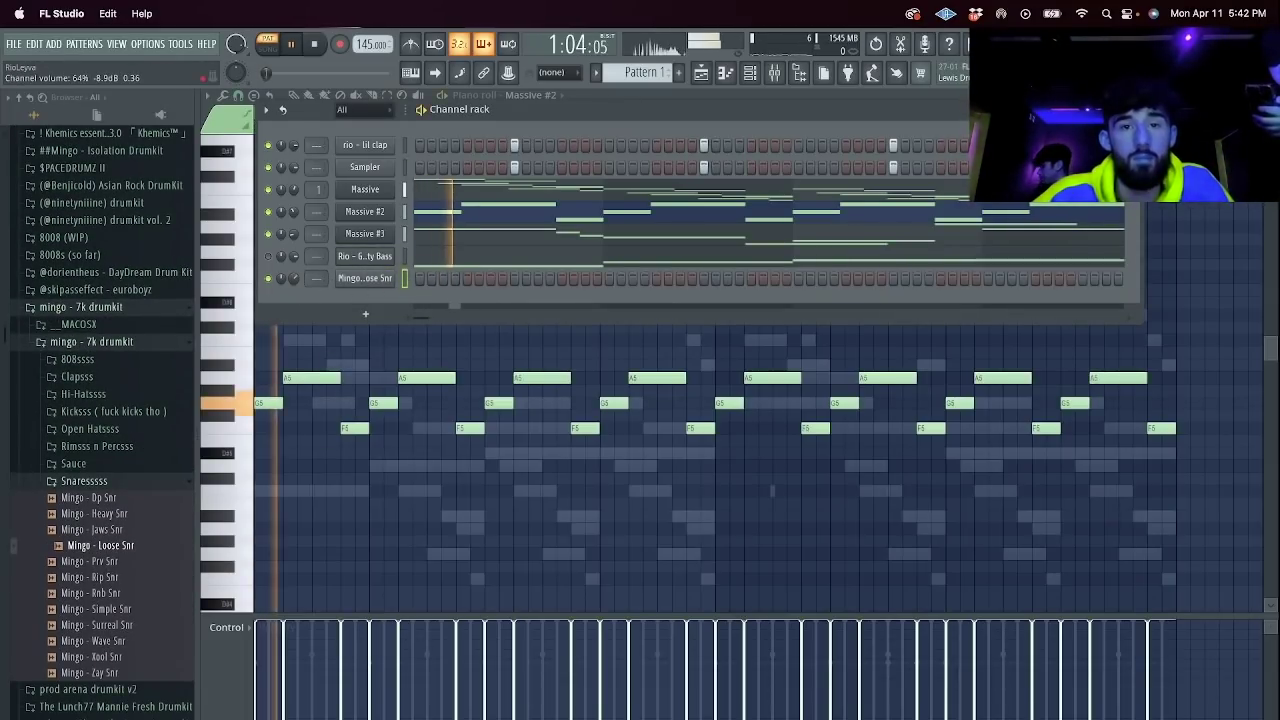
click(632, 278)
click(609, 278)
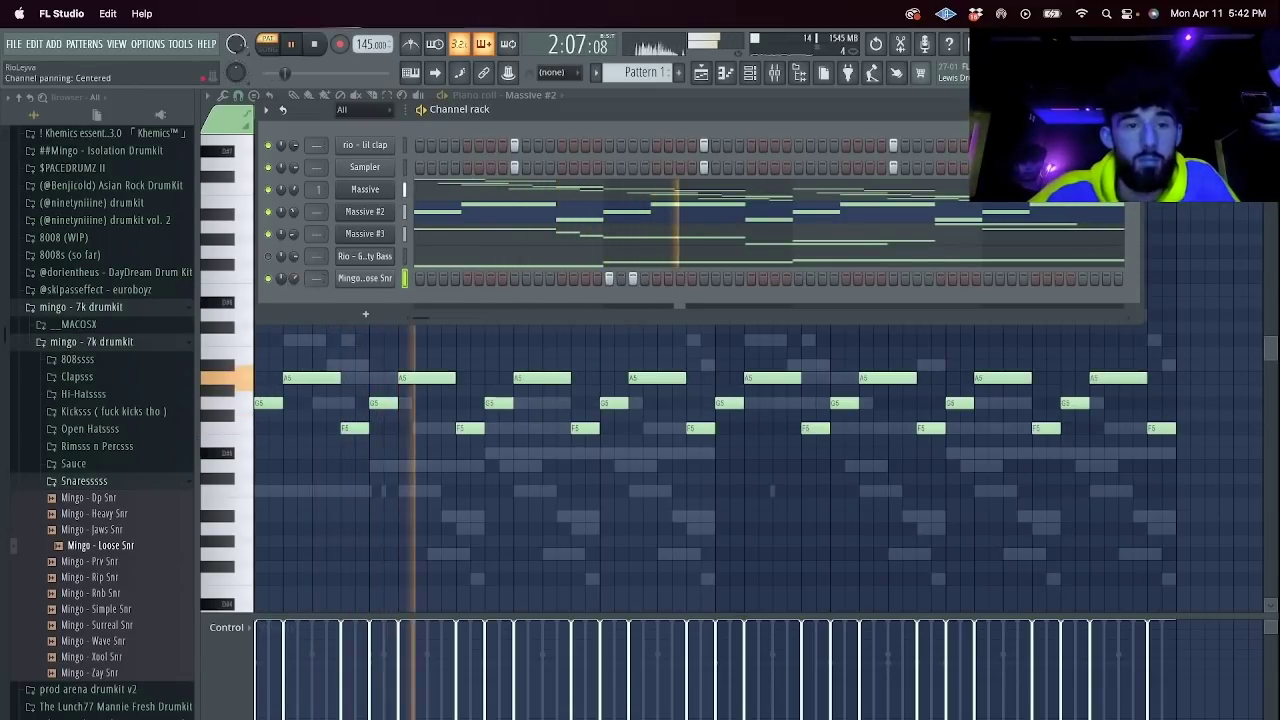
click(385, 279)
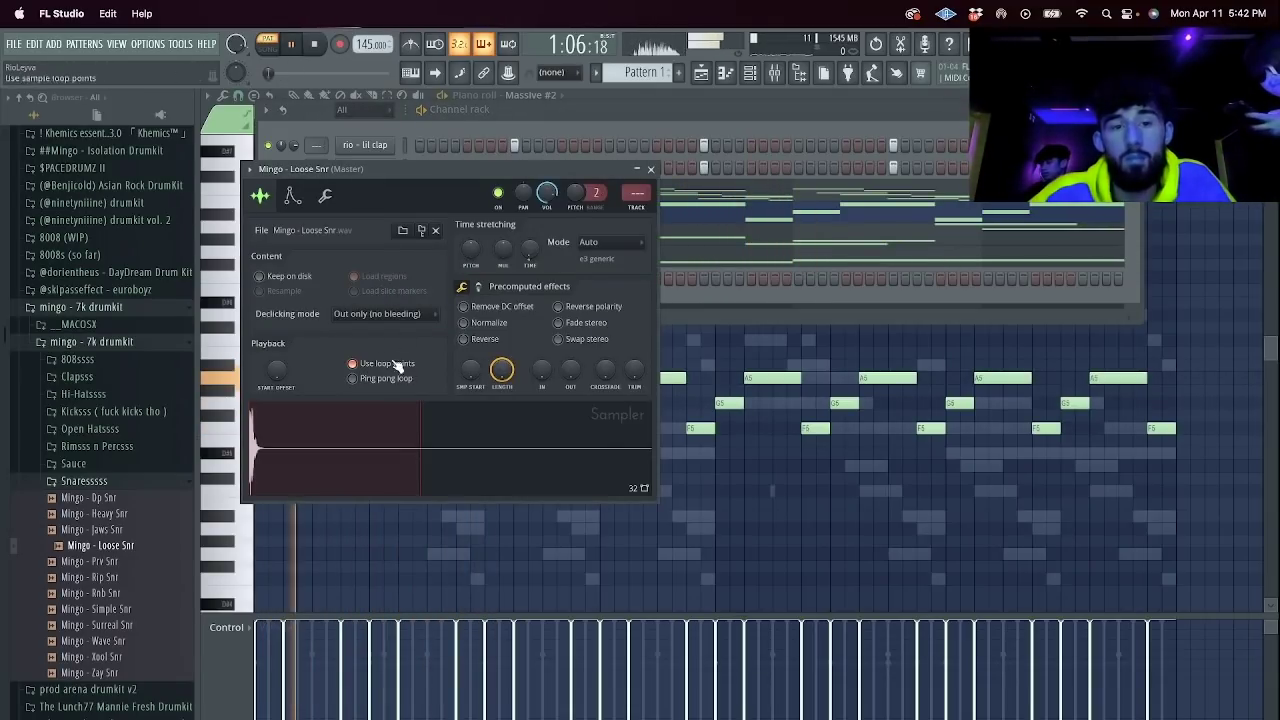
click(267, 211)
click(267, 233)
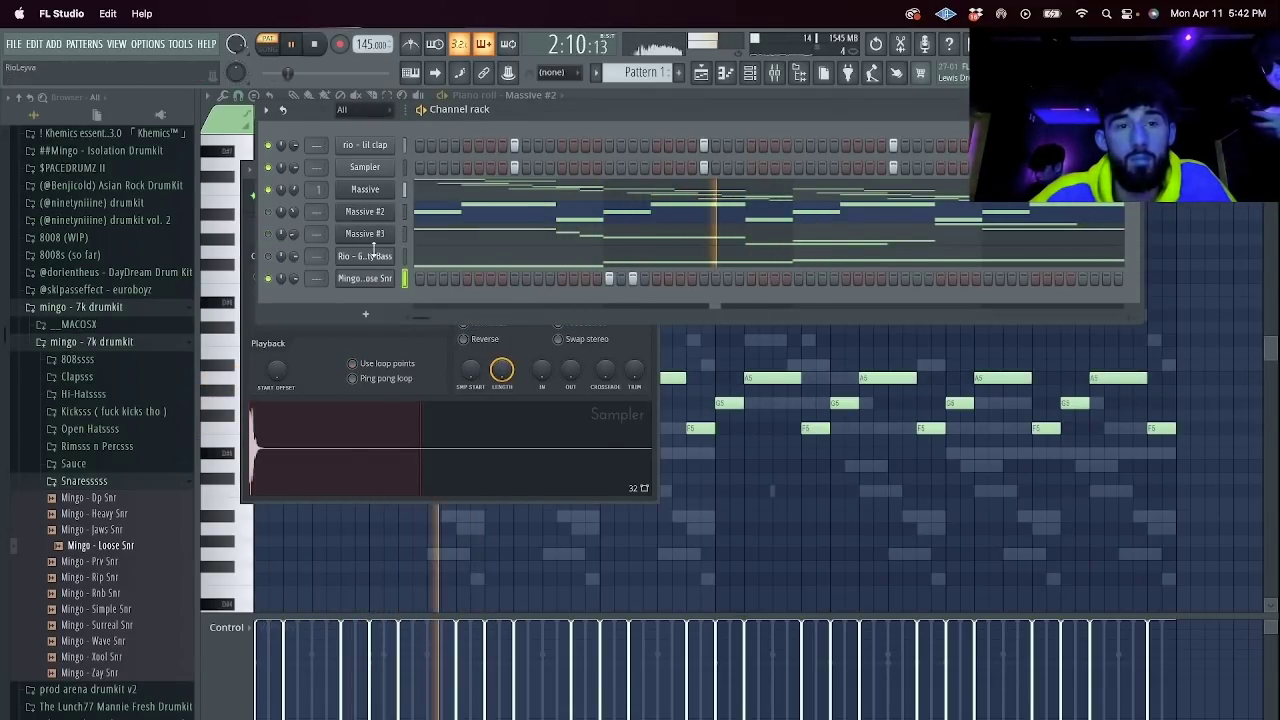
click(1012, 279)
click(1035, 279)
click(1047, 279)
click(1060, 278)
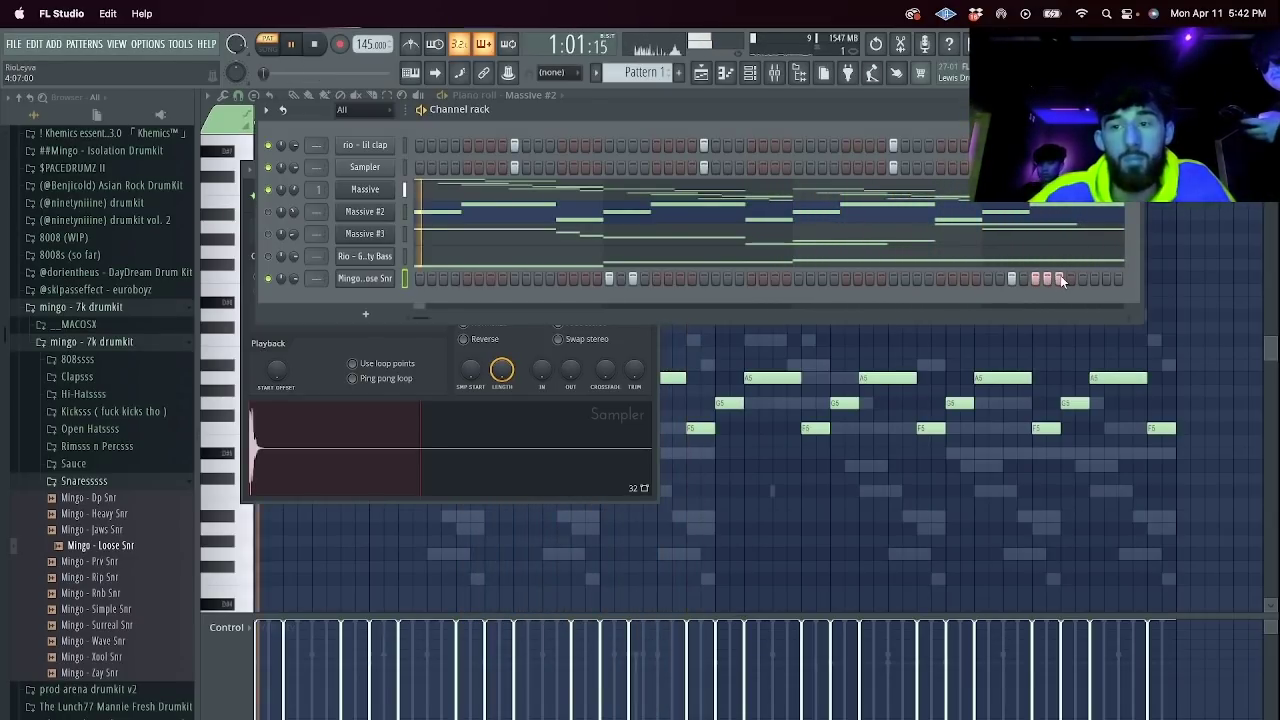
Open the Loose Snr notes in the piano roll and delete one snare note.
right_click(391, 273)
click(475, 287)
click(478, 282)
right_click(480, 280)
right_click(392, 275)
click(402, 279)
drag(642, 489, 636, 490)
key(Delete)
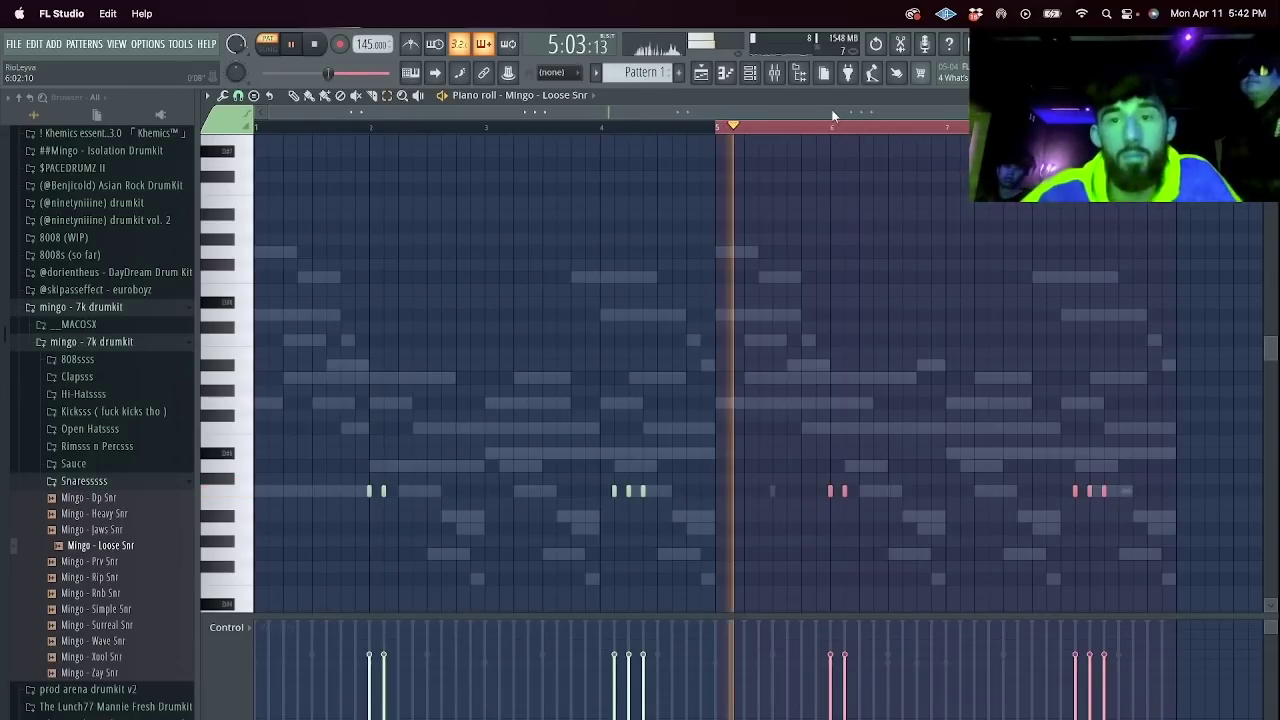
Add Normie Bongo and Mexiko Shaker from the Rimsss n Percsss folder as channels.
click(749, 72)
click(314, 44)
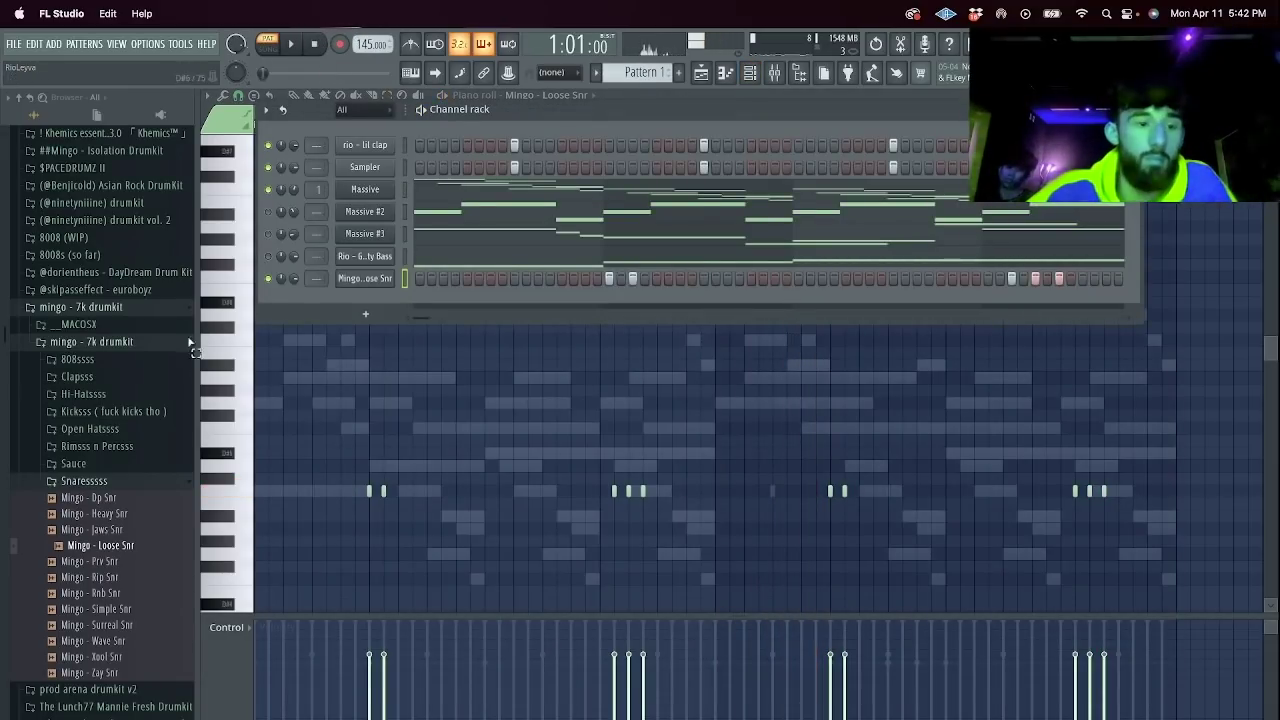
click(85, 447)
drag(347, 299, 348, 300)
drag(103, 494, 450, 326)
Place a bongo hit and add Nice for rolls Hat from the Hi-Hatssss folder.
key(space)
click(490, 301)
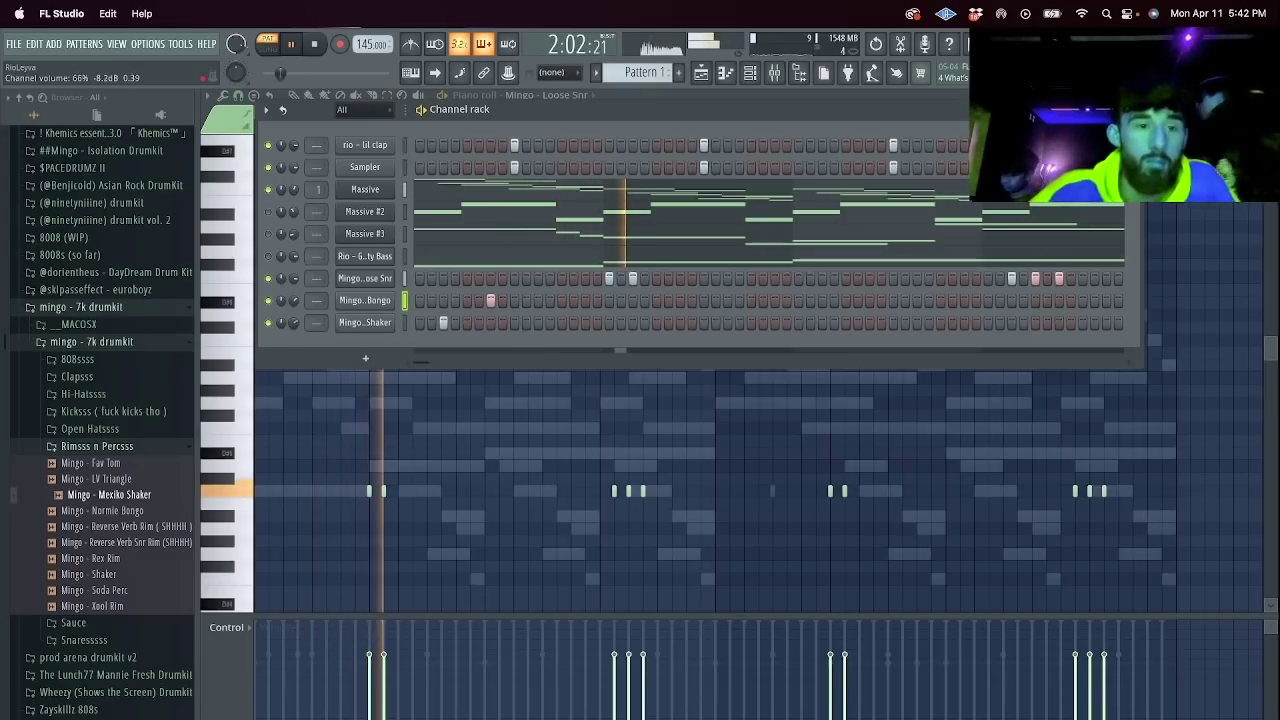
click(83, 393)
drag(110, 474, 364, 352)
right_click(366, 344)
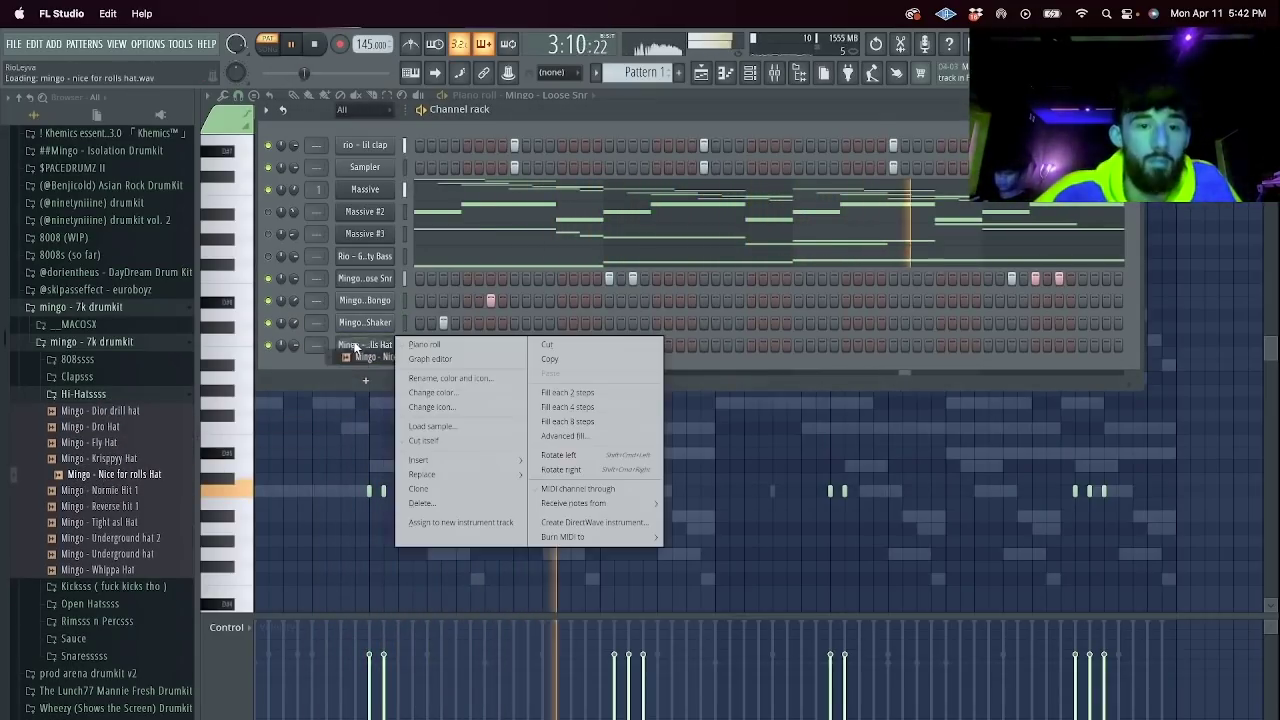
Fill the hat on every second step, then delete the right-half notes in its piano roll.
click(571, 397)
right_click(366, 344)
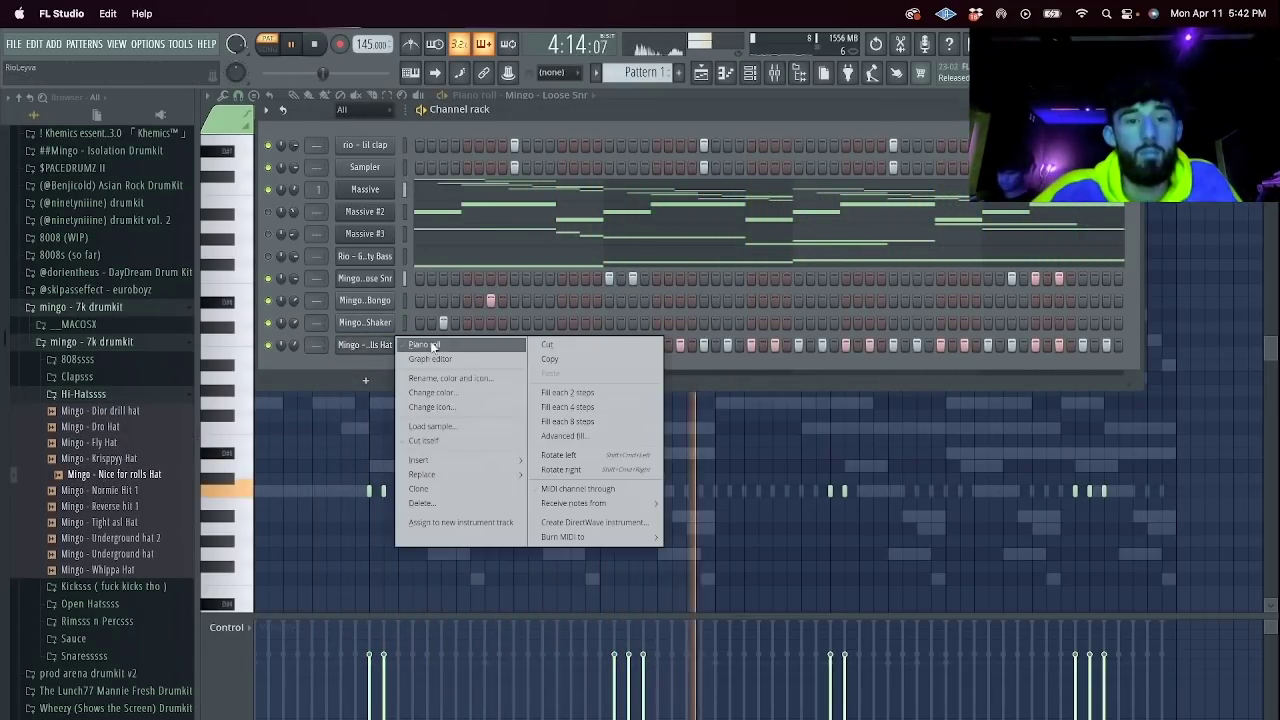
click(449, 347)
drag(1192, 507, 737, 404)
key(Delete)
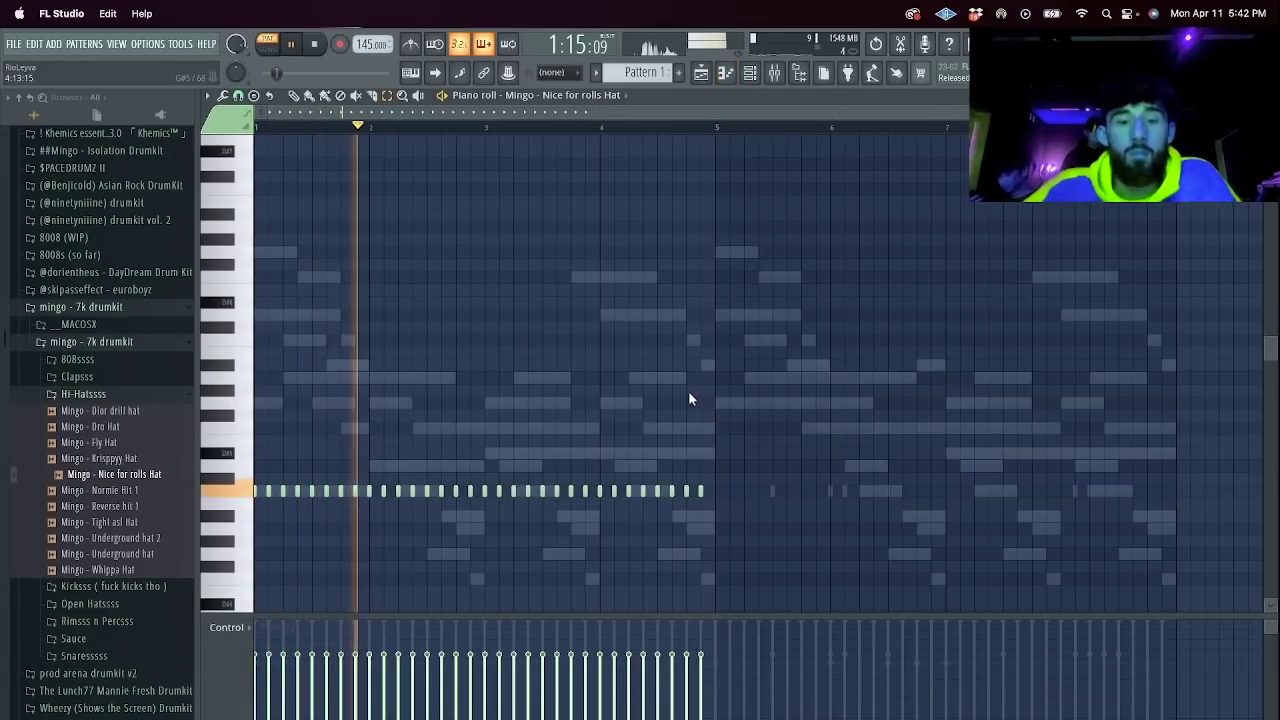
Switch to a finer snap grid and add an extra roll note between hat hits.
key(space)
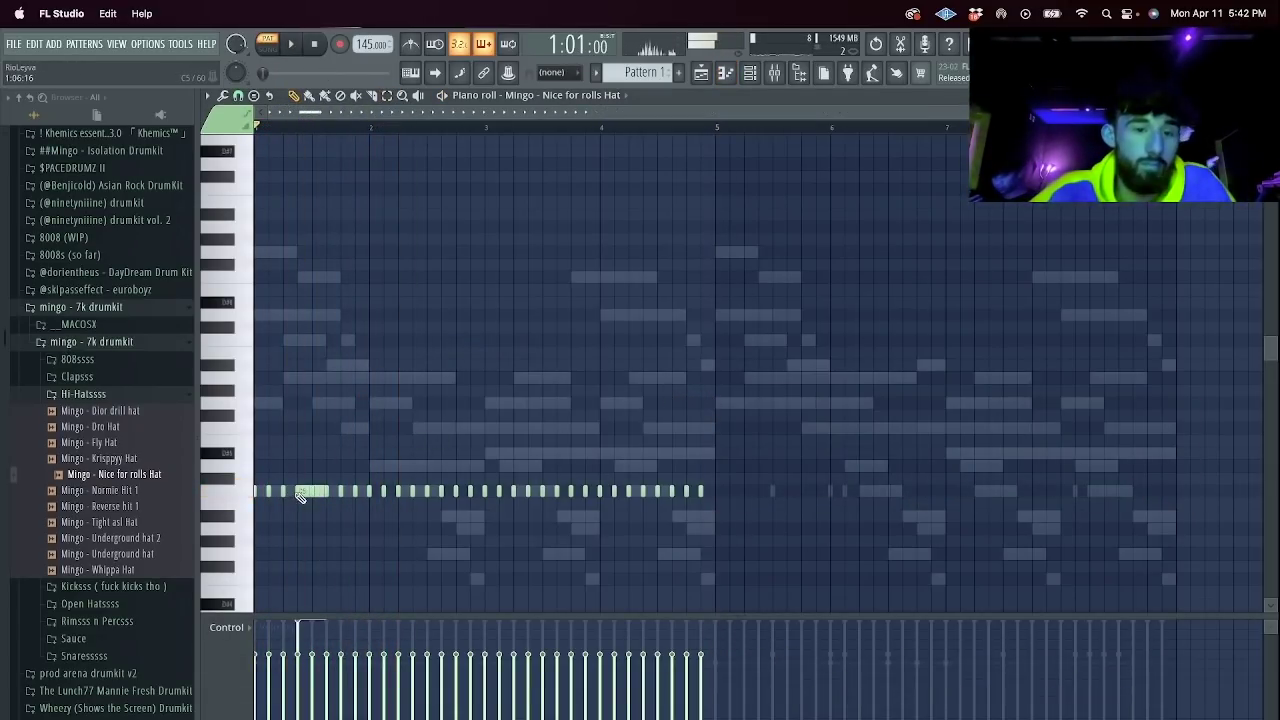
click(239, 99)
click(263, 225)
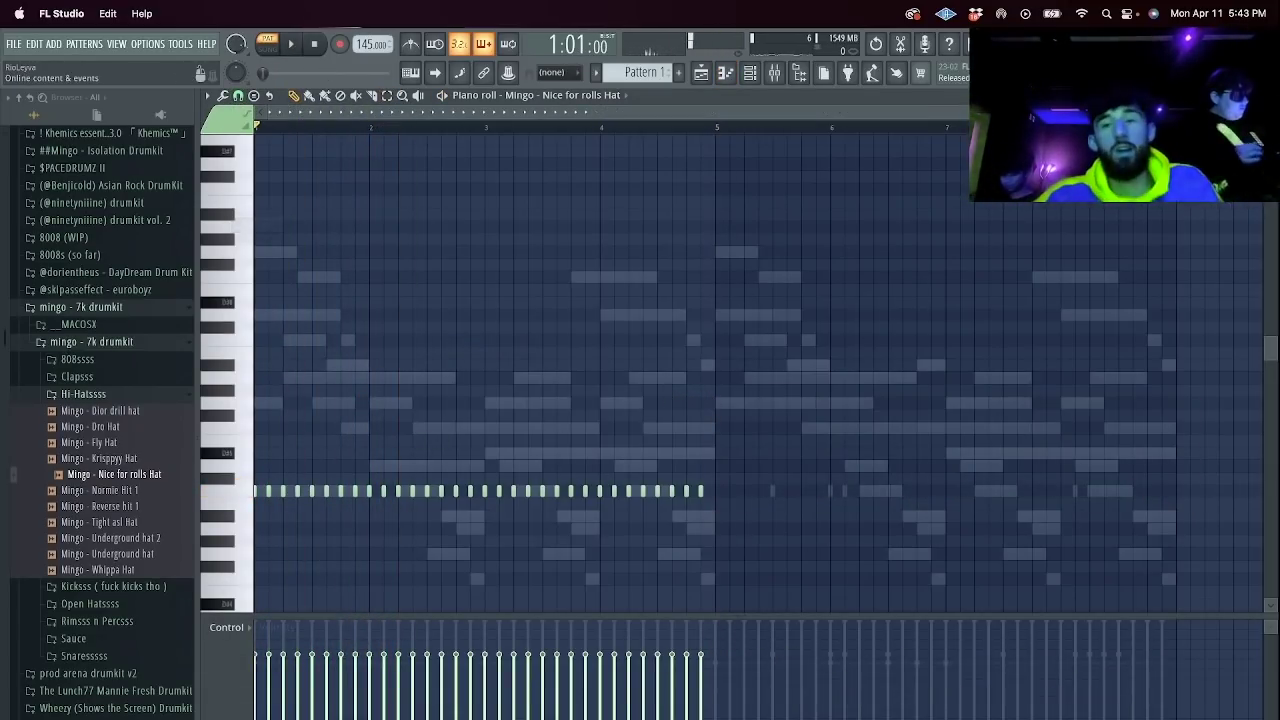
scroll(696, 193, up, 3)
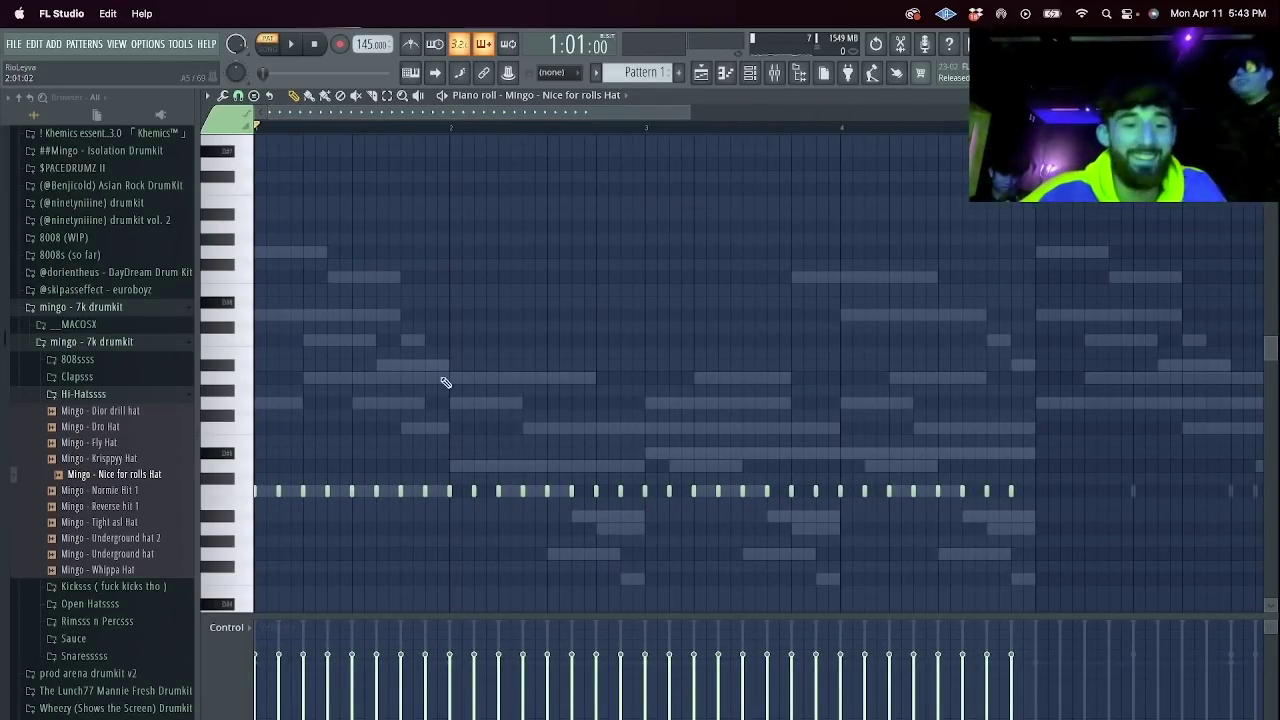
key(space)
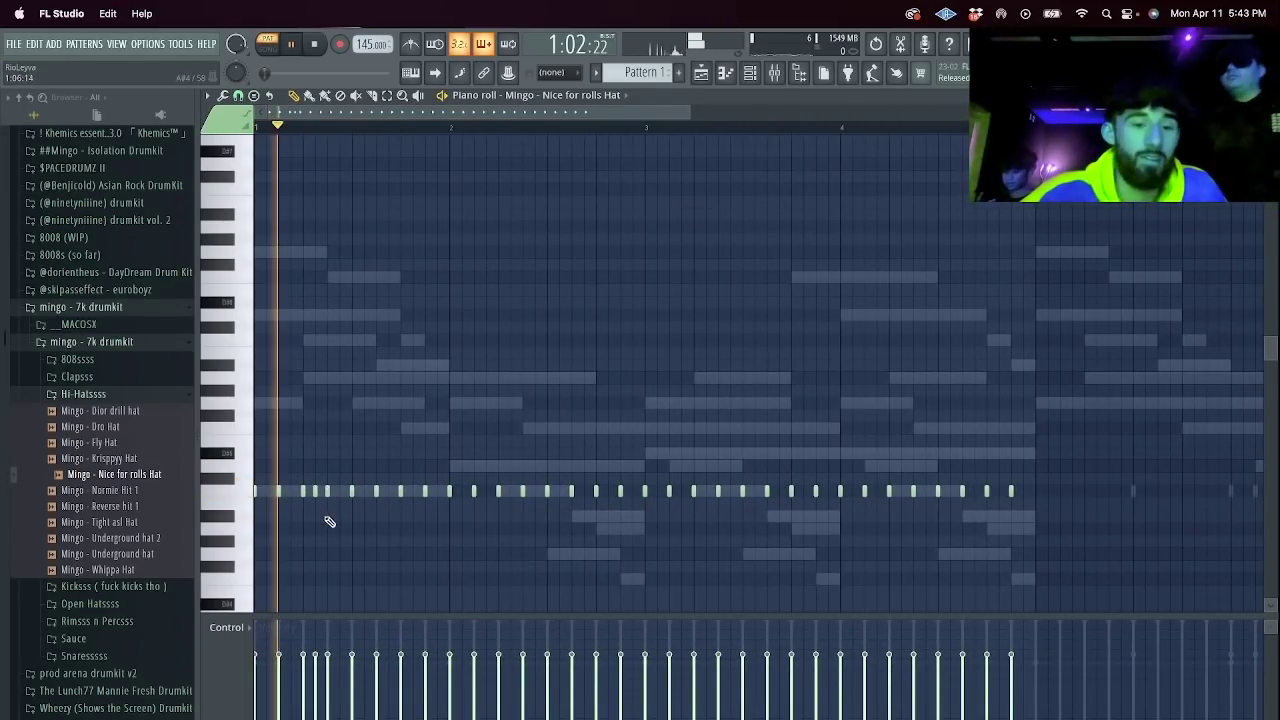
click(608, 491)
Shift the later hi-hat notes one step later and check playback from bar 5.
drag(1106, 523, 654, 388)
key(shift+Right)
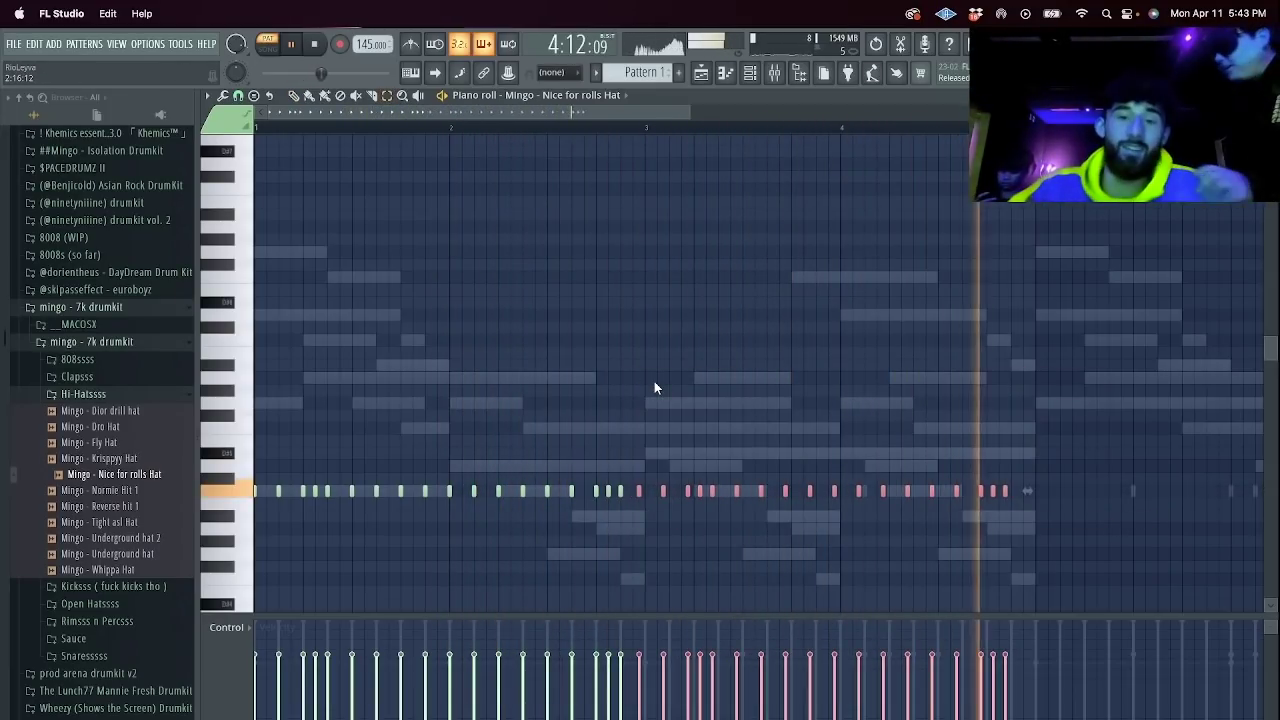
key(space)
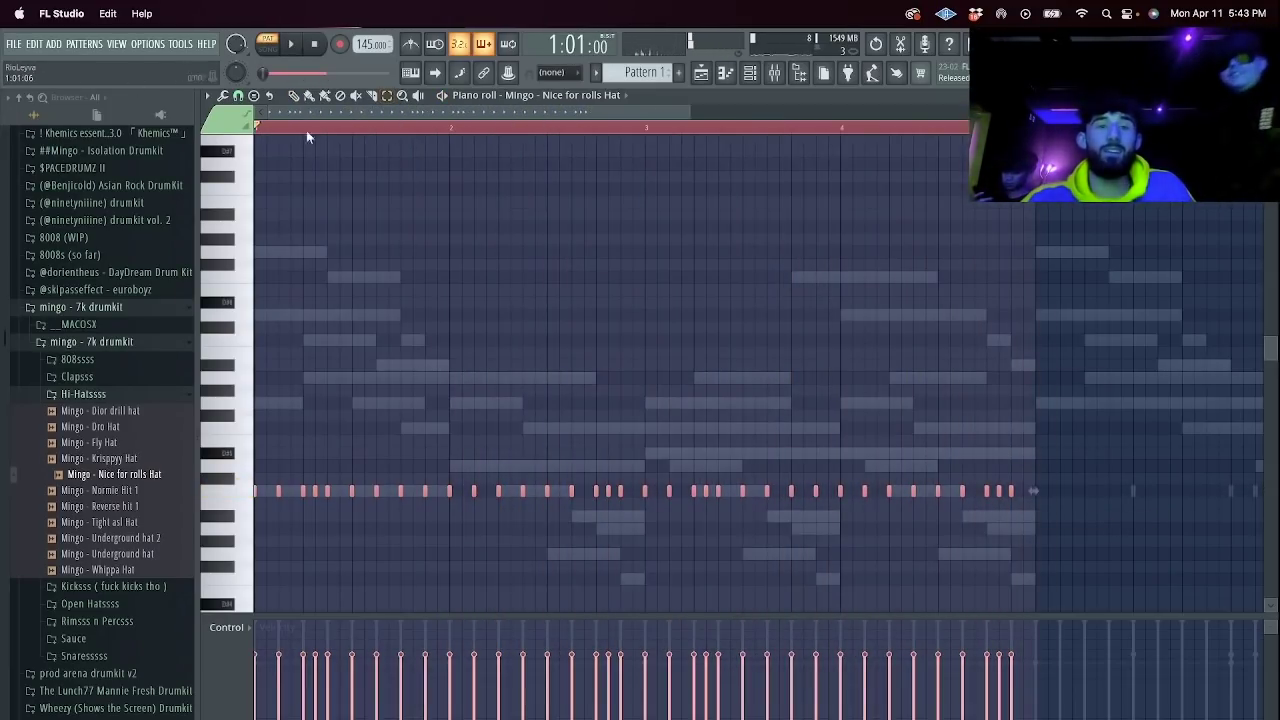
click(957, 124)
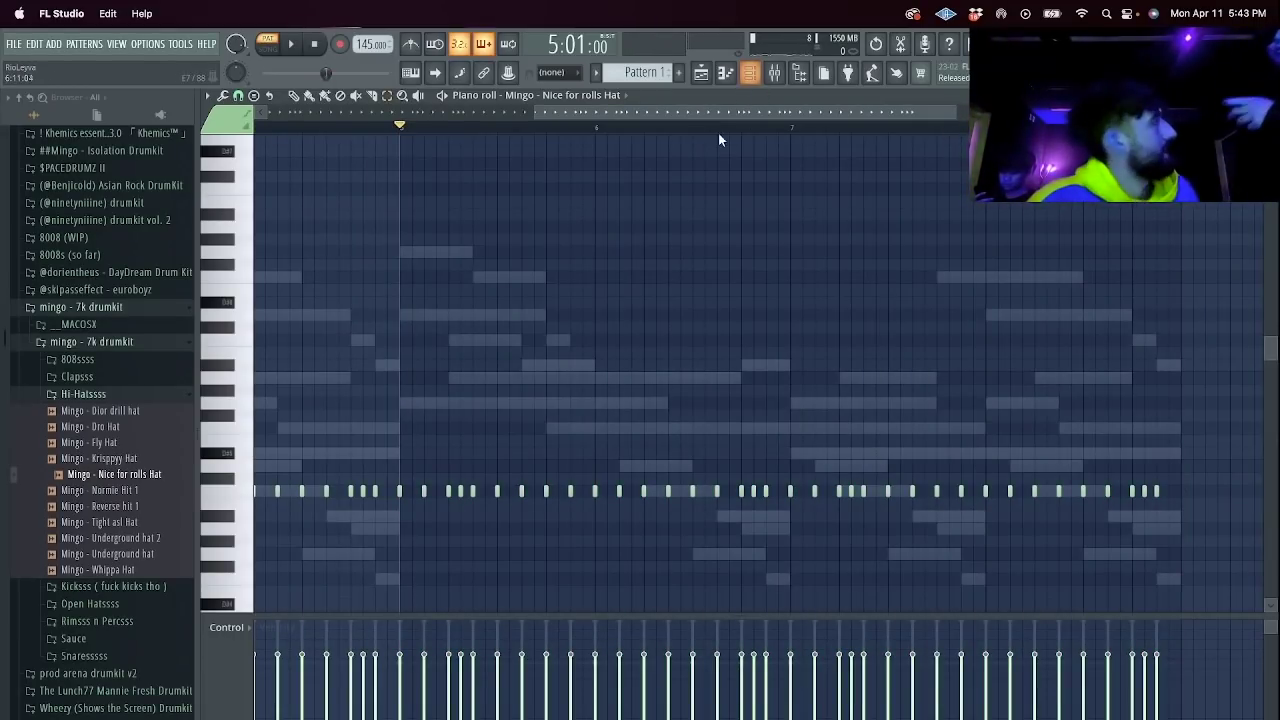
click(762, 71)
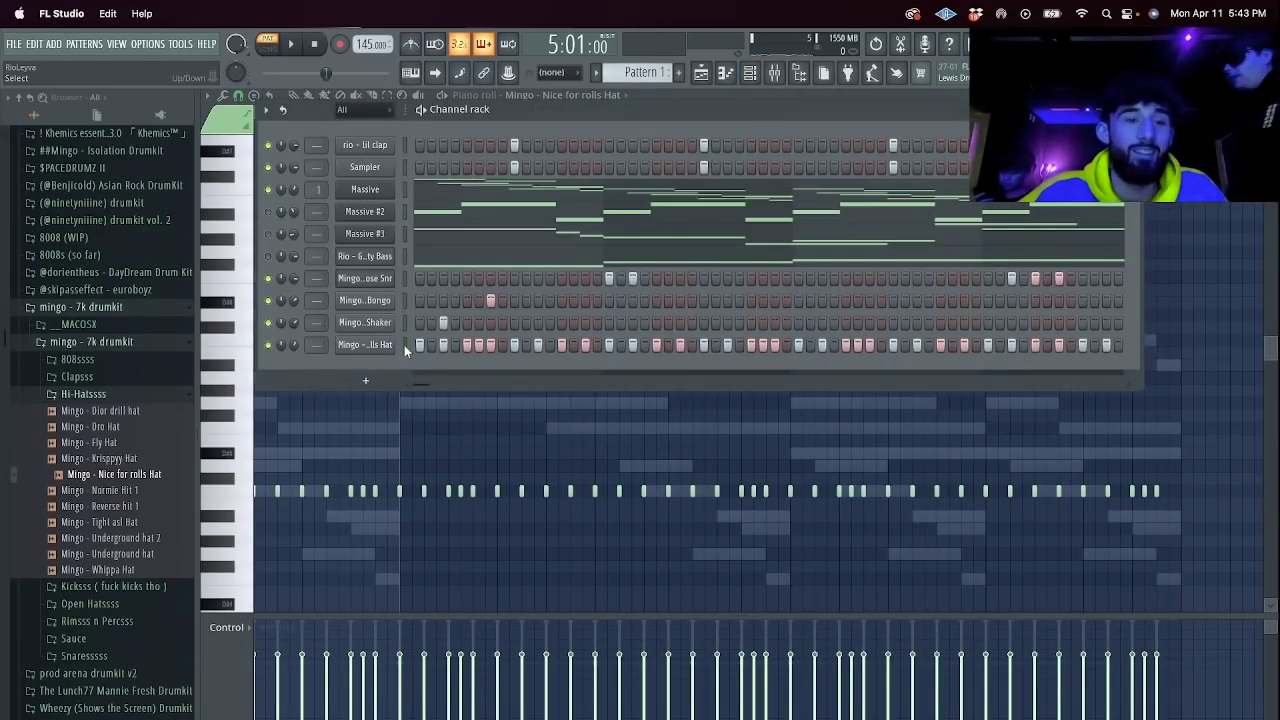
Add Mingo - Gotodrill 808 from the 808ssss folder as a new channel.
scroll(105, 343, down, 8)
scroll(105, 343, up, 5)
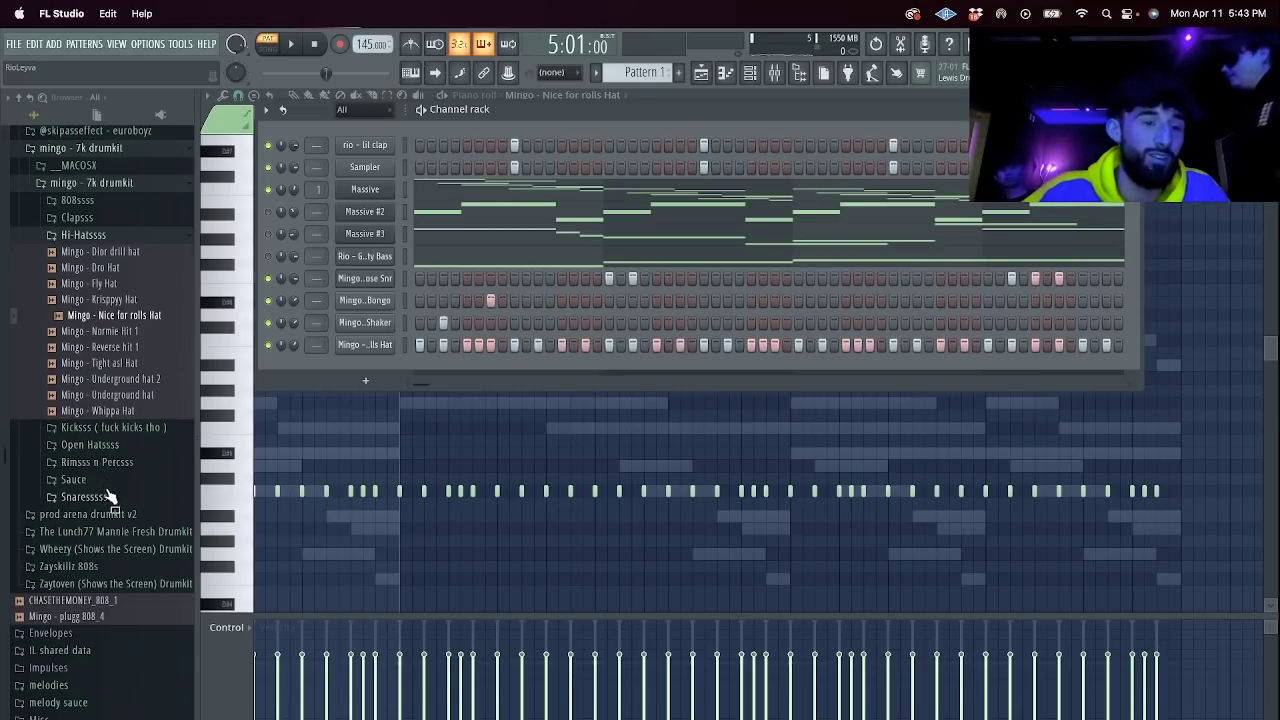
click(92, 462)
click(80, 377)
click(102, 473)
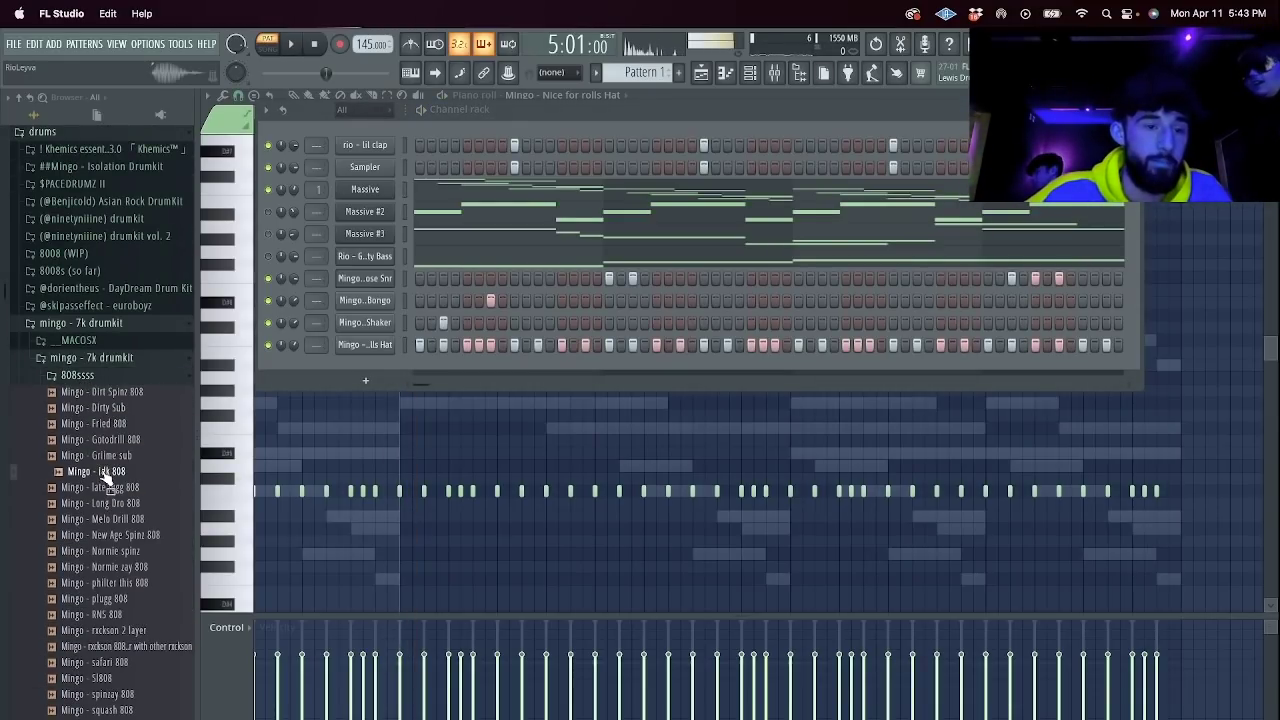
drag(416, 352, 372, 368)
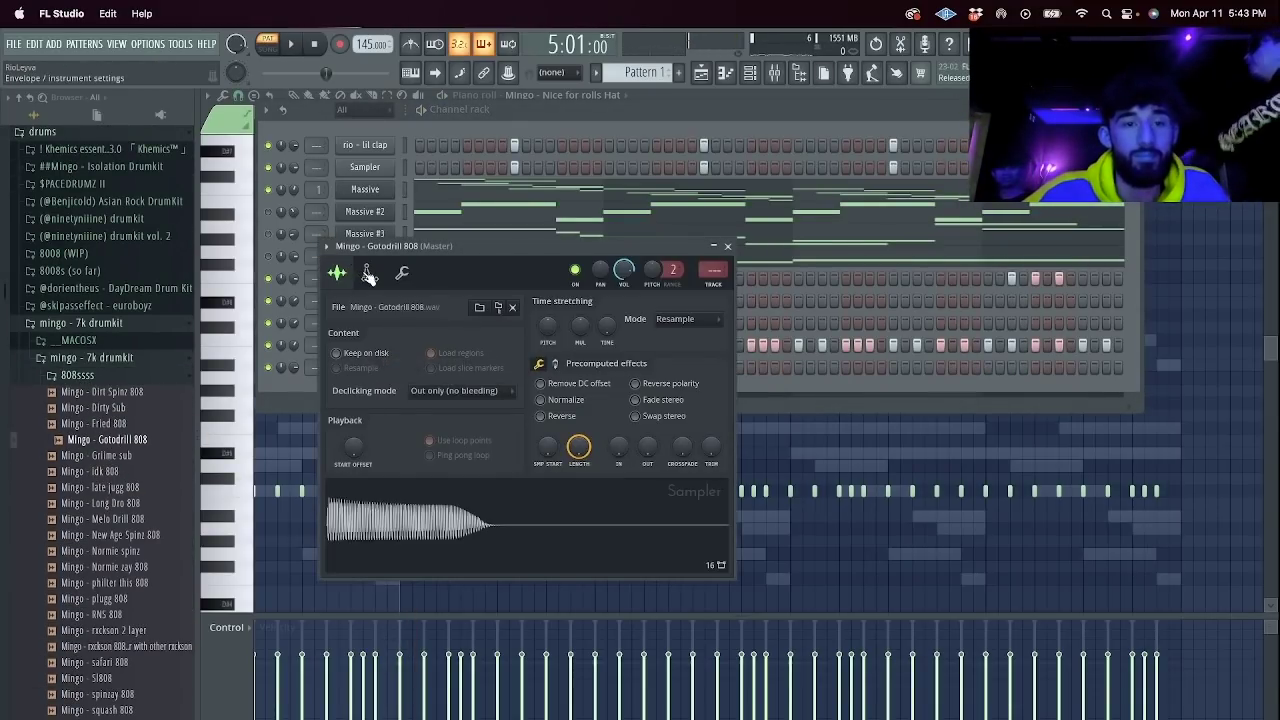
Raise the 808's envelope hold to full, adjust decay, and open its piano roll.
drag(391, 418, 391, 350)
drag(416, 418, 416, 424)
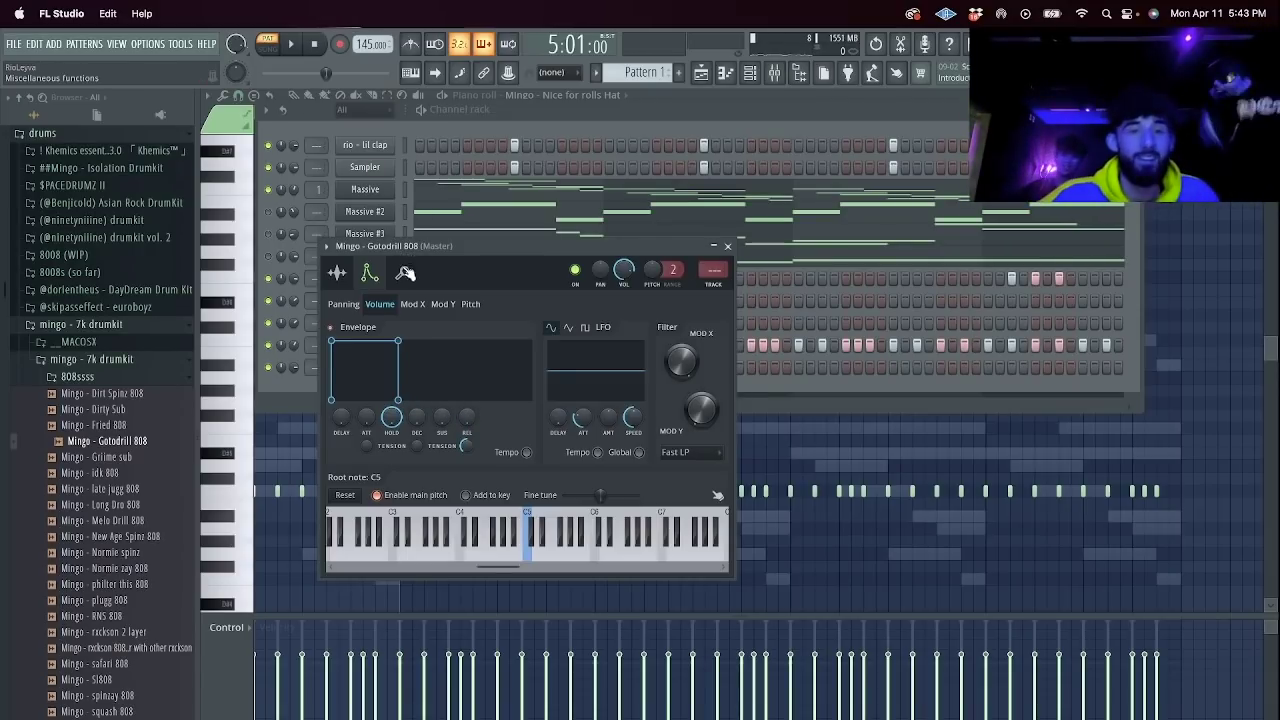
click(405, 272)
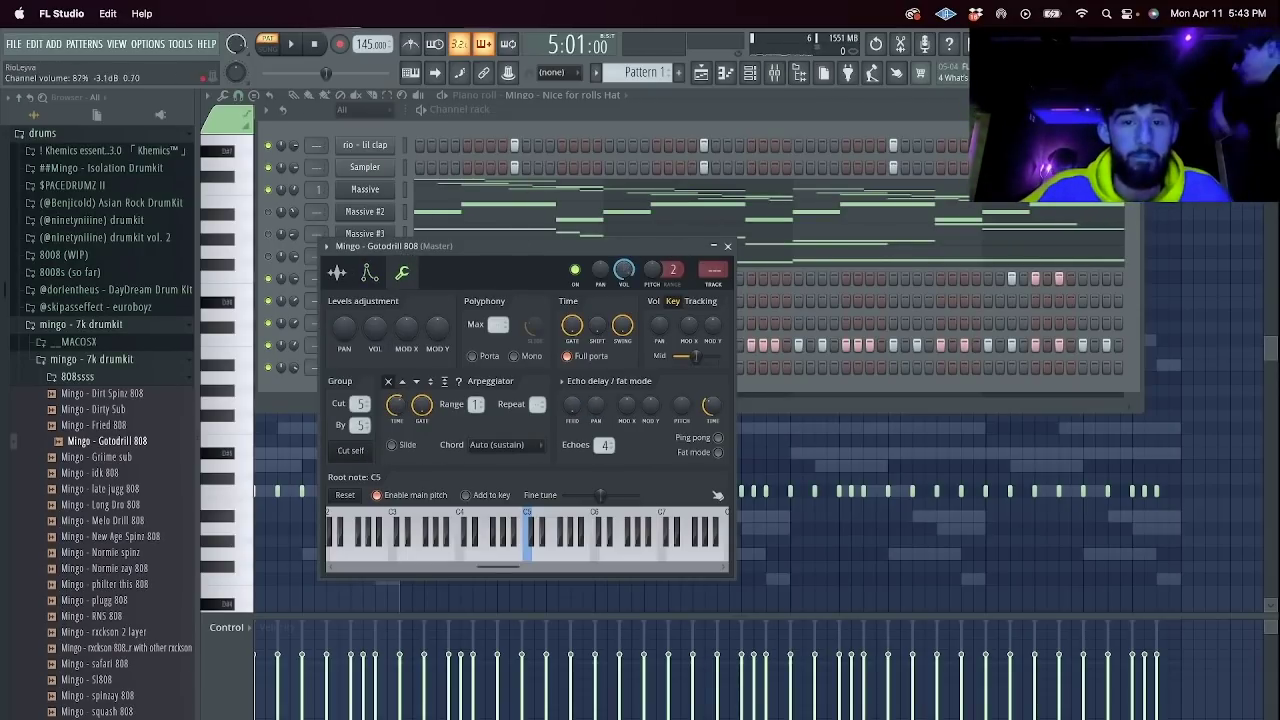
click(291, 385)
right_click(372, 366)
click(437, 365)
drag(560, 112, 26, 157)
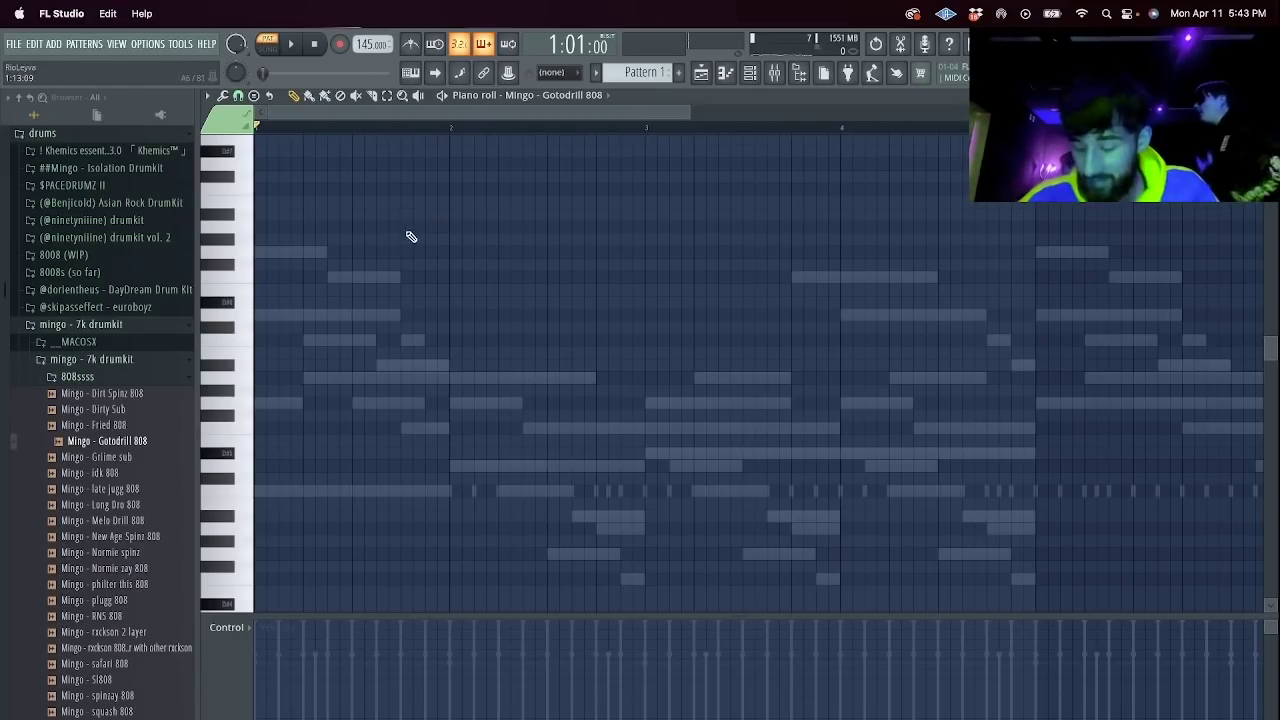
Draw the opening D#5 808 notes, shortening and duplicating them.
click(268, 313)
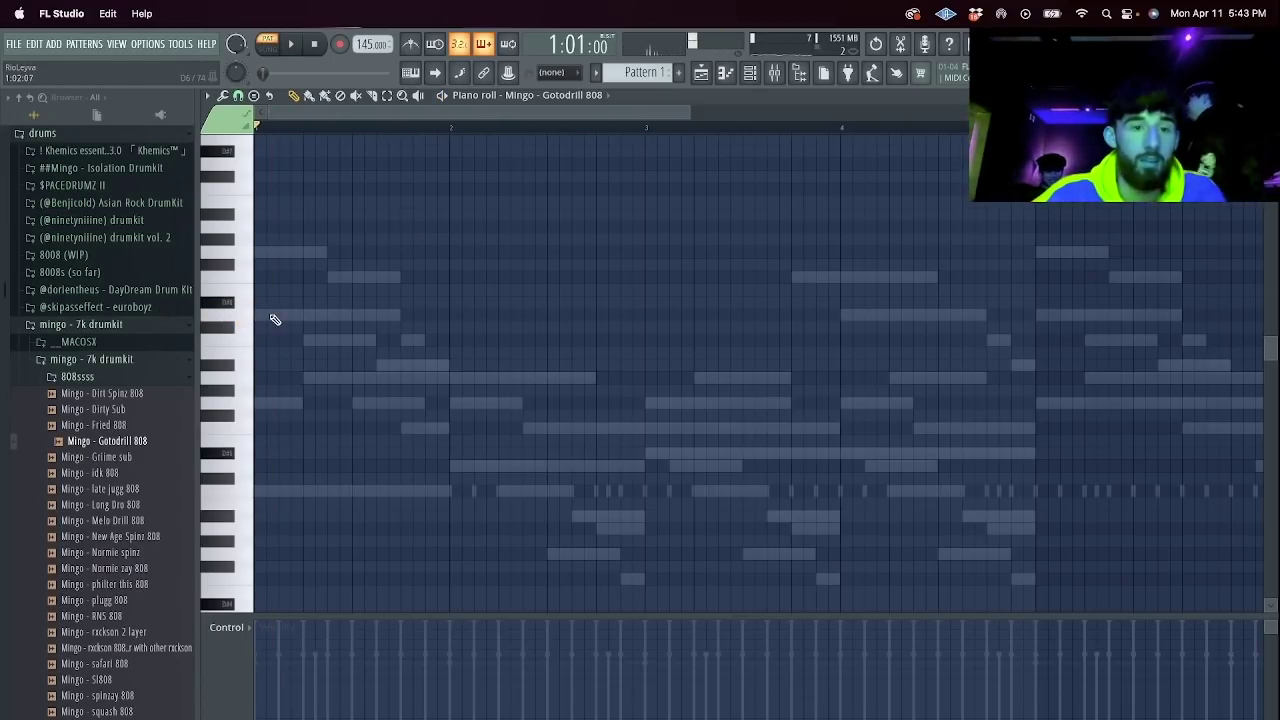
key(space)
click(260, 465)
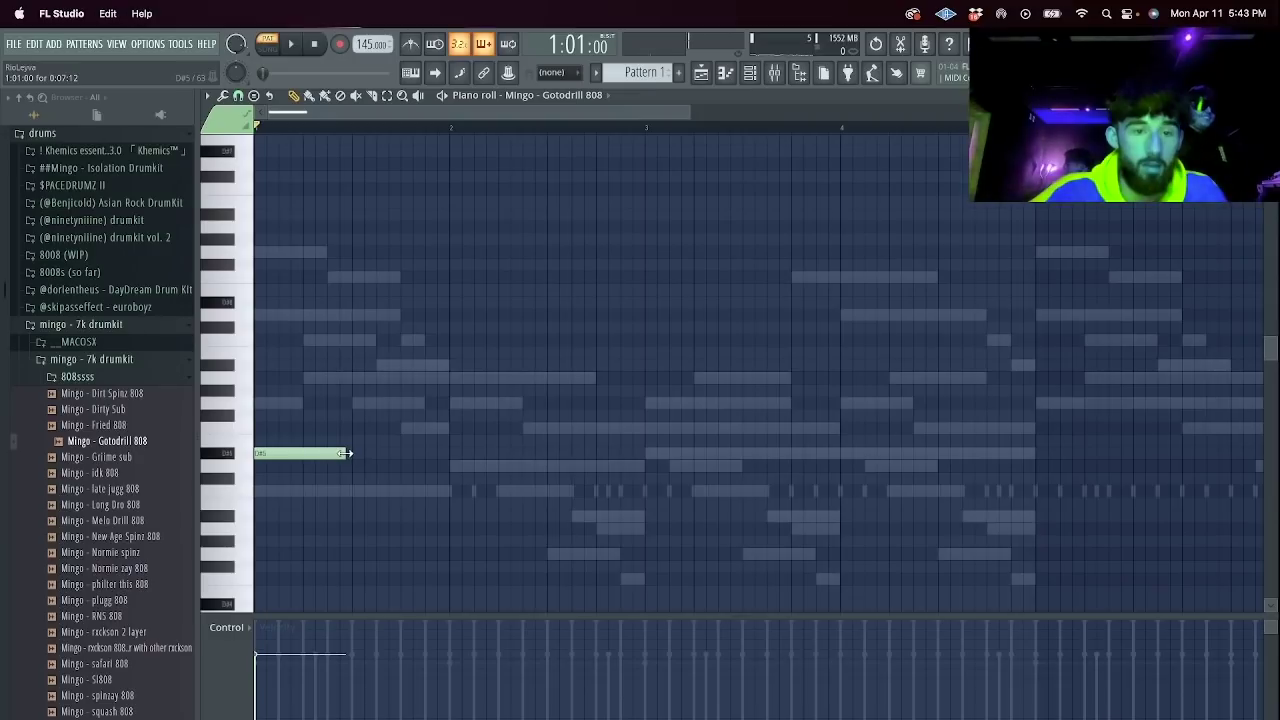
key(space)
click(414, 456)
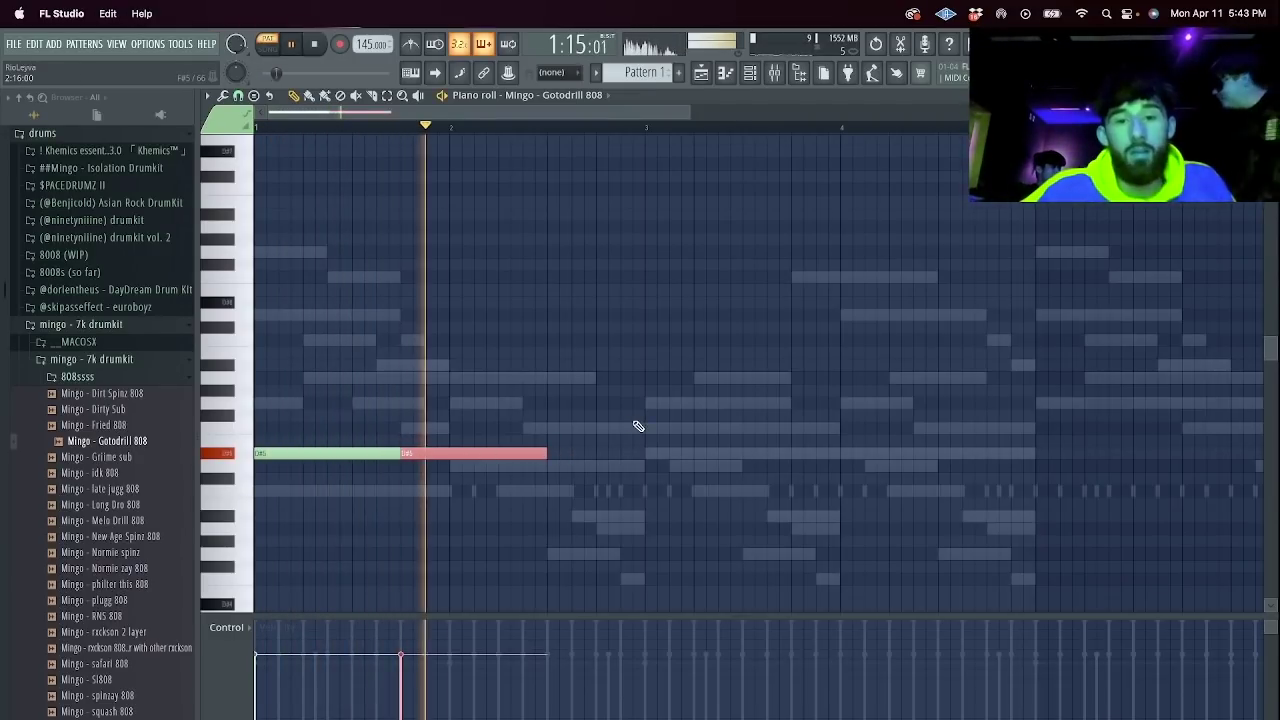
key(ctrl+b)
drag(537, 454, 502, 453)
right_click(613, 453)
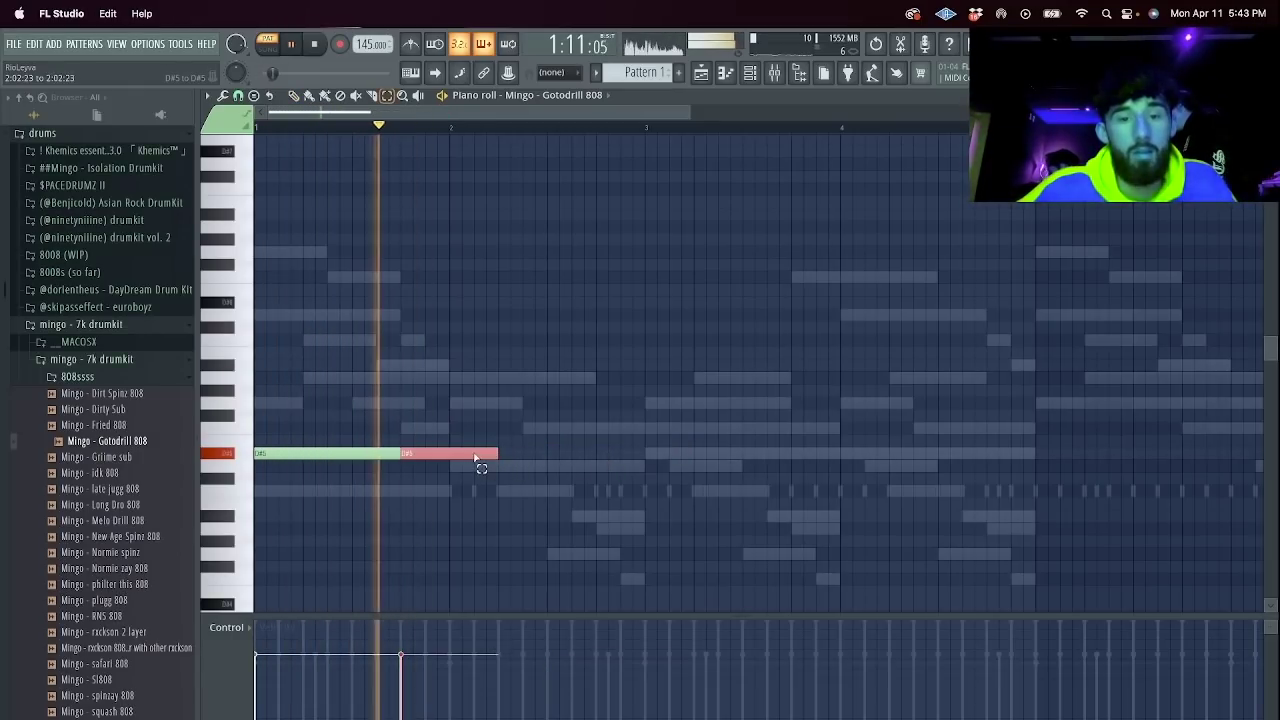
ctrl+click(480, 457)
key(ctrl+b)
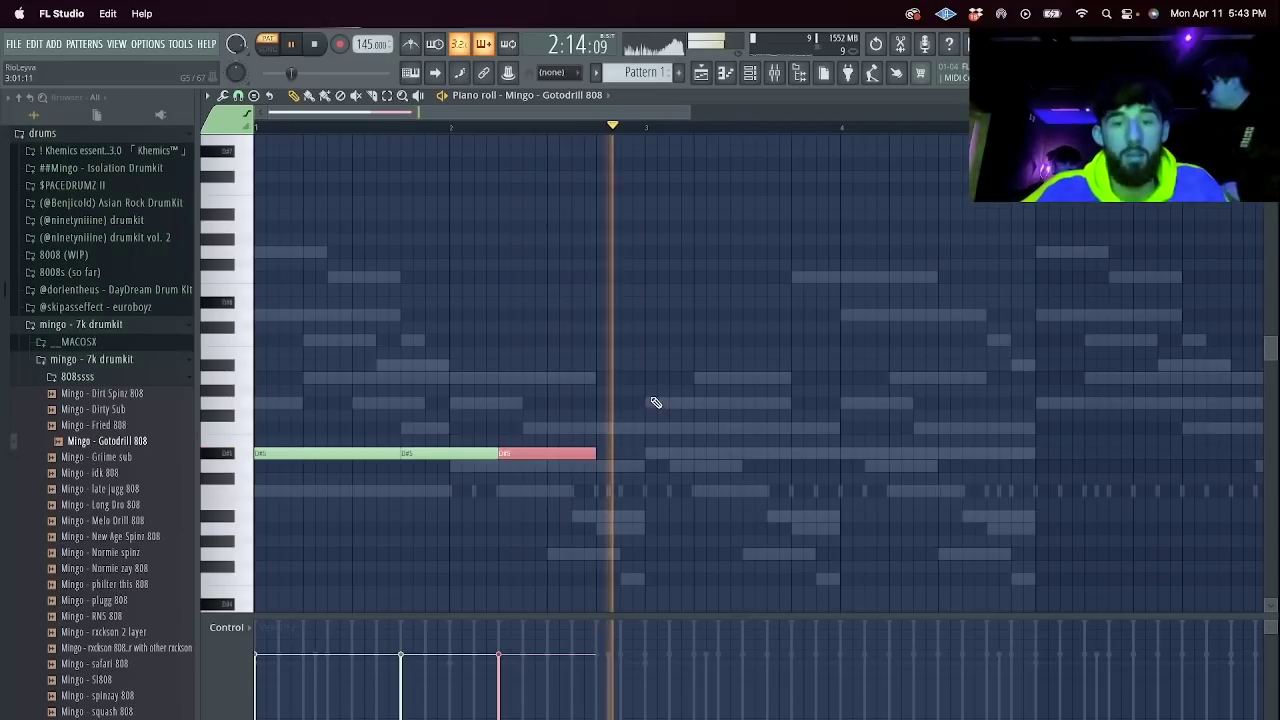
Add a long G5 at bar 3 followed by sliced F5 notes, extending D#5 to bar 3.
click(654, 402)
drag(741, 402, 790, 402)
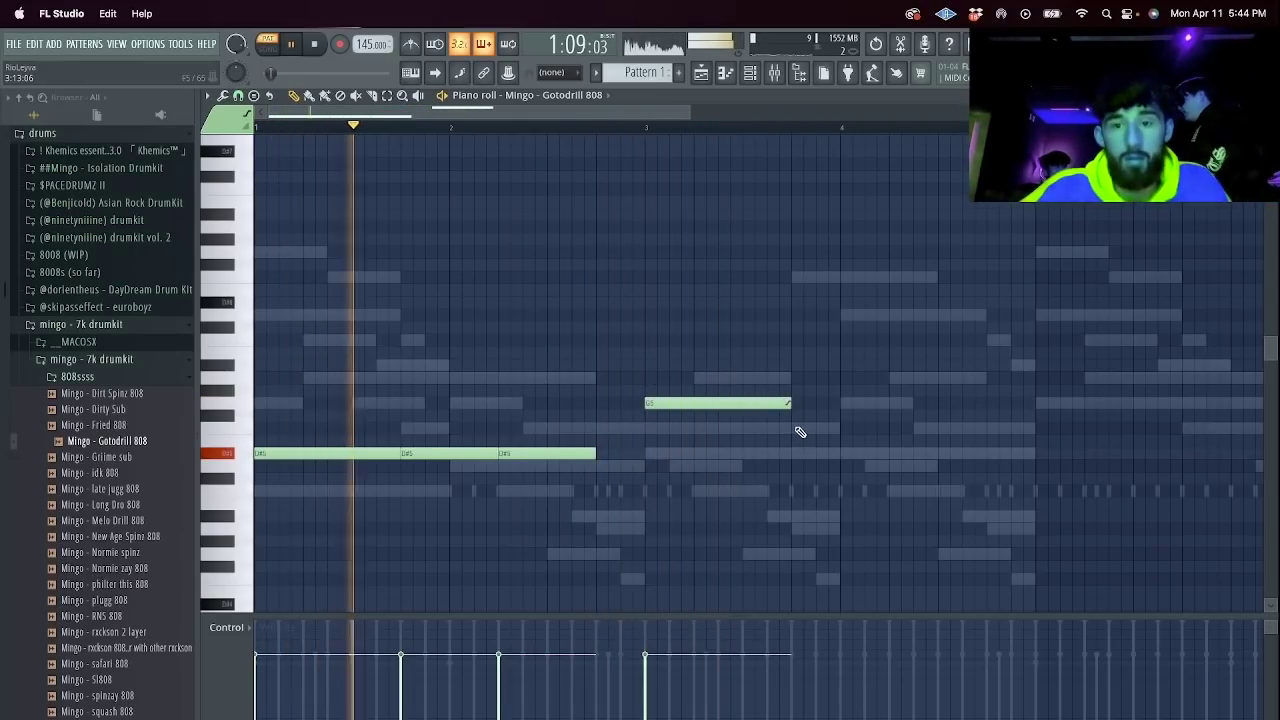
click(800, 428)
mouse_move(937, 428)
mouse_down()
mouse_move(877, 434)
mouse_move(982, 434)
mouse_up()
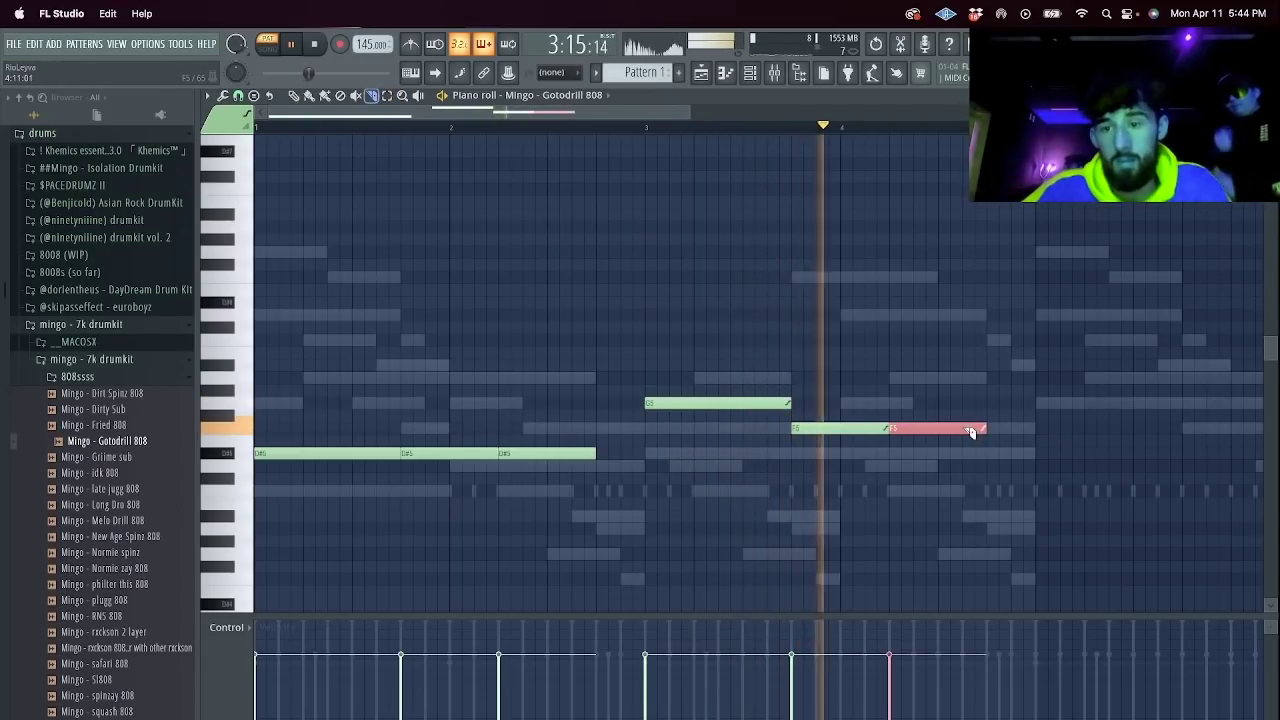
key(c)
click(958, 429)
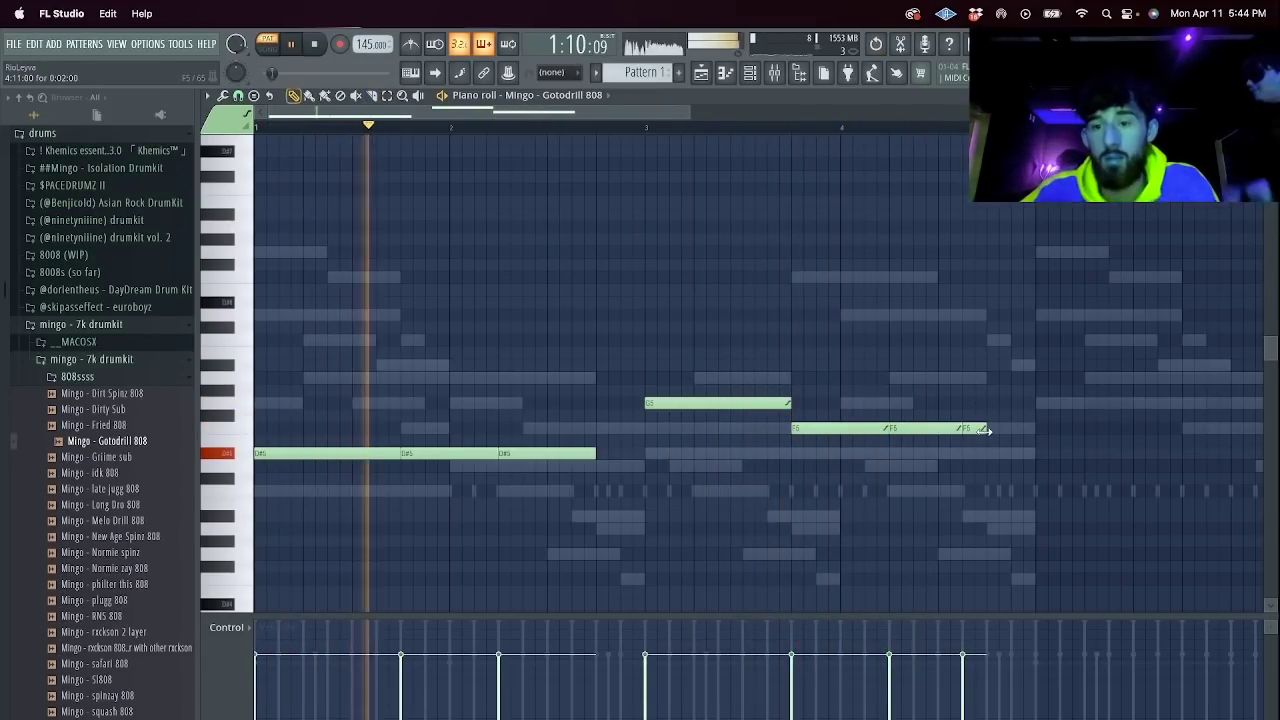
drag(985, 429, 1035, 429)
drag(596, 452, 645, 452)
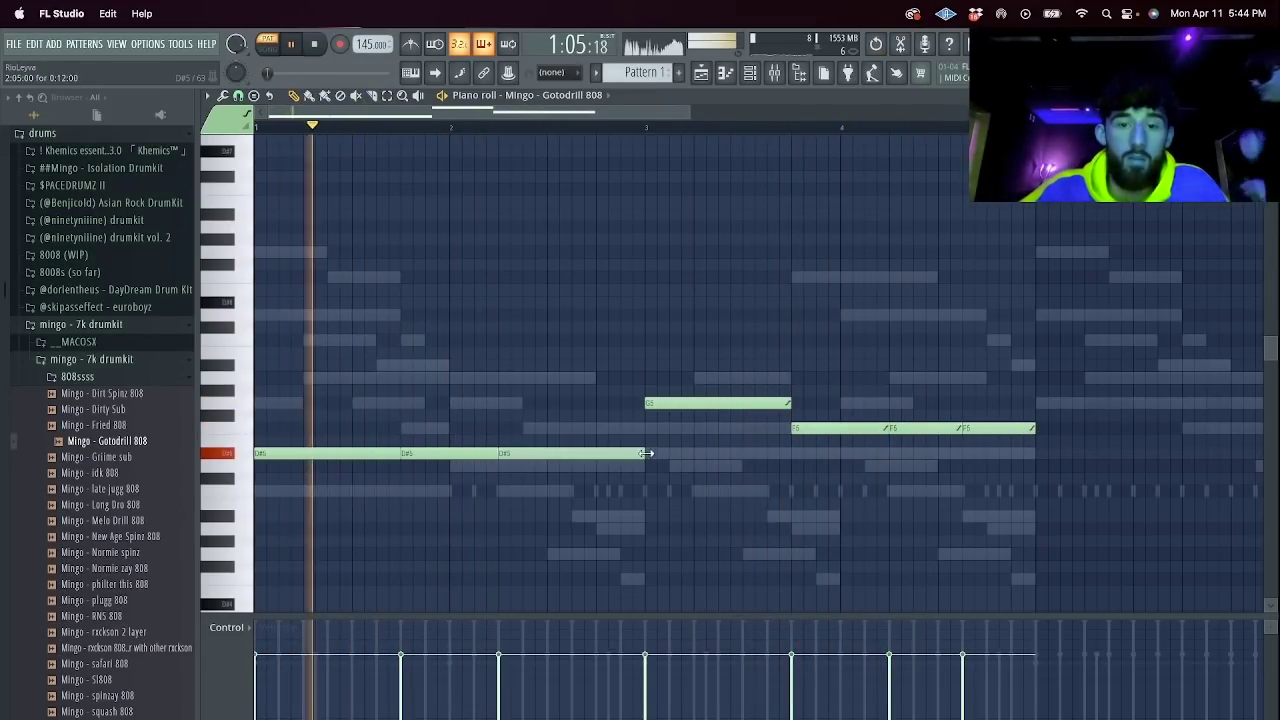
key(space)
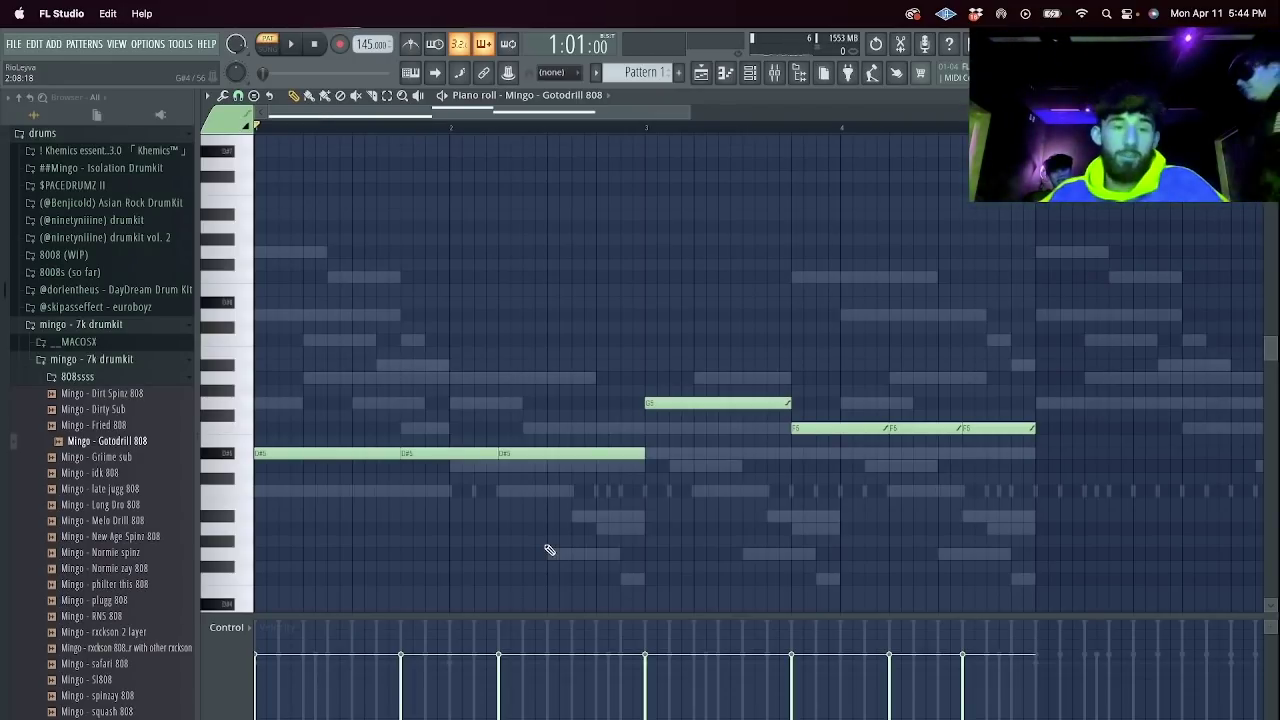
Add a short low A4 note plus short G5 and D#5 notes to the 808 line.
click(430, 529)
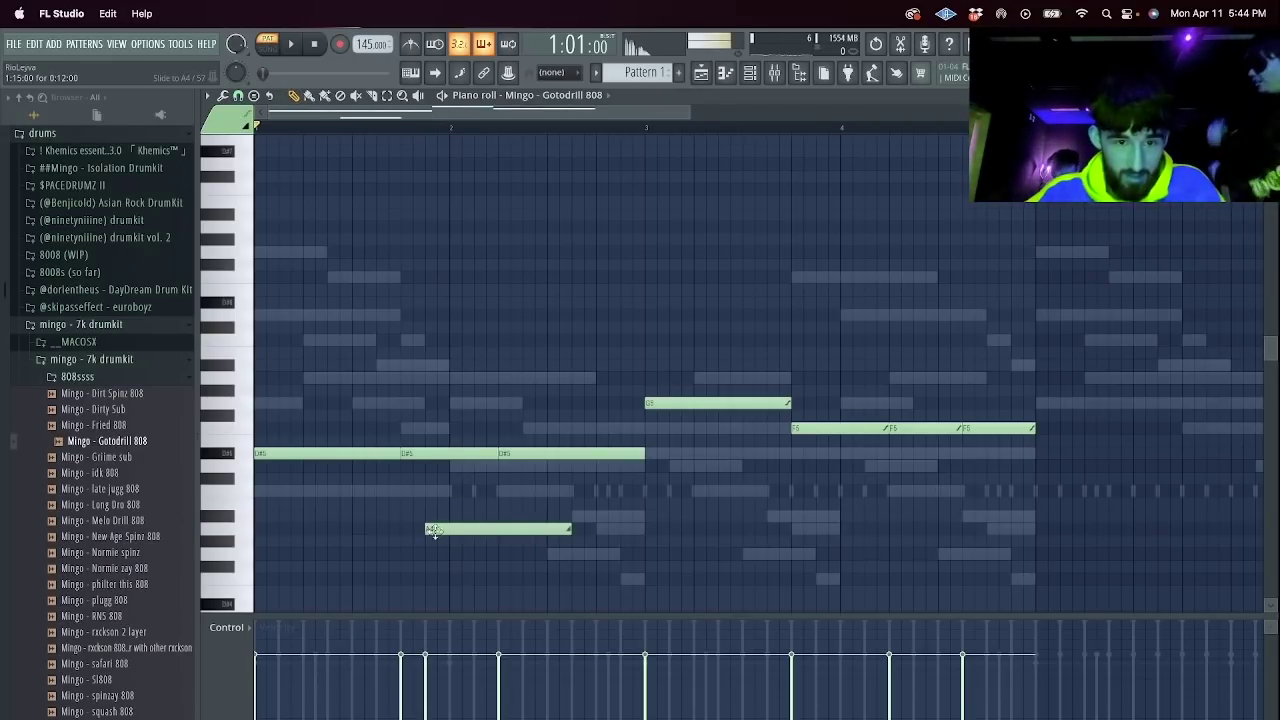
drag(571, 530, 387, 529)
key(space)
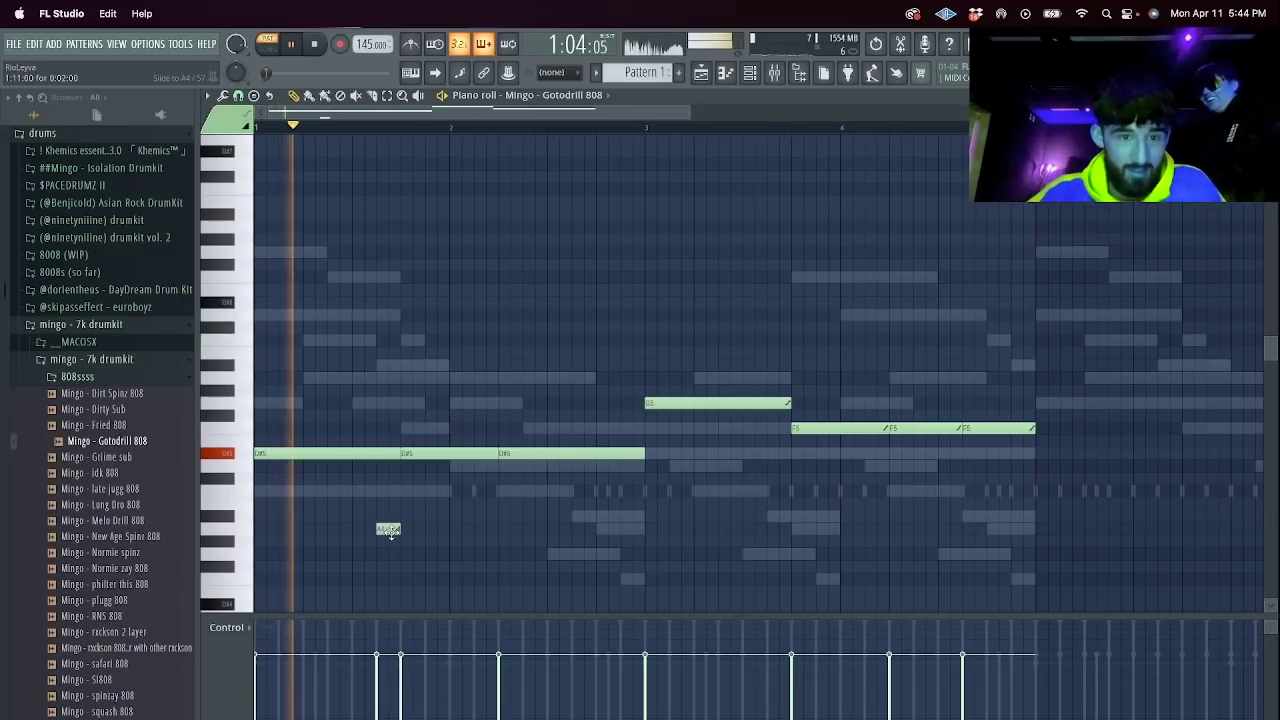
click(623, 403)
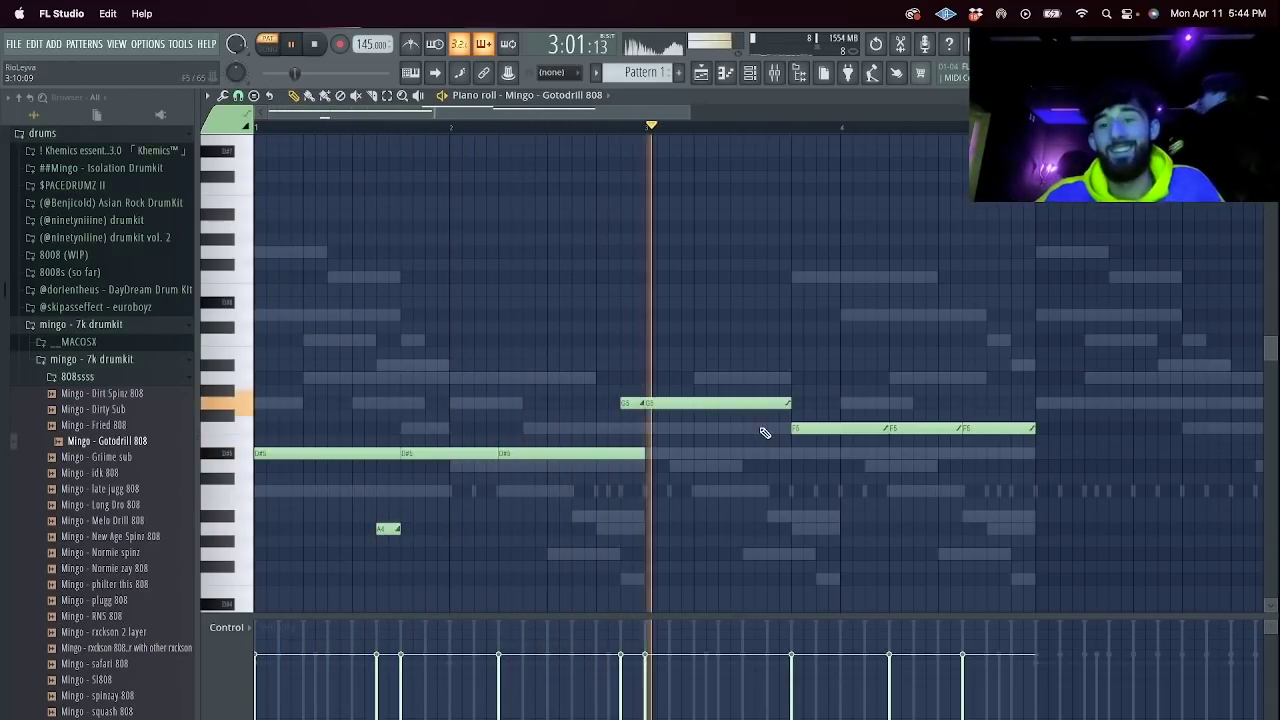
click(869, 453)
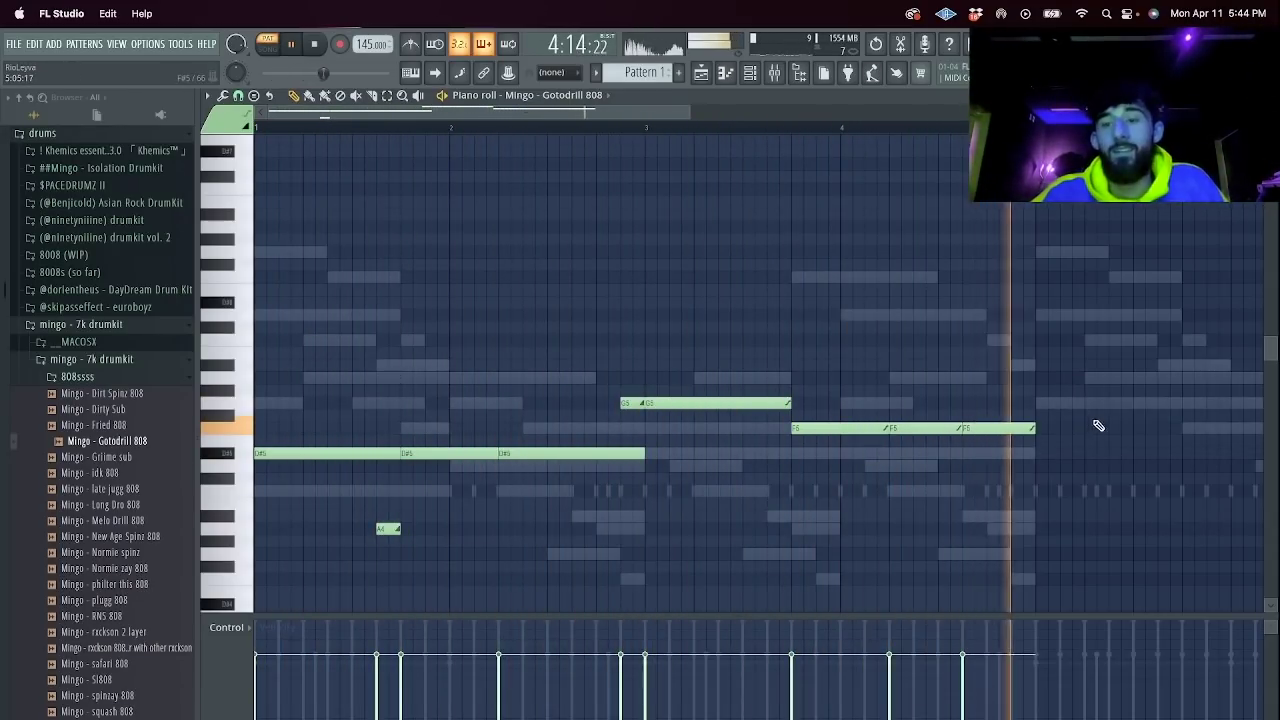
click(749, 72)
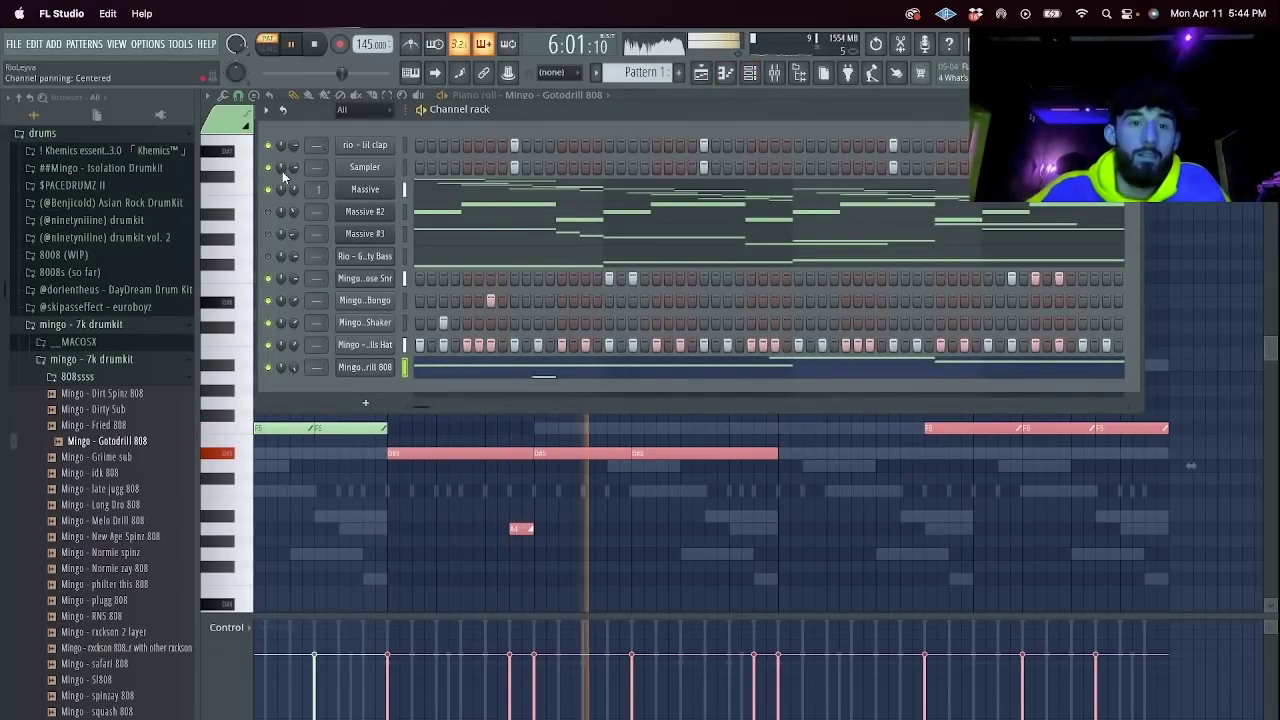
Transpose Massive, Massive #2, Massive #3 and the bass channel down 2 semitones.
click(268, 212)
click(268, 233)
right_click(405, 256)
right_click(405, 234)
right_click(405, 212)
right_click(405, 190)
click(266, 110)
click(320, 299)
text(-2)
key(Return)
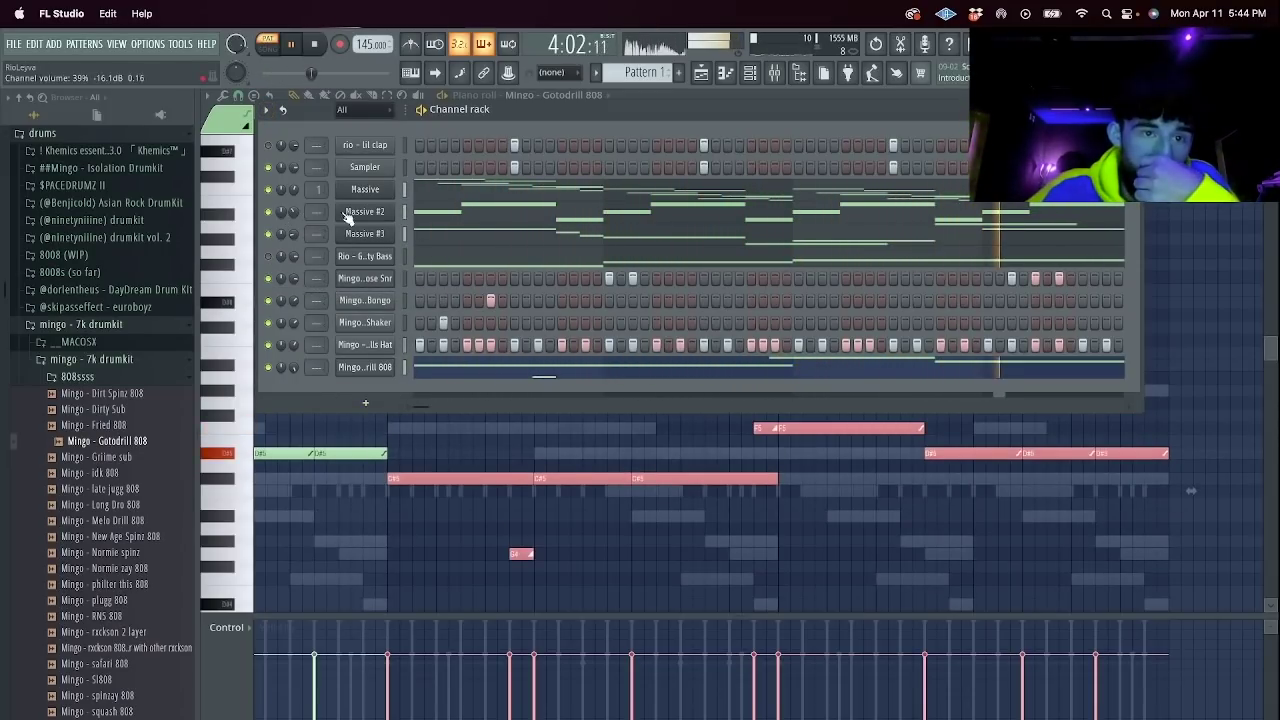
In the Massive #2 melody, move the first D#5 earlier and replace the second with C#5.
click(486, 213)
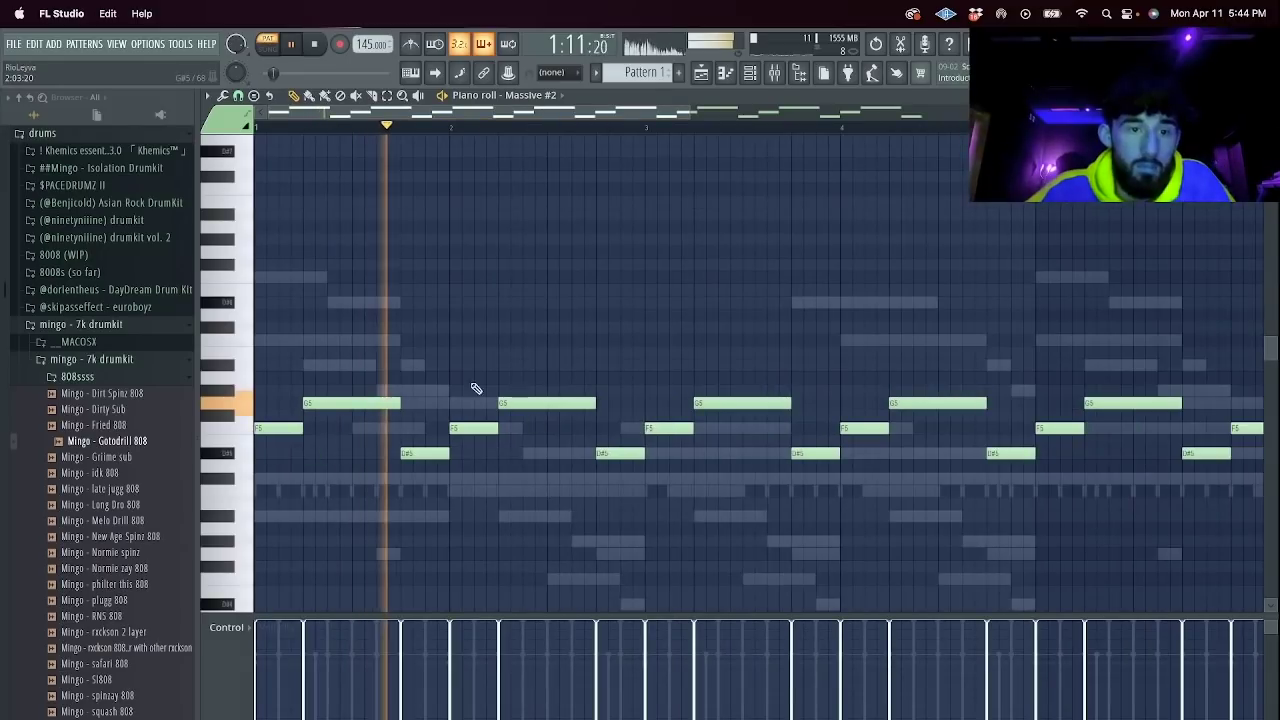
key(space)
drag(308, 457, 303, 457)
key(space)
right_click(427, 456)
key(space)
click(406, 478)
key(space)
scroll(1008, 505, down, 4)
Delete the Massive #2 notes in bars 5–8.
drag(958, 508, 420, 306)
drag(430, 494, 338, 348)
key(space)
drag(307, 511, 242, 398)
drag(1016, 508, 585, 311)
key(Delete)
Repeat the opening F5, D#5, C5 group, removing the copy past bar 9.
drag(328, 512, 262, 424)
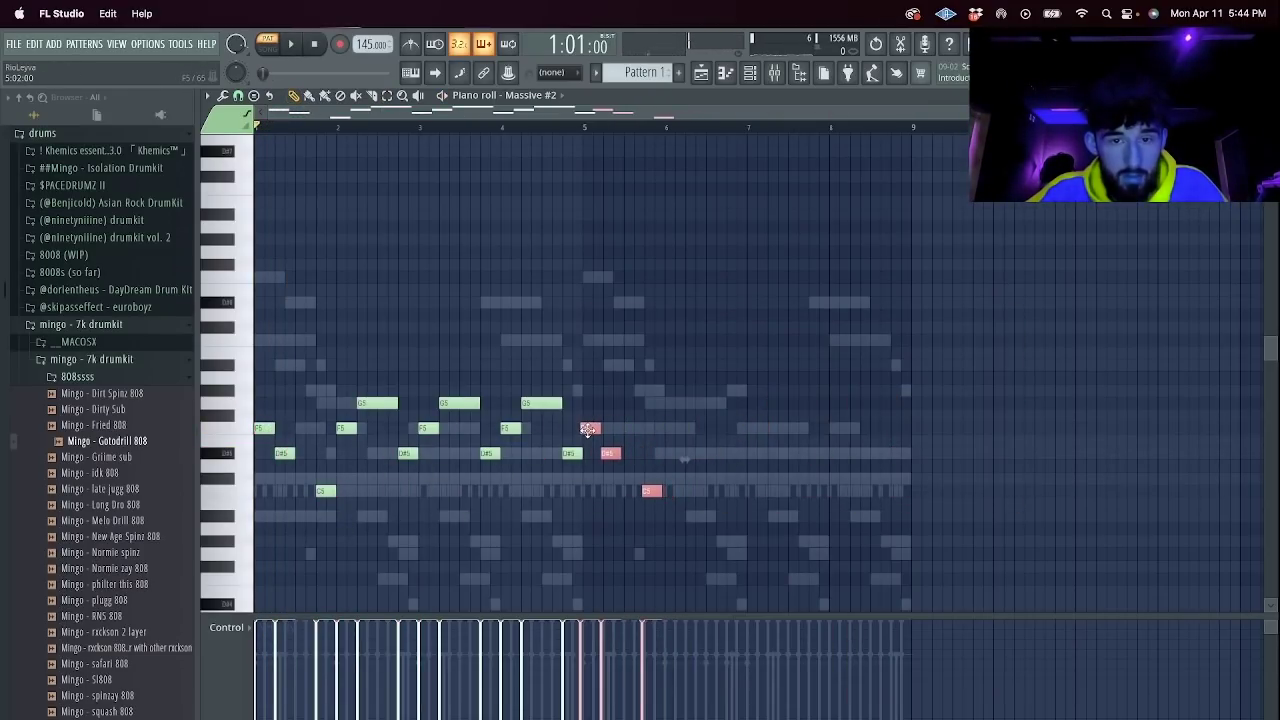
key(super+b)
key(super+b)
key(super+b)
key(super+b)
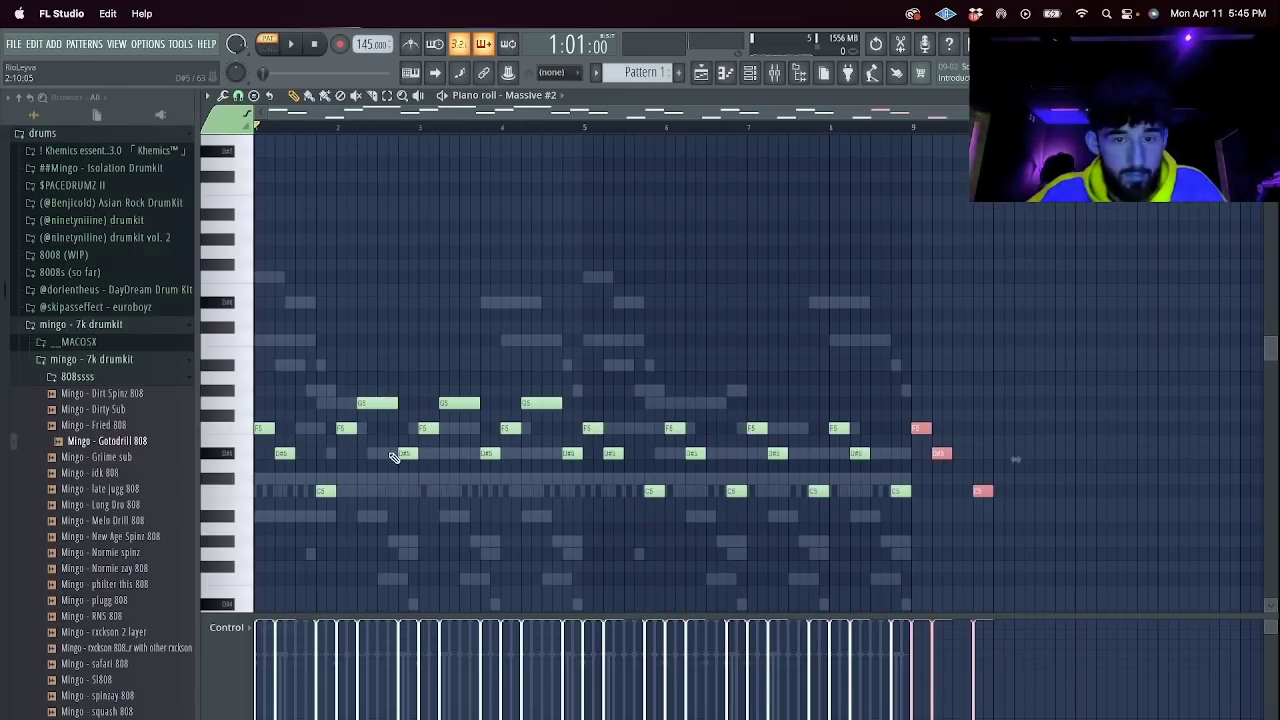
key(Delete)
drag(332, 511, 242, 398)
key(Delete)
drag(410, 483, 286, 390)
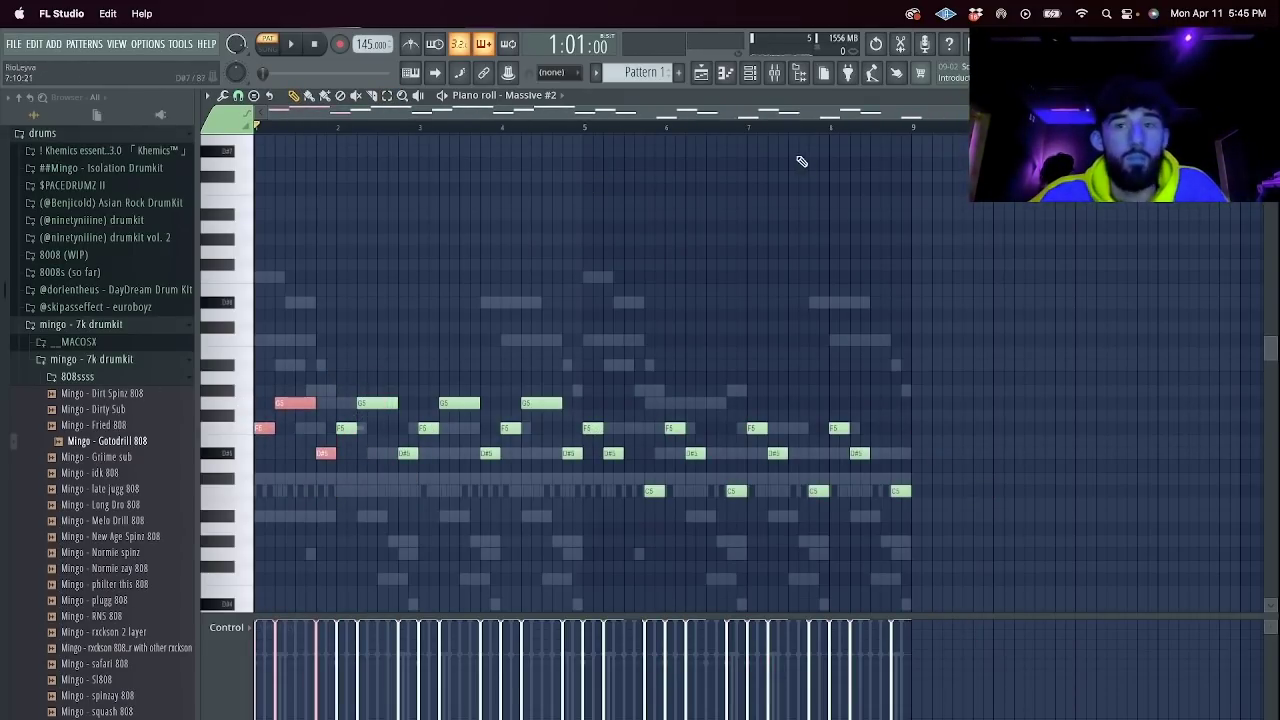
click(738, 74)
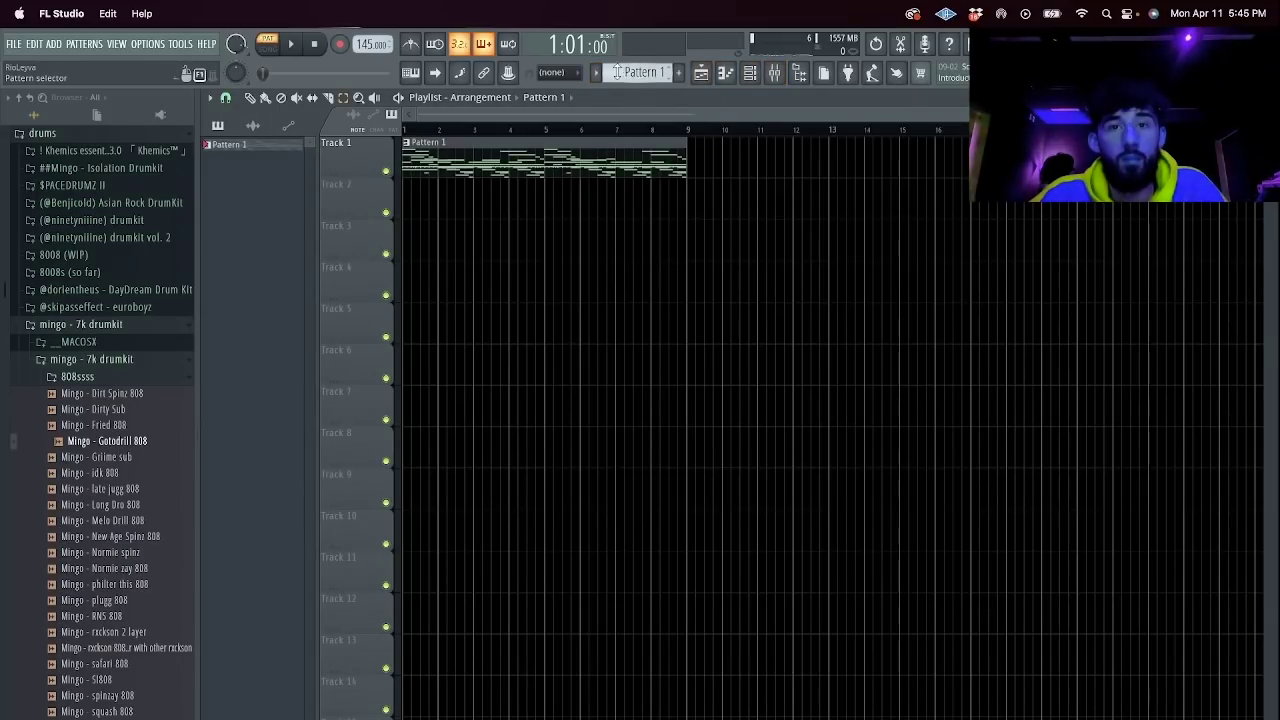
Split Pattern 1 by channel and lay the patterns on tracks 1–11, duplicated along the arrangement.
click(619, 72)
click(637, 306)
shift+click(264, 271)
drag(263, 272, 468, 164)
key(super+b)
key(super+b)
key(super+b)
key(super+b)
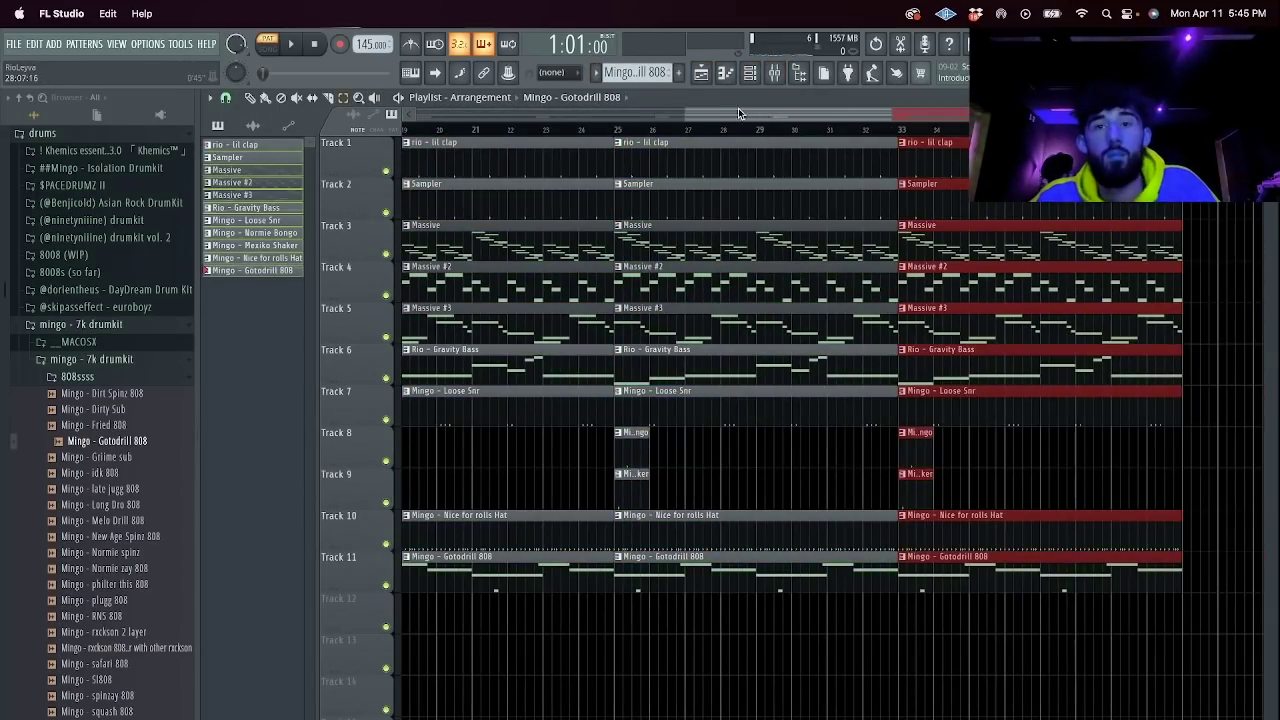
Cancel the Save As dialog and place a Massive #2 clip at bar 1 on Track 4.
key(super+s)
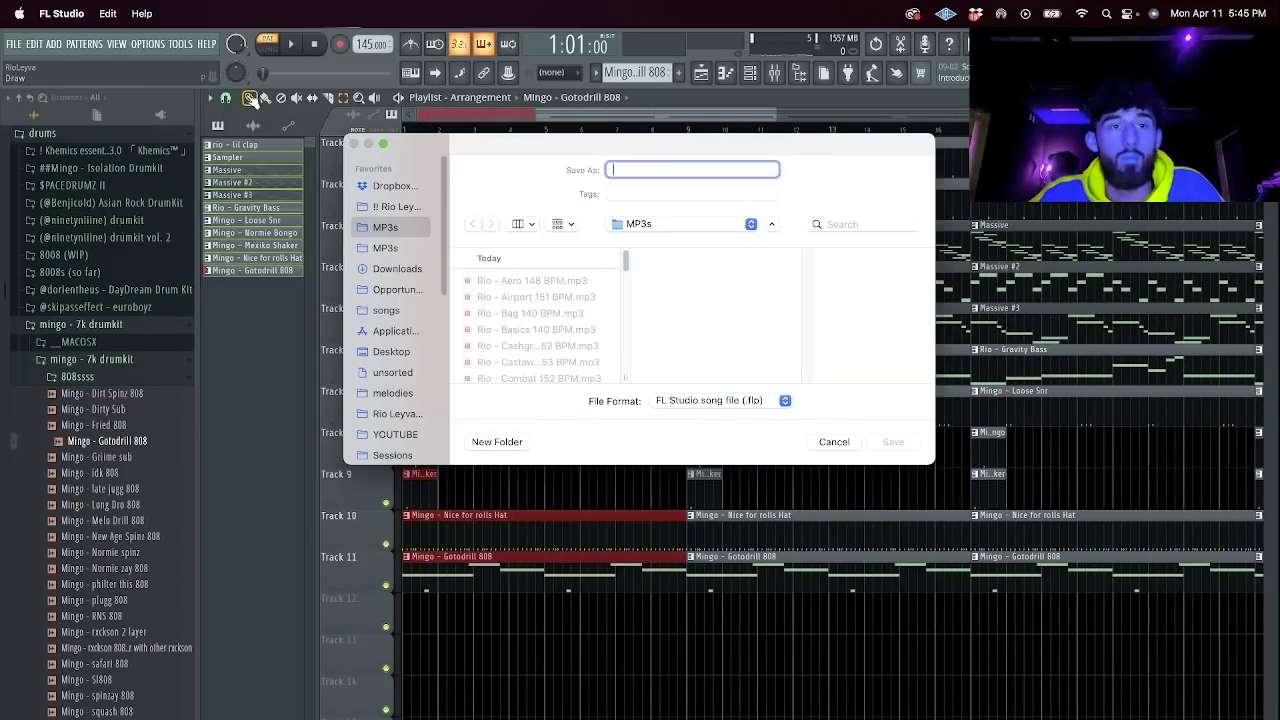
click(834, 441)
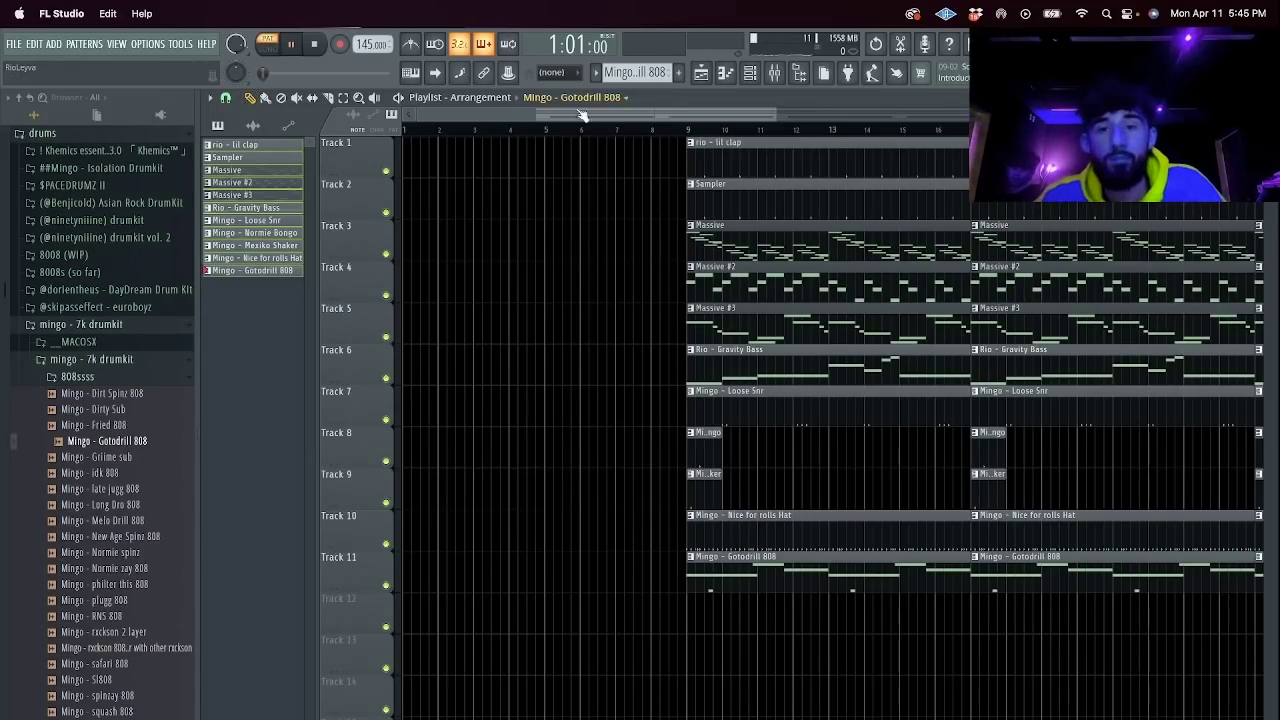
click(414, 280)
Switch to song mode and paint a Massive clip at bar 1 on Track 3.
click(268, 50)
key(space)
click(754, 237)
key(space)
click(424, 240)
right_click(522, 279)
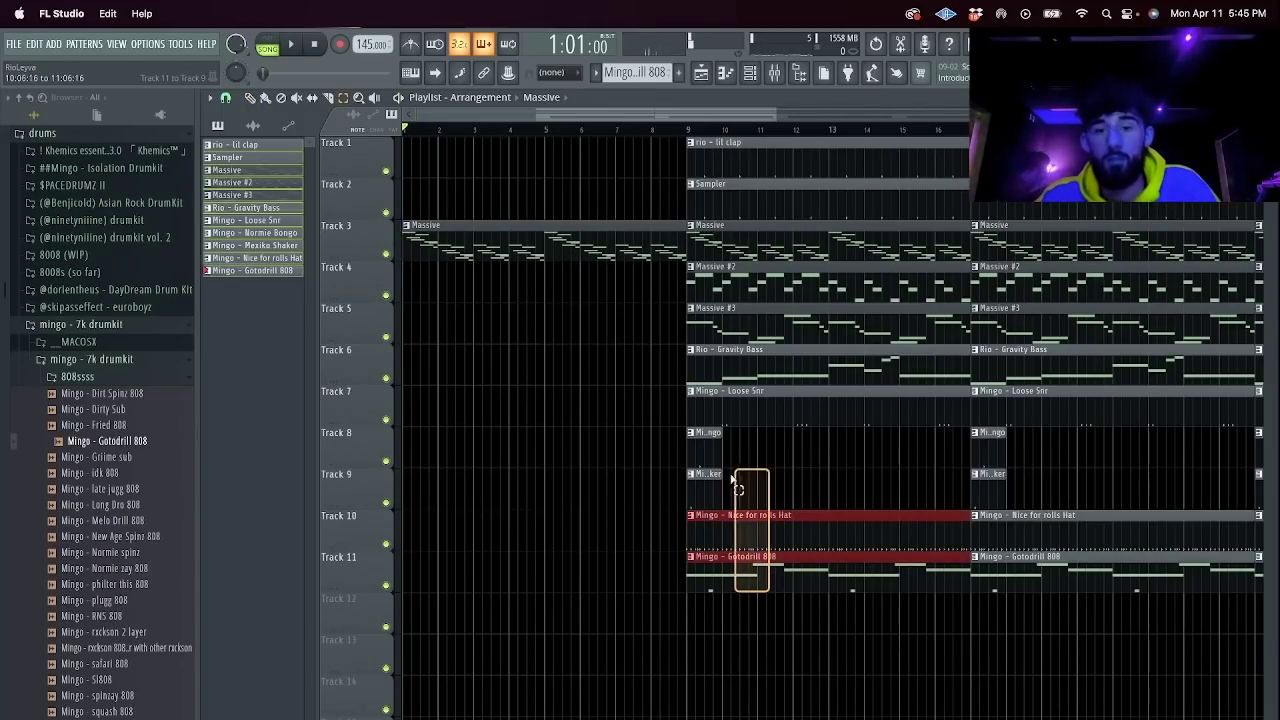
Copy the clap, hat and 808 clips from bar 9 to bar 1, then play the intro.
drag(731, 478, 733, 418)
drag(750, 485, 693, 455)
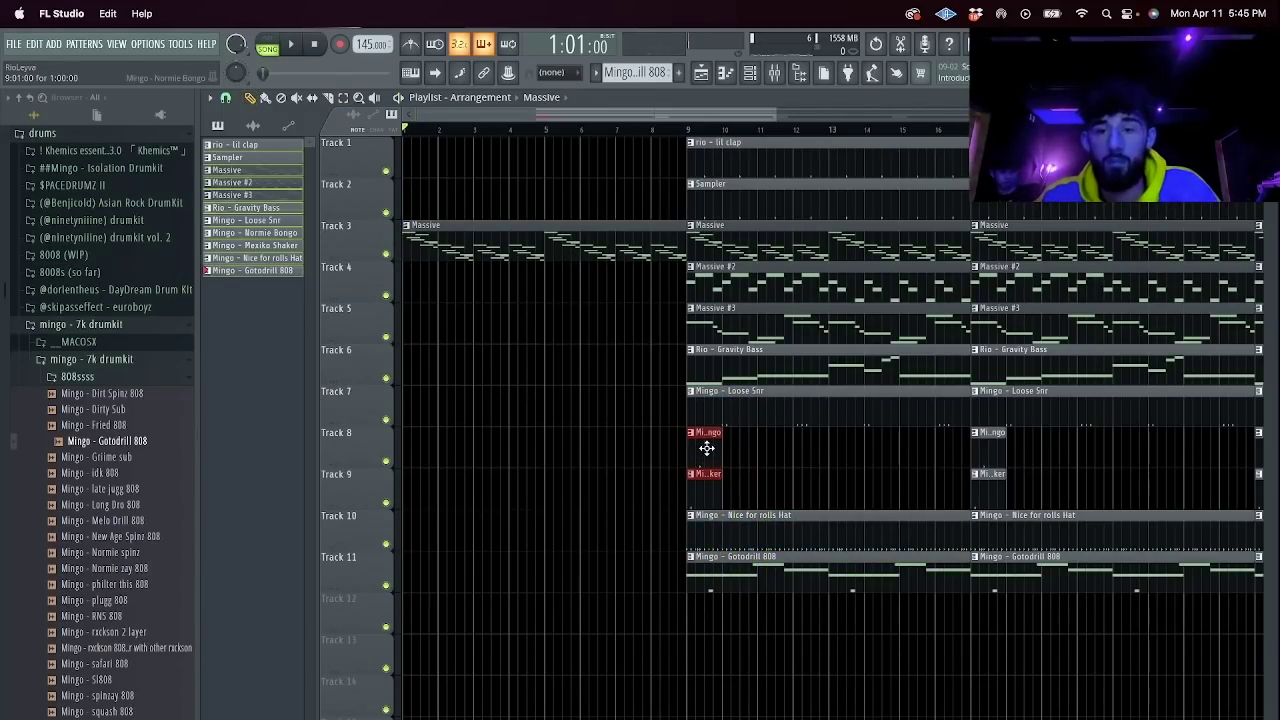
drag(775, 590, 750, 516)
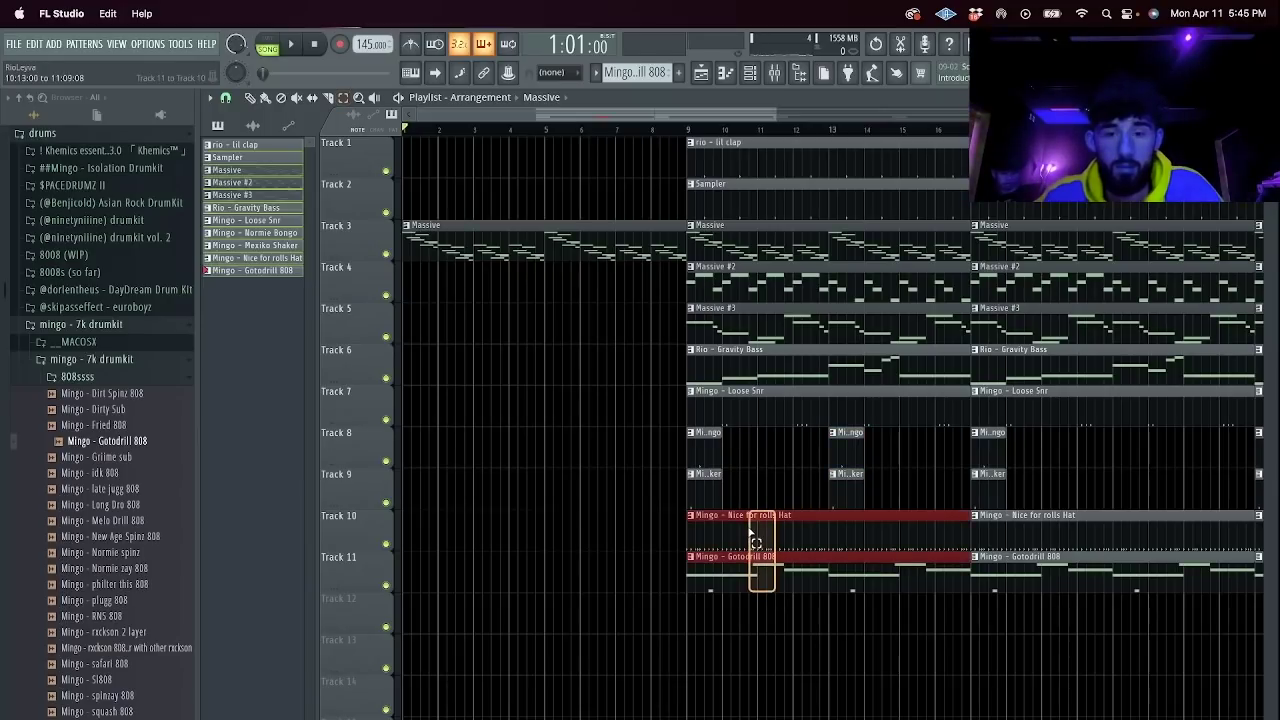
drag(779, 159, 493, 155)
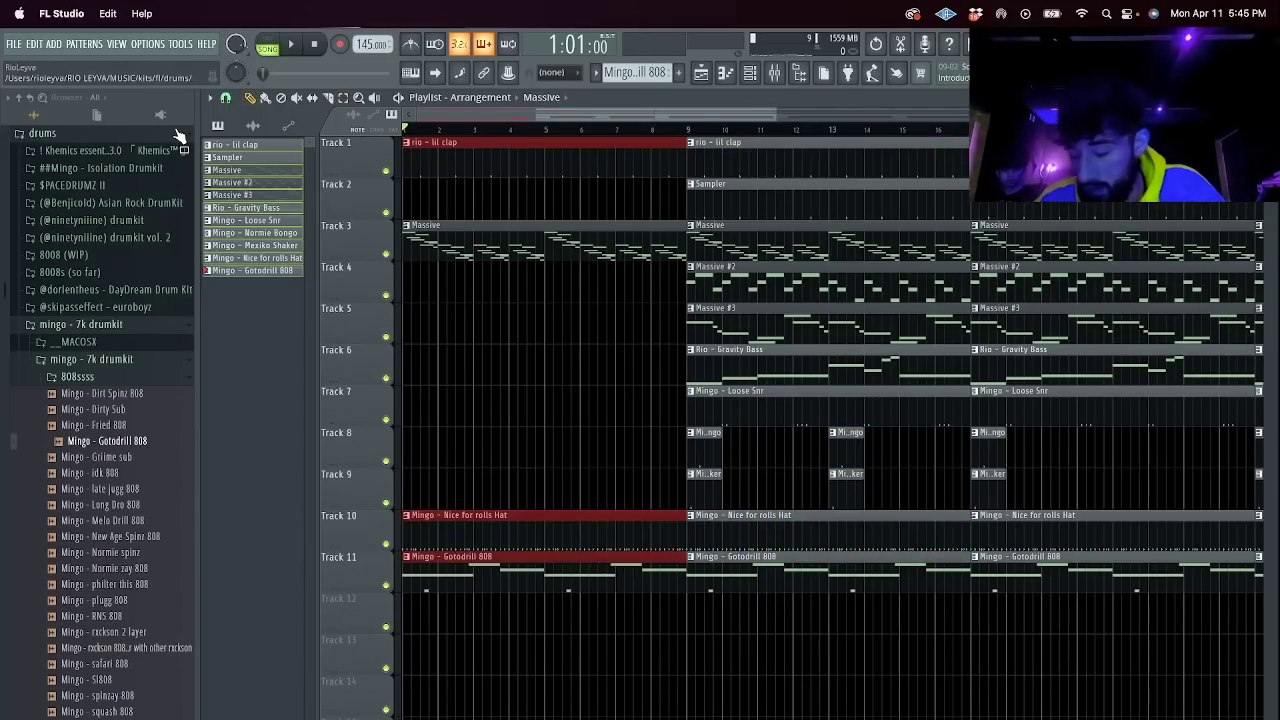
key(space)
click(515, 130)
key(space)
key(space)
click(314, 44)
key(space)
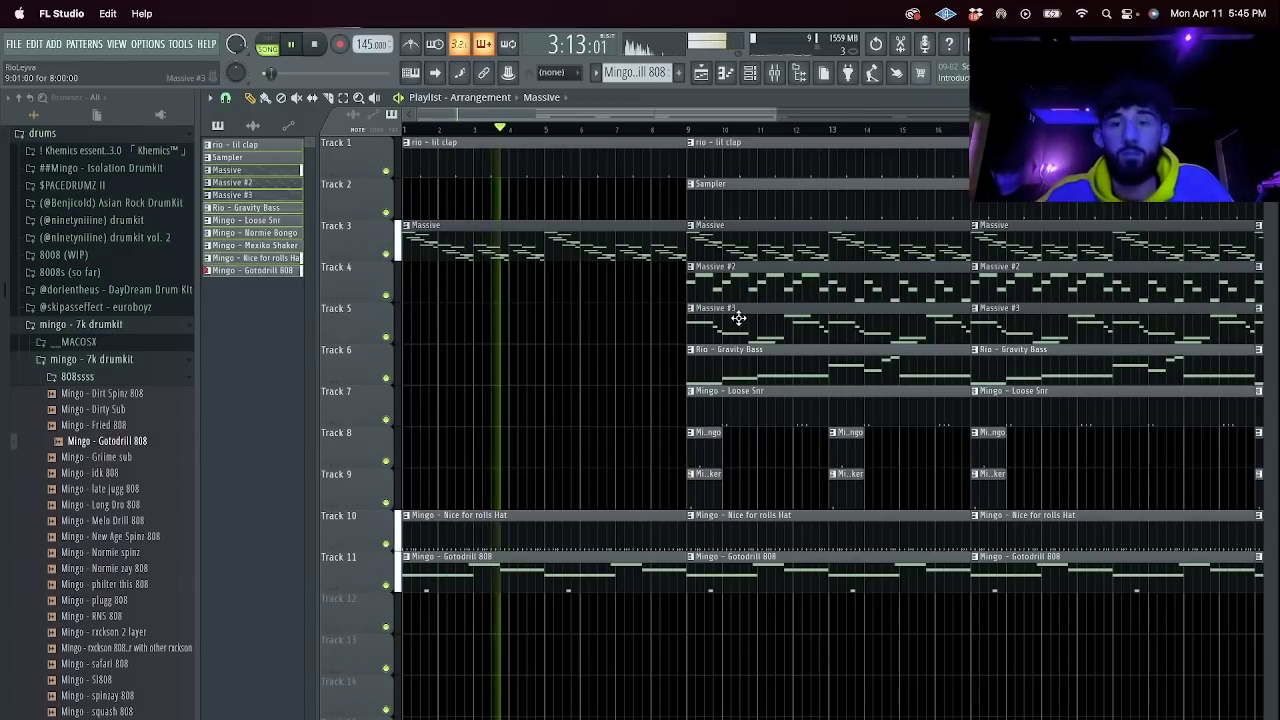
Place a Massive #2 clip in the intro on Track 4.
click(823, 282)
click(416, 284)
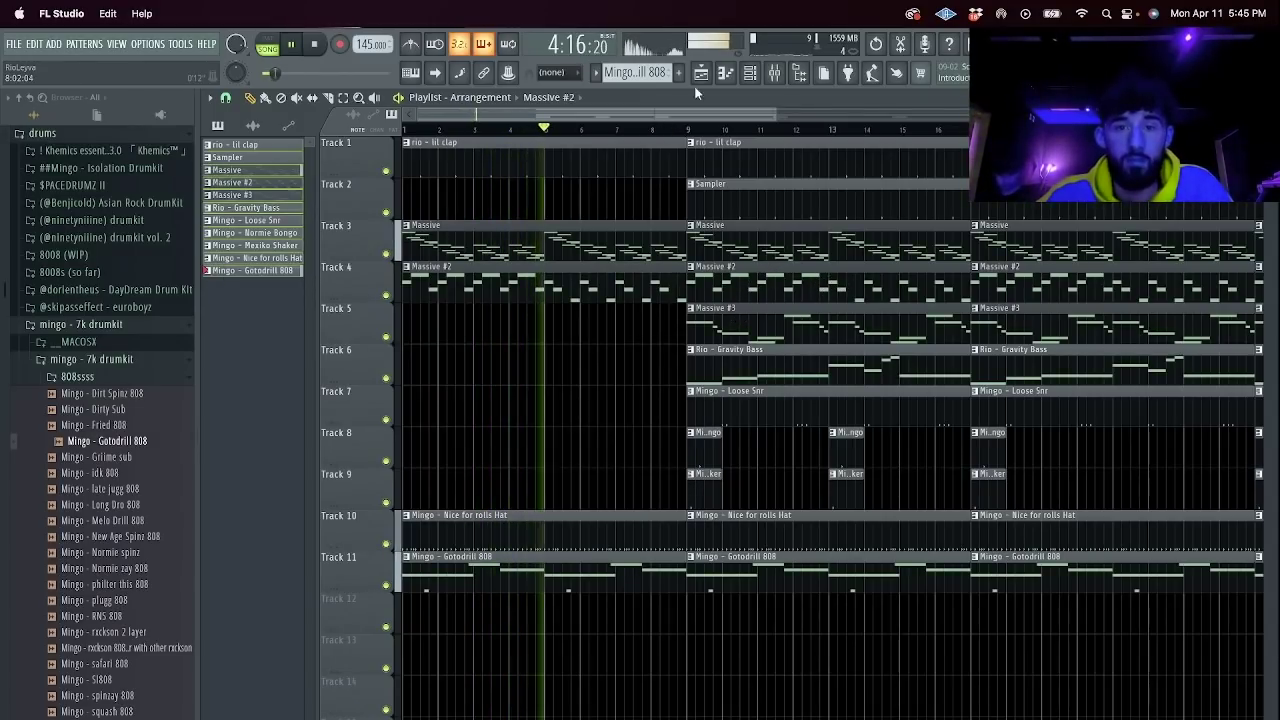
key(F6)
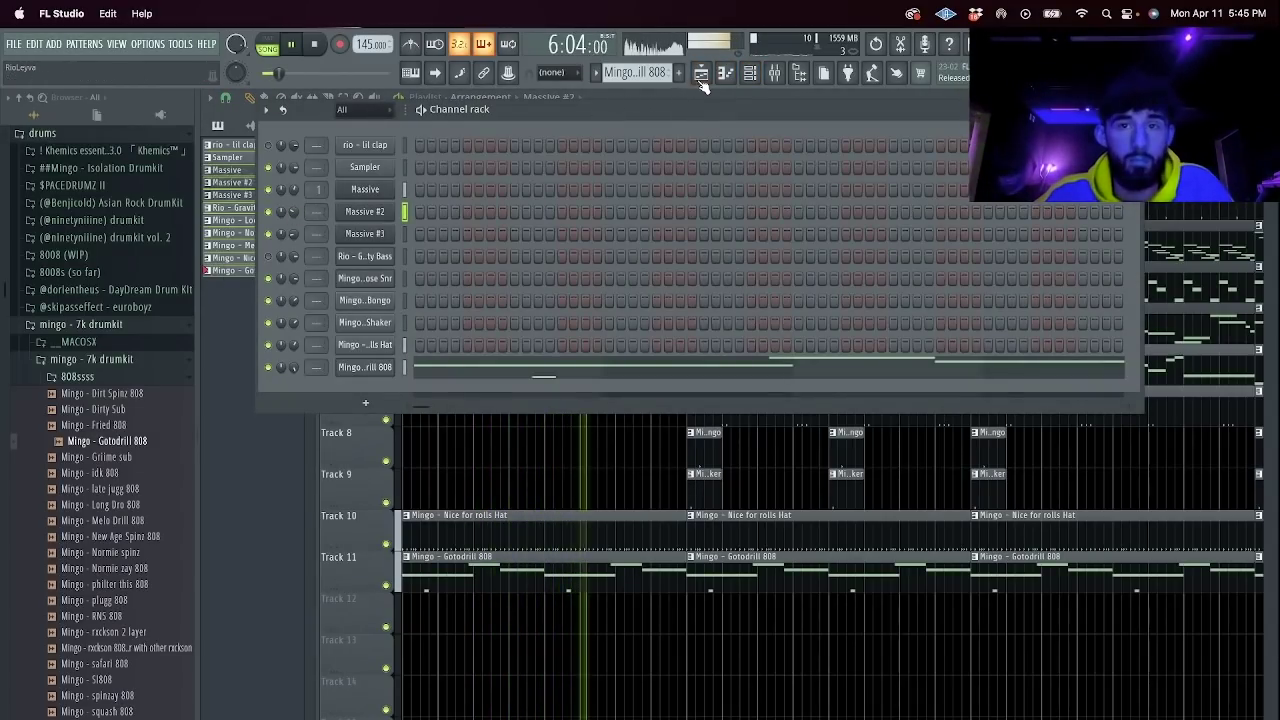
click(702, 80)
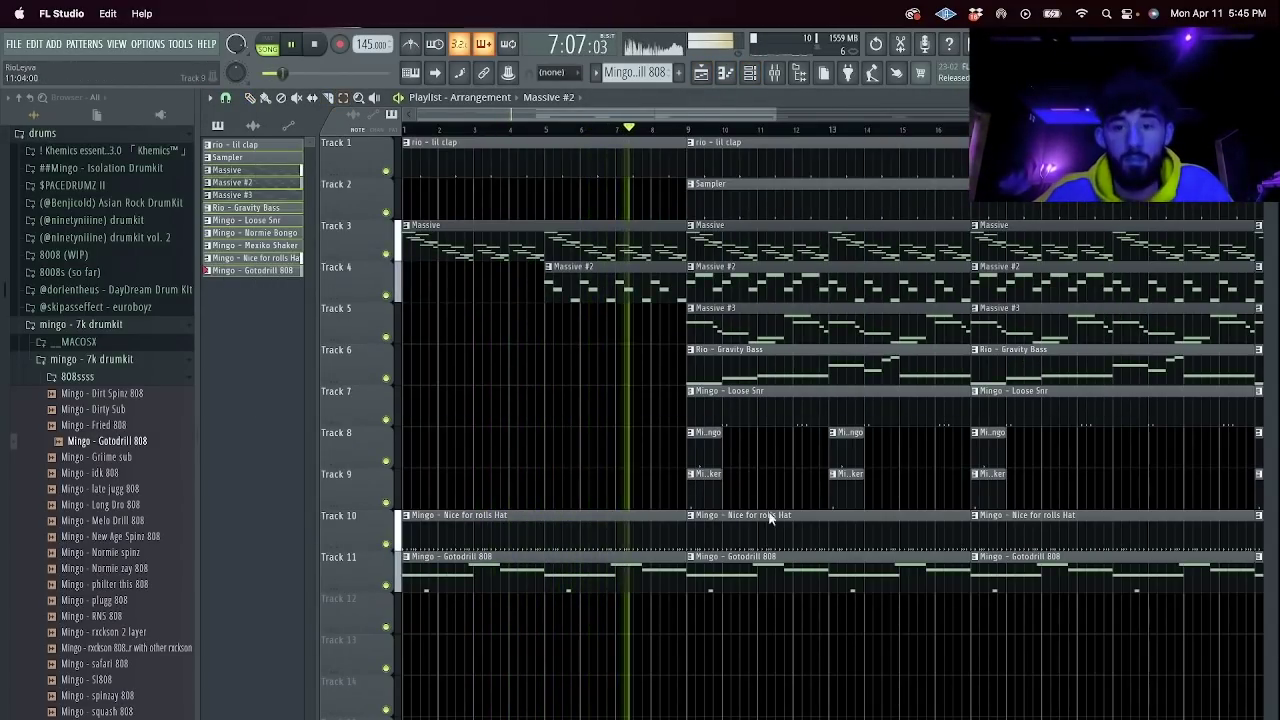
Slice off and delete the 808 piece before bar 11, and delete the bar-9 Gravity Bass clip.
key(c)
drag(757, 548, 754, 588)
super+click(747, 580)
key(Delete)
click(779, 348)
key(Delete)
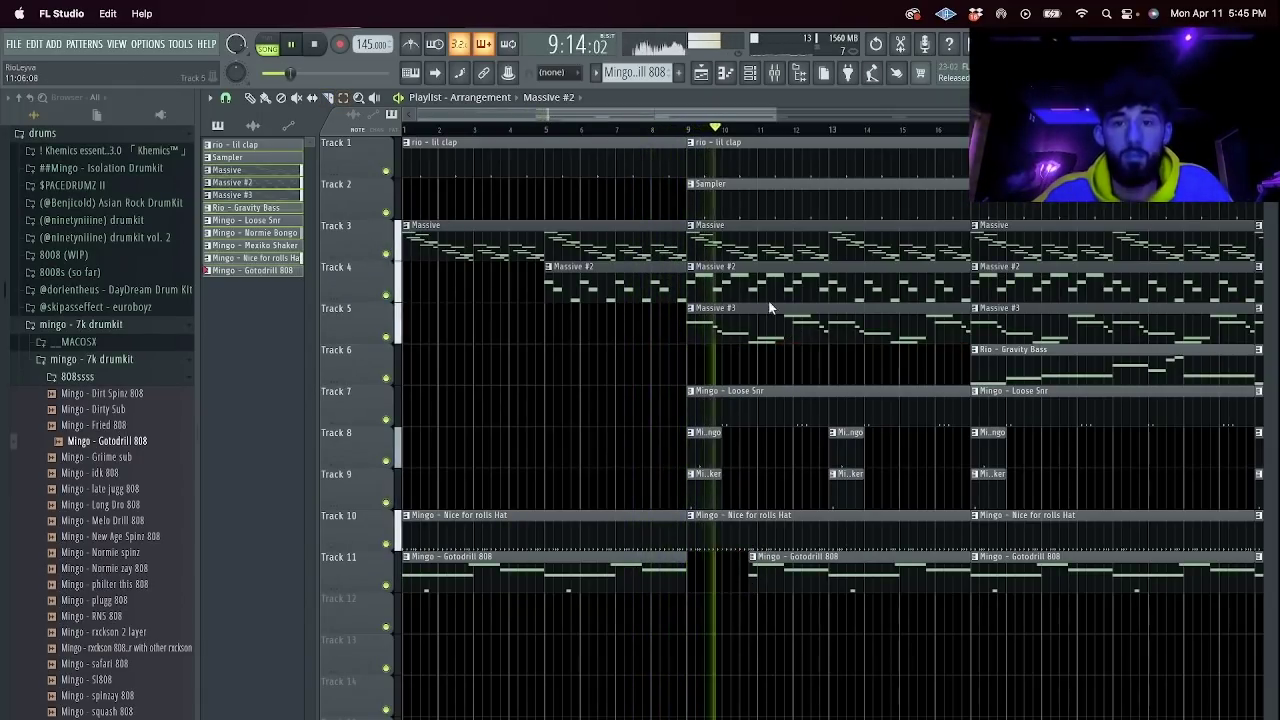
click(769, 280)
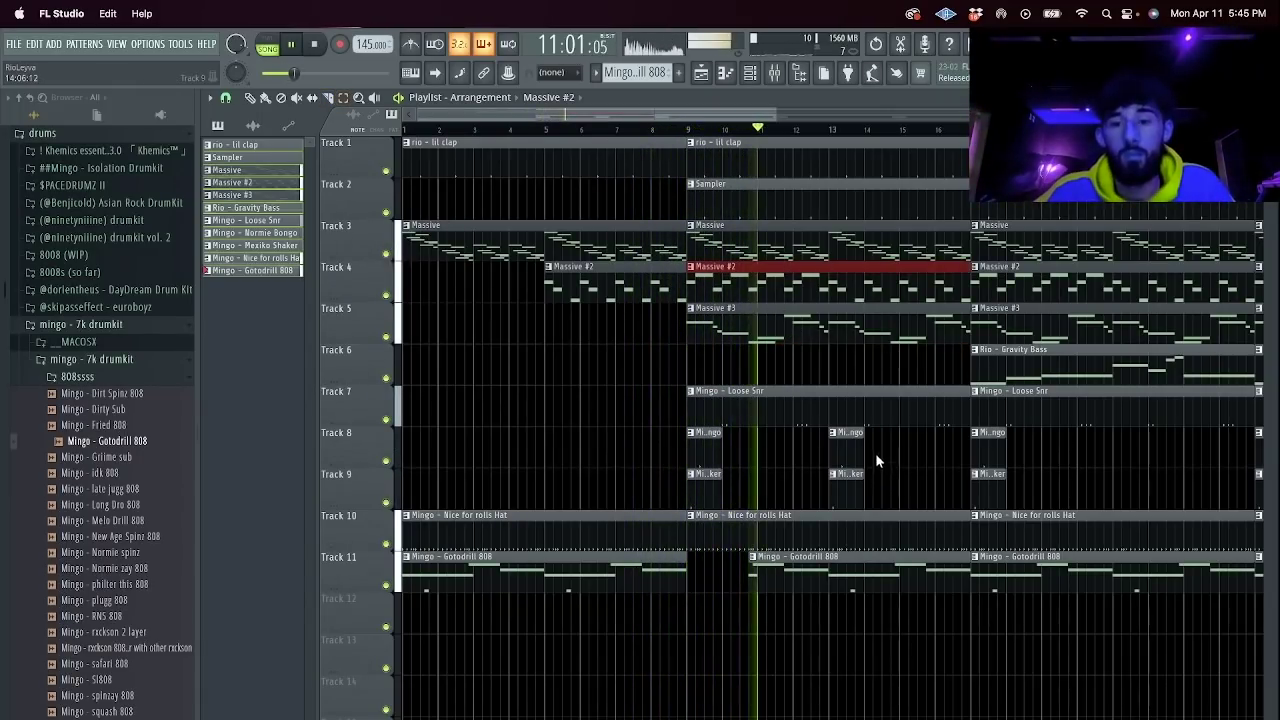
Create an empty Pattern 12 and remove the early clap clips on Track 1.
key(F6)
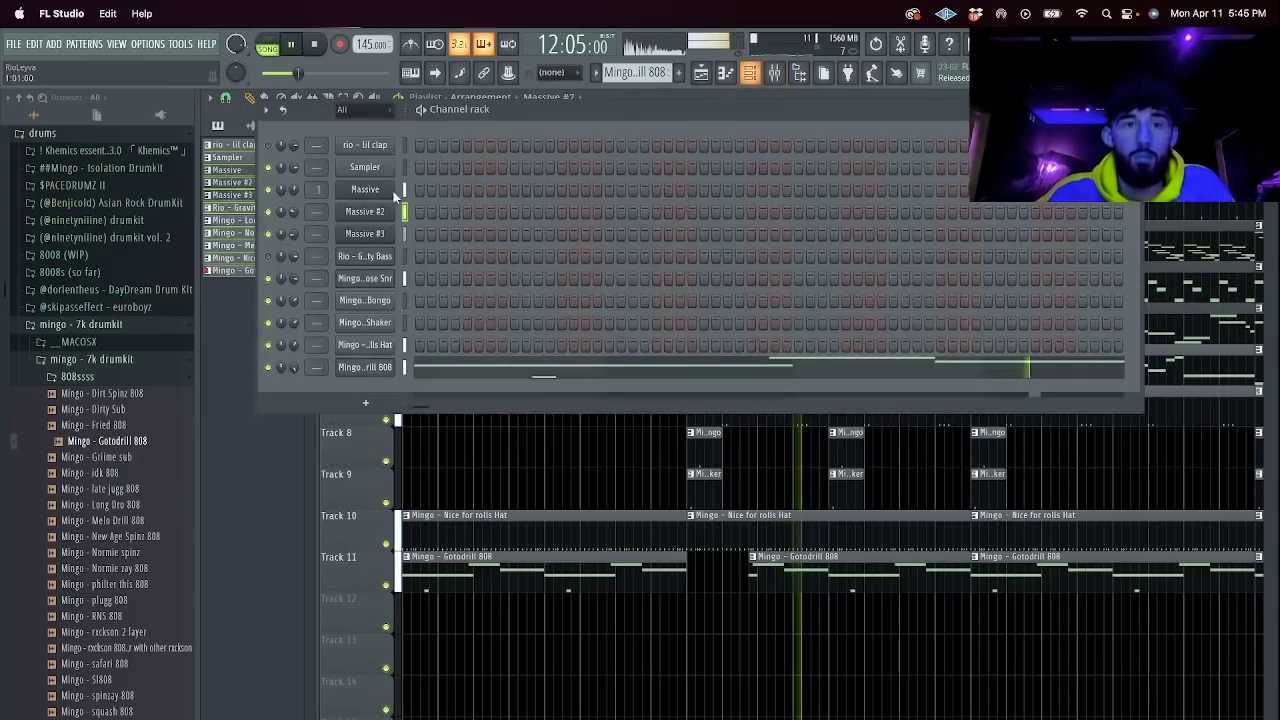
click(679, 73)
key(Return)
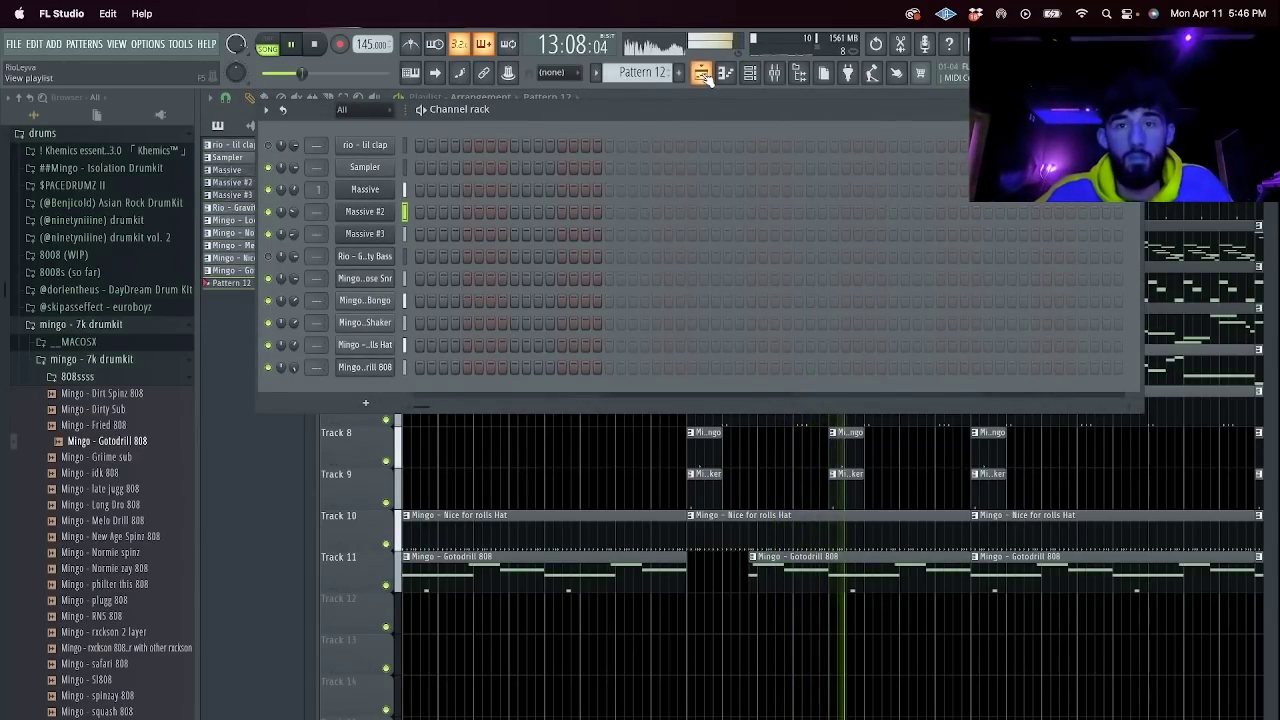
click(704, 76)
right_click(774, 144)
key(F6)
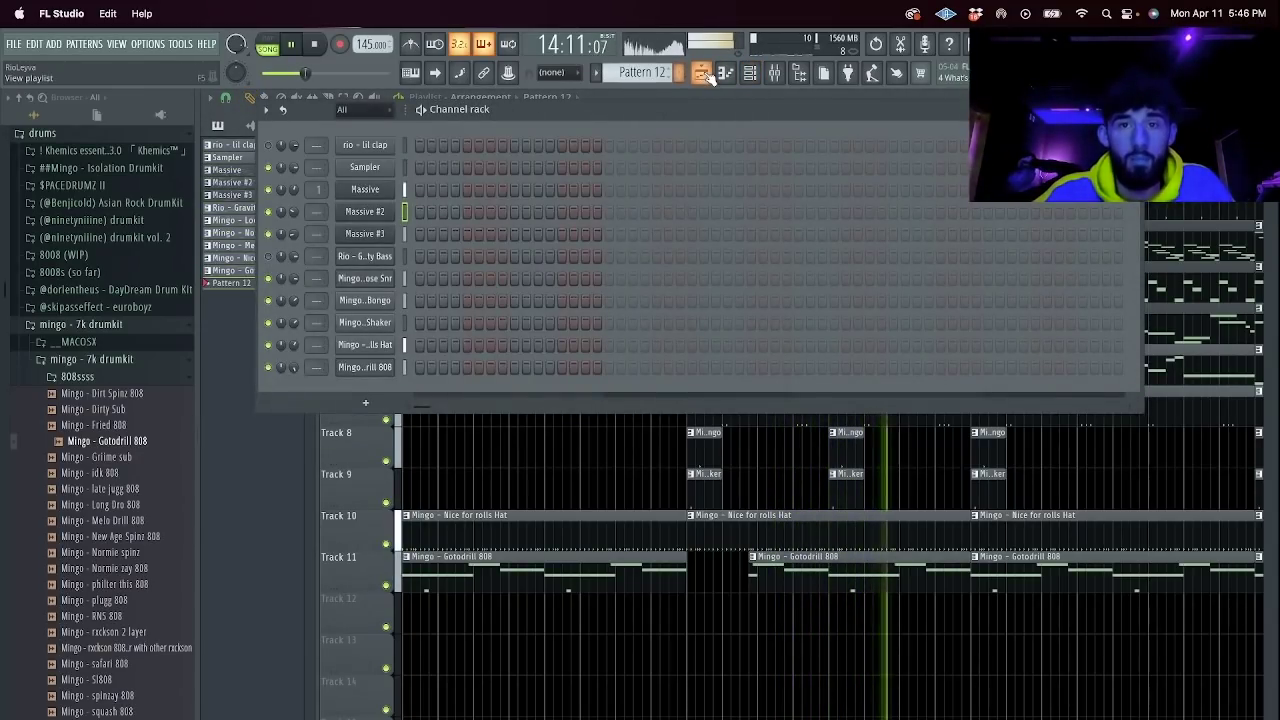
key(F6)
drag(778, 113, 840, 109)
Delete the Massive, Massive #2 and 808 clips at bar 17 for a gap.
drag(752, 223, 755, 298)
key(Delete)
right_click(750, 569)
click(750, 73)
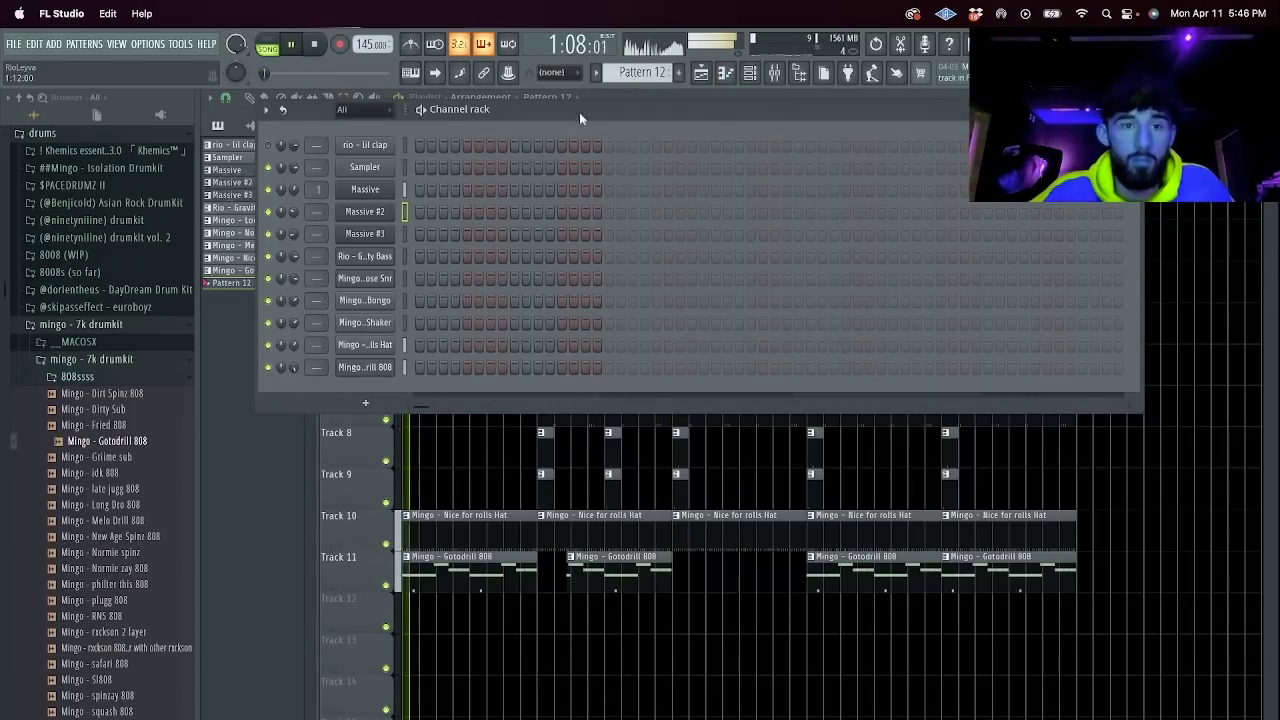
click(701, 74)
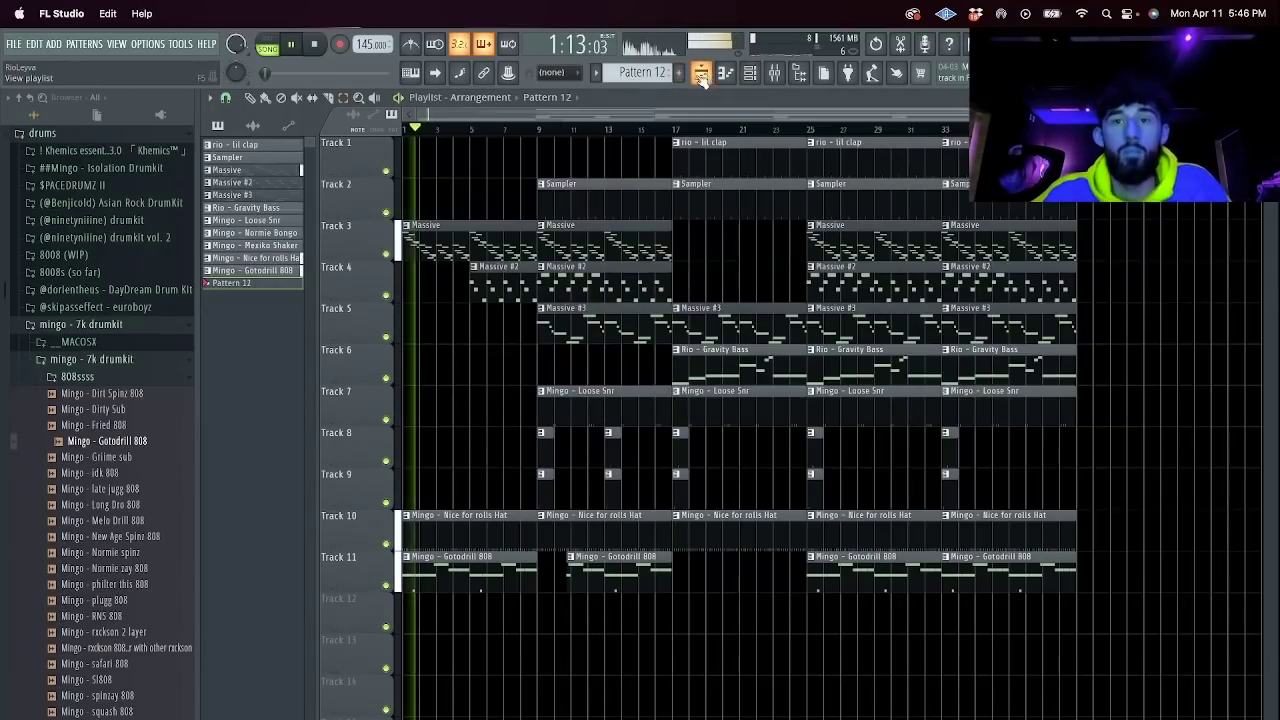
click(662, 130)
Clear the Massive, Massive #3 and Gravity Bass clips from bar 25, then open Massive #2's piano roll.
key(super+b)
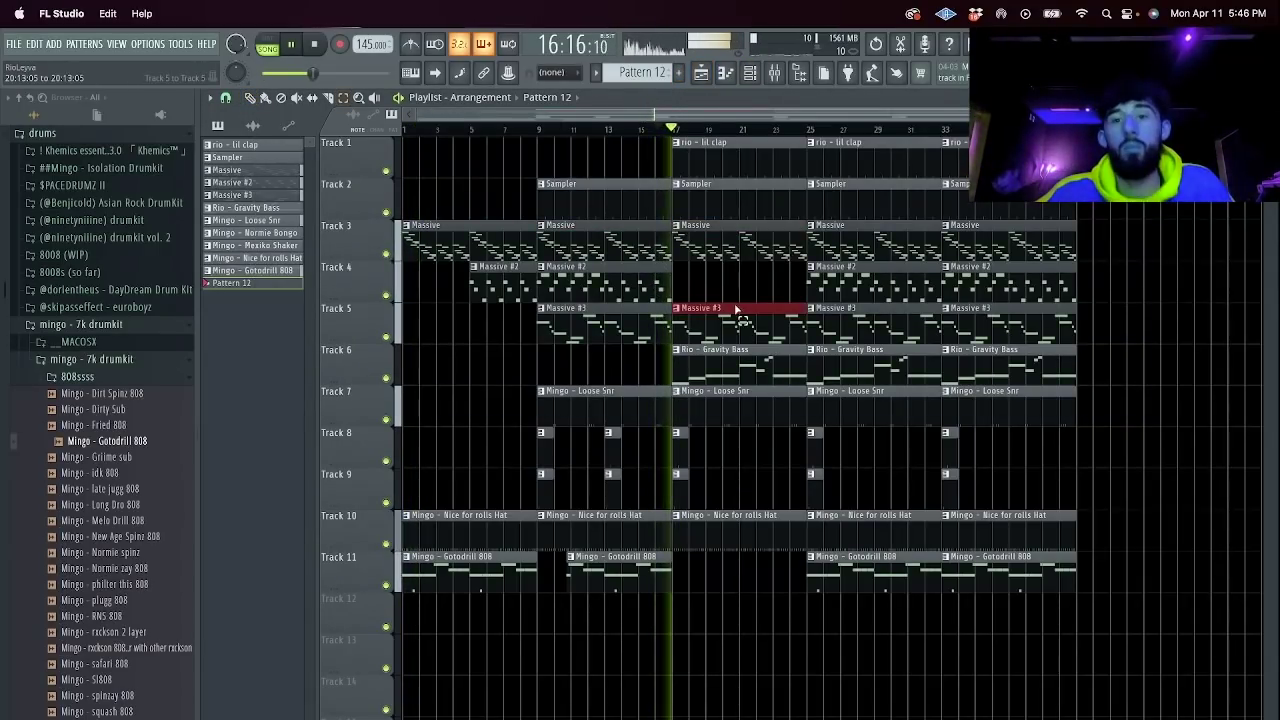
click(748, 320)
click(748, 286)
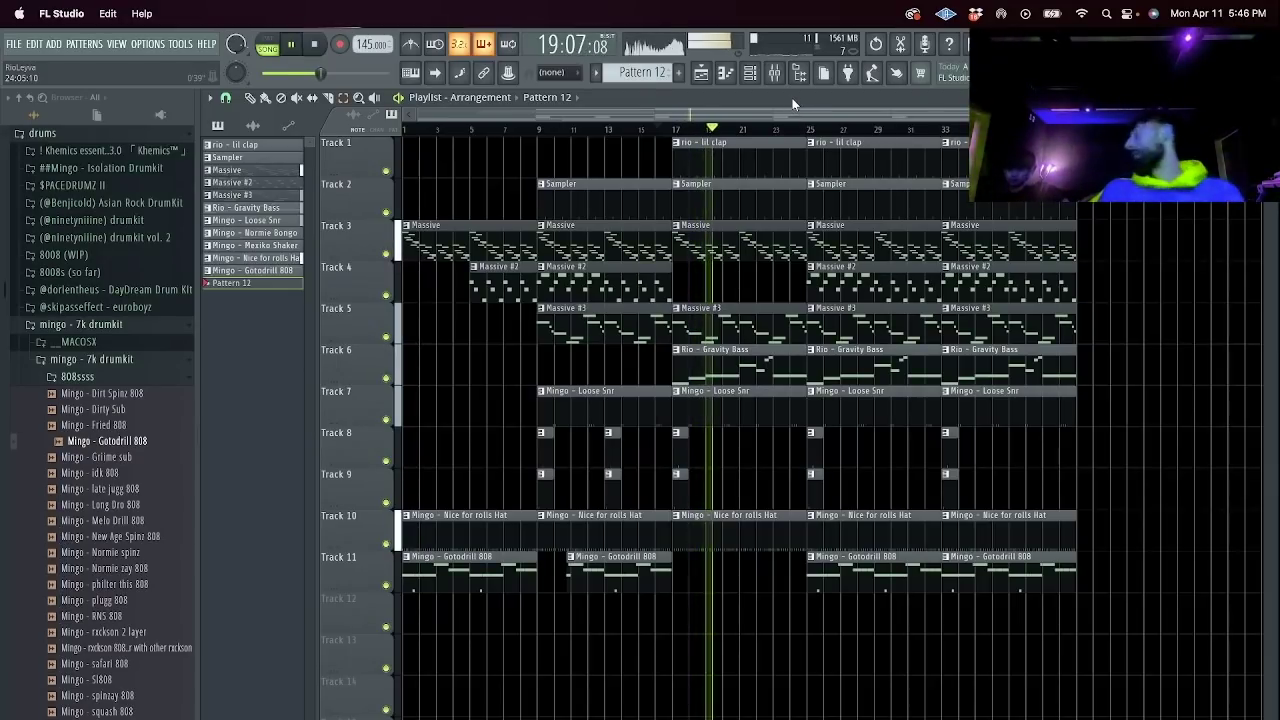
click(748, 355)
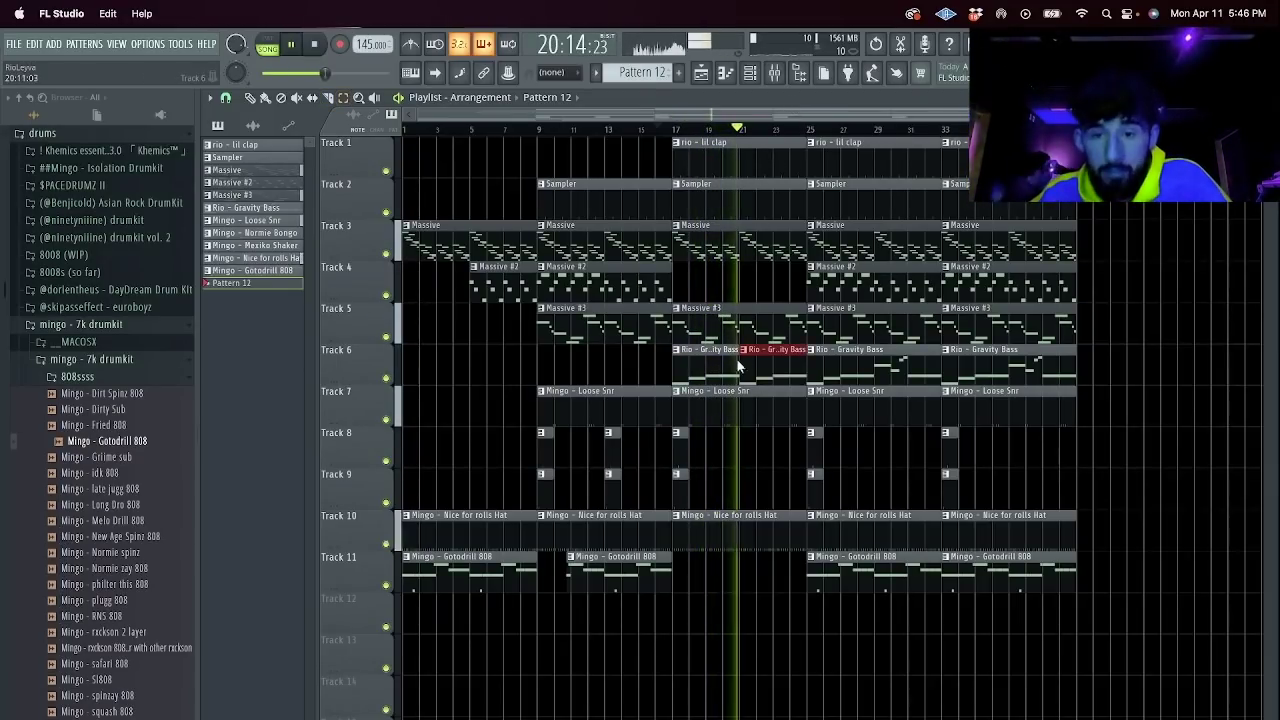
right_click(853, 328)
click(848, 256)
click(840, 163)
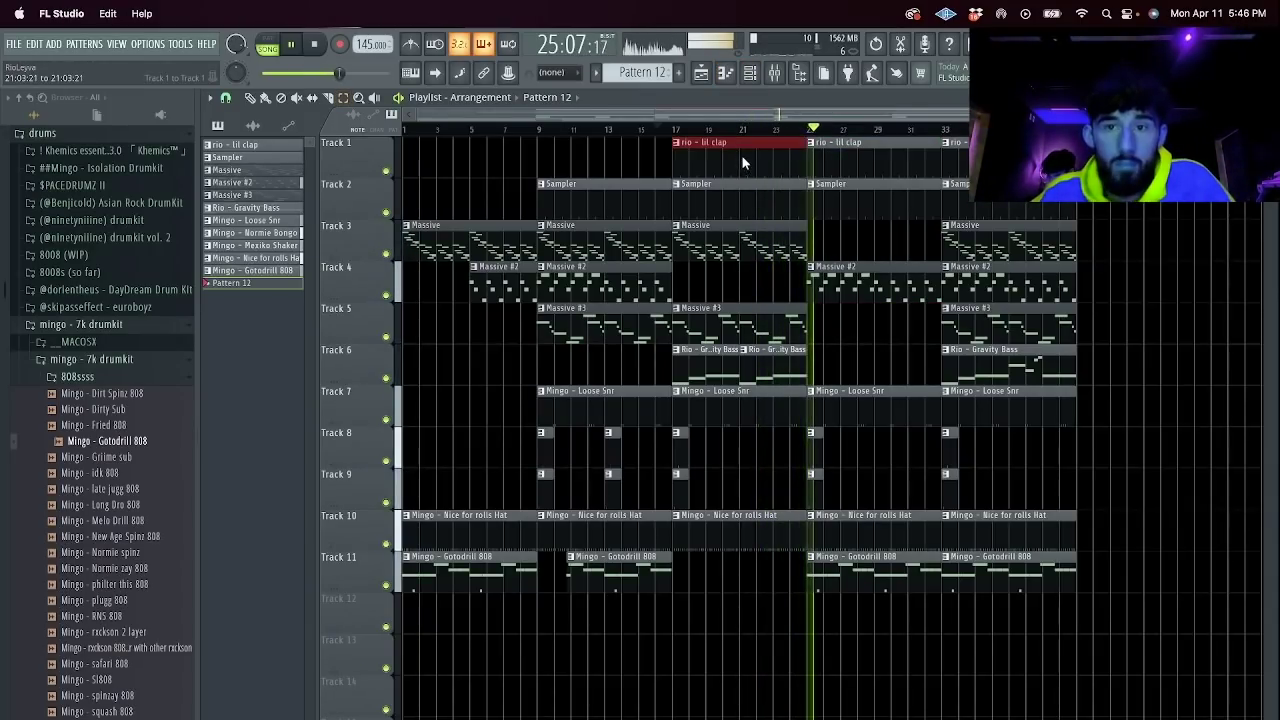
click(725, 72)
click(273, 163)
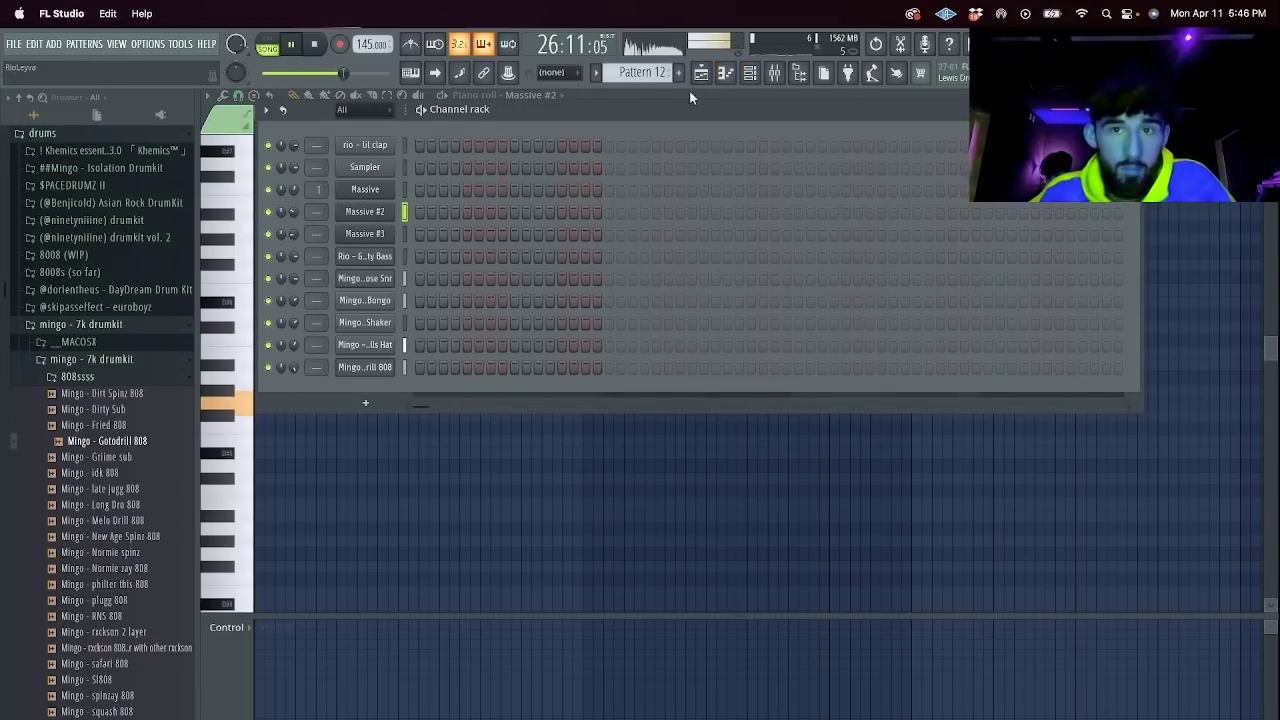
Delete all clips past bar 33.
click(701, 72)
drag(1005, 631, 951, 114)
key(Delete)
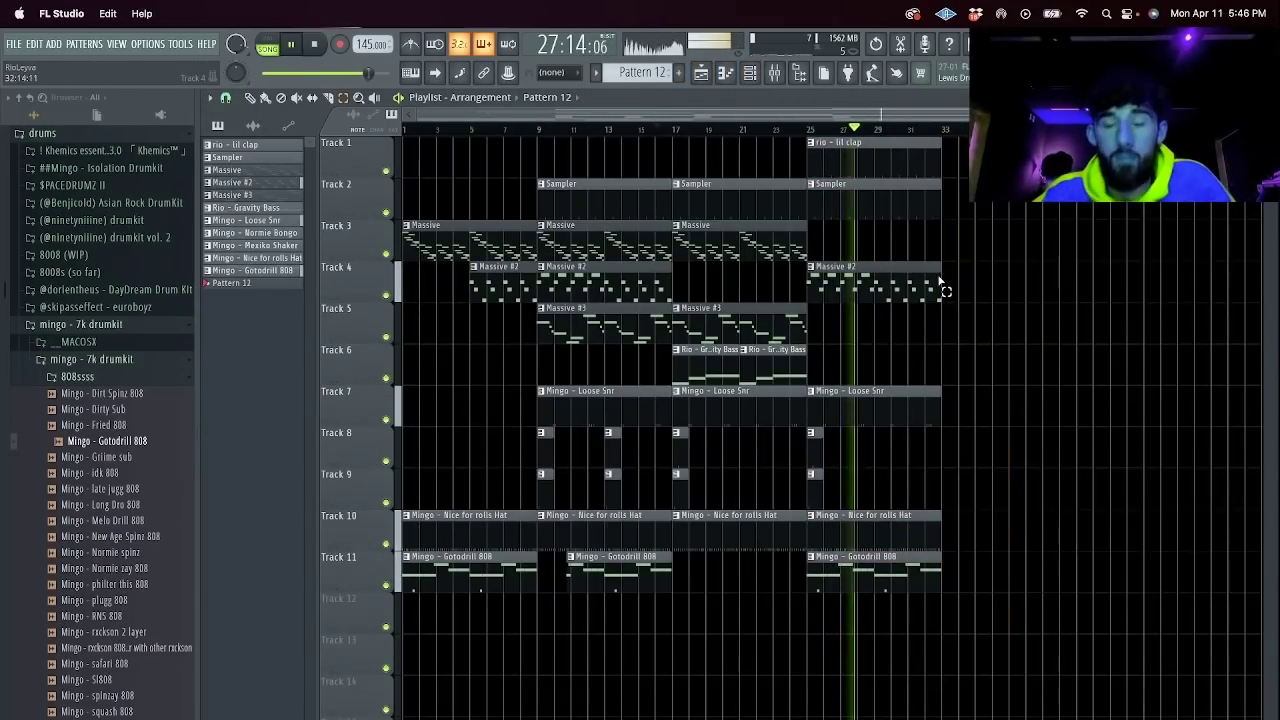
scroll(877, 414, up, 5)
Cut all tracks just before bar 29 and repeat the short pieces into the gap.
drag(887, 265, 886, 262)
drag(857, 140, 857, 139)
drag(858, 140, 829, 139)
key(Delete)
drag(830, 140, 849, 652)
key(ctrl+b)
Trim the clip end pieces further along and repeat short pieces to fill the gap.
drag(937, 117, 996, 122)
drag(917, 641, 924, 134)
drag(938, 138, 980, 692)
key(Delete)
mouse_move(893, 640)
mouse_down()
mouse_move(896, 120)
mouse_move(412, 117)
mouse_up()
key(ctrl+b)
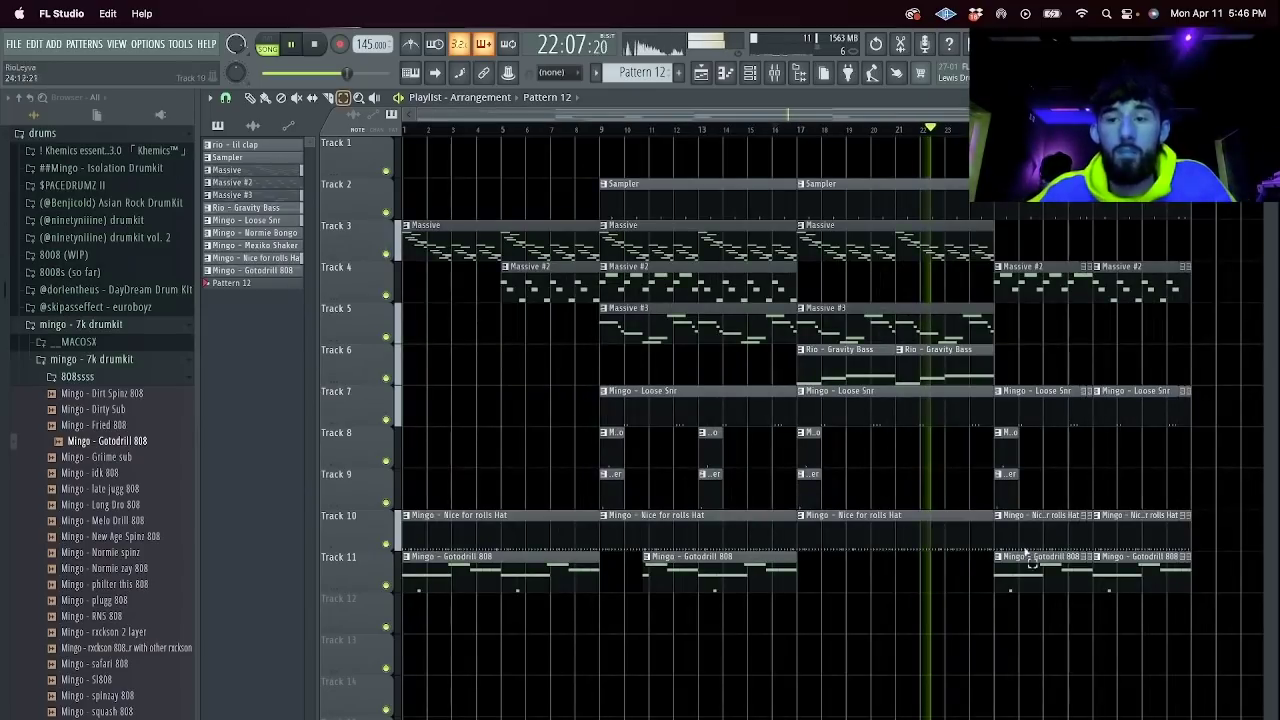
Select every clip and duplicate the arrangement after bar 33.
drag(1215, 677, 402, 132)
key(ctrl+b)
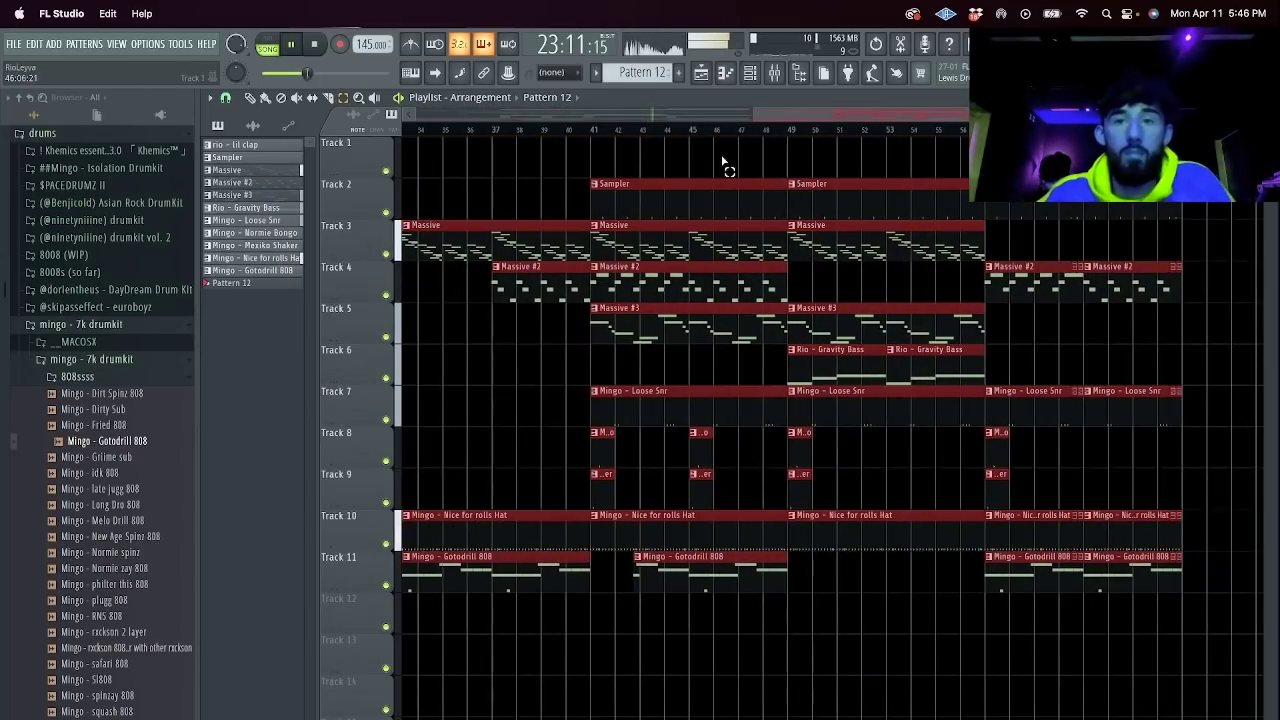
drag(752, 113, 416, 113)
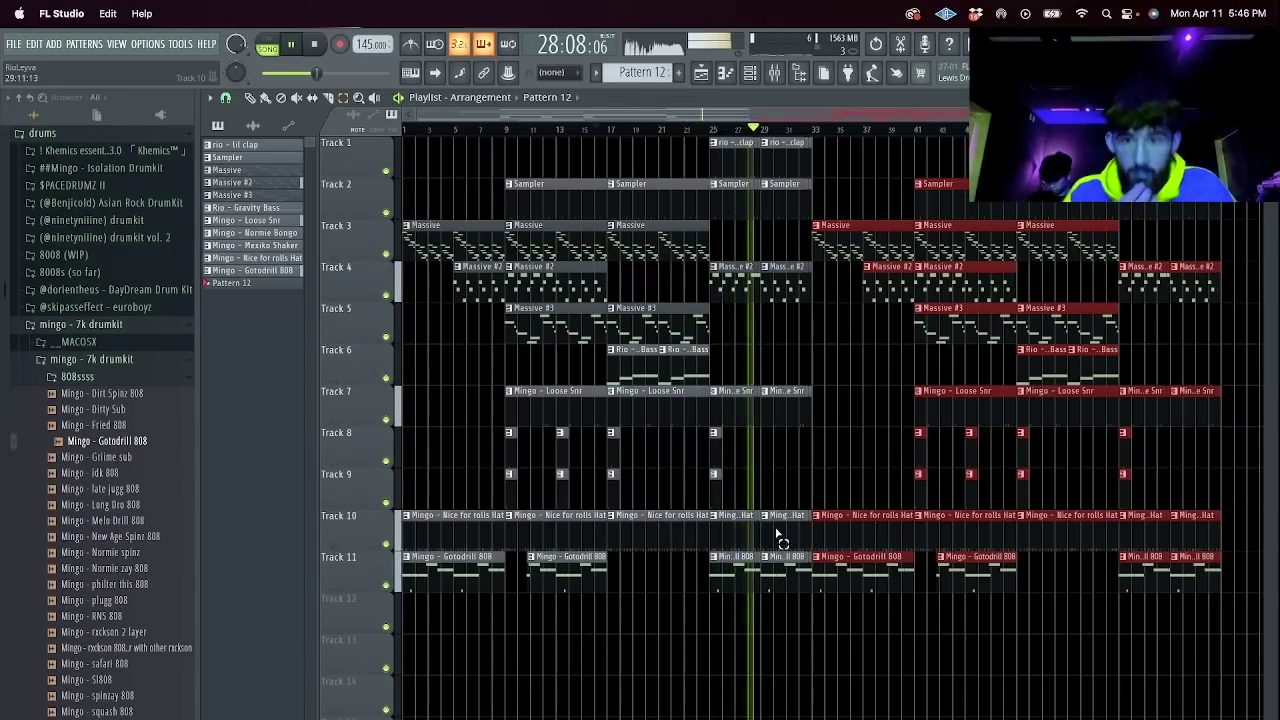
scroll(775, 457, up, 3)
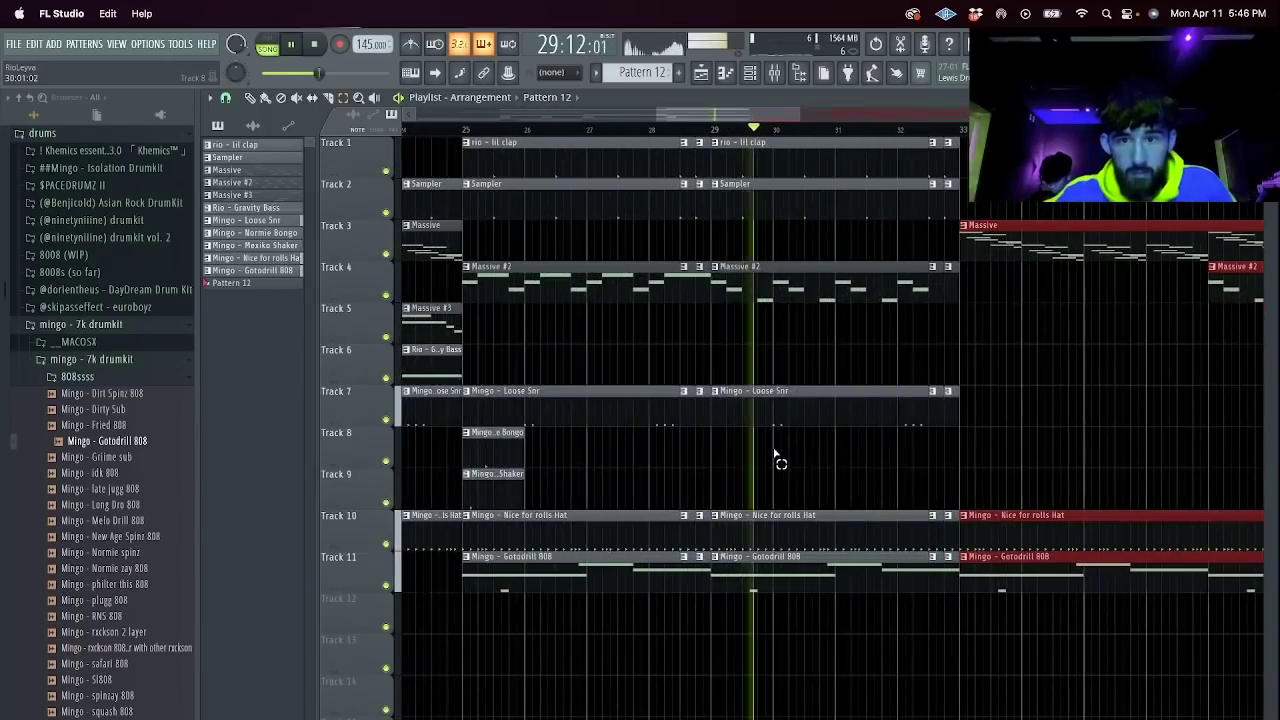
key(space)
click(688, 230)
key(space)
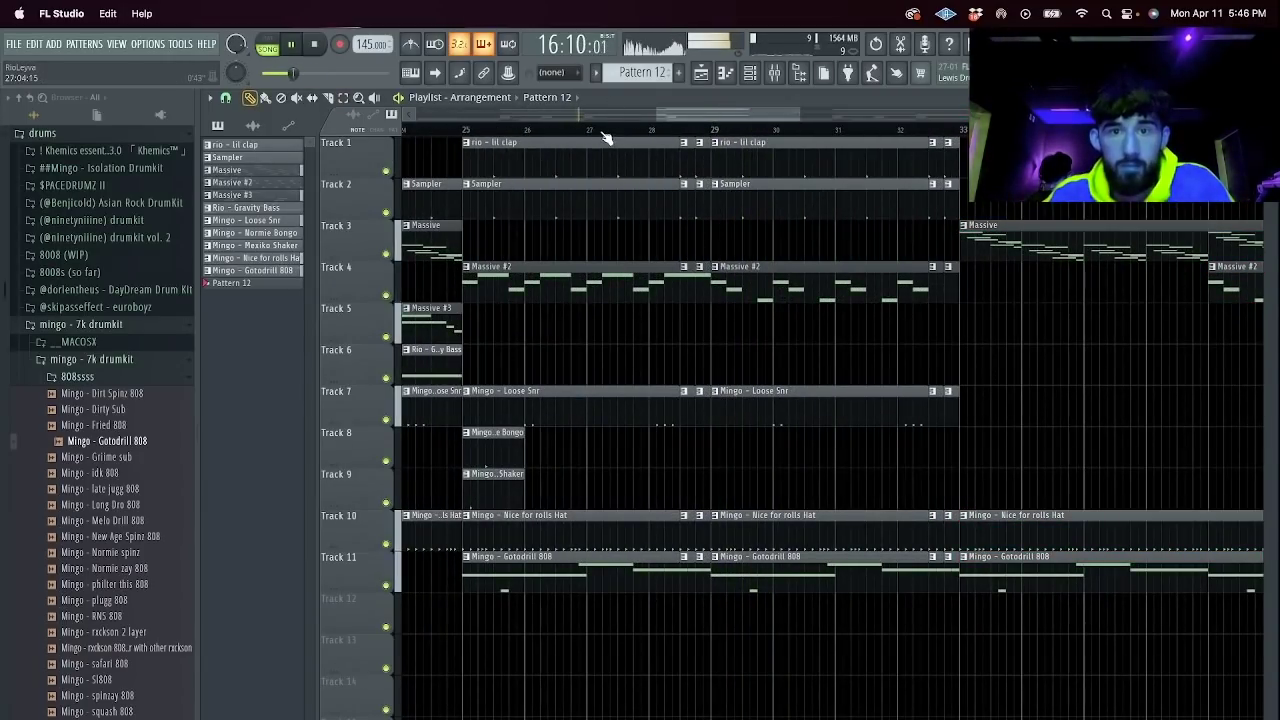
Shorten the first Track 4 Massive #2 clip and delete two short Gotodrill 808 slices on Track 11.
drag(707, 283, 678, 283)
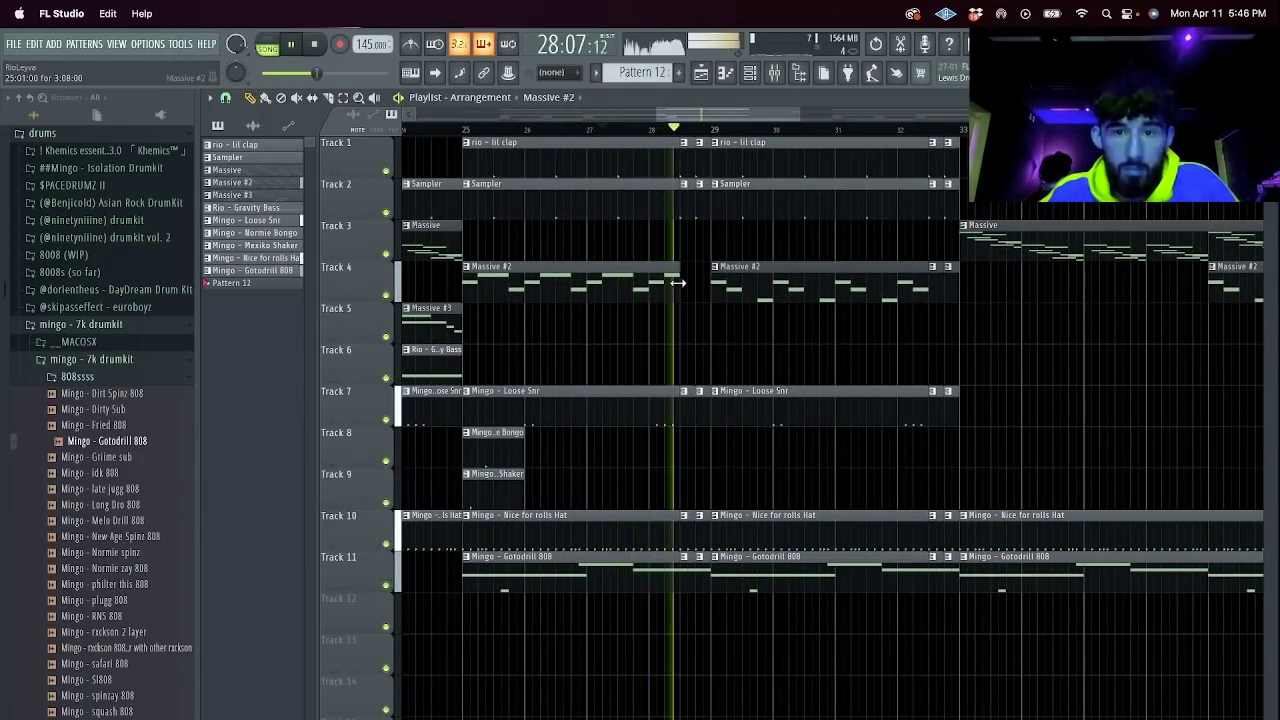
click(603, 129)
right_click(688, 568)
right_click(701, 576)
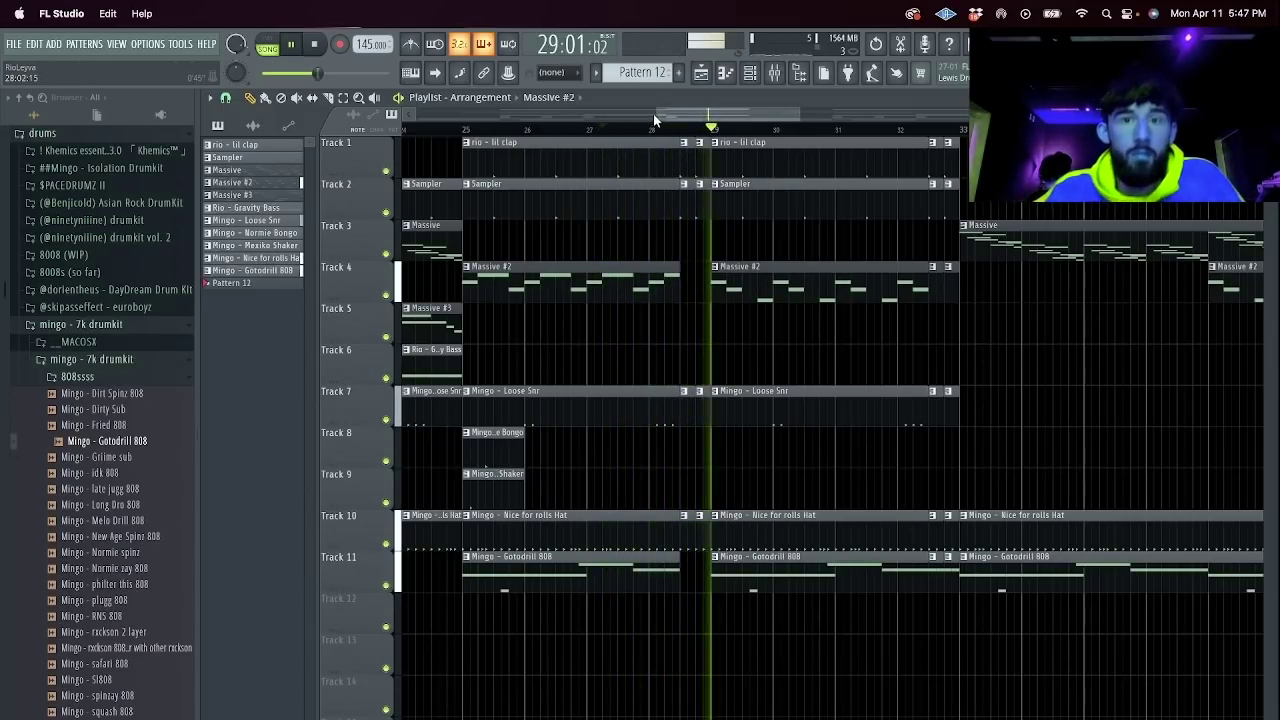
drag(654, 118, 546, 118)
key(space)
key(space)
key(space)
key(space)
drag(743, 246, 1022, 247)
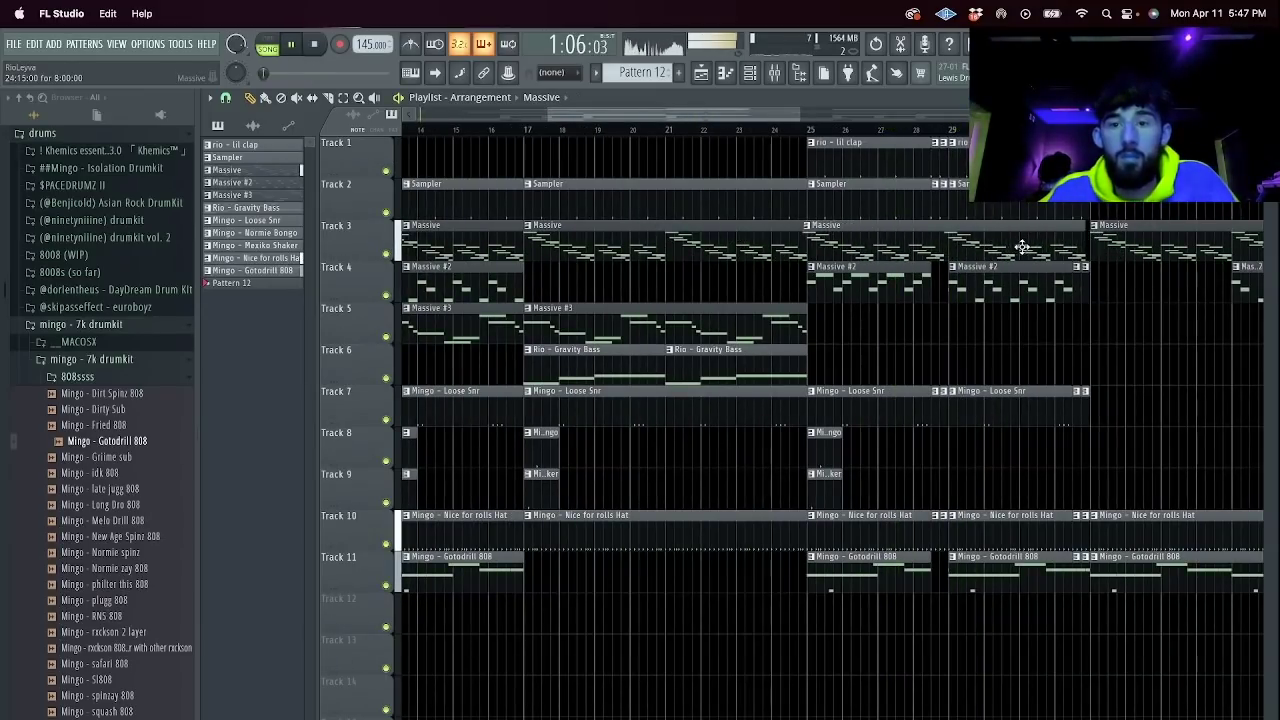
key(space)
Move the Track 3 Massive clip to bar 25 and slice out pieces near bars 28 and 32.
drag(865, 240, 859, 242)
key(c)
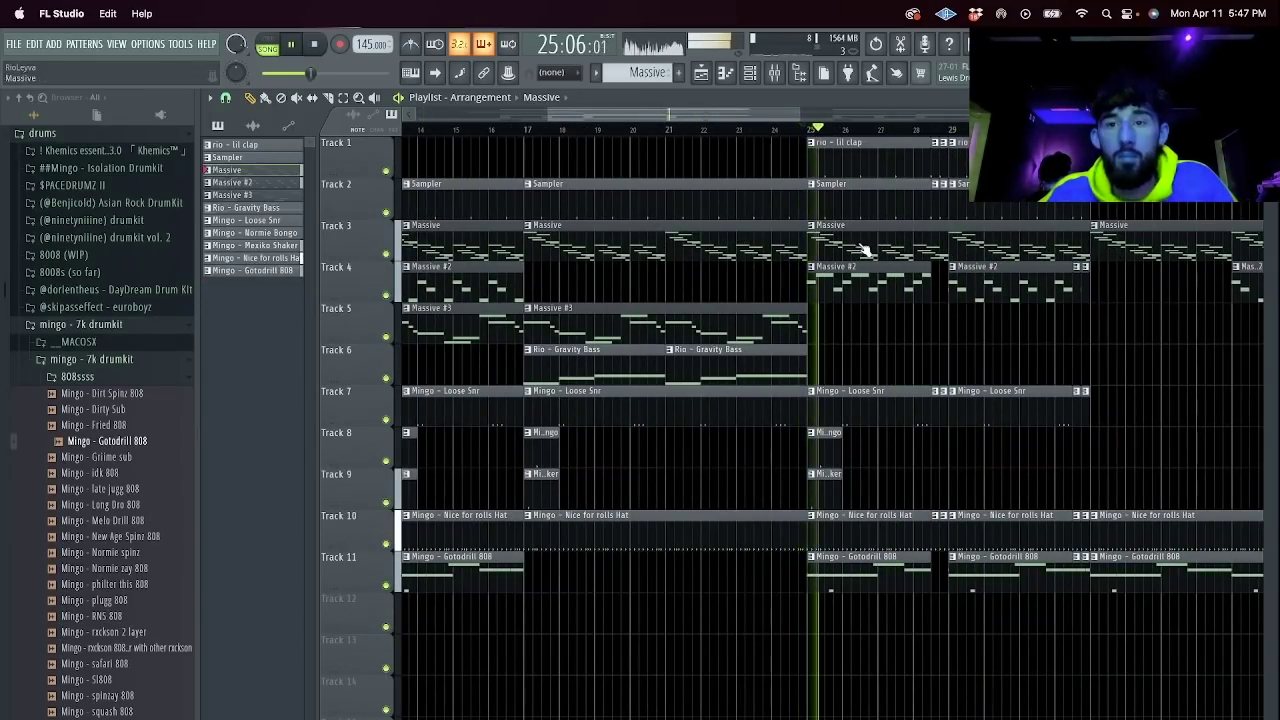
click(917, 254)
super+click(896, 250)
key(Delete)
click(1059, 255)
super+click(1017, 248)
key(Delete)
Restore the Massive clip, remove its bar-28 pieces, and copy the bar-17 Massive clip onto Track 5.
drag(797, 107, 941, 142)
key(super+z)
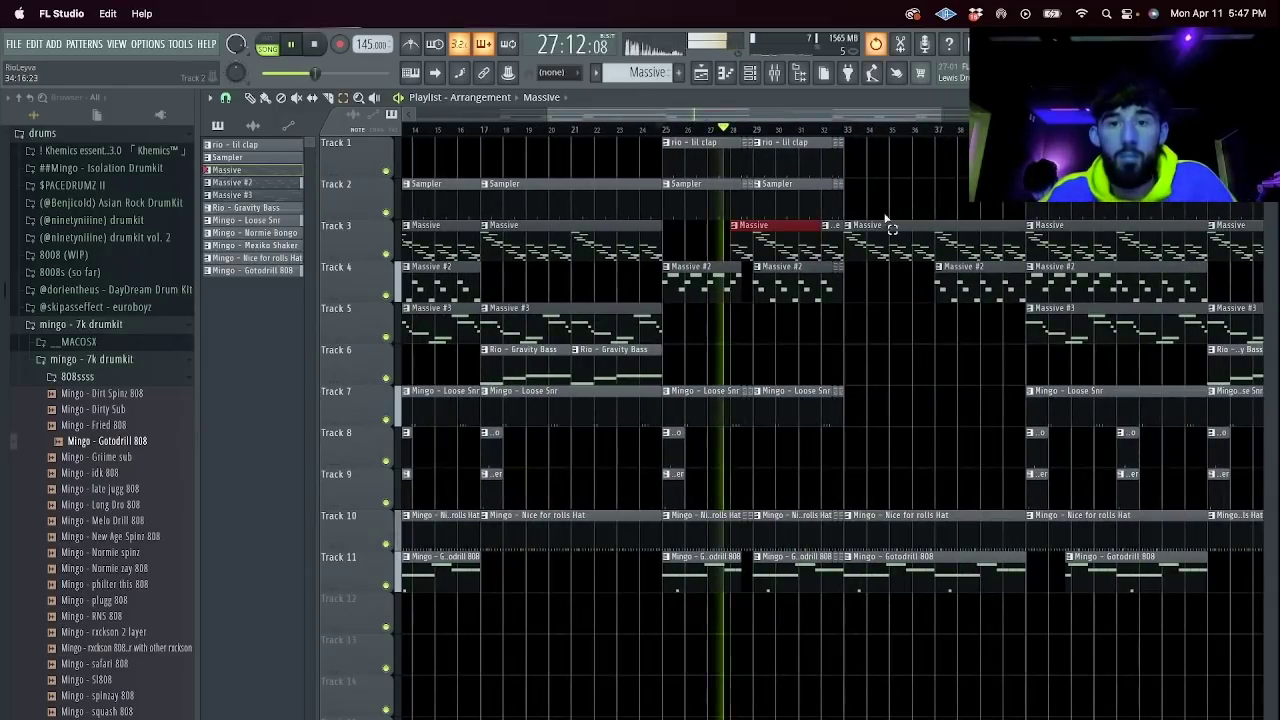
click(755, 253)
right_click(757, 258)
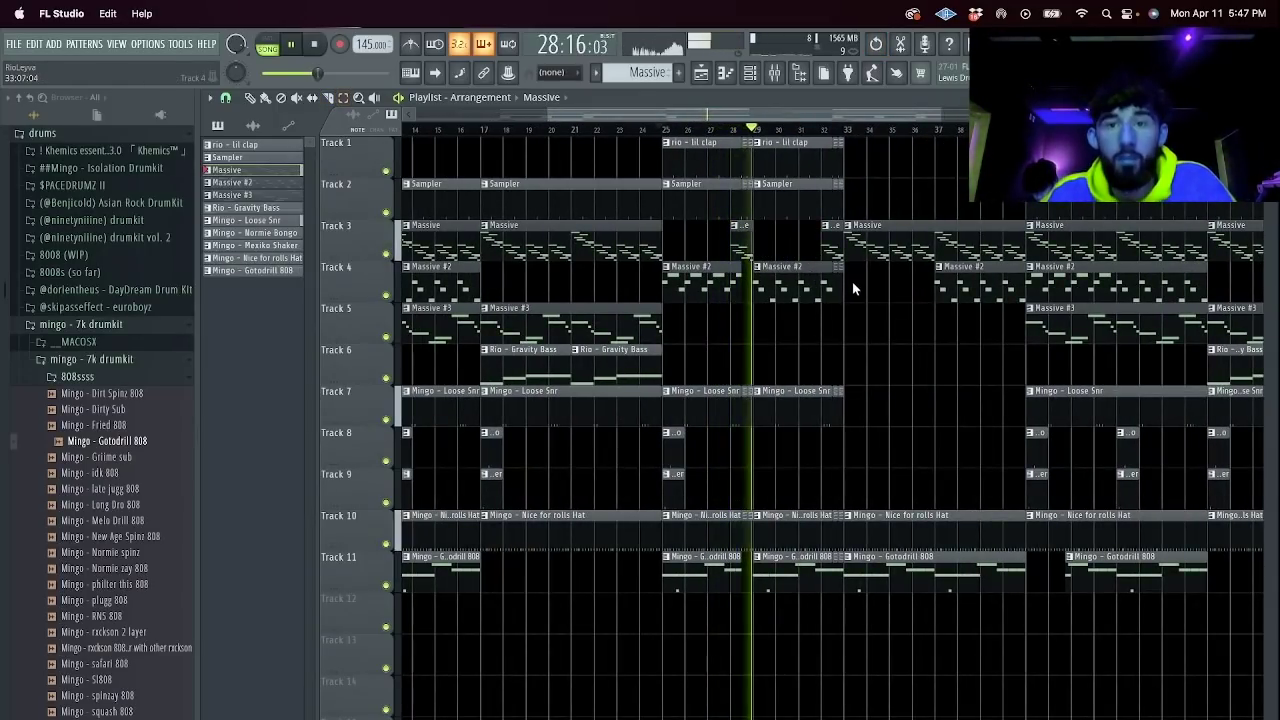
right_click(740, 251)
drag(562, 243, 809, 314)
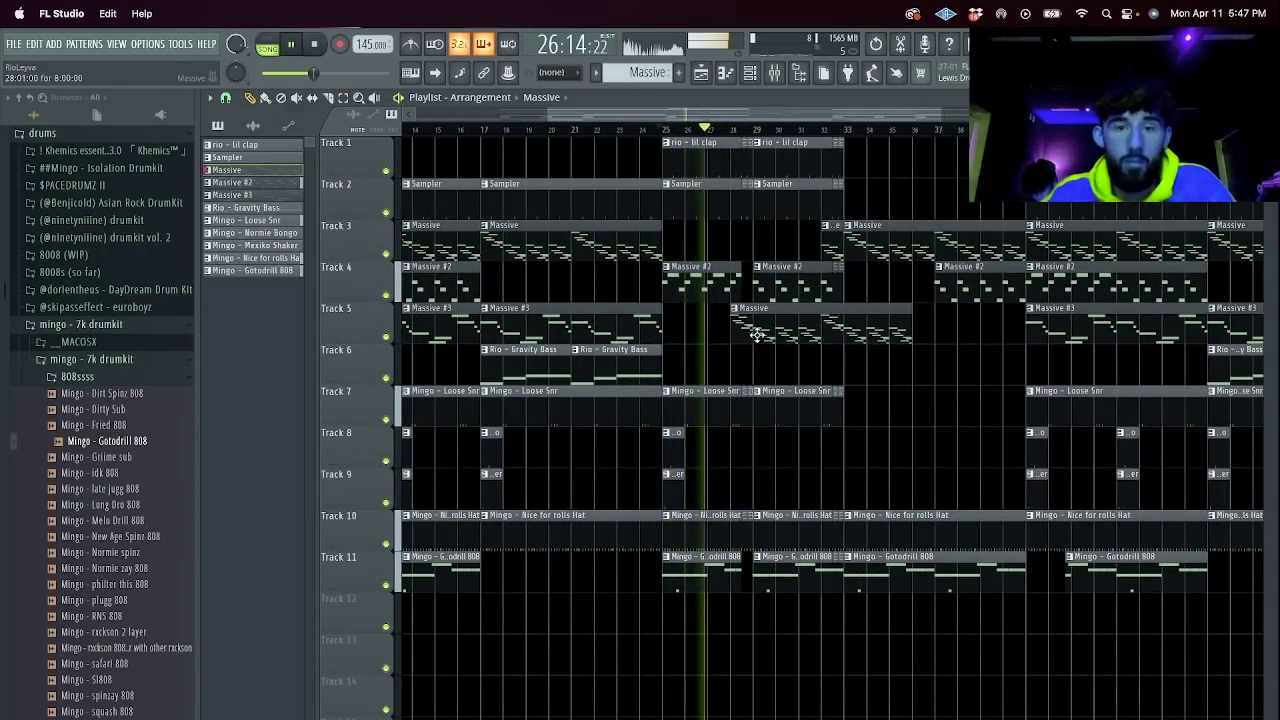
Delete the Track 5 Massive clip at bars 28–33 and extend Track 4's Massive #2 clip to bar 29.
key(c)
right_click(766, 337)
key(super+z)
right_click(760, 338)
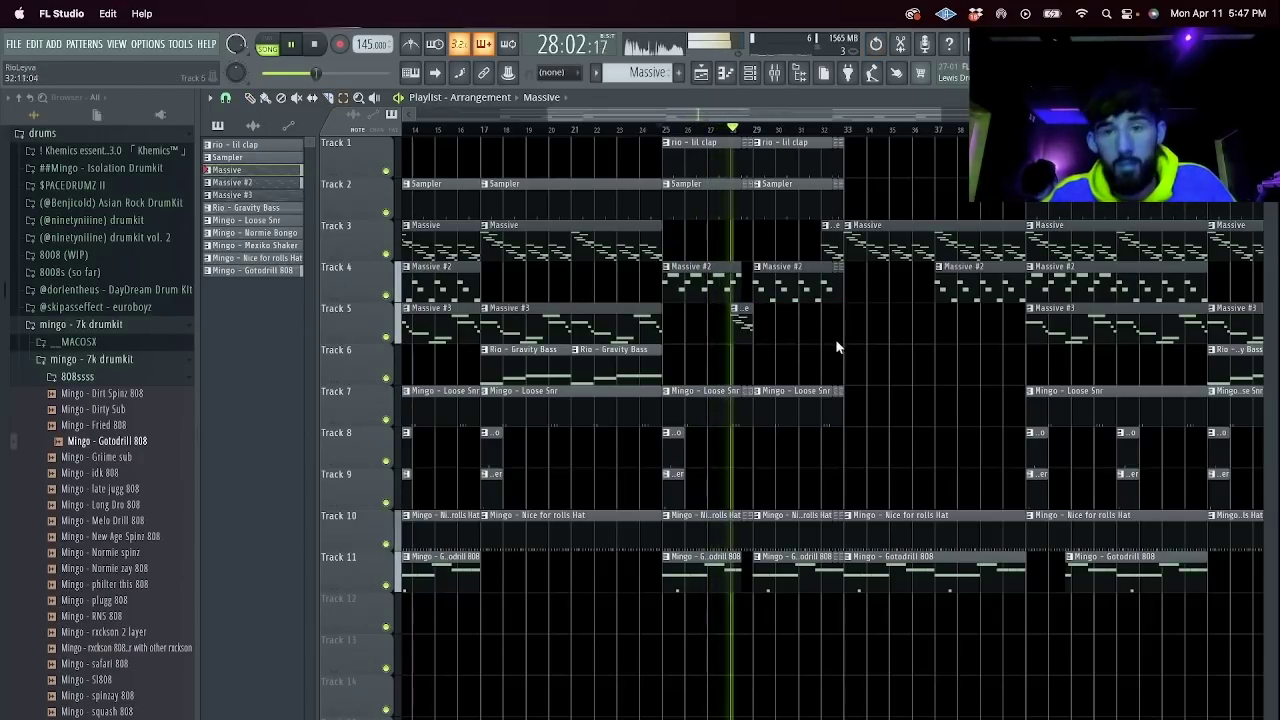
right_click(834, 245)
key(p)
drag(740, 281, 751, 279)
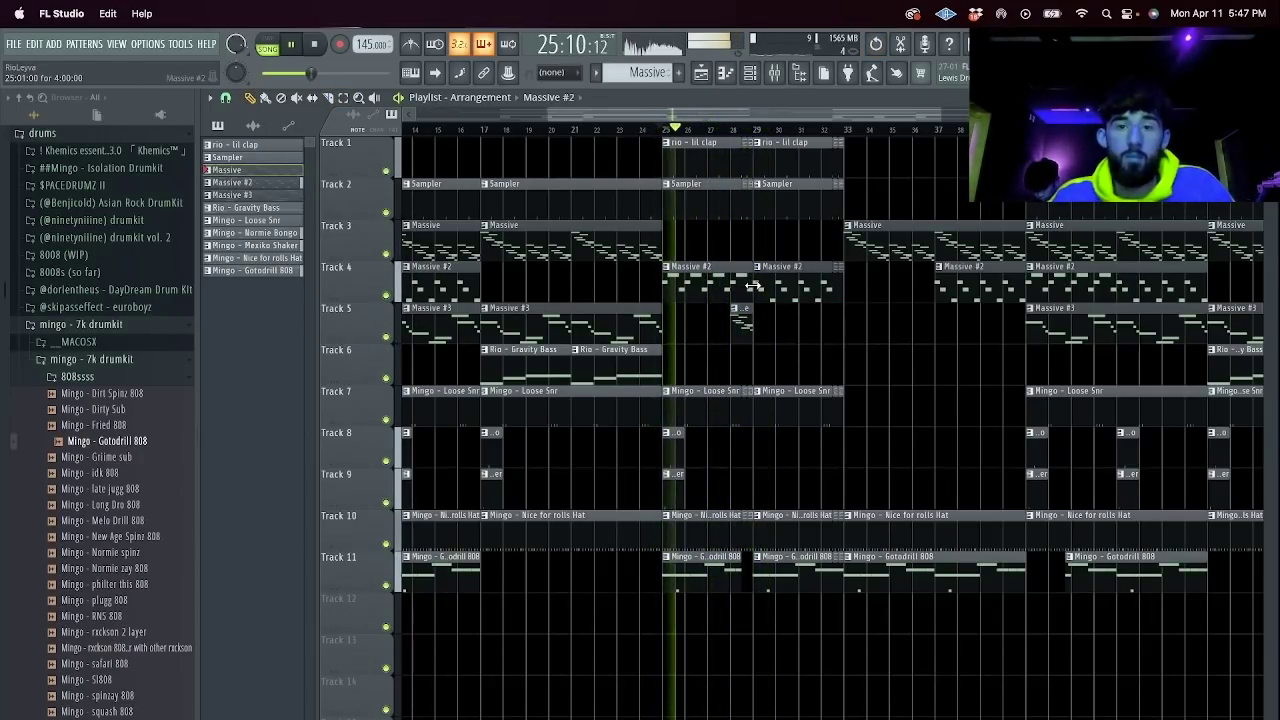
click(733, 133)
right_click(743, 320)
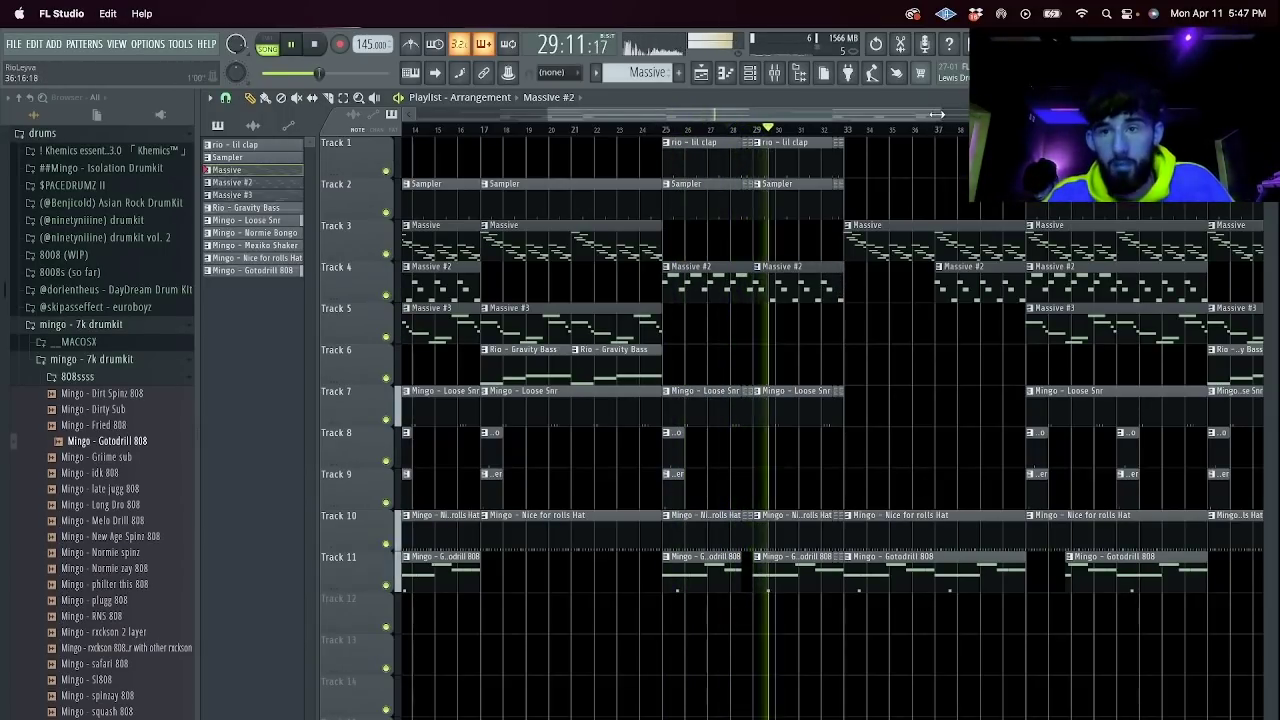
Delete clips after bar 36, then duplicate the whole arrangement after bar 33 with Ctrl+B.
drag(941, 113, 1258, 113)
drag(1085, 558, 677, 107)
key(Delete)
drag(890, 129, 306, 114)
ctrl+click(724, 130)
scroll(698, 118, left, 5)
key(ctrl+a)
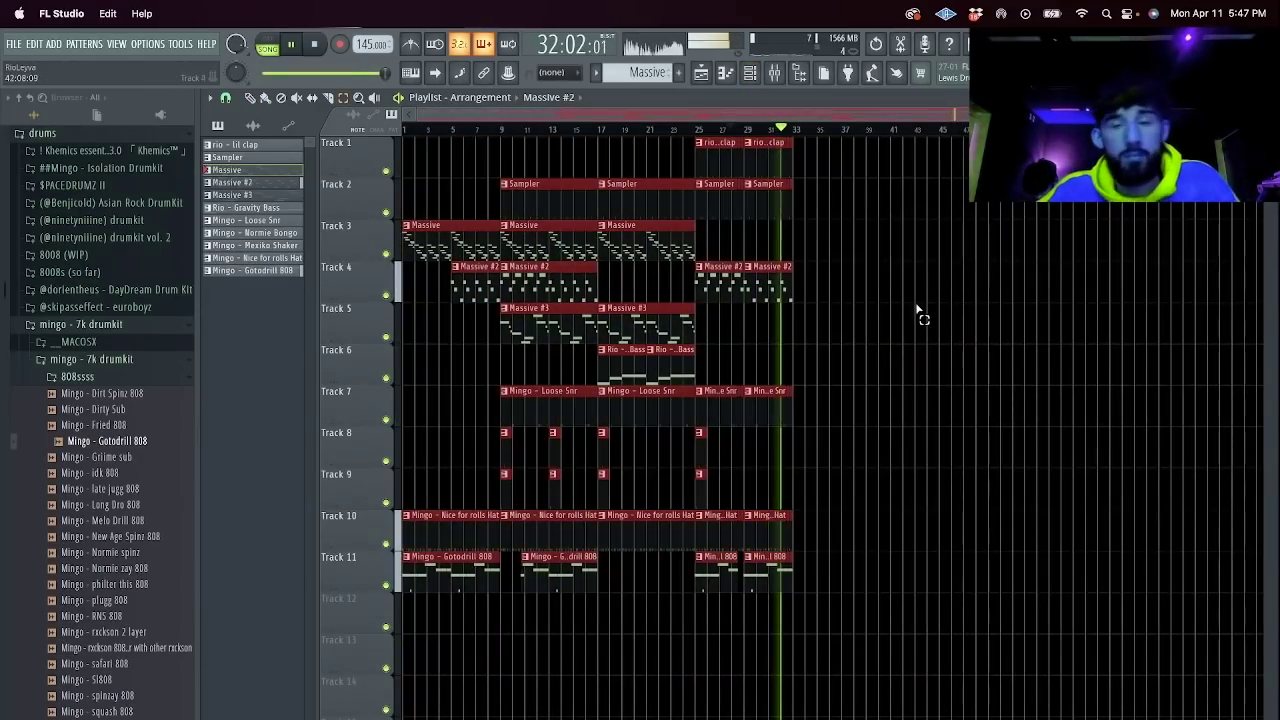
key(ctrl+b)
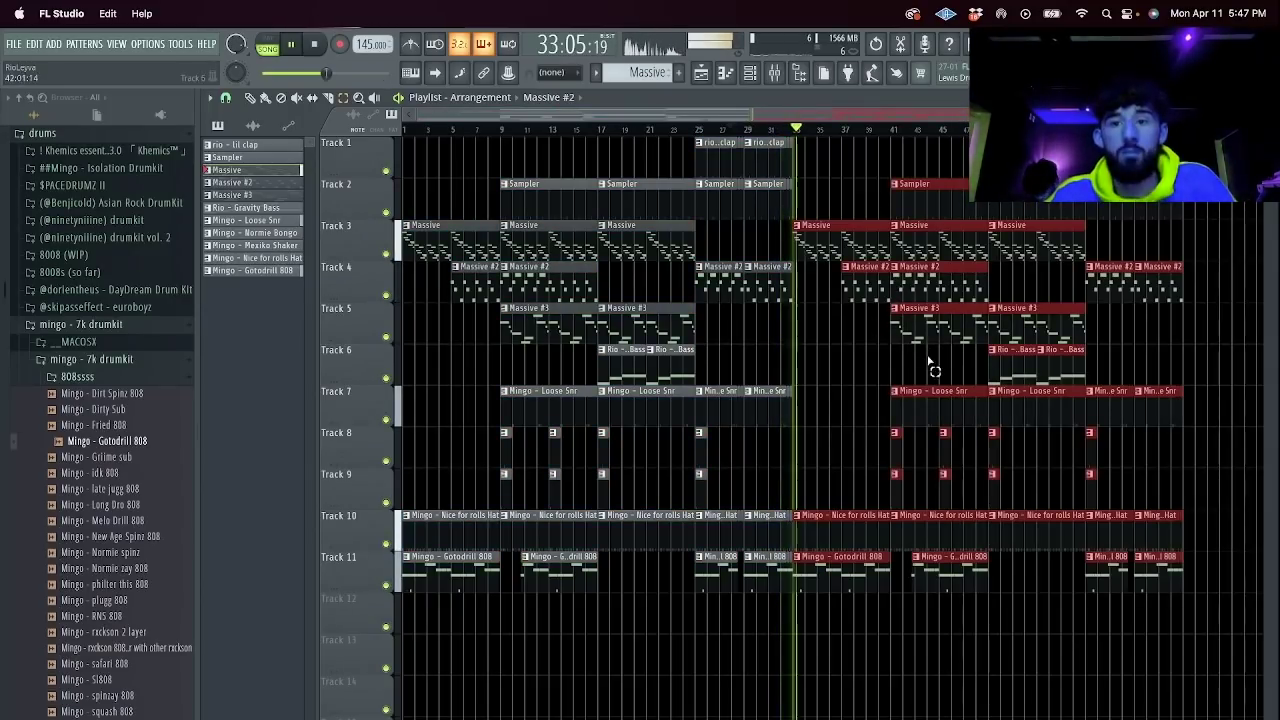
Save the project as 'Rio - Cow 145 BPM.flp' in a new folder inside Stems.
click(816, 386)
key(super+s)
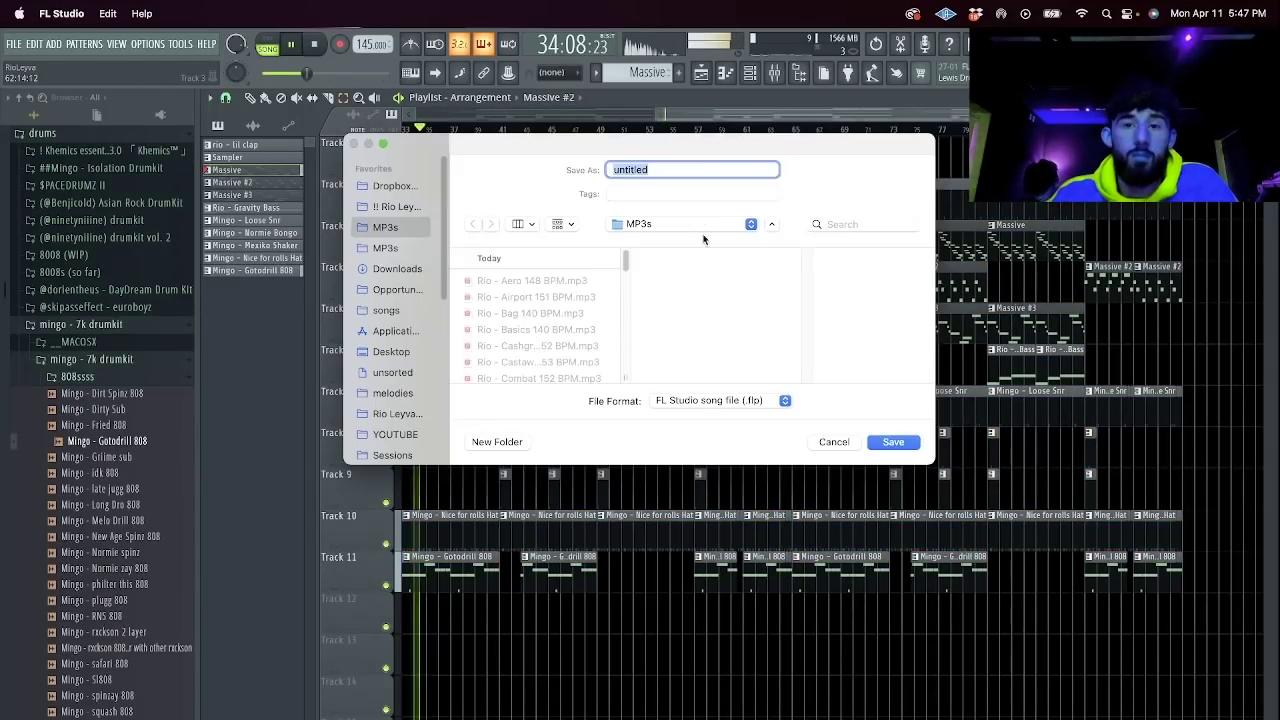
click(700, 223)
click(709, 241)
click(794, 297)
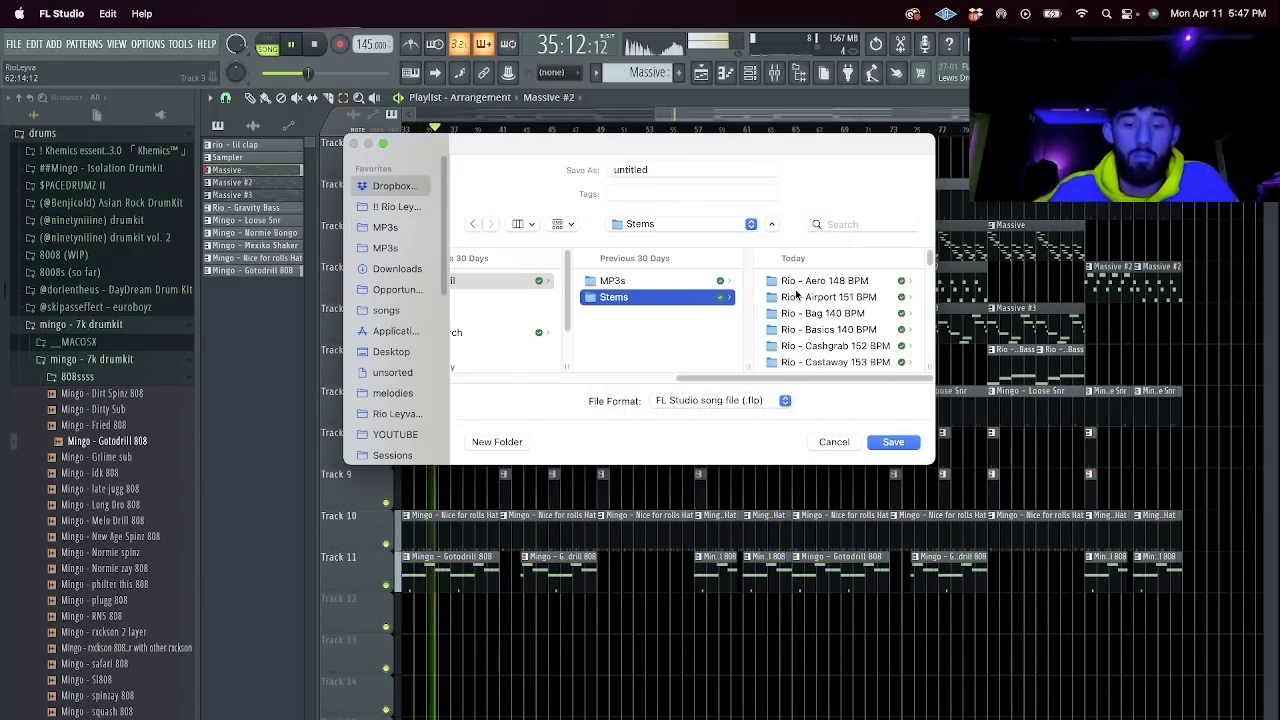
key(shift+super+n)
text(Rio - Cow 145 BPM)
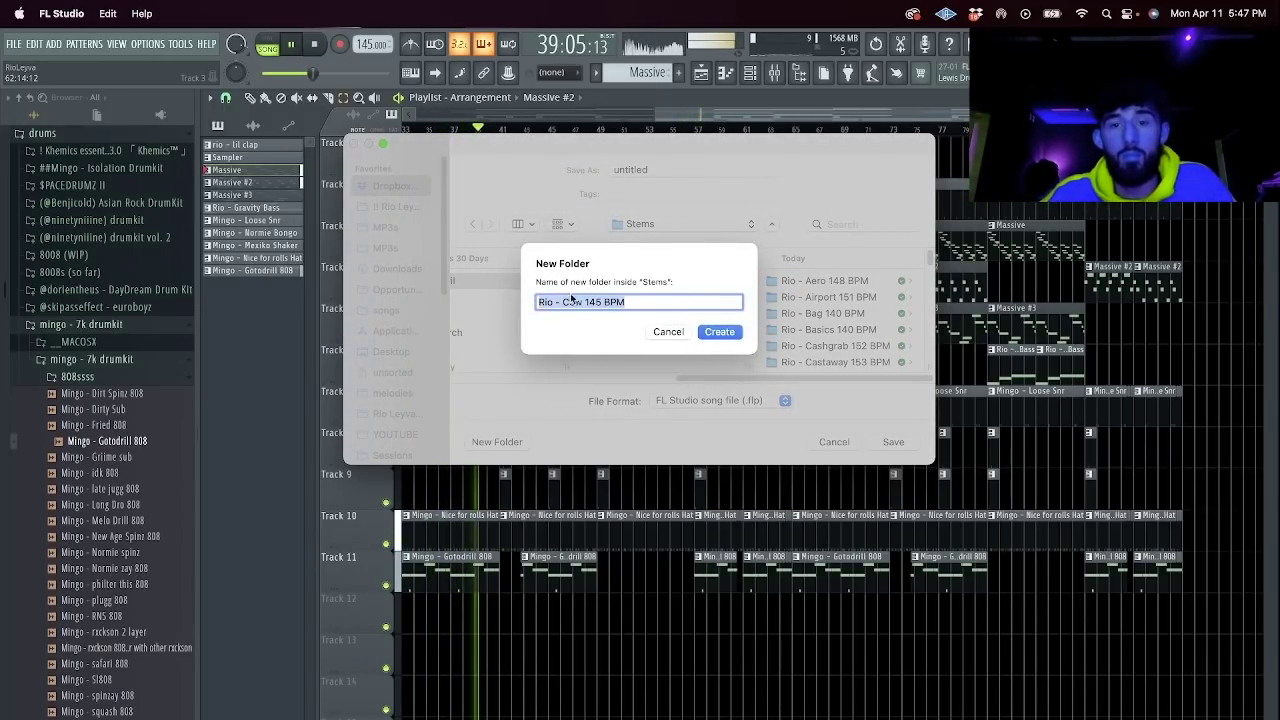
click(728, 338)
double_click(660, 172)
text(Rio - Cow 145 BPM)
key(Return)
Export the song as an MP3 into the MP3s folder.
key(super+shift+r)
click(718, 224)
click(713, 242)
click(696, 281)
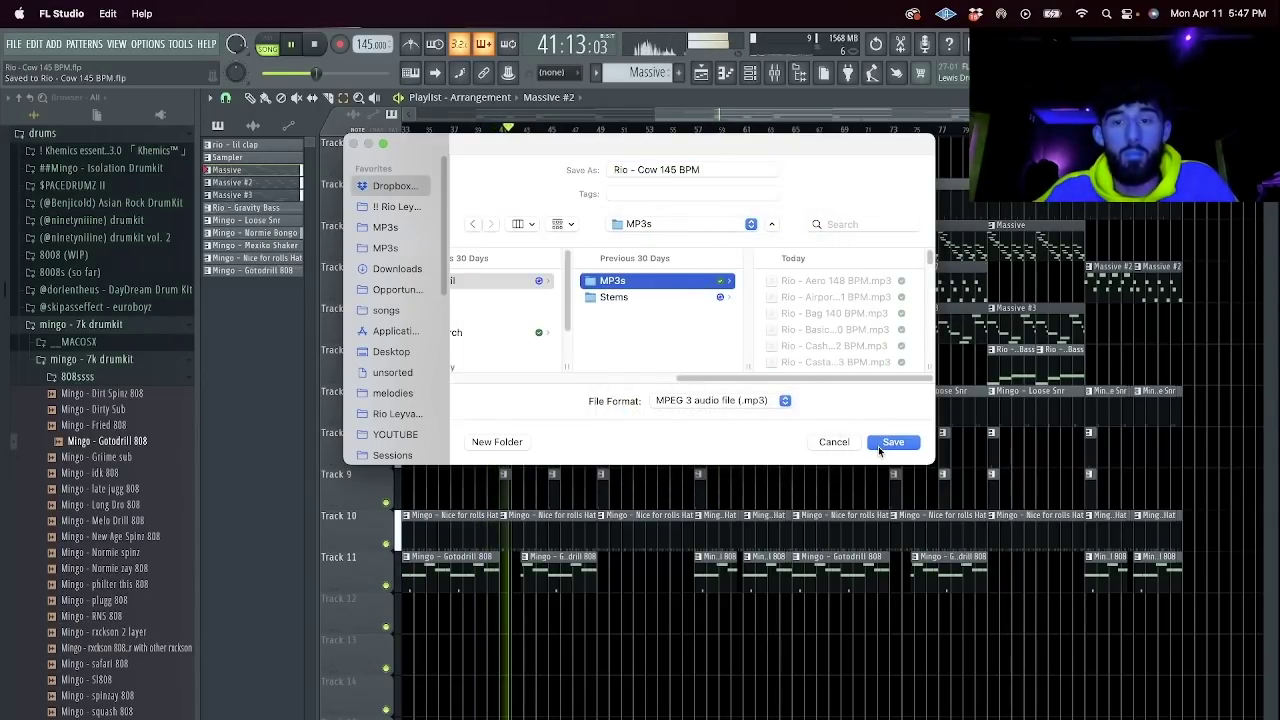
click(883, 444)
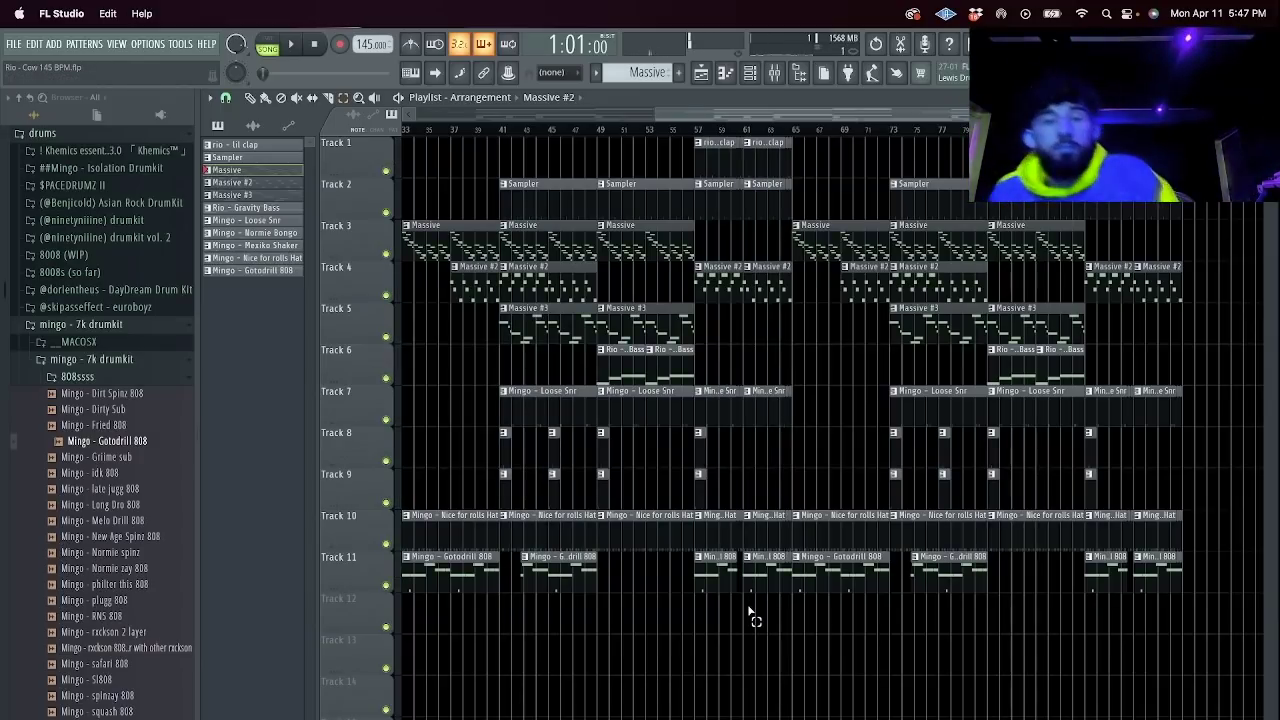
Start a new empty 140 BPM project and show the channel rack.
click(13, 44)
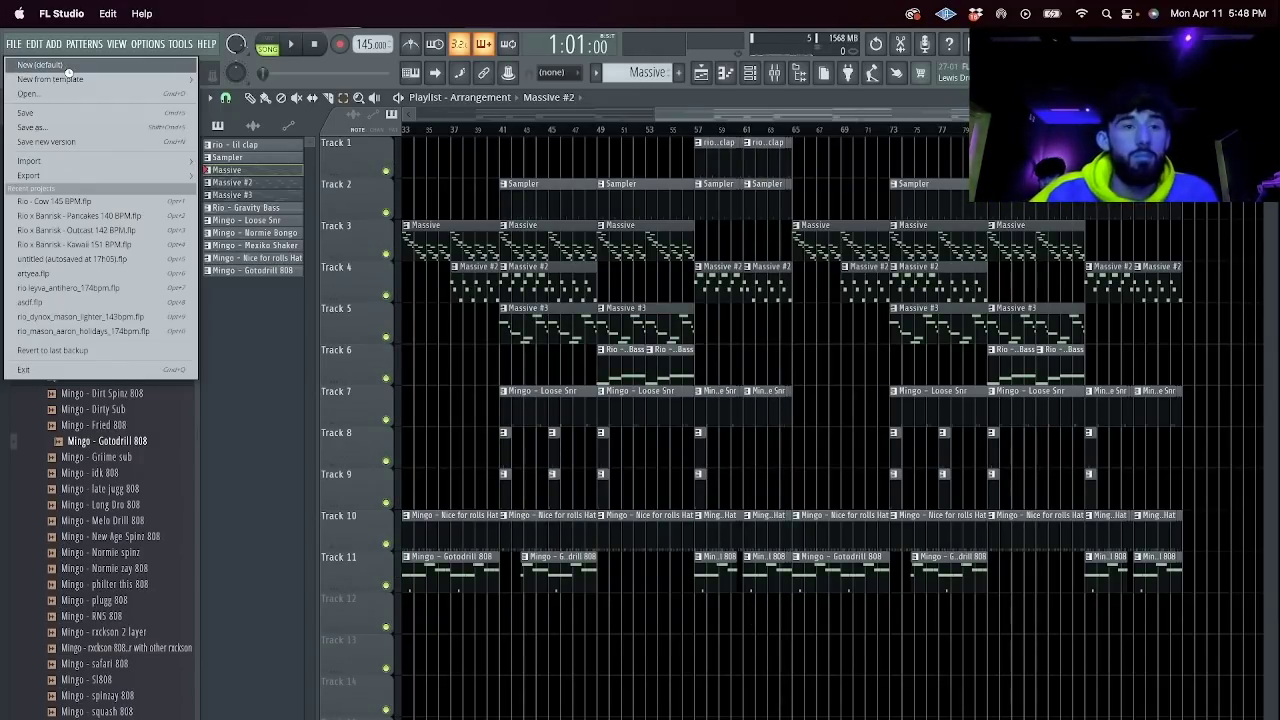
click(40, 65)
click(757, 80)
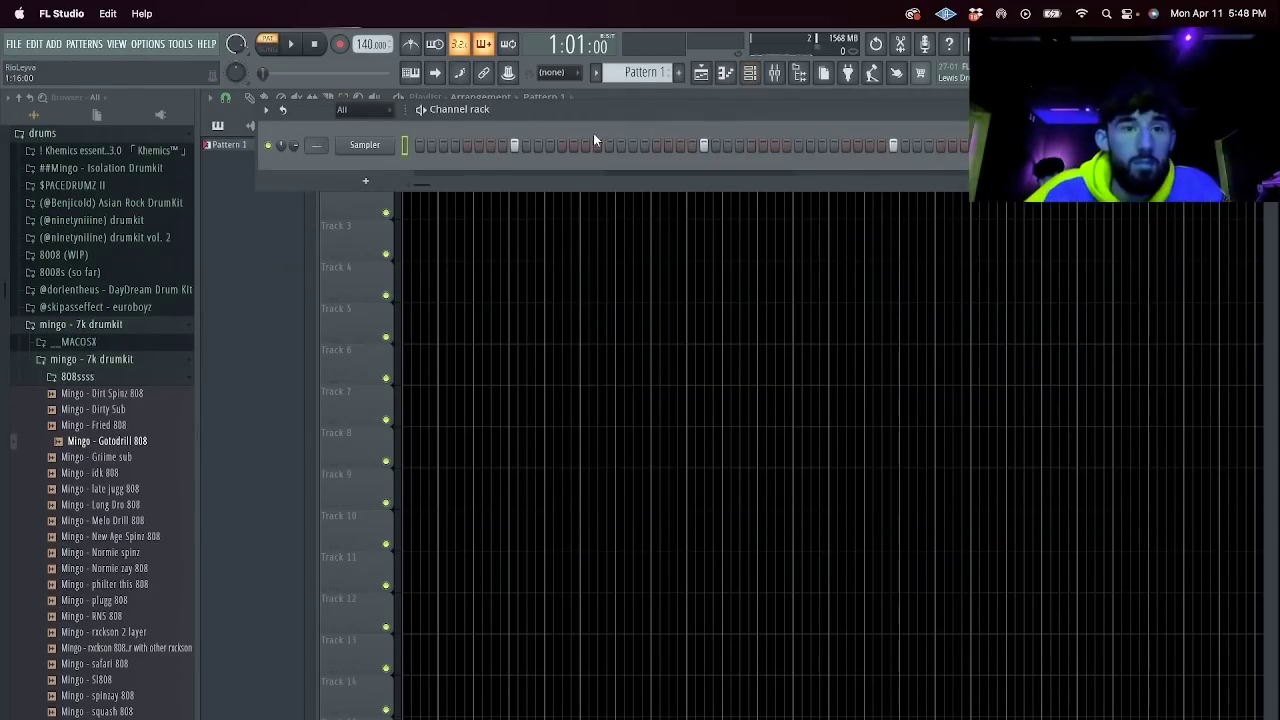
click(370, 181)
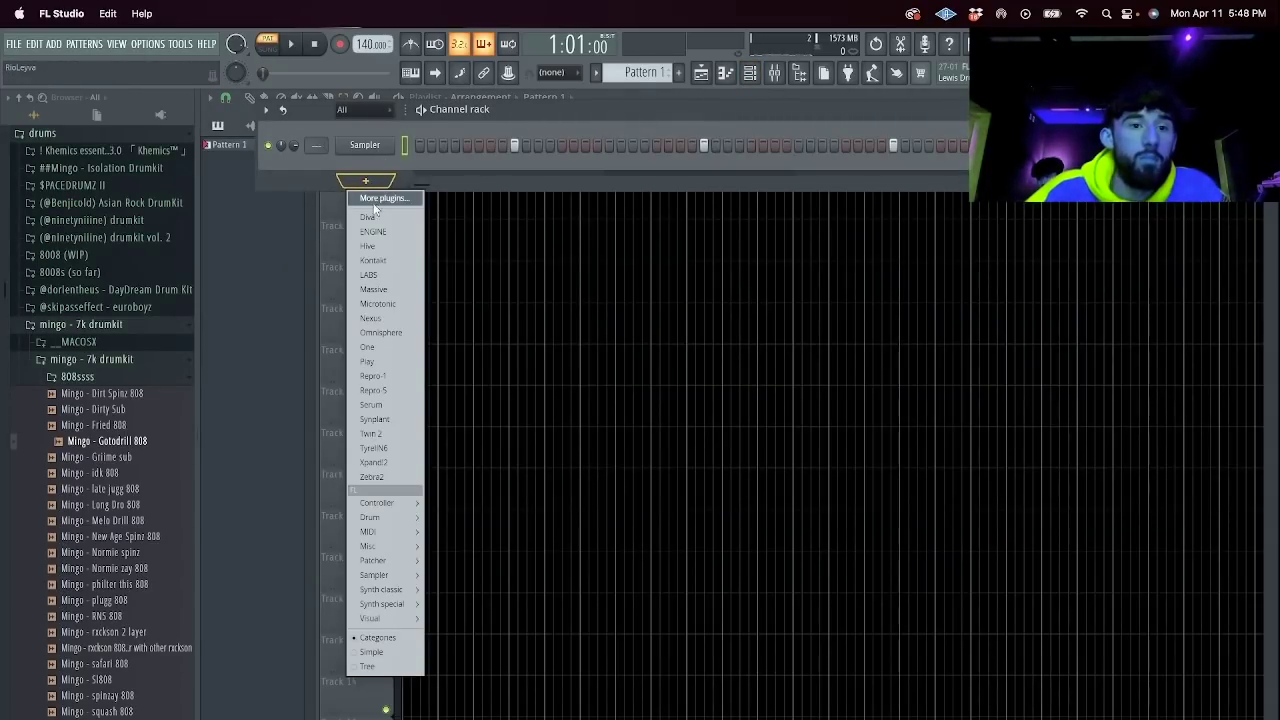
click(400, 283)
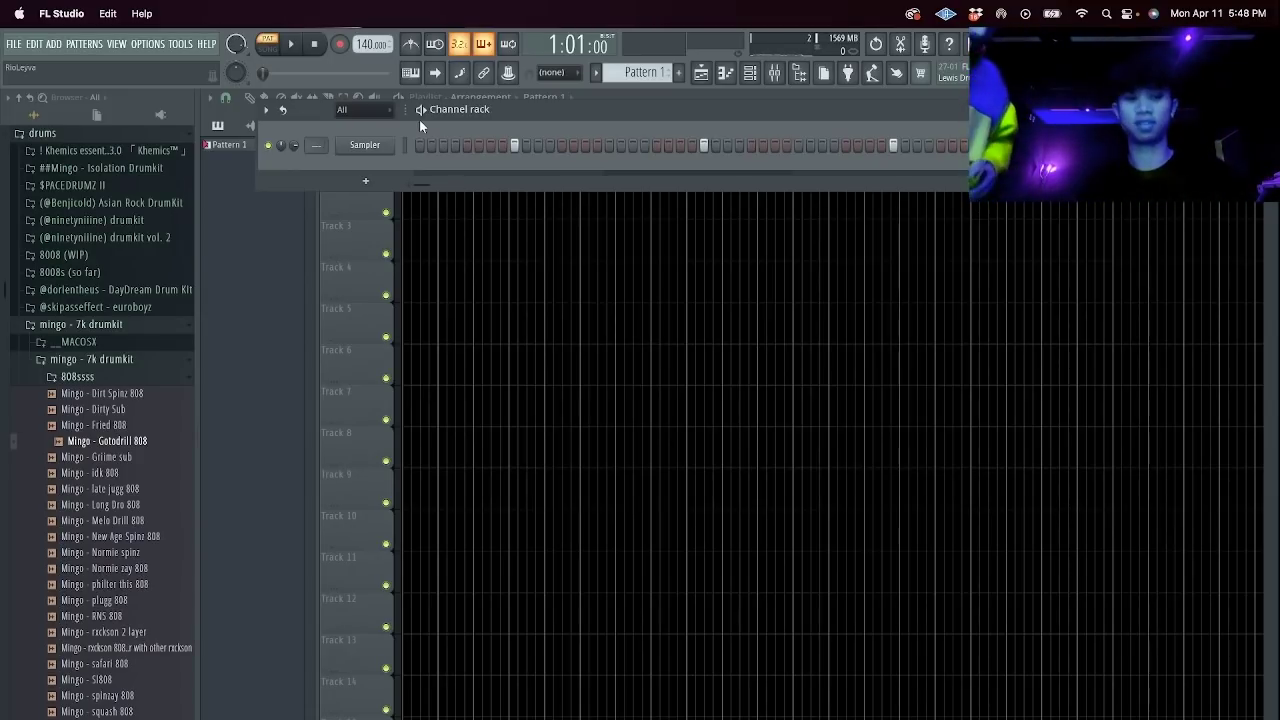
Insert Serum as a new instrument channel from the Sampler channel's menu.
right_click(373, 160)
mouse_move(440, 260)
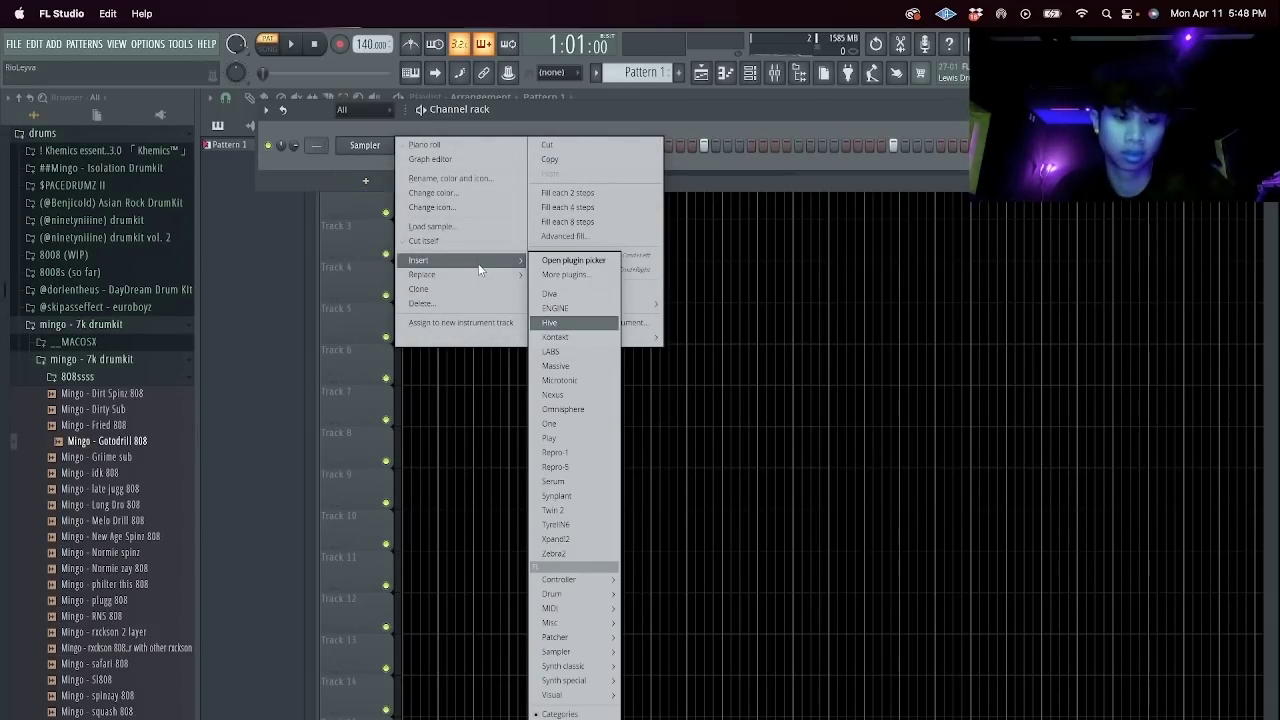
click(586, 482)
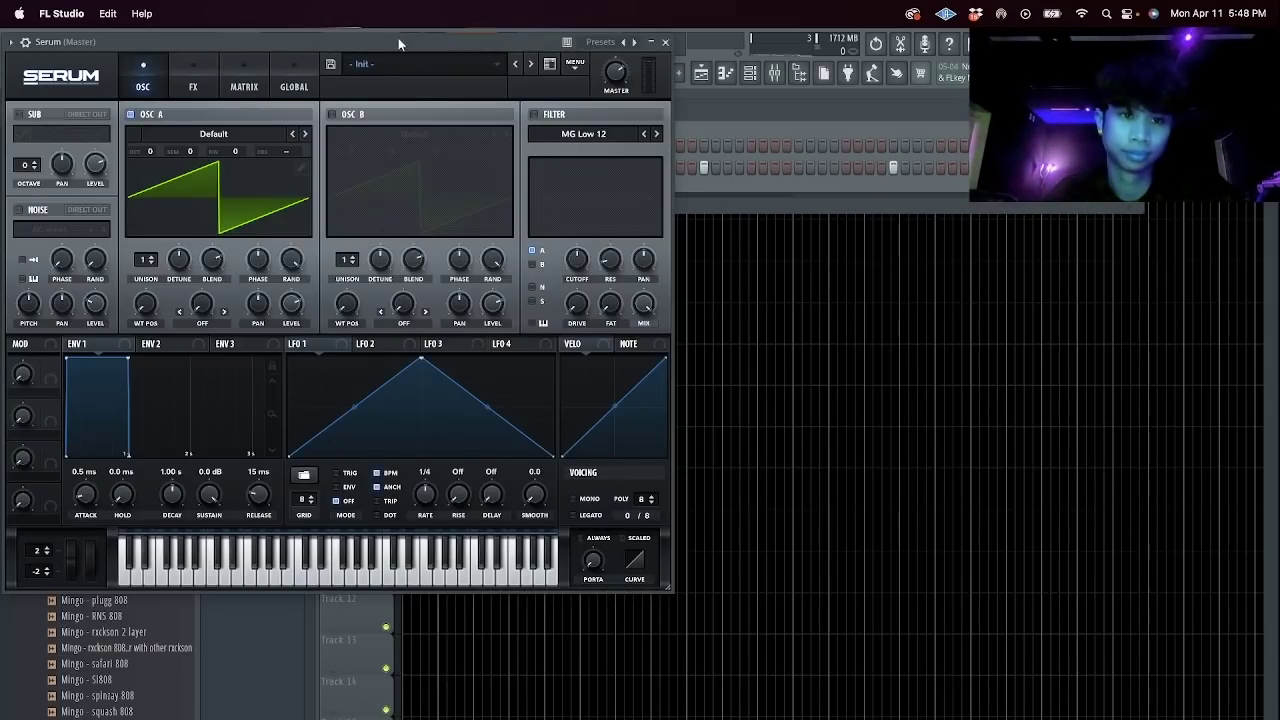
Load the Chords - Rust preset from Serum's Delirious bank and close the synth.
click(372, 64)
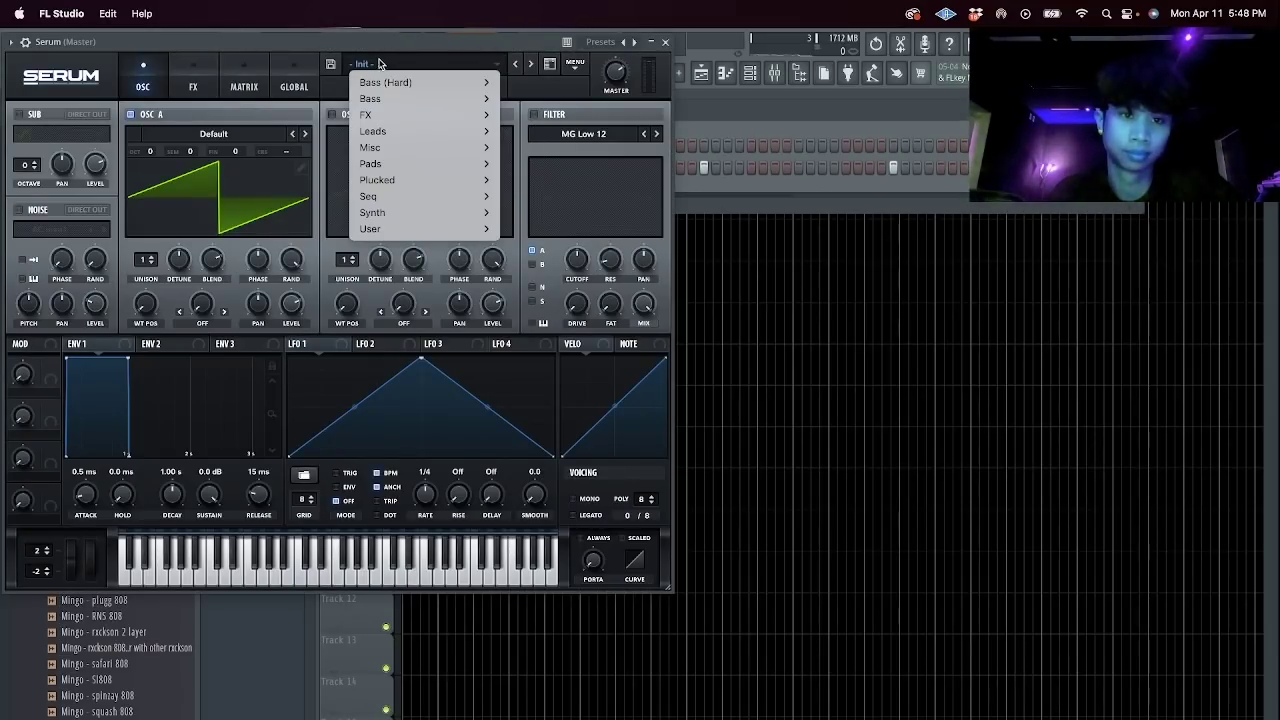
mouse_move(410, 229)
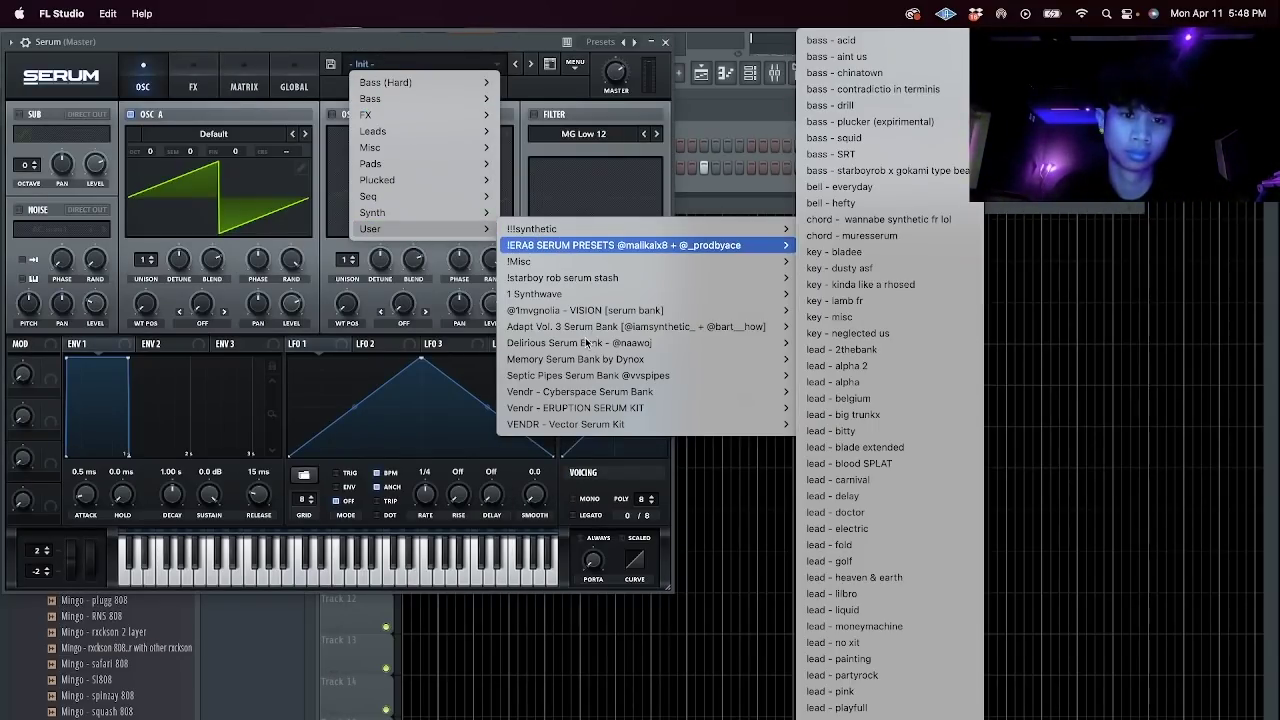
mouse_move(588, 343)
click(886, 349)
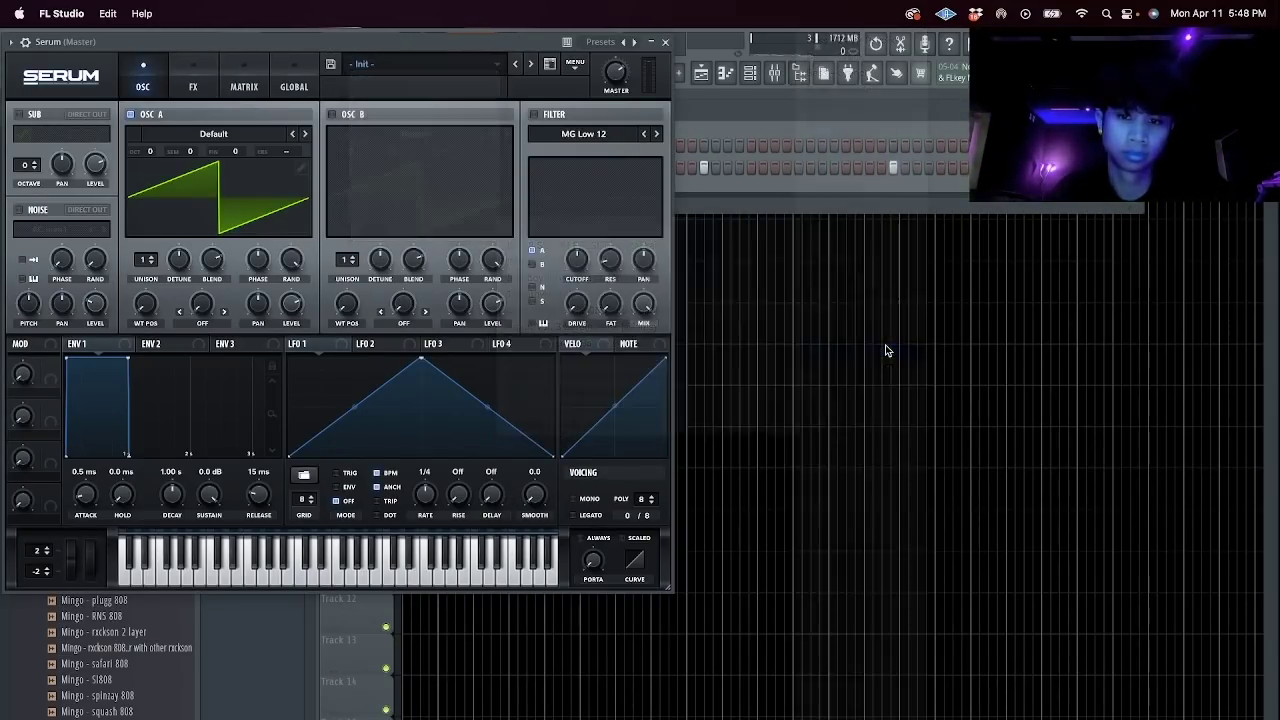
click(666, 44)
Open Serum's piano roll and set Snap to Line.
right_click(371, 157)
click(414, 143)
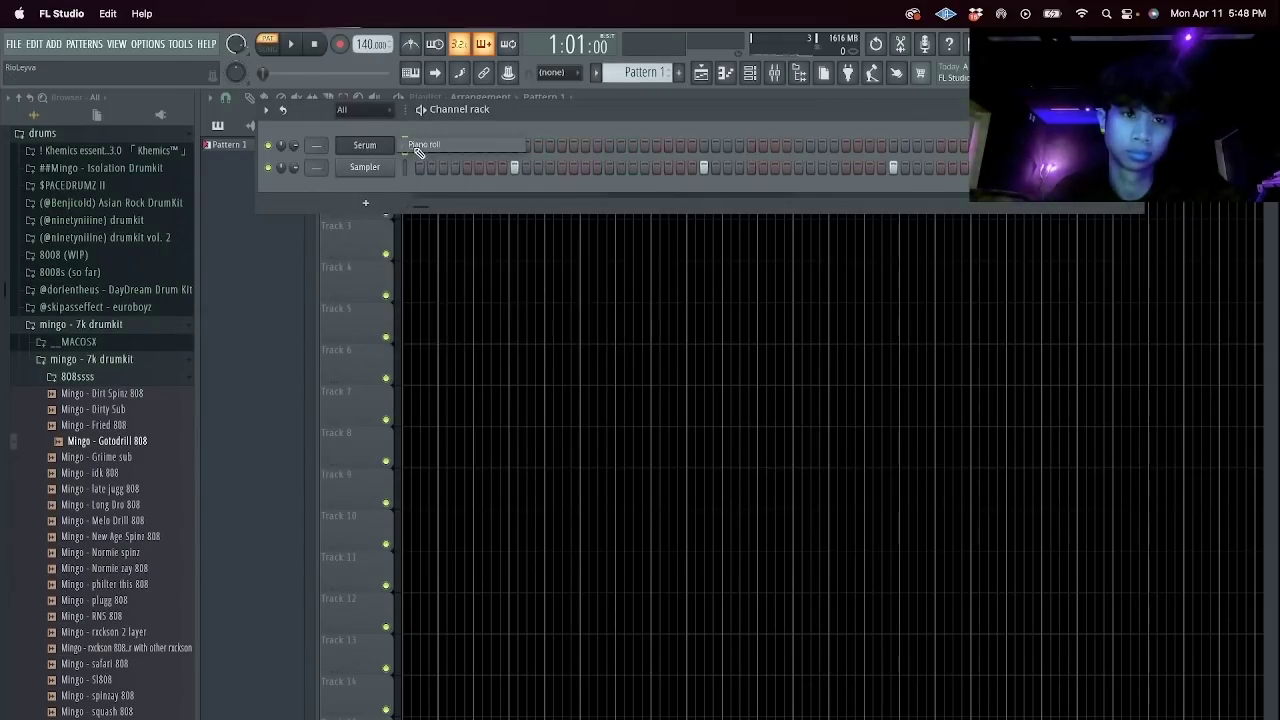
drag(220, 517, 262, 543)
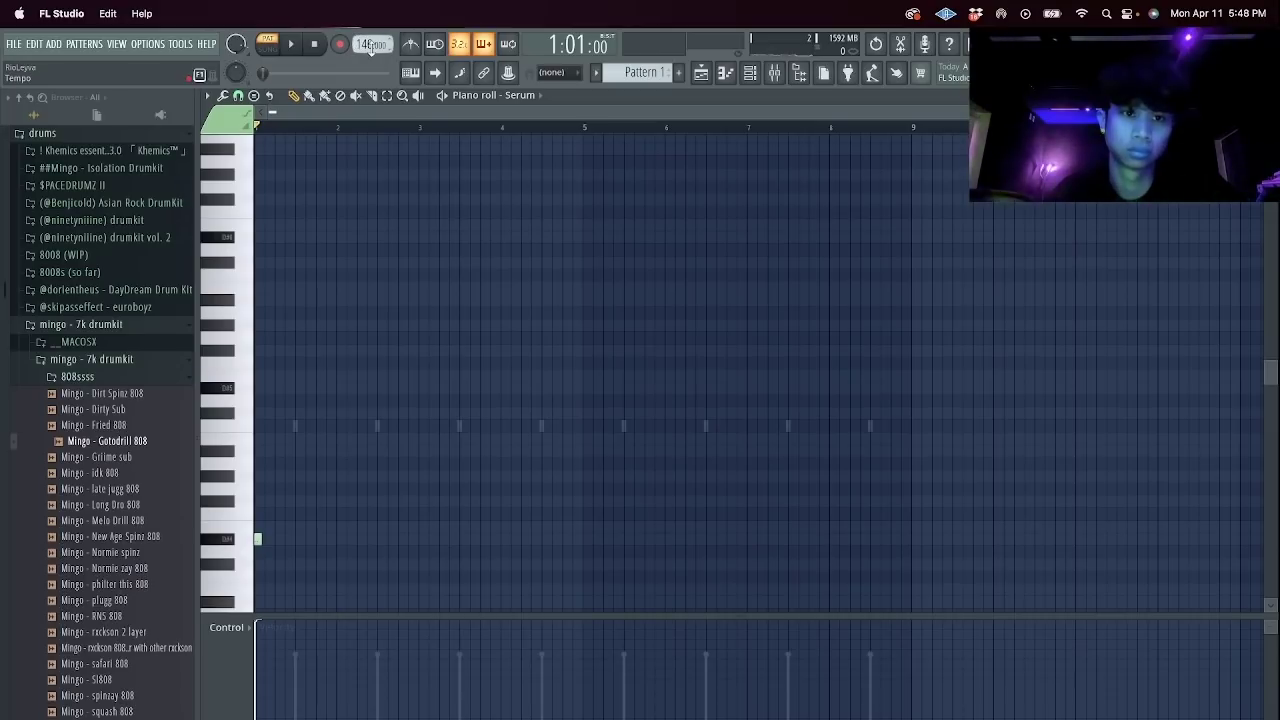
click(237, 95)
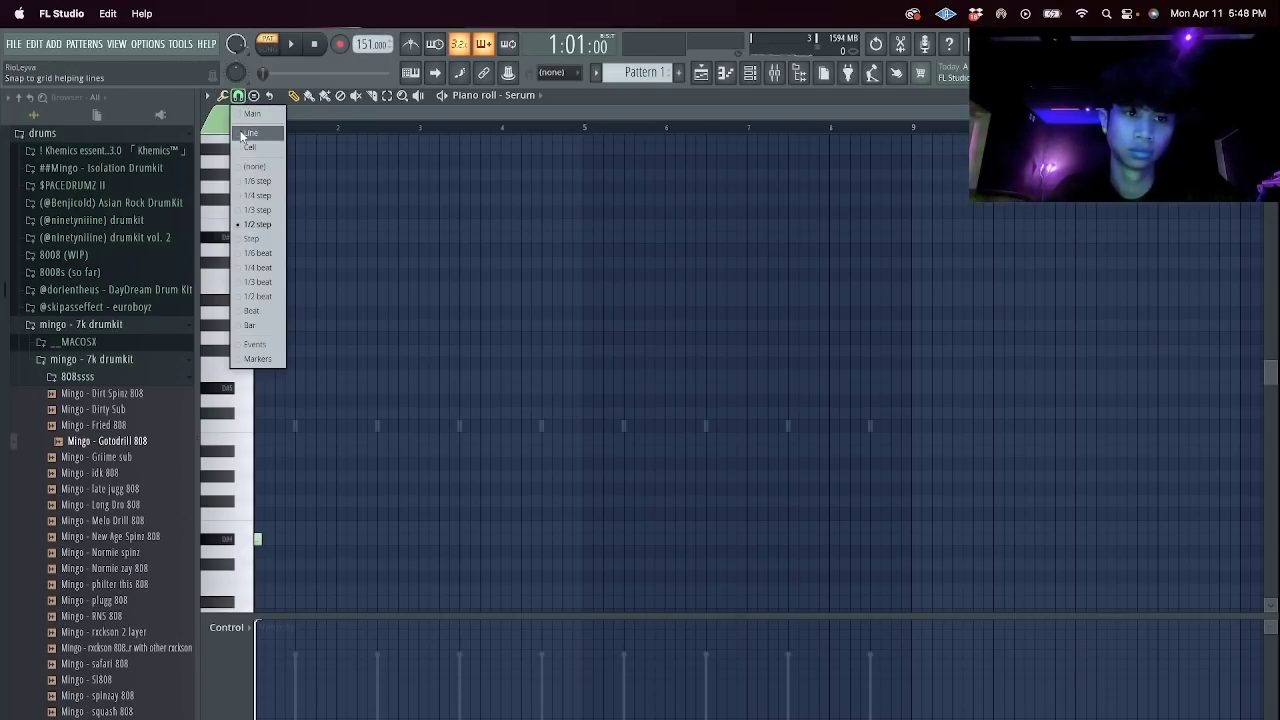
click(243, 135)
scroll(288, 394, up, 3)
scroll(258, 540, up, 3)
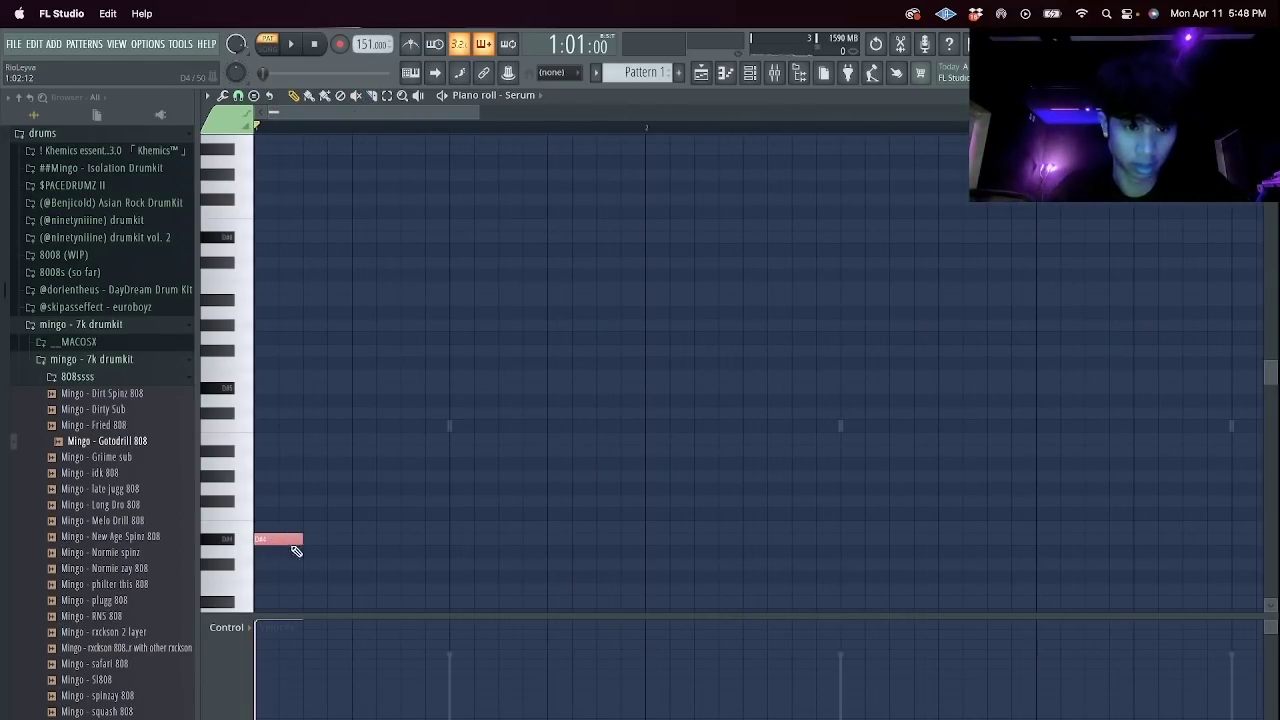
Paint repeated D#4 notes, duplicate them with Ctrl+B, and repeat the E4 notes further right.
drag(370, 535, 447, 535)
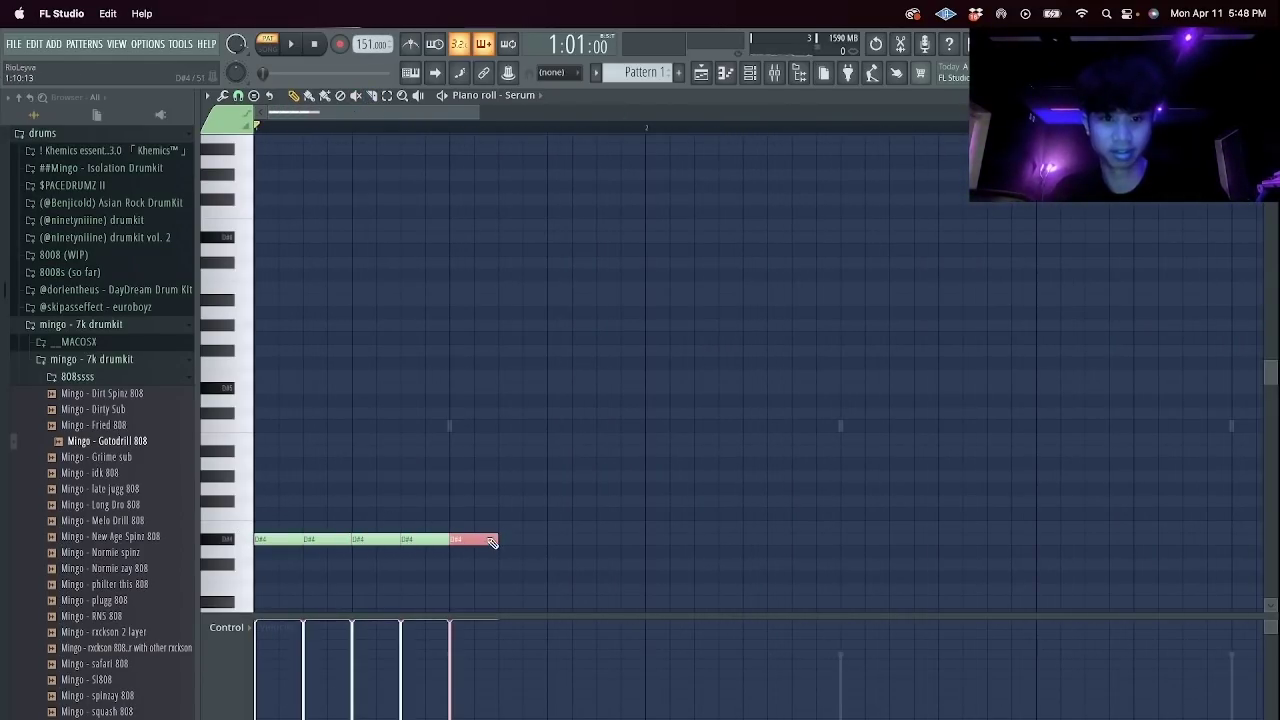
key(ctrl+Up)
scroll(492, 541, down, 1)
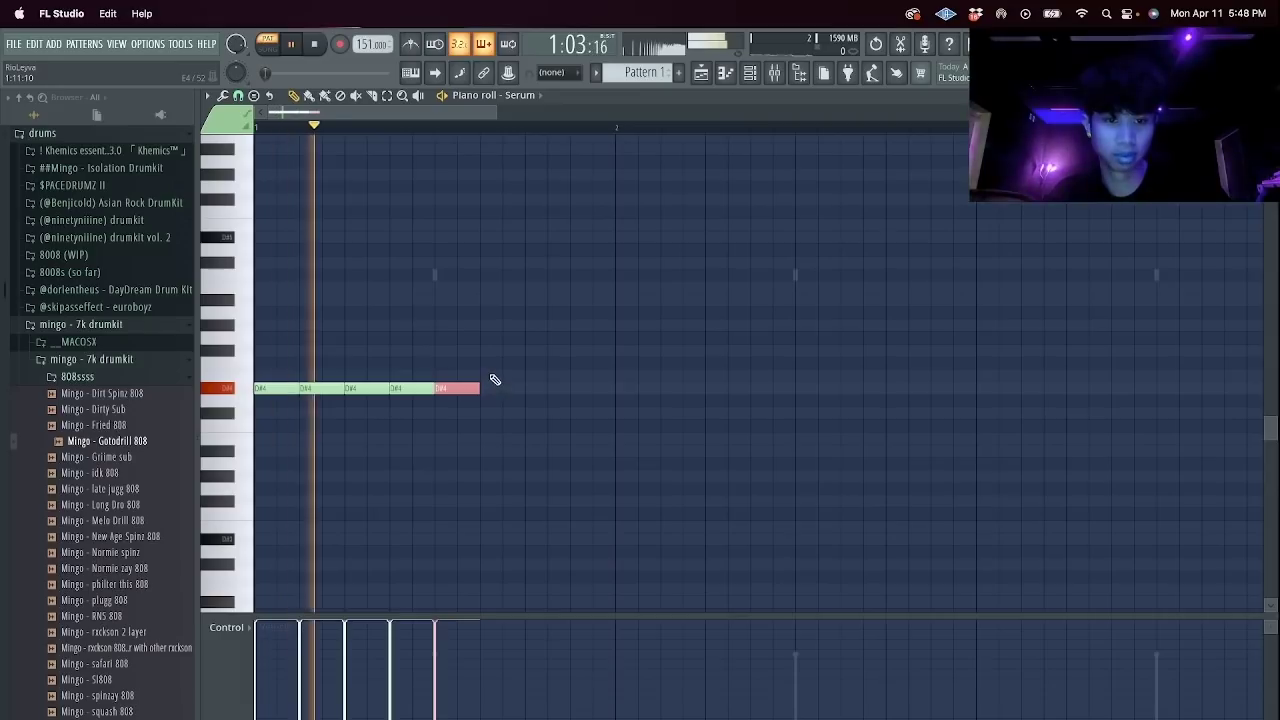
scroll(520, 400, down, 1)
key(ctrl+b)
drag(686, 419, 627, 402)
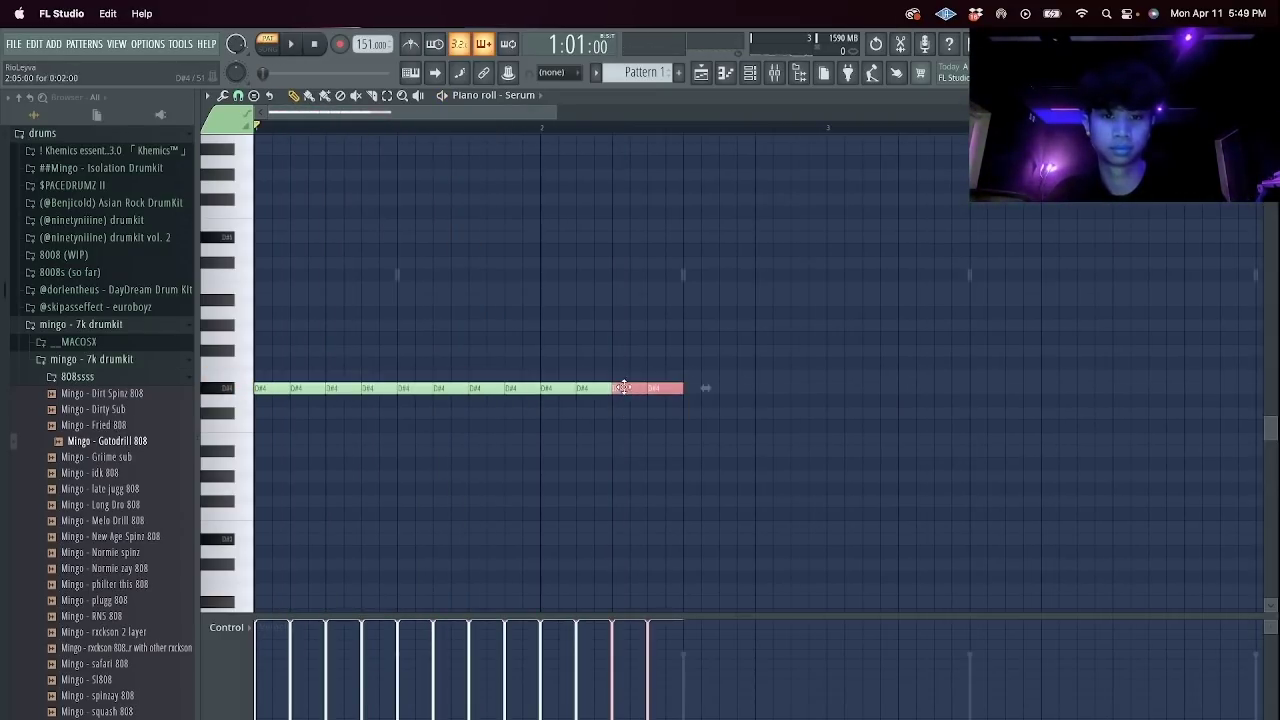
key(ctrl+b)
key(ctrl+b)
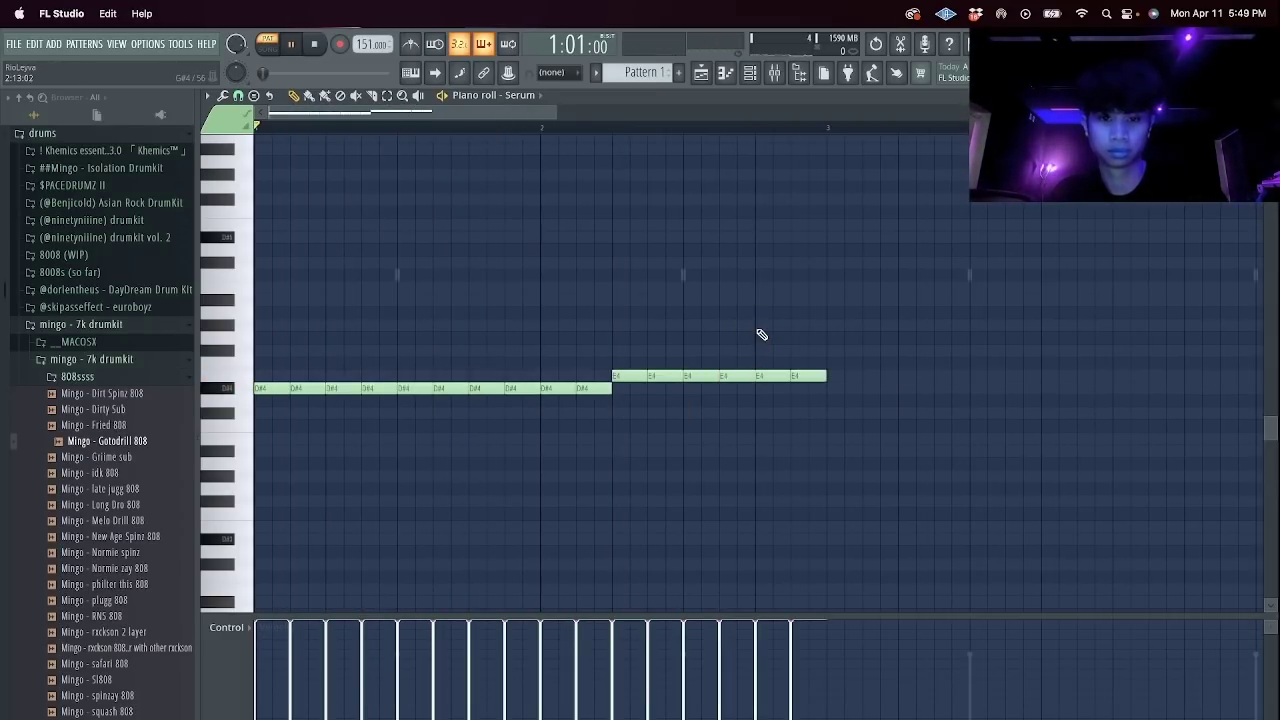
Duplicate the whole D#4–E4 phrase, delete a stray short note, and play the melody back.
scroll(755, 345, down, 1)
key(ctrl+a)
key(ctrl+b)
click(740, 312)
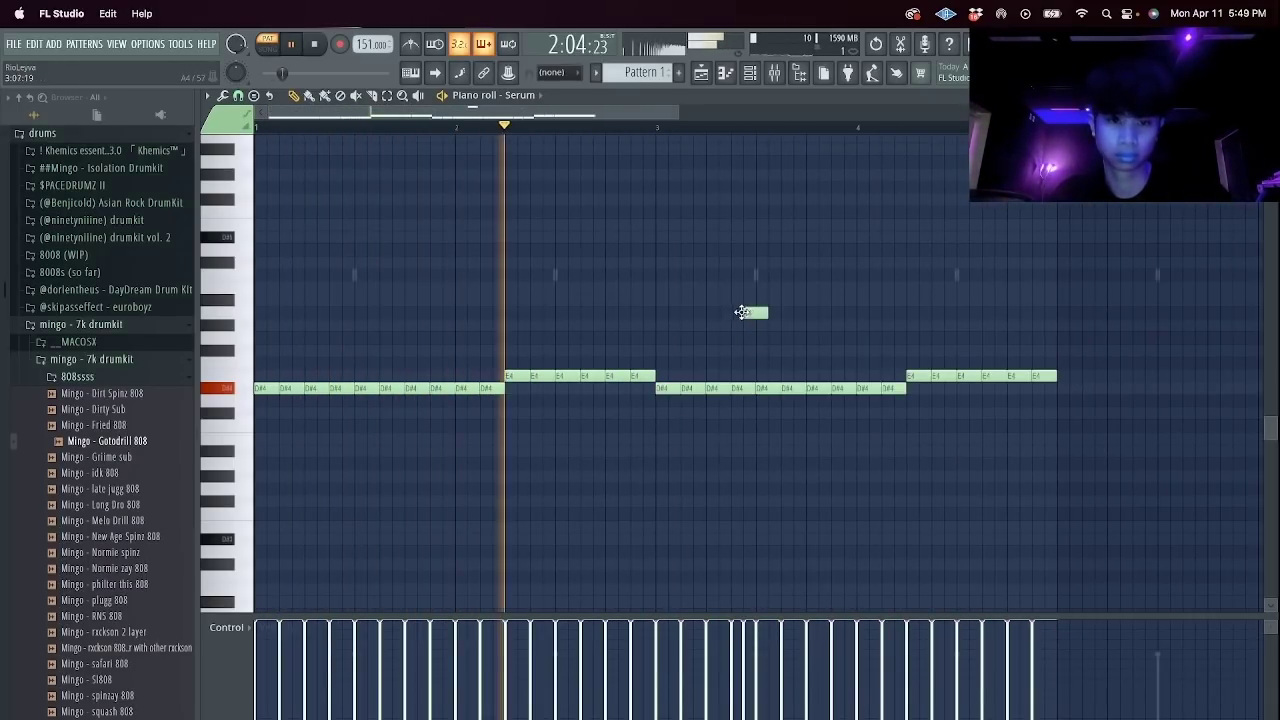
right_click(762, 313)
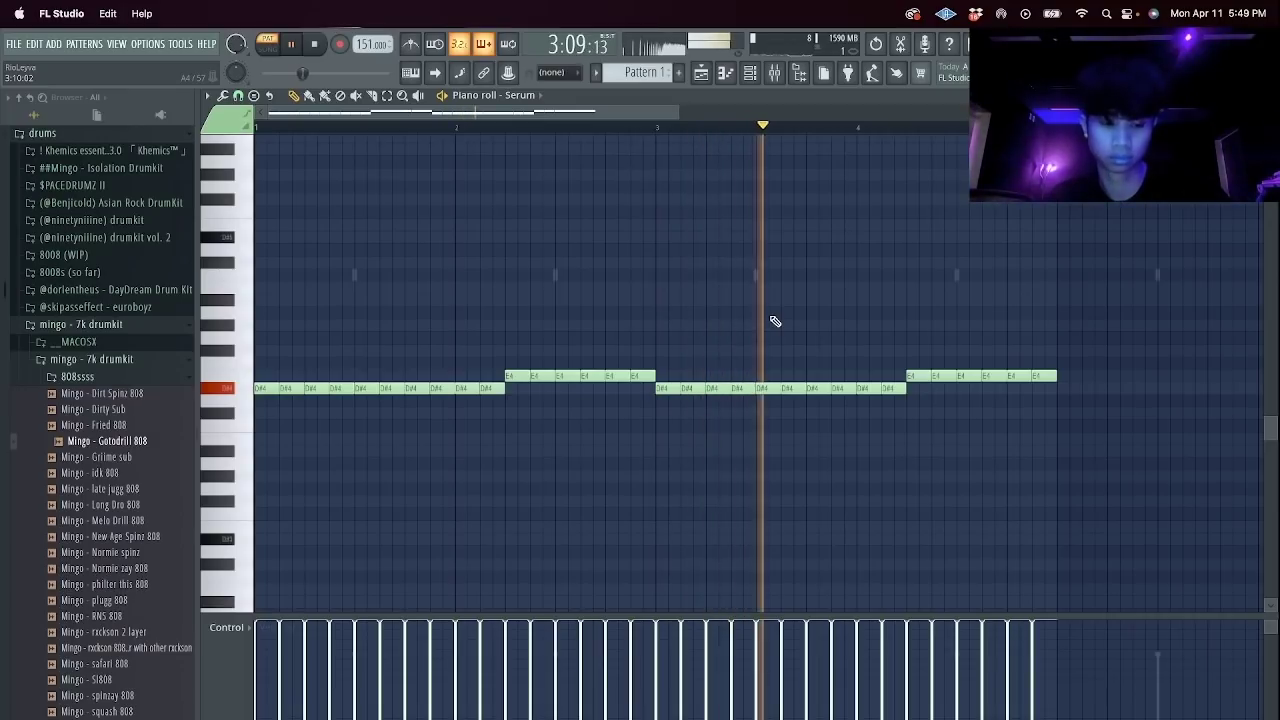
key(space)
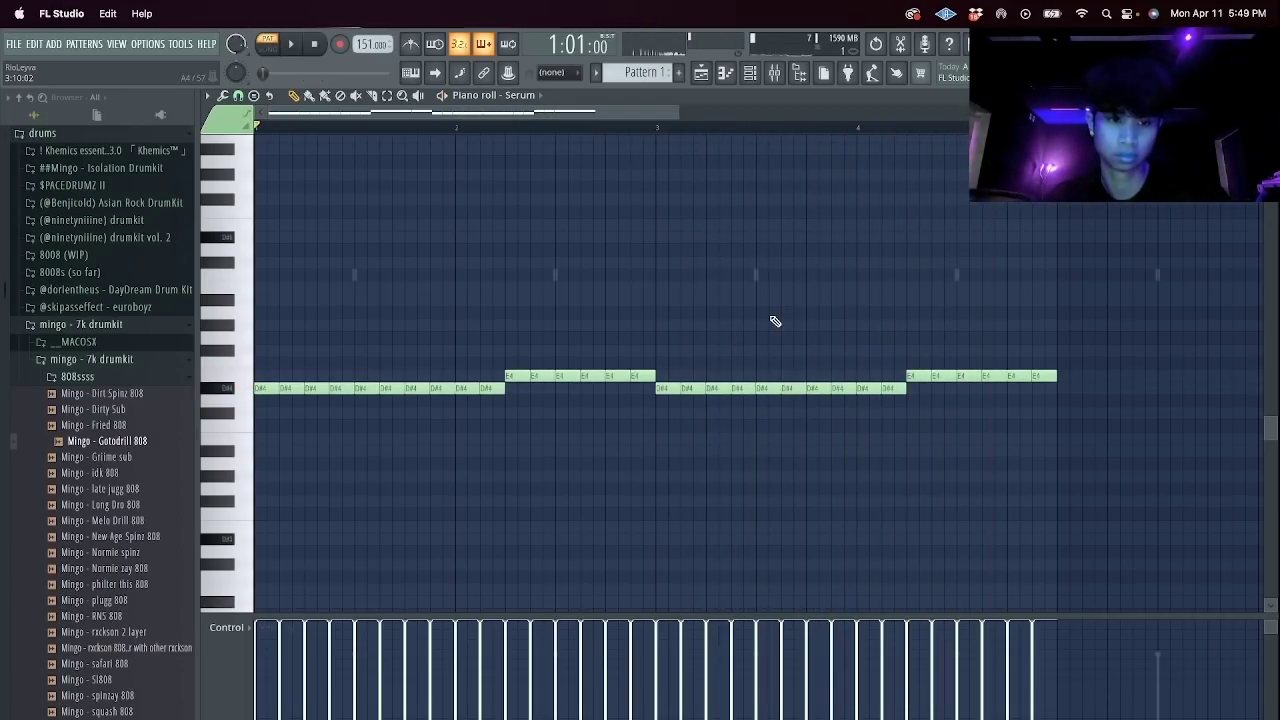
key(space)
scroll(775, 321, up, 2)
Open Serum and step through presets from Chords - Umbrella to Keys - Cougar.
key(space)
key(space)
click(749, 73)
click(361, 150)
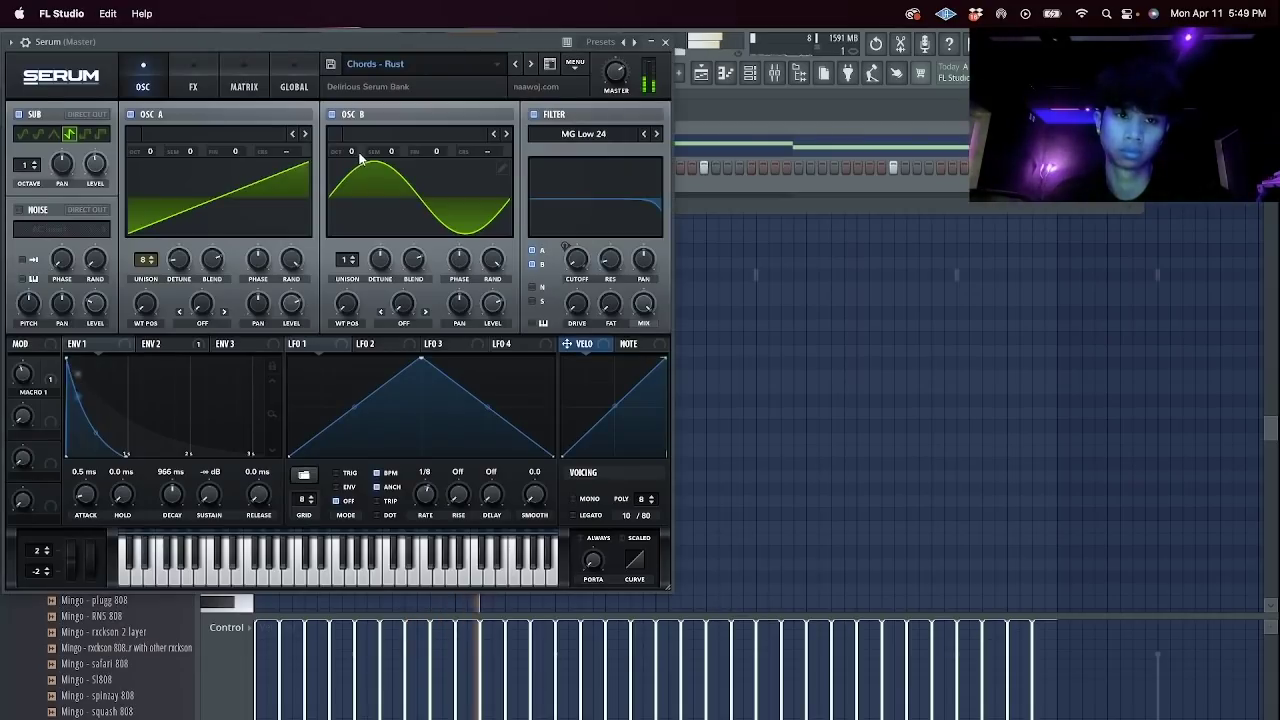
click(530, 64)
click(530, 64)
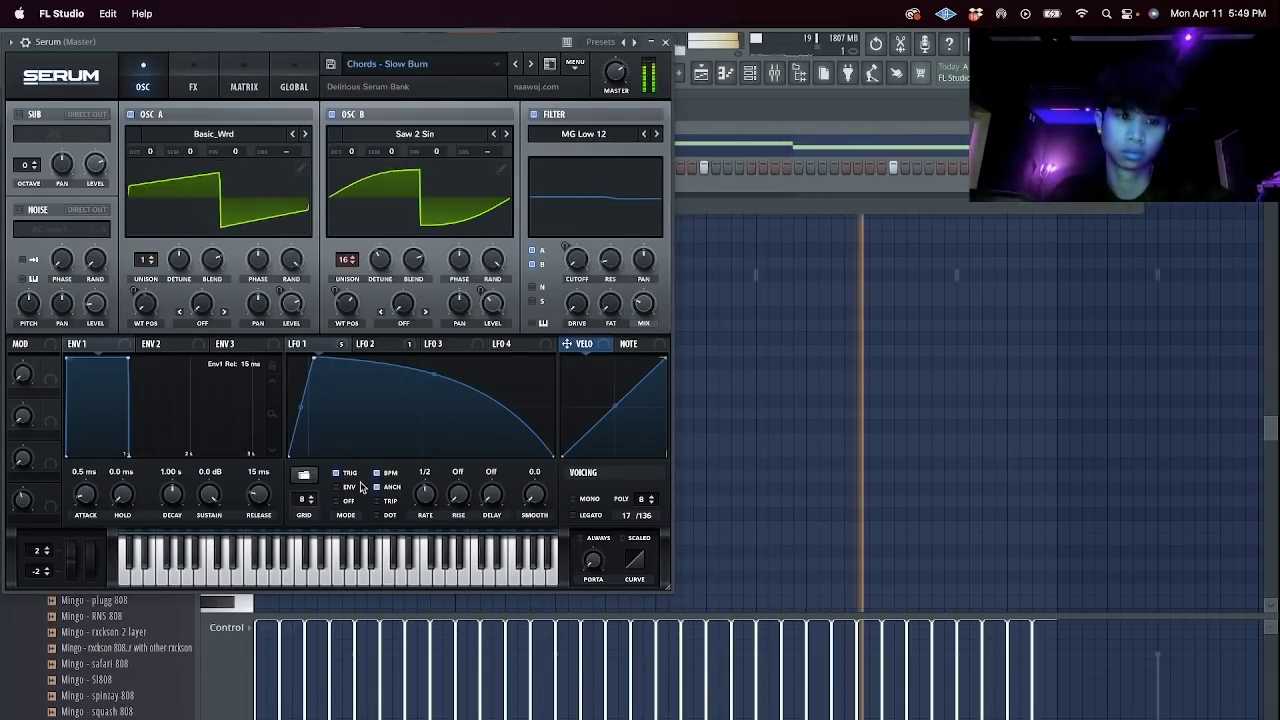
click(532, 65)
click(532, 65)
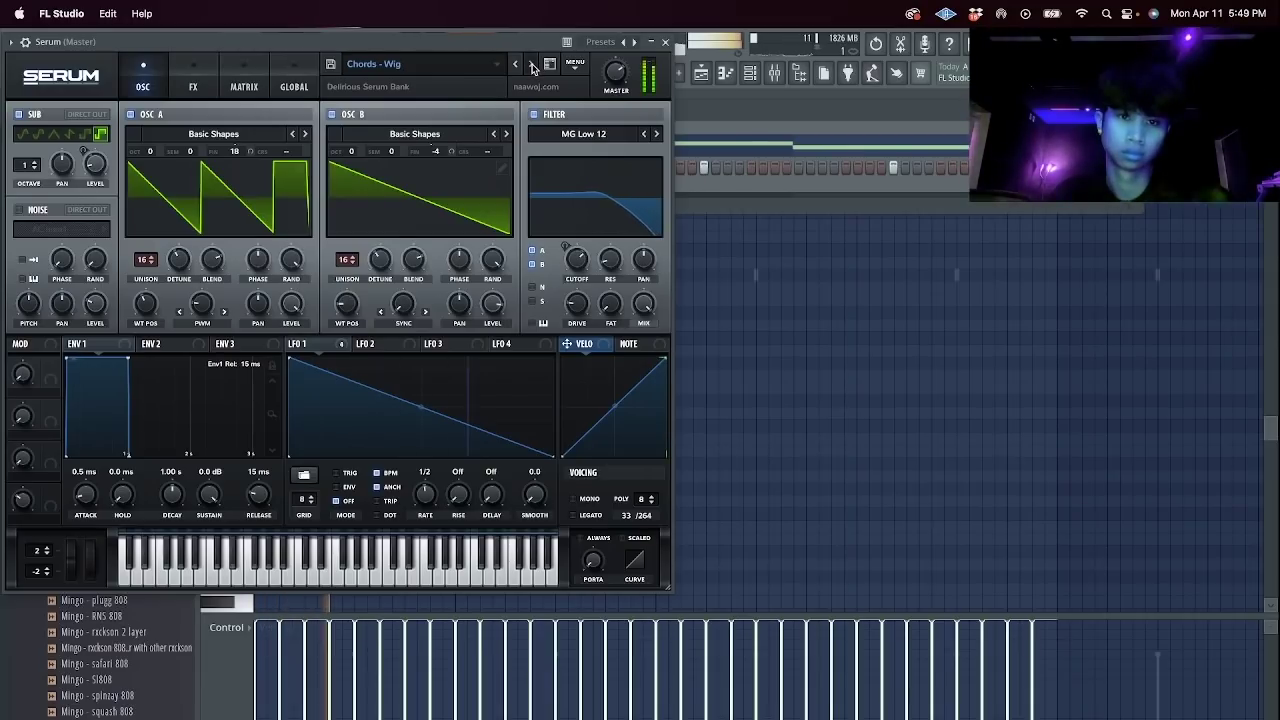
click(532, 65)
click(532, 65)
Load lead - alpha from the User ERA8 bank, try the next leads, dismiss the warning, and close Serum.
click(428, 64)
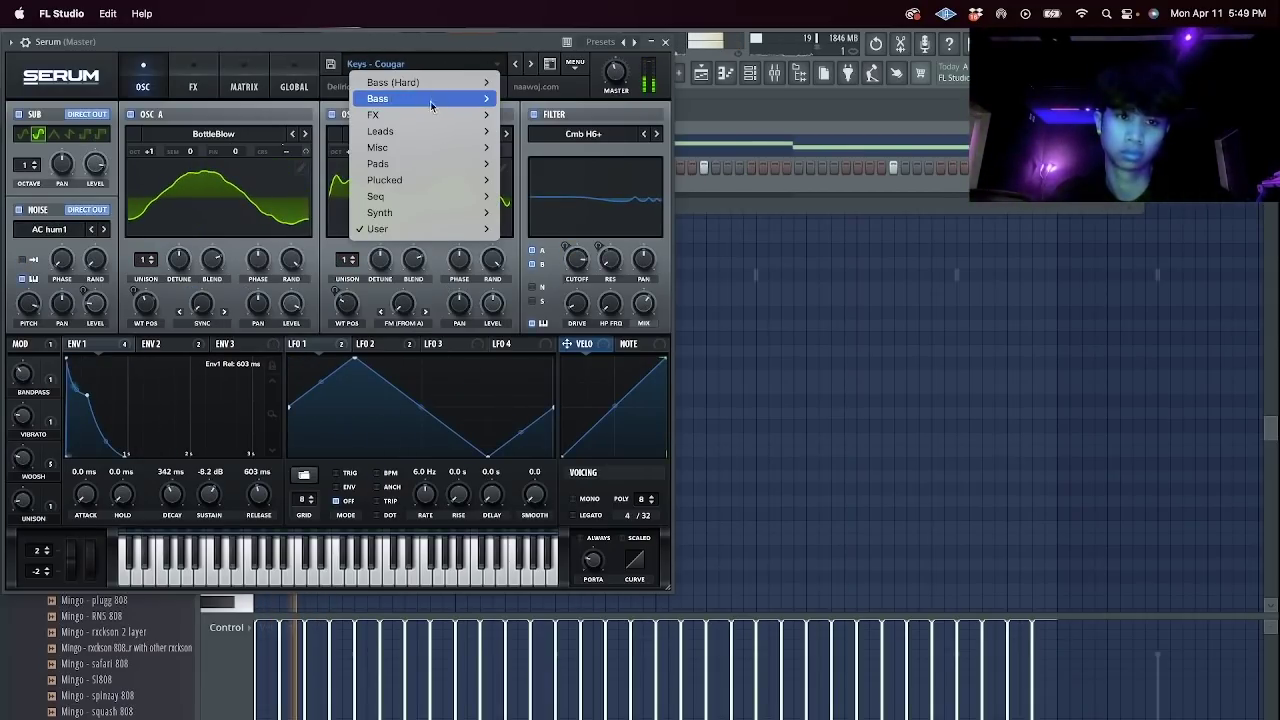
mouse_move(417, 229)
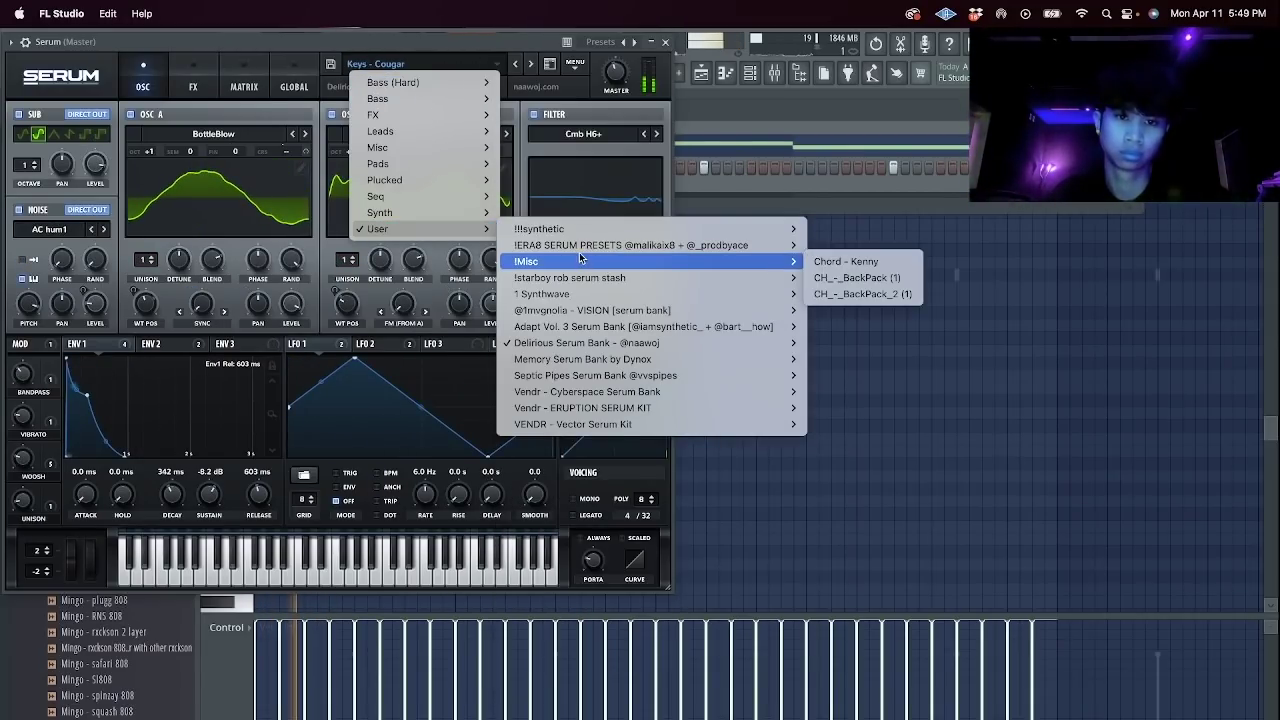
mouse_move(640, 245)
click(858, 382)
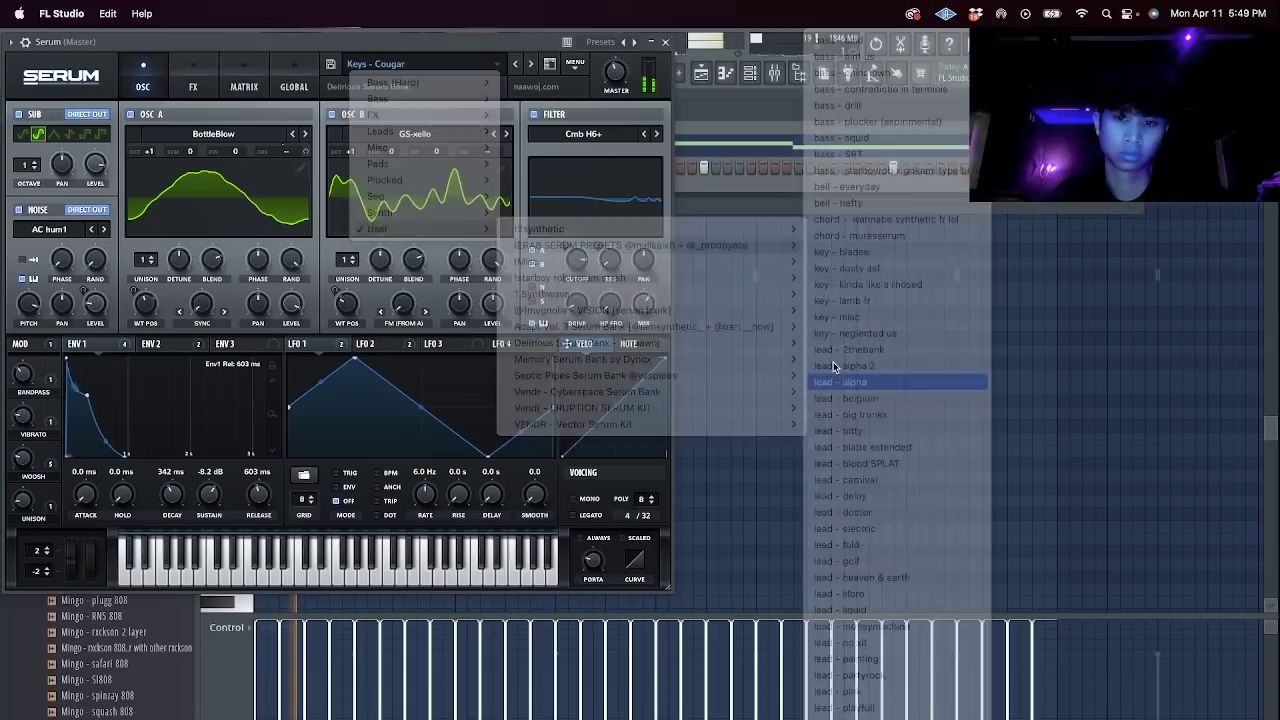
click(530, 66)
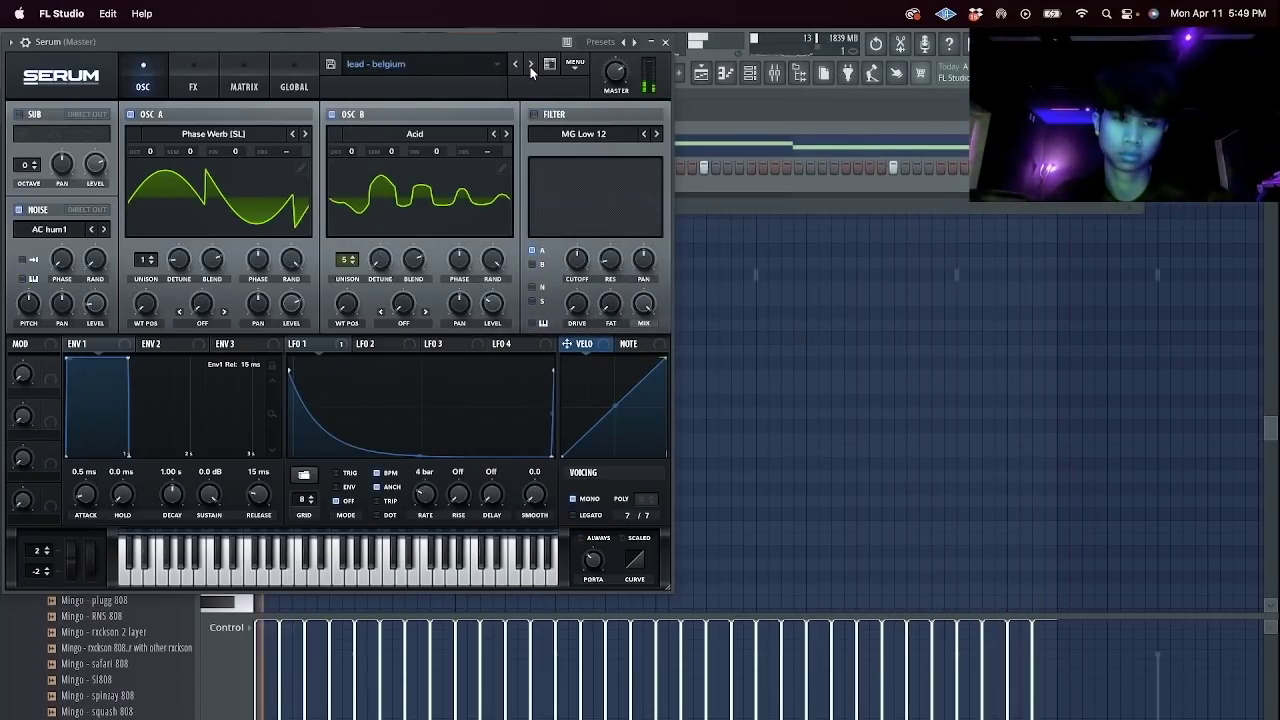
click(530, 66)
click(531, 66)
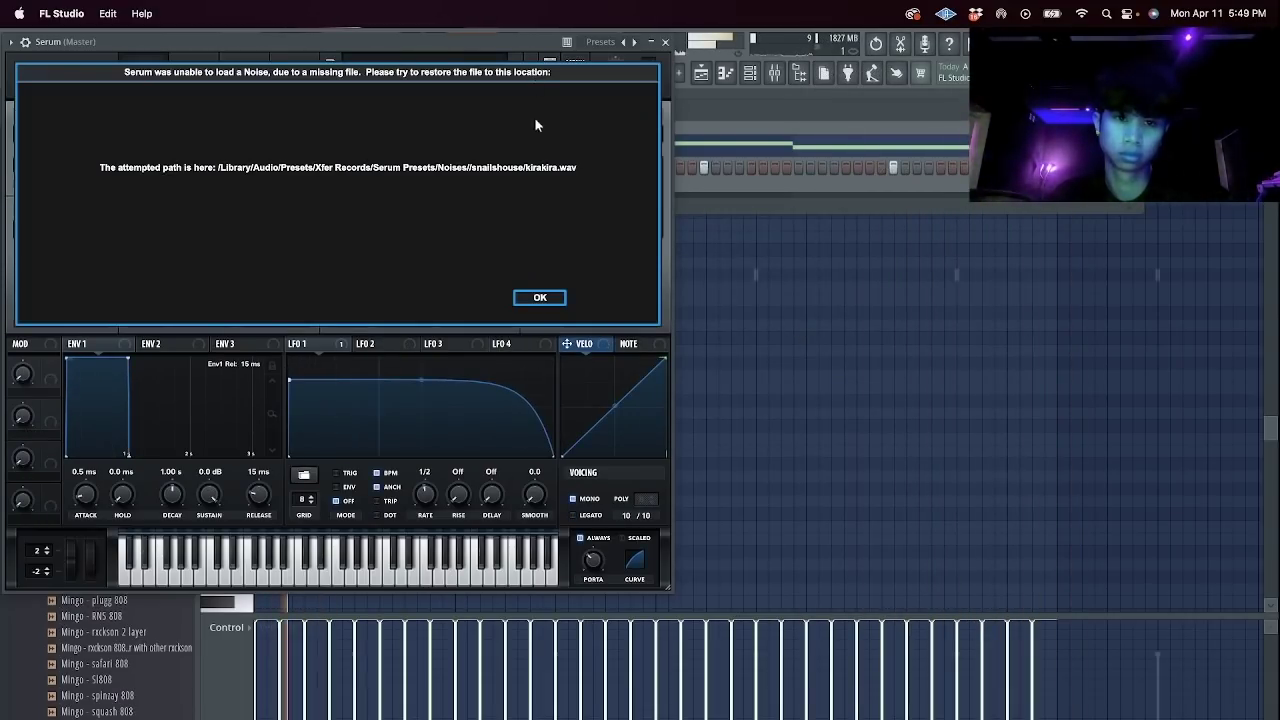
click(537, 298)
click(665, 43)
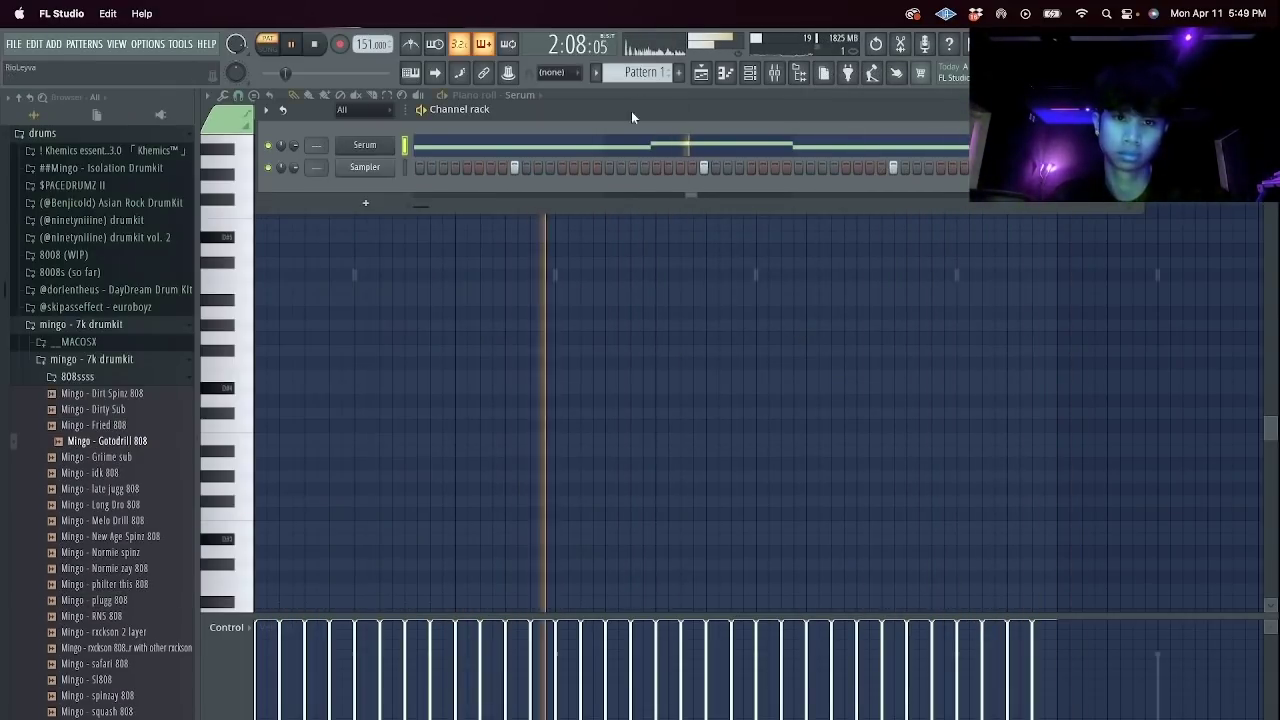
Duplicate the whole Serum melody into bars 5–9, then right-click Serum in the channel rack.
click(604, 150)
click(604, 150)
scroll(756, 270, down, 8)
drag(800, 322, 260, 230)
scroll(308, 260, up, 5)
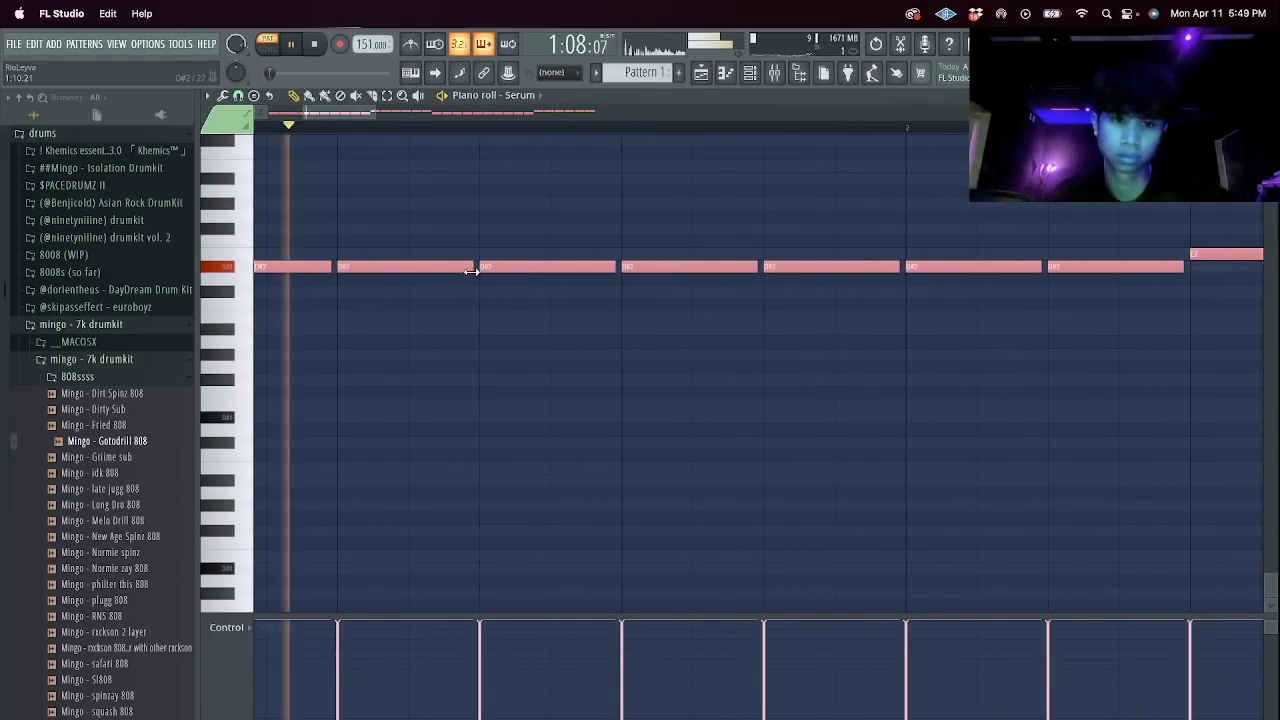
scroll(472, 268, down, 5)
click(558, 213)
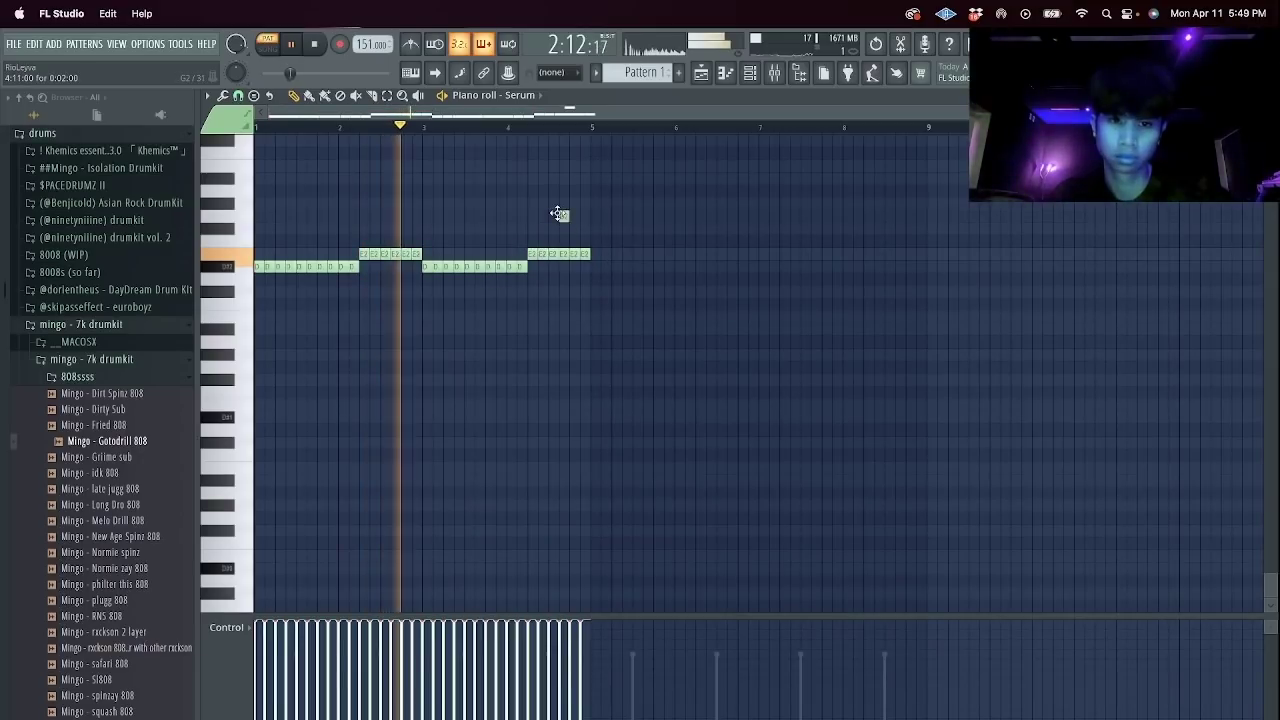
key(ctrl+b)
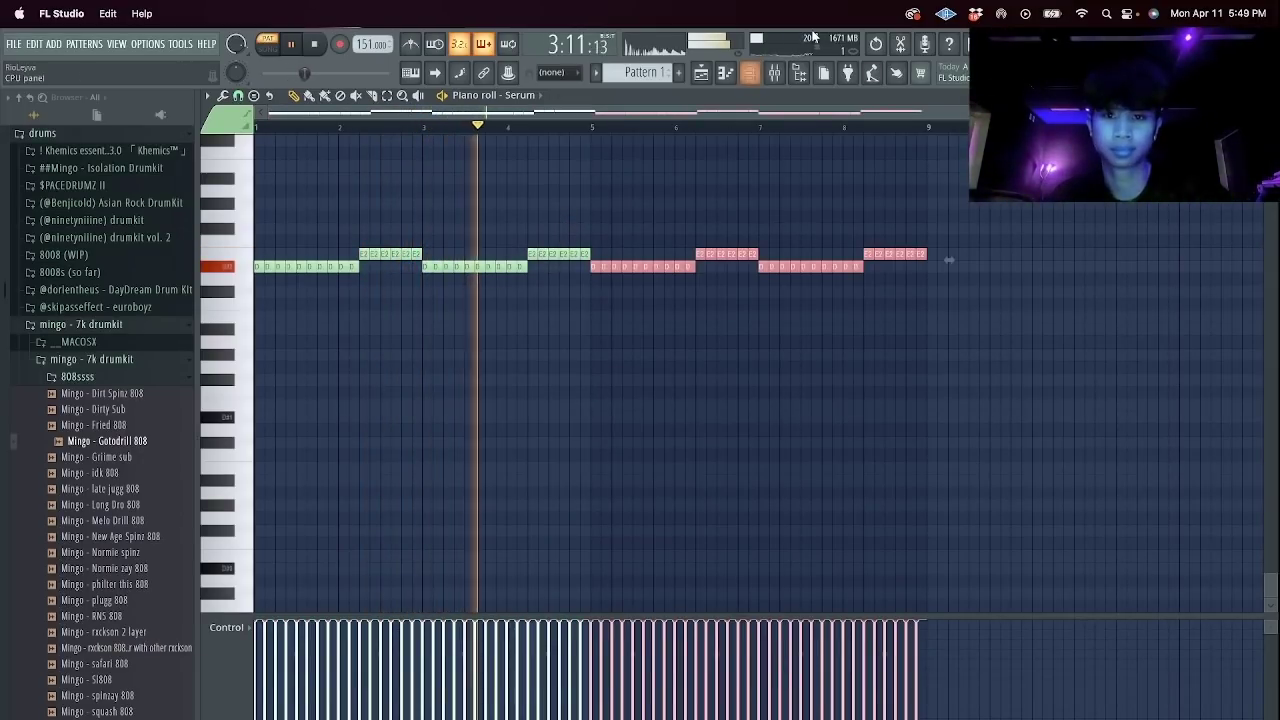
click(751, 73)
right_click(396, 141)
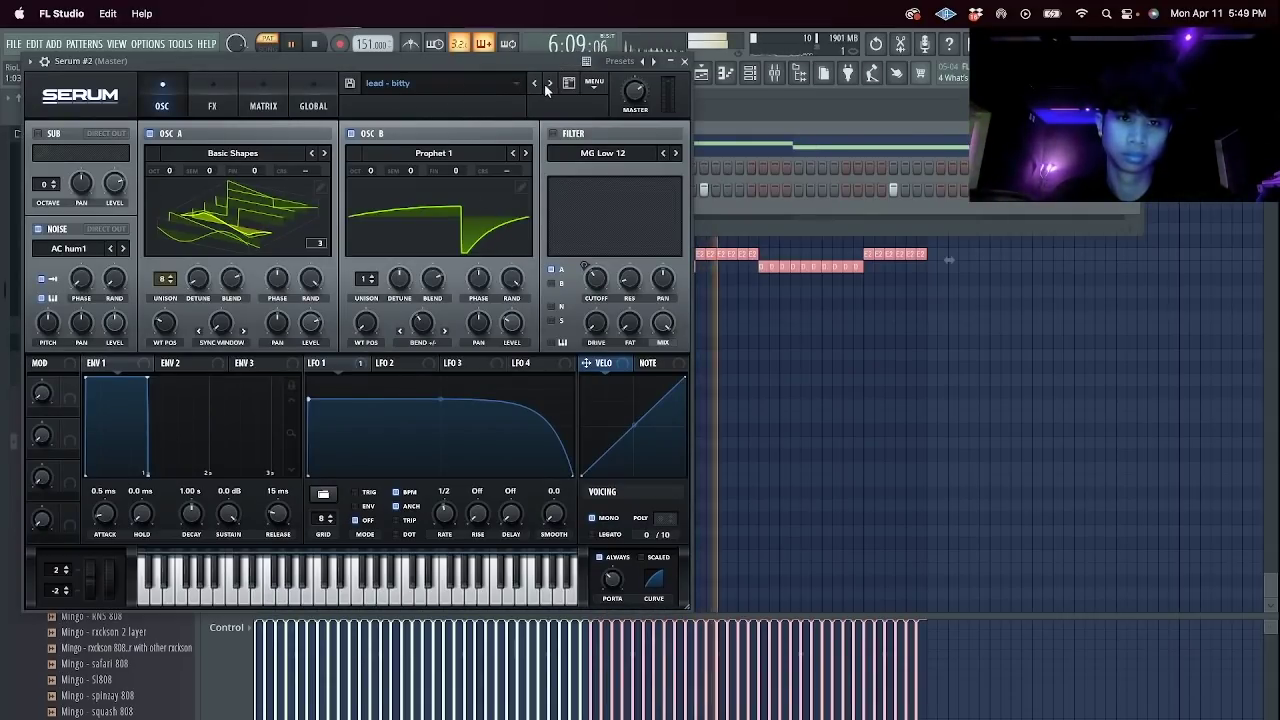
Clone Serum as Serum #2, close its plugin, and open the Serum #2 piano roll.
click(548, 85)
click(684, 61)
right_click(371, 163)
click(418, 167)
key(space)
scroll(290, 205, up, 3)
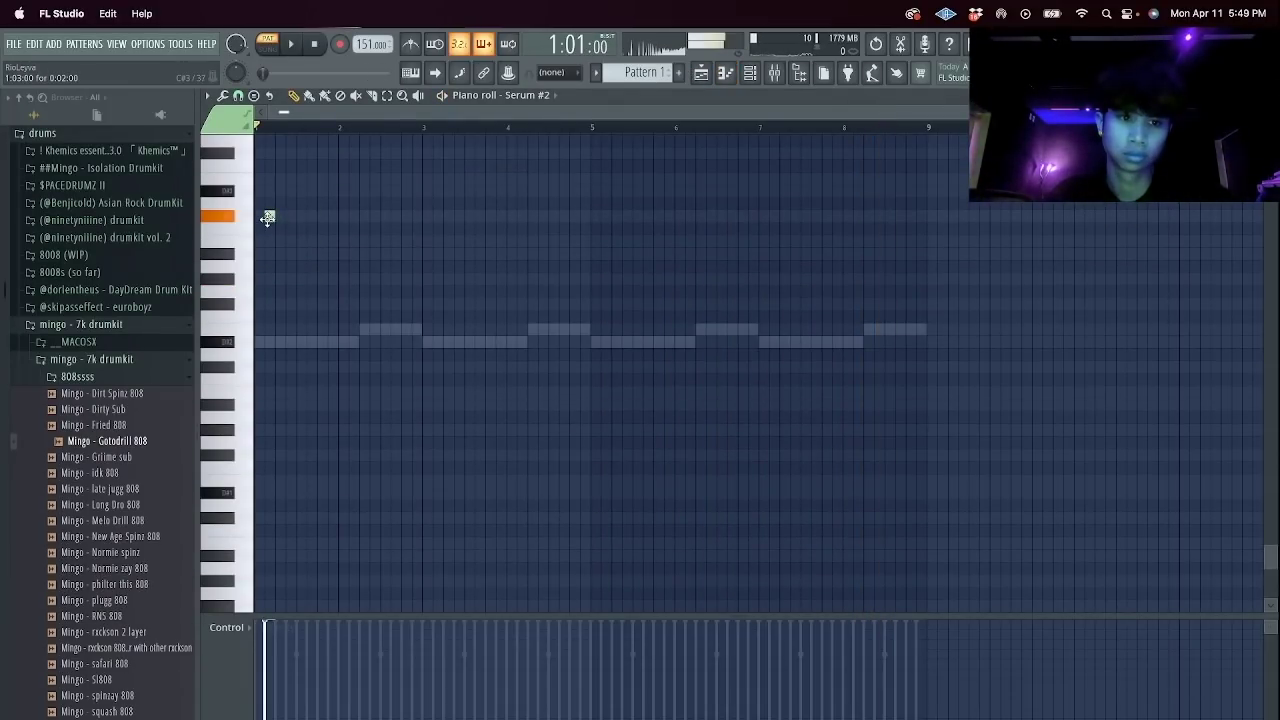
scroll(255, 165, up, 6)
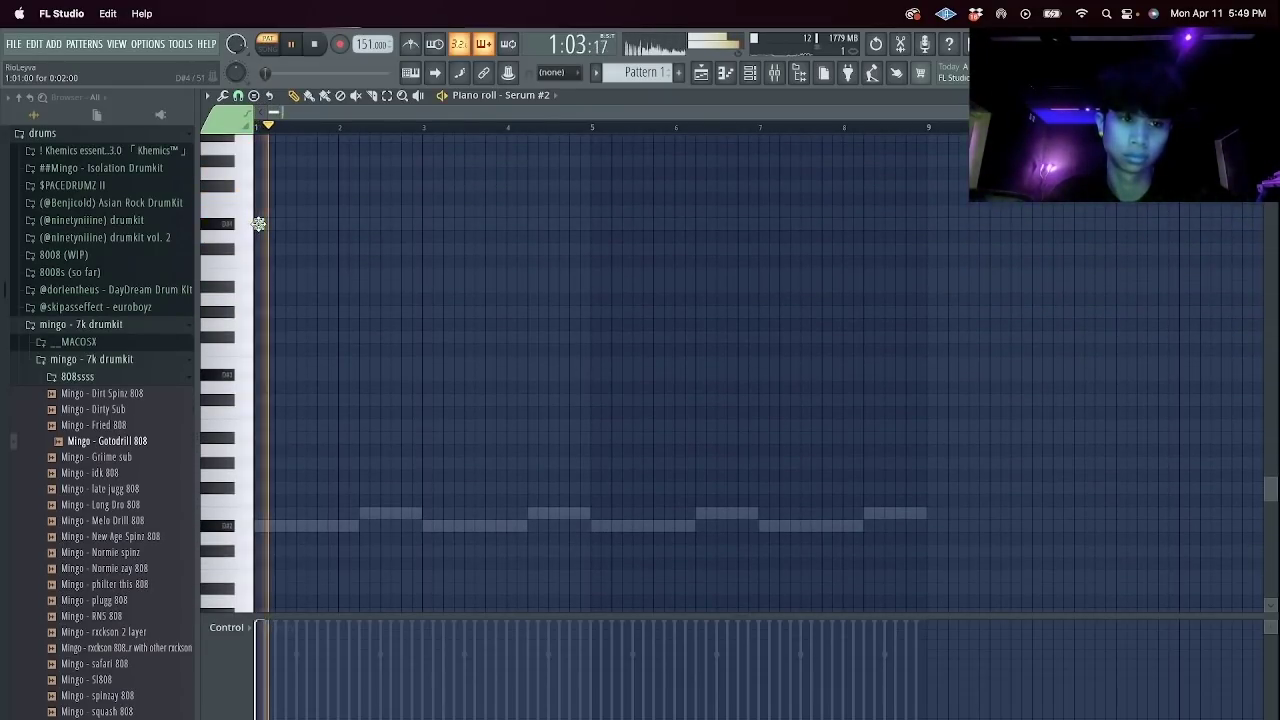
scroll(333, 222, up, 3)
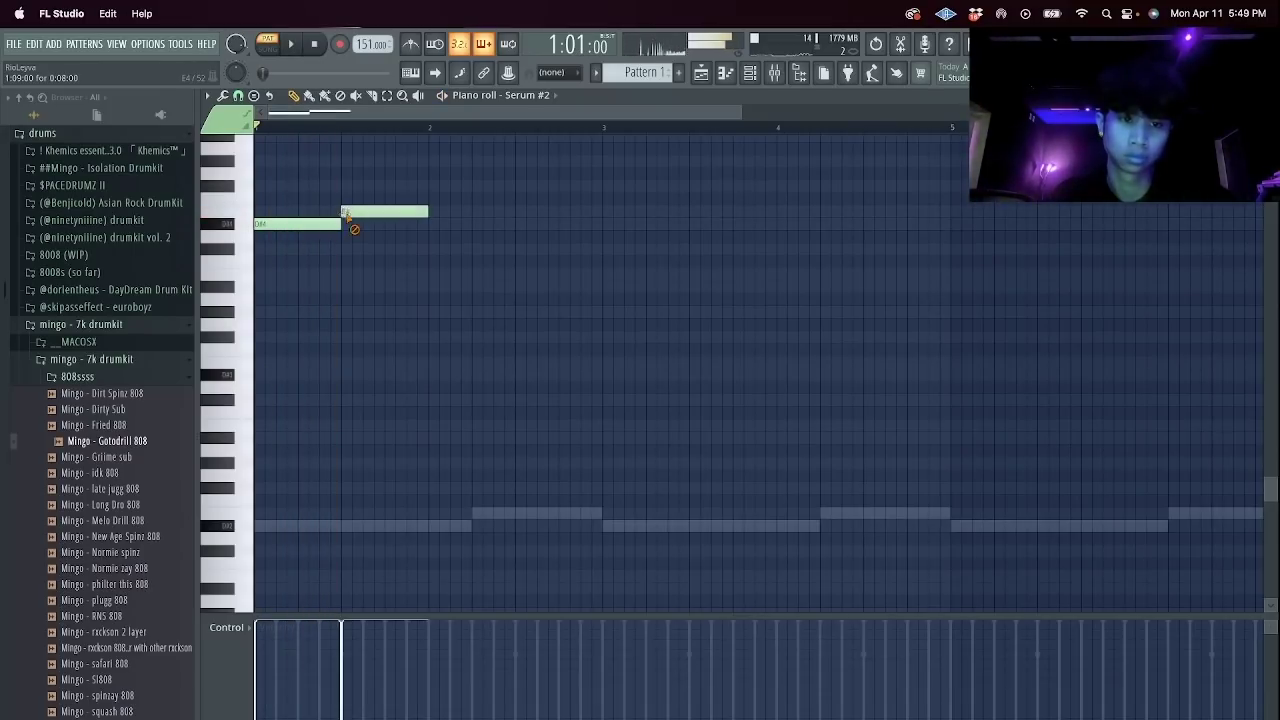
key(space)
Draw the first short notes in bar 1, then remove the duplicates and the D#5 and B4 notes.
click(334, 149)
scroll(350, 180, up, 6)
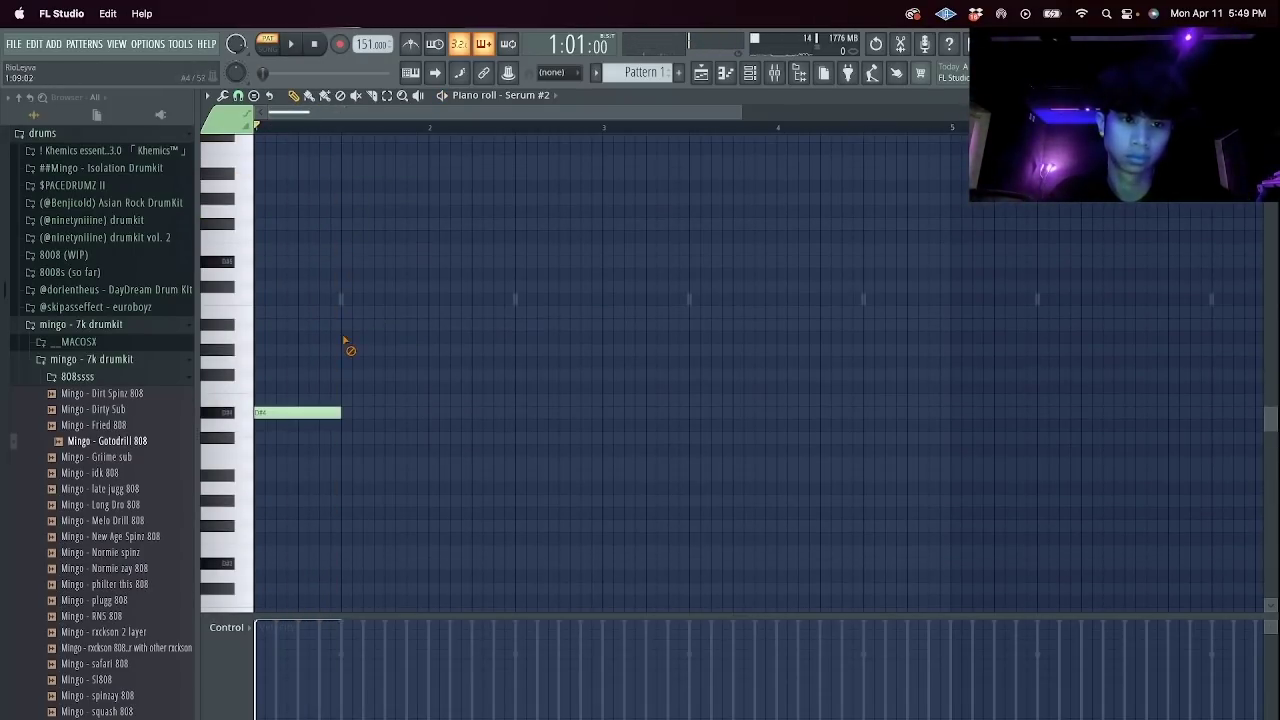
drag(404, 325, 364, 327)
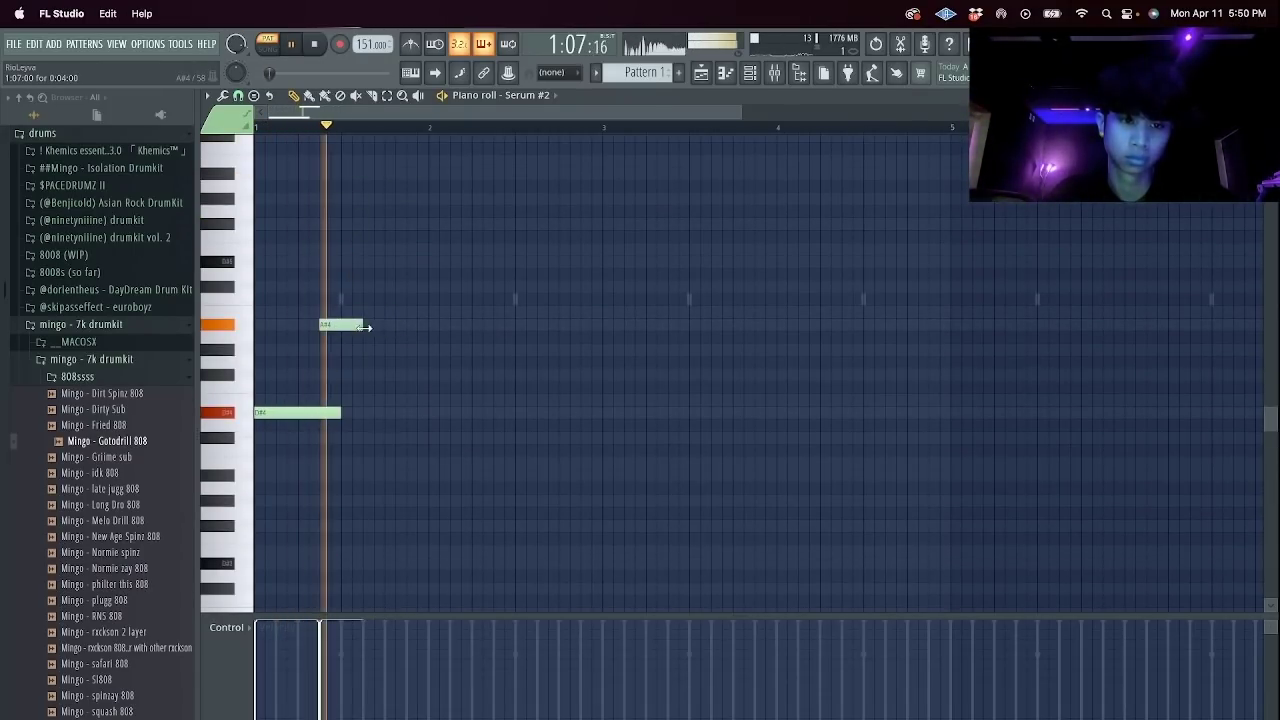
click(342, 313)
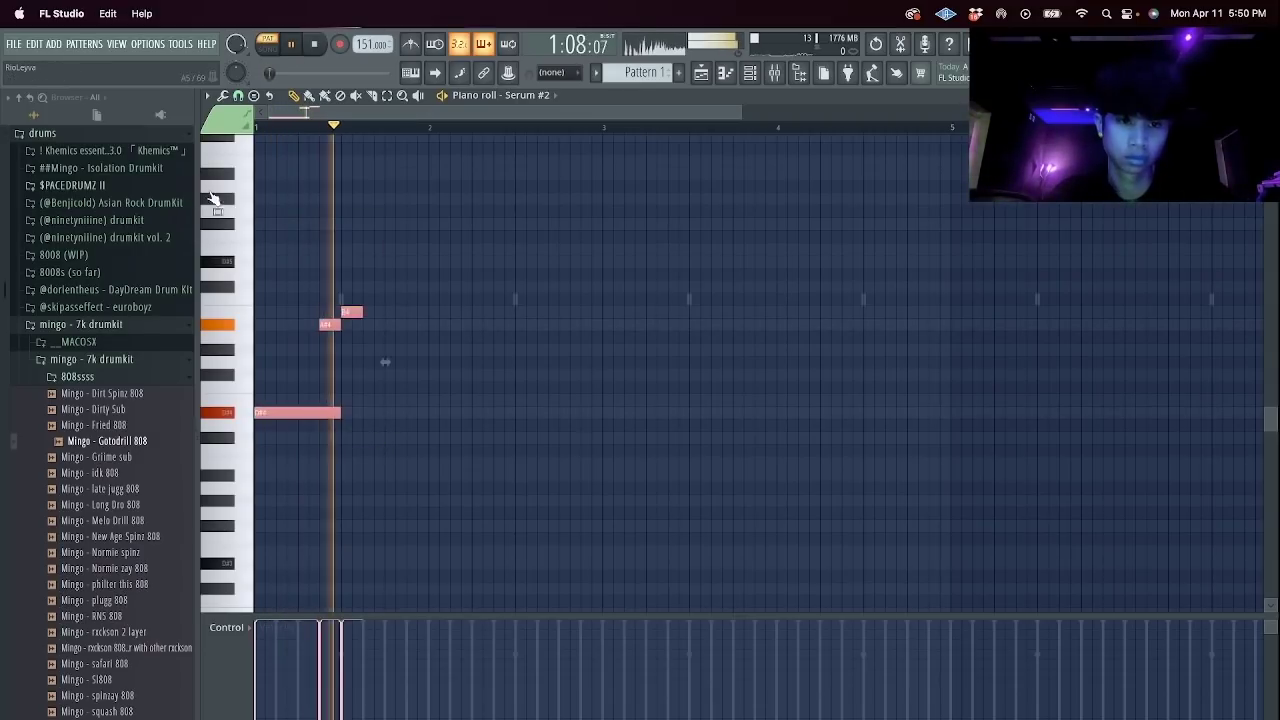
key(ctrl+b)
key(space)
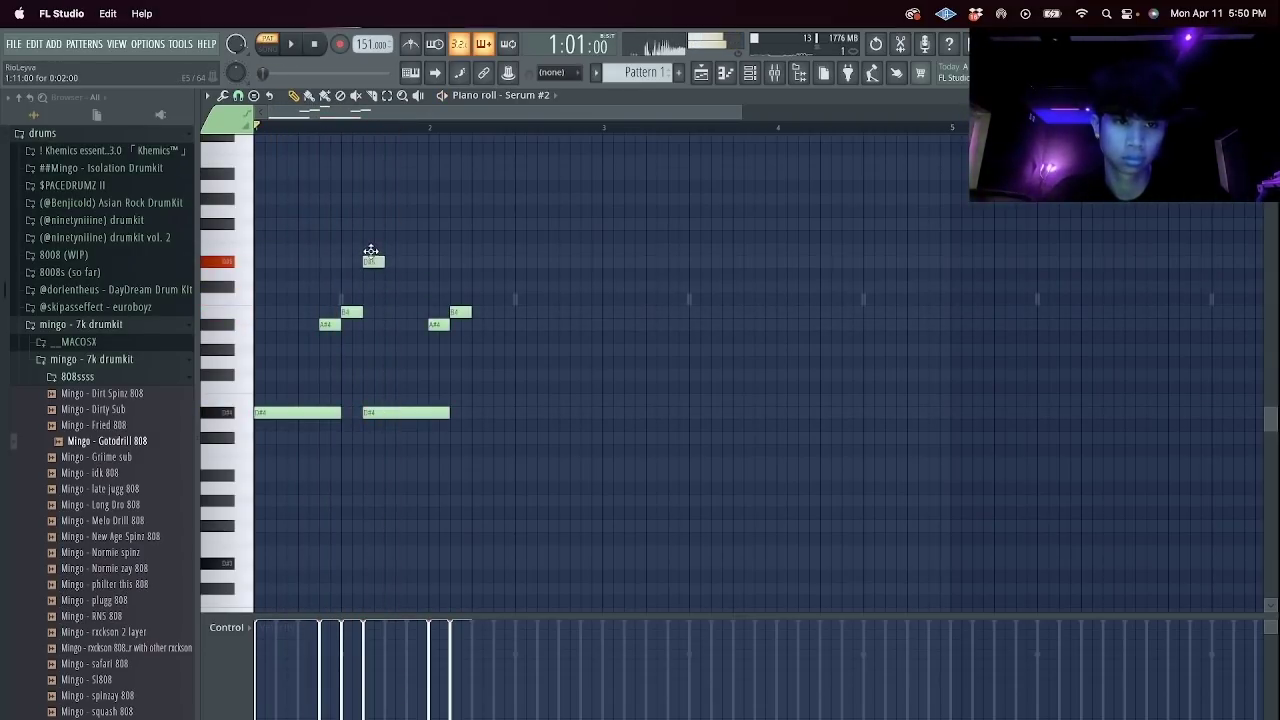
drag(528, 543, 429, 281)
key(Delete)
right_click(374, 263)
right_click(352, 313)
Duplicate the bar-1 notes into bar 2, add a short A#4 note, and copy into bars 3–4.
key(ctrl+b)
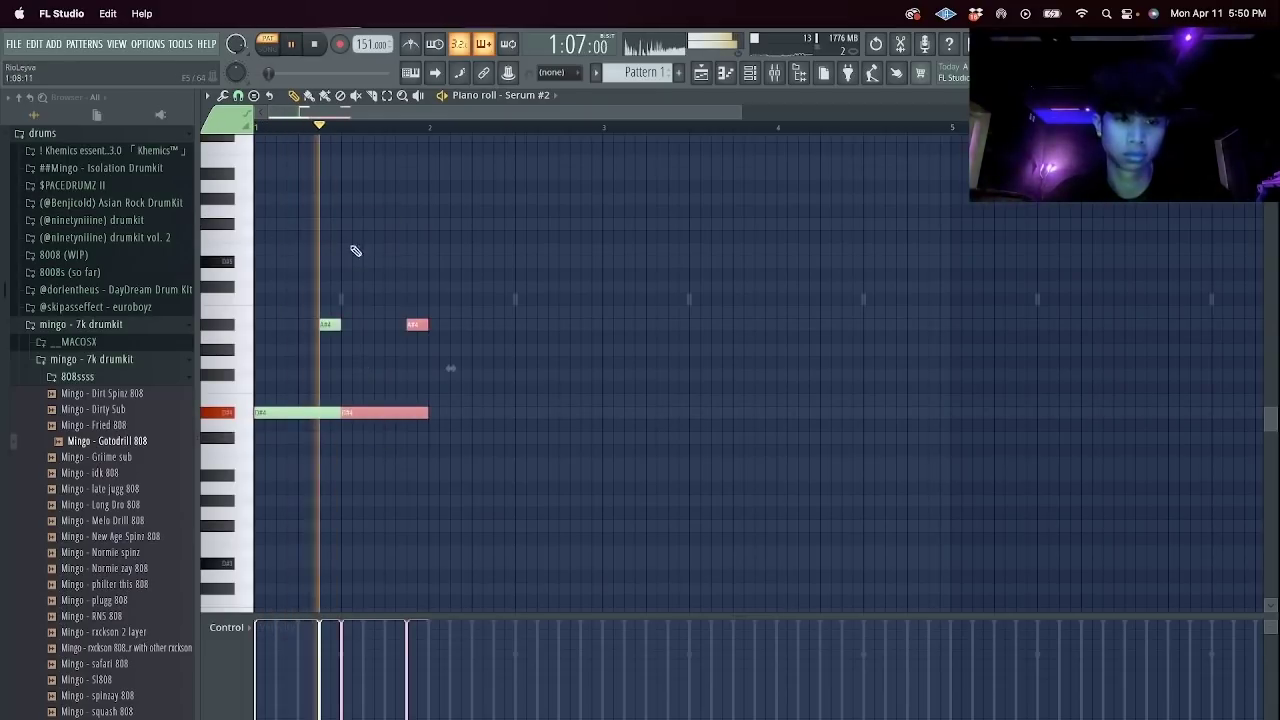
drag(515, 418, 272, 298)
key(ctrl+b)
ctrl+click(546, 250)
drag(566, 247, 583, 331)
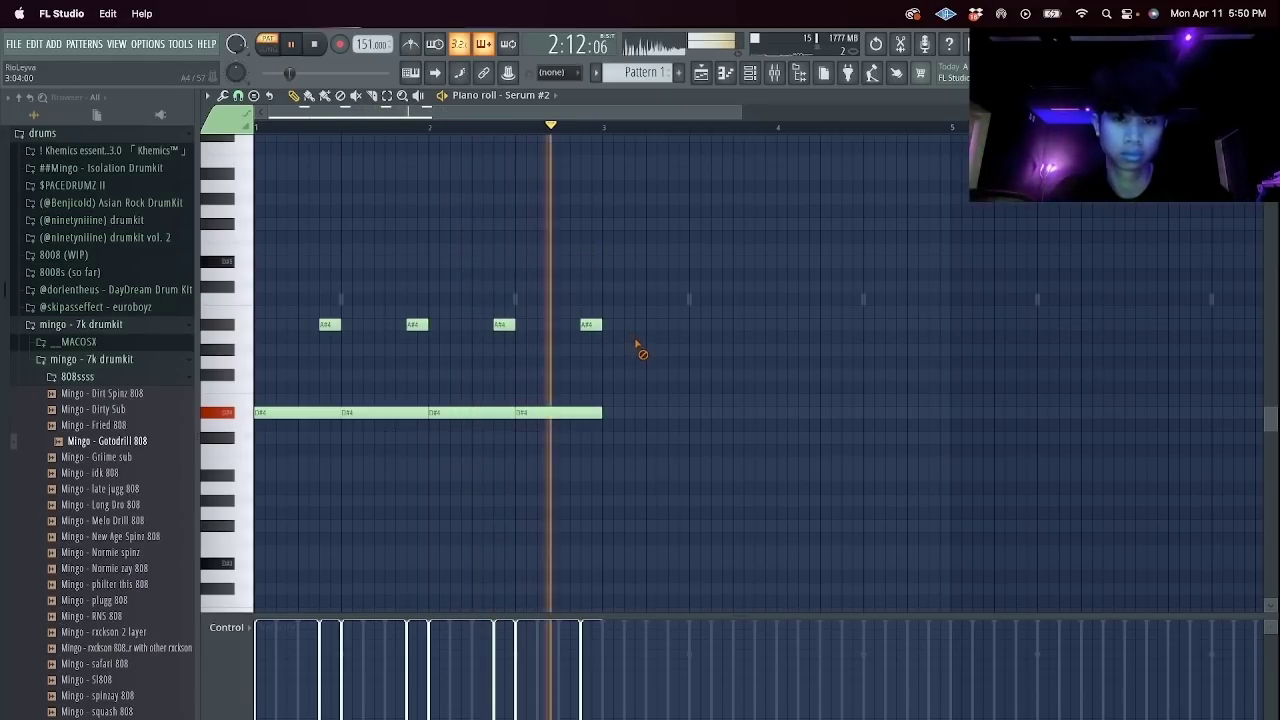
key(ctrl+b)
scroll(674, 314, down, 2)
ctrl+click(676, 310)
click(700, 262)
right_click(702, 261)
scroll(253, 222, up, 1)
scroll(253, 222, up, 1)
Place a D#5–E5–D#5 group at the bar start and duplicate it into six upper notes.
key(space)
click(258, 225)
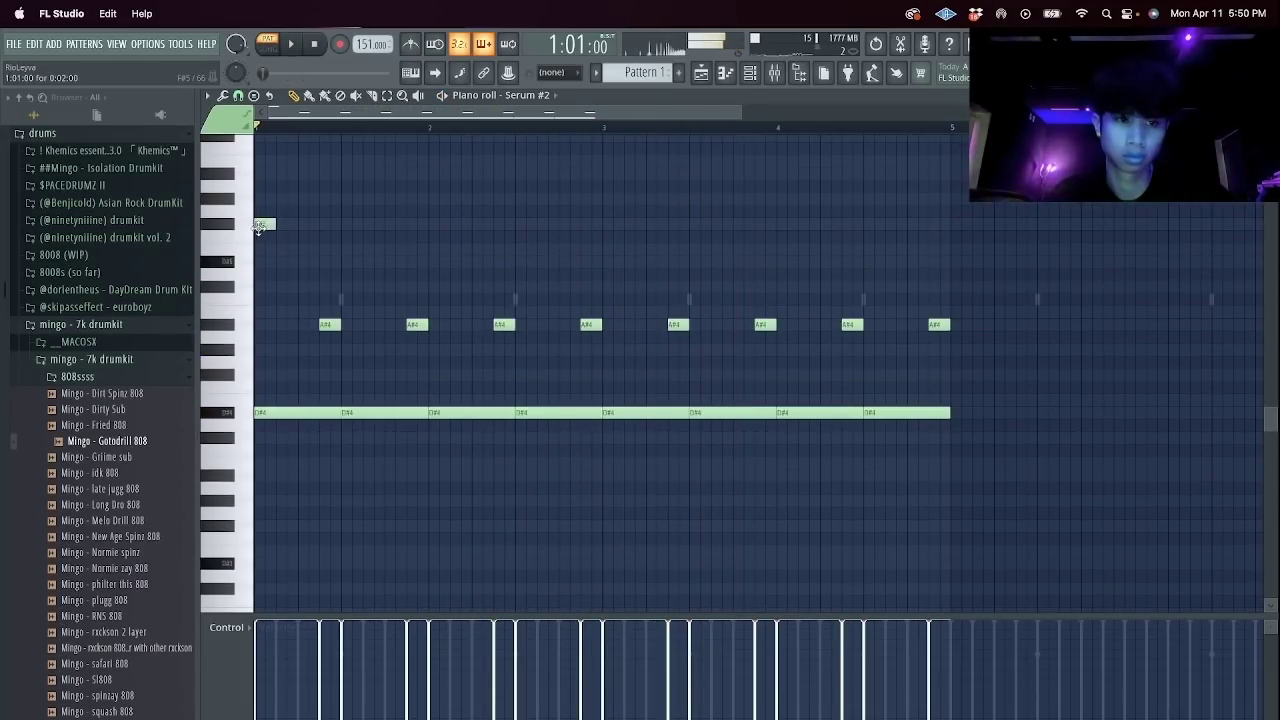
click(285, 250)
click(303, 262)
drag(330, 277, 261, 245)
key(ctrl+b)
key(space)
key(space)
drag(331, 264, 261, 246)
key(ctrl+b)
key(space)
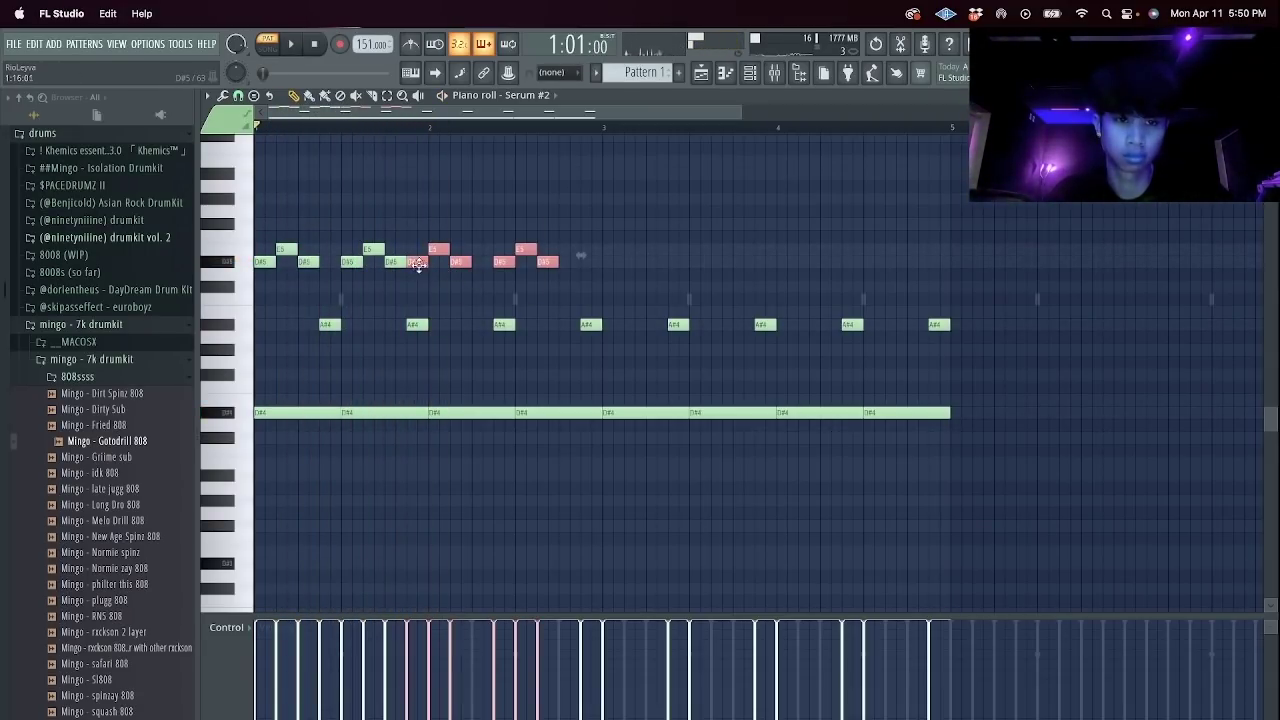
ctrl+click(471, 240)
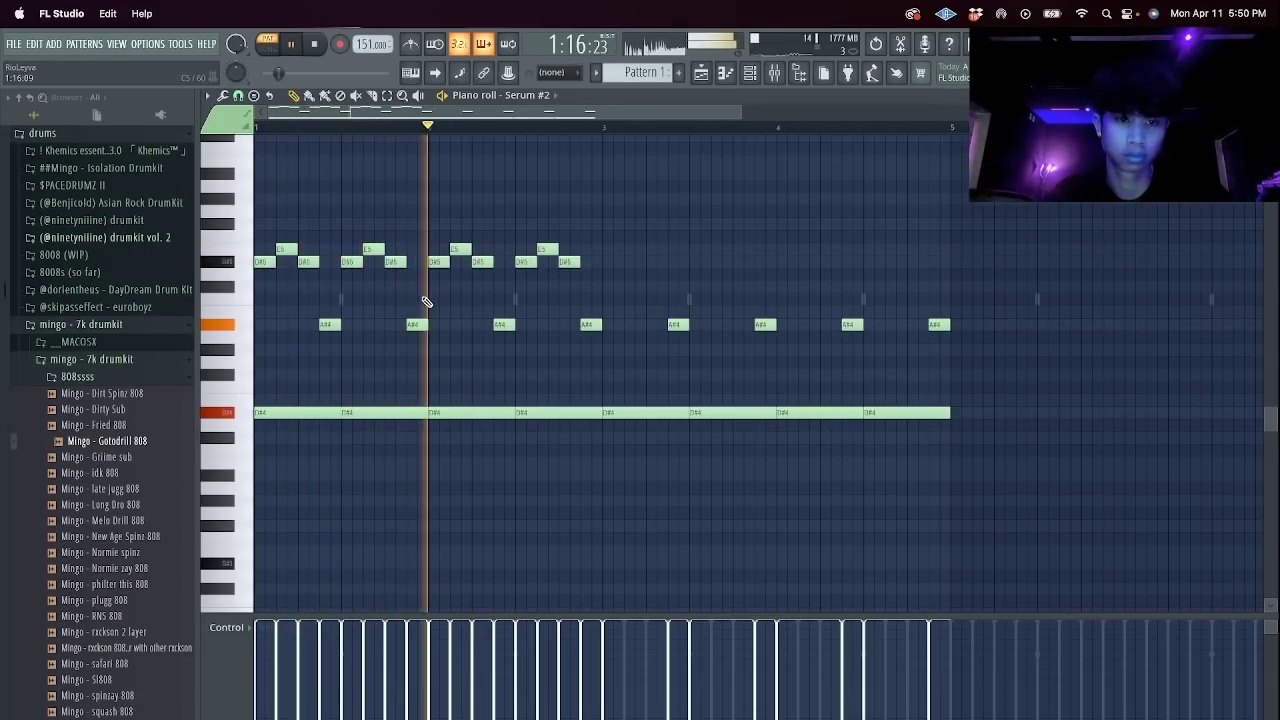
Delete the last A#4 notes, raise one A#4 to a higher accent, and duplicate the melody into bars 3–4.
drag(937, 342, 617, 294)
key(Delete)
drag(417, 322, 416, 250)
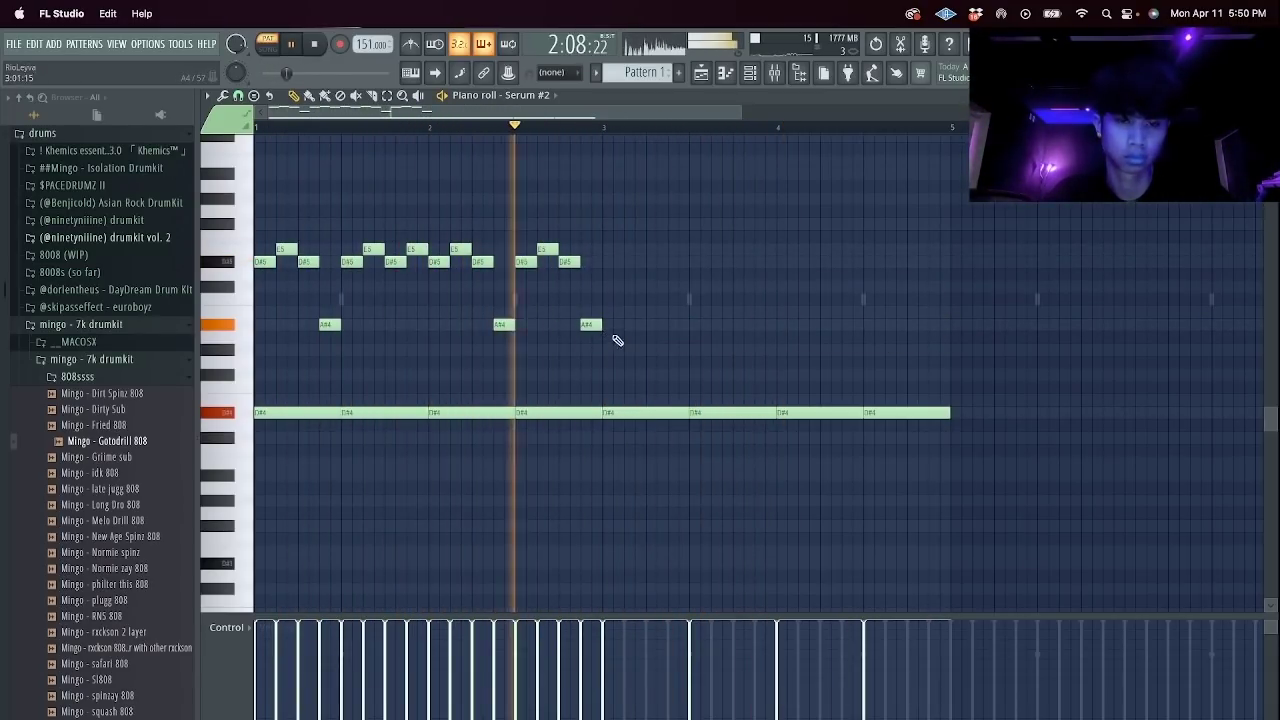
key(space)
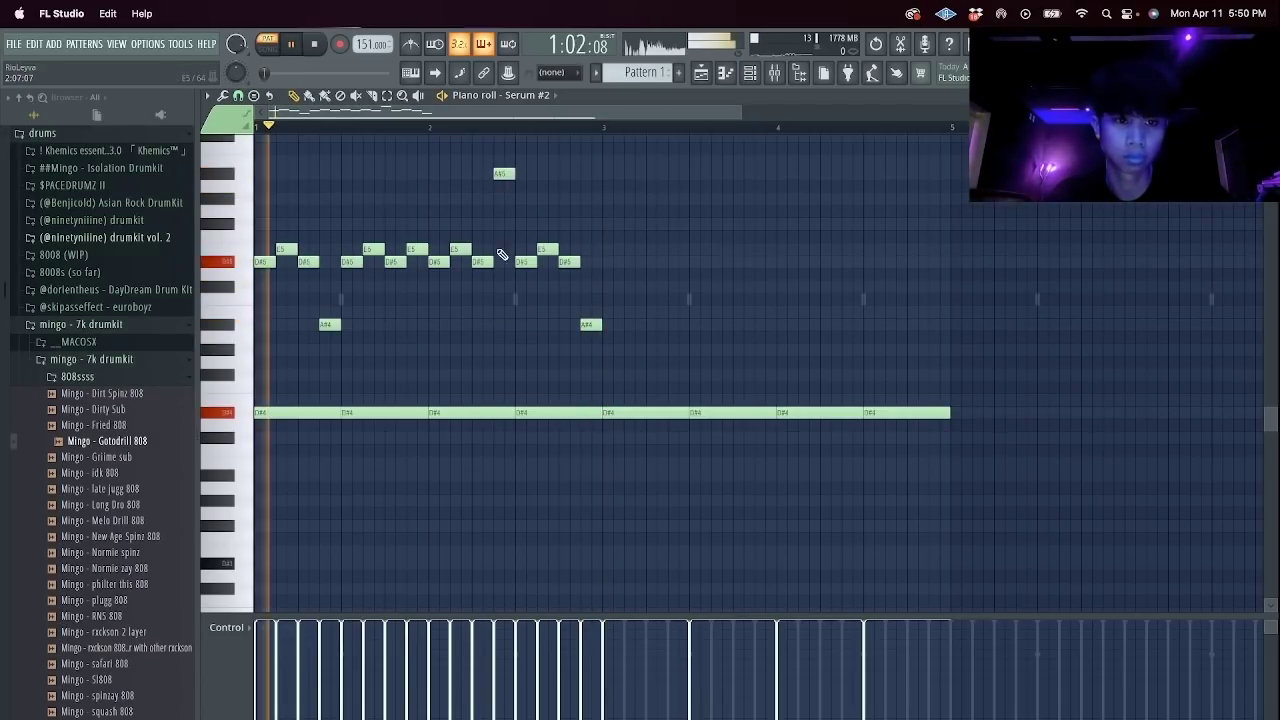
drag(632, 354, 246, 142)
key(super+b)
click(693, 197)
right_click(695, 197)
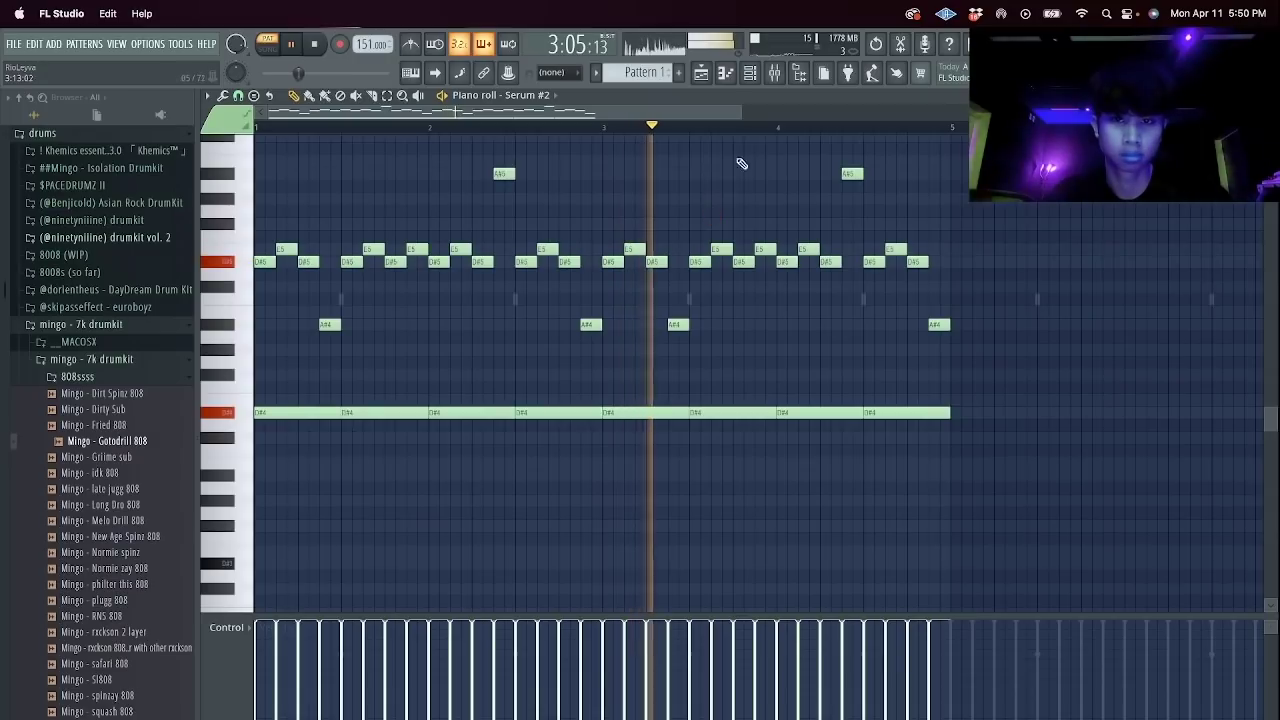
Switch Serum #2 to the next preset, lead - blood SPLAT, and close the synth.
click(751, 80)
click(367, 170)
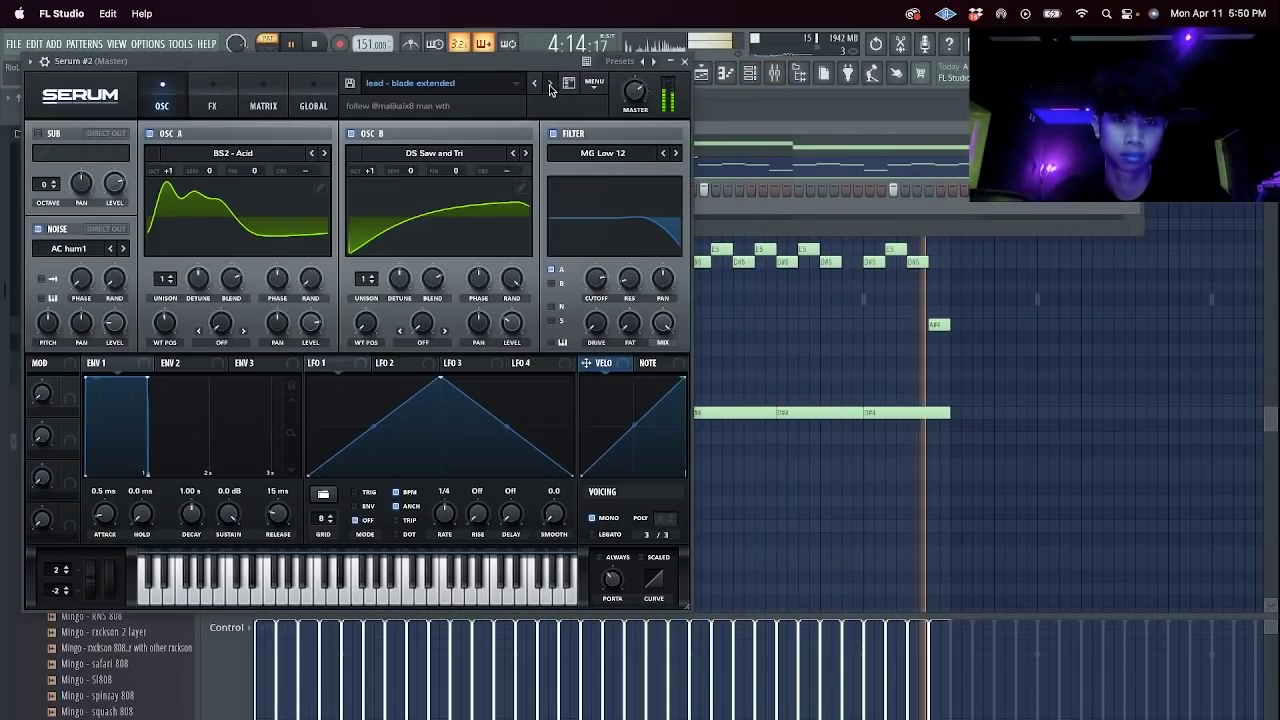
click(549, 86)
key(space)
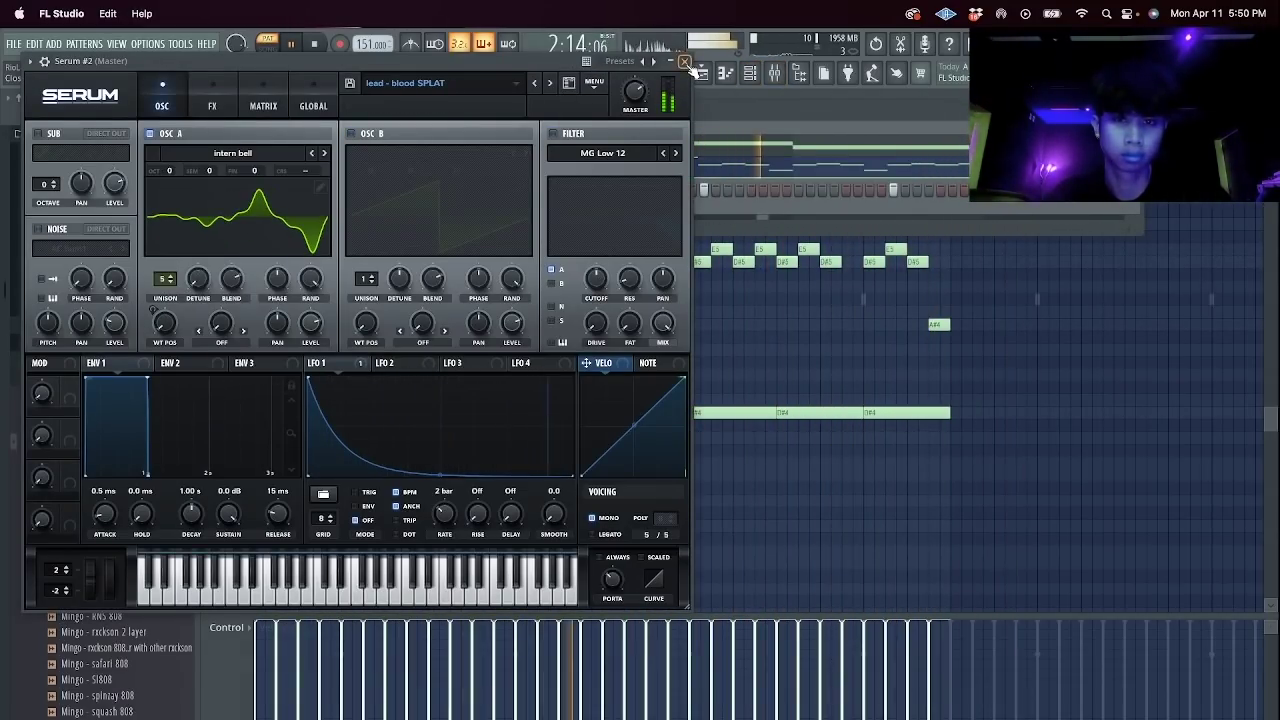
click(685, 62)
Clone the Serum #2 channel as Serum #3.
right_click(377, 168)
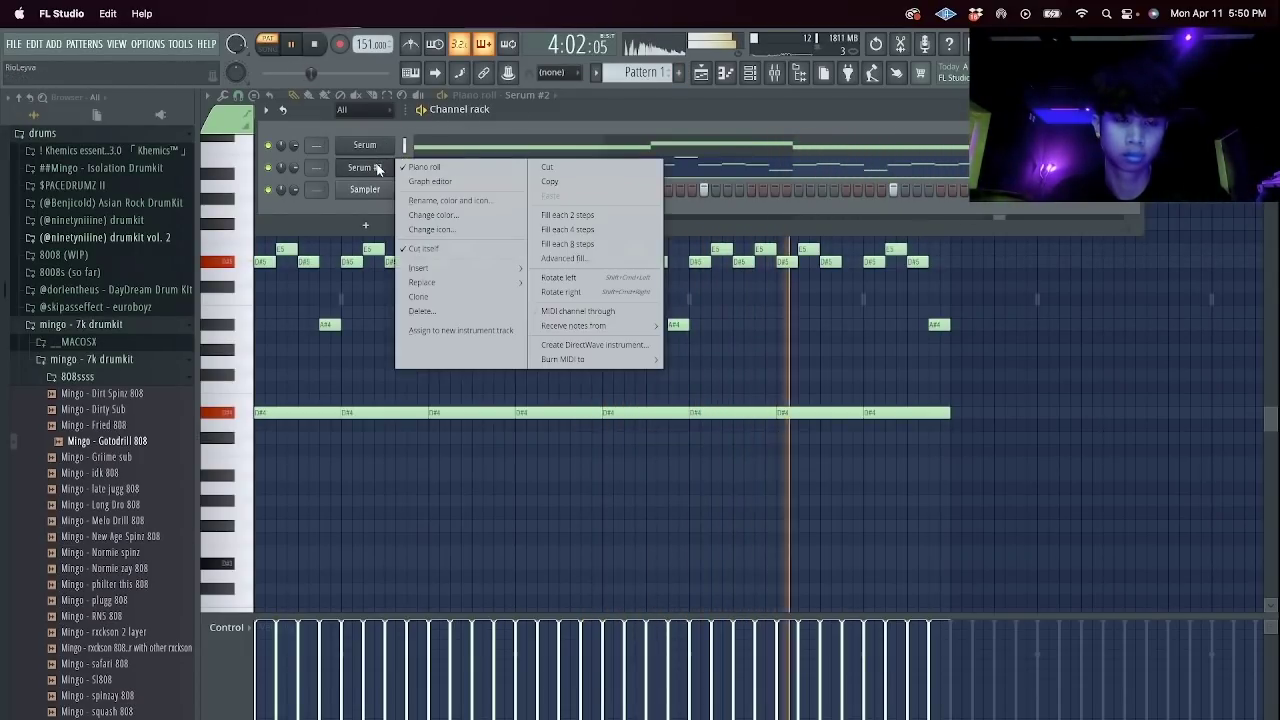
click(430, 296)
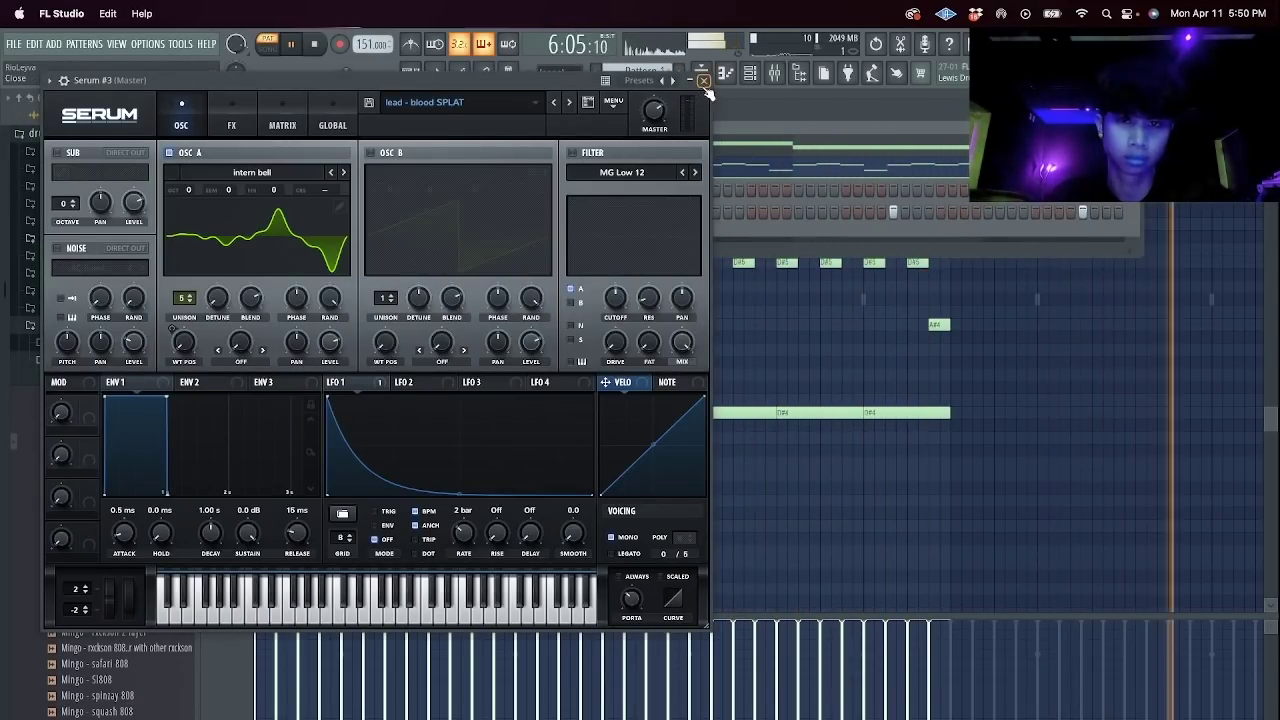
click(709, 84)
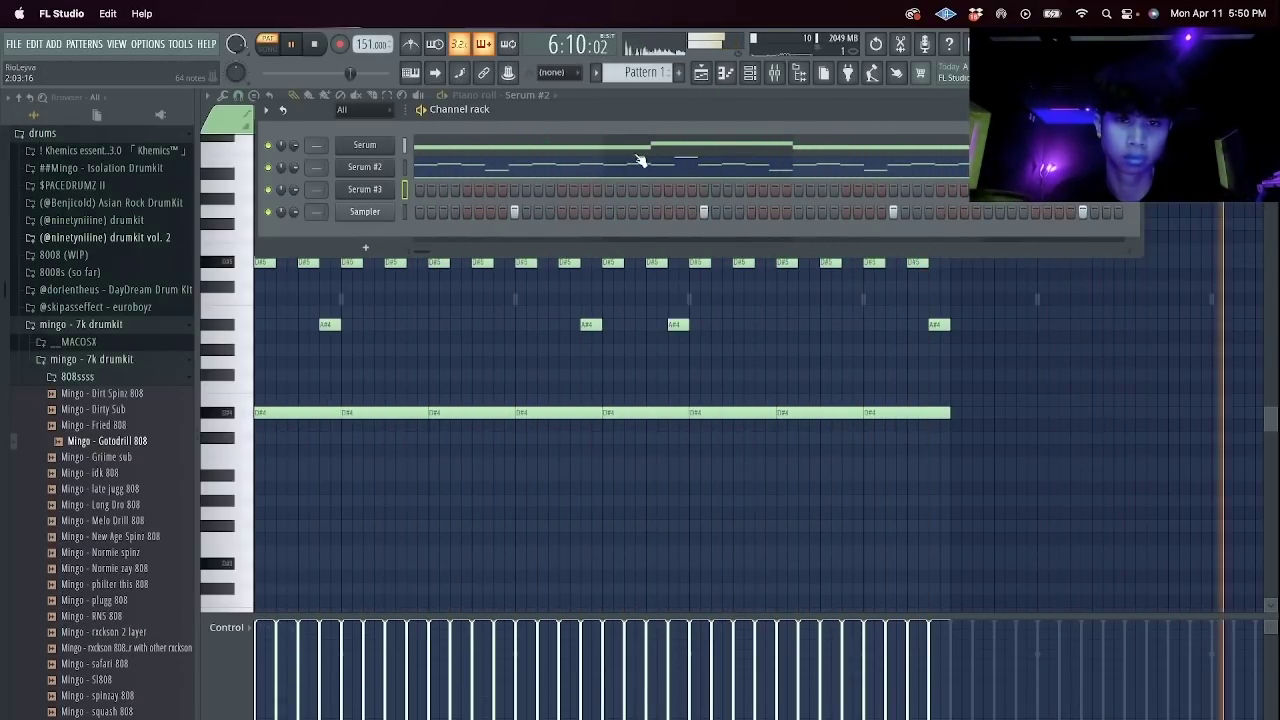
Duplicate the Serum #2 notes to fill eight bars.
click(636, 161)
click(632, 163)
key(ctrl+b)
scroll(632, 163, down, 3)
Copy the Serum #2 notes and paste them into Serum #3.
click(758, 78)
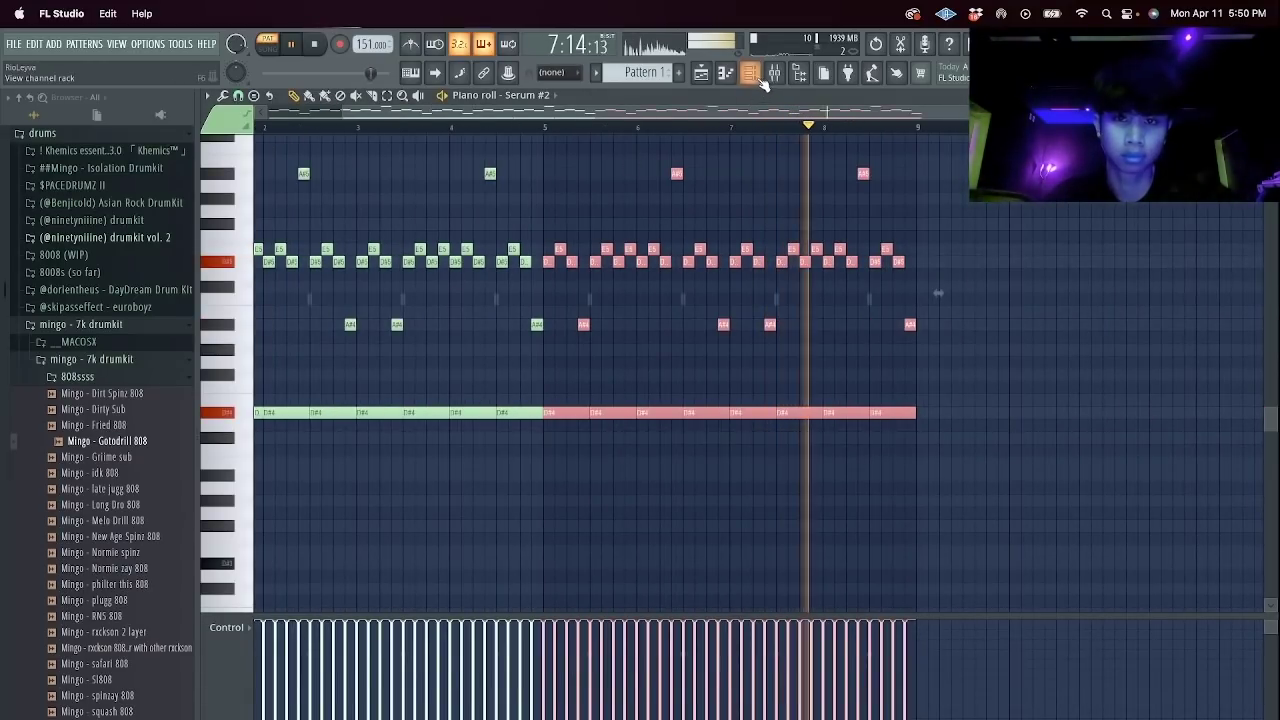
right_click(369, 173)
click(578, 184)
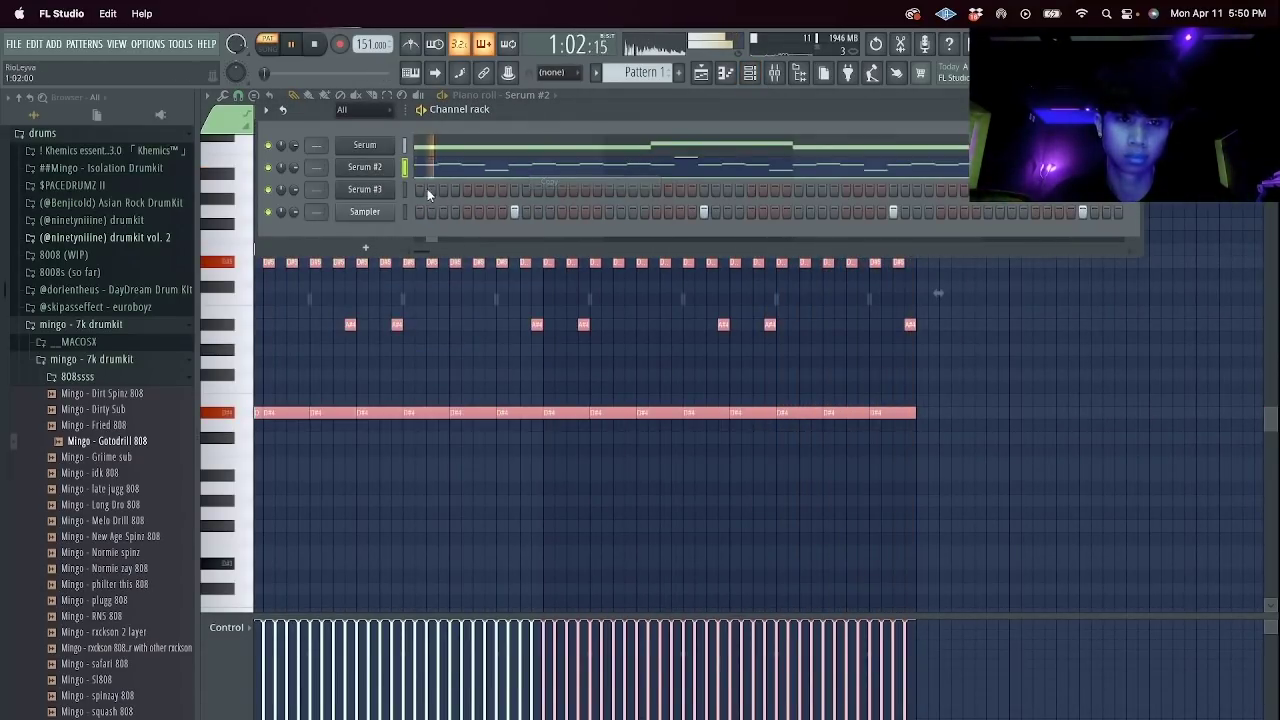
right_click(389, 193)
click(574, 217)
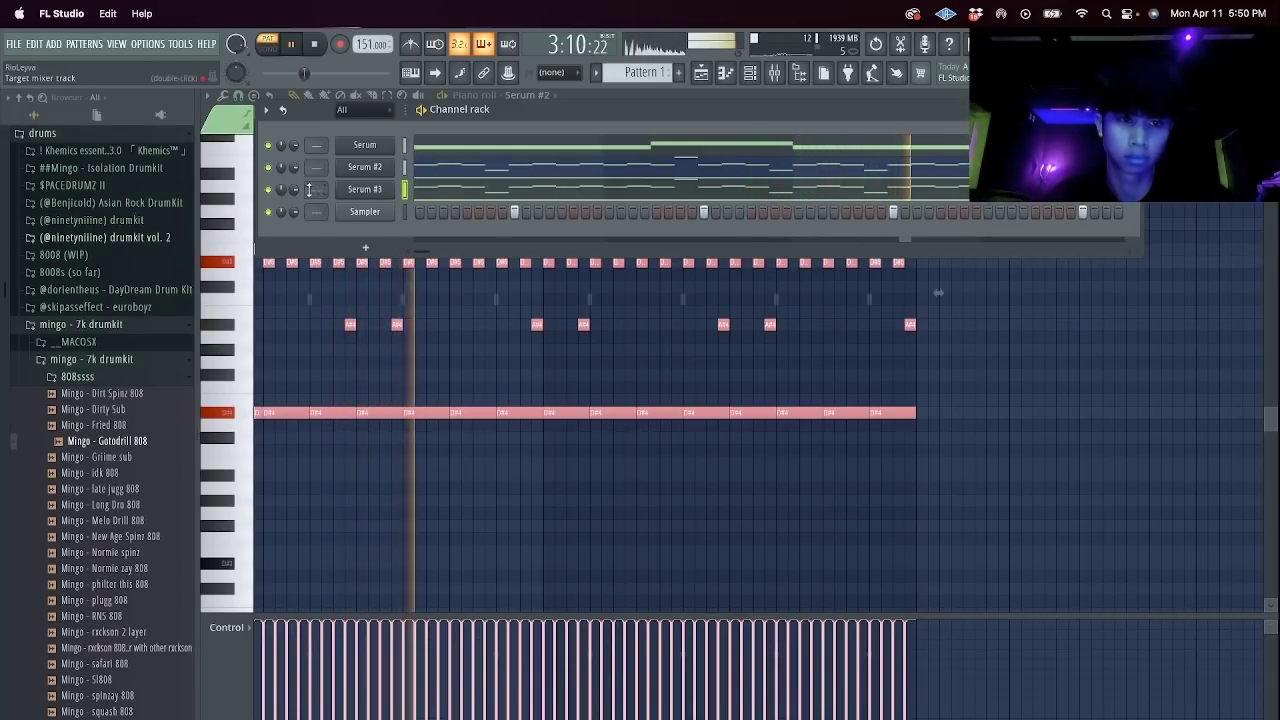
Solo Serum #3 and delete its long D#4 notes from the piano roll.
right_click(270, 191)
click(287, 203)
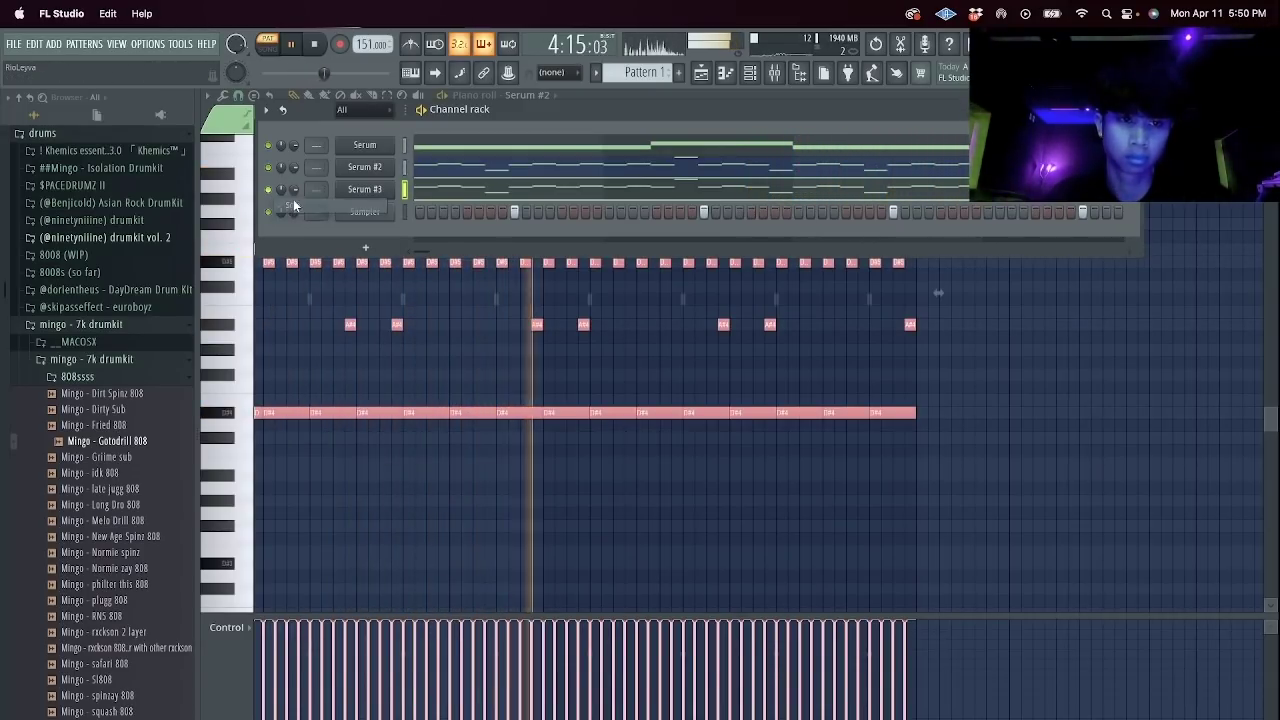
click(428, 191)
drag(953, 412, 190, 404)
key(Delete)
key(F6)
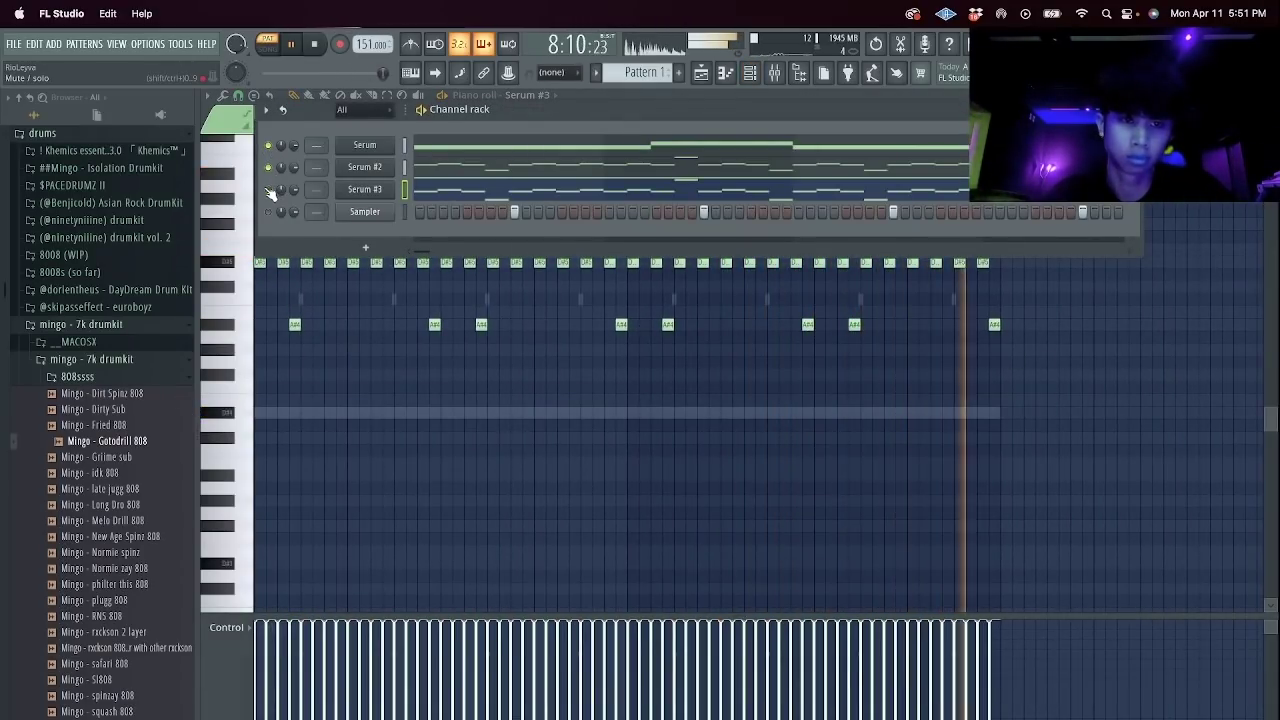
click(345, 190)
Clear Serum #3's notes and load the Lead - Hornet preset from the preset list.
click(557, 184)
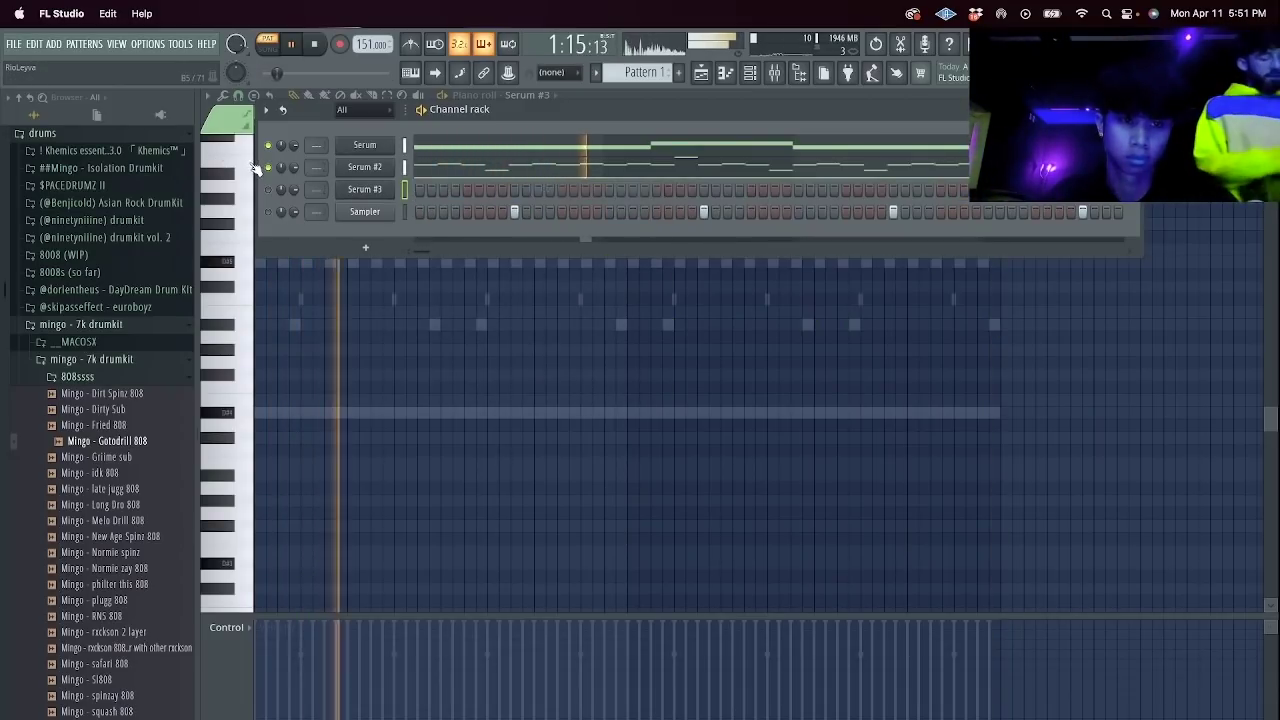
click(364, 189)
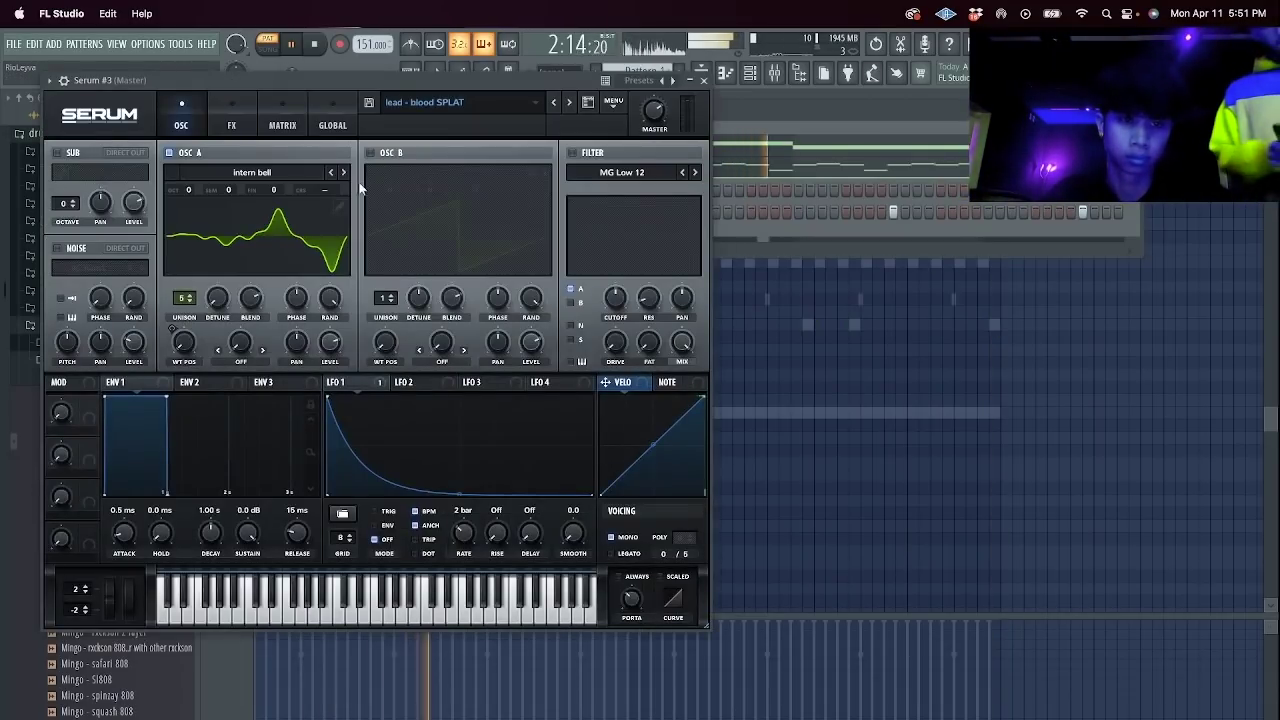
click(432, 110)
mouse_move(452, 268)
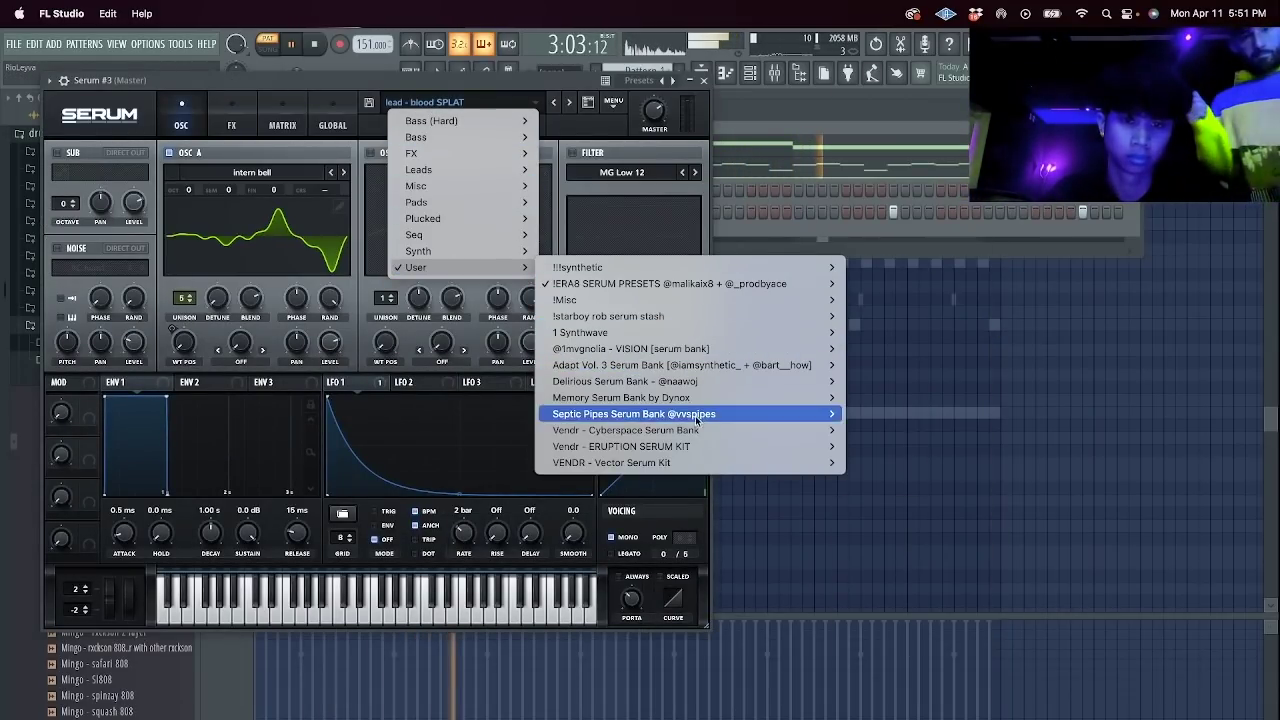
mouse_move(687, 416)
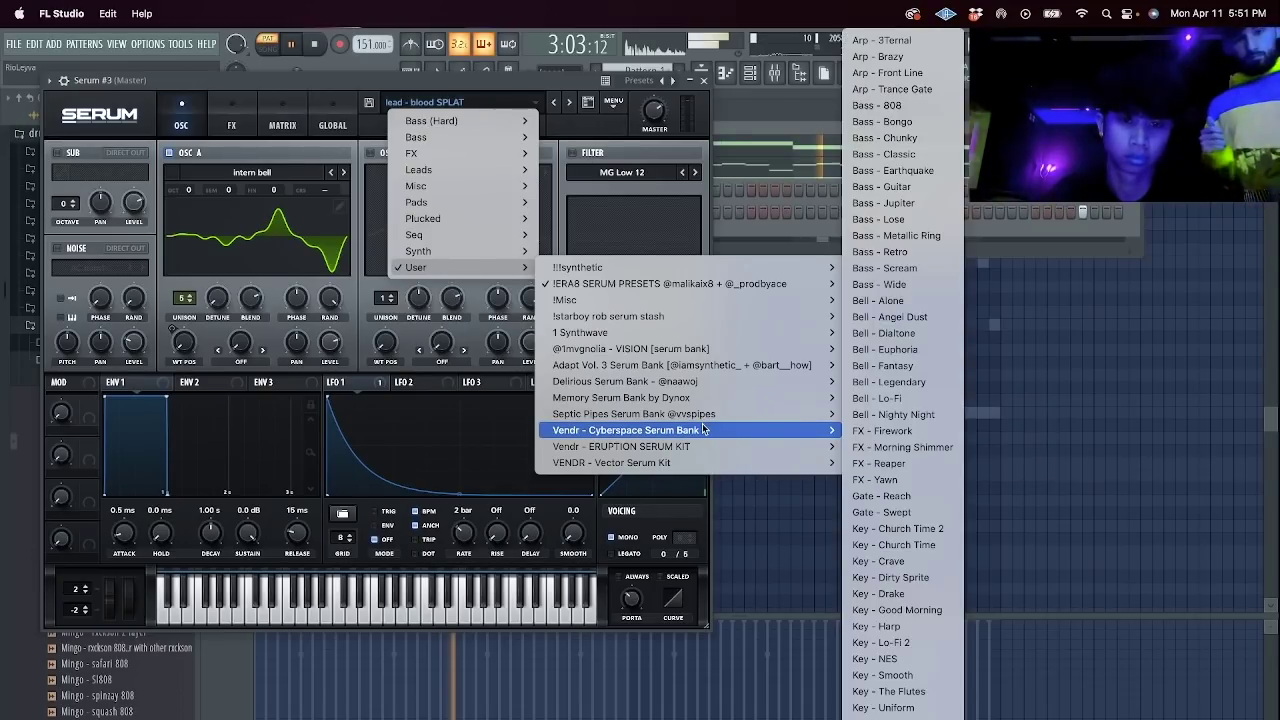
scroll(905, 583, down, 10)
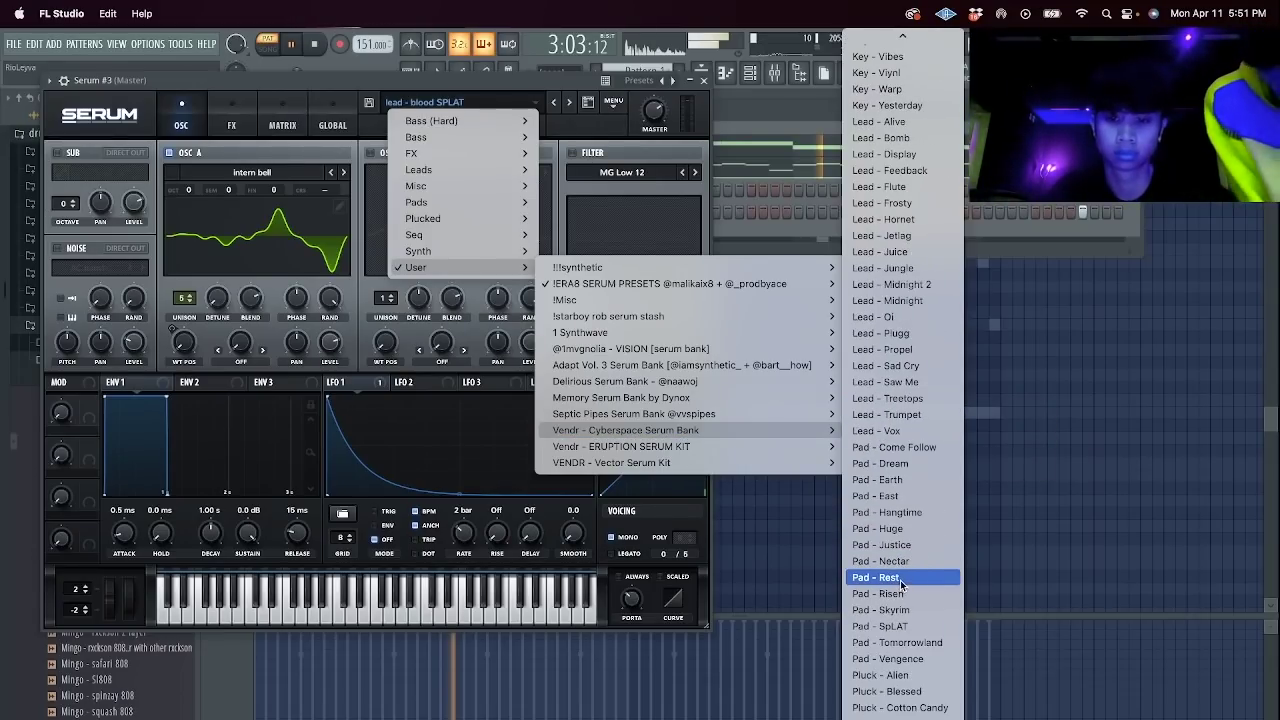
scroll(887, 330, up, 7)
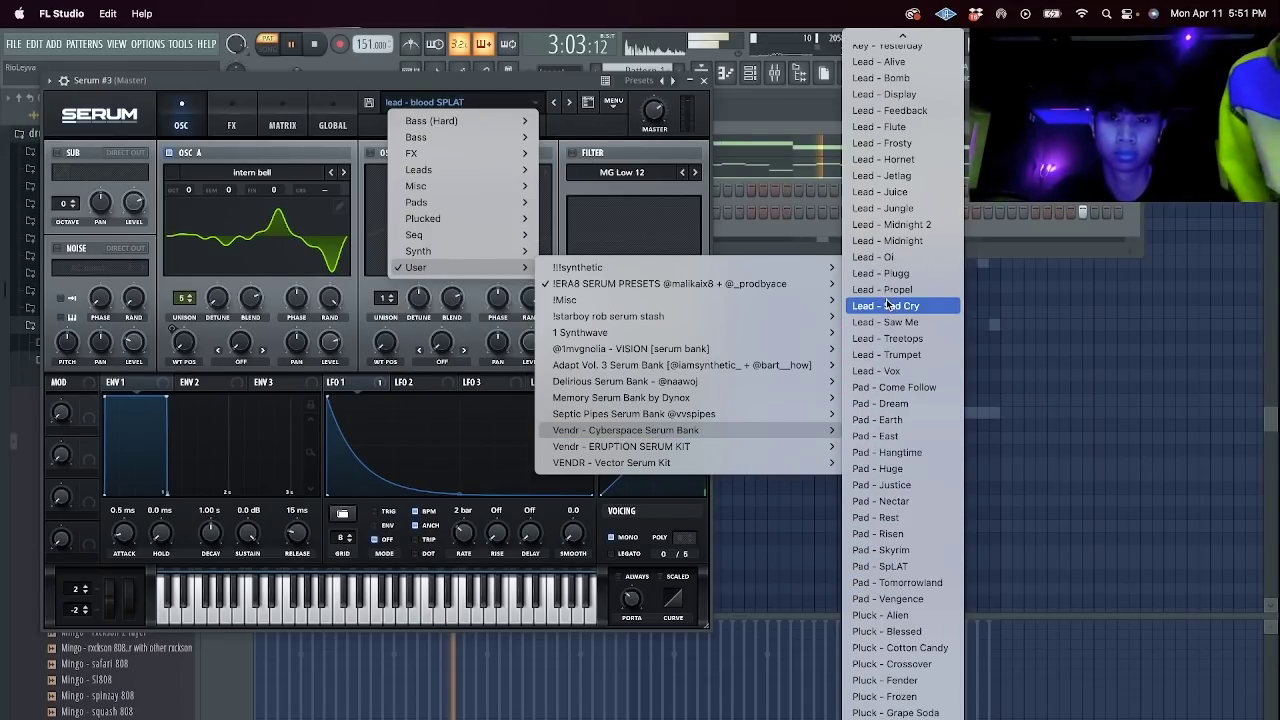
click(886, 344)
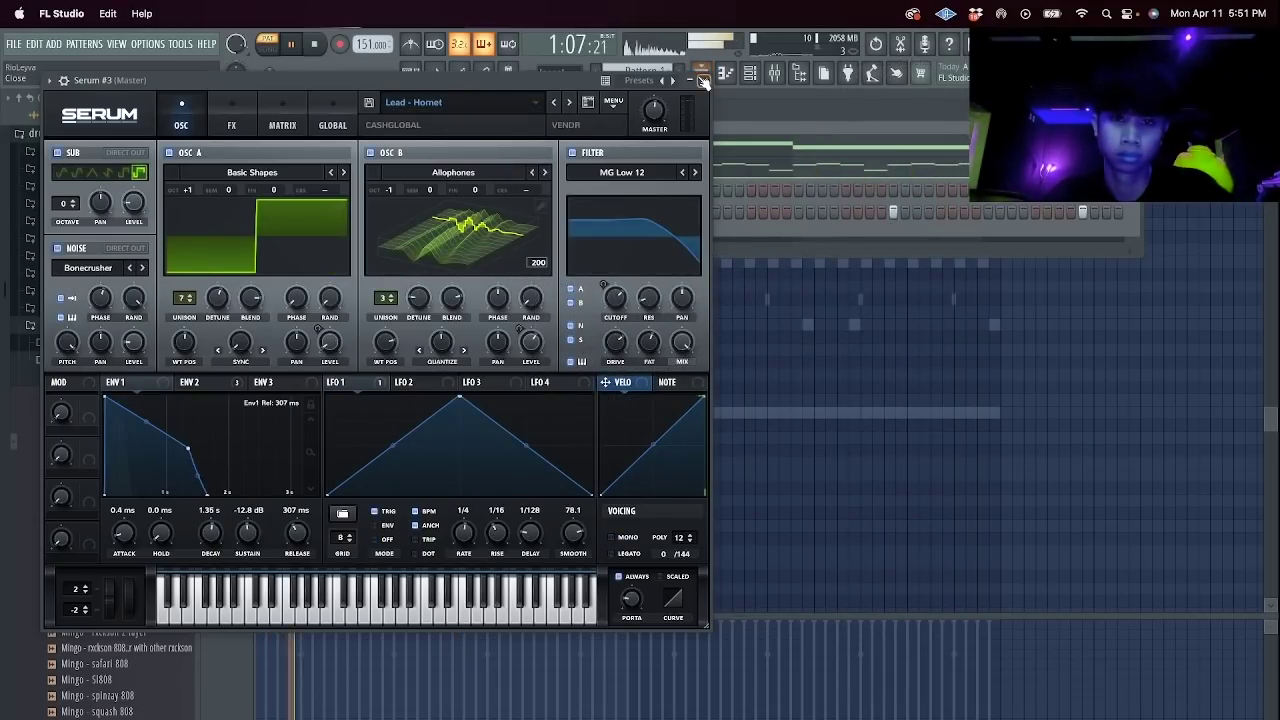
click(377, 193)
Show the Serum #3 piano roll and restart playback.
right_click(377, 193)
click(426, 189)
key(space)
right_click(378, 191)
click(430, 189)
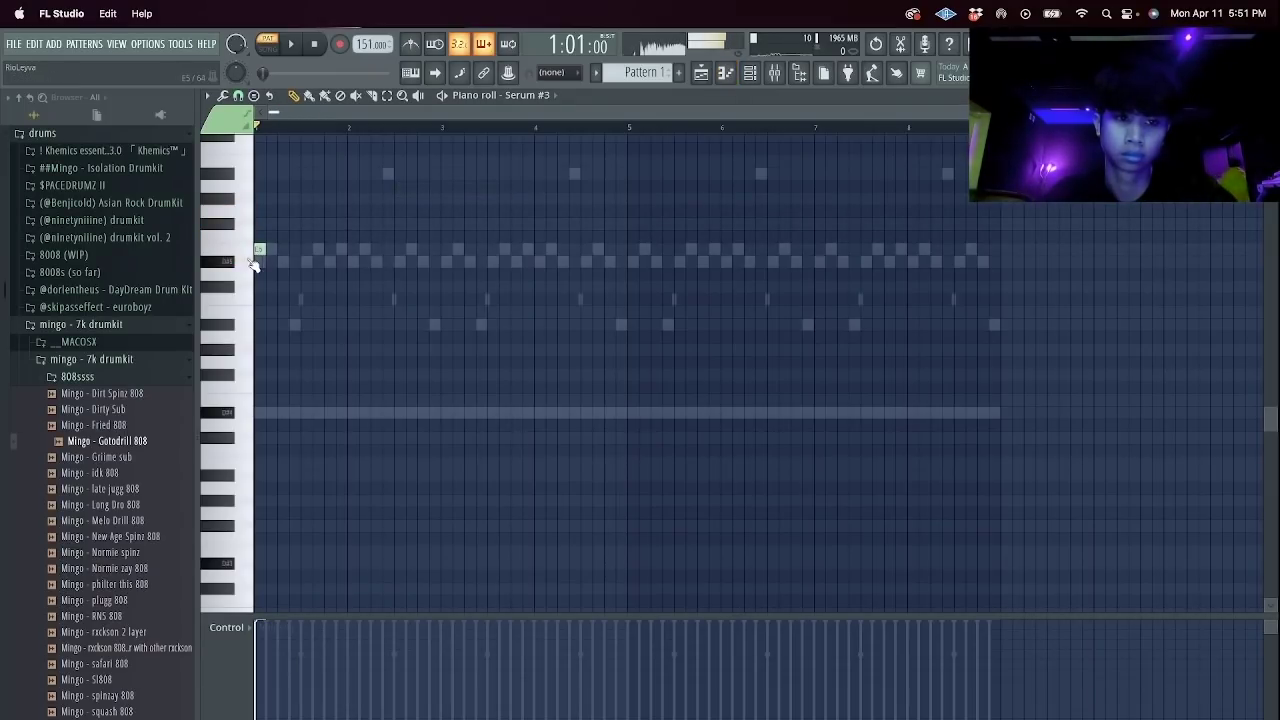
key(space)
Sketch E5 and D#5 notes for Serum #3, then delete both.
scroll(257, 258, up, 2)
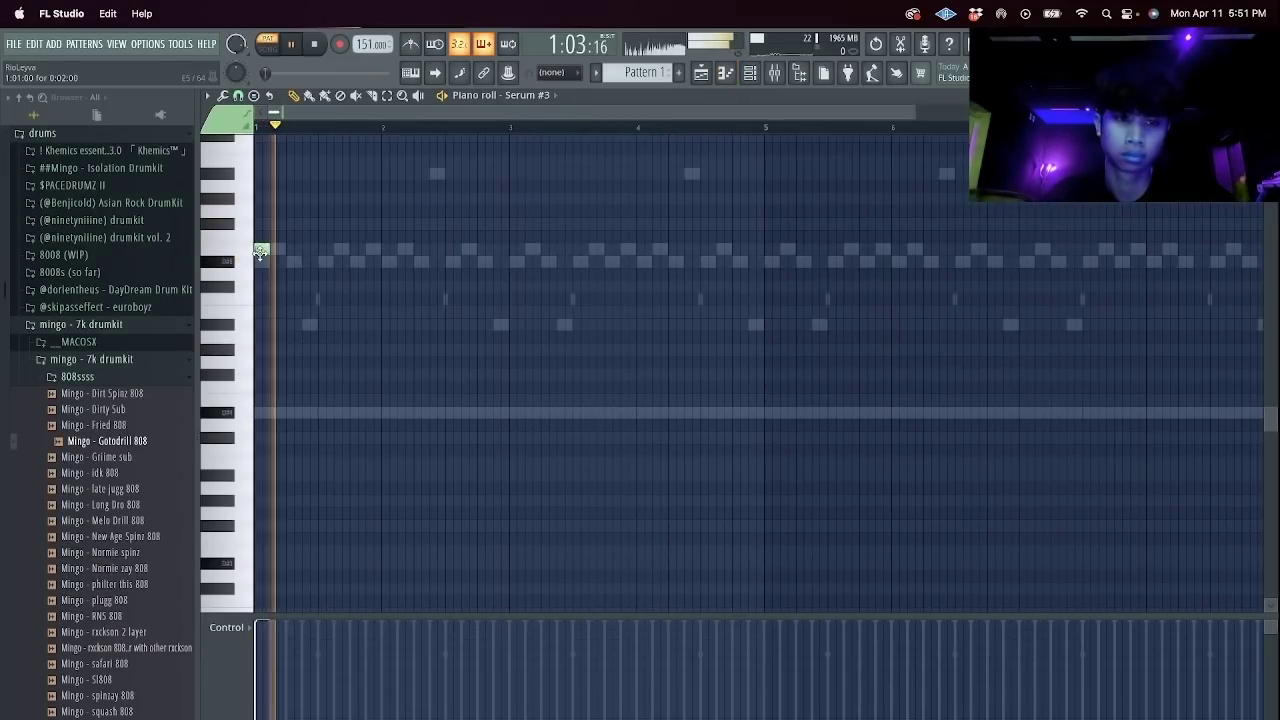
click(341, 251)
scroll(350, 263, up, 1)
right_click(342, 253)
click(356, 253)
click(370, 261)
drag(414, 272, 348, 242)
key(Delete)
Delete the selected D#6 and E6 notes while replaying the pattern.
key(space)
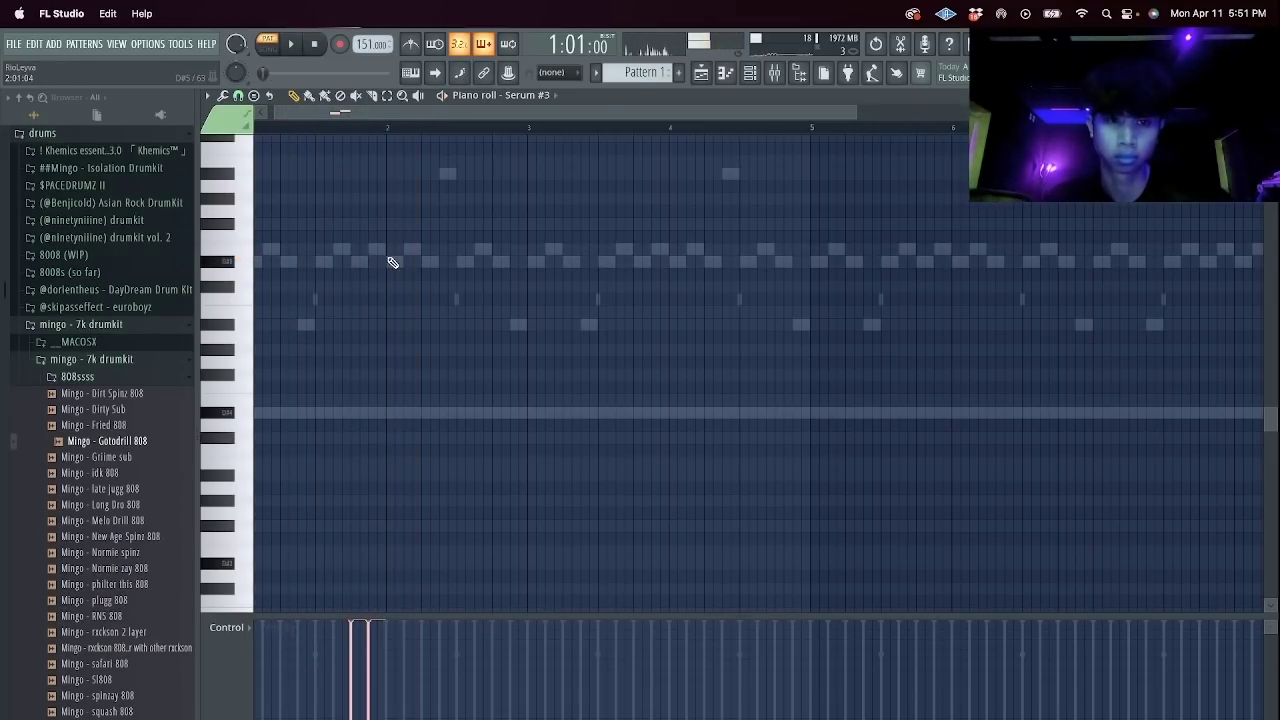
key(space)
scroll(434, 254, up, 5)
scroll(435, 252, down, 3)
scroll(435, 252, down, 5)
scroll(402, 298, up, 4)
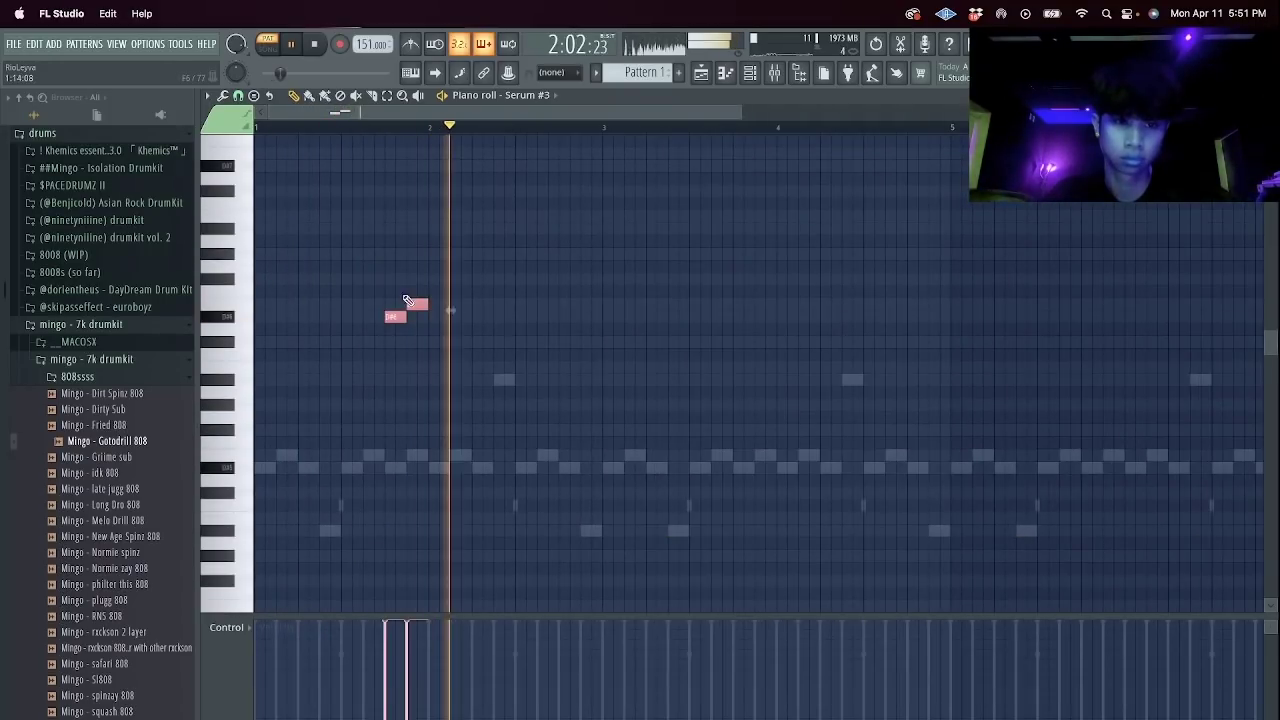
key(Delete)
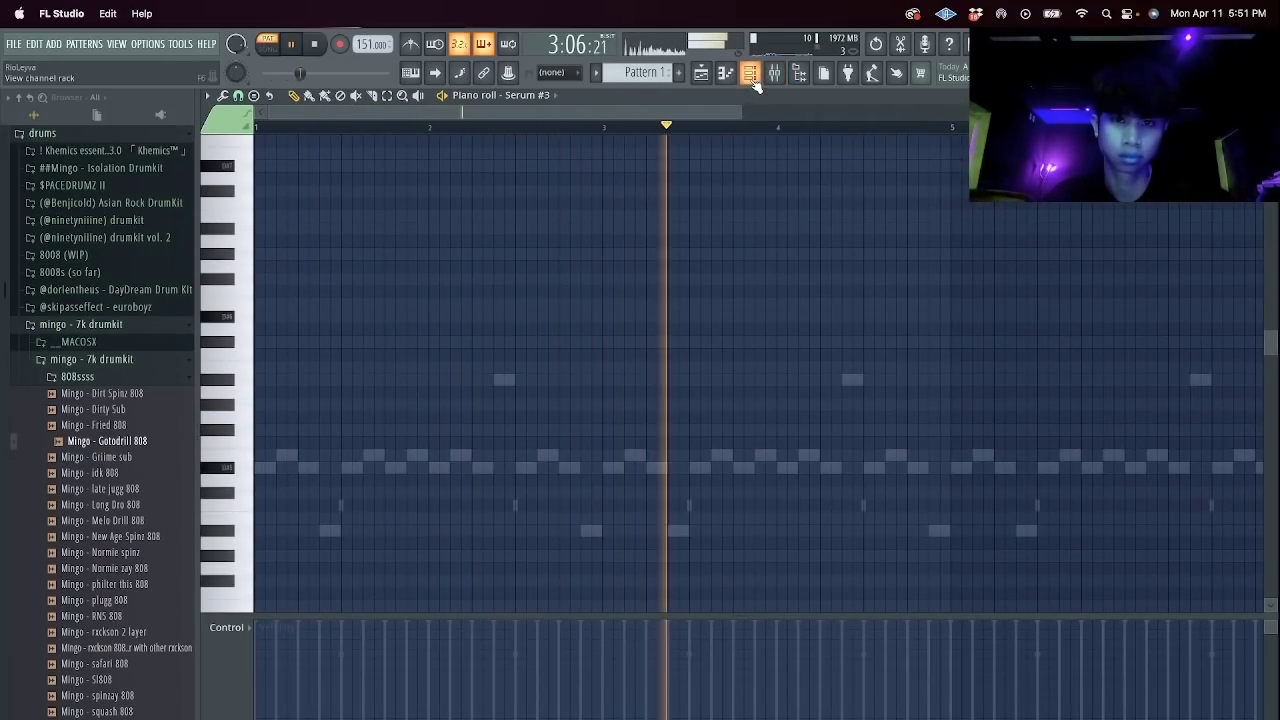
Audition the Lead - Jetlag, Juice, Jungle and Midnight 2 presets on Serum #3.
click(750, 76)
click(400, 188)
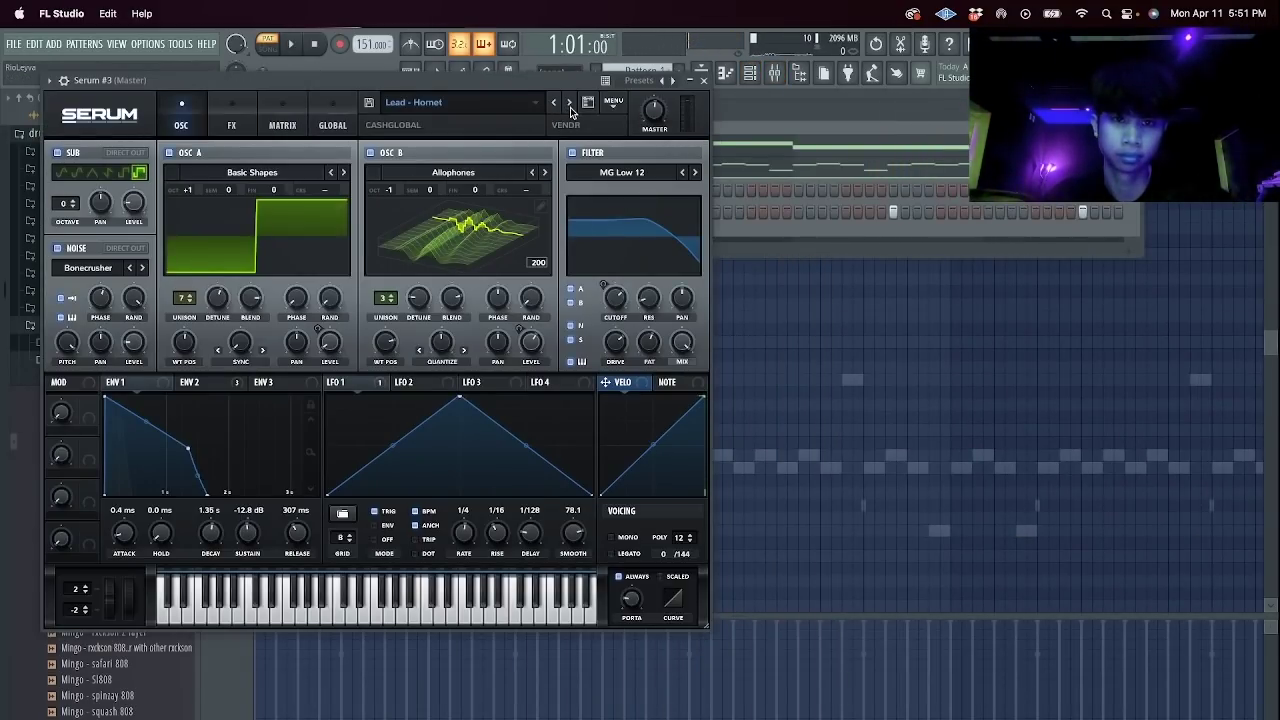
click(569, 104)
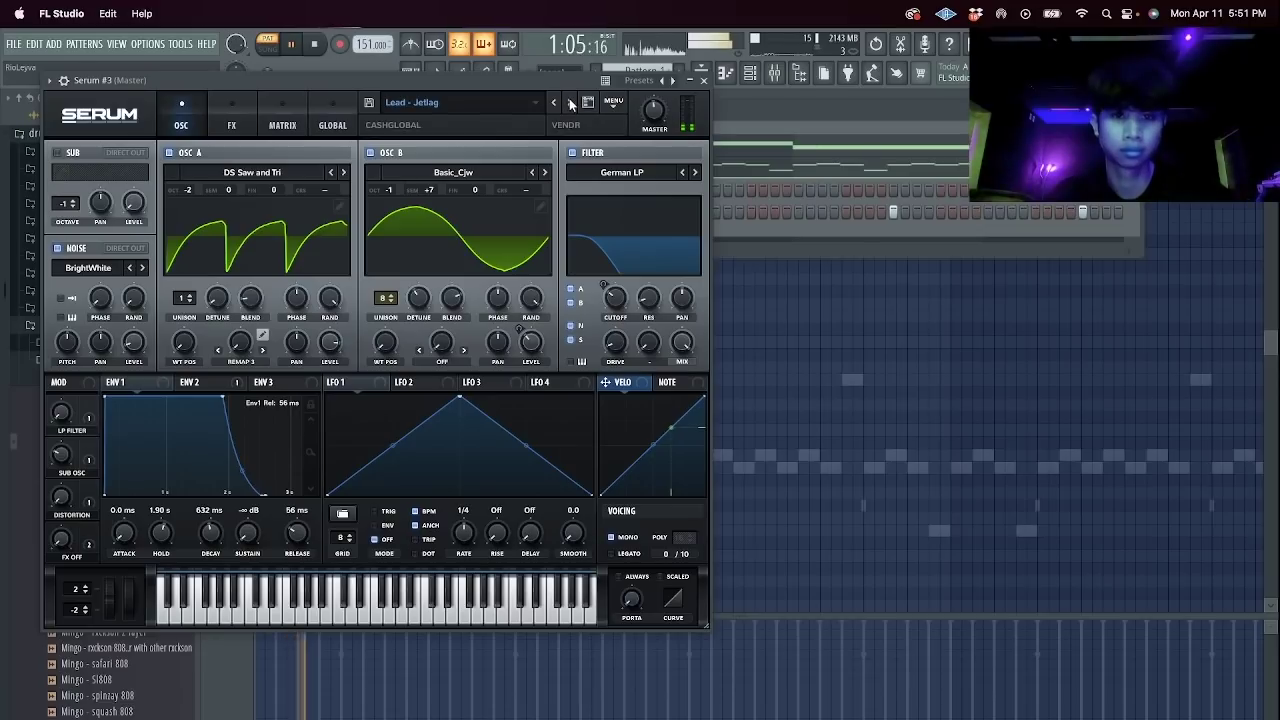
click(570, 103)
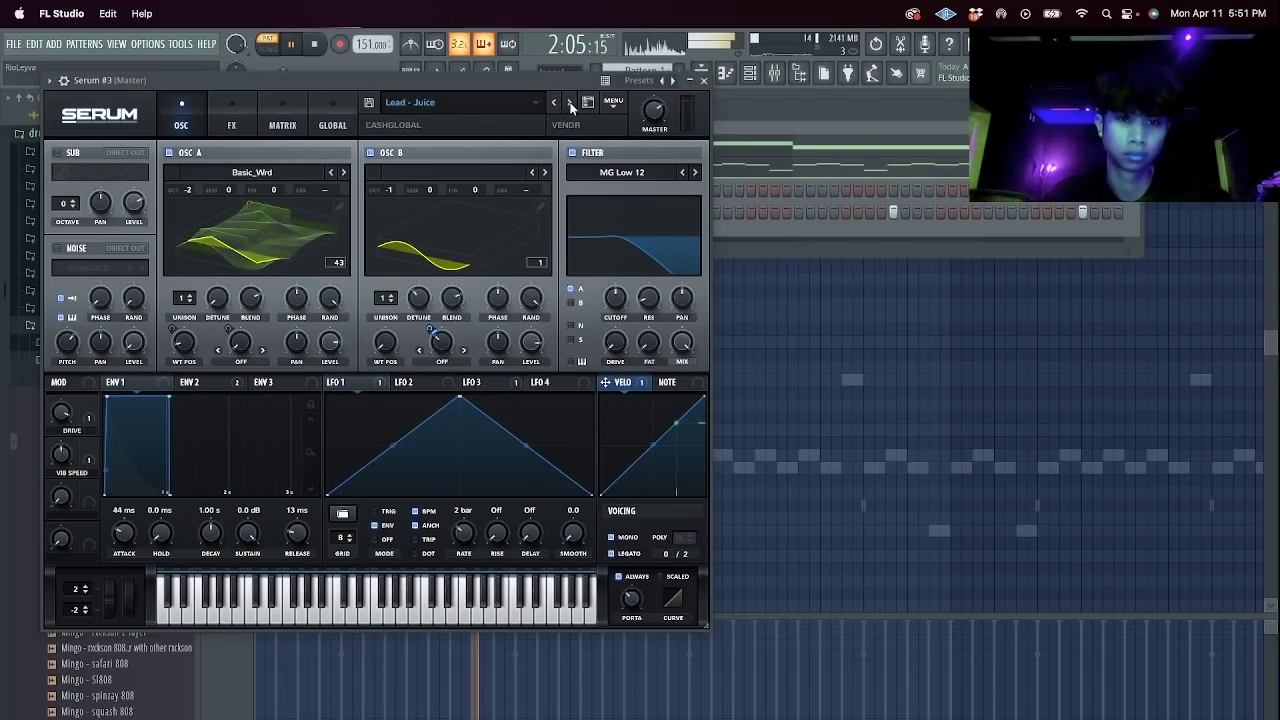
click(570, 104)
key(space)
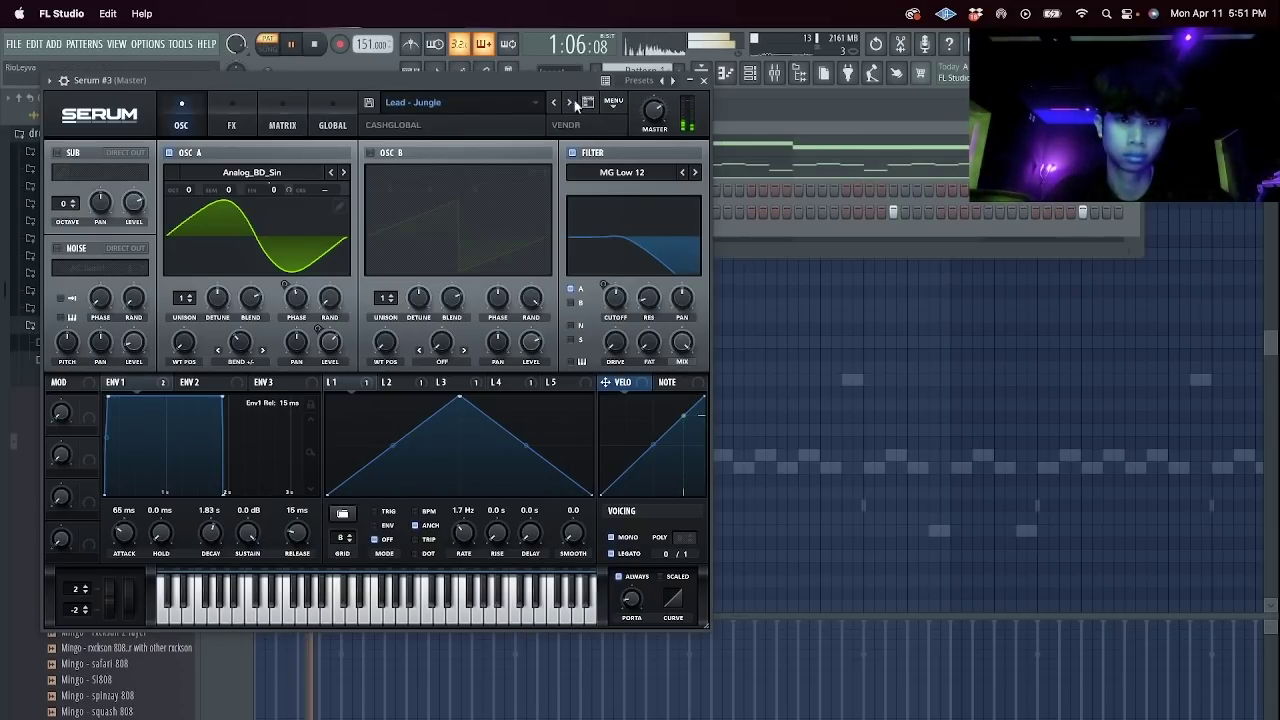
click(570, 103)
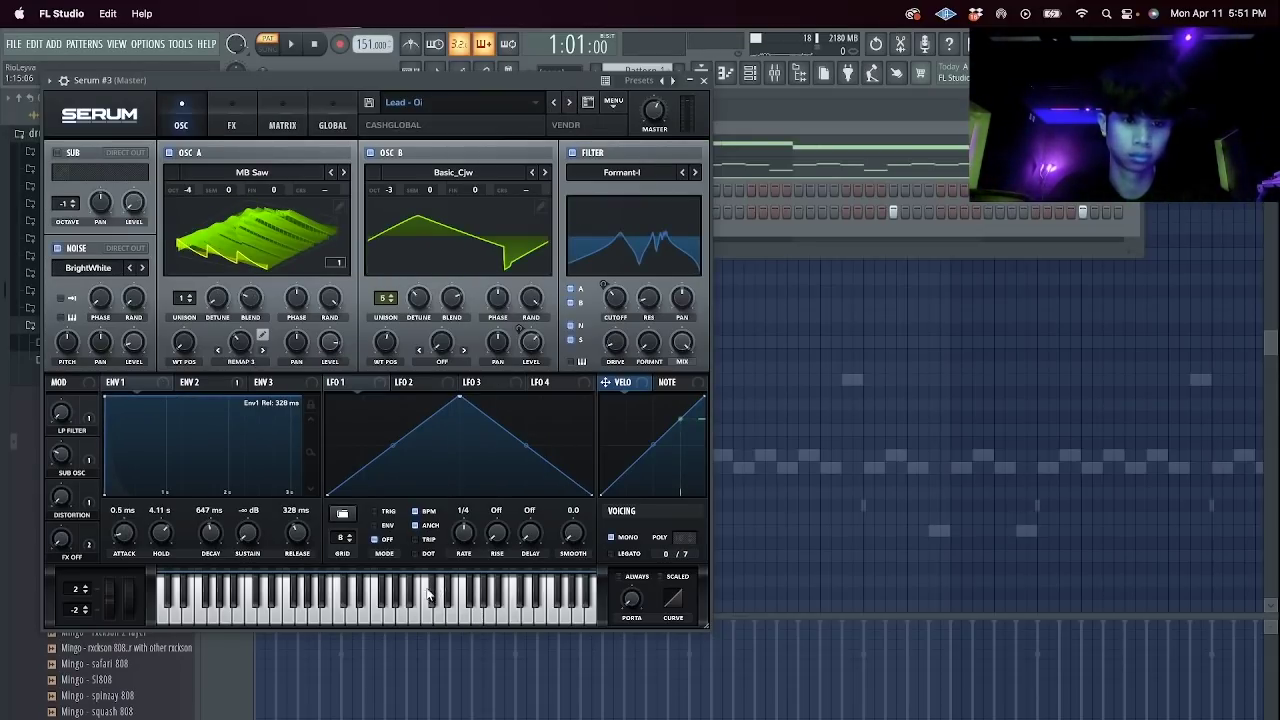
click(704, 80)
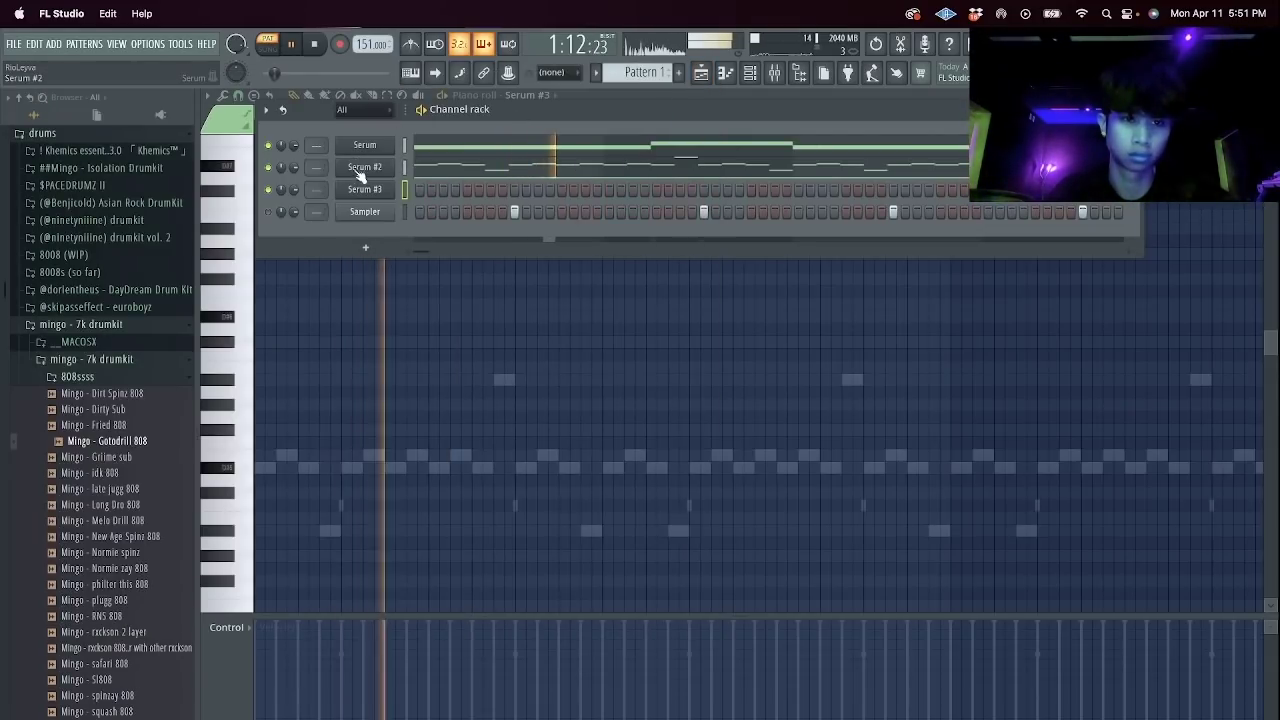
Switch Serum #3 to the Lead - Plugg preset and close the synth.
right_click(385, 190)
right_click(386, 191)
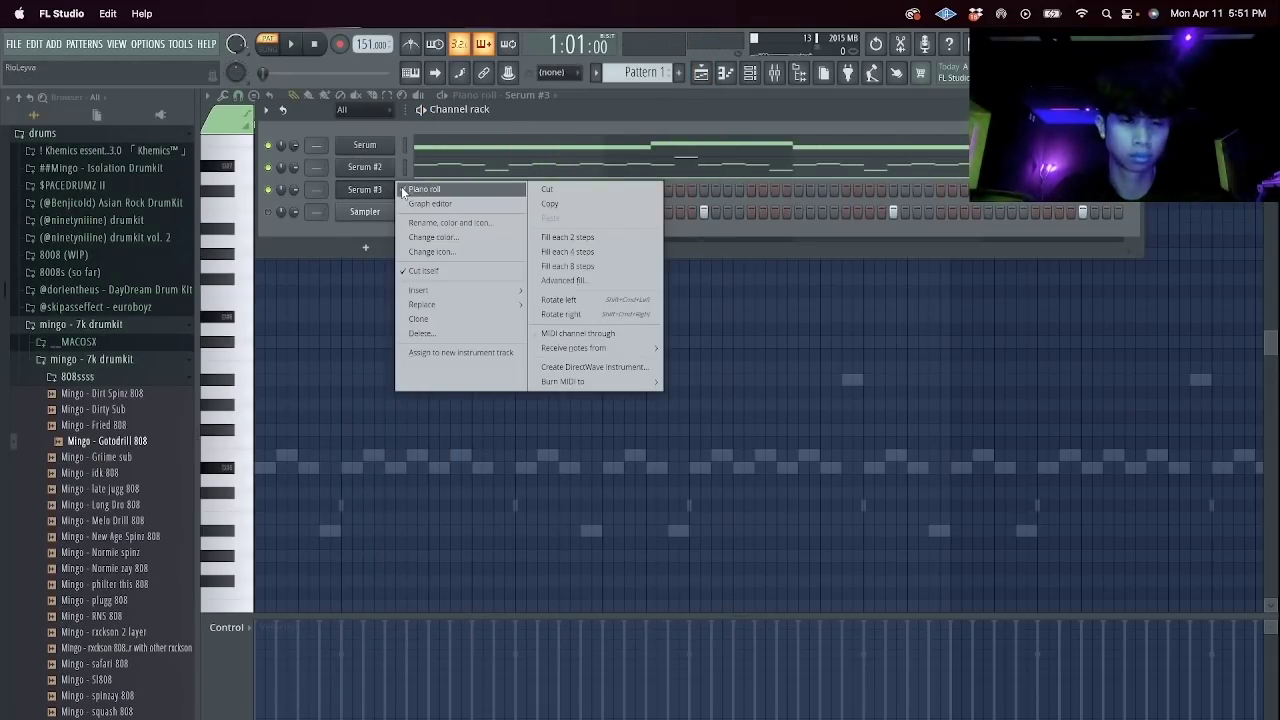
click(382, 189)
click(380, 189)
click(571, 104)
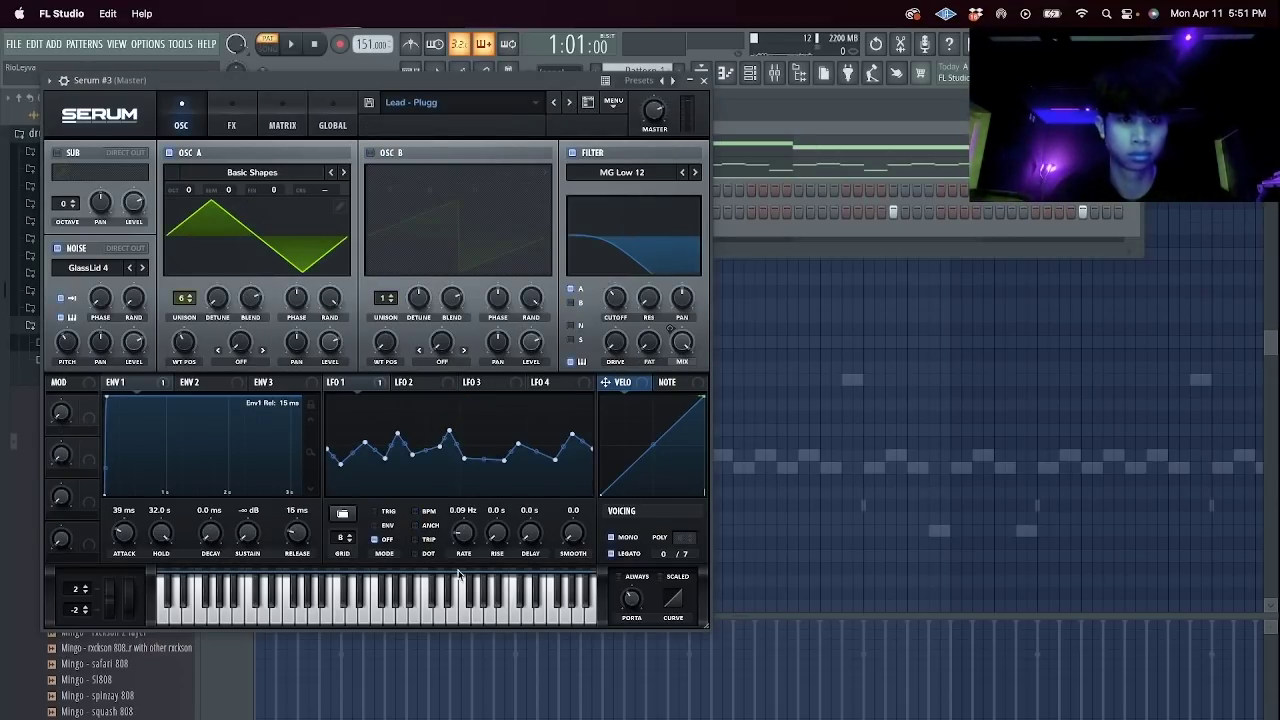
click(705, 80)
Preview the new lead sound and bring up the Serum #3 piano roll.
key(space)
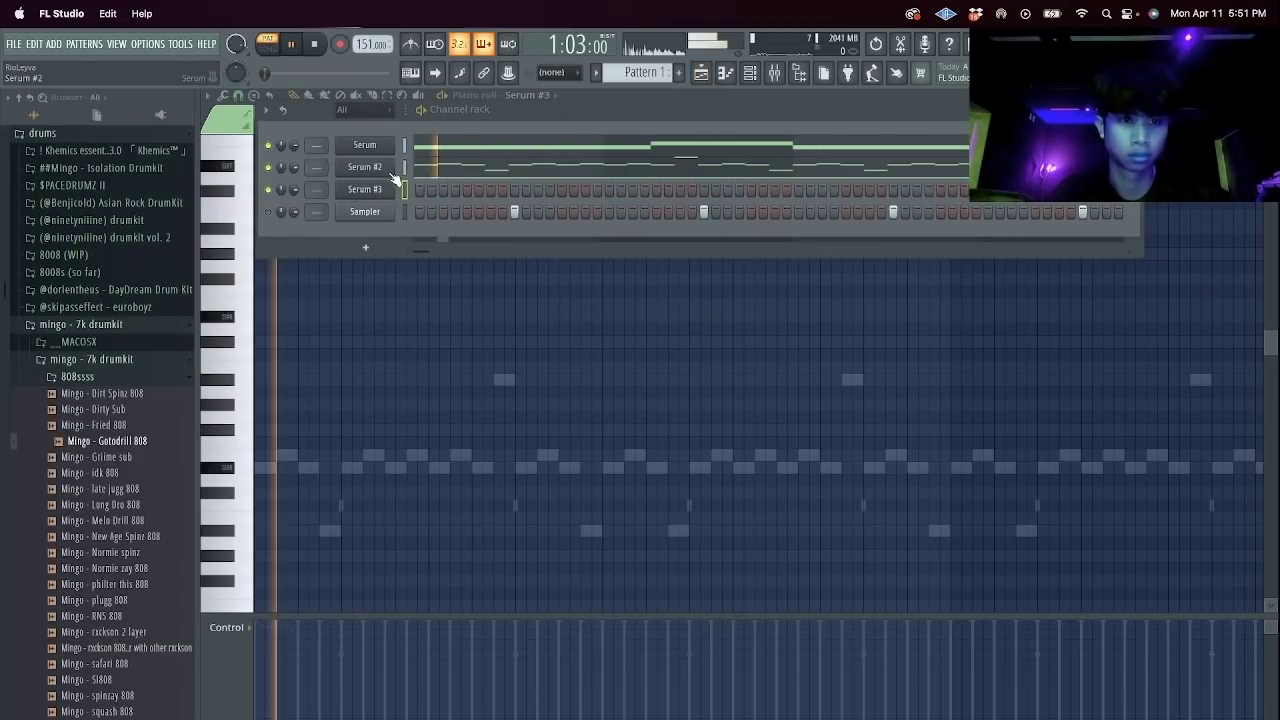
key(space)
right_click(392, 183)
click(402, 189)
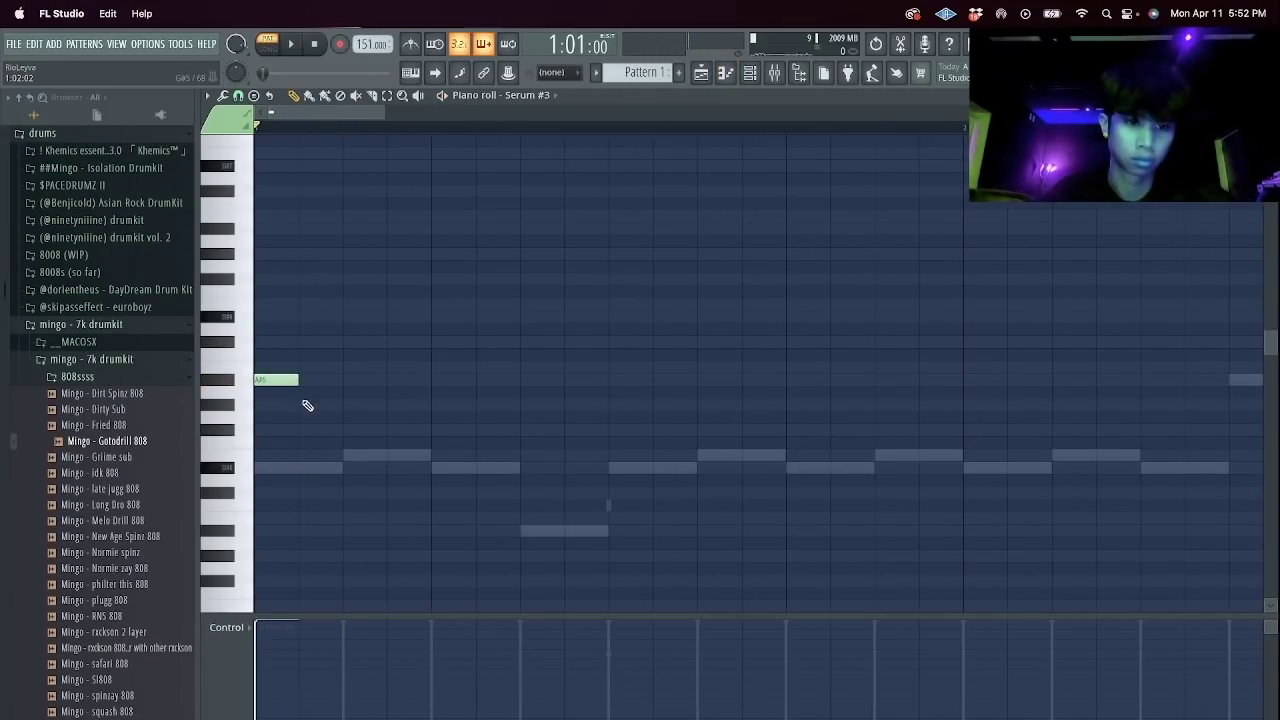
Duplicate the first three melody notes several times to the right.
key(space)
key(space)
drag(384, 486, 146, 305)
key(super+b)
key(super+b)
key(ctrl+b)
scroll(536, 405, down, 2)
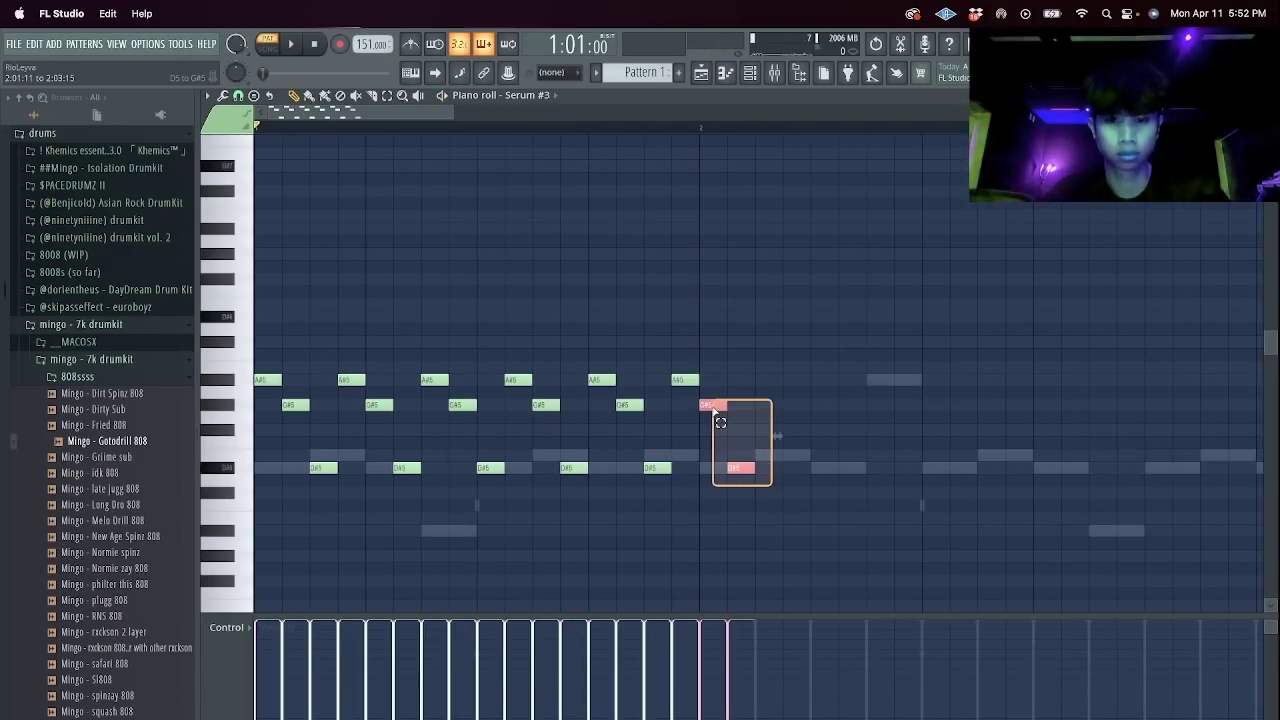
key(super+b)
scroll(718, 399, down, 2)
key(super+space)
Try extra high and D#6 notes in the melody, then erase them.
click(660, 306)
right_click(661, 307)
key(space)
click(635, 313)
click(666, 312)
right_click(642, 317)
right_click(670, 318)
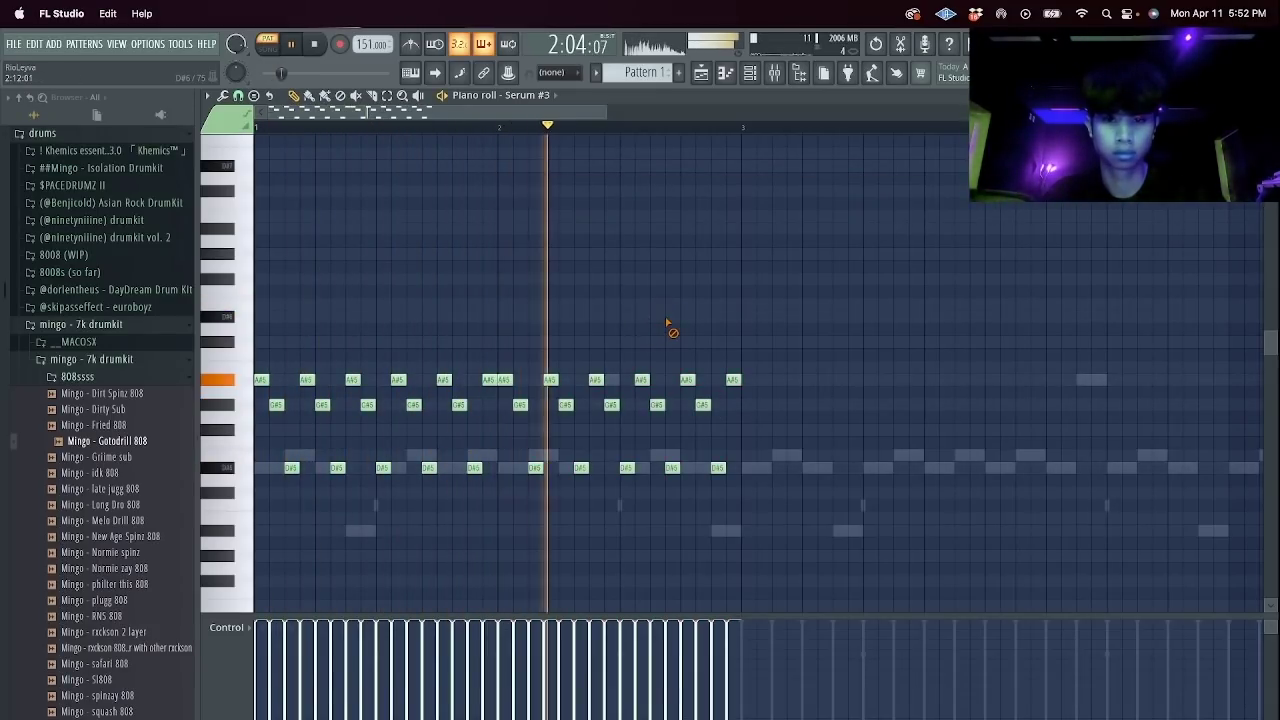
scroll(678, 322, down, 1)
key(space)
Delete the later repeated notes, keeping only the first three-note figure.
drag(792, 497, 468, 348)
key(Delete)
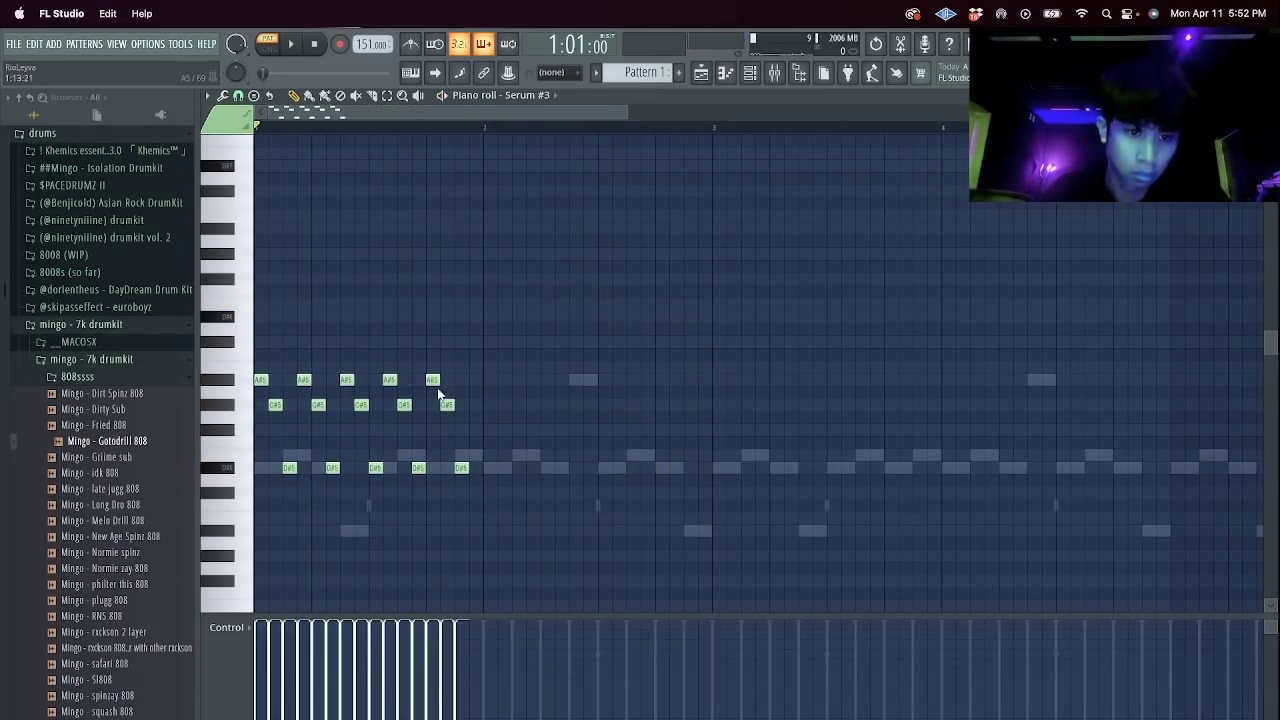
drag(544, 487, 286, 349)
key(Delete)
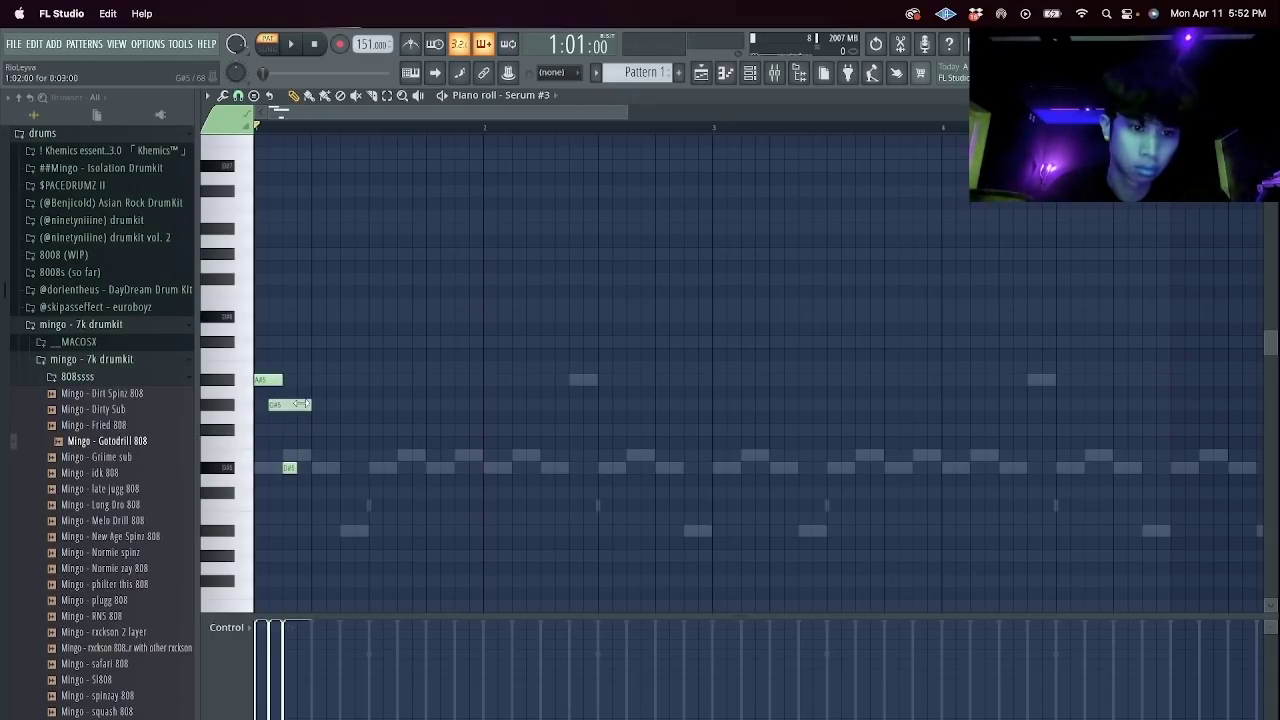
key(space)
Lengthen the D#5 note and rework the duplicated note group.
drag(290, 467, 311, 467)
key(ctrl+b)
key(ctrl+b)
key(space)
key(space)
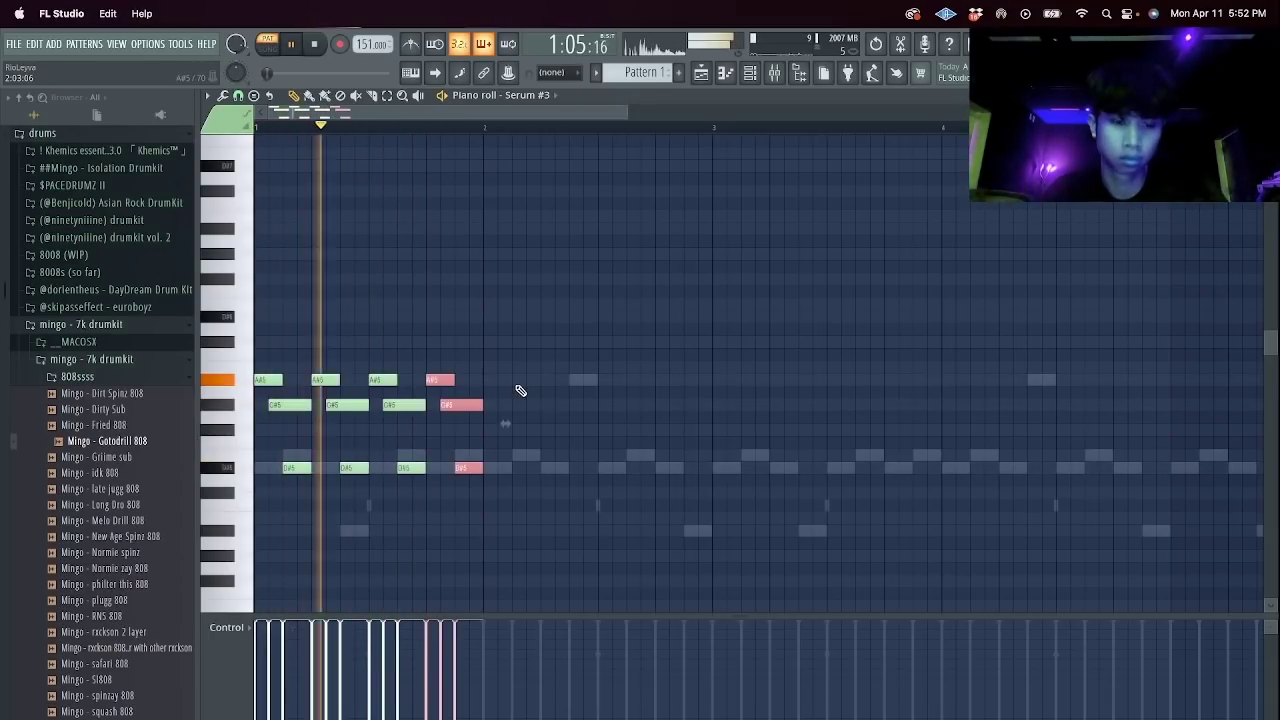
key(Delete)
drag(508, 510, 455, 383)
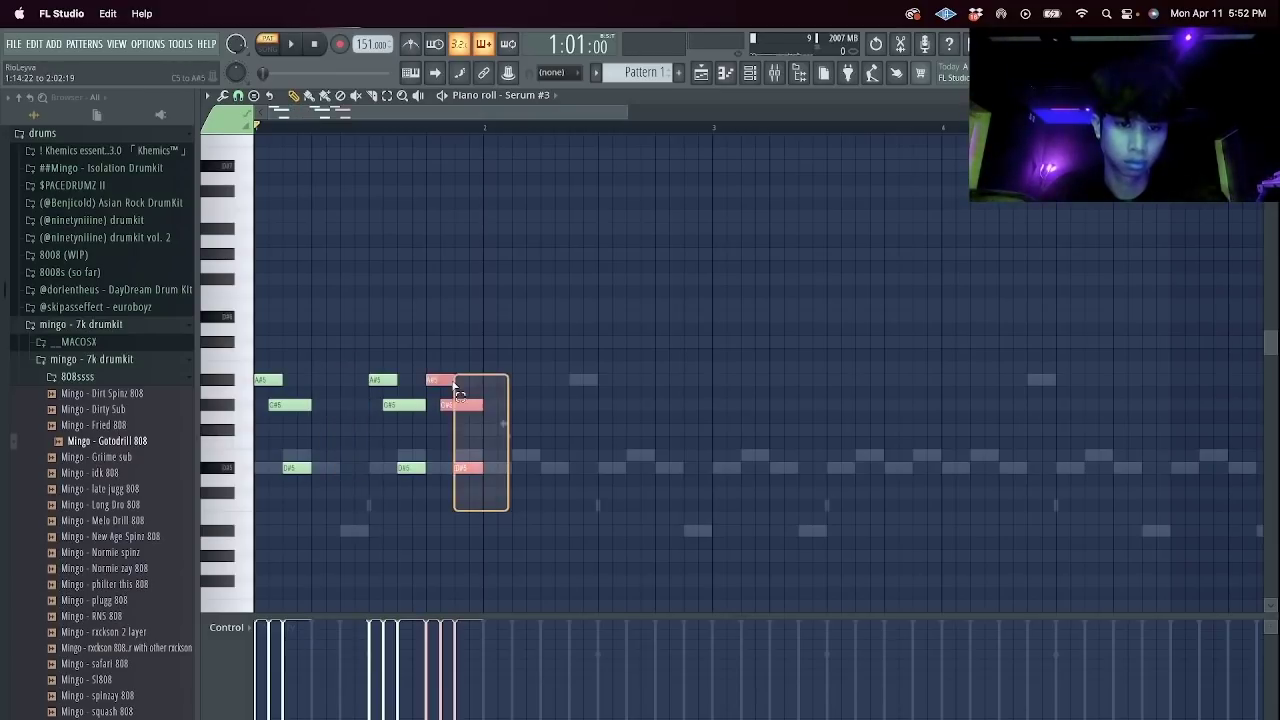
key(space)
drag(425, 467, 444, 467)
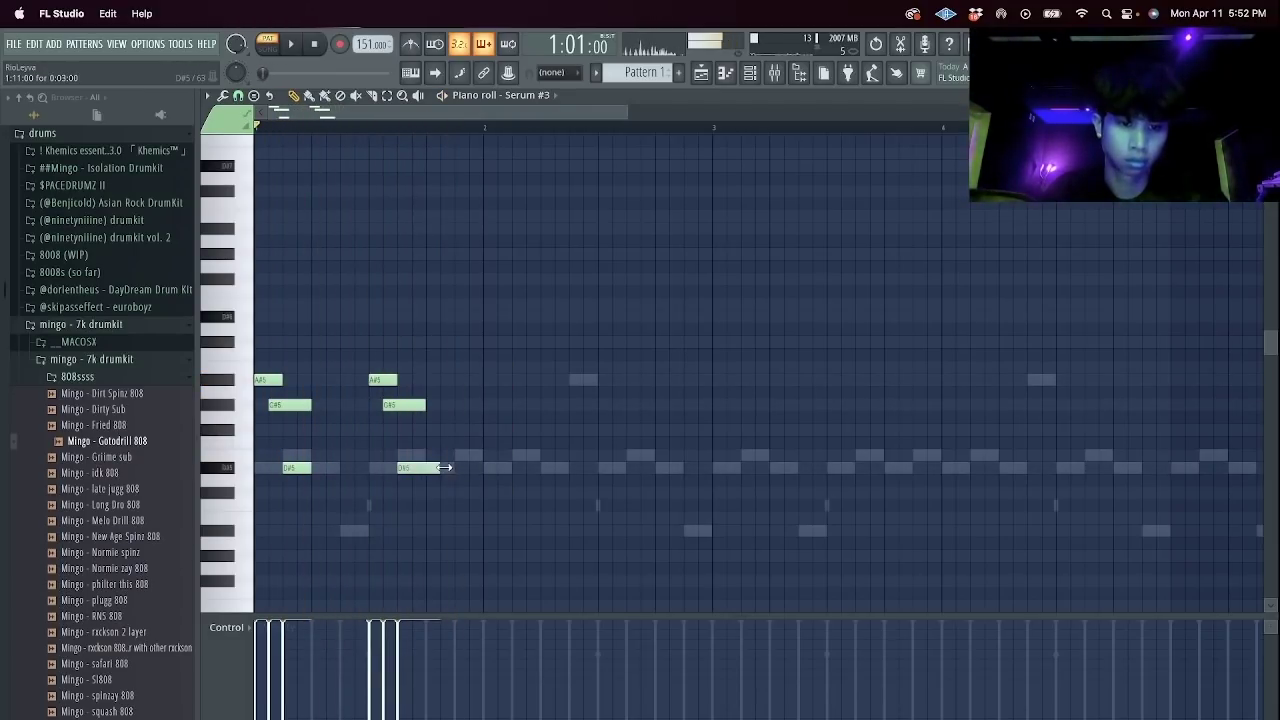
key(space)
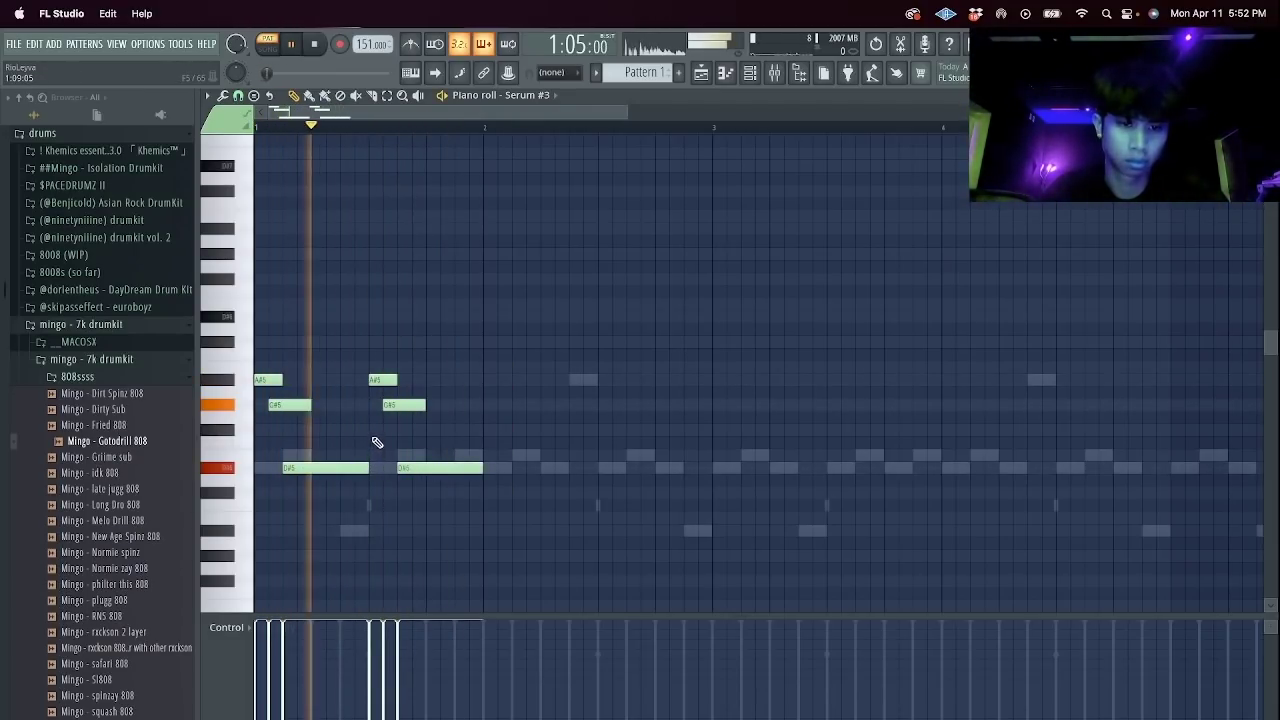
Select all notes and repeat the one-bar melody out to about eight bars.
key(ctrl+a)
key(ctrl+b)
key(ctrl+b)
key(ctrl+b)
key(ctrl+b)
key(ctrl+b)
key(ctrl+b)
key(ctrl+b)
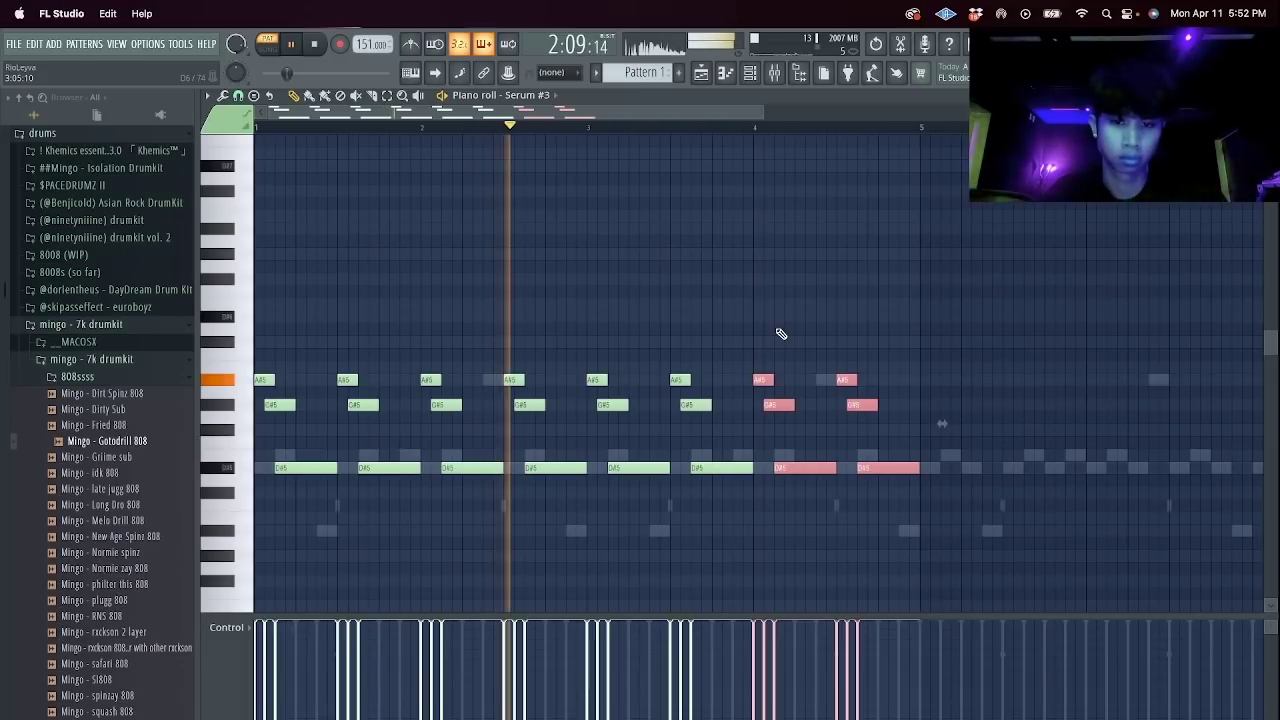
click(717, 267)
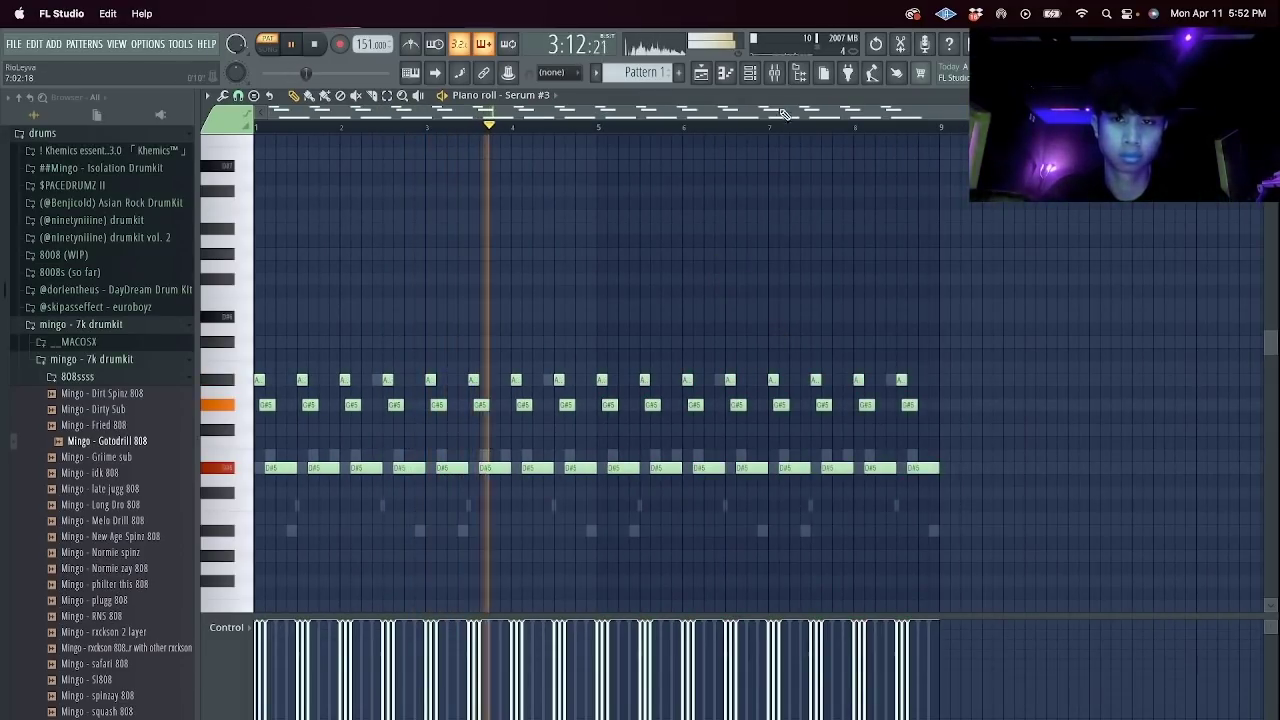
key(F6)
Step Serum #3 through the next factory lead presets, past Pad - Come Follow.
click(365, 189)
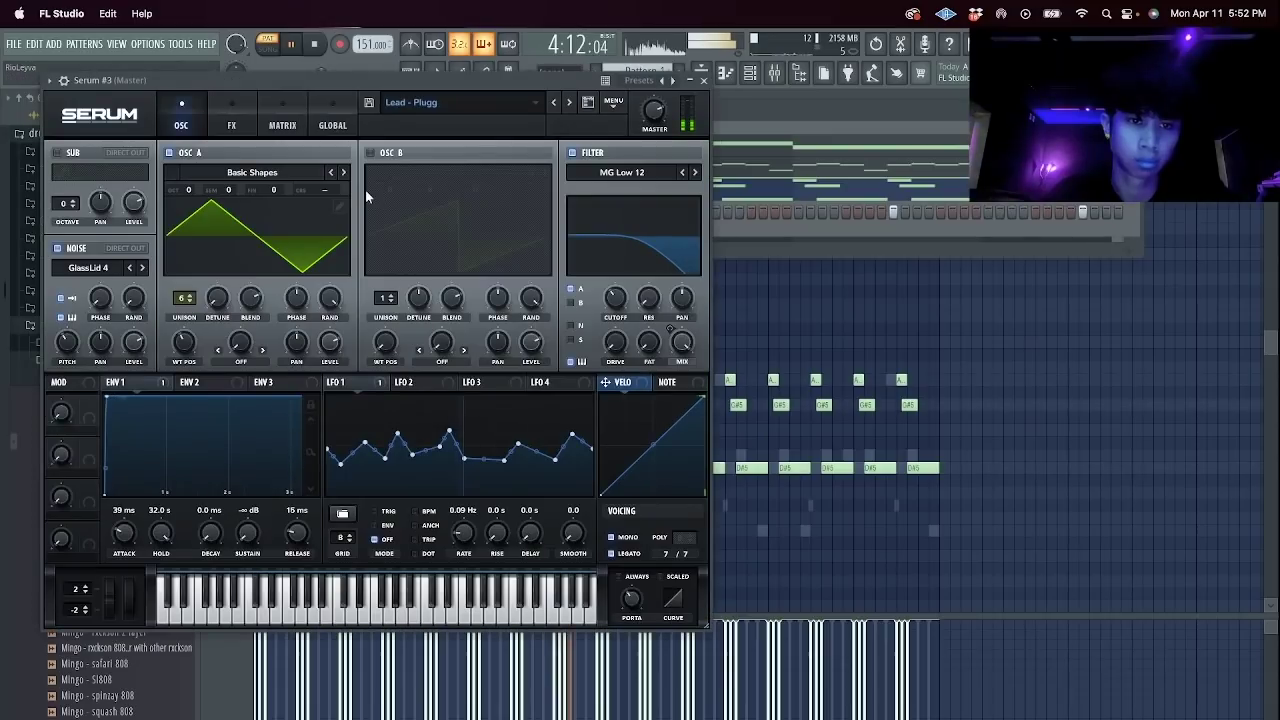
click(569, 102)
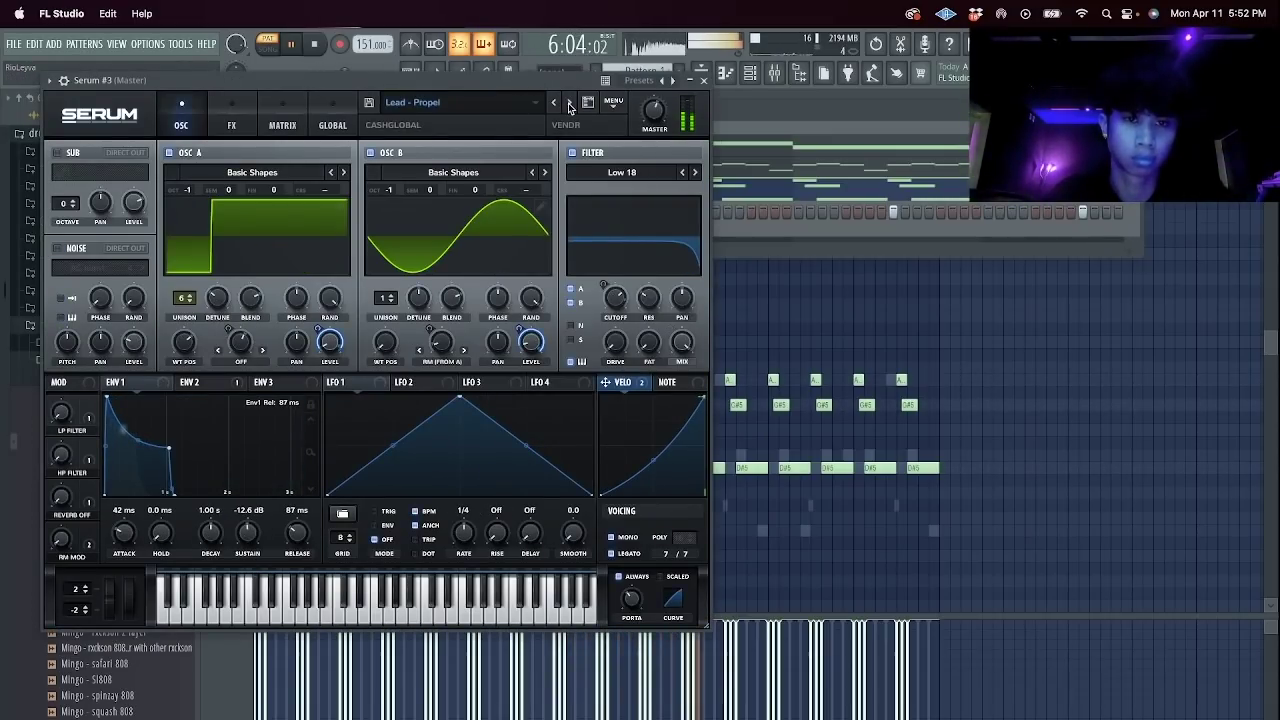
click(569, 102)
click(569, 102)
click(569, 102)
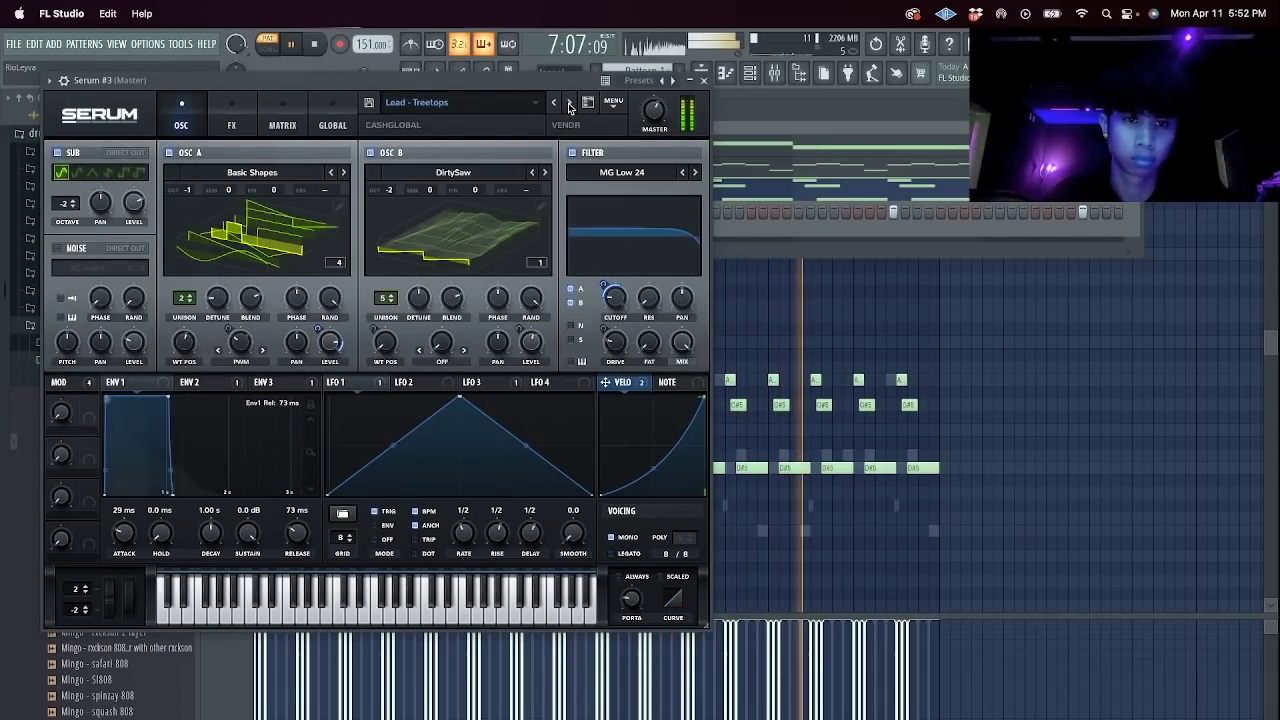
click(569, 102)
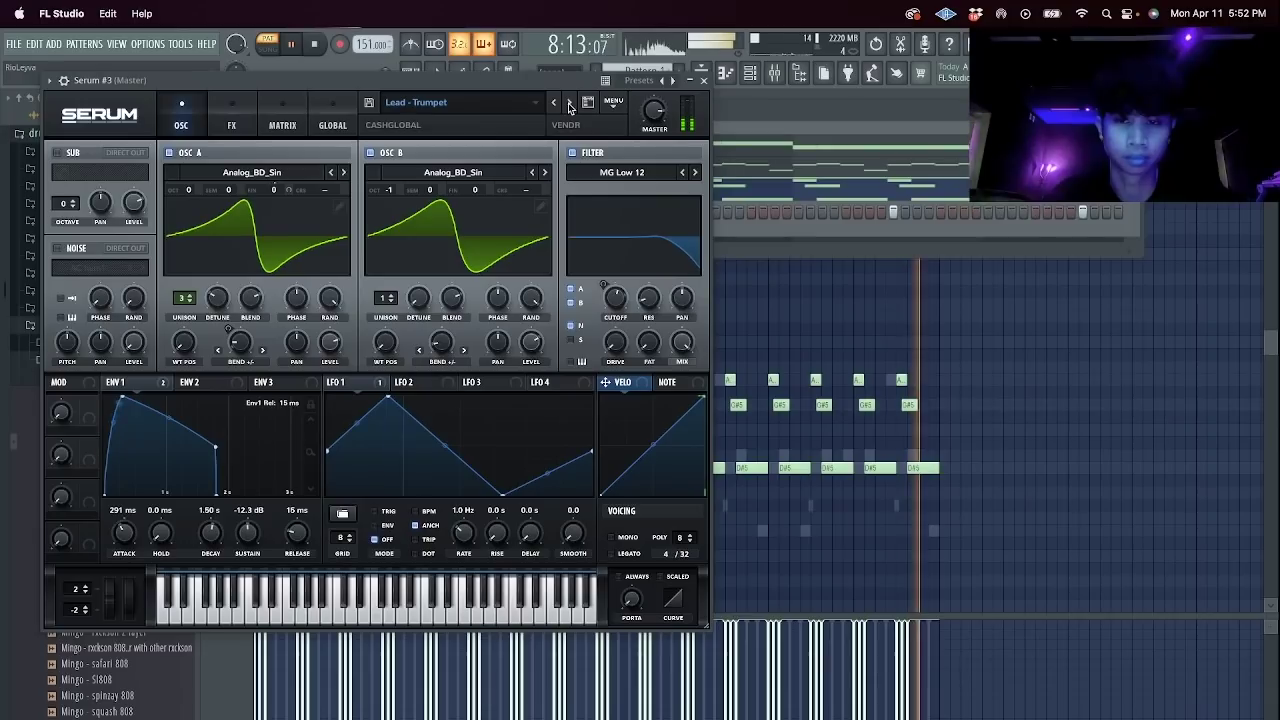
click(569, 102)
click(569, 102)
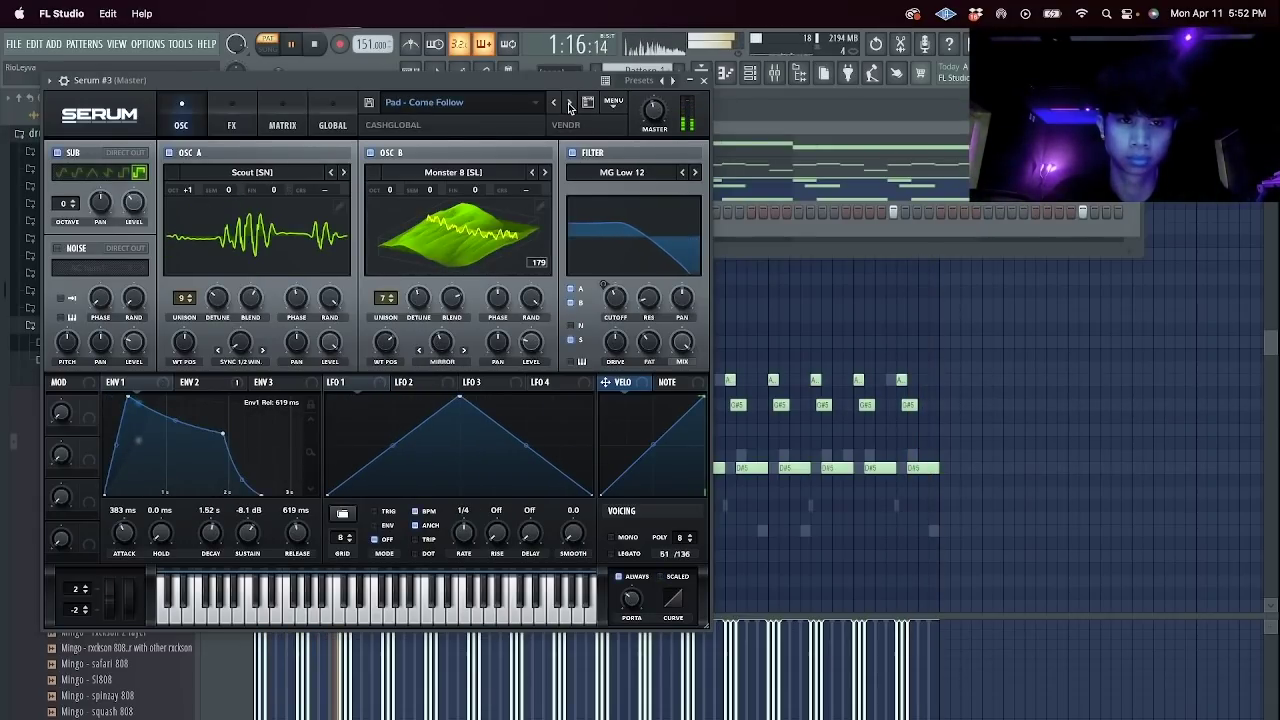
click(569, 102)
Load the amped lead preset from a user Serum lead bank.
click(489, 102)
mouse_move(455, 270)
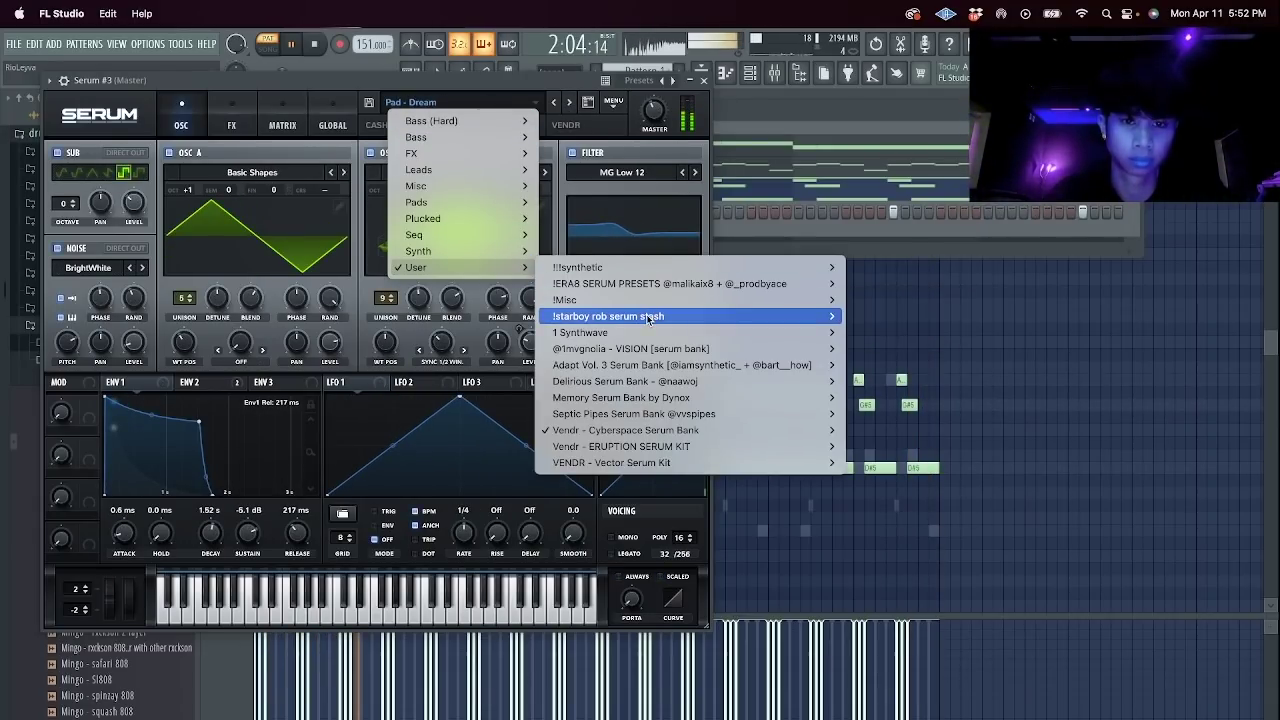
mouse_move(830, 316)
mouse_move(880, 397)
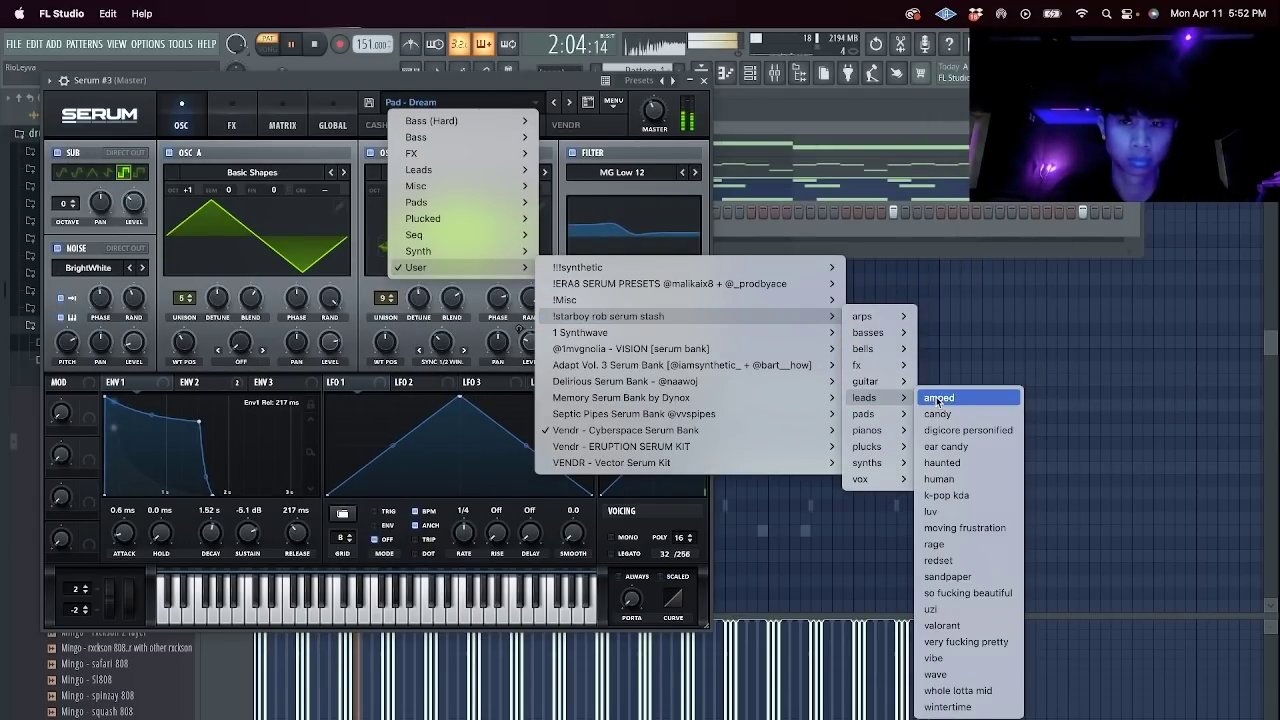
click(935, 404)
Step from candy through haunted and human to the luv preset, then close Serum.
click(569, 100)
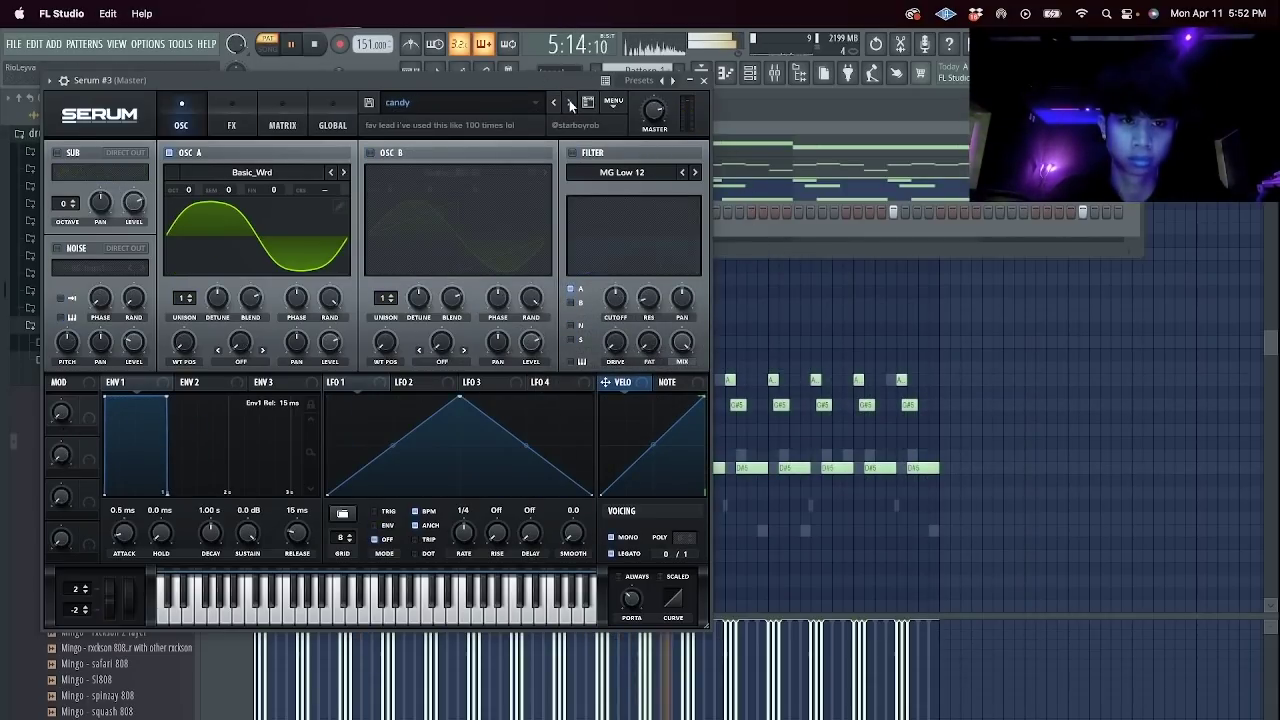
click(569, 100)
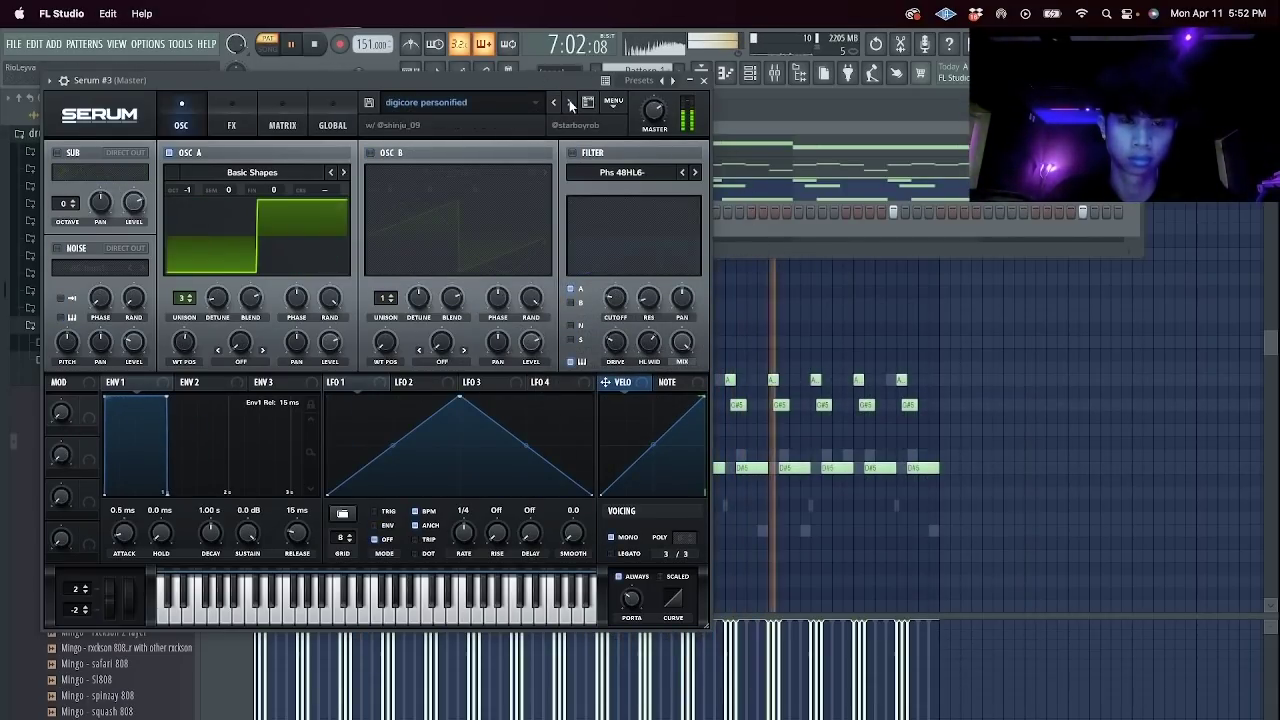
click(569, 100)
click(570, 102)
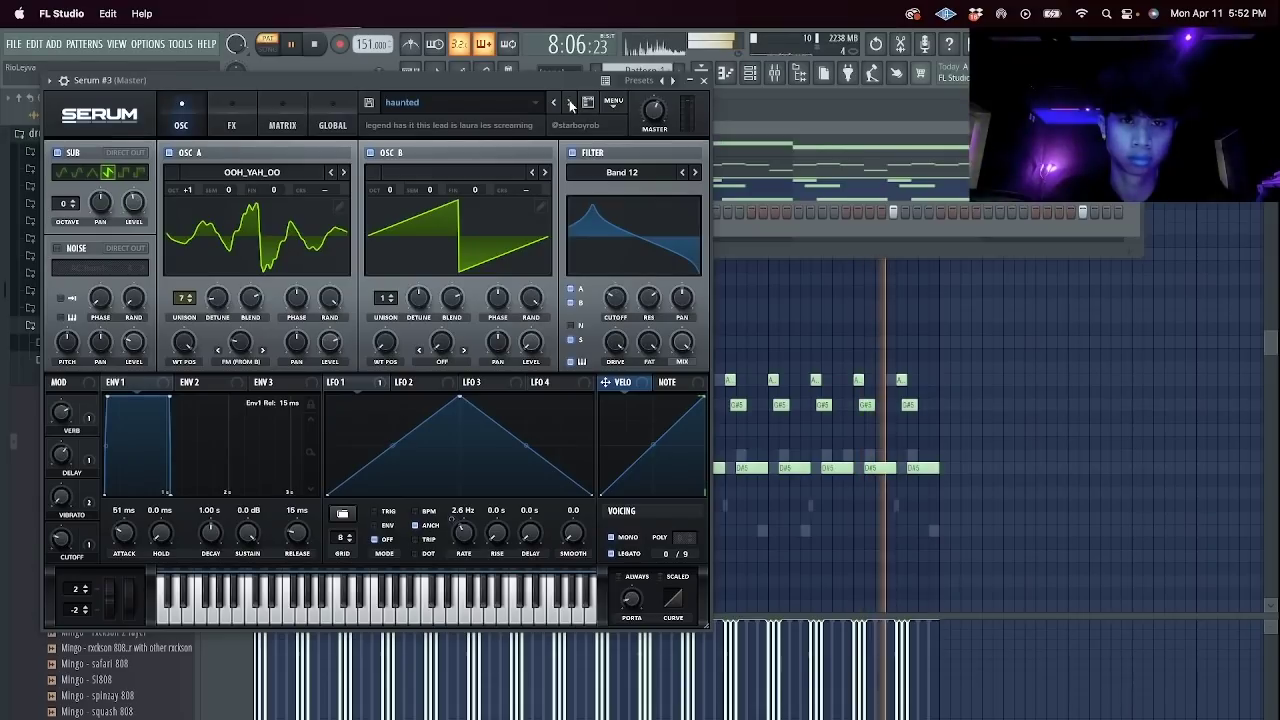
click(570, 102)
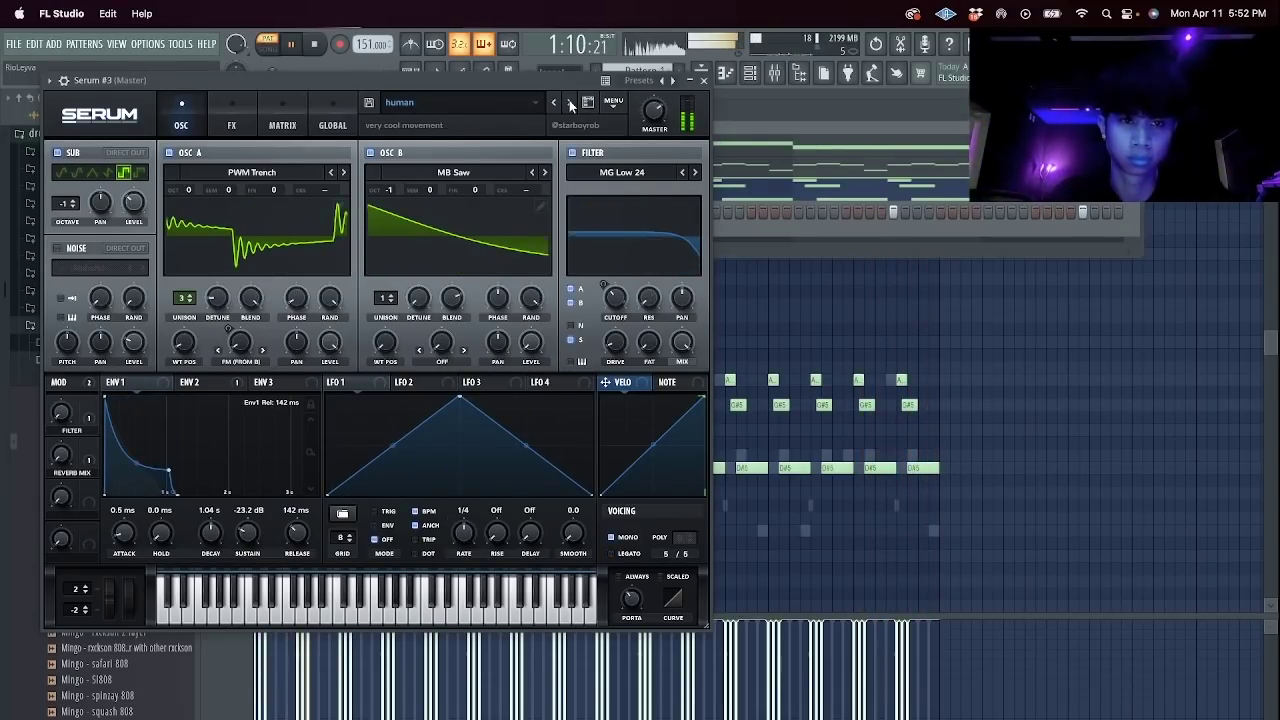
click(570, 102)
click(570, 102)
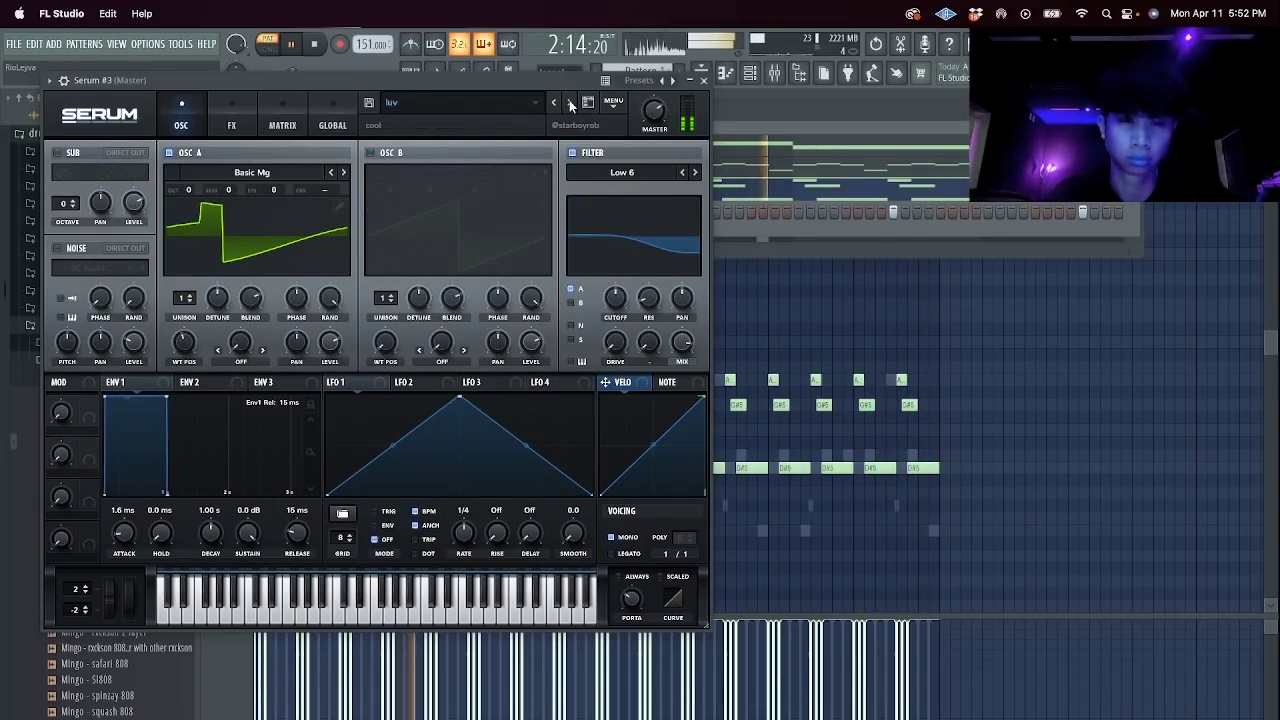
click(704, 81)
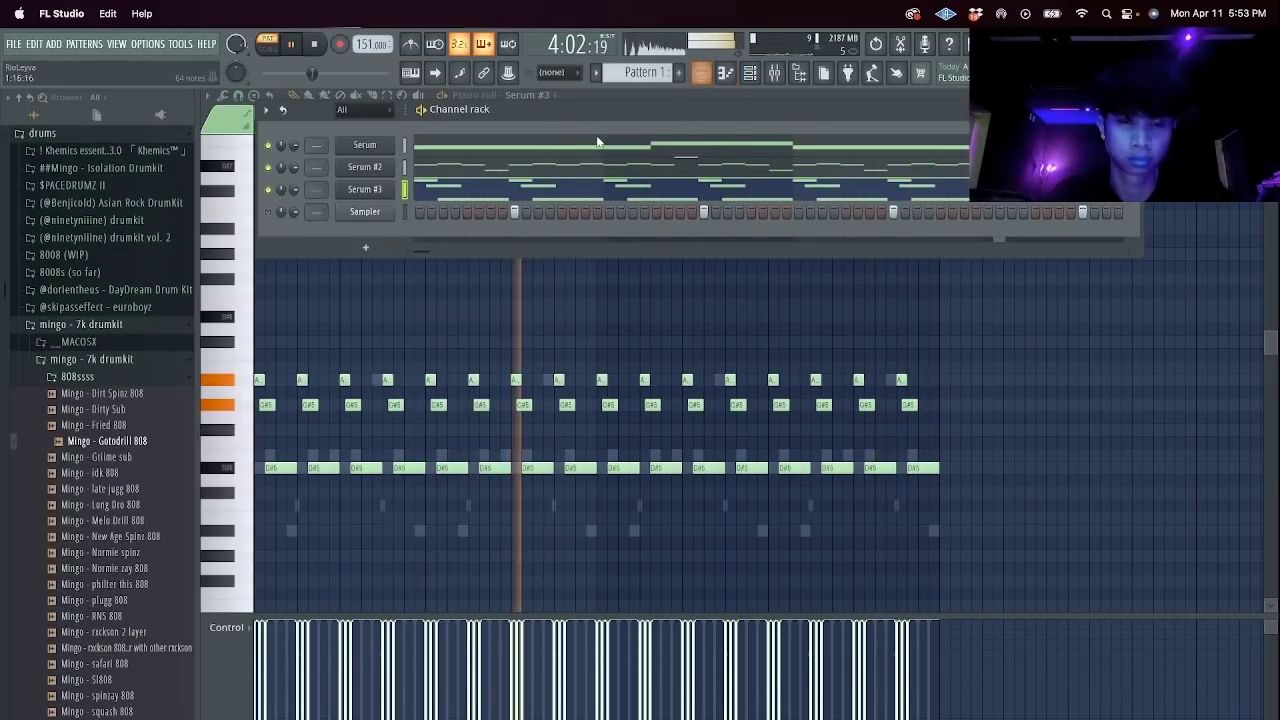
click(516, 189)
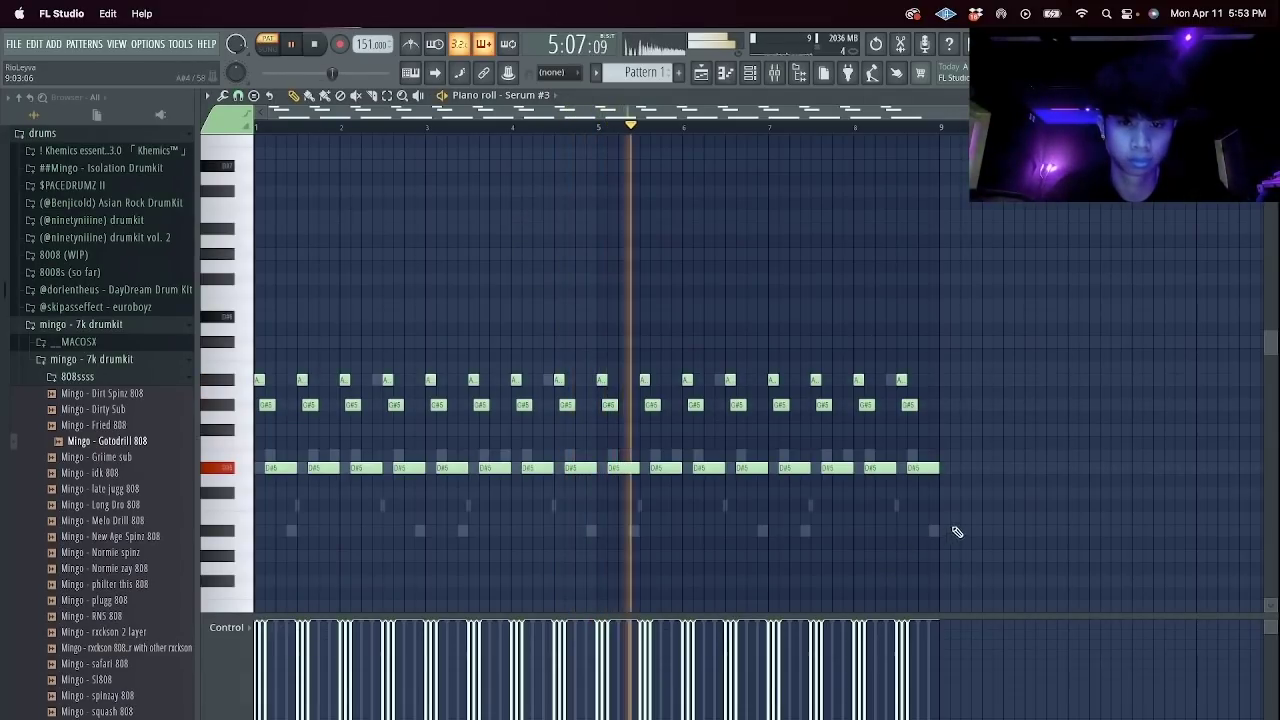
Delete all the existing Serum #3 melody notes.
drag(957, 531, 189, 280)
key(super+space)
text(x)
key(Escape)
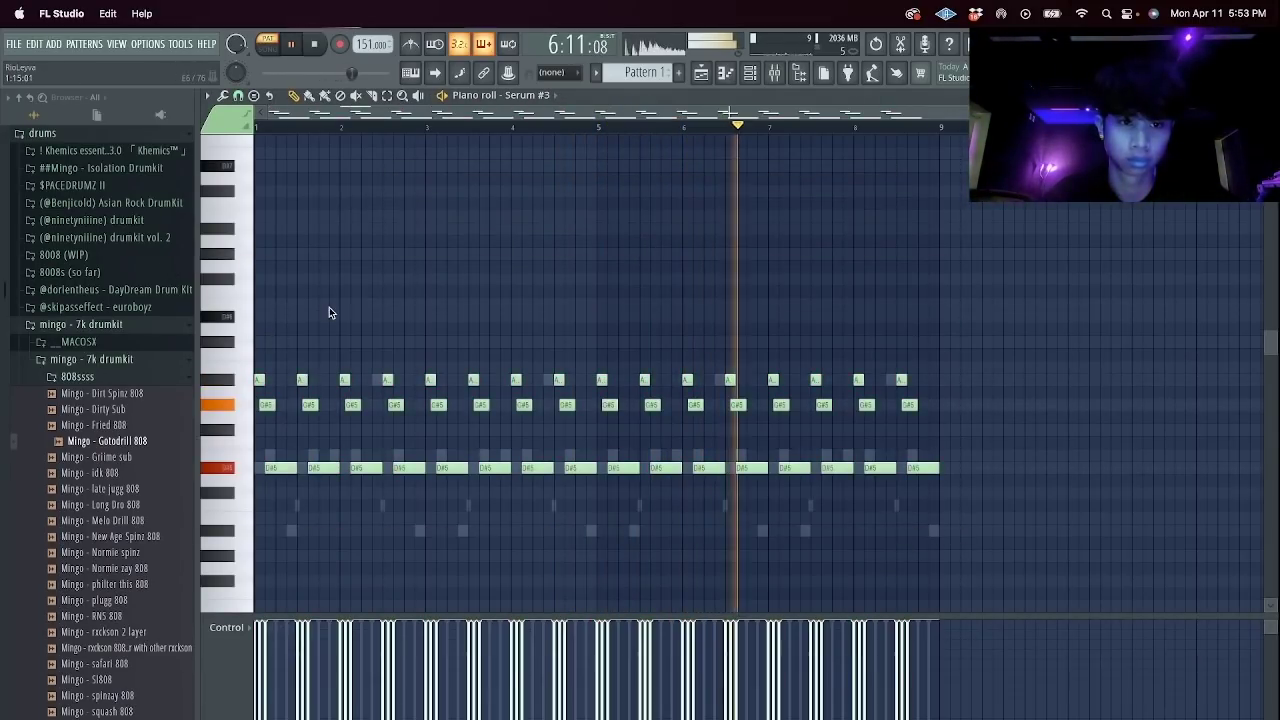
key(super+x)
key(space)
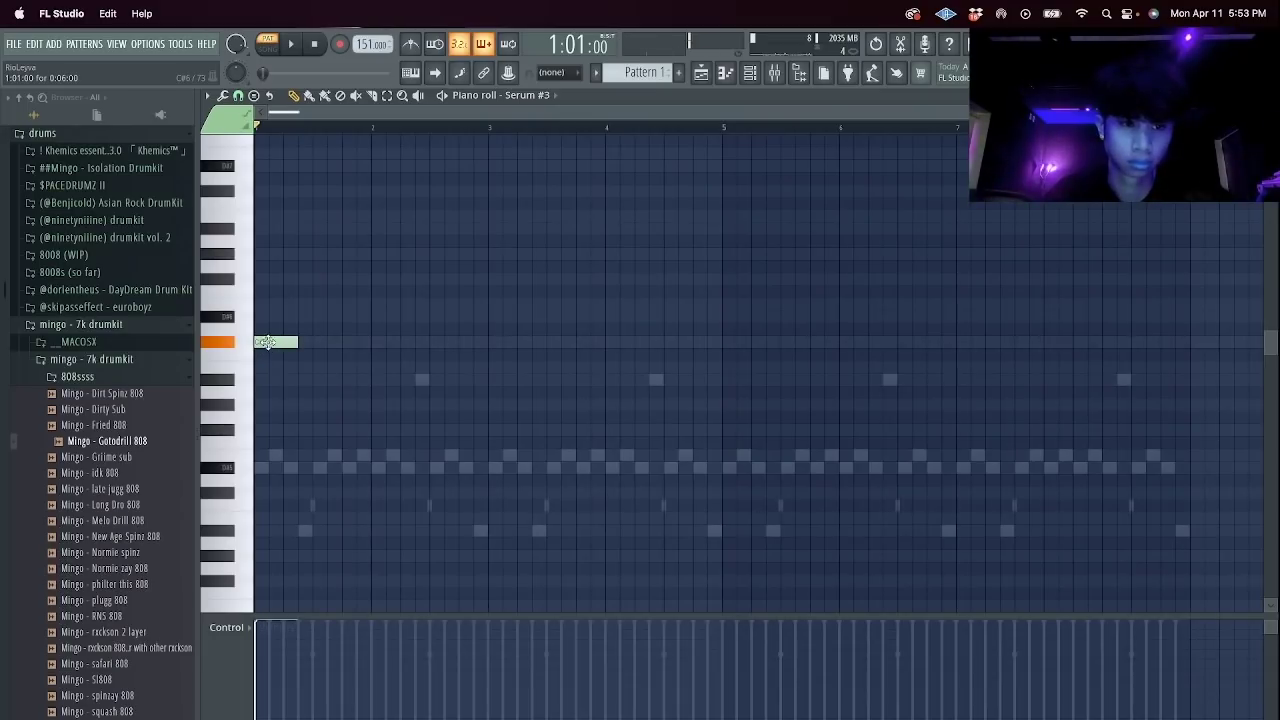
key(space)
Draw a new four-note phrase, shortening the D#6 note and auditioning with playback.
scroll(264, 318, up, 2)
key(super+space)
drag(297, 318, 334, 317)
click(275, 284)
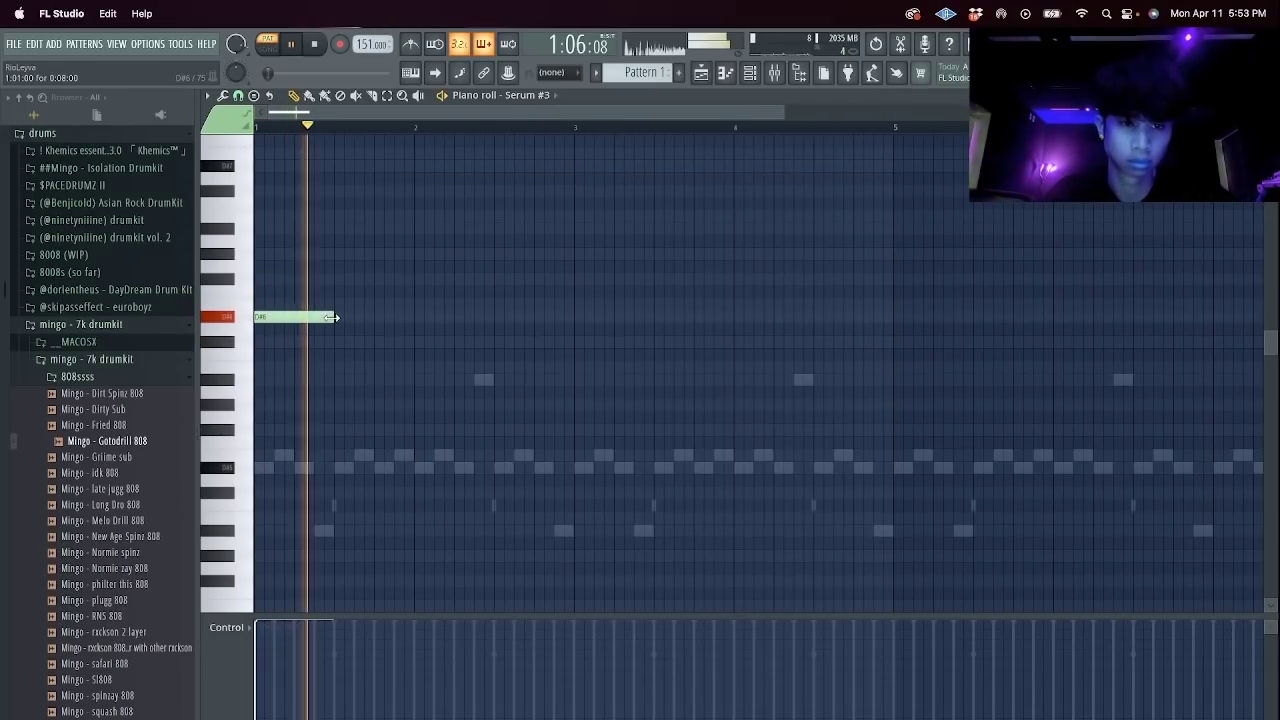
key(space)
drag(433, 240, 494, 229)
key(space)
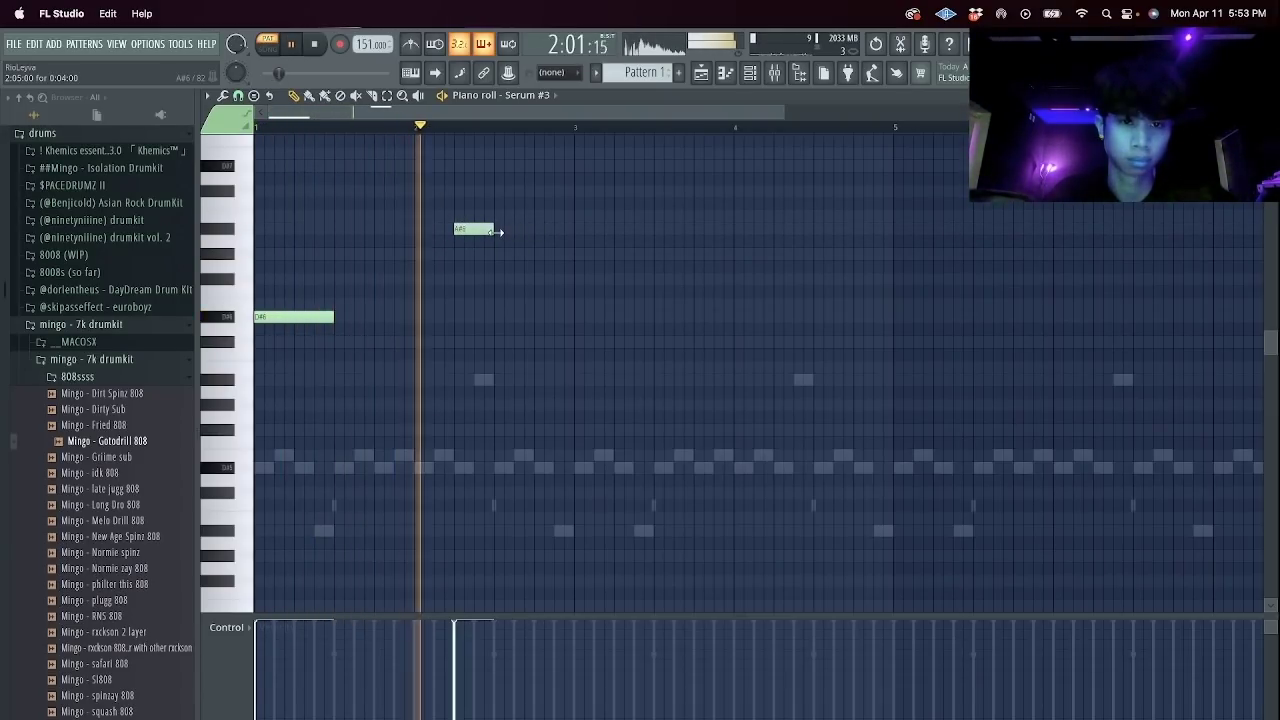
click(511, 280)
key(space)
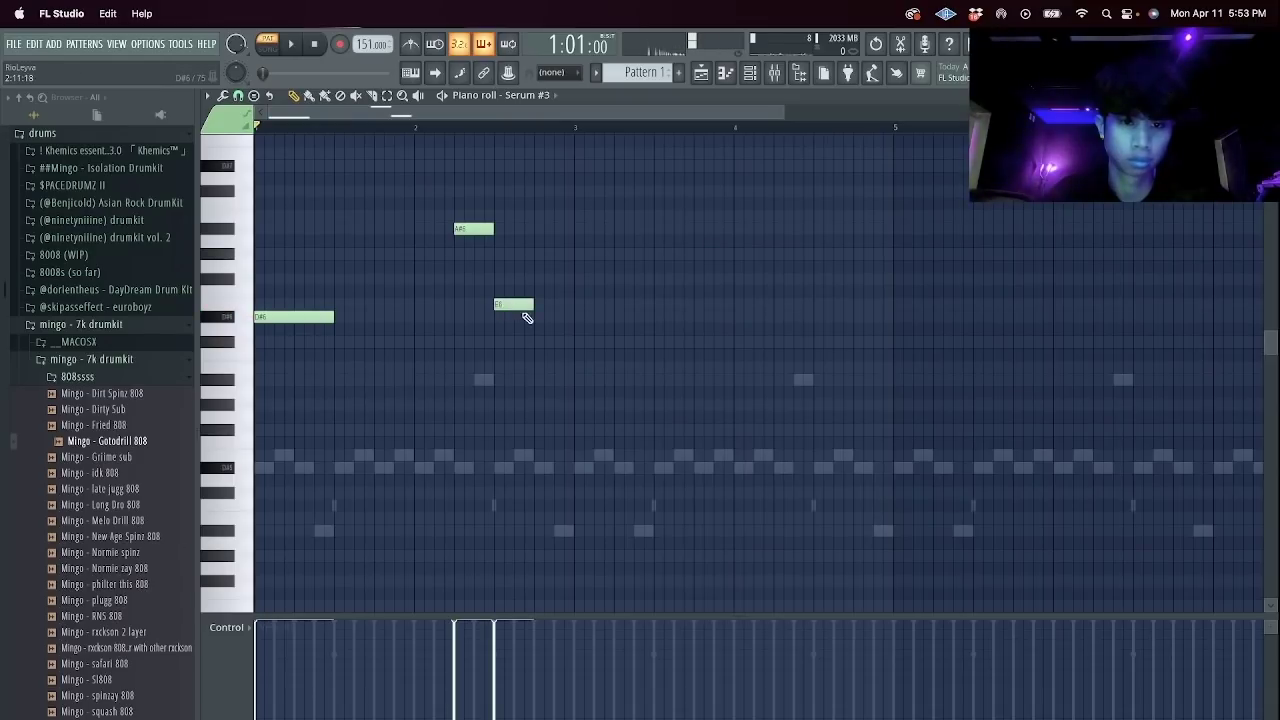
click(540, 317)
key(space)
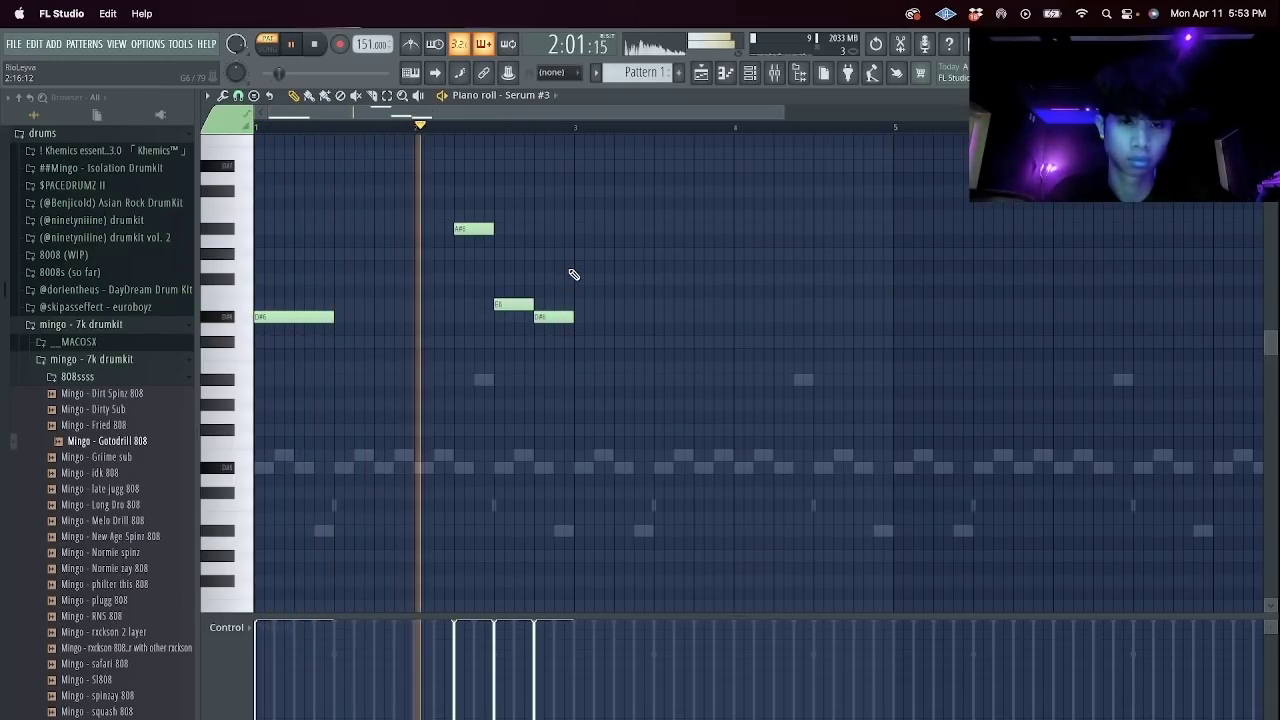
Duplicate the four-note phrase across the following bars and remove a stray note.
drag(611, 349, 290, 200)
key(super+b)
key(super+b)
key(super+b)
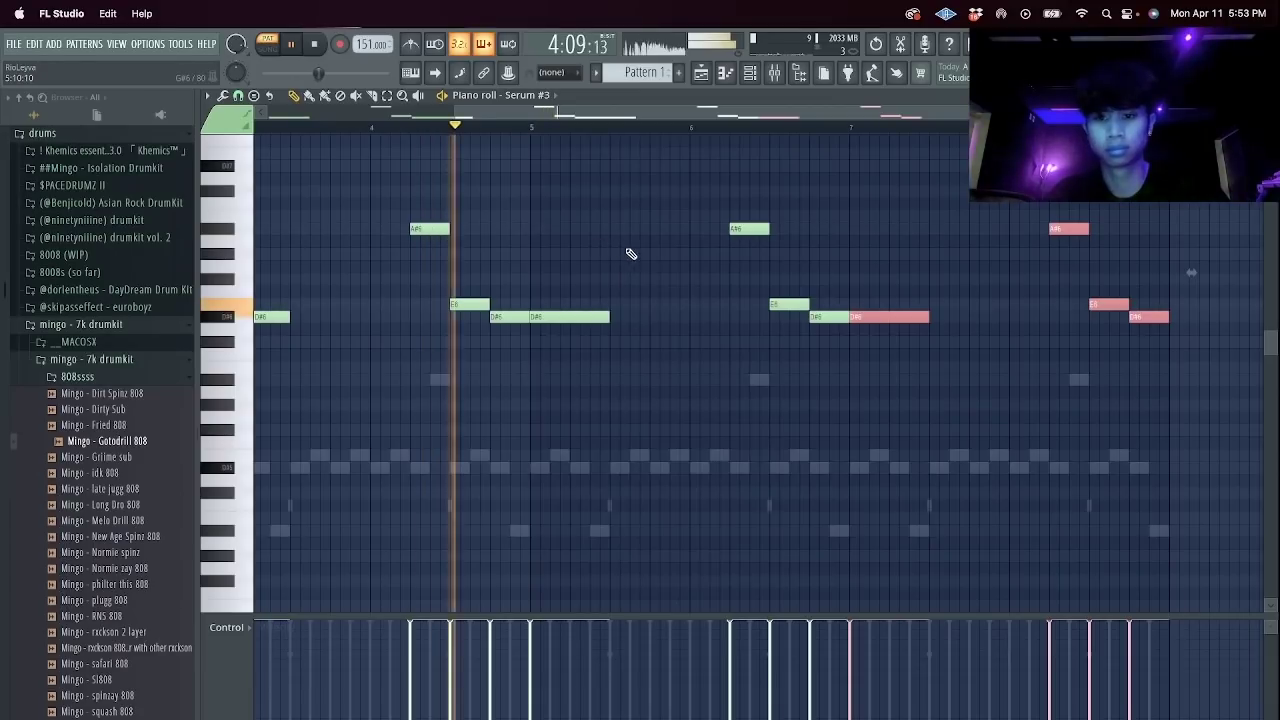
click(690, 191)
right_click(691, 191)
click(751, 74)
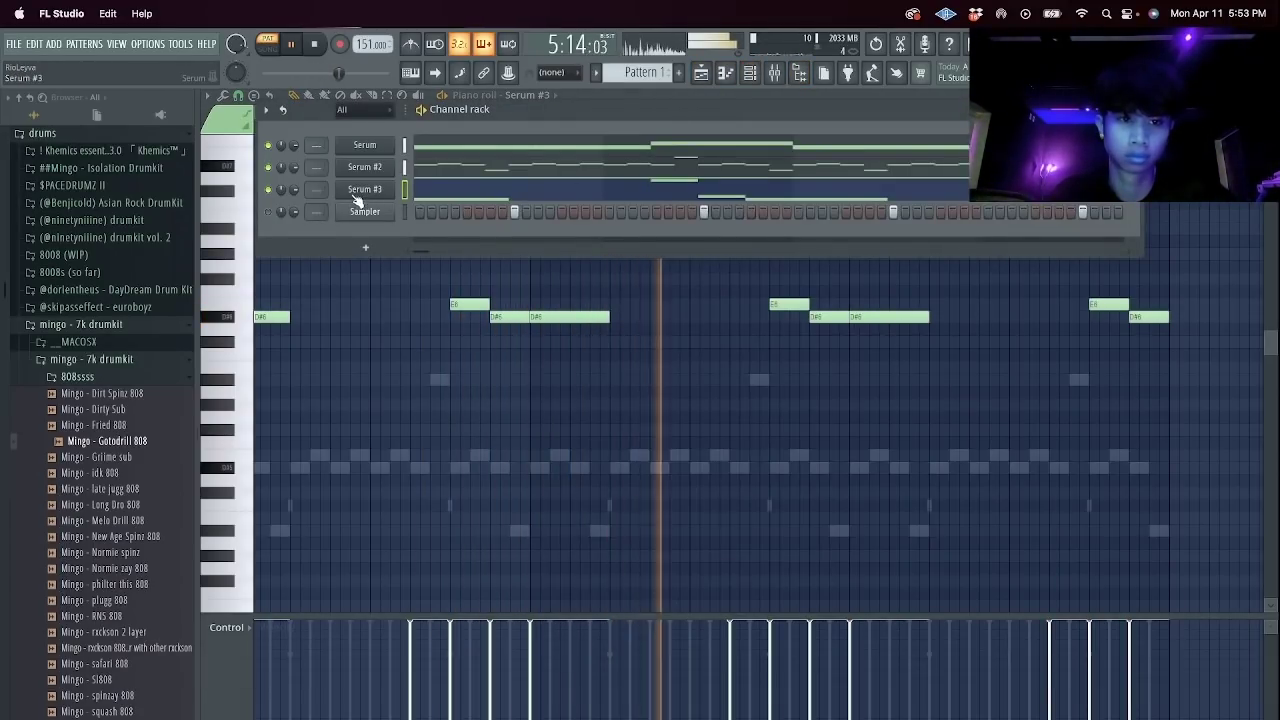
Load Effectrix into the first effect slot of mixer insert 1.
click(775, 73)
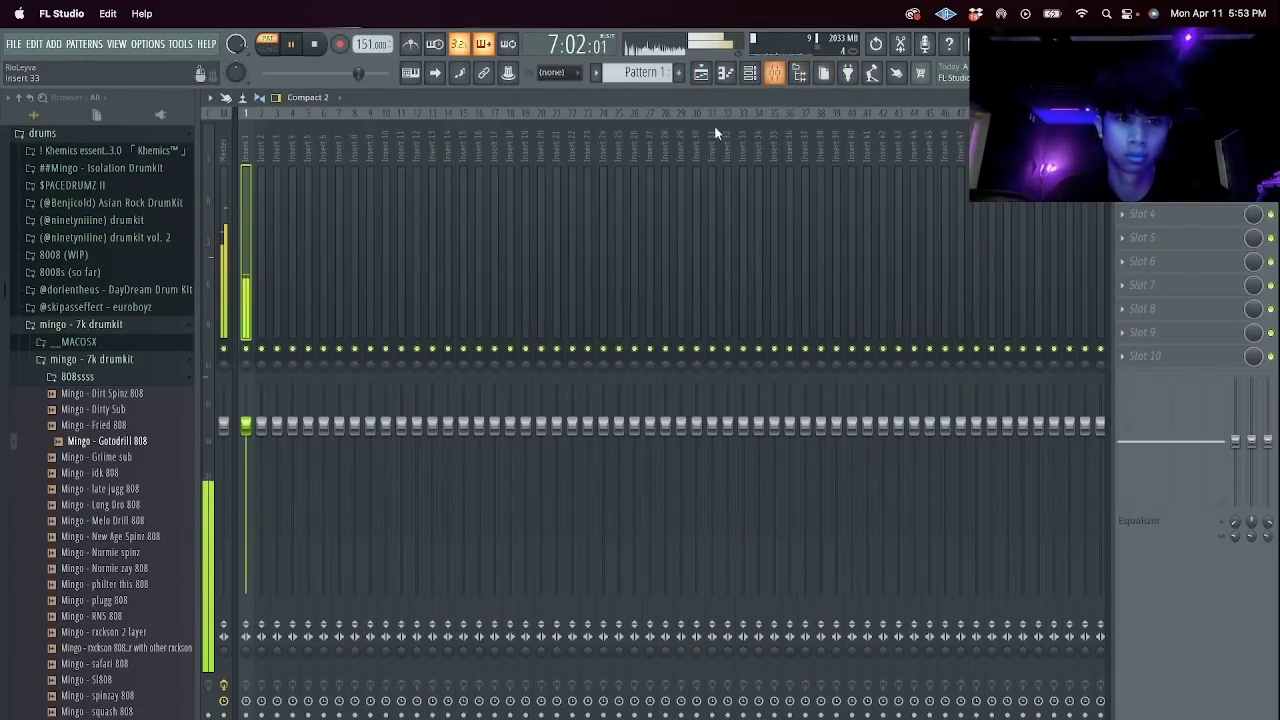
click(1122, 143)
click(1078, 172)
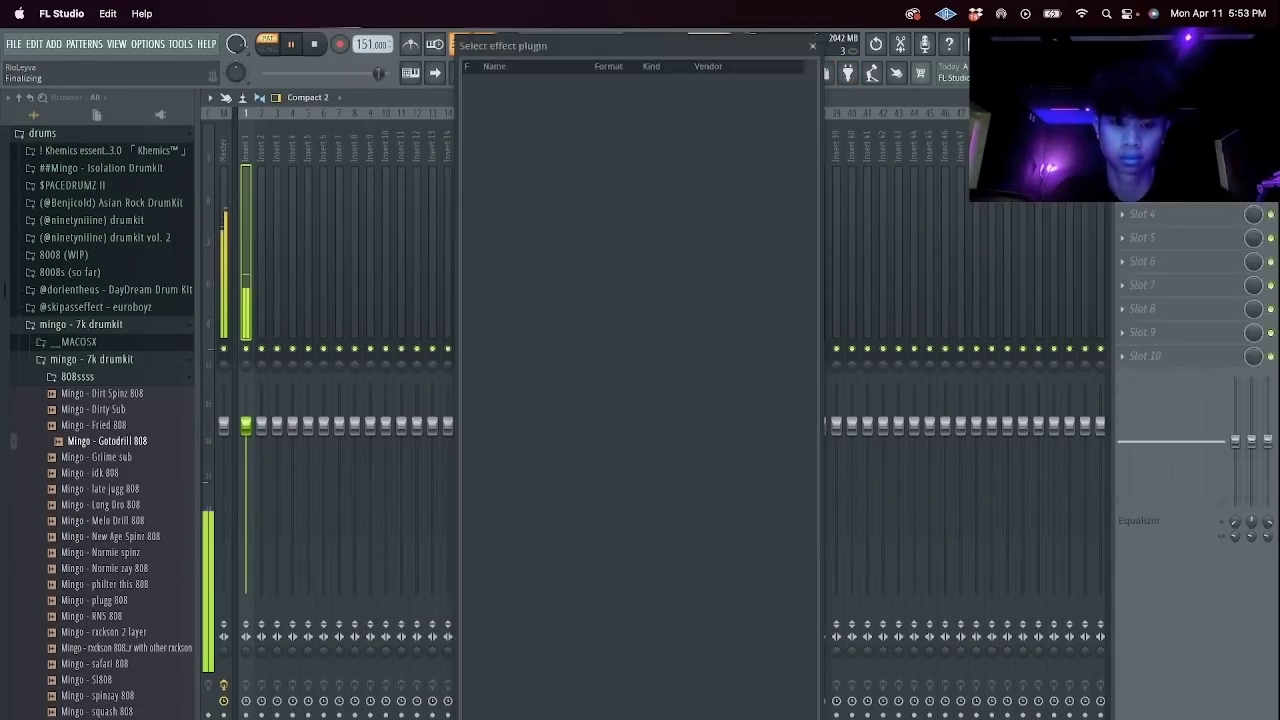
text(ef)
double_click(519, 163)
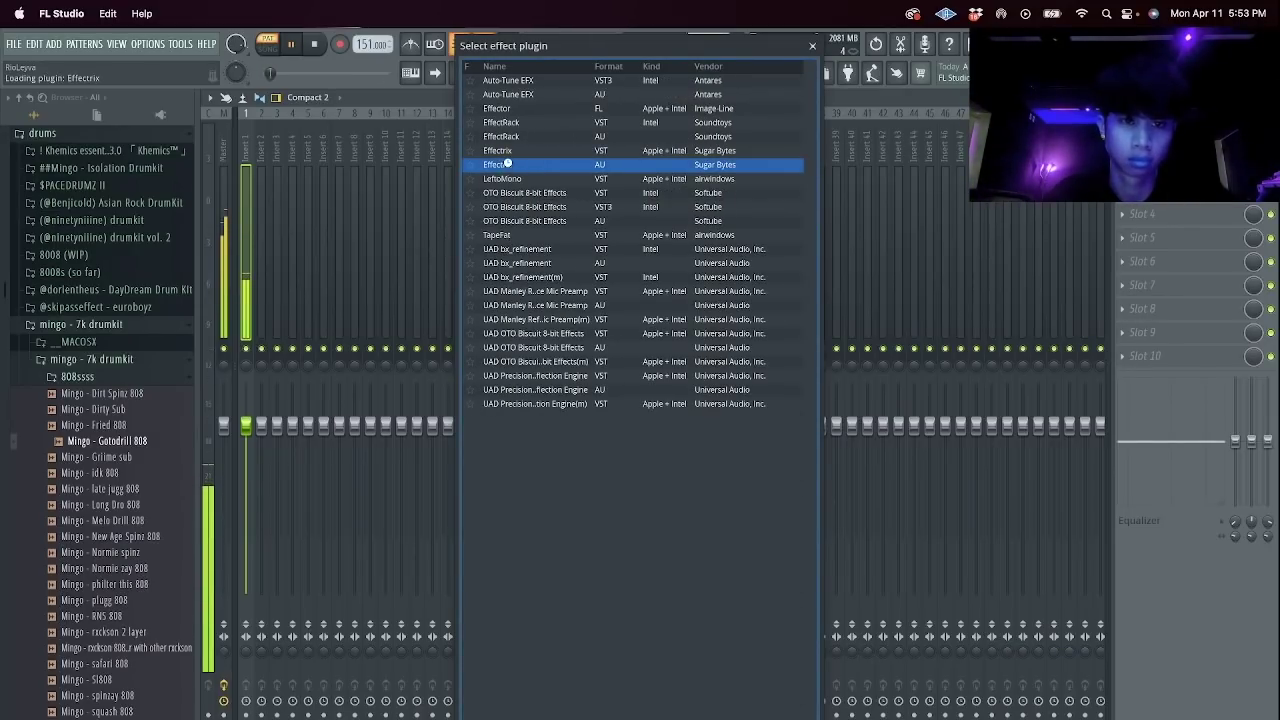
Apply Effectrix's Factoryv1.3 Backward Vocals preset and close the plugin.
click(185, 150)
mouse_move(160, 258)
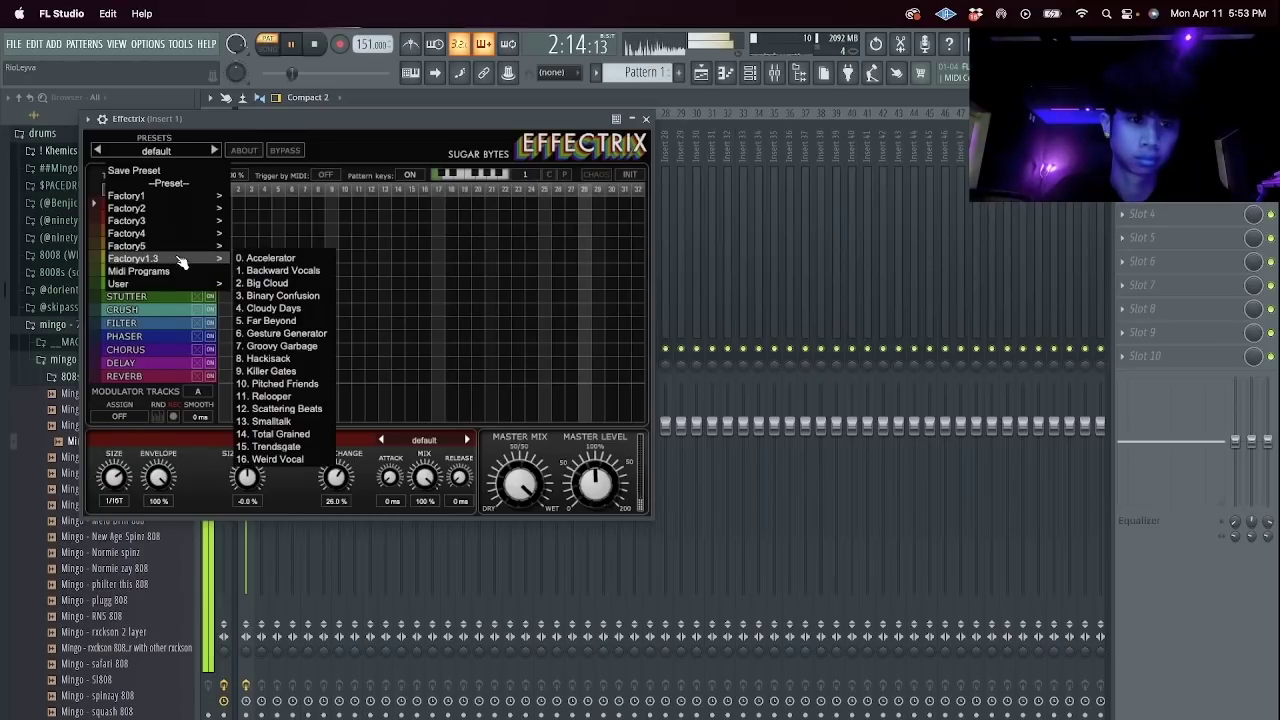
click(265, 275)
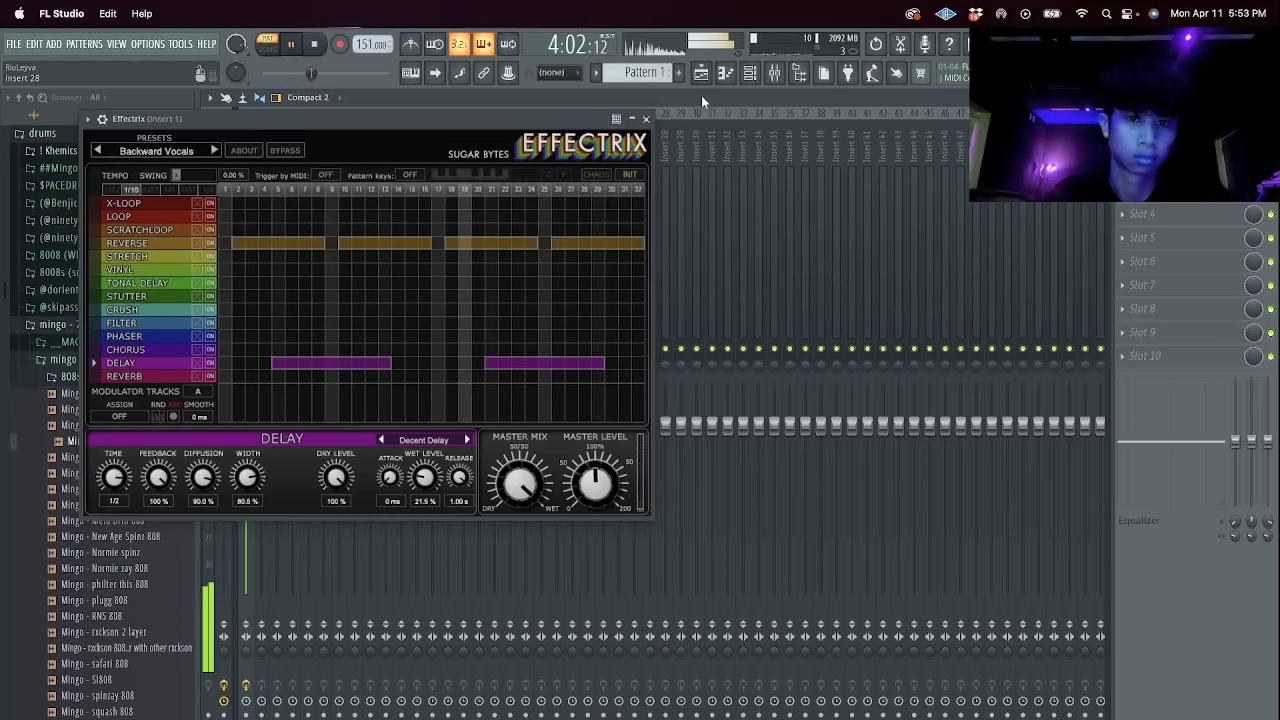
click(751, 73)
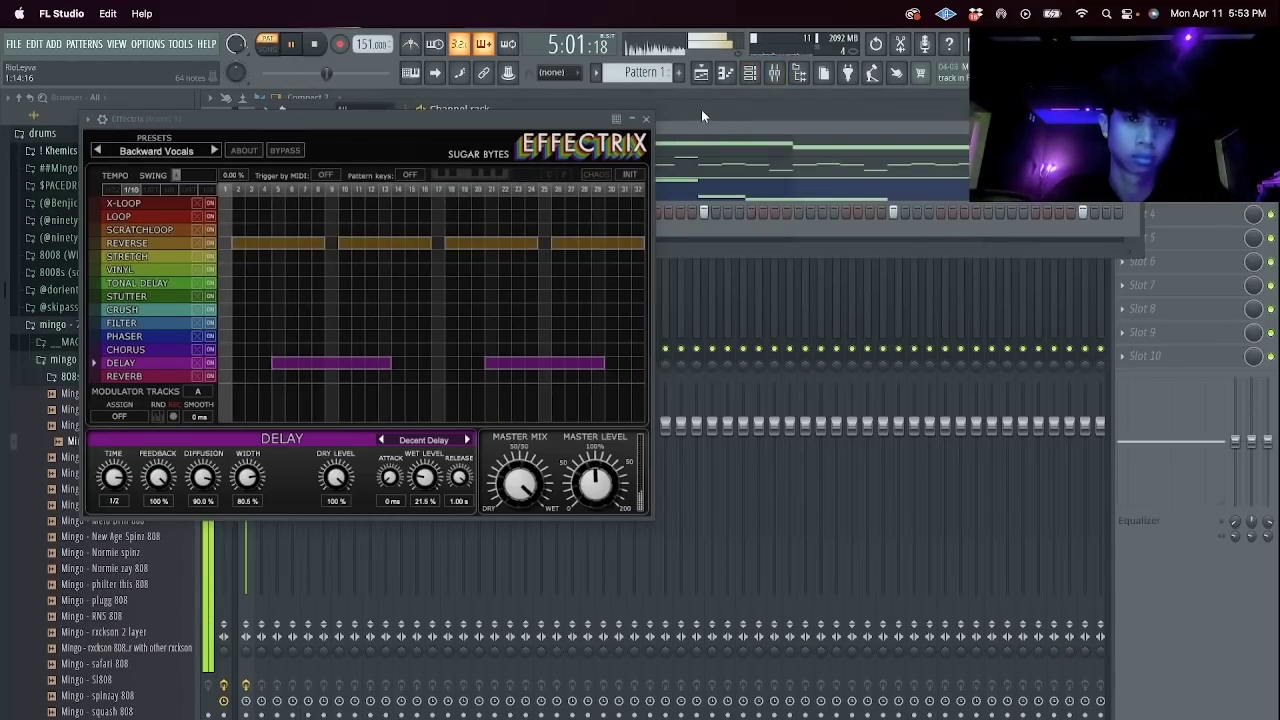
click(646, 119)
click(749, 72)
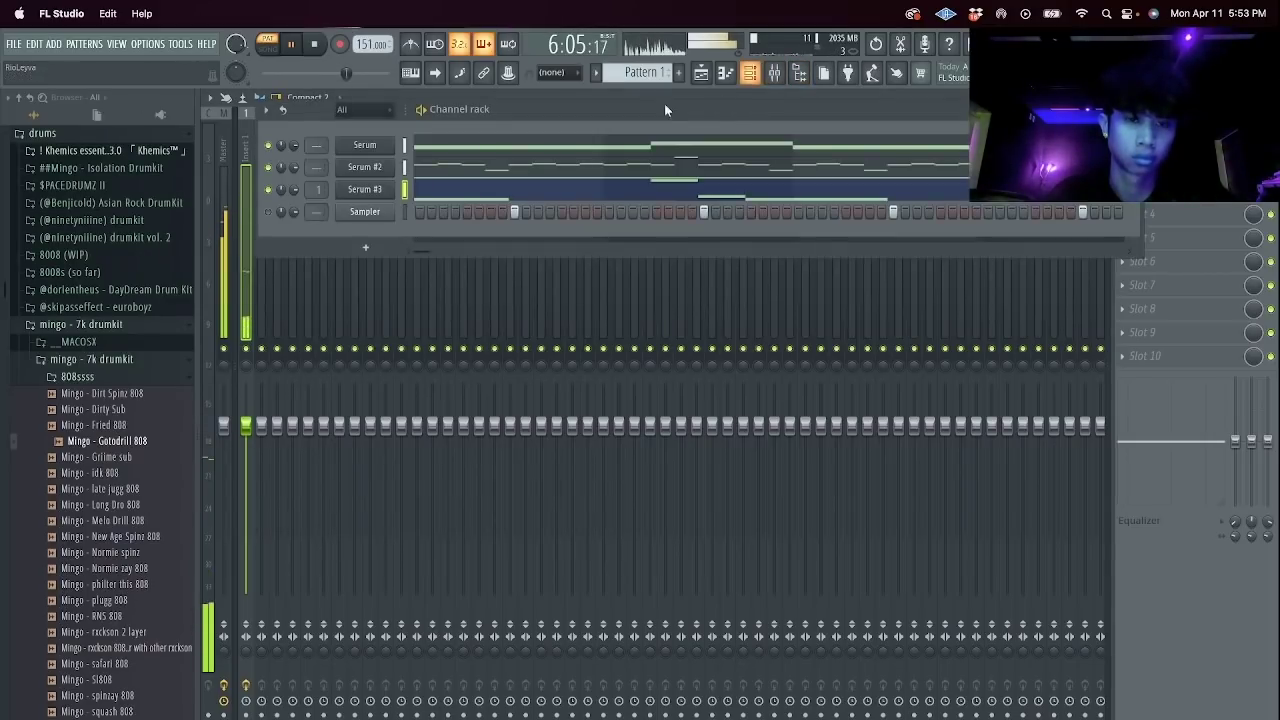
Stop playback, open the Serum #3 plugin and step through a couple of presets.
right_click(270, 190)
key(space)
click(356, 190)
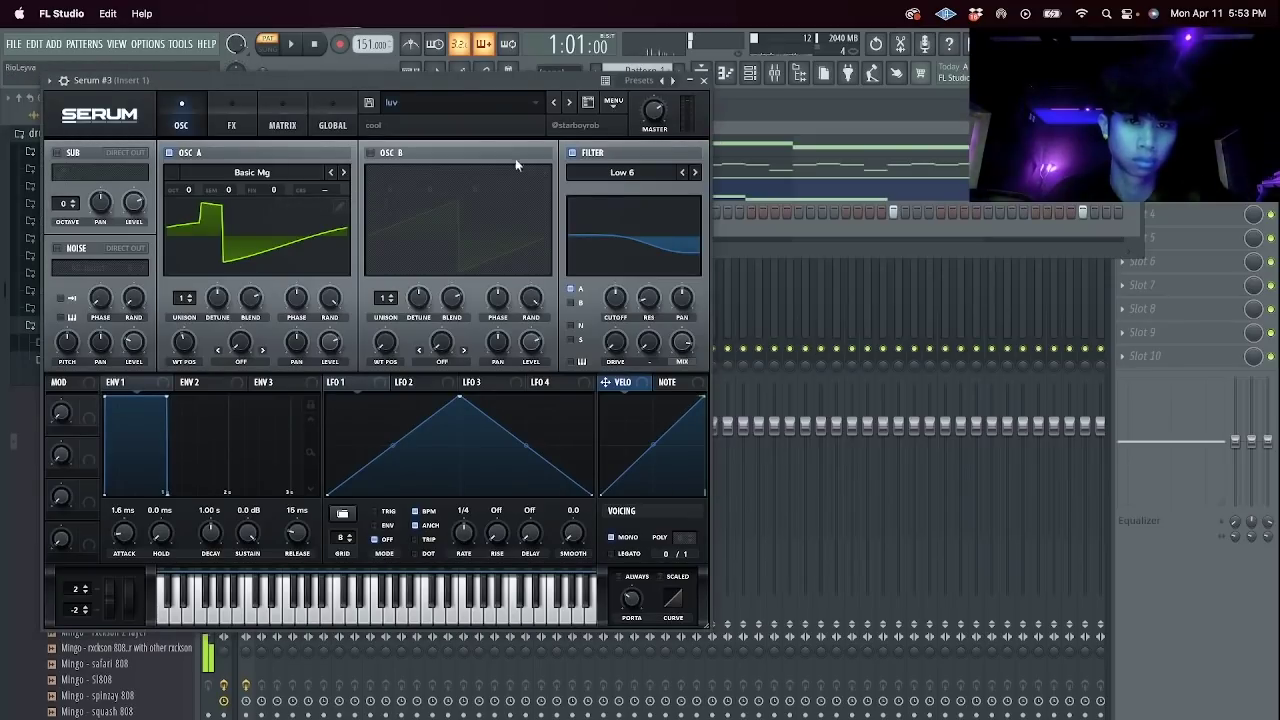
click(570, 104)
click(570, 104)
Load LEAD - DIOR from User > Divinity Serum Bank and dismiss the missing noise file error.
click(482, 106)
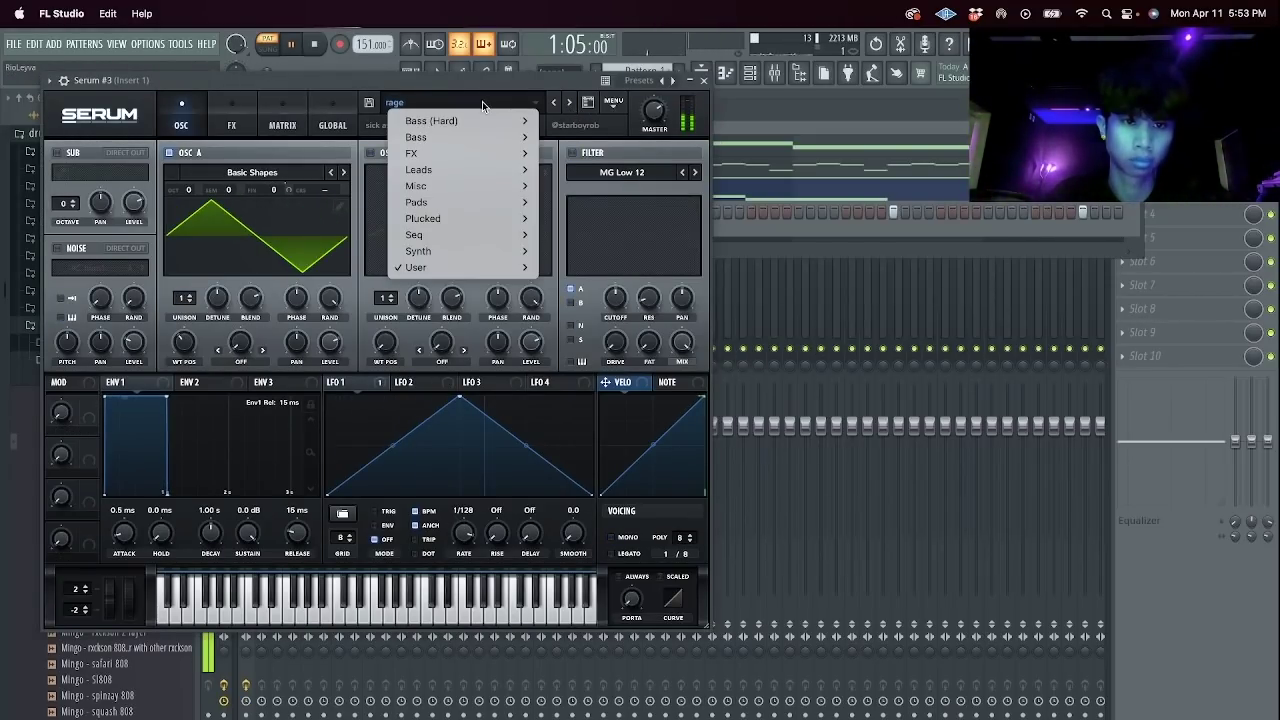
mouse_move(462, 268)
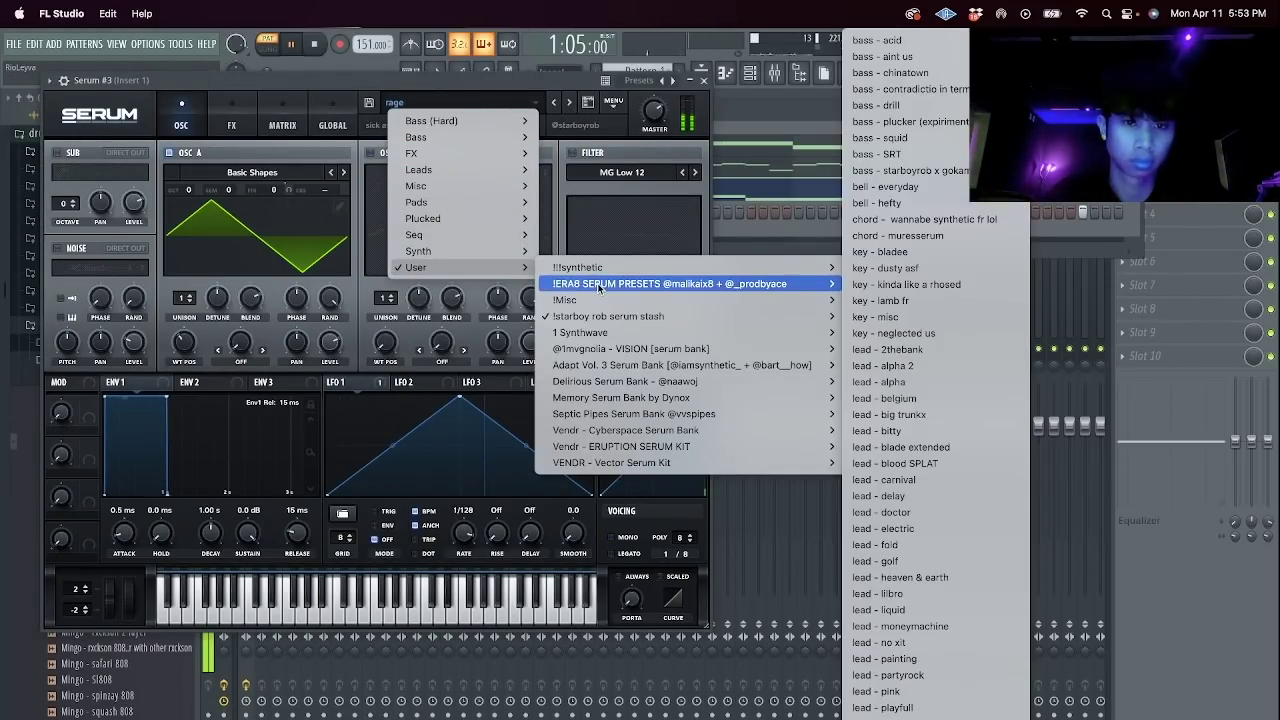
mouse_move(600, 267)
mouse_move(995, 349)
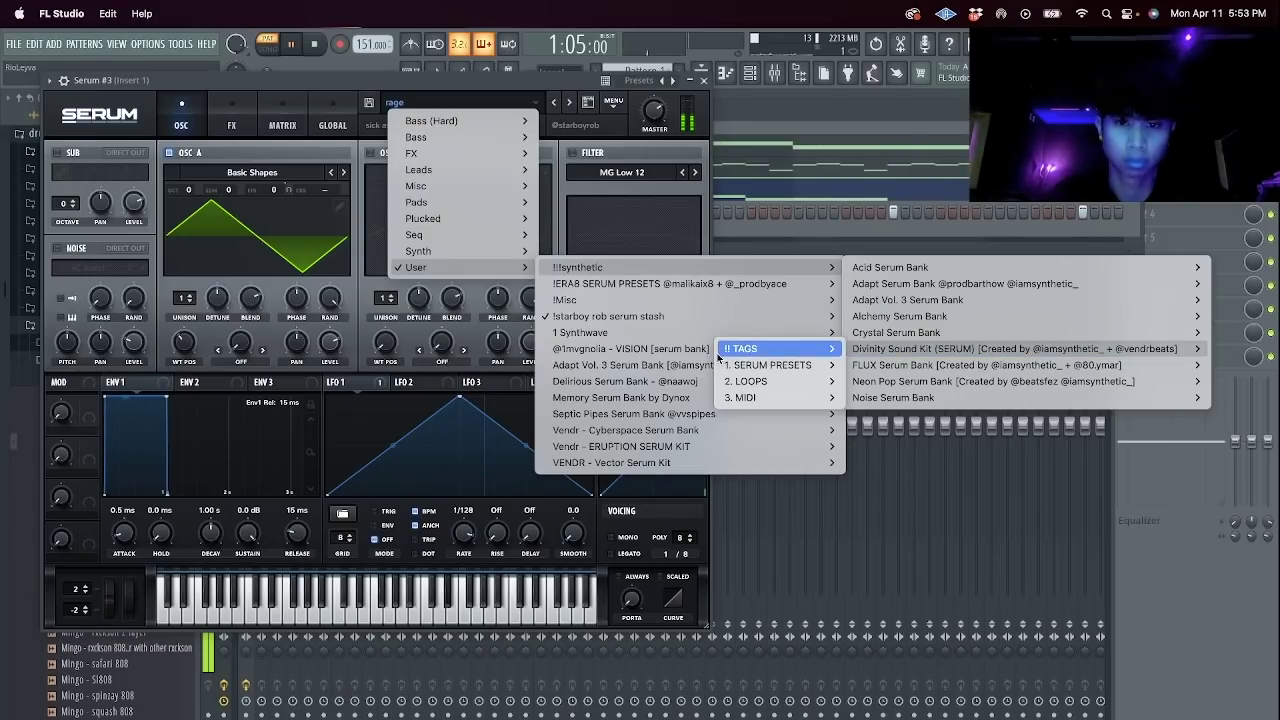
mouse_move(758, 369)
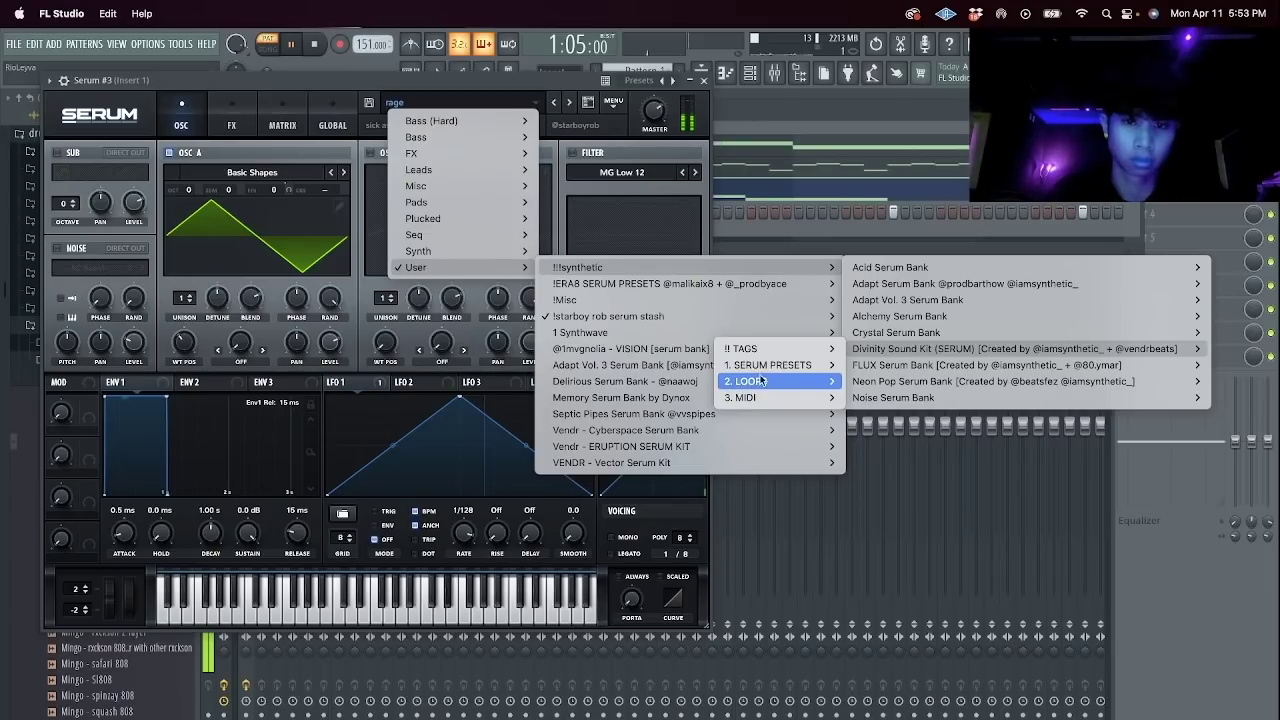
mouse_move(533, 398)
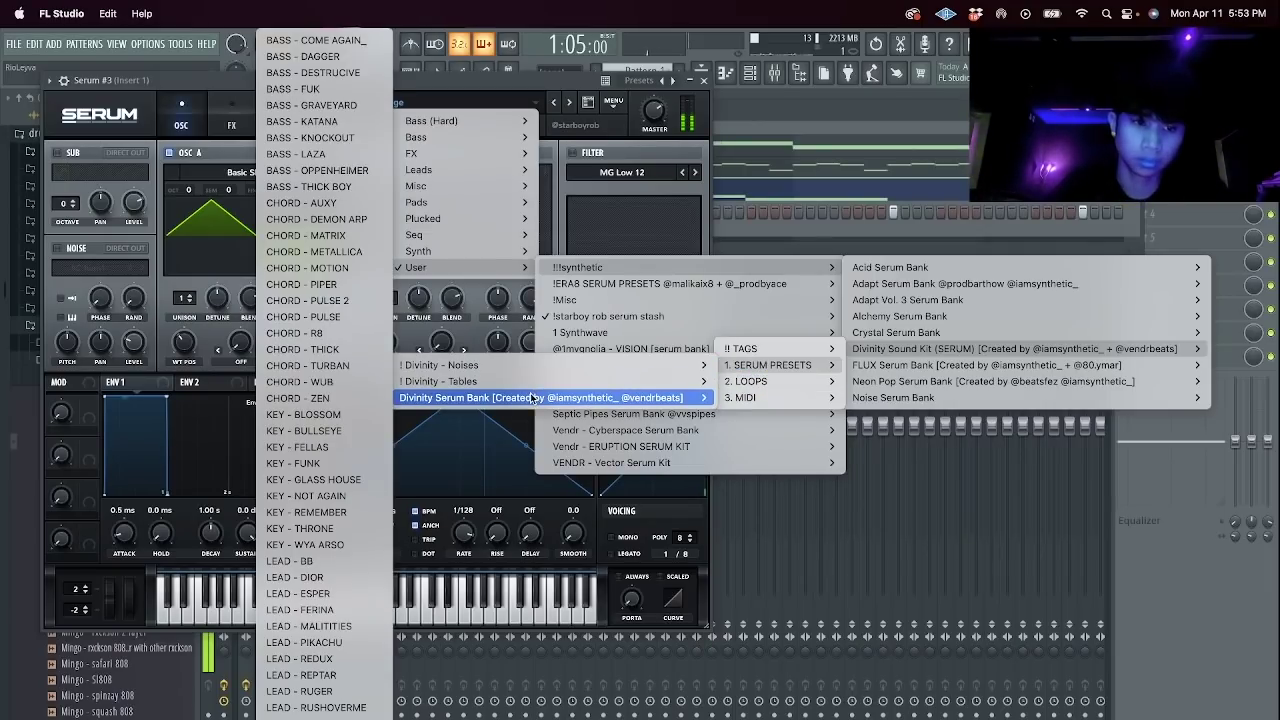
click(288, 577)
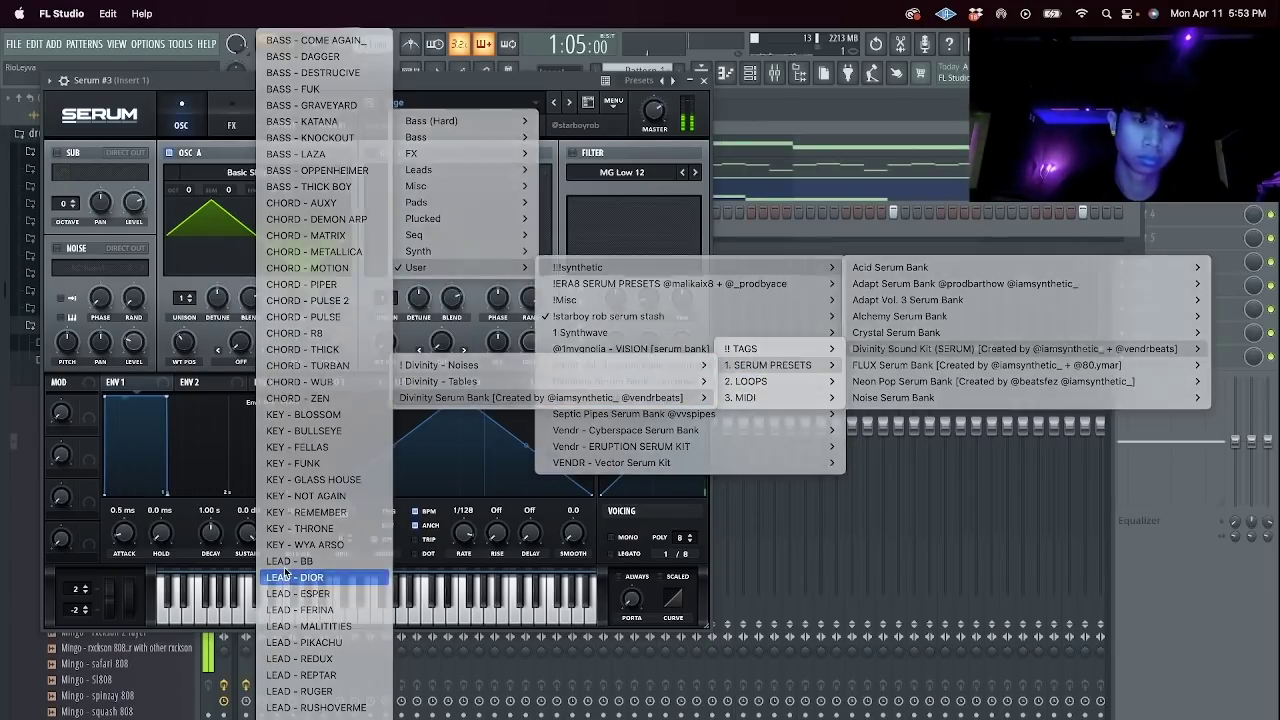
click(578, 336)
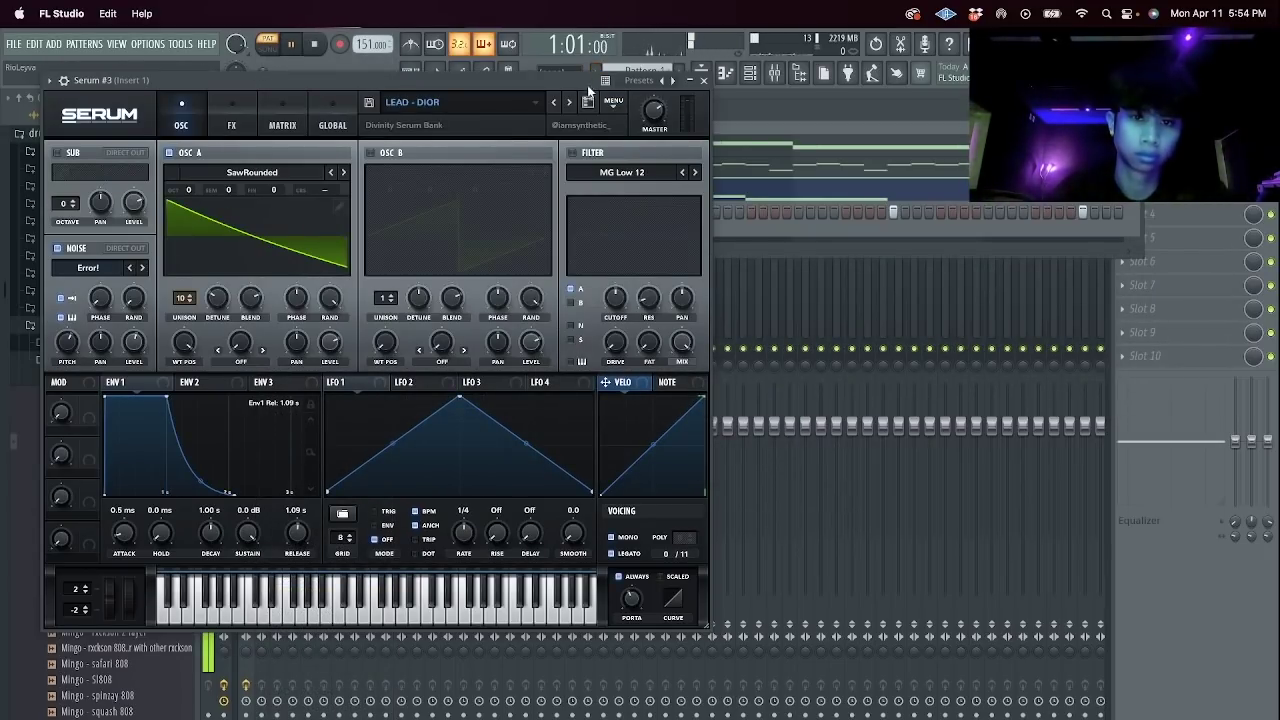
Step forward to LEAD - FERINA, close the Serum #3 window, and stop playback.
click(571, 104)
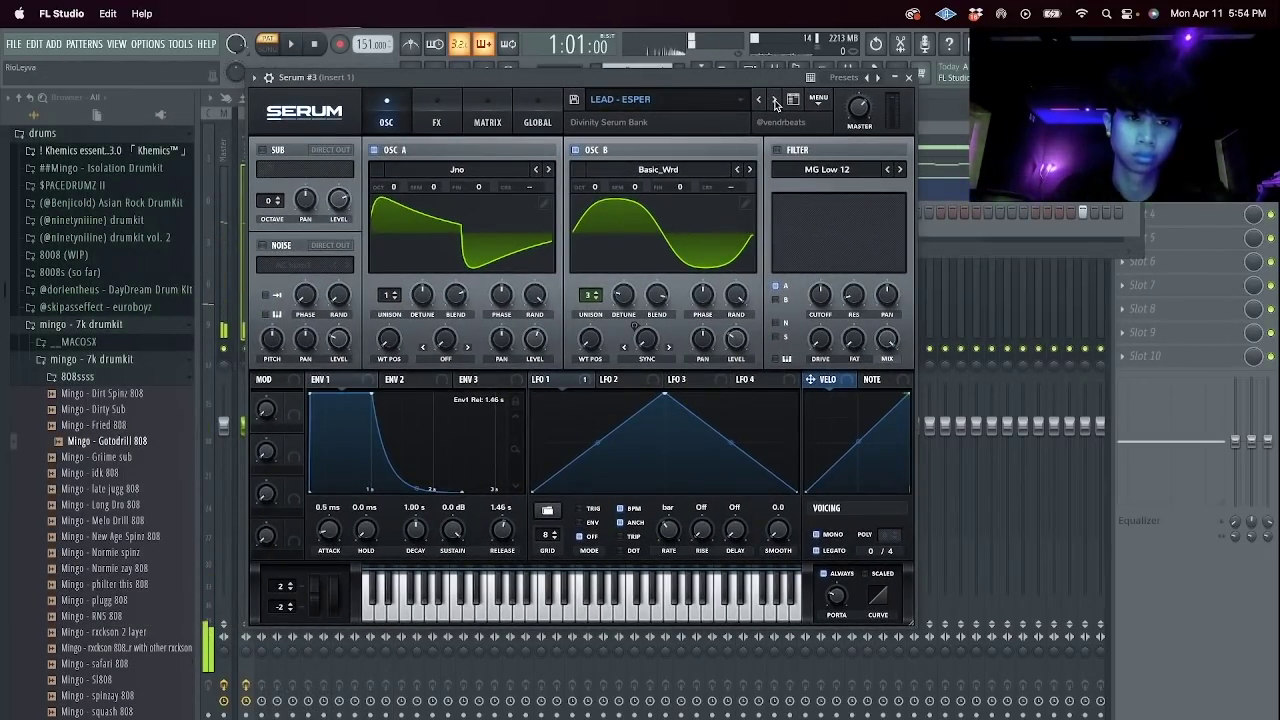
click(775, 100)
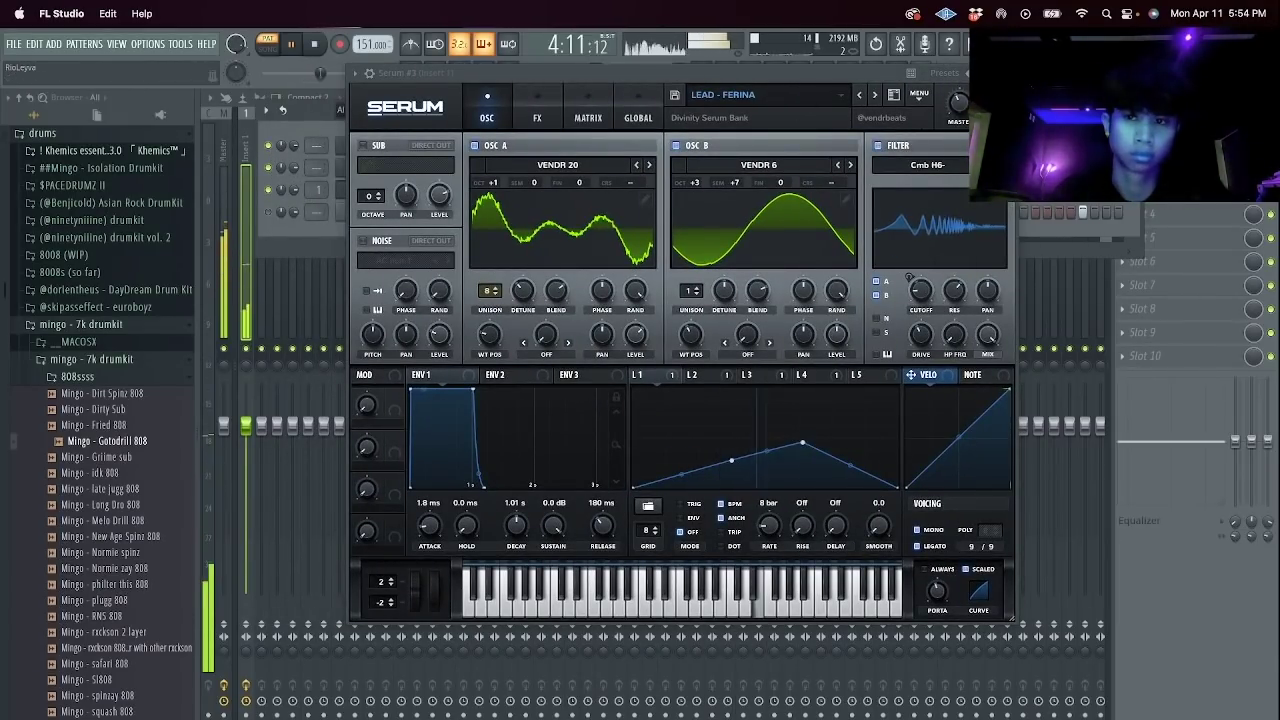
click(1004, 73)
scroll(88, 385, down, 2)
key(space)
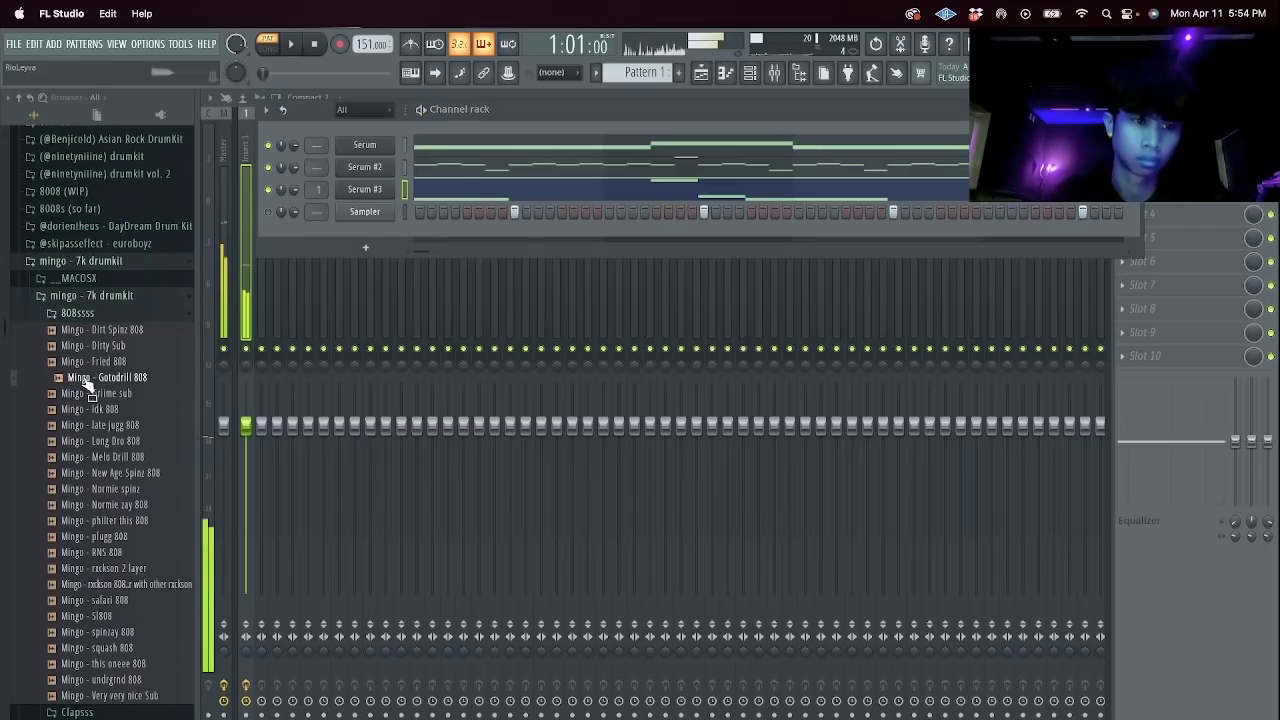
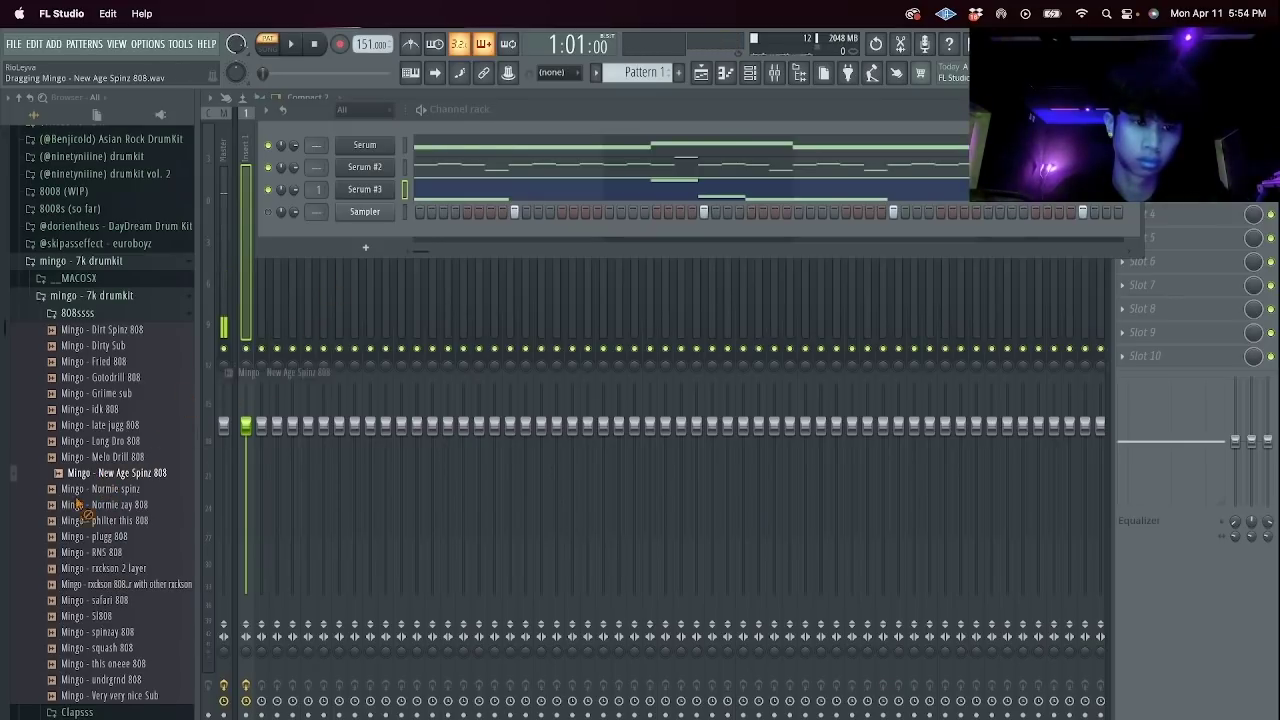
Add the Mingo - safari 808 sample as a new channel set to cut itself, and open its piano roll.
drag(113, 582, 111, 590)
click(111, 598)
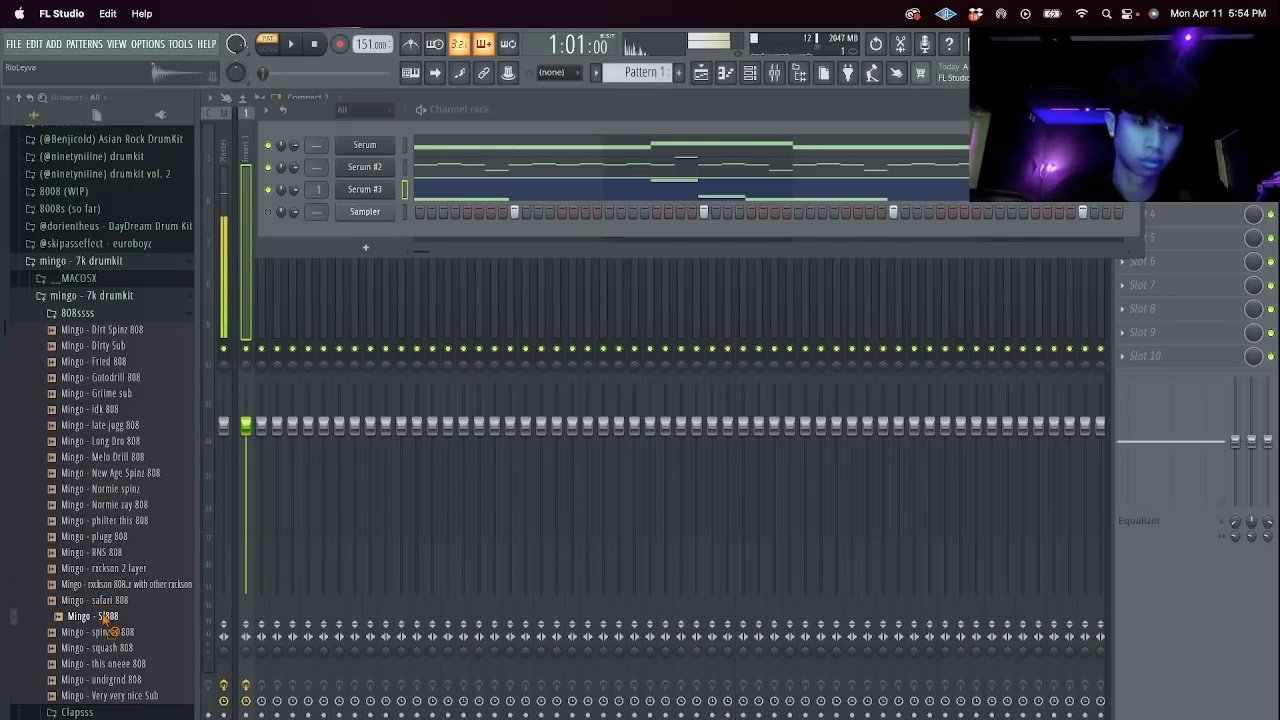
drag(358, 241, 360, 241)
right_click(364, 236)
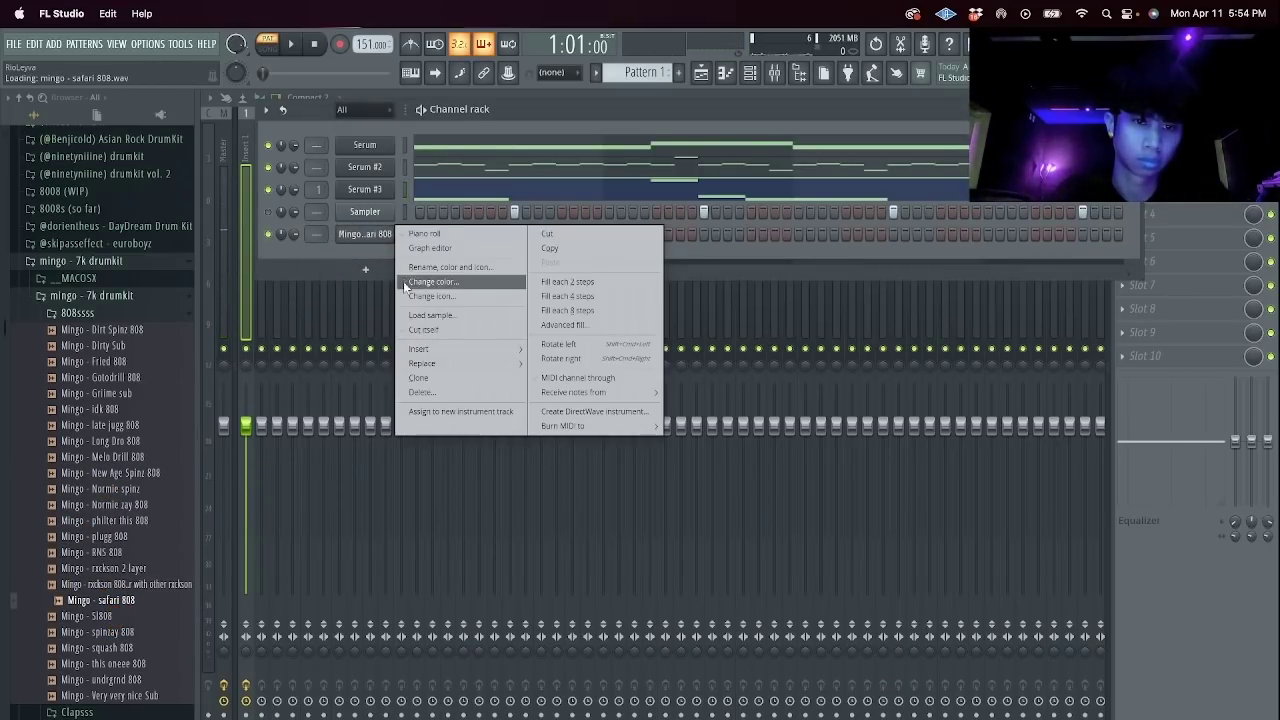
click(414, 329)
right_click(369, 238)
click(424, 234)
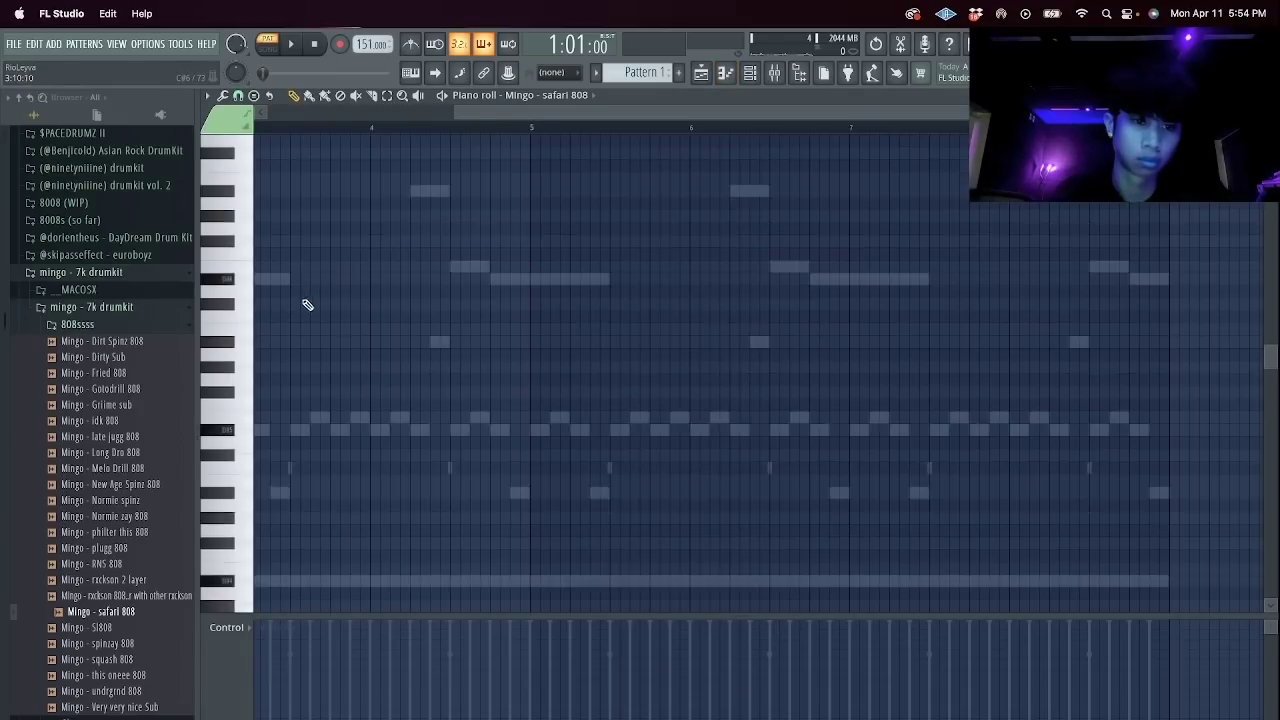
Draw a two-bar D#6/E6 808 pattern and duplicate it out to bar 8.
scroll(255, 300, up, 5)
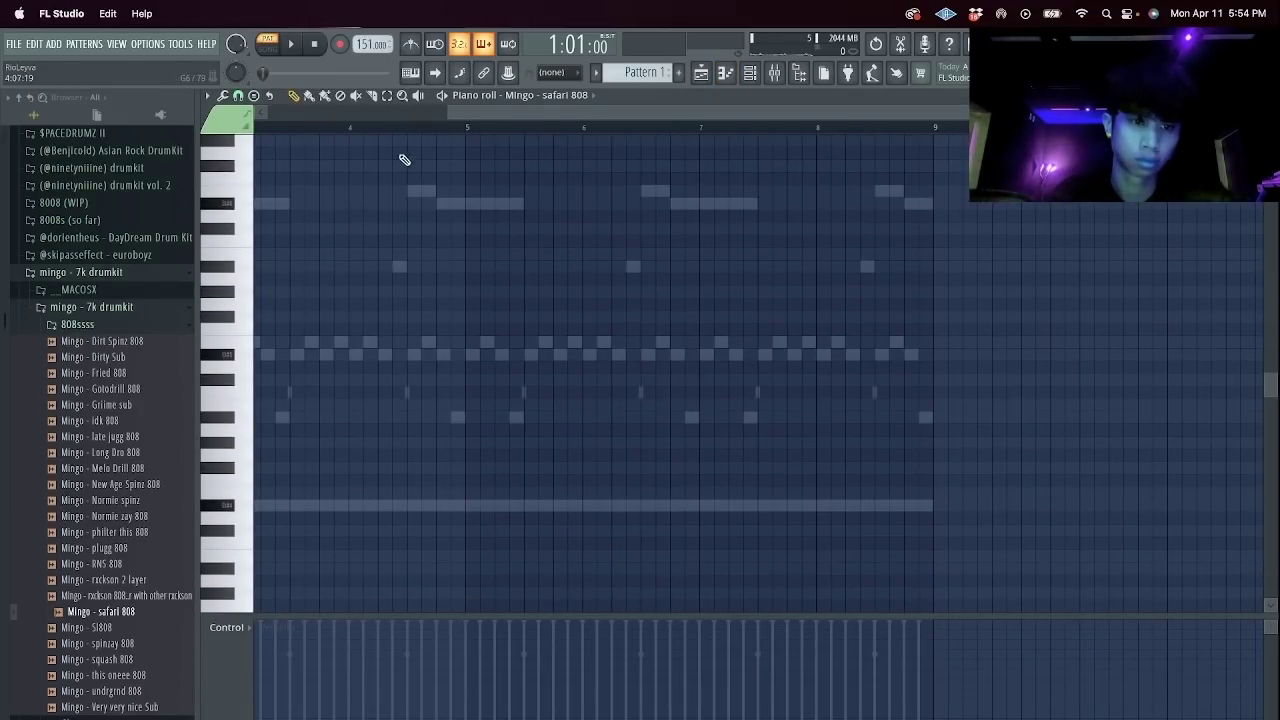
drag(479, 117, 165, 178)
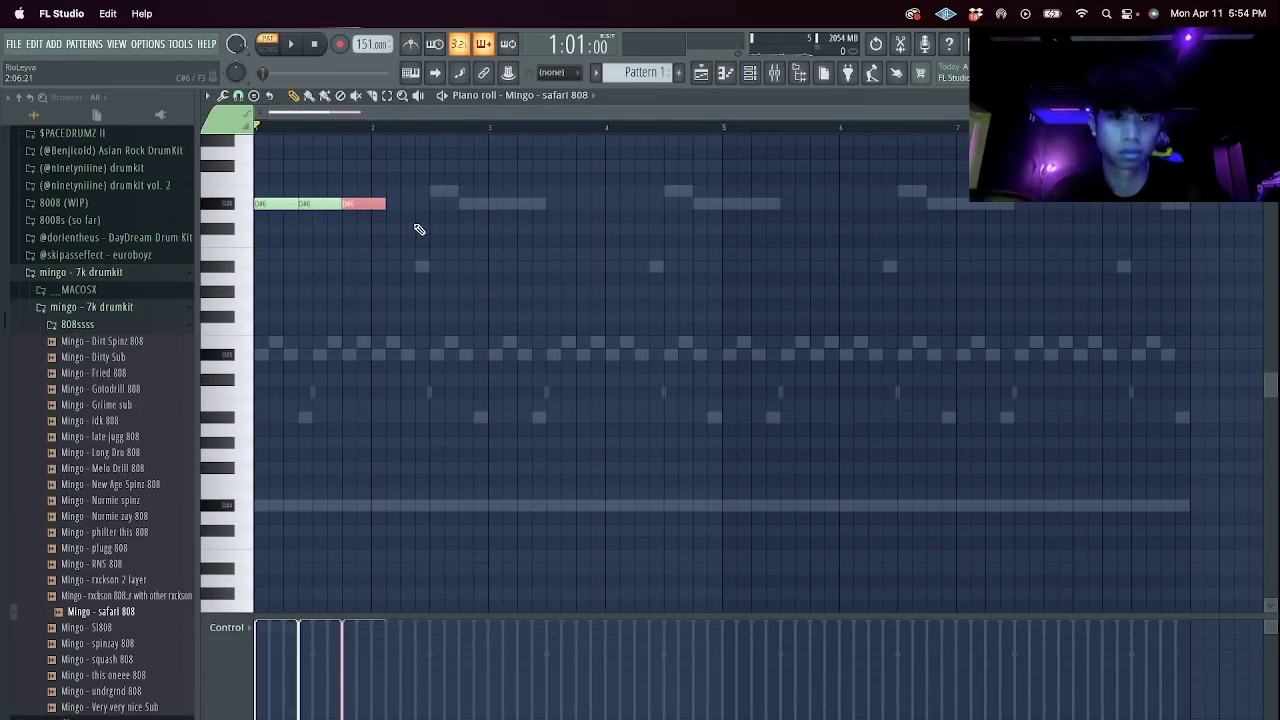
scroll(412, 210, up, 1)
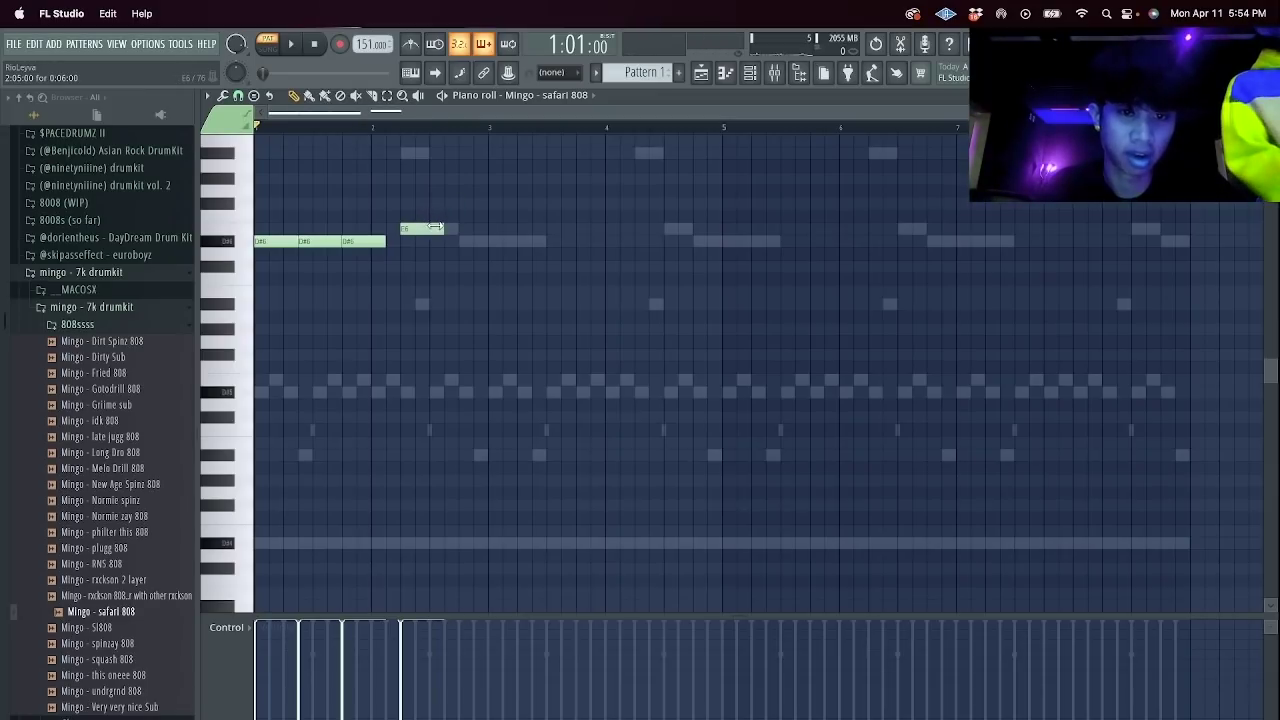
key(ctrl+a)
key(ctrl+b)
key(ctrl+b)
key(ctrl+b)
key(ctrl+d)
Transpose the 808 notes down an octave to D#5/E5 and play the pattern.
key(ctrl+Down)
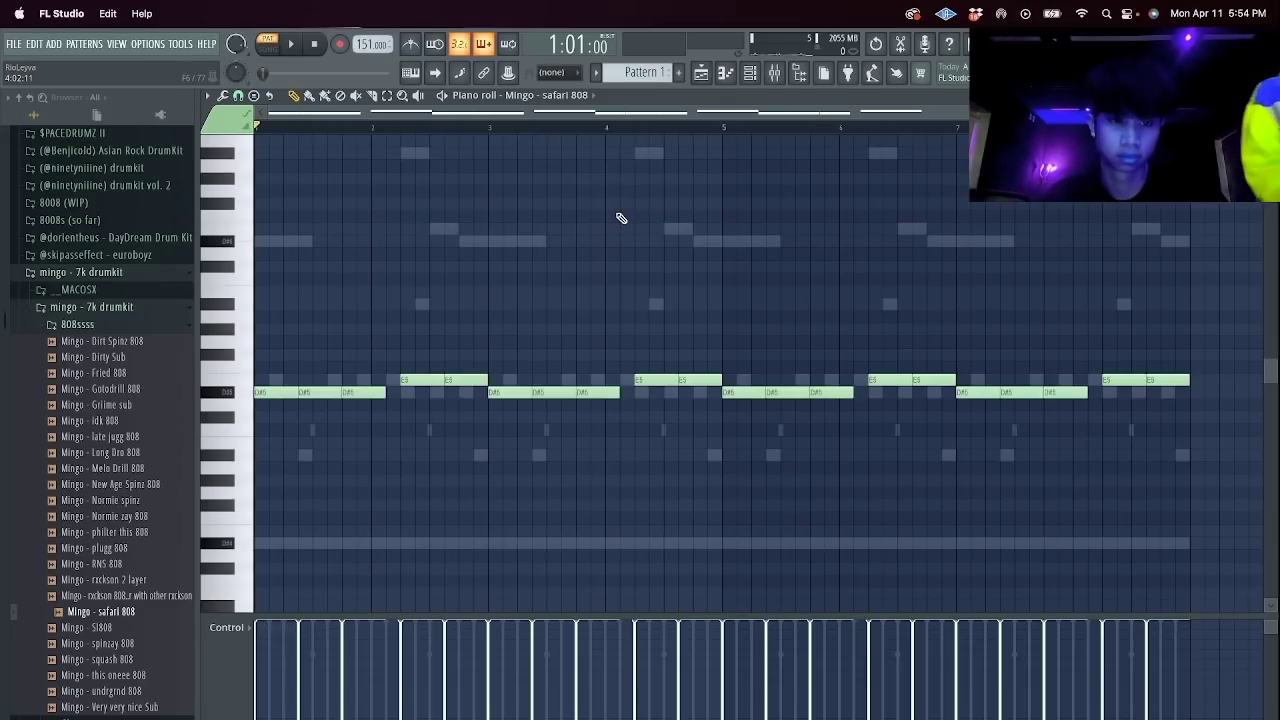
key(space)
click(775, 80)
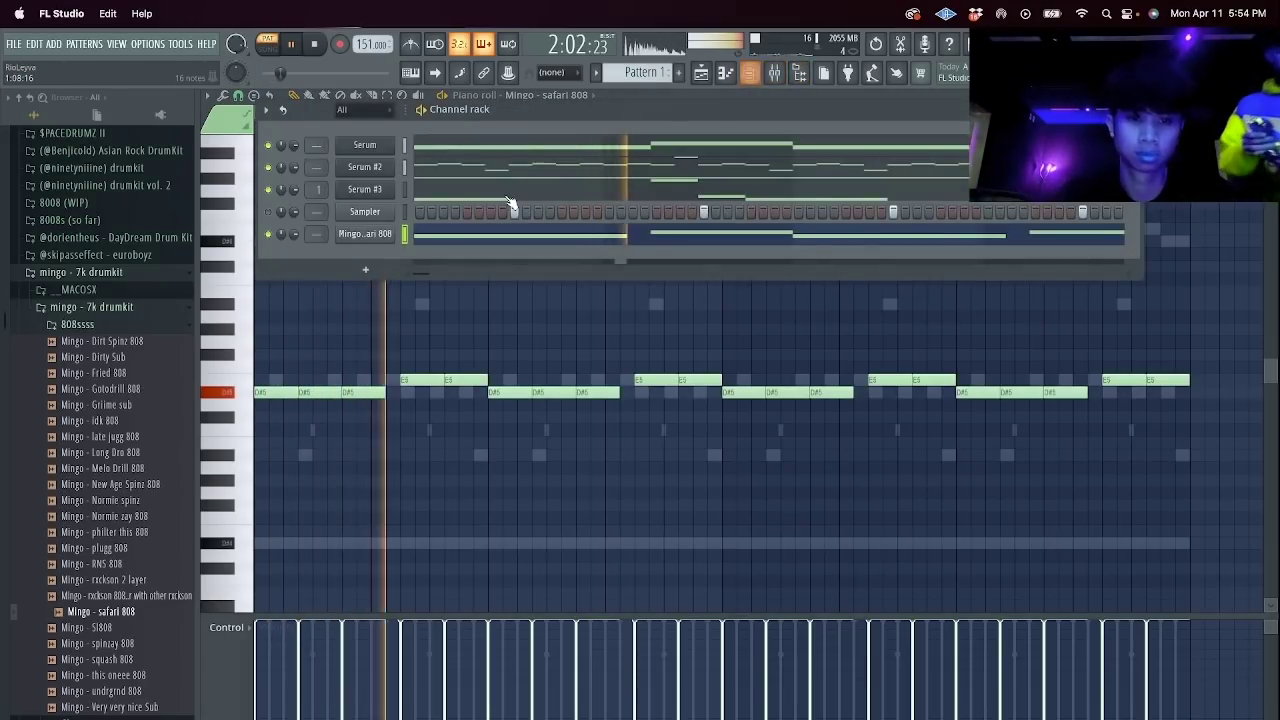
Clone the Serum channel to create Serum #4.
right_click(361, 145)
click(430, 274)
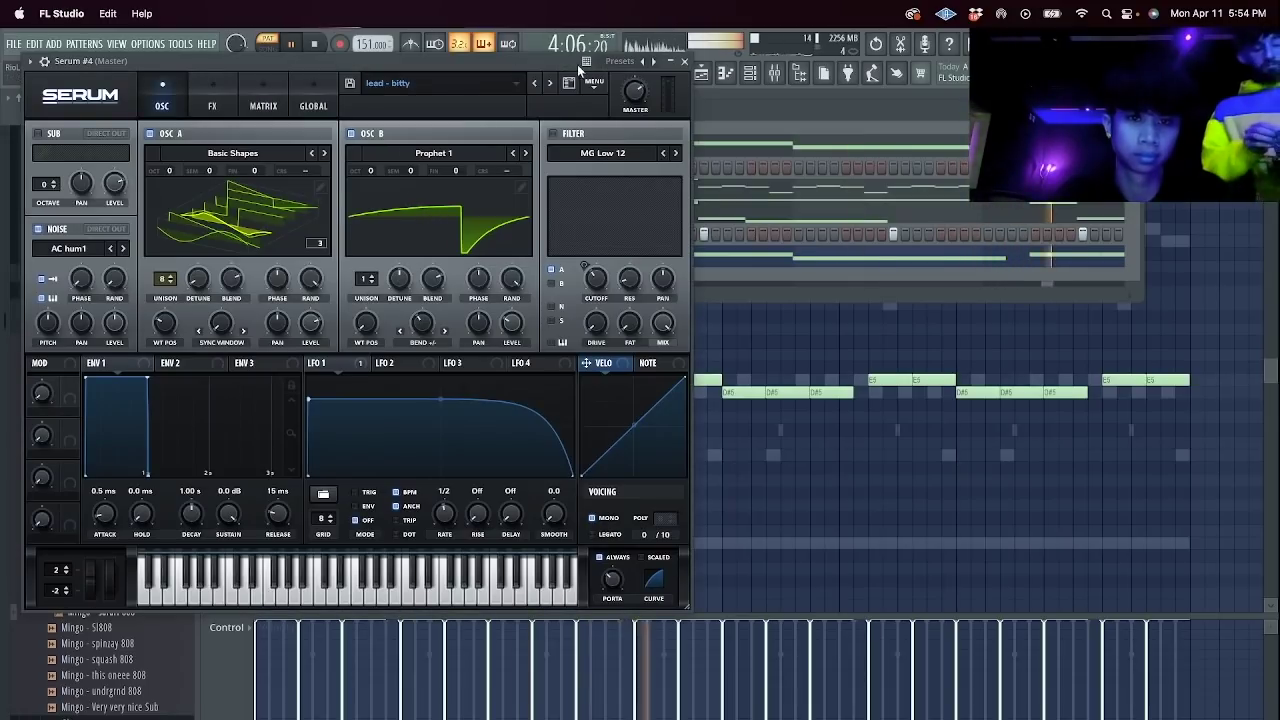
mouse_move(577, 60)
mouse_down()
mouse_move(551, 118)
mouse_move(613, 301)
mouse_up()
Copy Serum's notes into Serum #4 and route Serum #4 to mixer track 1.
right_click(374, 146)
click(548, 161)
right_click(374, 168)
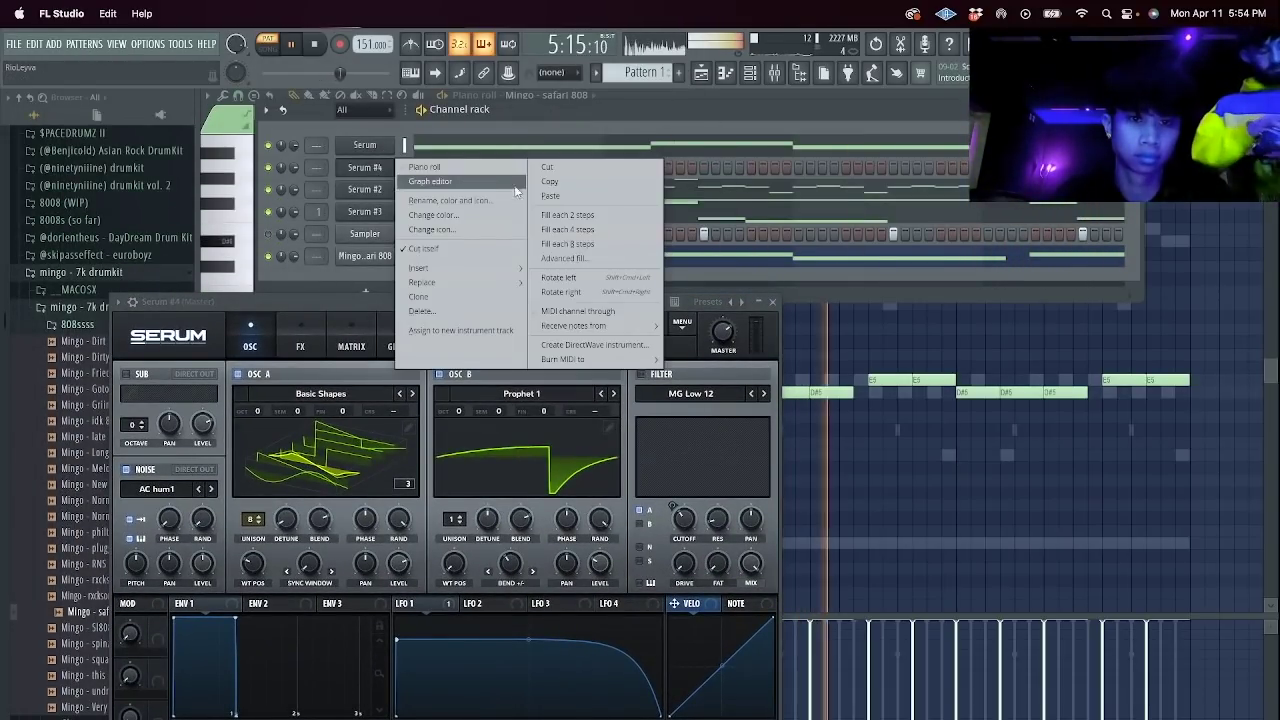
click(552, 196)
key(space)
drag(316, 172, 316, 166)
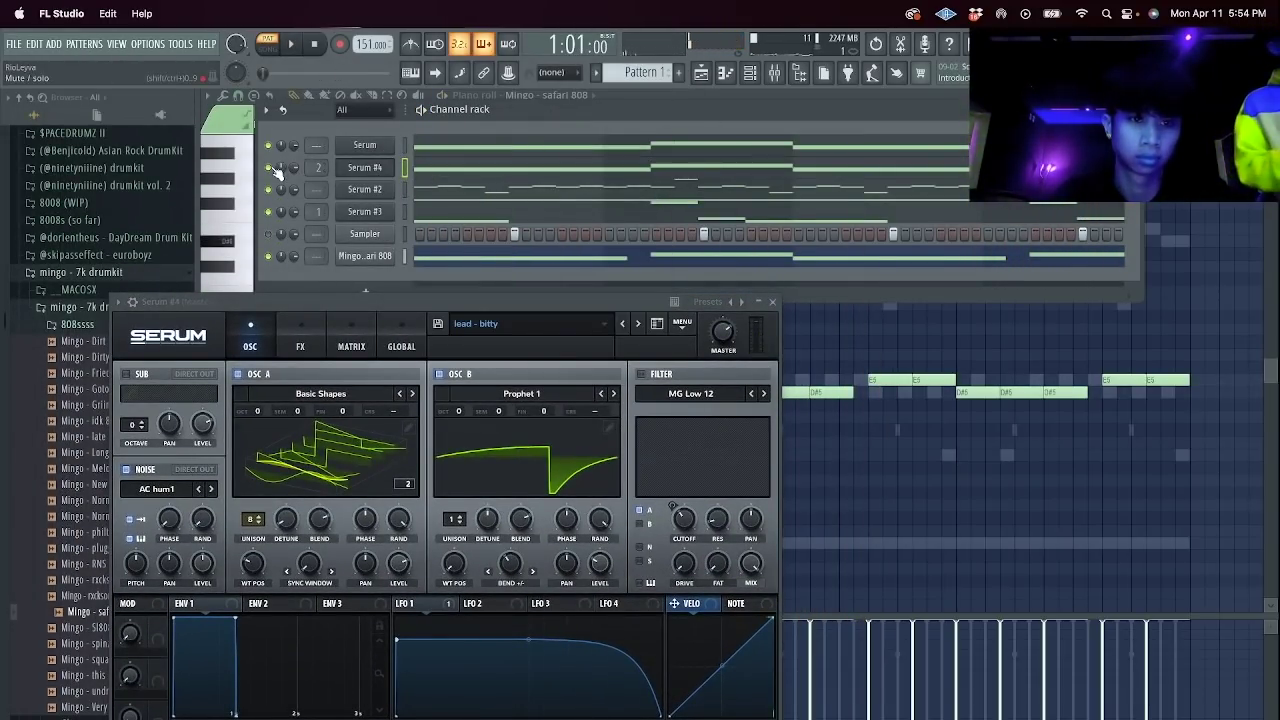
Solo Serum #4 and start playback with its plugin window open.
right_click(270, 168)
click(290, 181)
key(space)
click(367, 168)
click(365, 167)
Step through Serum #4's presets past lead - delay to lead - doctor, dismissing the noise file error.
click(636, 324)
key(space)
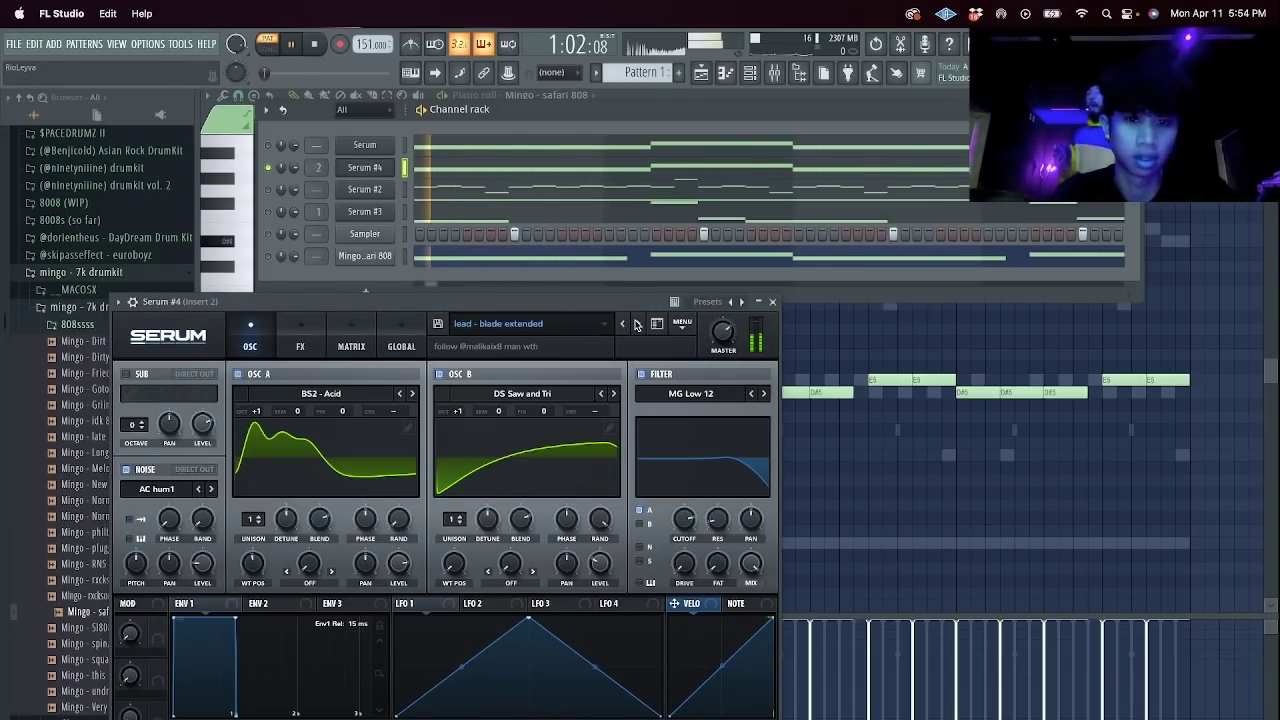
click(636, 324)
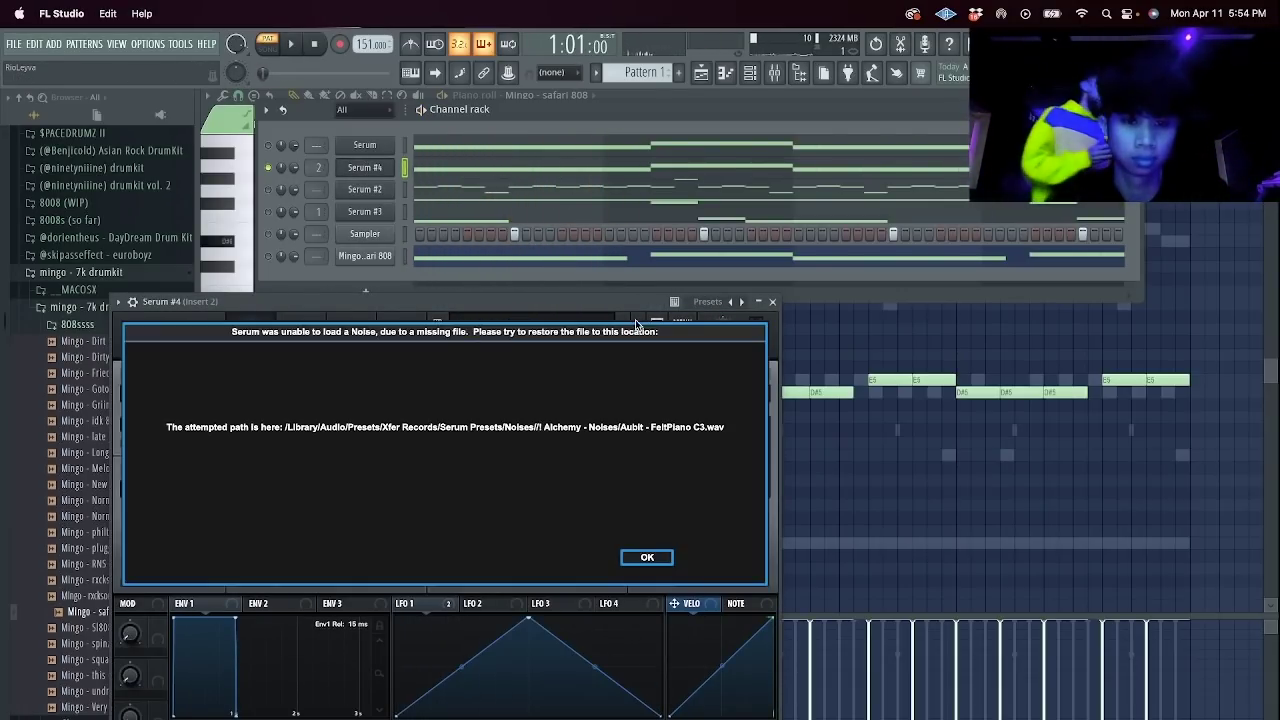
click(647, 557)
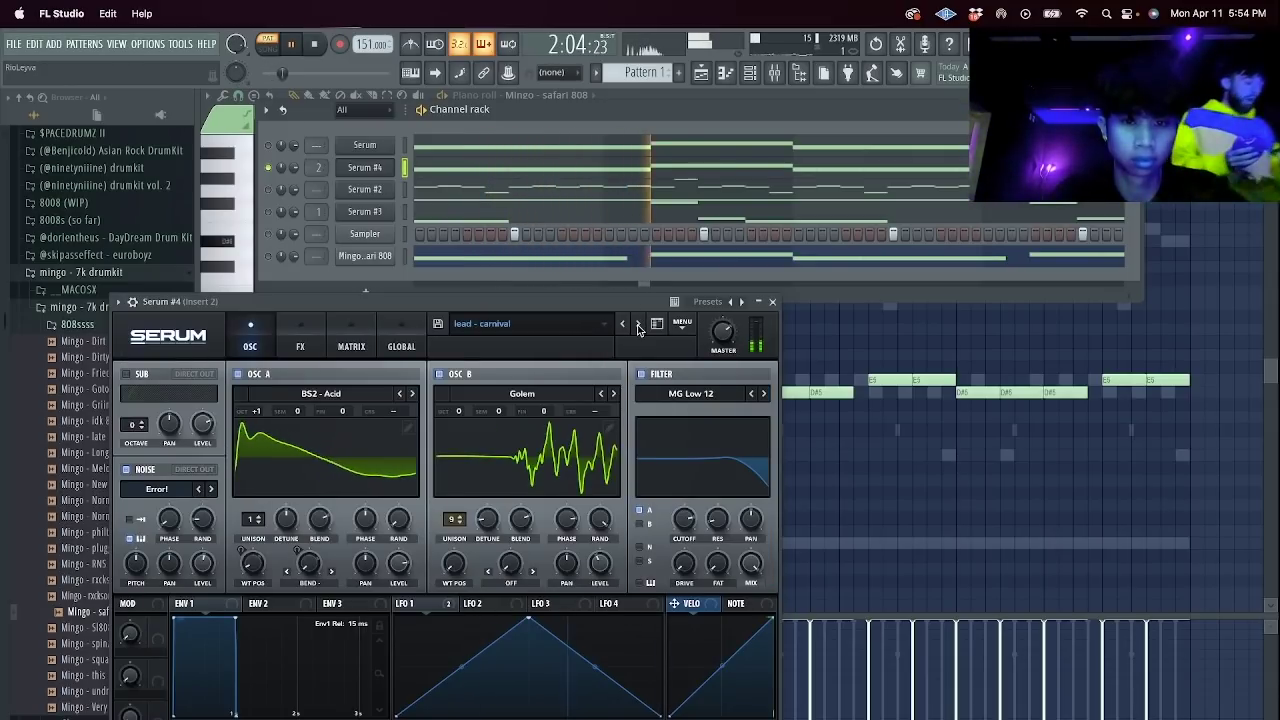
click(638, 324)
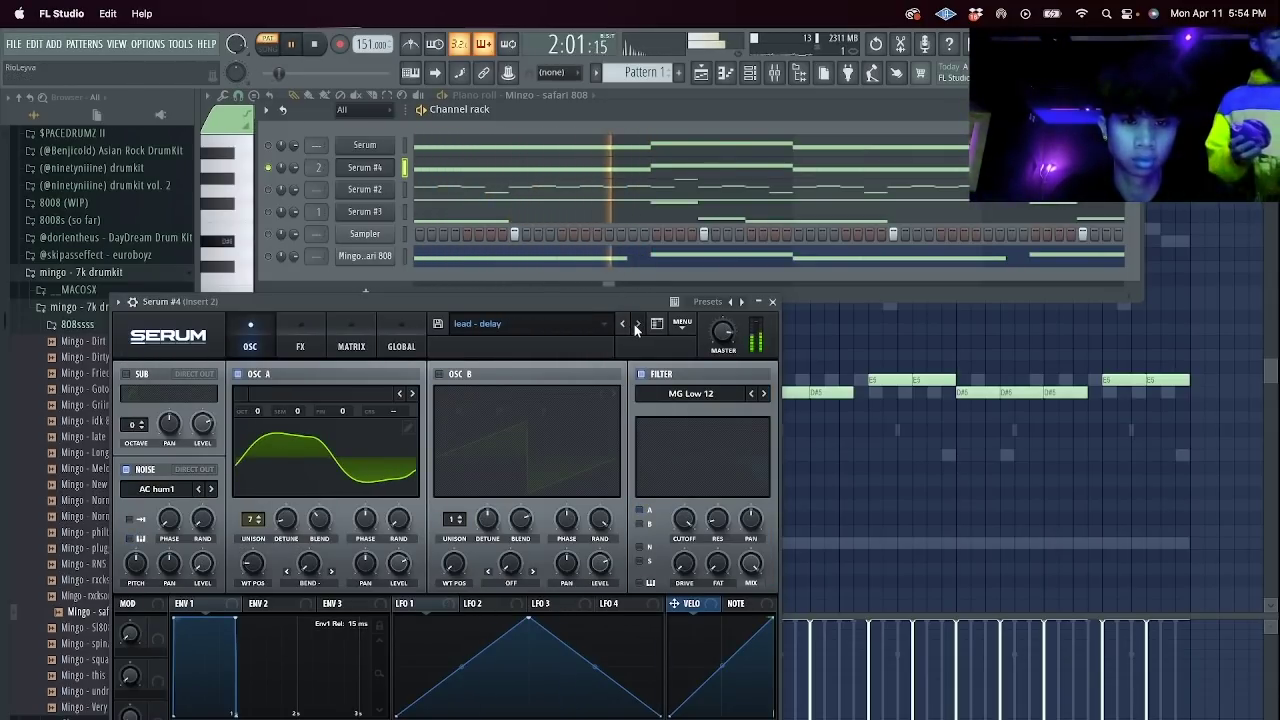
click(637, 324)
Unmute the Serum, Serum #2, Serum #3 and safari 808 channels, then stop playback.
click(268, 146)
click(268, 190)
click(268, 212)
click(269, 256)
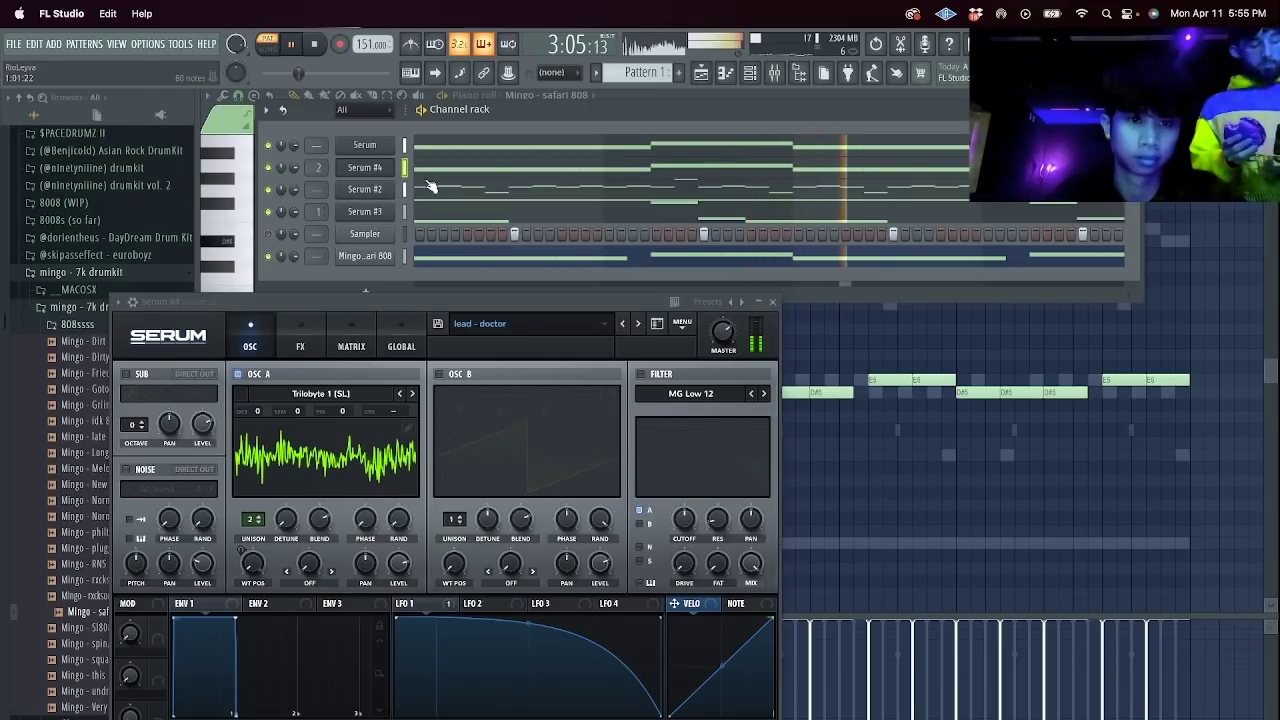
key(space)
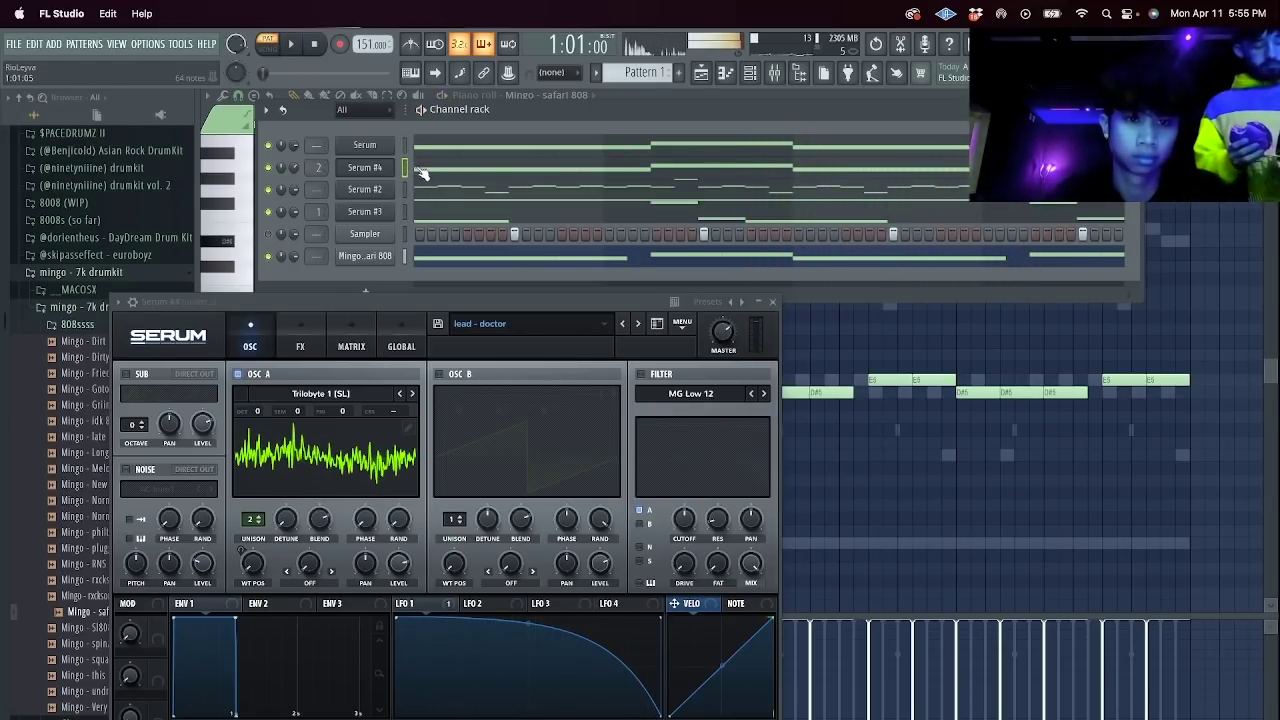
Open Serum #4's piano roll, add and remove a test note, and close the plugin window.
click(420, 169)
click(456, 177)
right_click(470, 180)
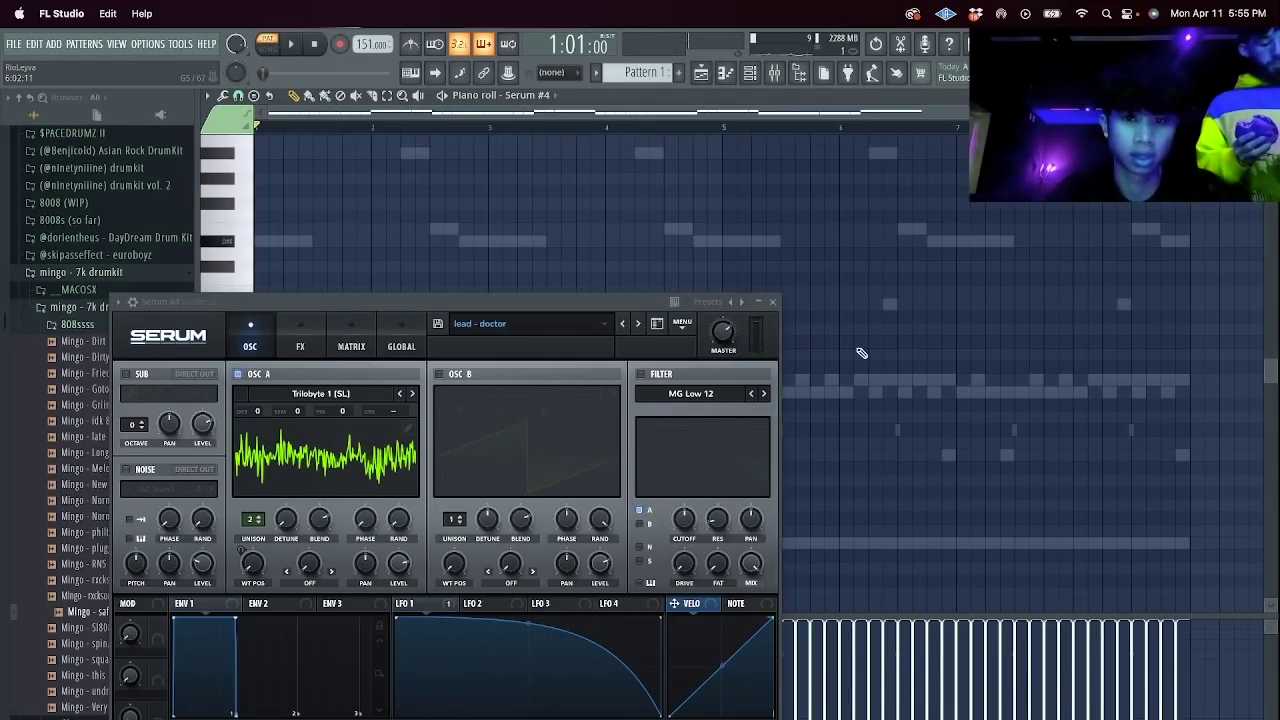
click(776, 302)
Play back the Serum #4 melody, then return to the channel rack and stop playback.
drag(1180, 434, 300, 310)
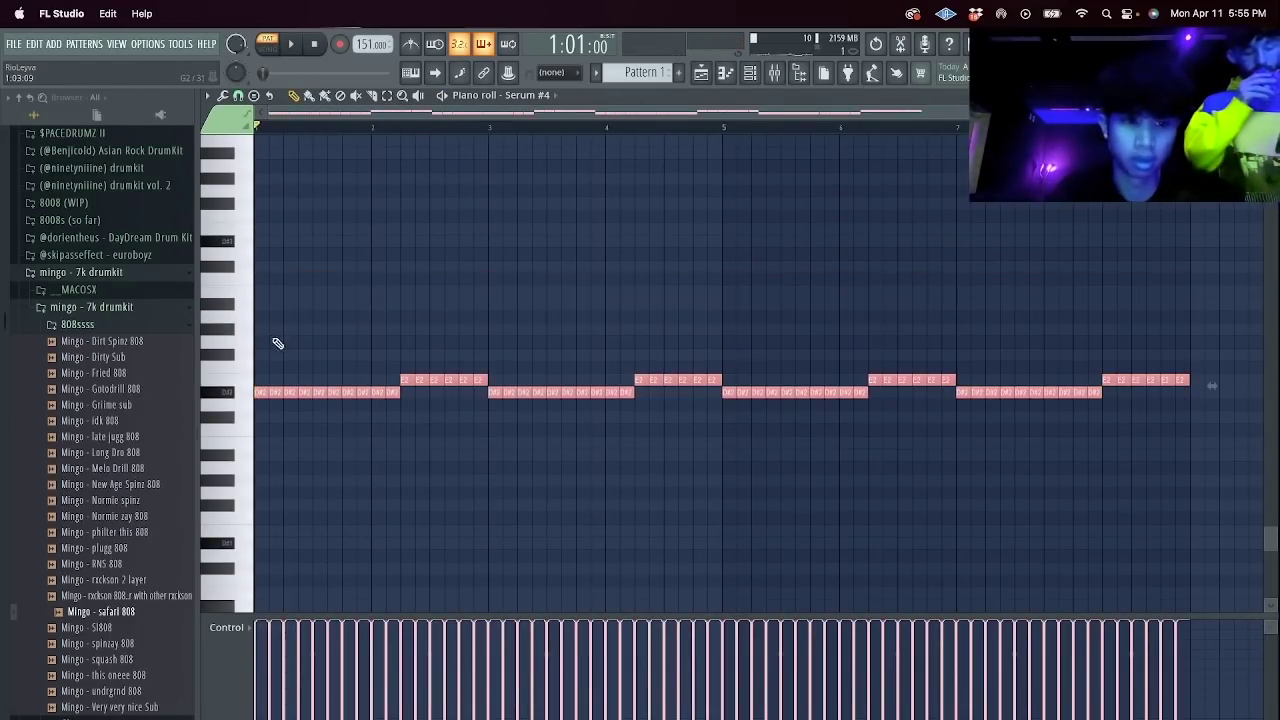
scroll(349, 383, up, 6)
scroll(456, 393, down, 7)
super+click(560, 320)
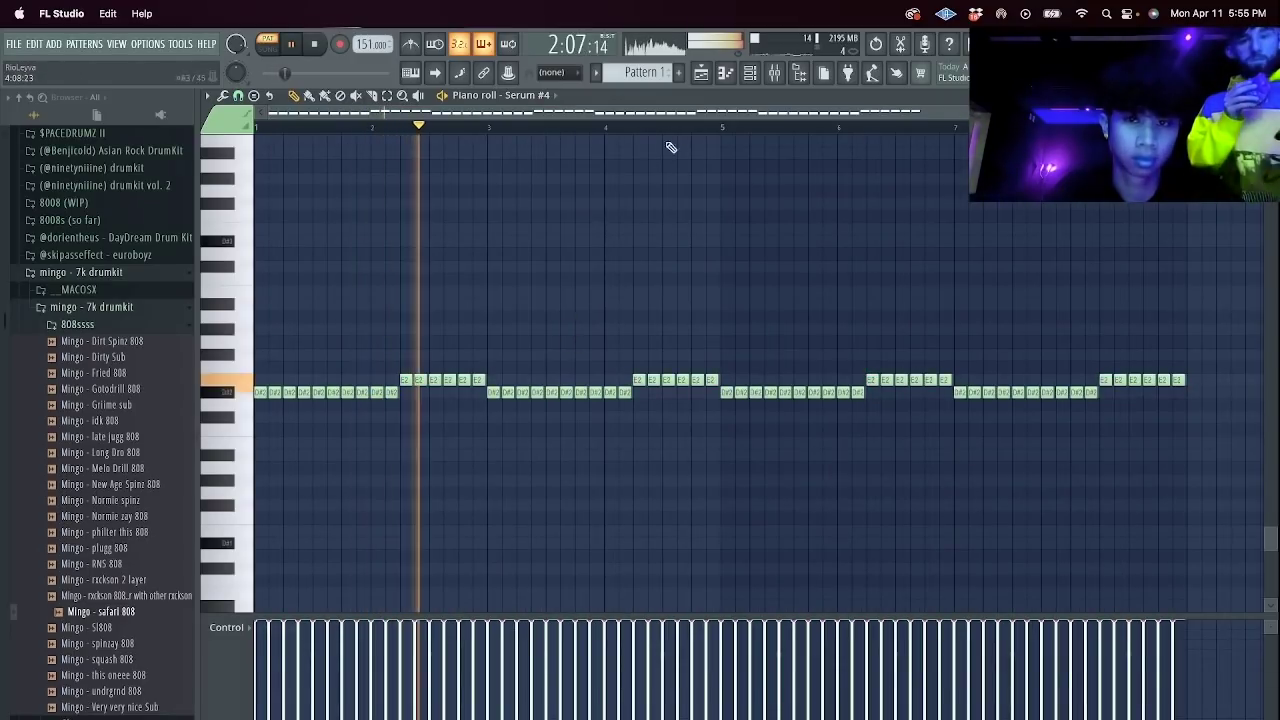
click(750, 78)
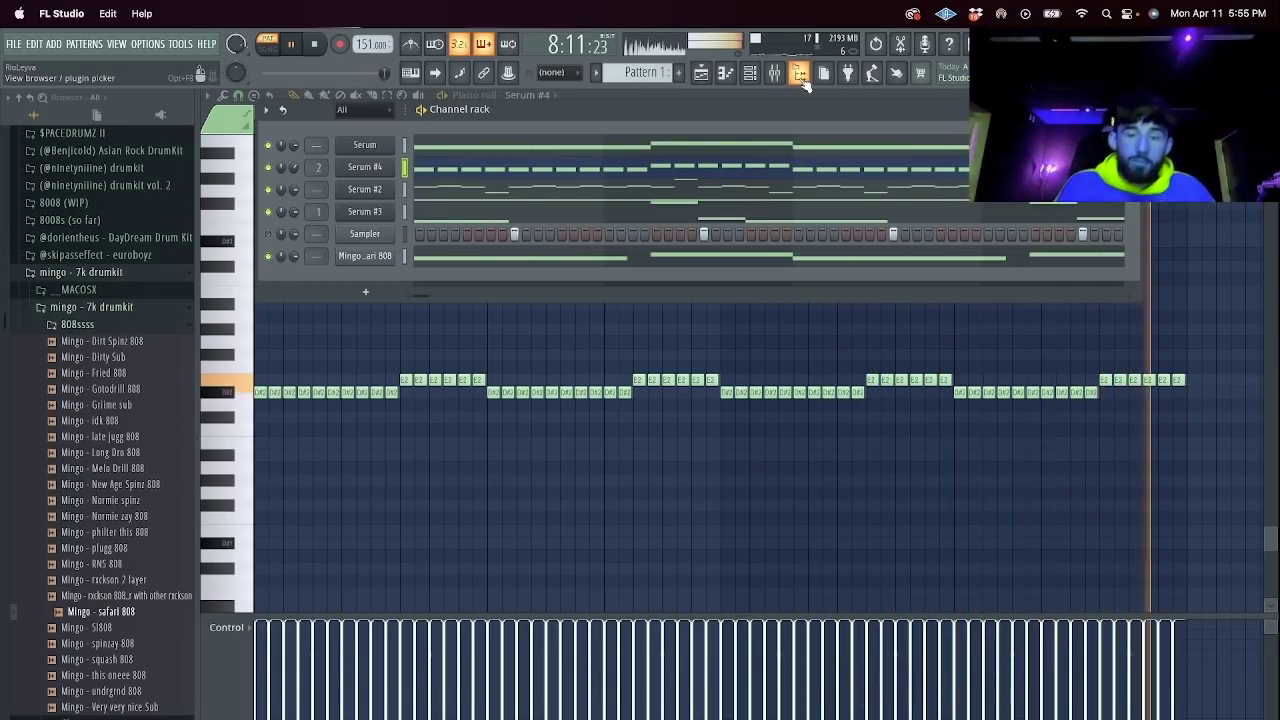
key(space)
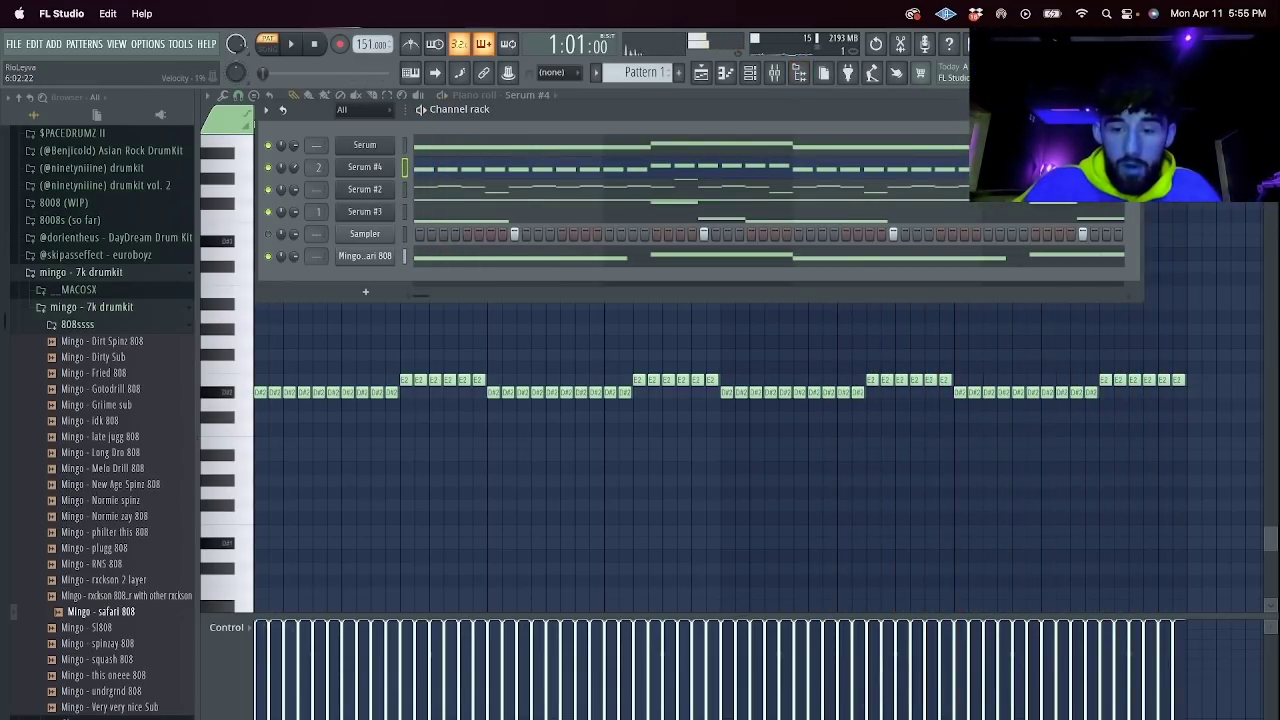
Switch to the streaming software and back, then collapse the 808 folder and open the claps folder.
key(super+Tab)
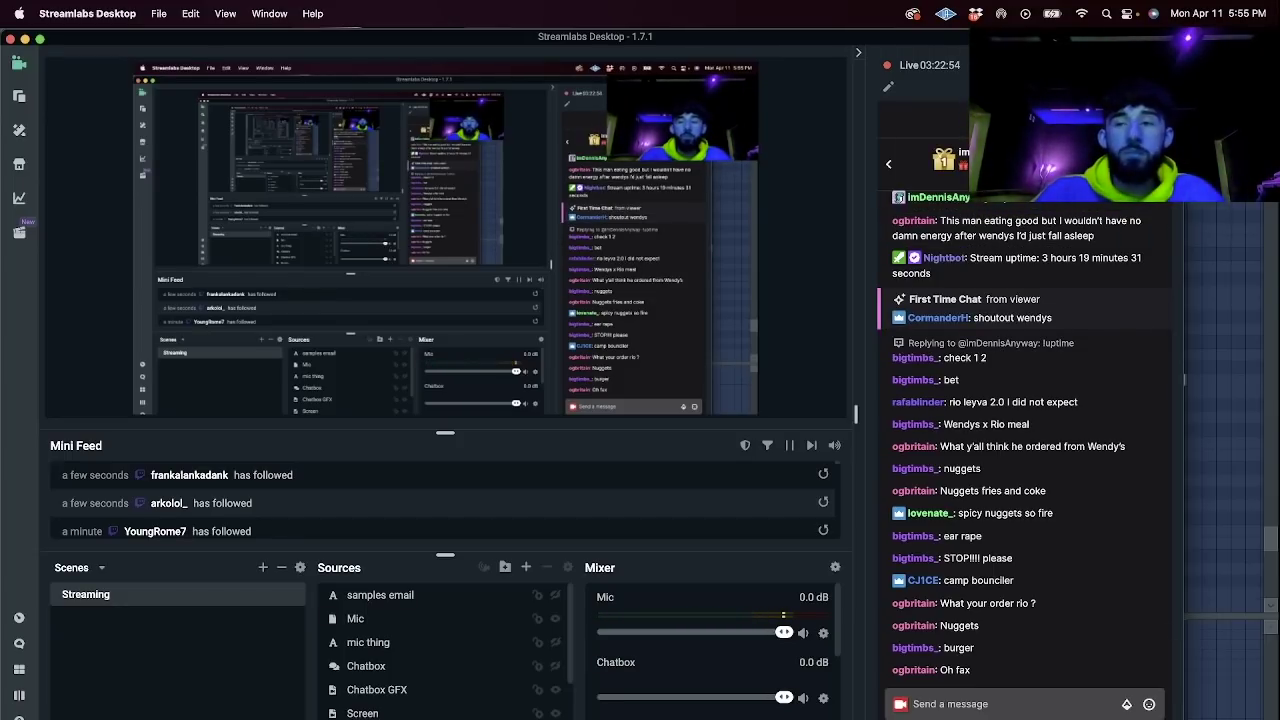
key(super+Tab)
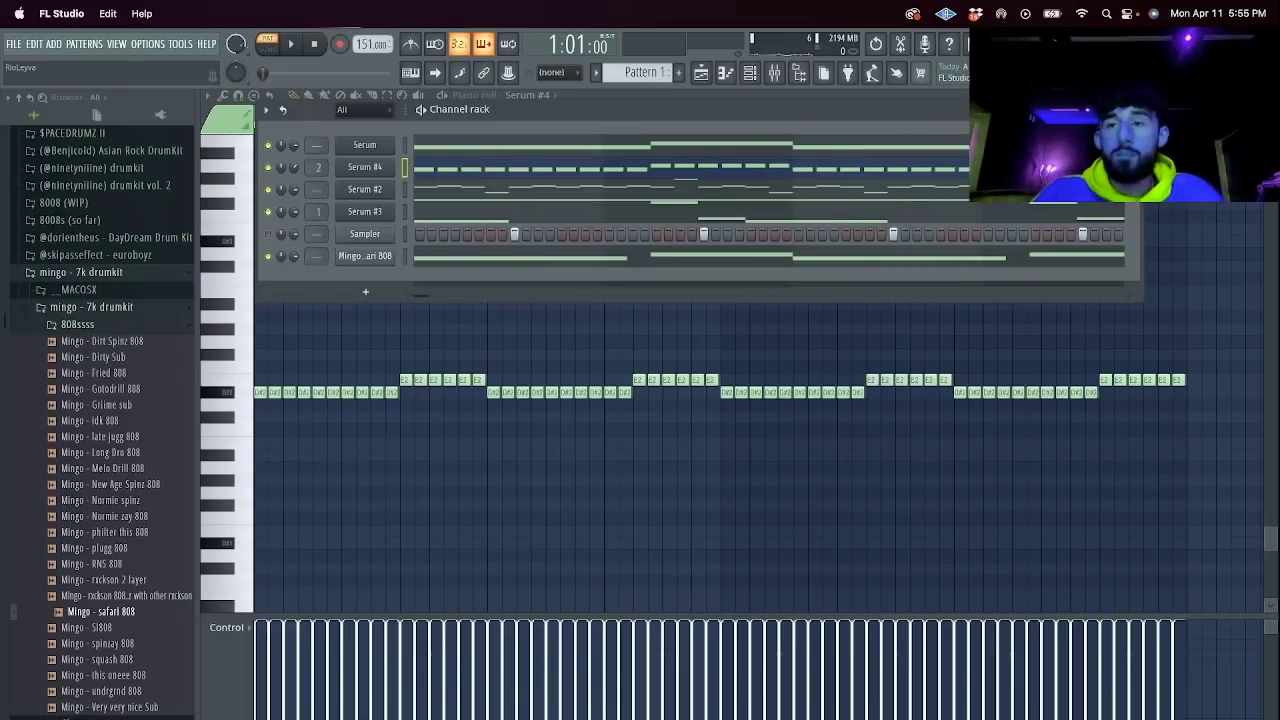
click(140, 326)
click(86, 343)
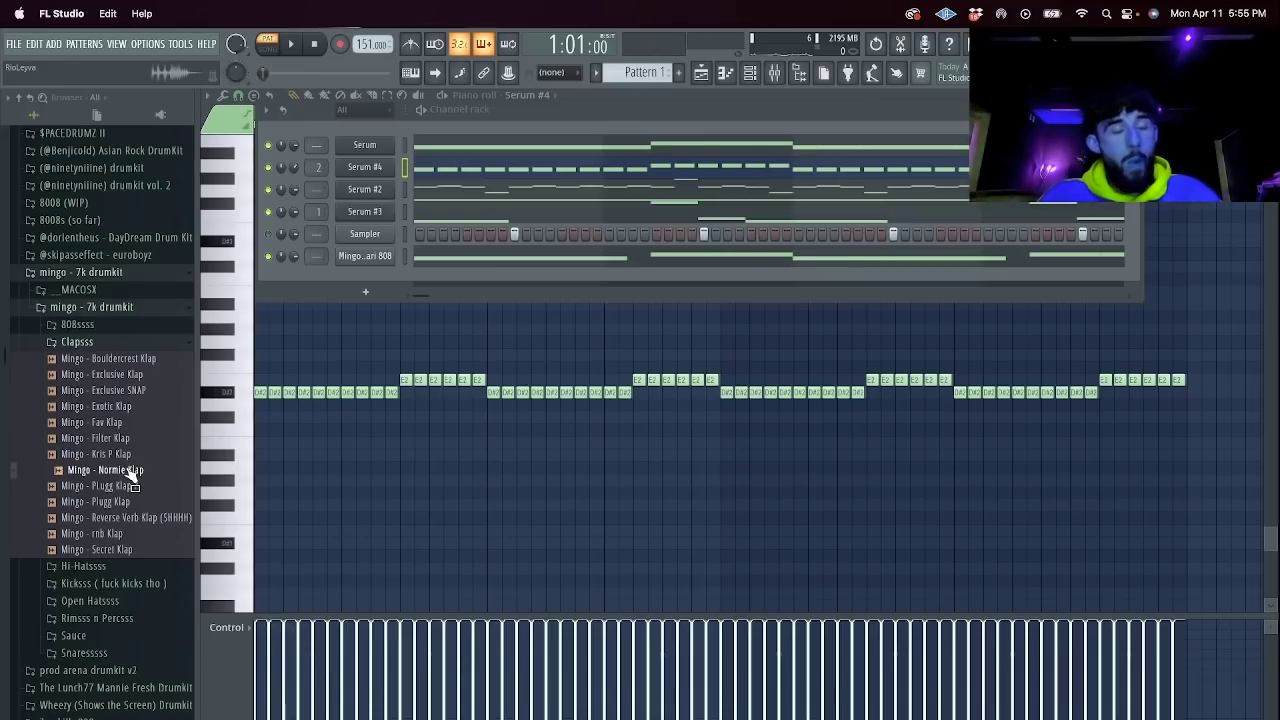
Add Mingo - Normie Klap as a new channel and program two clap hits.
drag(135, 470, 375, 276)
key(space)
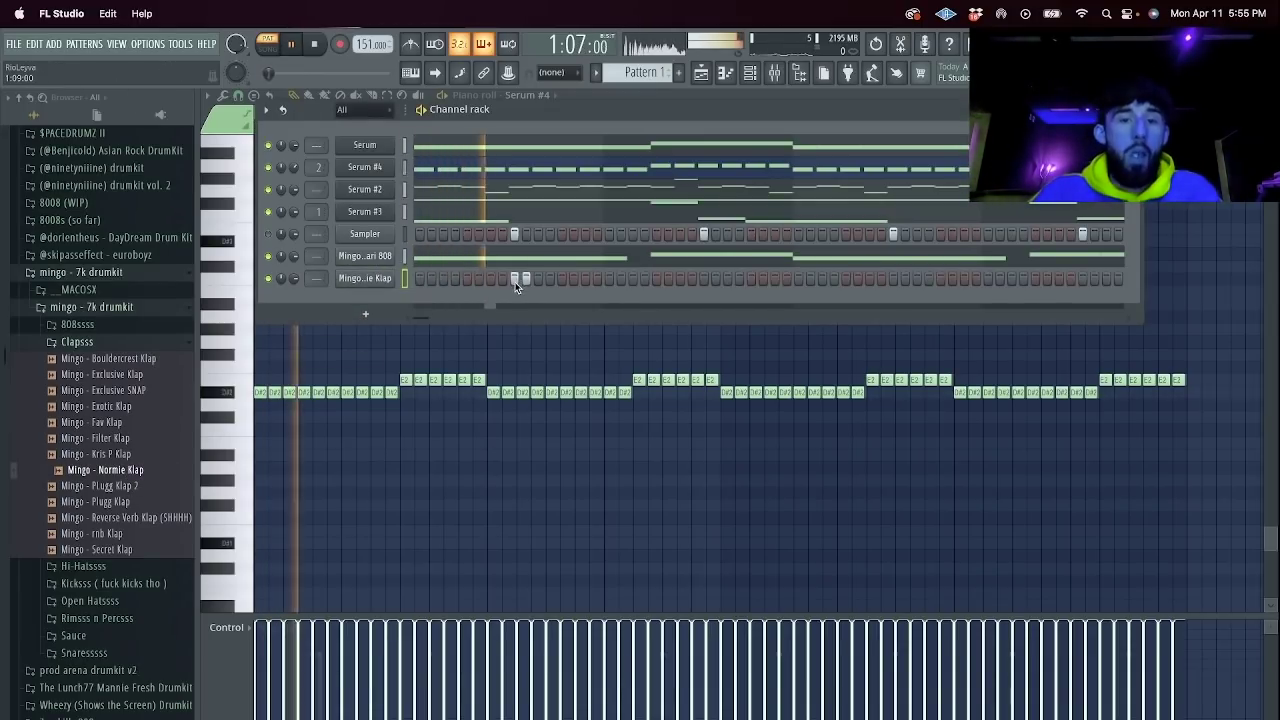
click(514, 278)
click(537, 278)
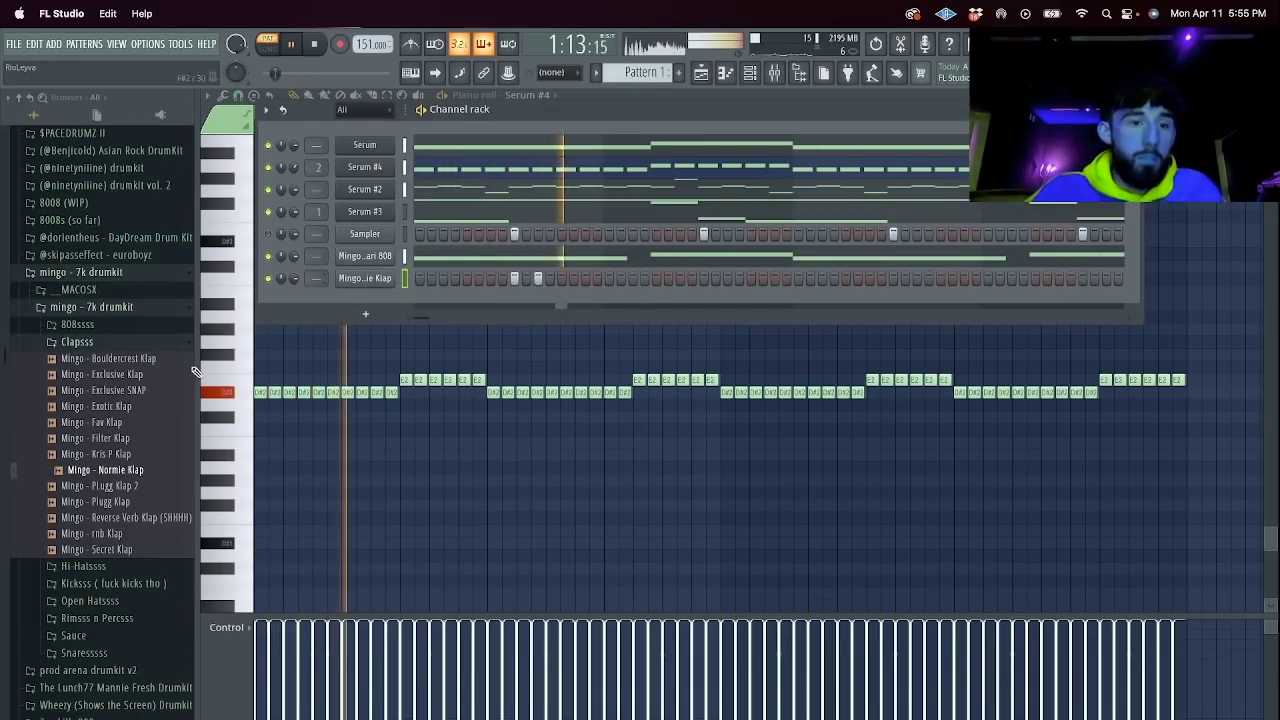
scroll(113, 443, down, 5)
key(space)
Add Mingo - Xool Snr and Mingo - Heavy Snr as new channels and play the beat.
click(90, 462)
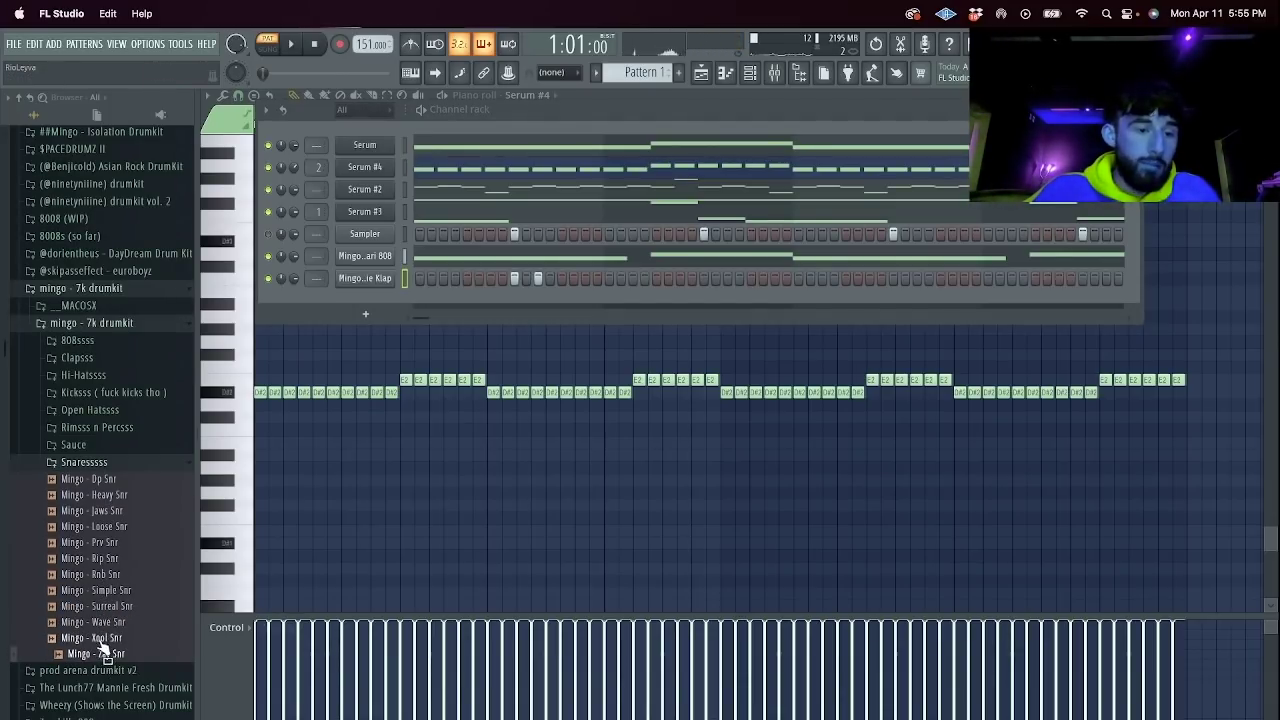
drag(394, 291, 396, 300)
click(95, 496)
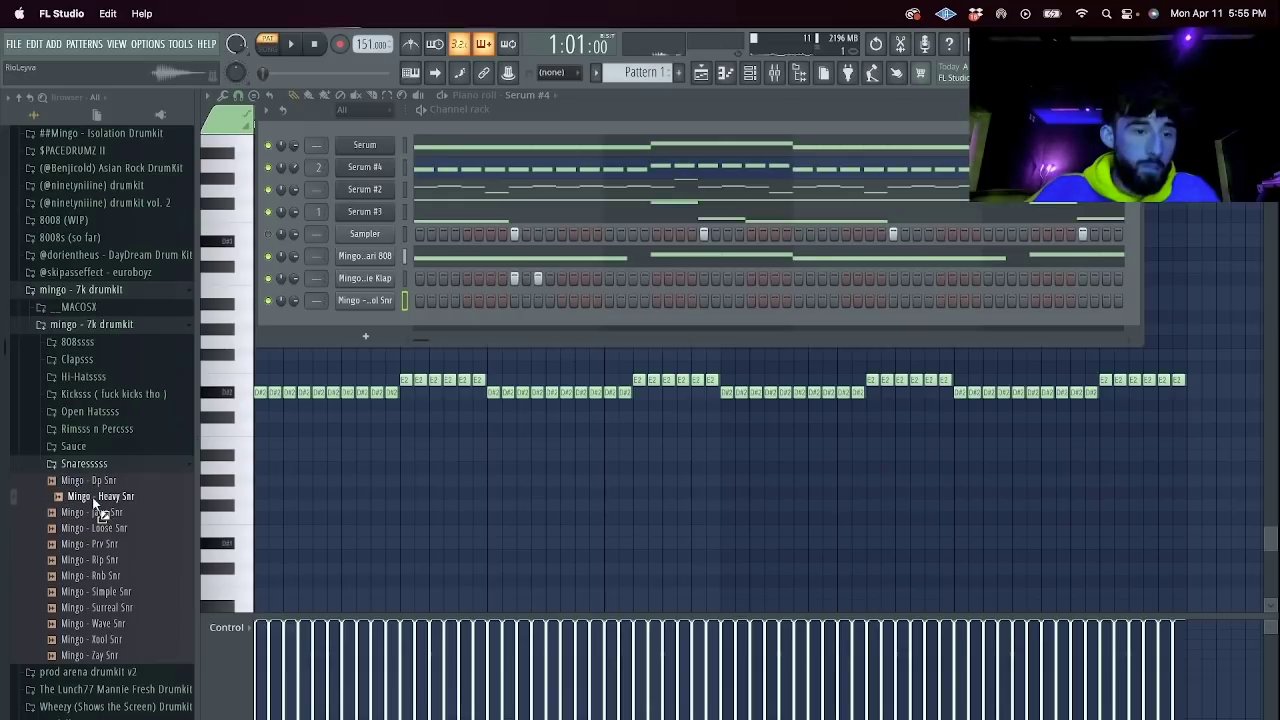
drag(321, 330, 324, 326)
key(space)
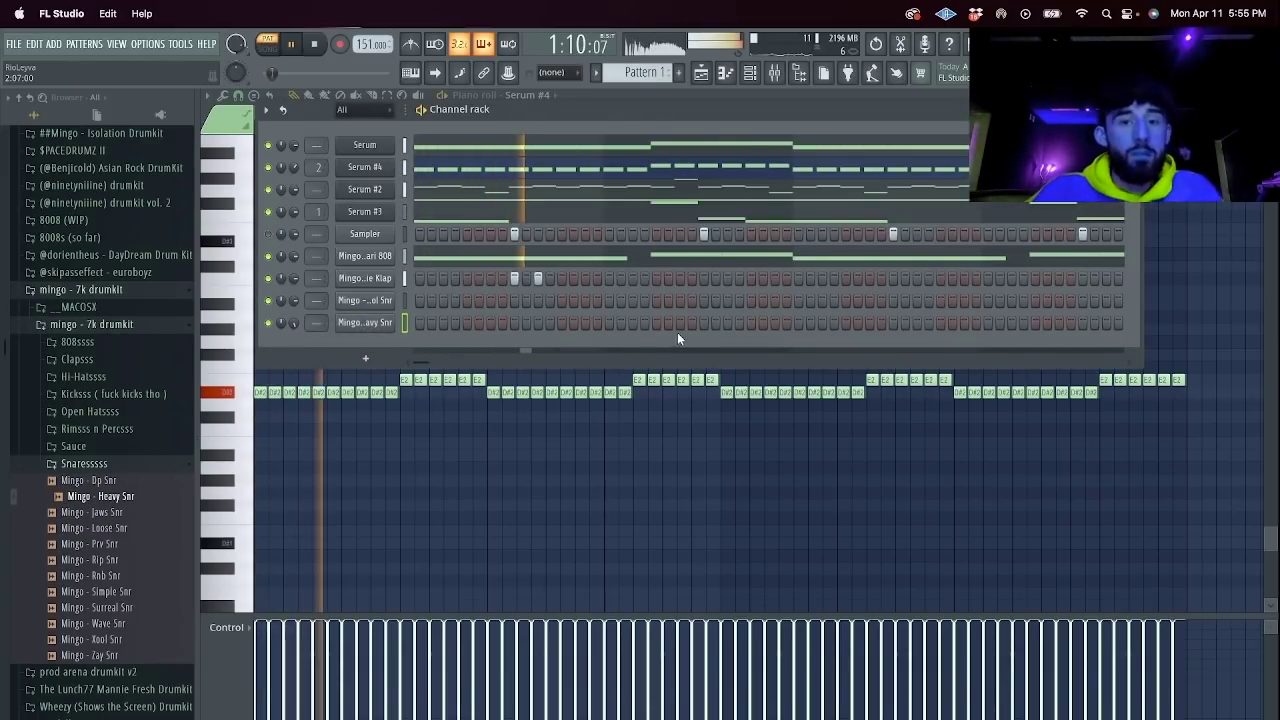
Add Xool Snr step hits, removing the two unwanted ones.
click(774, 300)
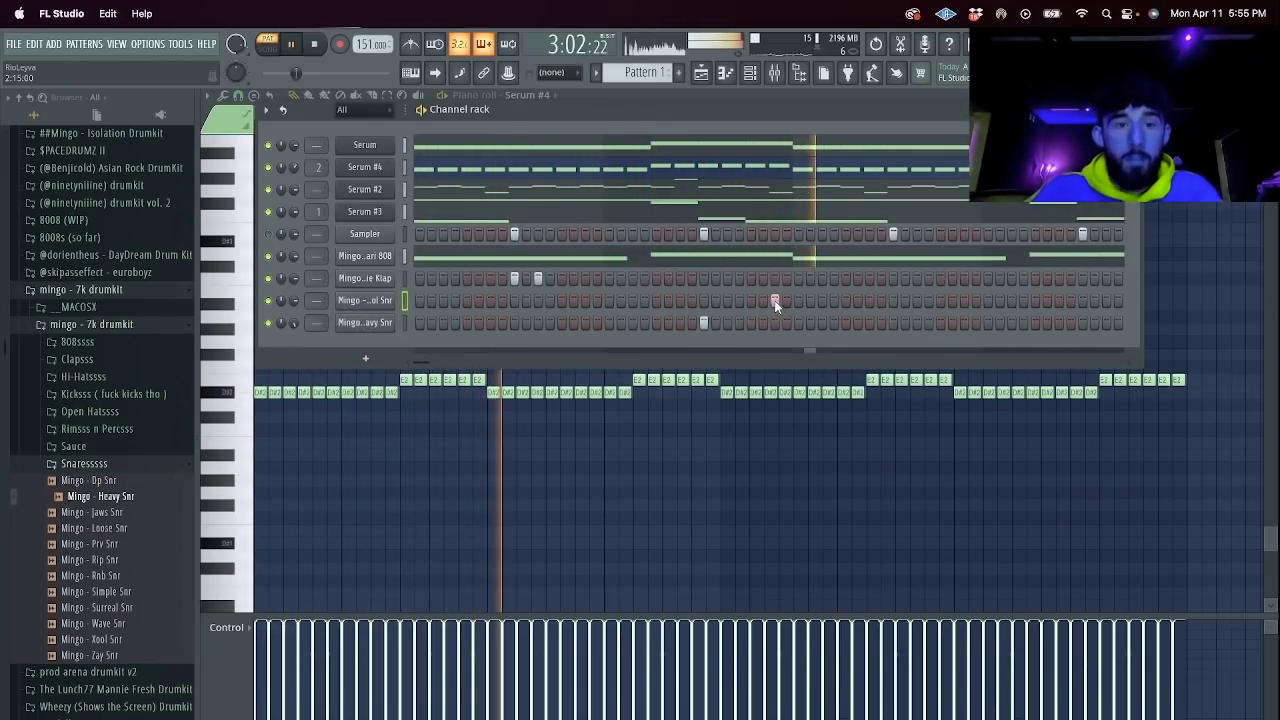
click(632, 300)
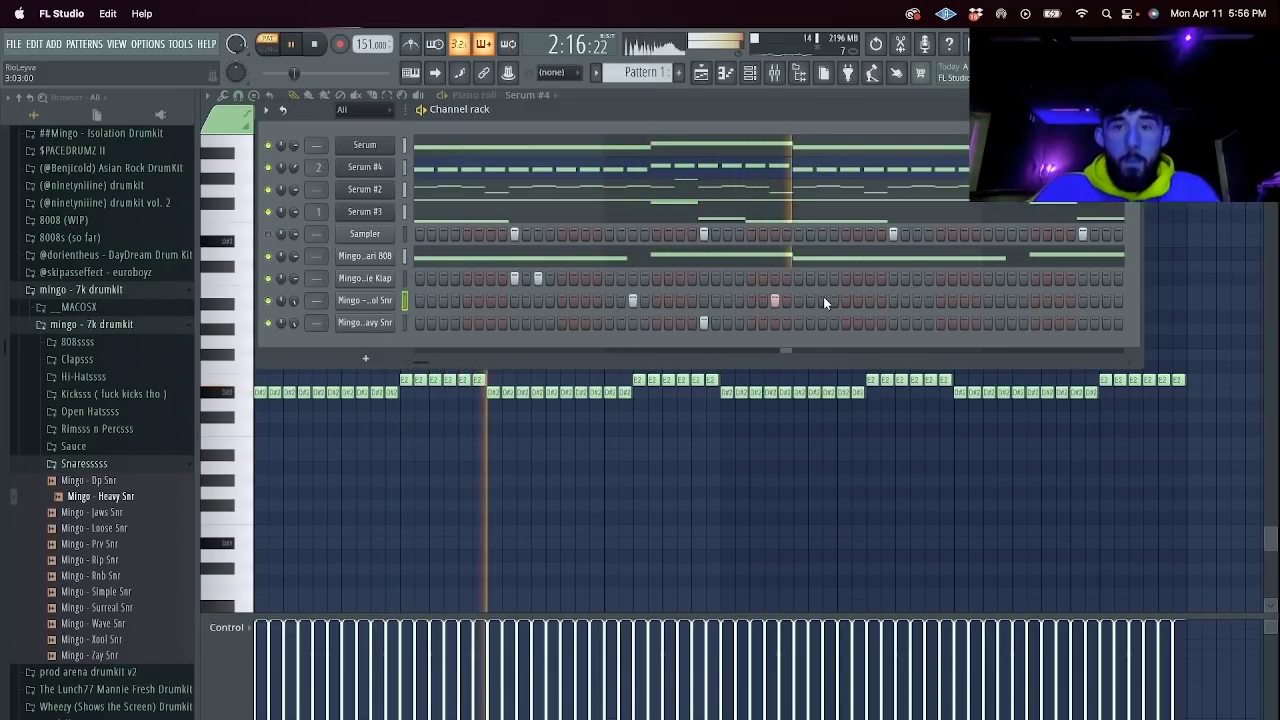
click(822, 300)
right_click(633, 301)
right_click(822, 301)
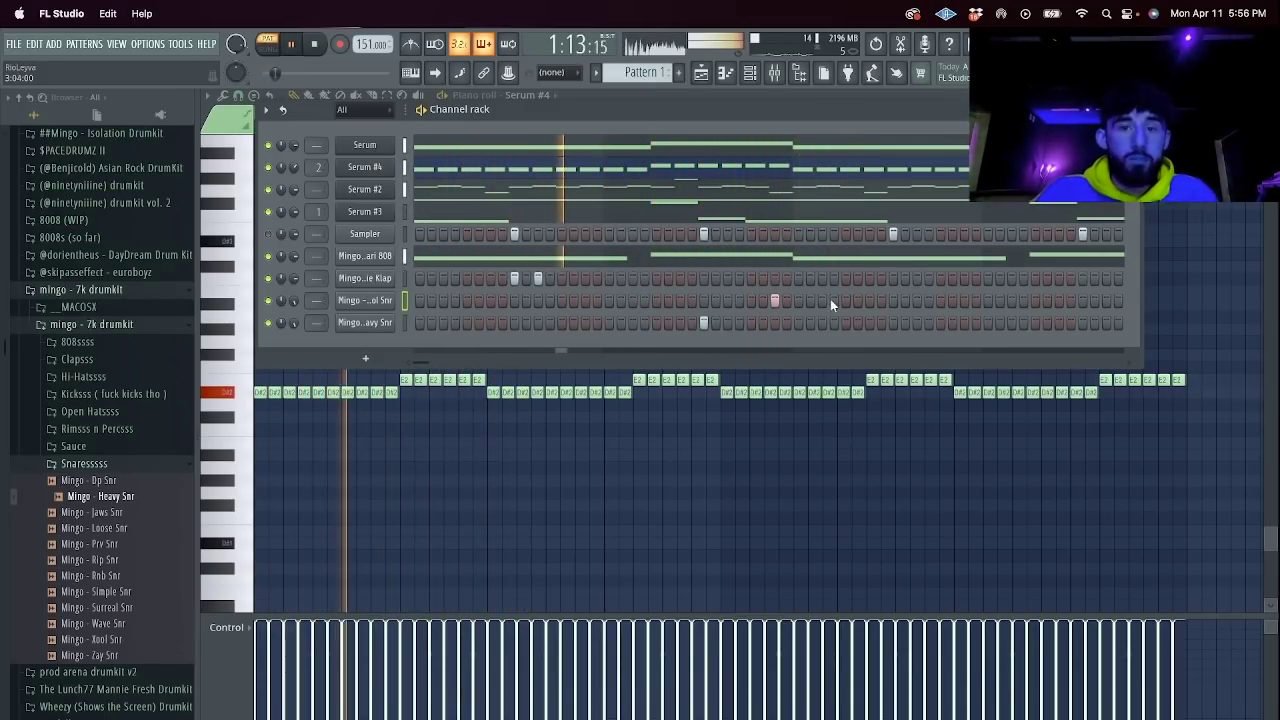
Place end-of-bar fill hits for Normie Klap, Xool Snr and Heavy Snr.
click(893, 278)
click(965, 278)
click(1057, 300)
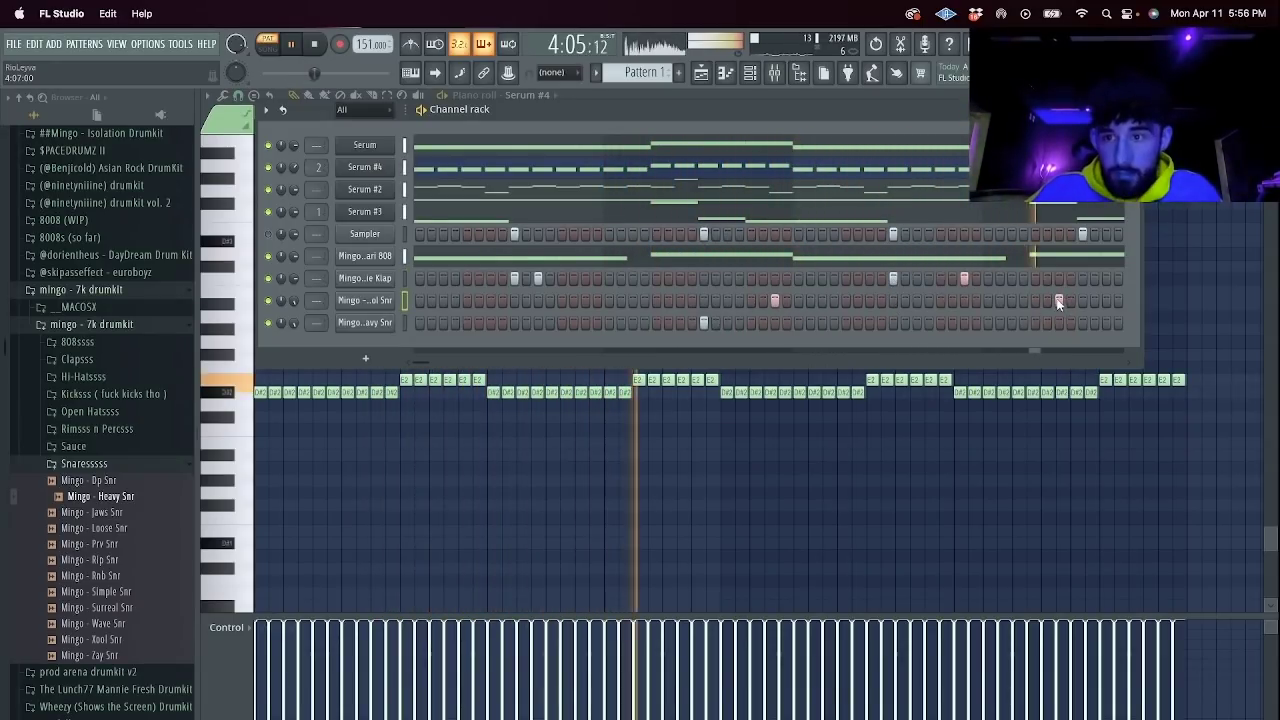
click(1058, 300)
click(965, 279)
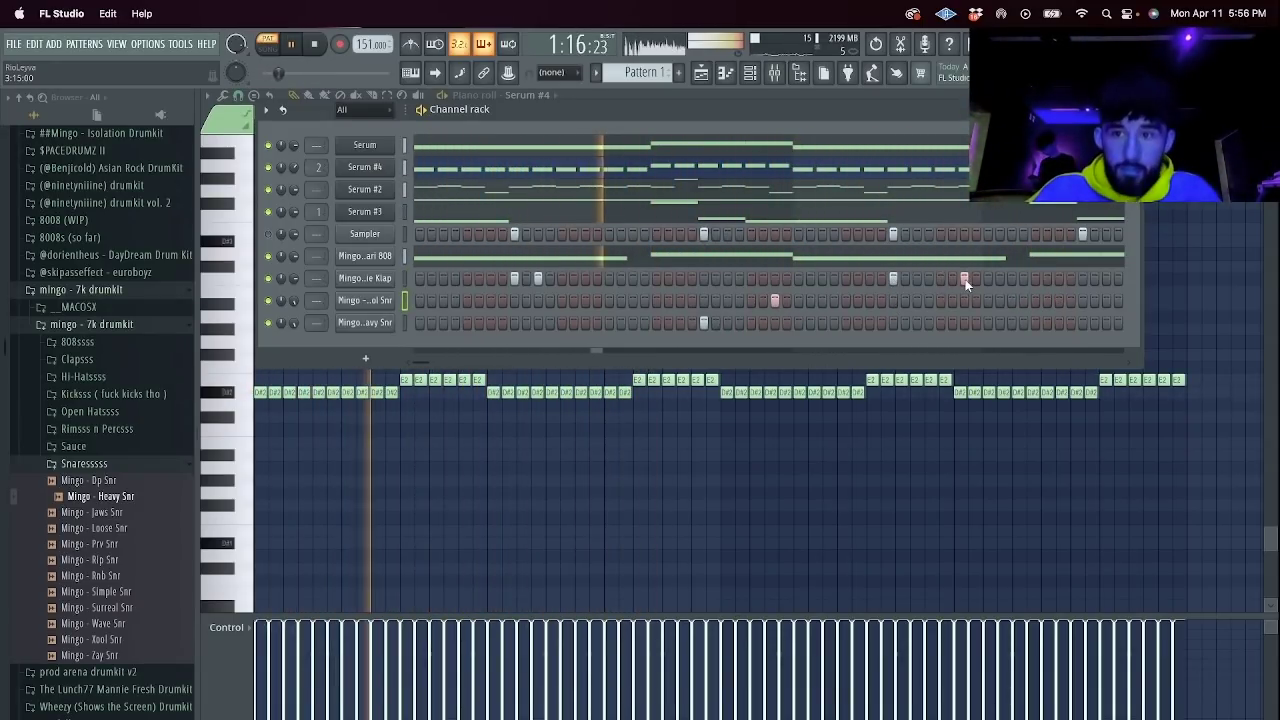
click(1010, 279)
click(1034, 299)
click(1059, 301)
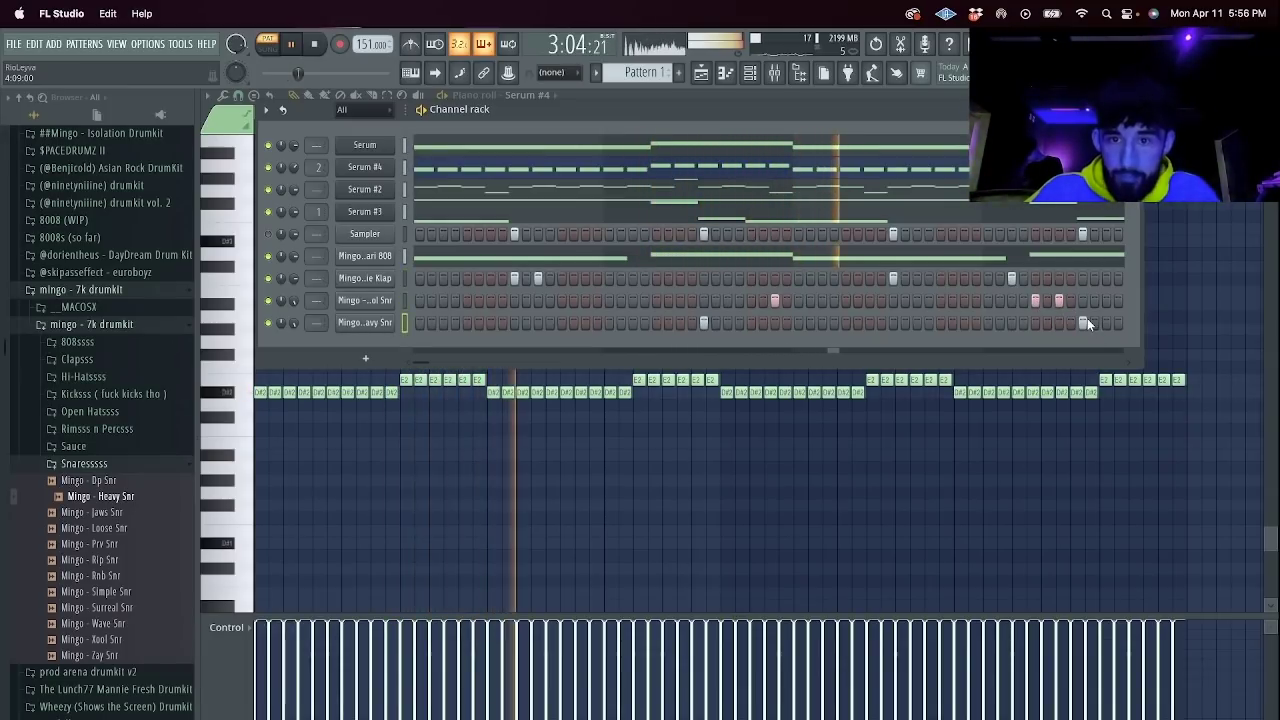
click(917, 323)
Repeat bars 1–4 of the Heavy Snr notes into bars 5–8 in the piano roll.
right_click(394, 322)
click(415, 326)
drag(717, 128, 258, 128)
key(super+b)
Repeat bars 1–4 into bars 5–8 for the Xool Snr and Normie Klap notes.
click(565, 101)
click(577, 227)
drag(723, 131, 258, 128)
key(super+b)
click(562, 97)
click(588, 210)
drag(724, 130, 258, 128)
key(super+b)
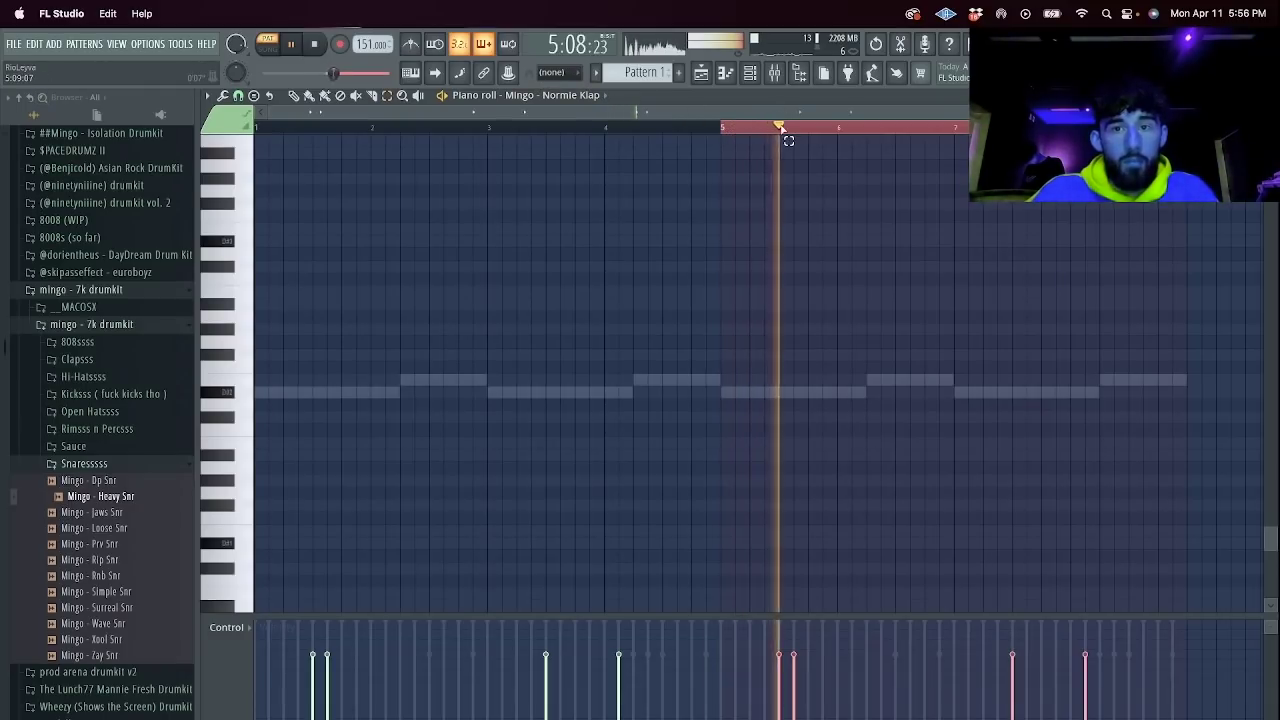
Stop playback and drag the Krisppyy Hat sample into the channel rack as a new channel.
key(F6)
click(318, 47)
click(90, 376)
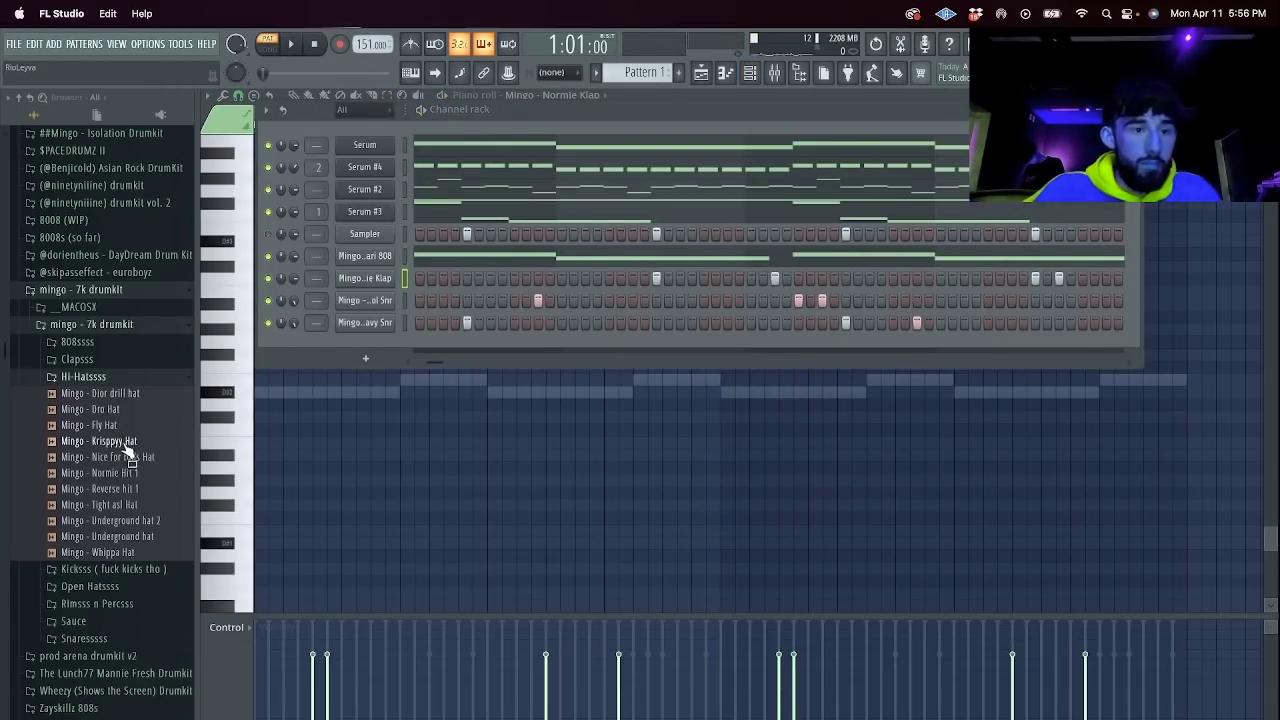
drag(397, 329, 416, 341)
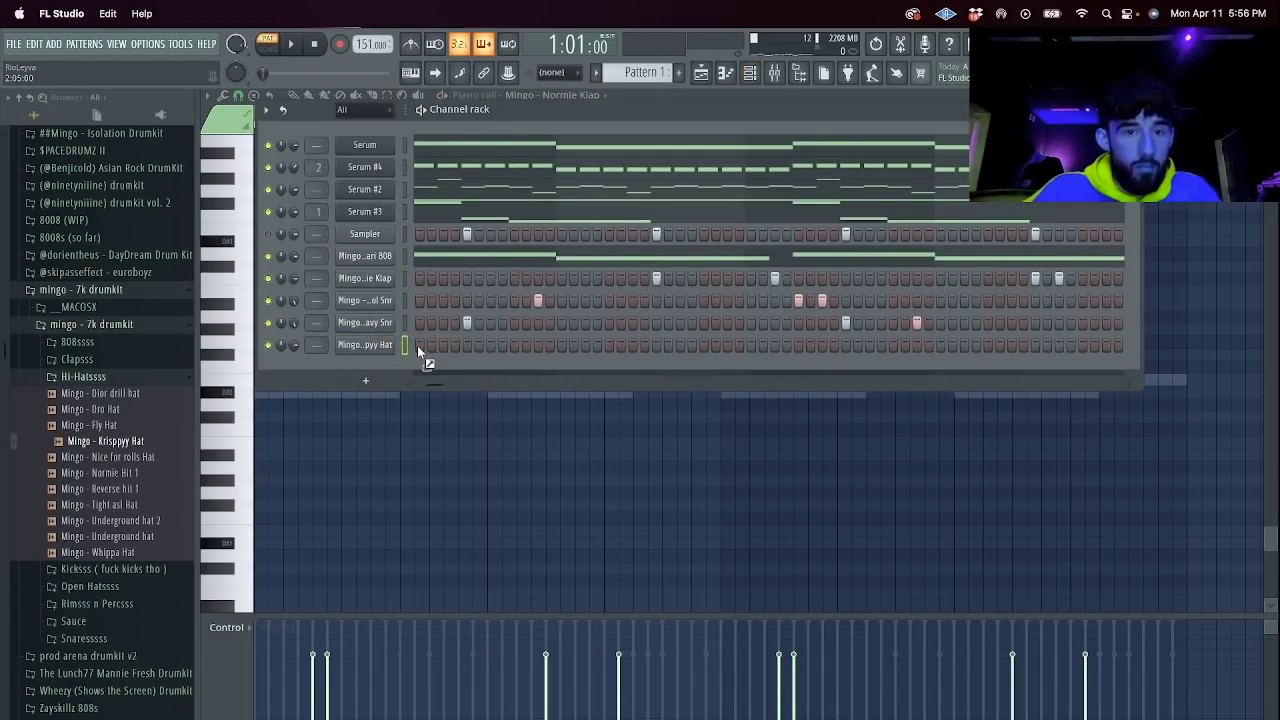
key(F6)
Light the hi-hat's first and third steps and audition them.
click(752, 73)
click(408, 383)
click(421, 345)
key(space)
click(442, 346)
key(space)
right_click(378, 346)
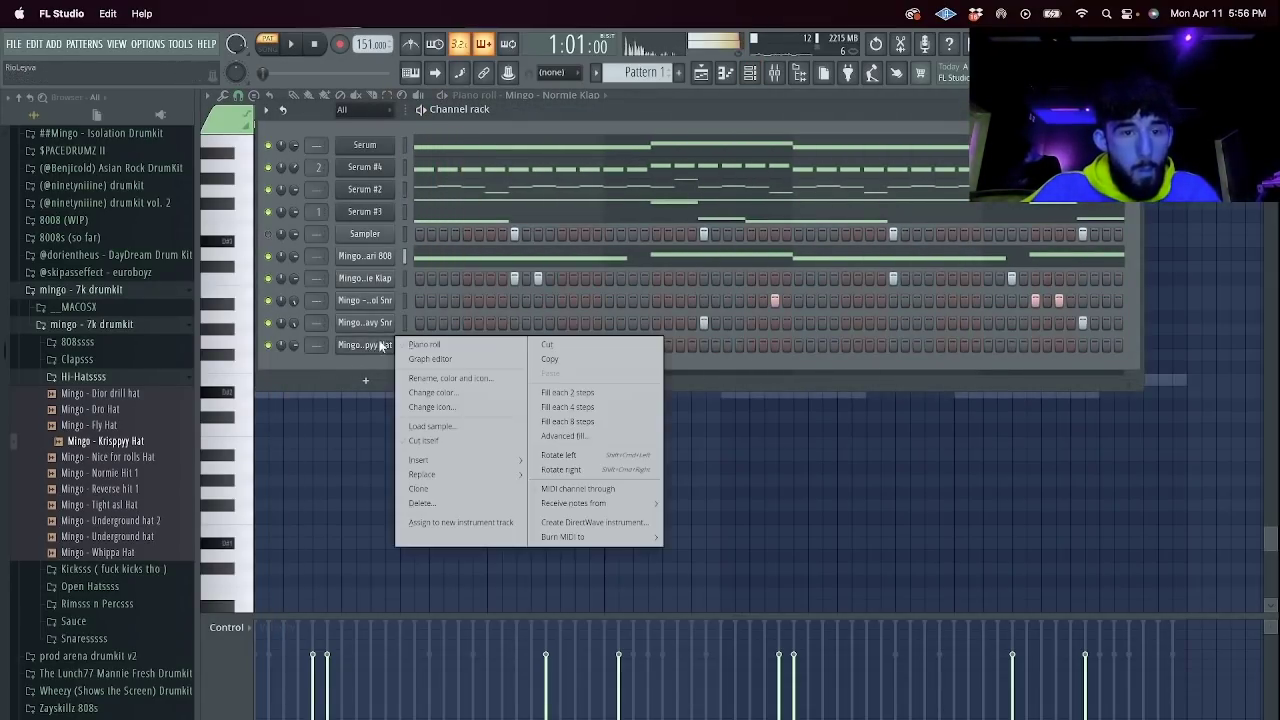
Open the hi-hat in the piano roll with a finer snap and paint three short hat notes.
click(424, 345)
drag(975, 115, 422, 115)
click(238, 96)
click(257, 207)
click(311, 98)
scroll(396, 277, up, 10)
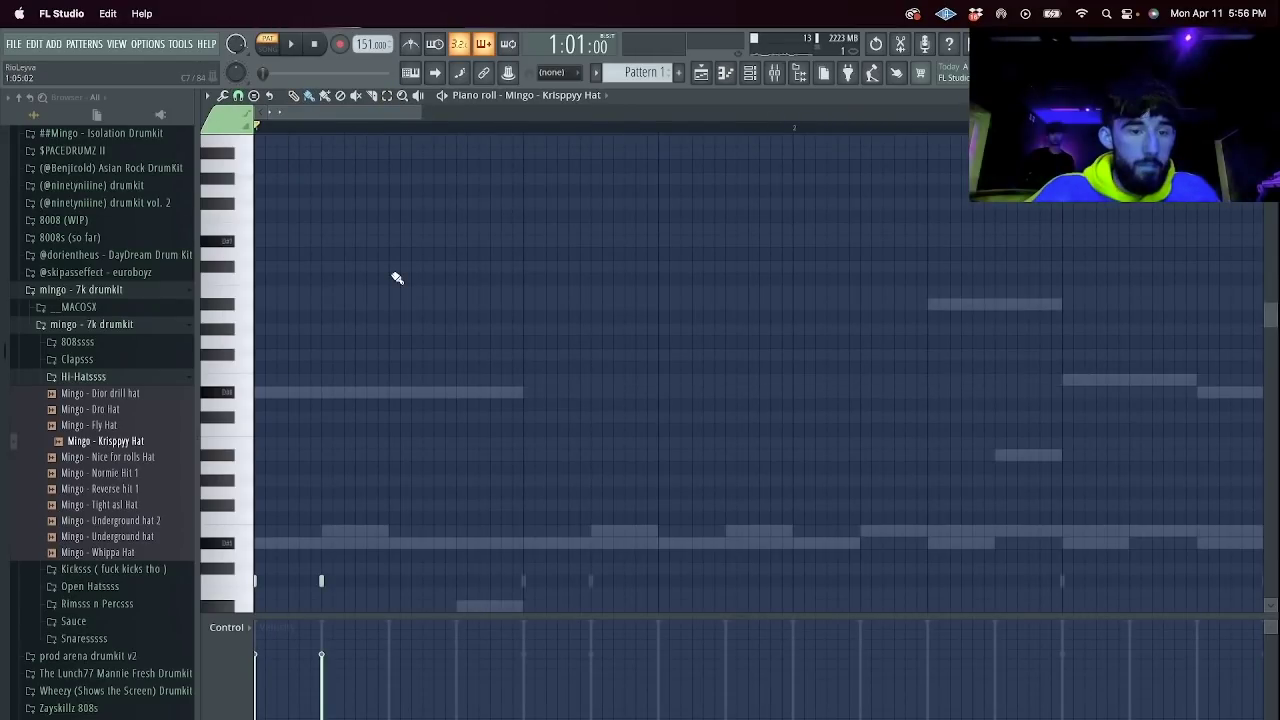
scroll(561, 216, down, 5)
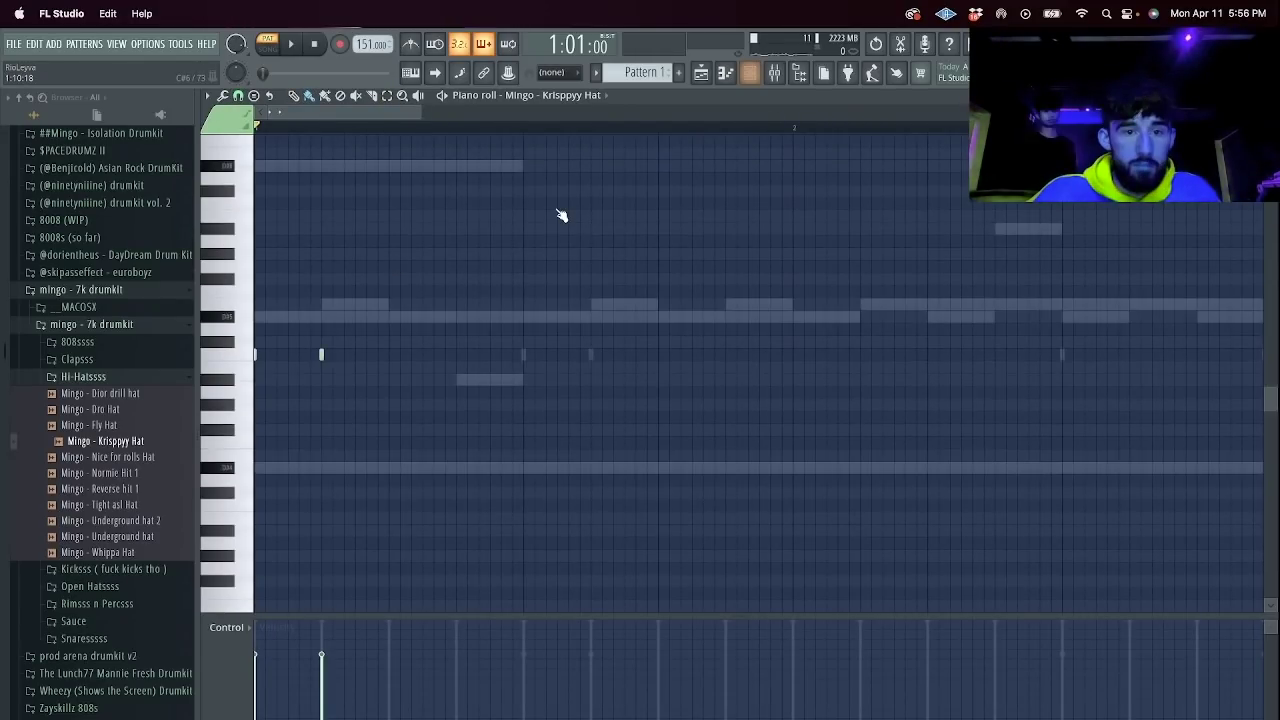
click(462, 355)
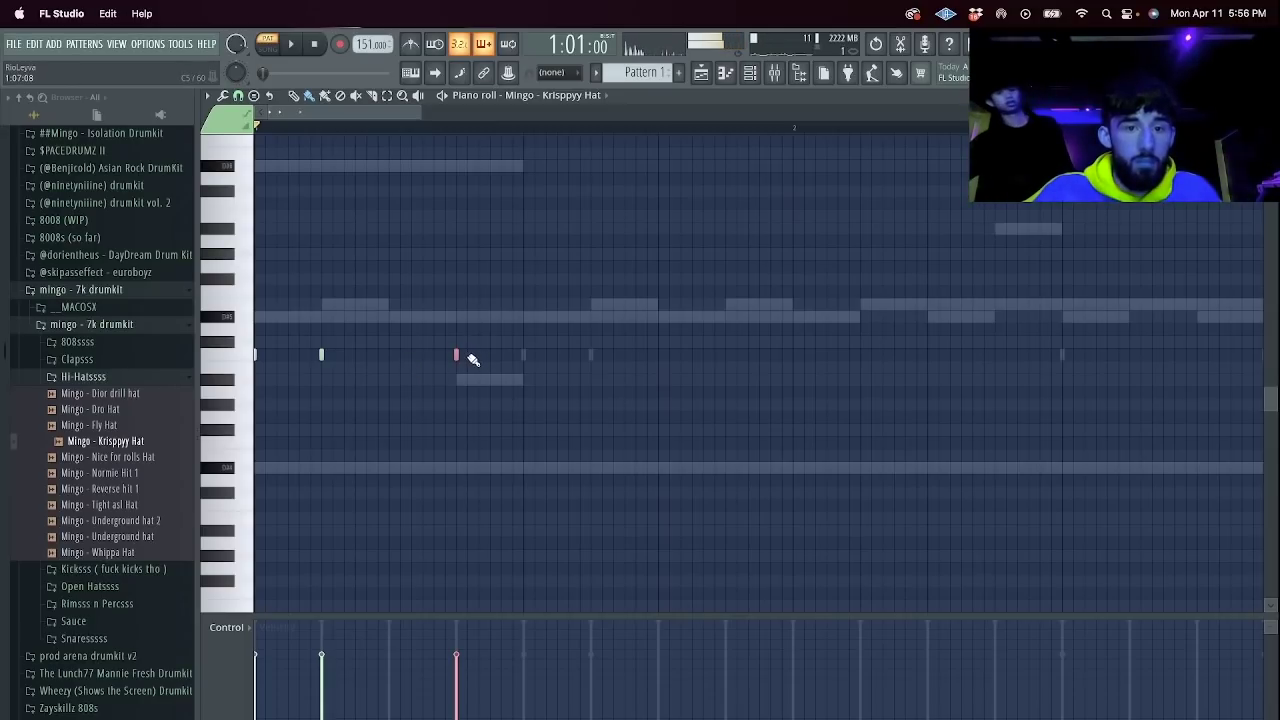
drag(464, 354, 471, 354)
Fill the hi-hat on every second step and play the pattern back.
key(F6)
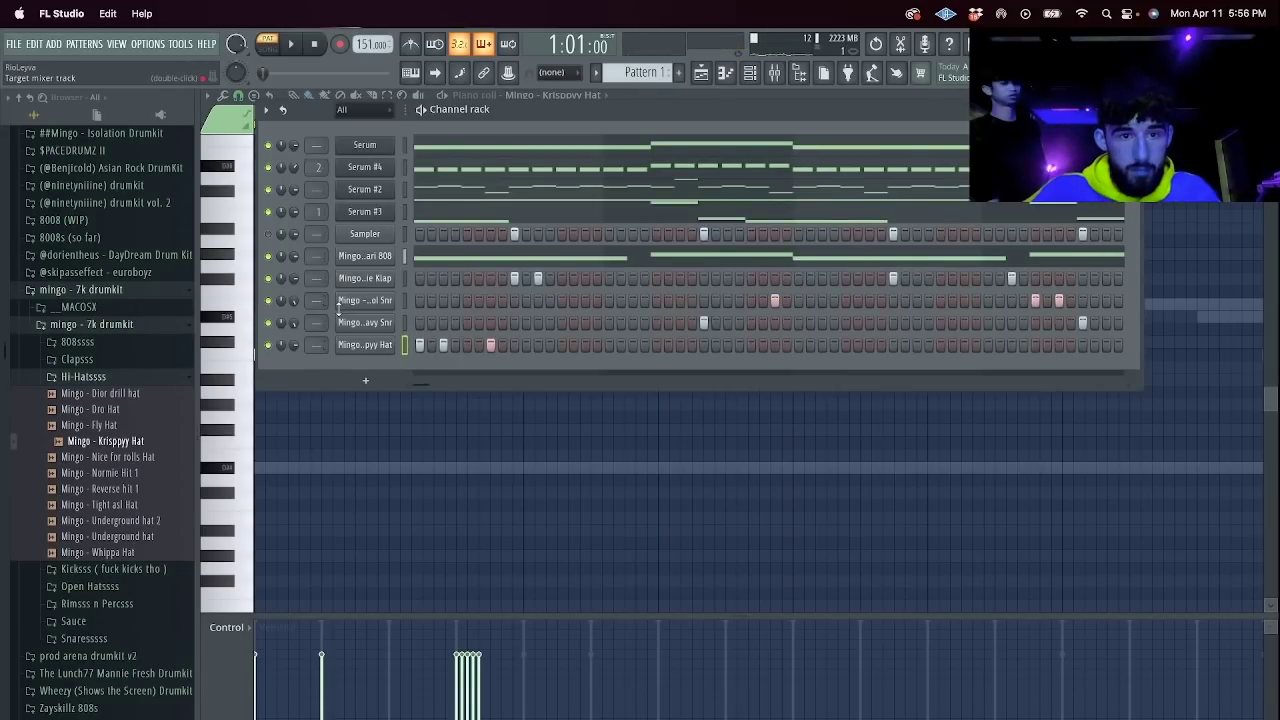
right_click(369, 345)
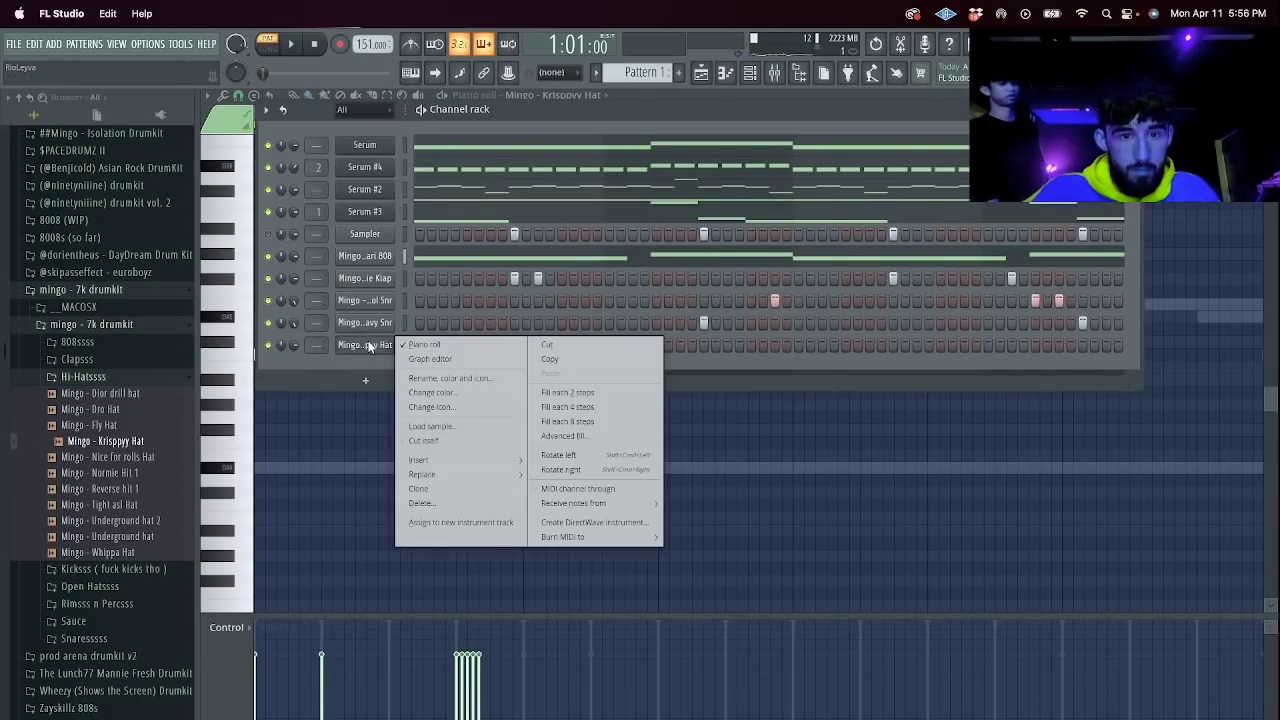
click(578, 394)
key(F6)
key(space)
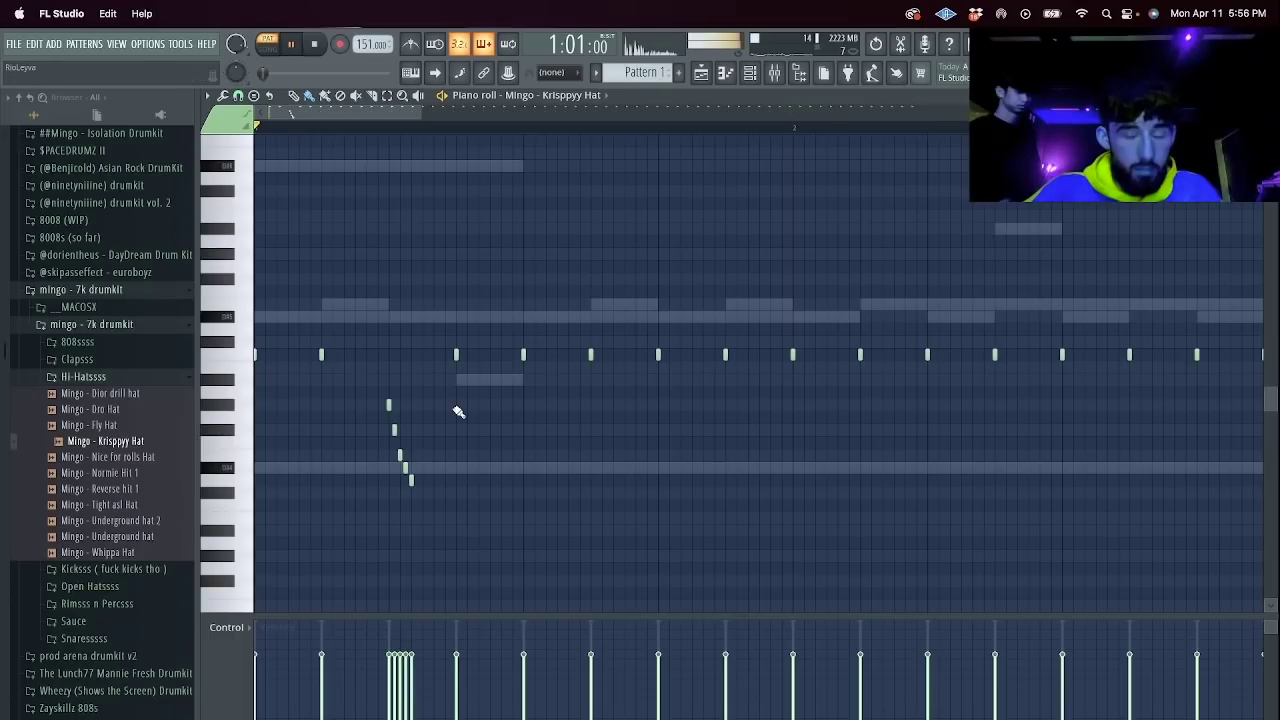
Delete one hat note, shift part of the roll later and add notes later in the bar.
right_click(590, 356)
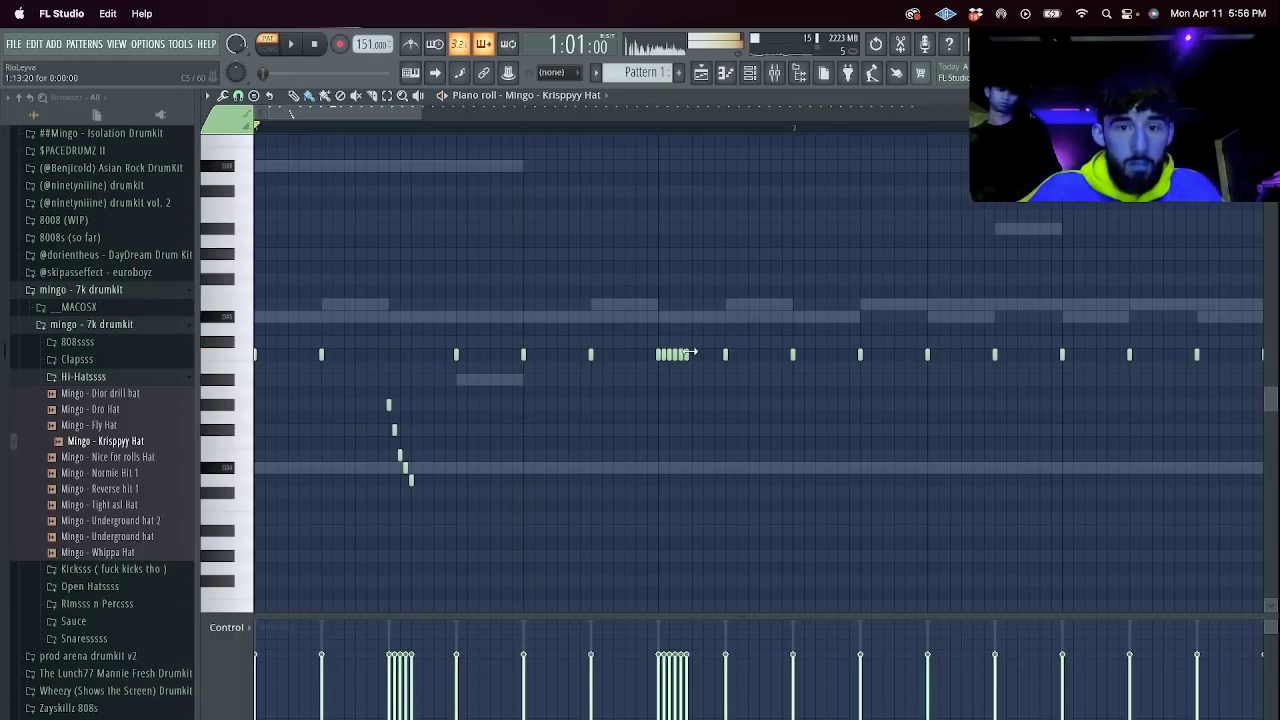
drag(690, 352, 720, 354)
key(space)
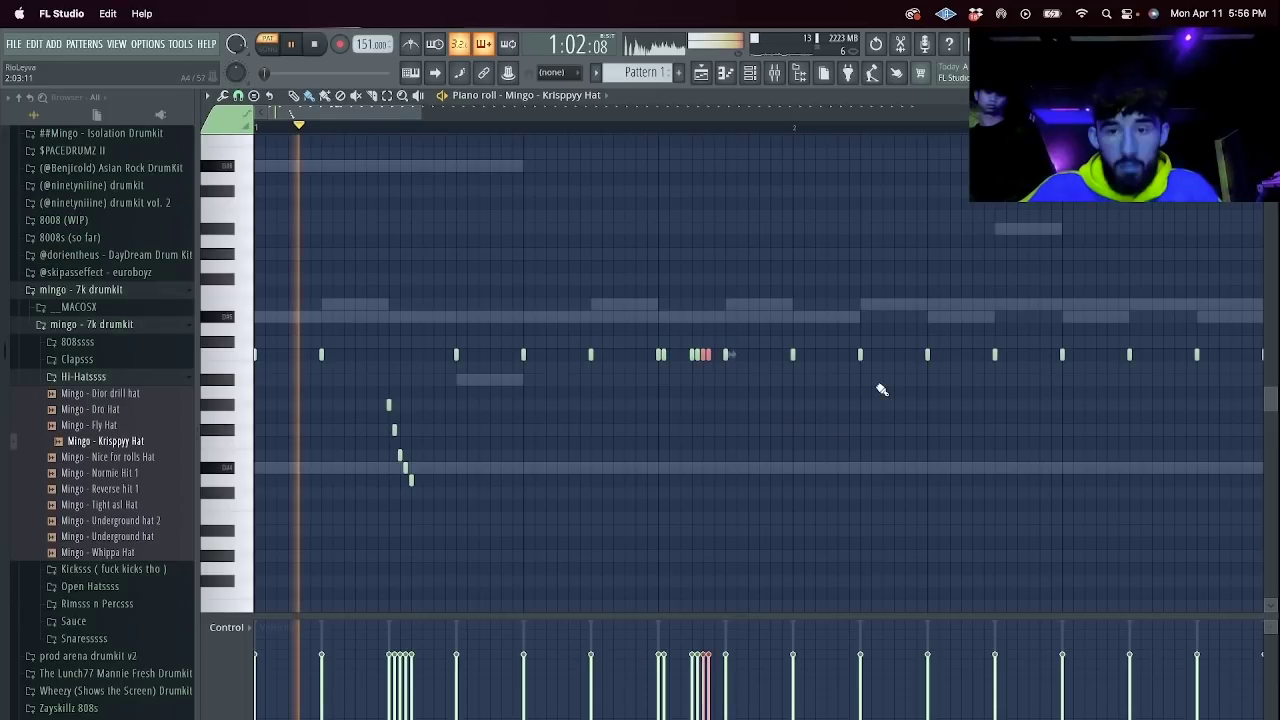
click(943, 455)
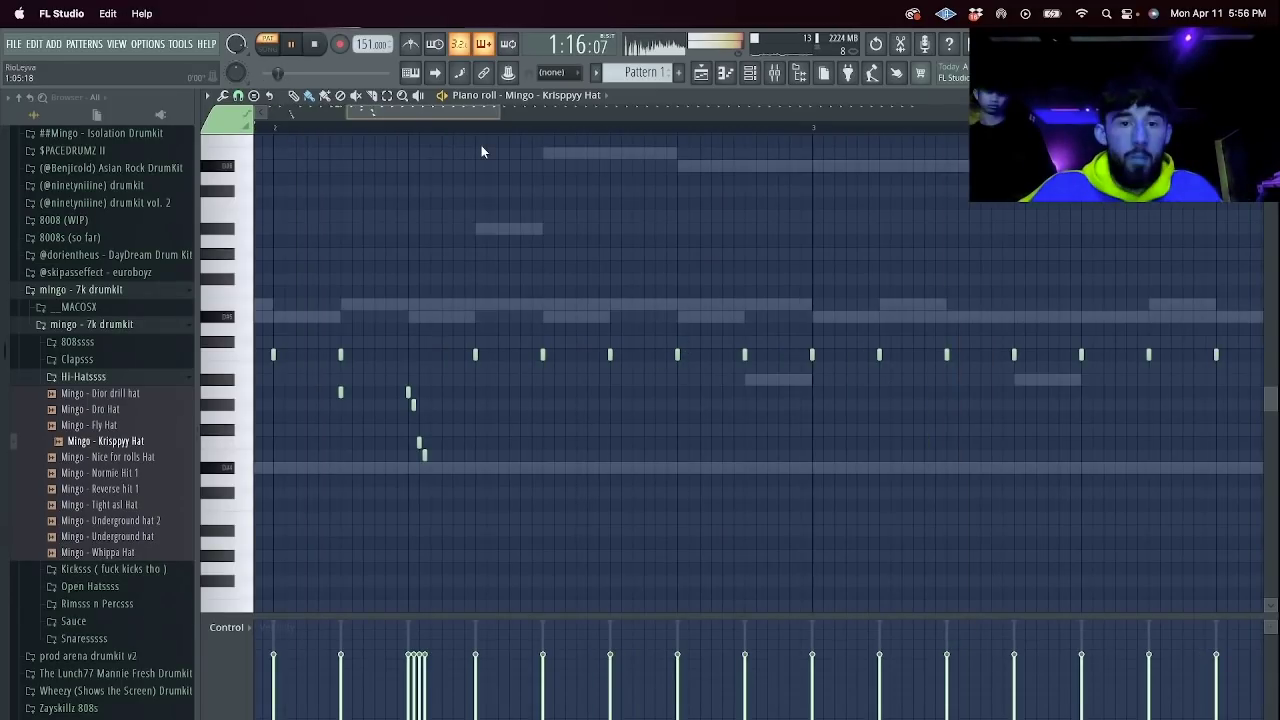
key(space)
key(space)
Switch snapping to 1/3 step, nudge a note earlier and add four triplet hat notes.
click(238, 97)
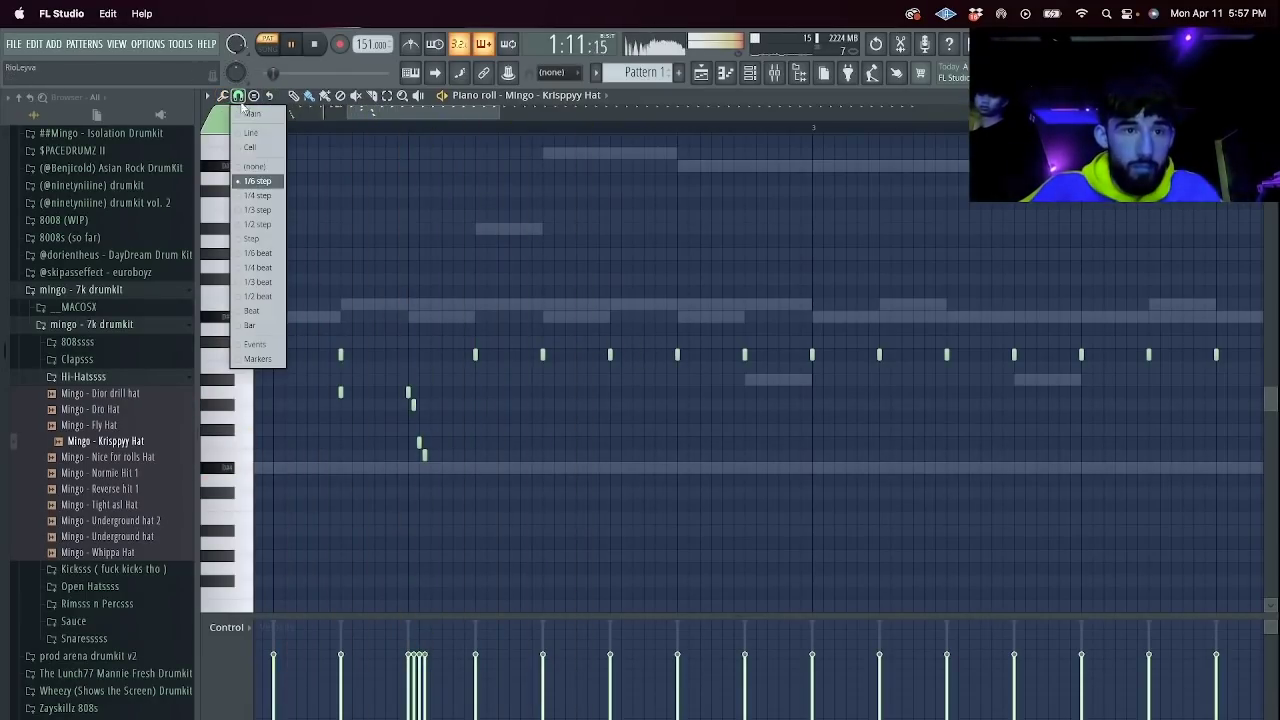
click(262, 284)
drag(609, 354, 590, 354)
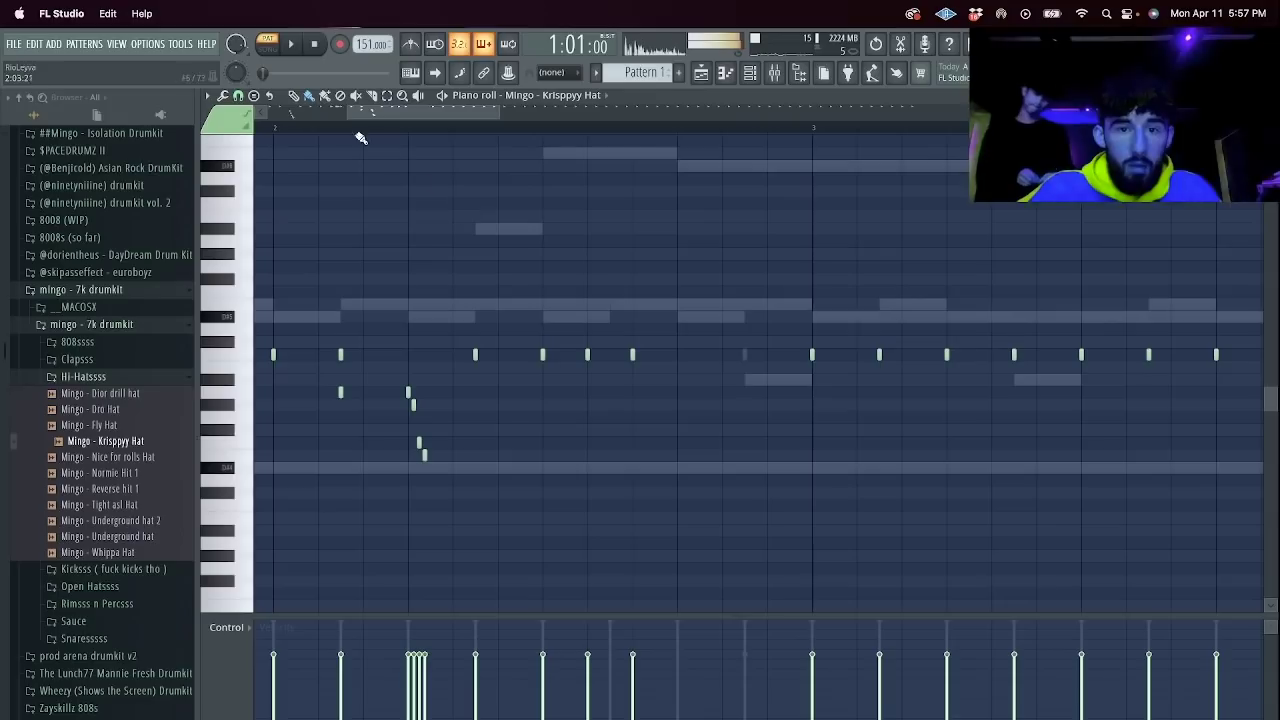
key(space)
click(239, 96)
click(256, 211)
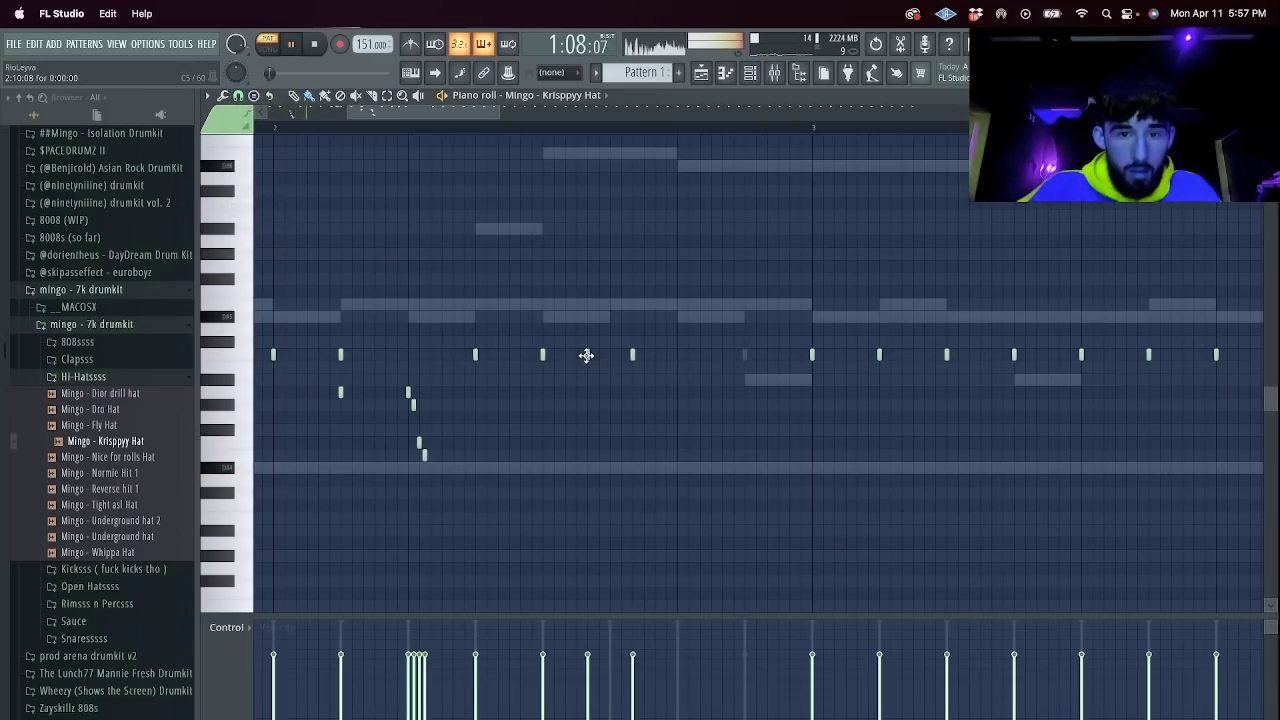
click(565, 355)
click(677, 355)
click(711, 355)
click(744, 355)
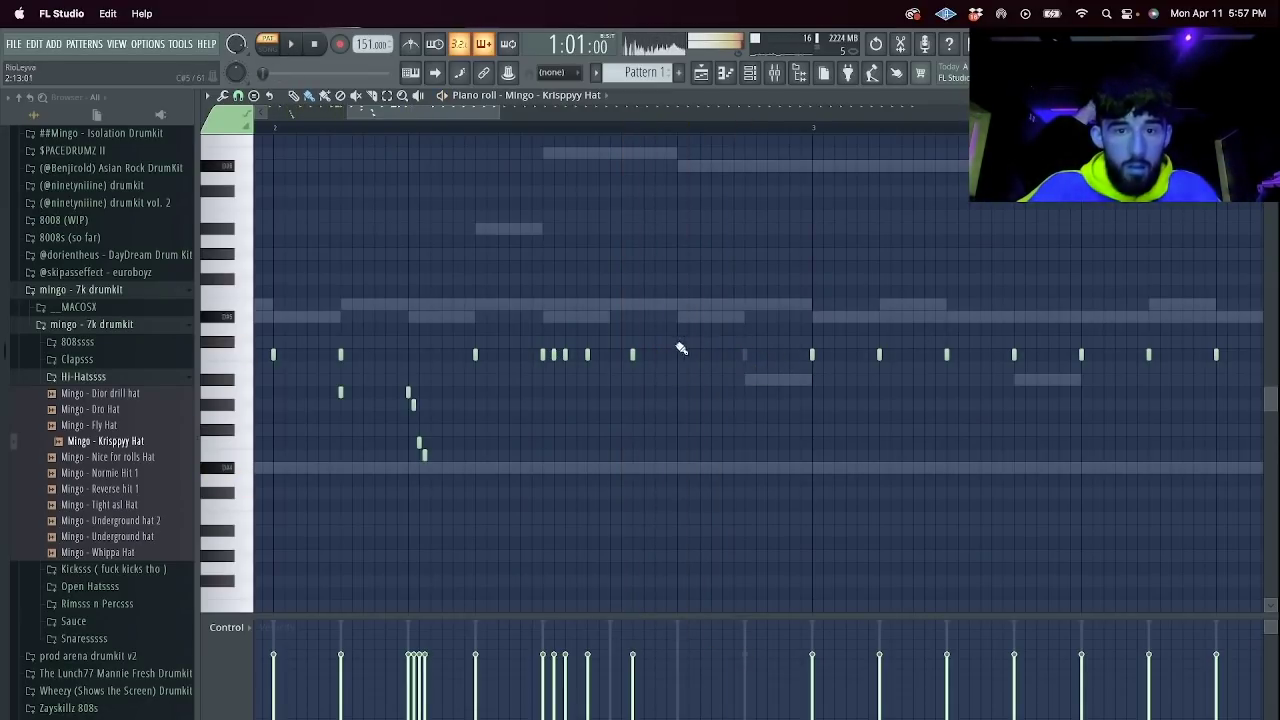
key(space)
Rework the bar 2 hats, deleting two notes and placing two new ones.
mouse_move(672, 375)
mouse_down()
mouse_move(506, 336)
mouse_move(695, 367)
mouse_up()
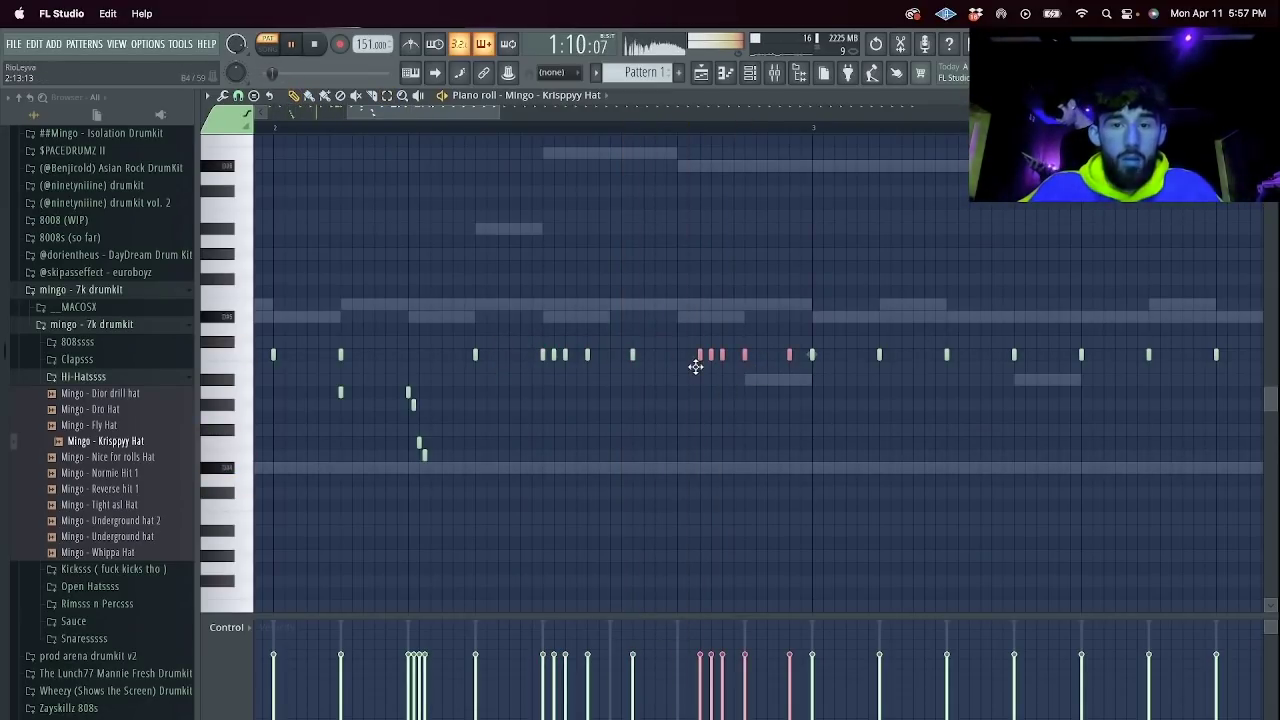
right_click(689, 356)
right_click(700, 357)
click(733, 355)
click(744, 355)
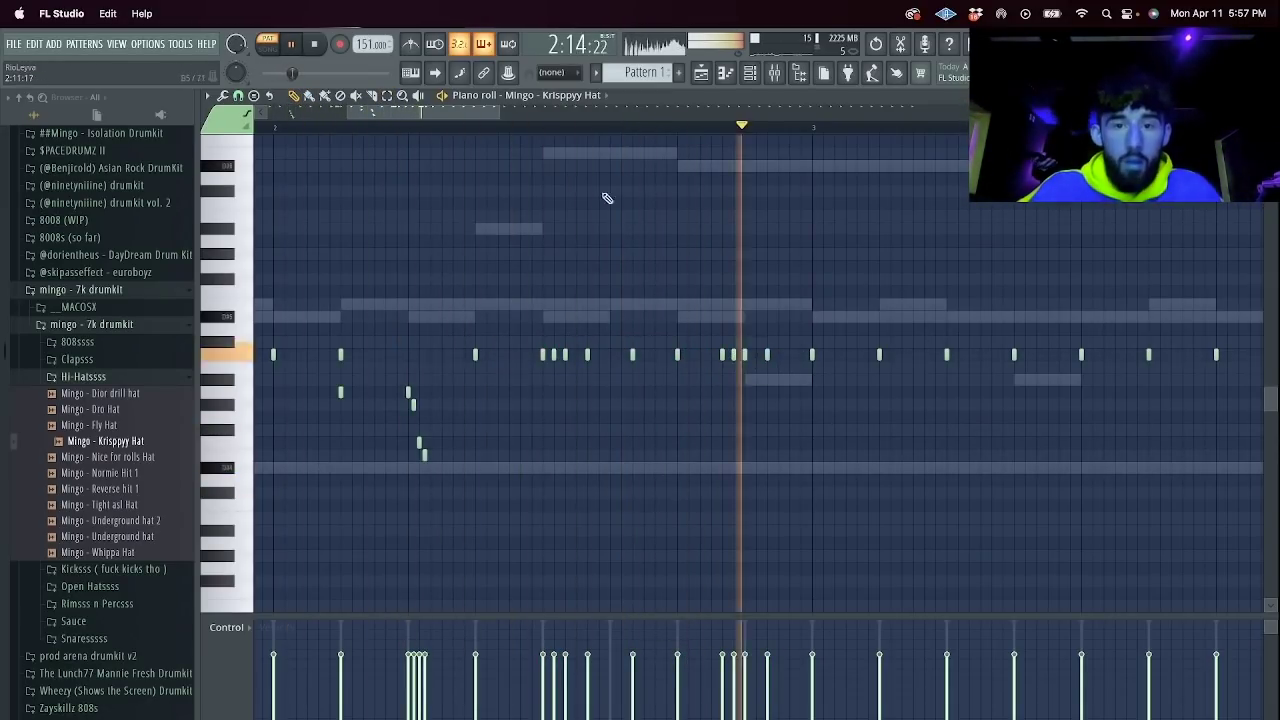
key(space)
Delete the hat notes after bar 3 and repeat bars 1–3 into bars 3–5.
drag(497, 108, 1093, 110)
key(space)
drag(1111, 424, 364, 198)
key(Delete)
drag(370, 128, 228, 128)
key(super+b)
key(space)
key(super+d)
Copy a column of hat roll notes further right in the pattern.
scroll(430, 255, up, 2)
drag(478, 512, 476, 406)
key(space)
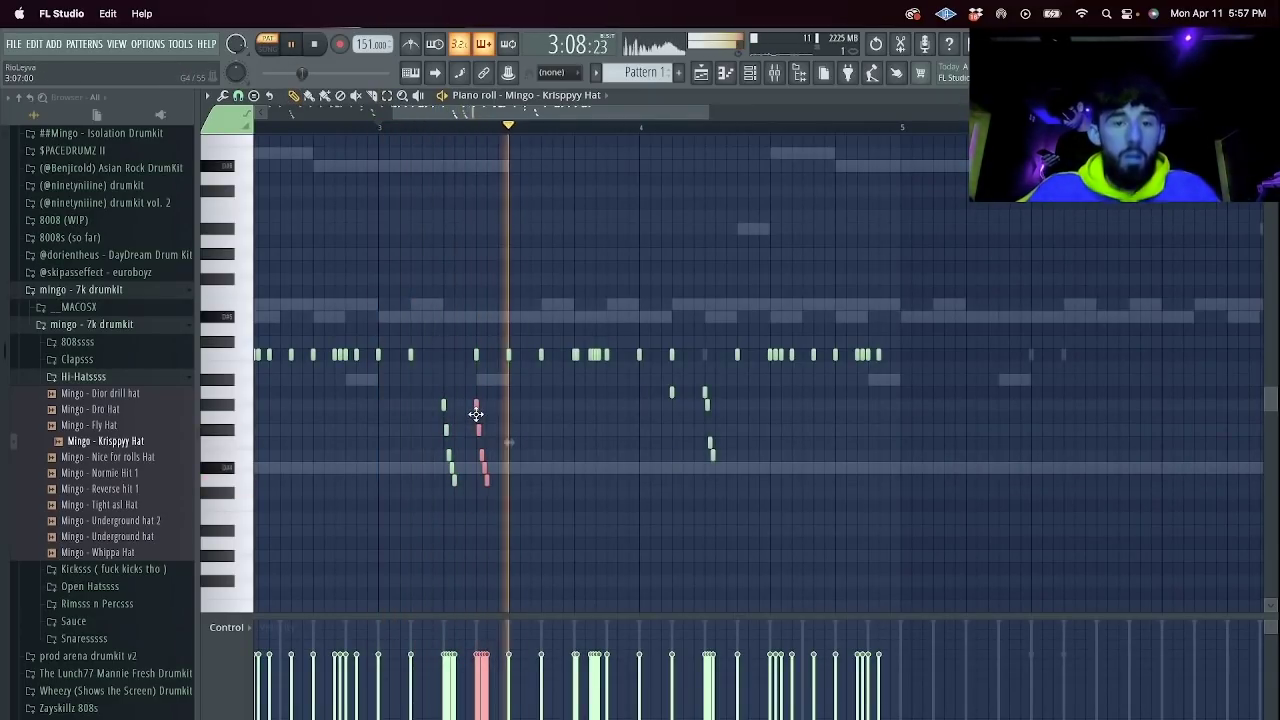
drag(476, 405, 574, 406)
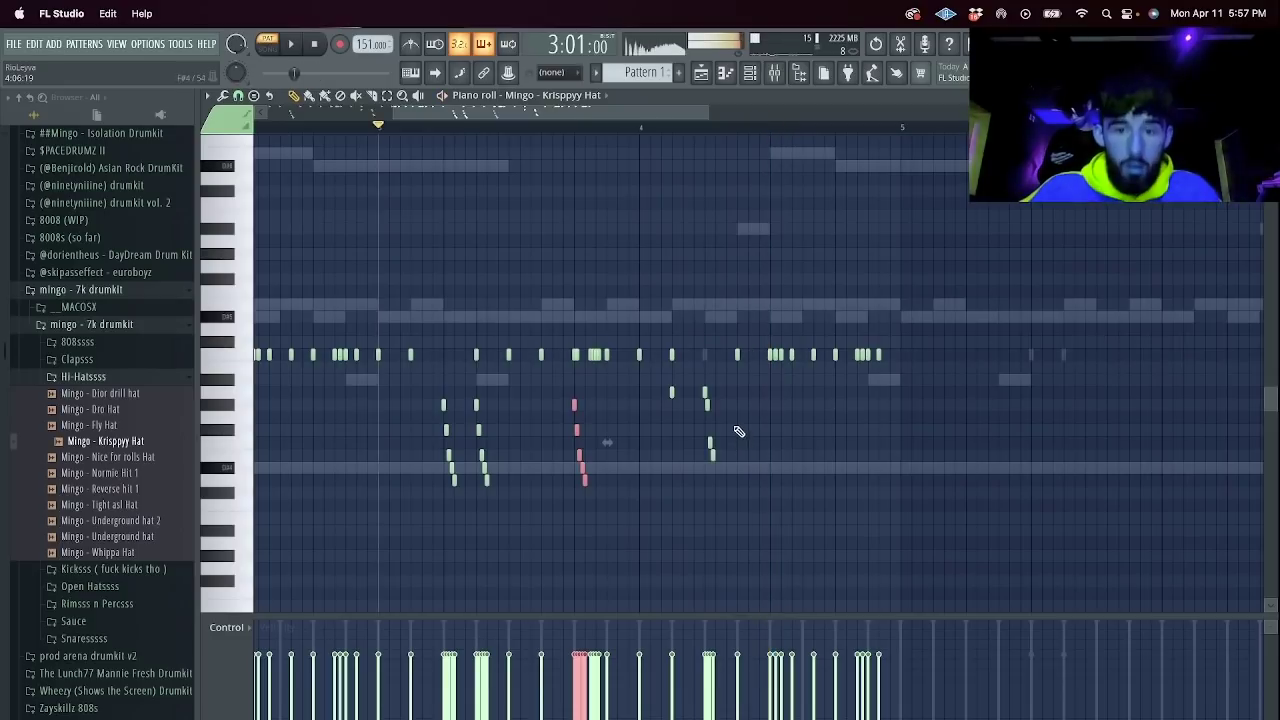
Clean up bar 4, deleting stray hats and adding three notes on the C5 row.
drag(729, 480, 700, 390)
key(Delete)
click(705, 357)
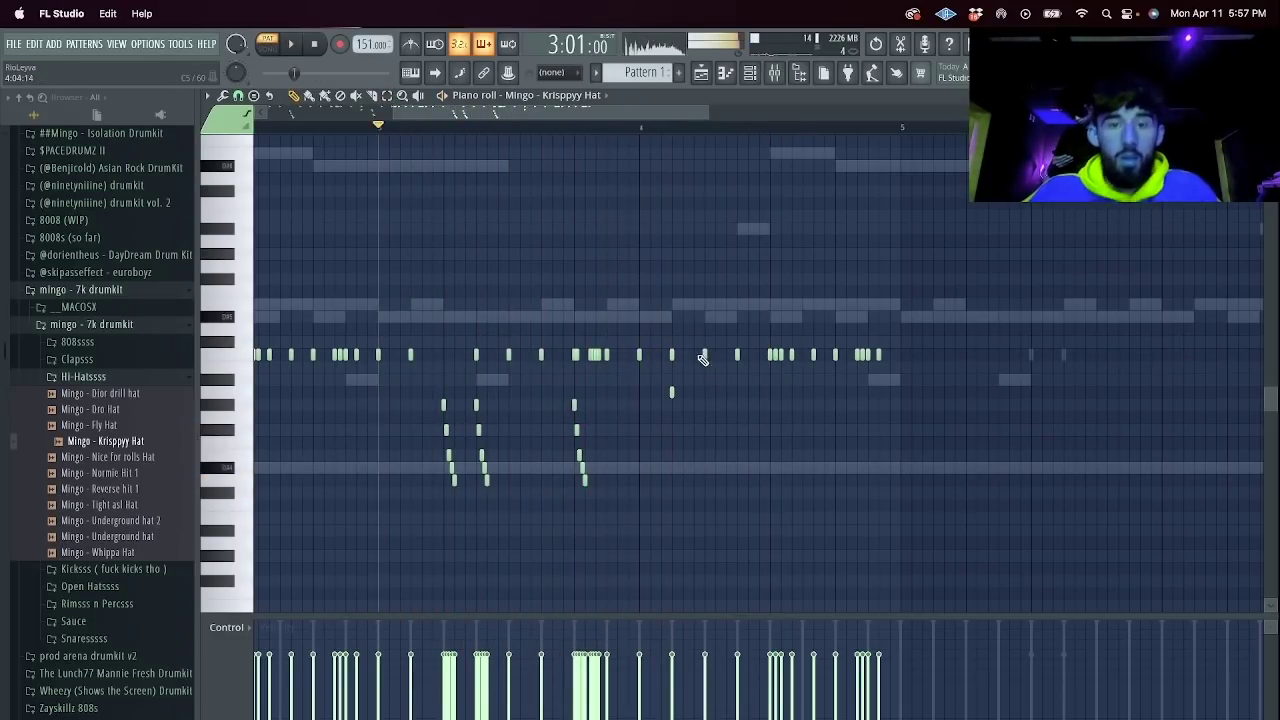
click(656, 358)
click(721, 354)
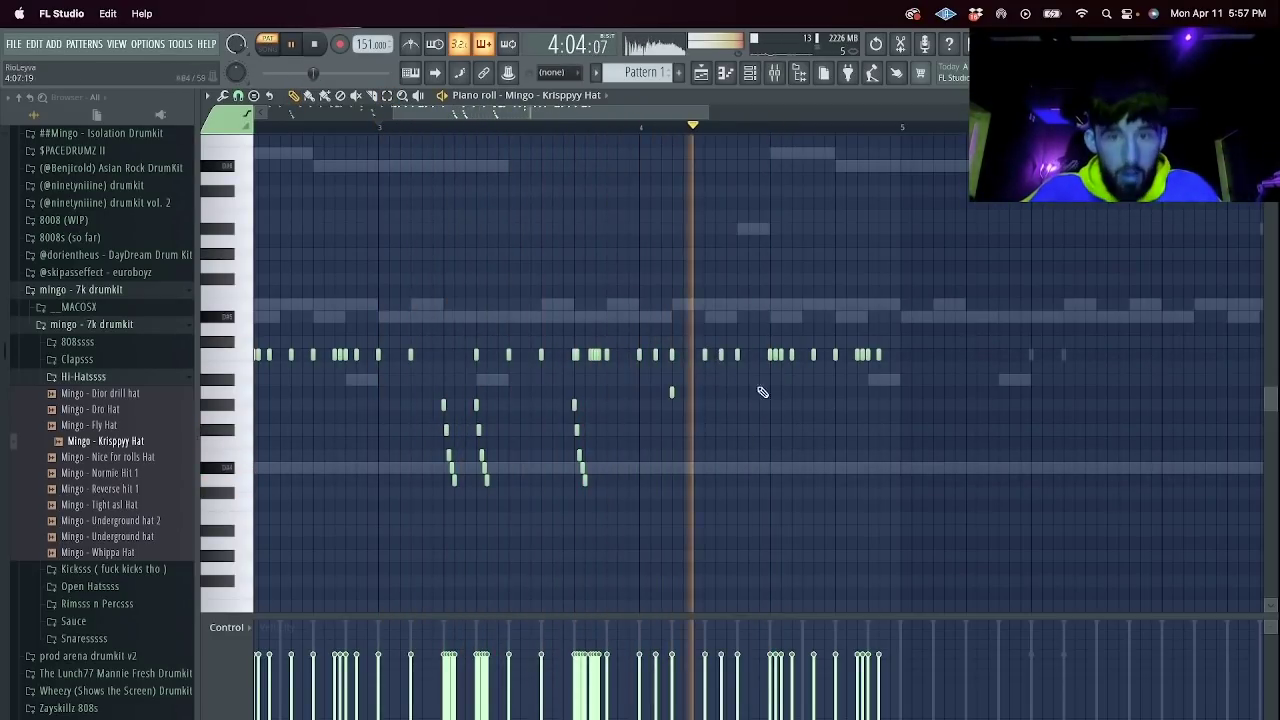
drag(930, 334, 768, 390)
key(Delete)
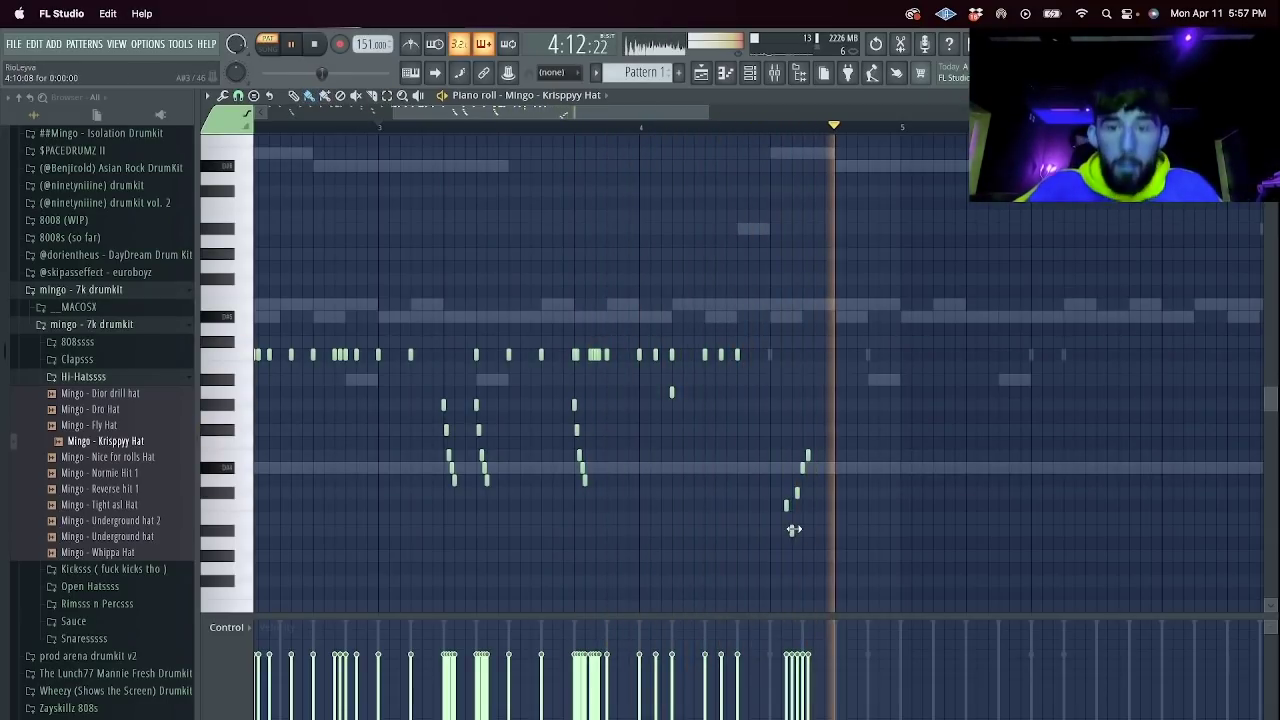
Draw two descending hi-hat rolls, flip their slant and return playback to the start.
scroll(840, 489, down, 4)
drag(803, 430, 815, 468)
drag(836, 491, 860, 629)
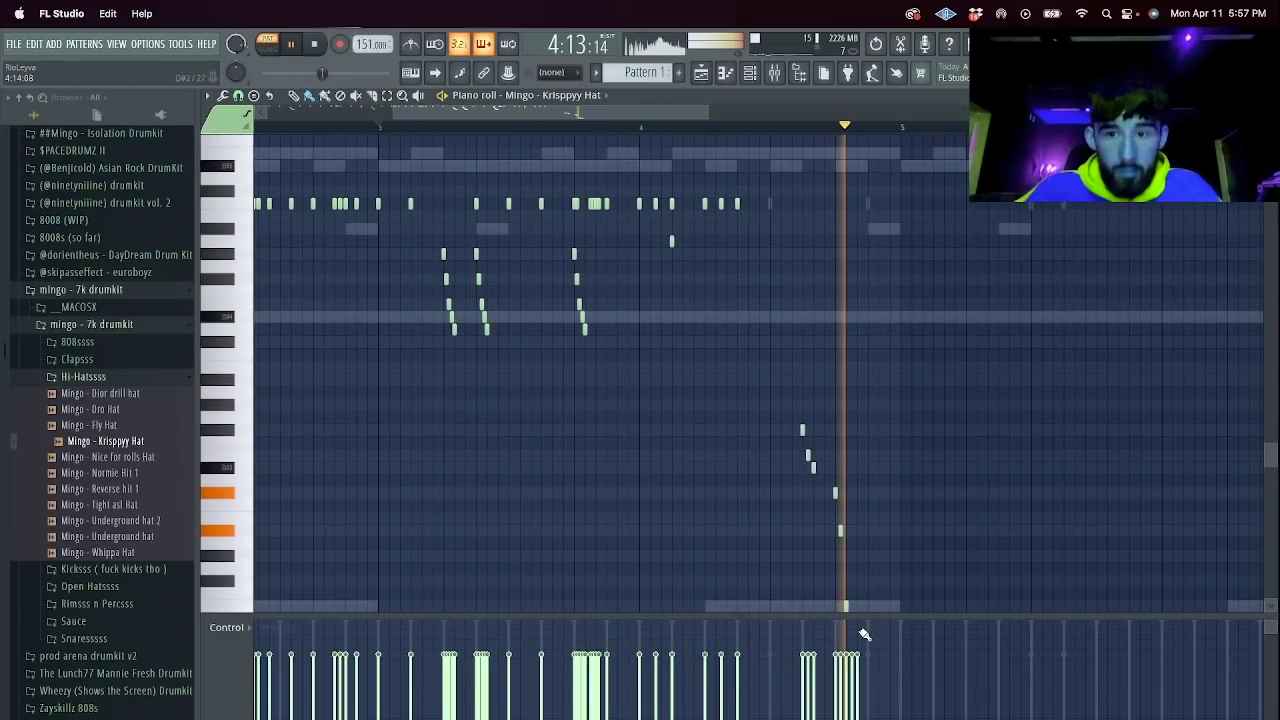
drag(860, 629, 866, 650)
drag(901, 127, 5, 175)
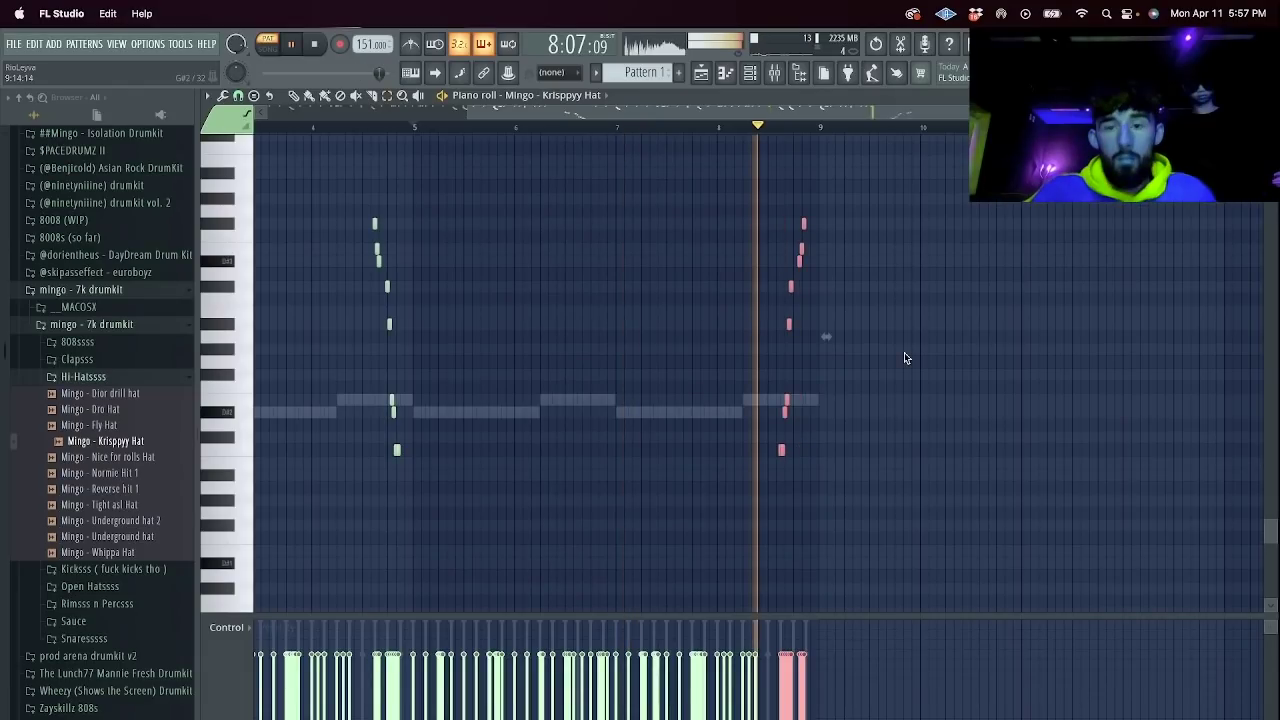
key(space)
key(alt+y)
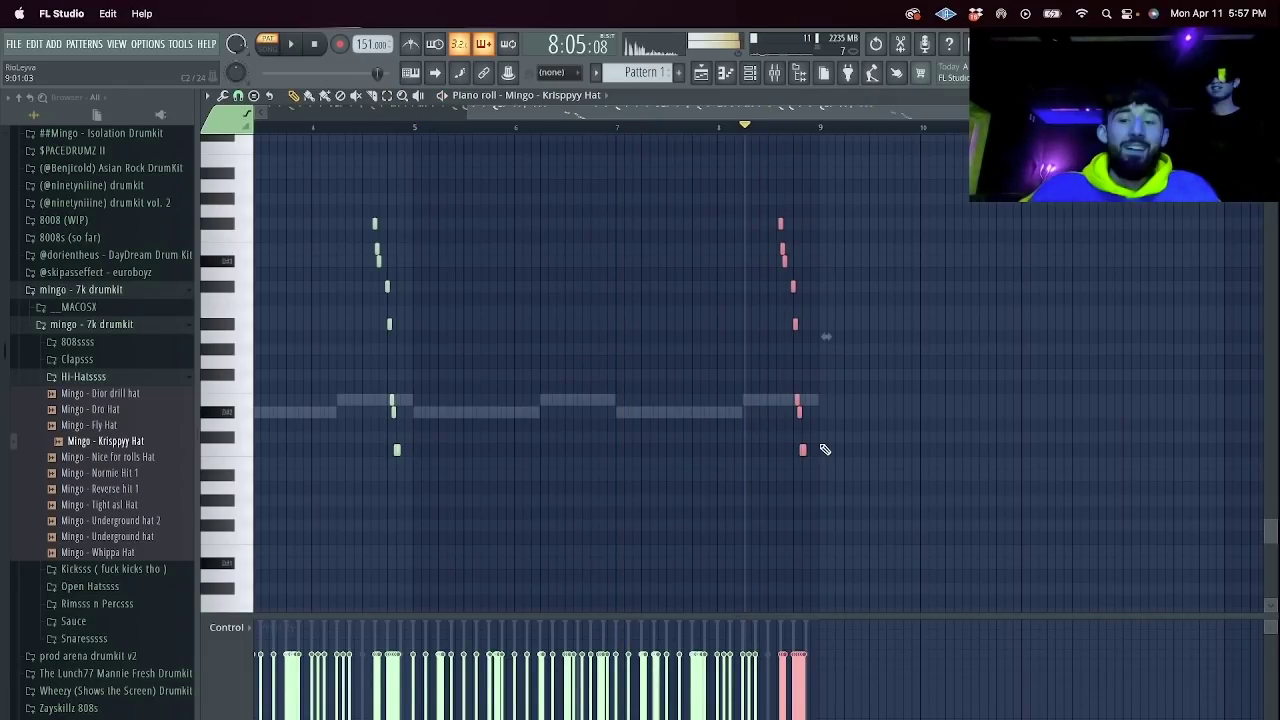
key(F6)
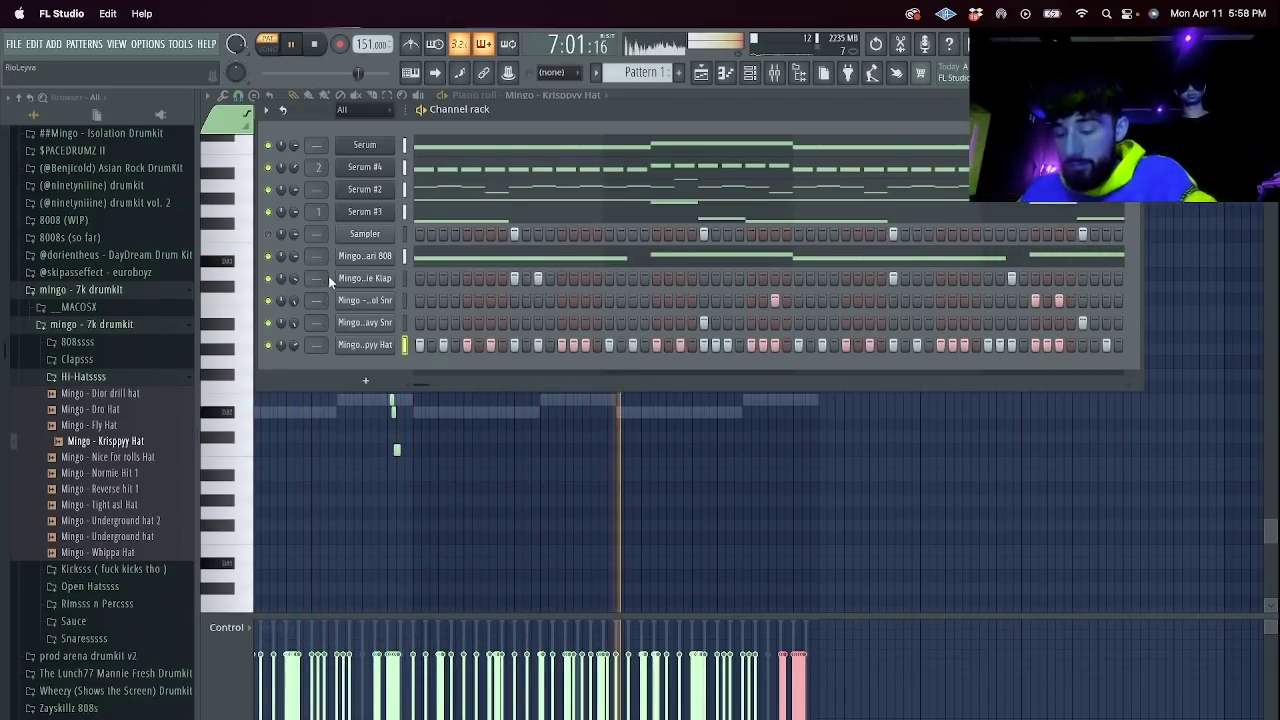
Browse the Open Hatssss folder and add Mingo - Sizzle Open Hat as a new channel.
click(76, 586)
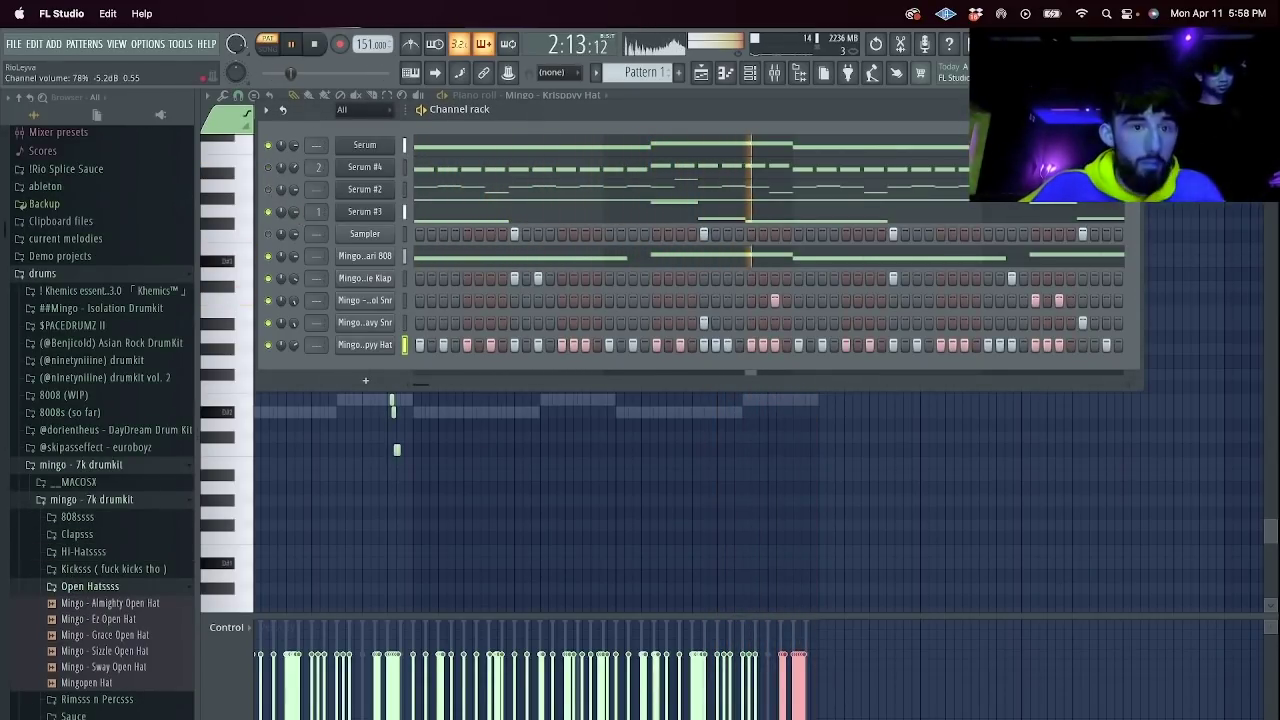
scroll(140, 490, down, 5)
click(125, 443)
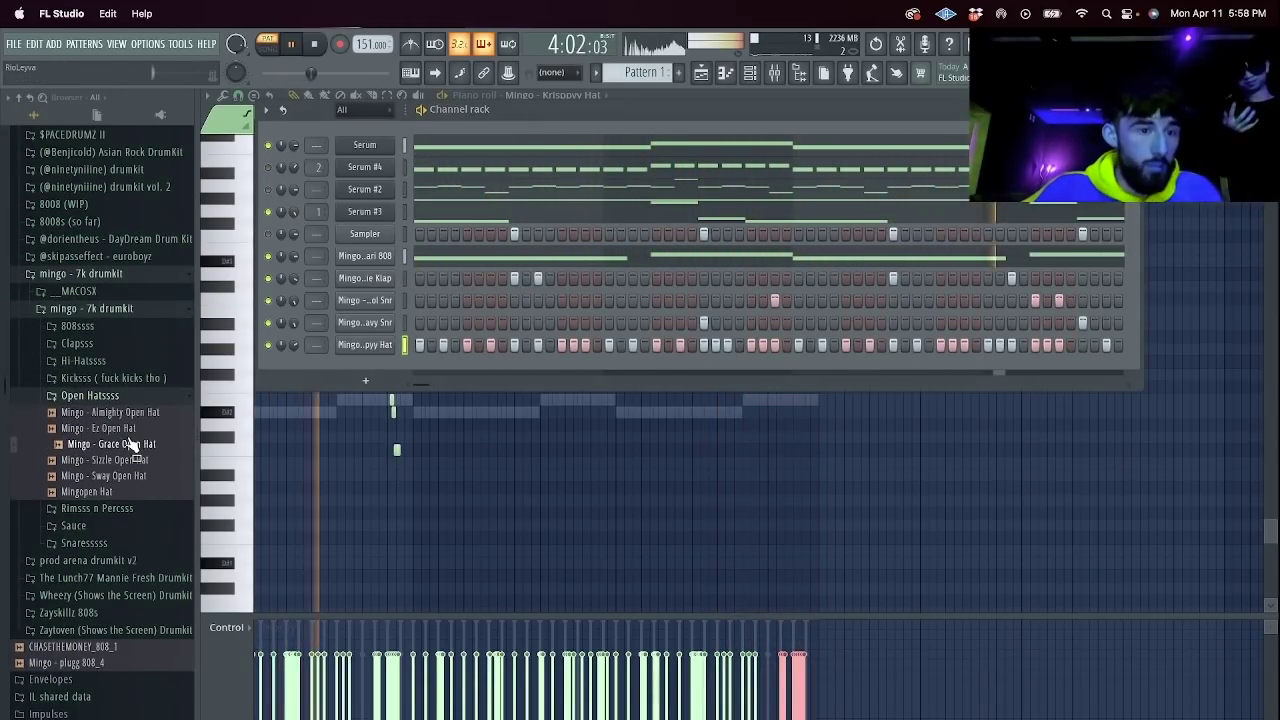
drag(122, 459, 411, 395)
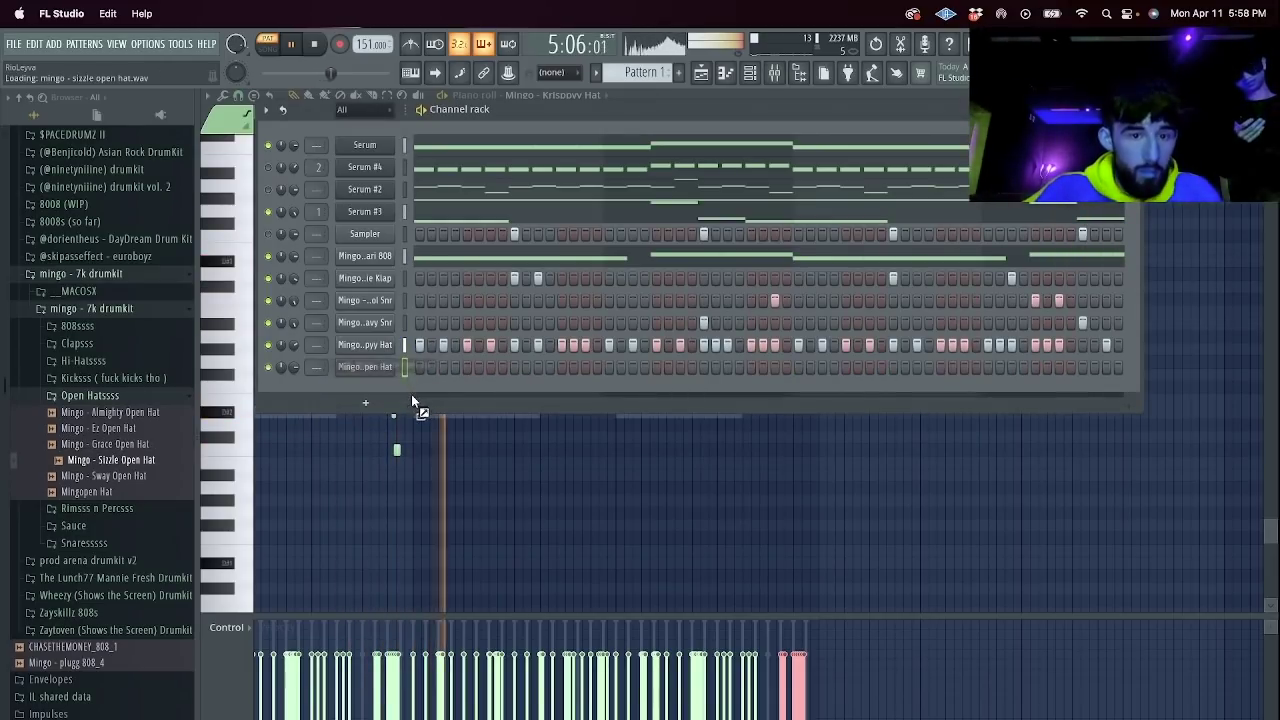
Program five sparse open-hat hits across the step row and view them in the piano roll.
click(419, 367)
key(space)
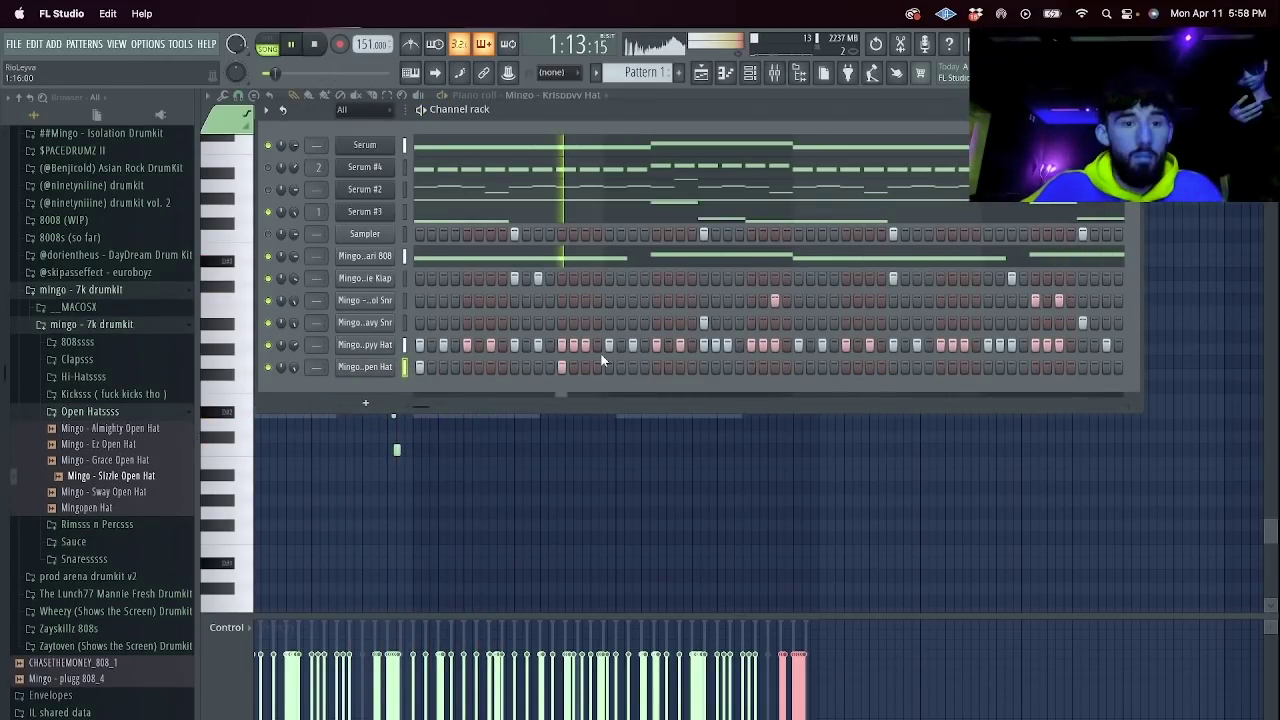
click(656, 367)
click(798, 367)
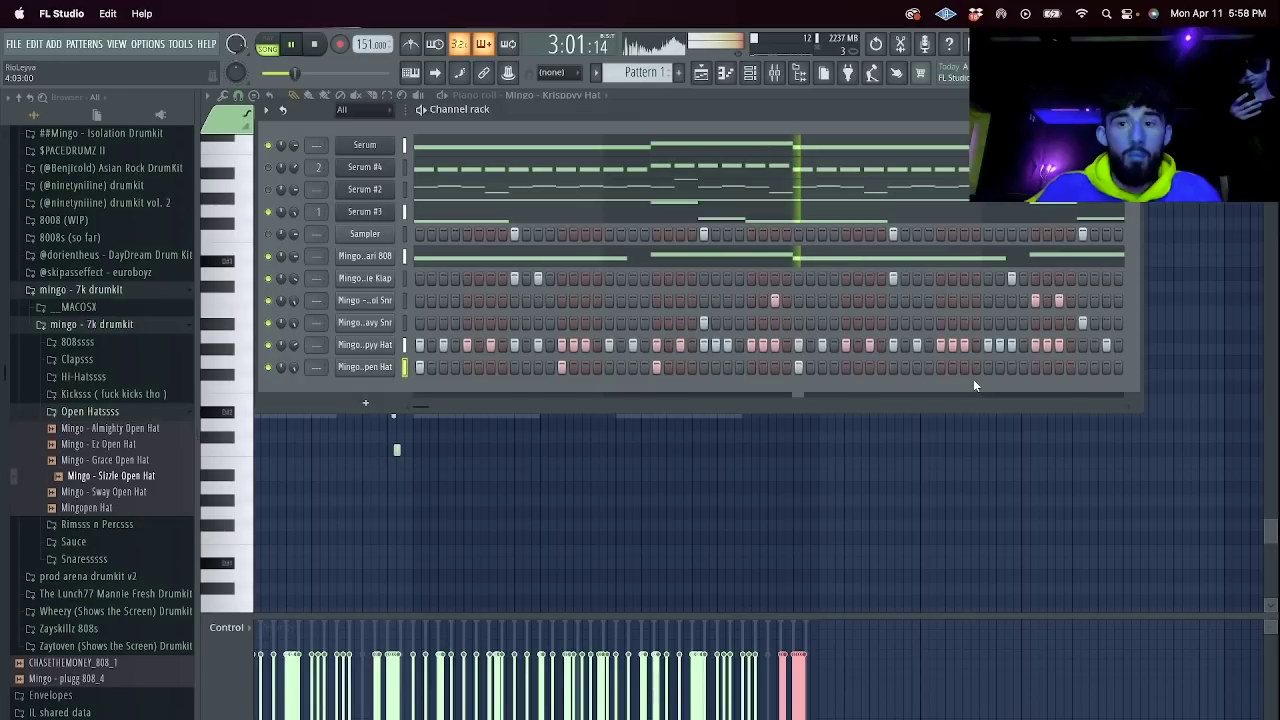
click(1035, 367)
click(940, 367)
right_click(385, 367)
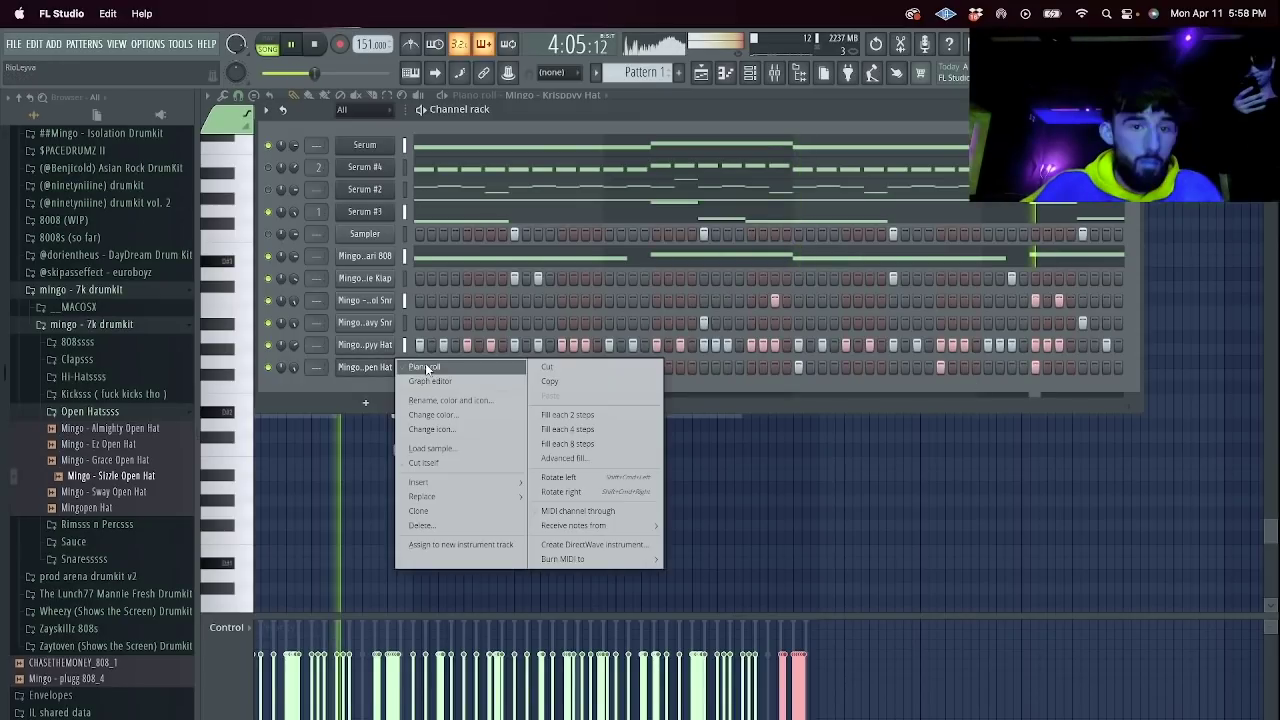
click(425, 366)
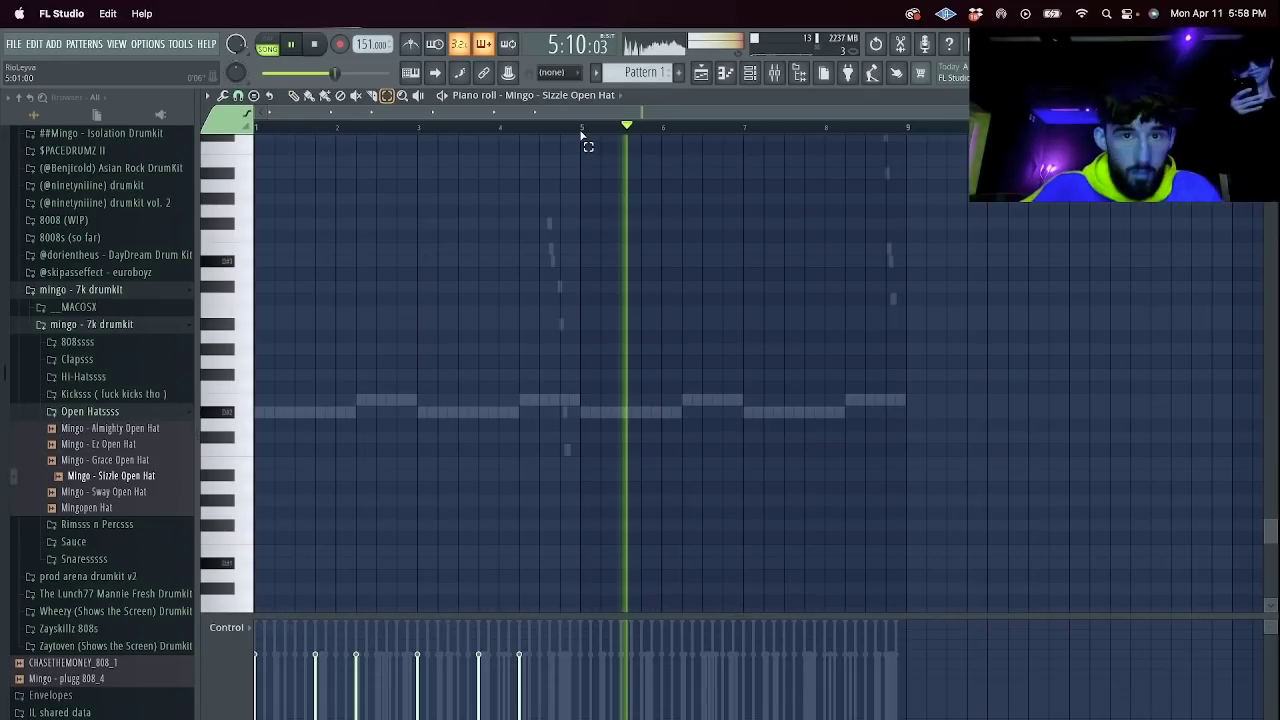
key(F6)
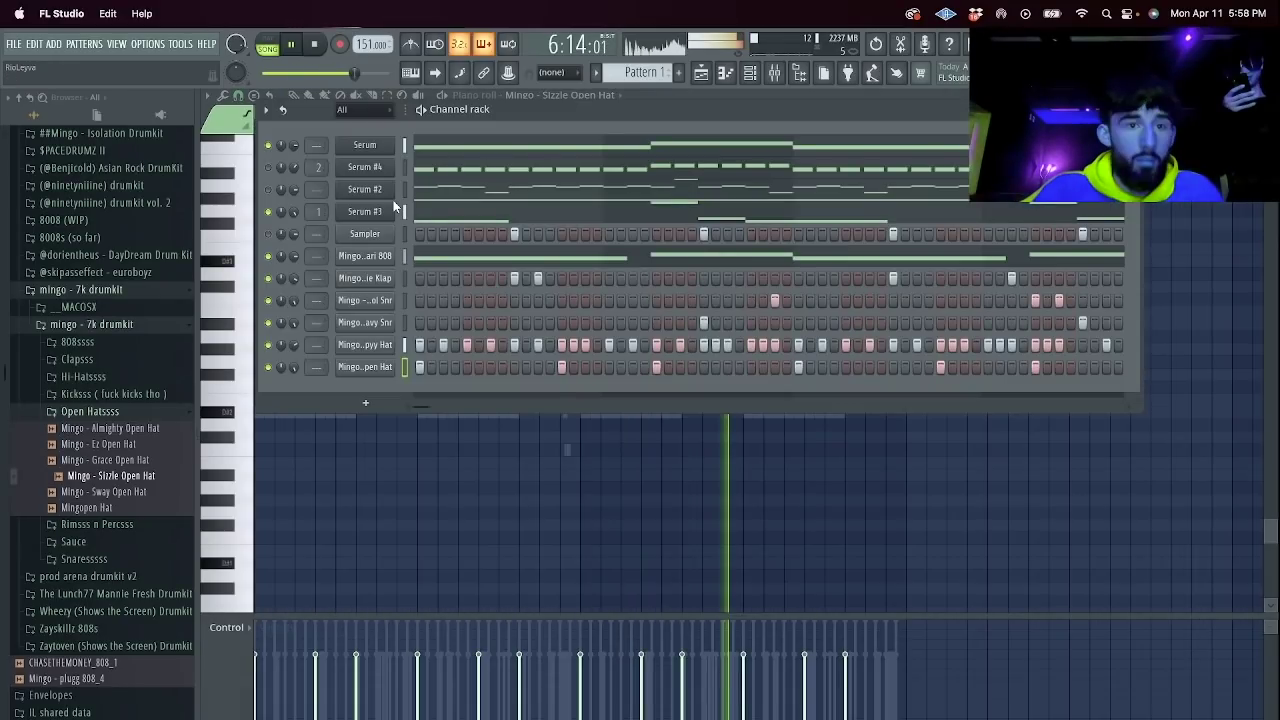
Open Serum #5's notes in the piano roll with playback stopped.
click(391, 206)
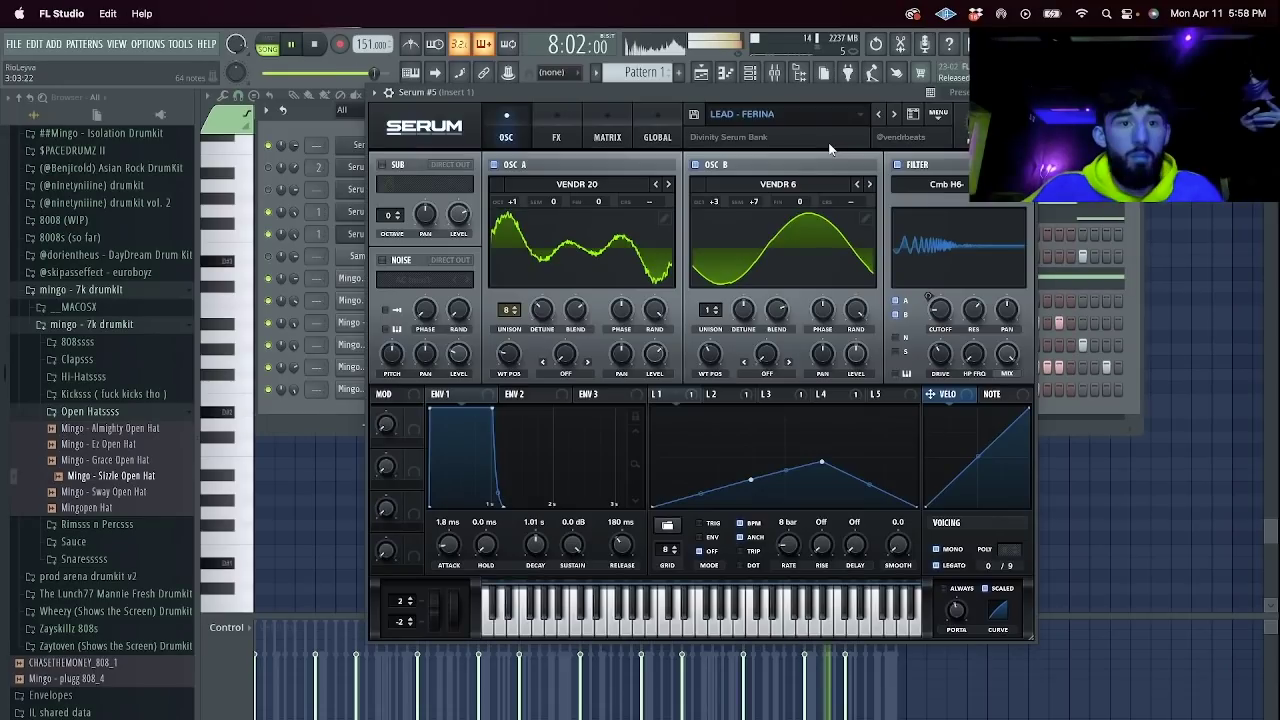
click(365, 235)
key(space)
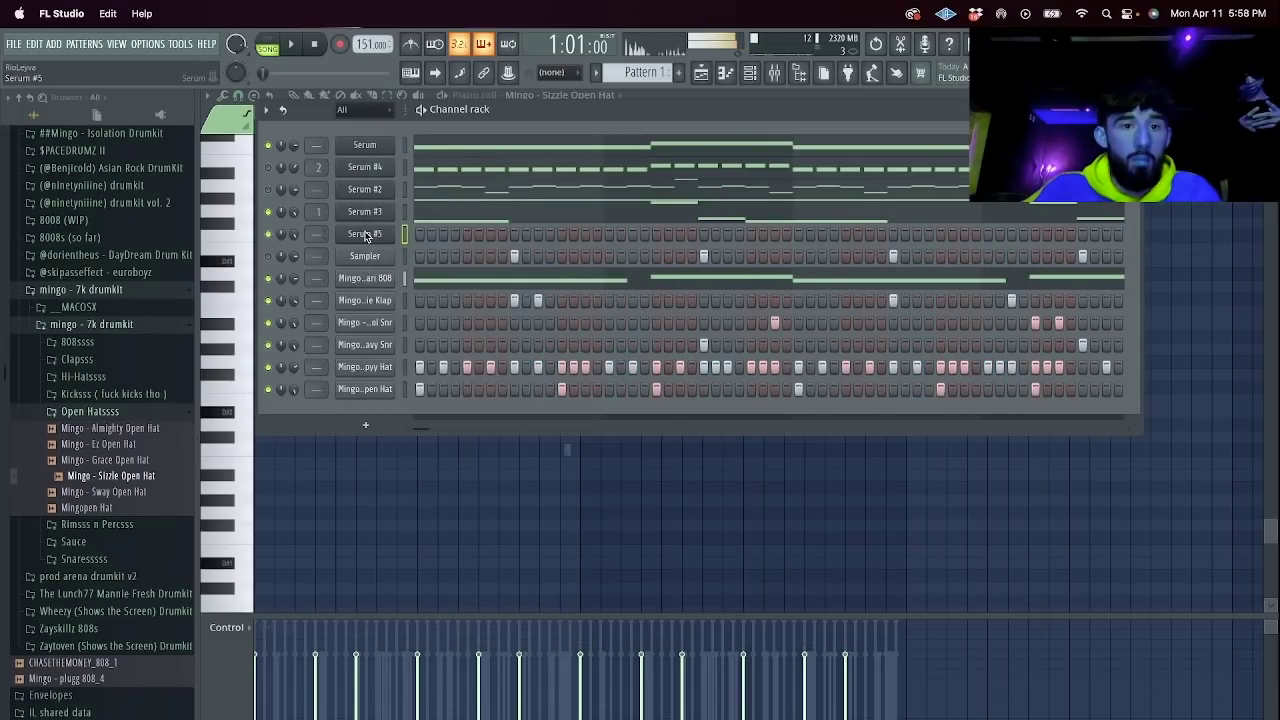
click(365, 235)
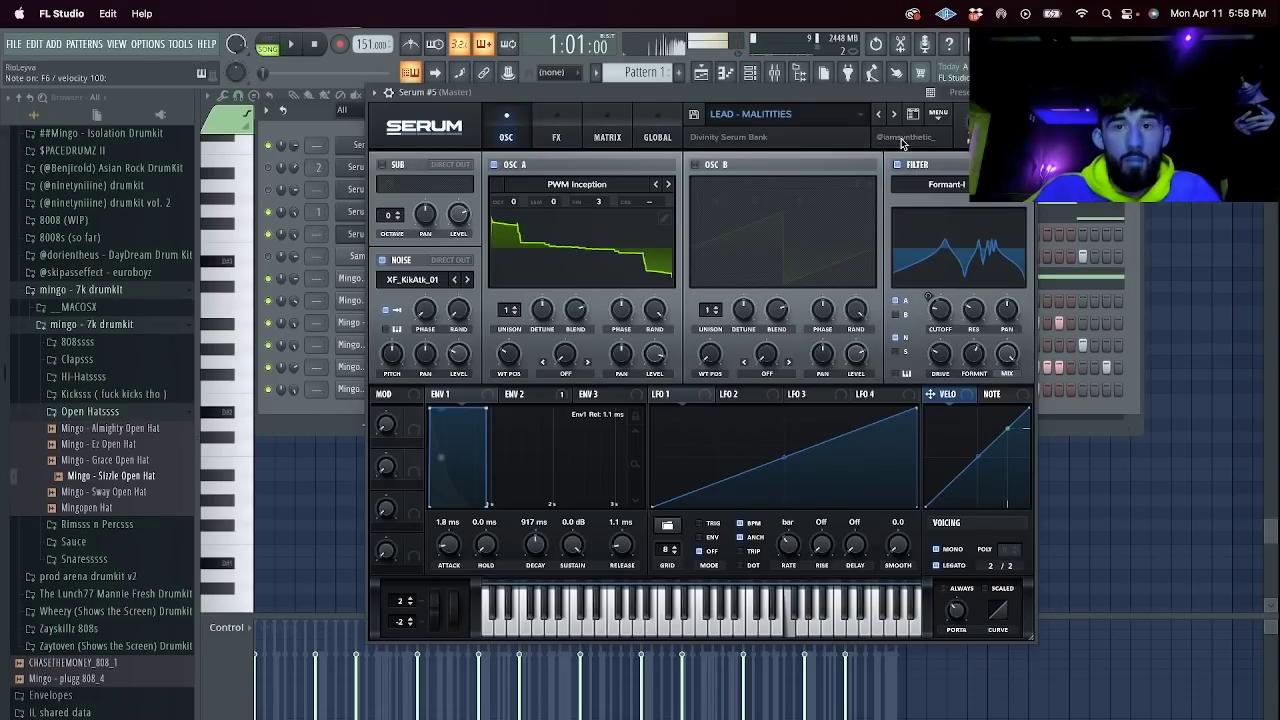
click(365, 235)
key(space)
right_click(365, 235)
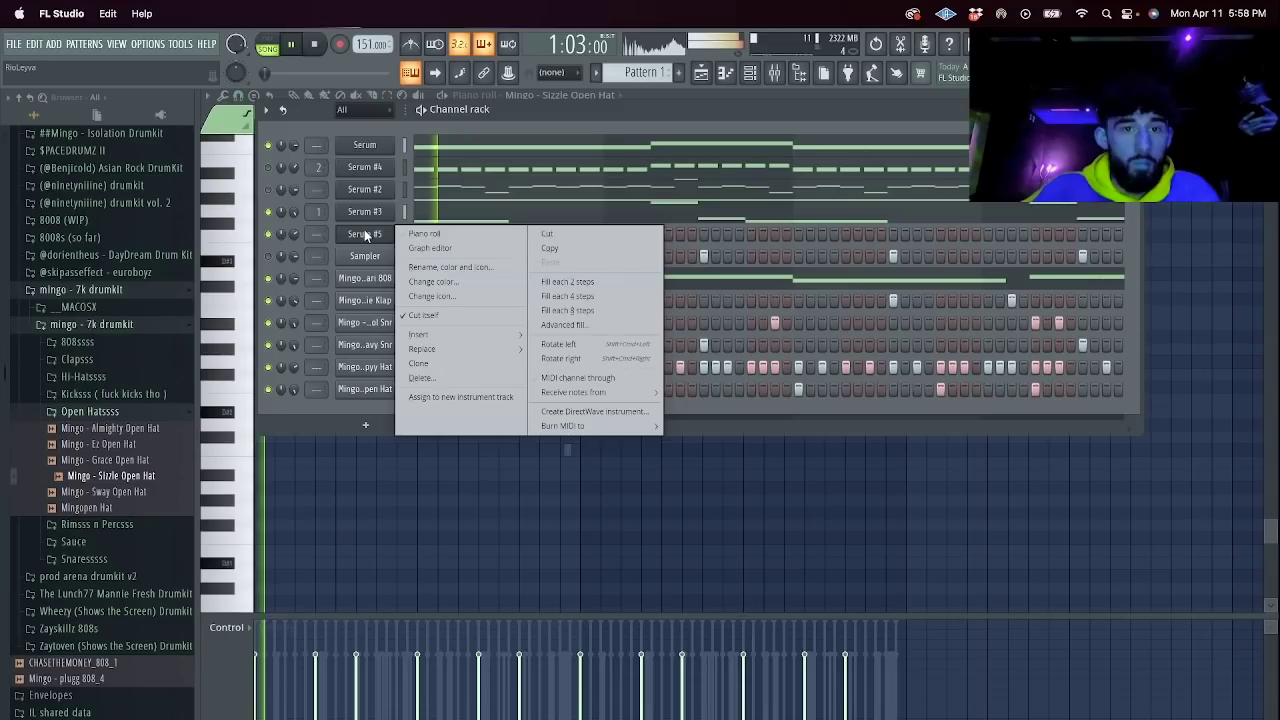
click(424, 233)
key(space)
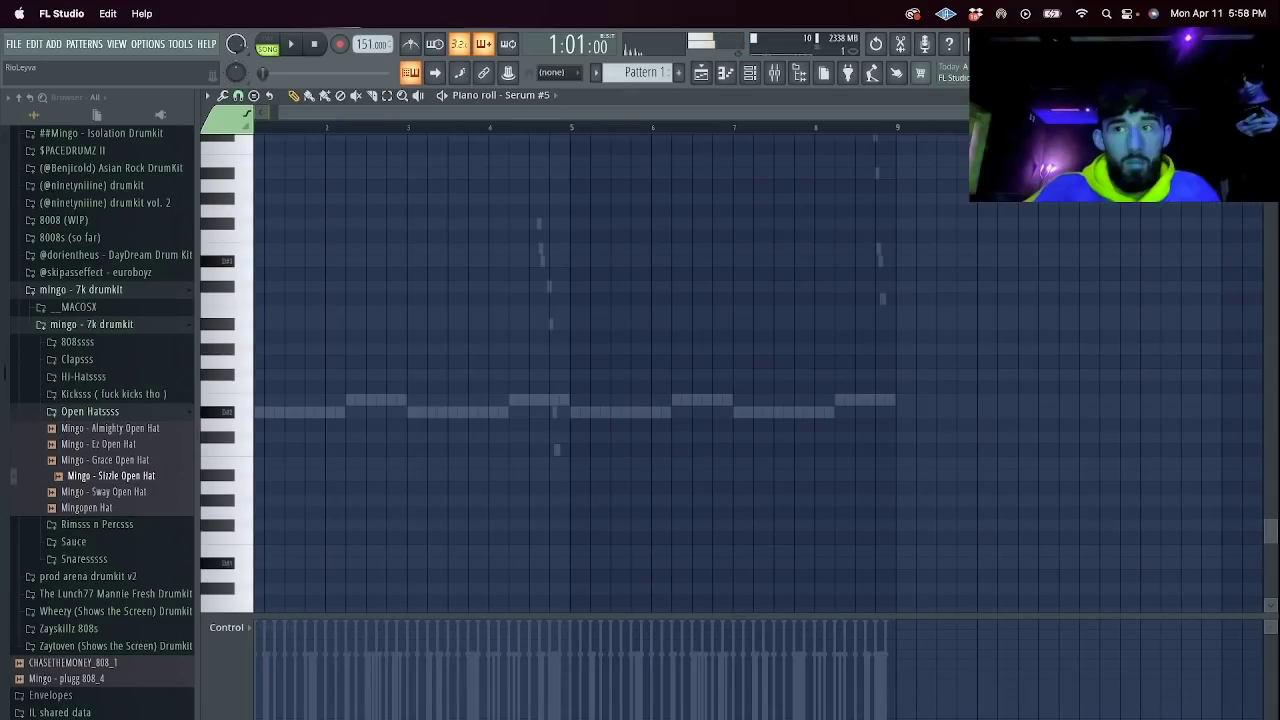
Shorten the first melody note, switch to a coarser snap grid, and place two more notes.
scroll(1153, 128, left, 1)
drag(1247, 112, 707, 112)
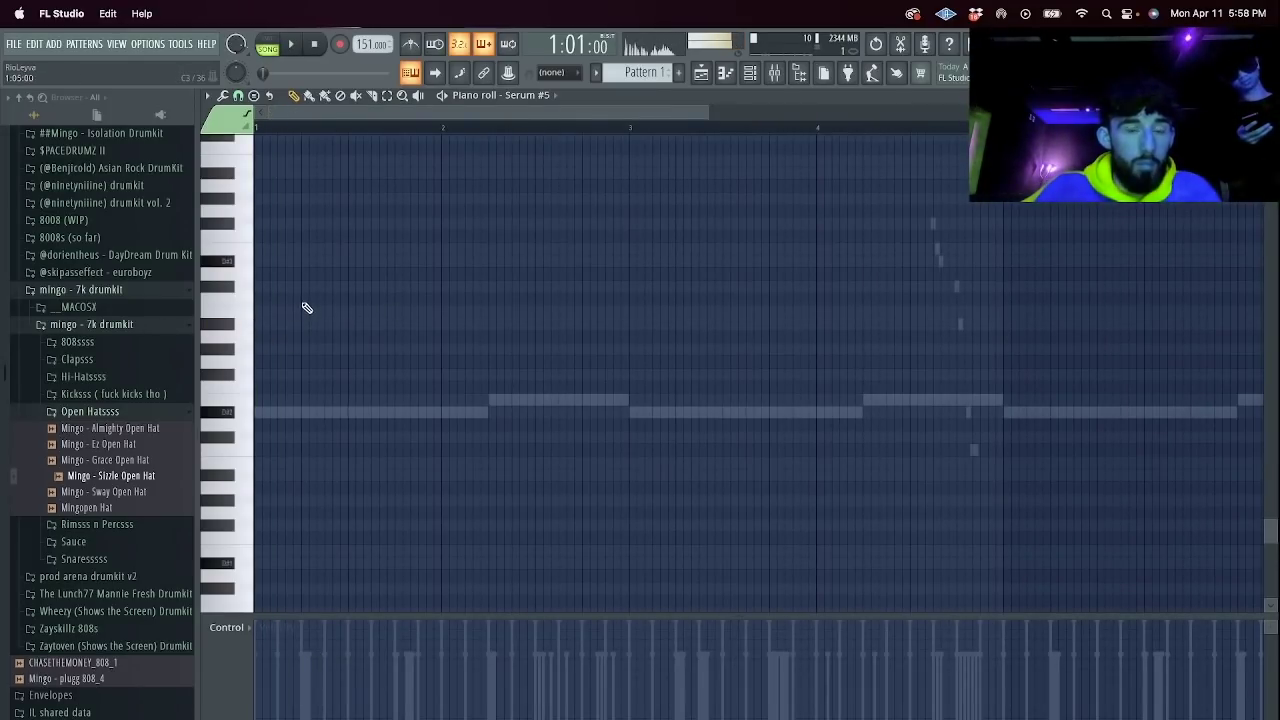
scroll(305, 307, up, 3)
drag(303, 261, 291, 261)
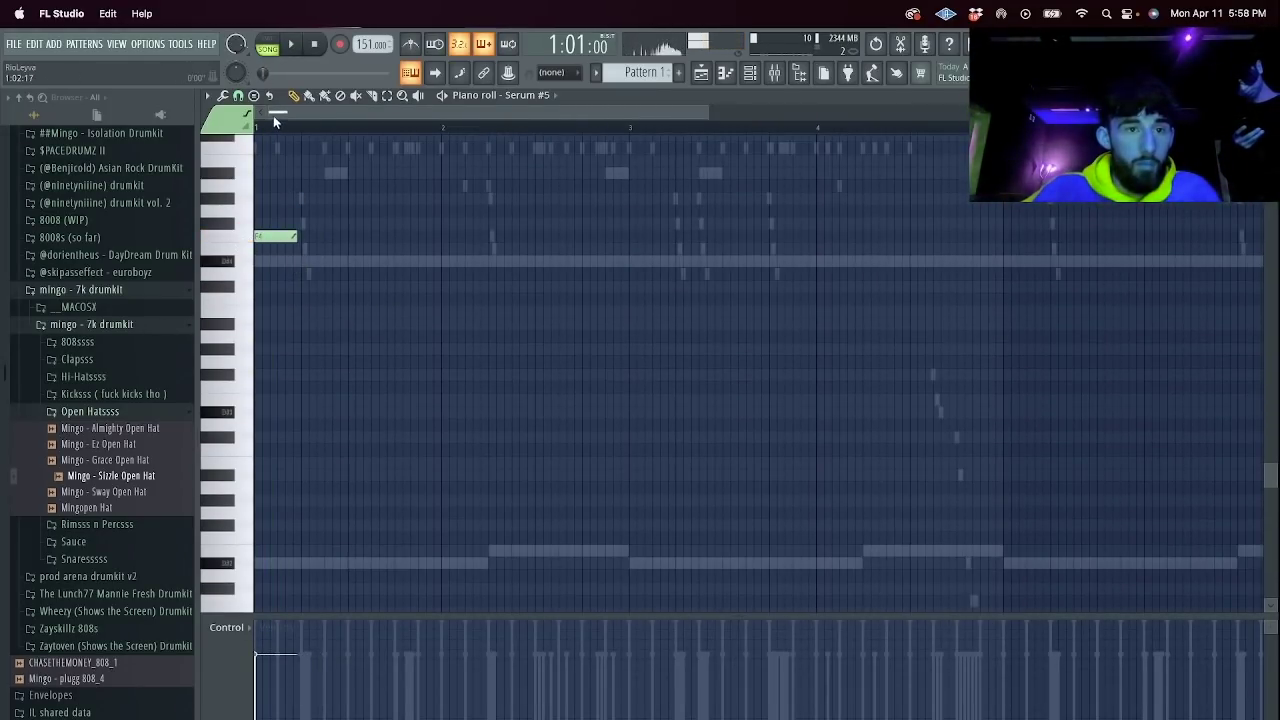
click(241, 97)
click(249, 284)
scroll(284, 292, up, 2)
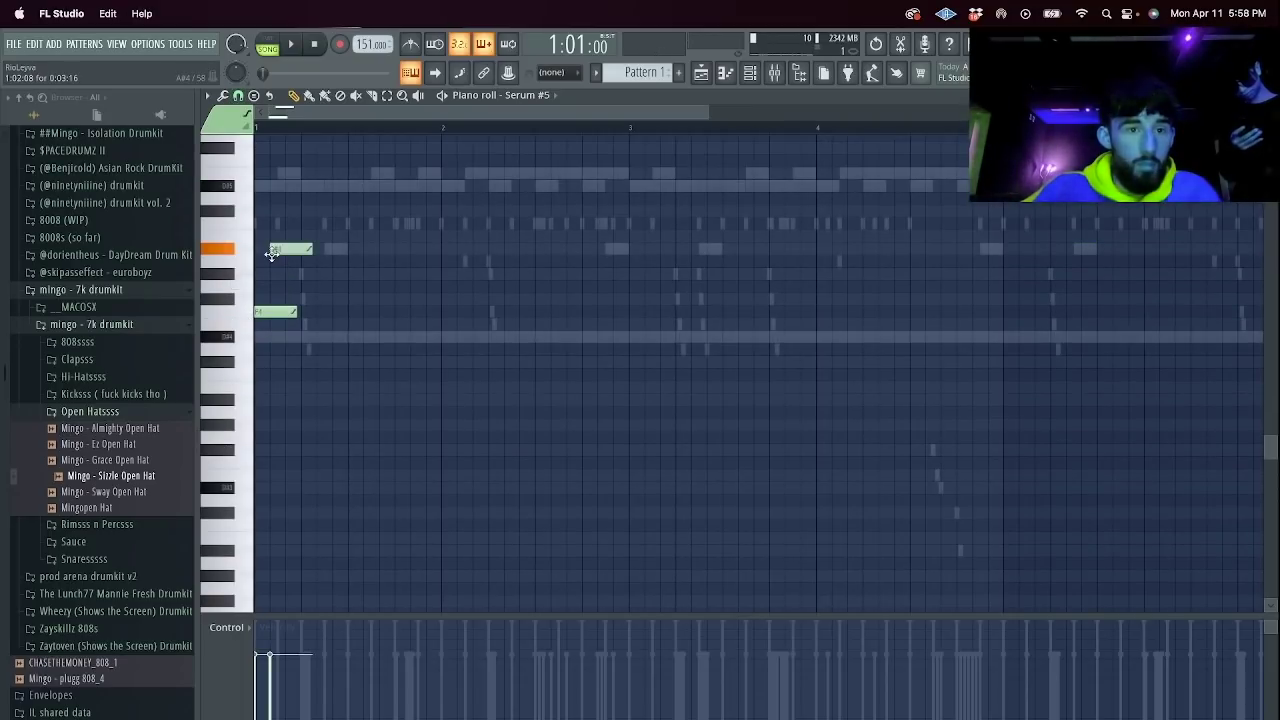
click(290, 251)
scroll(303, 228, up, 1)
mouse_move(306, 212)
mouse_down()
mouse_move(305, 176)
mouse_move(306, 190)
mouse_up()
click(352, 198)
Trim the F5 and D#5 notes, then duplicate the melody rightward an octave higher.
key(space)
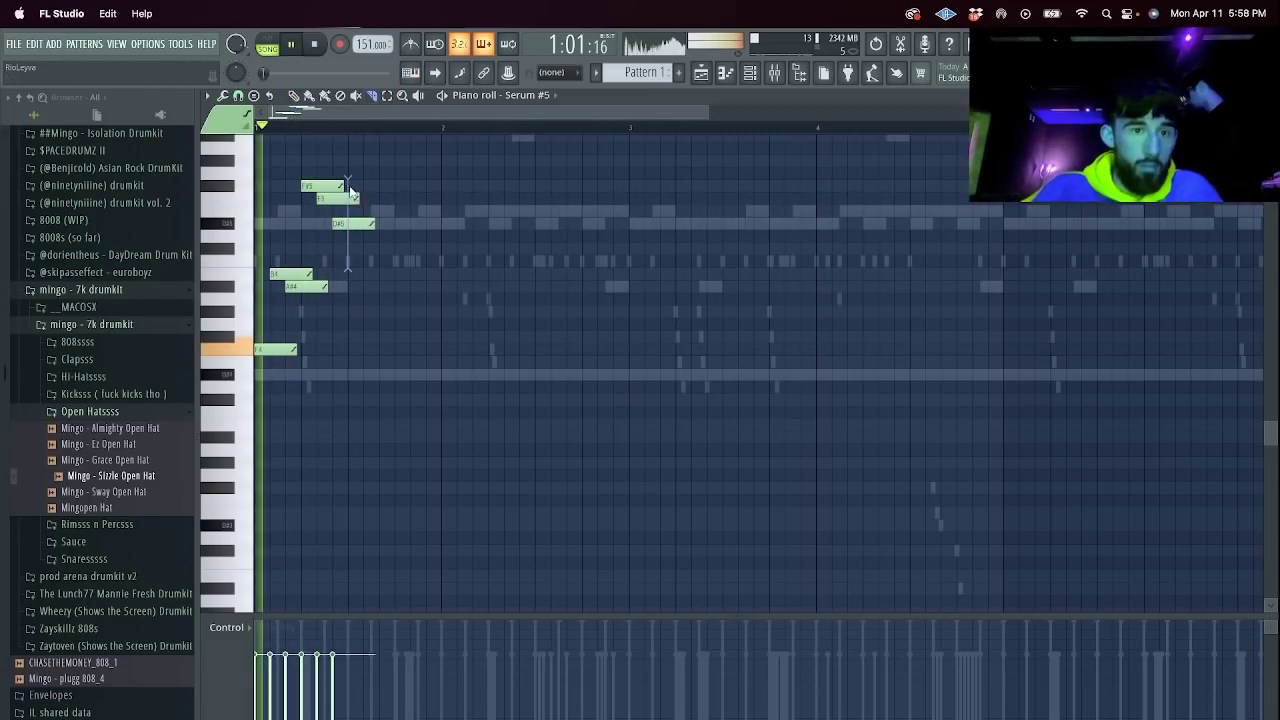
drag(349, 187, 349, 184)
key(super+b)
key(super+Up)
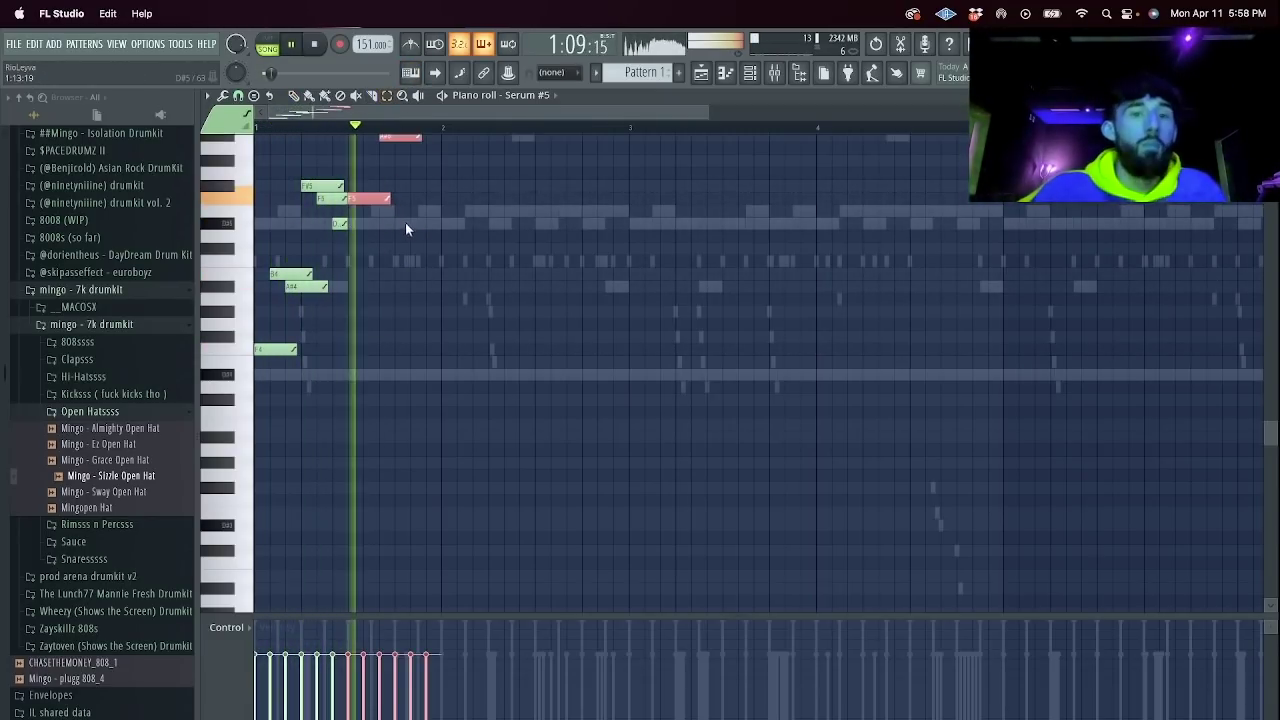
scroll(405, 229, up, 5)
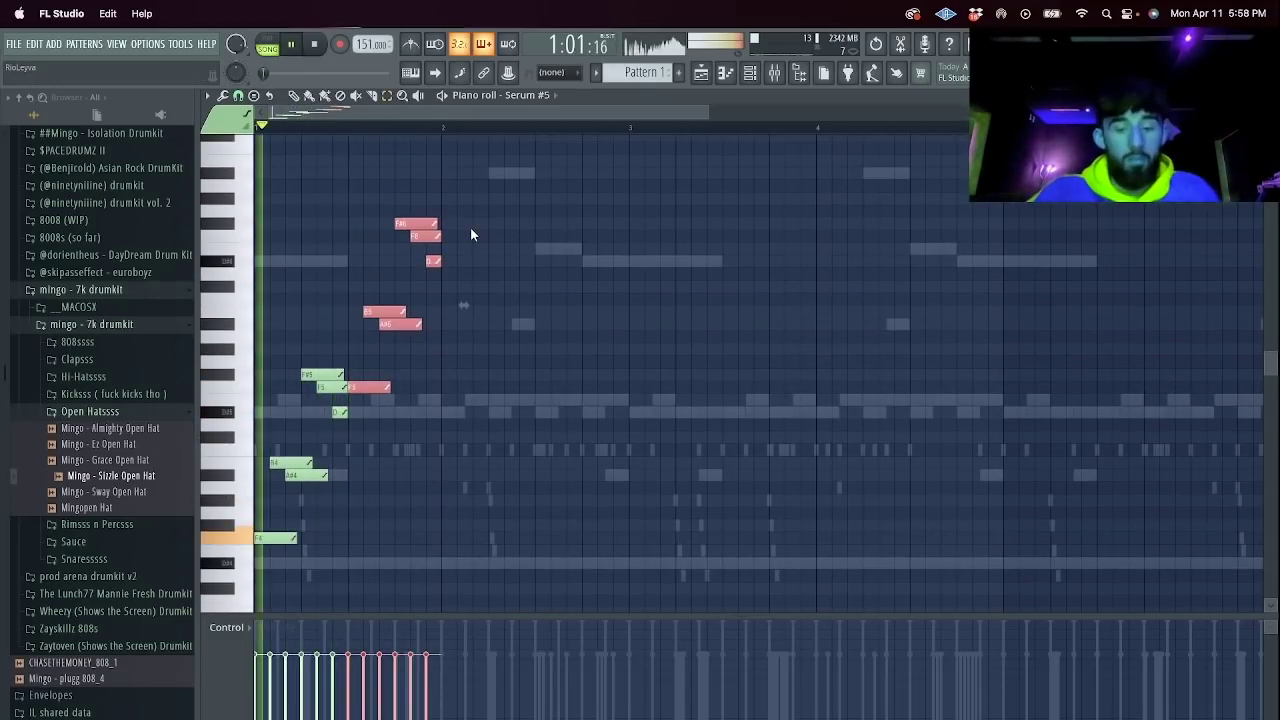
key(ctrl+b)
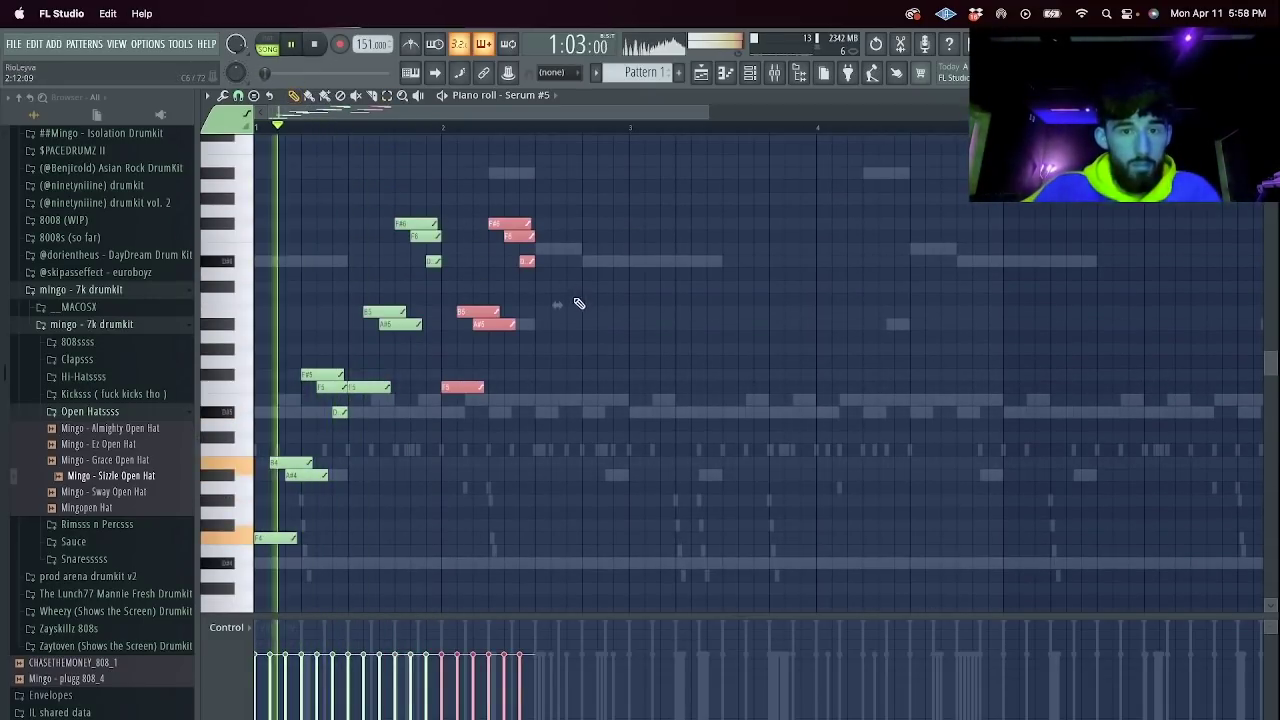
key(space)
Compress the copied notes, transpose them up an octave, duplicate and mirror them horizontally.
drag(553, 303, 504, 316)
key(space)
key(ctrl+Up)
key(ctrl+b)
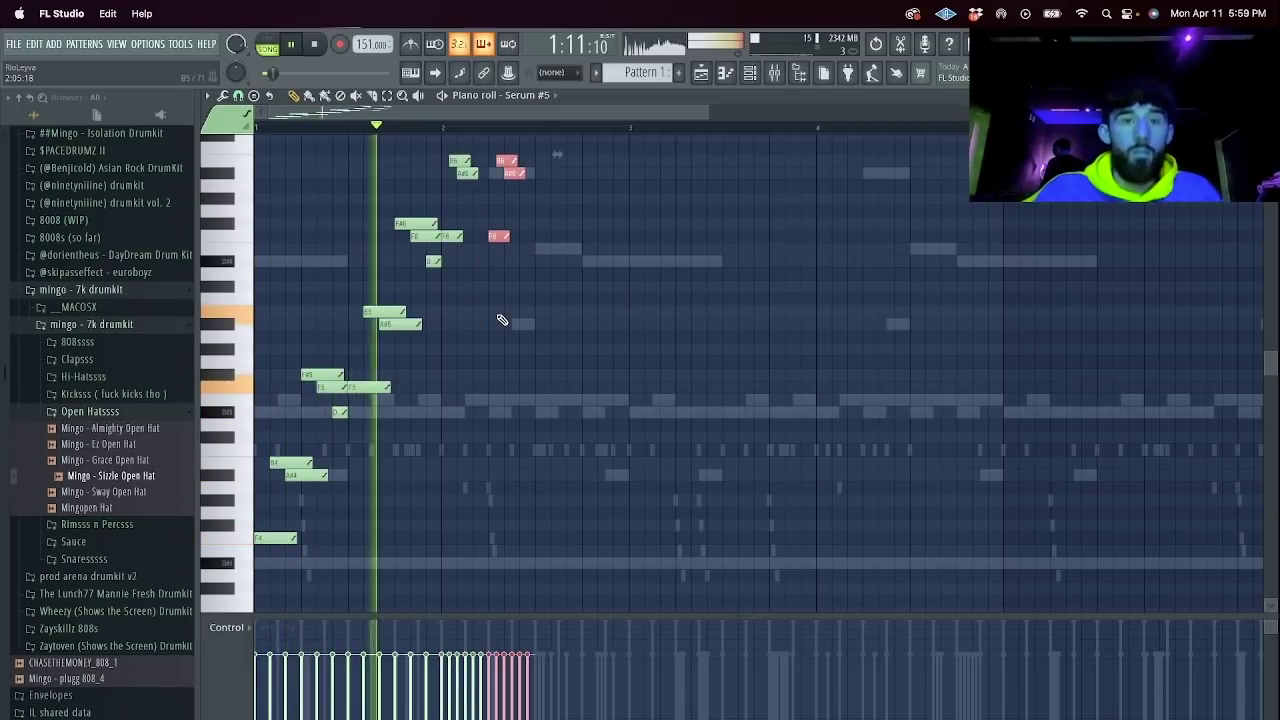
key(alt+y)
key(Return)
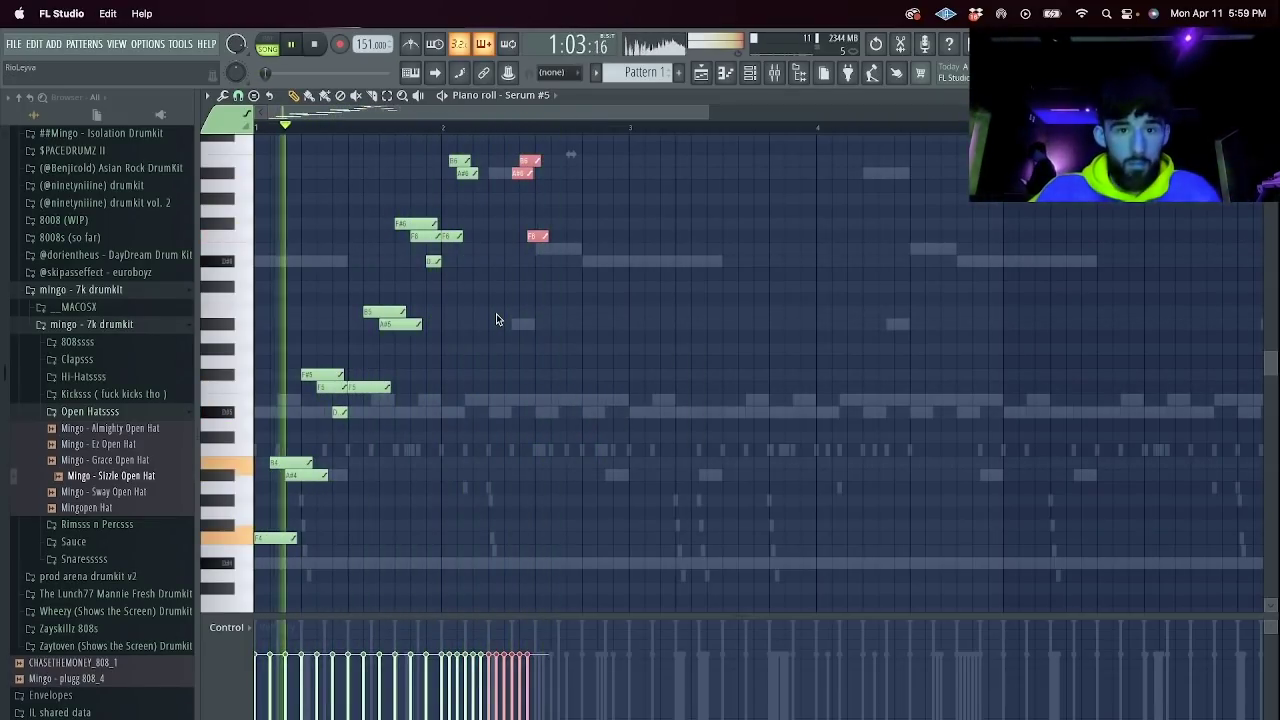
scroll(588, 288, up, 2)
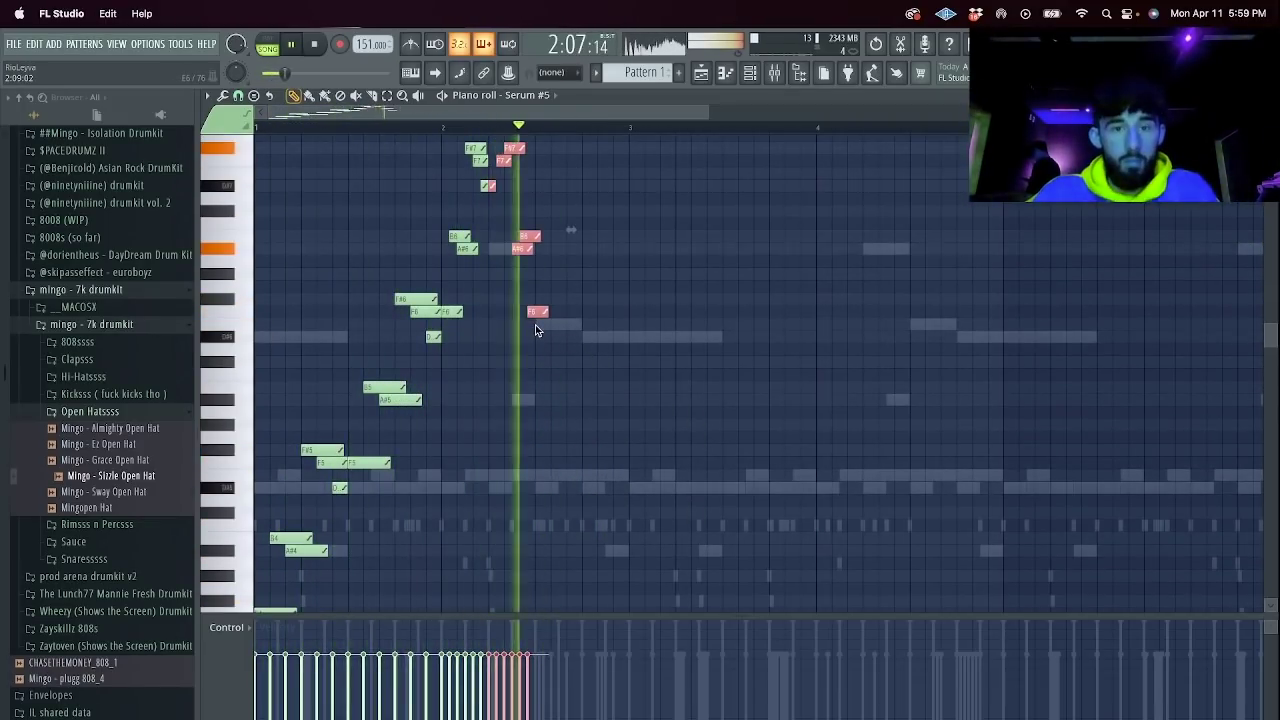
key(space)
Add a note, erase an unwanted one, lengthen B5, add A#5, and duplicate the whole melody.
click(550, 325)
right_click(562, 300)
key(space)
drag(577, 388, 627, 402)
click(588, 401)
key(super+b)
key(space)
key(space)
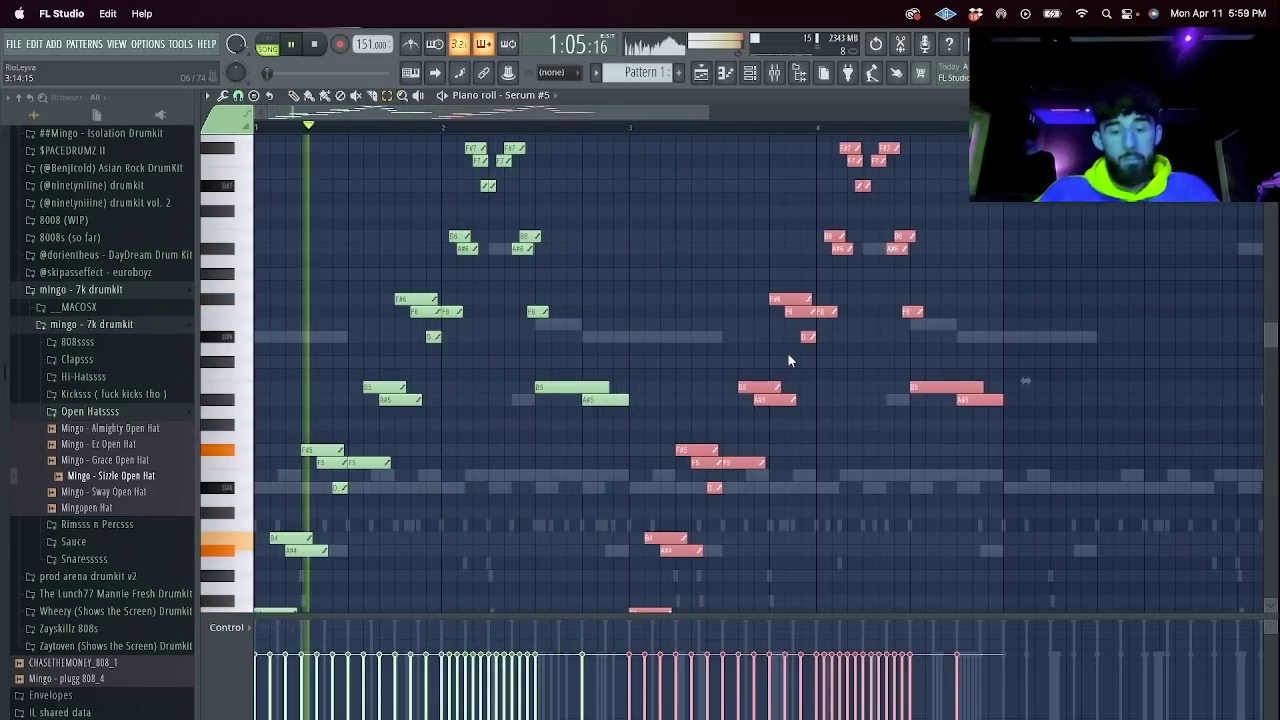
Delete the notes in the later bars and erase two stray notes.
scroll(832, 547, down, 3)
drag(836, 580, 654, 217)
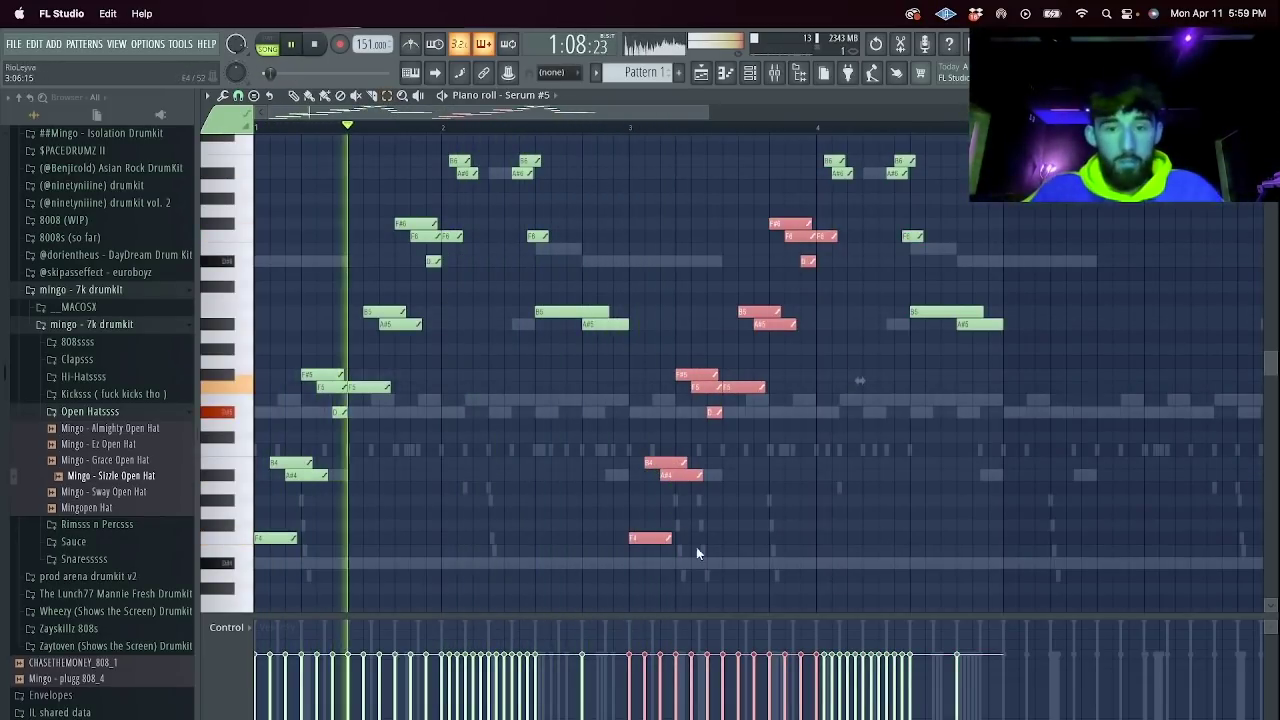
drag(782, 541, 624, 182)
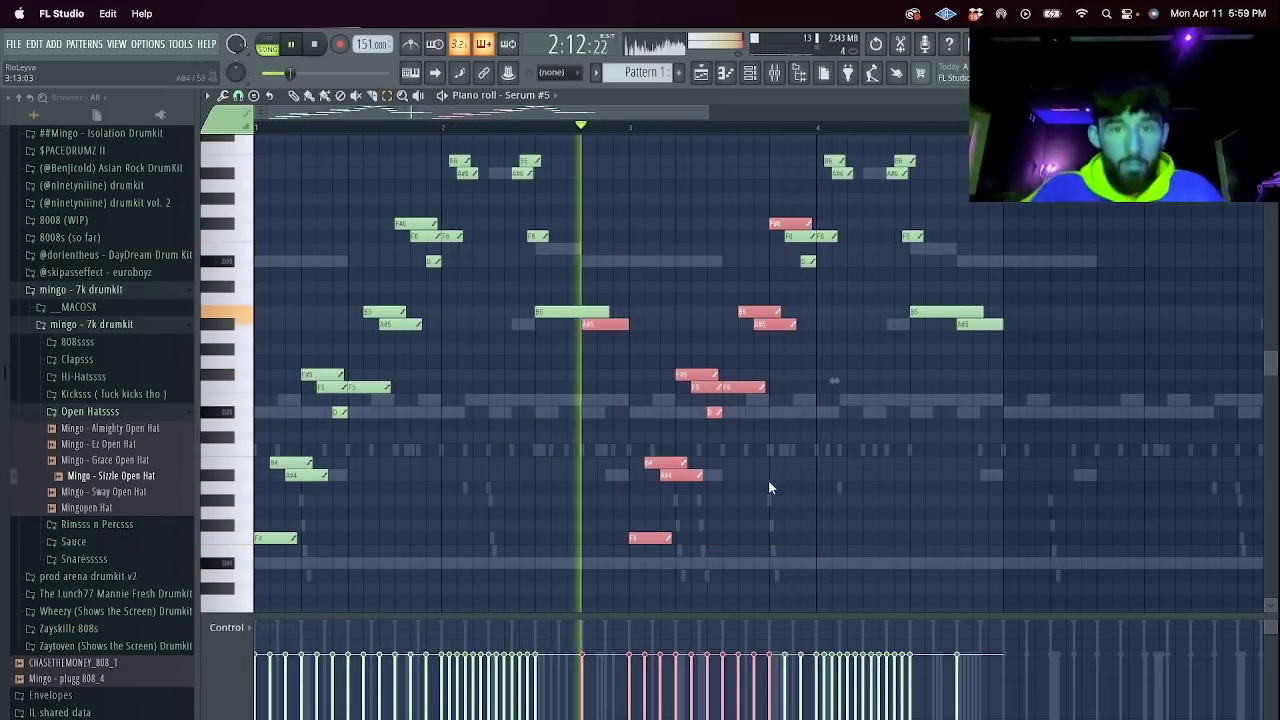
drag(783, 567, 650, 183)
key(Delete)
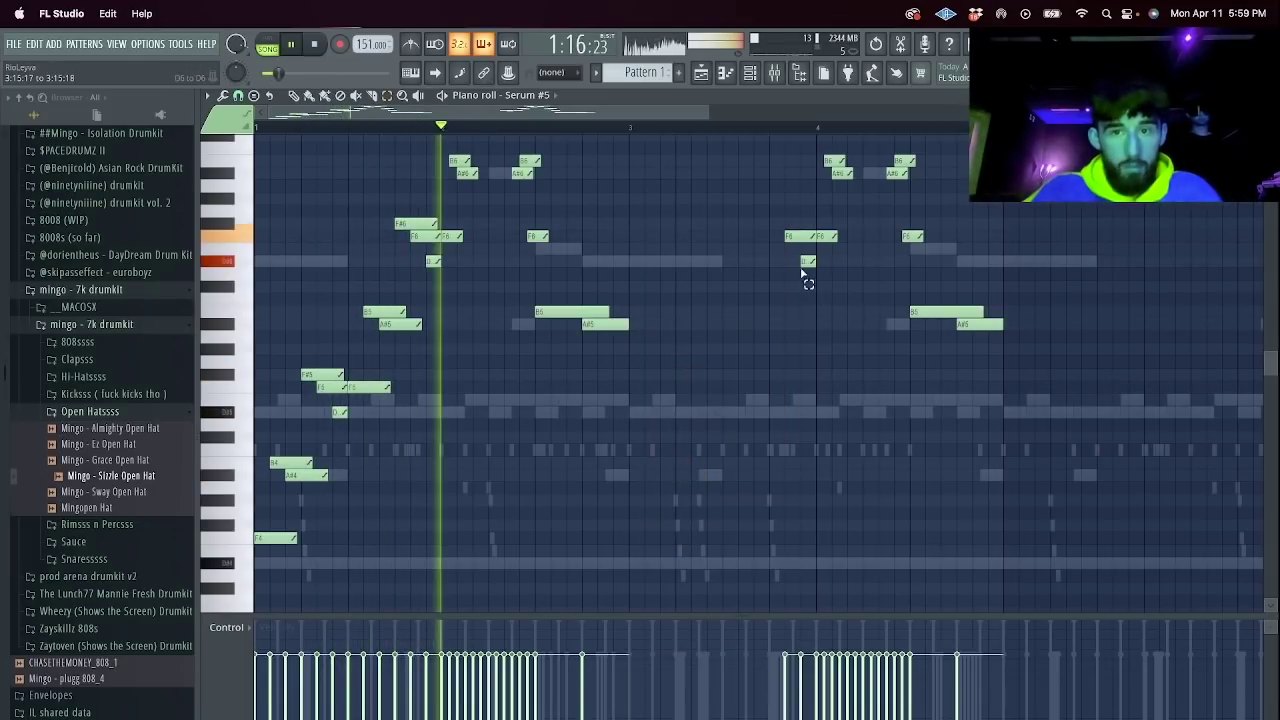
right_click(806, 262)
right_click(797, 237)
click(294, 96)
key(space)
Return to the Channel rack and bring up the Serum #5 channel's options.
scroll(547, 263, up, 2)
scroll(549, 267, up, 3)
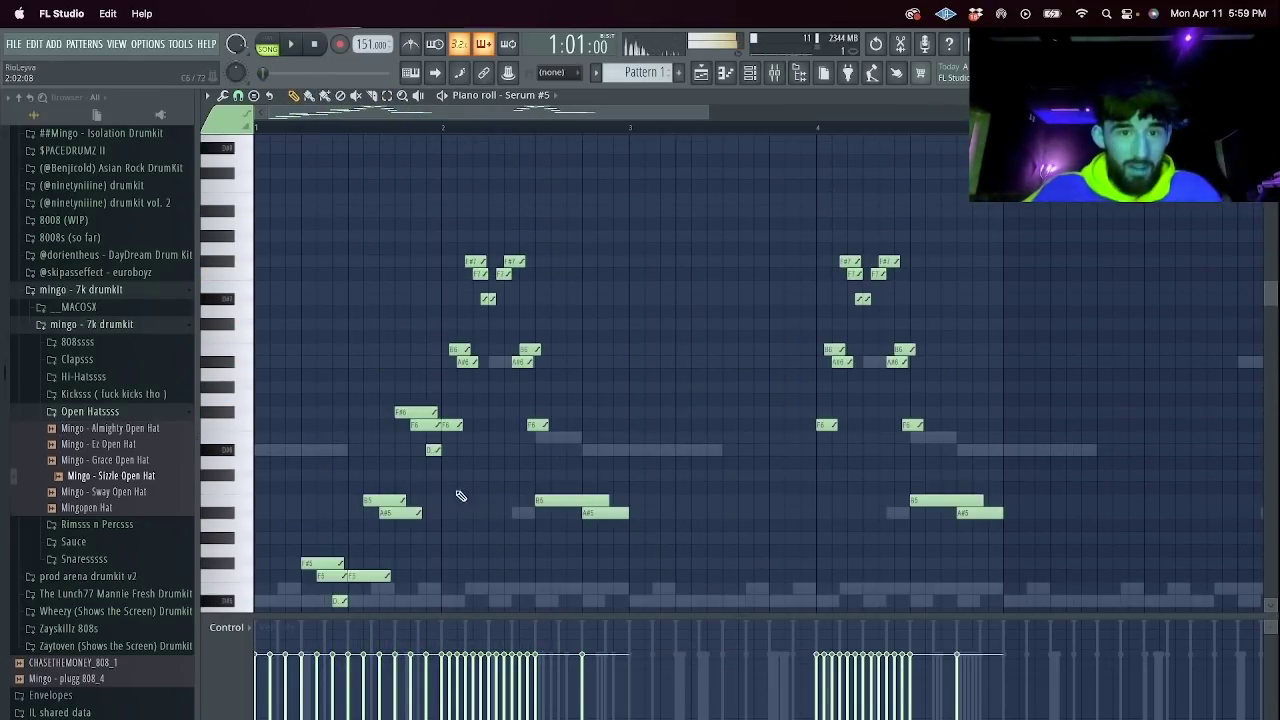
scroll(460, 495, down, 5)
drag(391, 571, 256, 124)
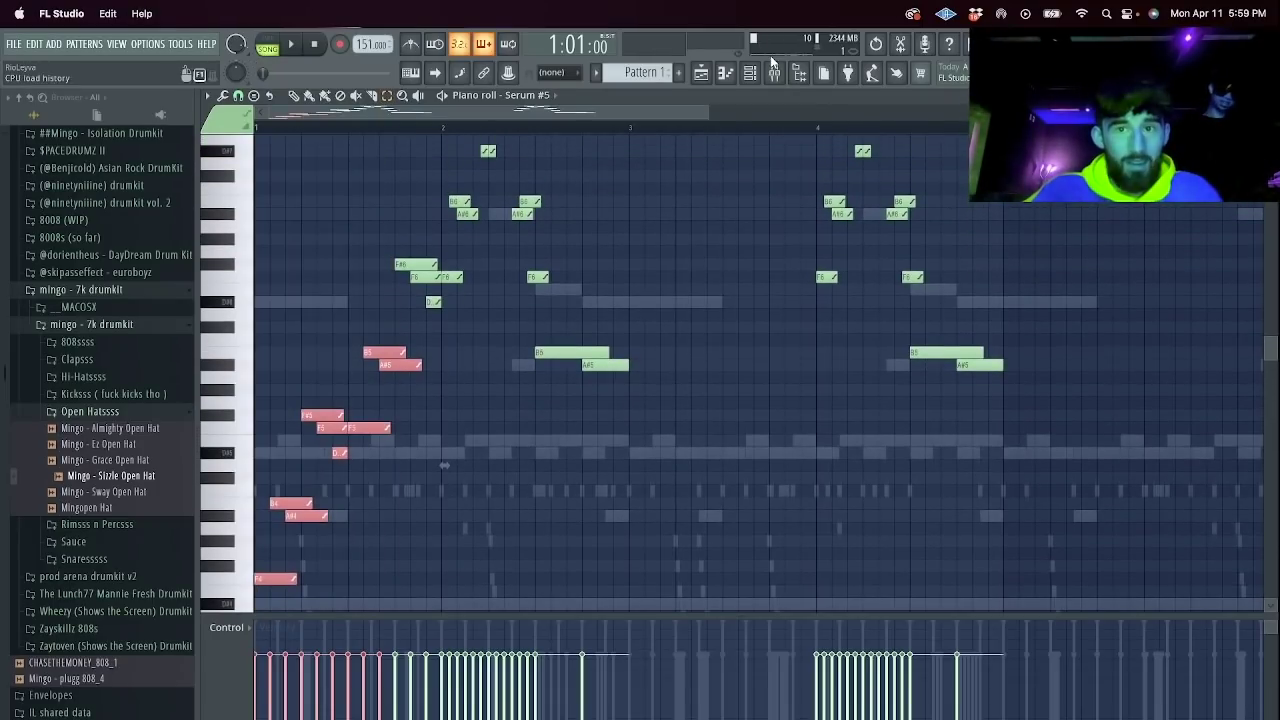
click(749, 72)
right_click(370, 236)
Clone Serum #5 into a new Serum #6 channel and open its notes for editing.
click(451, 366)
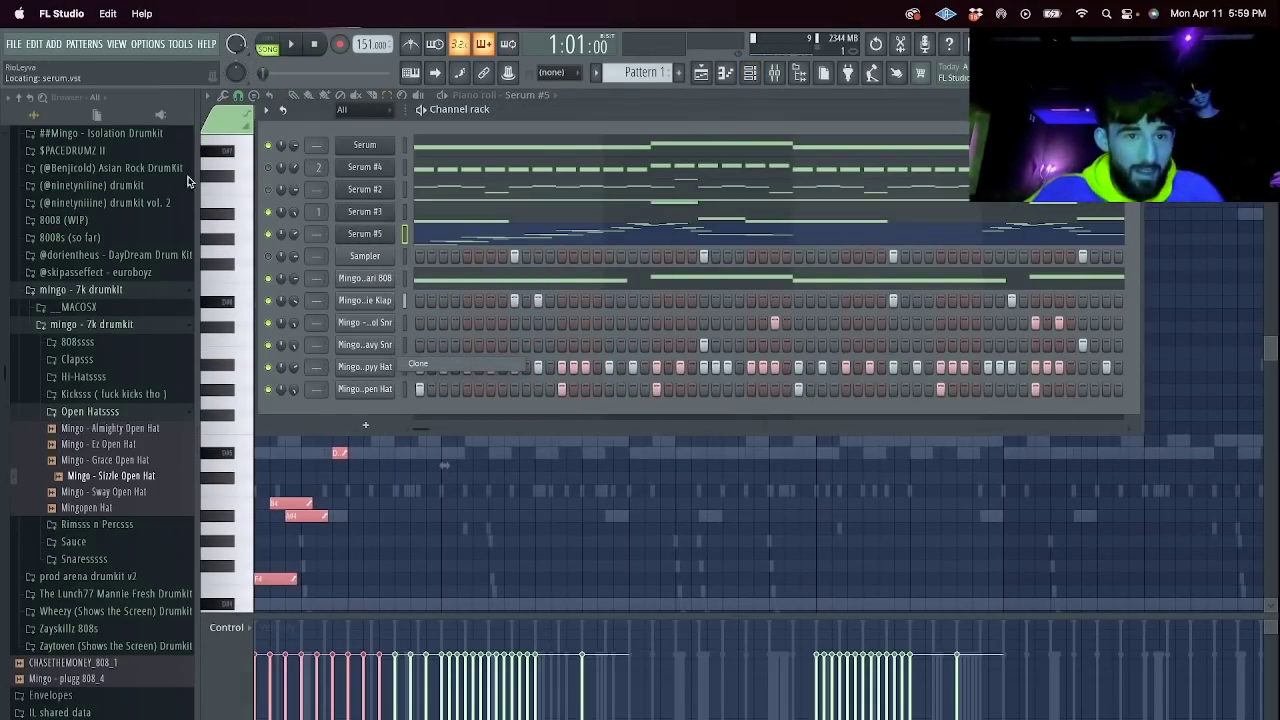
click(1043, 111)
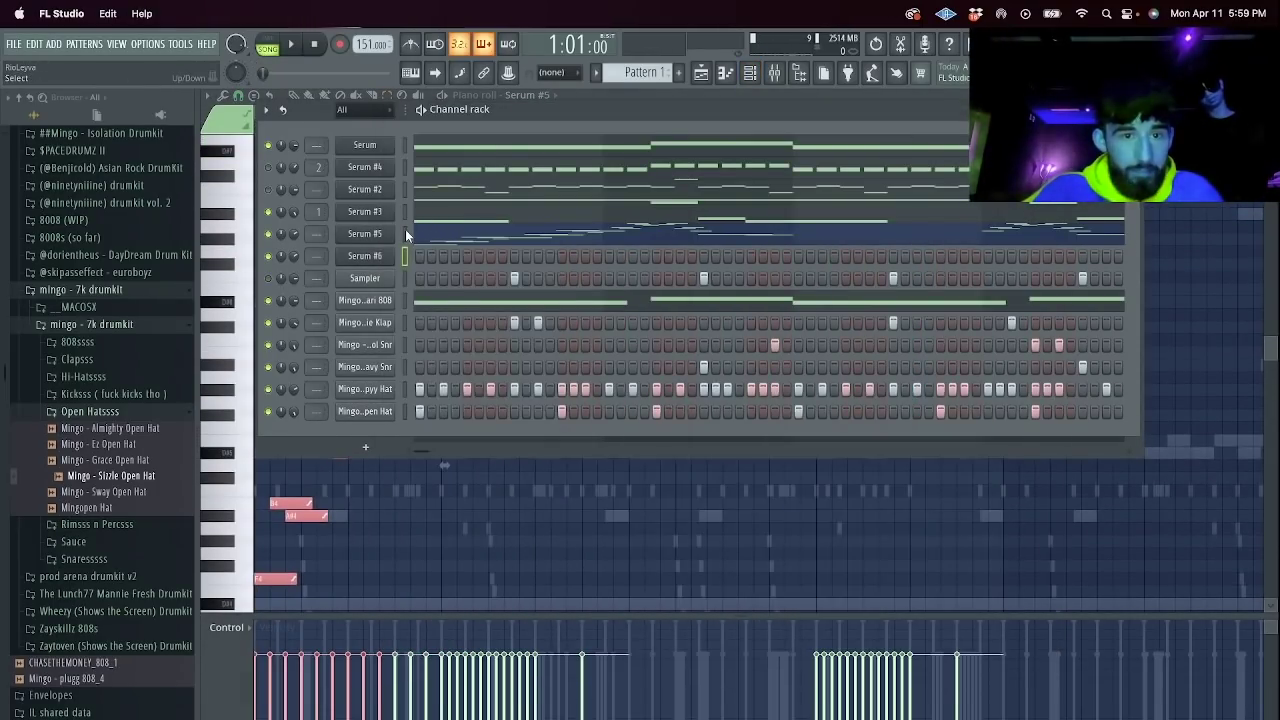
click(405, 257)
click(456, 100)
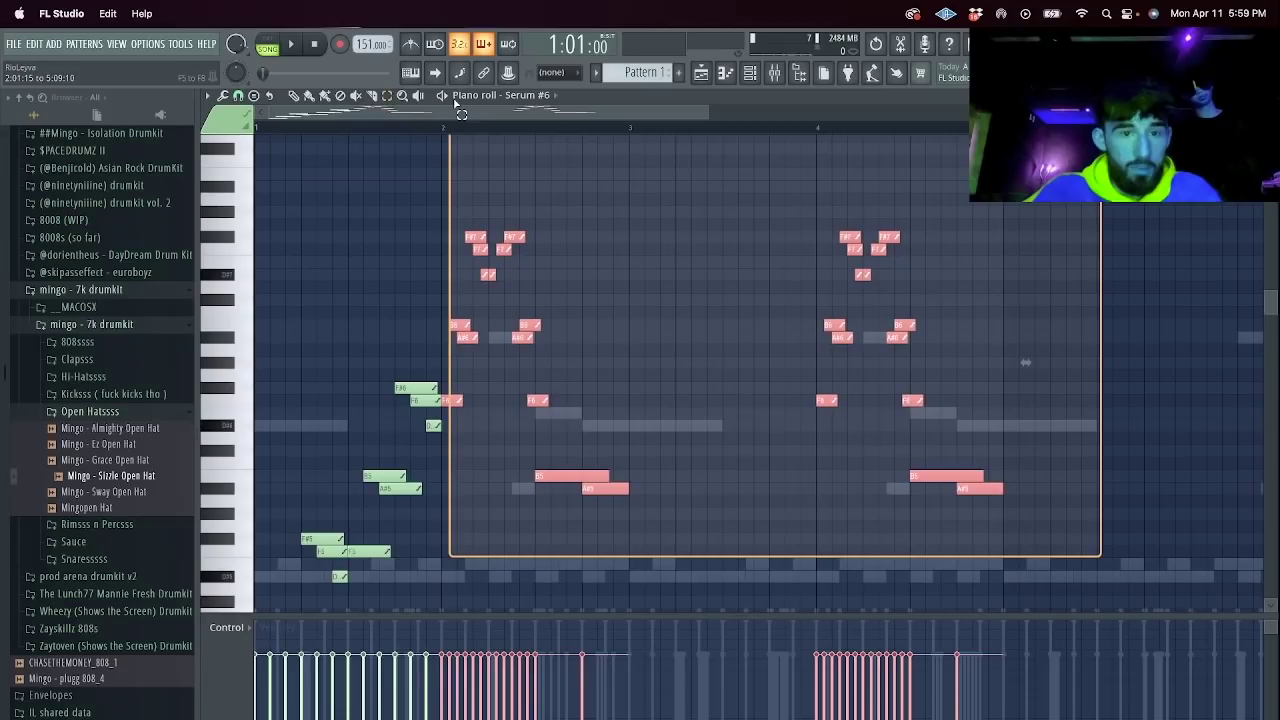
Cut Serum #6's melody down, repeat the remaining phrase, then switch back to Serum #5's notes.
drag(453, 101, 431, 125)
scroll(550, 328, down, 3)
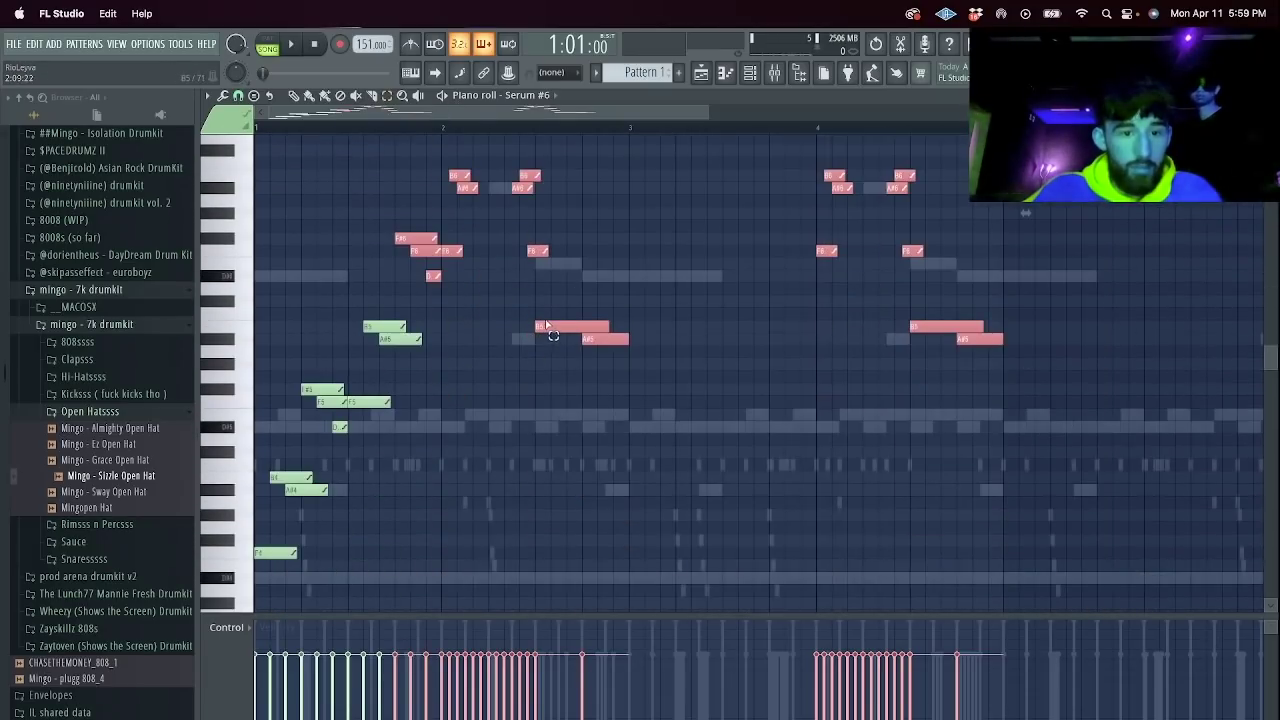
key(Delete)
key(space)
scroll(452, 326, down, 1)
scroll(455, 330, up, 4)
key(super+z)
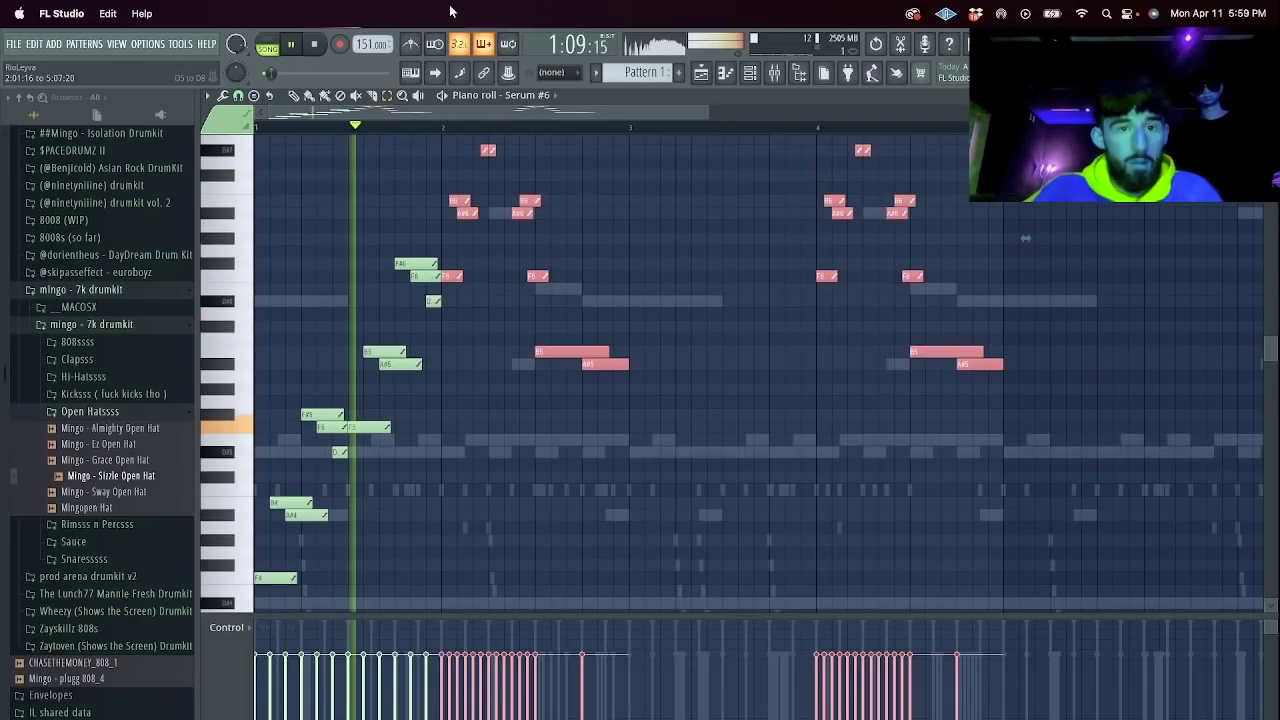
key(Delete)
key(super+b)
key(super+b)
key(super+b)
key(super+b)
key(super+b)
key(super+b)
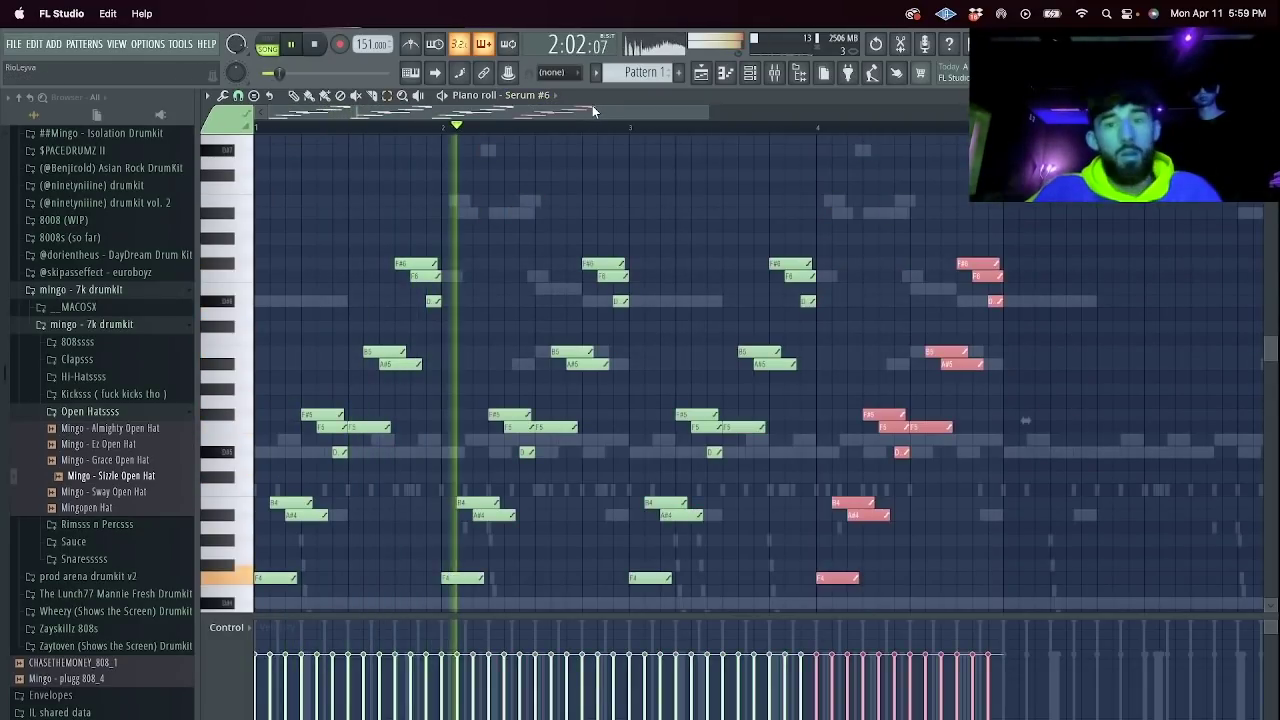
key(Delete)
key(F6)
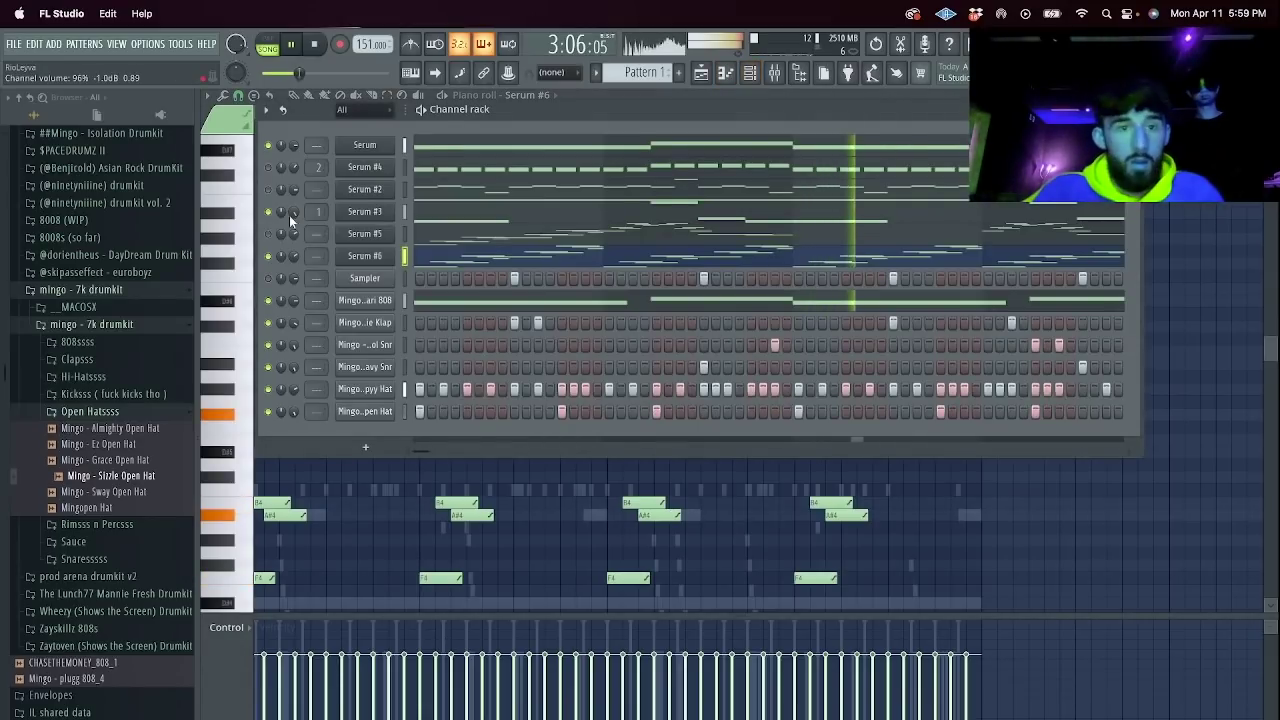
click(485, 240)
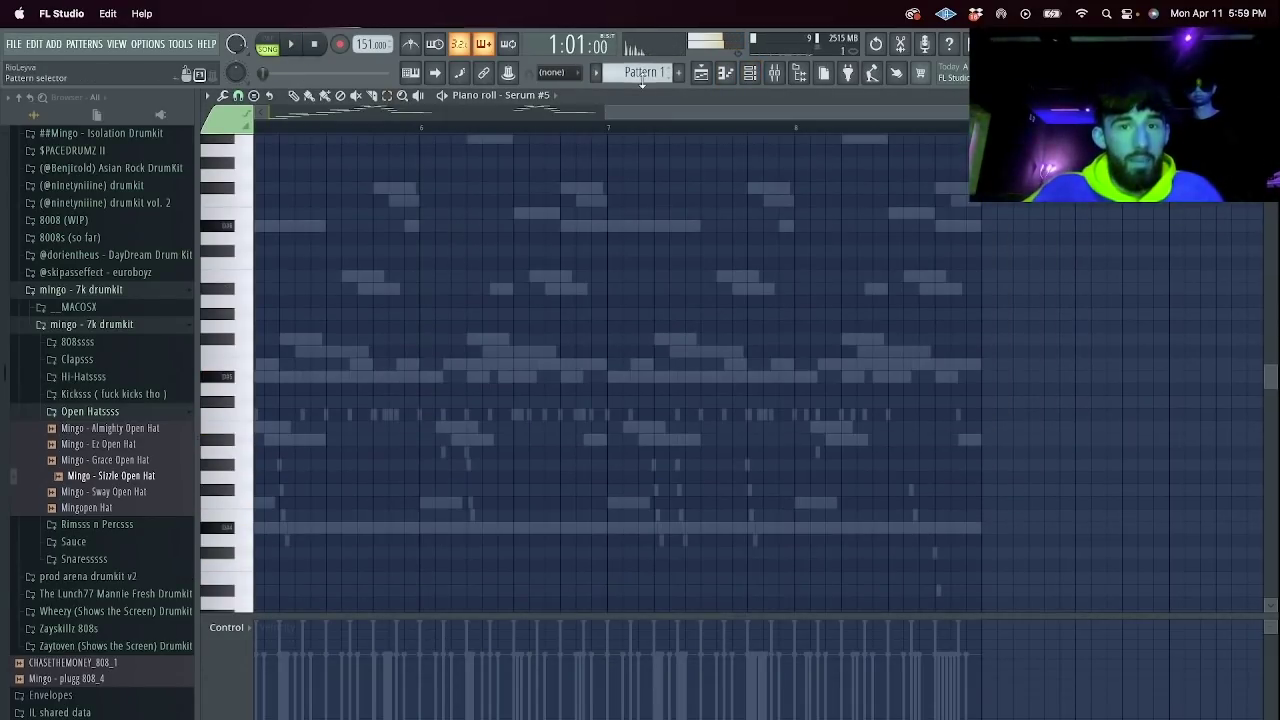
Delete most Serum #5 notes and copy the remaining note cluster to the start of bar 1.
drag(610, 115, 262, 115)
scroll(358, 440, down, 1)
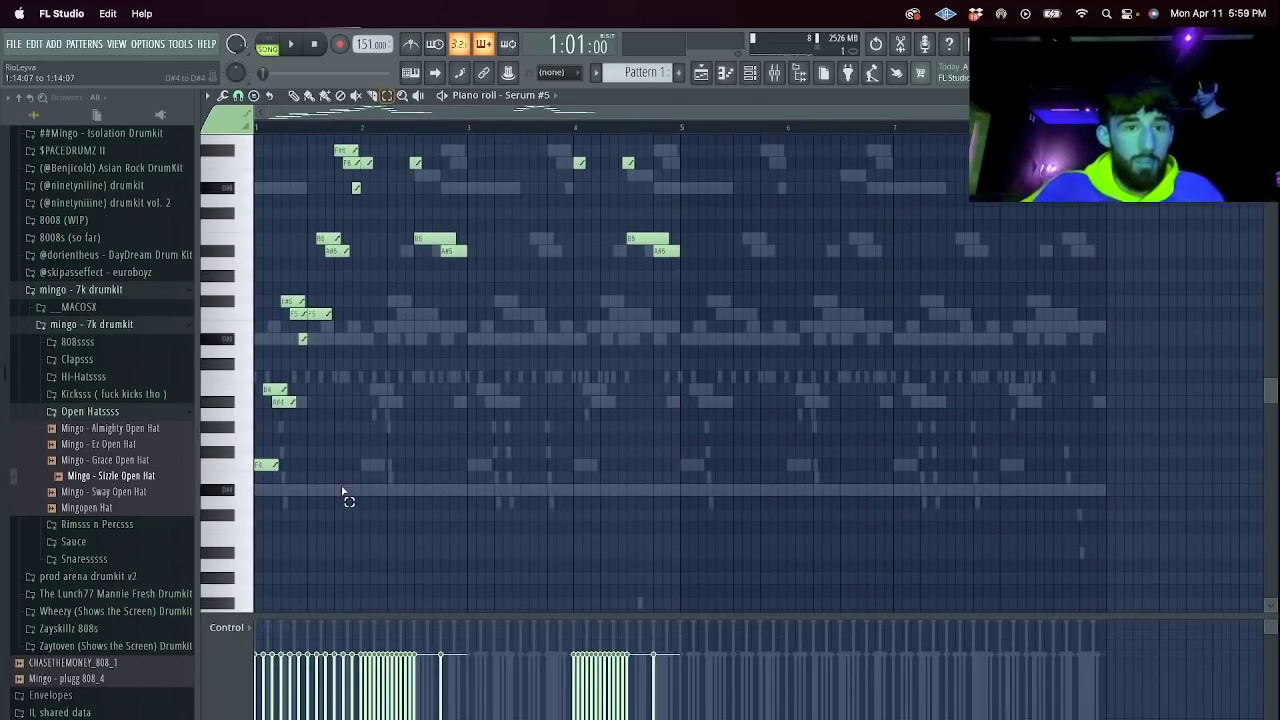
drag(346, 490, 260, 225)
key(Delete)
scroll(325, 306, up, 3)
key(Delete)
drag(737, 469, 446, 57)
key(Delete)
drag(450, 537, 323, 198)
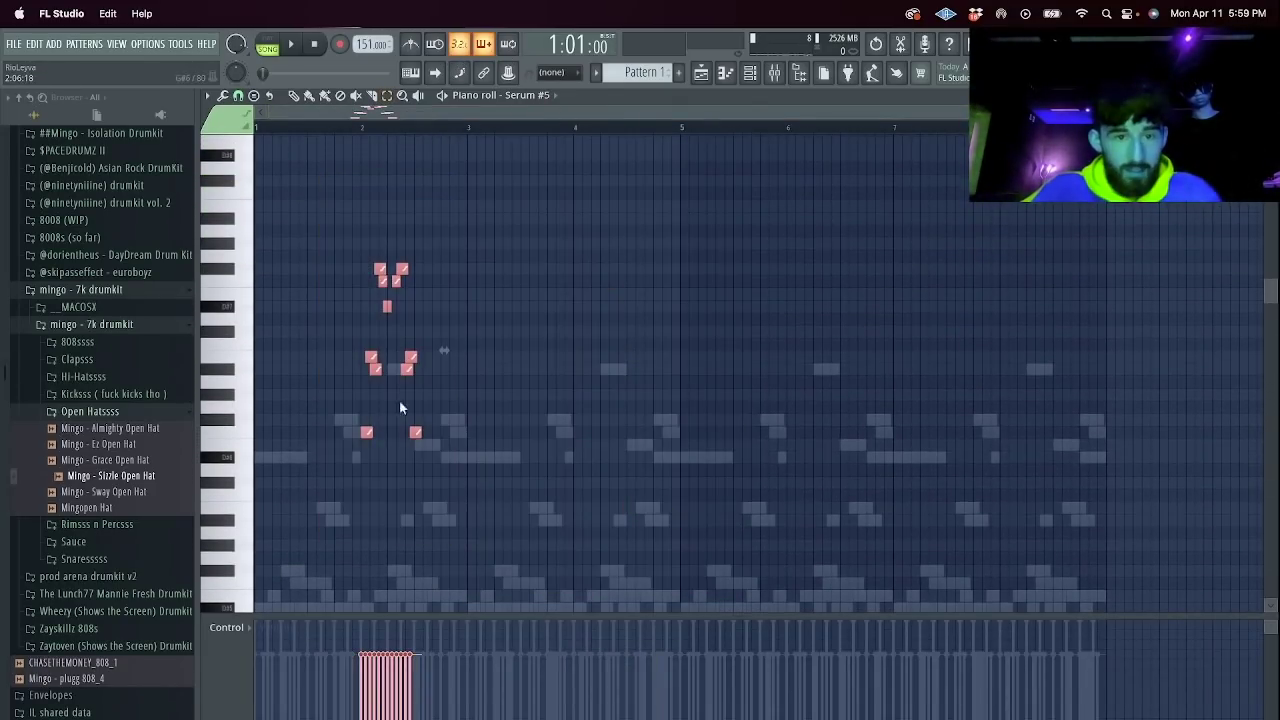
drag(365, 431, 467, 436)
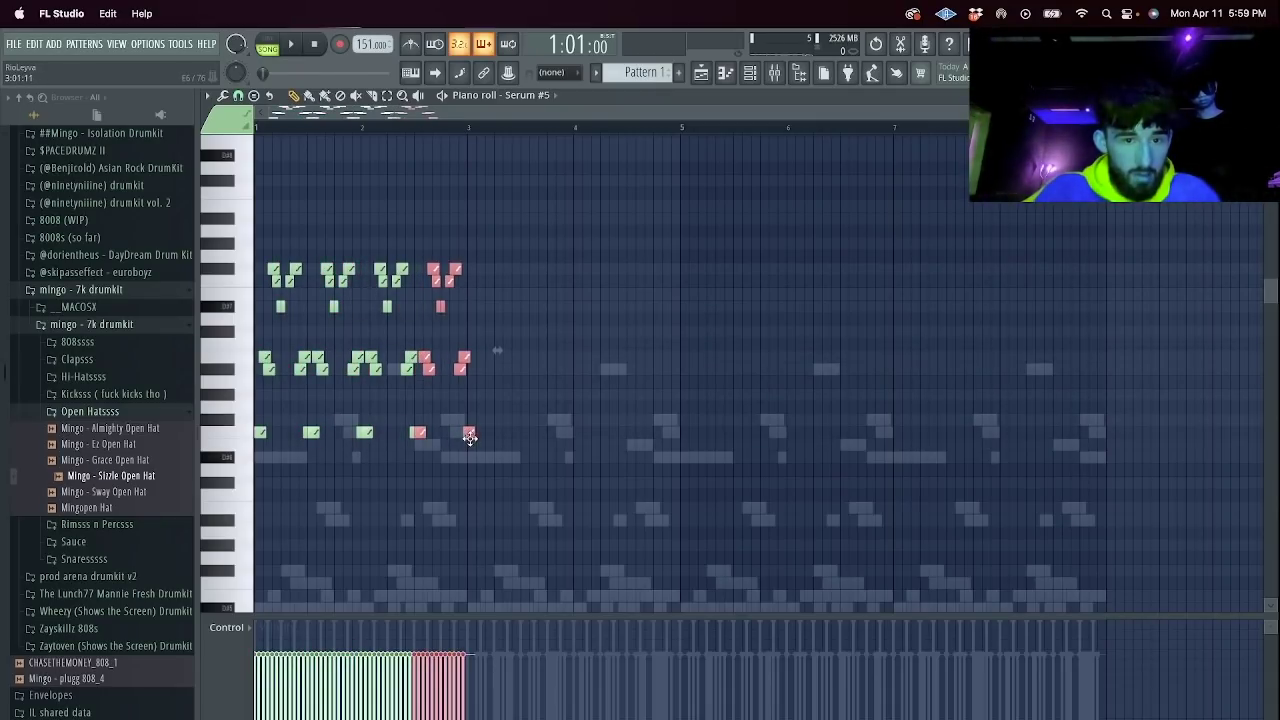
Solo the Serum #5 channel and remove the note tail past bar 3.
key(space)
key(space)
click(749, 73)
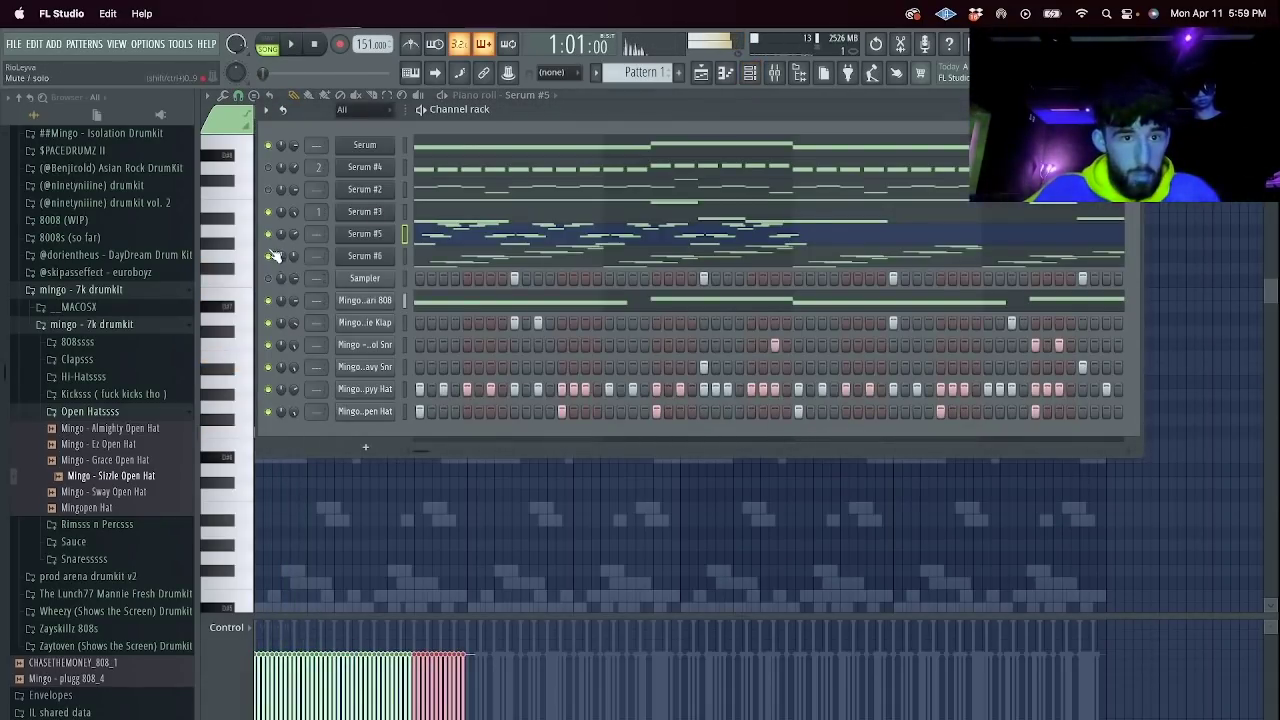
right_click(269, 235)
click(284, 246)
key(space)
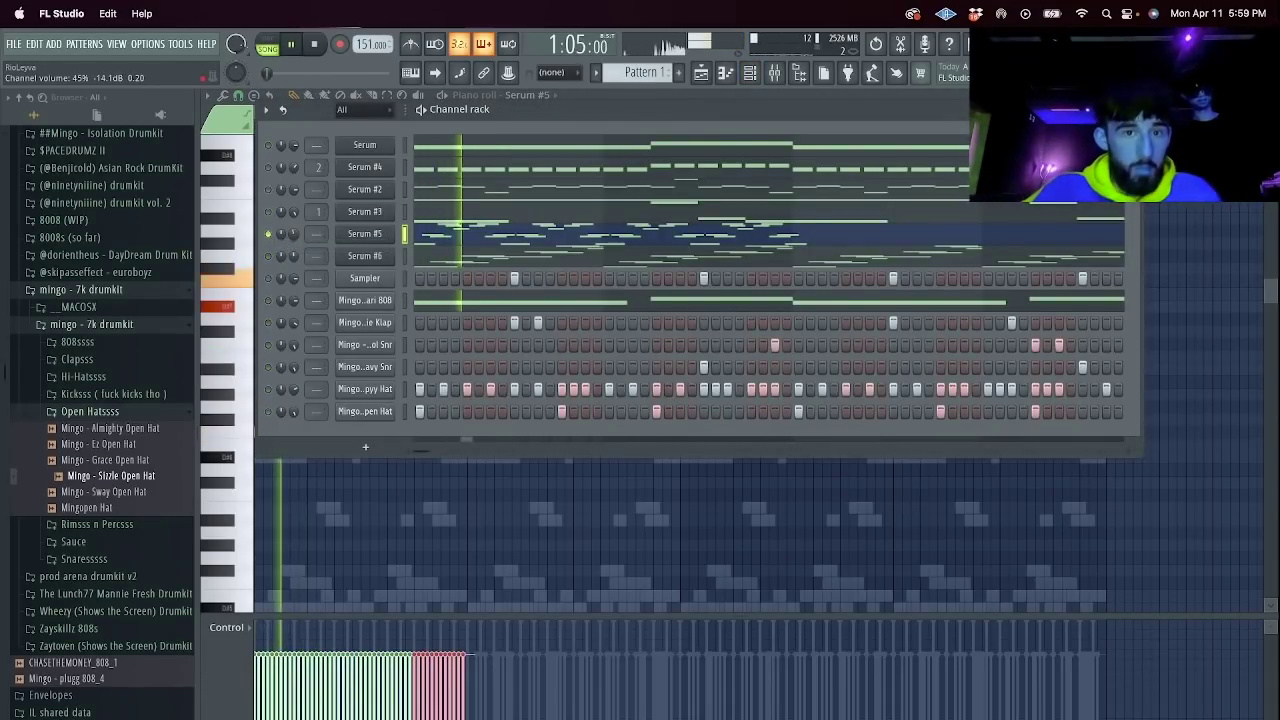
click(548, 233)
right_click(471, 433)
Move the pattern down an octave and duplicate it into the following bars.
key(space)
key(ctrl+Down)
key(space)
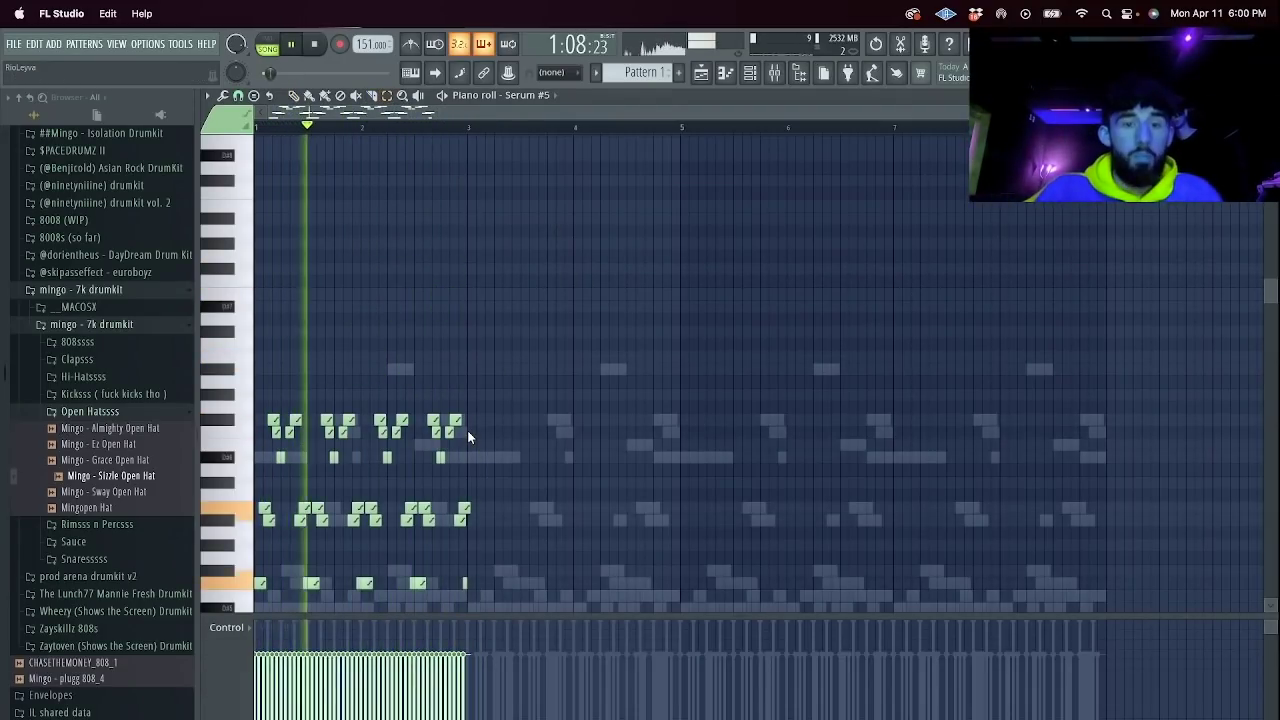
key(super+b)
key(super+b)
key(Delete)
scroll(722, 443, down, 4)
drag(740, 437, 490, 157)
key(Delete)
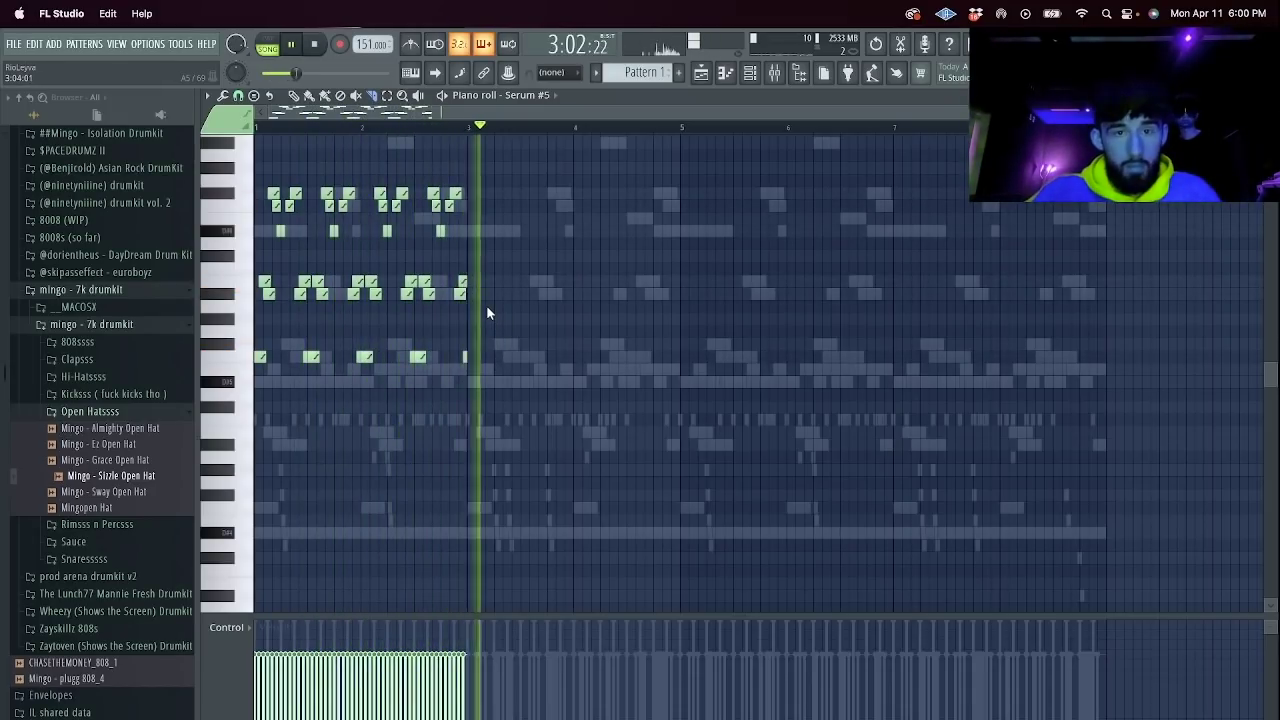
key(ctrl+z)
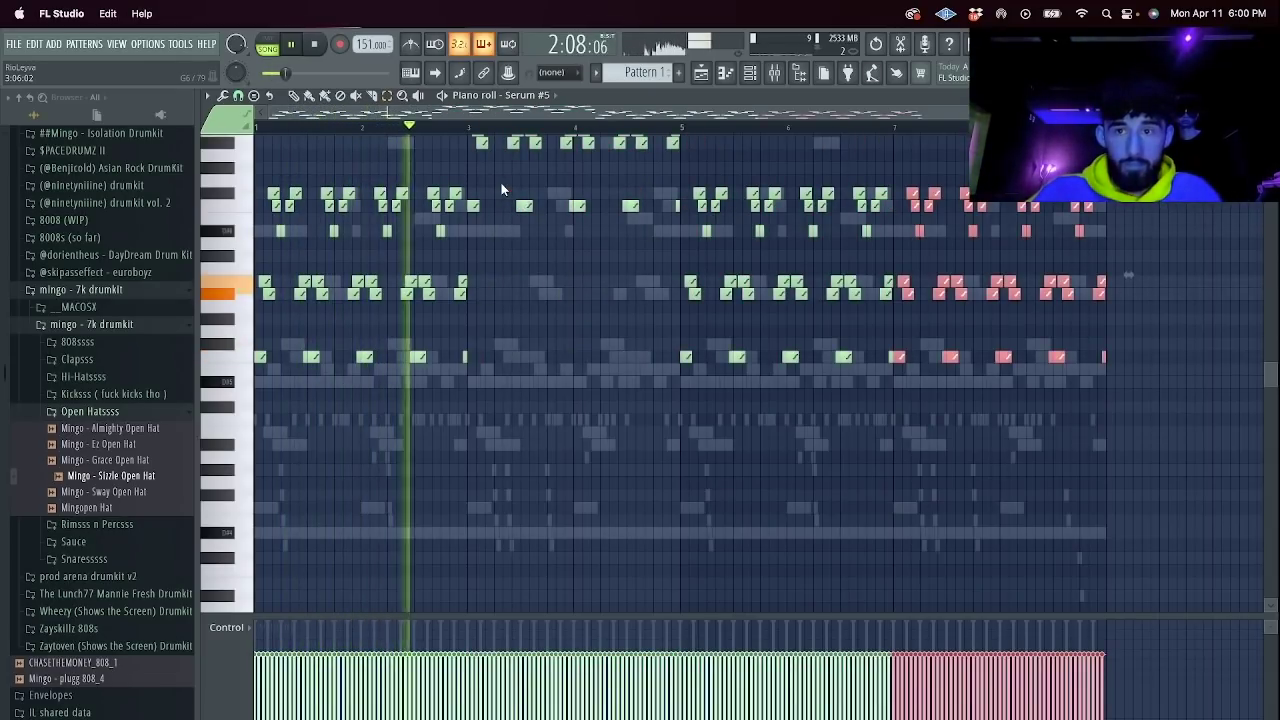
scroll(576, 159, up, 5)
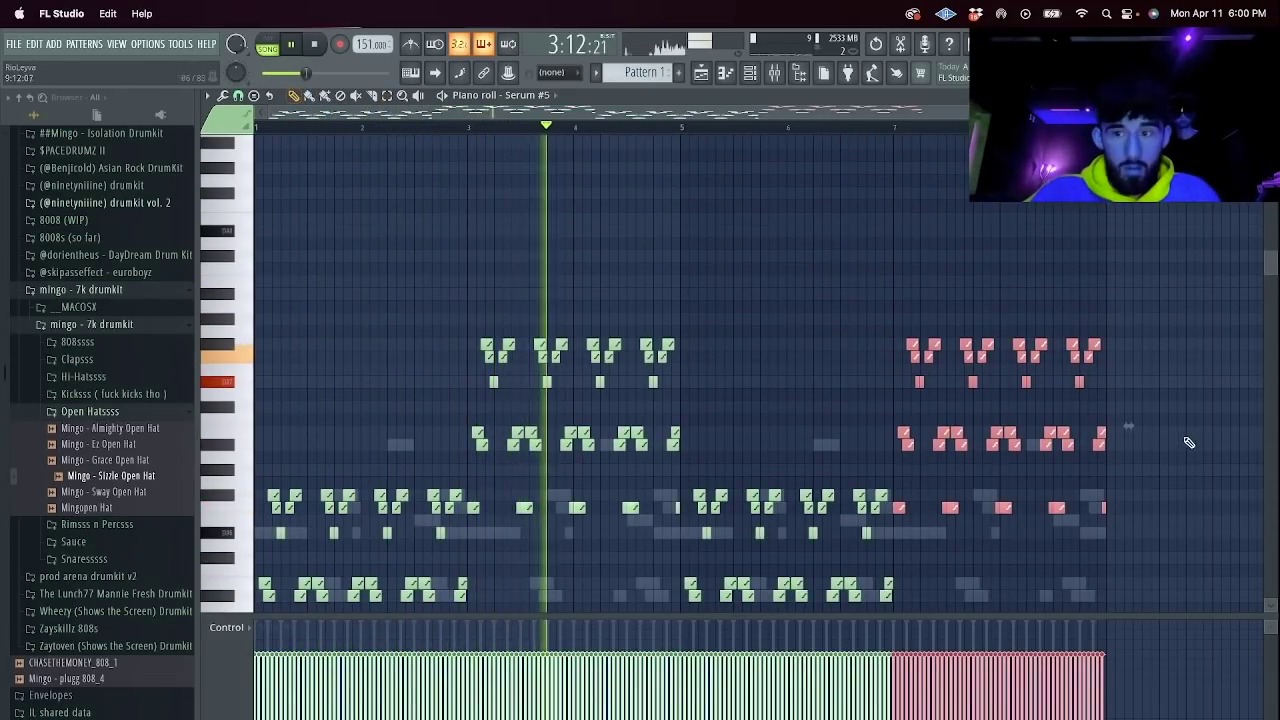
Halve the selected notes' length, duplicate them to the right and raise them an octave.
drag(1128, 426, 1023, 435)
key(super+b)
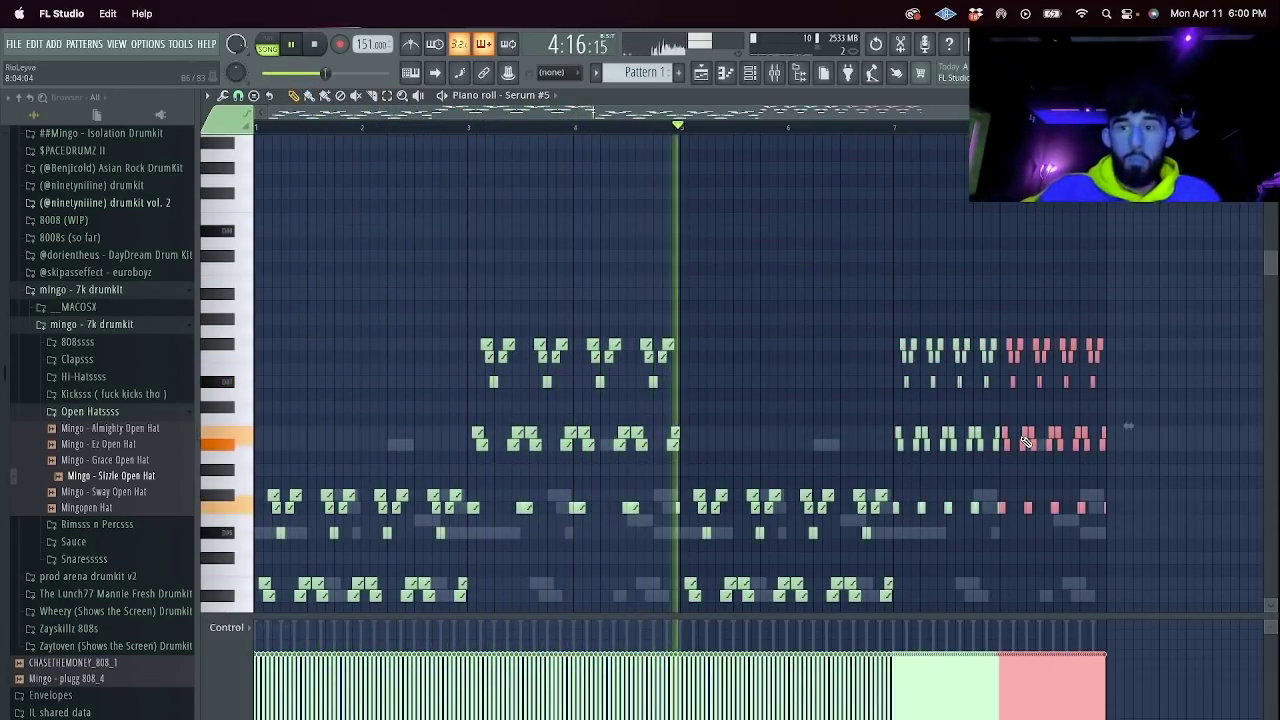
key(super+Up)
super+click(953, 320)
Turn the 808, clap, both snare, hi-hat and open hat channels back on.
click(750, 73)
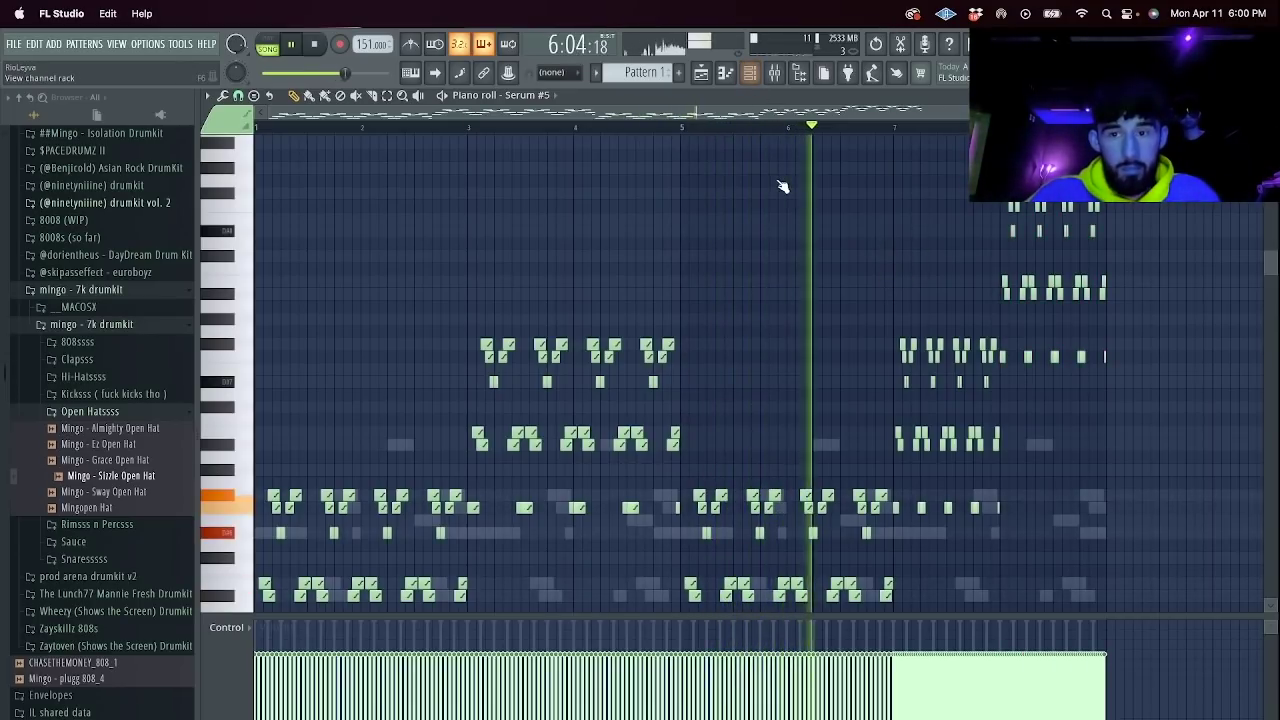
scroll(1006, 277, down, 1)
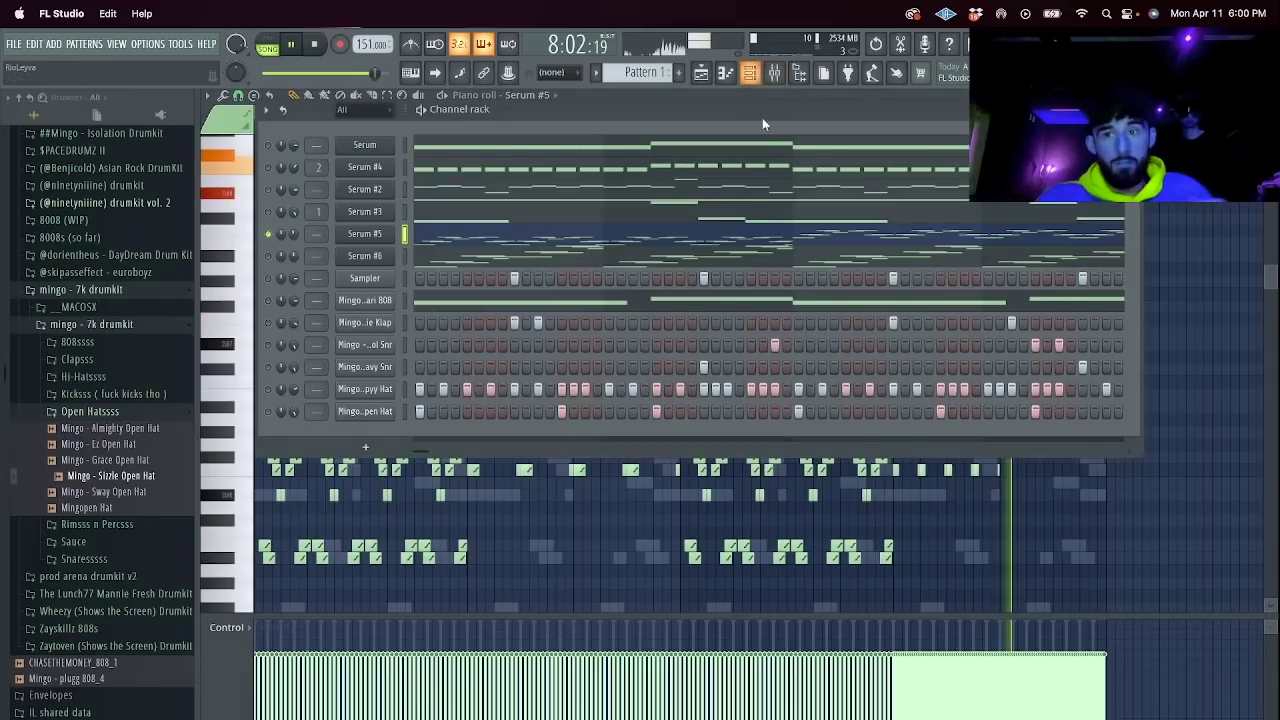
click(774, 73)
click(268, 300)
click(267, 322)
click(268, 344)
click(269, 366)
click(268, 389)
click(267, 411)
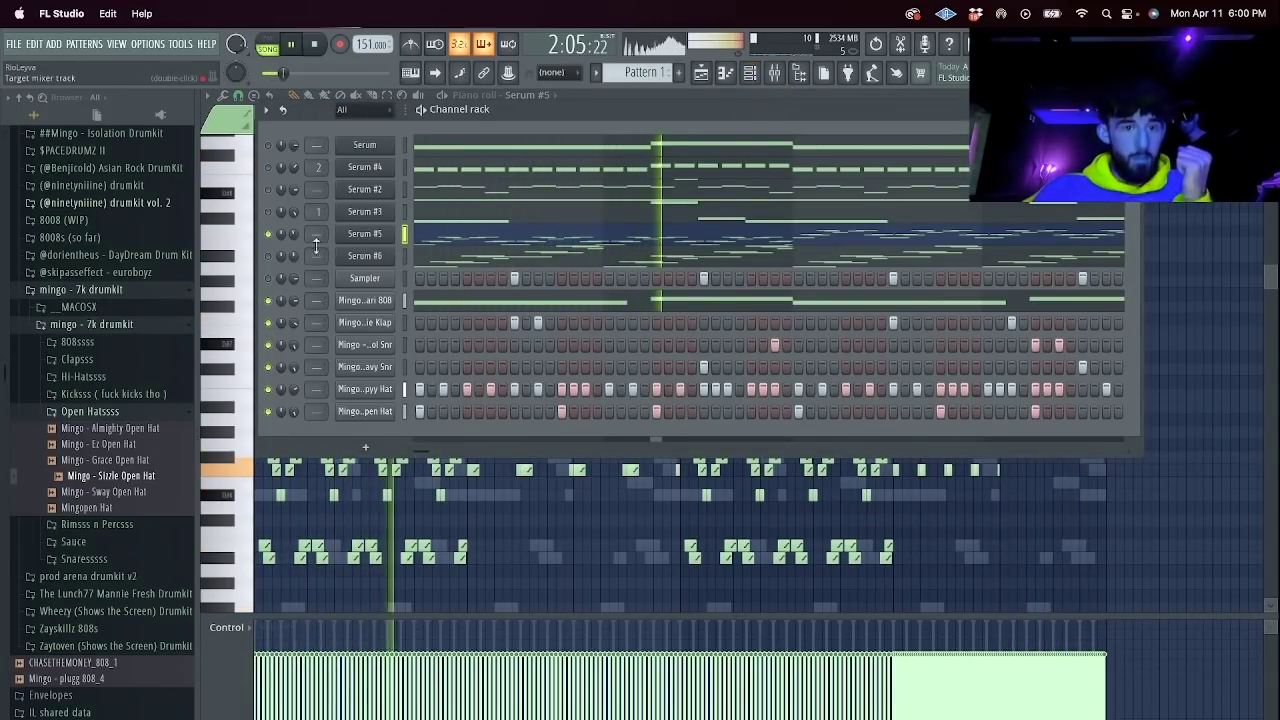
Put Effectrix in an empty slot of the Serum #5 mixer insert with a Factoryv1.3 preset loaded.
click(786, 74)
click(558, 288)
click(1125, 200)
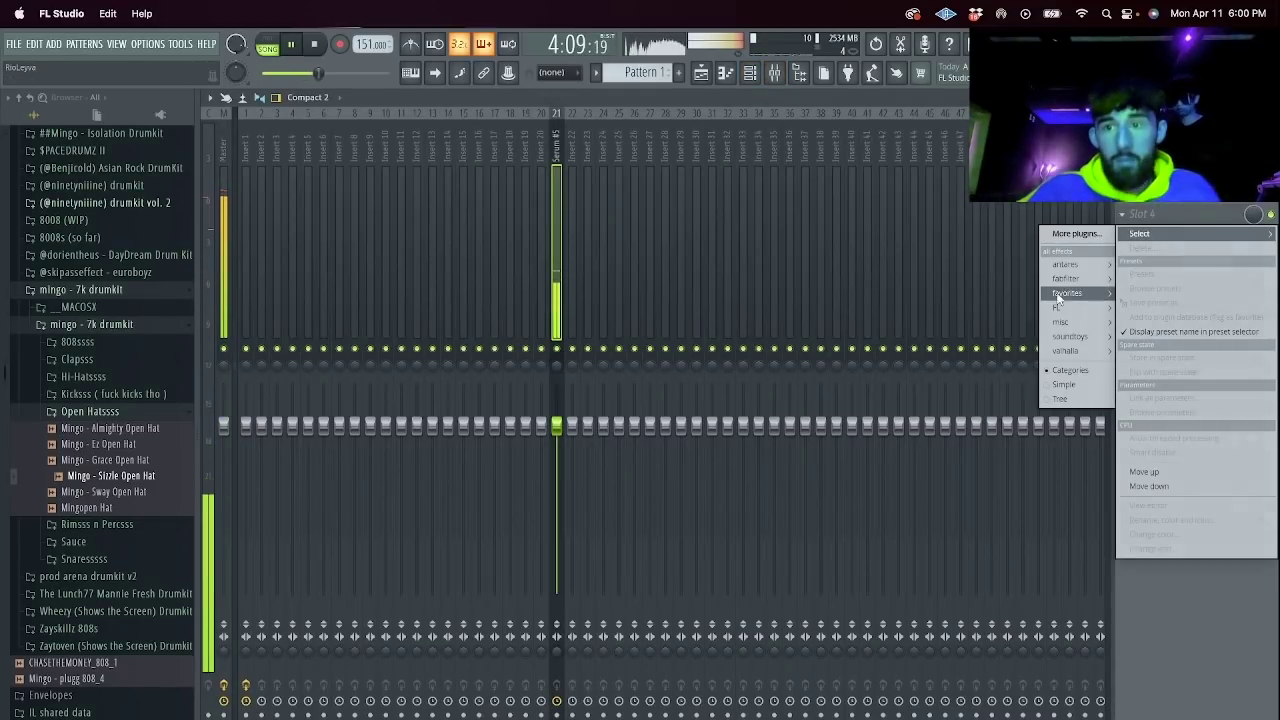
click(964, 378)
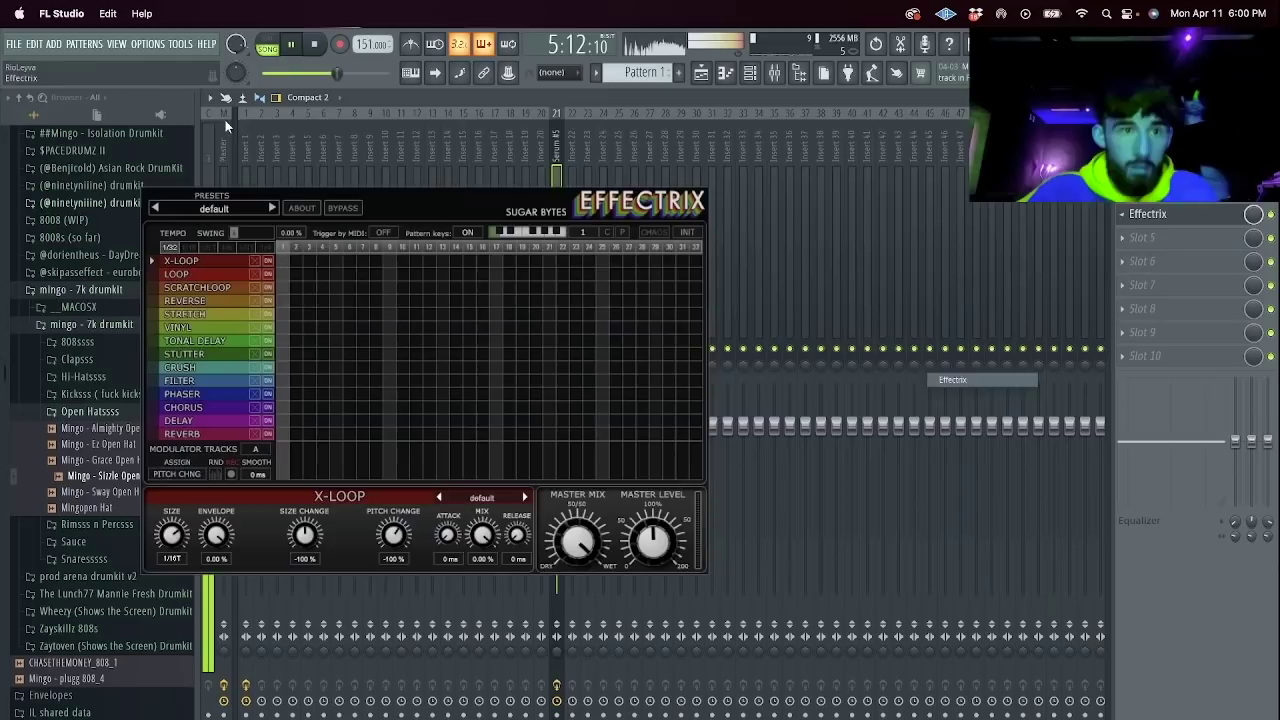
click(214, 208)
mouse_move(282, 316)
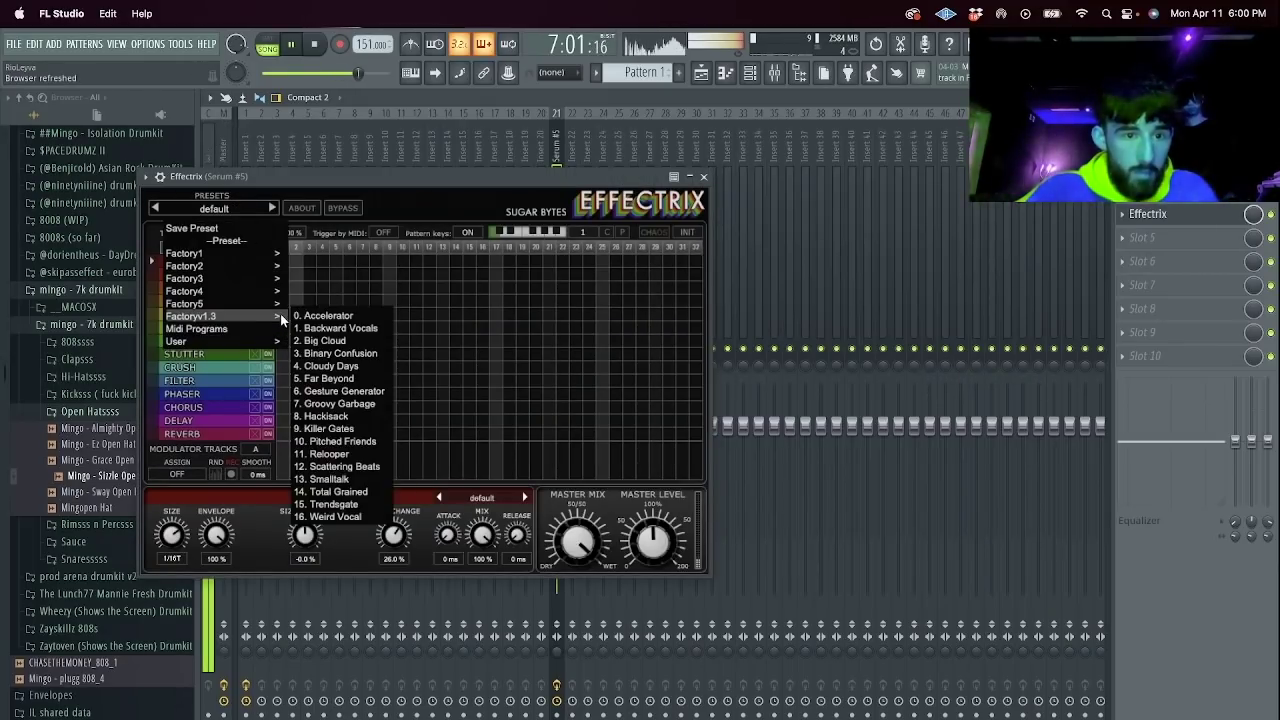
click(318, 328)
click(703, 176)
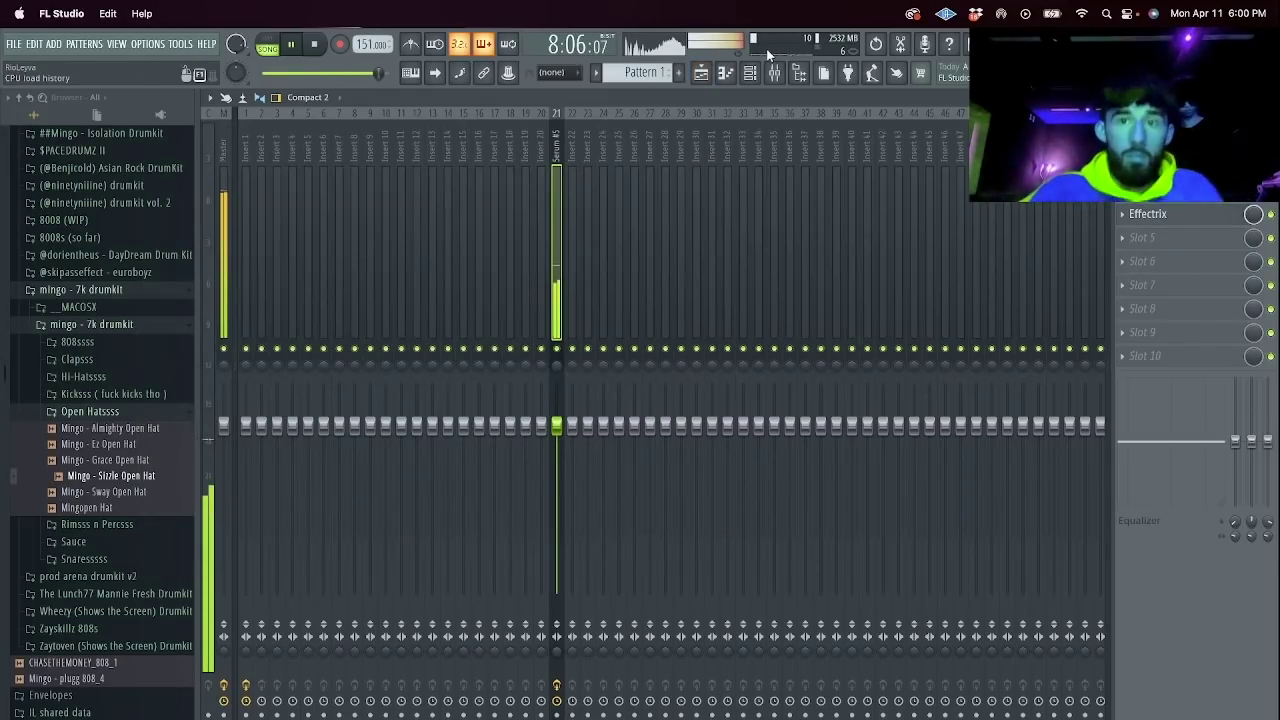
click(749, 72)
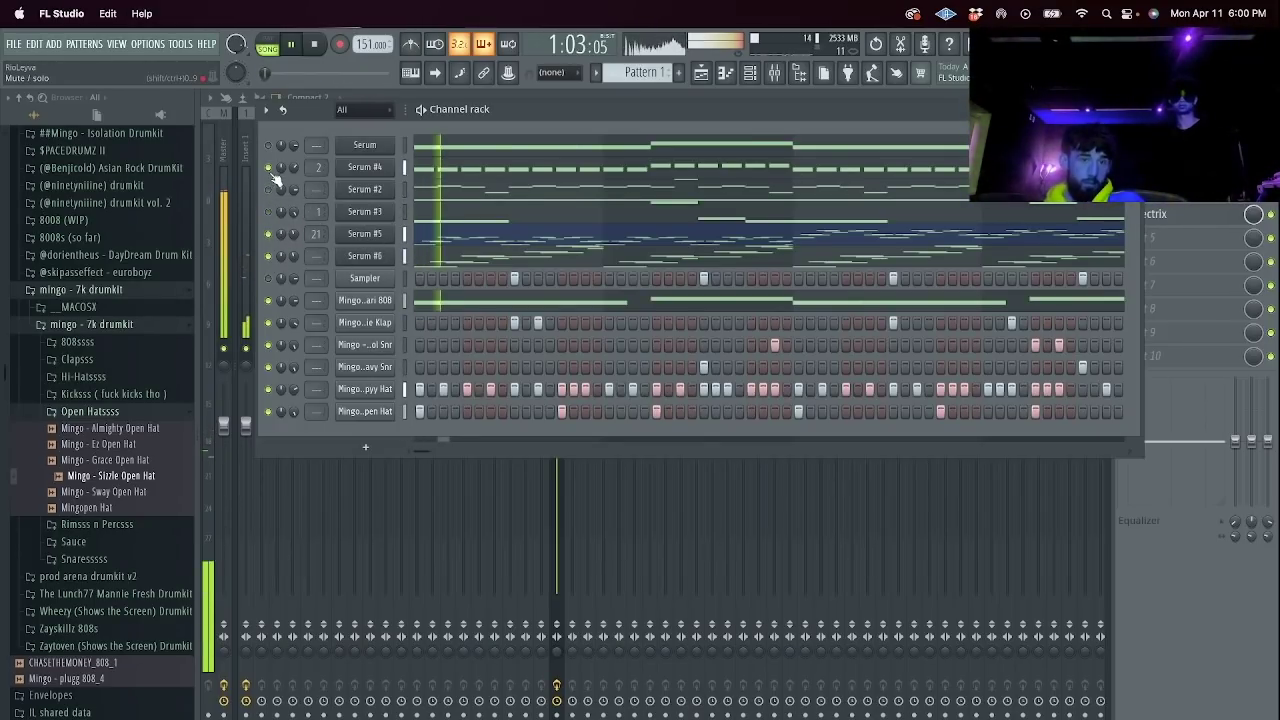
Turn off the Serum #6 channel and clear all of its notes.
click(268, 256)
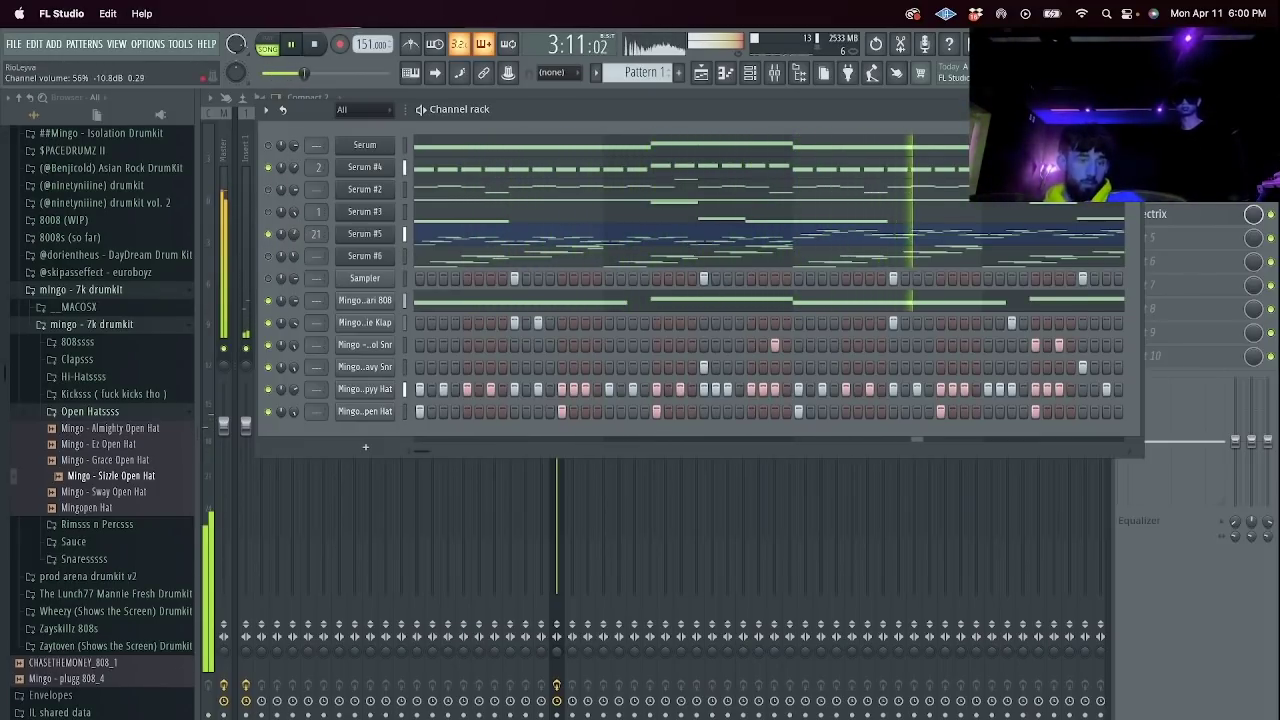
right_click(380, 258)
click(545, 255)
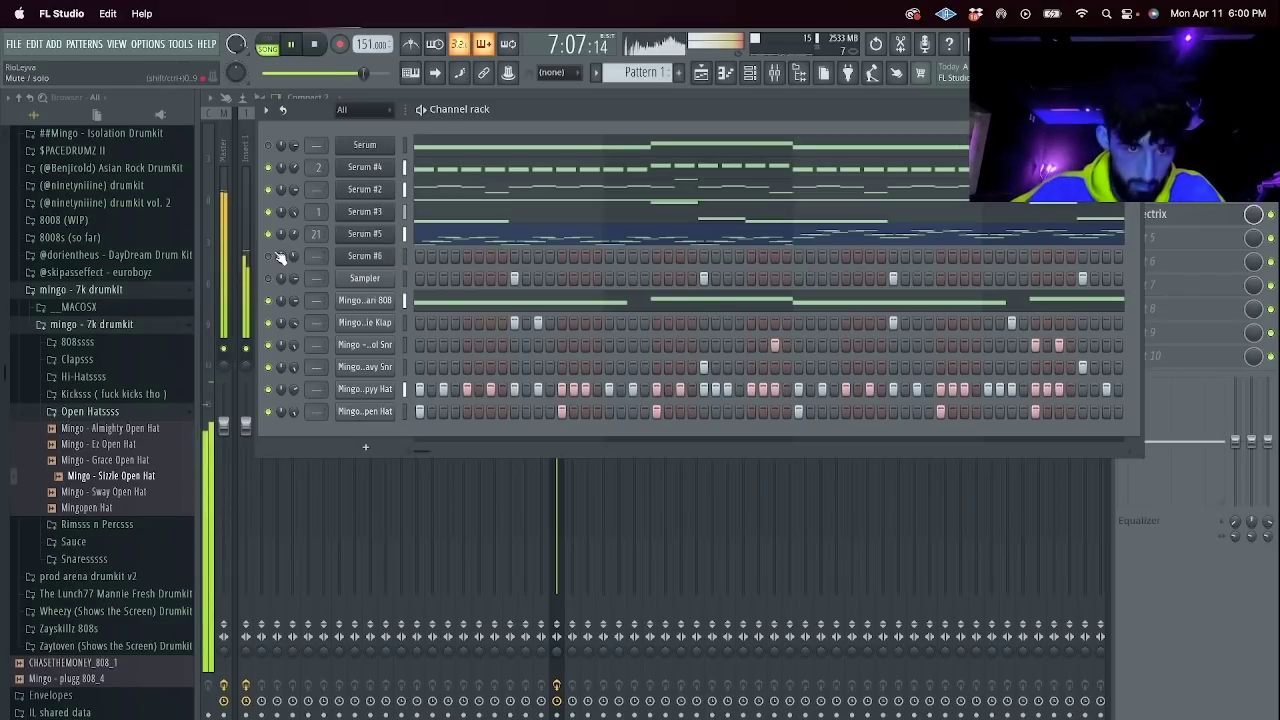
Step Serum #6's presets forward past LEAD - REPTAR to LEAD - RUST, then close the synth.
click(390, 256)
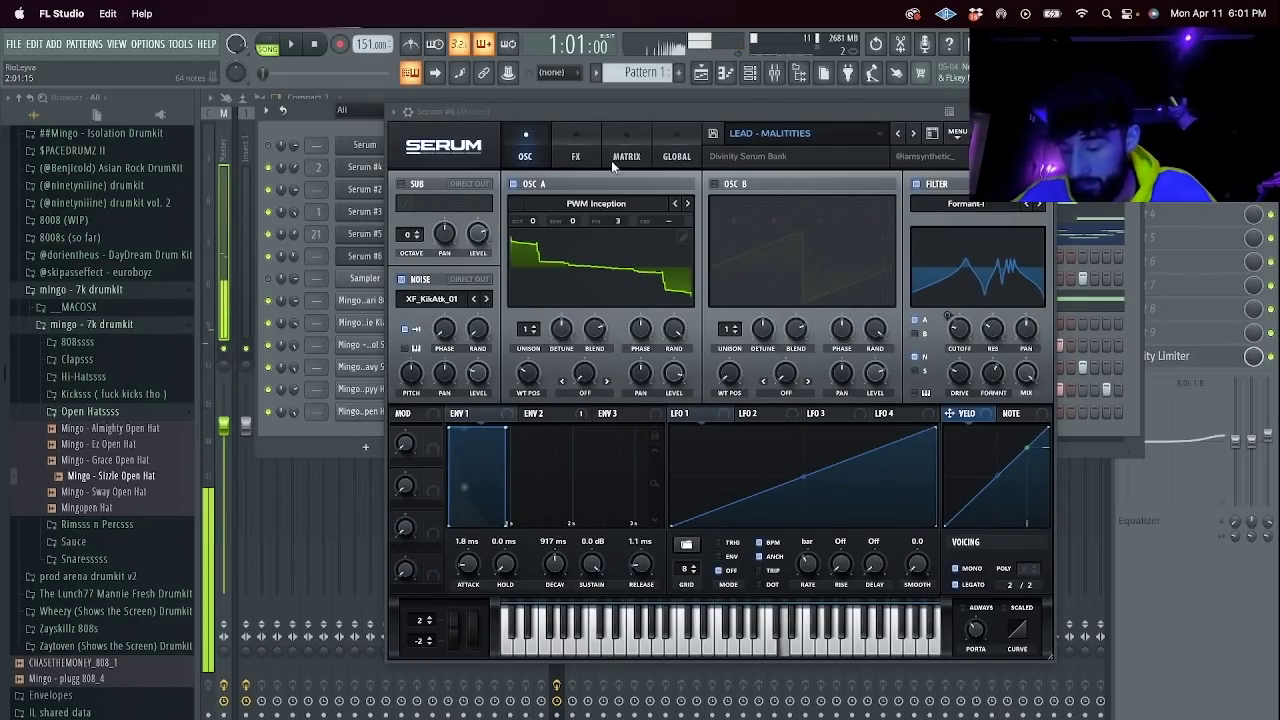
click(913, 134)
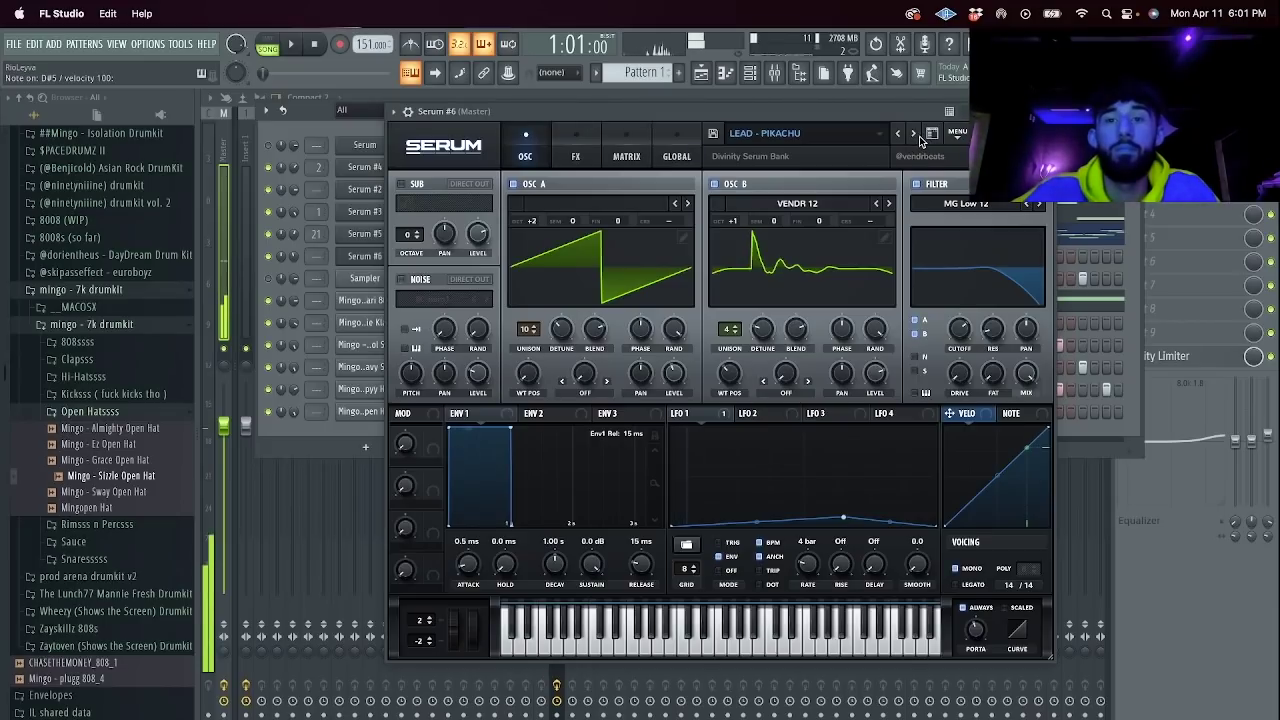
click(915, 135)
click(914, 135)
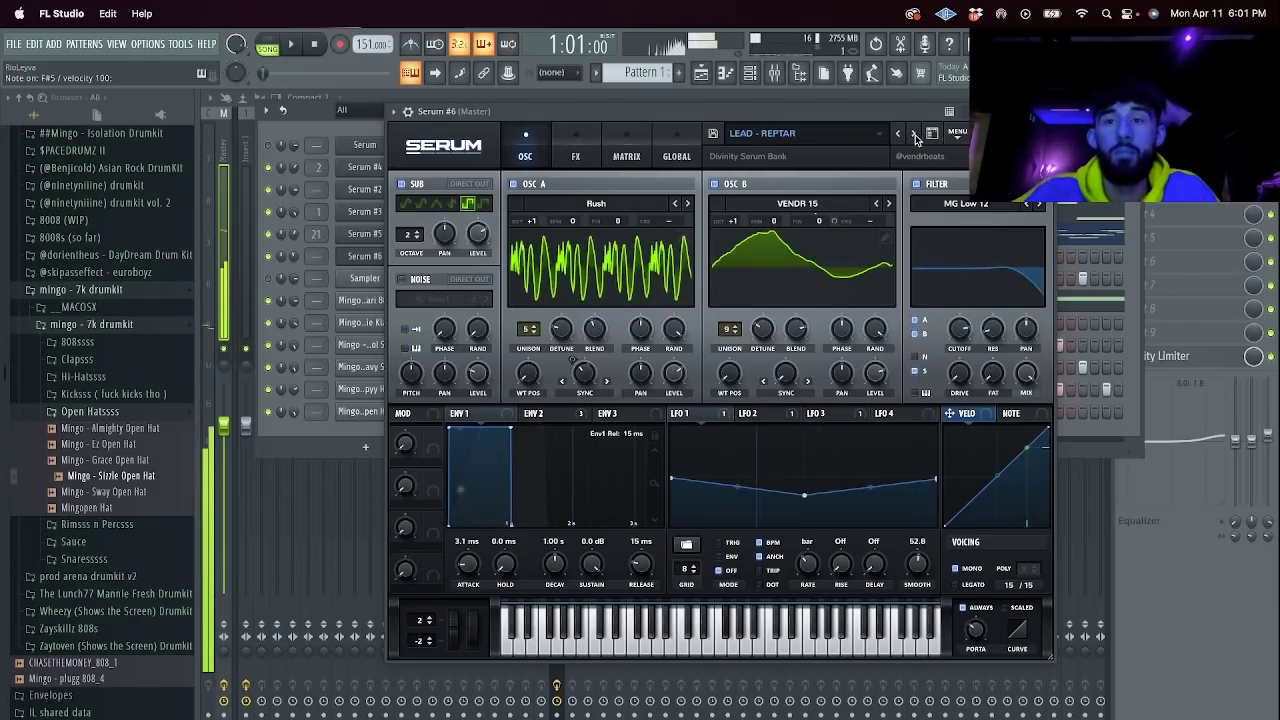
click(913, 135)
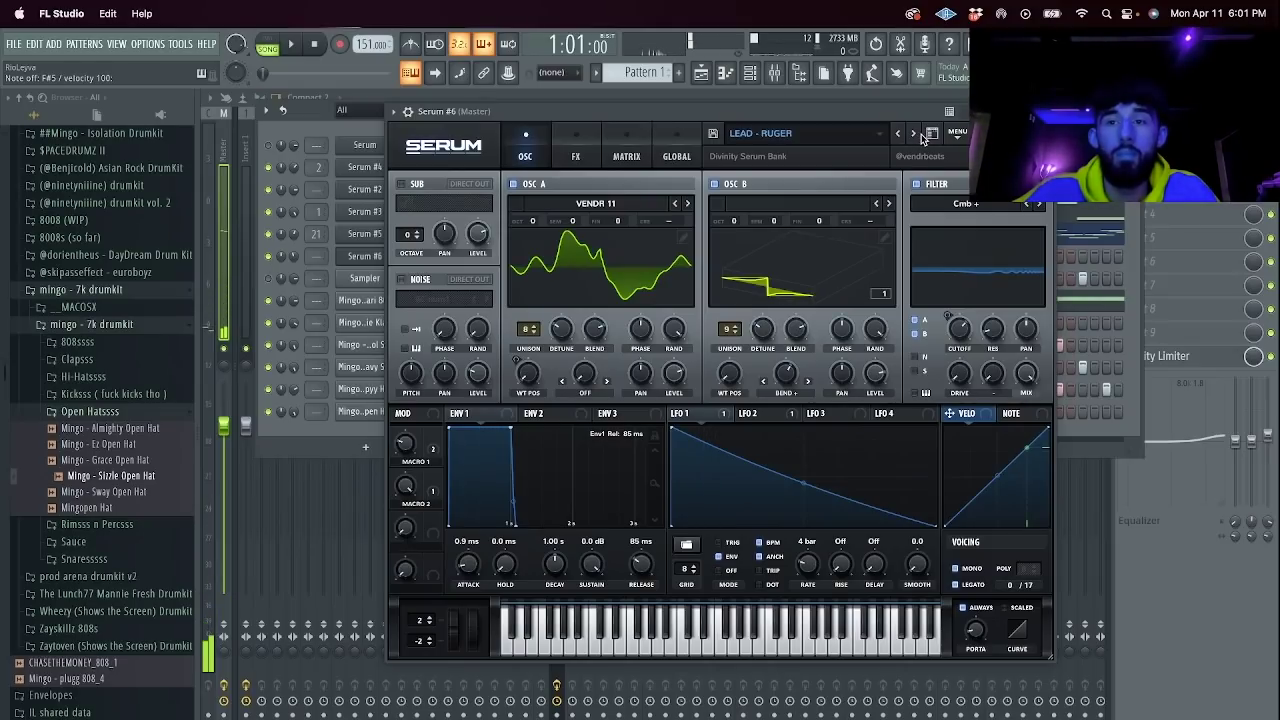
click(914, 136)
click(913, 135)
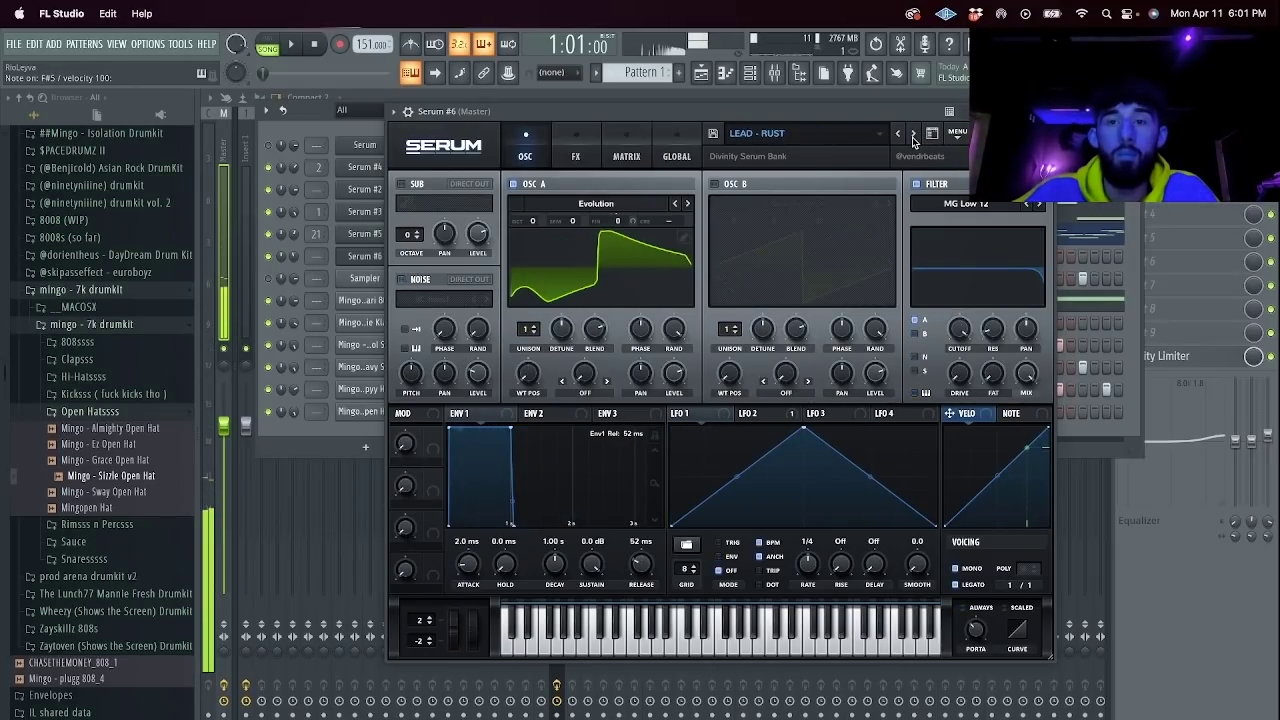
click(1044, 111)
Open Serum #6's pattern in the piano roll.
click(428, 255)
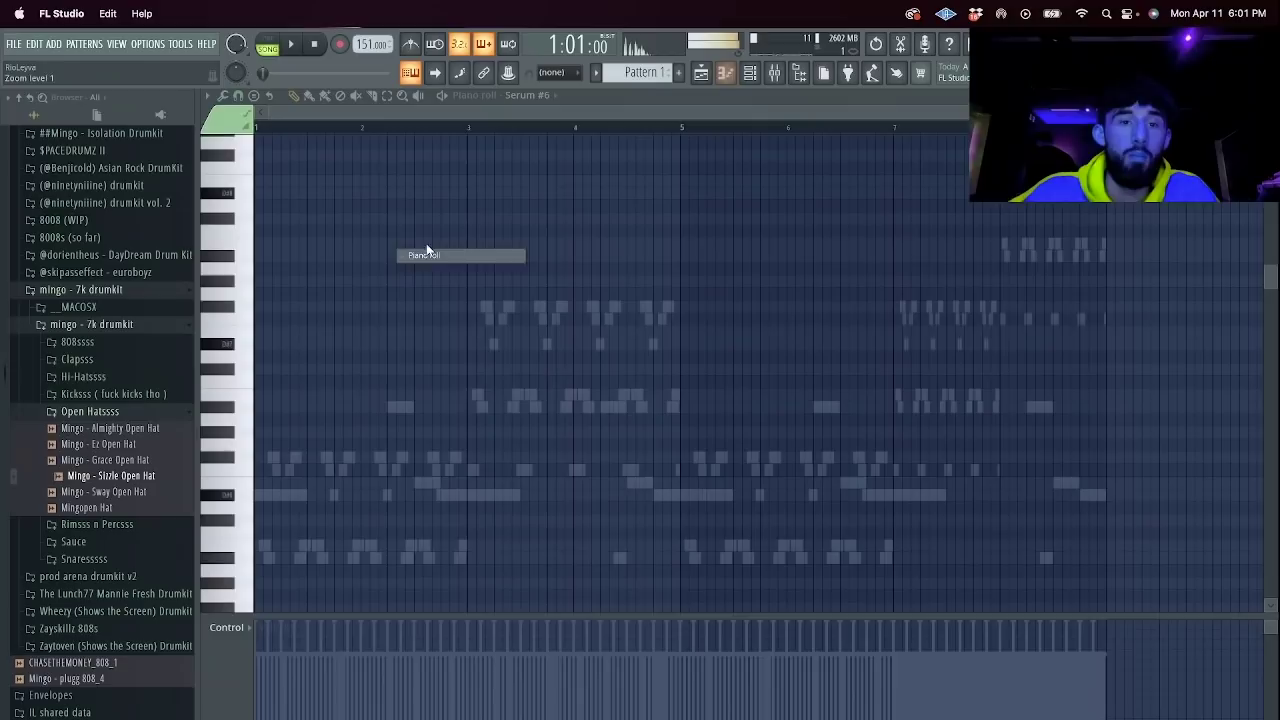
scroll(375, 351, up, 2)
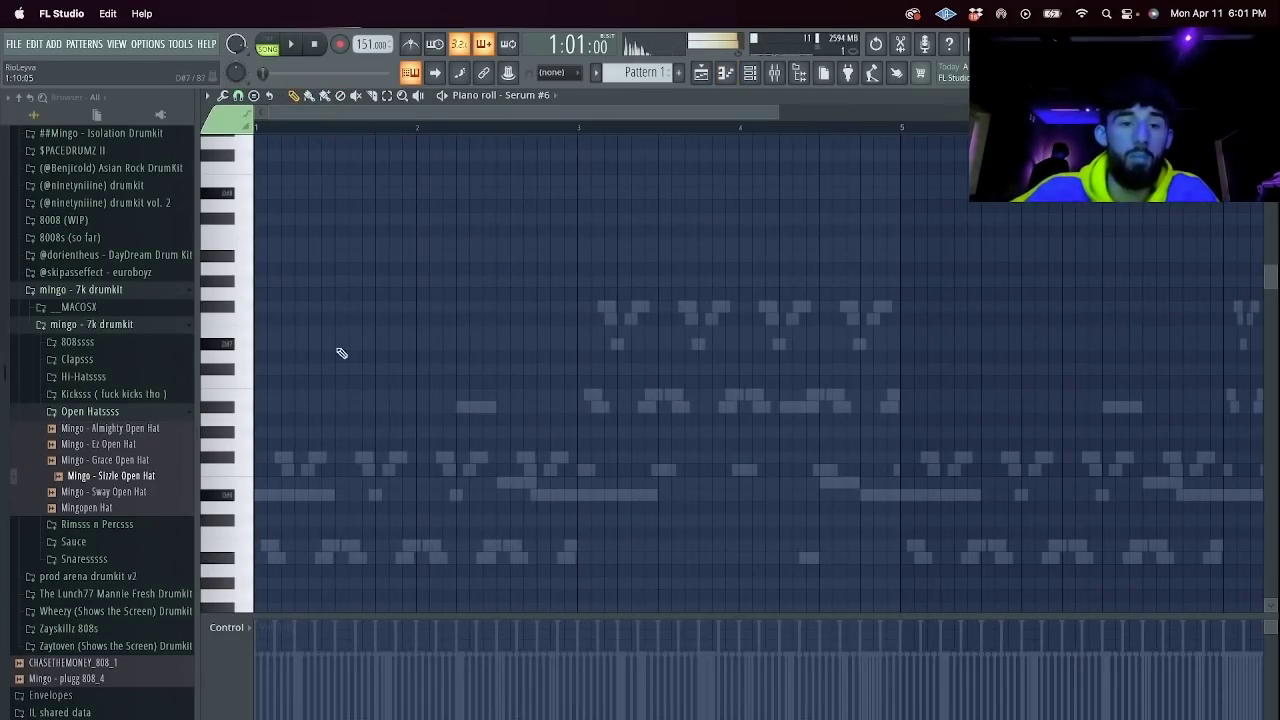
scroll(315, 388, down, 4)
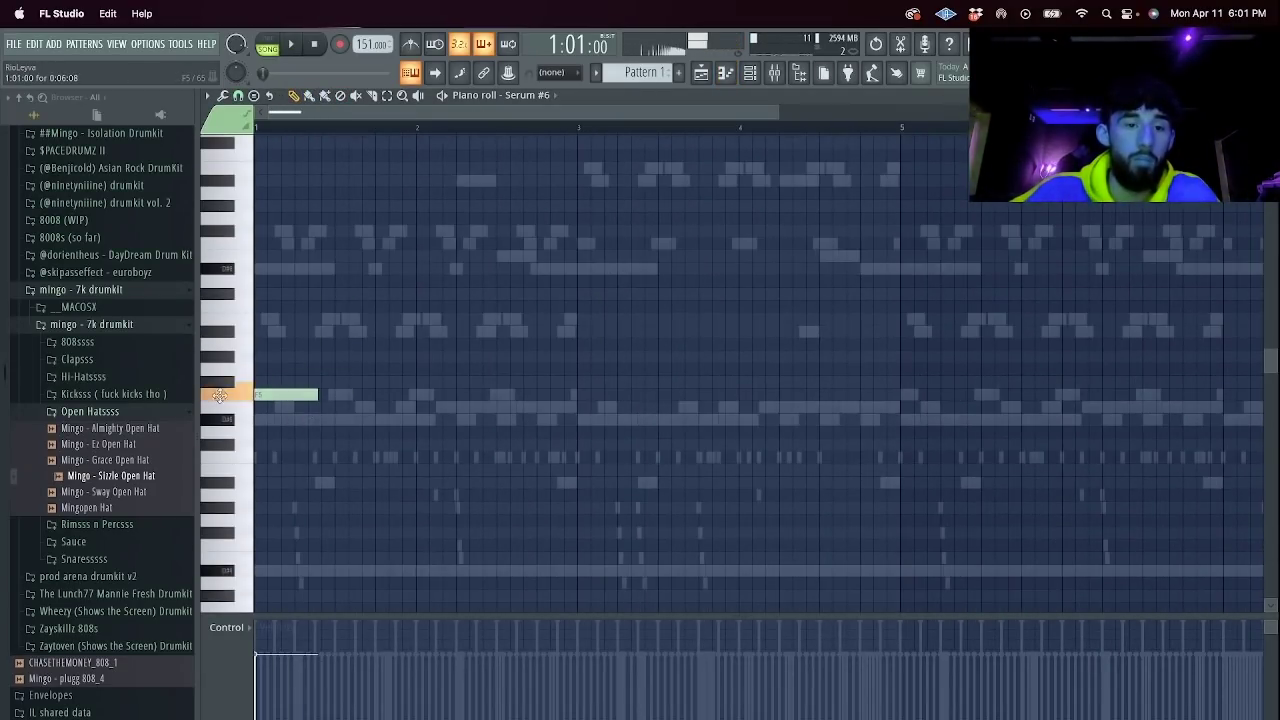
key(F6)
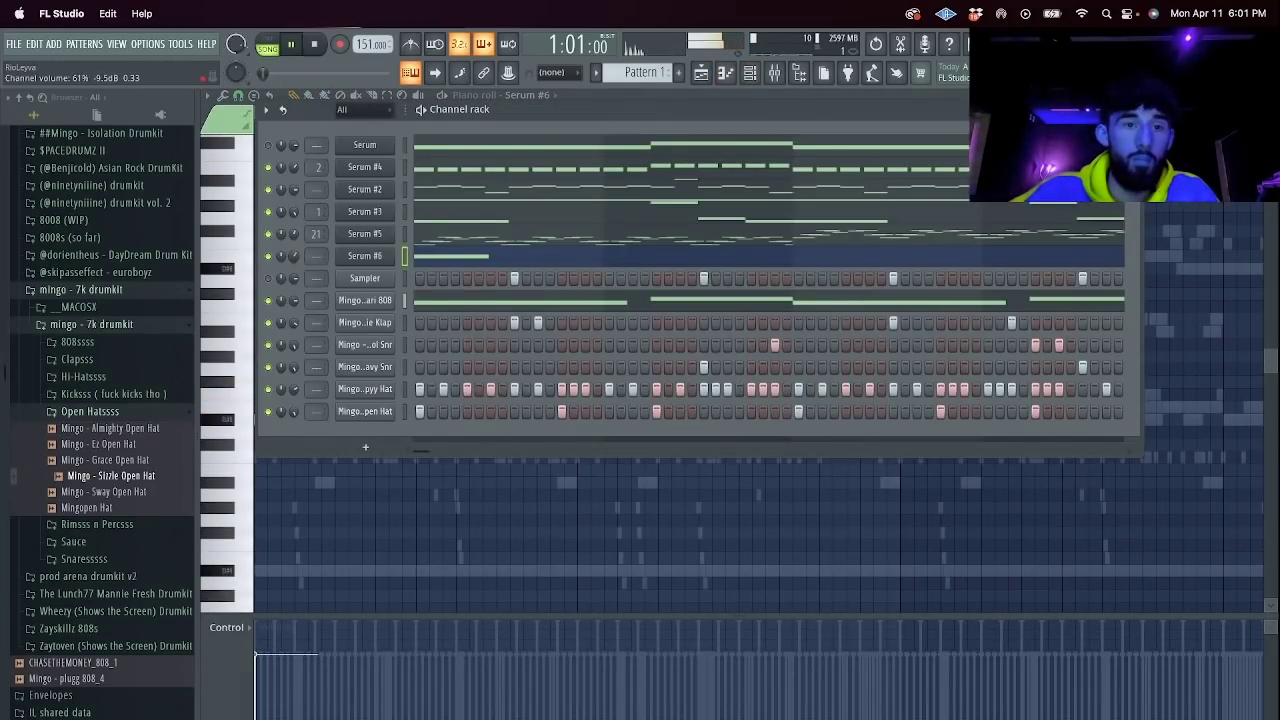
key(F6)
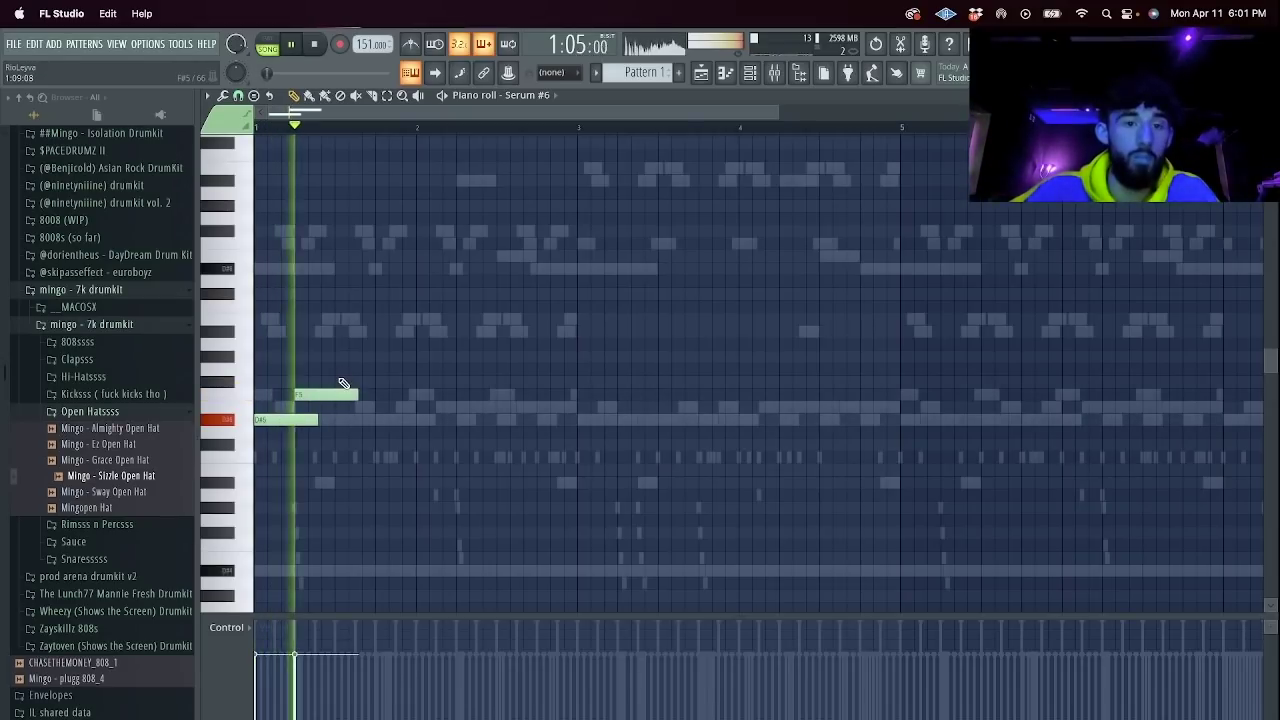
Lengthen the F5 note, add an A#4, trim the lower notes, and repeat the phrase through bar 5.
drag(355, 394, 411, 394)
key(space)
click(380, 483)
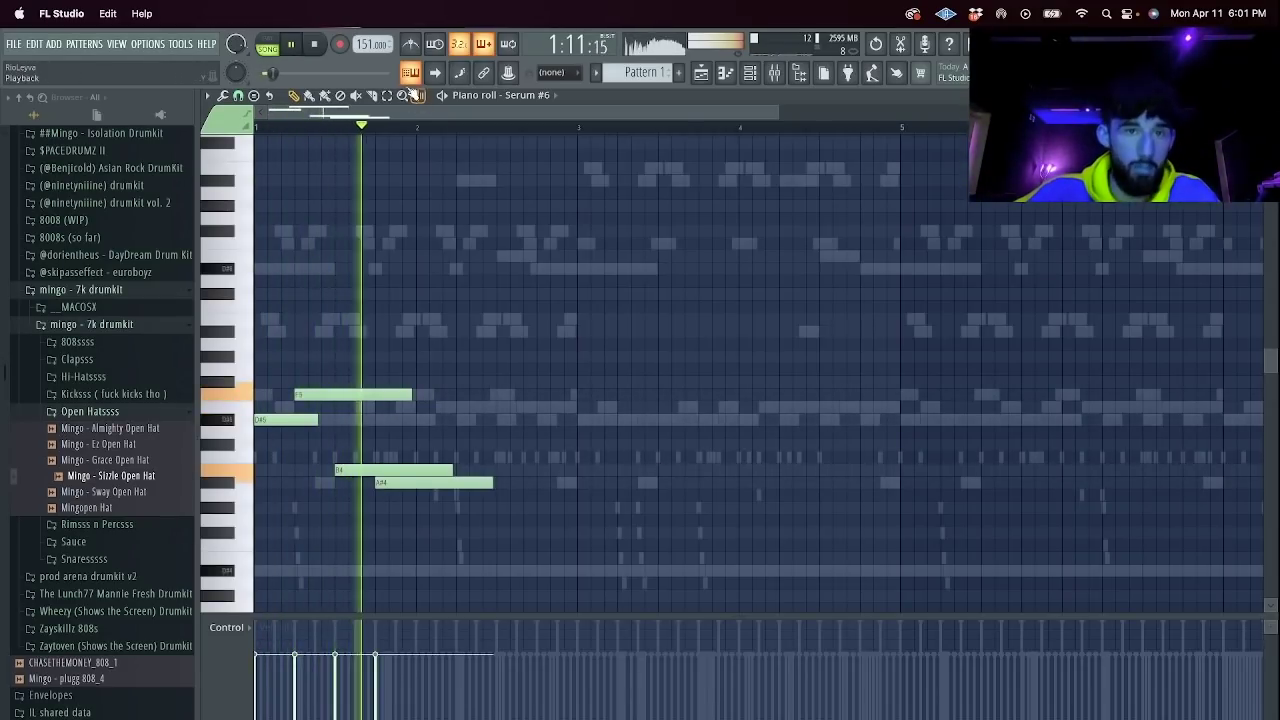
drag(415, 448, 460, 430)
key(Delete)
key(super+b)
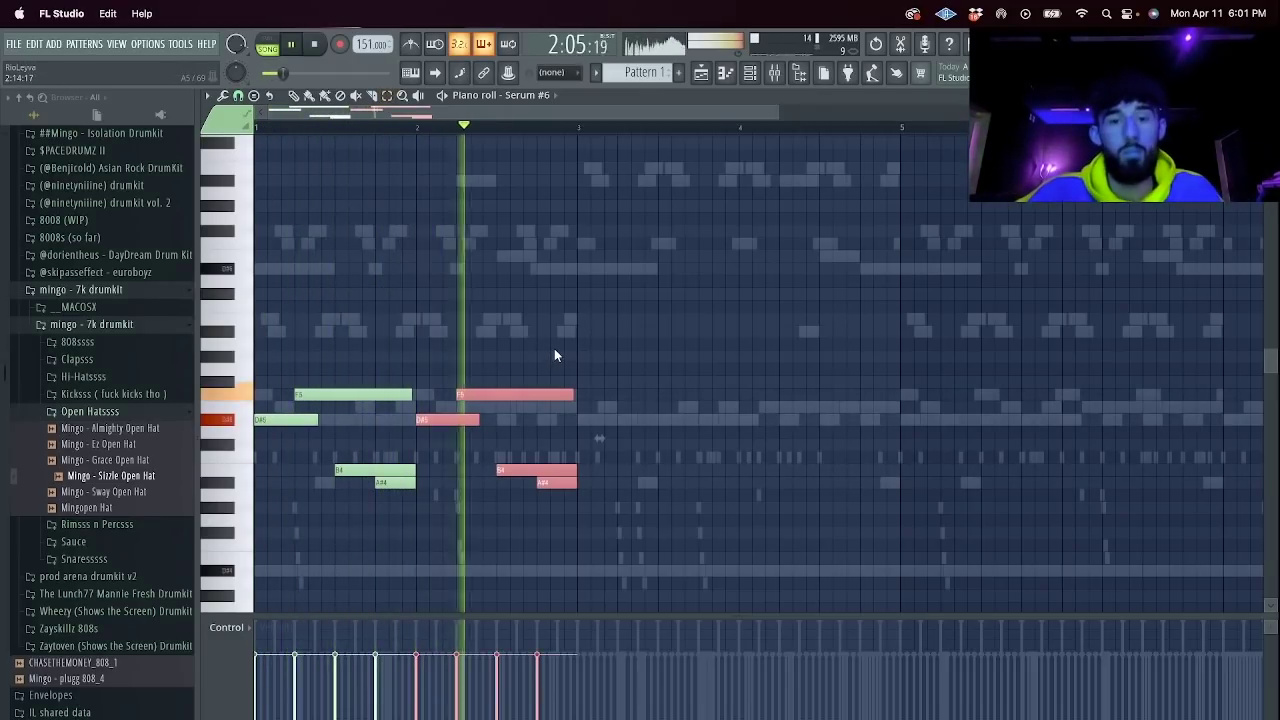
key(super+b)
key(super+b)
key(super+b)
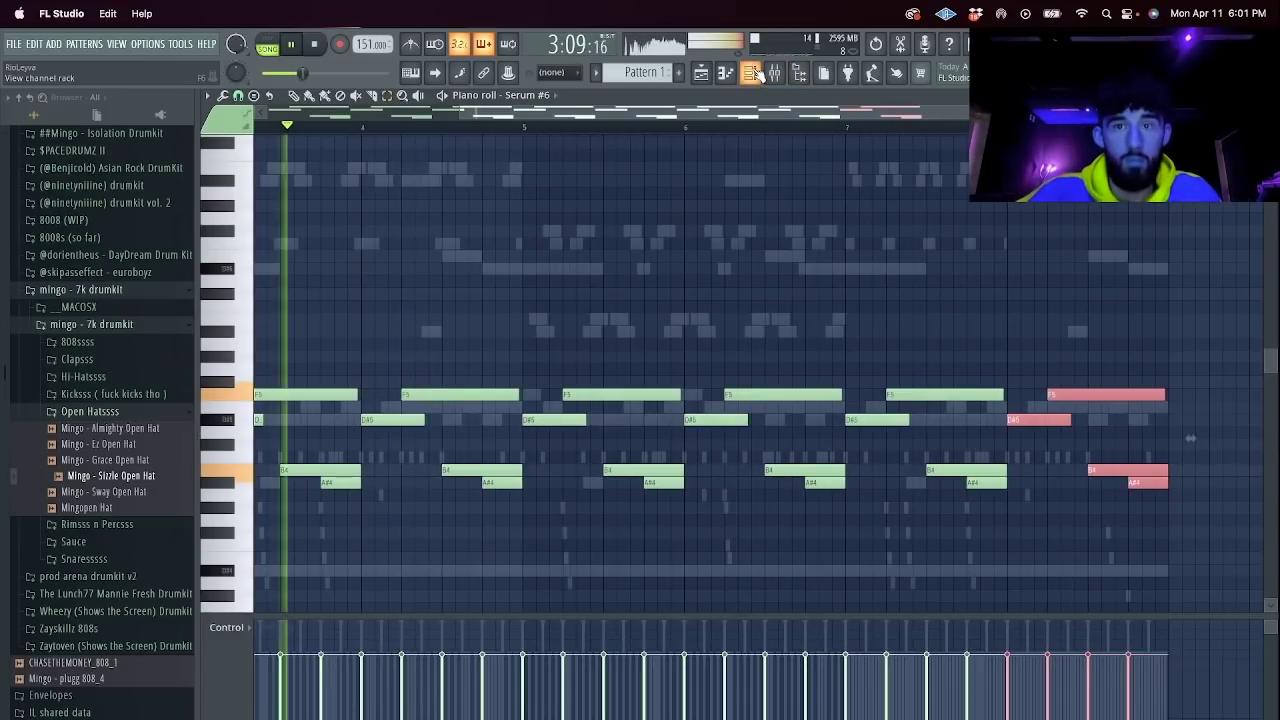
Raise the Mingo safari 808 channel's volume slightly and clone the channel.
key(F6)
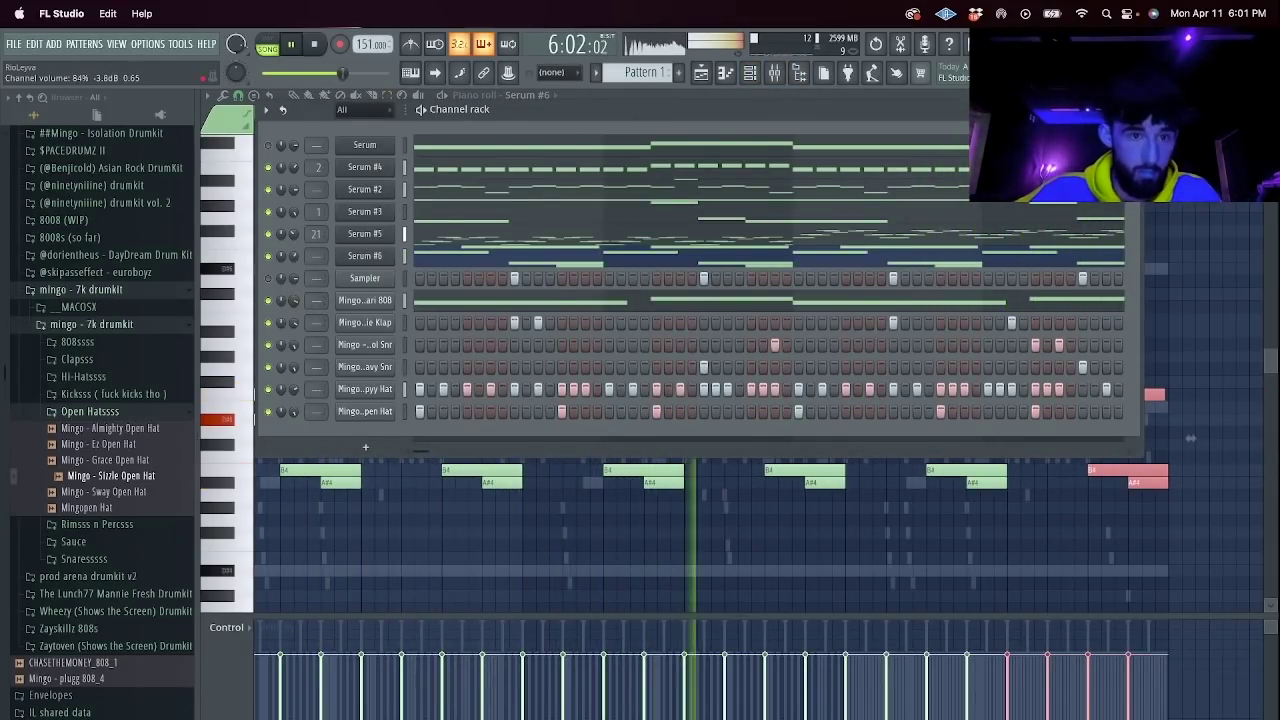
drag(294, 300, 294, 293)
right_click(395, 310)
click(443, 435)
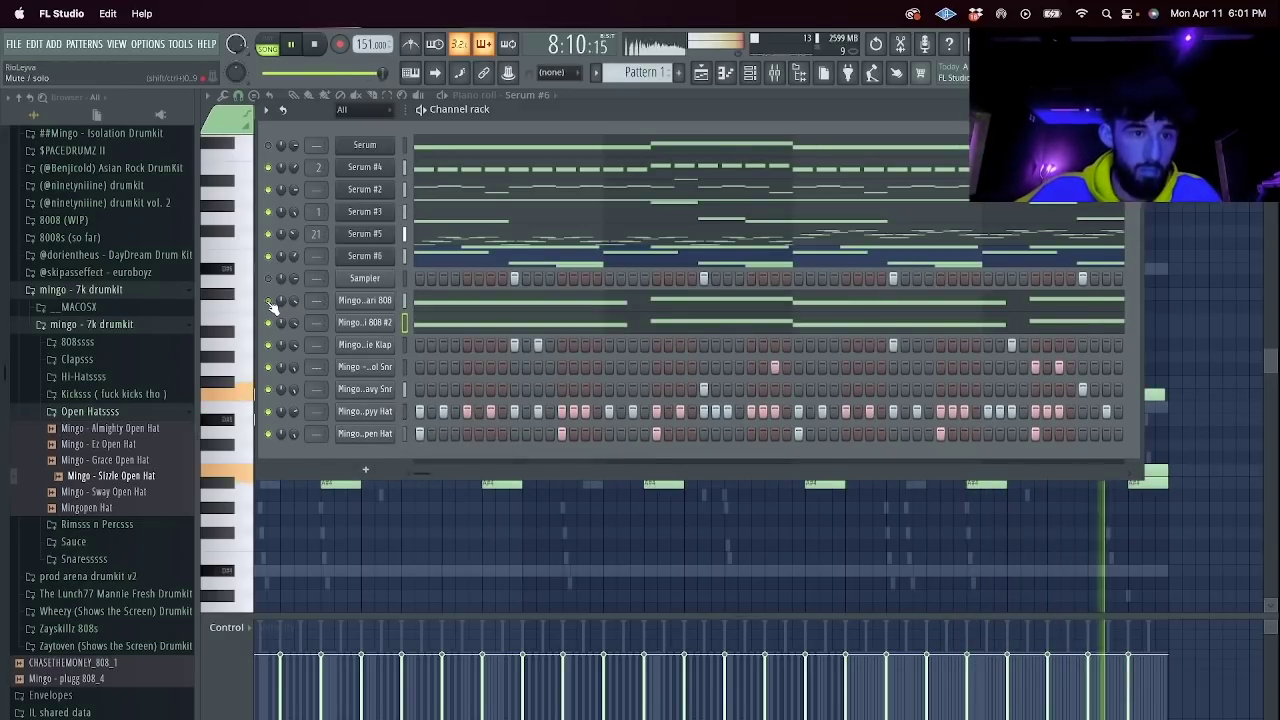
Load Mingo - Dirty Sub from the 808ssss folder into the cloned 808 #2 channel.
click(110, 342)
scroll(137, 410, down, 2)
drag(100, 311, 370, 322)
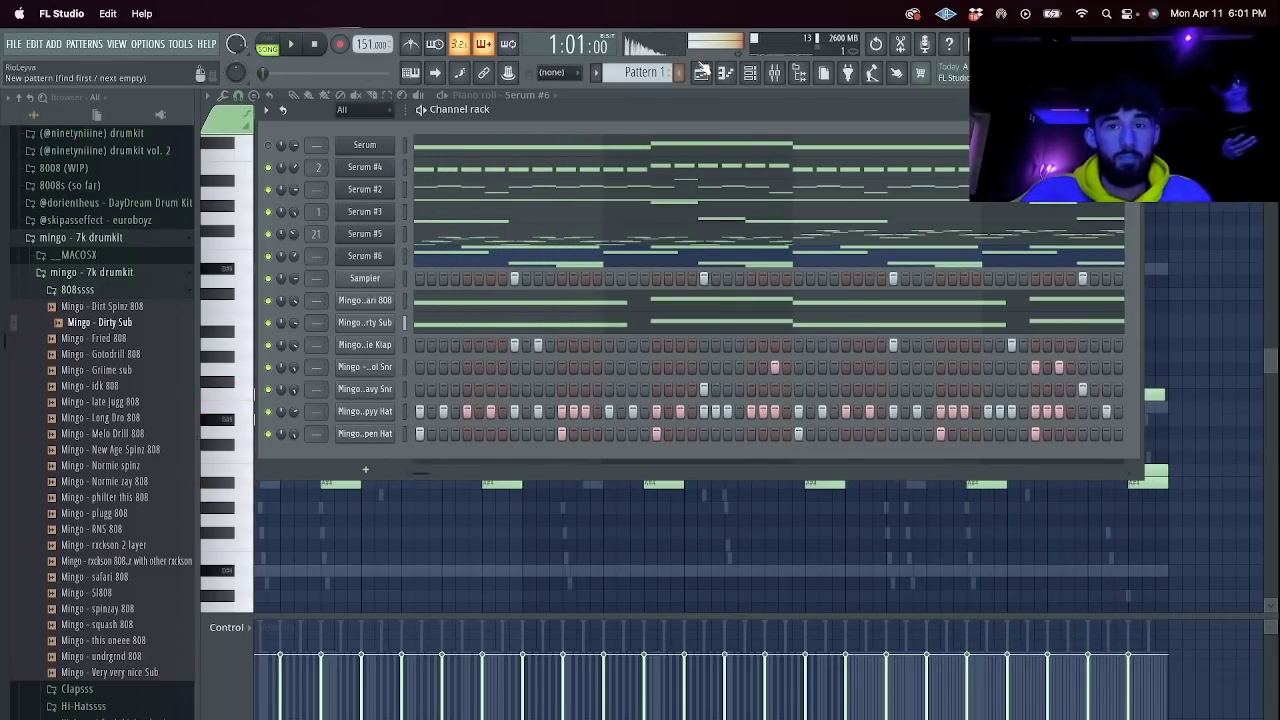
Split the pattern by channel and delete the old pattern clip from the playlist.
click(701, 71)
click(597, 73)
click(683, 313)
drag(687, 260, 398, 142)
key(Delete)
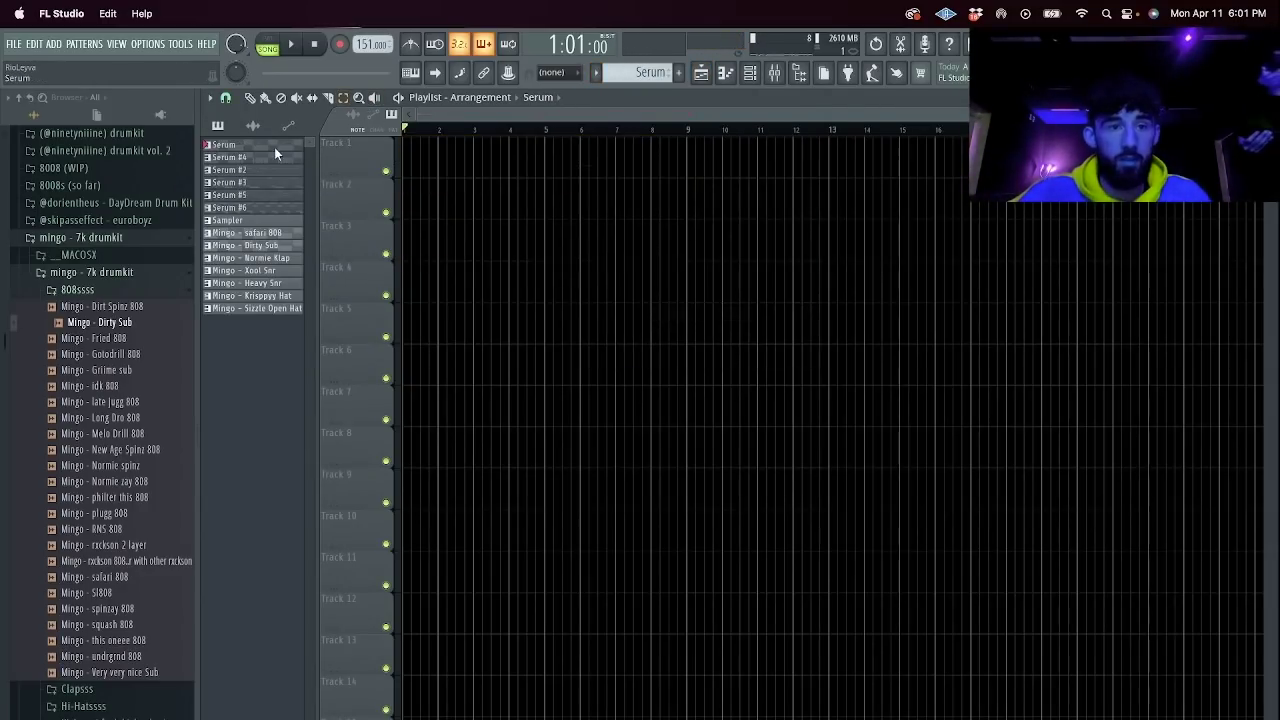
Place each channel pattern on its own track, duplicate out to bar 32, and clear the first column.
drag(274, 308, 405, 164)
drag(746, 714, 440, 148)
key(ctrl+b)
key(ctrl+b)
key(ctrl+b)
drag(549, 115, 412, 116)
drag(486, 712, 408, 140)
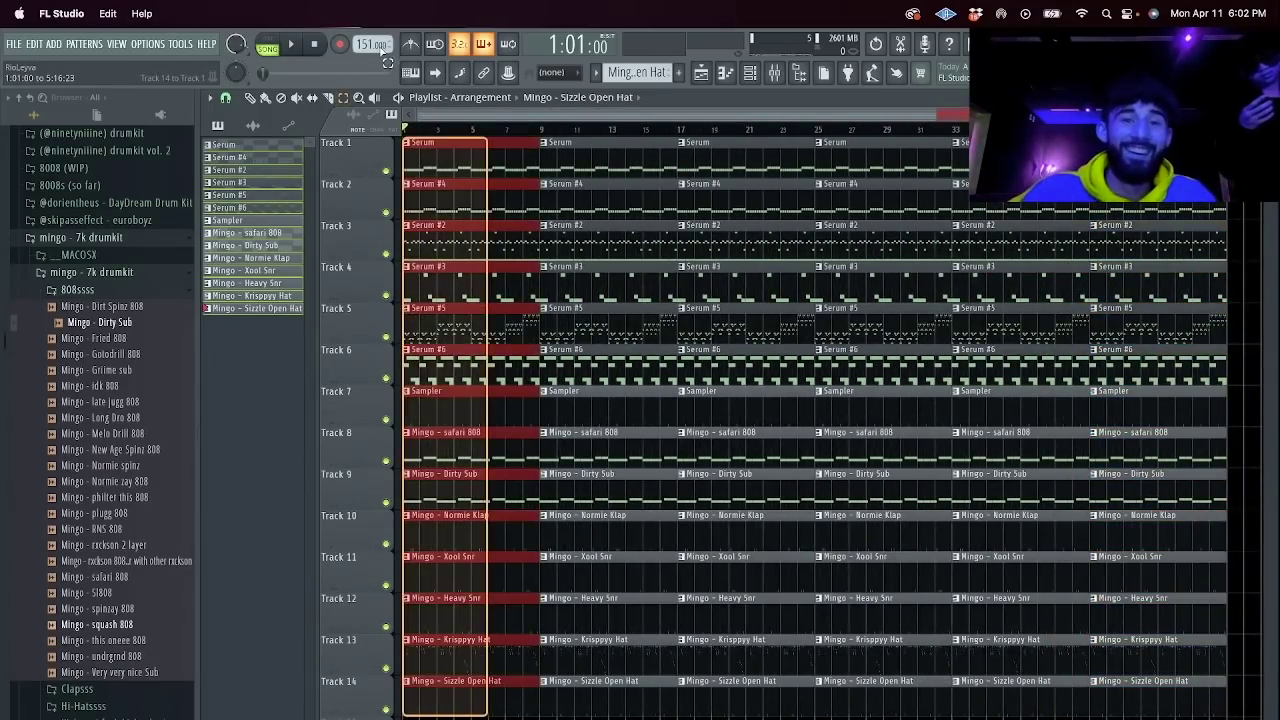
key(Delete)
Build an intro with Serum, Serum #2 and Serum #4 clips at bar 1 on Tracks 1–3.
click(601, 212)
click(410, 205)
key(space)
click(592, 166)
click(410, 166)
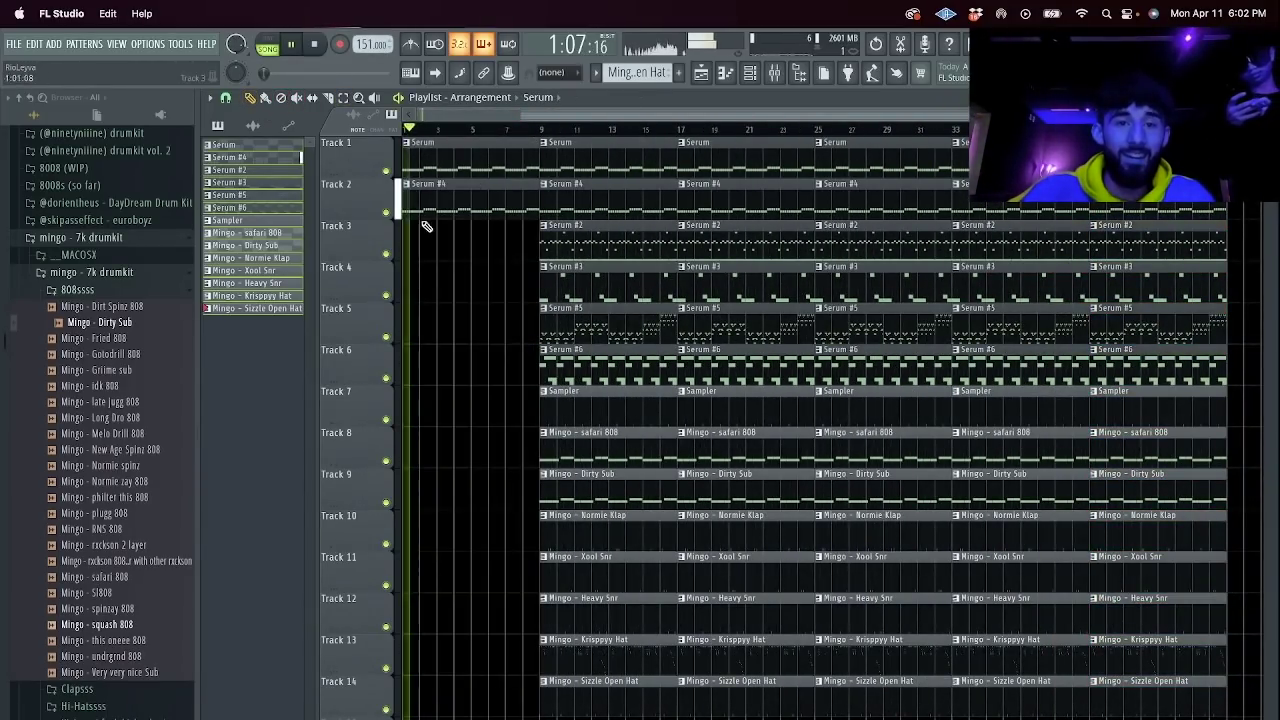
key(space)
click(585, 242)
click(410, 242)
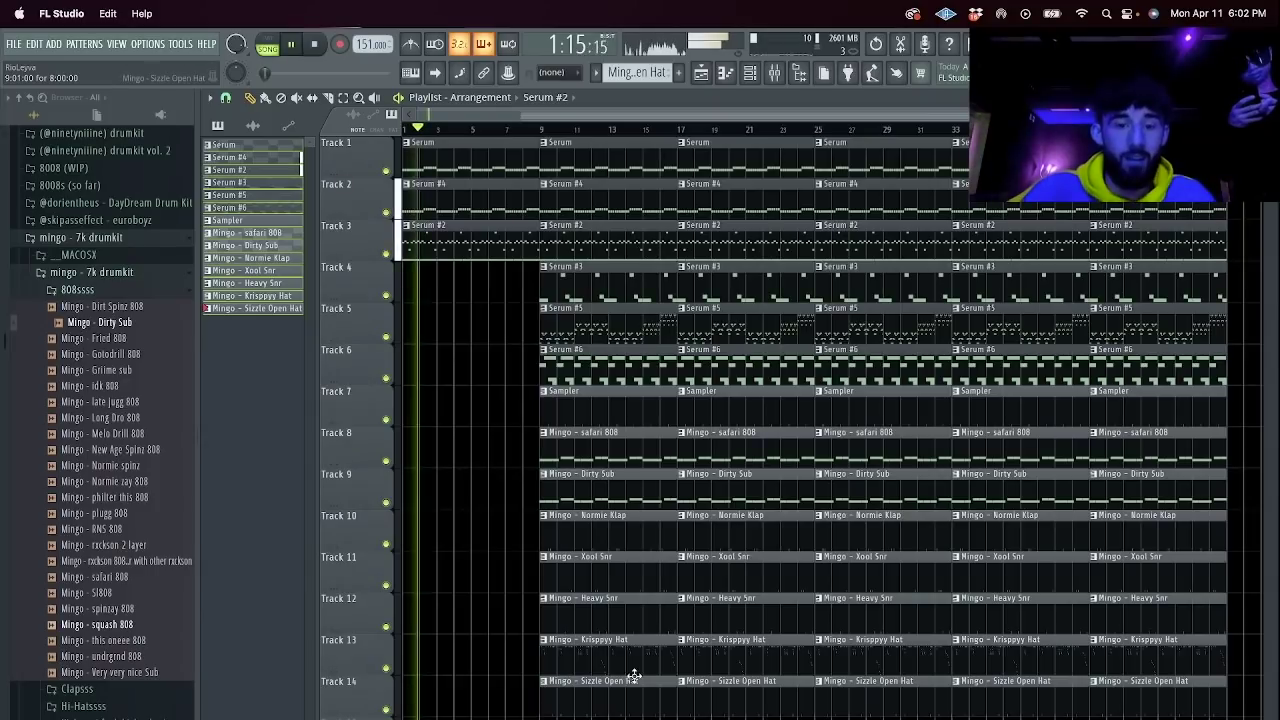
Copy the bar-9 drum and safari 808 clips to bar 1, keeping only the part from bar 5.
drag(623, 703, 594, 512)
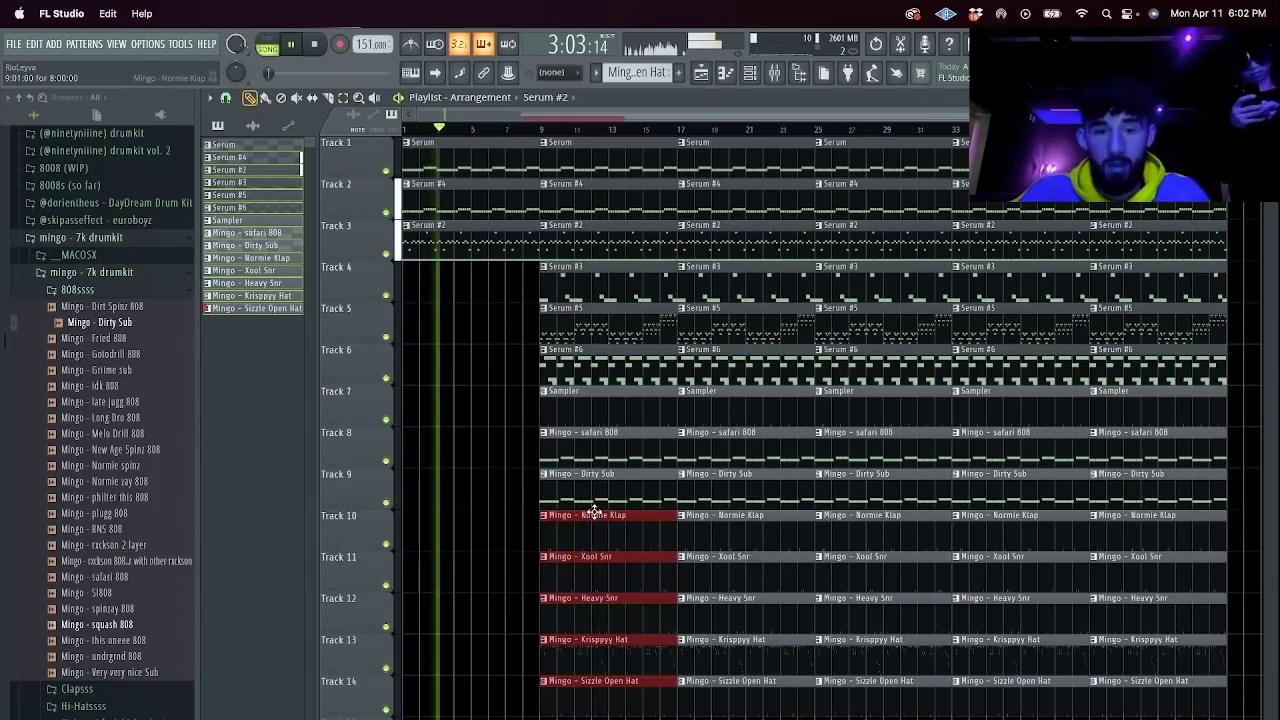
shift+super+click(605, 456)
drag(594, 449, 475, 431)
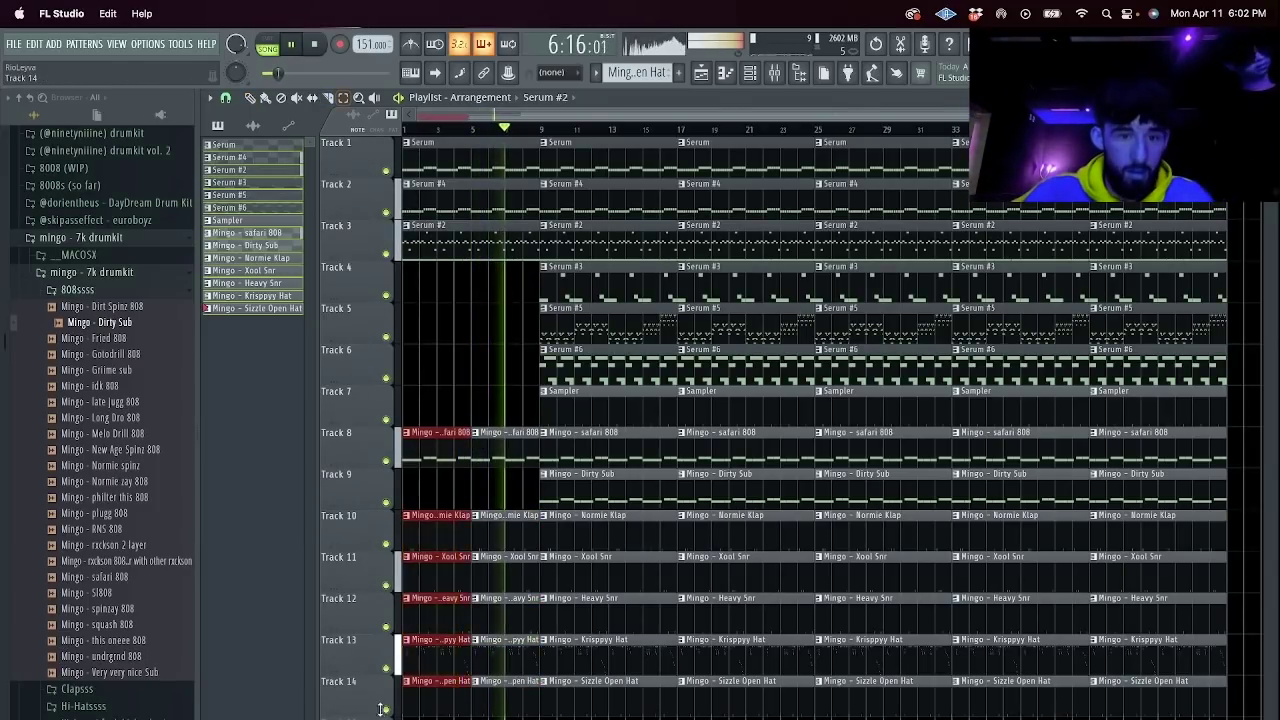
key(Delete)
key(space)
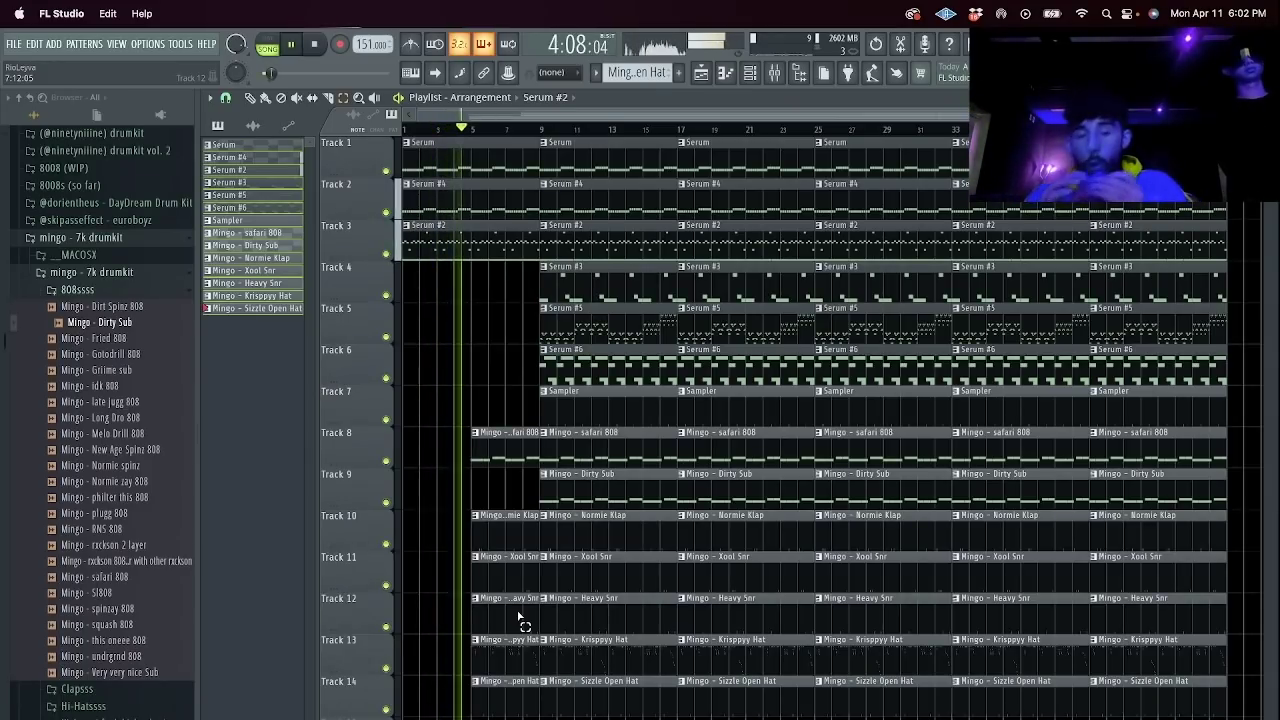
Remove the bar-9 Dirty Sub clip and the bar-9 clips on Tracks 1–4.
click(590, 440)
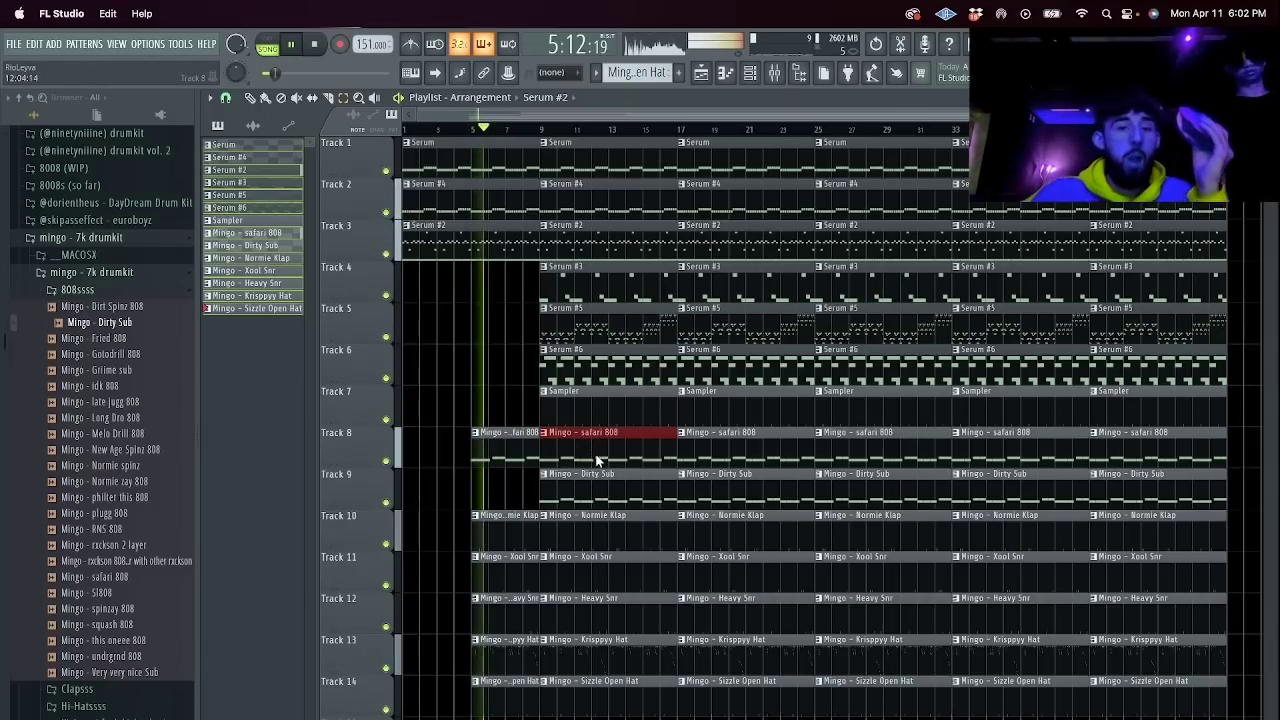
click(620, 497)
right_click(620, 497)
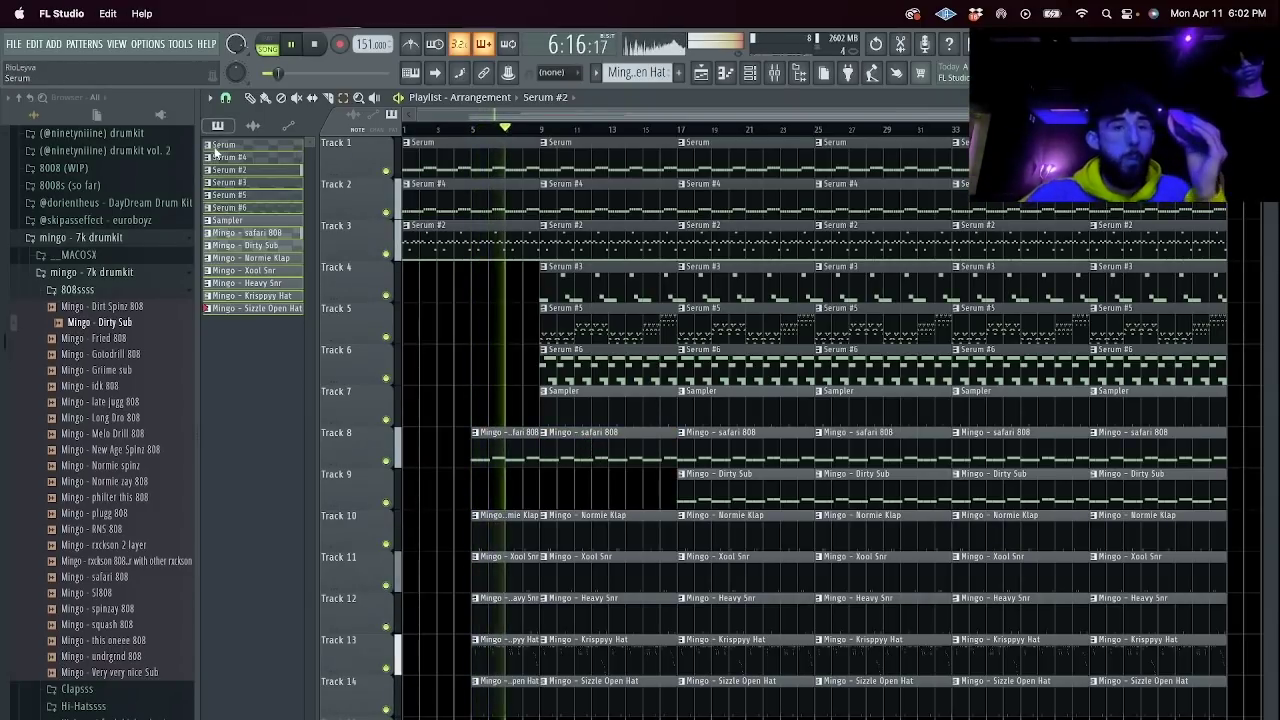
drag(630, 298, 615, 155)
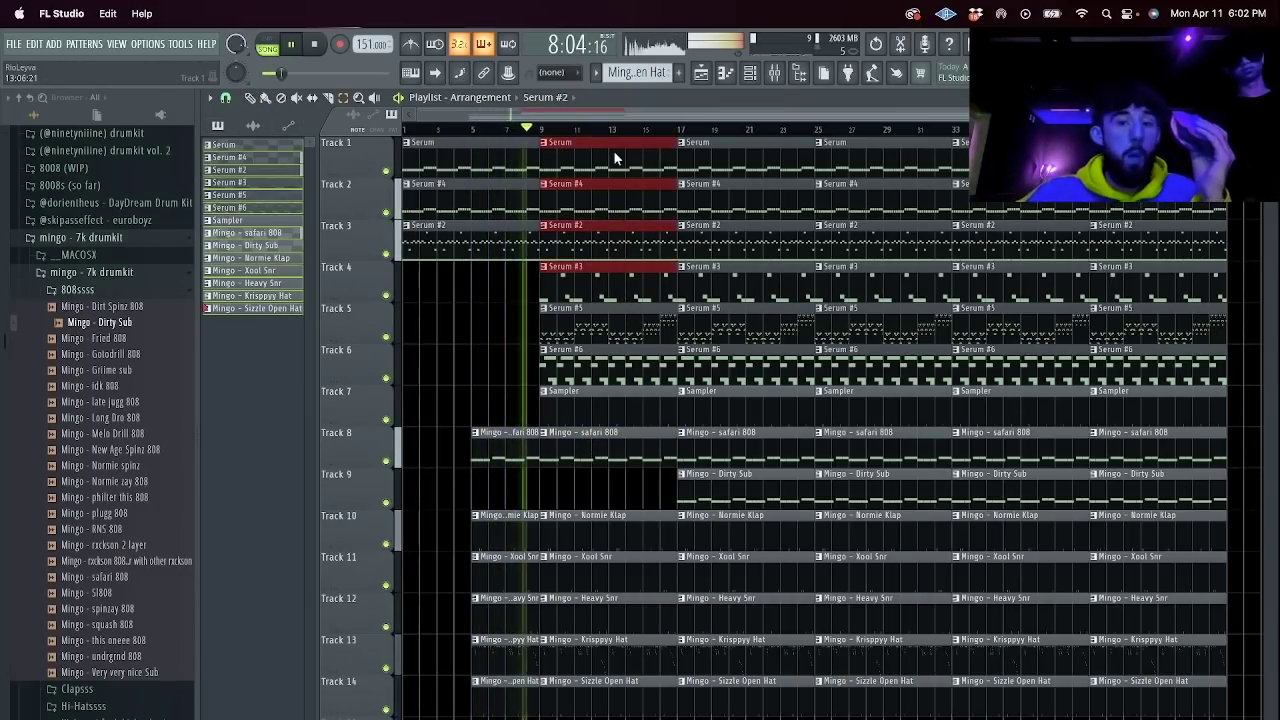
key(Delete)
click(597, 381)
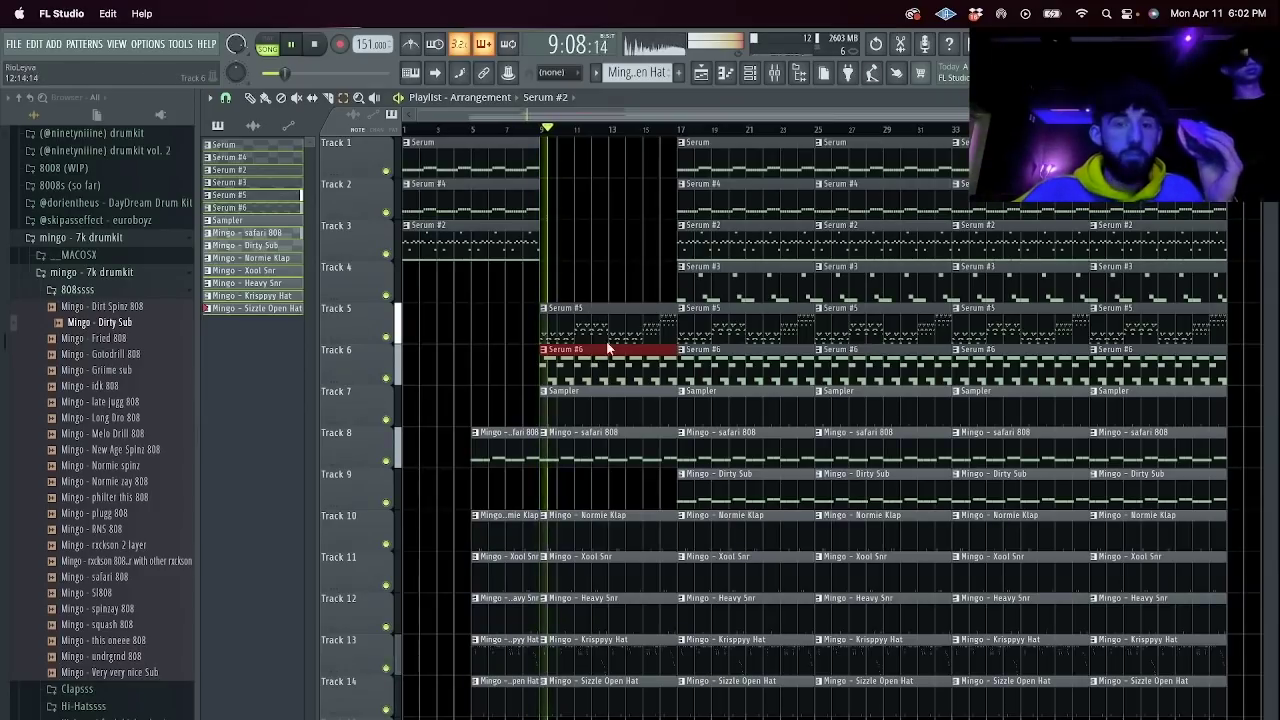
click(612, 338)
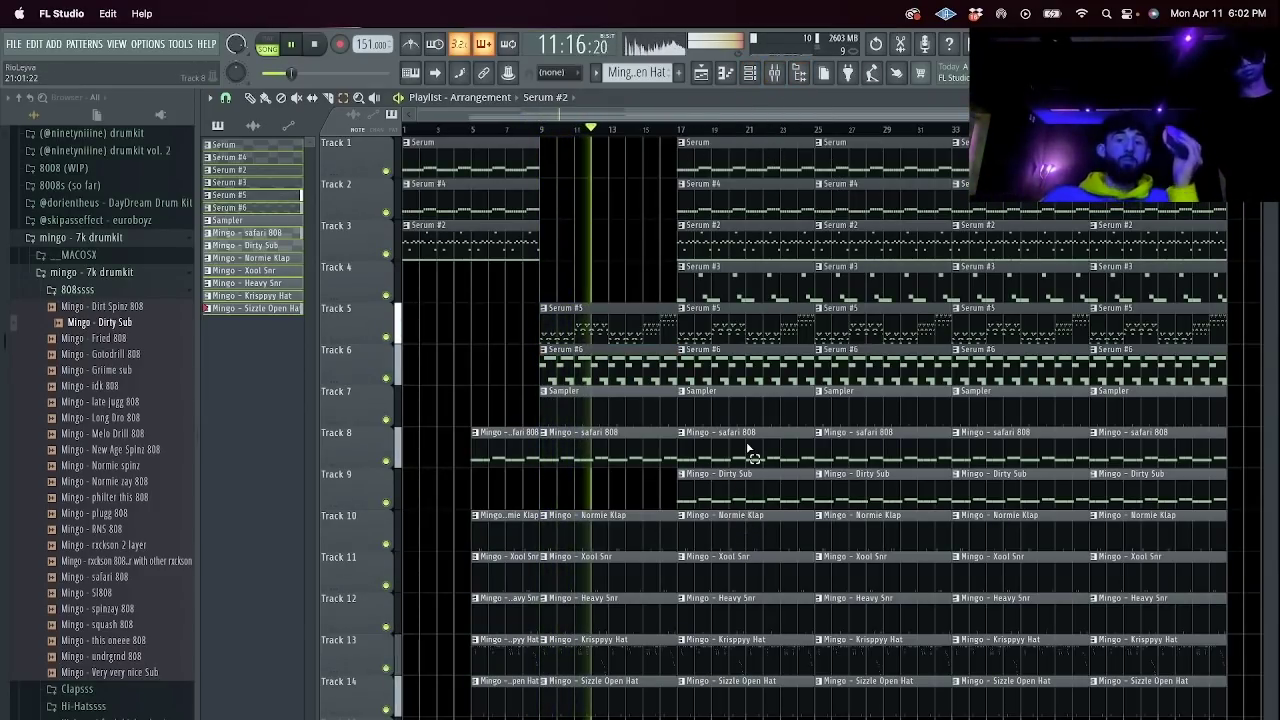
Delete the Track 8 safari 808 clip at bars 17–25 and cut bars 17–19 from Tracks 7 and 9–14.
click(752, 477)
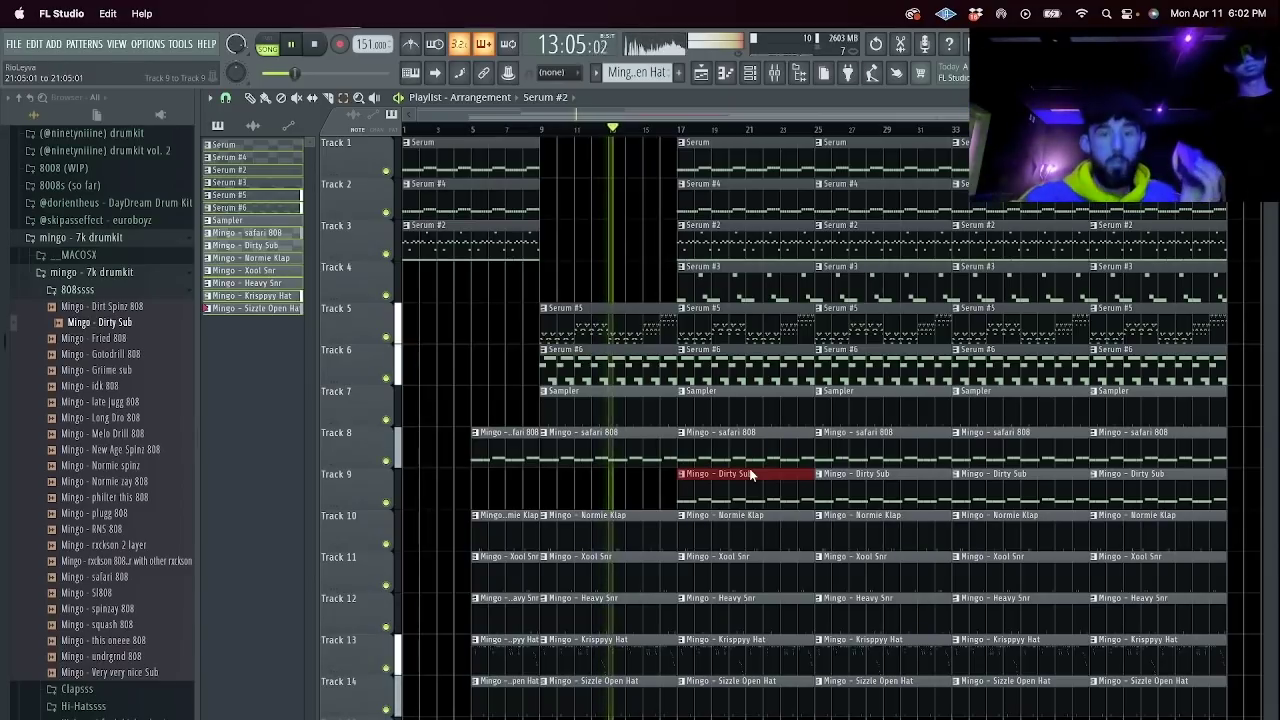
click(755, 452)
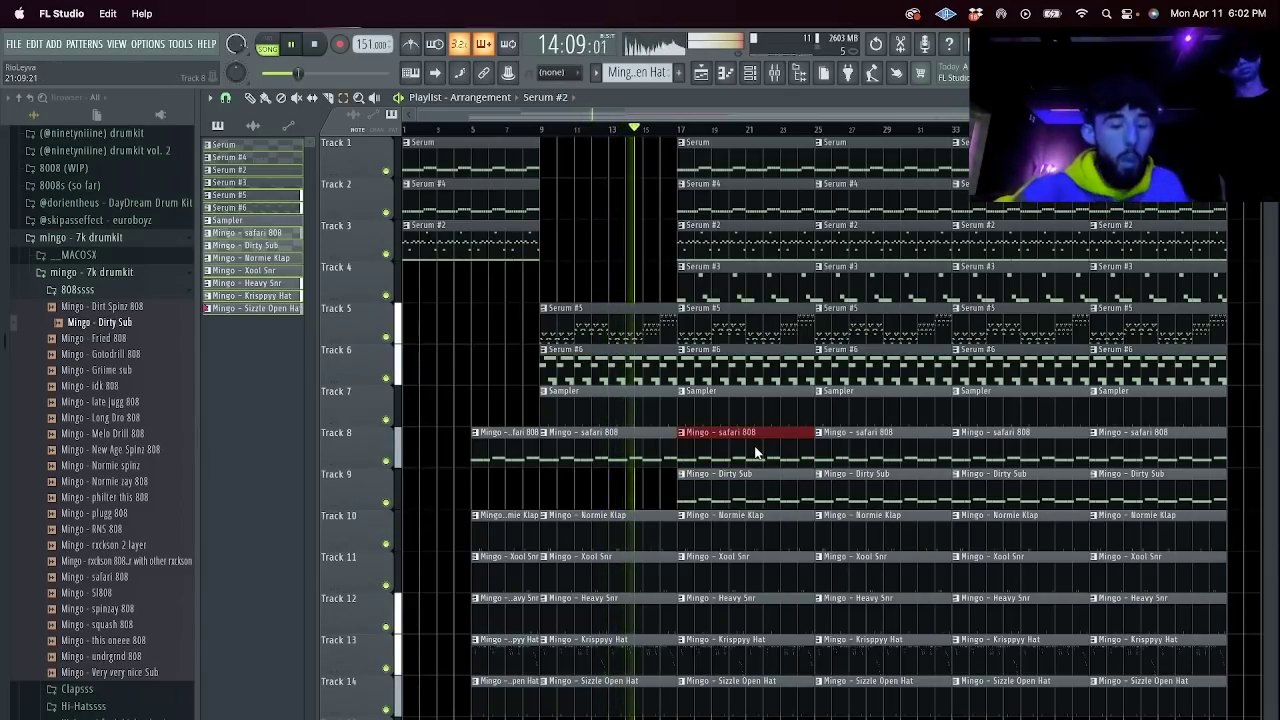
key(Delete)
key(c)
mouse_move(715, 703)
mouse_down()
mouse_move(714, 415)
mouse_move(692, 704)
mouse_up()
key(e)
key(Delete)
Replay from just before bar 17 and remove three more clips at bars 17–25.
key(space)
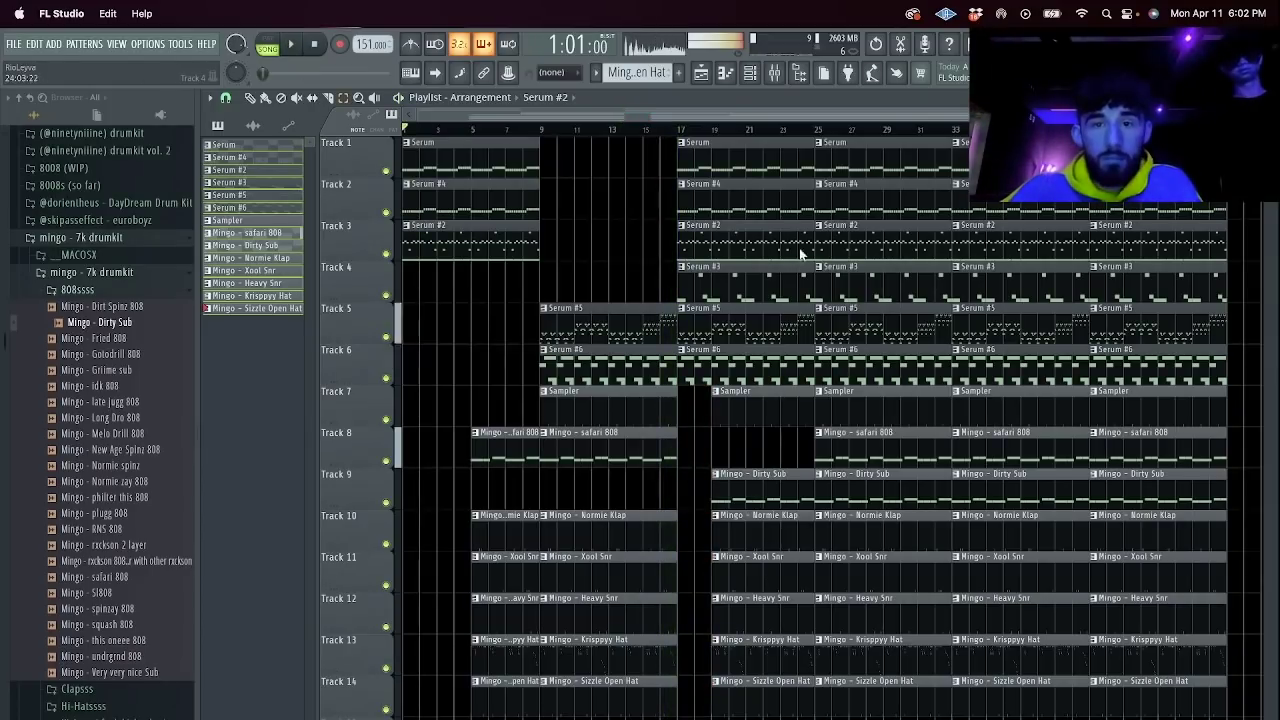
click(661, 130)
key(space)
right_click(742, 190)
right_click(738, 147)
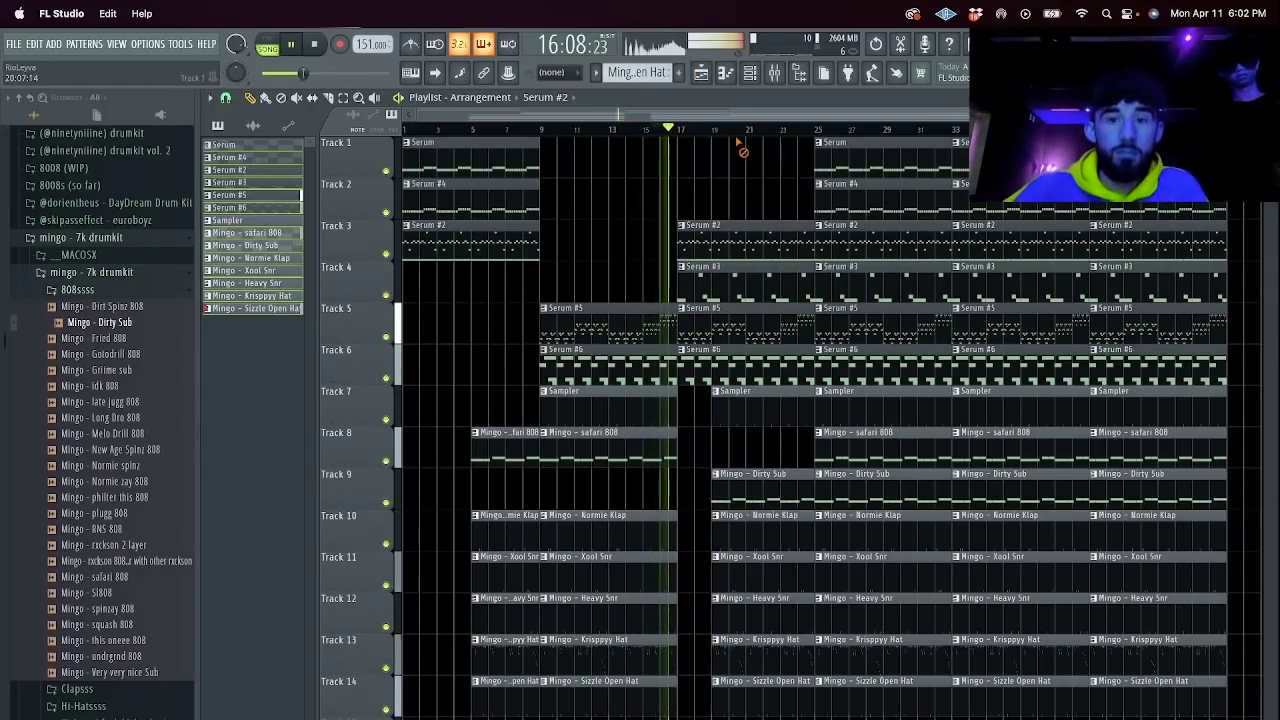
right_click(711, 369)
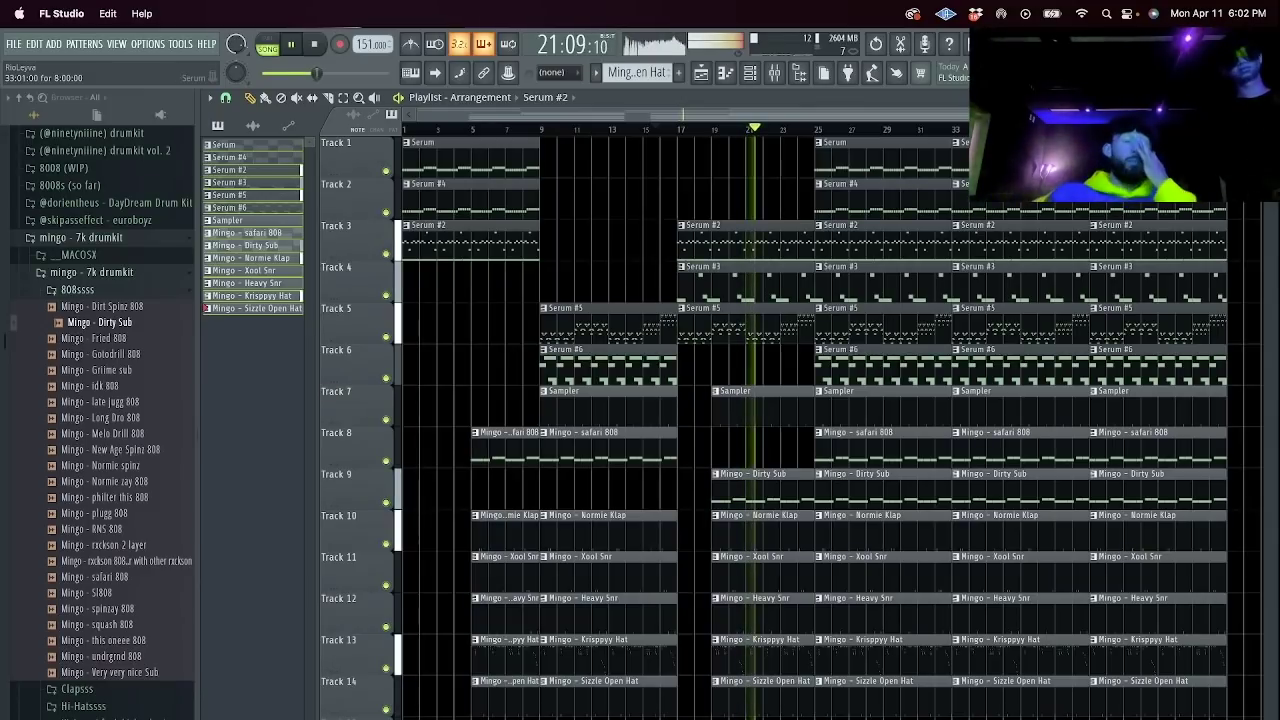
Delete the Serum #2, #3, #5, #6 and Dirty Sub clips at bar 25.
drag(897, 336, 904, 368)
key(Delete)
drag(881, 282, 918, 335)
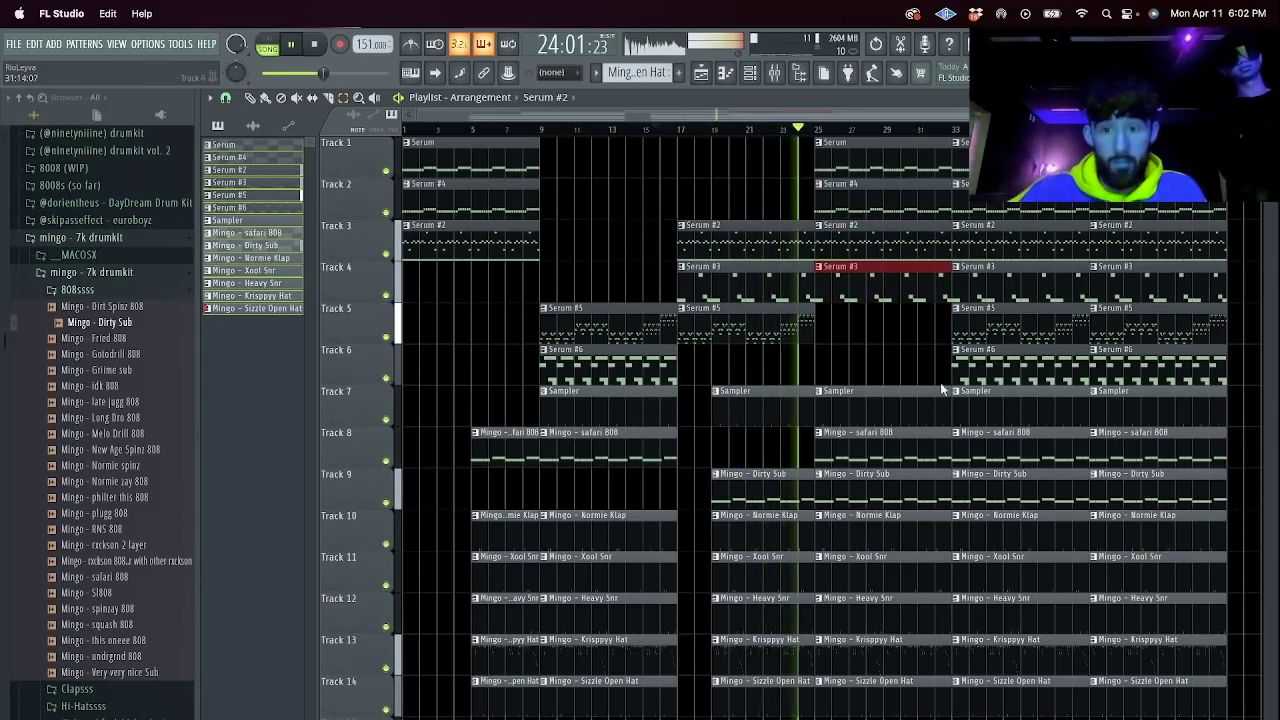
key(Delete)
drag(905, 487, 906, 502)
key(Delete)
Trim the safari 808 clip to start at bar 27 and replay from around bar 23.
drag(818, 455, 855, 454)
key(space)
key(space)
click(786, 130)
key(space)
key(space)
click(812, 497)
key(space)
click(751, 73)
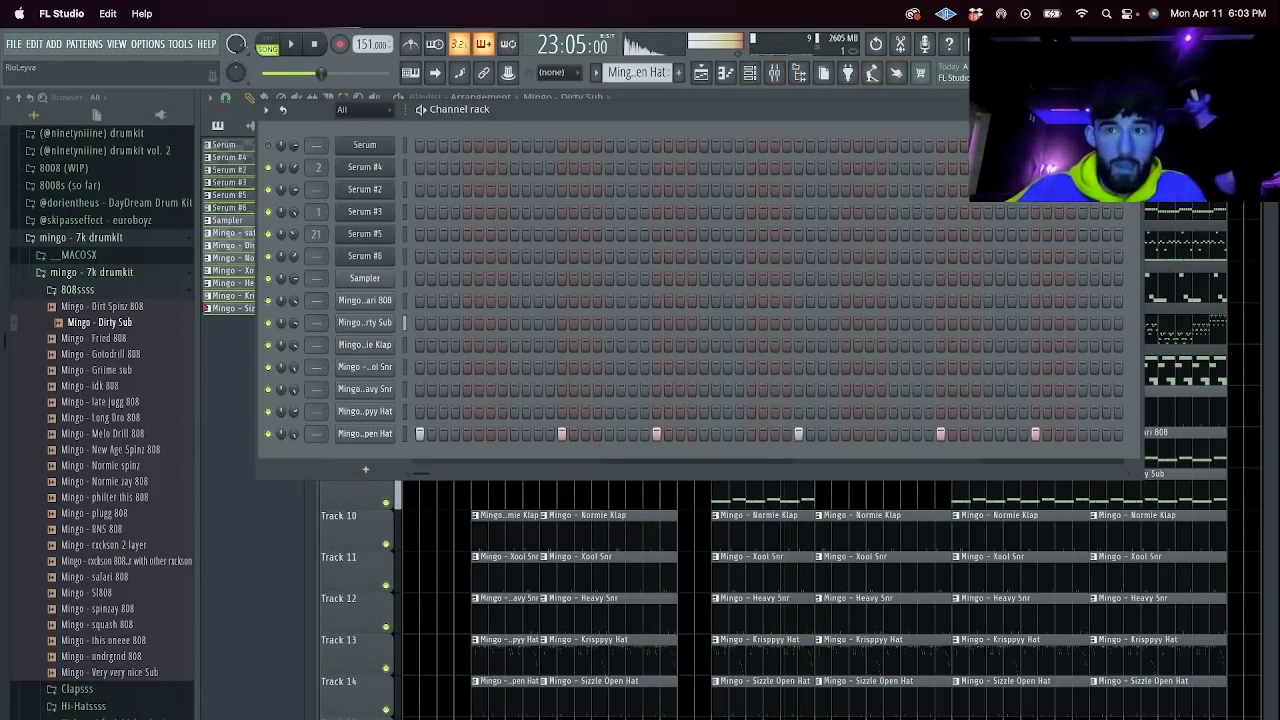
click(1130, 109)
Lengthen the Track 9 Dirty Sub clip and stretch its note longer in the piano roll.
drag(812, 481, 829, 482)
double_click(812, 486)
drag(414, 409, 533, 409)
key(space)
click(698, 79)
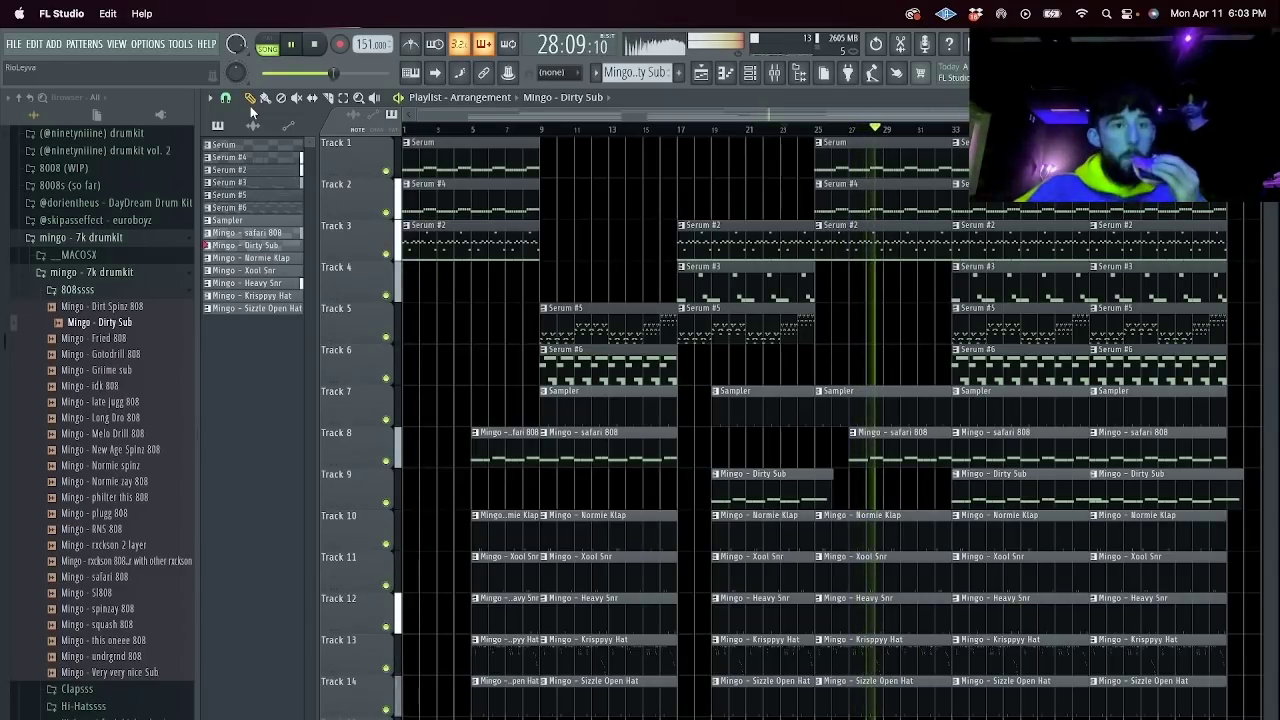
Delete the bar-33 clips on Tracks 1–4, plus the Serum #5 and safari 808 clips.
right_click(985, 284)
right_click(992, 243)
right_click(998, 205)
right_click(1003, 165)
right_click(1052, 335)
right_click(1010, 455)
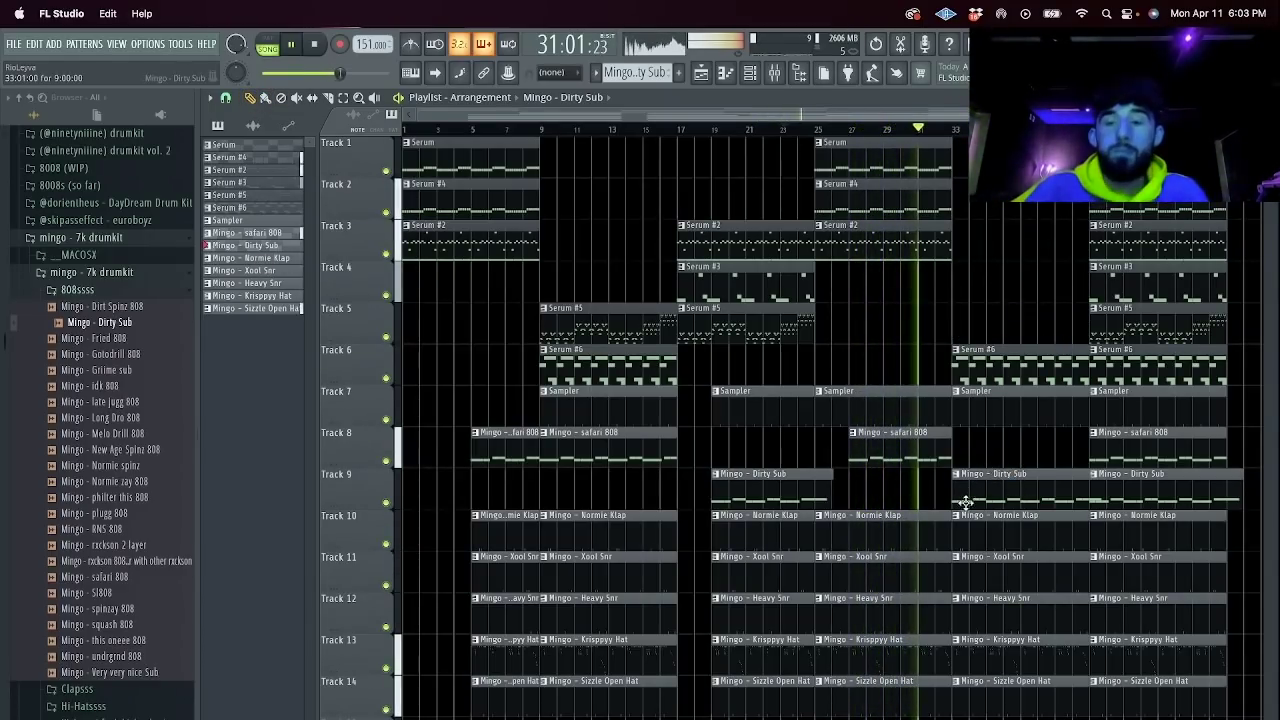
Start the Track 13 Krisppy Hat clip later, lengthen the safari 808 clip, and add an 808 note at bar 9.
drag(953, 667, 971, 651)
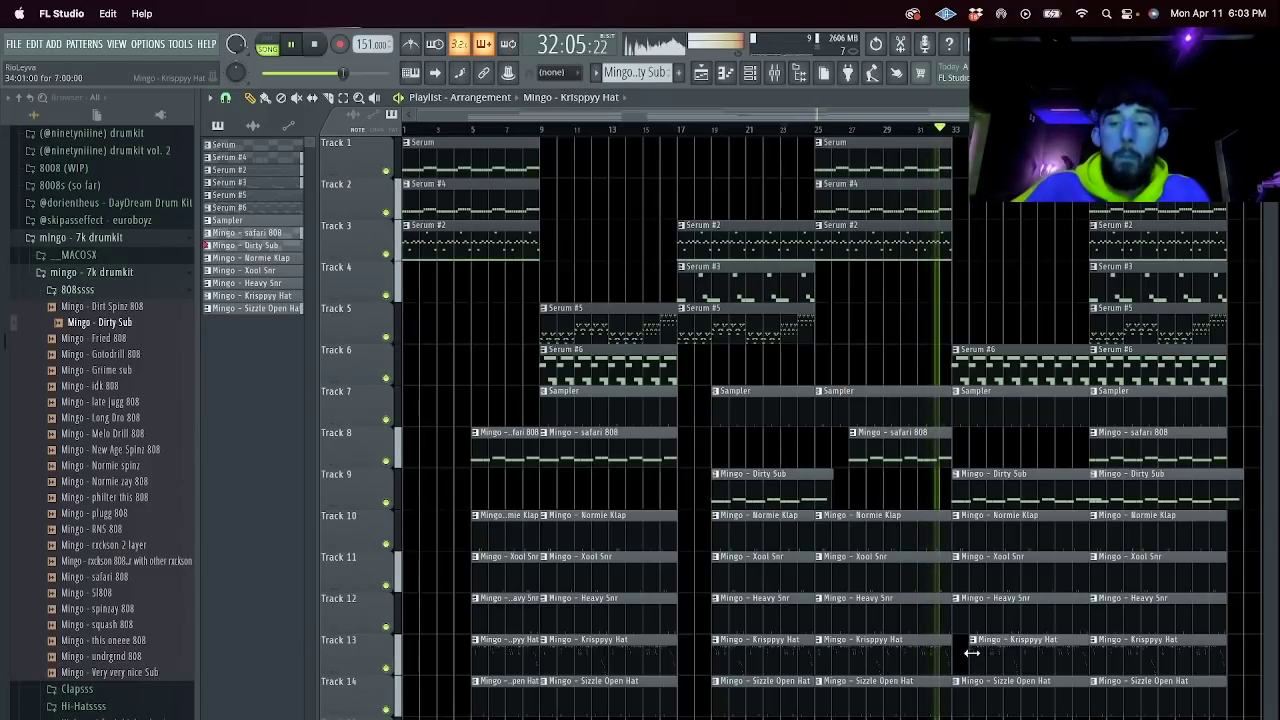
key(space)
click(928, 130)
key(space)
key(space)
key(space)
drag(949, 438, 963, 435)
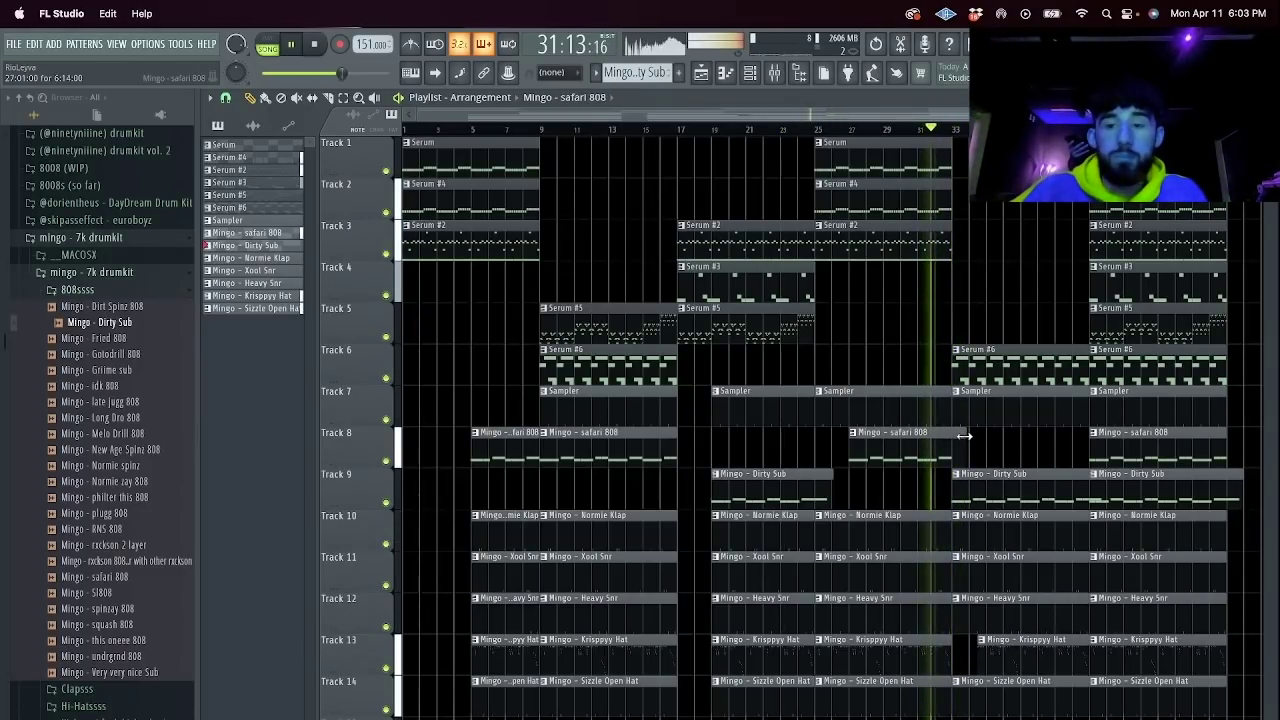
key(space)
double_click(943, 450)
key(space)
click(418, 412)
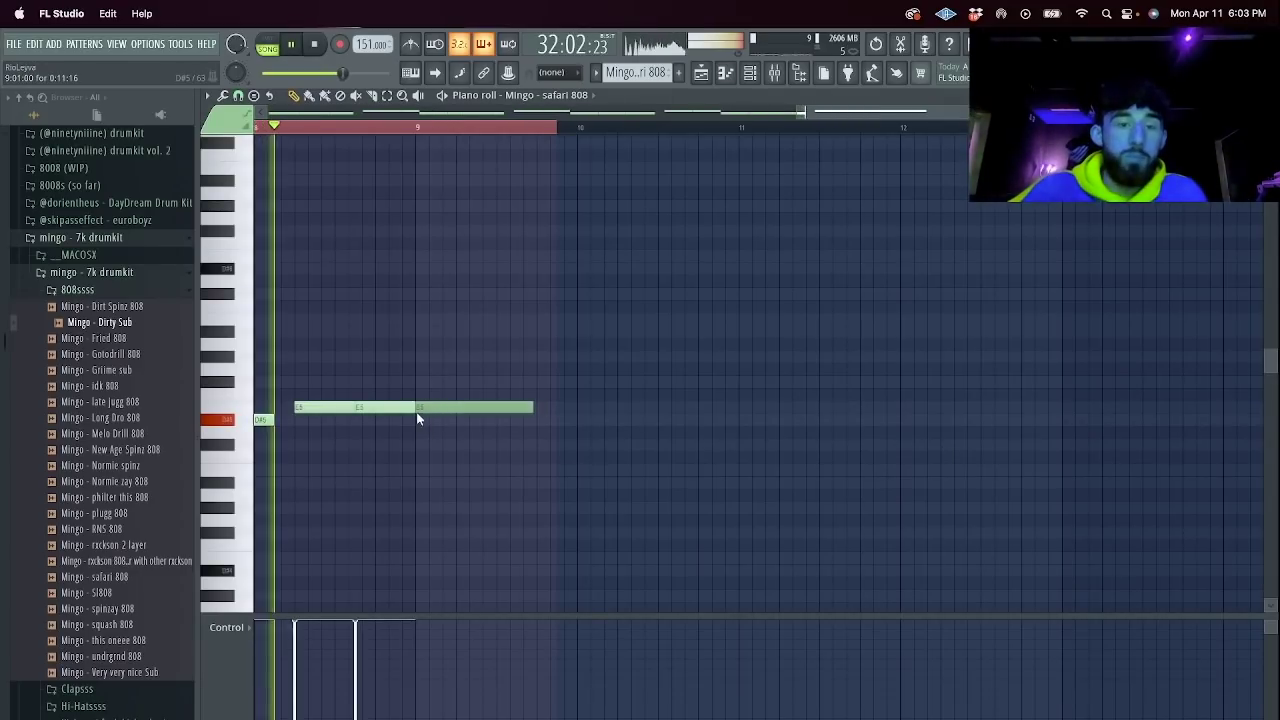
click(725, 73)
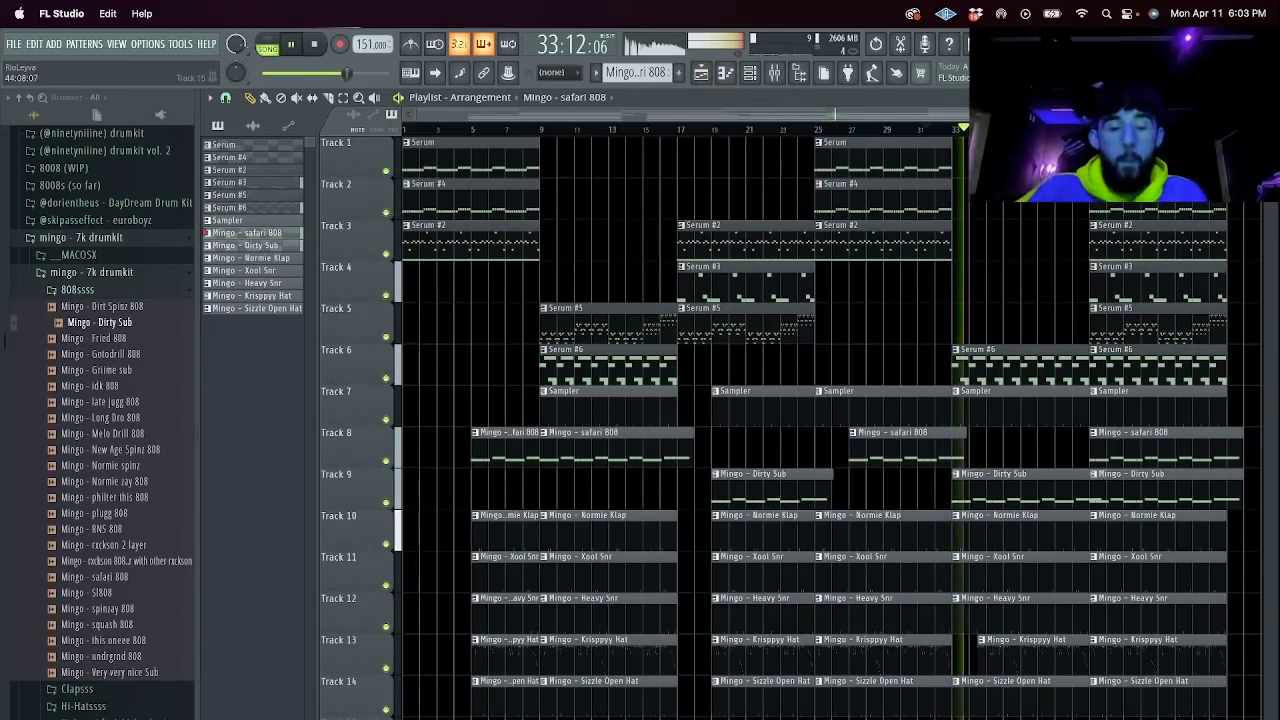
Clear the final section's clips from every track.
drag(1145, 717, 1141, 155)
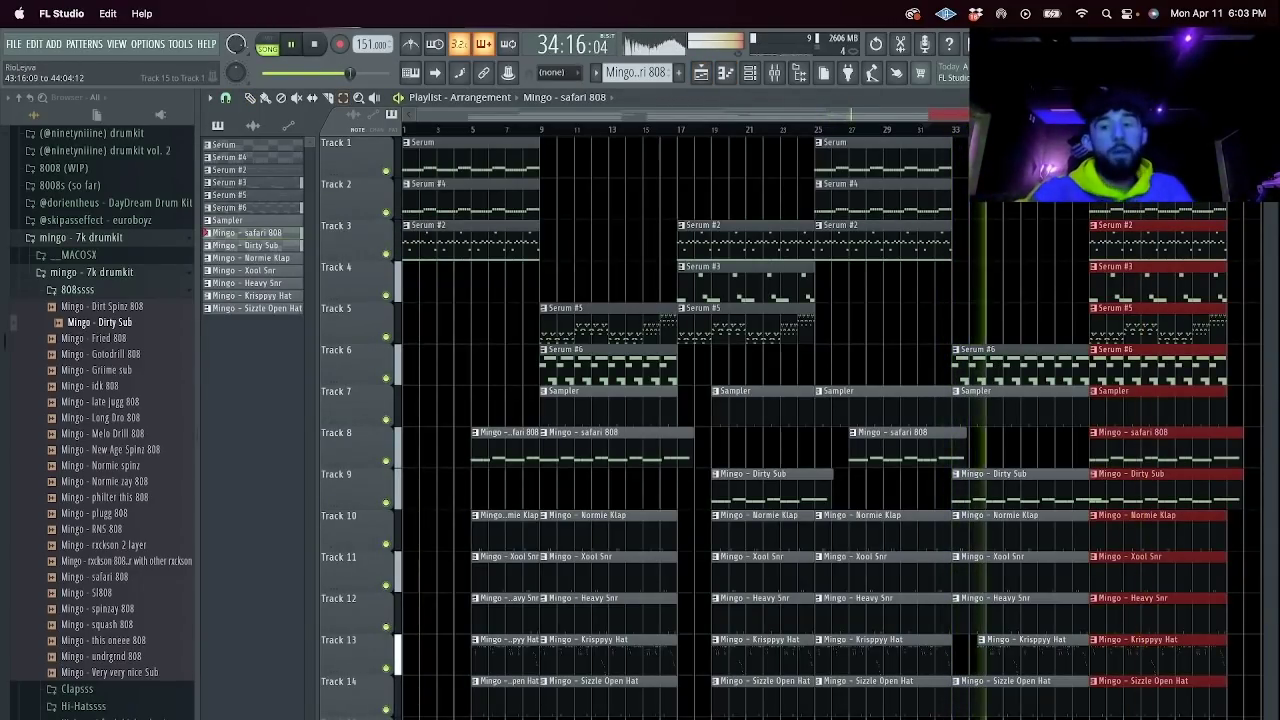
key(Delete)
drag(1122, 712, 395, 165)
key(ctrl+b)
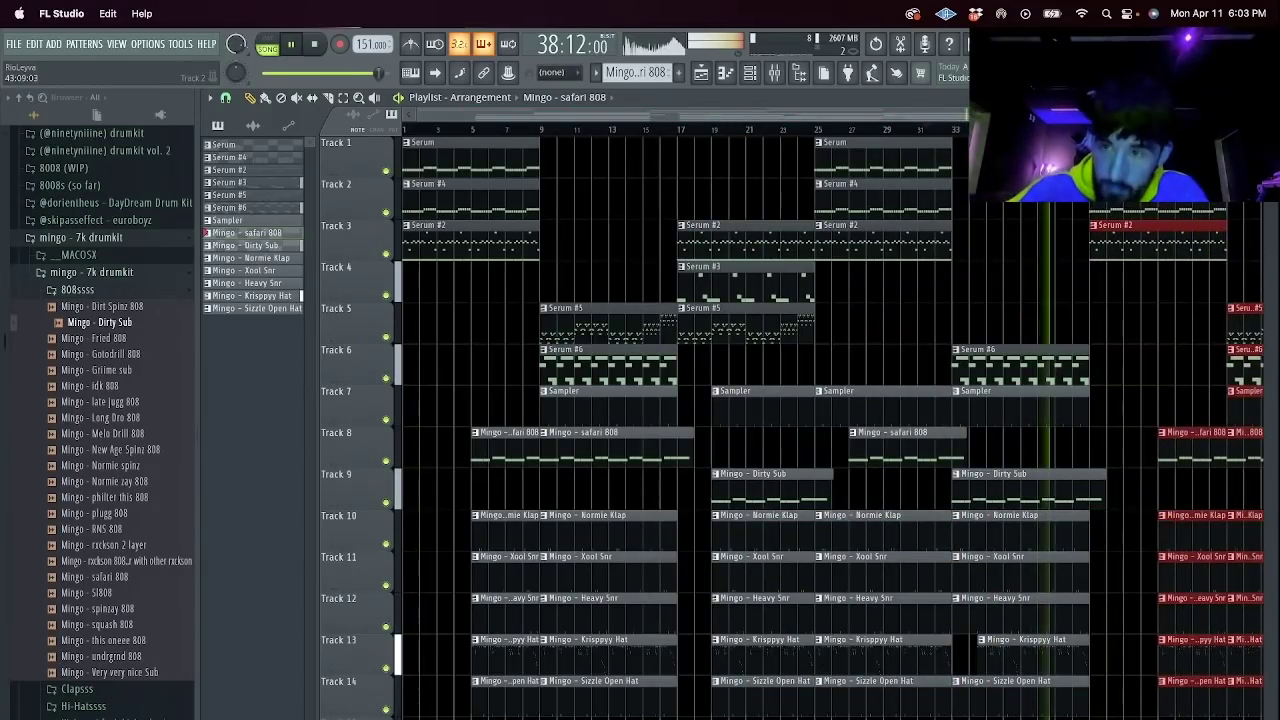
key(Delete)
Change the snap setting and duplicate the whole arrangement from bar 41.
click(230, 99)
click(237, 329)
drag(1086, 712, 388, 20)
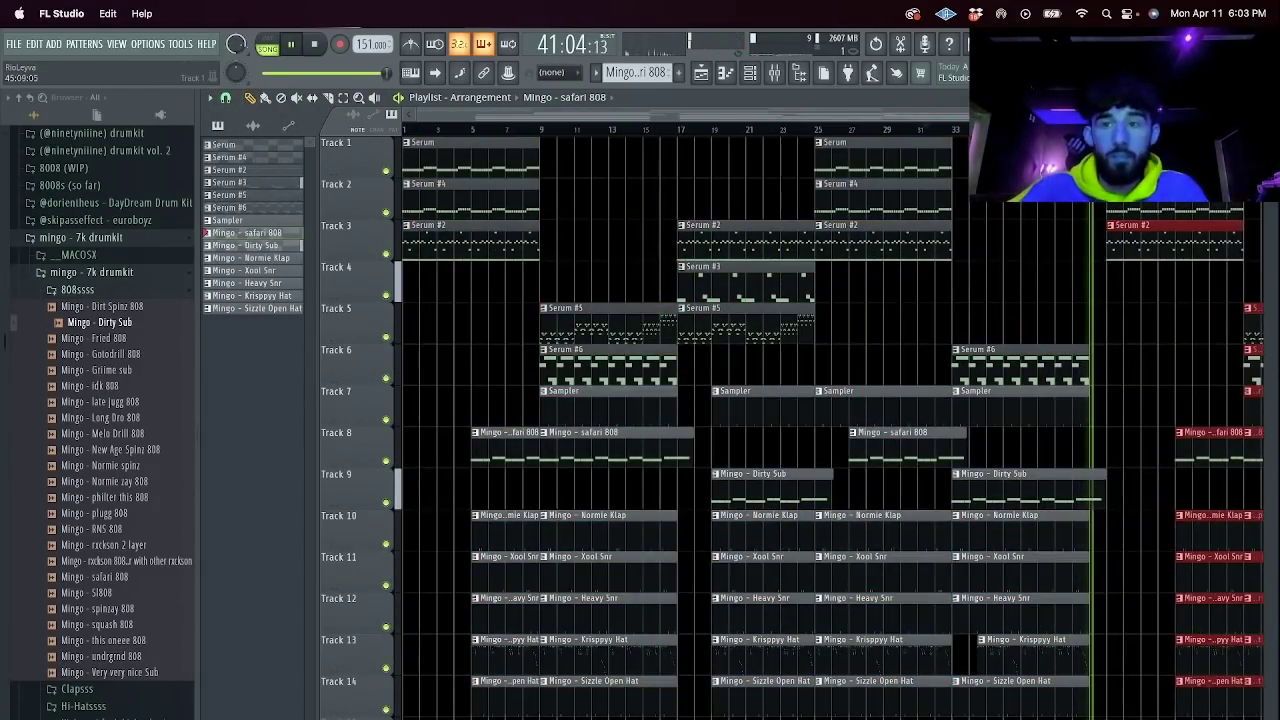
key(ctrl+b)
key(ctrl+b)
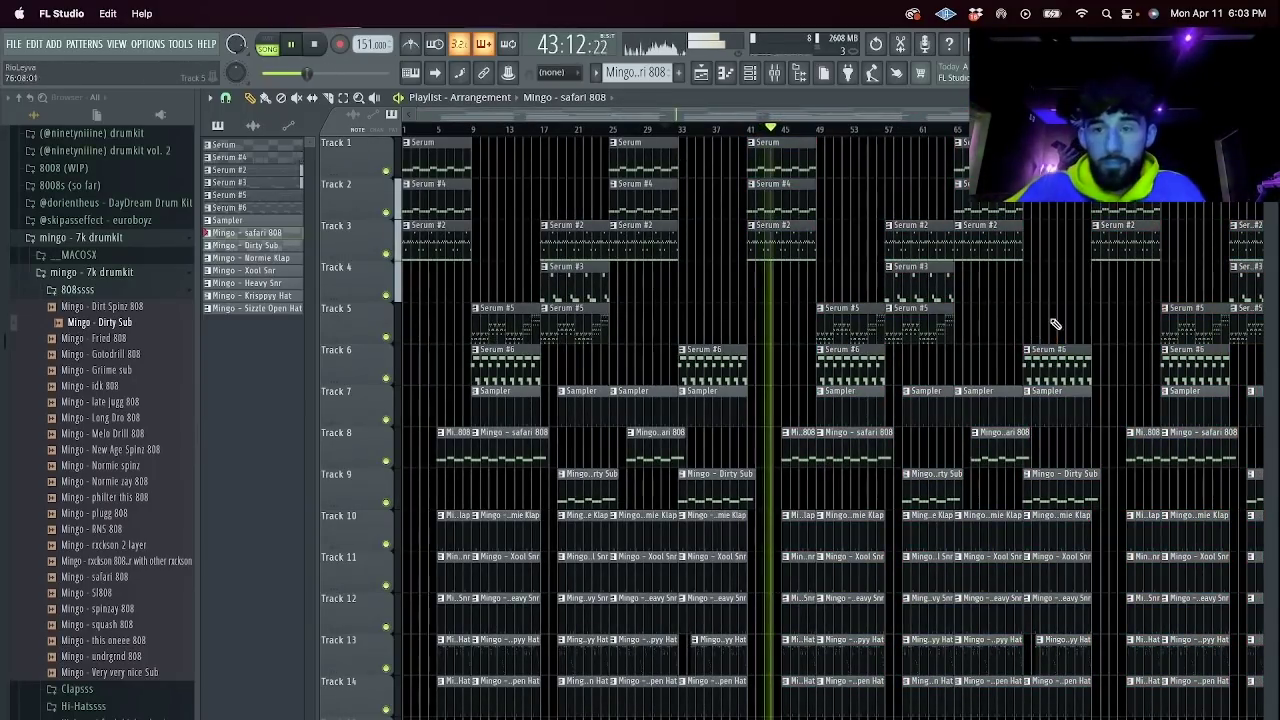
key(ctrl+shift+r)
Save the project as 'Rio x Banrisk - Total 151 BPM' in a same-named new folder inside Stems.
click(693, 221)
click(730, 242)
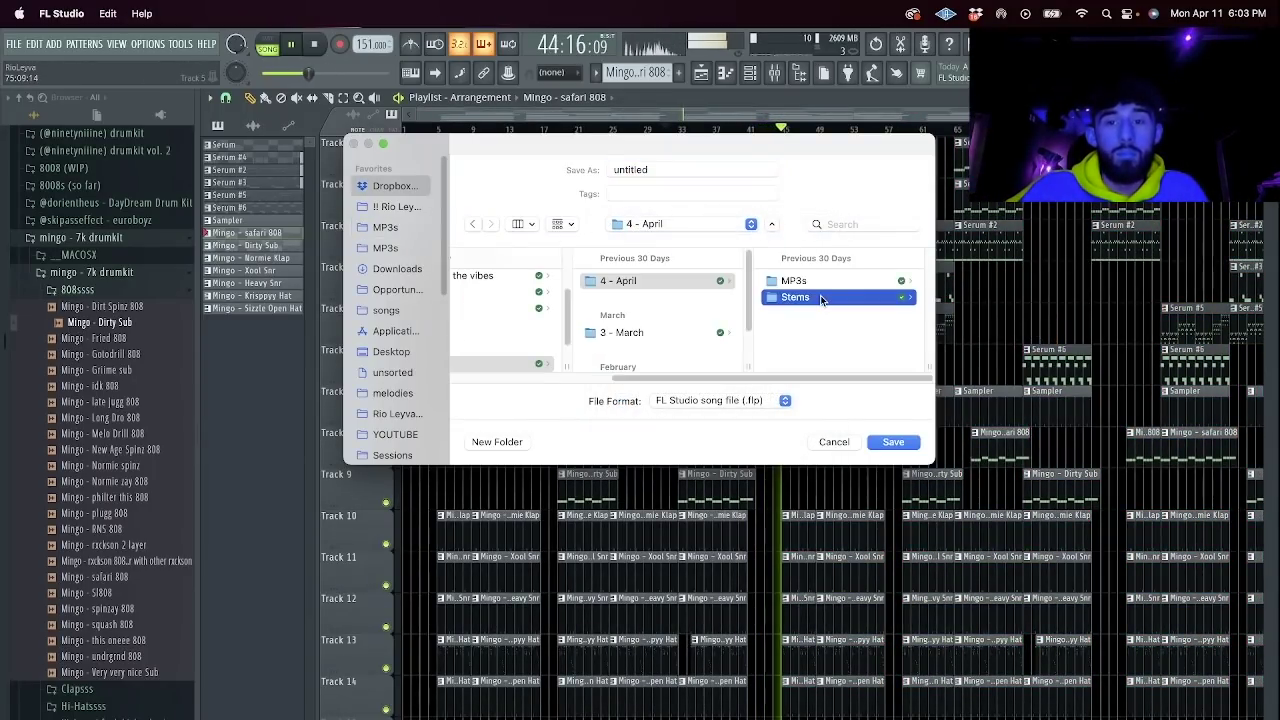
click(822, 294)
key(shift+super+n)
text(Rio x Ba)
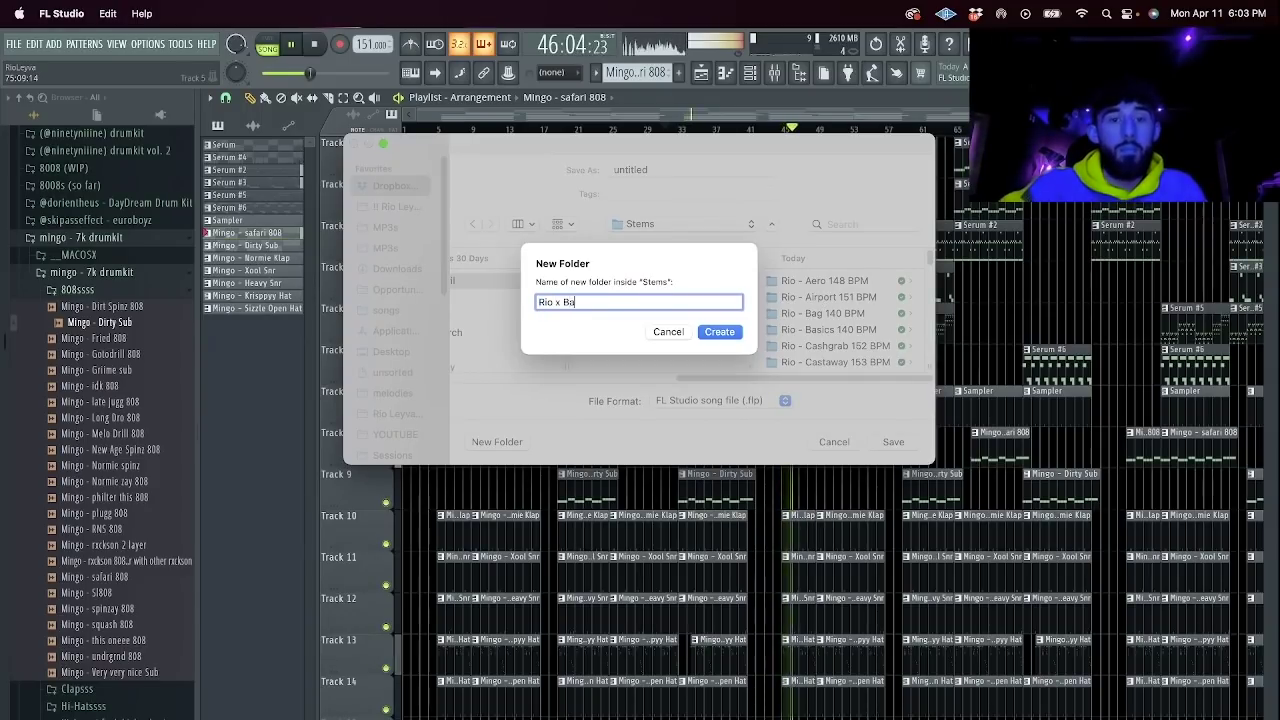
text(nrisk - Totalls)
key(BackSpace)
key(BackSpace)
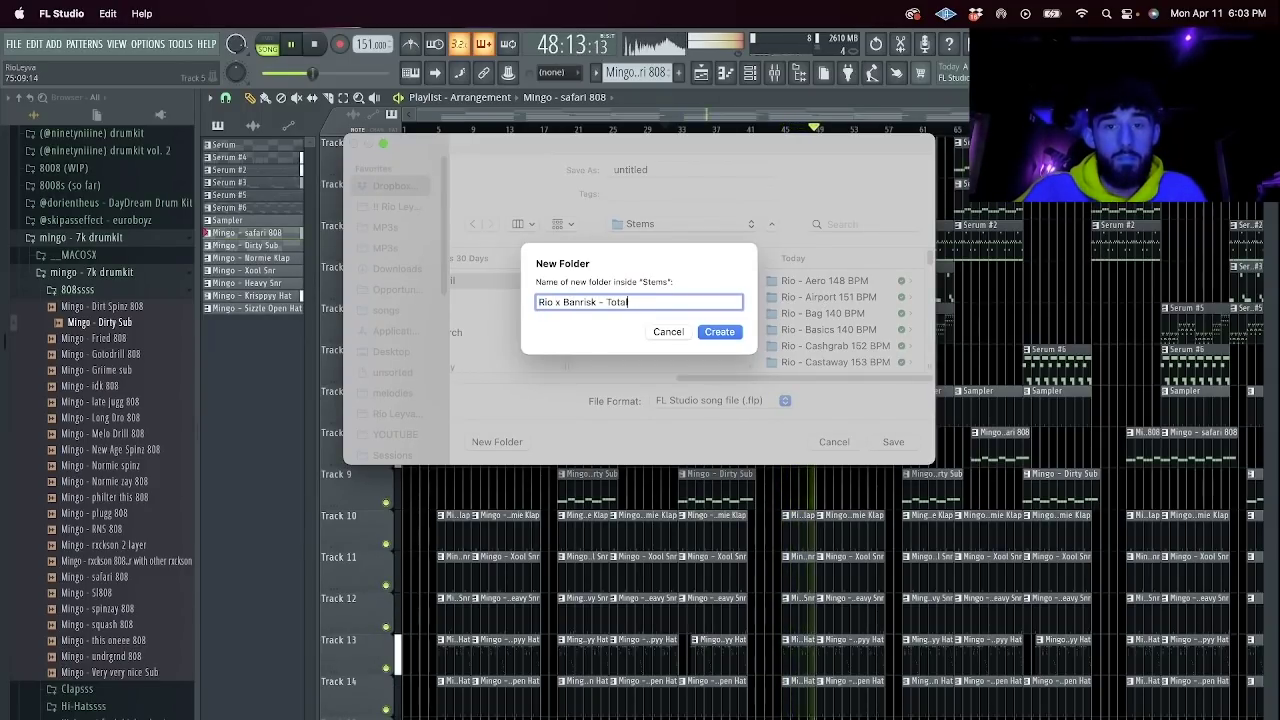
text(151 BPM)
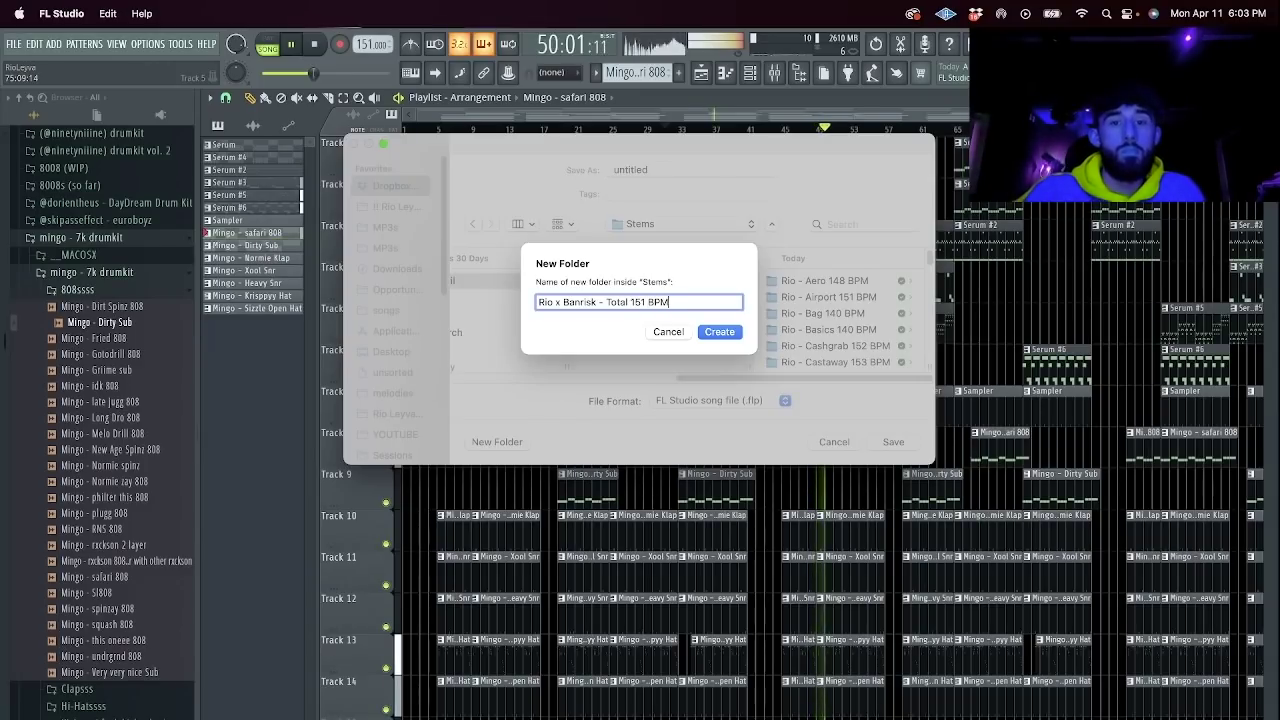
drag(700, 299, 511, 295)
key(super+c)
click(717, 337)
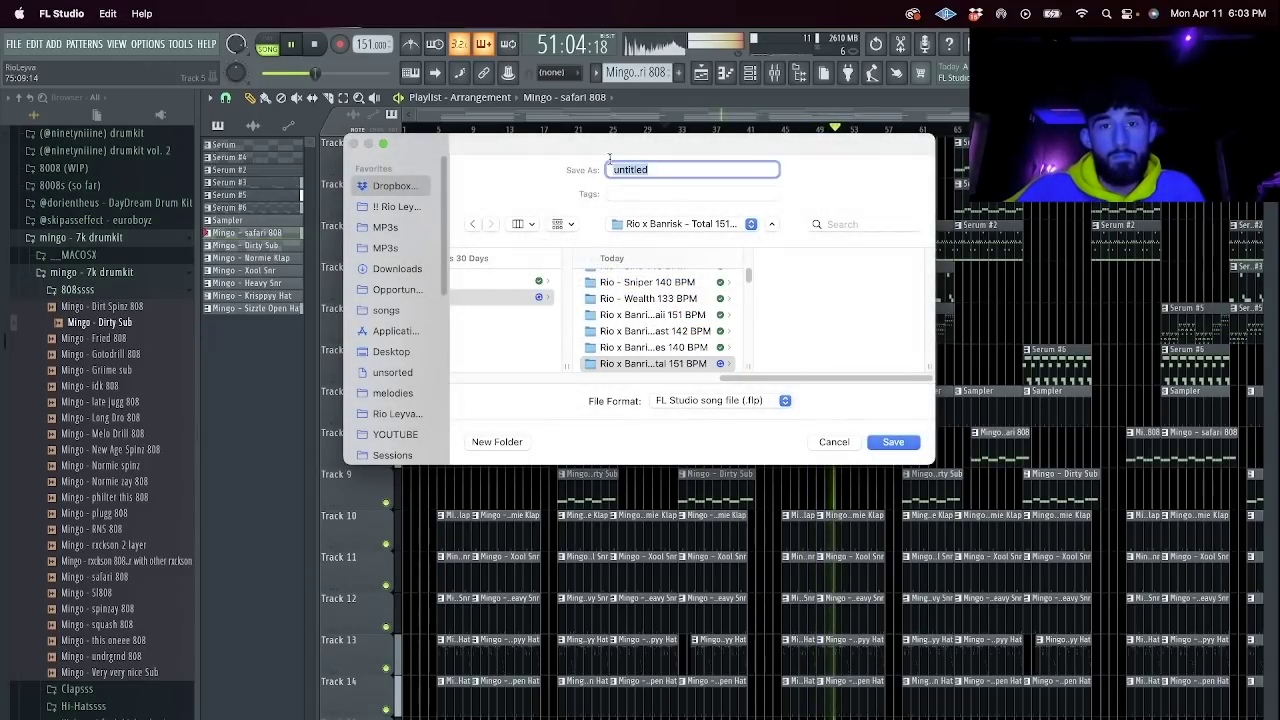
key(super+v)
key(Return)
key(shift+super+r)
Render the full song to MP3 in the MP3s folder.
click(674, 227)
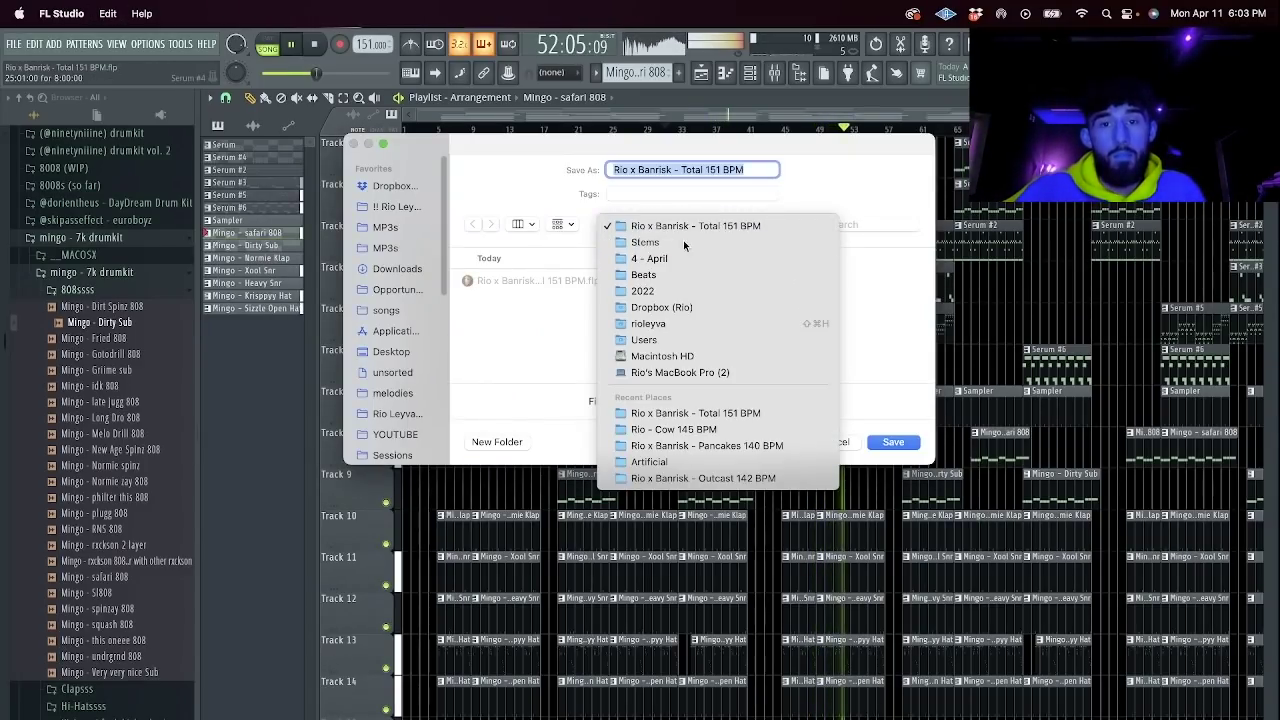
click(683, 243)
click(630, 281)
click(897, 442)
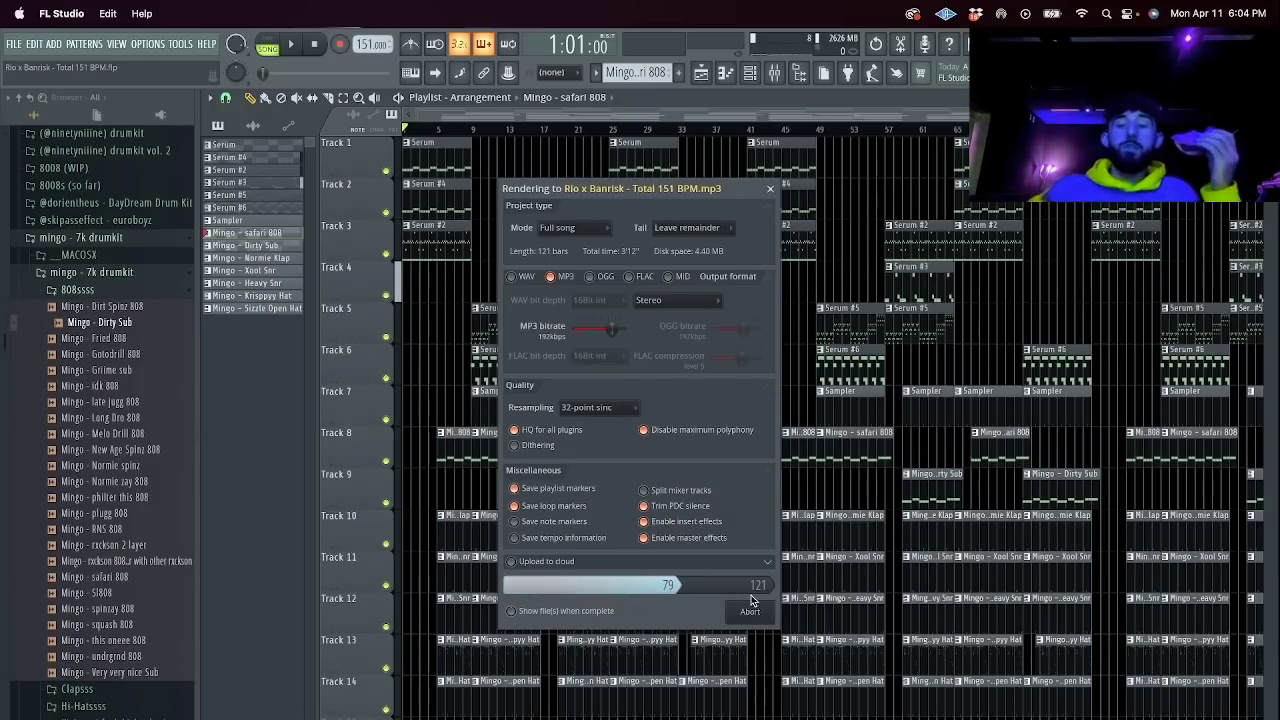
key(super+Tab)
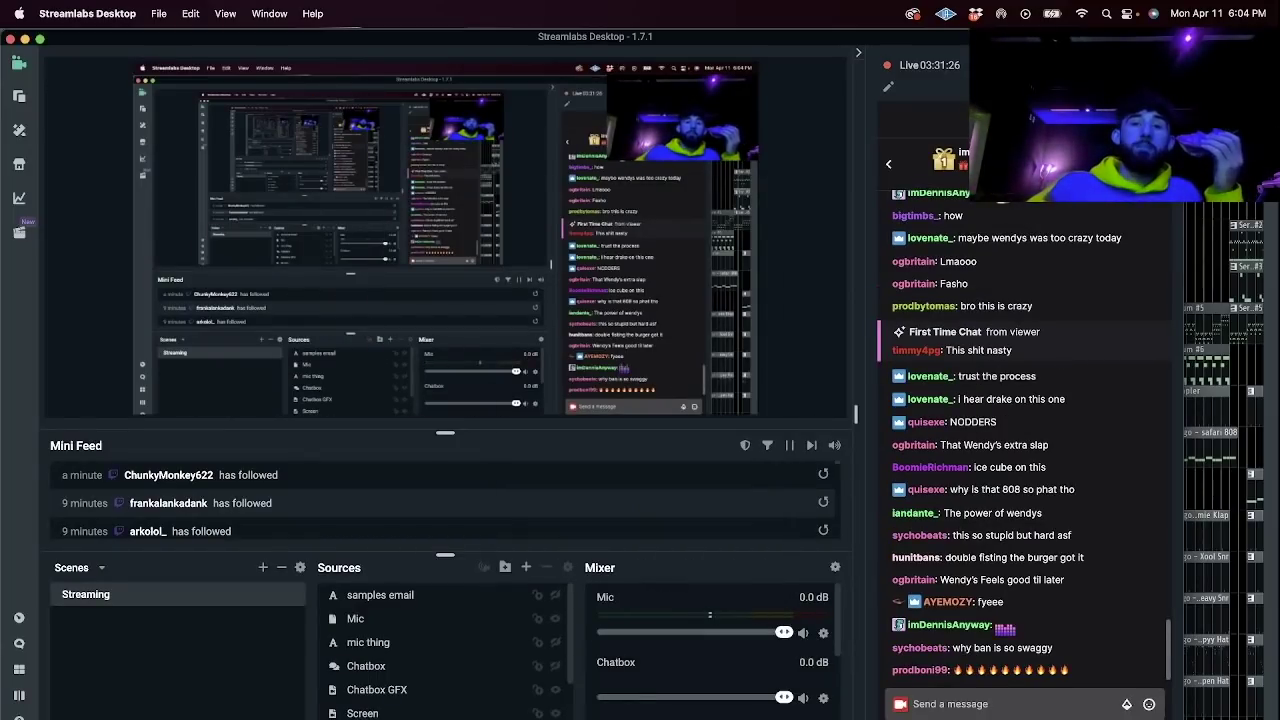
Preview an earlier beat MP3 in the Finder MP3s folder and move the window lower.
key(super+Tab)
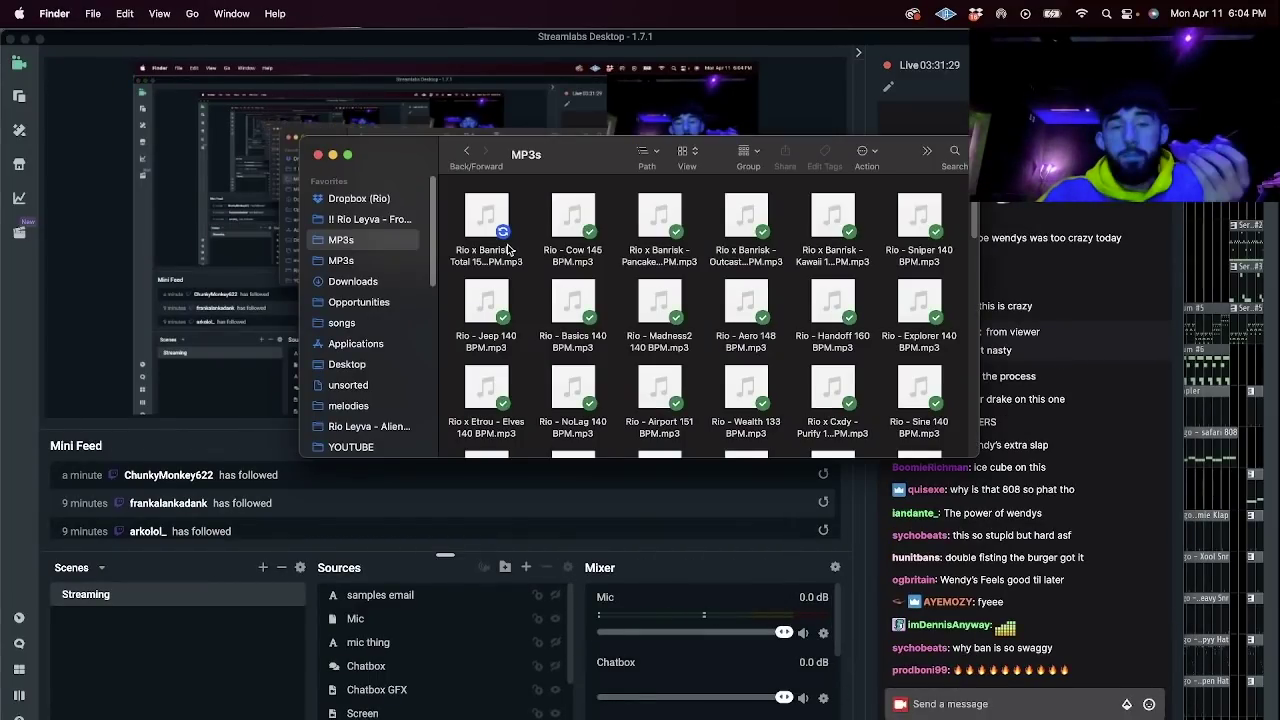
click(575, 215)
drag(592, 153, 564, 298)
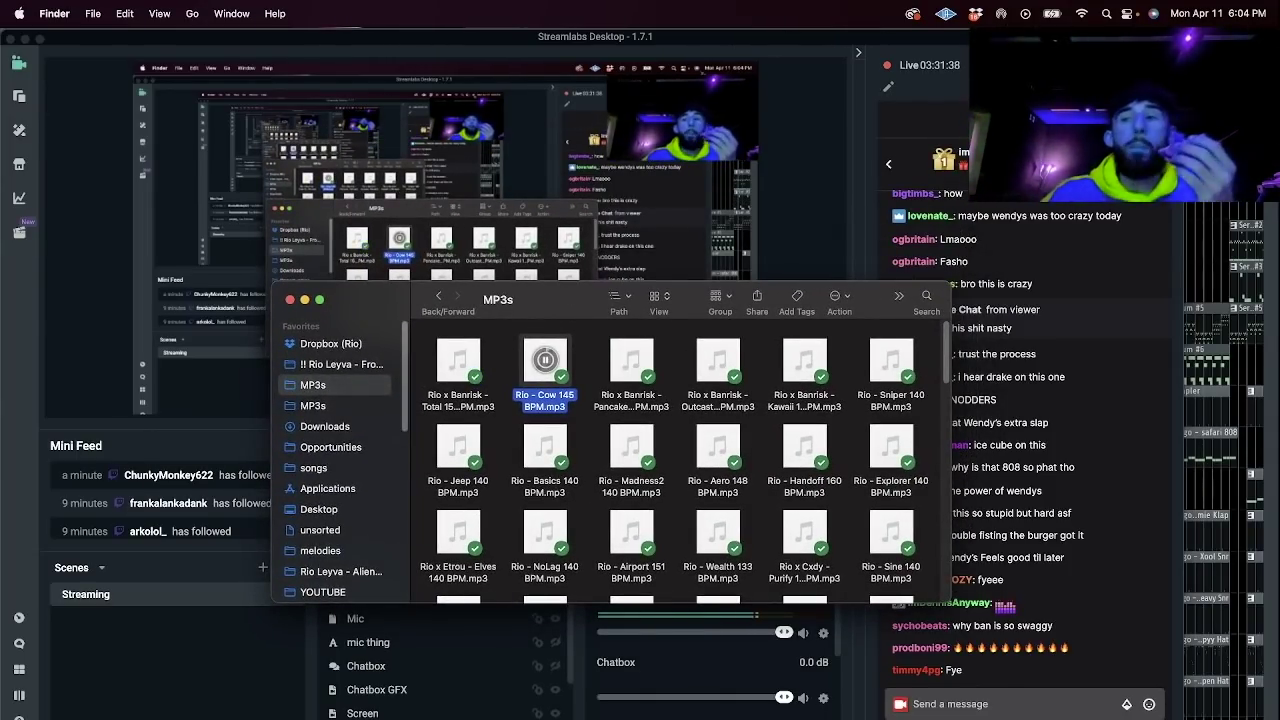
key(super+Tab)
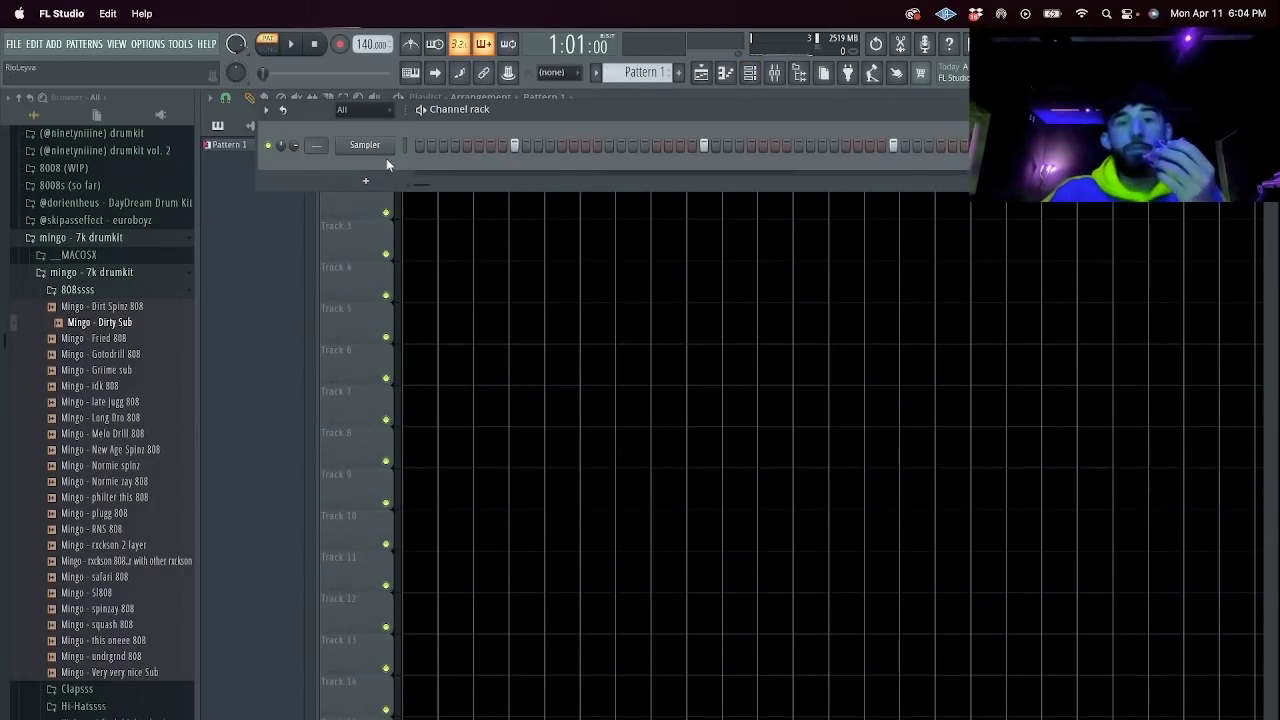
Add a Synplant instrument channel from the Channel rack's plugin list.
click(365, 181)
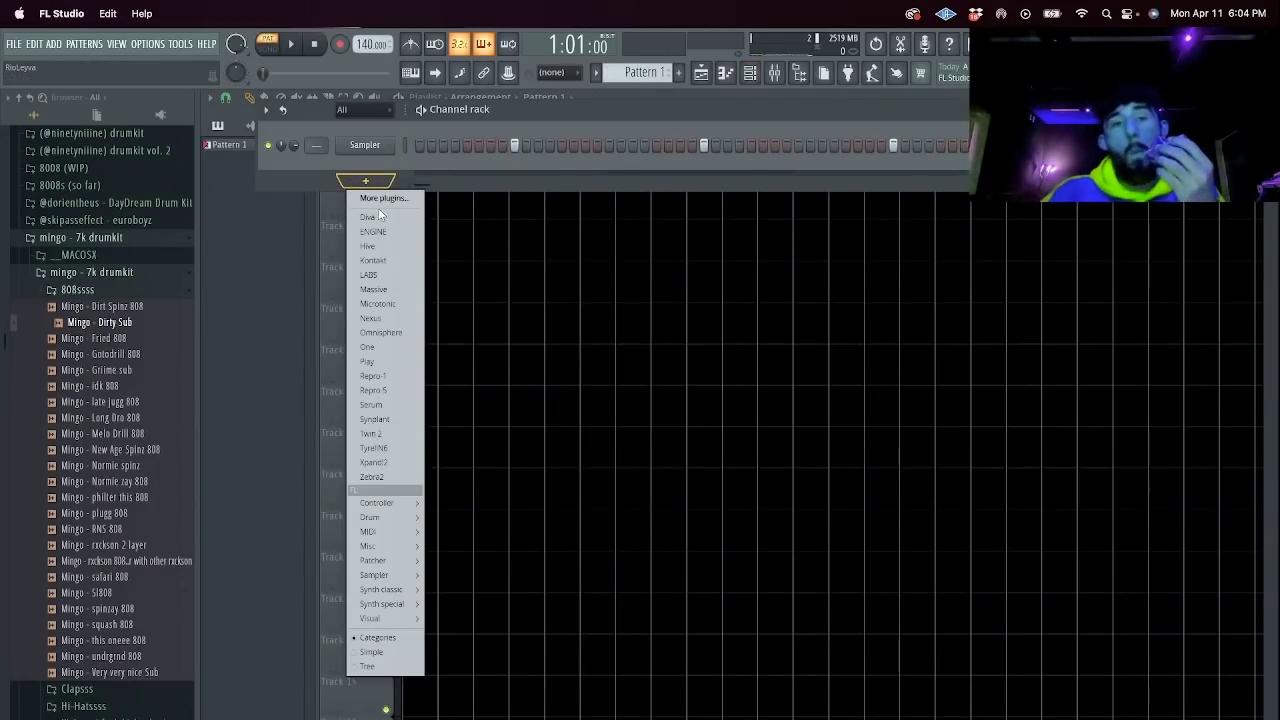
click(396, 419)
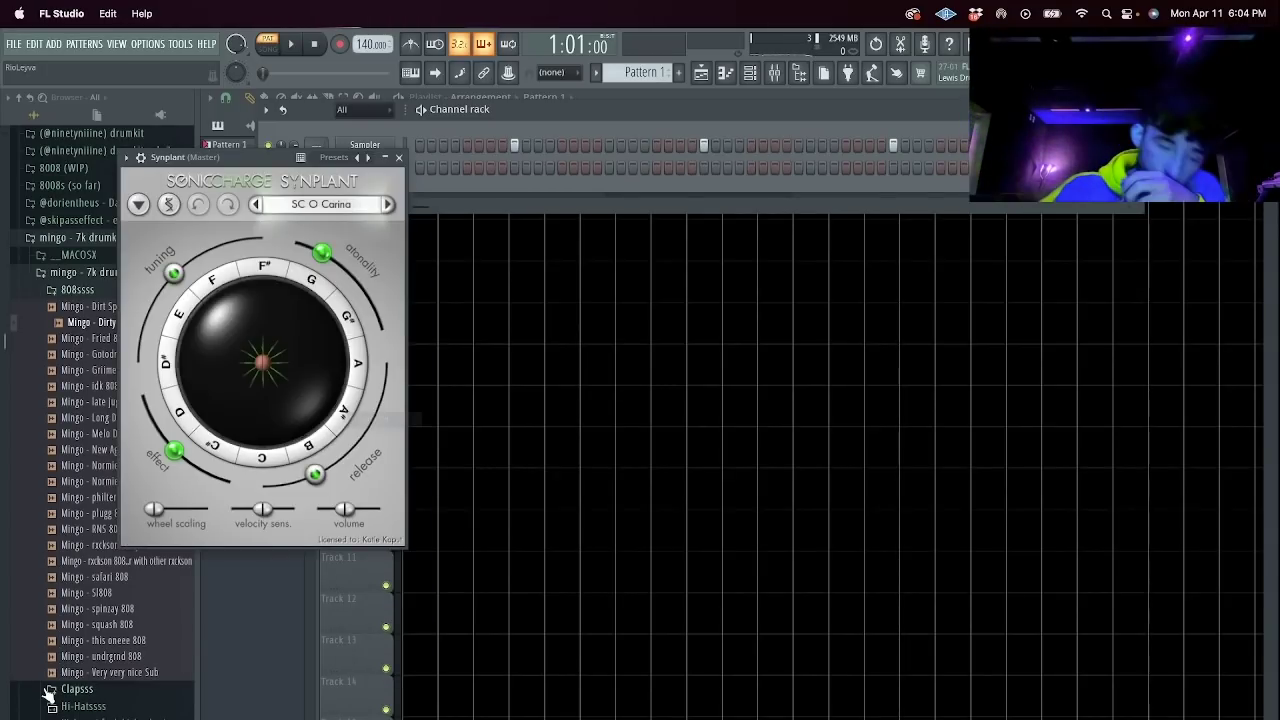
key(super+Tab)
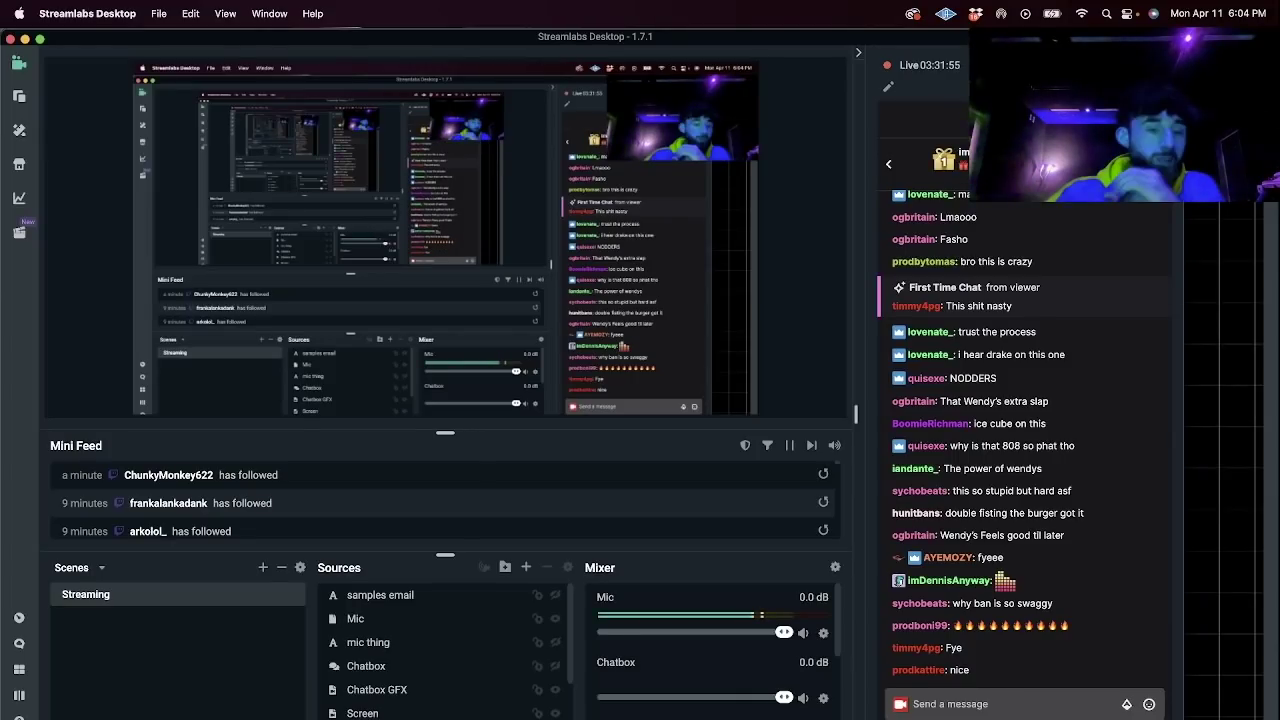
Switch to the MP3s folder and preview the Outcast and Jeep 140 BPM beats.
key(super+Tab)
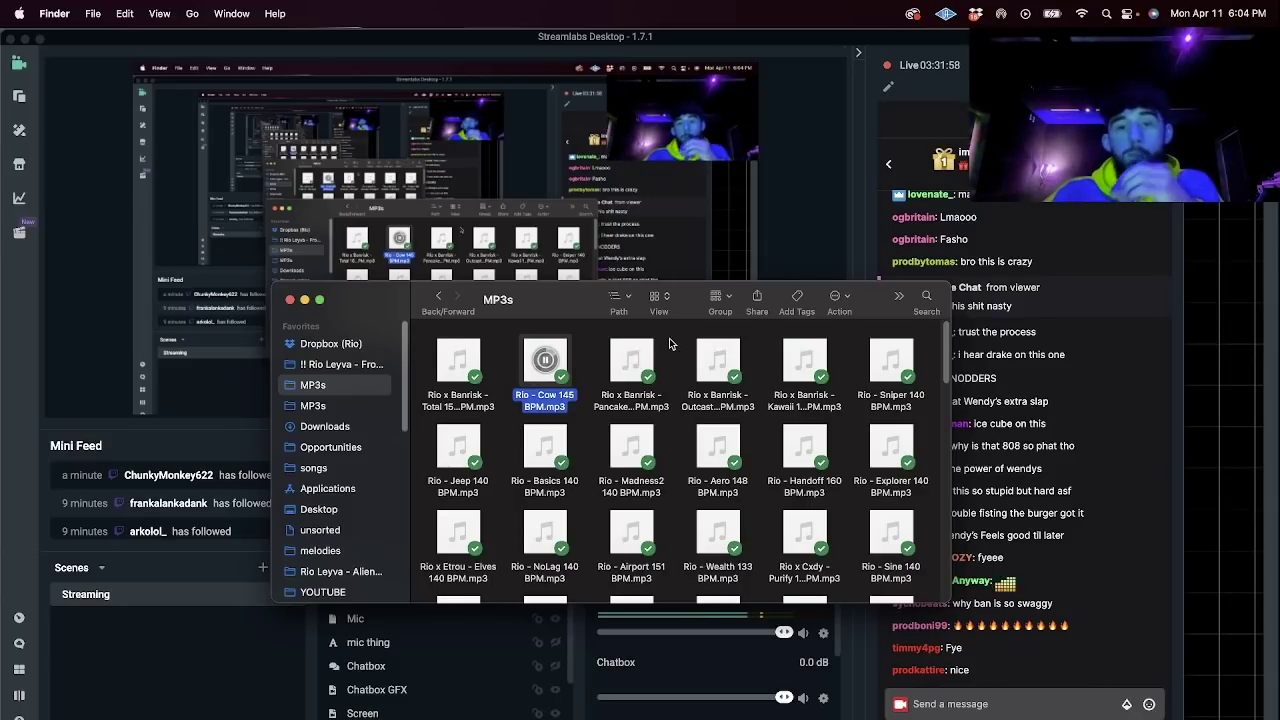
click(718, 361)
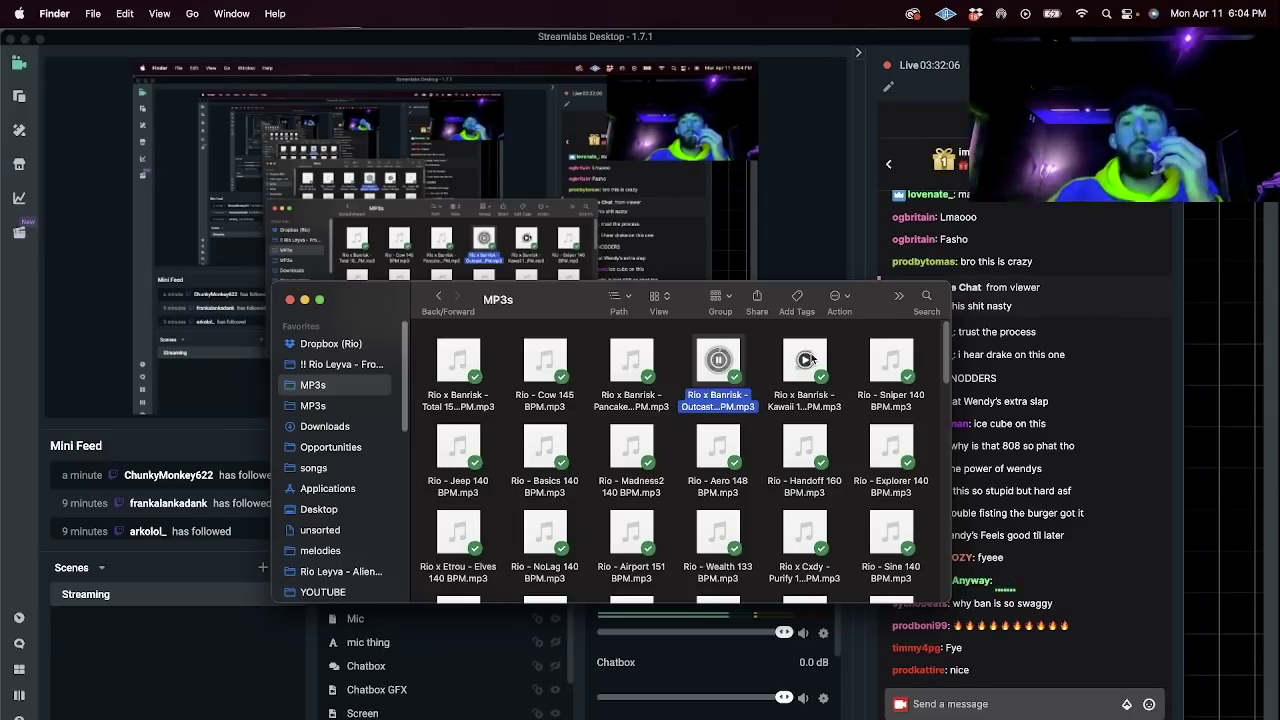
click(458, 446)
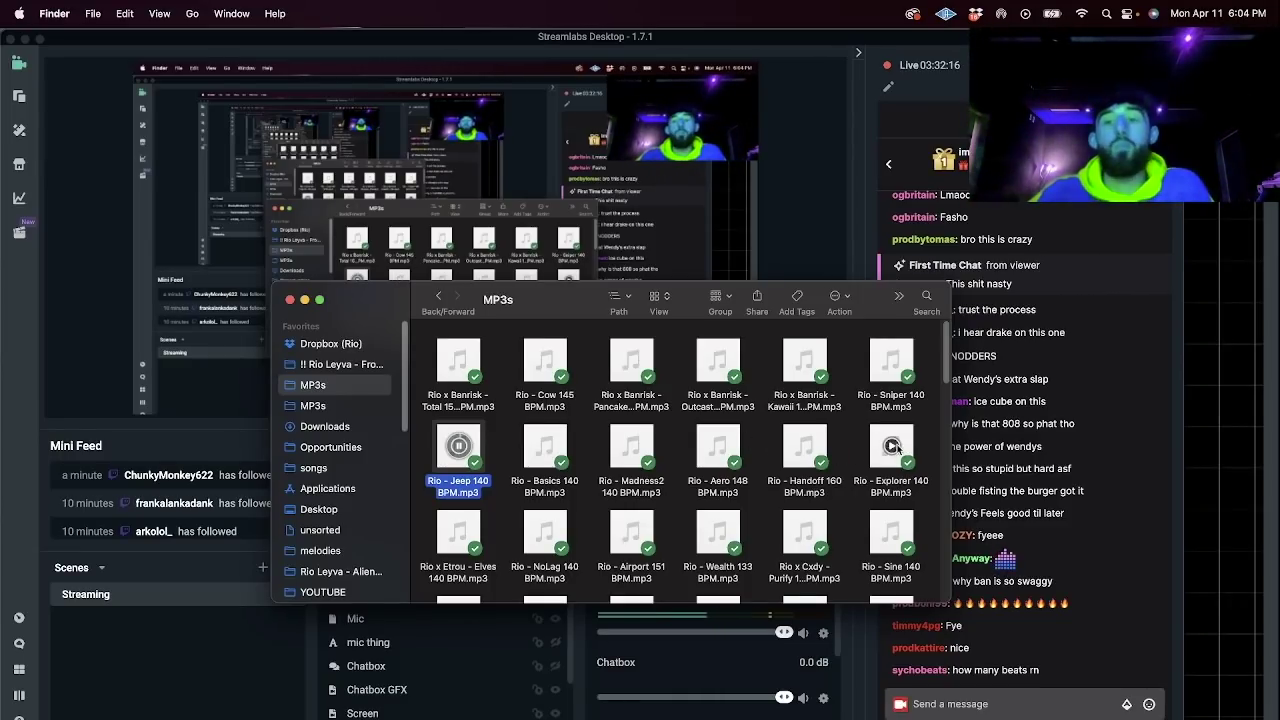
Select rows of beat files through Jungle 147 and Combat 162, then deselect them all.
shift+click(891, 447)
scroll(936, 462, down, 2)
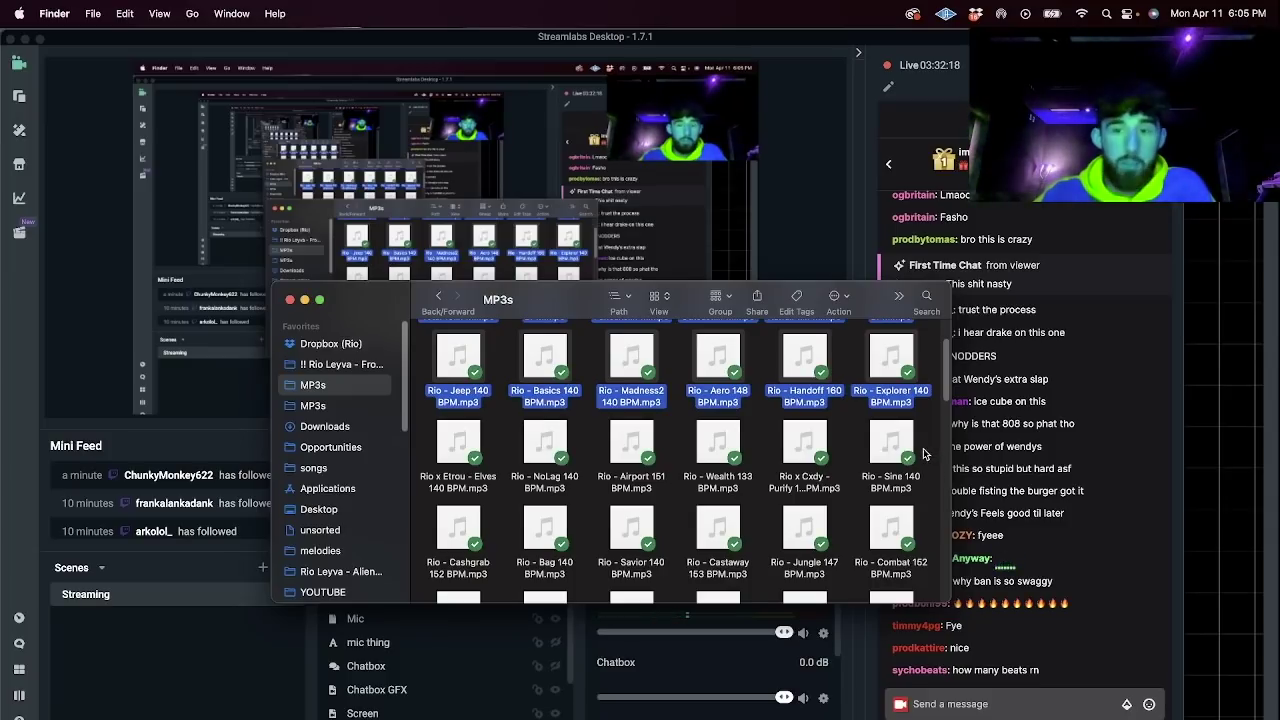
shift+click(900, 450)
shift+click(797, 547)
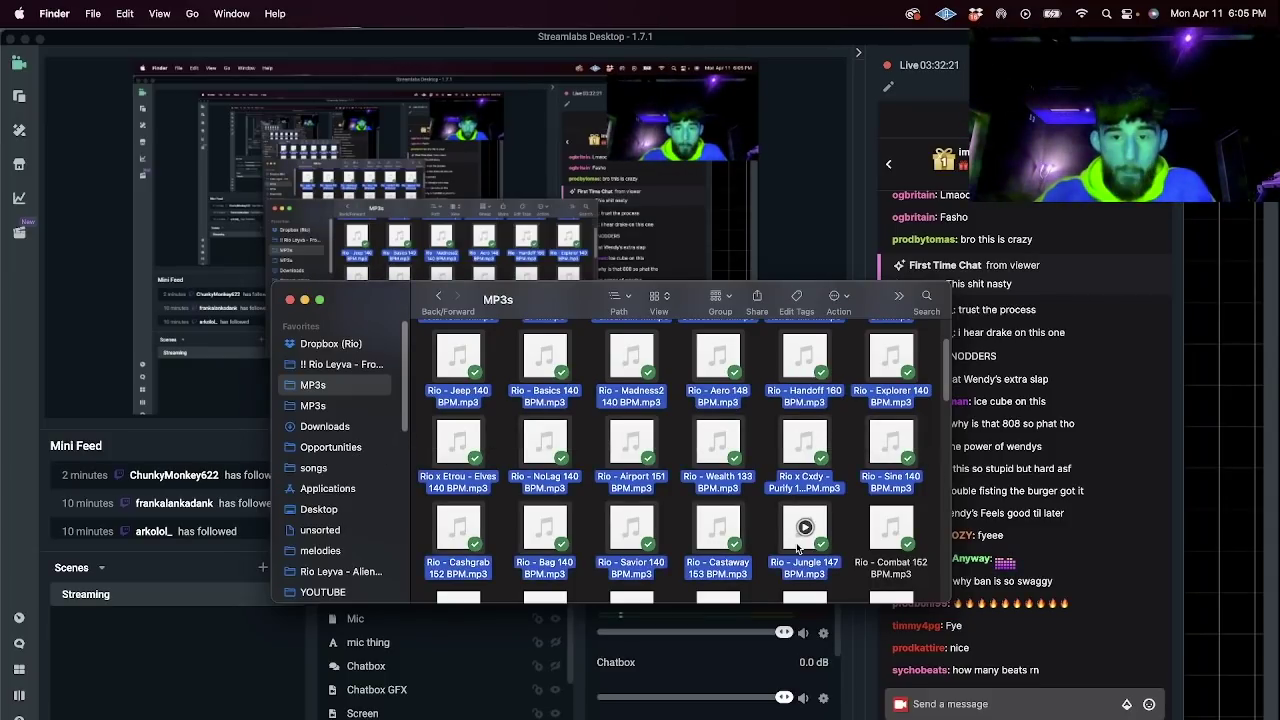
shift+click(891, 540)
scroll(605, 475, down, 2)
click(675, 375)
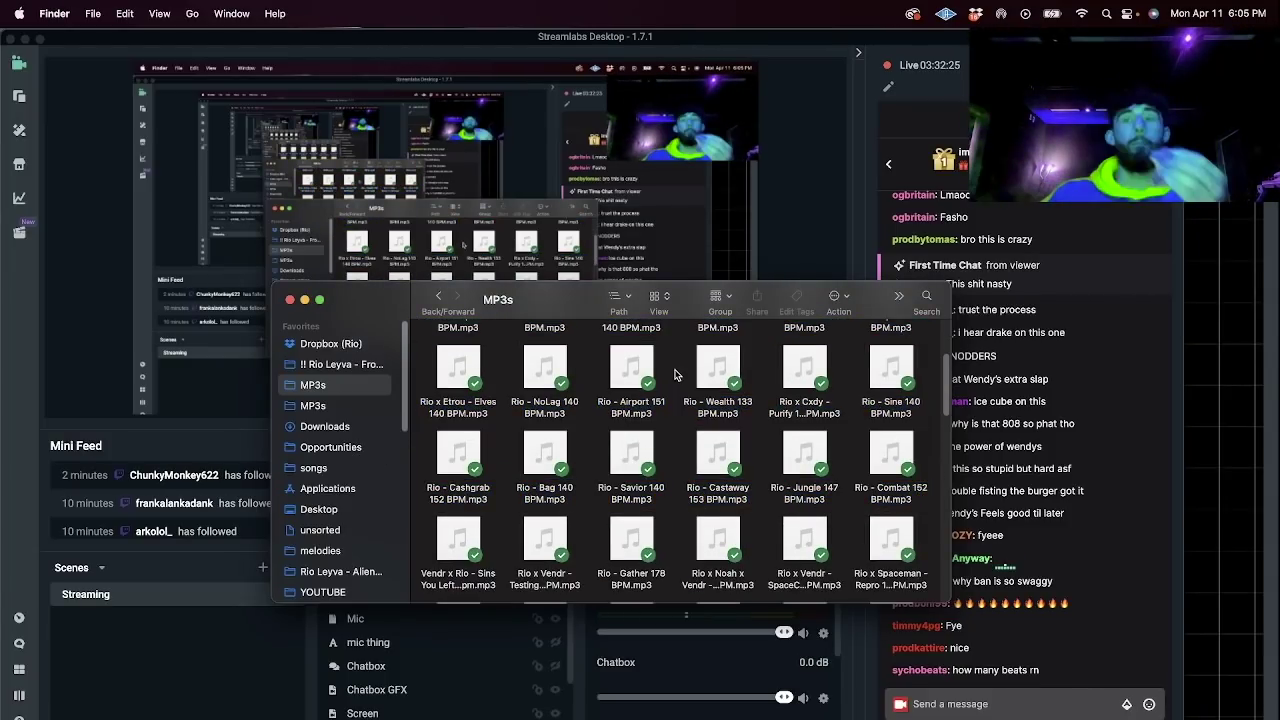
scroll(672, 378, up, 3)
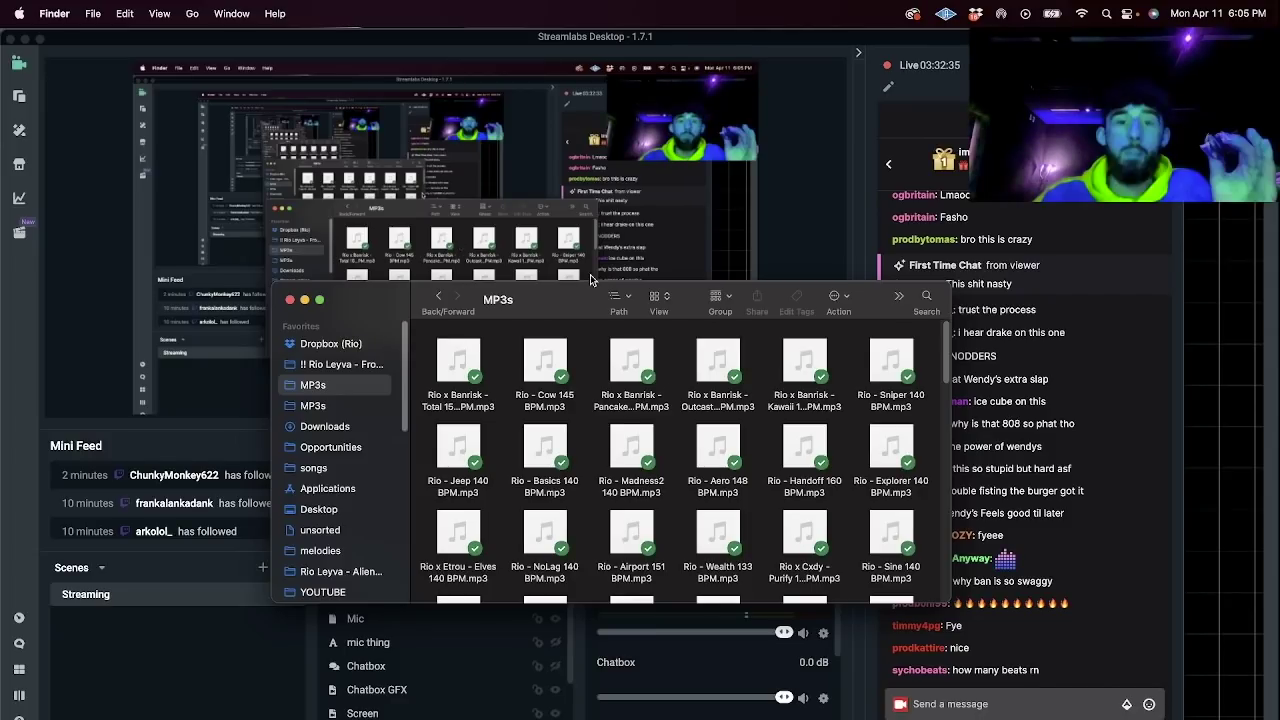
scroll(928, 486, down, 3)
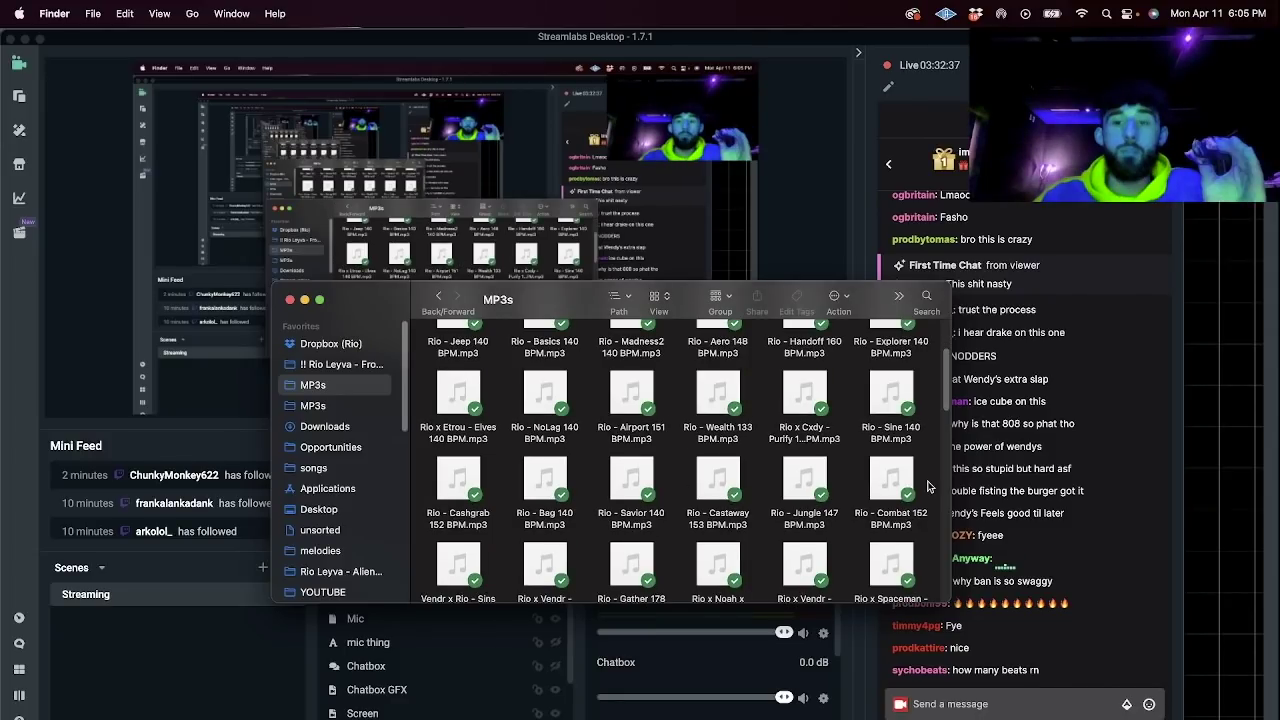
scroll(928, 486, up, 3)
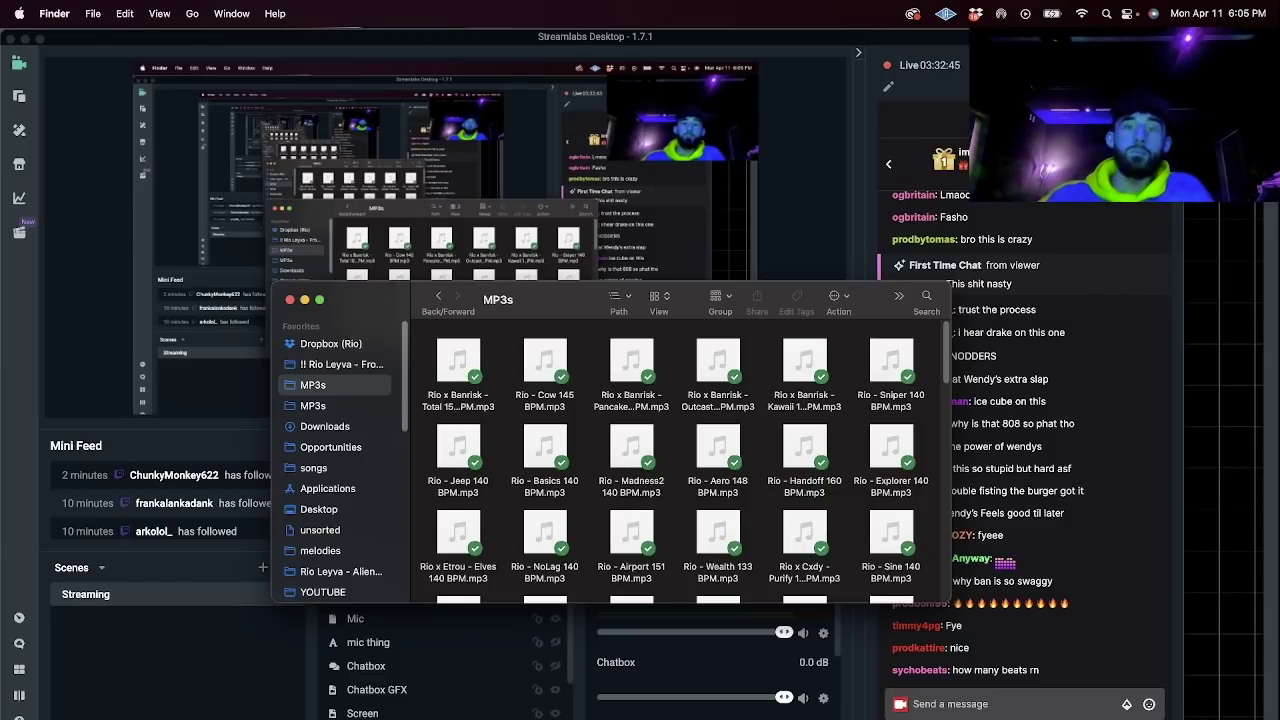
Preview the Savior 140, Castaway 153, Jungle 147 and Combat 152 beats, then close the MP3s window.
key(super+Tab)
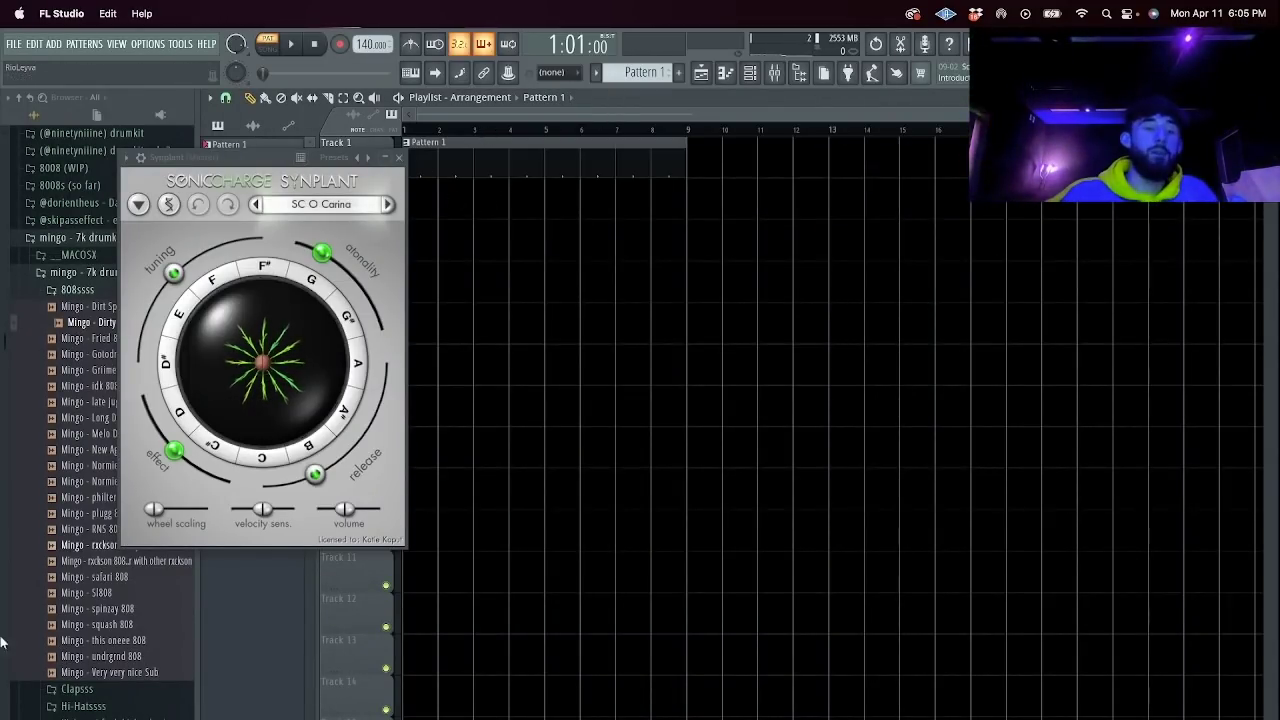
key(super+Tab)
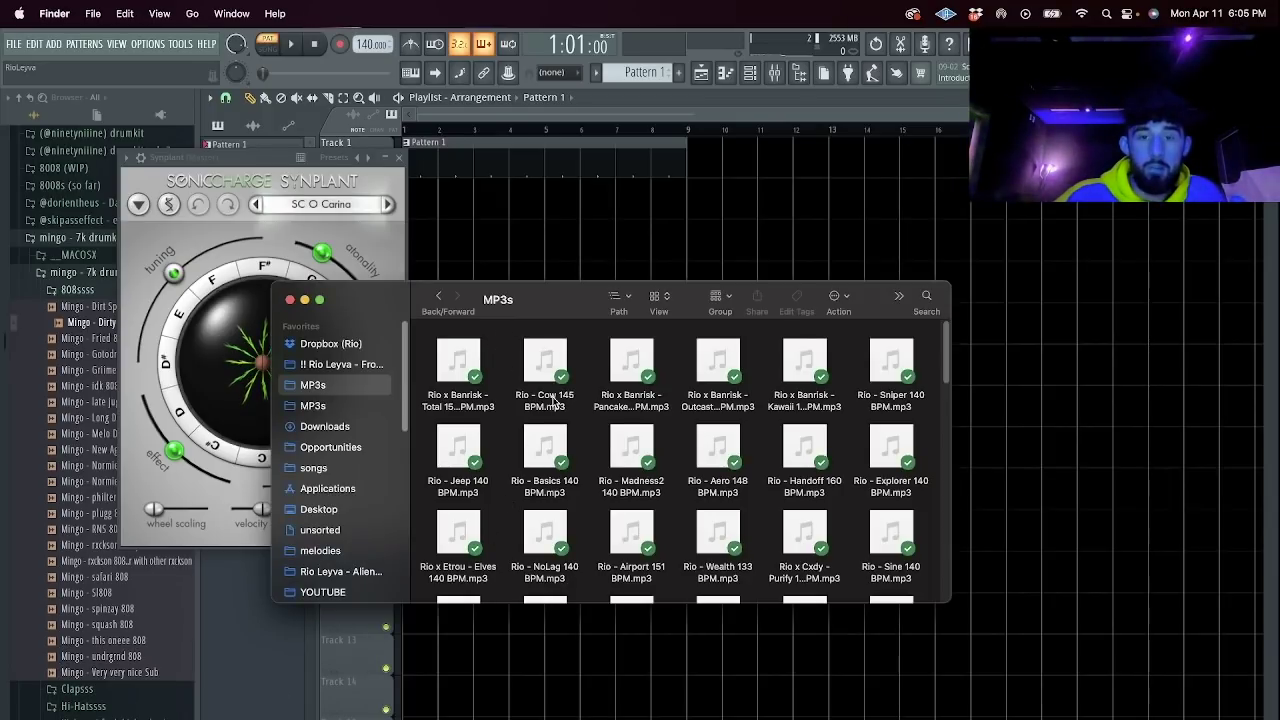
scroll(548, 460, down, 3)
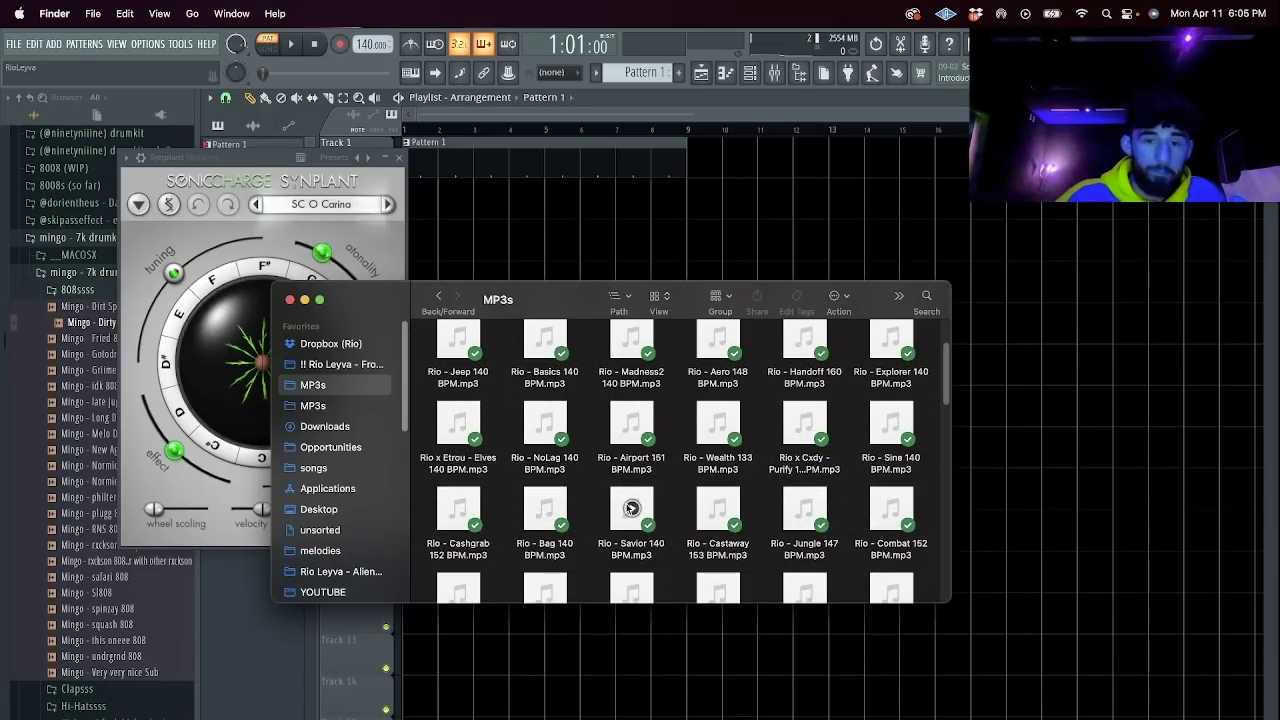
click(631, 508)
click(718, 508)
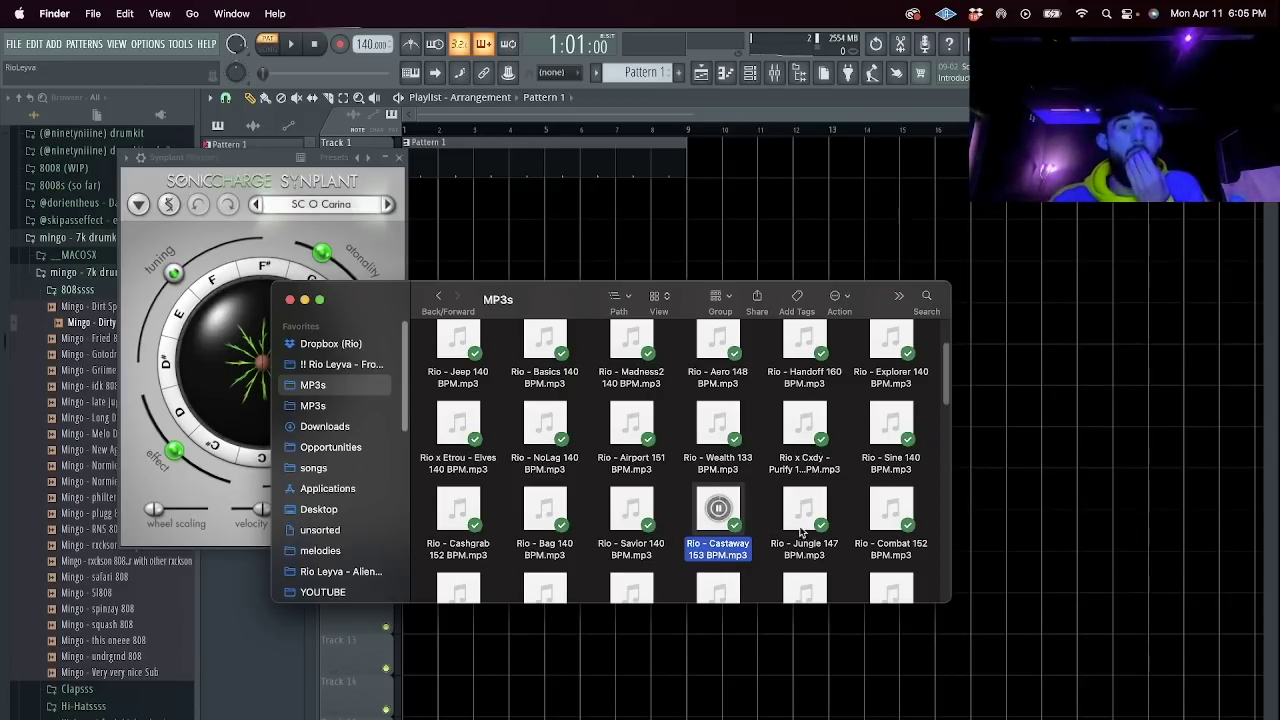
click(805, 509)
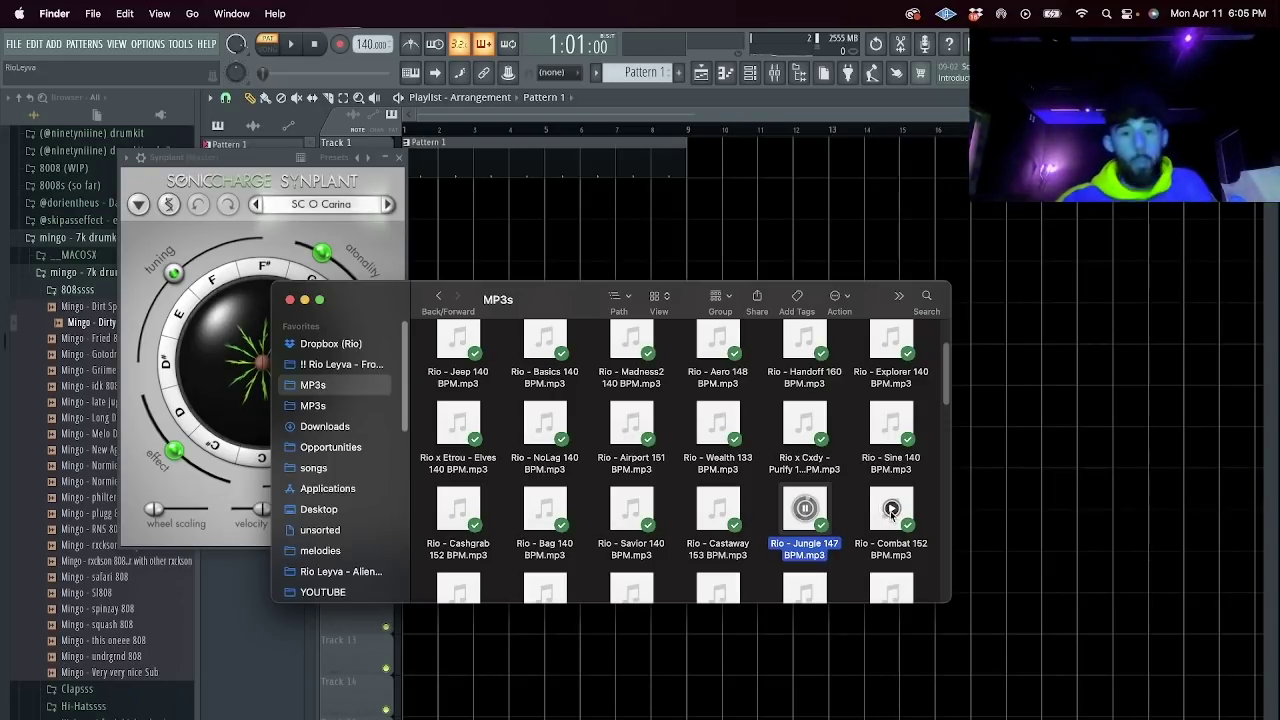
scroll(848, 508, down, 1)
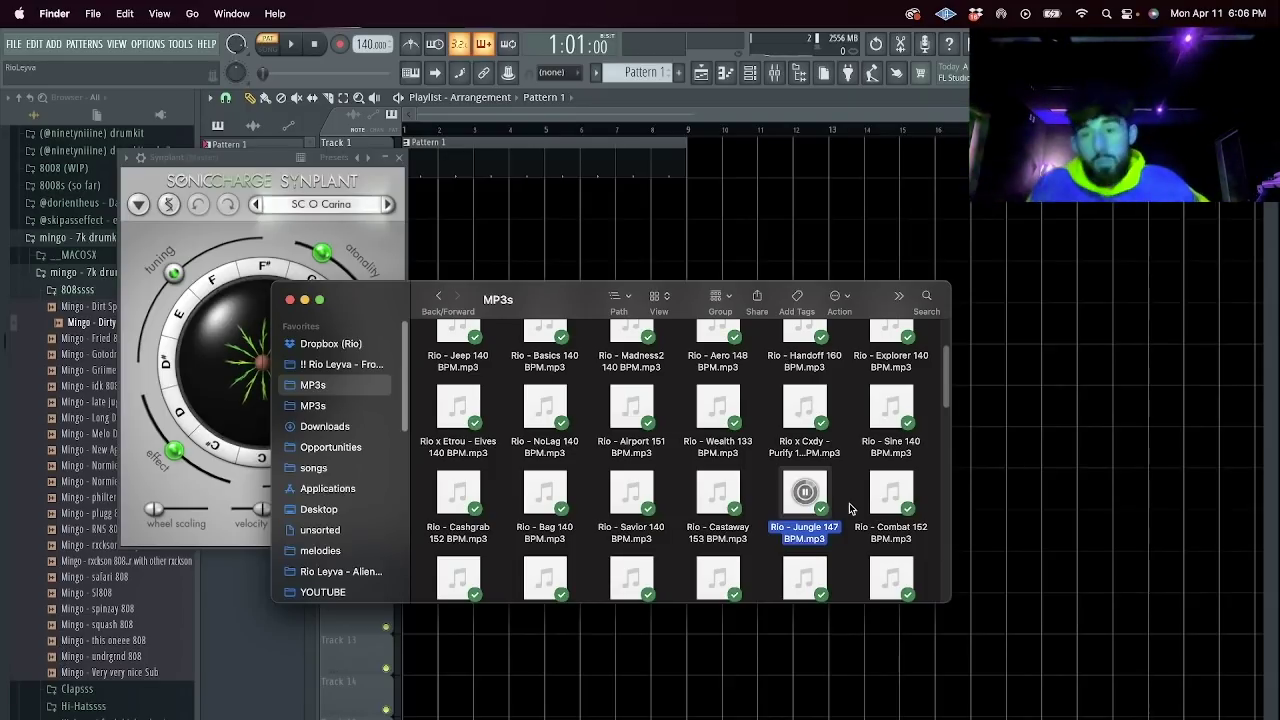
click(892, 492)
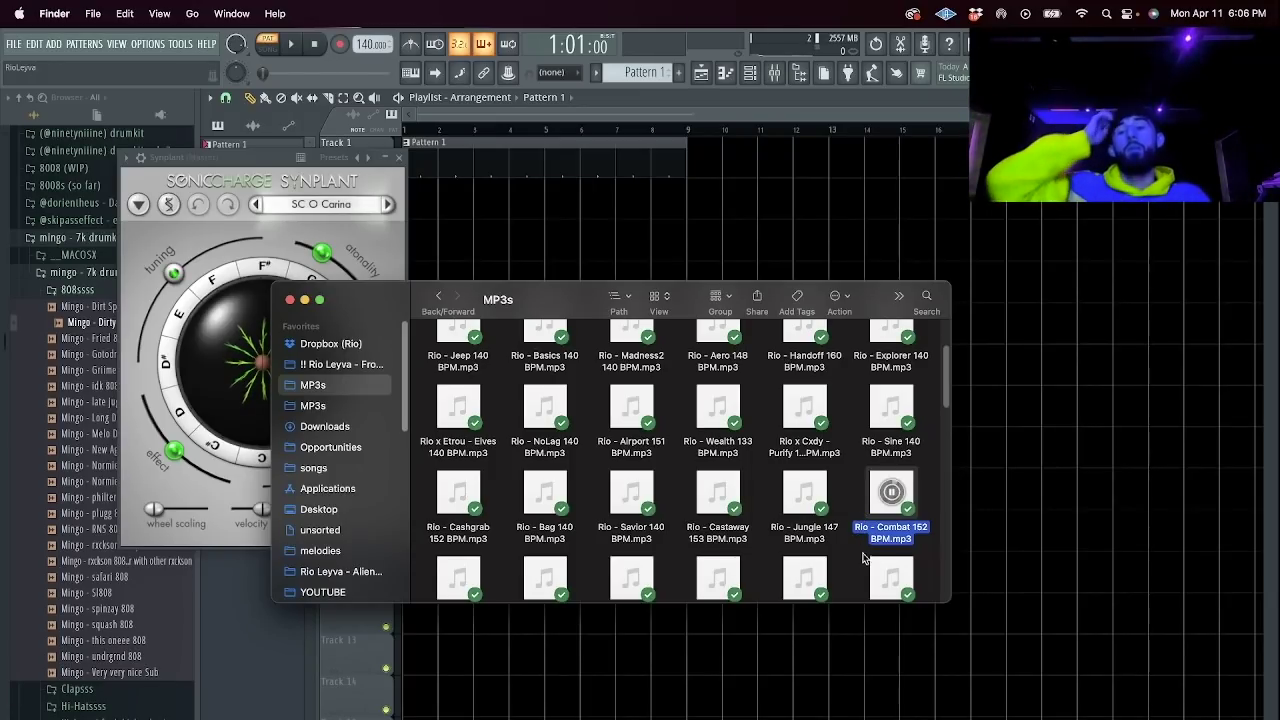
mouse_move(895, 565)
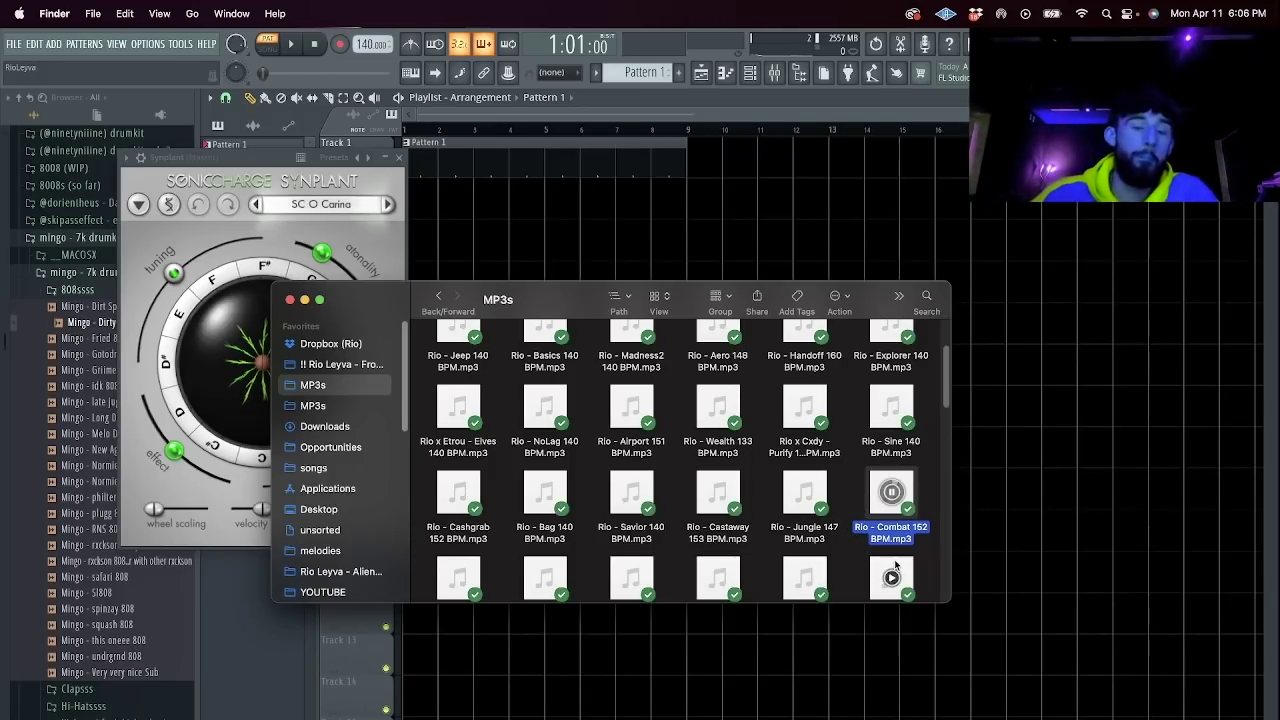
click(290, 299)
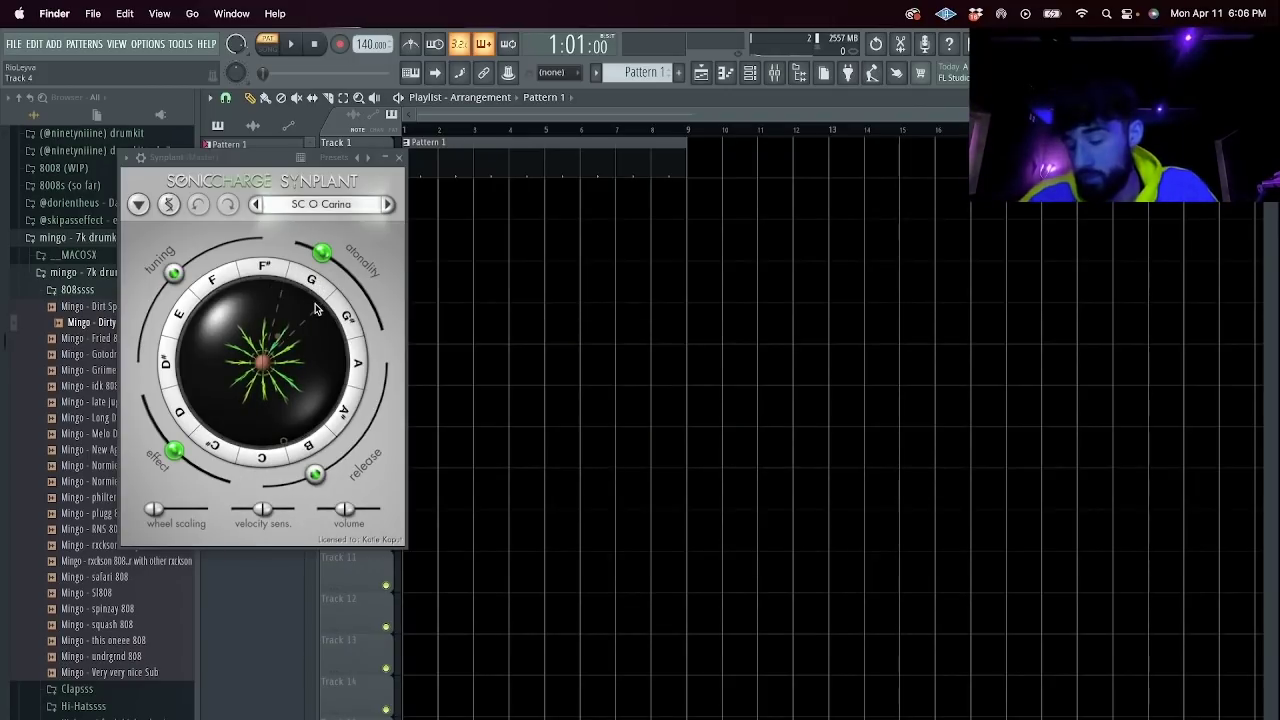
Step Synplant's presets from SC Orat Orios to SC Vibrus Oregano, then close the plugin.
click(395, 150)
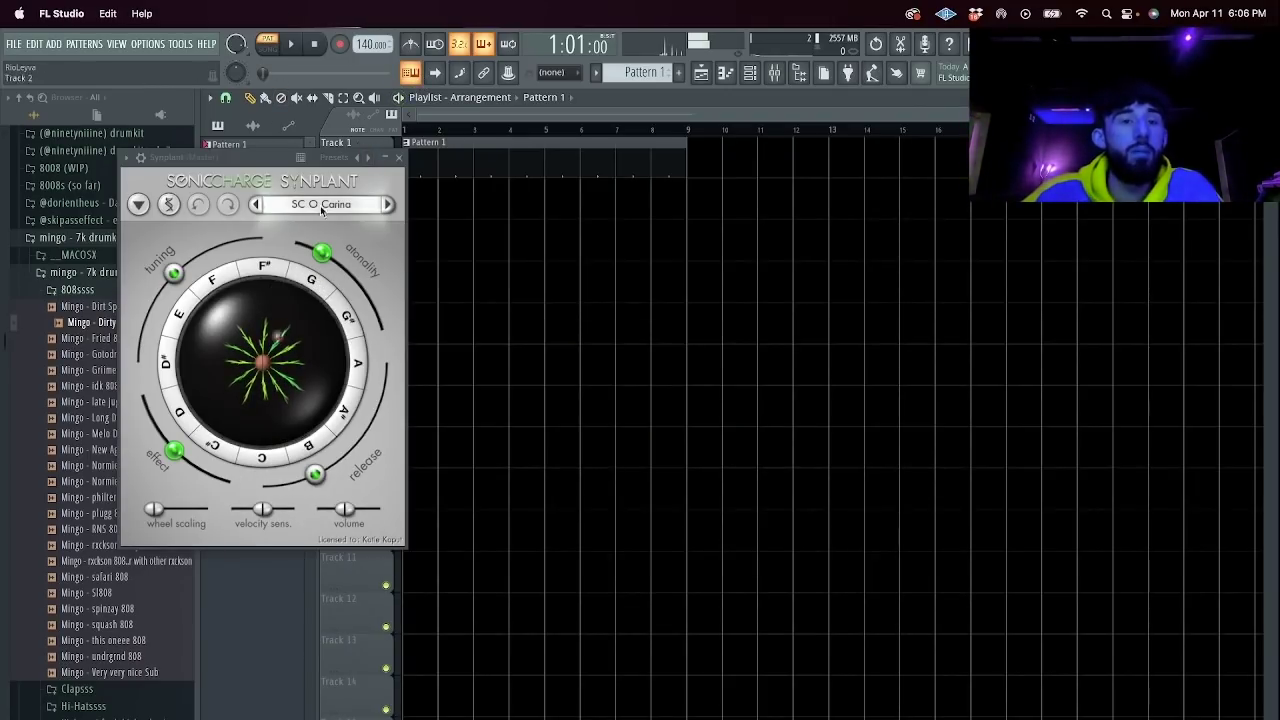
click(387, 205)
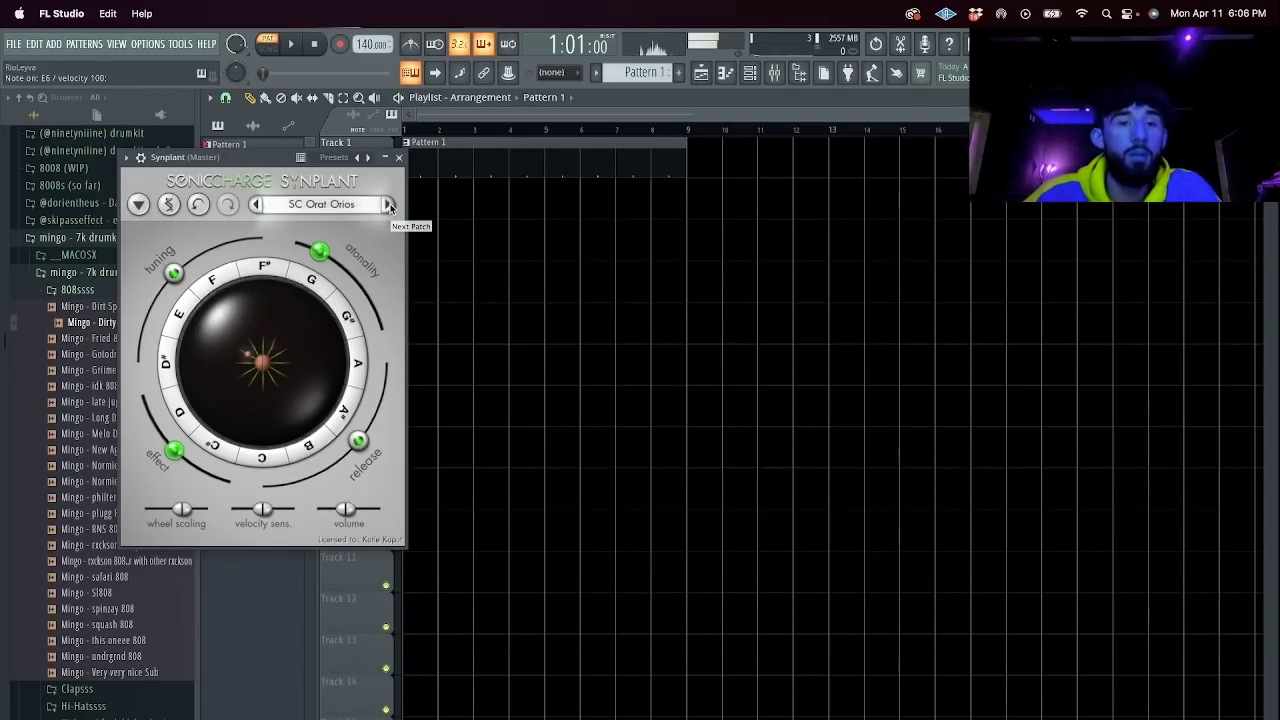
click(388, 205)
click(388, 205)
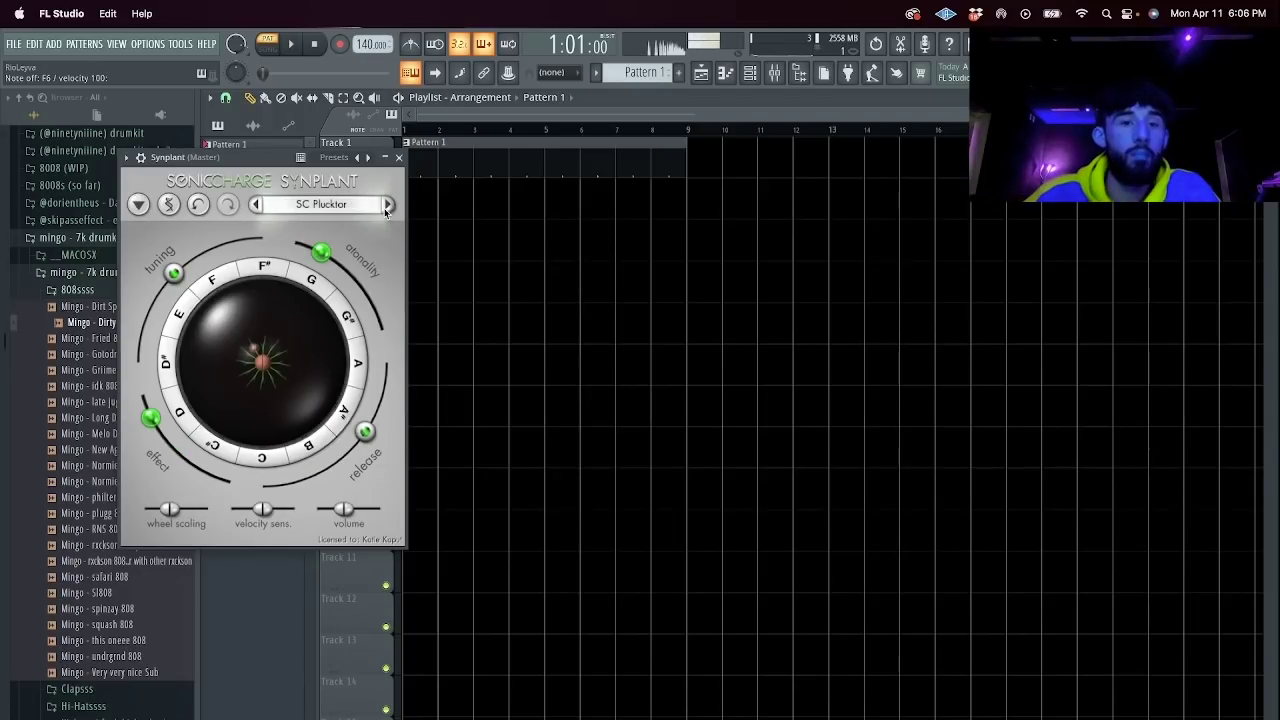
click(387, 205)
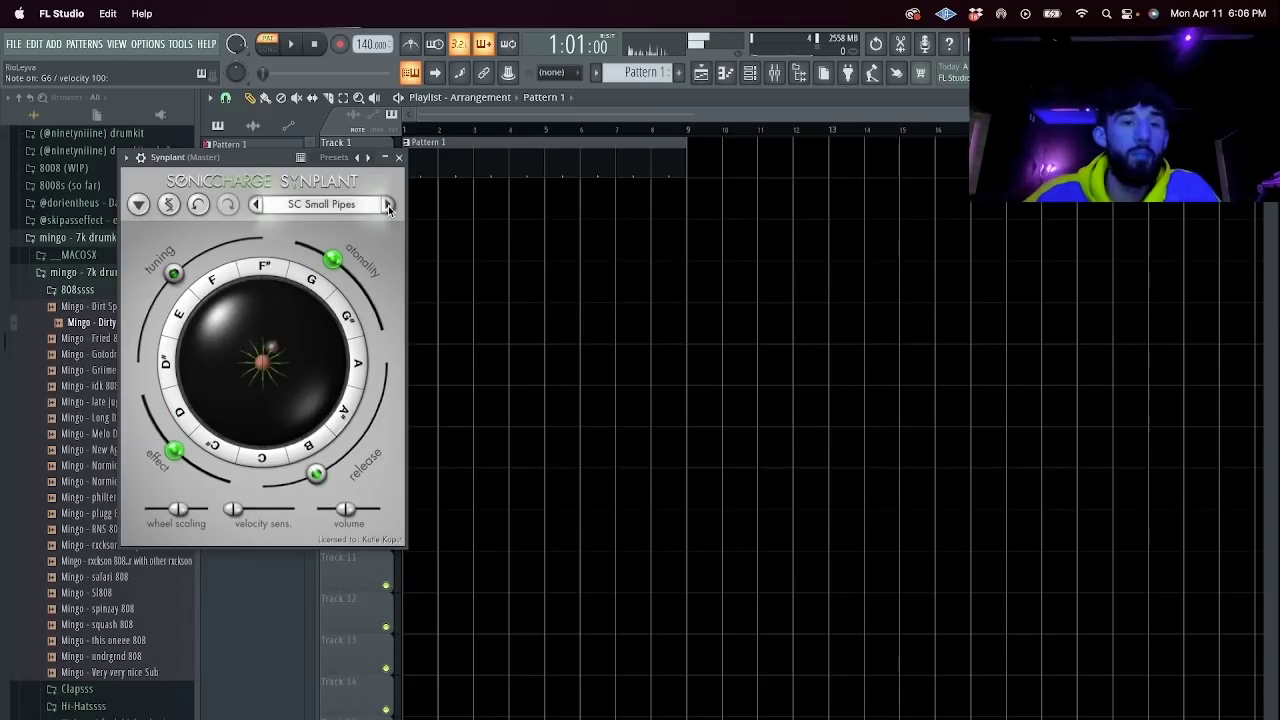
click(388, 205)
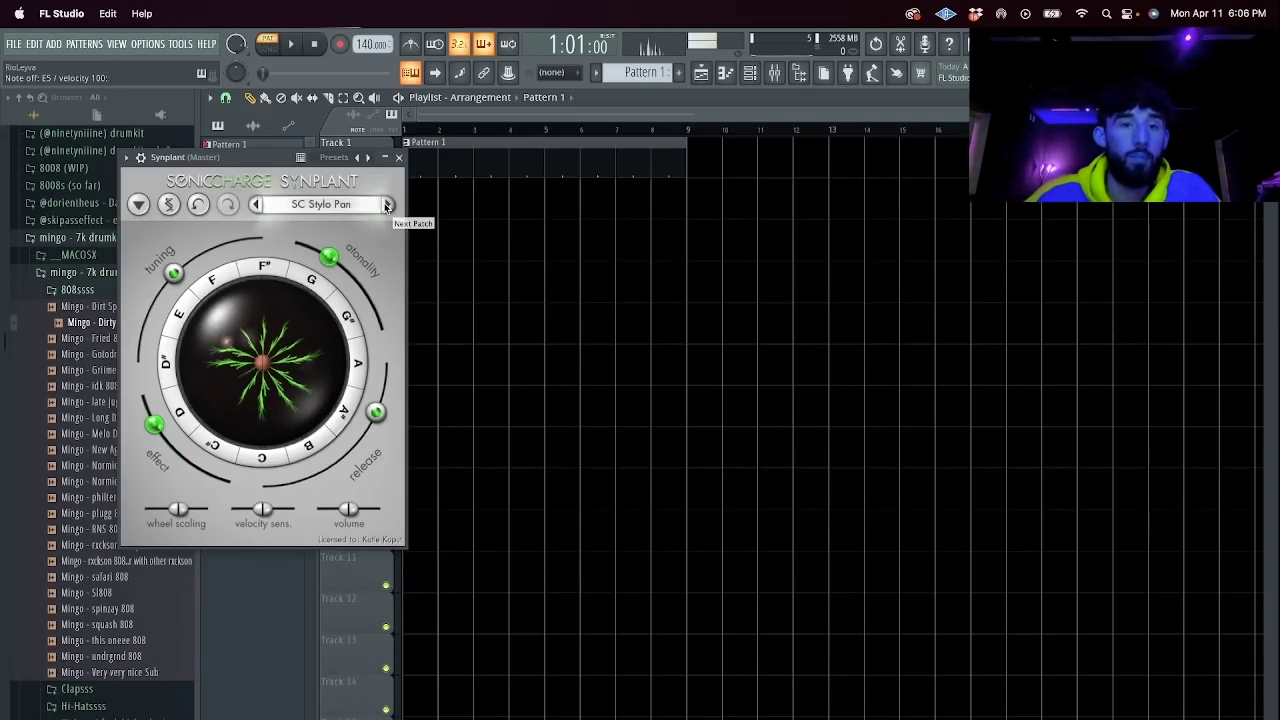
click(388, 205)
click(387, 205)
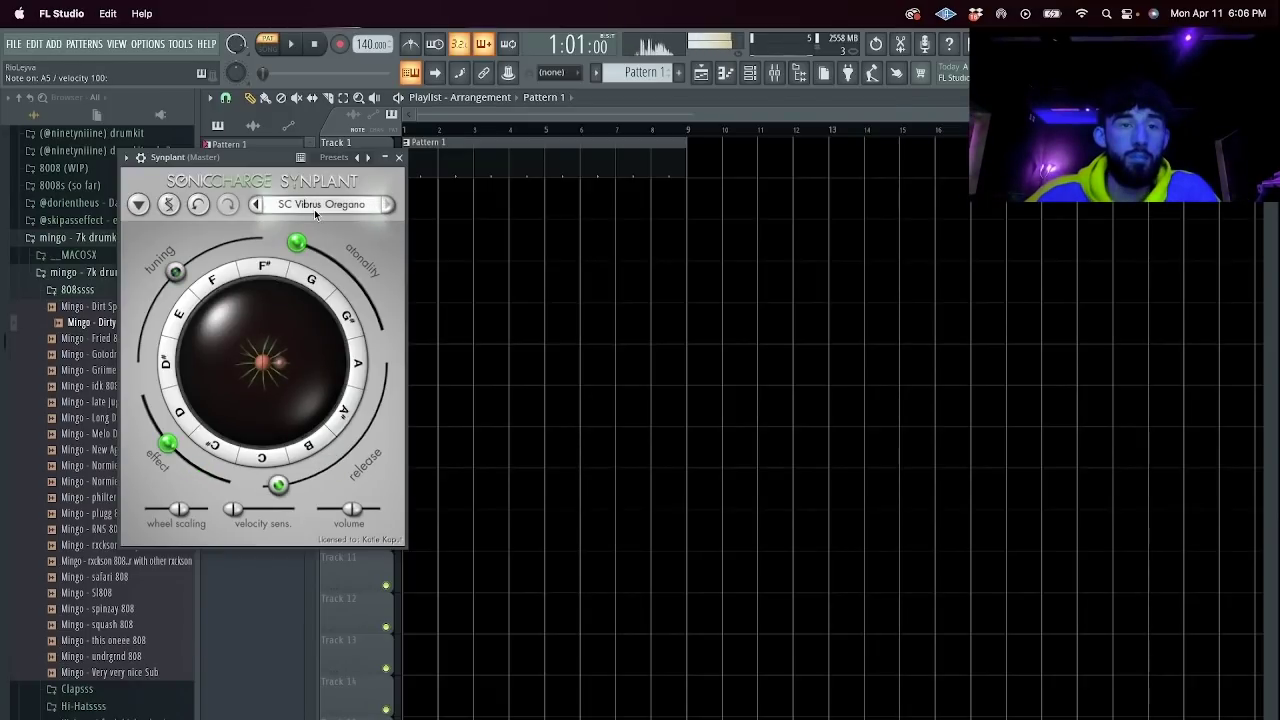
click(399, 157)
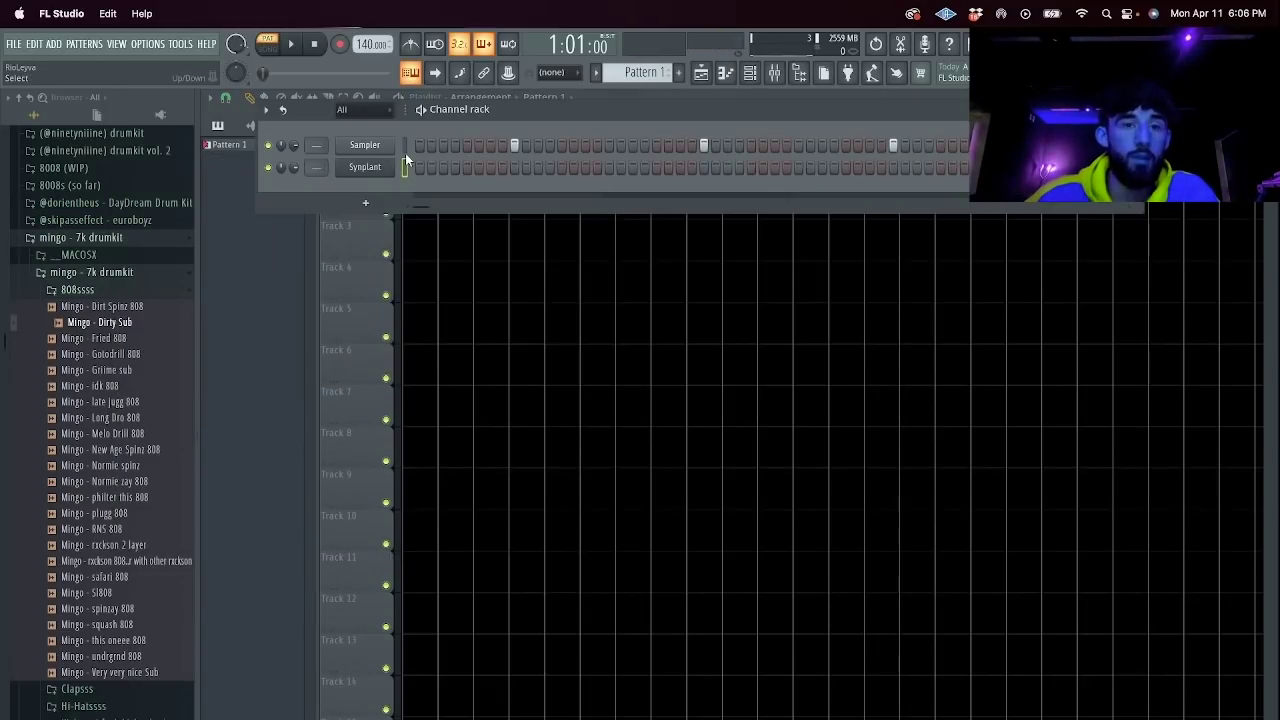
Open Synplant in the piano roll, disable typing-keyboard notes, and audition a first note.
right_click(374, 170)
click(418, 166)
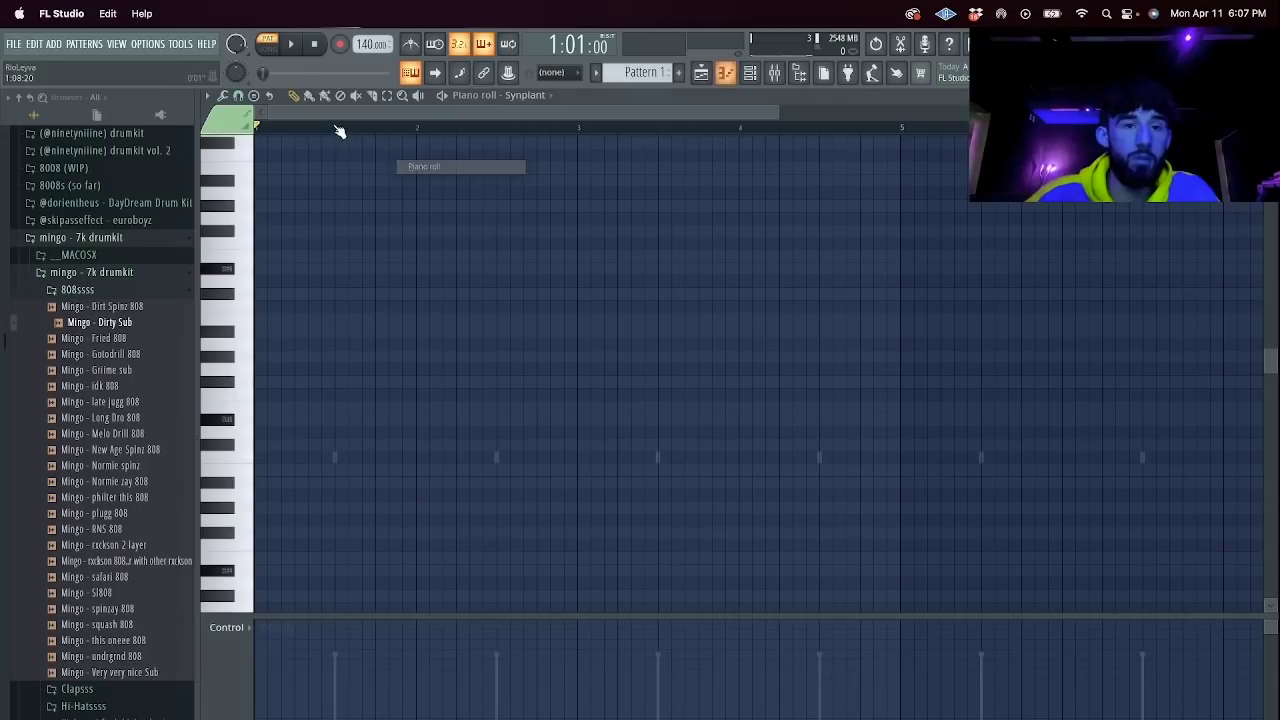
click(413, 77)
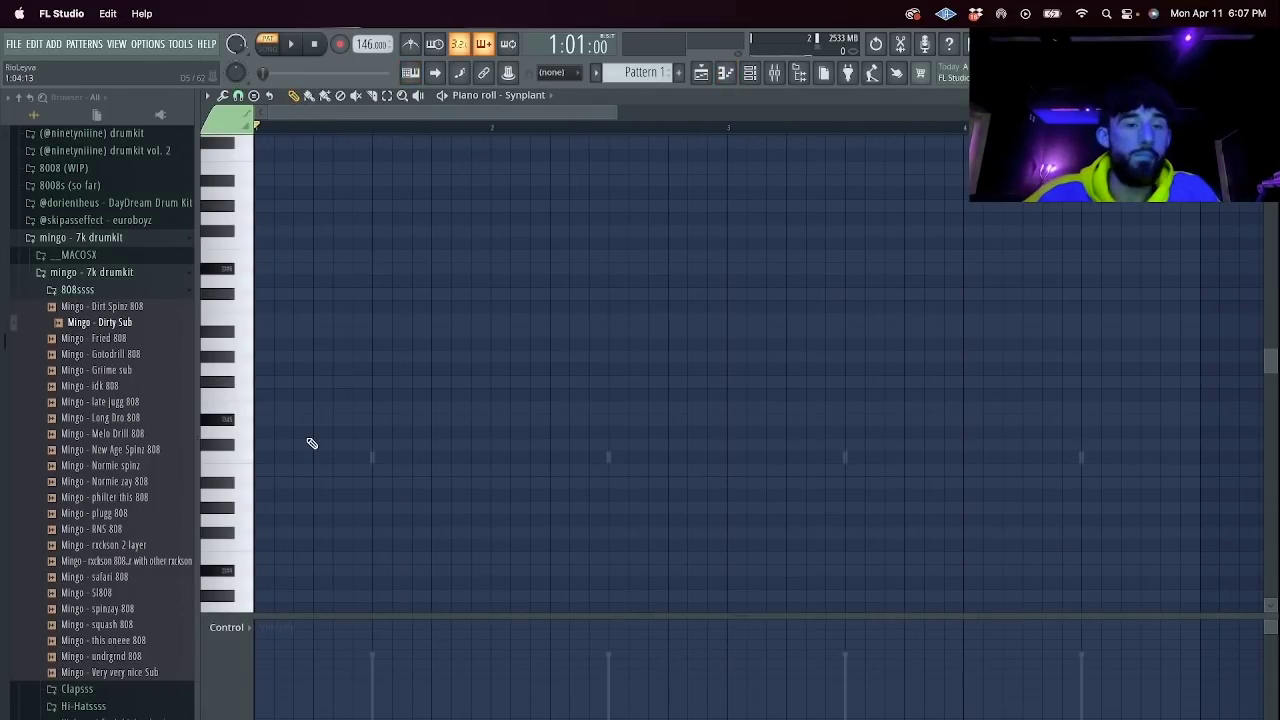
click(310, 457)
key(space)
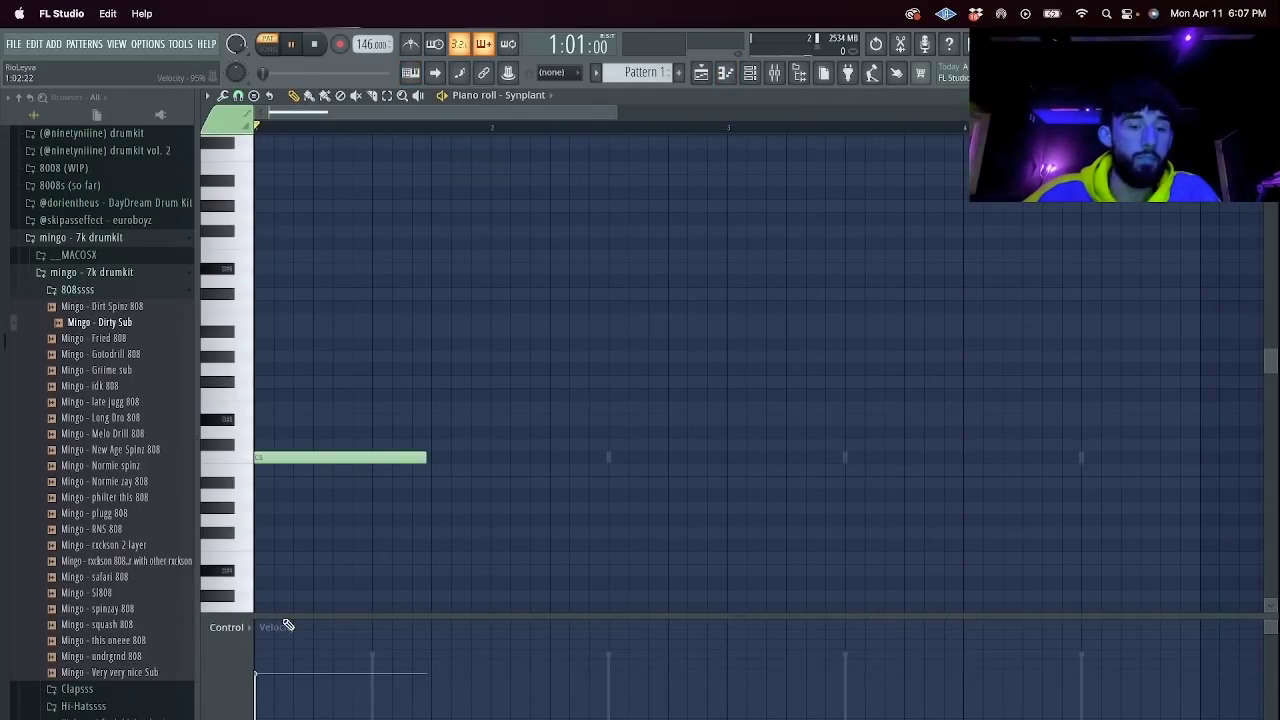
key(space)
Draw the first-bar melody of B5, D6, B5 and A#5 notes using half-step snapping.
drag(260, 383, 245, 319)
drag(257, 284, 360, 285)
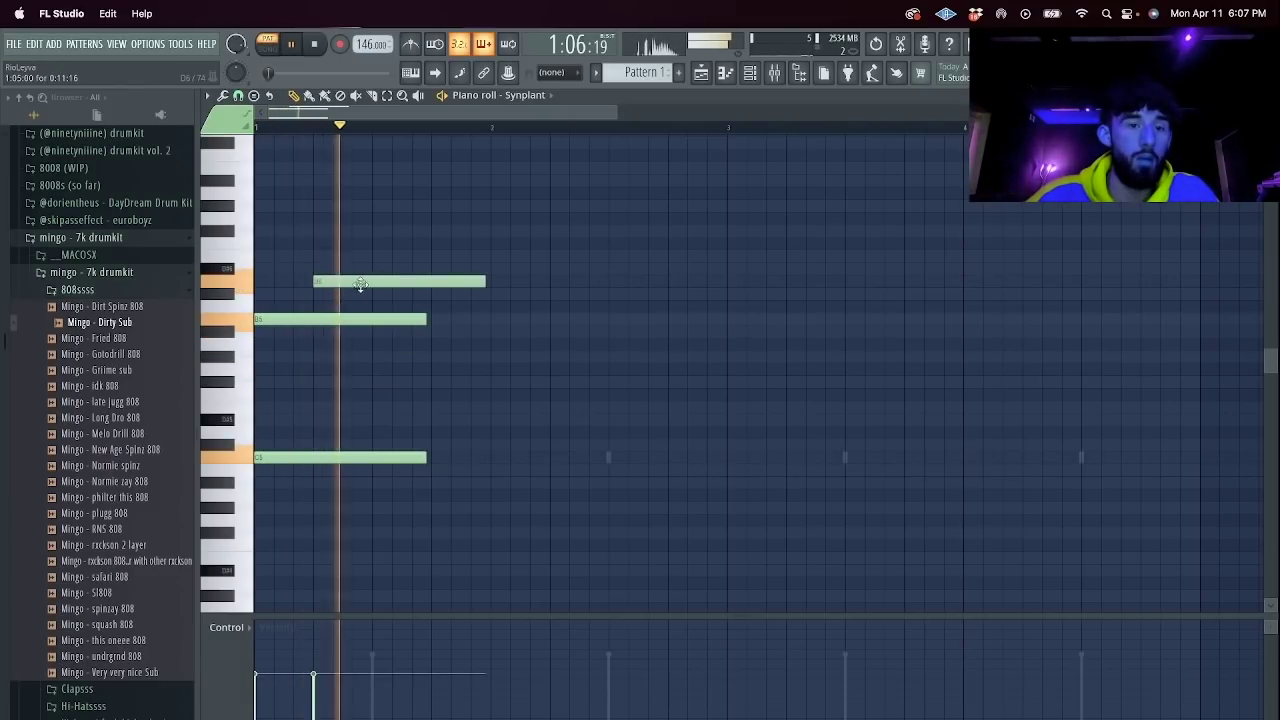
click(237, 95)
click(259, 226)
drag(426, 319, 309, 317)
key(space)
drag(485, 281, 434, 284)
click(430, 318)
drag(548, 319, 466, 346)
click(462, 331)
key(space)
key(space)
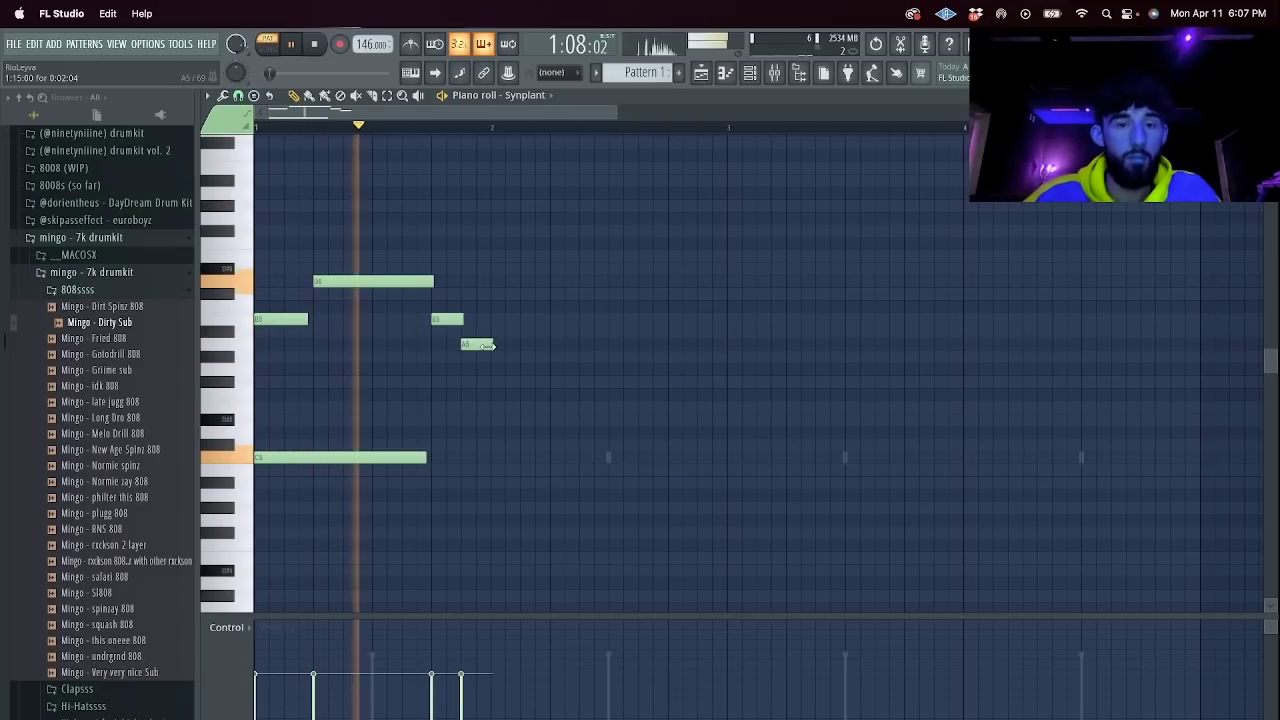
Duplicate the melody into the next bar, dropping the long note to G4 and adding E4.
key(ctrl+b)
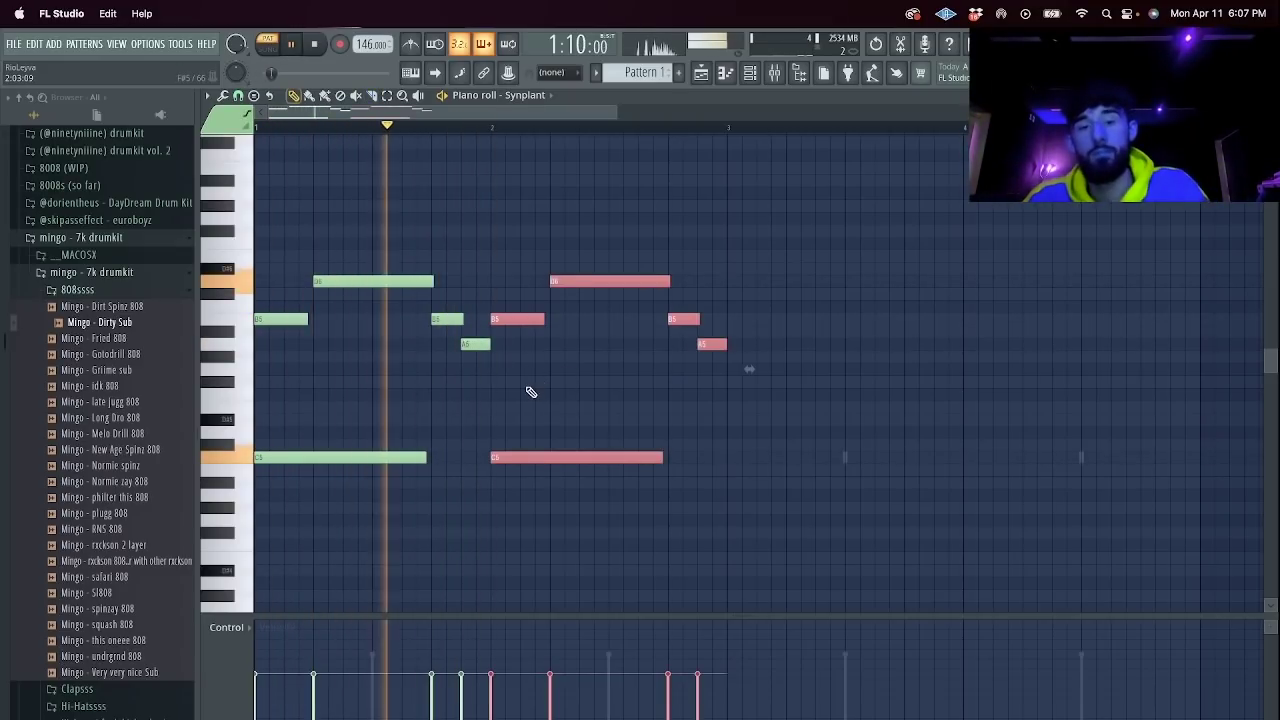
key(ctrl+d)
drag(635, 452, 633, 364)
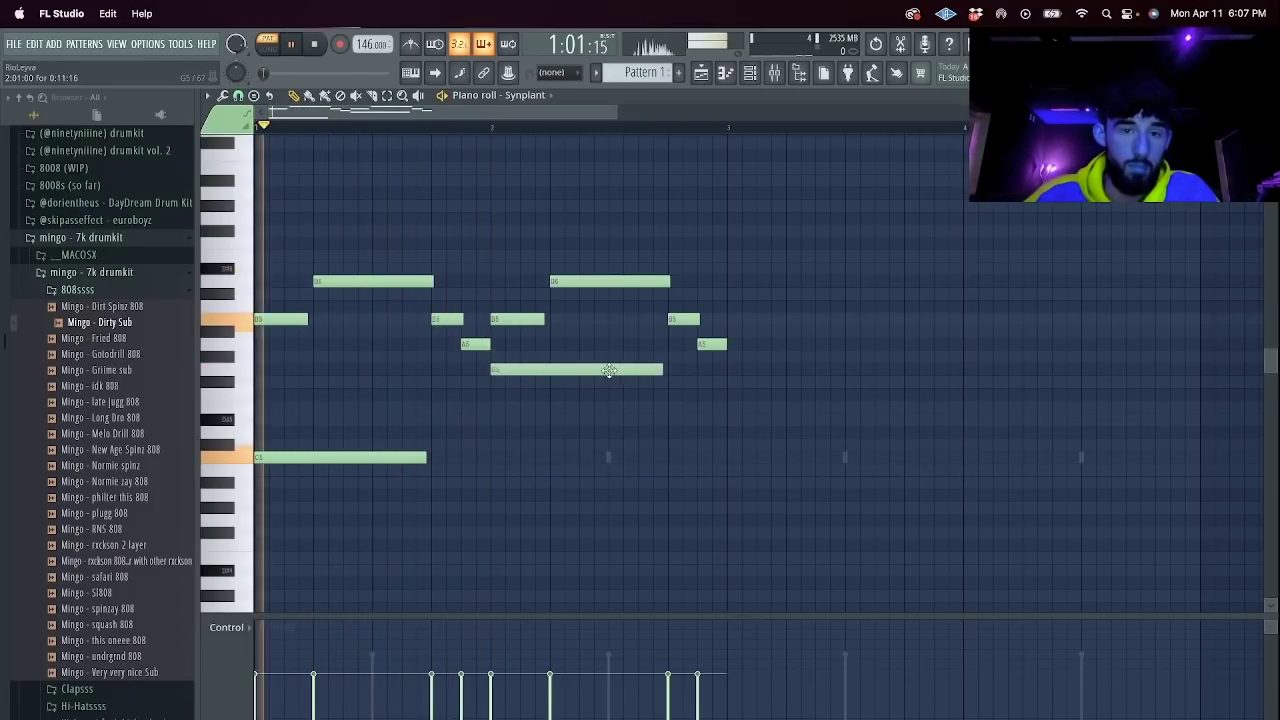
super+click(600, 373)
key(super+Down)
drag(662, 522, 599, 530)
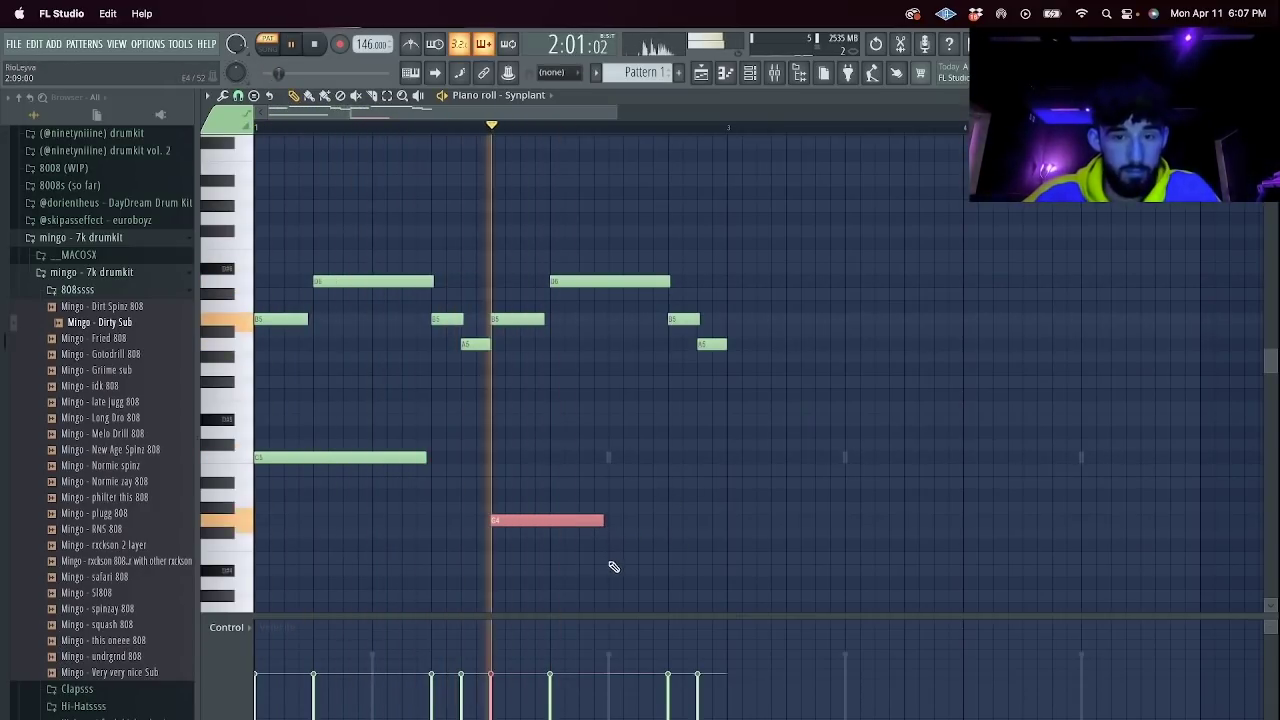
click(612, 558)
key(space)
key(space)
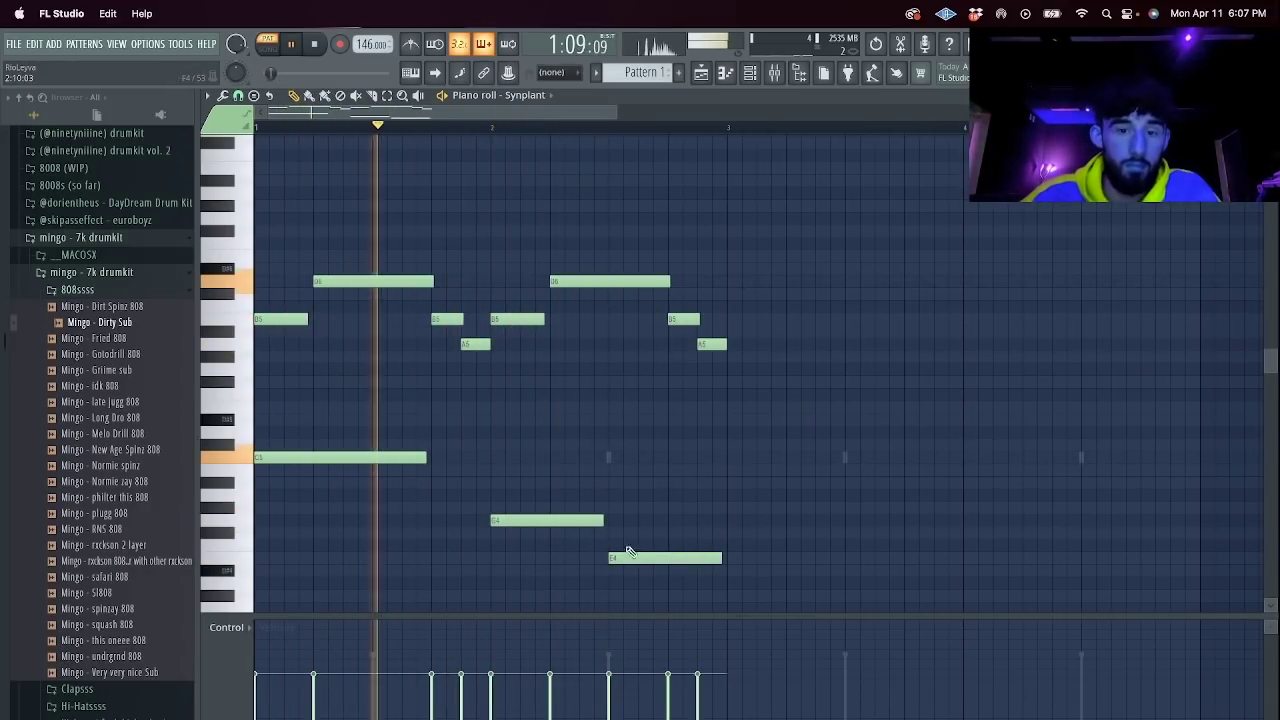
Add a short B5 note in bar two and shift the copied notes into place.
click(585, 309)
drag(690, 307, 588, 320)
drag(668, 282, 706, 371)
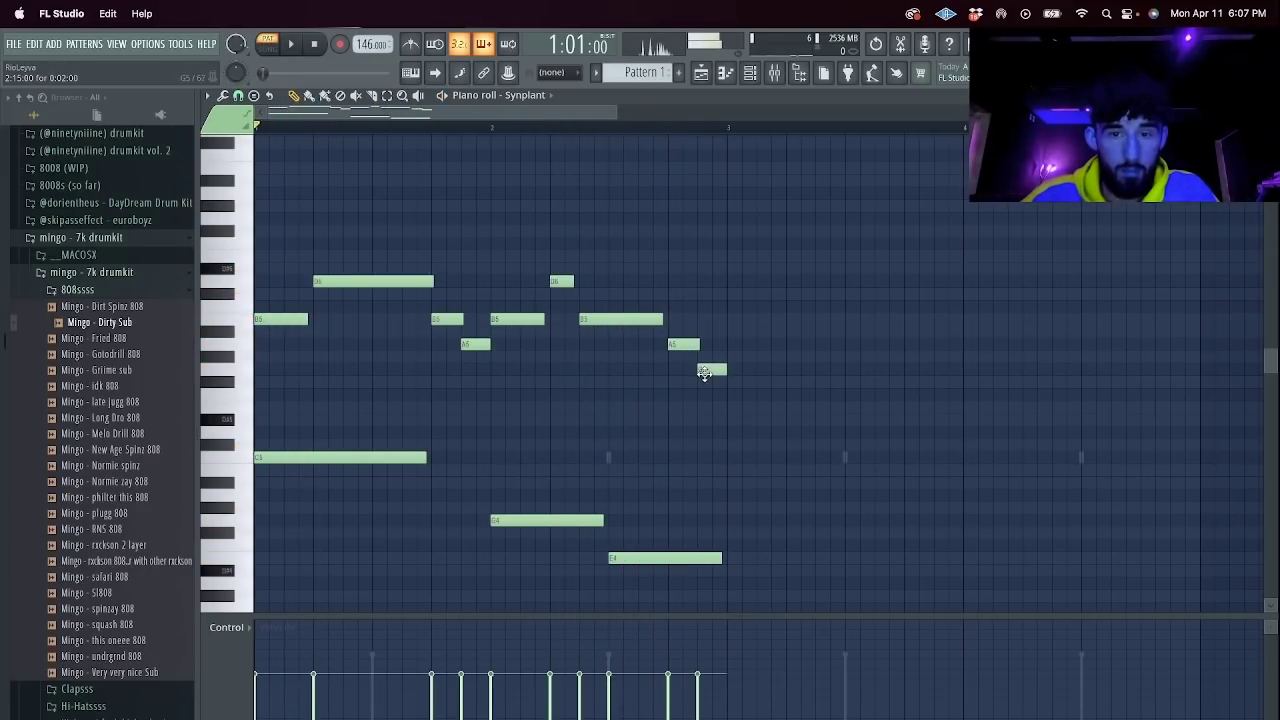
drag(627, 558, 575, 521)
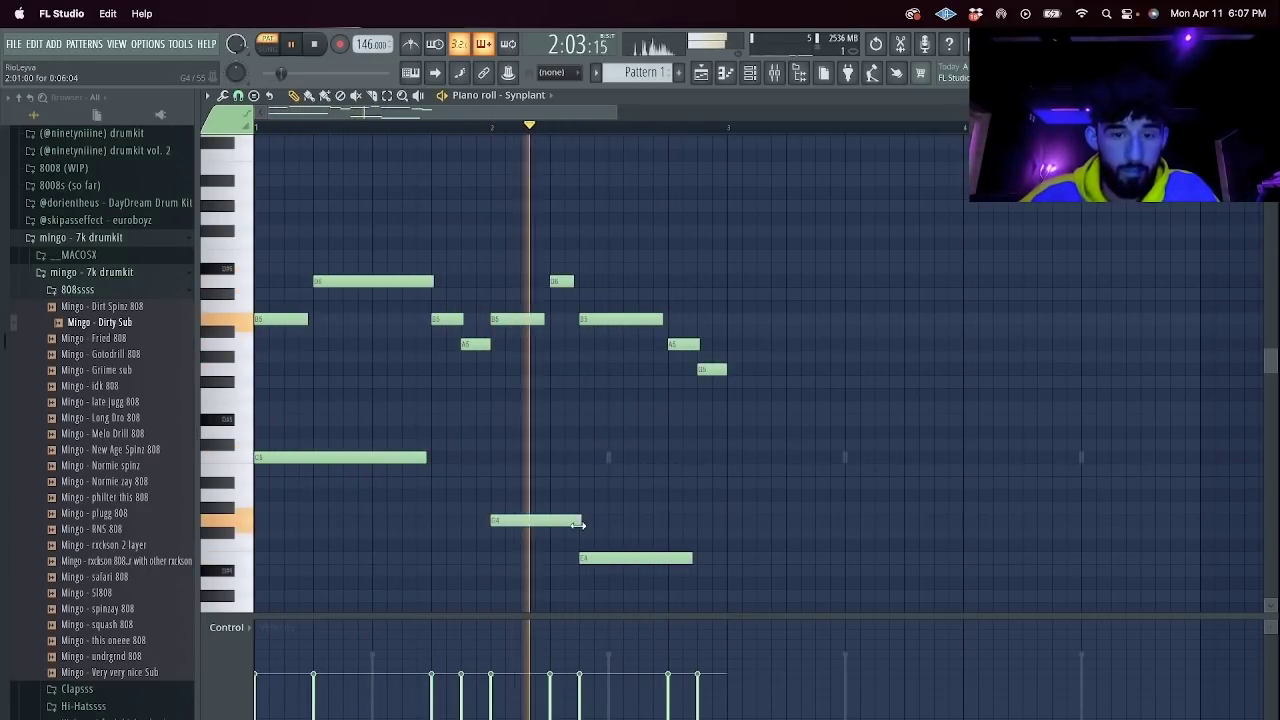
drag(692, 558, 720, 559)
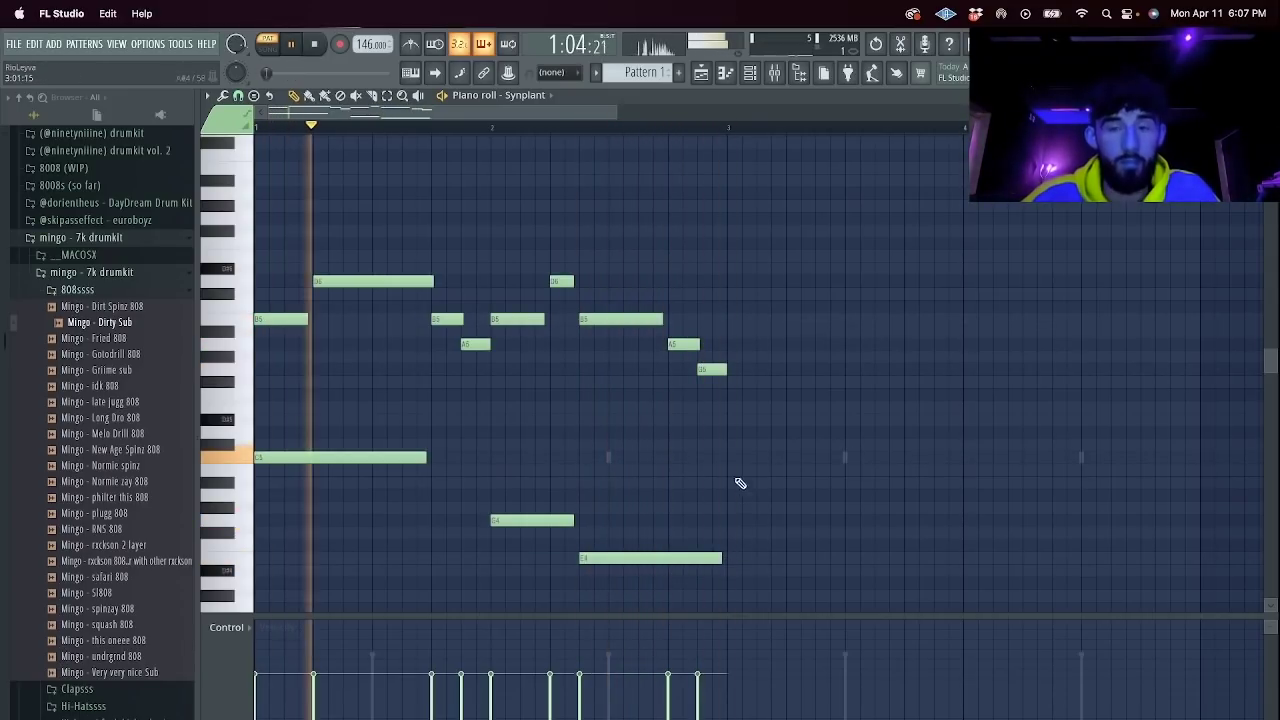
Duplicate the two-bar phrase twice to fill eight bars.
key(ctrl+b)
drag(617, 112, 1048, 117)
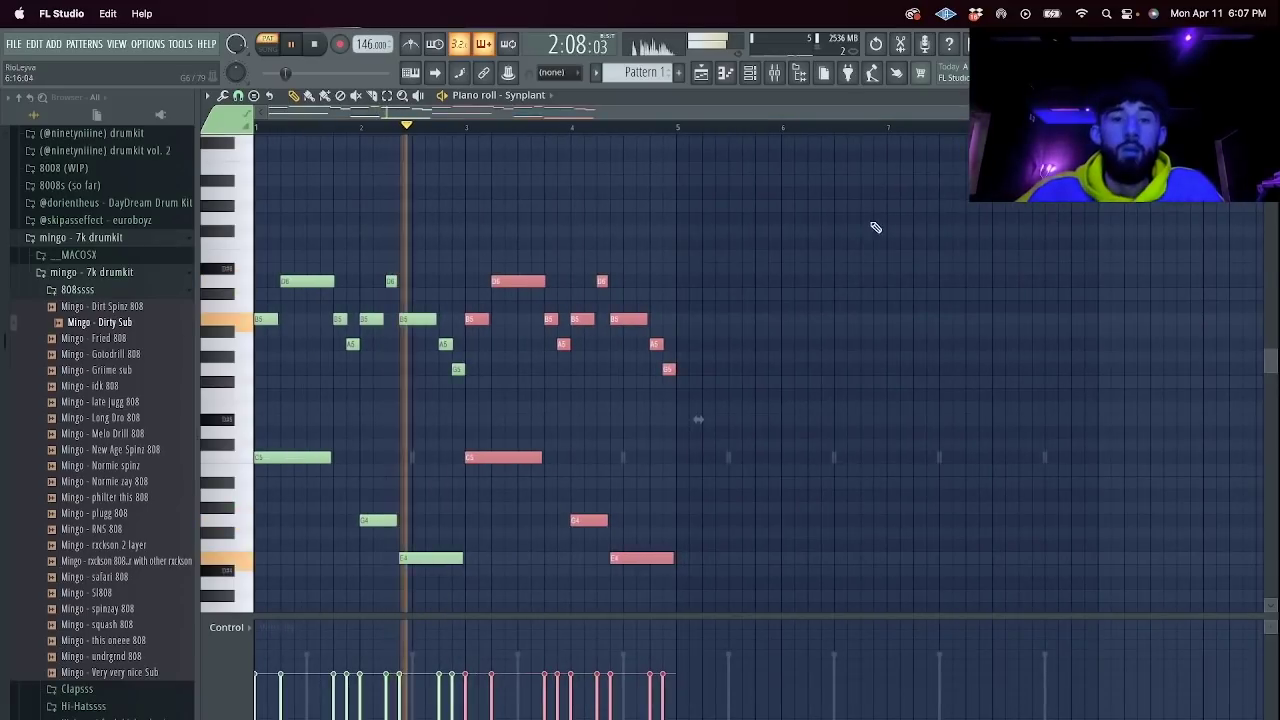
key(ctrl+b)
key(ctrl+b)
Clone the Synplant channel from the channel rack to create Synplant #2.
click(749, 74)
key(space)
right_click(390, 162)
click(414, 297)
click(406, 78)
click(310, 224)
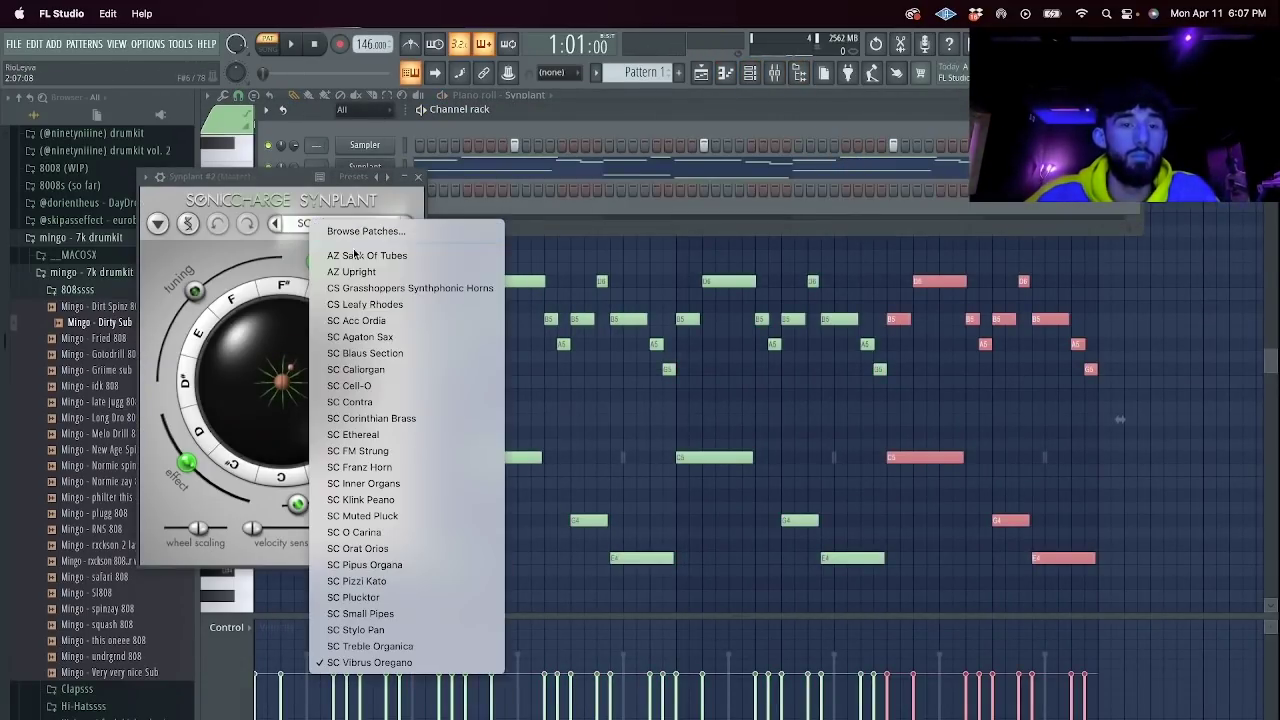
click(437, 233)
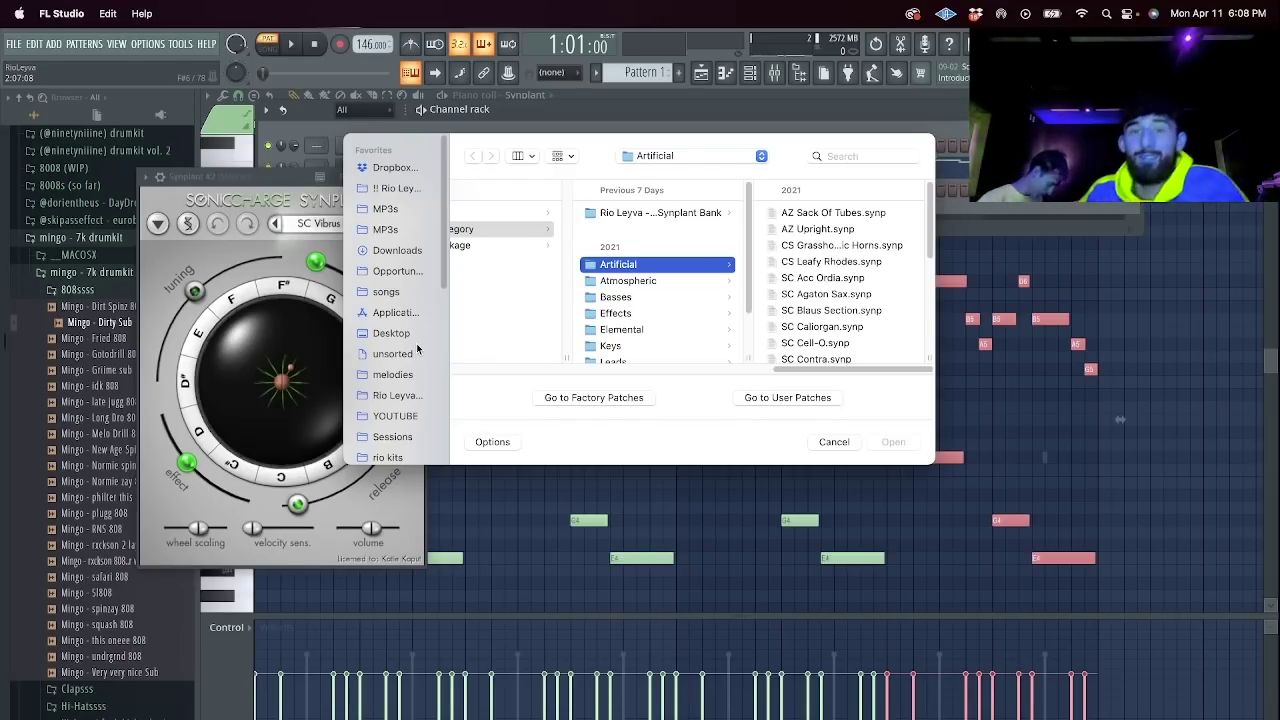
click(834, 441)
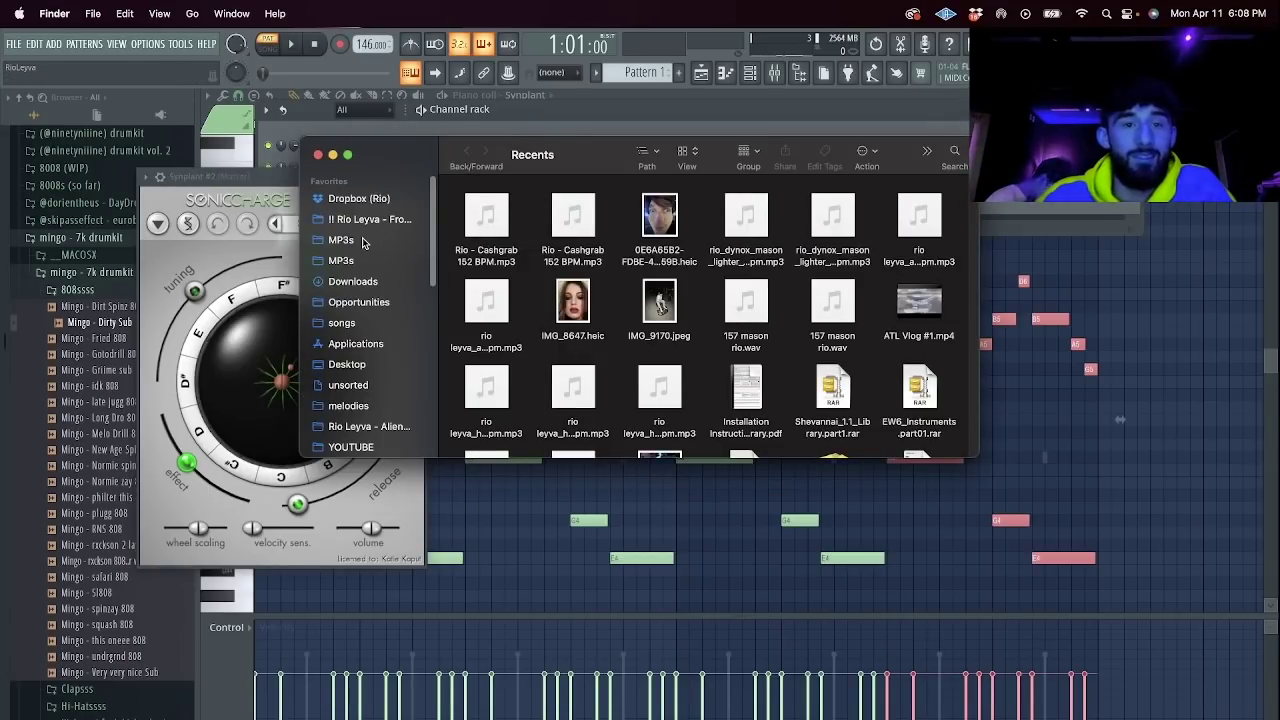
click(365, 240)
scroll(577, 255, up, 3)
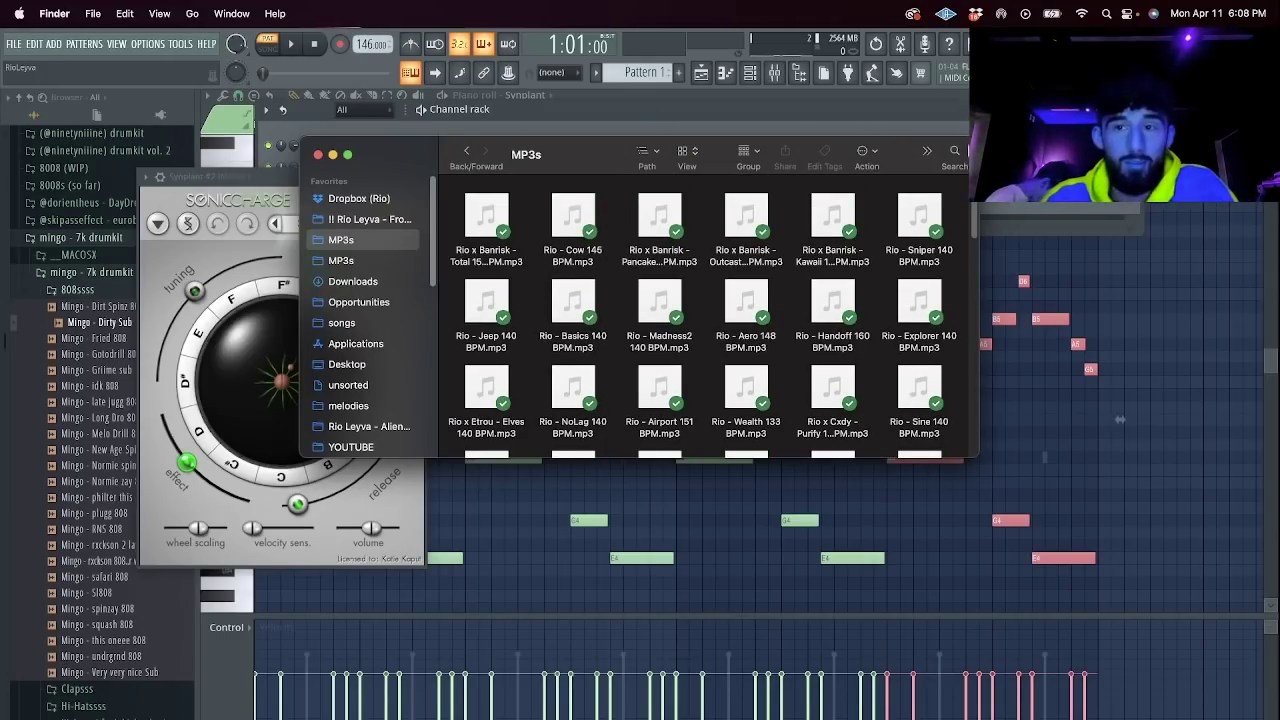
click(318, 154)
click(510, 220)
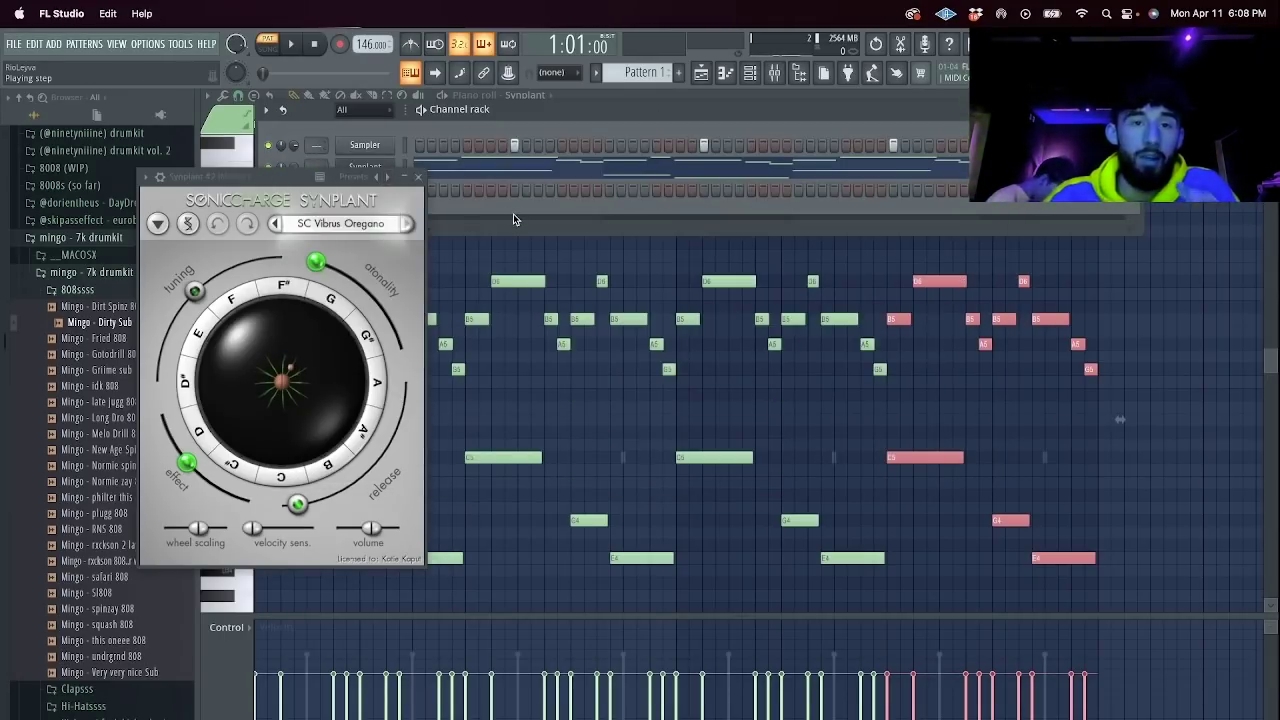
click(418, 177)
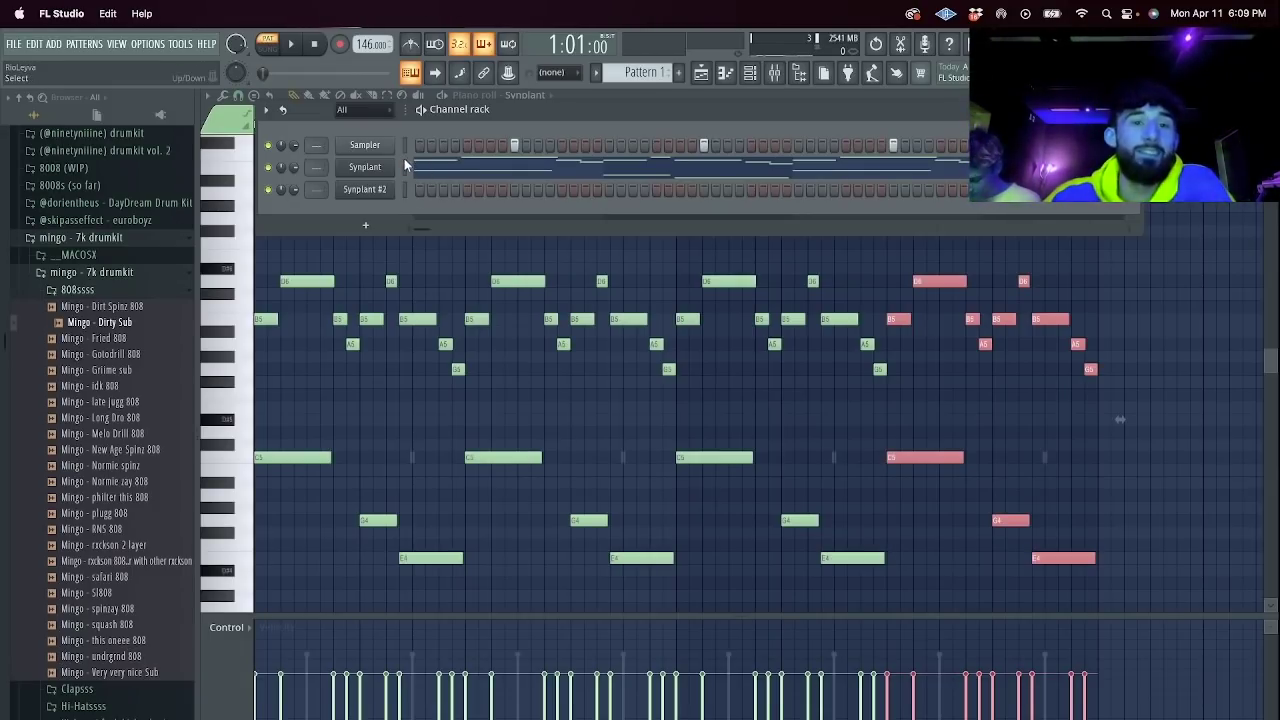
Load the Keys patch AZ Piano Detuner on Synplant #2, step to CS Honeydew, and play.
click(380, 190)
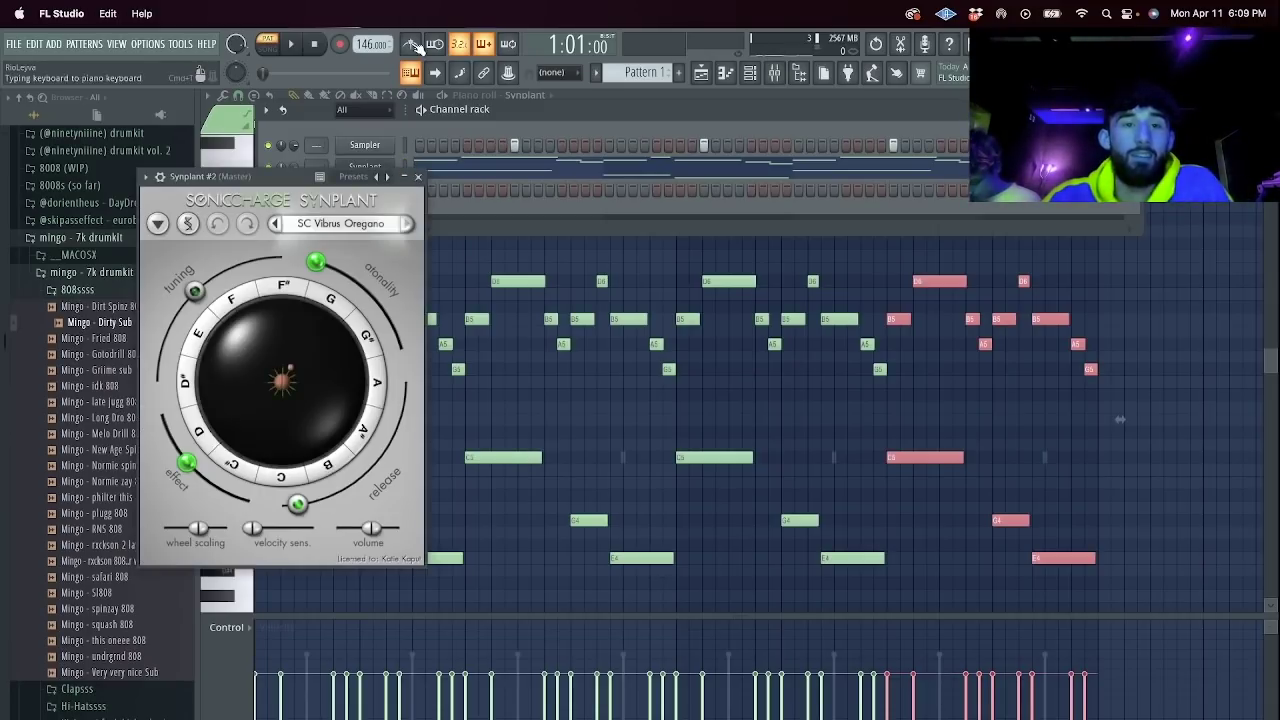
click(360, 223)
click(480, 231)
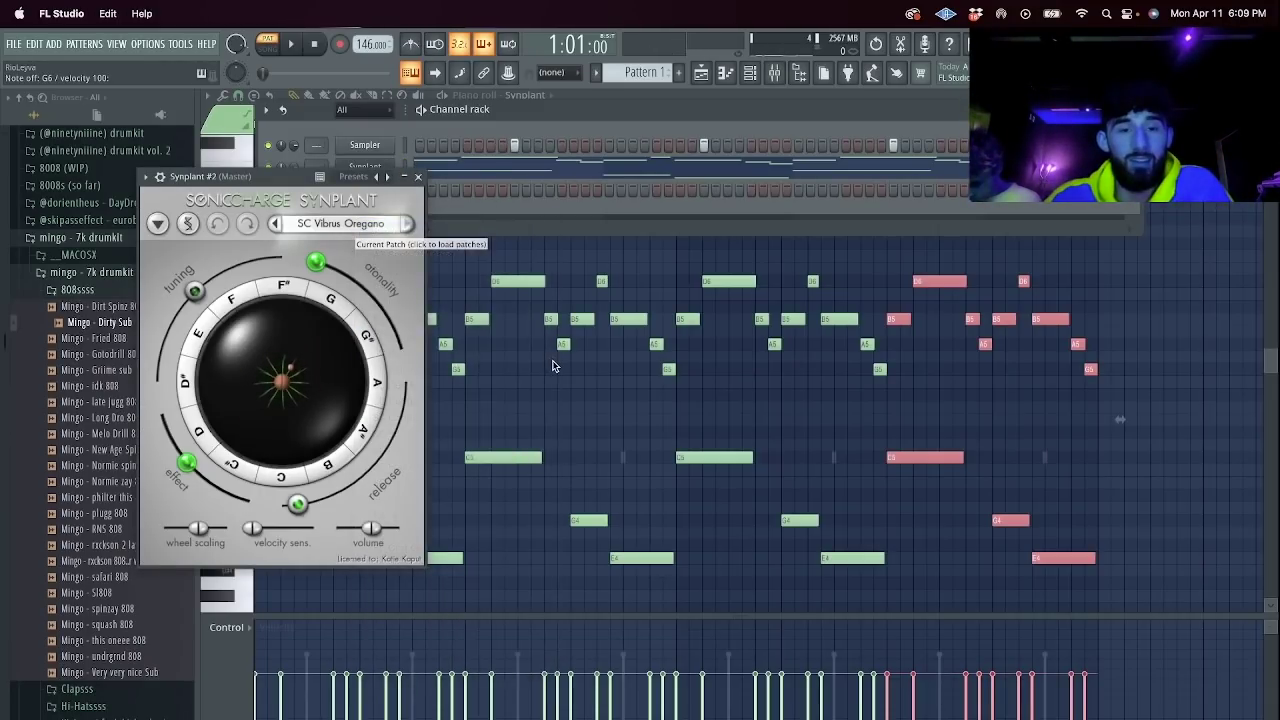
click(620, 158)
click(660, 173)
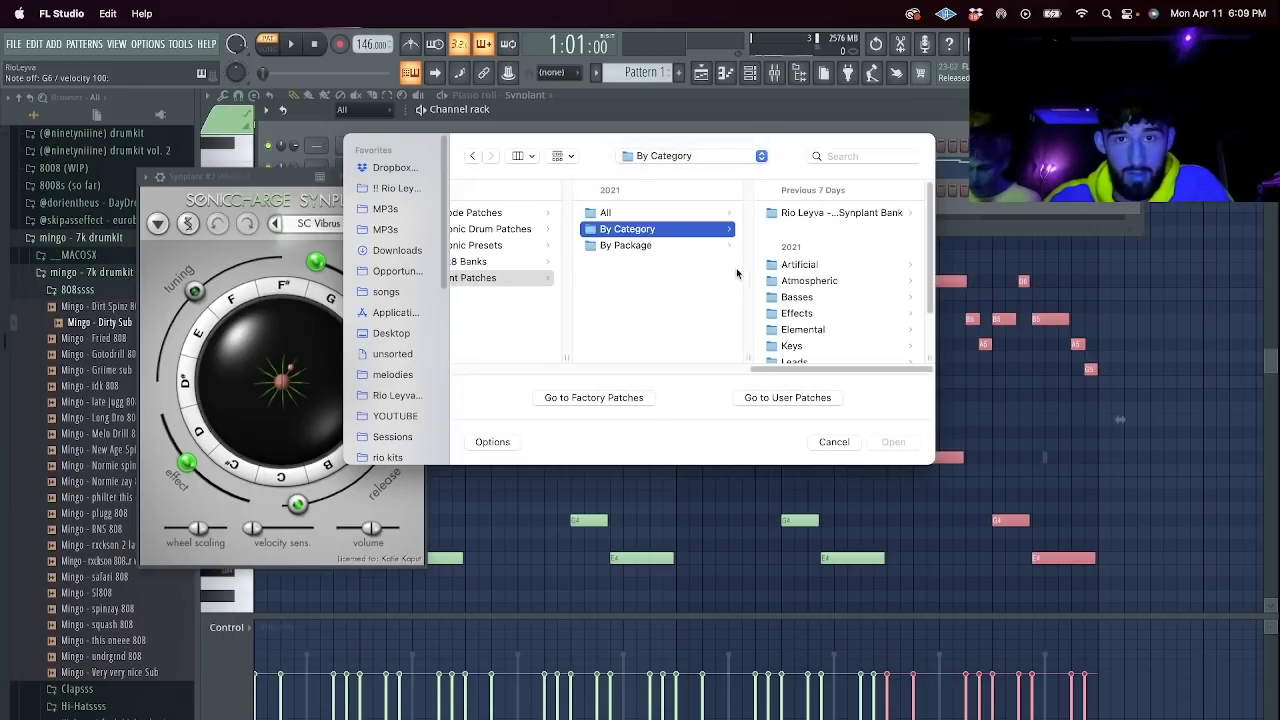
scroll(827, 326, down, 1)
click(820, 284)
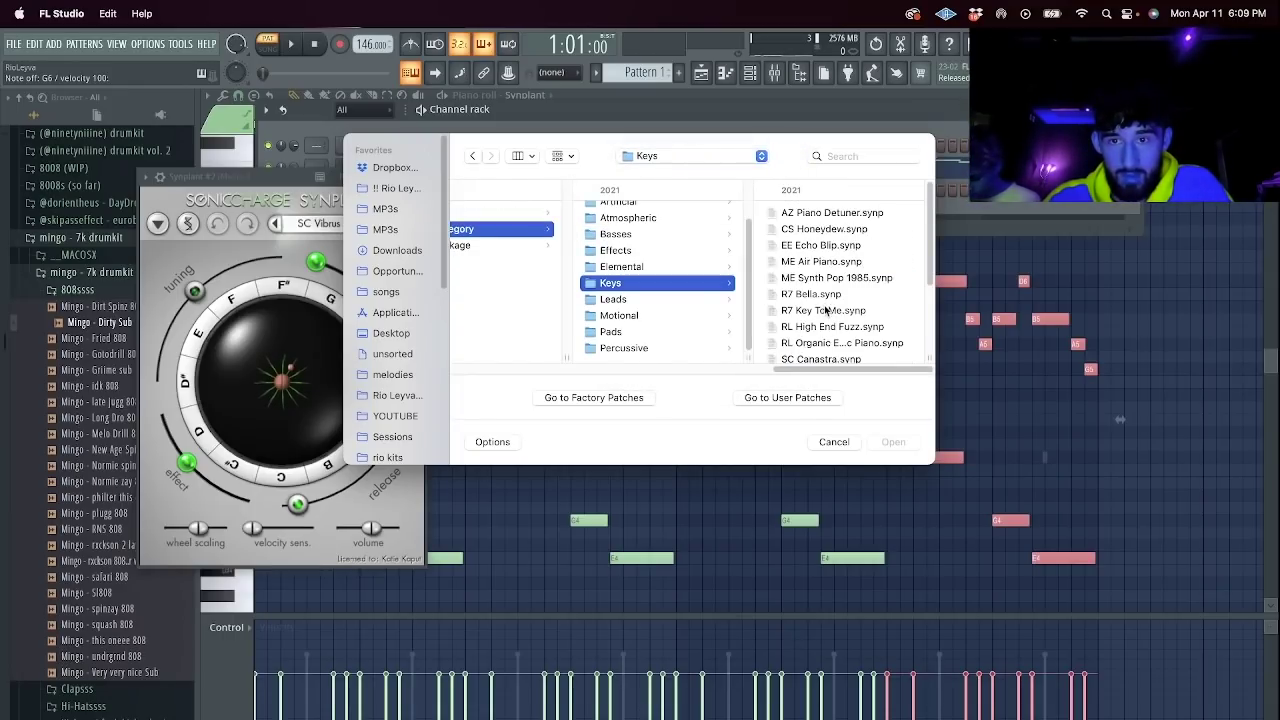
double_click(829, 213)
click(408, 223)
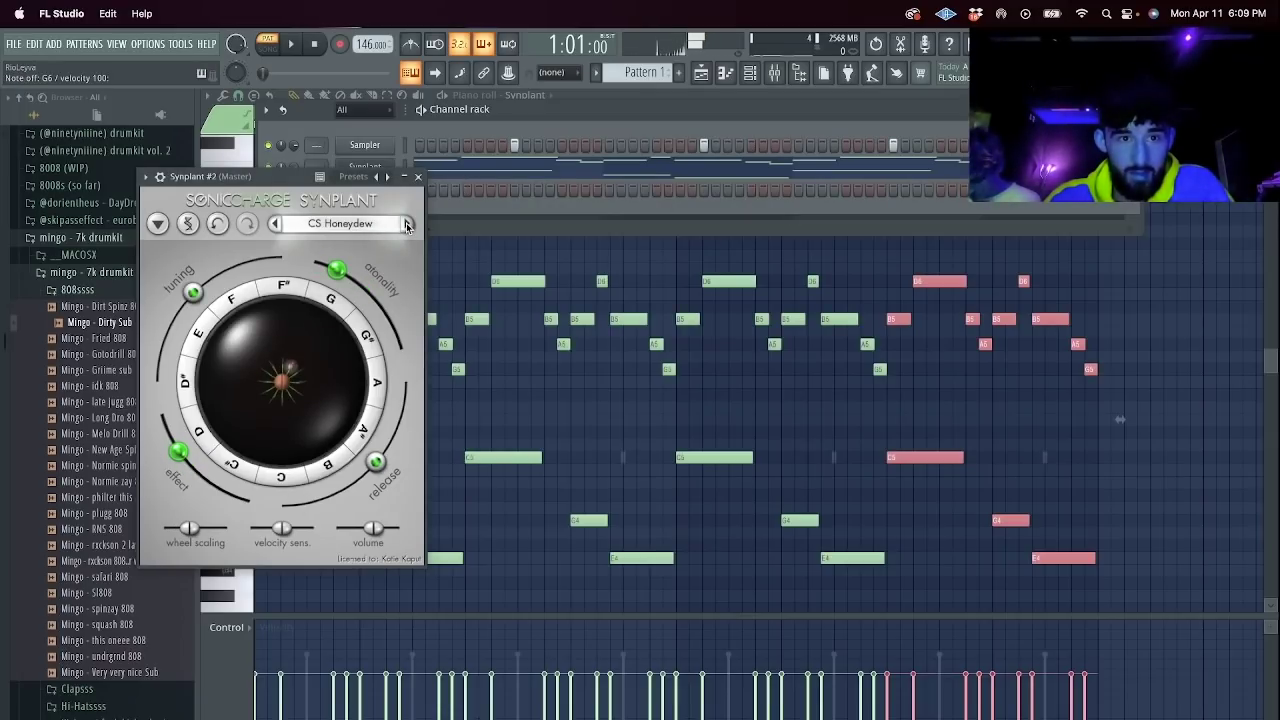
click(418, 176)
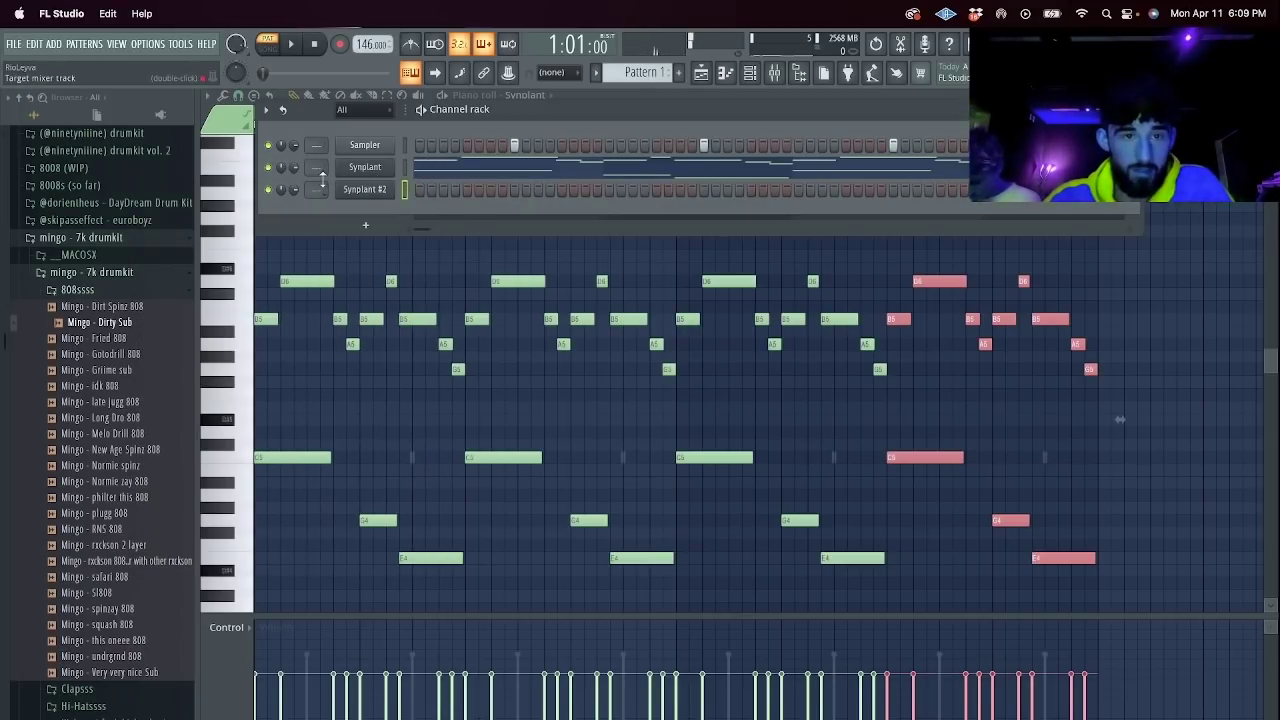
key(space)
Cut the original Synplant's notes, re-enable that channel, and open its plugin's main options menu.
click(413, 187)
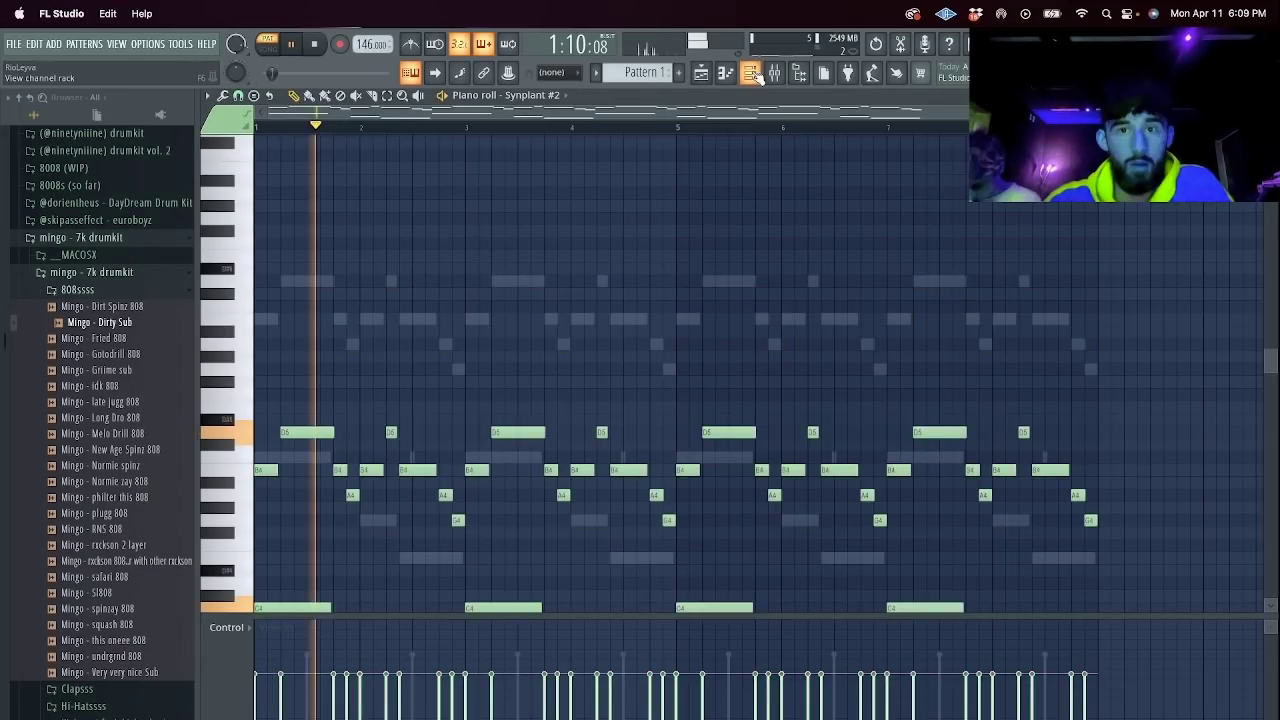
click(757, 77)
right_click(376, 168)
click(582, 168)
click(268, 168)
click(405, 167)
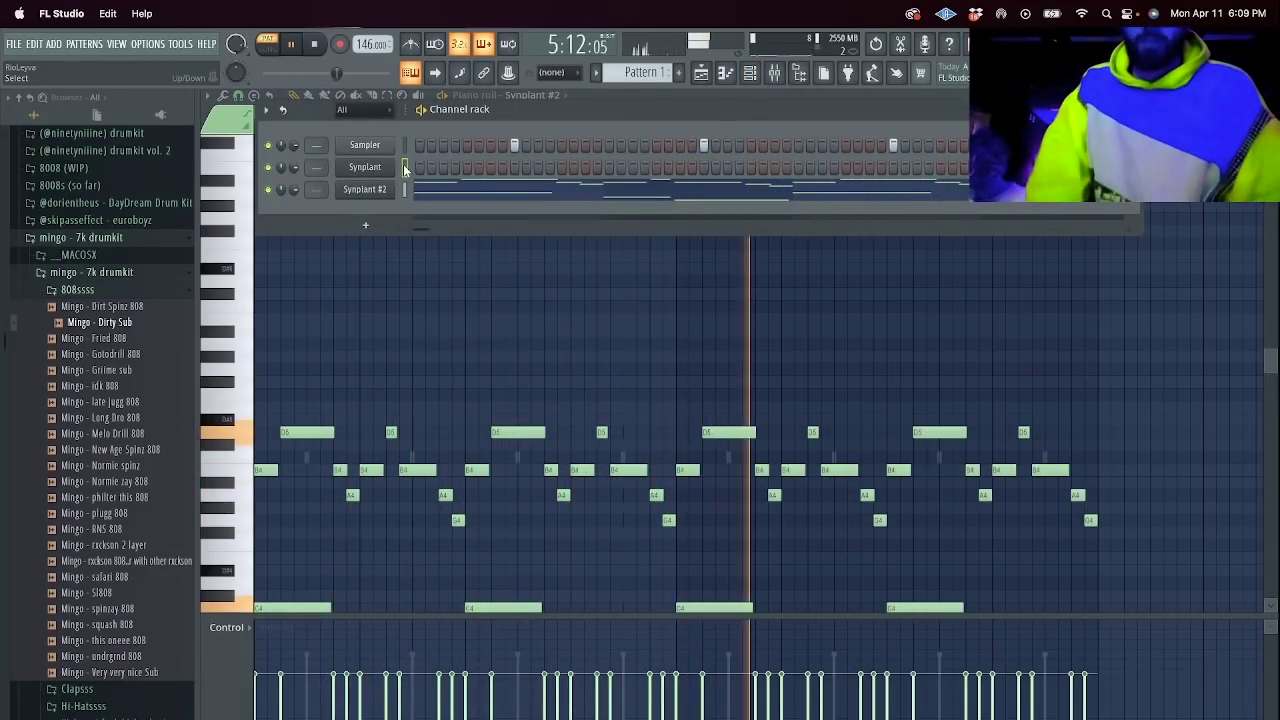
click(367, 167)
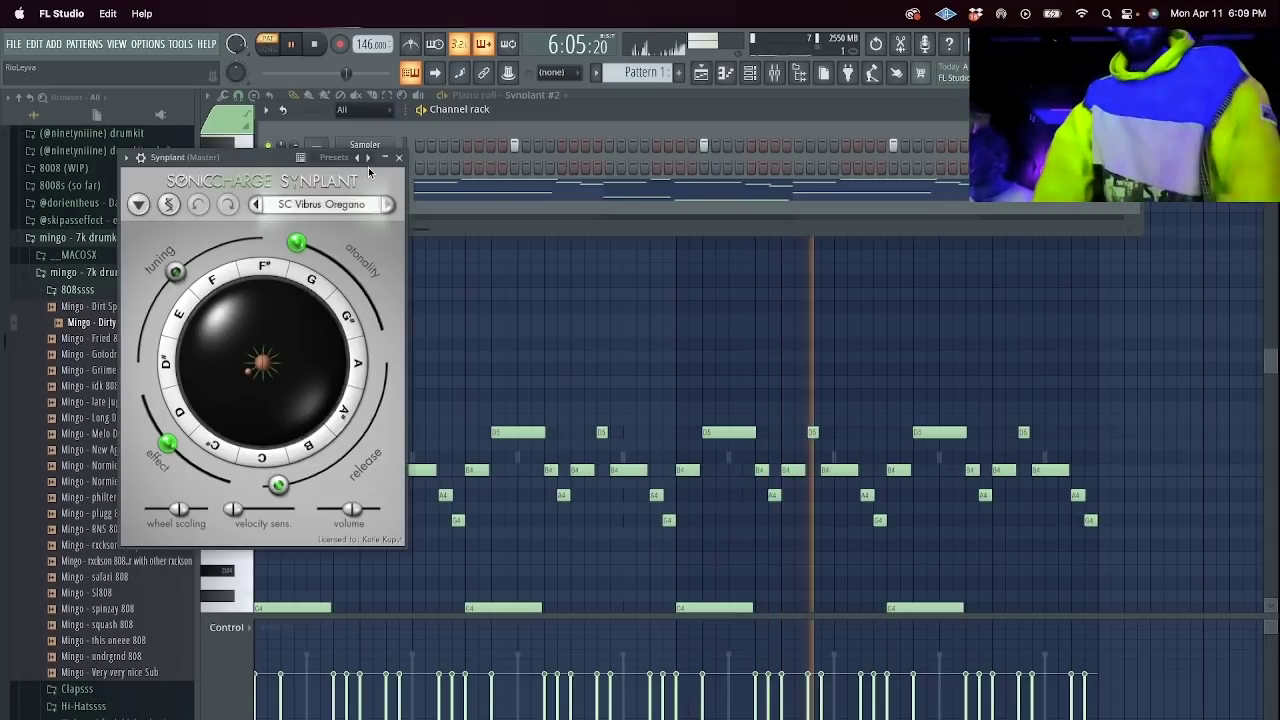
click(139, 205)
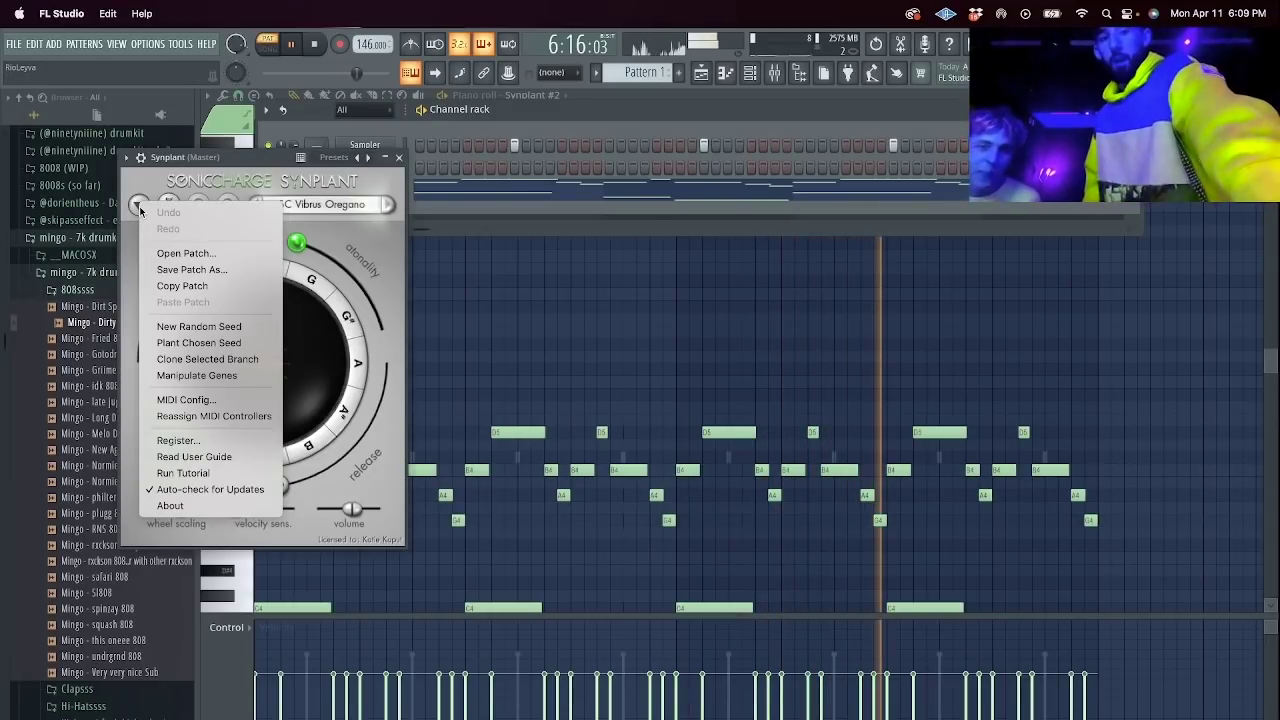
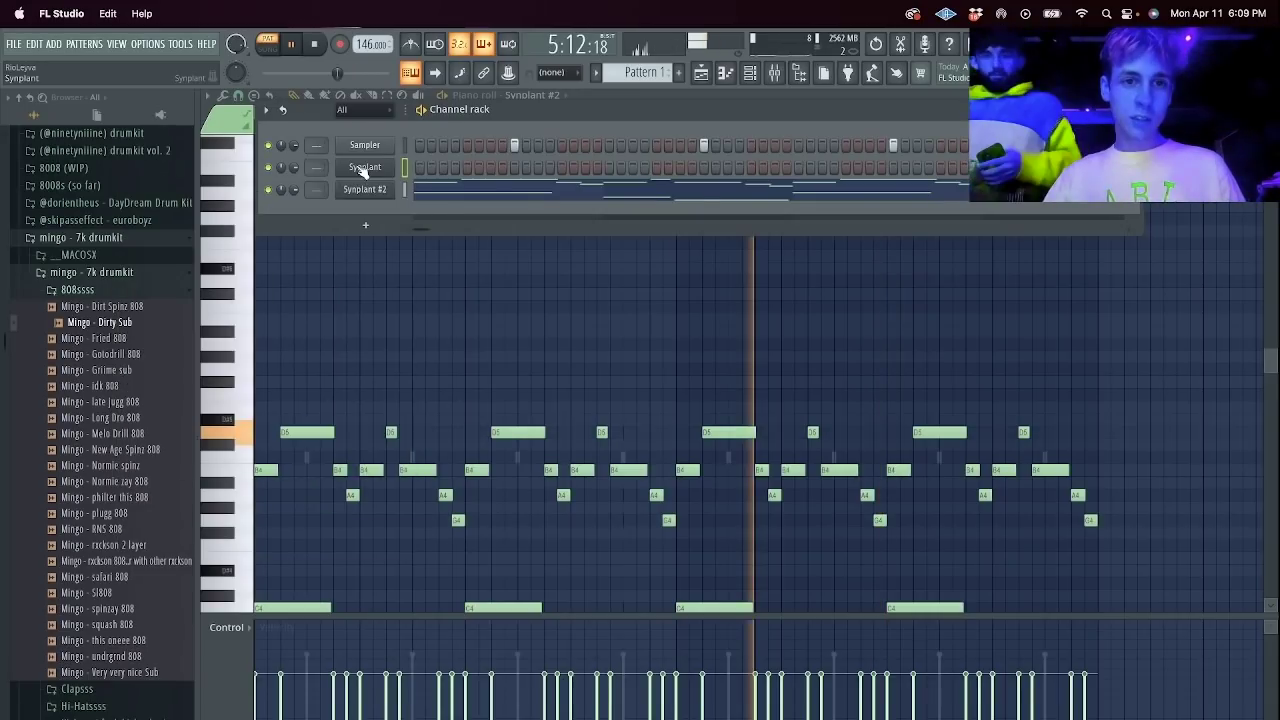
Switch the original Synplant to the SC Treble Organica preset and open its empty piano roll.
click(363, 171)
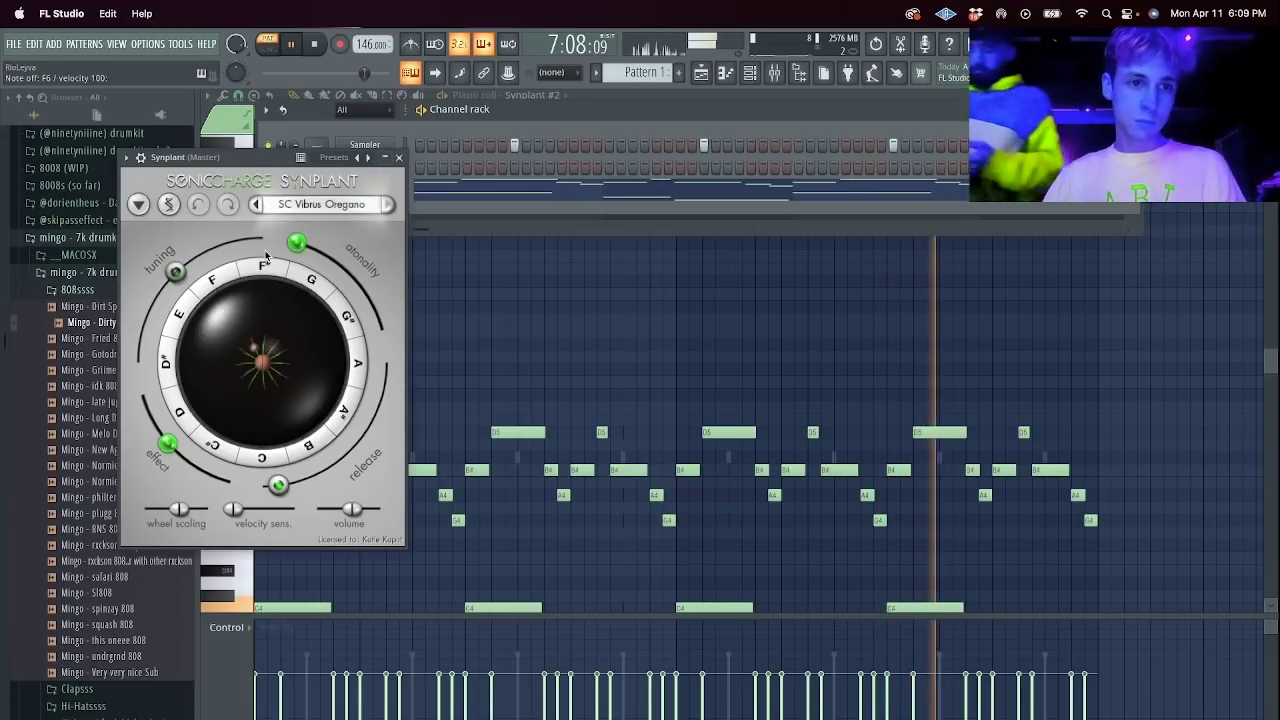
click(255, 205)
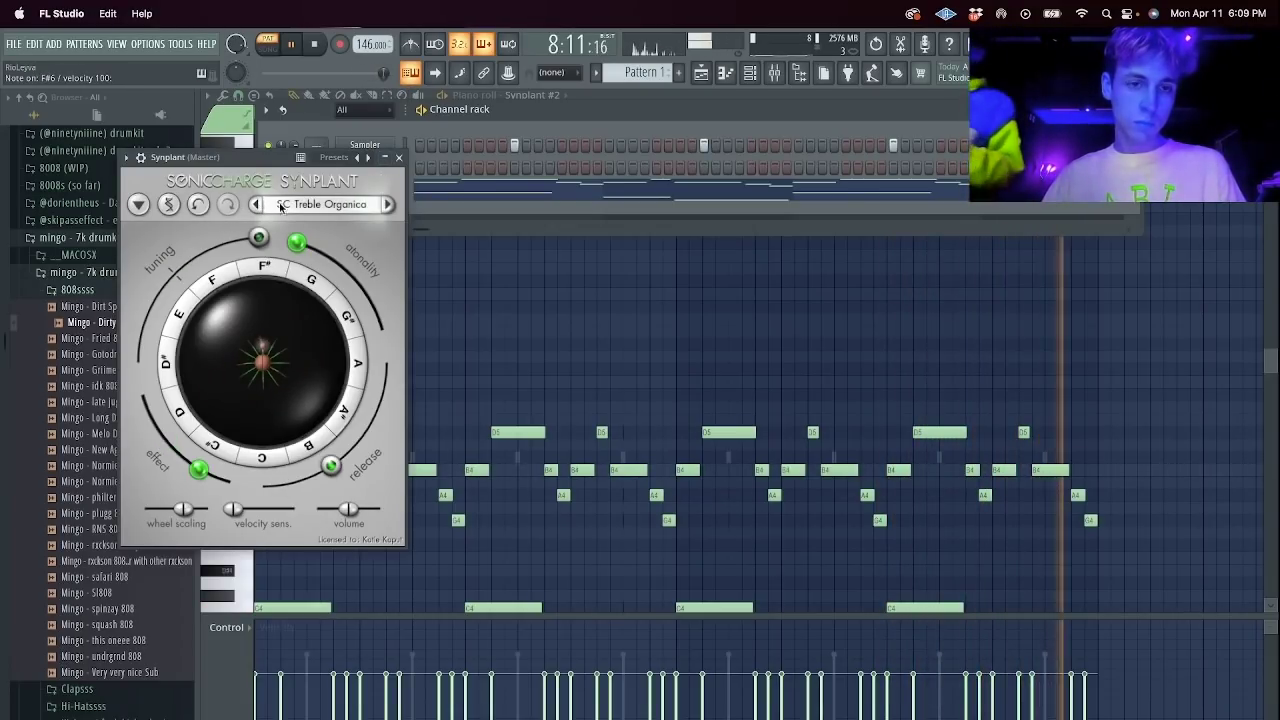
click(400, 159)
right_click(405, 166)
click(410, 167)
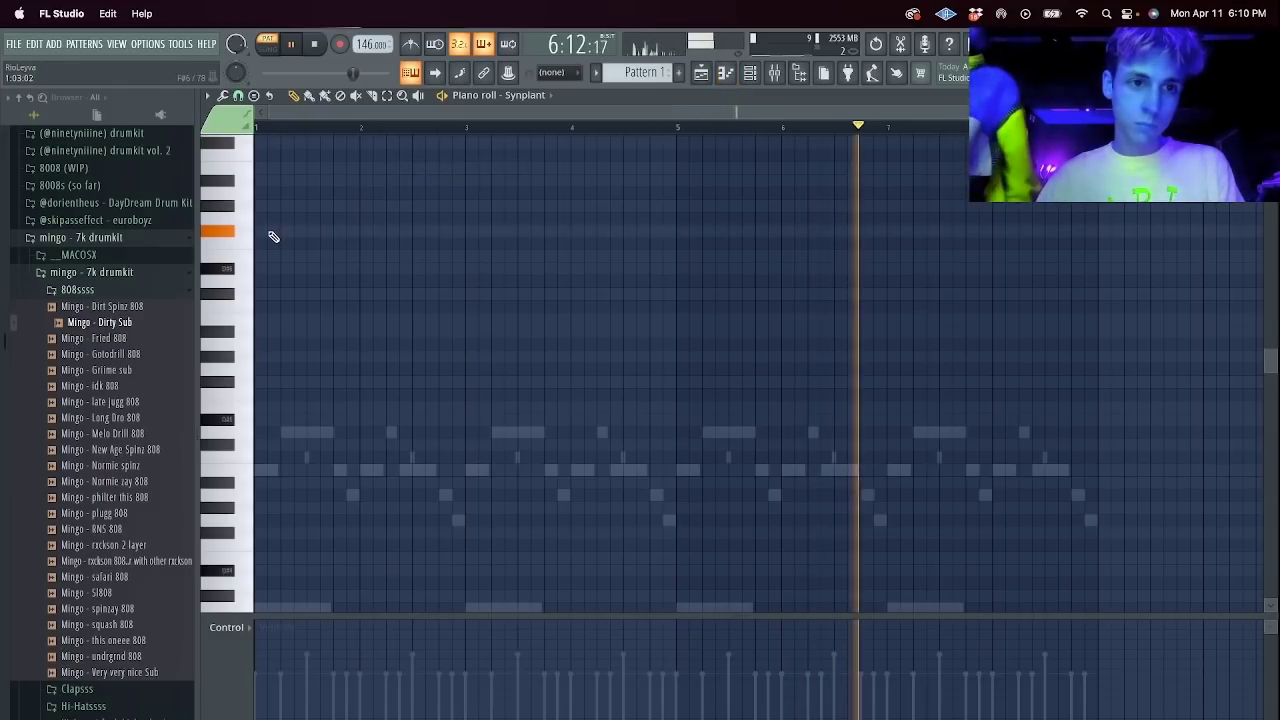
Draw four melody notes near the start, nudging the highest one slightly later.
click(271, 231)
click(284, 344)
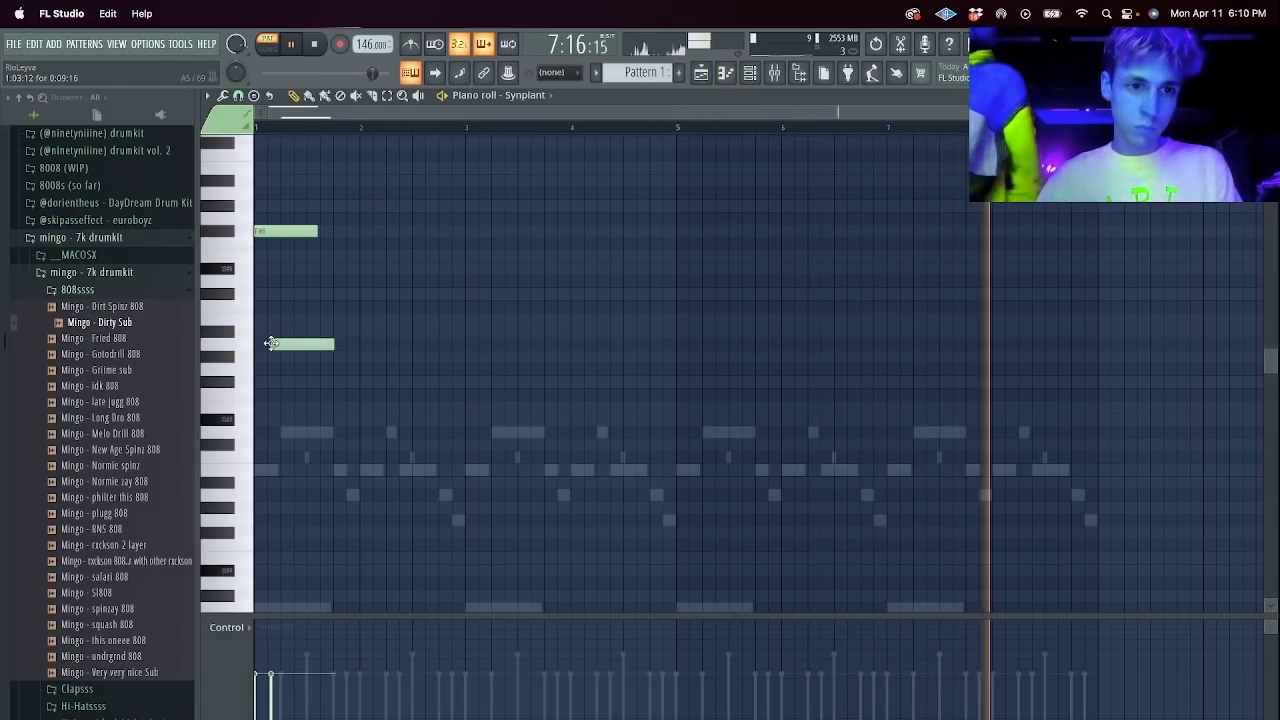
click(293, 369)
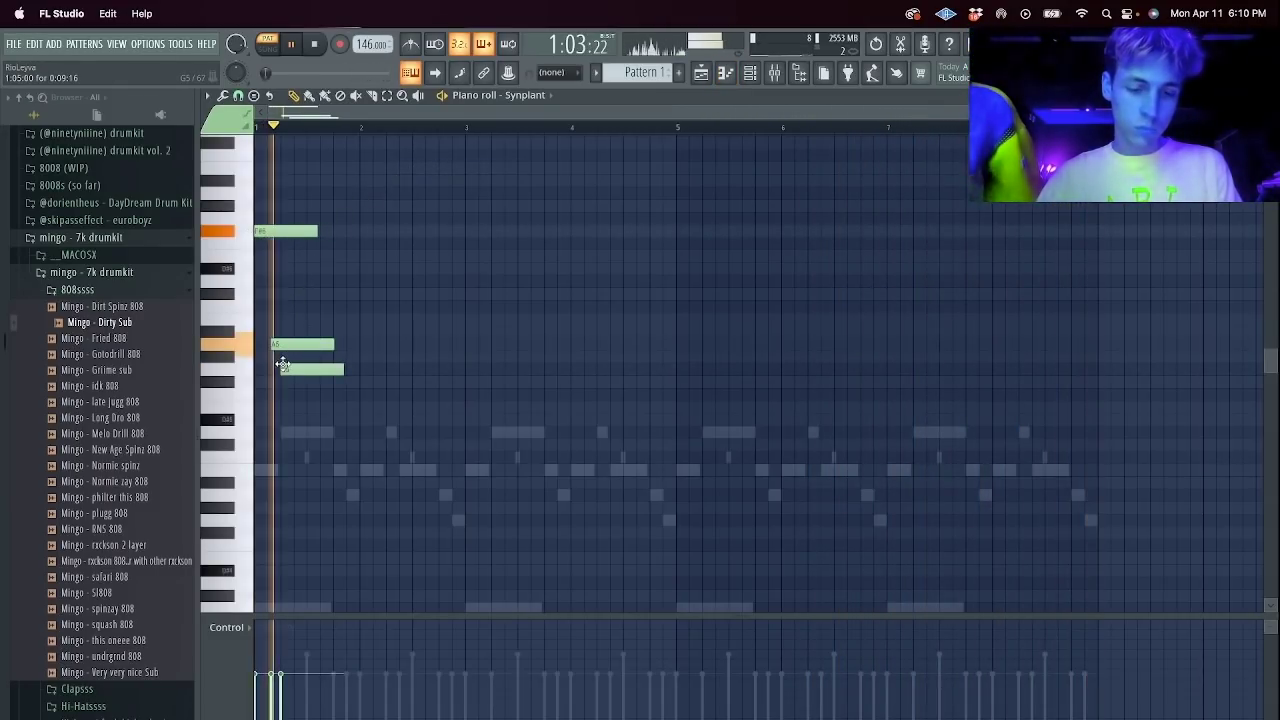
click(330, 281)
key(space)
drag(330, 281, 335, 281)
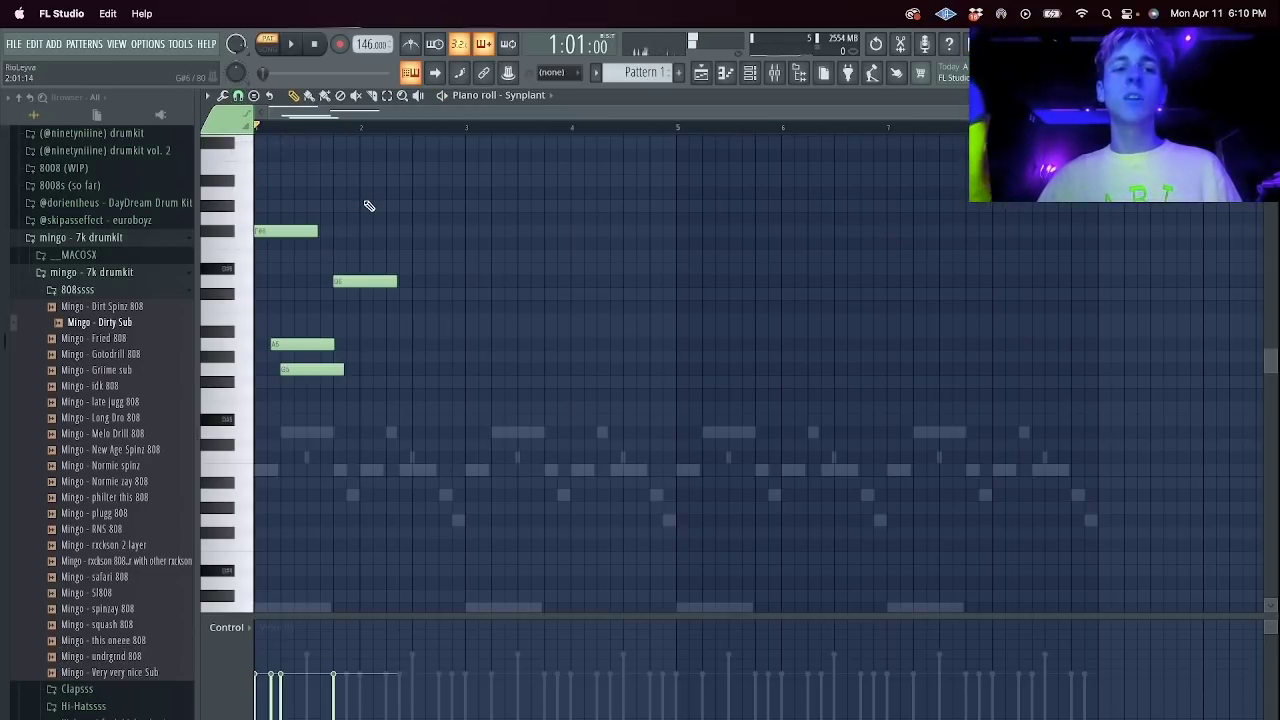
Shorten the melody notes to single steps, drop one note an octave, and delete the G5.
drag(385, 203, 213, 429)
key(super+d)
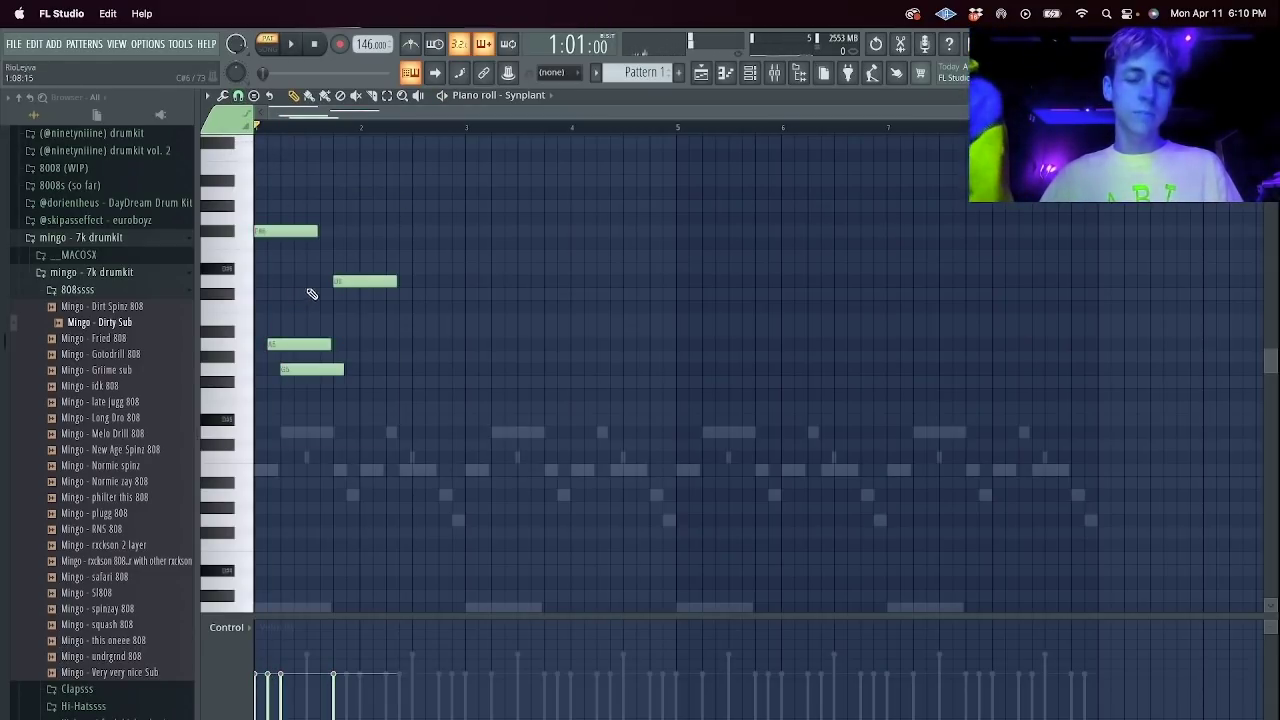
drag(376, 228, 86, 438)
key(shift+d)
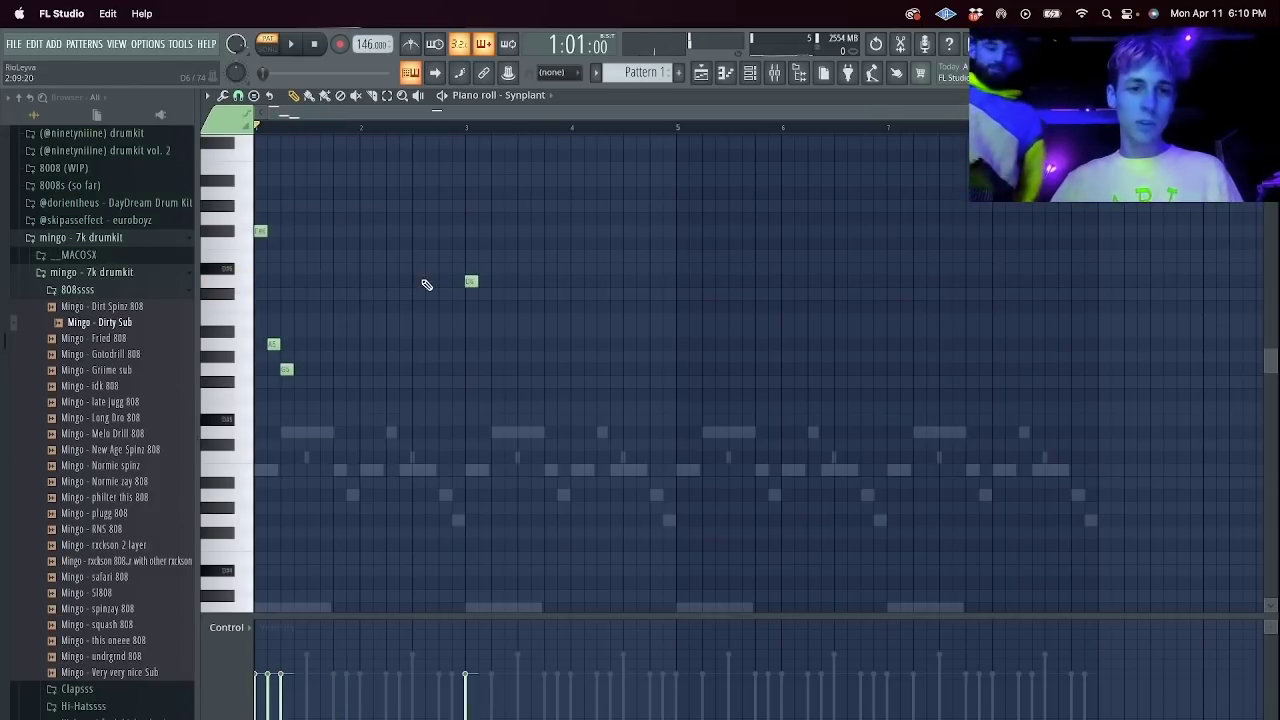
drag(274, 332, 294, 371)
key(space)
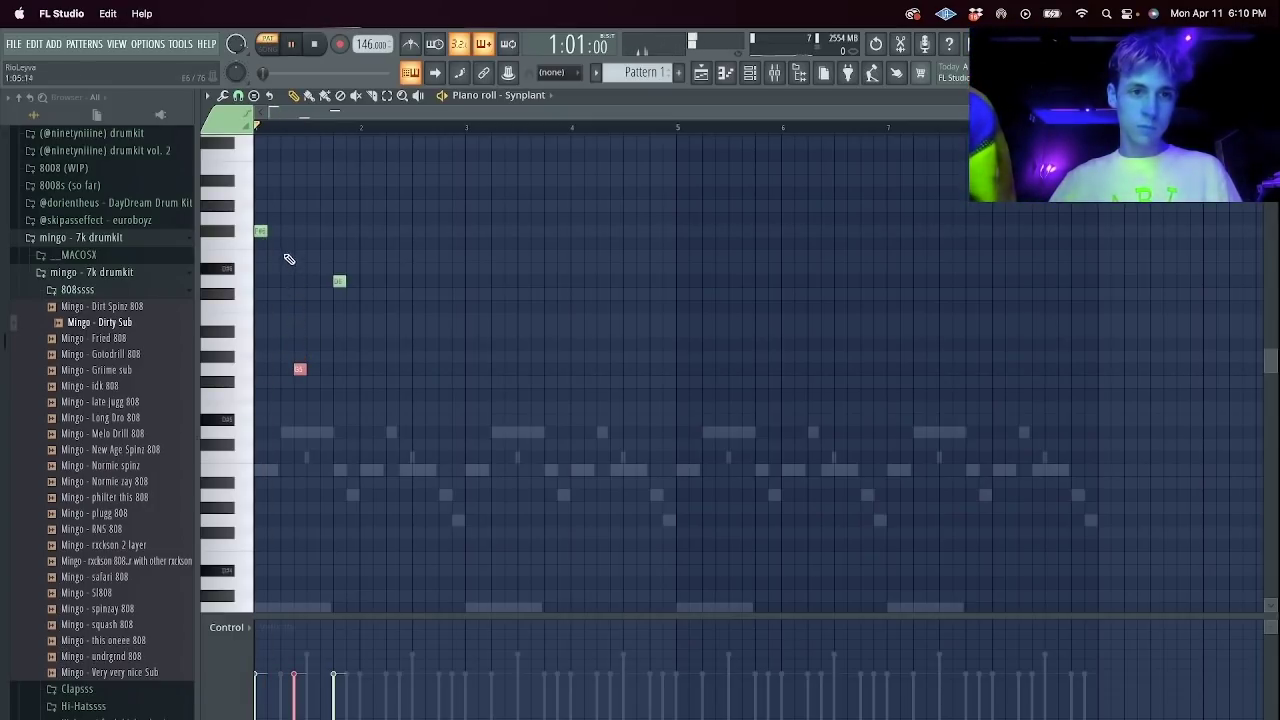
key(super+Down)
super+click(295, 222)
key(space)
key(space)
right_click(302, 367)
key(space)
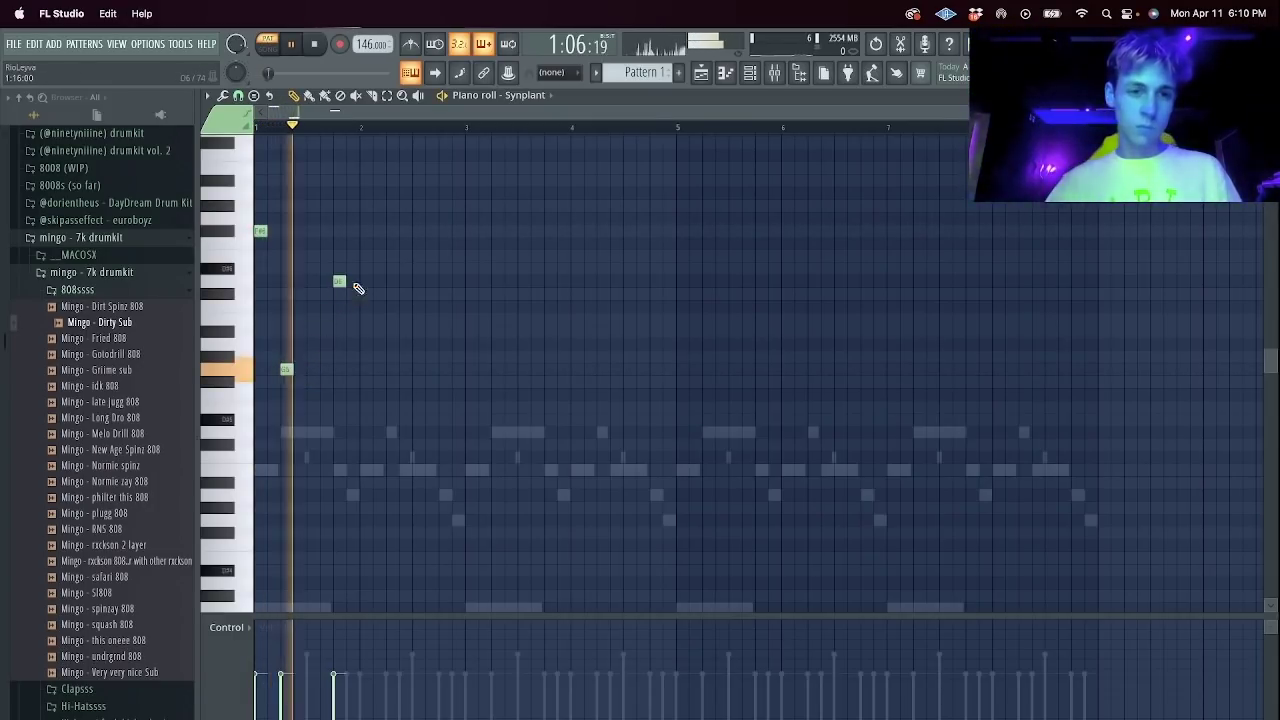
Rework the opening notes, removing the D6 and A5 and placing a D6 slightly later.
click(312, 344)
key(space)
key(space)
right_click(339, 282)
right_click(313, 345)
key(space)
drag(314, 281, 340, 281)
key(space)
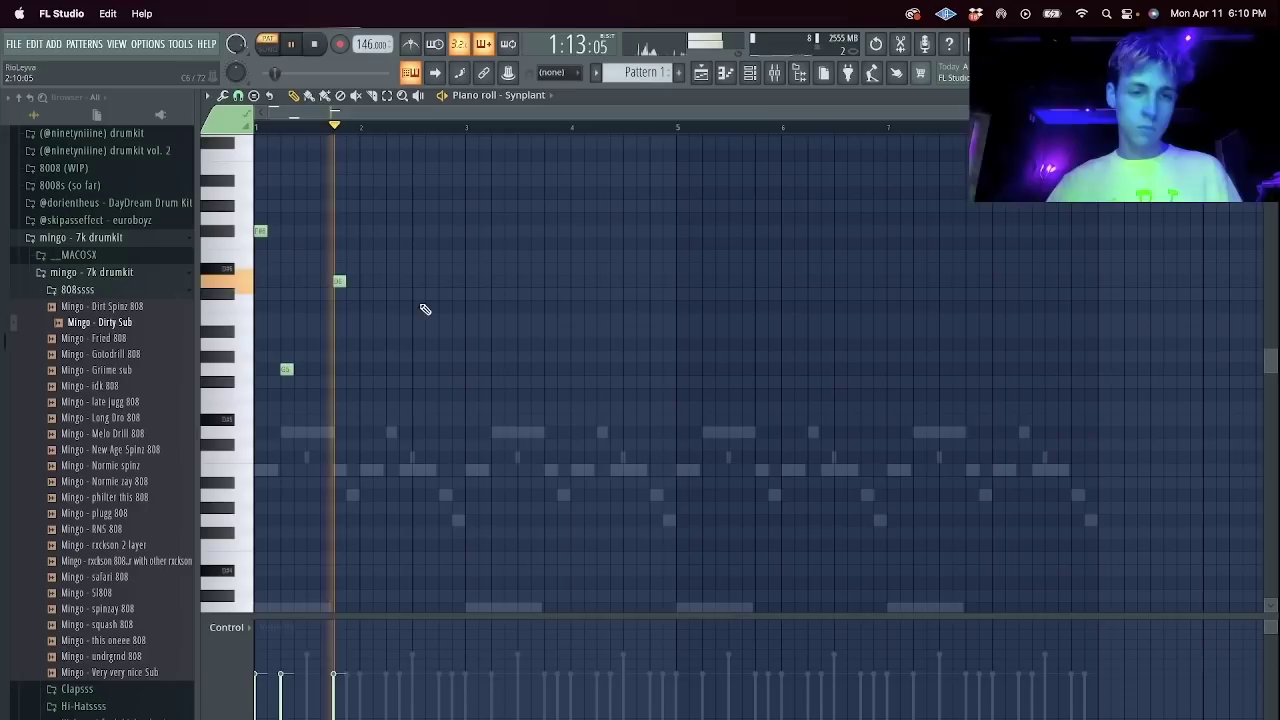
Add low notes in bar 2 and shift the D5 note slightly later.
click(379, 284)
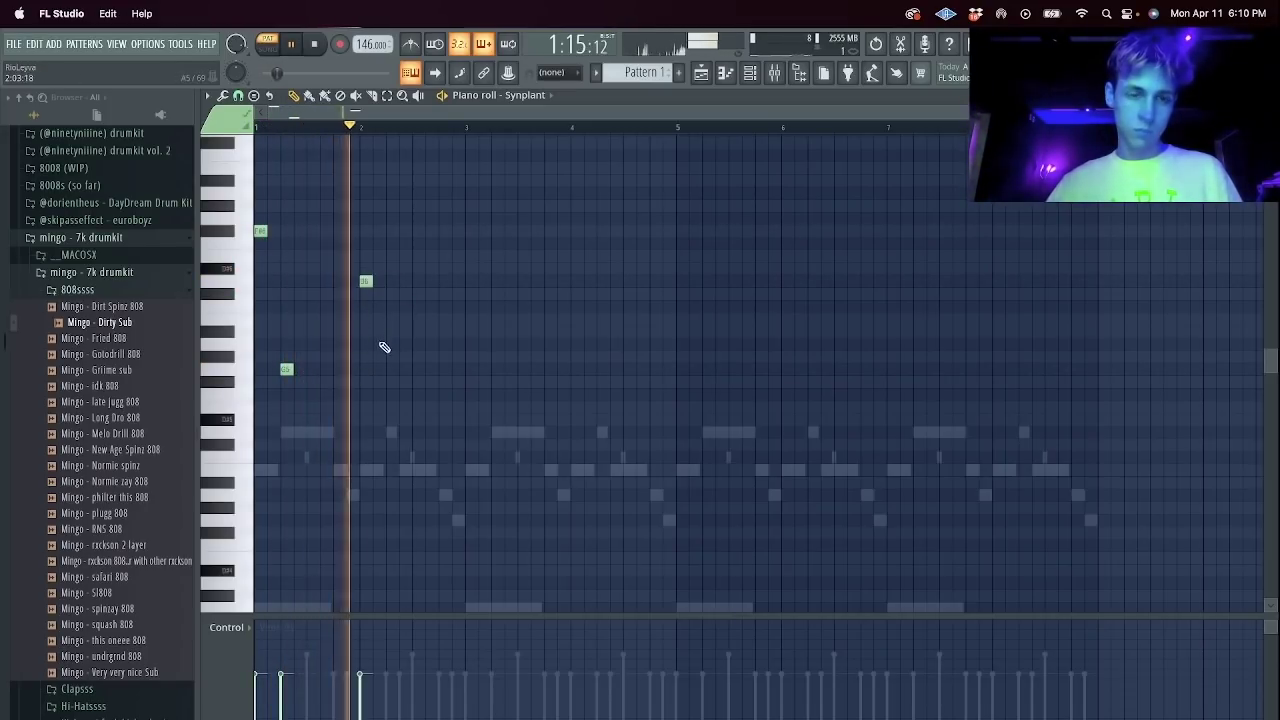
click(393, 430)
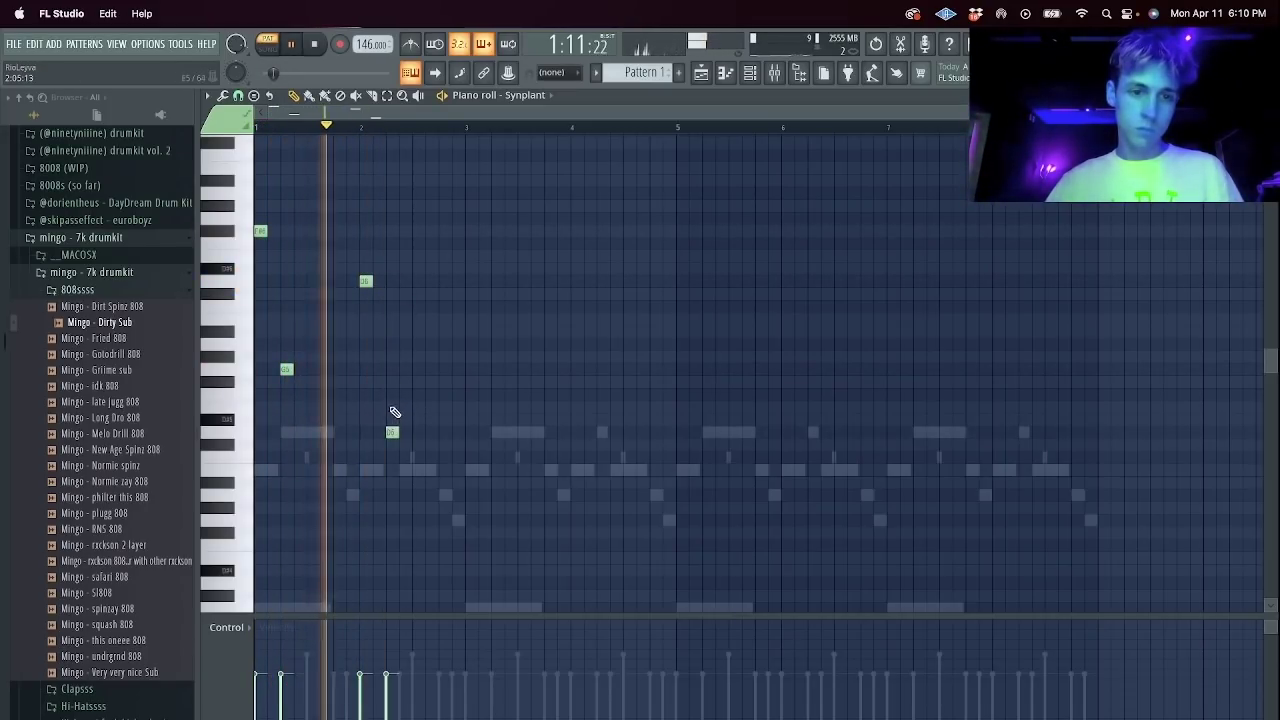
key(space)
right_click(367, 282)
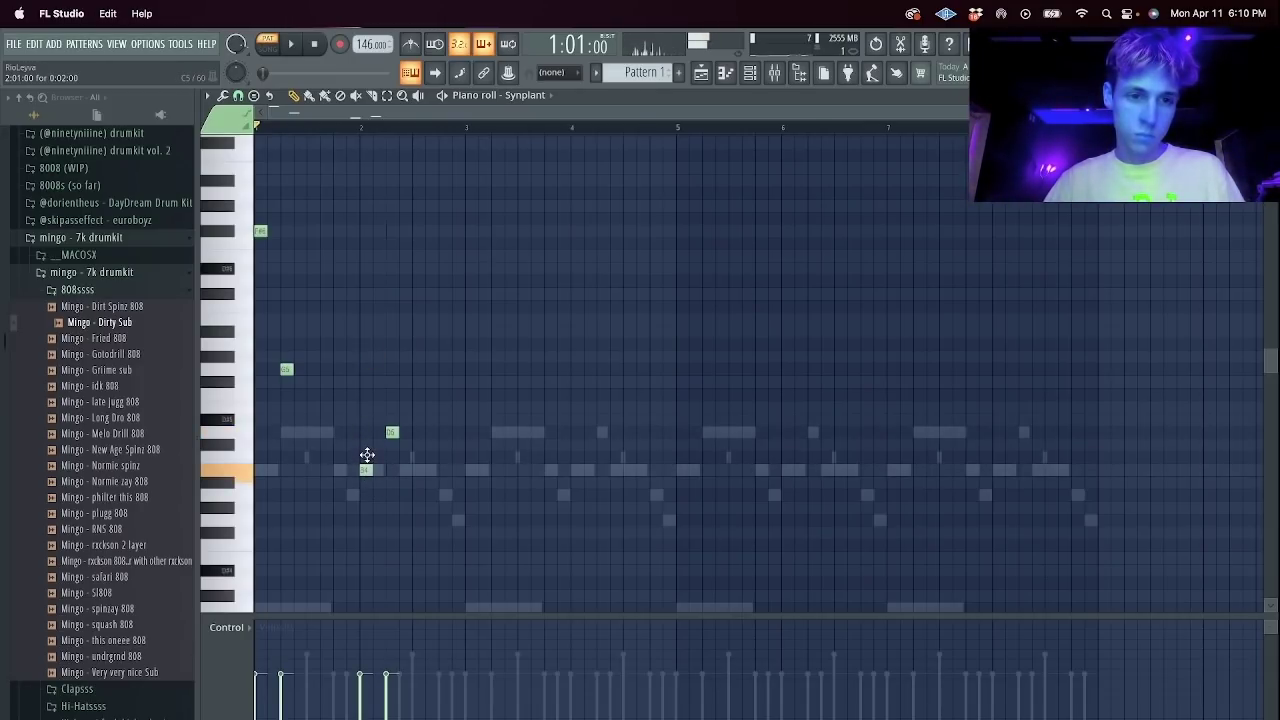
click(386, 469)
key(space)
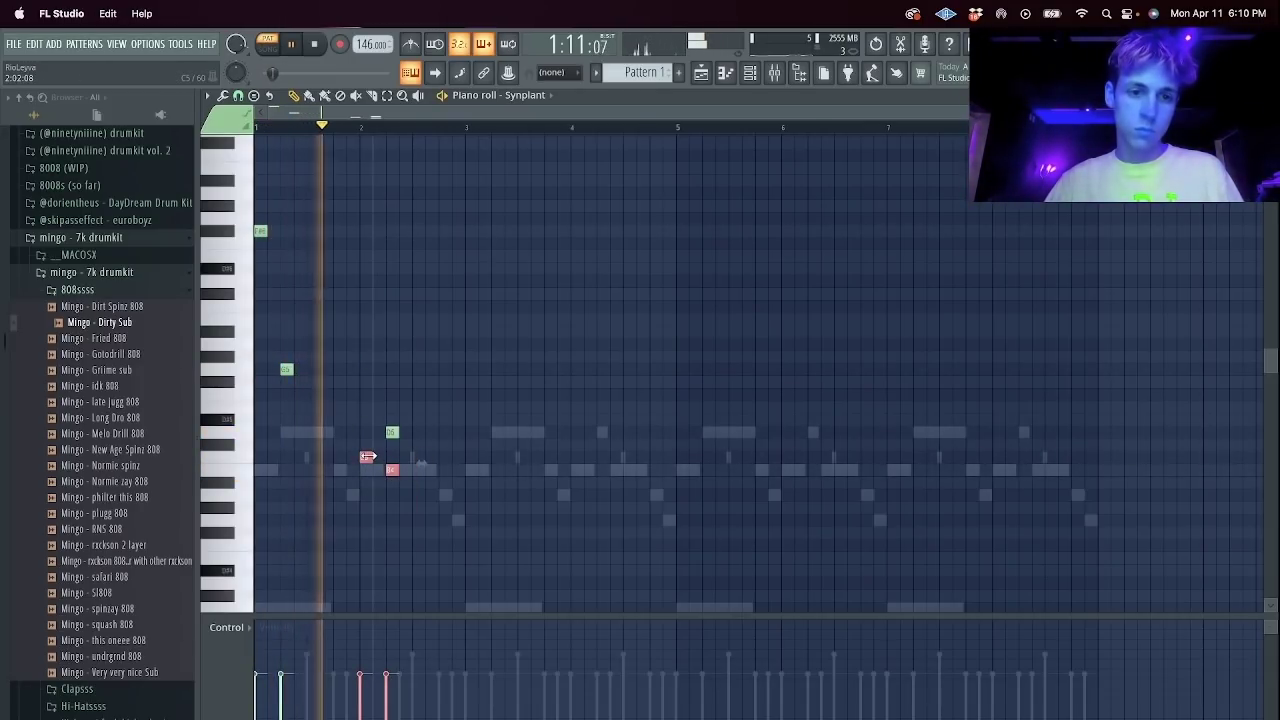
right_click(392, 433)
key(space)
click(459, 433)
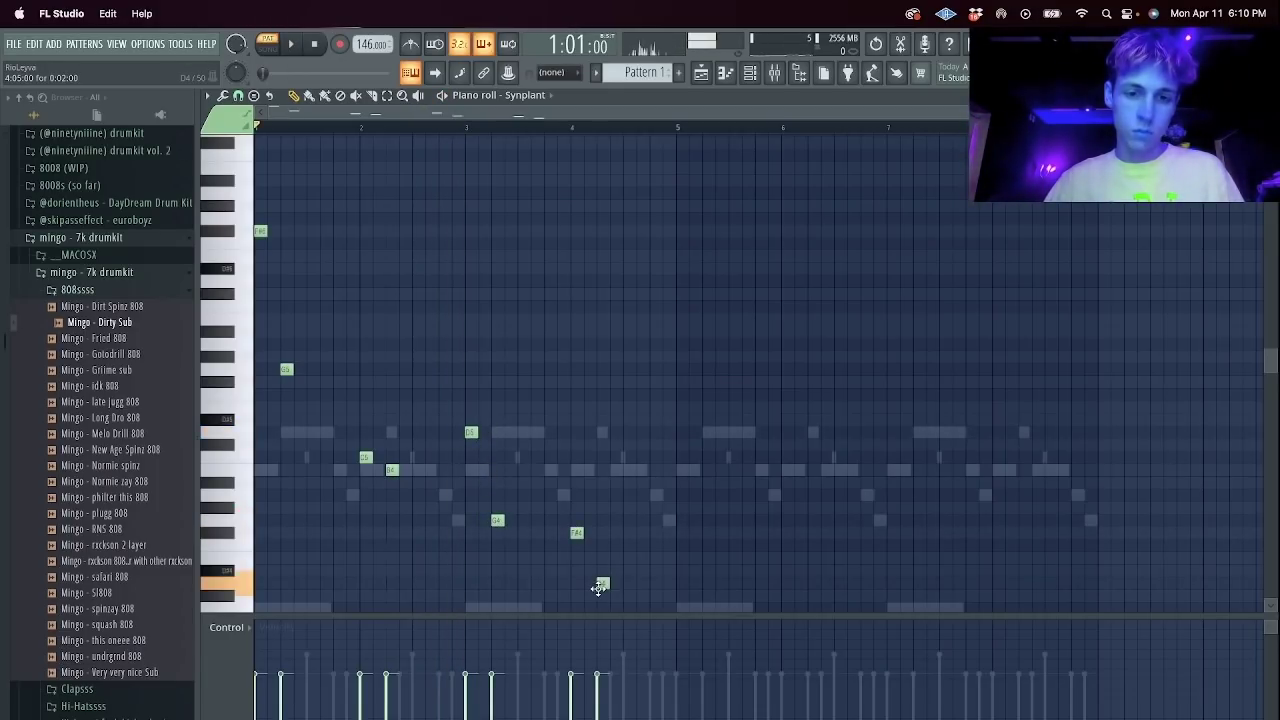
key(space)
Raise the F#4 and D4 notes an octave and duplicate the whole melody four bars later.
drag(620, 597, 571, 516)
key(super+Up)
super+click(580, 475)
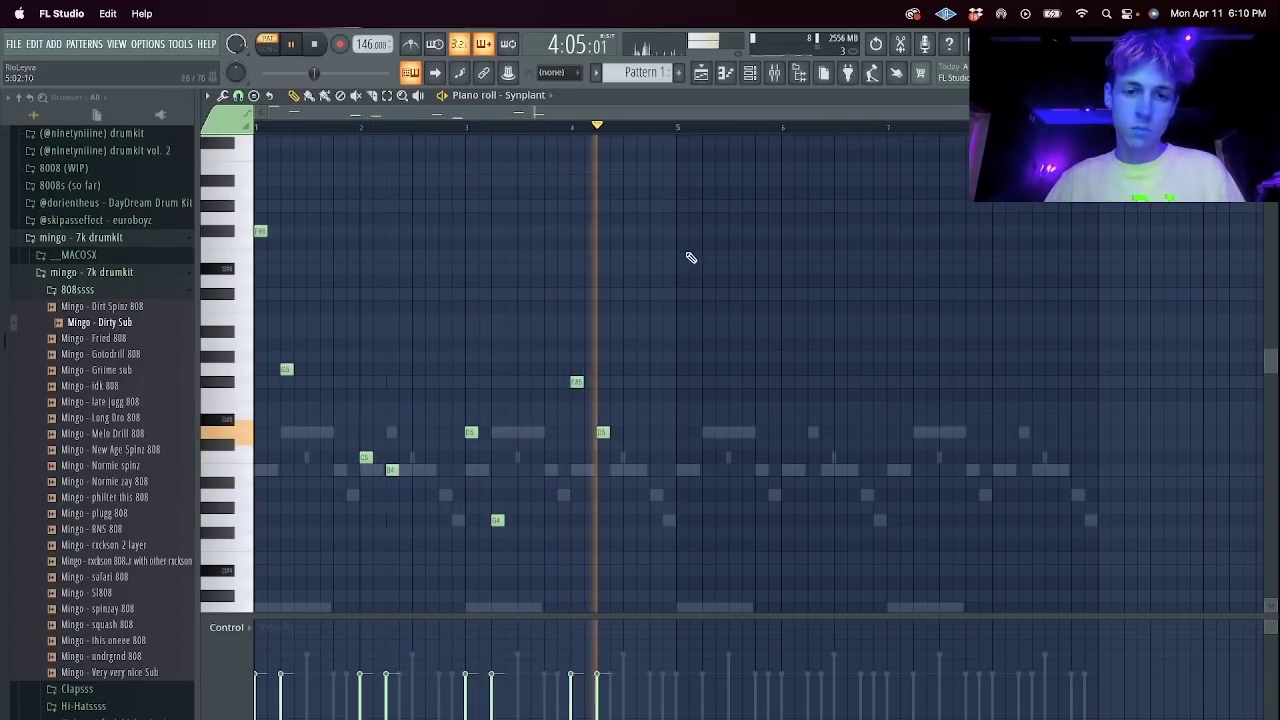
key(super+a)
key(super+b)
drag(258, 190, 739, 254)
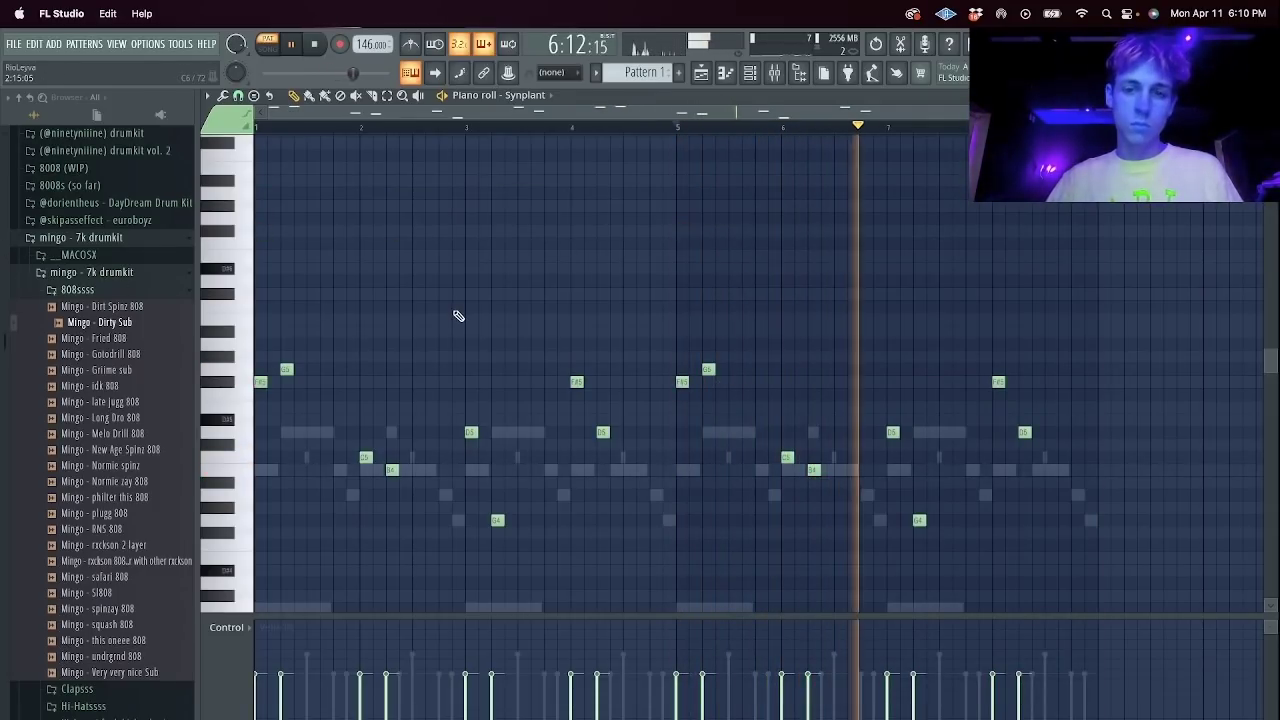
Change the Synplant preset to SC Vibrus Oregano.
key(F5)
click(365, 167)
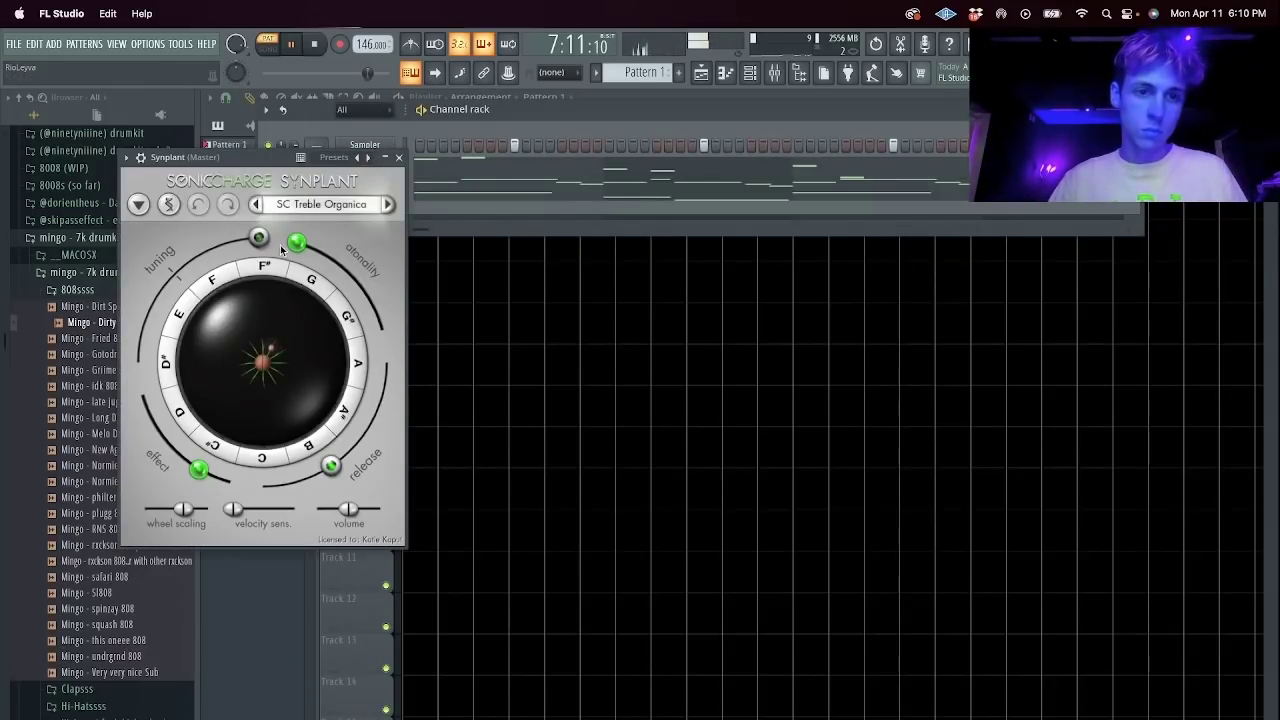
click(387, 204)
key(space)
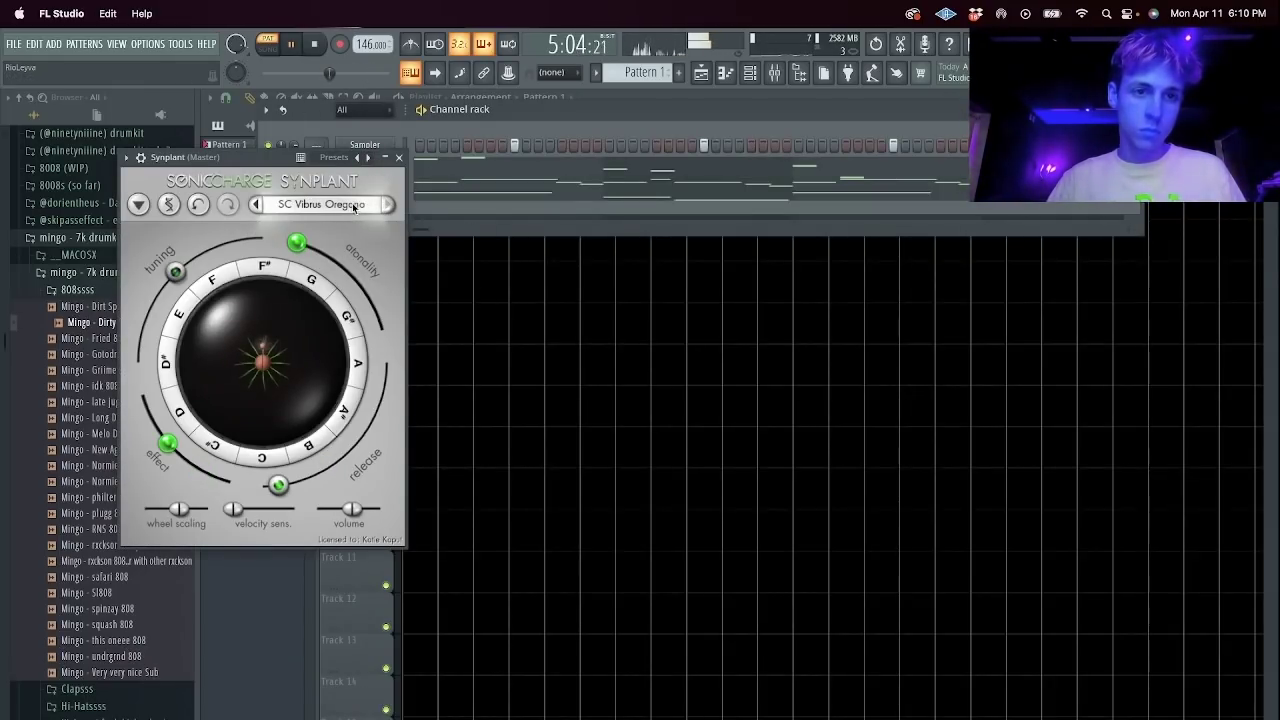
click(399, 157)
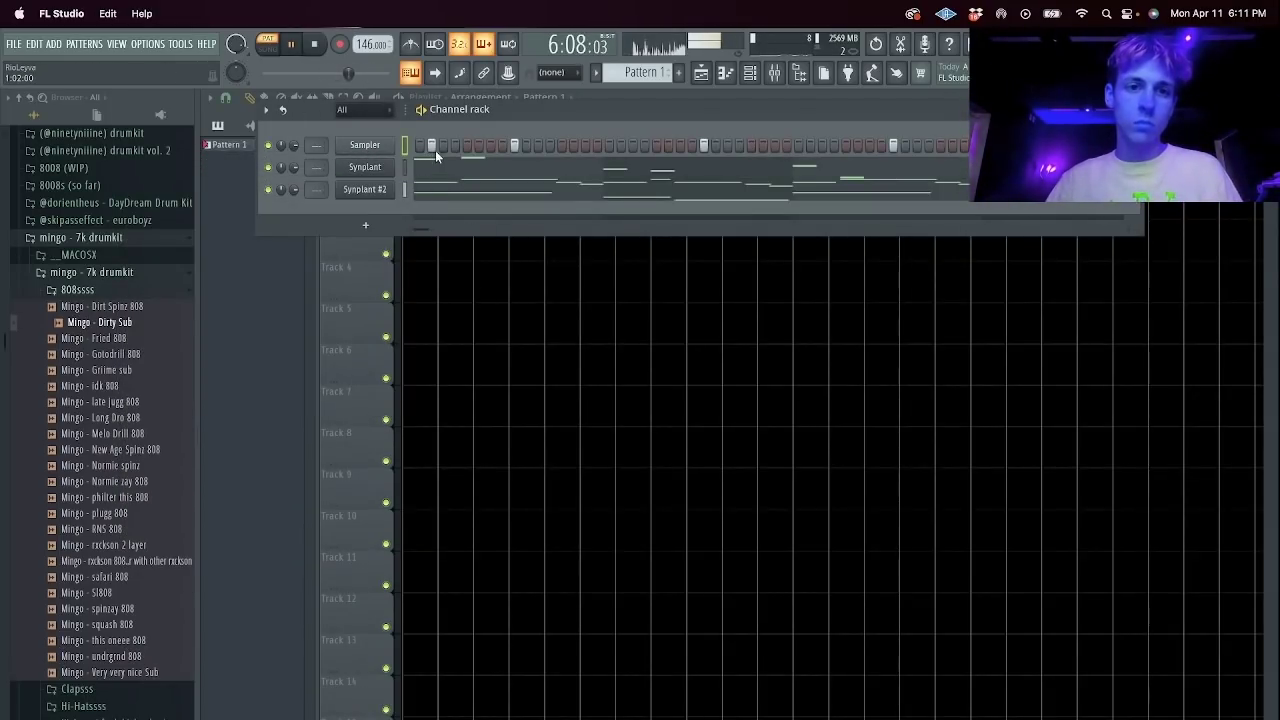
Make the melody legato with Ctrl+L and add an F#5 note near the end.
click(432, 154)
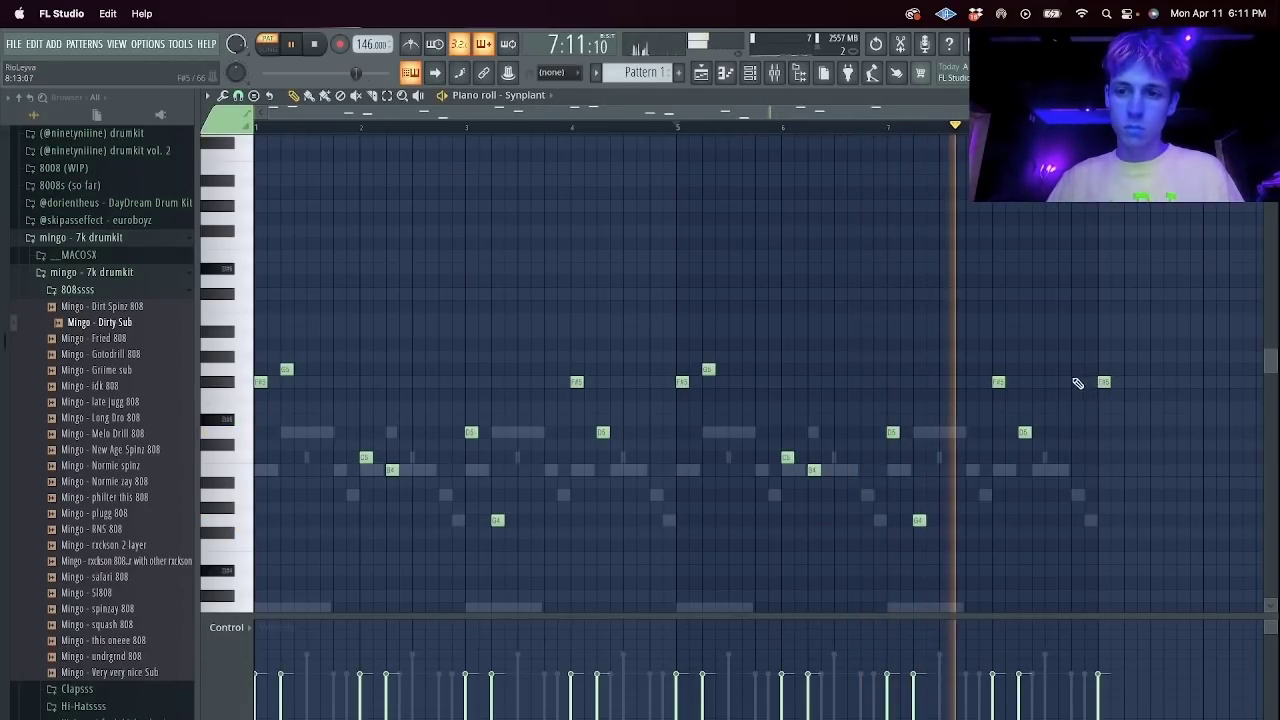
key(ctrl+l)
click(1116, 383)
key(Escape)
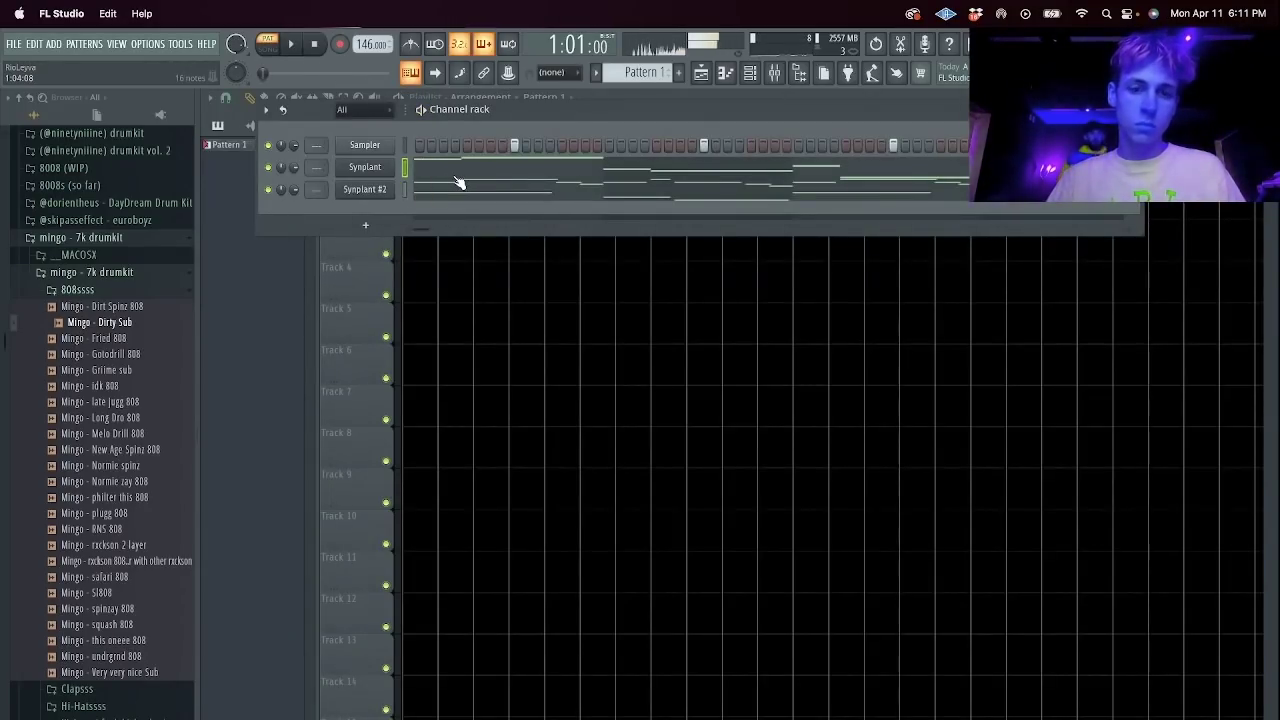
key(F9)
click(1210, 212)
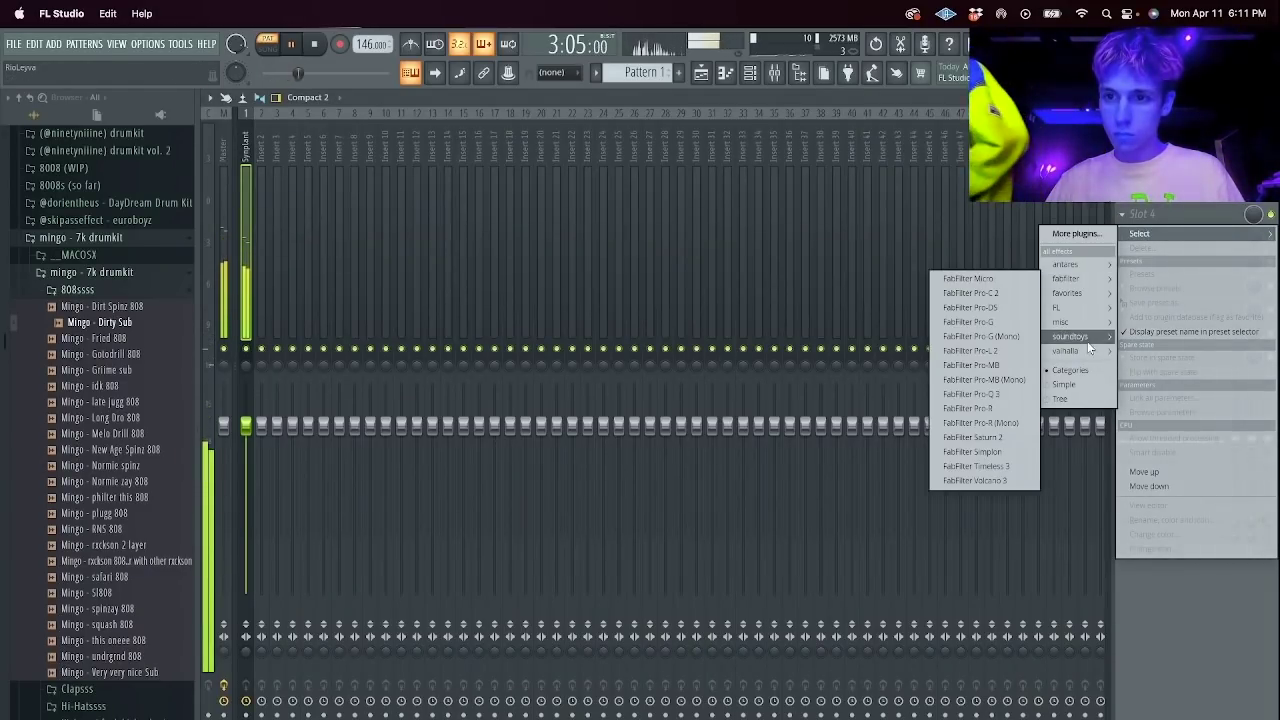
Add Fruity Parametric EQ 2 with the 30Hz + 18kHz cut preset, lowering the high cut to about 6 kHz.
mouse_move(1083, 311)
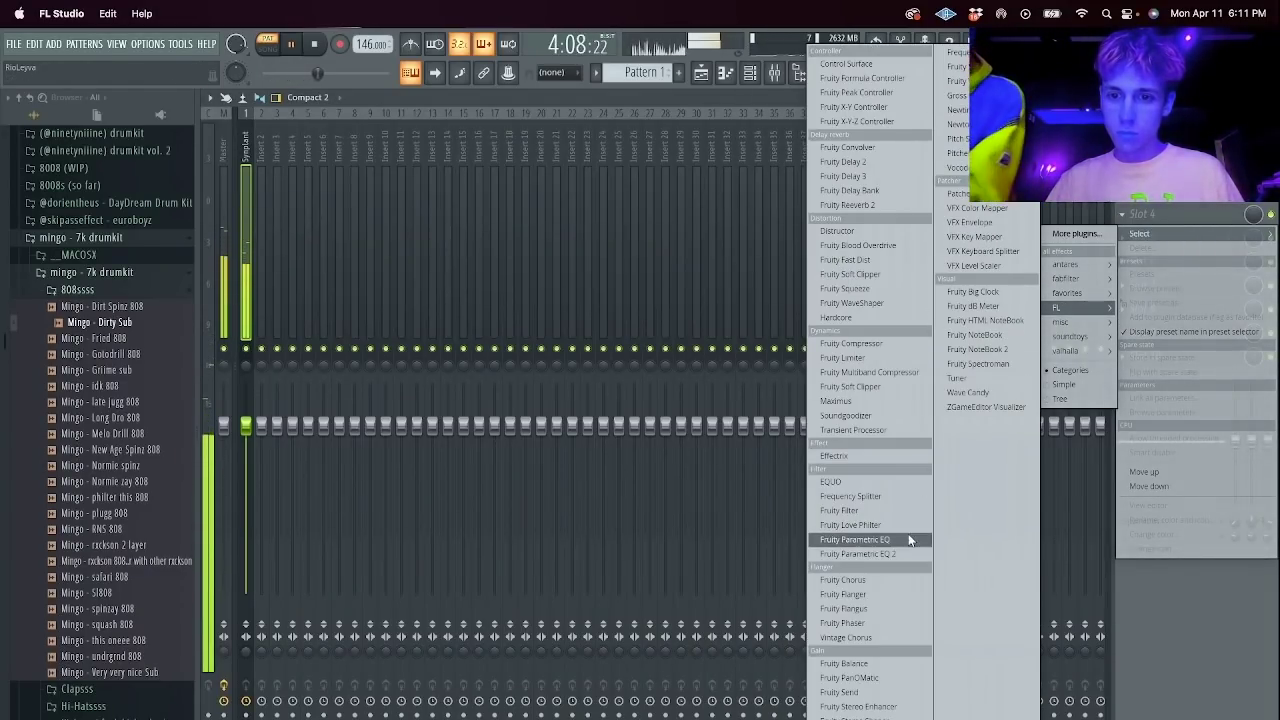
click(905, 553)
right_click(807, 266)
click(842, 333)
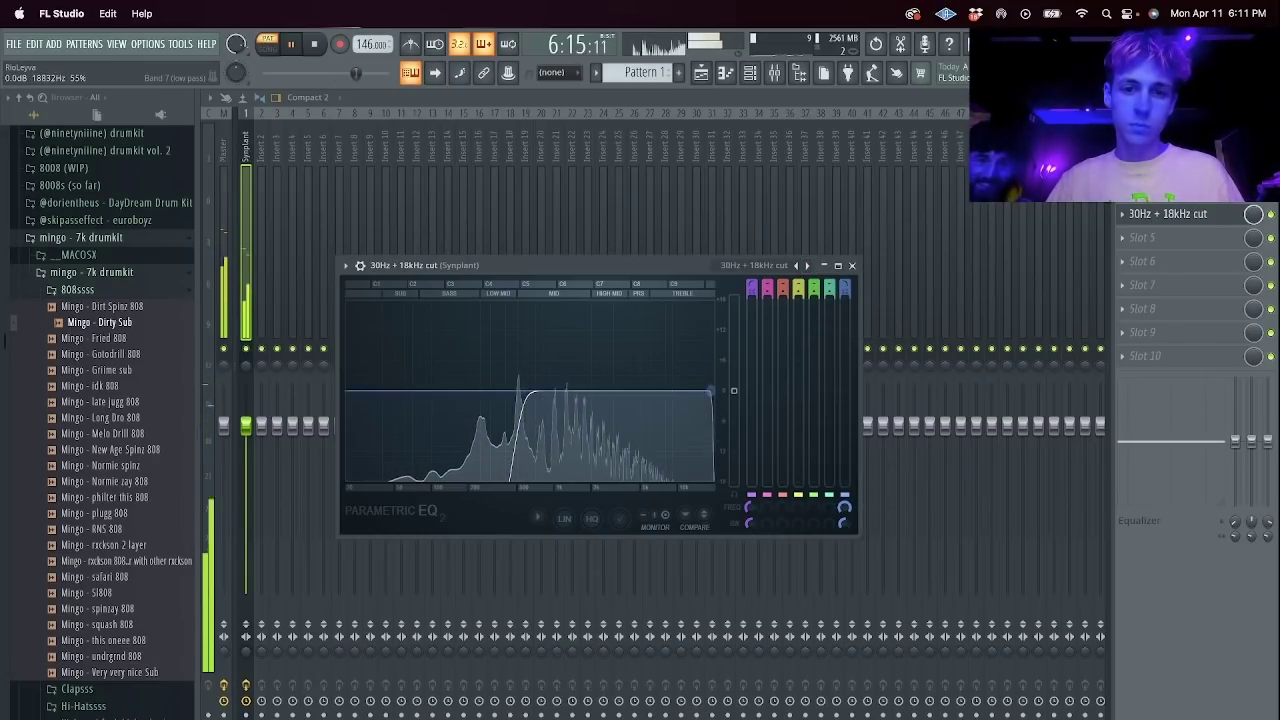
drag(710, 390, 609, 391)
drag(525, 390, 524, 390)
drag(609, 391, 591, 391)
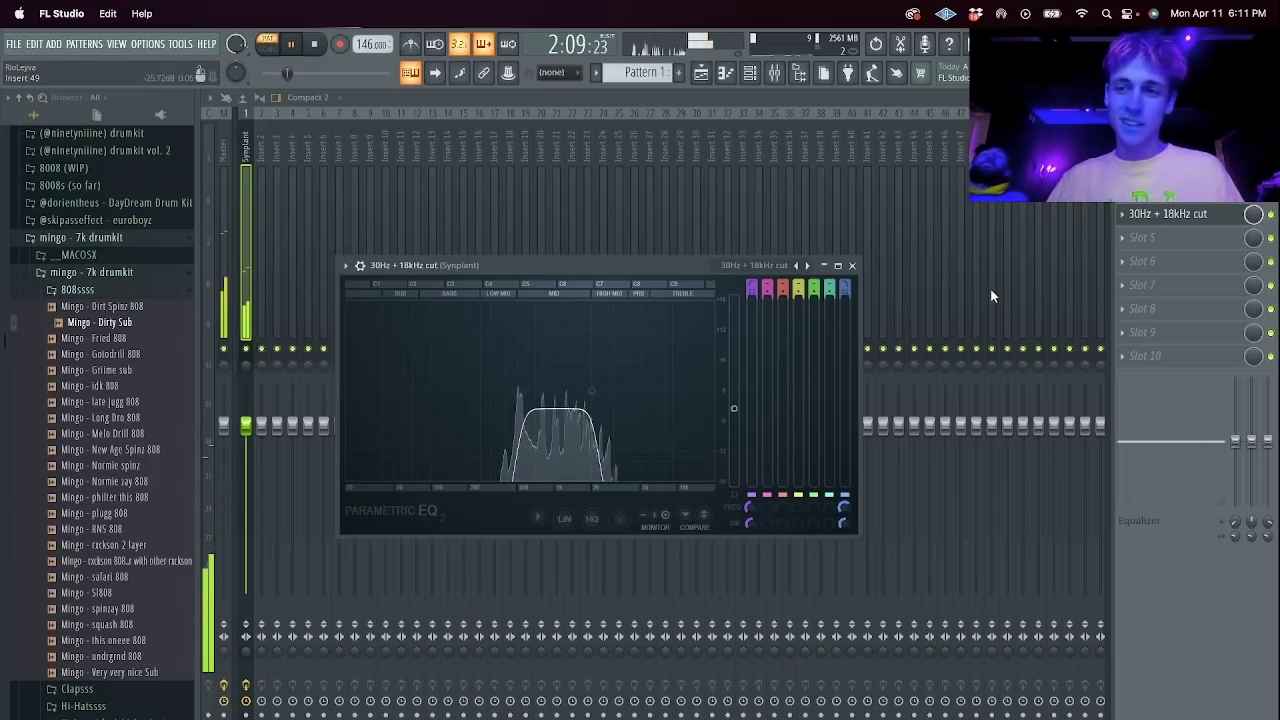
key(Escape)
Insert Looperator in the next slot, browse its User and Ambient preset folders, and close it.
click(1142, 238)
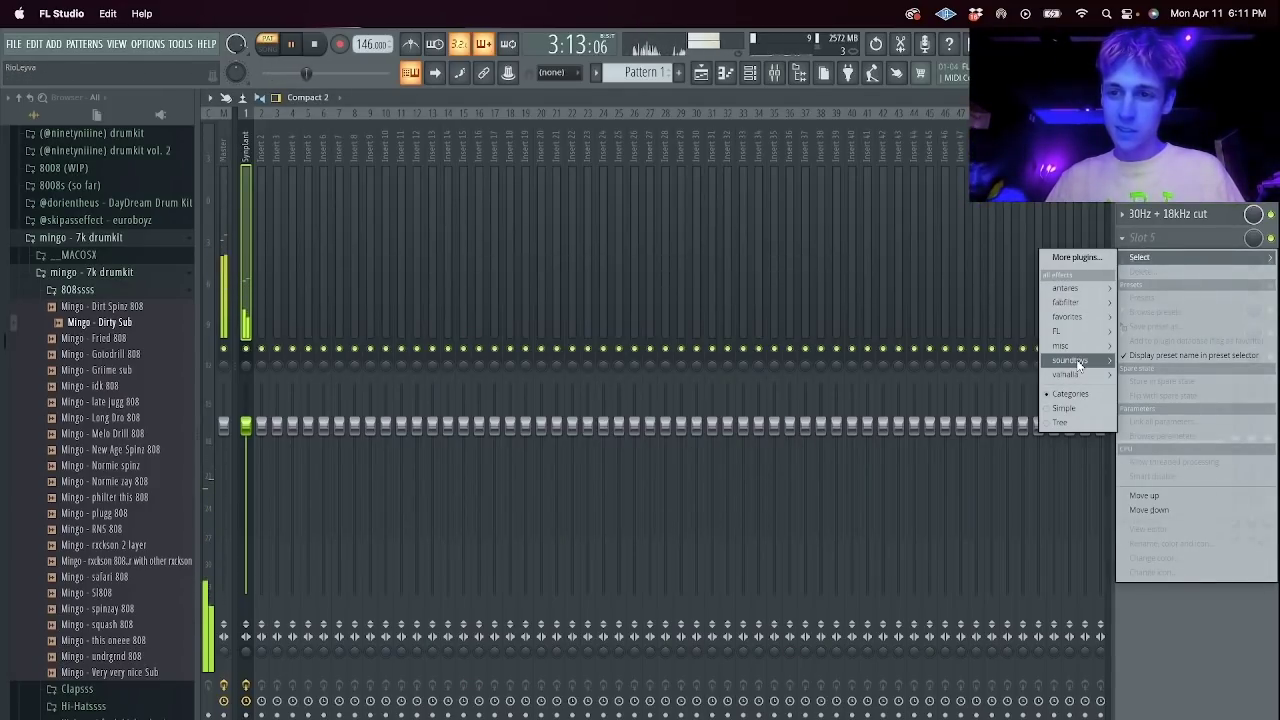
mouse_move(1060, 331)
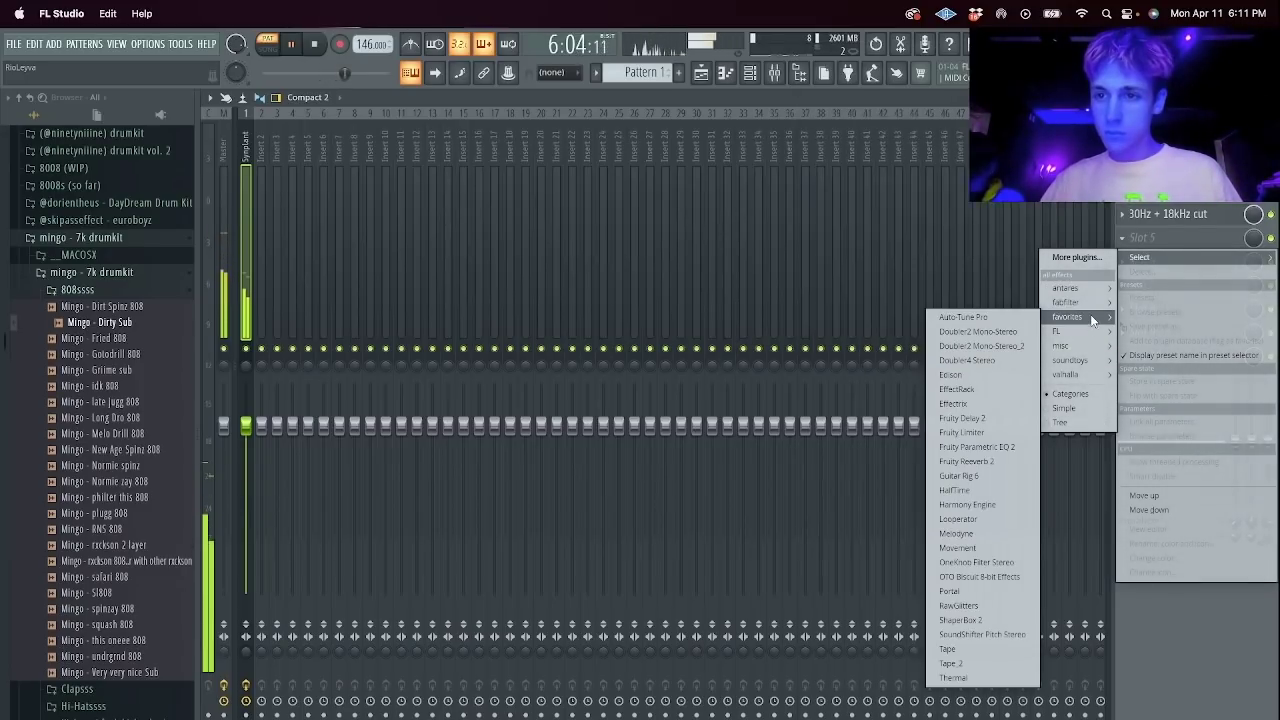
click(990, 518)
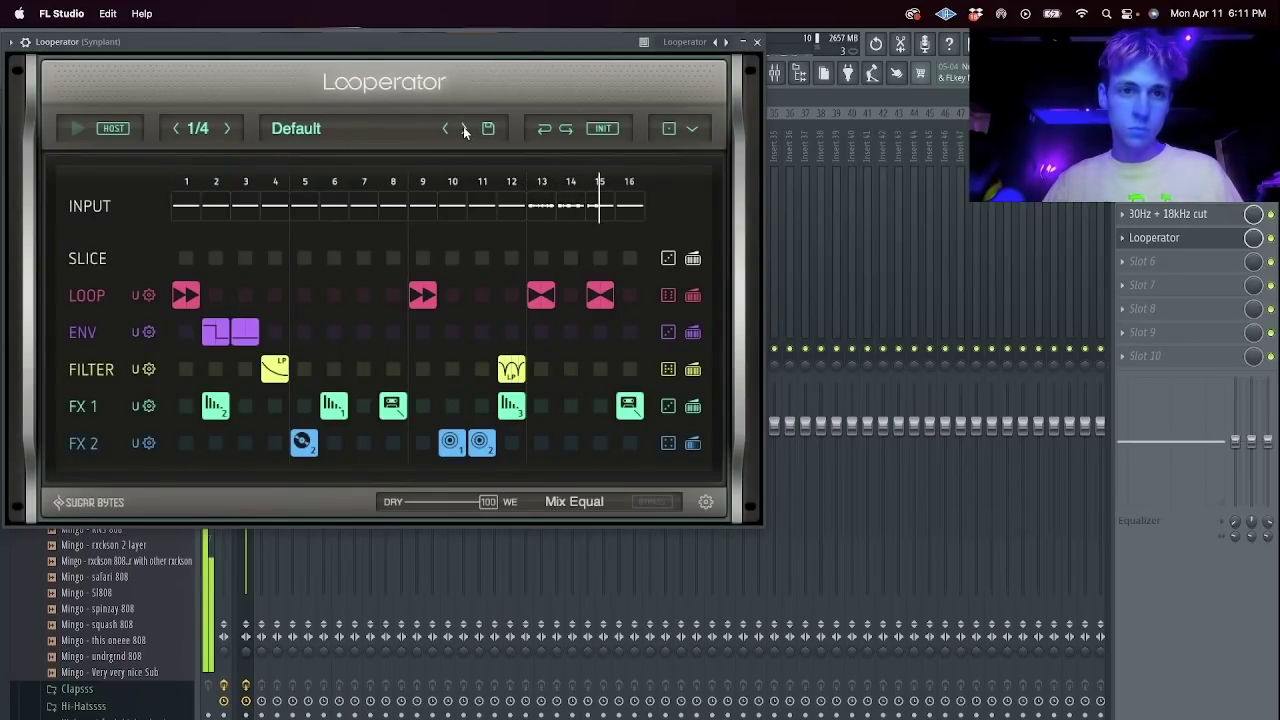
click(464, 130)
click(464, 130)
click(464, 130)
click(369, 131)
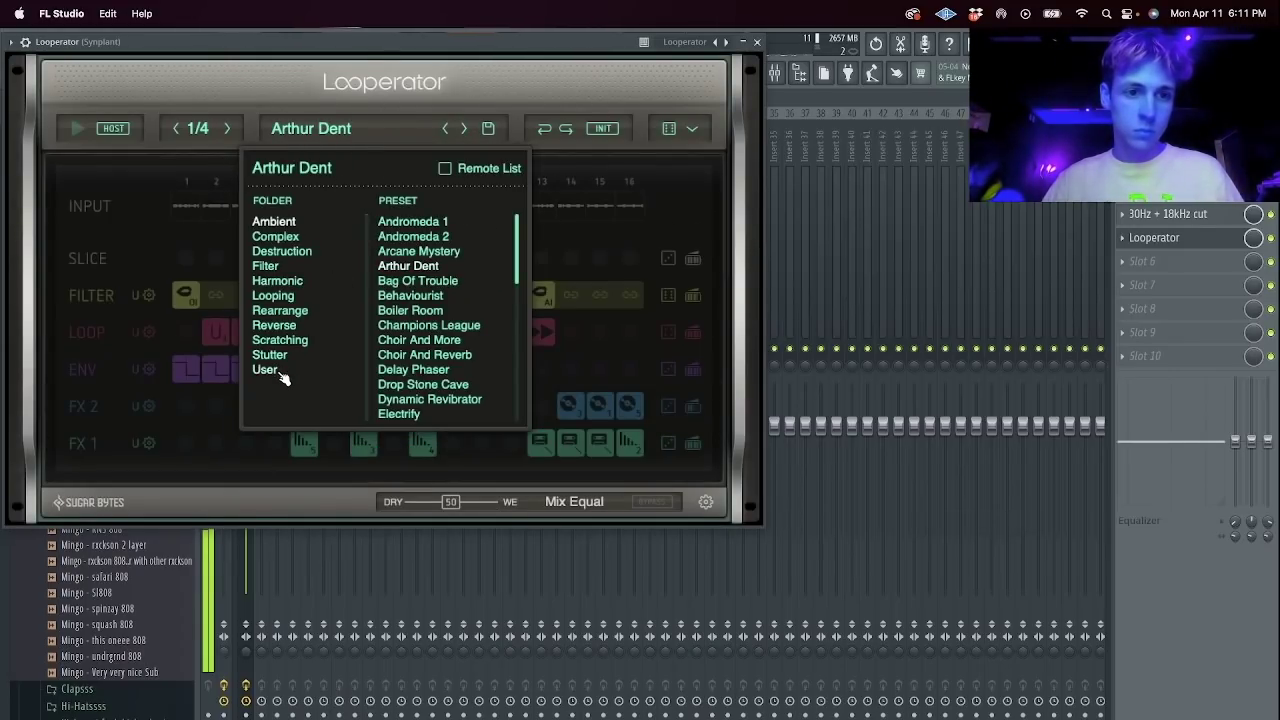
click(280, 371)
click(274, 222)
click(545, 205)
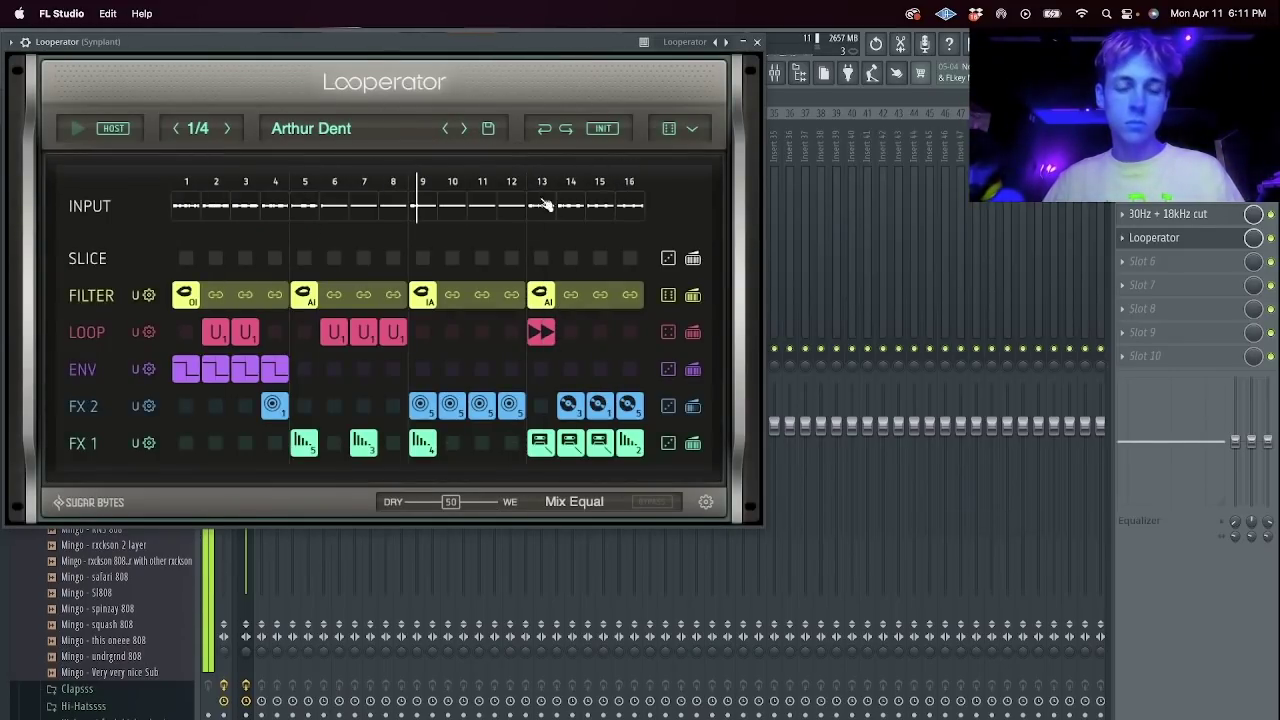
click(757, 43)
click(757, 43)
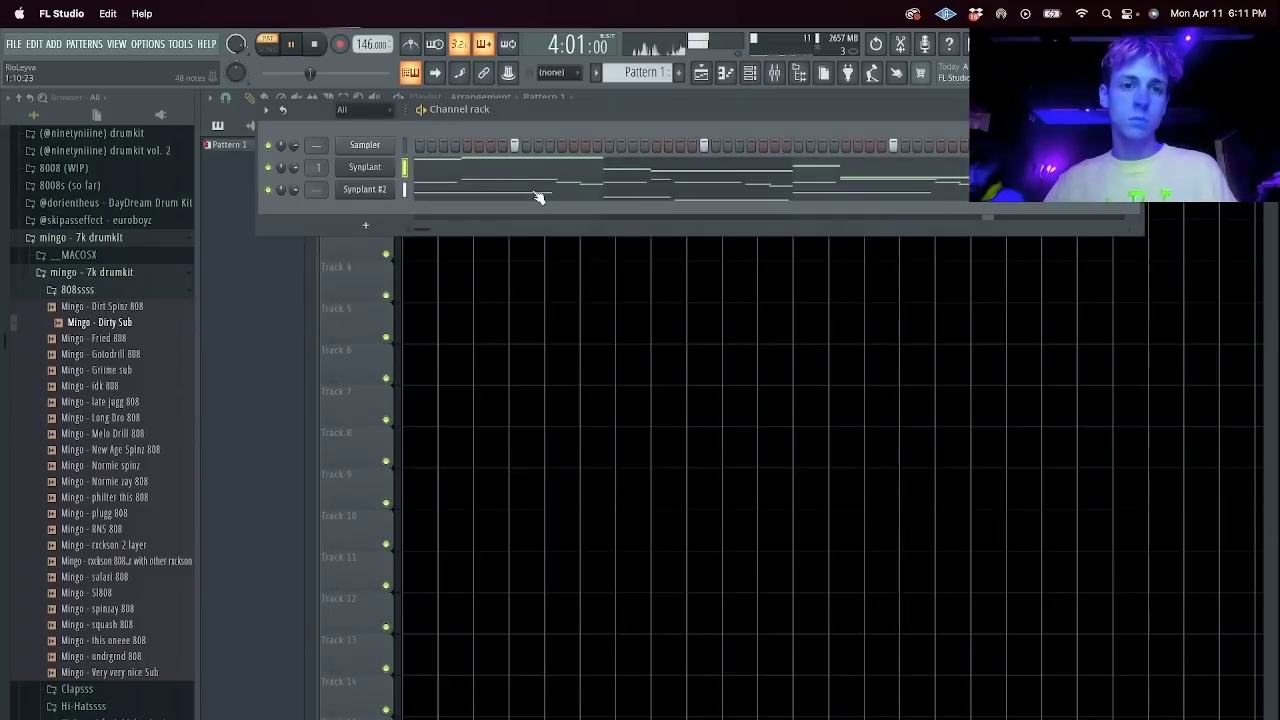
Clone the Synplant channel as Synplant #3 and give it a new random seed patch.
right_click(350, 170)
click(457, 309)
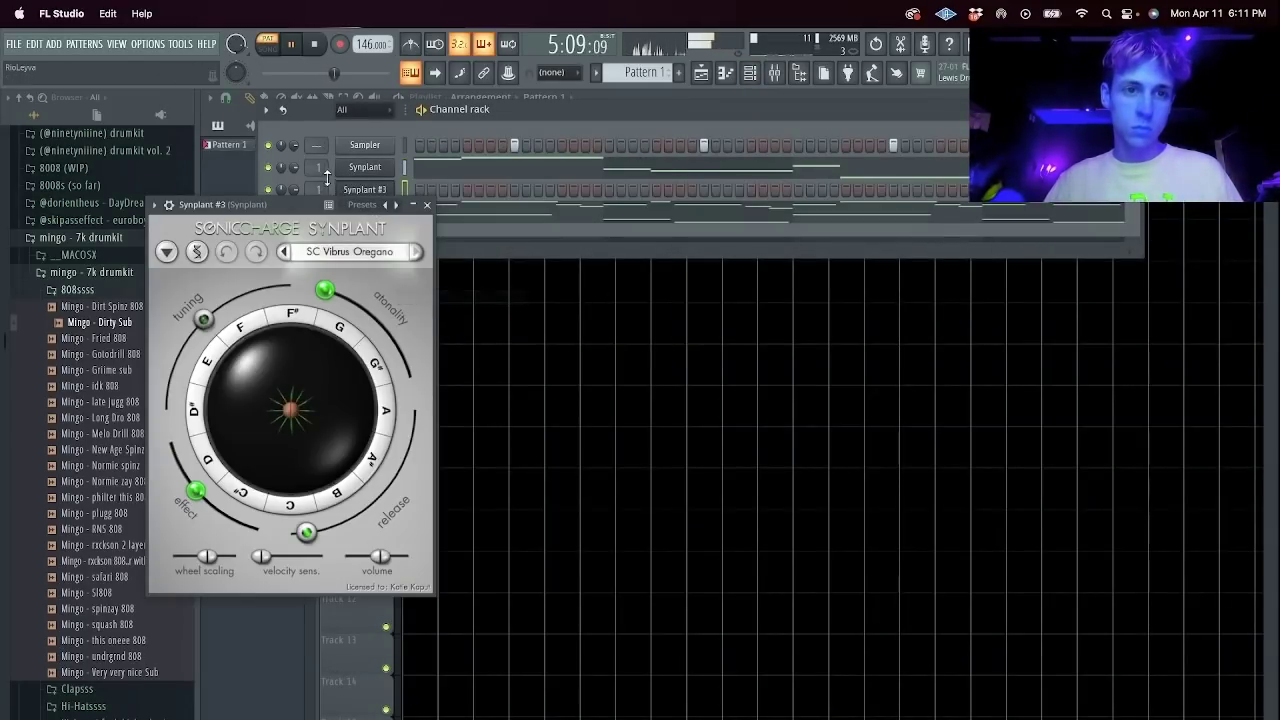
click(196, 254)
click(222, 378)
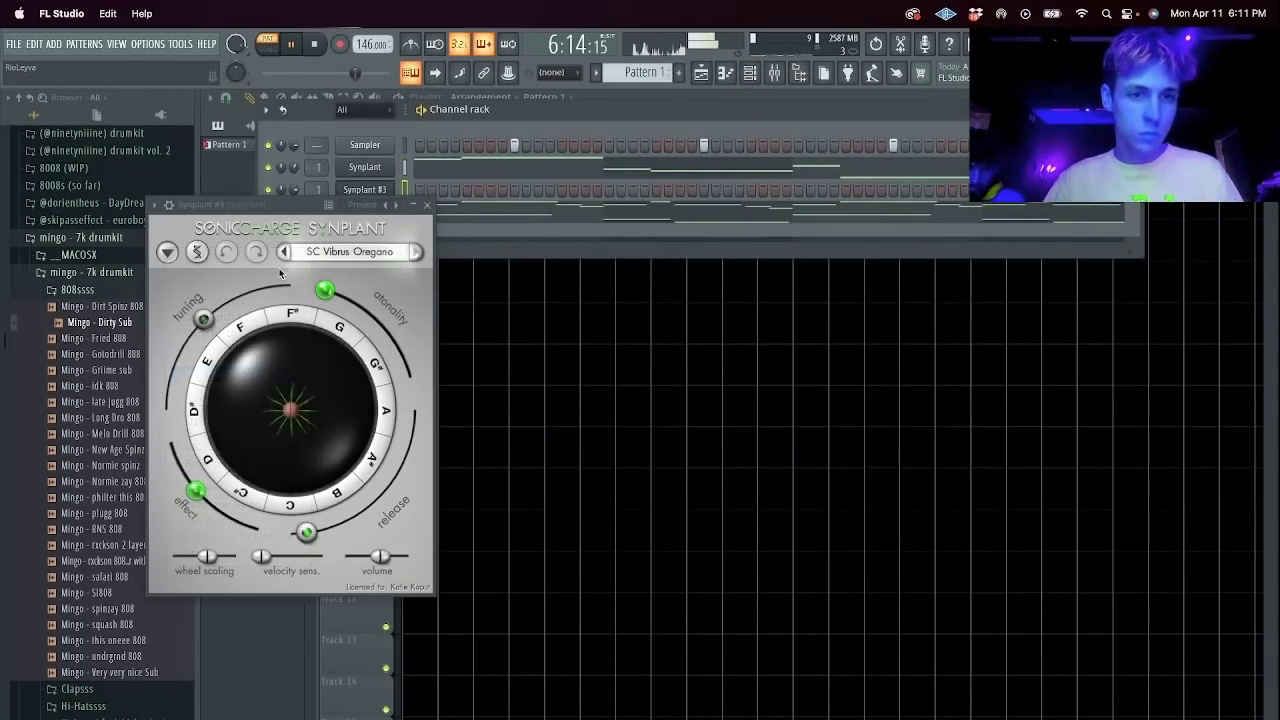
click(428, 205)
Draw a short note near the start of bar 1 in Synplant #3's piano roll.
right_click(384, 190)
click(428, 192)
click(260, 382)
key(space)
drag(263, 407, 338, 406)
key(space)
drag(478, 407, 377, 408)
drag(306, 484, 399, 377)
key(Escape)
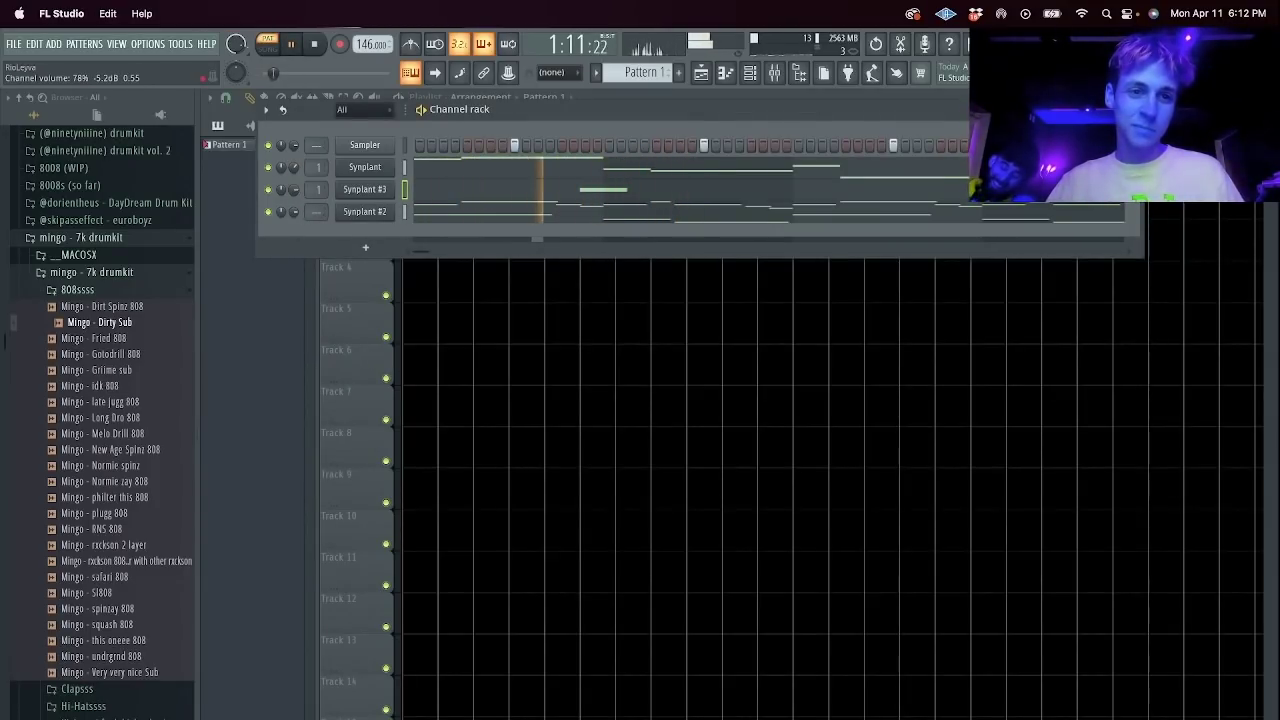
Repeat Synplant #3's note across the bars using a bars 1–3 timeline selection.
click(428, 192)
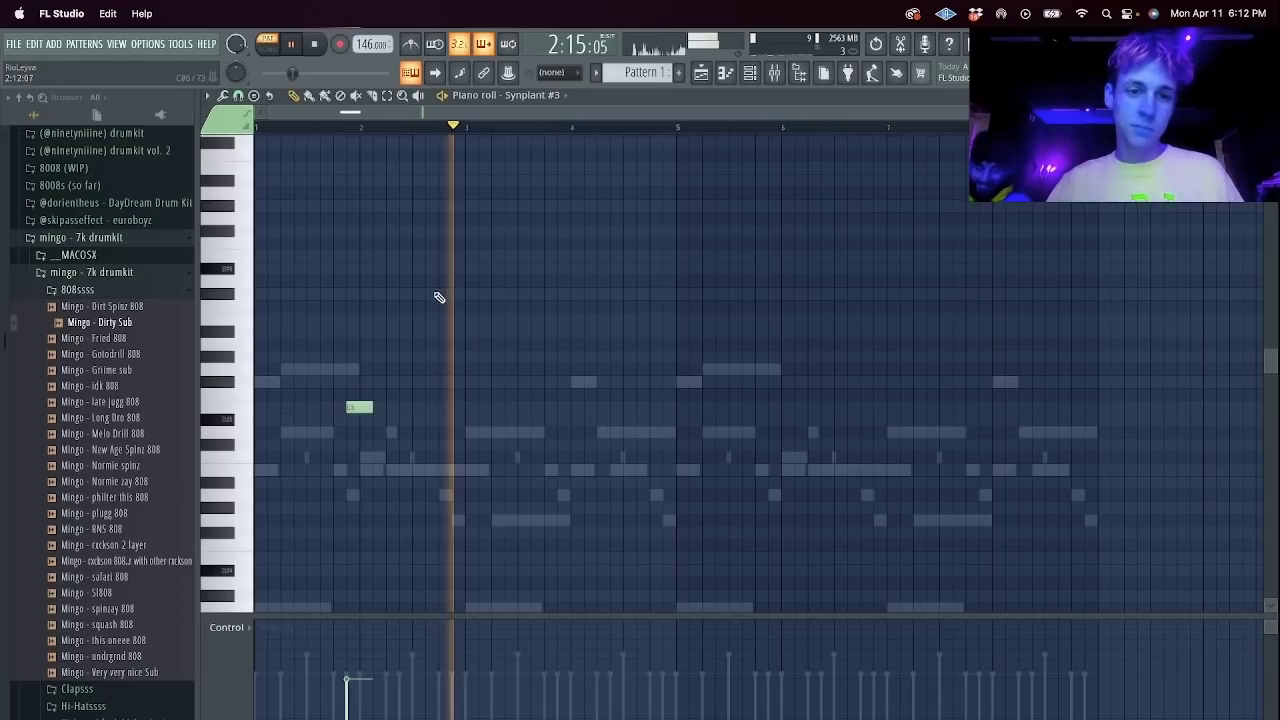
drag(467, 129, 257, 129)
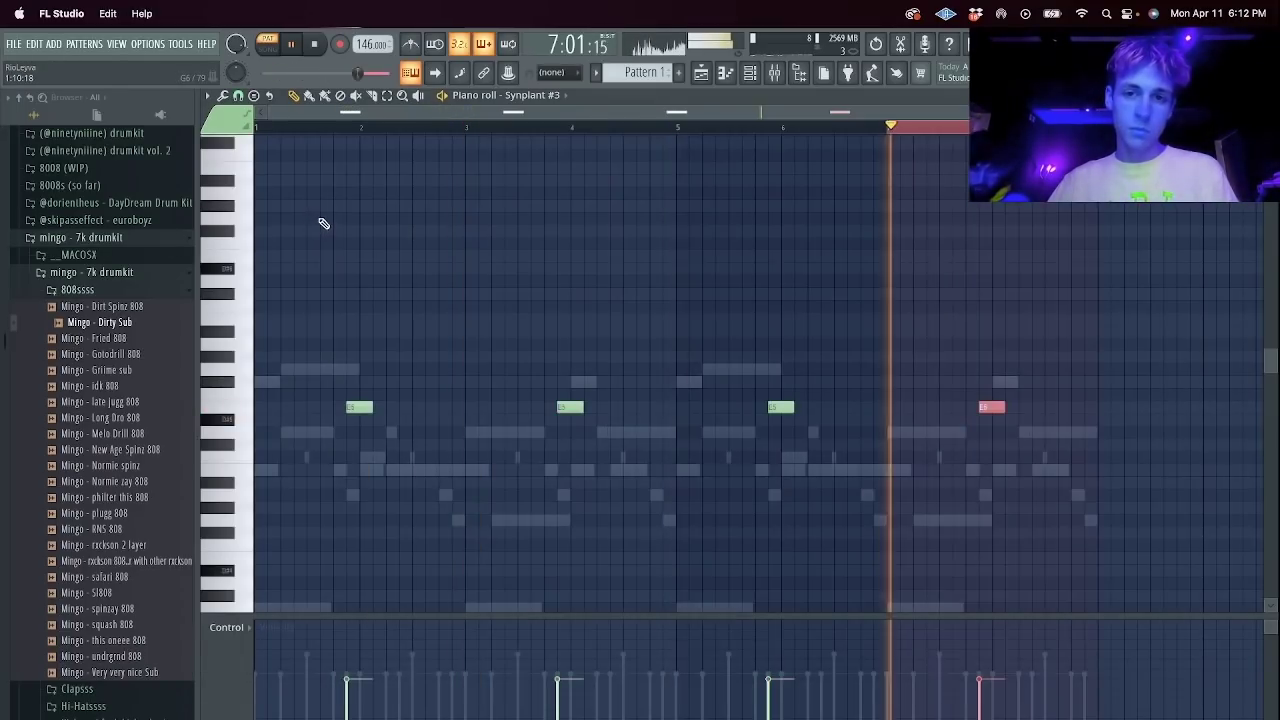
key(F7)
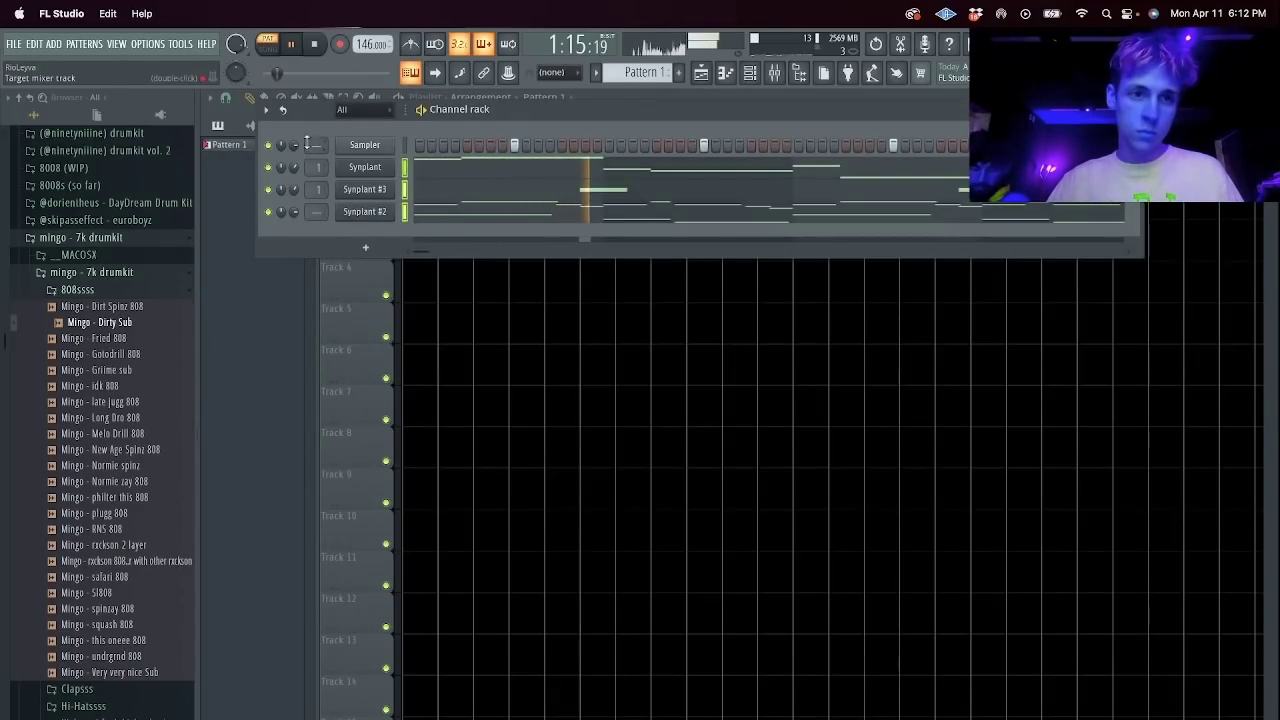
click(266, 110)
click(329, 289)
key(Return)
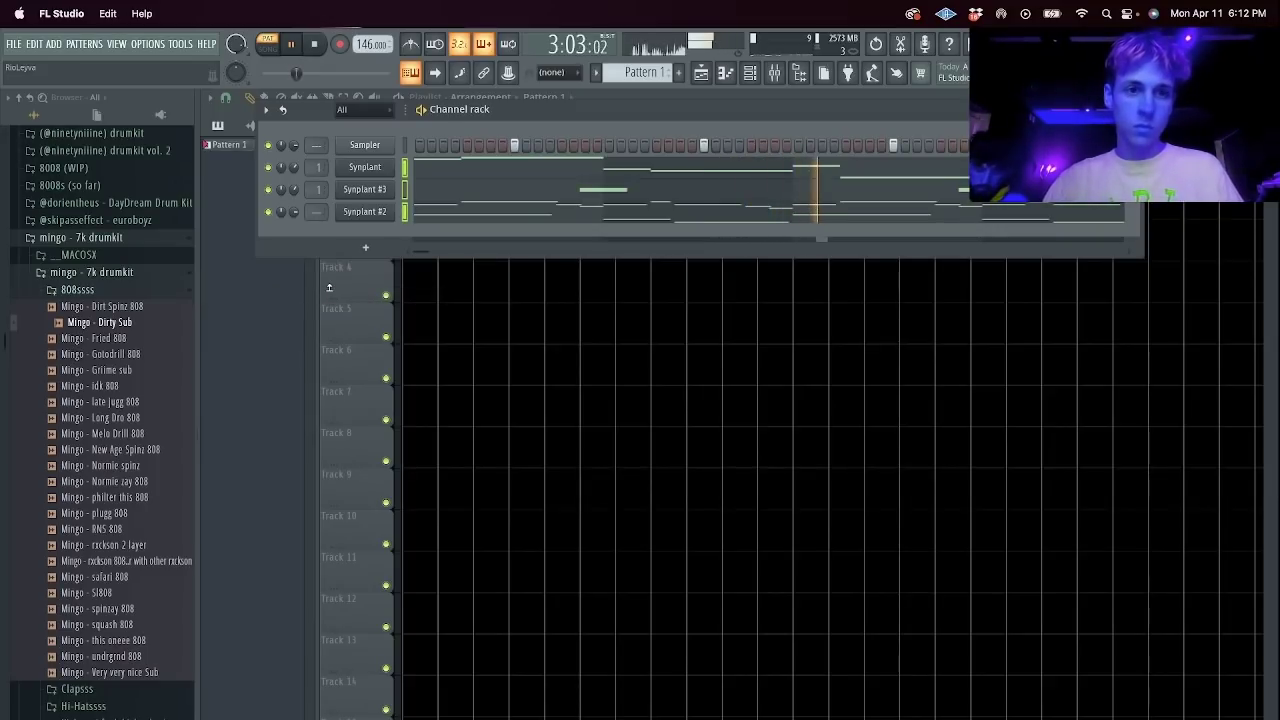
right_click(389, 172)
click(361, 231)
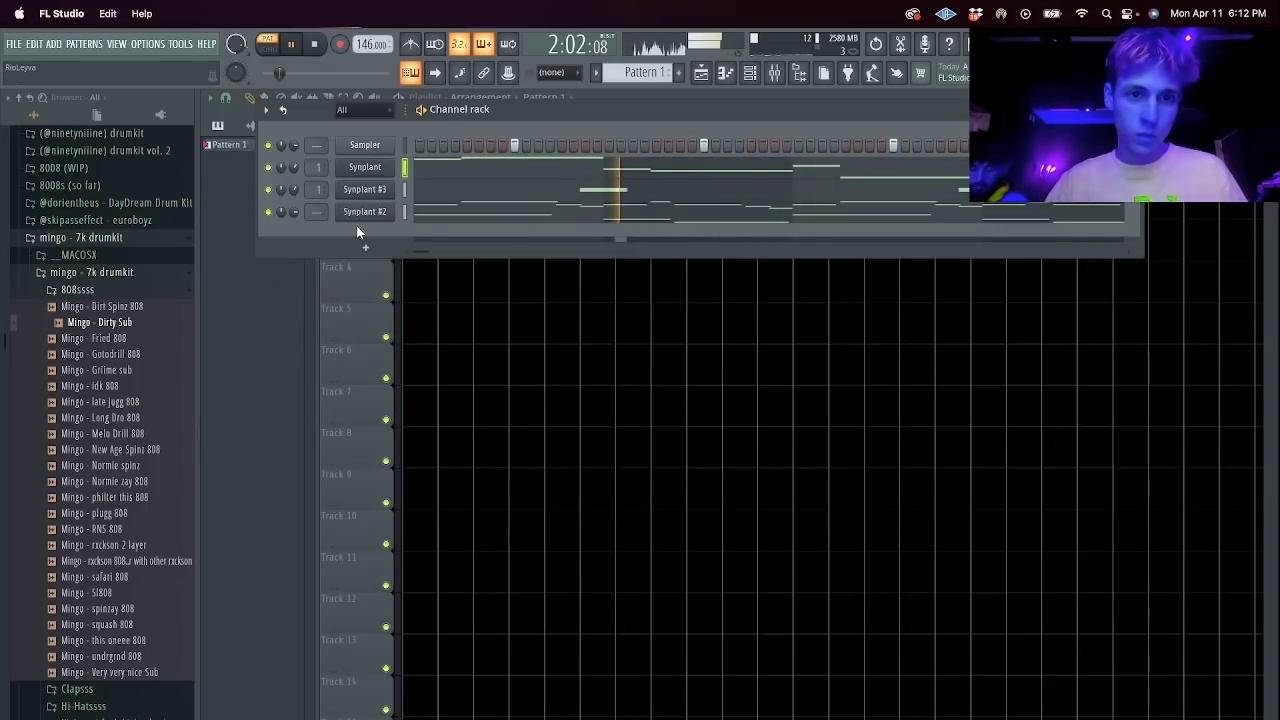
right_click(378, 171)
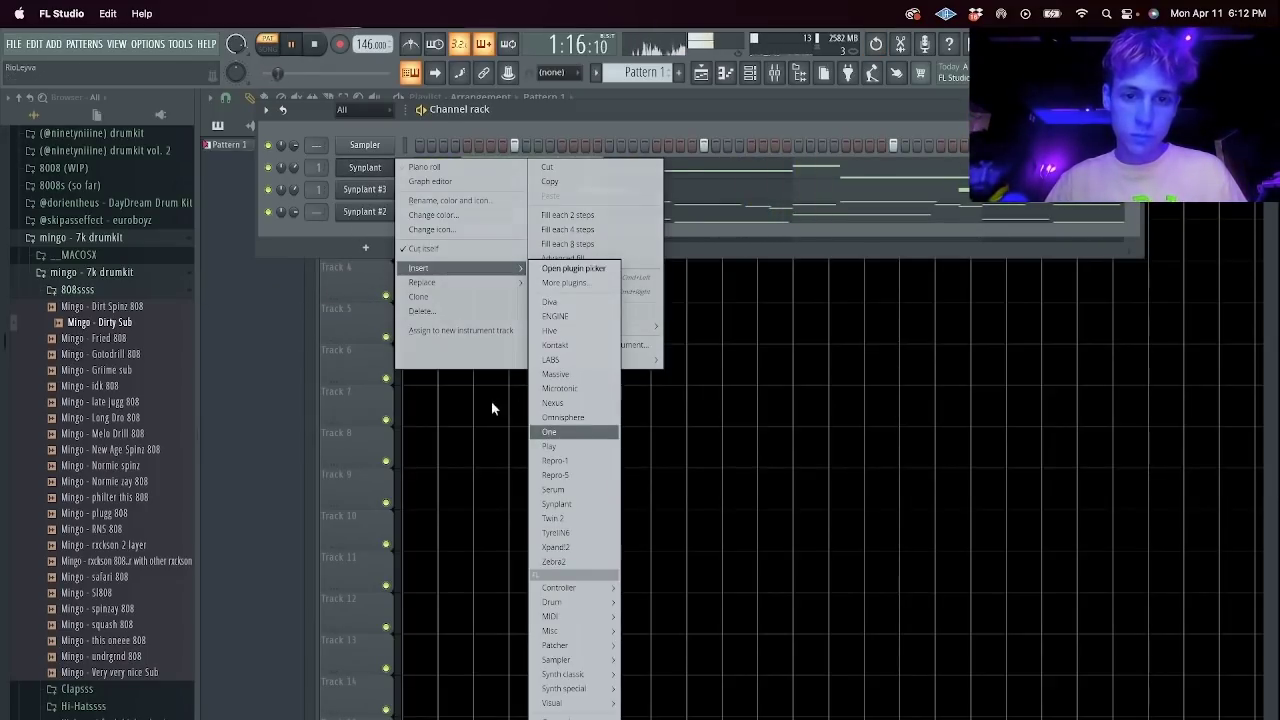
Clone Synplant as Synplant #4 and generate a new random seed patch.
click(390, 238)
right_click(378, 167)
key(c)
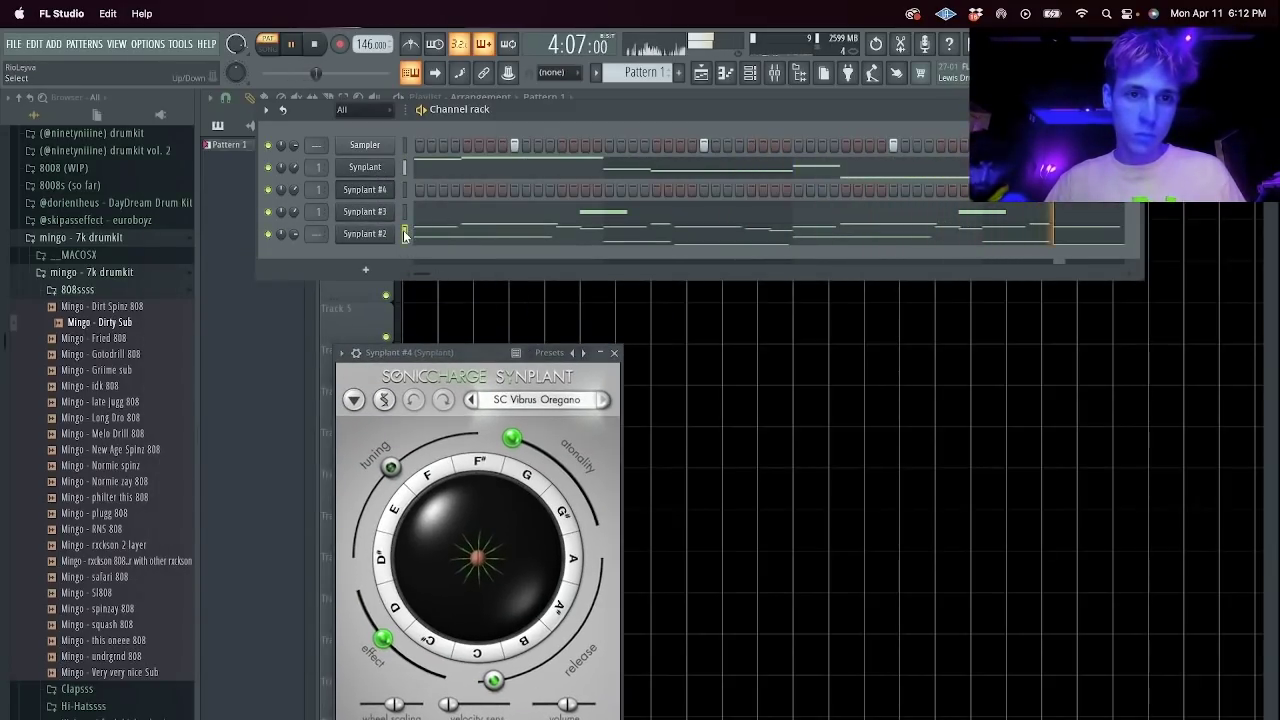
click(356, 400)
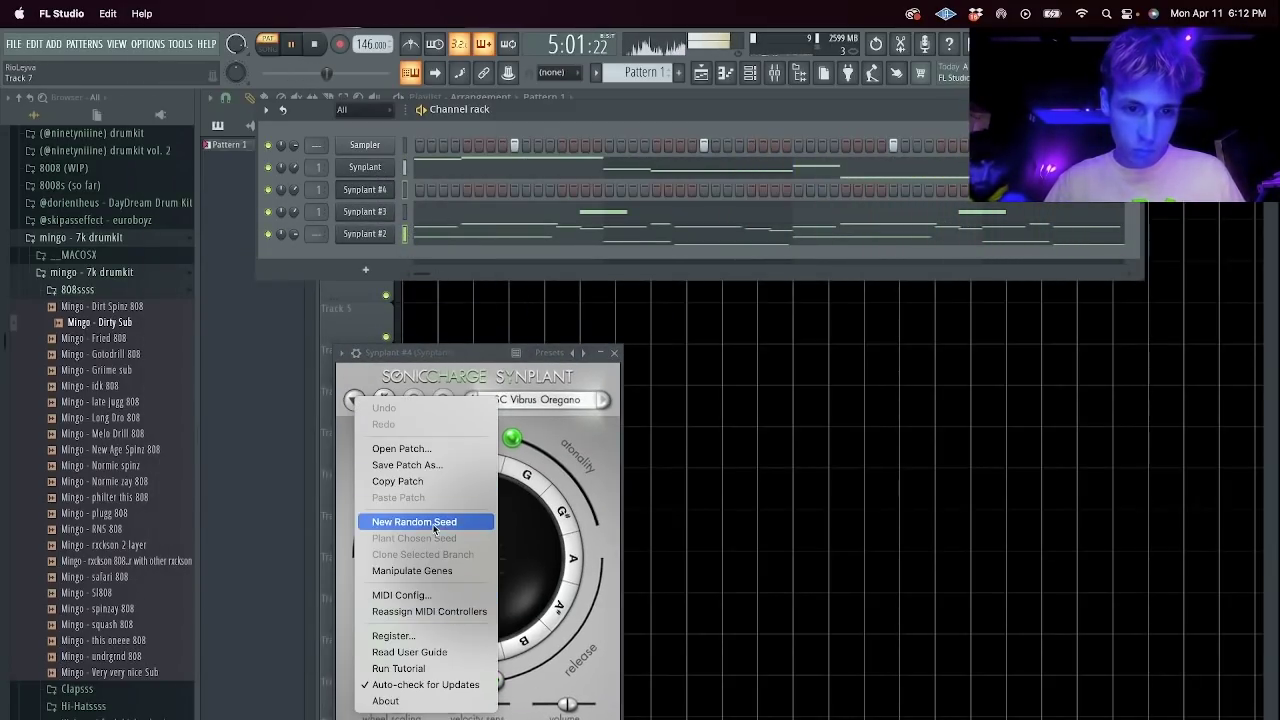
click(440, 521)
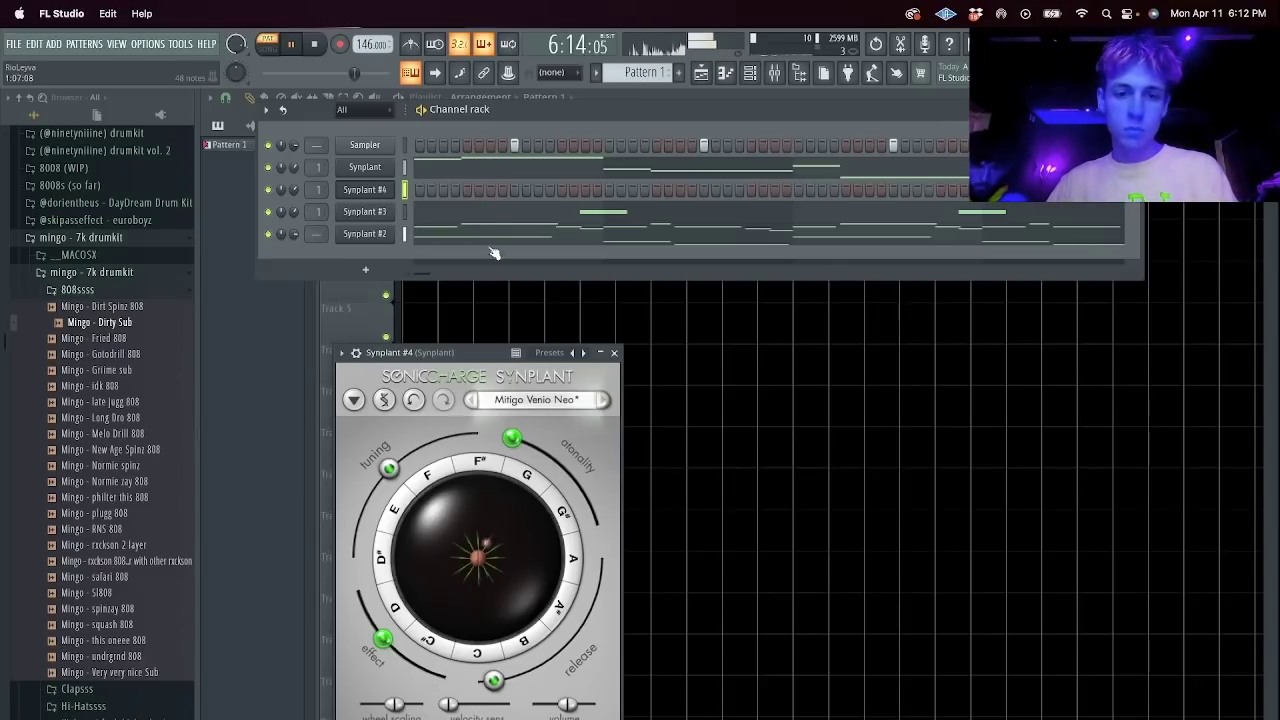
drag(438, 353, 512, 318)
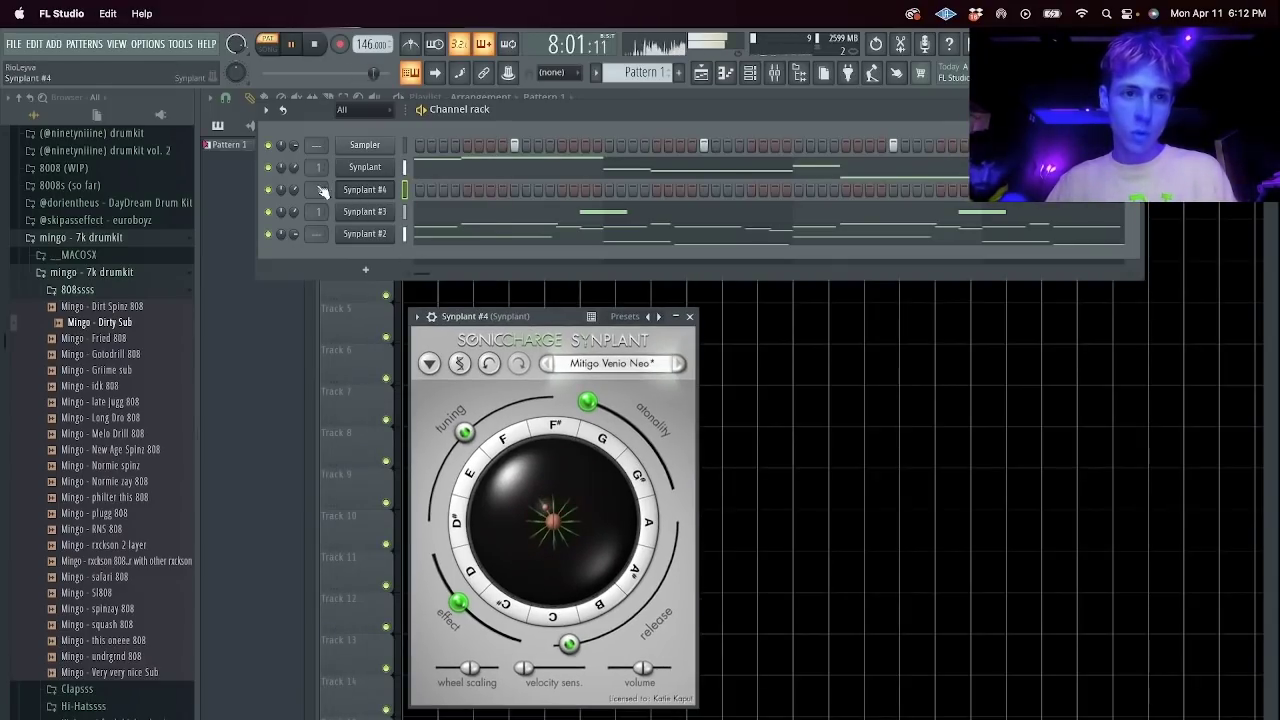
Generate another random seed and grow its branches downward and to the right.
click(429, 364)
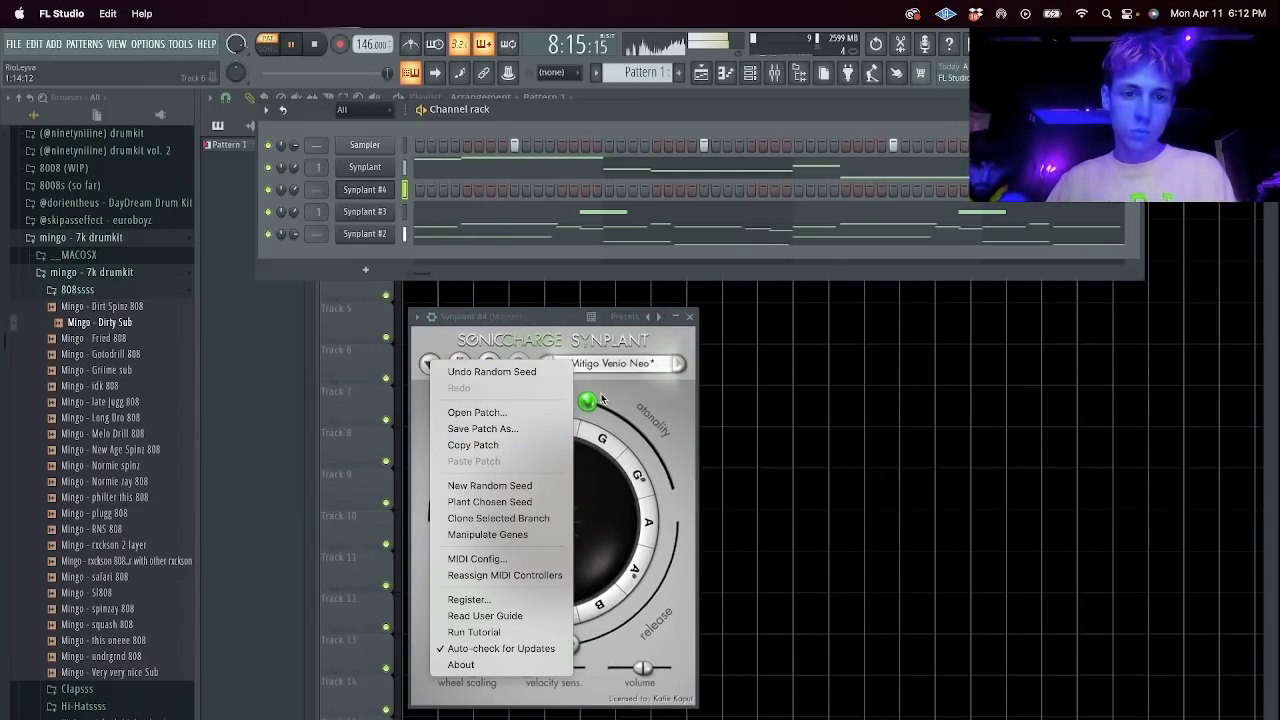
click(490, 485)
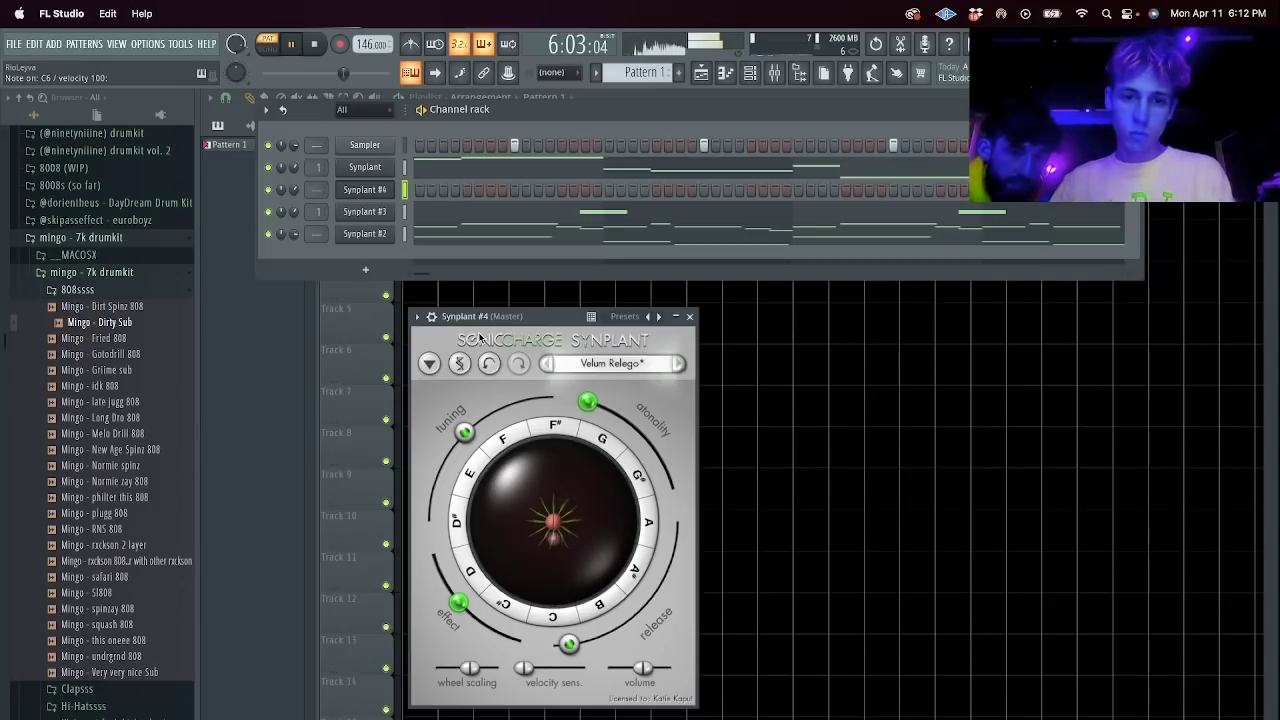
drag(533, 545, 532, 566)
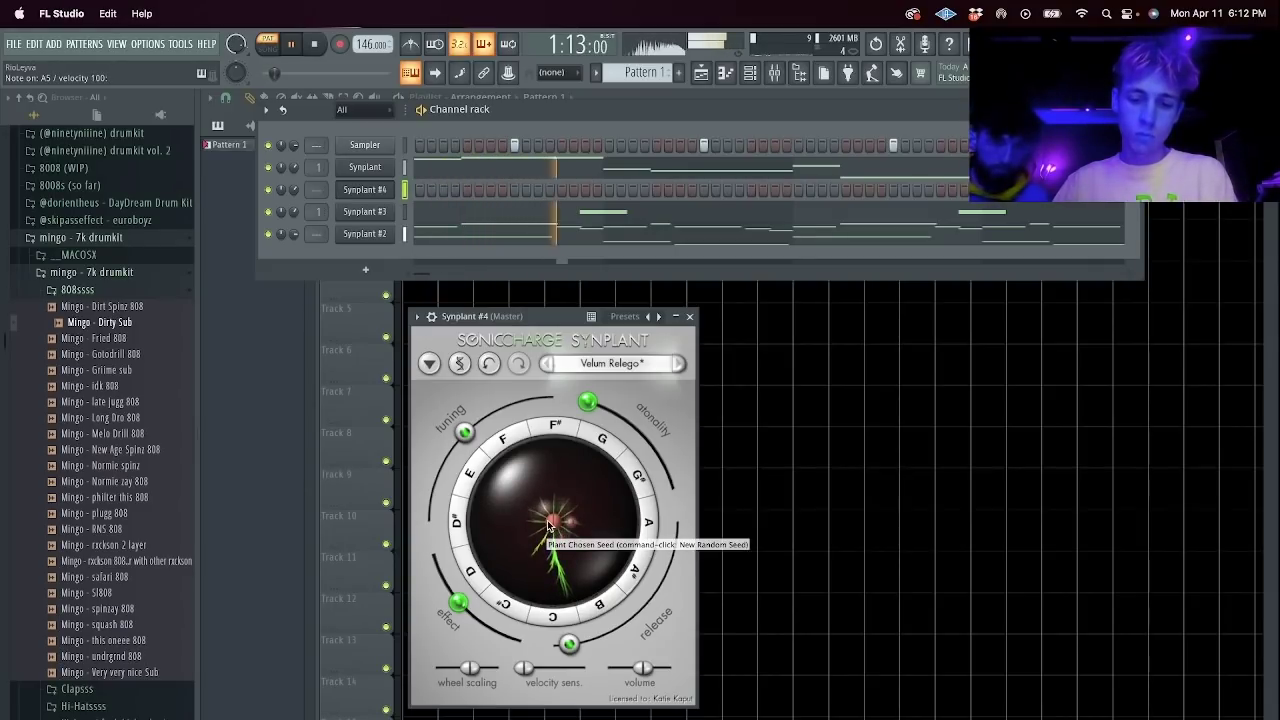
click(555, 520)
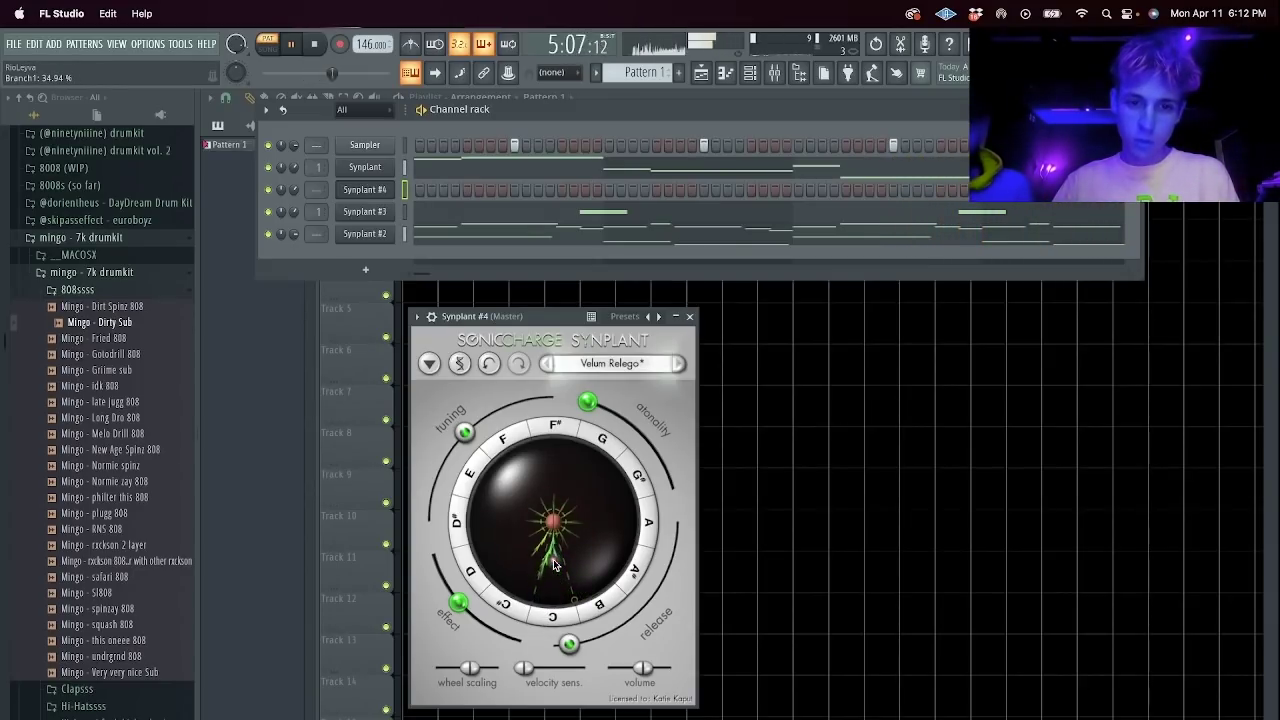
mouse_move(565, 548)
mouse_down()
mouse_move(589, 547)
mouse_move(588, 465)
mouse_move(528, 466)
mouse_move(622, 540)
mouse_up()
key(e)
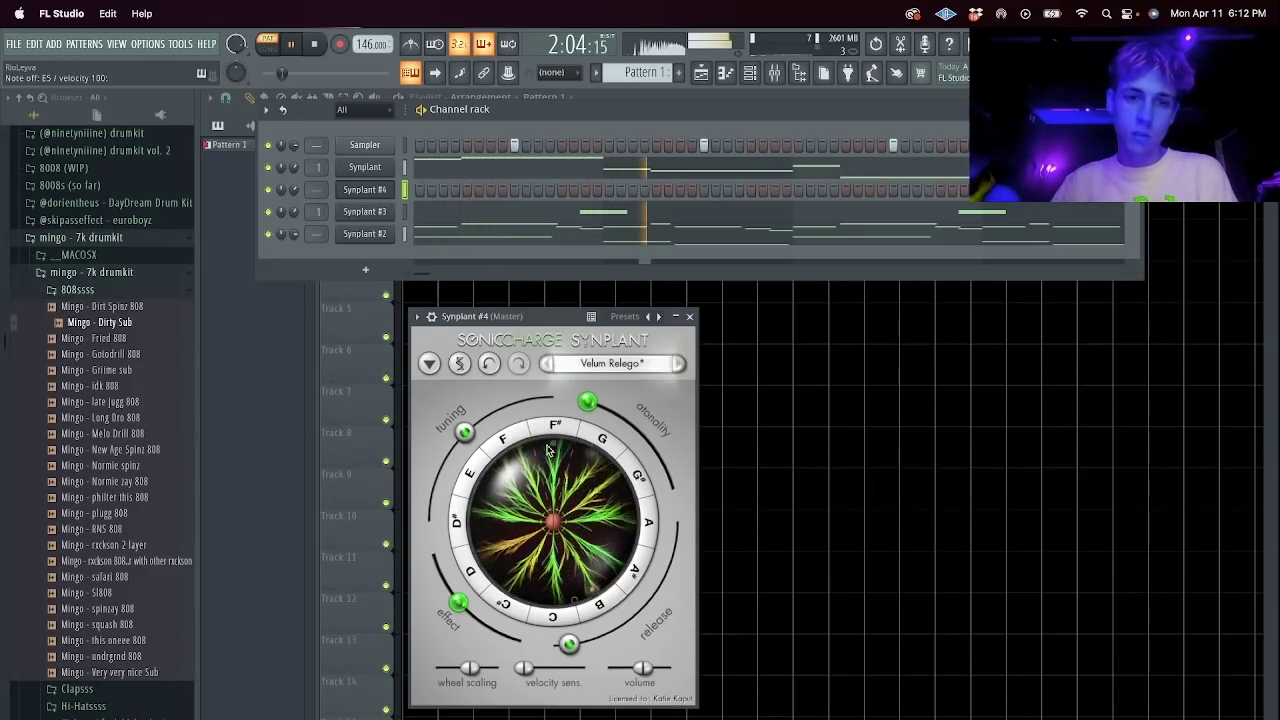
Roll several more random seeds, plant one, then undo the last patch change.
click(429, 363)
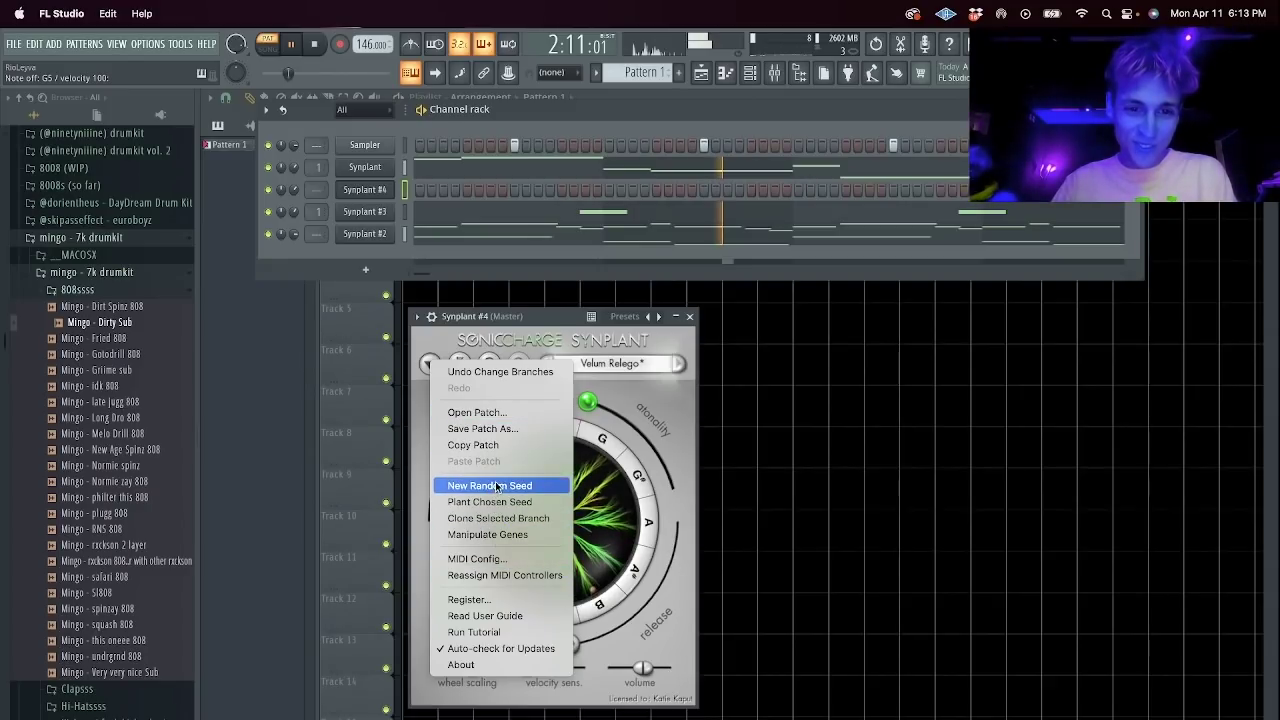
click(501, 486)
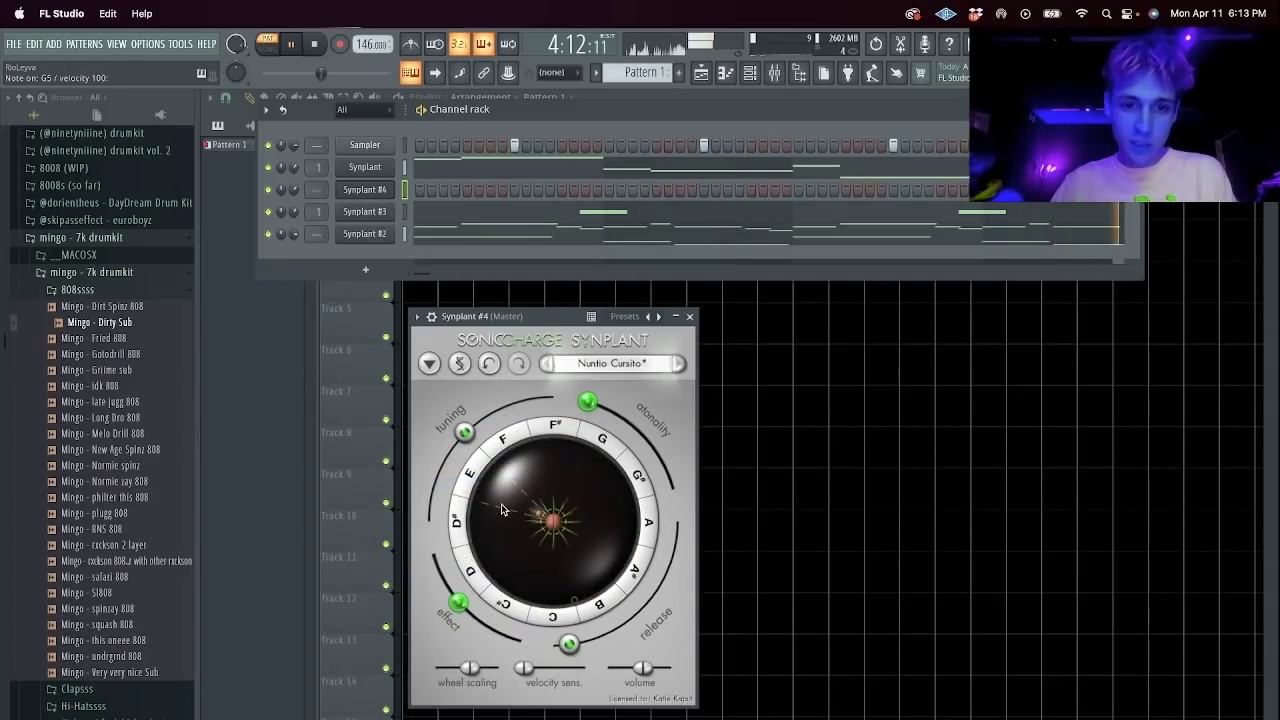
click(431, 365)
click(501, 486)
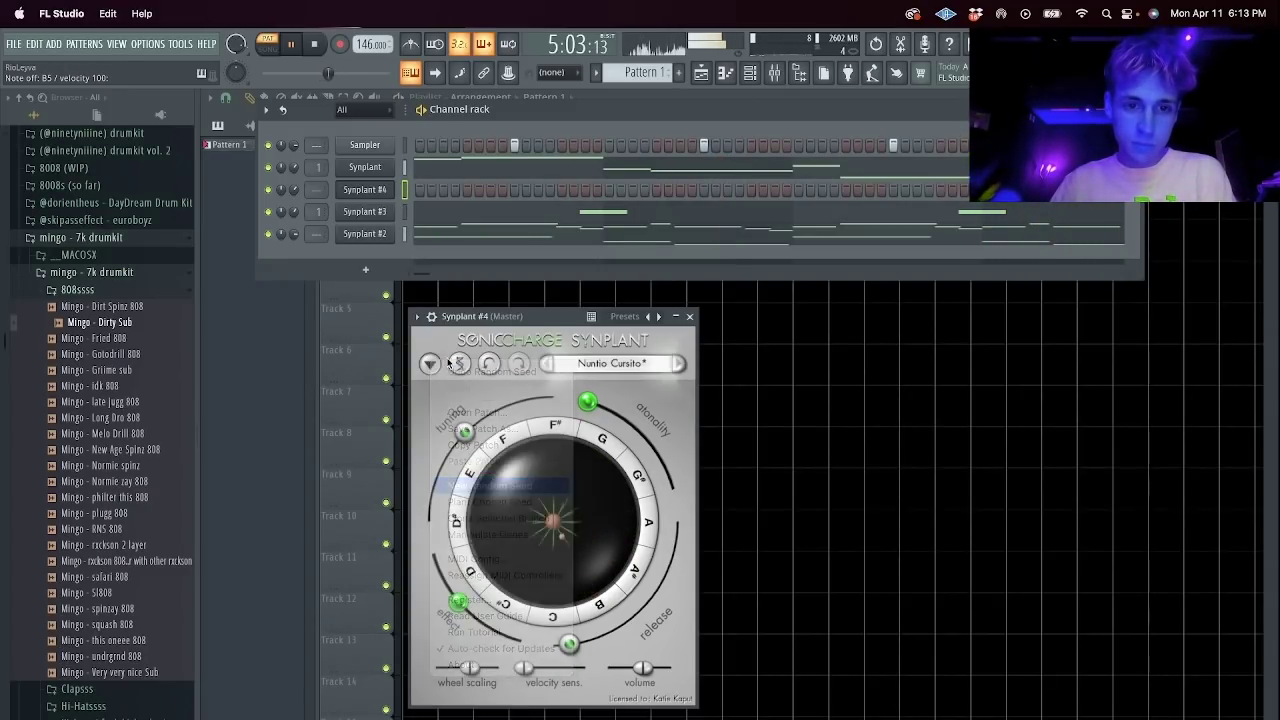
click(431, 365)
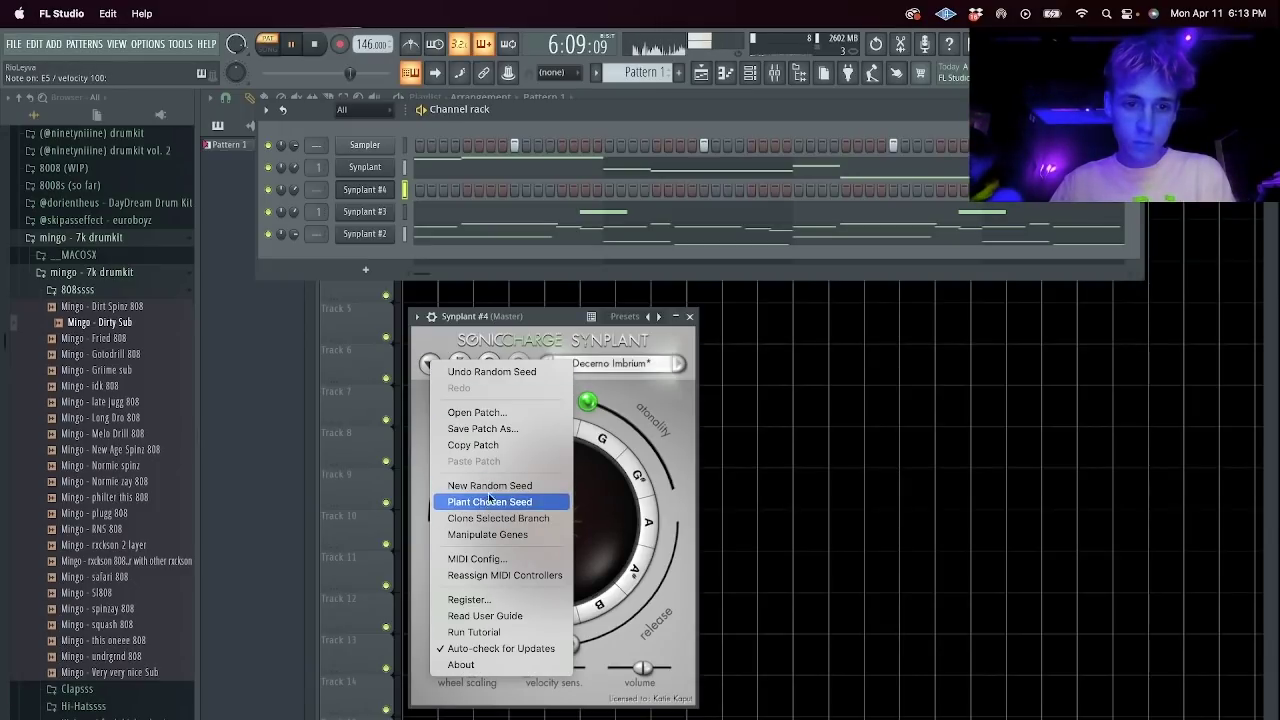
click(488, 502)
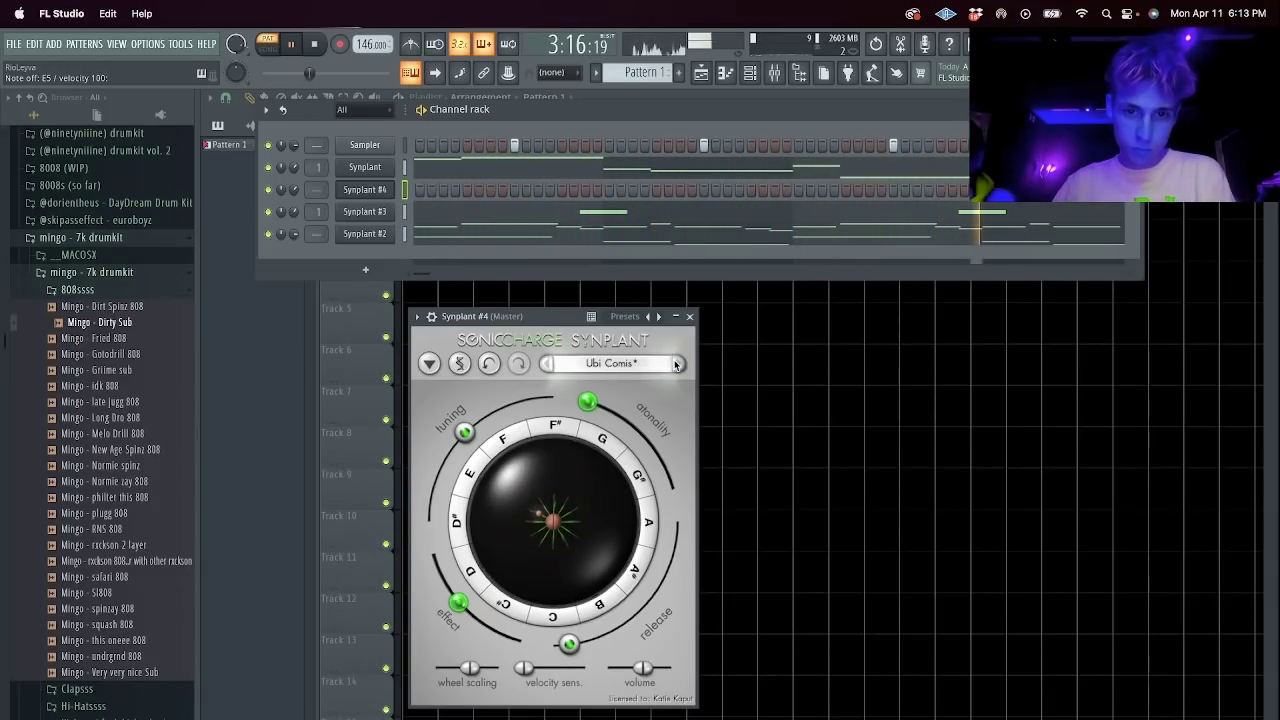
click(435, 364)
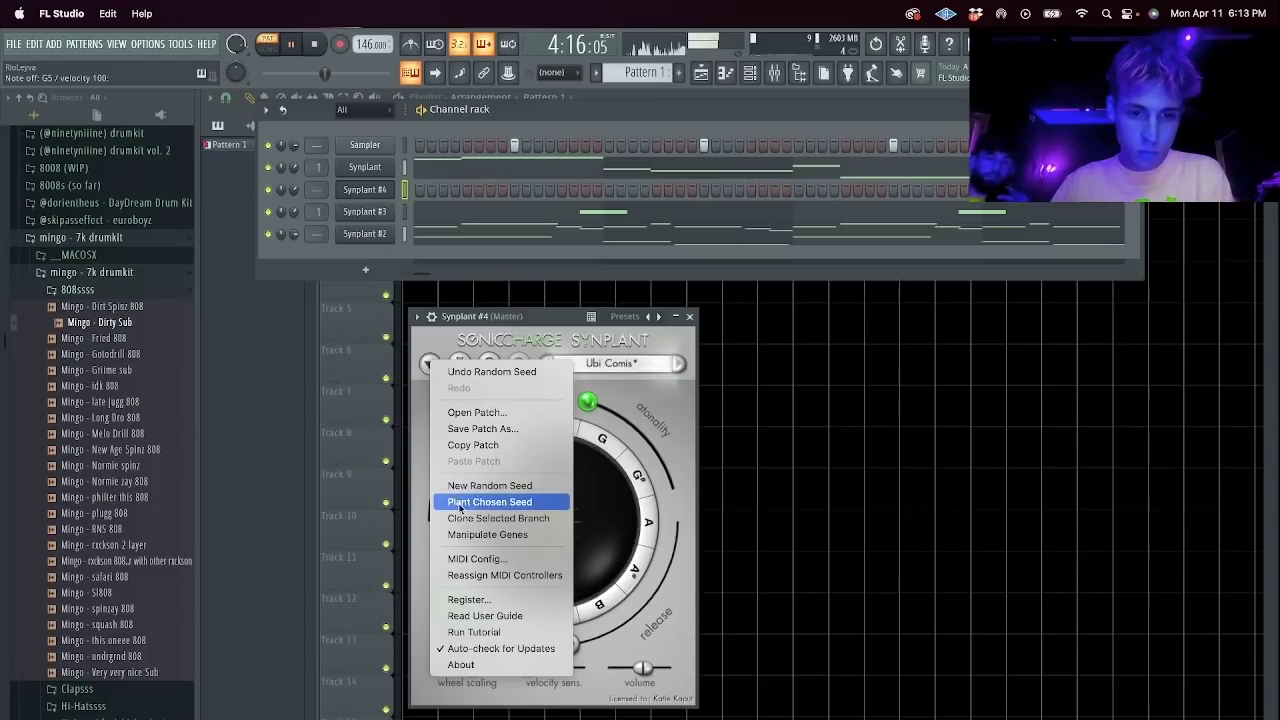
click(480, 337)
click(487, 364)
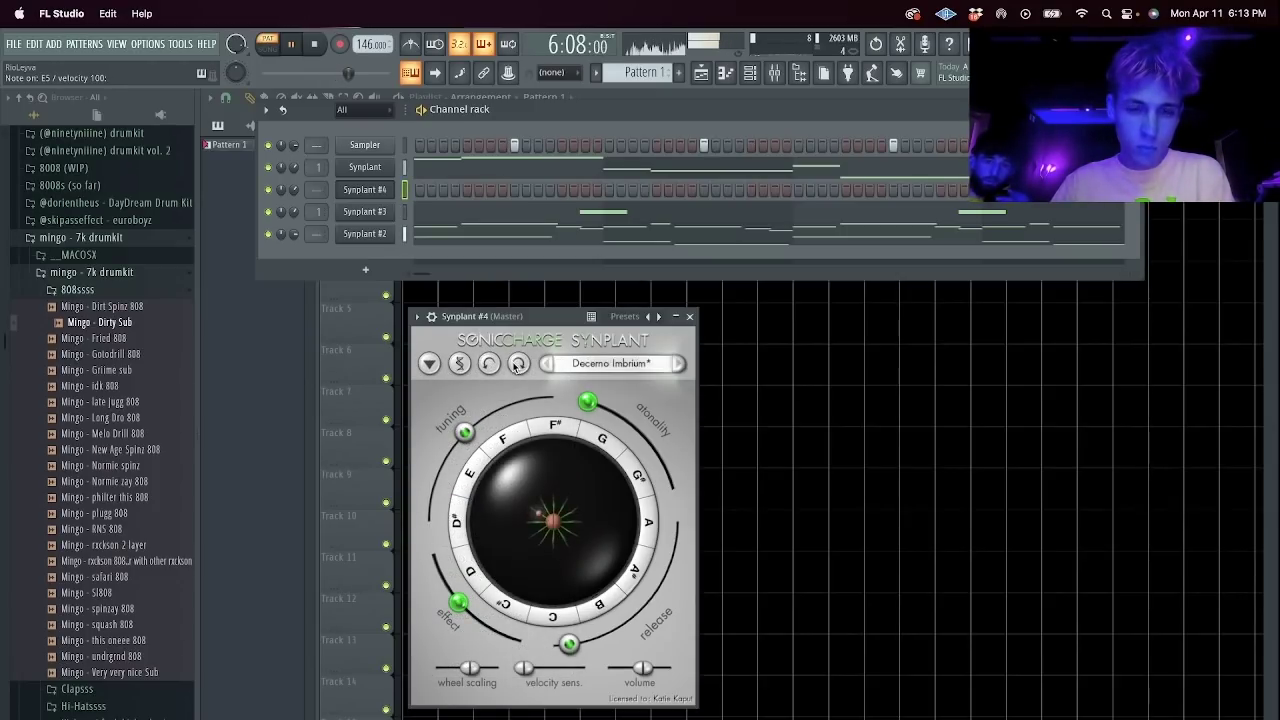
Keep rolling random seeds until Revolvo Lactans appears, then open Synplant #4's piano roll.
click(430, 364)
click(509, 486)
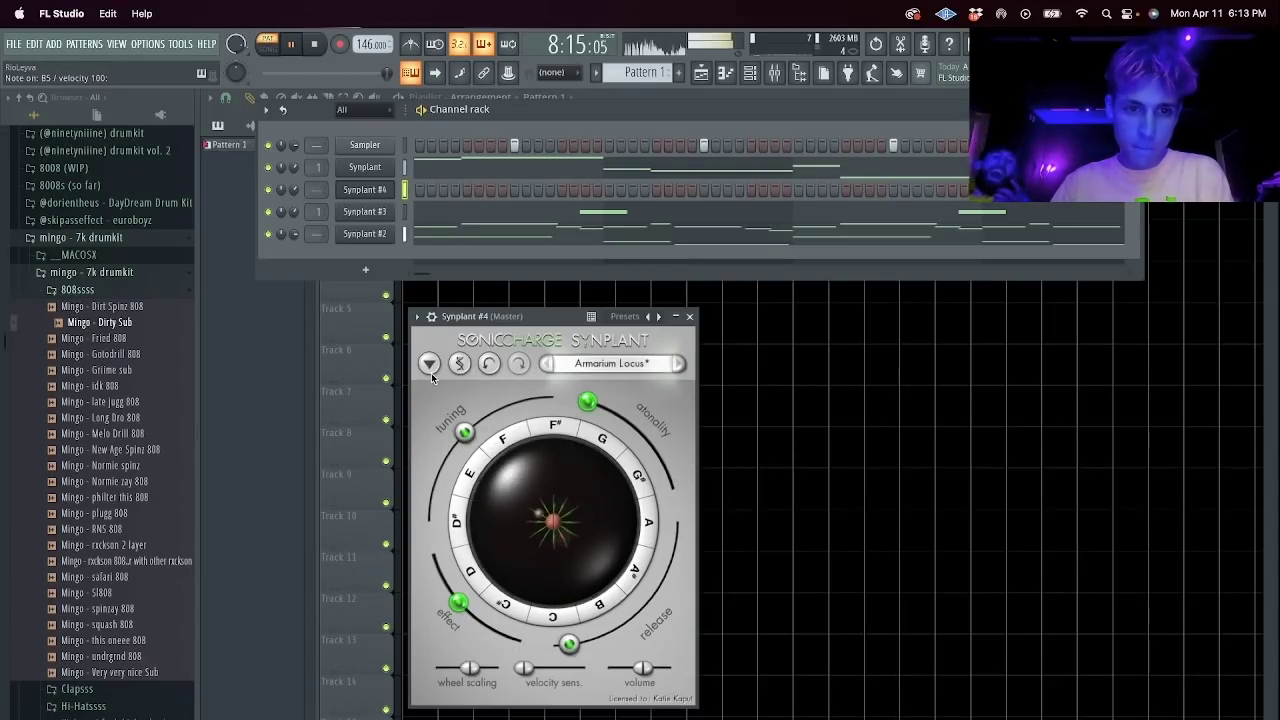
click(431, 368)
click(490, 486)
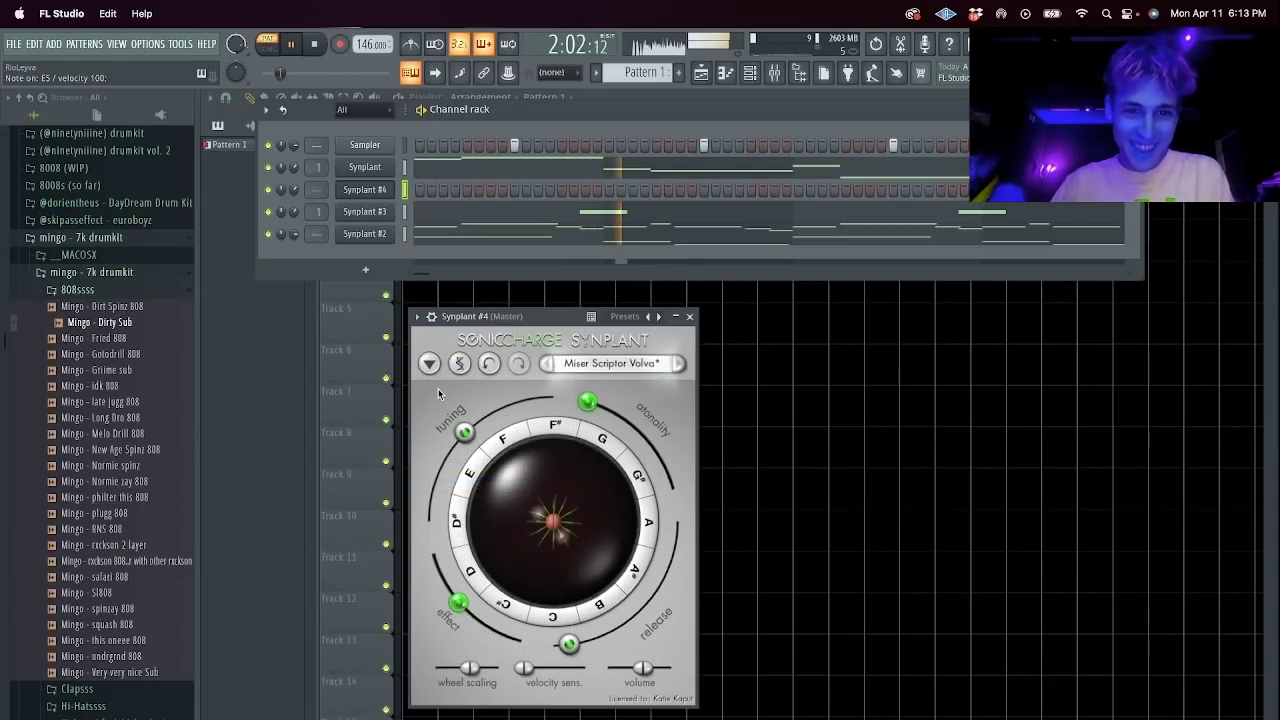
click(431, 365)
click(490, 486)
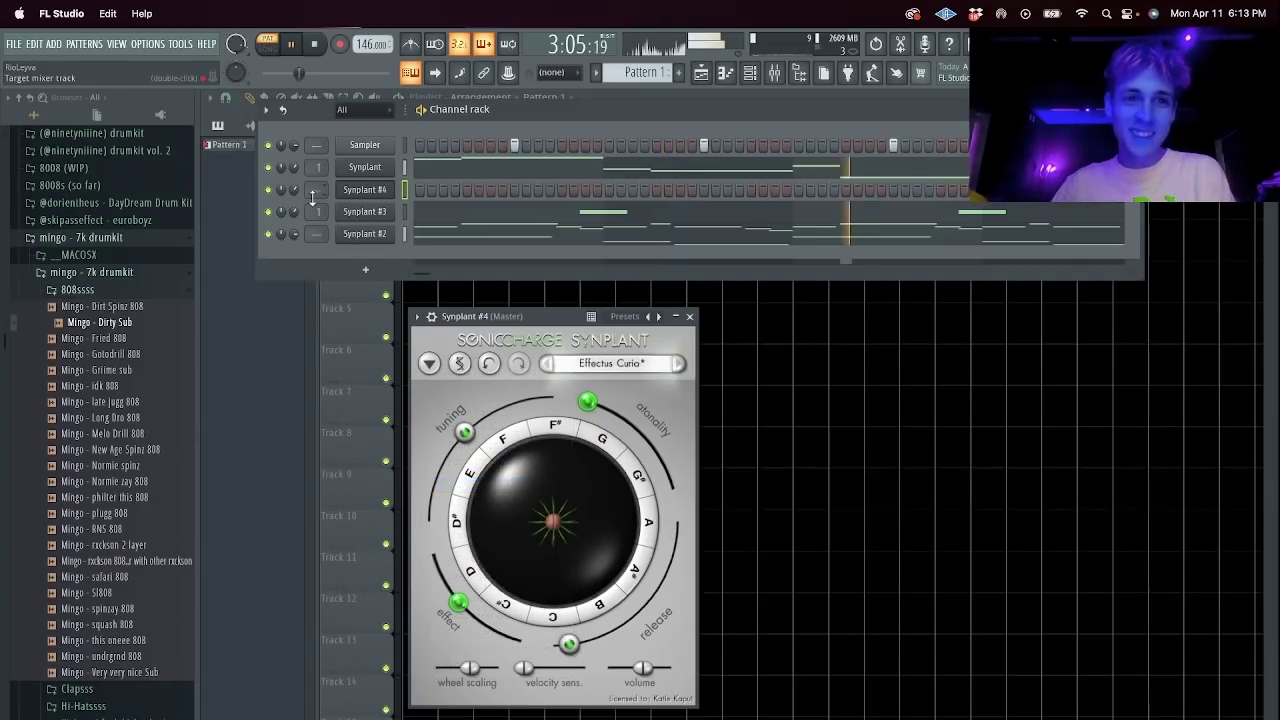
click(431, 365)
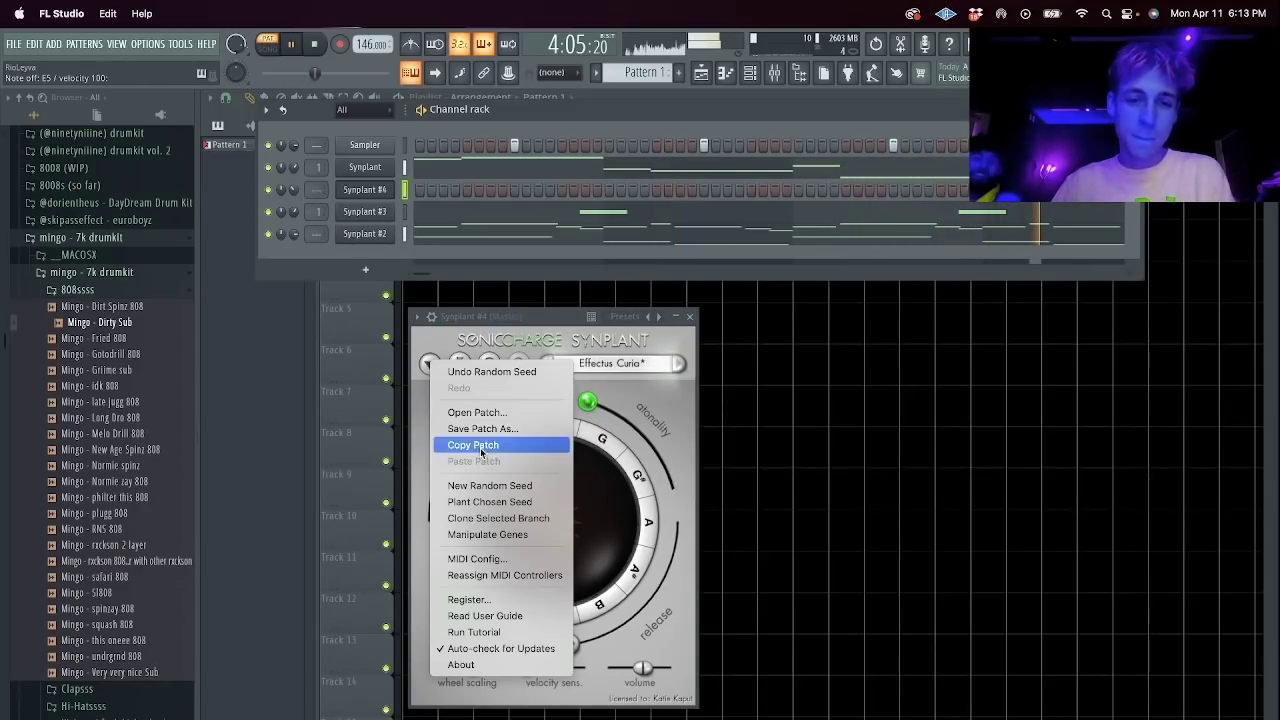
click(500, 485)
click(431, 365)
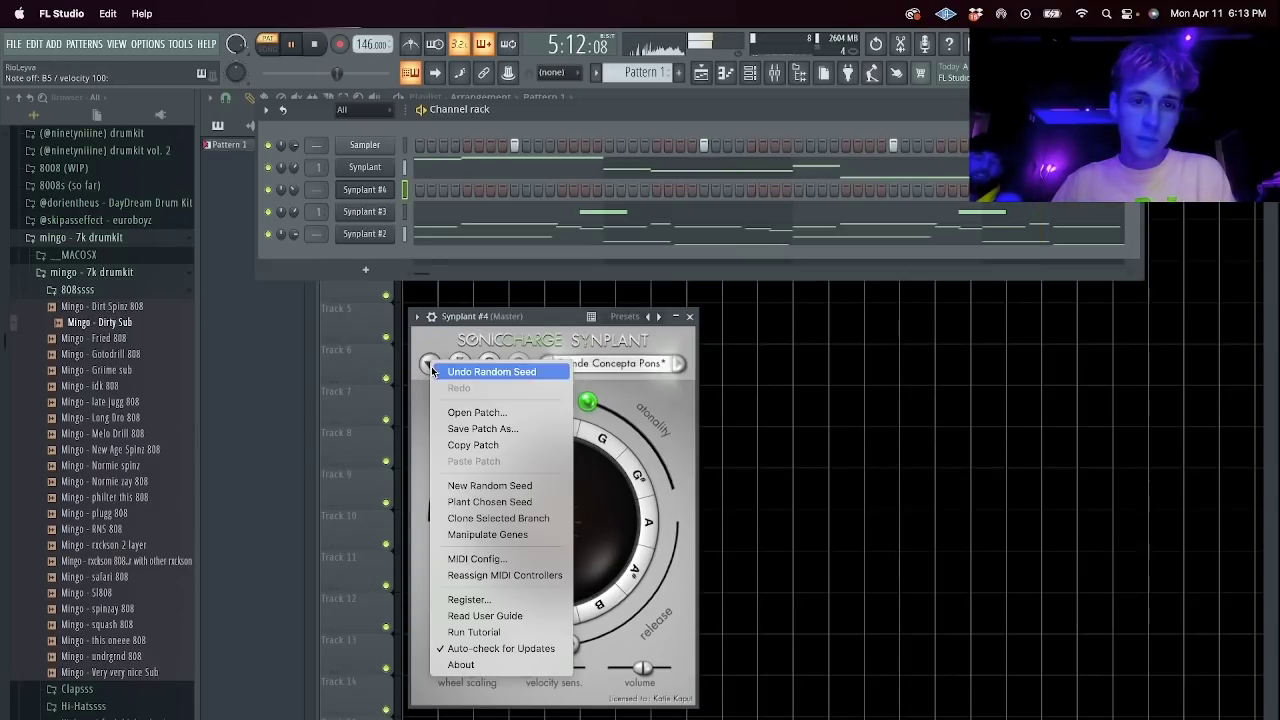
click(489, 486)
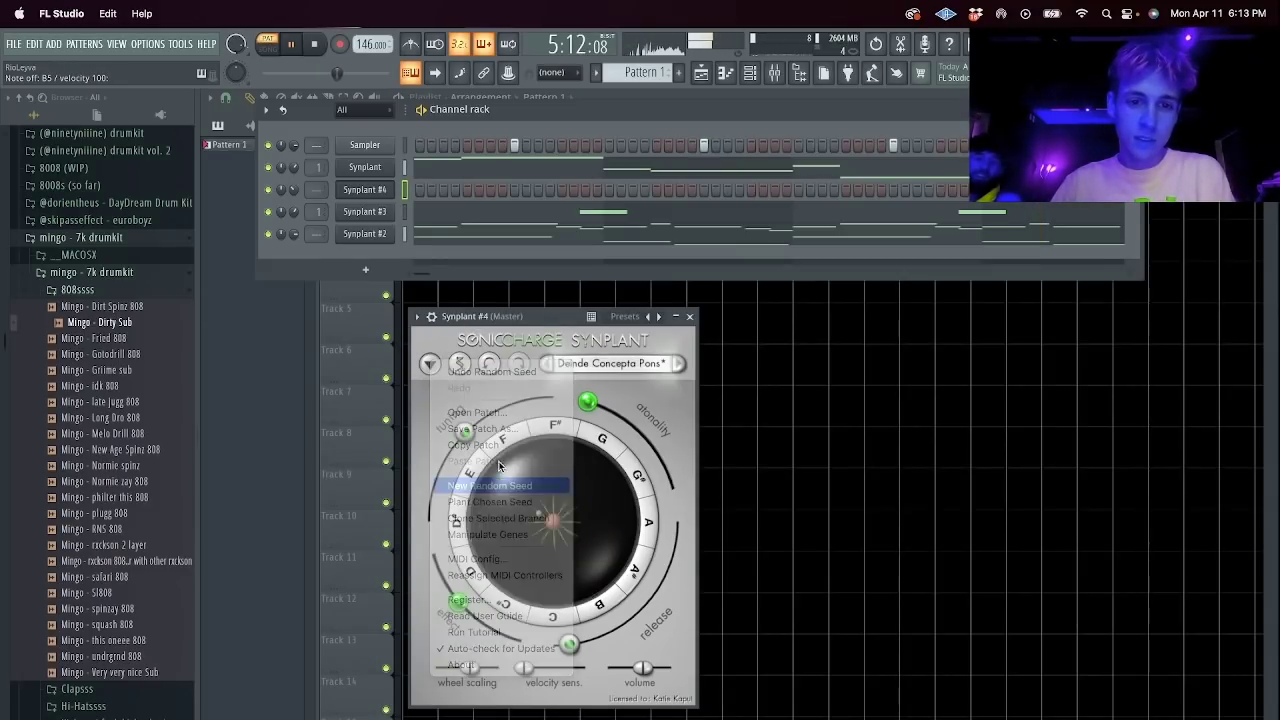
click(431, 366)
click(495, 486)
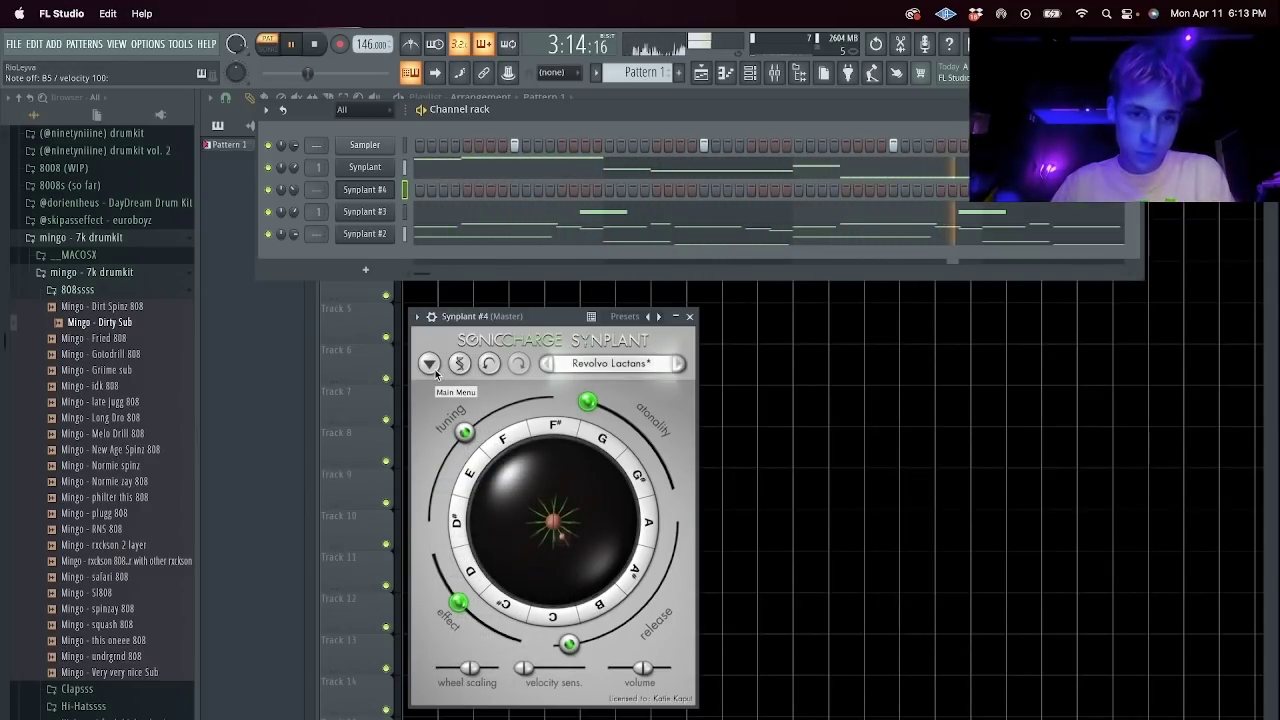
right_click(395, 189)
click(415, 190)
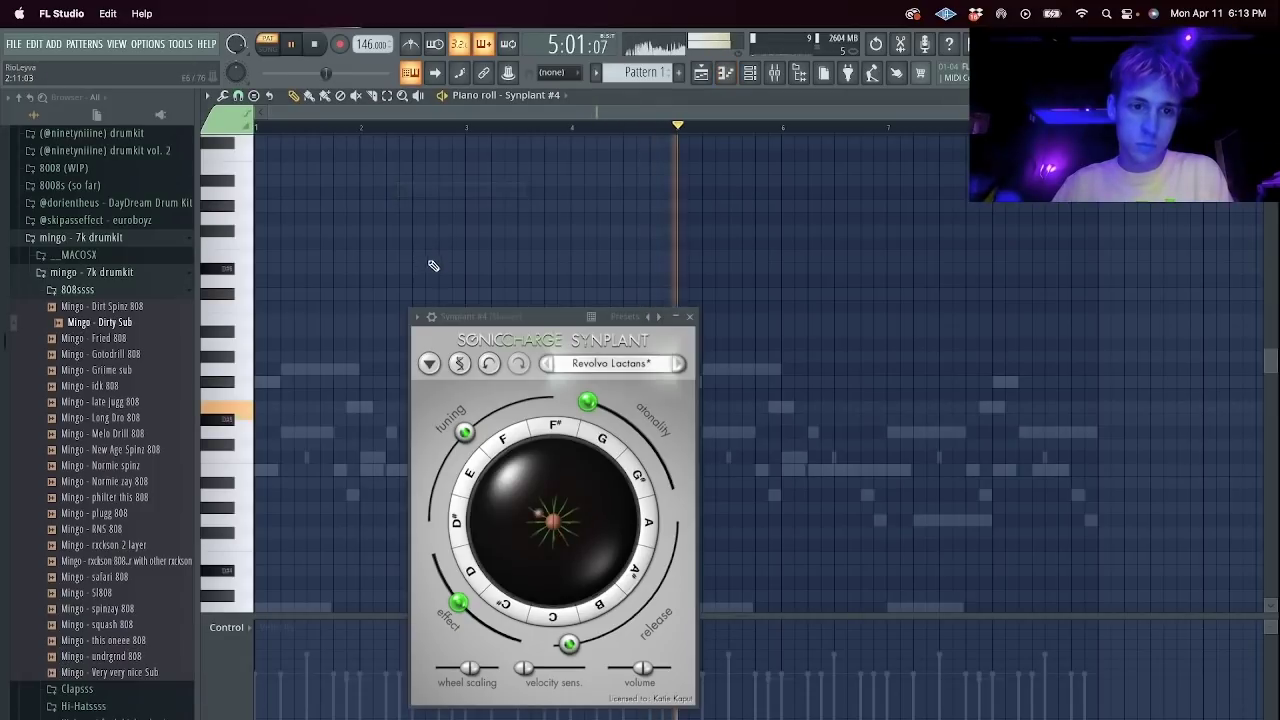
Stop playback and reopen the Synplant #4 piano roll.
click(265, 407)
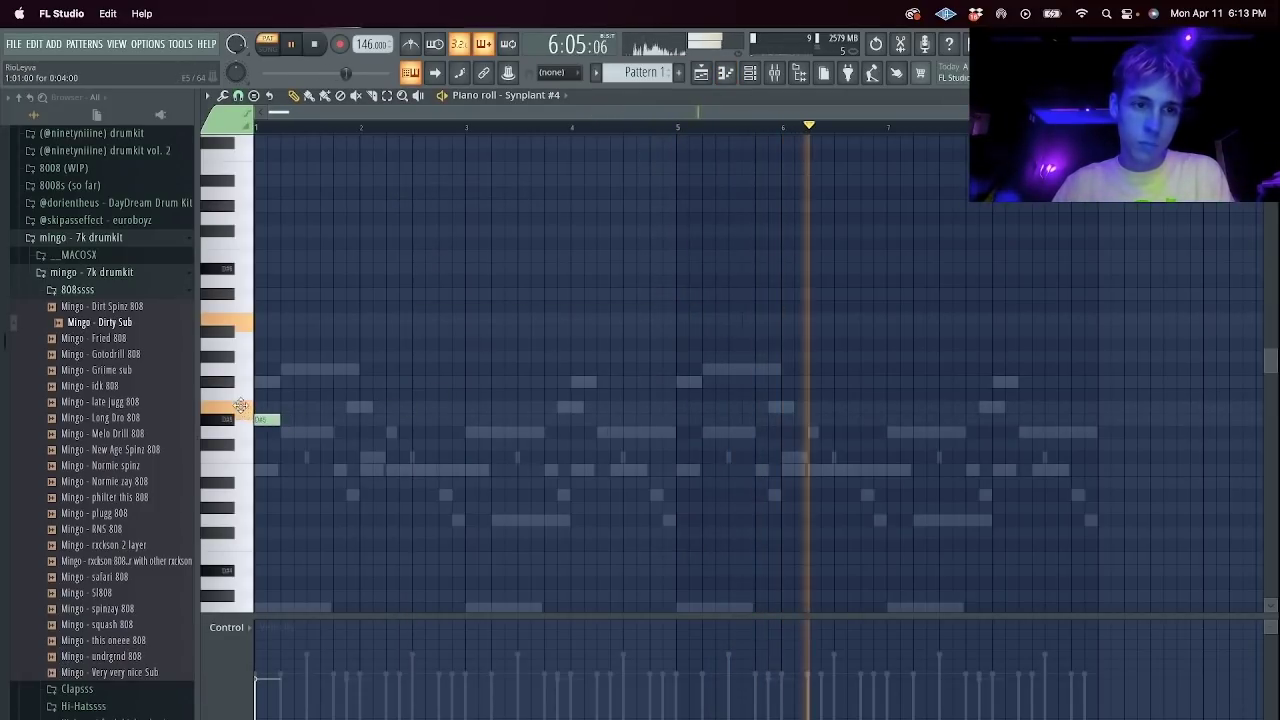
click(265, 319)
key(Escape)
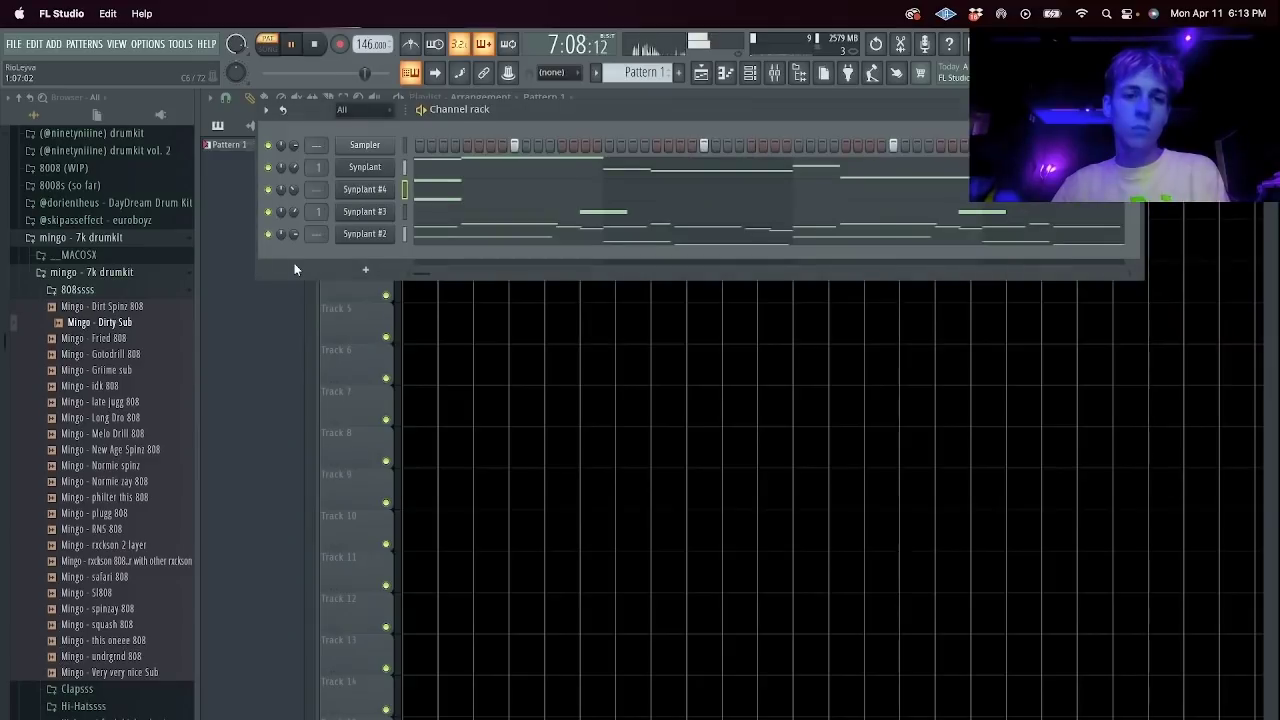
click(405, 190)
key(space)
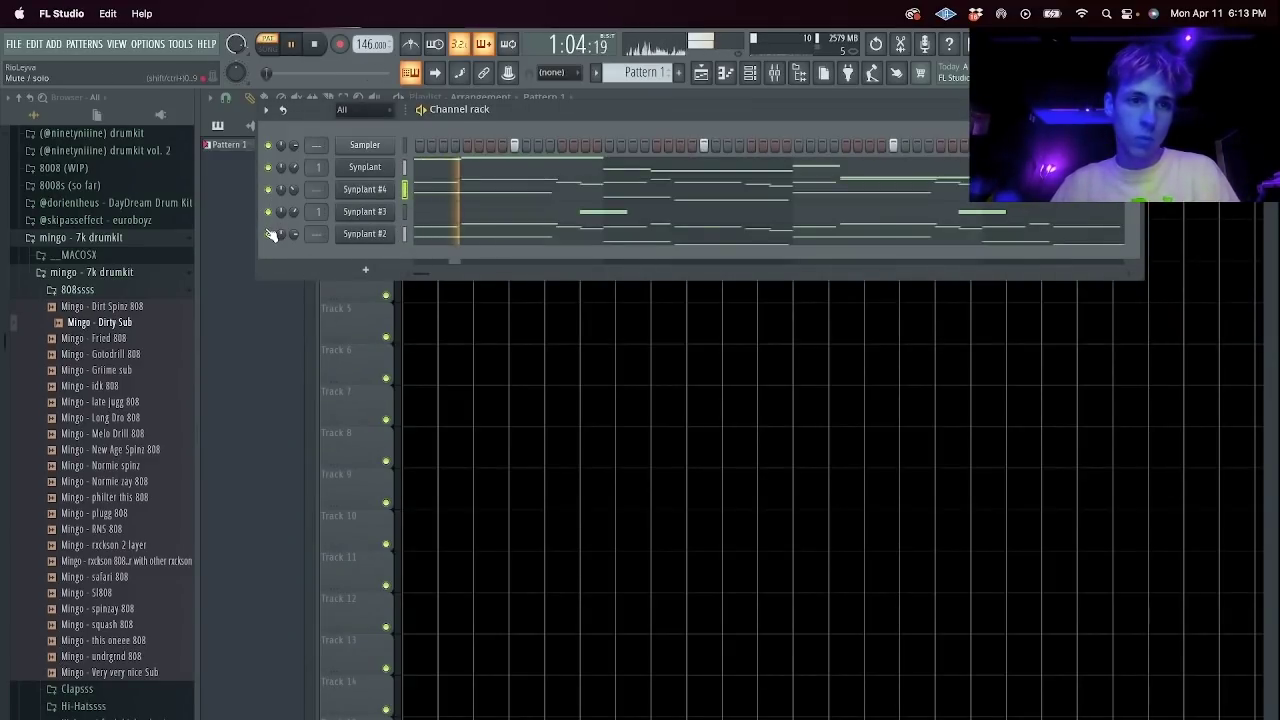
click(434, 186)
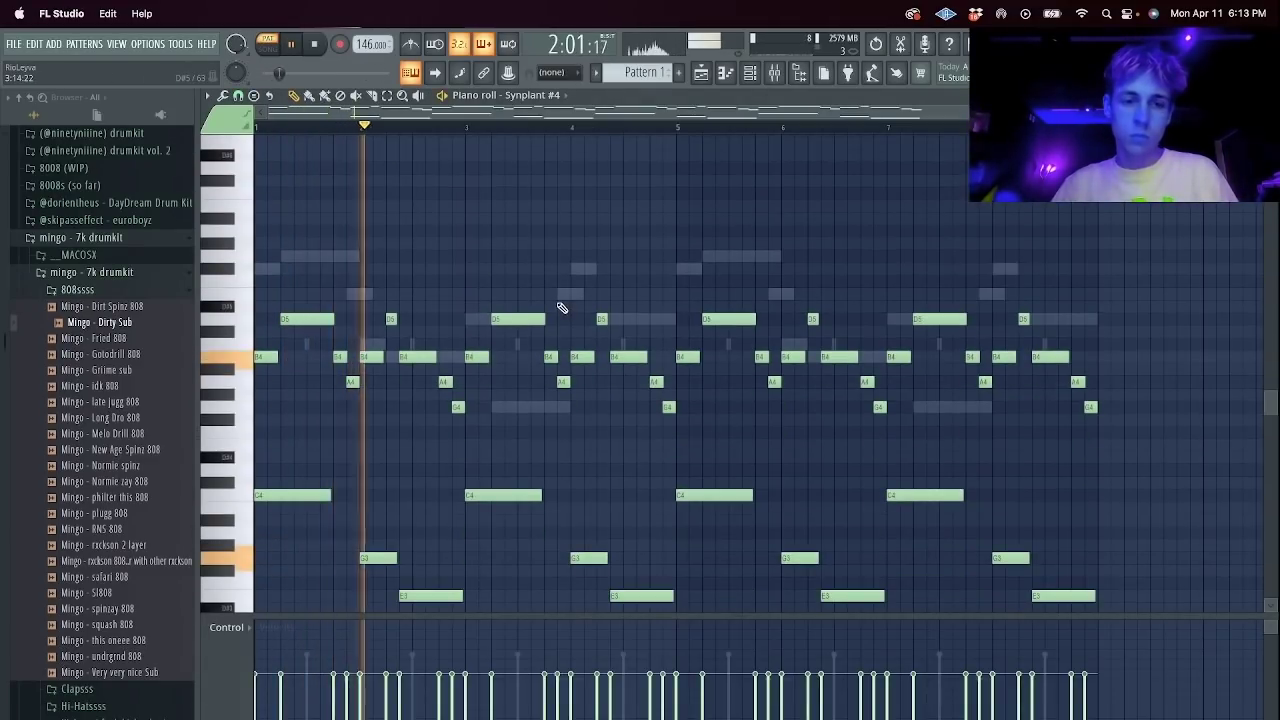
Move the selected C5 notes down an octave and deselect them.
key(ctrl+Up)
key(space)
key(space)
scroll(489, 309, up, 1)
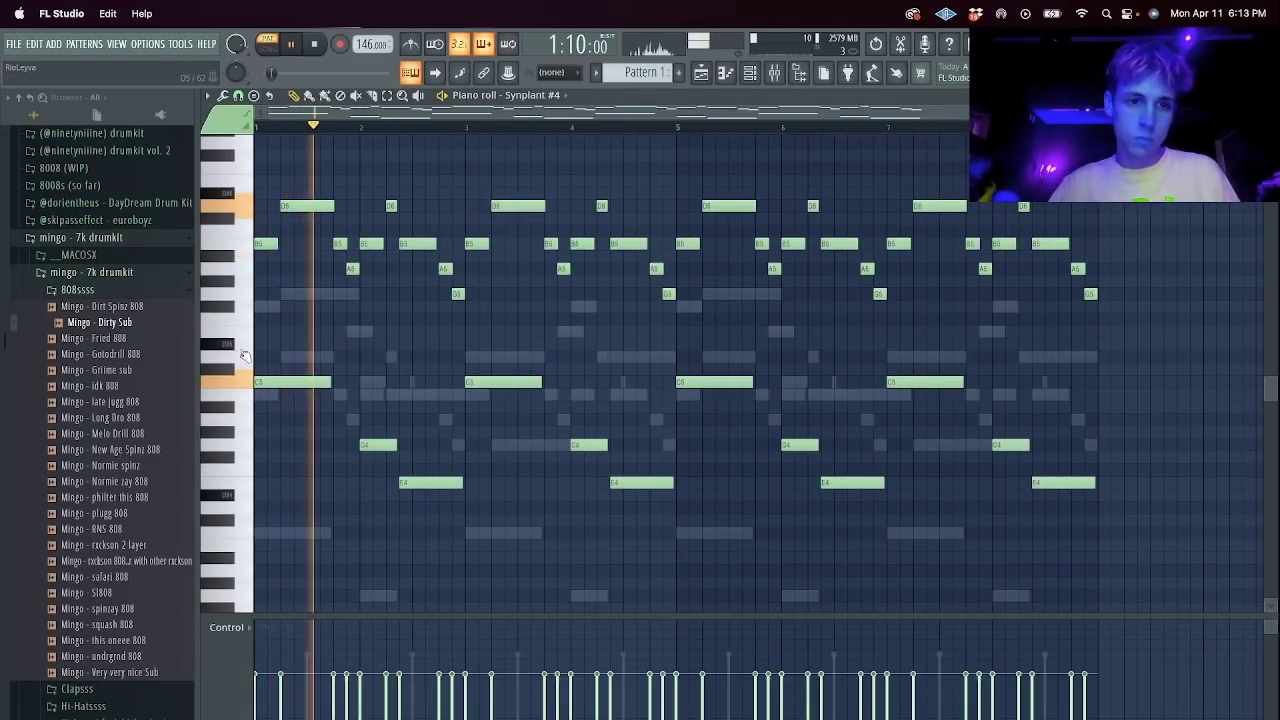
drag(241, 355, 221, 384)
key(ctrl+Down)
key(ctrl+d)
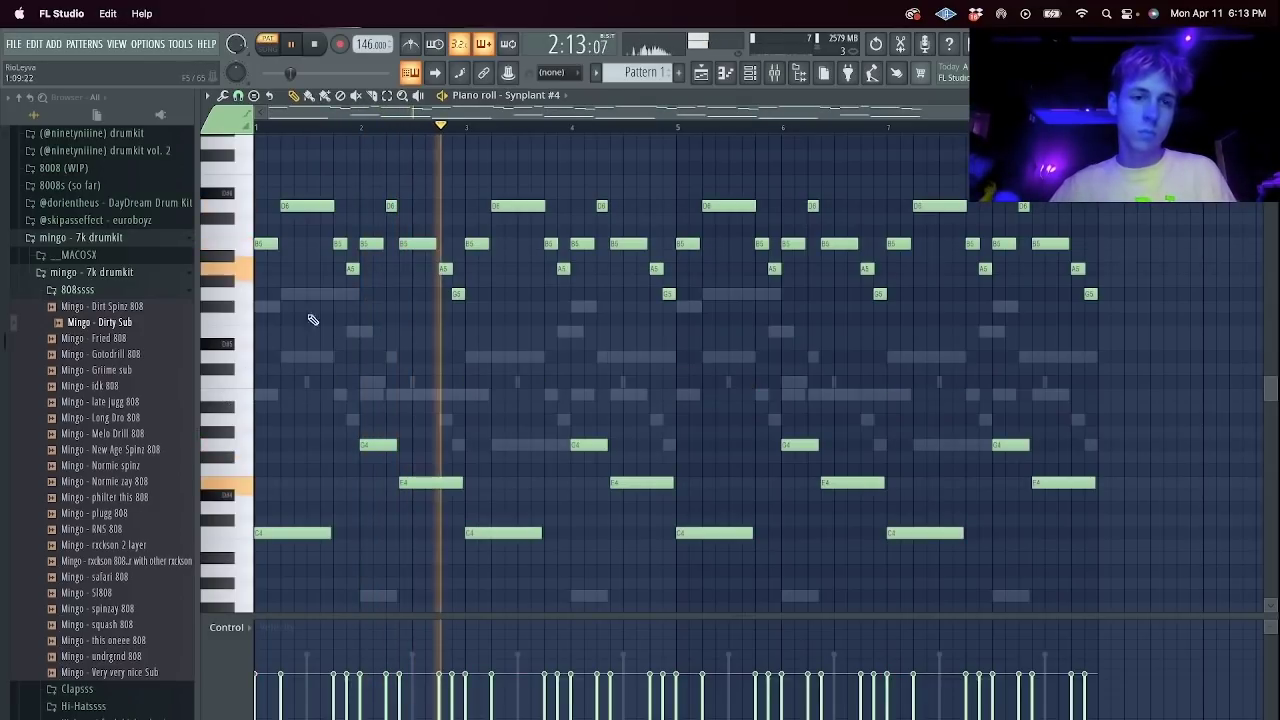
Drop the upper melody notes an octave, then raise all notes back up one octave.
drag(257, 190, 1118, 210)
key(ctrl+Down)
key(space)
key(space)
ctrl+click(297, 171)
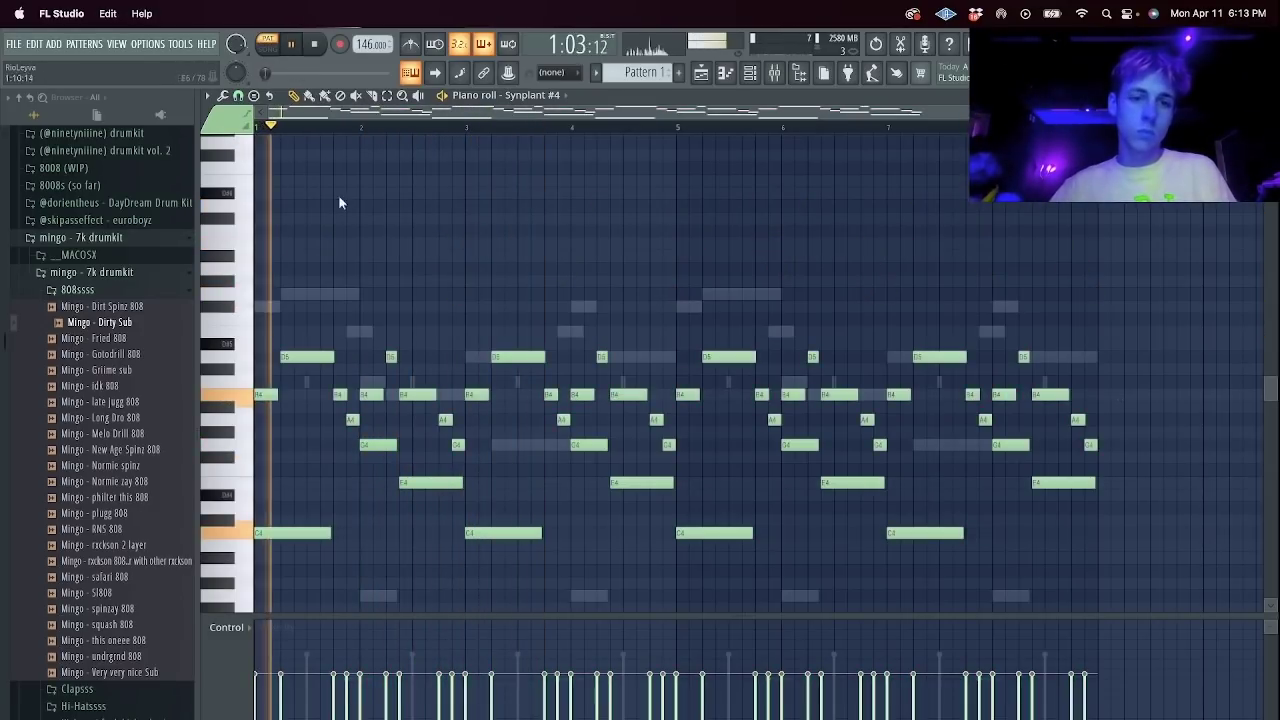
key(ctrl+Up)
key(space)
key(space)
key(Escape)
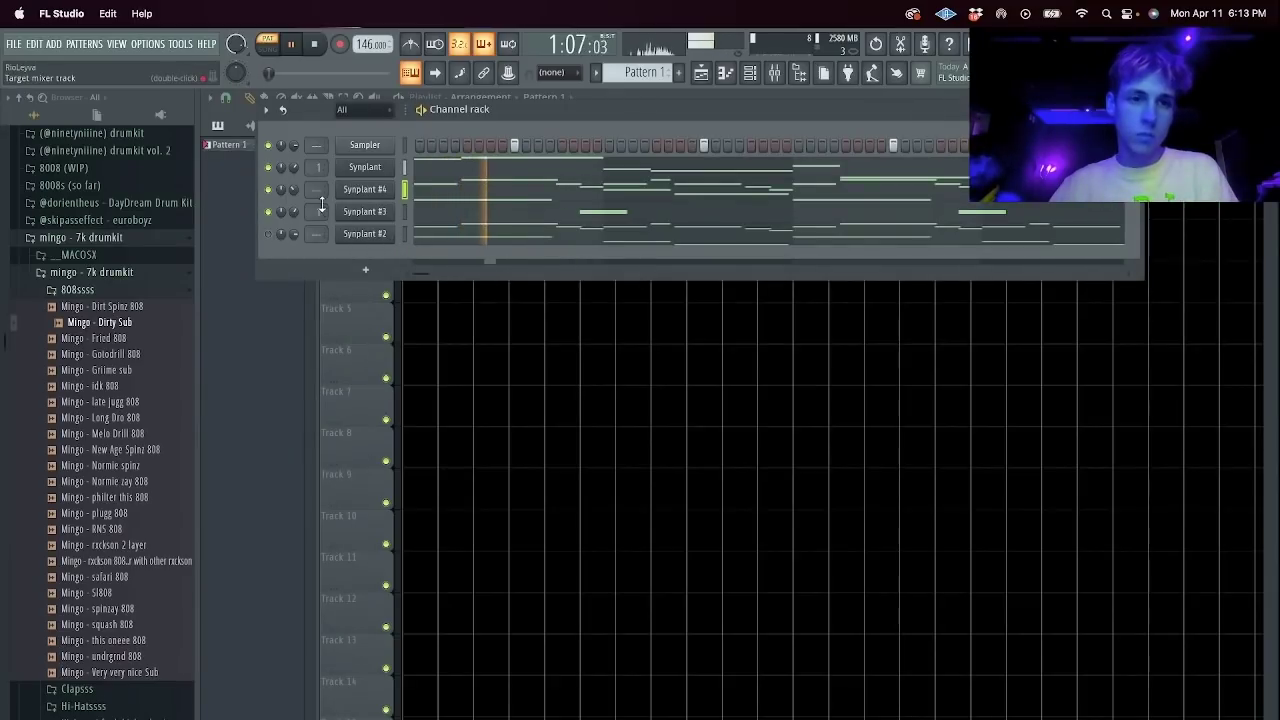
Clone the lower-voice notes of bars 1–7 one octave down and close the piano roll.
click(450, 198)
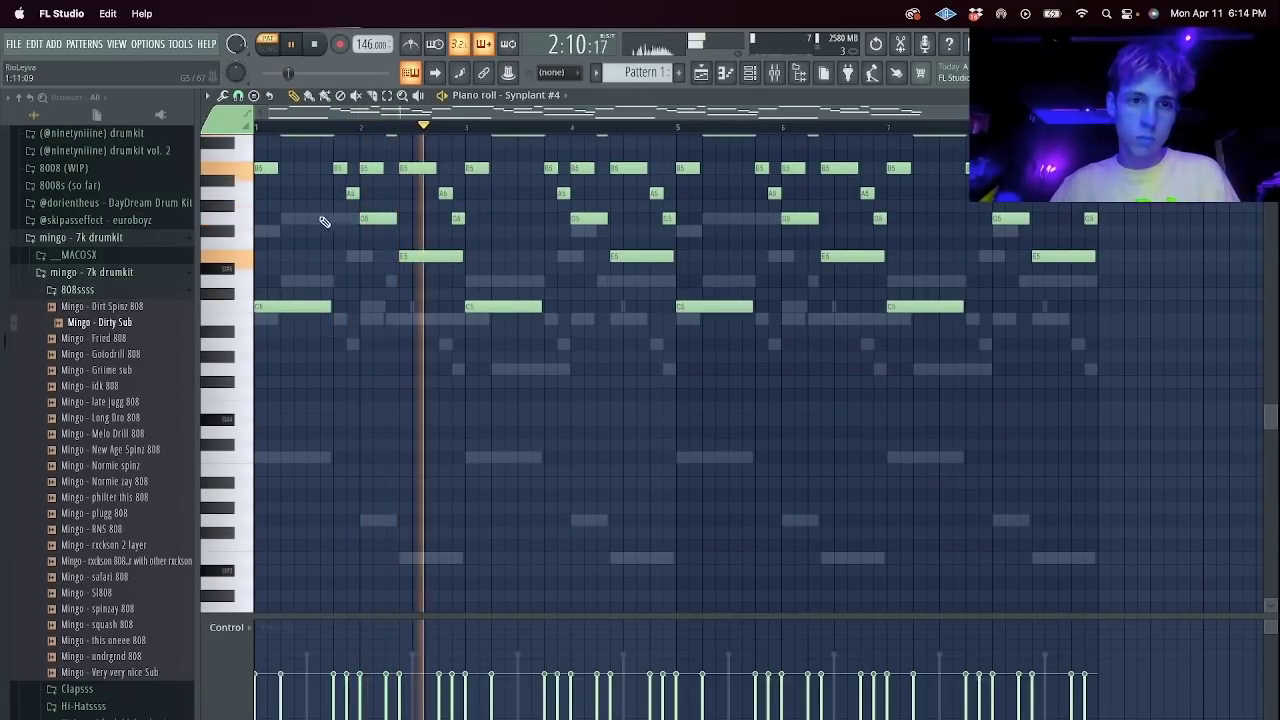
drag(278, 202, 412, 376)
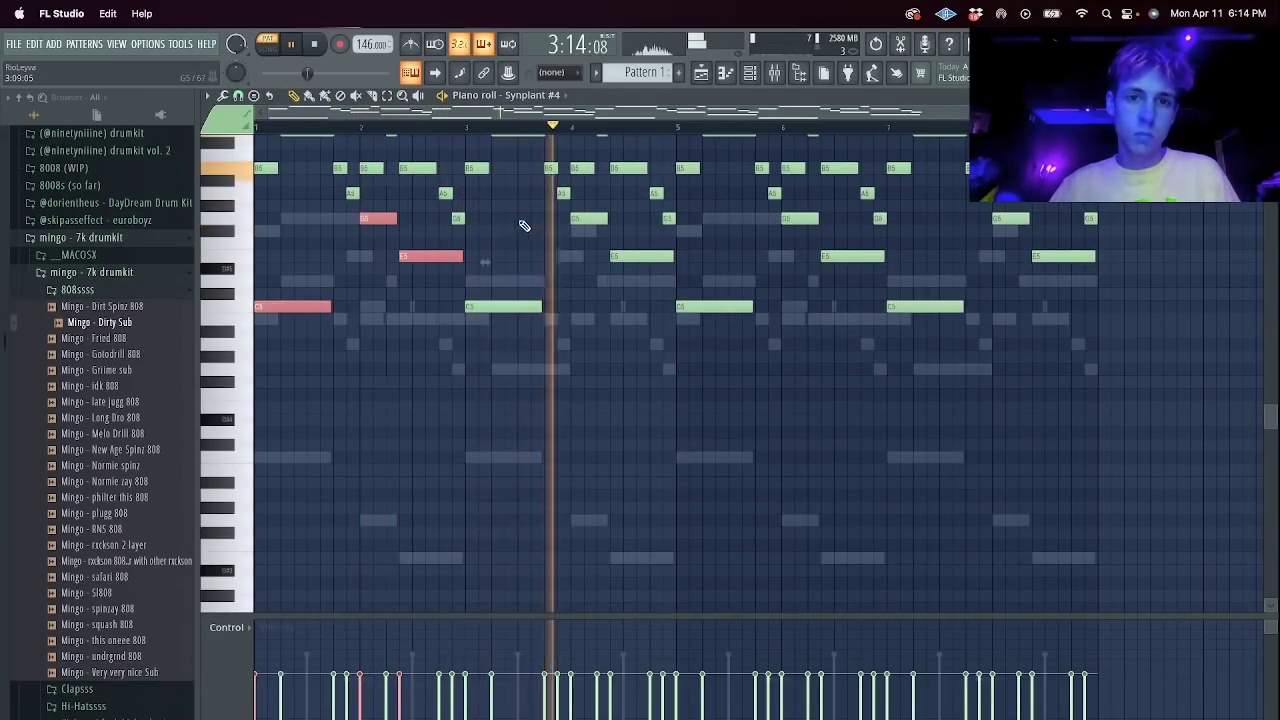
drag(518, 205, 632, 352)
drag(711, 214, 1160, 460)
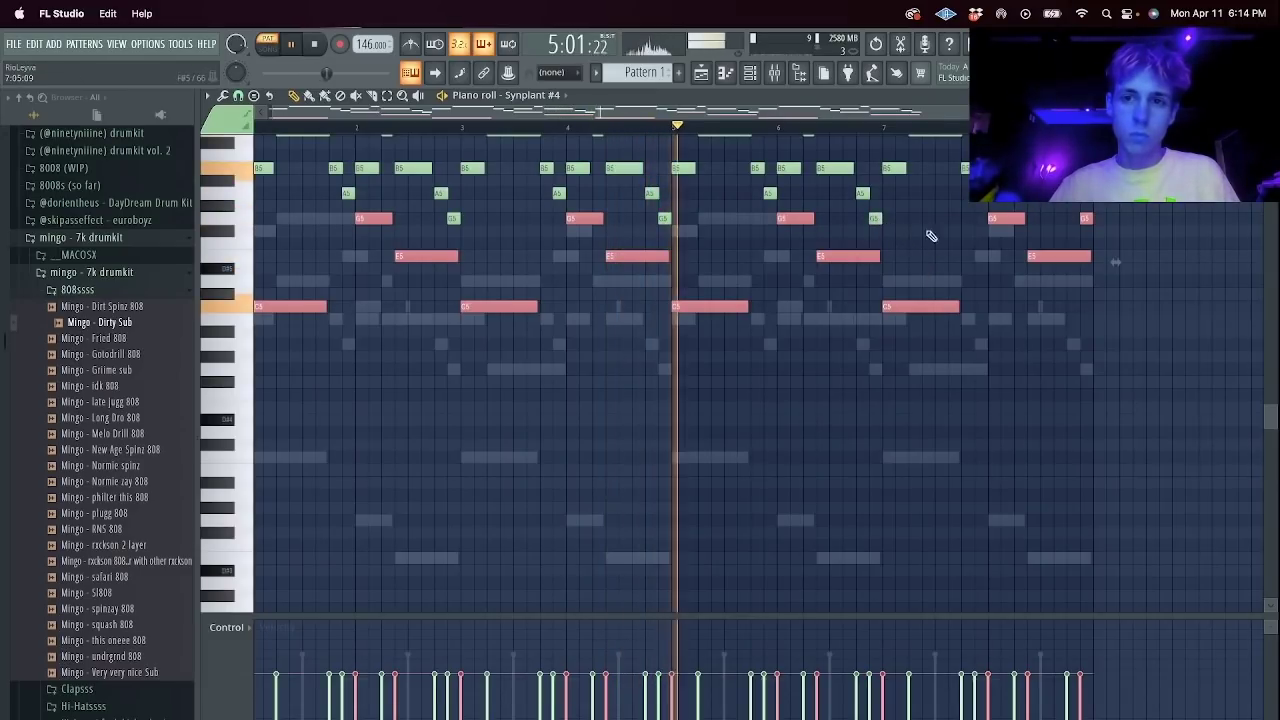
shift+click(1048, 260)
key(super+Down)
key(super+d)
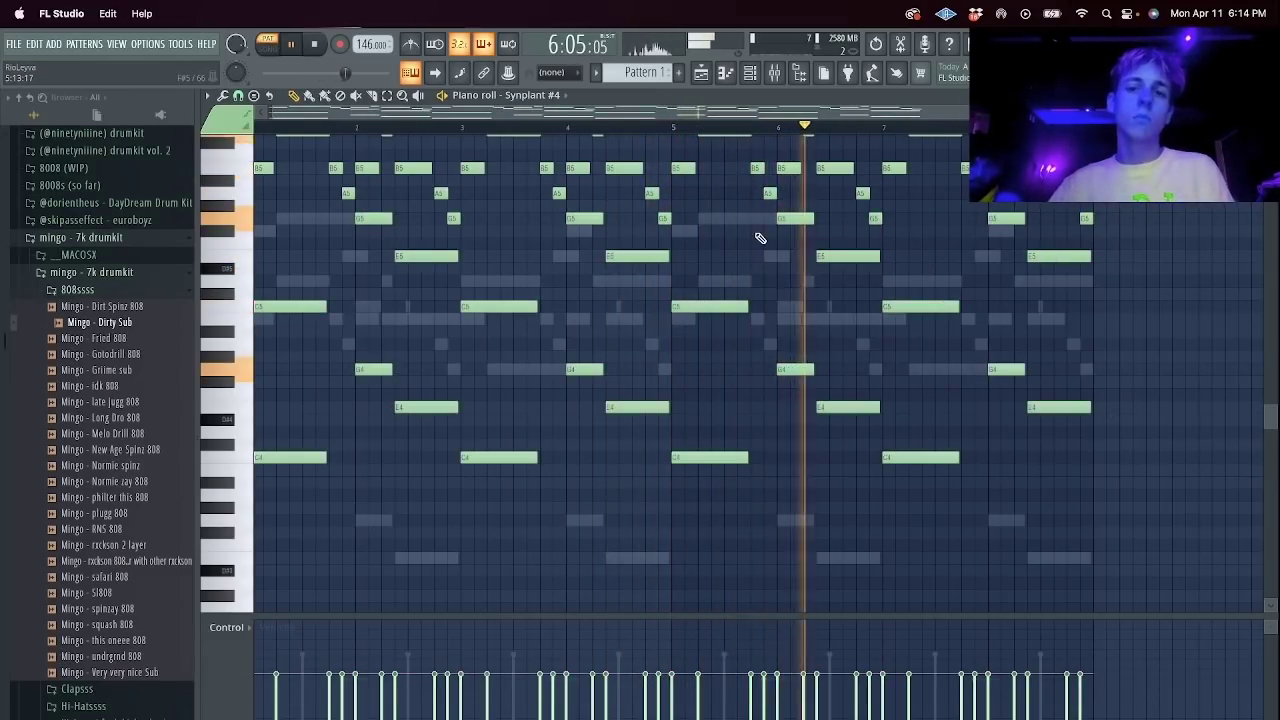
key(Escape)
right_click(360, 168)
Insert a new Synplant #5 channel and center its window.
mouse_move(430, 268)
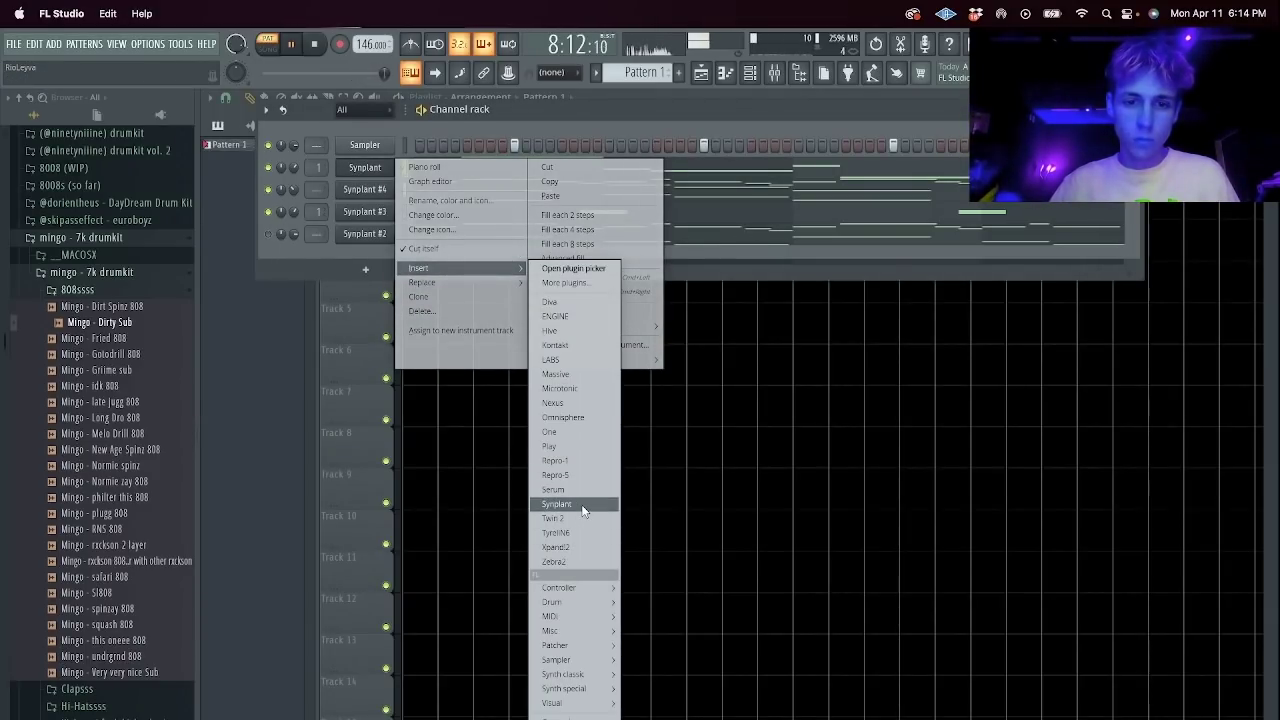
click(575, 504)
drag(160, 80, 556, 264)
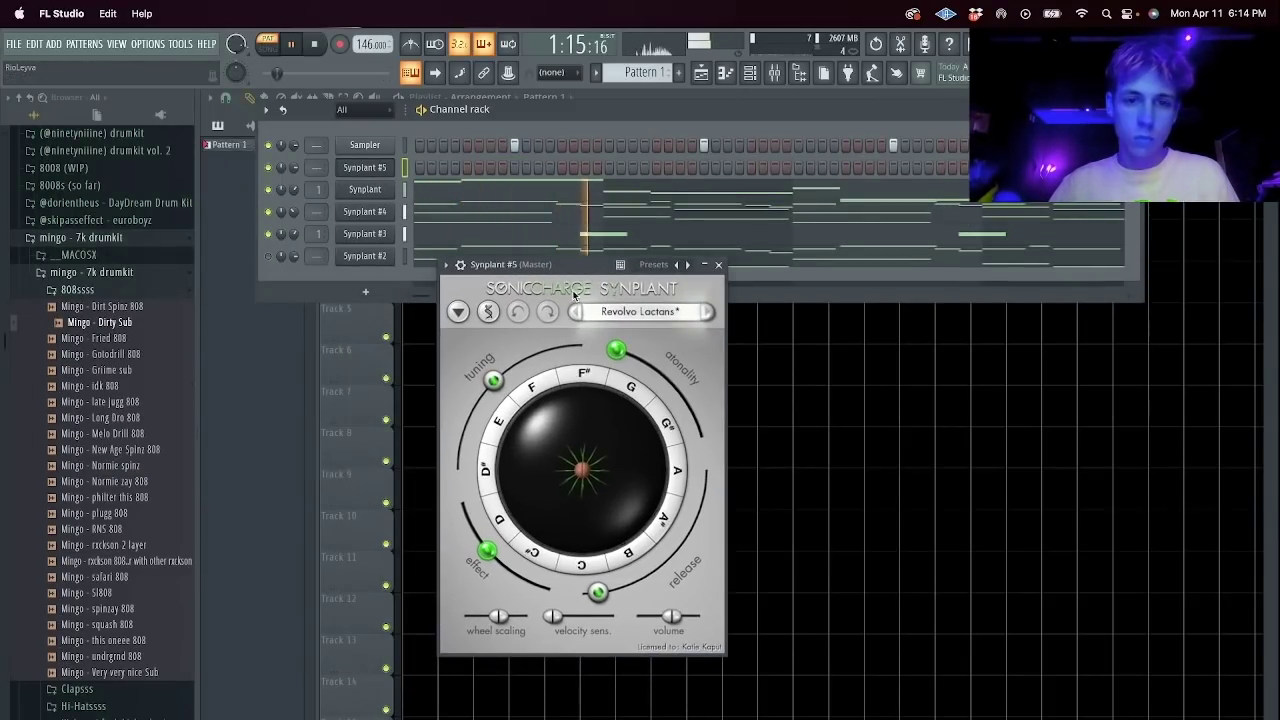
Generate a new random seed for Synplant #5 seven times in a row.
click(457, 312)
click(528, 433)
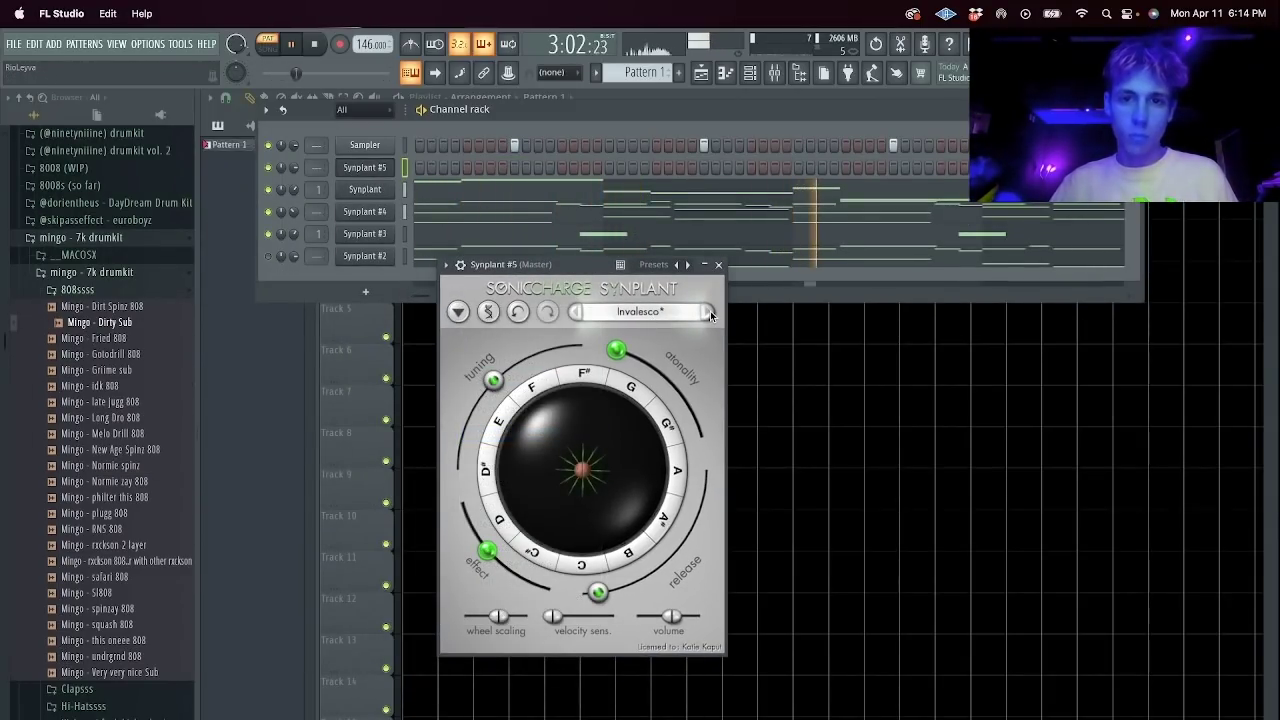
click(457, 312)
click(515, 449)
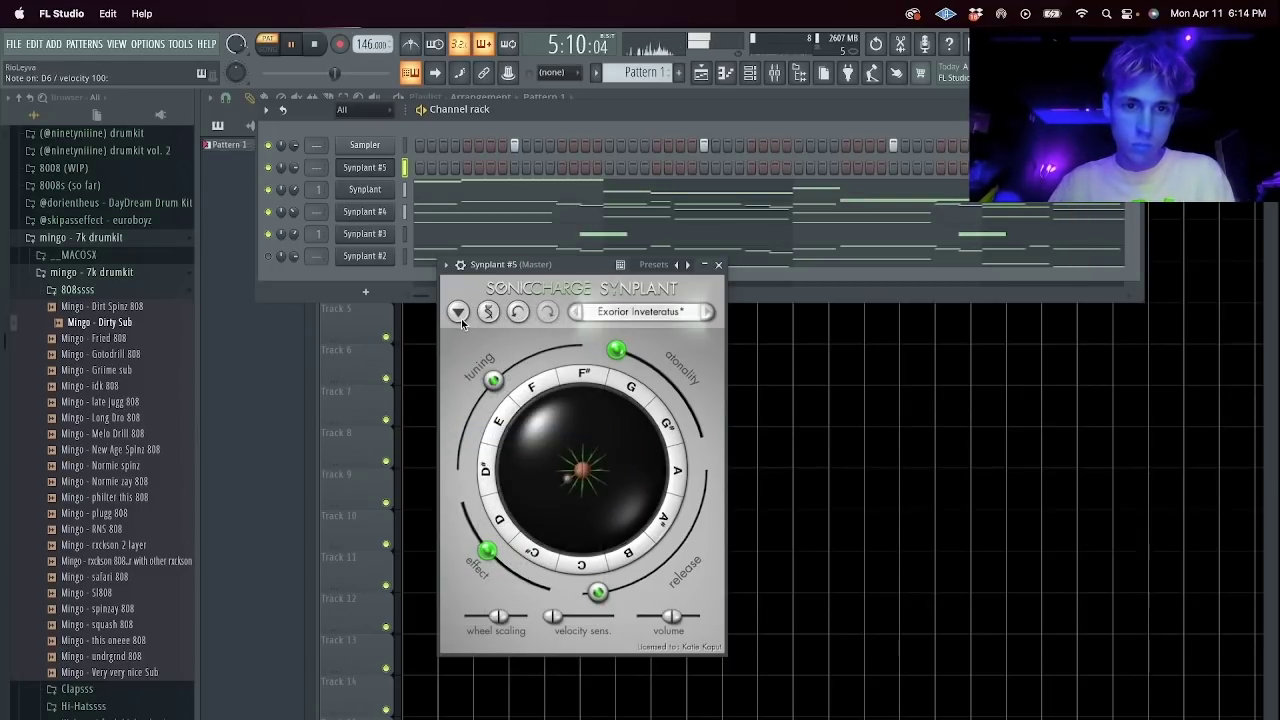
click(459, 313)
click(512, 433)
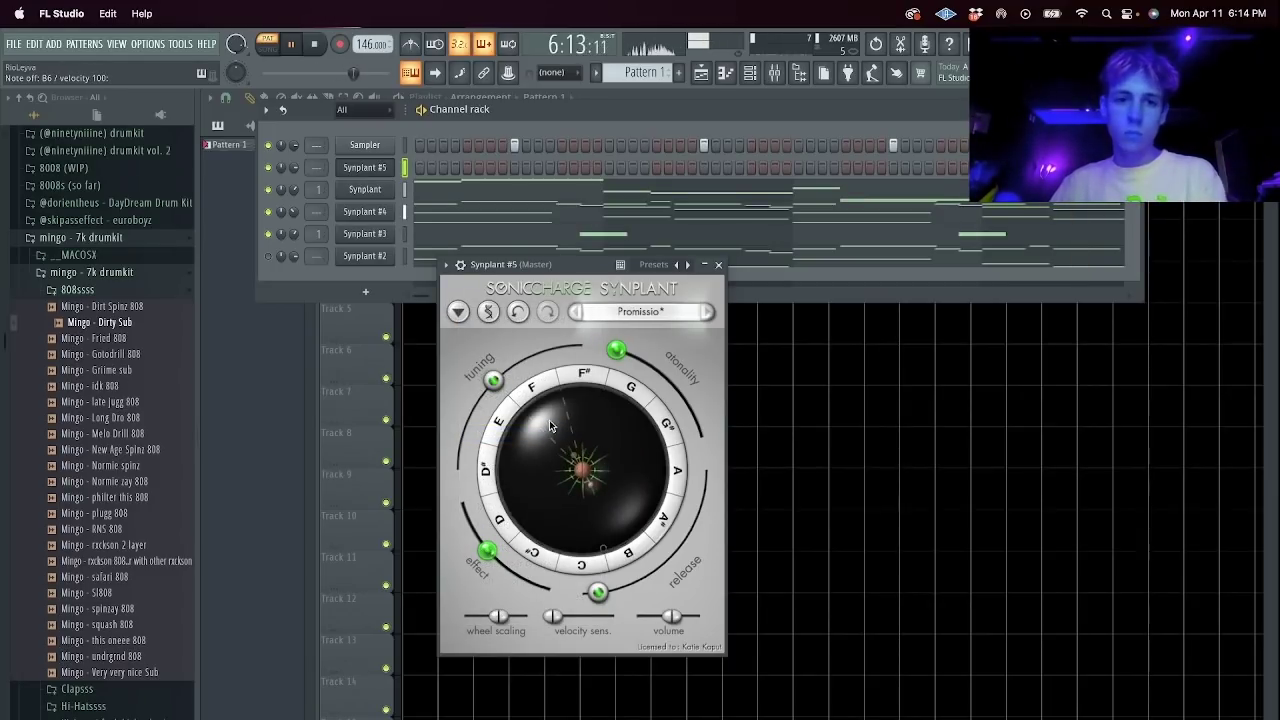
click(458, 313)
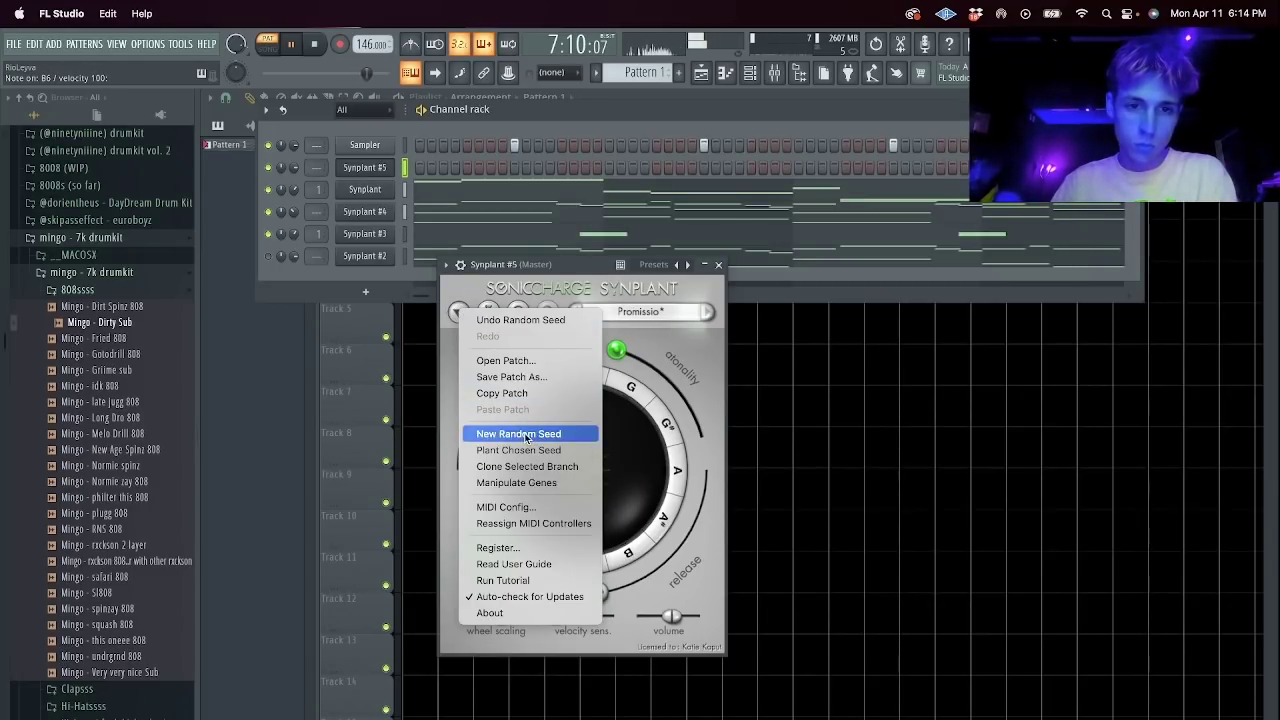
click(512, 433)
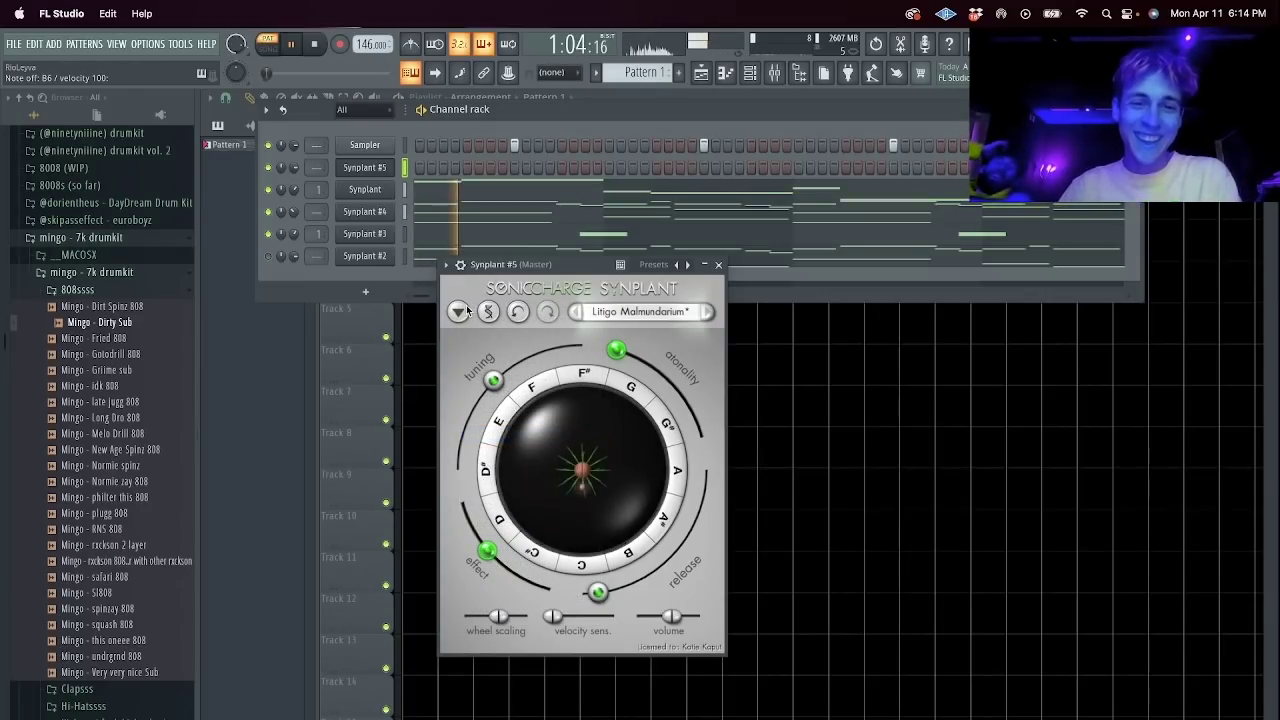
click(459, 313)
click(517, 434)
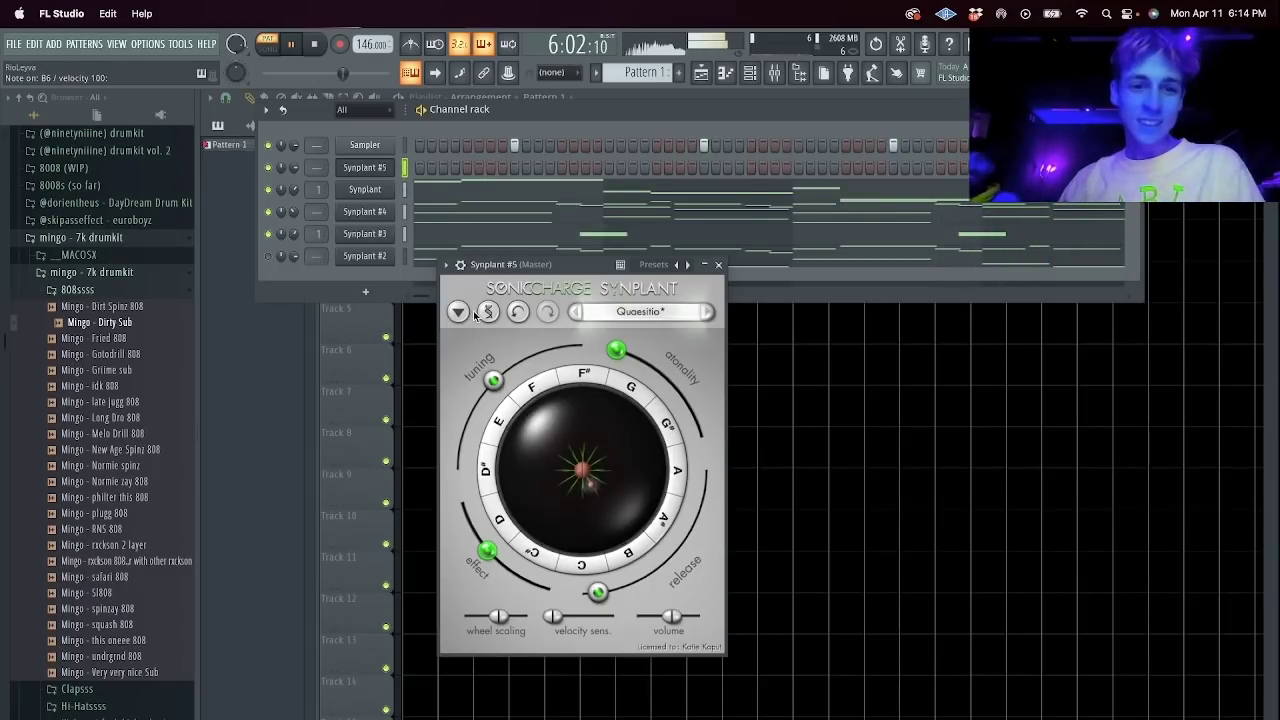
click(468, 313)
click(518, 432)
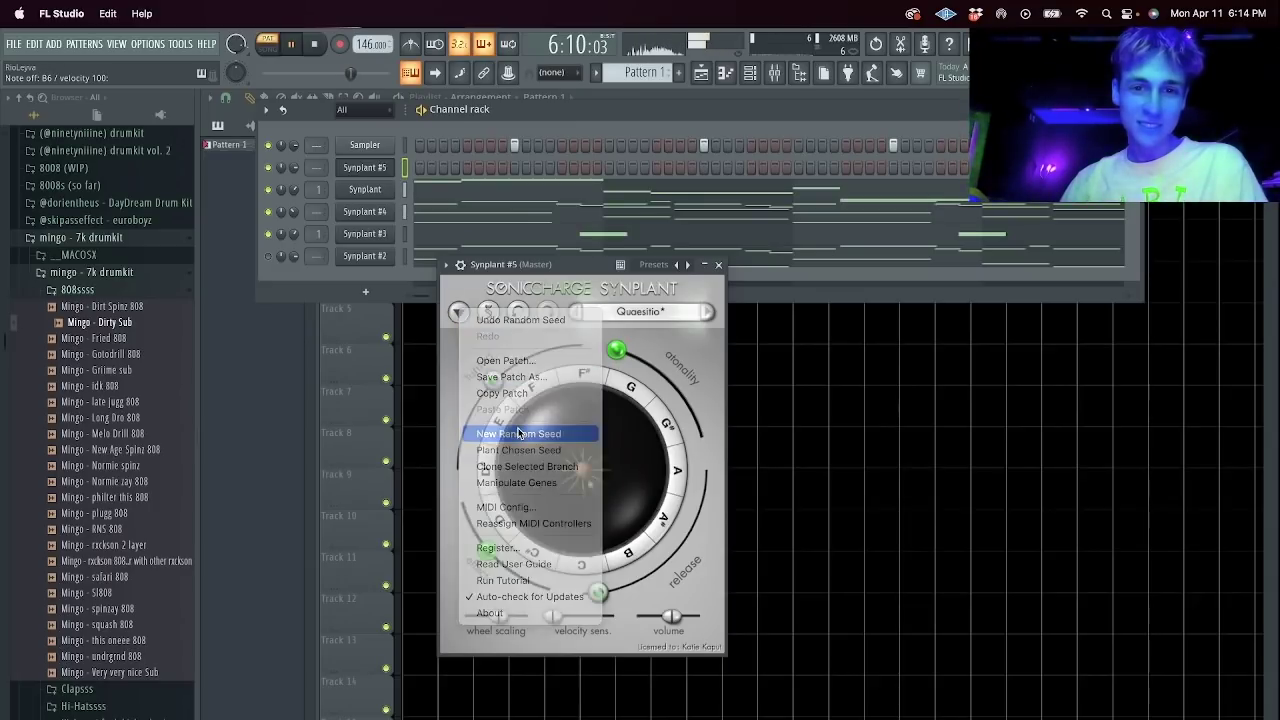
click(458, 312)
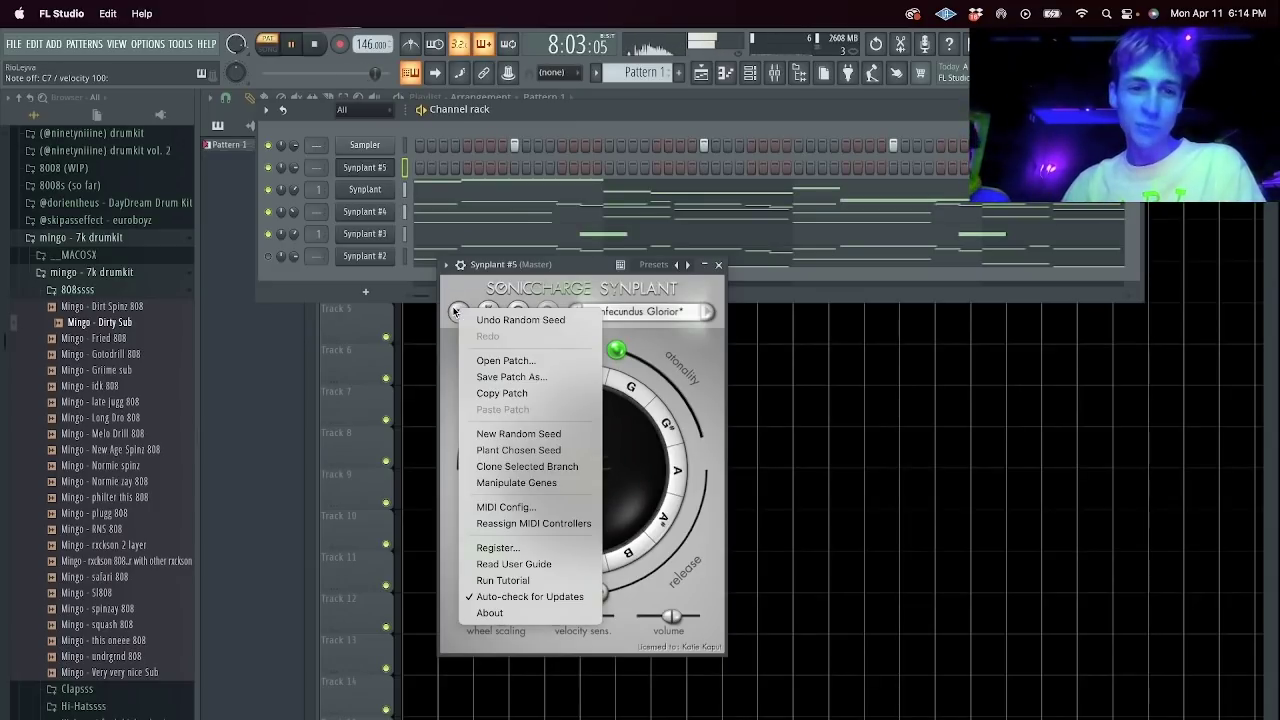
click(547, 431)
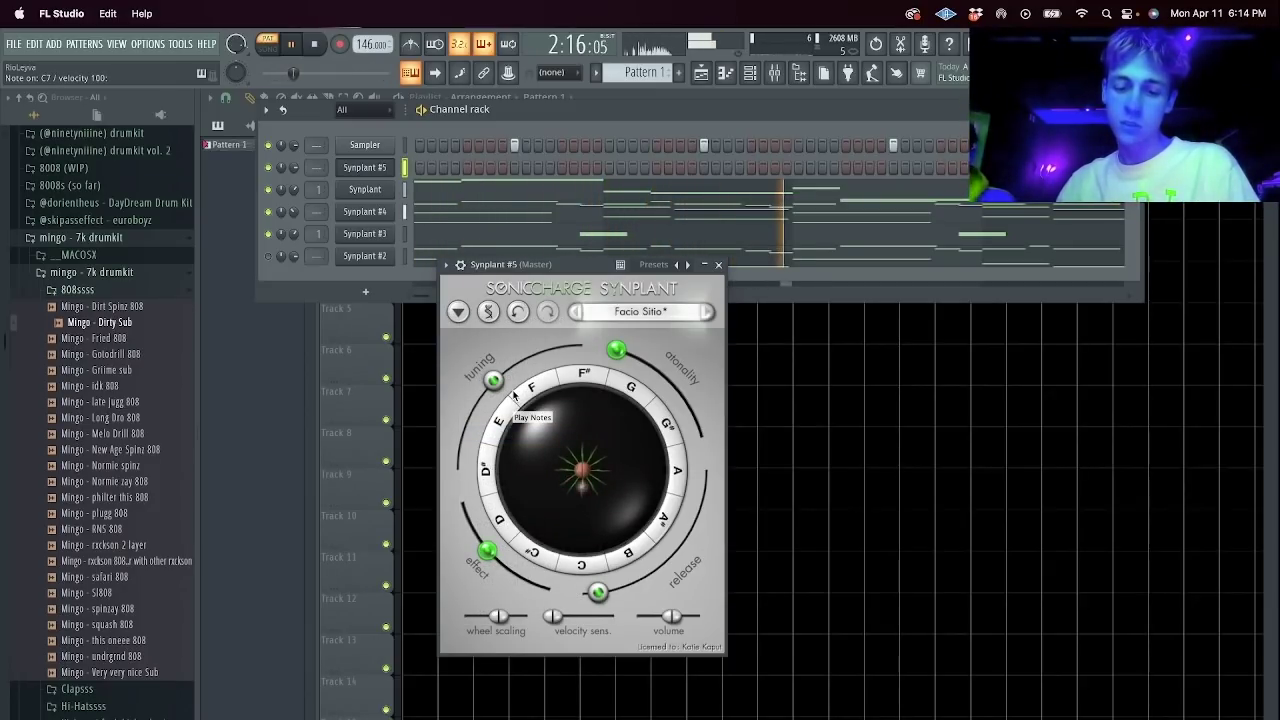
Open the Synplant #5 piano roll, roll another seed and audition it.
right_click(376, 172)
click(432, 171)
scroll(336, 251, up, 10)
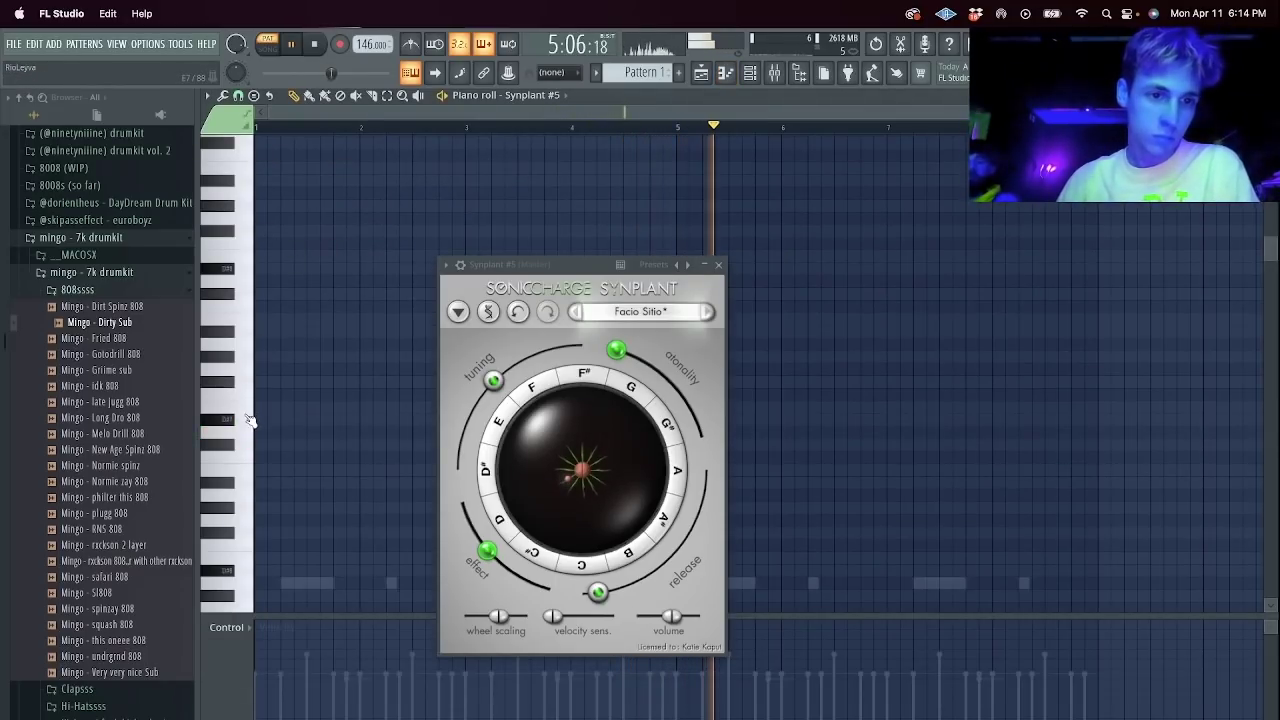
click(462, 316)
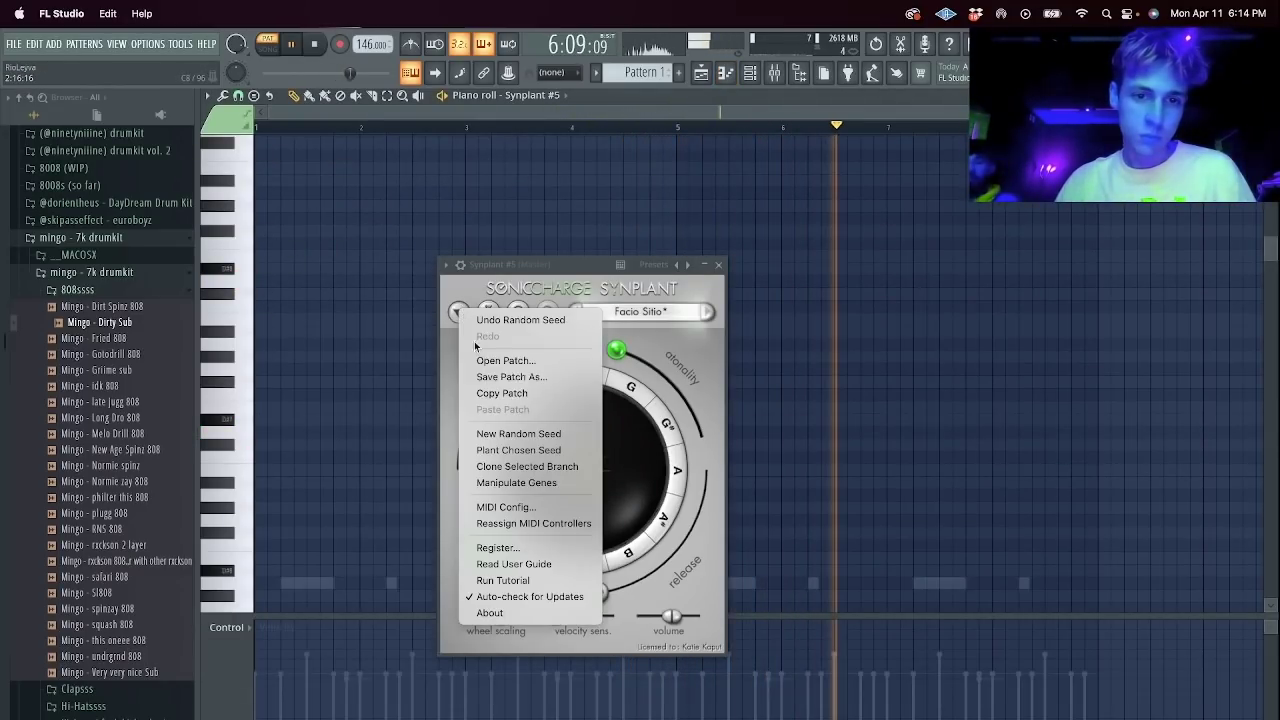
click(517, 434)
key(u)
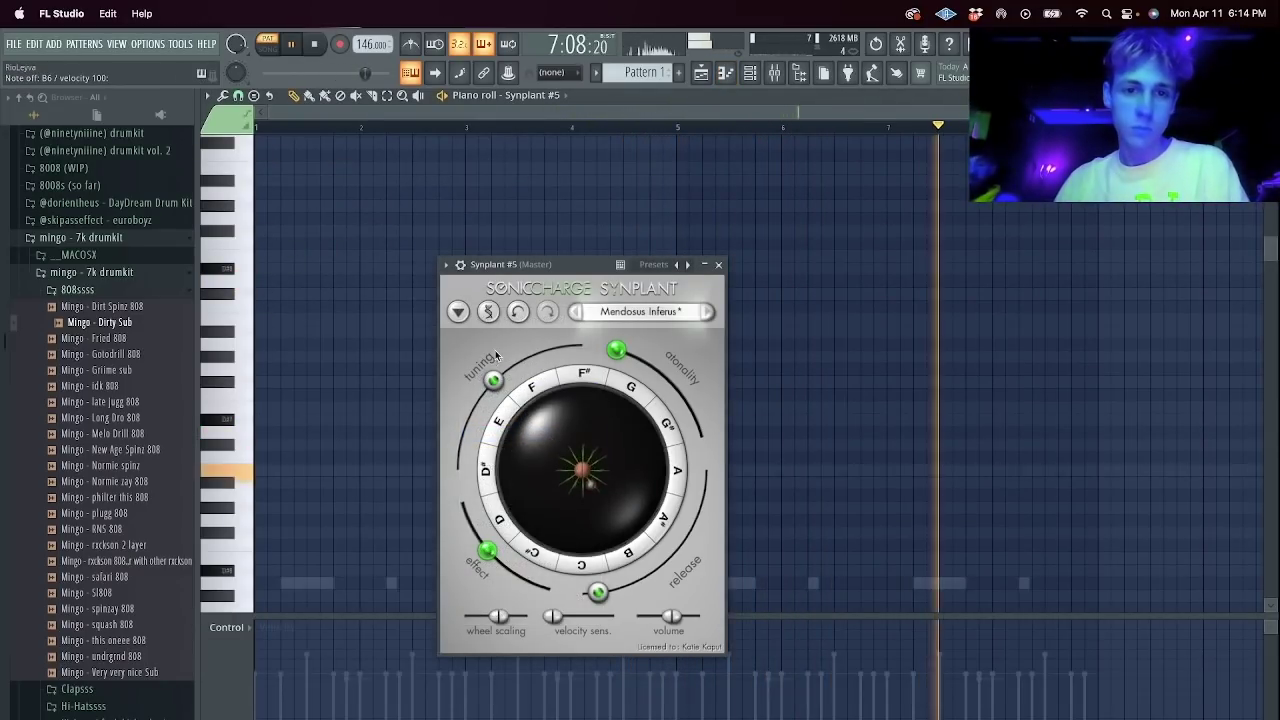
Keep rolling random seeds until the Scriptor* patch, auditioning a note on it.
click(461, 311)
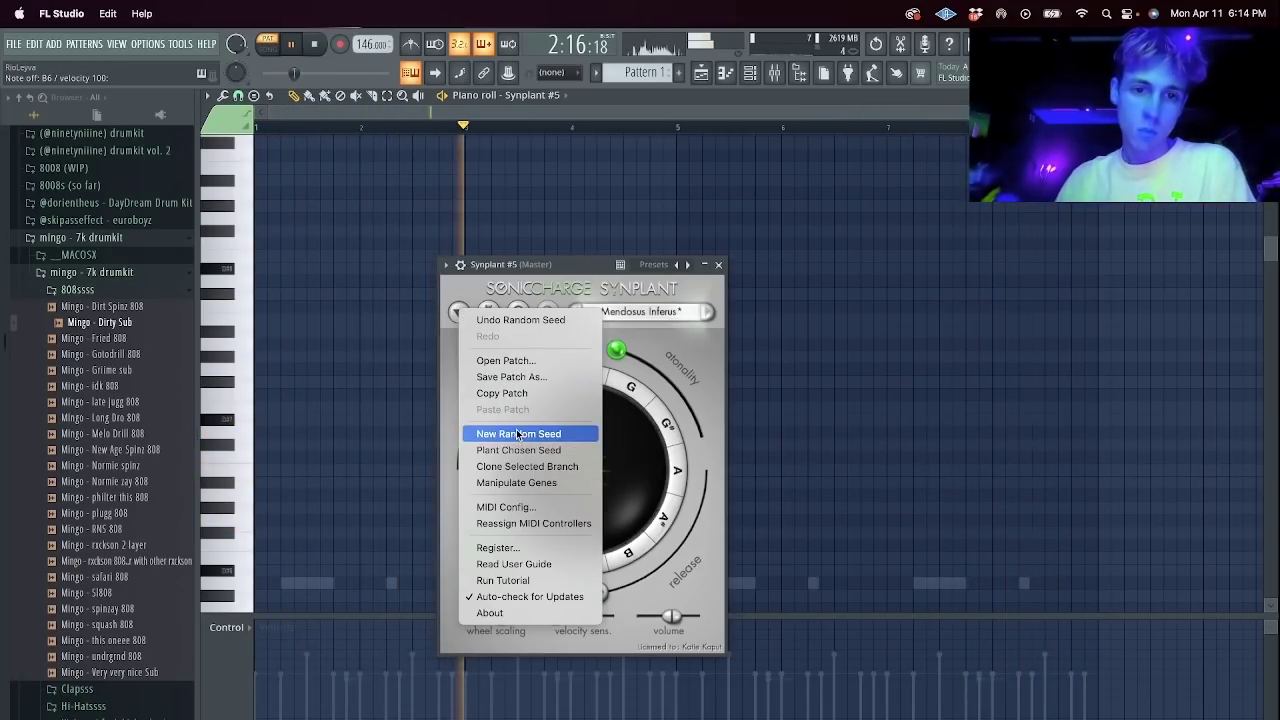
click(518, 434)
click(461, 311)
click(724, 145)
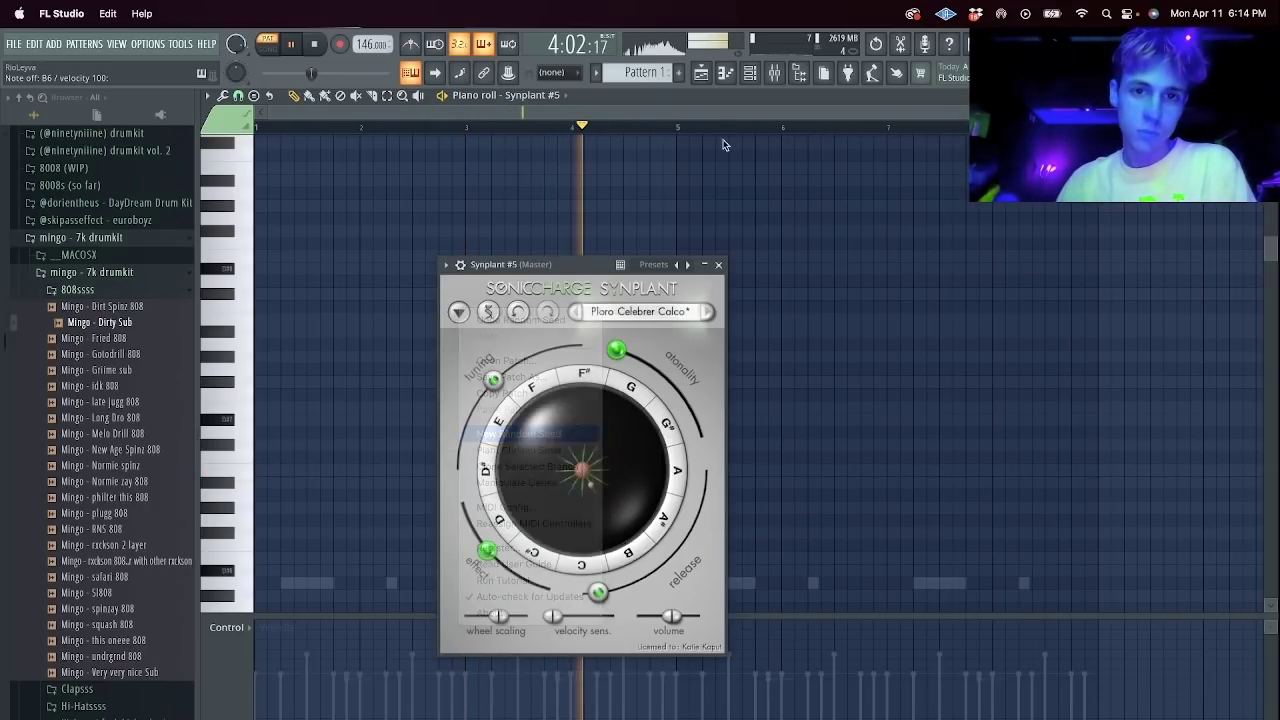
click(749, 72)
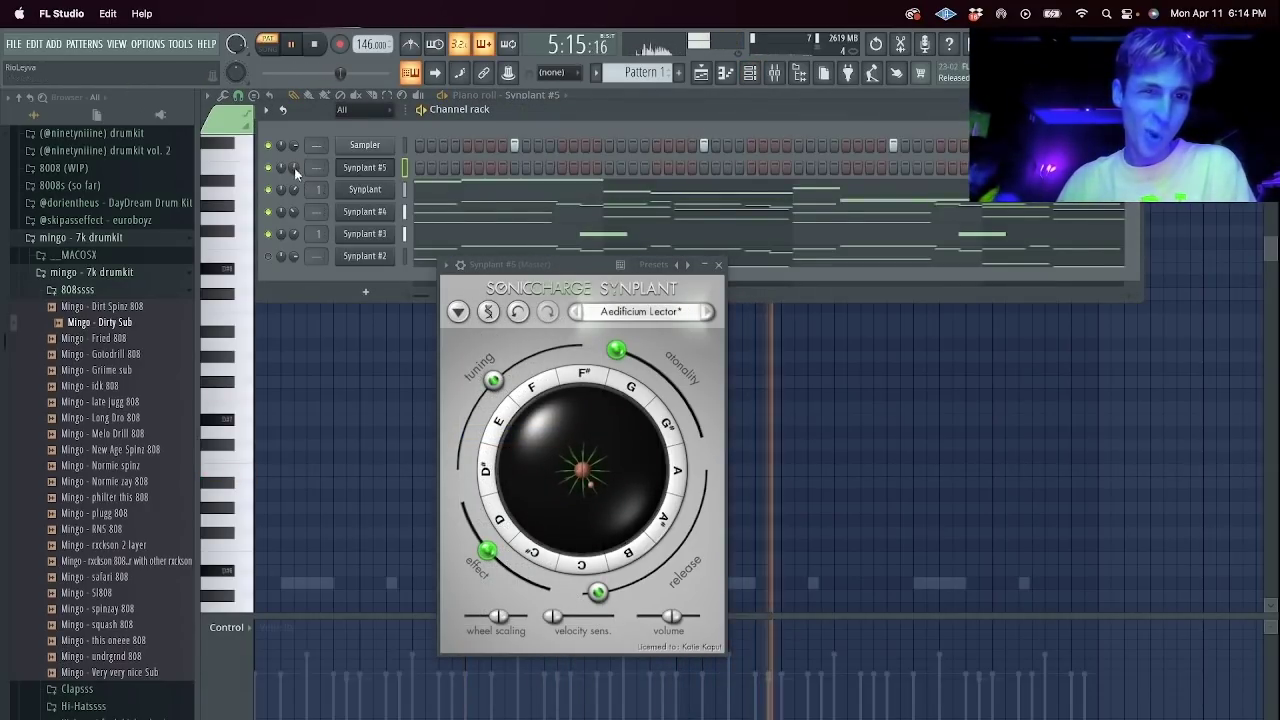
click(460, 312)
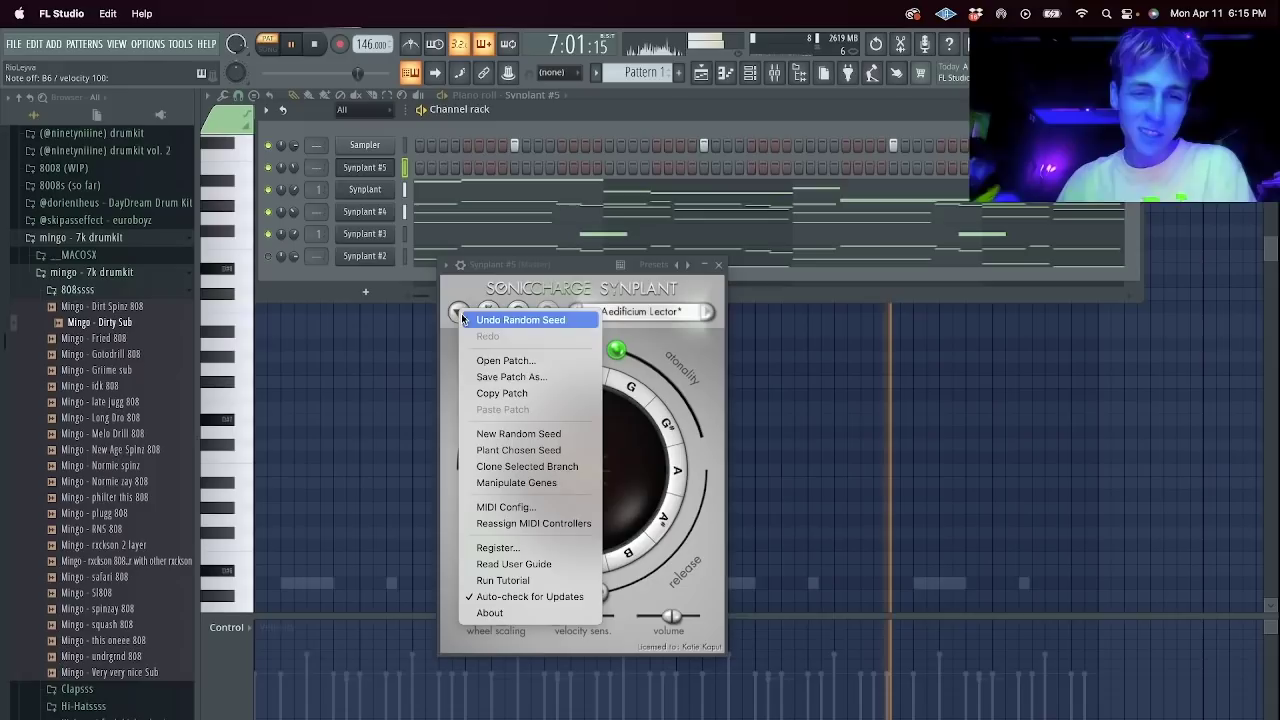
click(516, 437)
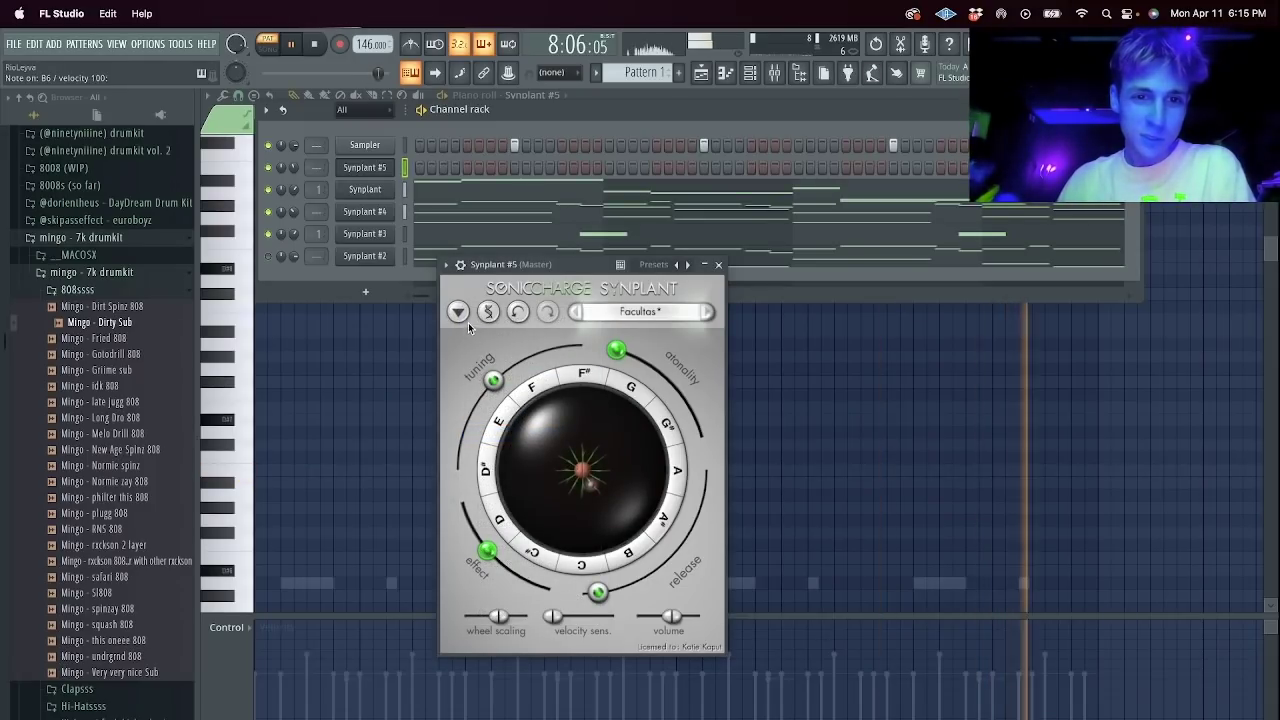
click(456, 316)
click(518, 433)
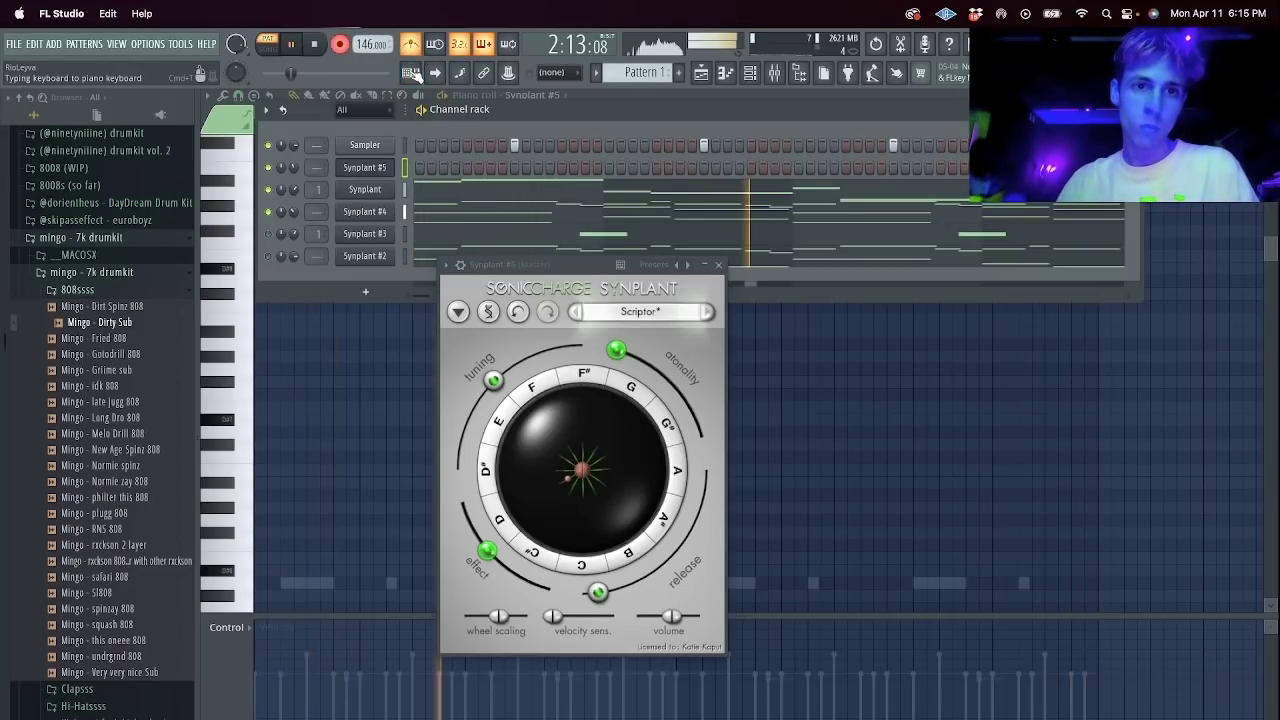
click(415, 75)
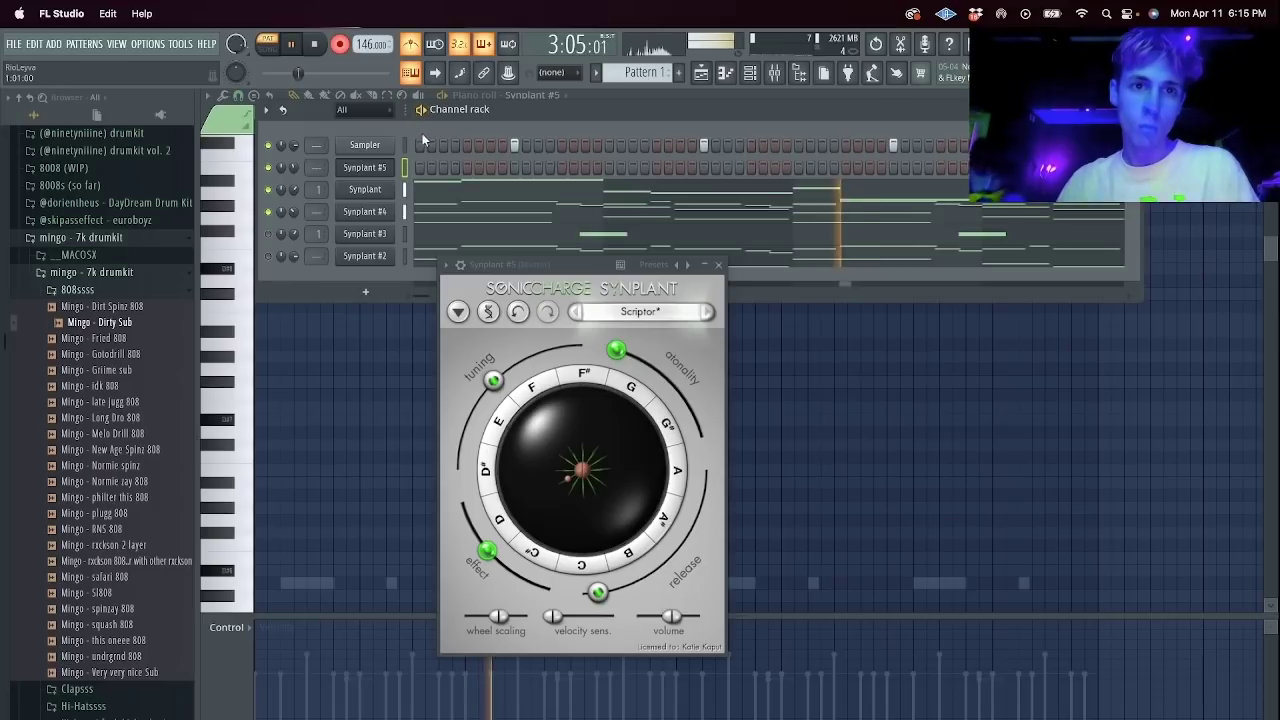
key(5)
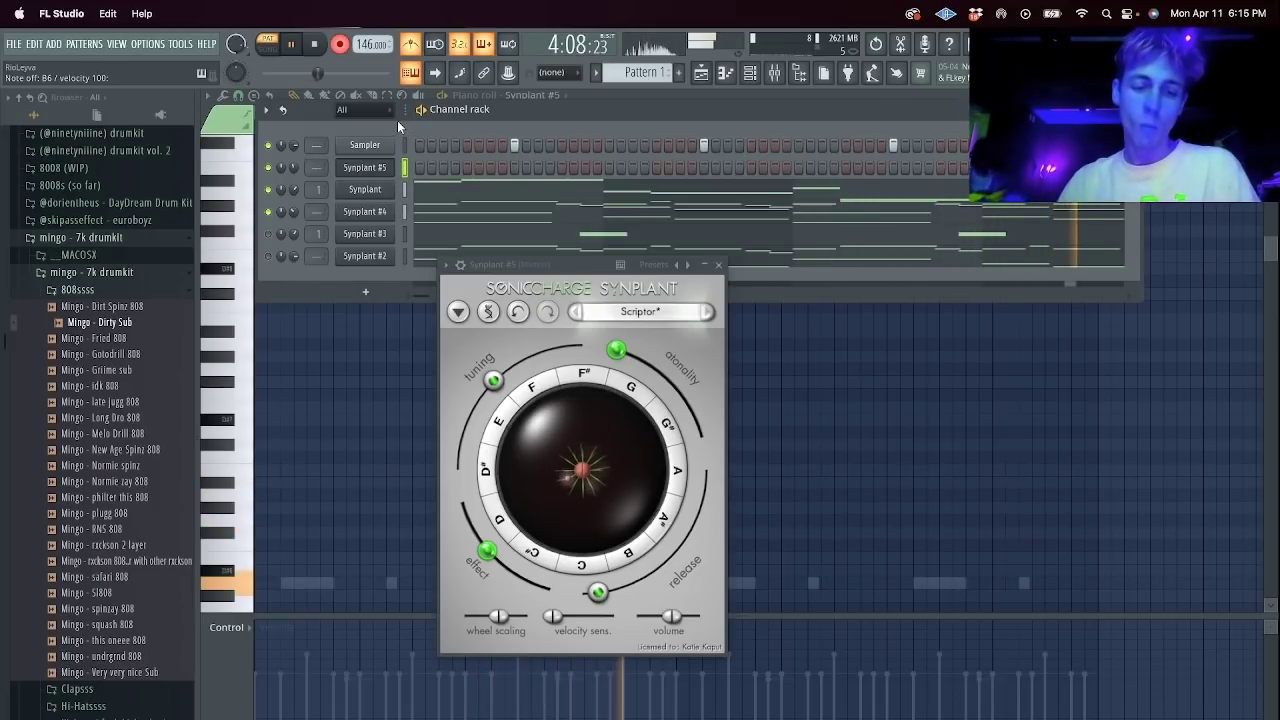
Turn off recording, metronome and typing keyboard, then reopen the Synplant #5 piano roll.
click(346, 47)
click(410, 46)
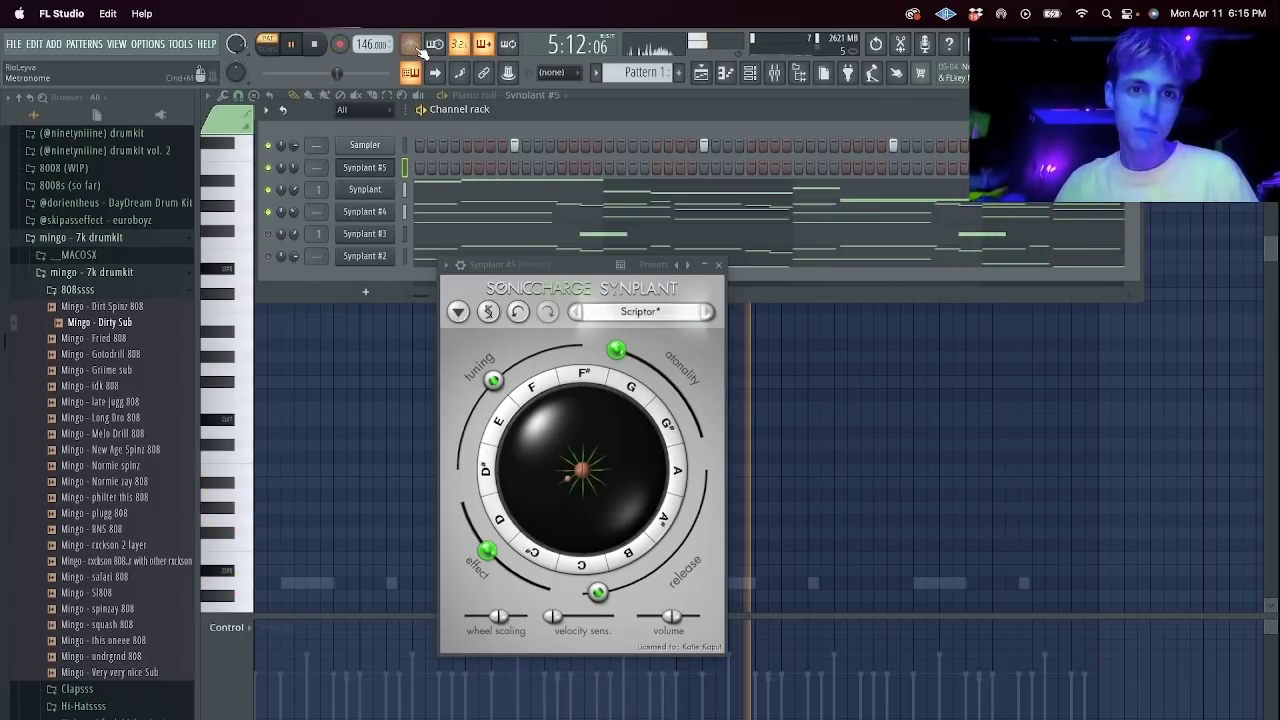
click(411, 76)
right_click(376, 168)
click(417, 168)
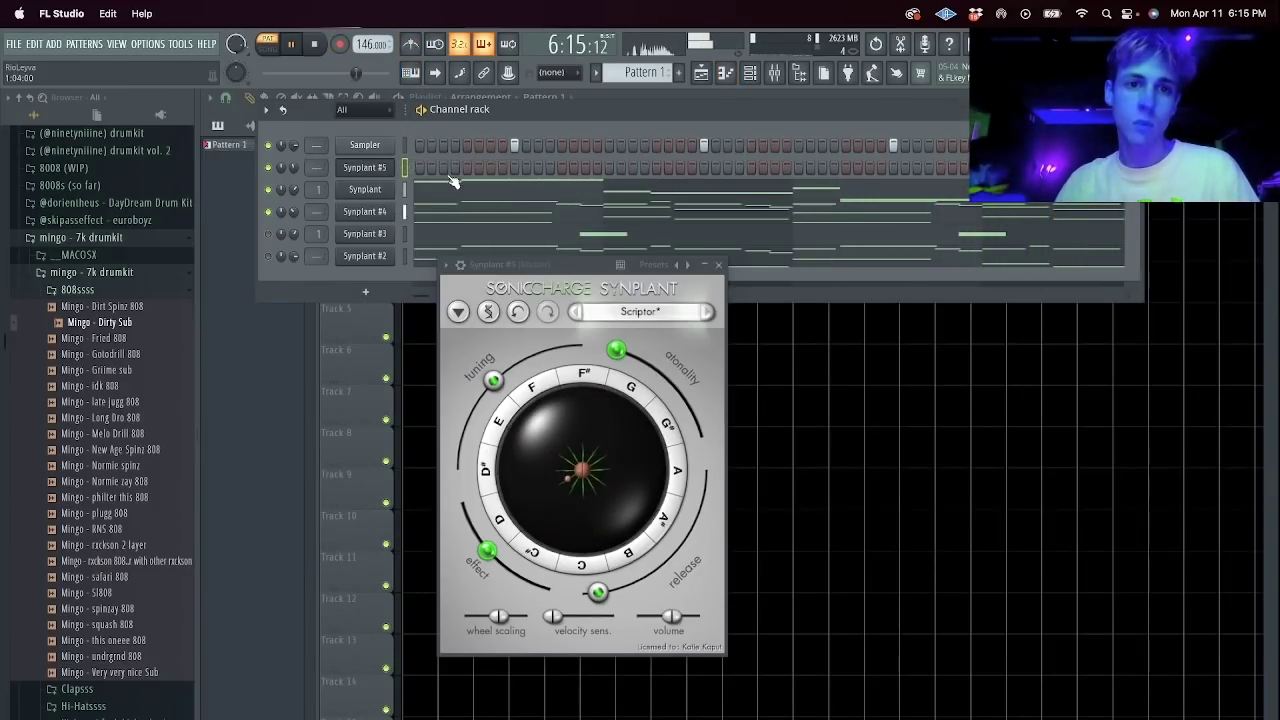
click(452, 178)
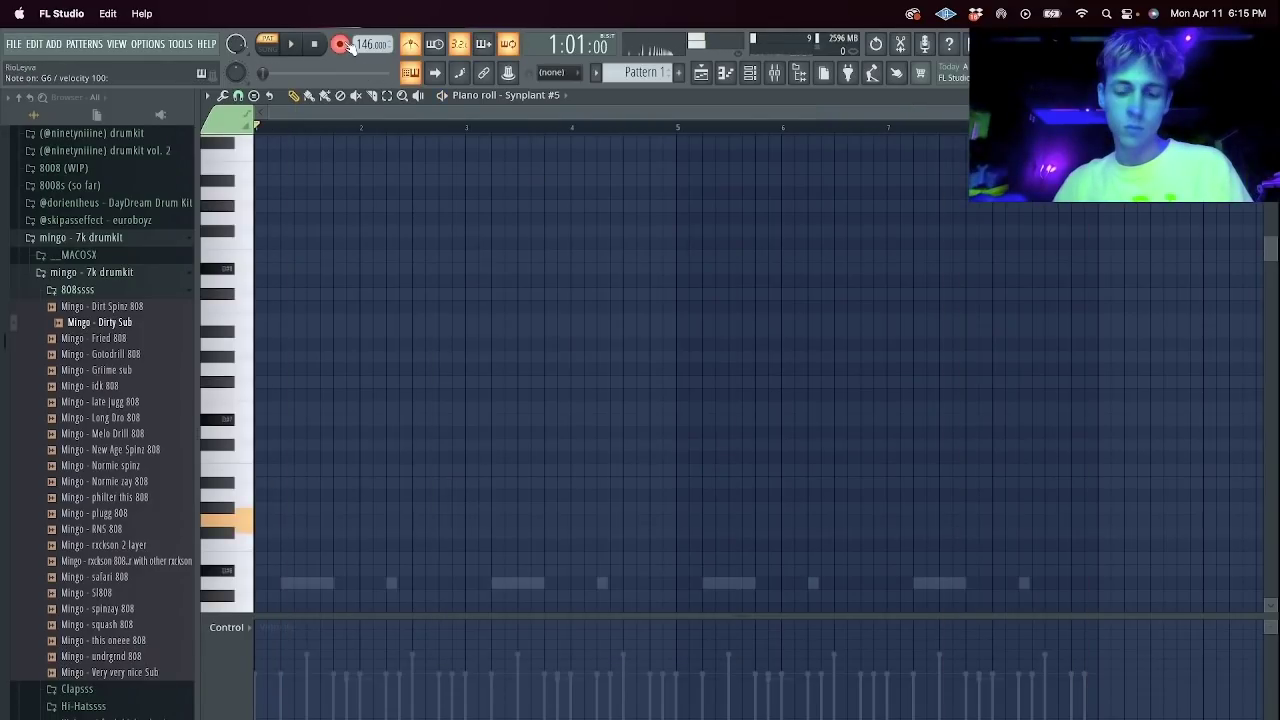
Record the rising F#6, G6, A6, B6 run from the typing keyboard.
key(space)
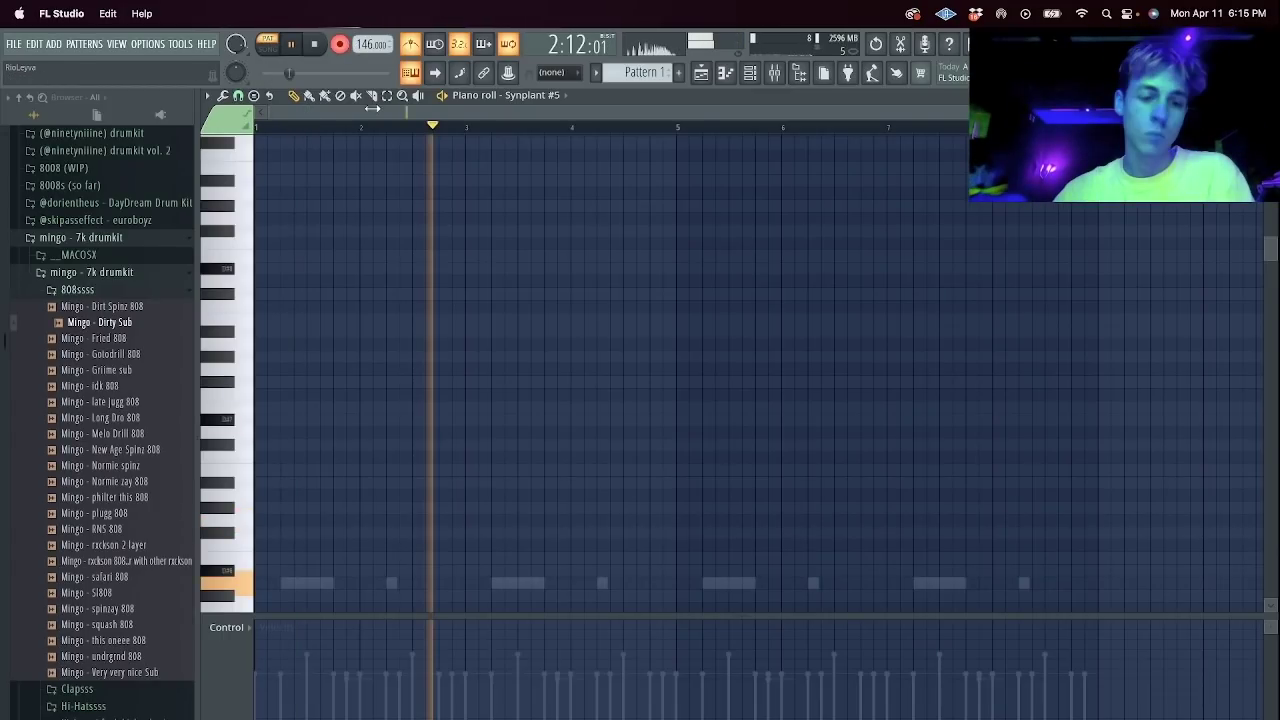
right_click(339, 44)
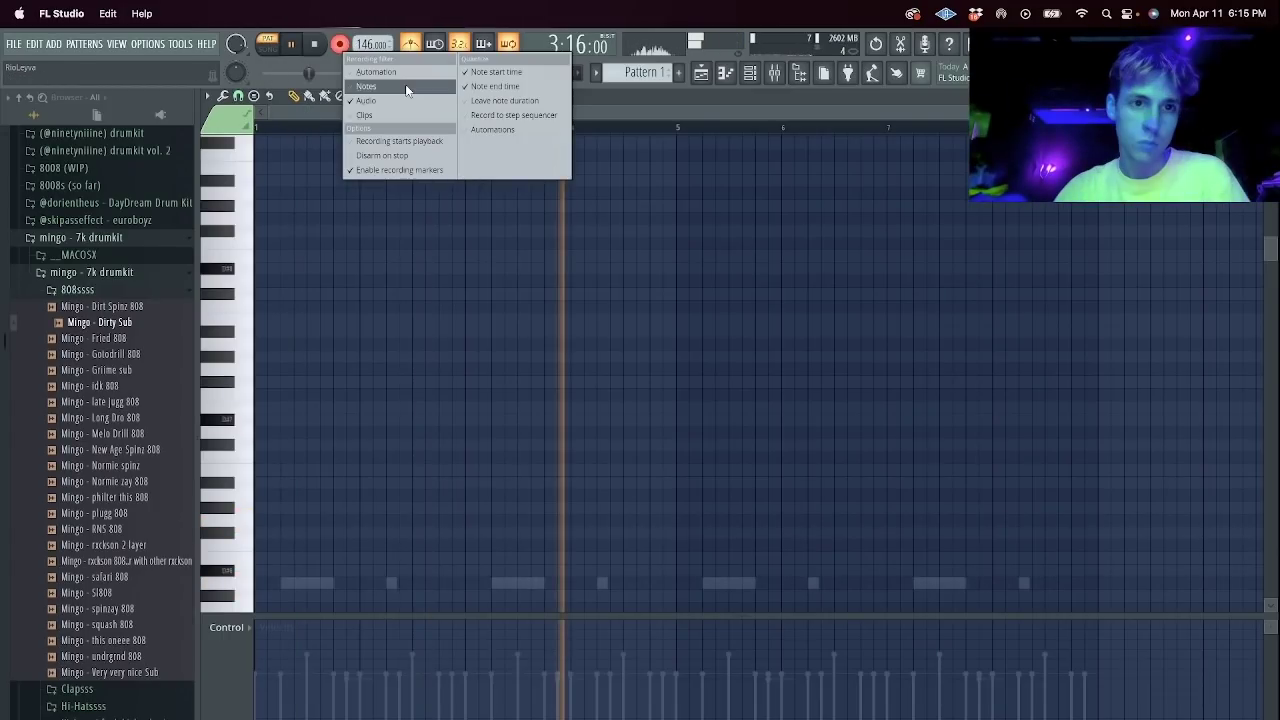
click(405, 86)
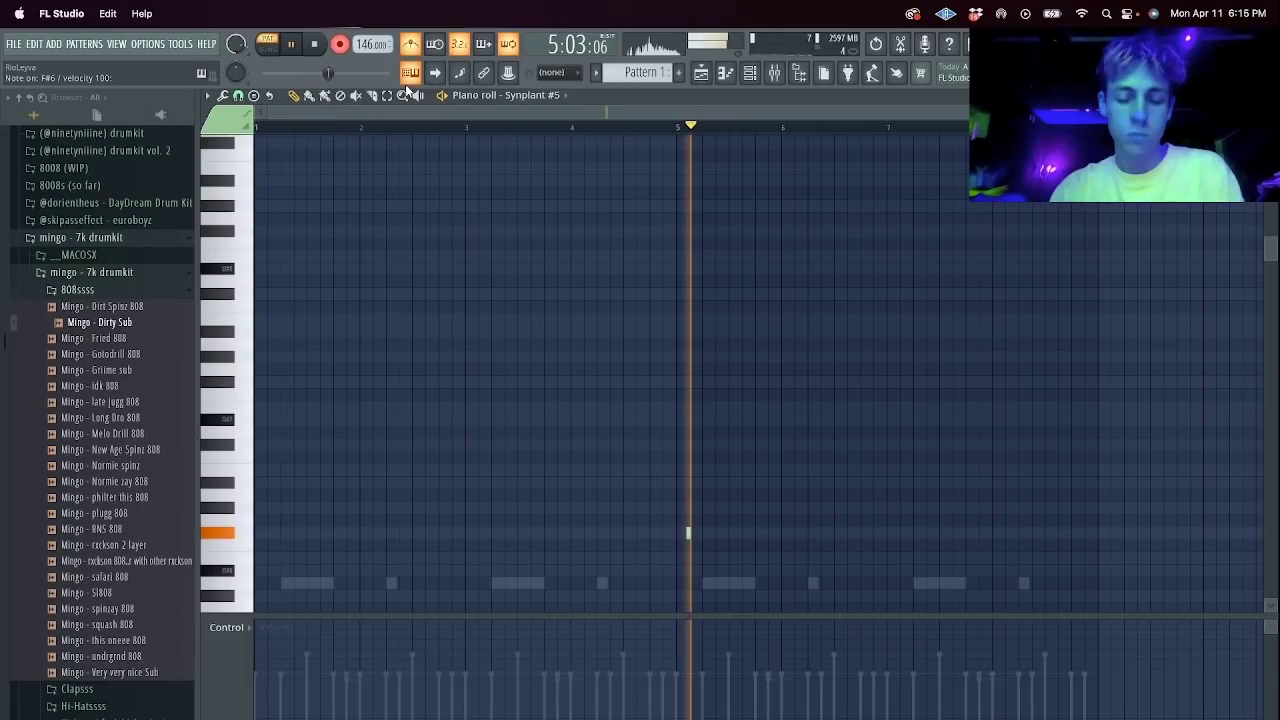
key(5)
key(t)
key(y)
key(u)
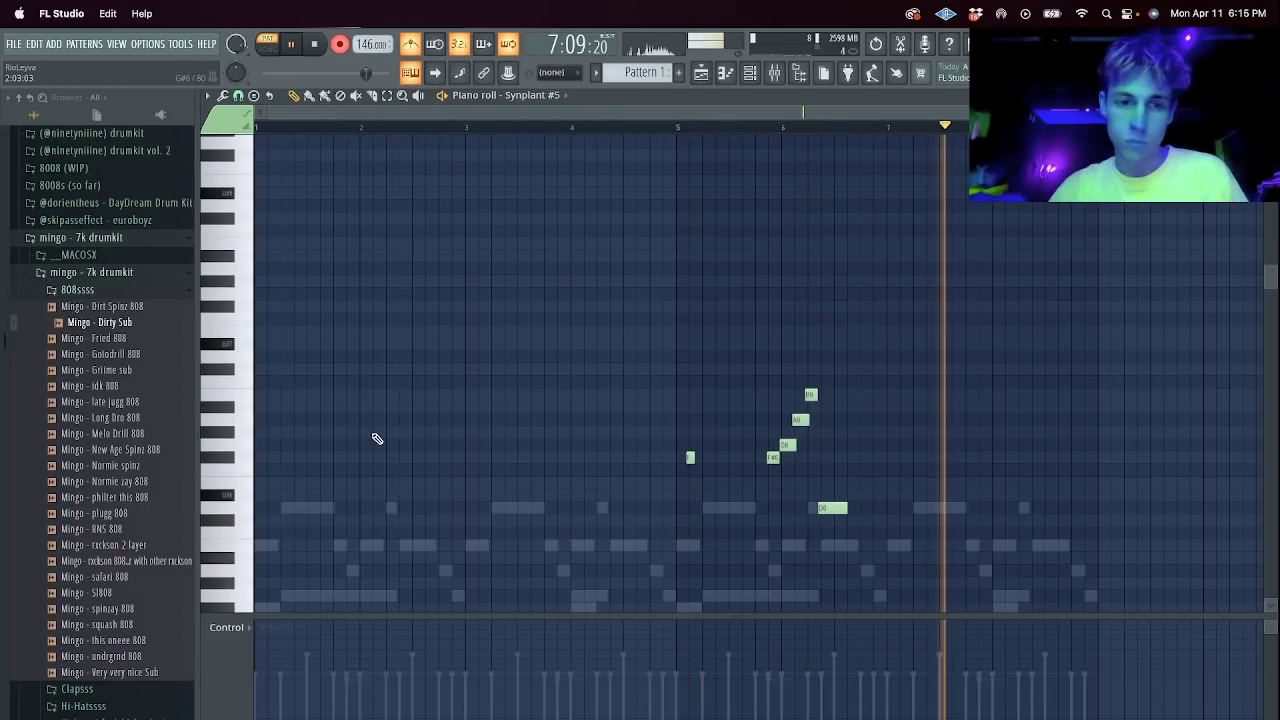
Draw extra notes near bars 6.75 and 8, shorten the bottom note, and add a final D6.
click(869, 544)
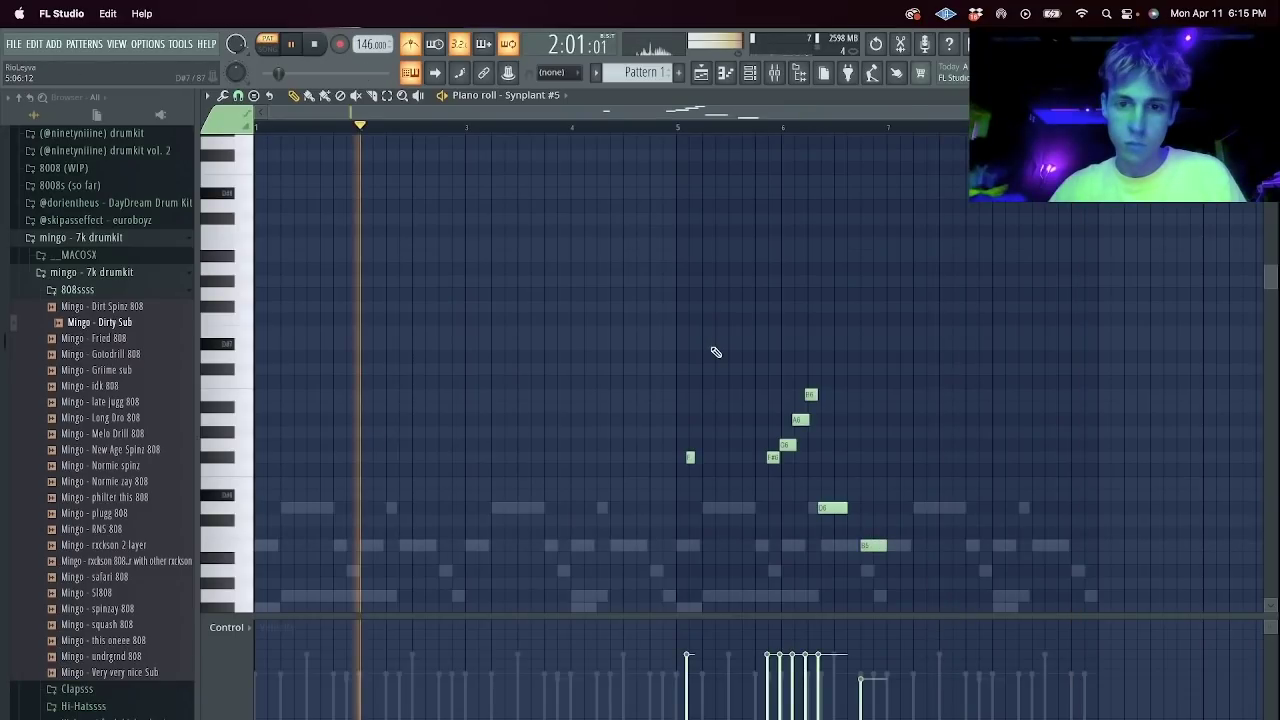
click(237, 95)
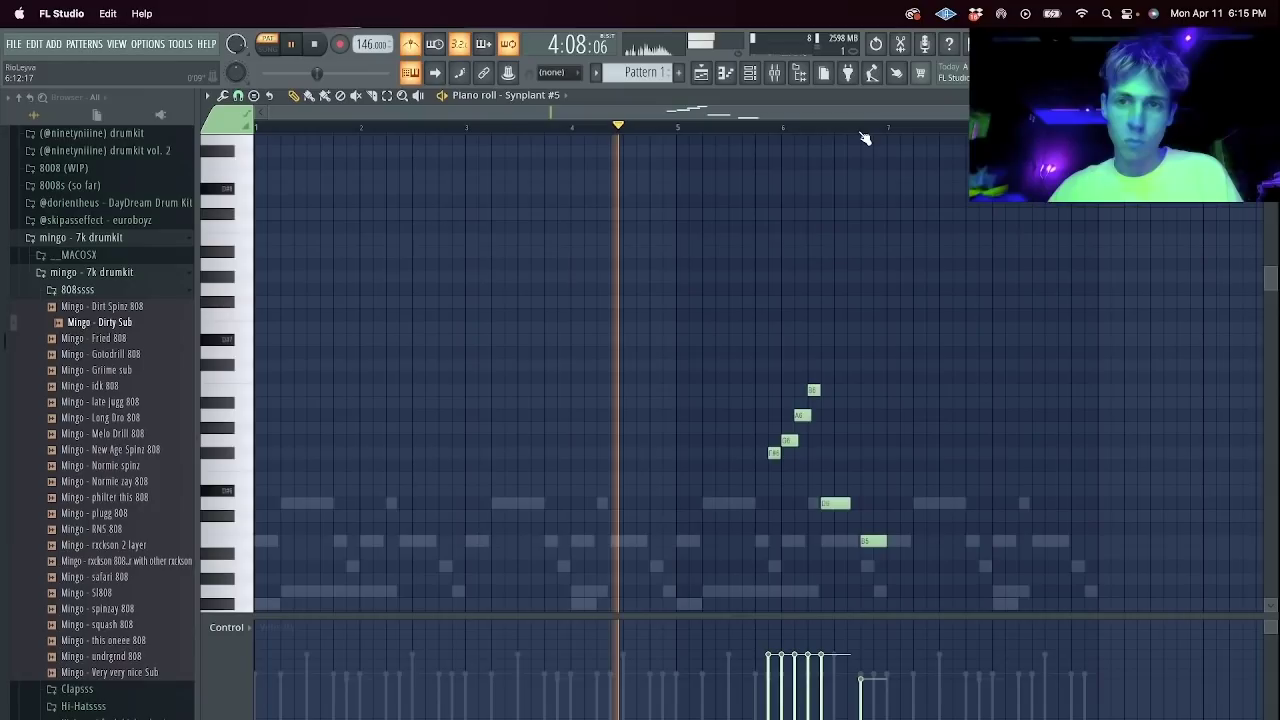
click(919, 440)
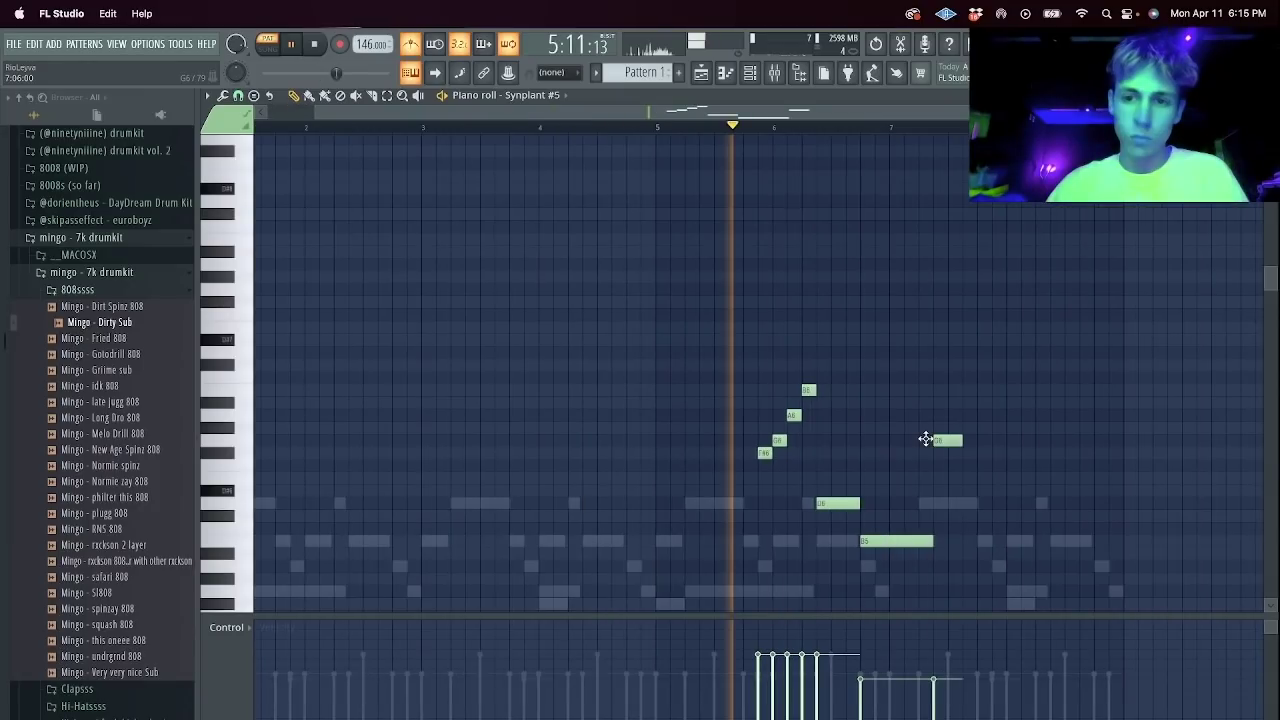
right_click(926, 440)
drag(932, 541, 900, 541)
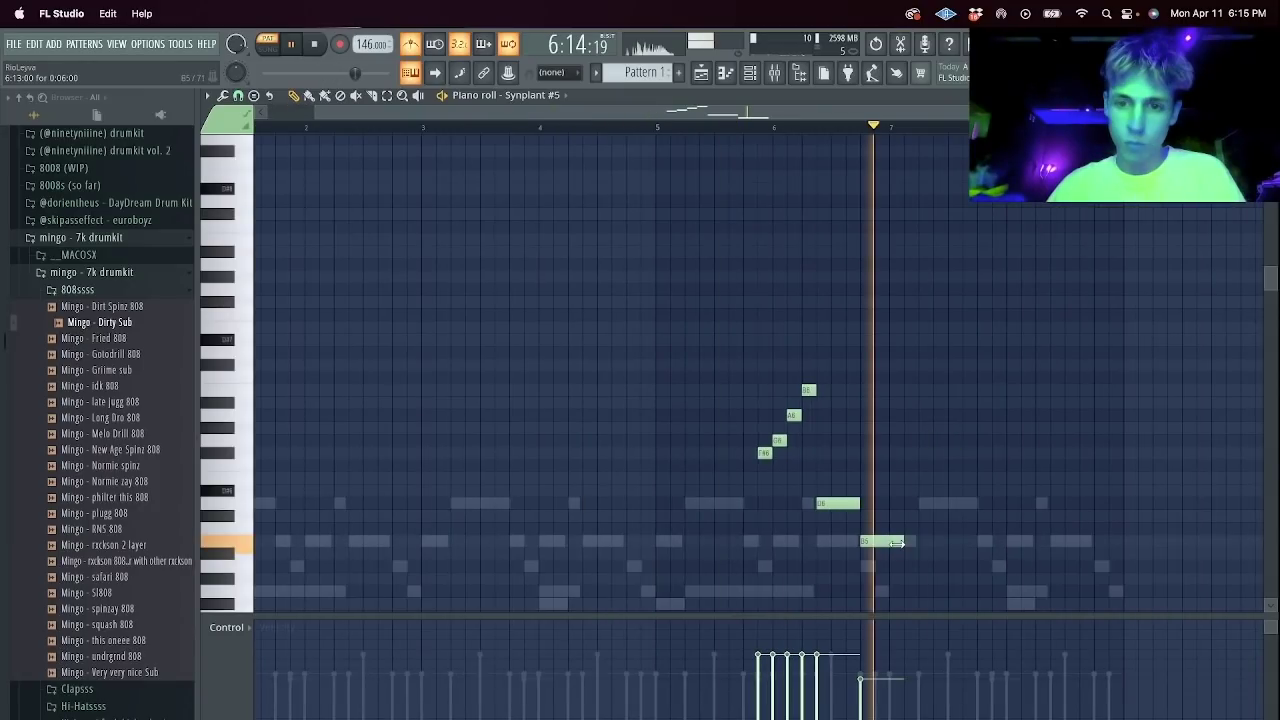
click(1030, 566)
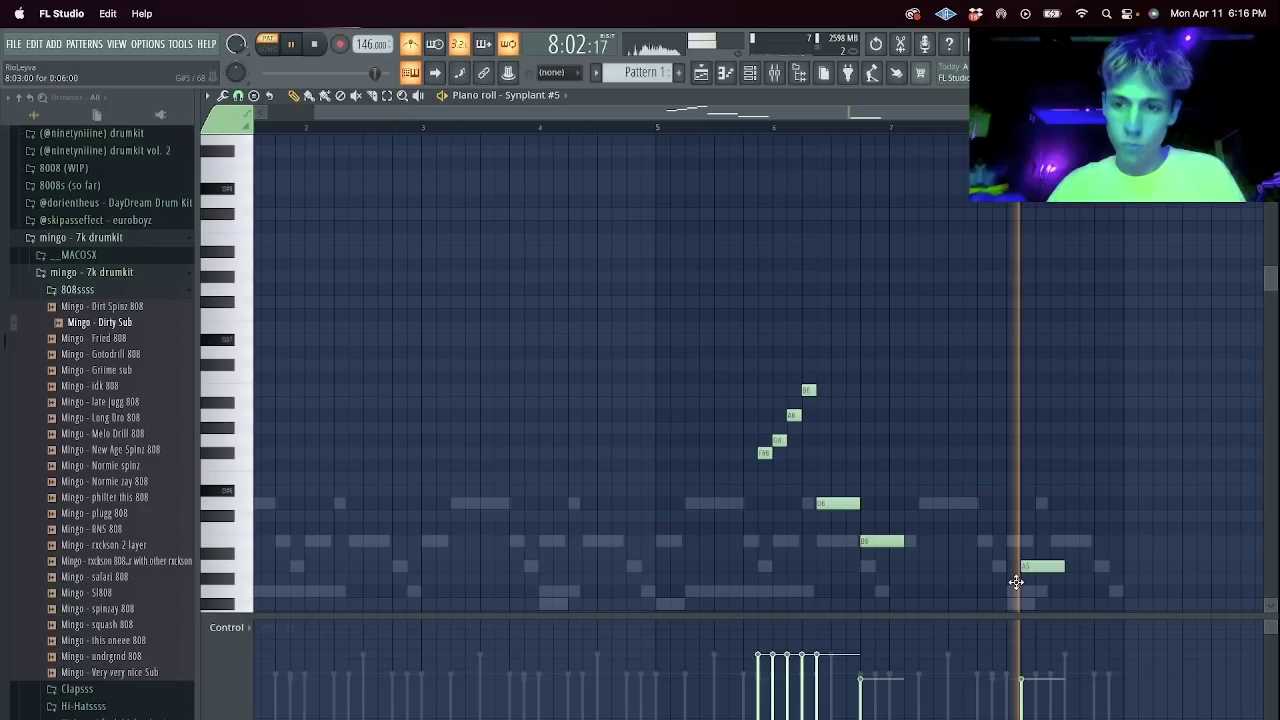
click(1104, 503)
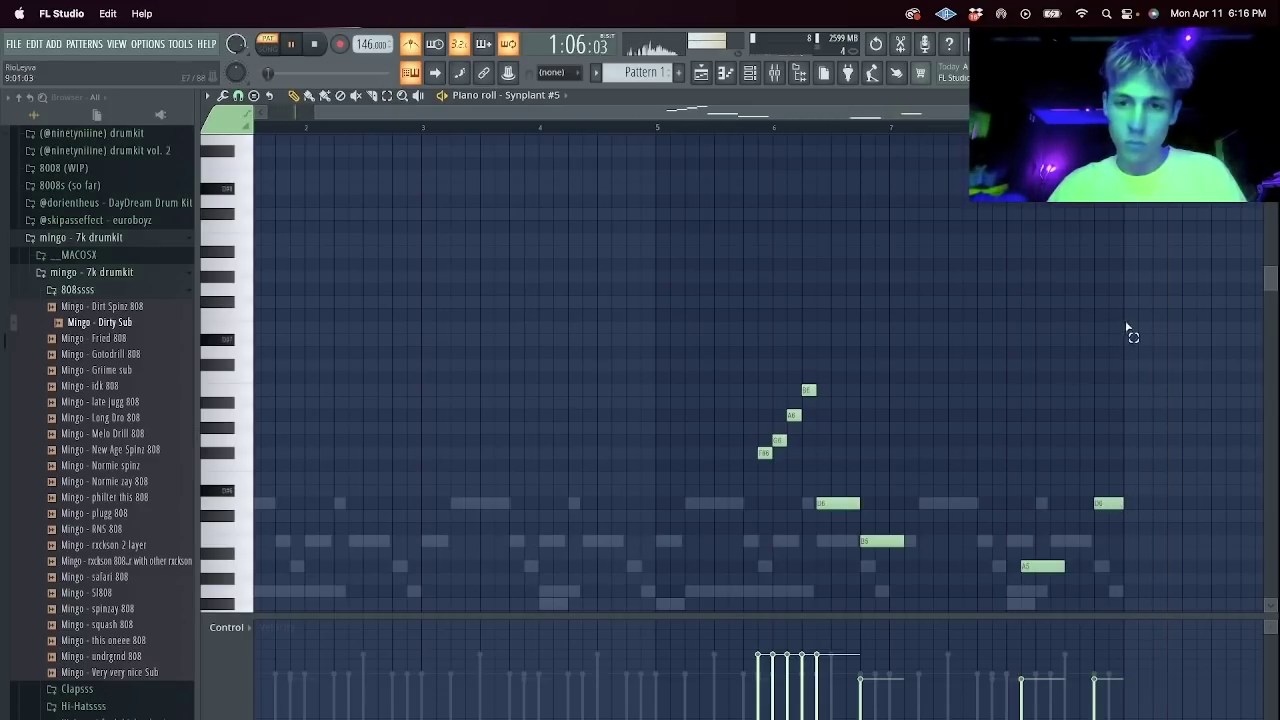
Duplicate the whole phrase earlier toward bar 2 and replay it.
key(super+a)
scroll(808, 132, down, 2)
drag(733, 494, 395, 500)
key(Escape)
key(space)
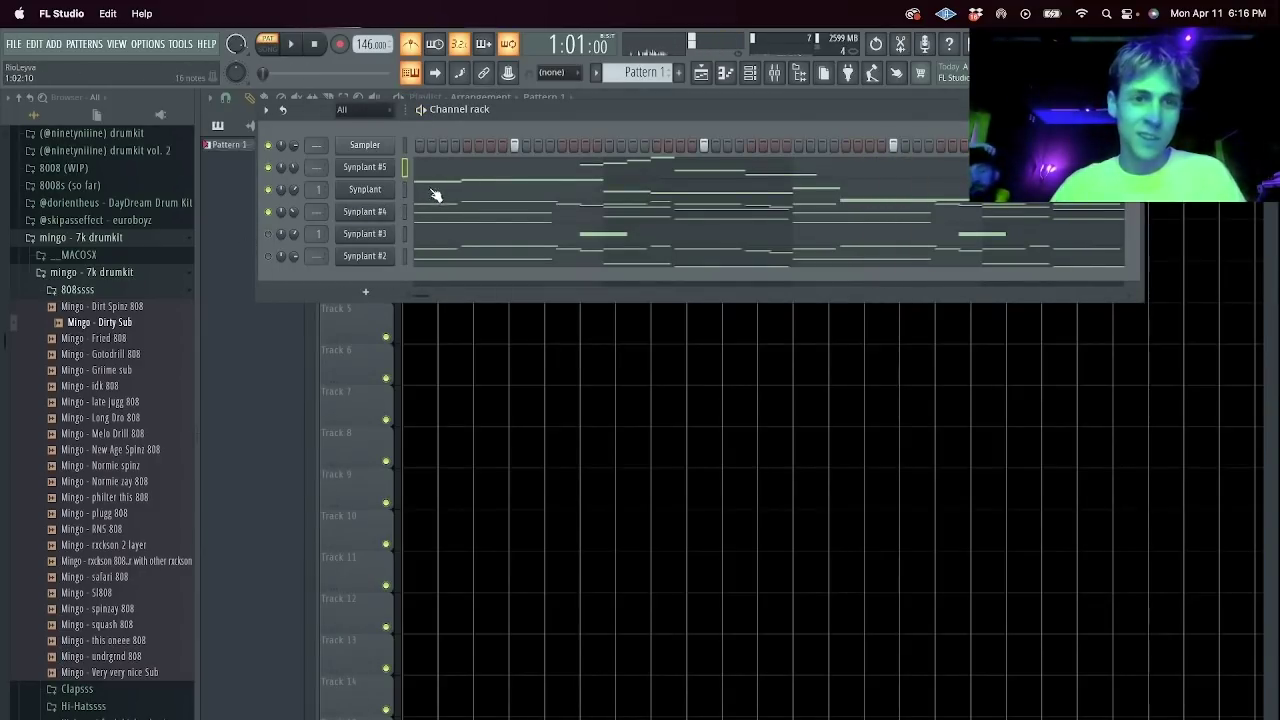
key(space)
click(437, 190)
super+click(551, 389)
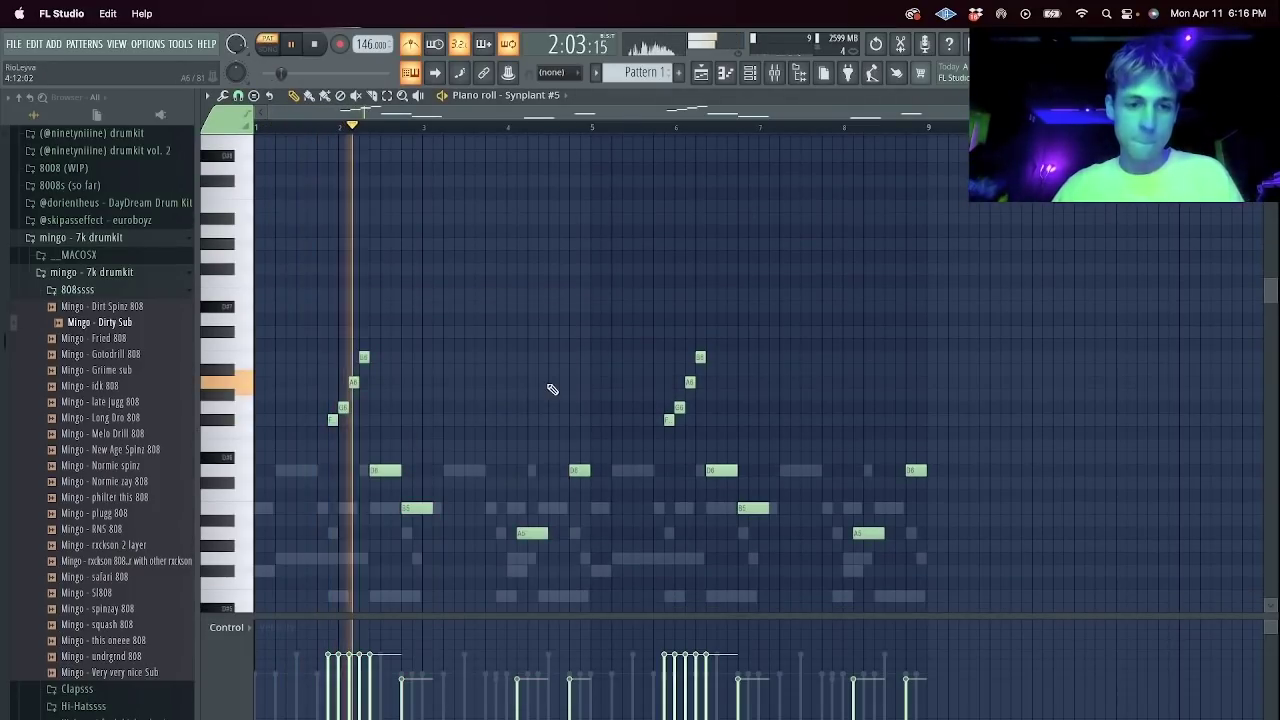
Add two notes near bar 4.7, lengthen the F#5 note, then open the mixer.
scroll(585, 430, down, 2)
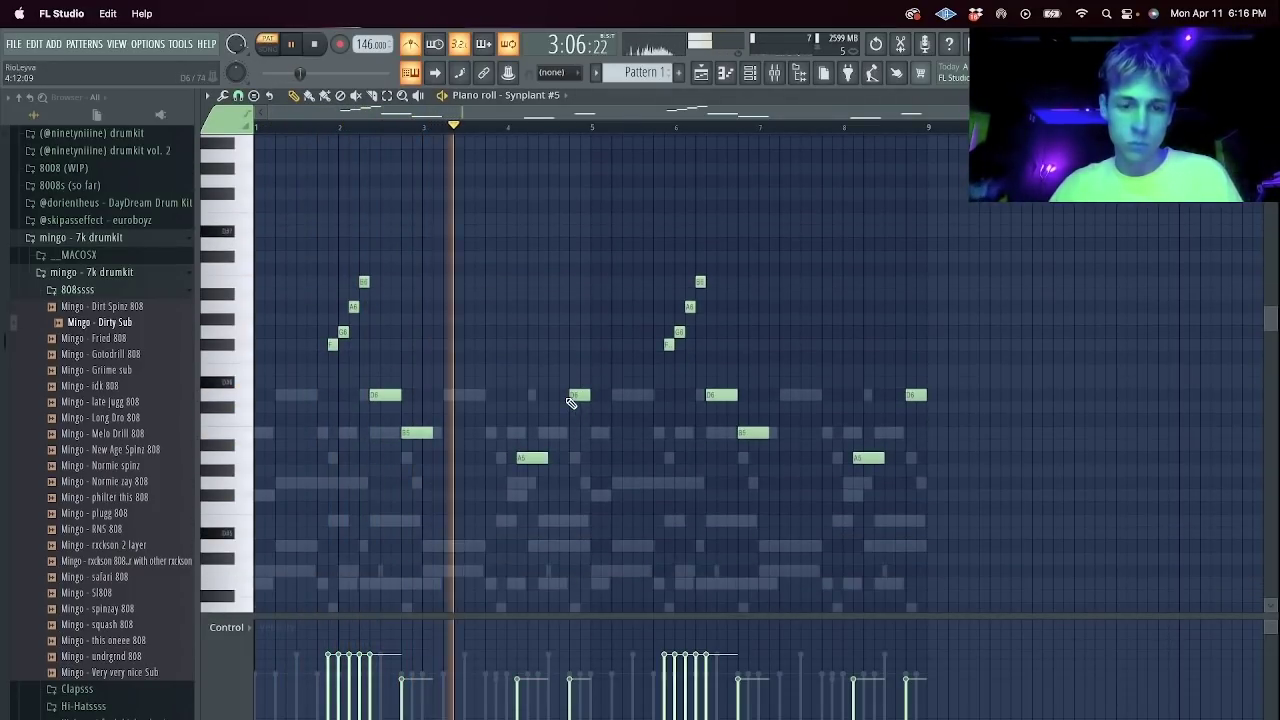
scroll(565, 410, up, 1)
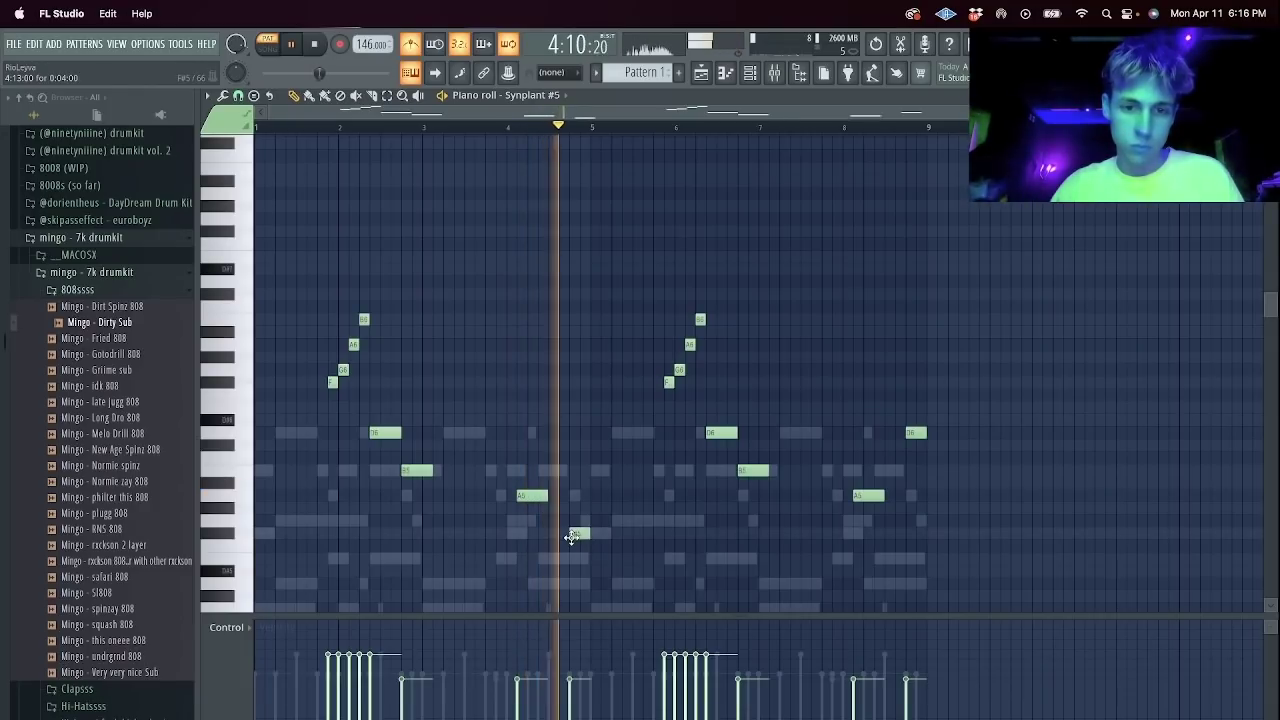
key(space)
click(551, 518)
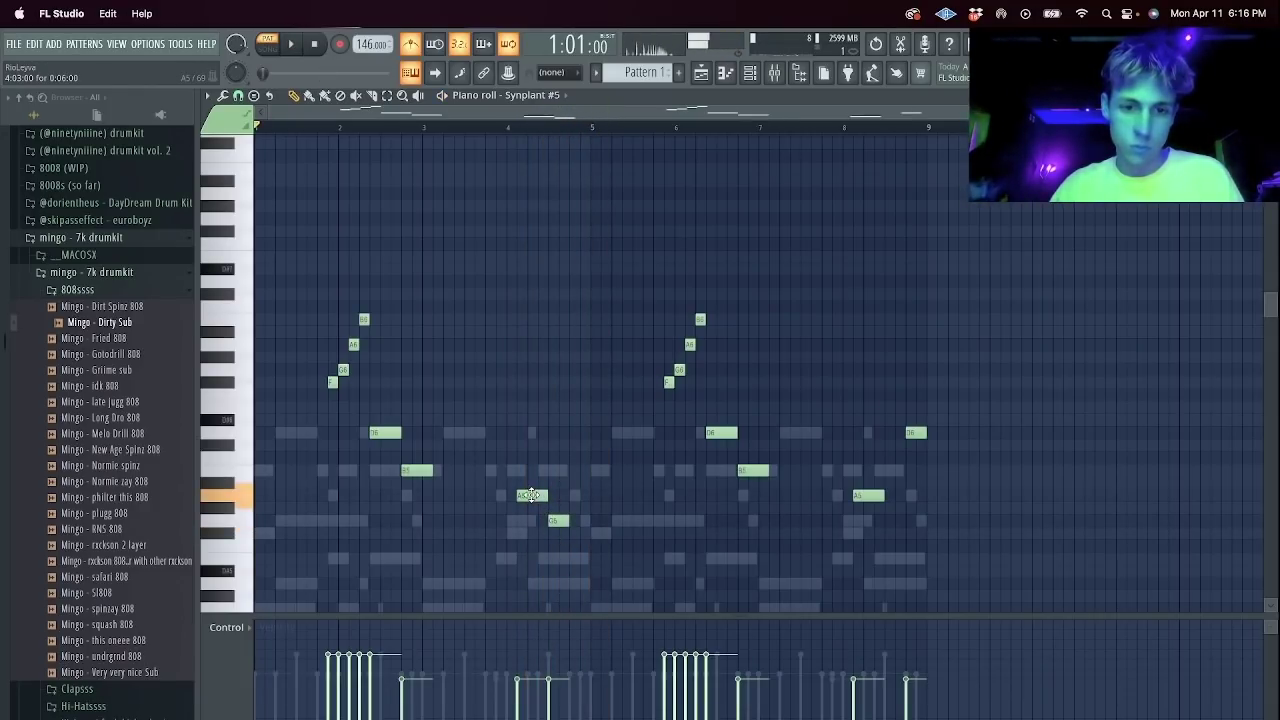
drag(562, 518, 552, 519)
key(space)
click(584, 521)
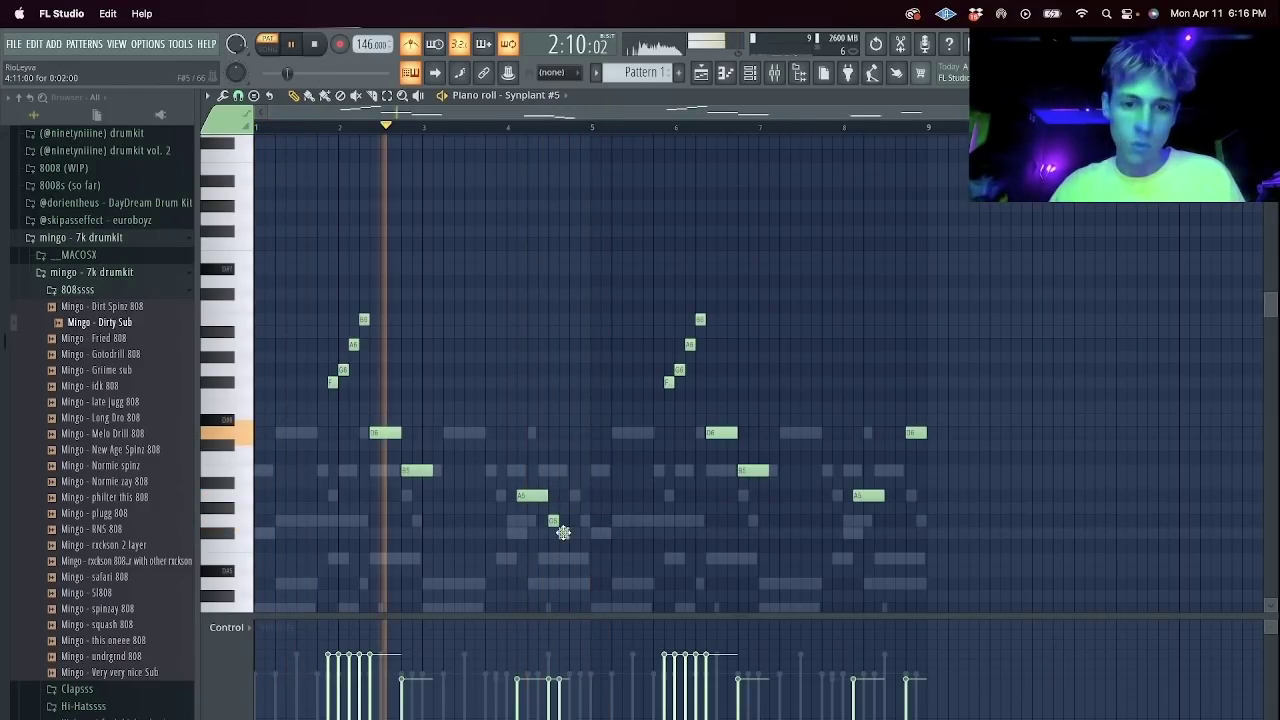
drag(568, 533, 590, 533)
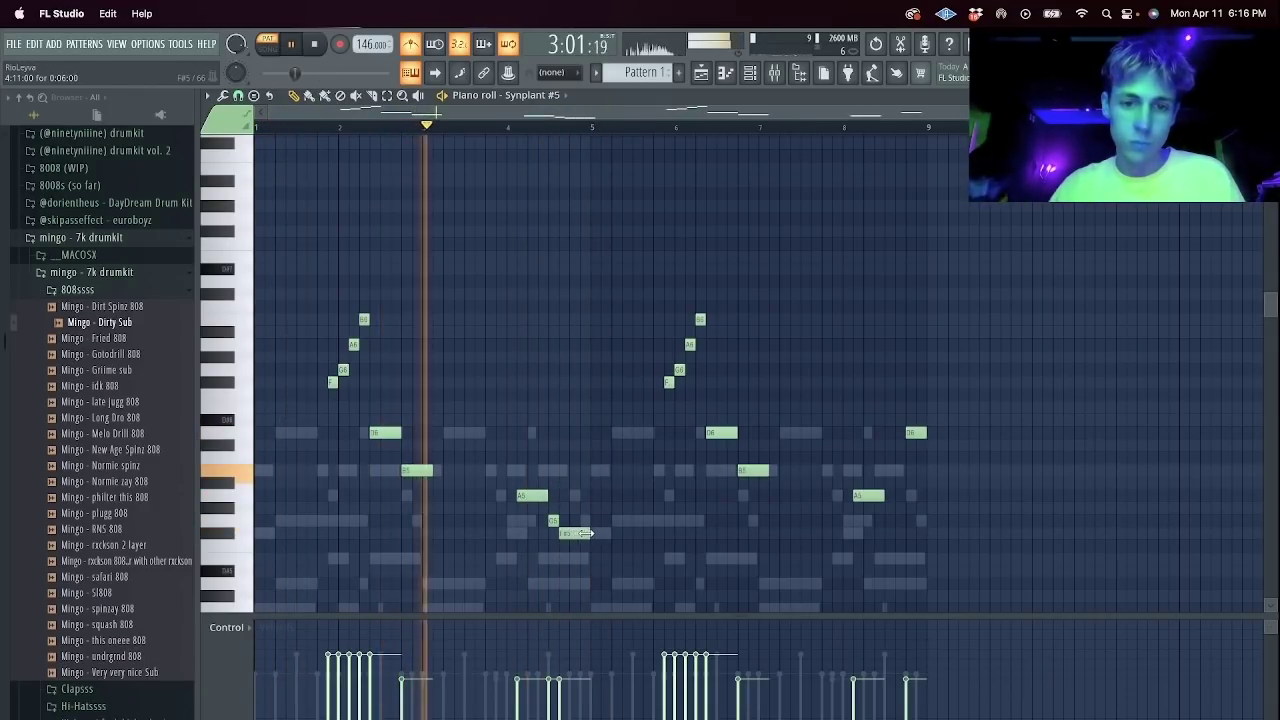
key(Escape)
key(F9)
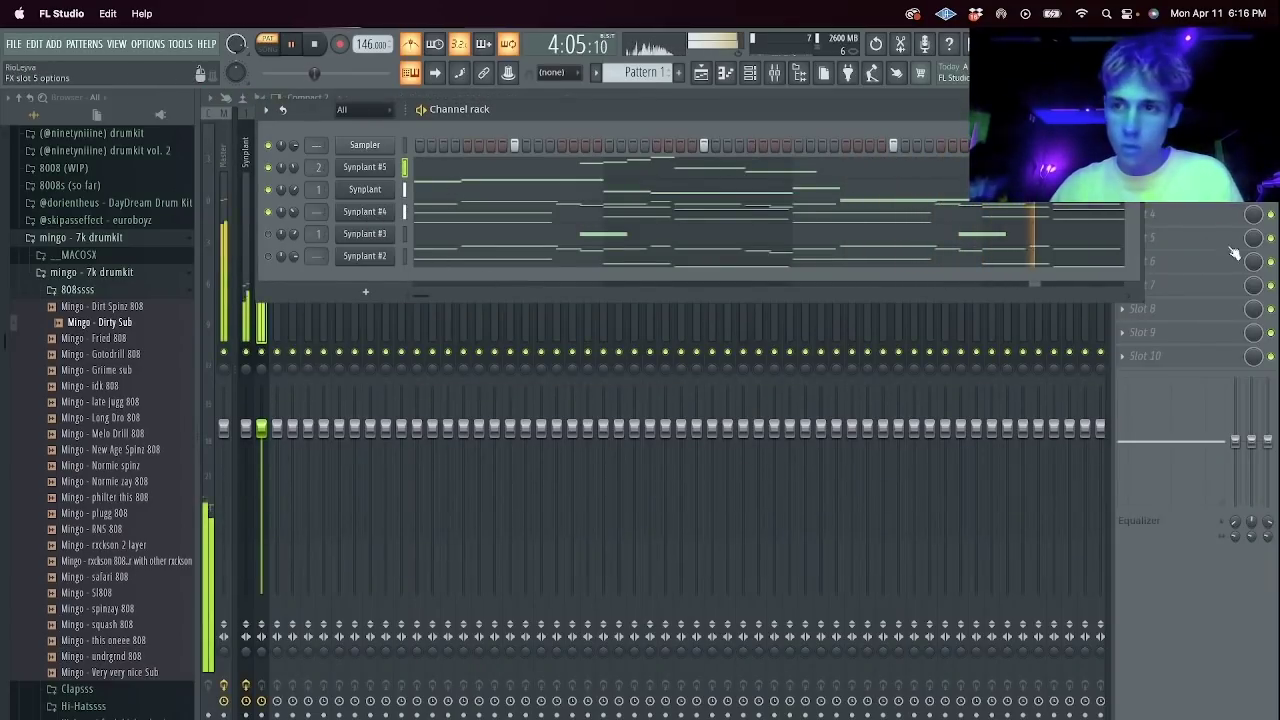
Load Fruity Parametric EQ 2 with the 40Hz + 18kHz cut preset, low cut near 172Hz.
click(1185, 215)
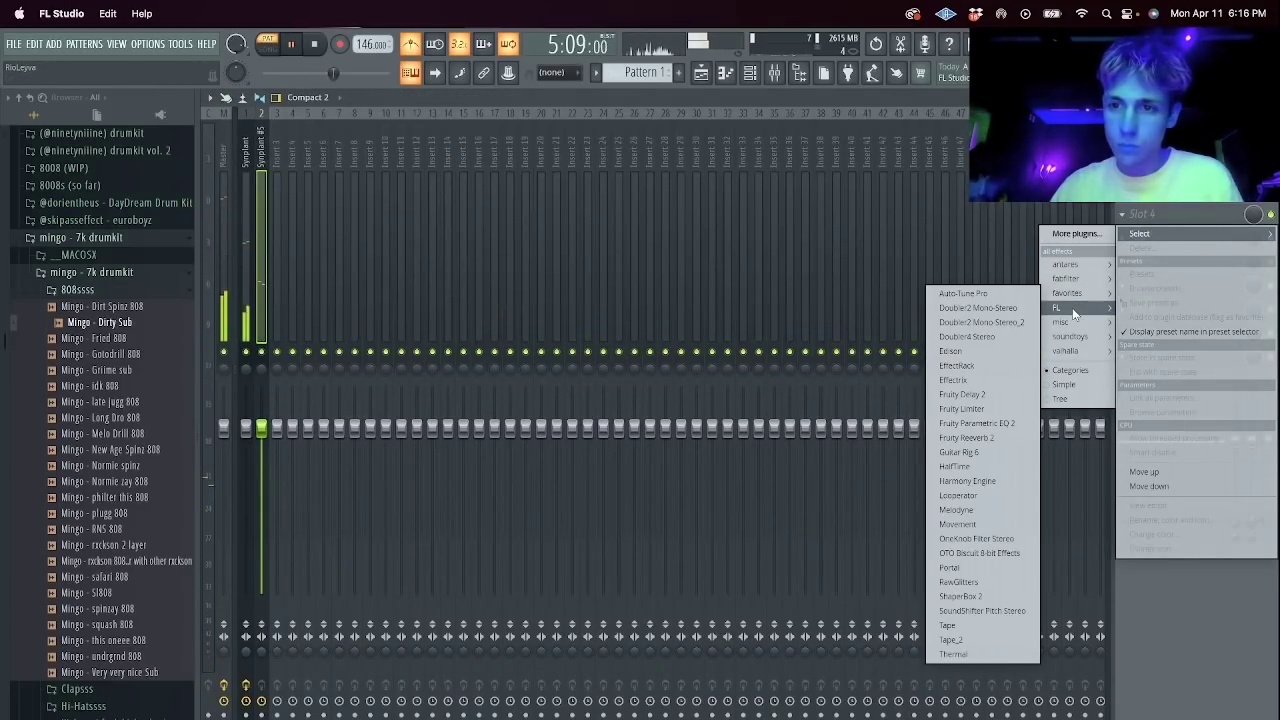
click(889, 555)
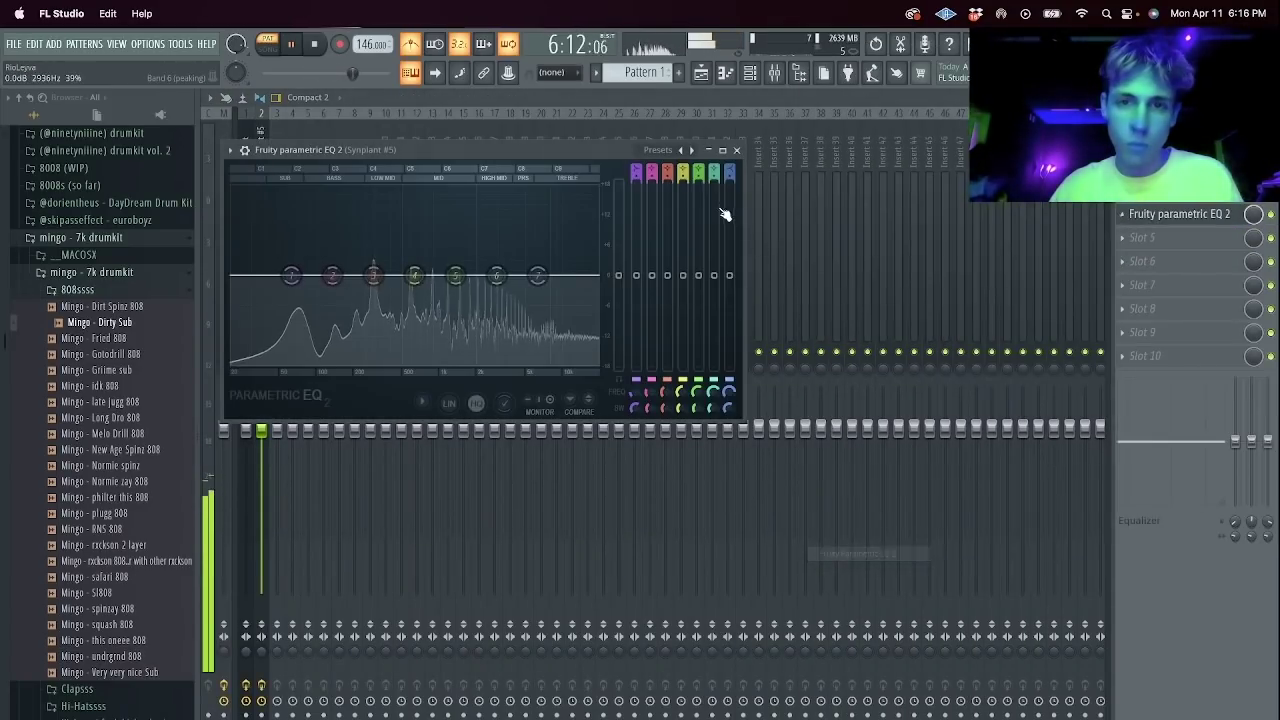
click(664, 150)
click(737, 229)
drag(407, 275, 349, 280)
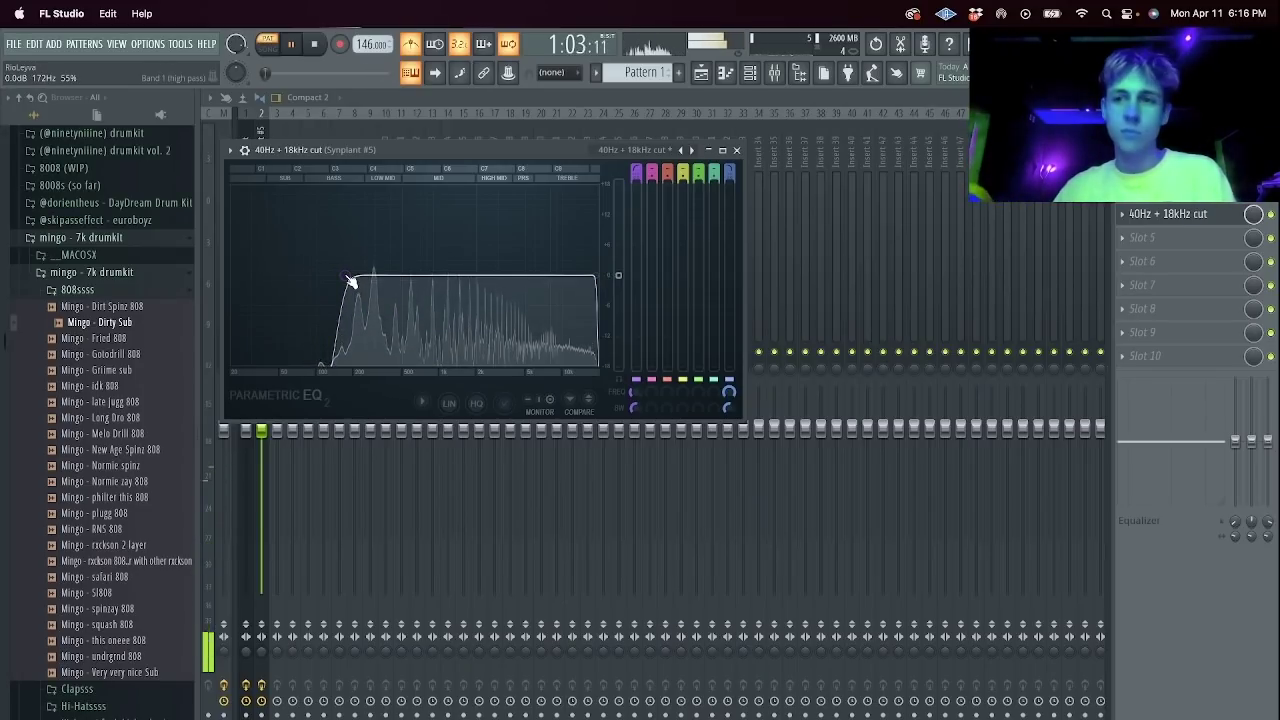
key(Escape)
key(Escape)
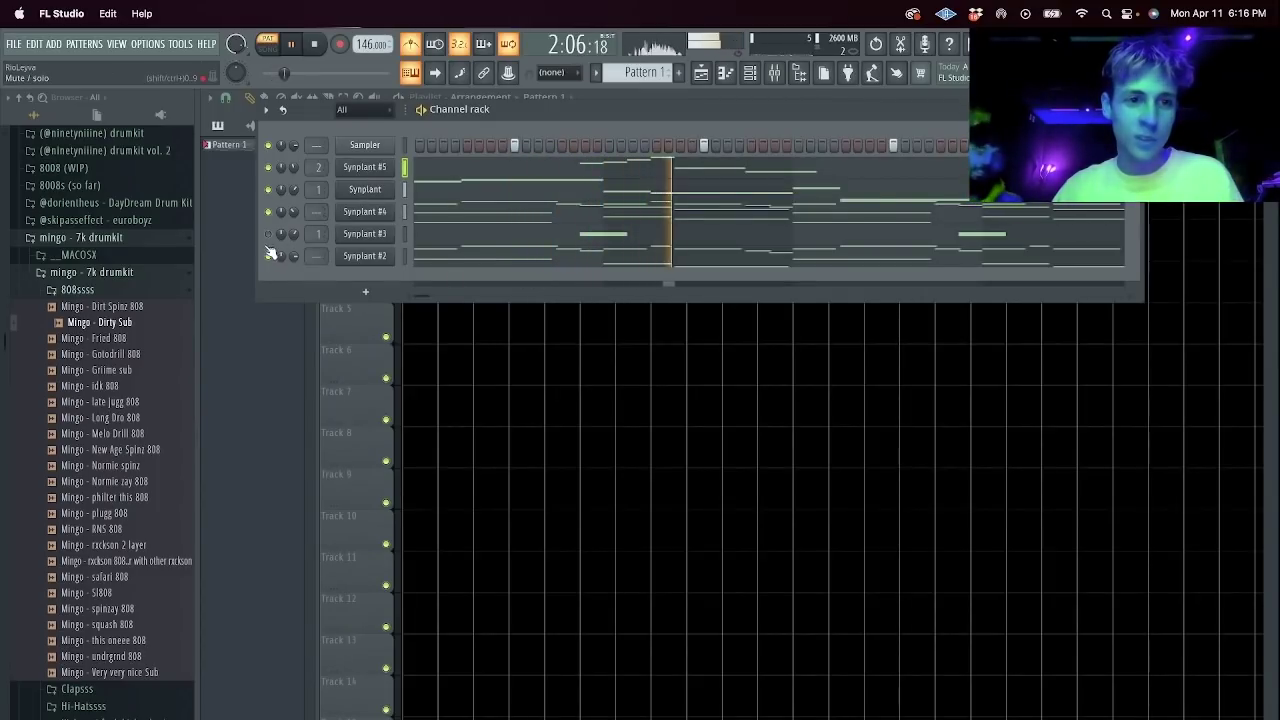
right_click(377, 179)
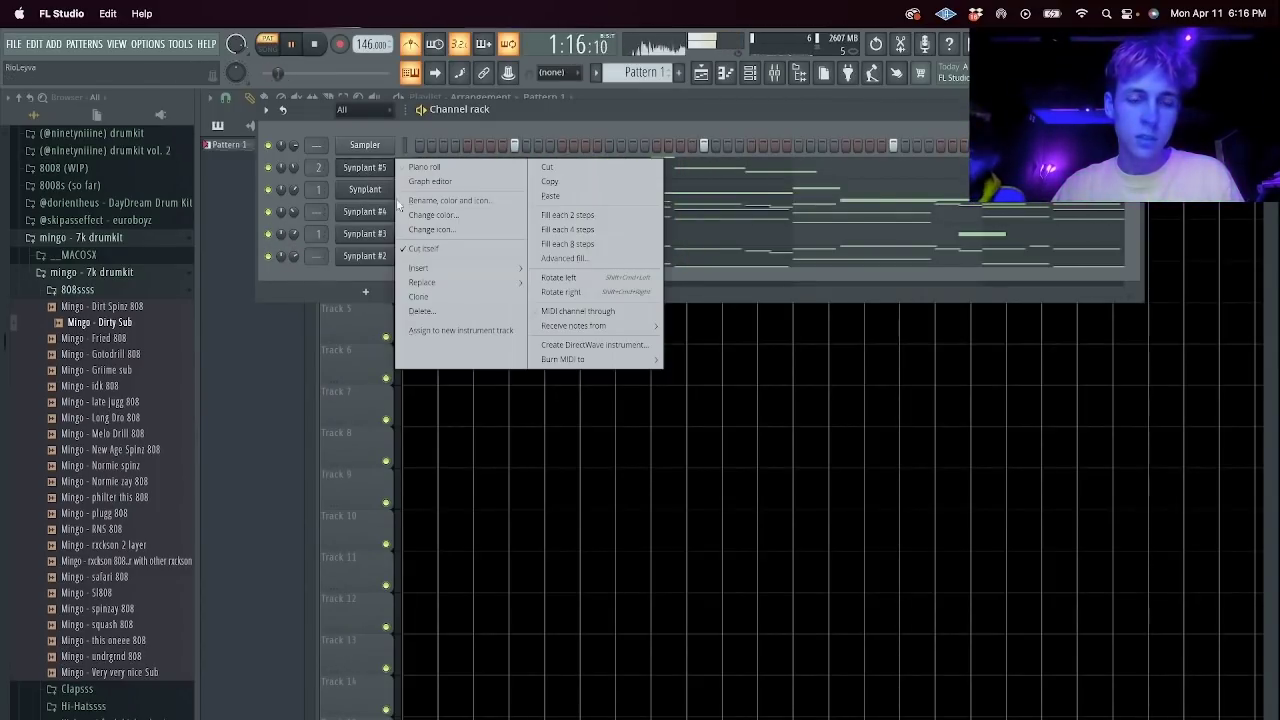
Insert a Synplant #6 channel and roll random seeds to the Premo Contigo Collum patch.
mouse_move(440, 268)
click(556, 504)
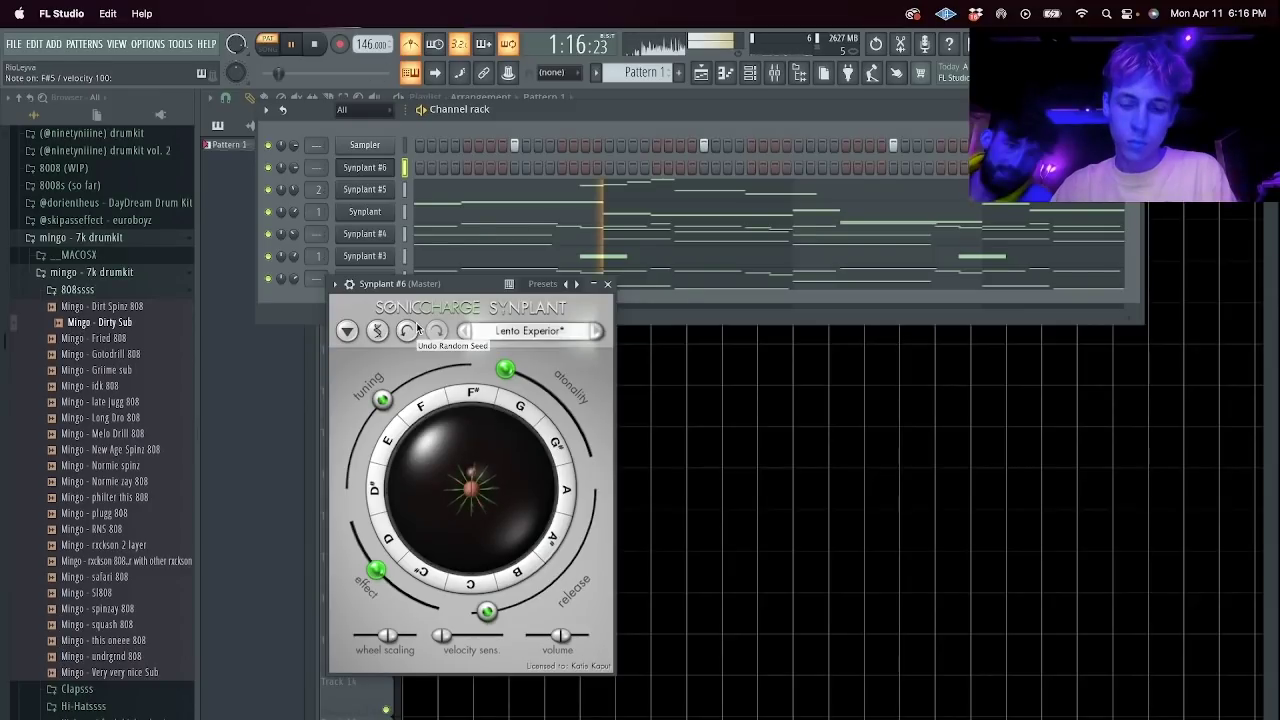
click(347, 331)
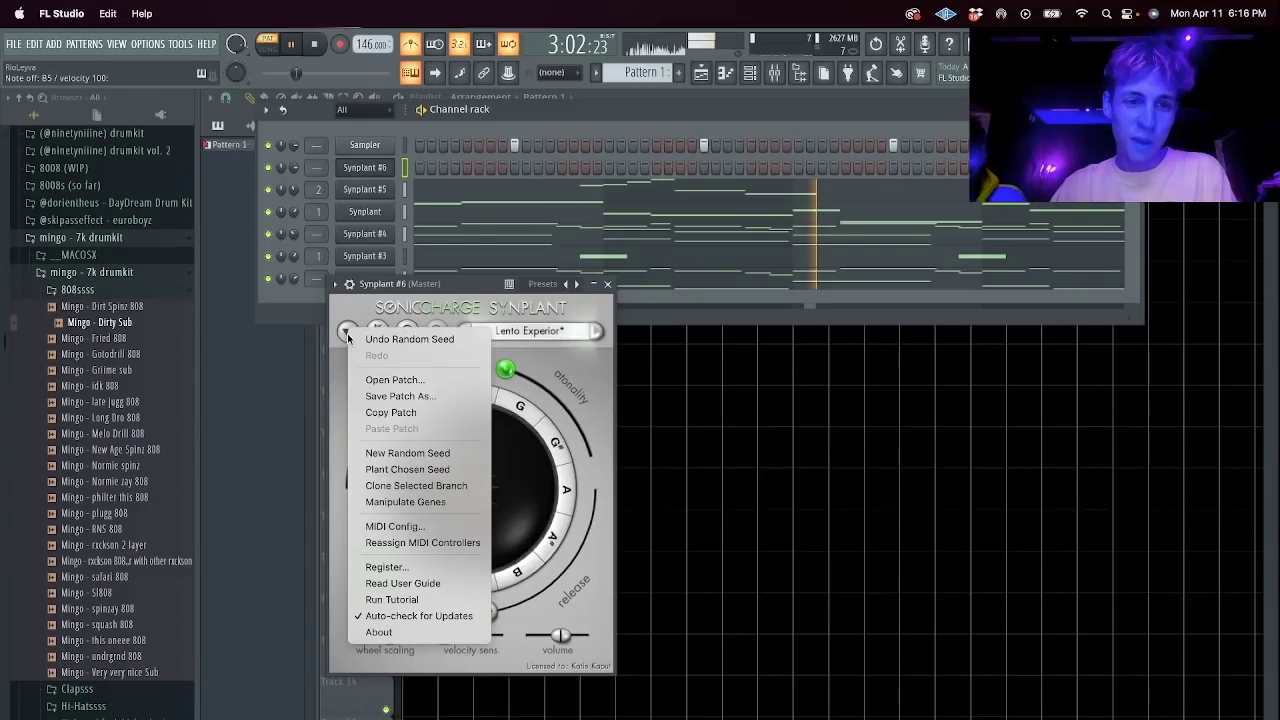
click(405, 339)
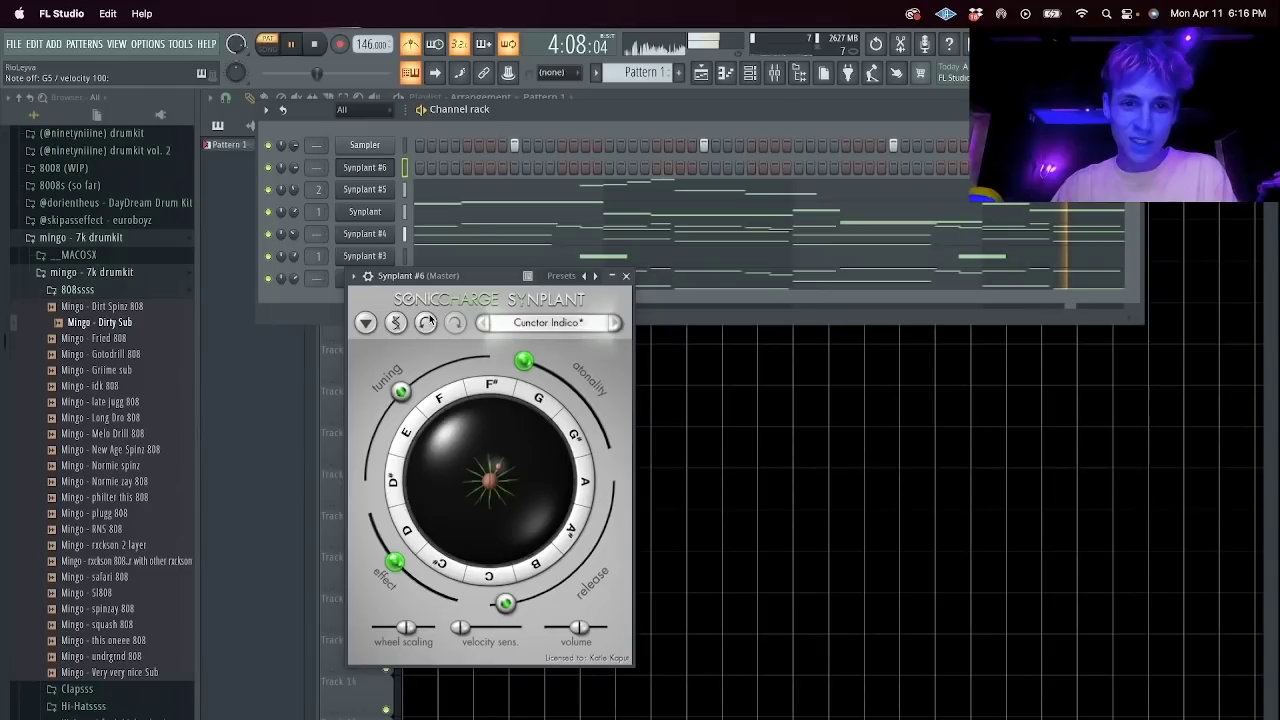
click(392, 319)
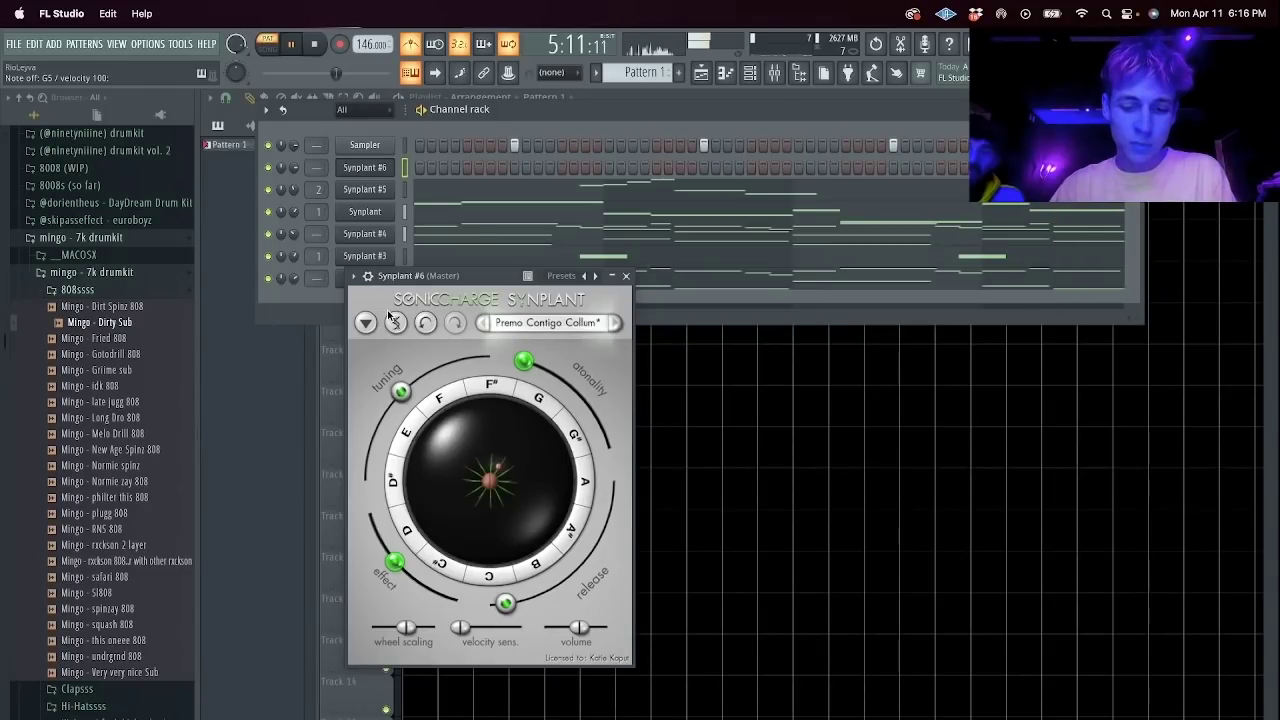
right_click(397, 169)
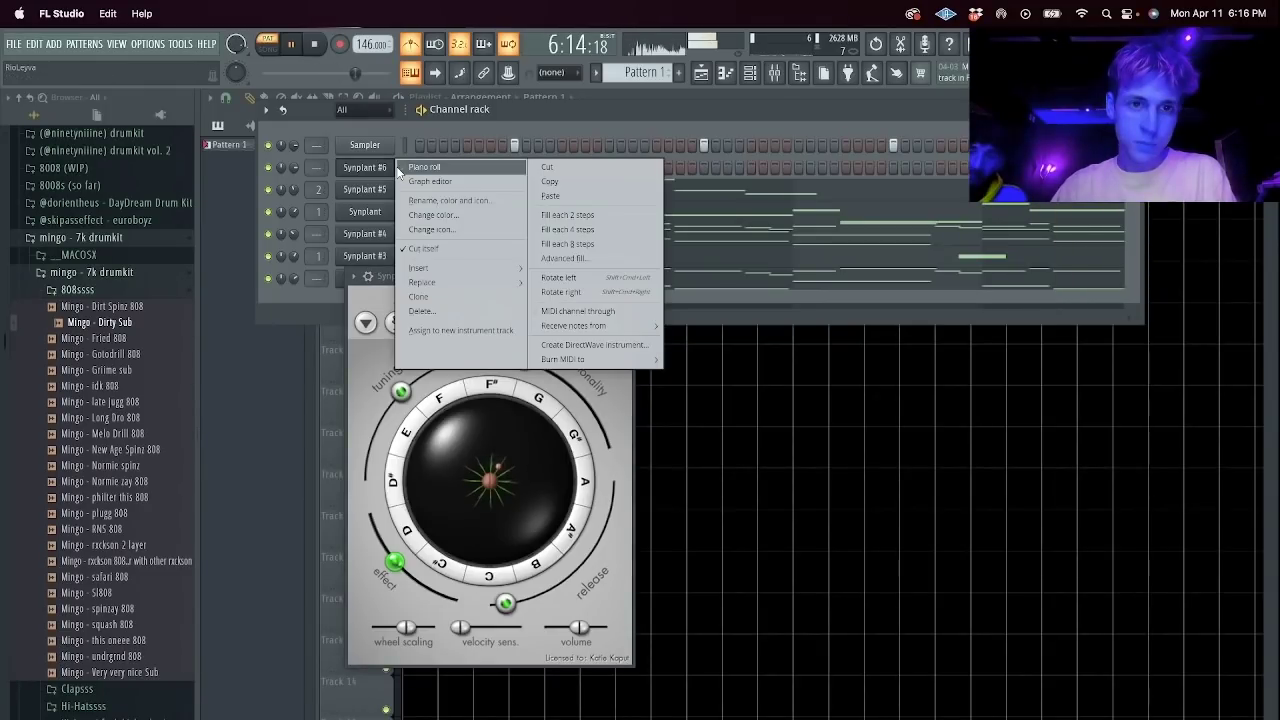
Shift the bars 4–6 notes down an octave and move them to start at bar 1.
click(418, 167)
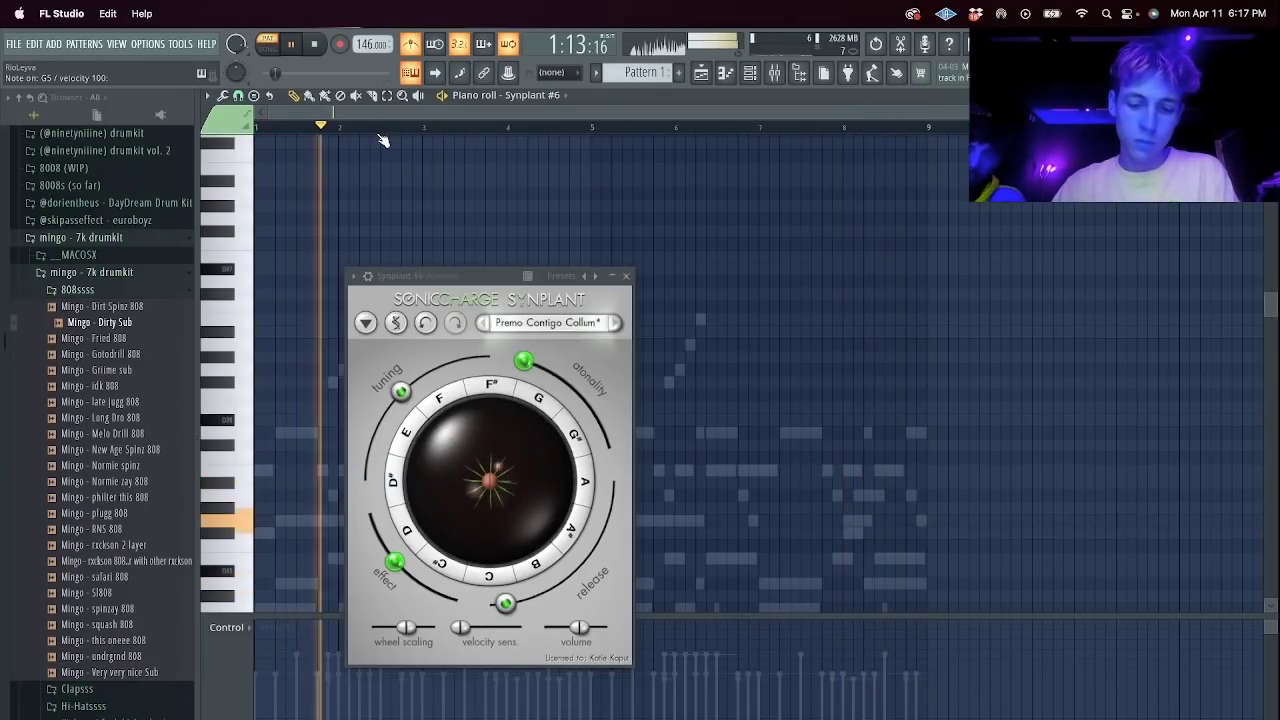
scroll(392, 150, down, 3)
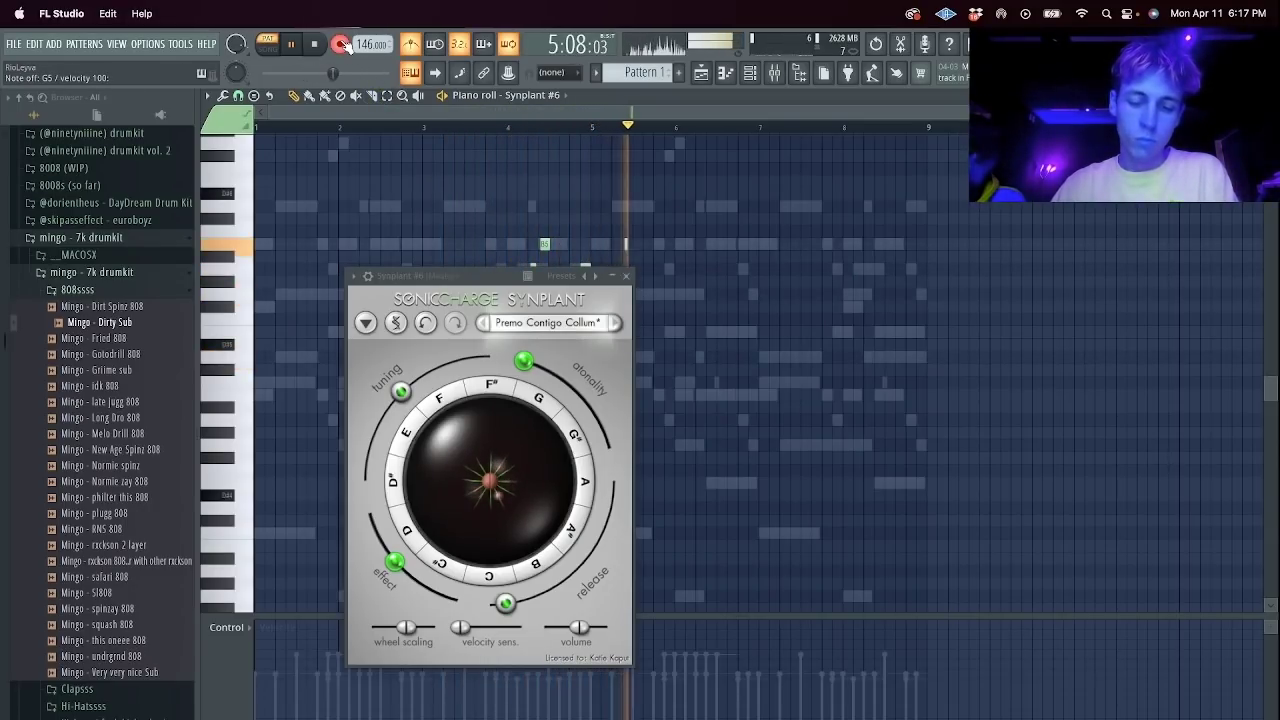
drag(426, 178, 722, 318)
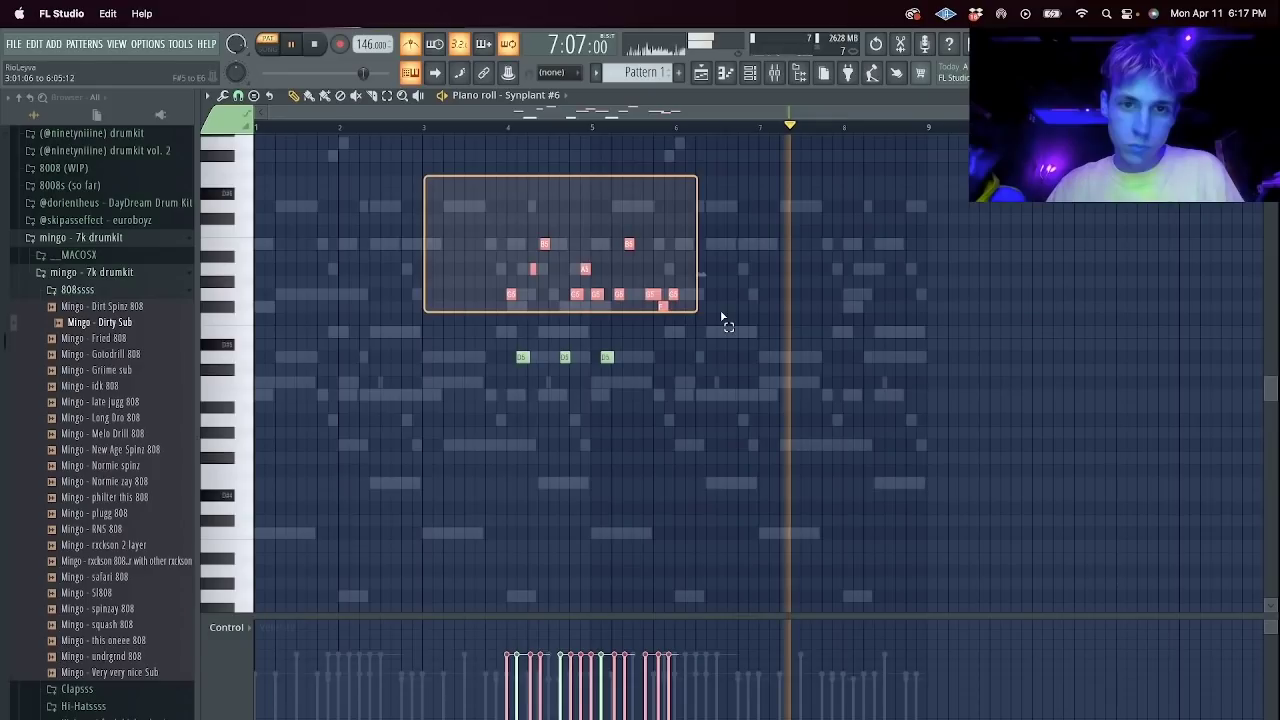
key(ctrl+Down)
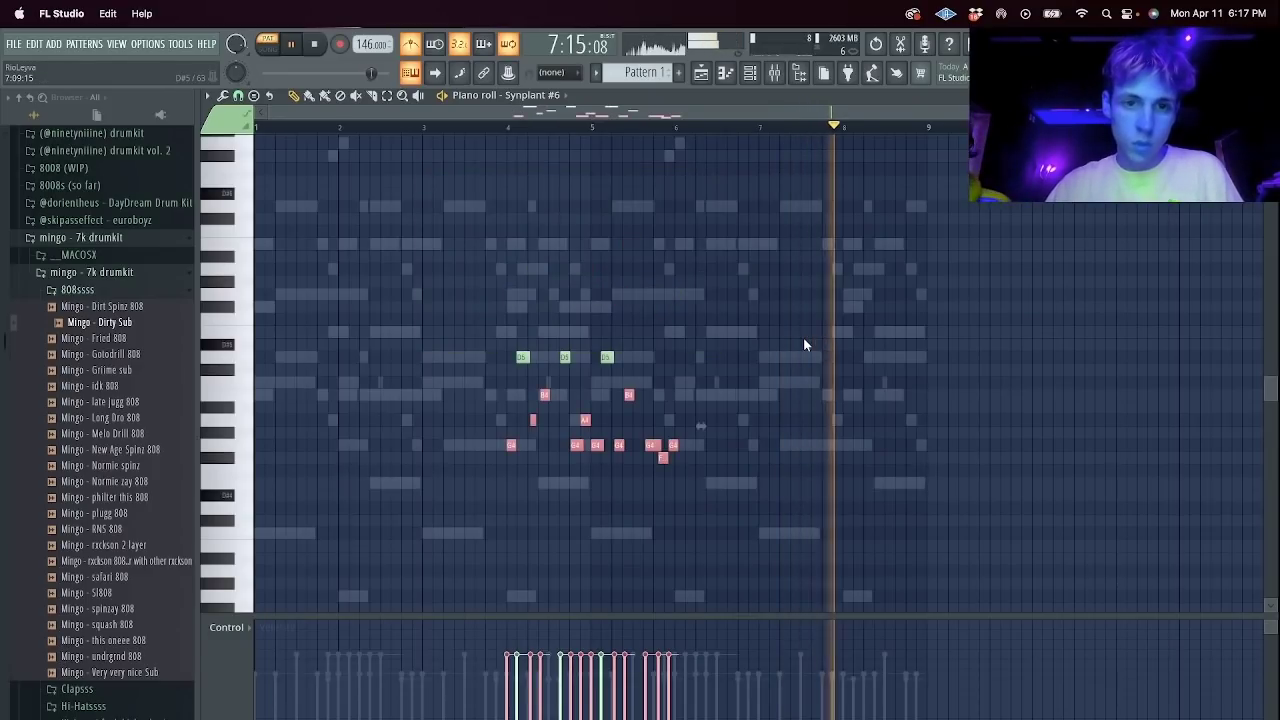
drag(518, 361, 214, 370)
key(ctrl+Down)
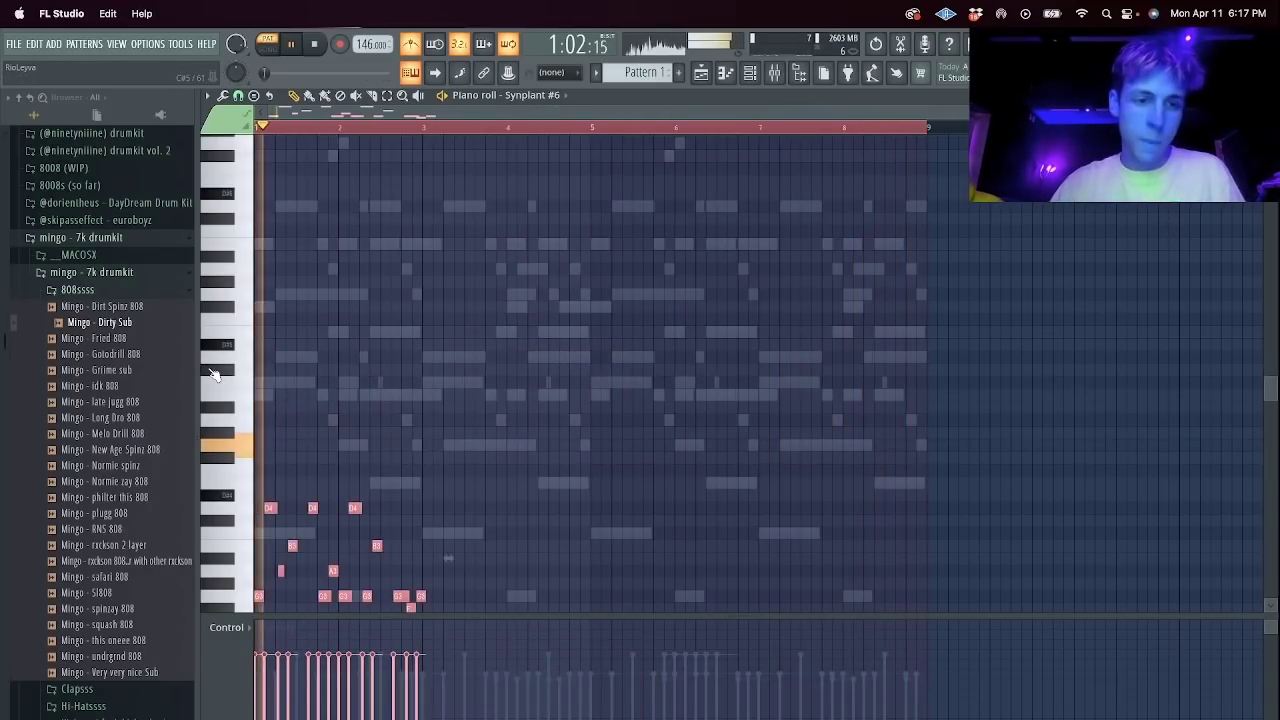
key(Escape)
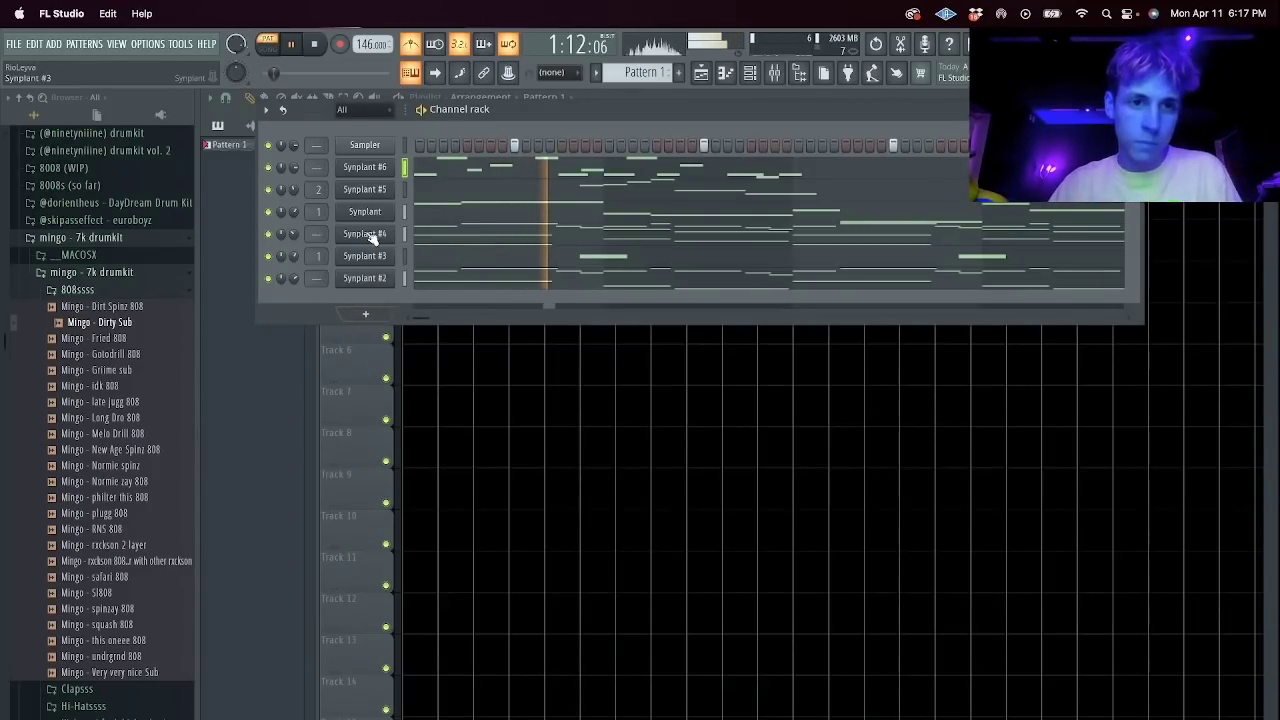
Drop one G3 note to C3 and duplicate the two-bar phrase into bars 3–4.
click(477, 170)
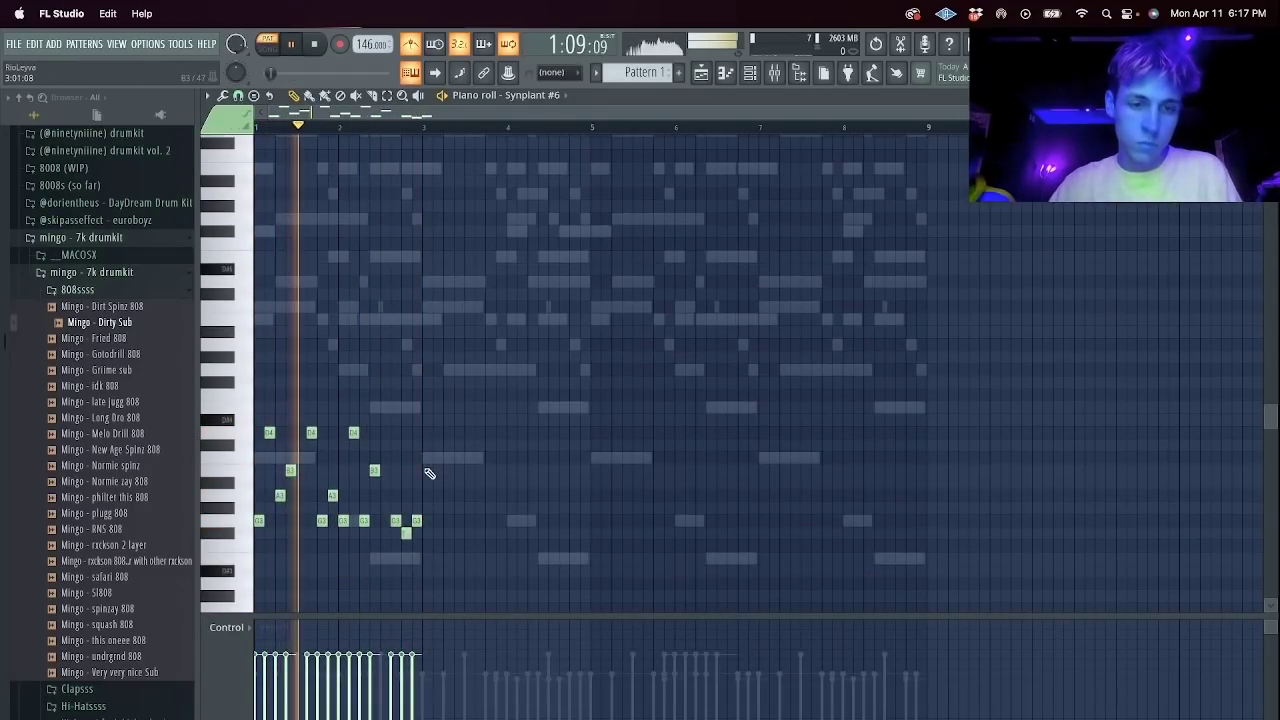
mouse_move(416, 520)
mouse_down()
mouse_move(417, 606)
mouse_move(417, 594)
mouse_up()
scroll(472, 440, down, 1)
key(ctrl+b)
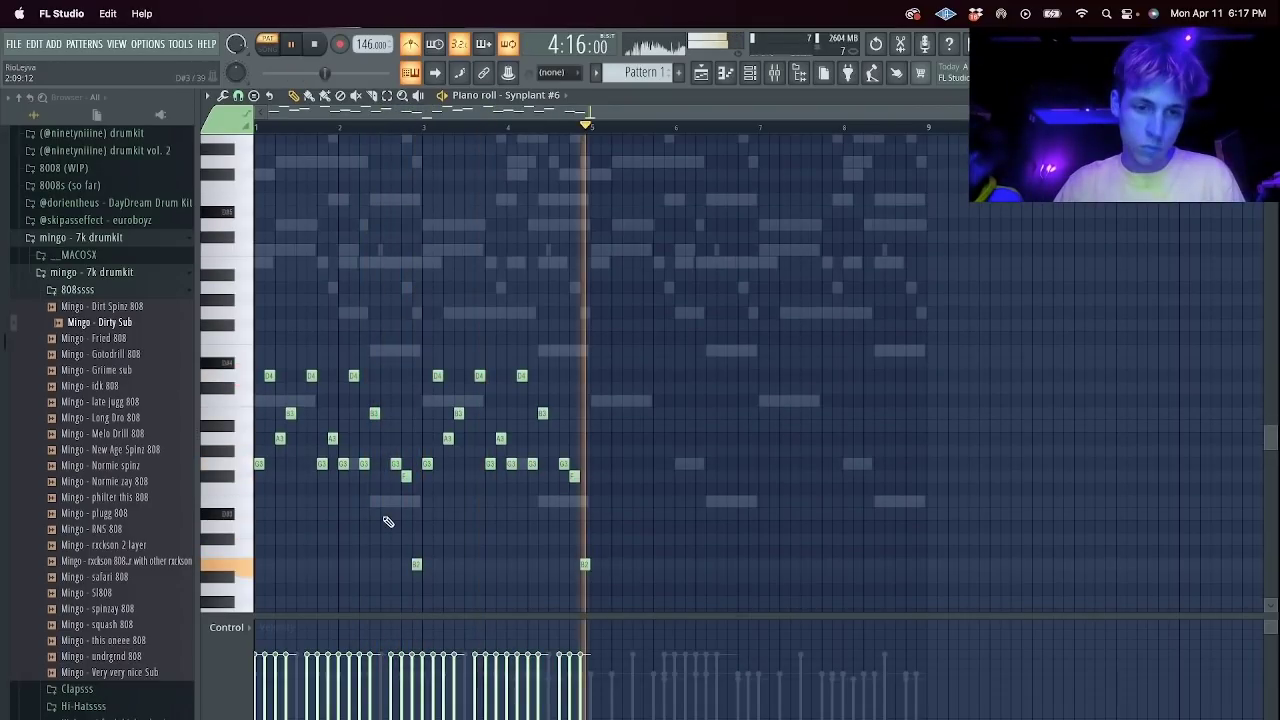
Build a low line of C3, B2 and G2 notes under the melody and duplicate it.
click(333, 562)
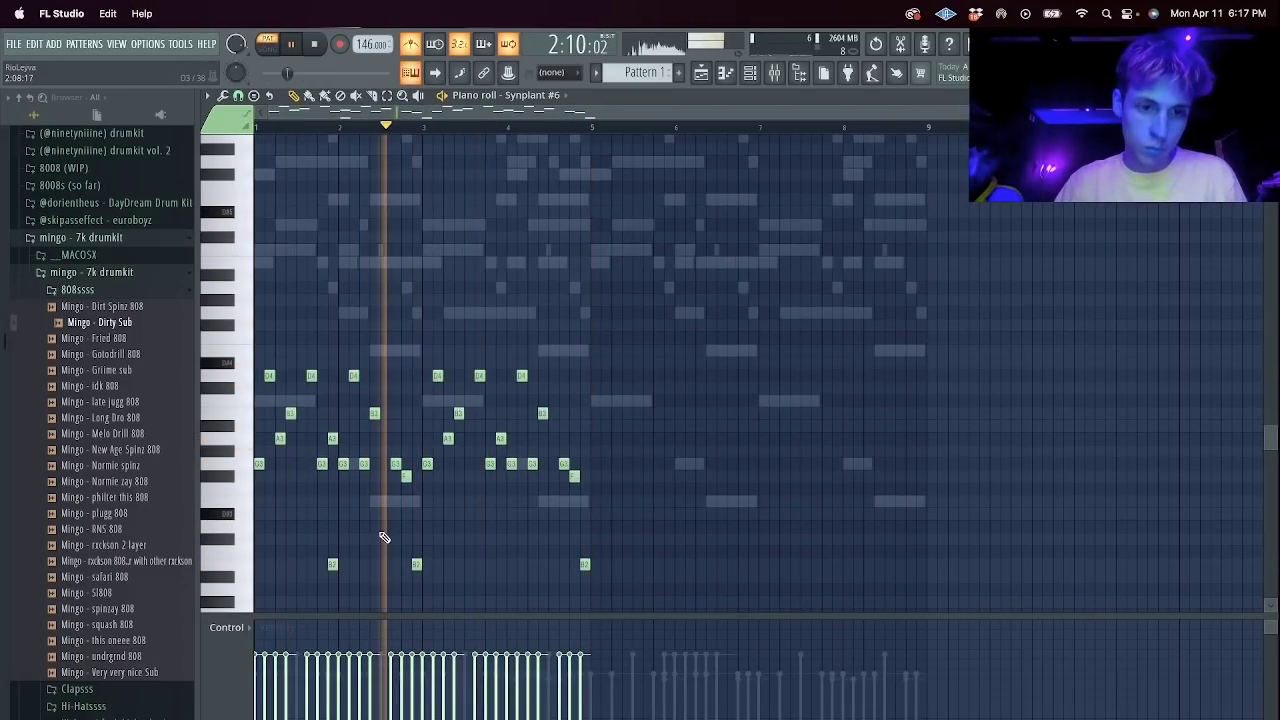
right_click(334, 480)
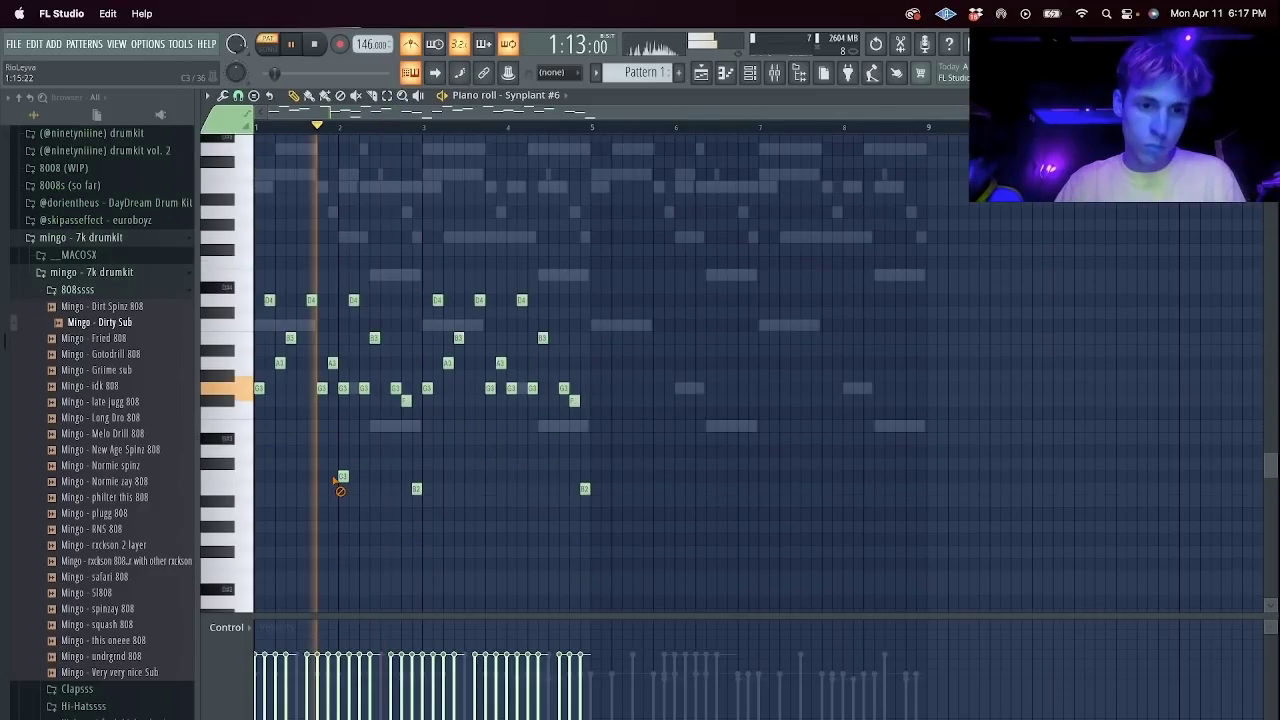
drag(336, 478, 327, 478)
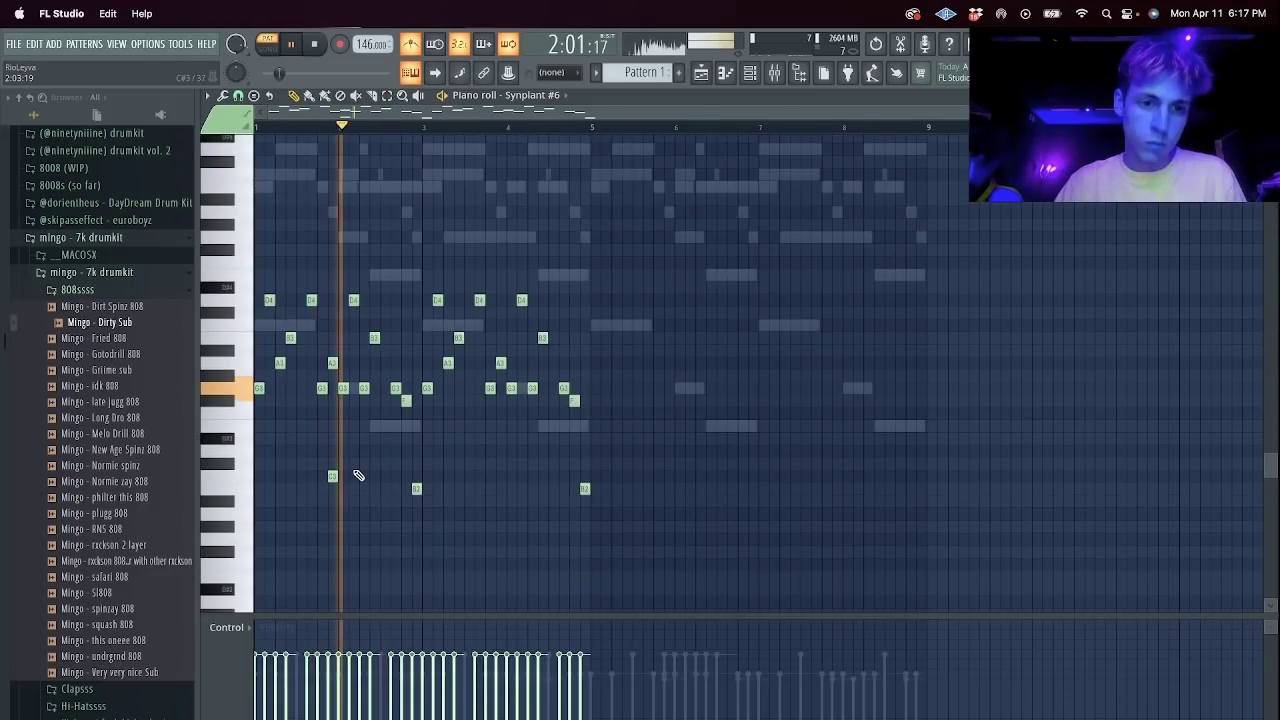
click(355, 489)
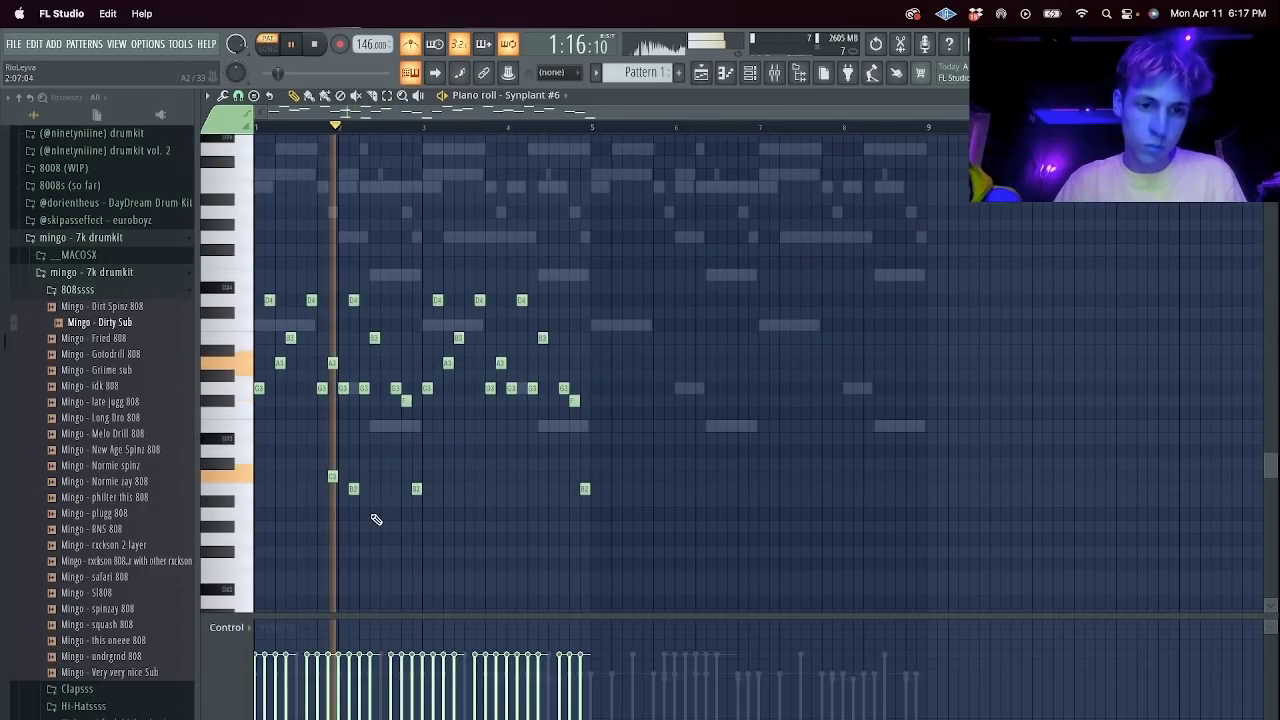
key(space)
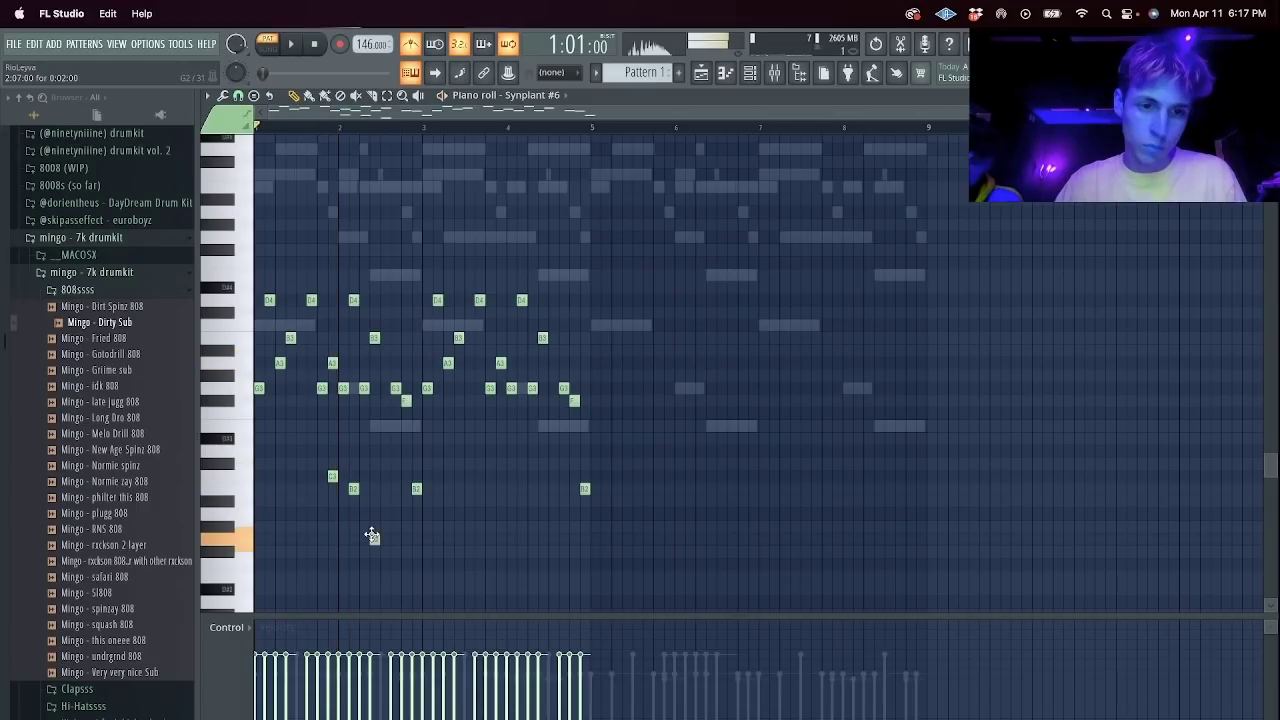
click(374, 551)
key(space)
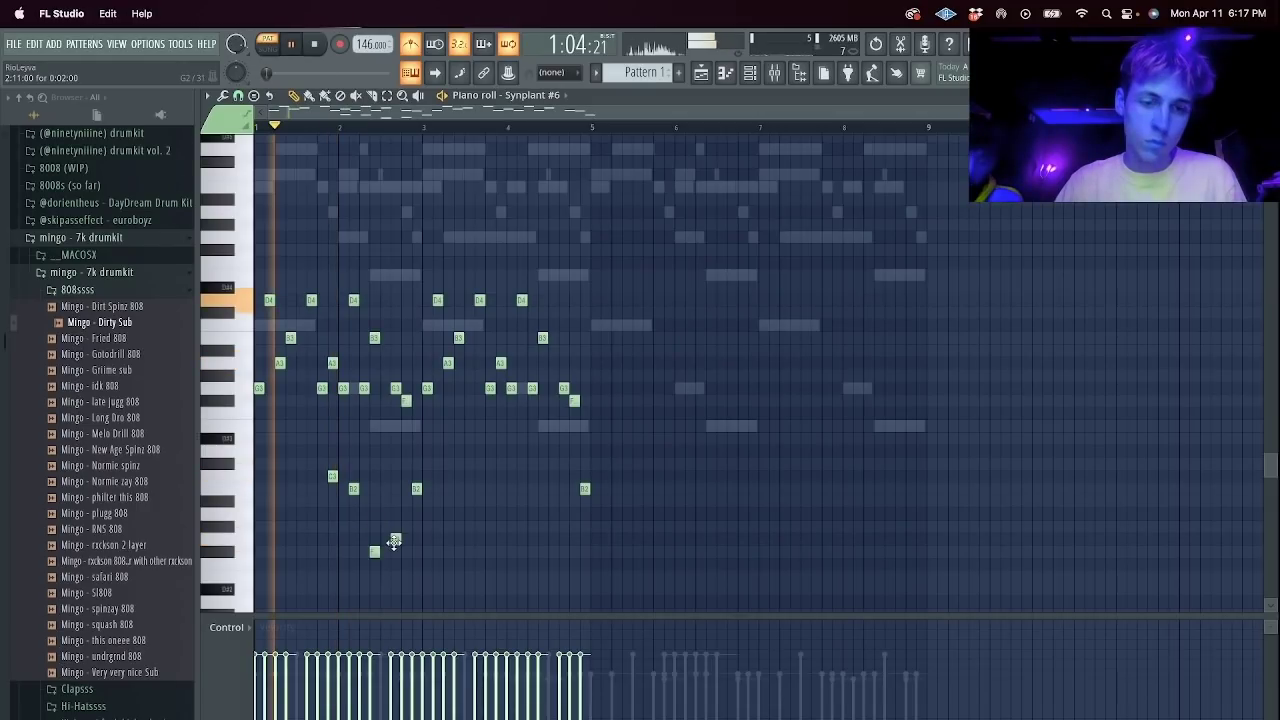
drag(394, 542, 323, 466)
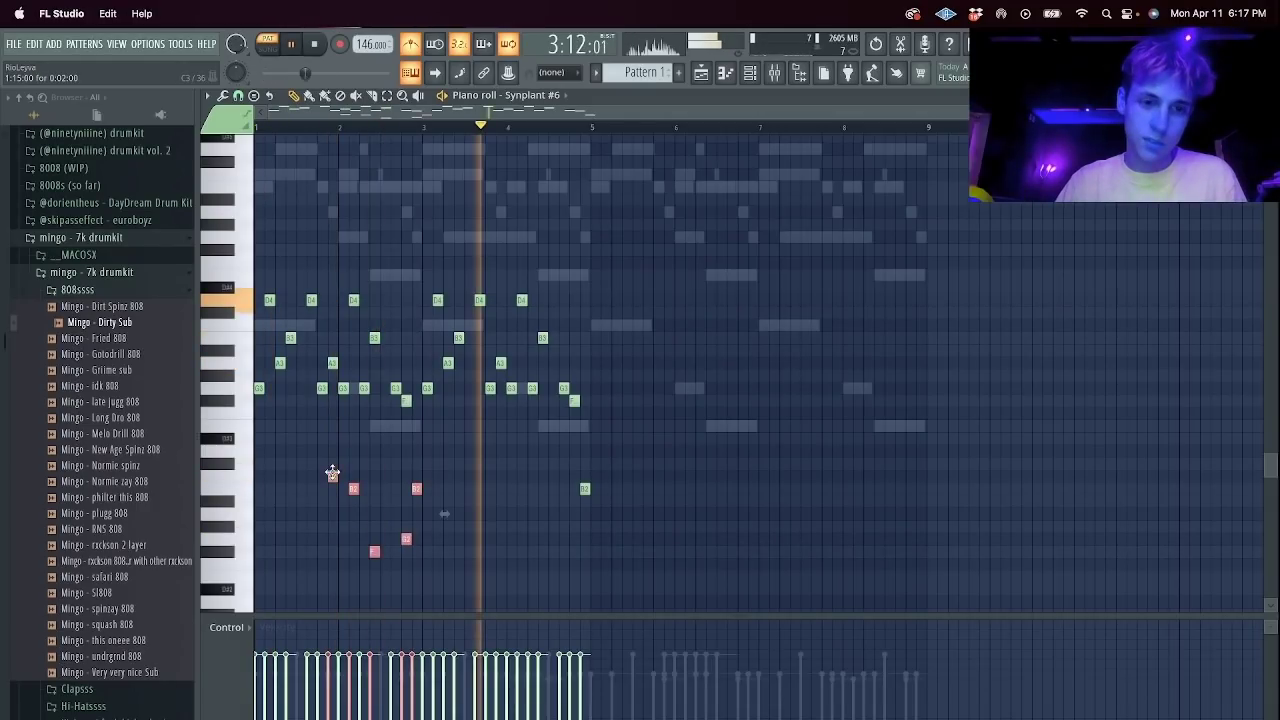
key(ctrl+b)
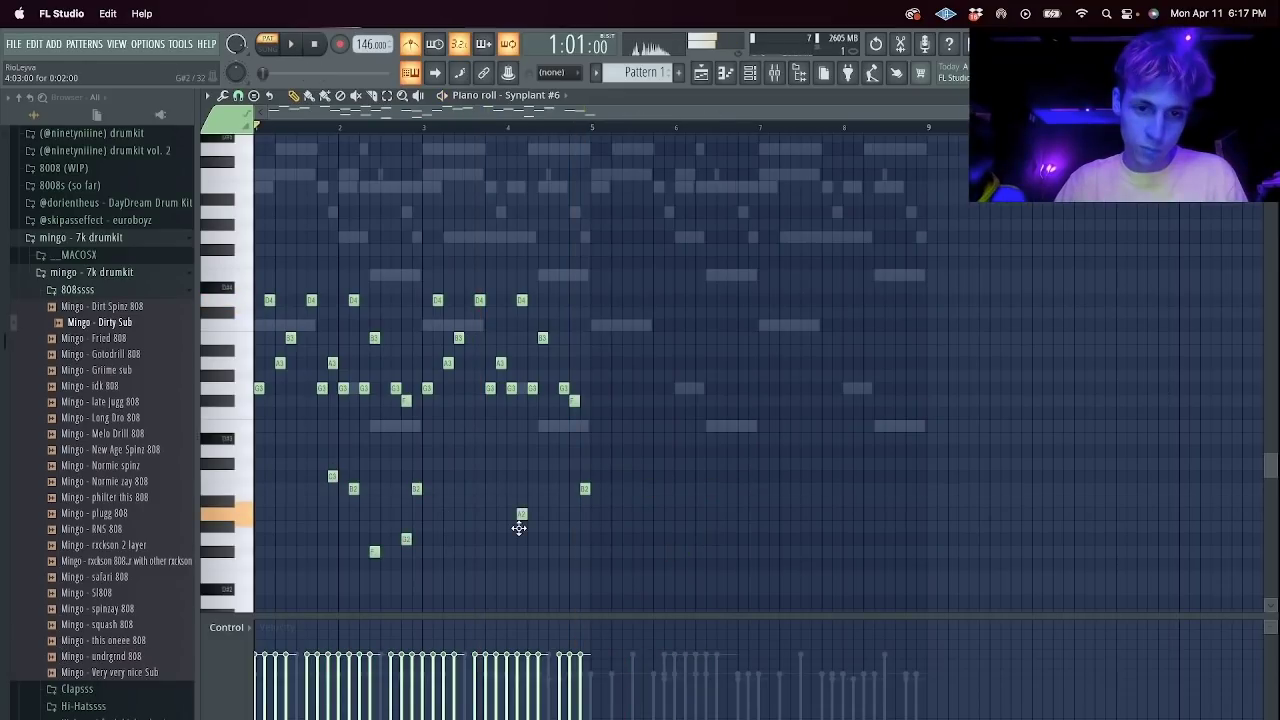
Add a low note near bar 4, raise it a semitone, and copy bars 1–4 into bars 5–8.
key(space)
click(565, 551)
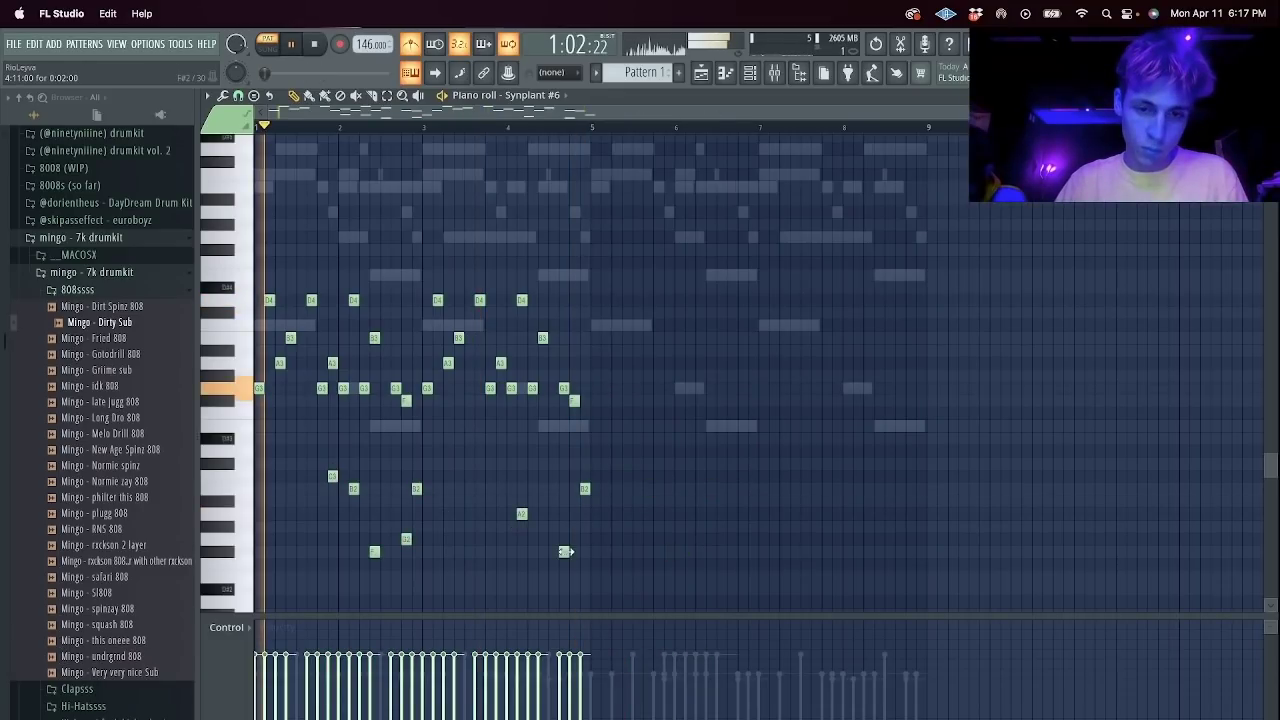
drag(565, 551, 566, 536)
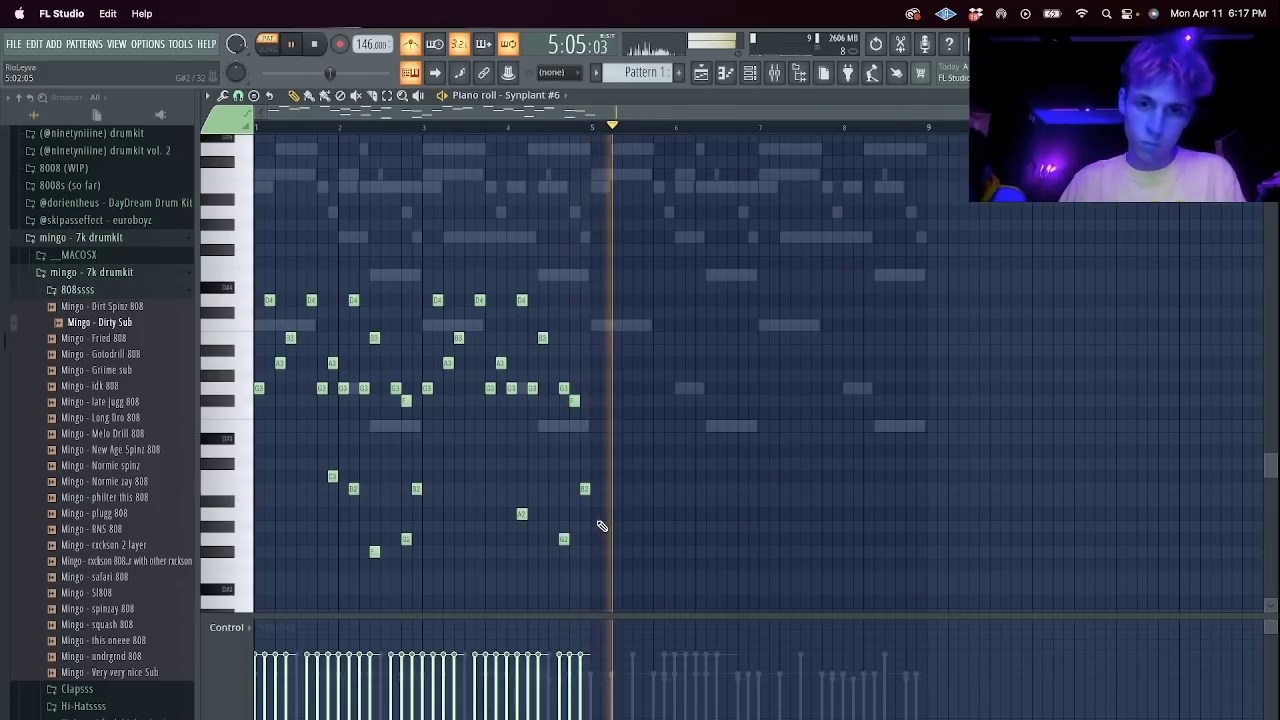
key(ctrl+b)
key(F7)
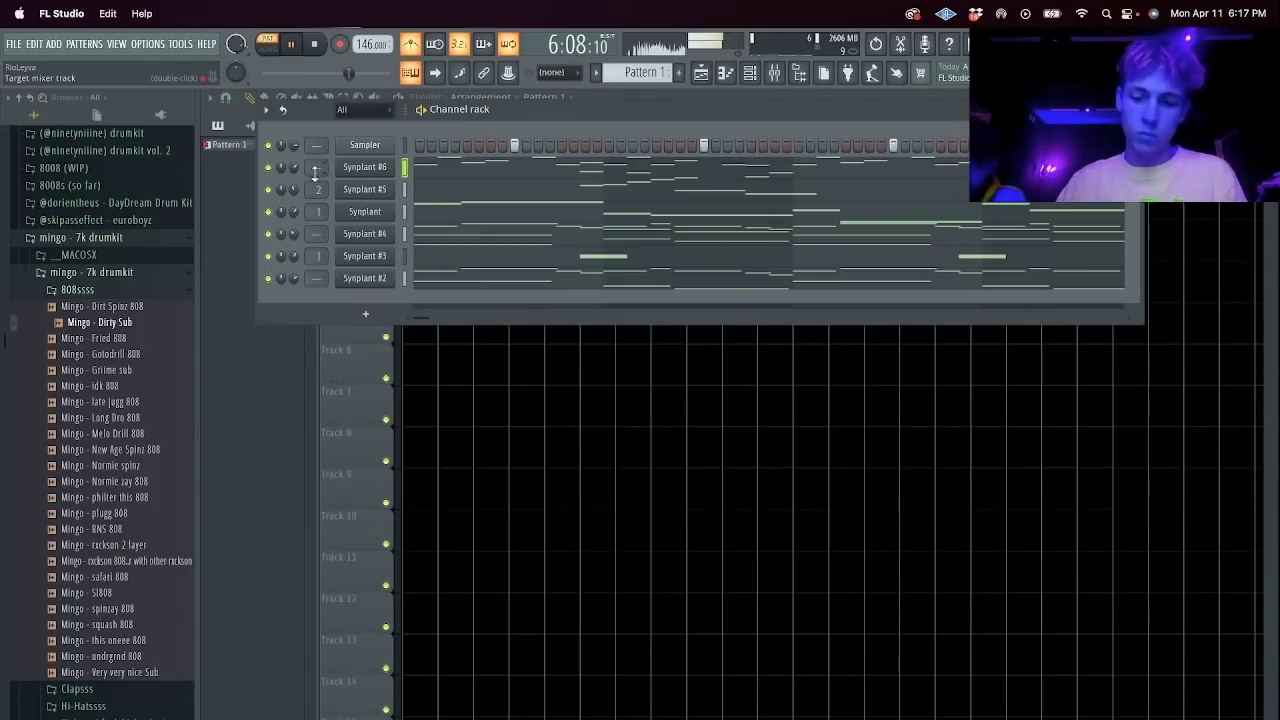
Route Synplant #6 to mixer insert 3 and give EQ band 1 a 101 Hz low shelf.
double_click(316, 168)
drag(1143, 438, 1128, 496)
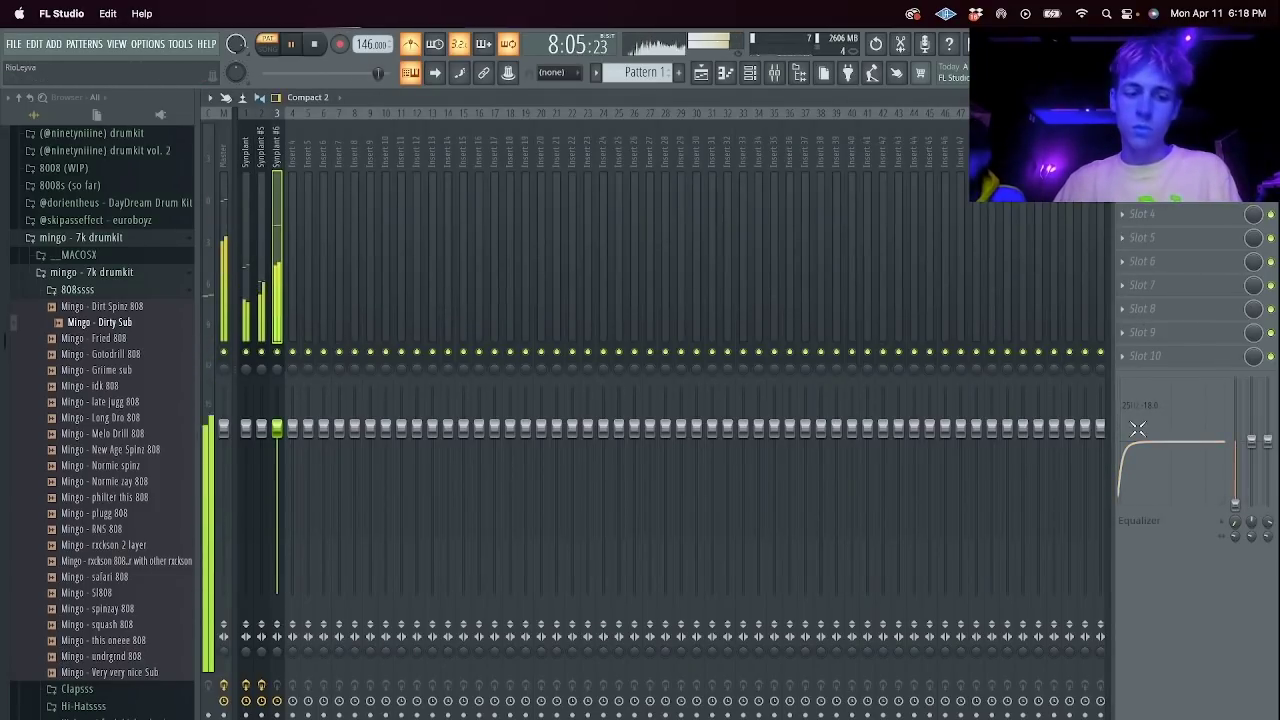
key(F9)
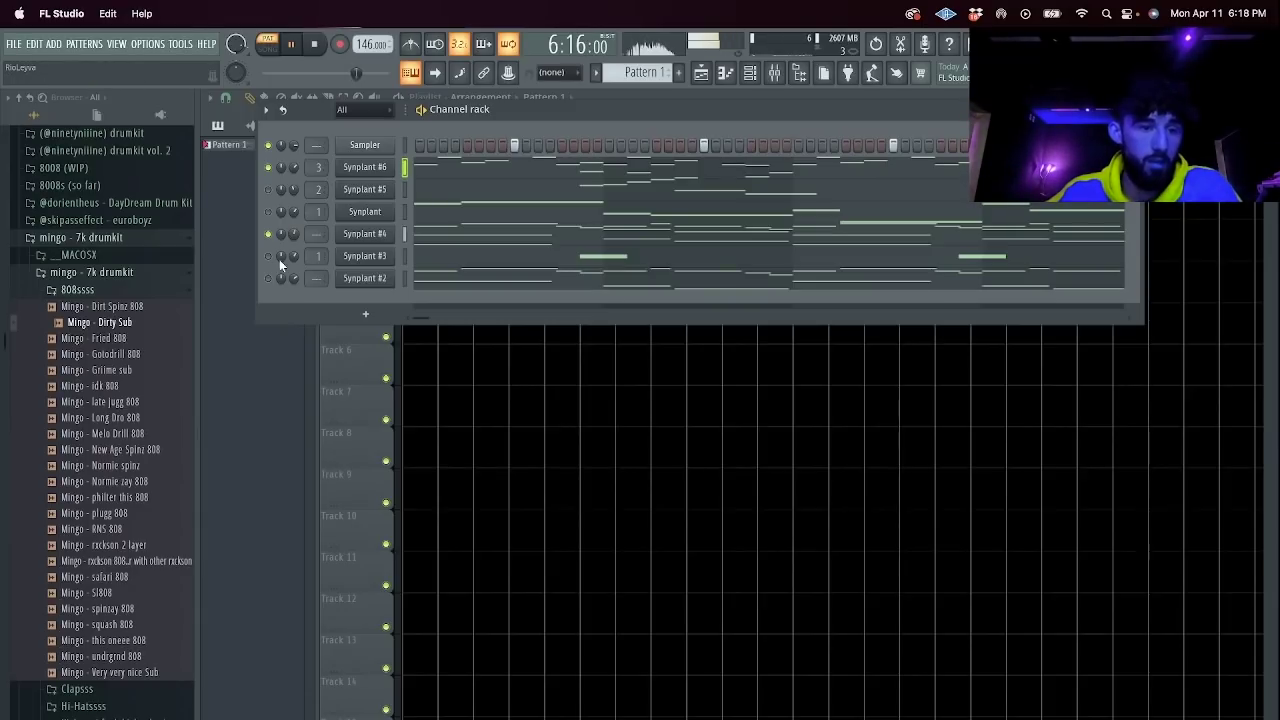
Load Kris P Klap into the top channel and duplicate its bars 1–4 into bars 5–8.
drag(100, 610, 345, 195)
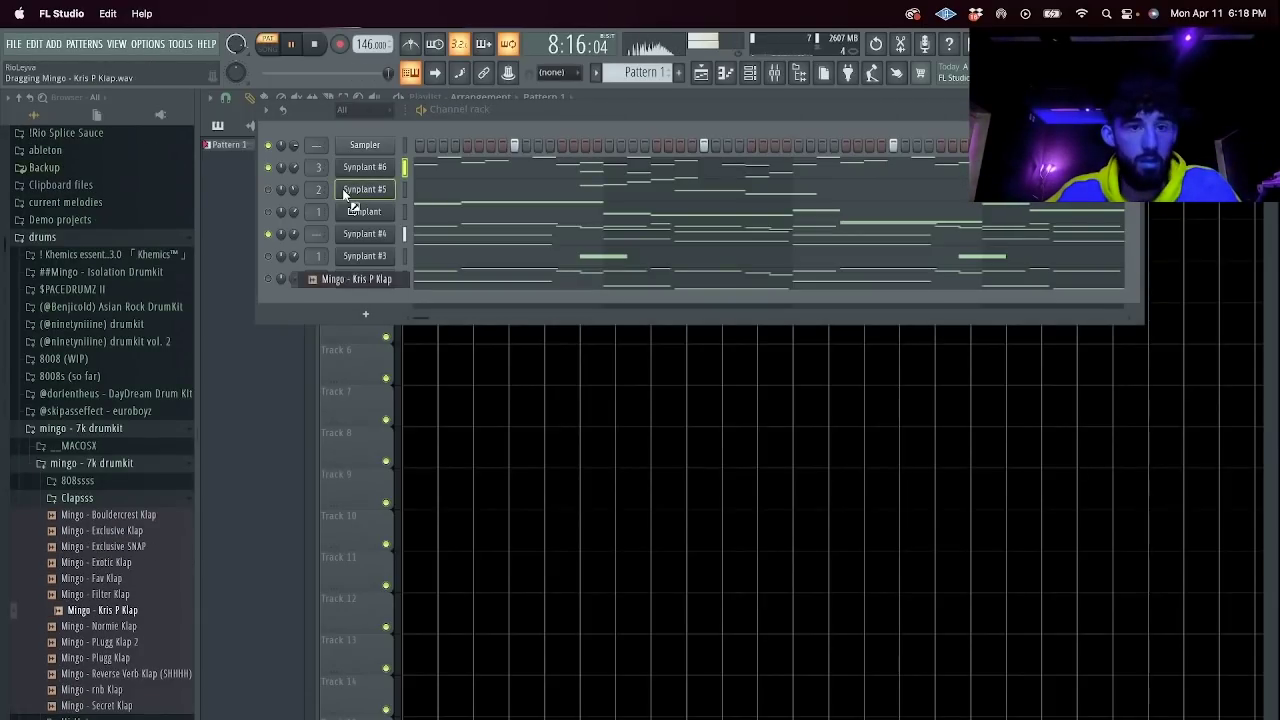
drag(373, 124, 372, 146)
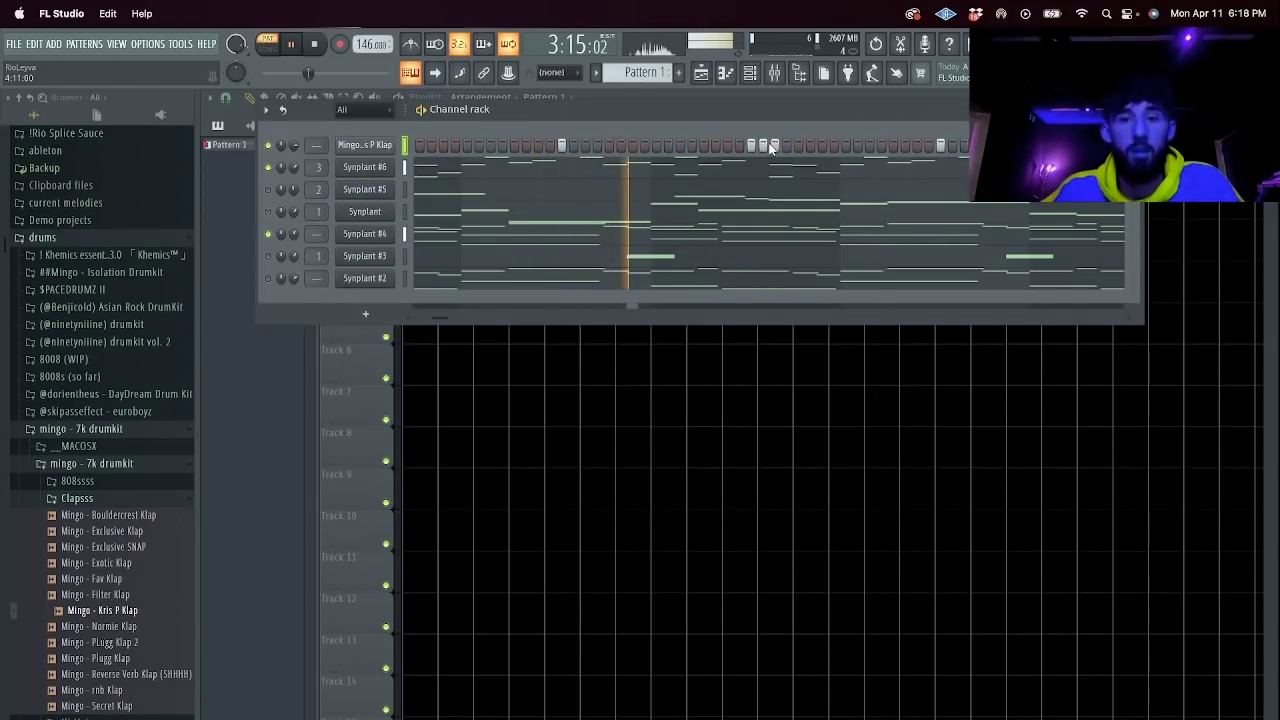
right_click(376, 146)
click(418, 143)
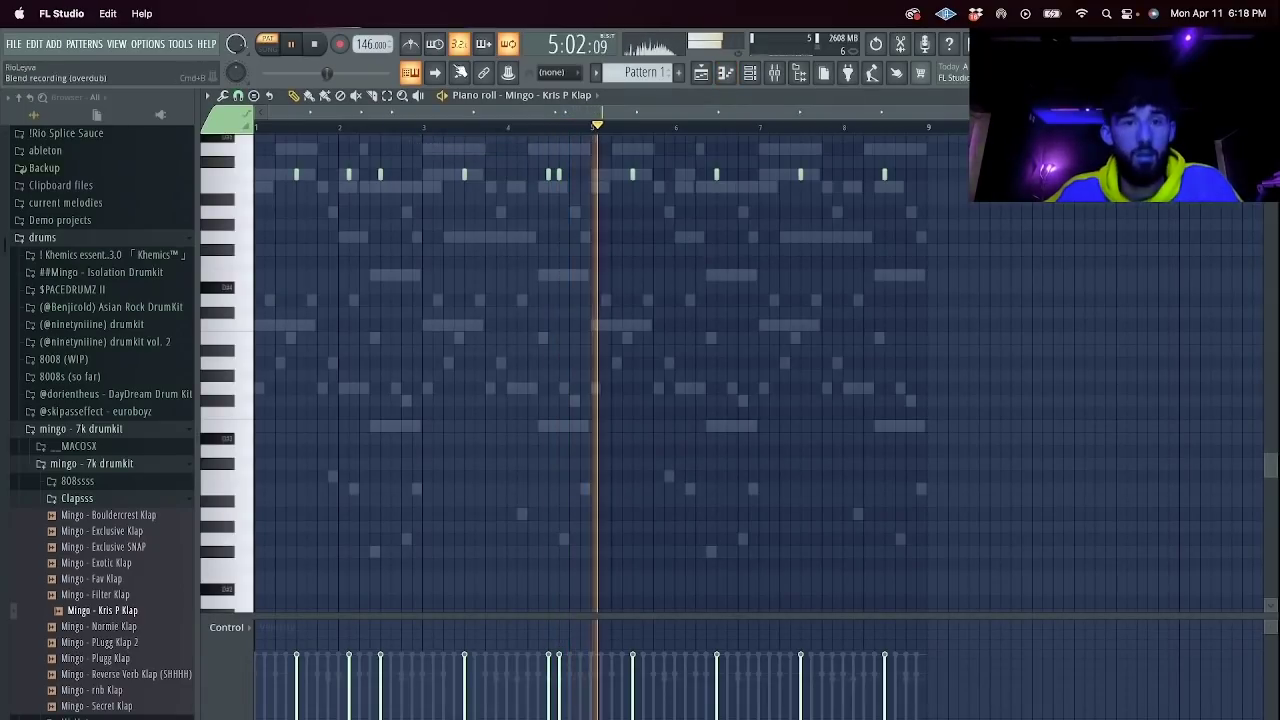
drag(946, 218, 572, 87)
key(Delete)
key(super+b)
key(super+d)
Add Mingo - Normie Hit 1 from the Hi-Hatssss folder as a new channel.
click(778, 72)
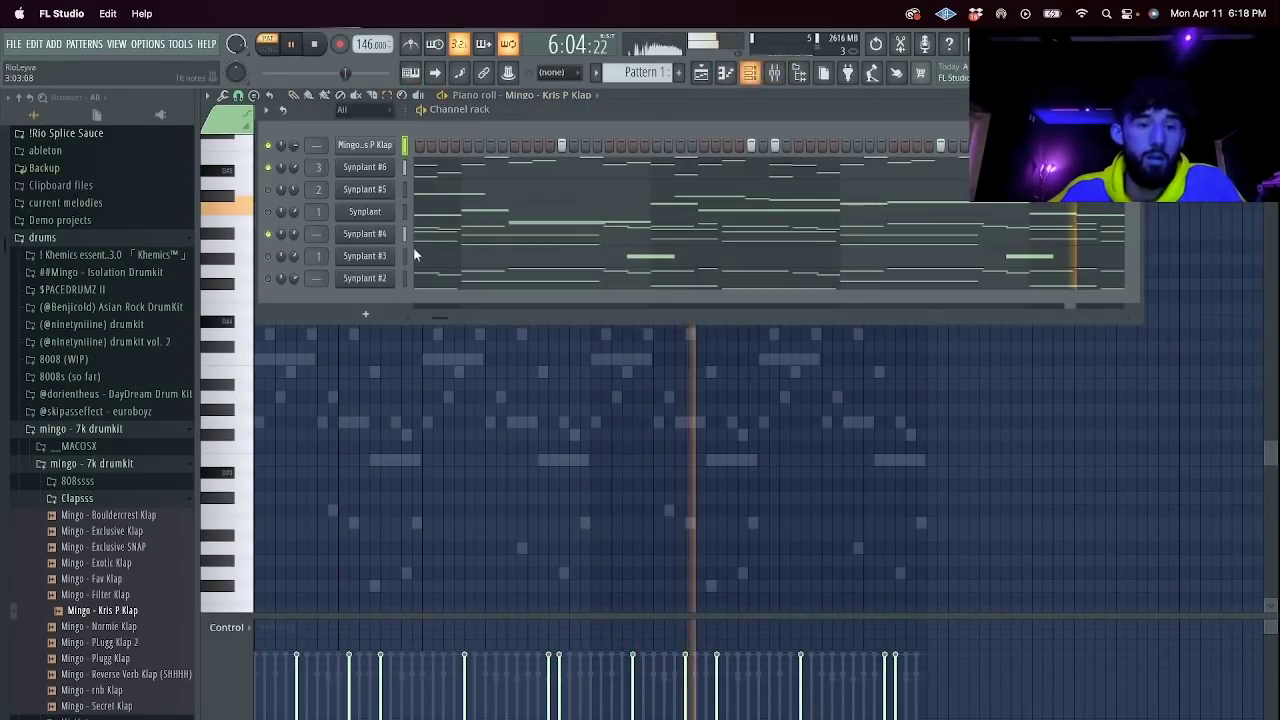
scroll(113, 305, down, 10)
scroll(114, 305, up, 8)
click(94, 392)
drag(102, 486, 434, 305)
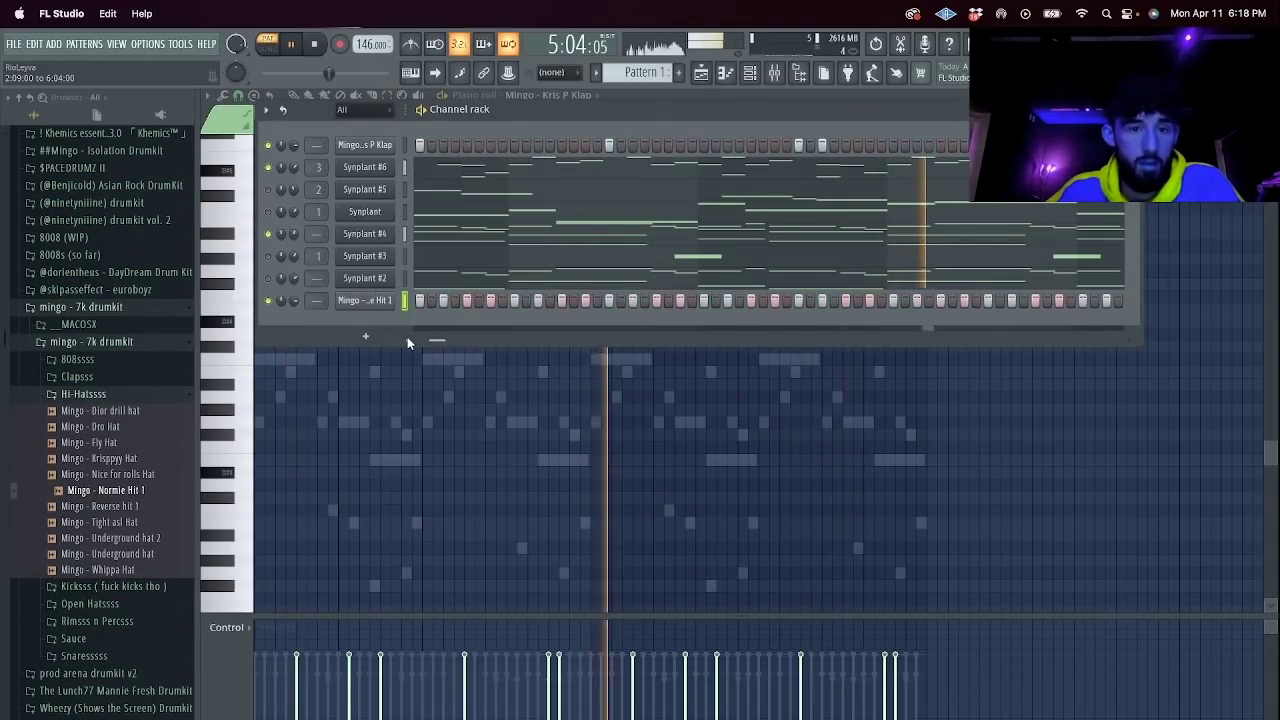
Toggle a few Kris P Klap steps and turn on a Normie Hit 1 step.
click(519, 147)
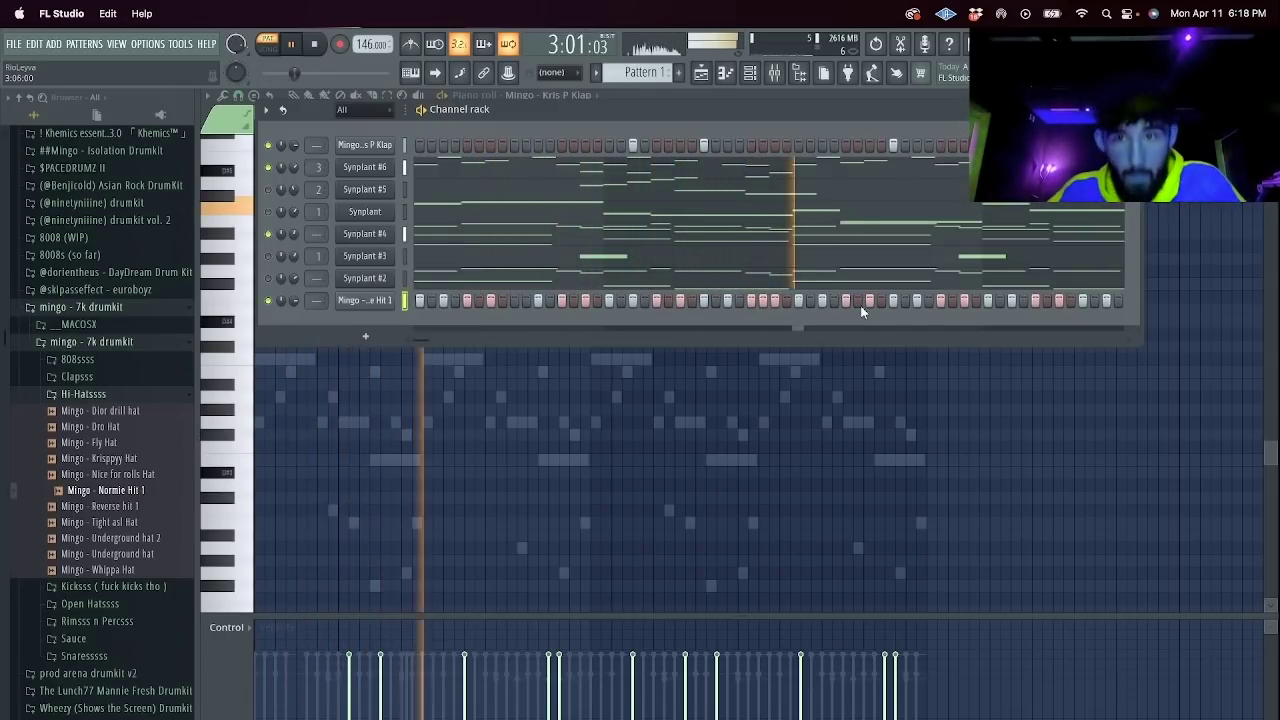
click(562, 144)
right_click(560, 145)
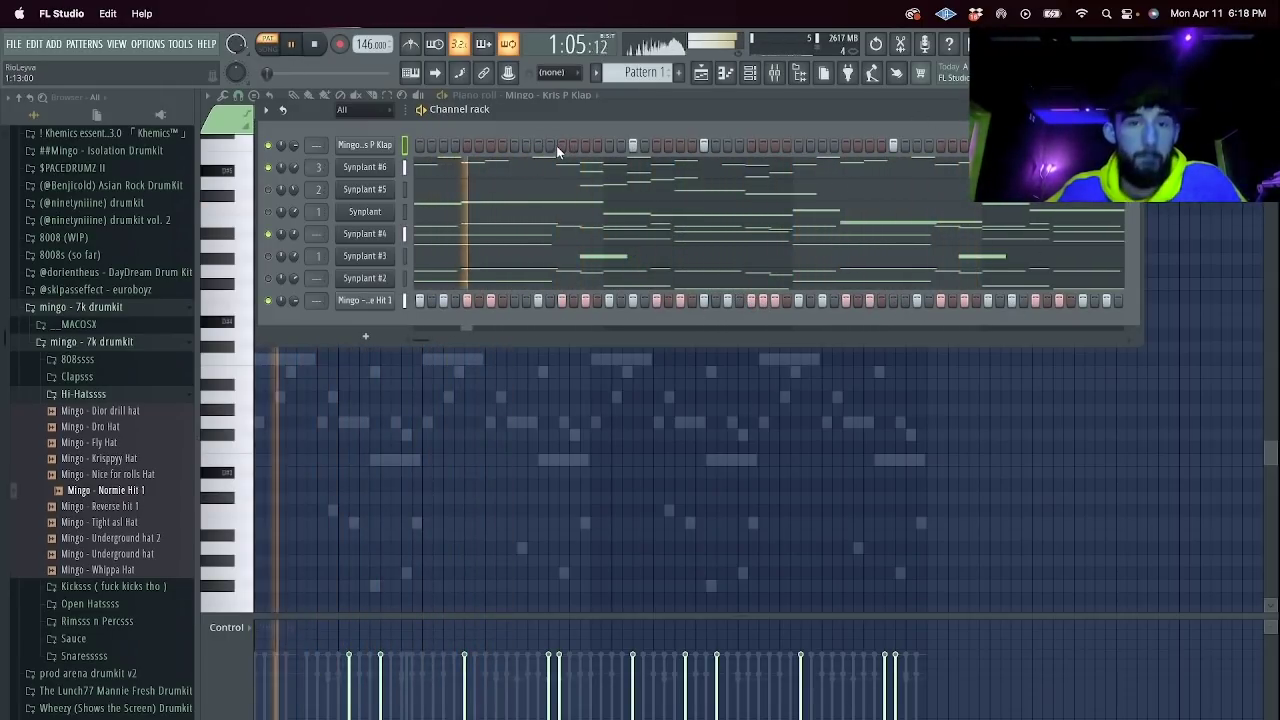
click(561, 146)
click(513, 300)
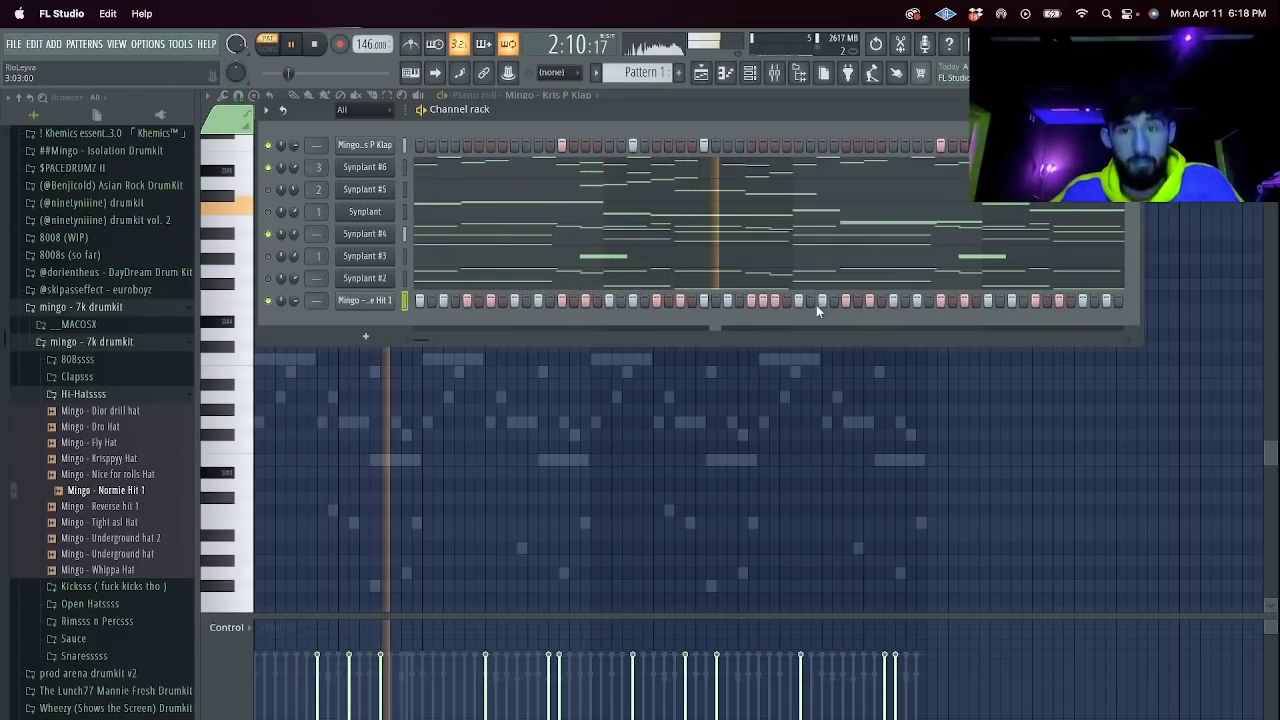
right_click(391, 296)
click(424, 301)
Set a finer snap in the Normie Hit 1 piano roll and delete two hi-hat notes.
key(space)
key(space)
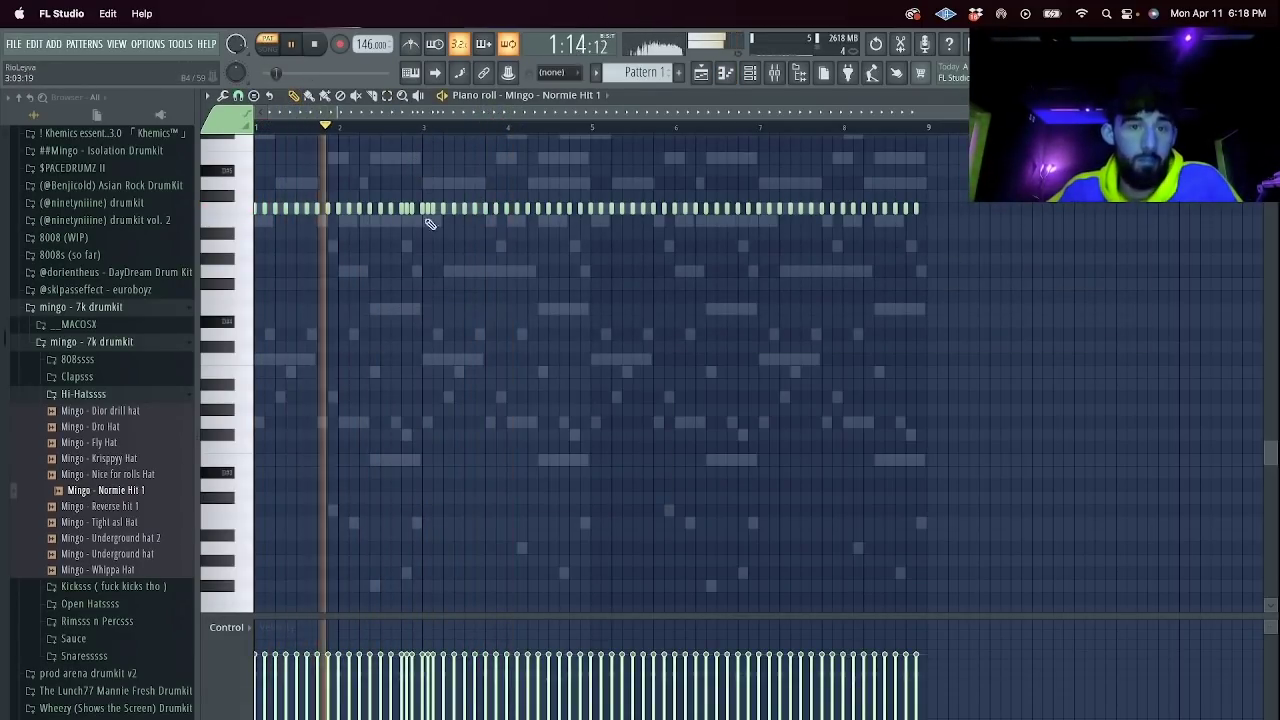
scroll(384, 223, up, 3)
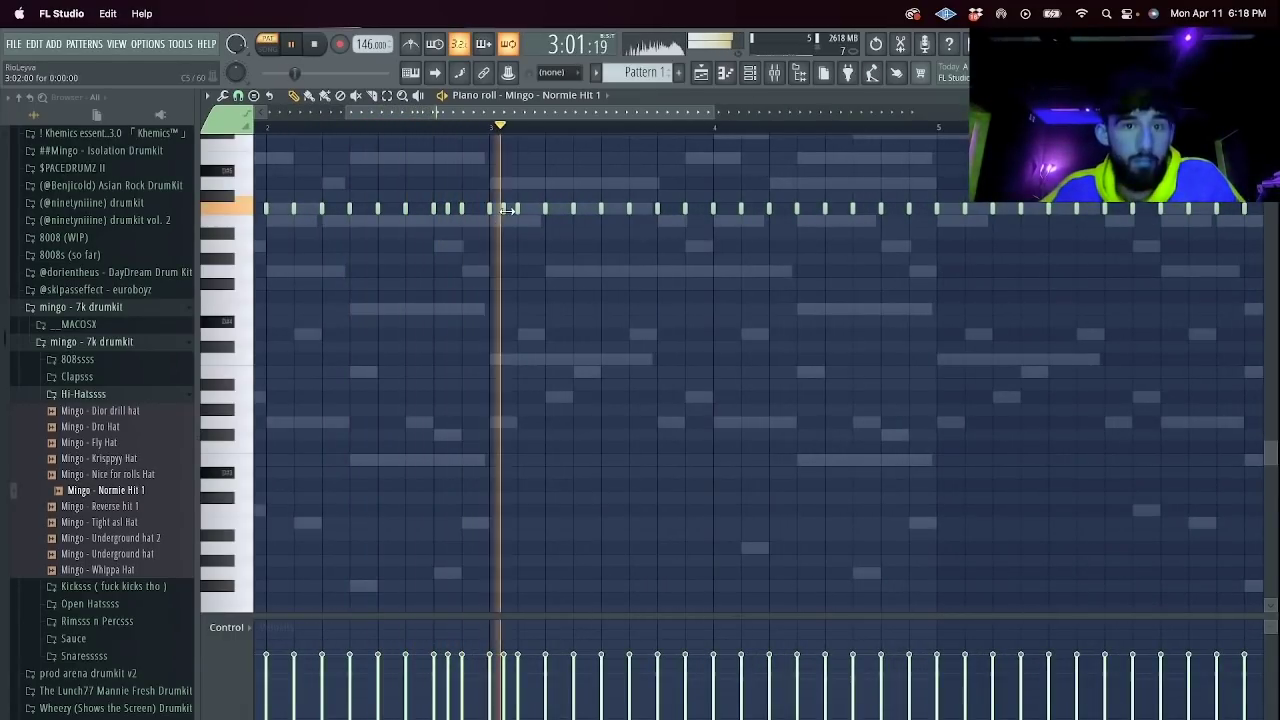
click(238, 97)
click(260, 197)
key(space)
click(446, 127)
key(space)
Audition the hi-hat pattern from bar 3 and delete a selected group of notes.
key(space)
key(space)
right_click(601, 209)
right_click(503, 209)
key(space)
click(494, 127)
key(space)
drag(463, 113, 384, 114)
key(space)
key(space)
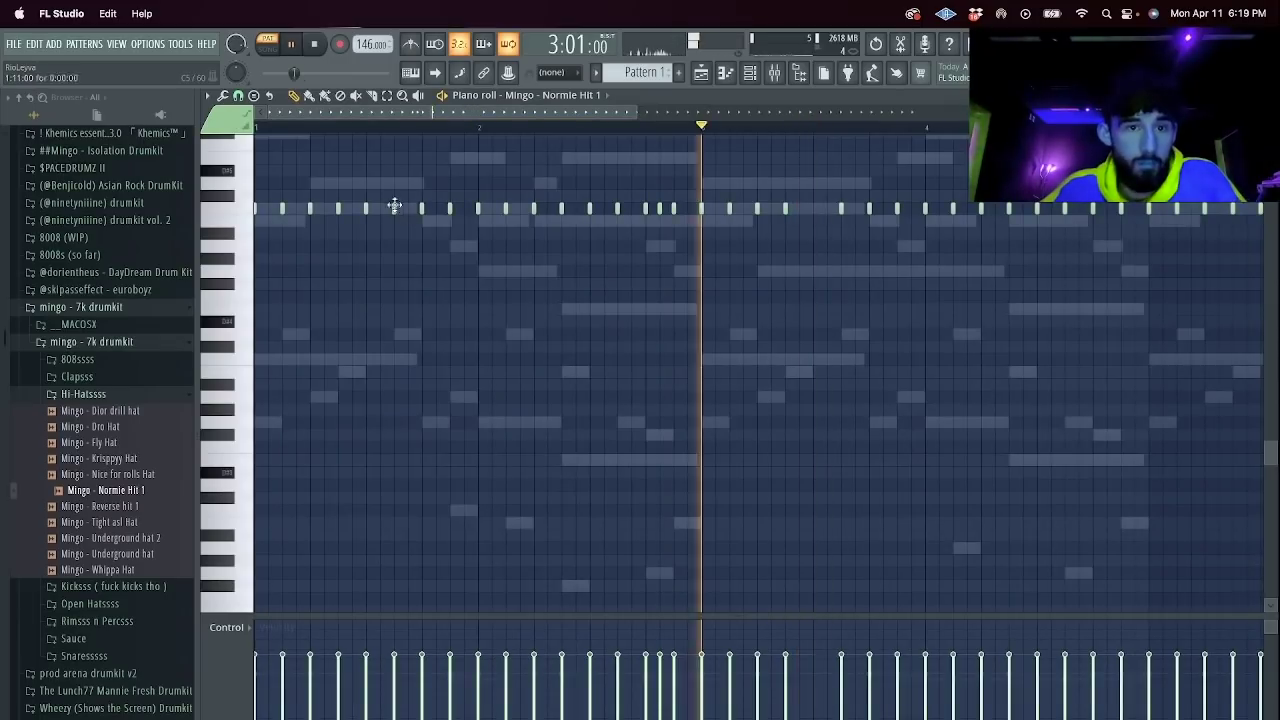
scroll(815, 153, down, 2)
key(space)
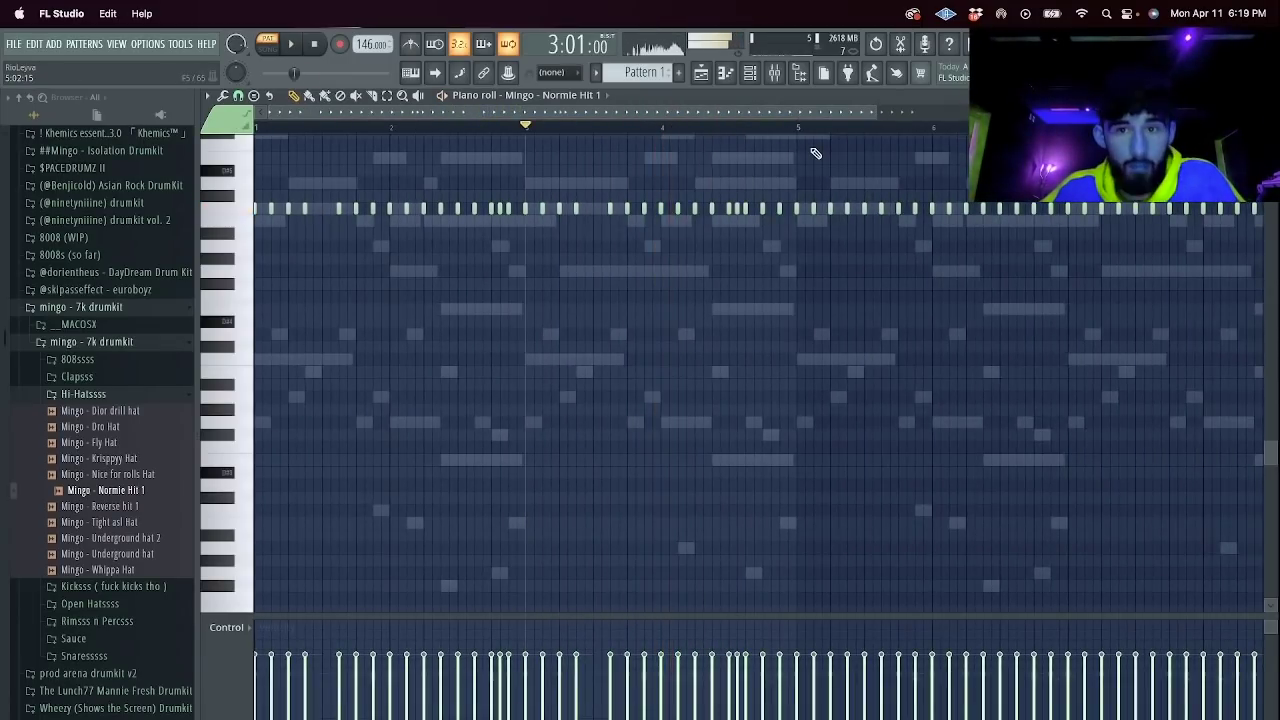
key(space)
drag(874, 112, 1223, 140)
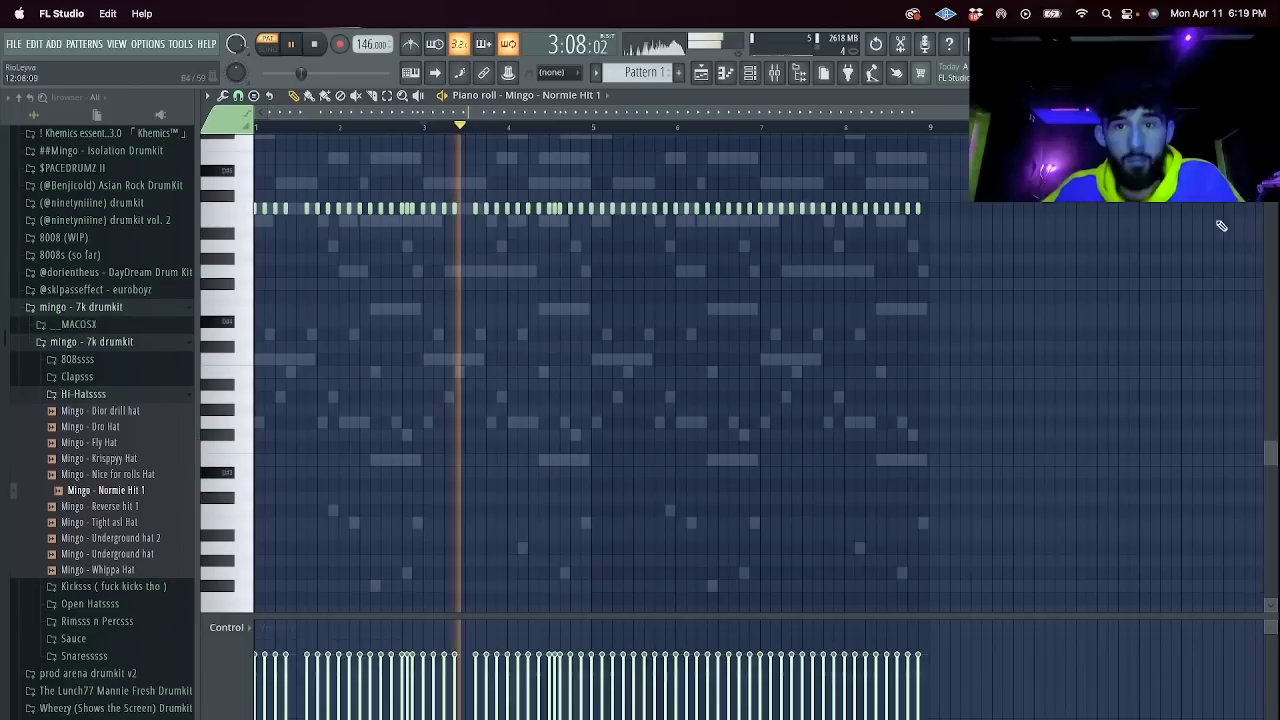
drag(1223, 226, 592, 128)
key(Delete)
In the Kris P Klap piano roll, delete the clap notes after bar 5 and mark bars 5–9.
key(F6)
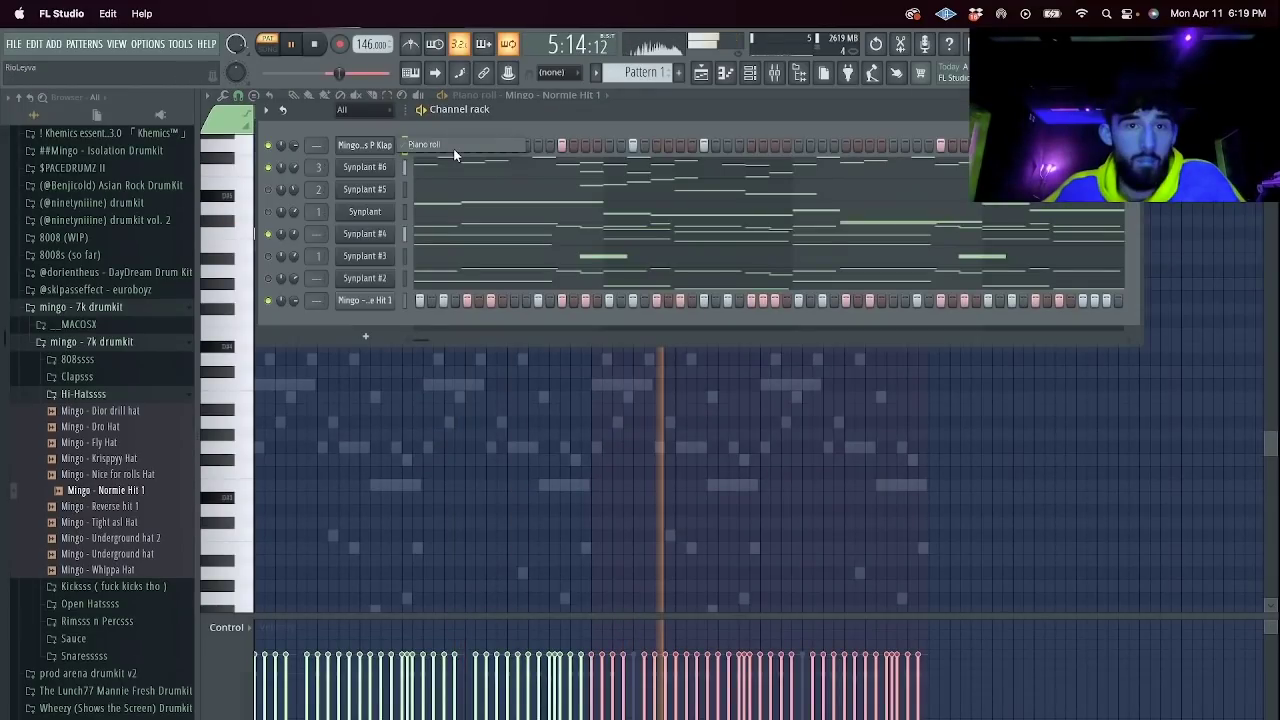
click(453, 148)
drag(1046, 338, 592, 128)
key(Delete)
drag(593, 127, 931, 126)
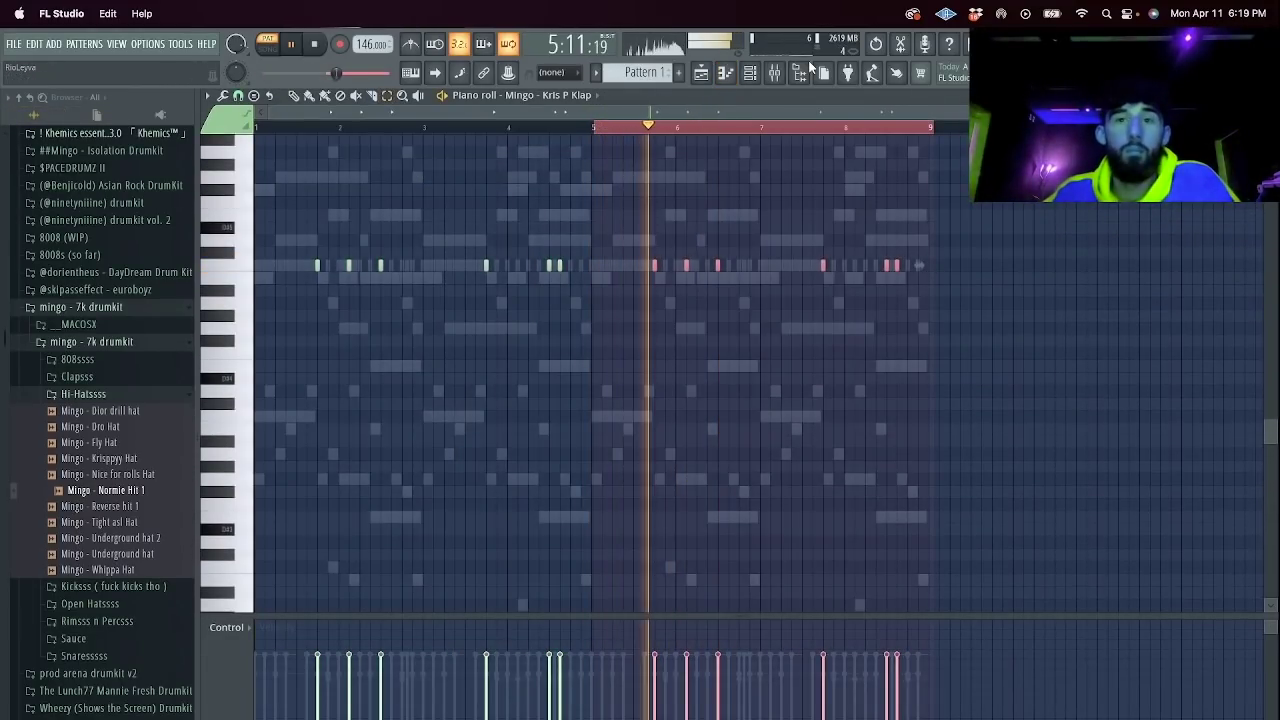
key(F6)
scroll(110, 500, down, 2)
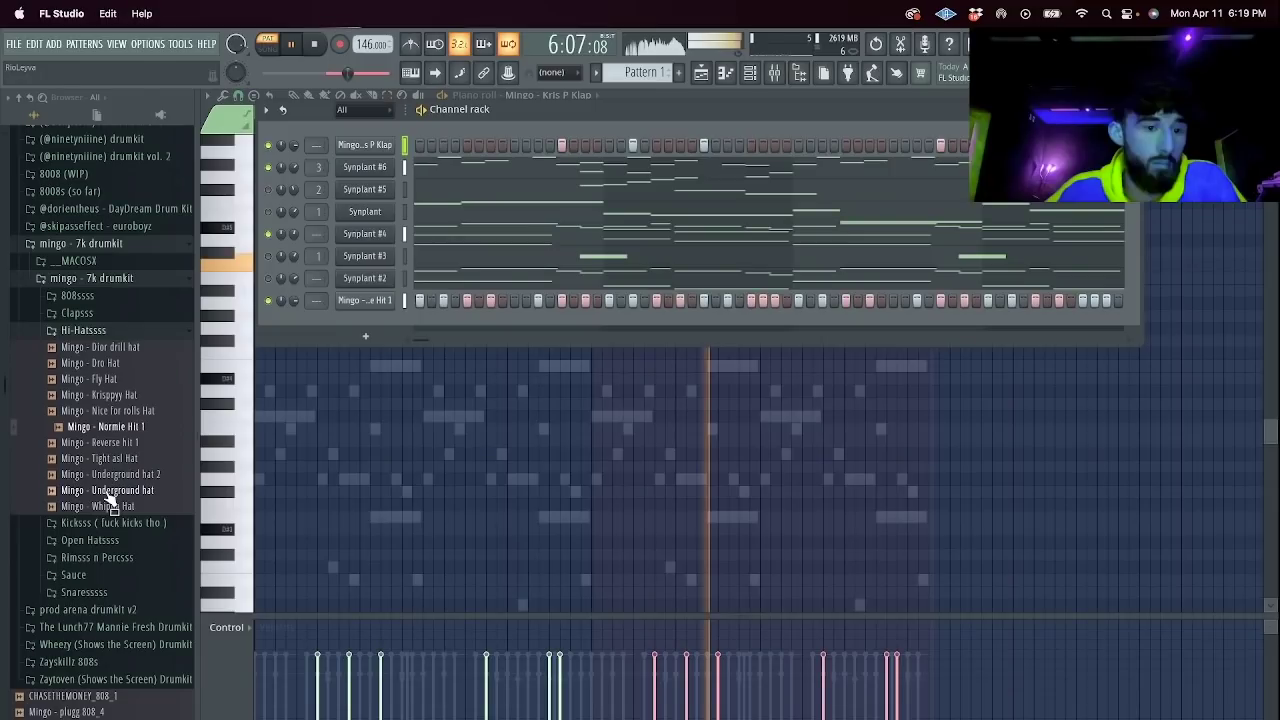
Add an 808 sample from the 808ssss folder as a channel with Cut self enabled.
click(78, 297)
key(space)
click(98, 362)
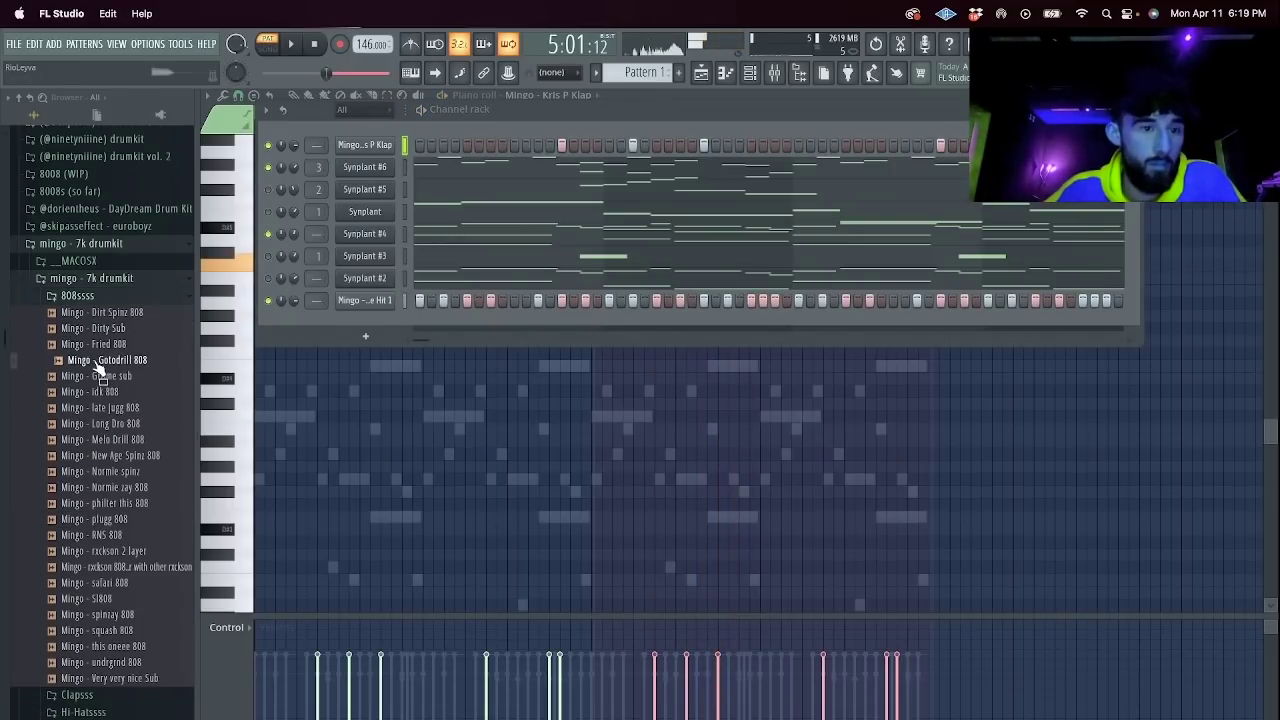
drag(101, 366, 364, 327)
drag(364, 327, 364, 327)
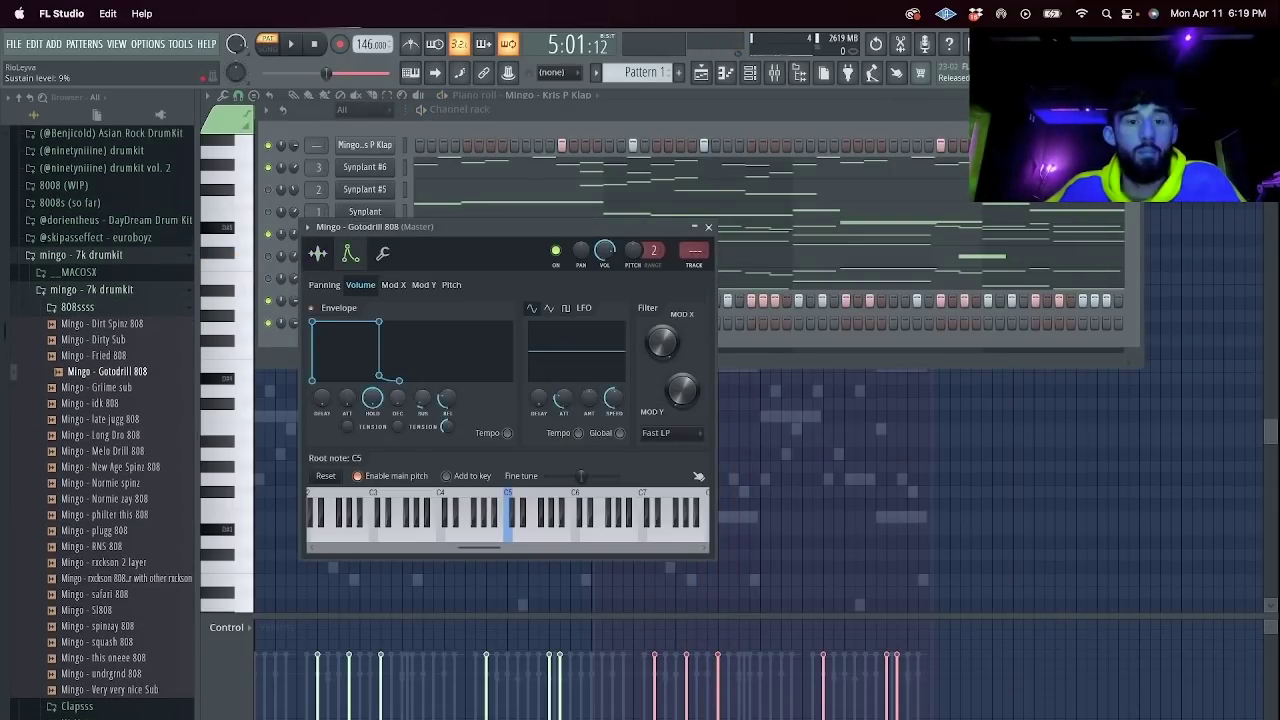
click(383, 253)
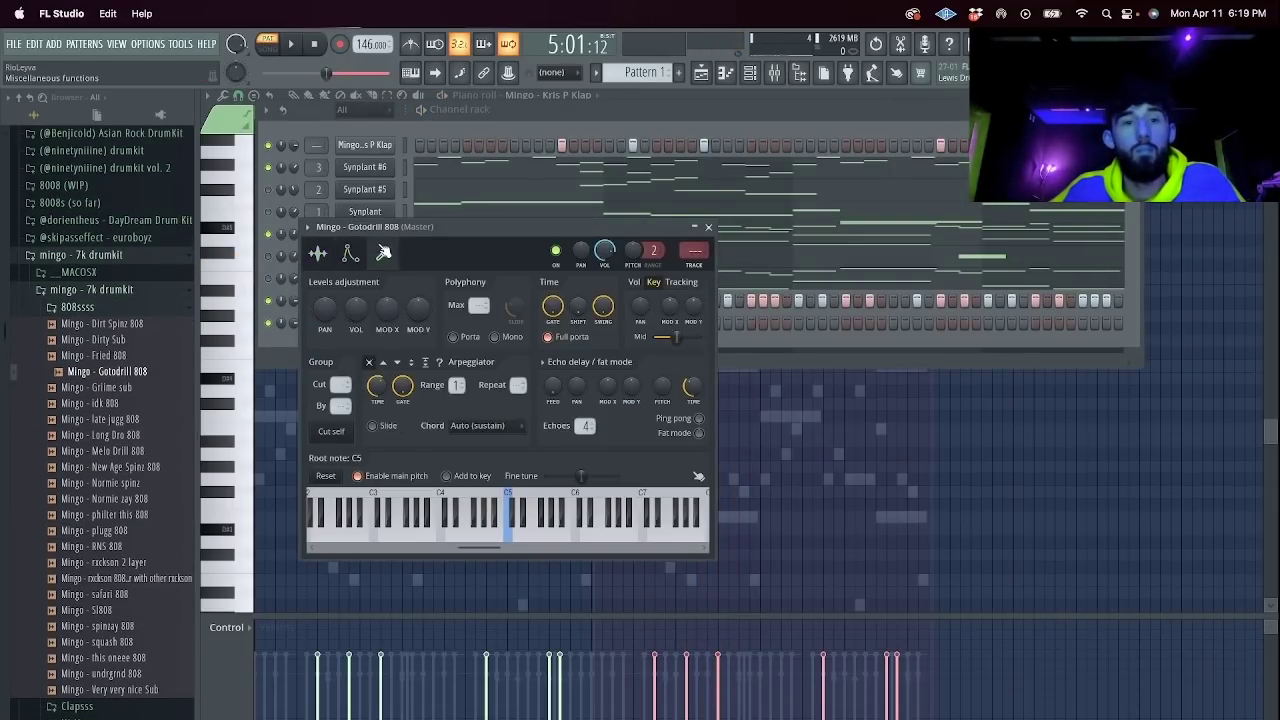
click(333, 432)
click(100, 403)
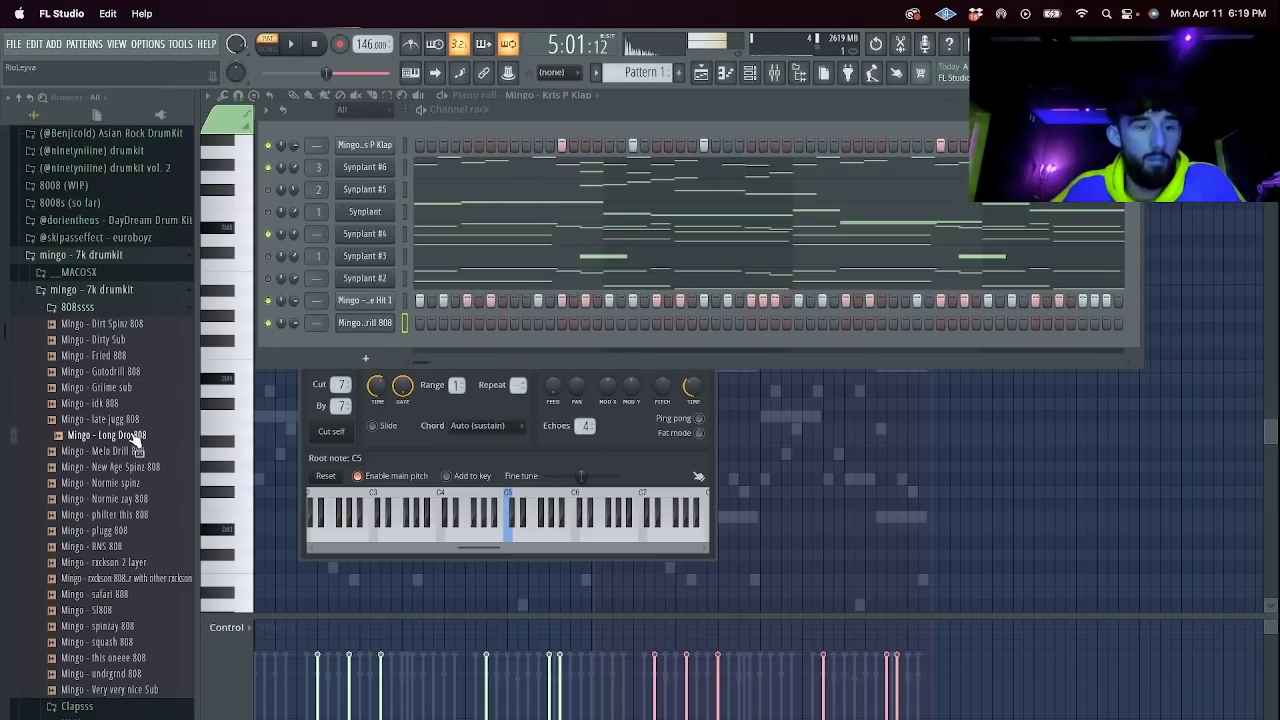
Draw the first two bars of the Long Dro 808 pattern in its piano roll.
click(422, 325)
click(455, 130)
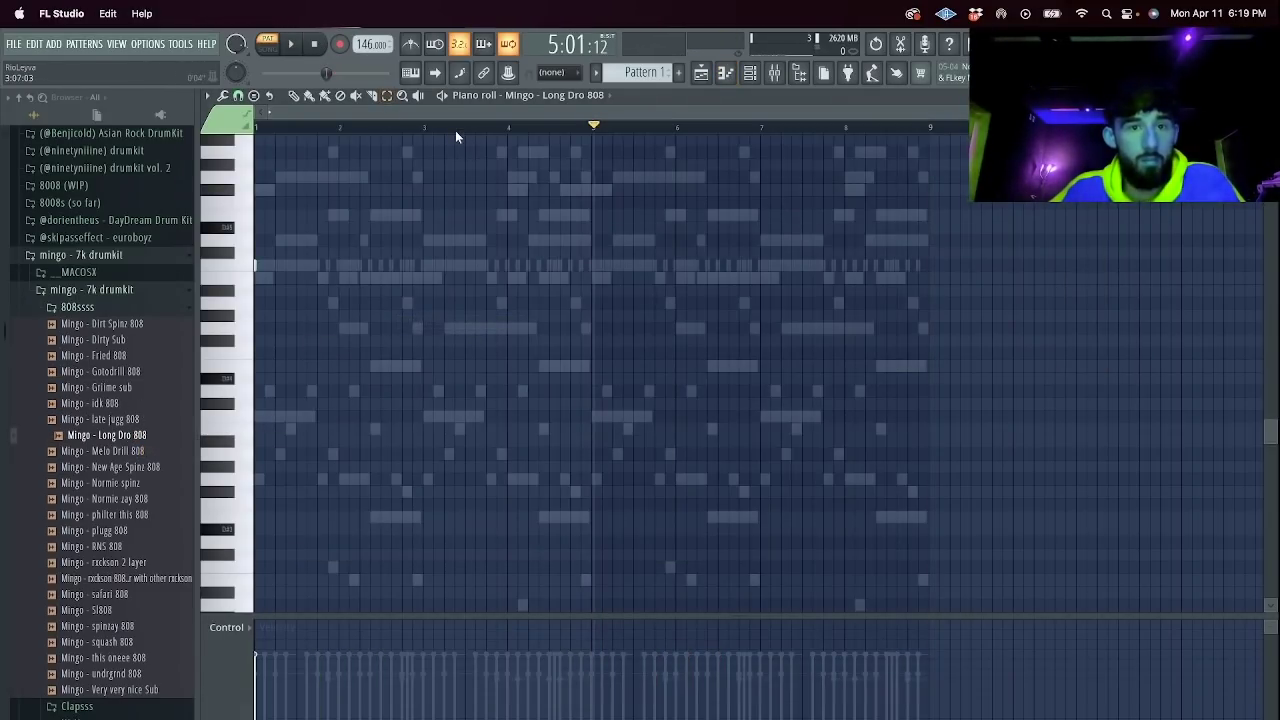
click(322, 43)
key(space)
key(space)
key(space)
key(space)
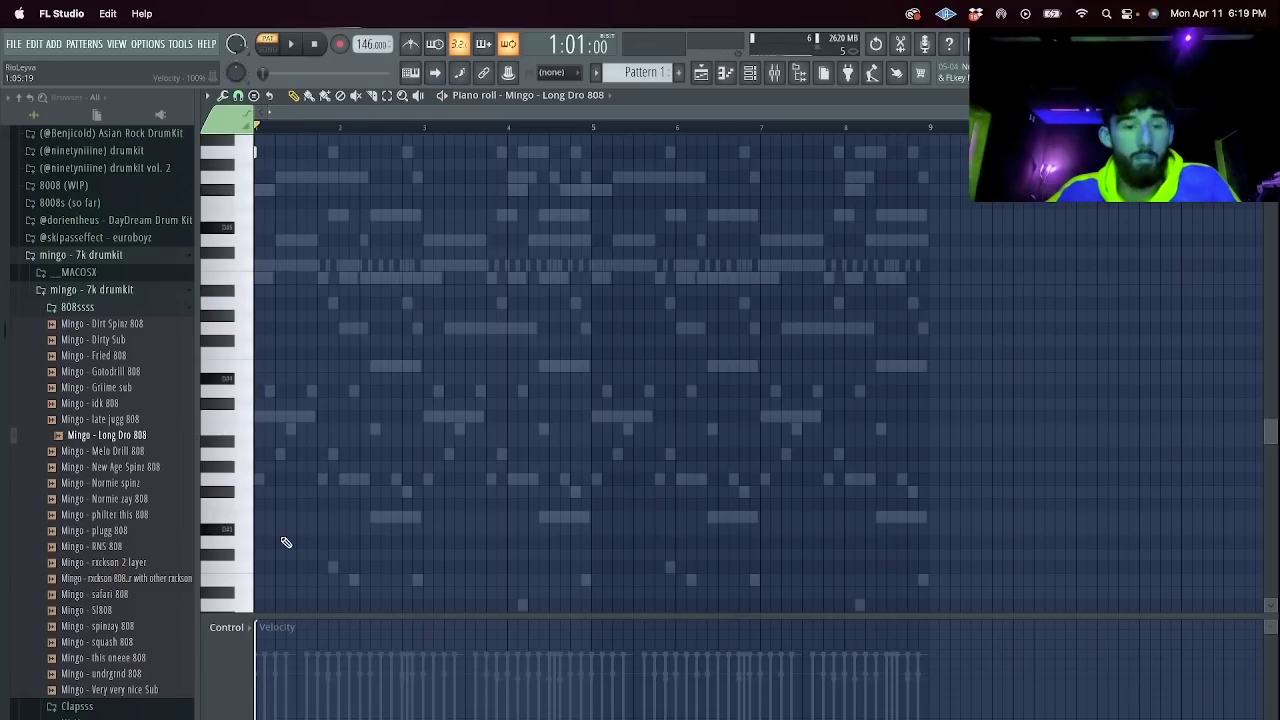
key(space)
key(space)
key(space)
key(space)
click(285, 152)
click(317, 165)
key(space)
key(space)
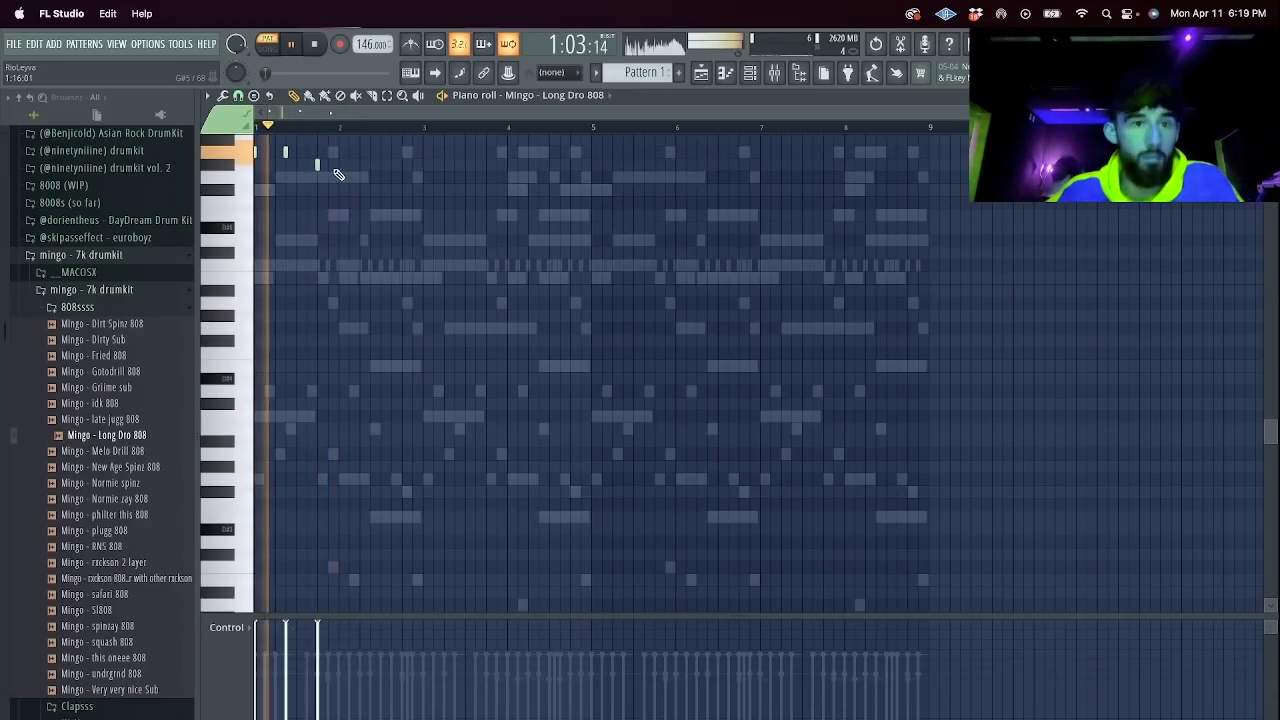
click(348, 165)
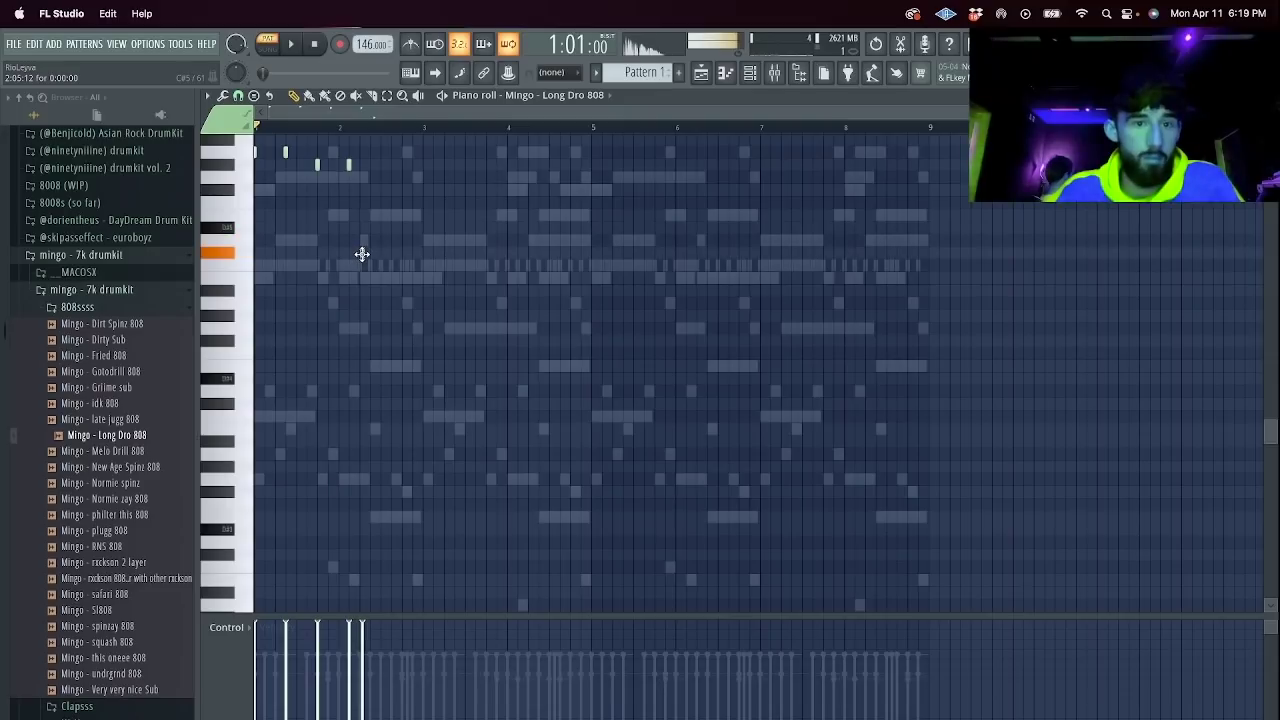
click(390, 252)
click(380, 252)
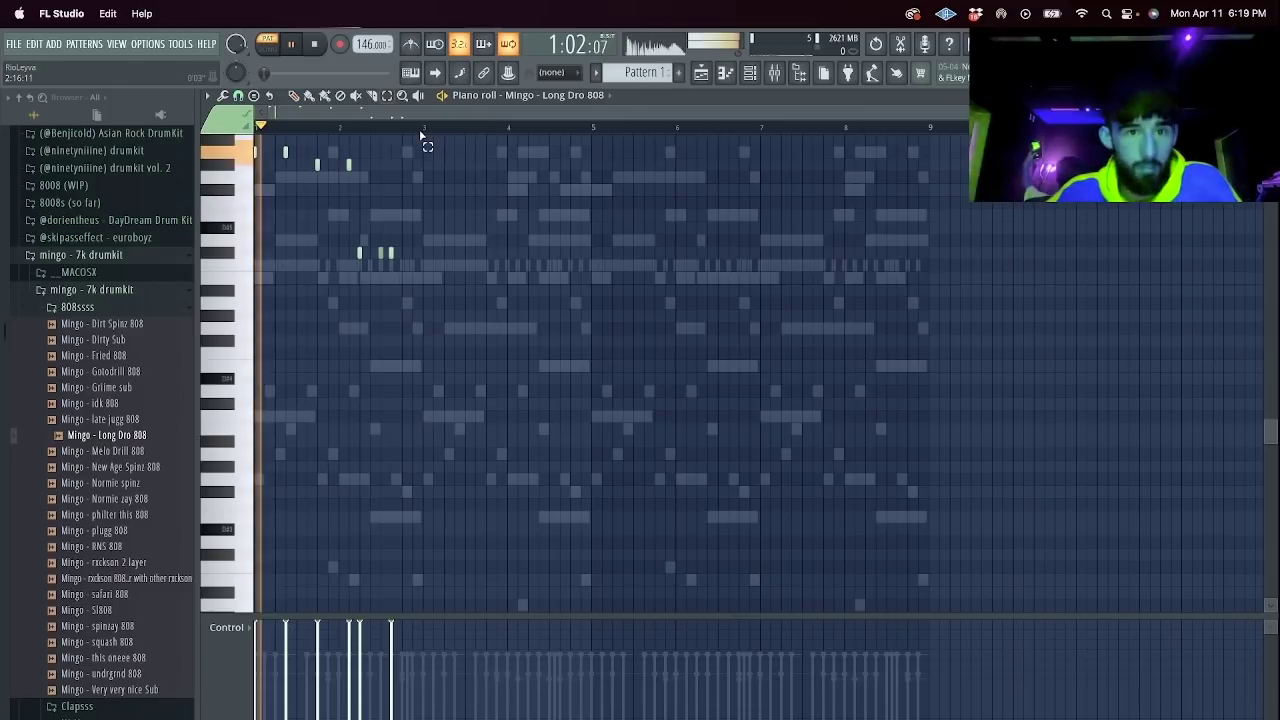
Duplicate the 808 notes from bars 1–2 across the pattern through bar 9.
drag(422, 128, 57, 131)
key(space)
click(267, 47)
key(space)
key(super+b)
key(super+b)
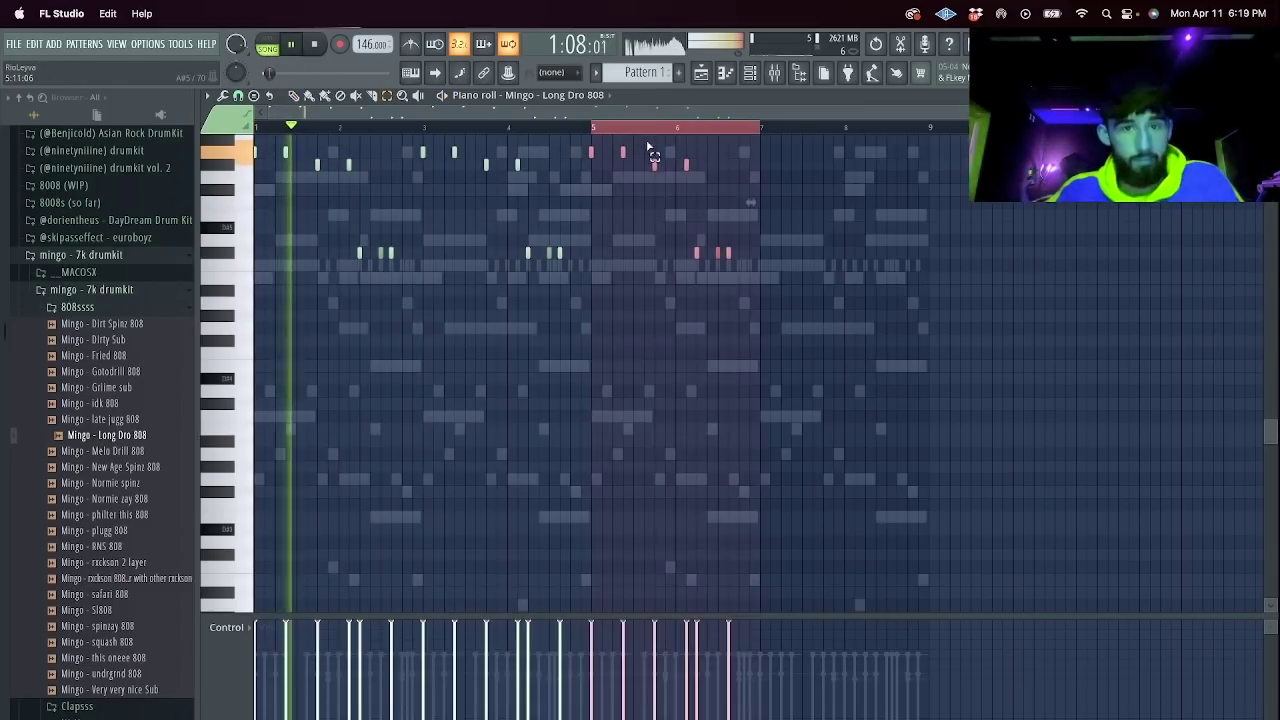
key(ctrl+b)
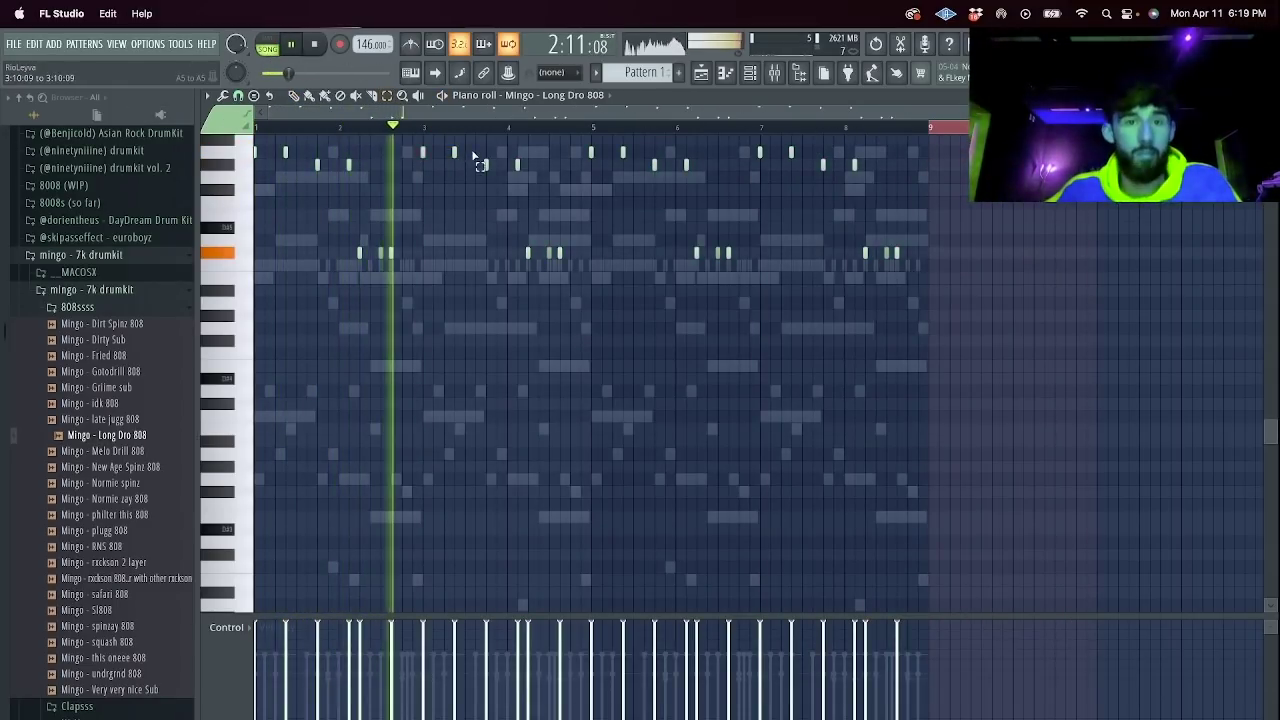
Move the bar-3 and bar-7 808 notes an octave lower and add a bar-7 note.
drag(475, 155, 477, 306)
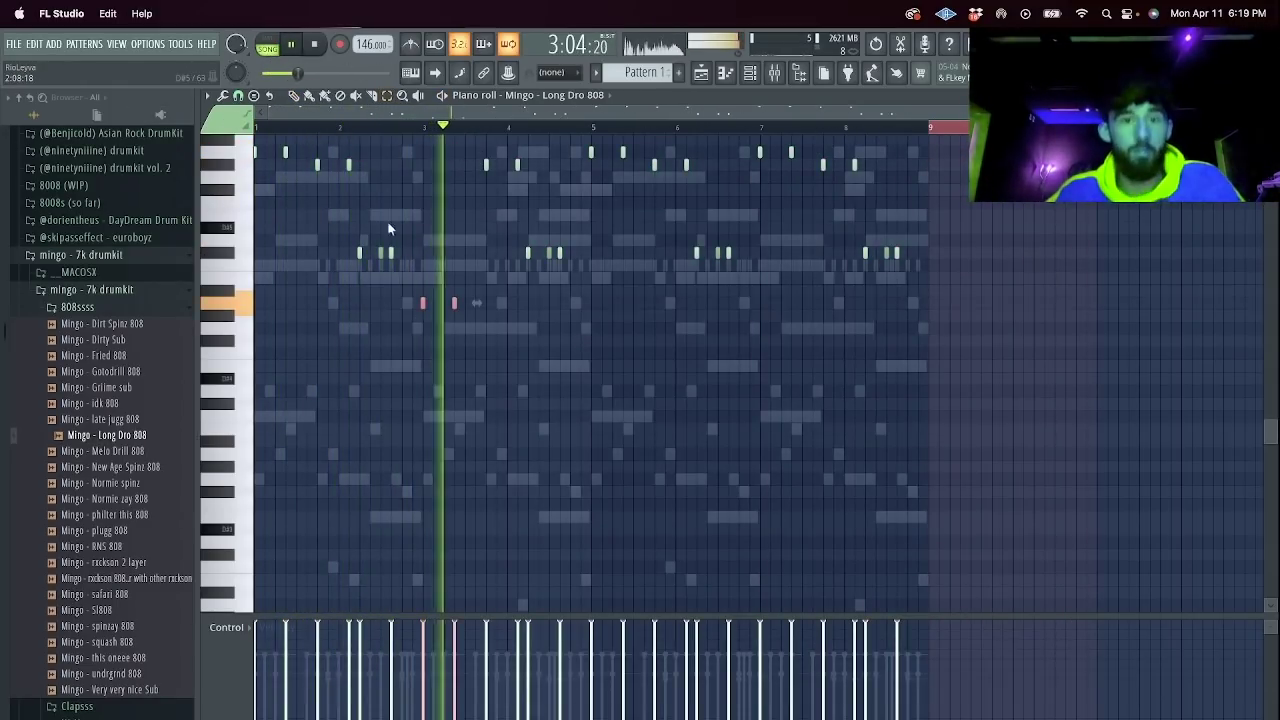
click(628, 152)
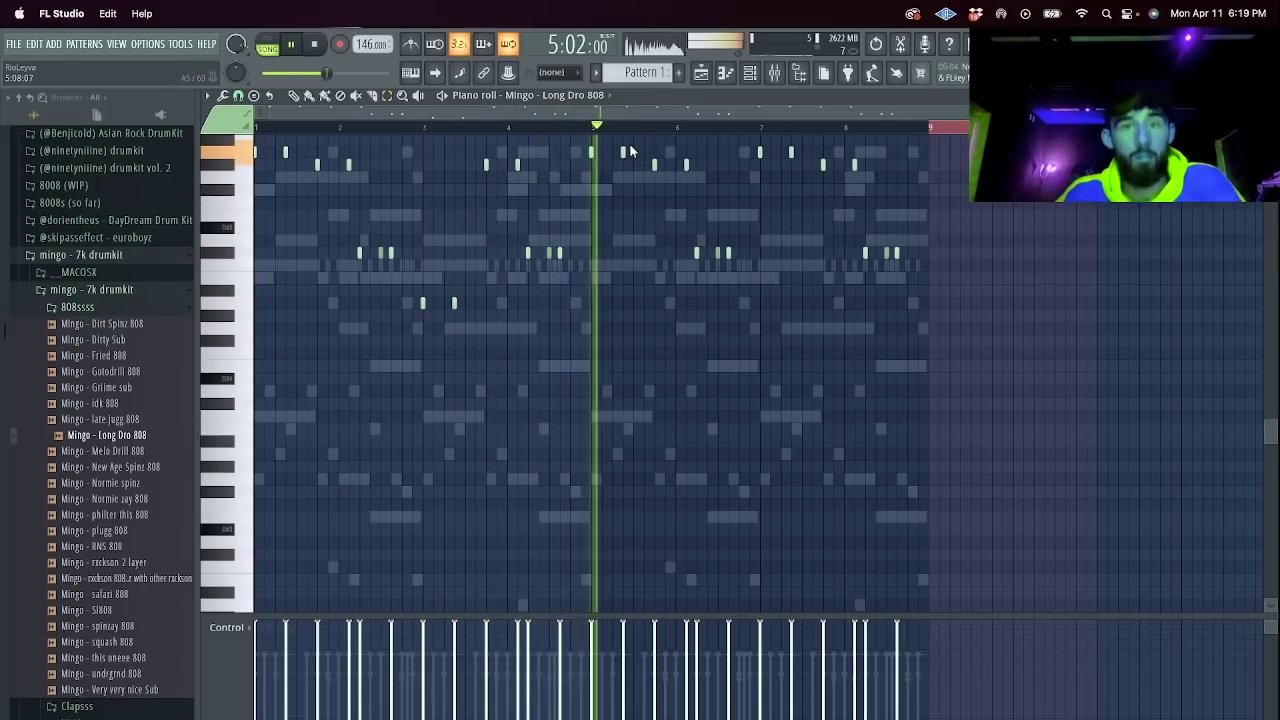
drag(749, 146, 821, 156)
drag(821, 156, 823, 157)
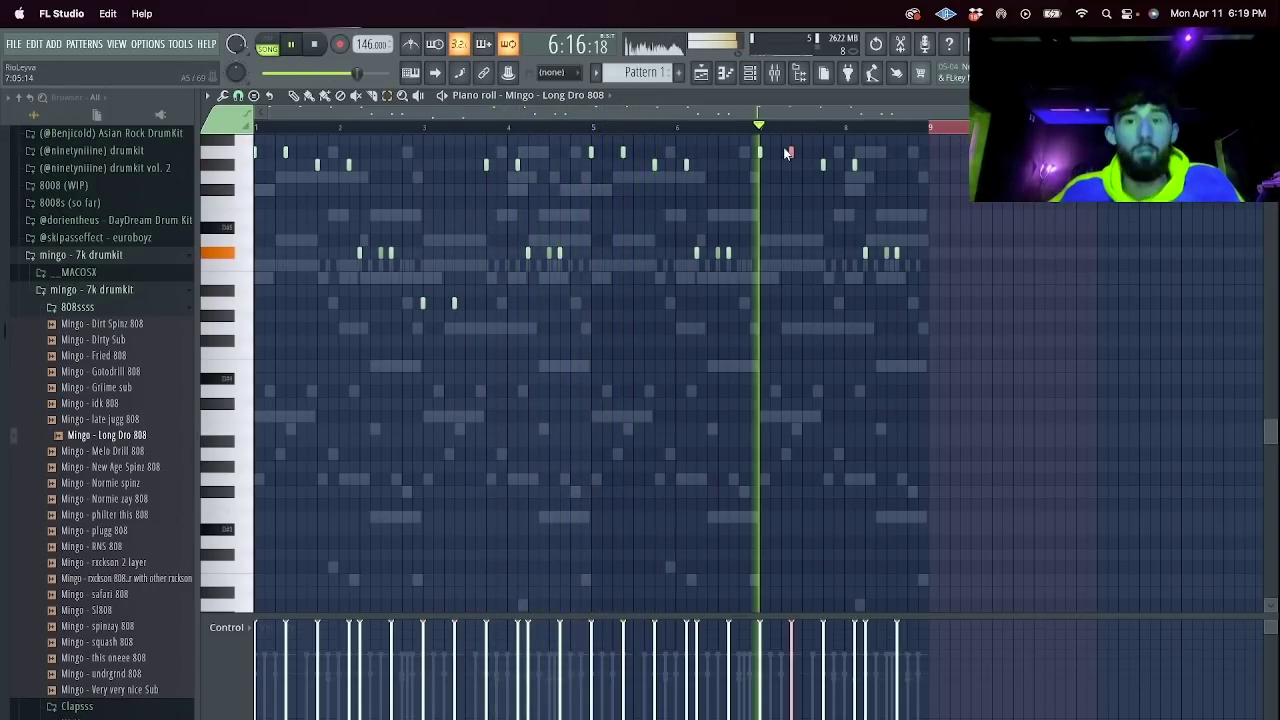
key(ctrl+Down)
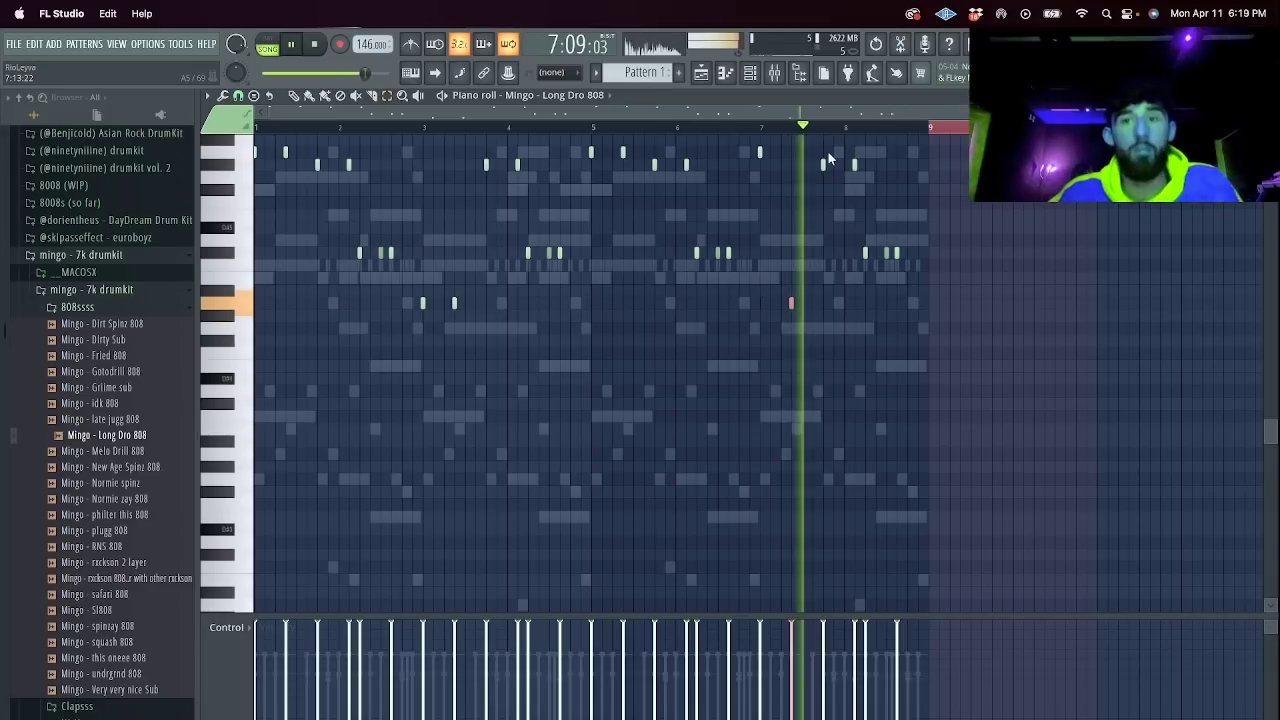
drag(855, 125, 853, 124)
key(F6)
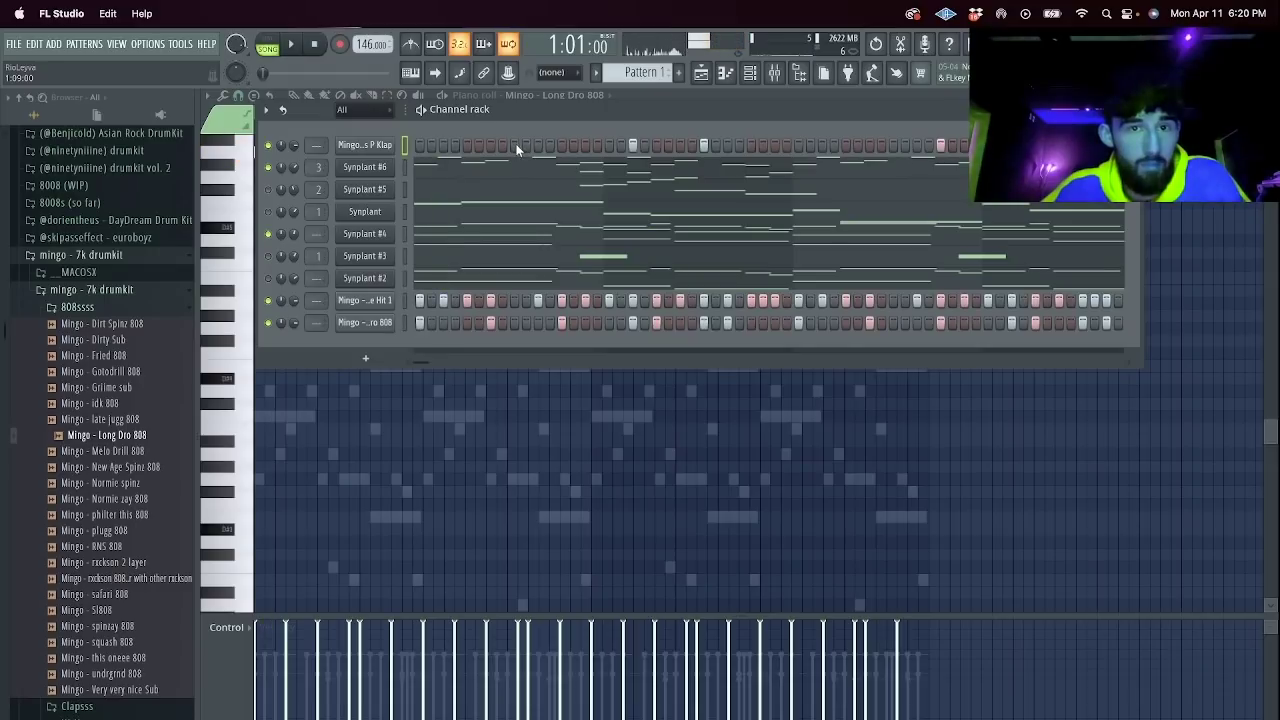
Clear the clap's bars 5–8 and duplicate bars 1–4 into them.
right_click(370, 144)
click(418, 150)
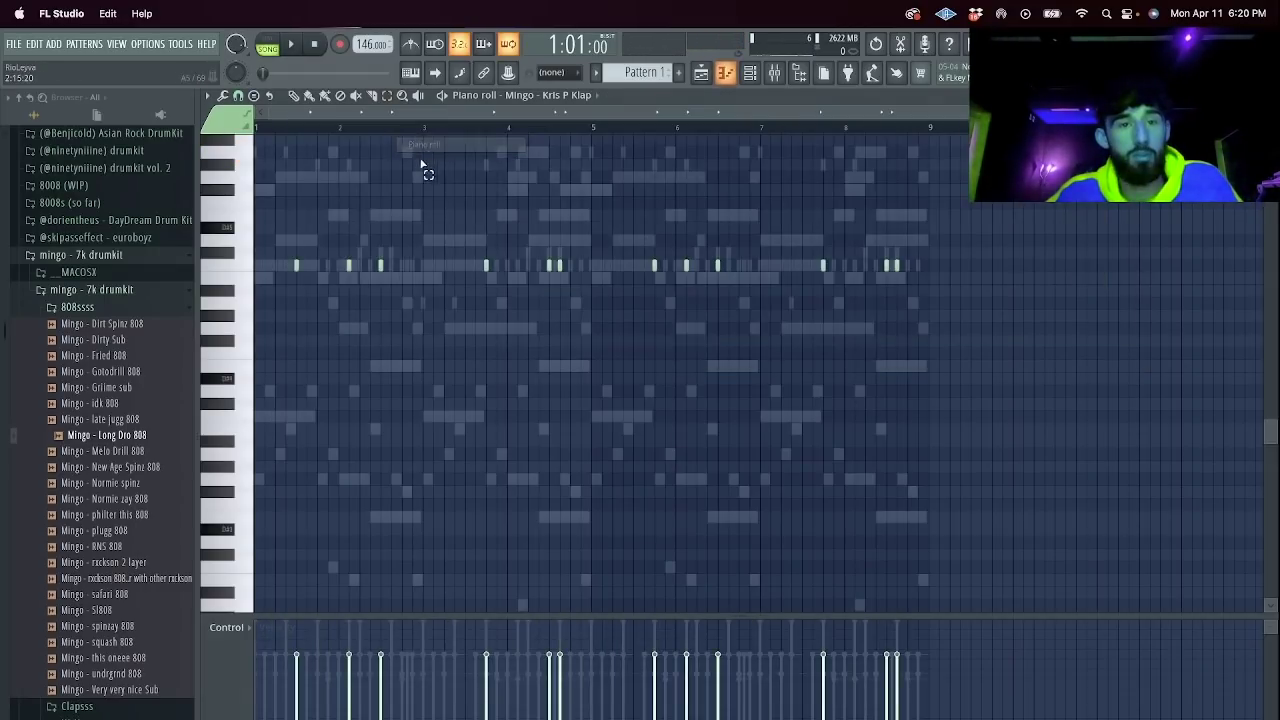
key(Delete)
drag(983, 329, 63, 158)
key(space)
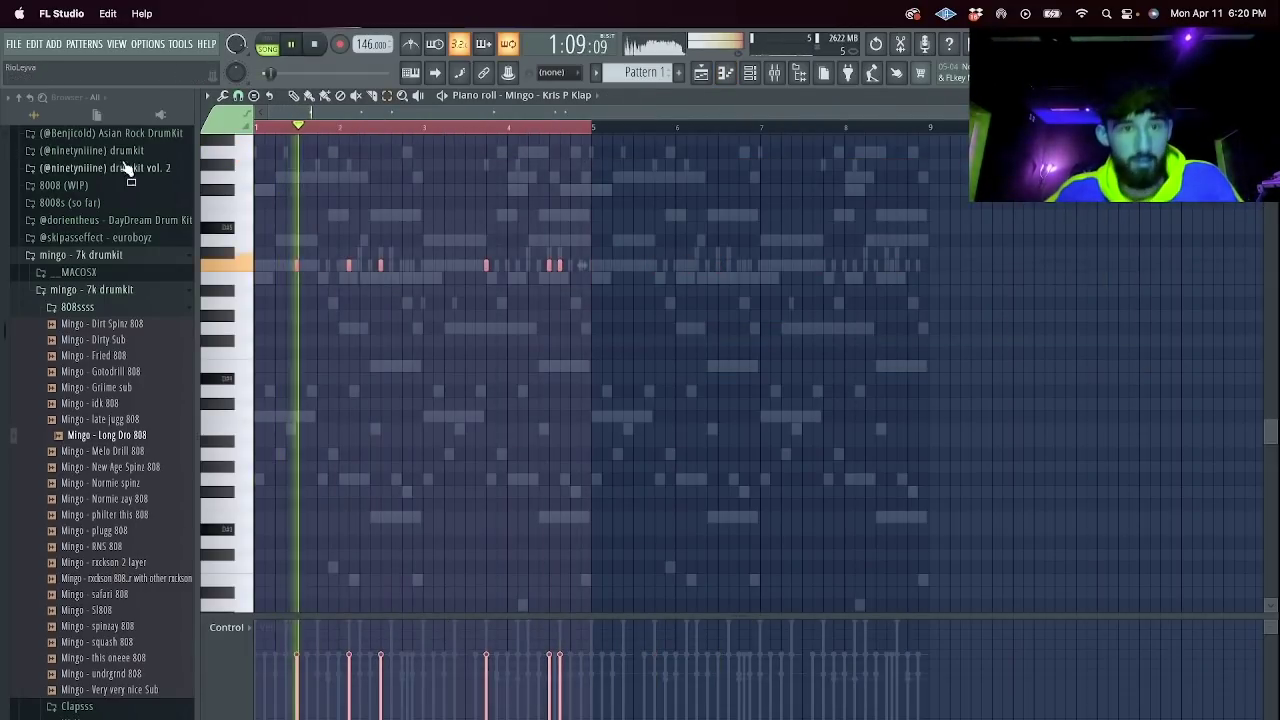
key(ctrl+b)
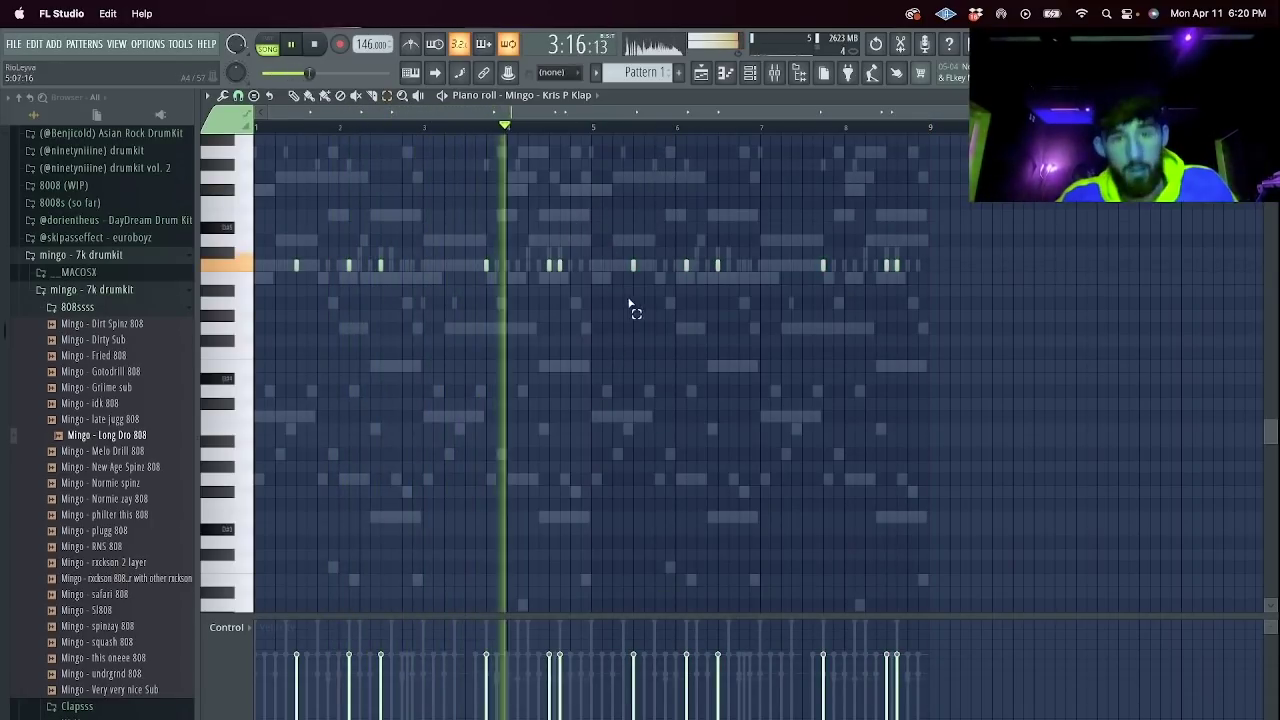
click(437, 126)
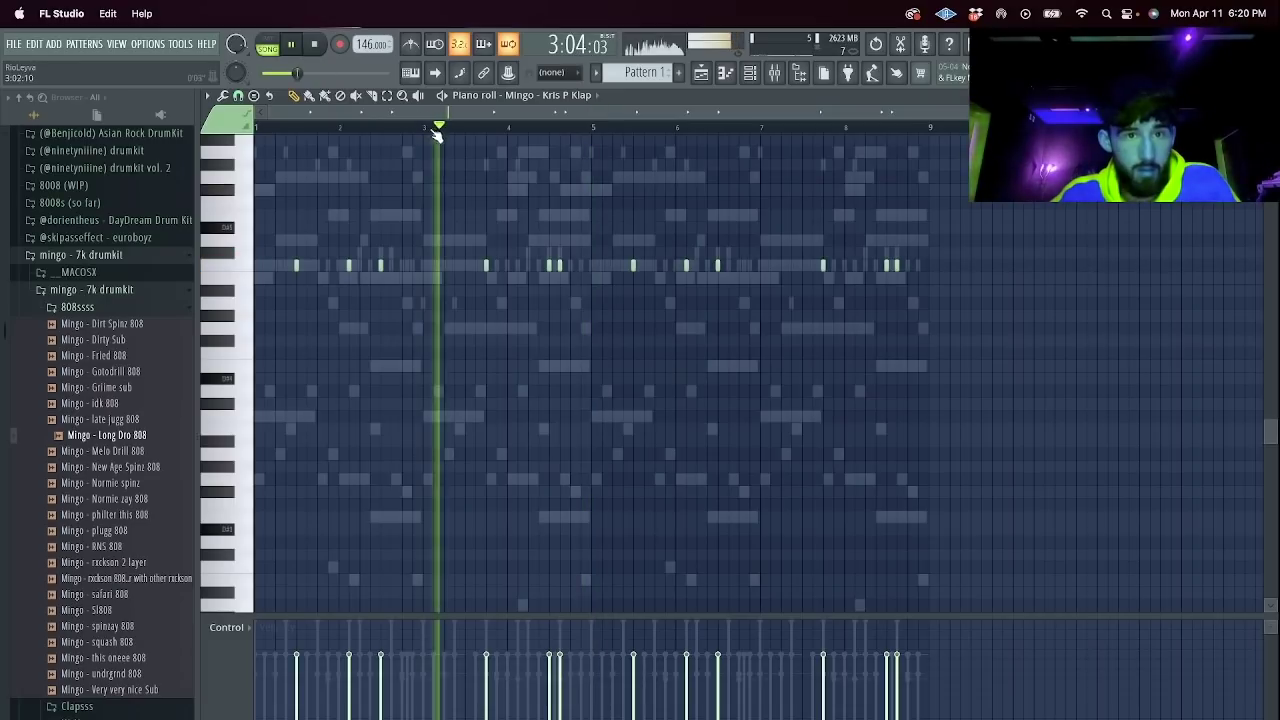
Adjust clap notes in bars 5–6, then redo the bars 1–4 duplication into bars 5–8.
click(518, 266)
right_click(560, 266)
drag(929, 298, 594, 185)
key(Delete)
drag(595, 128, 9, 165)
key(ctrl+b)
Unmute the Synplant channel and expand the Rimsss n Percsss sample folder.
click(750, 72)
scroll(100, 260, down, 10)
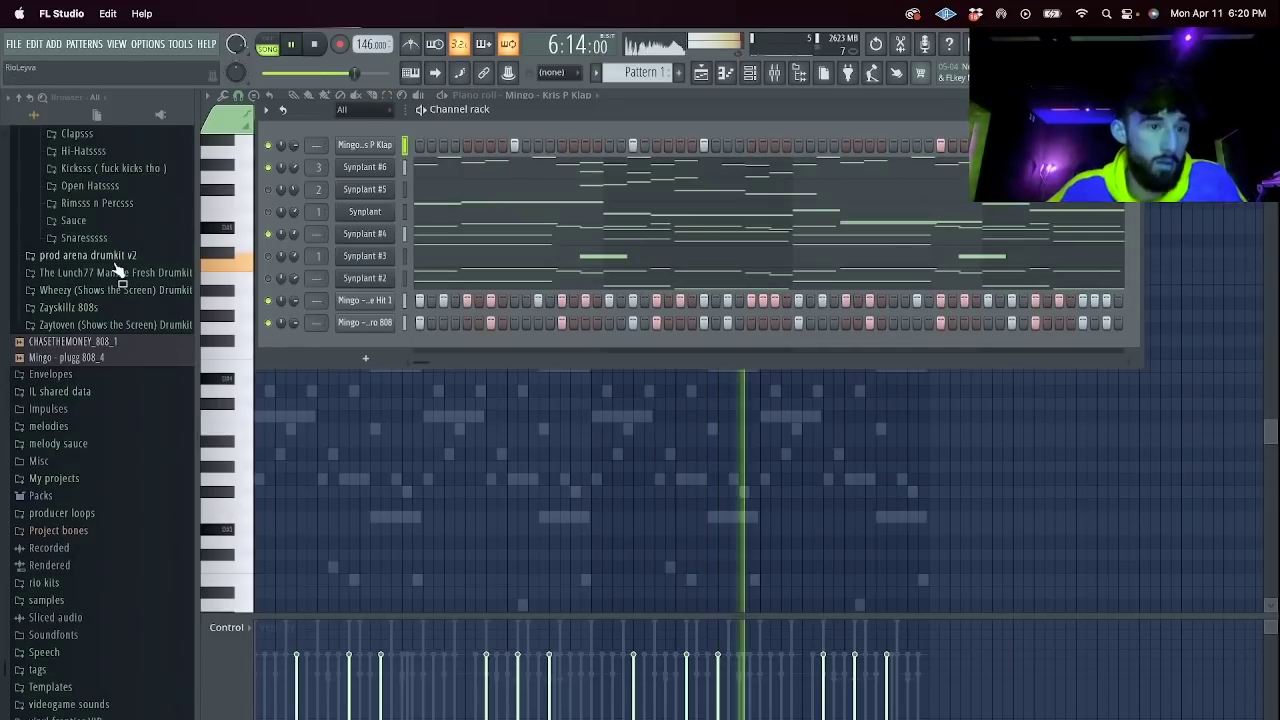
click(268, 211)
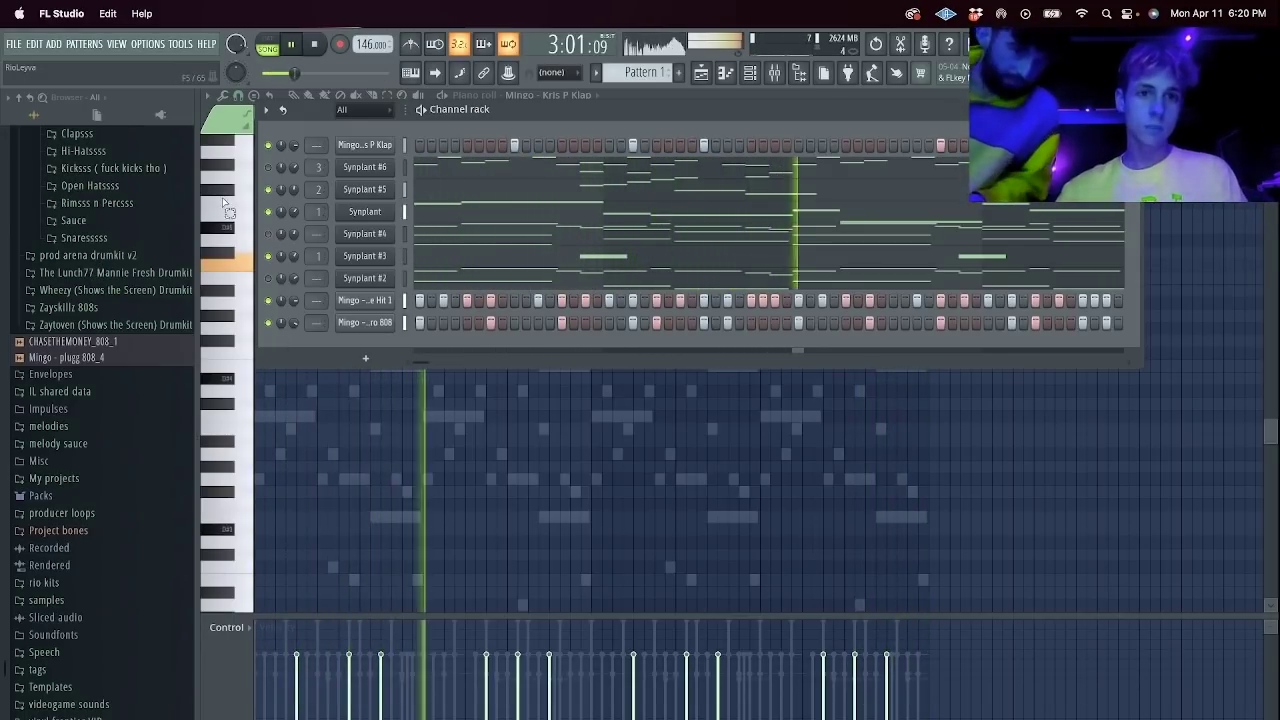
scroll(140, 300, up, 3)
click(105, 362)
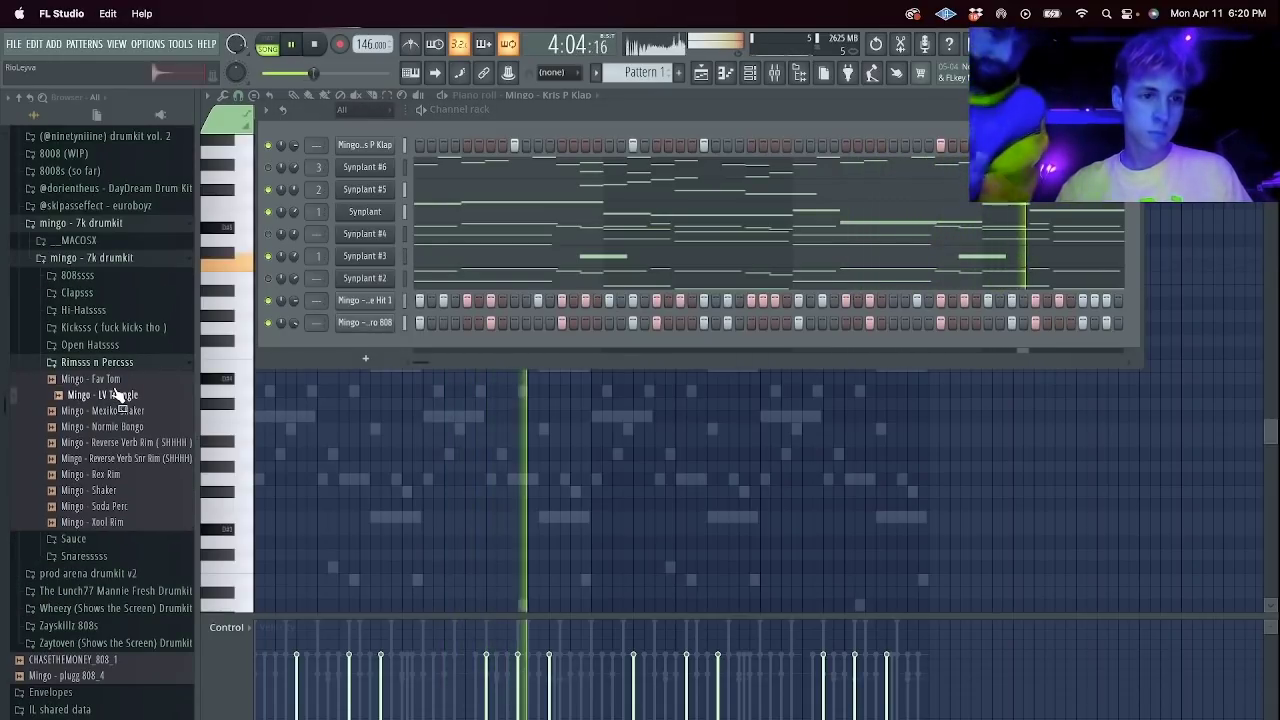
Add Mingo - Normie Bongo, Mingo - Shaker and Mingo - Xool Rim channels and place a first shaker hit.
drag(145, 428, 366, 167)
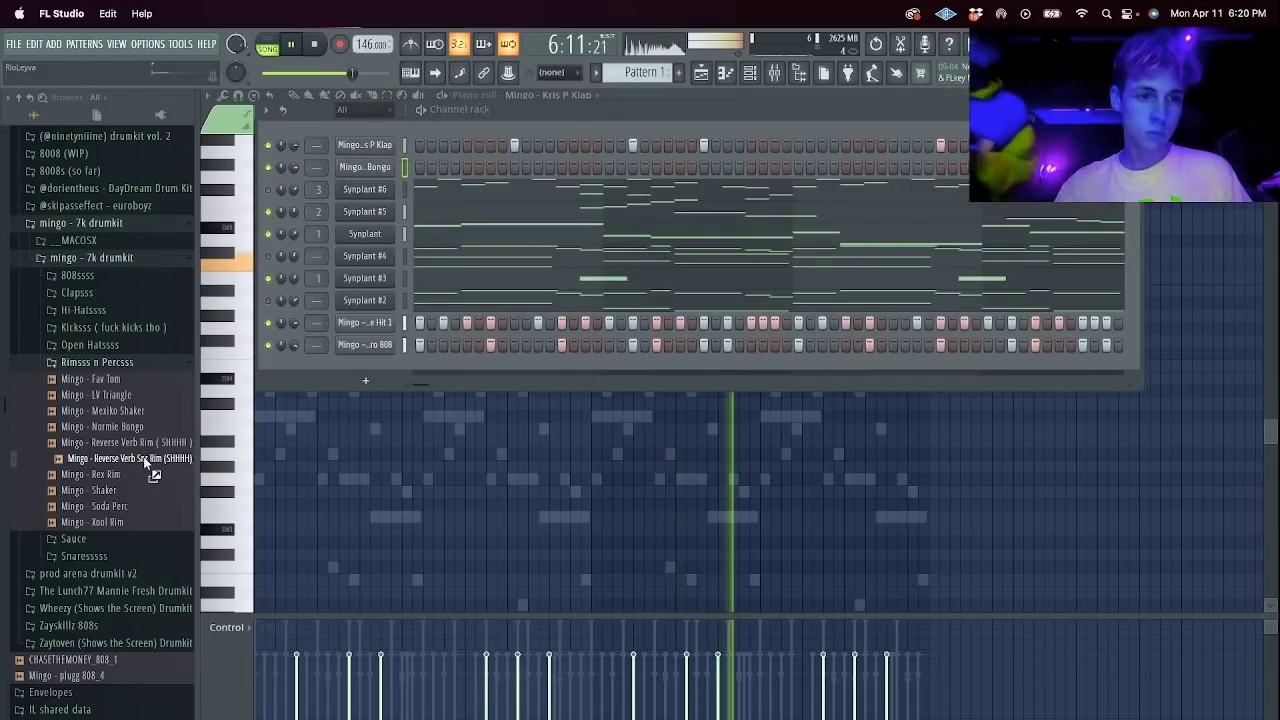
drag(137, 504, 413, 179)
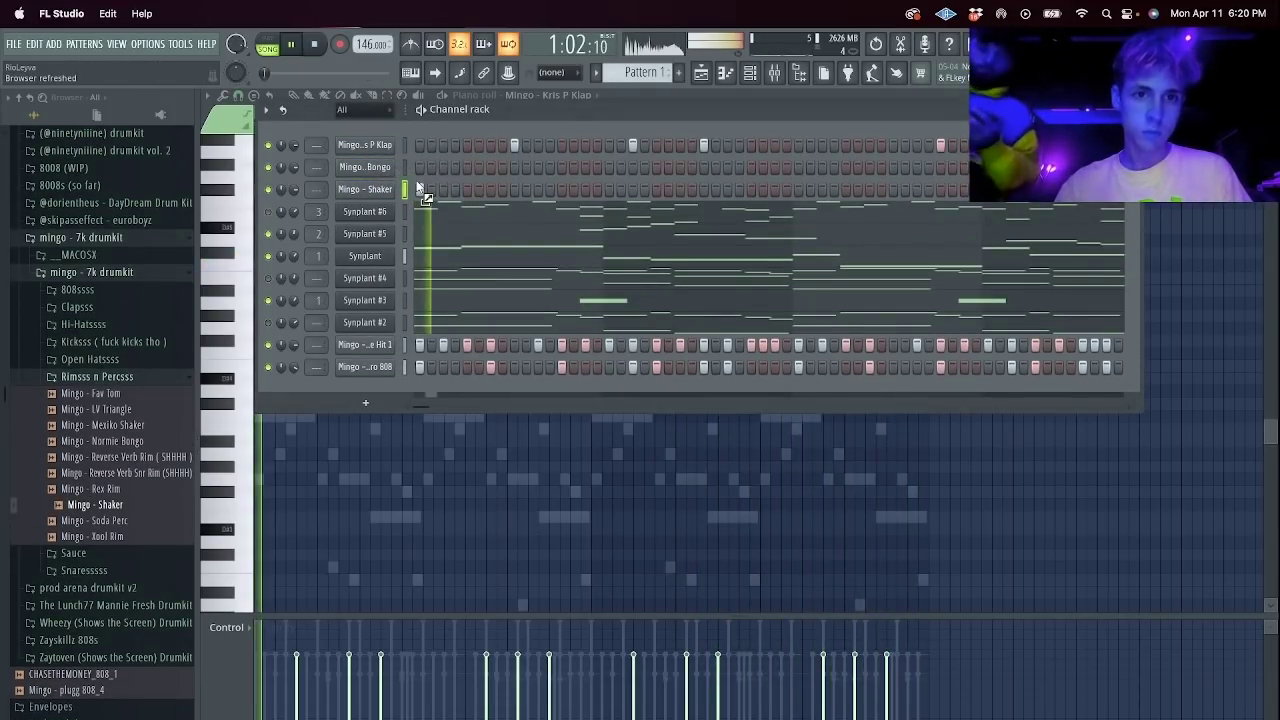
key(space)
key(space)
click(465, 189)
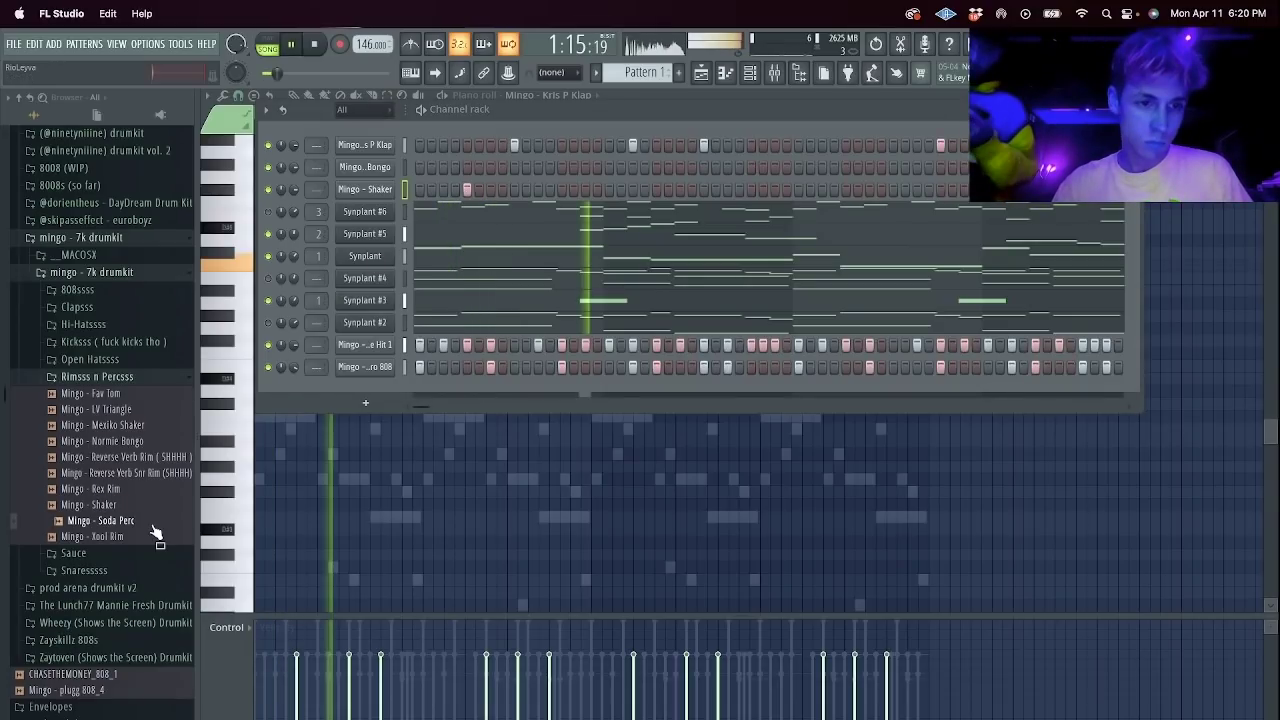
drag(155, 535, 455, 187)
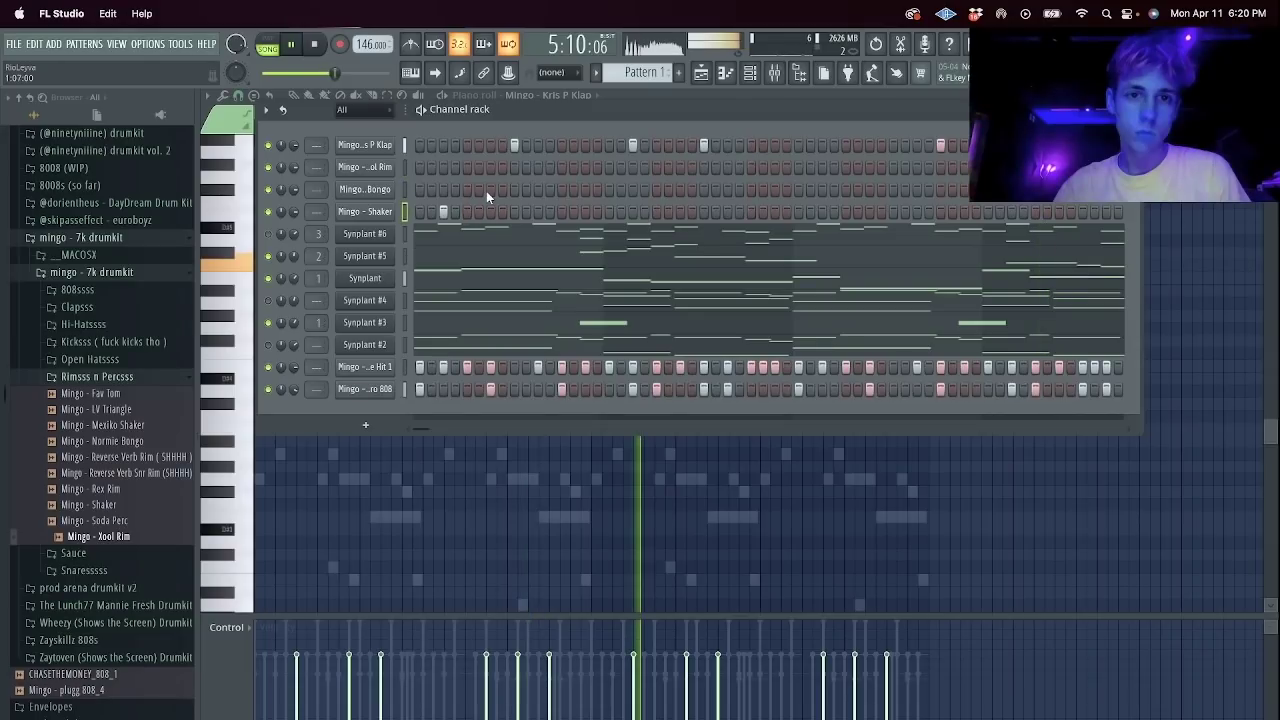
click(488, 190)
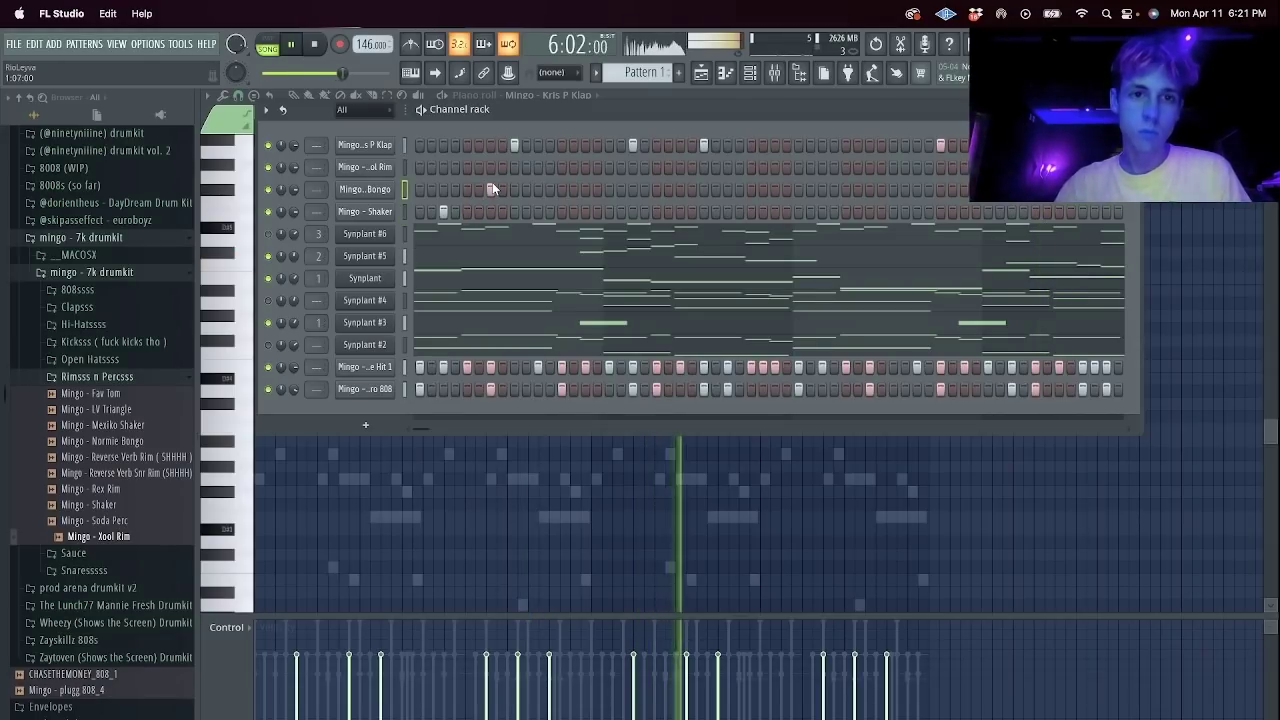
Program the opening Xool Rim and bongo hits at the start of the pattern.
right_click(487, 190)
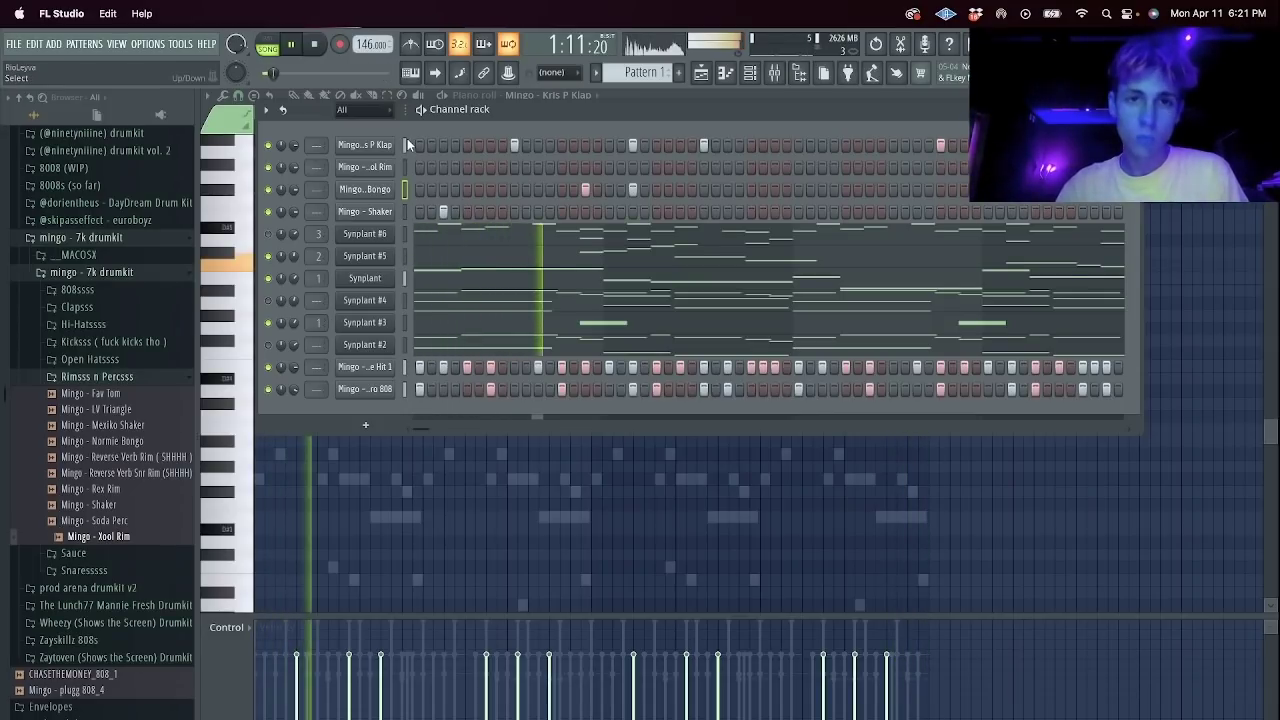
click(467, 167)
click(490, 167)
key(space)
key(space)
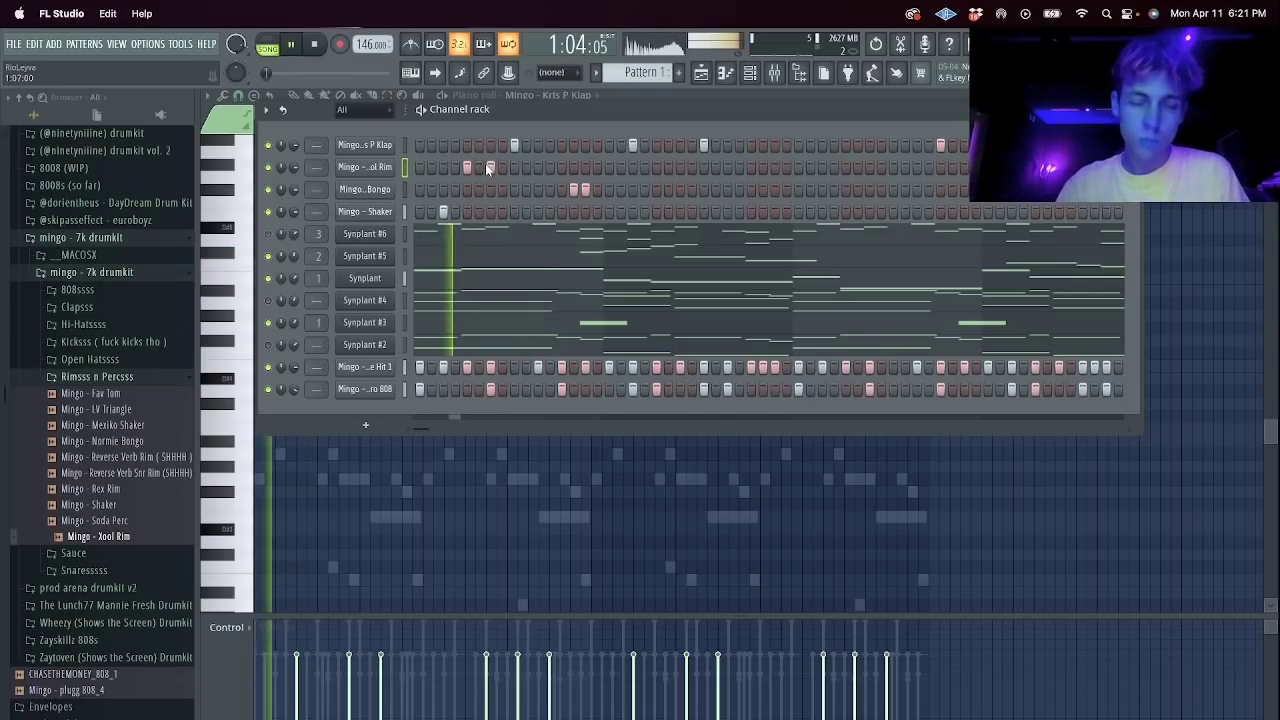
right_click(490, 167)
key(space)
key(space)
click(432, 167)
click(444, 167)
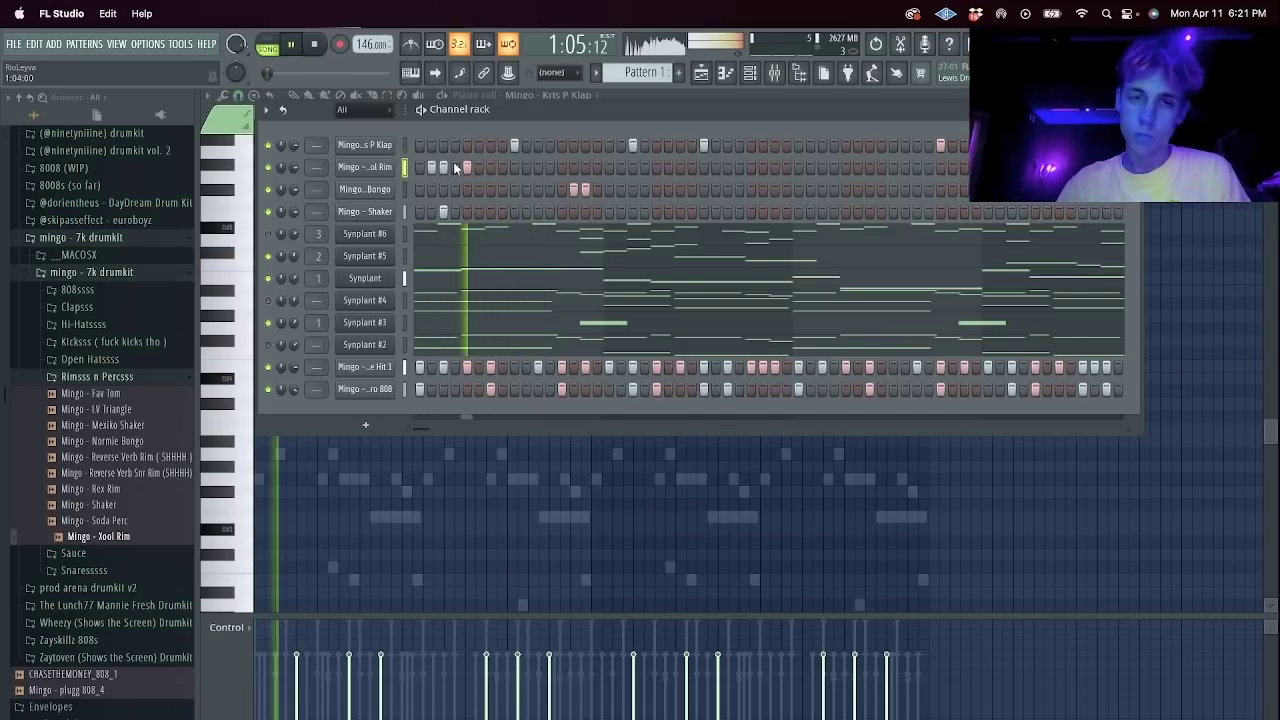
click(466, 167)
click(490, 167)
click(431, 189)
click(443, 189)
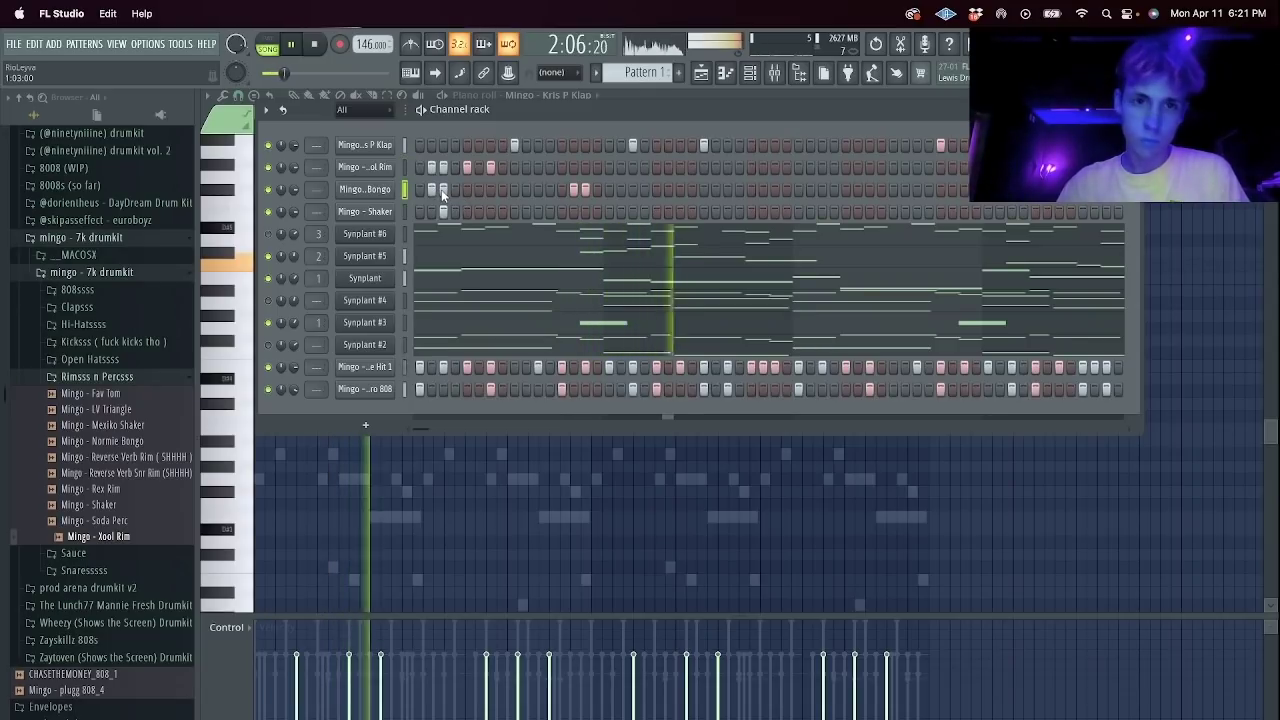
key(space)
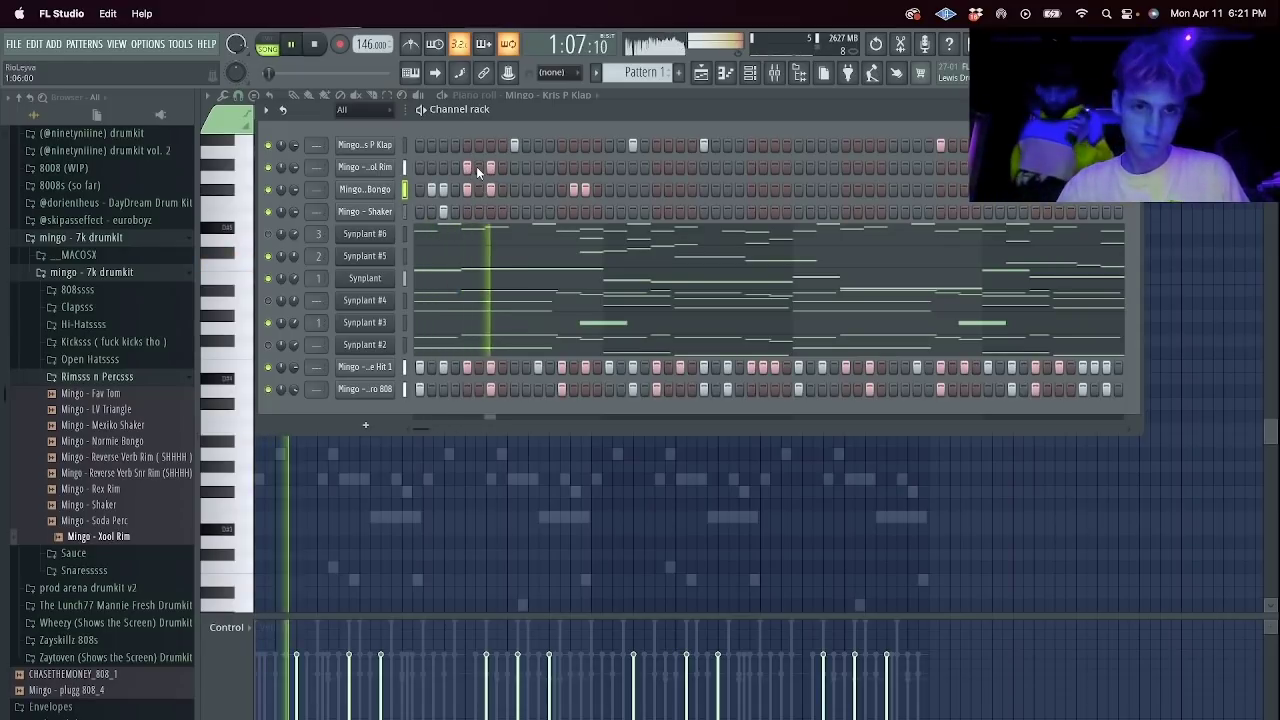
Add mid- and late-pattern rim and bongo hits, including pairs near the end.
click(478, 168)
key(space)
key(space)
right_click(467, 189)
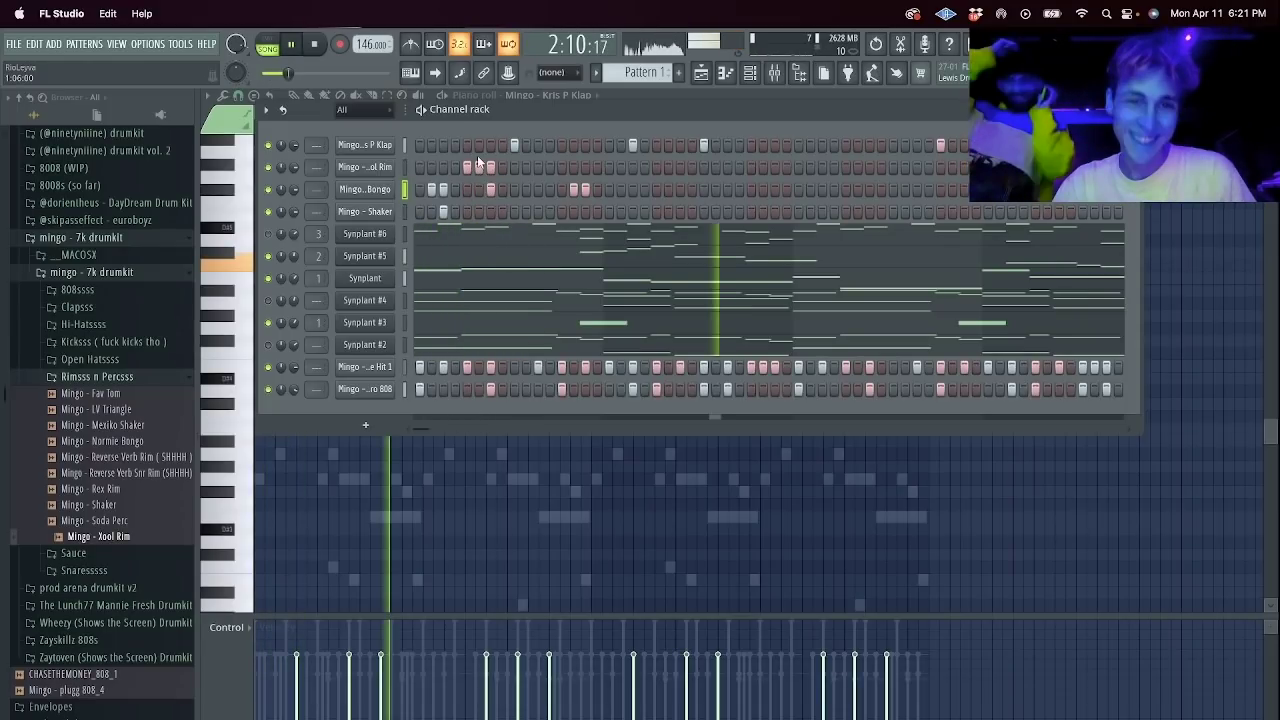
click(479, 167)
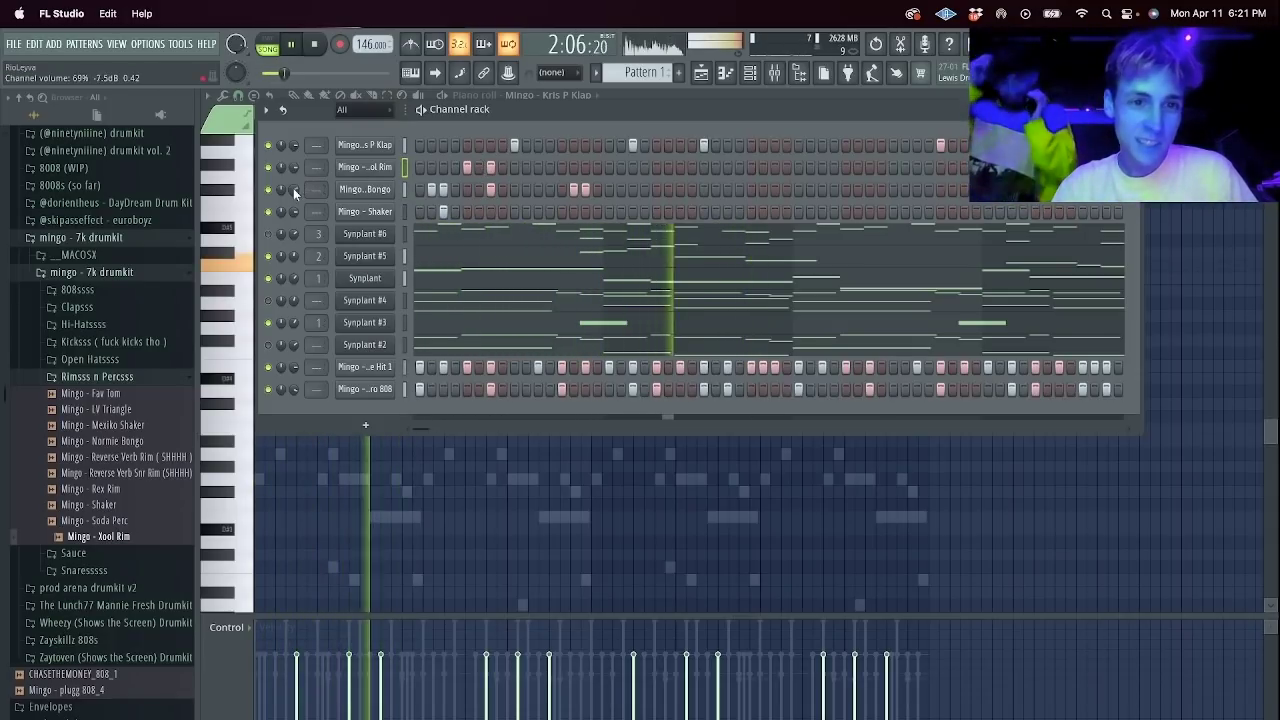
click(572, 189)
click(561, 189)
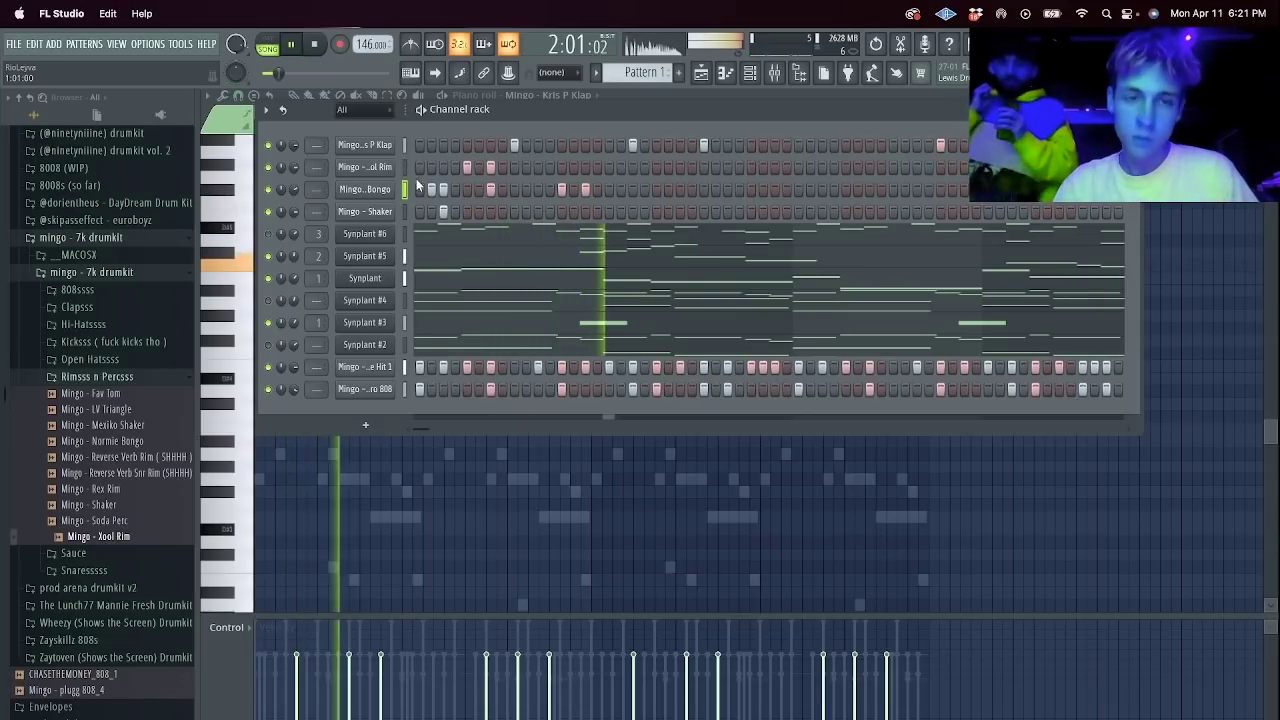
click(561, 167)
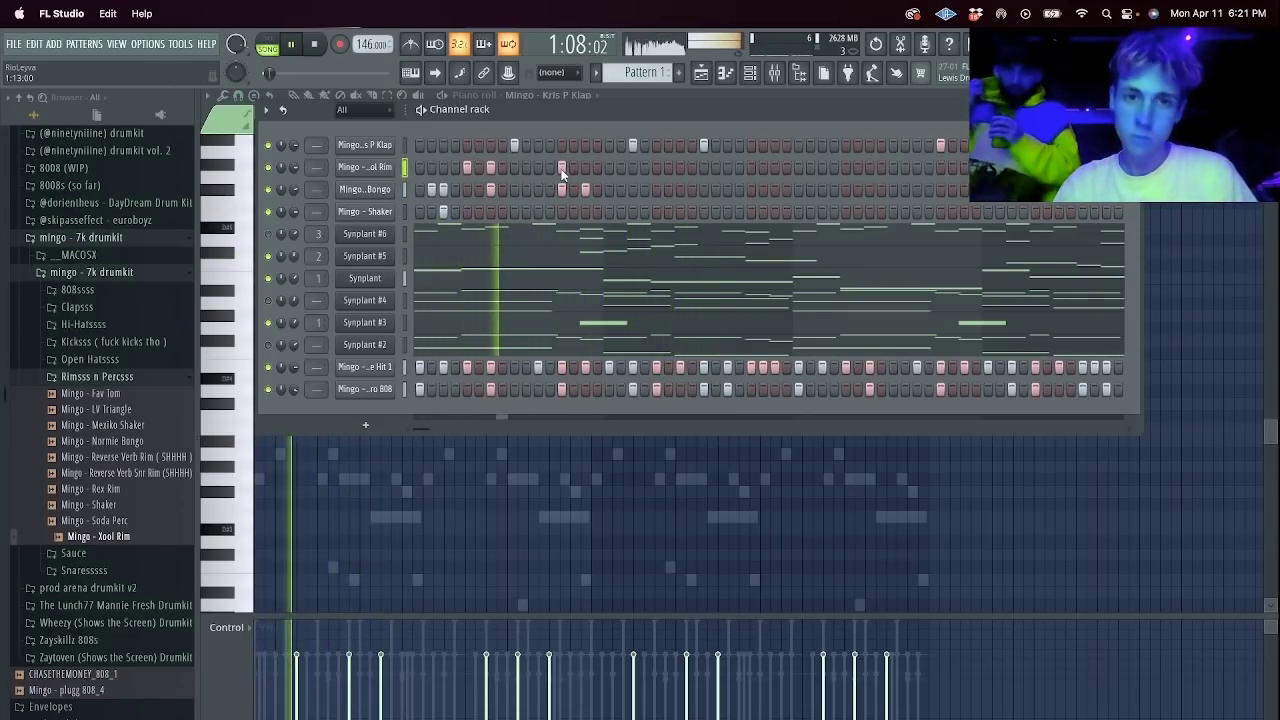
click(680, 166)
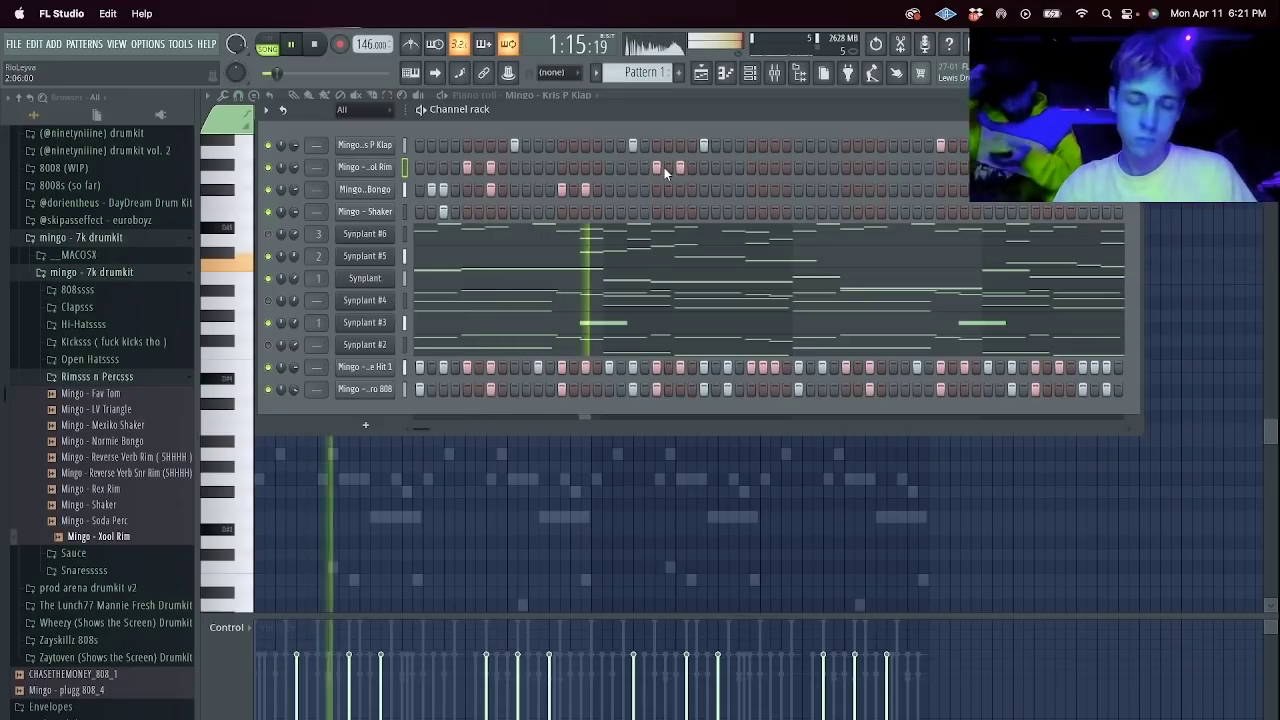
drag(763, 168, 768, 170)
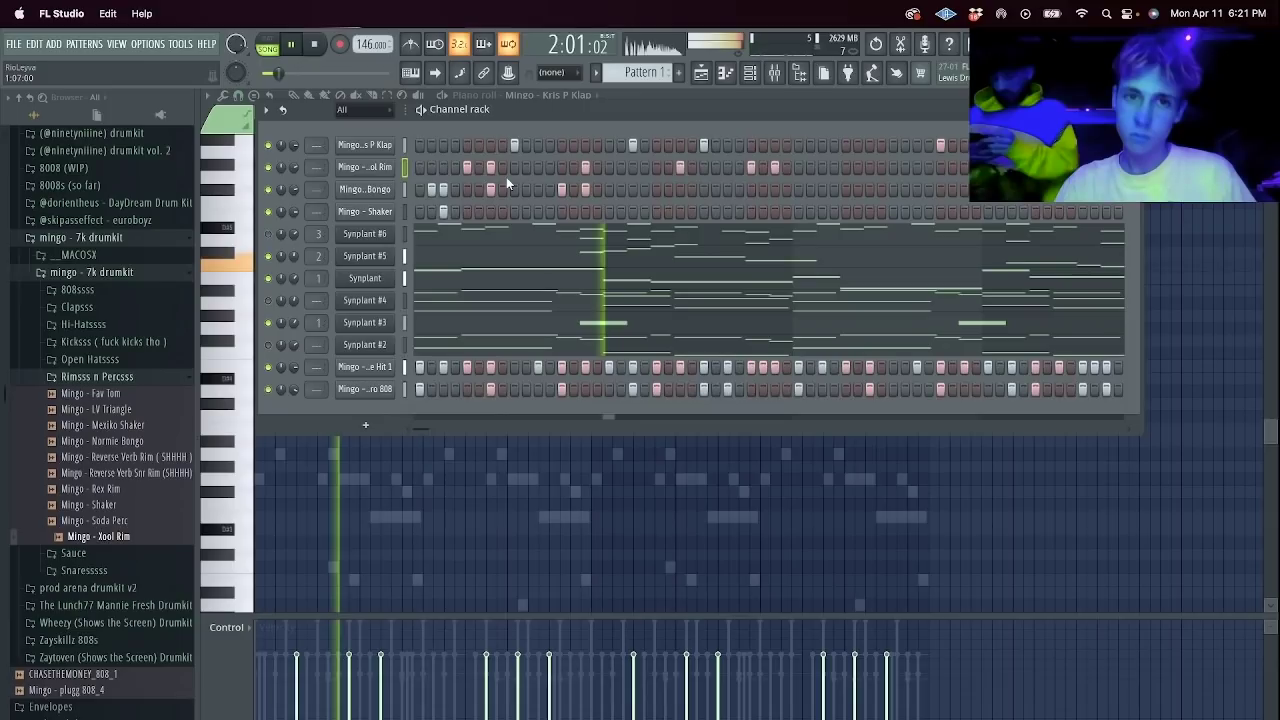
click(726, 190)
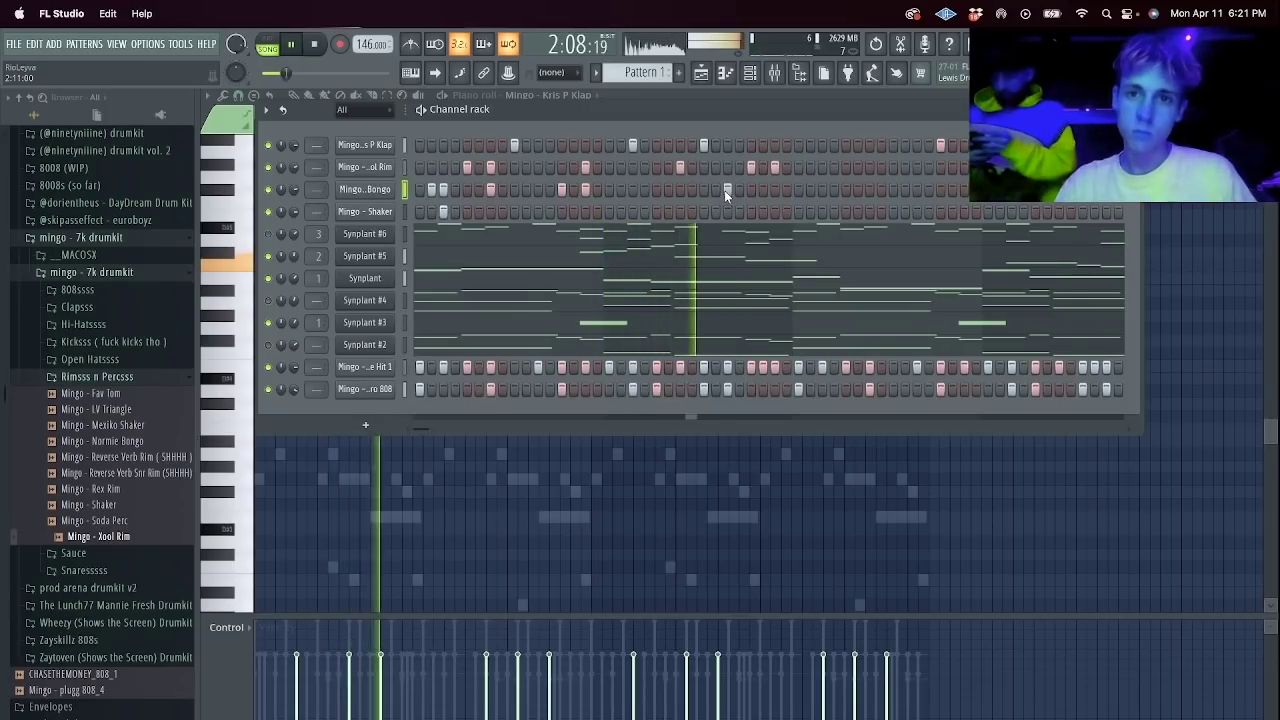
drag(760, 190, 777, 191)
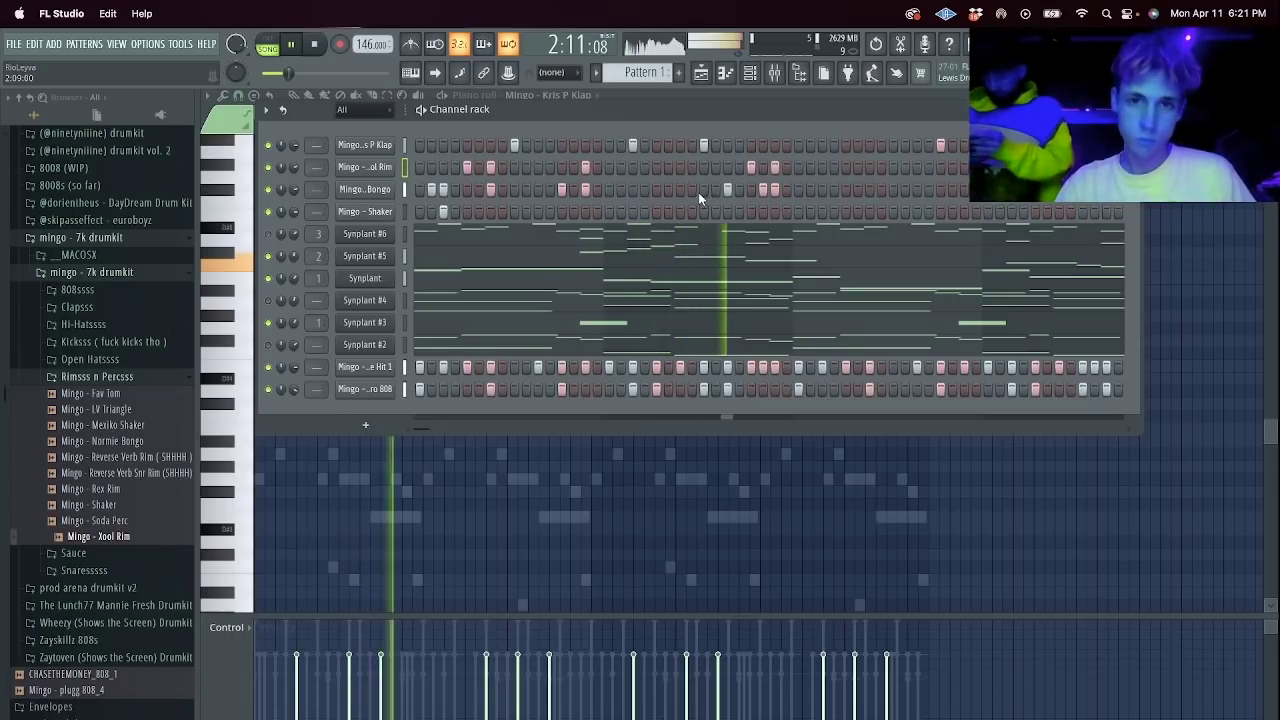
Remove two late hits, add a final bongo hit, and open the Xool Rim piano roll.
key(space)
key(space)
click(751, 169)
click(751, 189)
click(774, 170)
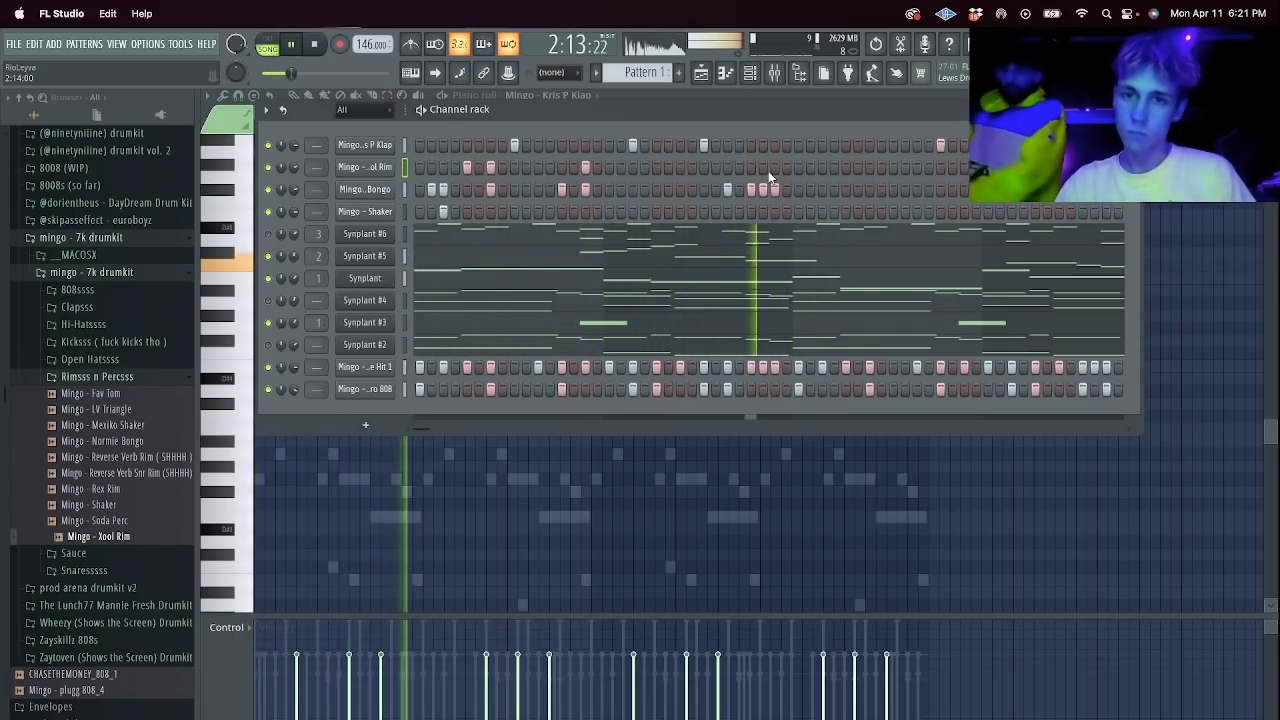
key(space)
right_click(389, 166)
click(433, 168)
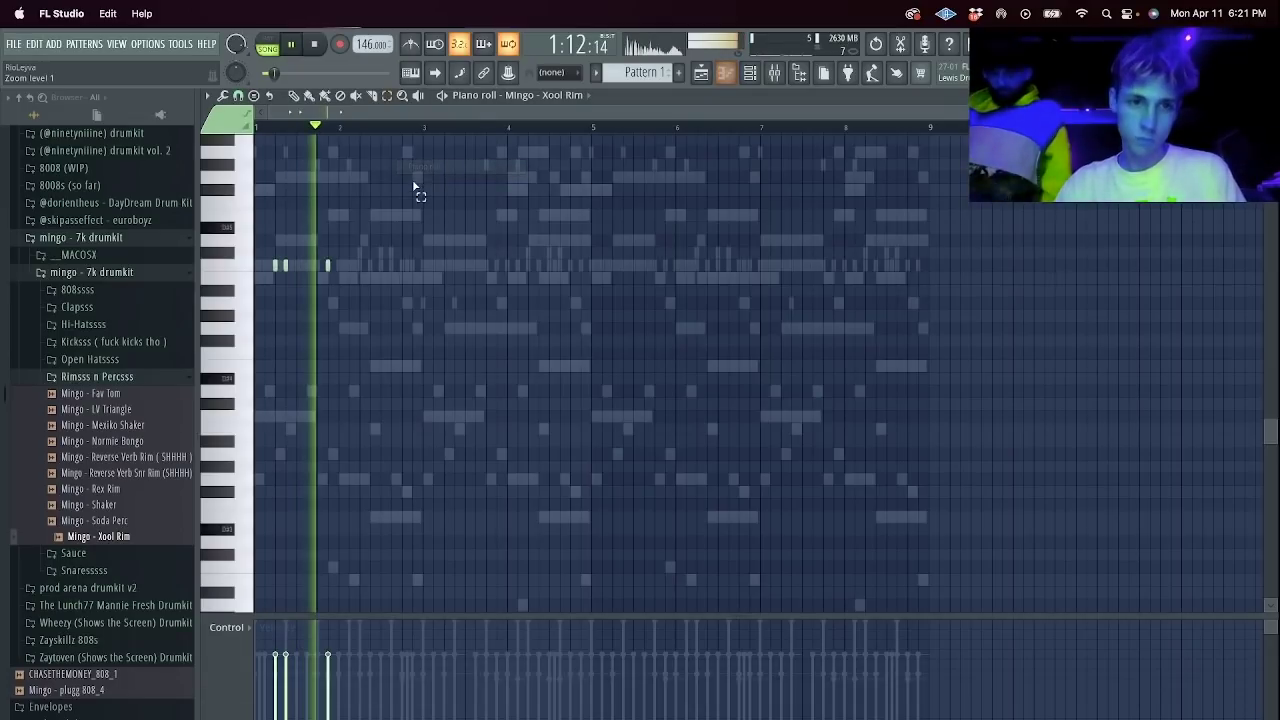
Duplicate the opening Xool Rim notes forward to extend the rim pattern across eight bars.
drag(429, 130, 266, 163)
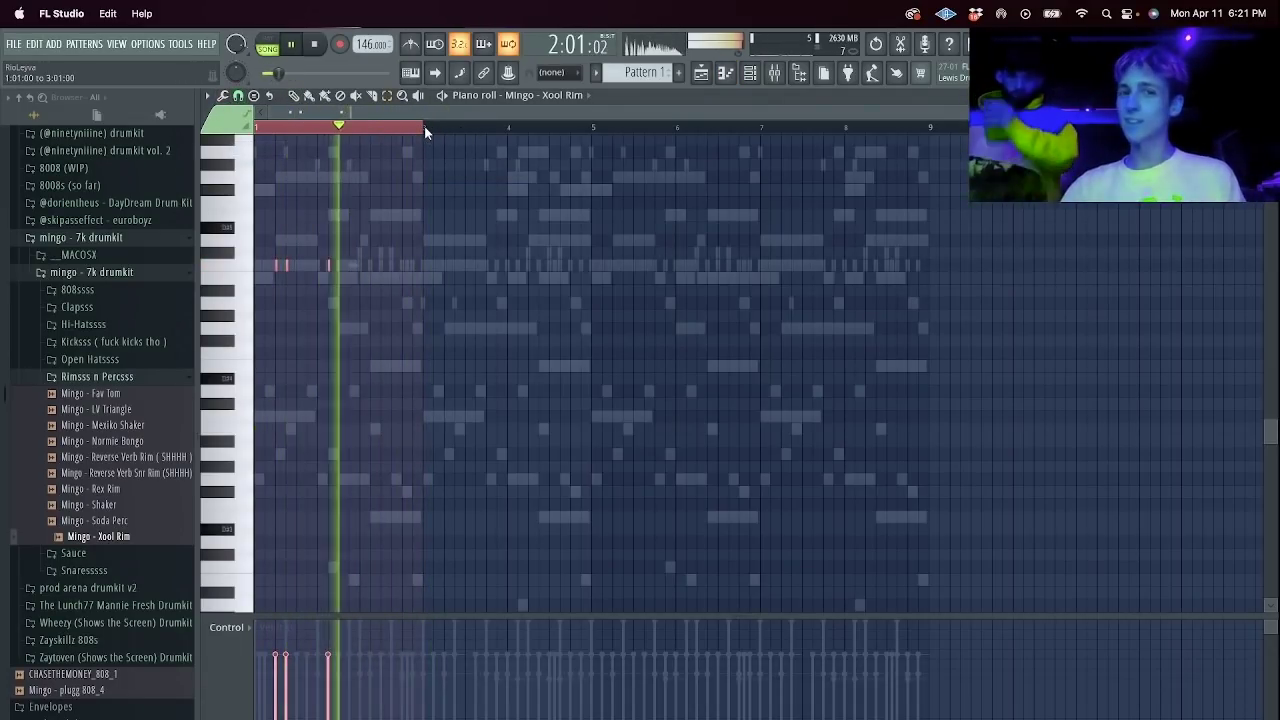
key(ctrl+b)
key(ctrl+b)
key(ctrl+b)
key(ctrl+d)
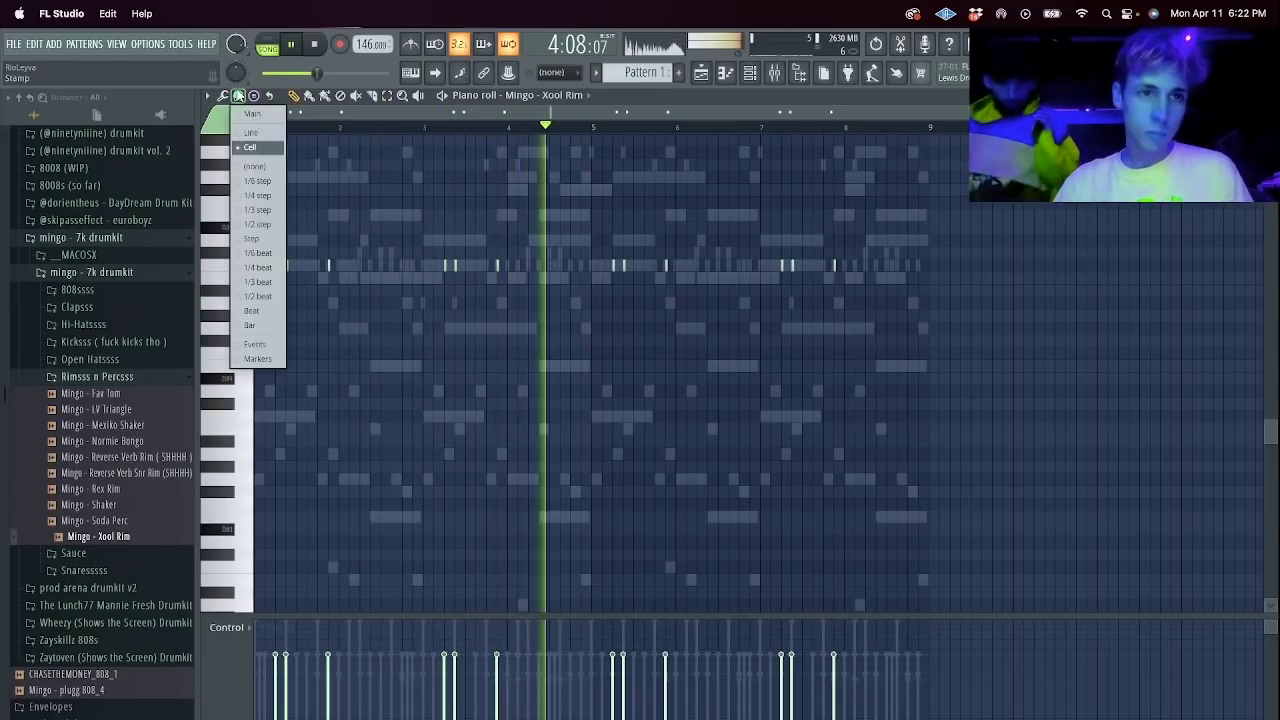
scroll(791, 134, up, 2)
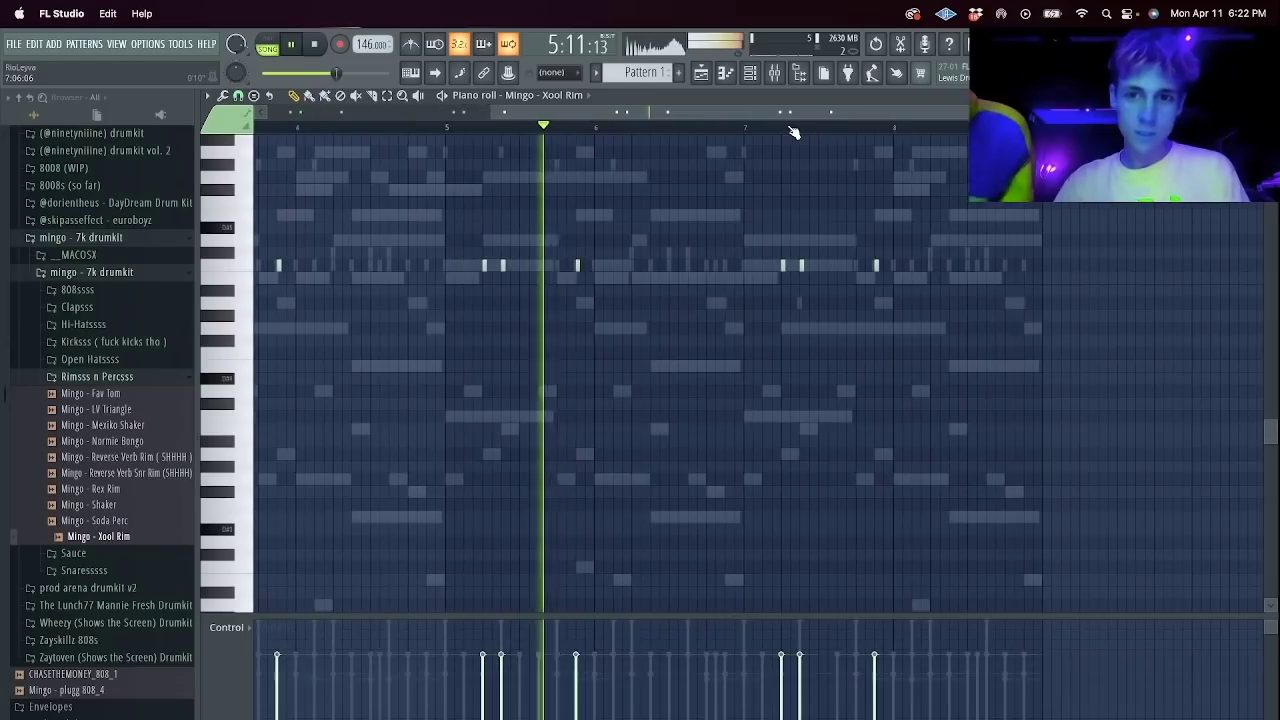
Add extra rim notes, forming a quick four-note rim roll in bar 3.
click(790, 265)
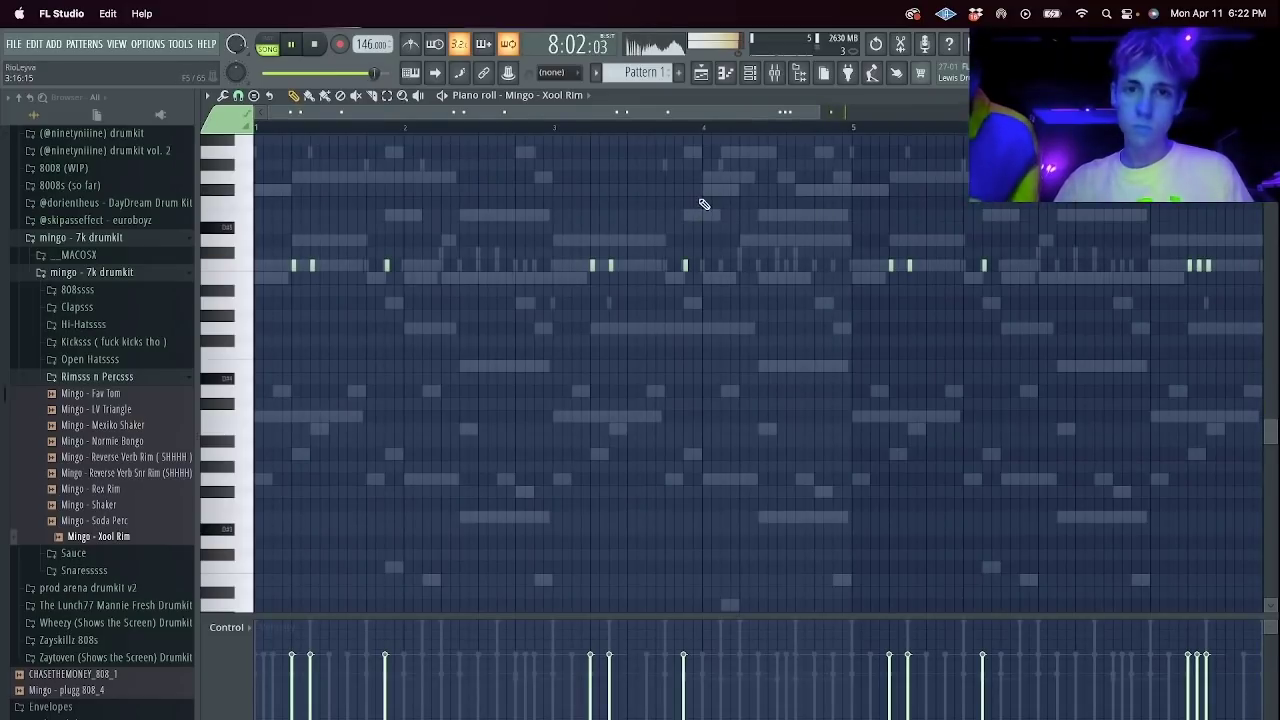
click(572, 265)
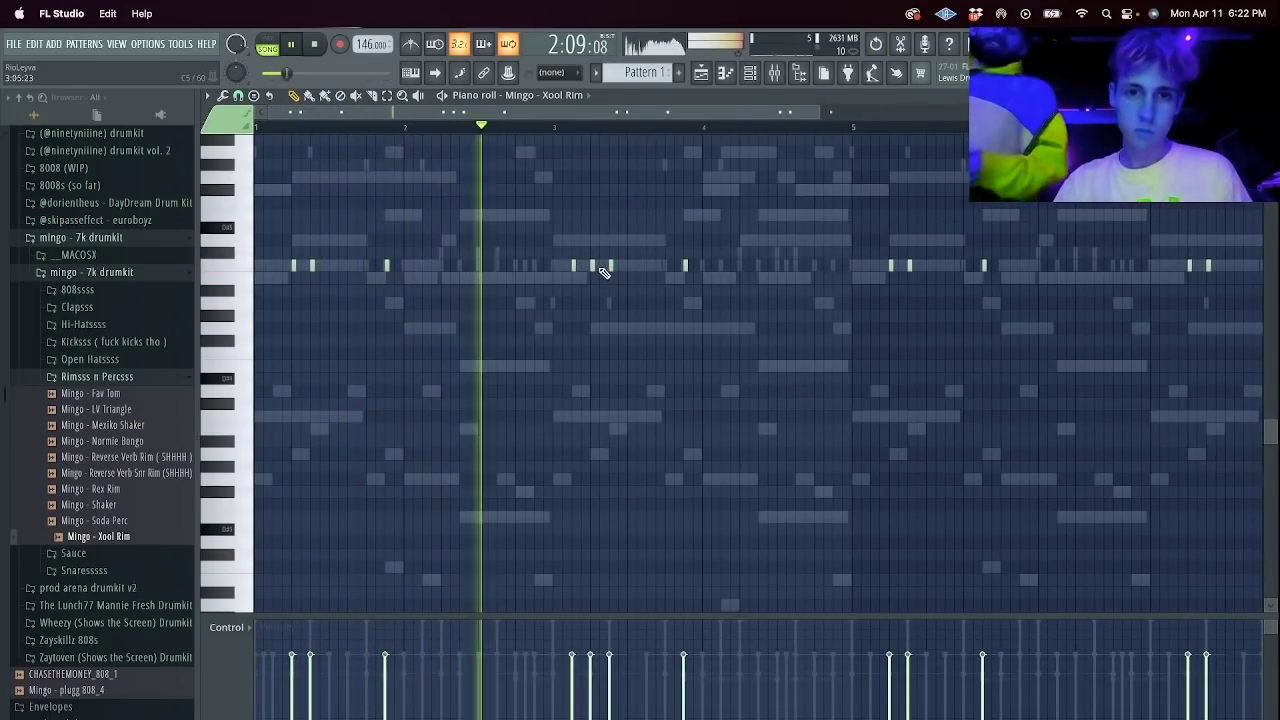
click(600, 265)
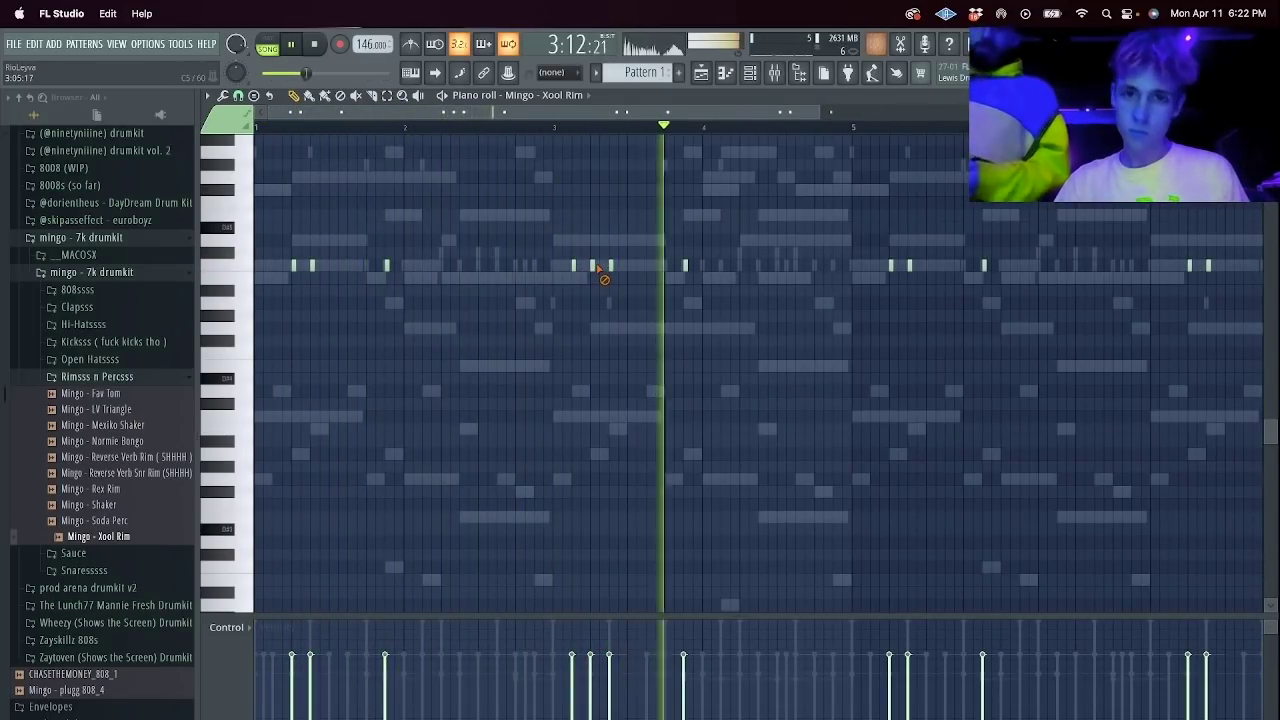
drag(663, 237, 562, 335)
scroll(706, 142, down, 3)
click(896, 266)
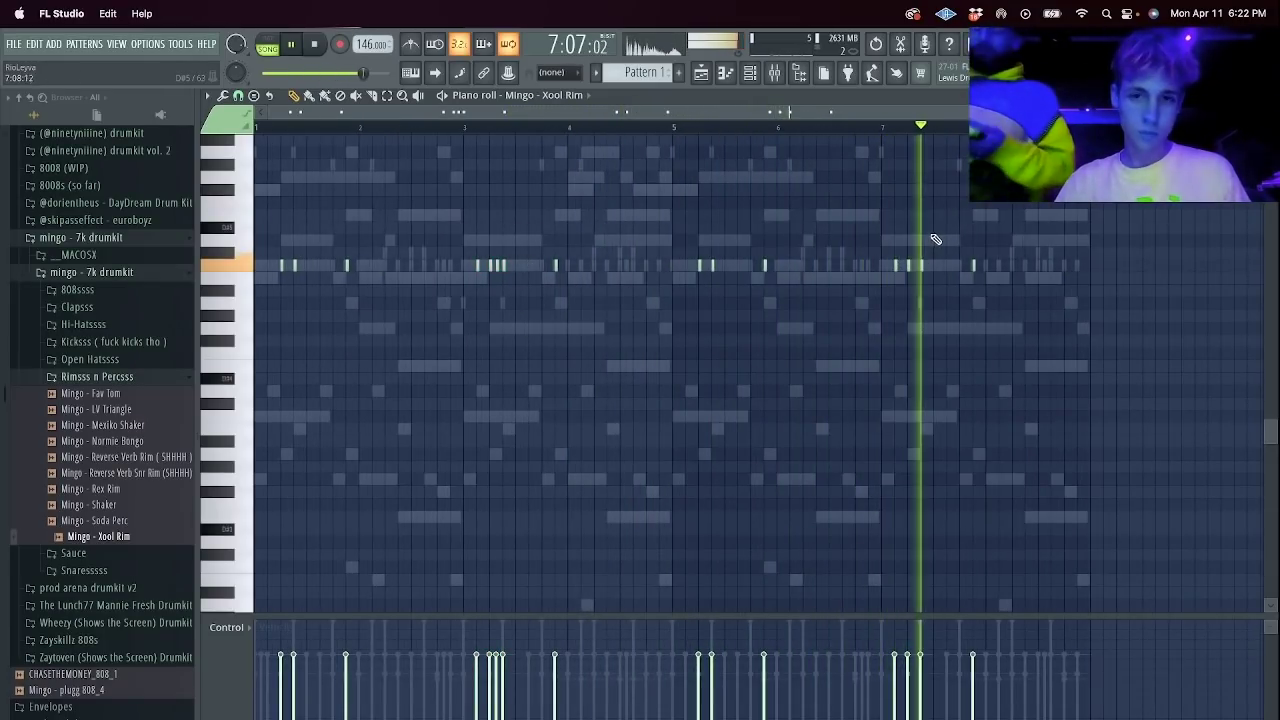
Delete two late rim hits, undo that, then erase a cluster of earlier hits.
right_click(921, 266)
right_click(908, 266)
key(super+z)
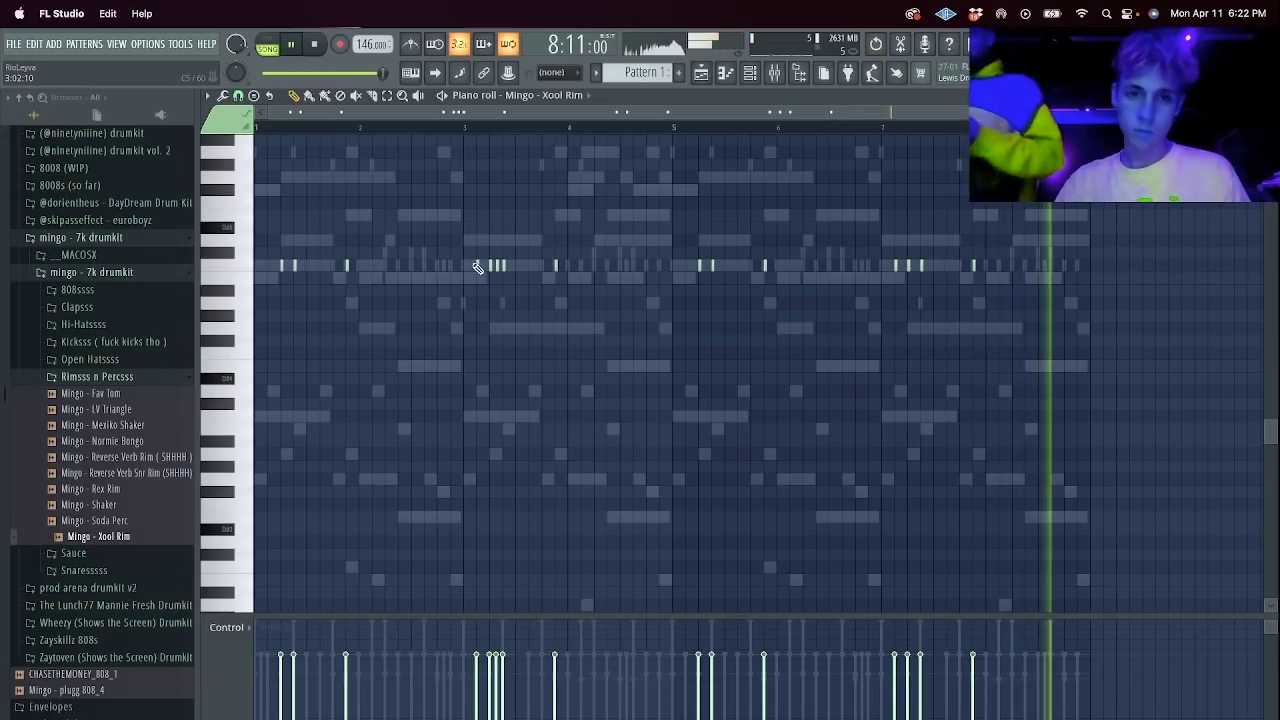
right_click(503, 266)
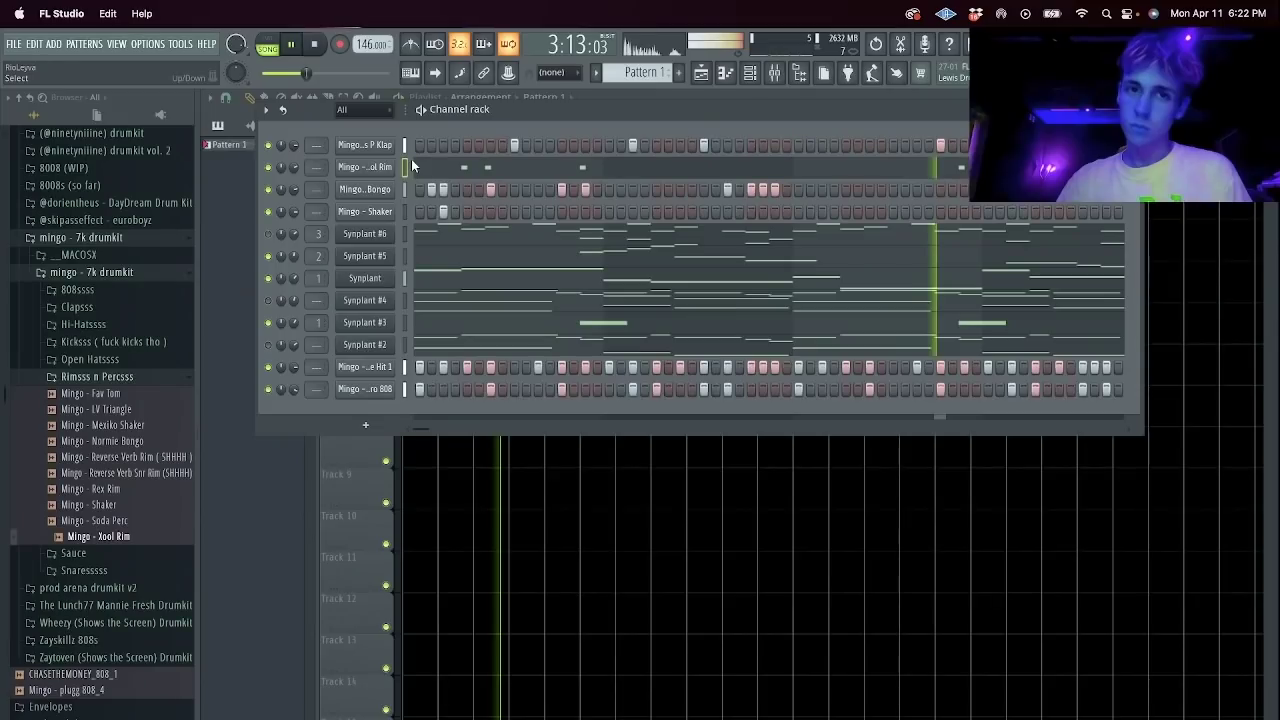
Add one more clap hit to the Kris P Klap pattern, glancing at the Normie Bongo notes.
right_click(380, 146)
click(425, 144)
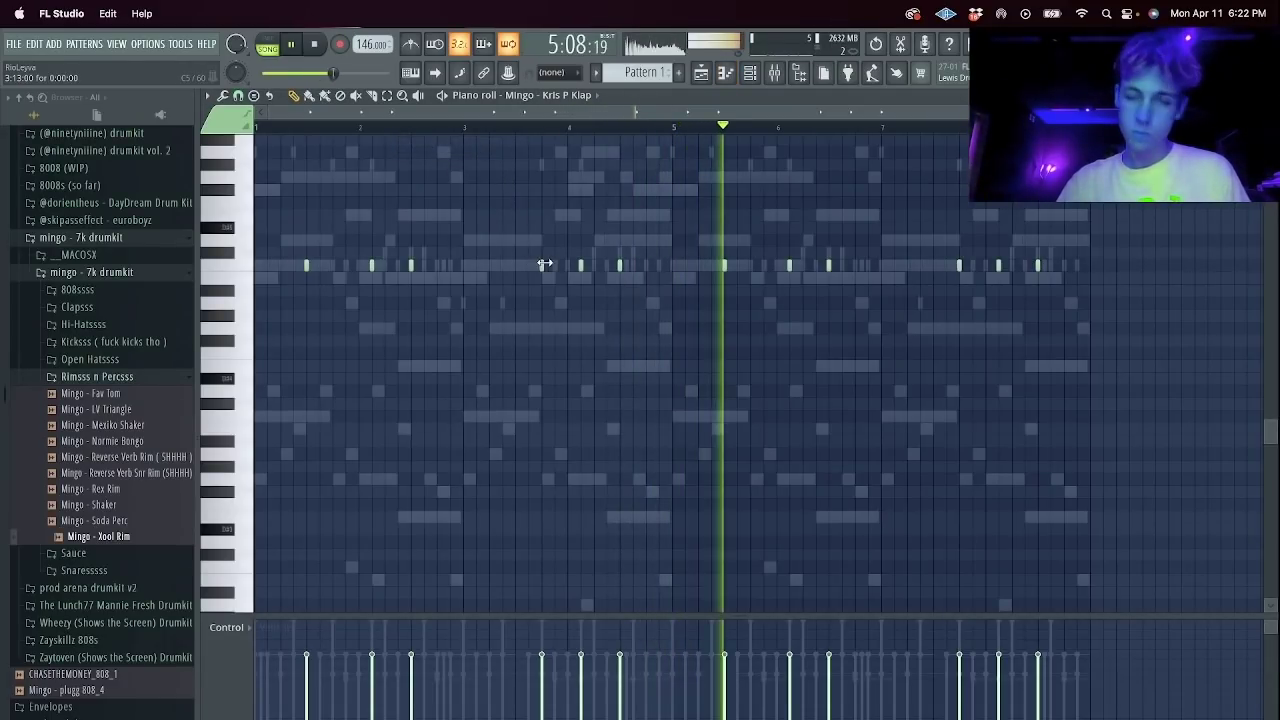
click(904, 267)
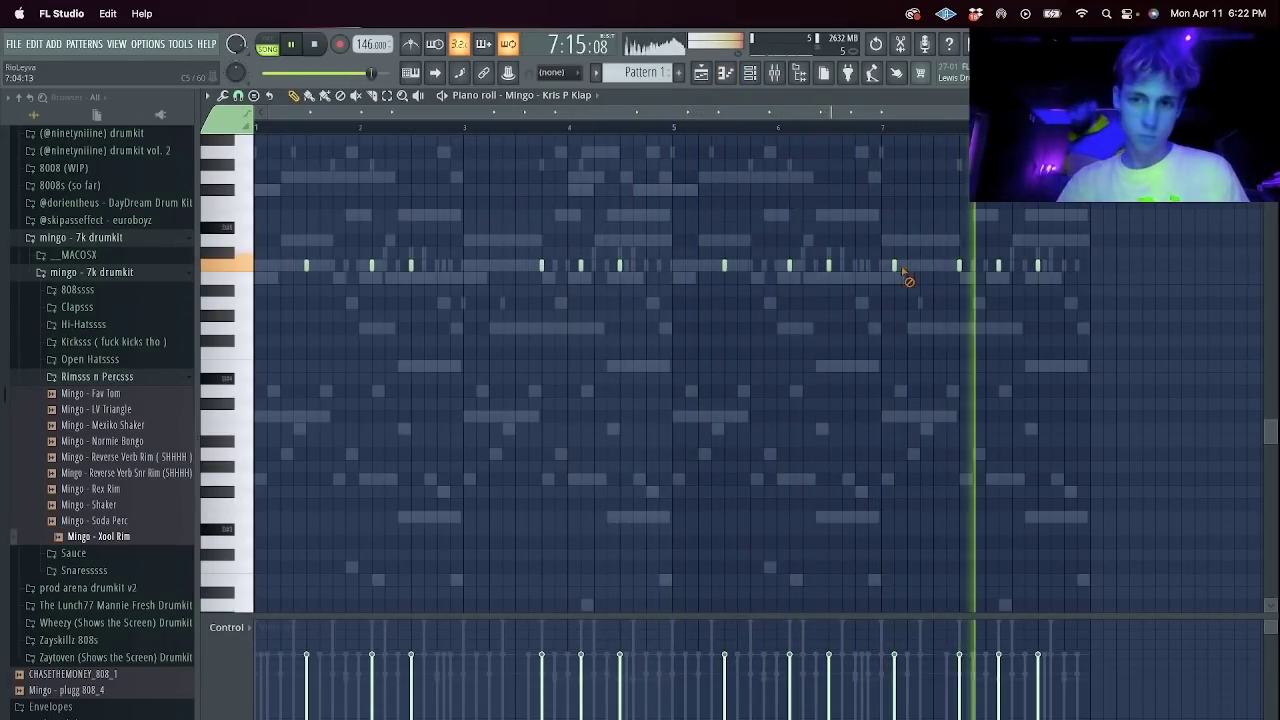
key(Escape)
key(F7)
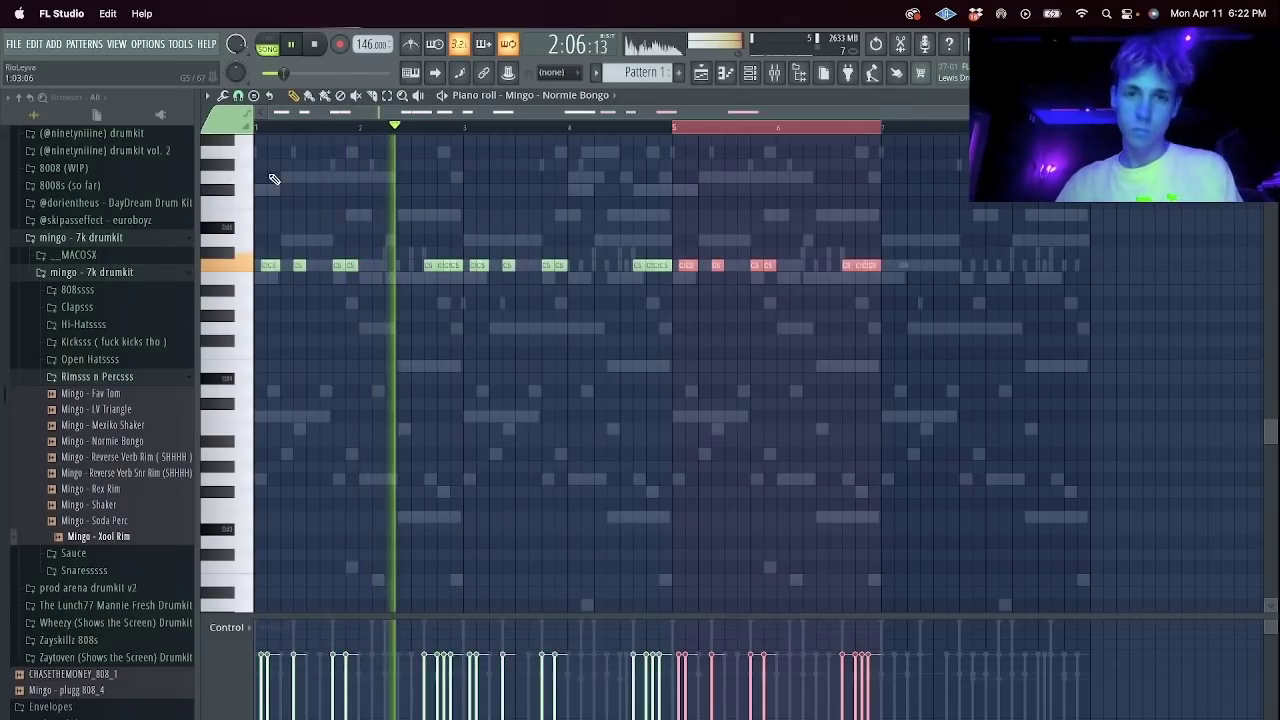
key(F7)
Add a short note to the Long Dro 808 pattern, keeping its notes at the original octave.
right_click(380, 389)
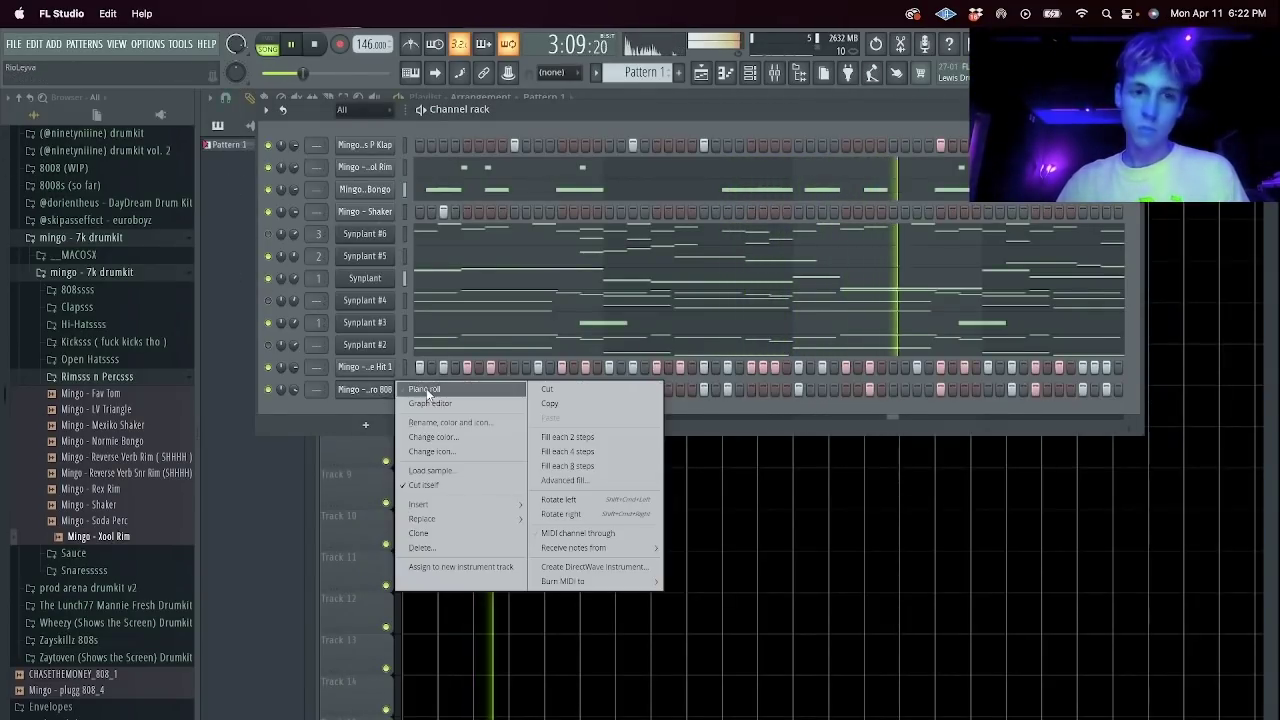
click(424, 388)
scroll(400, 280, up, 3)
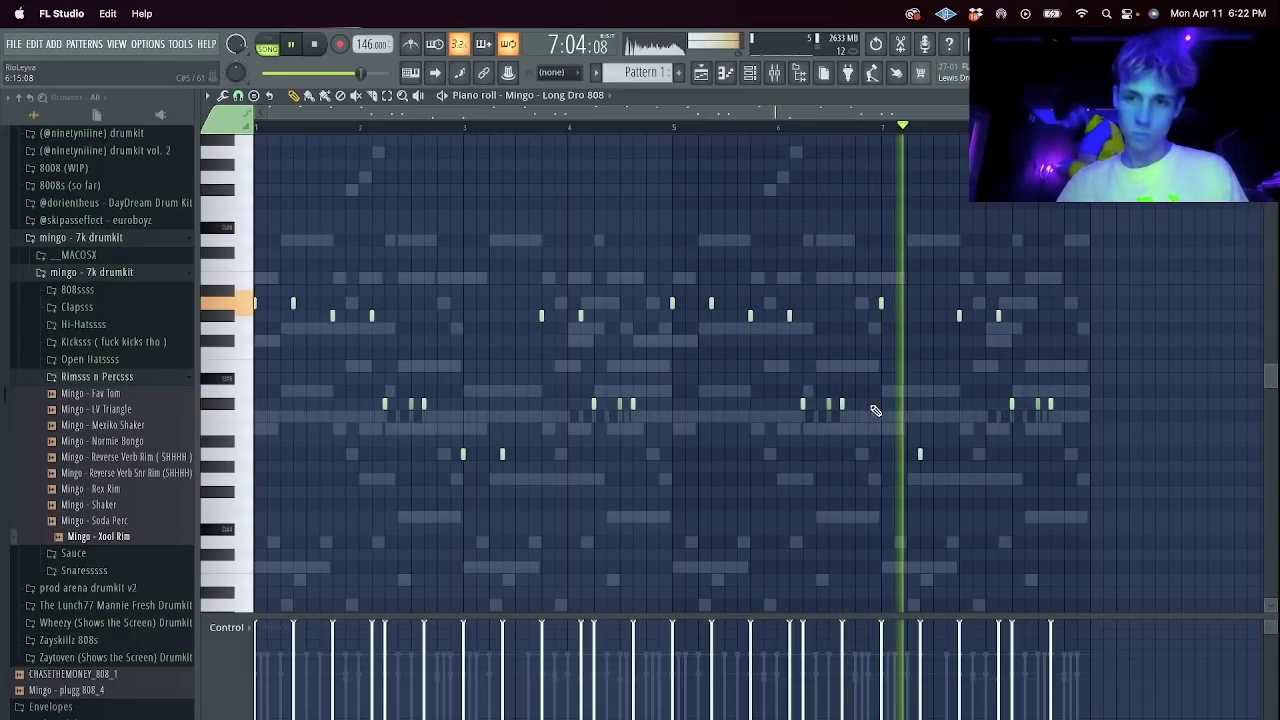
click(1077, 403)
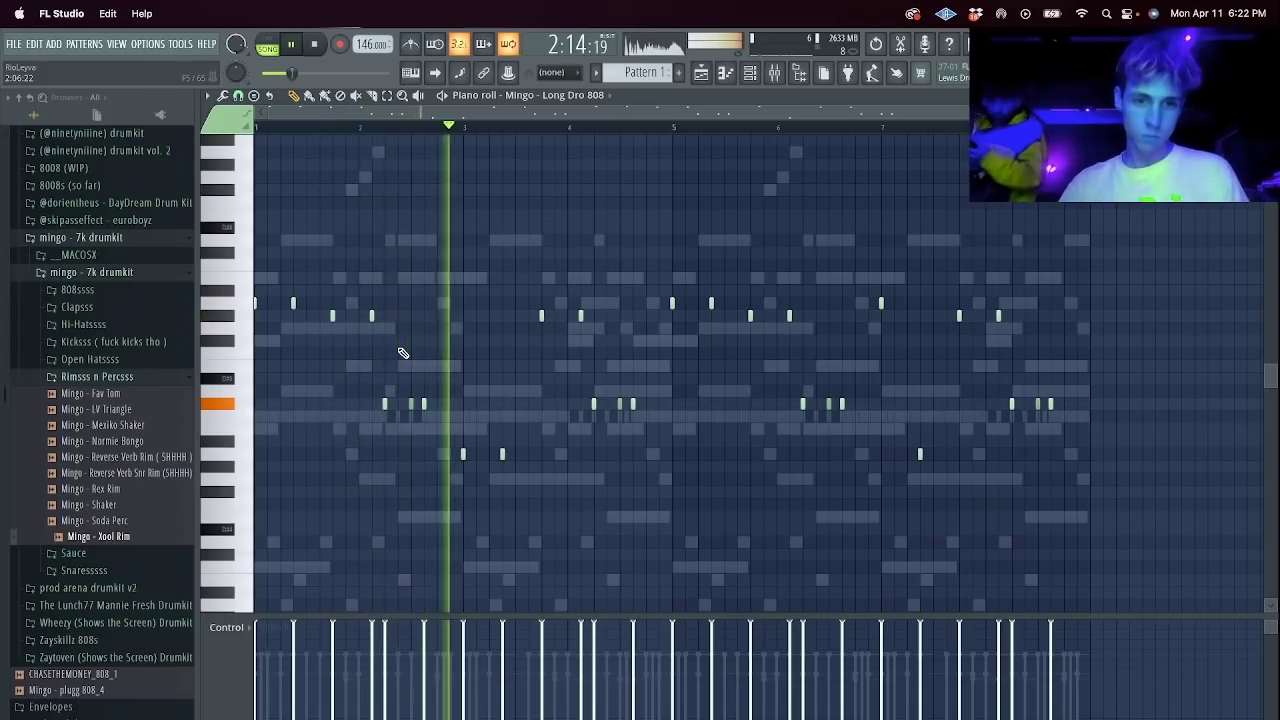
key(ctrl+Down)
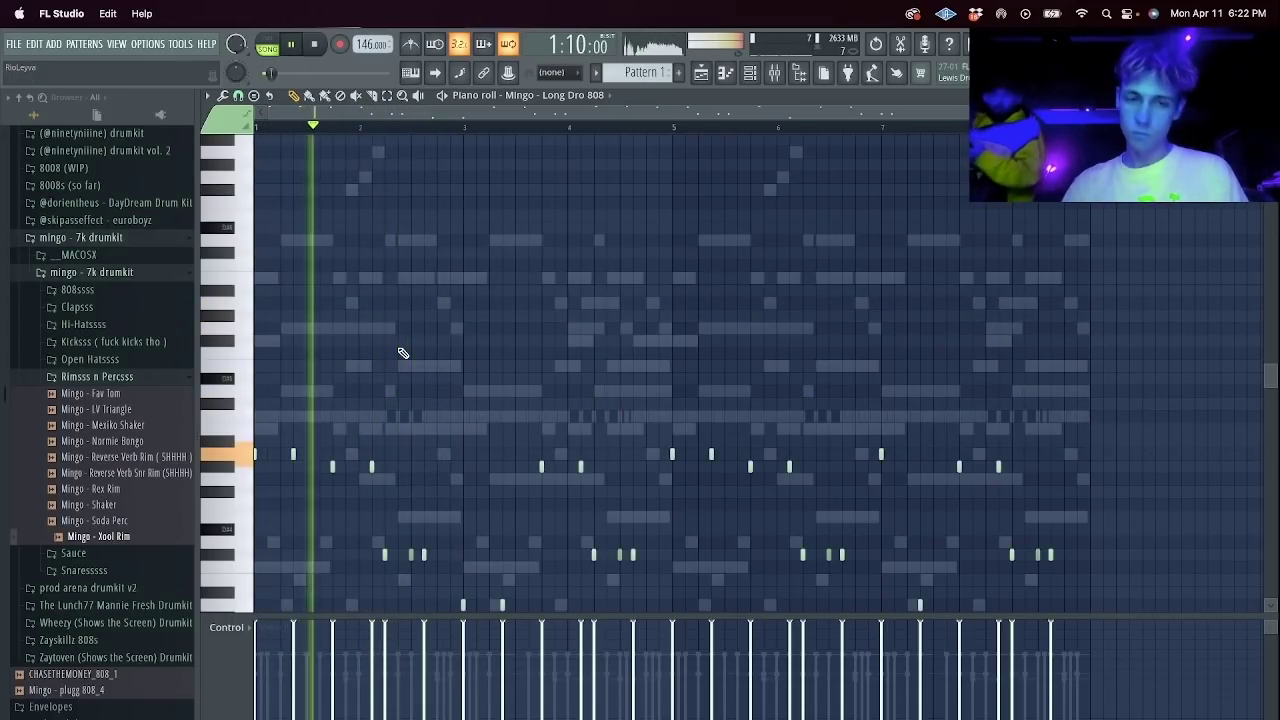
key(ctrl+Up)
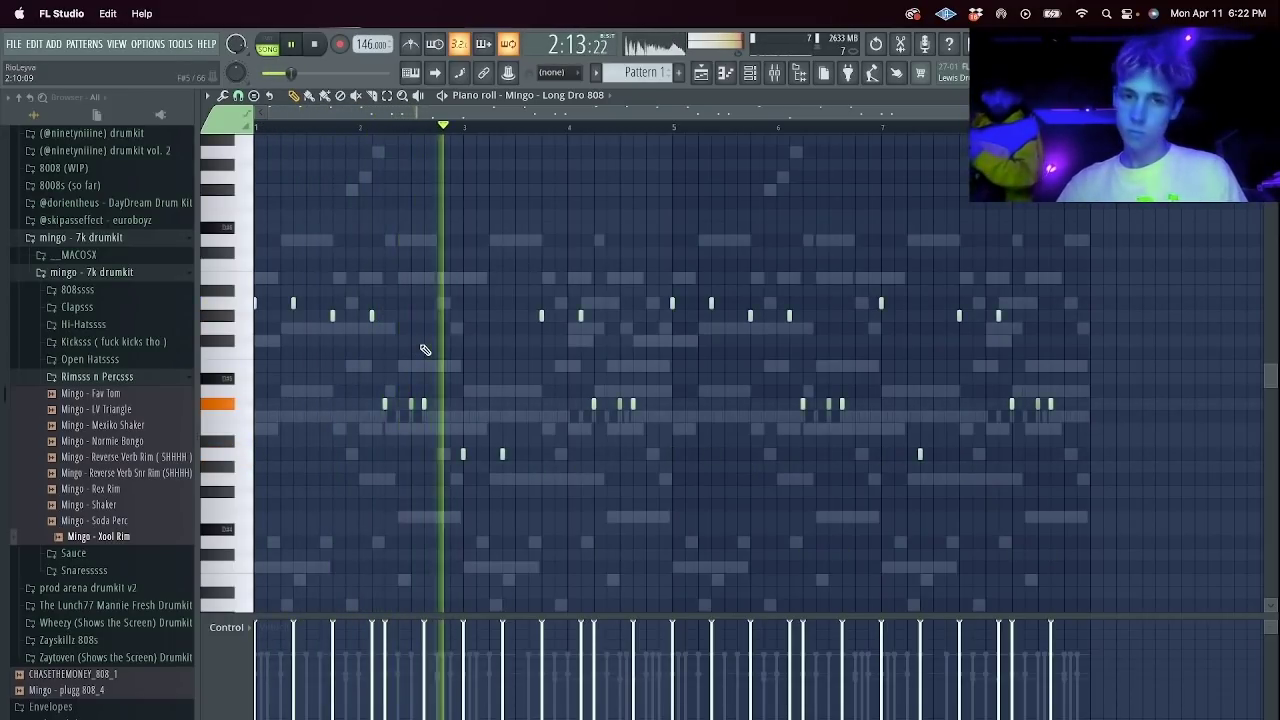
key(Escape)
right_click(395, 366)
click(411, 368)
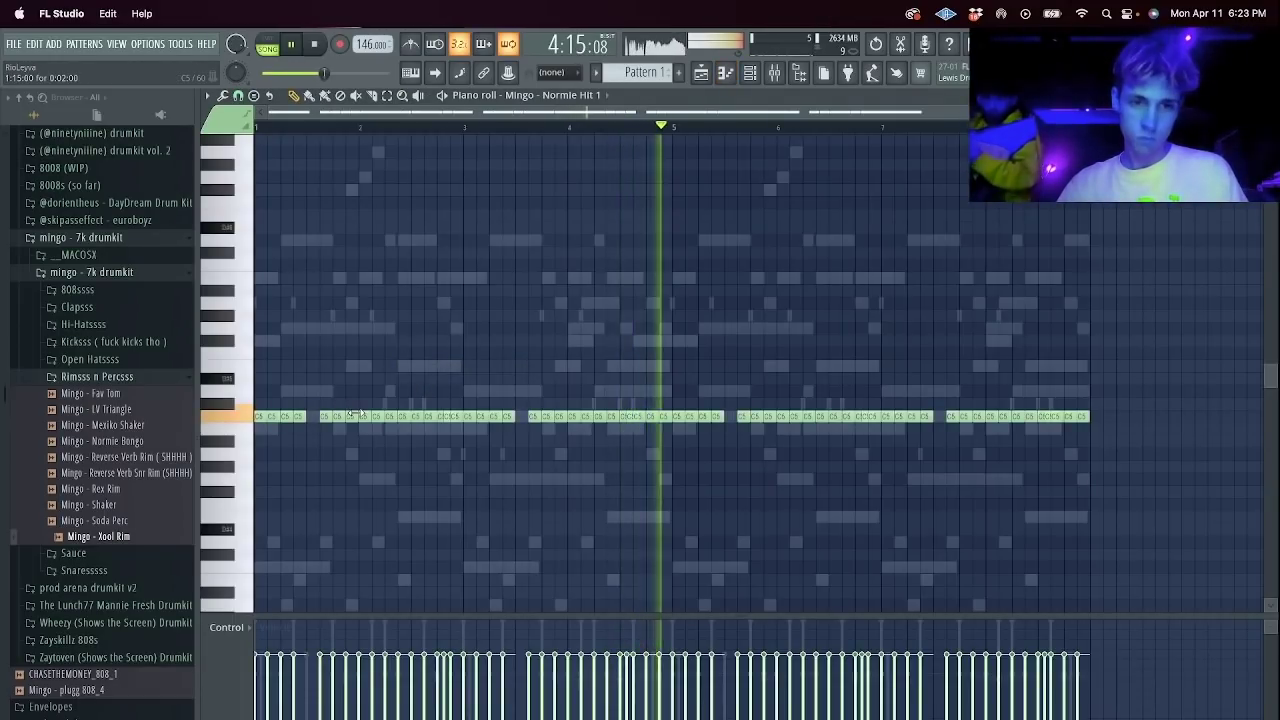
Add Normie Hit 1 notes on two lower keys, including an A4 pair nudged earlier near bar 3.
click(286, 454)
click(300, 455)
click(366, 480)
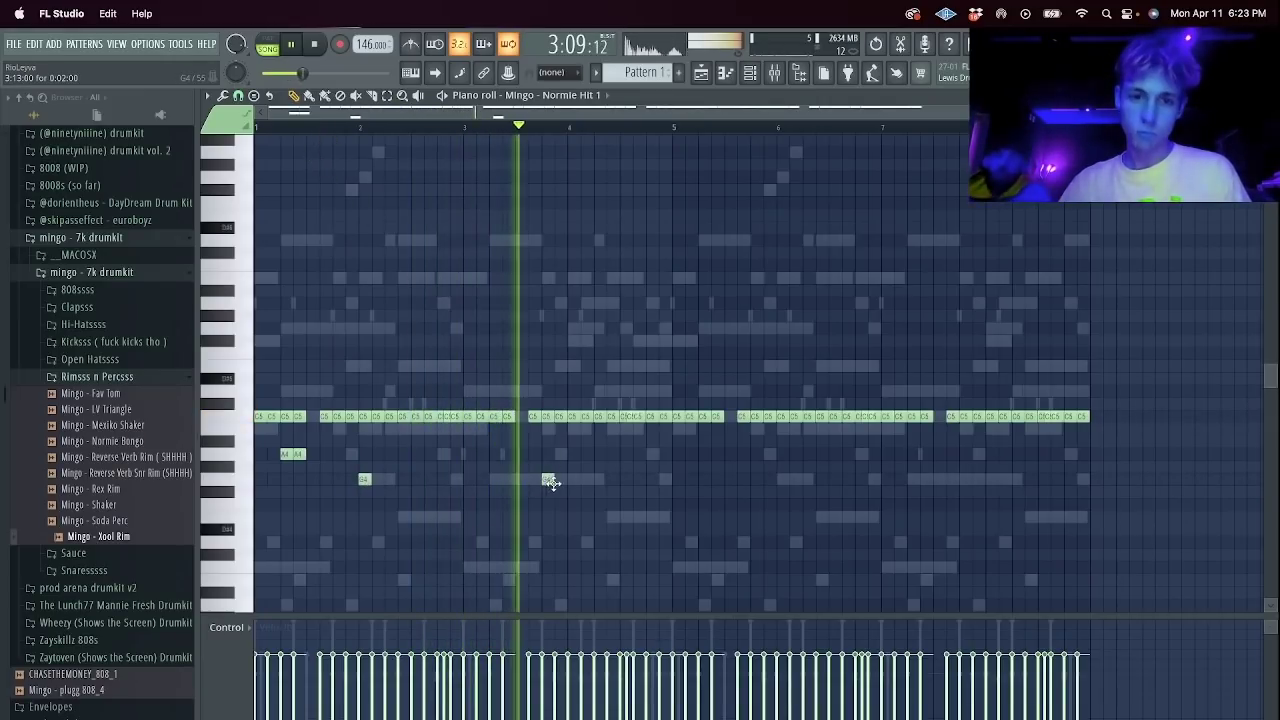
click(571, 479)
click(507, 455)
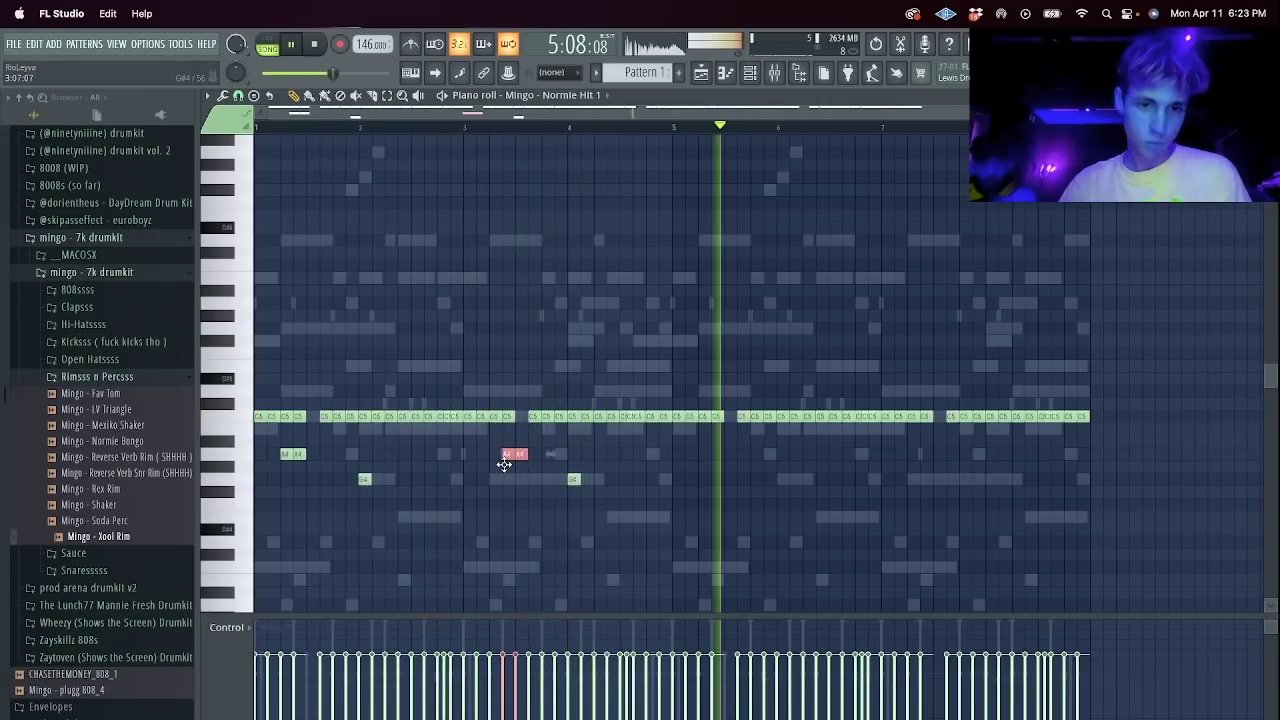
drag(504, 464, 491, 464)
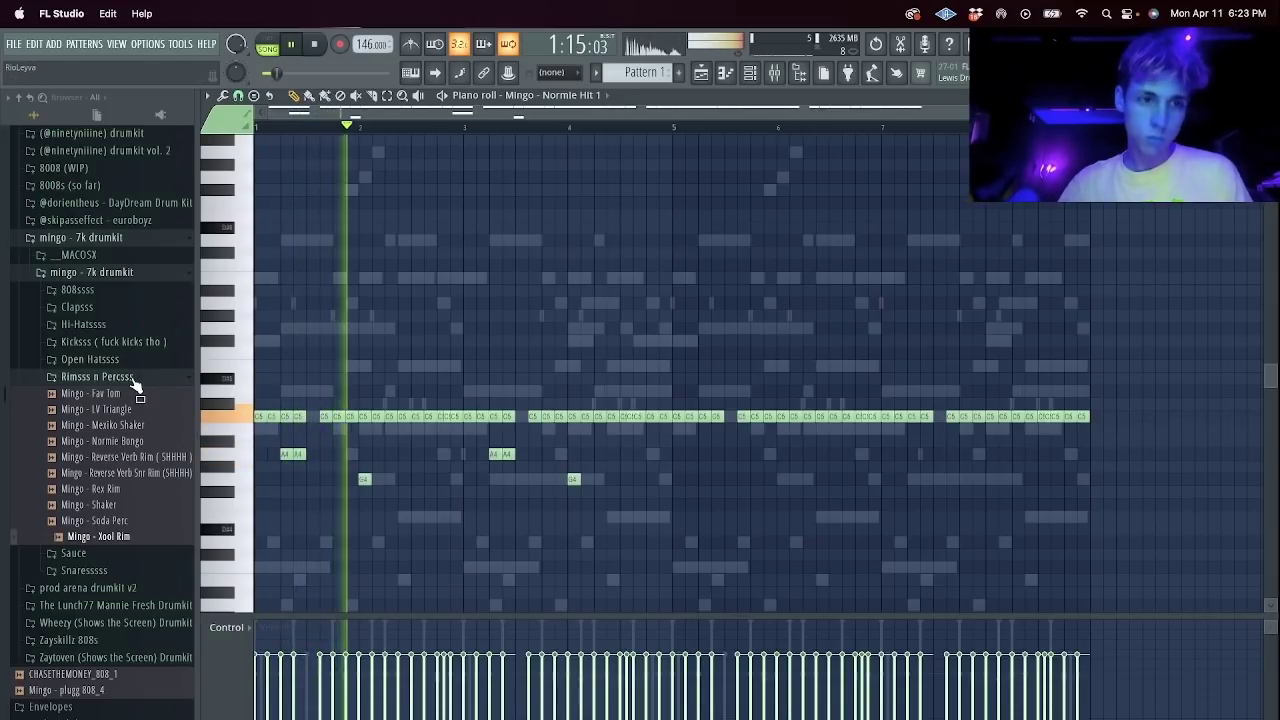
Audition the Grace, Sizzle and Mingopen open hats from the Open Hatssss folder.
click(90, 359)
click(105, 392)
click(120, 408)
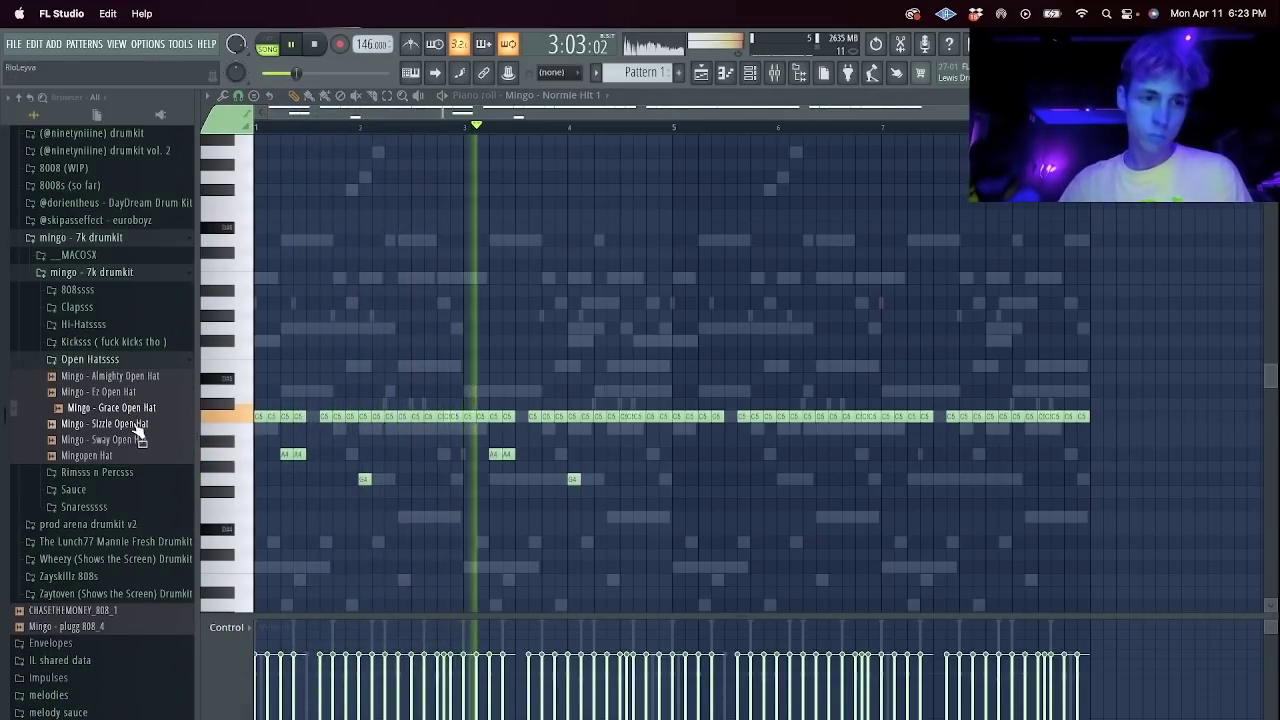
click(137, 424)
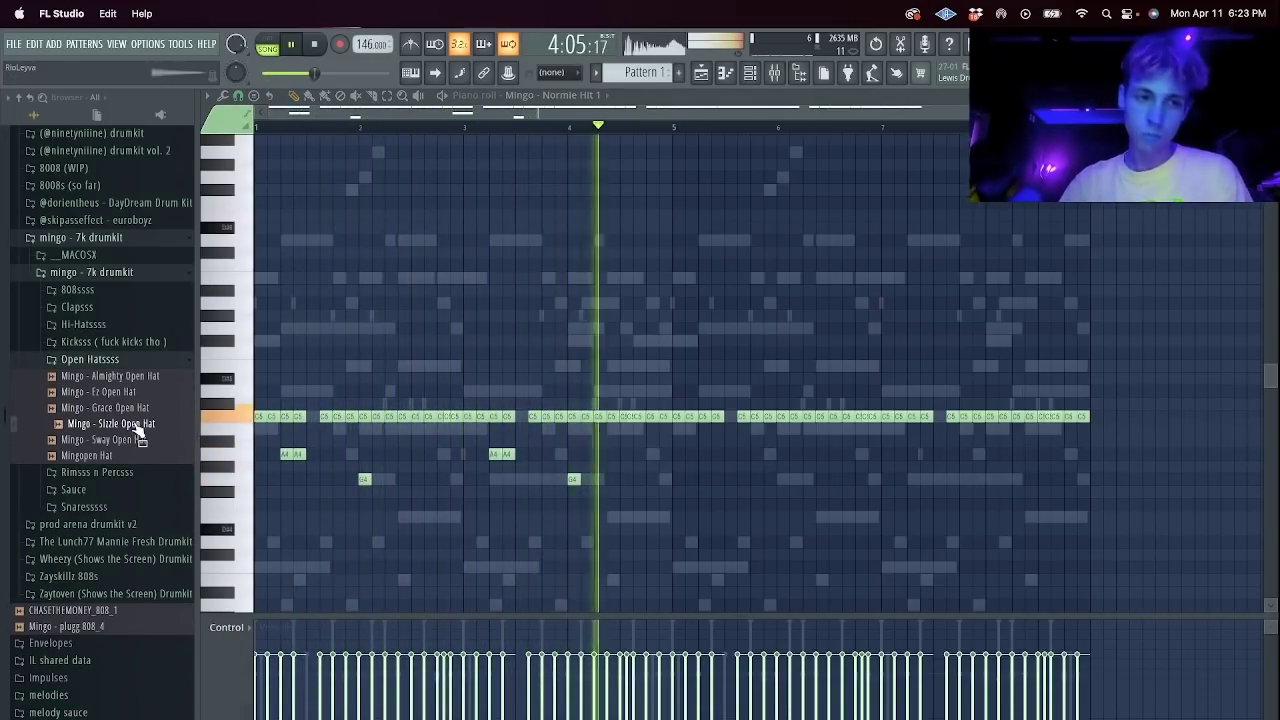
click(130, 455)
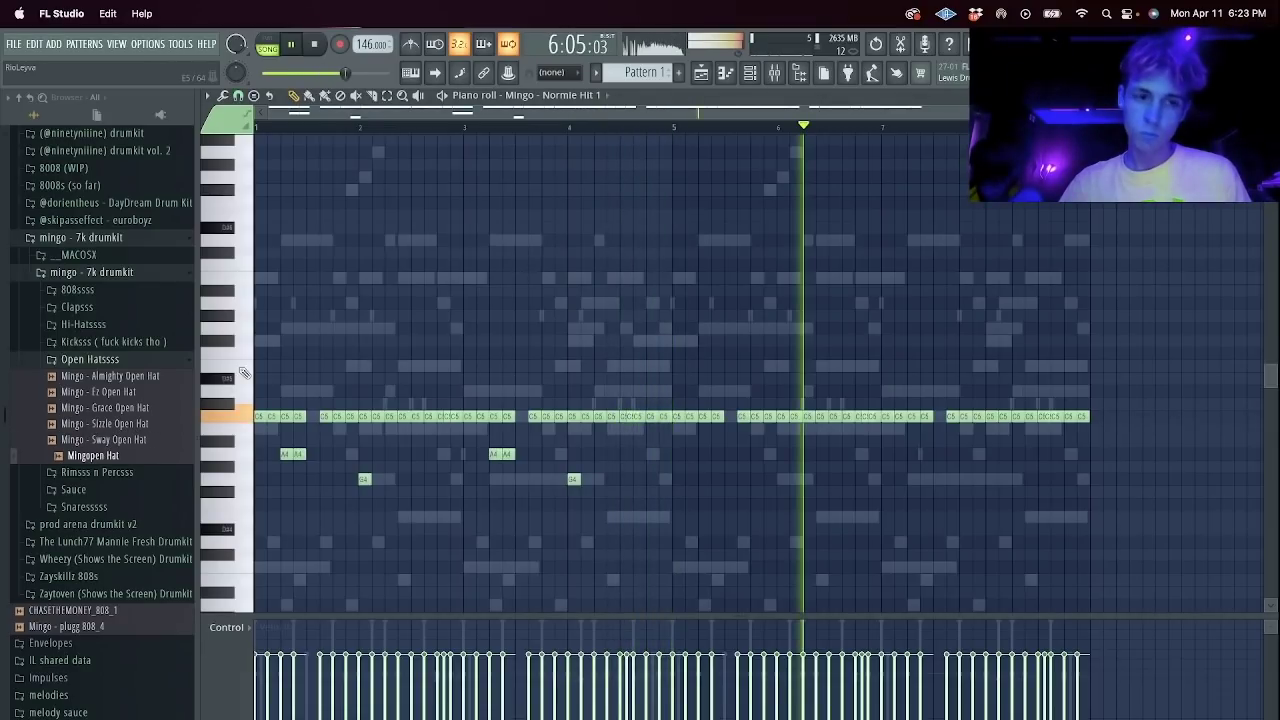
click(123, 458)
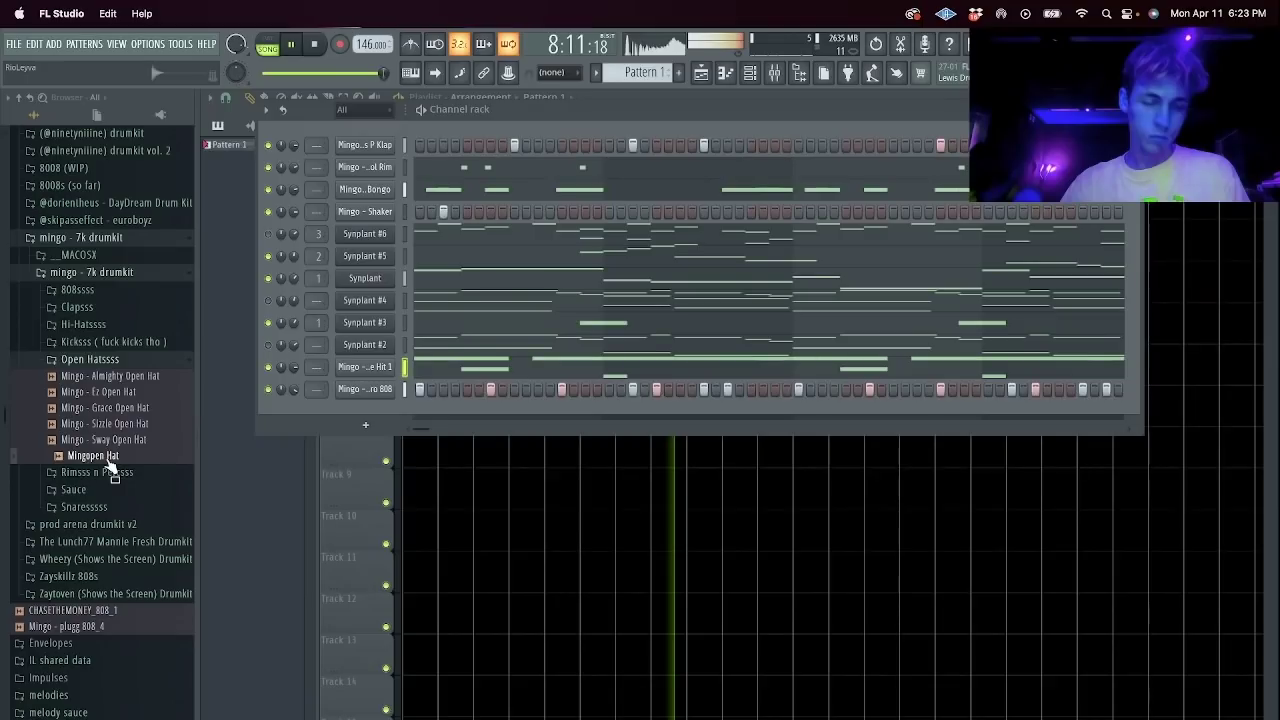
Add Mingopen Hat as a new channel with two open-hat hits, copied also into bar 1.
drag(112, 470, 378, 412)
click(798, 411)
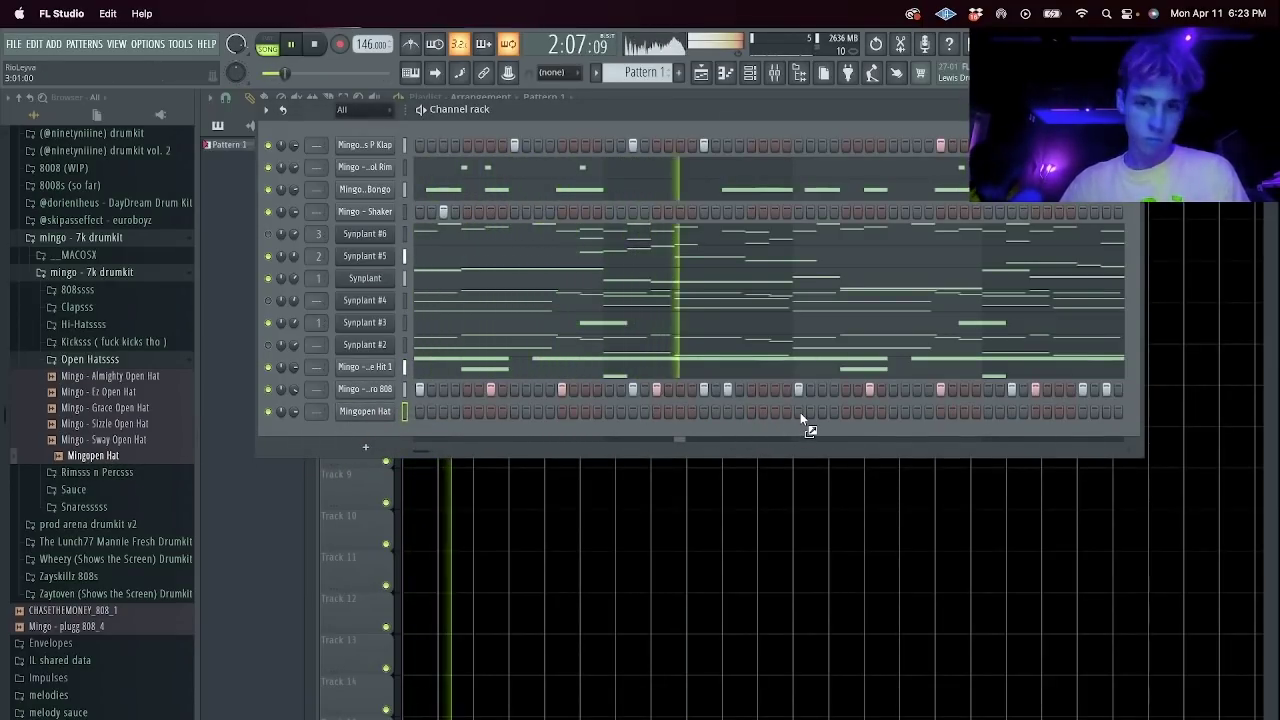
click(870, 411)
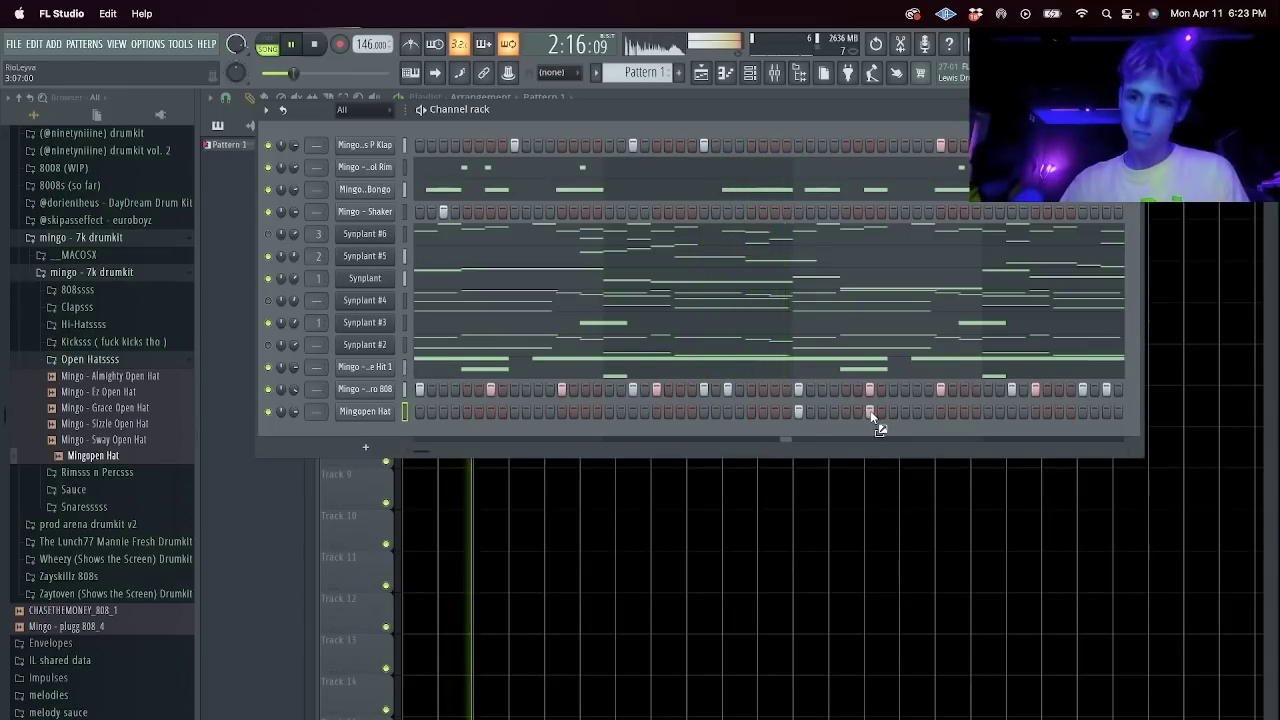
right_click(365, 411)
click(431, 405)
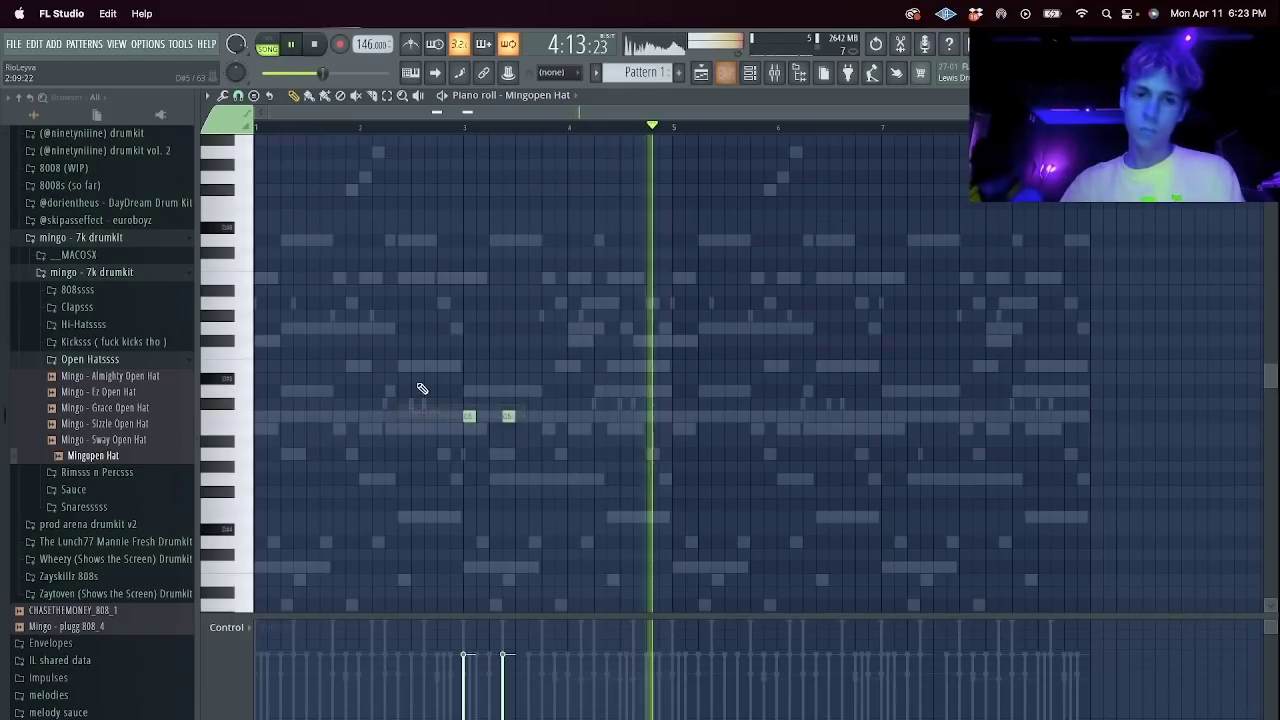
key(super+a)
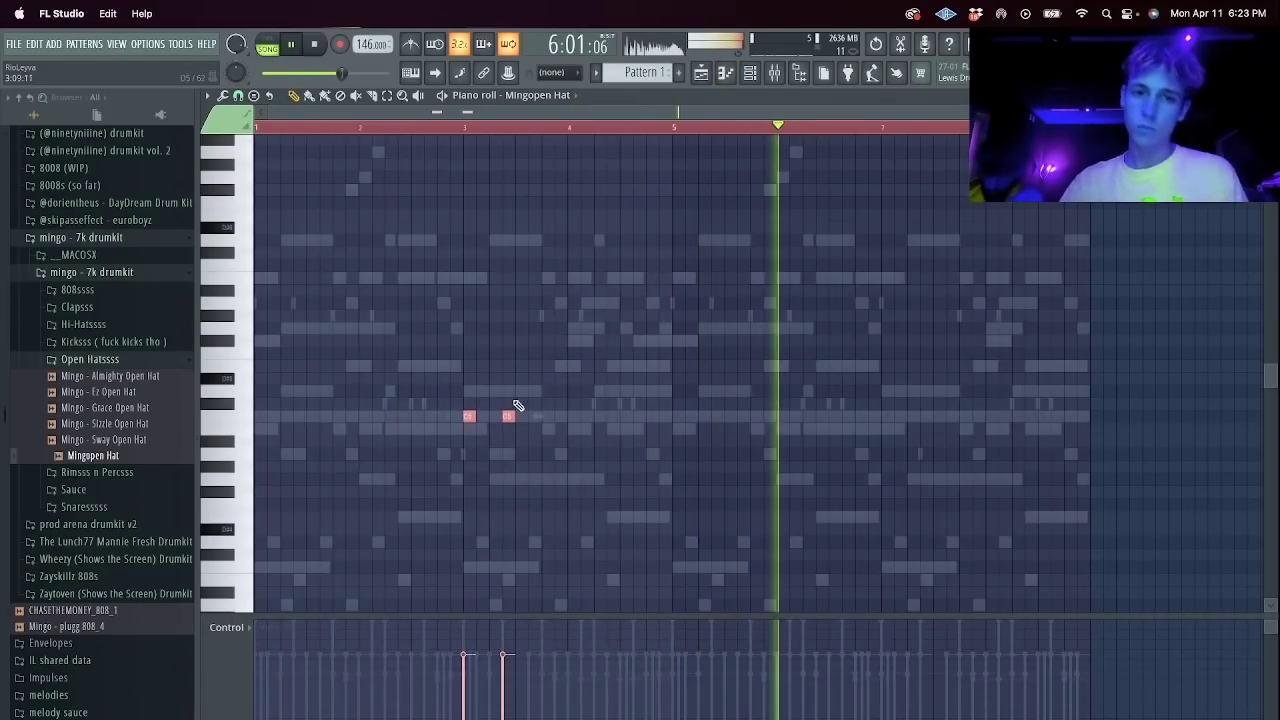
drag(467, 416, 258, 416)
key(Escape)
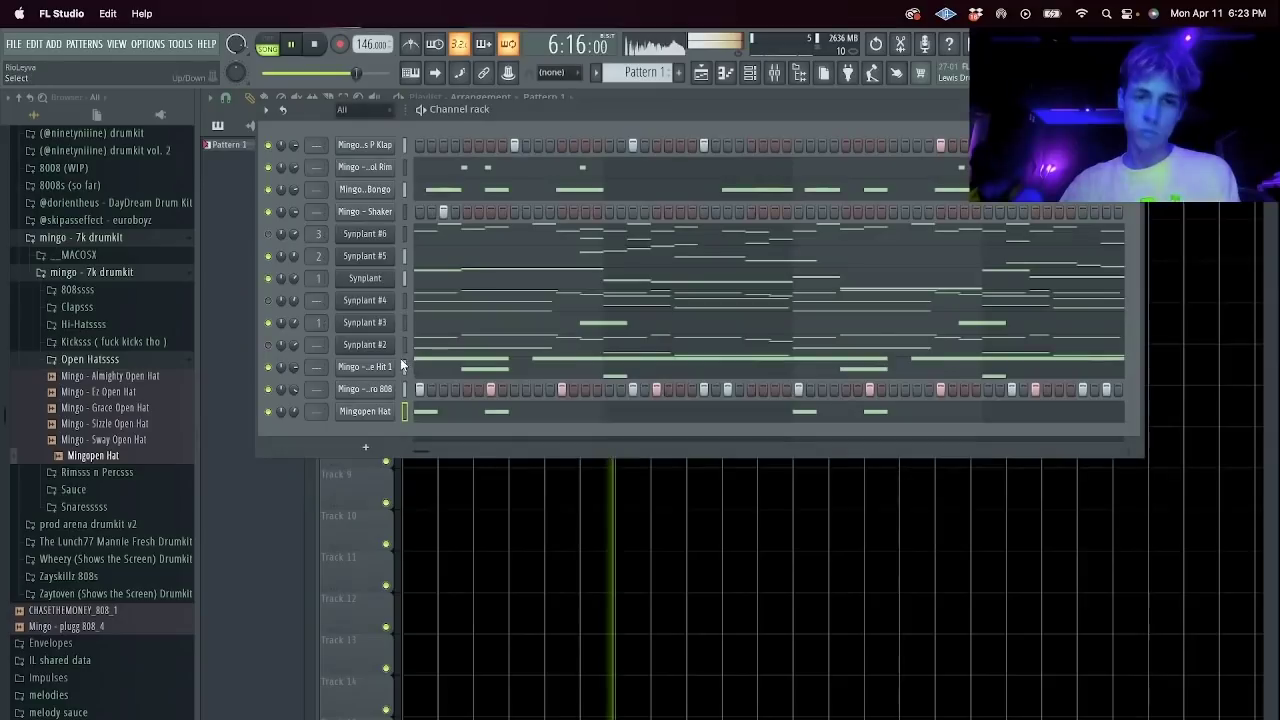
Clone the Mingopen Hat channel to create Mingopen Hat #2.
click(372, 415)
key(Escape)
right_click(370, 412)
click(418, 556)
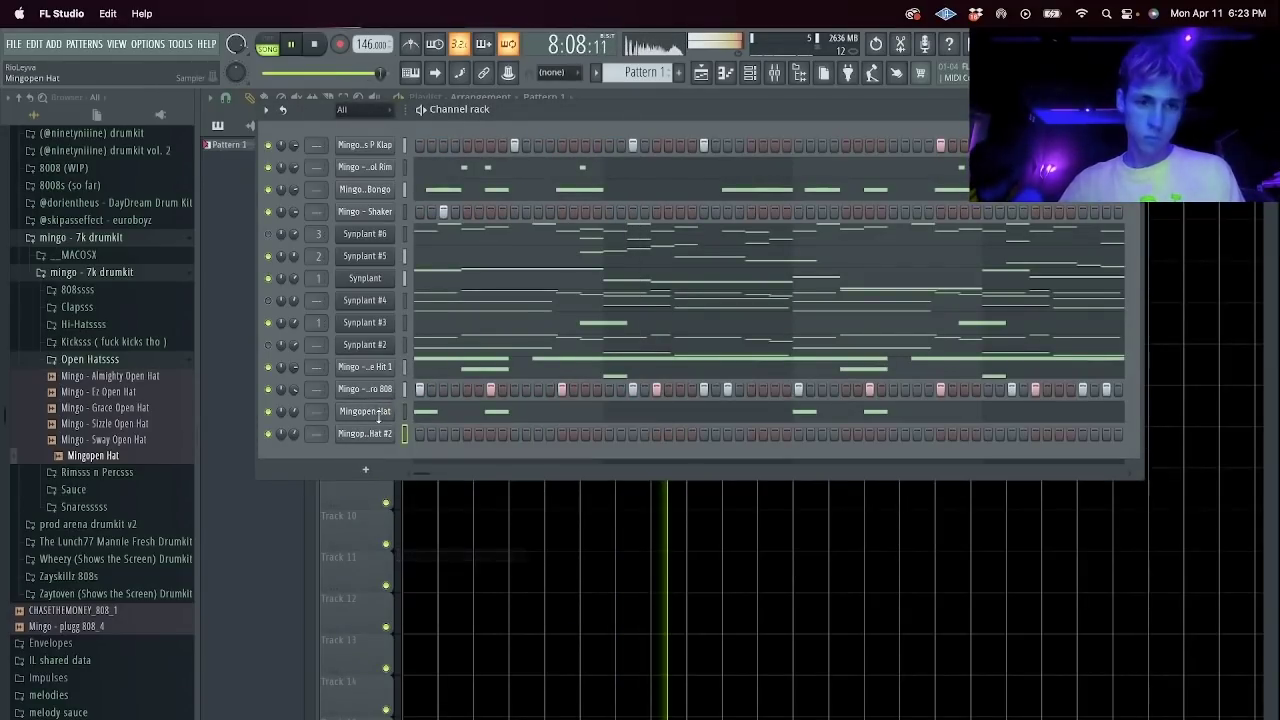
click(379, 416)
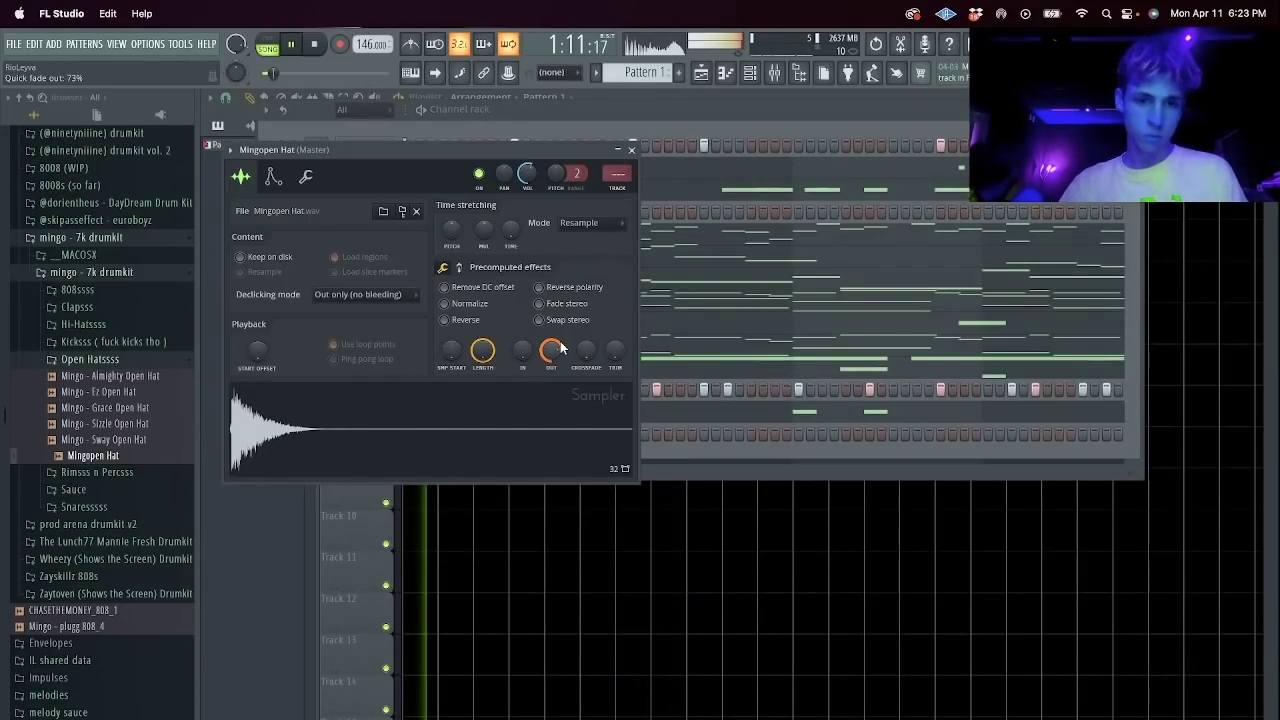
key(Escape)
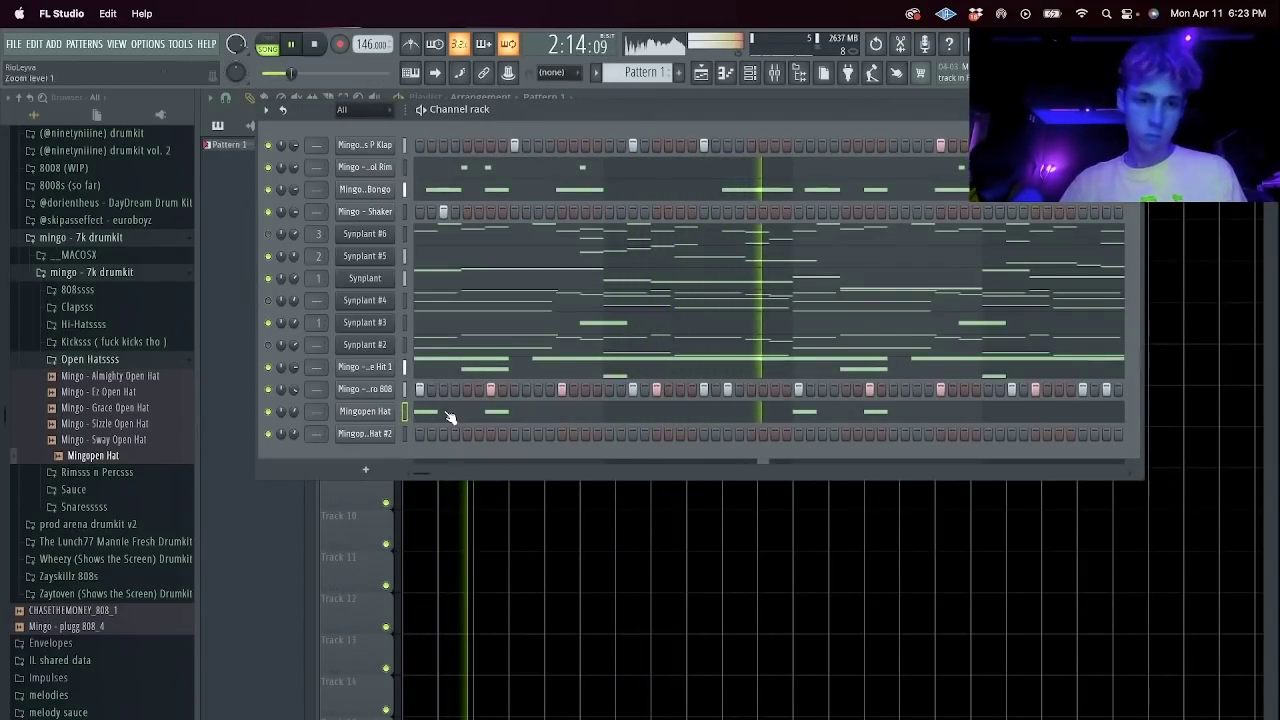
click(449, 410)
key(Escape)
Fade out the Mingopen Hat #2 sample's tail to 45% in its sampler settings.
right_click(396, 430)
click(424, 434)
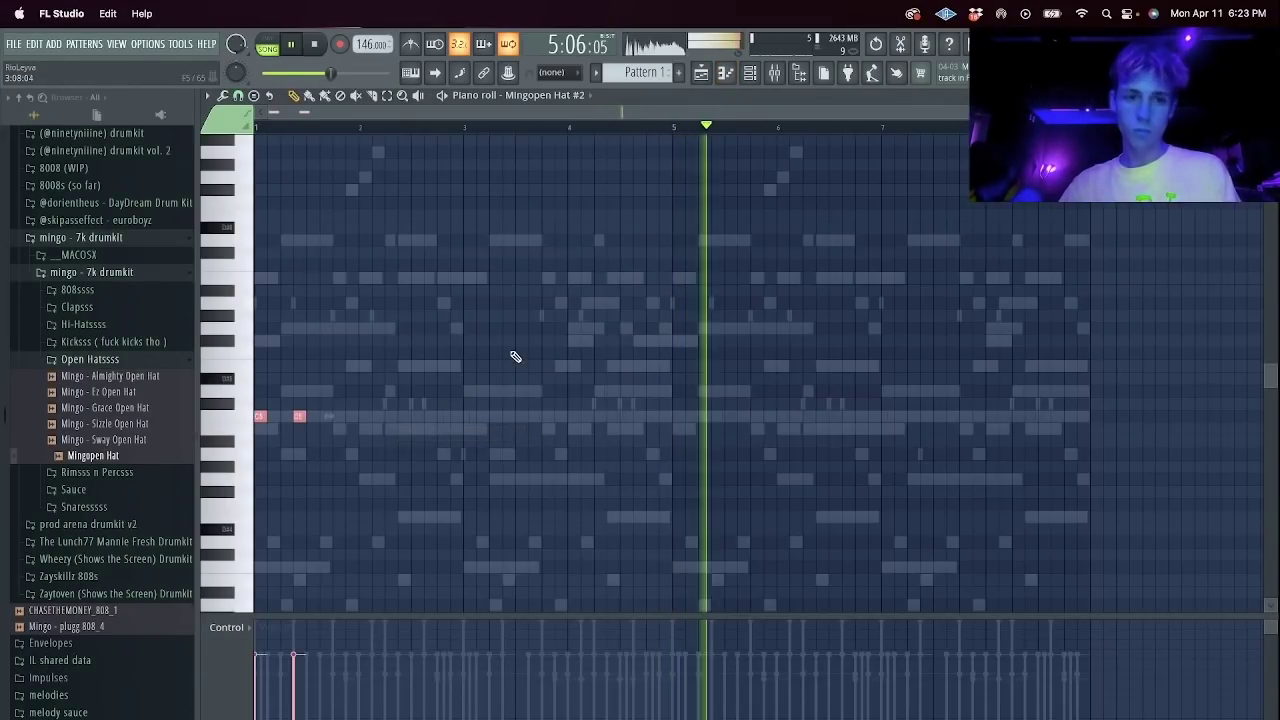
key(Escape)
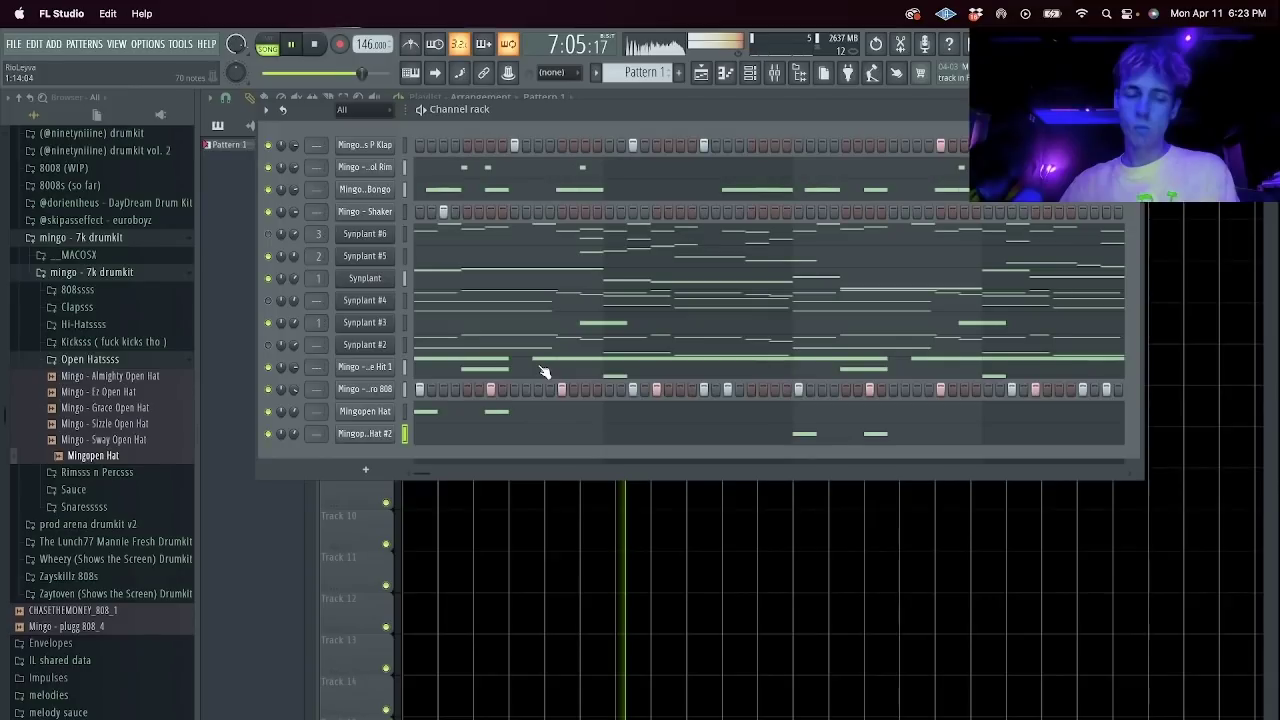
click(365, 433)
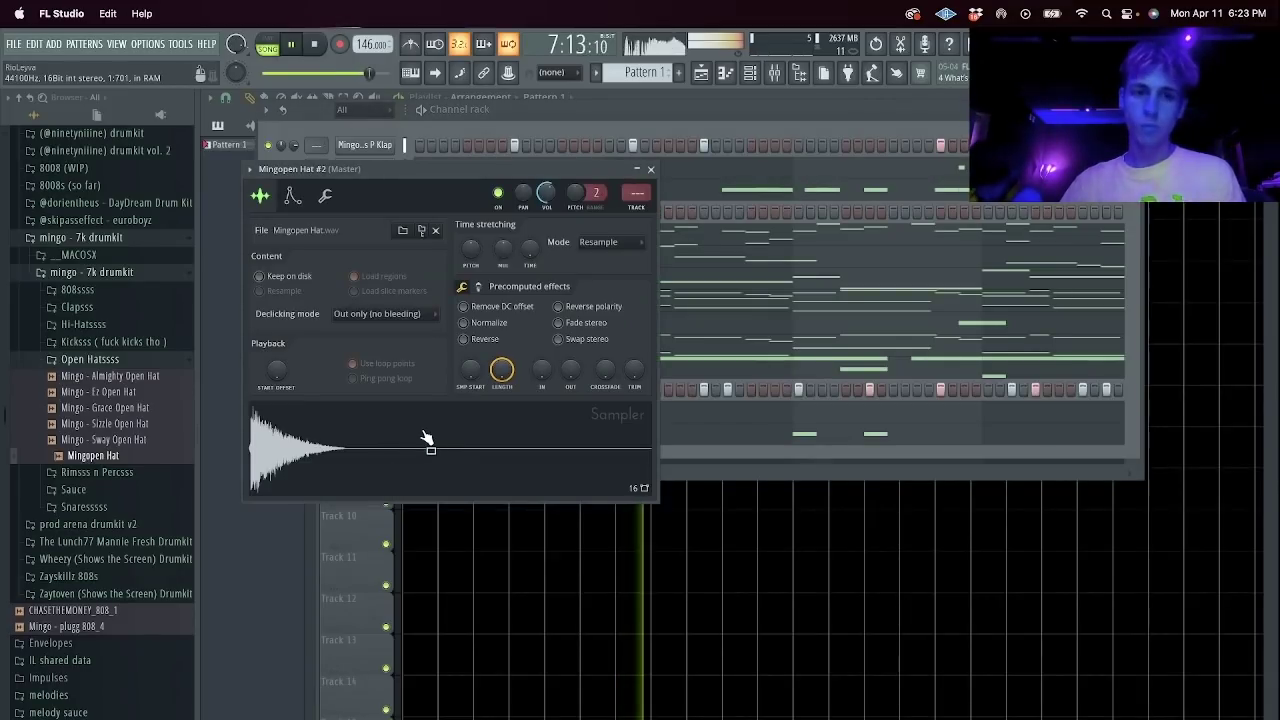
drag(570, 372, 568, 371)
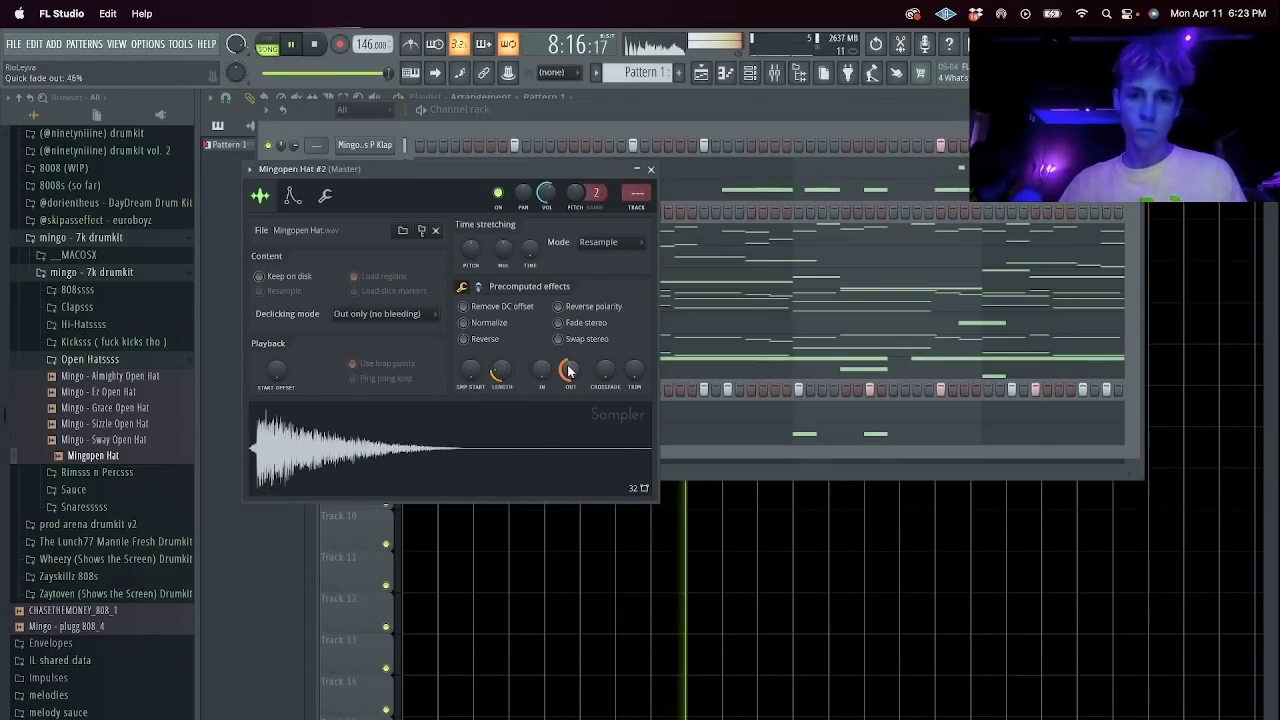
key(Escape)
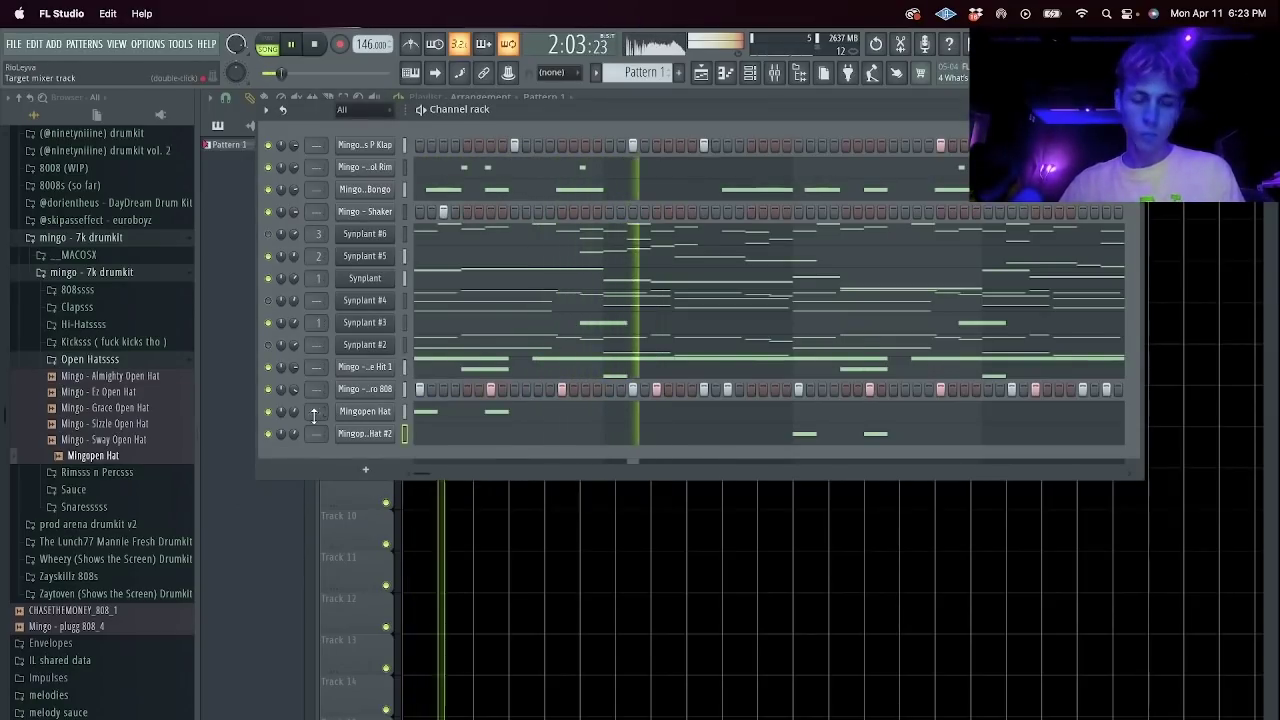
Review the notes of both Mingopen Hat channels, then audition the Mingo - Ez Open Hat sample.
click(475, 441)
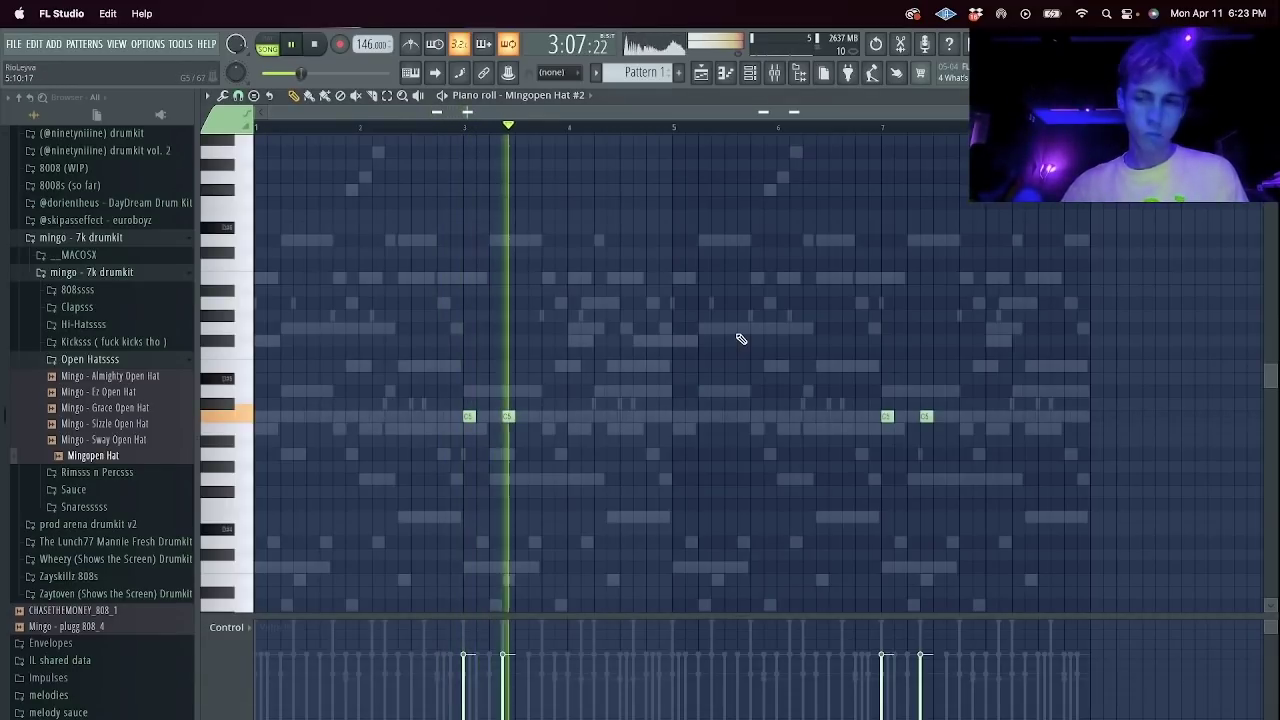
key(Escape)
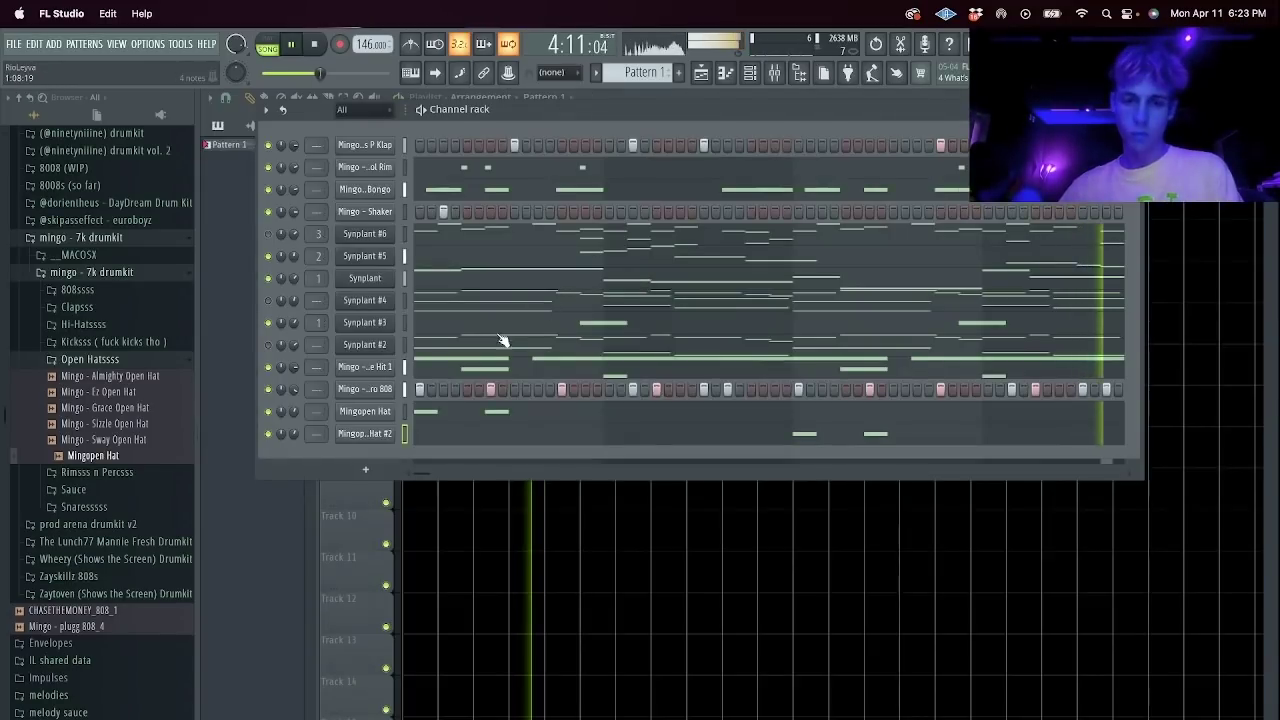
click(443, 418)
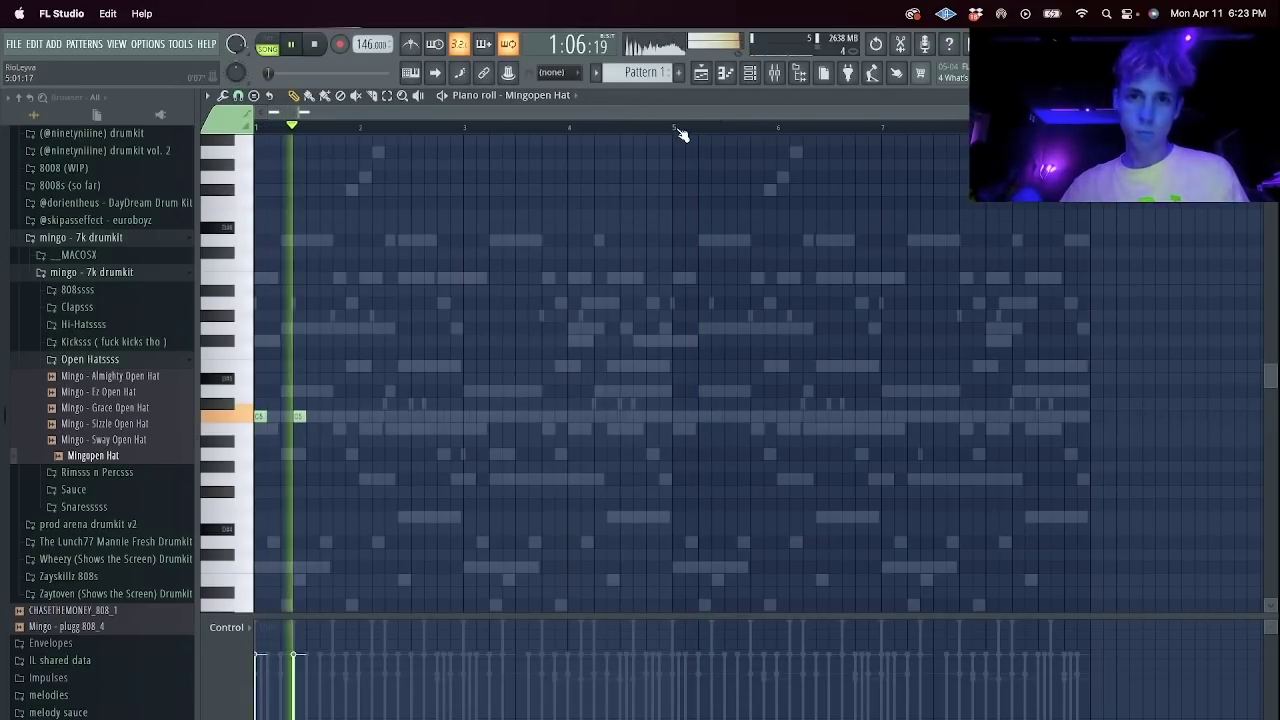
key(Escape)
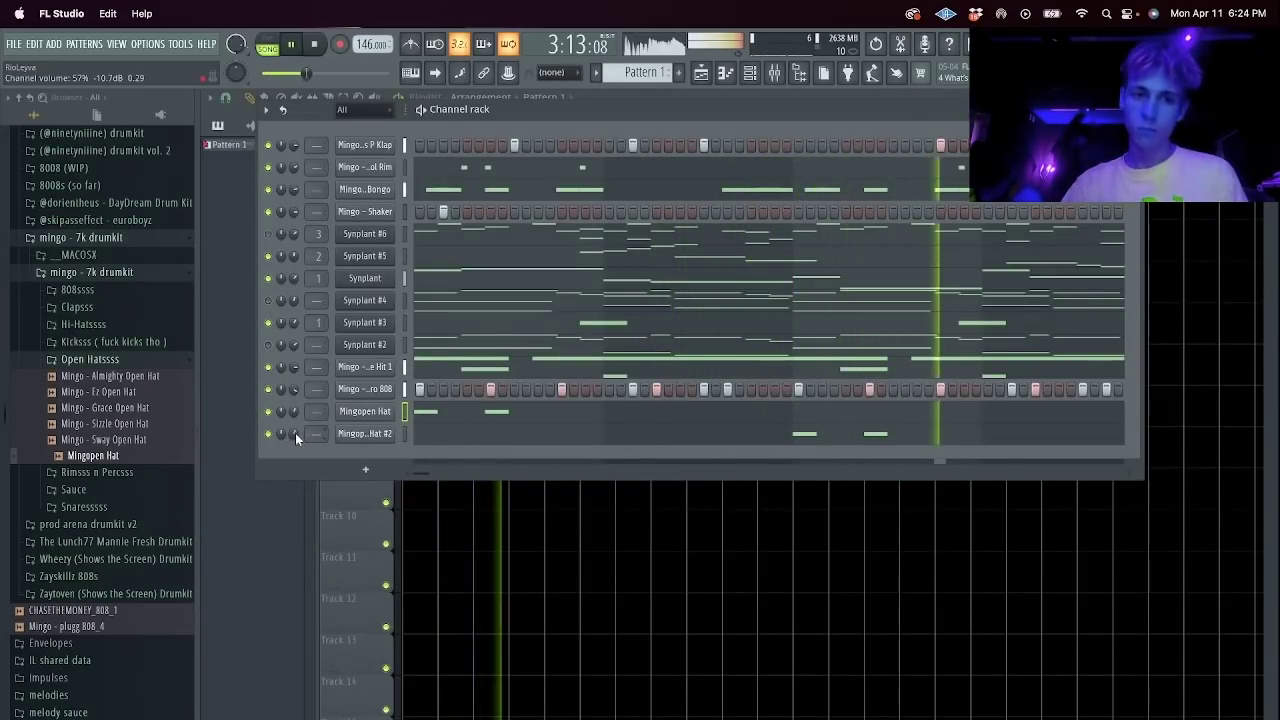
click(132, 392)
Audition open hats in the DayDream Drum Kit and add dt - eagle oh as a channel.
click(145, 360)
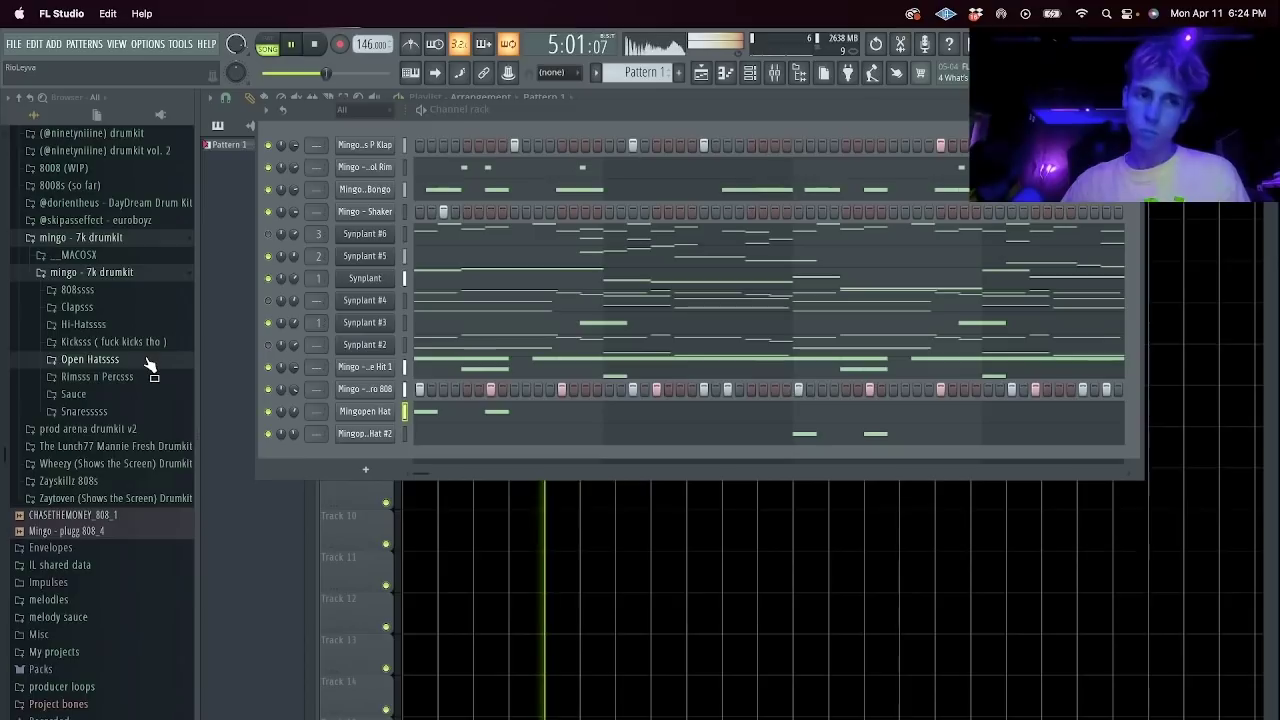
scroll(130, 405, up, 4)
click(106, 395)
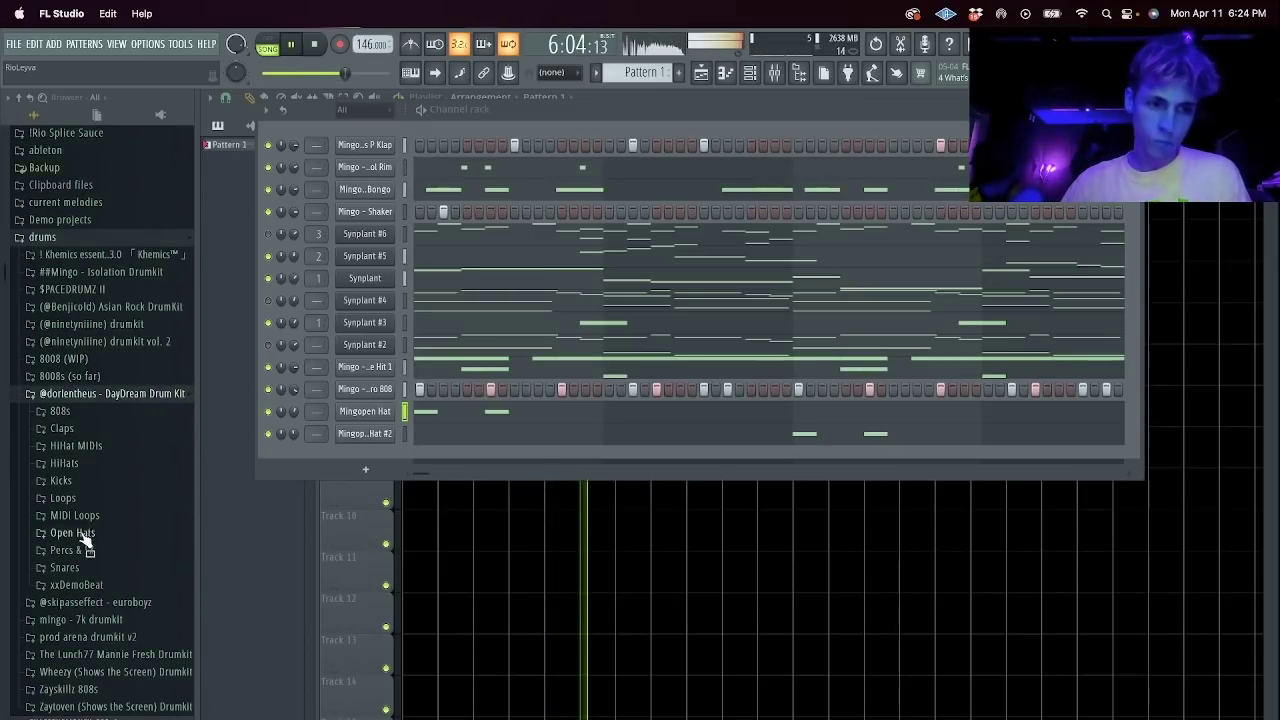
click(83, 535)
click(128, 554)
click(113, 570)
click(102, 587)
drag(100, 566, 372, 467)
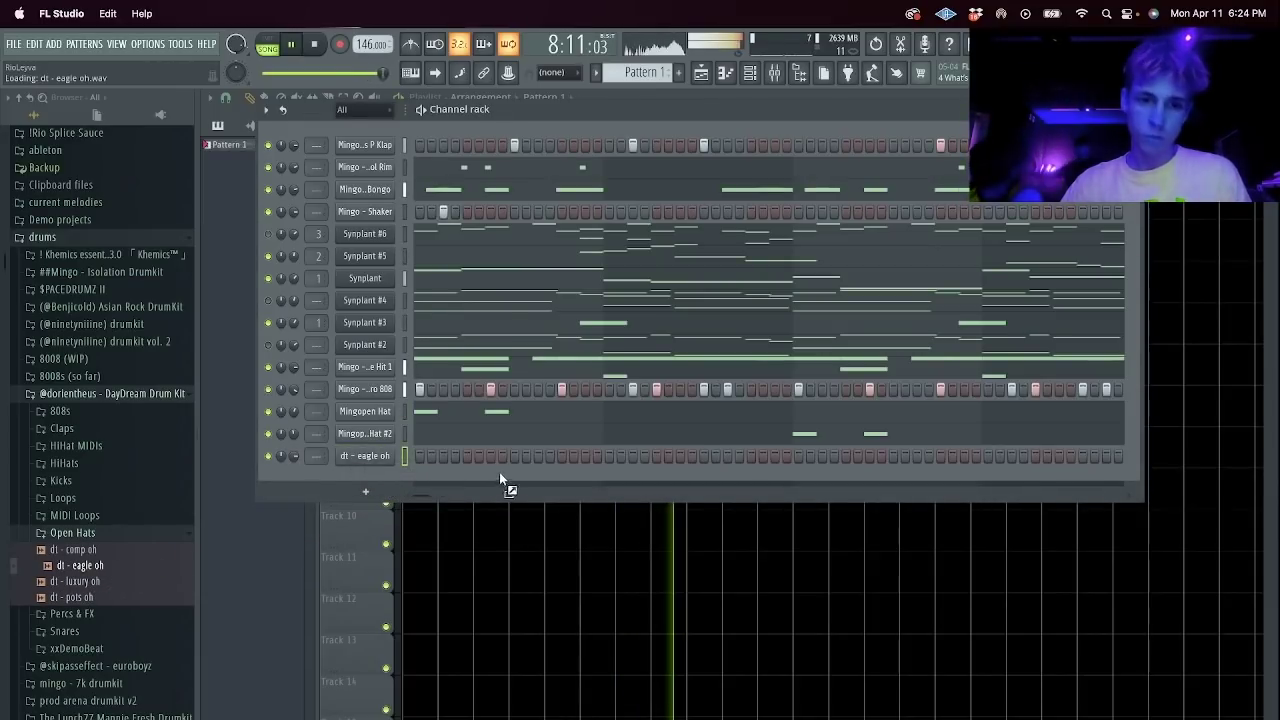
Build a repeating C5 pattern for dt - eagle oh by duplicating and copying its notes.
click(466, 456)
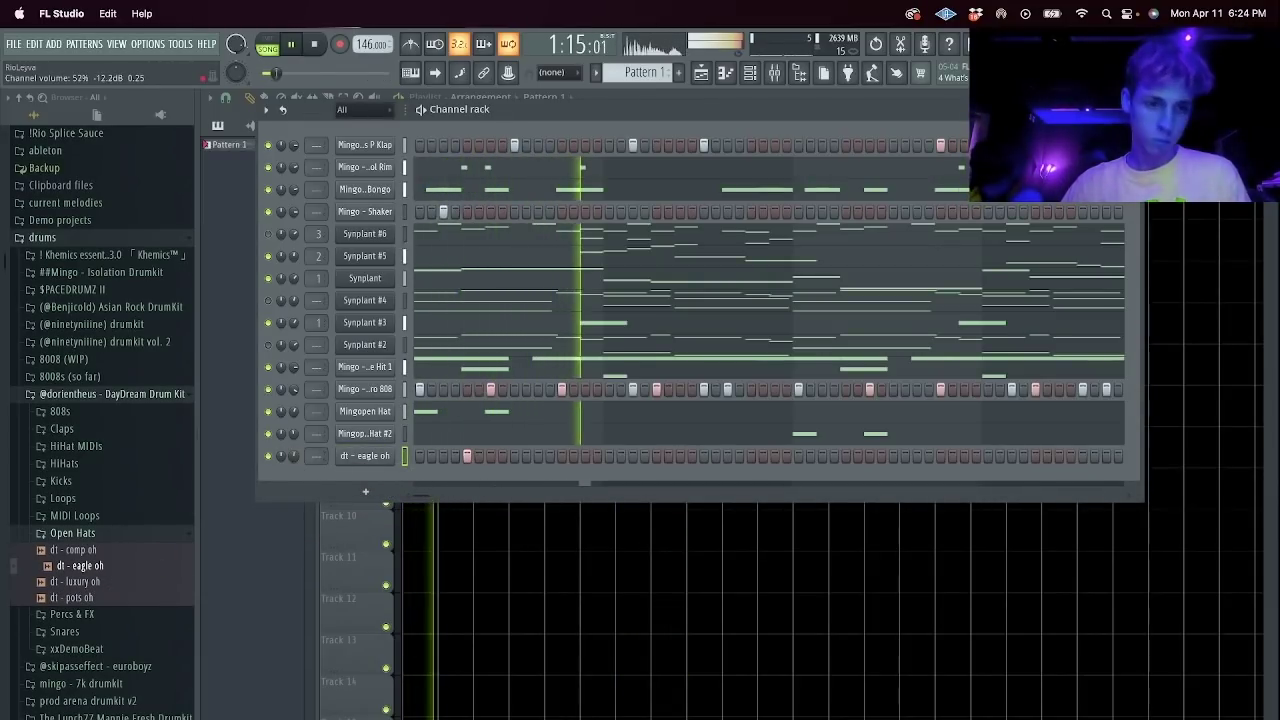
right_click(376, 456)
click(426, 457)
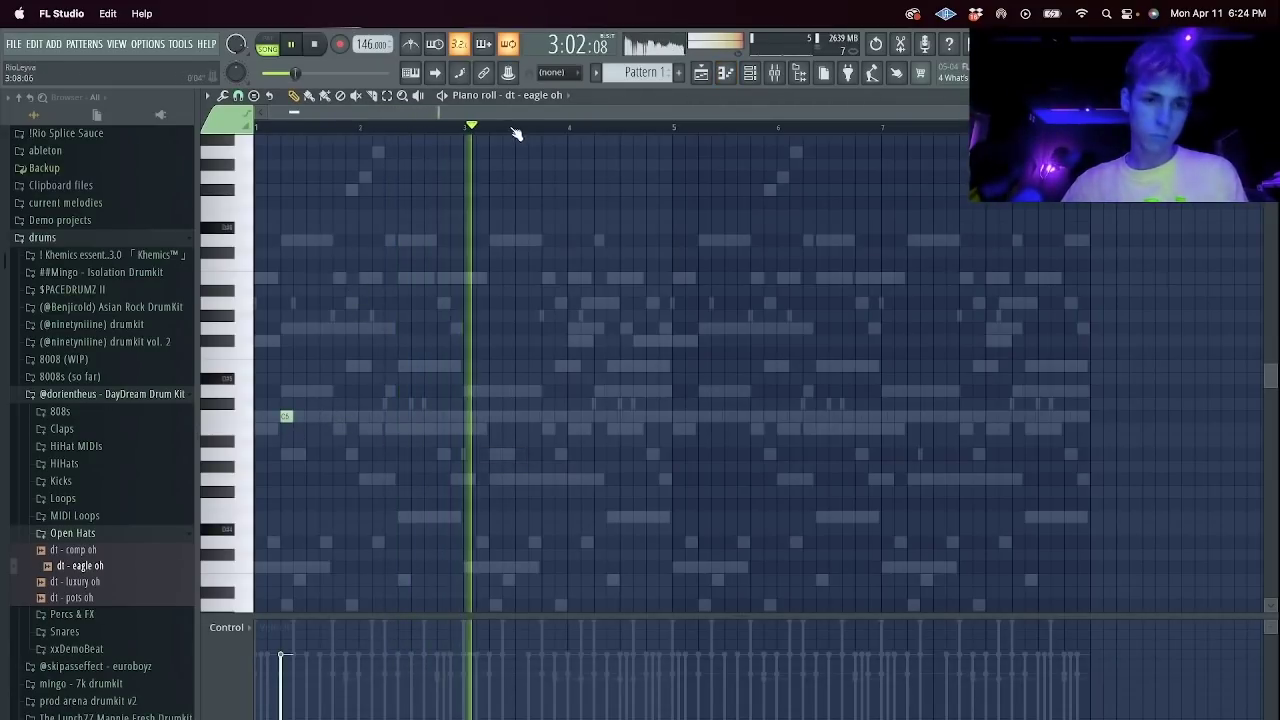
key(ctrl+b)
key(ctrl+b)
key(ctrl+b)
key(ctrl+d)
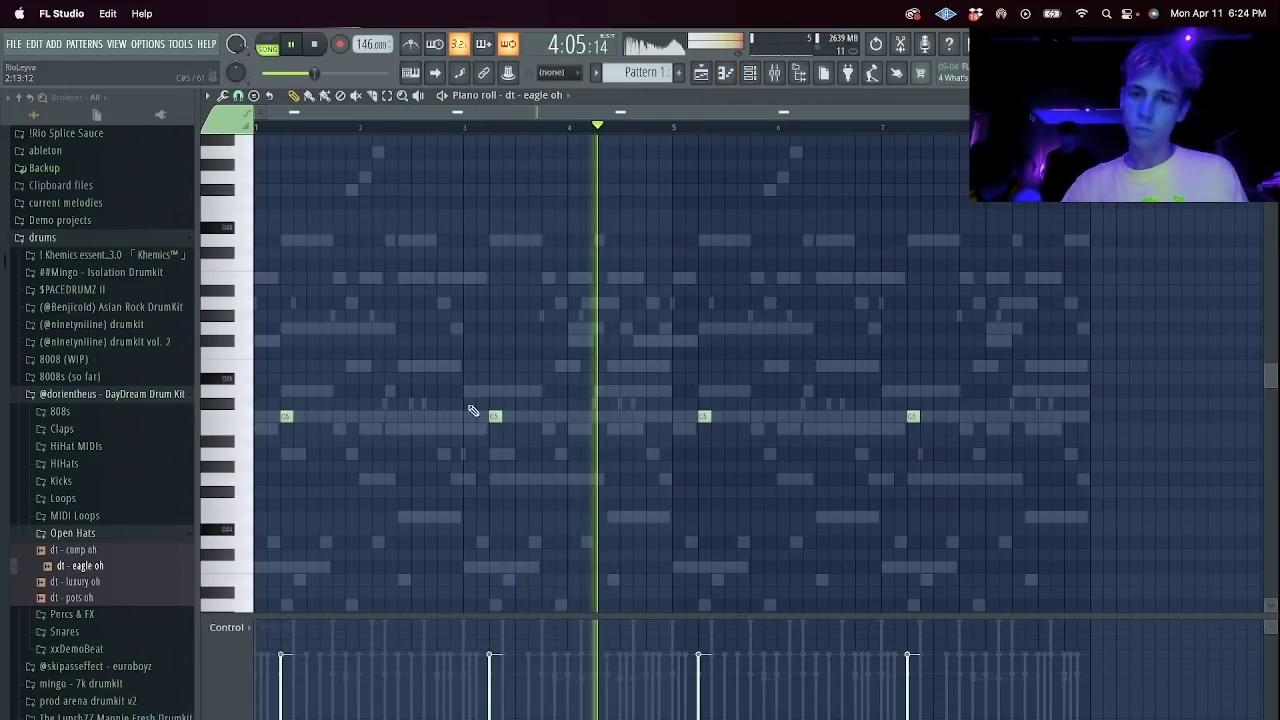
key(ctrl+a)
drag(495, 417, 600, 420)
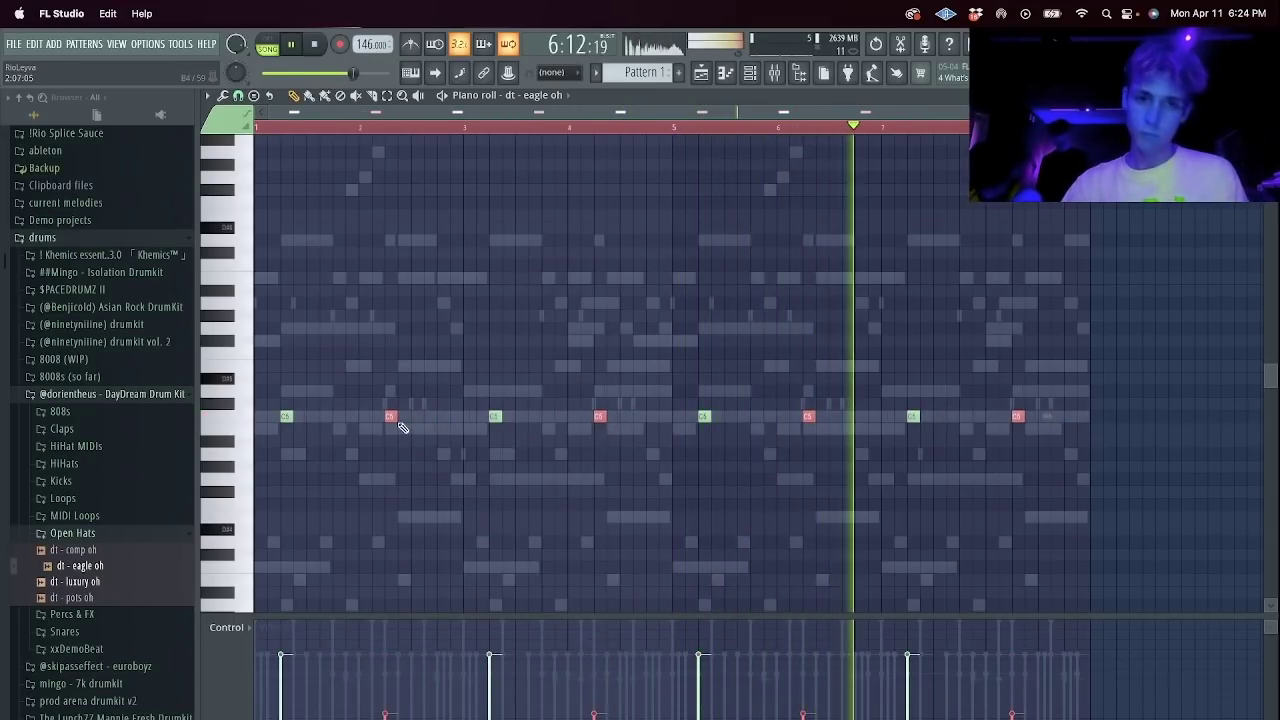
drag(392, 417, 444, 417)
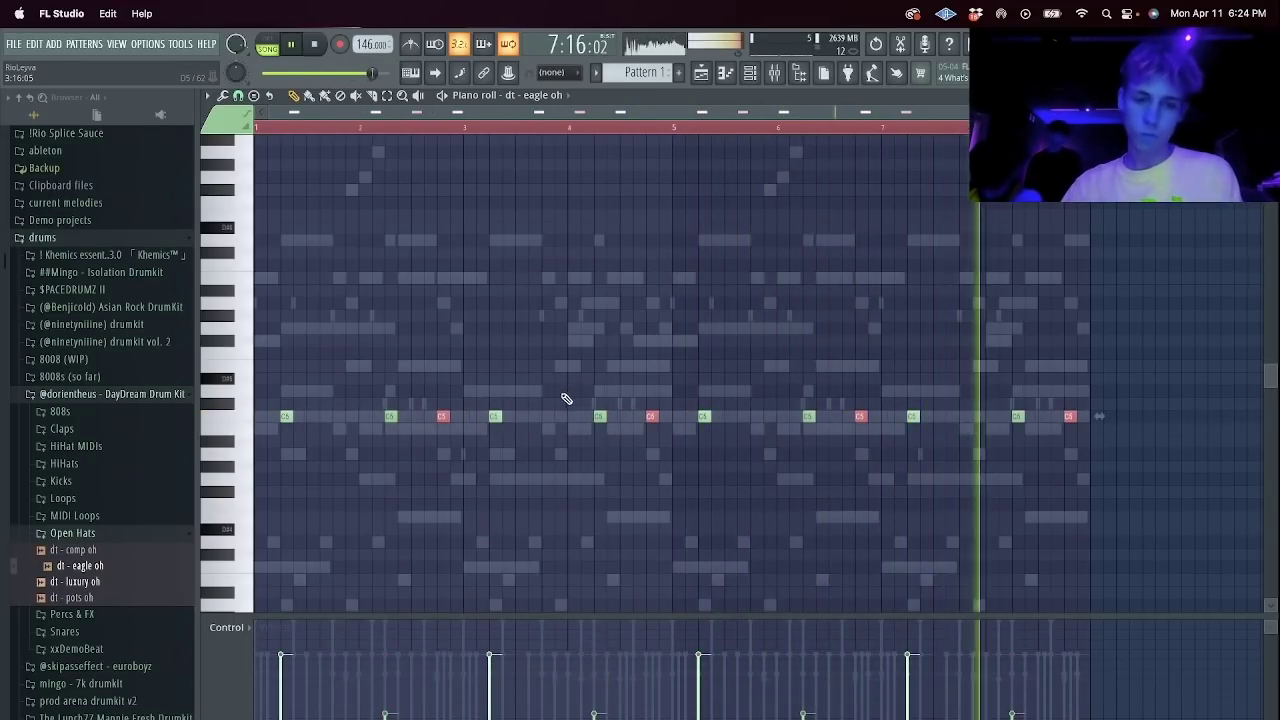
Transpose all four Mingopen Hat #2 notes upward after briefly deleting and restoring two pairs.
key(F6)
click(444, 433)
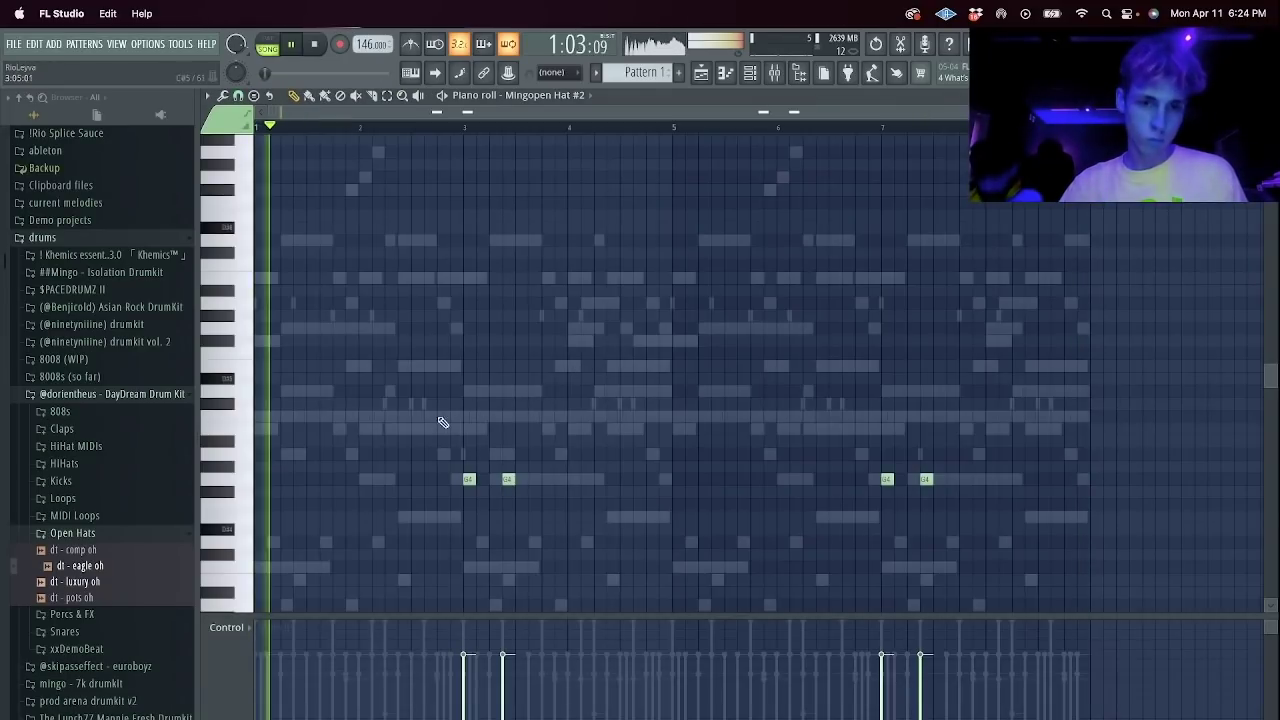
drag(514, 434, 508, 498)
drag(954, 402, 933, 550)
key(Delete)
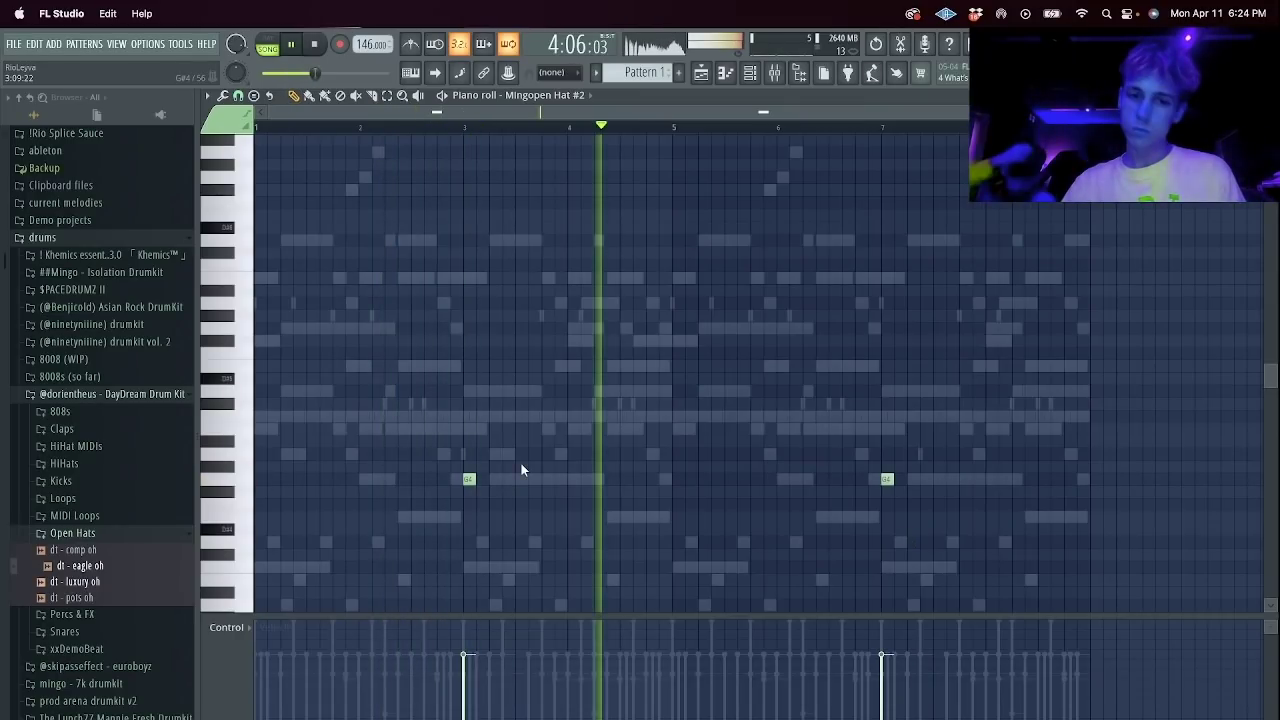
key(super+z)
drag(410, 430, 1060, 555)
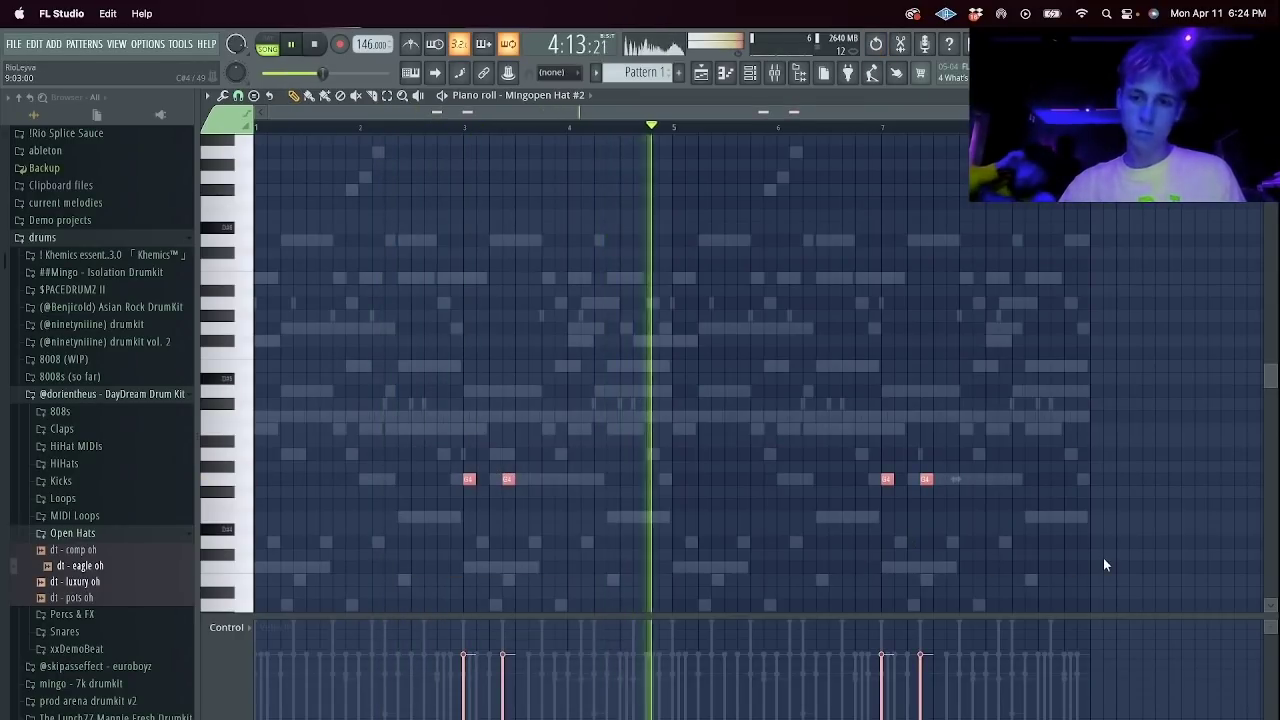
key(shift+Up)
key(shift+Up)
key(shift+Up)
key(super+d)
key(Escape)
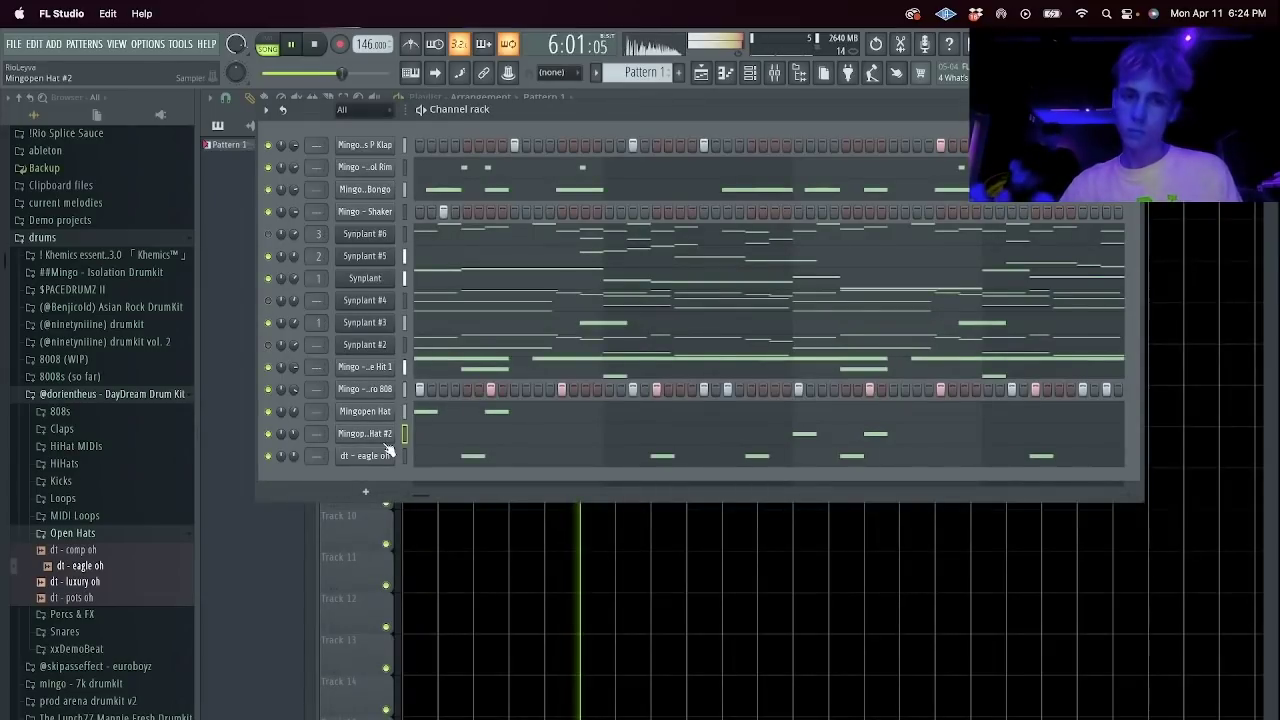
Vary dt - eagle oh velocities, nudge two C5 notes earlier, and add a quiet C5 in bar 2.
click(437, 460)
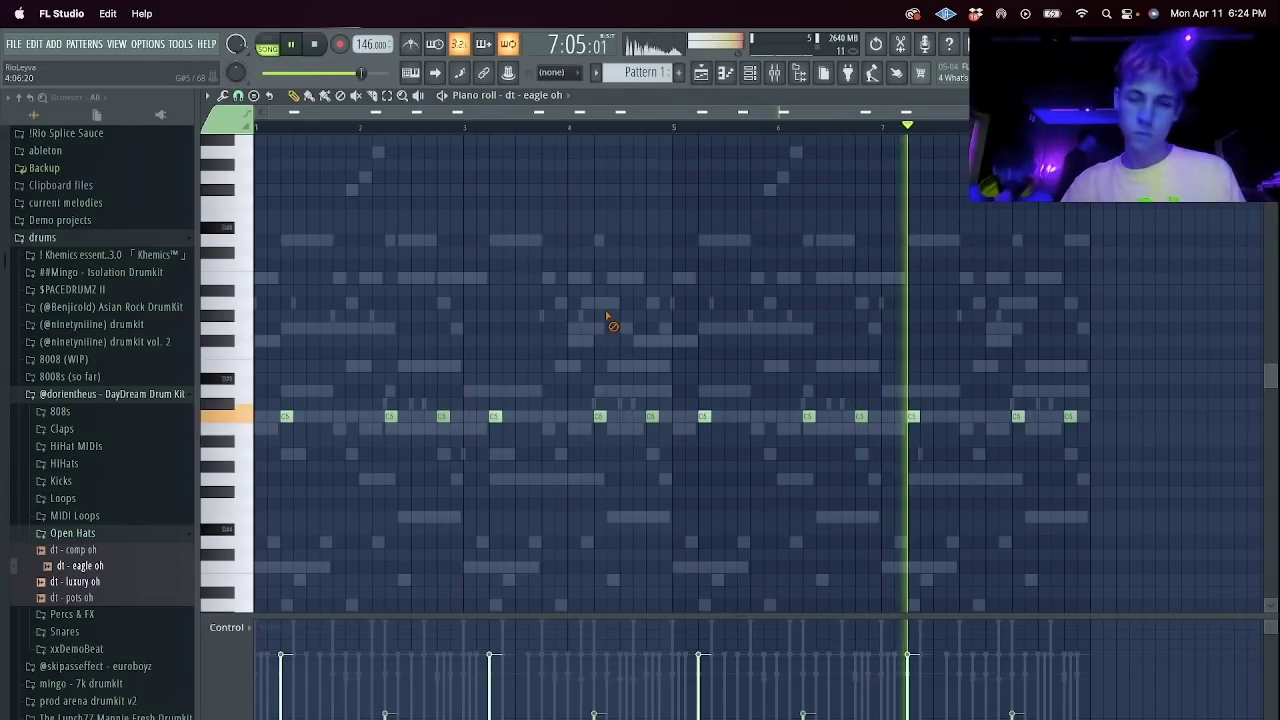
key(F7)
click(455, 456)
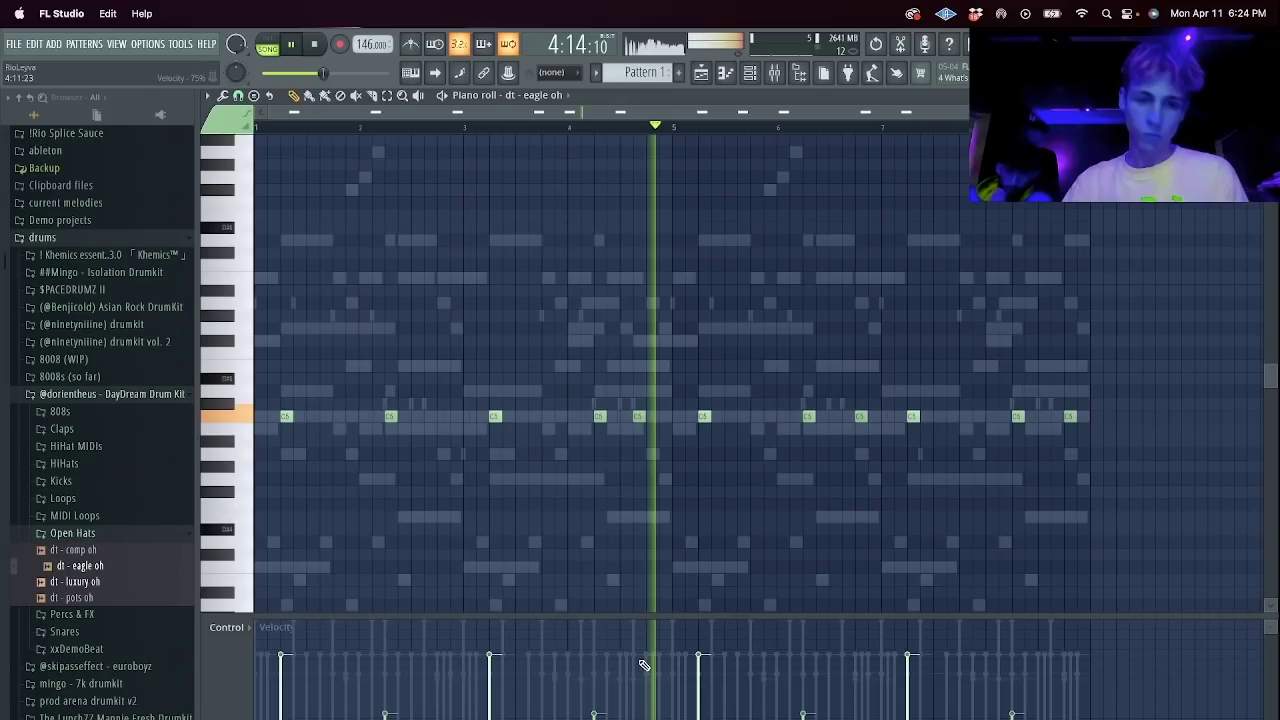
drag(640, 661, 636, 670)
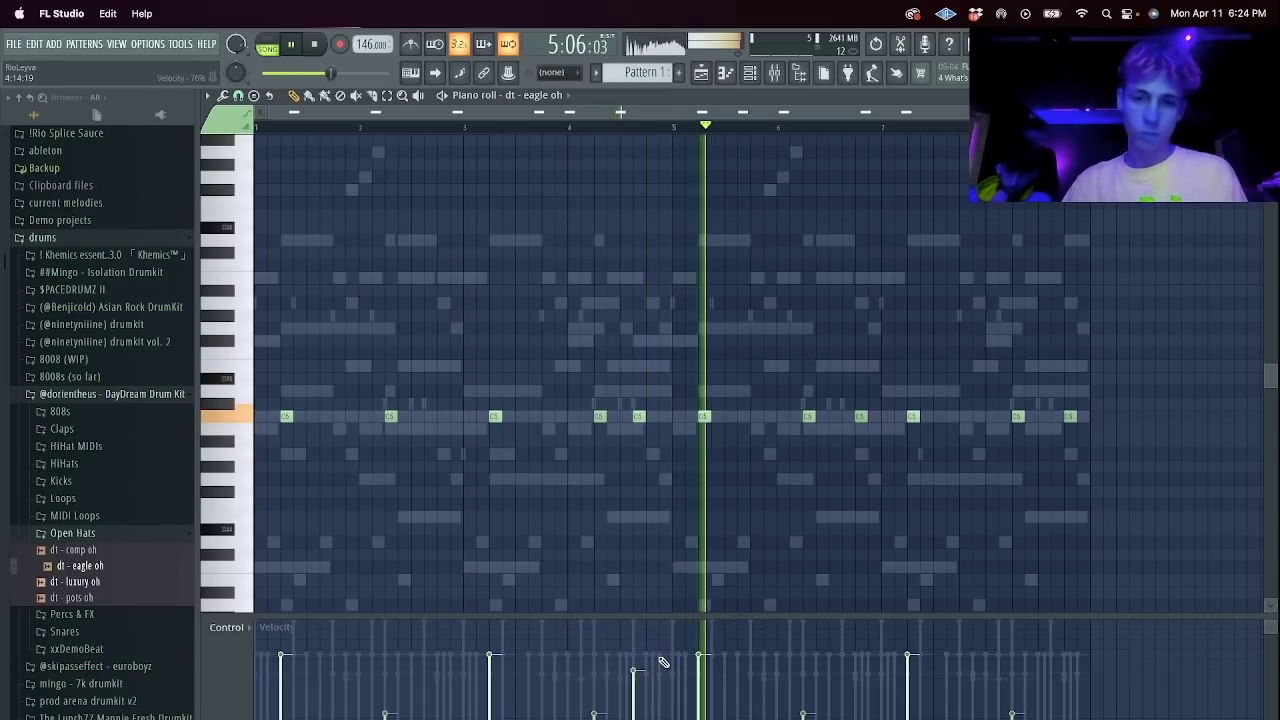
drag(864, 419, 851, 419)
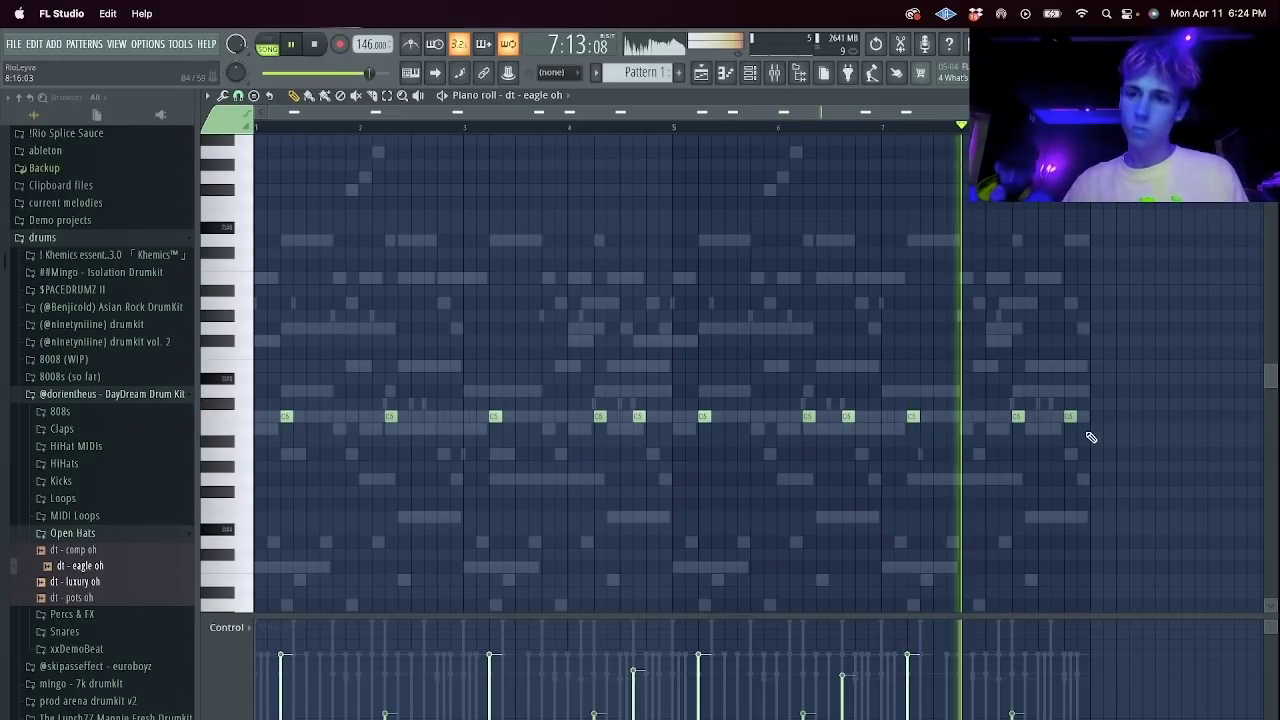
drag(1071, 419, 1058, 420)
click(1064, 685)
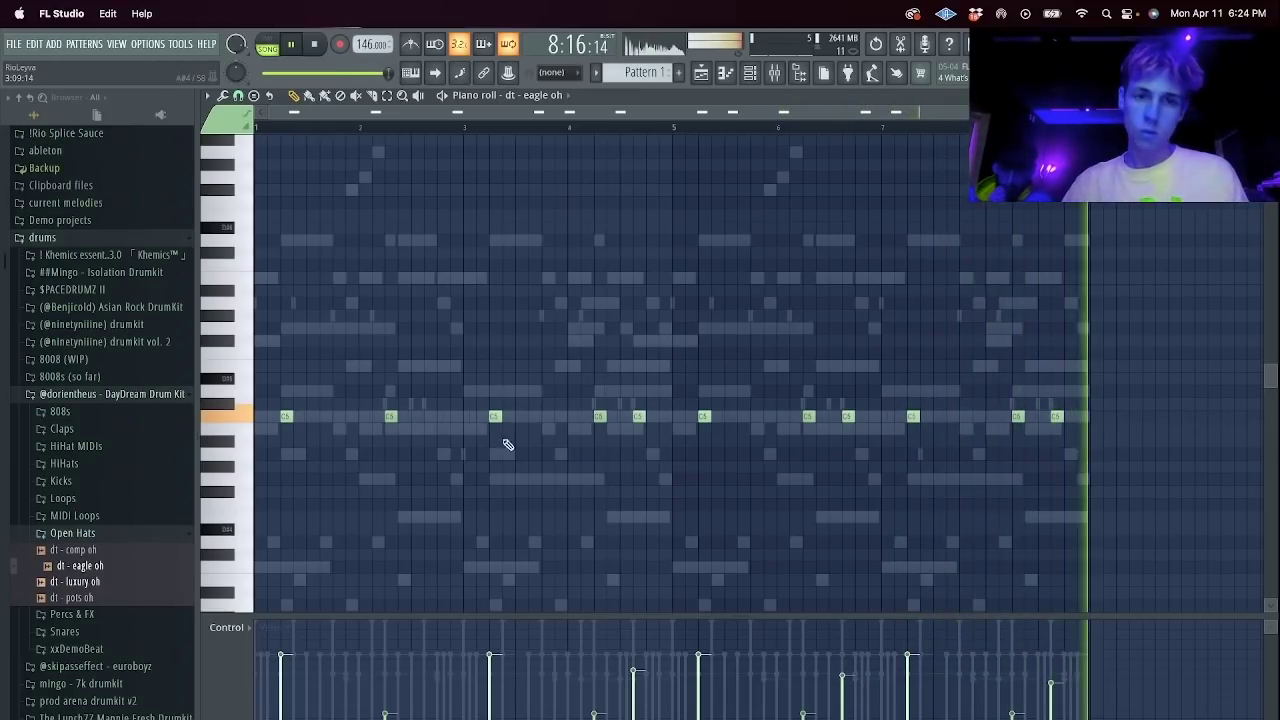
click(429, 416)
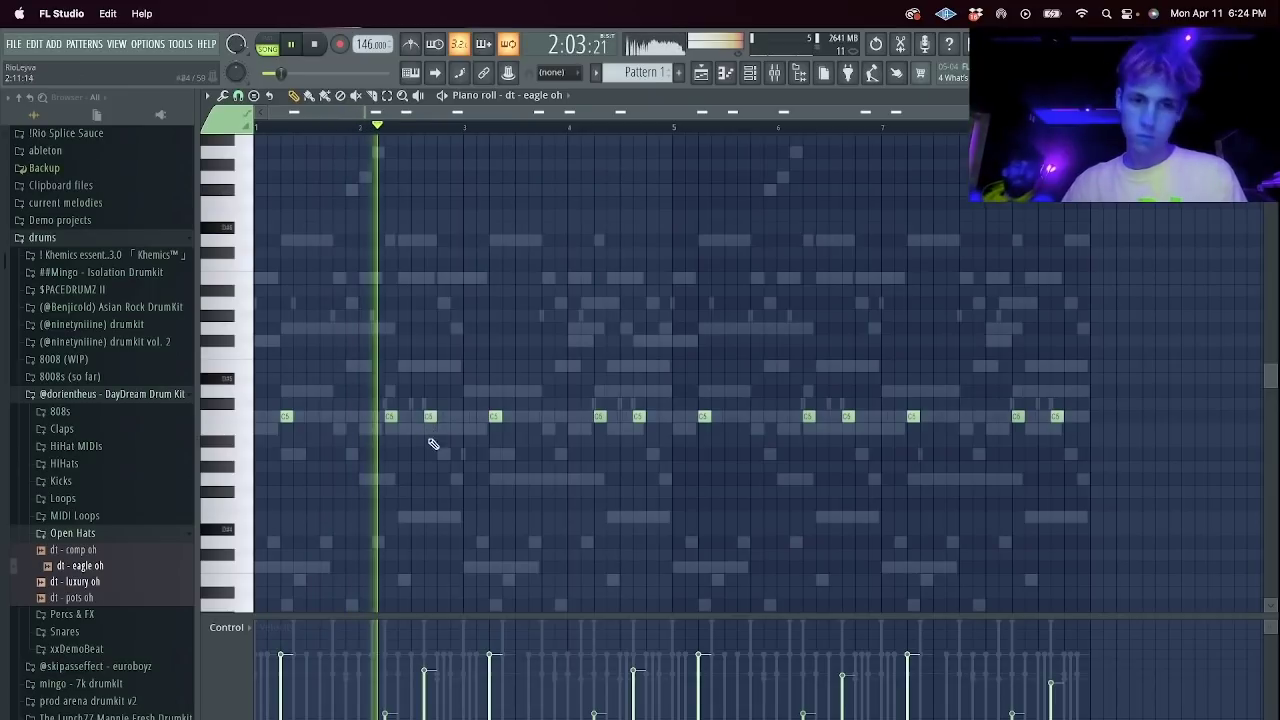
click(430, 688)
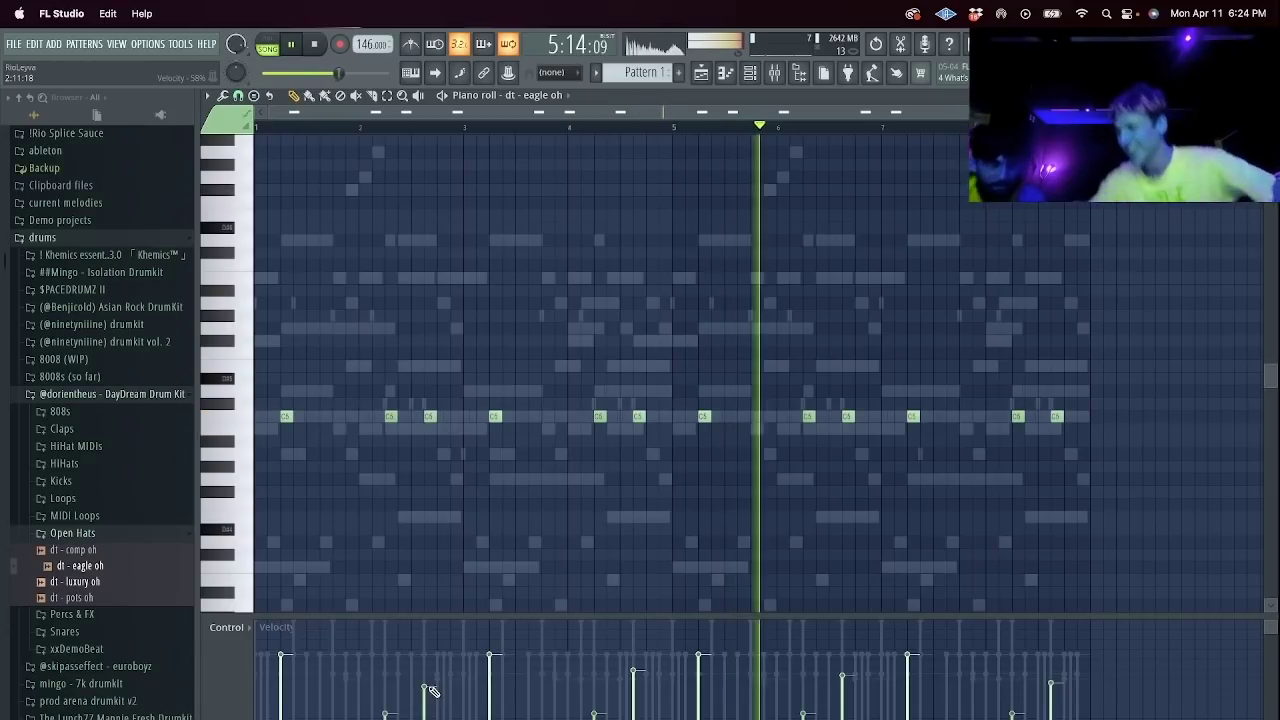
Stop playback and switch to the arrangement Playlist.
key(space)
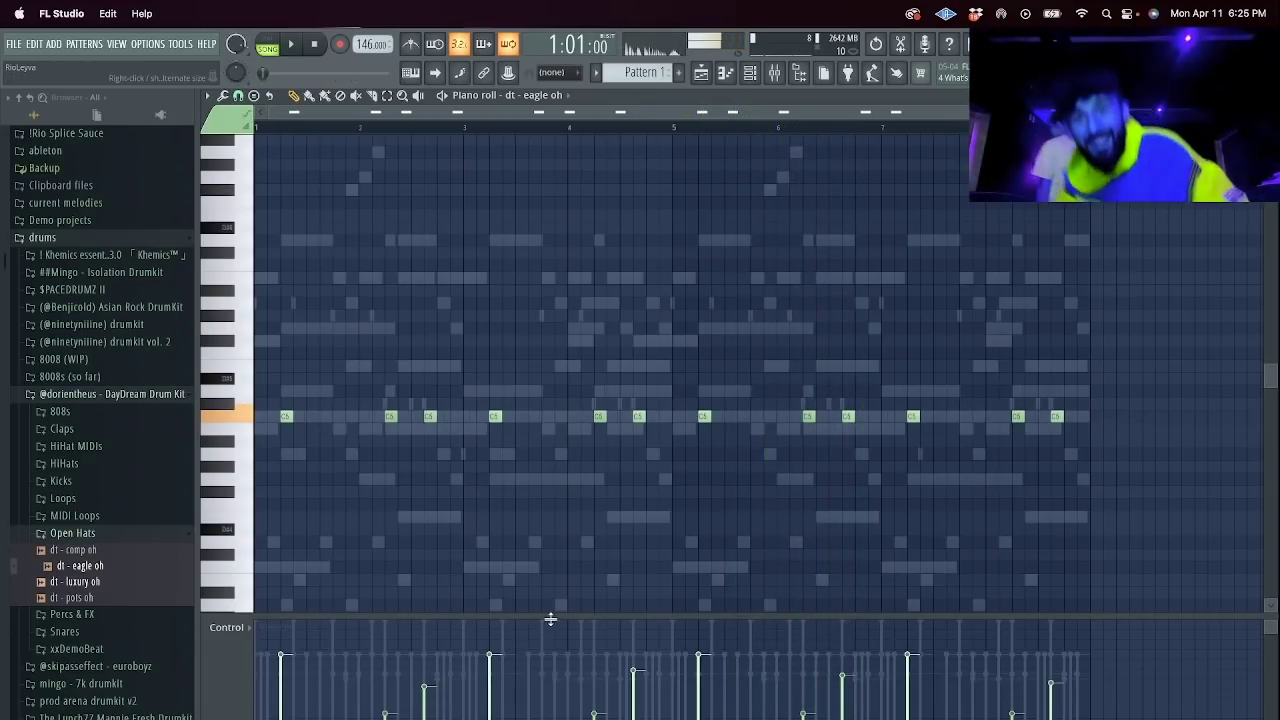
click(760, 78)
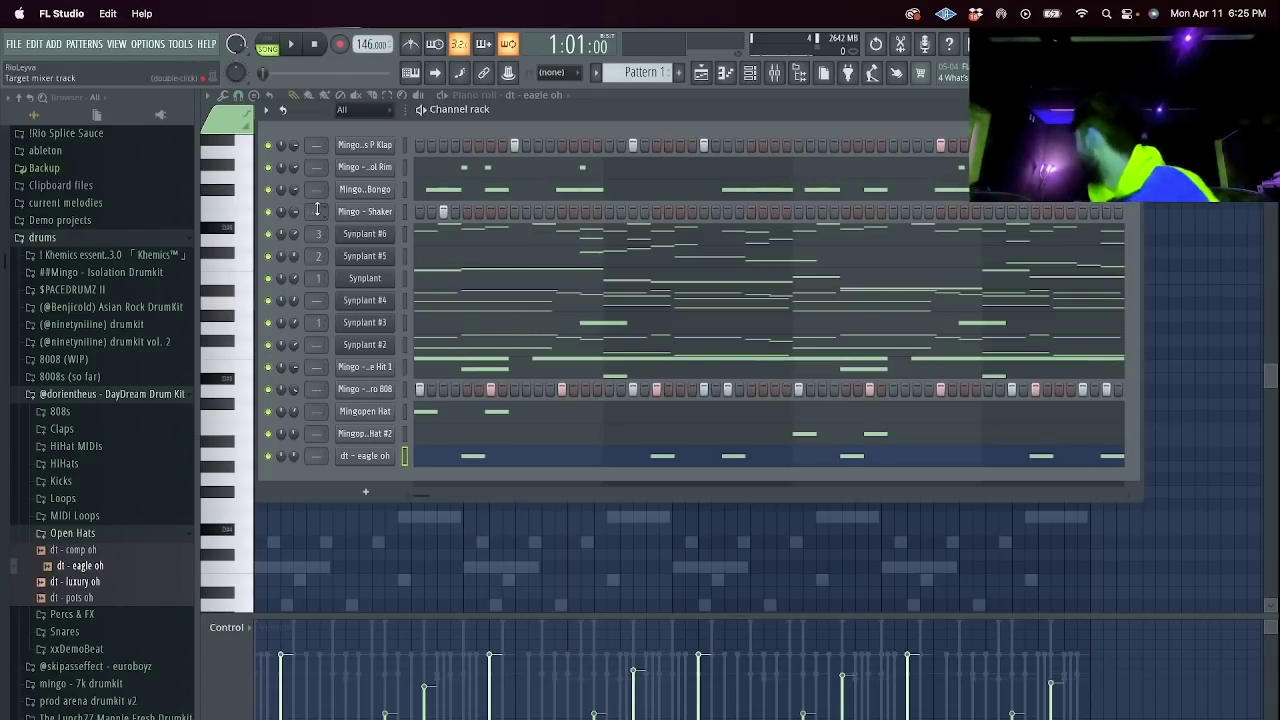
click(700, 73)
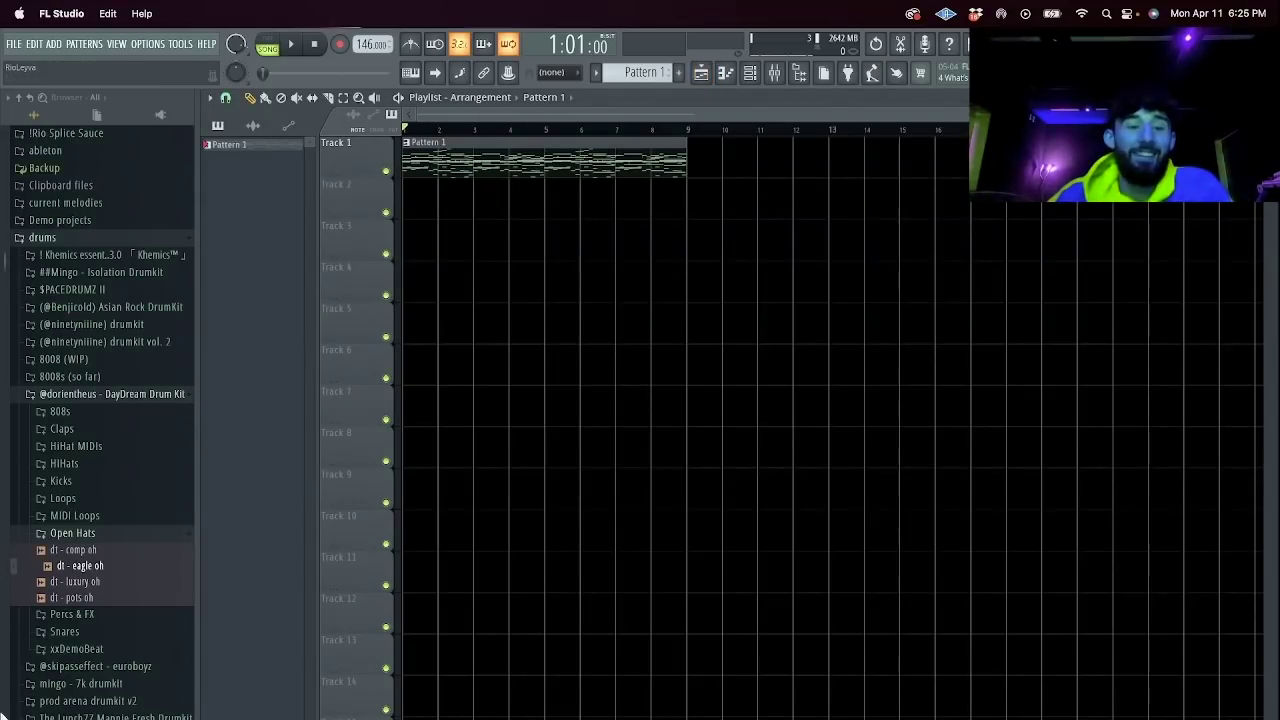
key(super+Tab)
Play the Jungle 147 BPM track preview from Finder's MP3s folder.
click(340, 240)
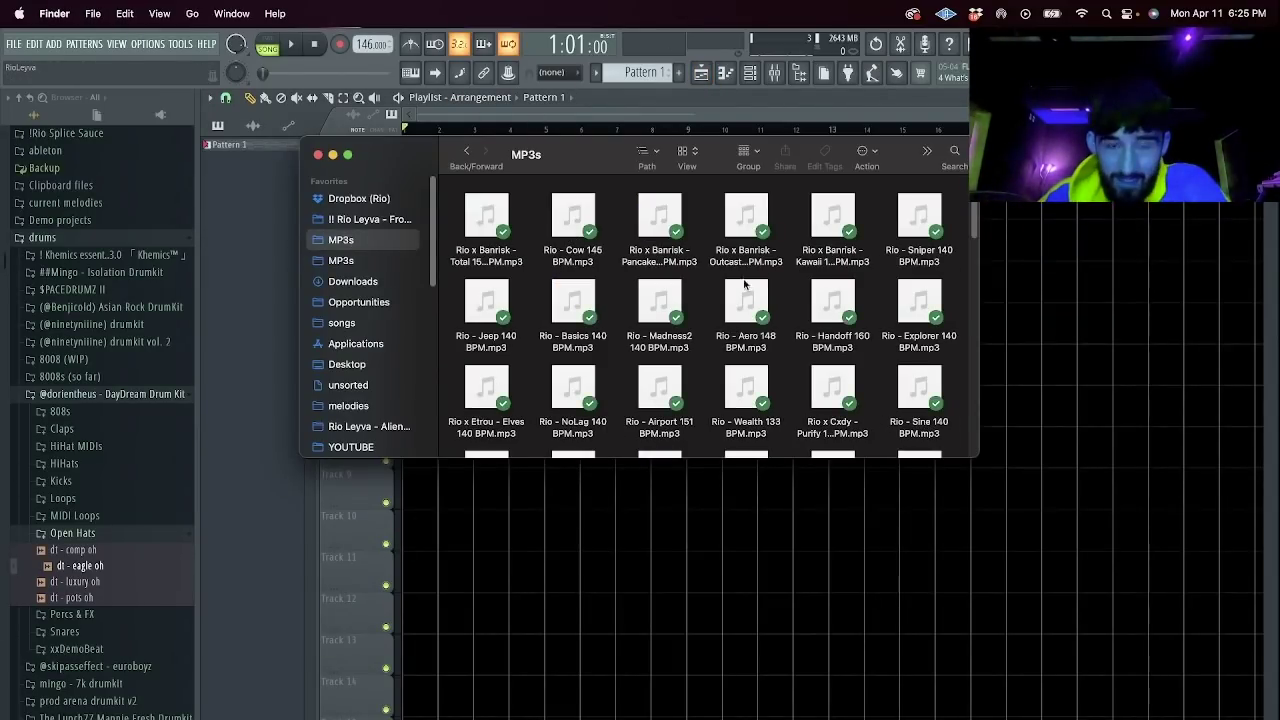
scroll(700, 330, down, 3)
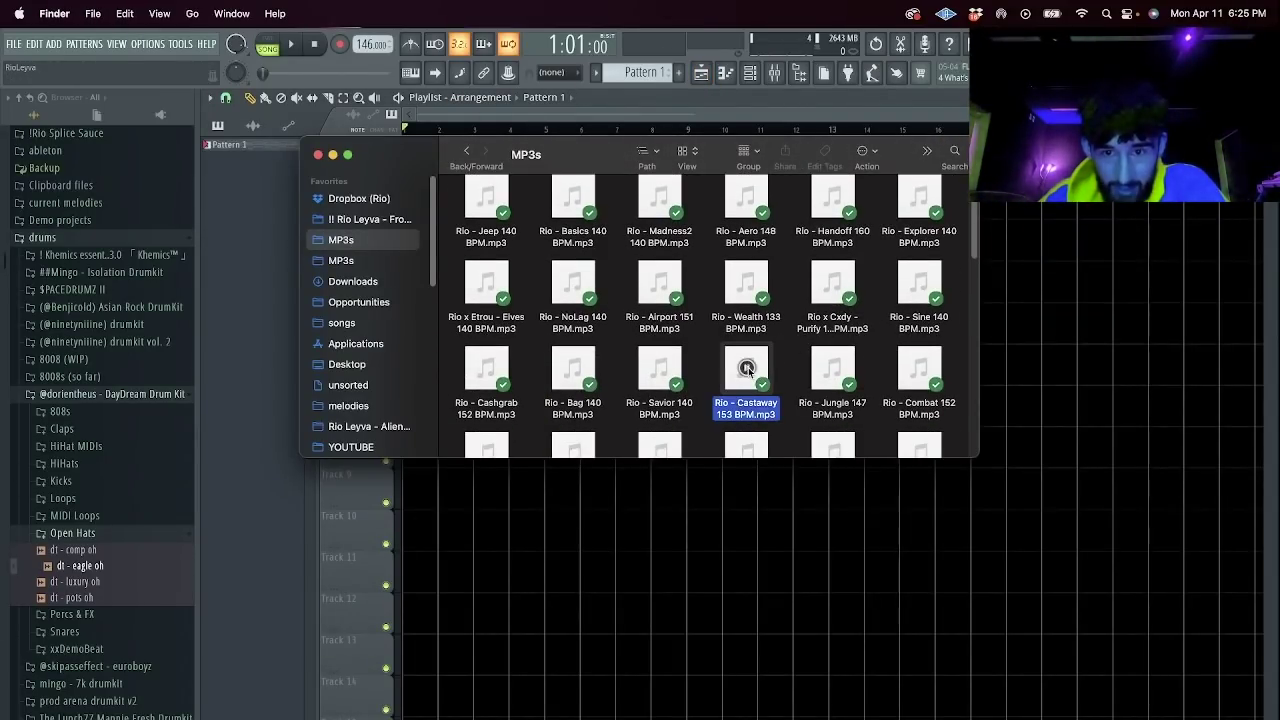
click(832, 366)
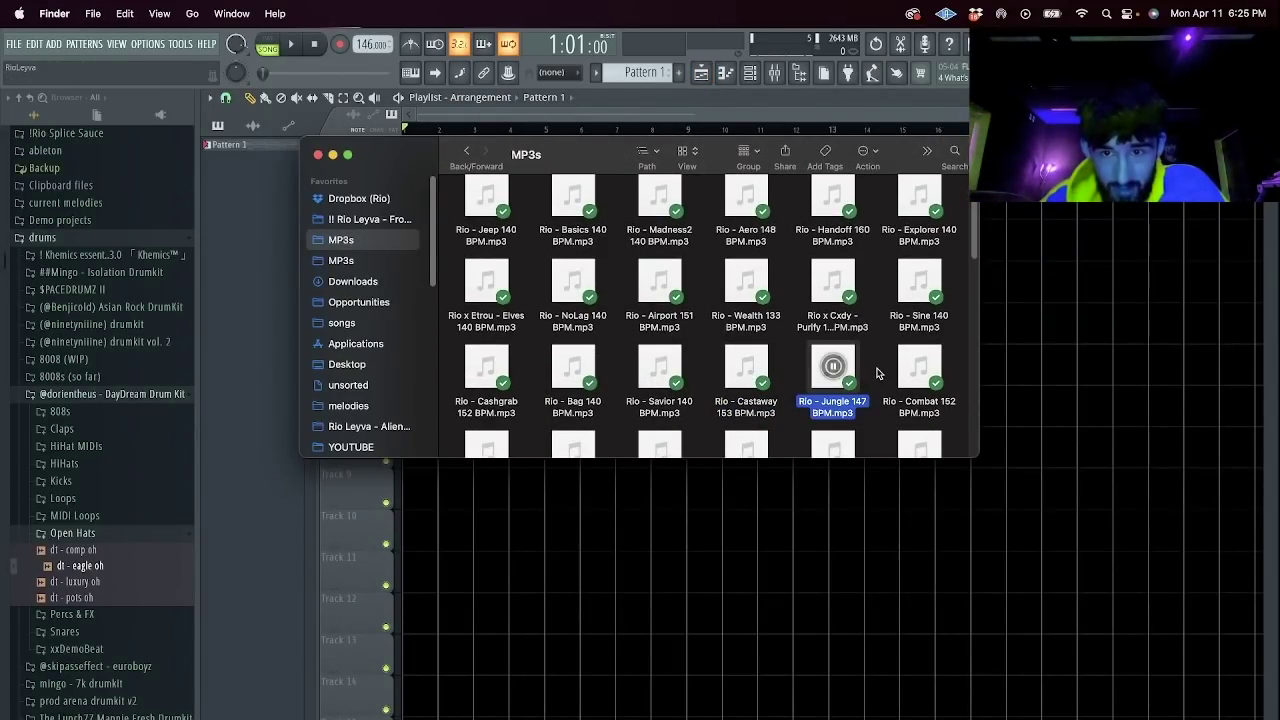
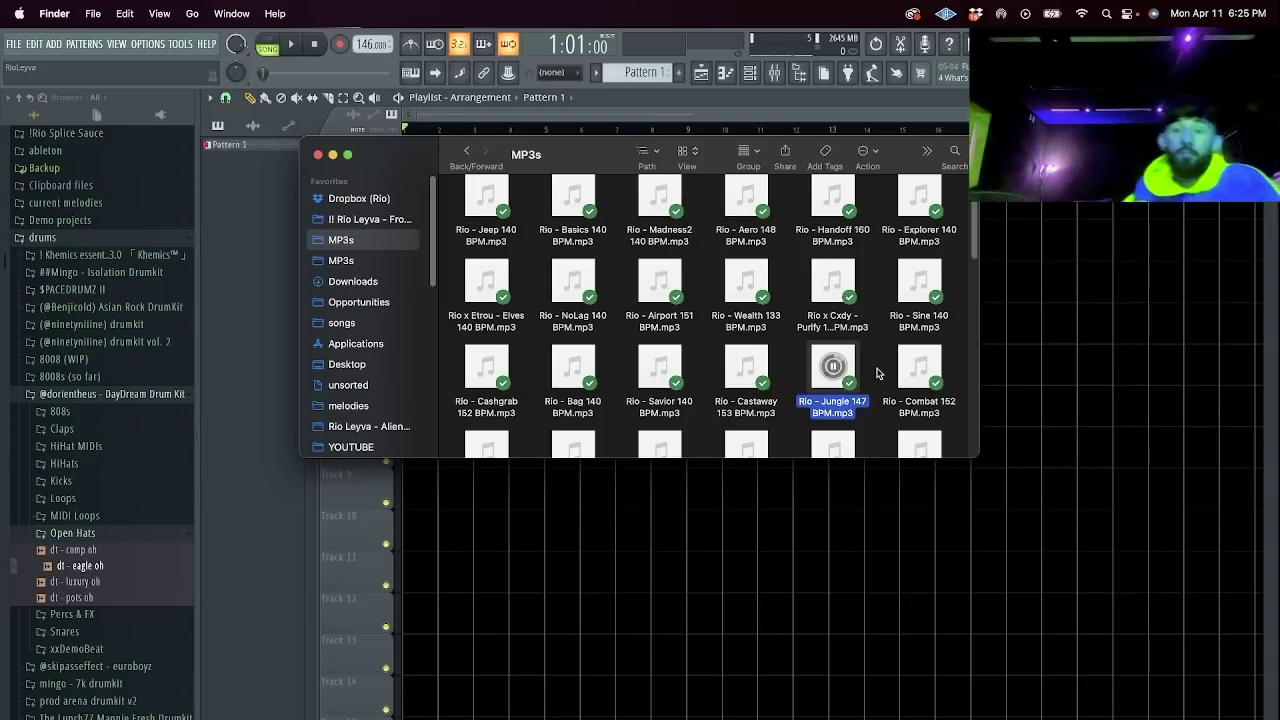
Preview the Savior 140 BPM beat in Finder, then return to FL Studio.
click(660, 366)
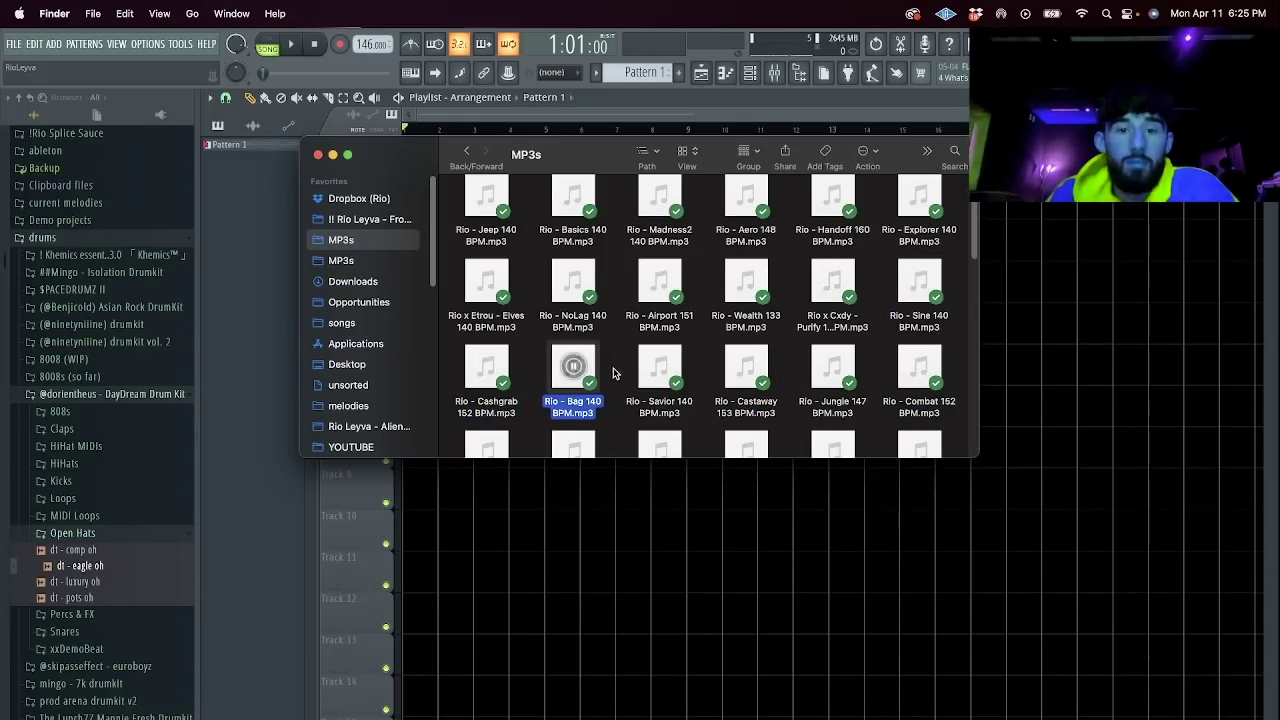
click(701, 104)
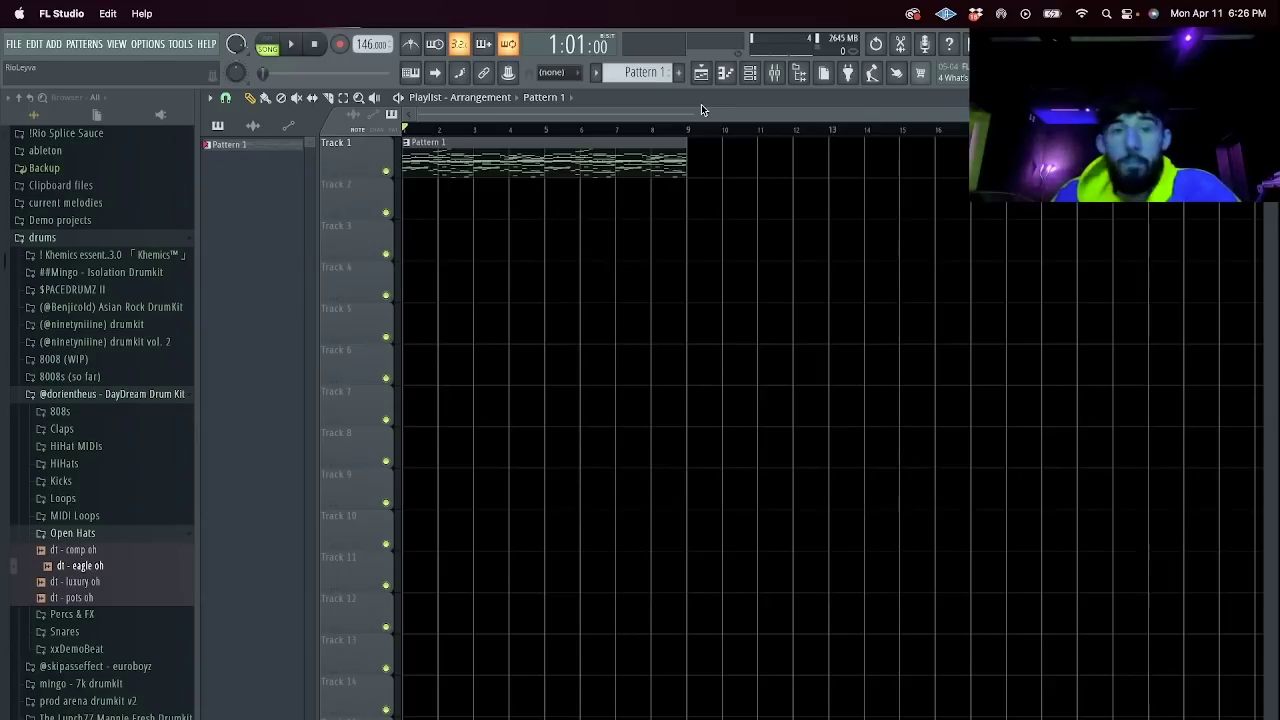
Split Pattern 1 by channel, place all channel patterns on separate tracks and duplicate them.
click(596, 73)
click(700, 313)
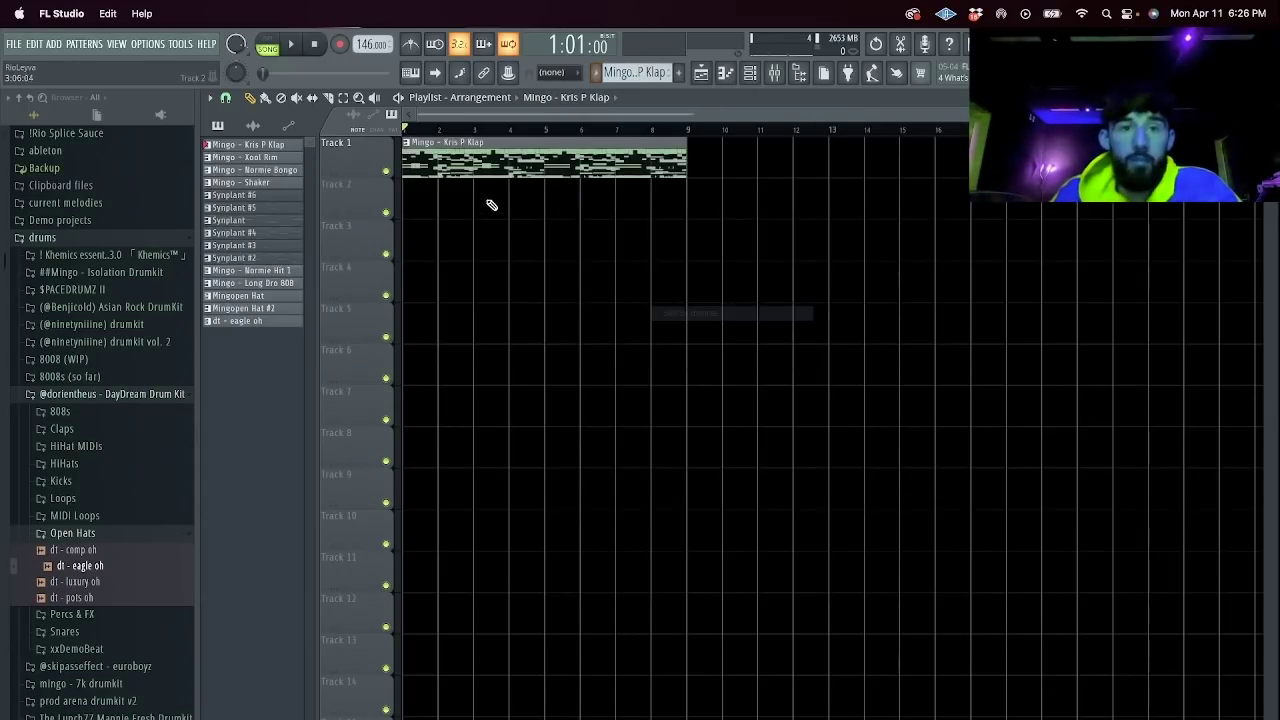
key(Delete)
shift+click(264, 324)
drag(265, 323, 429, 164)
key(super+b)
key(super+b)
scroll(635, 138, right, 5)
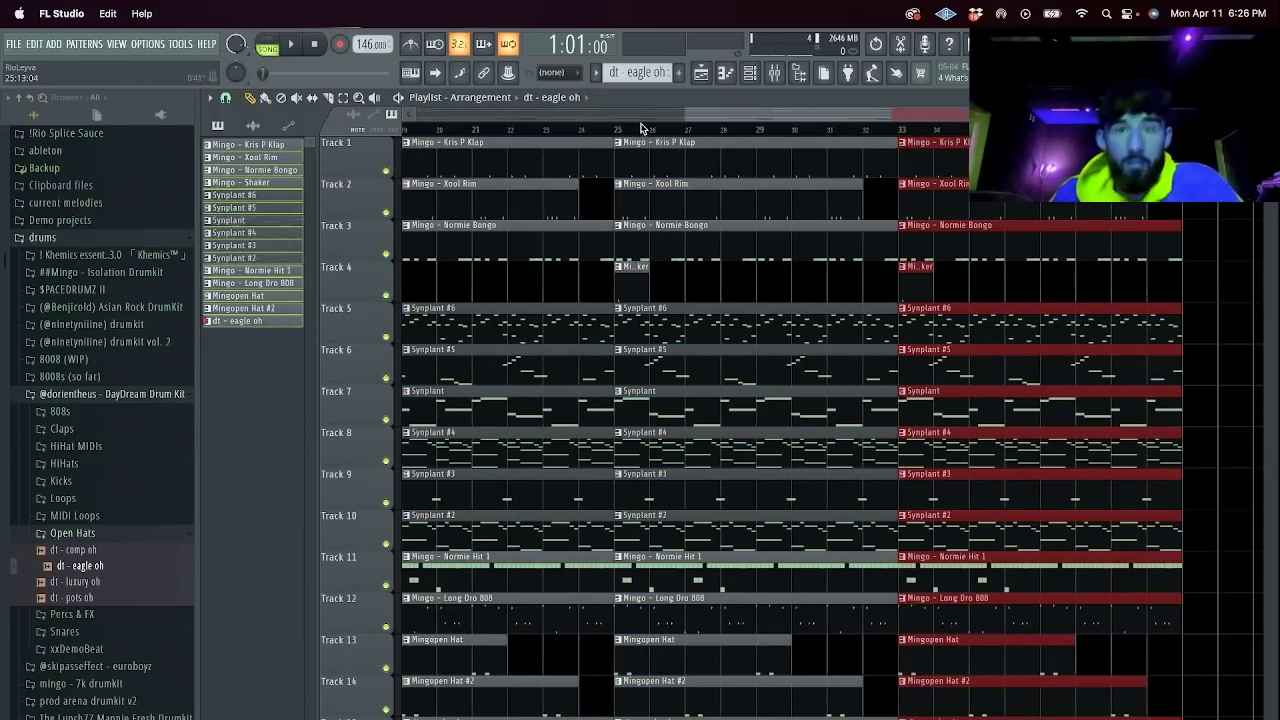
drag(687, 112, 412, 114)
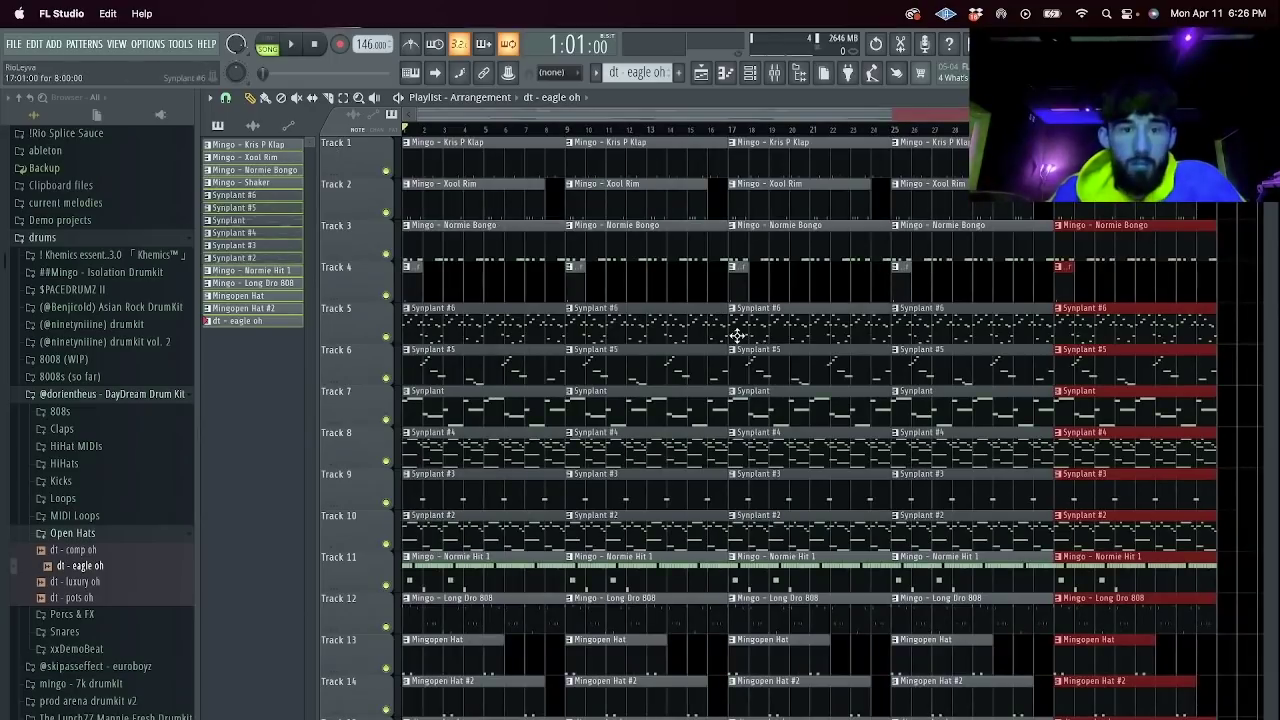
scroll(715, 346, down, 2)
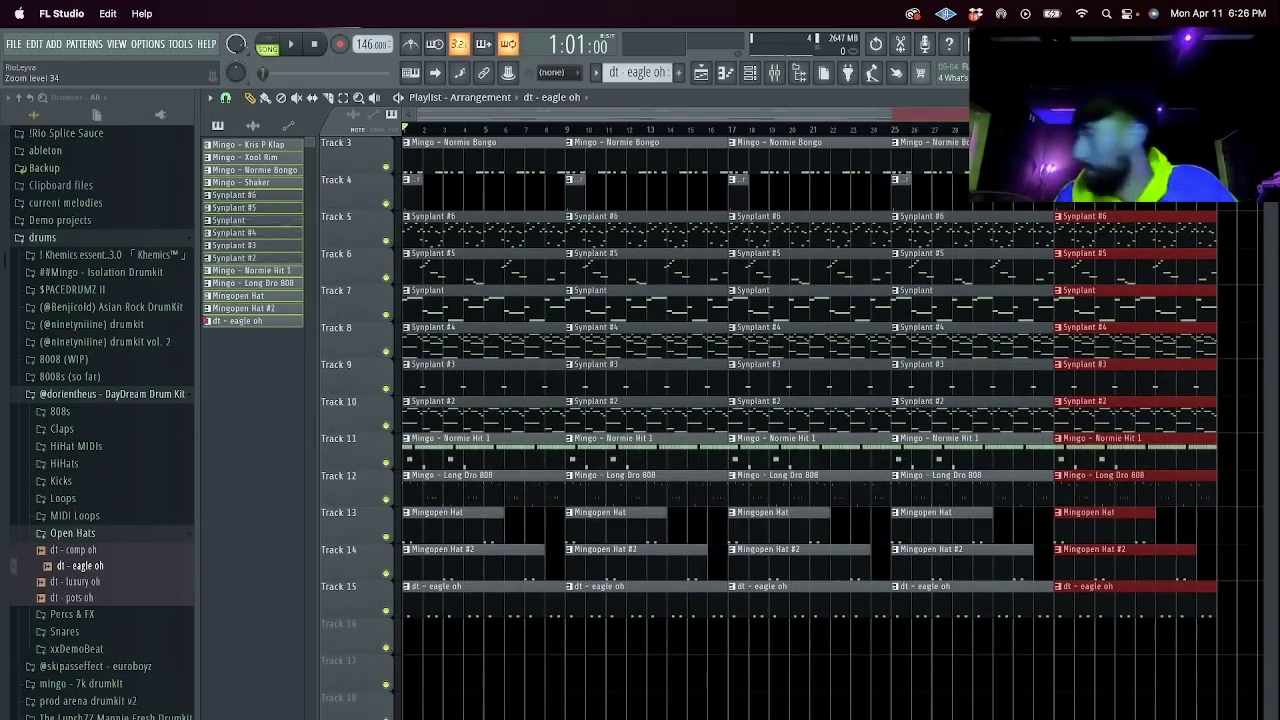
scroll(685, 693, up, 2)
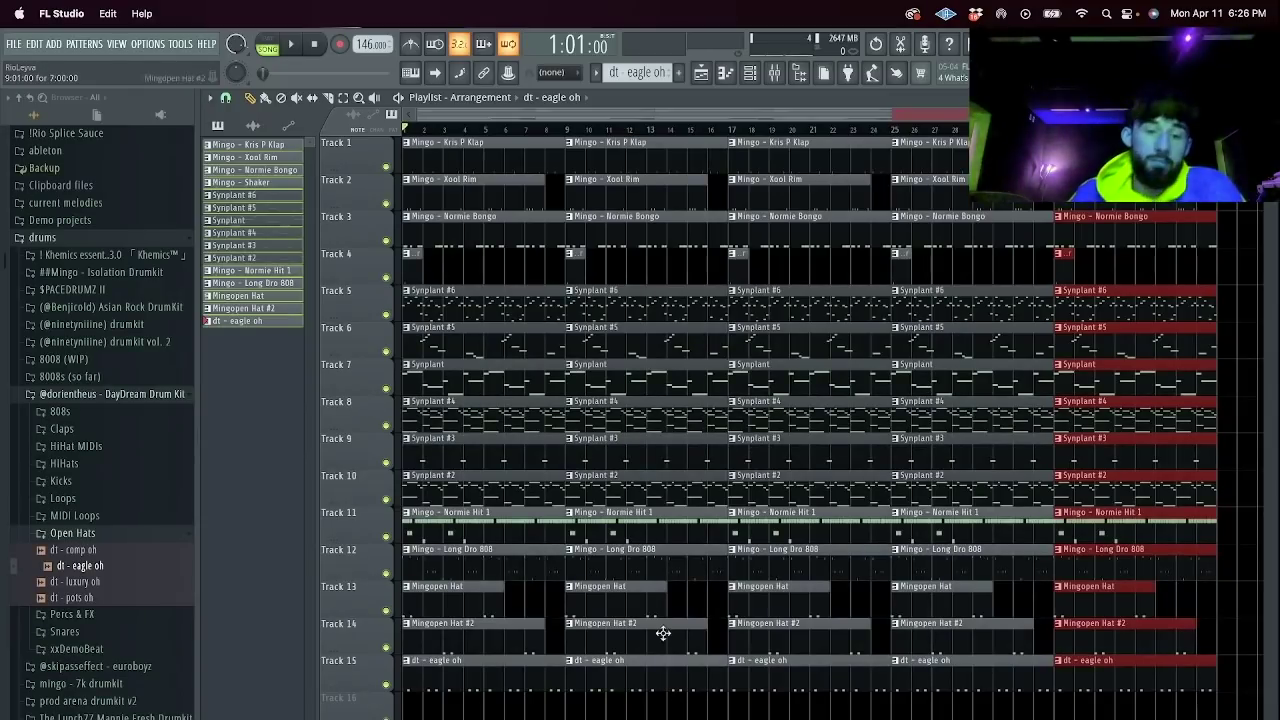
Check the MP3s folder twice and come back to the FL Studio project.
click(205, 717)
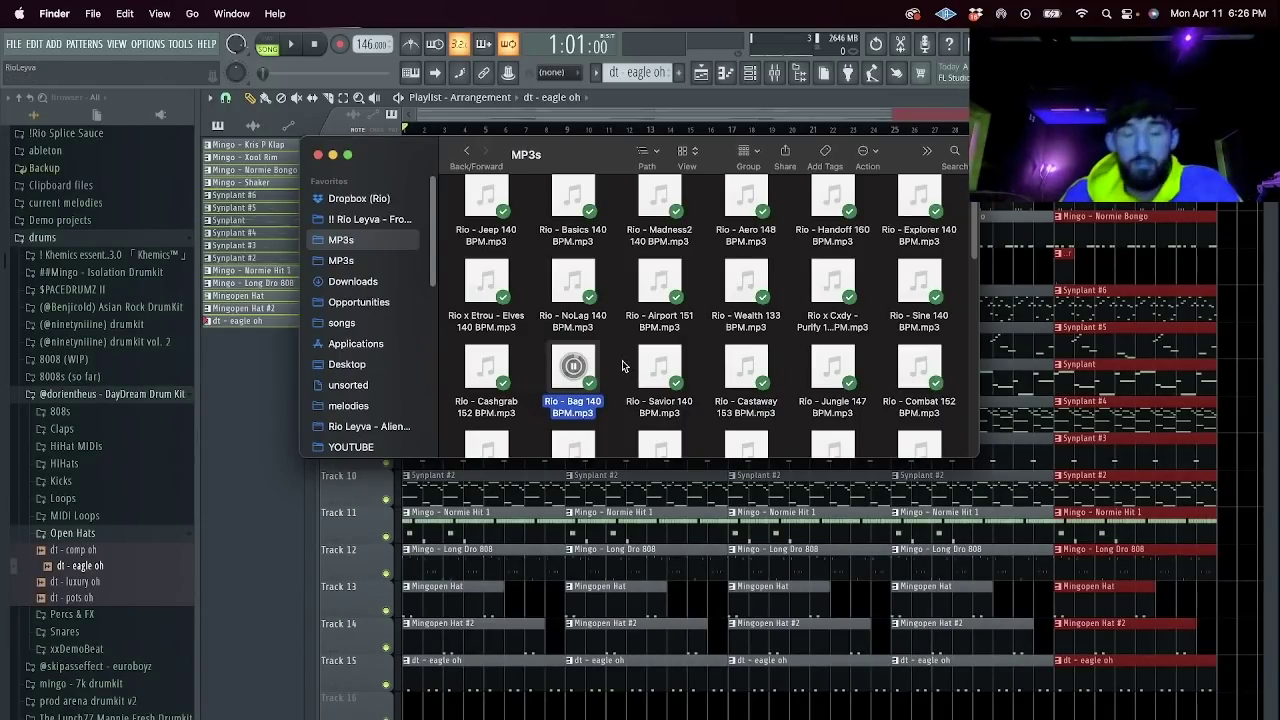
click(840, 105)
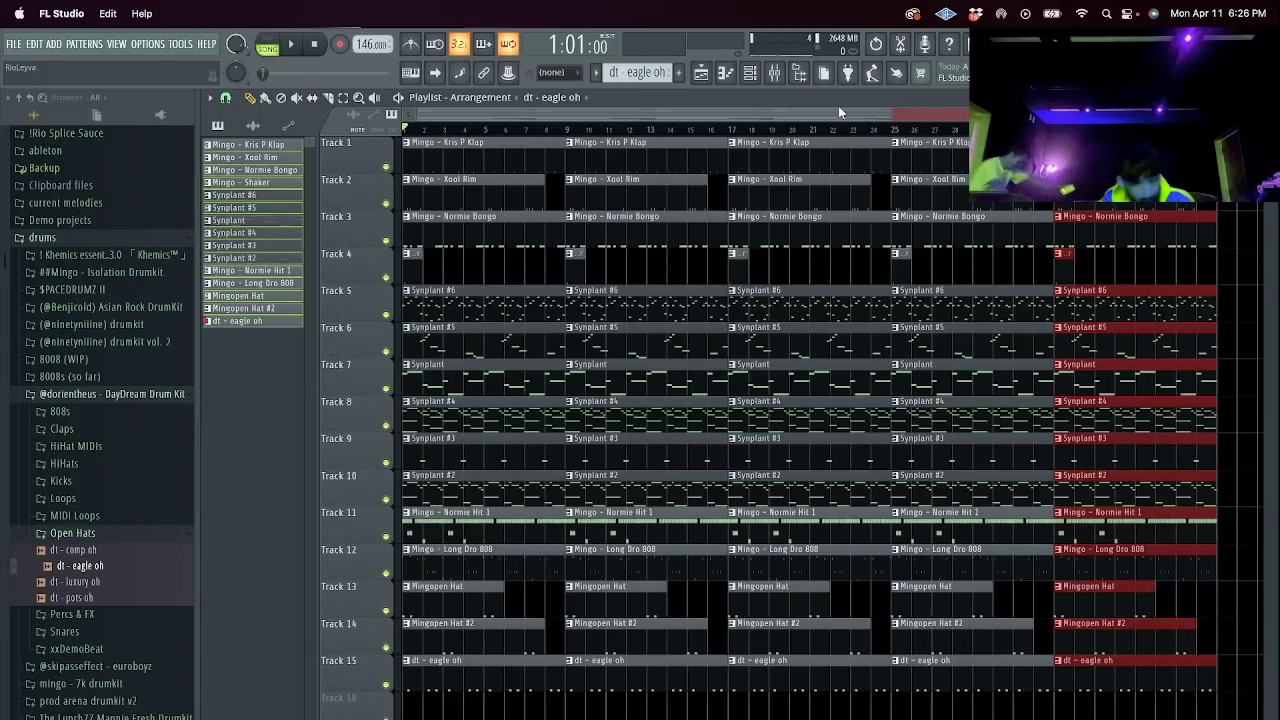
click(272, 718)
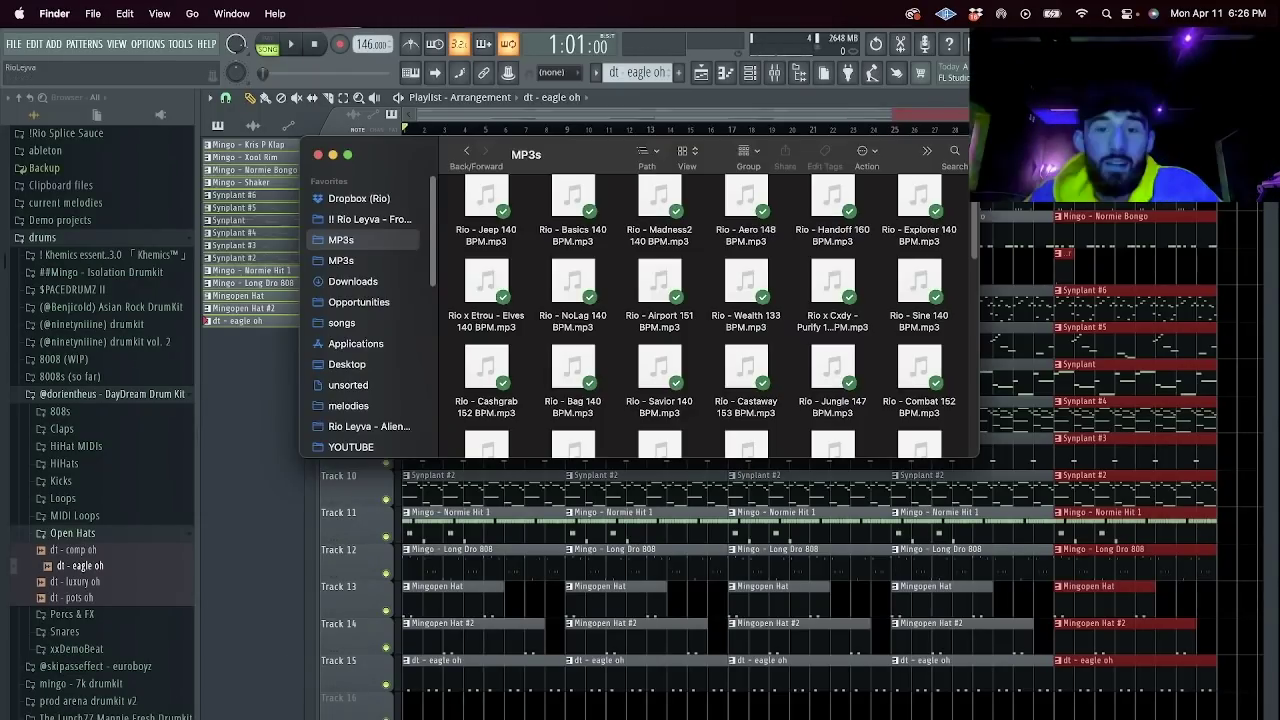
key(super+Tab)
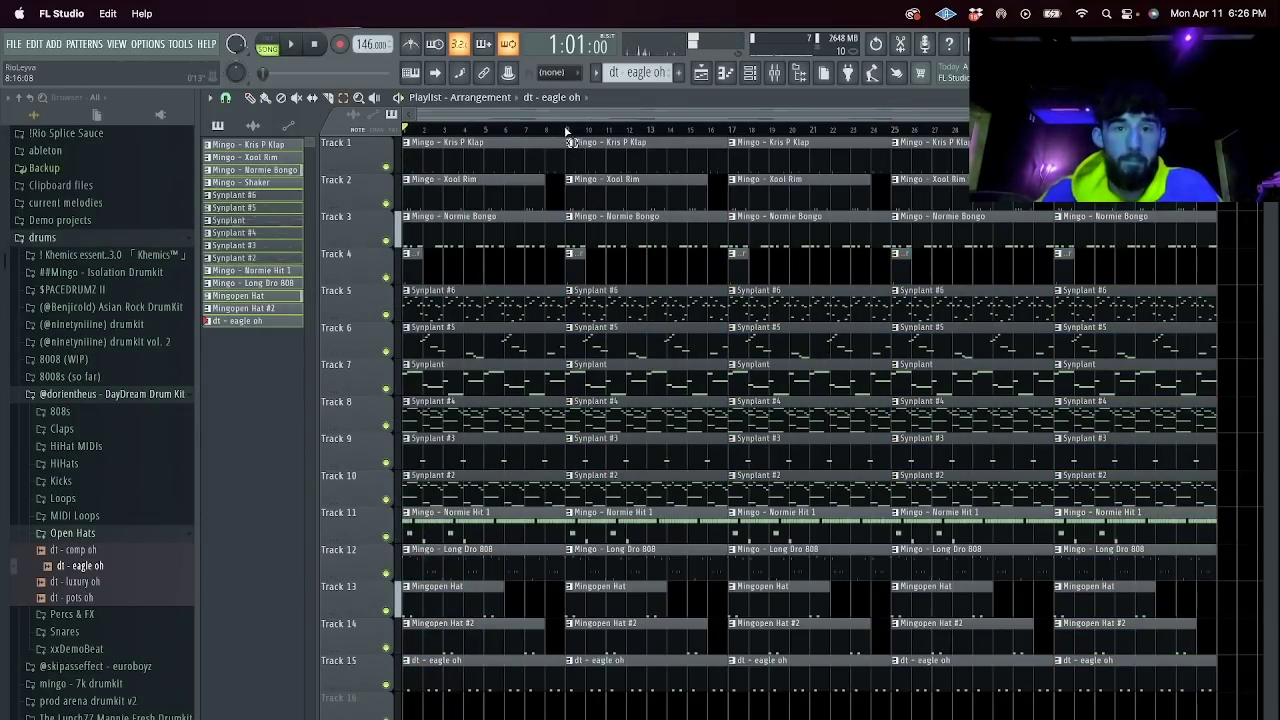
scroll(582, 152, up, 2)
Clear bars 1–8 and copy the Synplant #4 clip into the intro, then start playback.
drag(471, 145, 548, 700)
key(Delete)
drag(718, 419, 496, 417)
key(space)
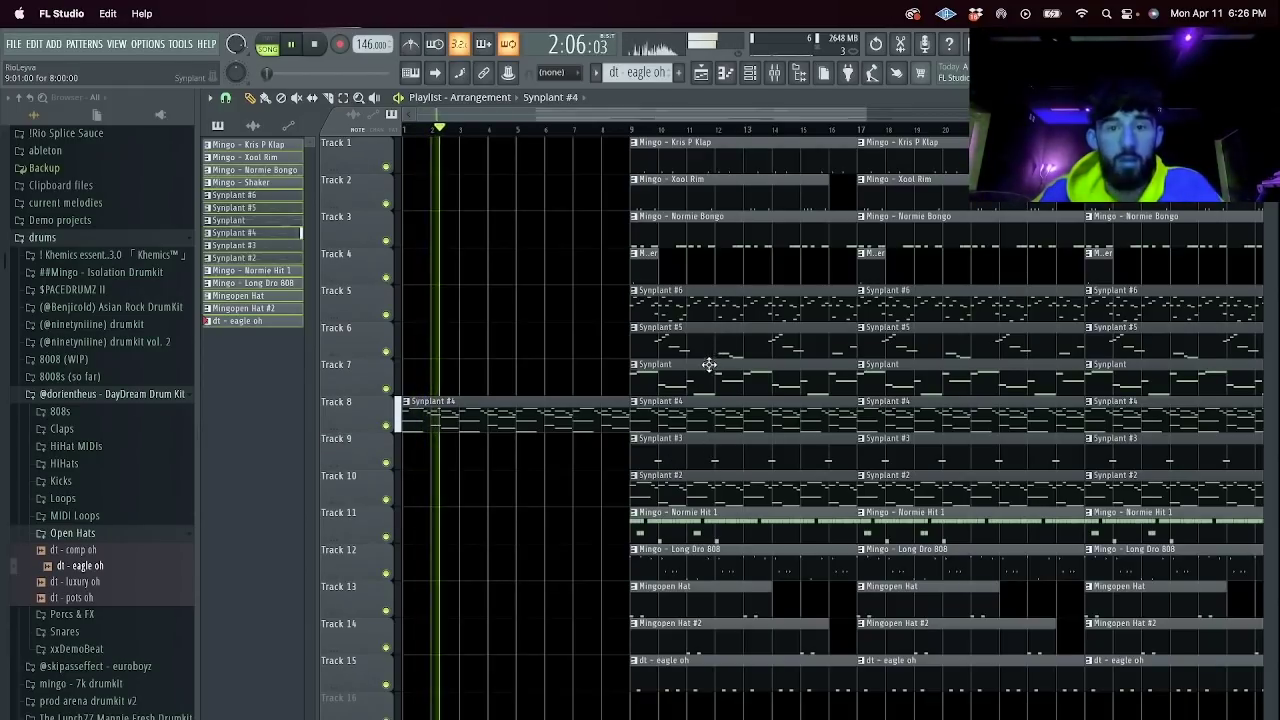
Bring Synplant #6 in at bar 5 of the intro, and remove Synplant #5, #4 and #6 clips from bar 9.
click(688, 327)
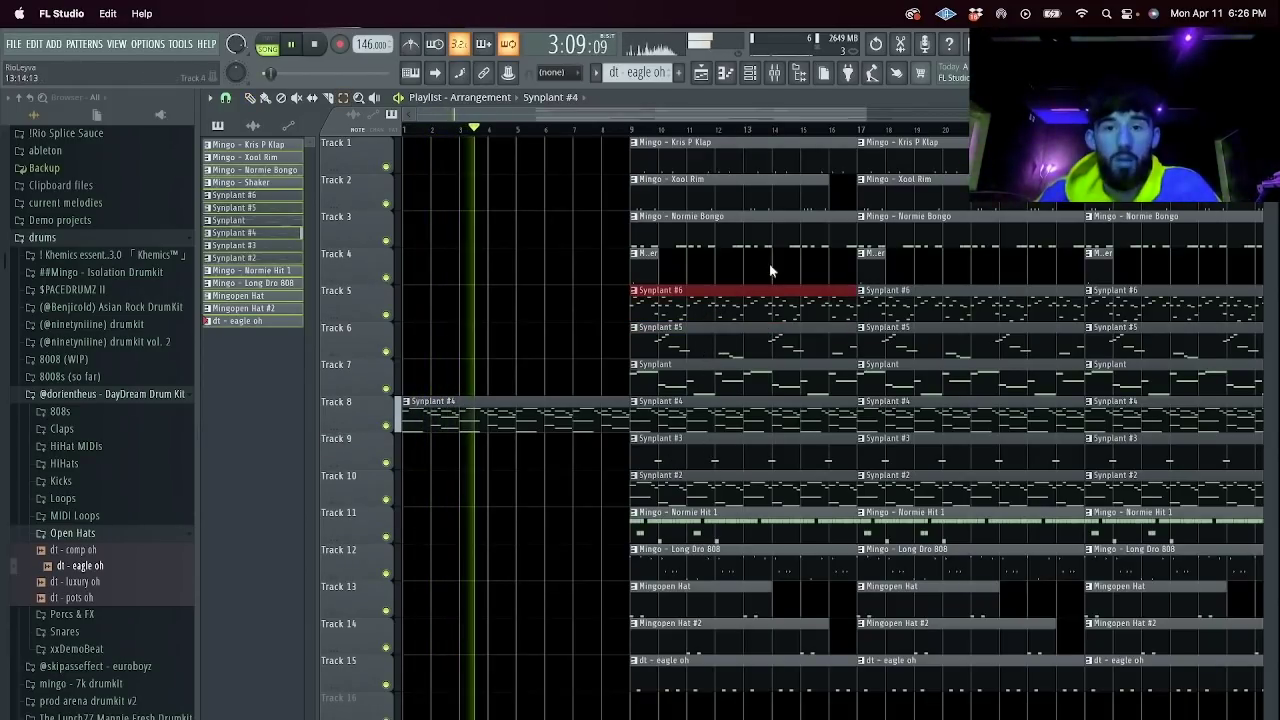
shift+click(730, 305)
drag(730, 311, 340, 306)
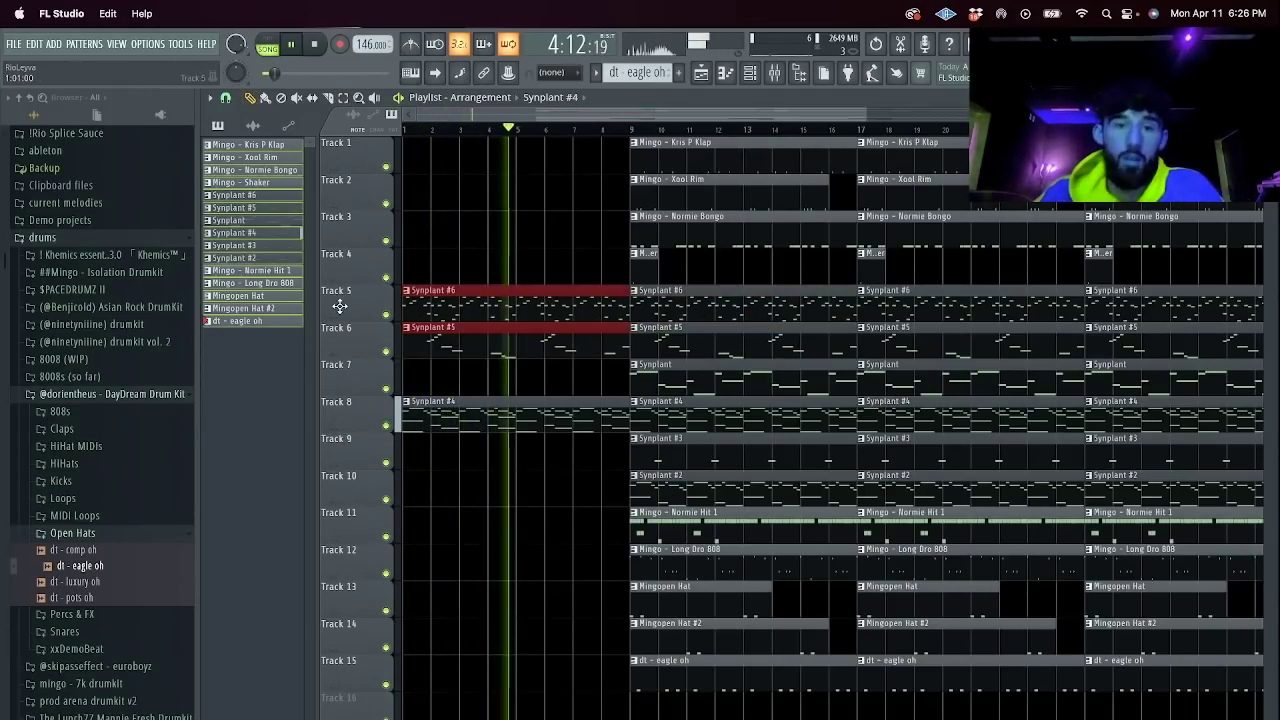
key(c)
drag(518, 297, 517, 350)
drag(505, 302, 490, 353)
right_click(490, 352)
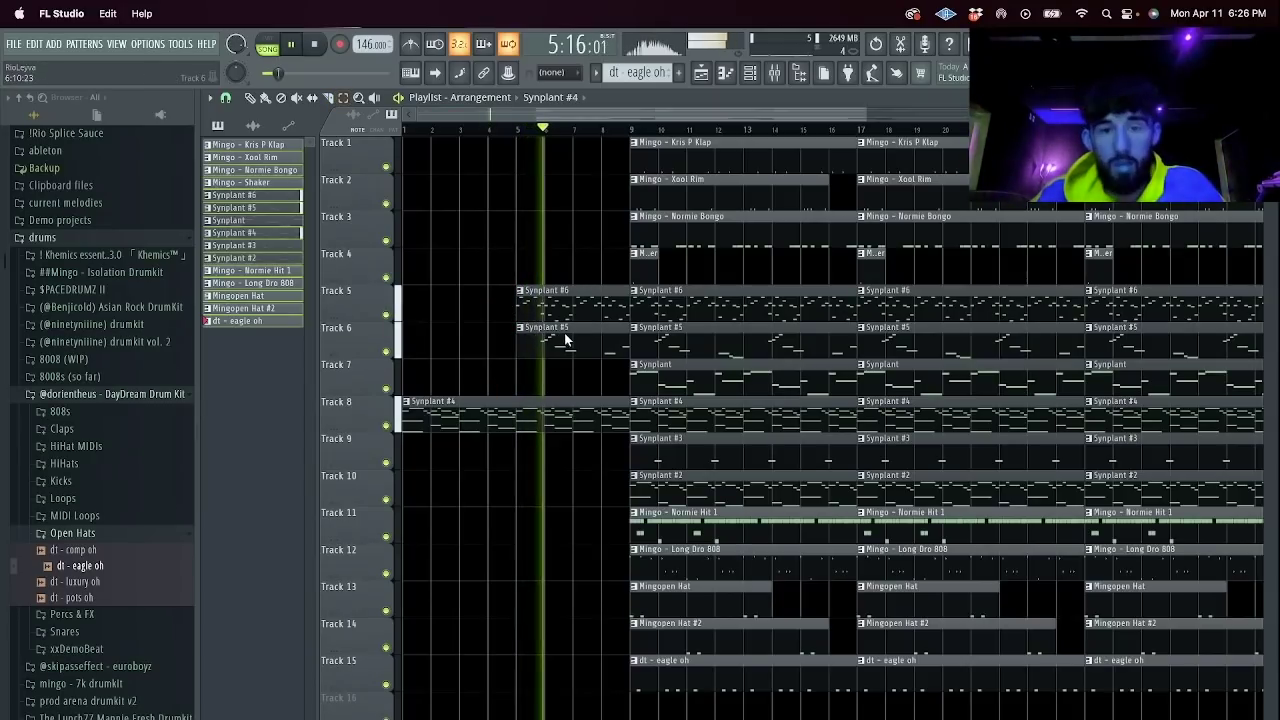
right_click(624, 348)
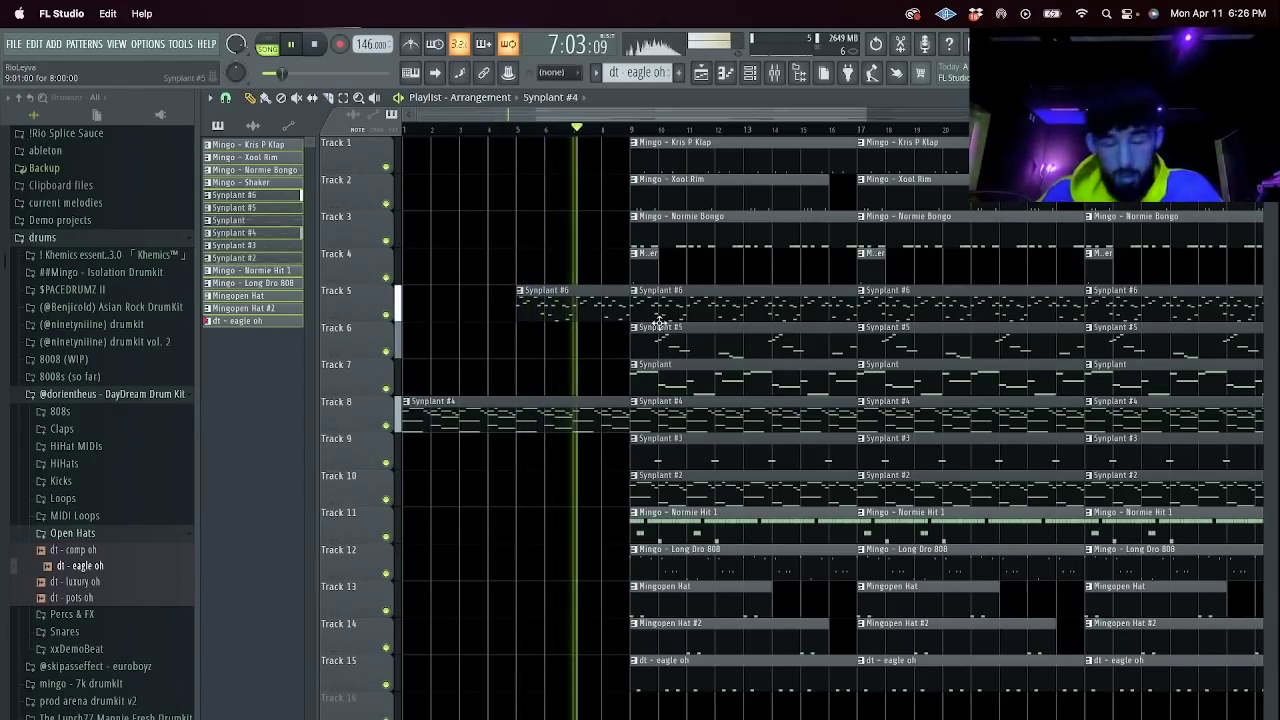
right_click(712, 410)
key(space)
right_click(684, 316)
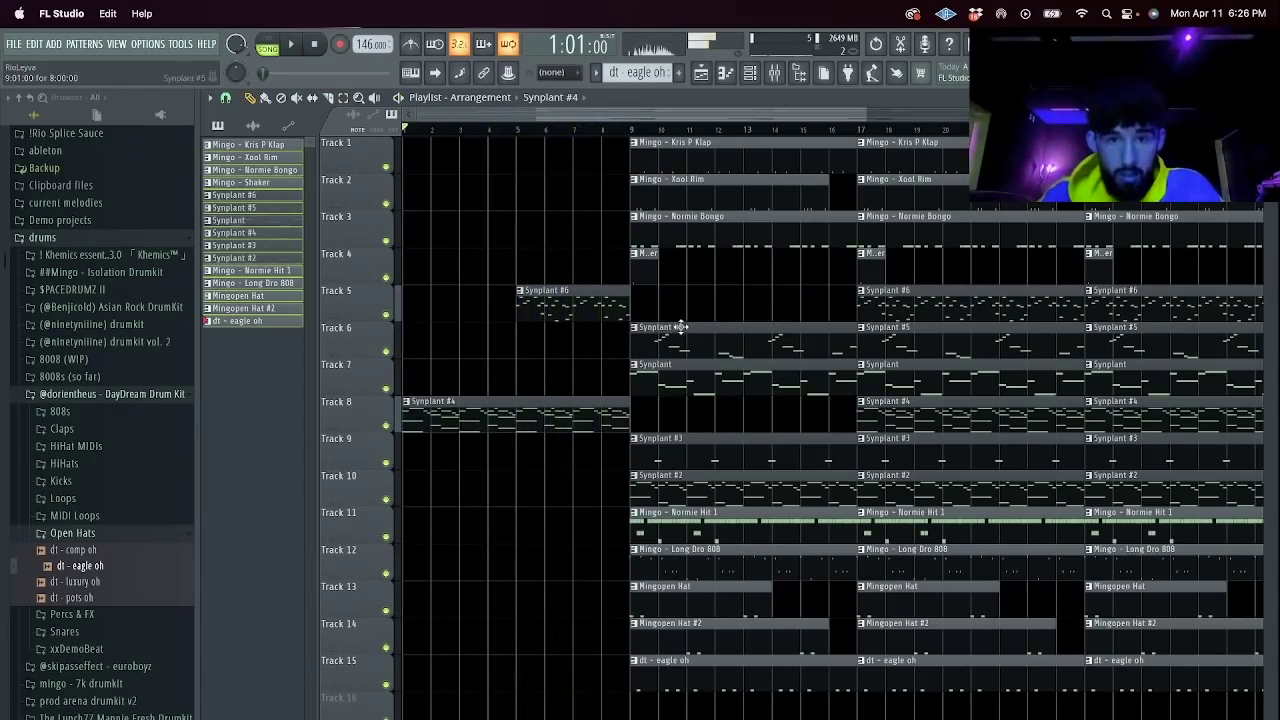
Trim the intro Synplant #4 clip so it ends at bar 8.
drag(583, 428, 594, 400)
key(Delete)
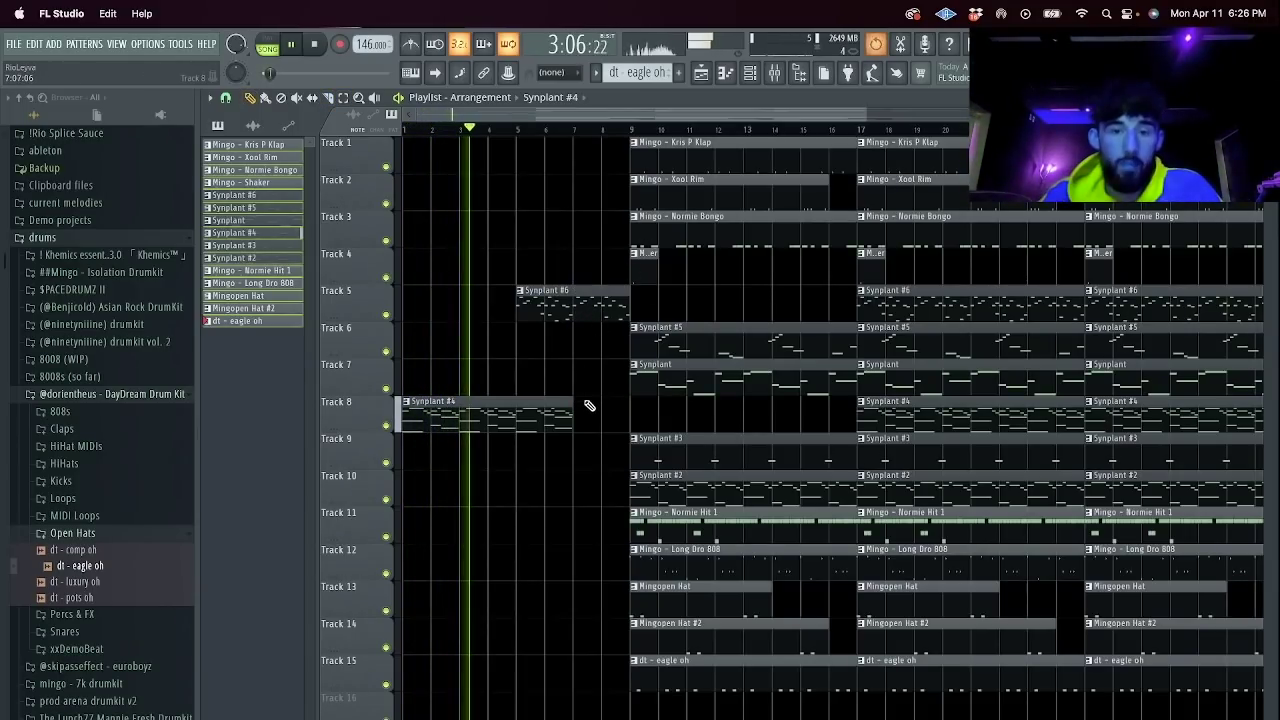
key(ctrl+z)
key(ctrl+z)
key(c)
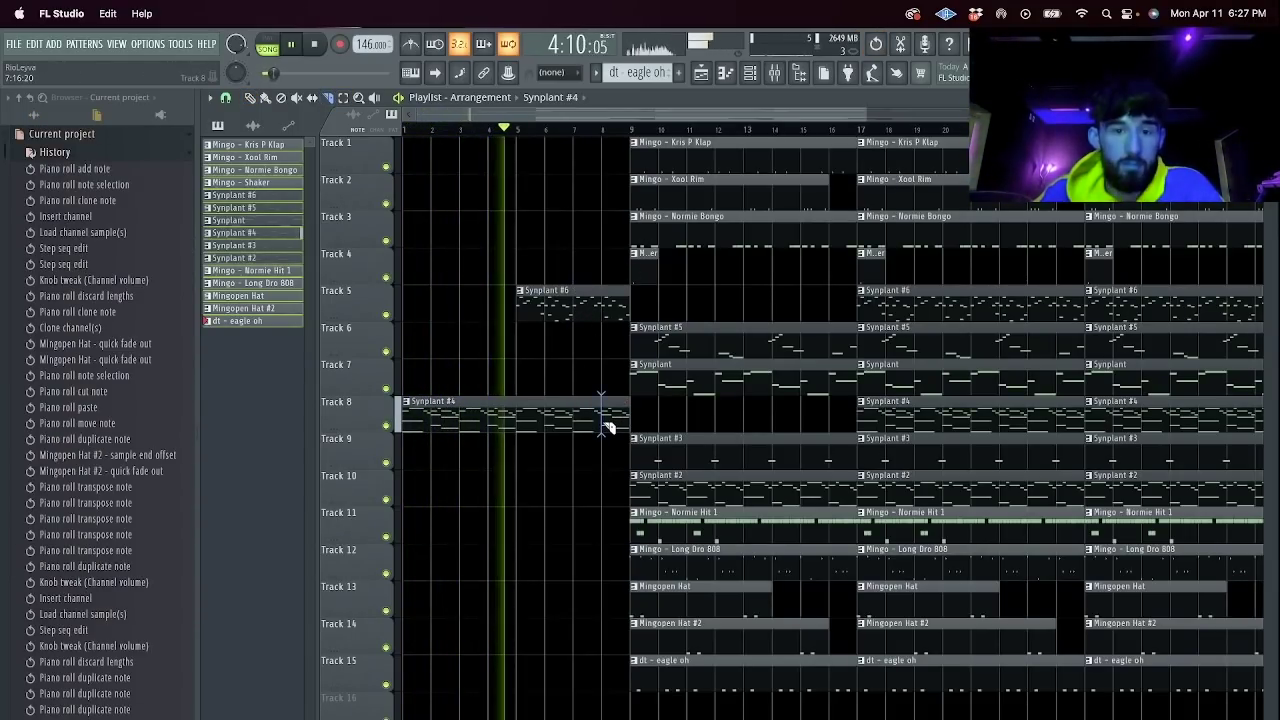
click(610, 423)
ctrl+click(619, 413)
key(Delete)
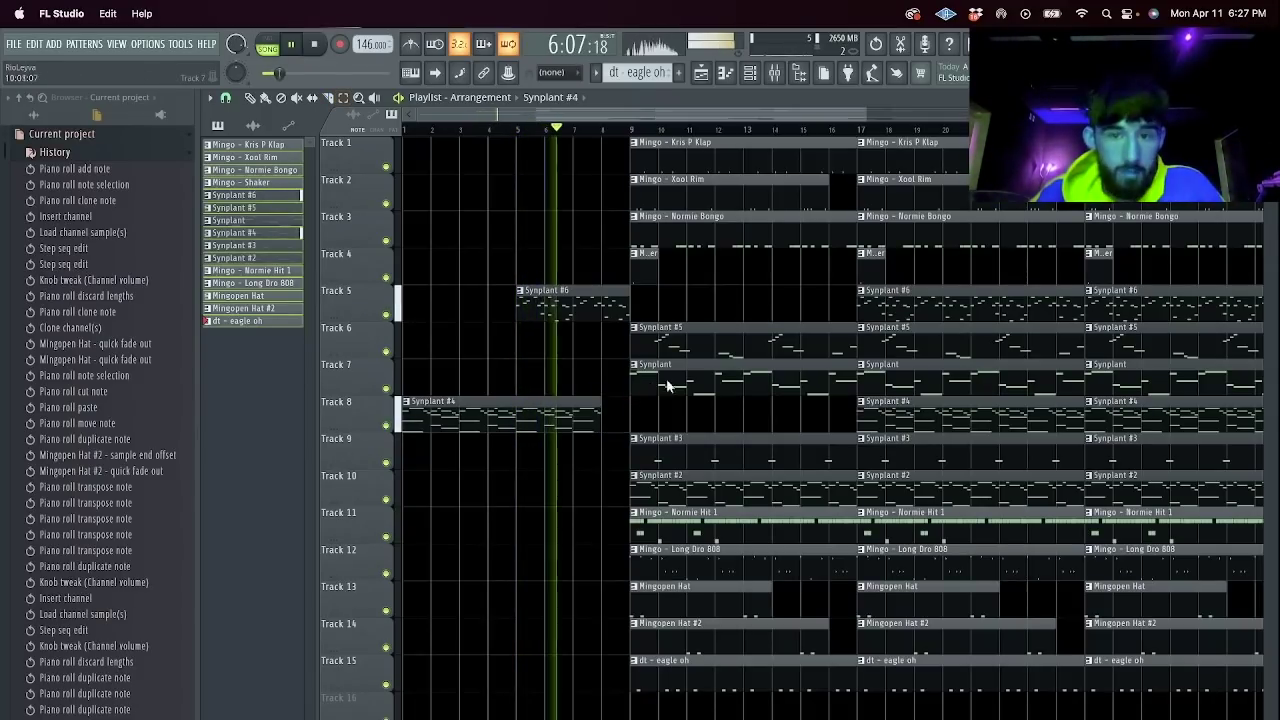
Delete the first Synplant #2, Mingopen Hat and dt - eagle oh clips from bars 9–16.
right_click(725, 489)
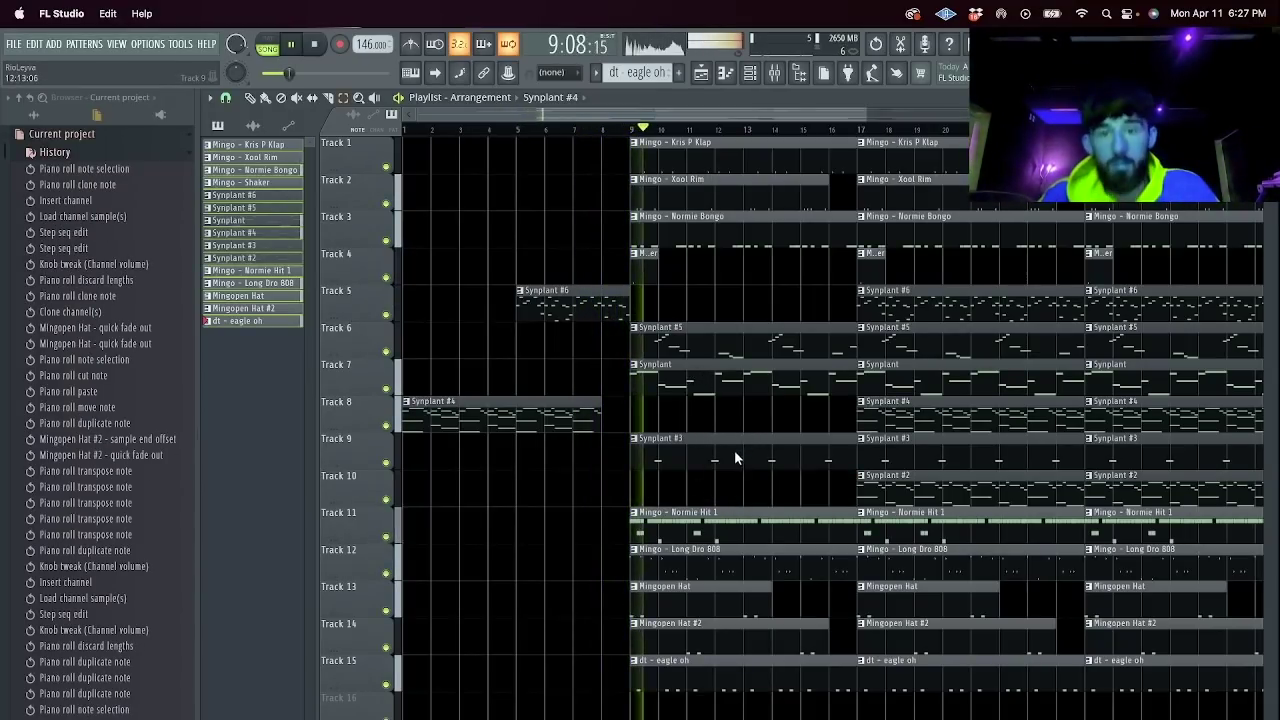
scroll(700, 450, down, 3)
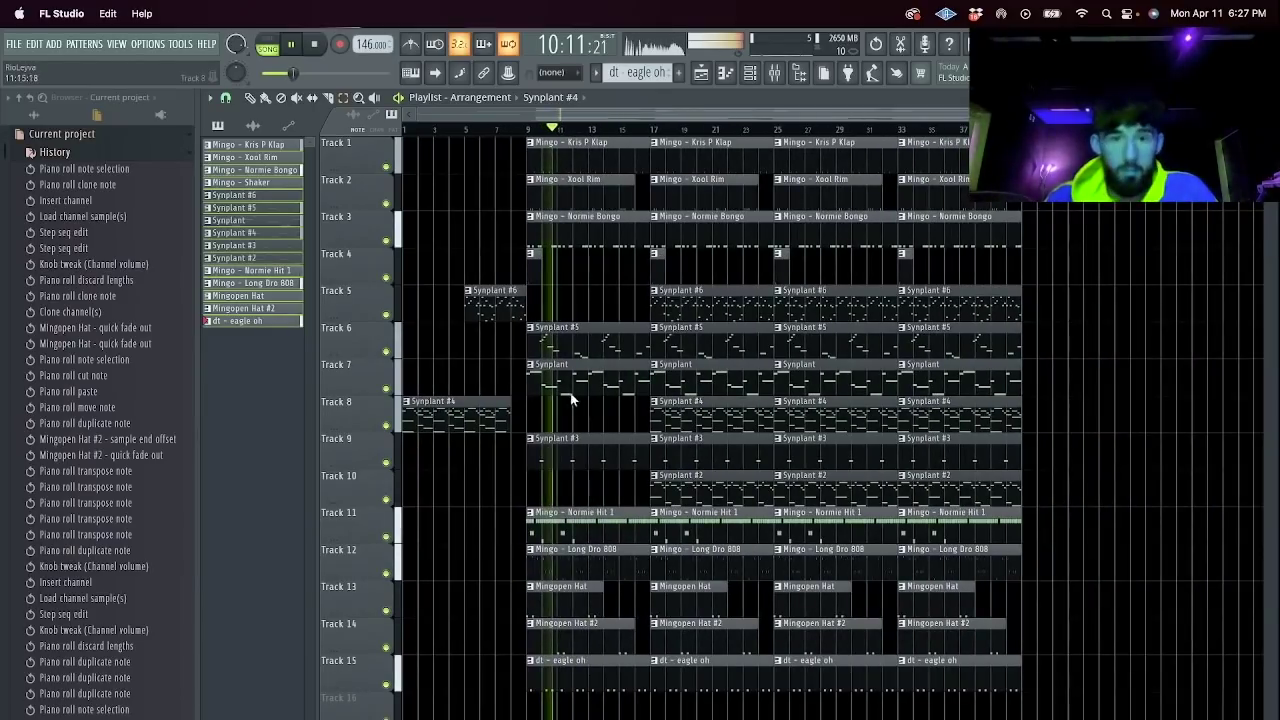
click(561, 342)
drag(562, 674, 573, 609)
key(Delete)
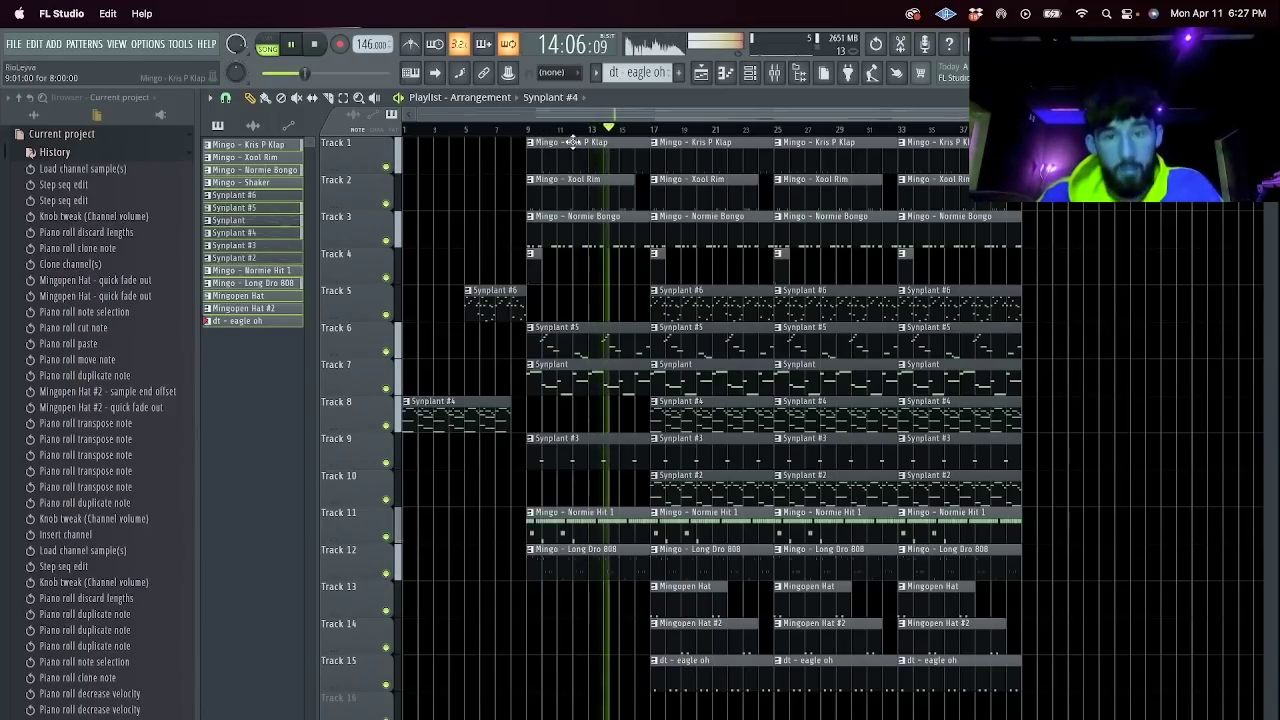
Remove the second Synplant #5, Synplant and Synplant #3 clips and the first Normie Bongo clip.
right_click(700, 340)
right_click(700, 372)
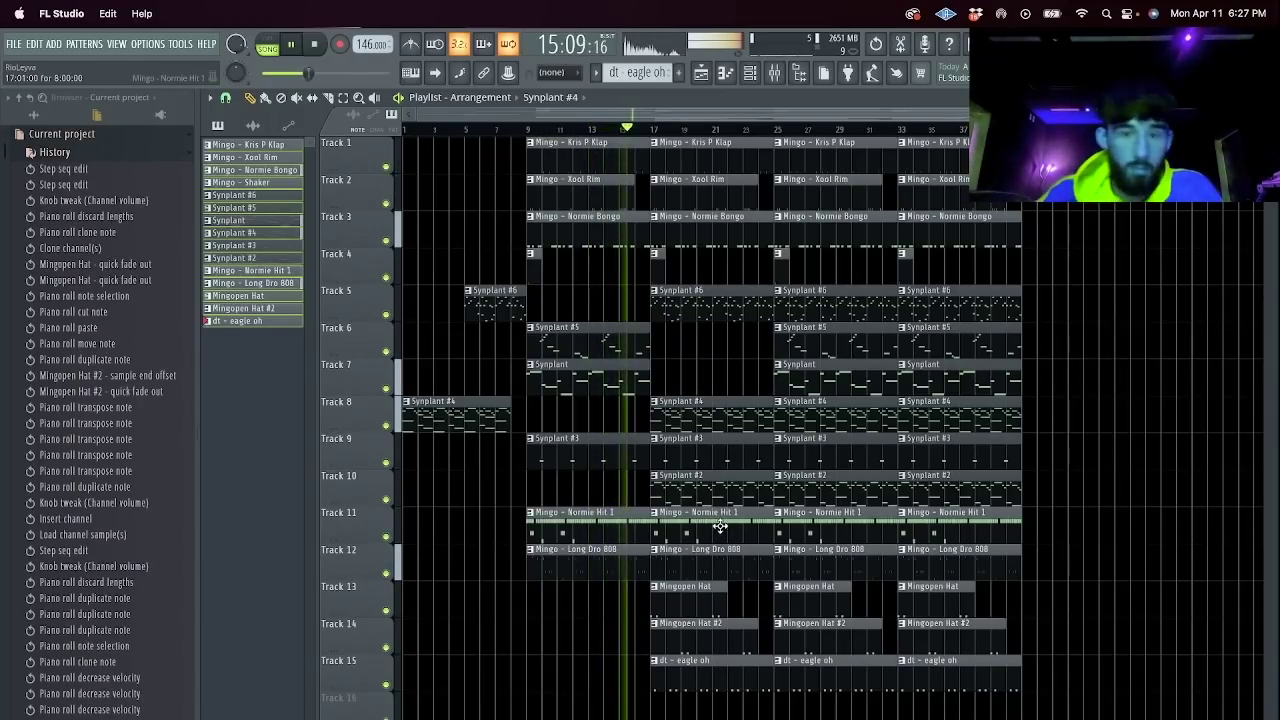
right_click(728, 442)
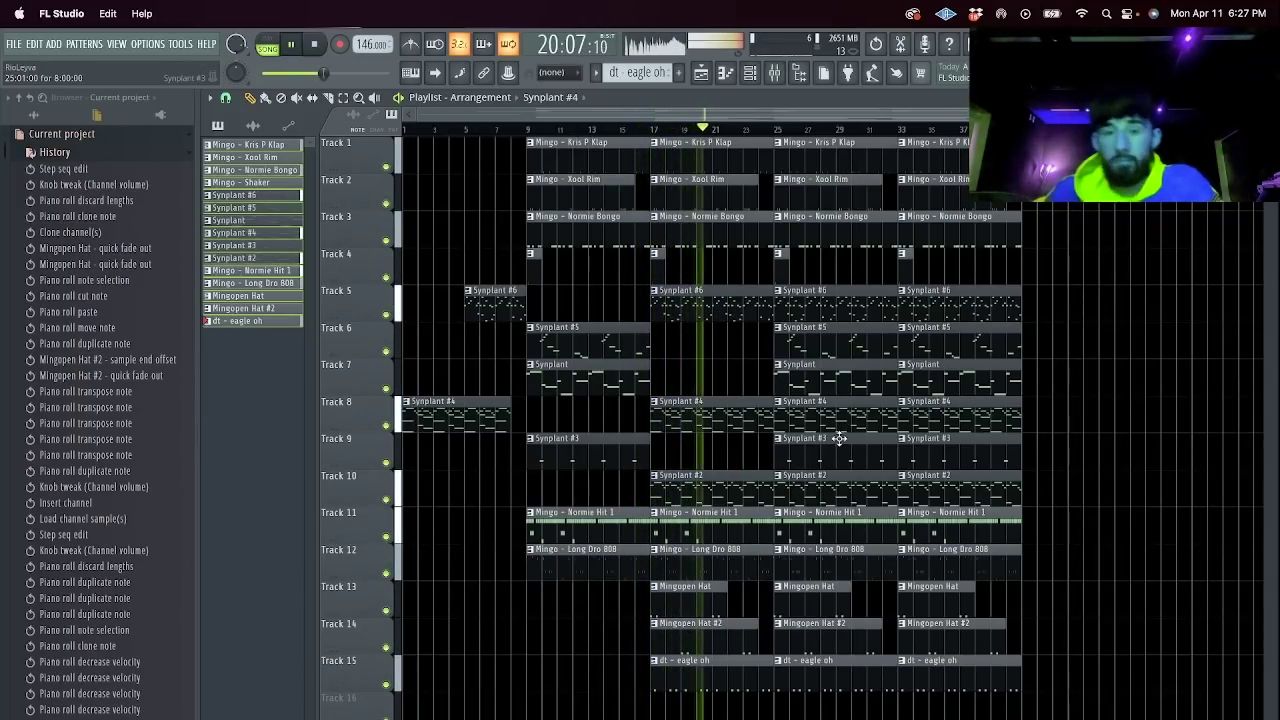
right_click(585, 200)
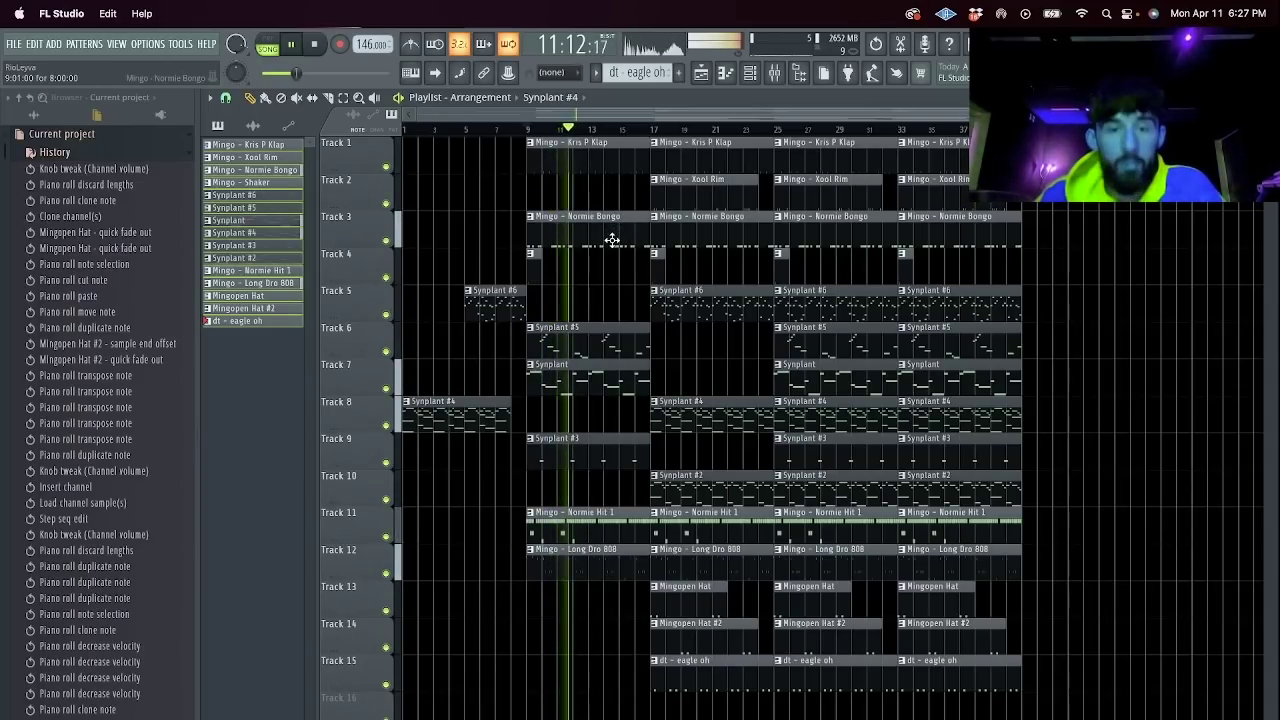
key(super+z)
right_click(622, 221)
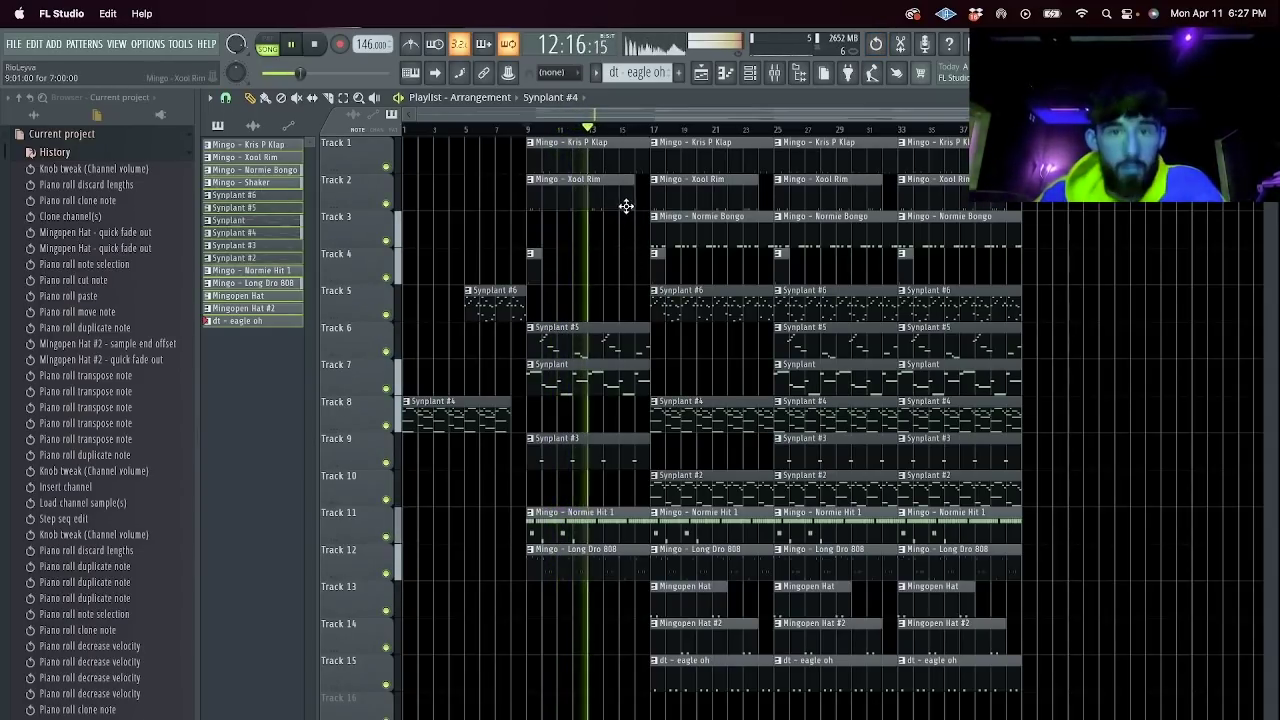
Clear the bar-25 Xool Rim, Synplant #2–#6 and Long Dro 808 slice clips.
right_click(831, 204)
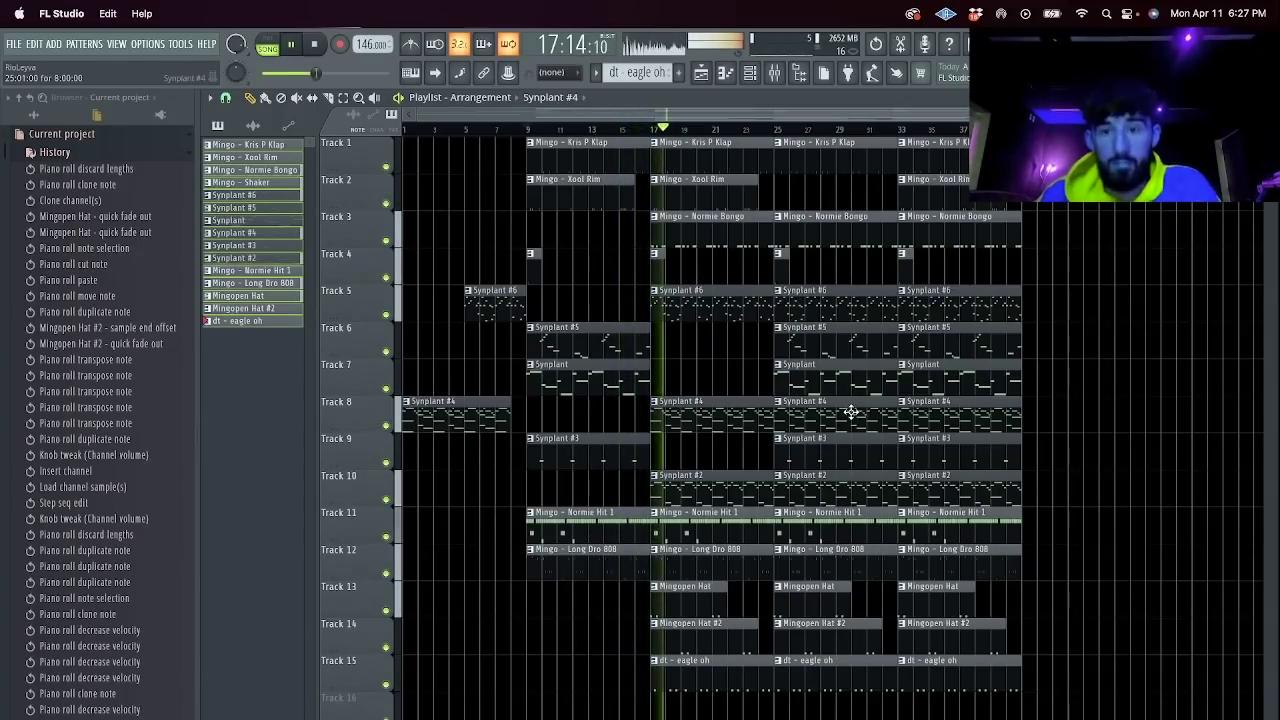
right_click(826, 303)
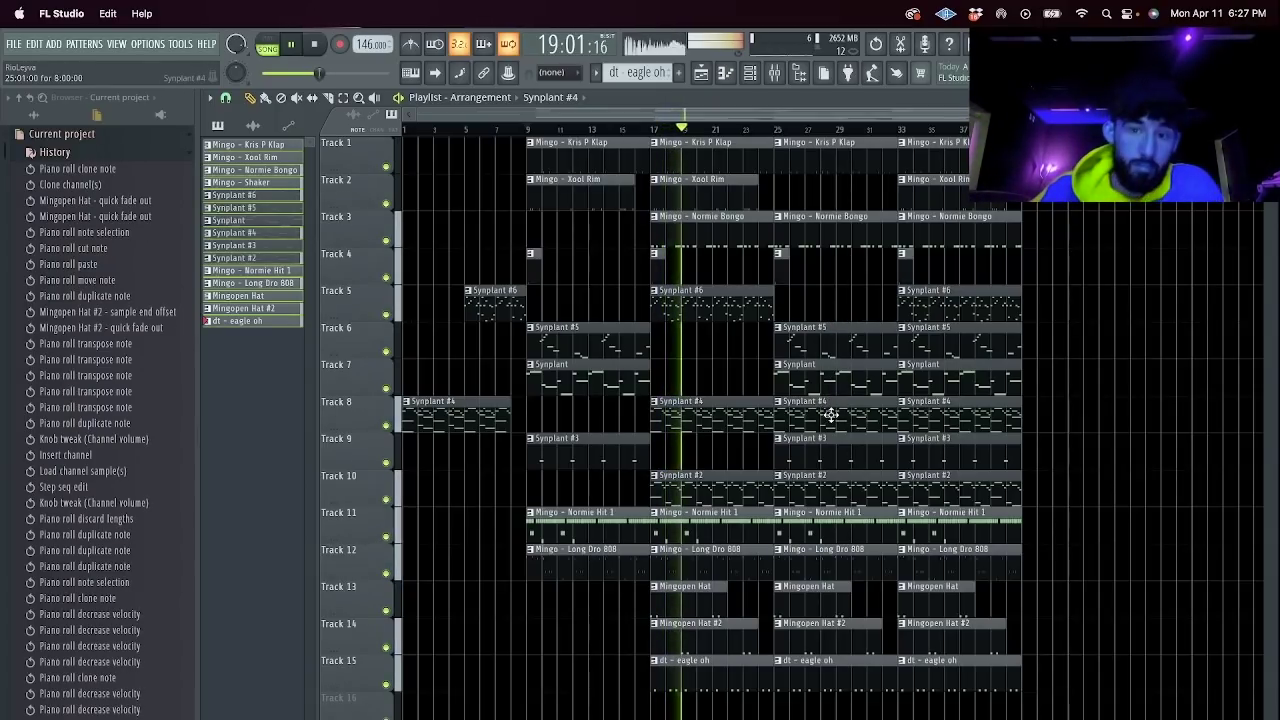
right_click(841, 421)
right_click(840, 455)
right_click(840, 490)
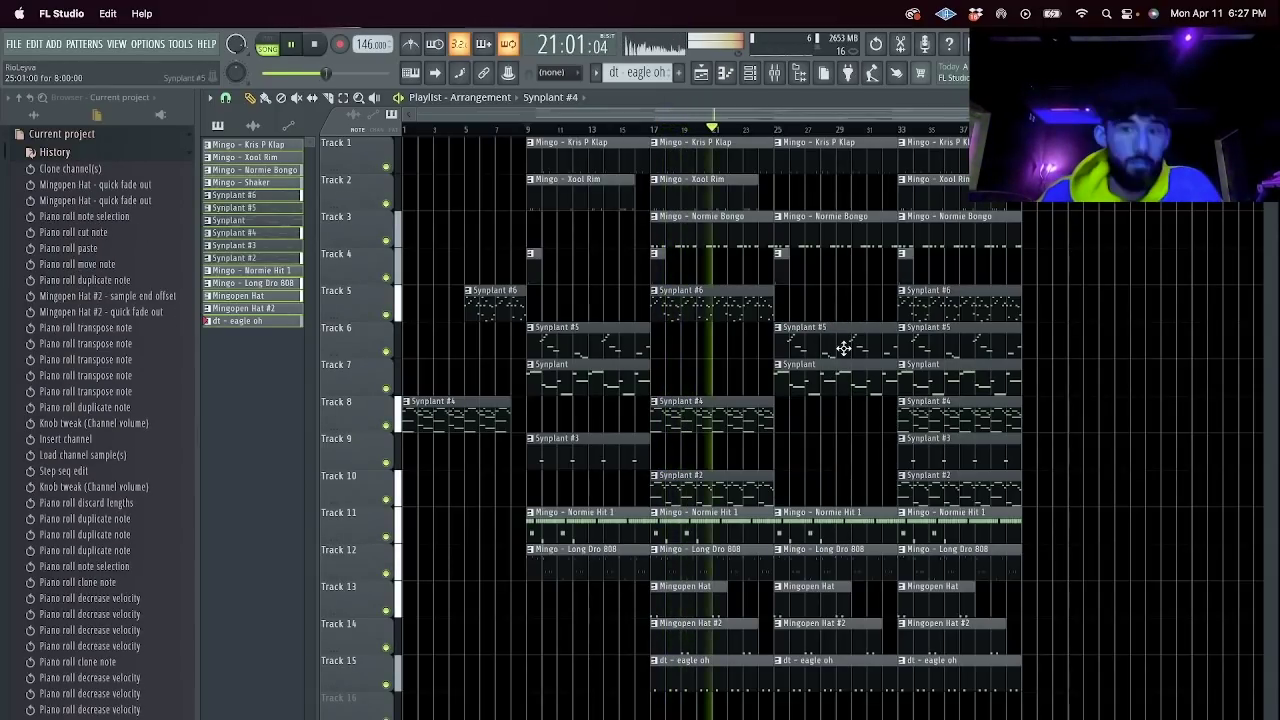
right_click(844, 347)
right_click(826, 382)
click(804, 428)
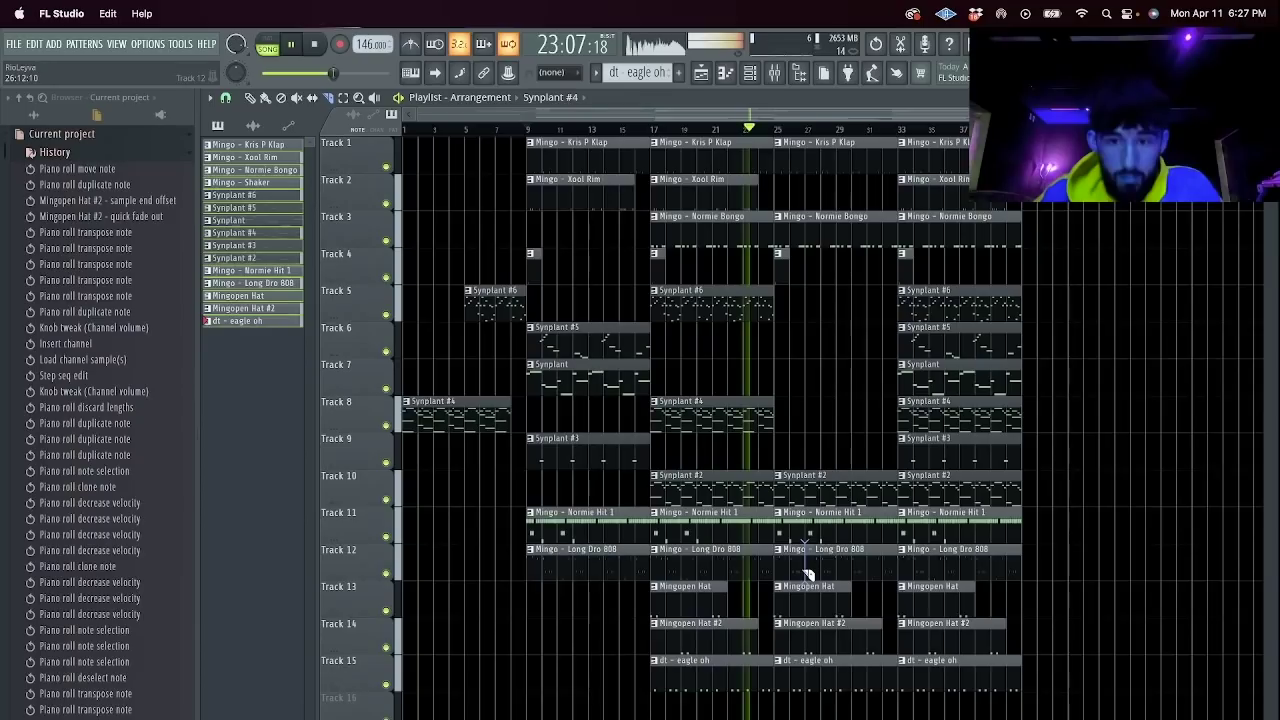
right_click(802, 571)
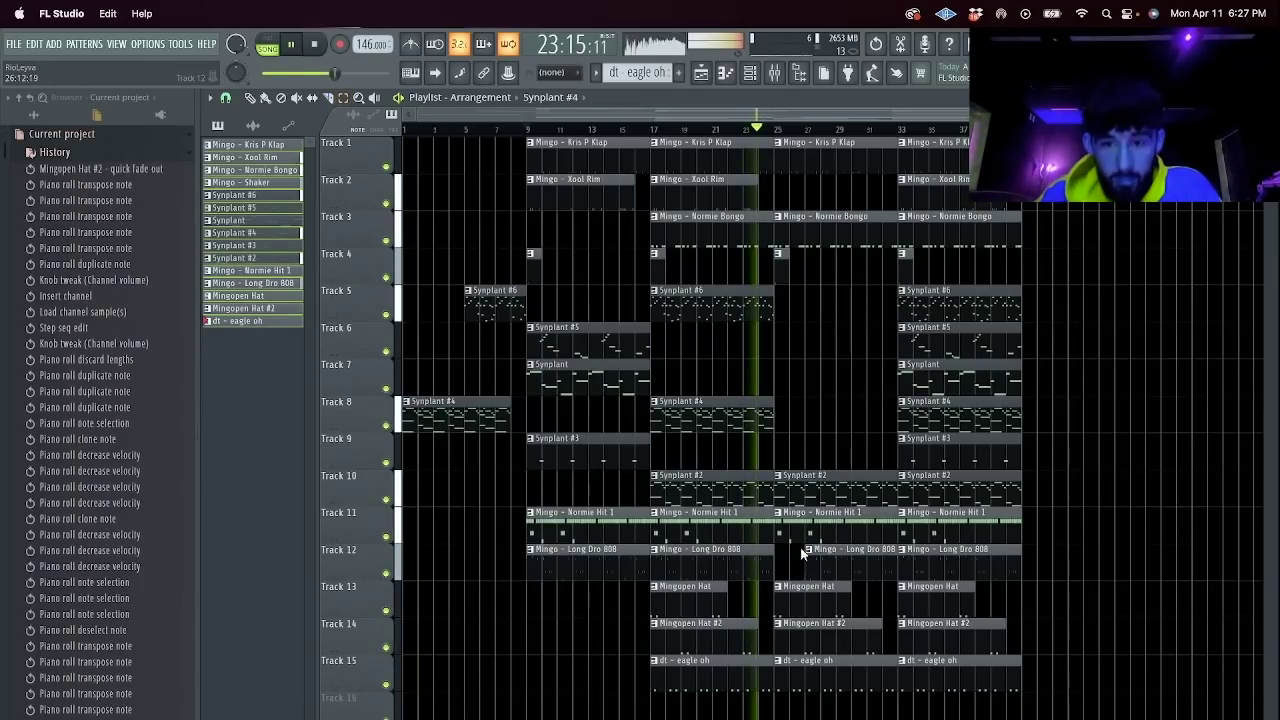
Add a C#5 note at bar 9 in the Long Dro 808 pattern.
double_click(767, 564)
click(287, 128)
click(363, 403)
key(space)
key(space)
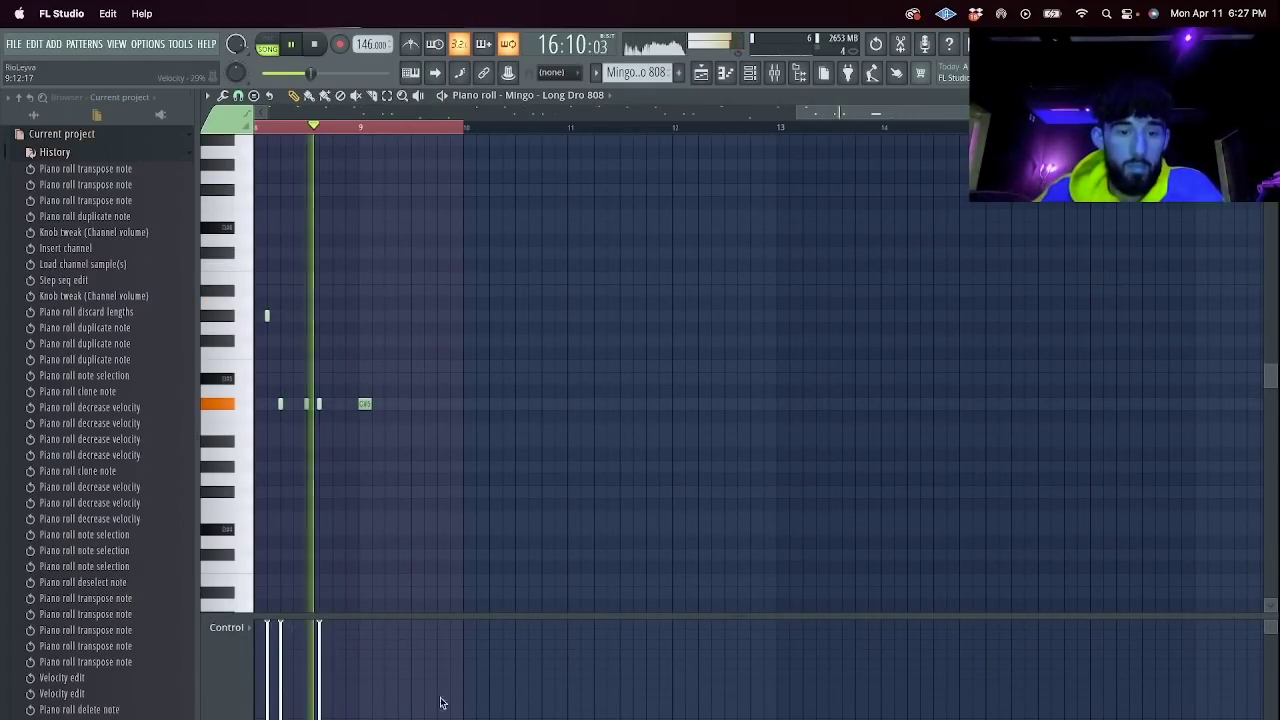
click(708, 78)
click(763, 129)
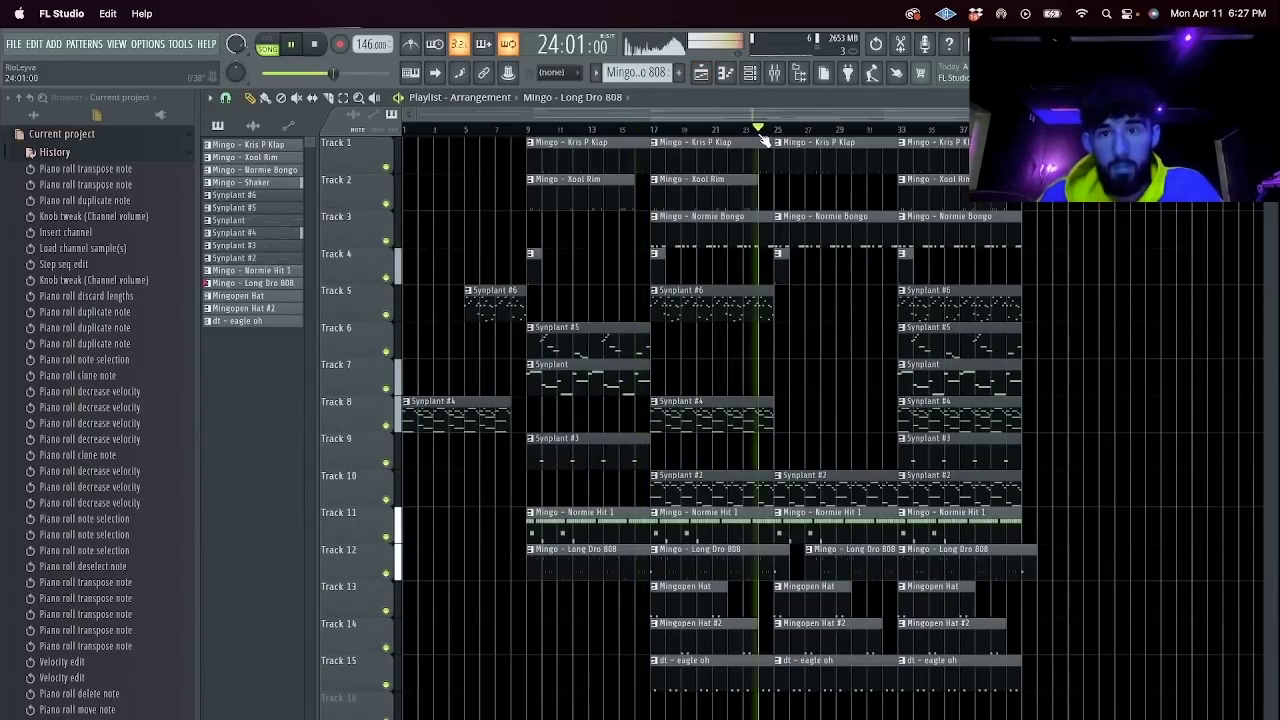
Delete the bar-25 hats, eagle oh and bongo clips, and duplicate Synplant #4 into bar 25.
right_click(836, 603)
right_click(834, 637)
right_click(832, 673)
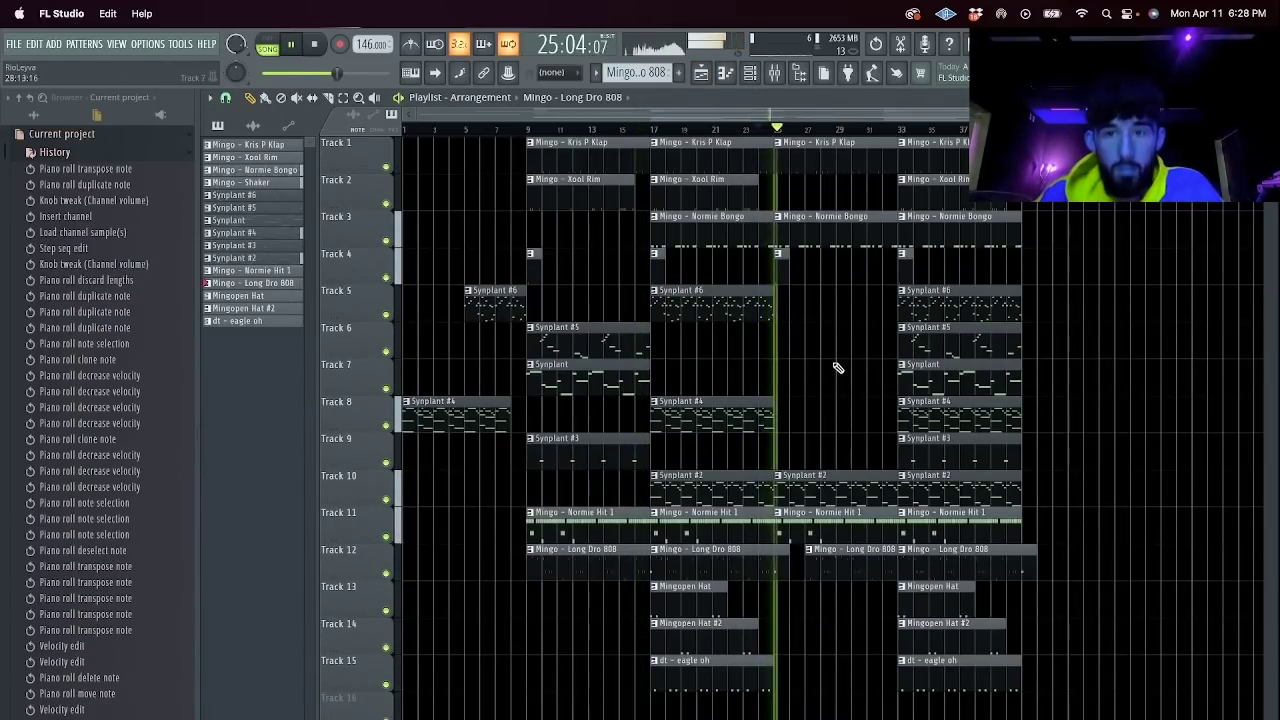
right_click(825, 236)
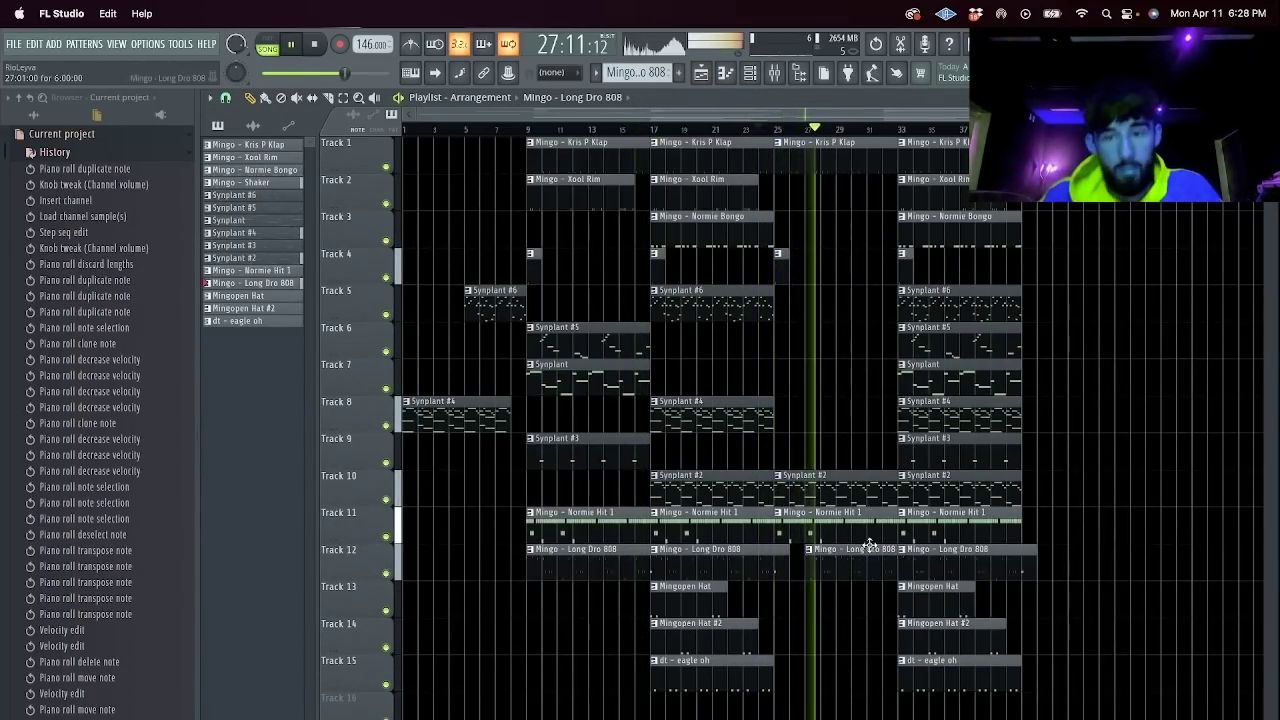
super+click(767, 292)
super+click(730, 422)
key(super+b)
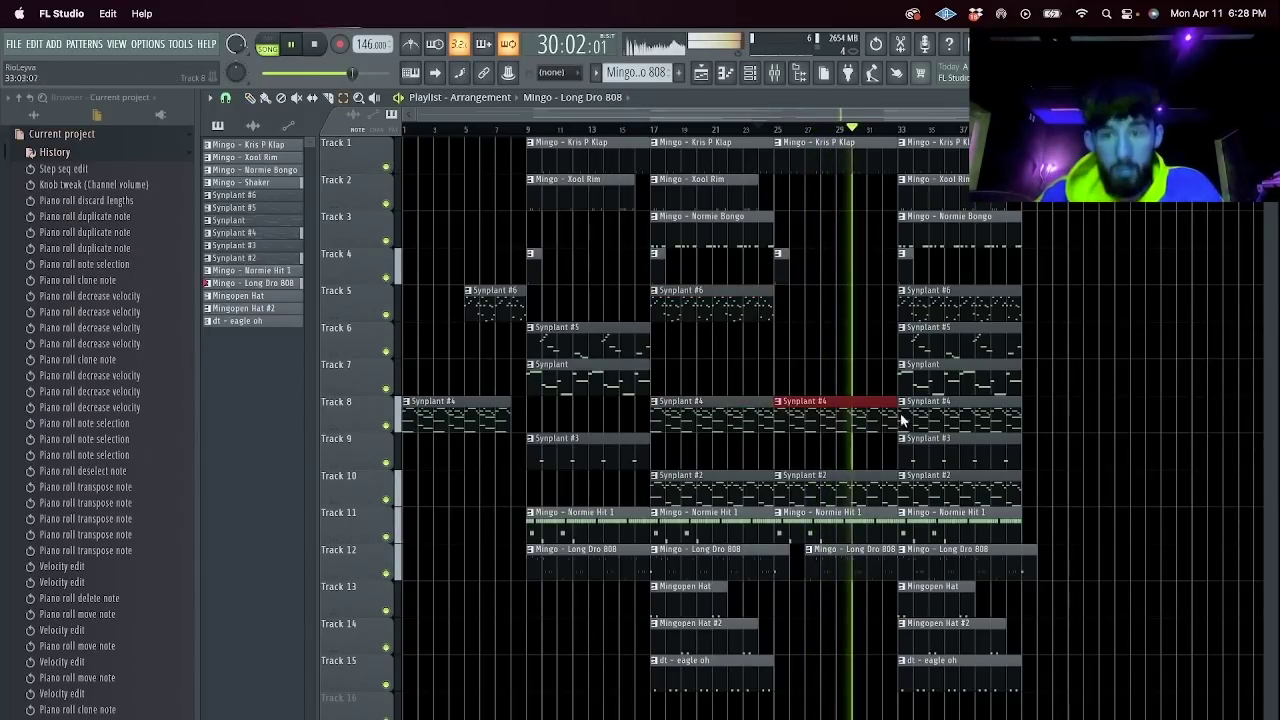
Delete the Synplant #2, Synplant #4 and Synplant clips at bar 33.
super+click(970, 487)
key(Delete)
super+click(942, 406)
key(Delete)
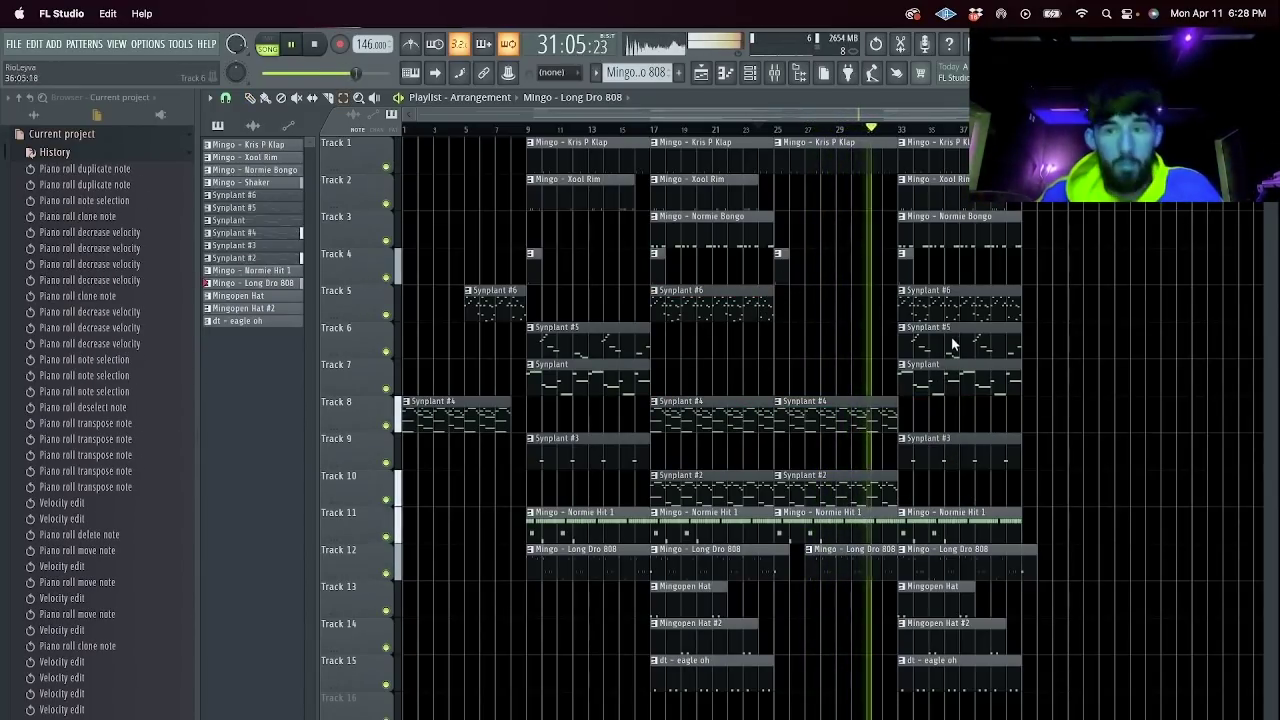
click(962, 366)
key(Delete)
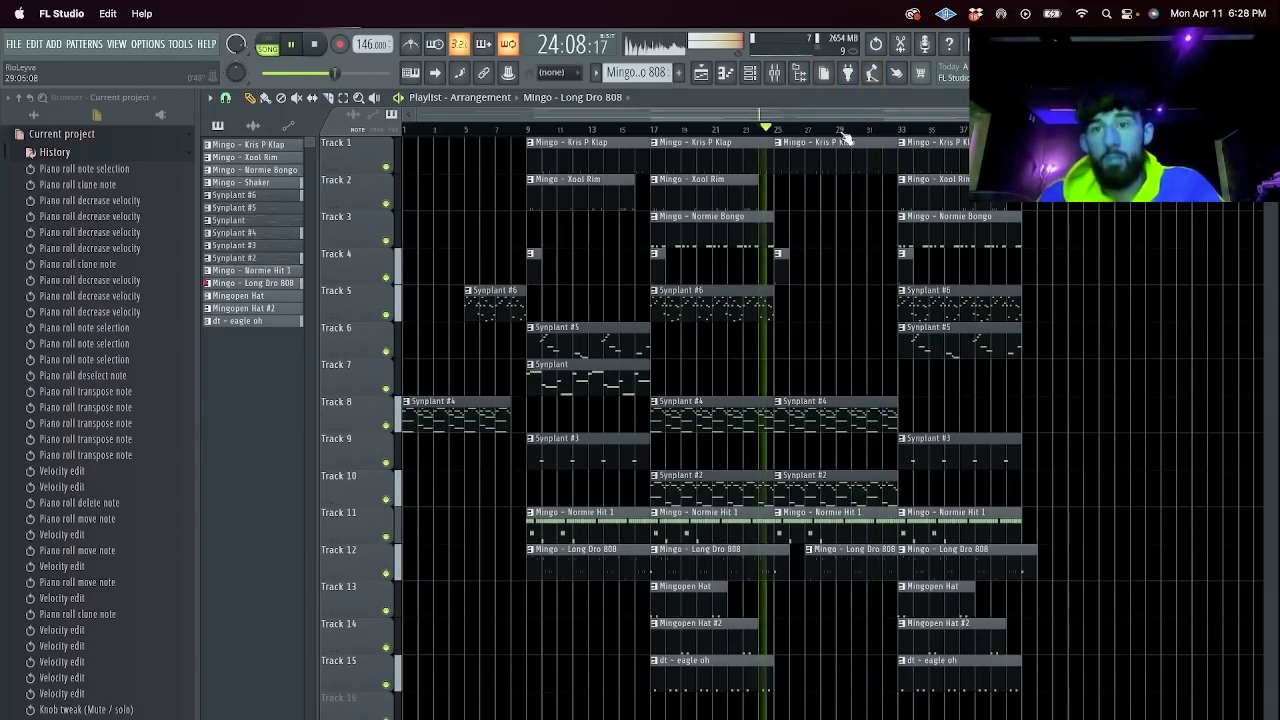
click(838, 130)
key(p)
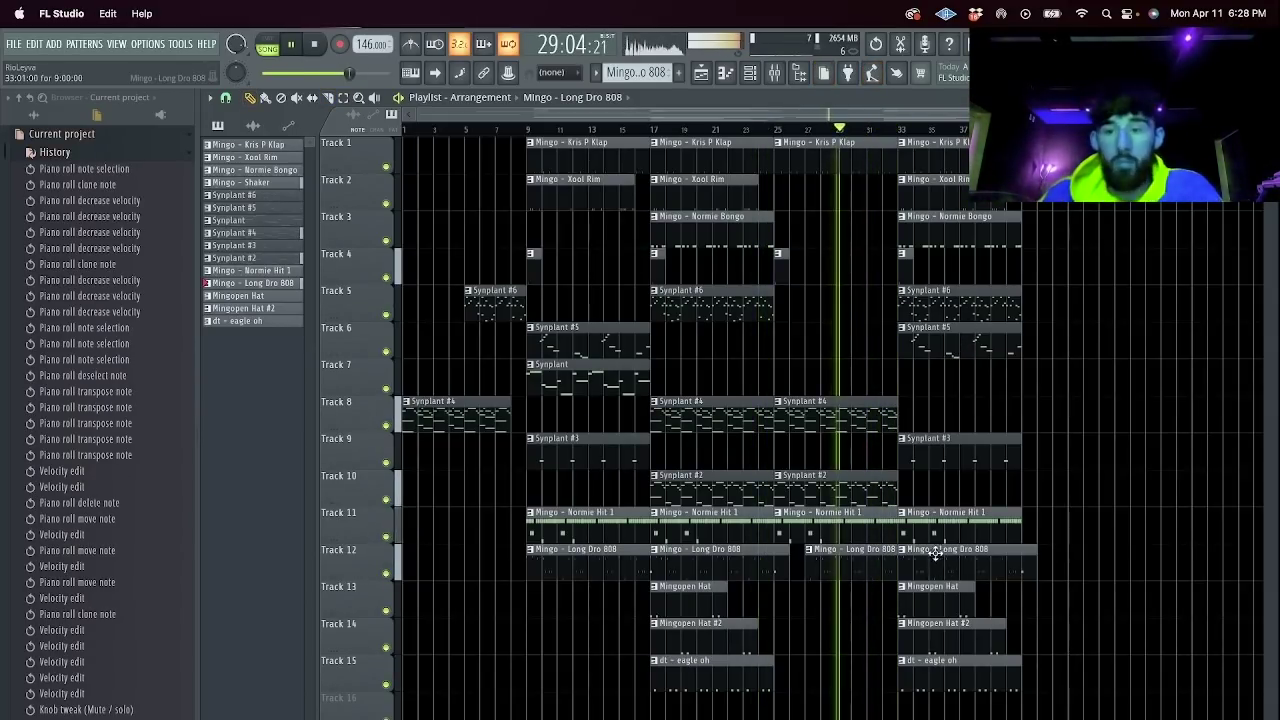
Trim Normie Hit 1 at bar 34 and Long Dro 808 at bar 41, and delete Synplant #5 at bar 33.
key(c)
drag(914, 510, 915, 540)
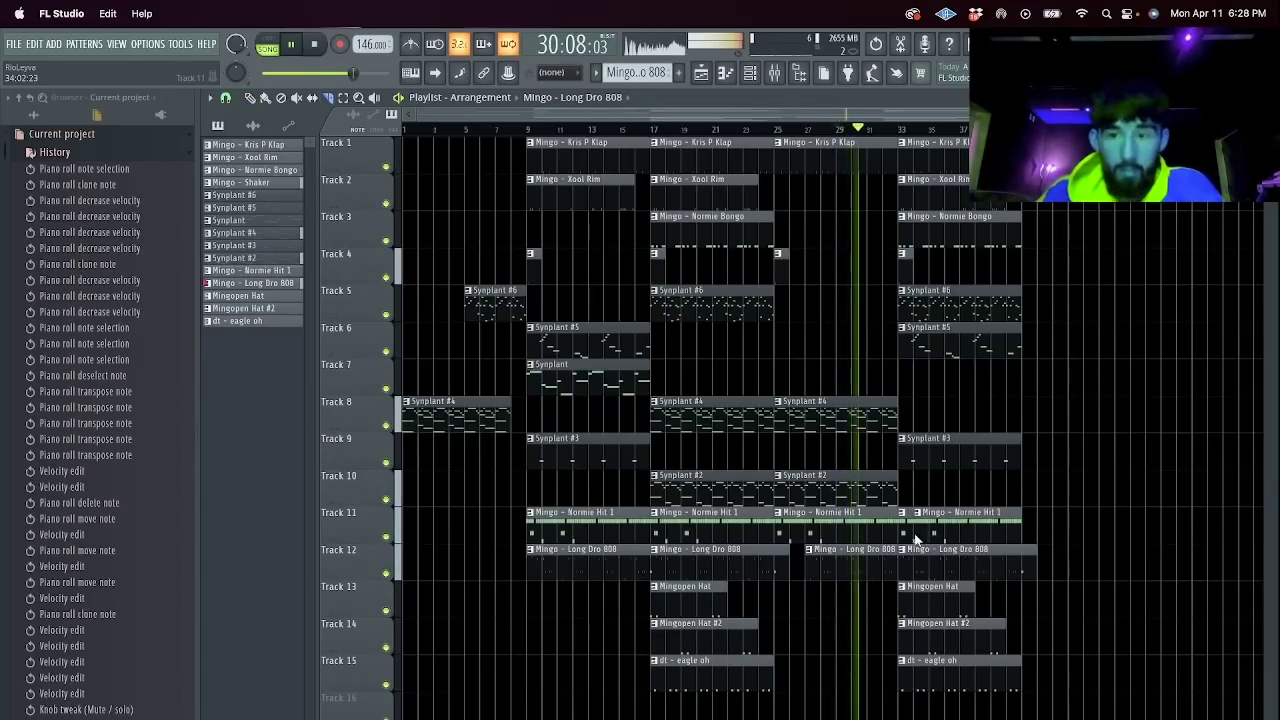
key(e)
click(907, 532)
key(Delete)
key(c)
drag(1022, 545, 1022, 574)
key(e)
click(1032, 561)
key(Delete)
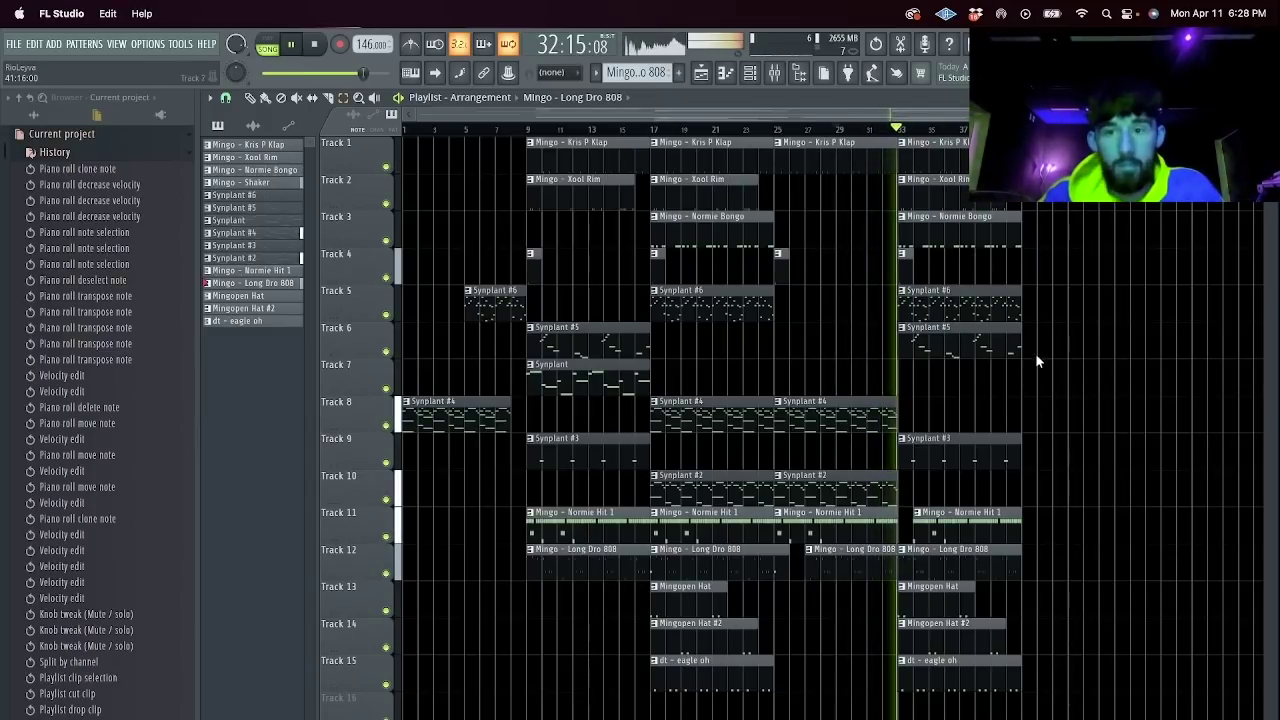
right_click(1000, 350)
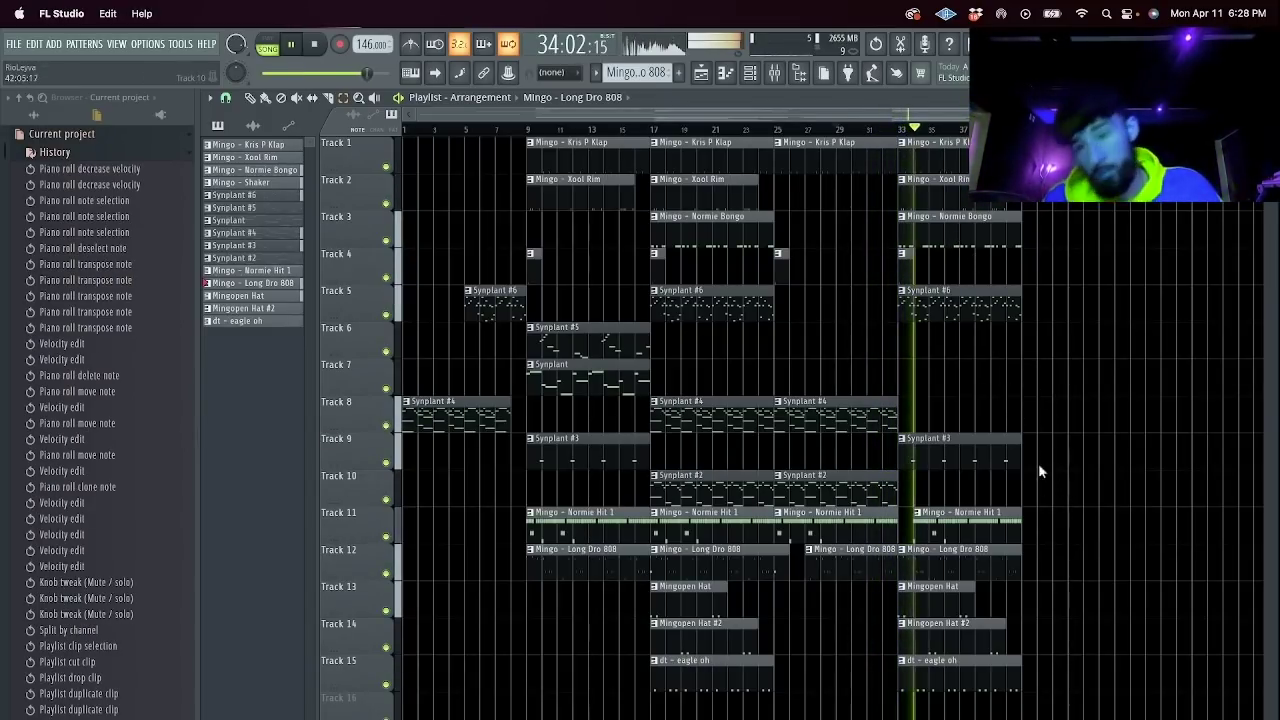
Duplicate the Synplant #5 clip forward and remove its extra copies.
drag(1060, 694, 446, 150)
click(966, 340)
key(super+a)
click(604, 347)
key(super+b)
key(super+b)
key(super+b)
drag(817, 323, 705, 356)
key(Delete)
Duplicate the arrangement, repeating bars 9–45 from bar 49 and again from bar 89.
drag(1077, 717, 897, 579)
key(ctrl+a)
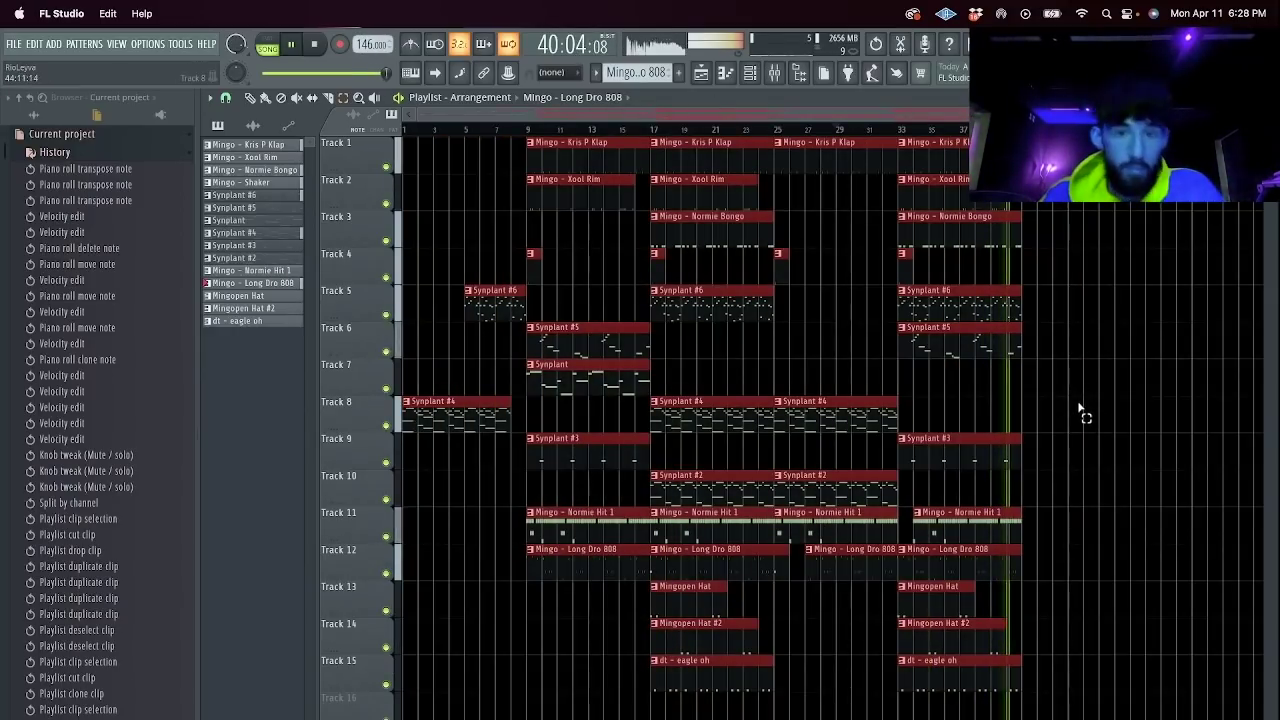
key(ctrl+b)
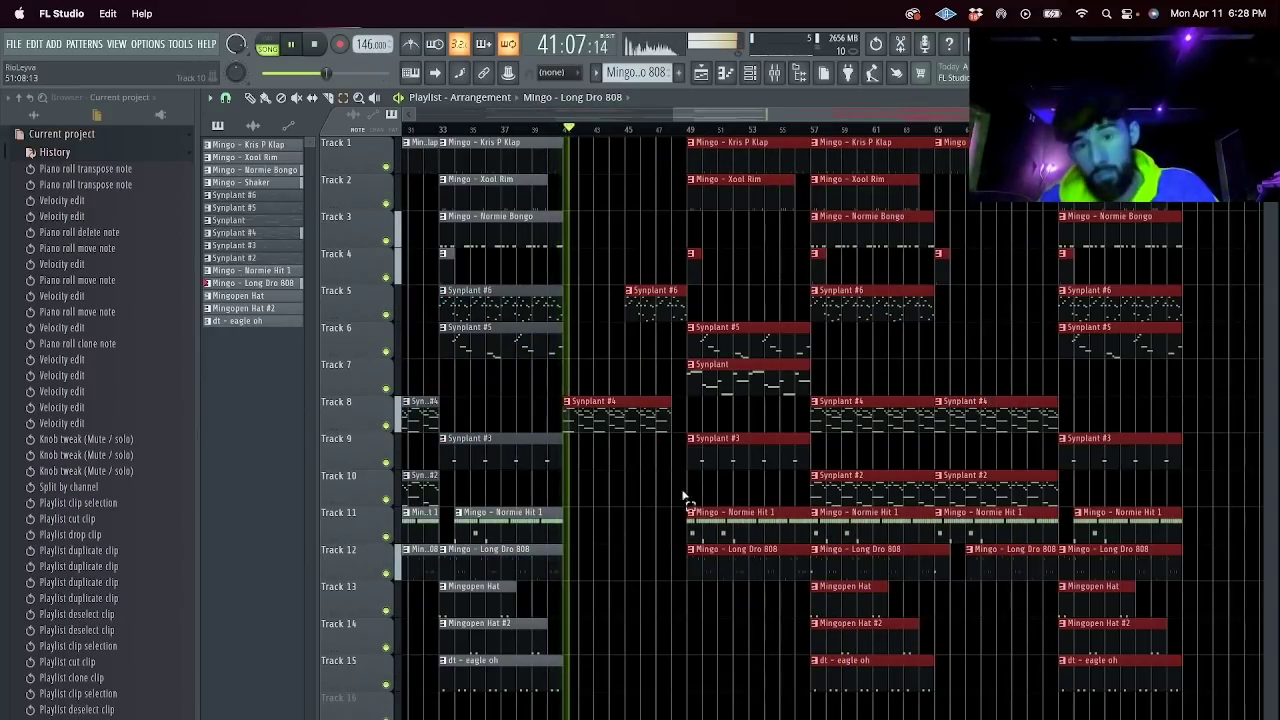
click(533, 129)
click(562, 560)
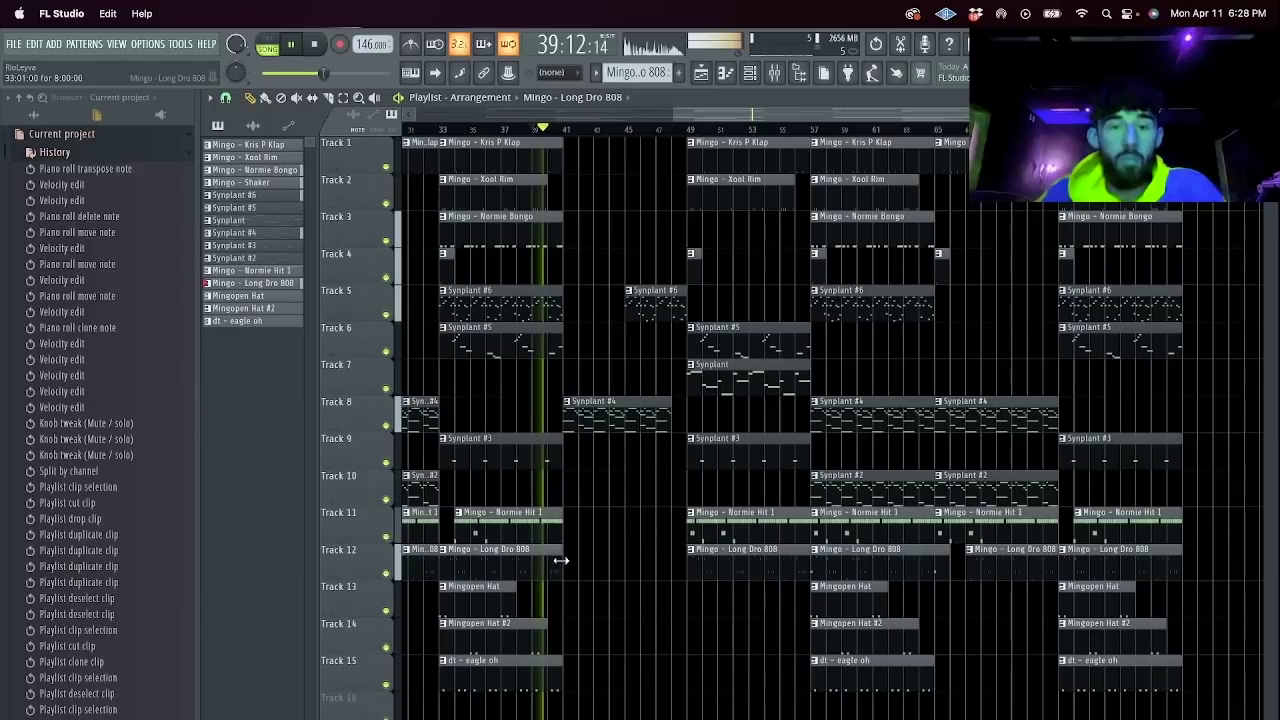
drag(1212, 715, 412, 114)
drag(1230, 705, 484, 142)
key(ctrl+b)
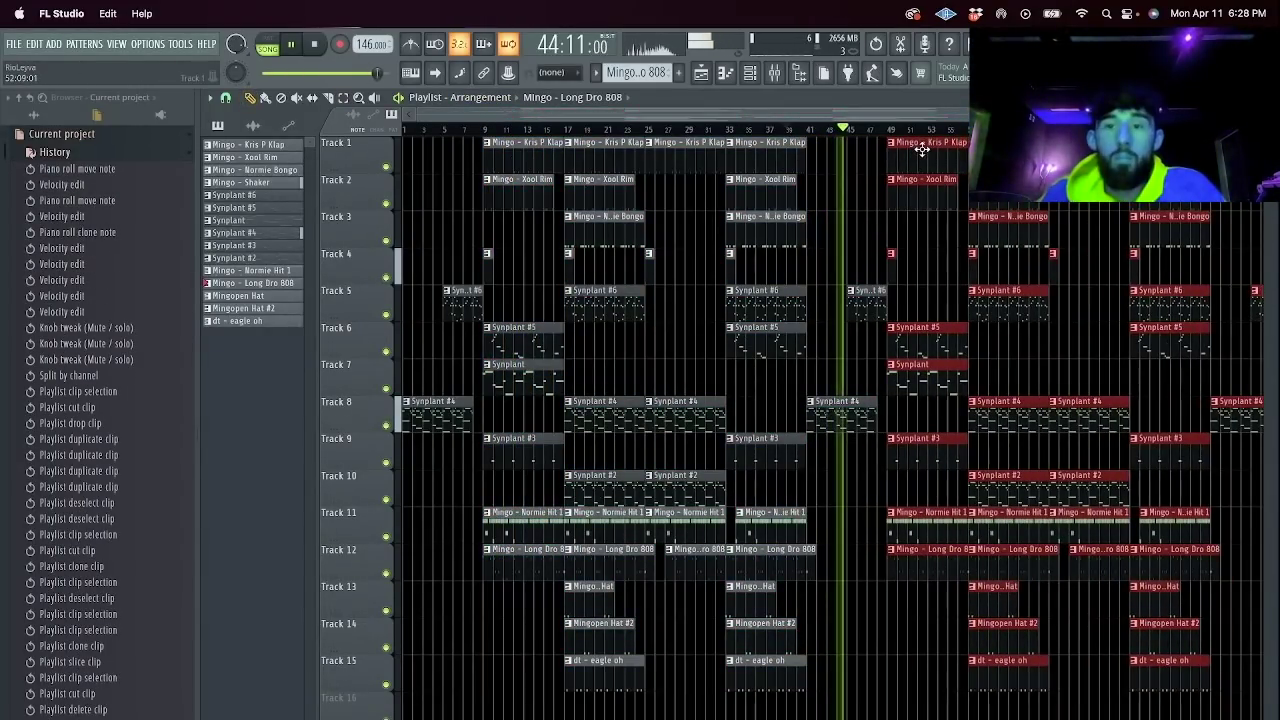
drag(860, 117, 1066, 117)
key(ctrl+b)
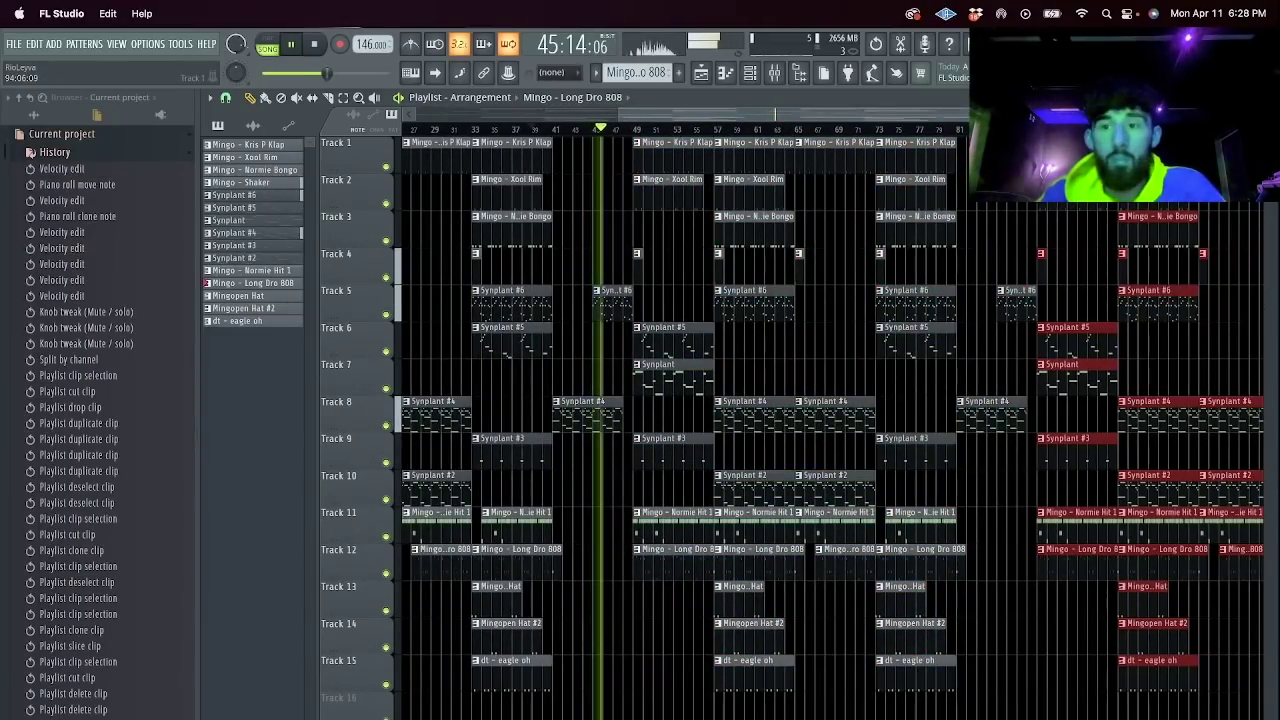
key(F6)
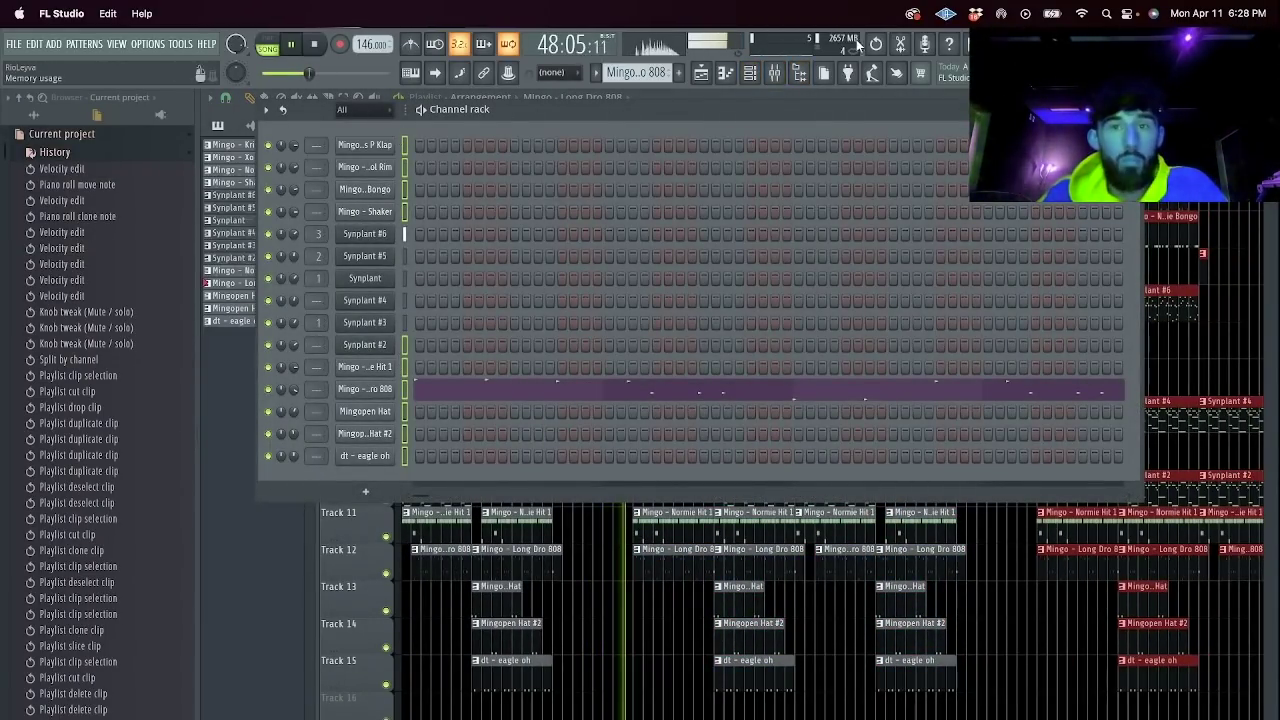
Lower the Synplant #6 mixer fader to 78% volume.
click(773, 75)
click(426, 264)
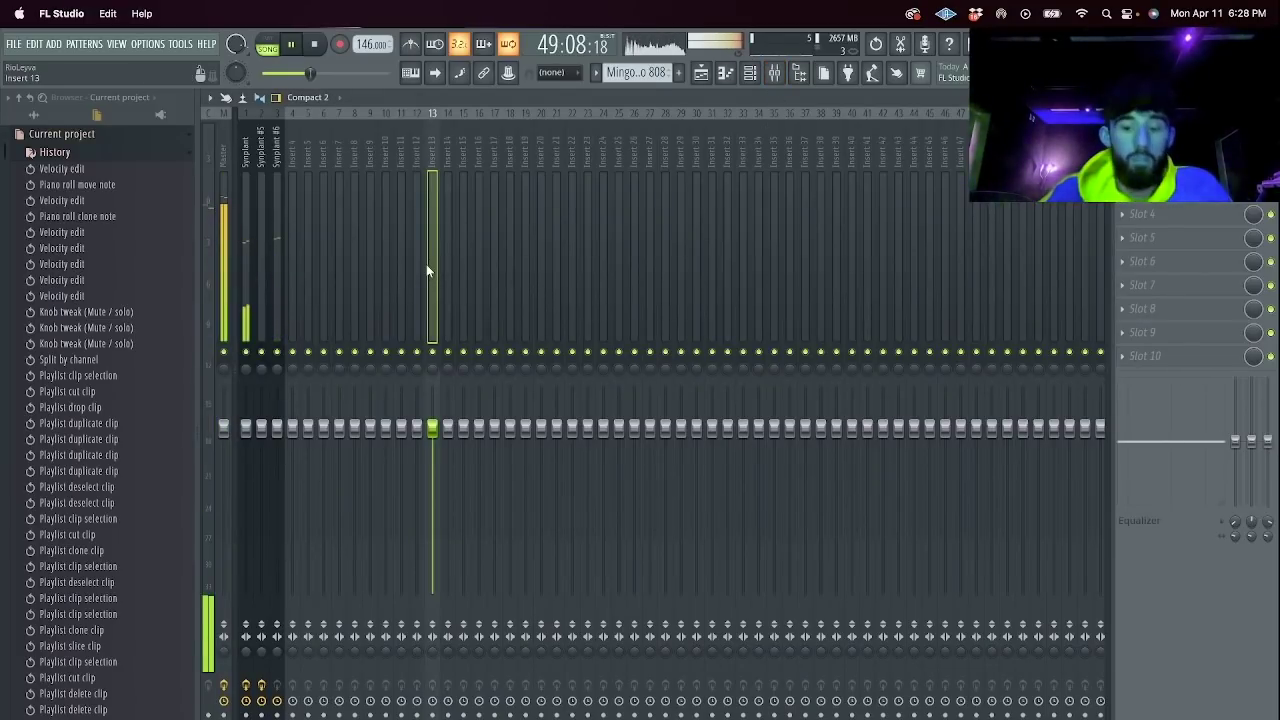
click(510, 440)
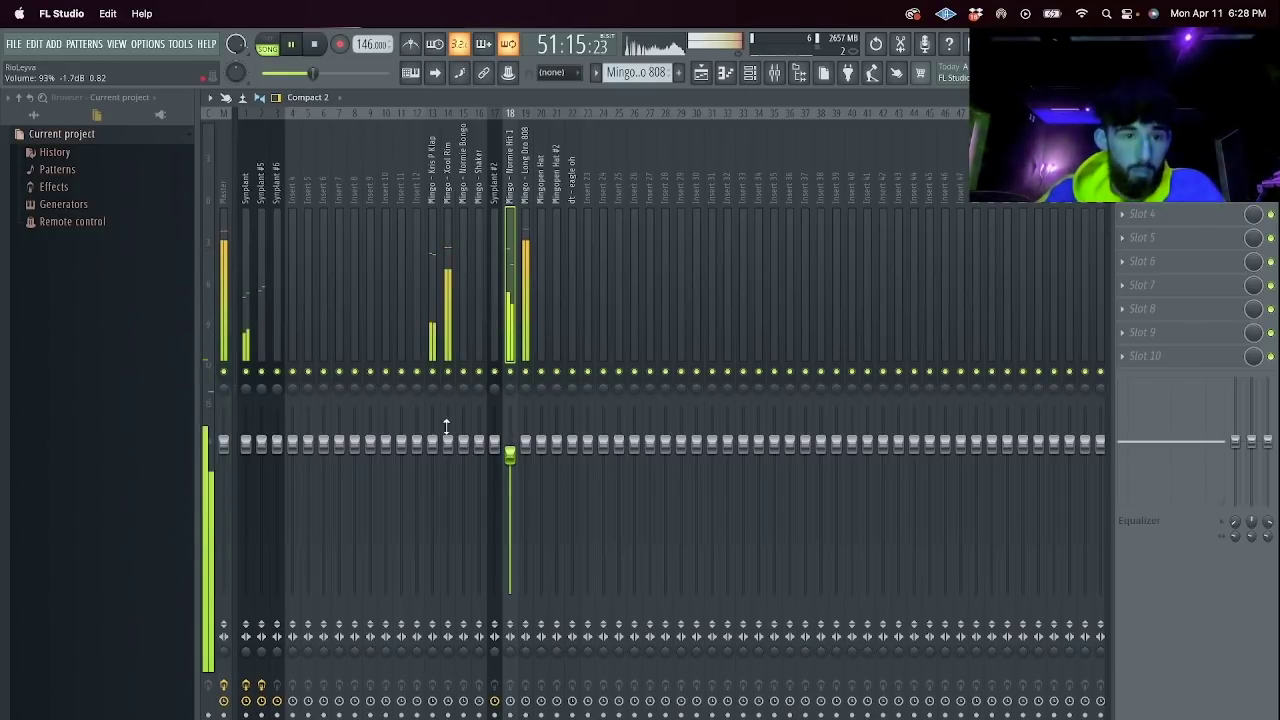
click(245, 442)
click(262, 438)
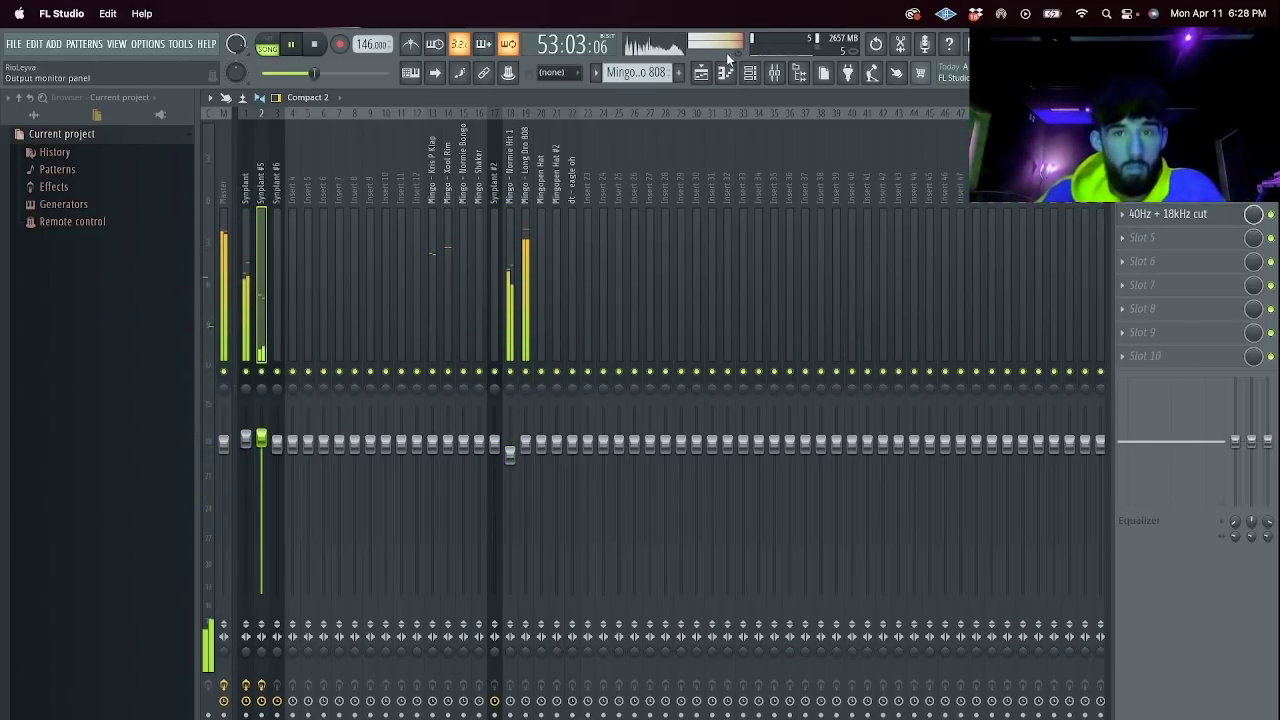
click(703, 74)
click(714, 134)
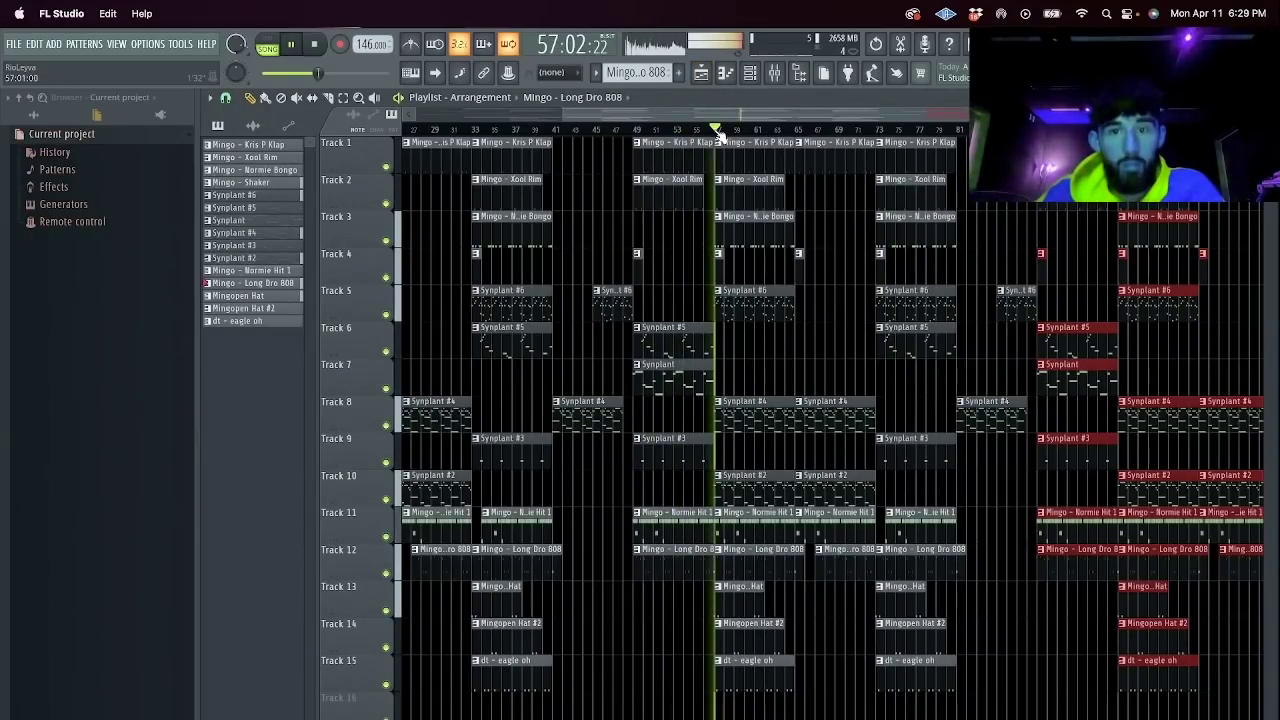
click(774, 72)
drag(277, 442, 277, 470)
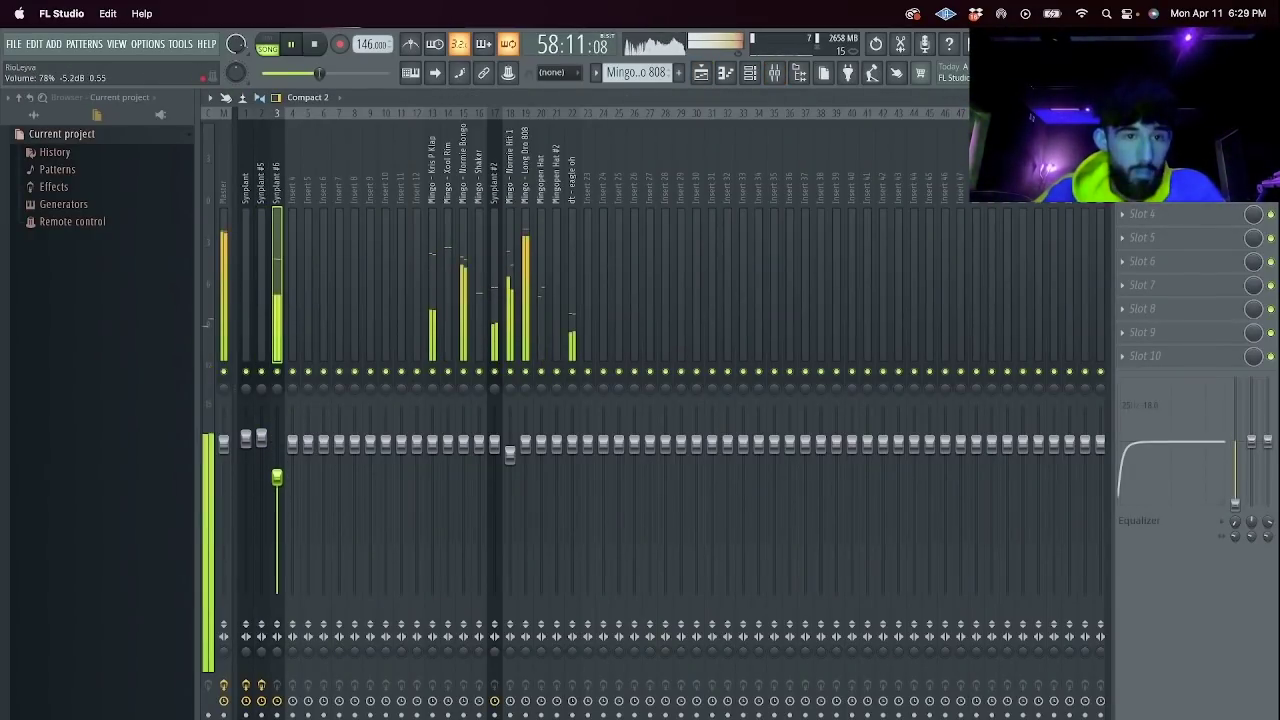
Return to the arrangement and start saving the project under a new name.
click(701, 74)
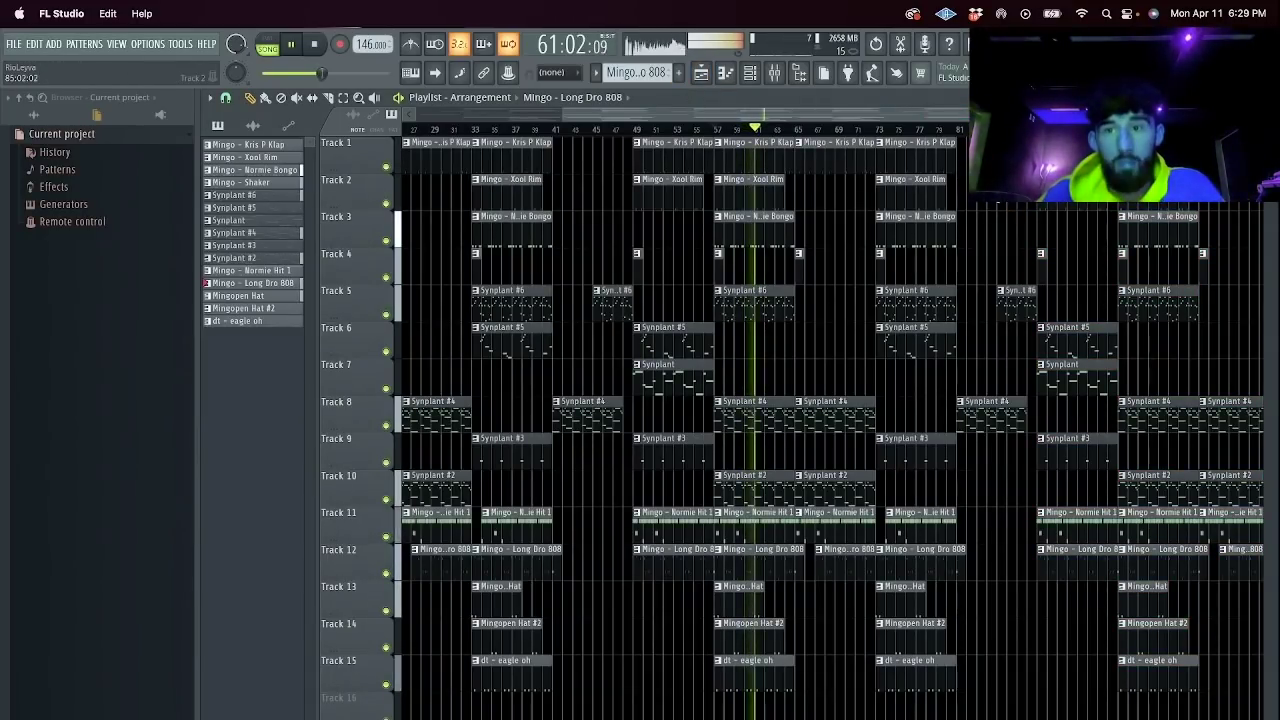
key(super+s)
click(652, 224)
Save the project as 'Rio x NM - Pencil 146 BPM' in a new folder inside 4 - April > Stems.
click(655, 243)
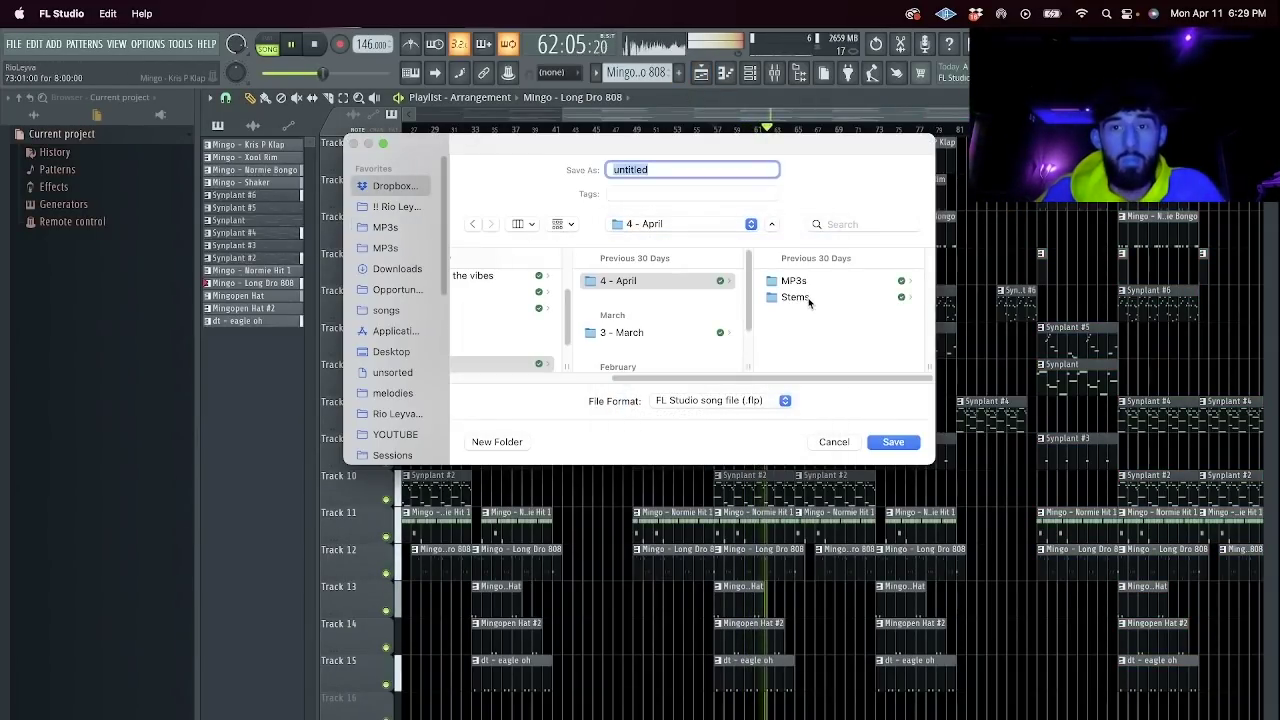
click(803, 297)
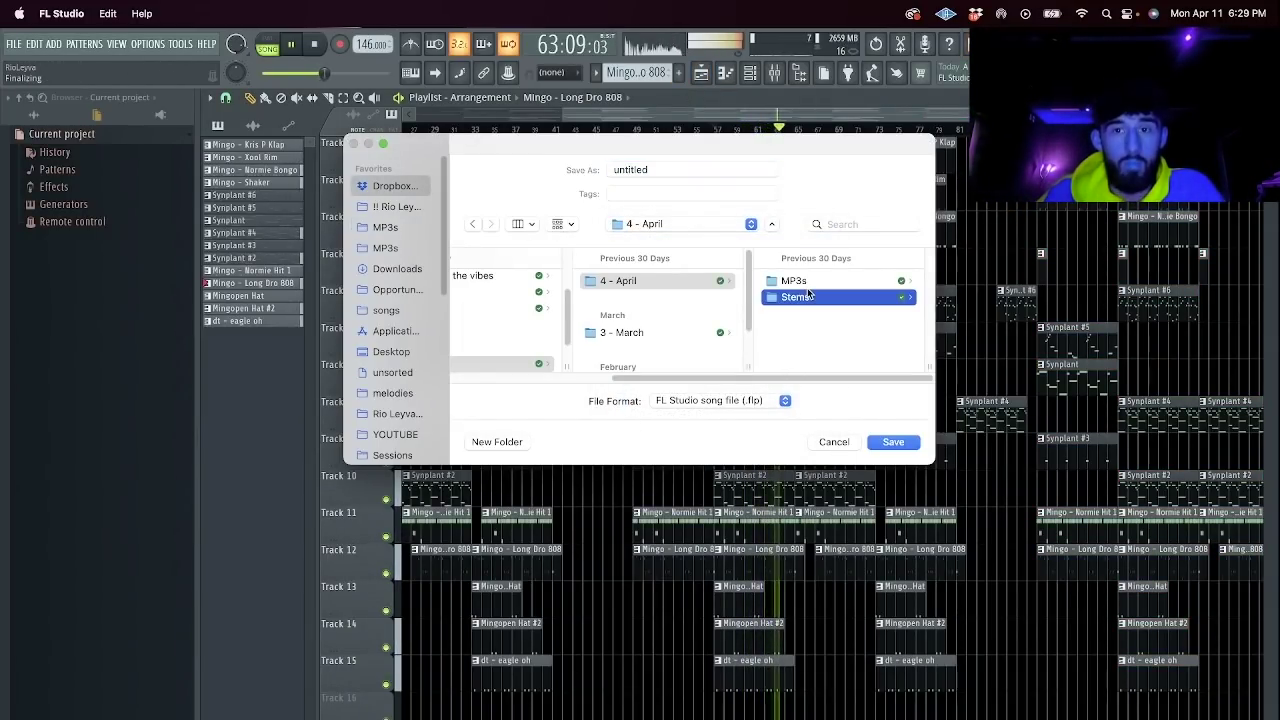
key(shift+super+n)
text(Rio x NM - Pencil 146 BPM)
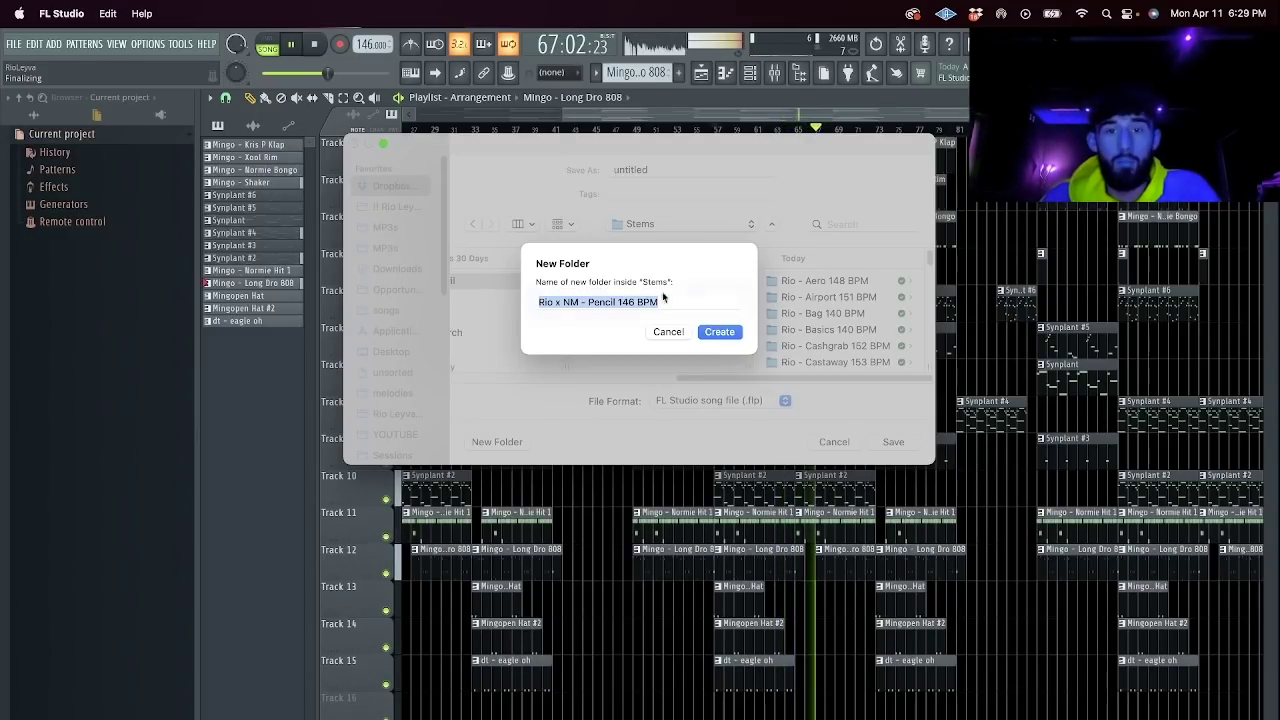
click(720, 331)
key(Return)
Export the song as an MP3 into the Stems folder.
key(shift+super+r)
click(710, 223)
click(705, 242)
click(696, 291)
key(Return)
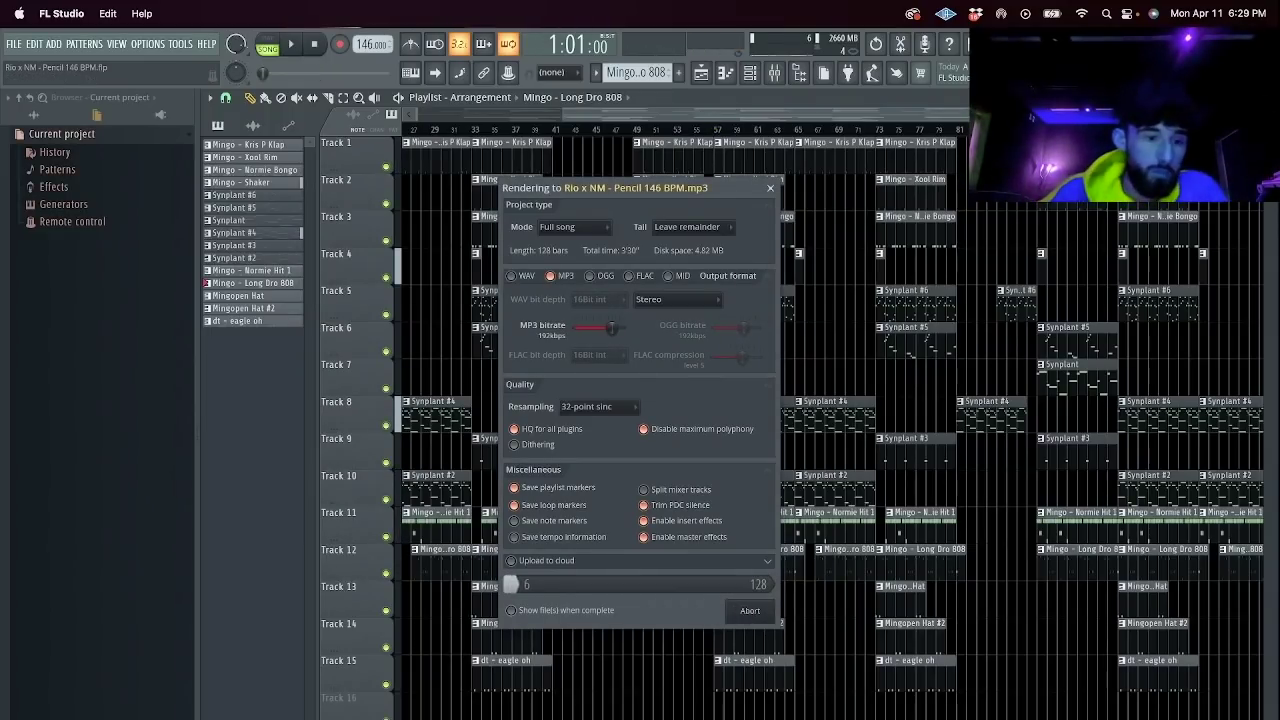
key(super+Tab)
Preview the Pancake and Outcast beats in Finder, then start a new empty FL Studio project.
scroll(535, 381, up, 2)
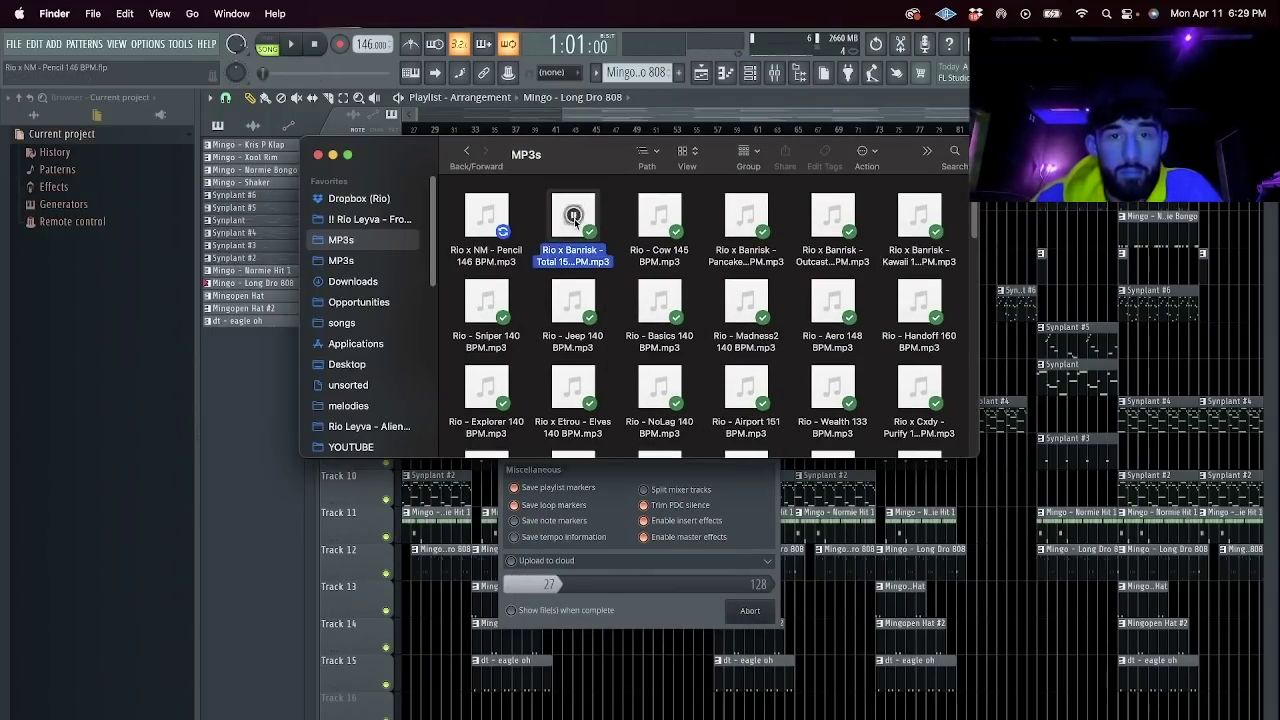
click(747, 215)
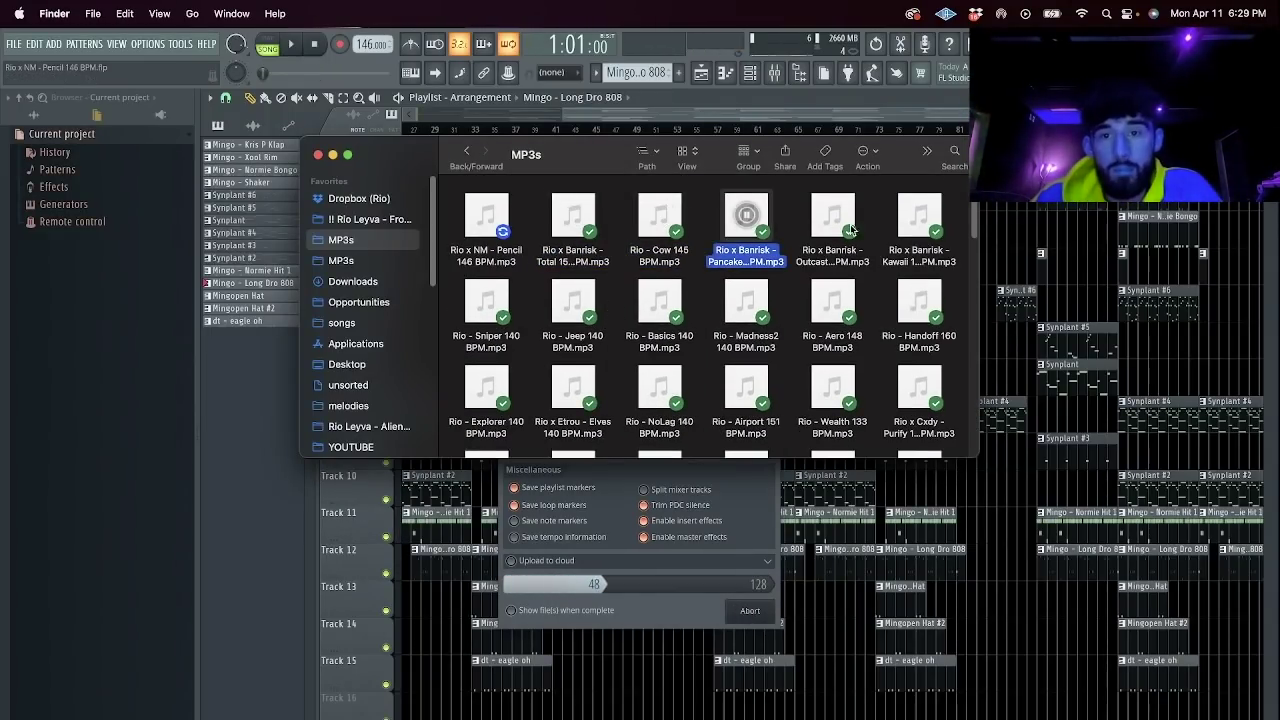
click(835, 215)
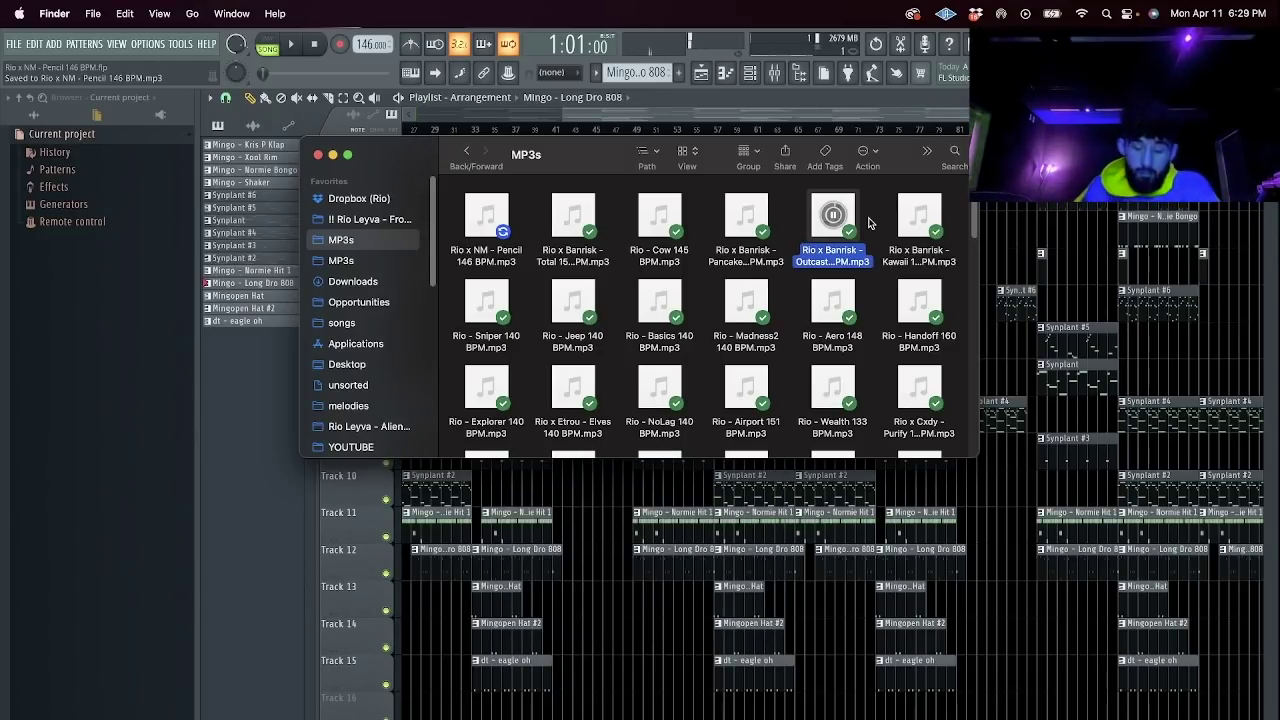
click(13, 44)
click(40, 65)
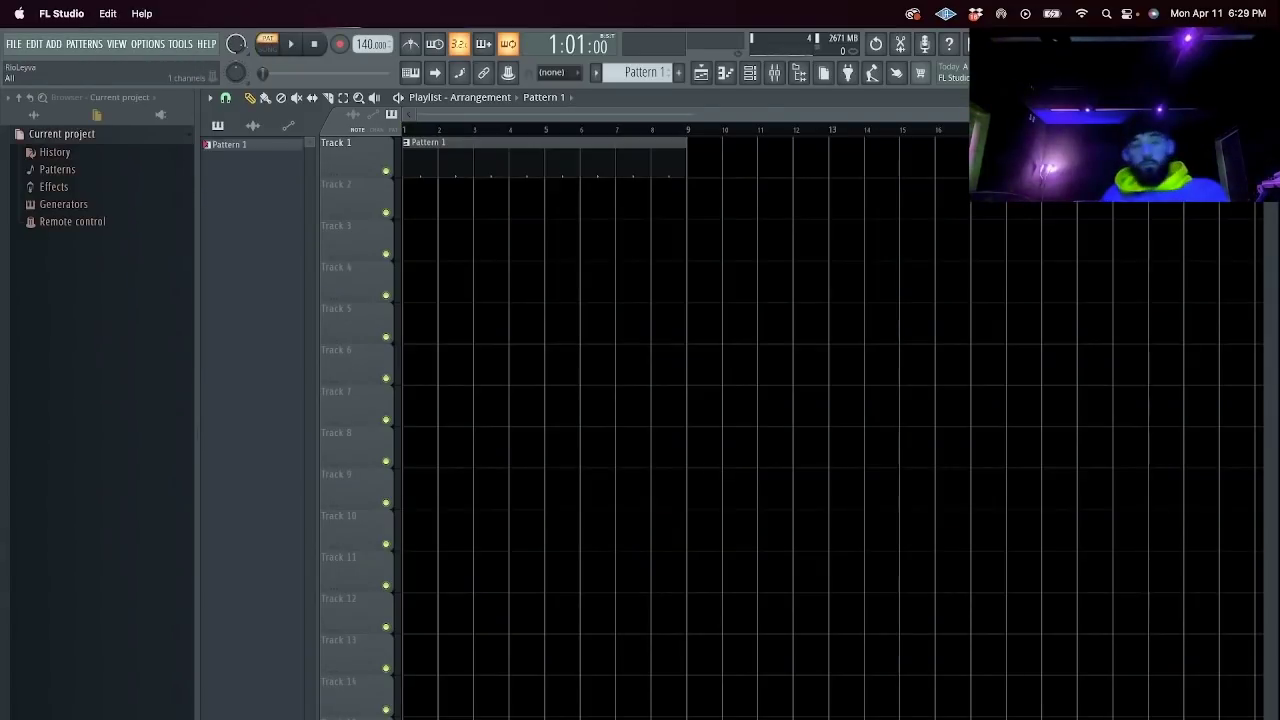
Confirm the new blank project and show its channel rack with the single Sampler channel.
key(super+Tab)
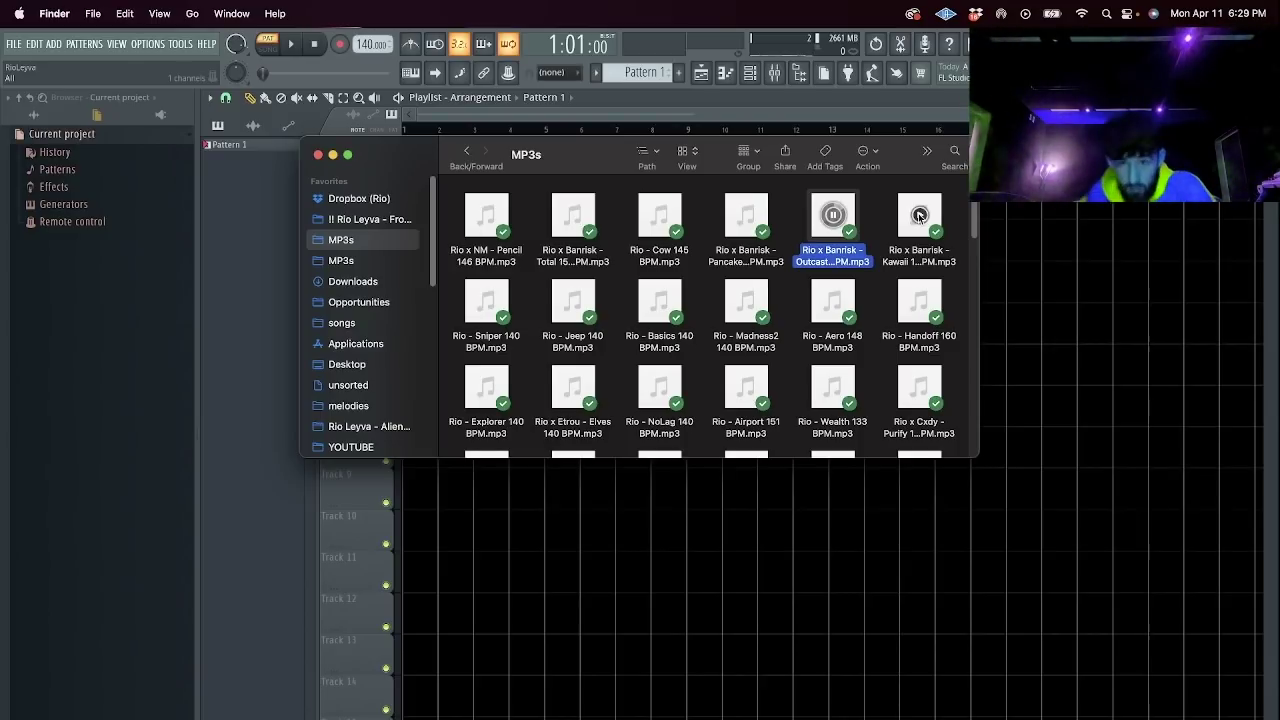
click(745, 79)
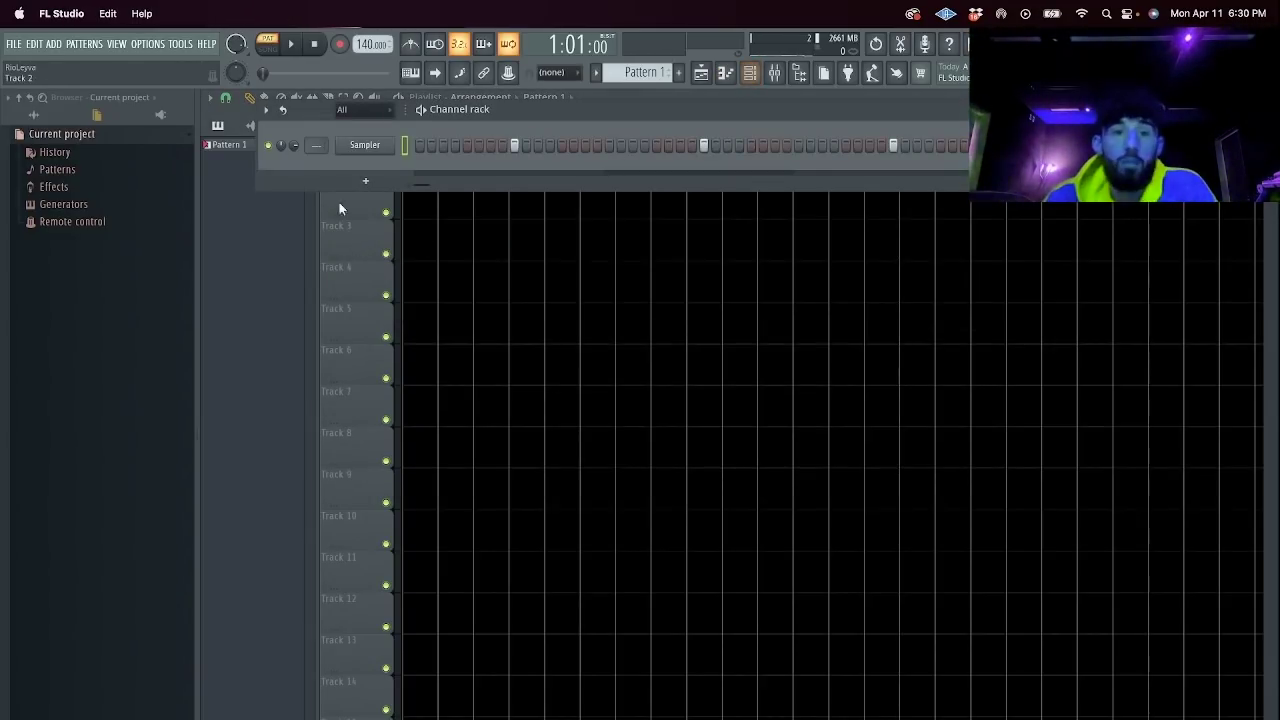
Add an ENGINE instrument channel and load the NADA Eastern Harps sound into it.
click(378, 182)
click(387, 232)
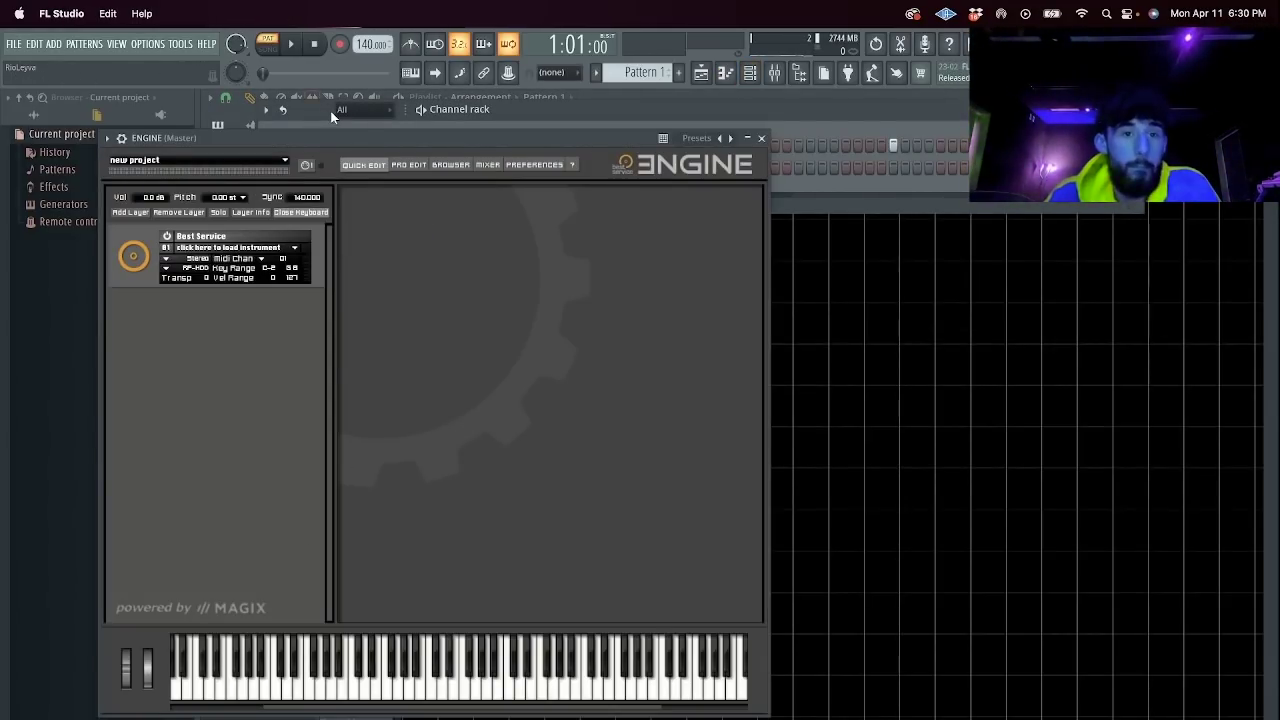
drag(357, 146, 652, 236)
click(570, 340)
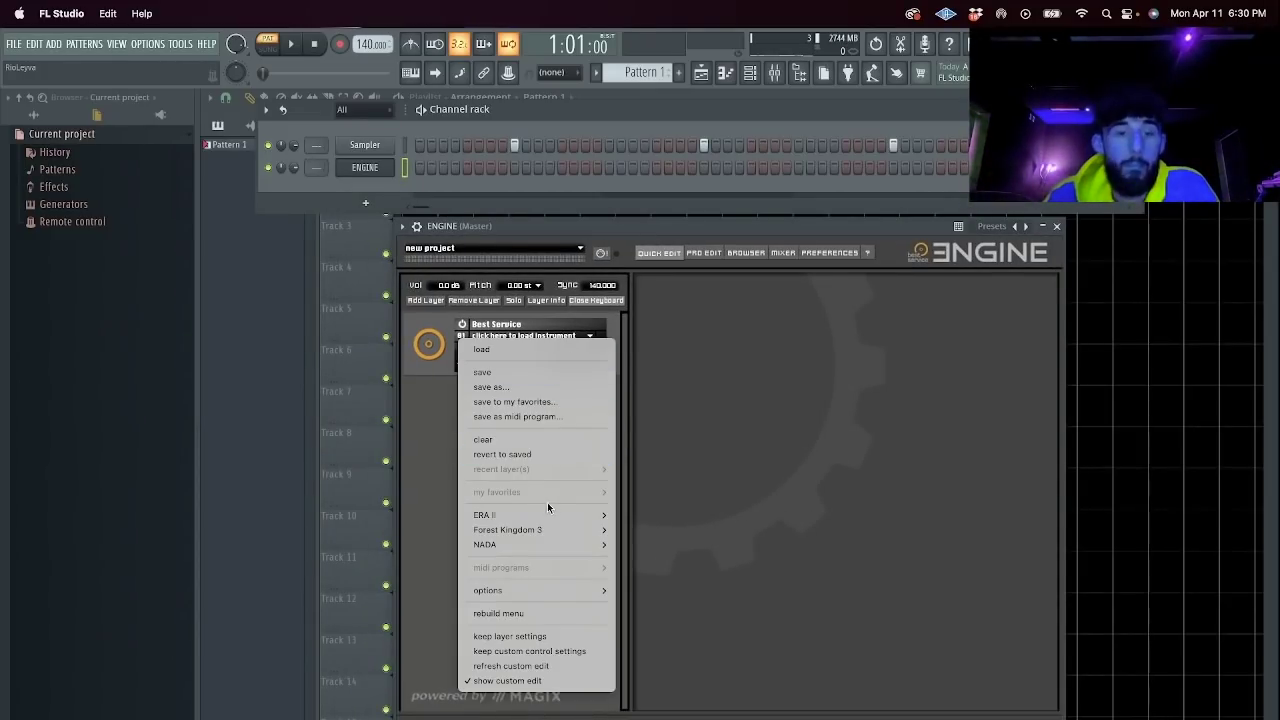
mouse_move(596, 544)
mouse_move(692, 576)
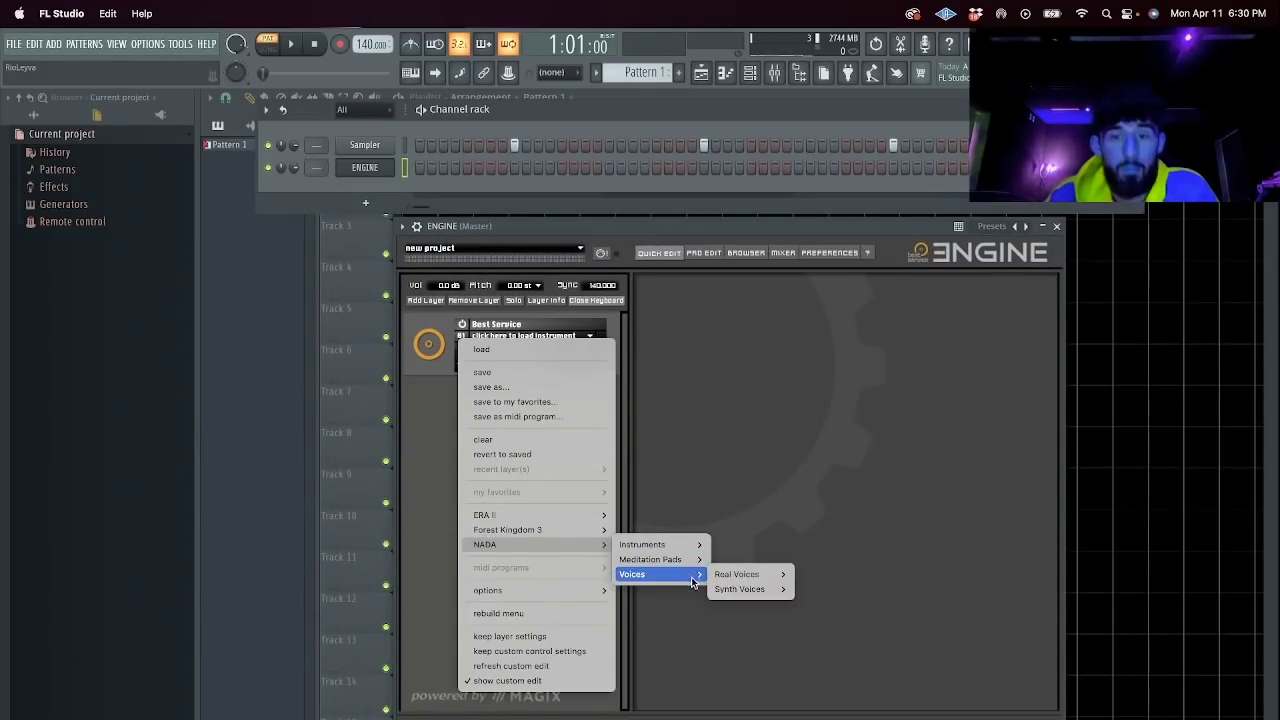
mouse_move(695, 545)
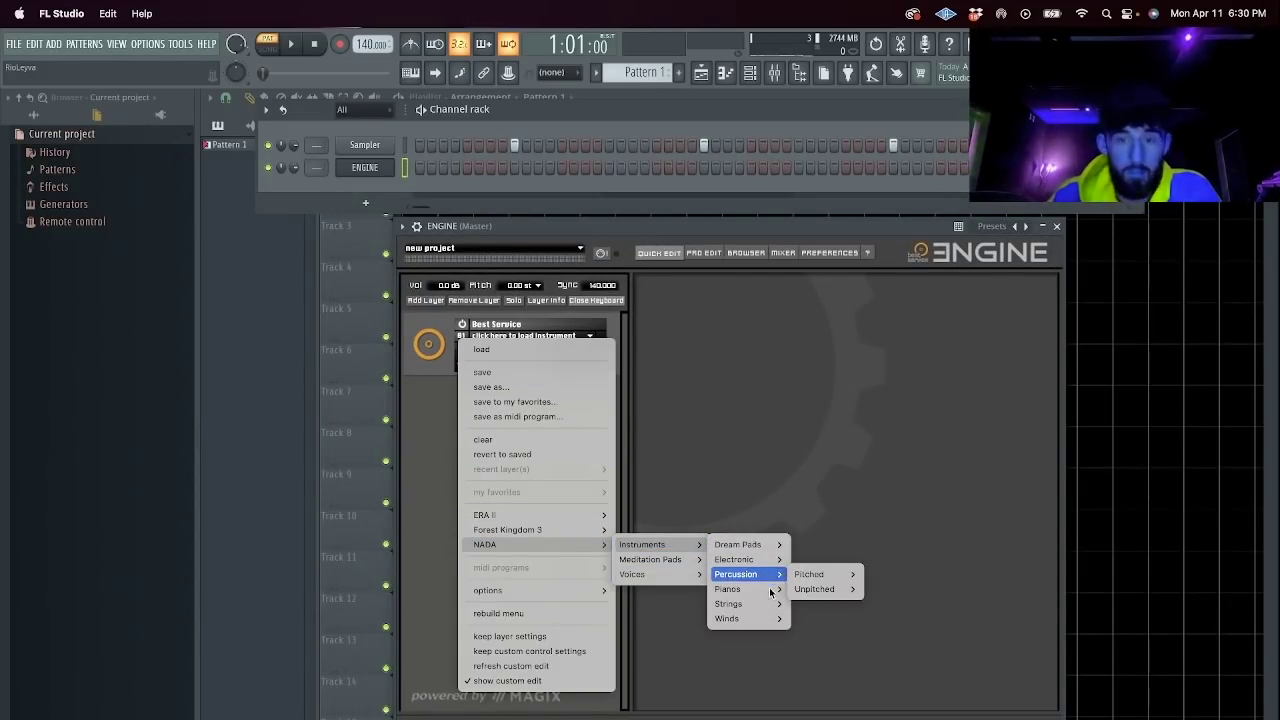
mouse_move(786, 589)
click(830, 603)
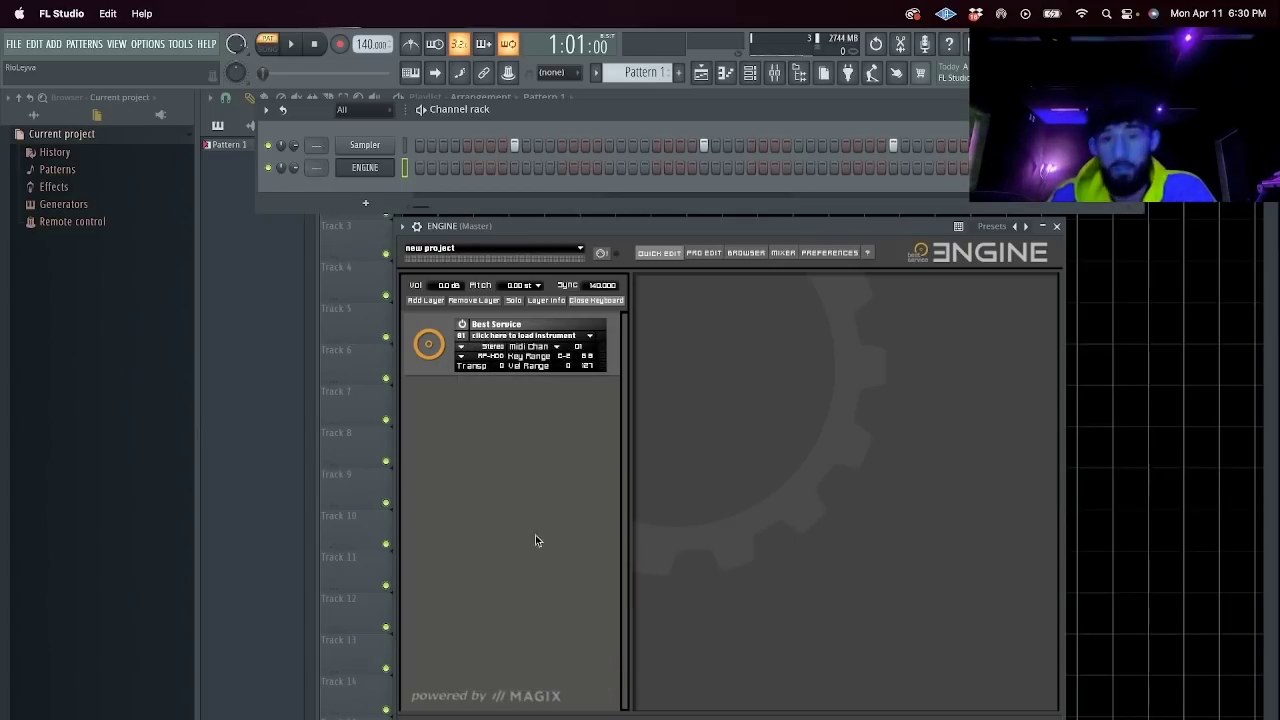
Stop the beat preview playing in the beats folder window and close that window.
key(super+Tab)
click(613, 135)
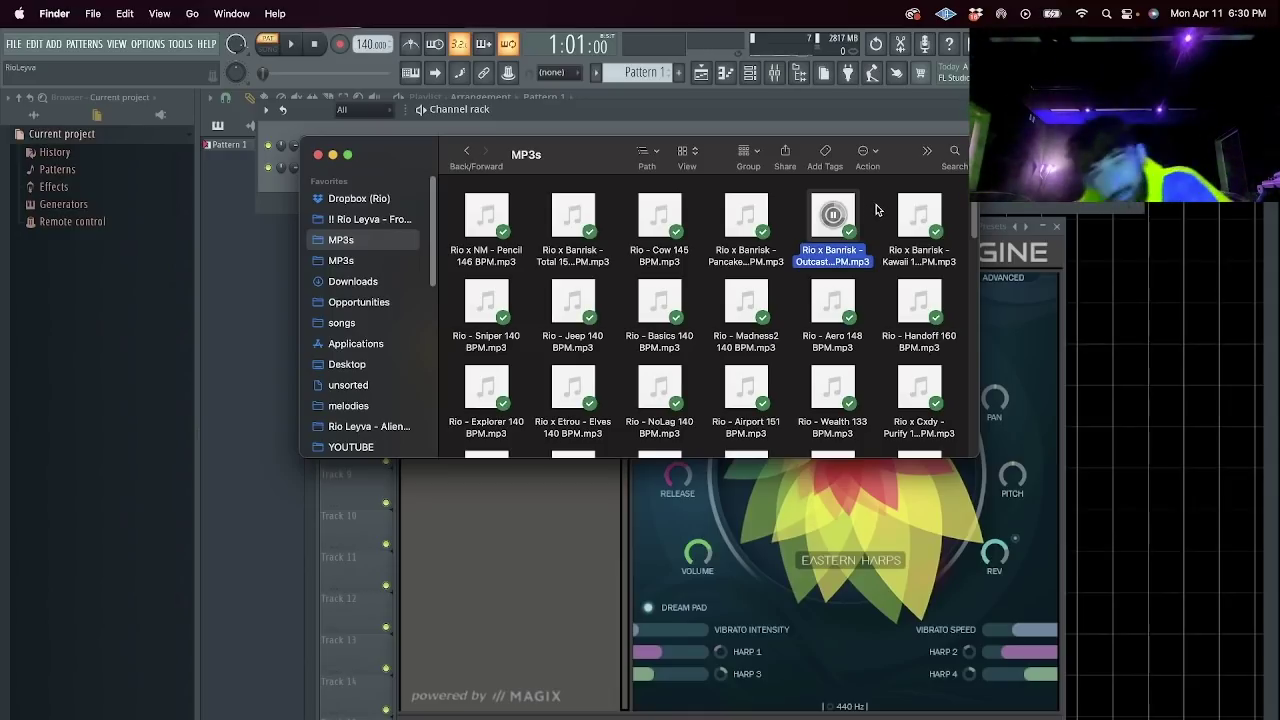
click(882, 225)
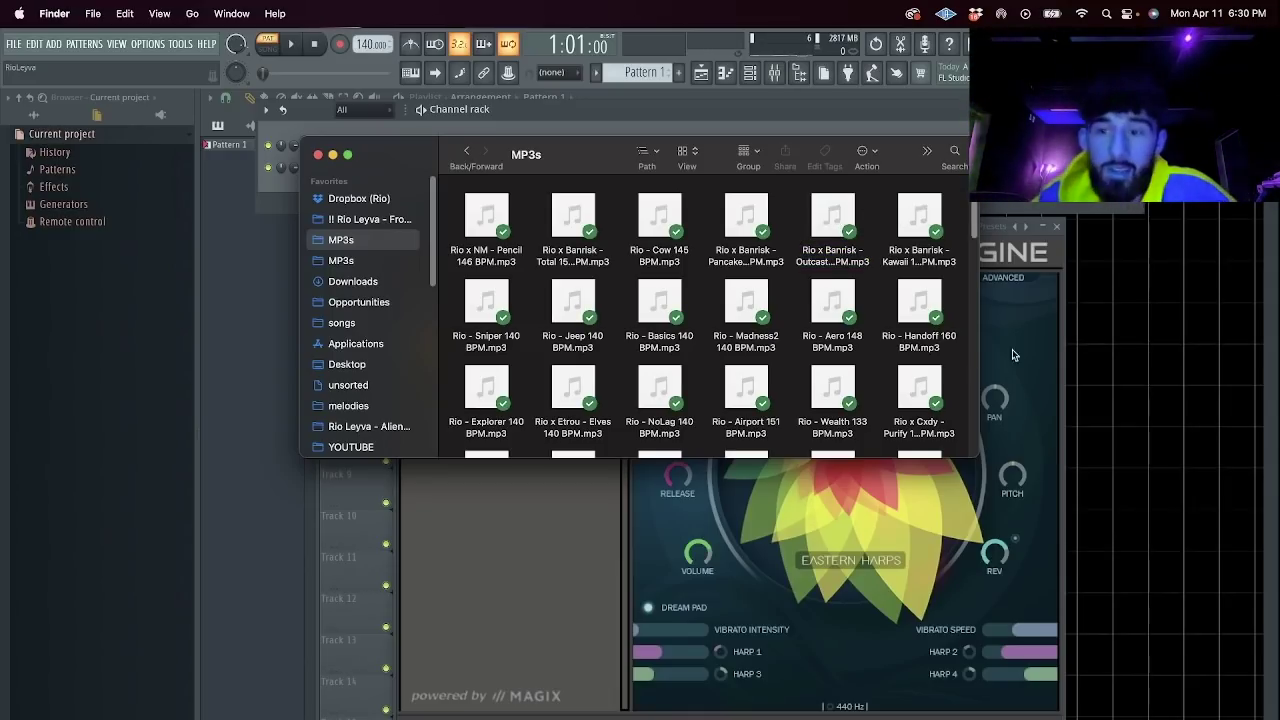
click(1008, 362)
click(318, 155)
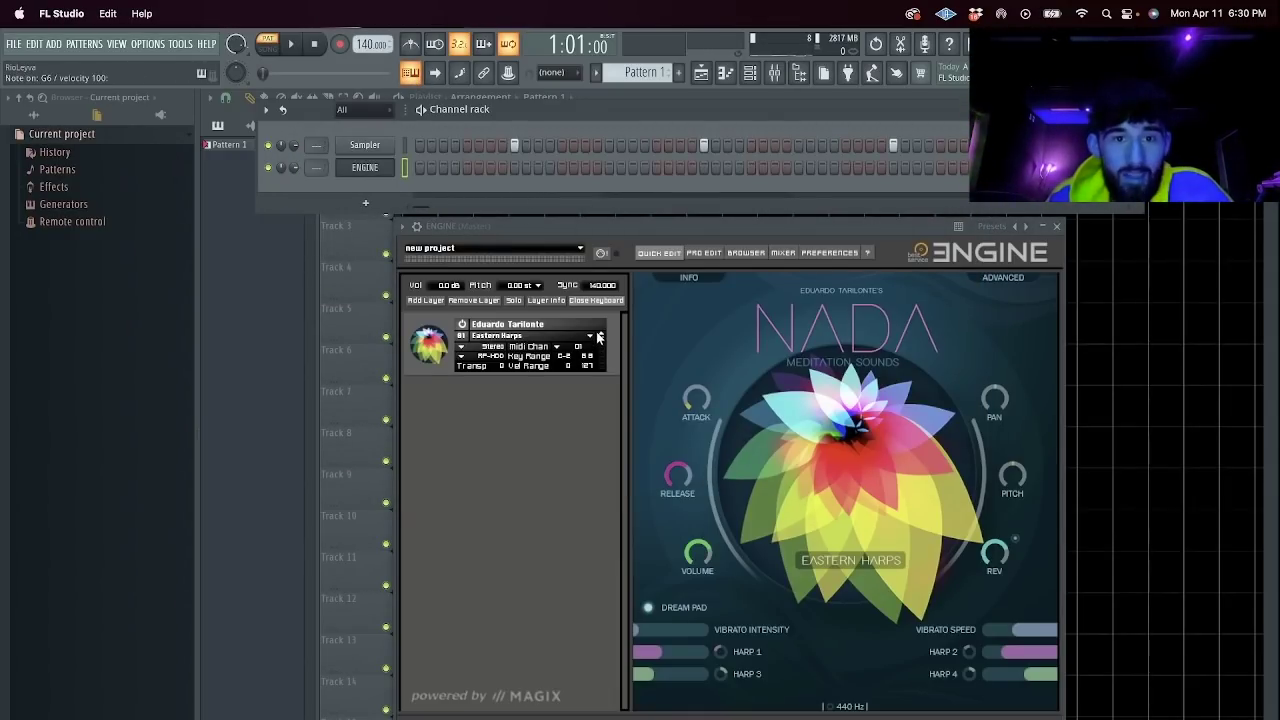
Open the ENGINE channel's piano roll and close the ENGINE plugin window.
click(556, 337)
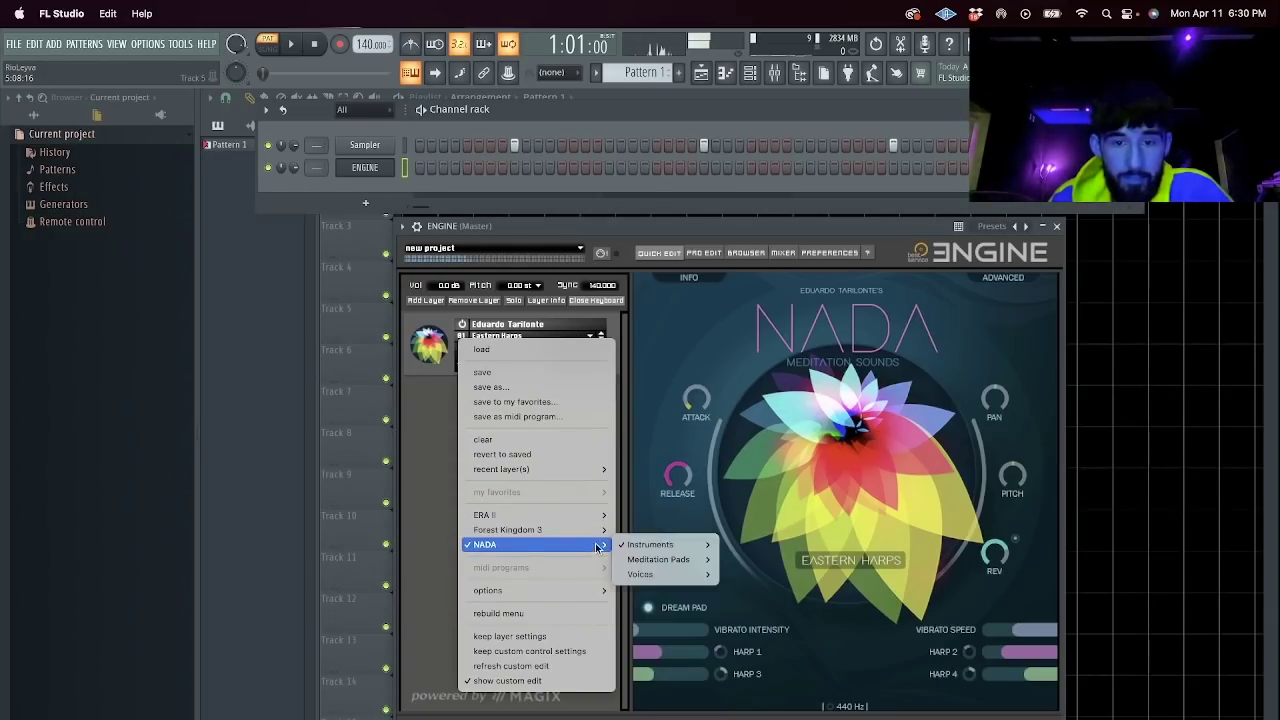
click(355, 157)
right_click(370, 167)
click(415, 167)
click(1056, 226)
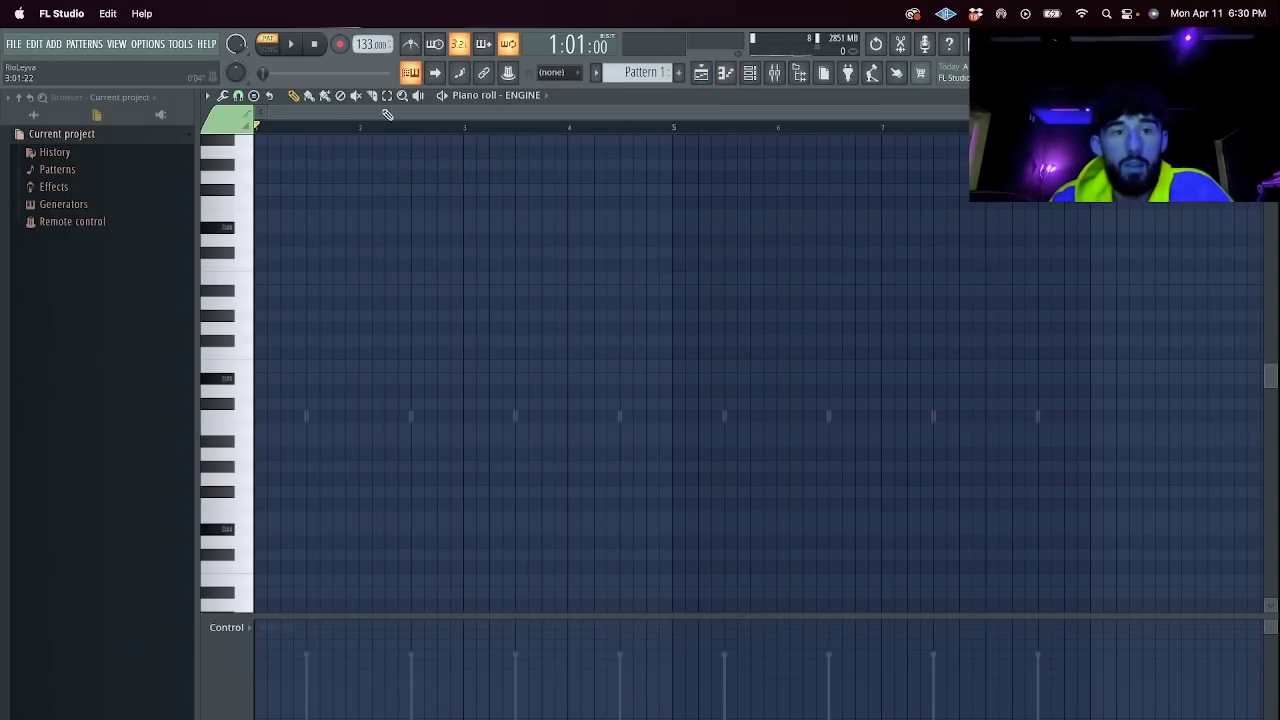
Draw the six-note harp melody in bar 1 and play it back.
key(space)
key(space)
key(space)
key(space)
click(270, 240)
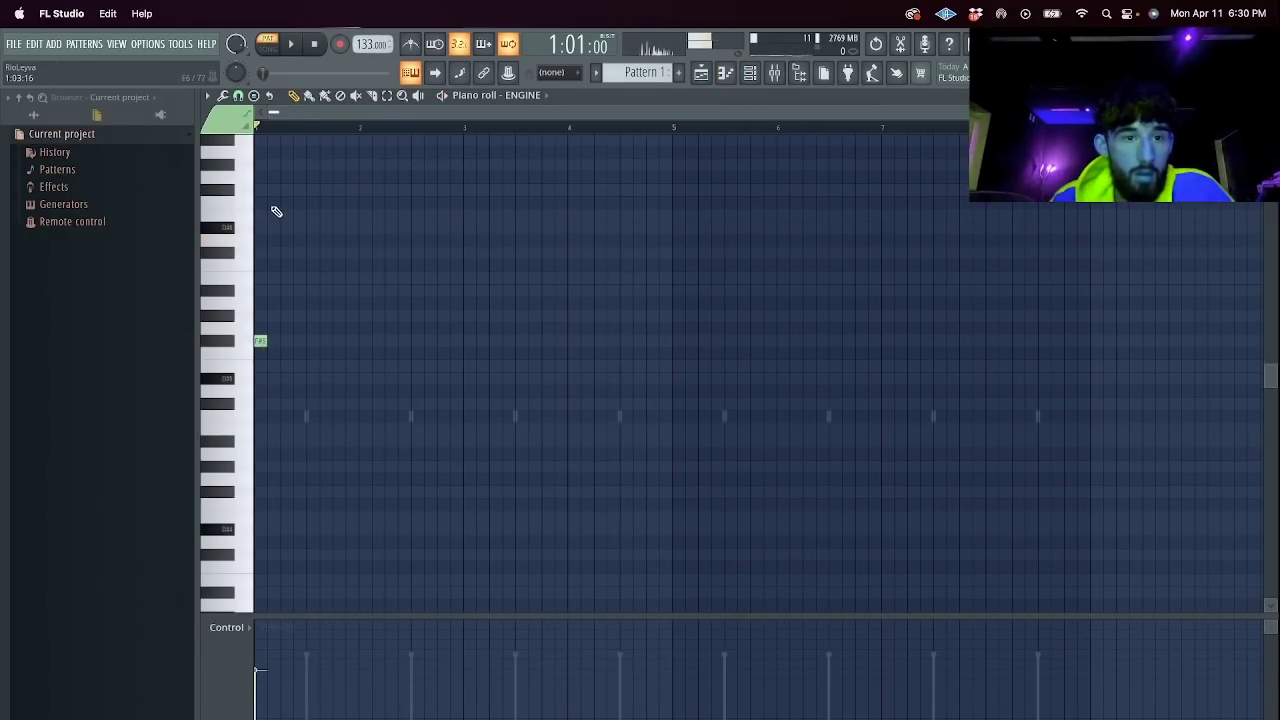
click(270, 215)
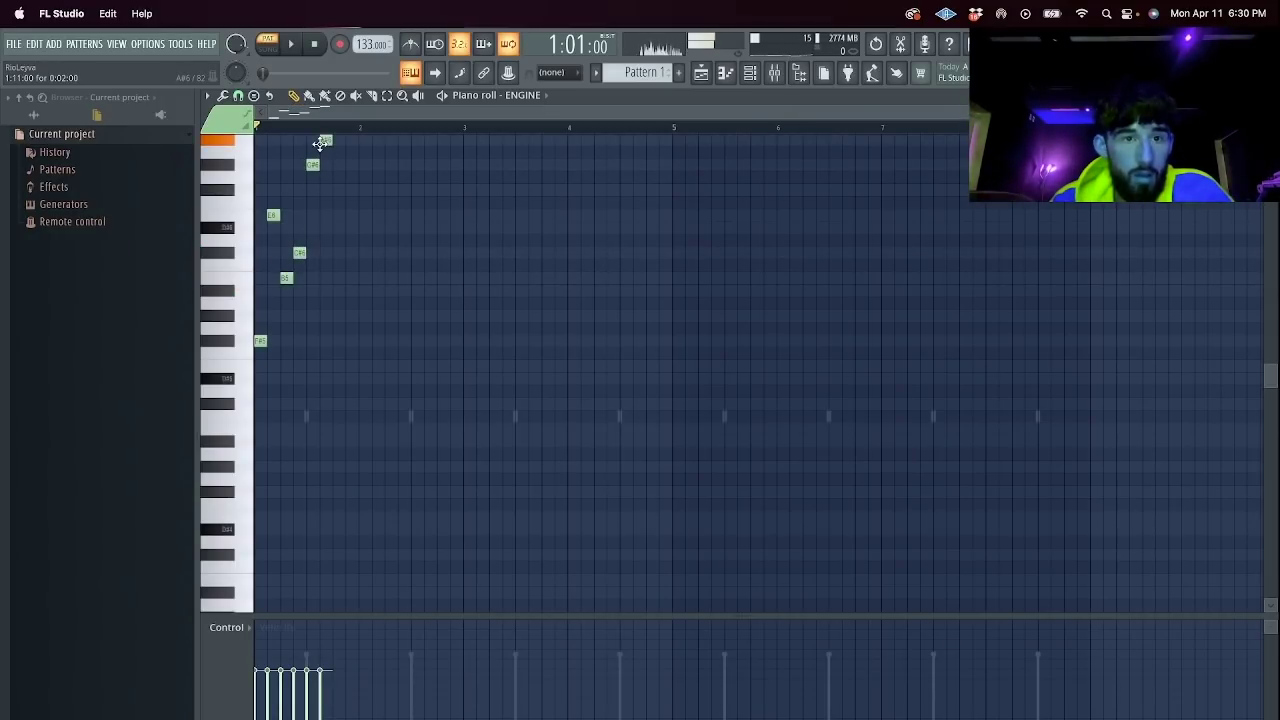
scroll(349, 214, up, 4)
key(space)
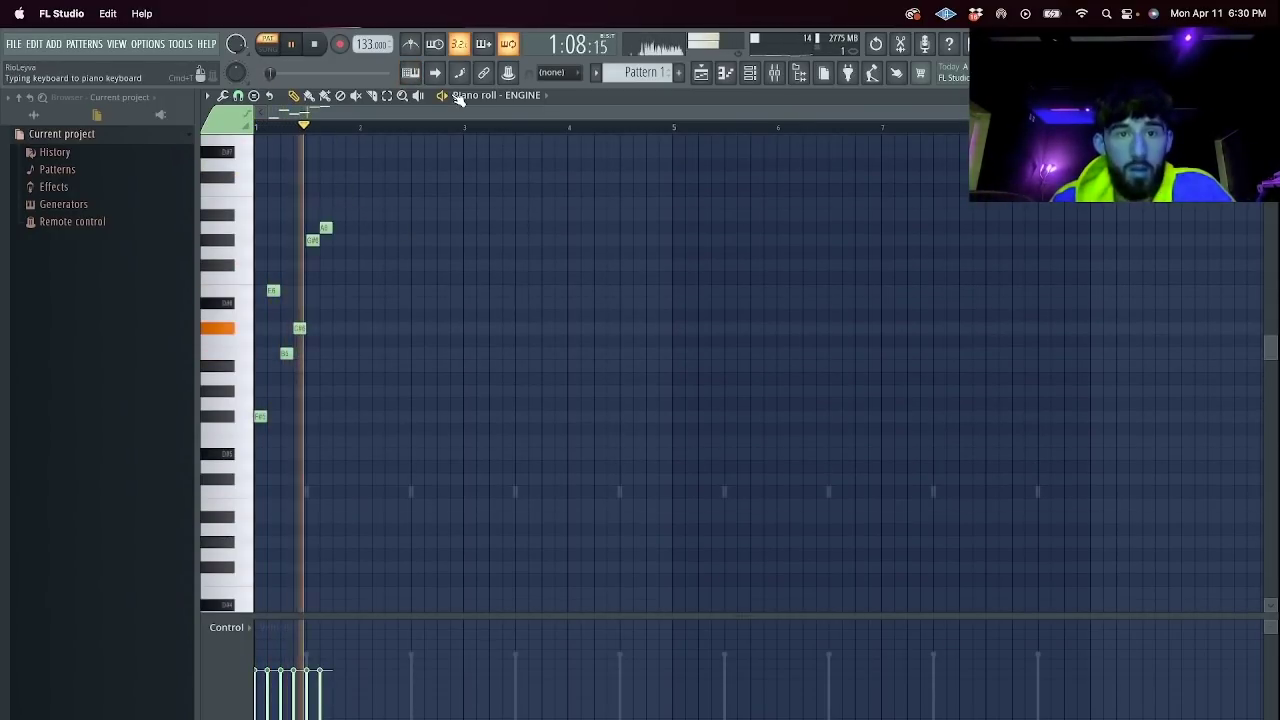
Duplicate bars 1–4 to bar 5 and drop the copy's lowest note down to B3.
drag(674, 128, 258, 150)
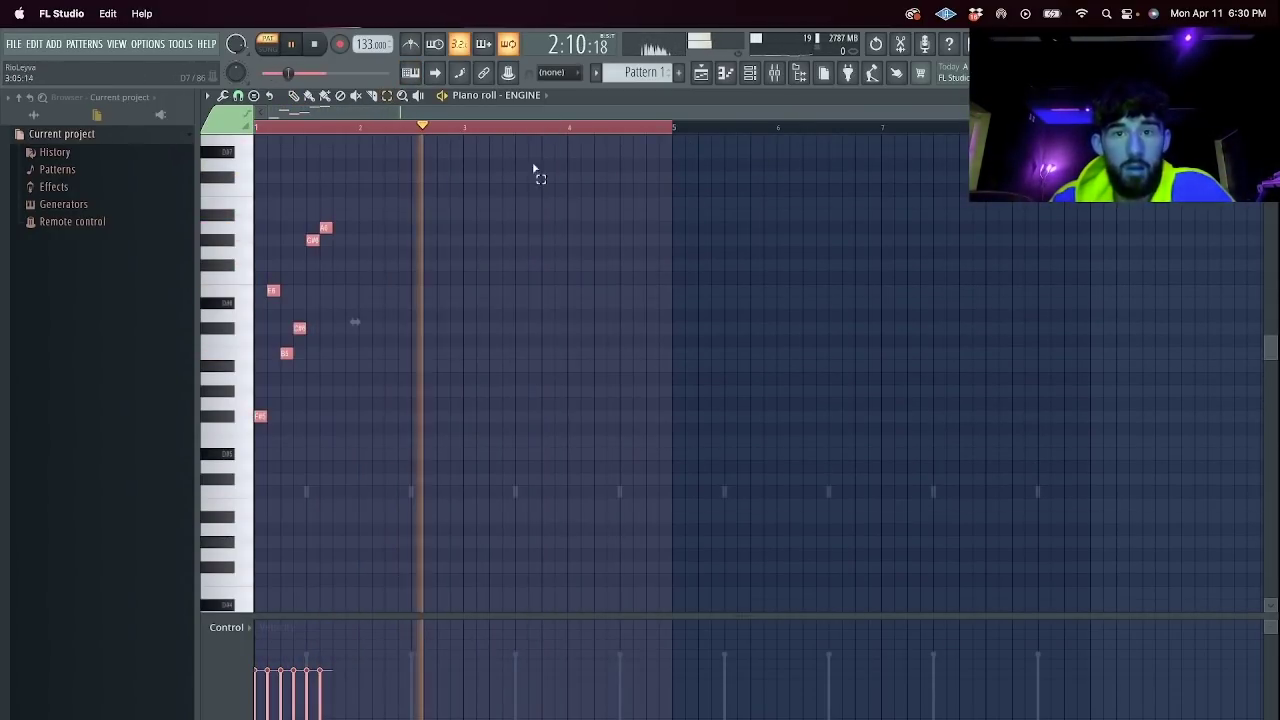
key(ctrl+b)
key(space)
key(ctrl+d)
scroll(752, 458, down, 3)
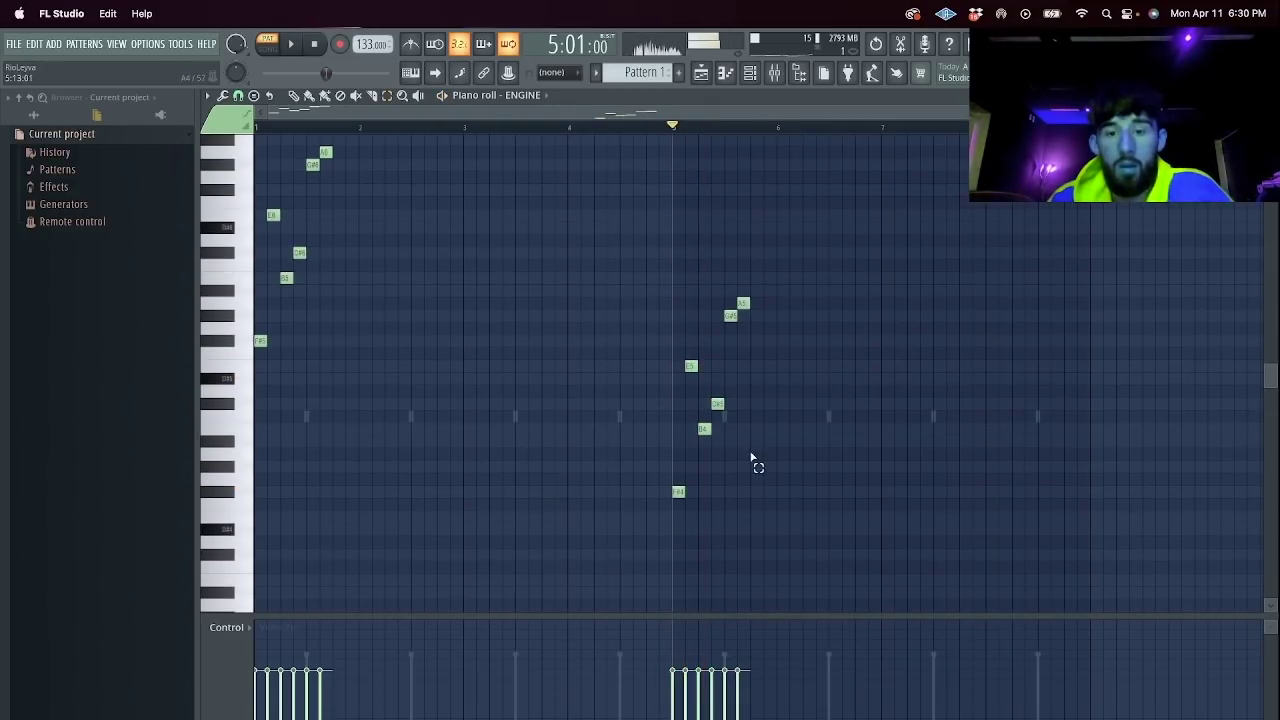
key(Down)
key(Down)
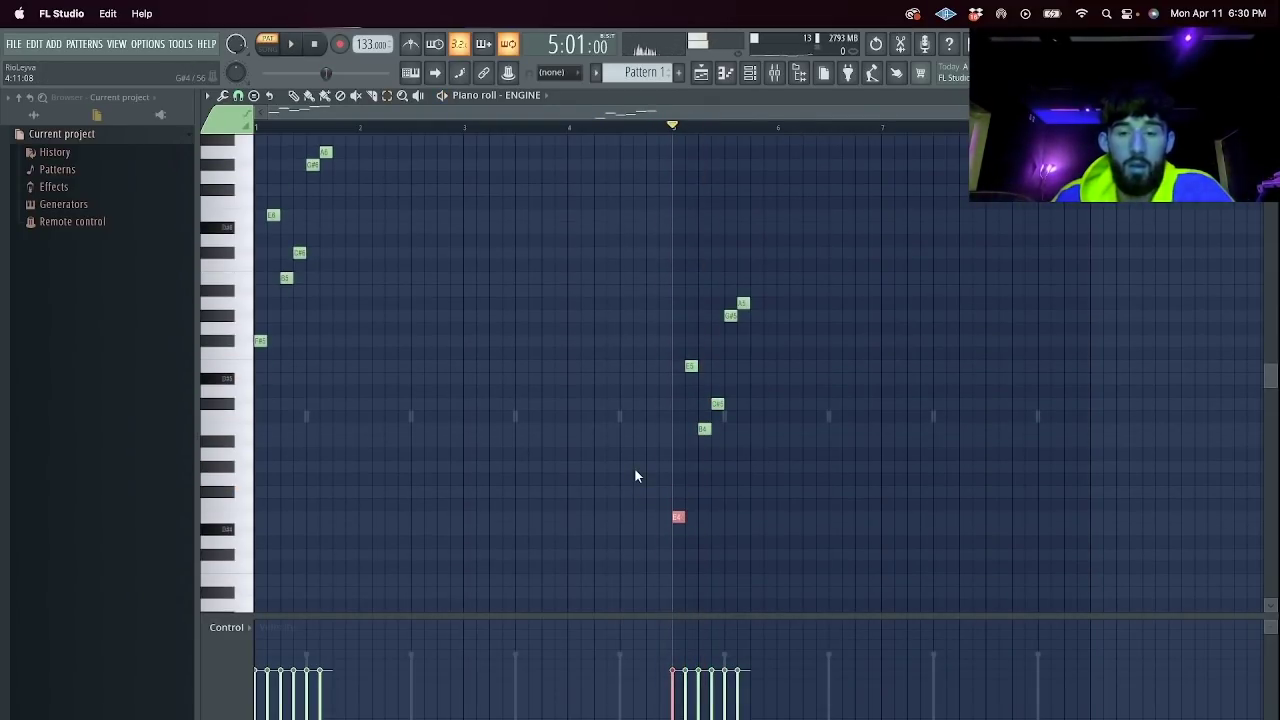
key(Down)
key(Down)
key(Down)
key(Down)
key(Down)
key(space)
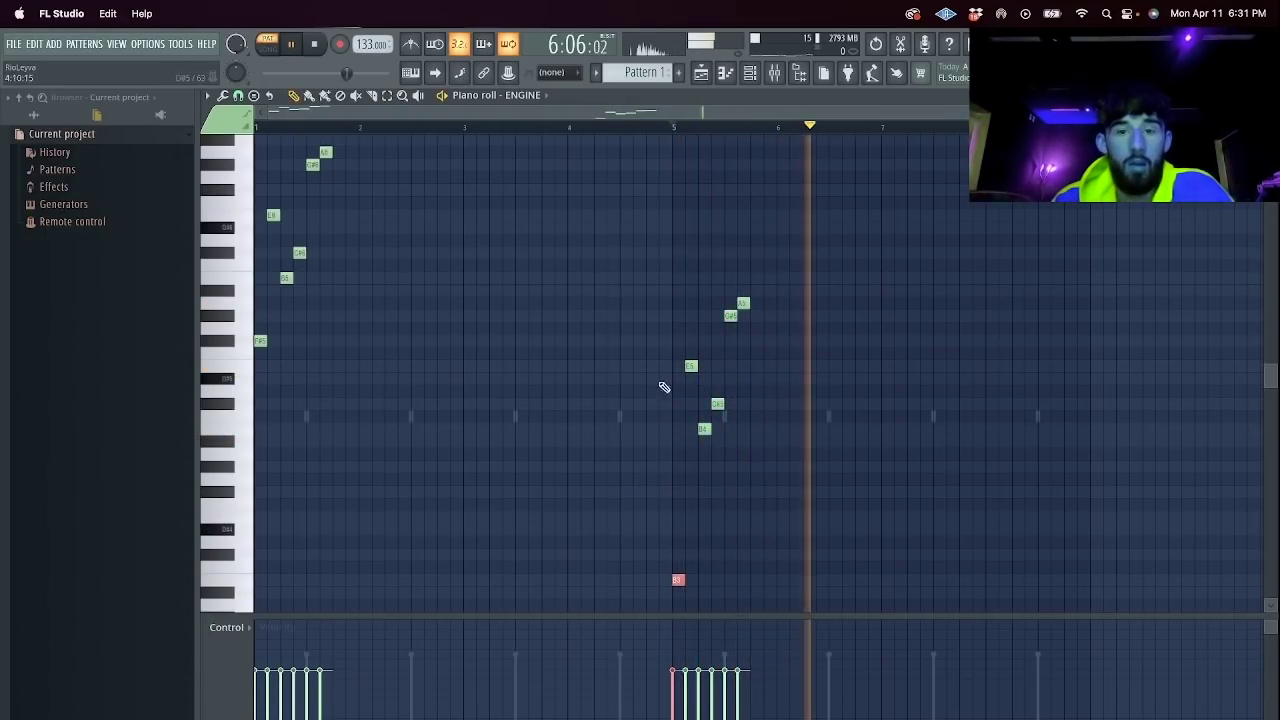
Clone the ENGINE channel in the channel rack.
key(F6)
right_click(364, 166)
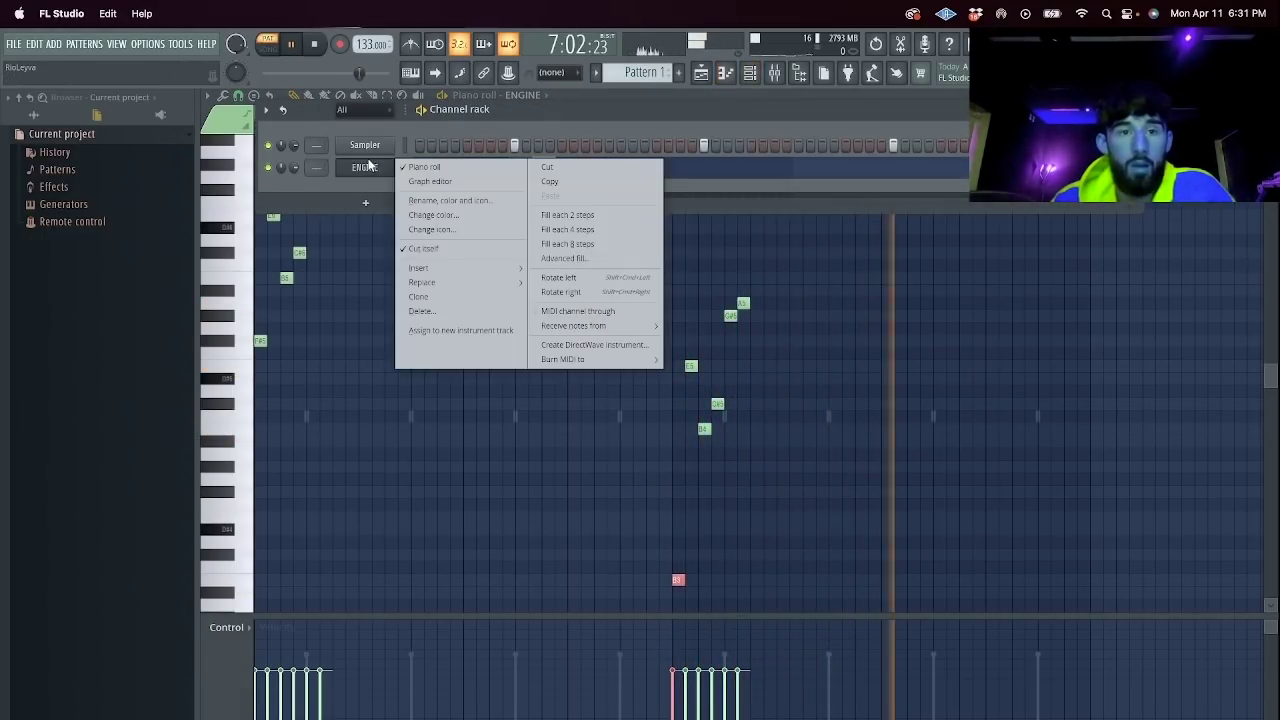
click(443, 298)
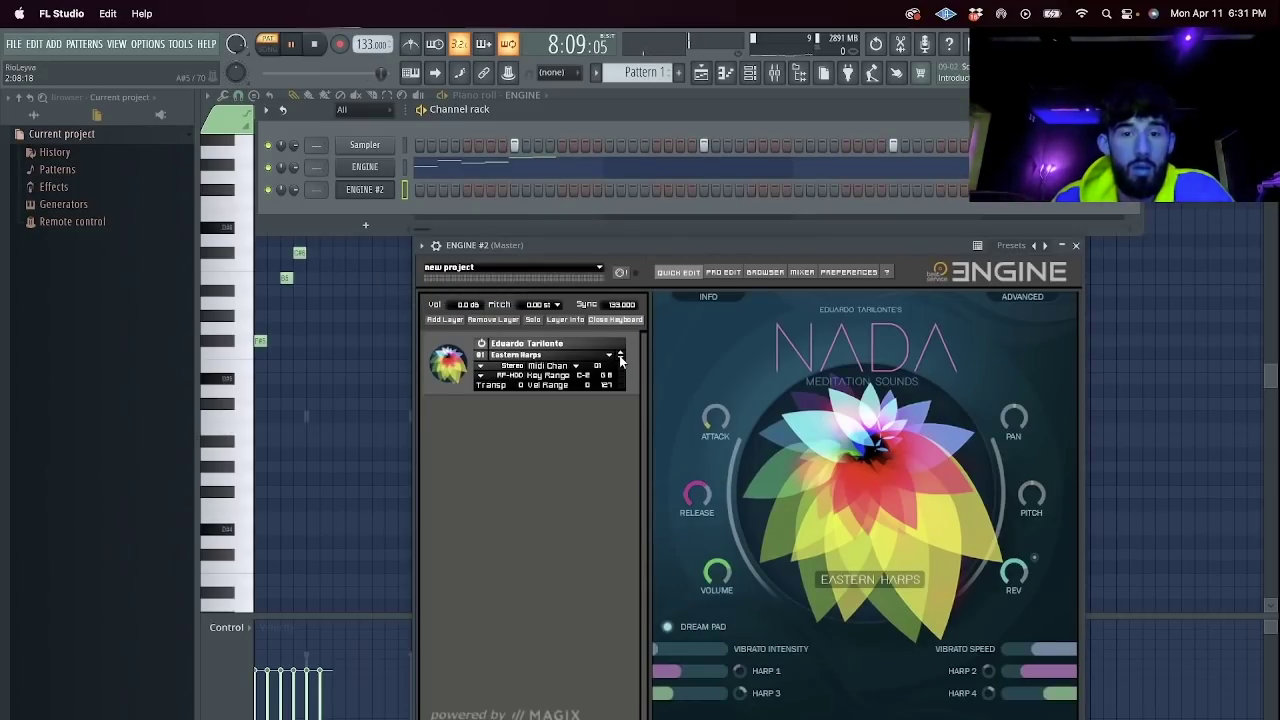
Switch ENGINE #2 to the Ethnic Violin sound and open its piano roll at bar 1.
click(620, 360)
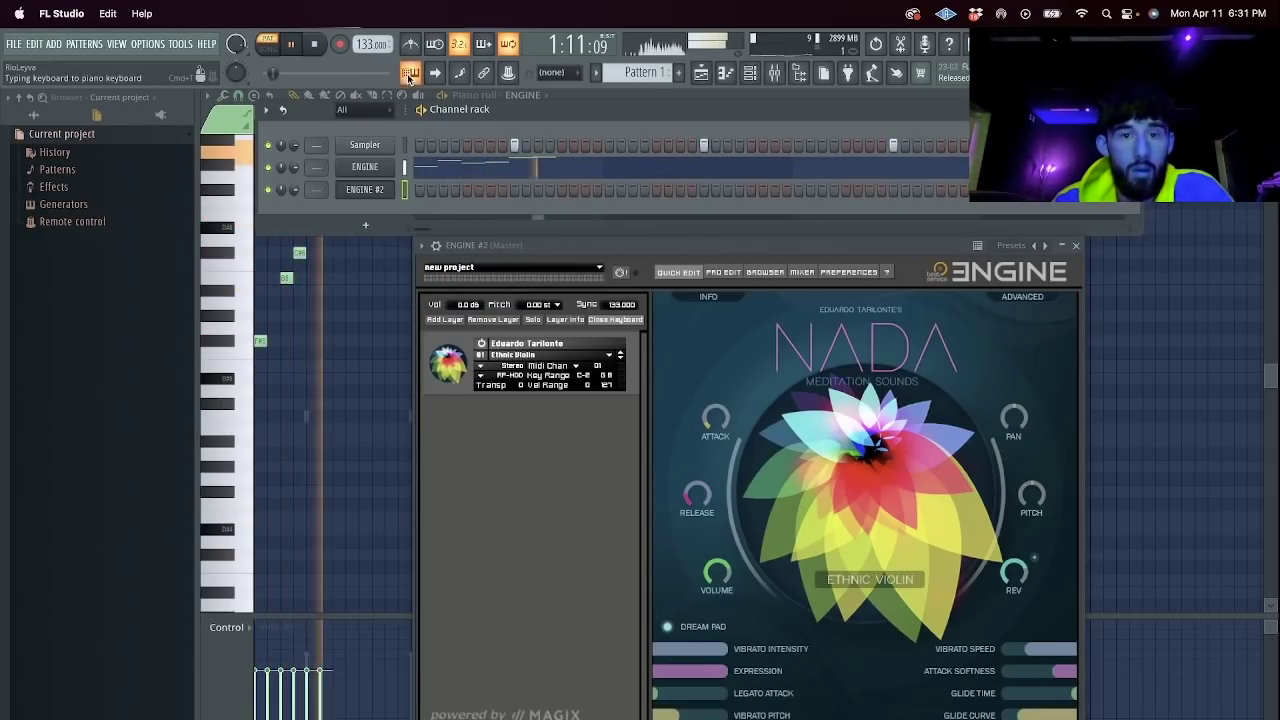
click(1077, 246)
right_click(383, 187)
click(412, 188)
key(space)
click(313, 44)
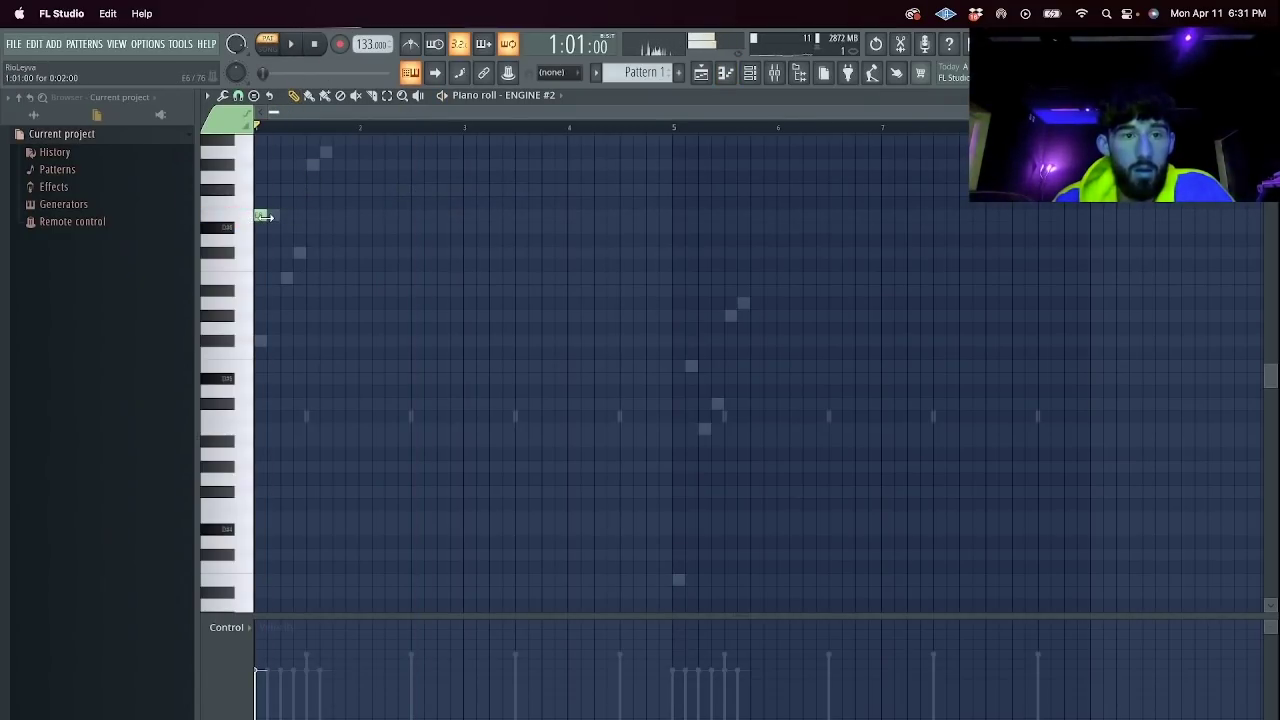
Draw long violin notes: C#6 lasting to bar 3, then B5, A5 and G#5.
drag(263, 217, 395, 251)
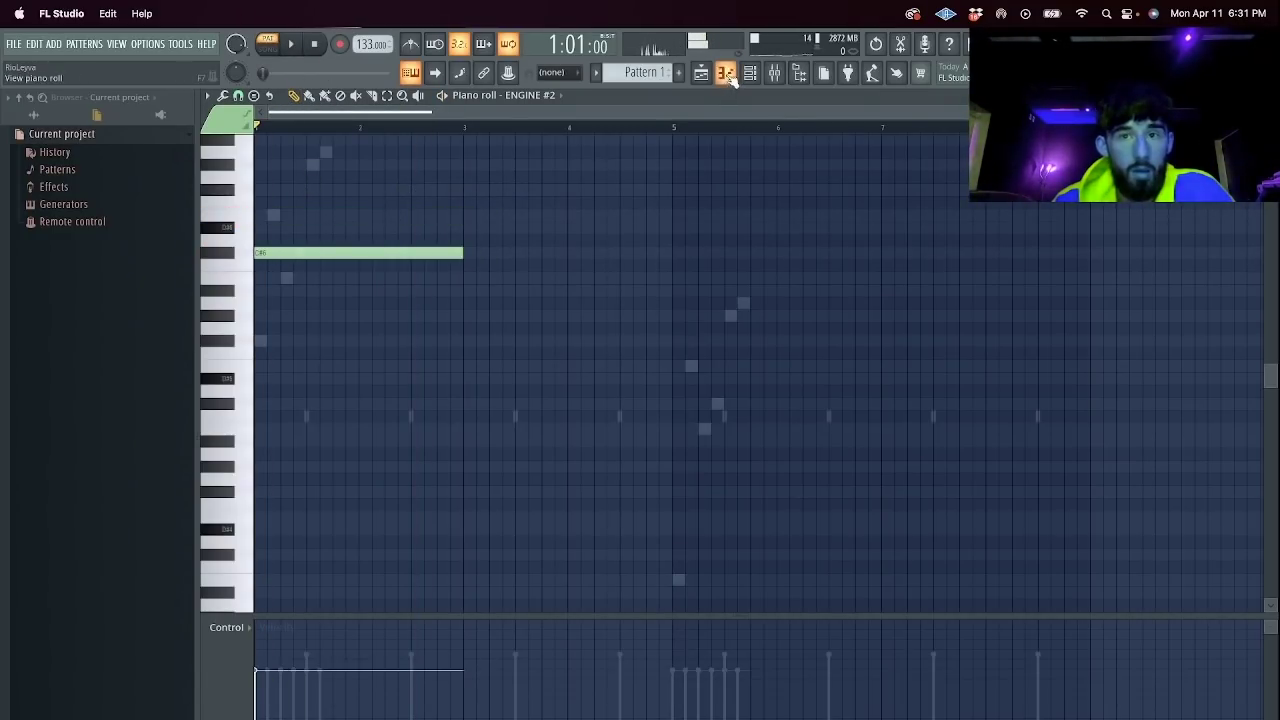
key(F6)
key(space)
key(F6)
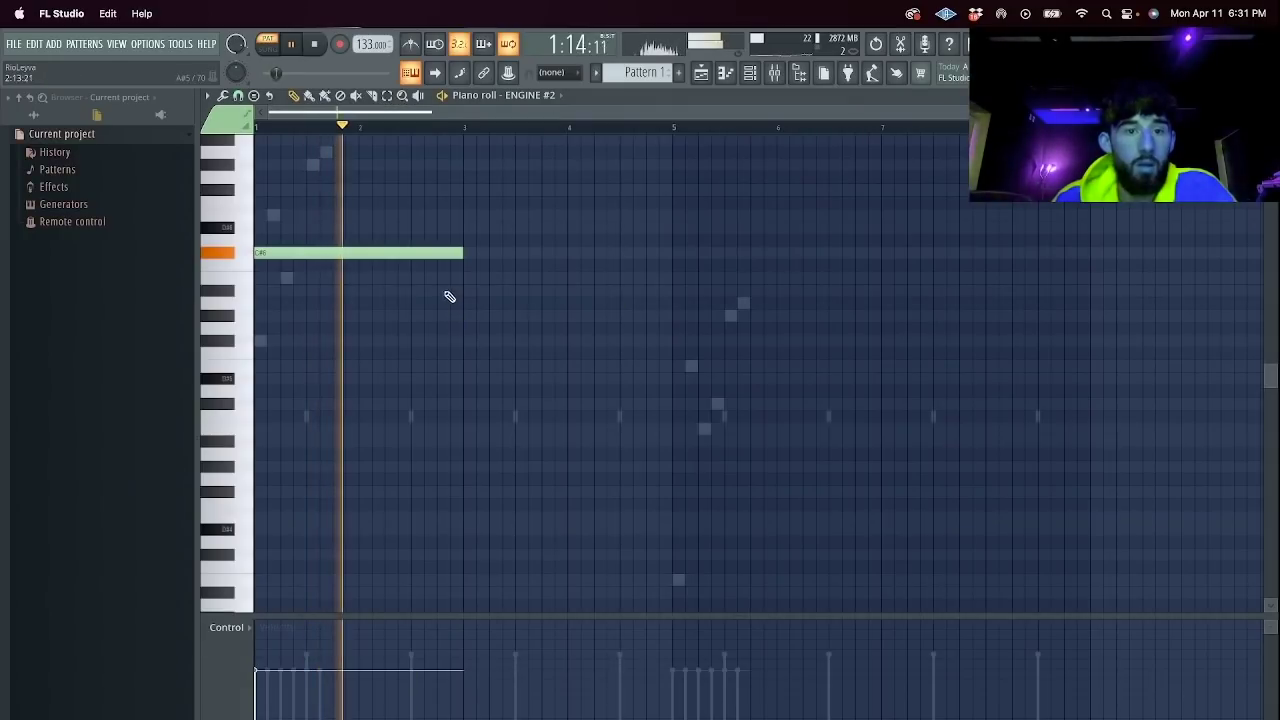
click(443, 279)
click(453, 303)
click(465, 316)
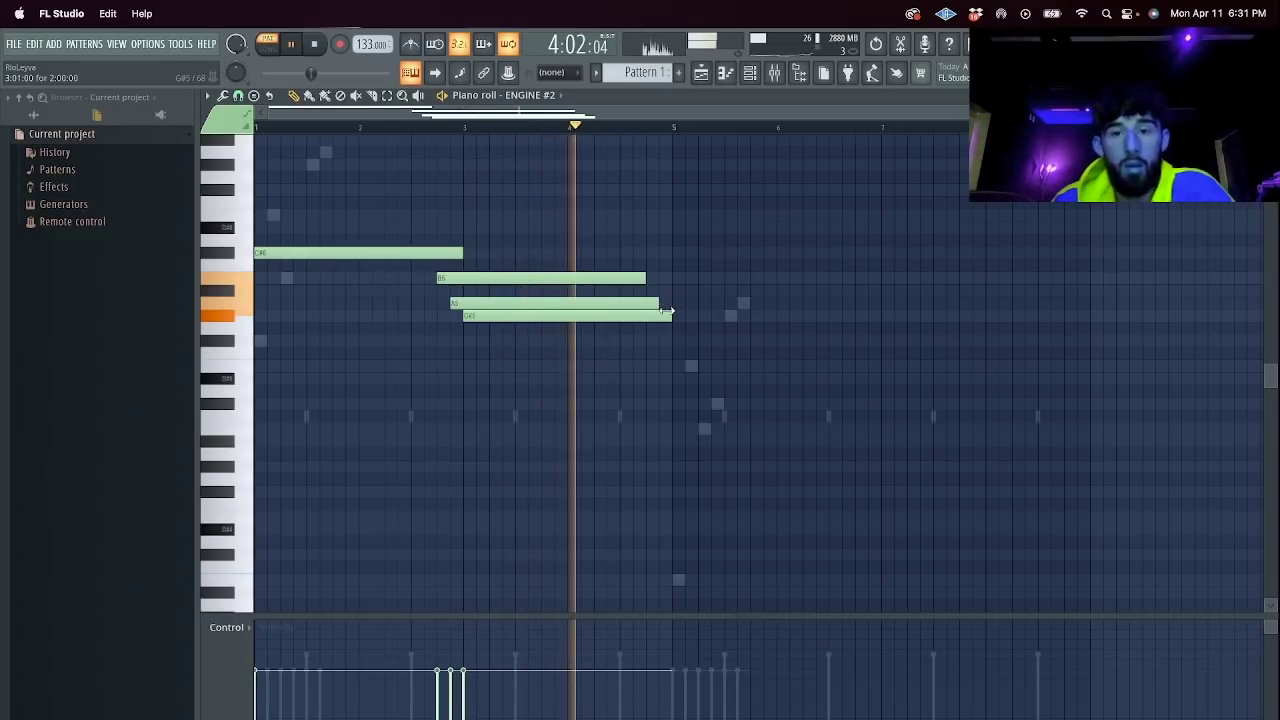
Repeat the four violin notes from bar 5, delete a stray note, and select ENGINE #2's mixer track.
key(ctrl+b)
click(797, 203)
right_click(797, 203)
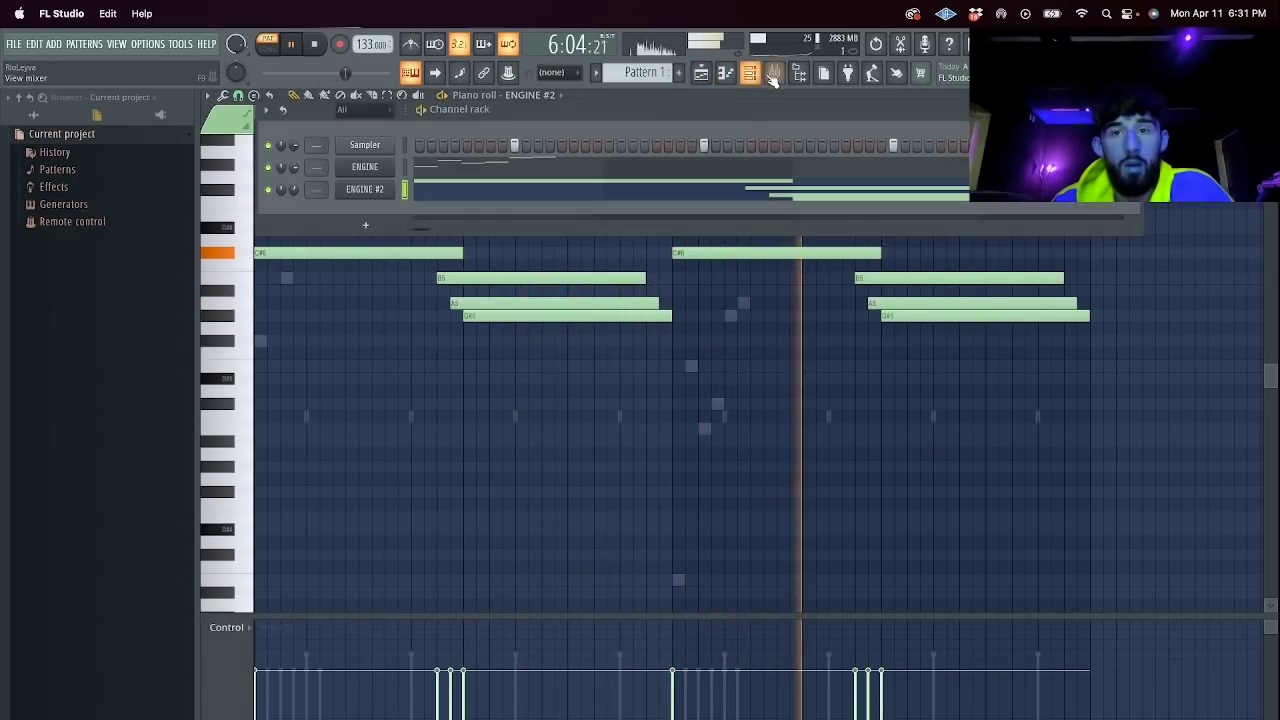
click(772, 76)
click(430, 262)
Load Effectrix with the Backward Vocals preset onto ENGINE #2's mixer track.
key(ctrl+l)
click(1123, 190)
mouse_move(1125, 209)
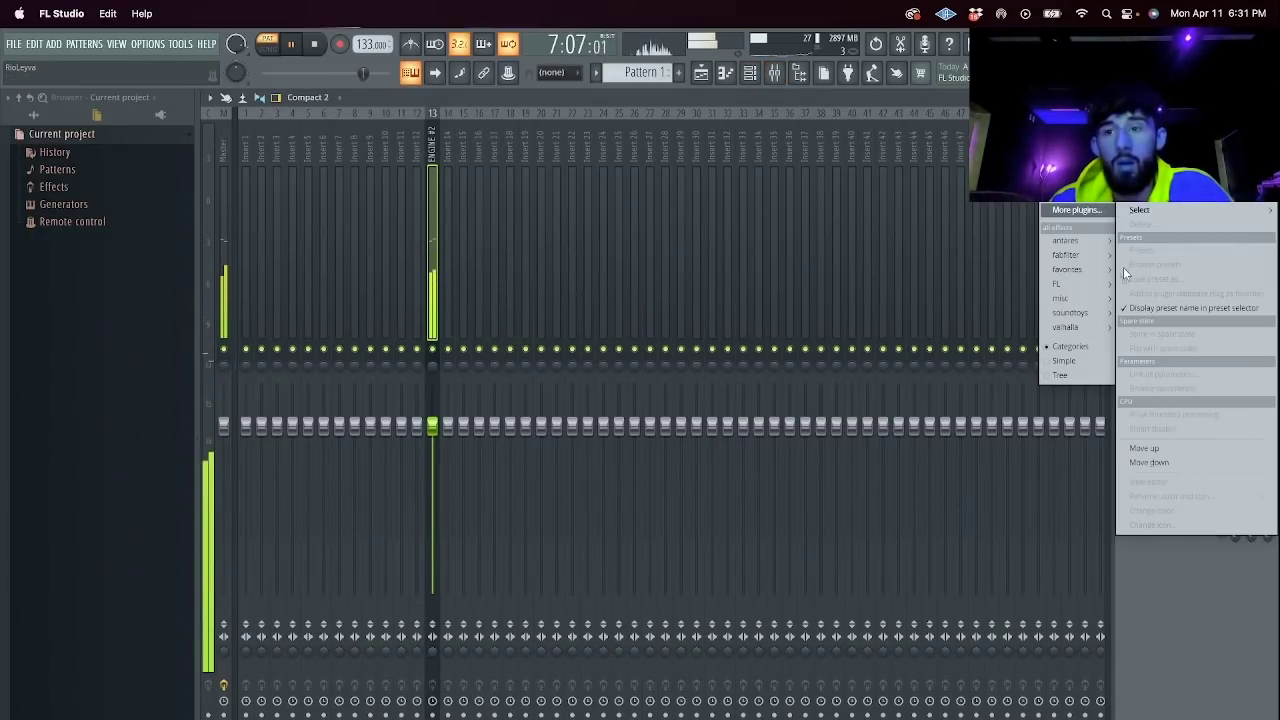
mouse_move(1097, 268)
click(998, 360)
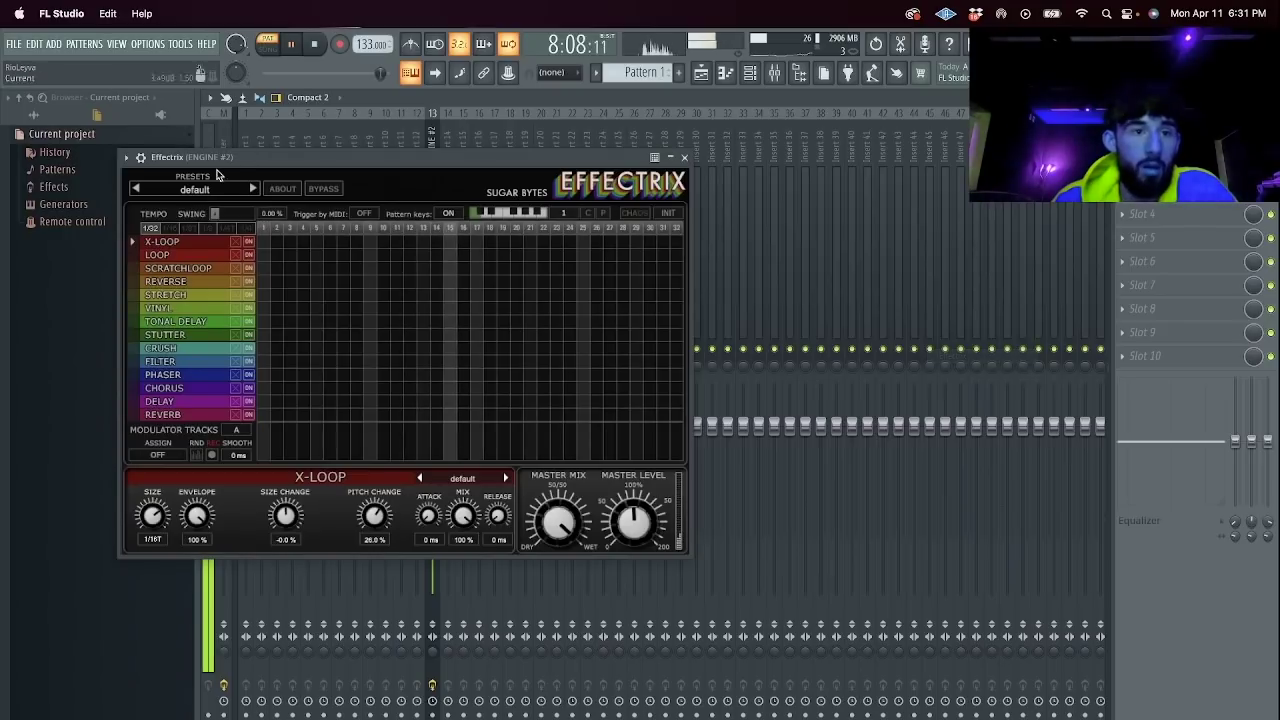
click(195, 189)
mouse_move(165, 259)
mouse_move(170, 297)
click(302, 309)
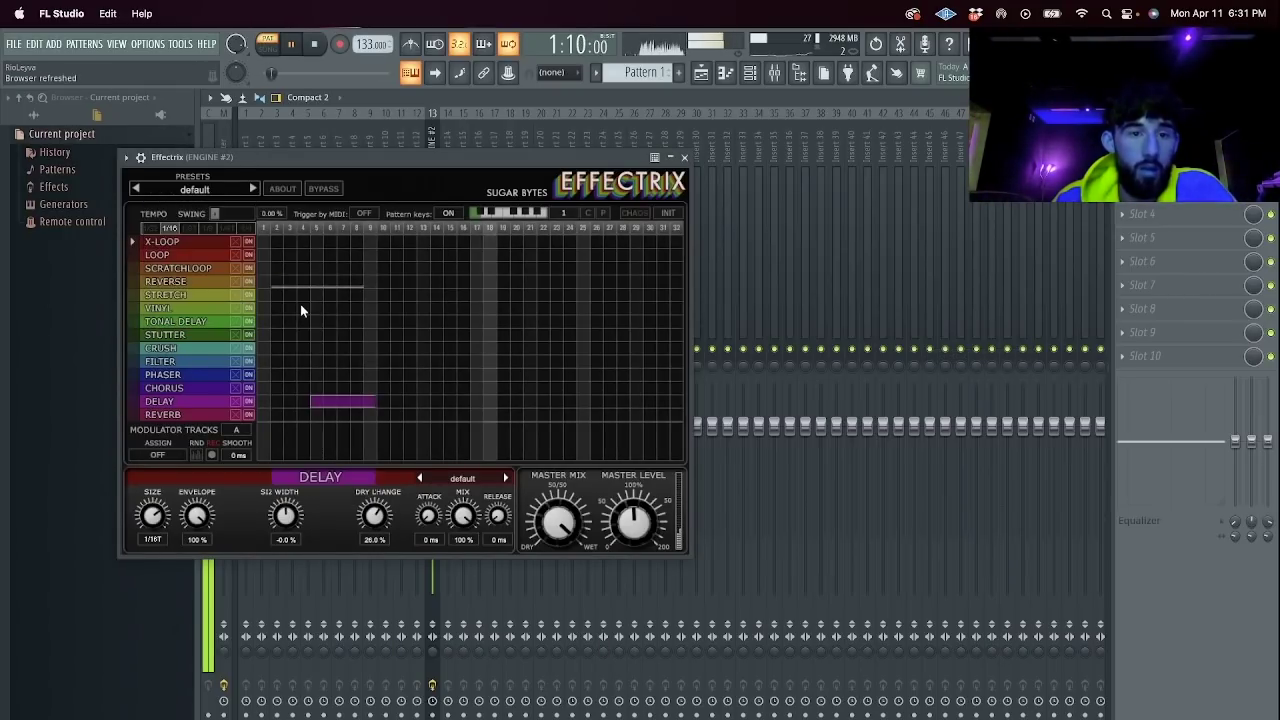
click(684, 157)
click(1140, 214)
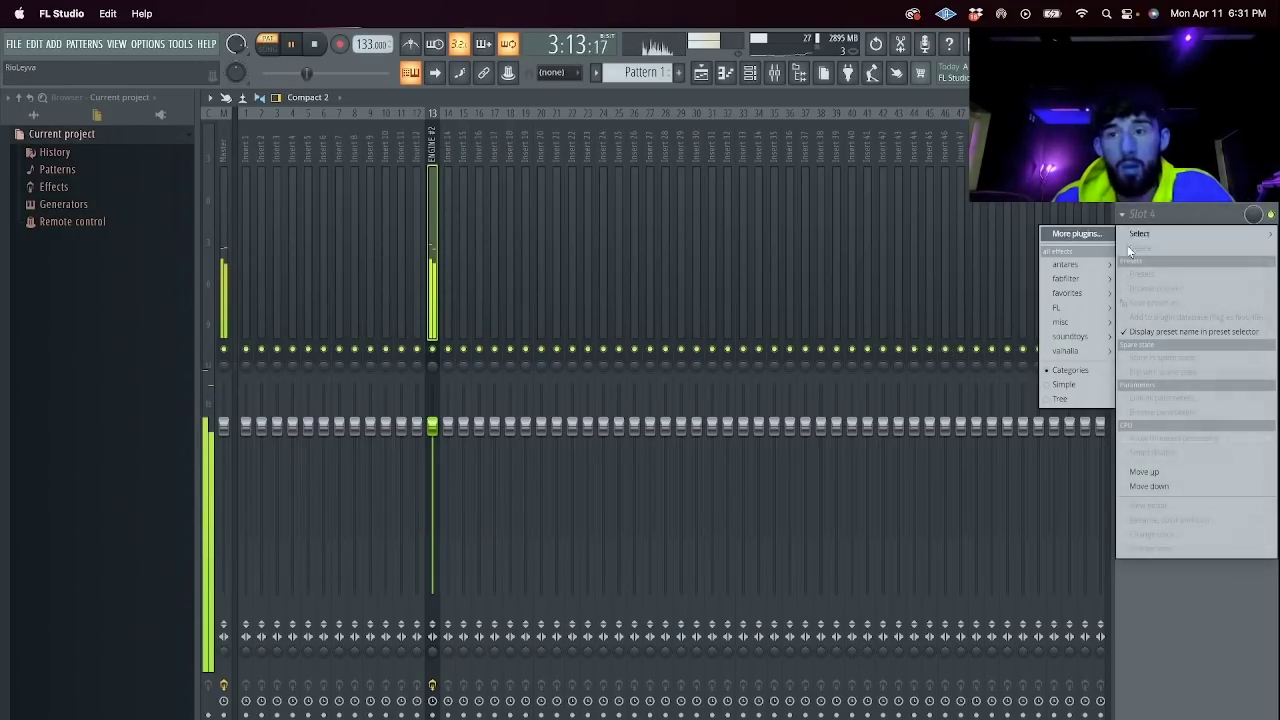
Clone the ENGINE channel as ENGINE #3 and load the Kalimba sound into it.
click(752, 74)
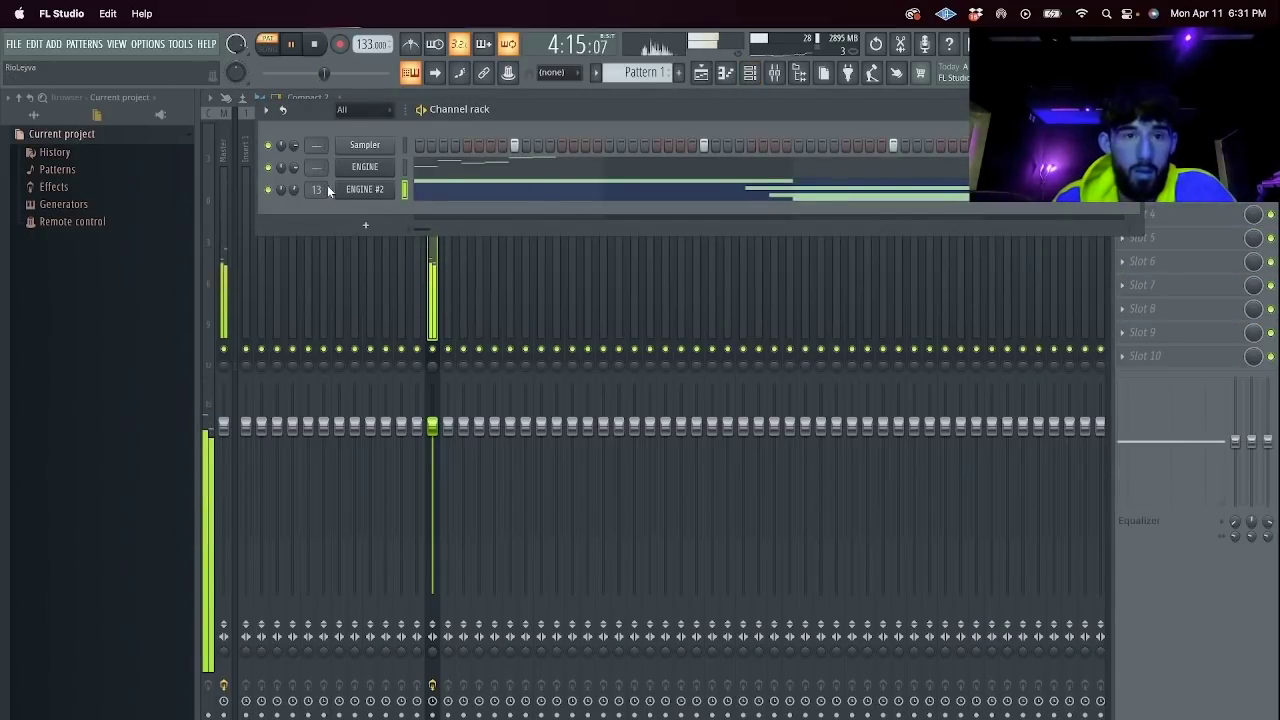
right_click(380, 172)
click(443, 294)
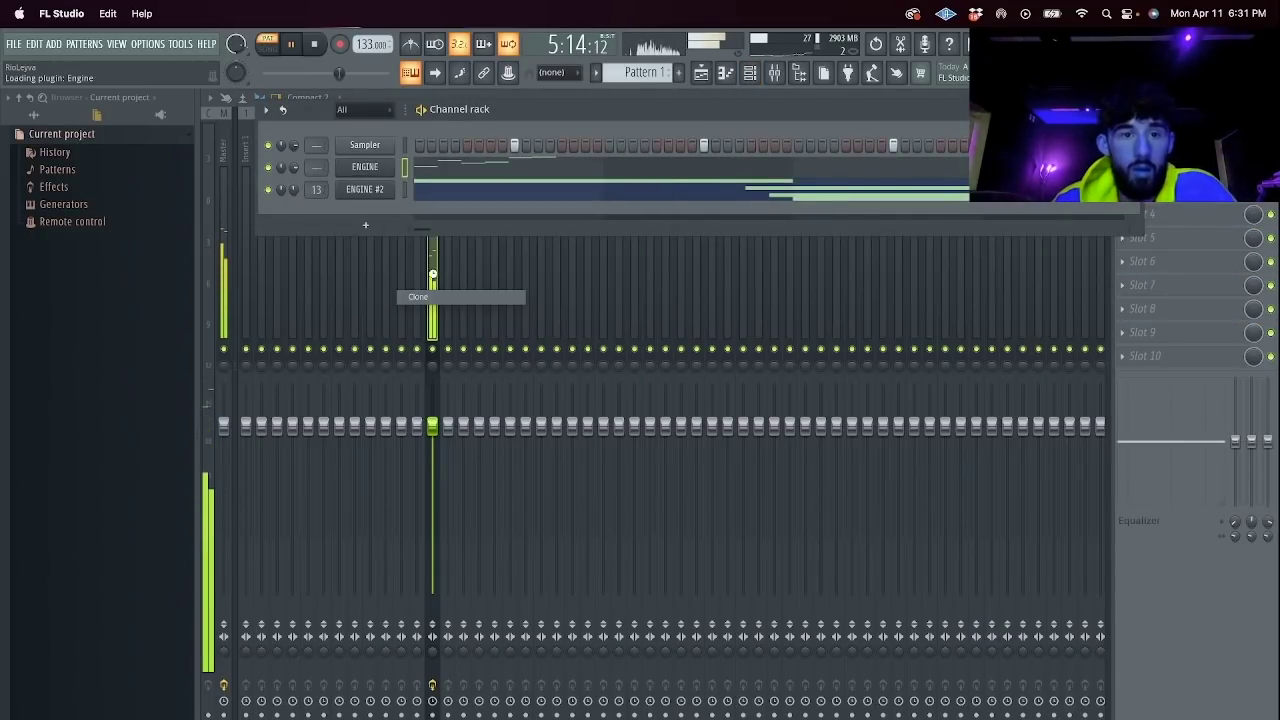
click(566, 356)
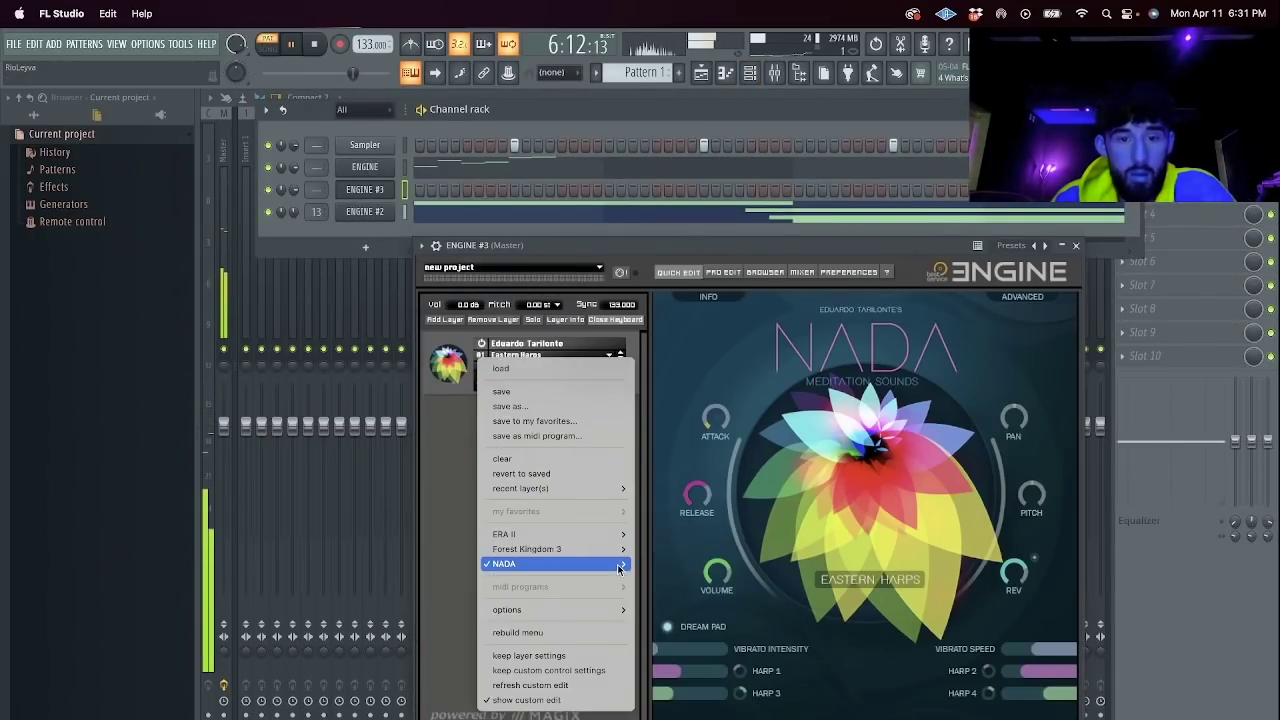
mouse_move(560, 563)
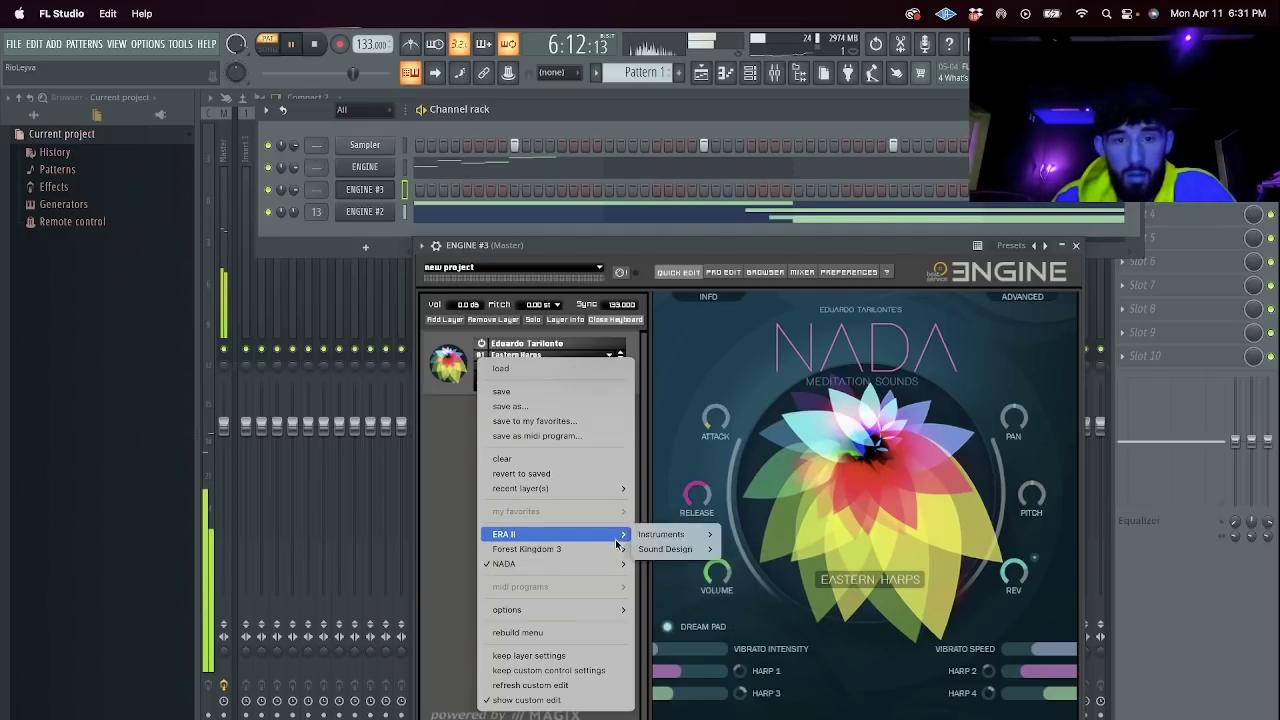
mouse_move(780, 549)
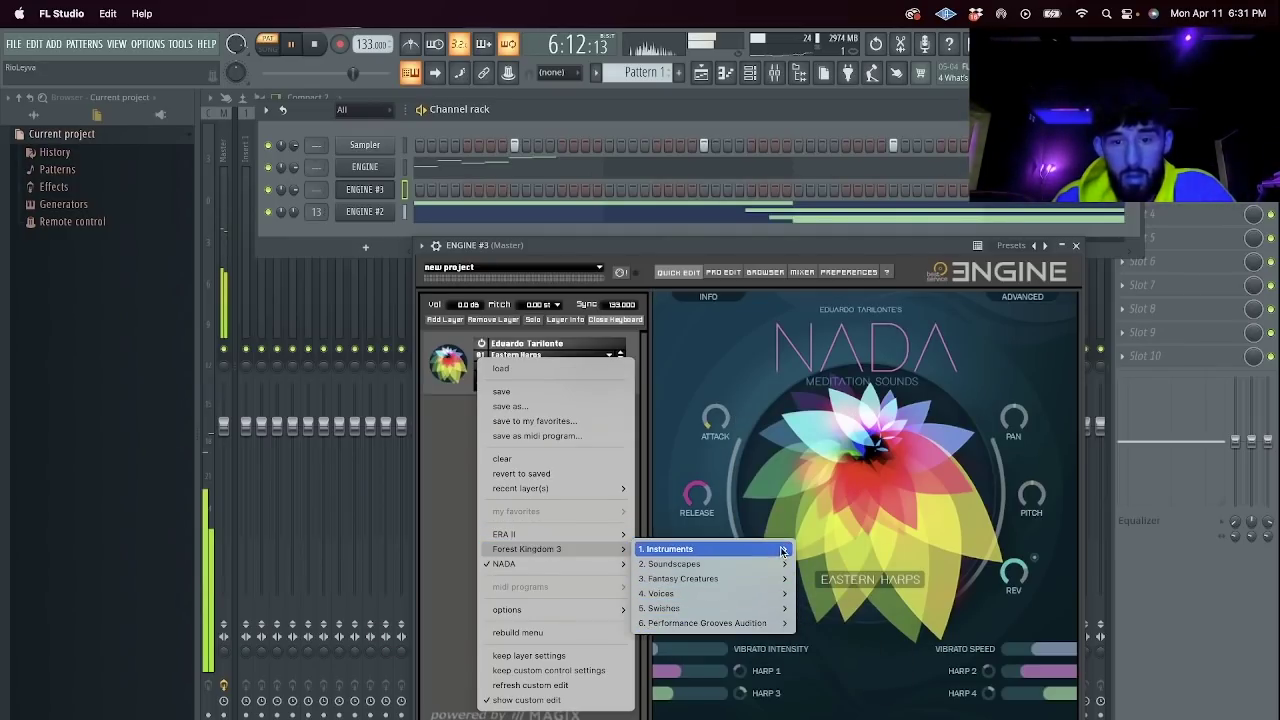
mouse_move(860, 564)
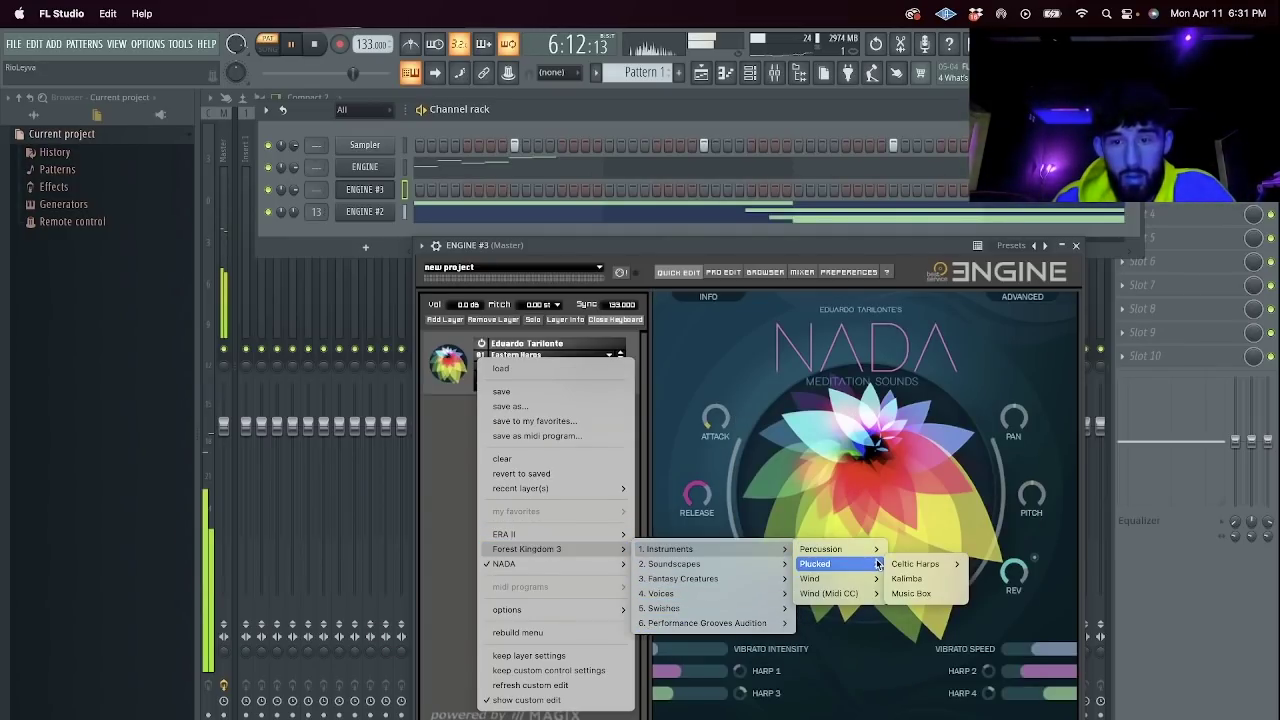
click(927, 585)
Close the ENGINE #3 plugin, stop playback, and open ENGINE #3's piano roll.
click(1076, 245)
key(space)
right_click(370, 190)
click(424, 189)
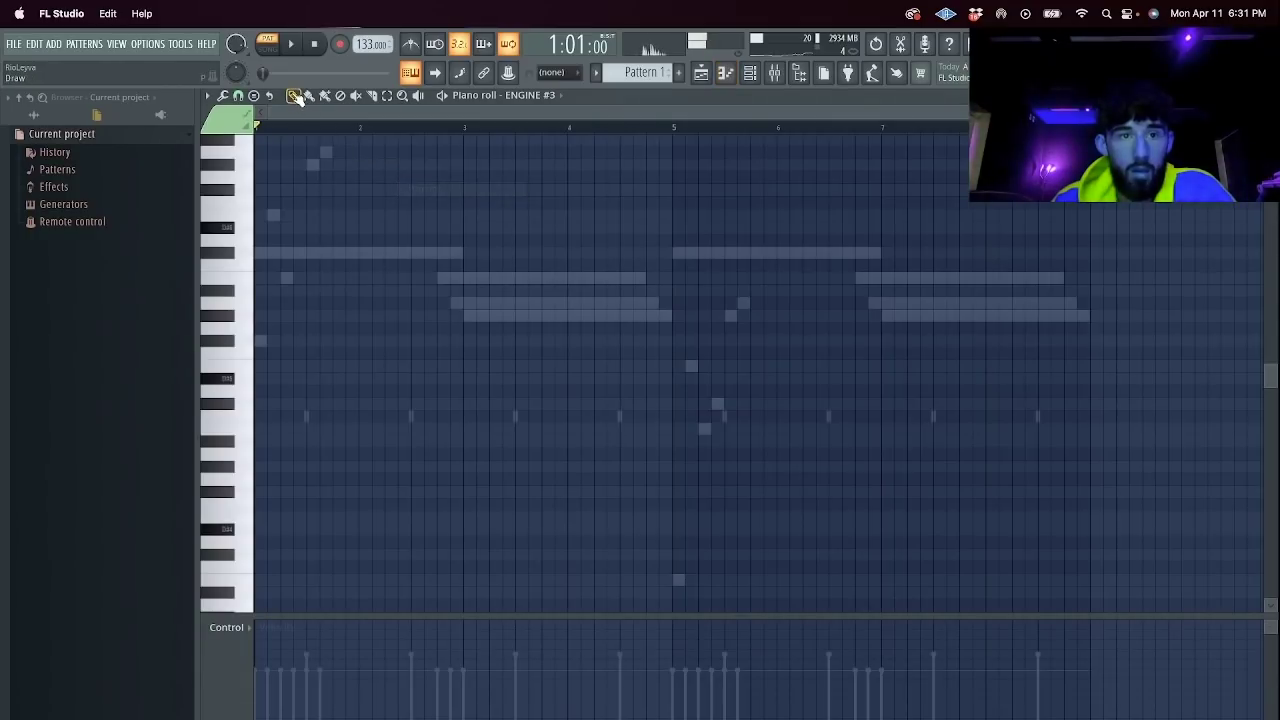
Place a short full-velocity kalimba chord in bars 3–4 and copy bars 1–5 into bars 5–9.
click(467, 254)
click(496, 622)
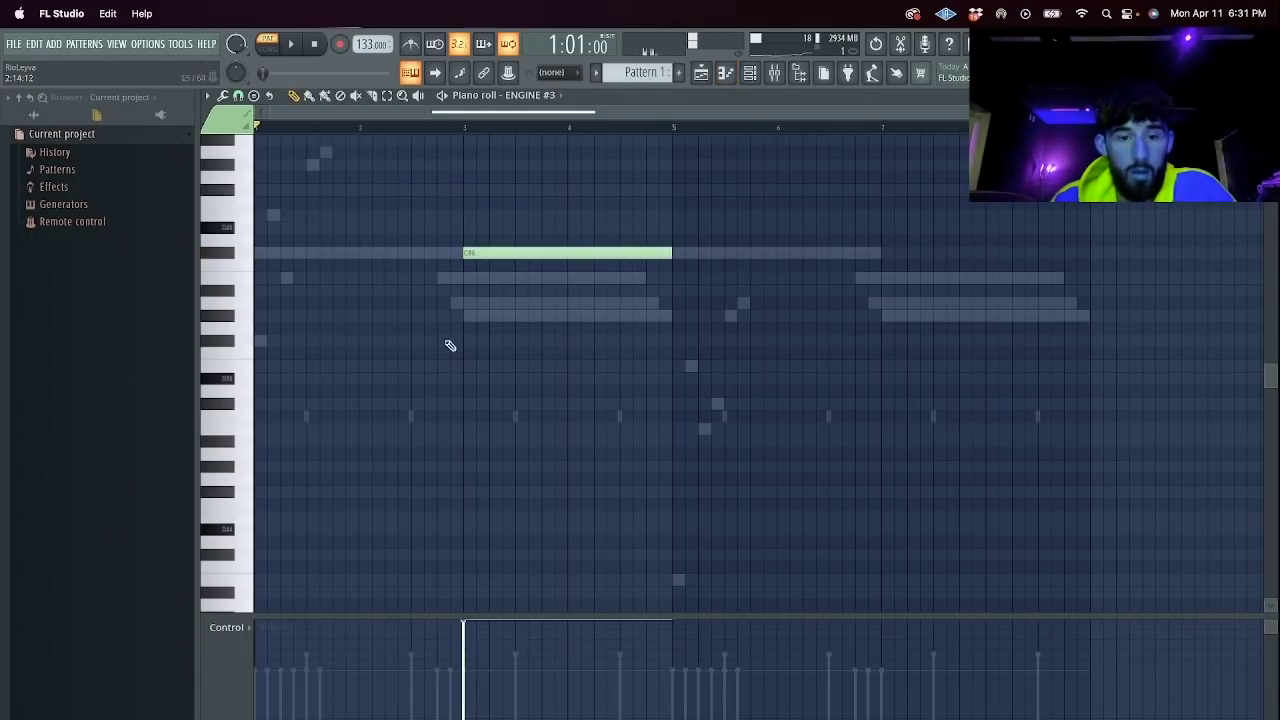
drag(672, 256, 453, 259)
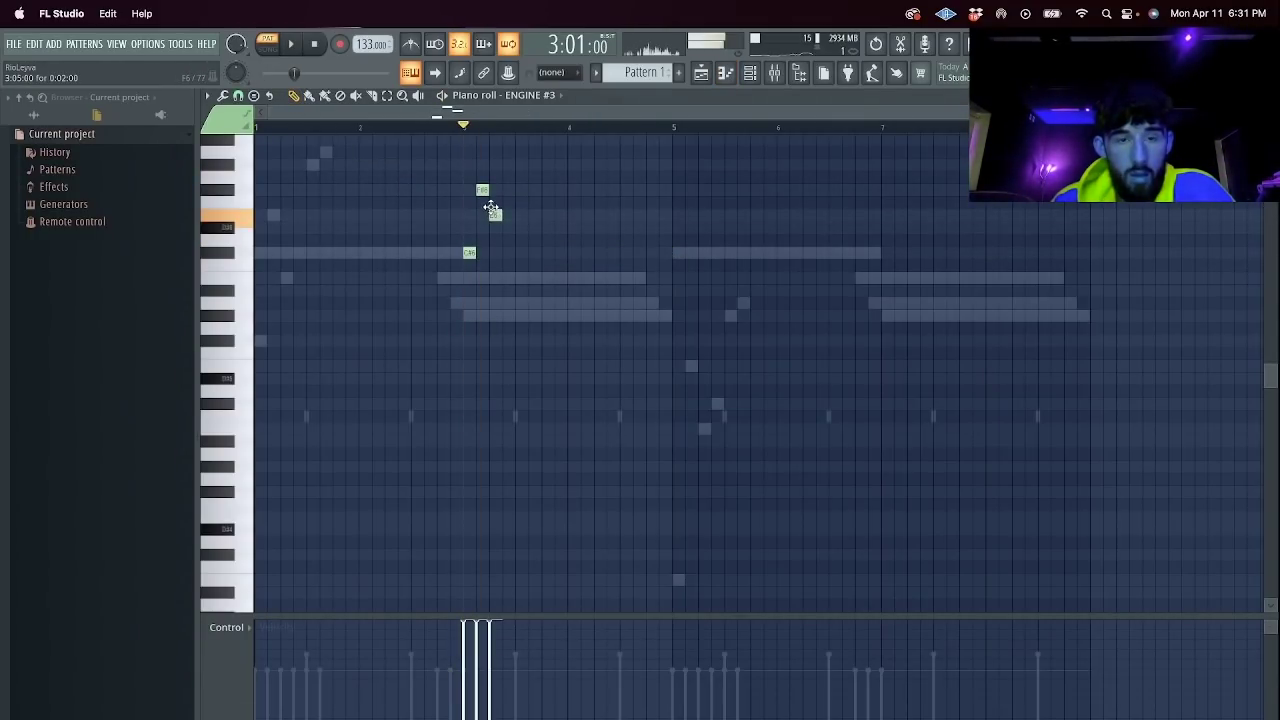
key(space)
key(ctrl+b)
key(ctrl+b)
key(ctrl+b)
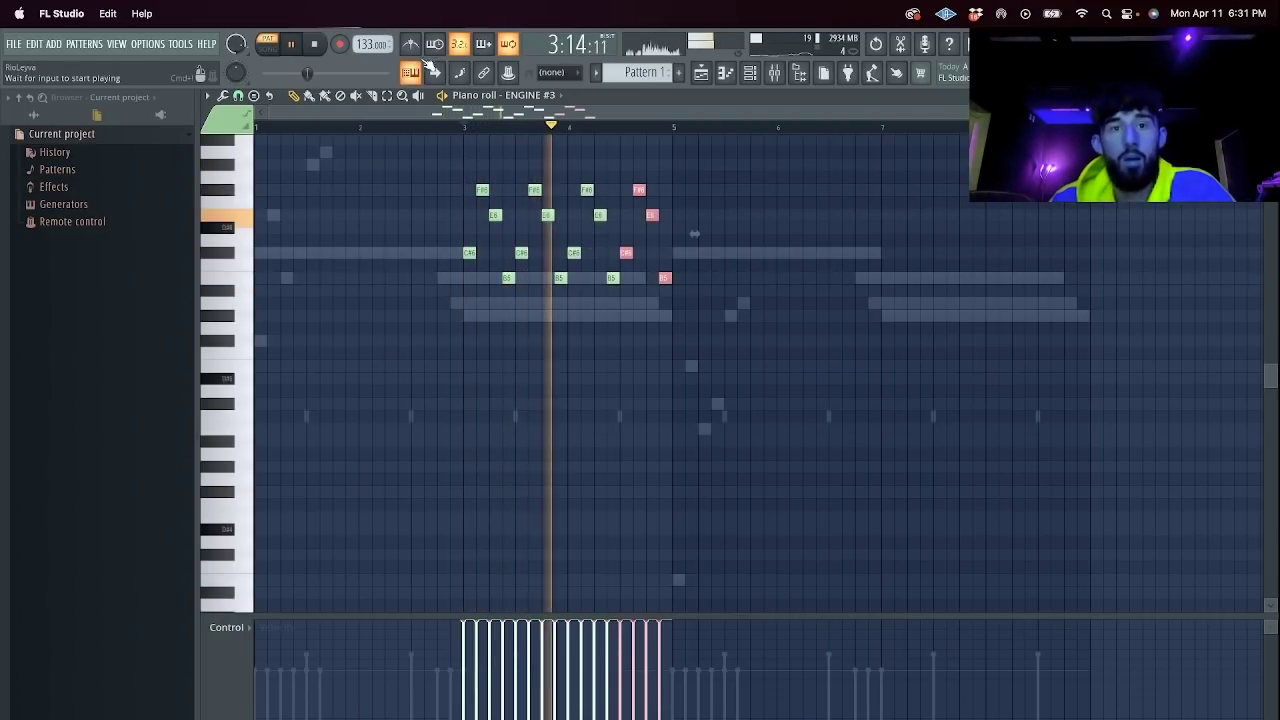
drag(677, 132, 12, 148)
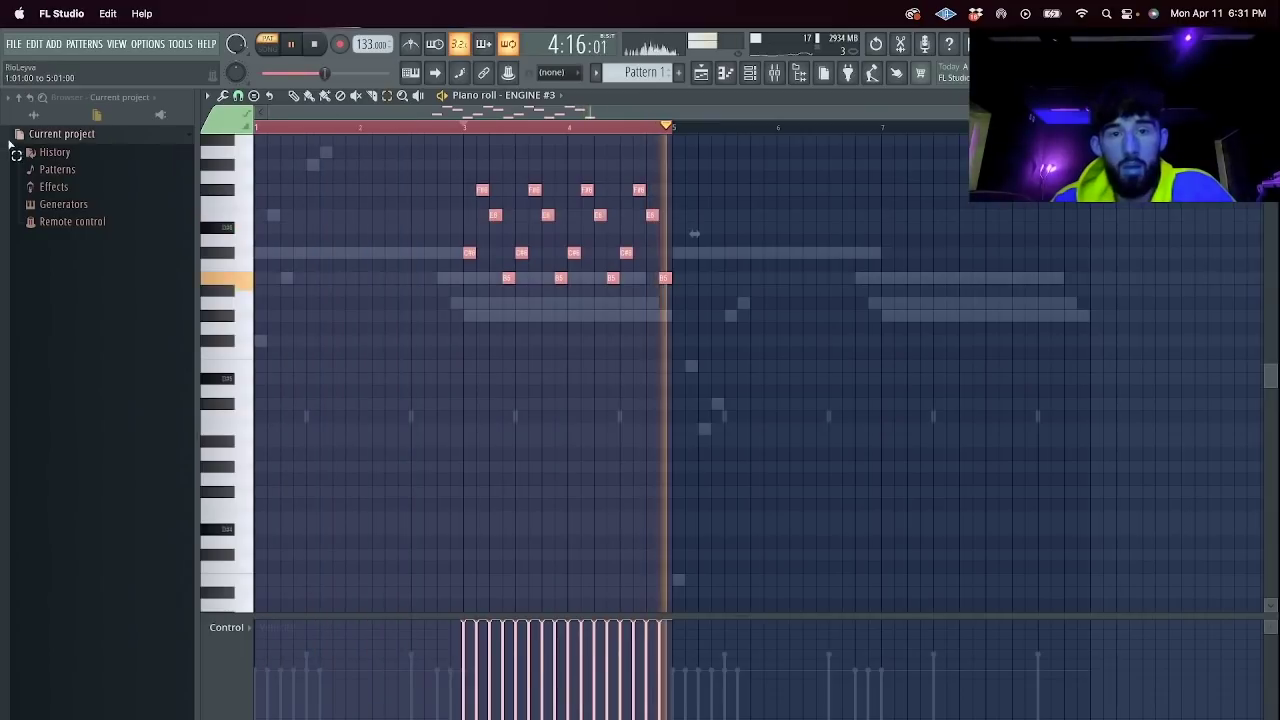
key(ctrl+b)
ctrl+click(812, 125)
key(space)
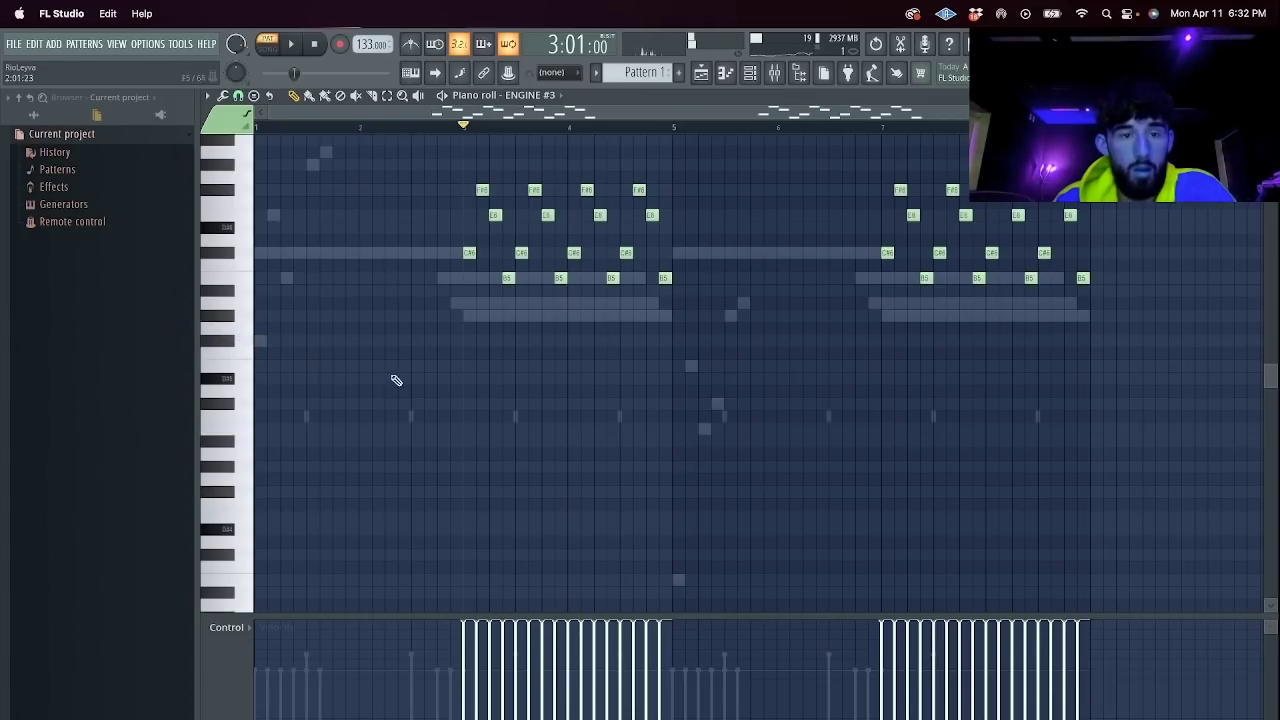
Add short low accent notes in bar 3, dropping one an octave lower.
click(468, 405)
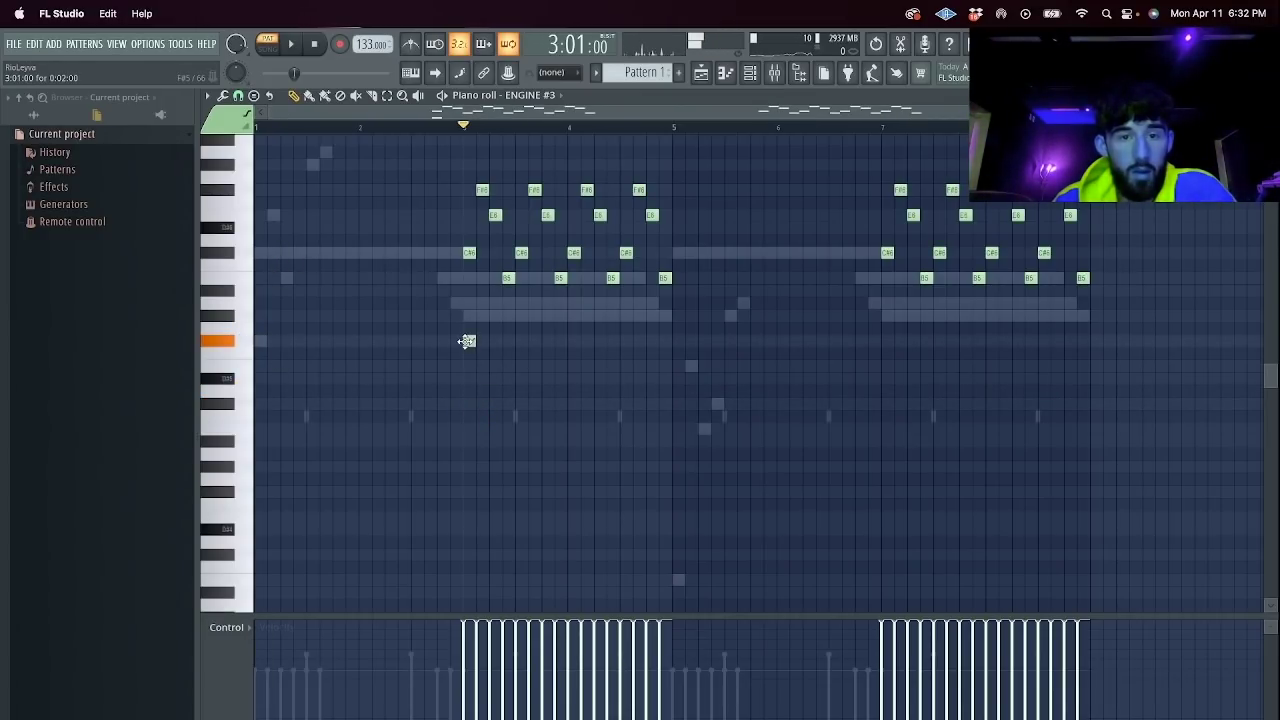
click(469, 306)
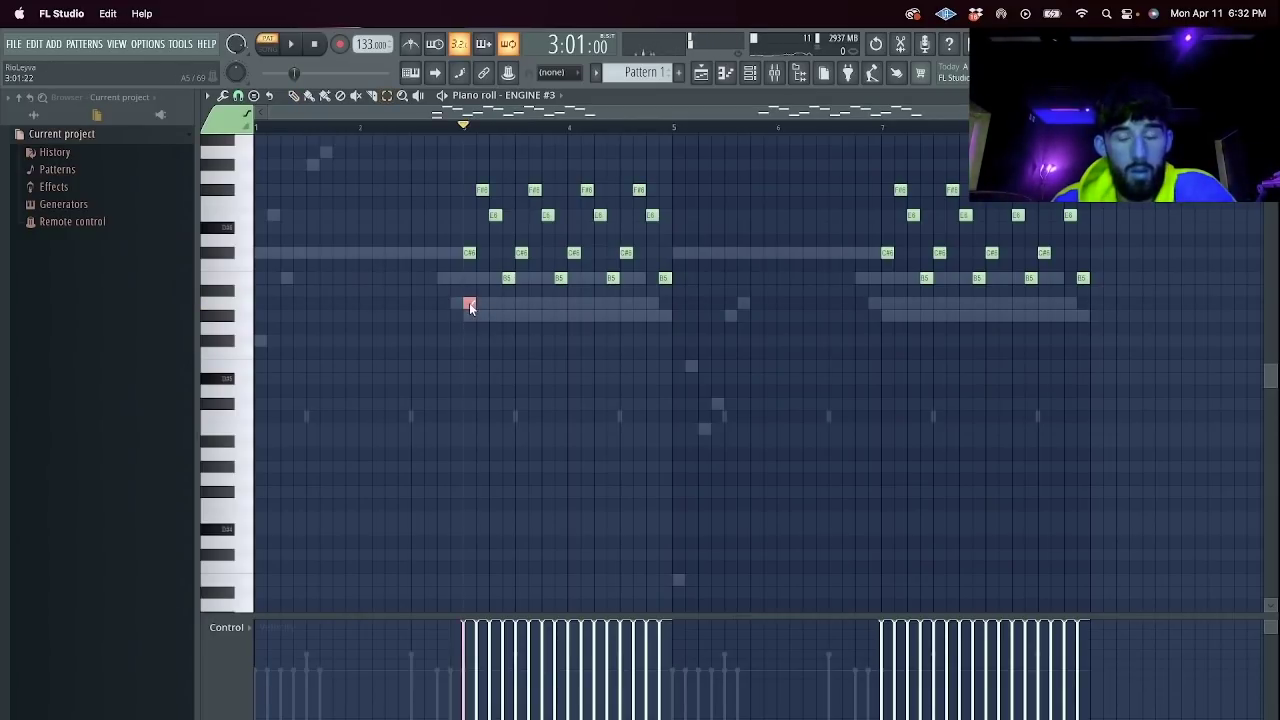
key(ctrl+Down)
key(space)
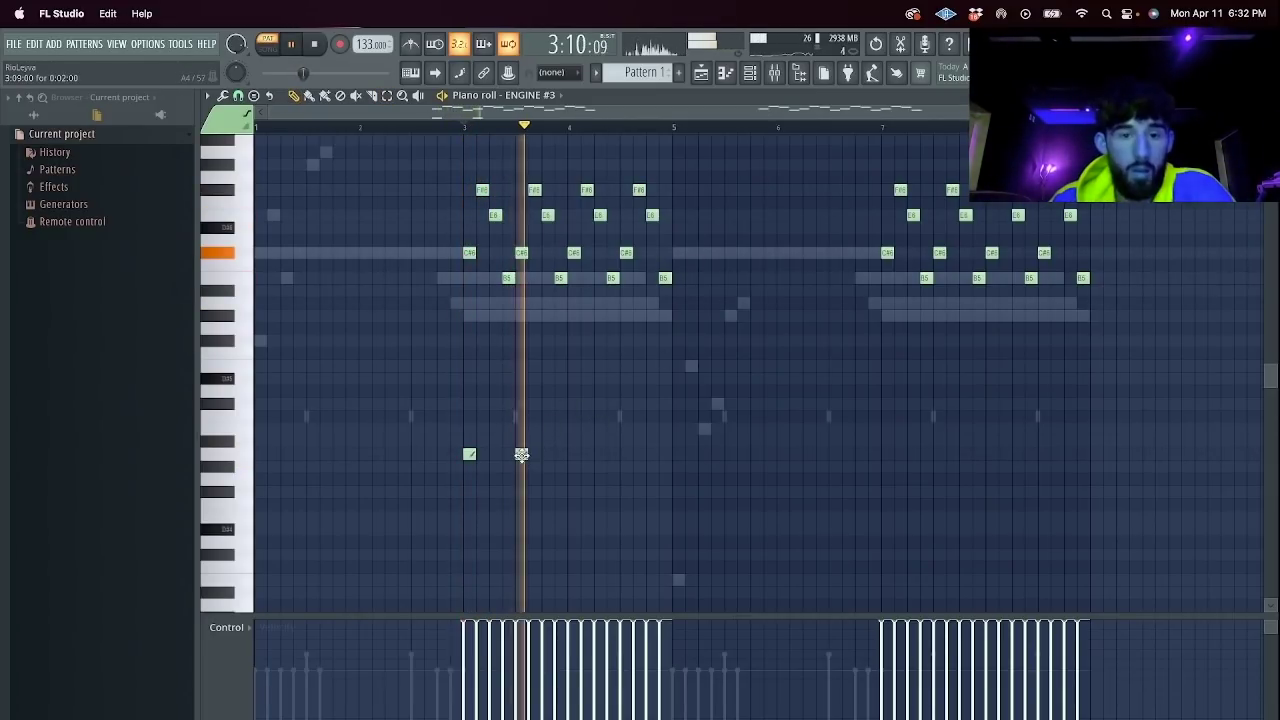
click(535, 455)
right_click(536, 455)
key(space)
click(470, 316)
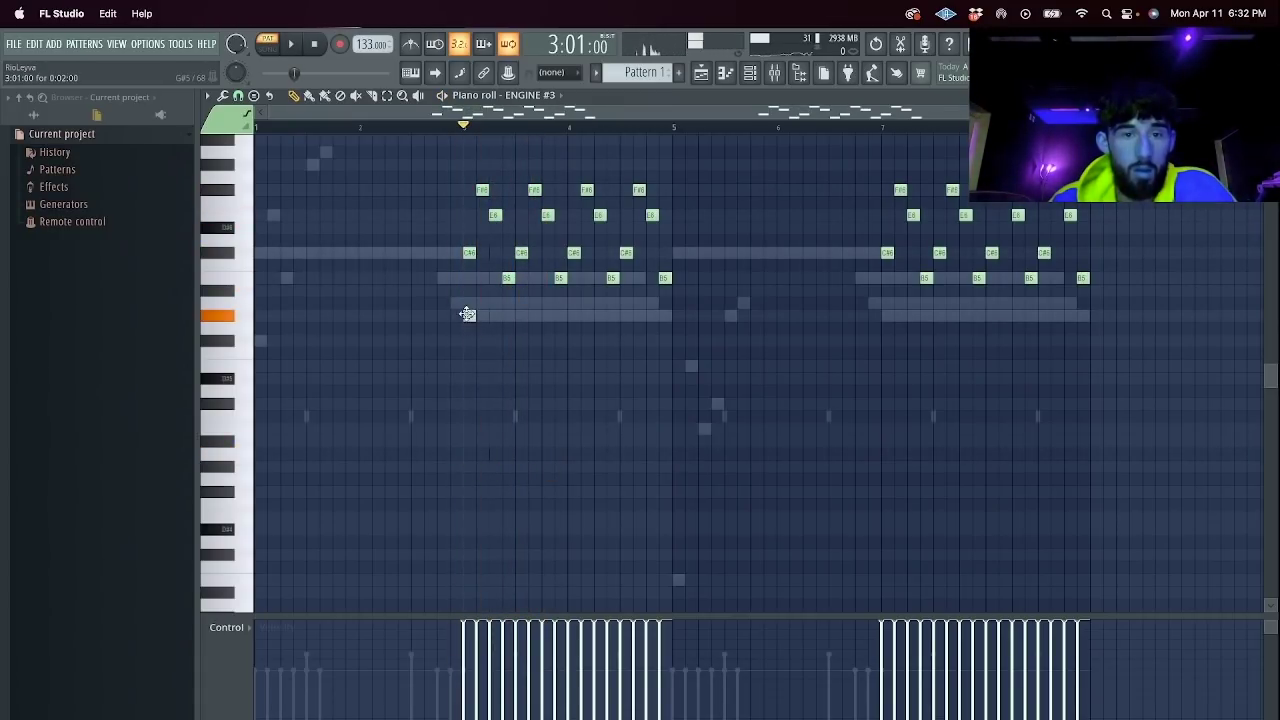
drag(467, 314, 467, 390)
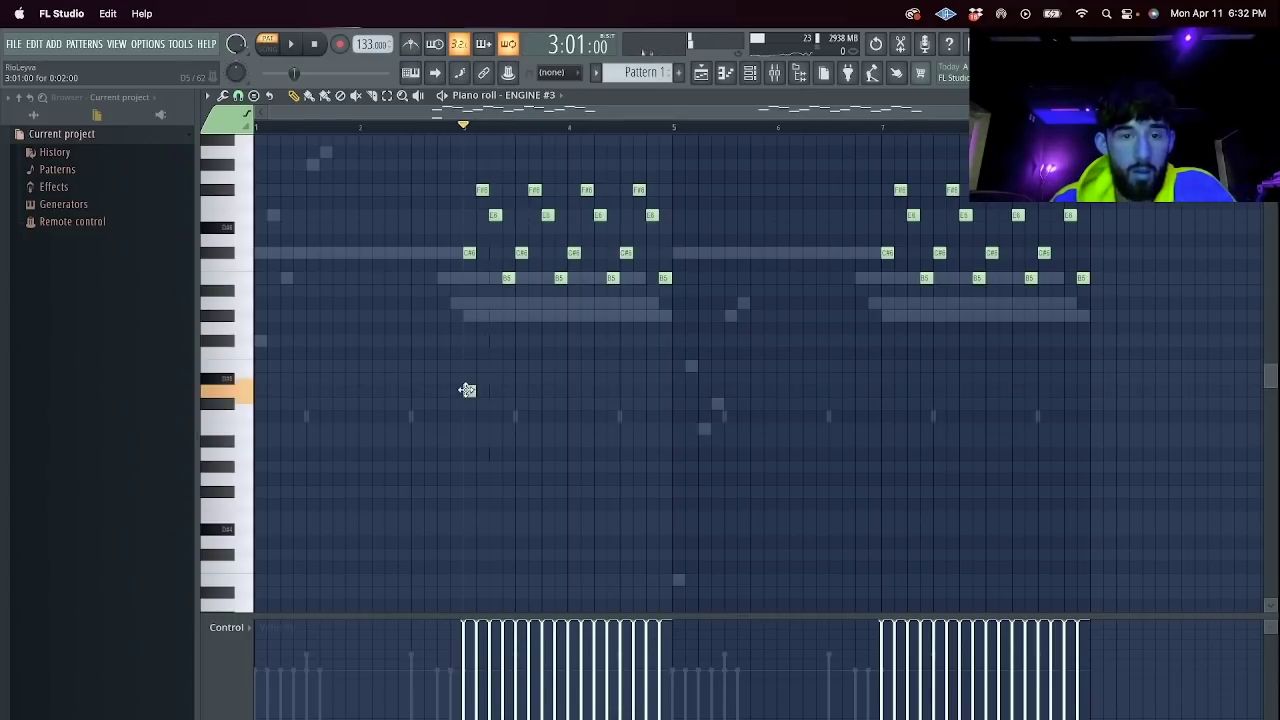
Add second and third low notes across bars 3–4, raising the third by one semitone.
key(space)
key(space)
key(space)
click(509, 391)
key(space)
key(space)
right_click(509, 391)
click(547, 391)
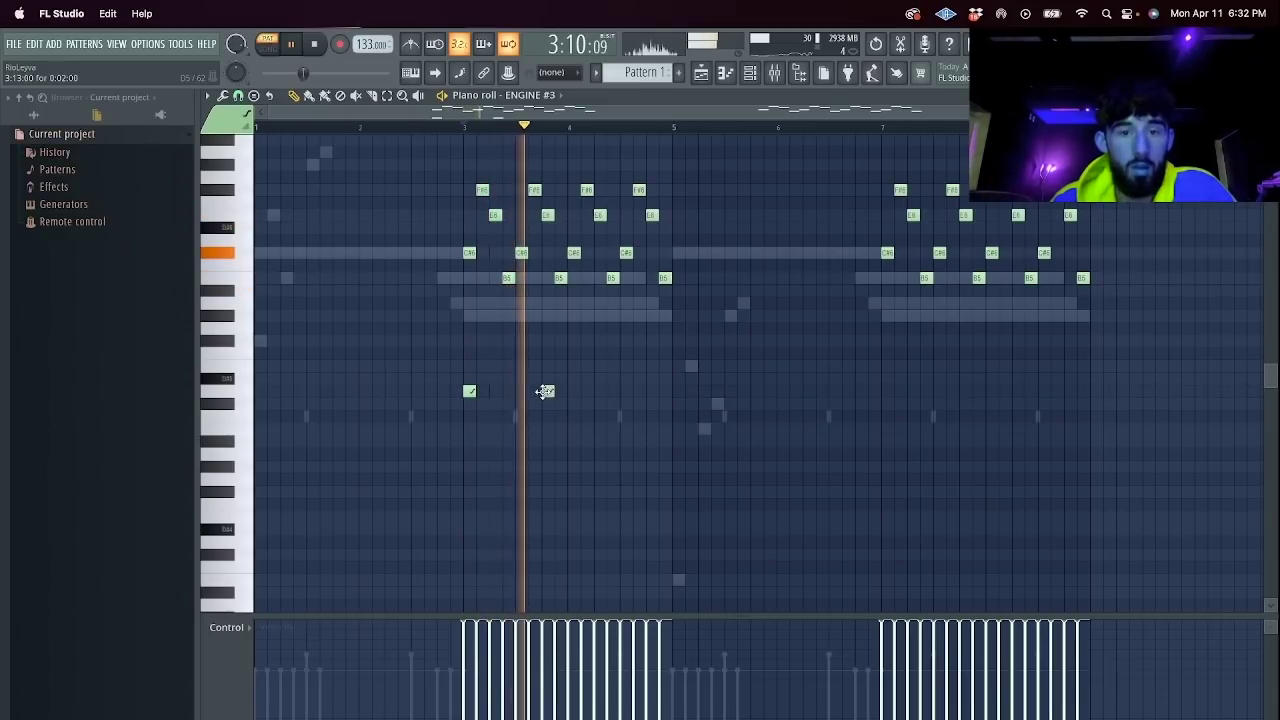
click(632, 415)
key(space)
key(space)
drag(643, 416, 638, 403)
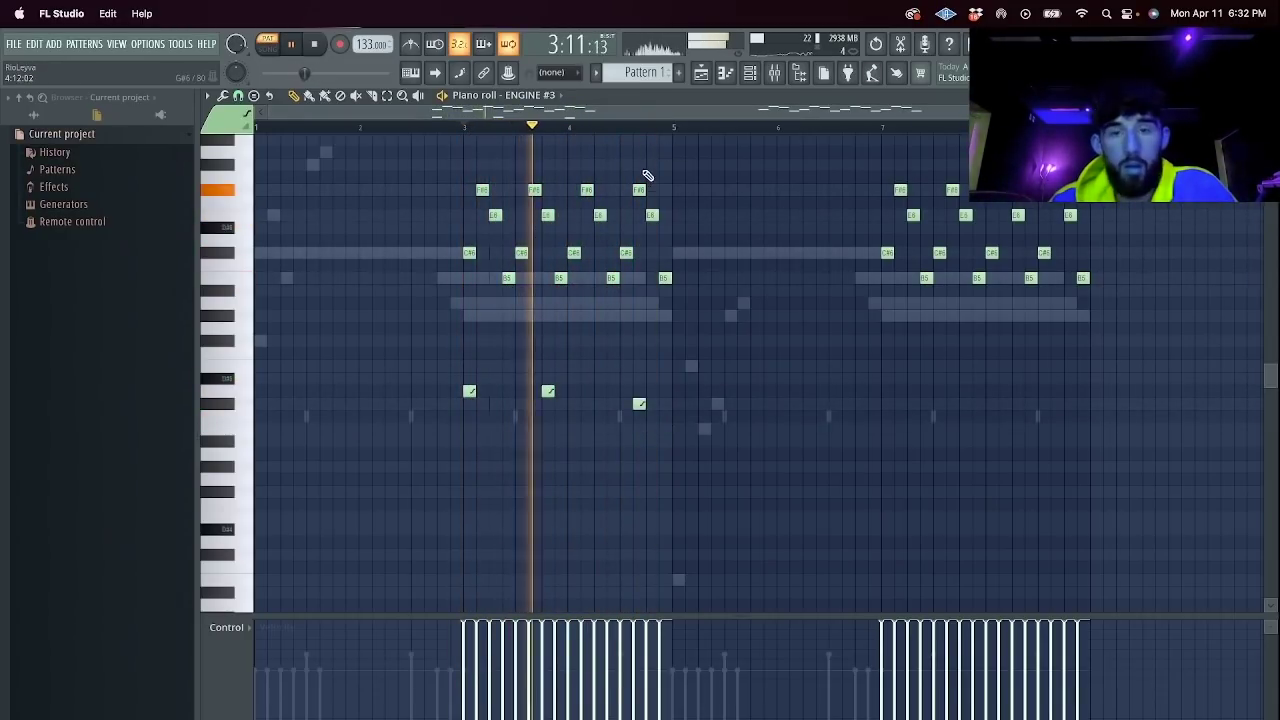
Add two low notes in bar 7 and a higher note near bar 8.
click(887, 403)
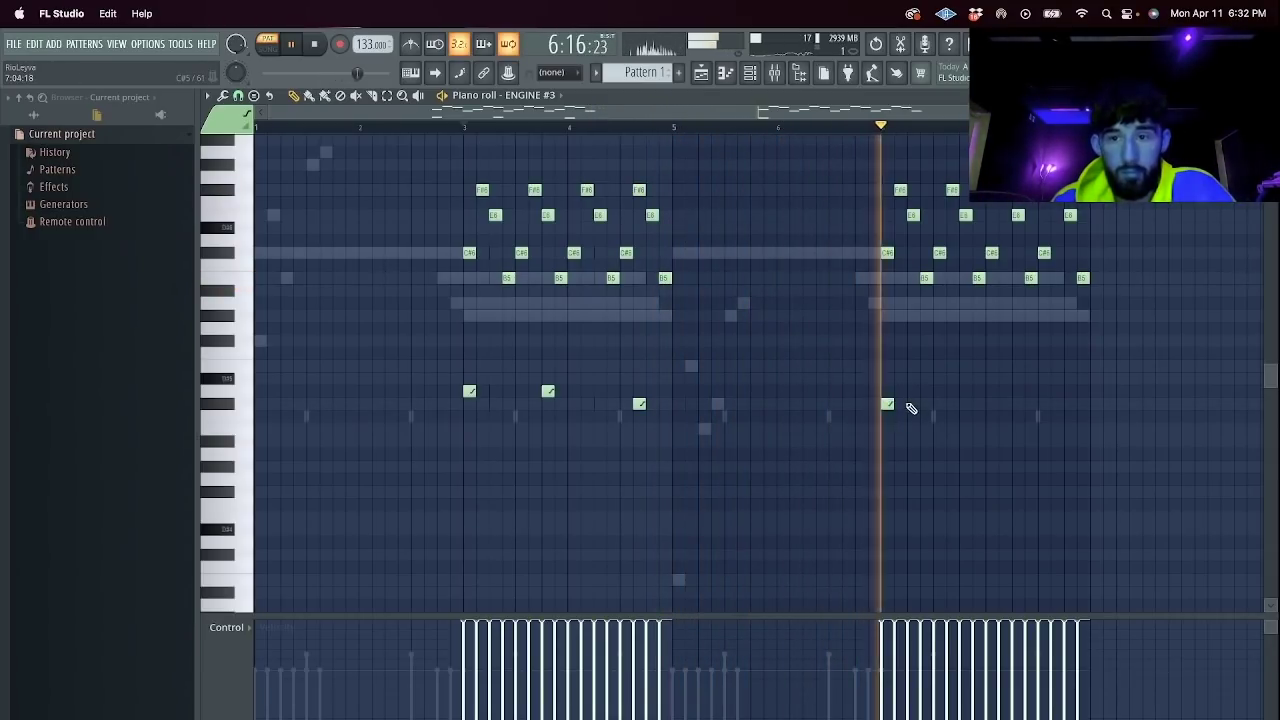
click(966, 390)
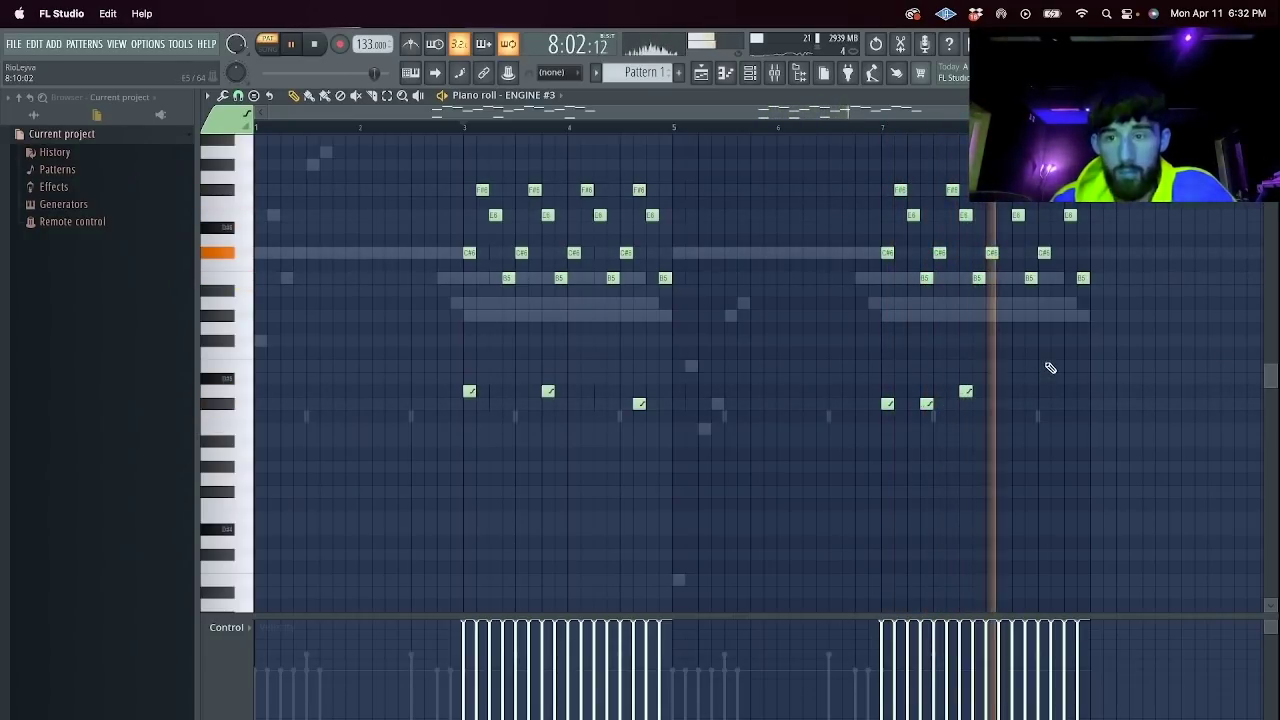
click(1057, 366)
key(F6)
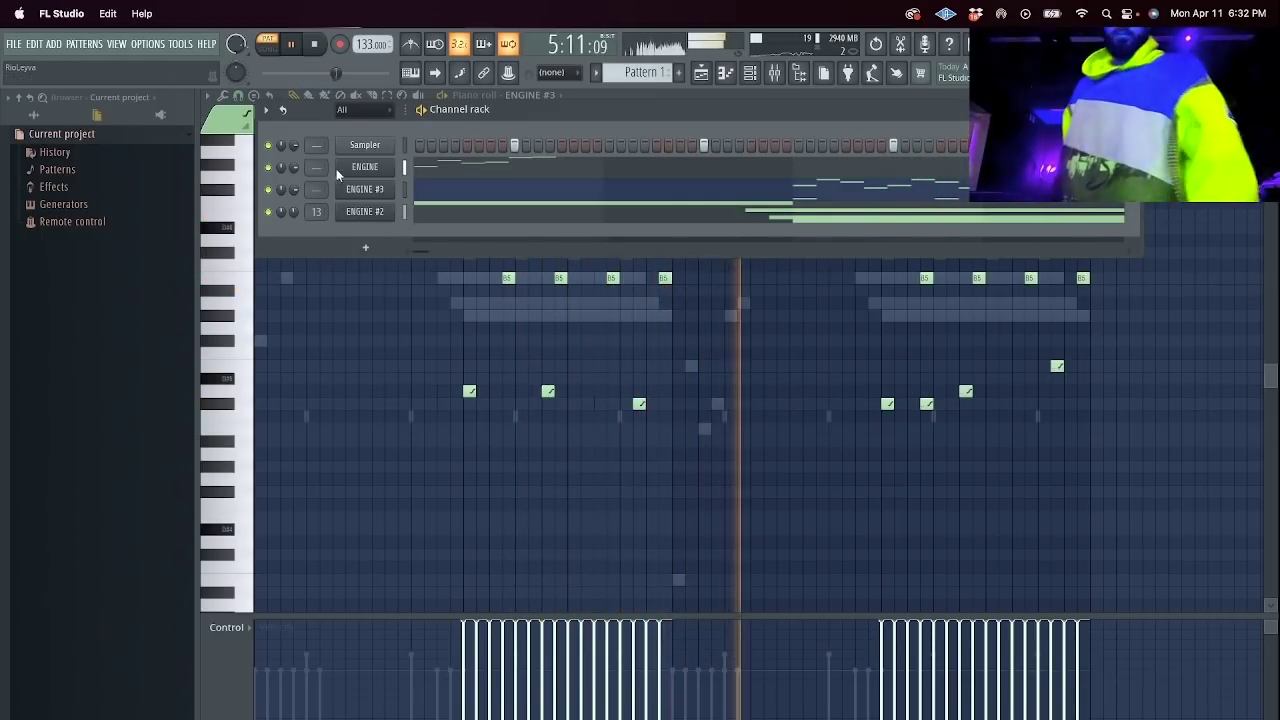
Lower ENGINE #3's channel volume to 58% and bring its piano roll back to the front.
click(349, 191)
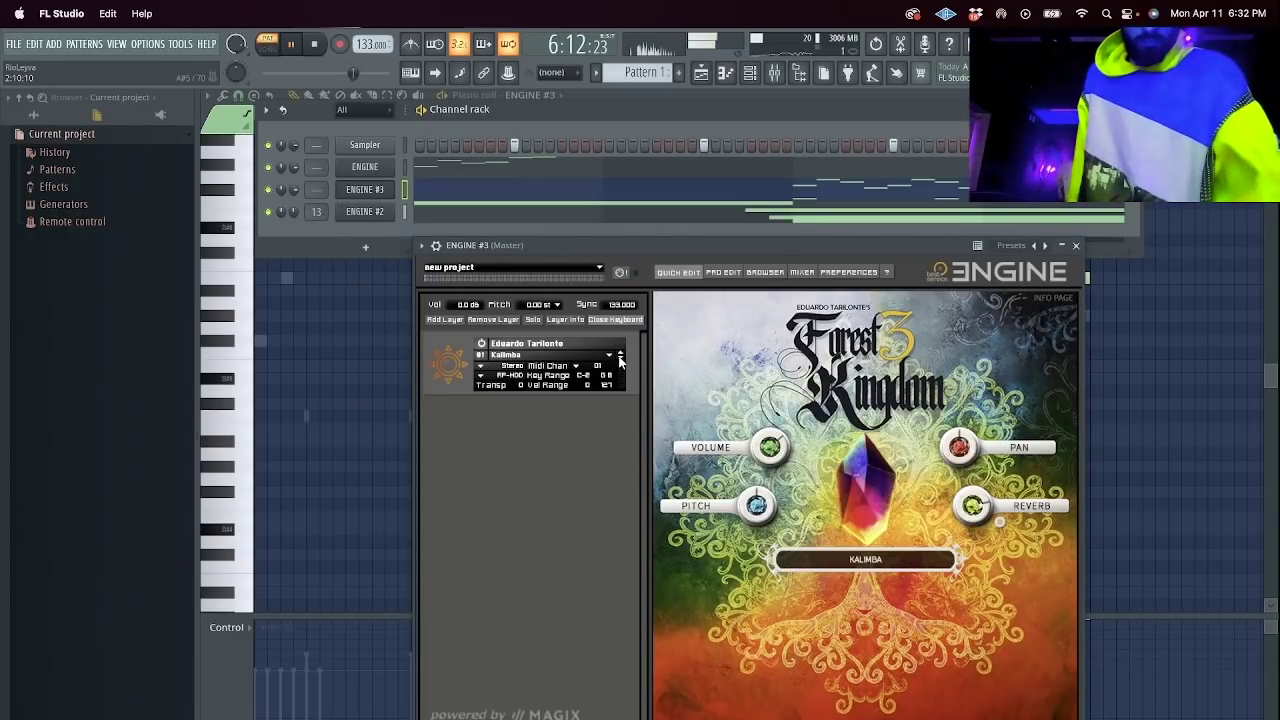
drag(294, 189, 294, 208)
click(496, 194)
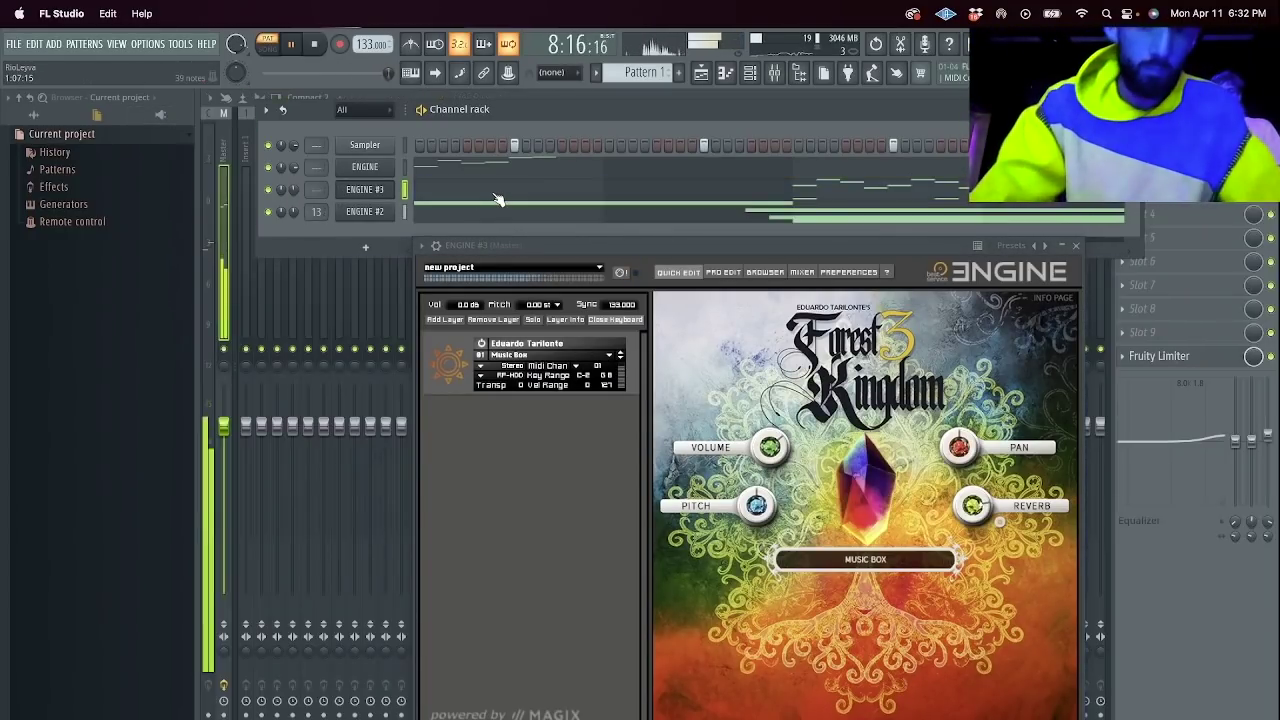
click(498, 194)
click(1079, 247)
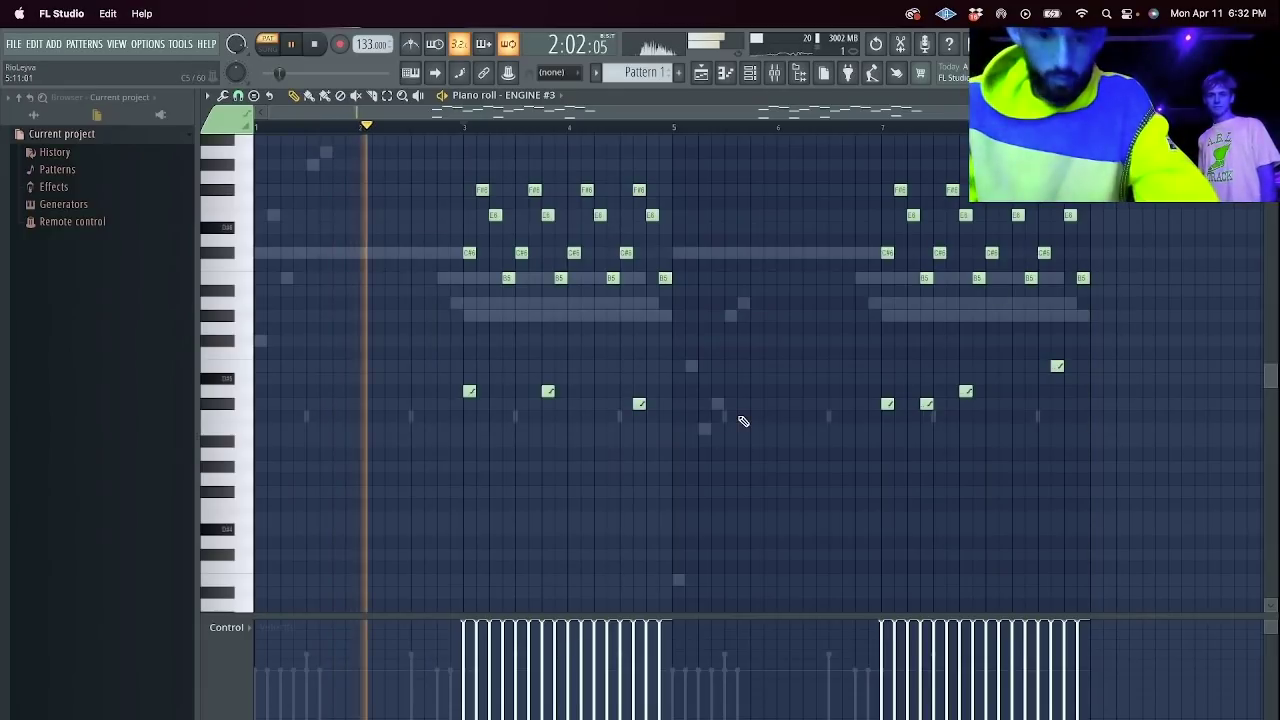
scroll(594, 509, up, 4)
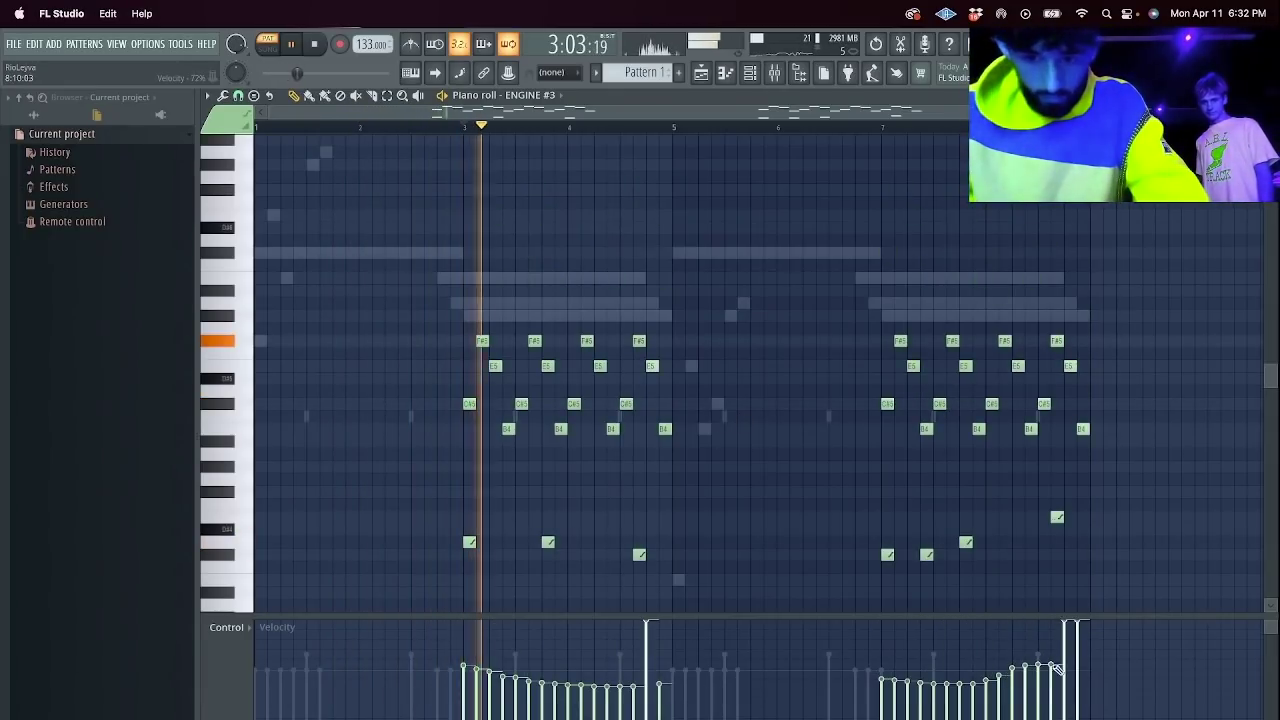
key(F6)
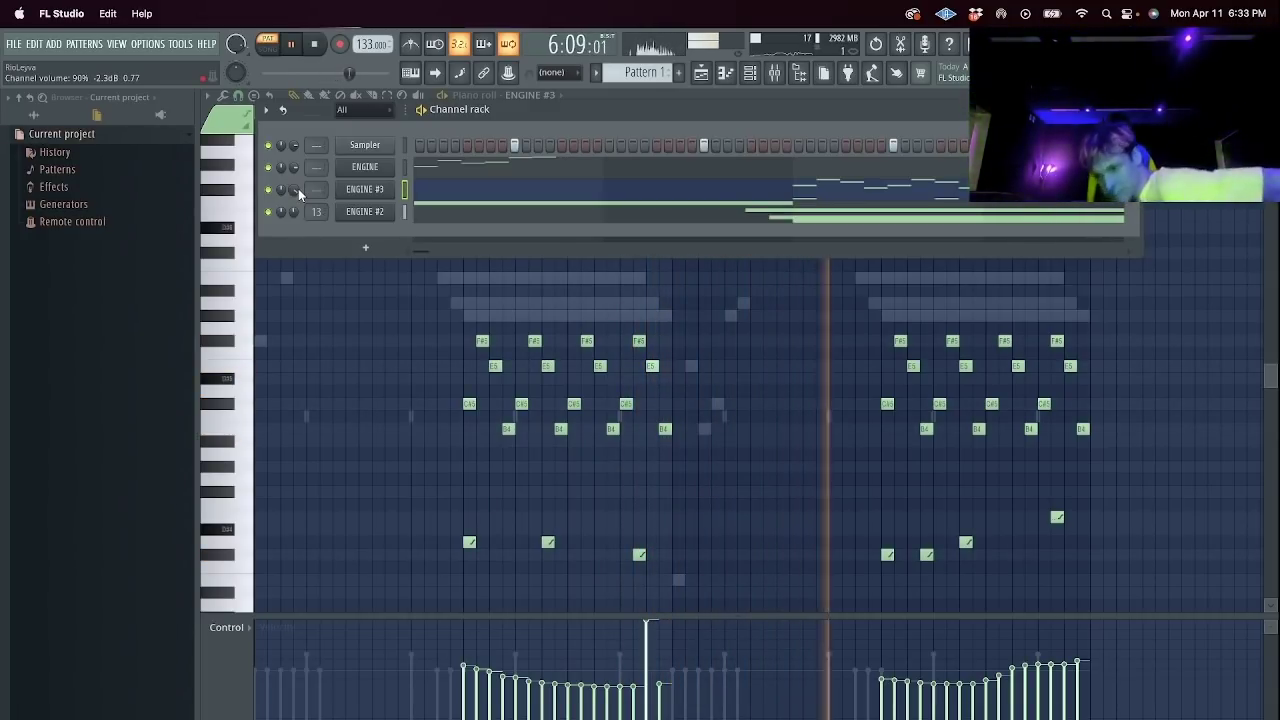
Show all browser folders and open mingo - 7k drumkit's 808ssss folder.
click(120, 97)
click(128, 107)
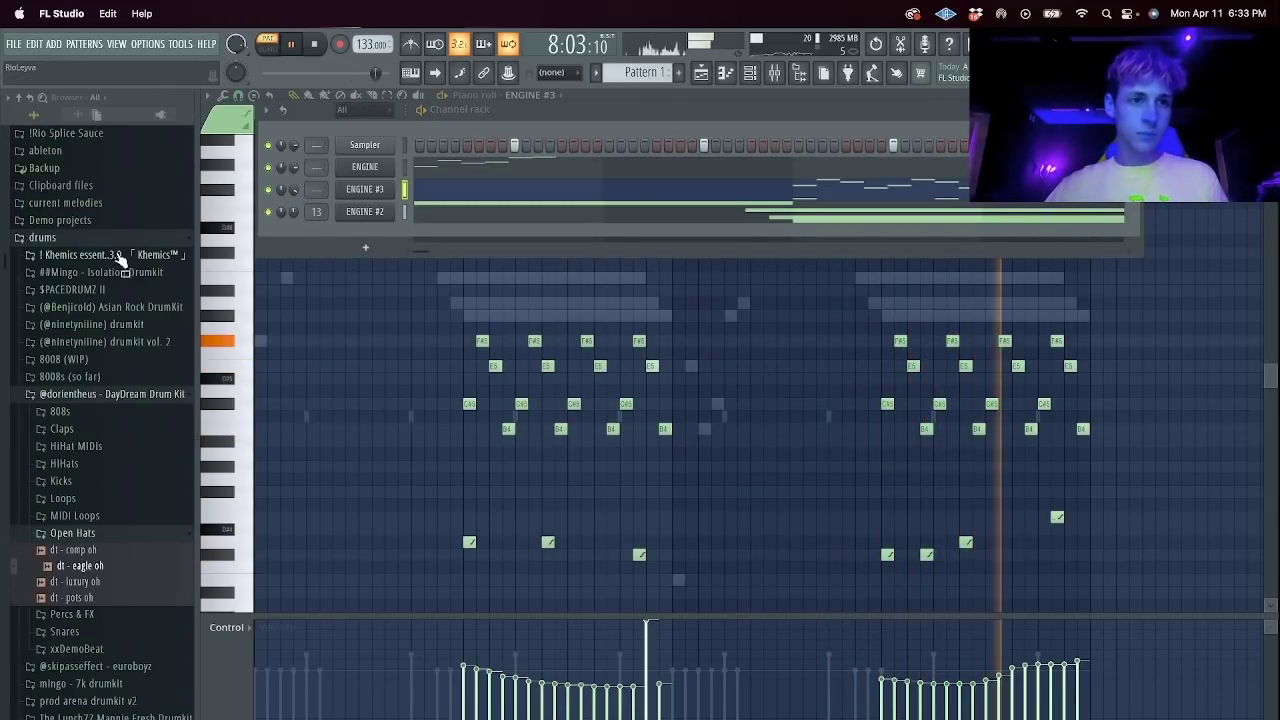
click(88, 412)
click(108, 394)
scroll(124, 428, down, 4)
scroll(110, 330, up, 2)
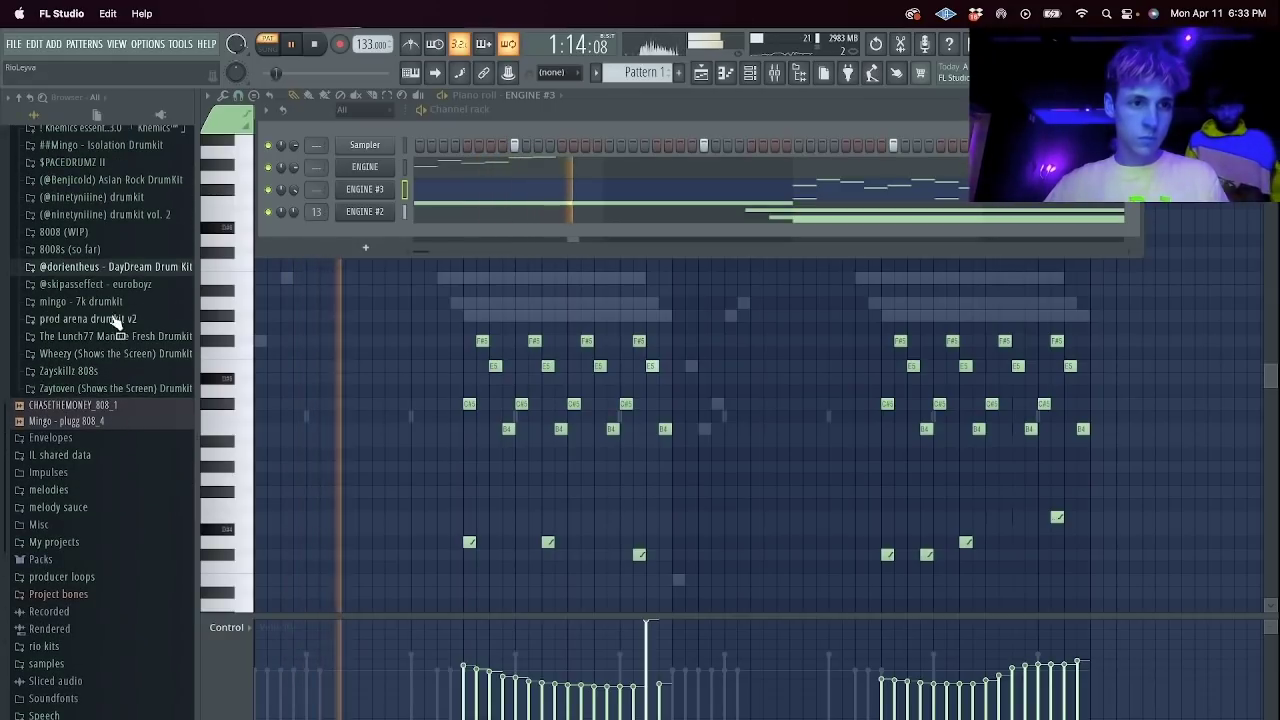
click(95, 301)
click(105, 337)
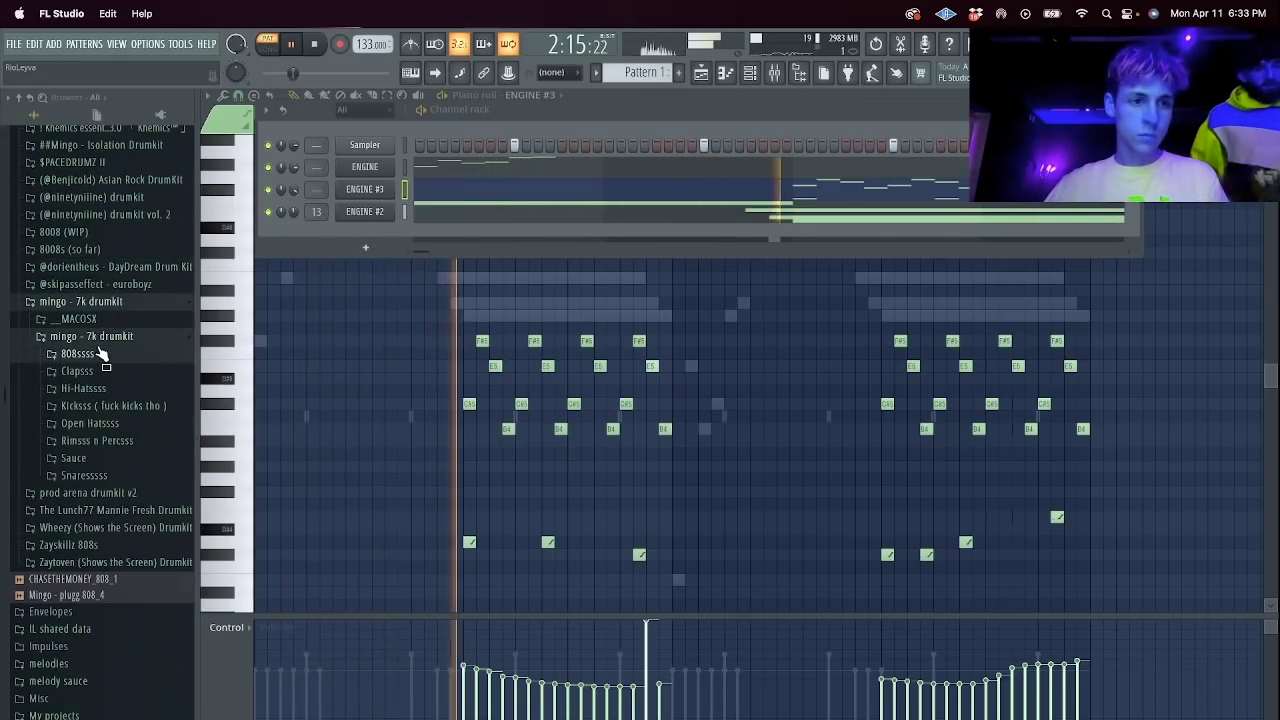
click(106, 354)
Preview the Dirty Sub, Grime sub and Gotodrill 808 samples, and unmute ENGINE.
click(100, 386)
click(146, 436)
click(150, 418)
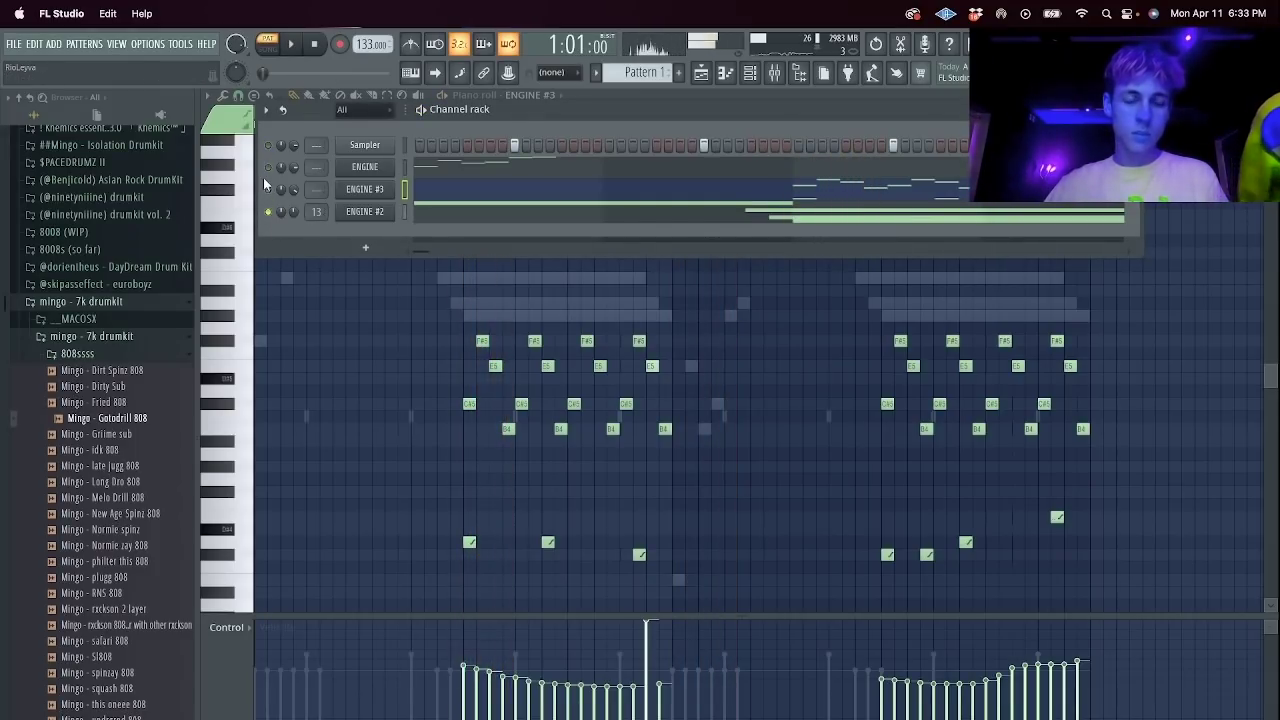
click(267, 167)
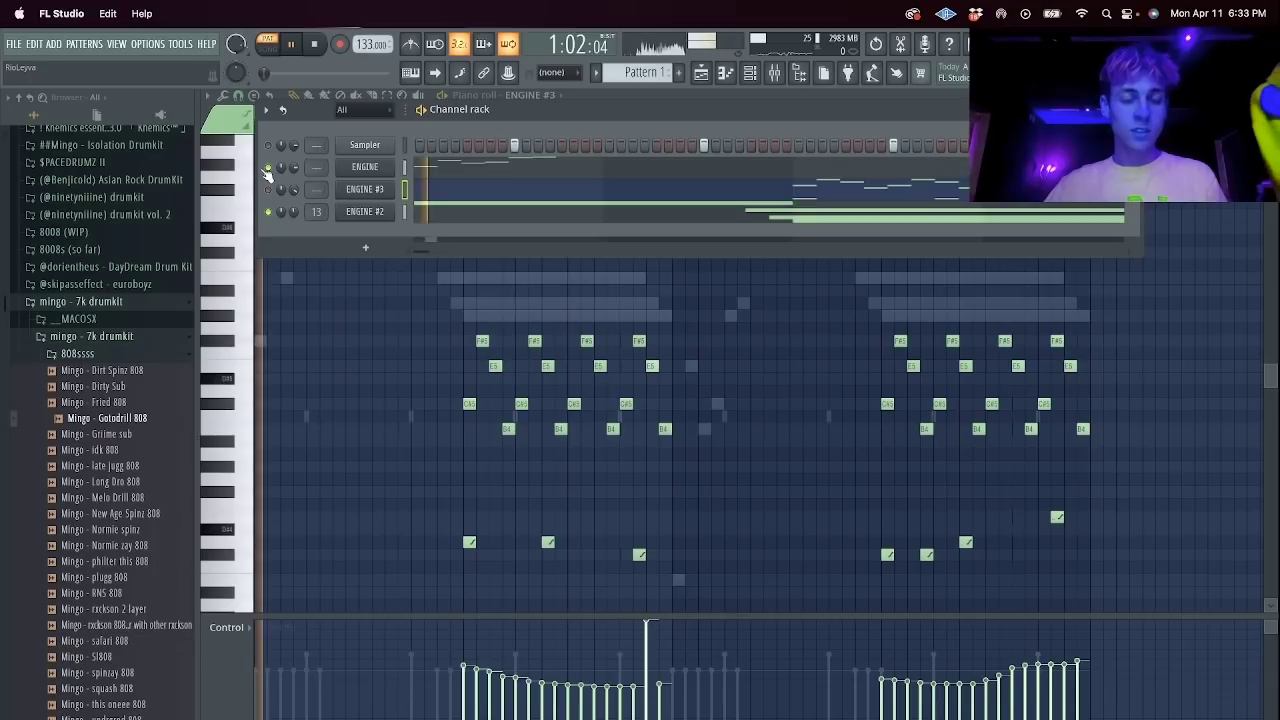
Preview the rxckson, Normie zay, Normie spinz, philter this and RNS 808 samples.
click(140, 625)
click(145, 546)
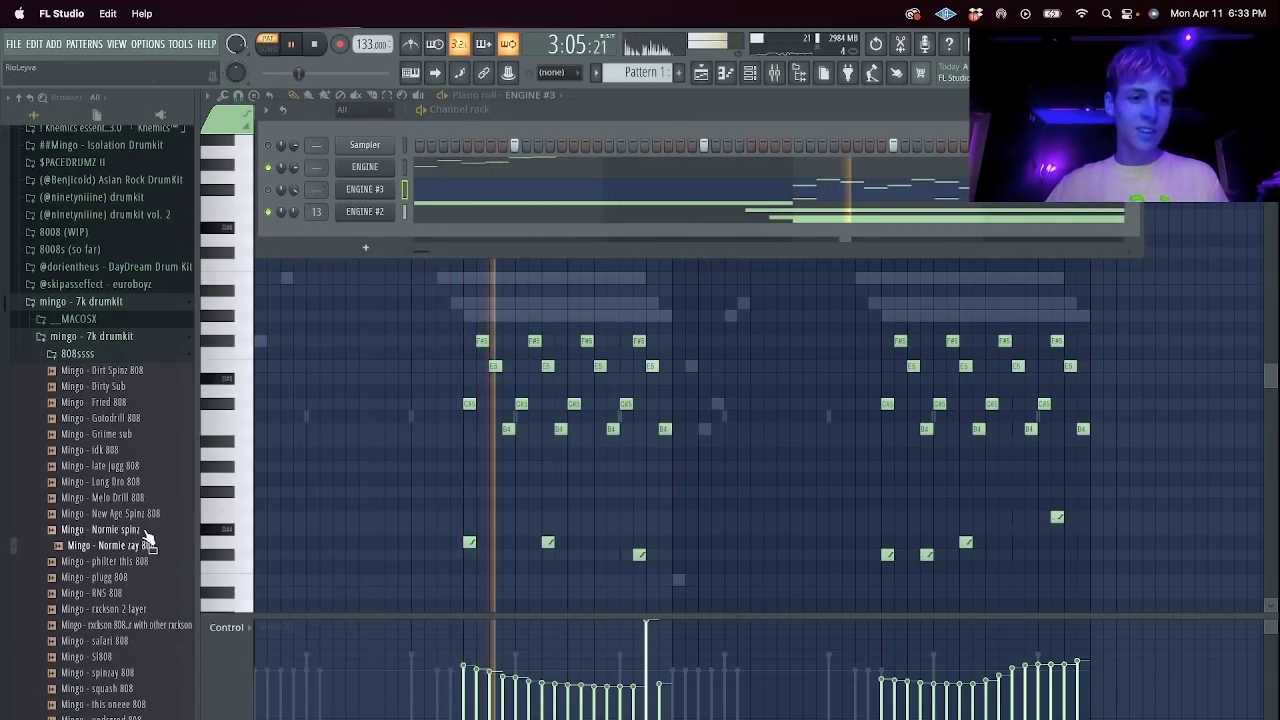
click(140, 530)
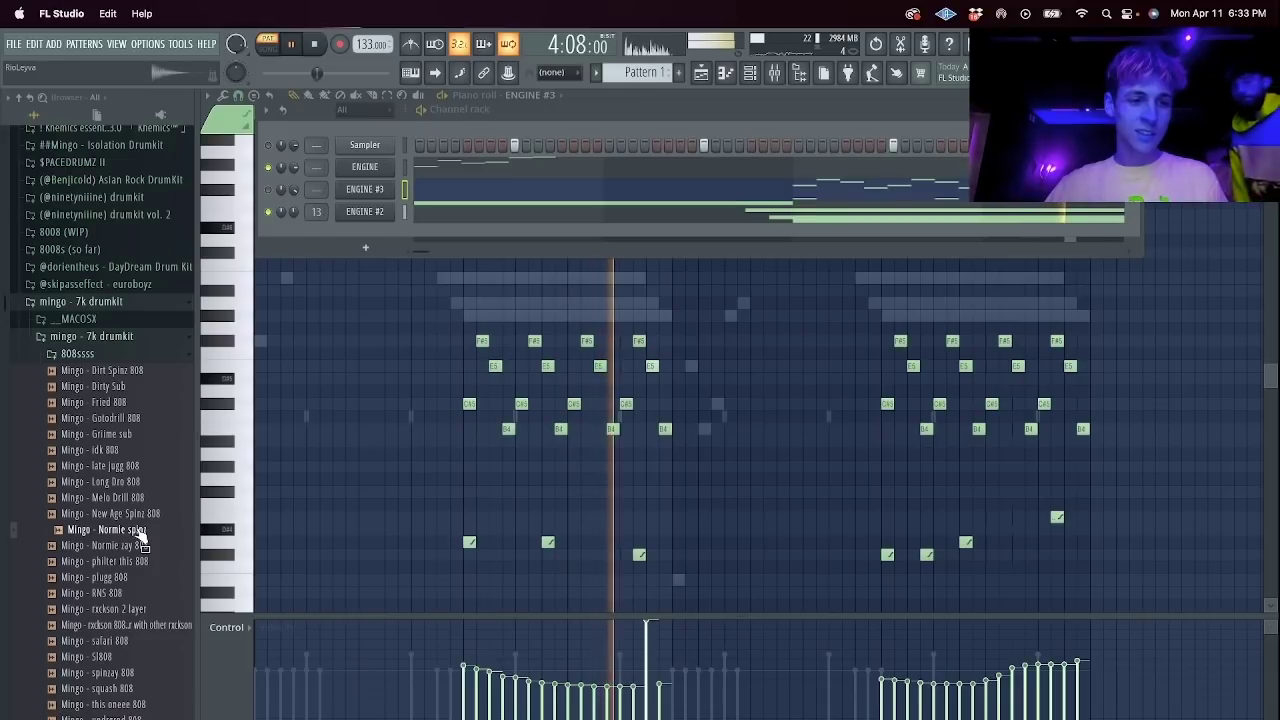
click(143, 545)
click(142, 562)
click(143, 593)
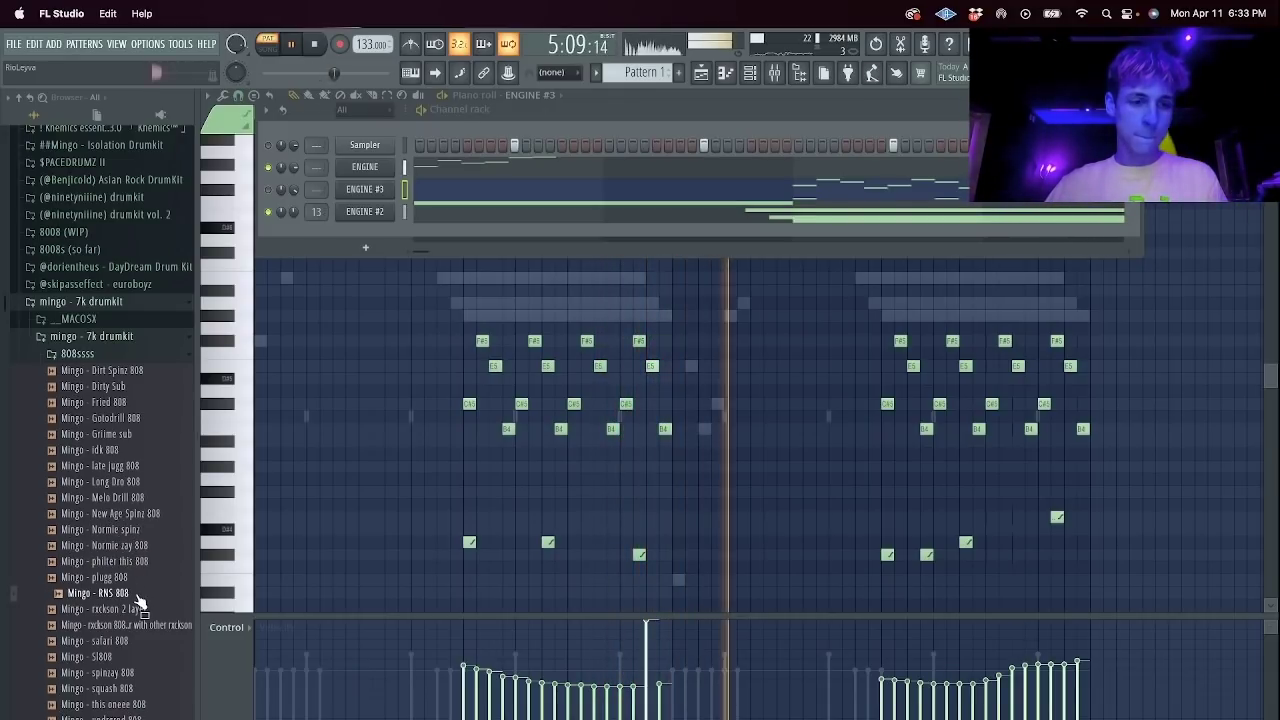
Preview the spinzay, safari, squash and this oneee 808s, then add Mingo - undrgrnd 808 as a new channel.
click(143, 609)
click(143, 672)
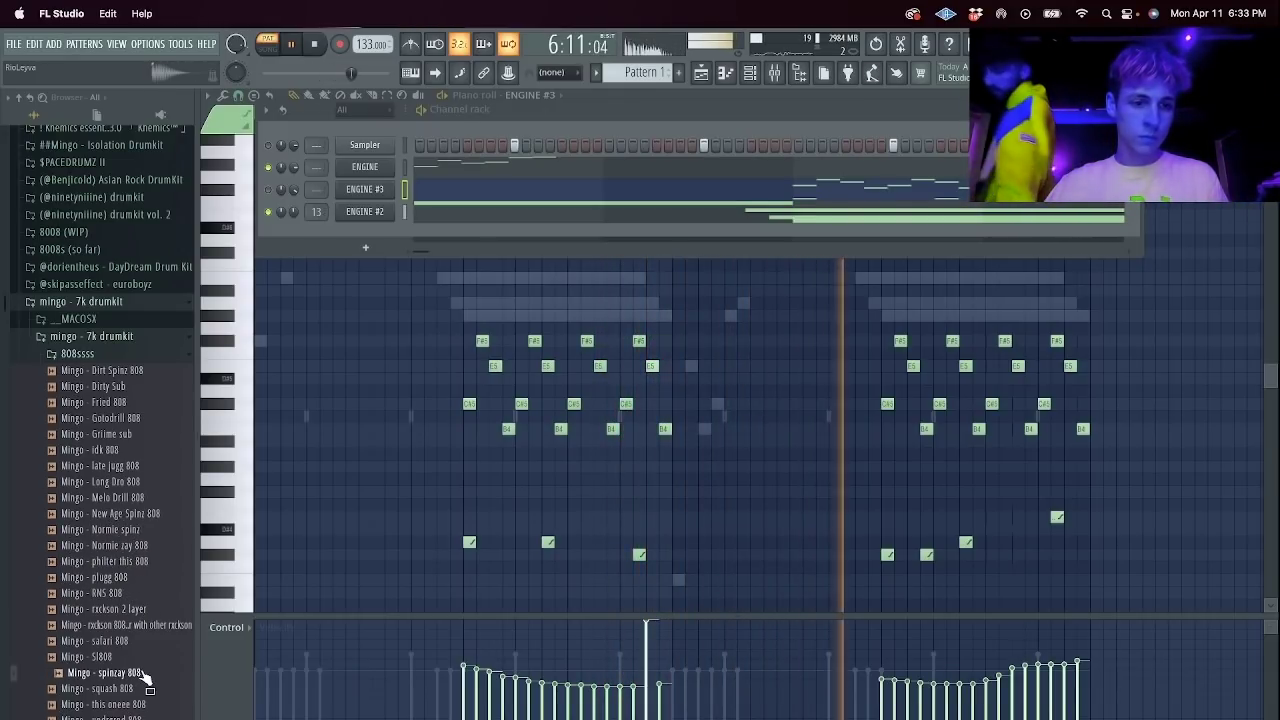
click(135, 641)
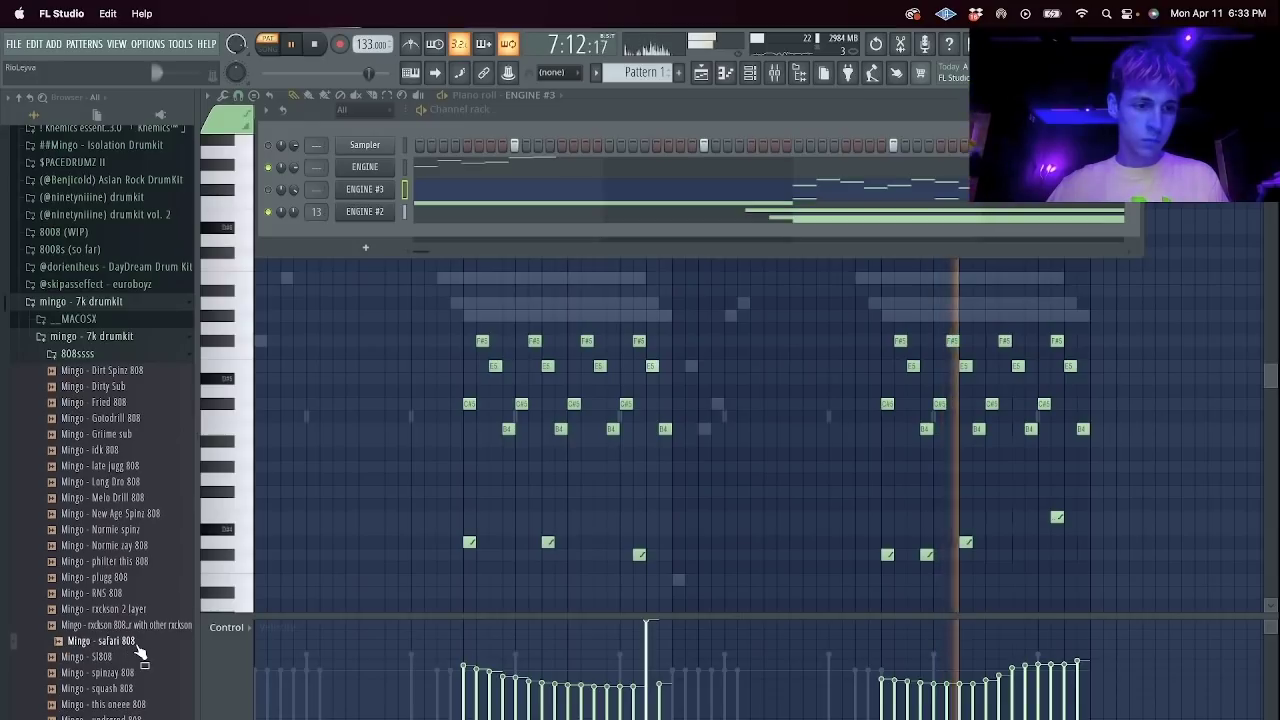
click(136, 689)
click(136, 705)
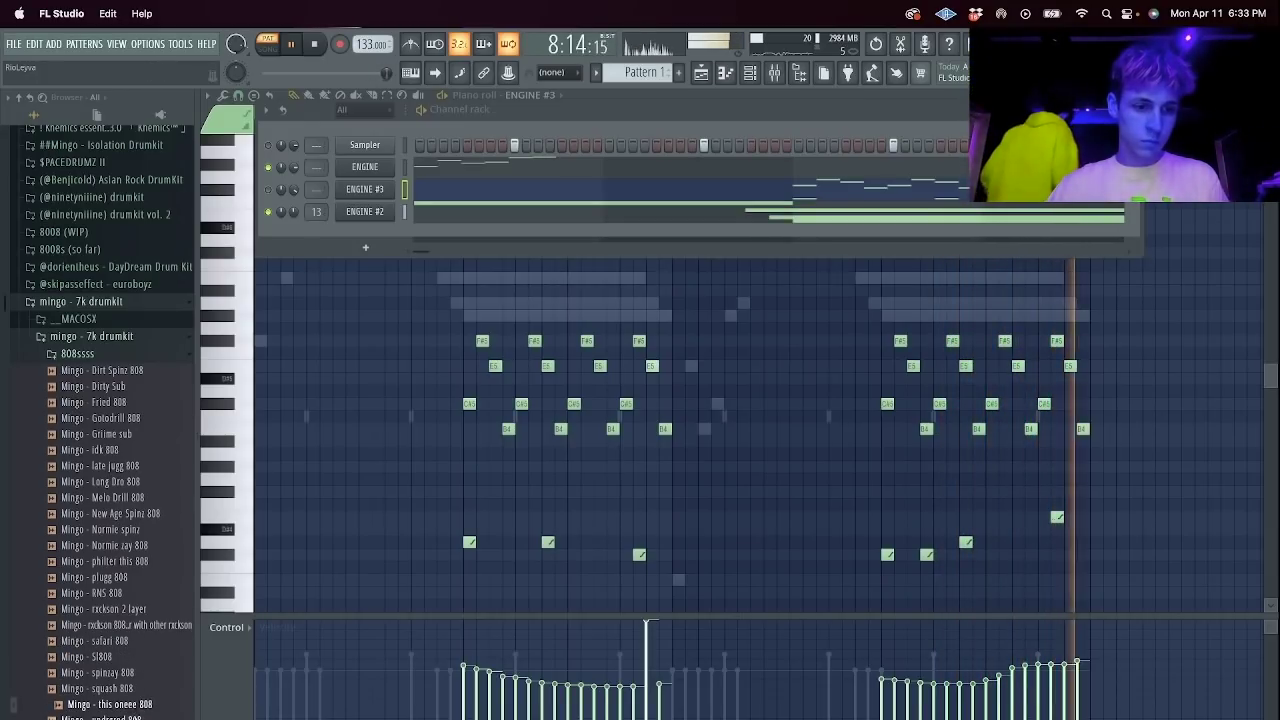
click(136, 718)
drag(140, 716, 365, 236)
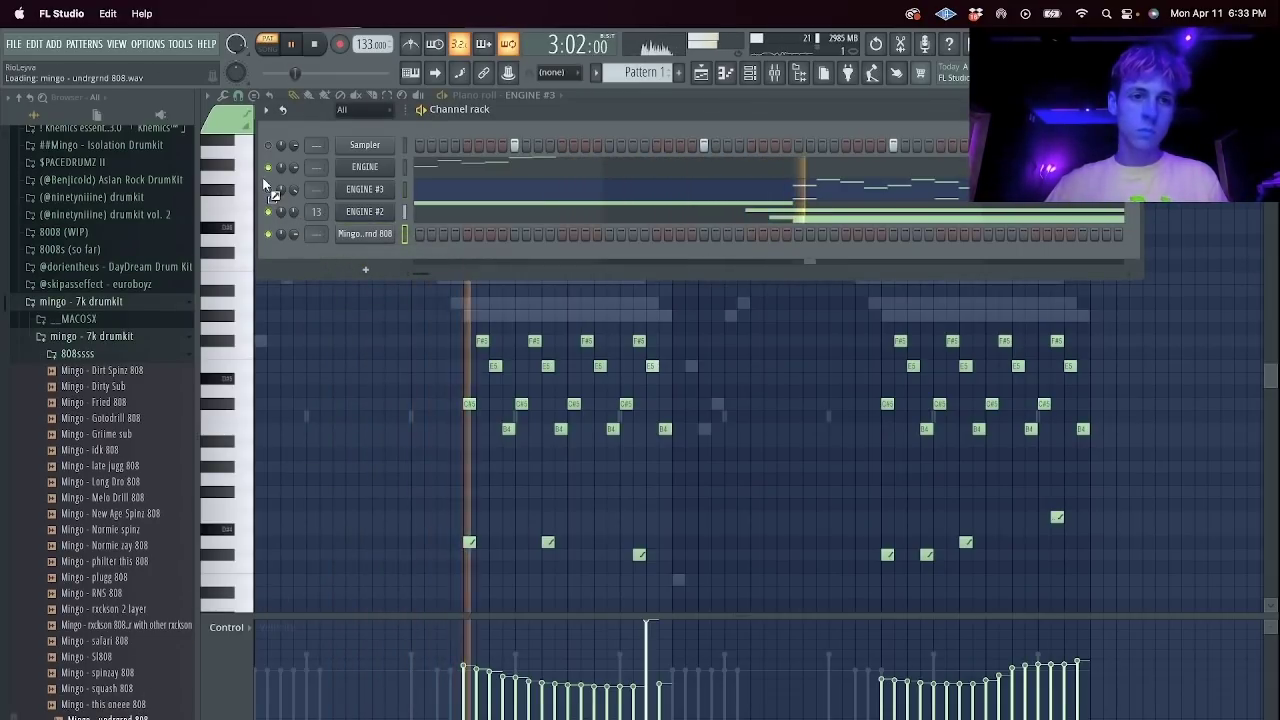
In the Mingo 808's piano roll, drop the opening note an octave toward D#5.
right_click(390, 233)
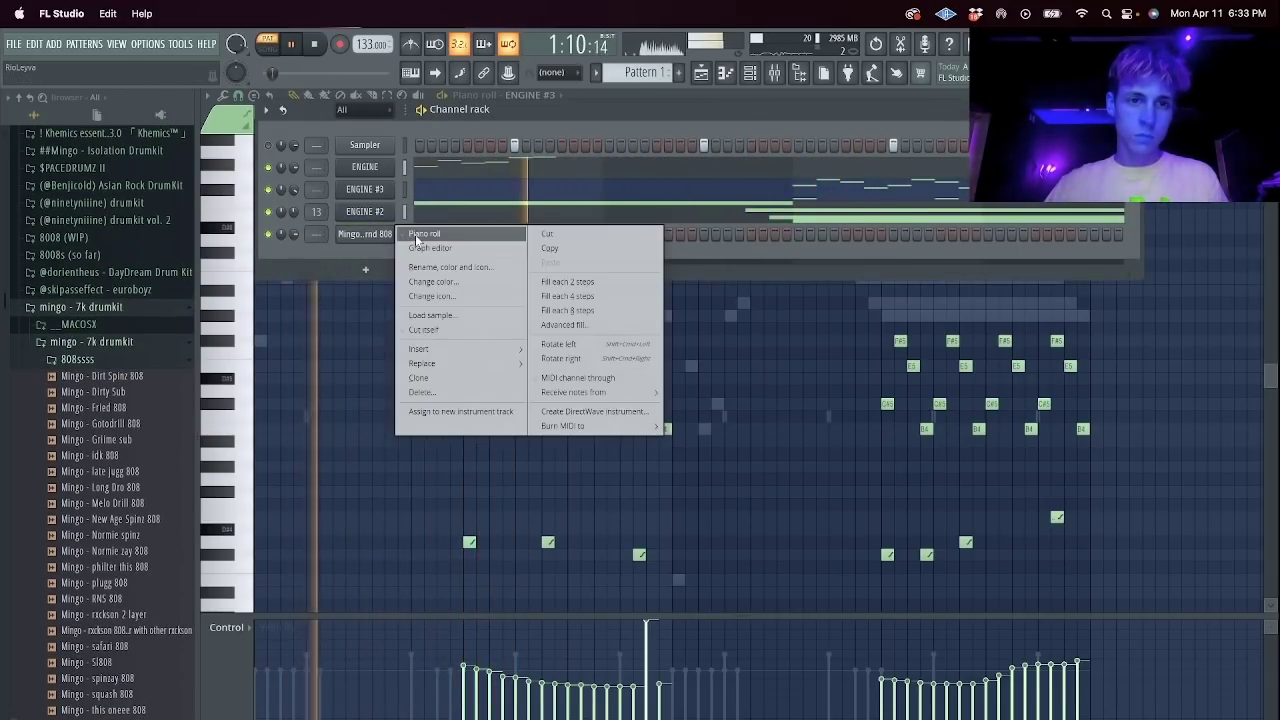
click(402, 234)
scroll(250, 196, up, 3)
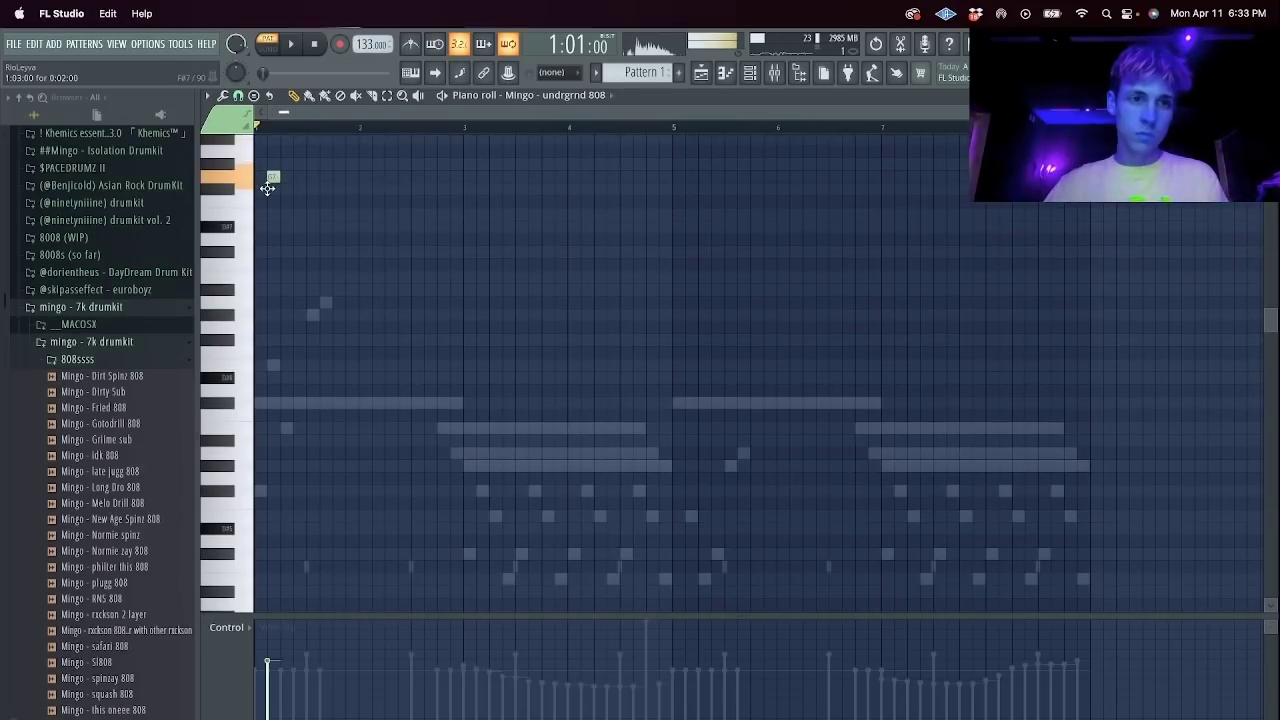
key(space)
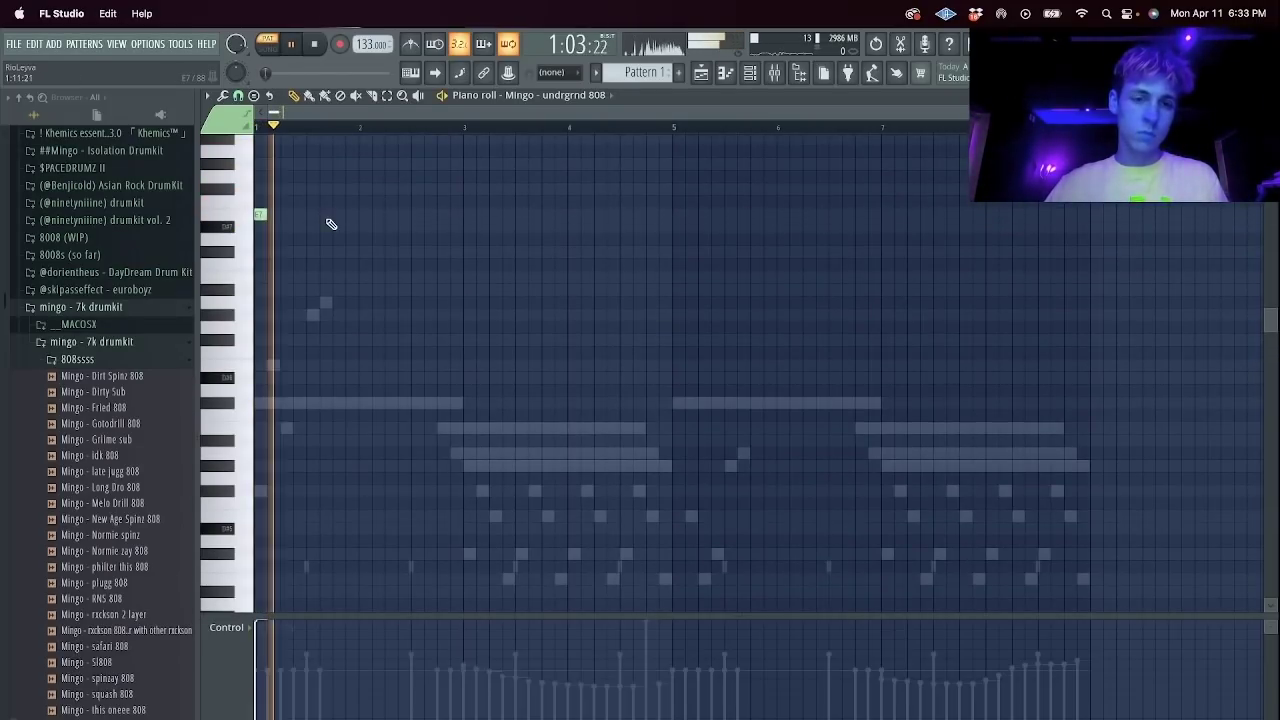
key(ctrl+Down)
key(space)
key(space)
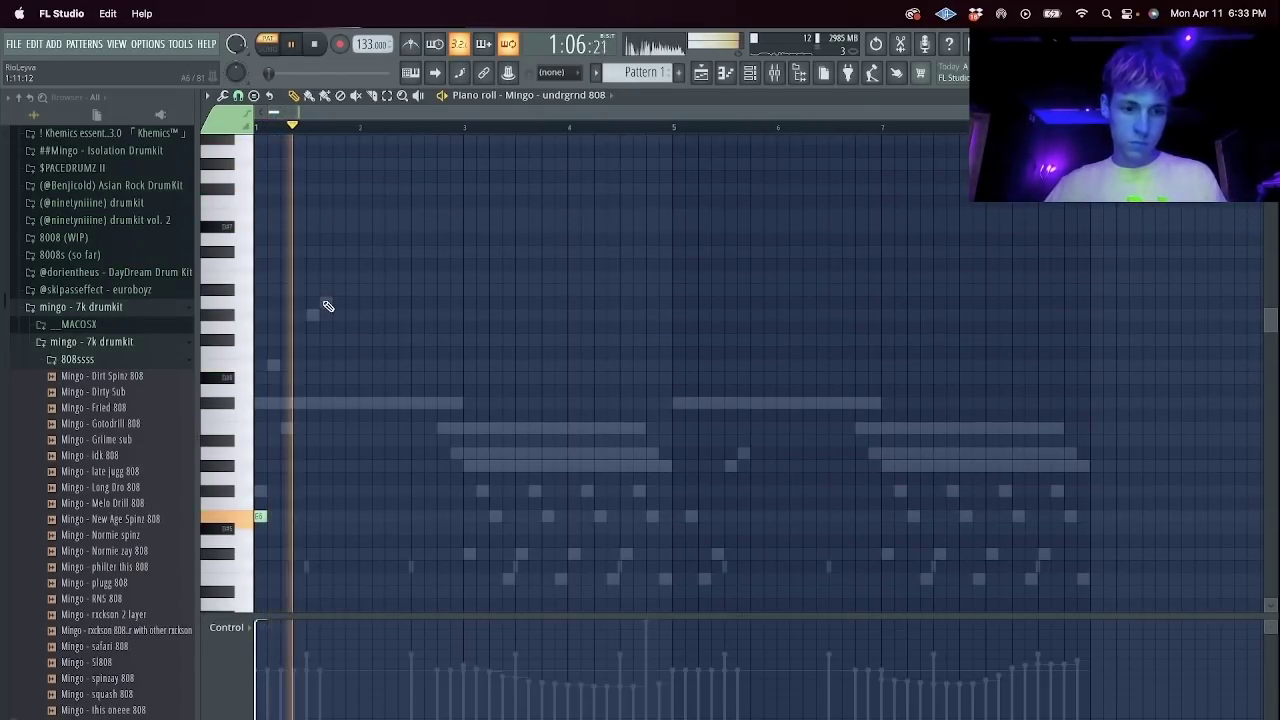
Audition the D#5 808 note from bar 1, then set the channel to cut its own tail.
scroll(263, 133, up, 2)
key(space)
key(space)
scroll(263, 133, up, 1)
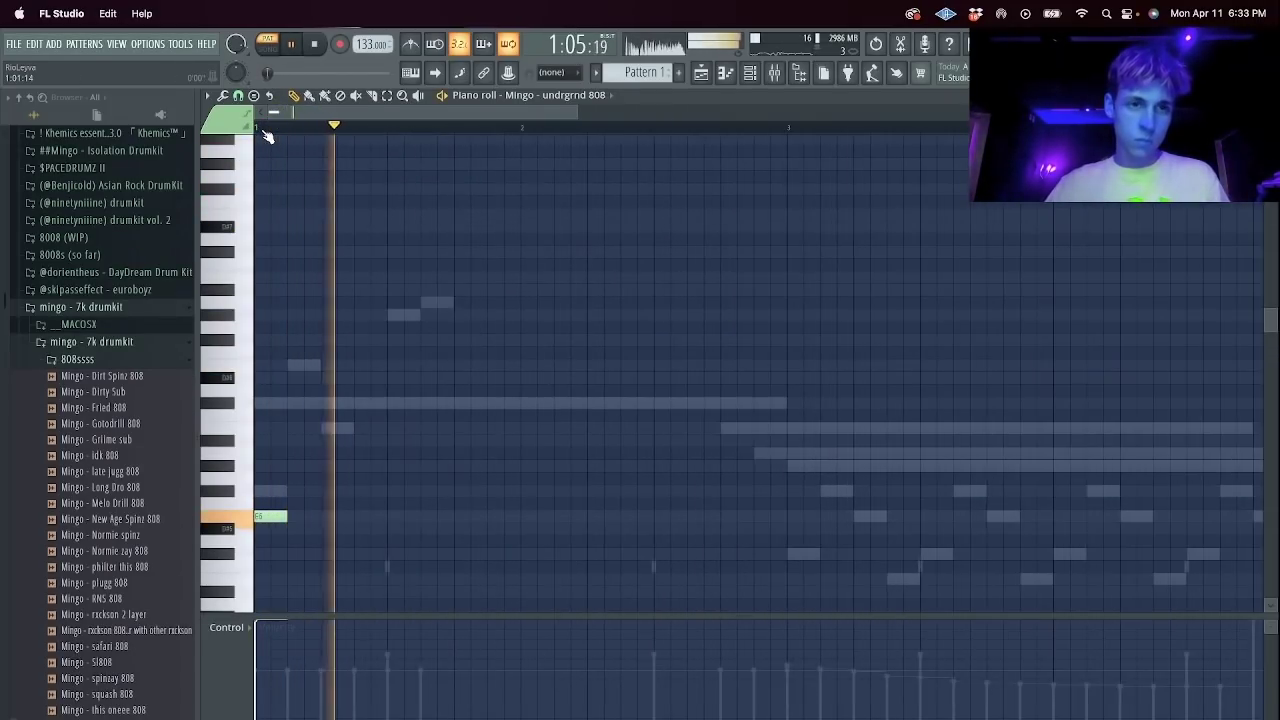
key(space)
key(space)
key(Escape)
right_click(361, 238)
click(471, 331)
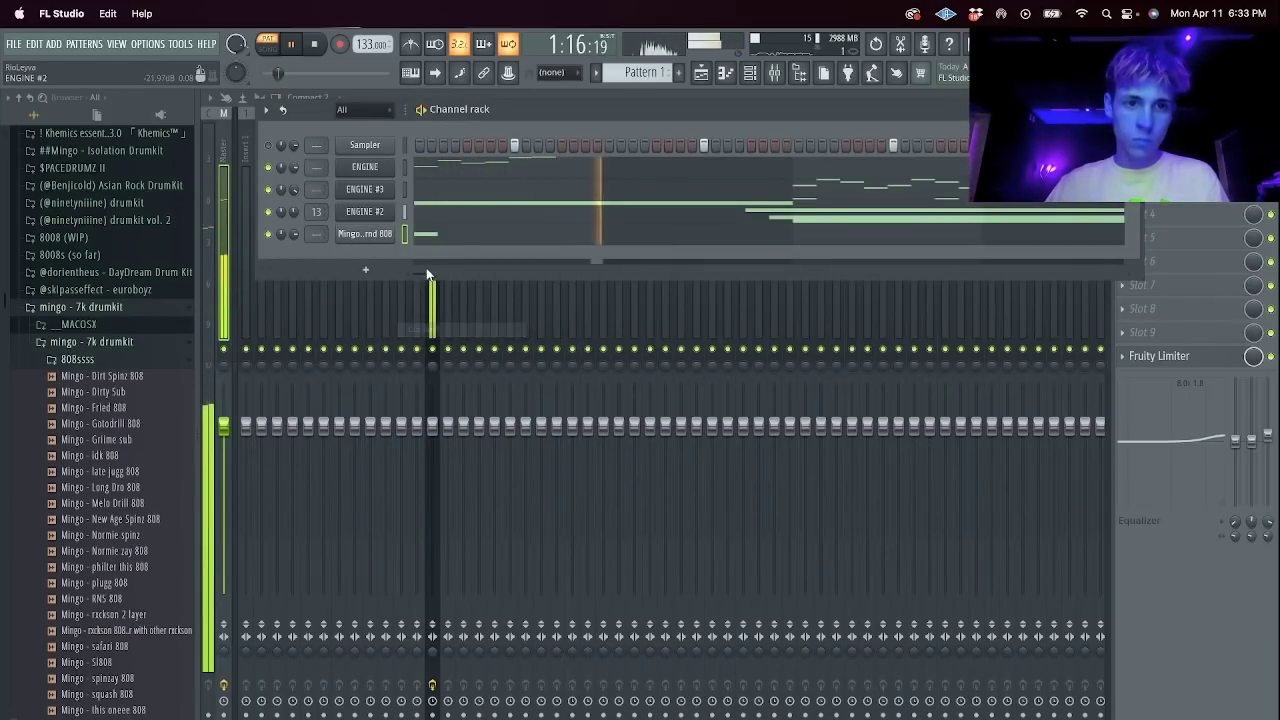
Recheck the 808 piano roll and solo a mixer insert to hear it alone.
click(430, 238)
key(F7)
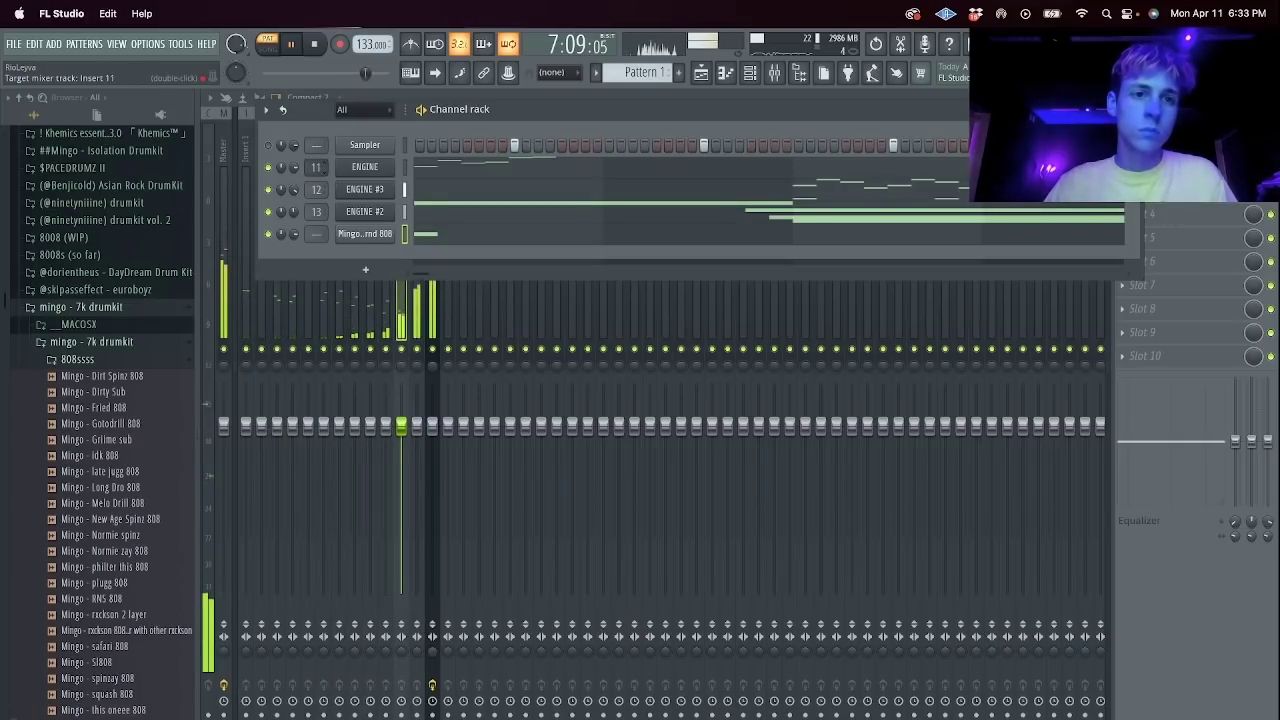
click(390, 295)
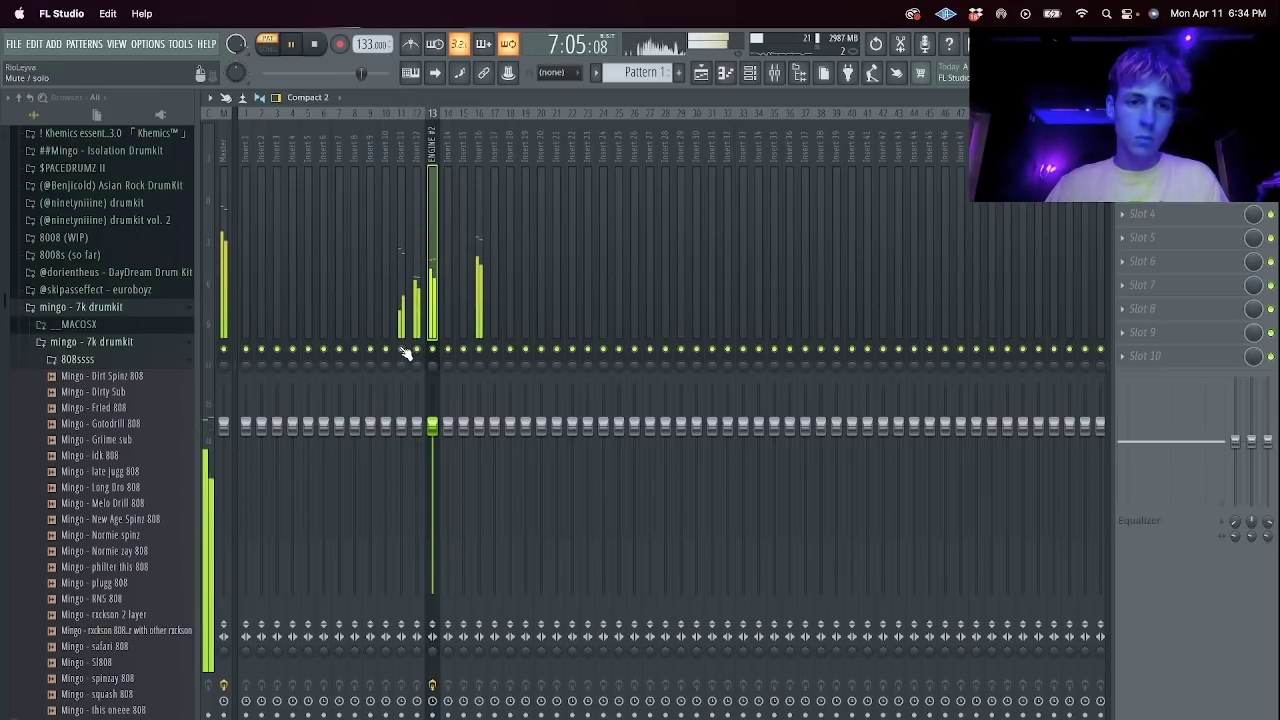
right_click(480, 349)
key(F9)
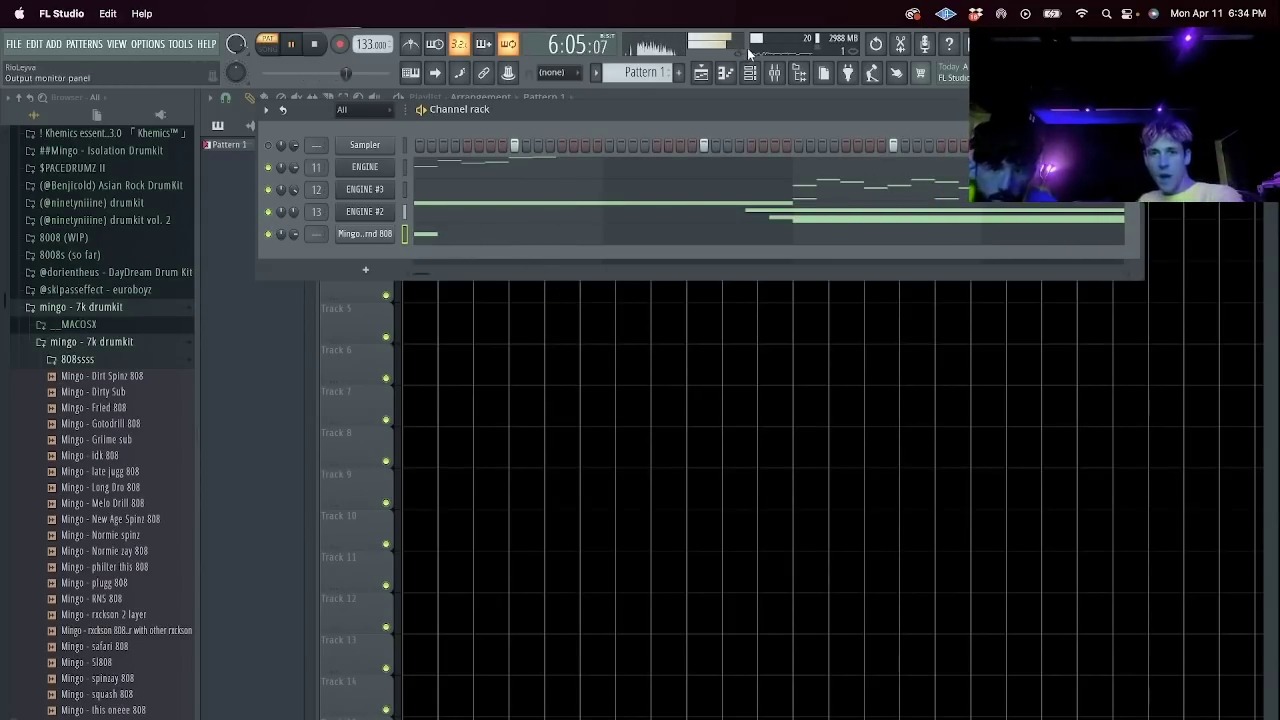
Load SoundShifter Pitch into an effect slot on mixer insert 29.
click(774, 72)
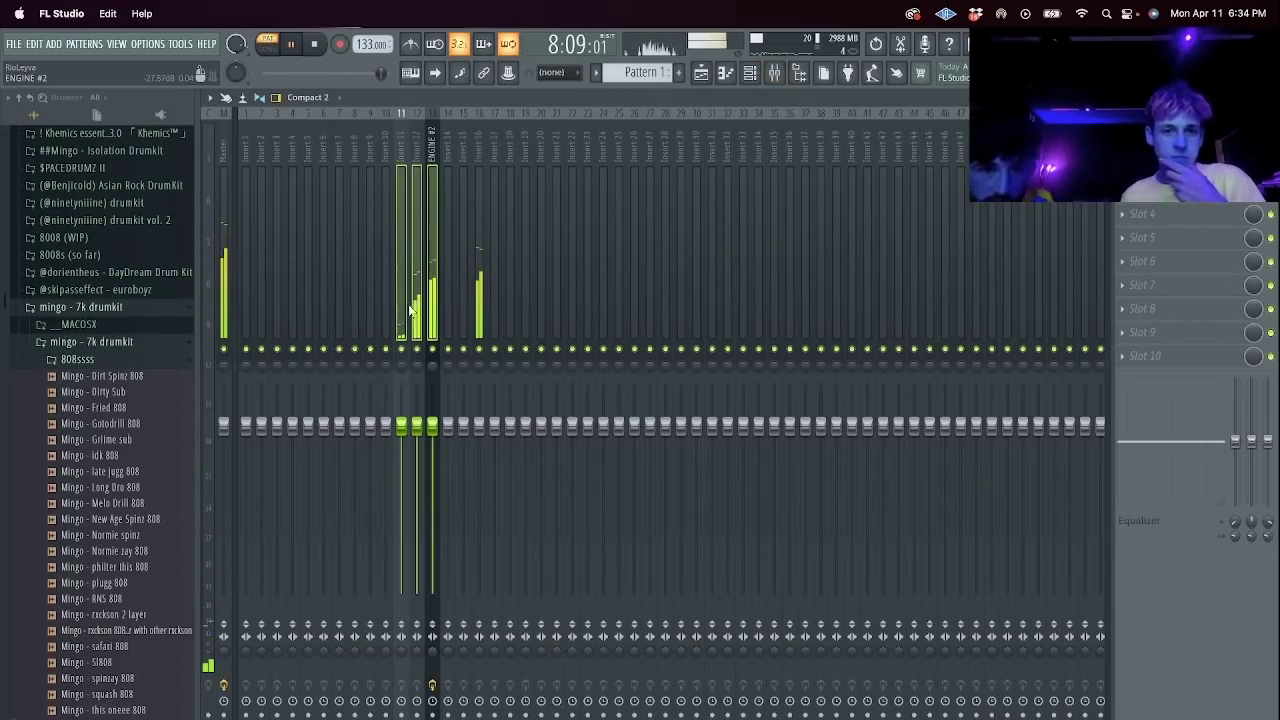
click(675, 320)
click(1135, 210)
mouse_move(1075, 271)
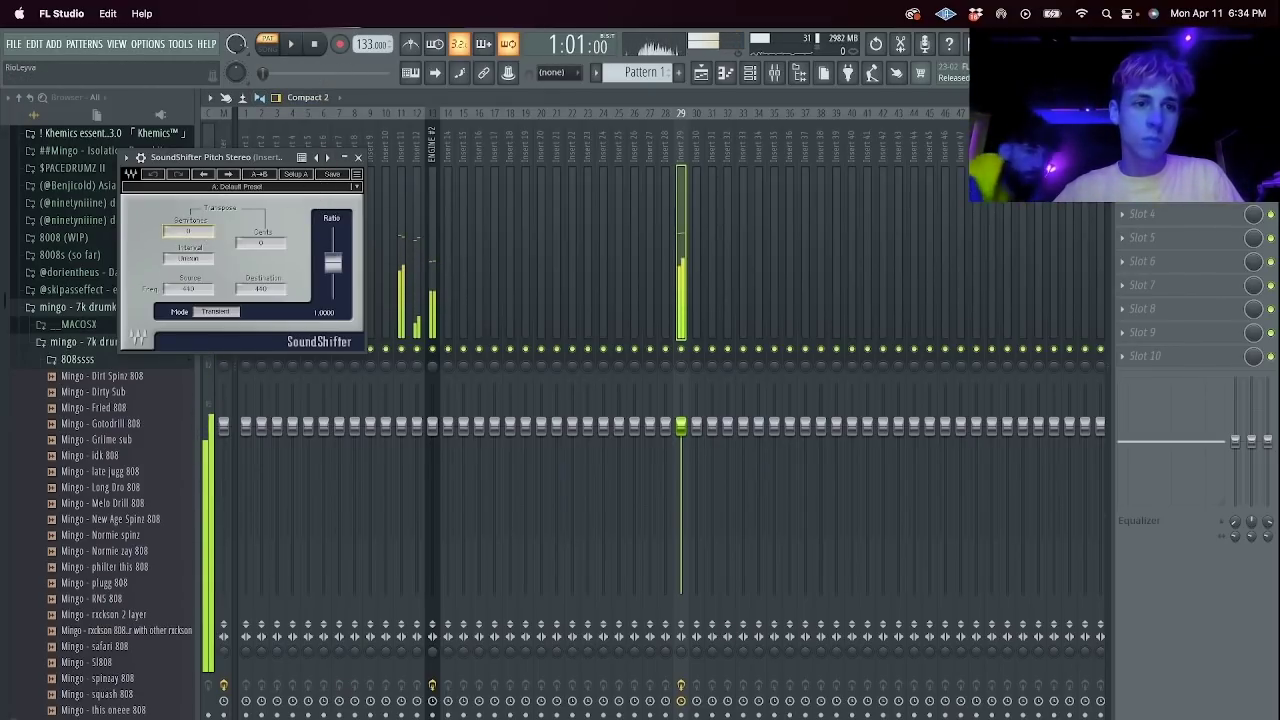
click(358, 158)
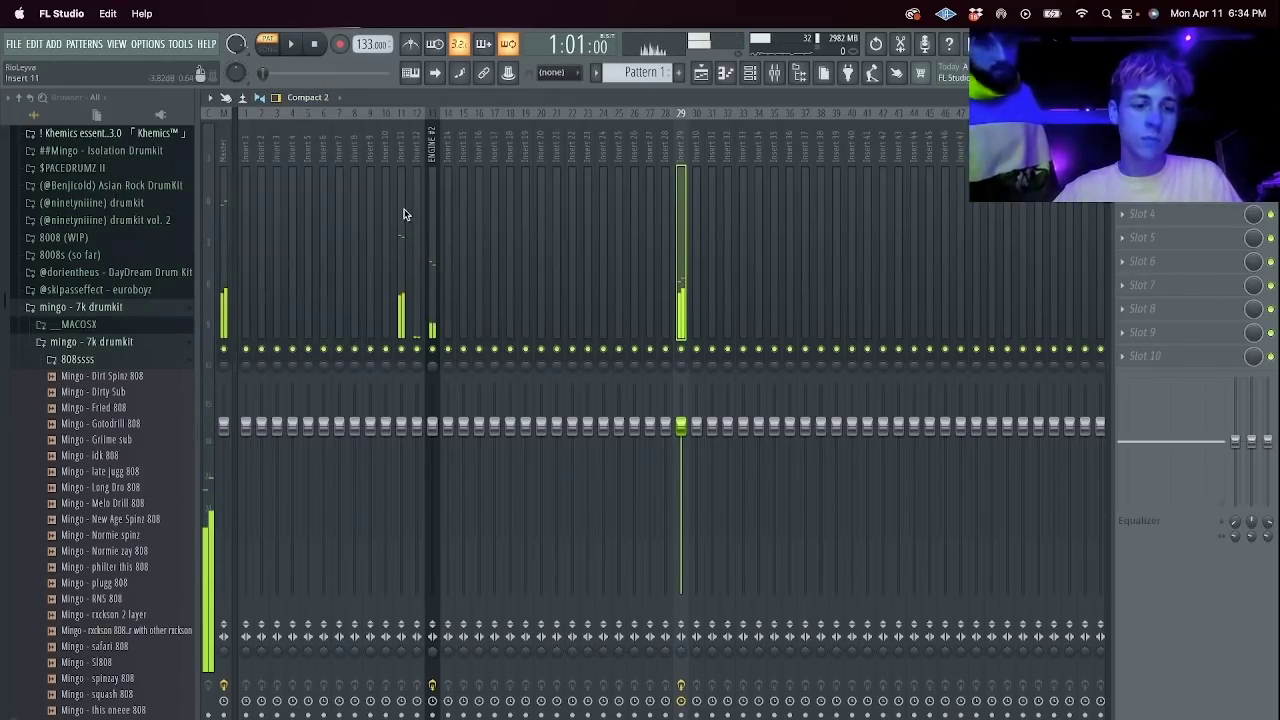
Lengthen the D#5 note in the undrgrnd 808's piano roll.
key(F9)
click(420, 234)
key(space)
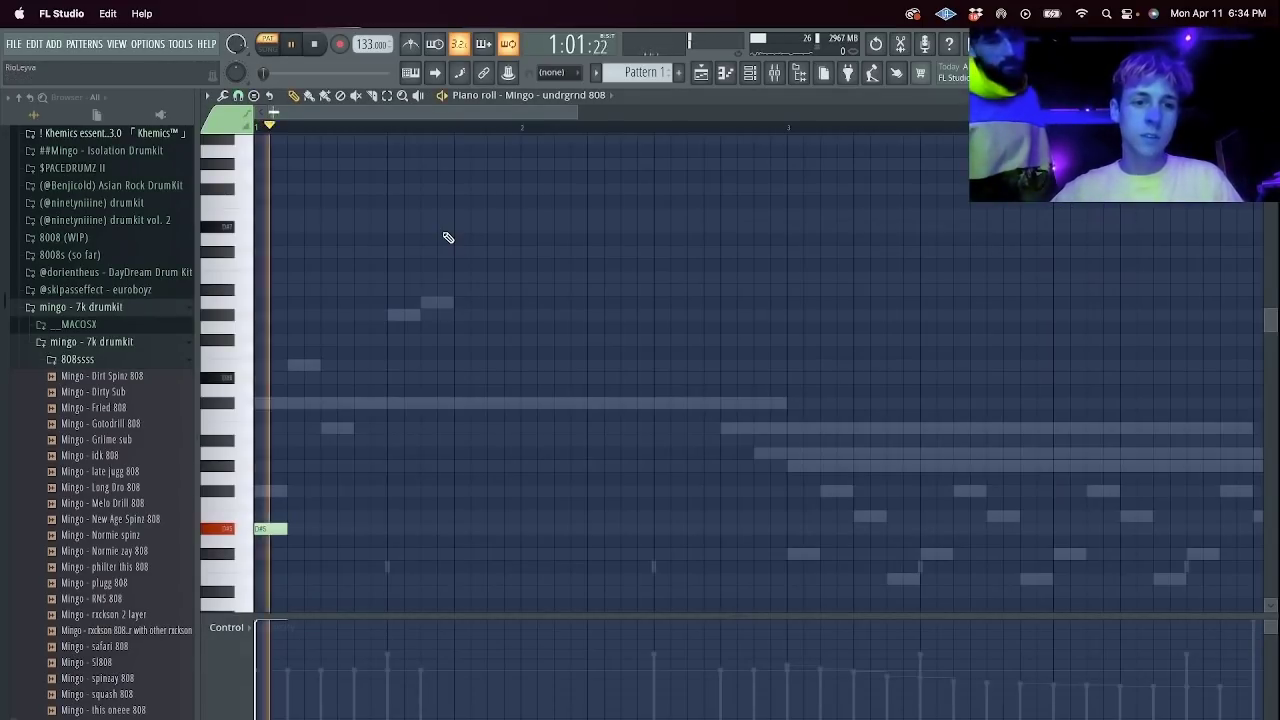
drag(284, 530, 327, 529)
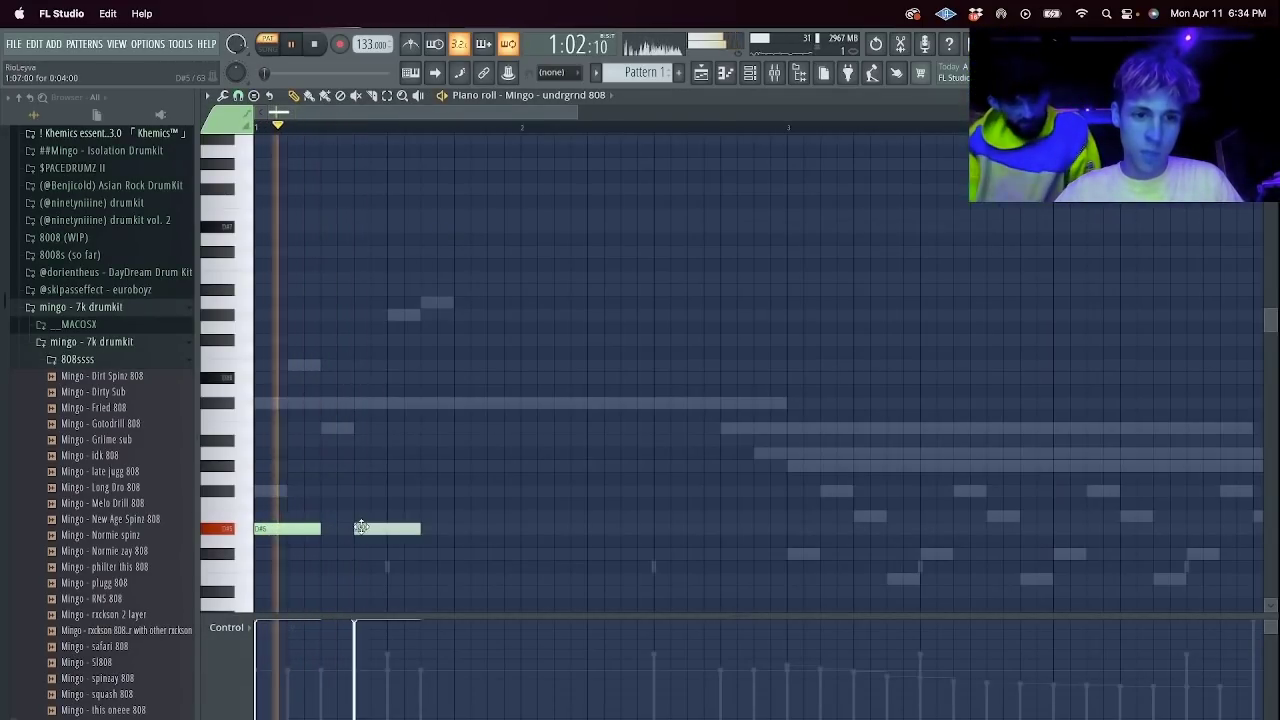
key(F7)
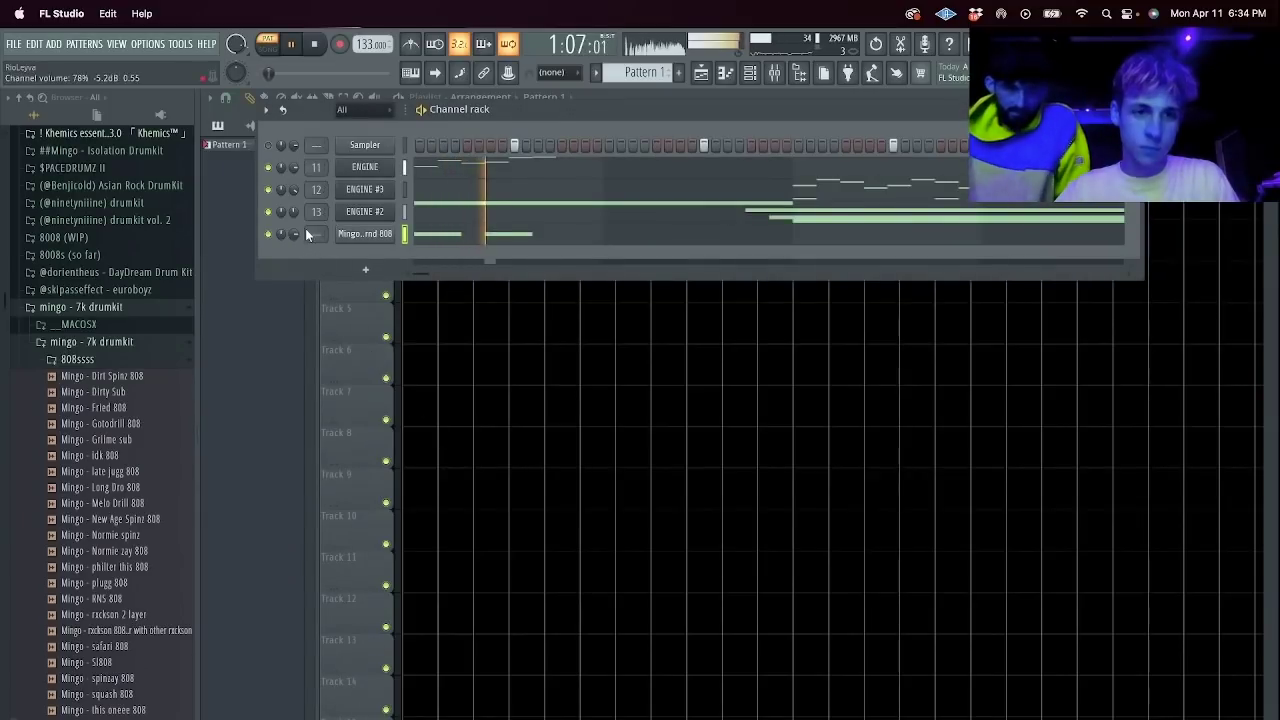
Offset the 808 sampler's sample start to 1% and review its envelope and polyphony settings.
click(364, 233)
key(space)
drag(445, 332, 445, 328)
key(space)
click(254, 158)
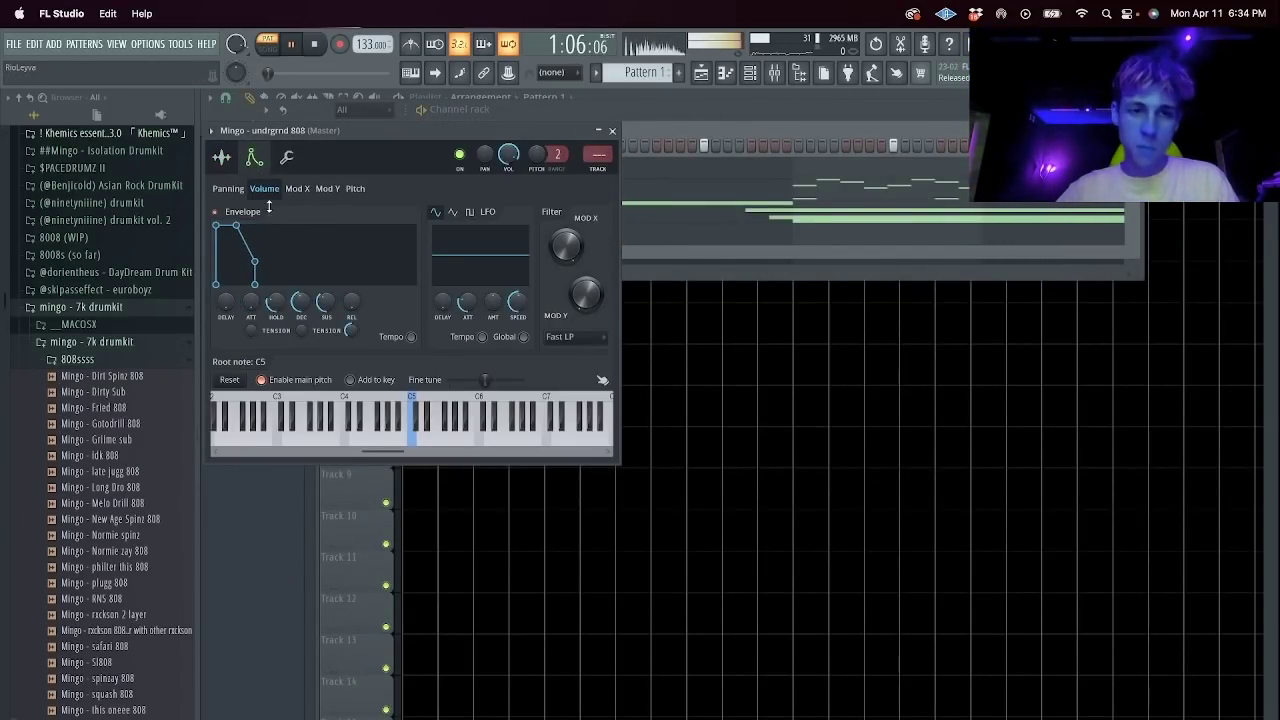
click(286, 157)
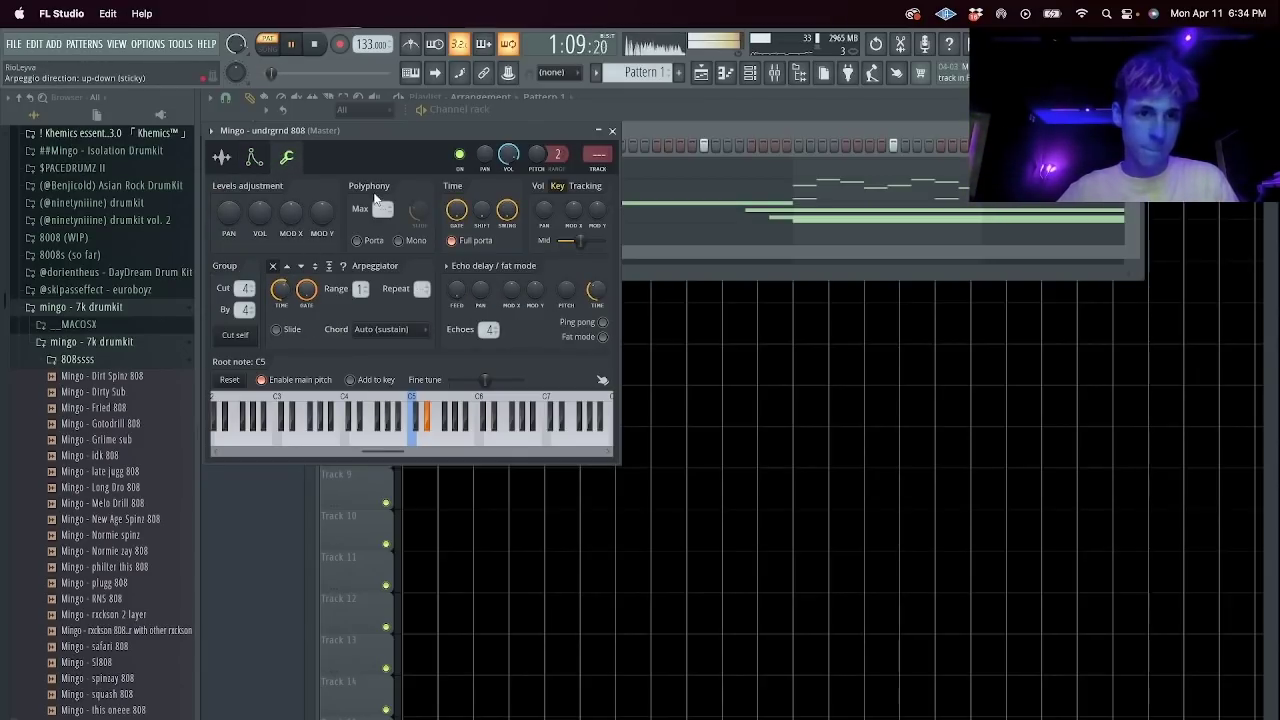
key(Escape)
Draw three D#5 notes early in the 808 pattern's first bar.
click(429, 244)
key(space)
key(space)
key(space)
key(space)
click(426, 531)
drag(426, 531, 417, 534)
key(space)
key(space)
drag(526, 531, 477, 530)
Rearrange the bar-1 D#5 notes, deleting extras and nudging the last one earlier.
right_click(495, 530)
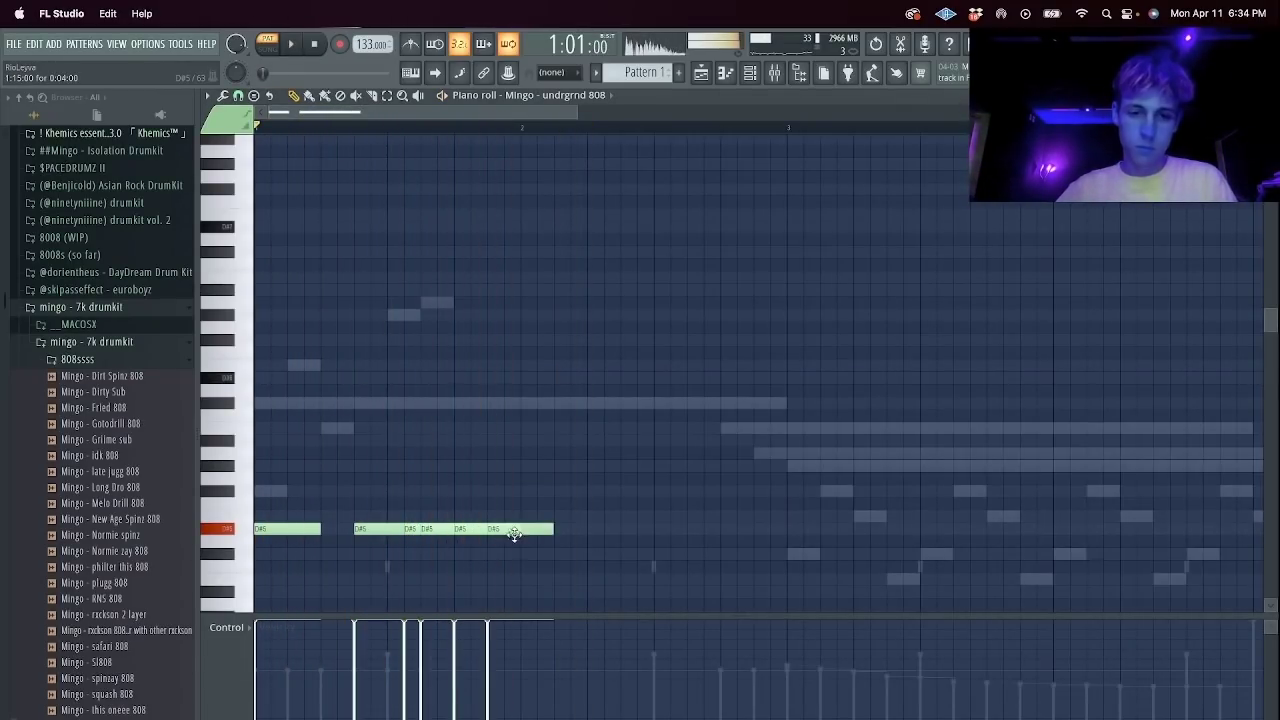
drag(493, 530, 460, 530)
drag(526, 530, 493, 530)
right_click(527, 532)
click(586, 526)
key(space)
key(space)
drag(588, 528, 571, 528)
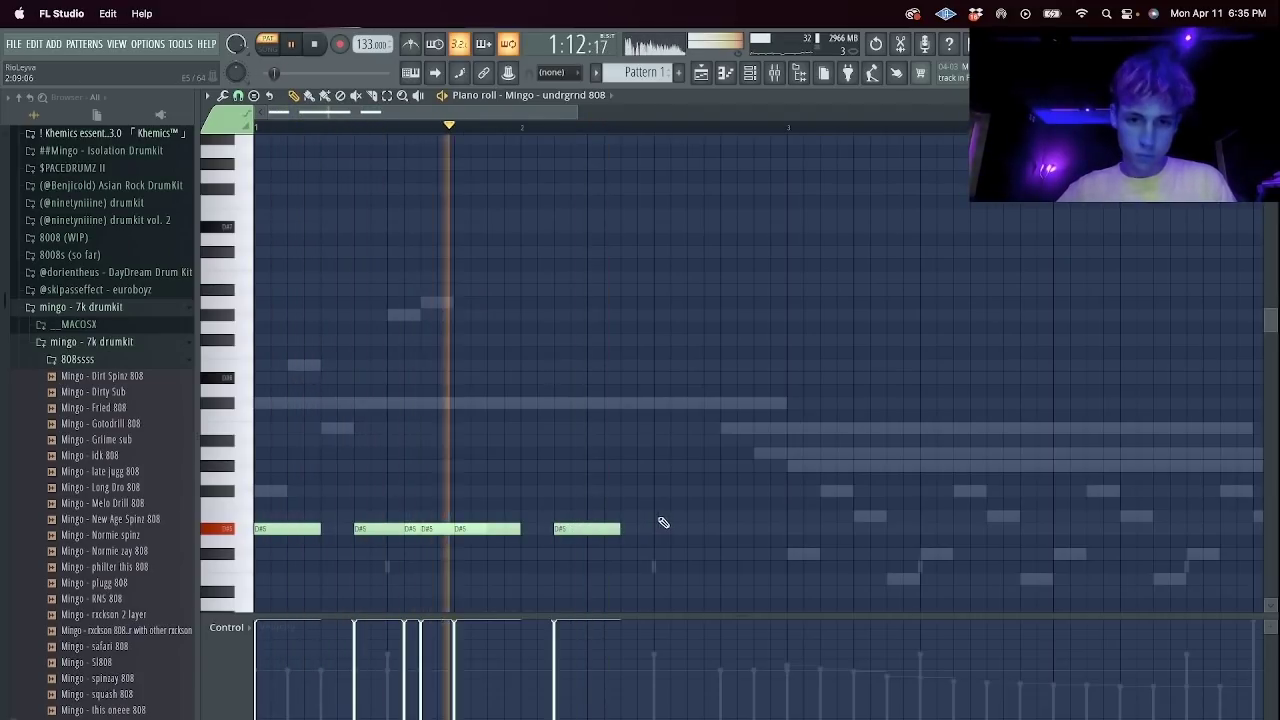
Add three short F5 notes after the D#5 group.
click(666, 504)
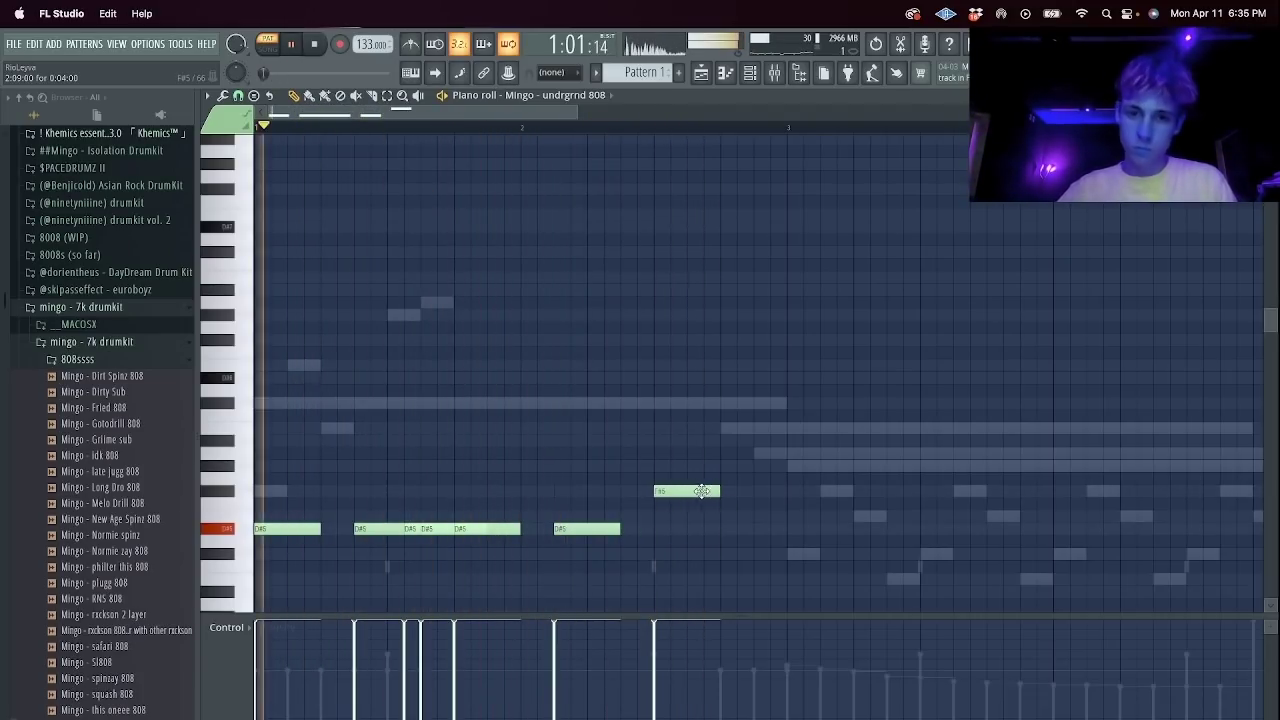
drag(715, 504, 684, 505)
click(703, 506)
click(766, 505)
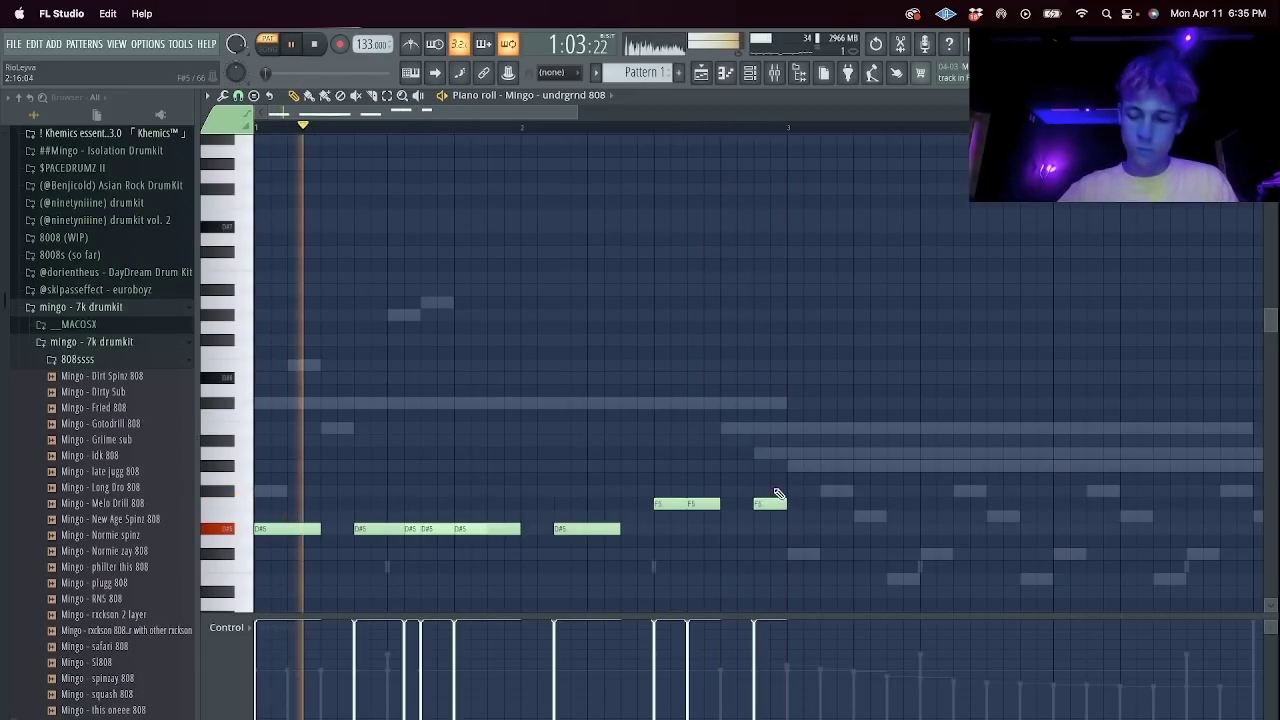
scroll(778, 495, down, 4)
Duplicate the phrase past bar 3, transpose the copies, then drop all notes an octave.
key(super+b)
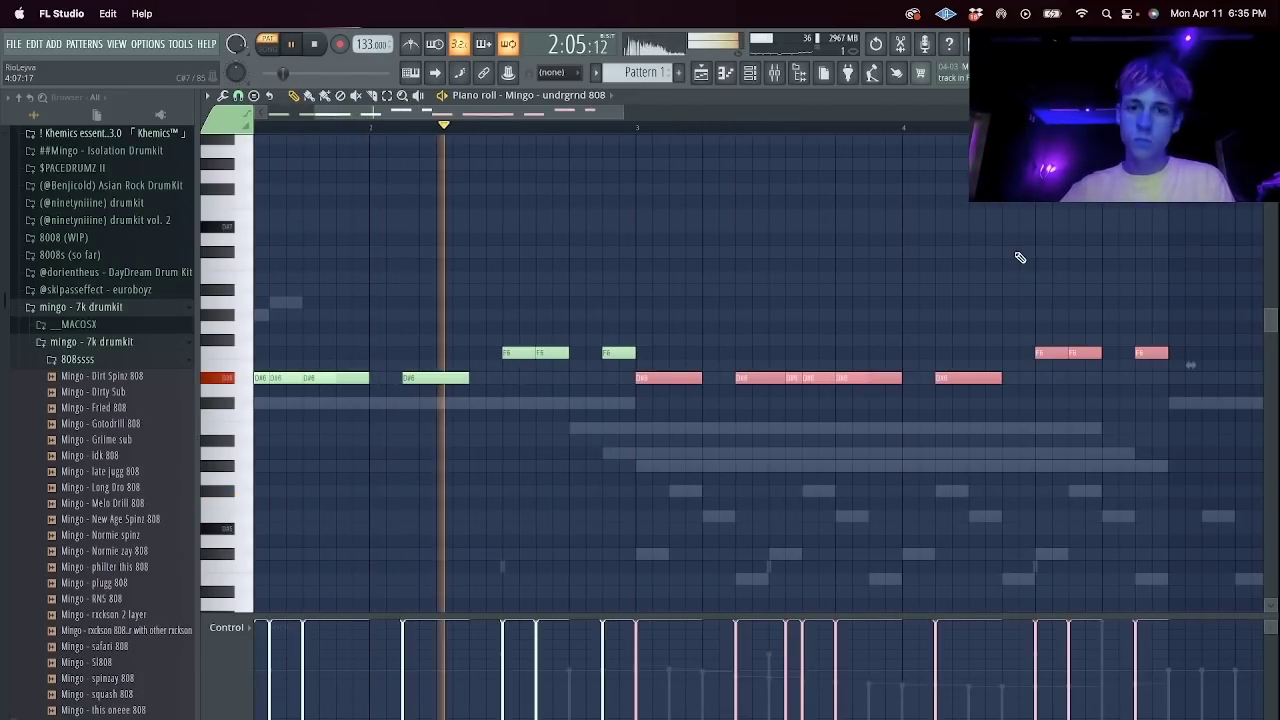
key(shift+Down)
key(shift+Down)
key(shift+Down)
key(shift+Down)
key(super+Up)
key(super+d)
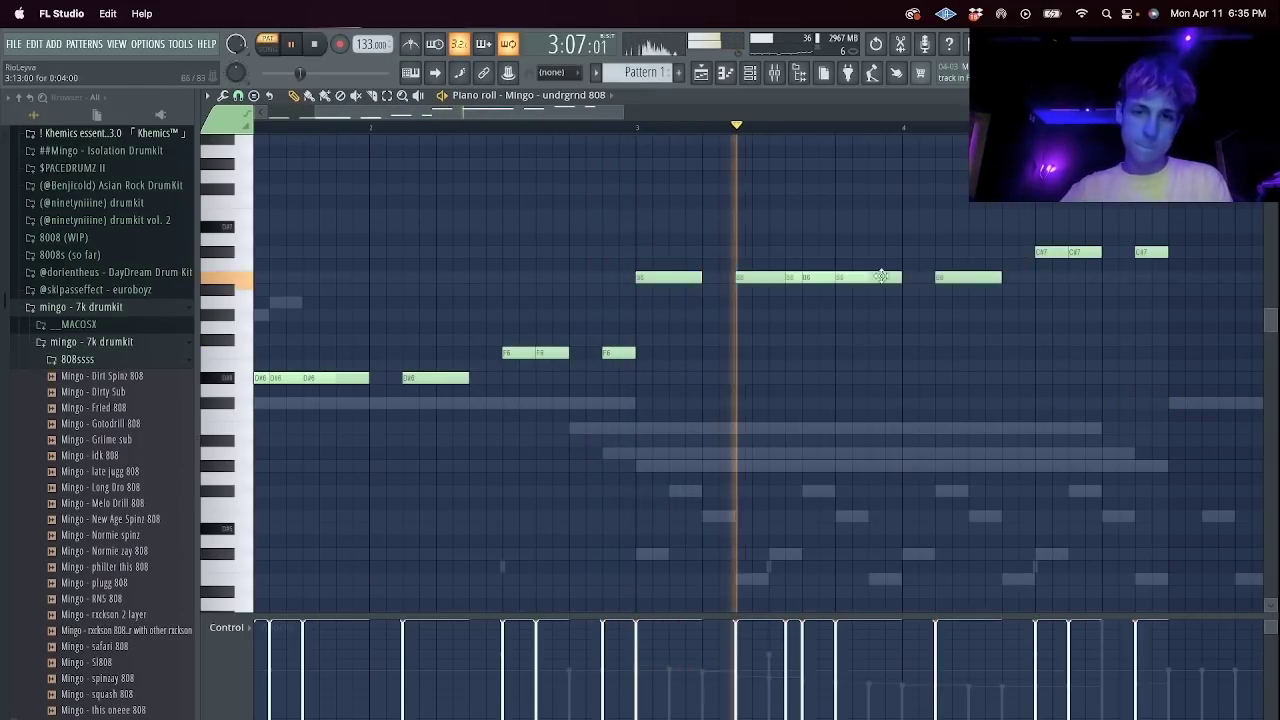
key(space)
drag(674, 252, 829, 278)
key(space)
key(Up)
key(Up)
key(super+a)
key(super+Down)
key(super+d)
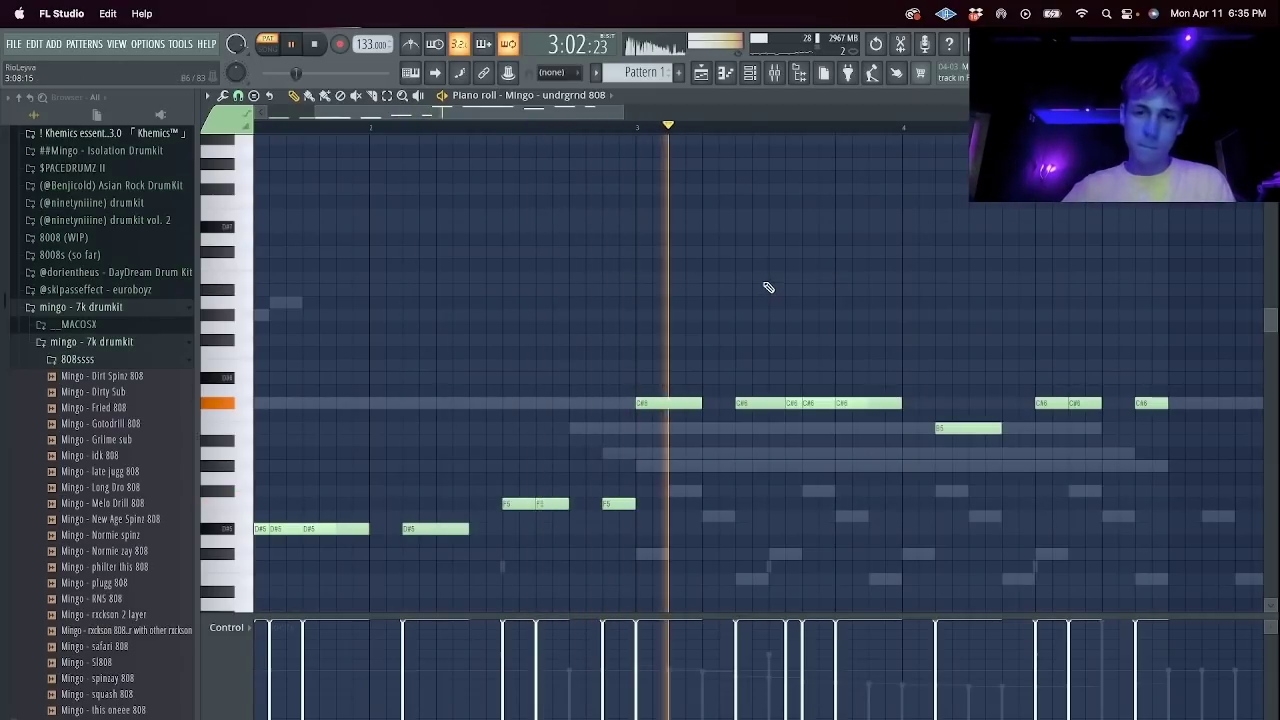
Lower the four C#6 notes to B5 and the three right-hand notes to A#5.
drag(728, 383, 923, 434)
key(super+d)
drag(920, 349, 772, 428)
key(Down)
key(Down)
key(super+d)
drag(1020, 396, 1192, 421)
key(Down)
key(Down)
key(Down)
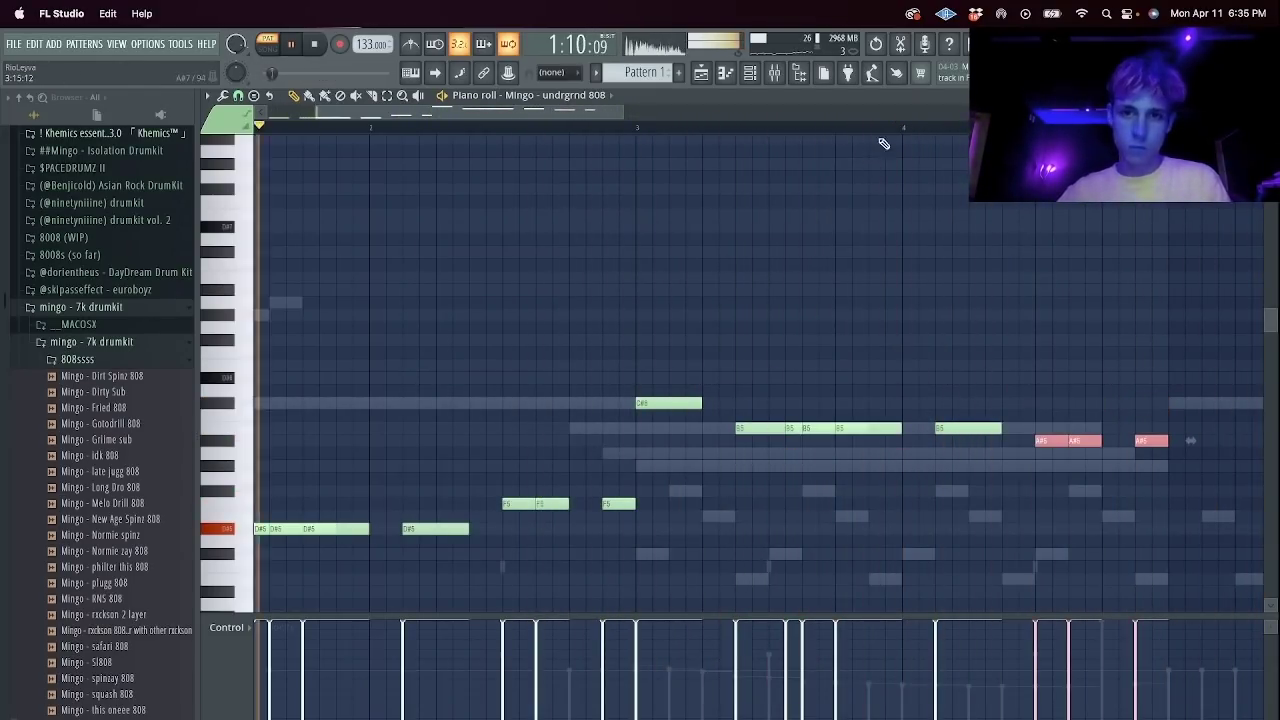
Set the three right-hand notes to B5 and retune a single C#6 note.
scroll(883, 146, down, 3)
key(super+Down)
key(shift+Up)
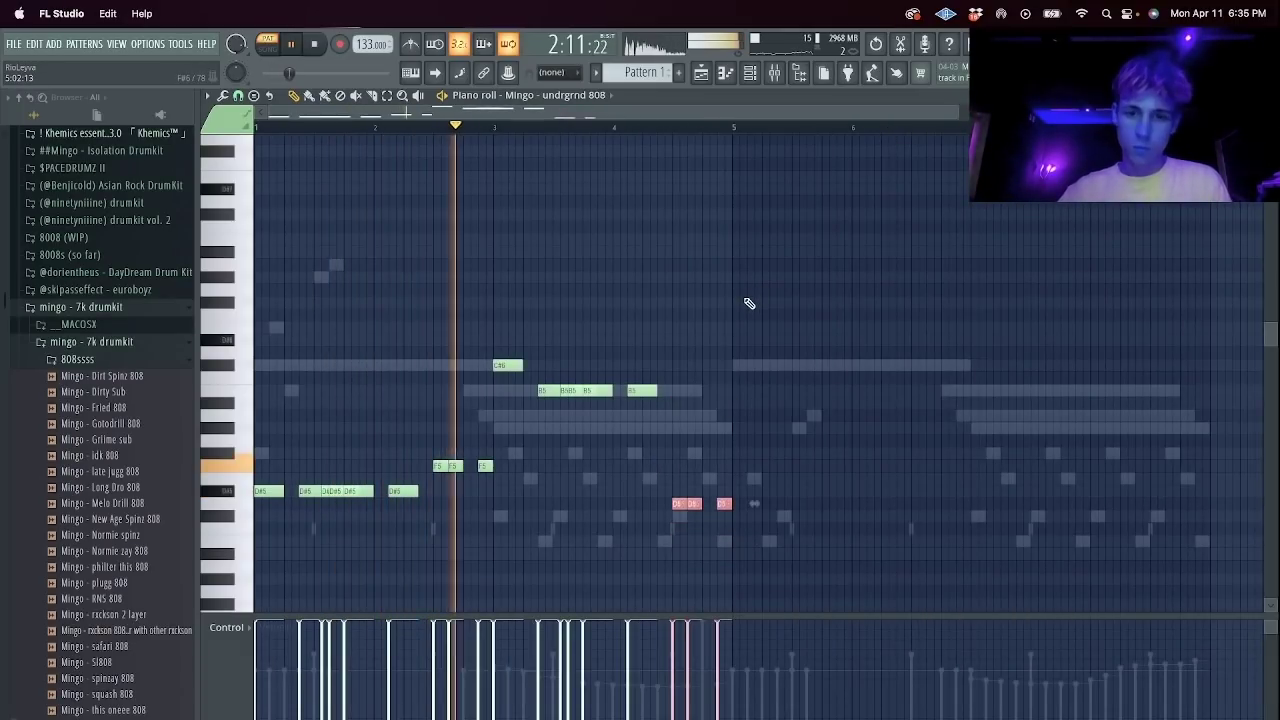
key(super+Up)
drag(578, 380, 471, 361)
key(shift+Down)
key(shift+Down)
key(shift+Down)
key(shift+Up)
key(super+d)
Duplicate all notes into bars 5–8 and raise the copied notes.
key(super+b)
key(shift+Up)
key(shift+Up)
key(shift+Up)
key(shift+Up)
key(shift+Up)
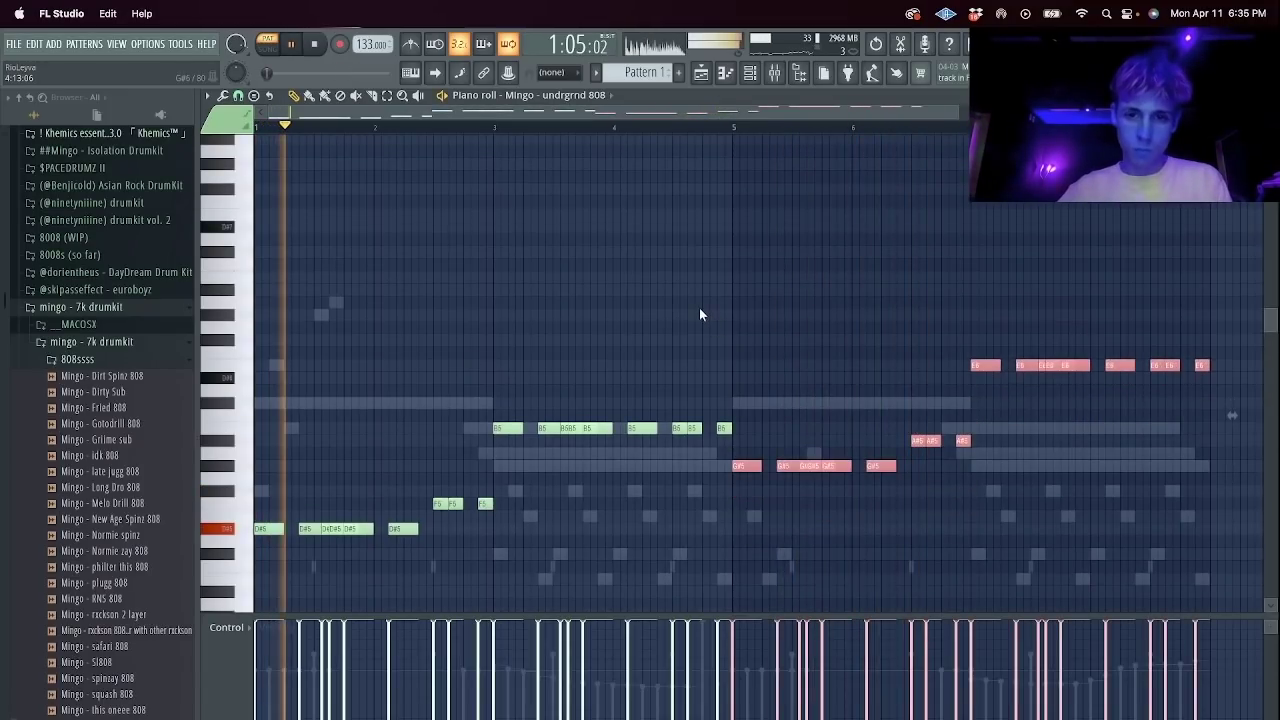
key(super+d)
drag(935, 352, 1218, 388)
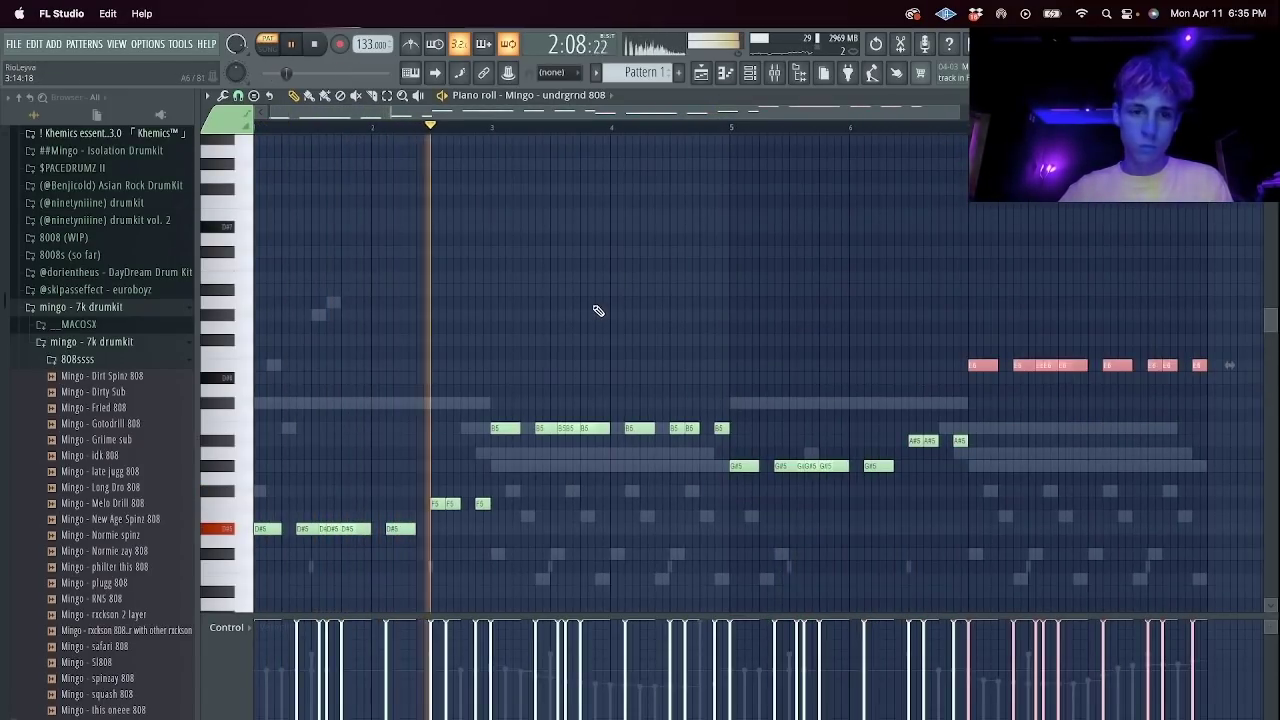
key(super+d)
scroll(606, 131, down, 2)
key(super+Down)
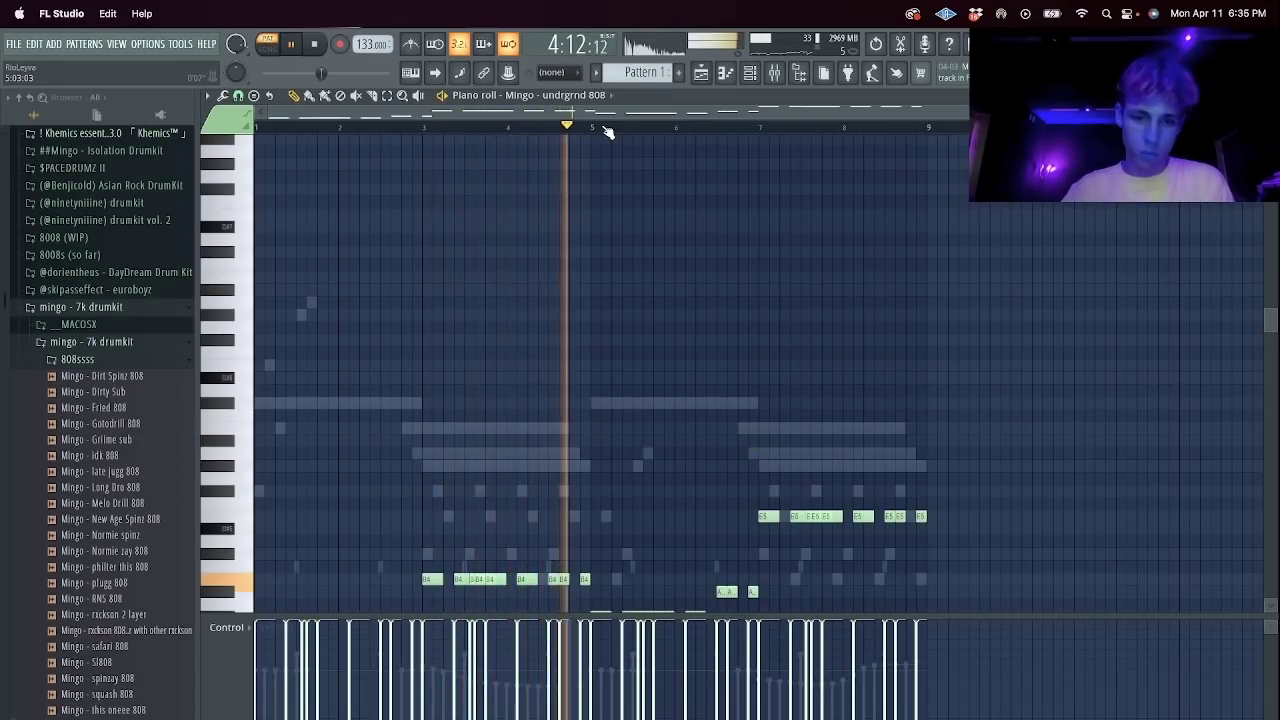
key(super+Up)
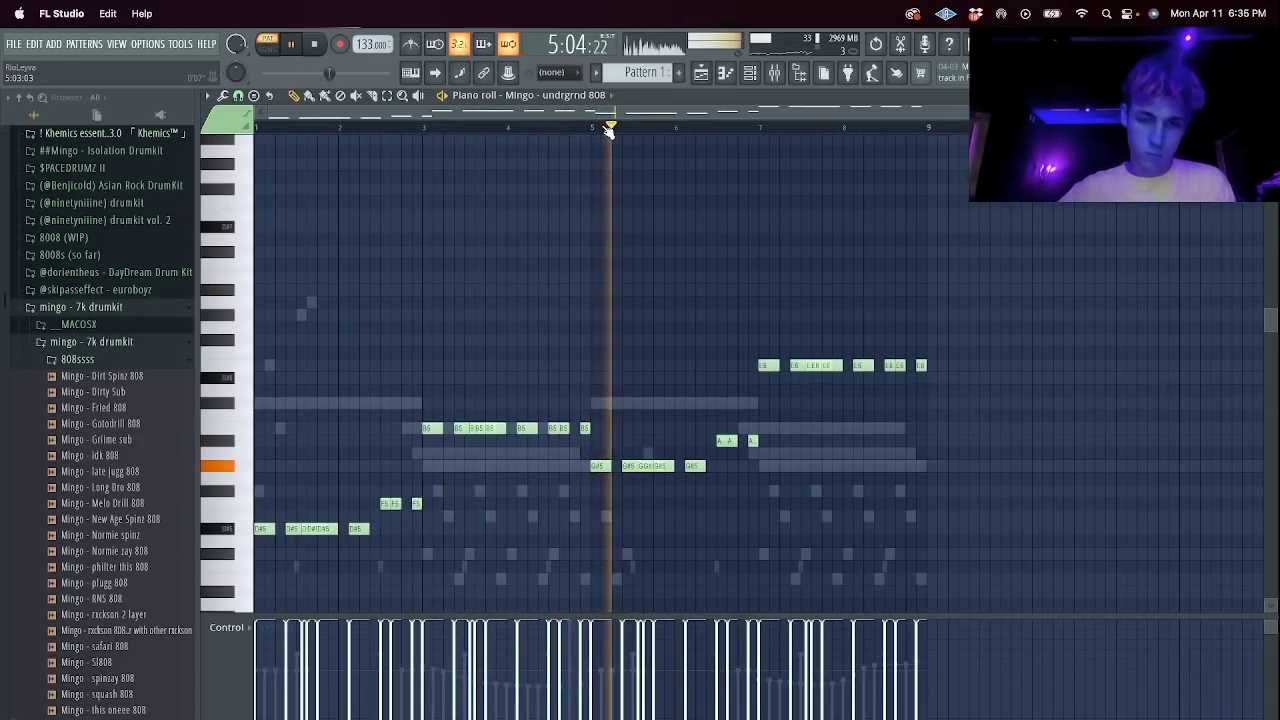
Delete the short G#5 note, move the E6 notes down to D#5, and remove a short D#5.
right_click(646, 467)
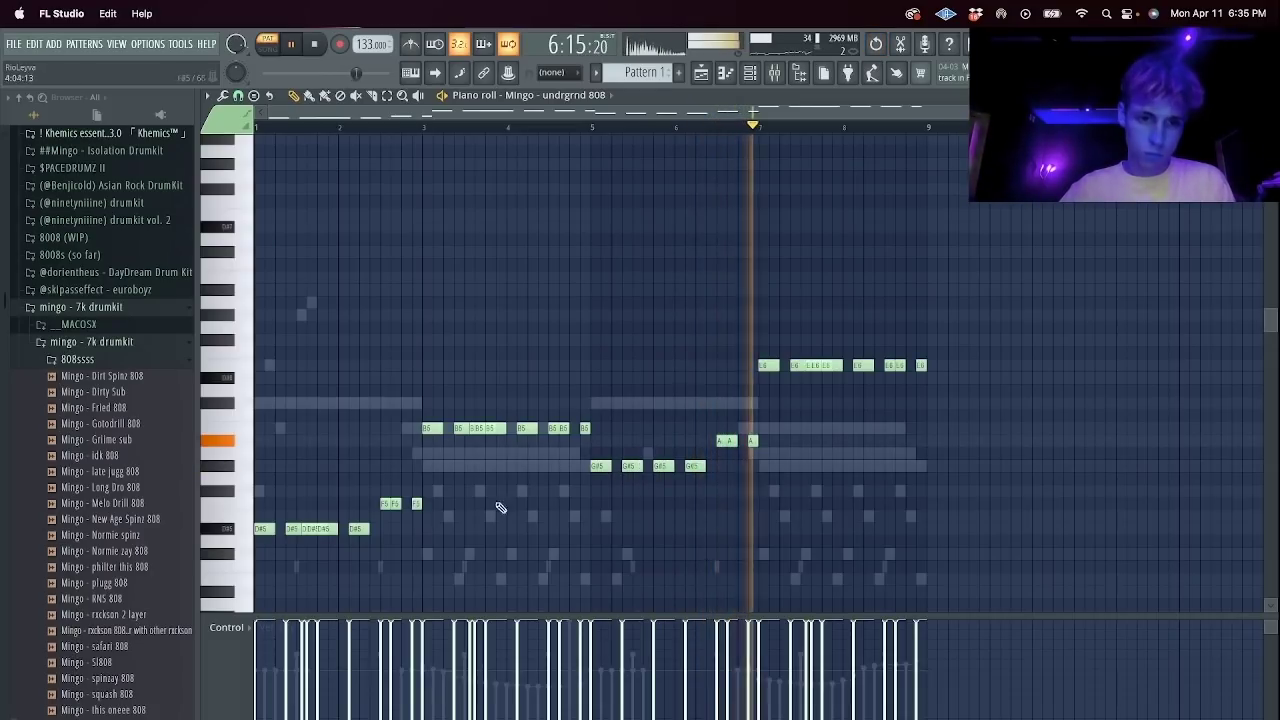
drag(746, 394, 1038, 333)
key(shift+Down)
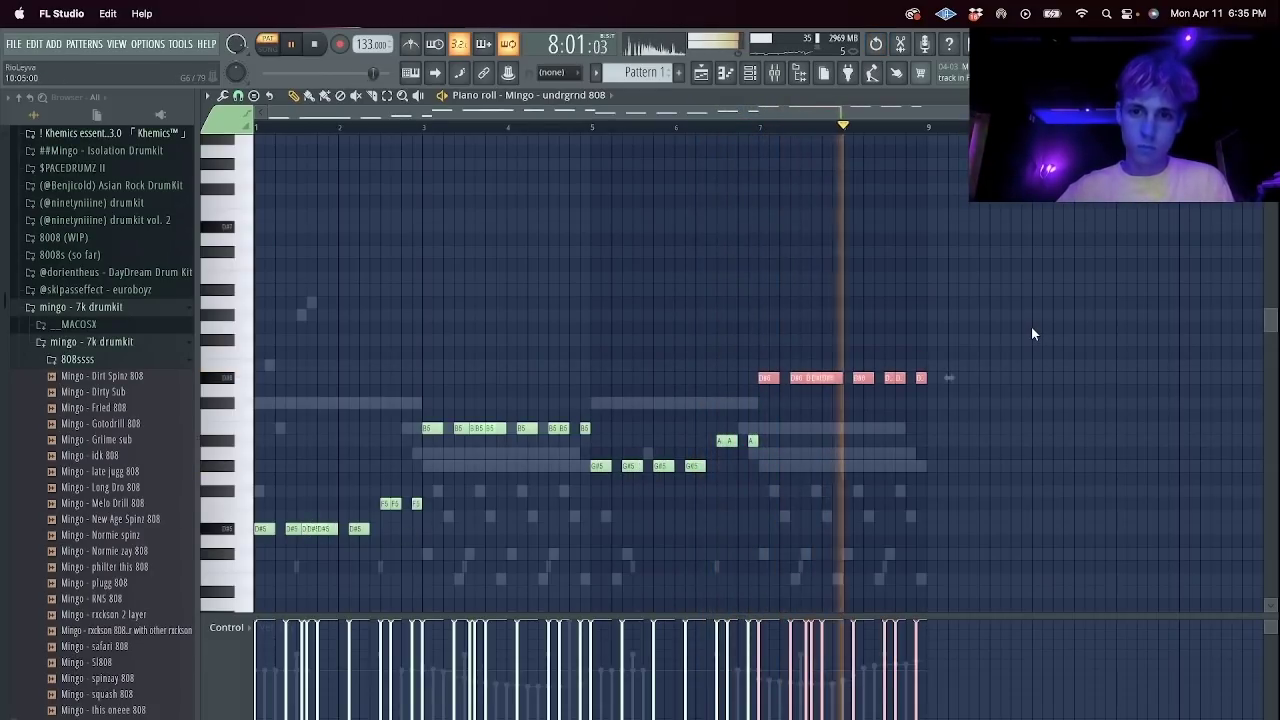
key(super+Down)
key(super+d)
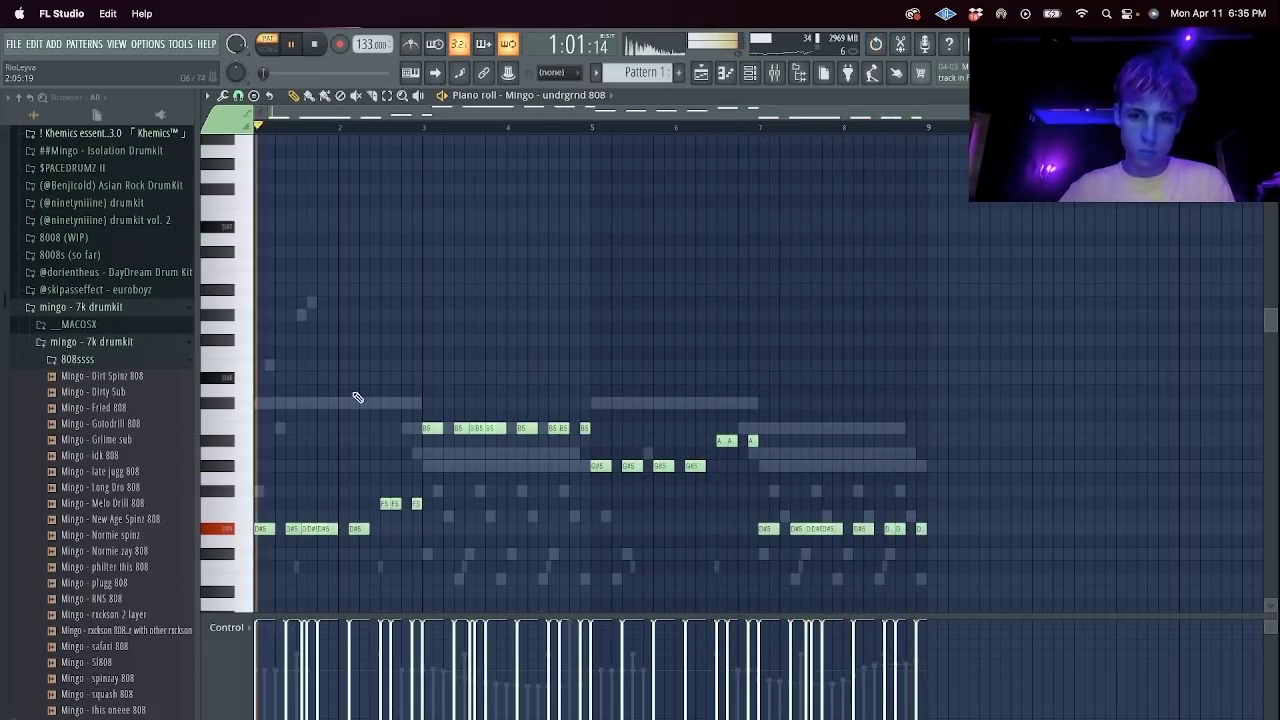
right_click(304, 528)
key(space)
key(space)
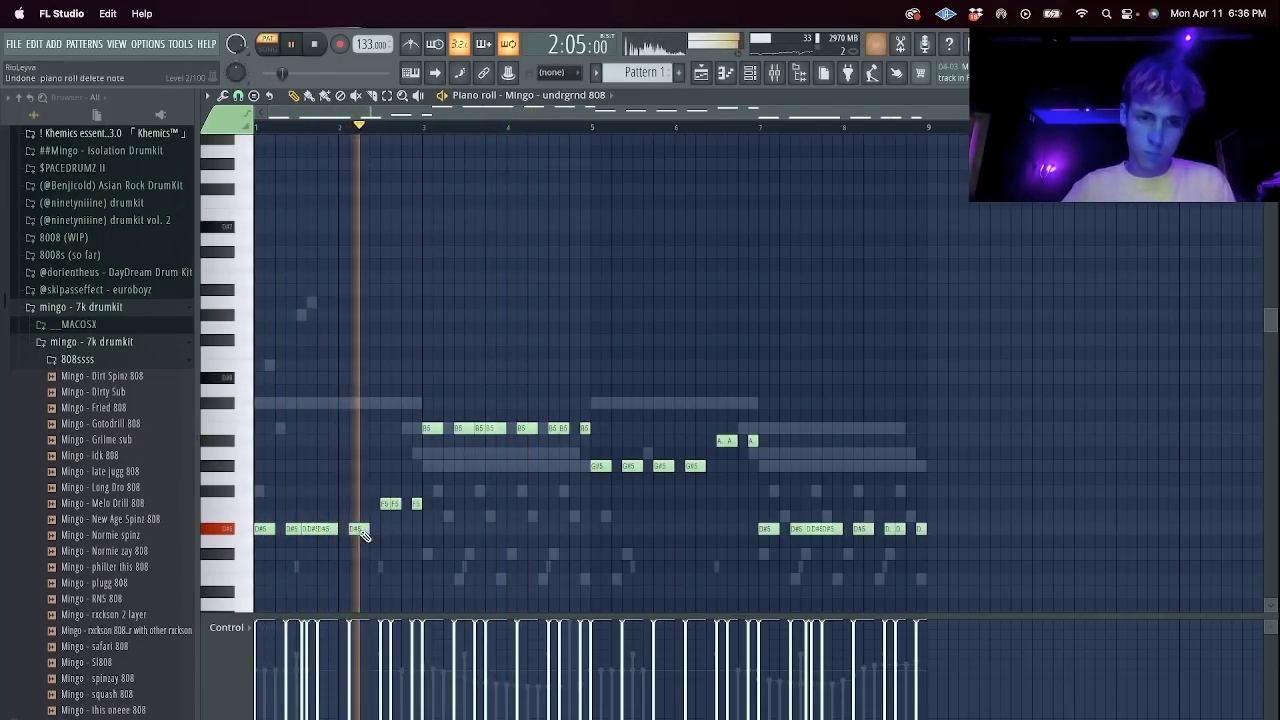
Delete the middle B5 note and lower the remaining three B5 notes to A#5.
right_click(480, 430)
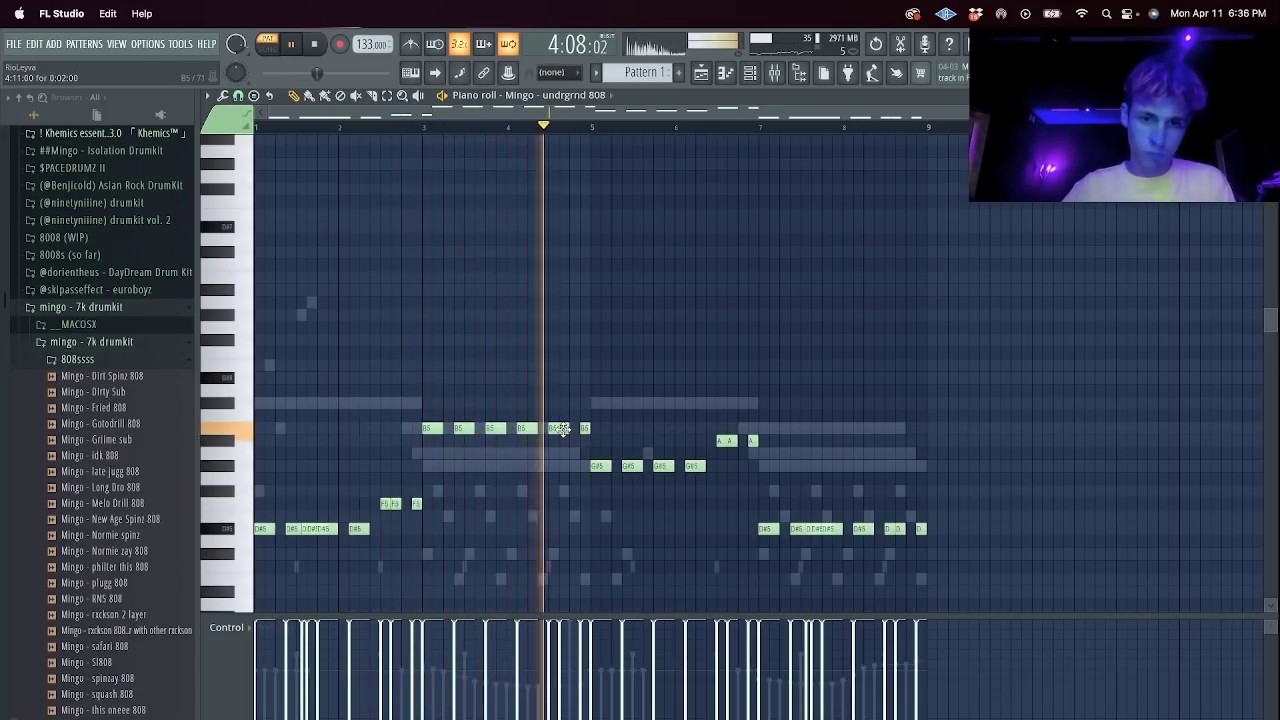
drag(546, 438, 686, 414)
key(shift+Down)
key(shift+Down)
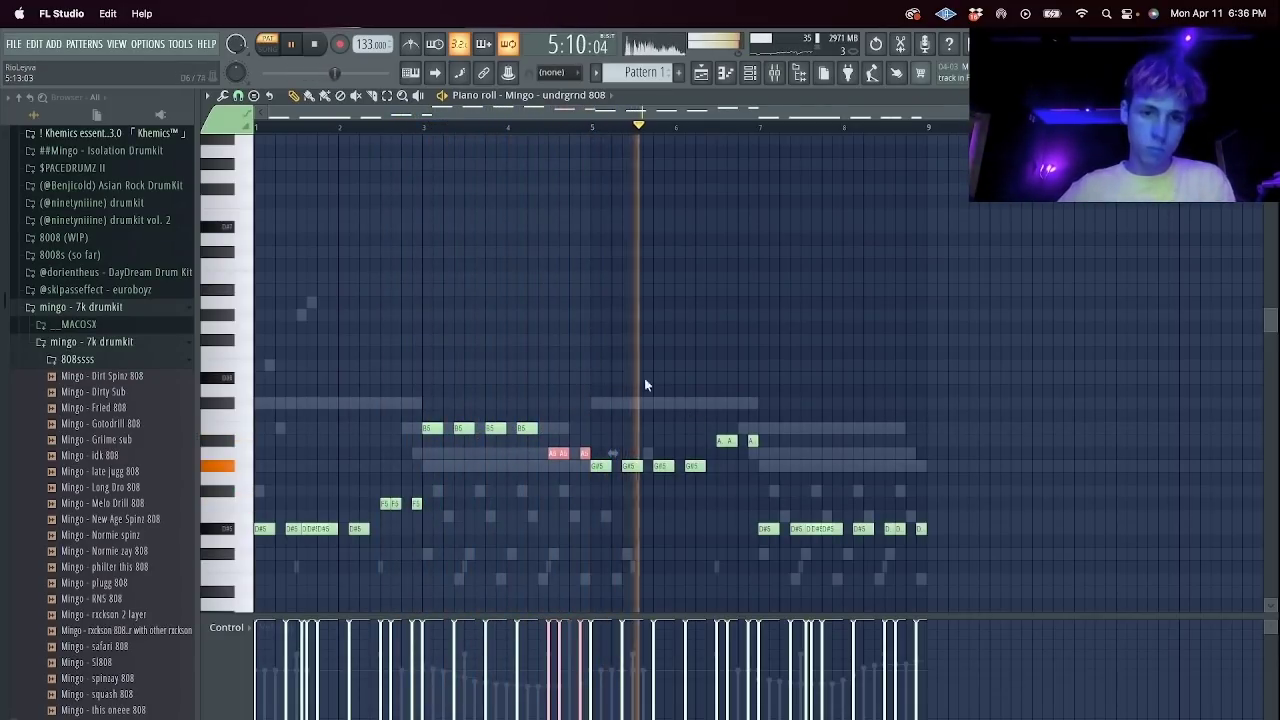
super+click(632, 372)
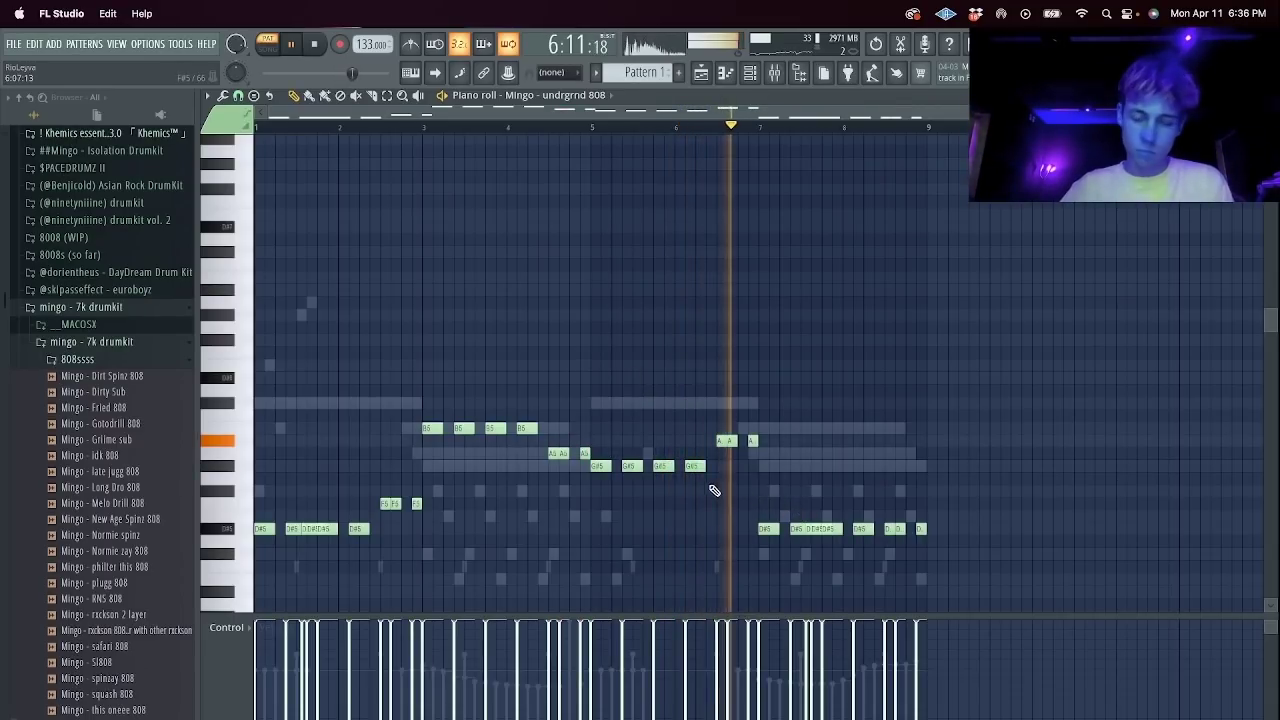
scroll(742, 497, down, 4)
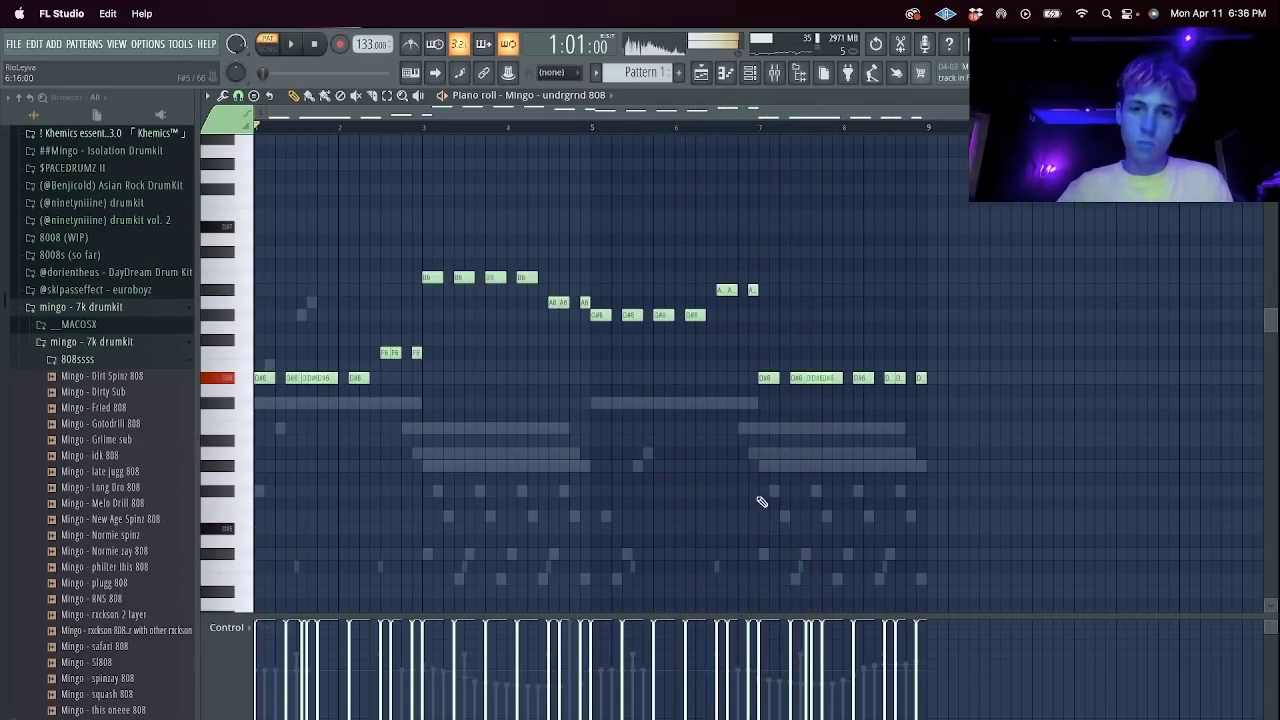
drag(751, 287, 814, 289)
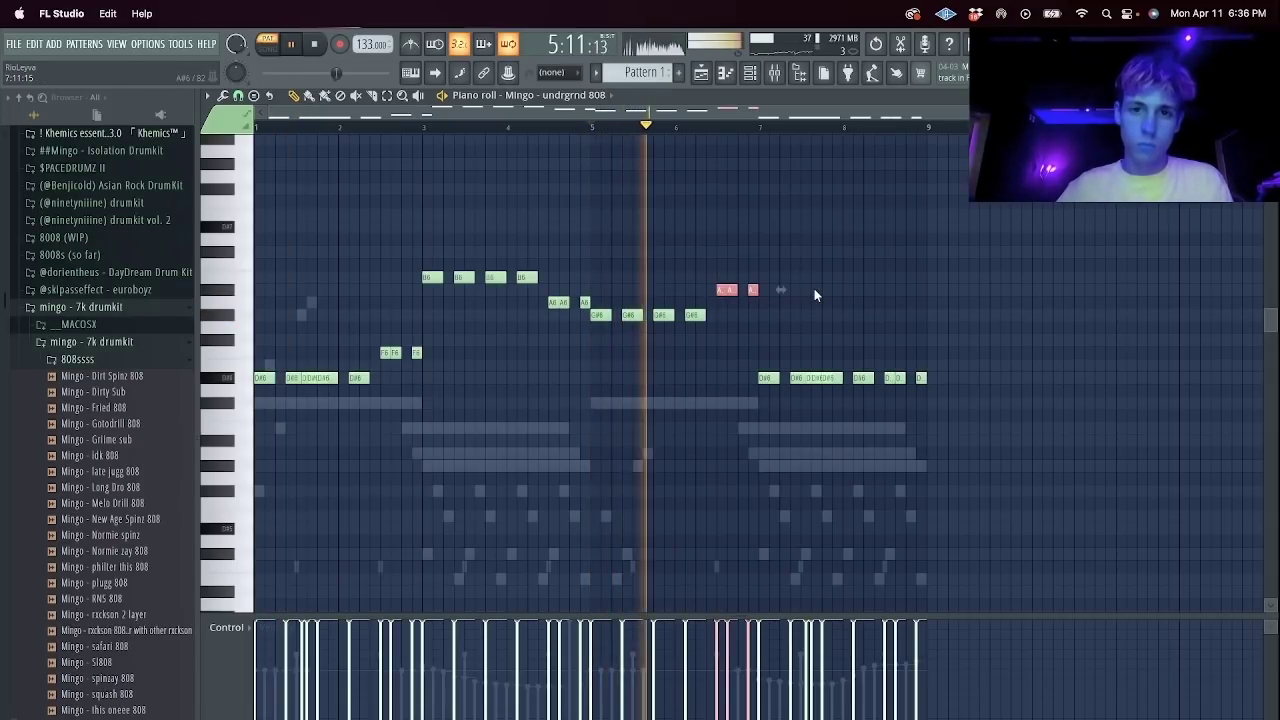
key(shift+Down)
key(shift+Down)
key(shift+Up)
key(shift+Up)
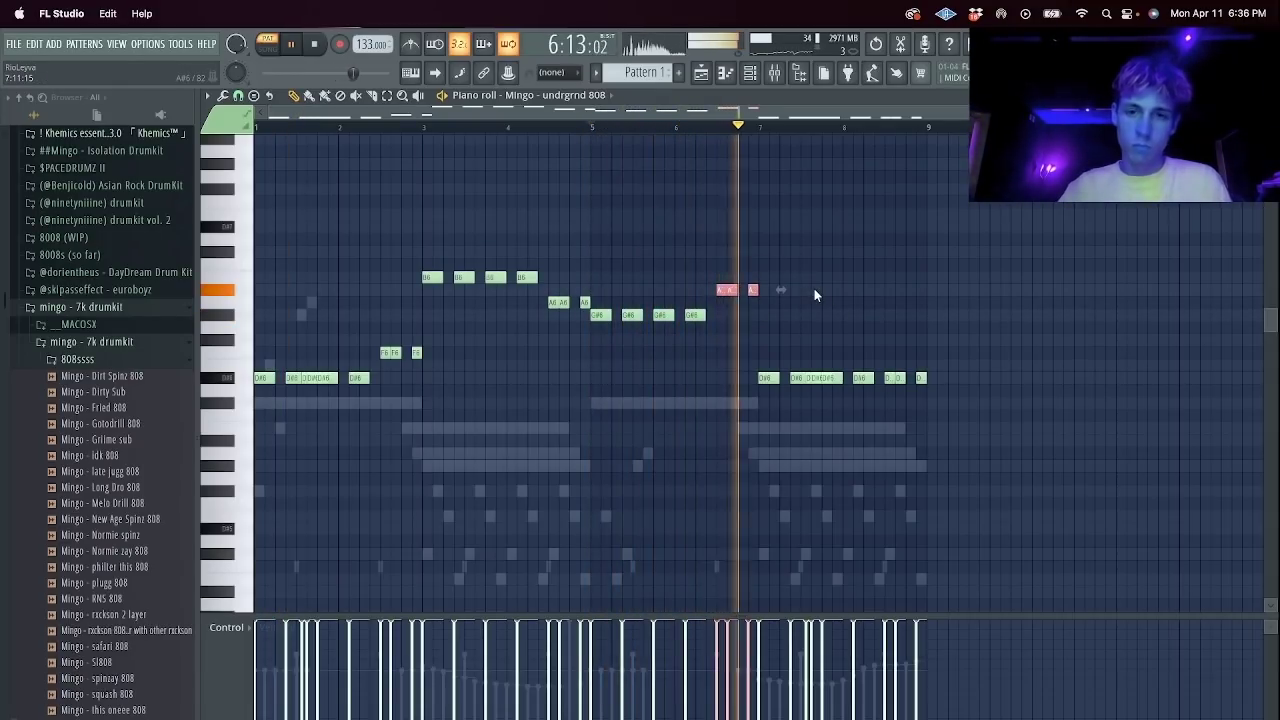
Delete the bars 7–8 D#6 notes, lower three A#6 notes to G#6, and duplicate them two semitones higher.
drag(751, 328, 1055, 498)
key(Delete)
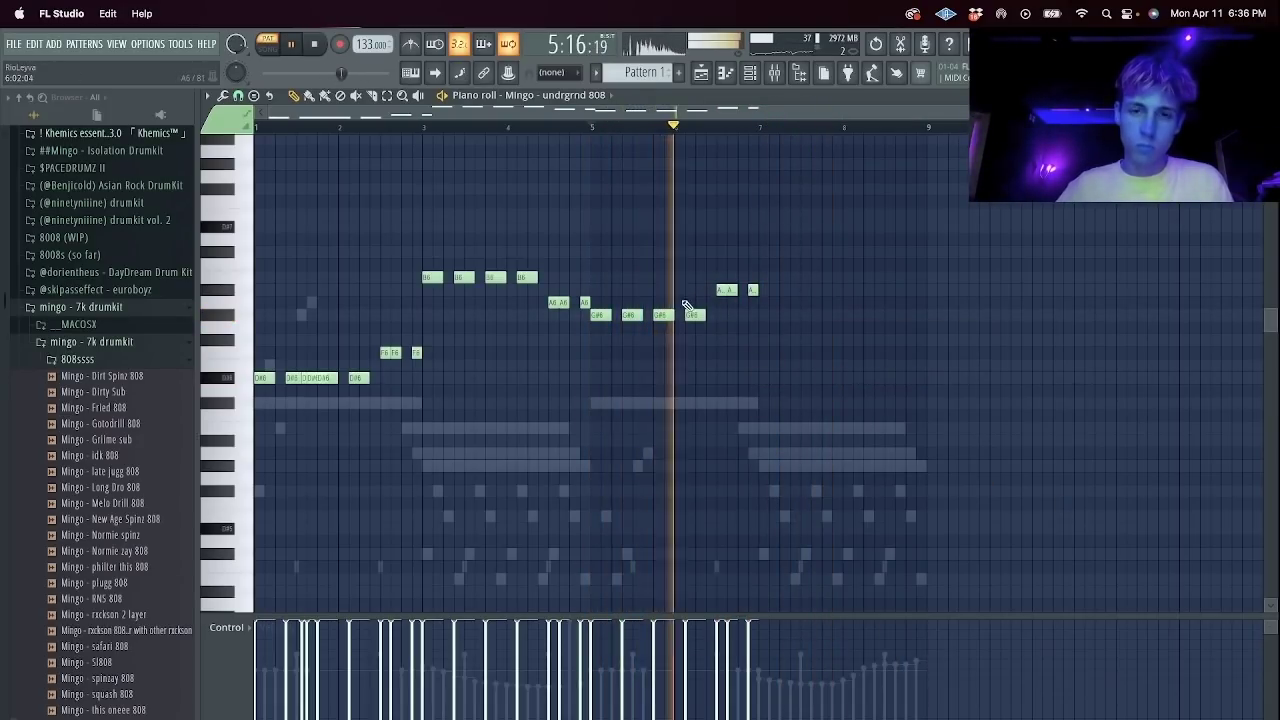
drag(714, 294, 898, 301)
key(shift+Down)
key(shift+Down)
super+click(898, 301)
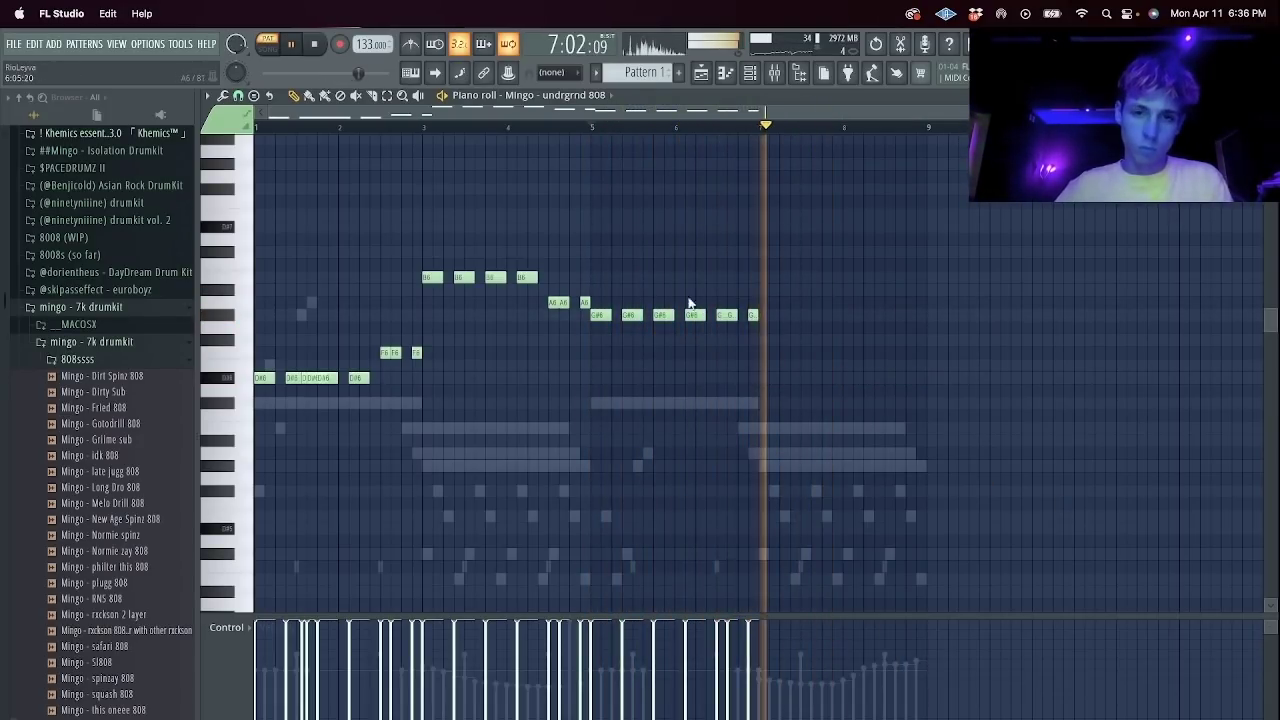
drag(630, 311, 908, 366)
key(super+b)
key(shift+Right)
key(shift+Right)
key(shift+Right)
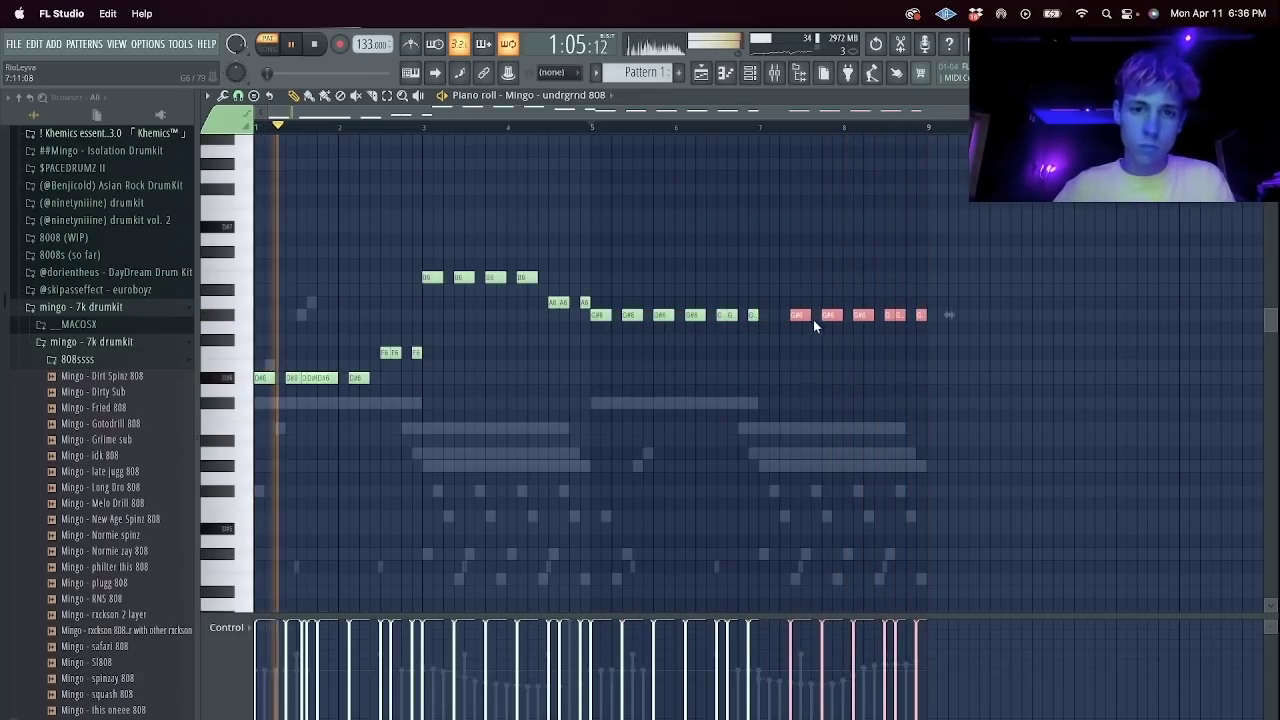
key(Delete)
key(ctrl+z)
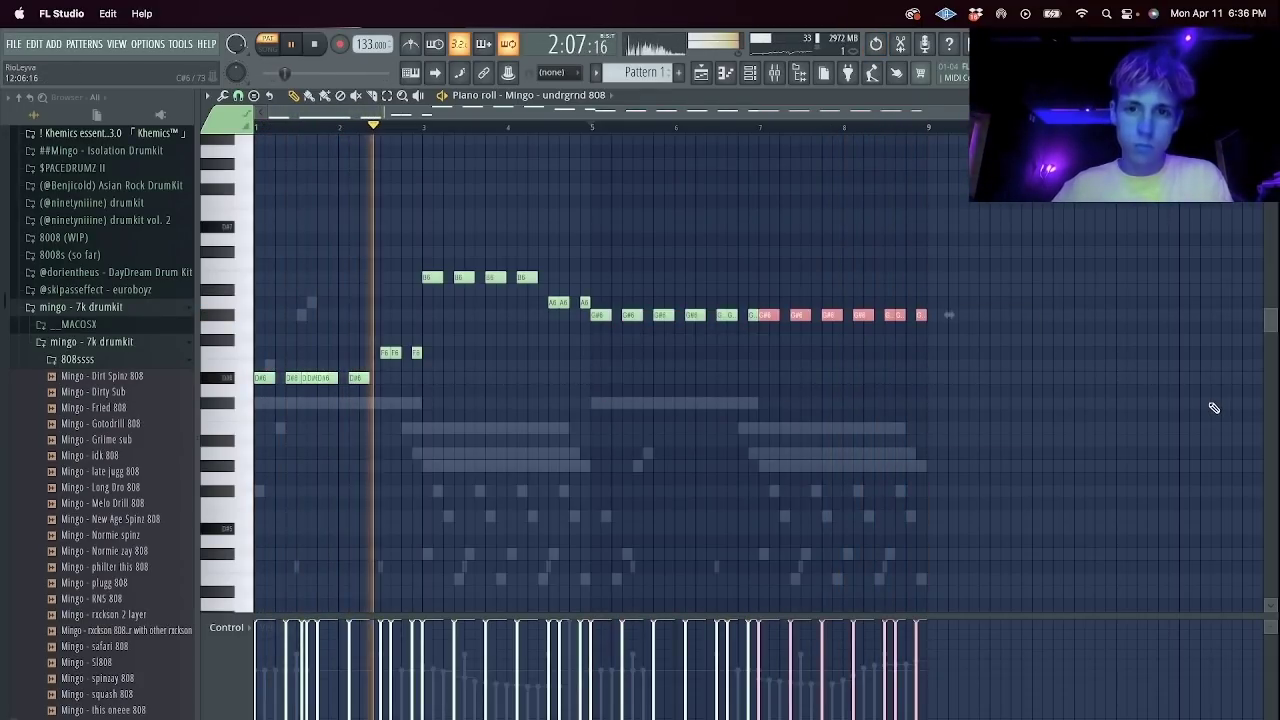
key(Up)
key(Up)
Move all notes up an octave and raise the A7 notes one semitone.
key(ctrl+a)
key(super+Up)
scroll(686, 363, up, 8)
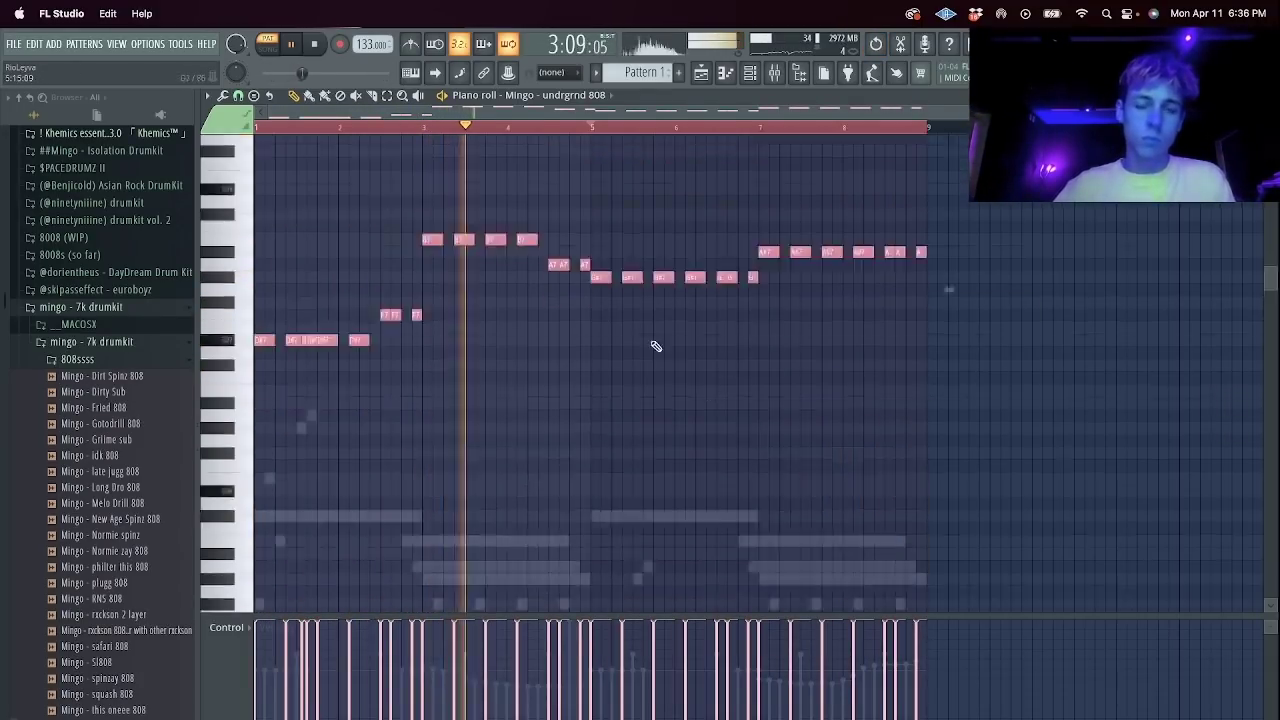
key(super+d)
click(556, 127)
drag(552, 443, 600, 456)
key(shift+Up)
key(super+d)
Play the bassline back from bar 7 and close the 808 piano roll.
click(762, 127)
key(space)
key(space)
key(super+Down)
key(super+Down)
scroll(872, 330, down, 5)
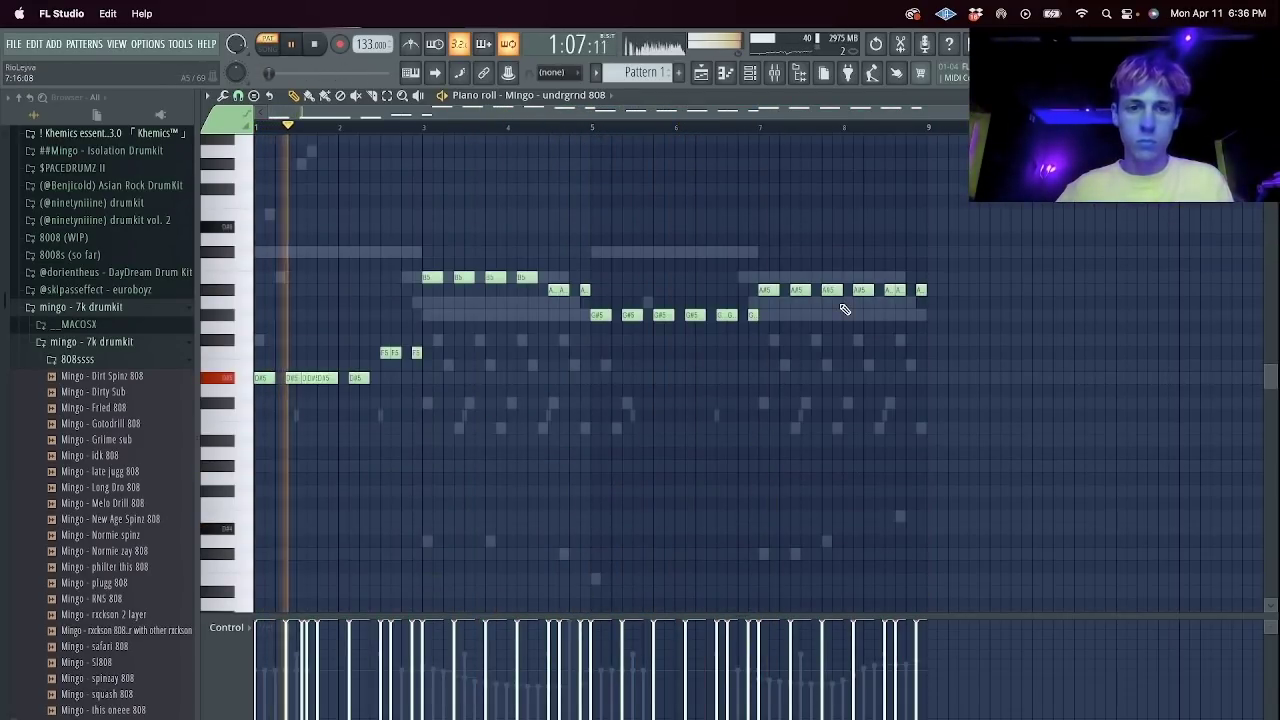
key(Escape)
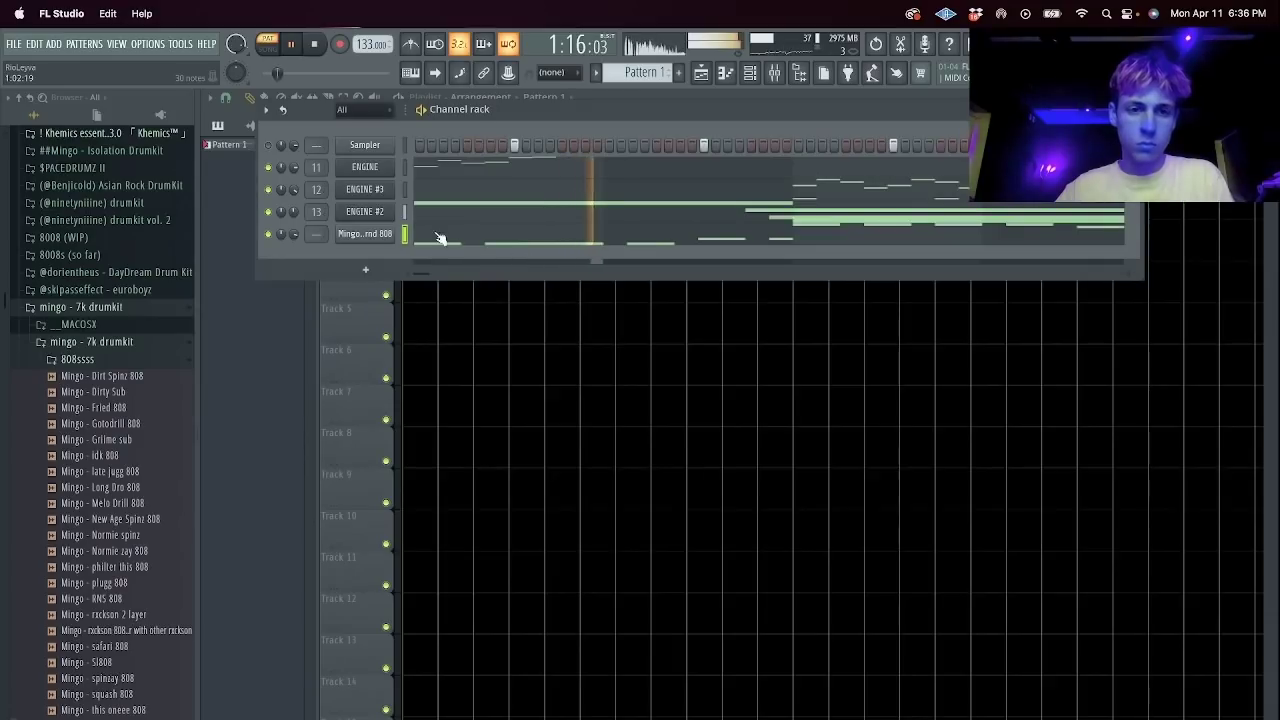
Check mixer insert 29 and the current 808 channel's notes.
click(789, 77)
click(682, 294)
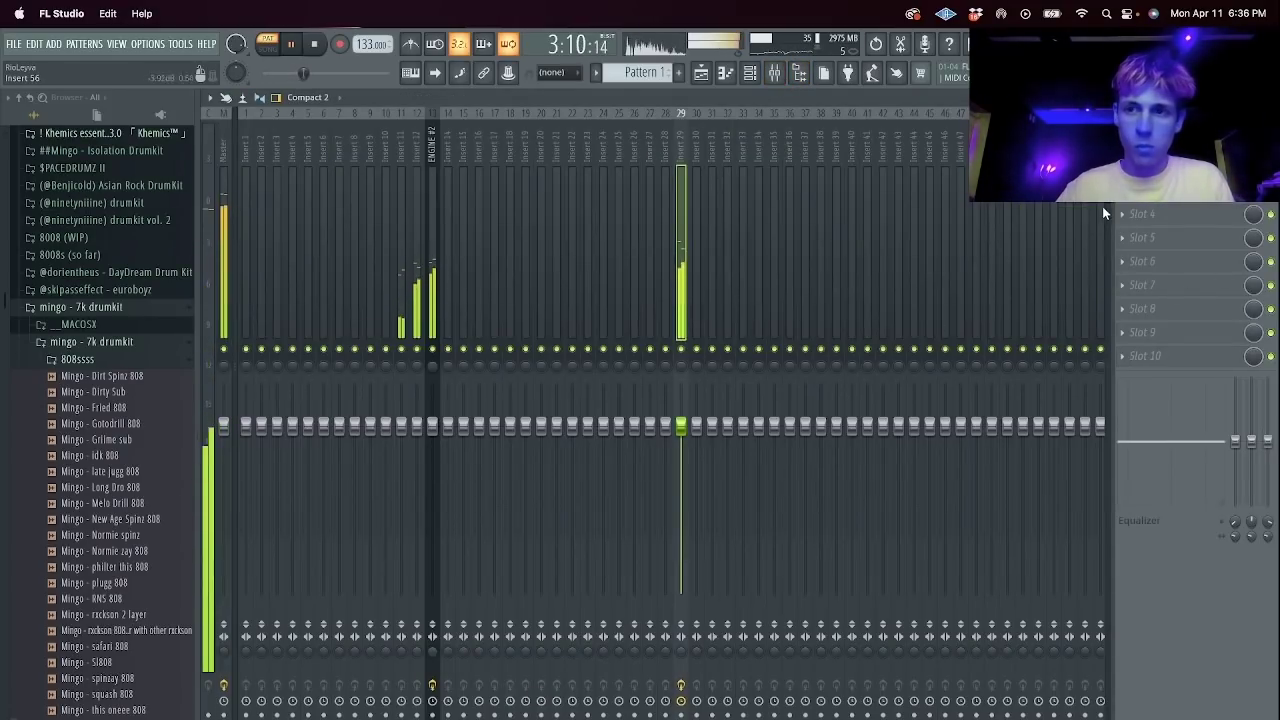
key(F9)
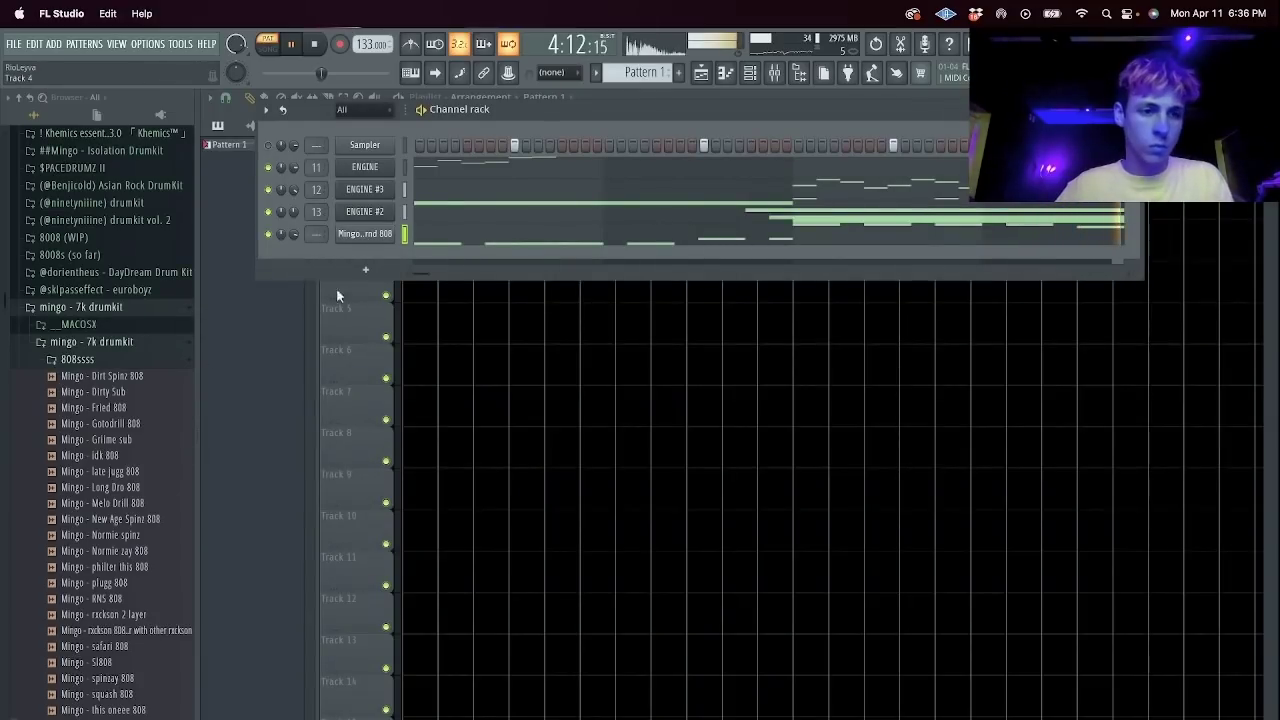
click(461, 236)
key(F7)
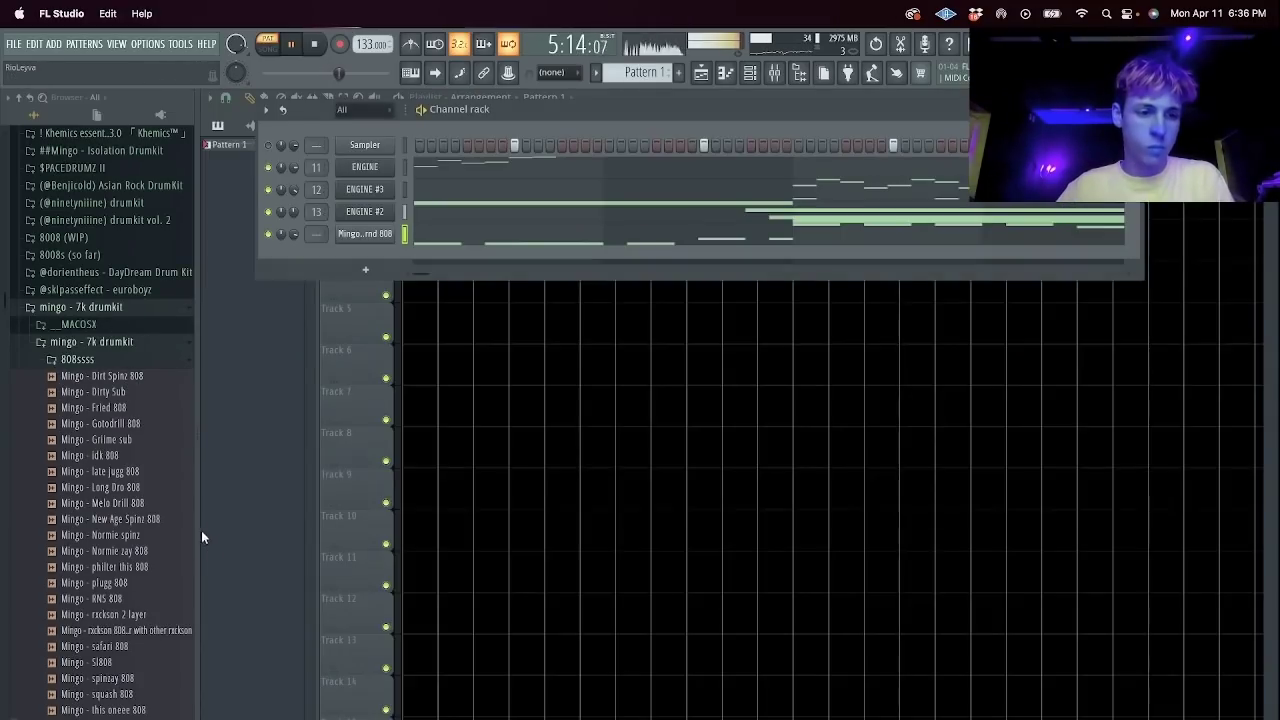
Audition late jugg, Fried and Dirt Spinz 808s in the 808 channel, re-placing an F6 note.
middle_click(140, 474)
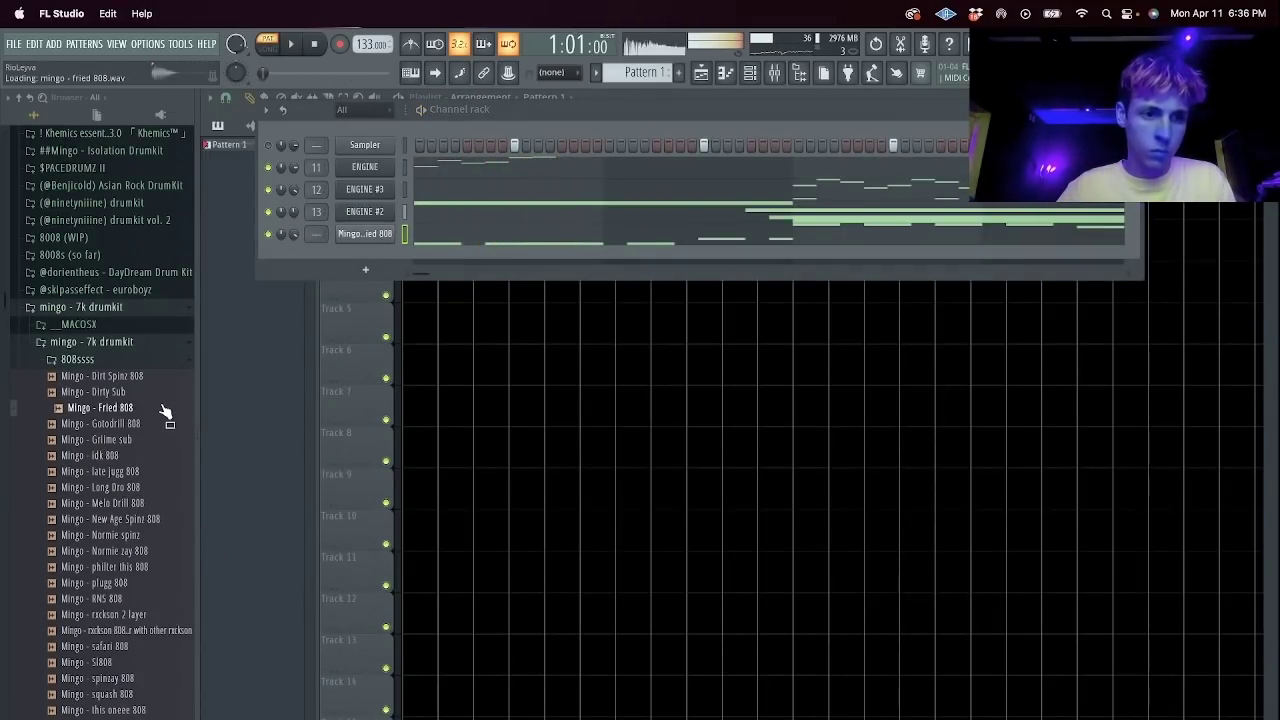
click(372, 235)
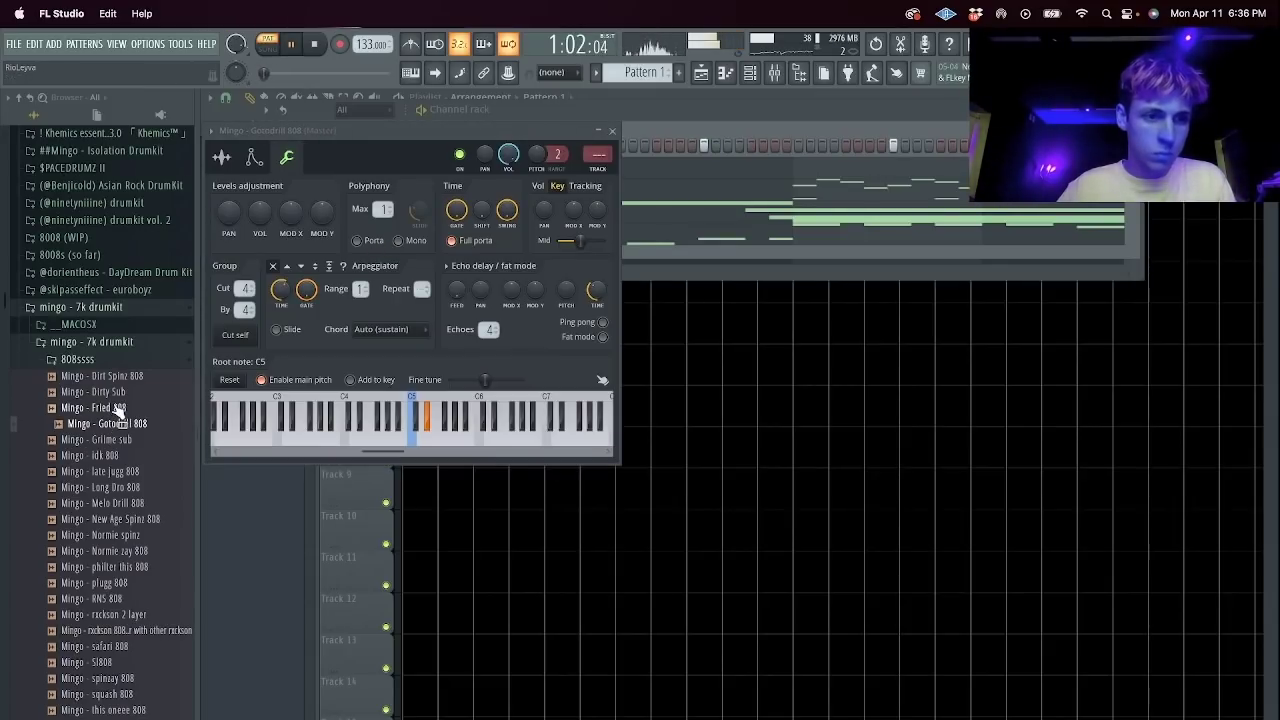
key(F7)
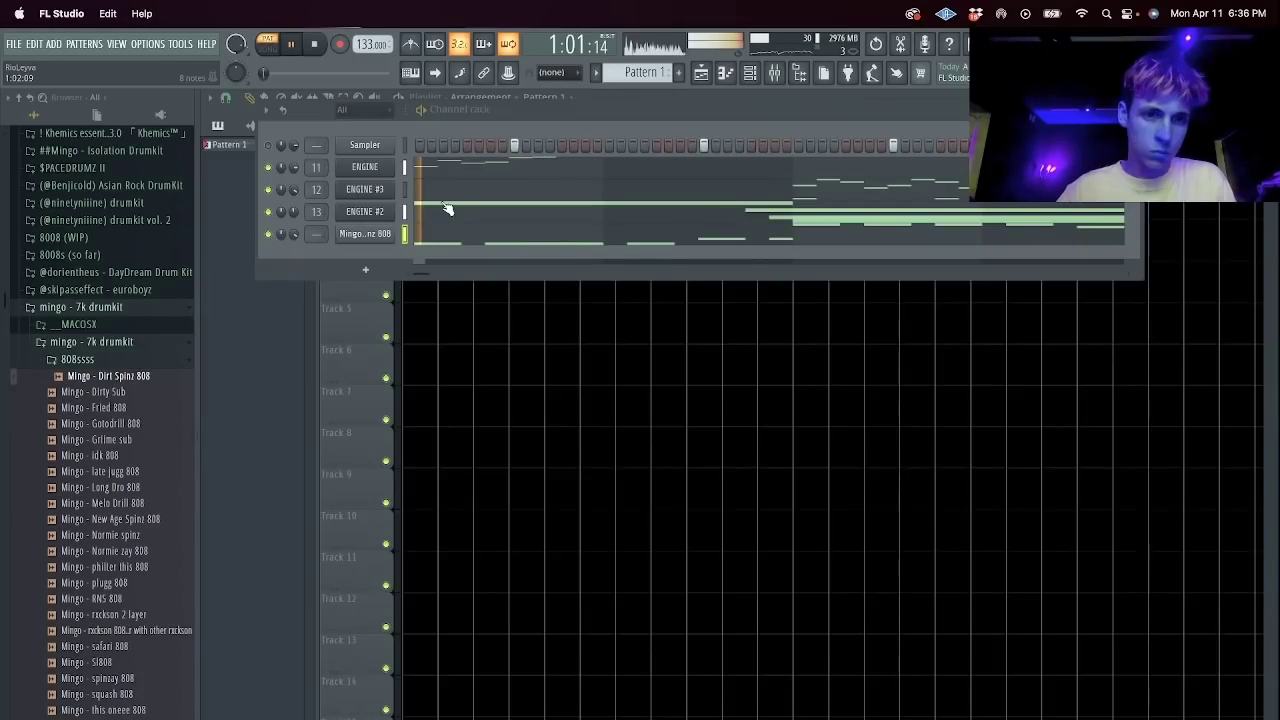
key(F7)
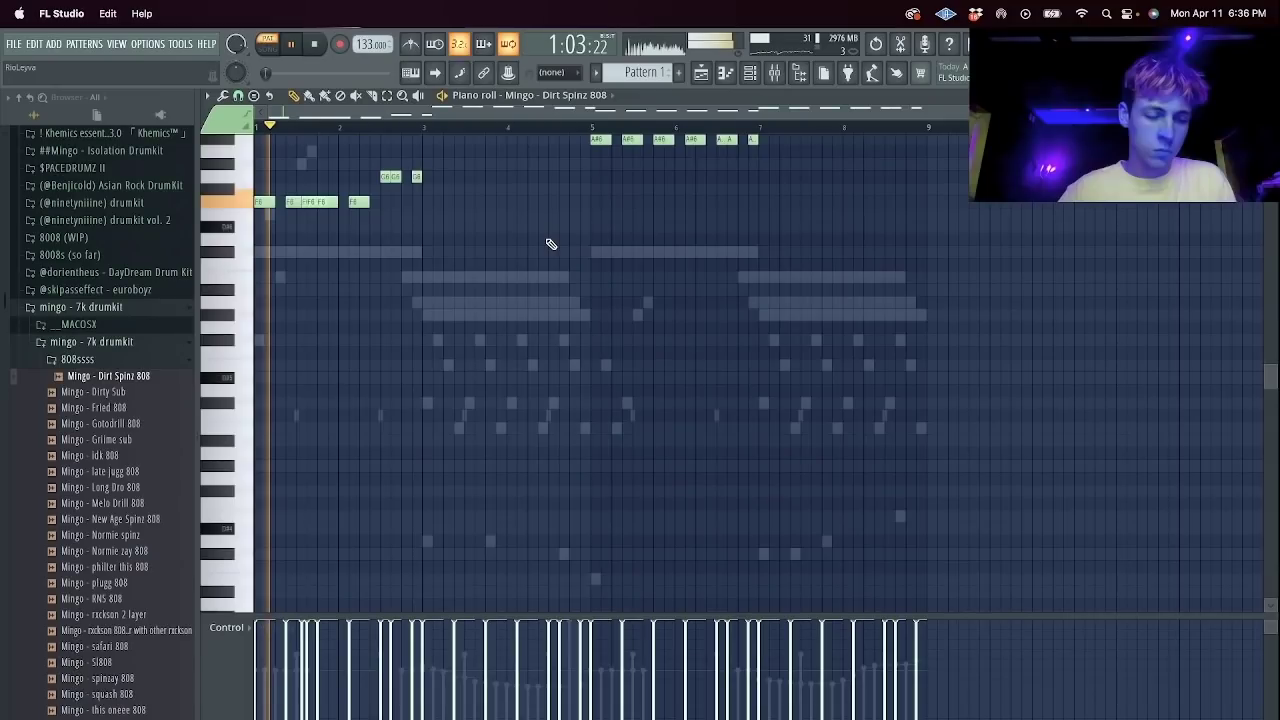
right_click(294, 202)
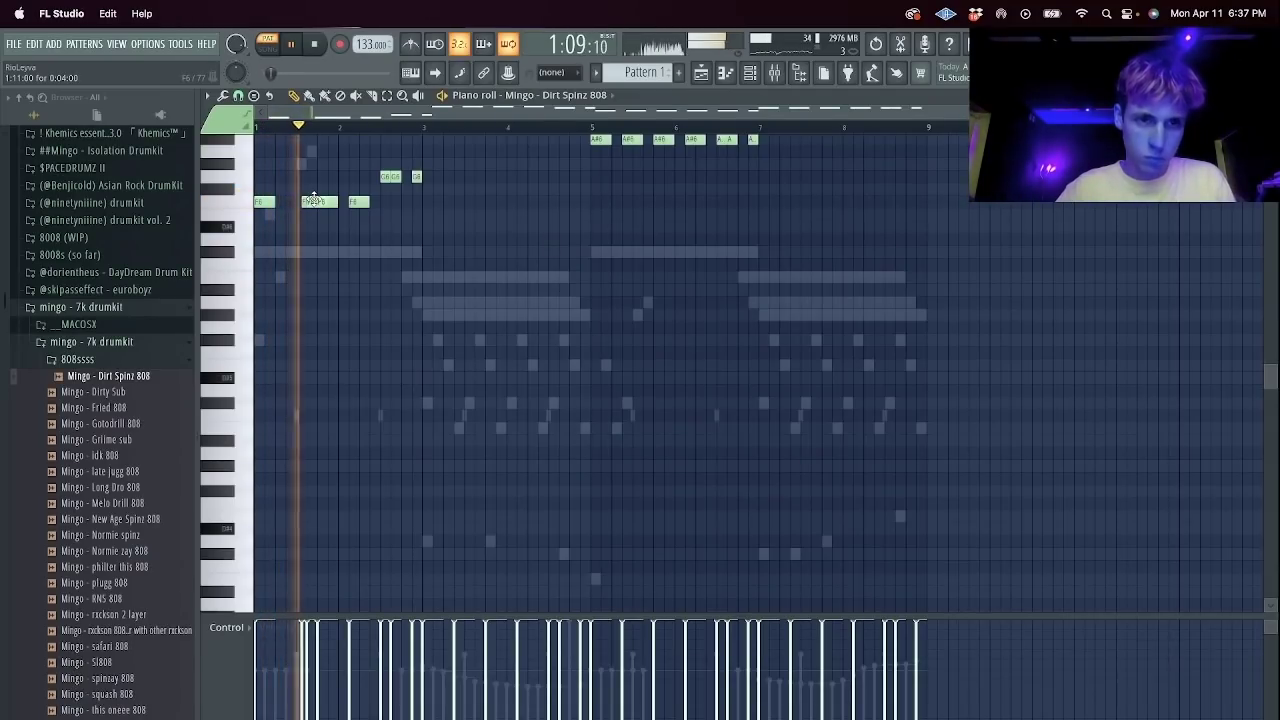
click(292, 203)
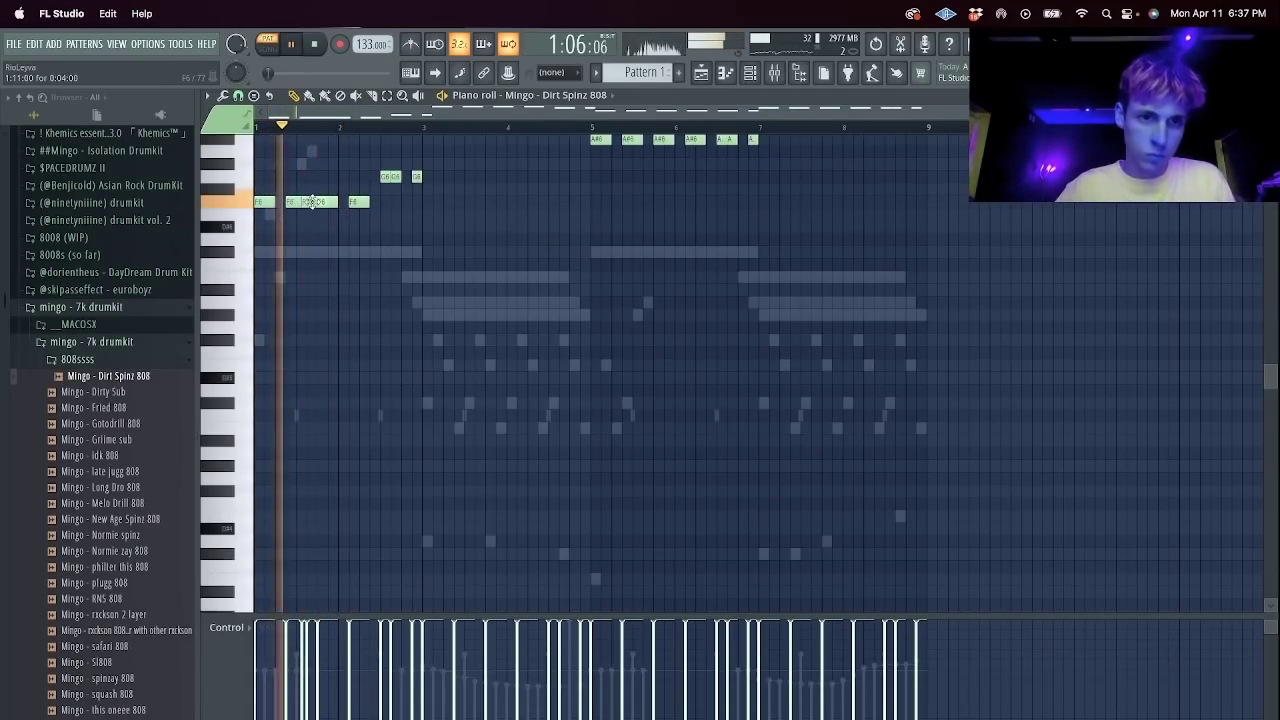
key(space)
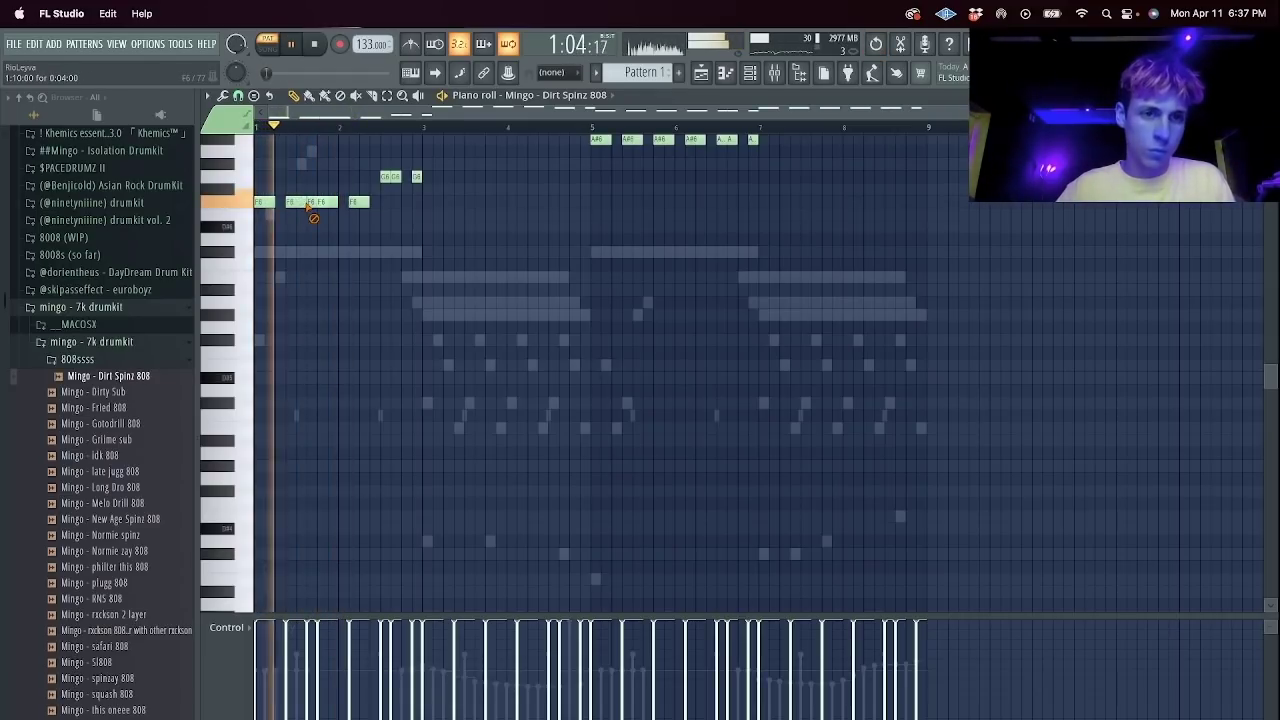
Move all the Dirt Spinz 808 notes down an octave.
key(super+a)
key(super+Down)
key(space)
key(space)
key(super+d)
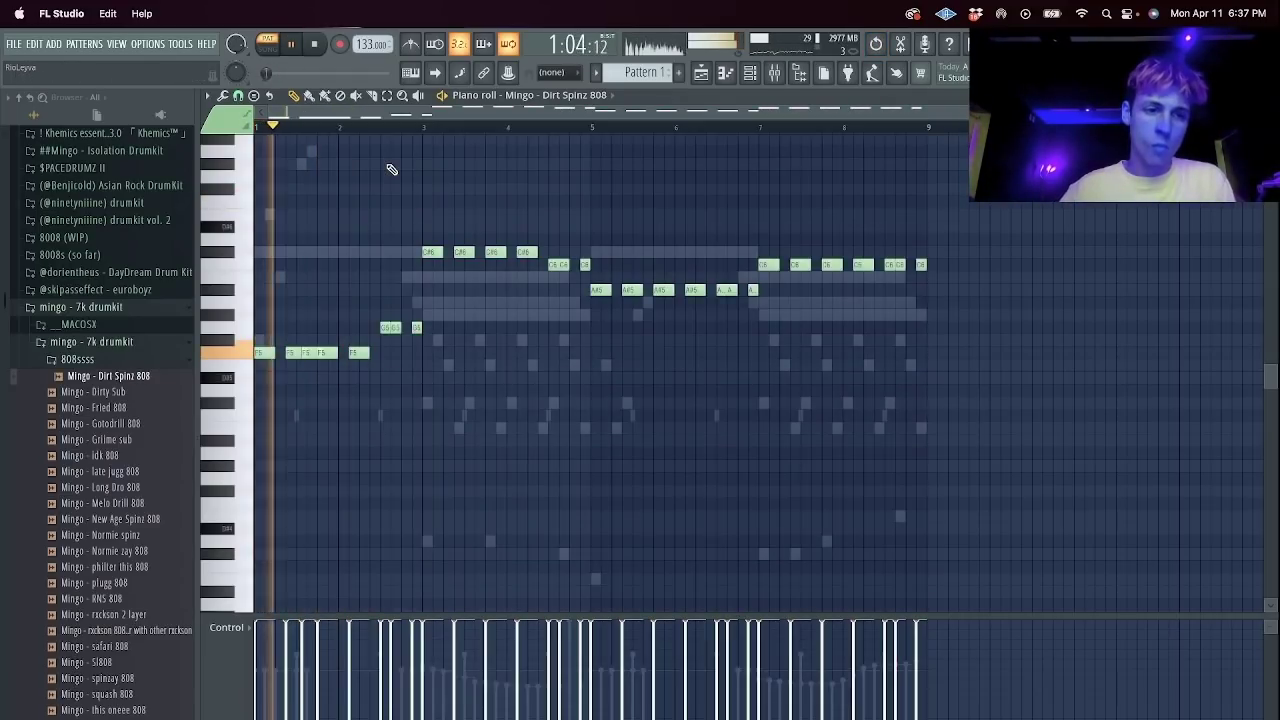
key(Escape)
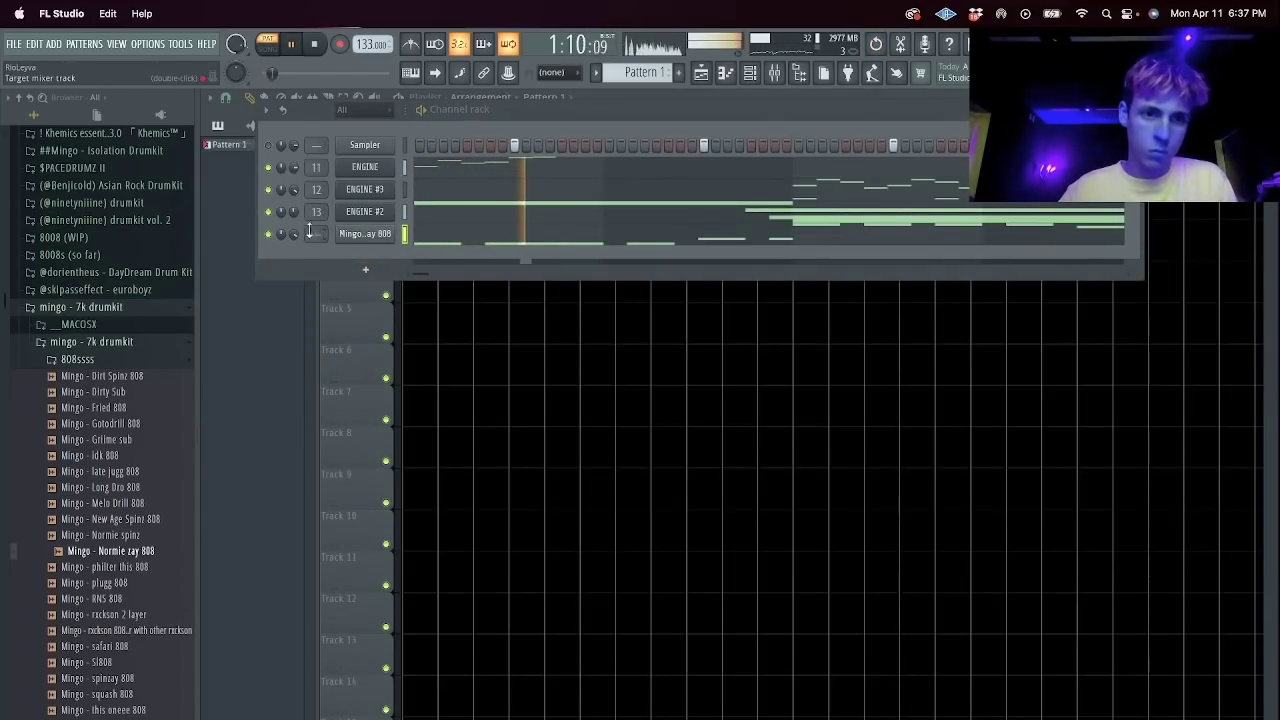
With Normie zay 808 loaded, shift all its notes down an octave.
key(F7)
key(space)
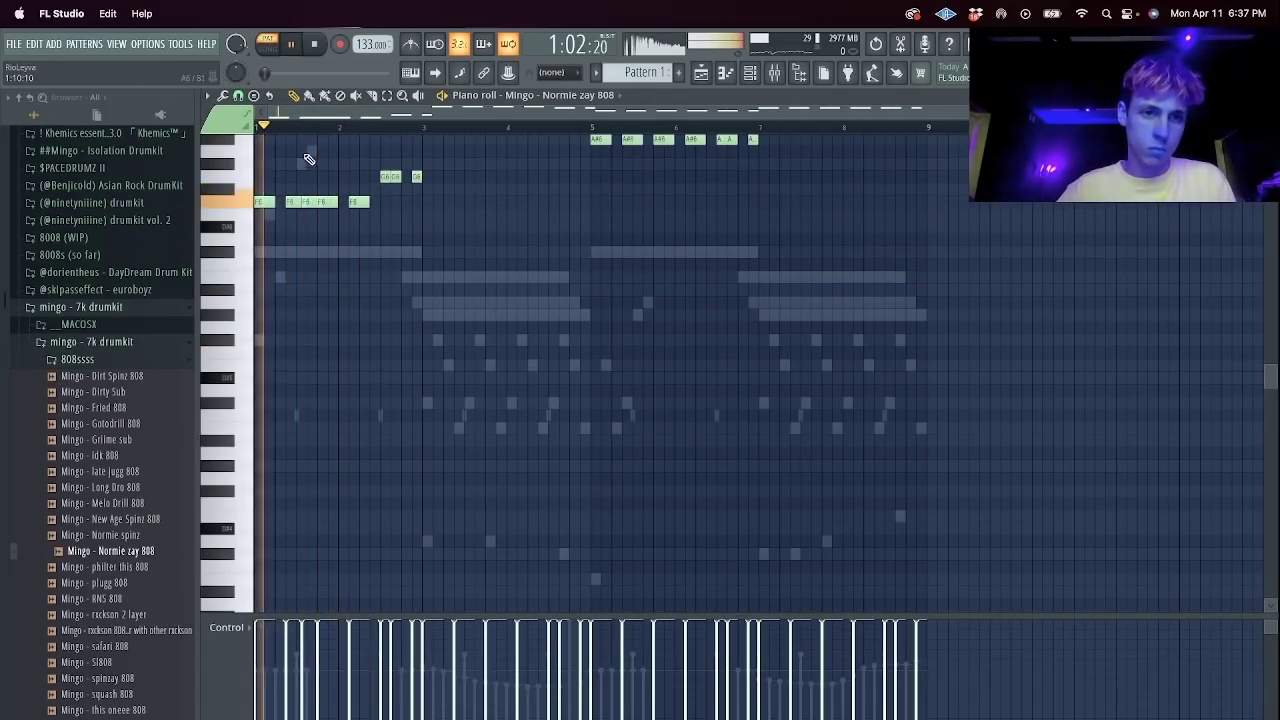
scroll(305, 135, up, 3)
key(super+a)
key(super+Down)
key(super+d)
key(F7)
Drop the Normie zay 808's C6 notes, before and after bar 5, an octave.
click(124, 362)
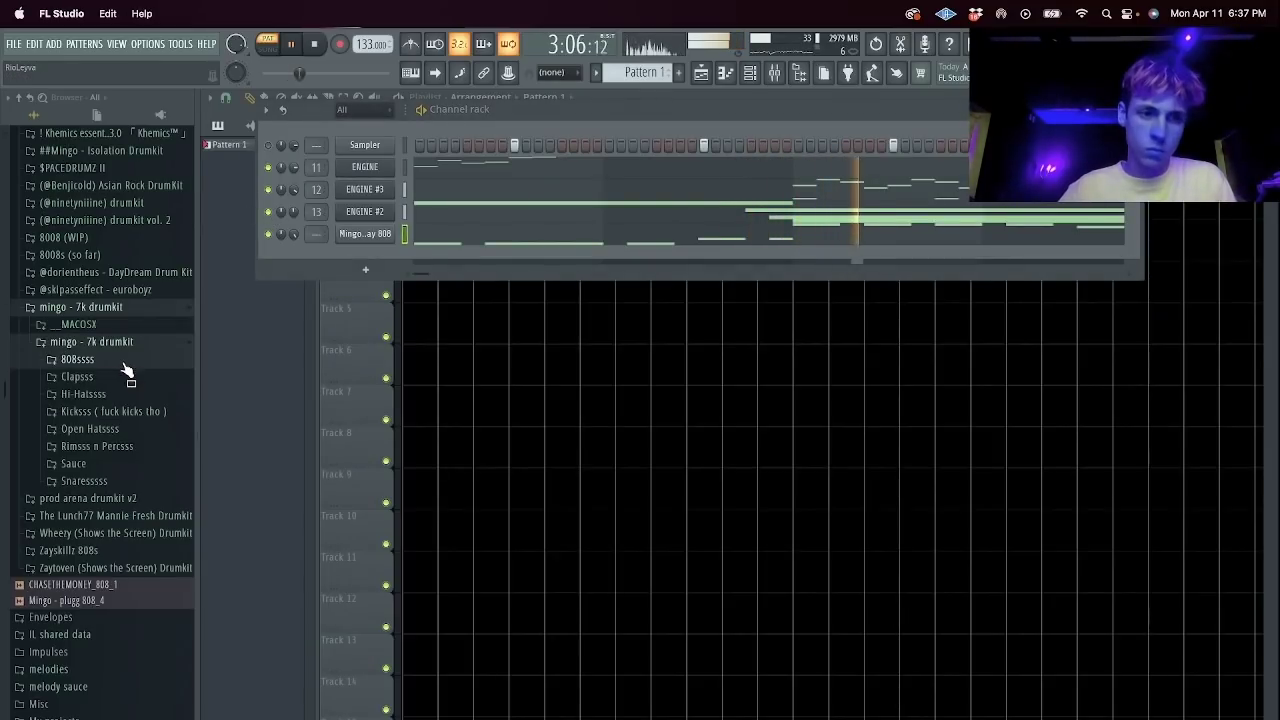
click(435, 241)
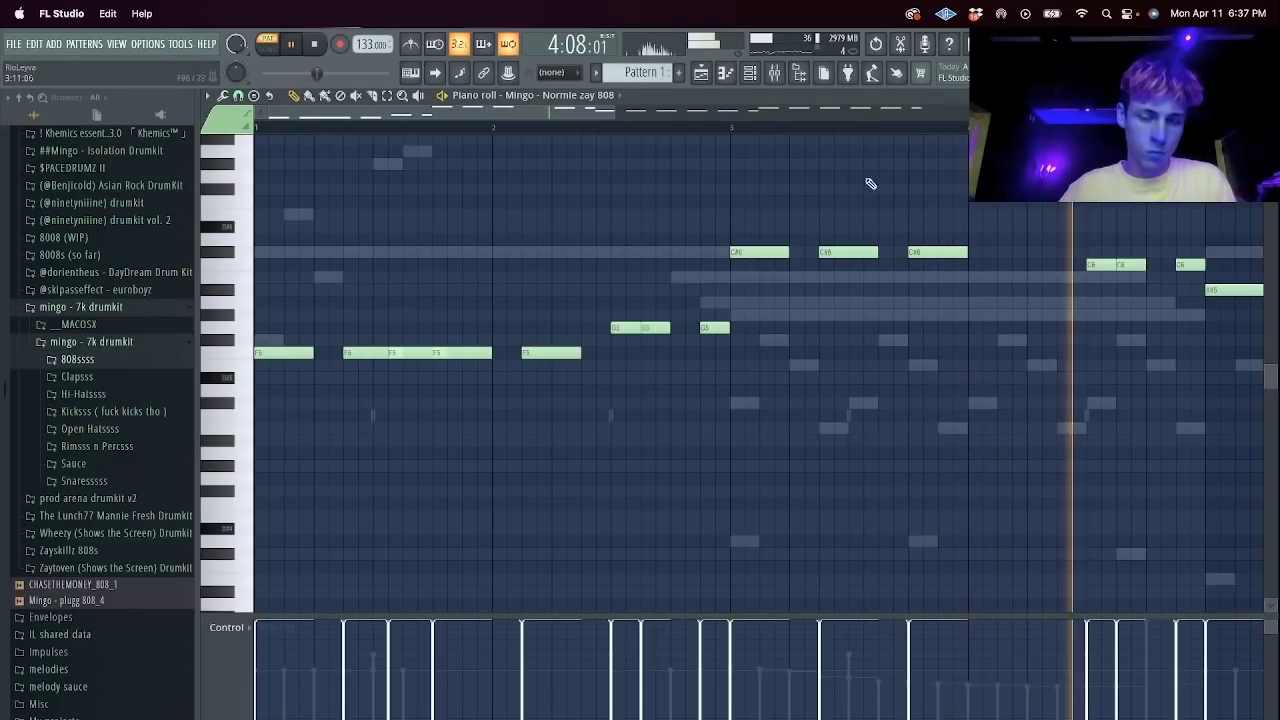
scroll(880, 128, down, 5)
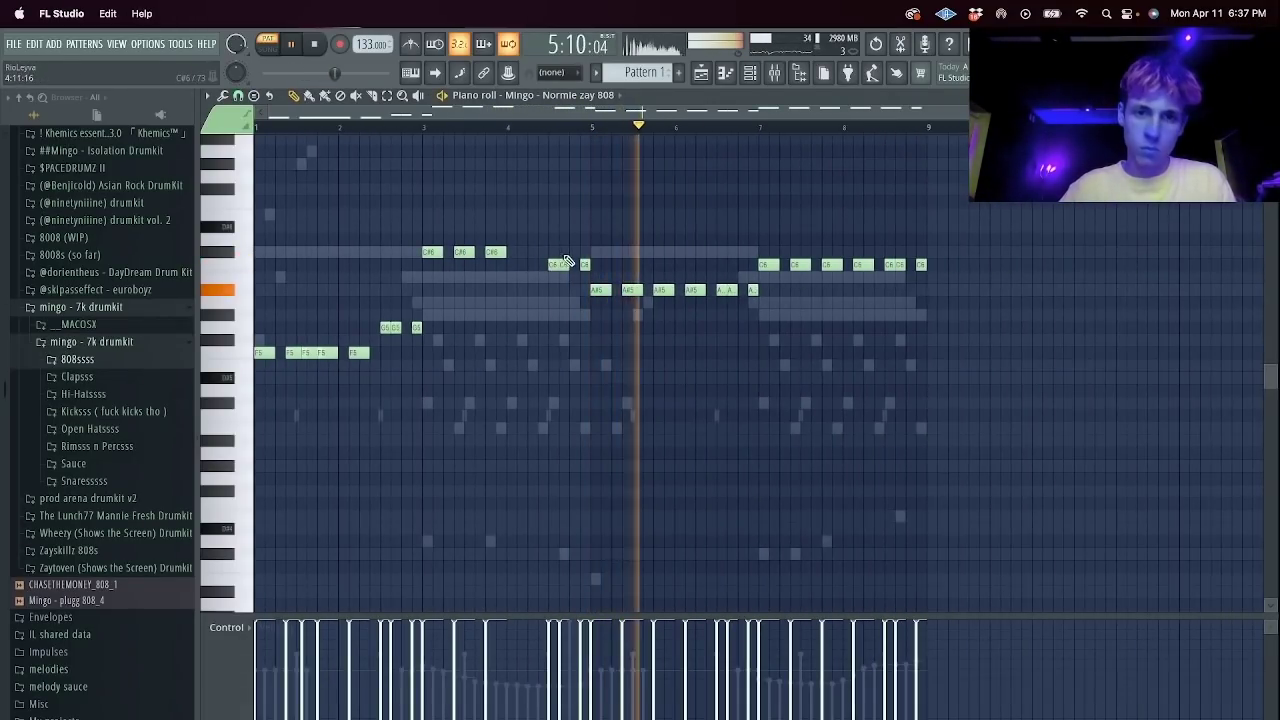
drag(620, 257, 524, 274)
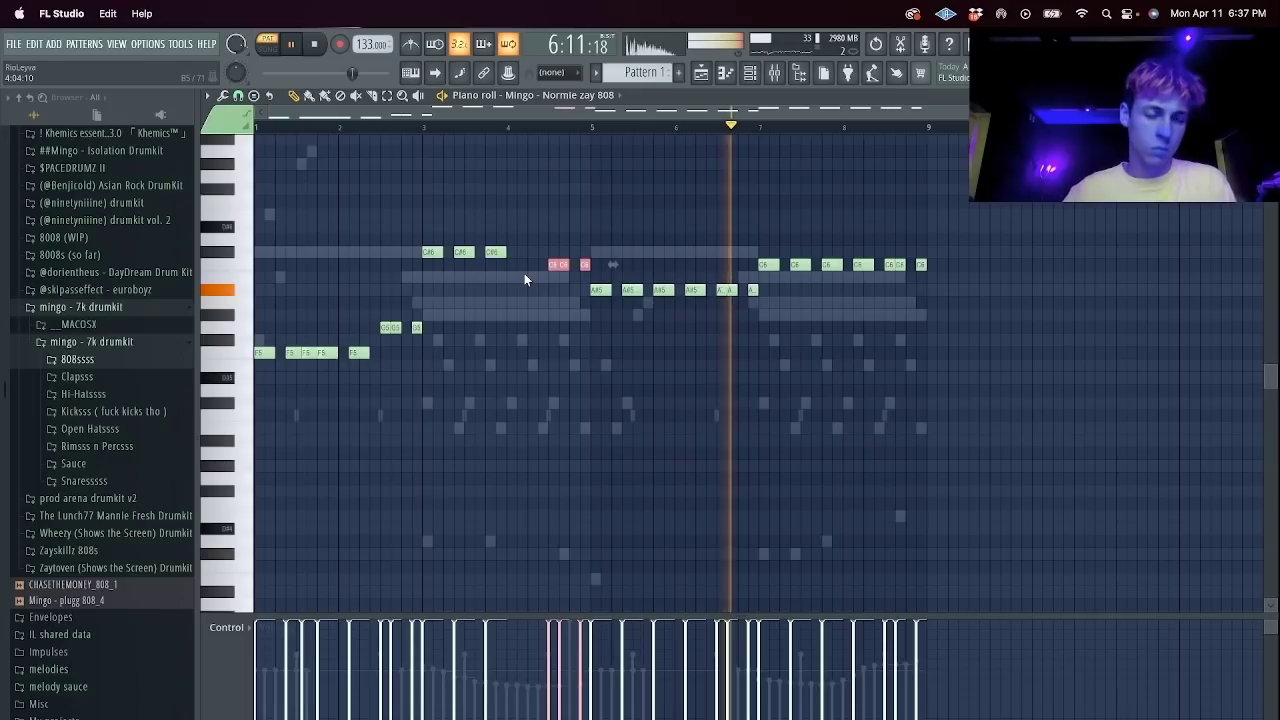
key(ctrl+Down)
drag(737, 271, 967, 234)
key(ctrl+Down)
Lower the C#6 notes an octave, add another C#5 note, and expand the Clapsss folder.
drag(577, 223, 382, 258)
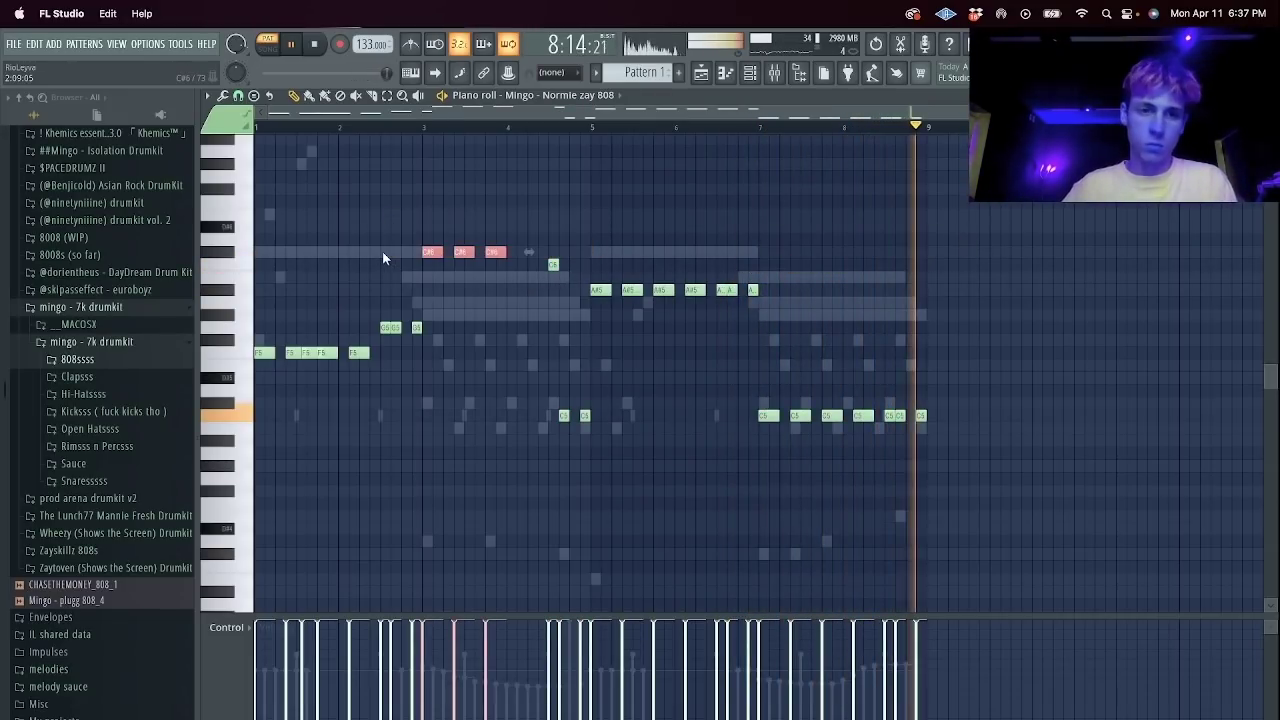
key(ctrl+Down)
click(382, 251)
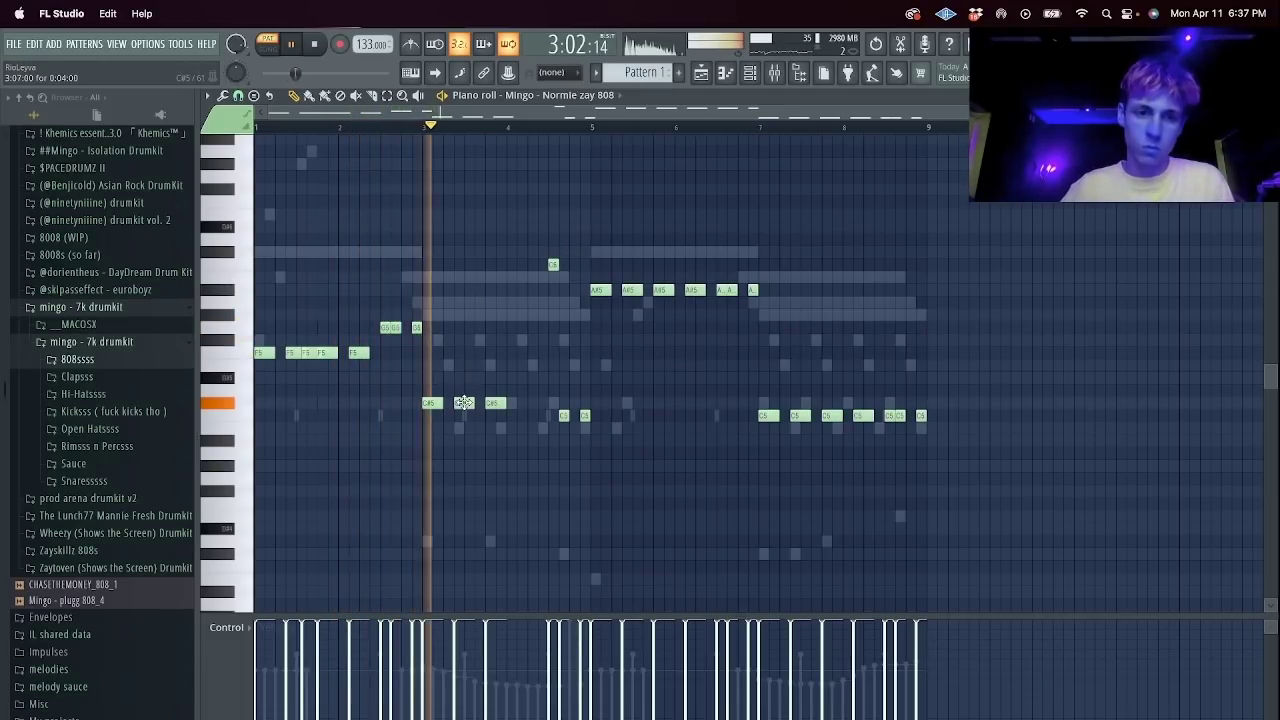
click(536, 404)
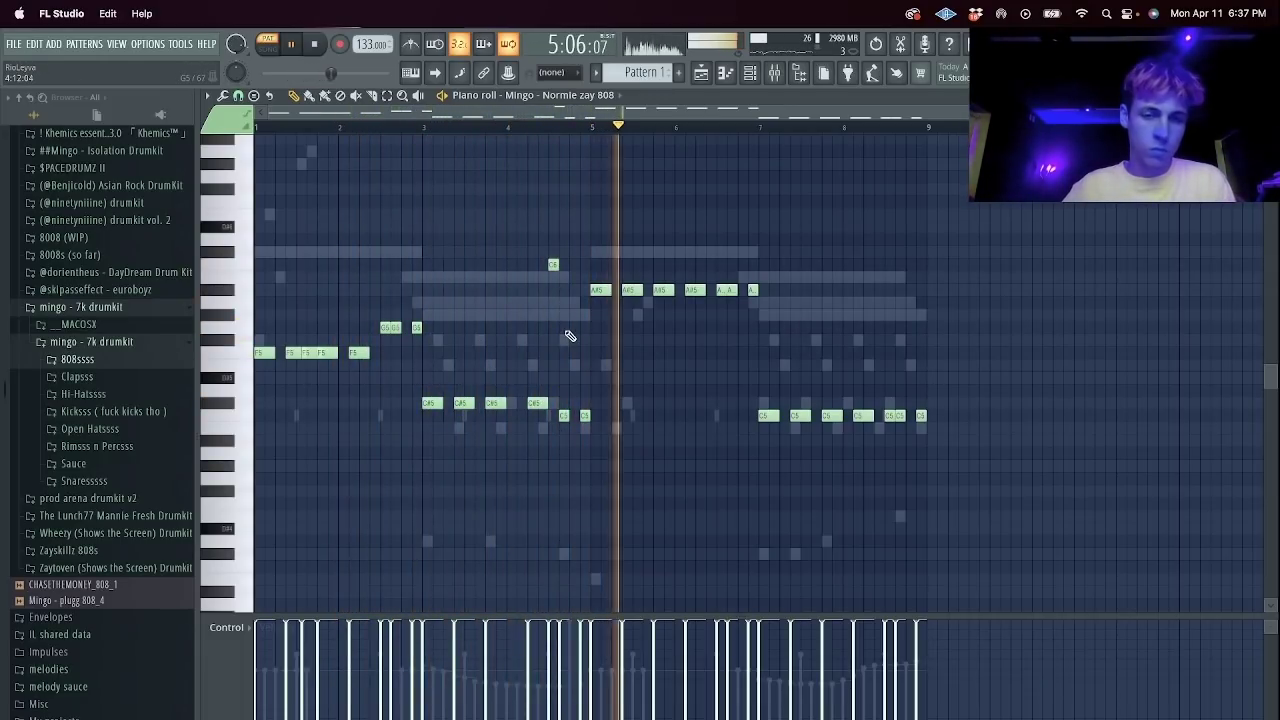
key(Escape)
click(100, 376)
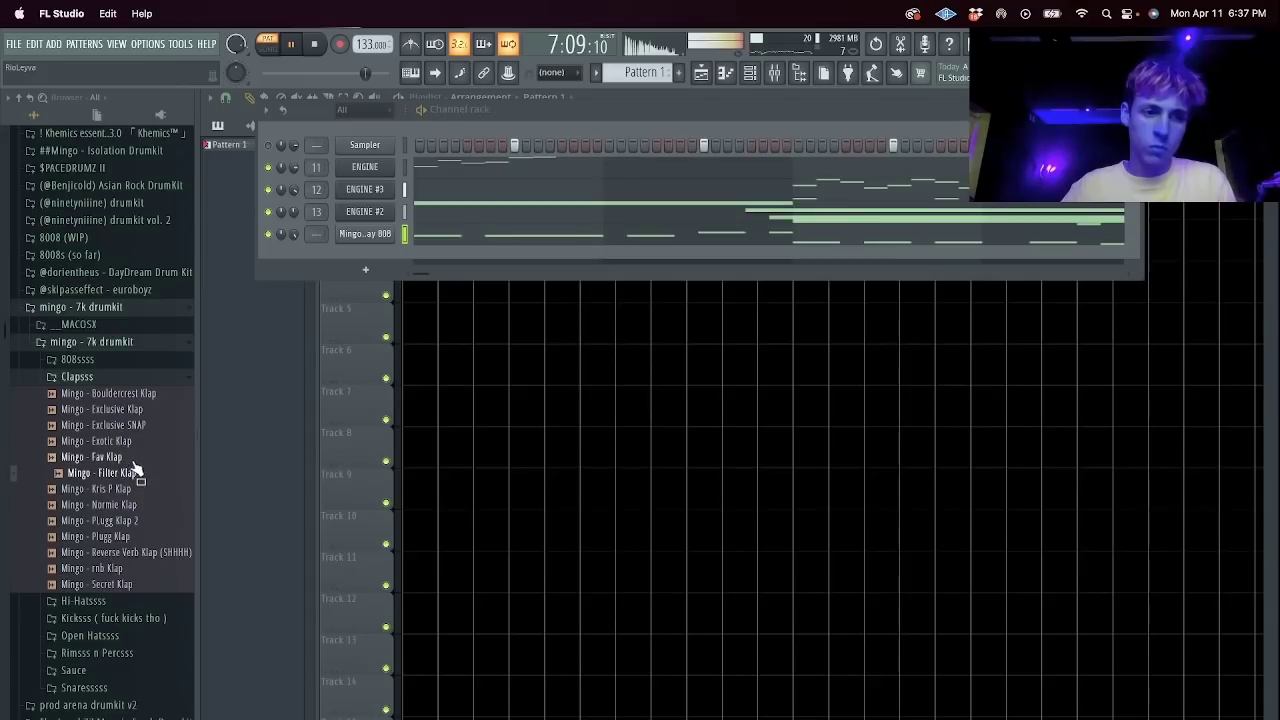
Add Exclusive Klap as a new channel with steps 3 and 9 on.
drag(390, 258, 395, 262)
click(443, 257)
click(515, 257)
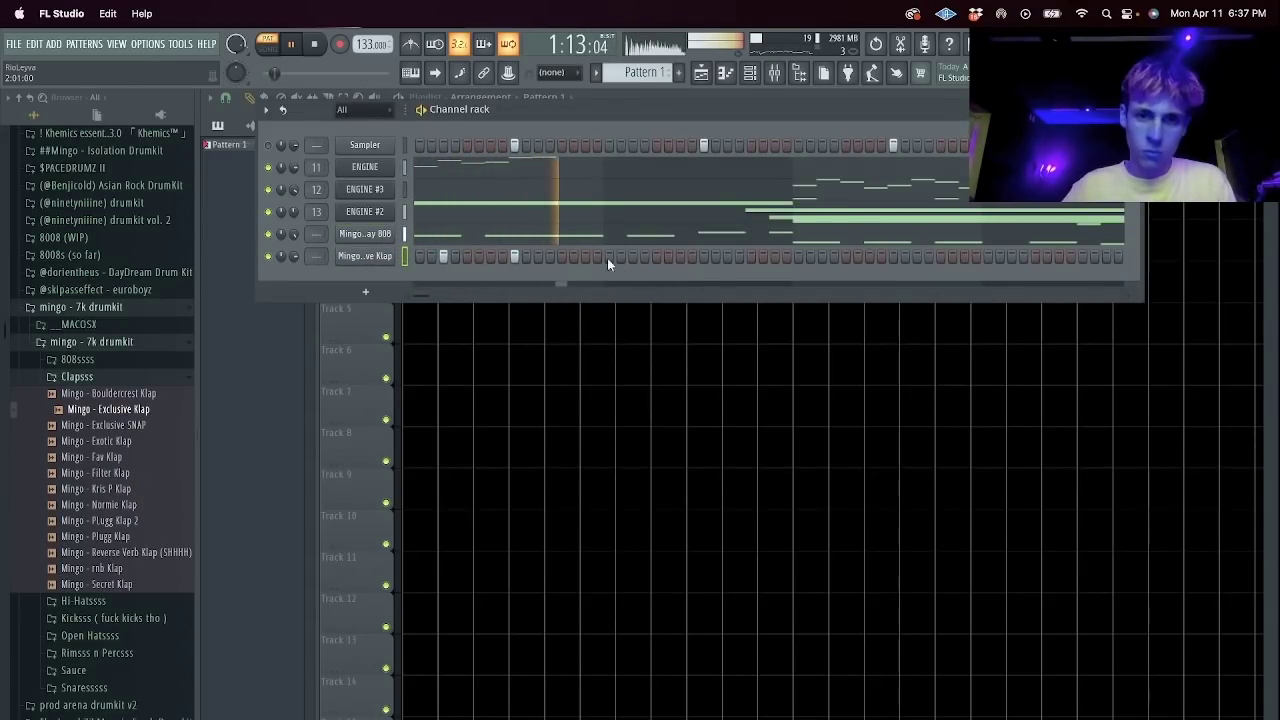
key(space)
key(space)
Make the 808 notes legato.
click(521, 237)
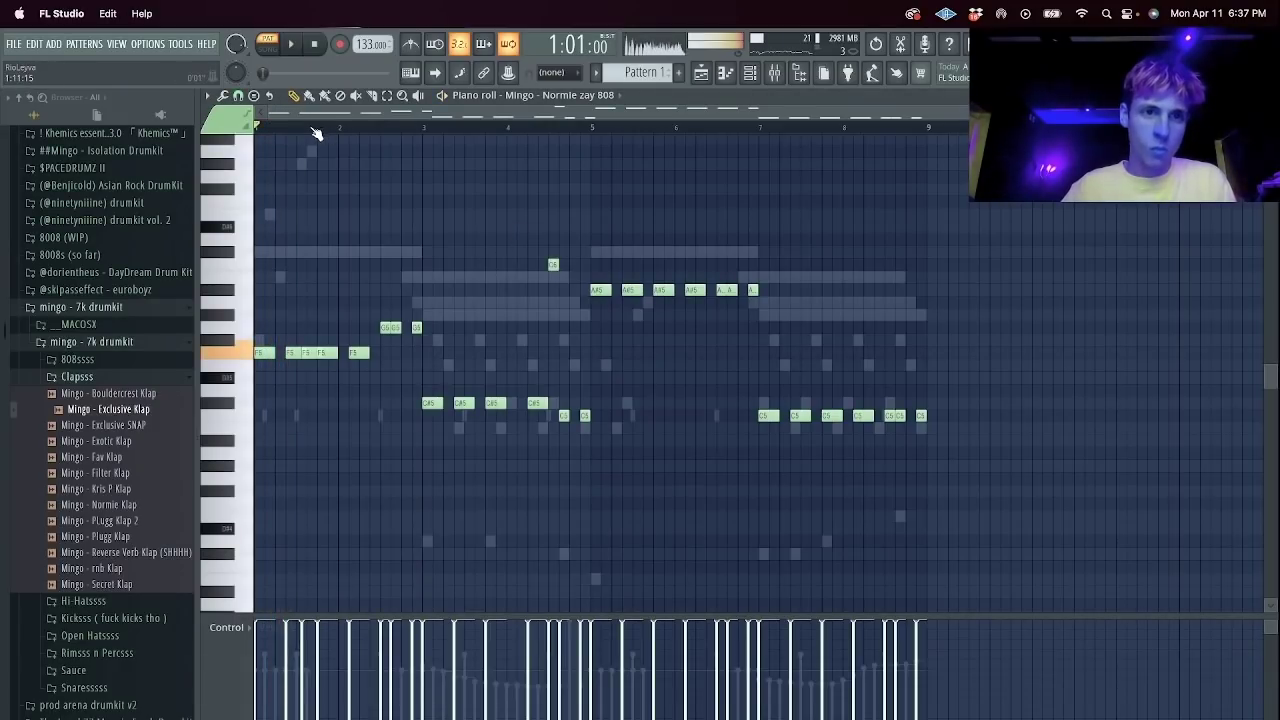
scroll(315, 133, up, 3)
key(super+l)
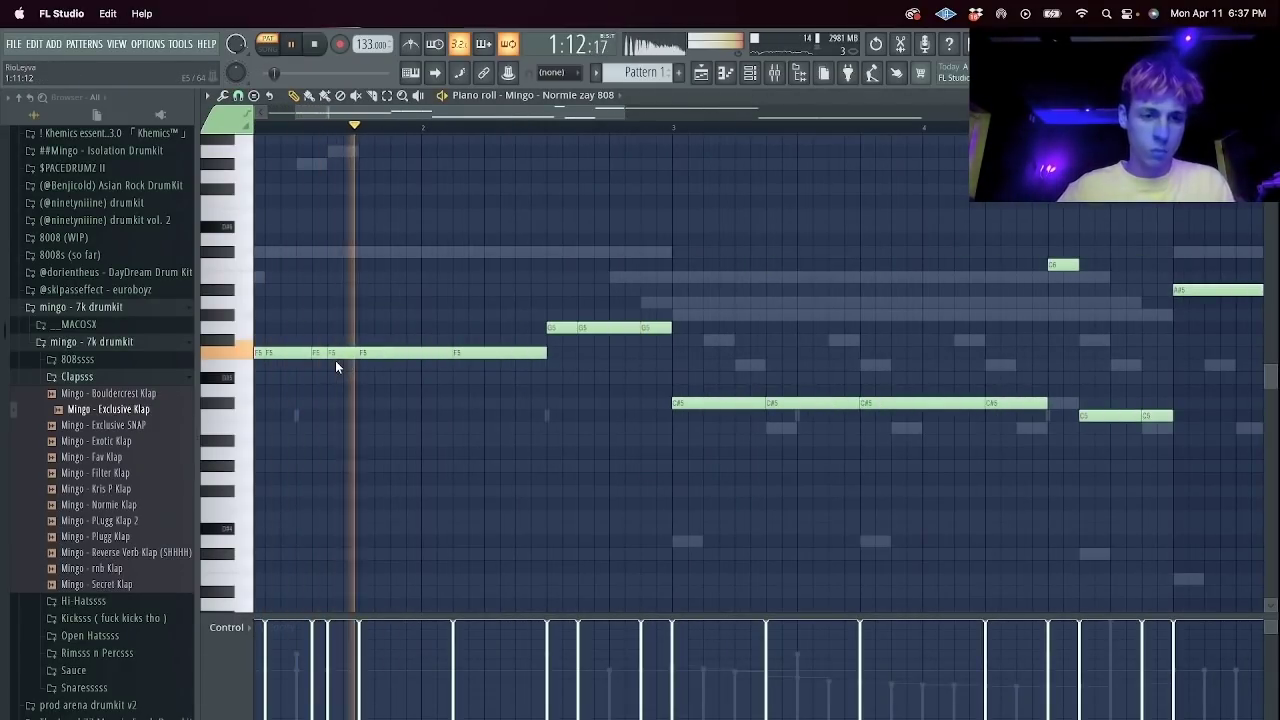
key(Escape)
key(space)
key(space)
Draw C5 clap notes in the Exclusive Klap piano roll.
right_click(390, 256)
click(450, 254)
click(452, 255)
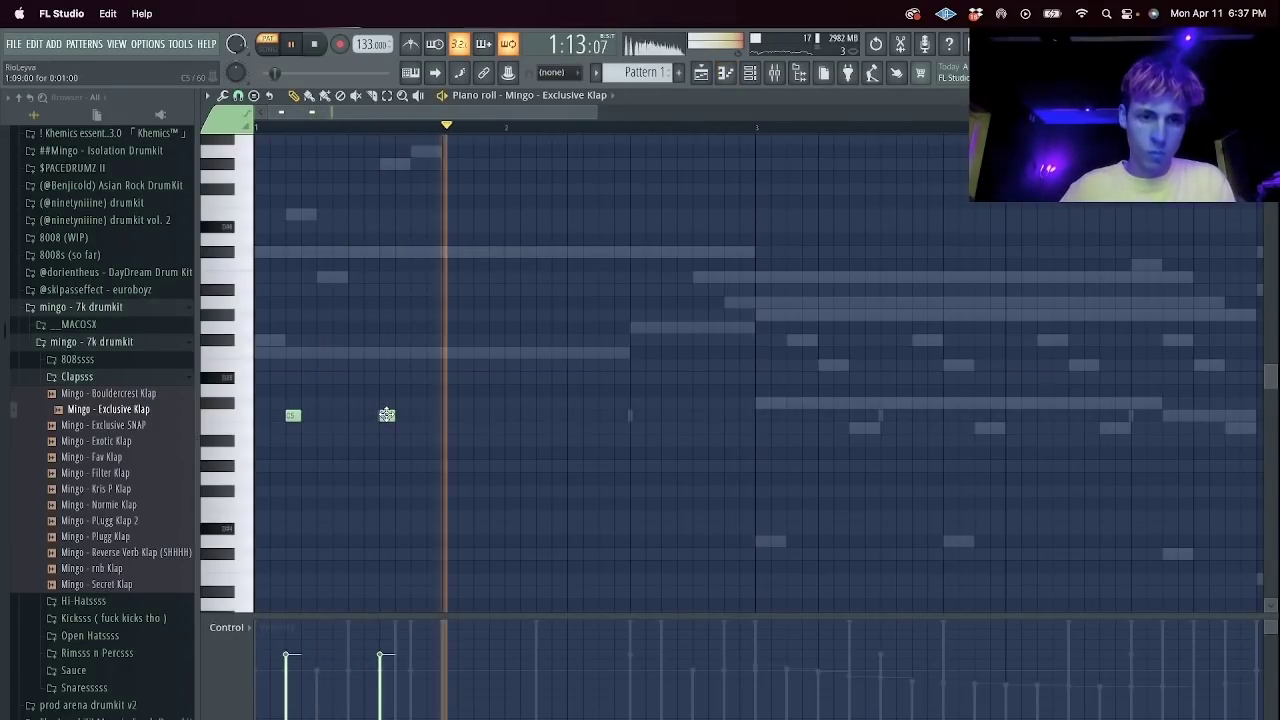
click(668, 417)
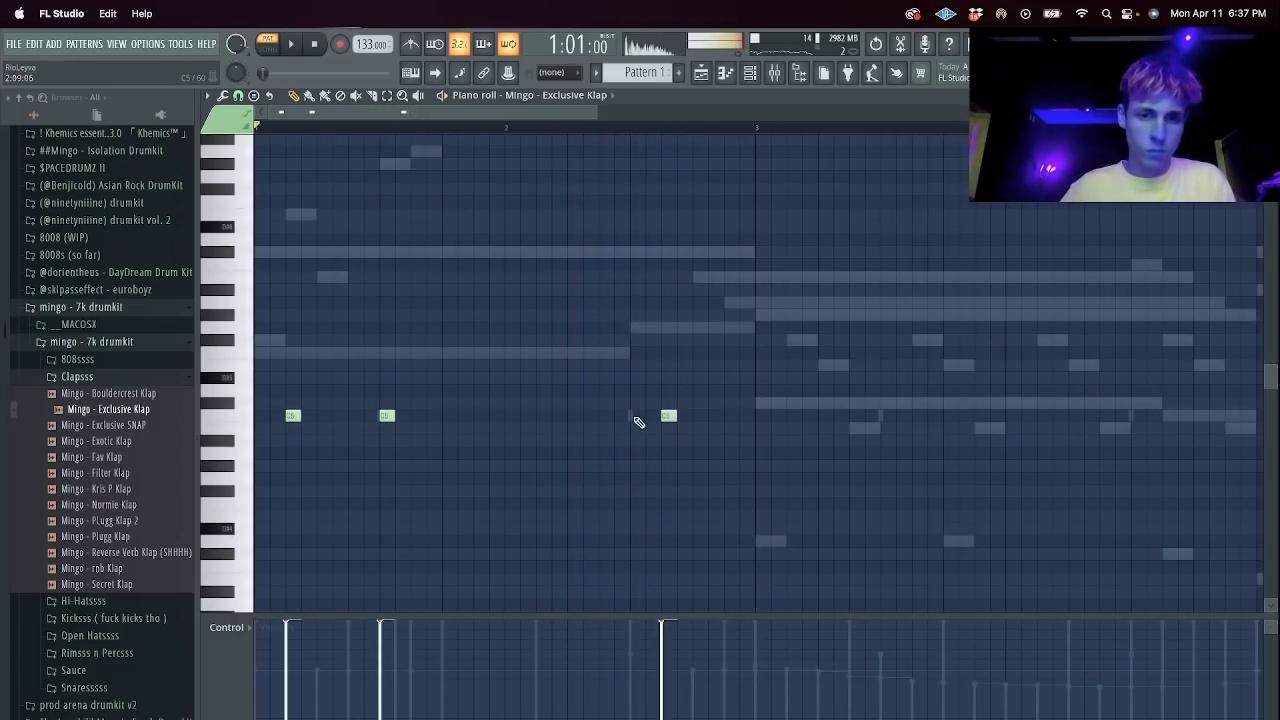
click(637, 417)
right_click(669, 417)
click(700, 415)
click(715, 415)
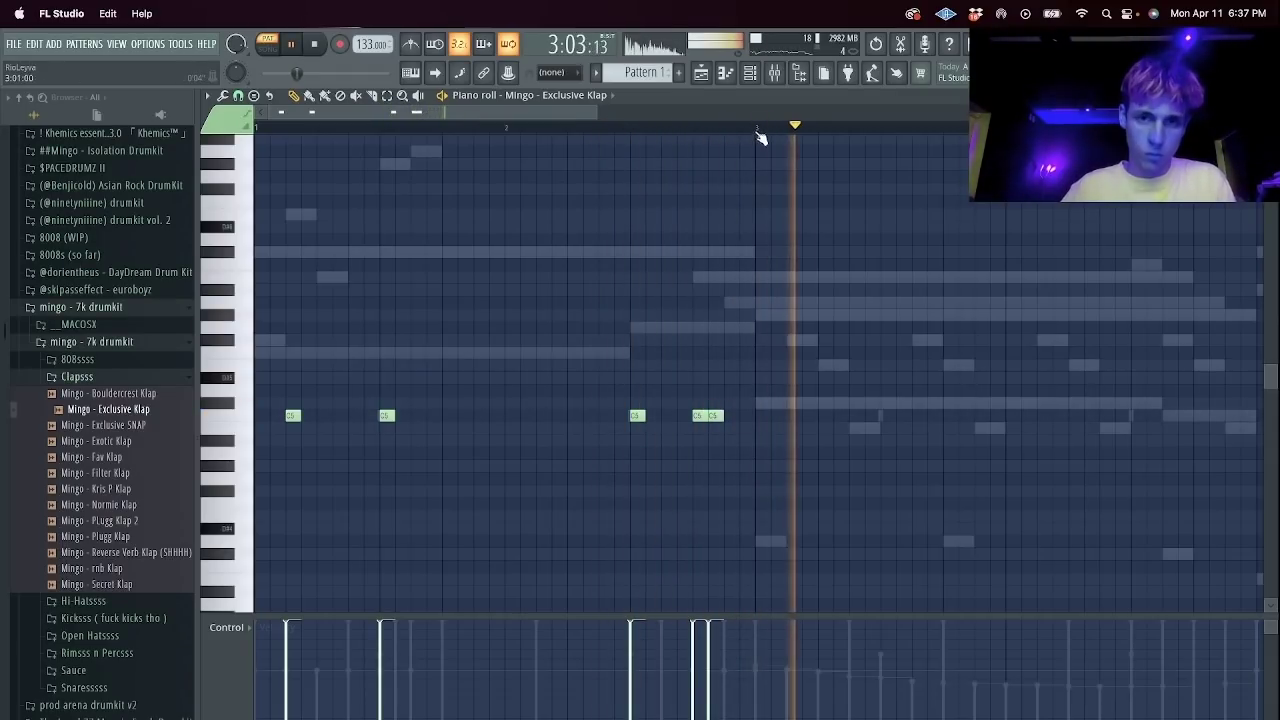
Duplicate the clap notes into bar 3 and then bars 5–6.
key(ctrl+a)
key(space)
key(space)
key(ctrl+b)
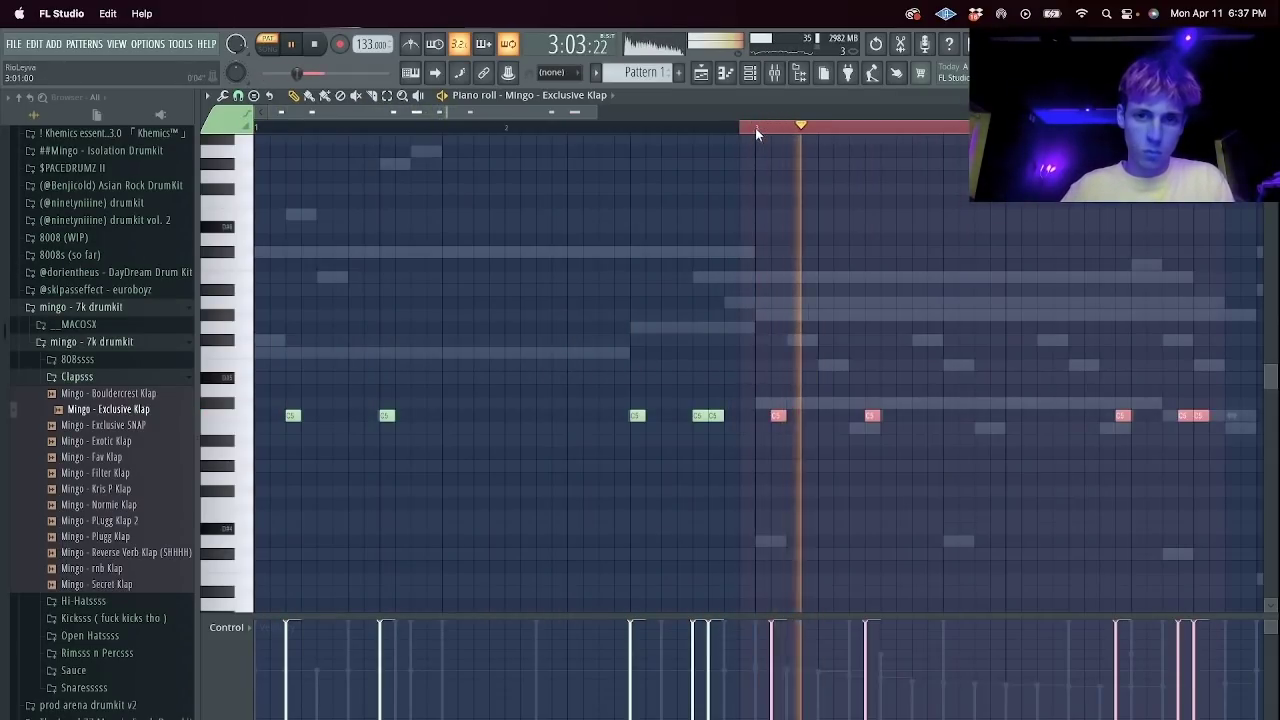
key(ctrl+d)
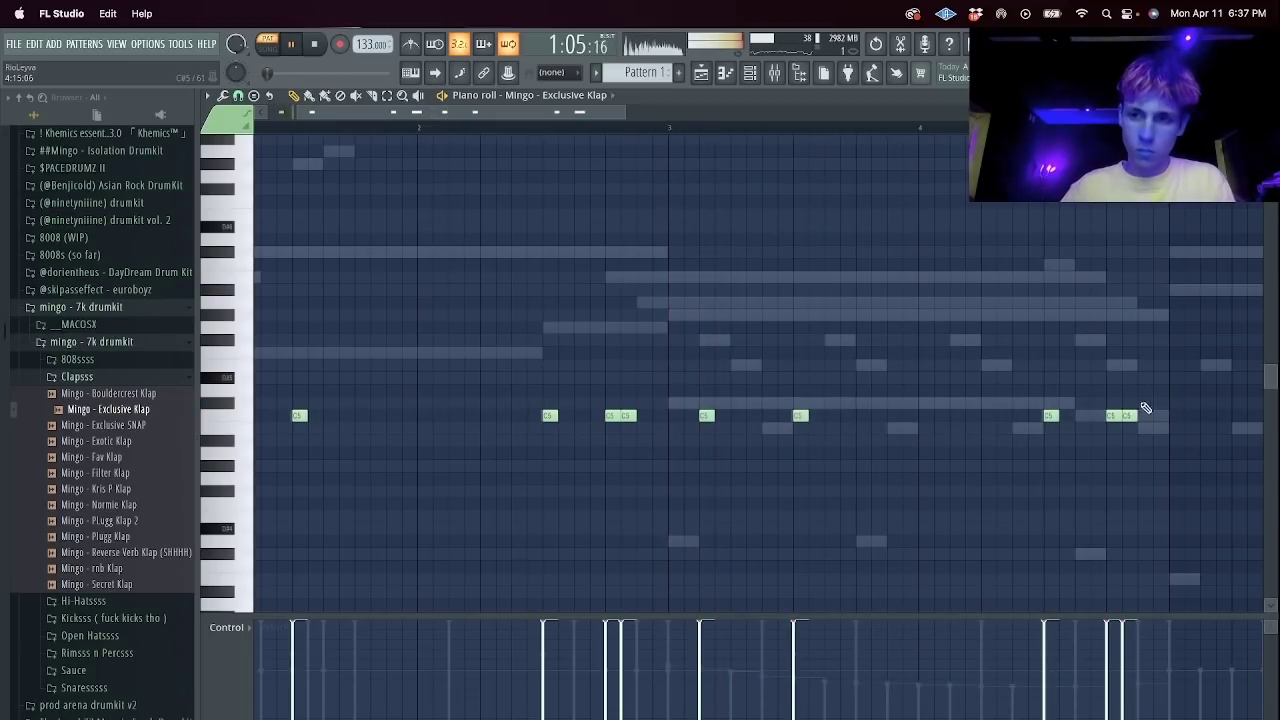
key(ctrl+b)
Select the last two clap notes in bar 4 and add a C5 marker note after them.
scroll(883, 139, down, 5)
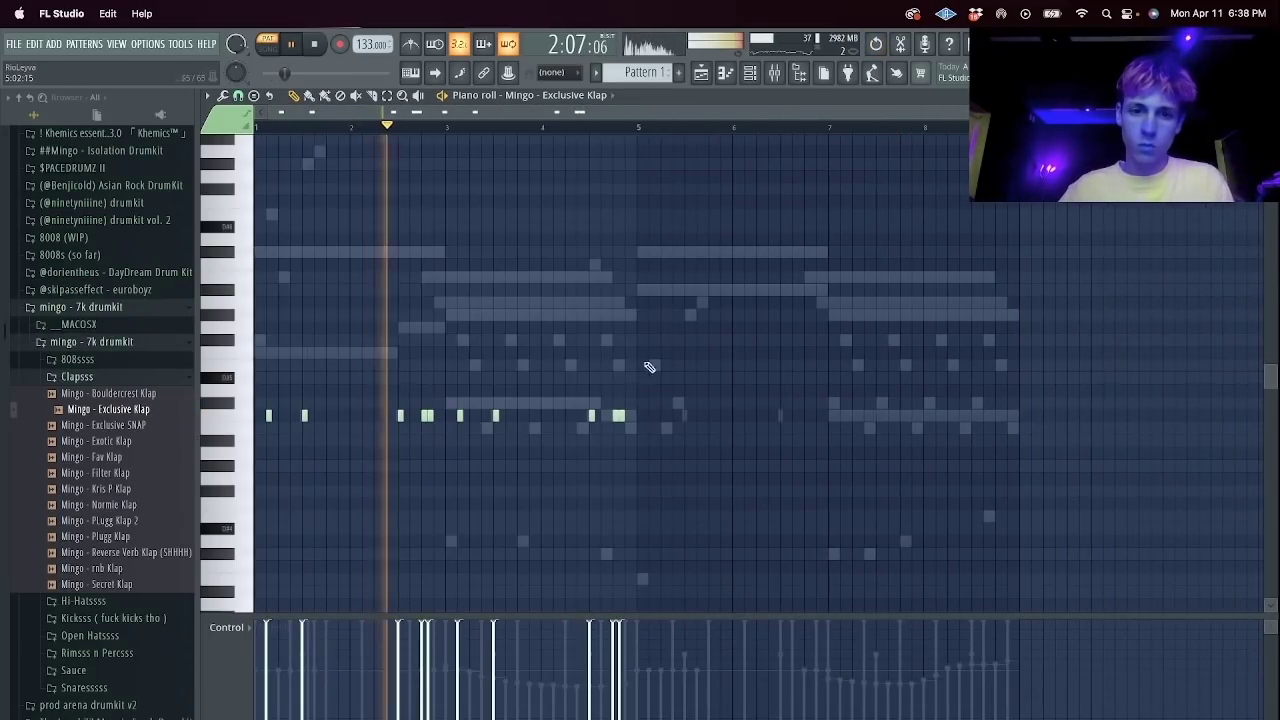
drag(610, 422, 650, 385)
scroll(618, 128, up, 3)
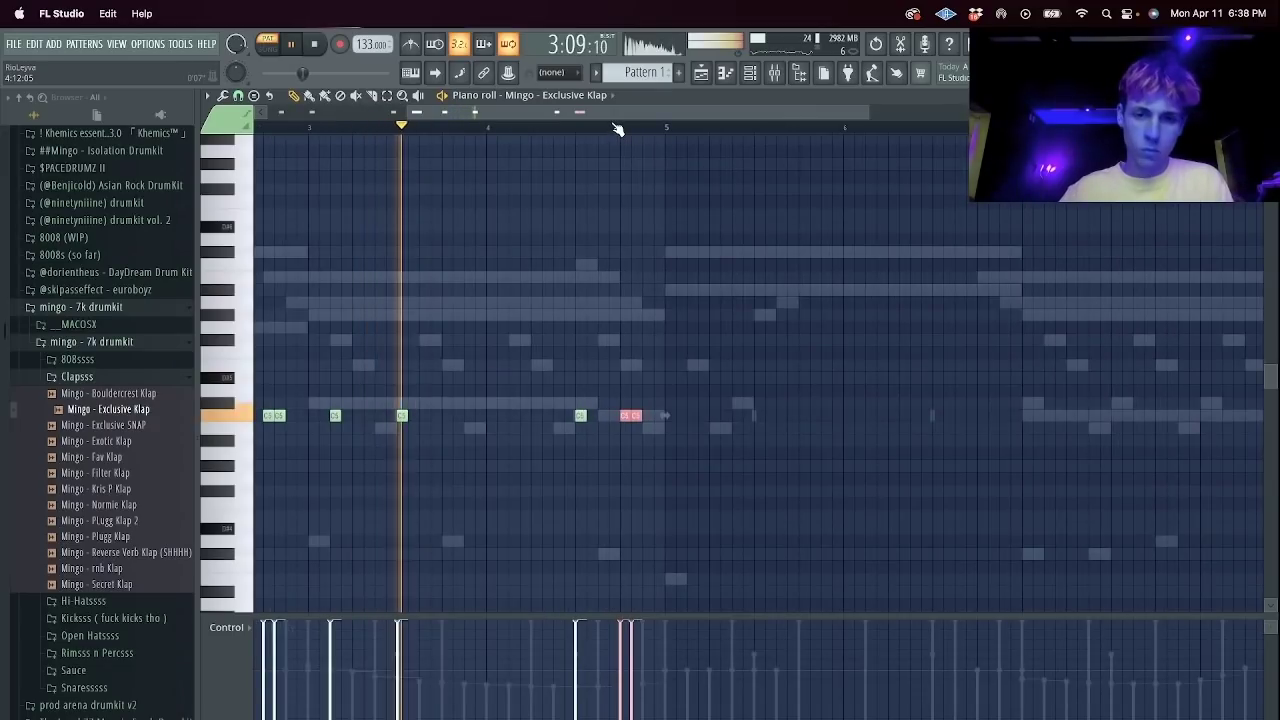
scroll(630, 125, down, 4)
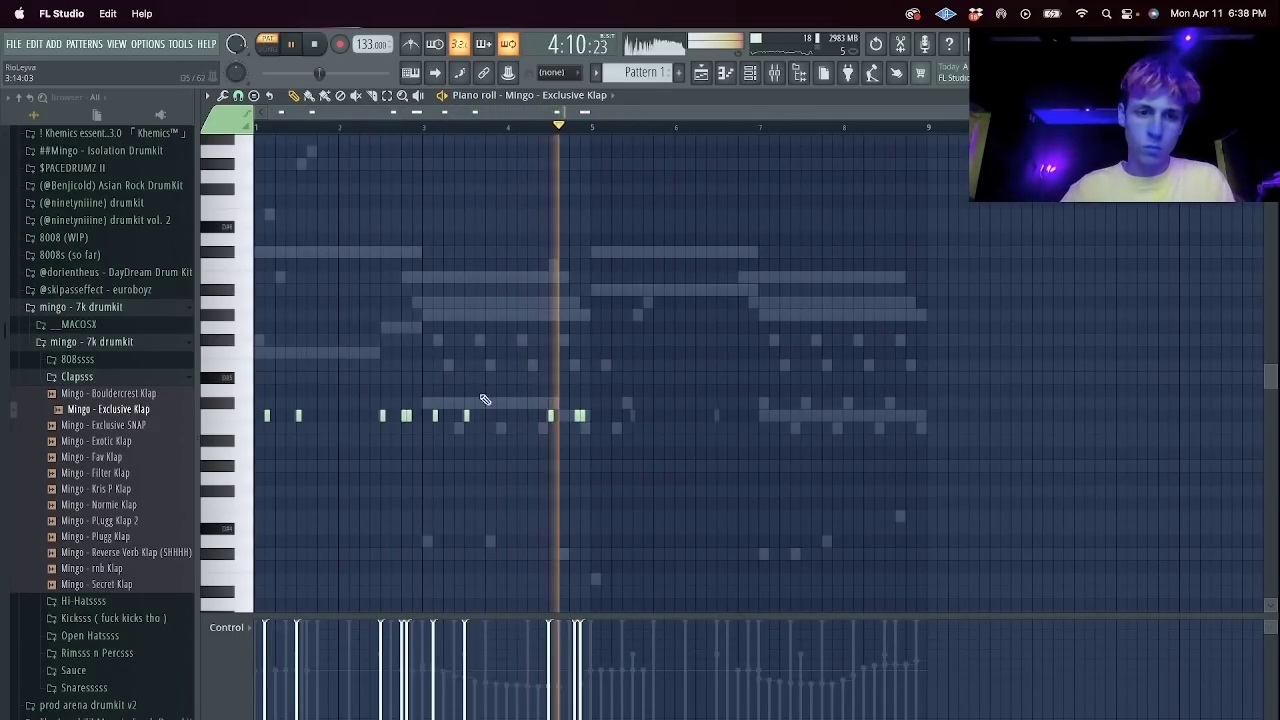
scroll(580, 118, up, 3)
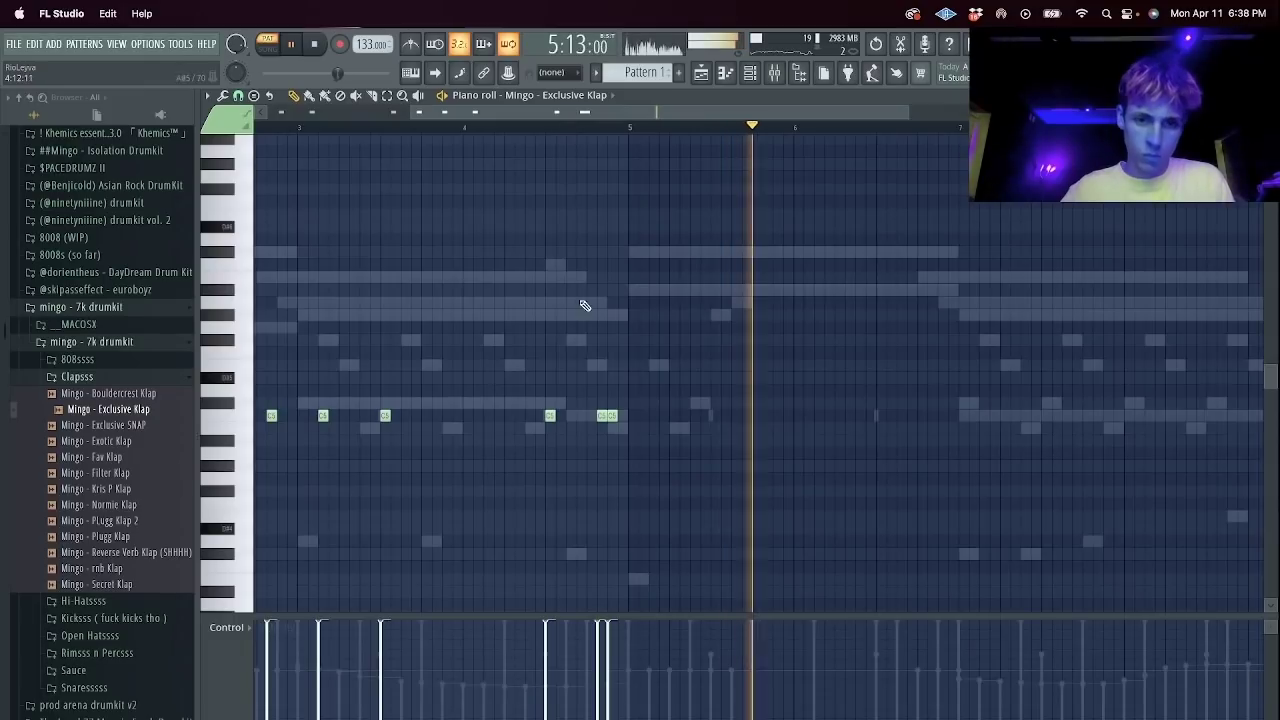
scroll(634, 126, down, 4)
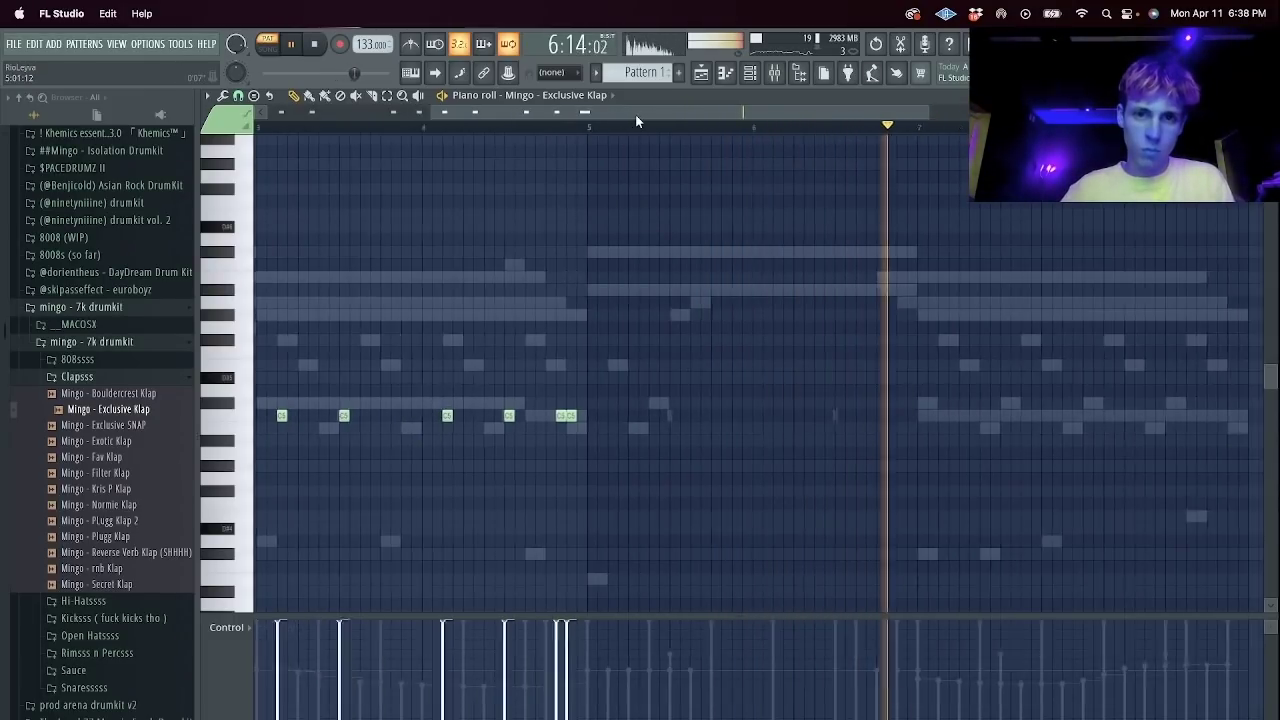
click(602, 416)
Stretch the claps legato to the marker, duplicate them into bars 5–9, and shorten them.
key(super+l)
key(super+z)
key(super+l)
right_click(603, 417)
key(super+b)
key(shift+d)
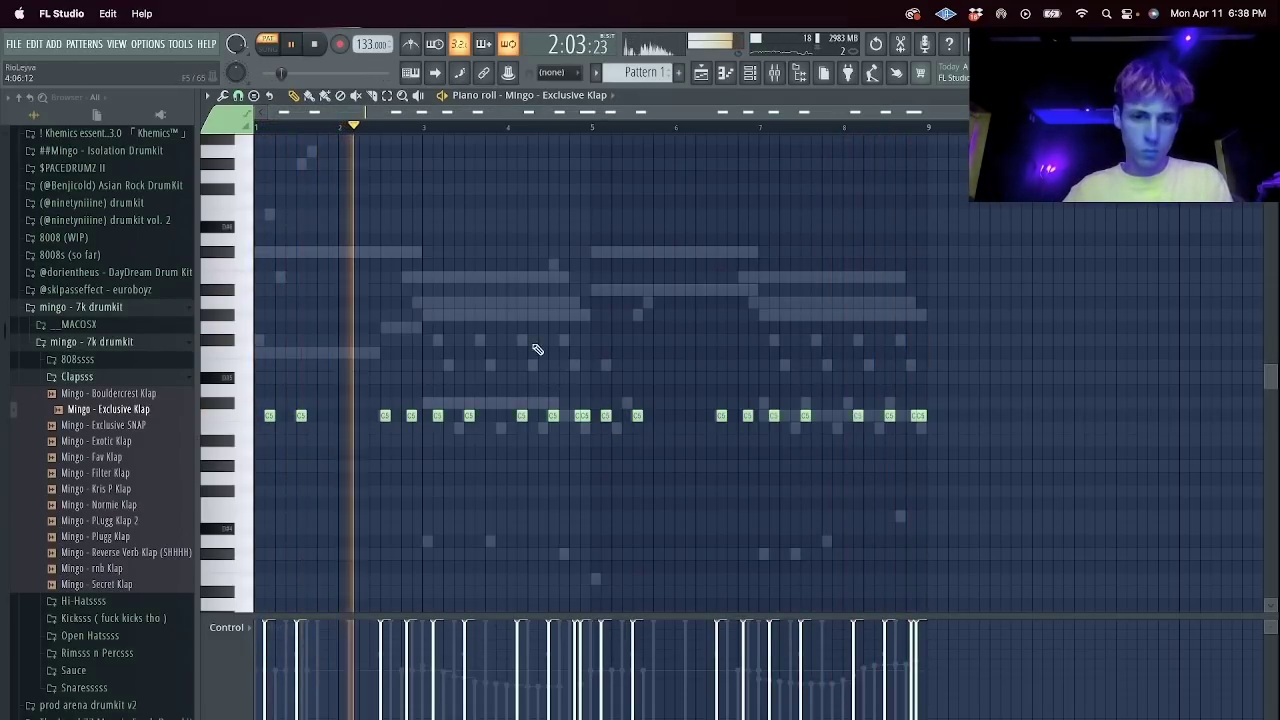
key(Escape)
Add the Mingo - Plugg Klap sample as a new channel and open its piano roll.
drag(138, 537, 142, 528)
drag(378, 293, 387, 277)
right_click(388, 277)
click(418, 281)
Draw a C5 Plugg Klap note, duplicate it once per bar across the pattern, and shorten the notes.
click(300, 417)
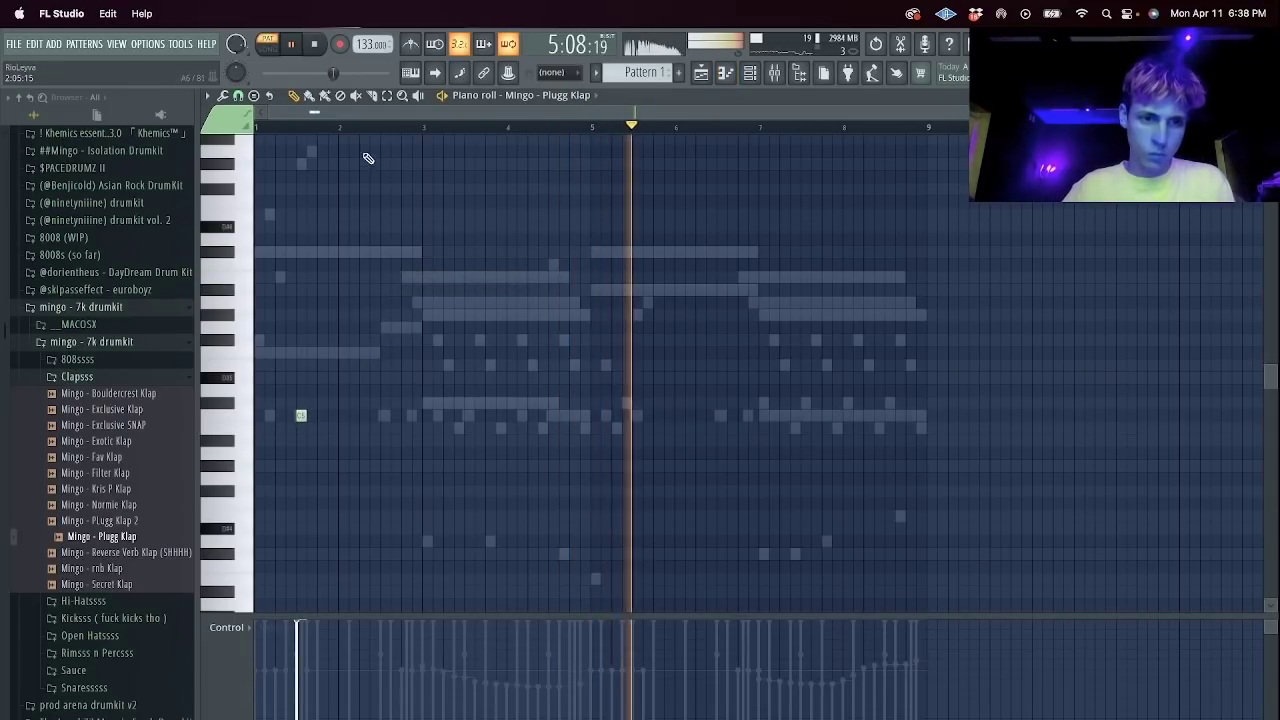
click(372, 404)
drag(382, 416, 385, 416)
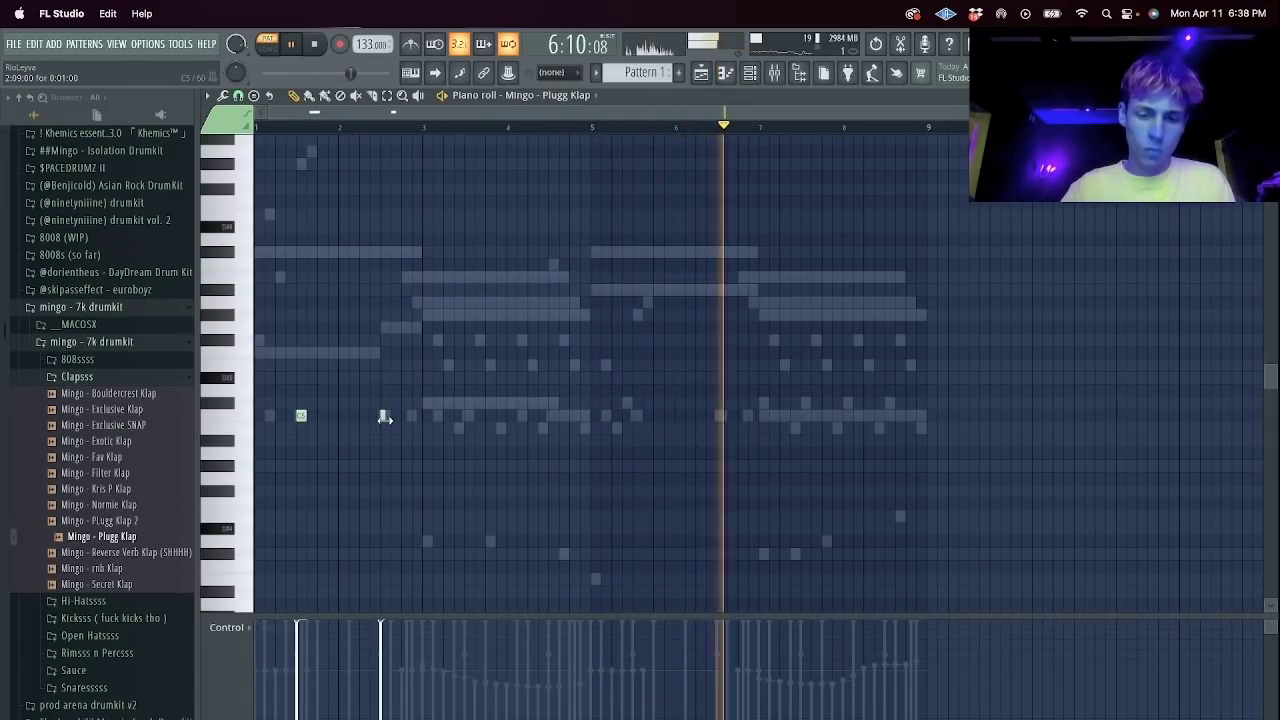
key(ctrl+l)
right_click(385, 415)
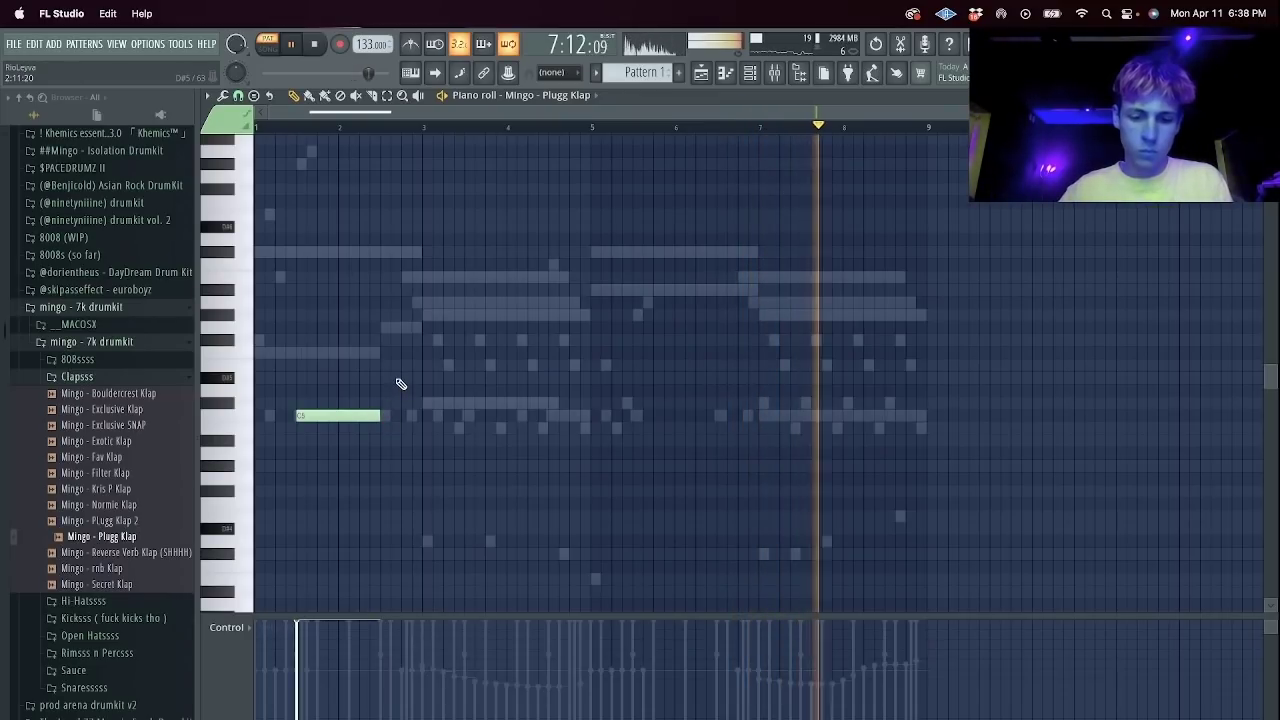
key(super+b)
key(super+b)
key(super+b)
key(shift+d)
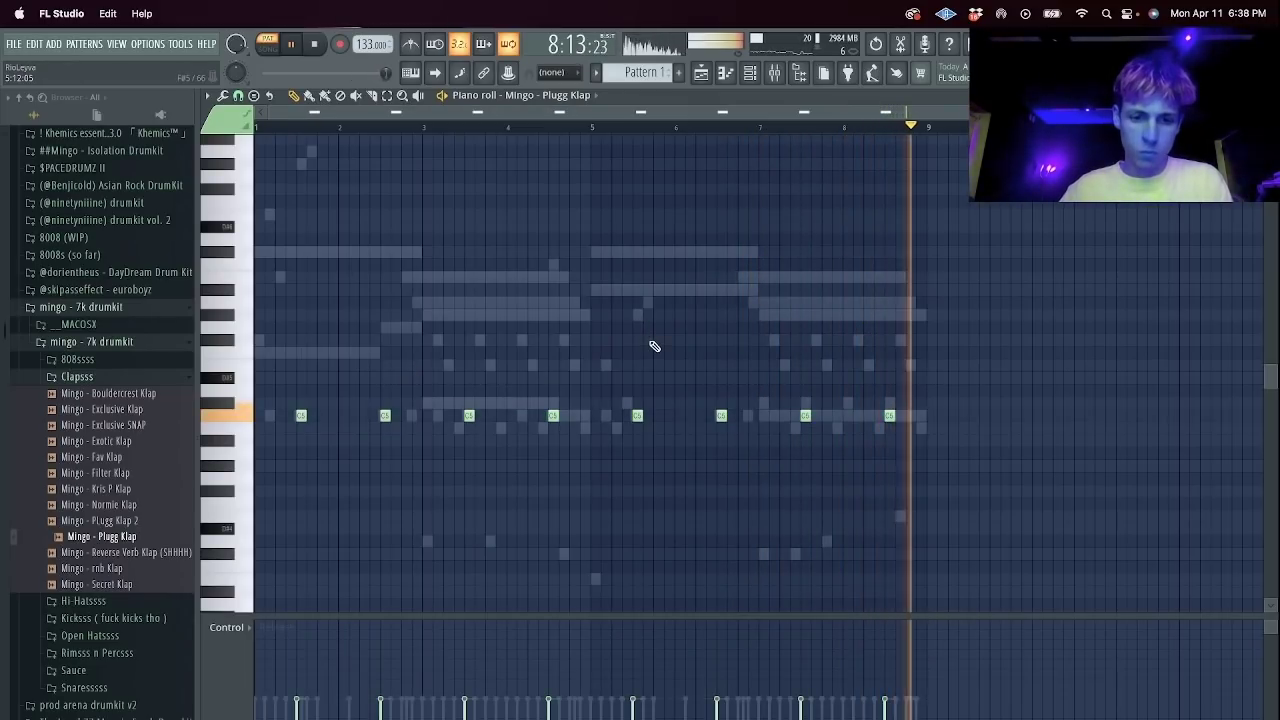
key(super+a)
key(Escape)
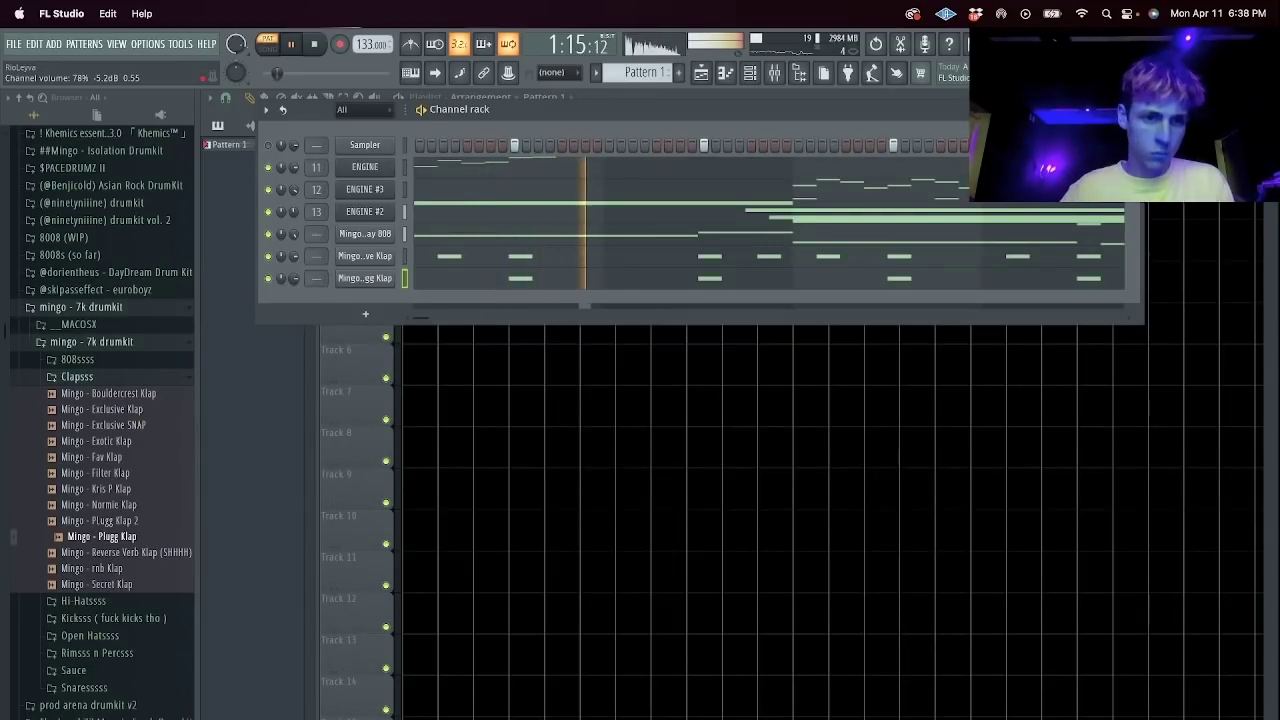
Push two Exclusive Klap notes slightly later, then collapse the Clapsss folder.
click(443, 262)
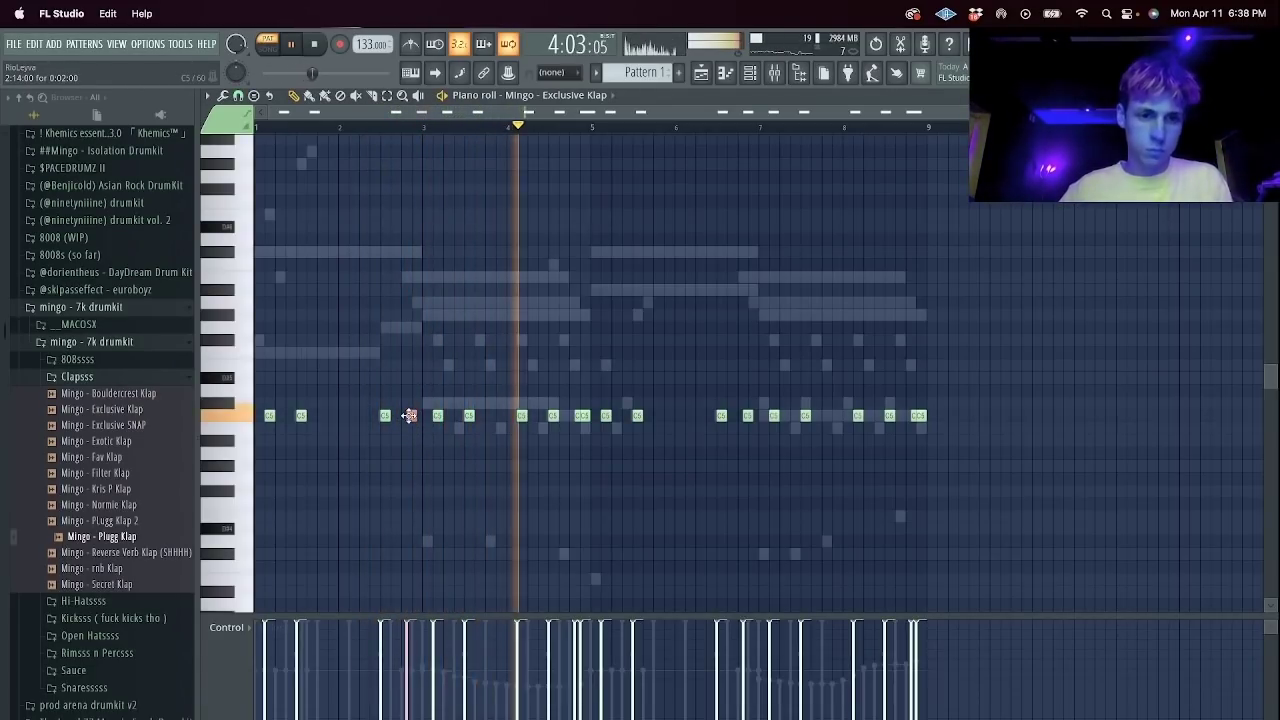
drag(409, 415, 416, 415)
drag(750, 416, 746, 423)
key(Escape)
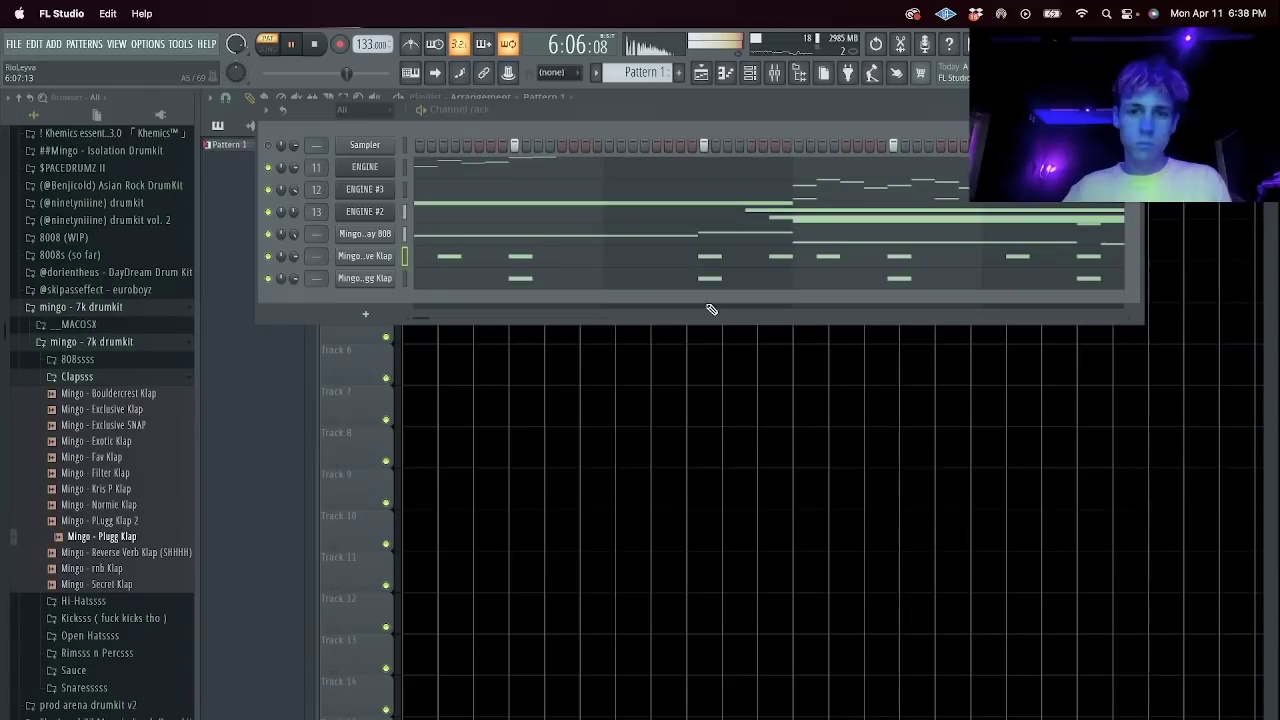
click(99, 379)
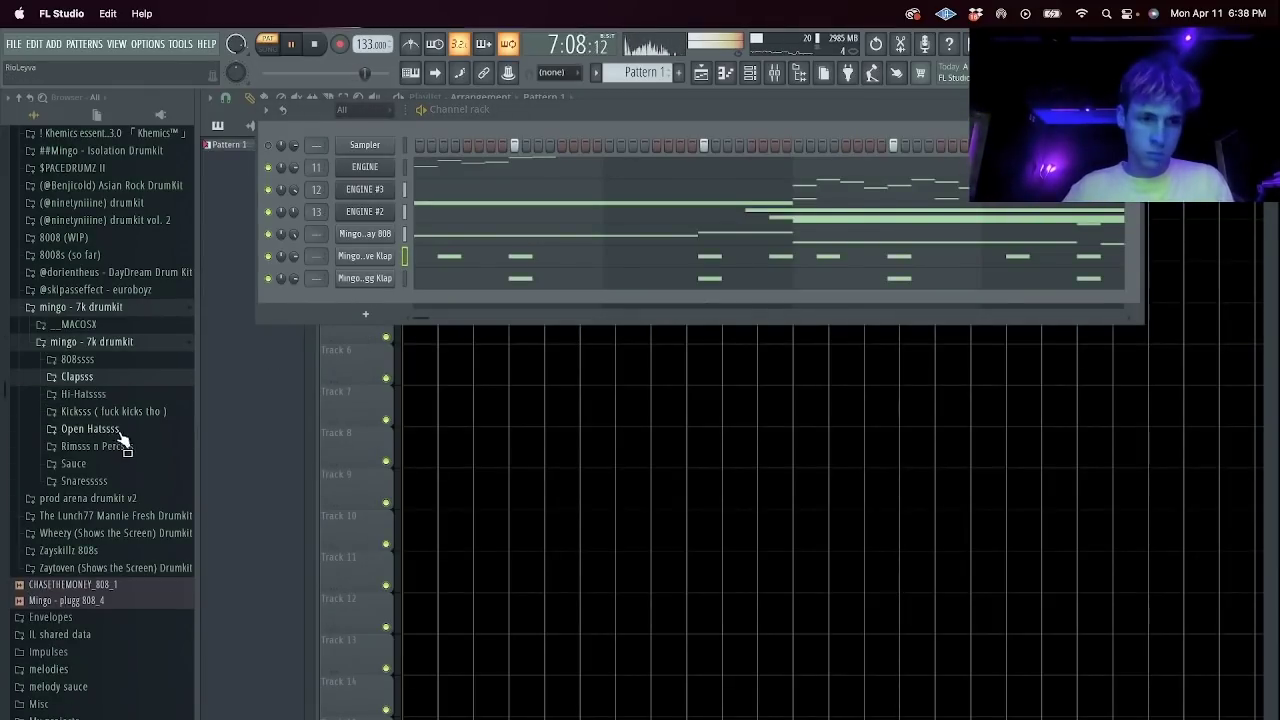
Add Mingo - Normie Bongo from Rimsss n Percsss as a channel with three steps on.
click(95, 448)
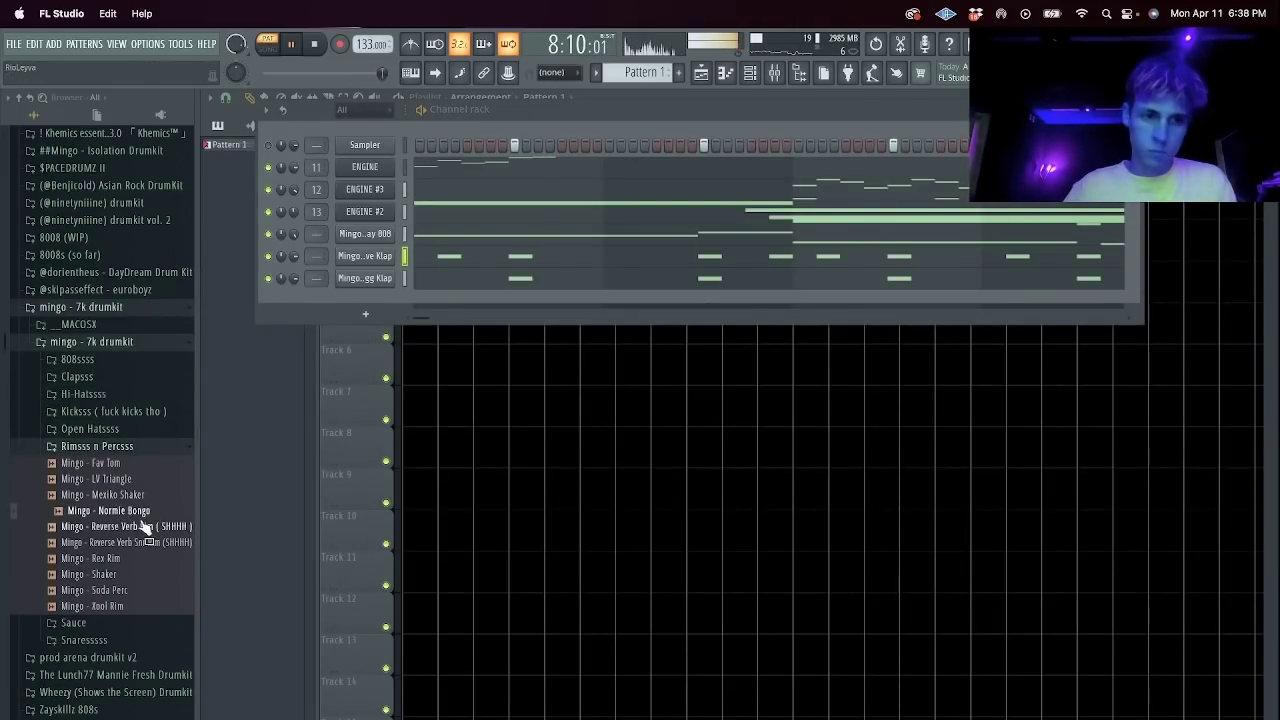
drag(376, 297, 455, 301)
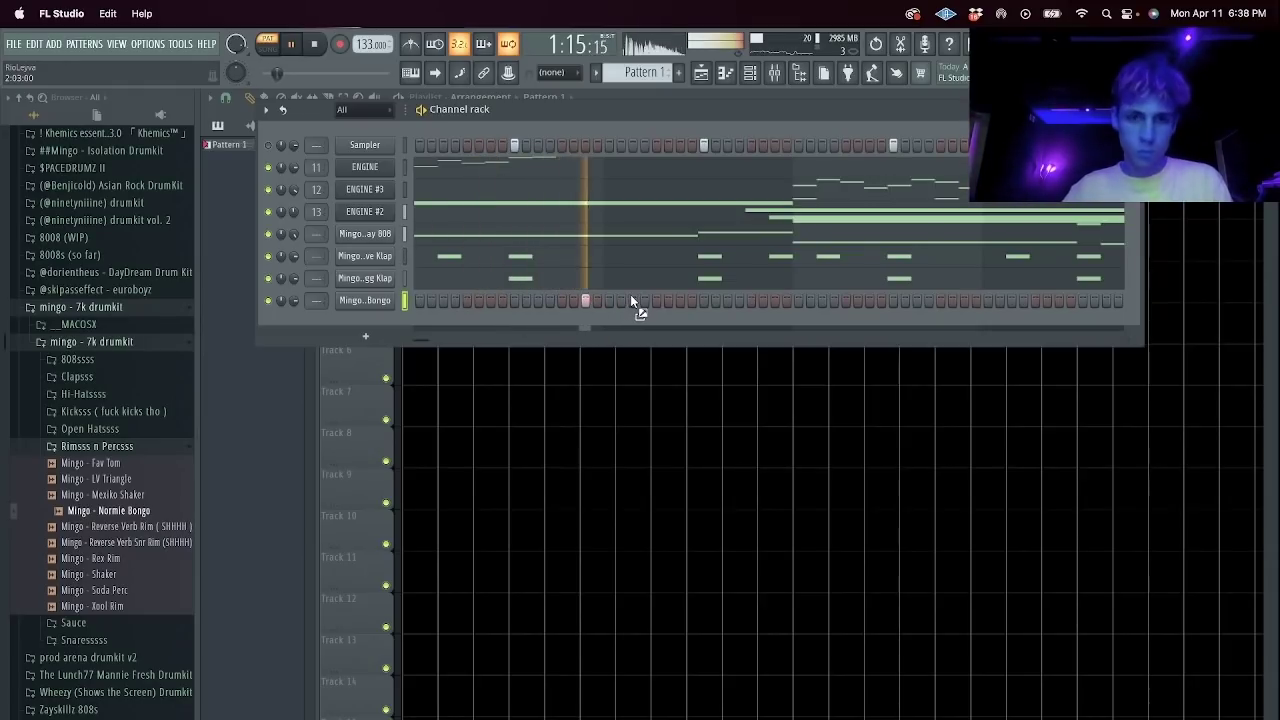
drag(557, 301, 580, 301)
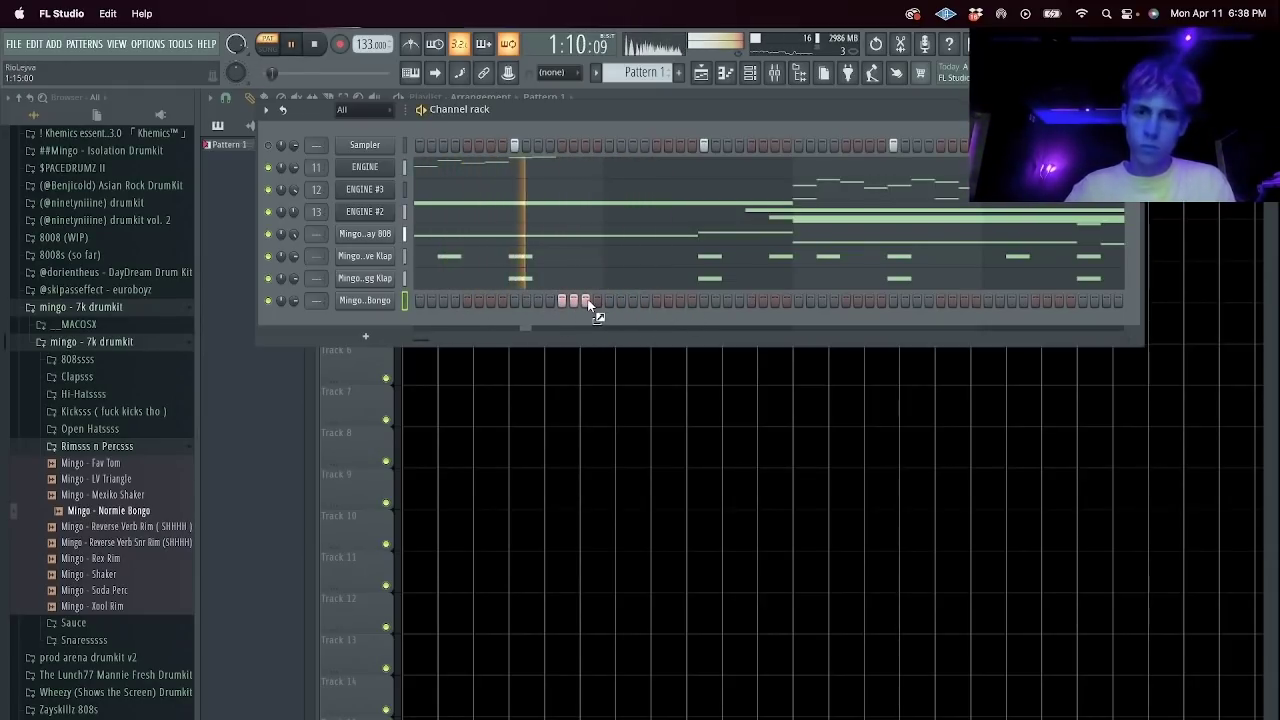
right_click(375, 299)
click(428, 303)
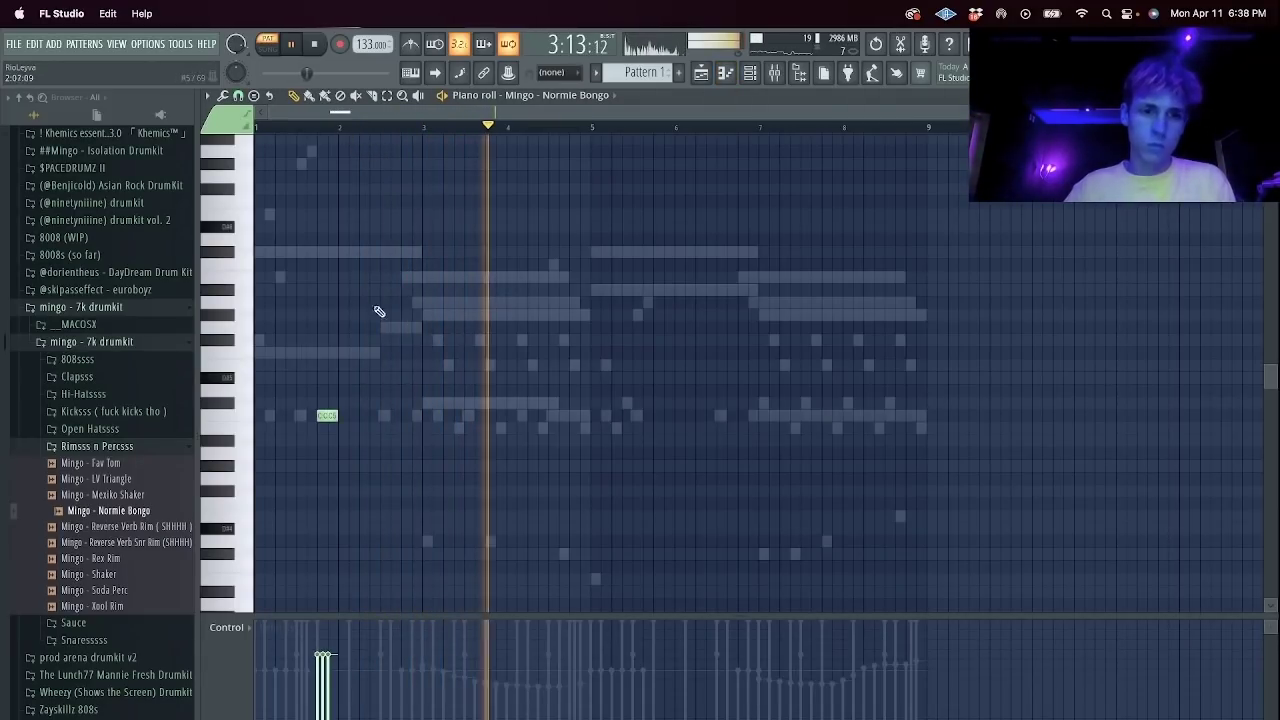
Stretch a bongo note to a marker length, duplicate it, and erase the first group.
click(405, 416)
drag(336, 416, 400, 416)
right_click(407, 416)
key(ctrl+b)
key(ctrl+d)
right_click(380, 417)
Place a new bongo note, duplicate it rightward, and shrink all bongo notes to short triplet hits.
click(572, 416)
drag(572, 415, 574, 416)
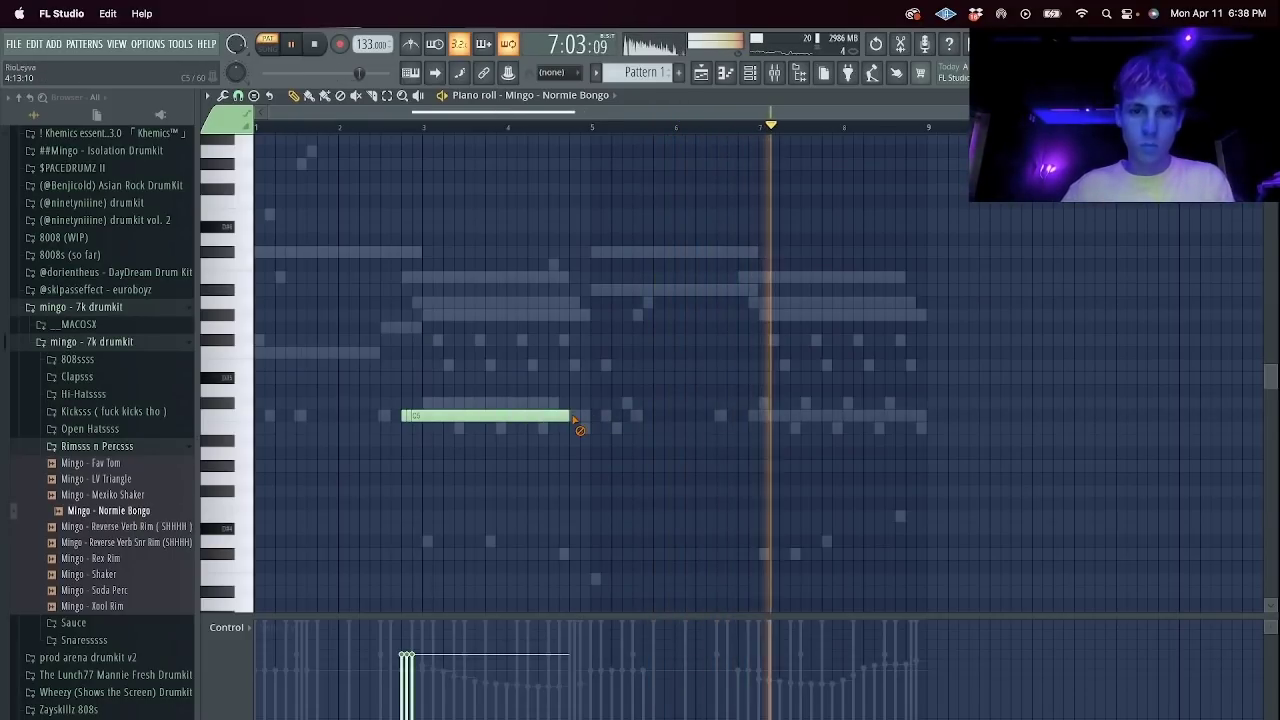
key(ctrl+b)
key(ctrl+b)
key(ctrl+b)
key(ctrl+d)
key(shift+d)
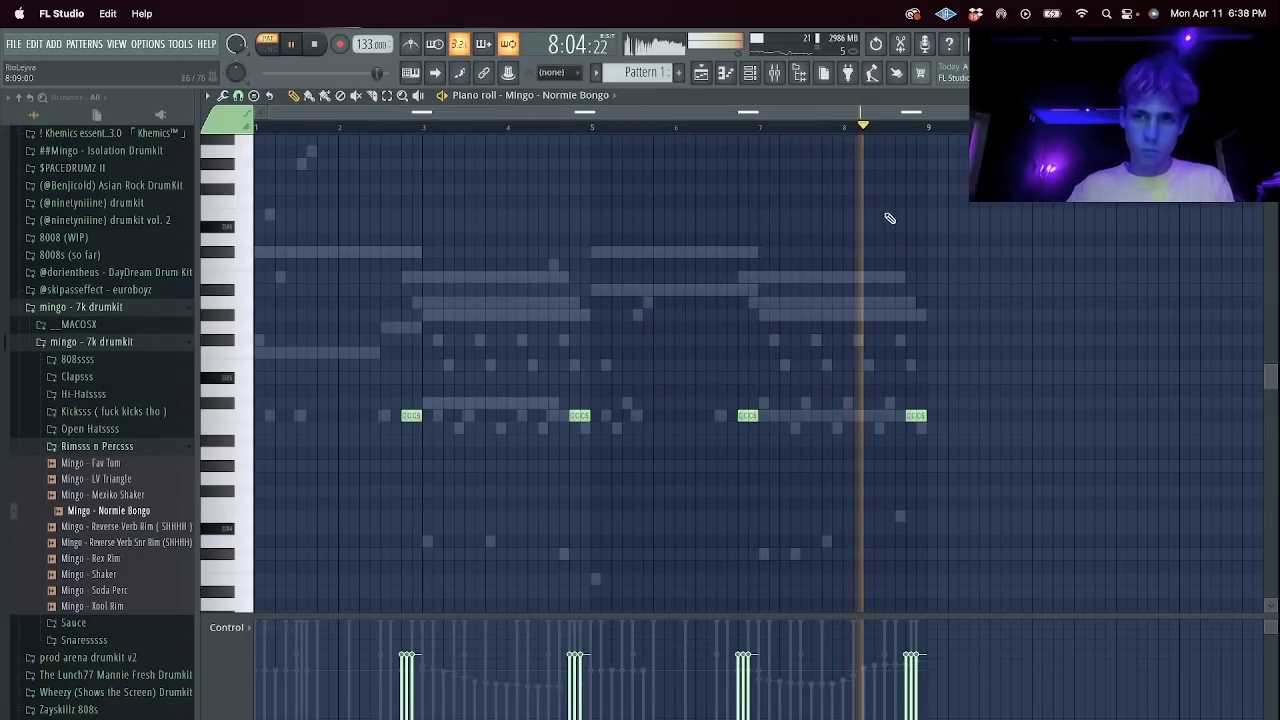
Delete the second and fourth bongo groups, then collapse the Rimsss n Percsss folder.
scroll(893, 122, up, 2)
scroll(891, 136, down, 2)
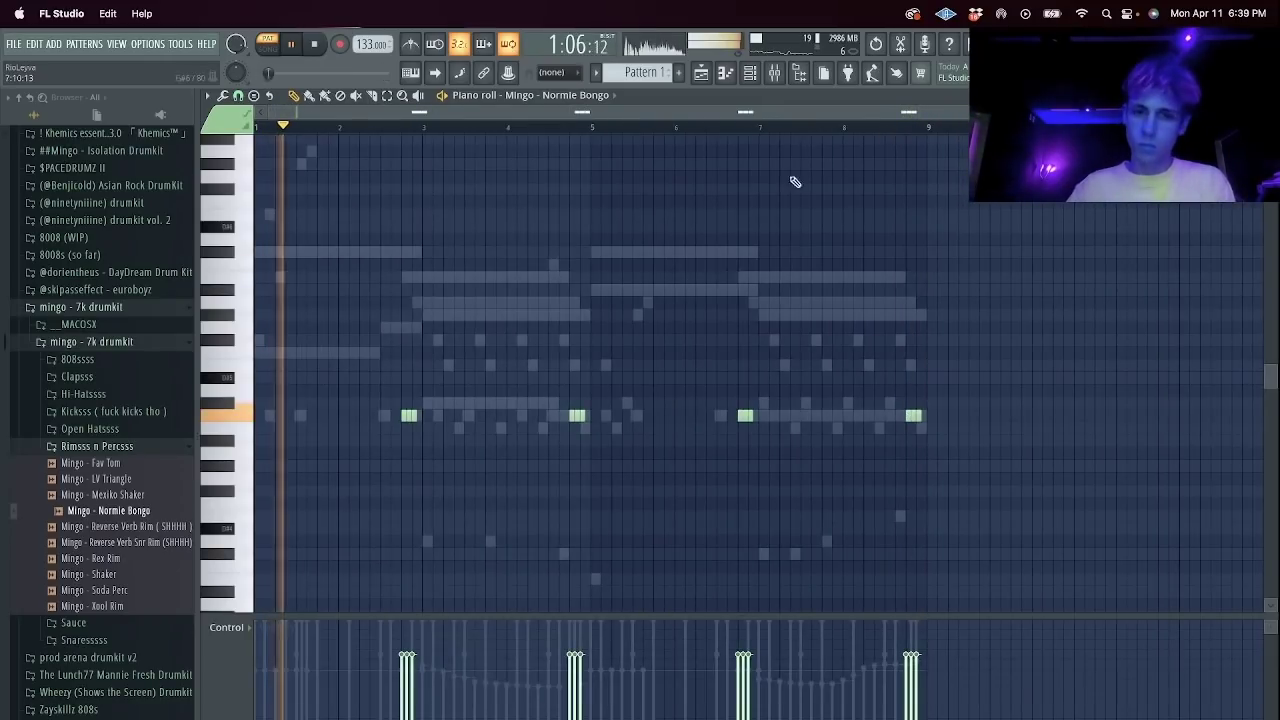
drag(545, 380, 640, 445)
drag(889, 380, 1095, 546)
key(Delete)
key(ctrl+a)
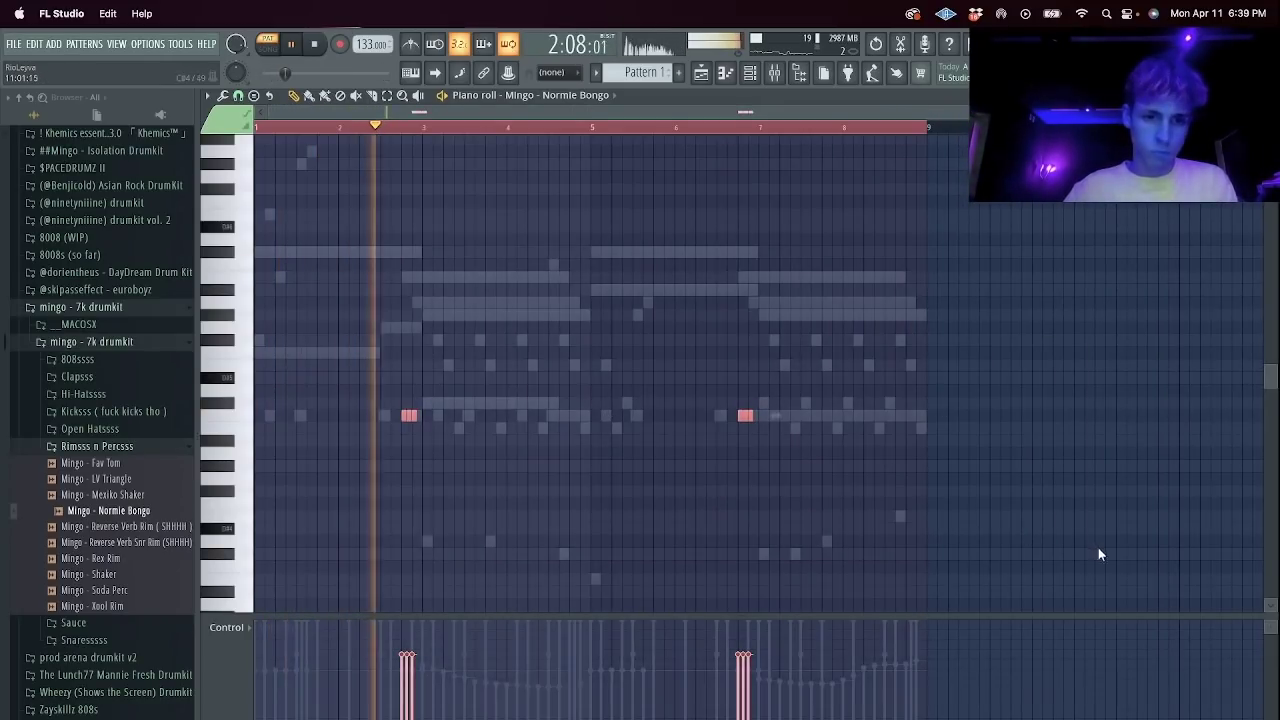
key(ctrl+d)
key(Escape)
click(147, 448)
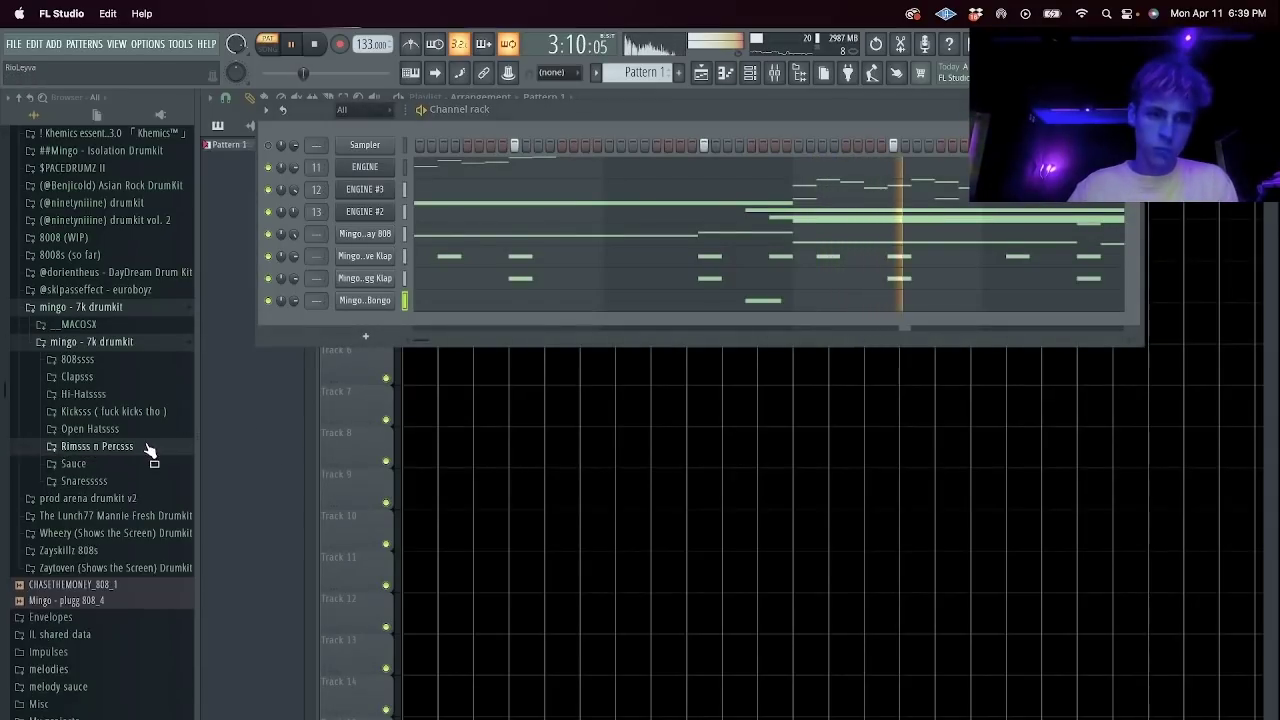
Add Mingo - Ez Open Hat from the Open Hatssss folder as a new channel and open its piano roll.
click(142, 430)
click(141, 461)
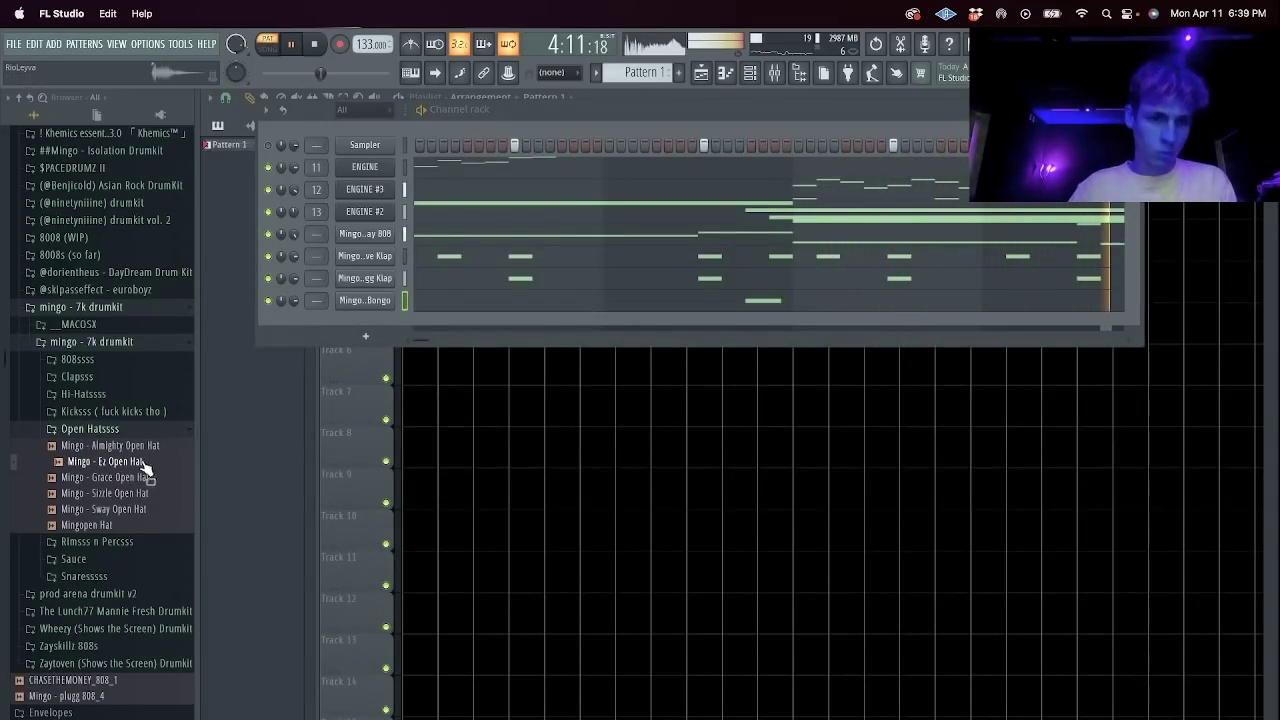
drag(378, 318, 383, 312)
right_click(383, 318)
click(427, 327)
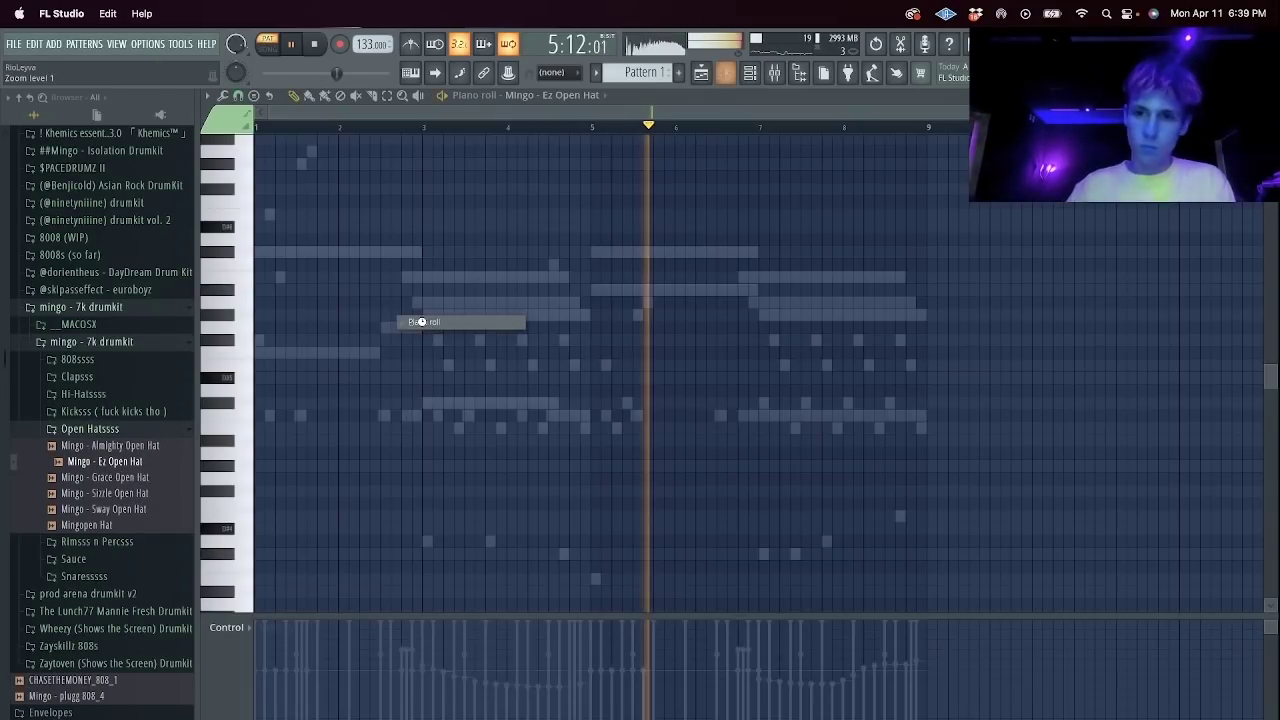
Place open hat notes in bars 1–3 and near bar 8, stretch them end to end, then delete the long third note.
scroll(866, 136, up, 3)
click(814, 404)
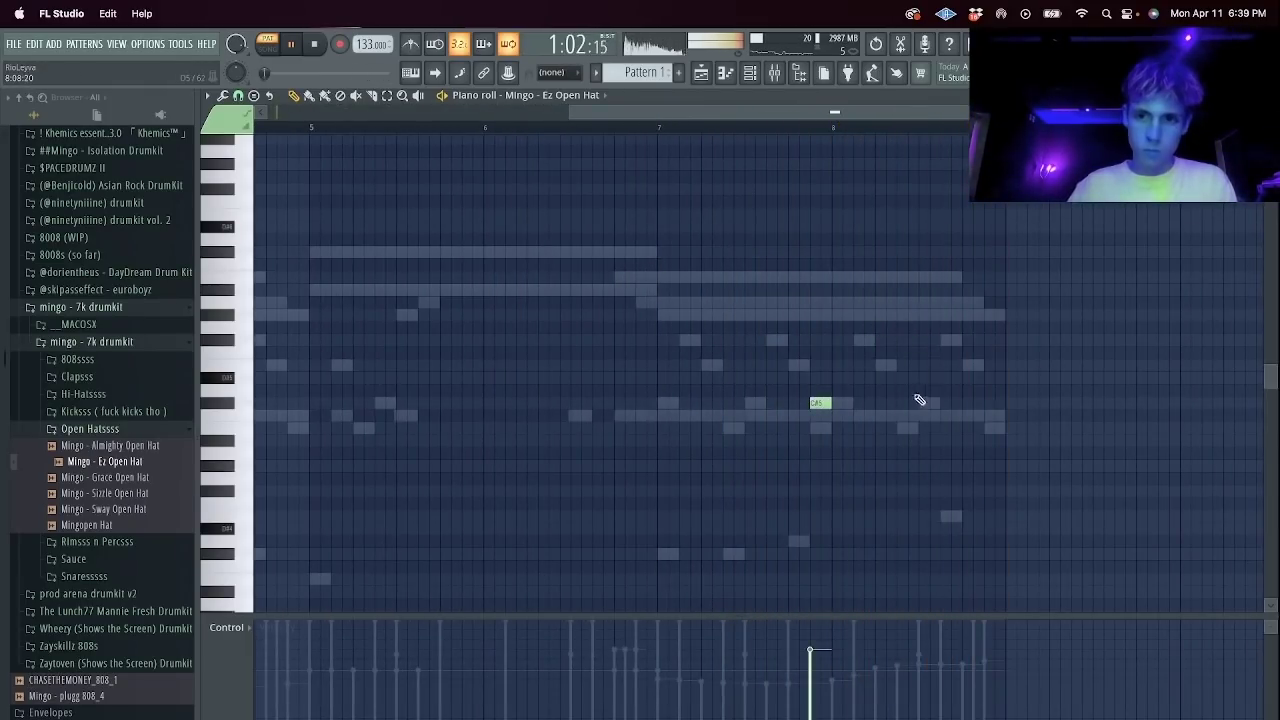
click(410, 415)
click(522, 415)
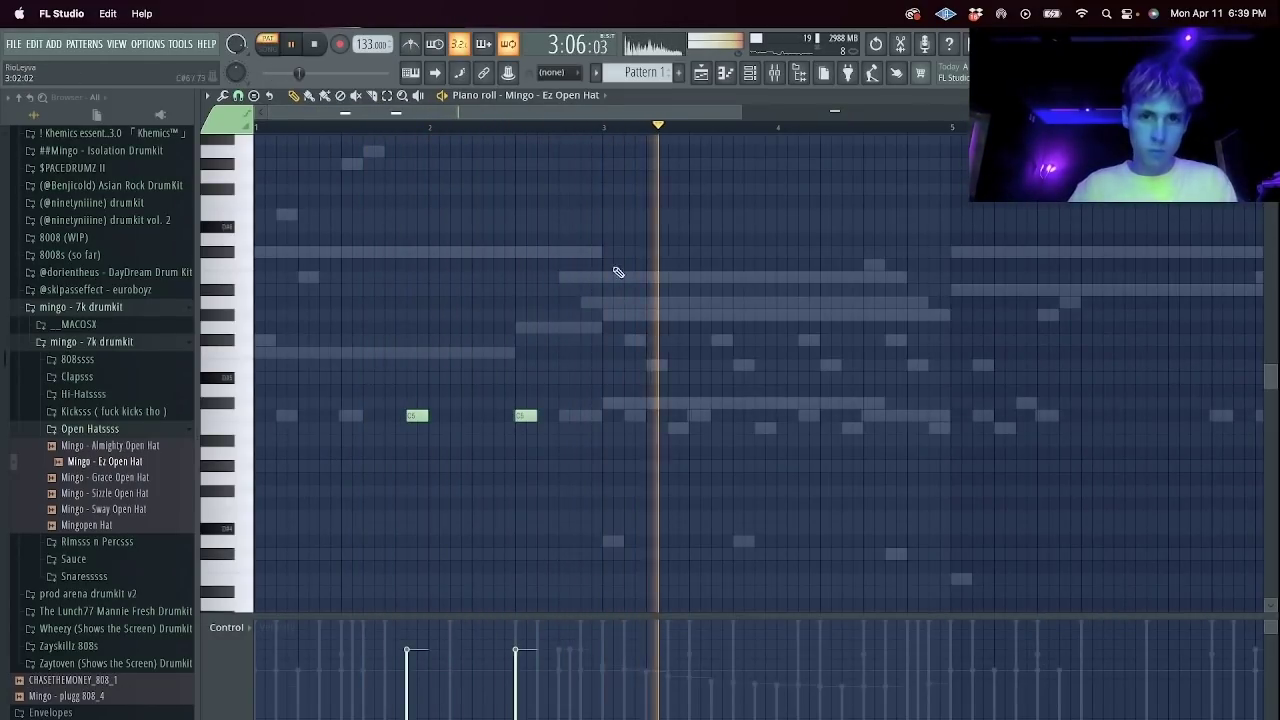
click(645, 415)
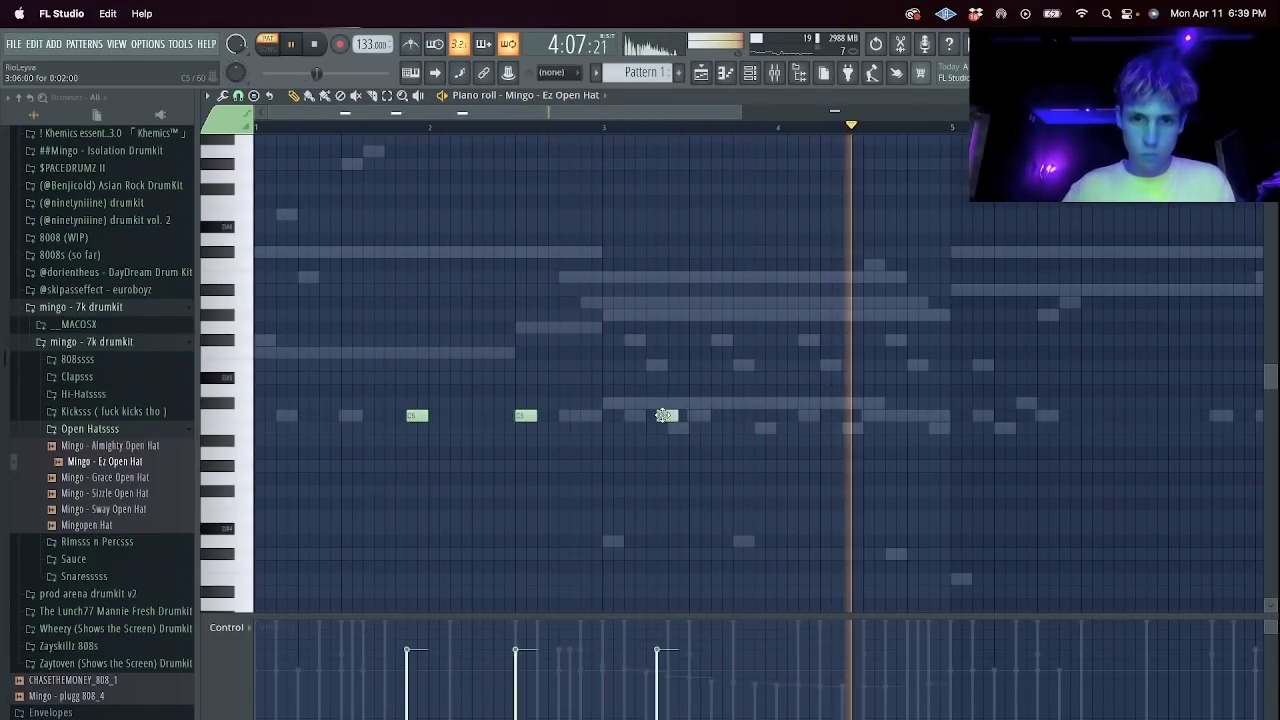
drag(638, 406, 800, 406)
key(ctrl+l)
right_click(808, 411)
Try duplicating the open hat notes with Ctrl+B, then undo the extra copies and deselect.
key(ctrl+b)
scroll(644, 113, down, 3)
key(ctrl+b)
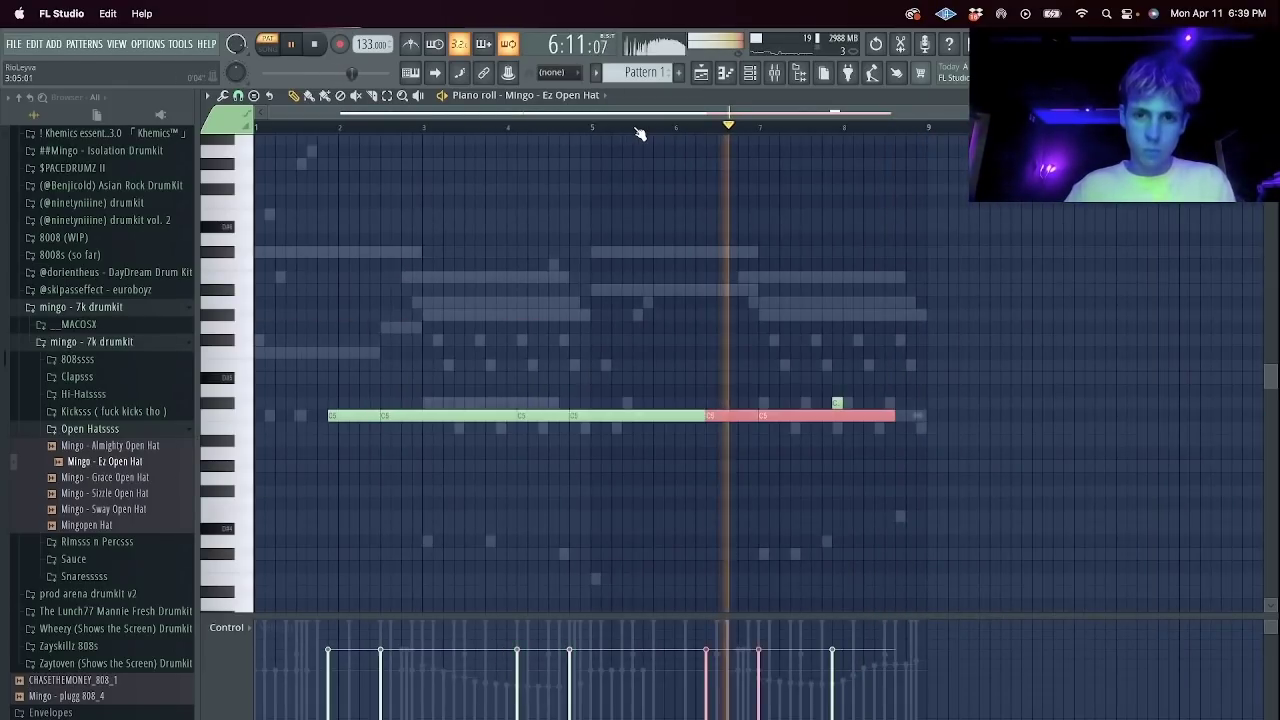
key(ctrl+b)
key(ctrl+z)
click(838, 402)
key(ctrl+z)
key(ctrl+d)
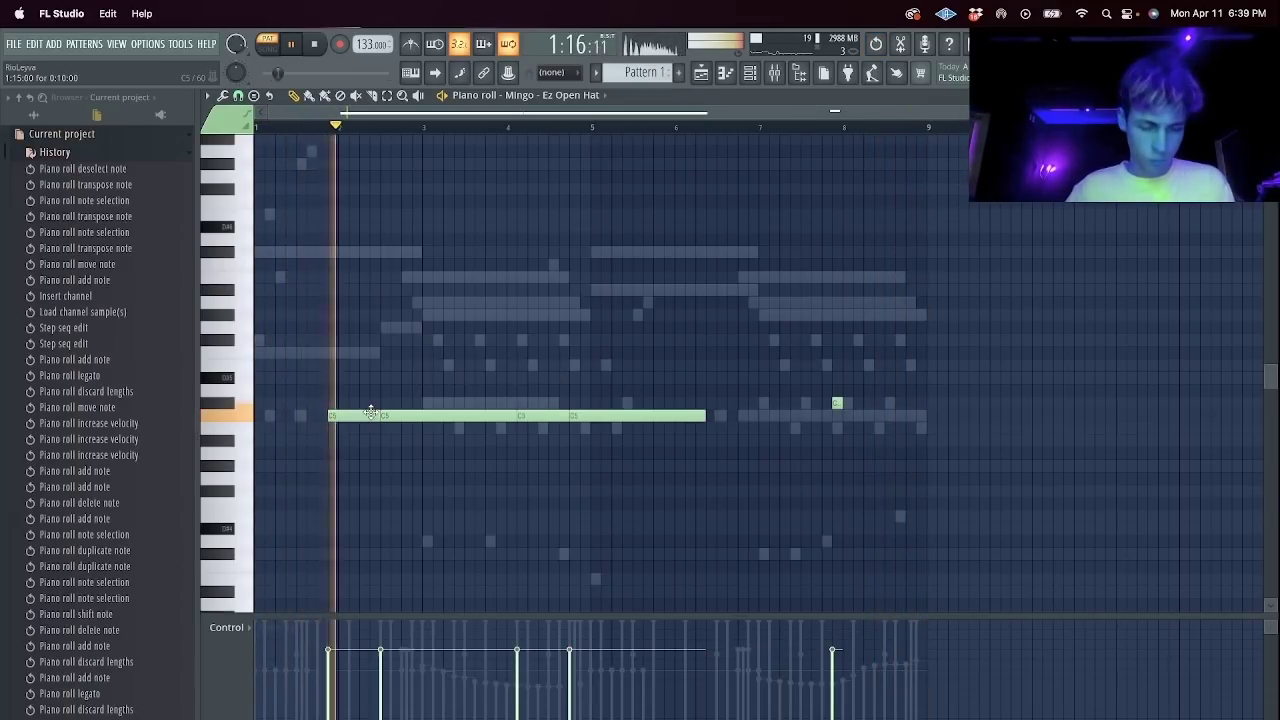
Keep only the first two C5 notes, shorten the second, and repeat the pair across the loop as short steps.
drag(352, 416, 411, 418)
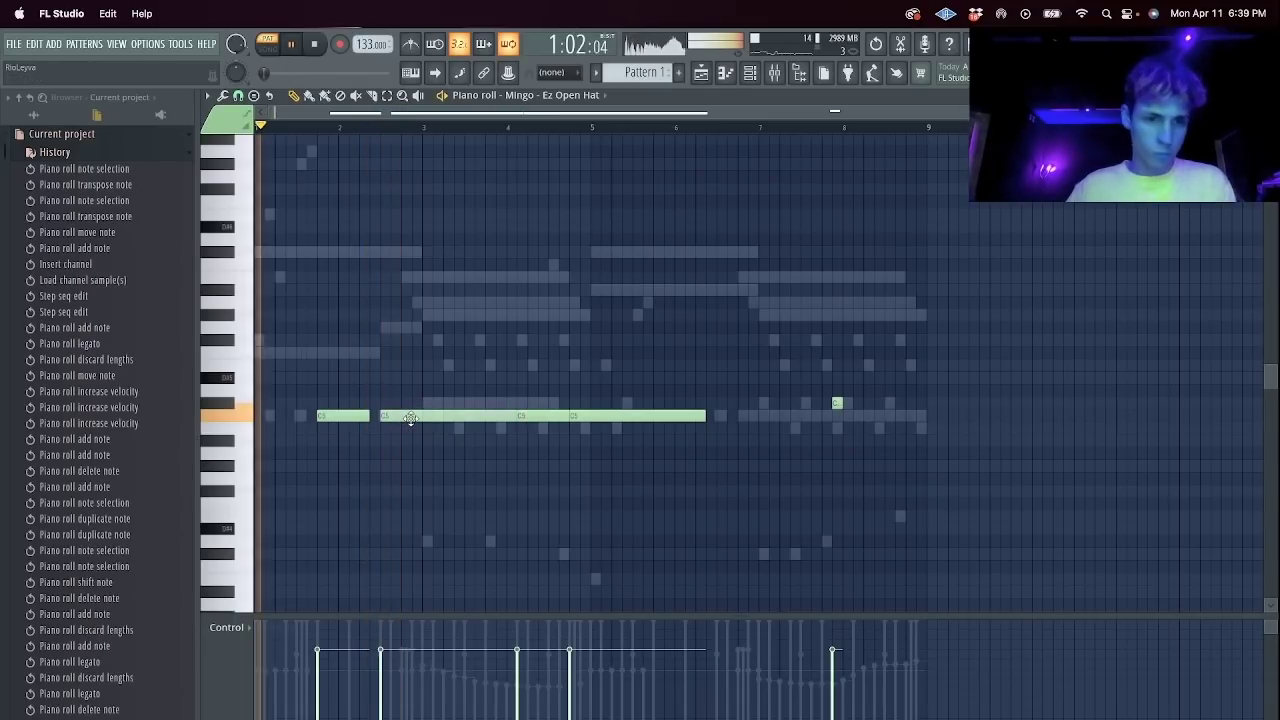
key(super+l)
drag(525, 414, 1100, 494)
key(Delete)
drag(515, 416, 486, 418)
key(super+b)
key(super+b)
key(super+b)
key(super+d)
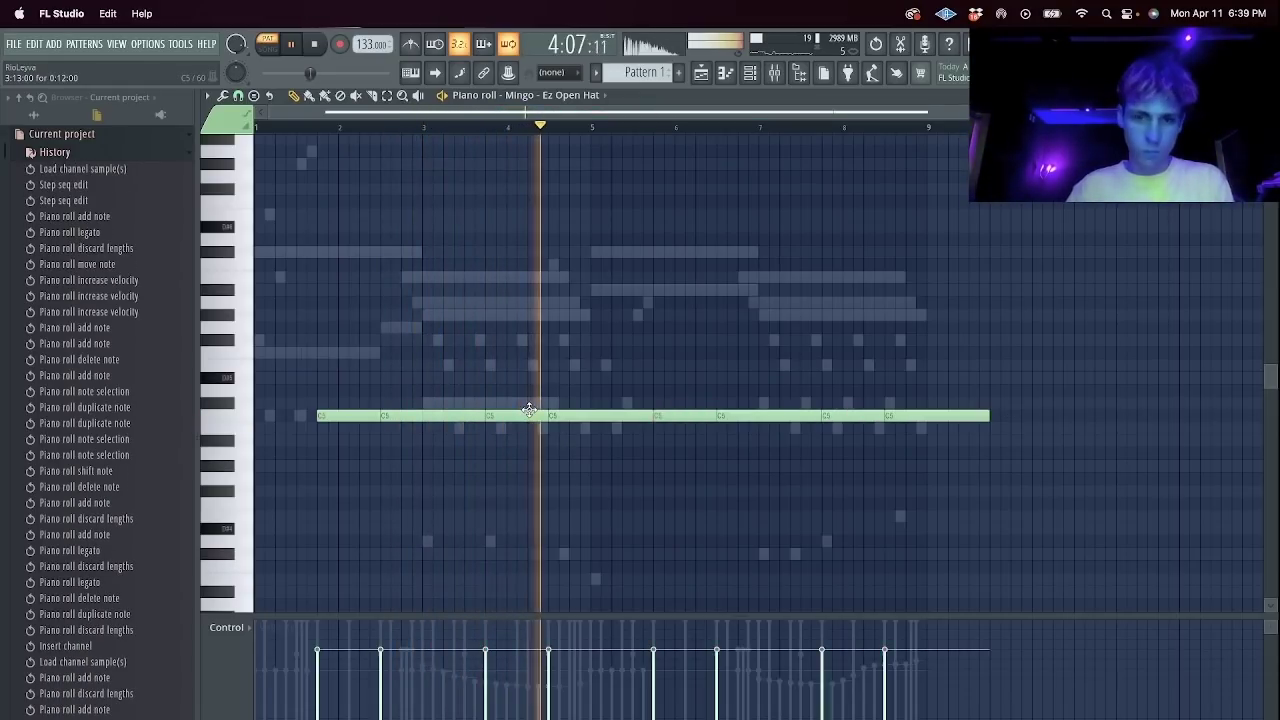
key(shift+d)
scroll(550, 144, up, 2)
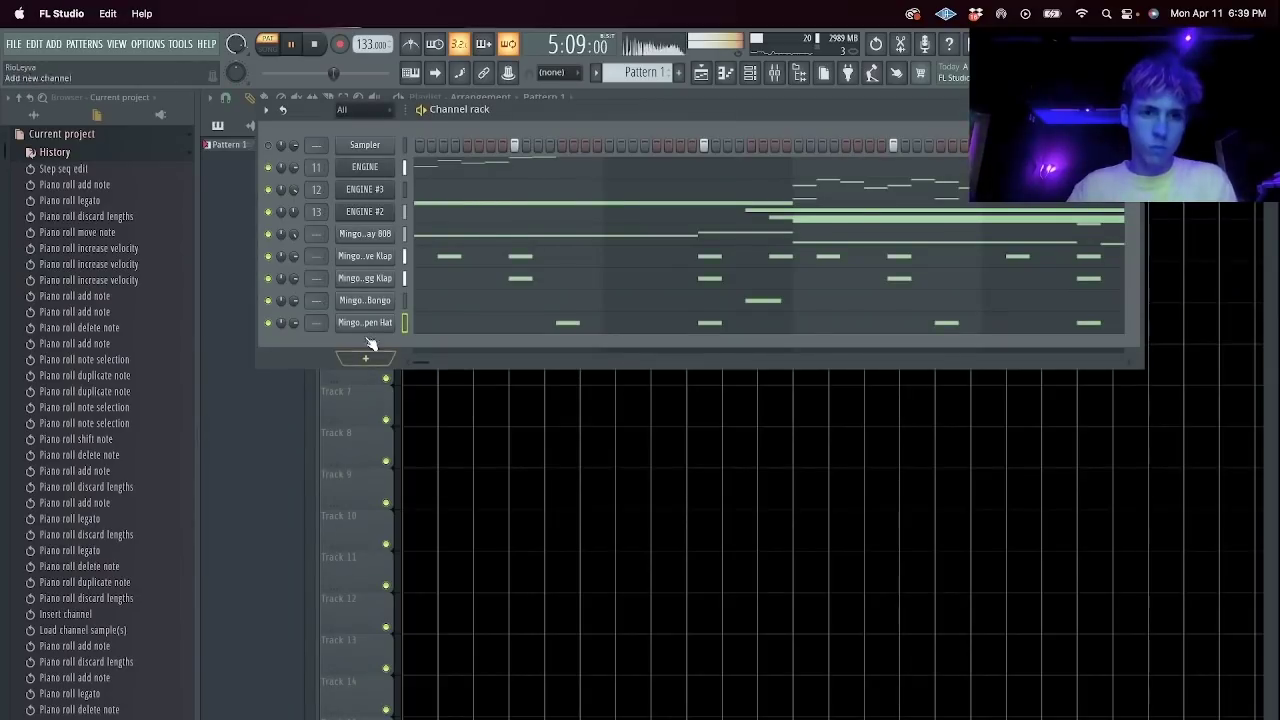
Show all browser folders and add Mingo - Sizzle Open Hat as a new channel.
click(72, 101)
click(88, 114)
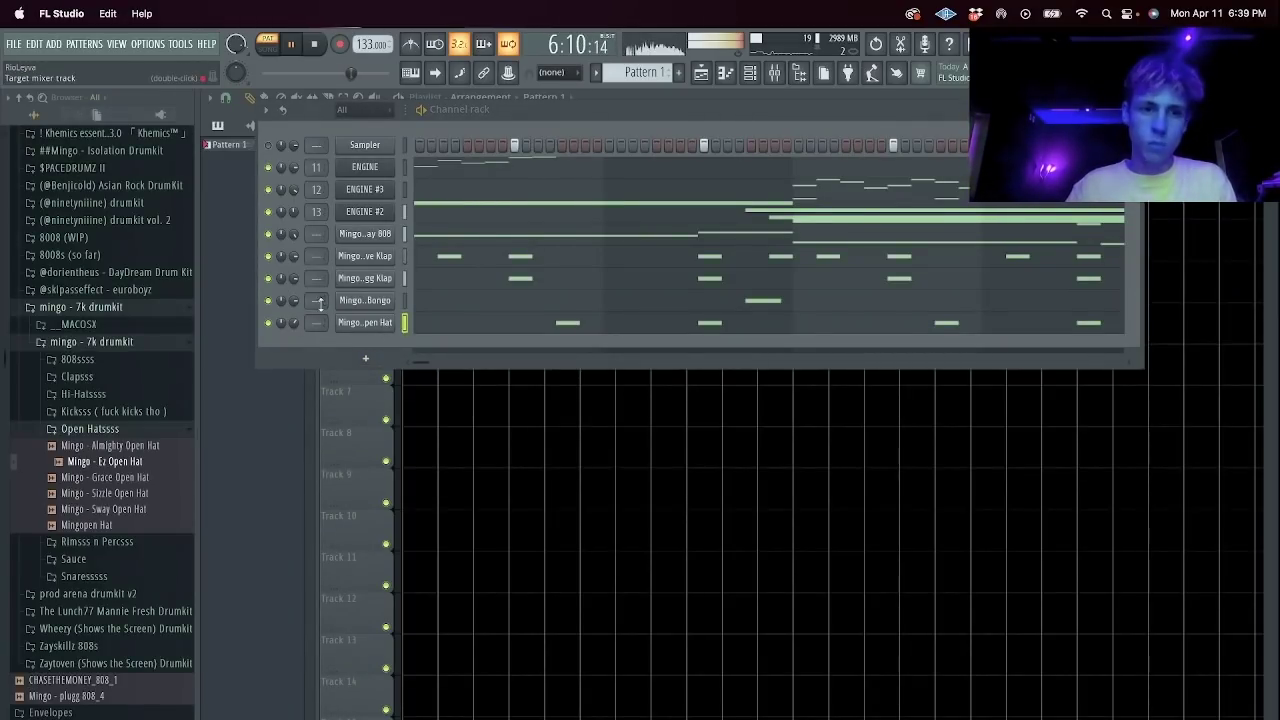
double_click(150, 431)
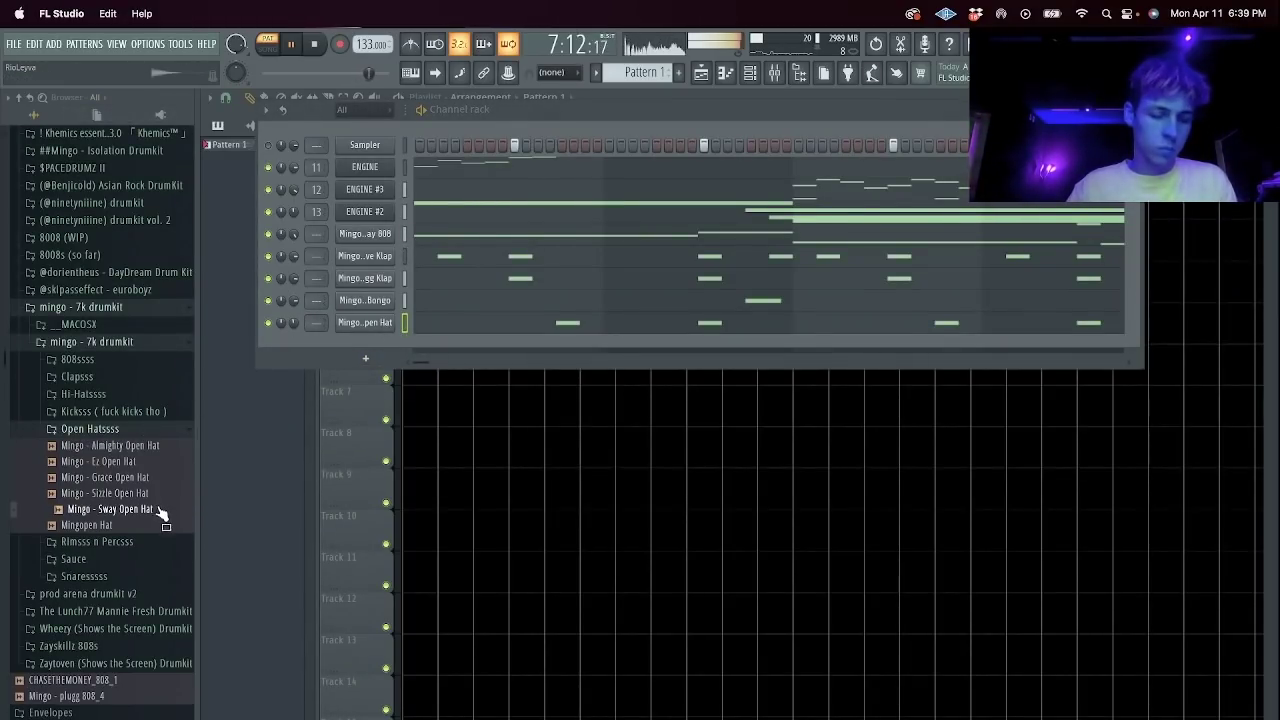
drag(390, 378, 388, 366)
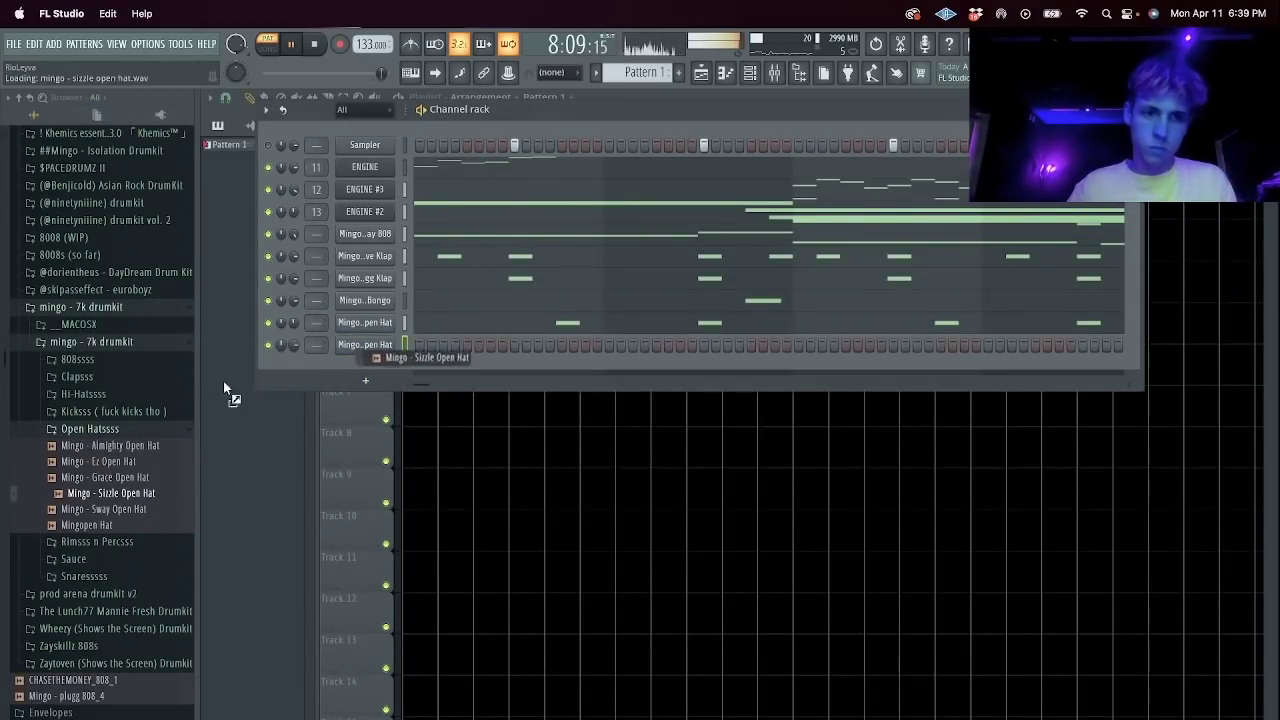
Add Mingo - Normie Hit 1 as a channel, fill every second step, and open its notes.
click(143, 398)
drag(144, 490, 208, 452)
drag(370, 370, 372, 366)
right_click(408, 366)
click(563, 414)
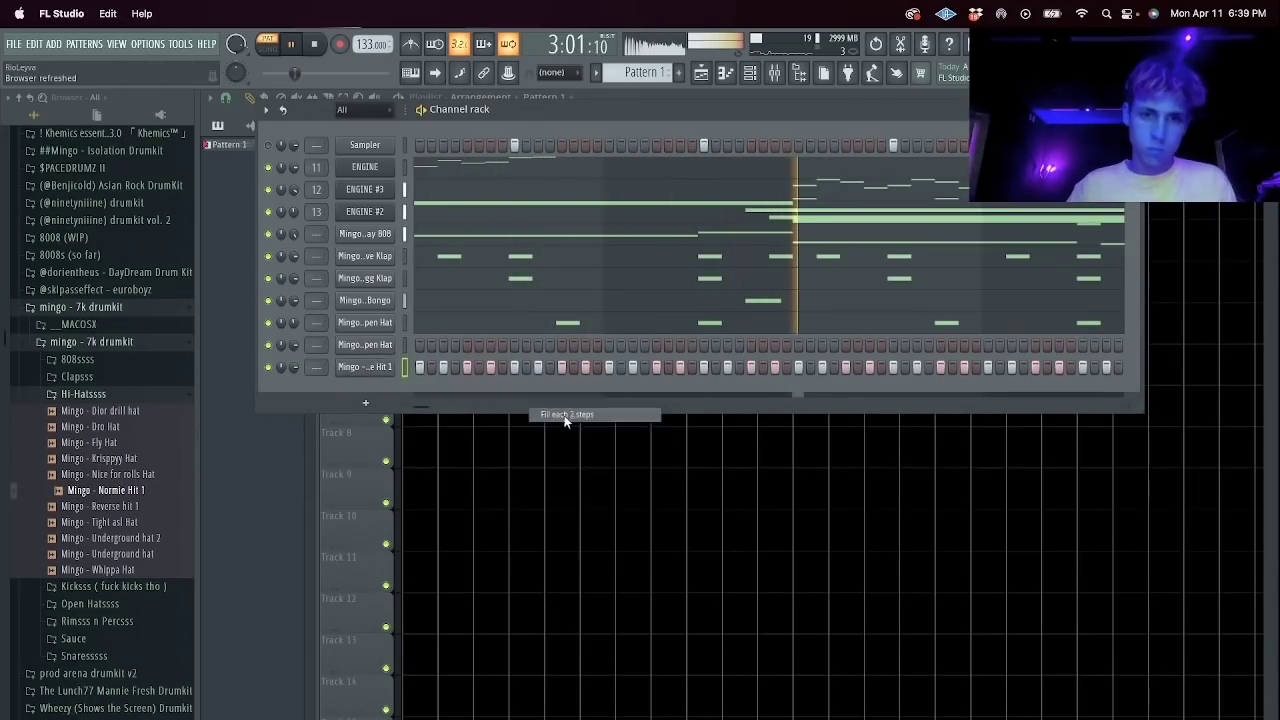
right_click(400, 370)
click(440, 366)
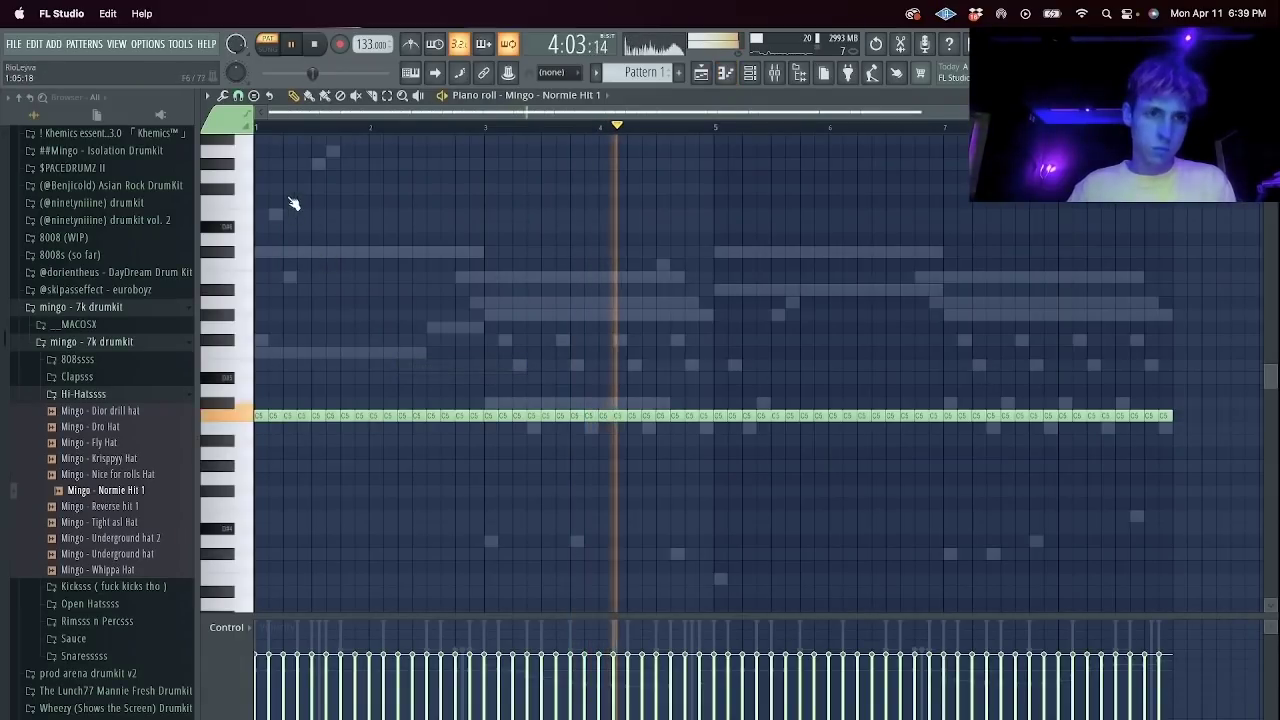
Set grid snap to 1/4 beat and lower the first four hi-hat notes while previewing playback.
scroll(252, 120, up, 2)
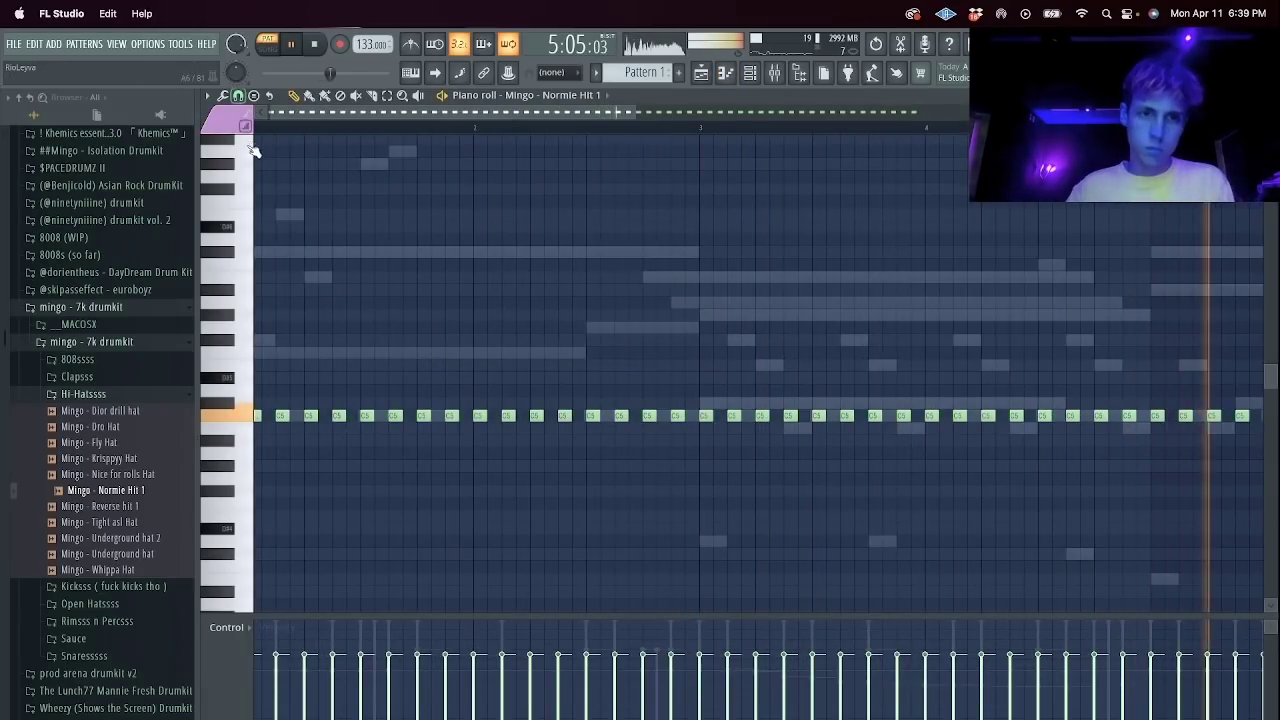
click(240, 96)
click(262, 267)
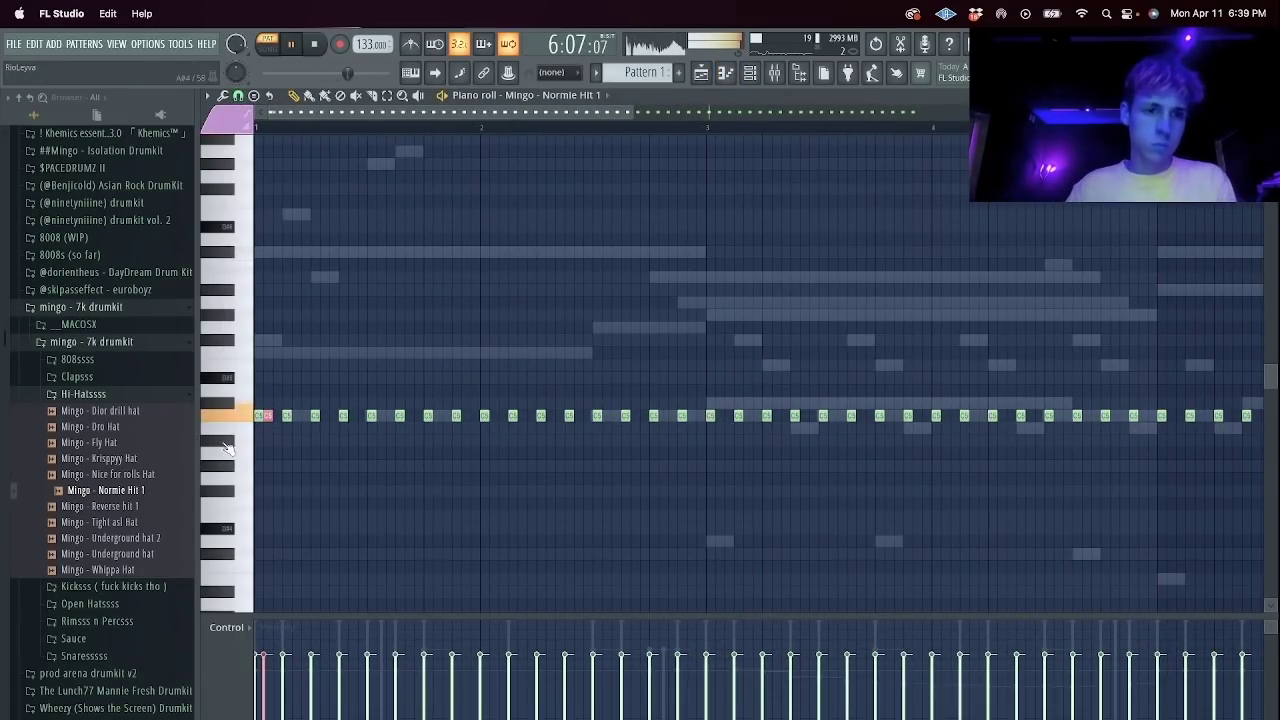
key(space)
drag(303, 391, 171, 443)
key(space)
key(space)
key(shift+Down)
key(shift+Down)
super+click(341, 420)
key(space)
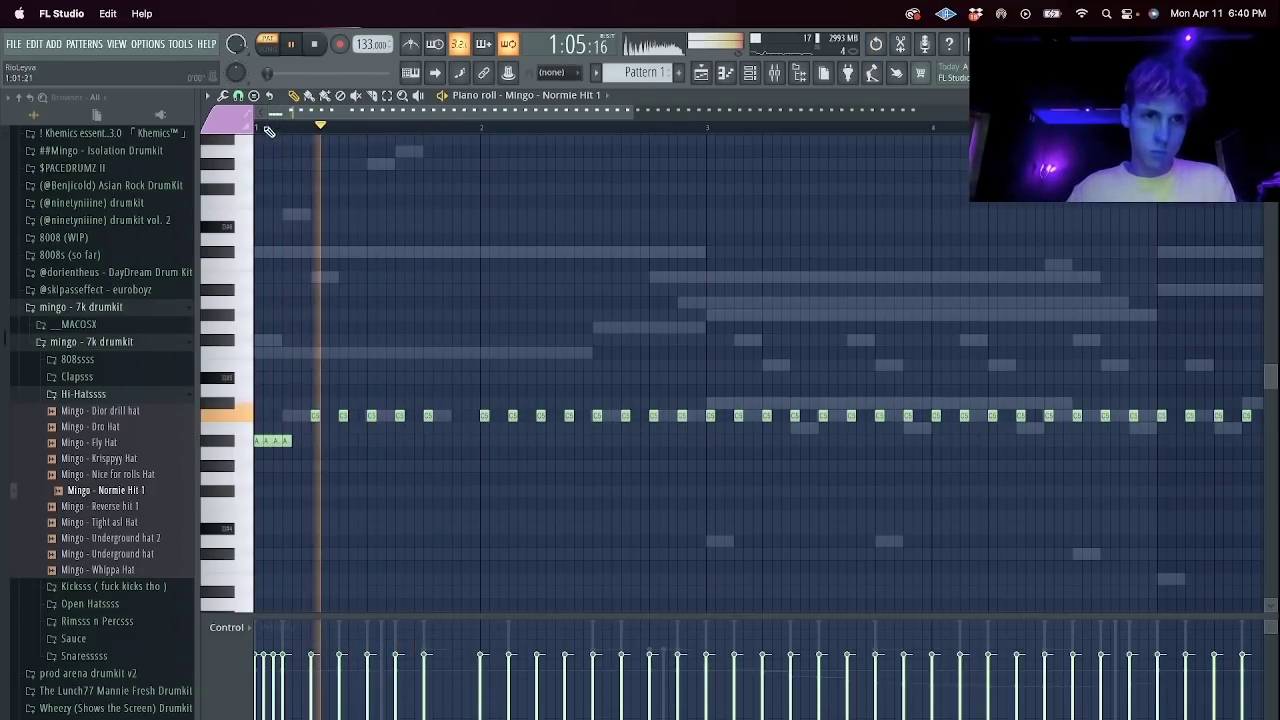
Switch to a finer grid snap, add C5 roll notes, and stretch notes to meet each other.
click(238, 96)
click(262, 252)
drag(375, 416, 381, 418)
click(386, 416)
right_click(401, 417)
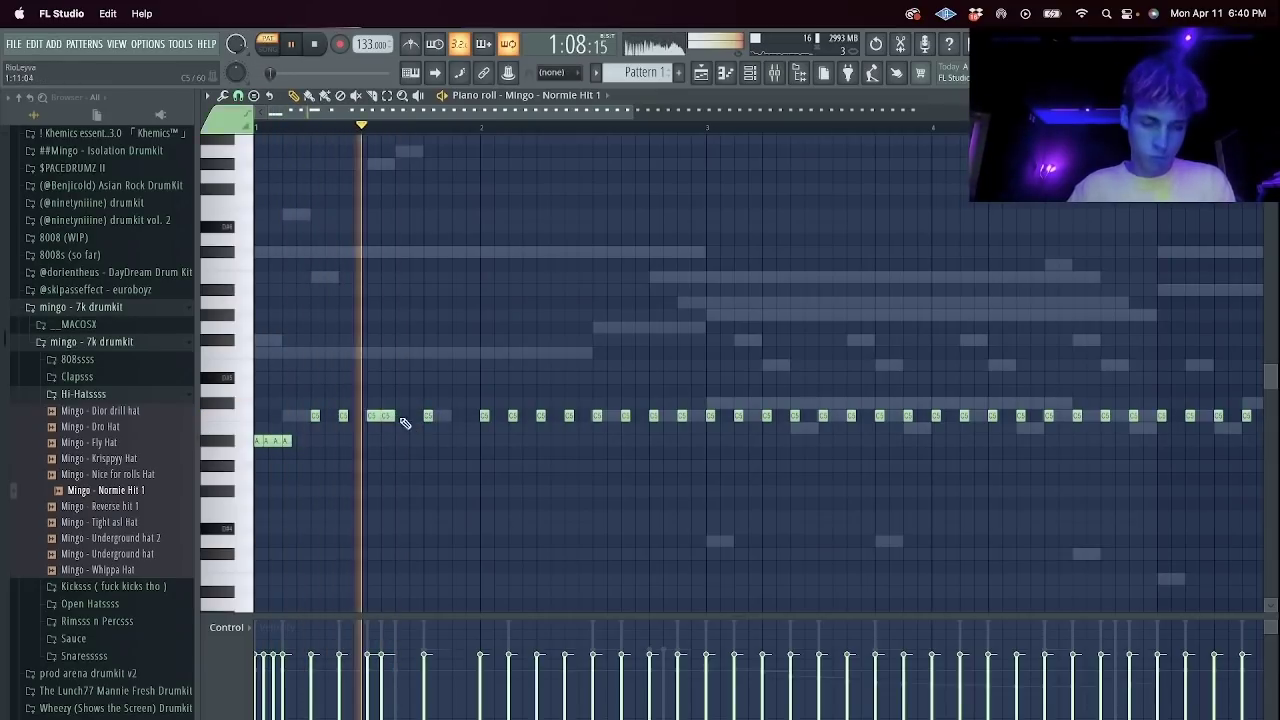
click(442, 417)
click(458, 417)
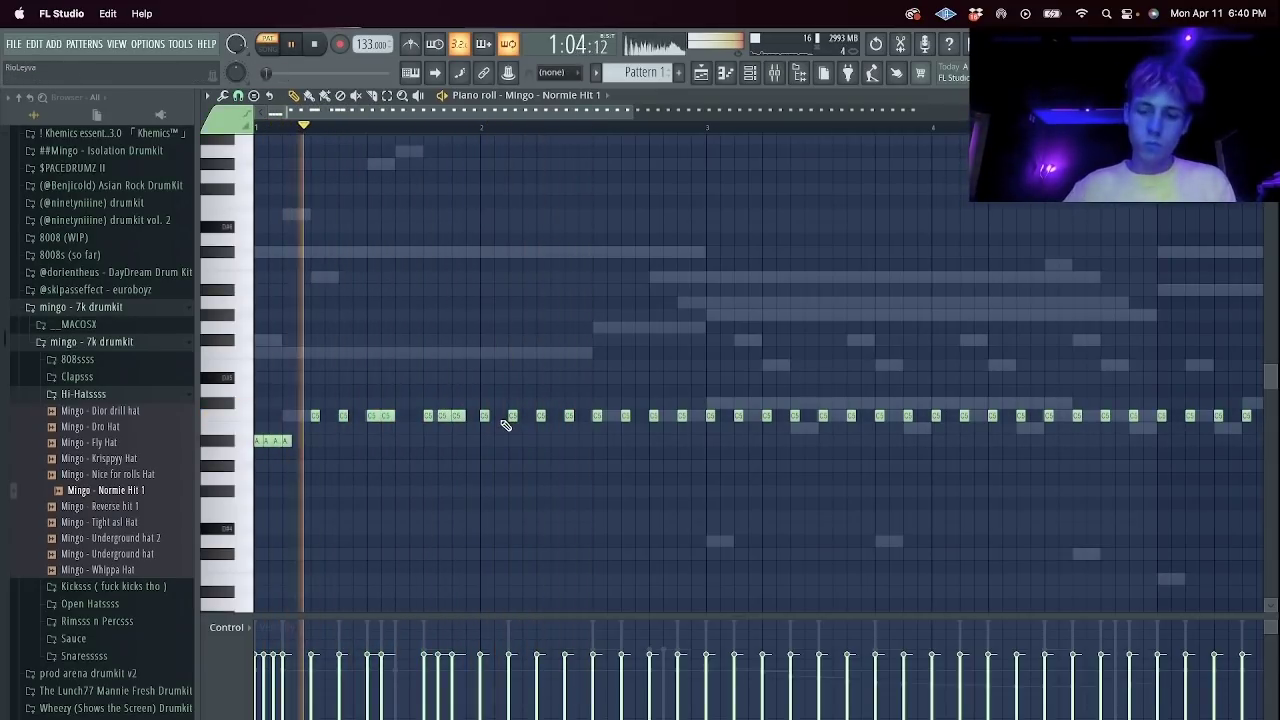
key(super+l)
Add G#4 and F4 pitched roll notes, remove the extras, and stretch notes to meet each other.
click(458, 466)
click(514, 466)
click(595, 466)
super+drag(624, 450, 582, 512)
key(super+b)
key(super+b)
key(super+d)
click(316, 503)
click(288, 503)
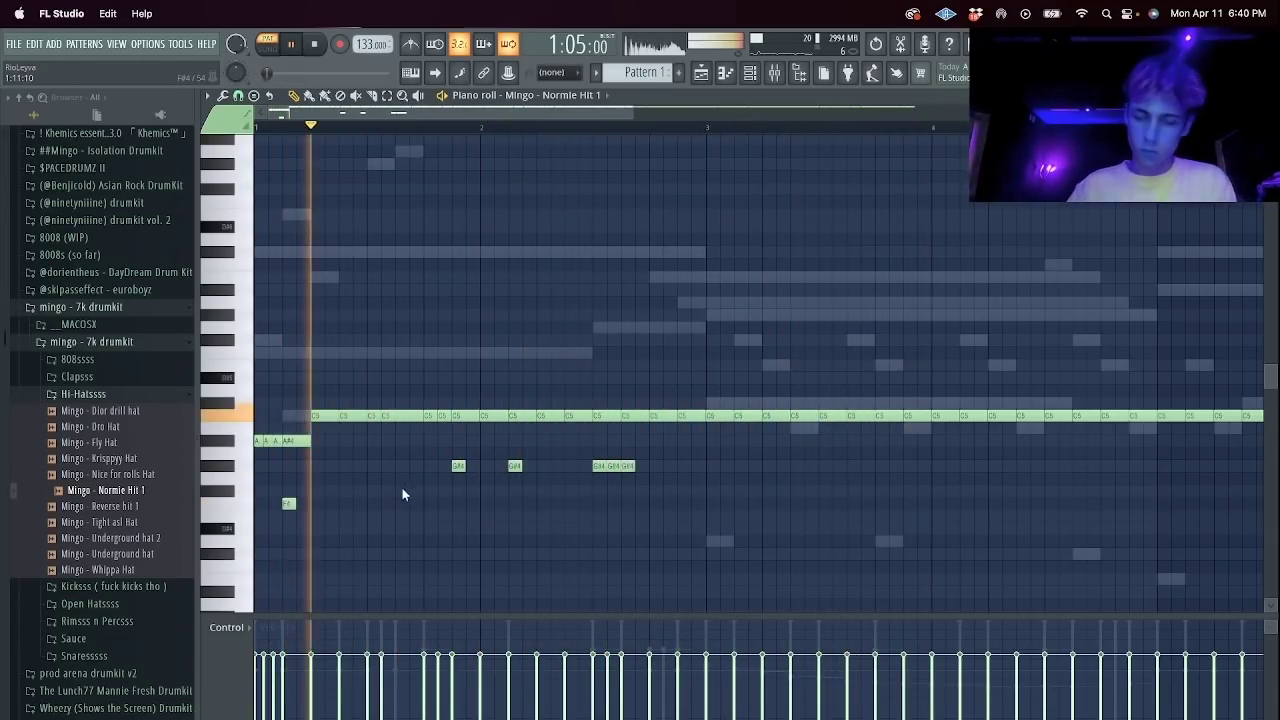
click(401, 503)
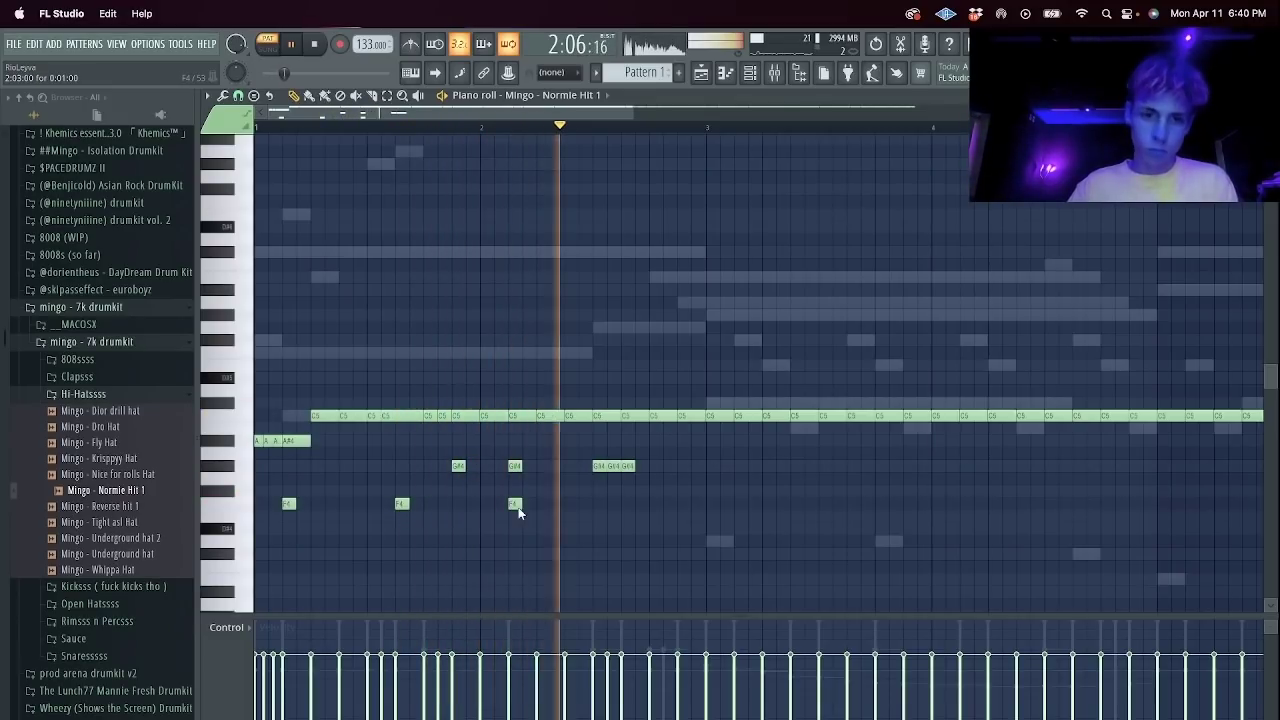
right_click(515, 504)
right_click(458, 468)
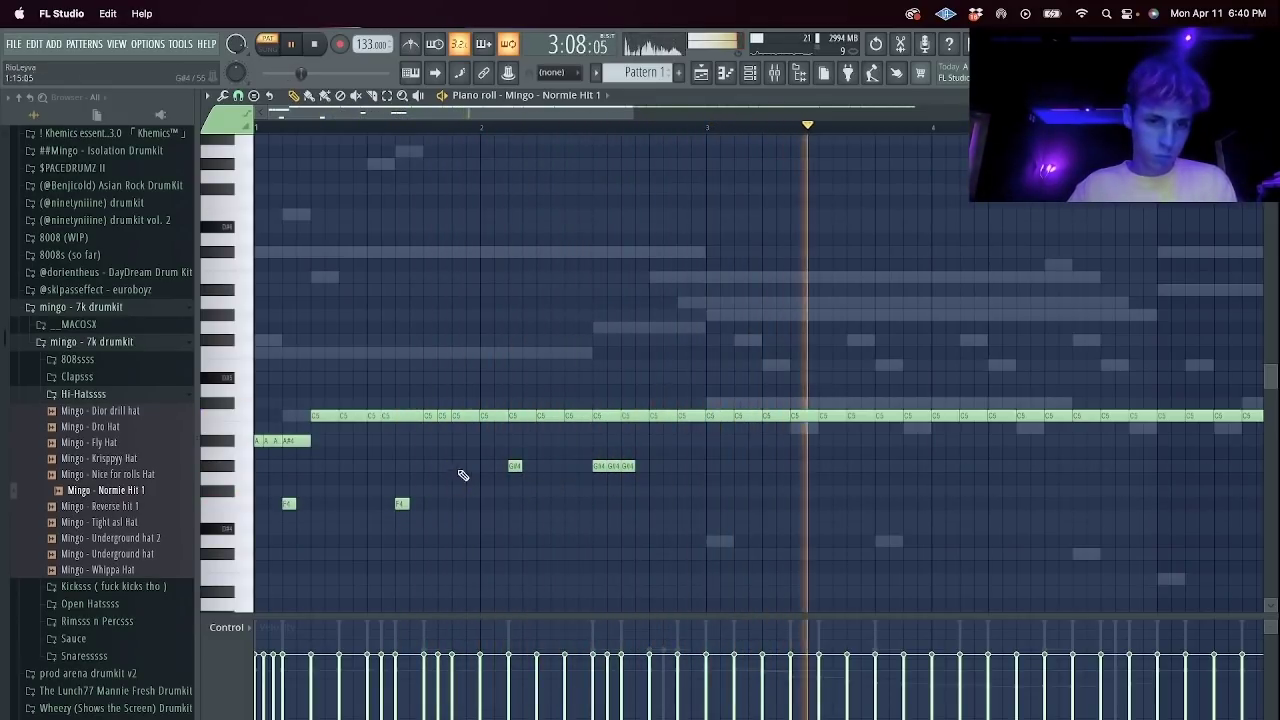
key(super+l)
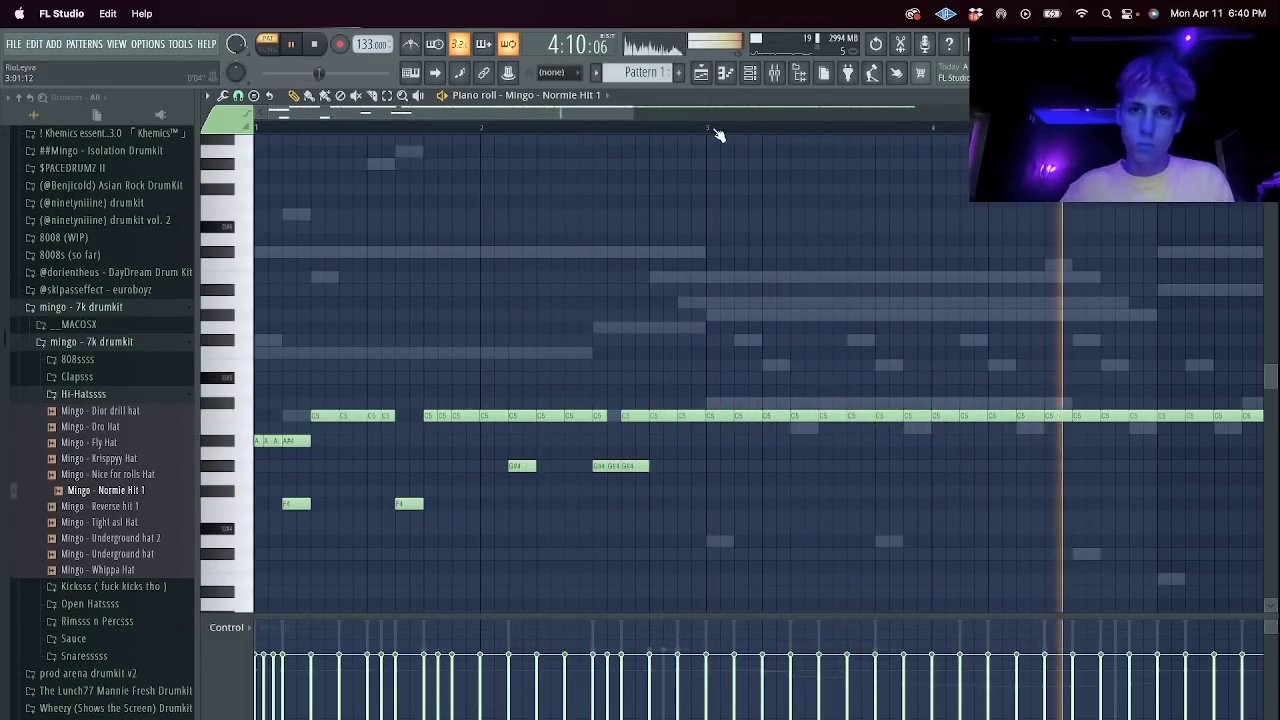
Delete the C5 notes from bar 3 onward and repeat bars 1–2 into bars 3–4.
scroll(717, 135, down, 3)
drag(428, 357, 1138, 665)
key(Delete)
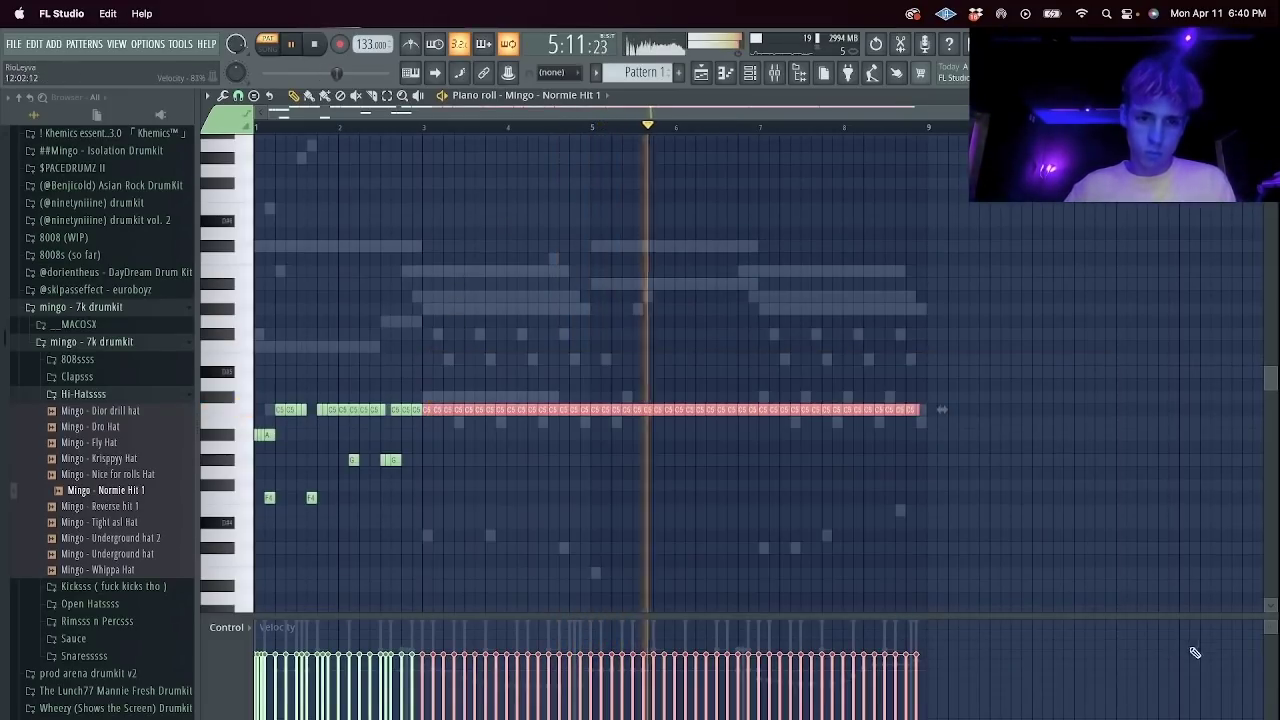
key(ctrl+b)
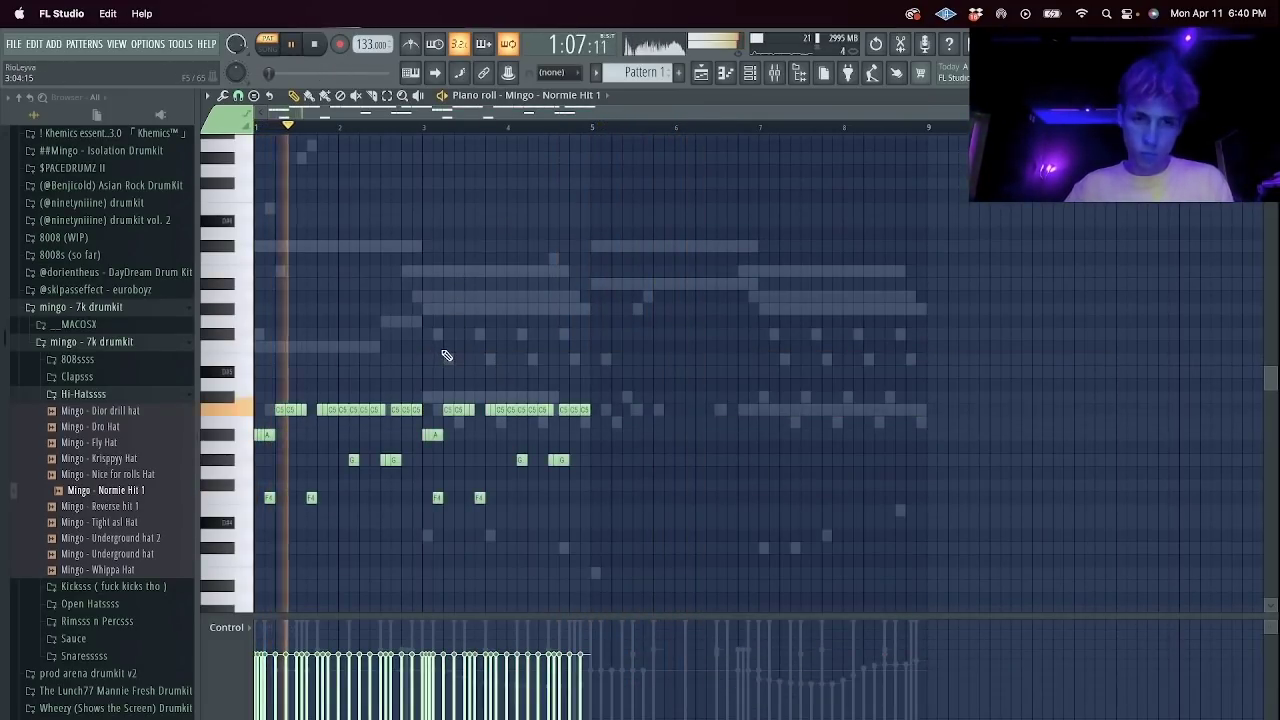
scroll(437, 129, up, 3)
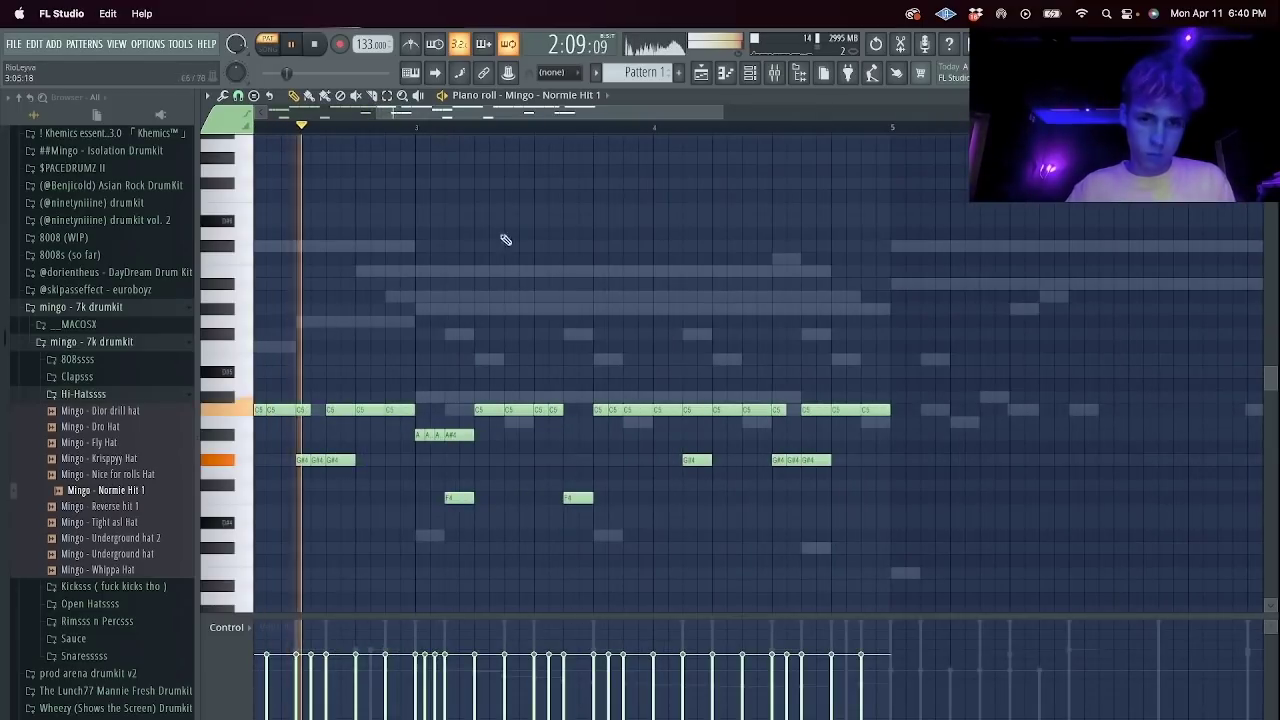
Delete two C5 notes and raise the four A#4 notes up to C5.
right_click(668, 410)
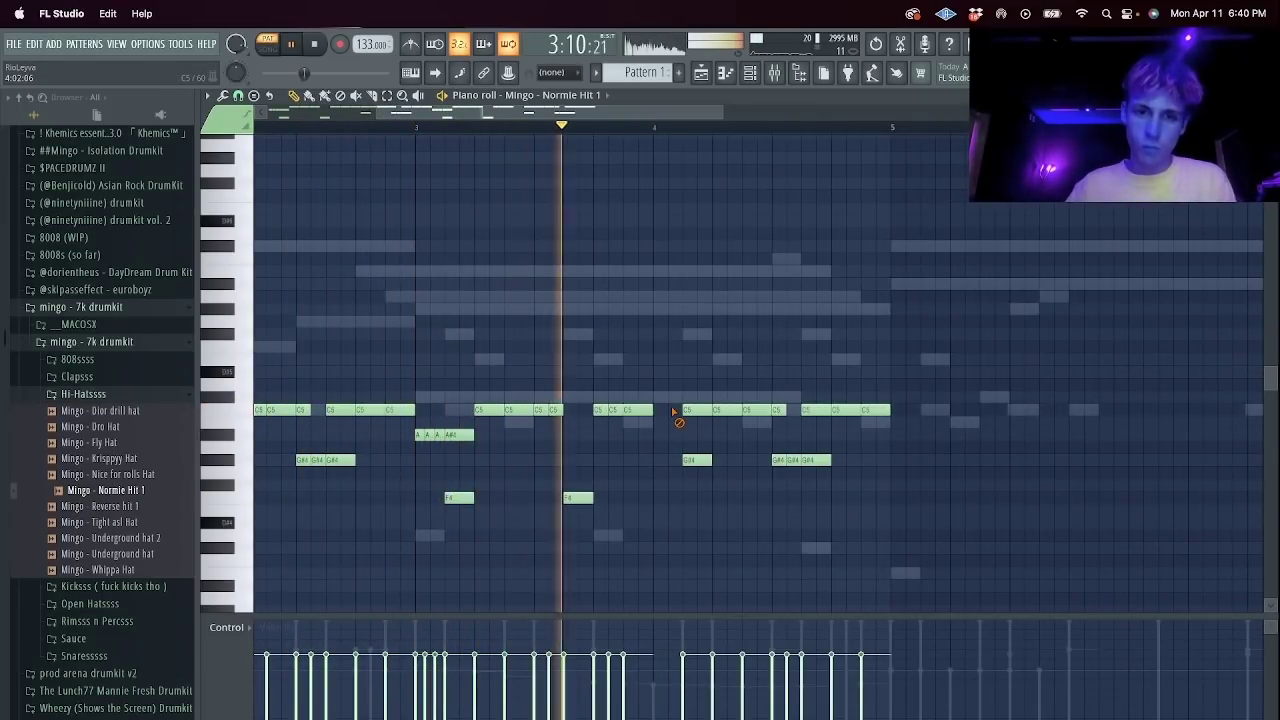
drag(405, 425, 521, 453)
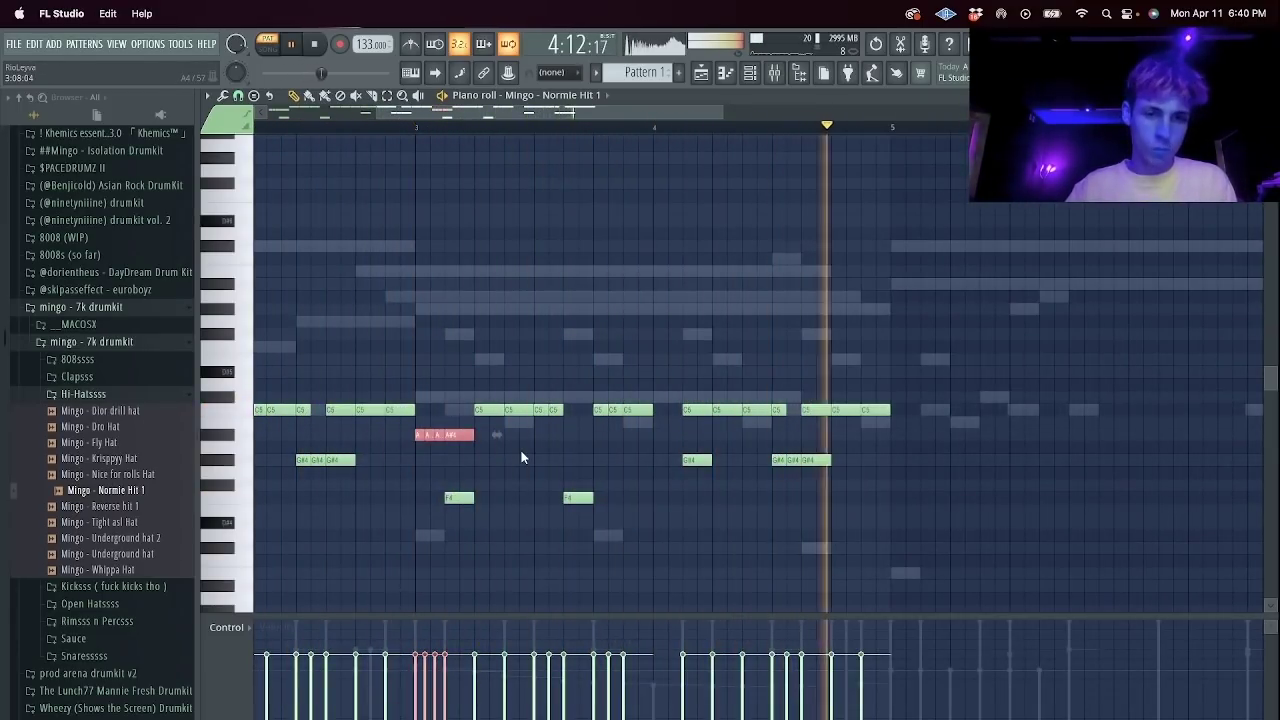
key(shift+Up)
key(shift+Up)
key(space)
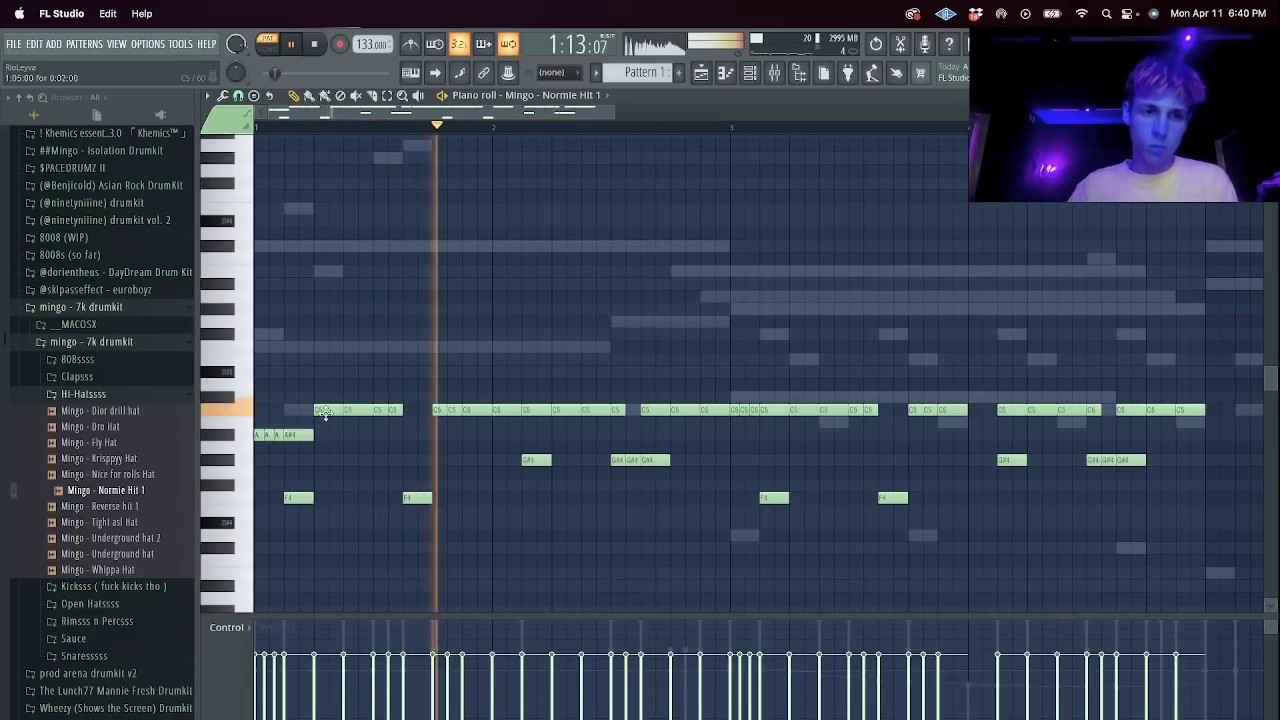
key(space)
key(space)
right_click(507, 411)
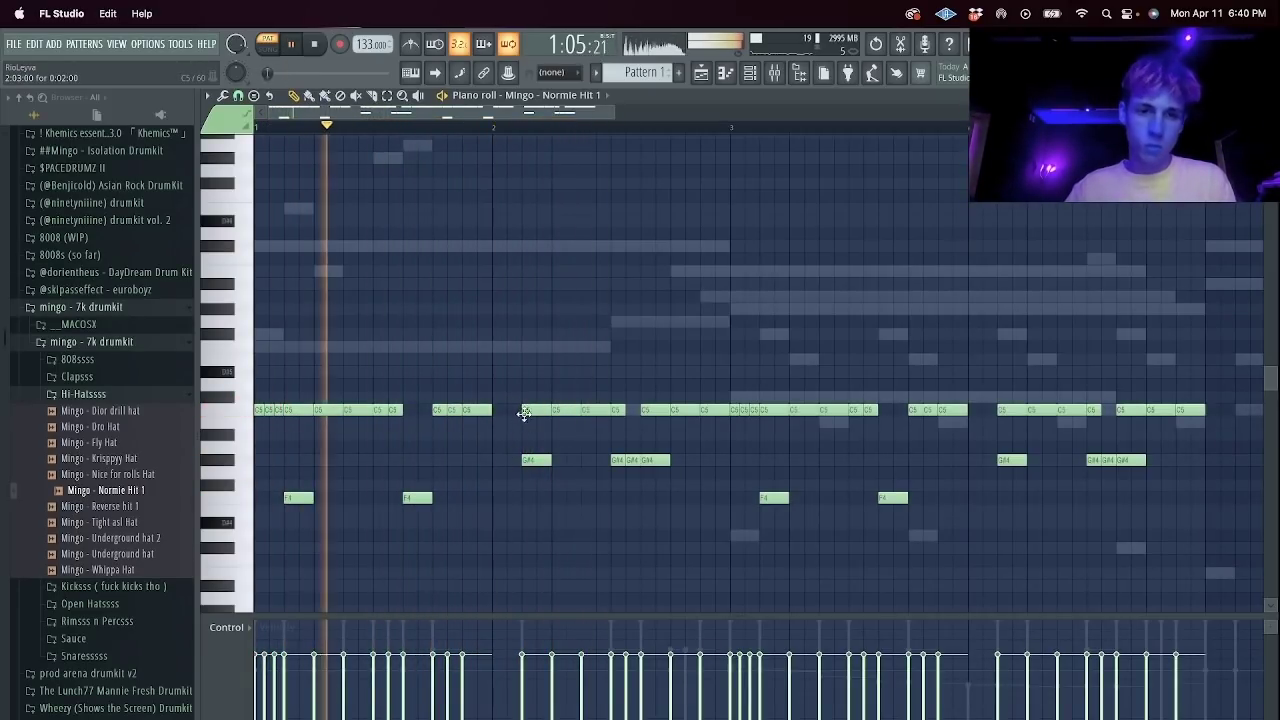
key(Escape)
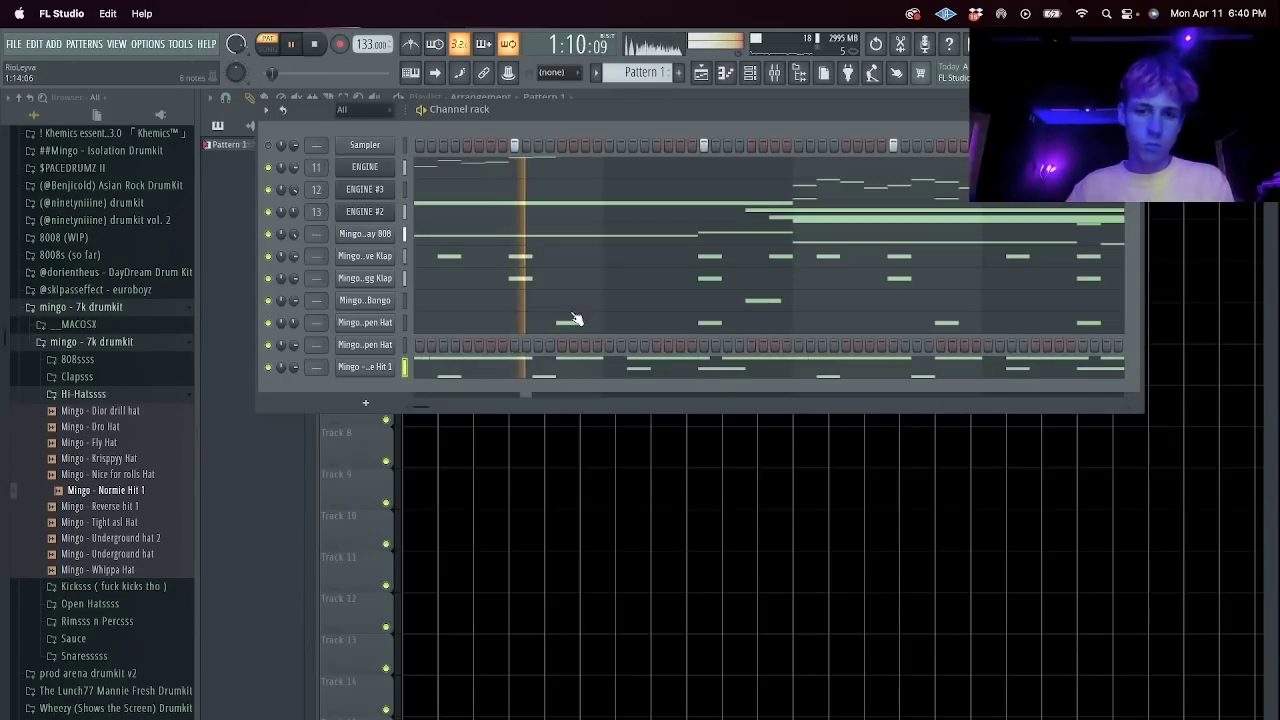
Inspect the SoundShifter effect on mixer insert 29, then close the mixer.
click(788, 70)
click(685, 264)
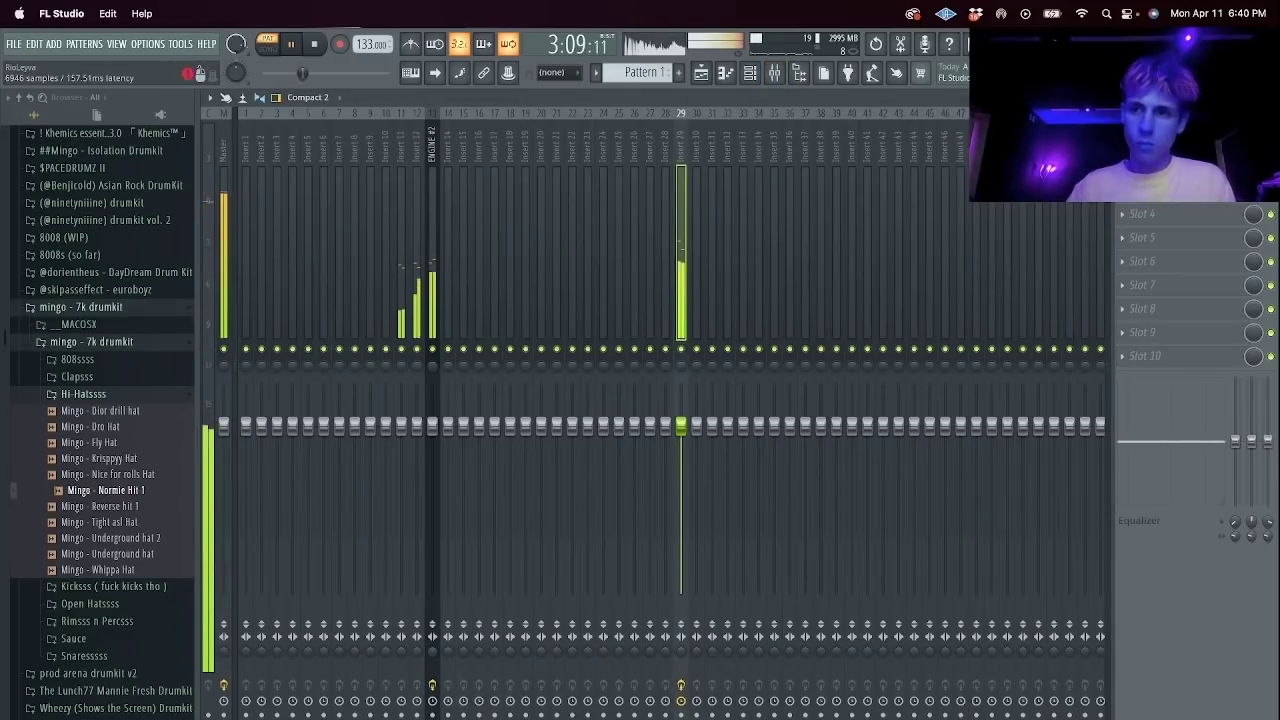
click(1156, 200)
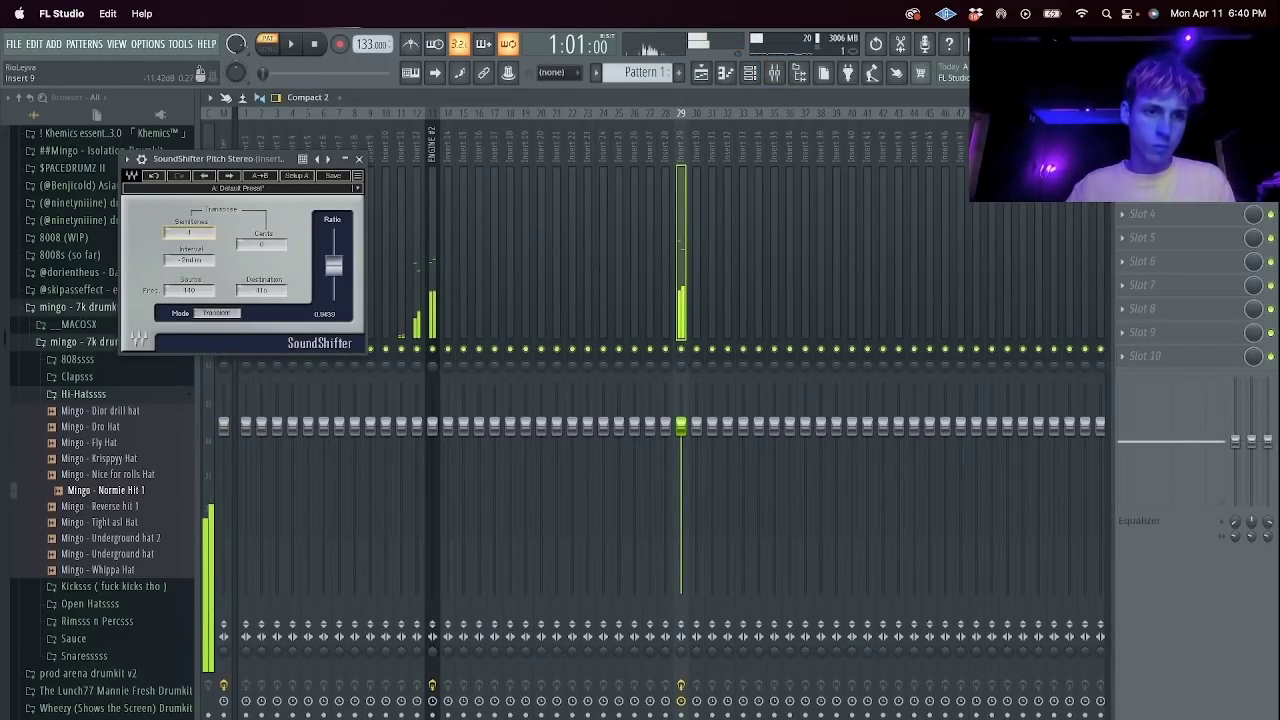
key(Escape)
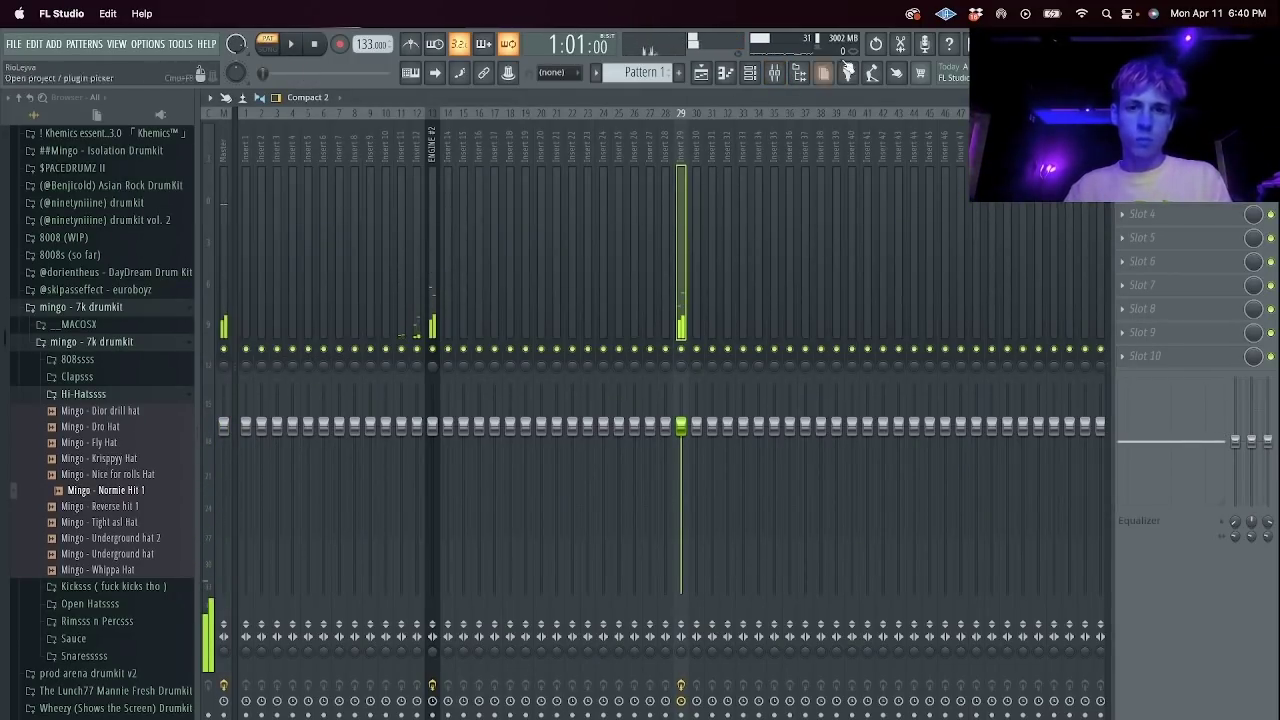
key(Escape)
Play back the Normie zay 808 notes in the piano roll.
click(419, 247)
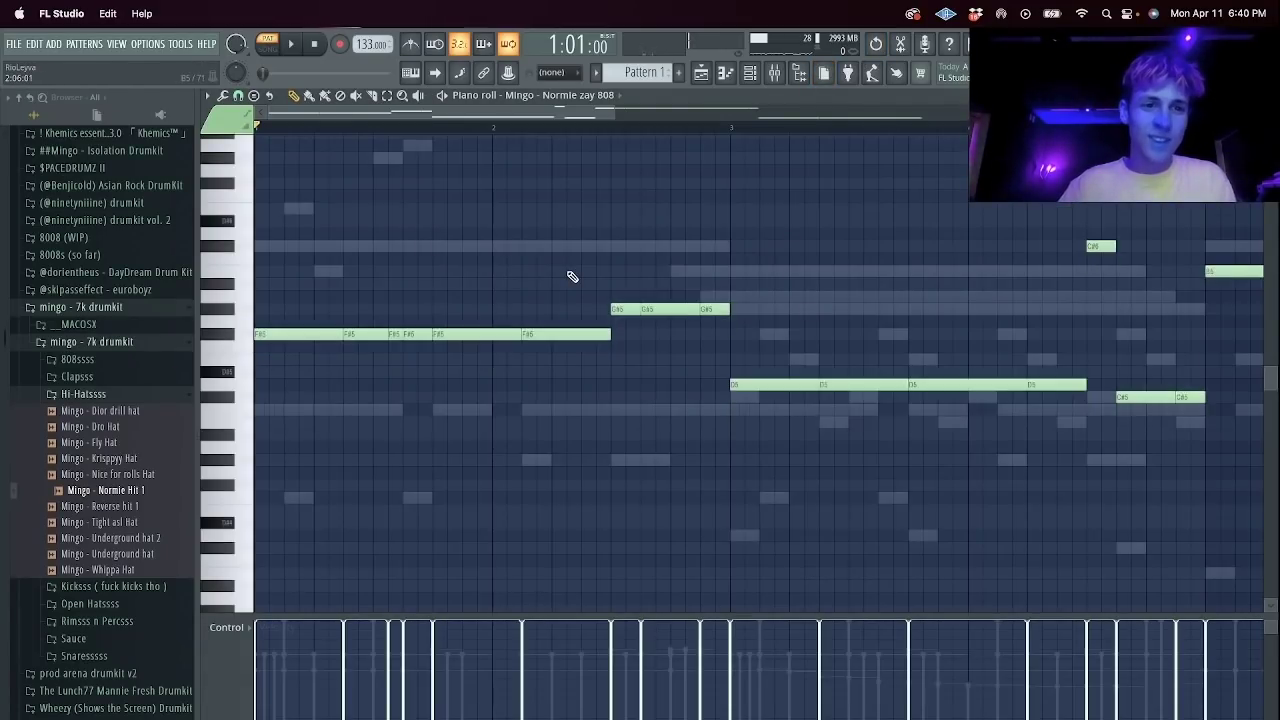
key(space)
scroll(505, 130, down, 5)
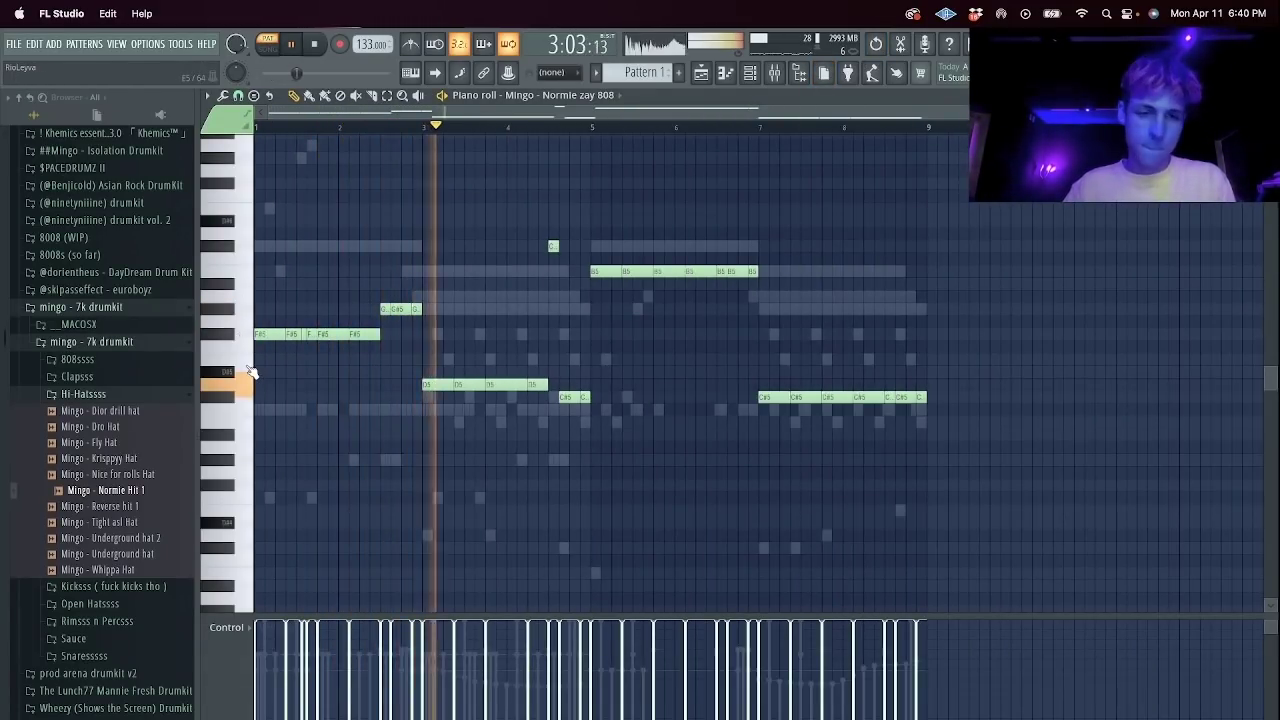
key(Escape)
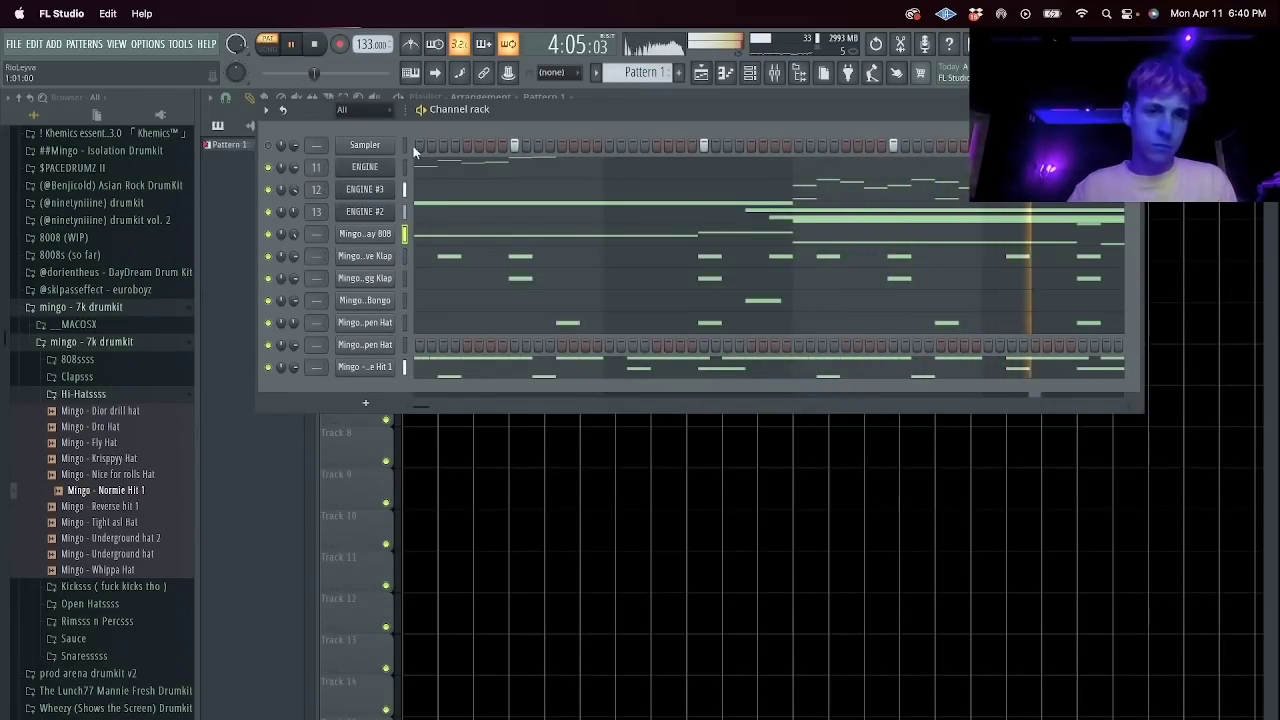
Audition samples from the 808ssss folder on the 808 channel, settling on Mingo - Long Dro 808.
click(150, 397)
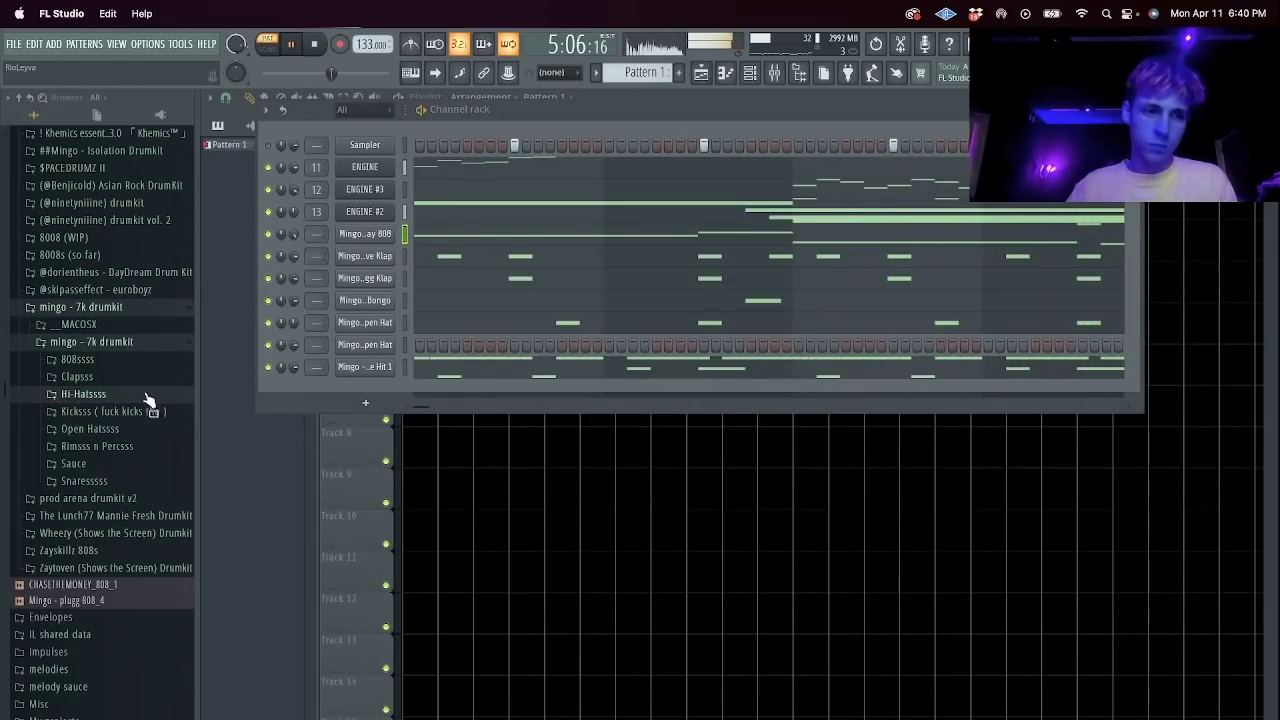
click(140, 362)
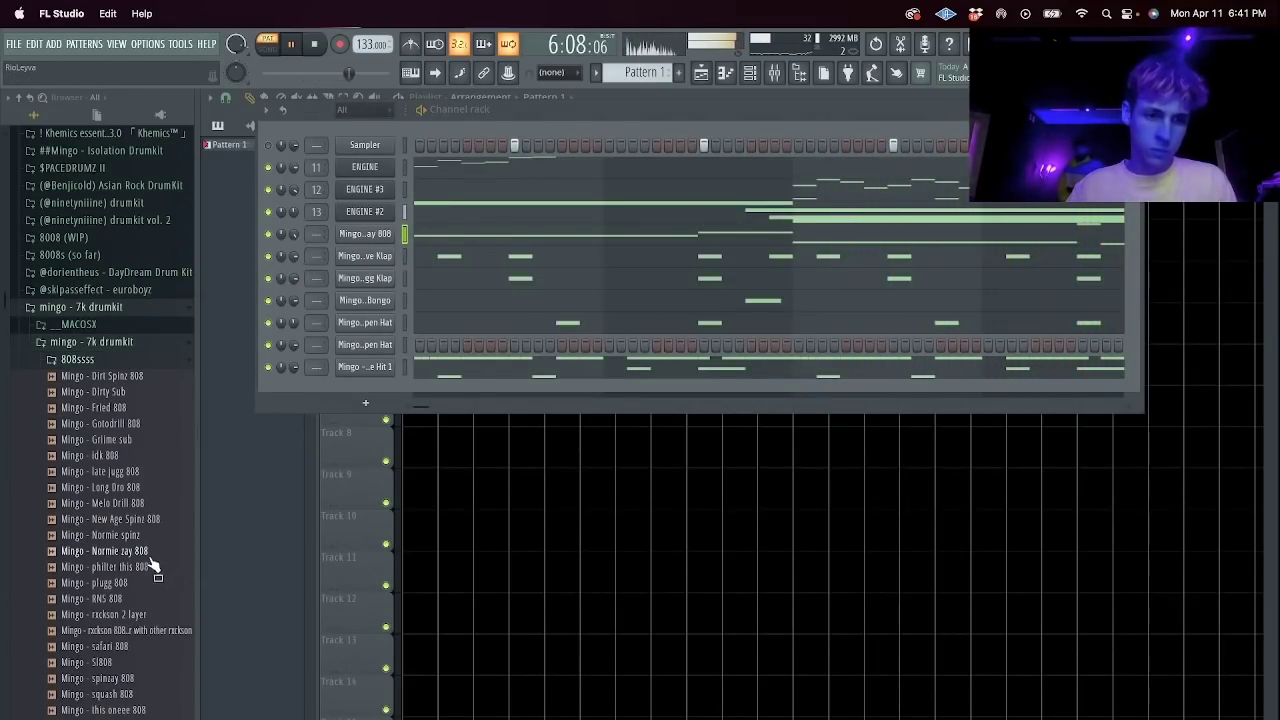
middle_click(157, 539)
key(space)
key(space)
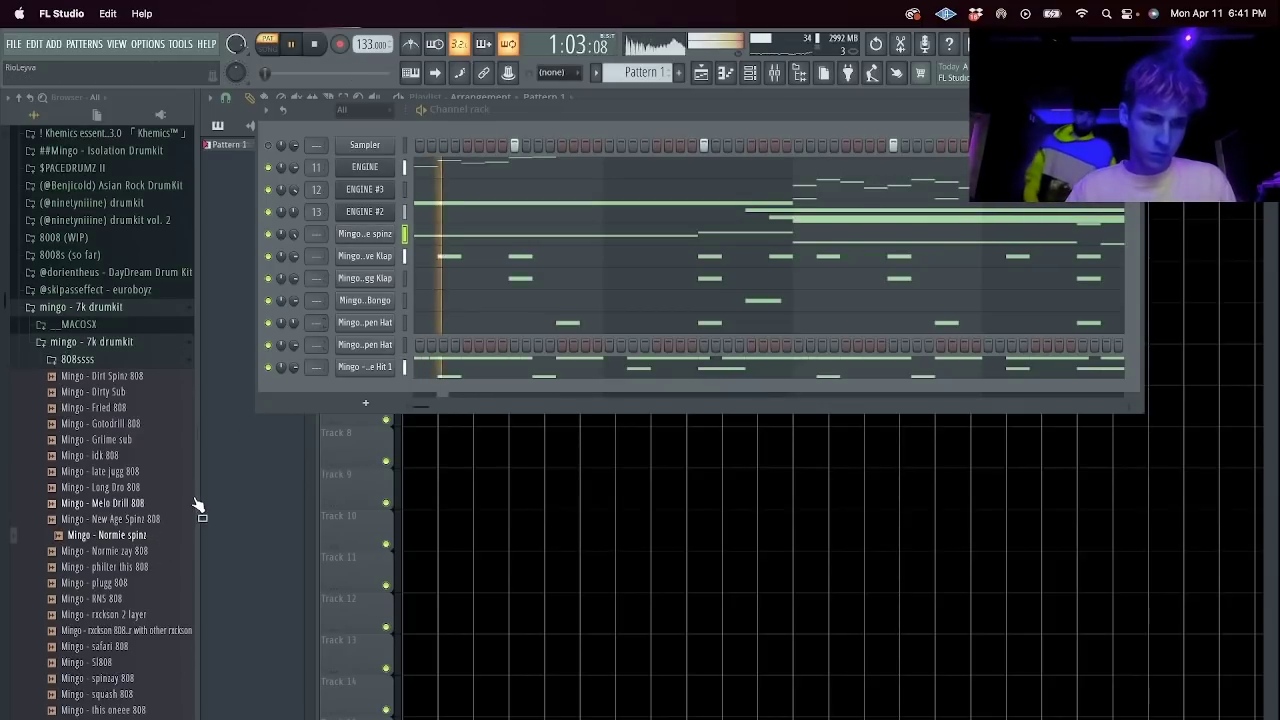
click(156, 521)
key(space)
key(Up)
key(Up)
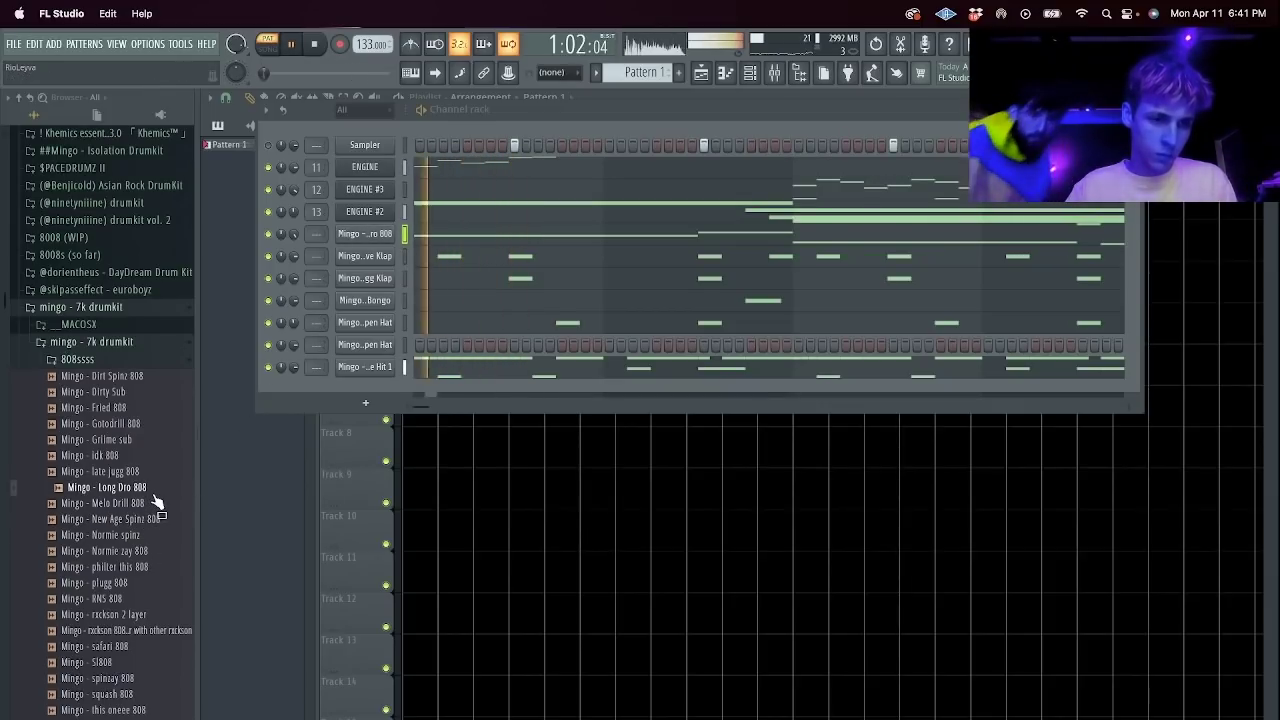
click(449, 236)
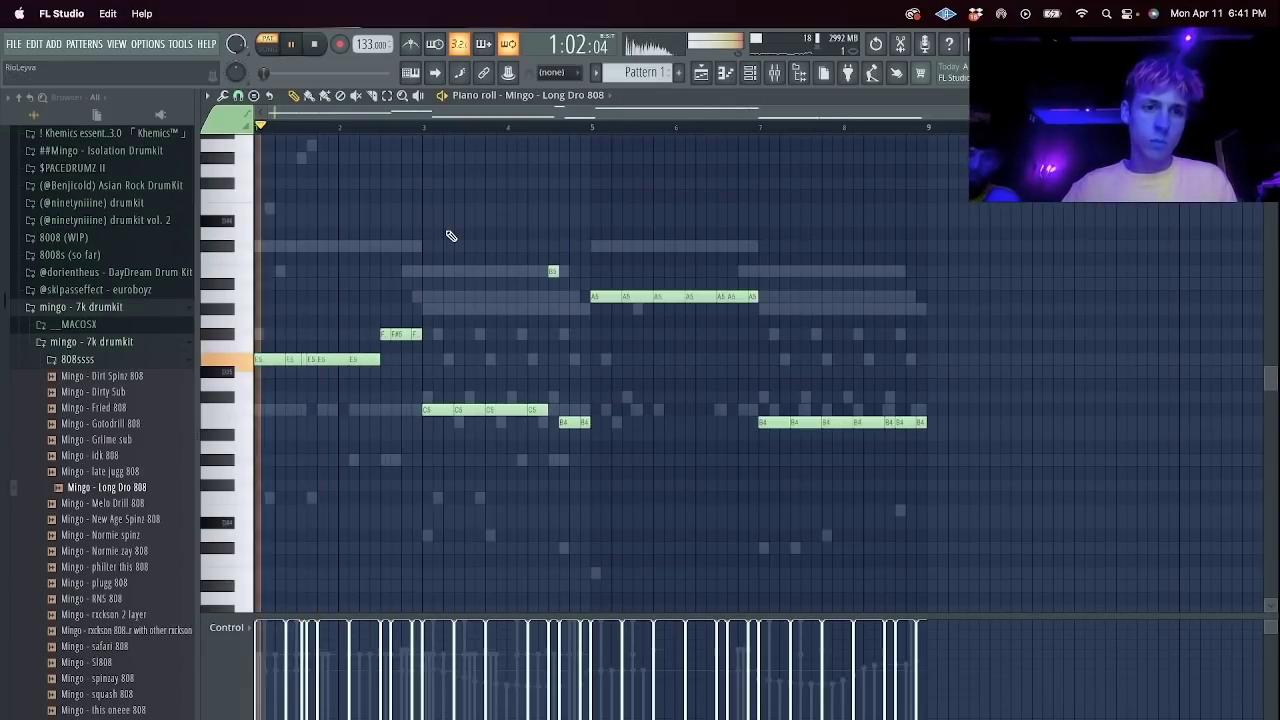
Try shifting the 808 notes an octave up and back, then replay the Long Dro 808 notes.
key(super+Up)
key(super+Down)
key(Escape)
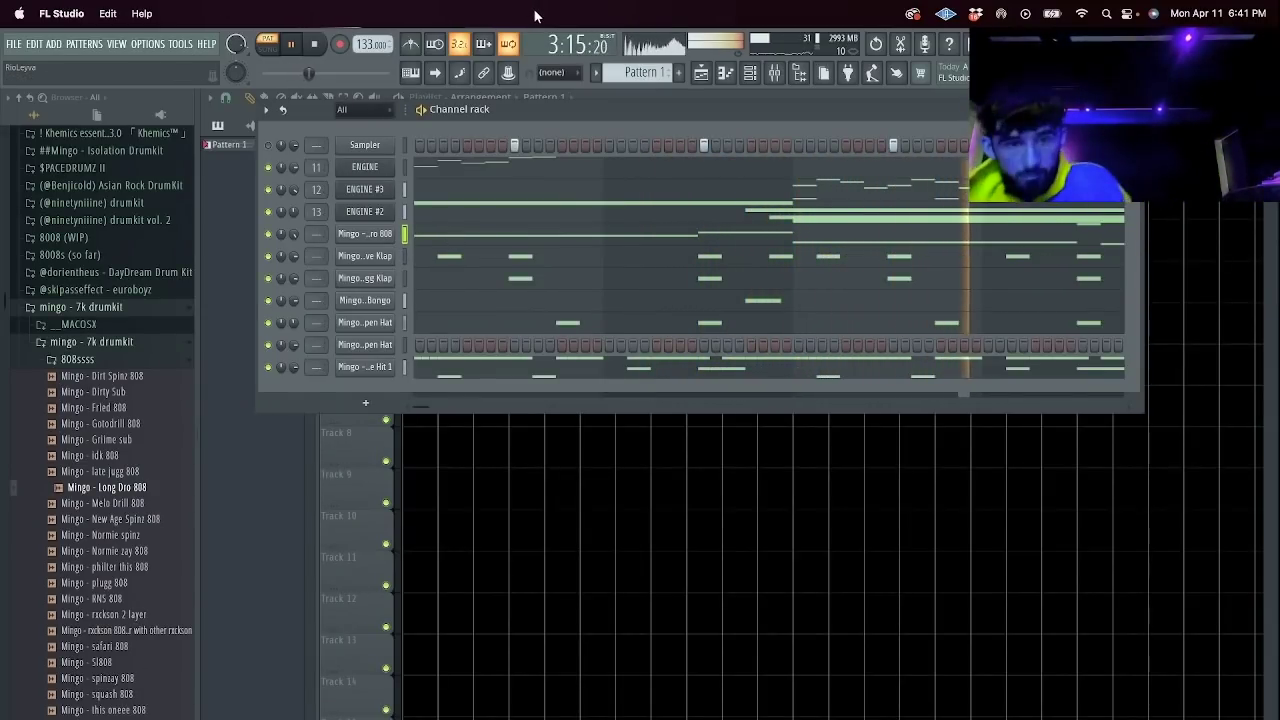
key(space)
click(558, 237)
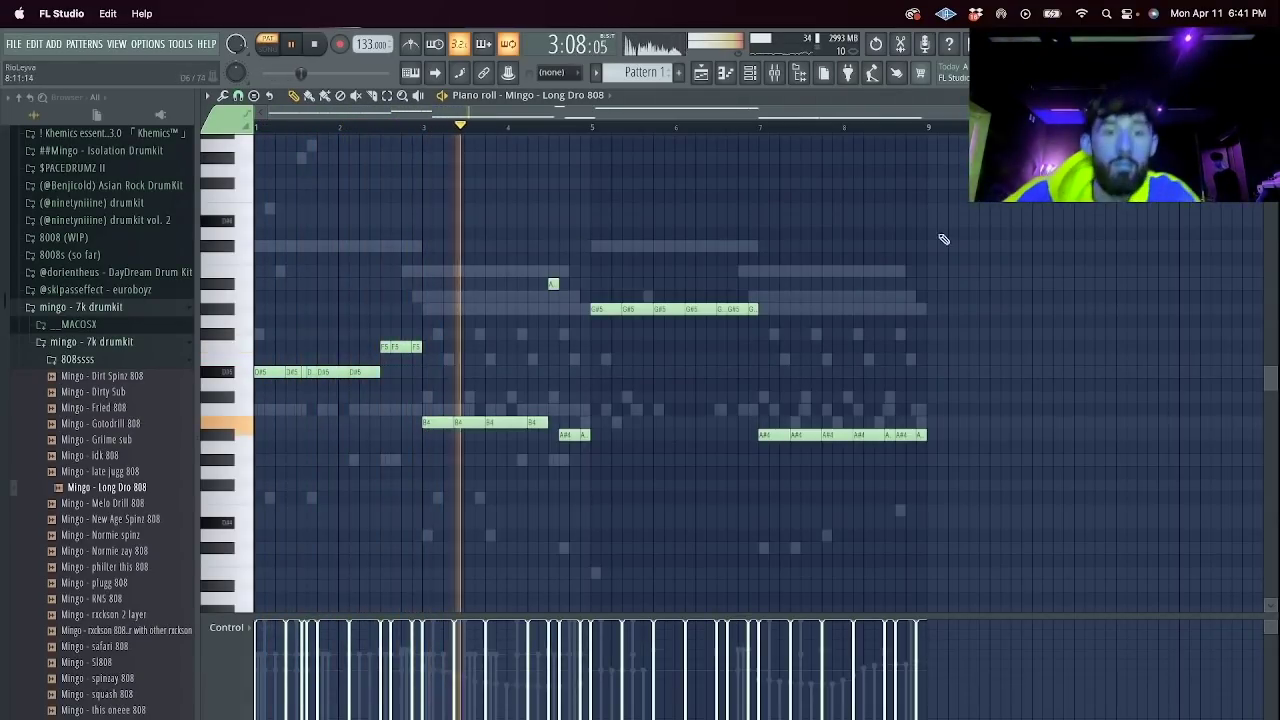
drag(1250, 113, 775, 194)
key(space)
key(space)
drag(602, 364, 479, 297)
Raise the last two F5 notes to F#5.
drag(540, 347, 615, 347)
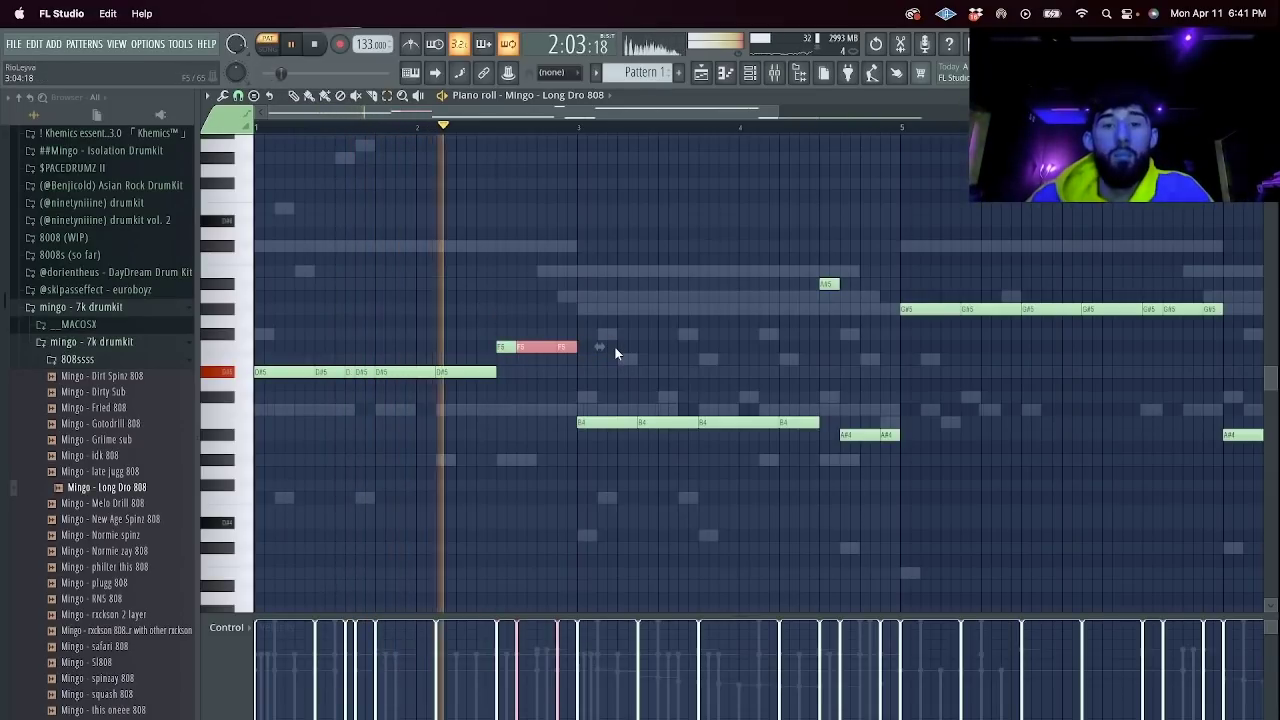
key(shift+Up)
scroll(615, 347, down, 5)
scroll(408, 394, up, 4)
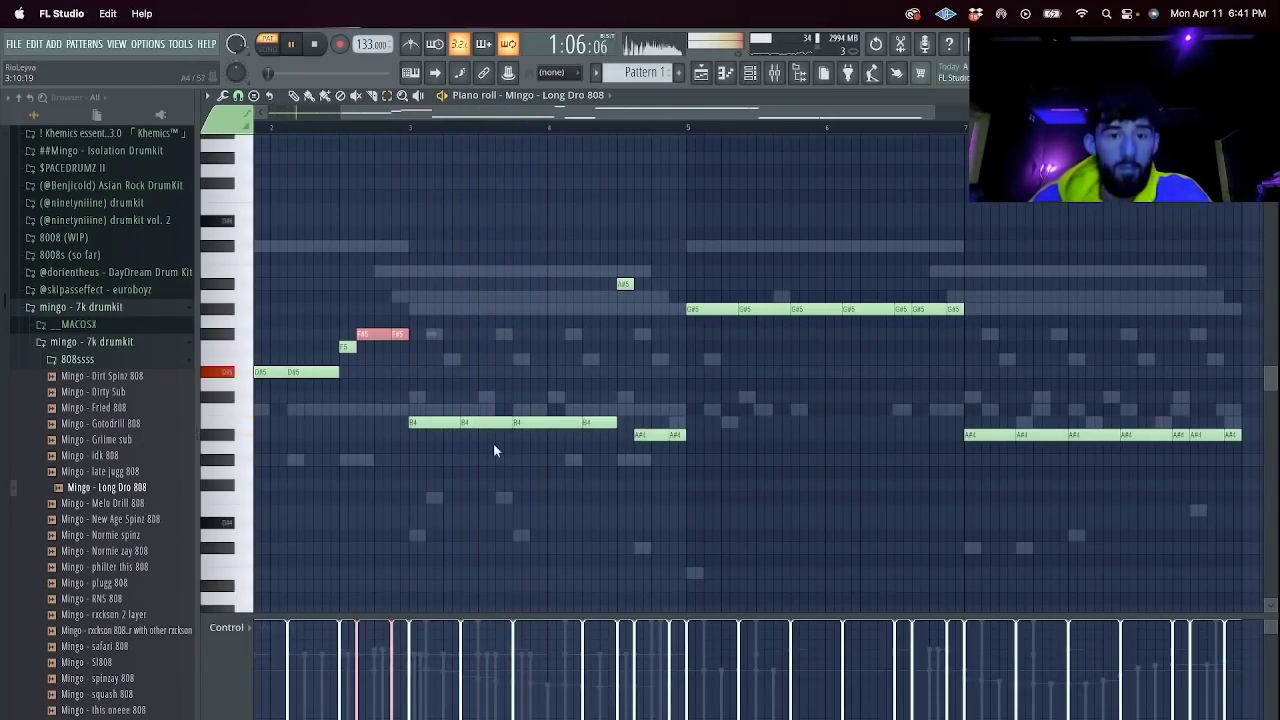
Slice the long B4 note, move the short piece to A4, delete the A#4 remnant, then open Normie Hit 1.
drag(503, 427, 503, 434)
key(p)
drag(497, 655, 497, 718)
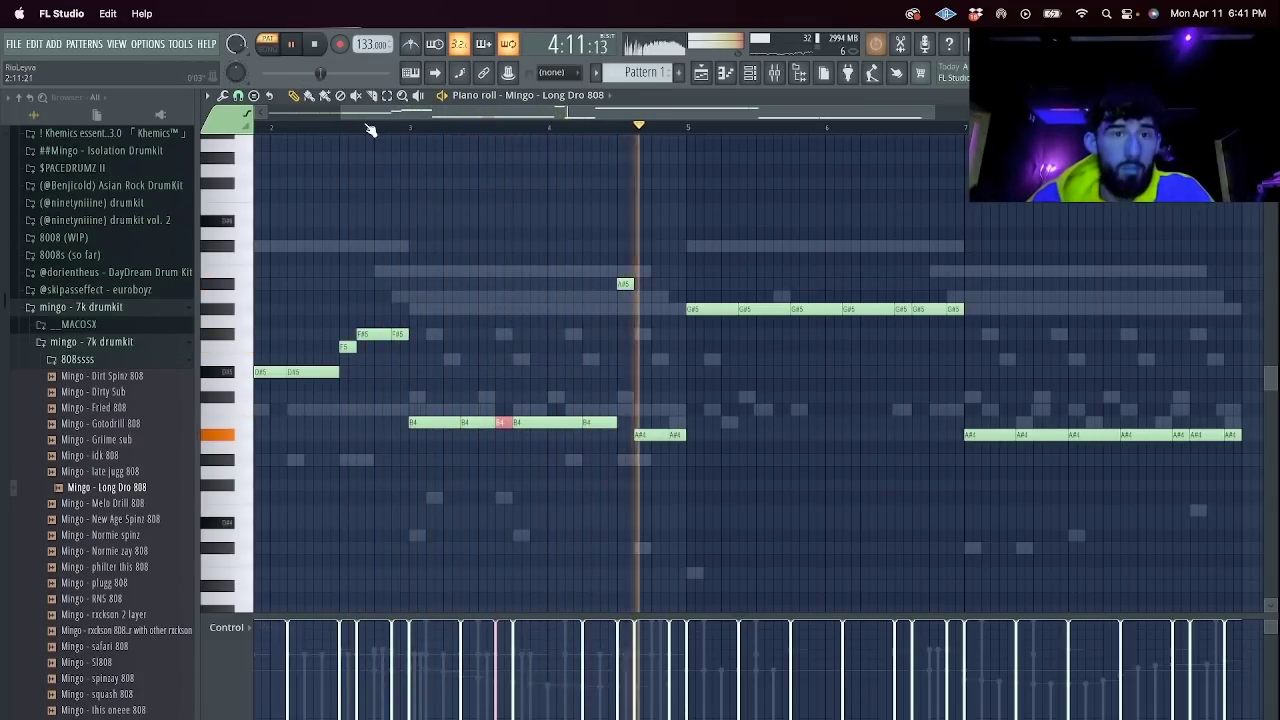
key(space)
key(space)
drag(505, 421, 451, 433)
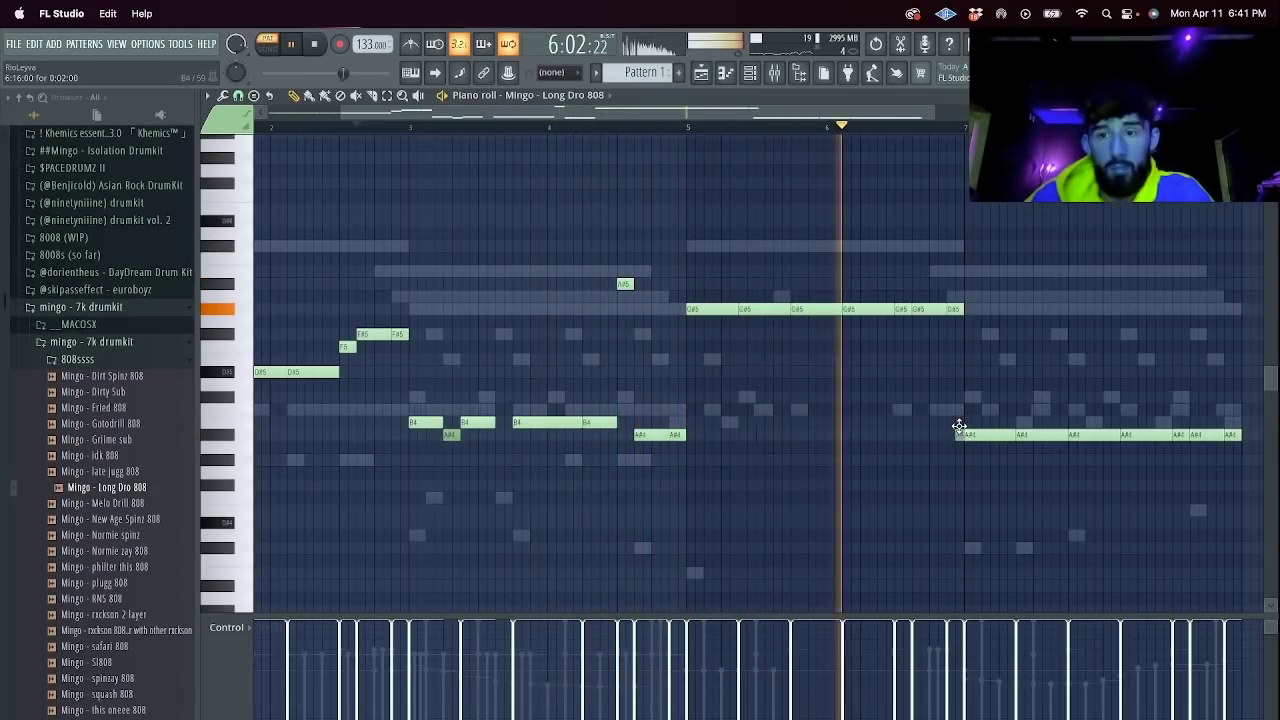
right_click(1007, 437)
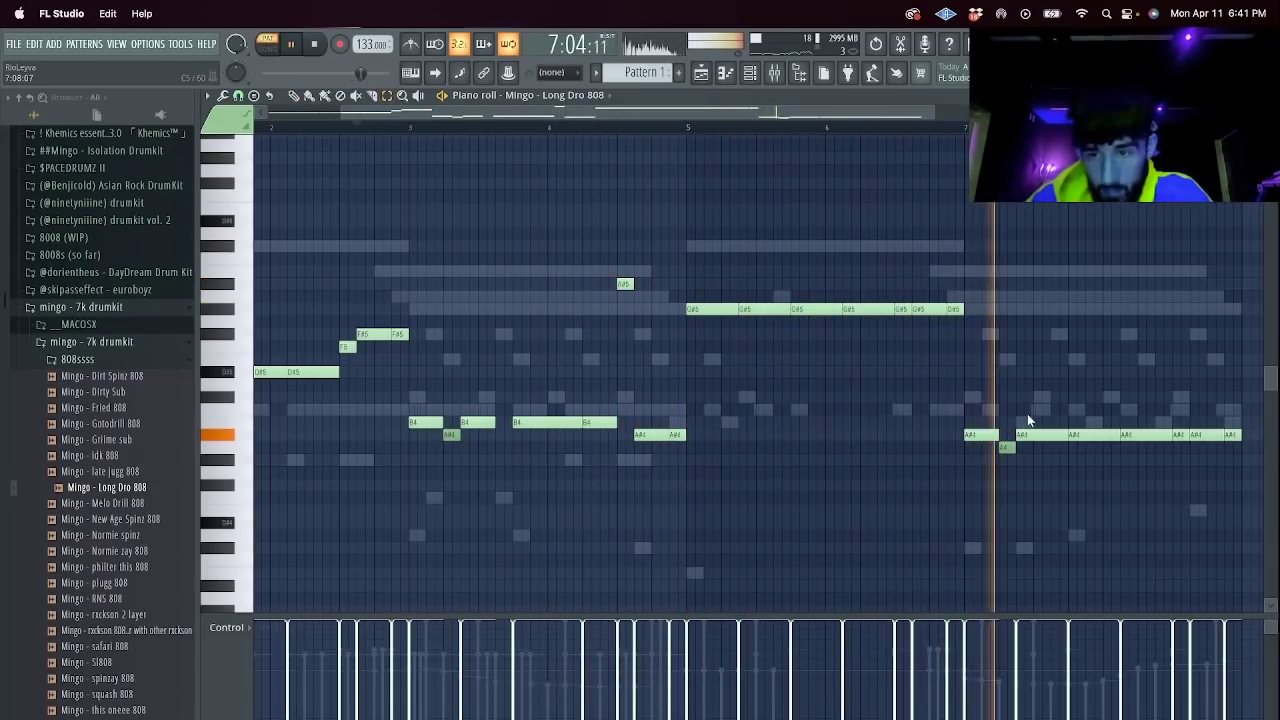
click(749, 73)
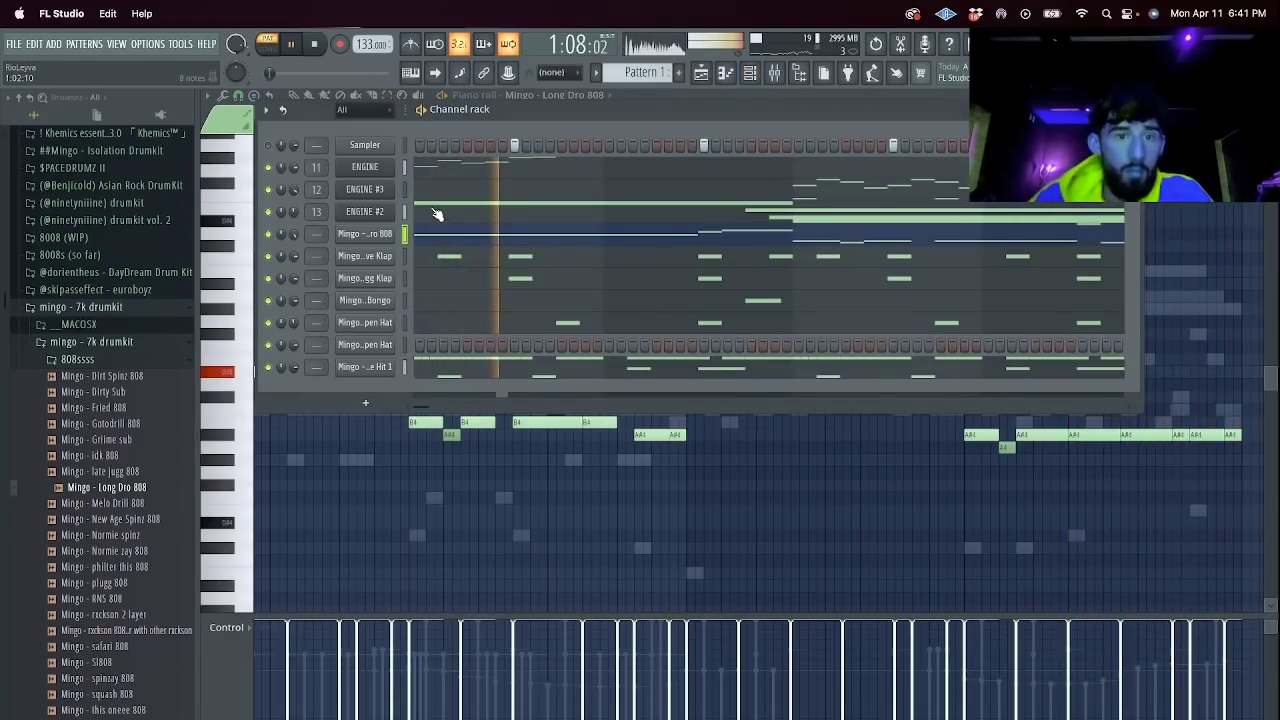
click(425, 368)
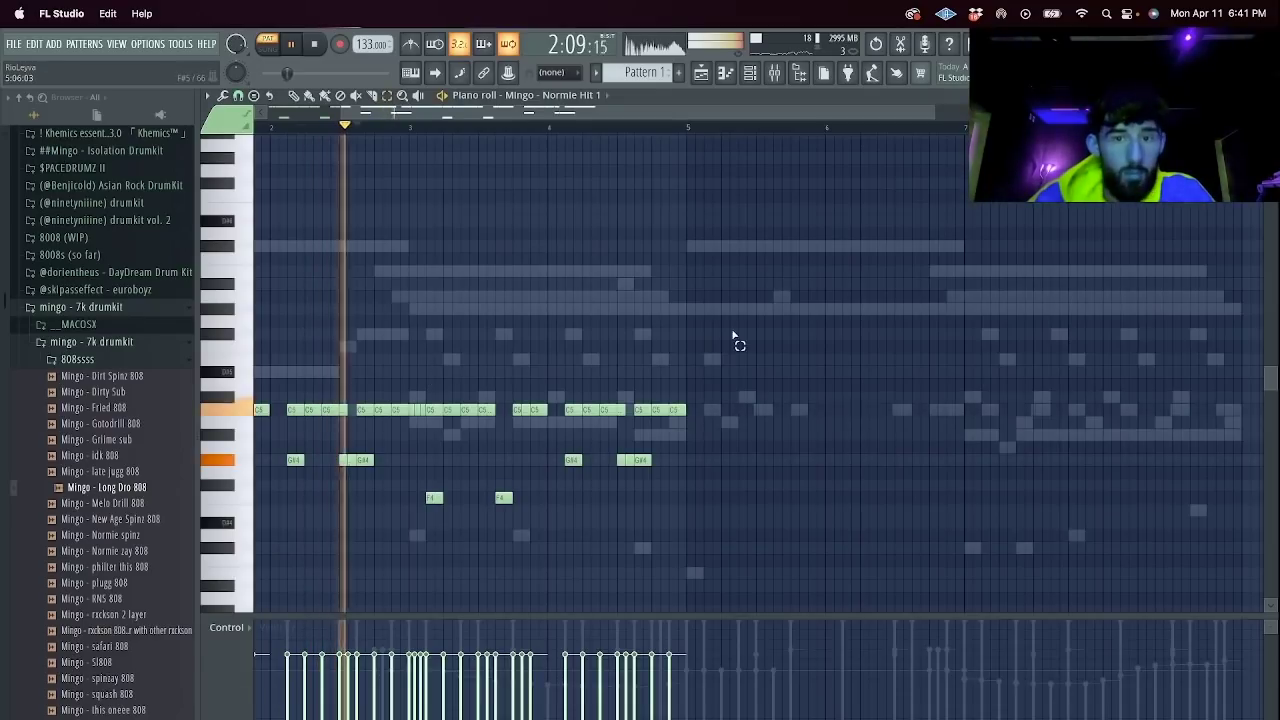
Clone ENGINE #2 into a new ENGINE #4 channel and solo ENGINE #2.
click(752, 74)
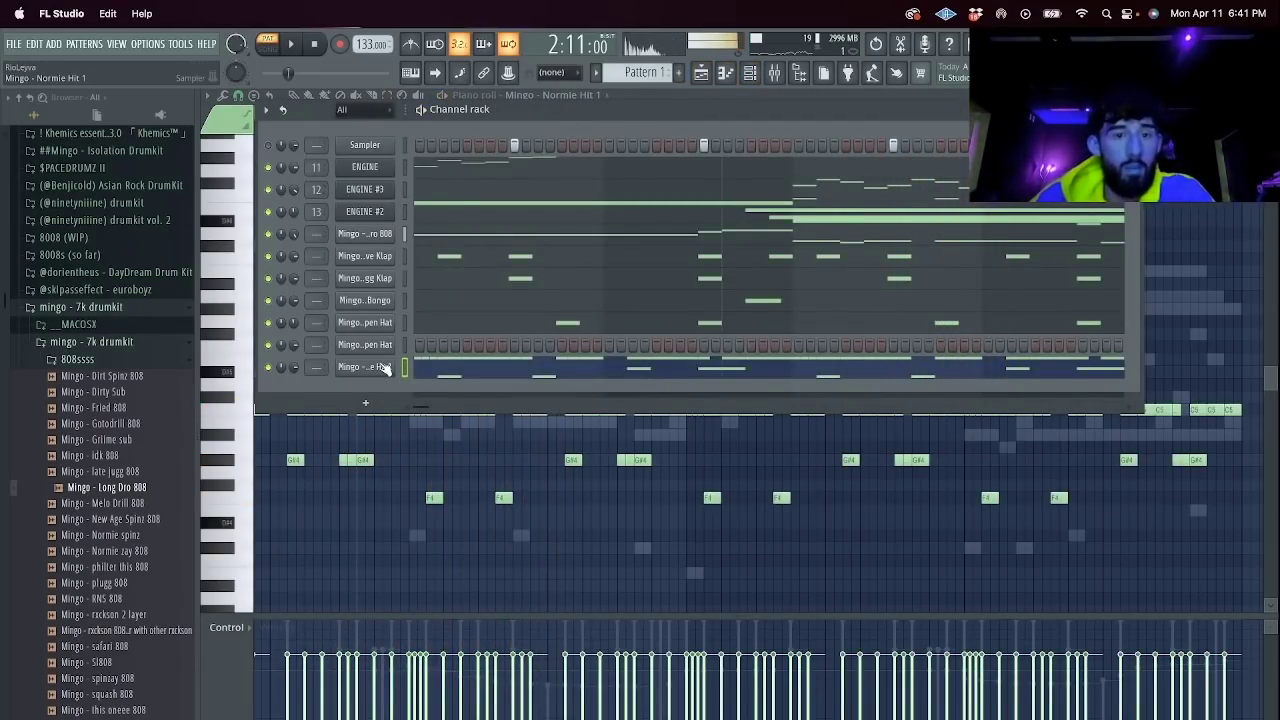
right_click(377, 213)
click(366, 256)
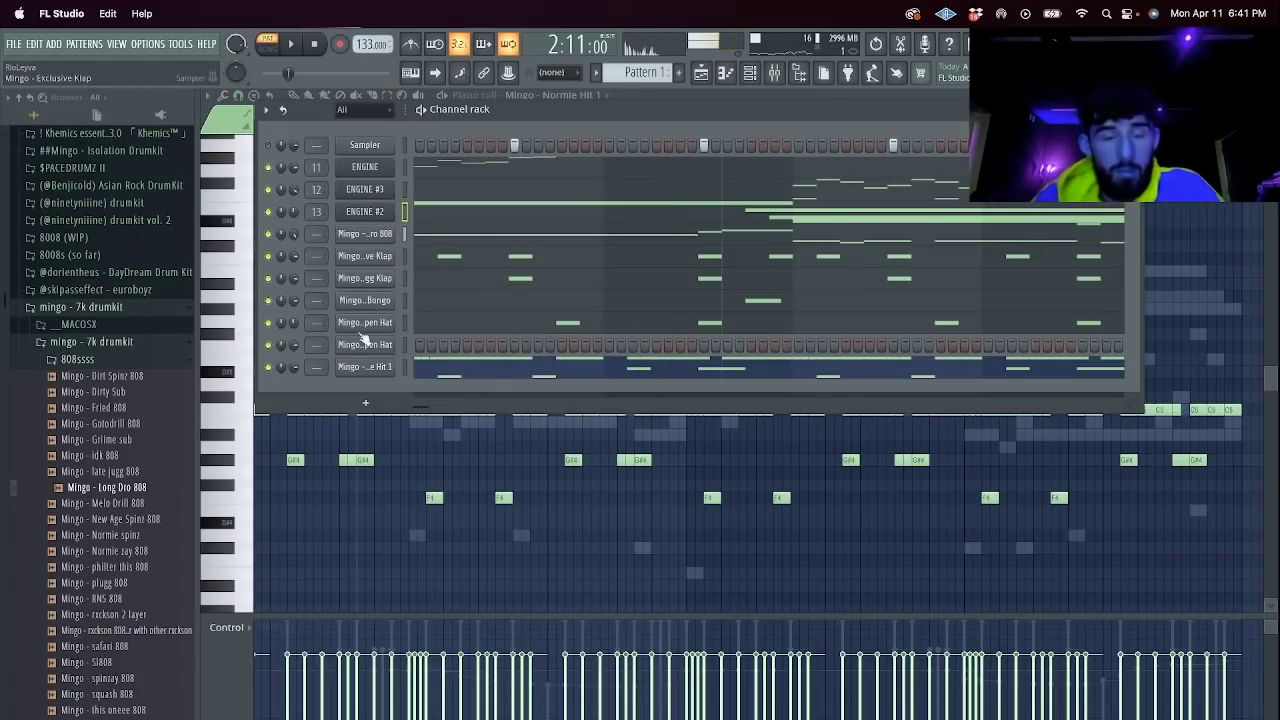
right_click(376, 236)
click(437, 344)
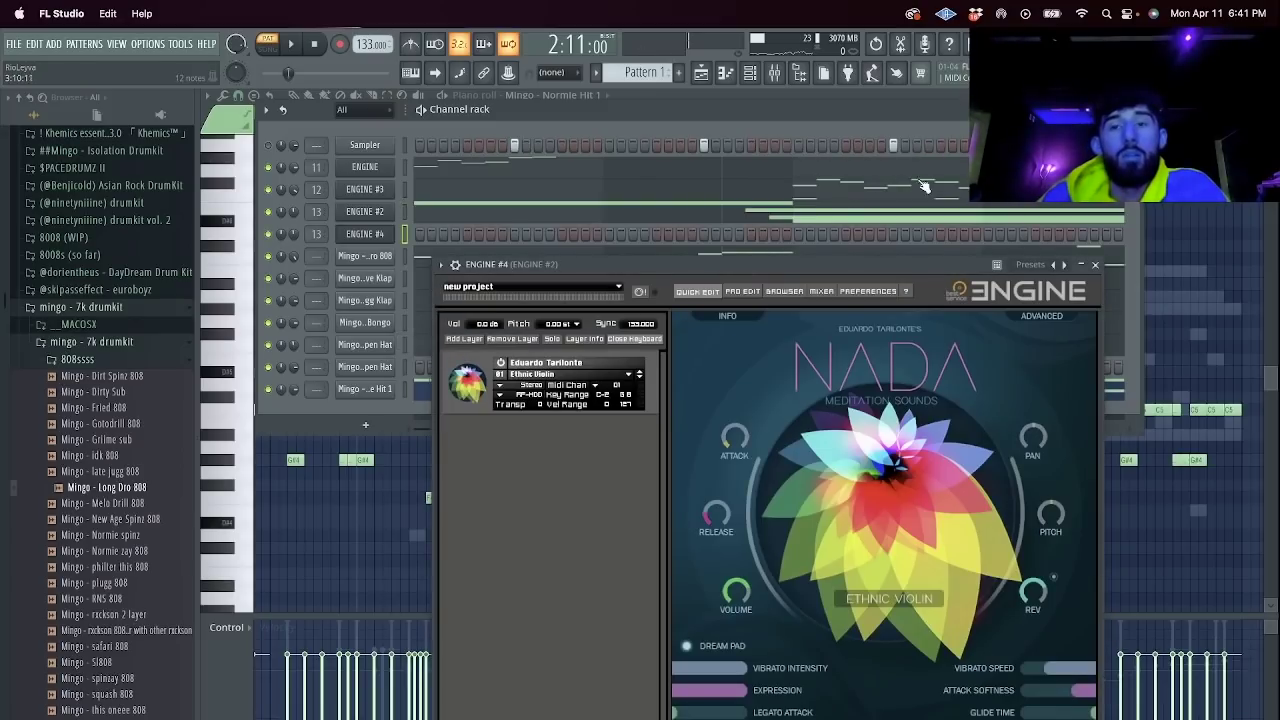
click(1097, 266)
right_click(268, 213)
click(283, 226)
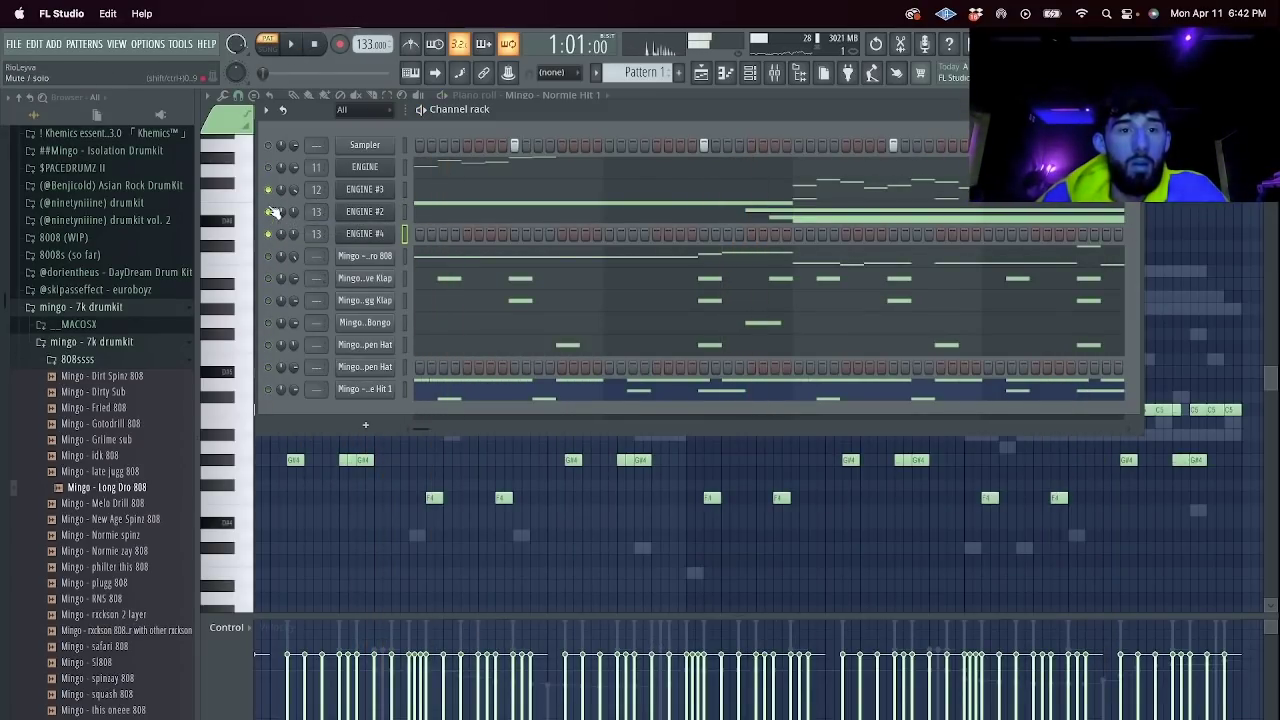
Load the Forest Kingdom 3 Ethereal Female Solo Voice preset on ENGINE #4 and open its piano roll.
click(360, 234)
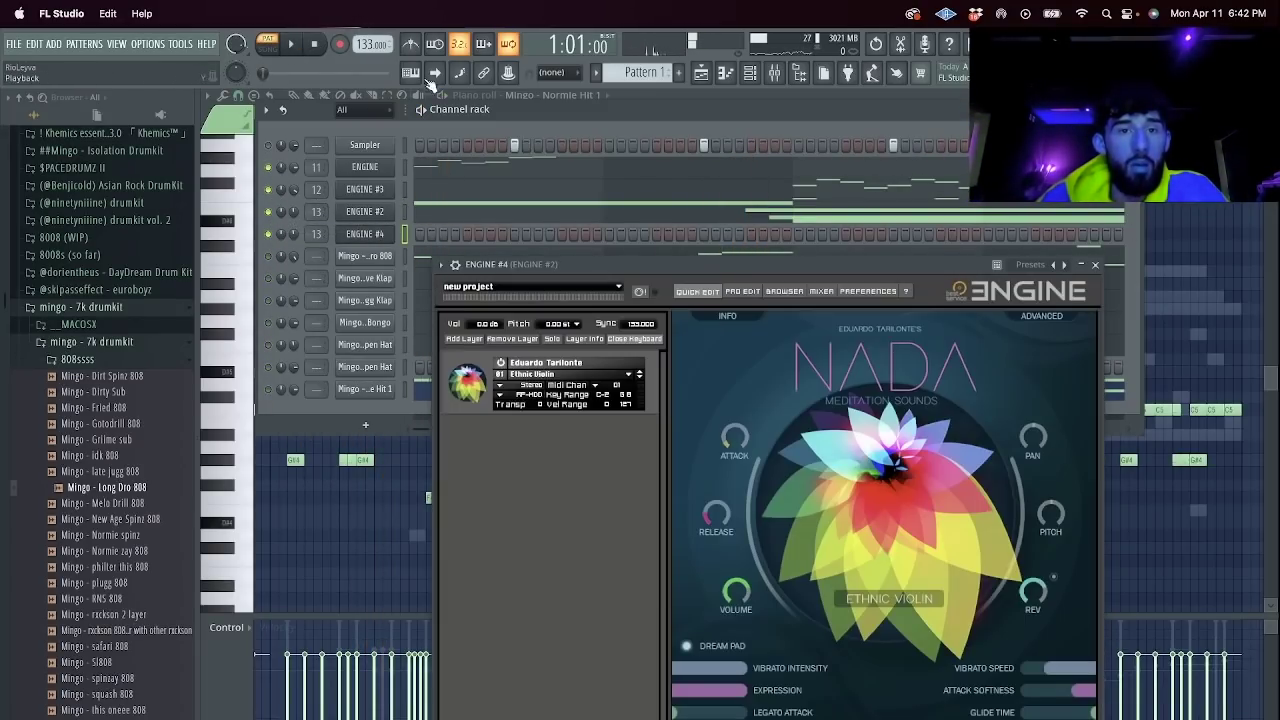
click(626, 376)
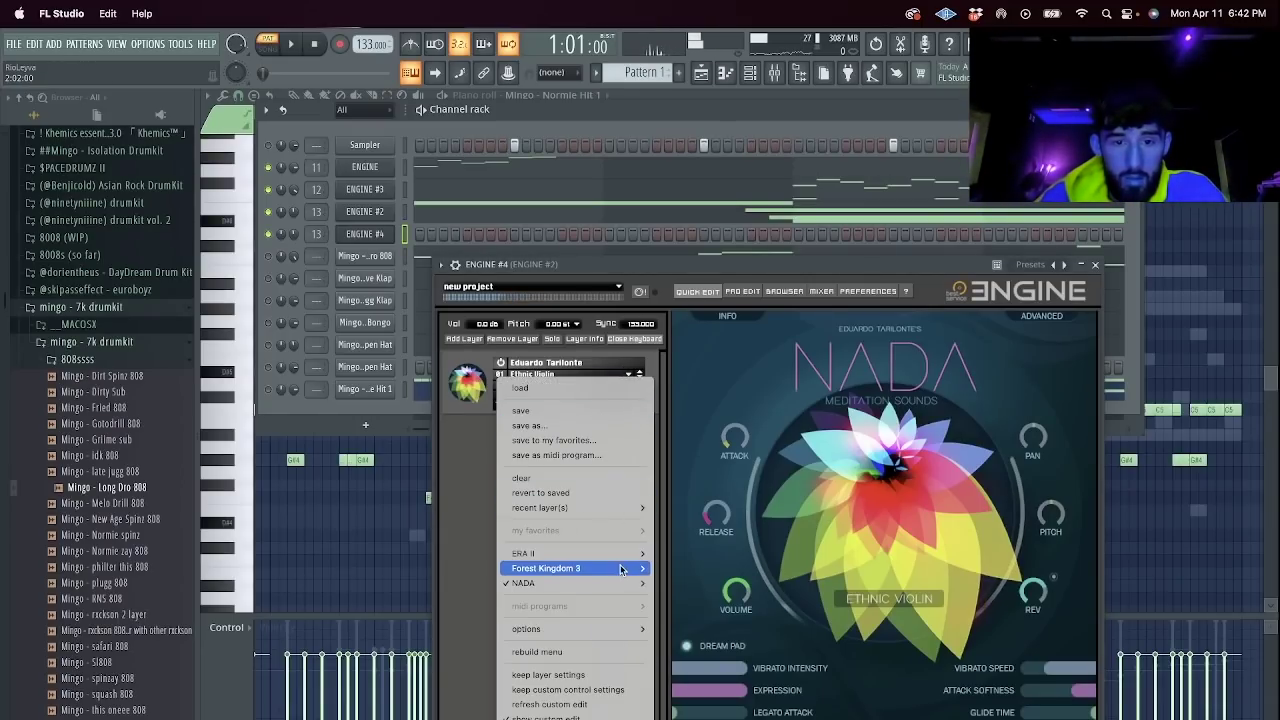
mouse_move(621, 569)
click(838, 616)
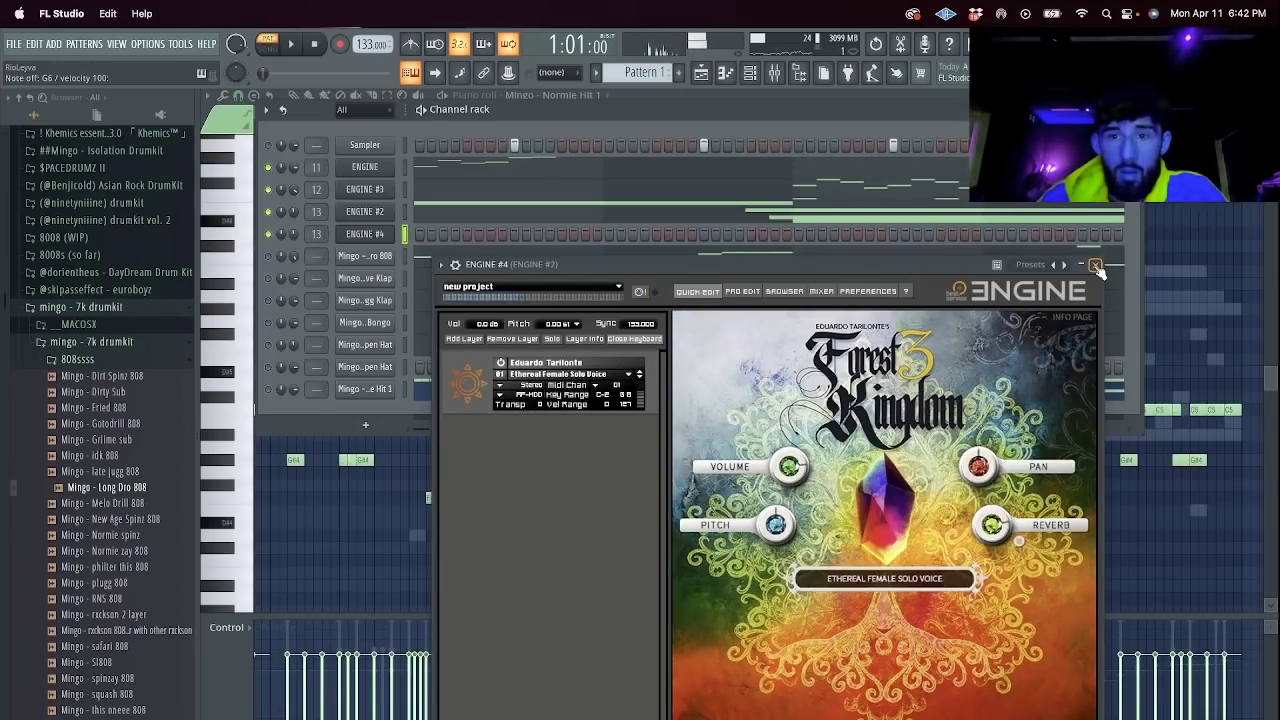
click(1095, 267)
right_click(388, 235)
click(437, 236)
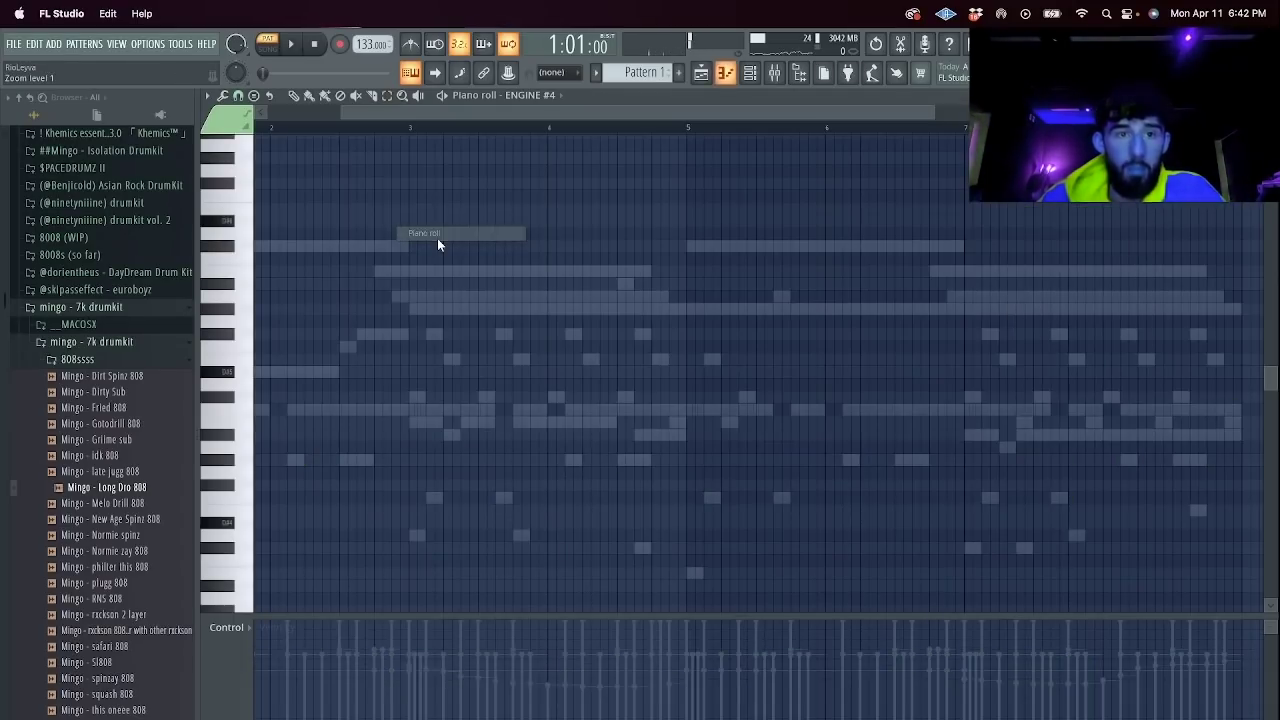
drag(372, 112, 296, 255)
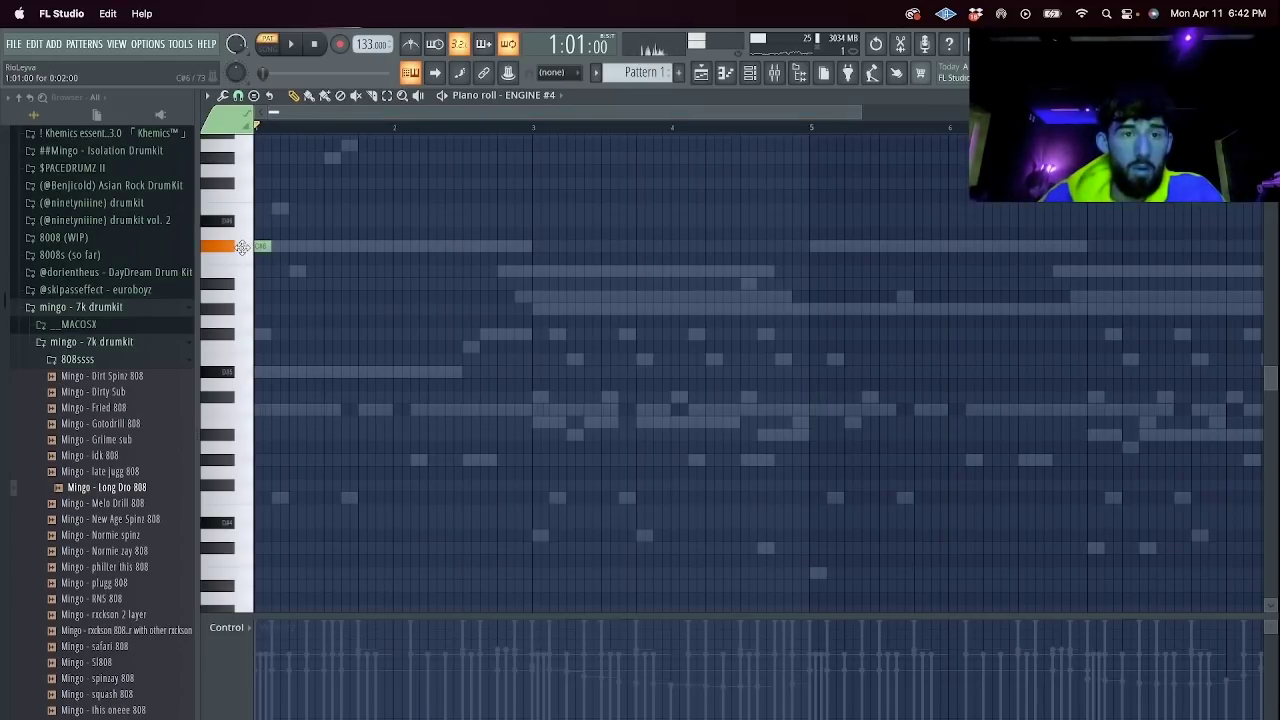
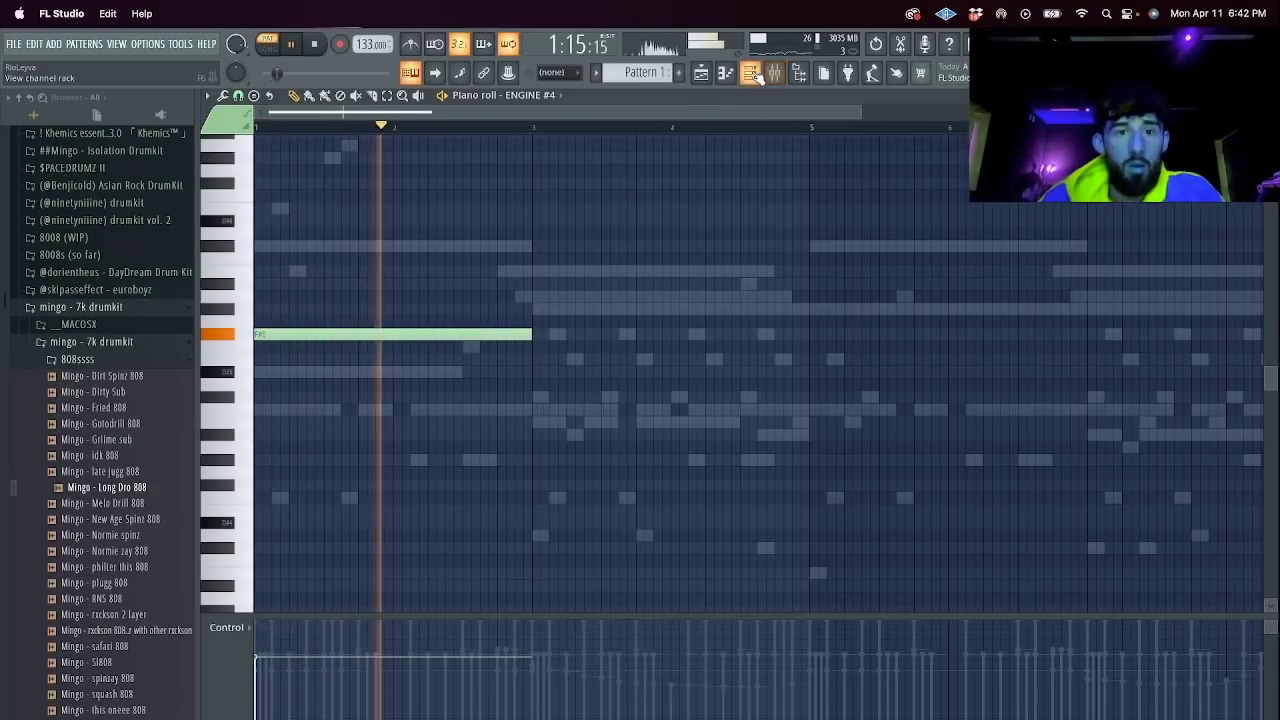
Raise the first ENGINE #4 melody note to C#6 and draw a second long note at bar 3.
click(749, 72)
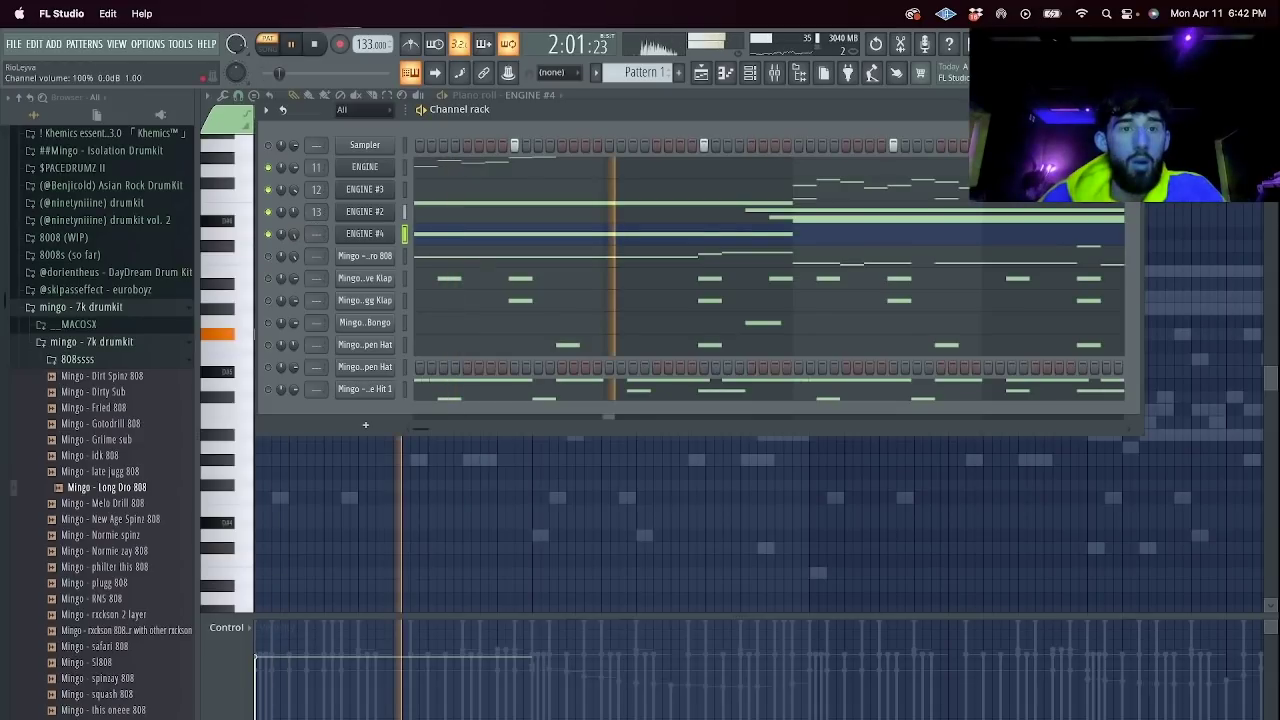
click(500, 234)
key(space)
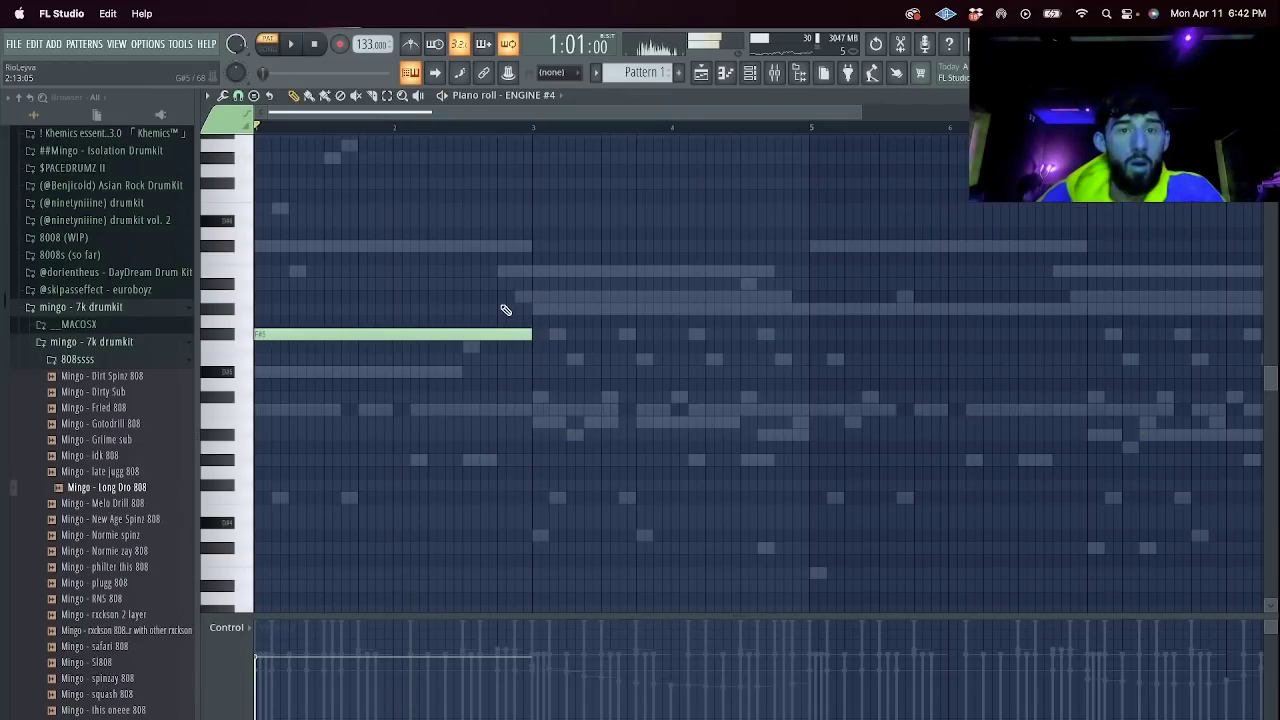
drag(258, 334, 252, 245)
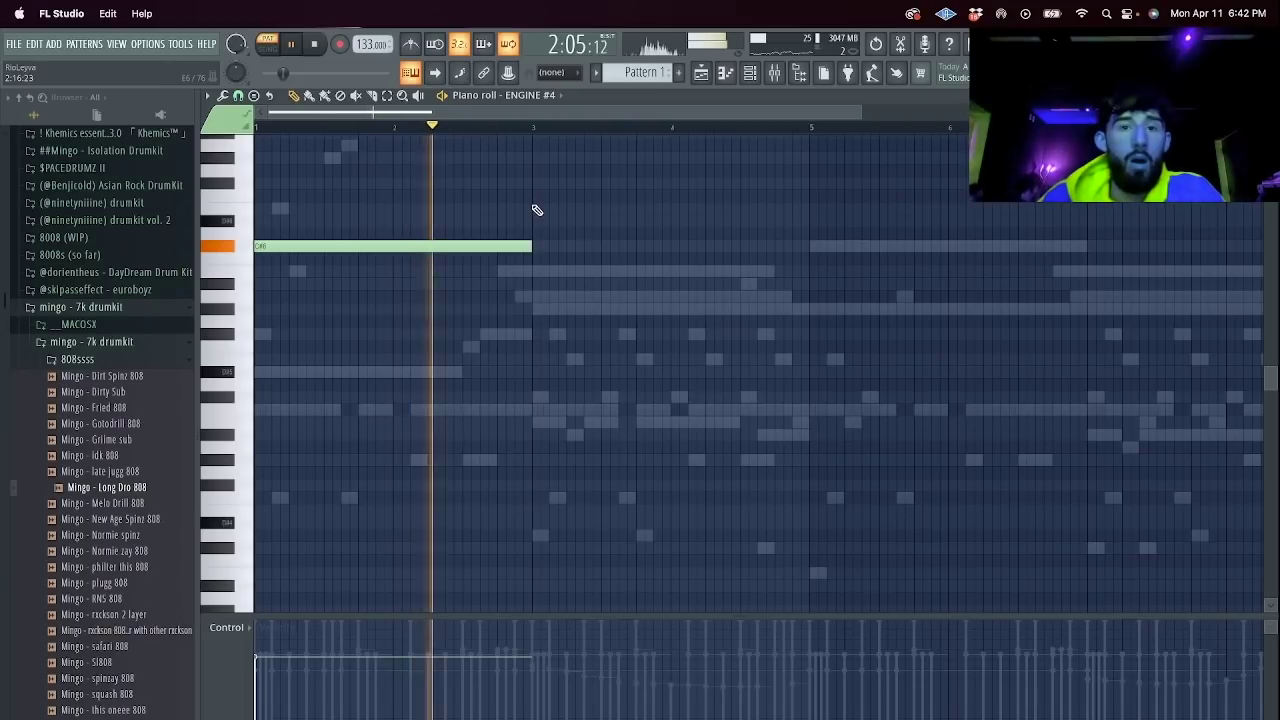
click(543, 183)
key(space)
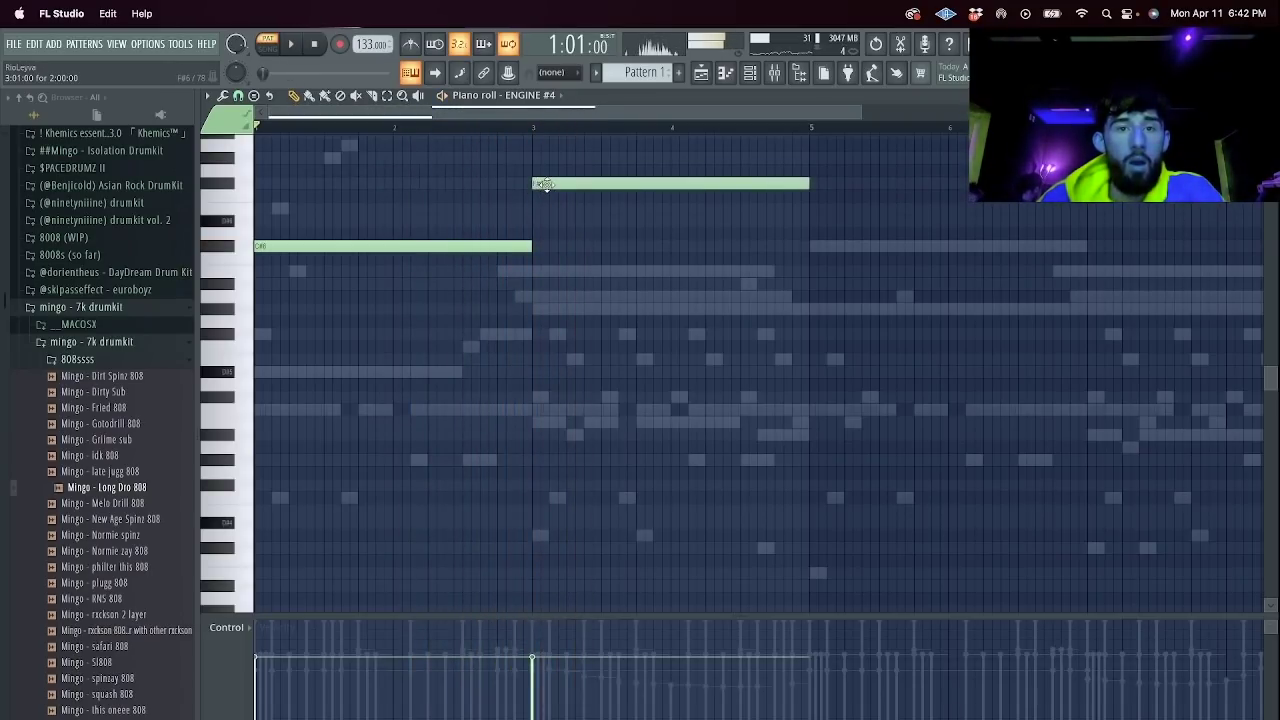
Add long notes at bars 5 and 7, lowering the bar 7 note by one step.
click(749, 72)
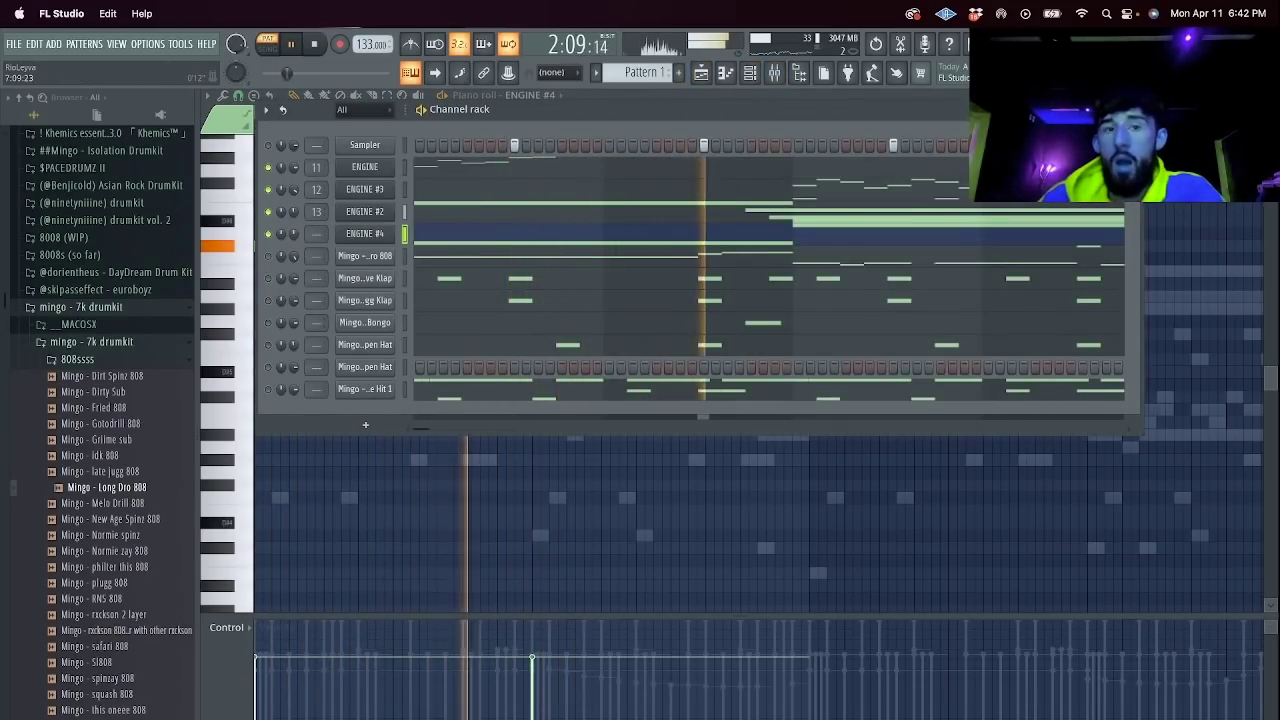
click(1130, 109)
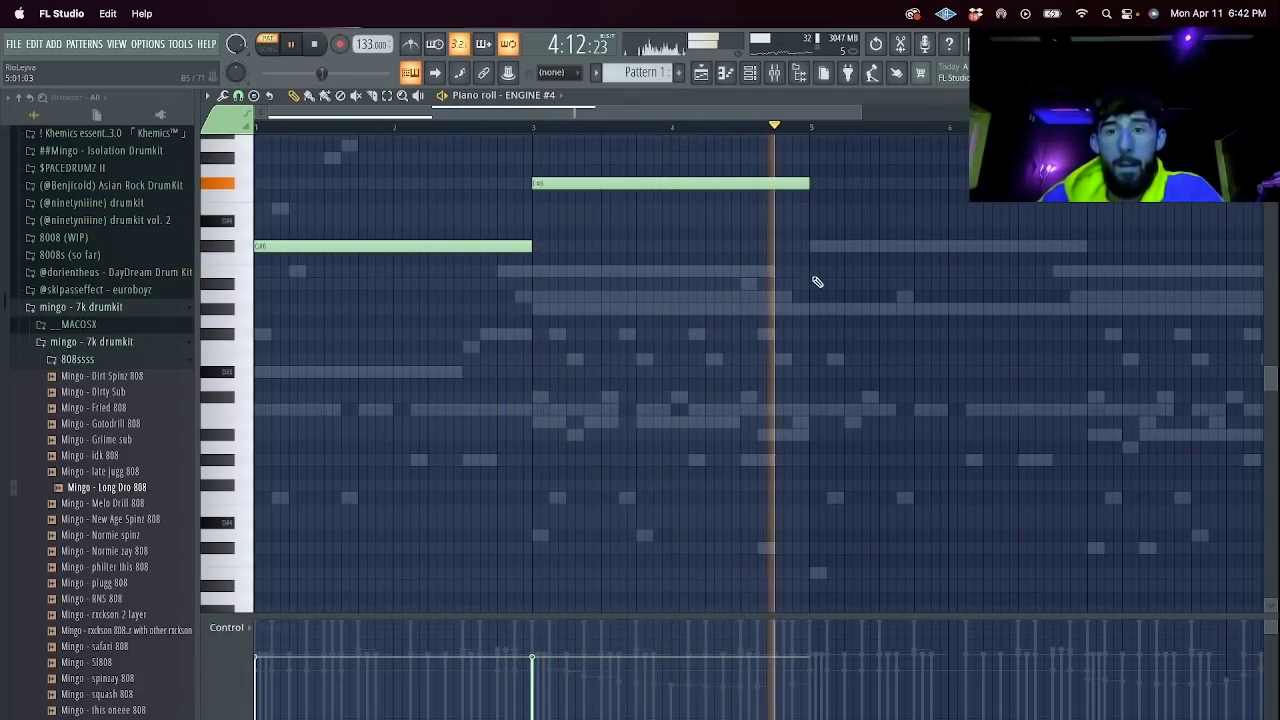
click(814, 312)
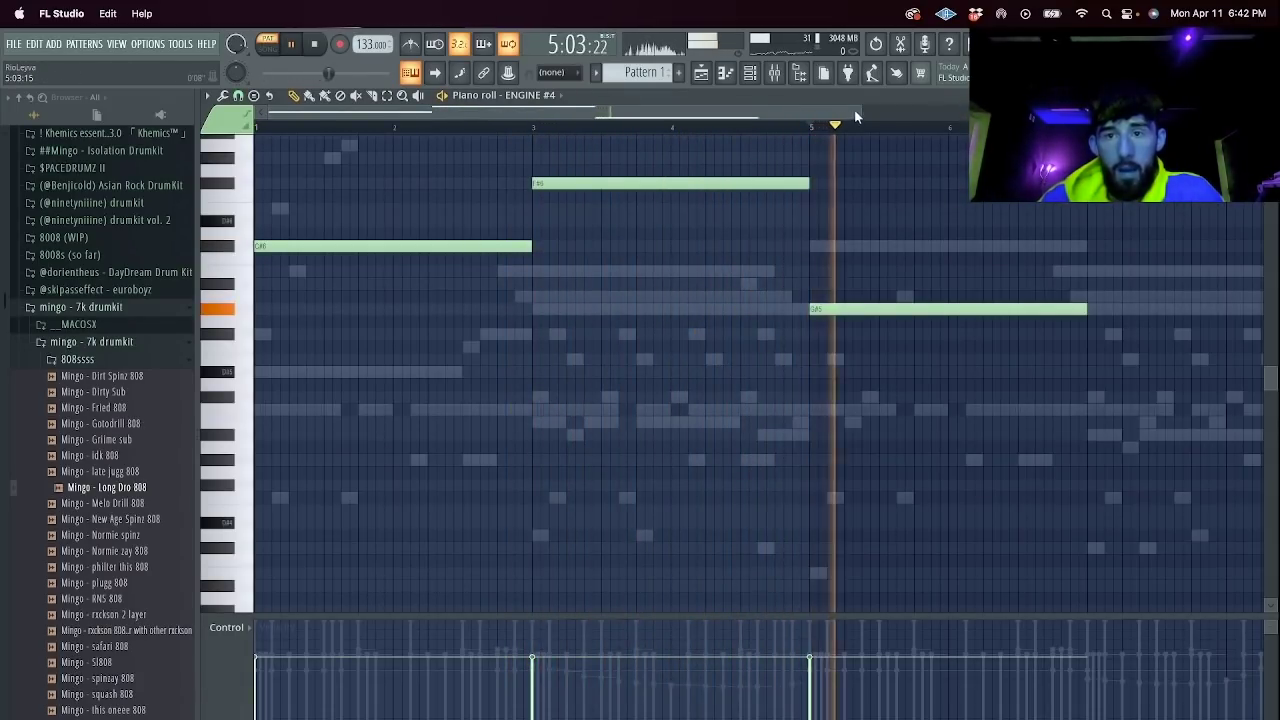
scroll(834, 120, down, 2)
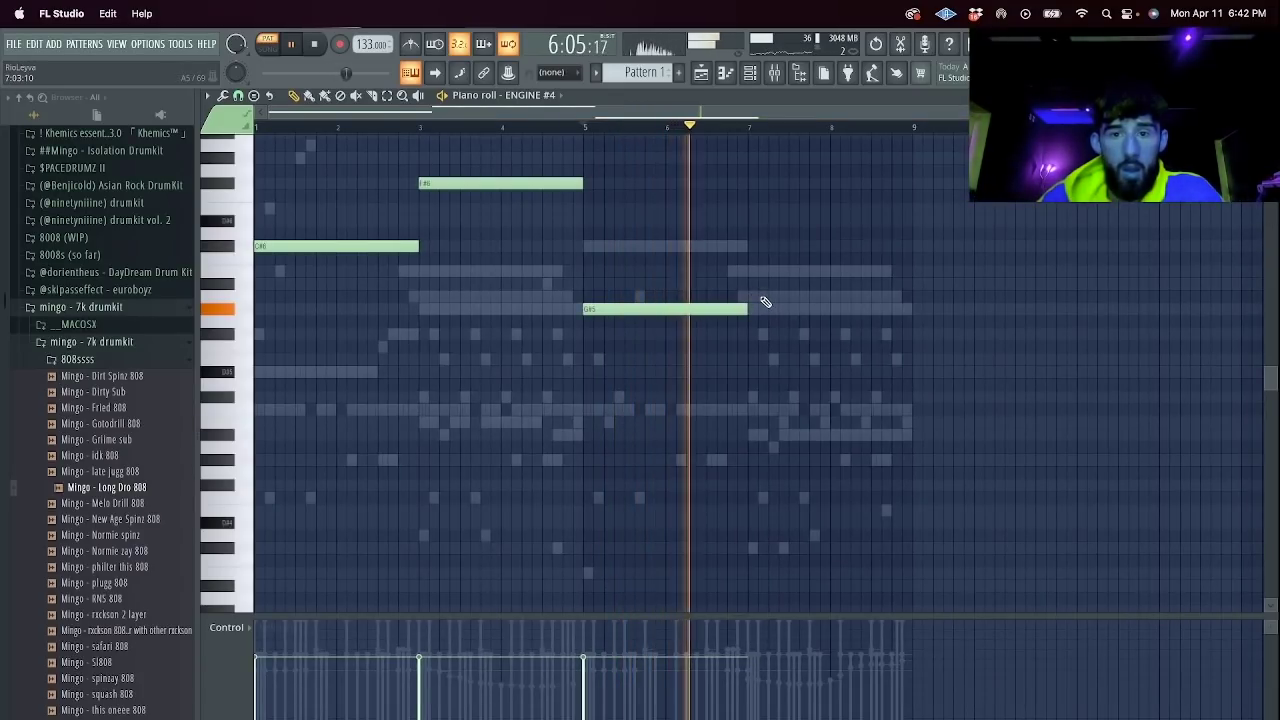
click(748, 272)
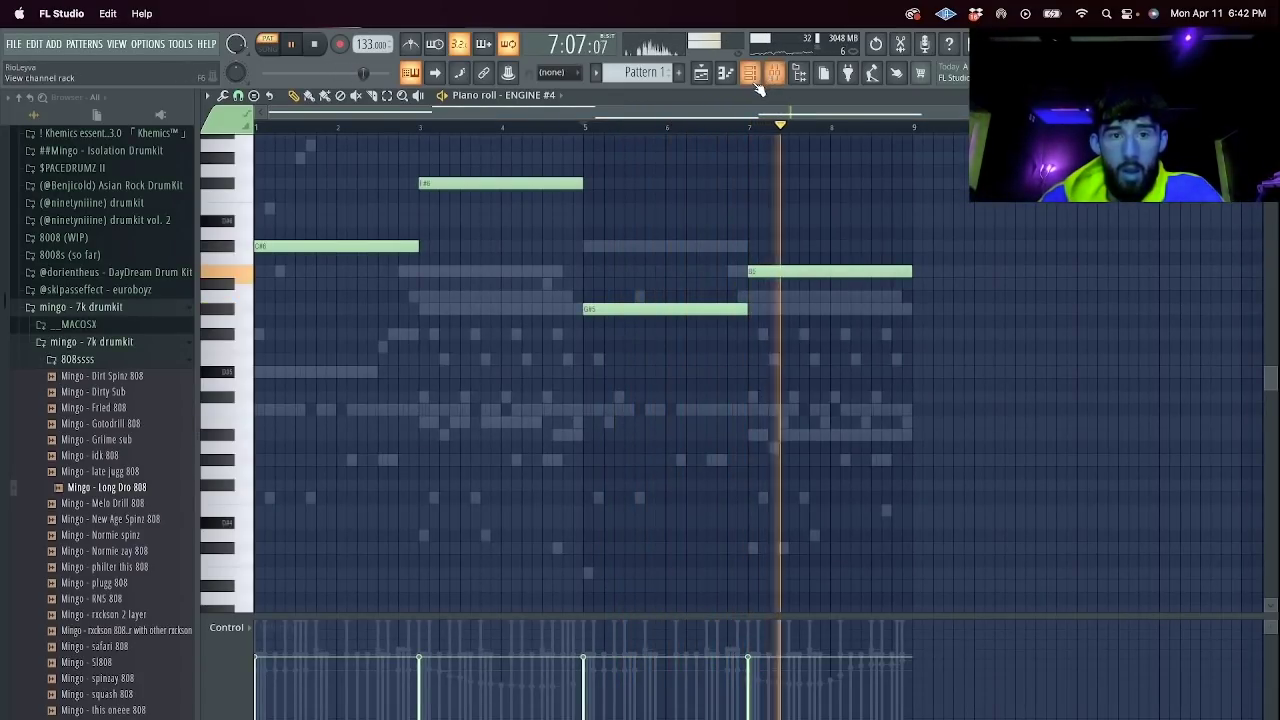
key(space)
drag(777, 276, 774, 303)
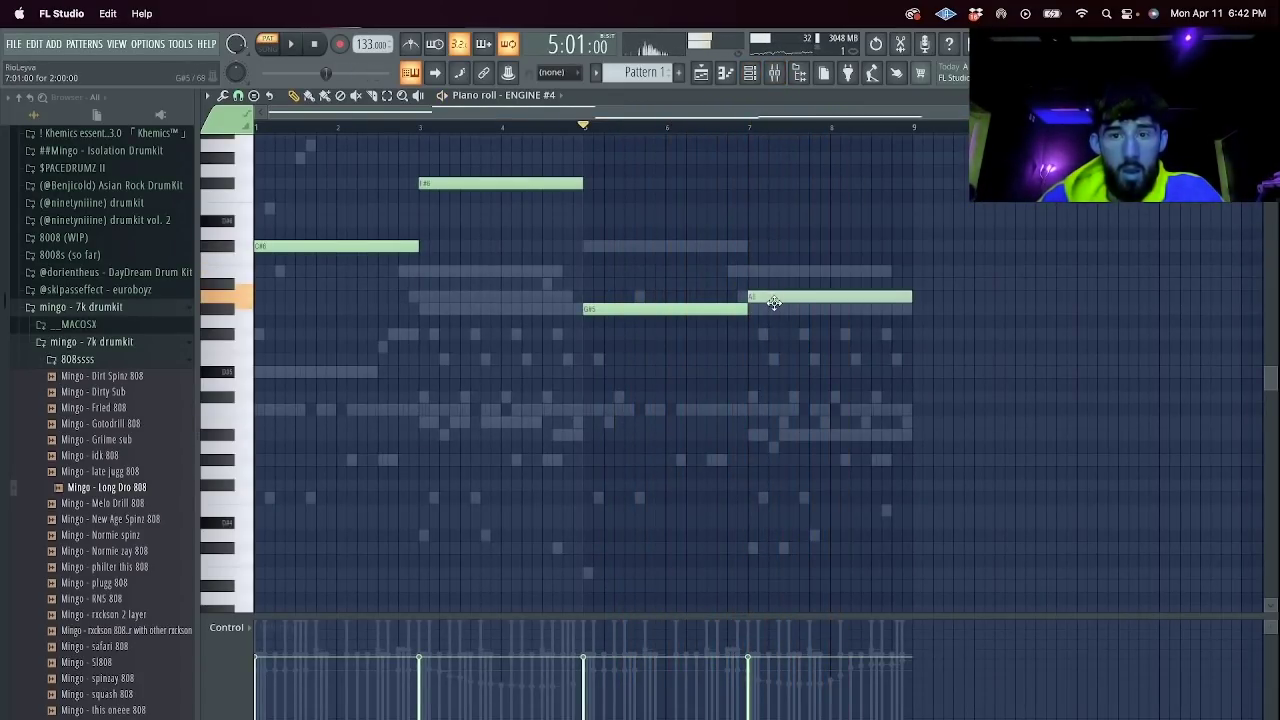
key(space)
Unmute the 808, both clap, bongo, open hat, hat and hit channels in the Channel rack.
key(F6)
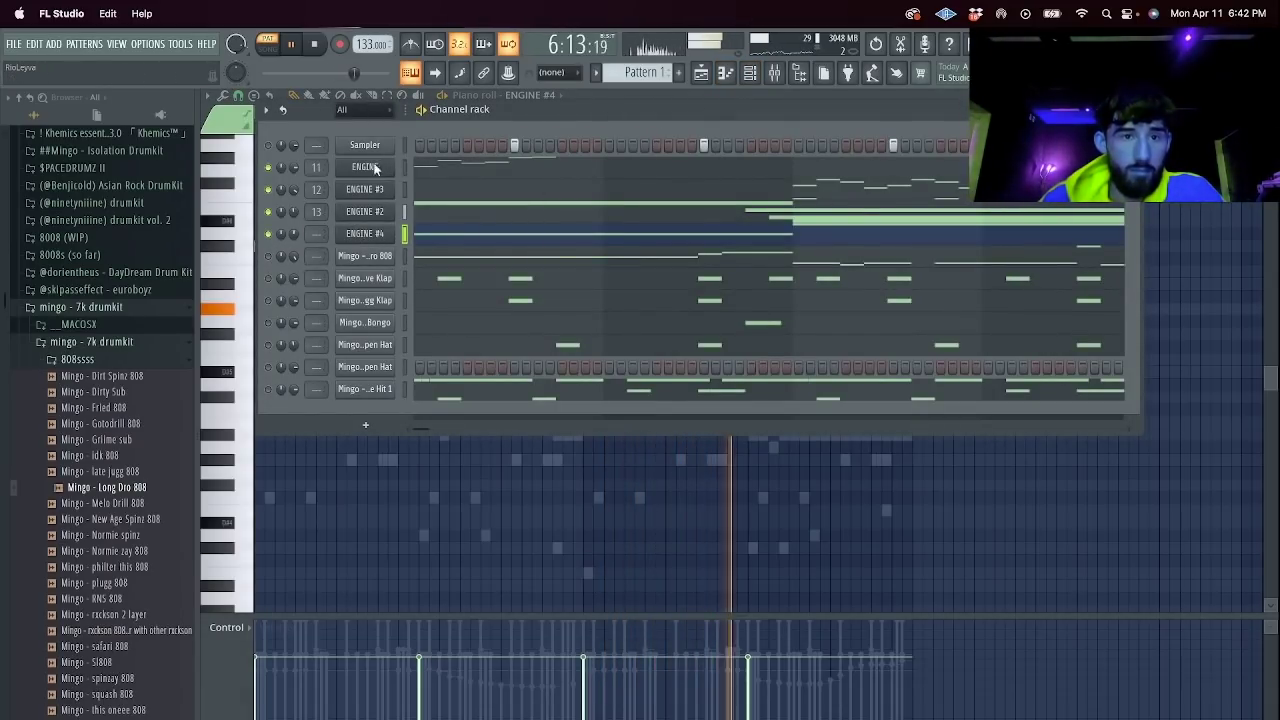
click(268, 257)
click(268, 279)
click(268, 301)
click(268, 323)
click(268, 346)
drag(274, 352, 271, 389)
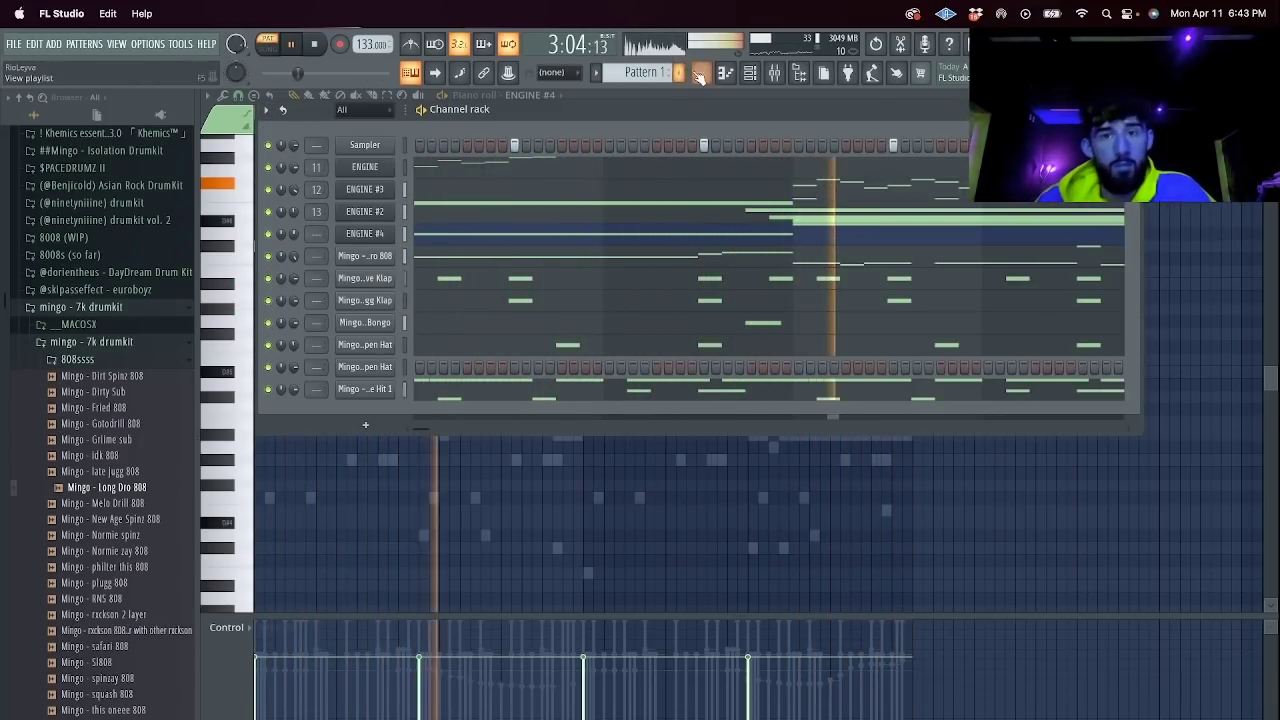
Switch to the Playlist and pick the Sampler pattern from the pattern list.
key(F5)
click(603, 75)
click(649, 284)
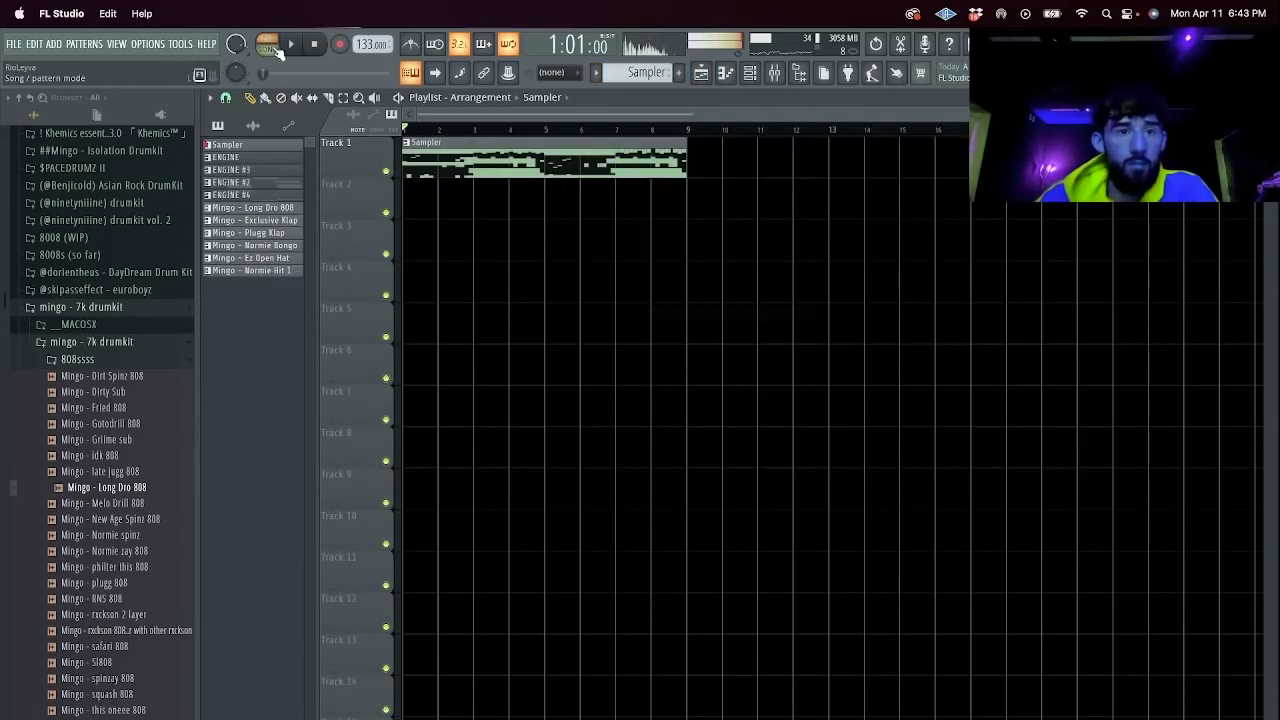
Clear the playlist, place every pattern on its own track from bar 1, and repeat them to bar 41.
click(521, 147)
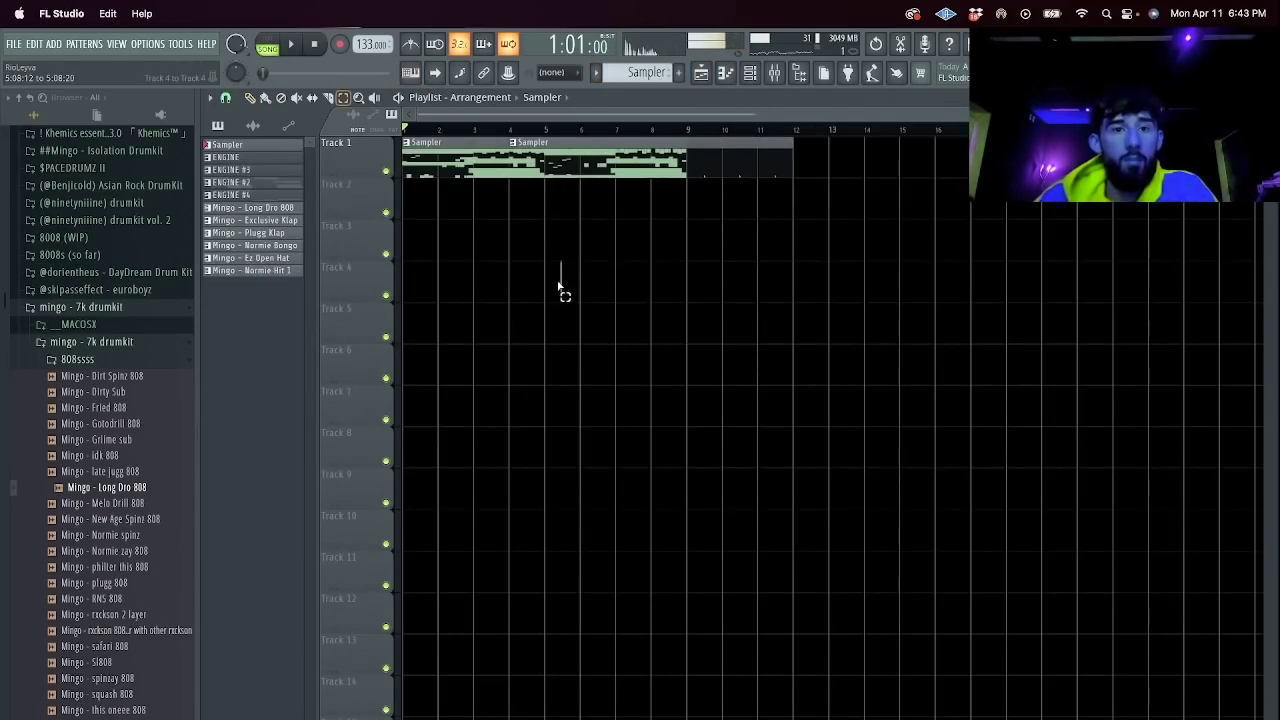
key(super+a)
key(Delete)
drag(258, 274, 407, 157)
key(super+b)
key(super+b)
key(super+b)
key(super+b)
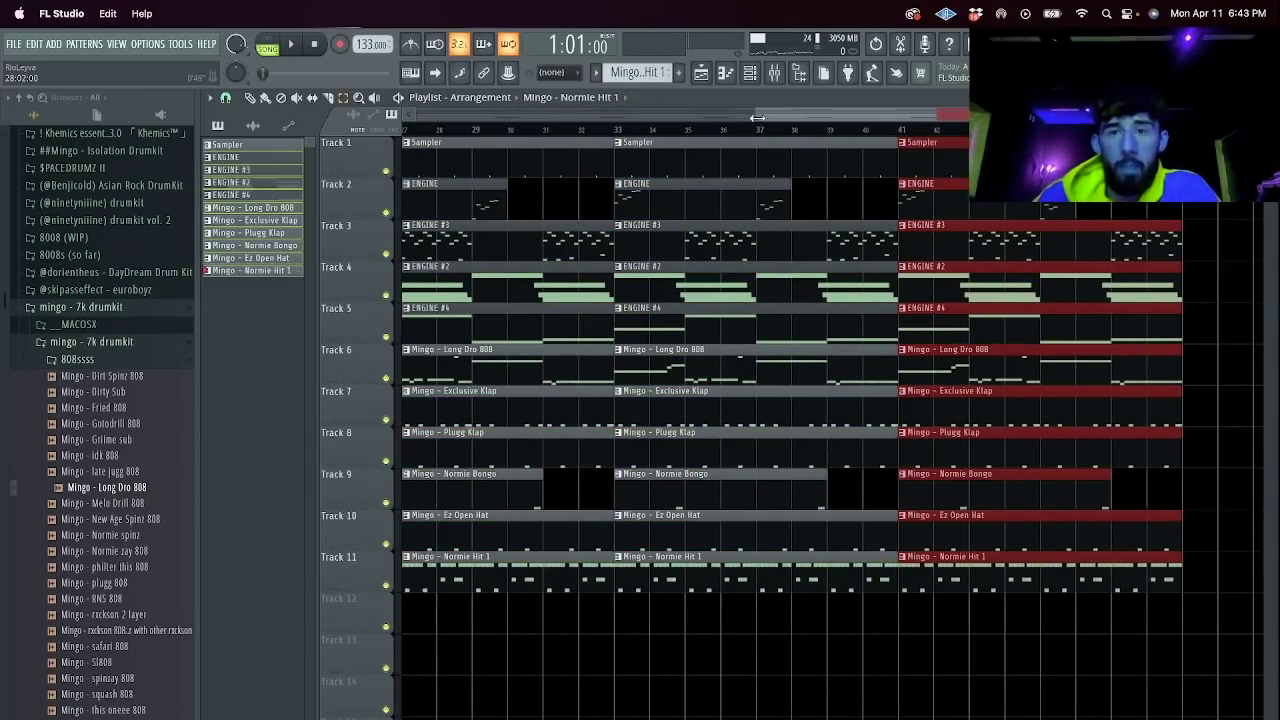
drag(758, 118, 200, 137)
Delete the bar-1 Sampler, Long Dro 808, Klap, Bongo, Open Hat and Normie Hit 1 clips.
right_click(463, 168)
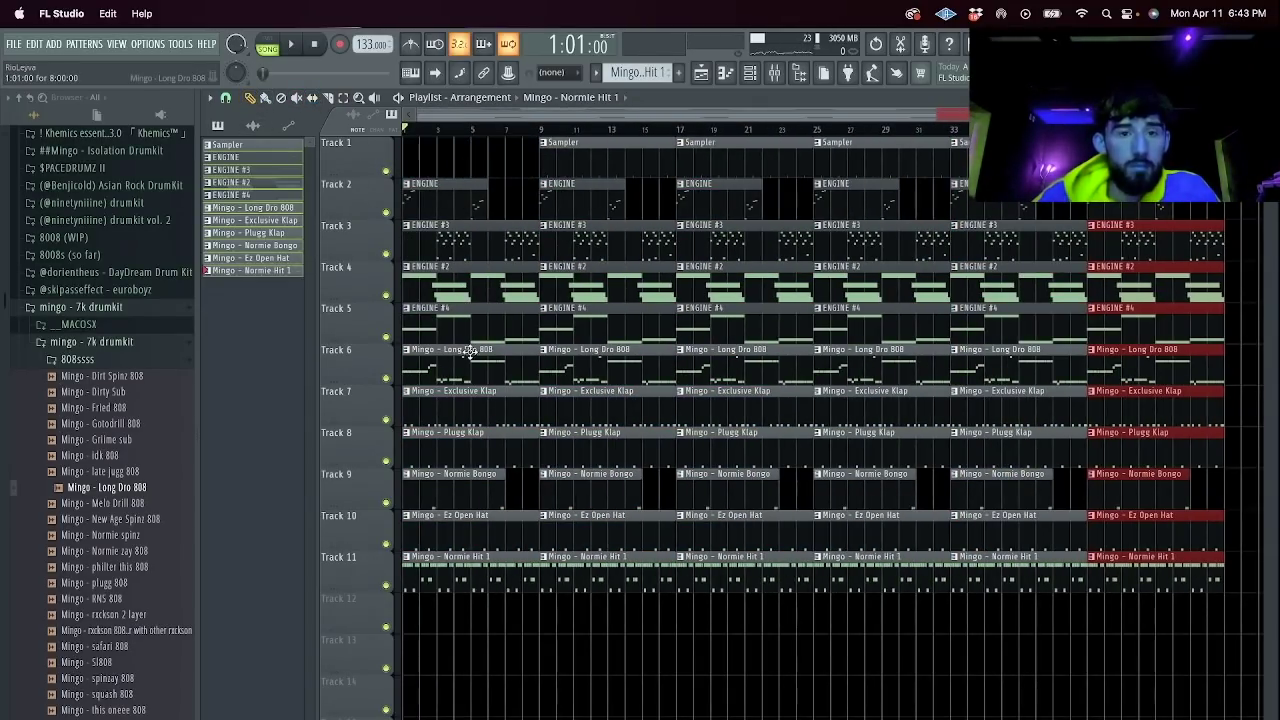
right_click(472, 353)
right_click(480, 402)
right_click(475, 444)
right_click(468, 486)
right_click(460, 527)
right_click(452, 568)
key(space)
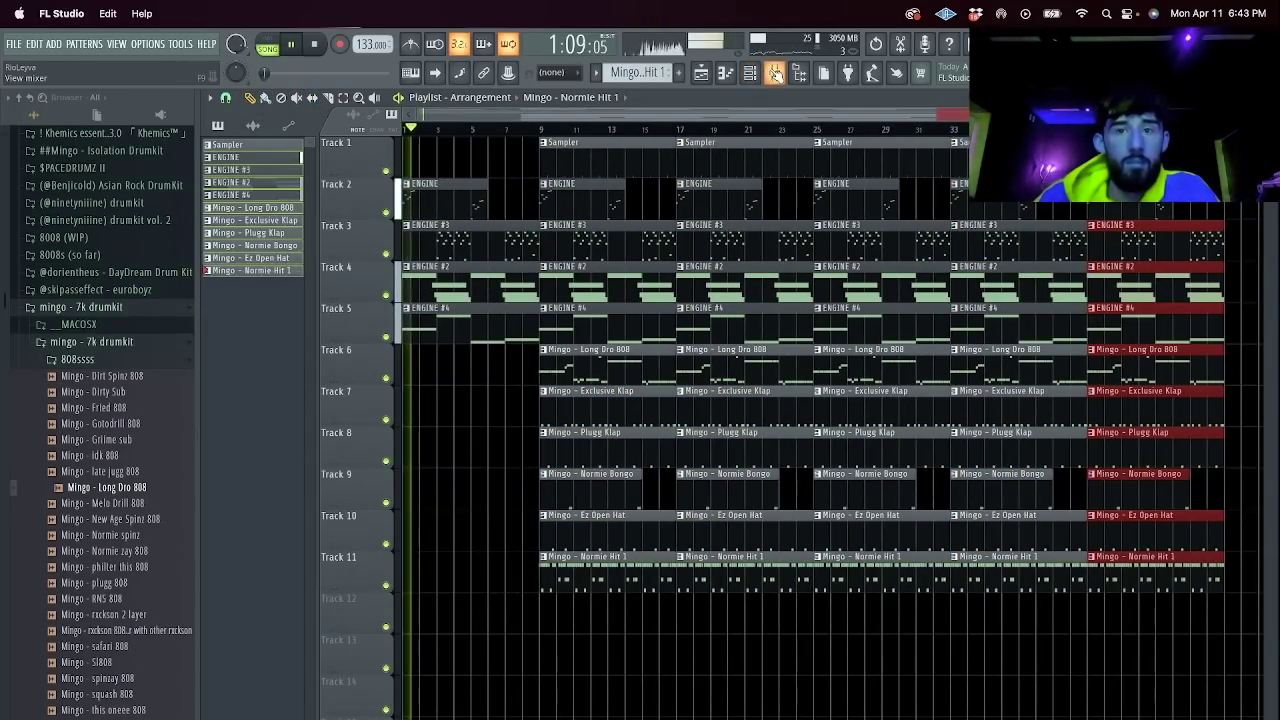
Load the HalfTime effect on mixer insert 29.
click(774, 72)
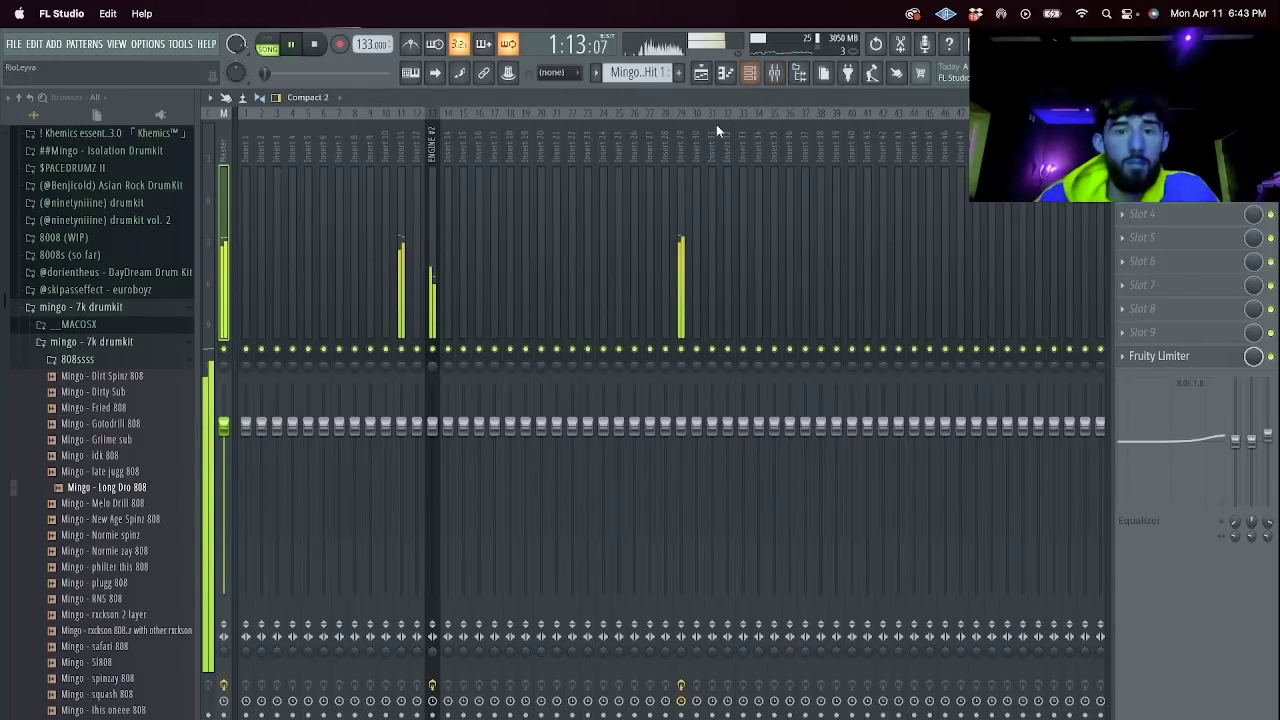
click(680, 288)
click(1135, 214)
mouse_move(1140, 233)
mouse_move(1075, 300)
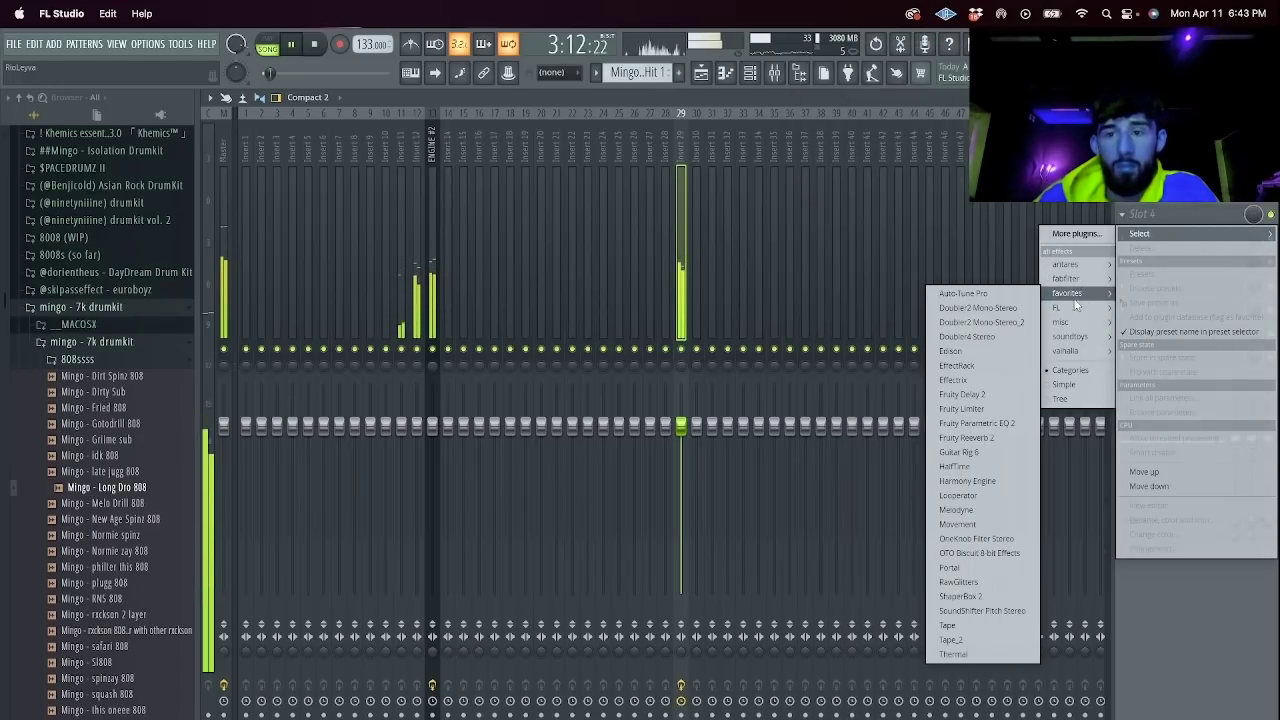
click(955, 466)
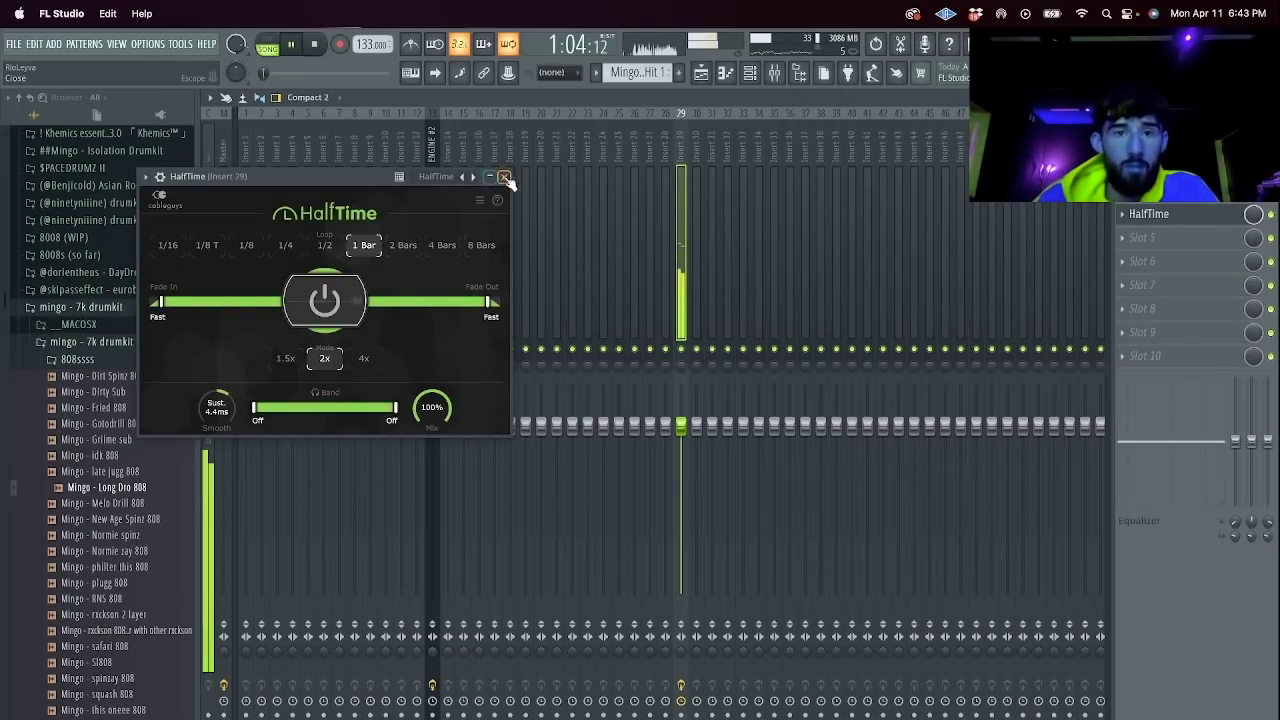
click(505, 177)
Copy the 808 and drum clips back to bar 1 in the playlist.
click(705, 73)
mouse_move(574, 630)
mouse_down()
mouse_move(587, 353)
mouse_move(286, 374)
mouse_up()
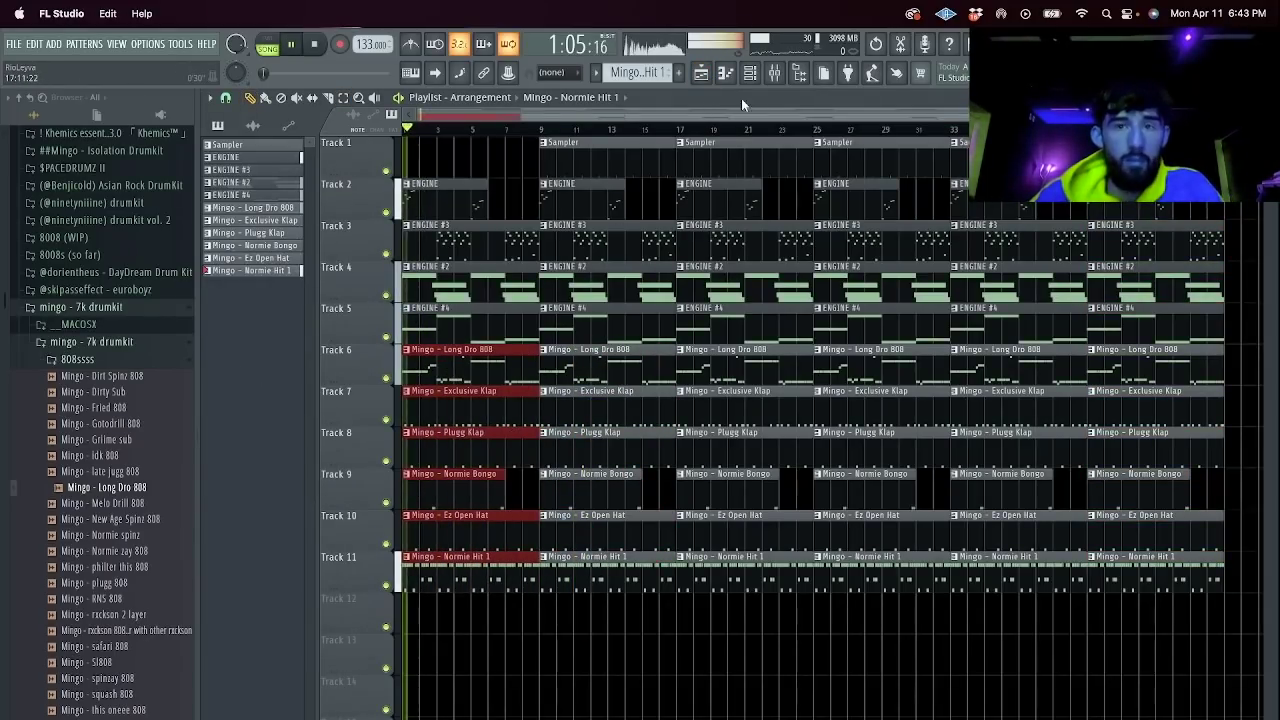
click(774, 72)
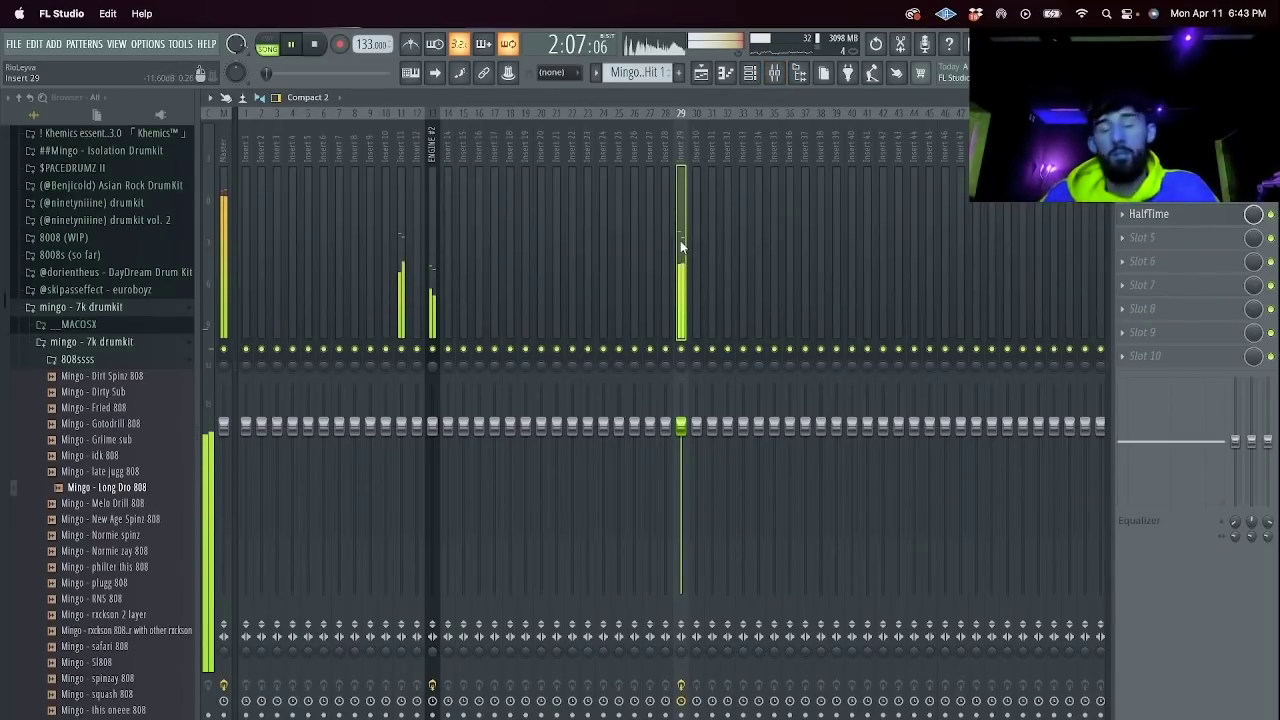
click(750, 73)
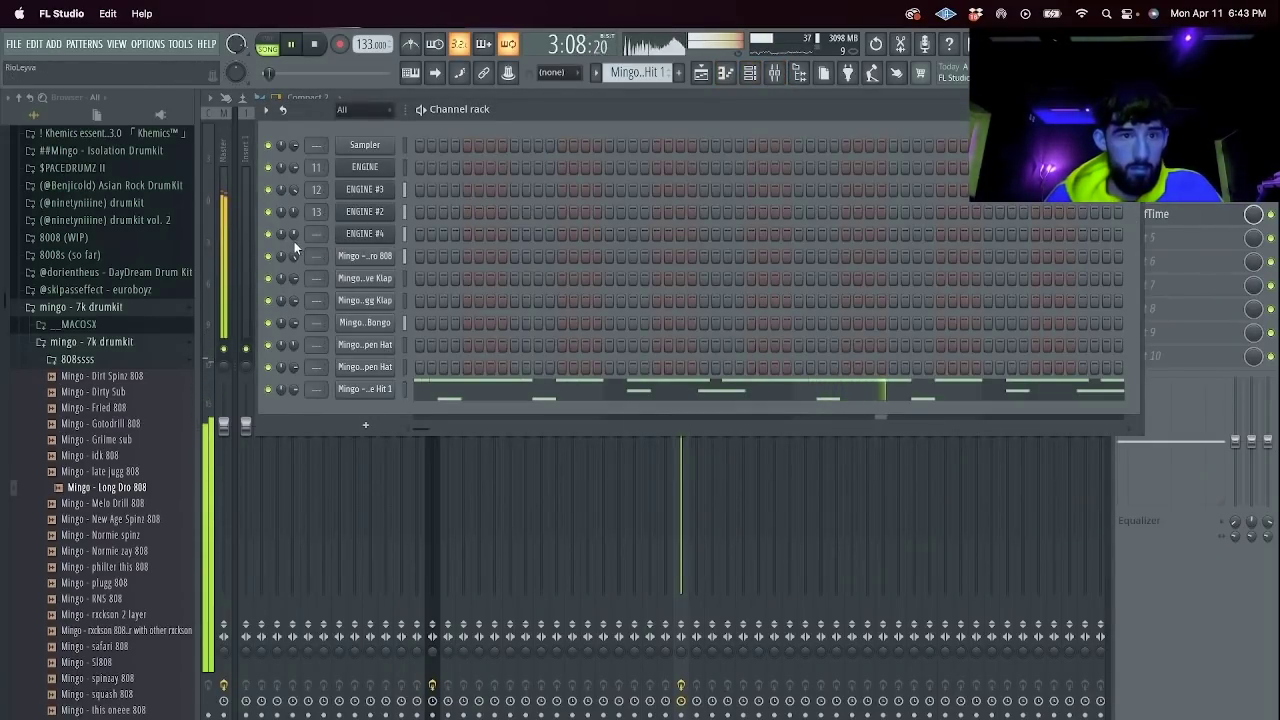
key(F6)
Raise the ENGINE #4 mixer track volume slightly.
click(479, 289)
click(1152, 213)
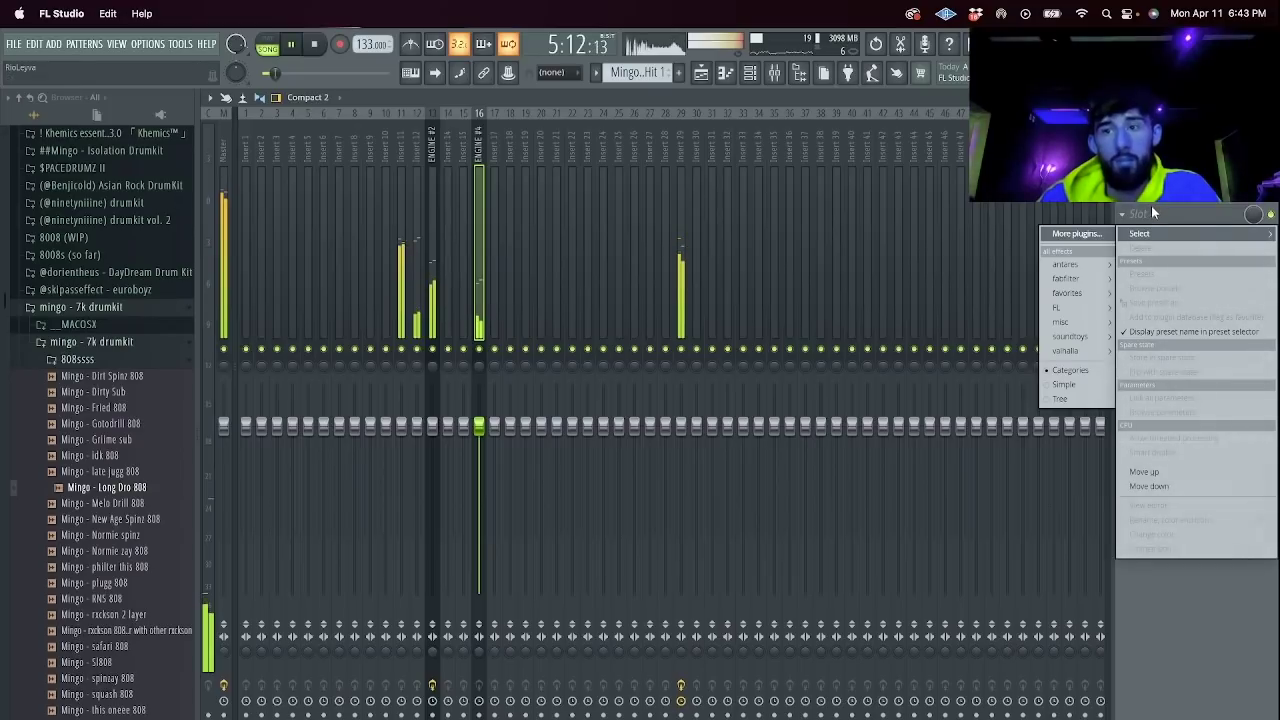
click(1109, 204)
drag(479, 425, 479, 413)
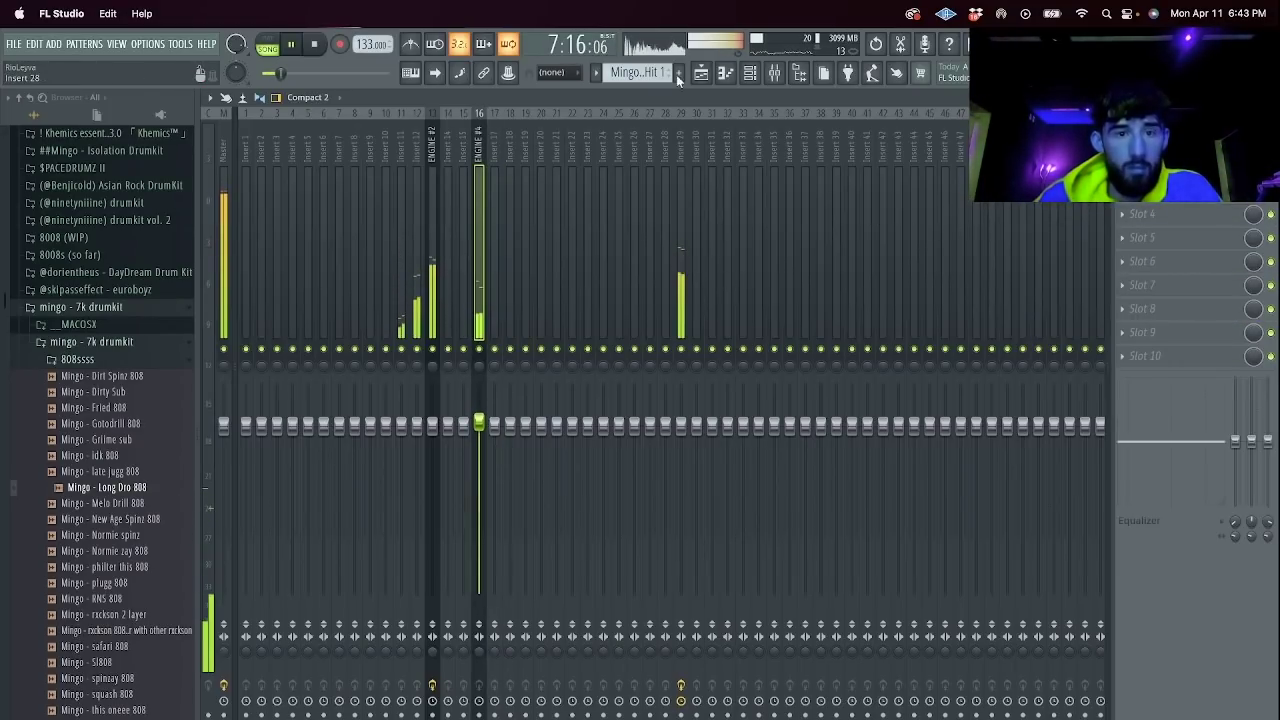
Create a HalfTime mix automation clip that stays at zero until bar 25.
key(F5)
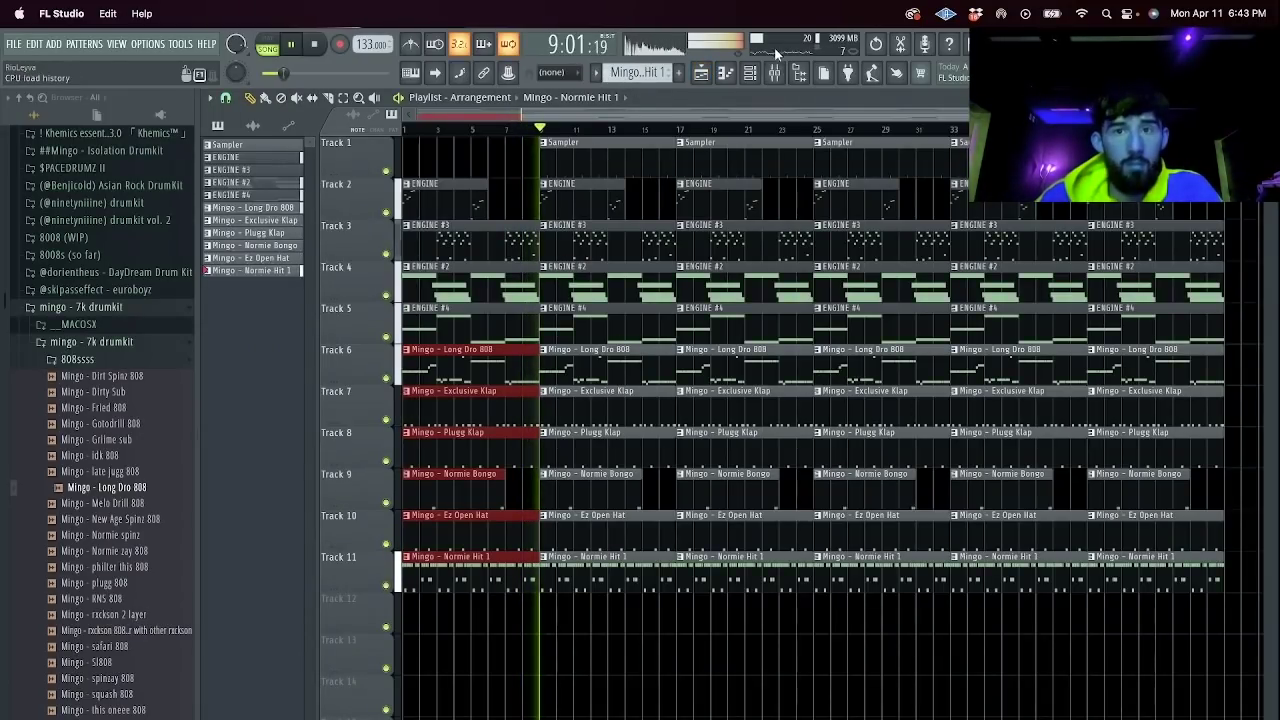
key(F9)
click(681, 278)
right_click(1253, 216)
click(1228, 335)
click(701, 70)
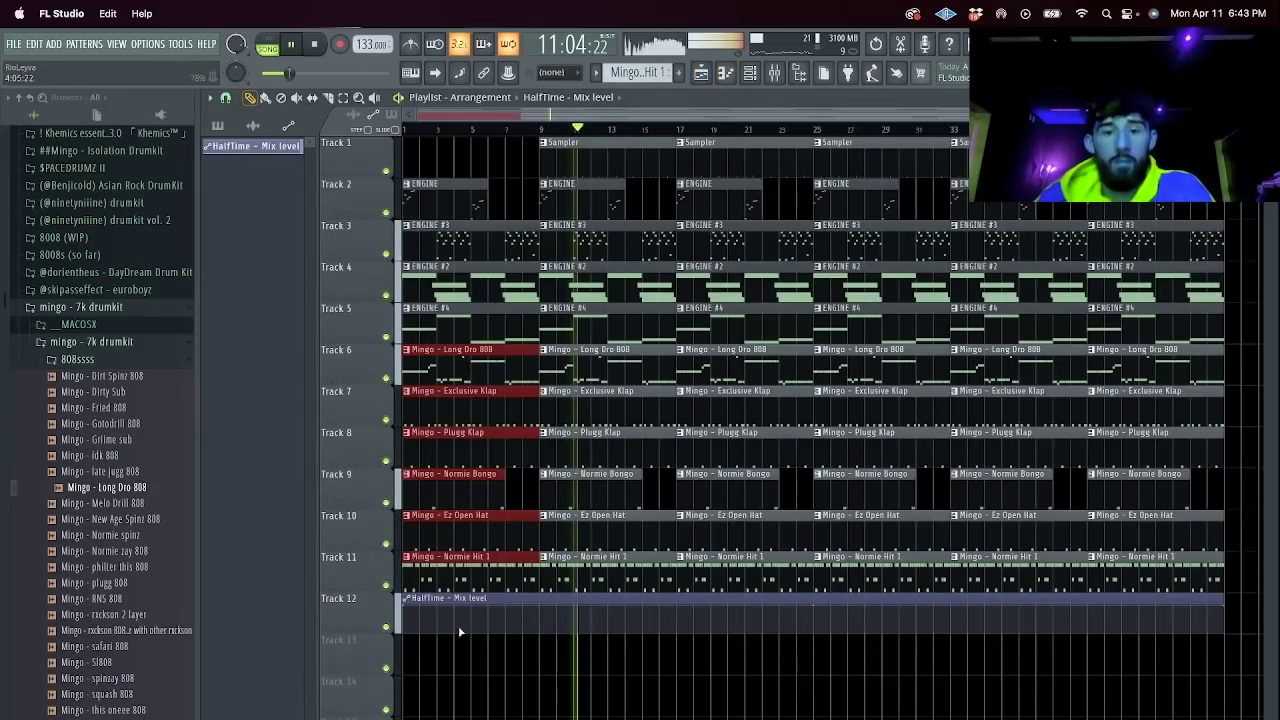
drag(406, 604, 406, 640)
right_click(817, 620)
key(space)
right_click(822, 606)
Delete the opening clips on tracks 2–11 and copy ENGINE and ENGINE #3 to bar 1.
drag(406, 586, 384, 97)
key(Delete)
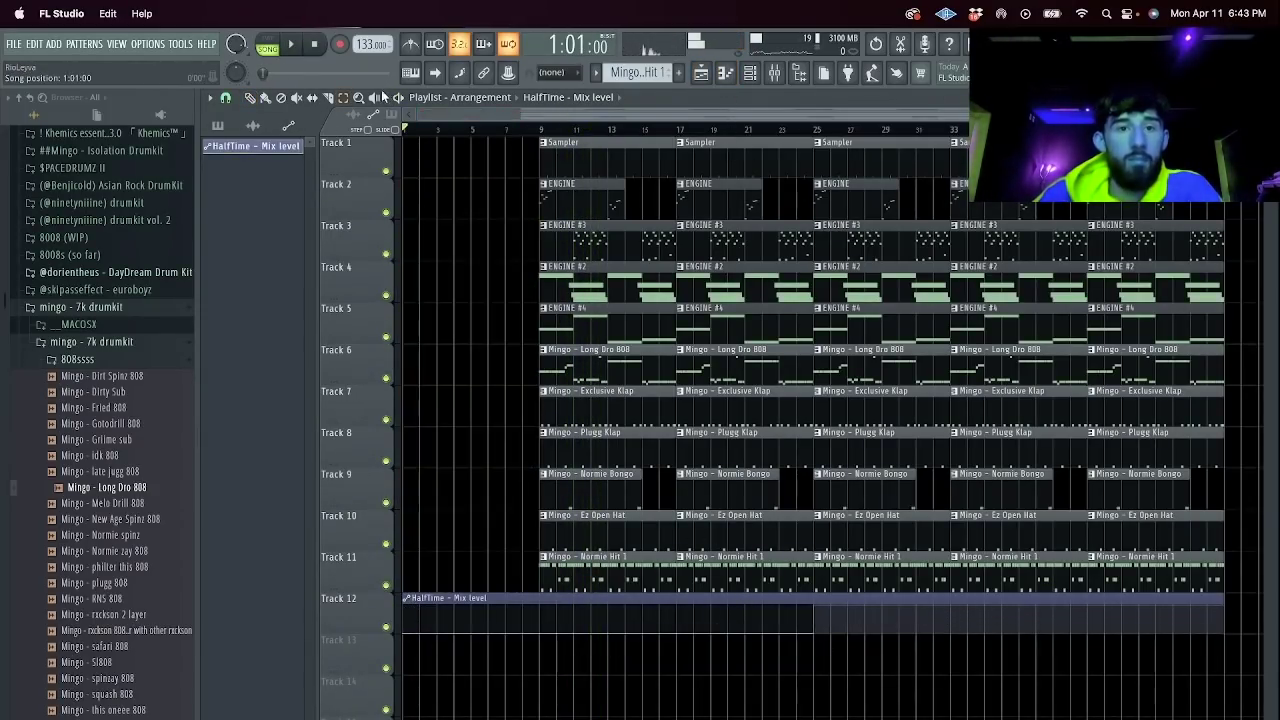
drag(566, 199, 458, 202)
key(space)
mouse_move(620, 255)
mouse_down()
mouse_move(374, 254)
mouse_move(385, 253)
mouse_up()
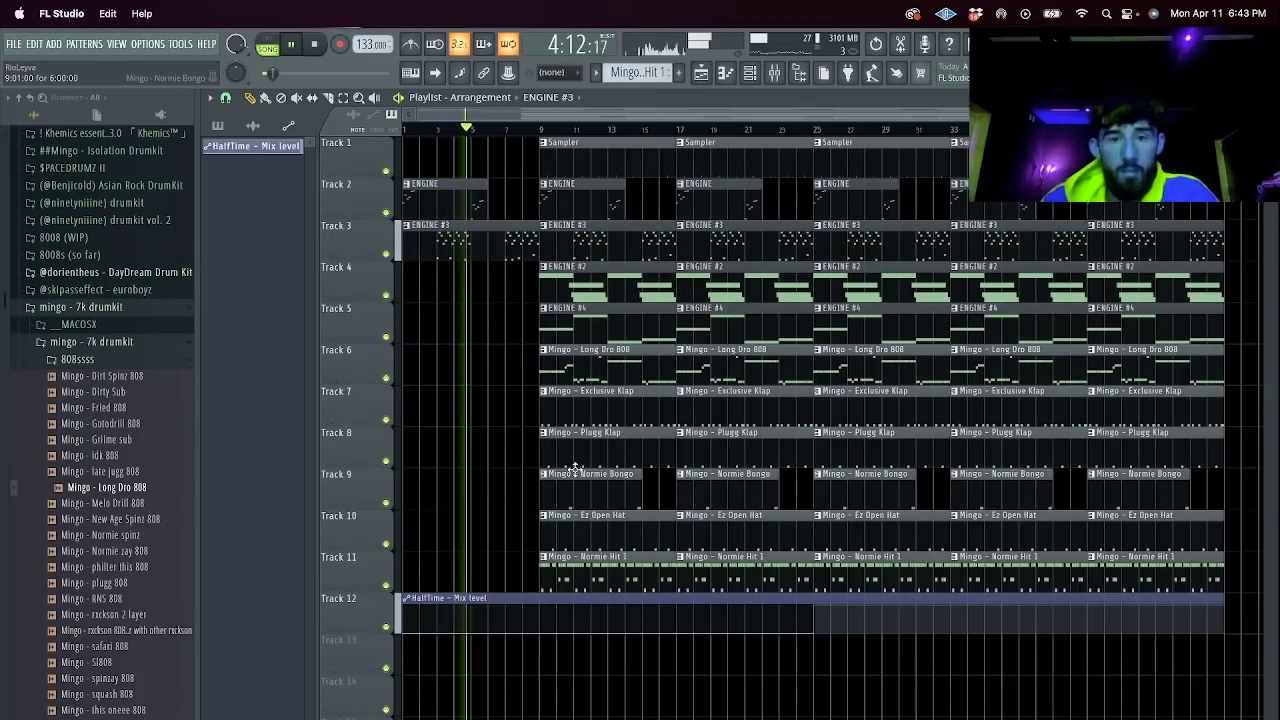
Make the bar-1 ENGINE #3 clip unique as a new ENGINE #5 pattern.
key(space)
key(space)
key(space)
double_click(434, 237)
click(703, 74)
right_click(410, 236)
click(446, 326)
double_click(463, 251)
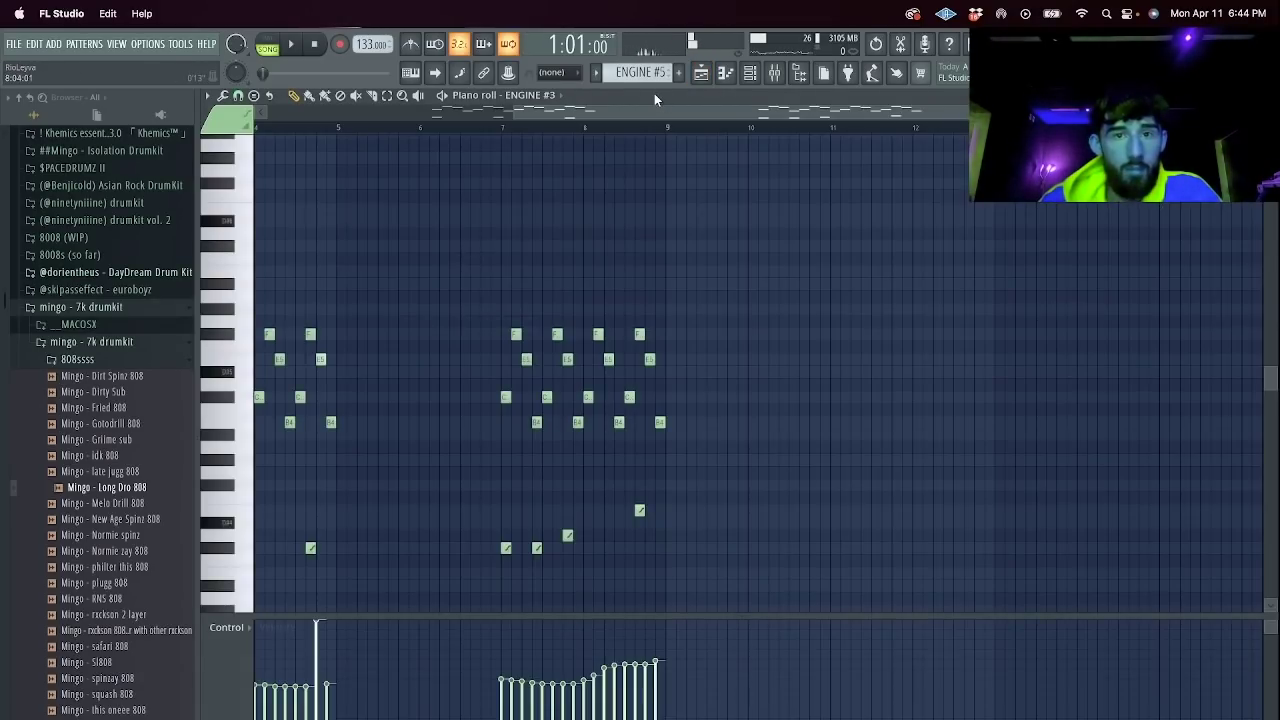
click(703, 74)
In the ENGINE pattern, shift a note group a bar earlier and nudge the first chord group later.
double_click(463, 186)
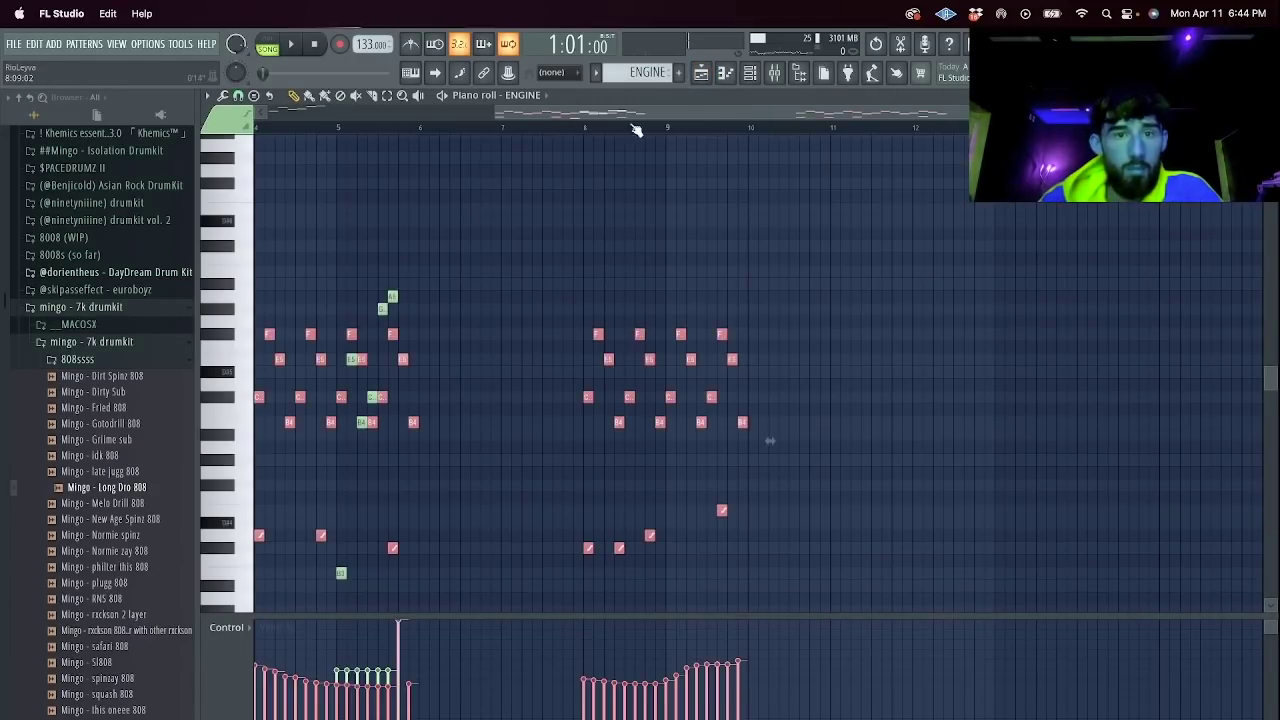
drag(505, 396, 404, 407)
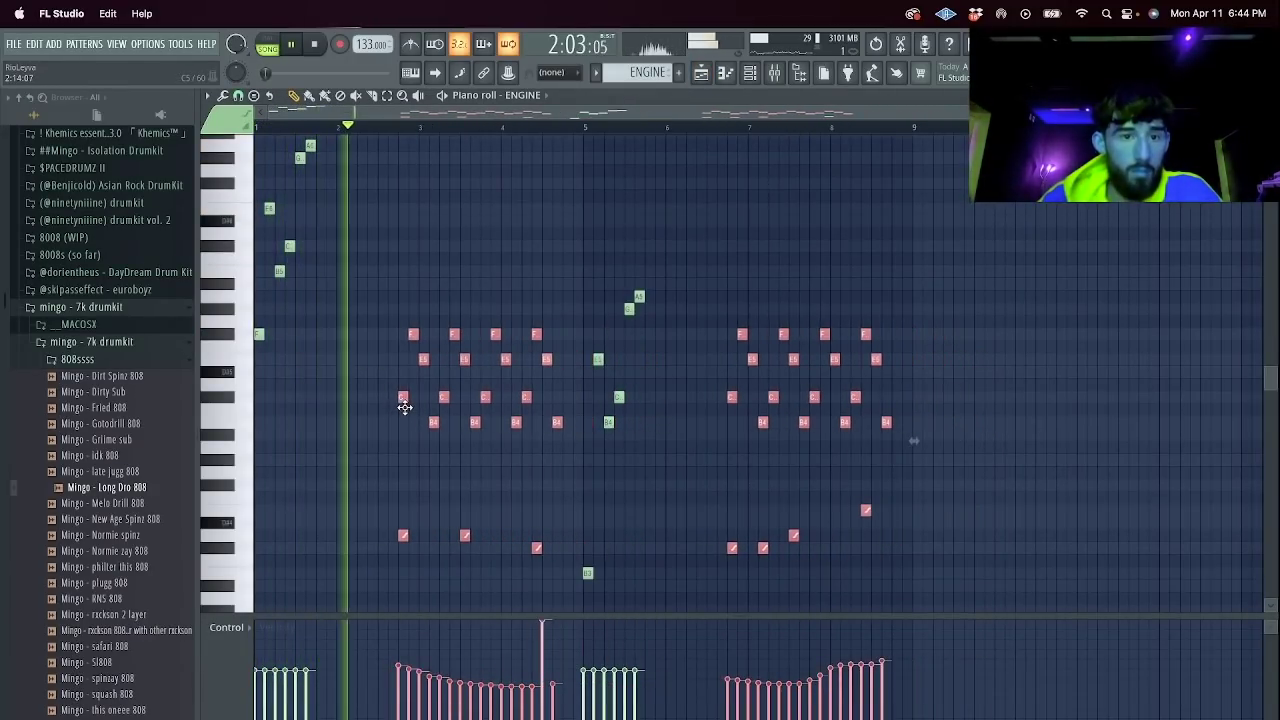
click(703, 74)
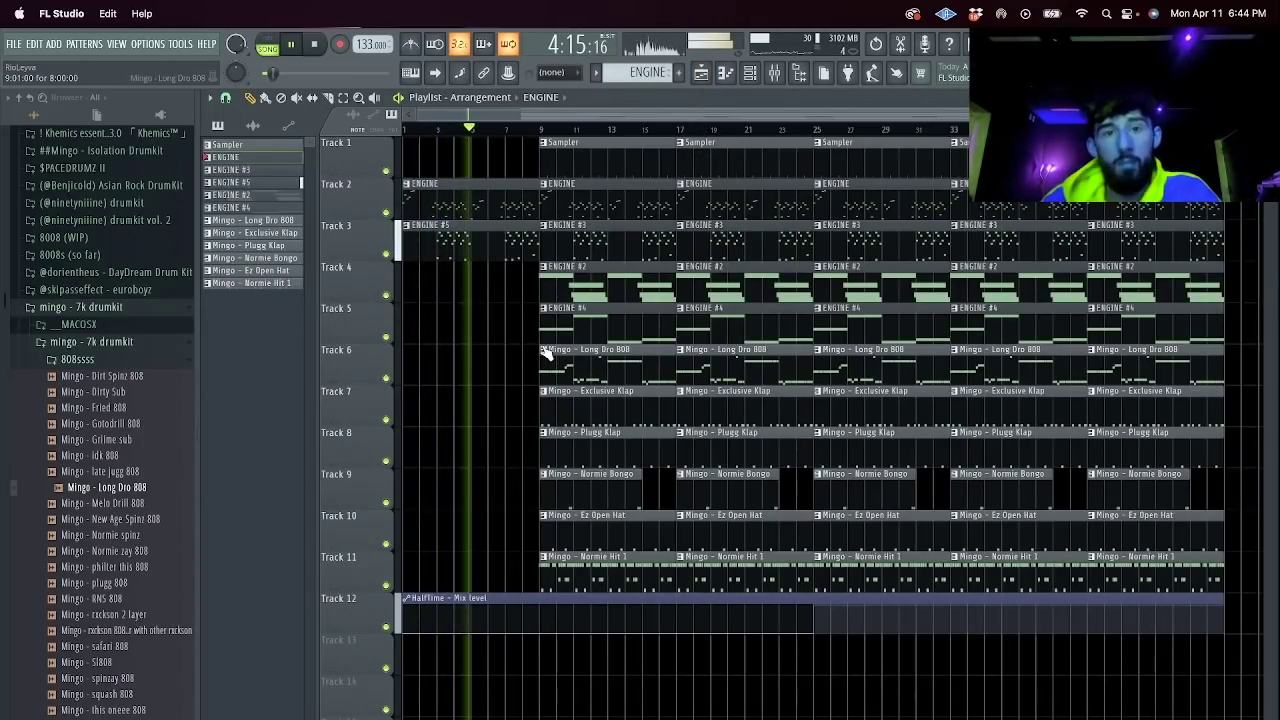
double_click(457, 208)
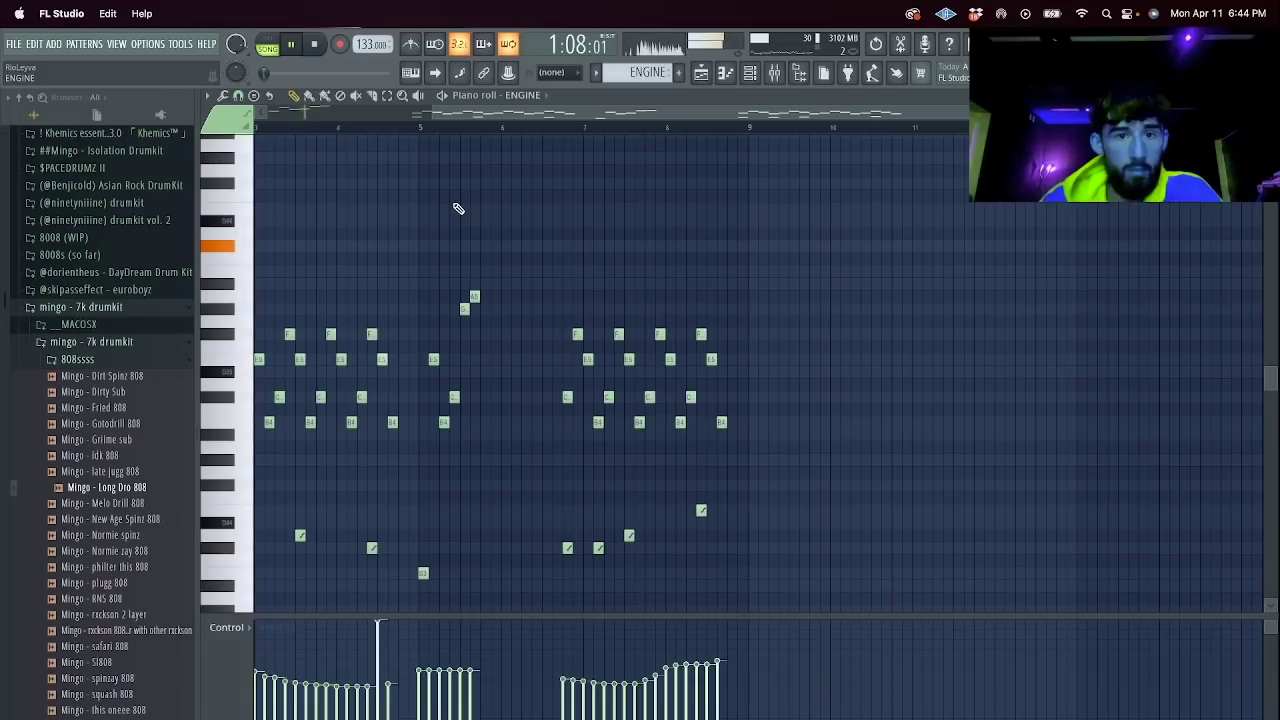
drag(568, 562, 368, 276)
key(shift+Right)
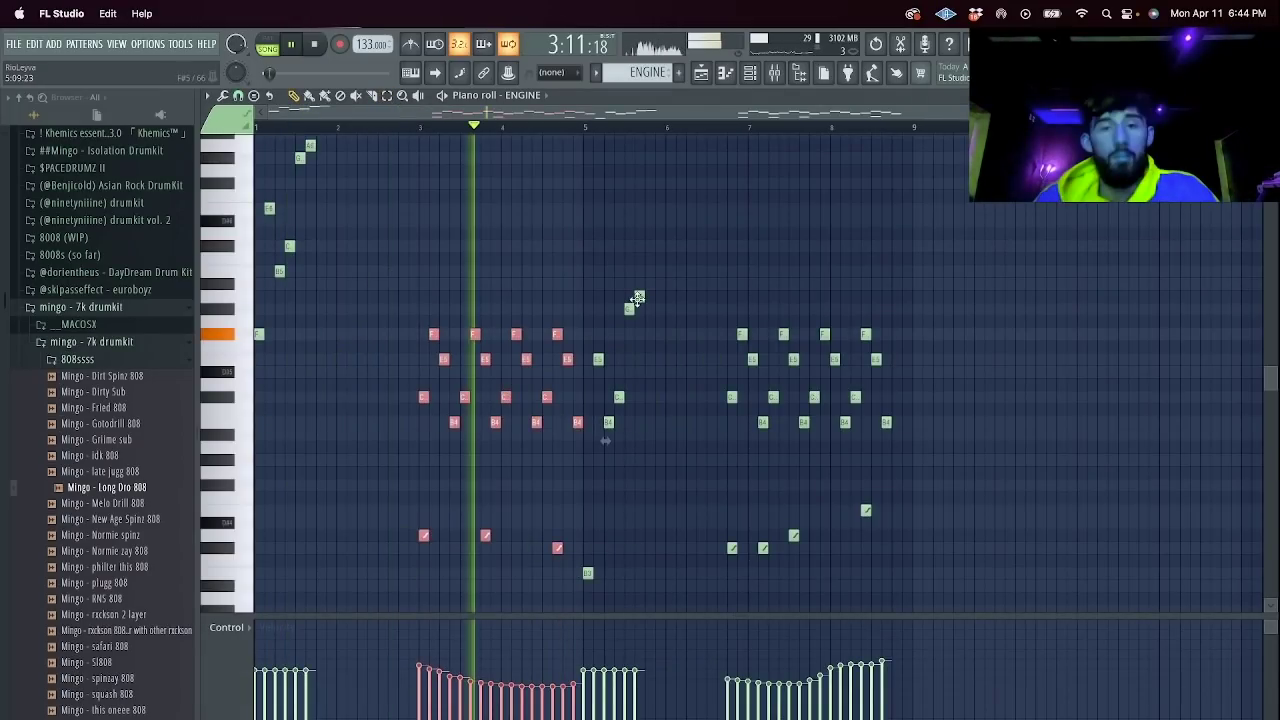
click(701, 72)
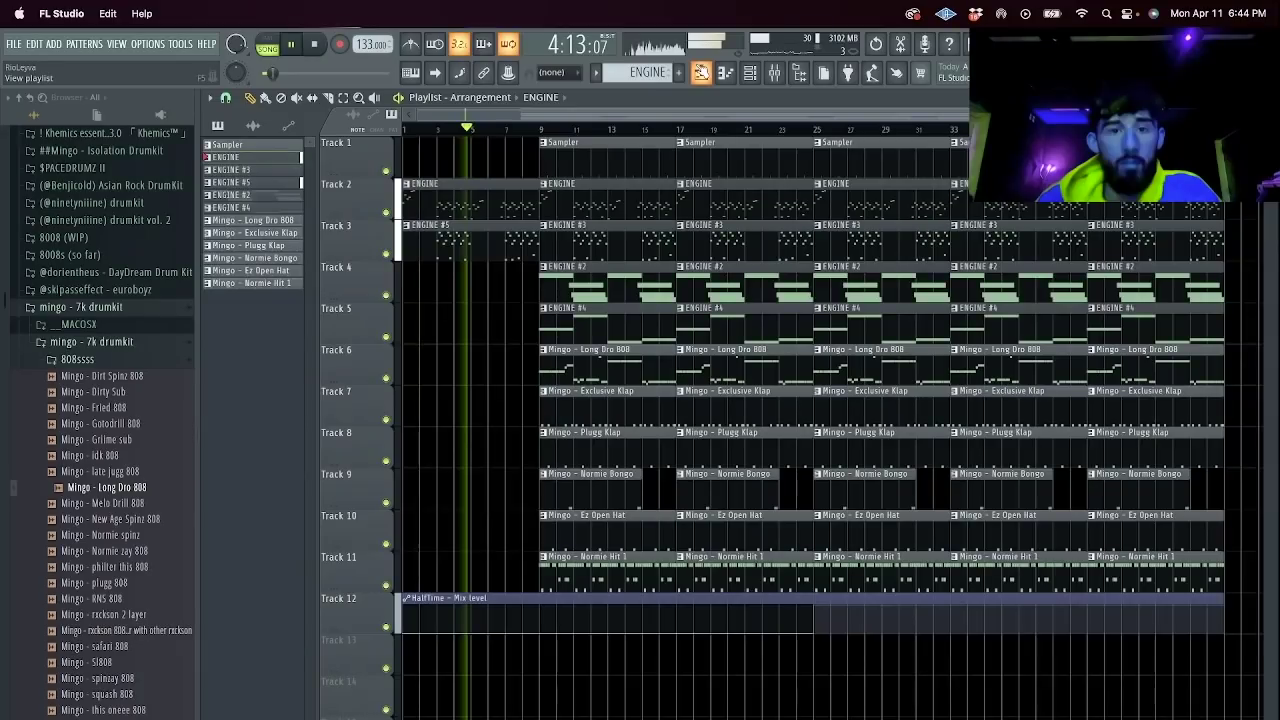
Nudge the second ENGINE chord group slightly later and return to the Playlist.
double_click(577, 200)
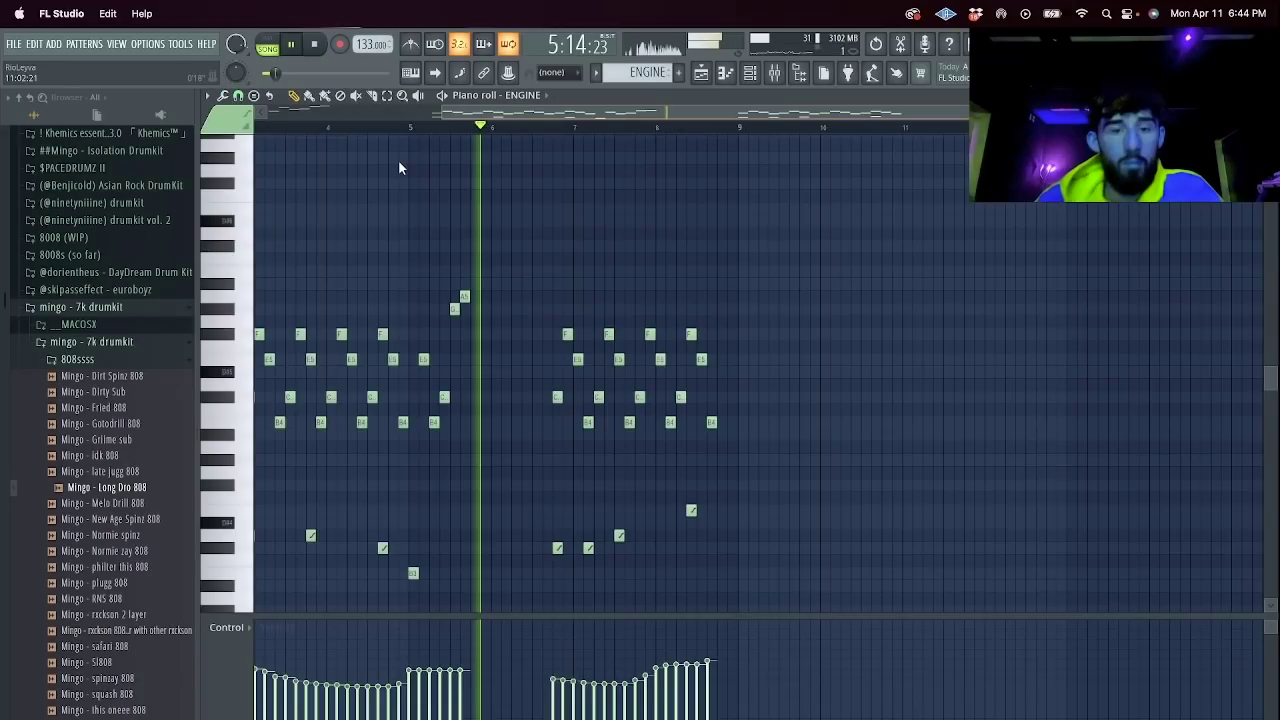
scroll(793, 446, left, 3)
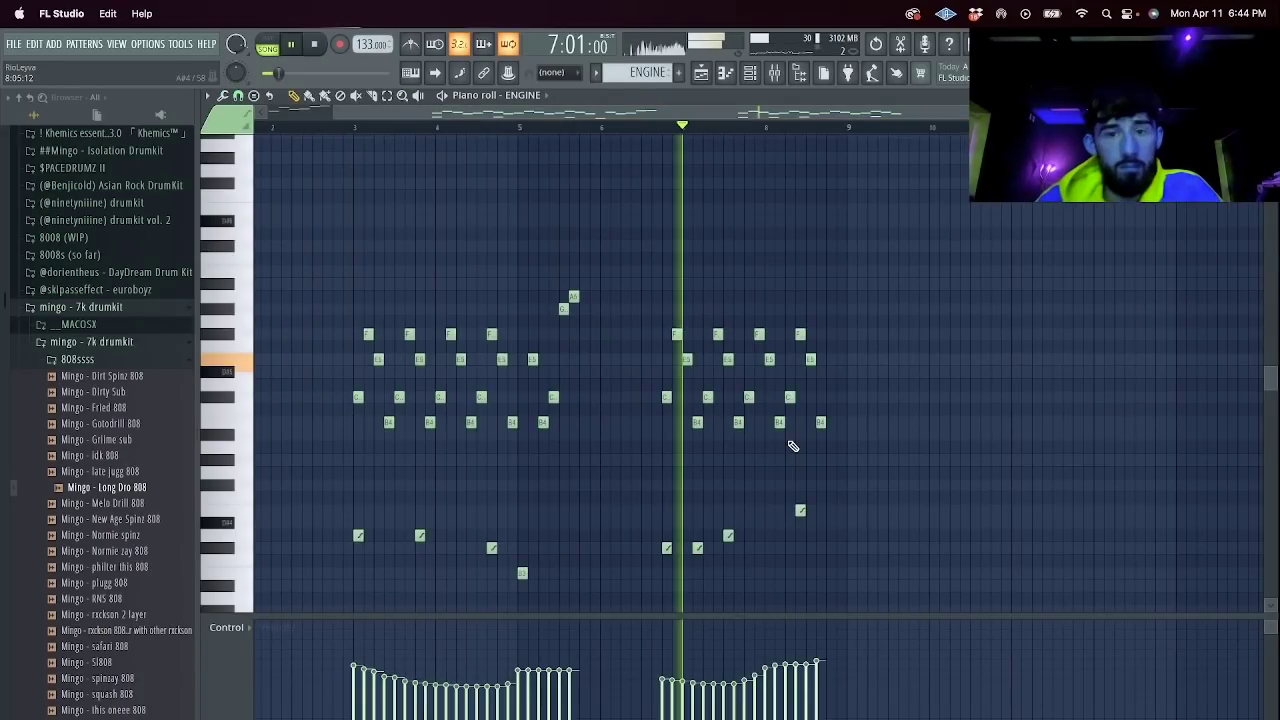
drag(868, 581, 618, 271)
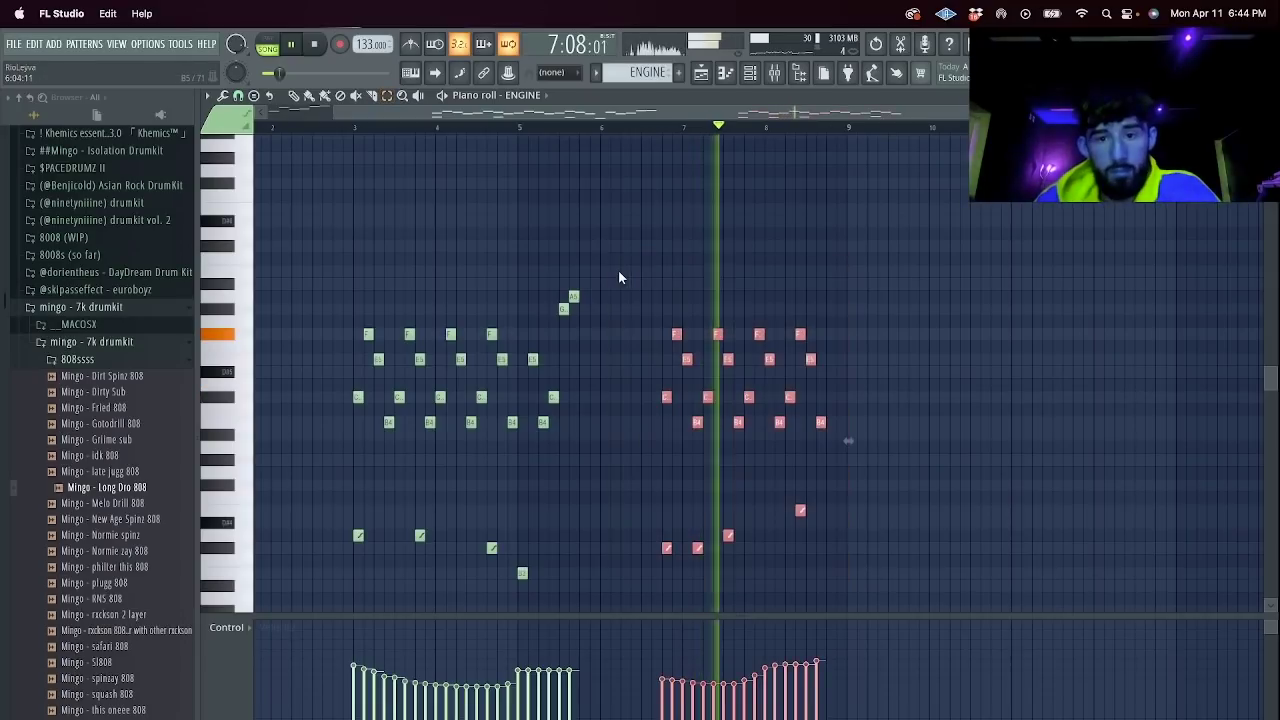
key(shift+Right)
key(shift+Right)
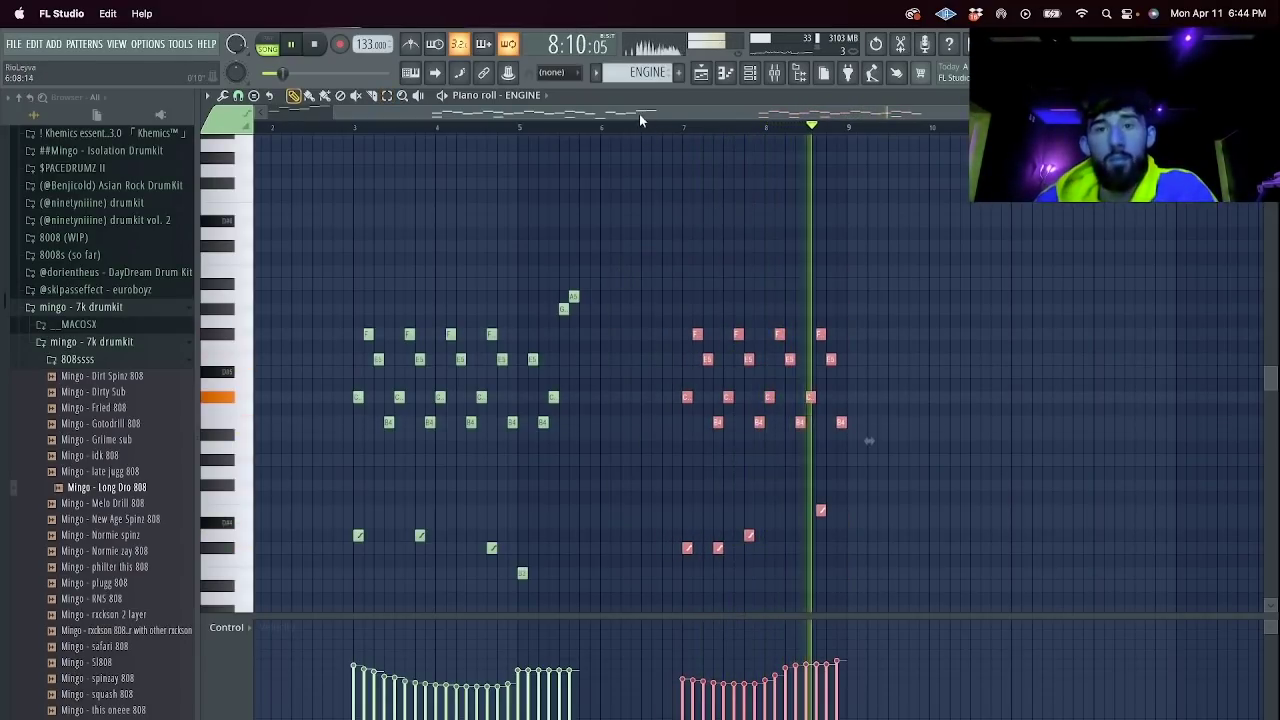
key(F5)
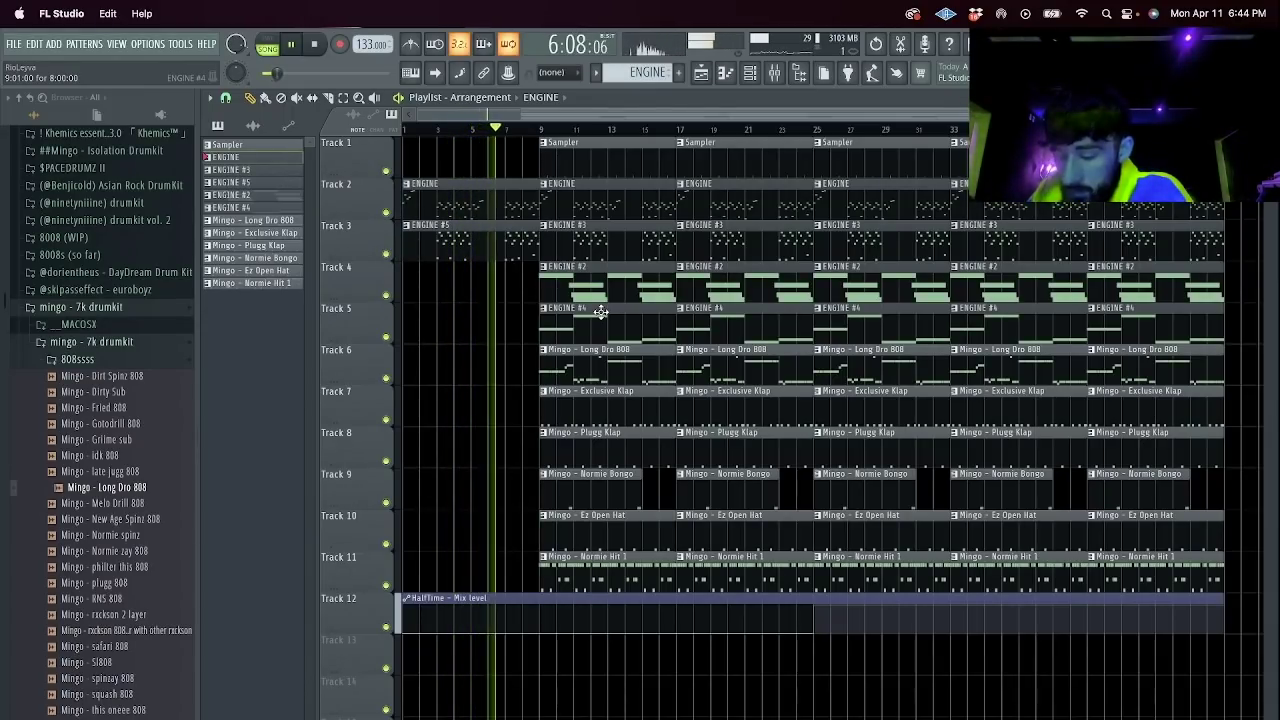
Replace the bar 9 ENGINE and ENGINE #3 clips with a duplicated ENGINE clip.
right_click(610, 230)
right_click(614, 214)
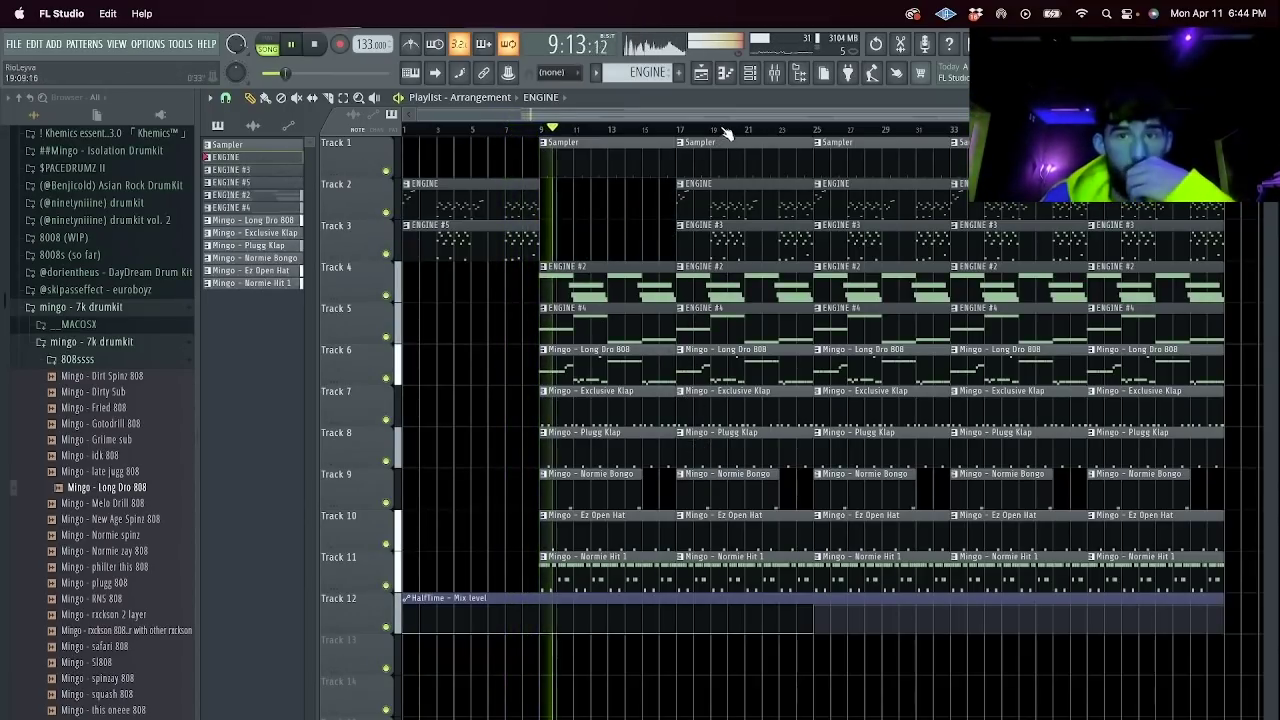
super+click(502, 214)
key(super+b)
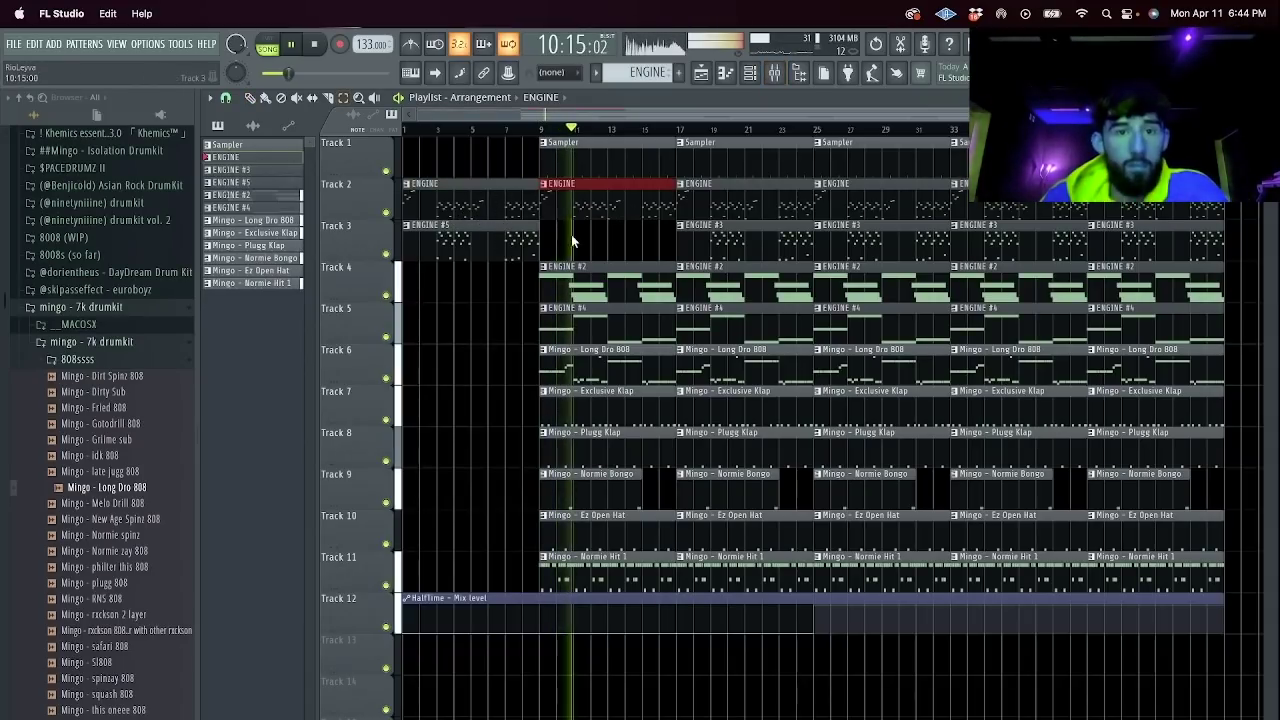
Delete the ENGINE #4 clip at bar 9 and the ENGINE clip at bar 17.
click(507, 252)
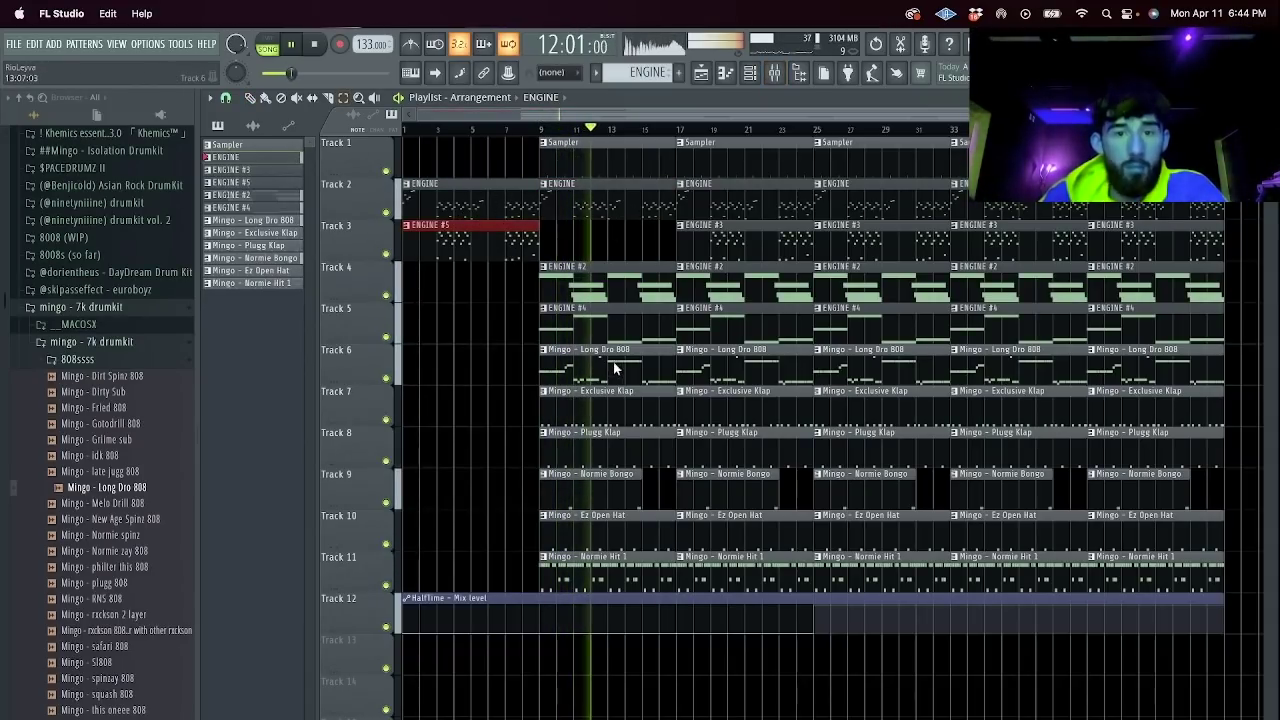
click(611, 314)
right_click(611, 314)
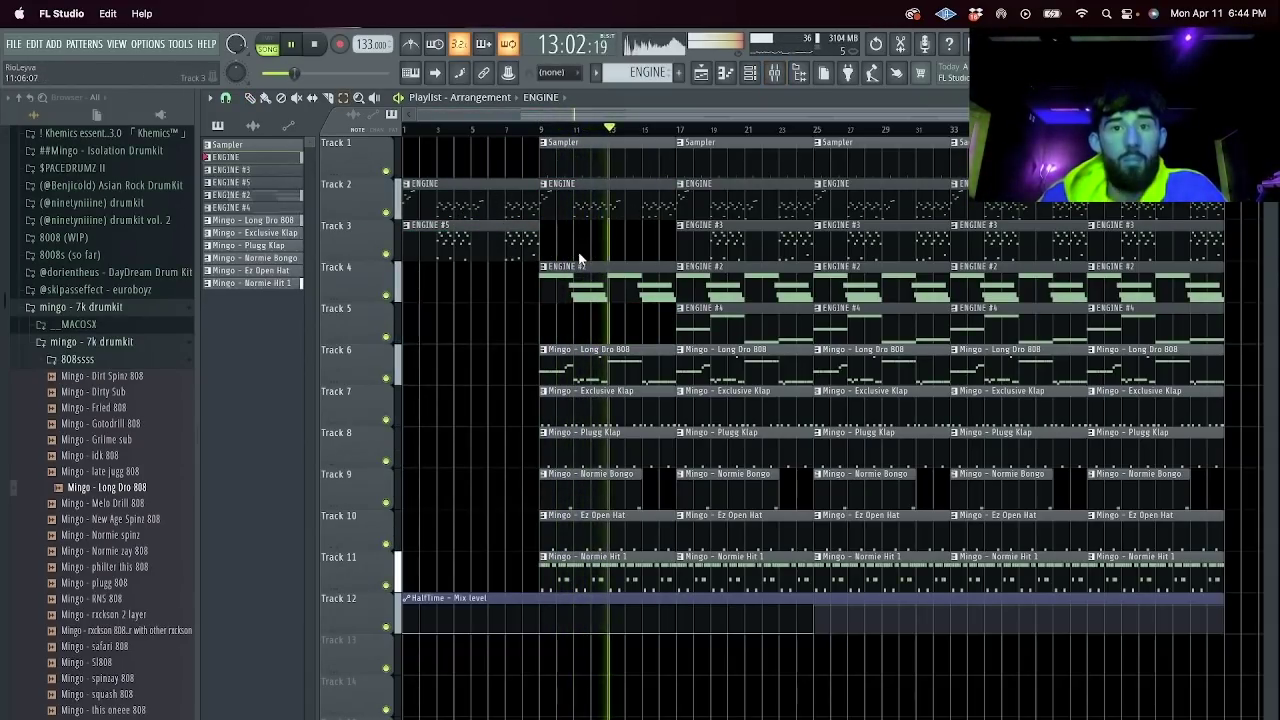
click(750, 203)
key(Delete)
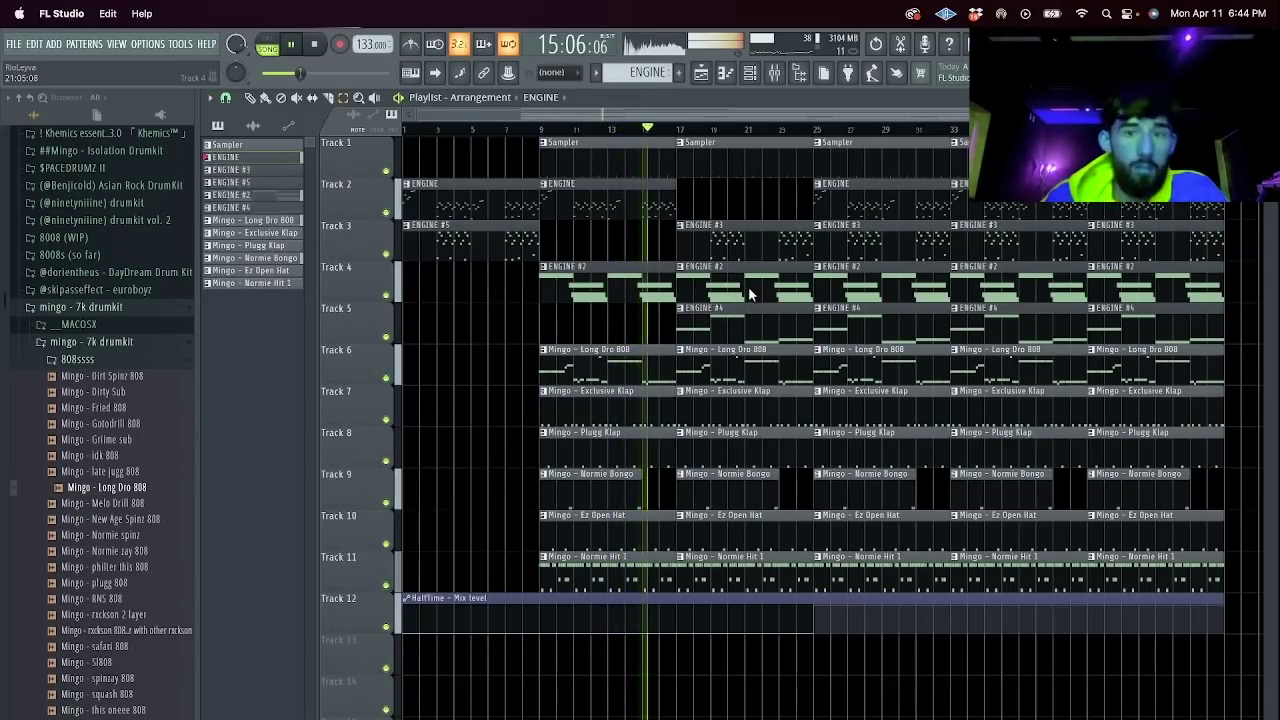
click(745, 290)
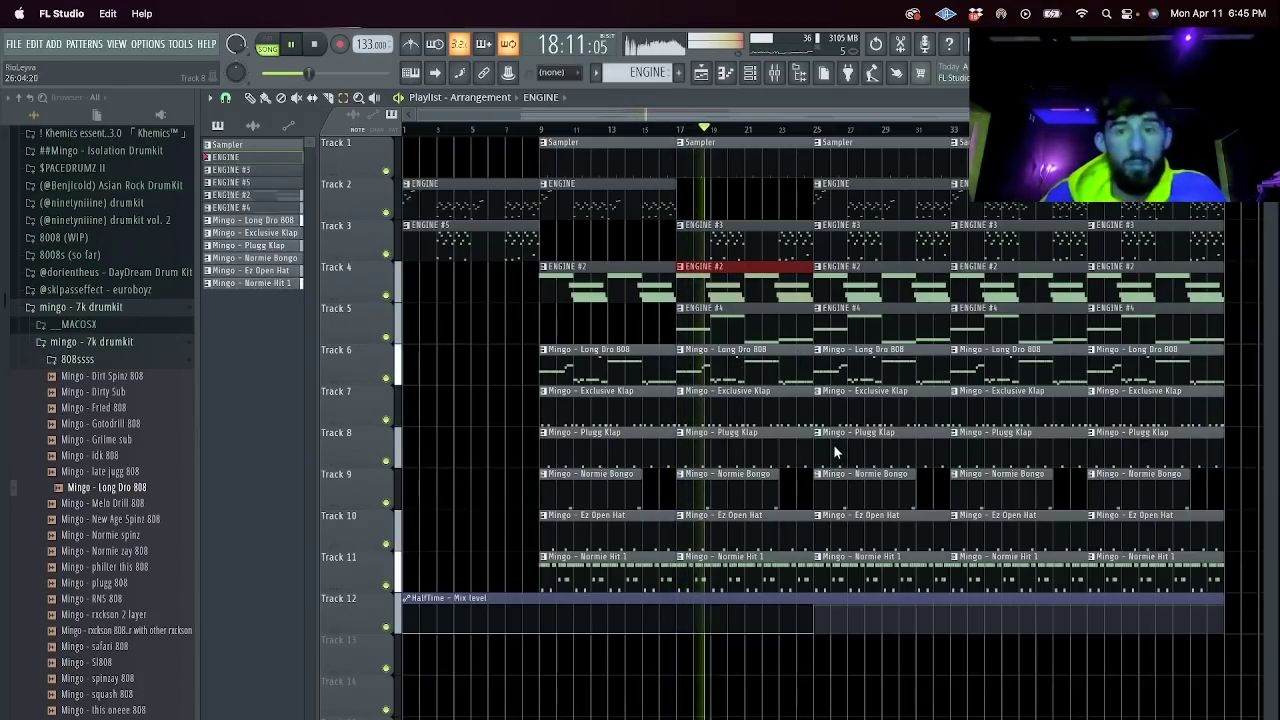
Replay from bar 17 and review the ENGINE #3 pattern's notes.
click(750, 72)
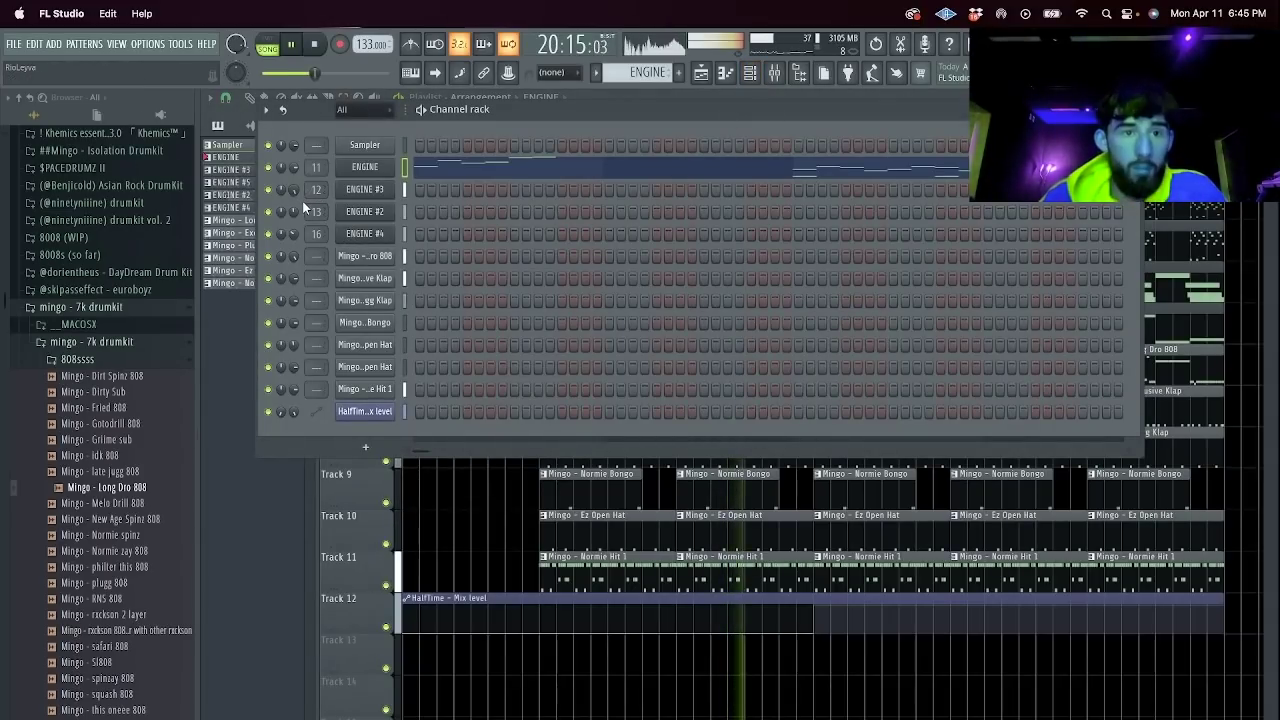
click(701, 74)
click(678, 130)
double_click(741, 235)
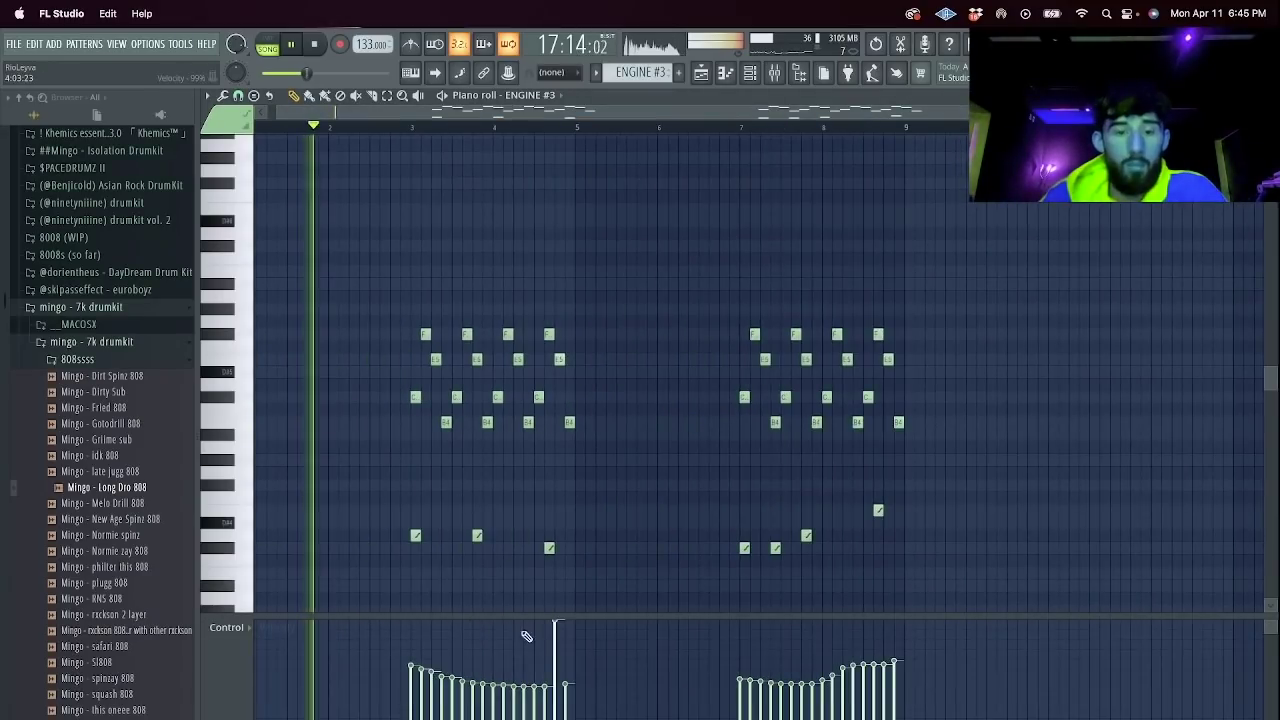
click(701, 76)
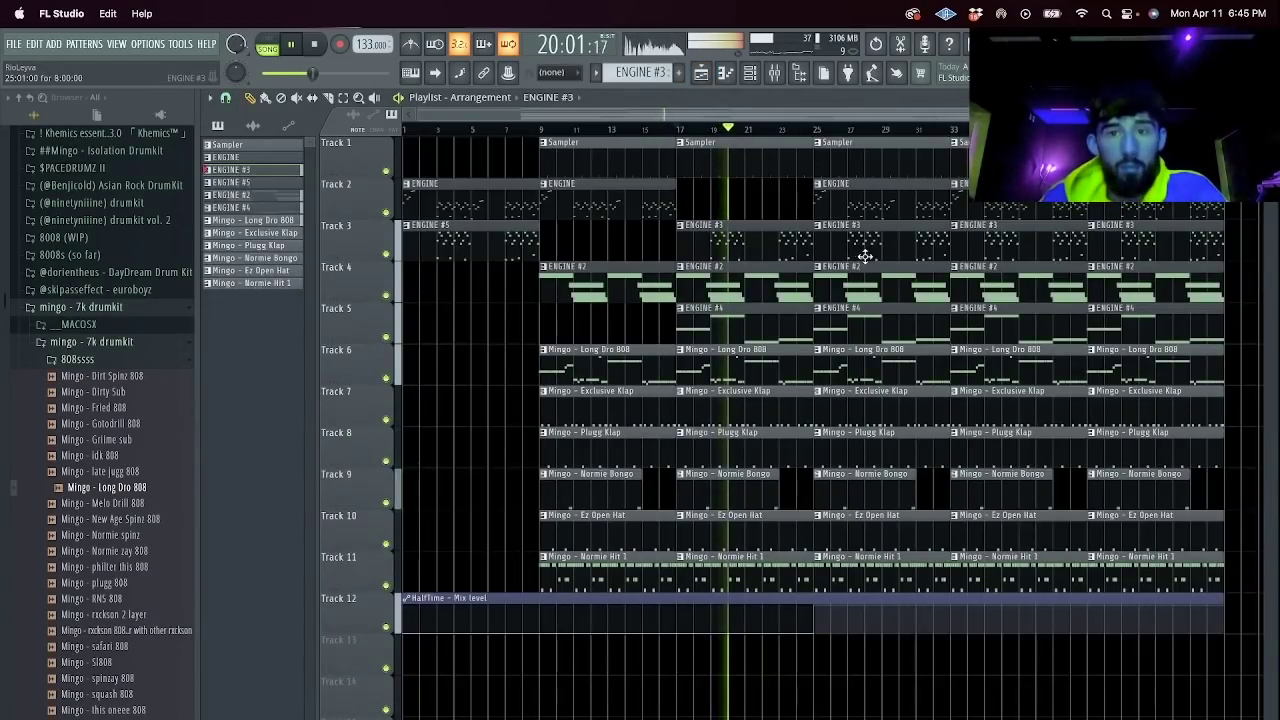
Lower mixer insert 16's volume to 87%.
click(775, 73)
drag(483, 417, 479, 447)
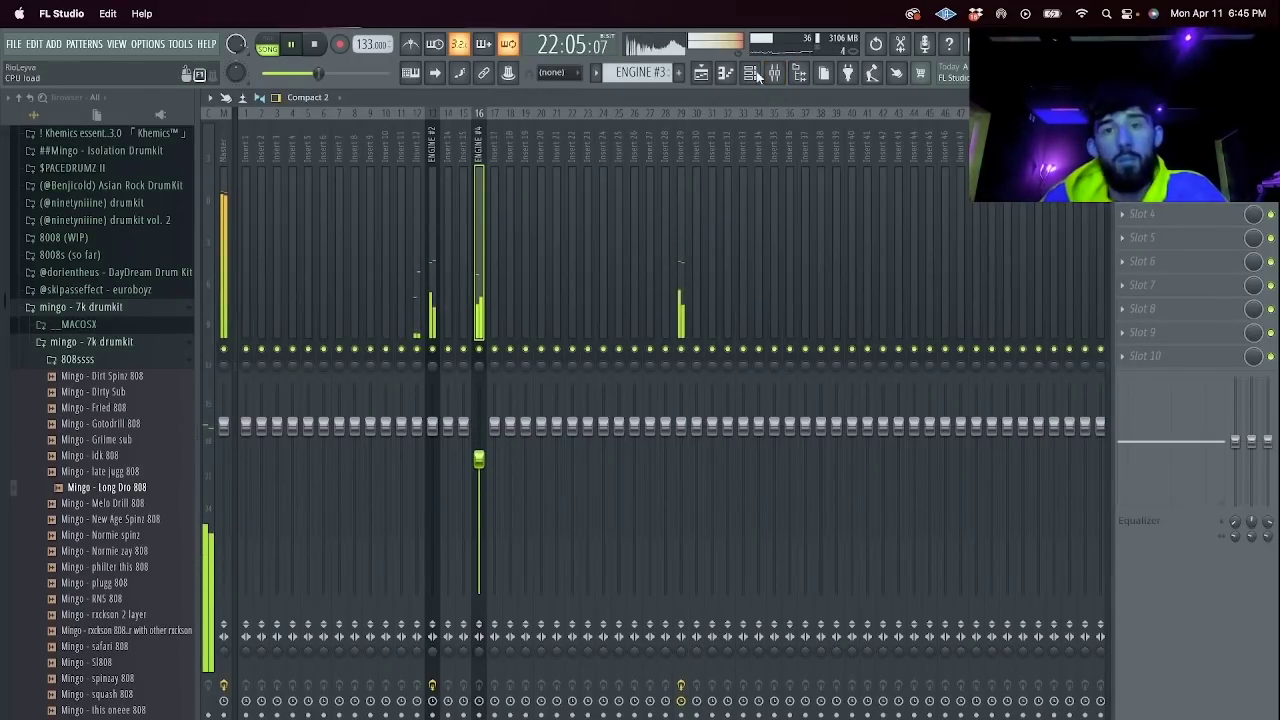
click(701, 76)
Delete the ENGINE #2, ENGINE #4 and Long Dro 808 clips at bar 25, extending Track 6's 808 to bar 26.
right_click(881, 295)
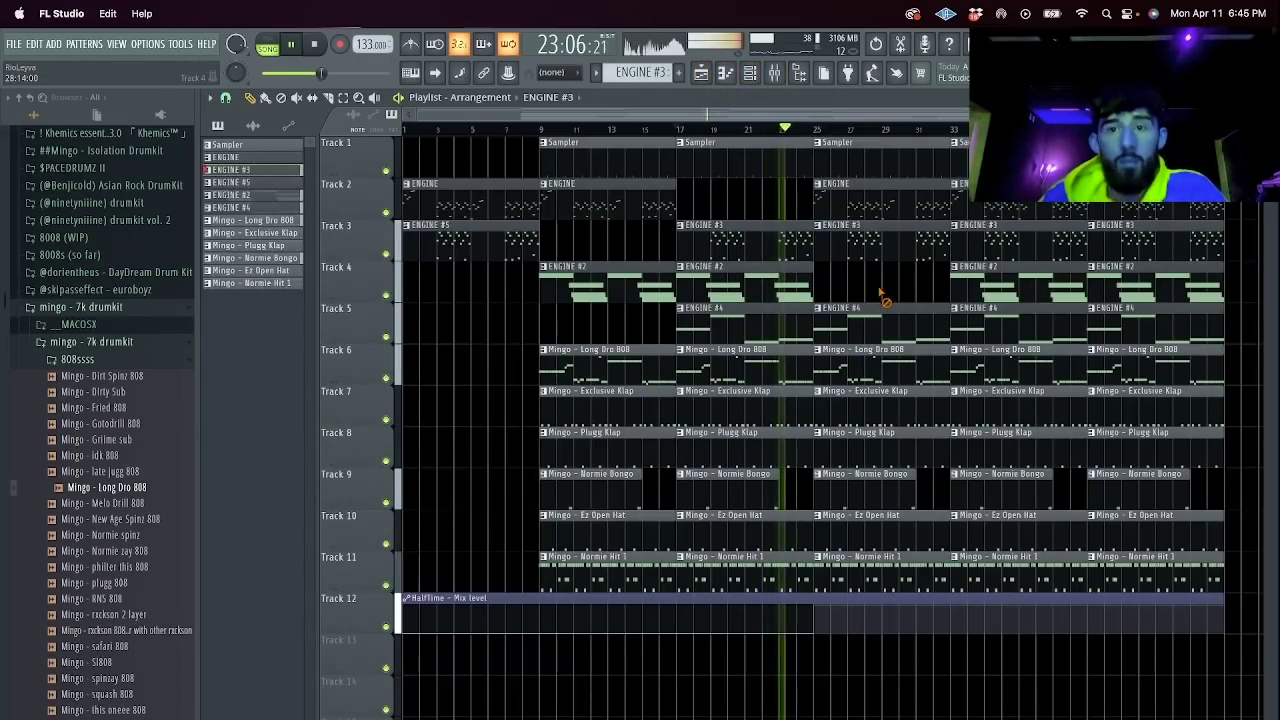
right_click(890, 325)
right_click(897, 364)
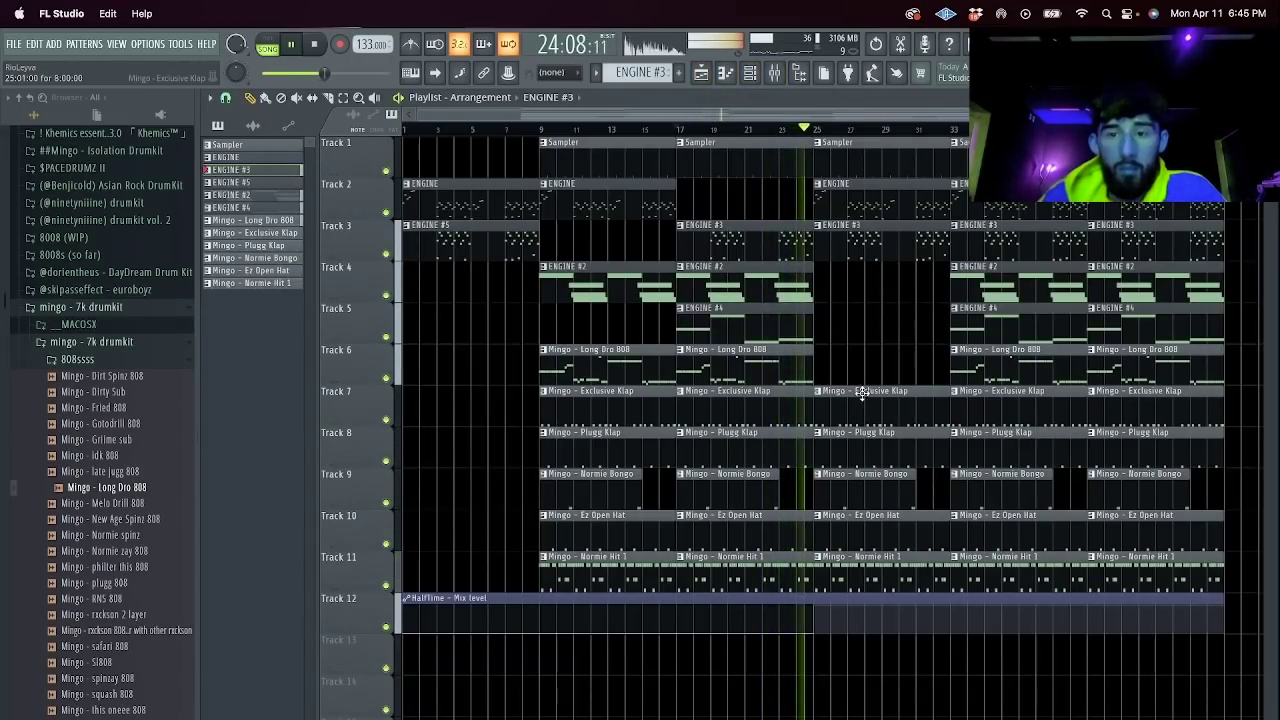
key(space)
key(space)
drag(810, 361, 827, 358)
Delete the bar 25 Normie Bongo clip and place a Long Dro 808 copy at bar 25 on Track 13.
click(799, 129)
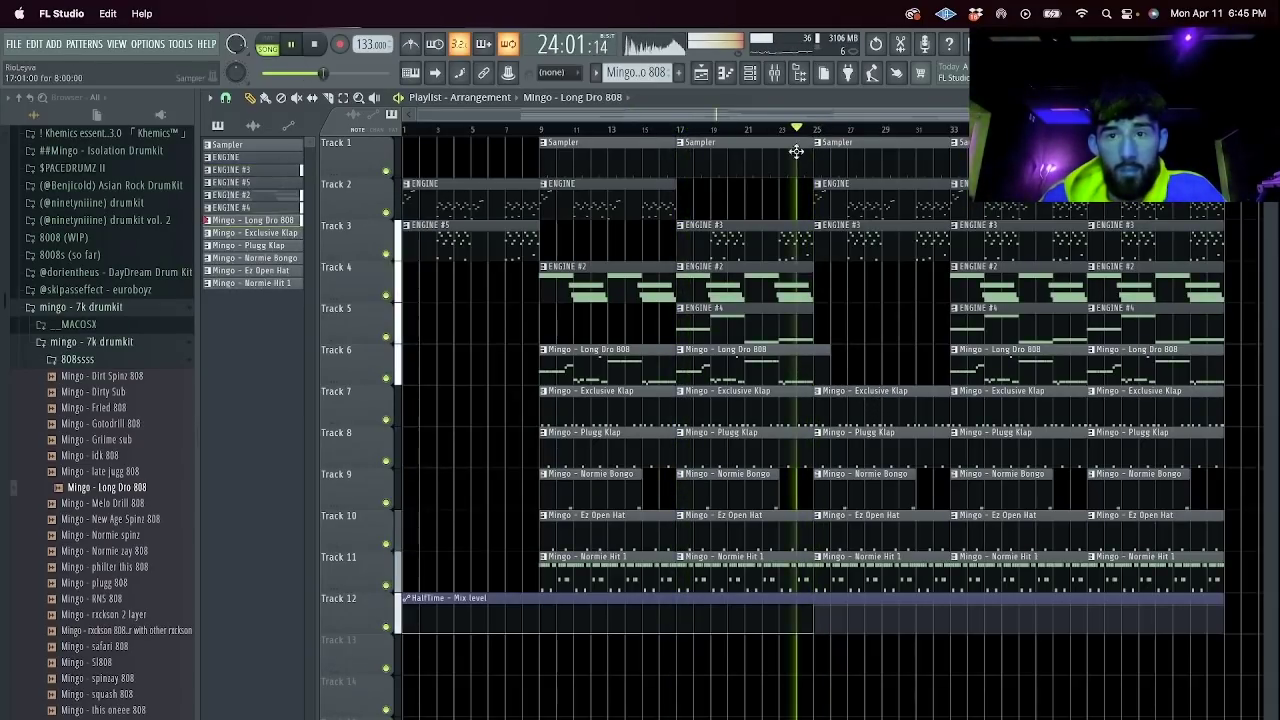
double_click(794, 363)
key(space)
key(space)
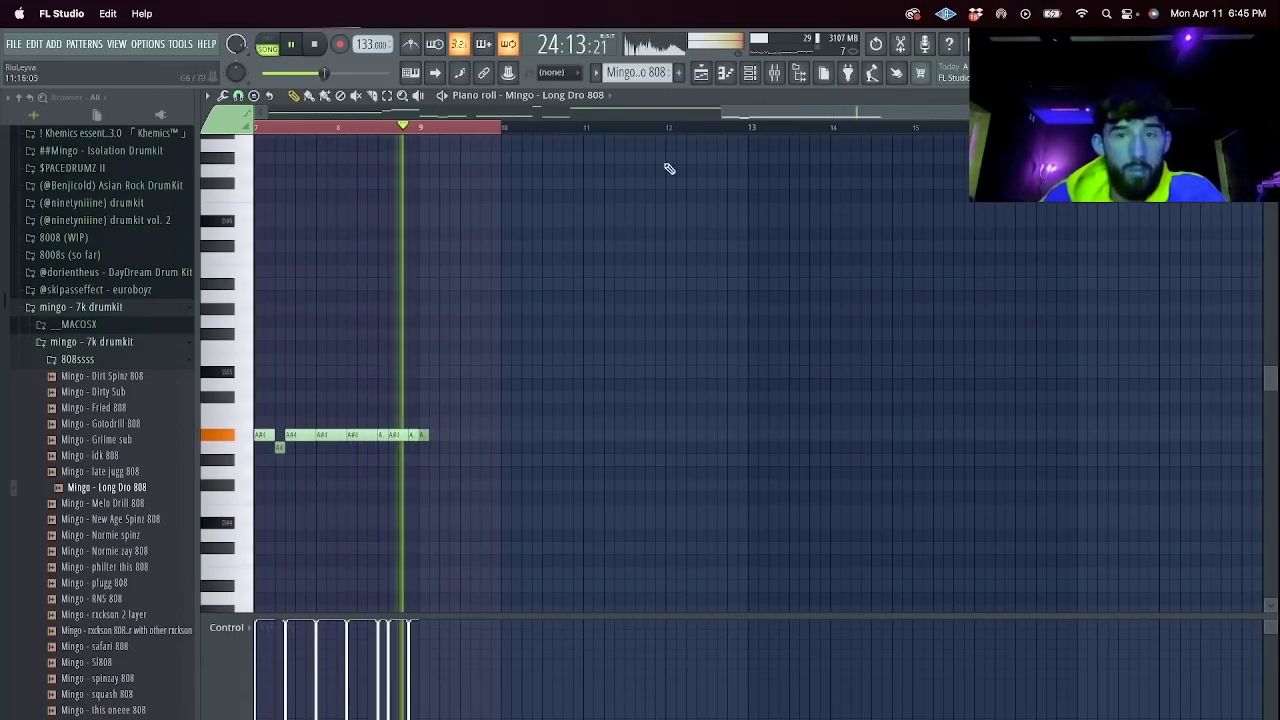
click(703, 72)
right_click(902, 487)
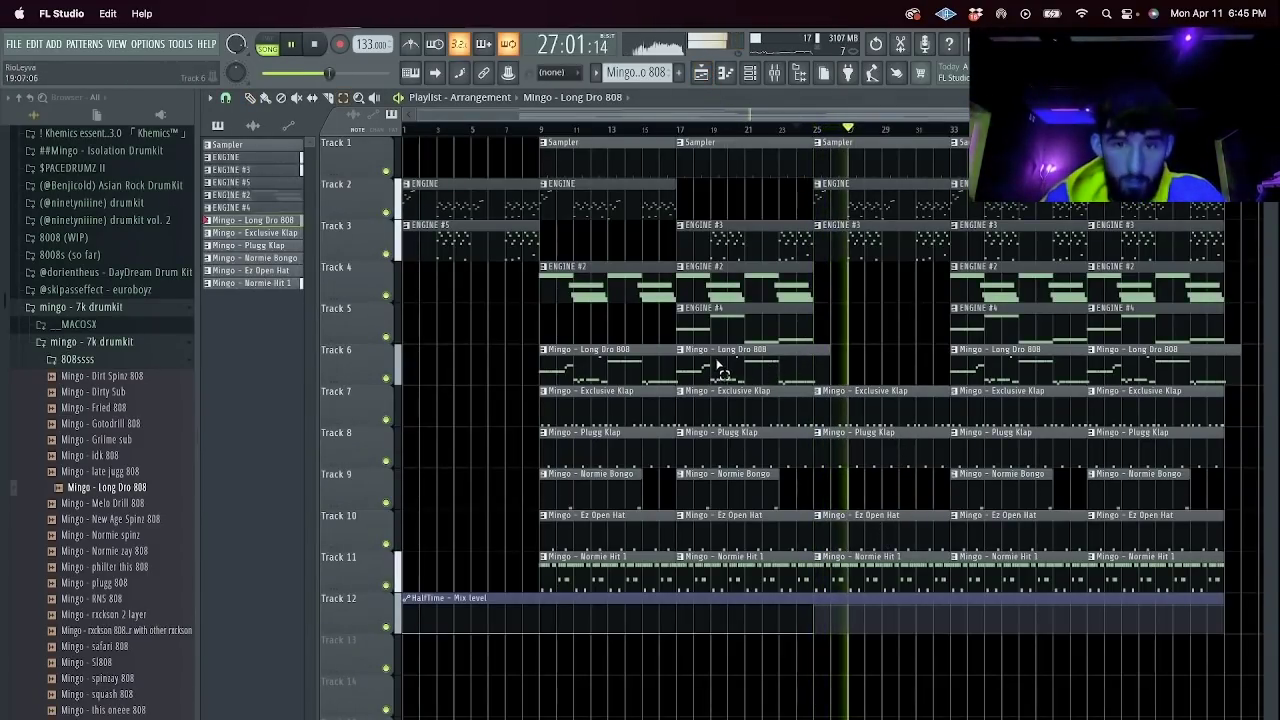
key(space)
drag(702, 363, 853, 672)
key(space)
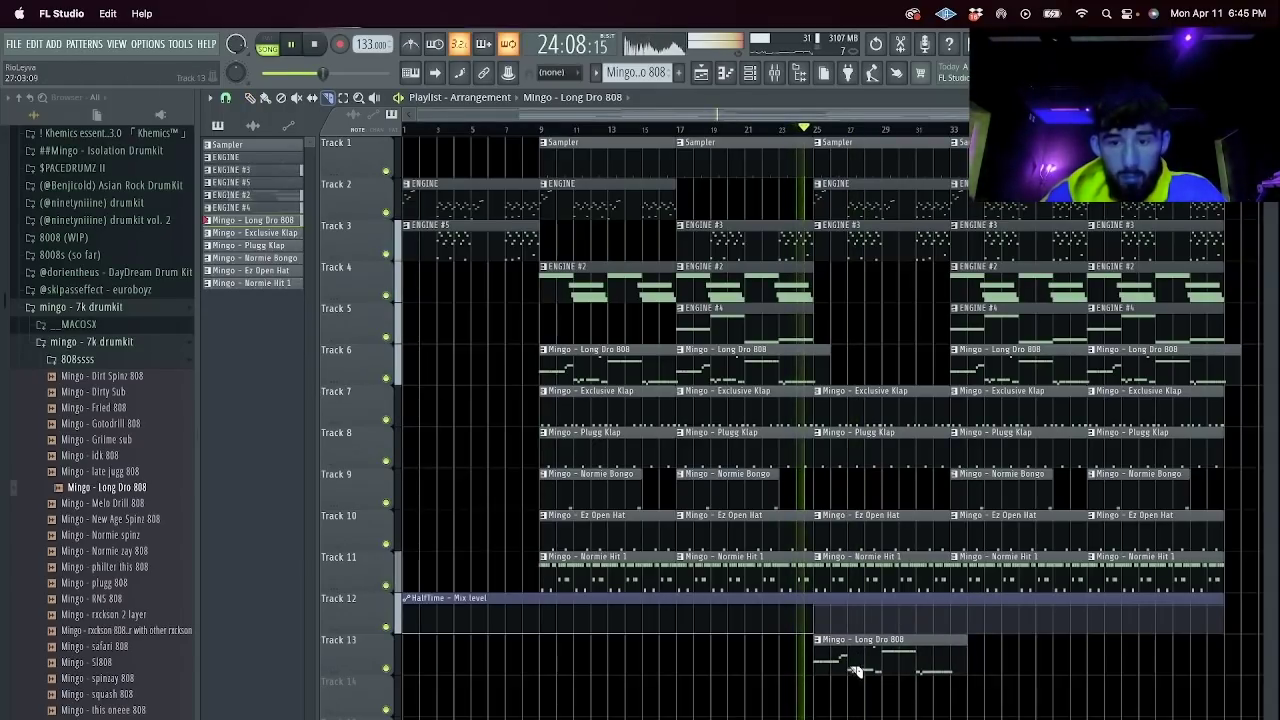
Delete the sliced 808 piece on Track 13, change grid snap, and remove the bar 33 ENGINE clips.
right_click(838, 667)
click(225, 99)
click(246, 300)
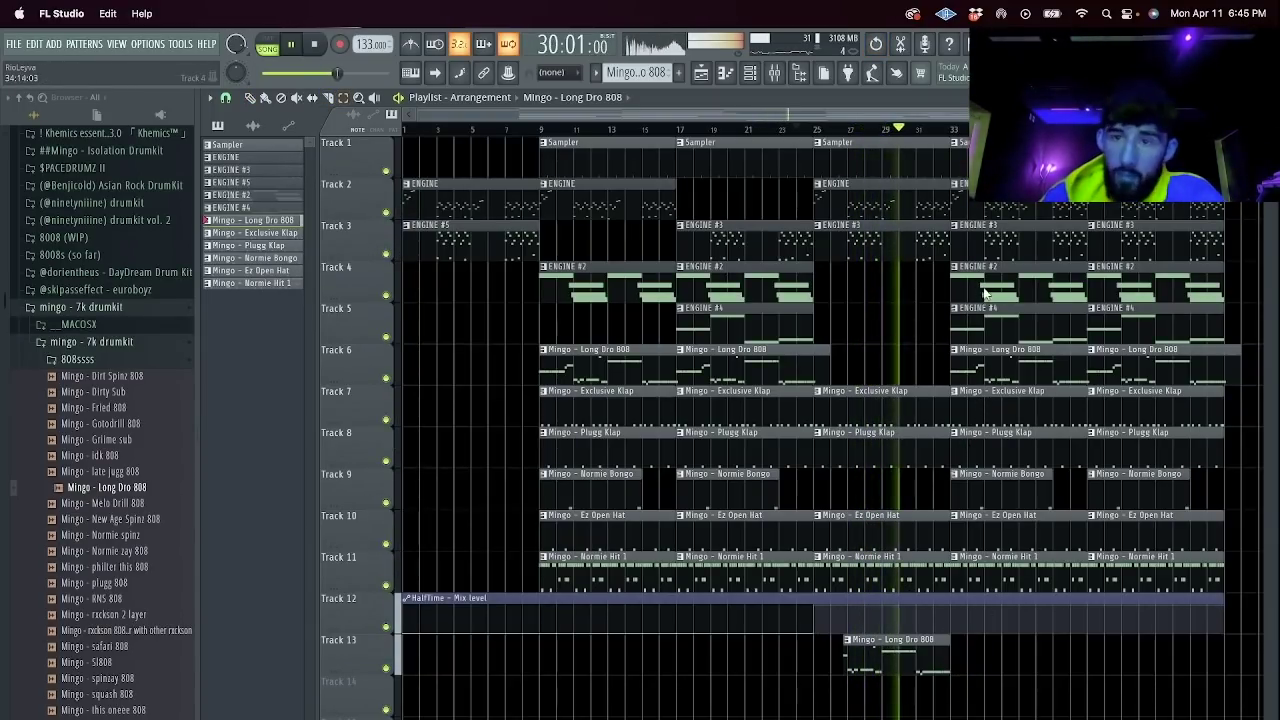
drag(1003, 243, 997, 214)
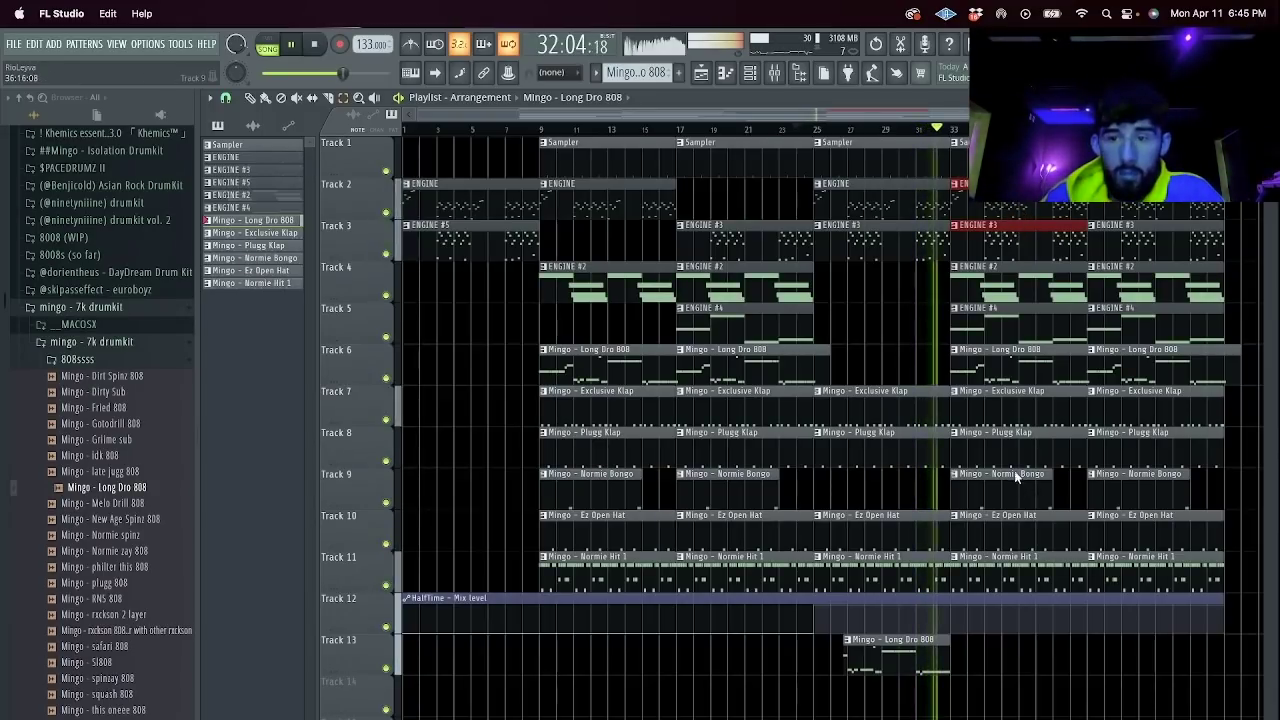
key(Delete)
right_click(997, 341)
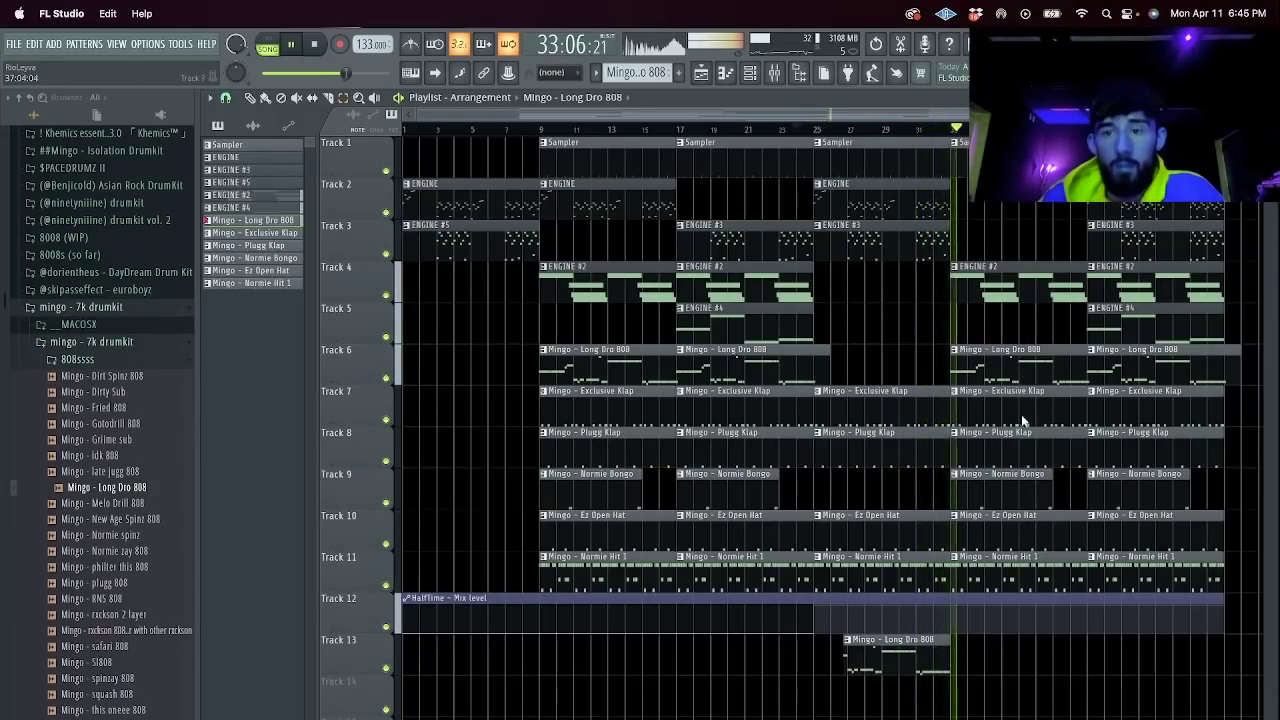
Clear the clips around bar 41, trim the HalfTime automation end, and slice Track 11's last clip.
drag(1141, 590, 1166, 208)
key(Delete)
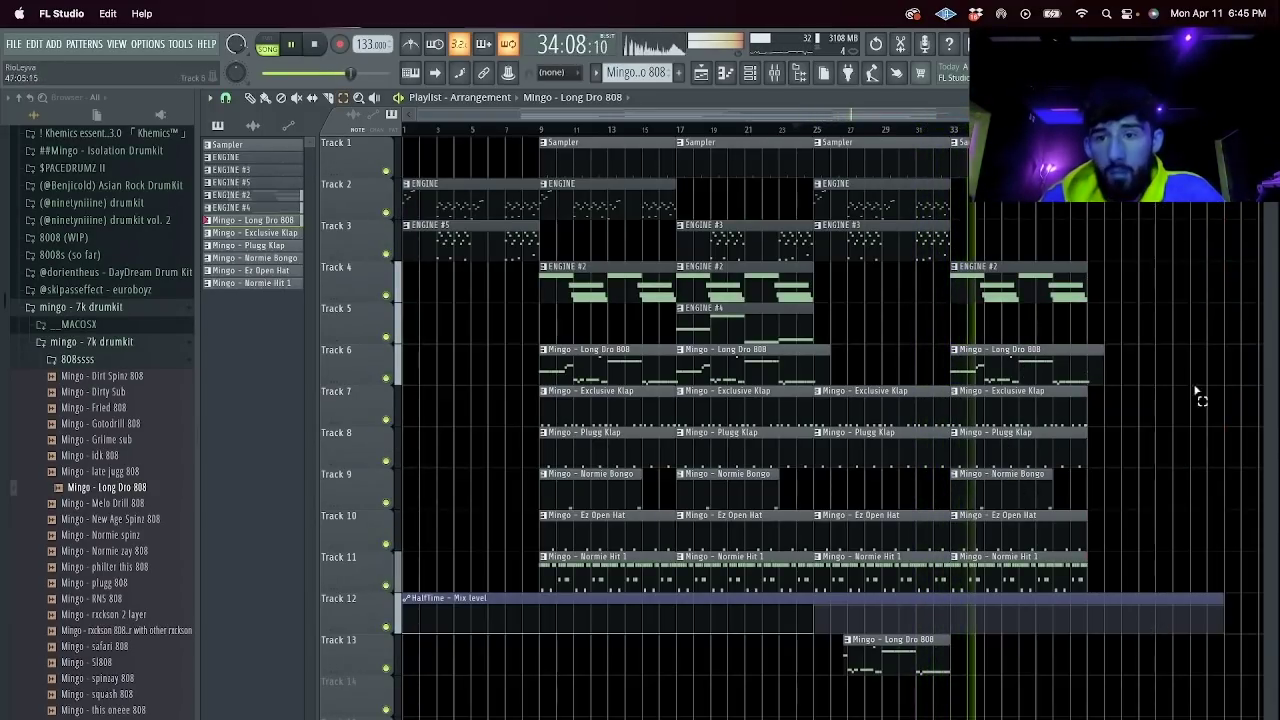
right_click(1093, 625)
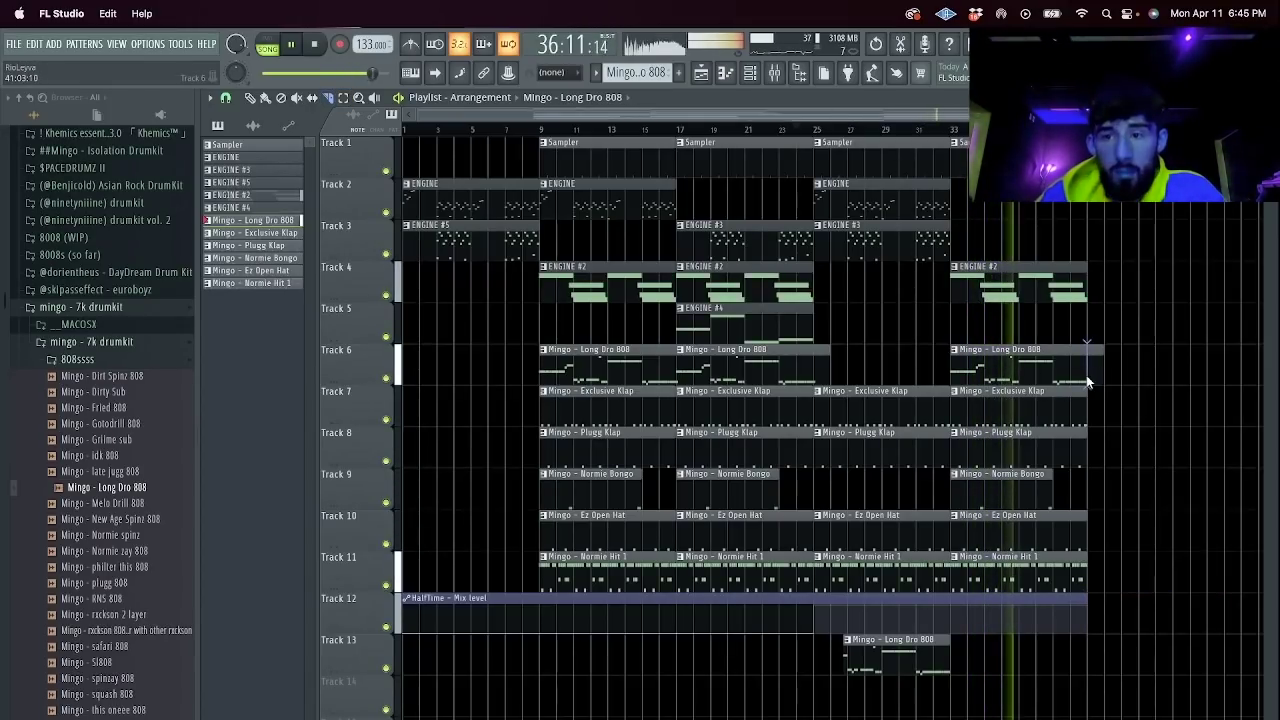
drag(1047, 577, 1048, 588)
super+click(1045, 575)
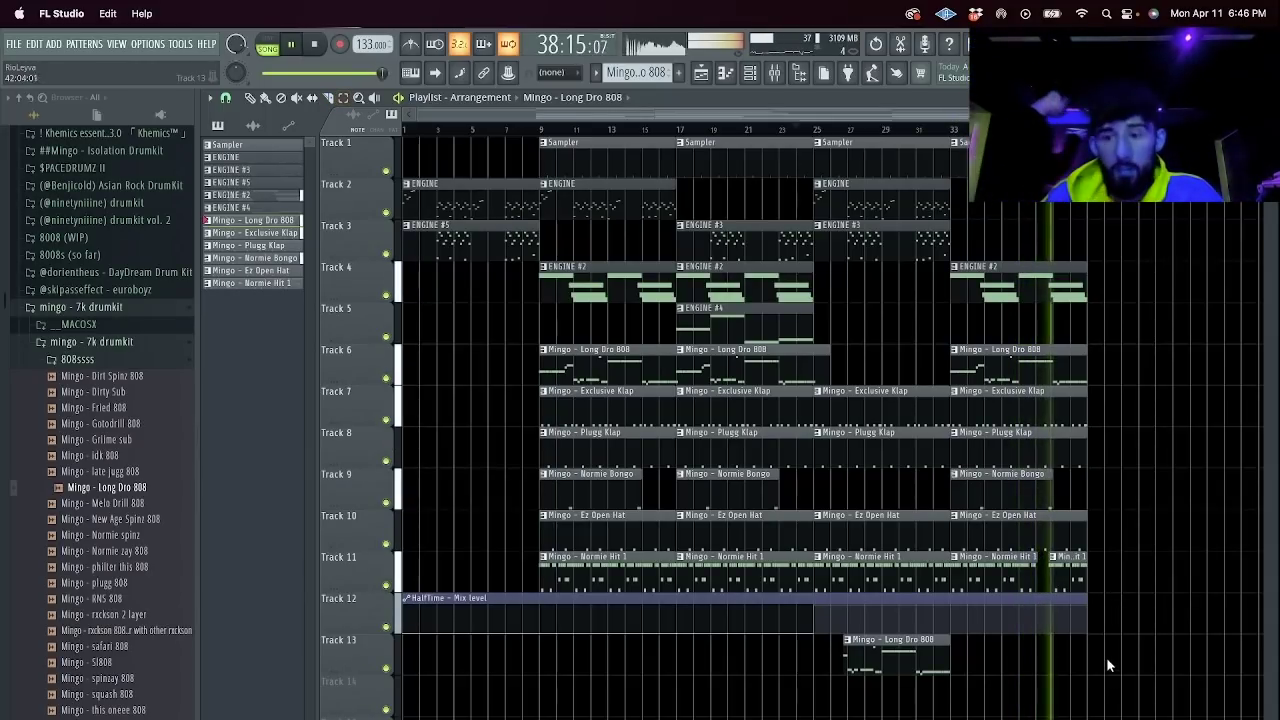
Duplicate the whole arrangement out to bar 81, lengthen a Track 6 808 clip, and begin Save As.
drag(1108, 716, 268, 5)
key(super+b)
key(super+b)
click(576, 488)
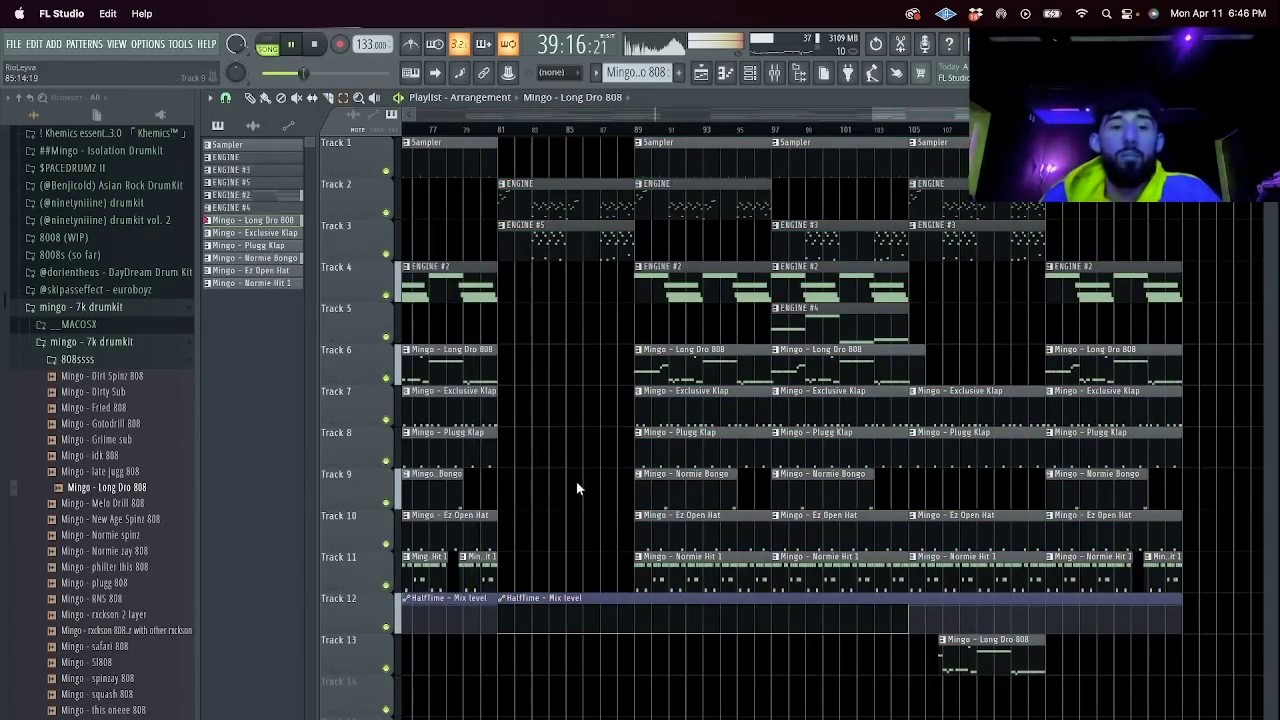
drag(870, 117, 415, 118)
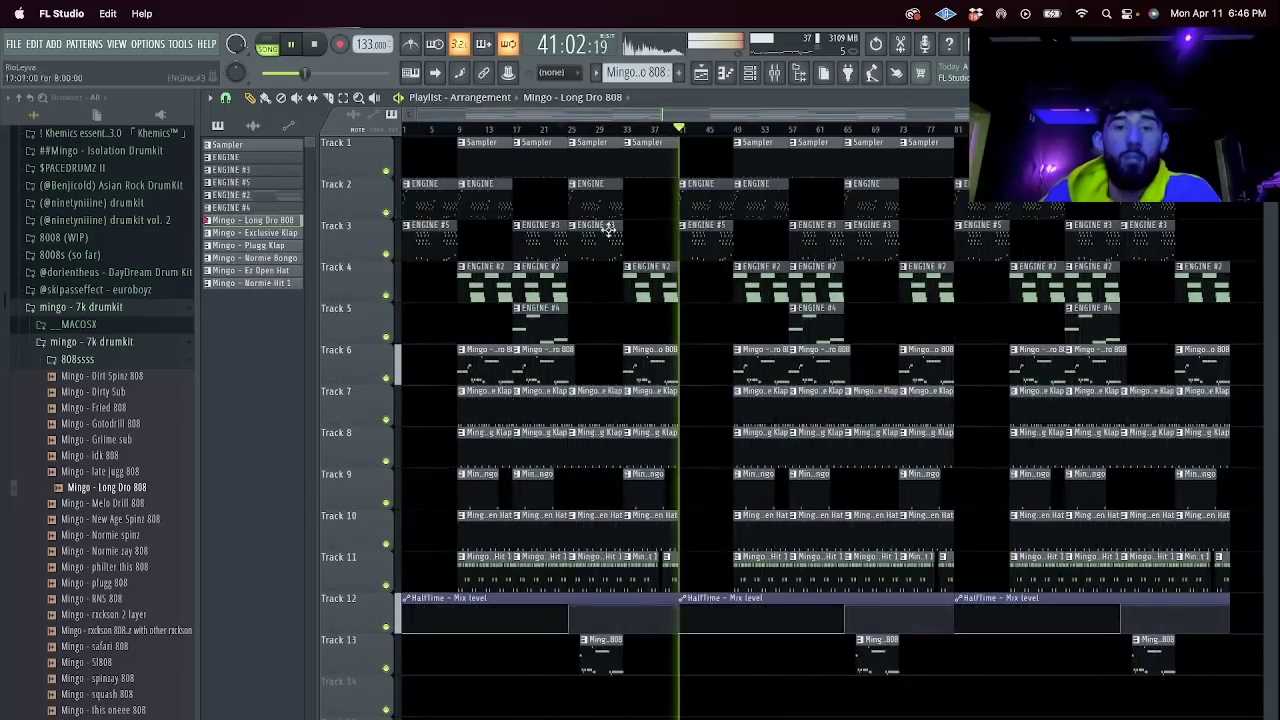
click(673, 132)
drag(679, 368, 704, 368)
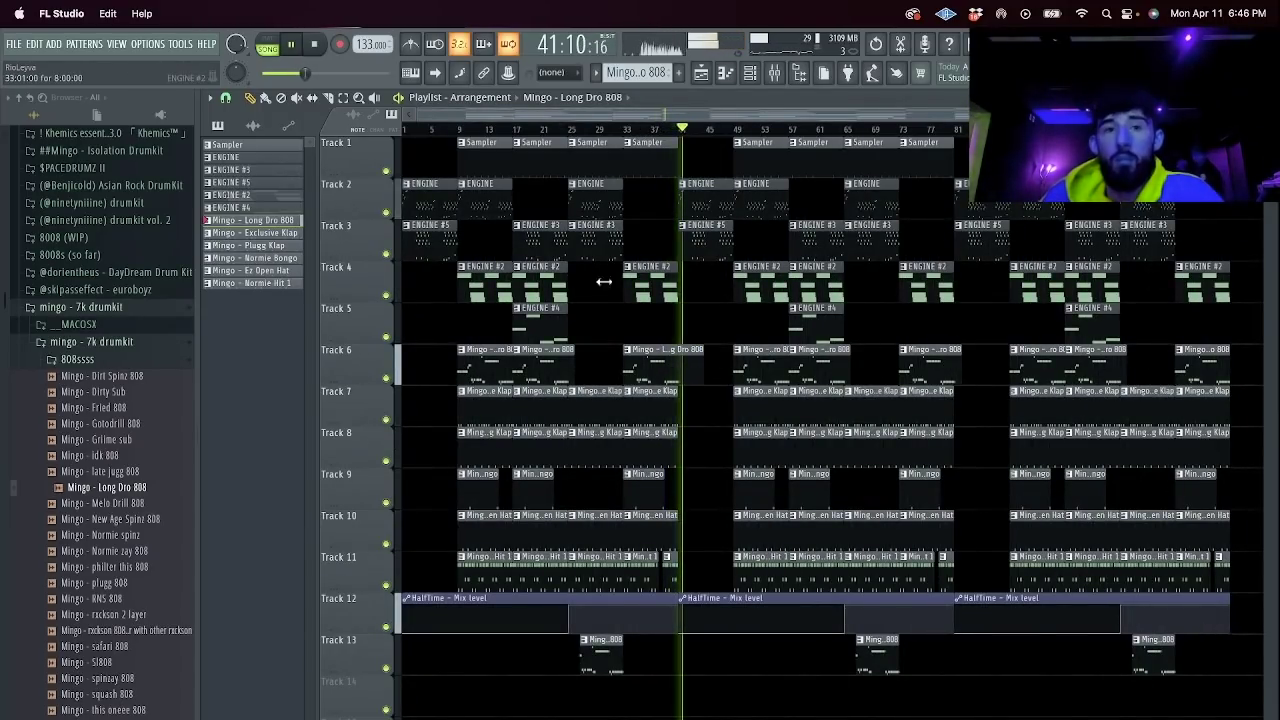
key(super+s)
click(651, 226)
Save the project as 'Rio x NM - Fancy 133 BPM' in a new same-named folder inside Stems.
click(650, 242)
click(798, 298)
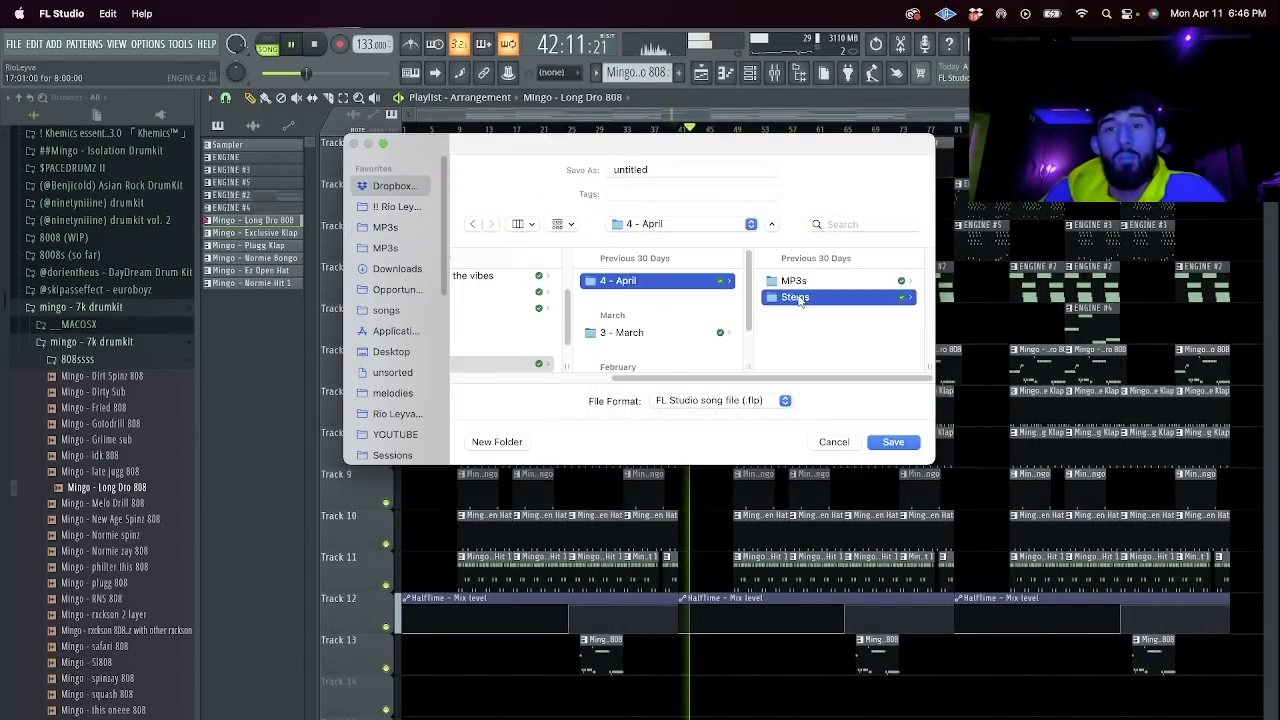
key(shift+super+n)
text(Rio - NM -)
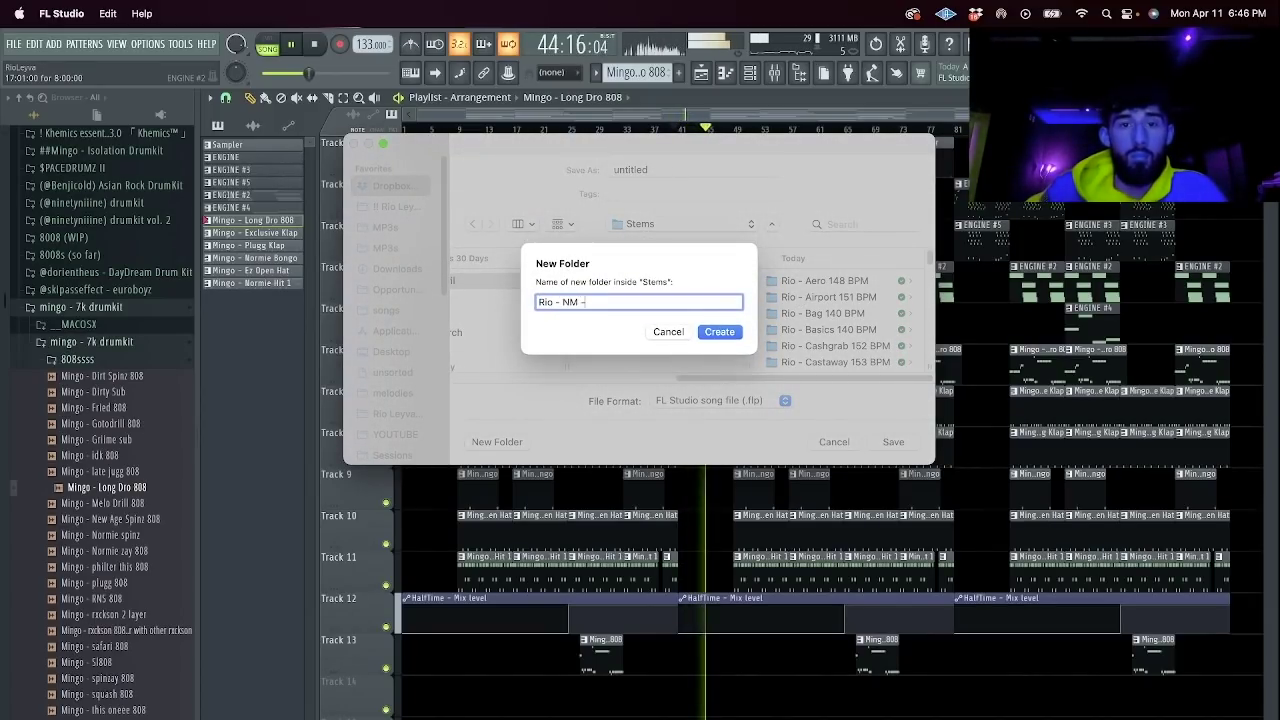
key(BackSpace)
key(BackSpace)
key(BackSpace)
key(BackSpace)
text(x NM - Fancy 133 BPM)
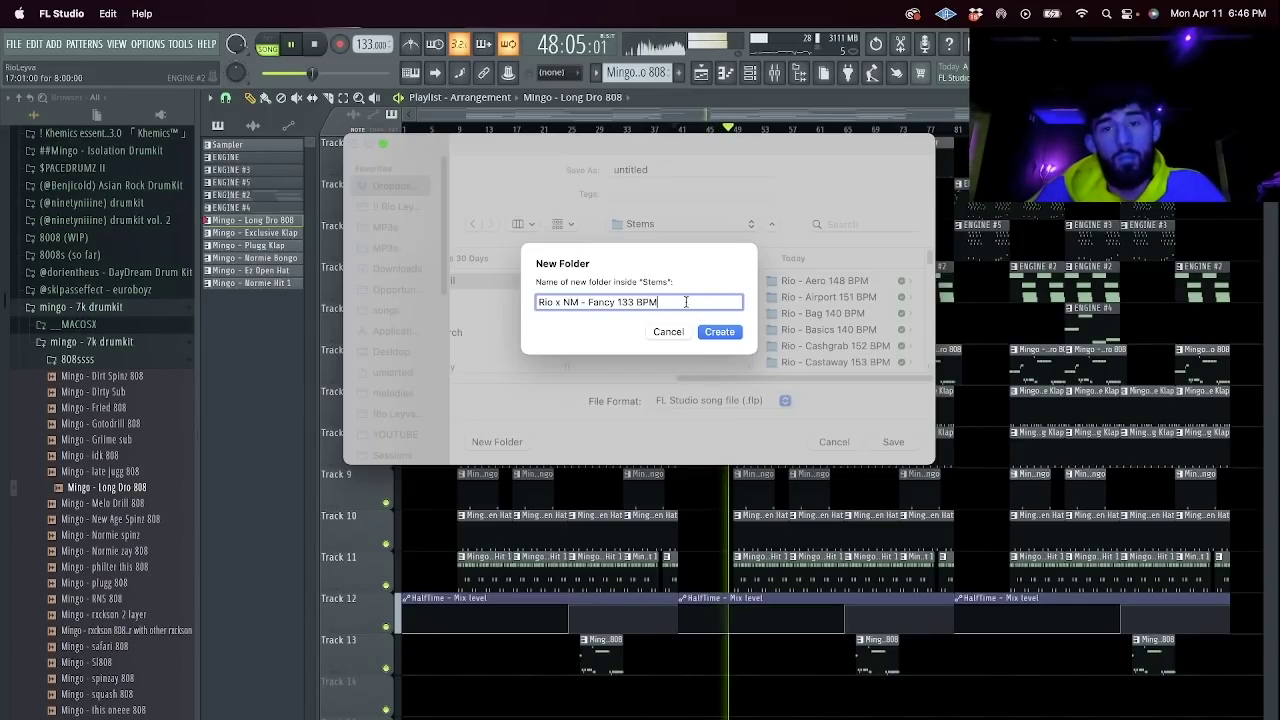
click(719, 331)
text(Rio x NM - Fancy 133 BPM)
key(Return)
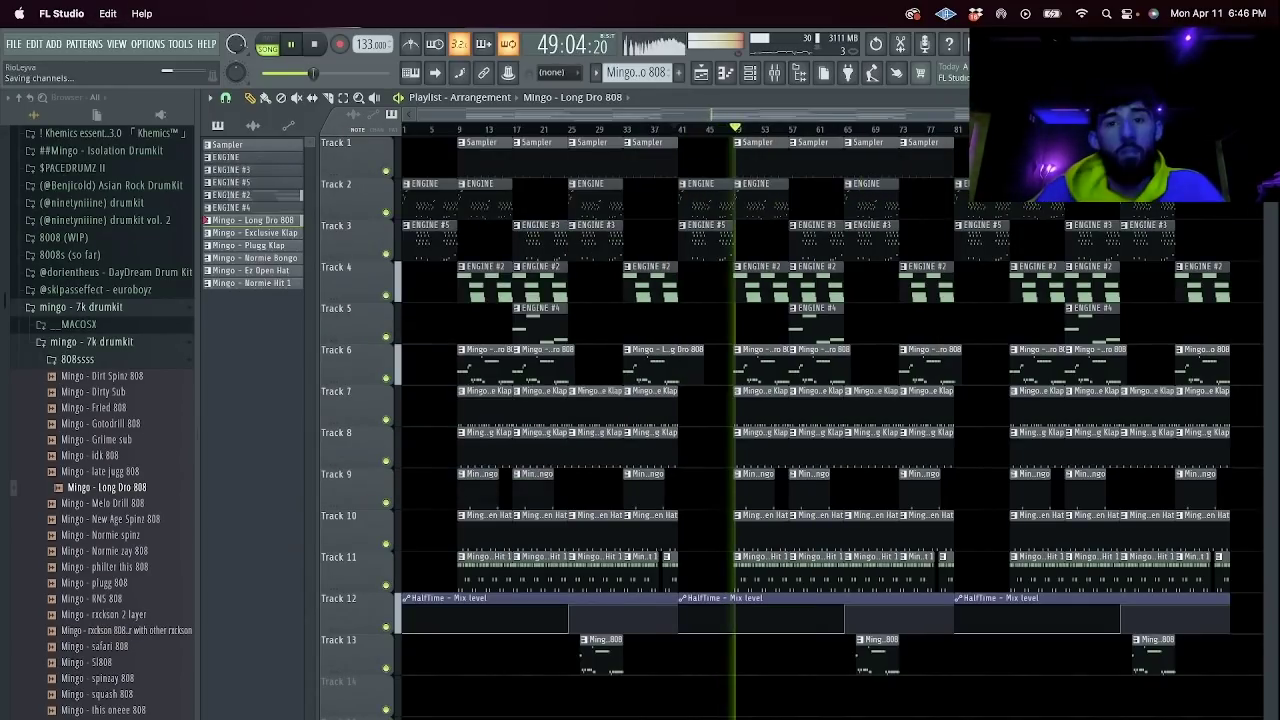
Export the song as an MP3 into the Stems folder and start rendering.
key(shift+super+r)
click(652, 224)
click(657, 245)
click(709, 288)
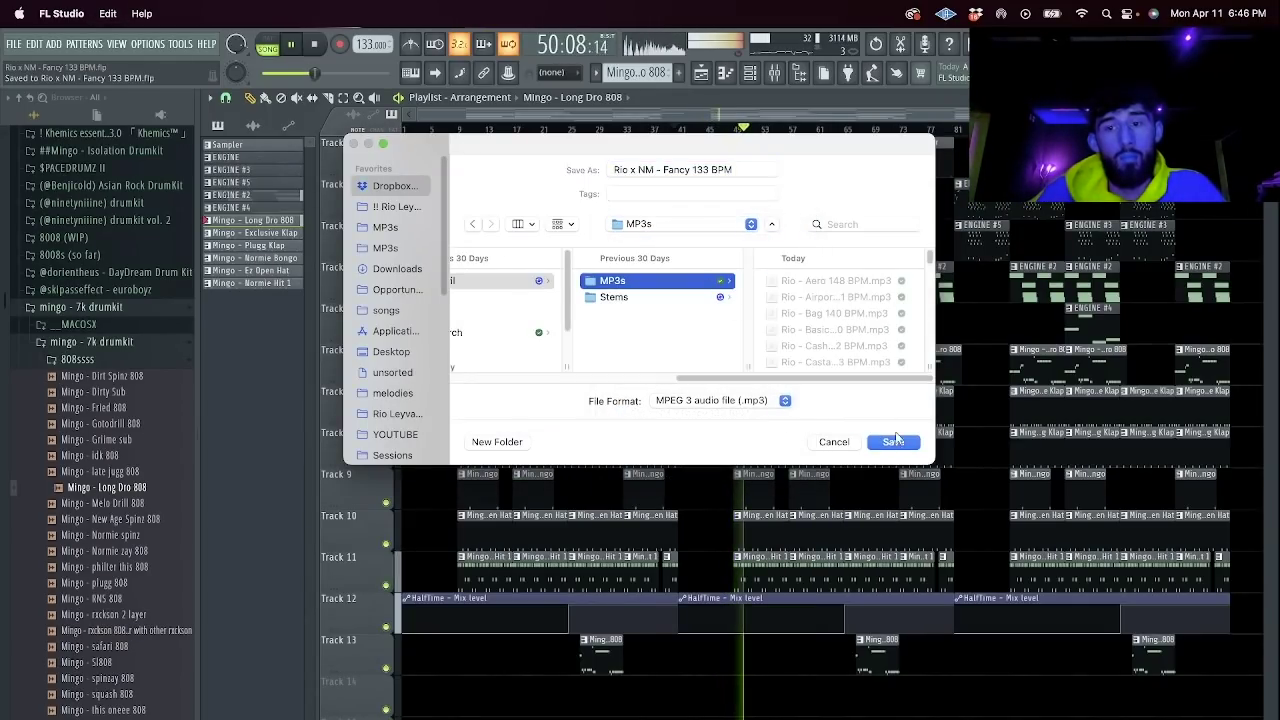
key(Return)
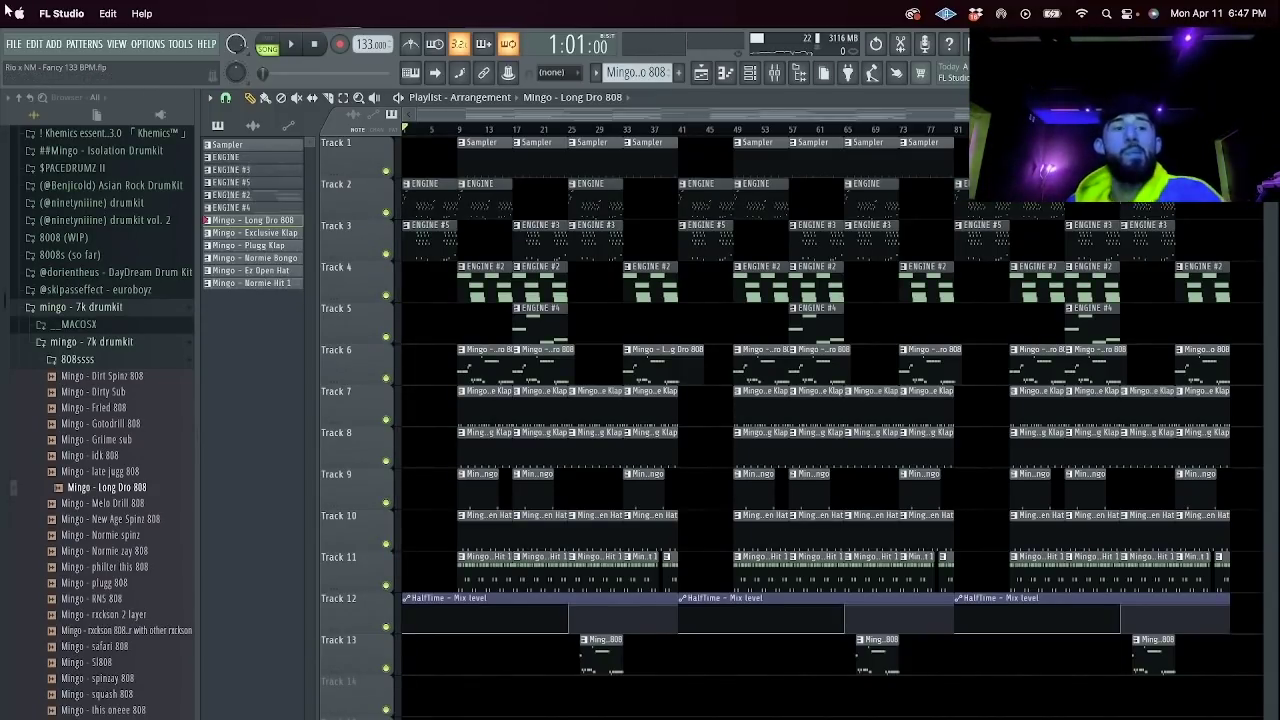
Create a new 140 BPM project from the default template and show its Channel rack.
click(14, 44)
click(24, 65)
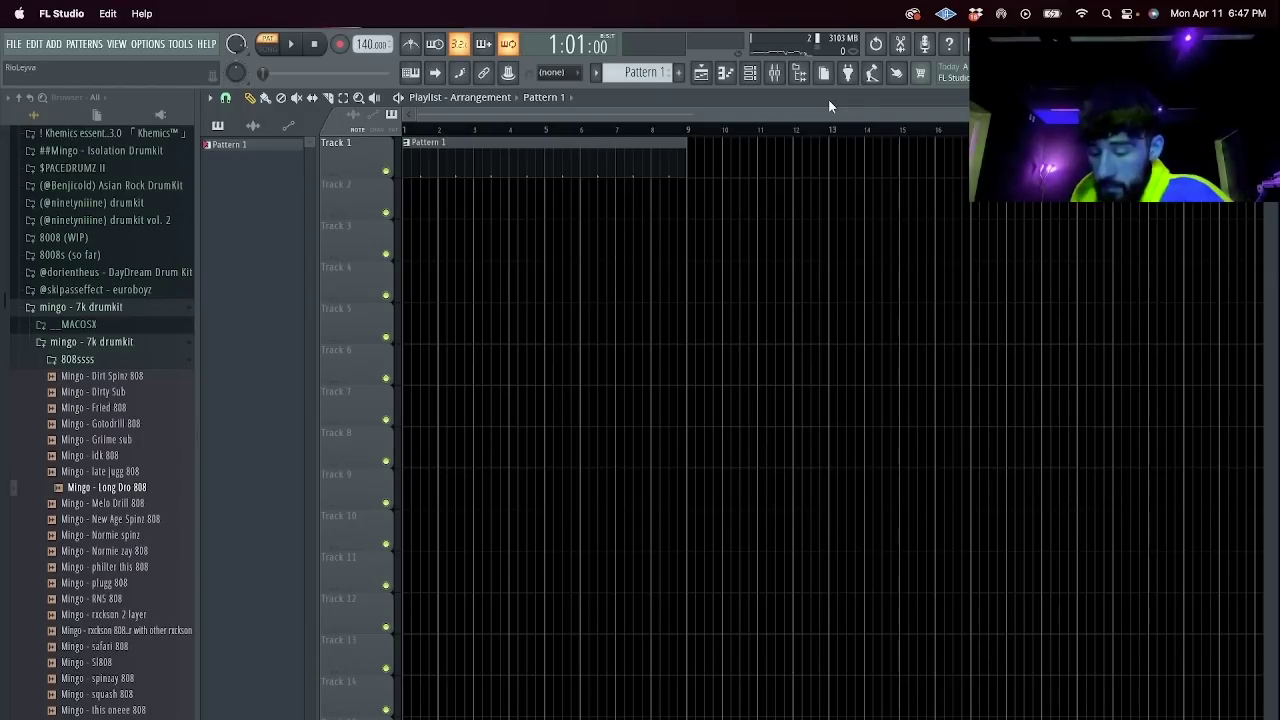
click(749, 72)
Add a Kontakt instrument channel and browse the Thrill library.
click(366, 181)
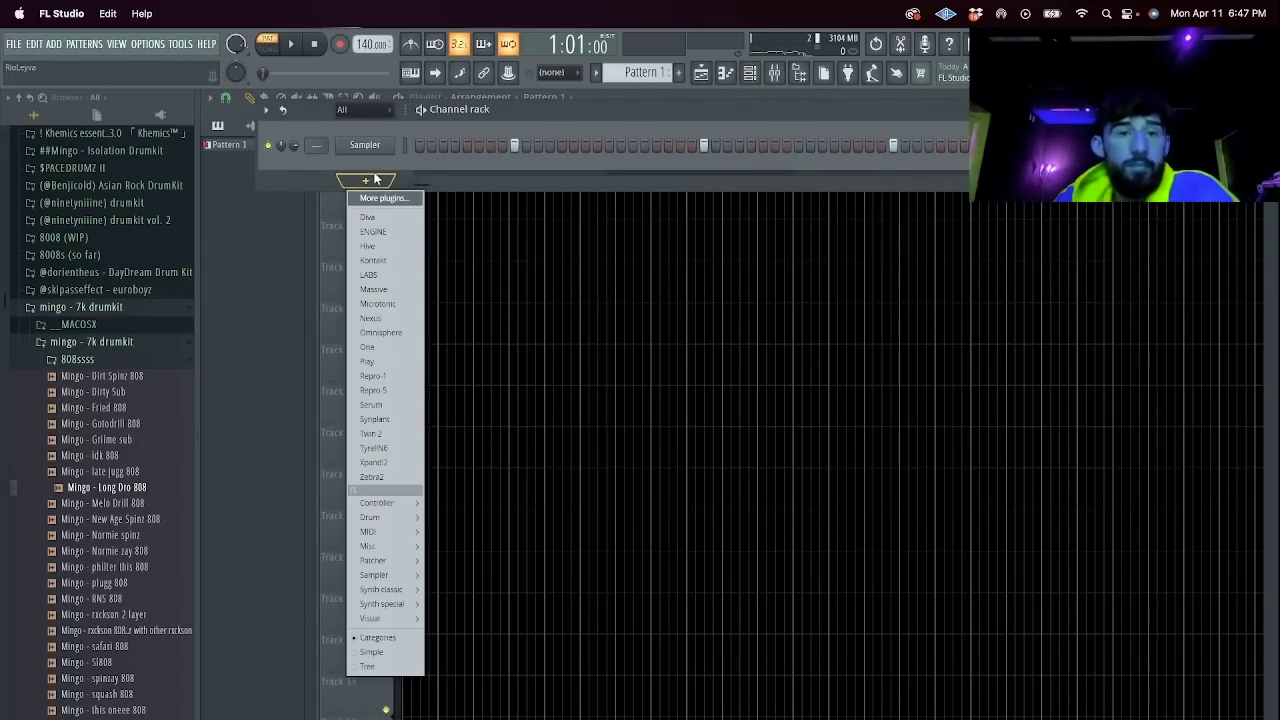
click(375, 263)
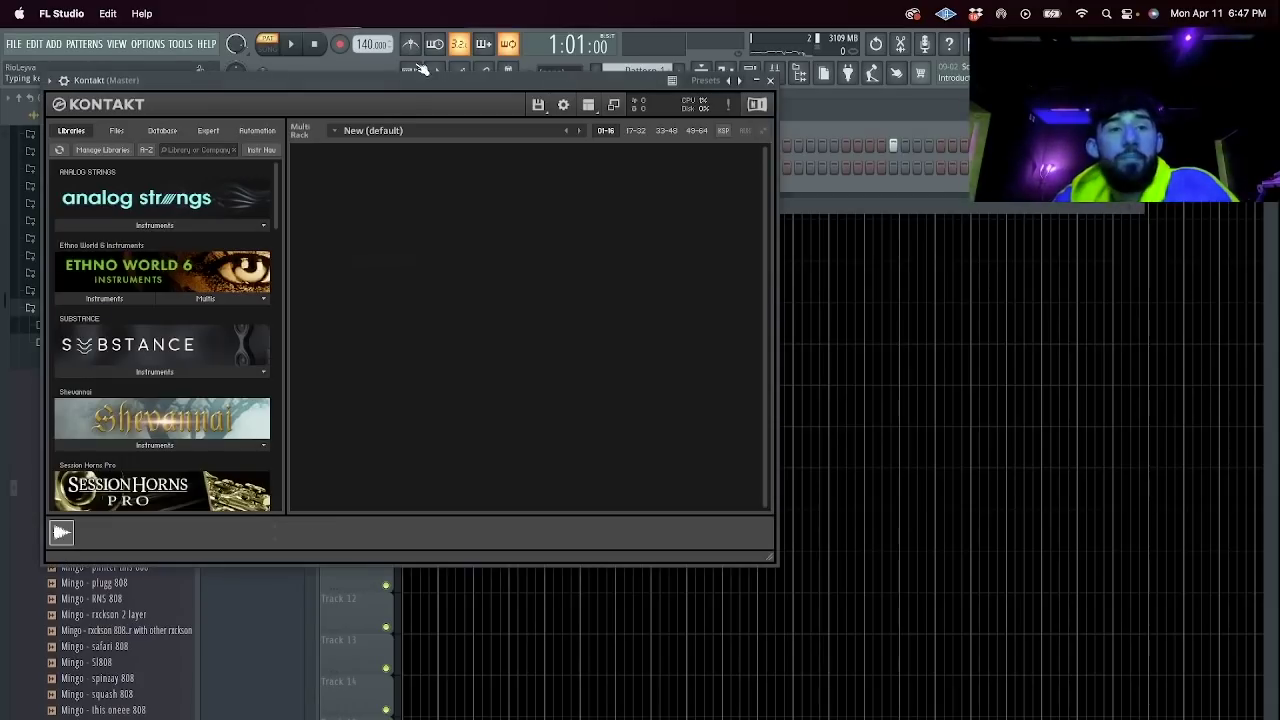
scroll(185, 355, down, 10)
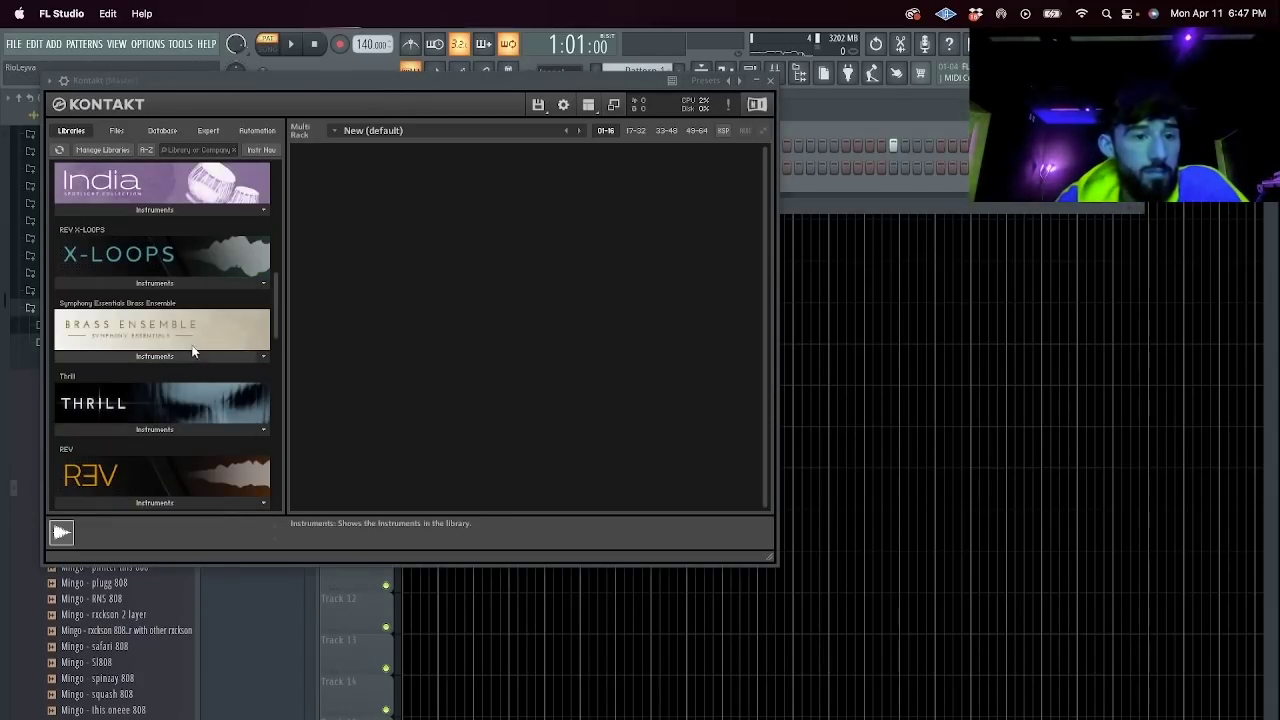
scroll(190, 360, down, 1)
click(187, 352)
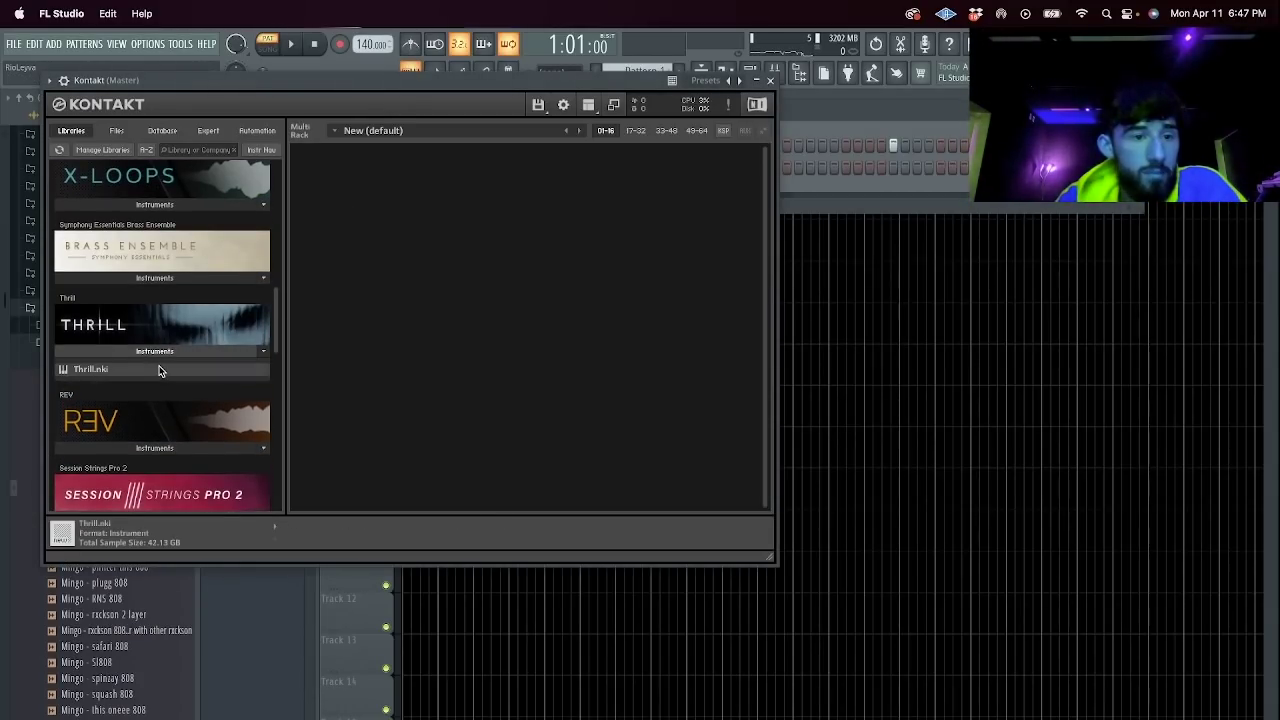
drag(364, 87, 652, 309)
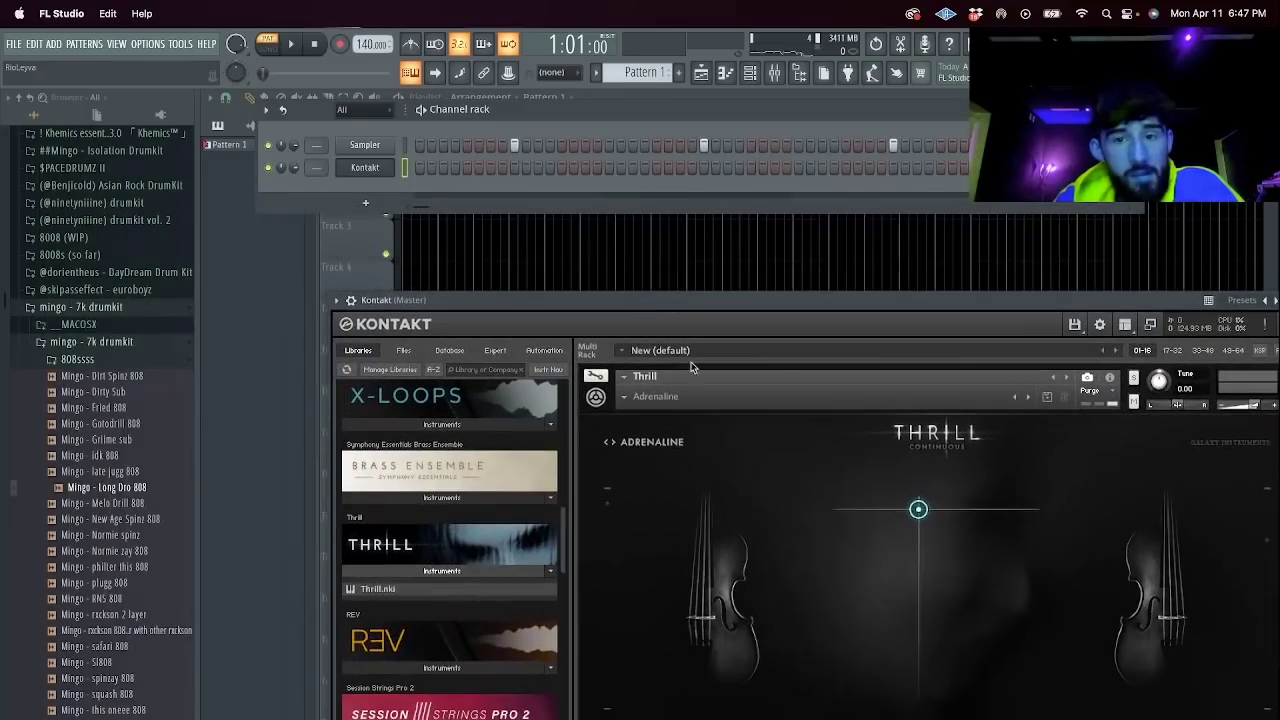
drag(733, 296, 611, 222)
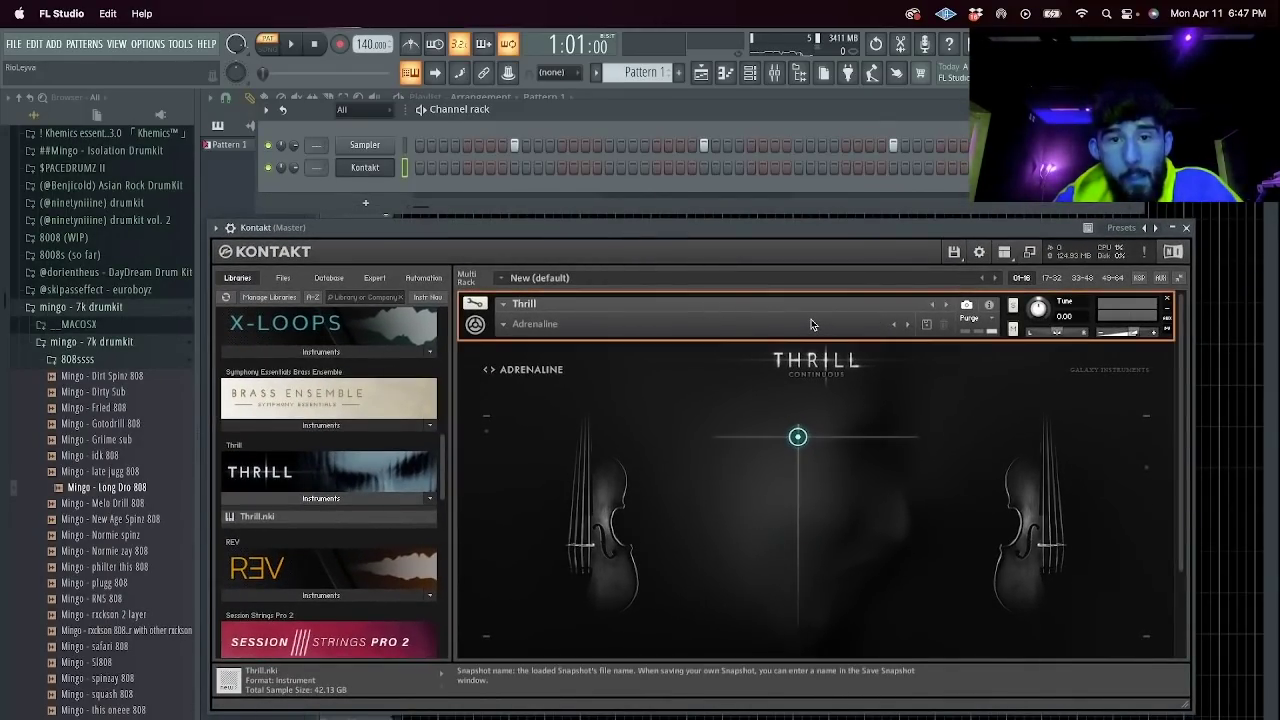
Audition Thrill's ORCH CLIMAX 2 preset at 0% Y intensity, then remove Thrill without saving.
click(514, 371)
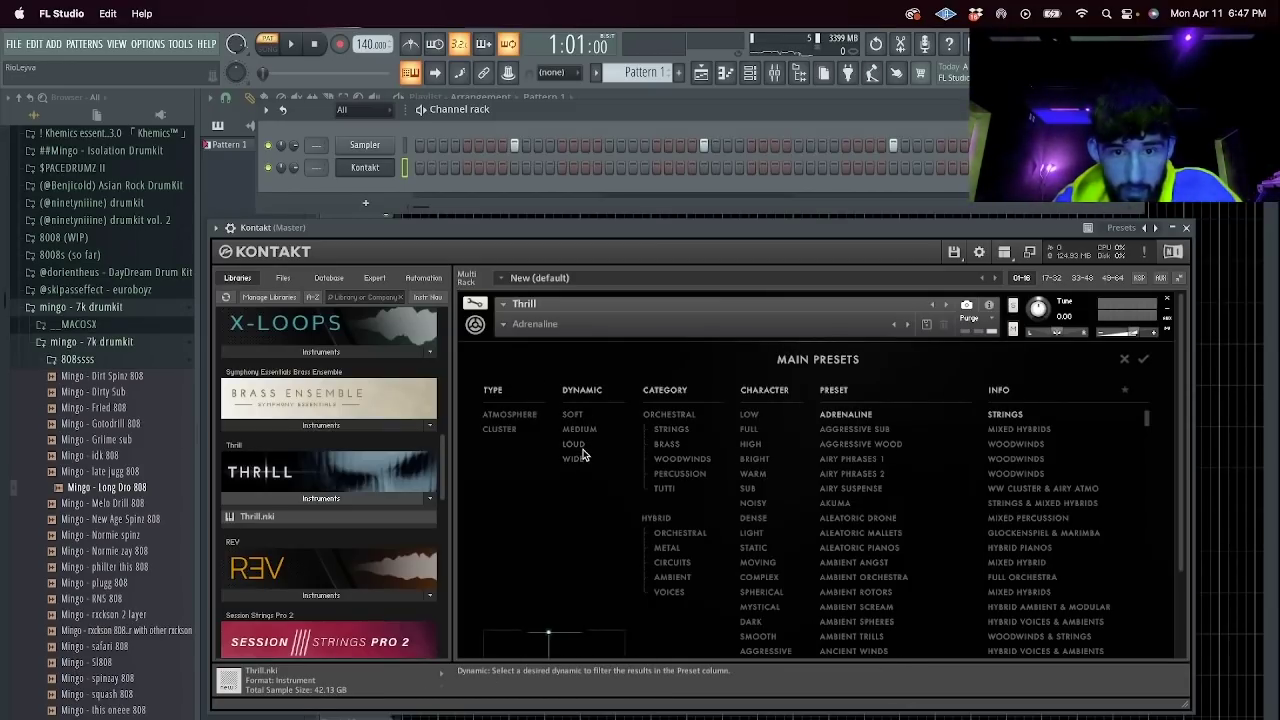
click(576, 445)
click(868, 431)
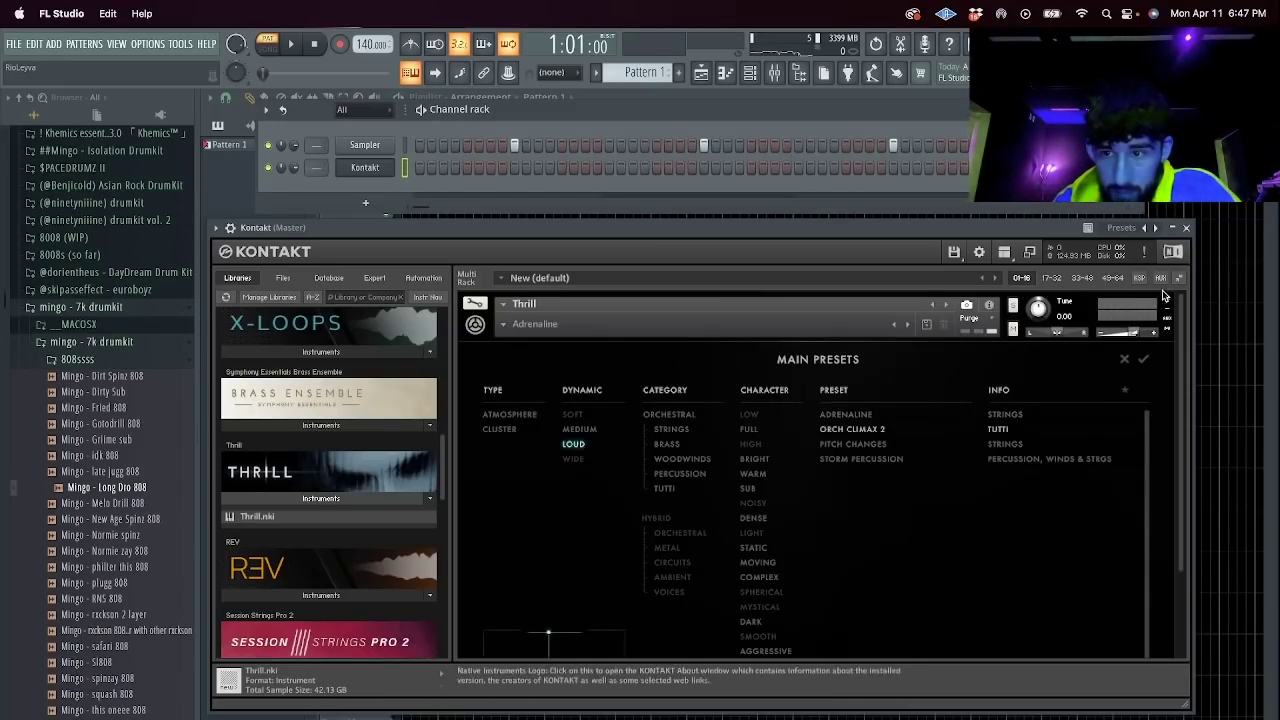
click(1143, 364)
drag(801, 472, 928, 318)
key(t)
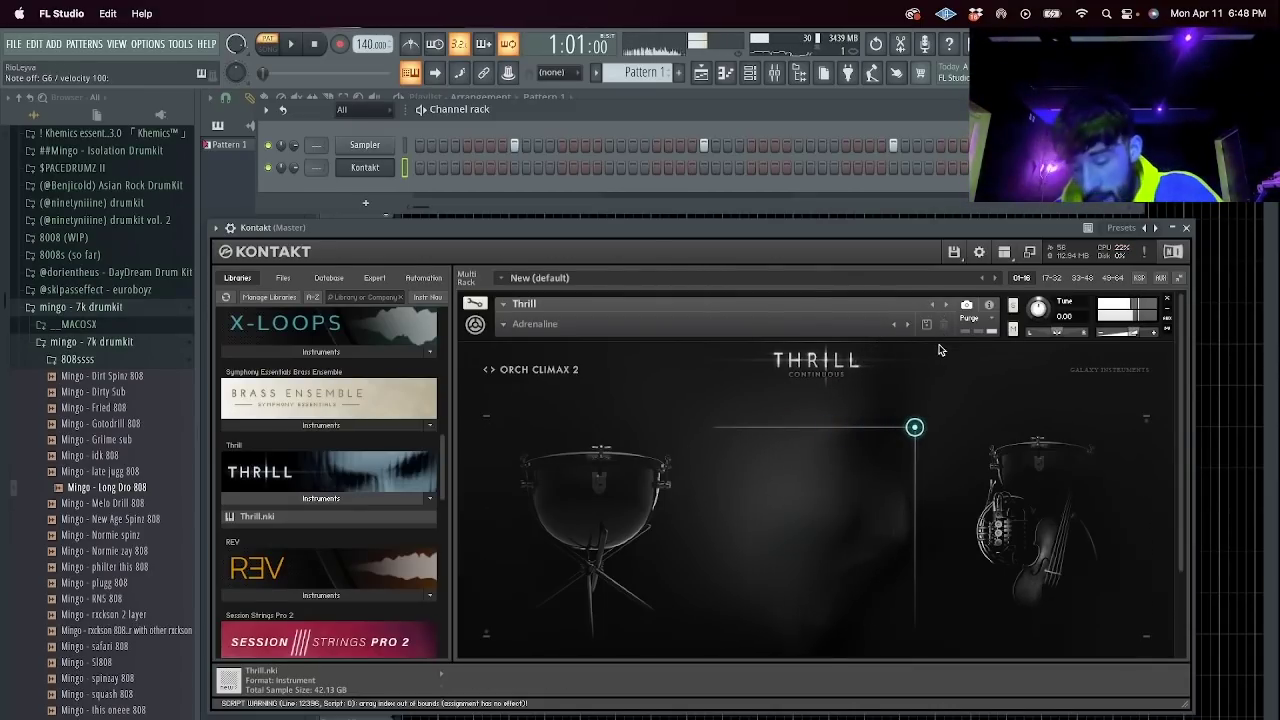
click(1167, 298)
click(700, 320)
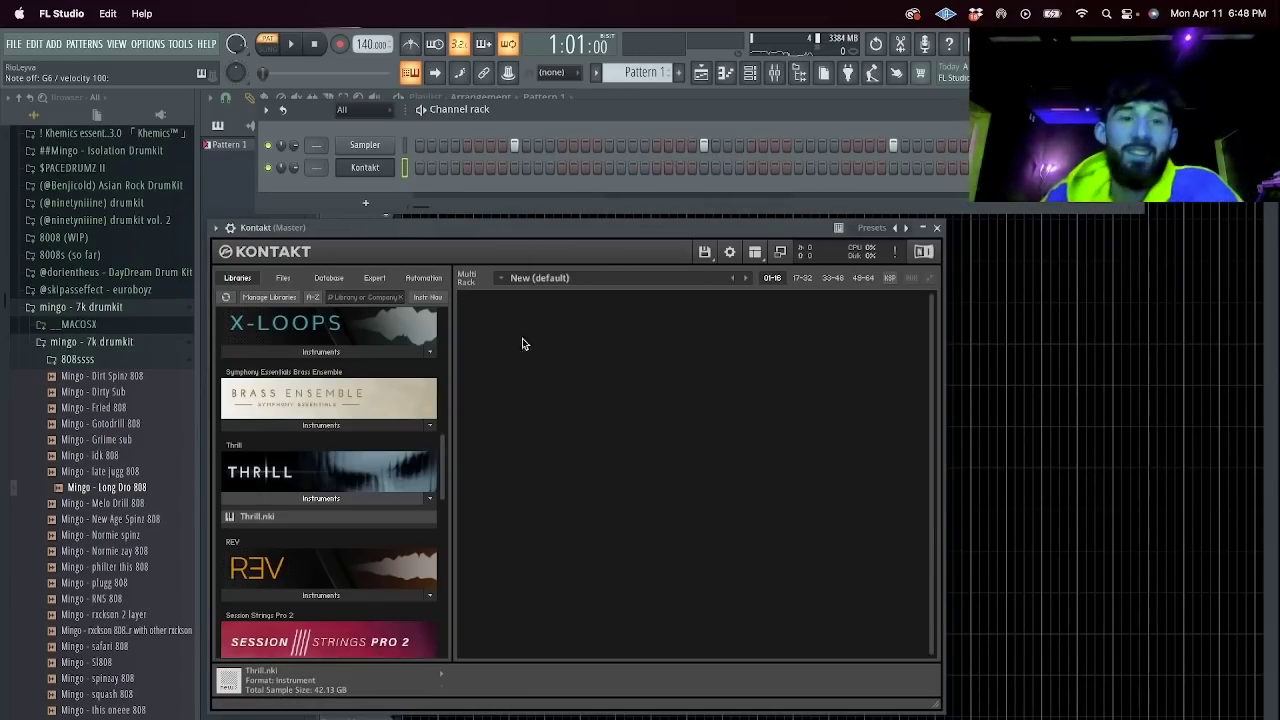
Raise the tempo to 149 BPM and load the REV X-LOOPS instrument in Kontakt.
drag(371, 44, 371, 27)
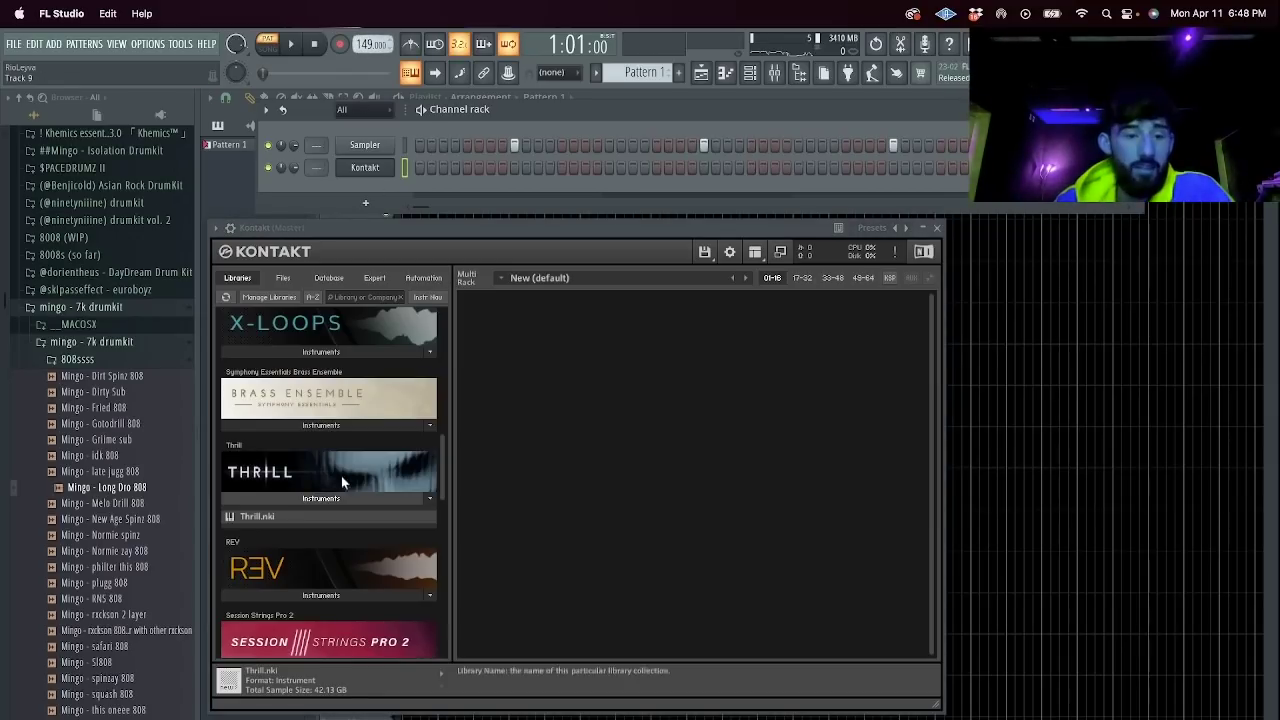
scroll(345, 480, down, 2)
click(313, 517)
scroll(313, 517, up, 10)
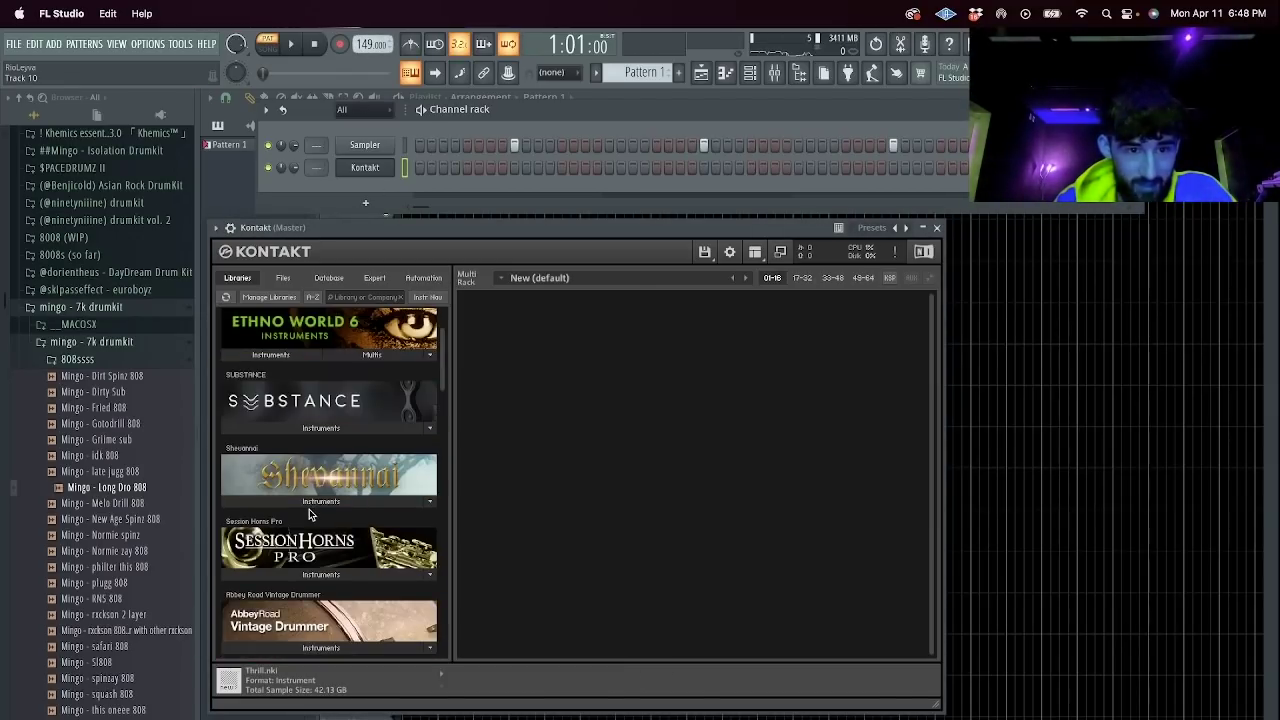
scroll(314, 520, down, 6)
click(318, 522)
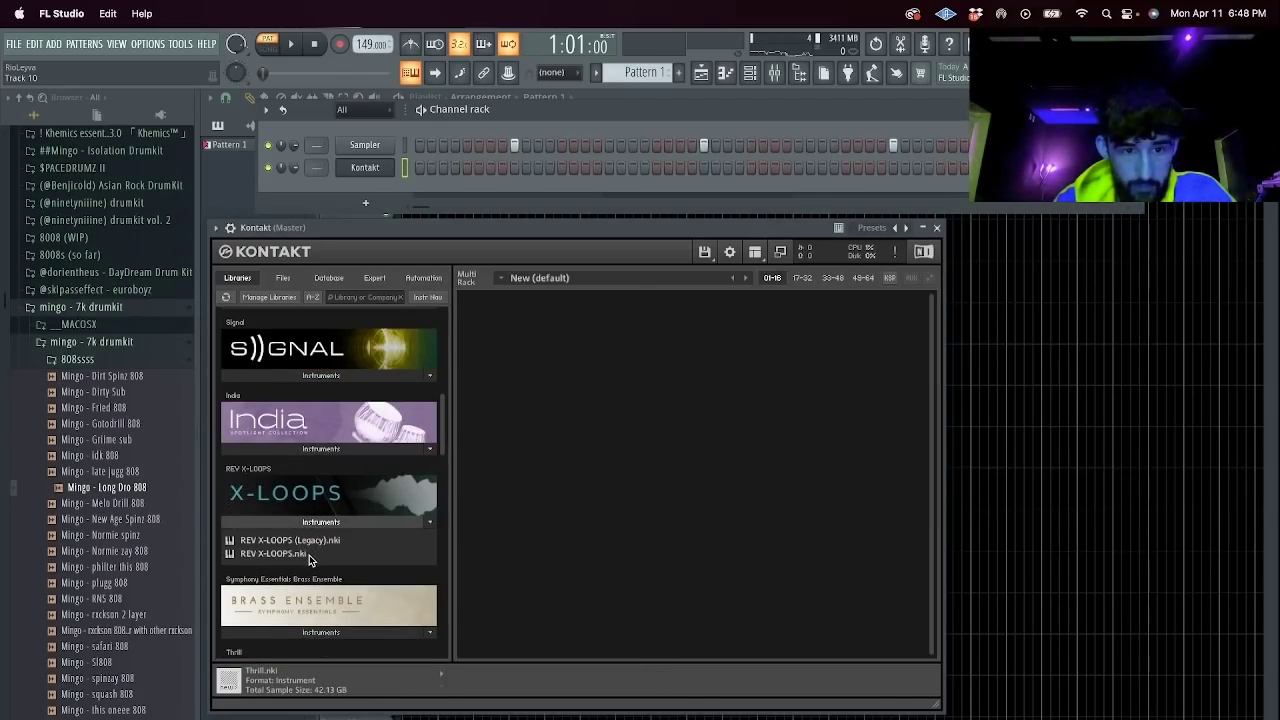
double_click(309, 555)
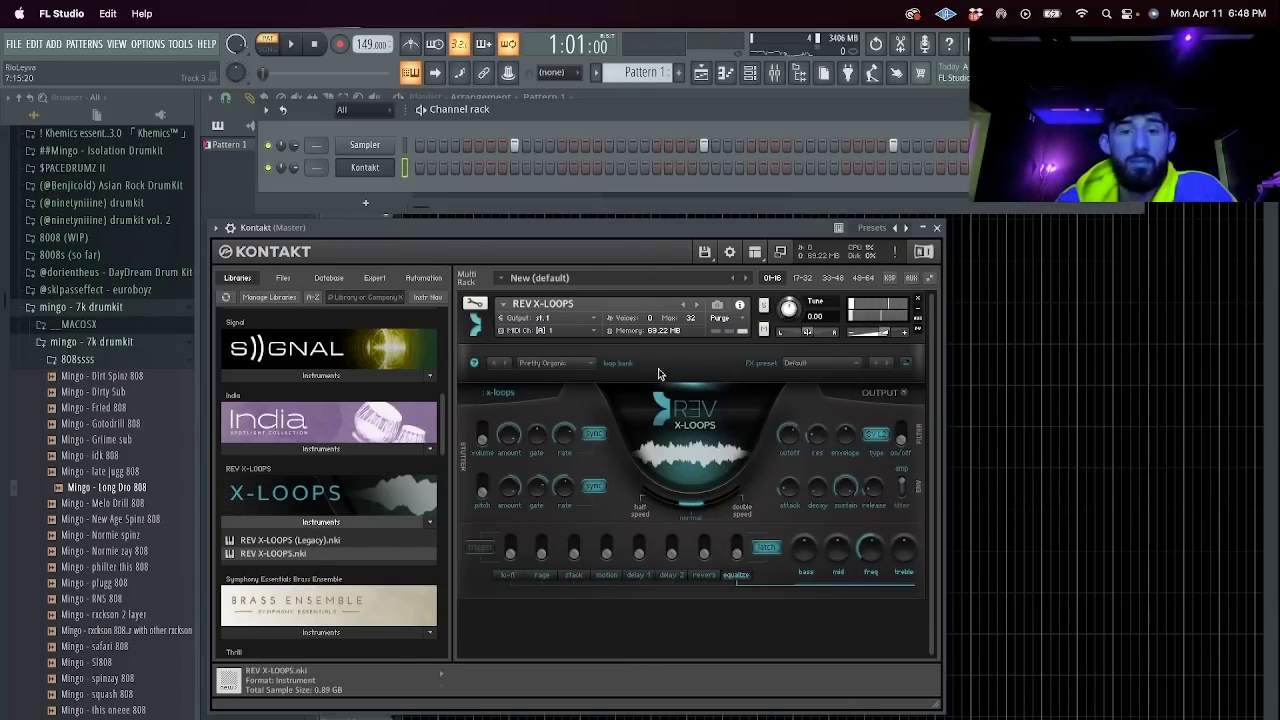
Choose the Clean Atmospheric preset, then open the Kontakt channel's piano roll.
click(541, 364)
click(564, 443)
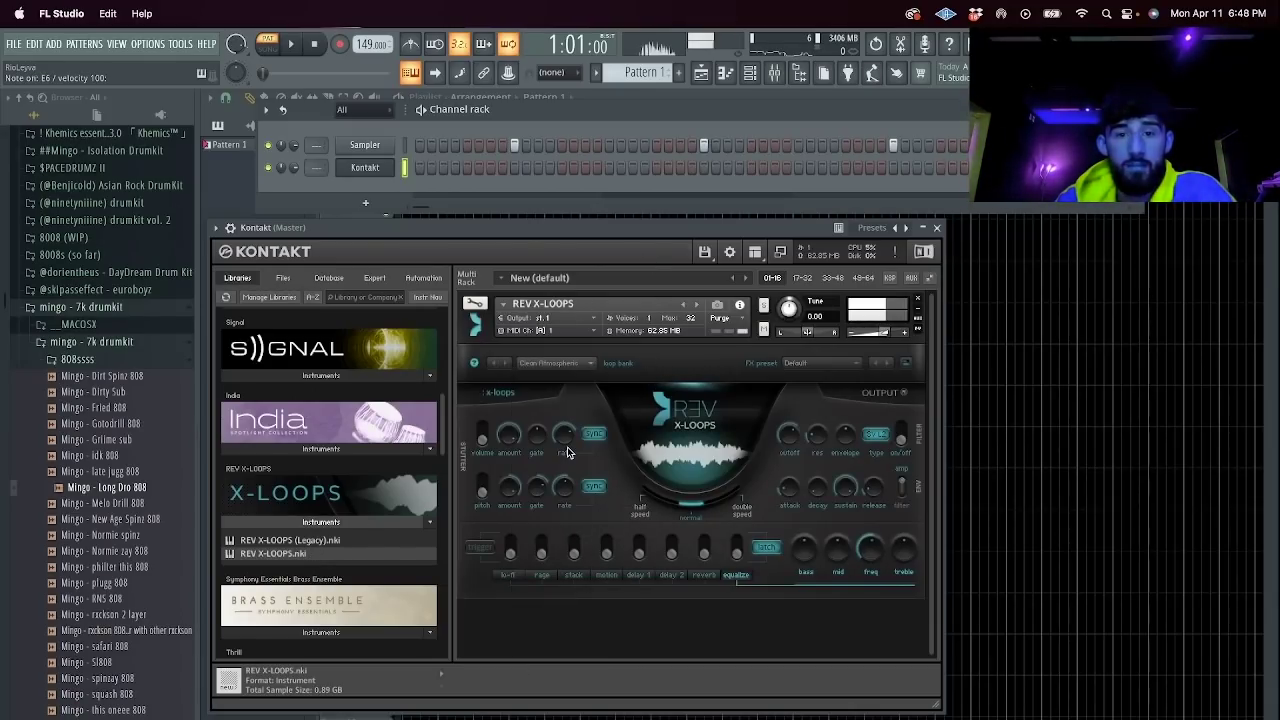
click(933, 230)
right_click(365, 167)
click(431, 169)
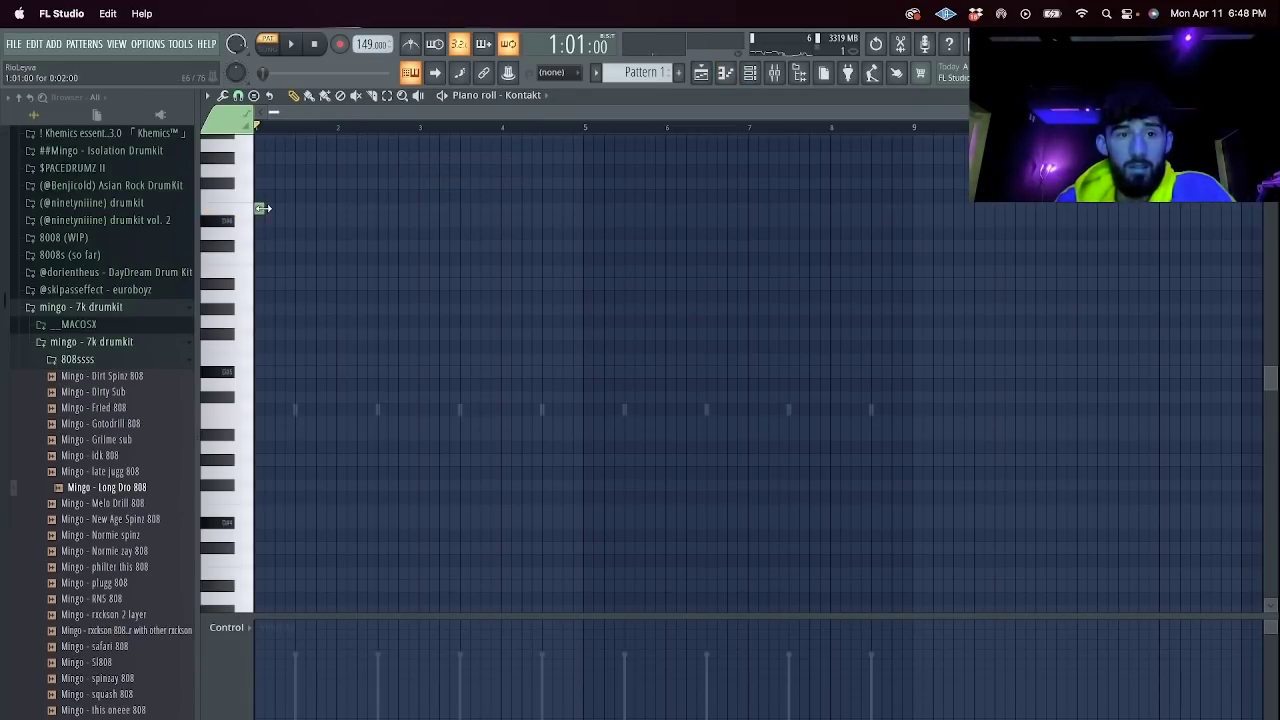
Draw a long Kontakt note over bars 1–5 at 77% velocity and repeat it across bars 5–9.
drag(262, 208, 582, 200)
drag(295, 668, 292, 659)
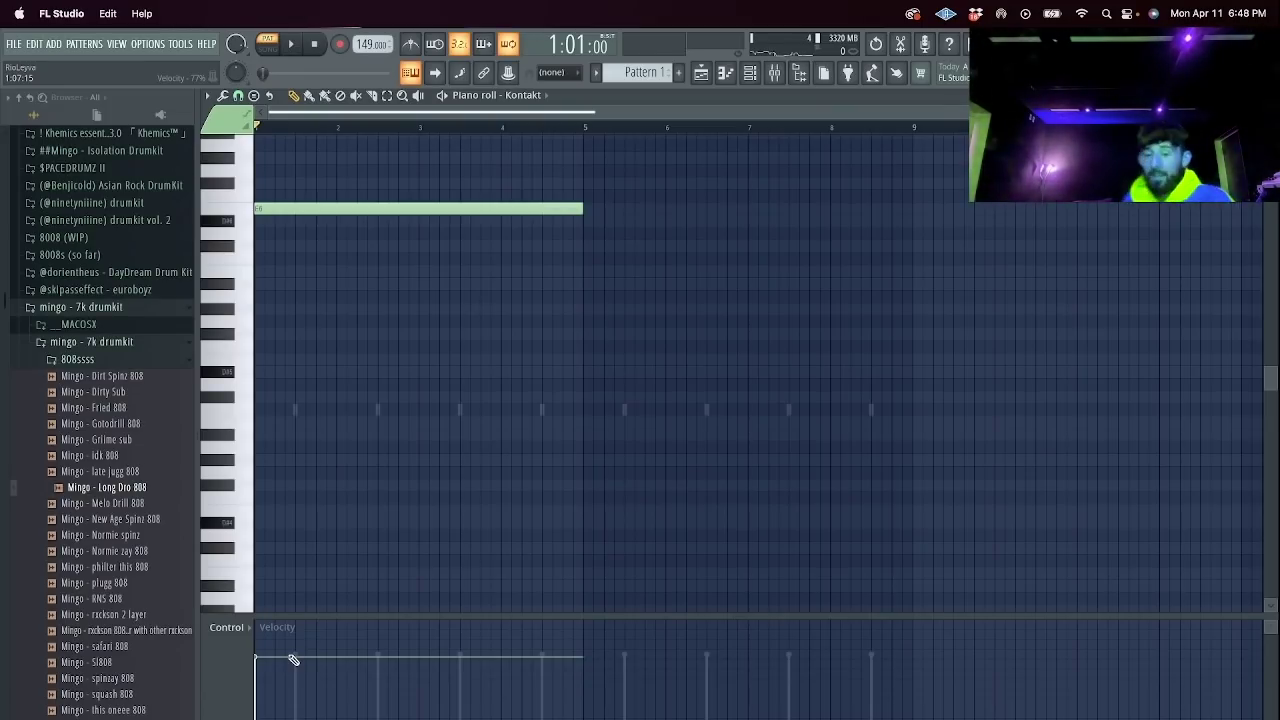
key(ctrl+b)
key(space)
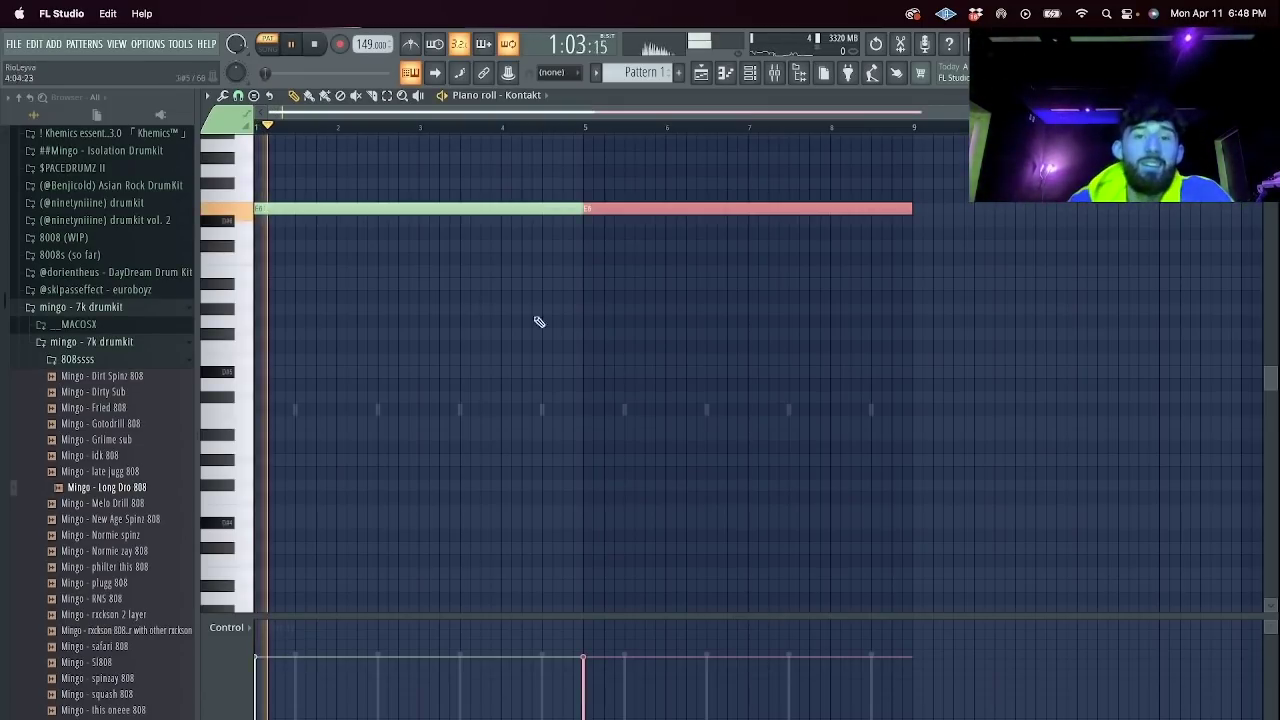
Clone the Kontakt channel as Kontakt #2.
click(758, 77)
right_click(368, 165)
click(443, 293)
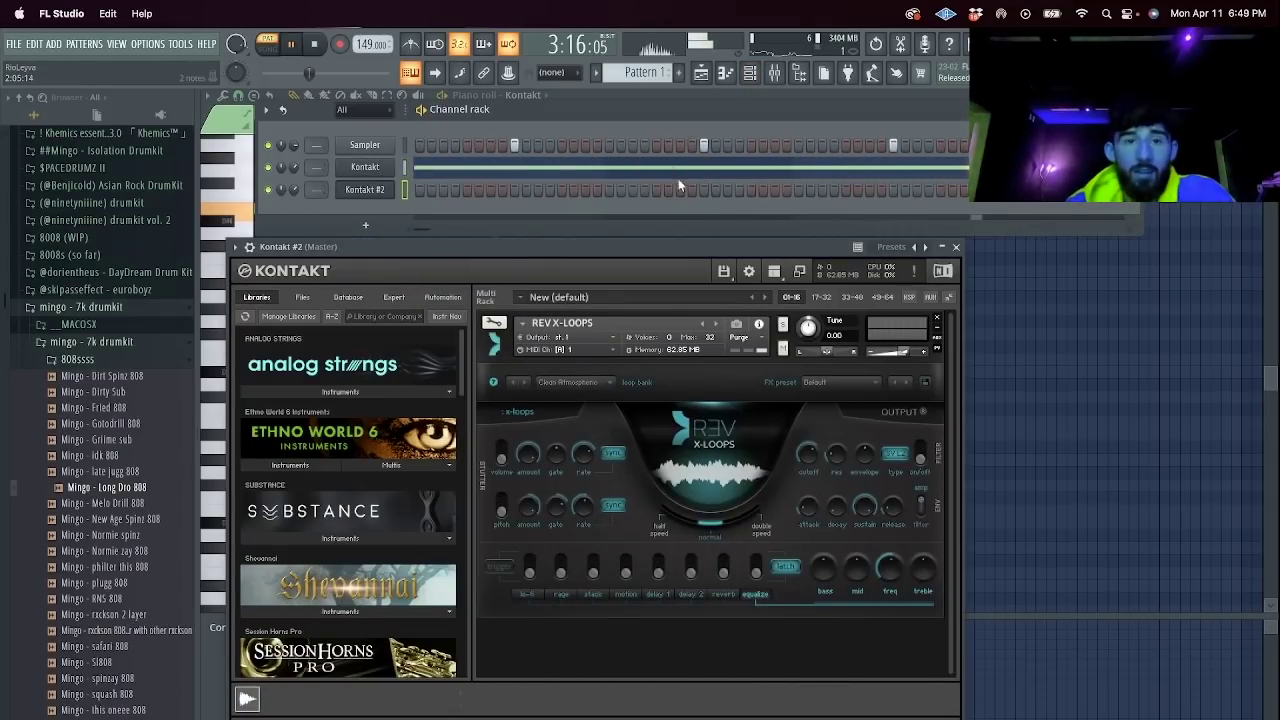
click(956, 248)
key(space)
right_click(389, 184)
click(403, 188)
On Kontakt #2, draw a held A5 note over bars 1–5 and add a matching note at bar 5.
key(e)
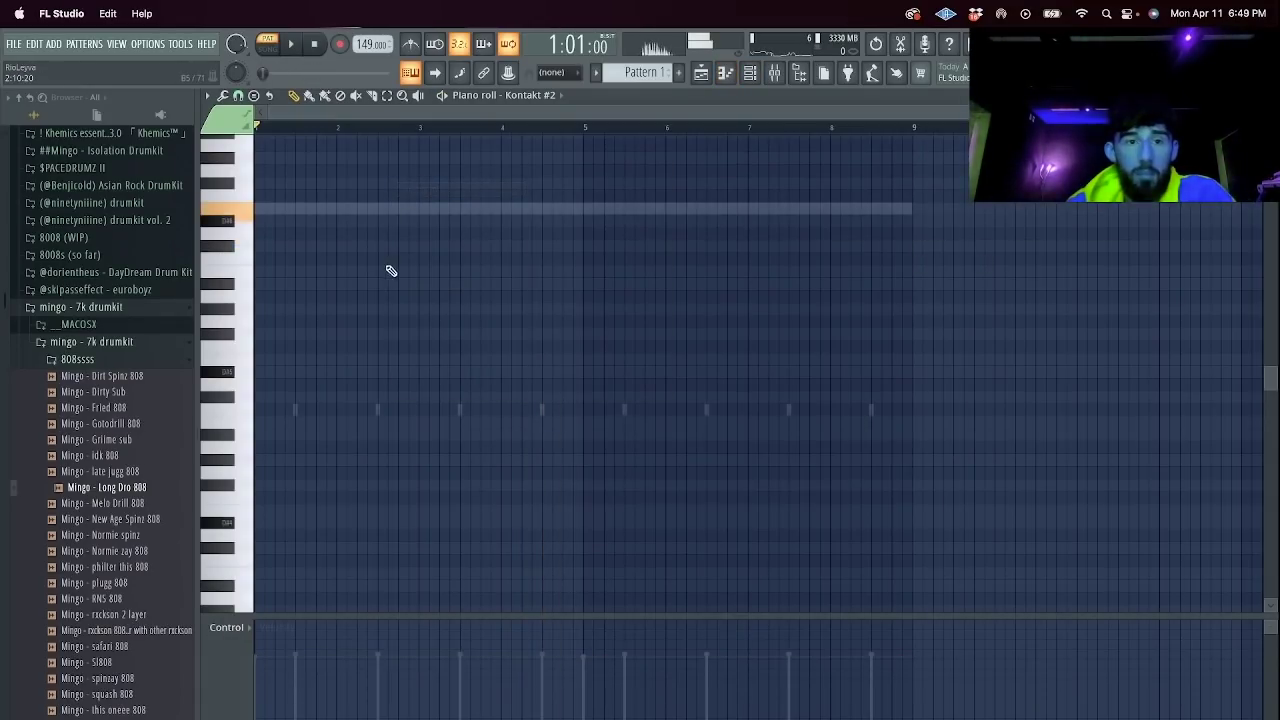
key(w)
click(287, 245)
key(space)
key(space)
drag(287, 246, 223, 197)
key(space)
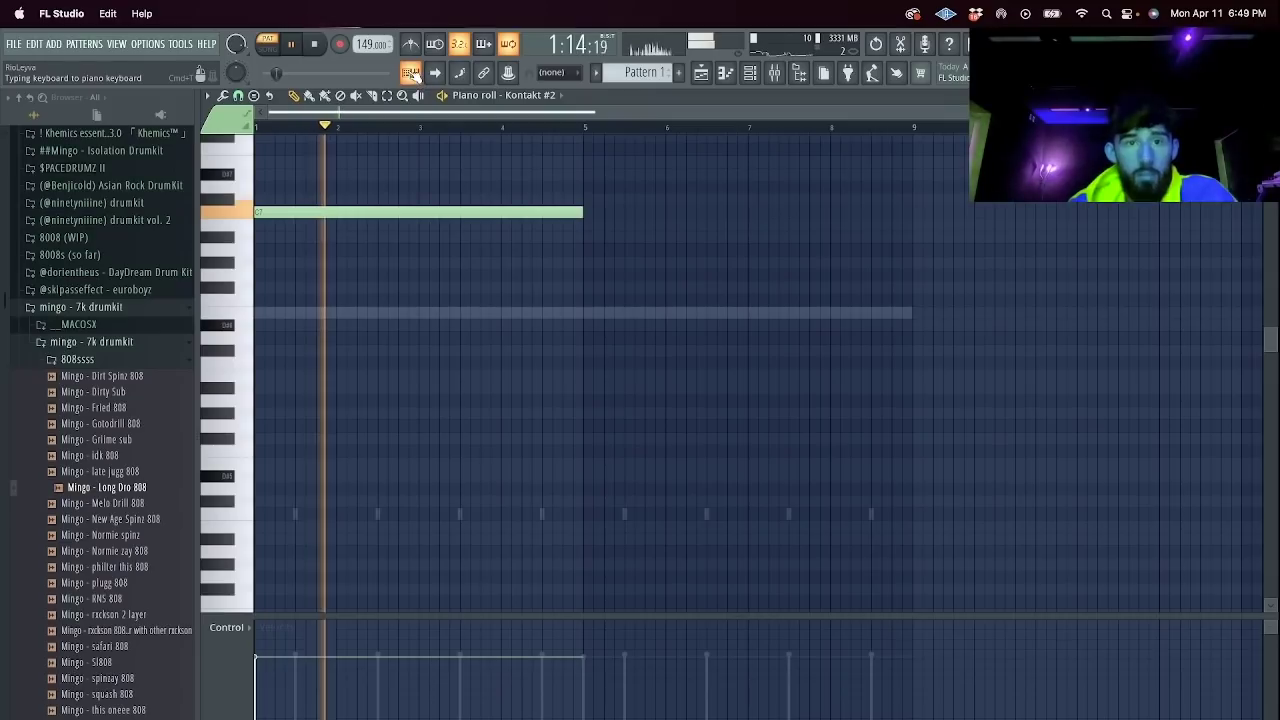
click(615, 213)
click(755, 76)
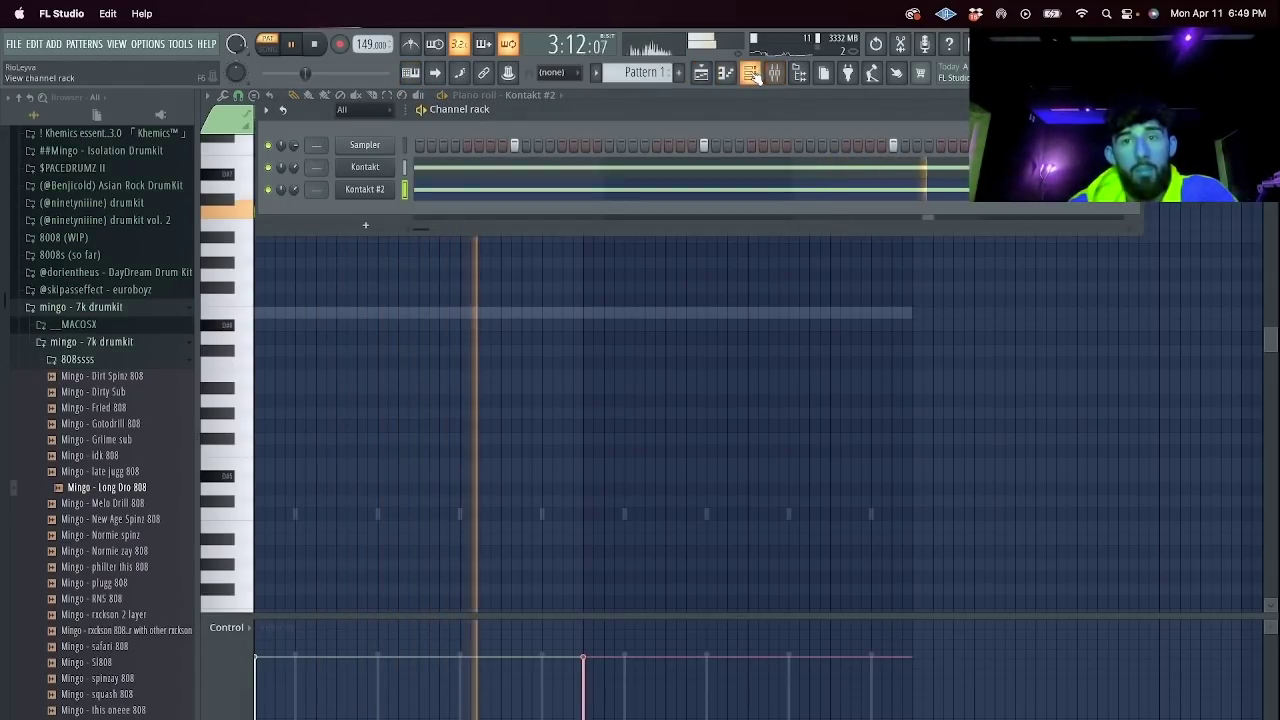
Cut the low frequencies with the EQ on the Kontakt #2 mixer track.
click(776, 74)
click(364, 259)
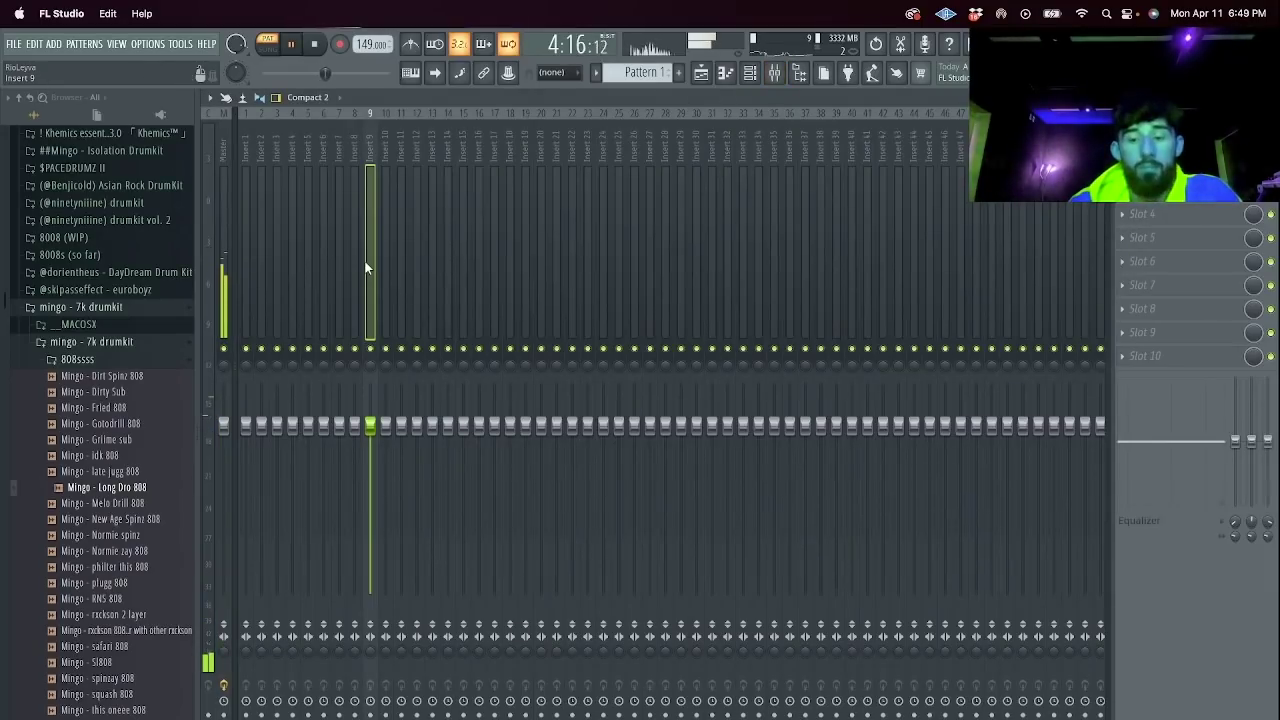
drag(1218, 441, 1233, 507)
Load Portal into an empty effect slot on the Kontakt mixer track.
click(755, 74)
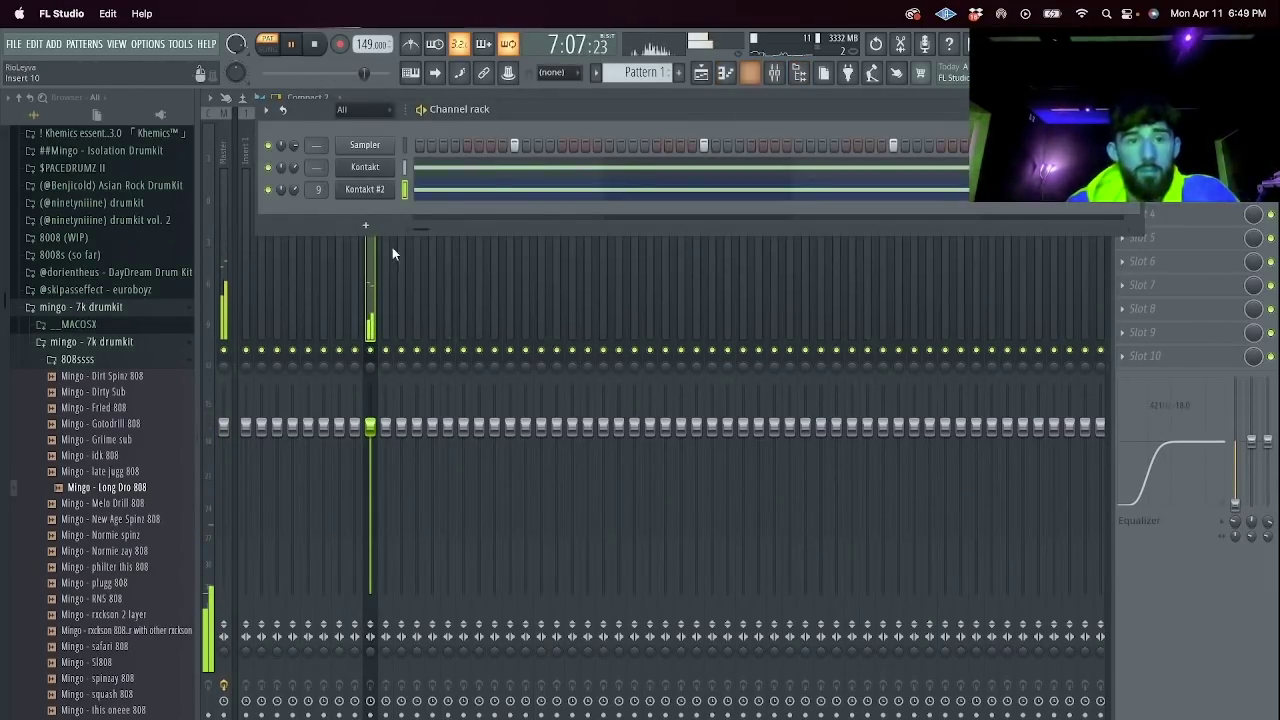
click(347, 291)
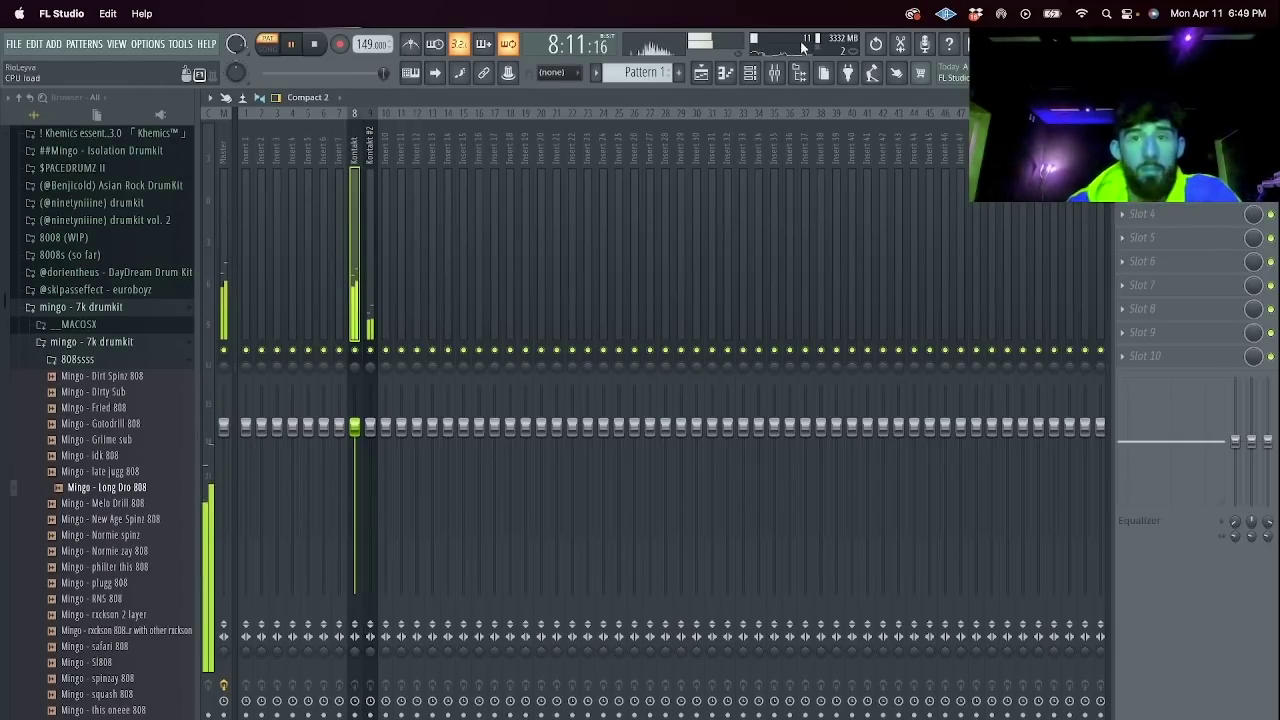
key(space)
click(1138, 214)
mouse_move(1090, 292)
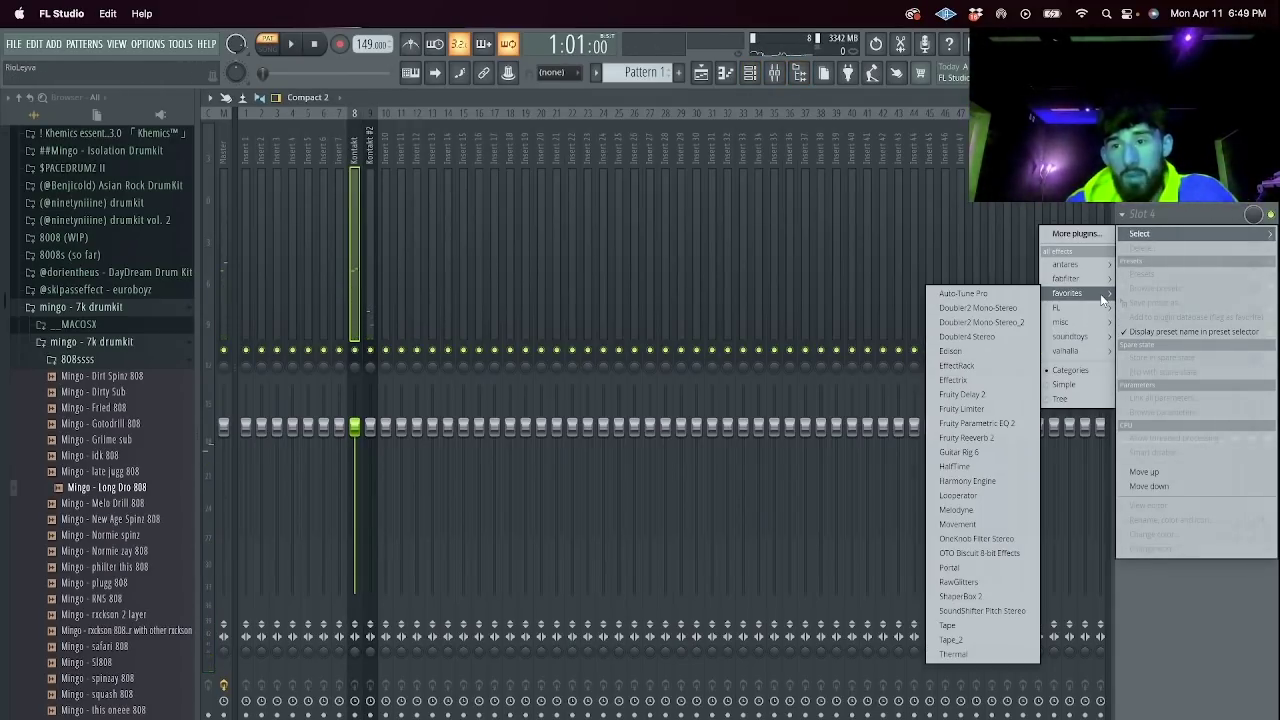
click(990, 567)
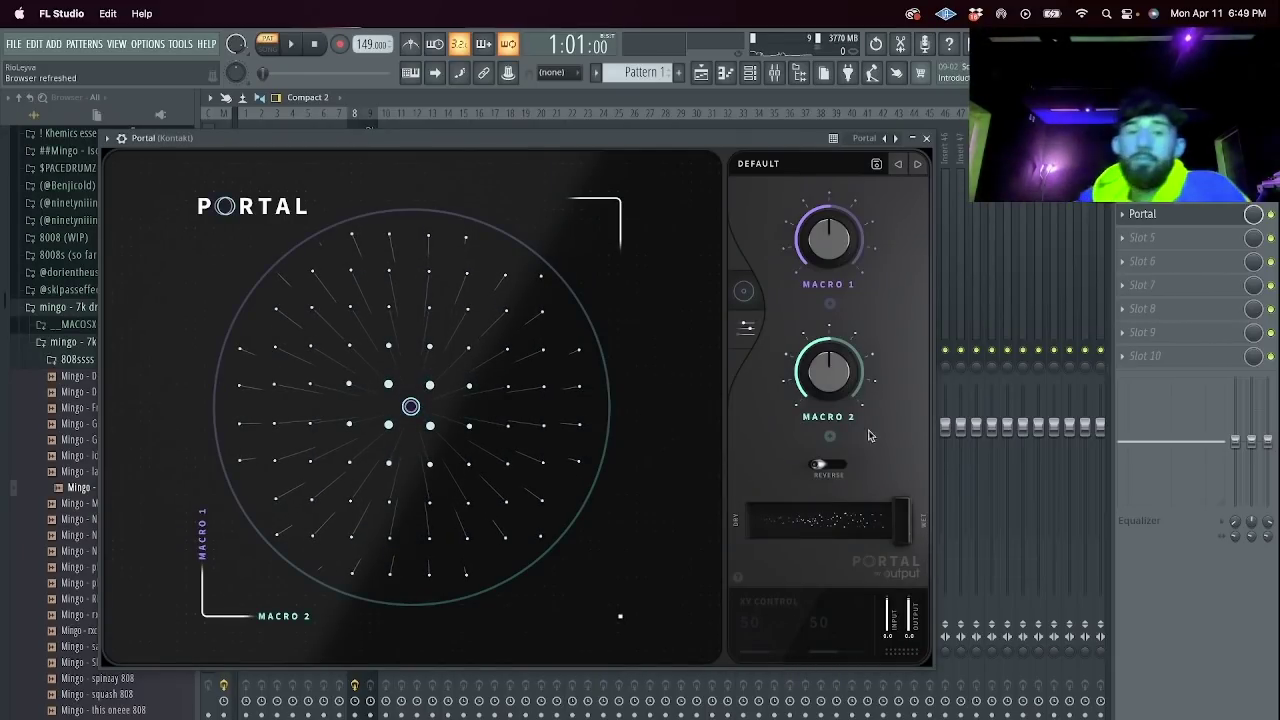
Load Portal's Entropia > Shroomland preset and audition it during playback.
click(784, 163)
click(310, 368)
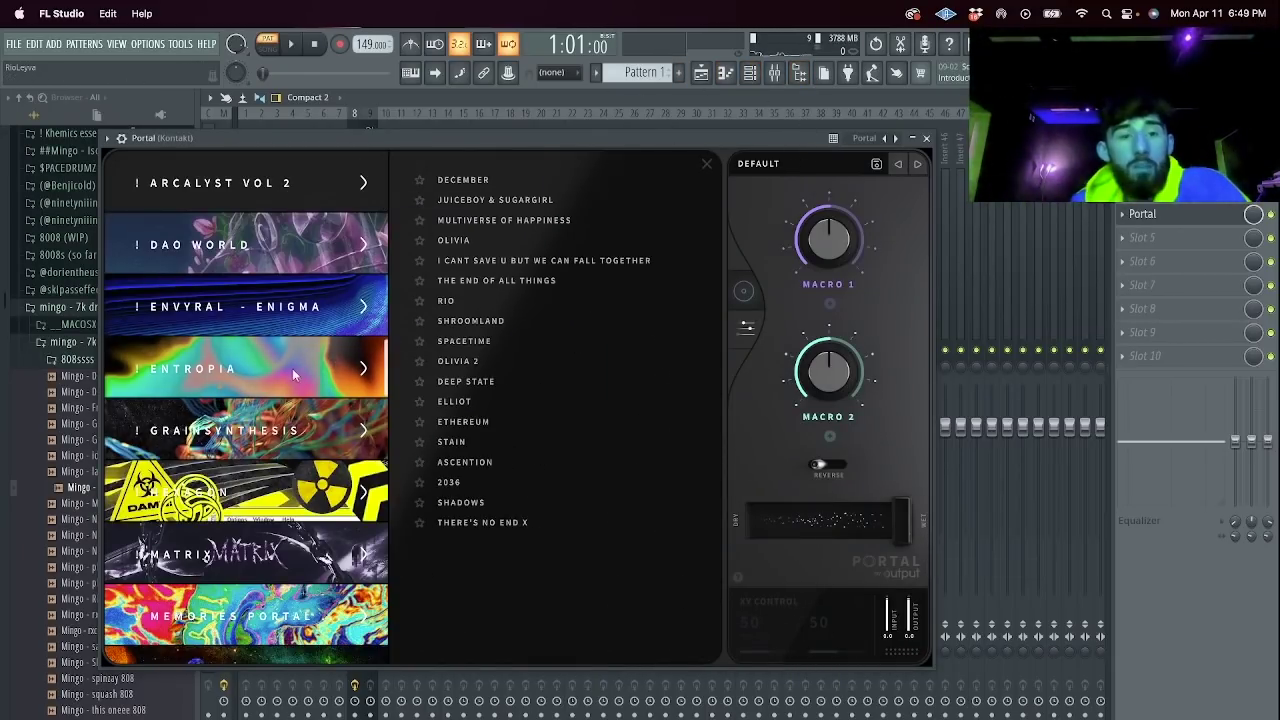
click(528, 321)
key(space)
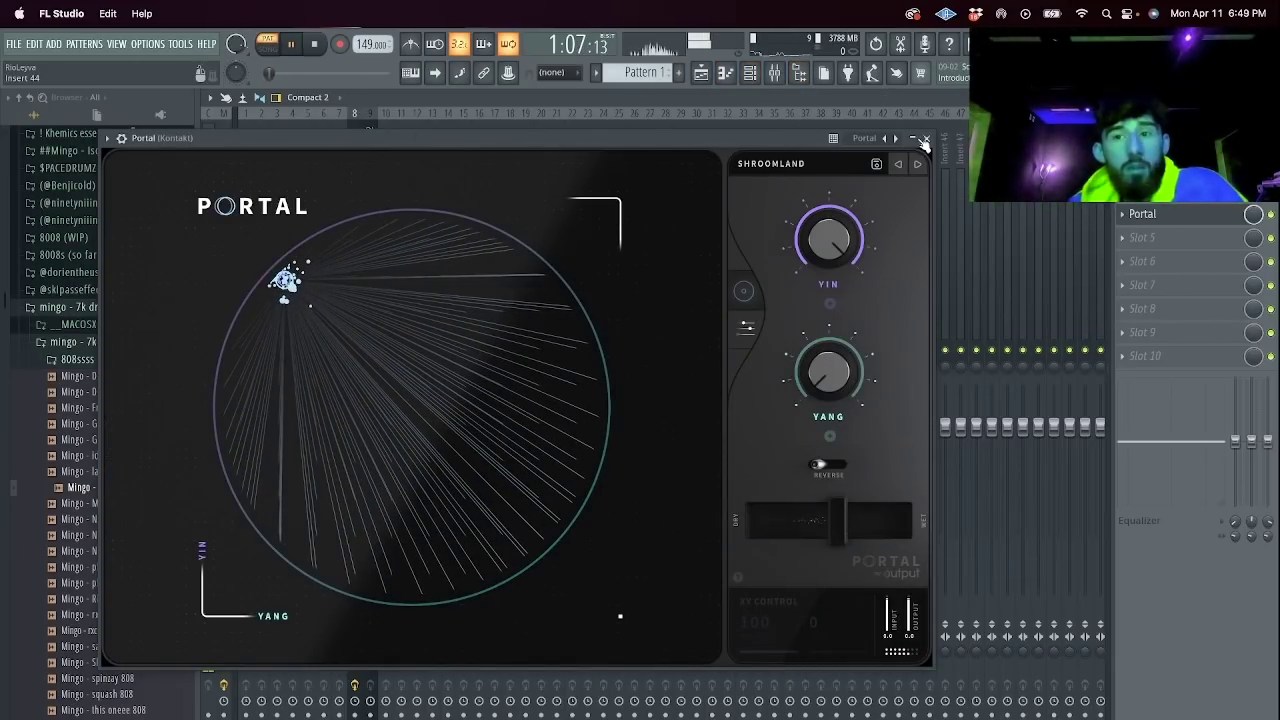
click(926, 139)
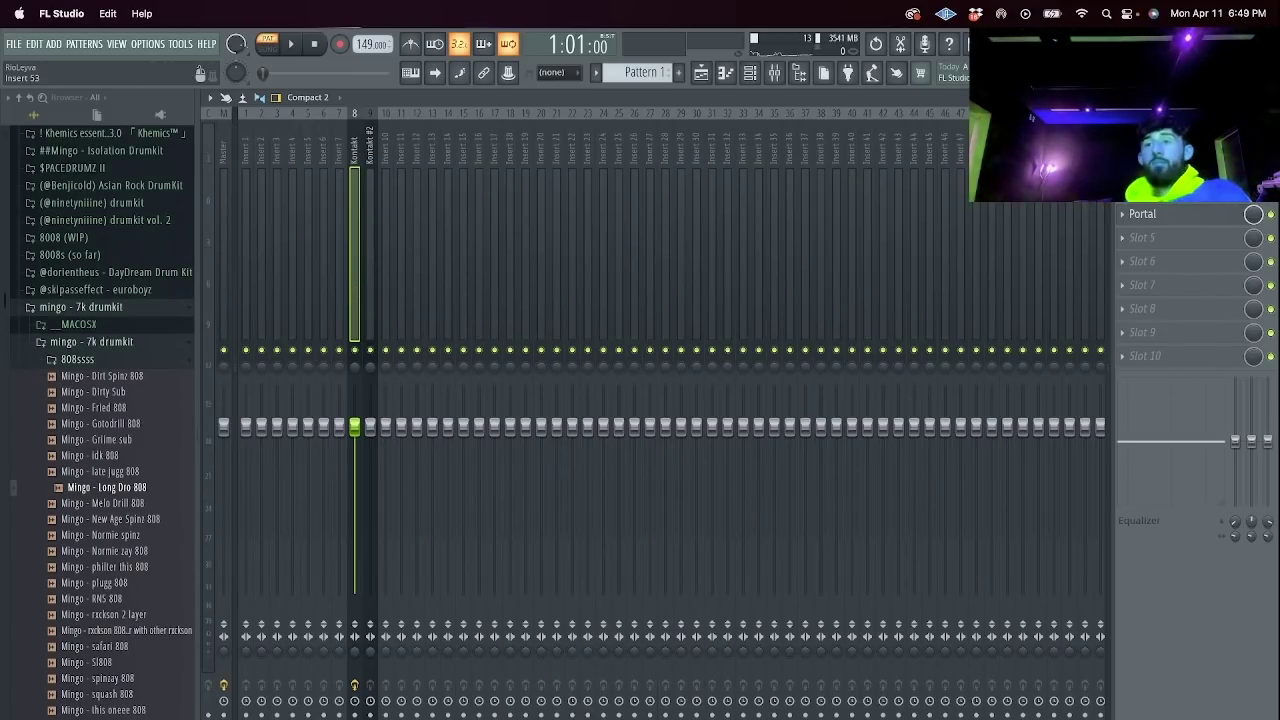
click(349, 388)
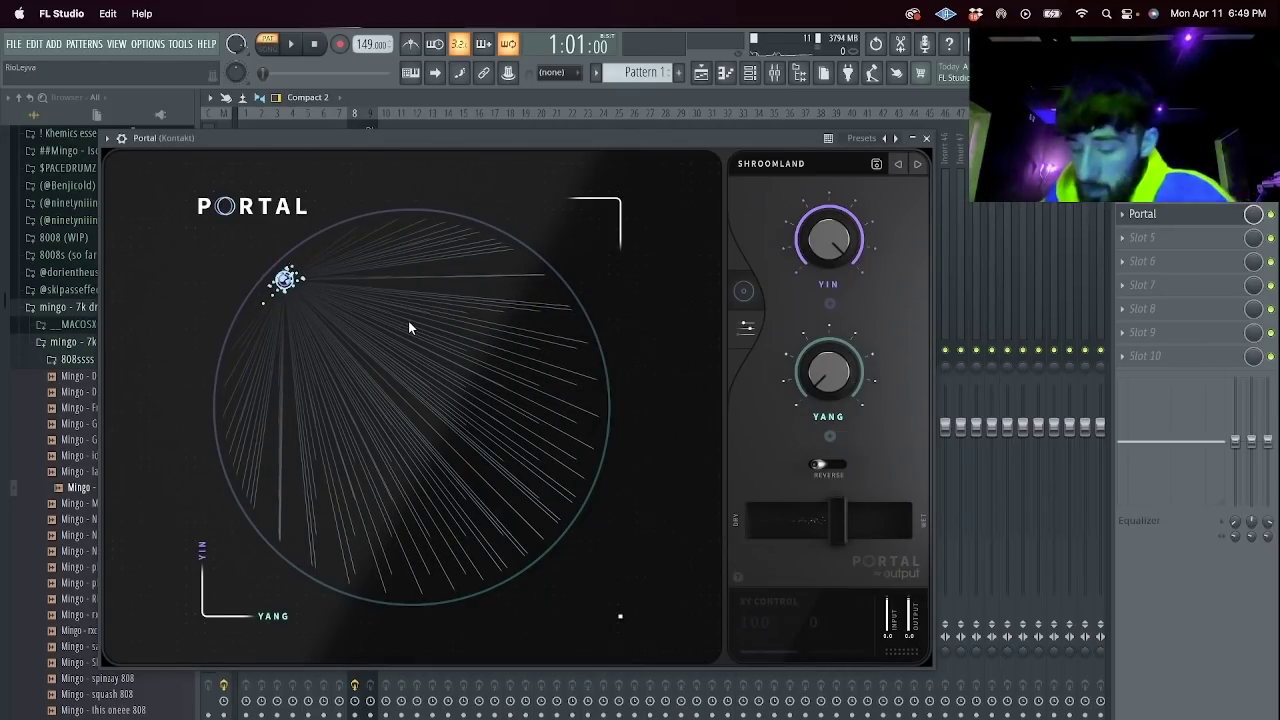
key(space)
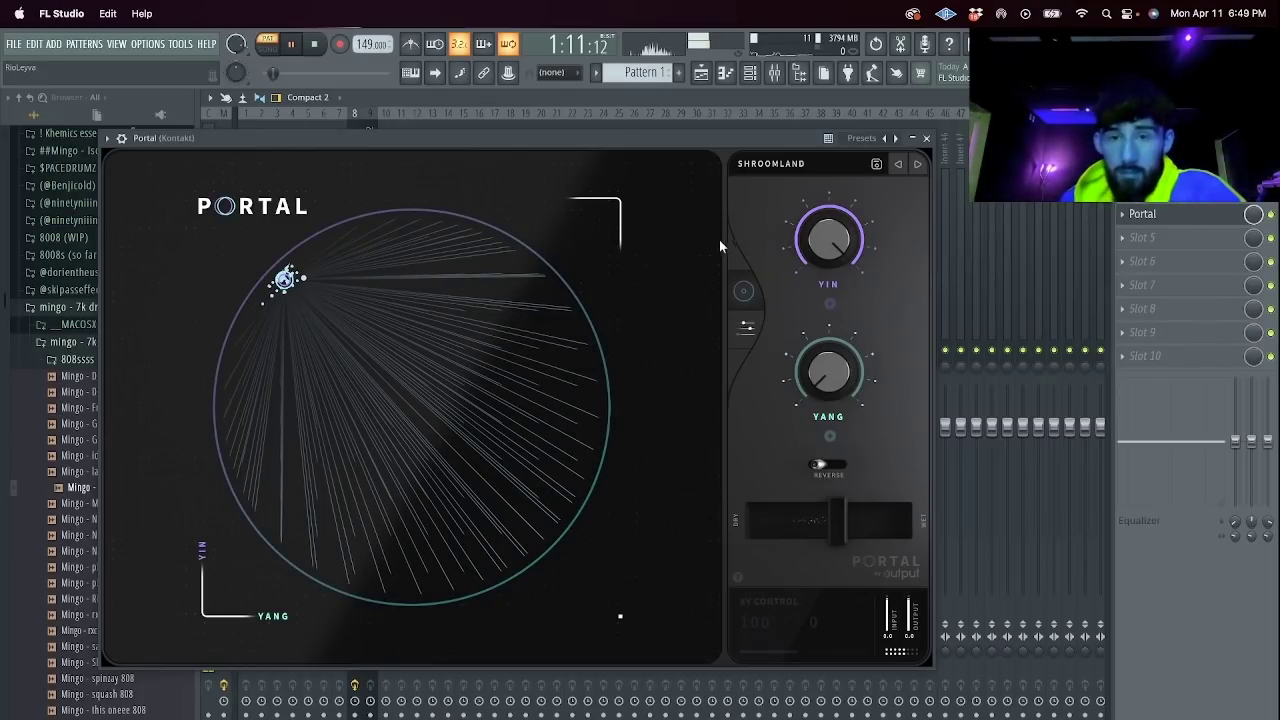
click(926, 139)
Preview the Mingo - Dirty Sub sample and open the ##Mingo - Isolation Drumkit folder.
click(749, 74)
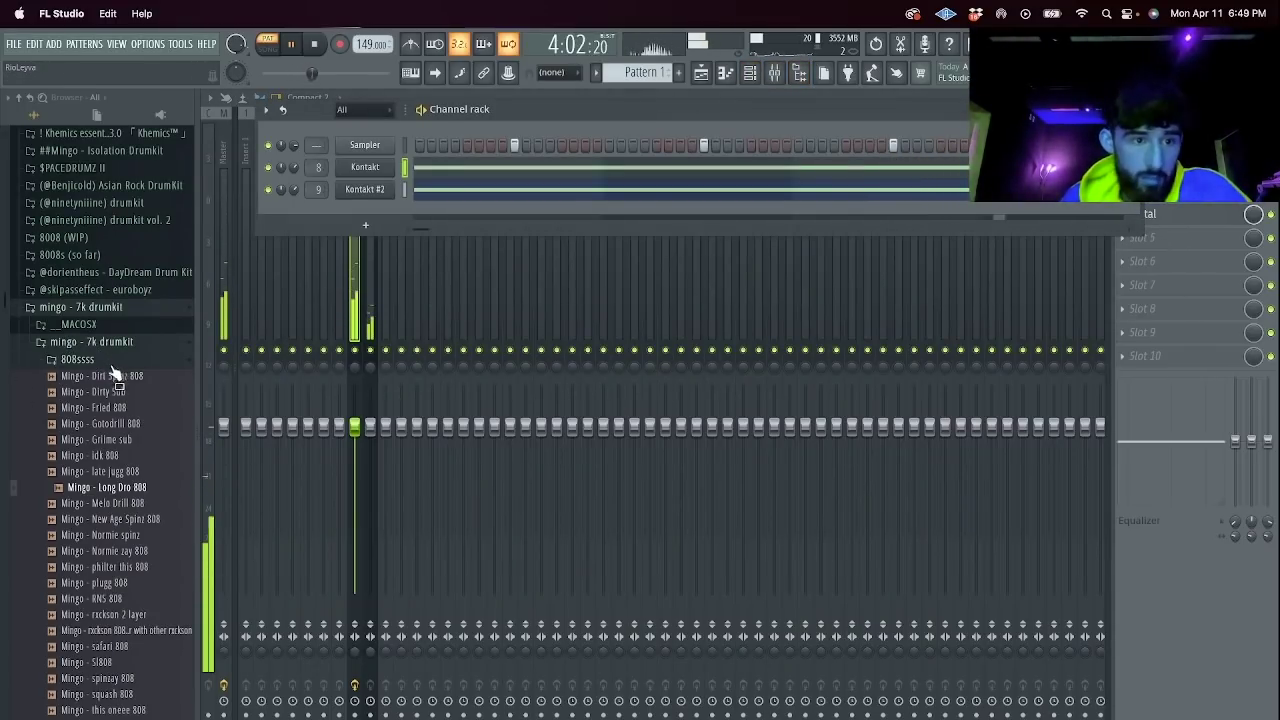
click(127, 392)
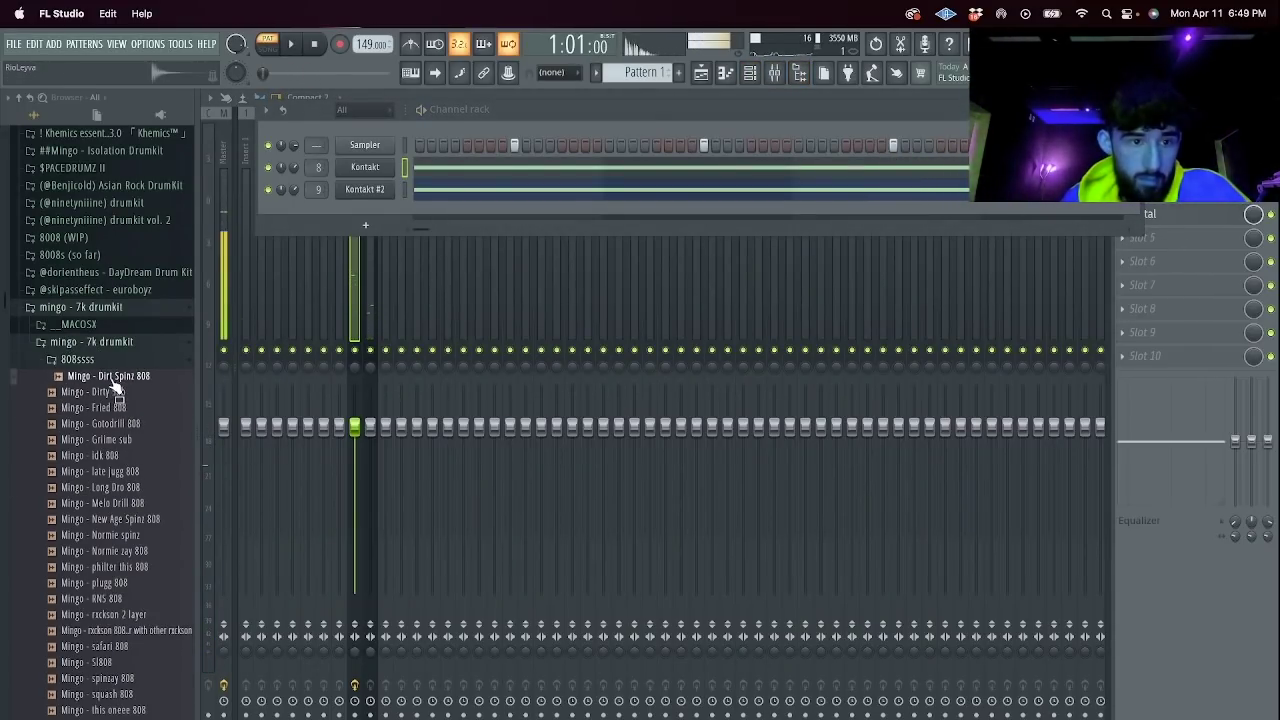
scroll(115, 388, up, 4)
click(103, 279)
Add HELL808 from the kit's 808s folder as a channel, zero its envelope sustain, open its piano roll.
click(60, 295)
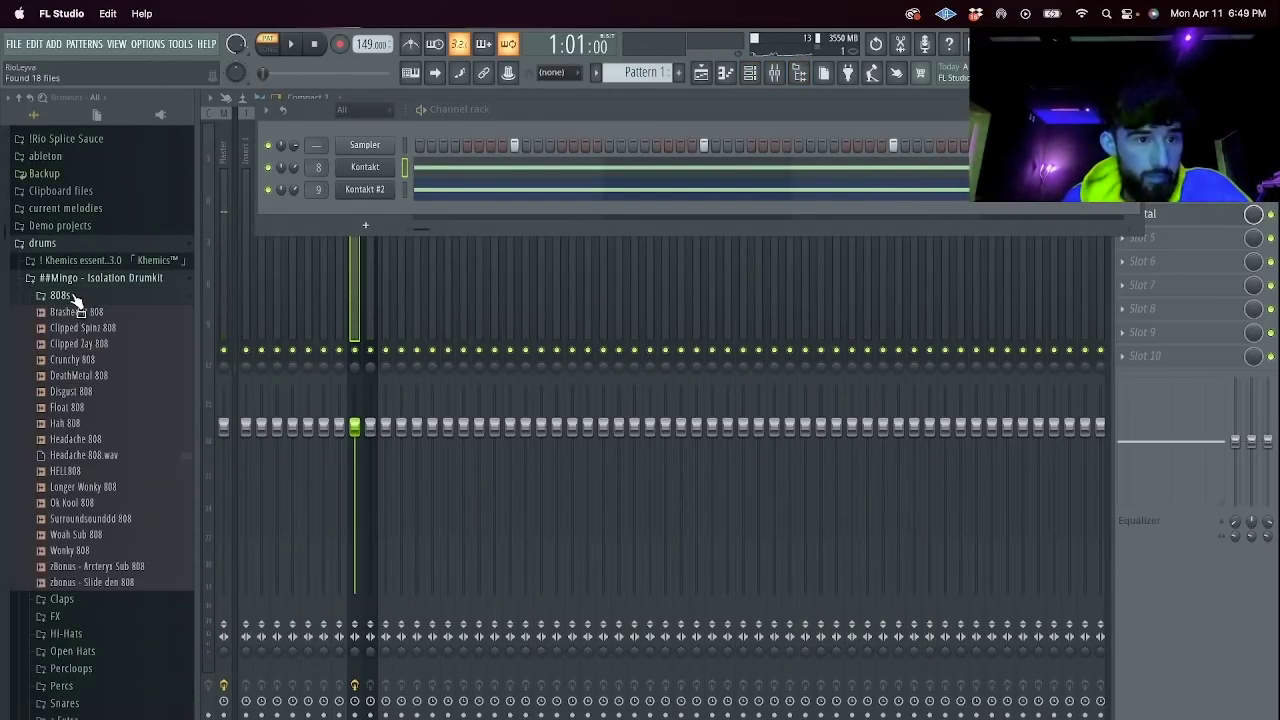
drag(381, 190, 376, 211)
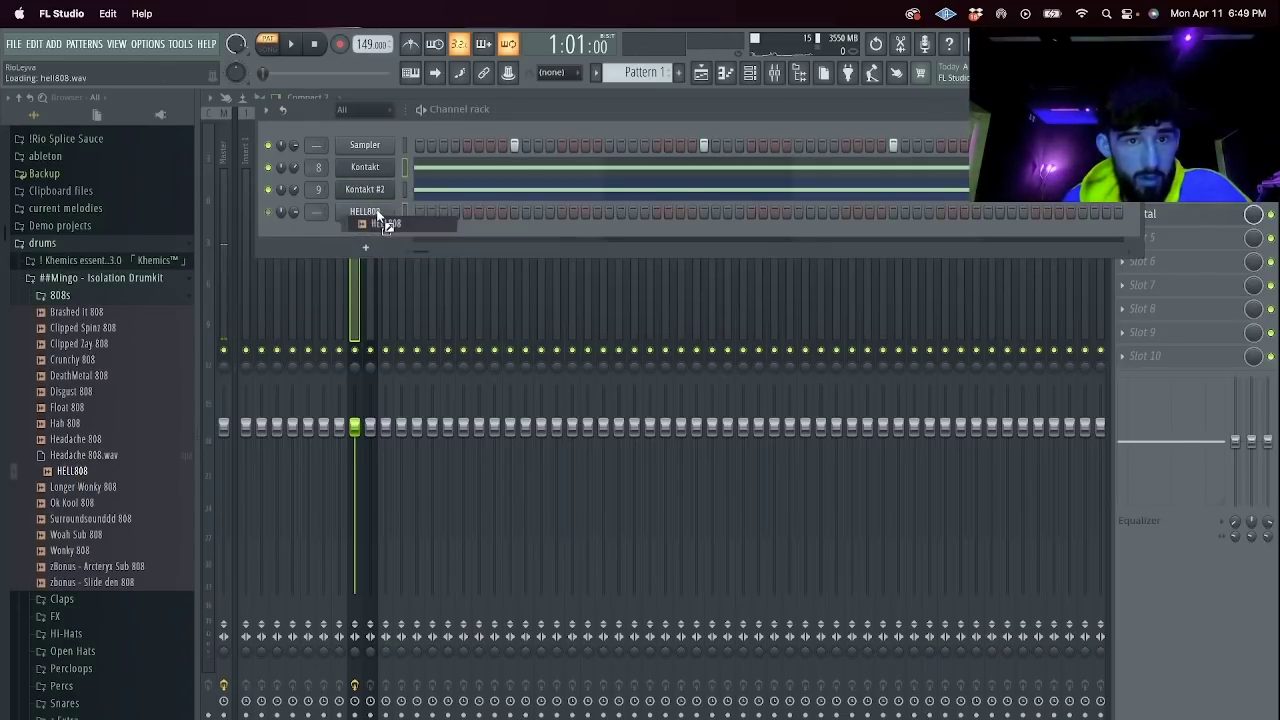
click(372, 212)
click(340, 236)
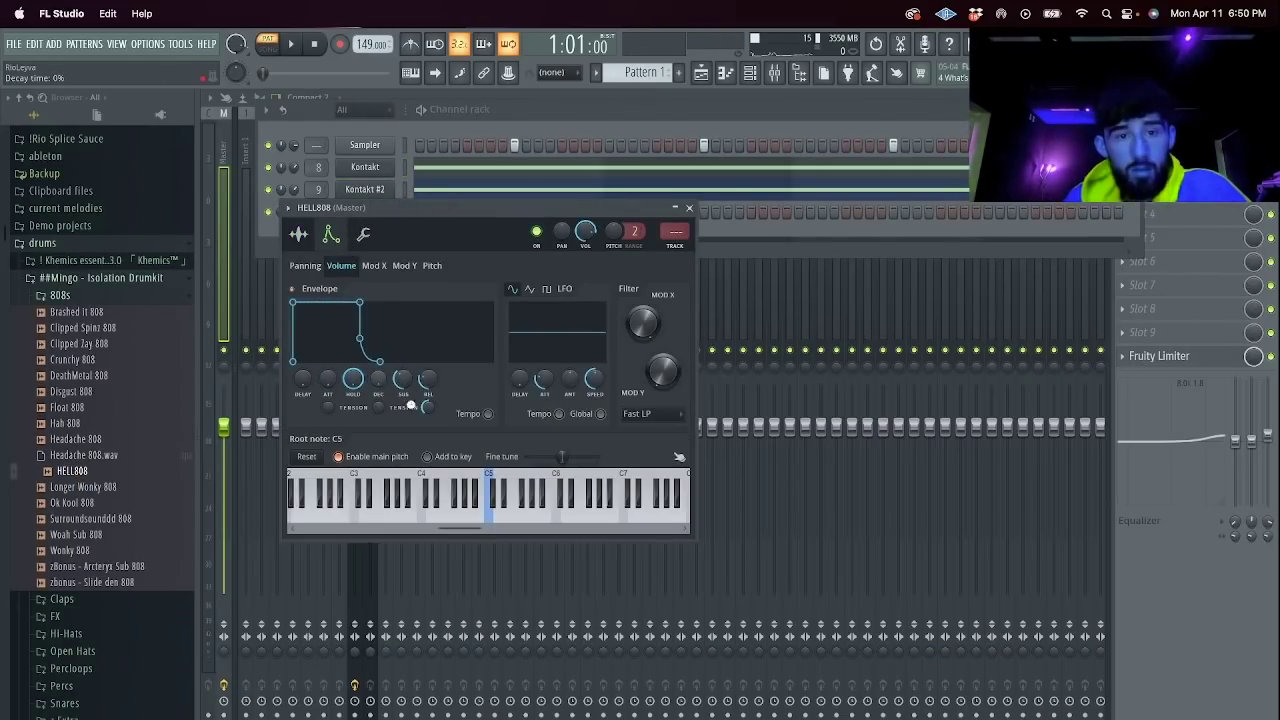
drag(403, 380, 405, 425)
click(362, 231)
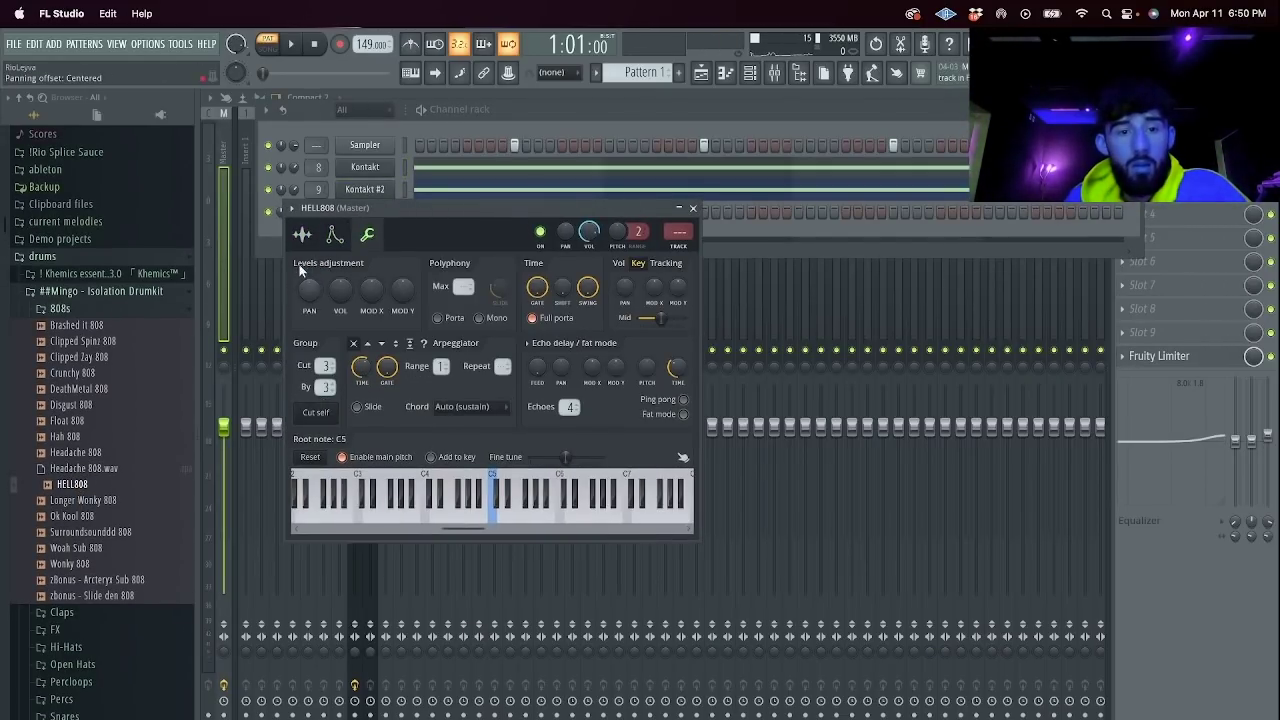
click(273, 238)
right_click(423, 211)
click(424, 212)
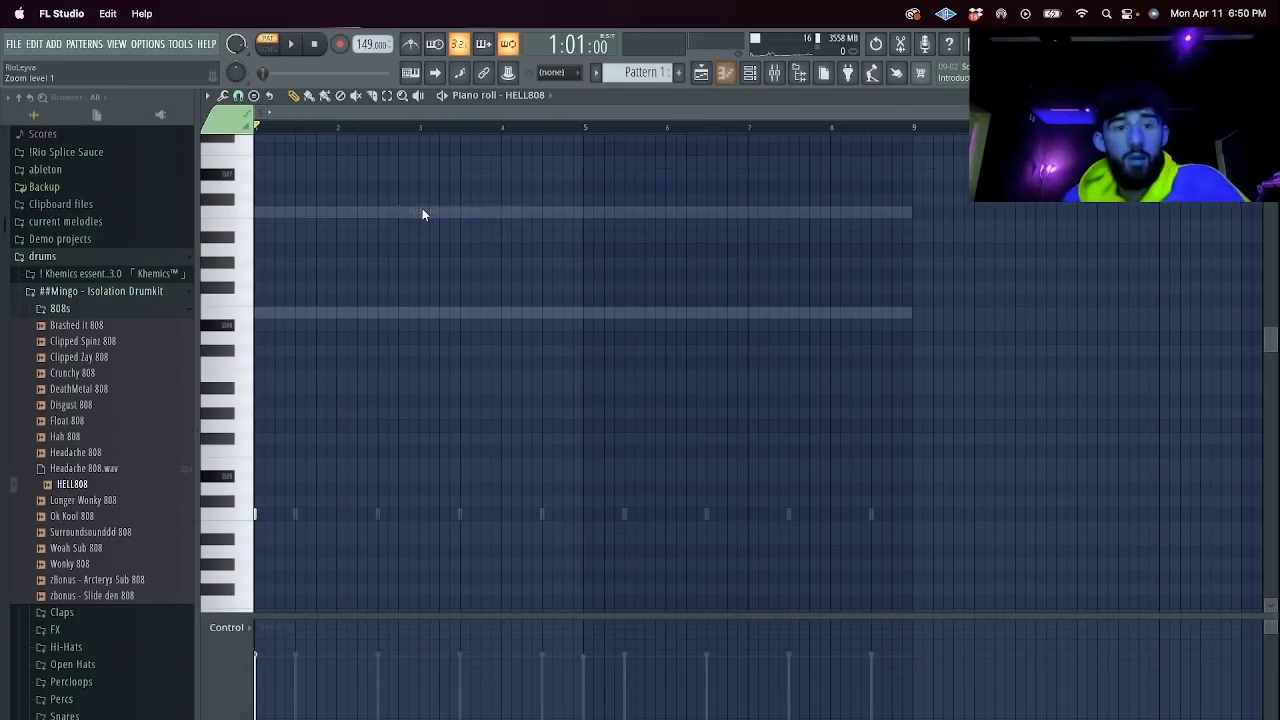
Draw the 808 notes in bars 1–5, removing one misplaced note near bar 5.
key(space)
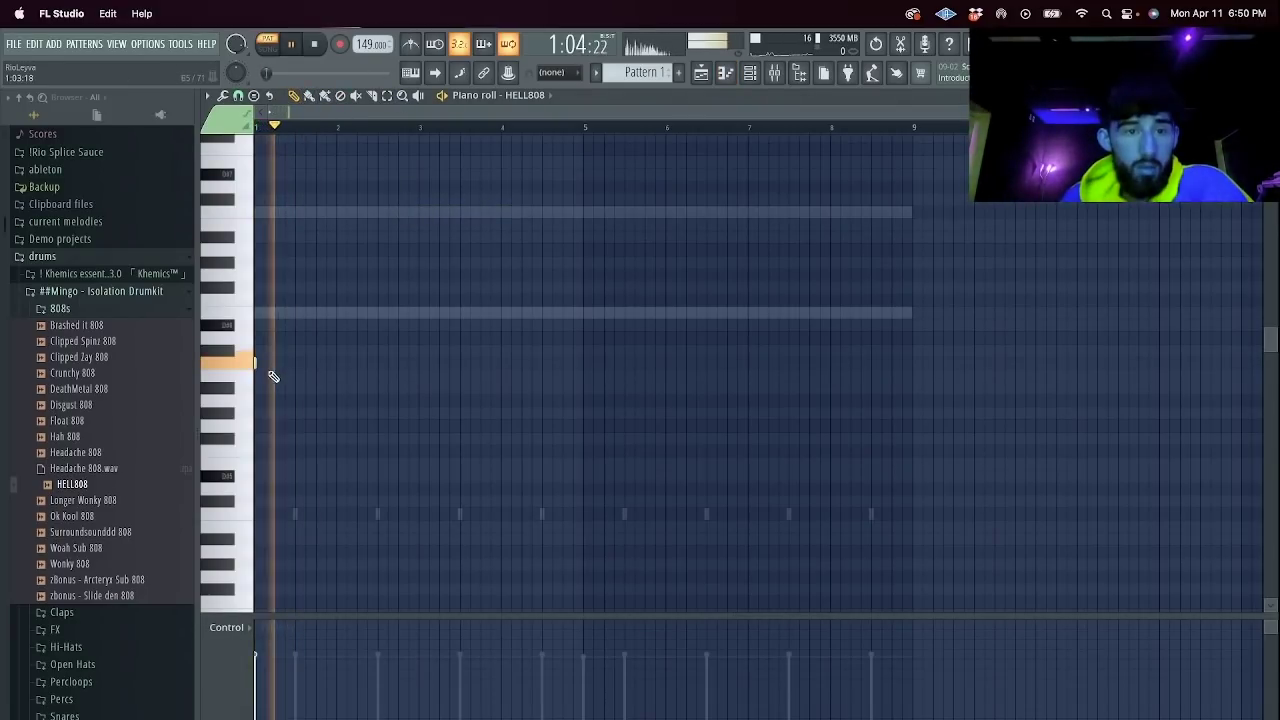
key(space)
key(space)
click(315, 362)
click(418, 401)
click(448, 378)
key(space)
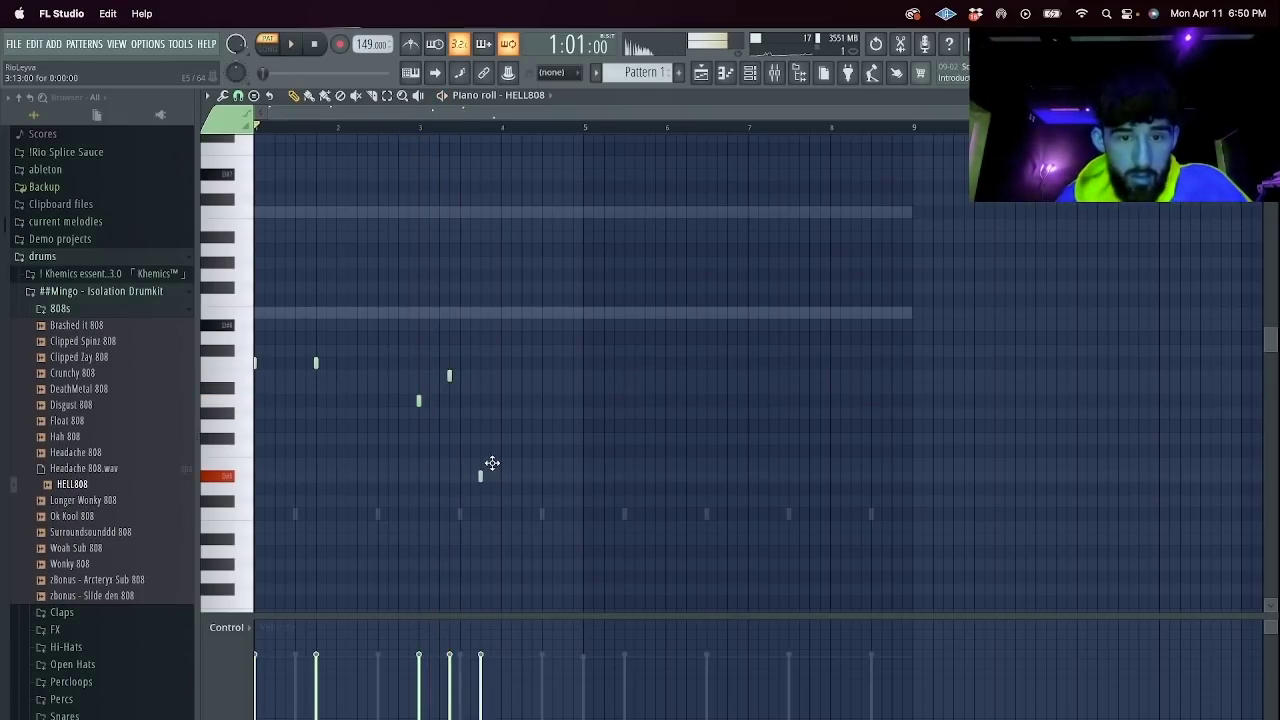
key(space)
click(428, 401)
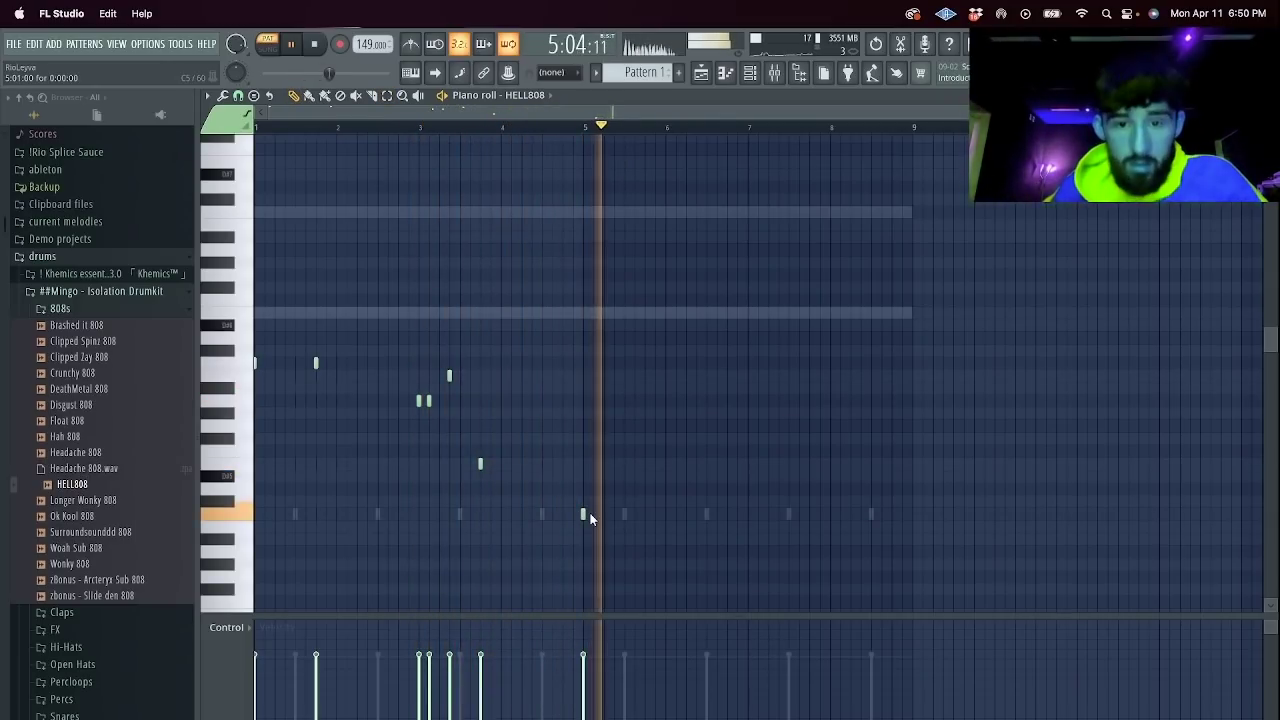
click(584, 514)
click(573, 486)
click(565, 466)
right_click(583, 514)
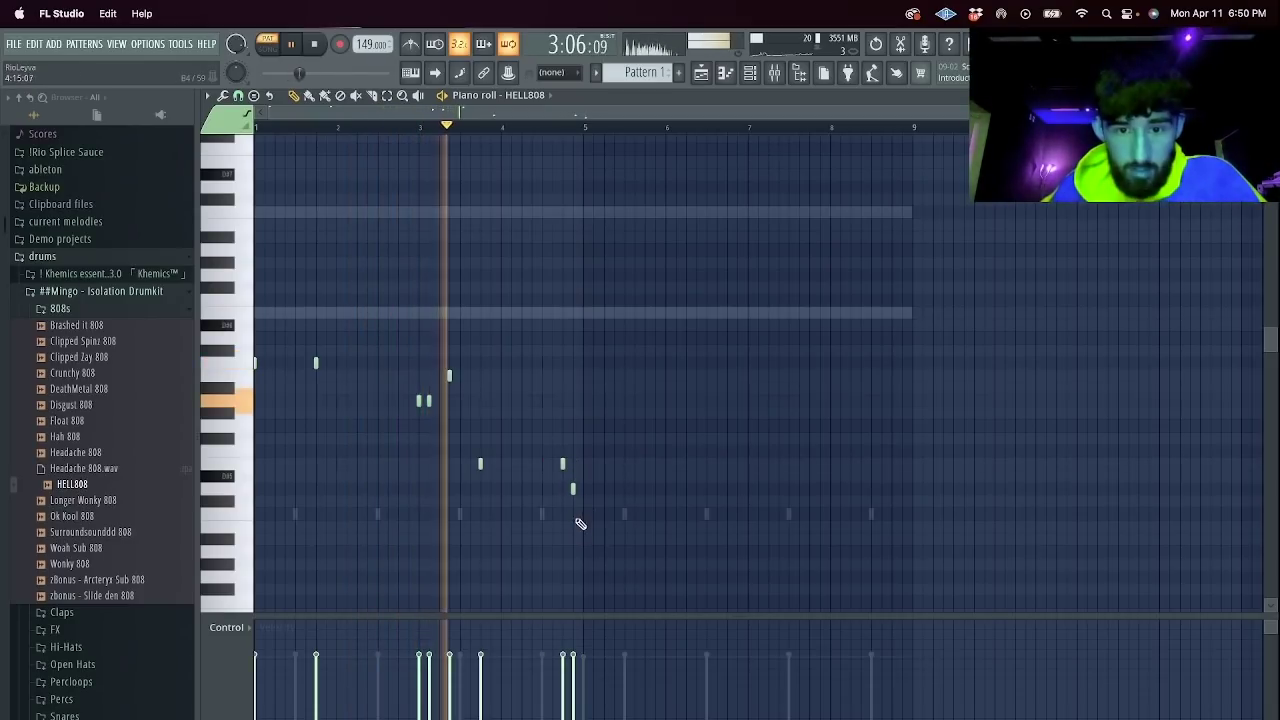
Select the bars 1–4 notes and duplicate them into bars 5–9.
drag(580, 128, 14, 130)
click(267, 46)
click(291, 47)
drag(436, 392, 427, 408)
key(Delete)
key(ctrl+b)
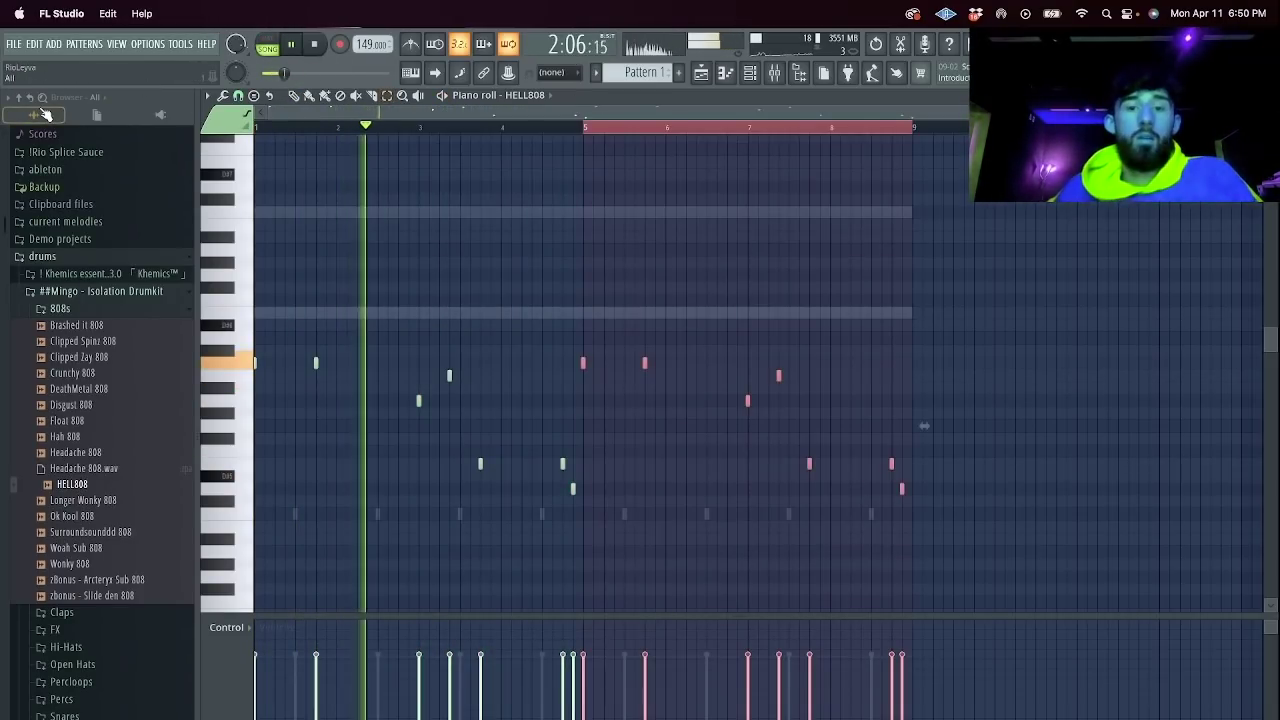
Raise three notes near bars 7–9 by an octave and lift another note near bar 7.
scroll(808, 540, down, 2)
drag(938, 584, 778, 506)
key(ctrl+Up)
super+click(728, 518)
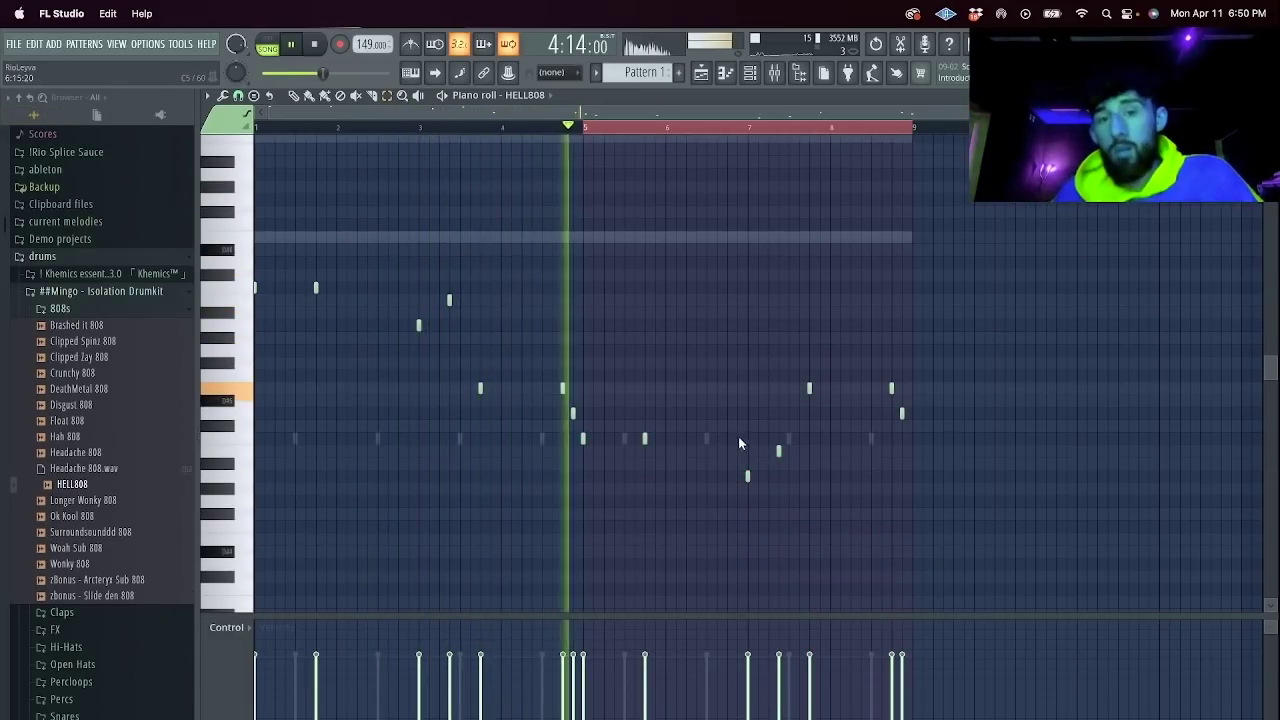
super+click(626, 129)
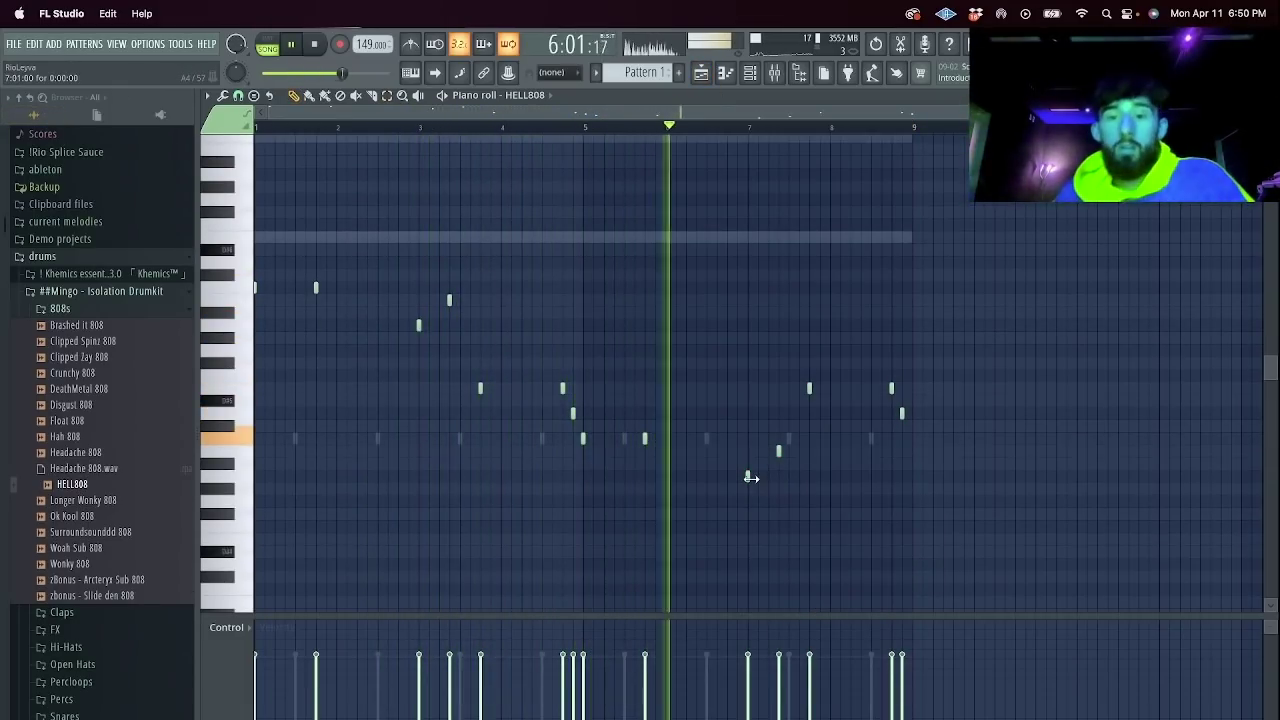
drag(747, 476, 778, 412)
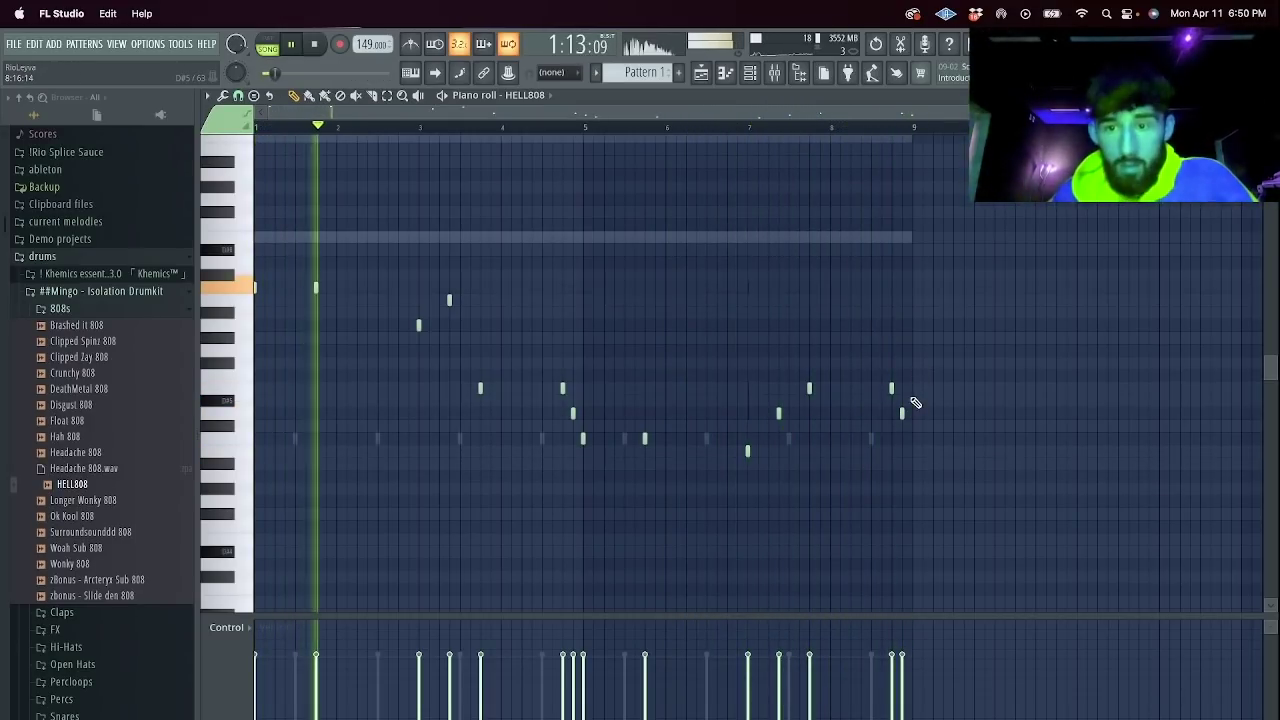
scroll(912, 391, up, 3)
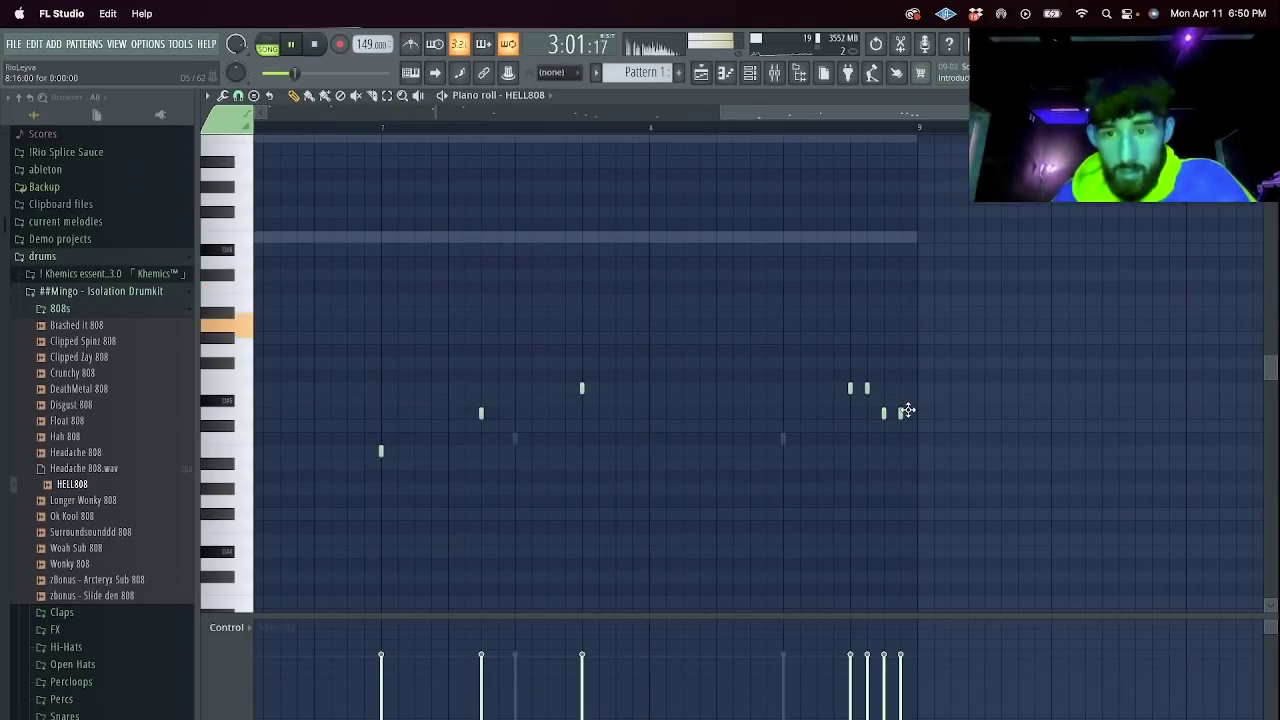
click(750, 75)
click(365, 247)
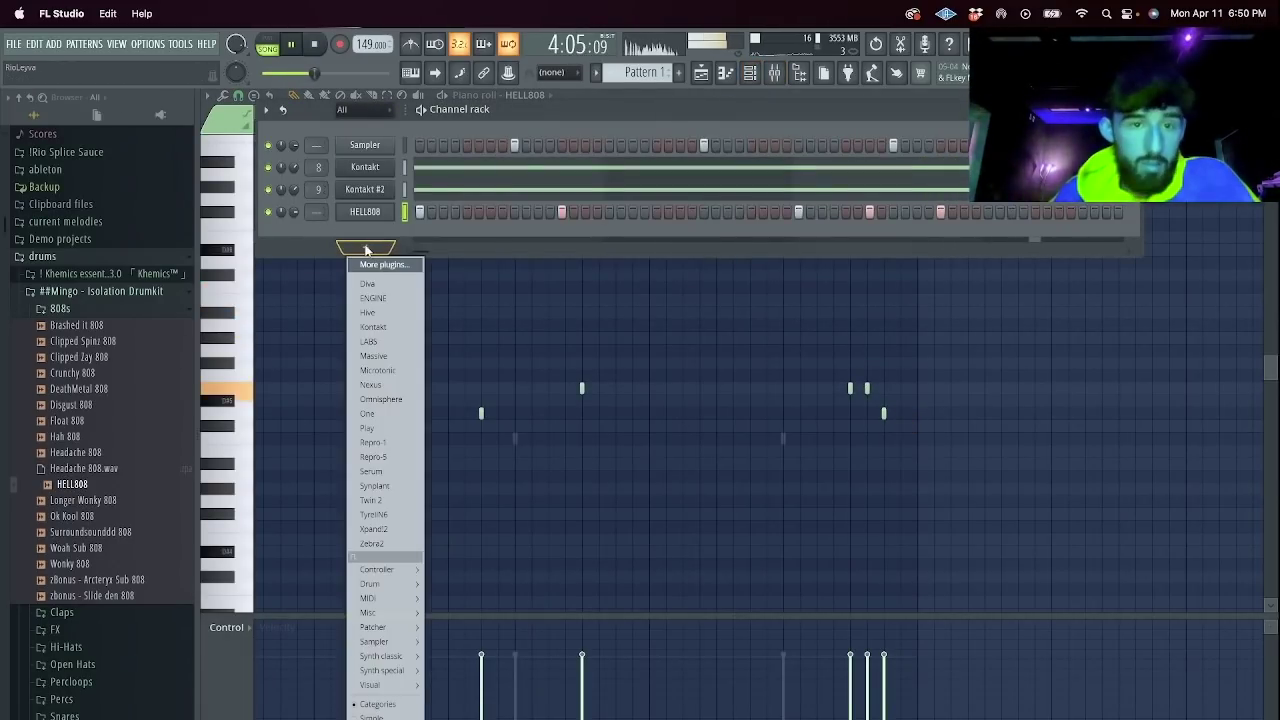
Add Synplant as a new channel and open its piano roll.
click(380, 486)
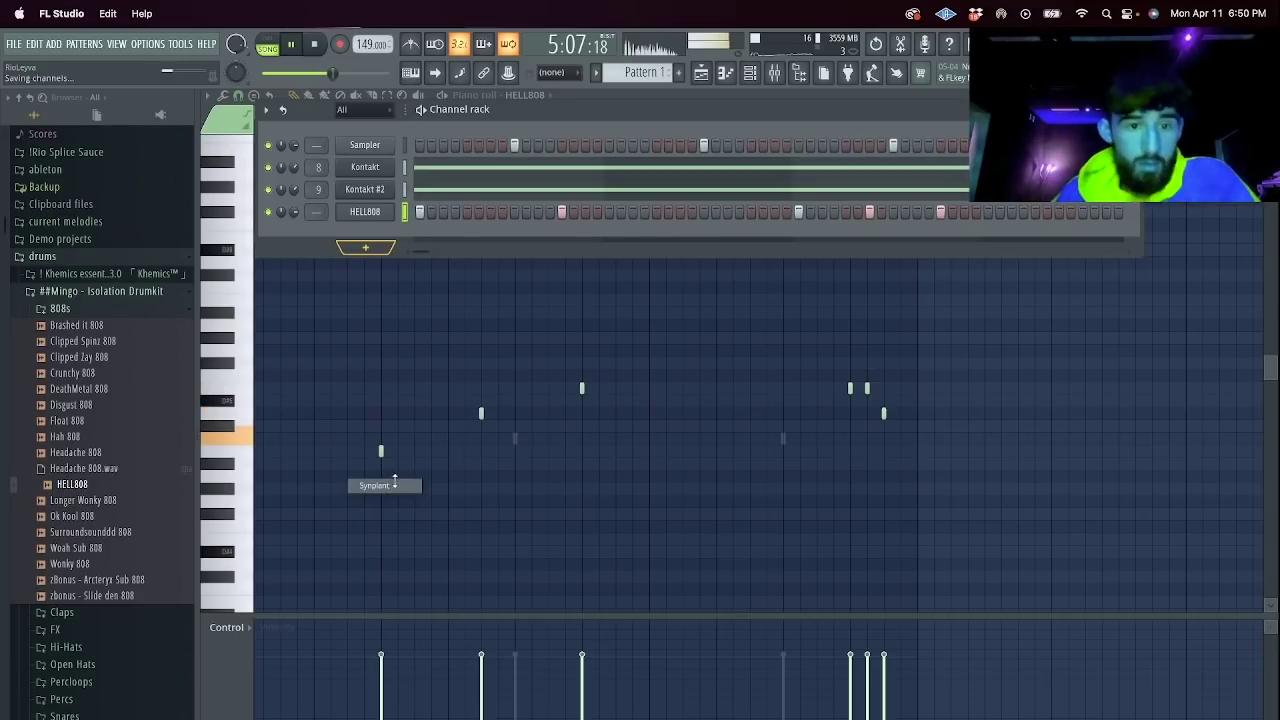
click(119, 185)
click(208, 307)
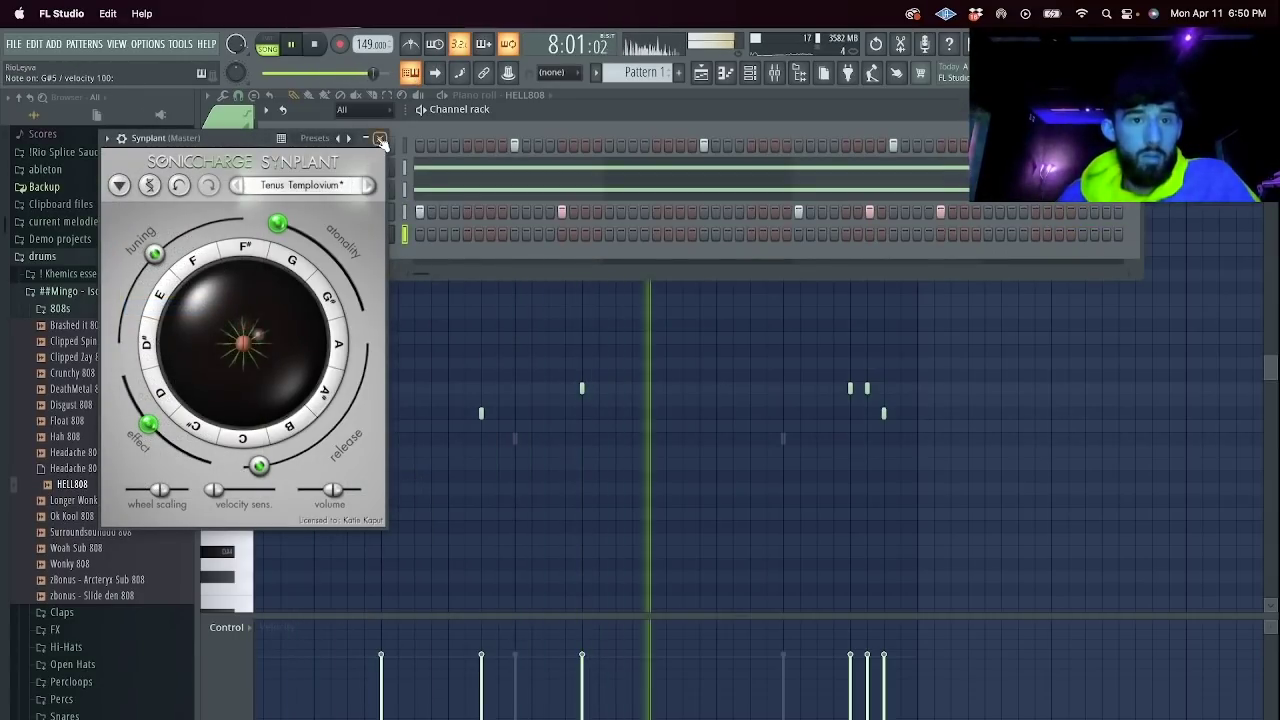
click(380, 139)
right_click(380, 235)
click(411, 237)
Preview note pitches during playback and remove the first Synplant note.
key(space)
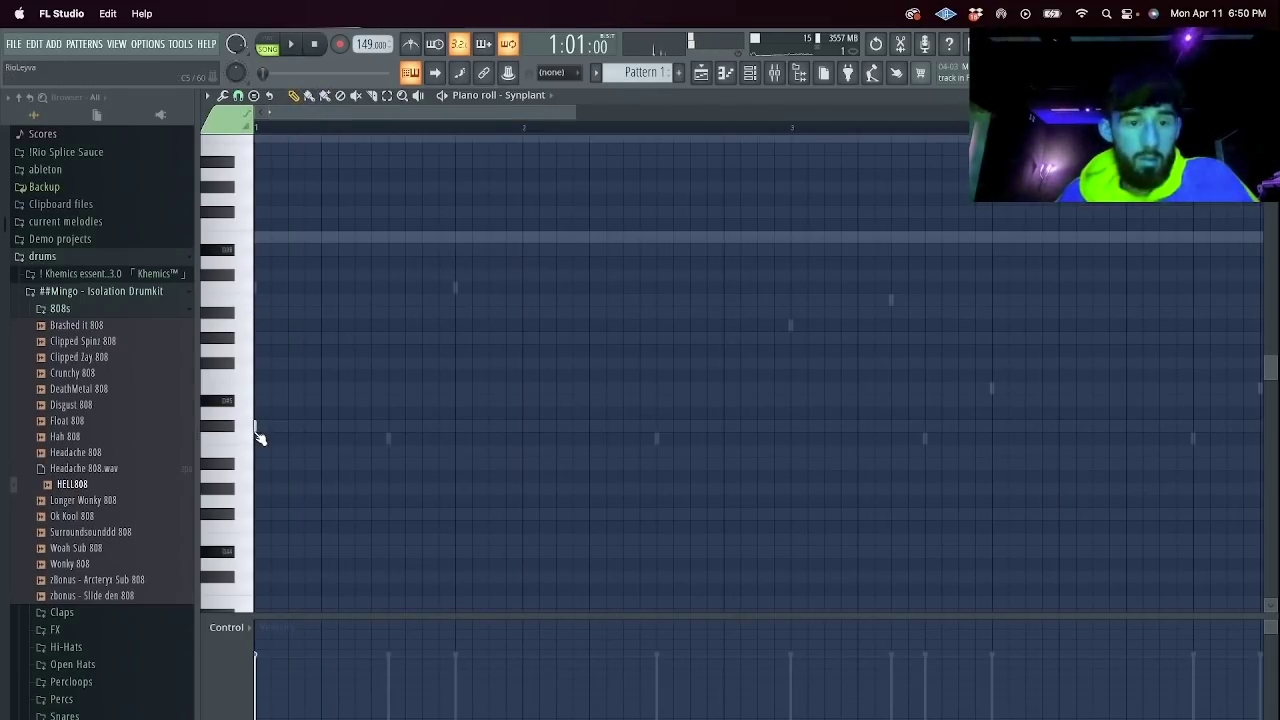
click(256, 427)
click(752, 76)
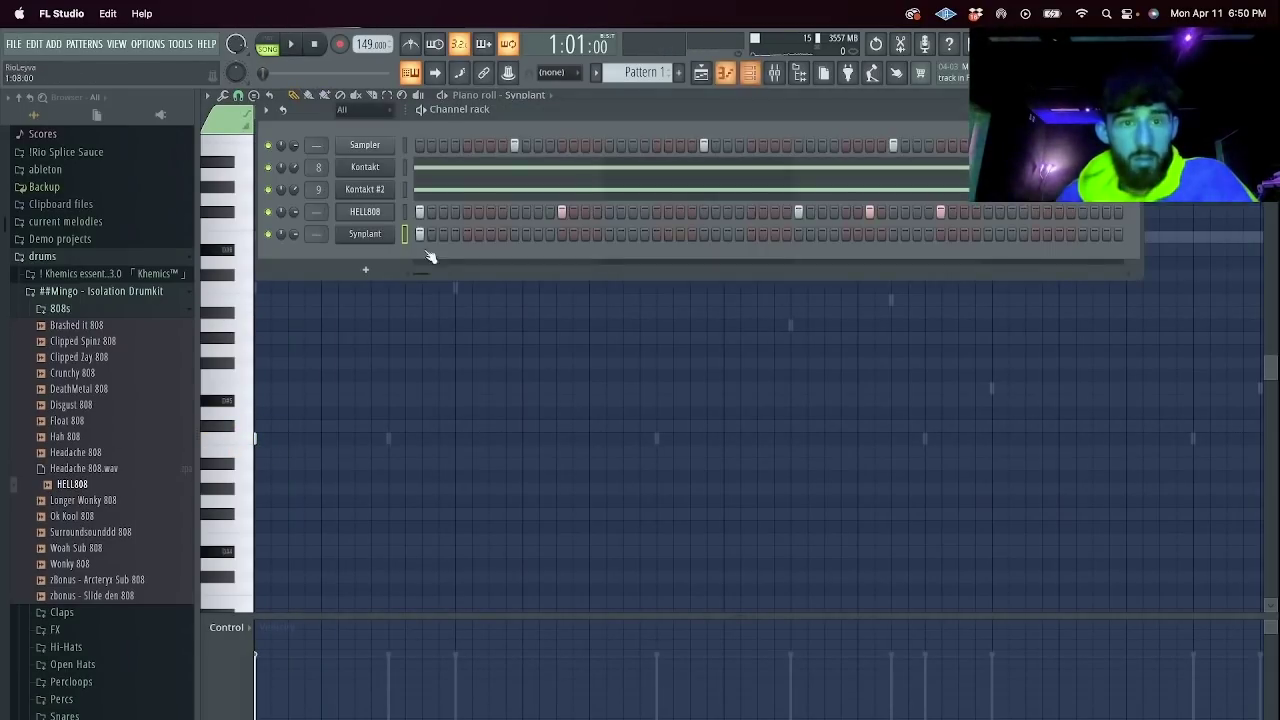
key(space)
right_click(320, 414)
key(space)
key(space)
Place the first Synplant note one row lower at the start of the grid.
key(space)
right_click(256, 440)
click(257, 453)
key(space)
click(258, 452)
key(space)
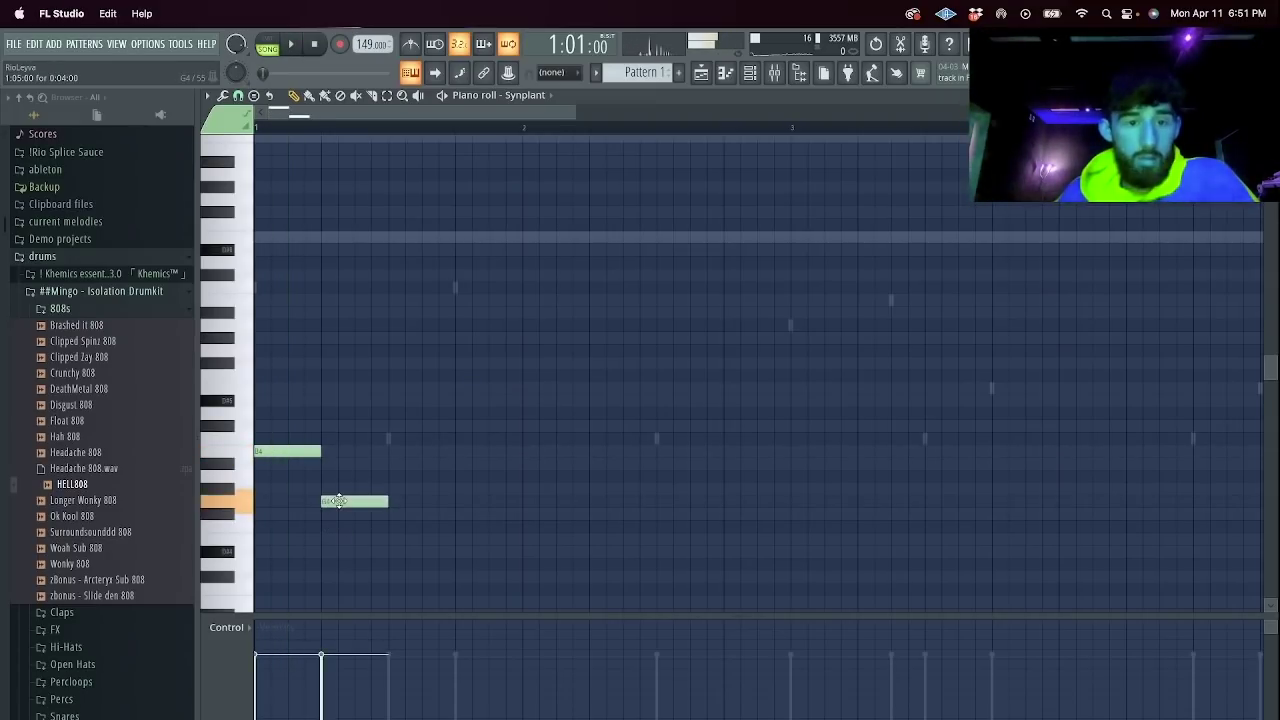
scroll(437, 457, down, 3)
key(space)
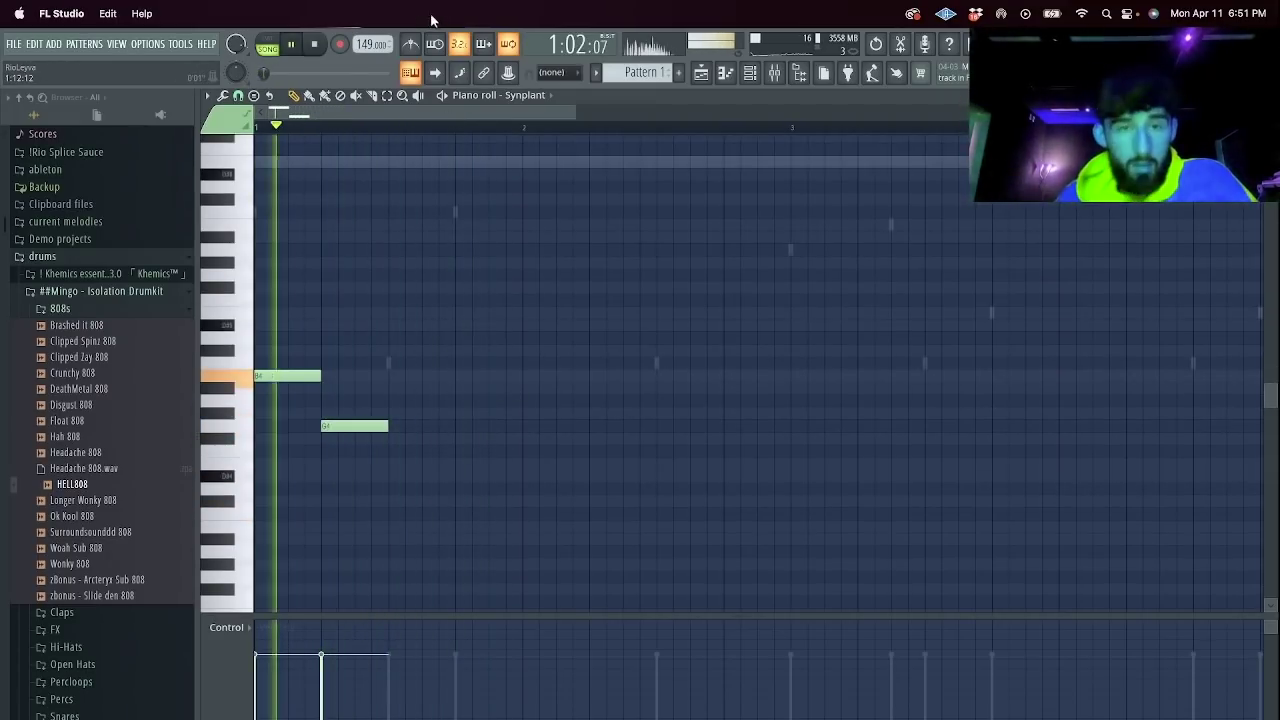
Add melody notes through bars 2 and 3, ending on a G4, and play them back.
click(531, 375)
click(637, 425)
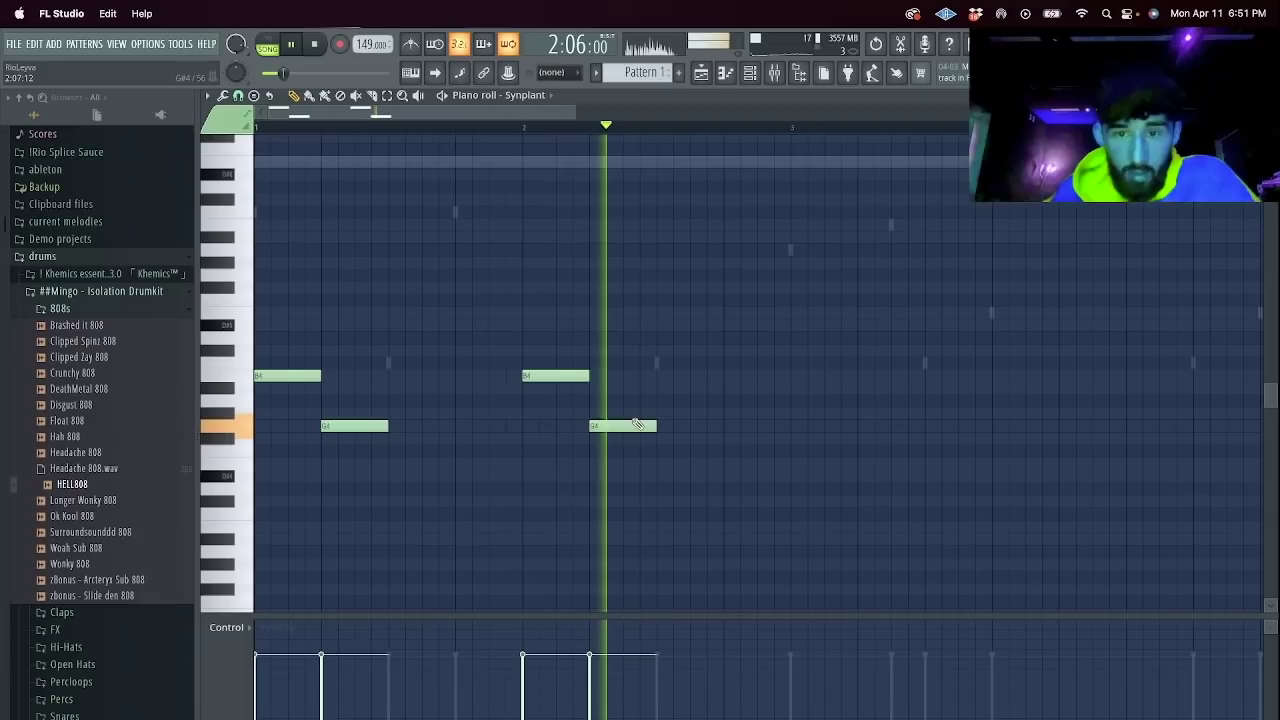
click(806, 438)
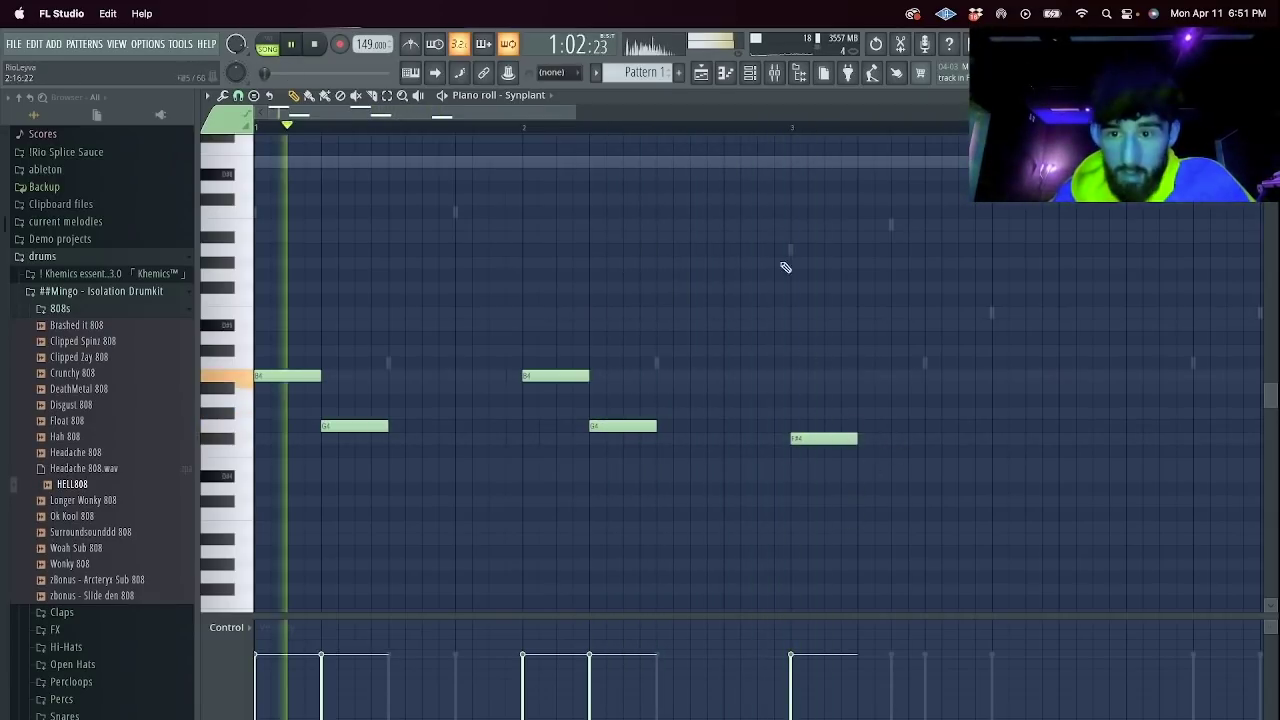
click(870, 426)
key(space)
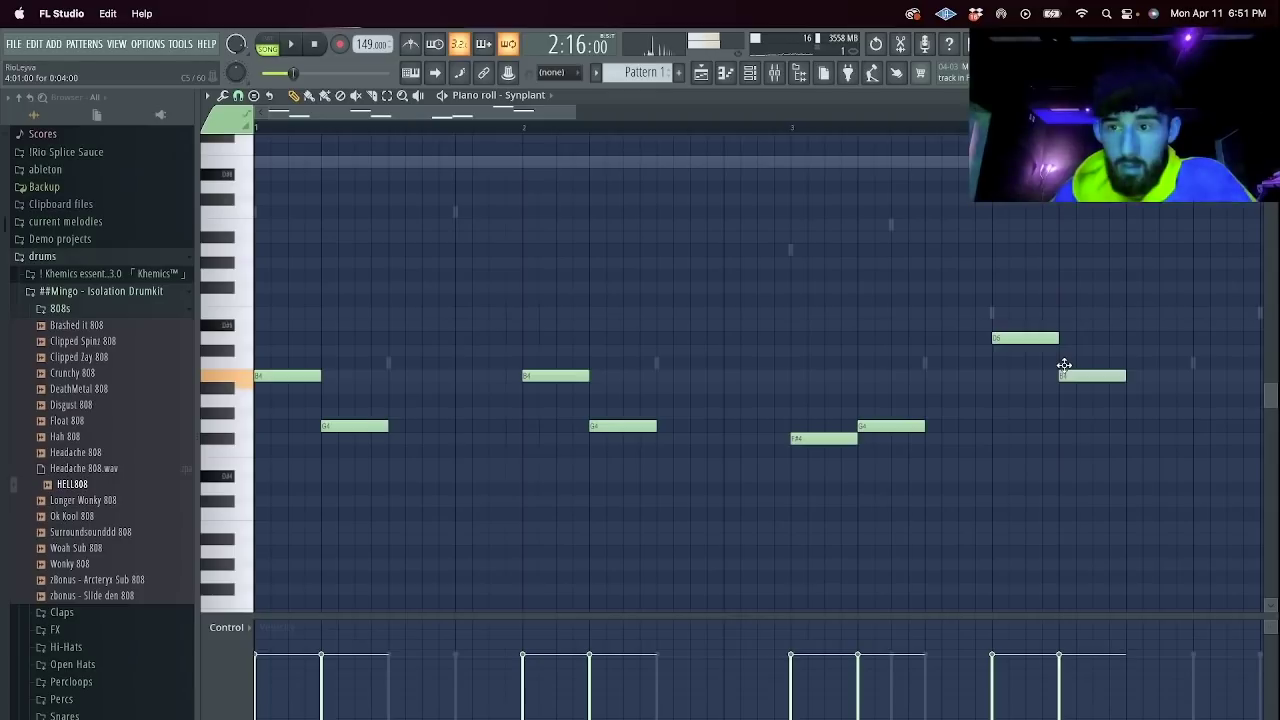
key(space)
Add an A4 note, duplicate the melody notes, and bring up the mixer.
drag(574, 112, 901, 170)
key(space)
click(745, 401)
key(space)
key(super+b)
key(F9)
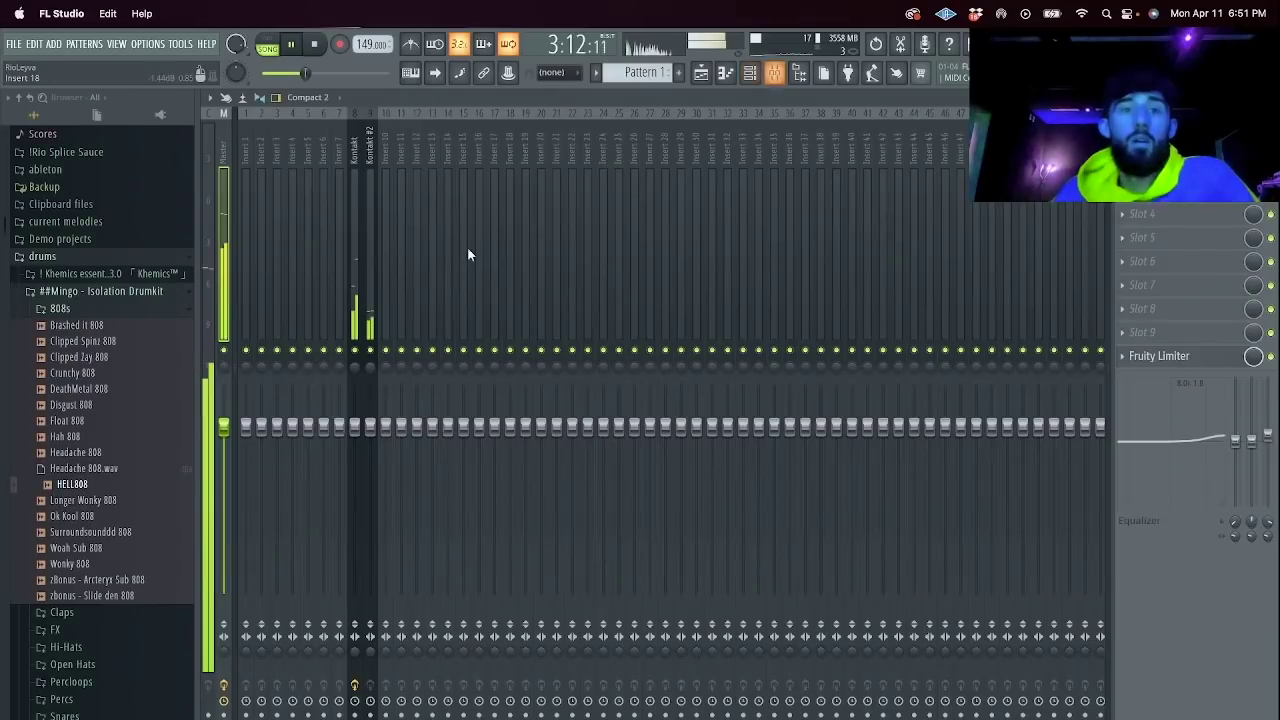
Link Synplant to mixer track 19 and load ValhallaDelay with the reverse up octave 1:2 preset.
click(522, 236)
key(super+l)
click(1140, 208)
mouse_move(1097, 273)
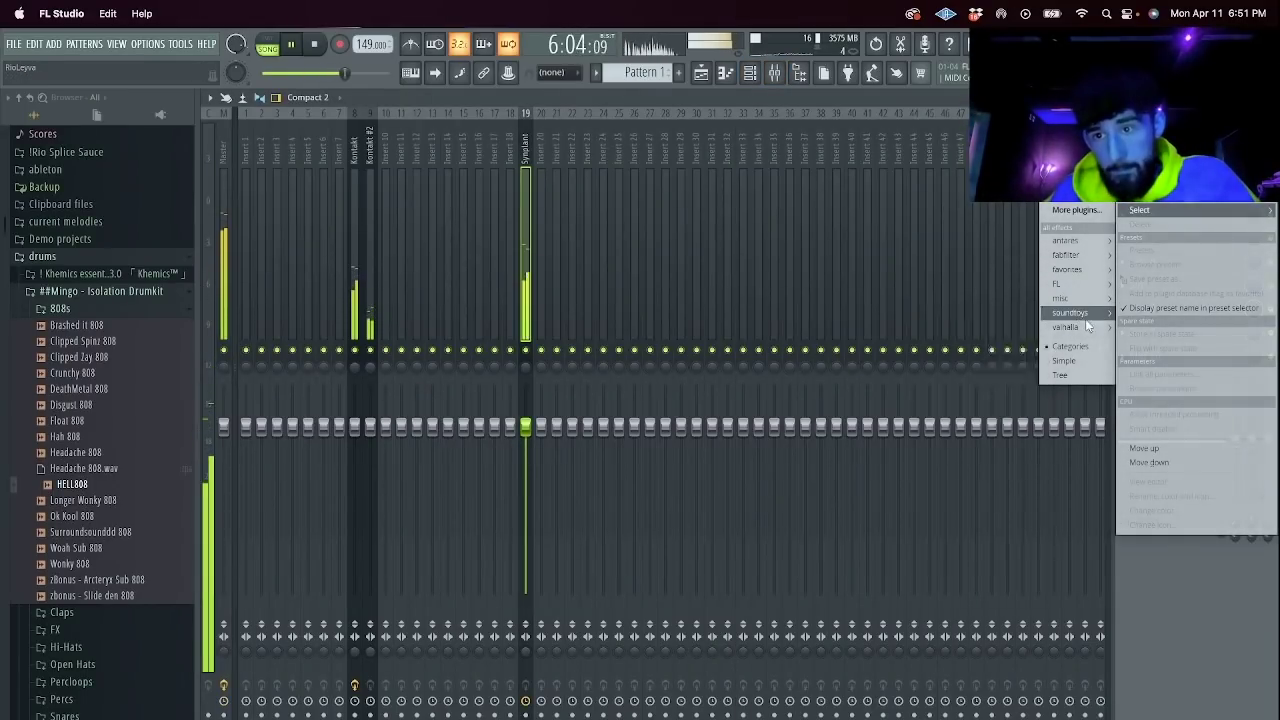
mouse_move(1065, 327)
click(974, 326)
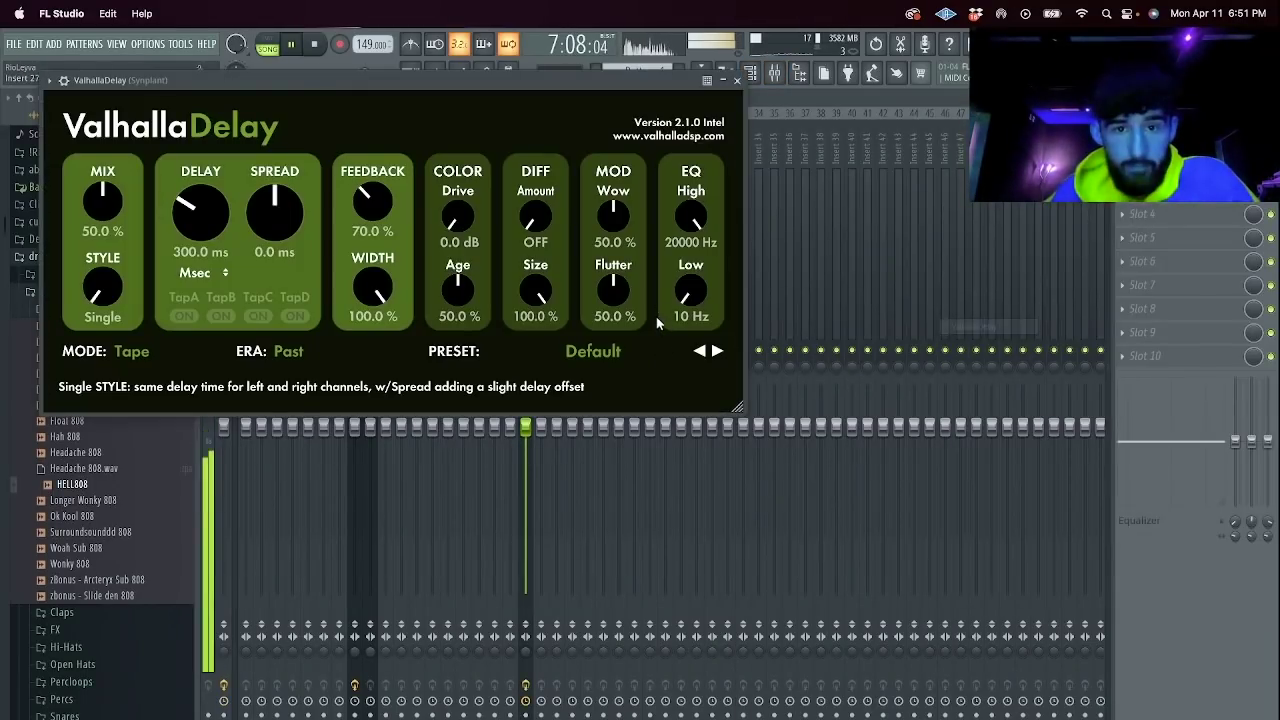
click(628, 350)
click(585, 484)
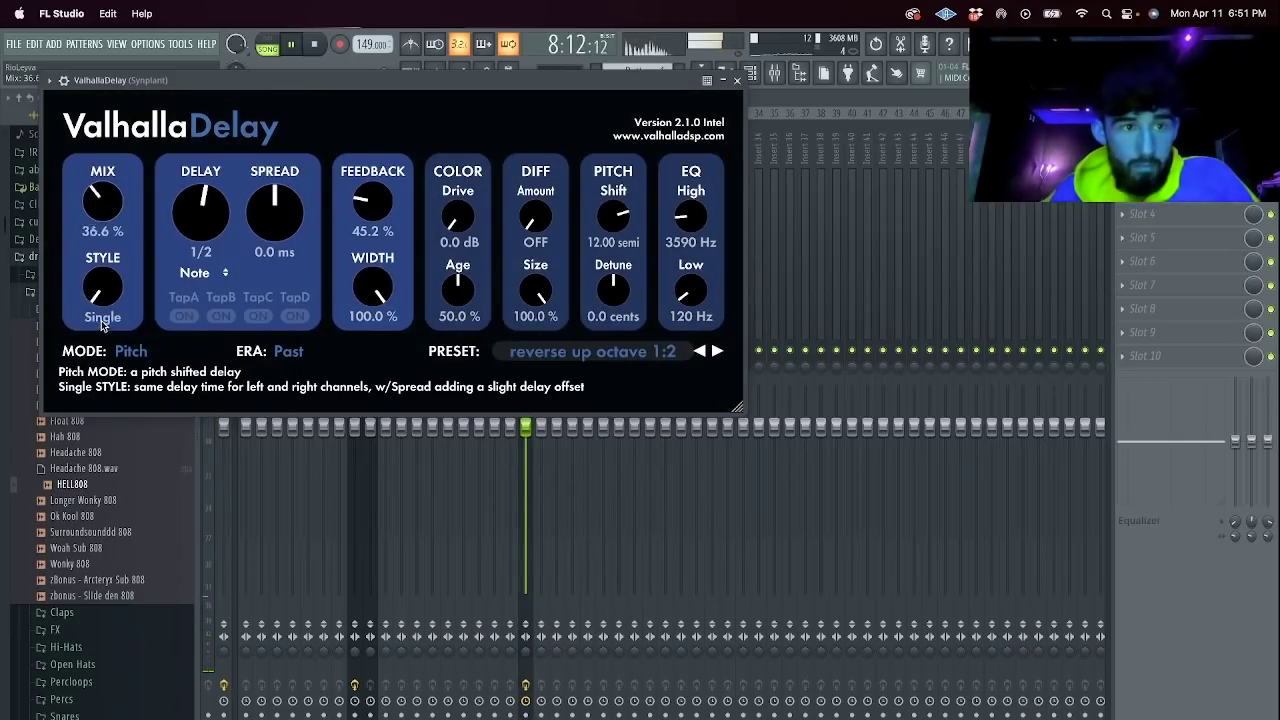
click(737, 80)
Load HalfTime into effect slot 4 and raise the ValhallaDelay mix to about 42%.
click(1140, 214)
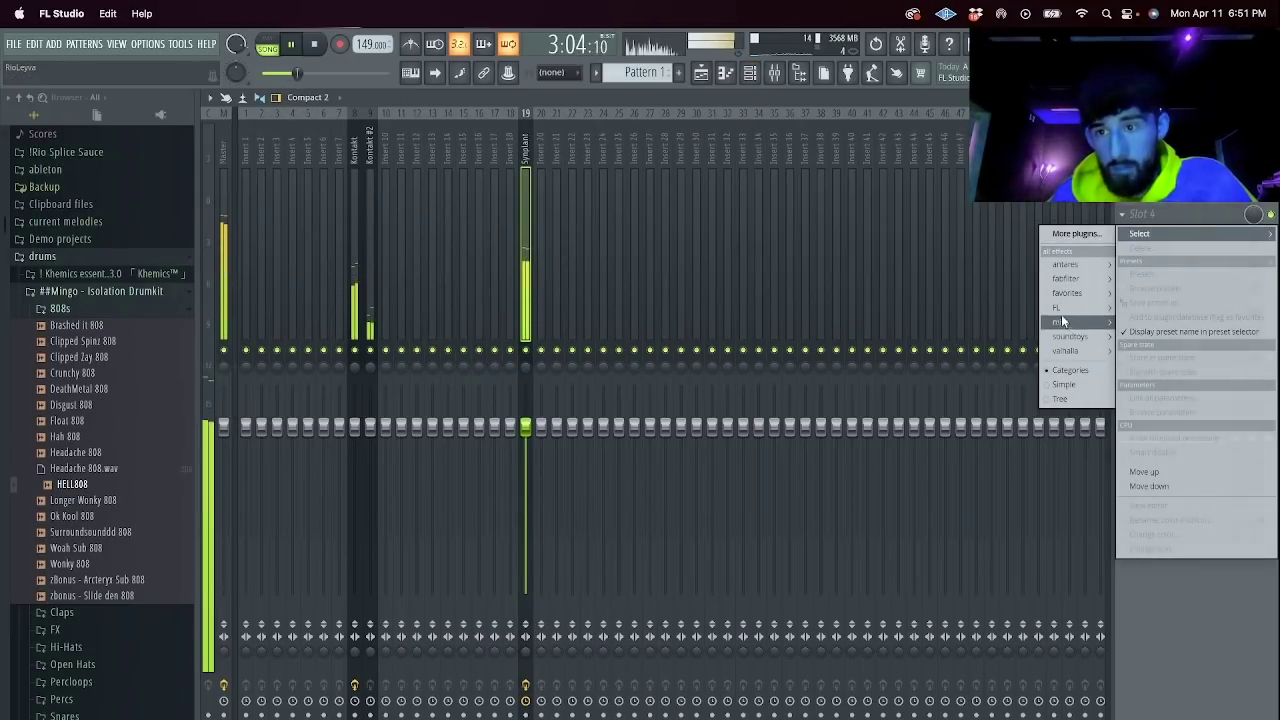
mouse_move(1081, 298)
click(986, 466)
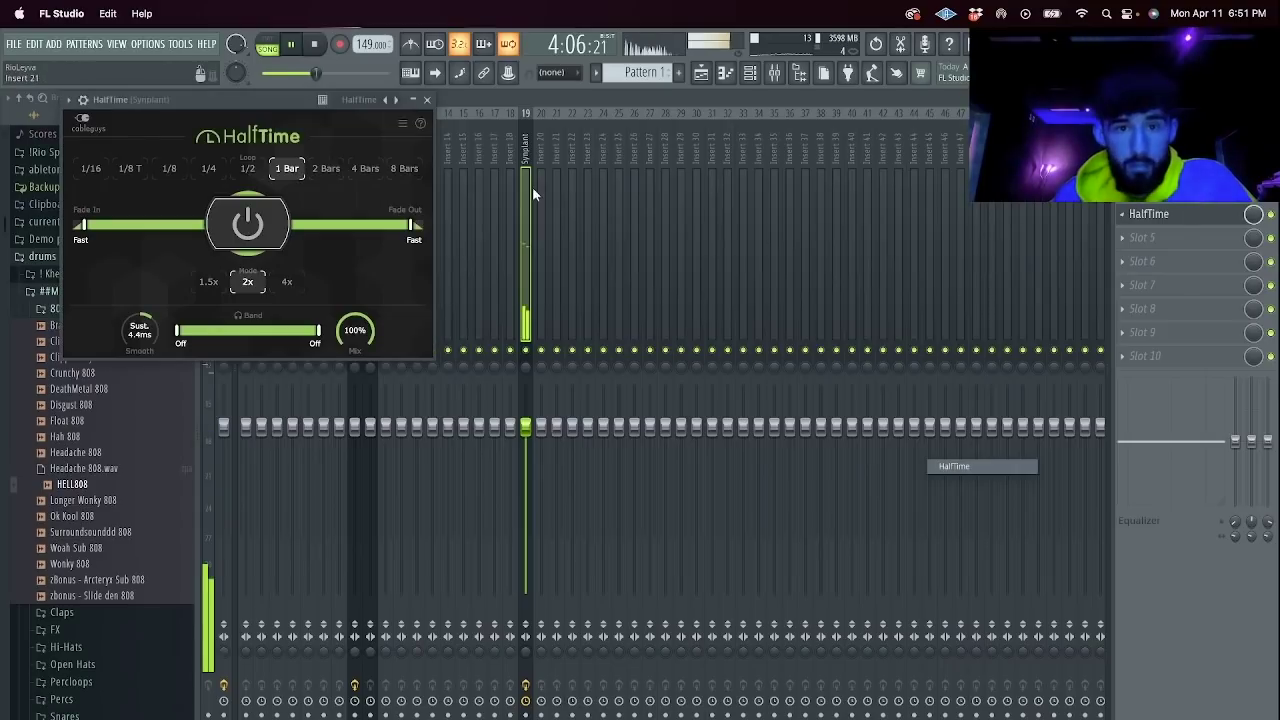
click(428, 100)
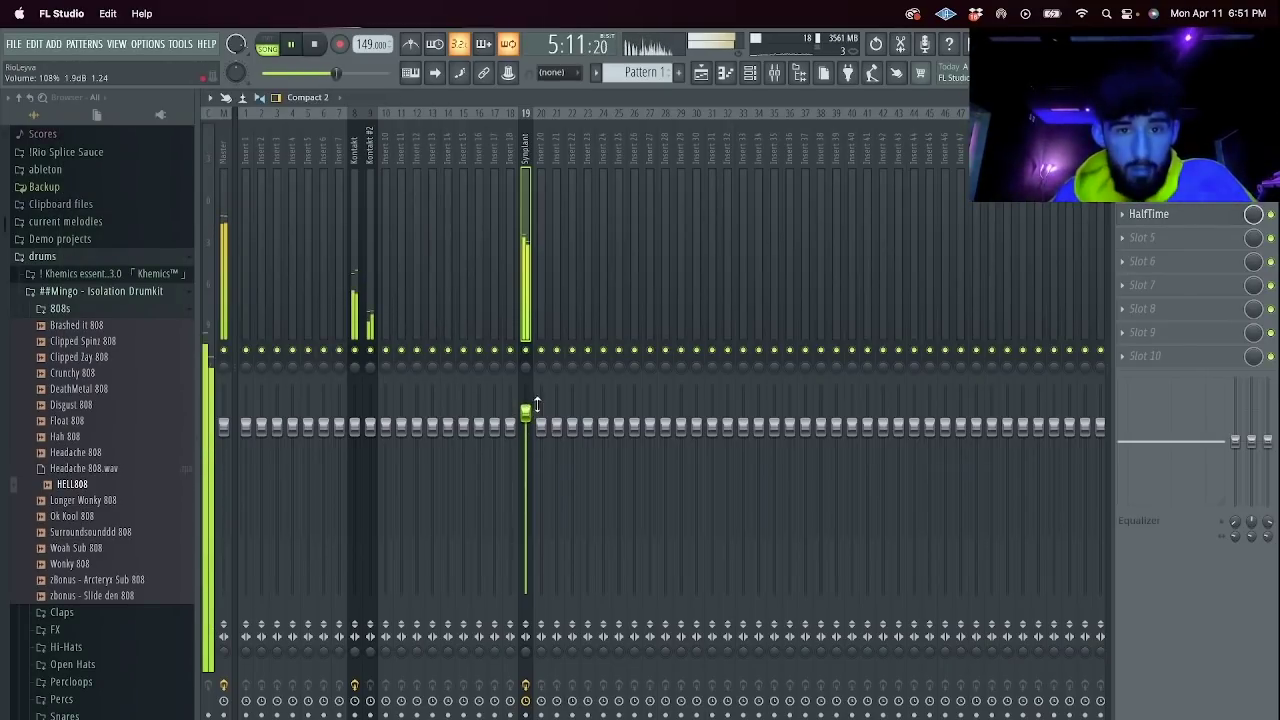
click(1149, 213)
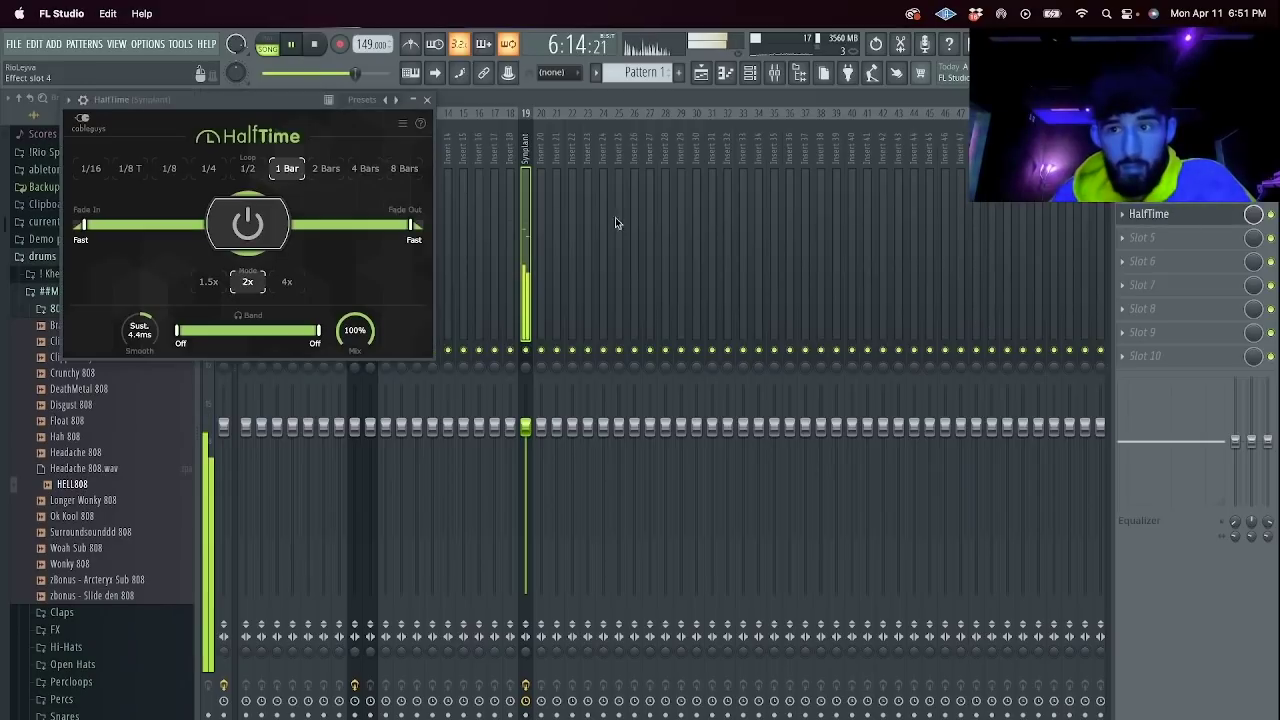
click(428, 100)
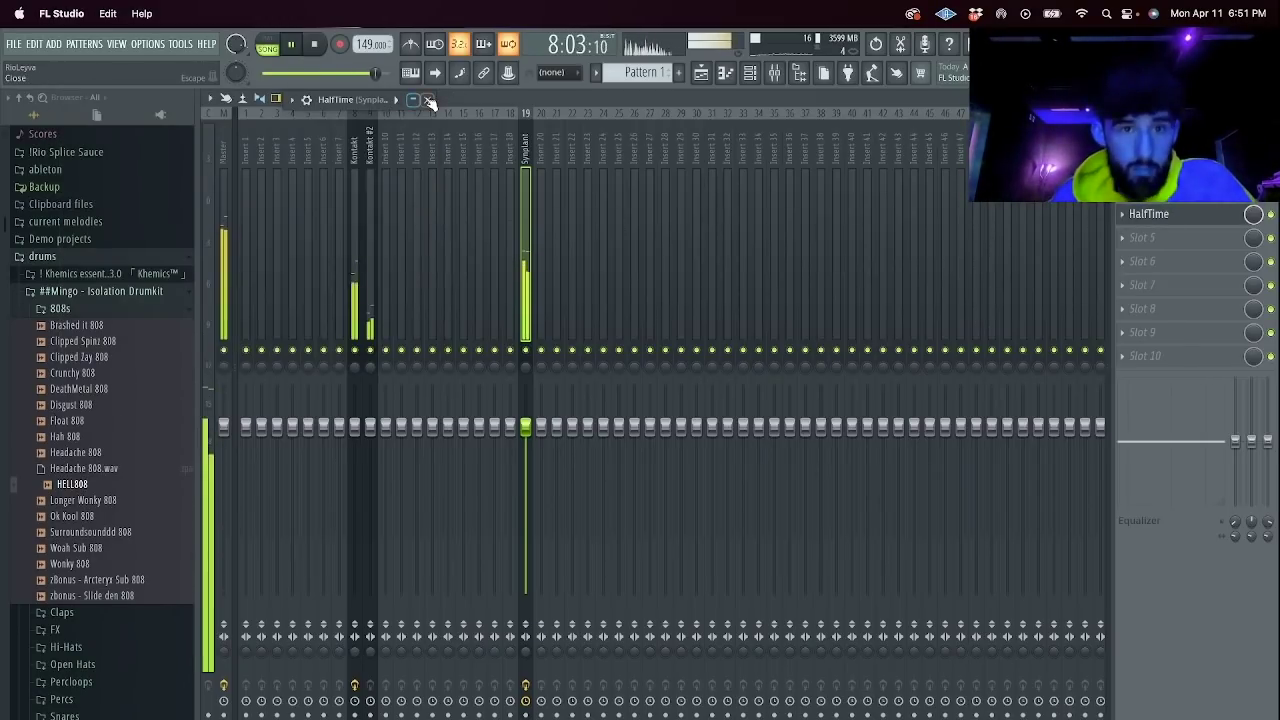
click(1199, 193)
mouse_move(103, 203)
mouse_down()
mouse_move(106, 174)
mouse_move(105, 186)
mouse_up()
click(735, 79)
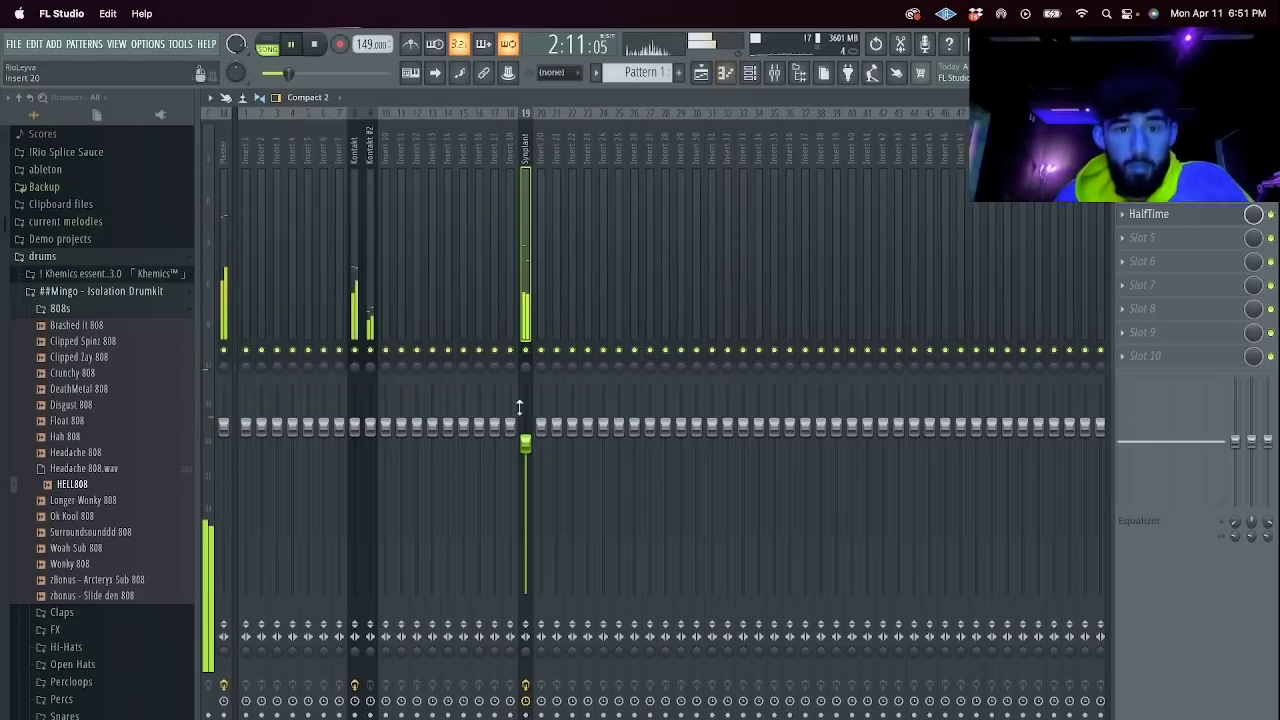
Clone the Synplant channel in the Channel rack as Synplant #2.
click(757, 79)
right_click(393, 233)
click(470, 363)
click(400, 157)
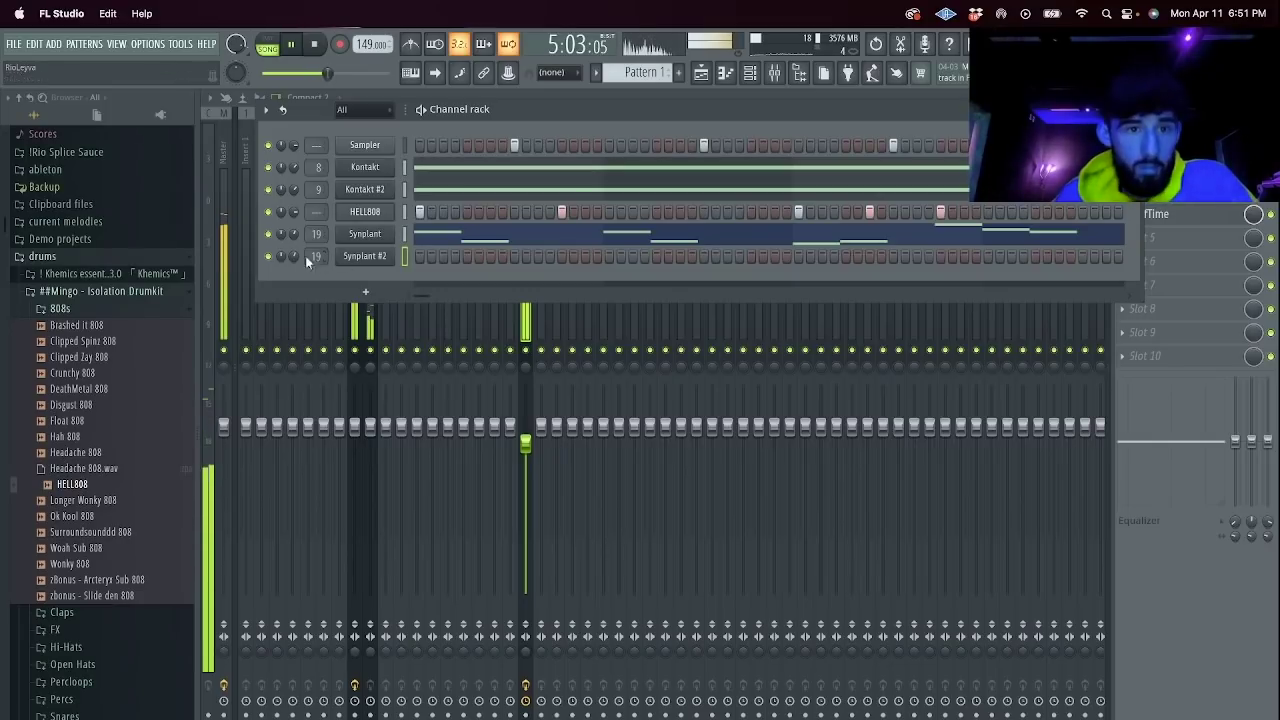
Route Synplant #2 to the Master track and roll through several new random seeds.
drag(315, 258, 315, 305)
click(371, 257)
click(139, 205)
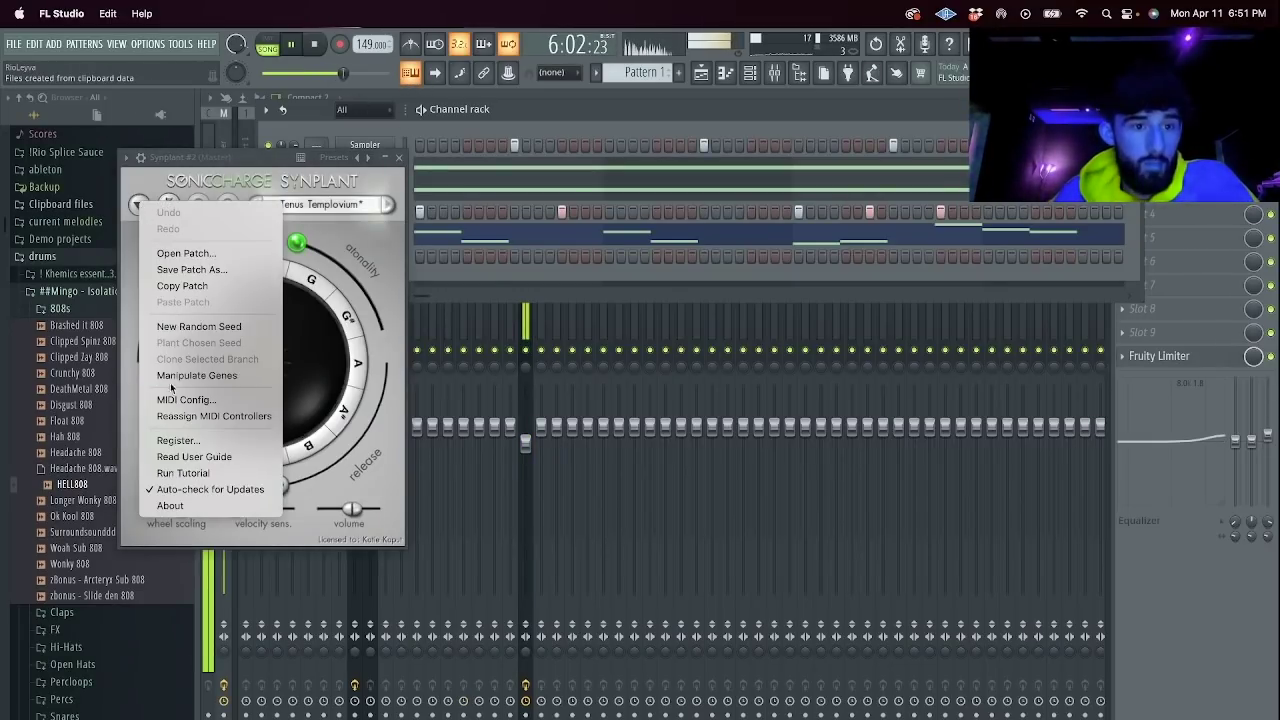
click(240, 326)
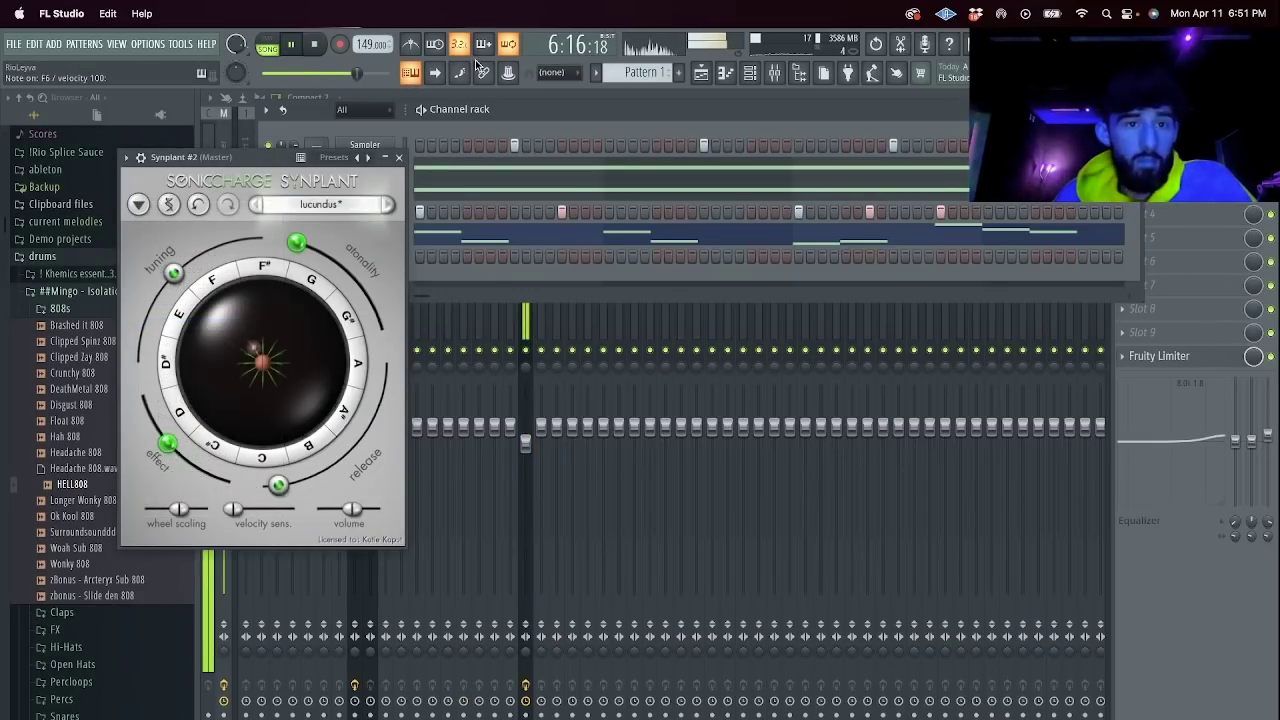
click(140, 205)
click(235, 277)
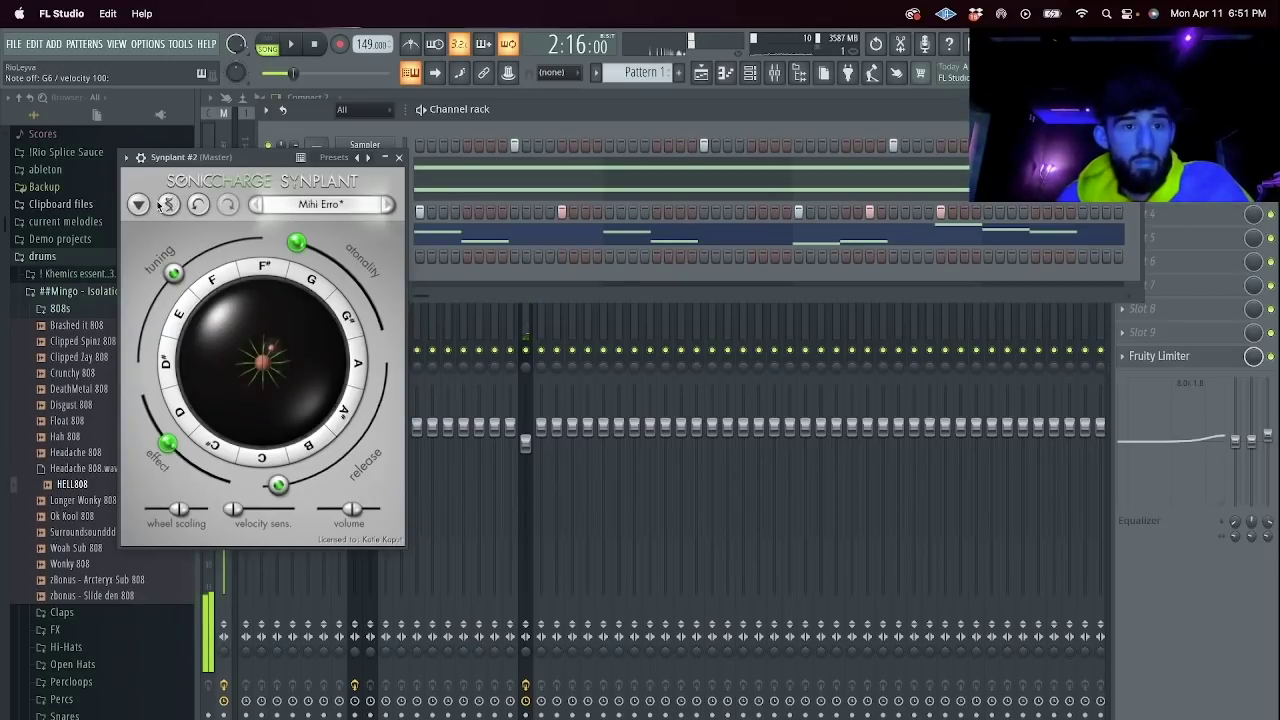
click(139, 205)
click(205, 327)
click(140, 205)
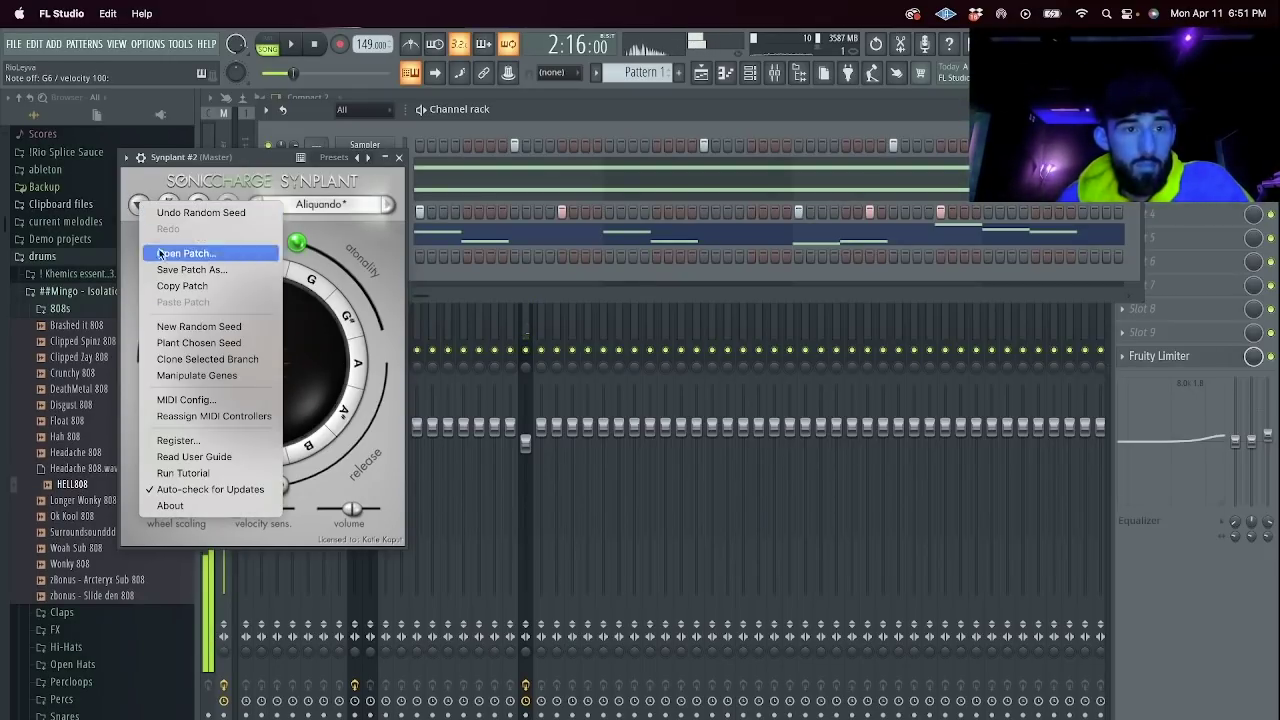
click(205, 326)
click(140, 205)
click(205, 326)
click(140, 205)
click(205, 326)
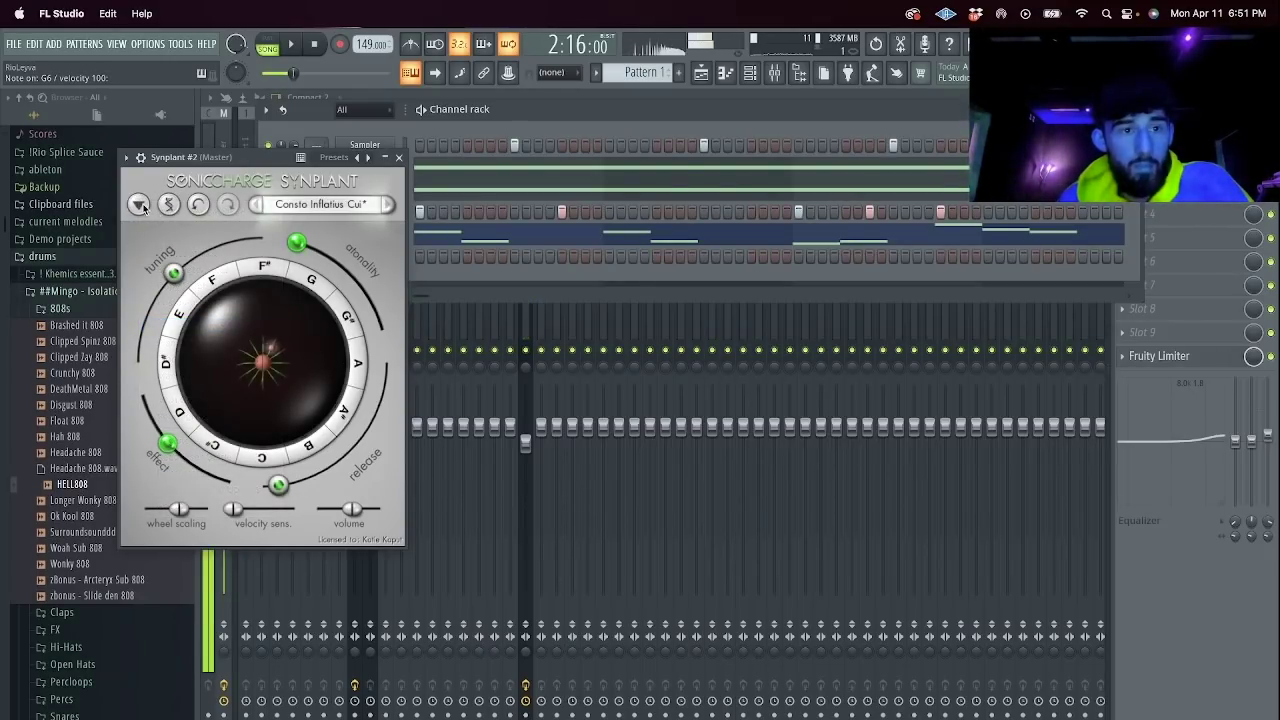
click(140, 206)
click(207, 327)
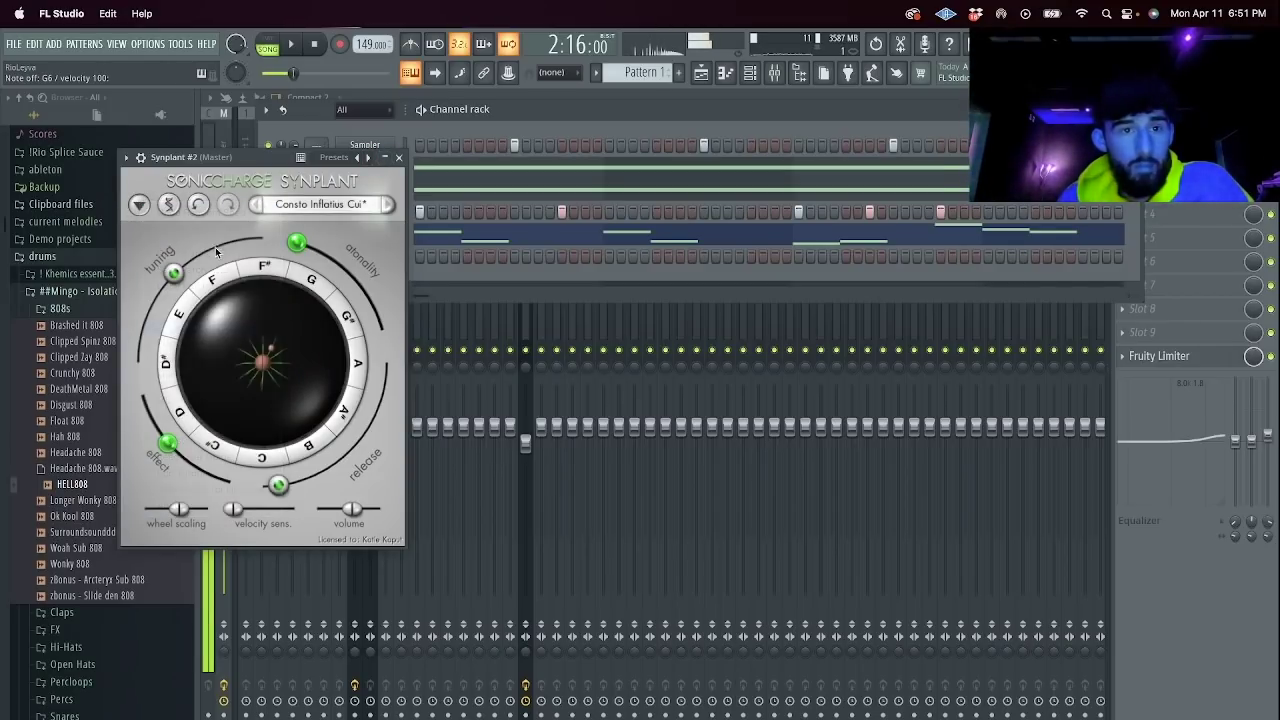
Grow branches around the seed, then undo the branch change to keep the Abutor Impello patch.
mouse_move(283, 311)
mouse_down()
mouse_move(193, 353)
mouse_move(256, 286)
mouse_up()
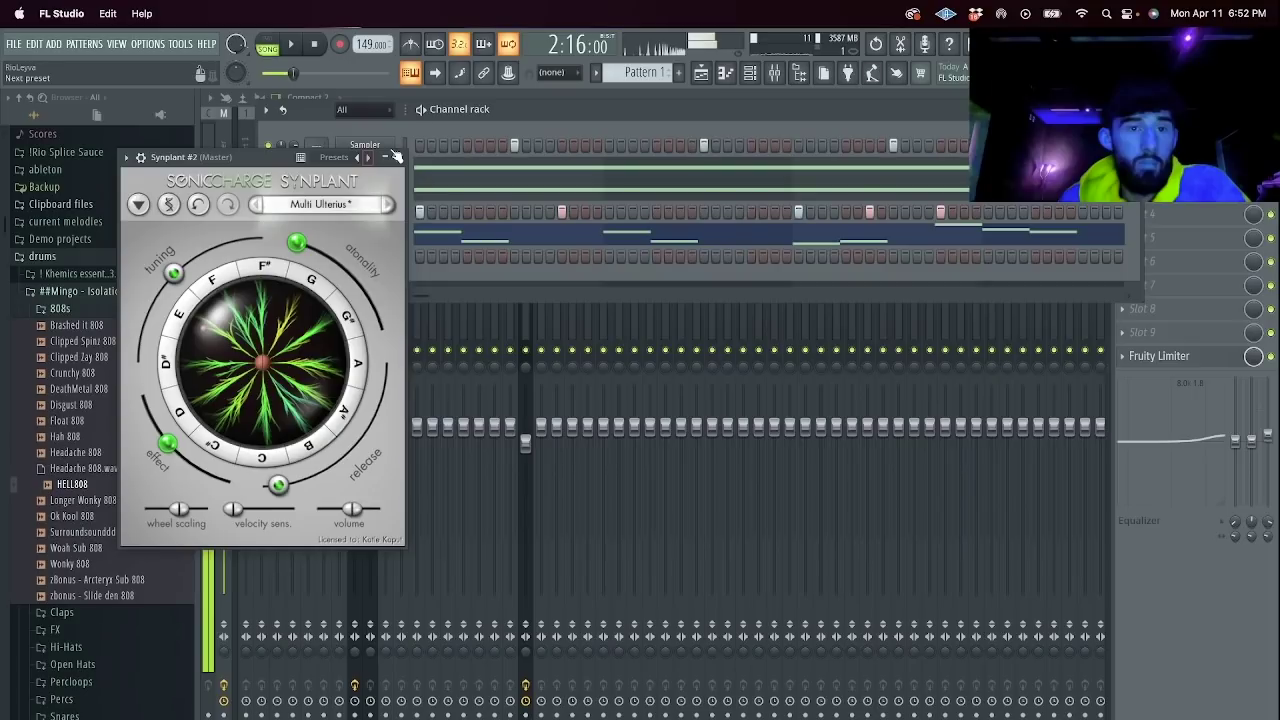
click(139, 205)
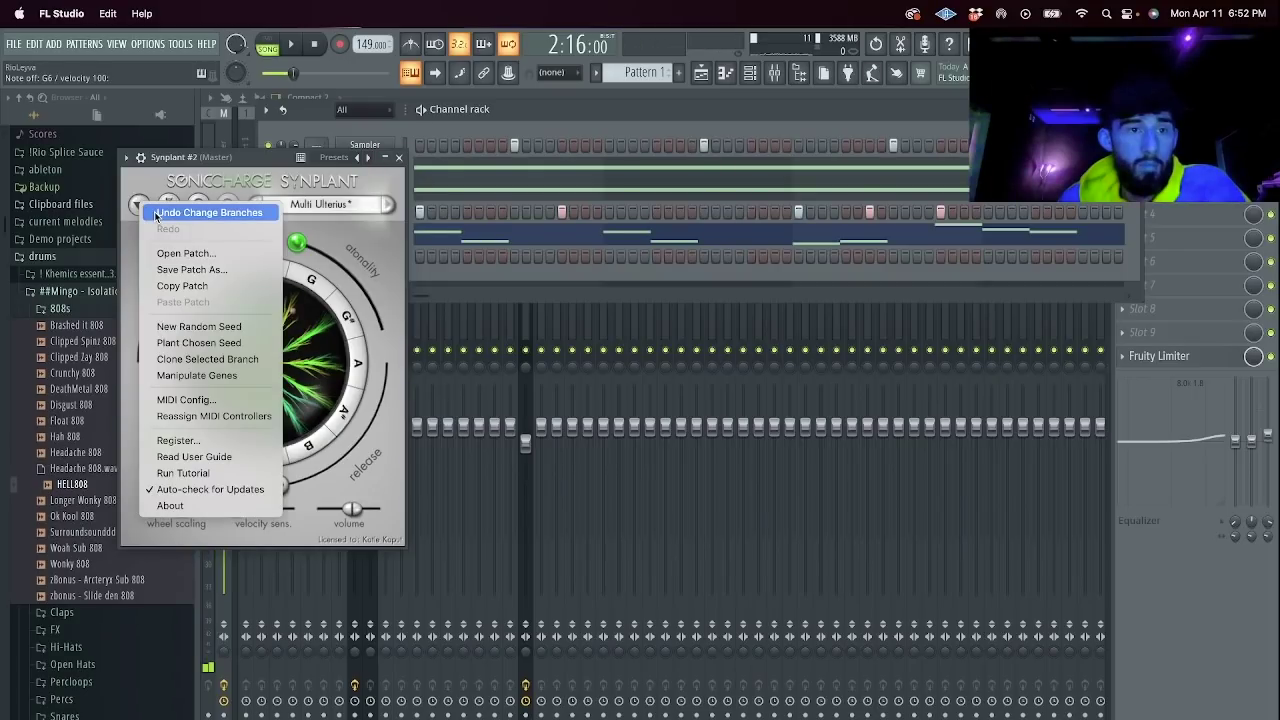
click(156, 213)
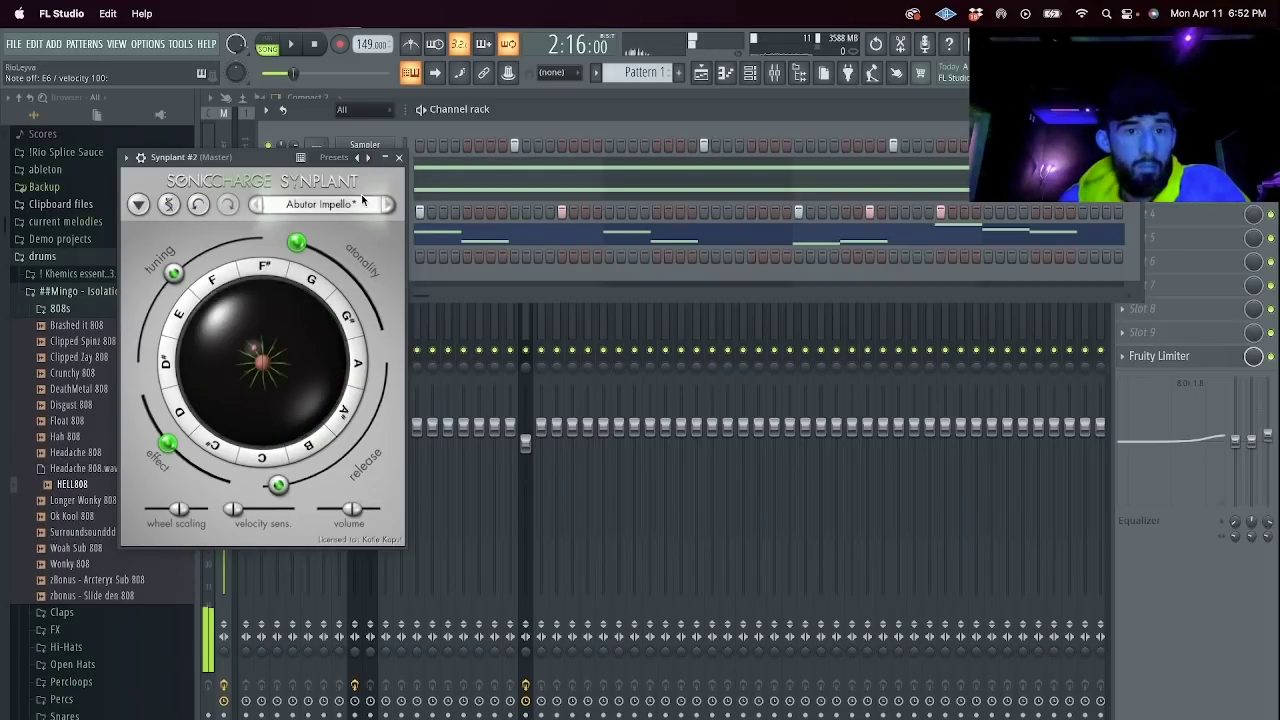
click(139, 205)
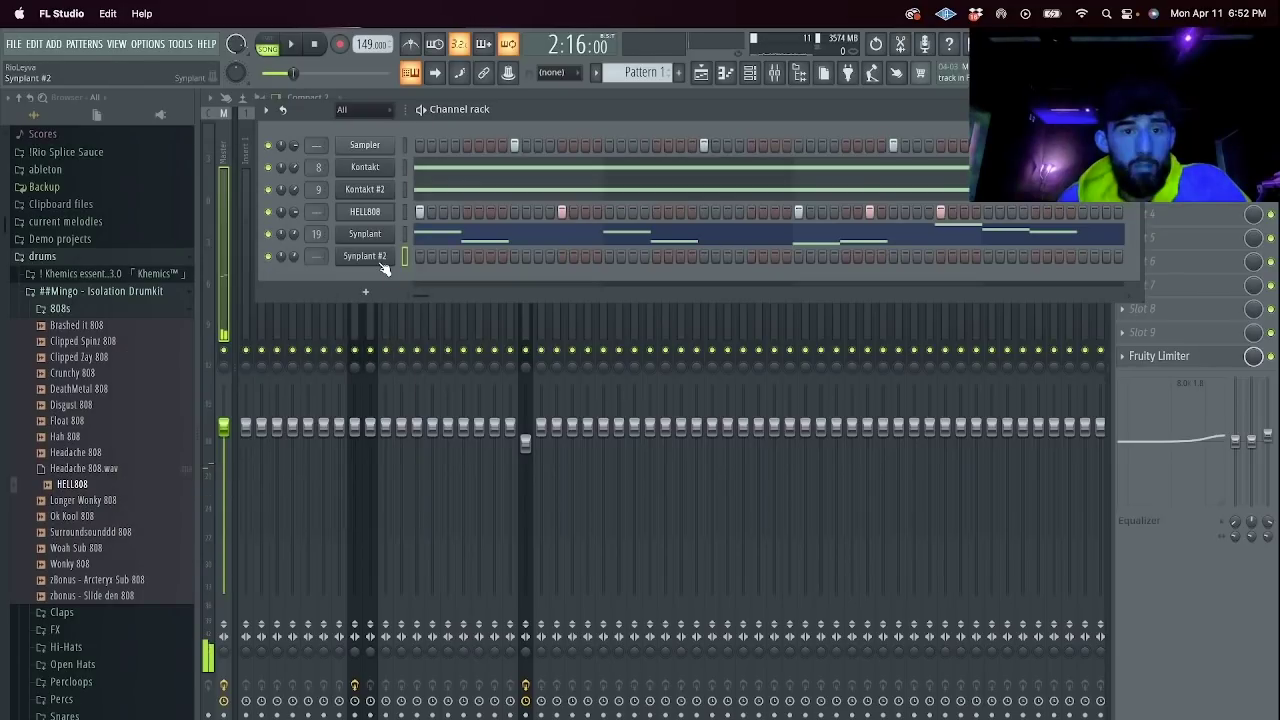
Open the Synplant #2 piano roll and lengthen the C6 note to bar 2.
right_click(384, 264)
click(418, 255)
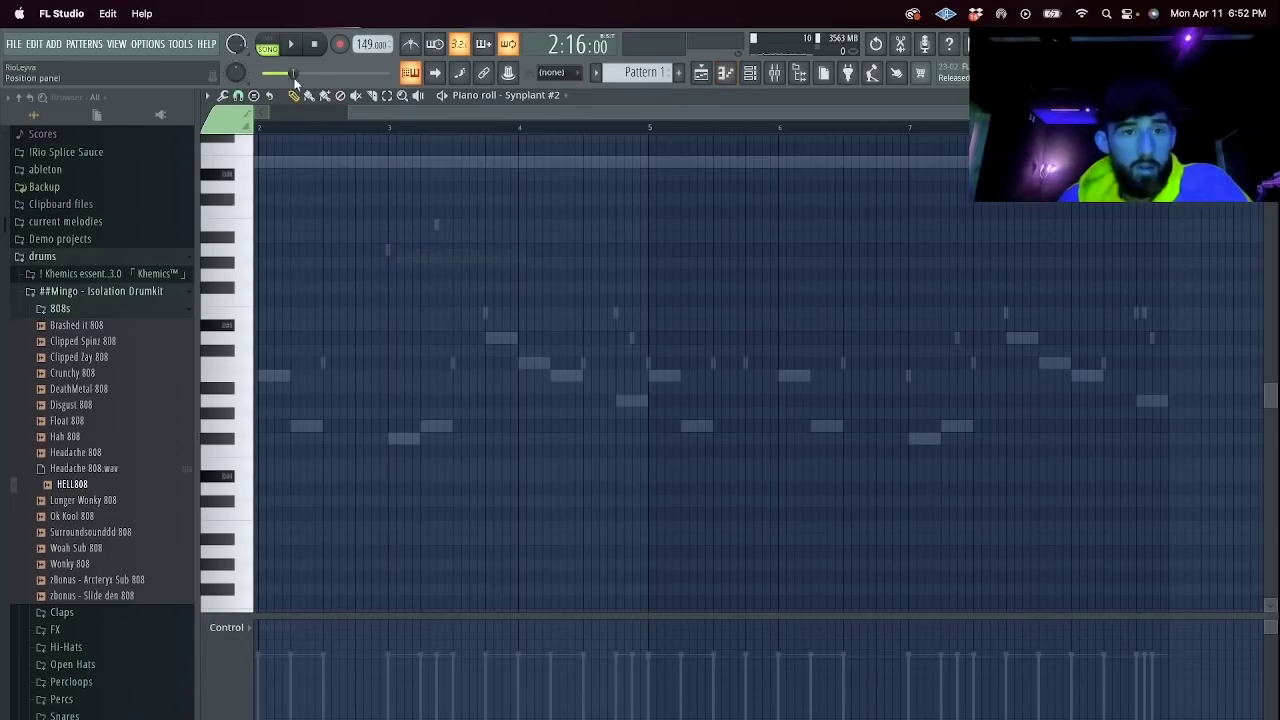
drag(420, 114, 120, 288)
key(space)
key(space)
click(316, 46)
key(space)
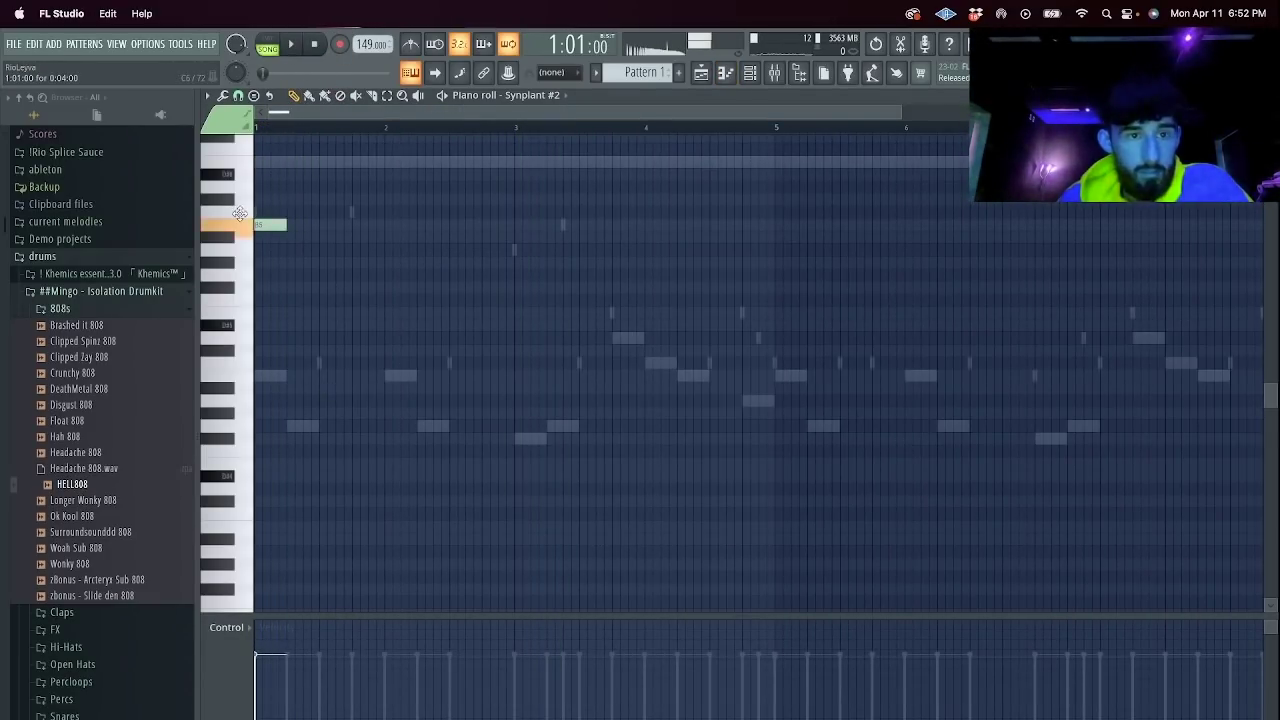
drag(277, 211, 384, 212)
key(space)
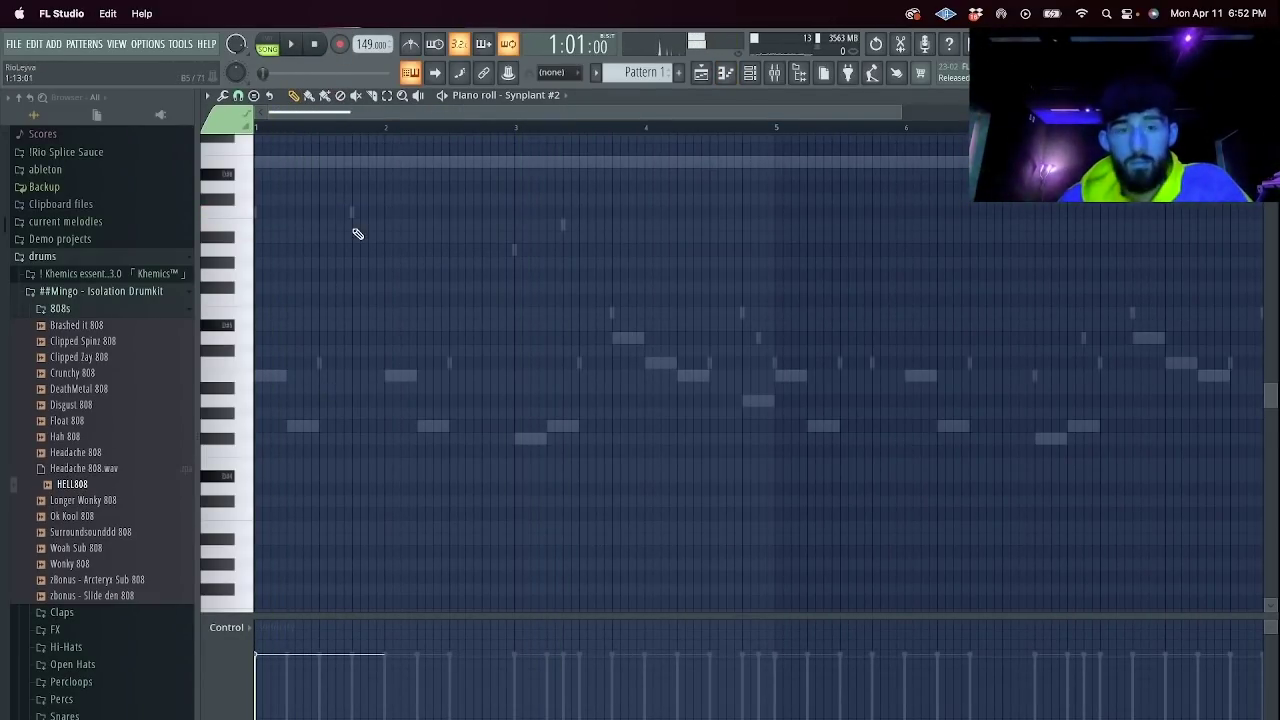
Stack more chord notes in bar 1, including a D#6, and play the chord.
scroll(358, 233, up, 5)
click(270, 199)
scroll(300, 225, up, 2)
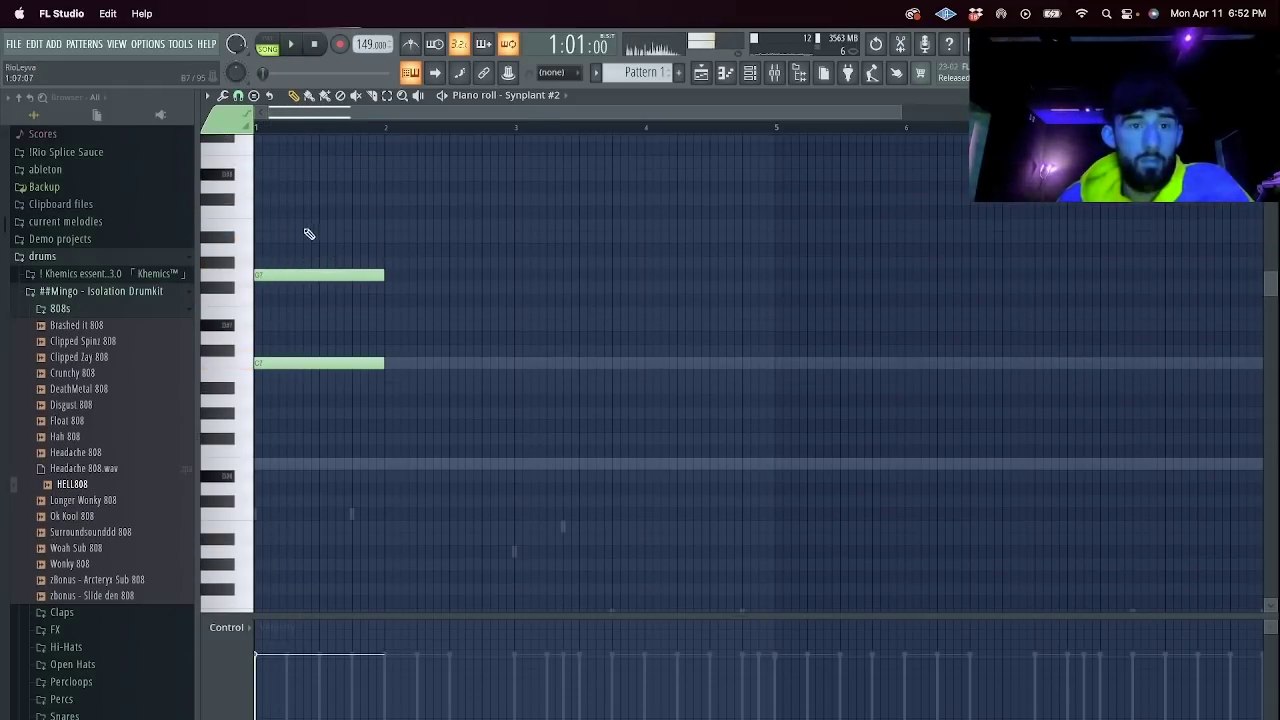
click(275, 174)
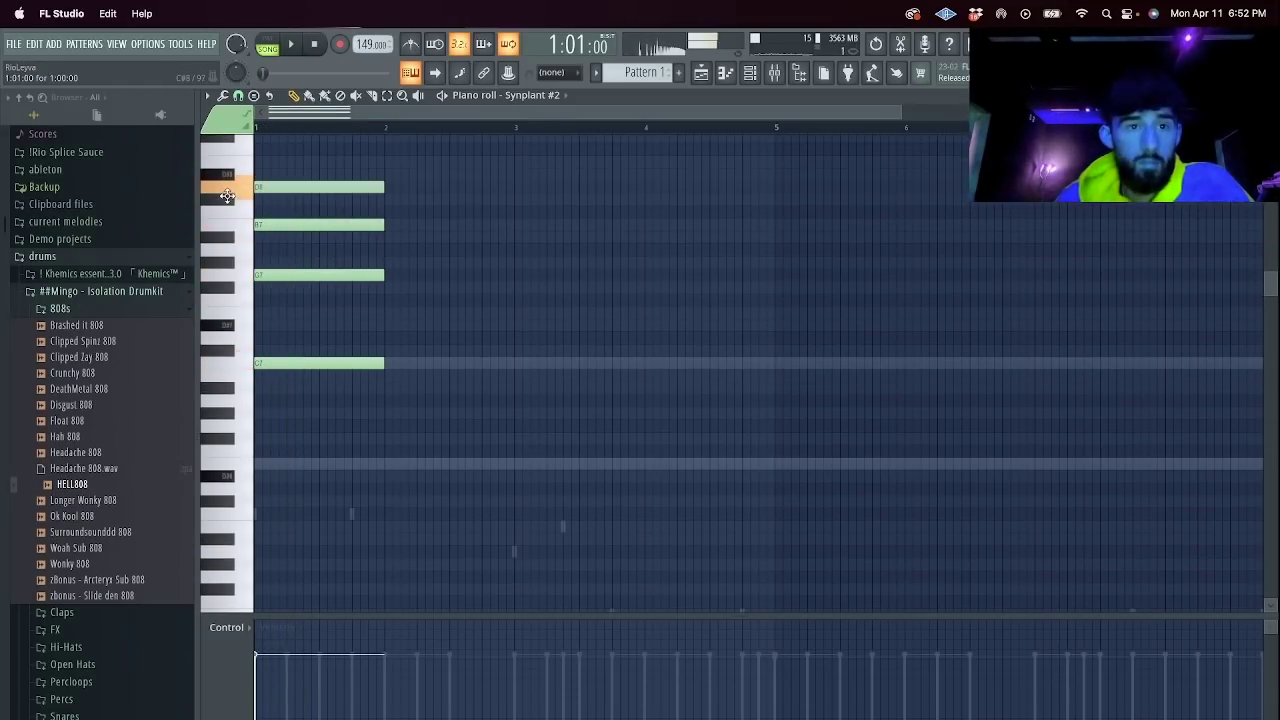
key(space)
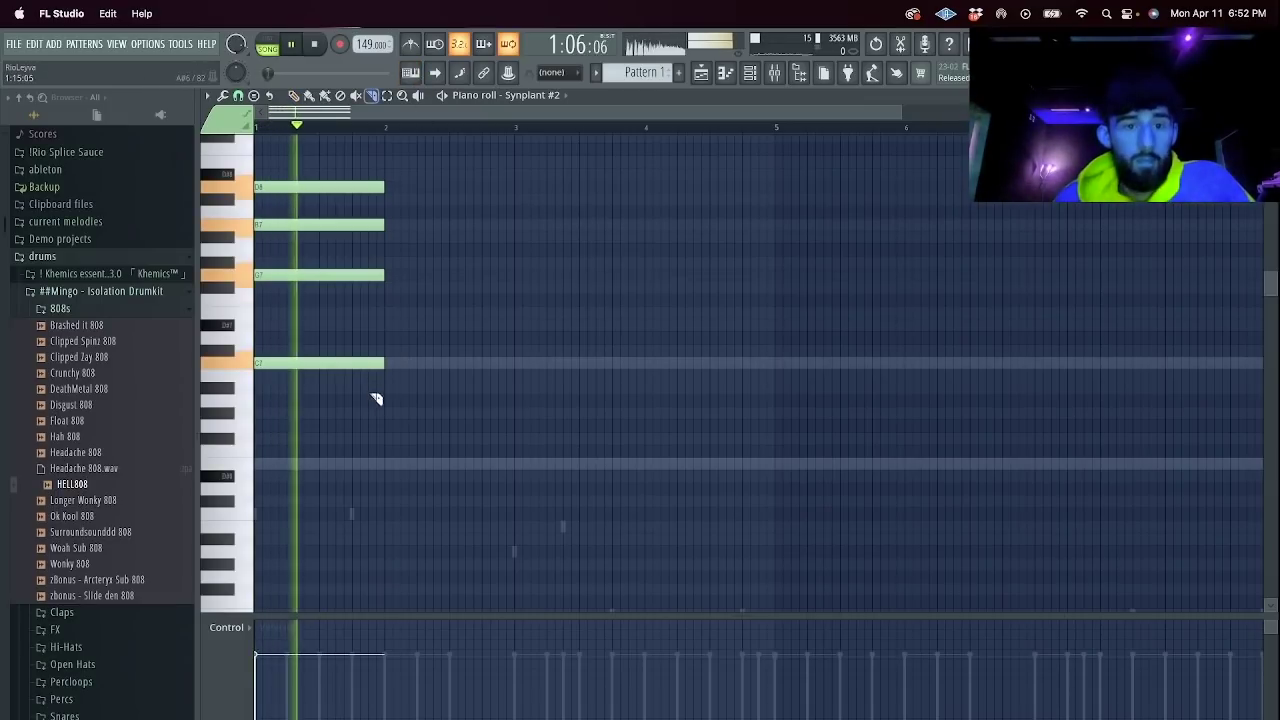
Trim the upper D8 and B7 notes, stretch the G7 and C7 notes to bar 3, and duplicate the chords into bars 3–4.
click(294, 96)
right_click(381, 188)
drag(343, 187, 343, 212)
right_click(343, 227)
drag(385, 393, 517, 229)
click(534, 239)
right_click(536, 239)
key(super+b)
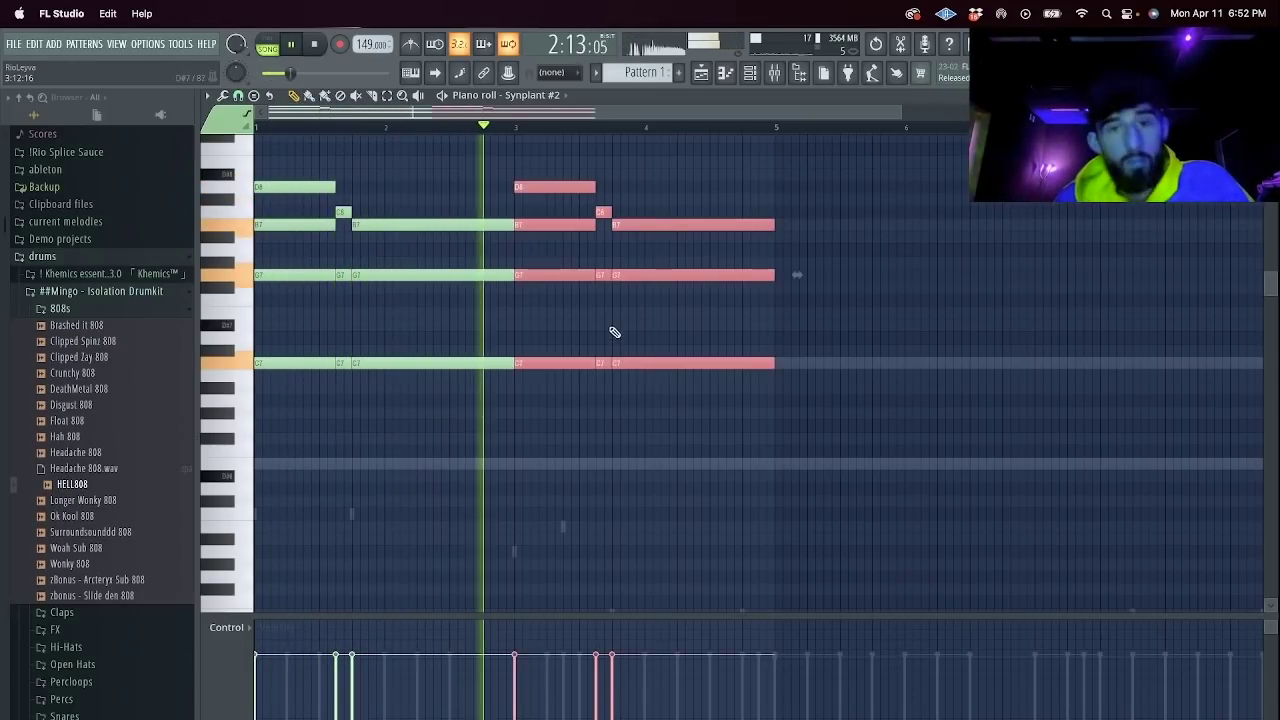
In the copied phrase, lower the bottom note, drop A#6 to A6, and raise the D#6 note.
click(615, 332)
drag(650, 392, 551, 339)
key(Down)
key(Down)
key(Down)
click(677, 278)
key(Down)
key(Down)
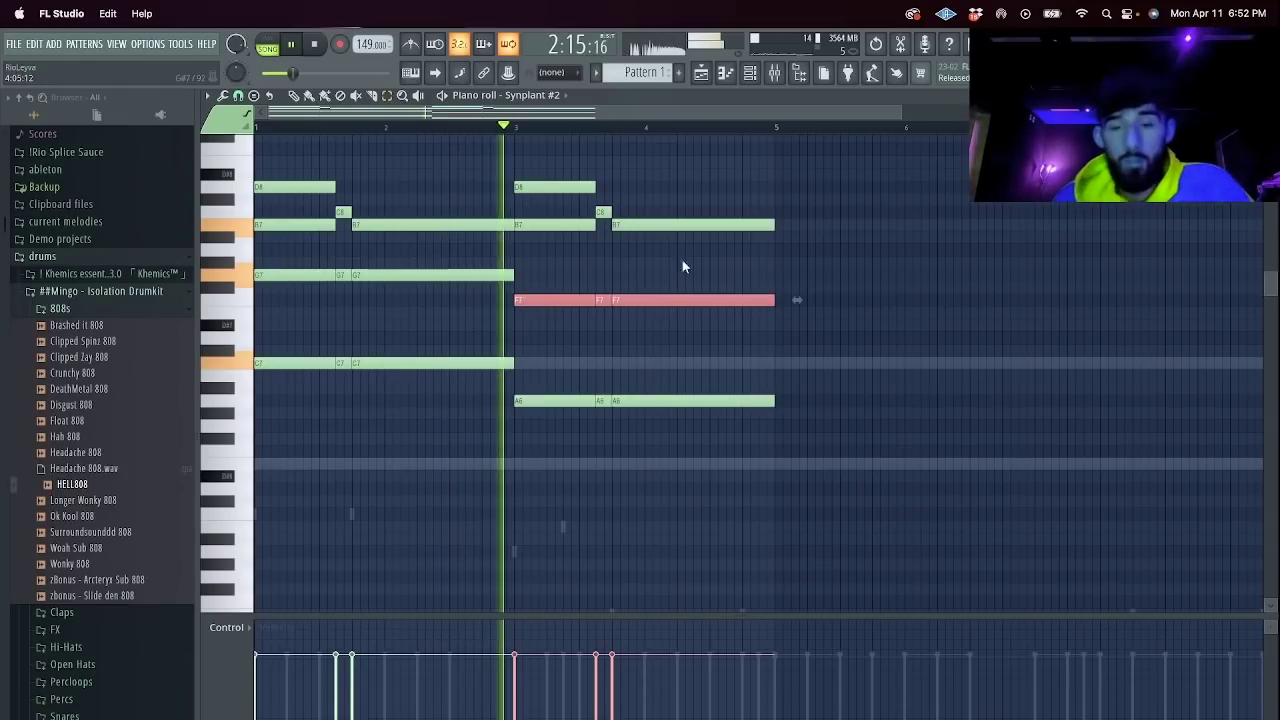
key(space)
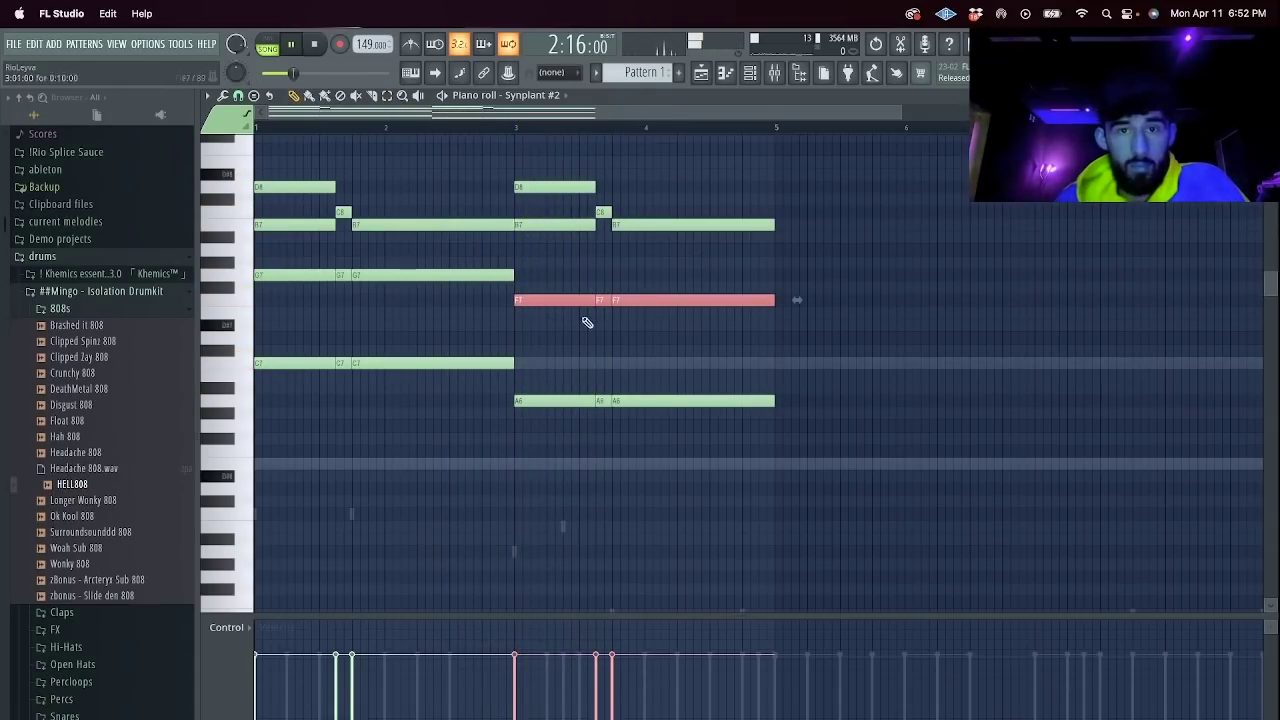
click(588, 330)
drag(557, 328, 562, 312)
key(space)
Delete the two extra F7 notes, add an F#7 after bar 3, and trim the A6 notes.
right_click(603, 301)
right_click(638, 302)
key(space)
key(space)
key(space)
click(565, 283)
key(space)
right_click(604, 401)
key(space)
key(space)
drag(594, 400, 549, 400)
key(space)
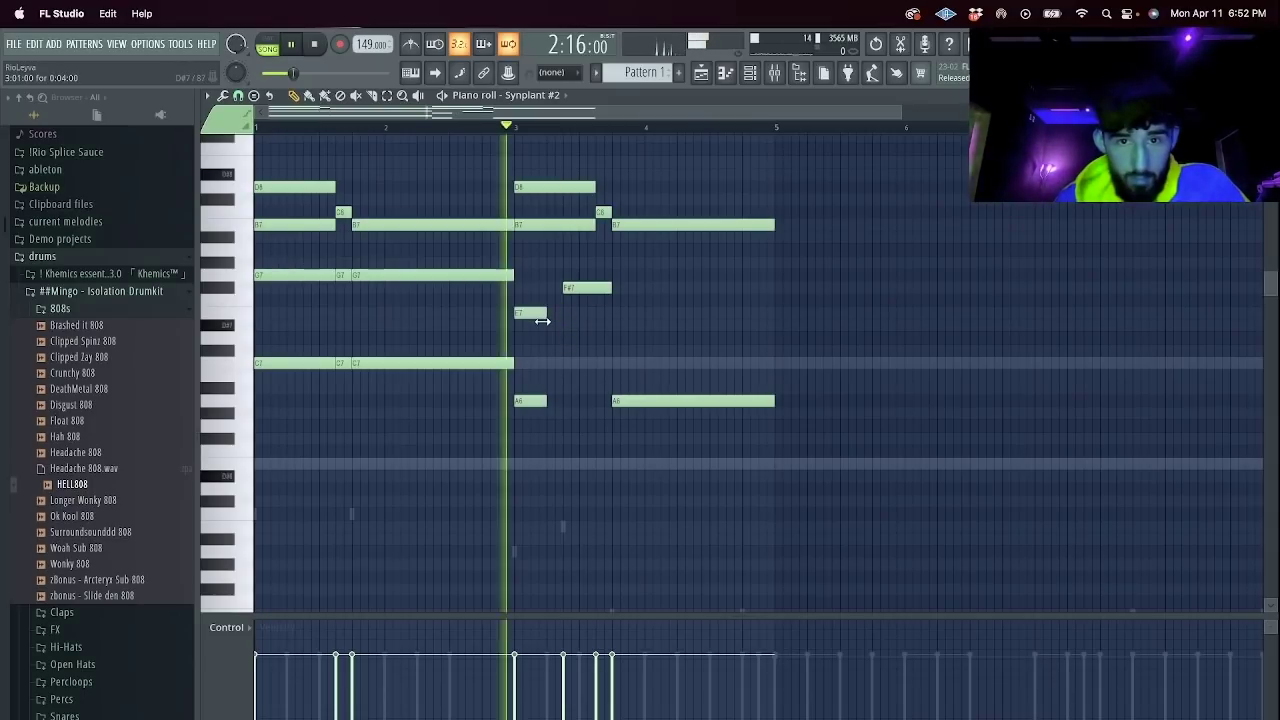
key(space)
Replace the bar 4 D8 and B7 notes, lower the bar 3 note, and add a longer B7.
key(c)
super+drag(550, 174, 575, 240)
key(Delete)
key(space)
key(space)
key(space)
drag(519, 187, 530, 240)
key(space)
click(569, 226)
Add a one-step E8 note in bar 4.
key(space)
right_click(604, 213)
key(space)
key(space)
drag(599, 225, 612, 225)
Add F#8 and G8 notes near bar 4, ending with a long F#8 stretched to bar 5.
key(space)
key(space)
click(555, 163)
key(space)
drag(594, 163, 561, 168)
key(space)
key(space)
scroll(563, 175, up, 3)
key(space)
key(space)
key(space)
click(570, 213)
click(581, 201)
right_click(583, 201)
right_click(572, 213)
click(587, 213)
click(602, 201)
key(space)
click(619, 212)
drag(628, 211, 775, 212)
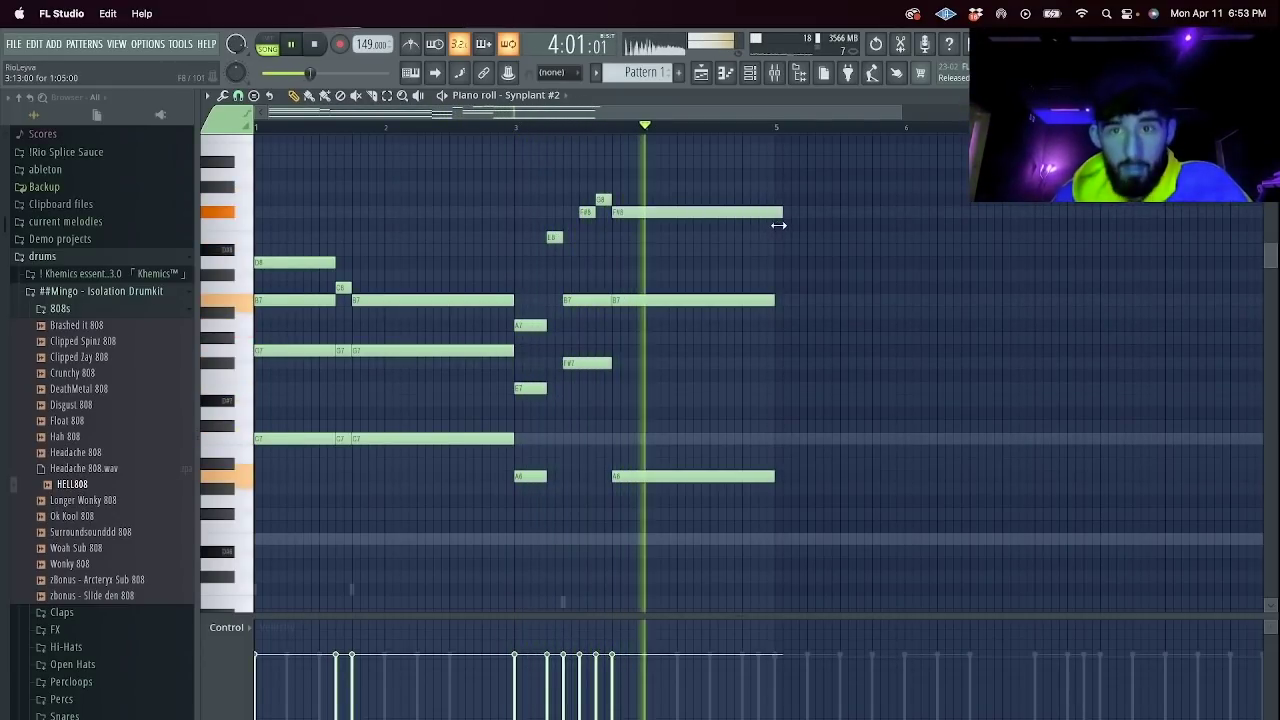
key(space)
Move the long A6 note up to E7 and add a short low note after bar 3.
drag(645, 477, 645, 389)
key(space)
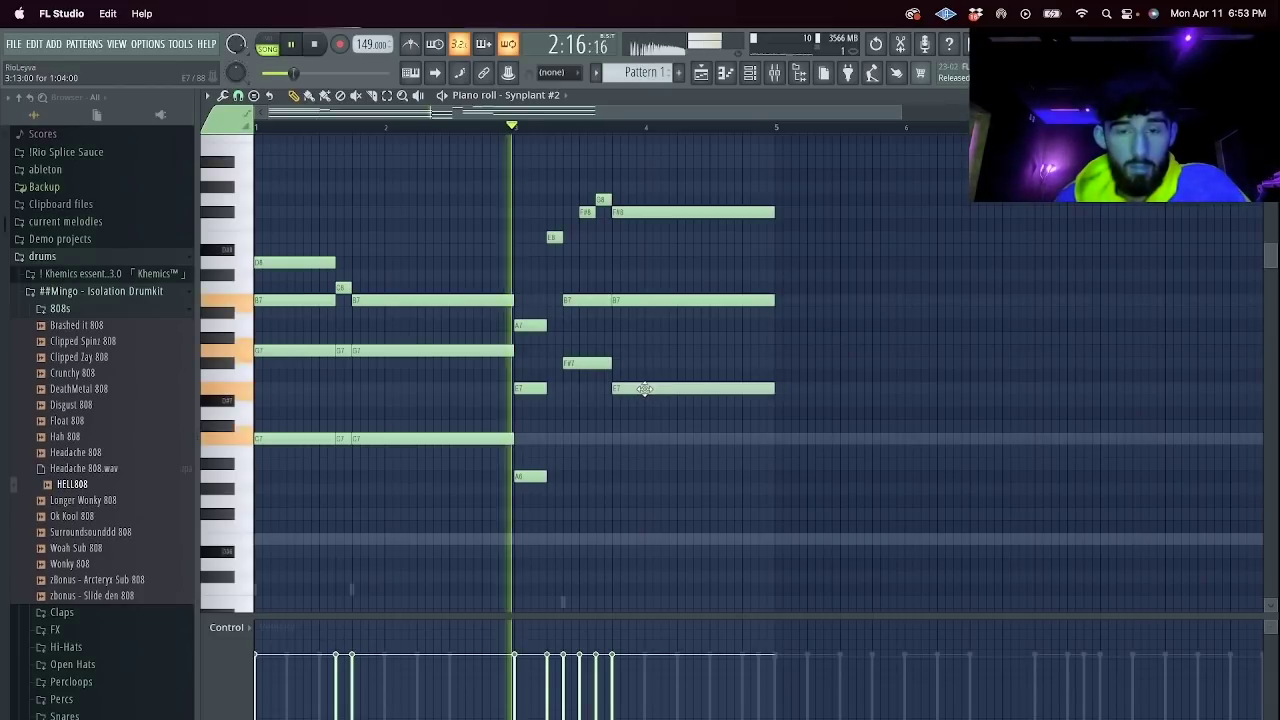
click(566, 451)
drag(740, 455, 612, 456)
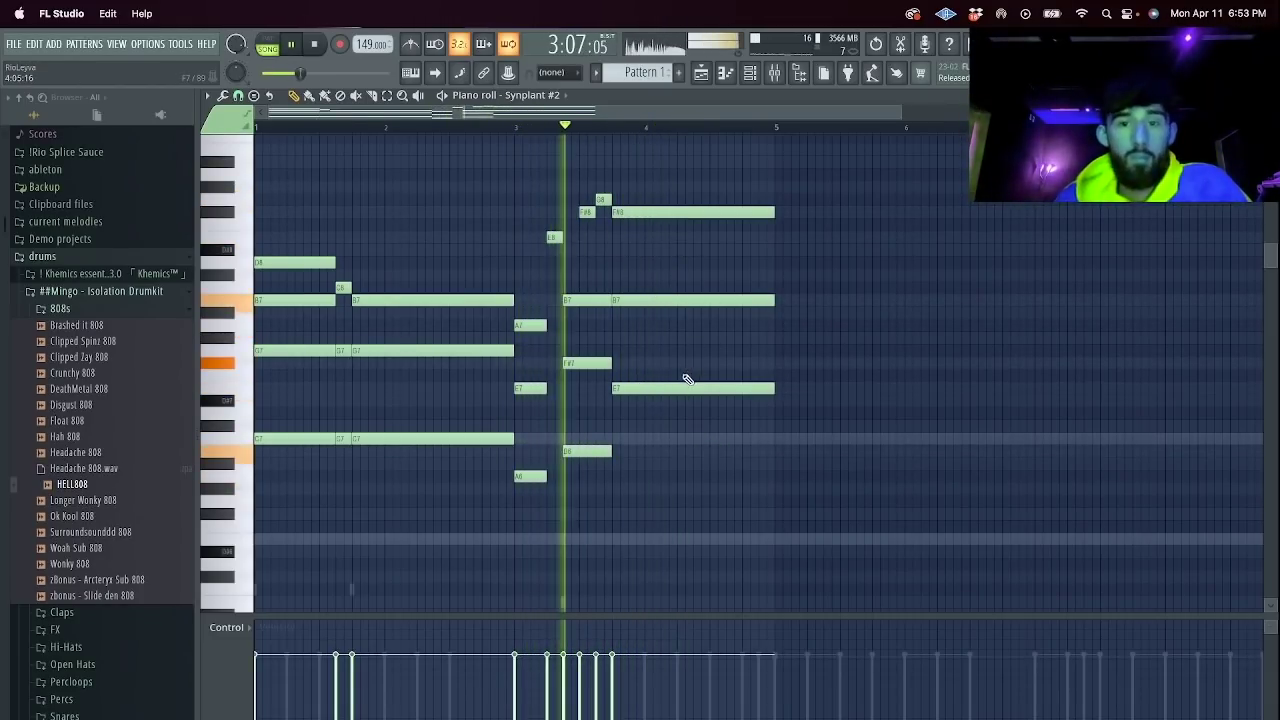
Add a short high note and two descending notes before bar 5, then duplicate the phrase after bar 5.
click(685, 150)
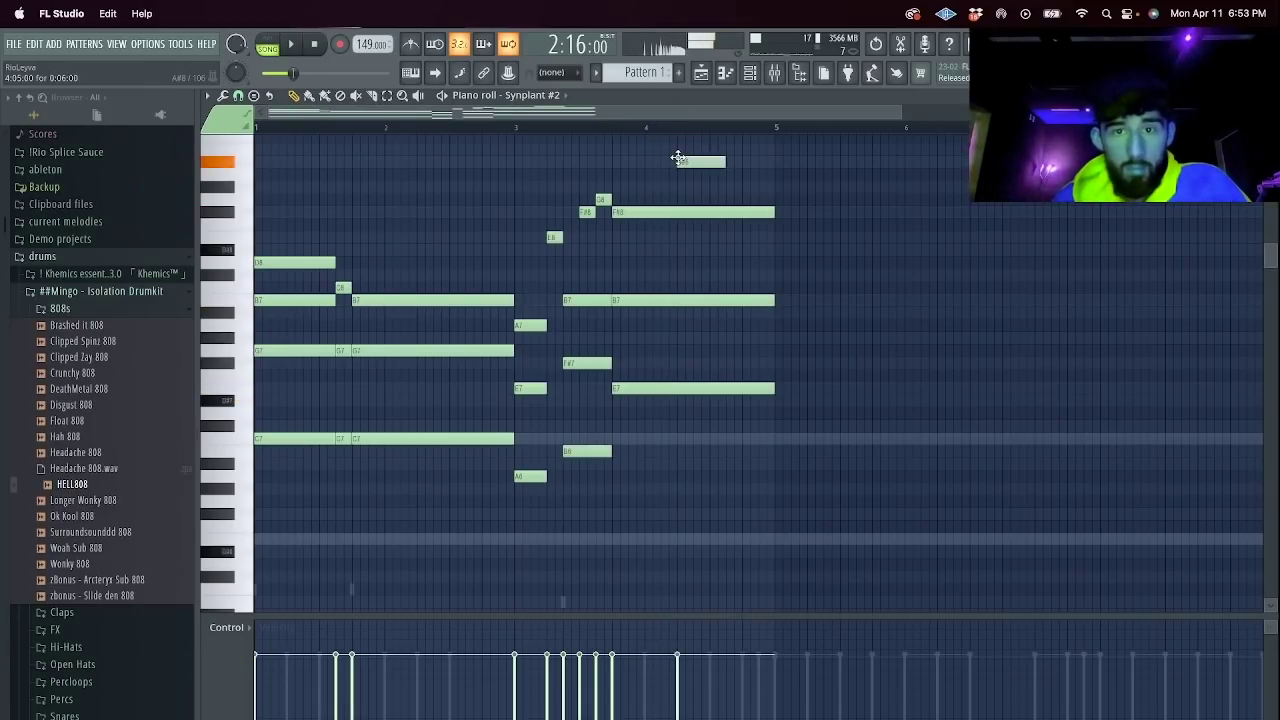
drag(727, 148, 708, 149)
click(716, 174)
click(748, 199)
key(super+b)
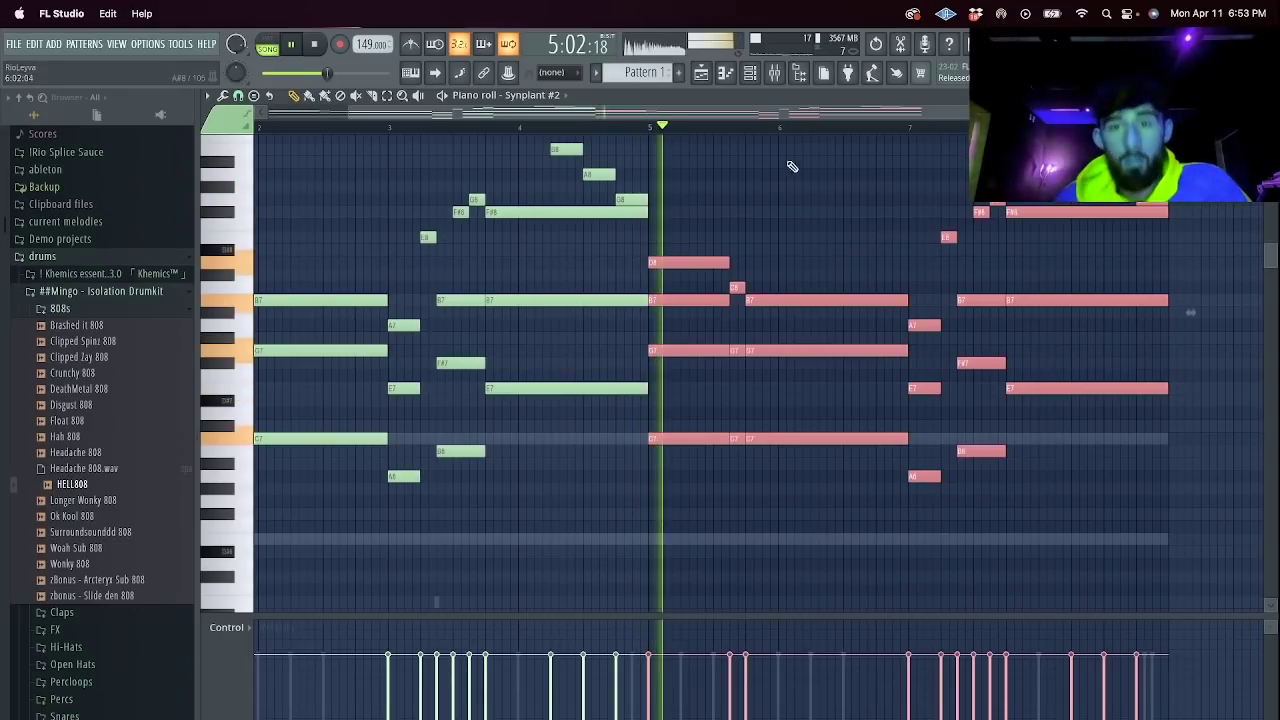
click(750, 73)
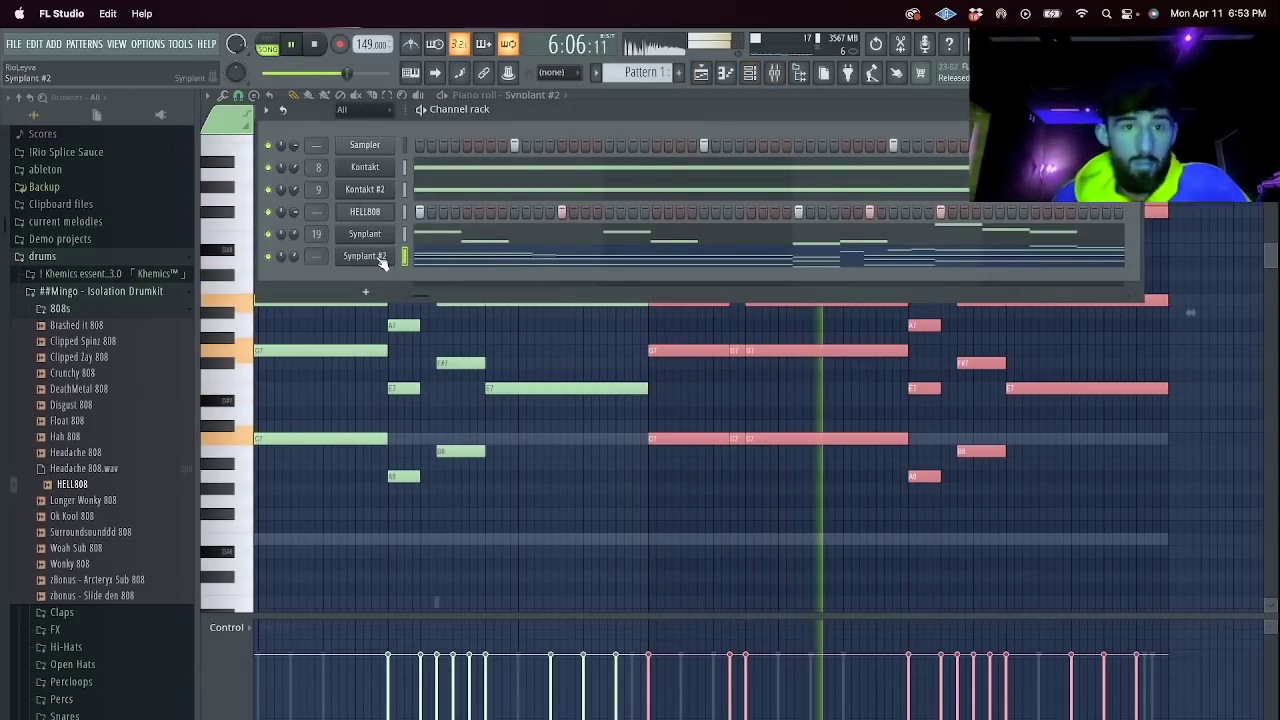
Solo the Synplant #2 channel and open its plugin window.
right_click(270, 258)
click(298, 273)
click(384, 258)
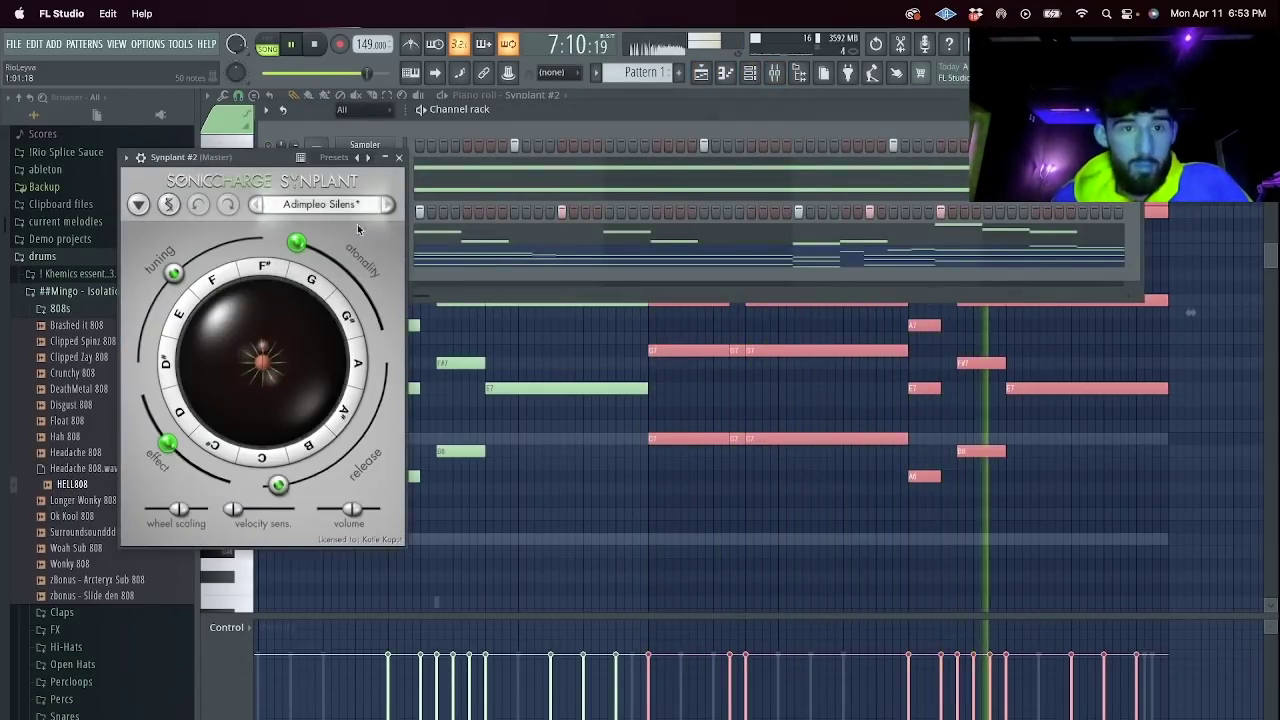
key(space)
Load nonsense.synp from the user Synplant patch bank, close the plugin, and play the pattern.
click(326, 206)
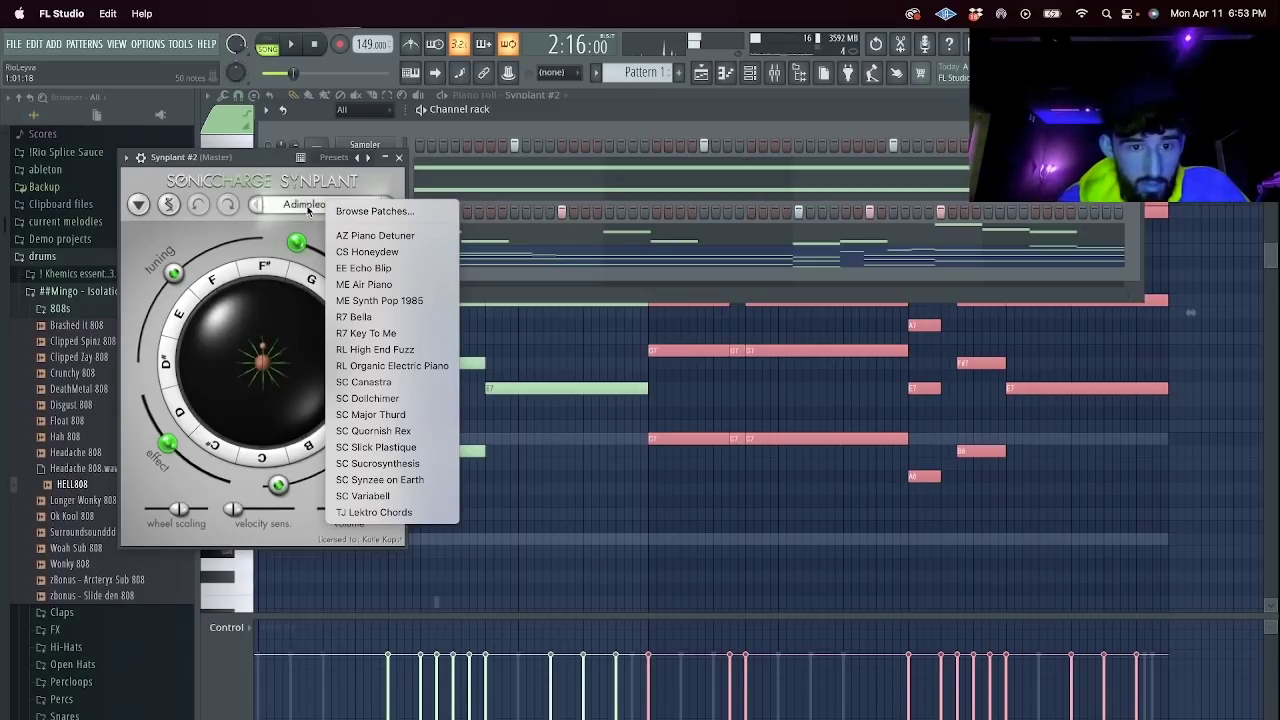
click(346, 213)
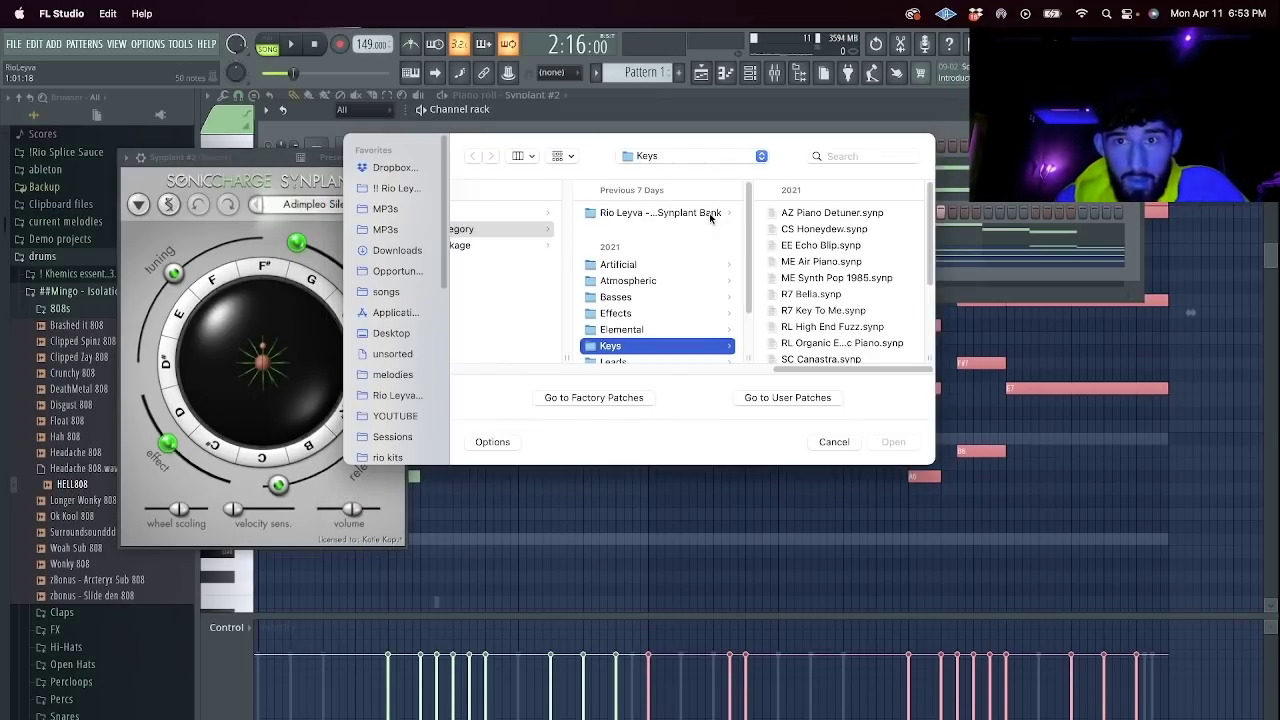
click(711, 214)
double_click(843, 214)
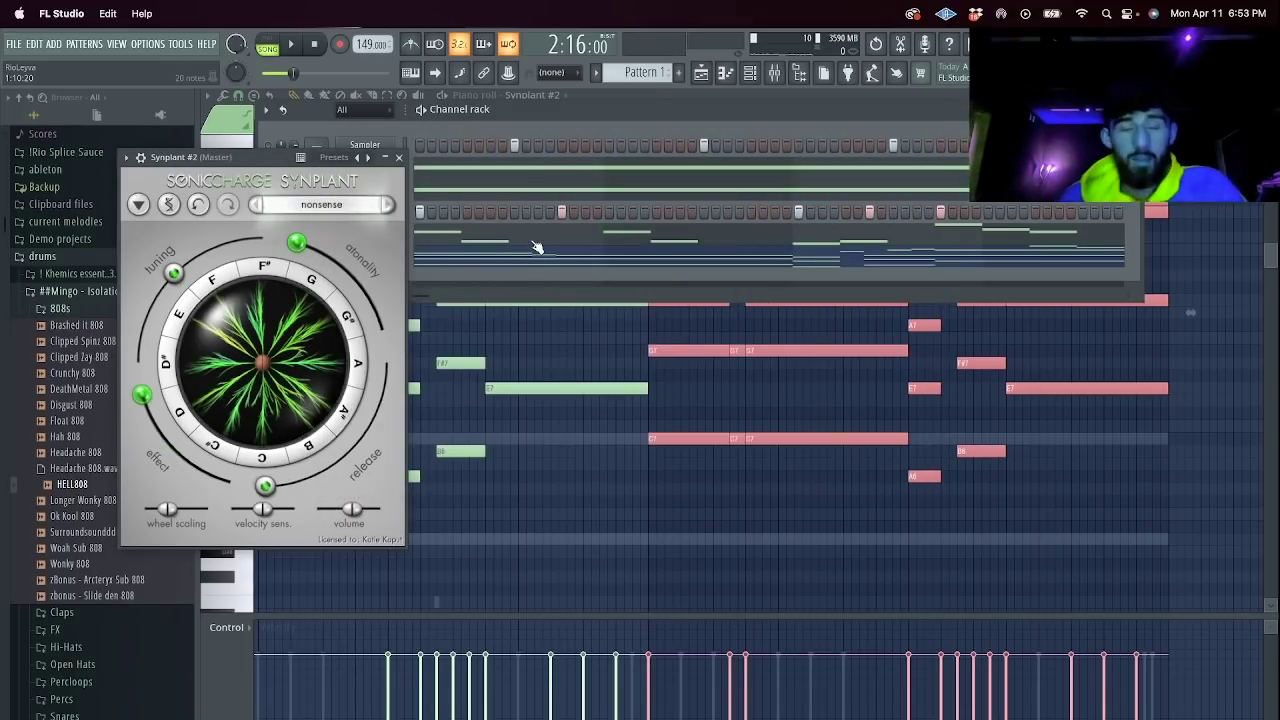
click(400, 157)
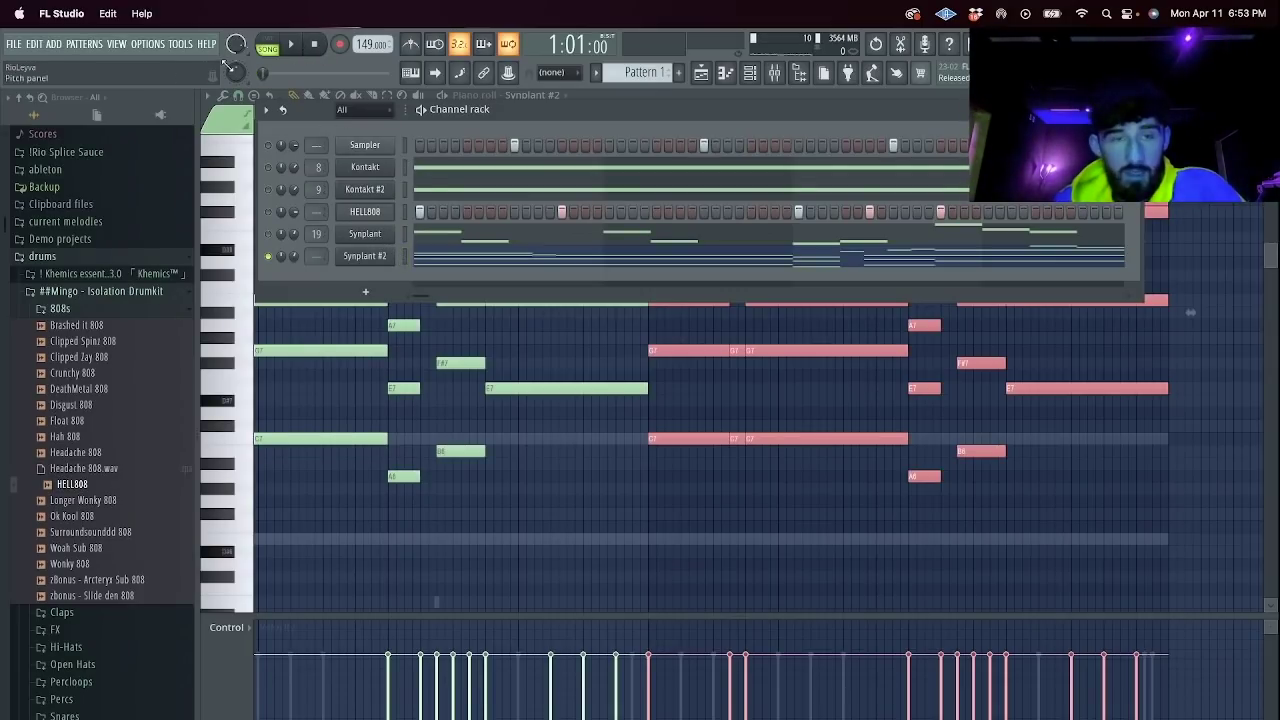
key(space)
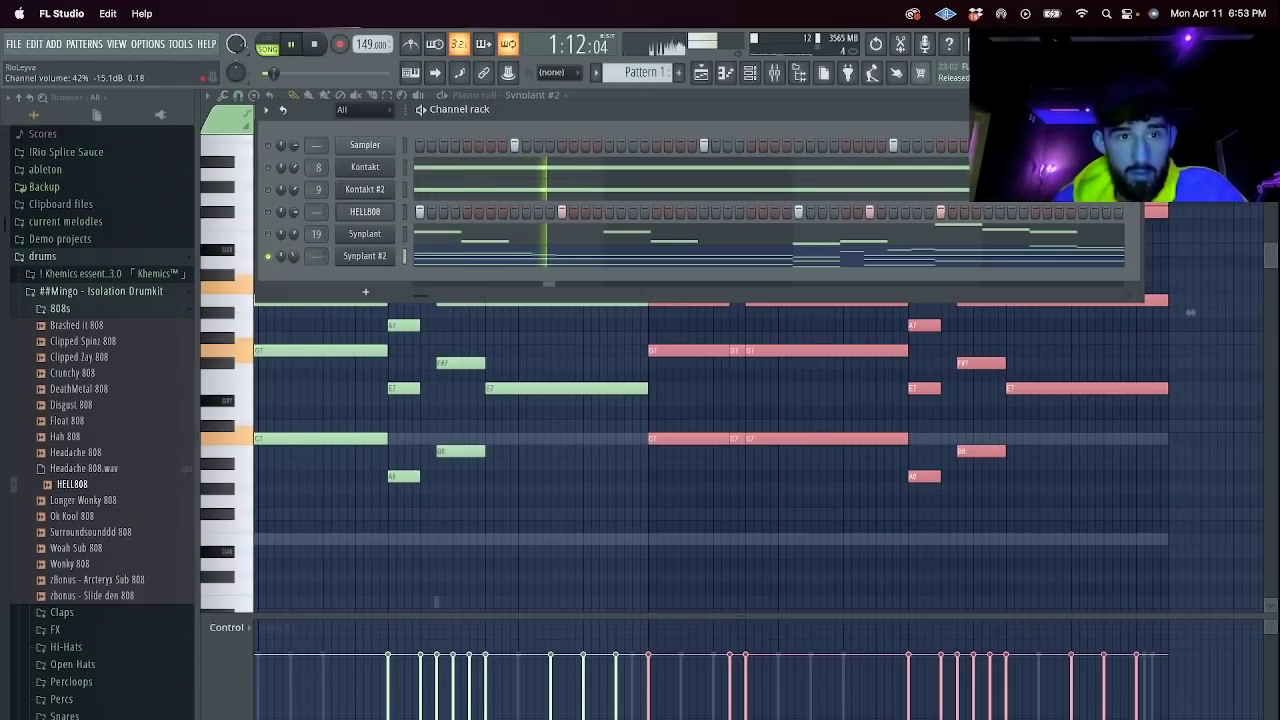
Select all Synplant #2 notes and lower them semitone by semitone, auditioning after each shift.
key(space)
click(458, 263)
click(458, 263)
key(space)
key(space)
key(shift+Down)
key(space)
key(space)
key(shift+Down)
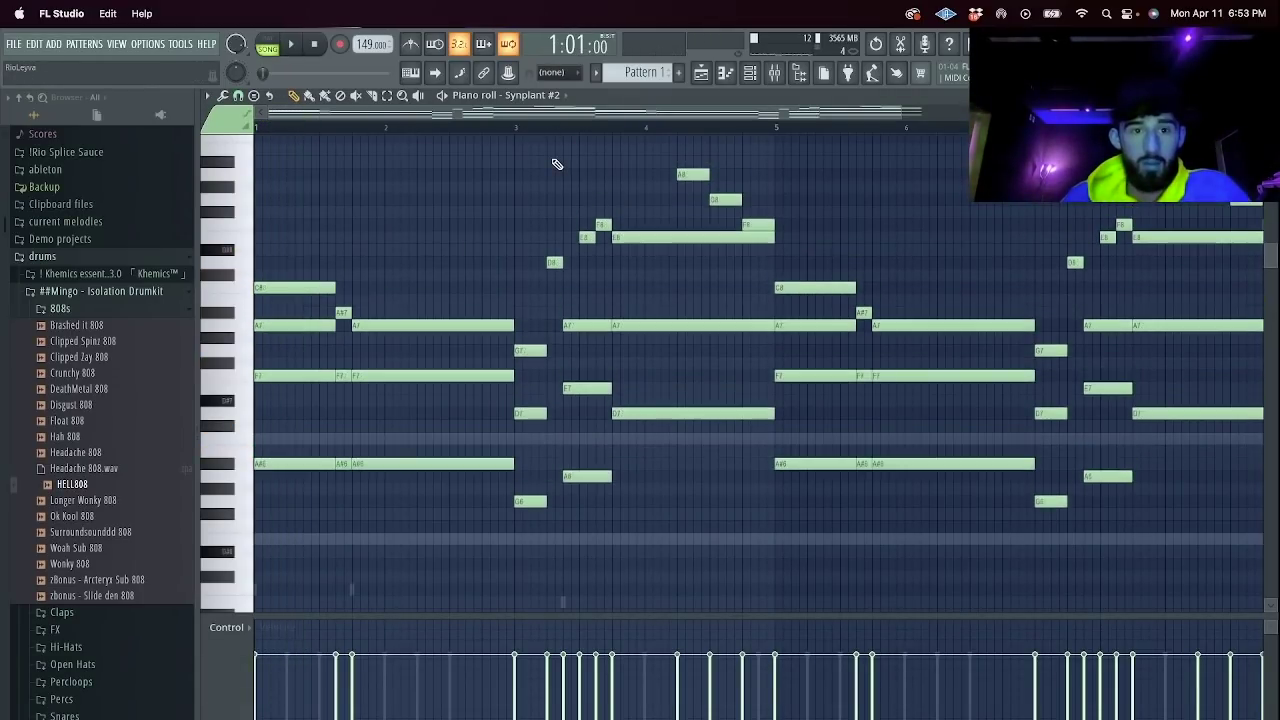
key(space)
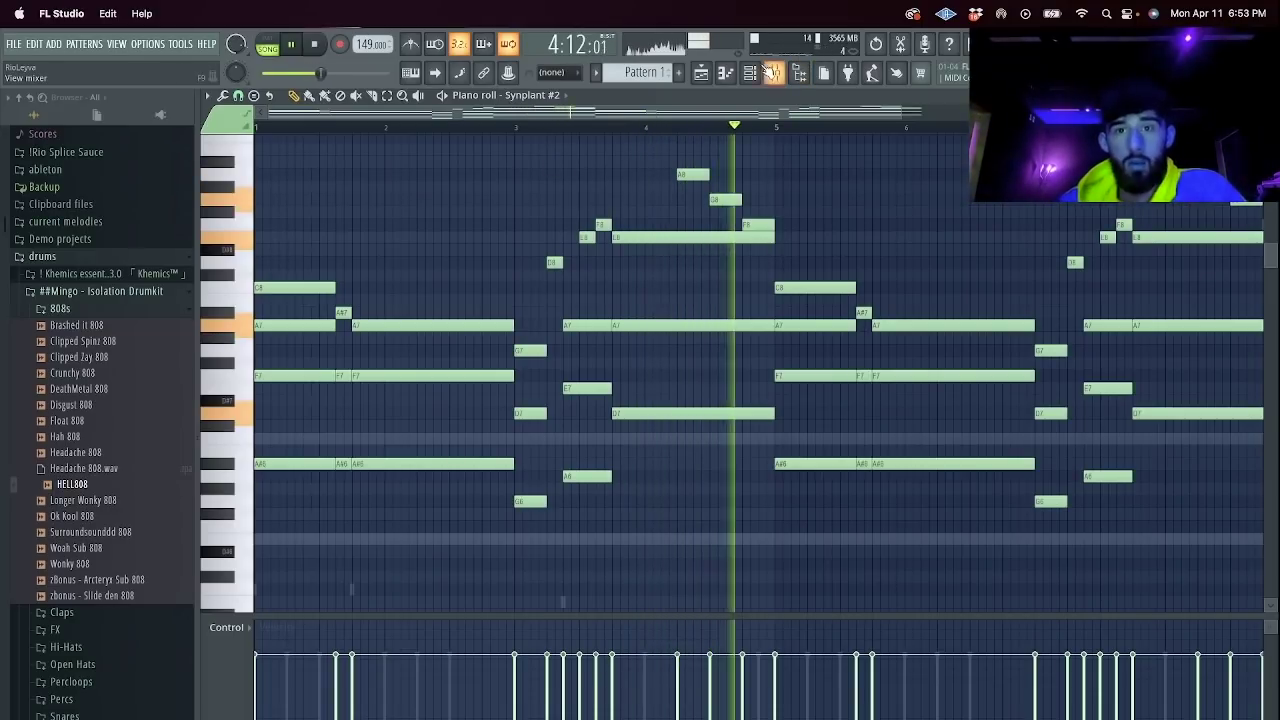
key(space)
key(shift+Down)
key(space)
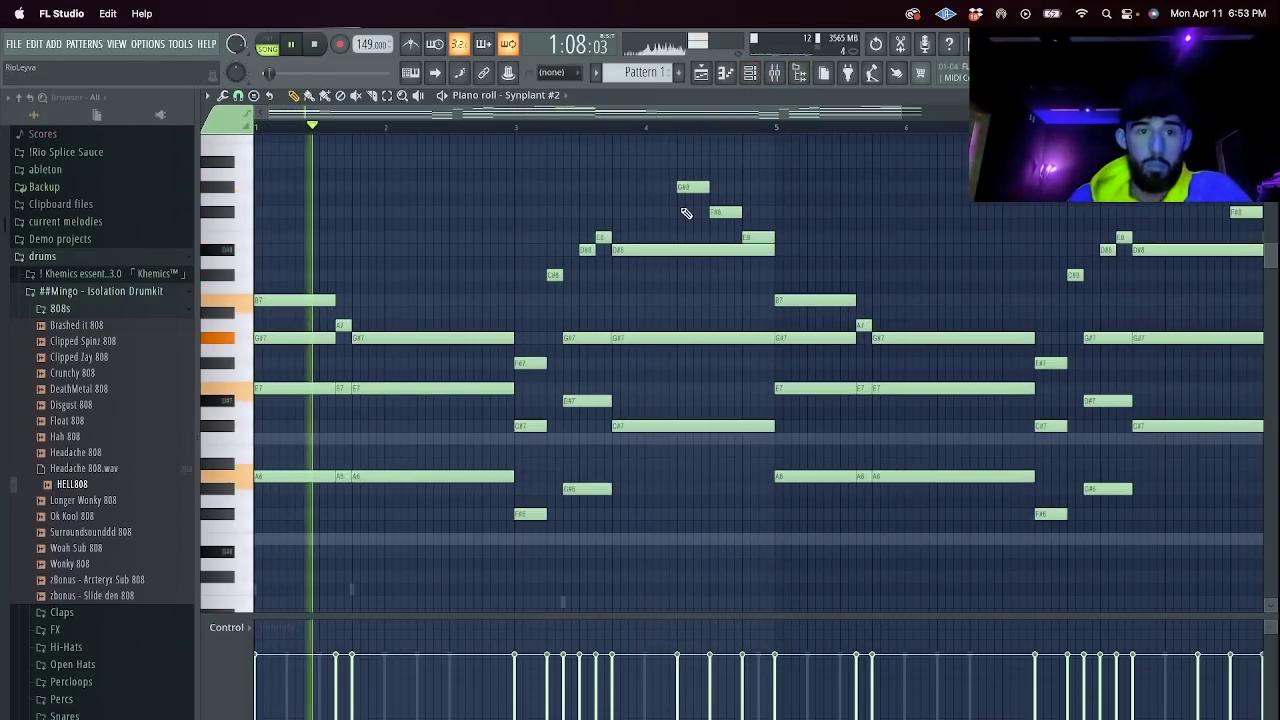
key(space)
key(shift+Down)
key(space)
key(Down)
key(space)
key(space)
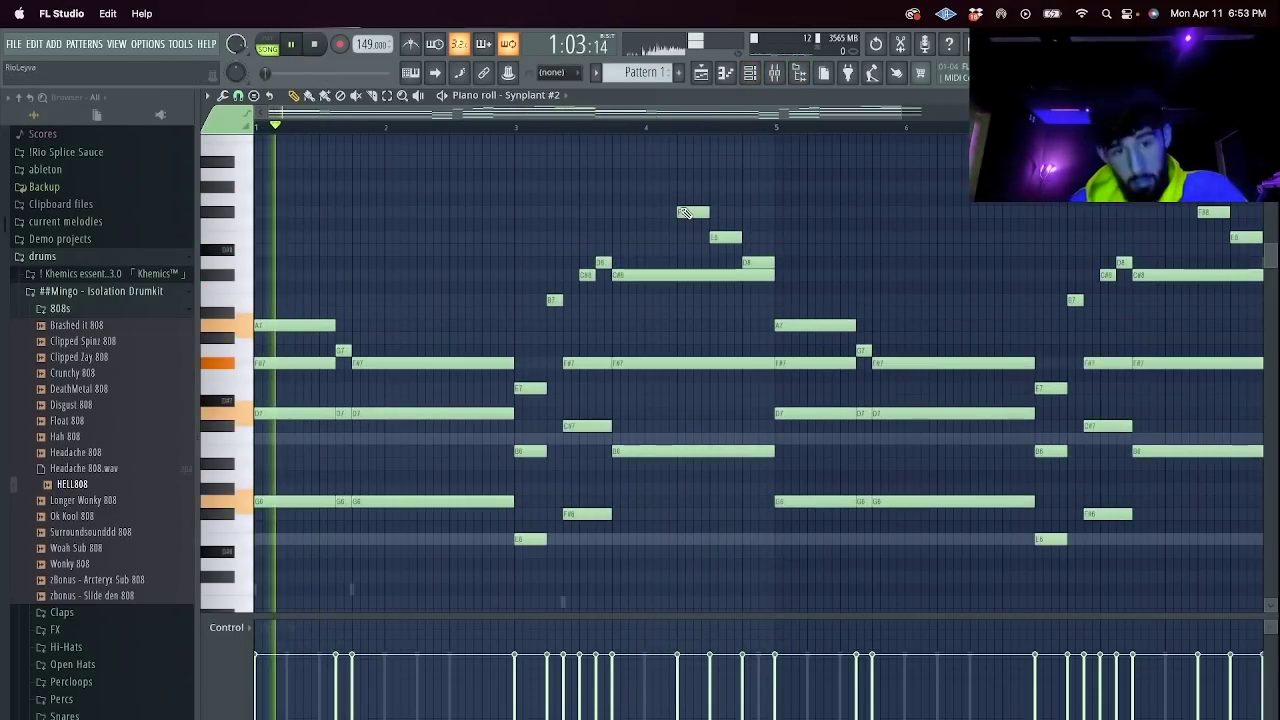
key(Down)
key(space)
key(space)
key(Down)
key(space)
key(space)
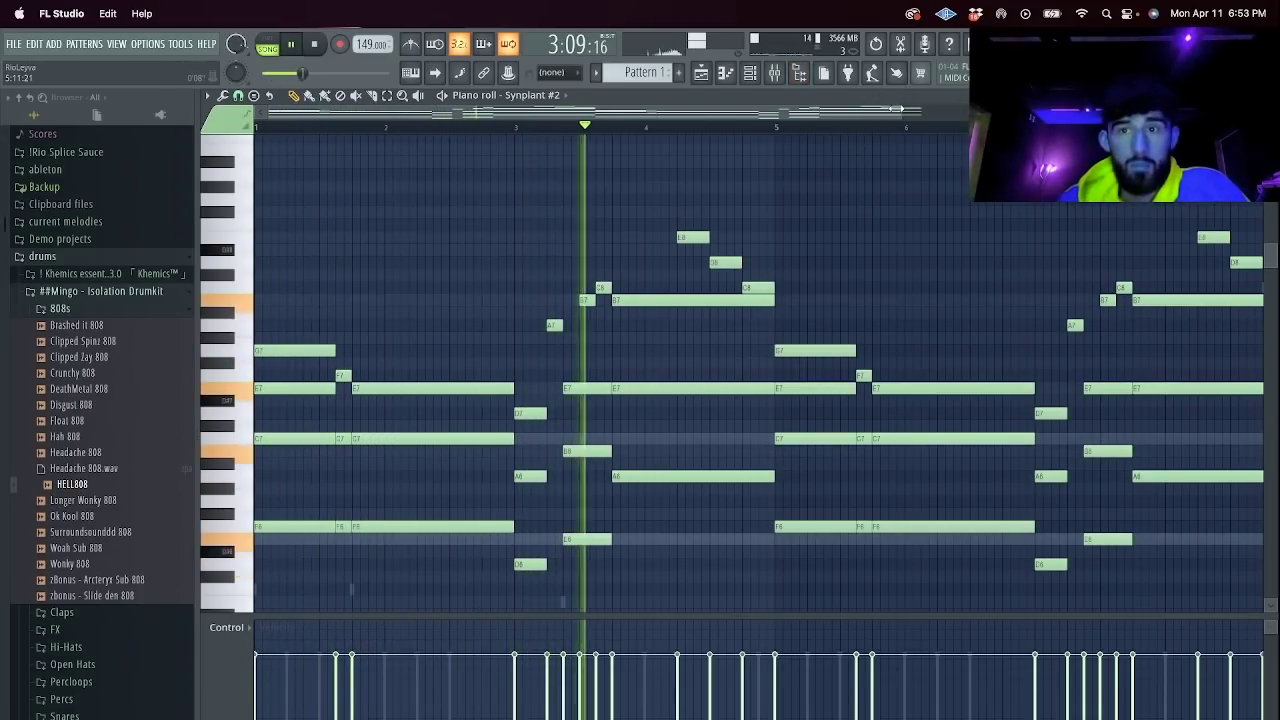
Reopen the Synplant #2 notes and play back the transposed melody.
scroll(760, 122, down, 3)
click(750, 73)
key(space)
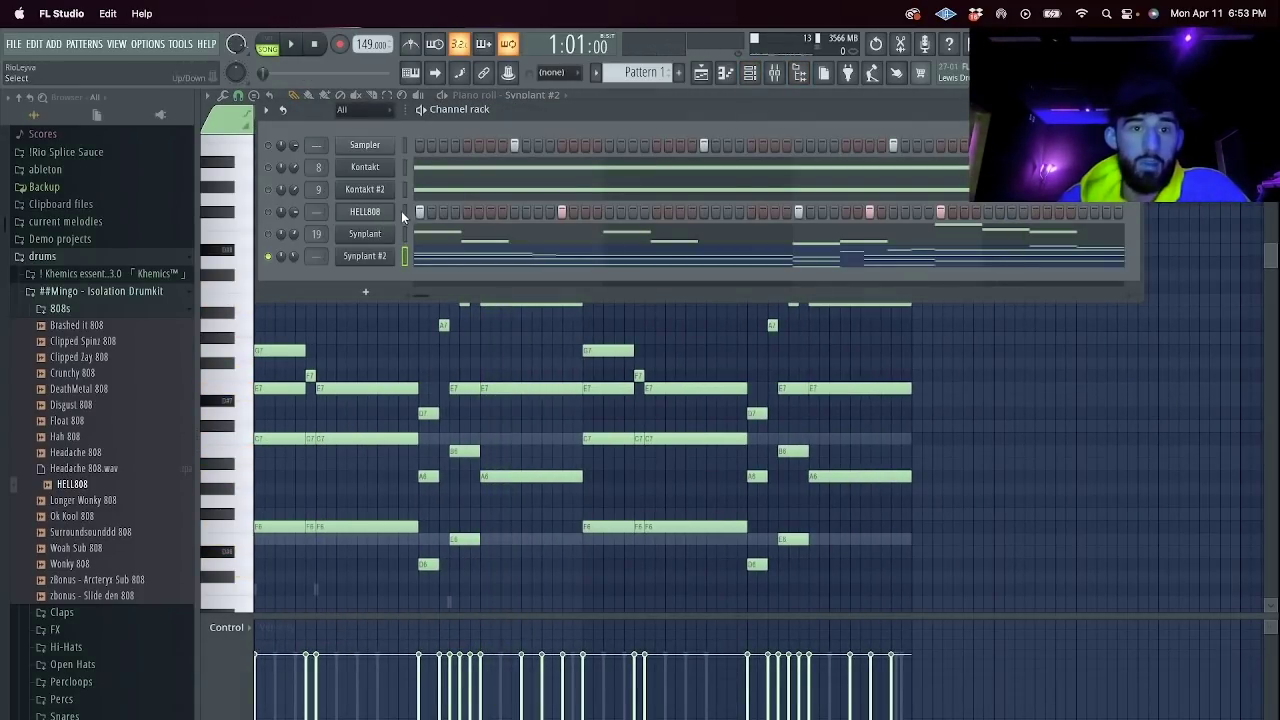
click(435, 259)
scroll(392, 378, down, 7)
scroll(400, 360, up, 2)
scroll(484, 282, down, 2)
key(space)
Solo the HELL808 channel and open its notes in the piano roll.
key(space)
key(F6)
key(space)
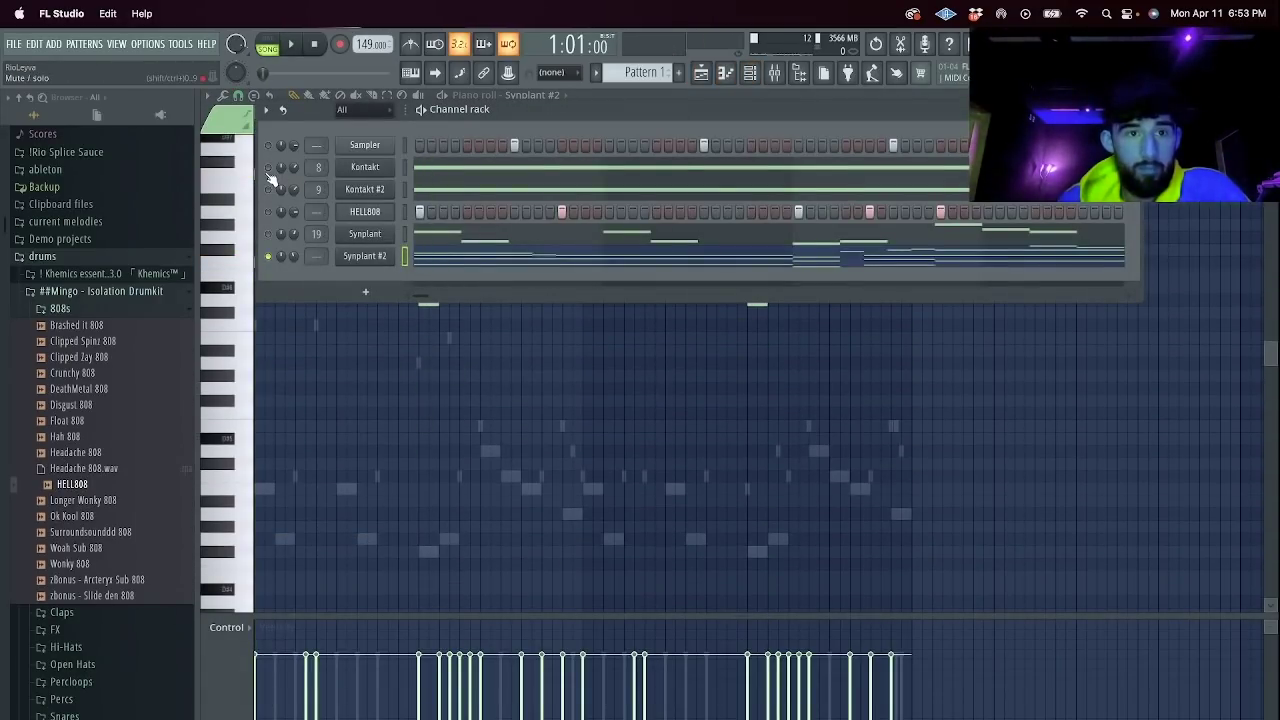
right_click(268, 213)
key(space)
key(space)
right_click(378, 214)
click(423, 213)
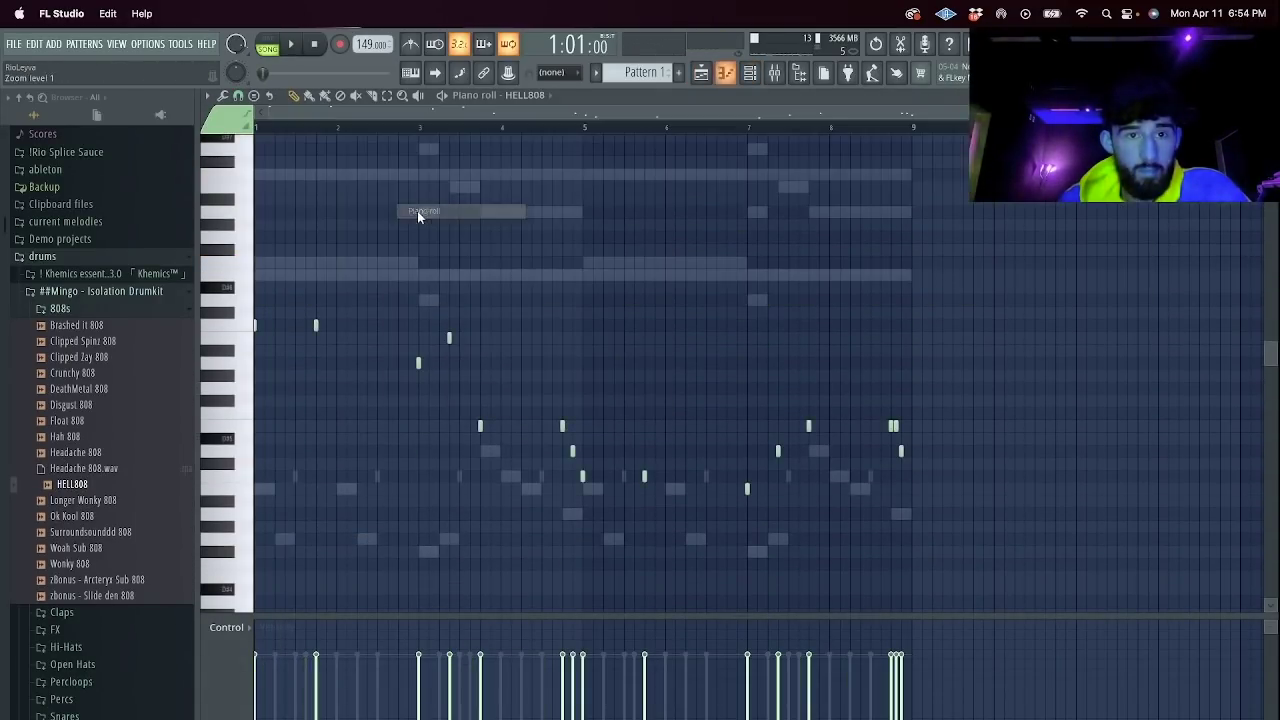
Lower the HELL808 bass notes by semitones, then raise them all an octave.
key(space)
key(space)
key(shift+Down)
key(space)
key(space)
key(shift+Down)
key(shift+Down)
key(space)
key(ctrl+Up)
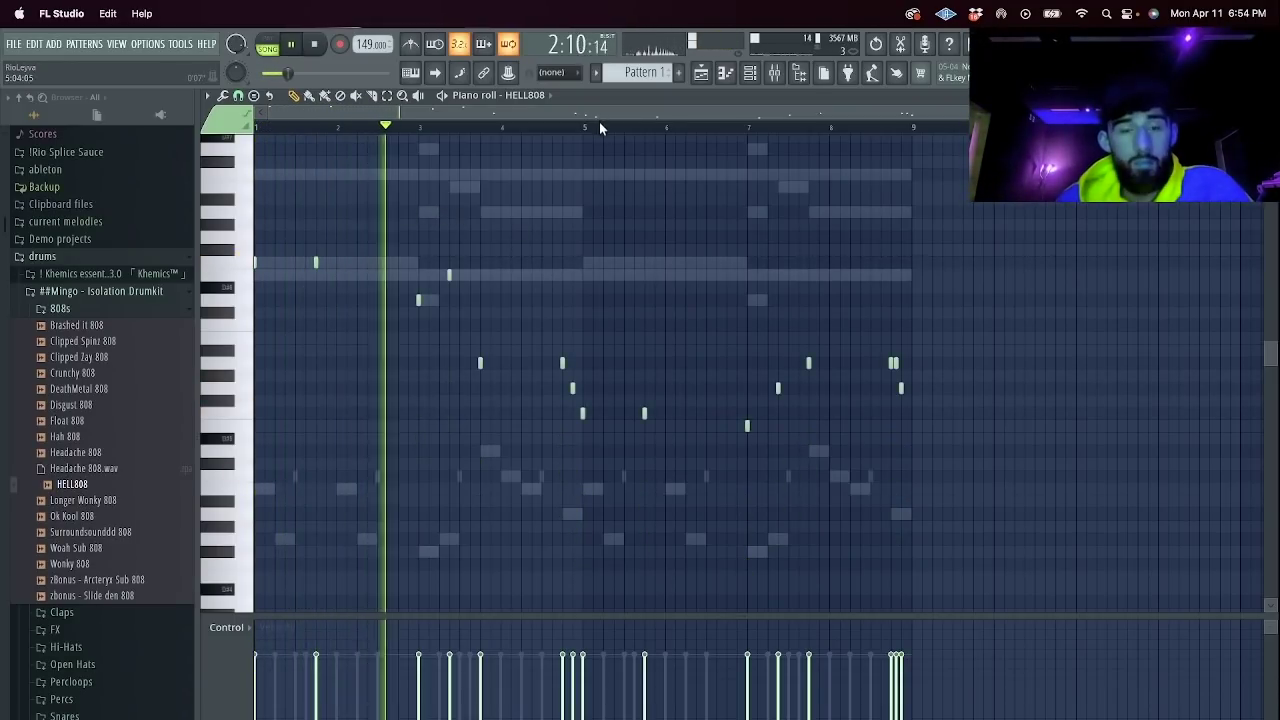
Turn the first Synplant channel back on so it plays alongside the bass.
click(750, 73)
click(268, 234)
key(space)
key(space)
key(space)
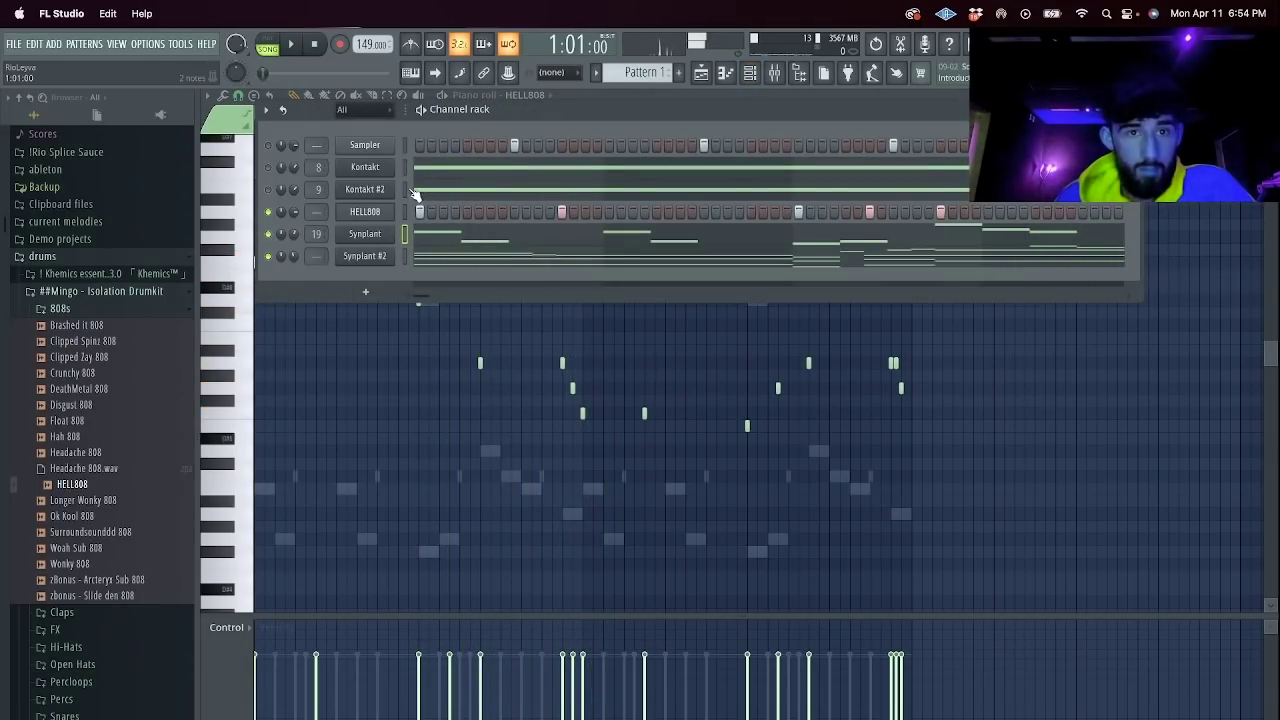
click(766, 72)
Route the chosen channels to their own mixer tracks and select empty Insert 35.
click(601, 314)
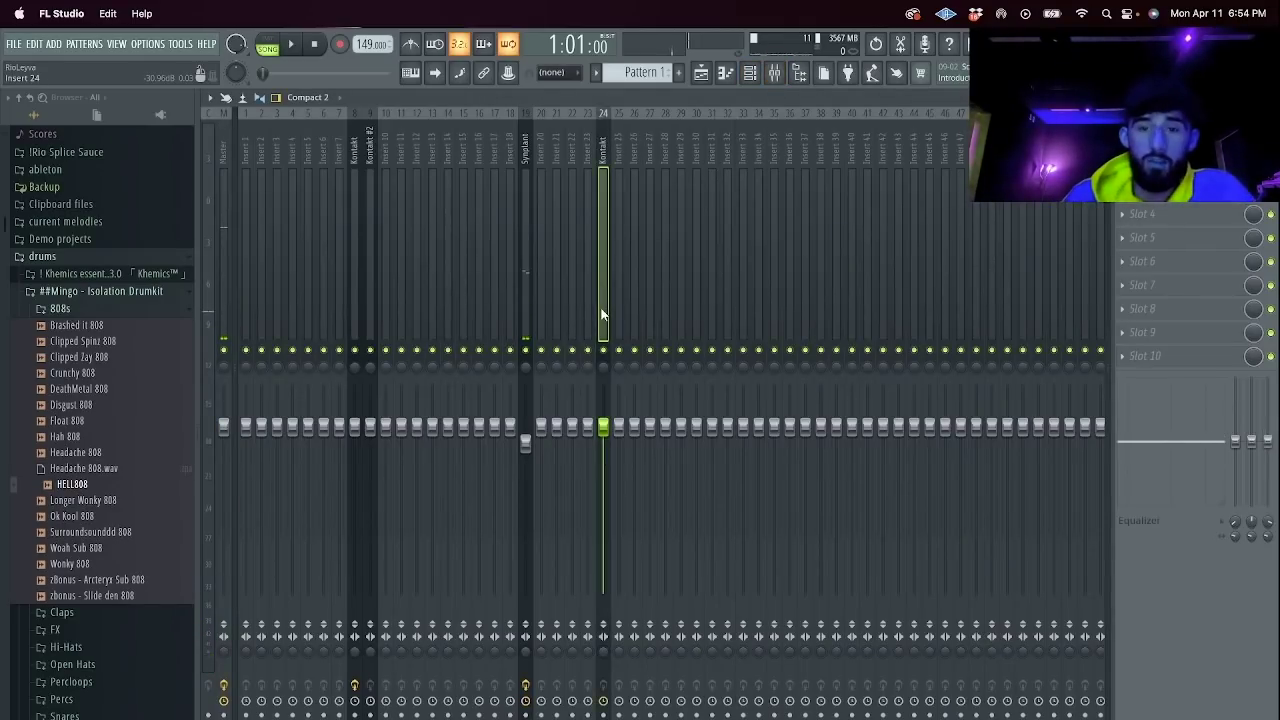
right_click(596, 228)
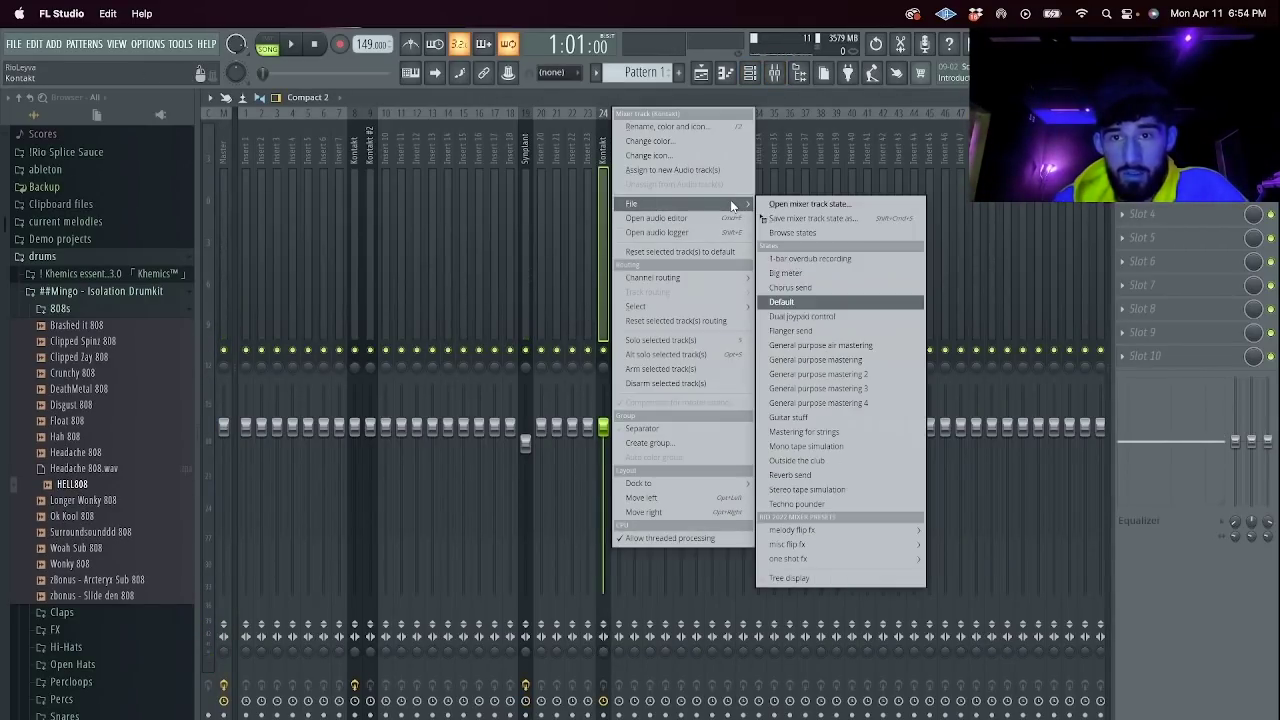
click(749, 74)
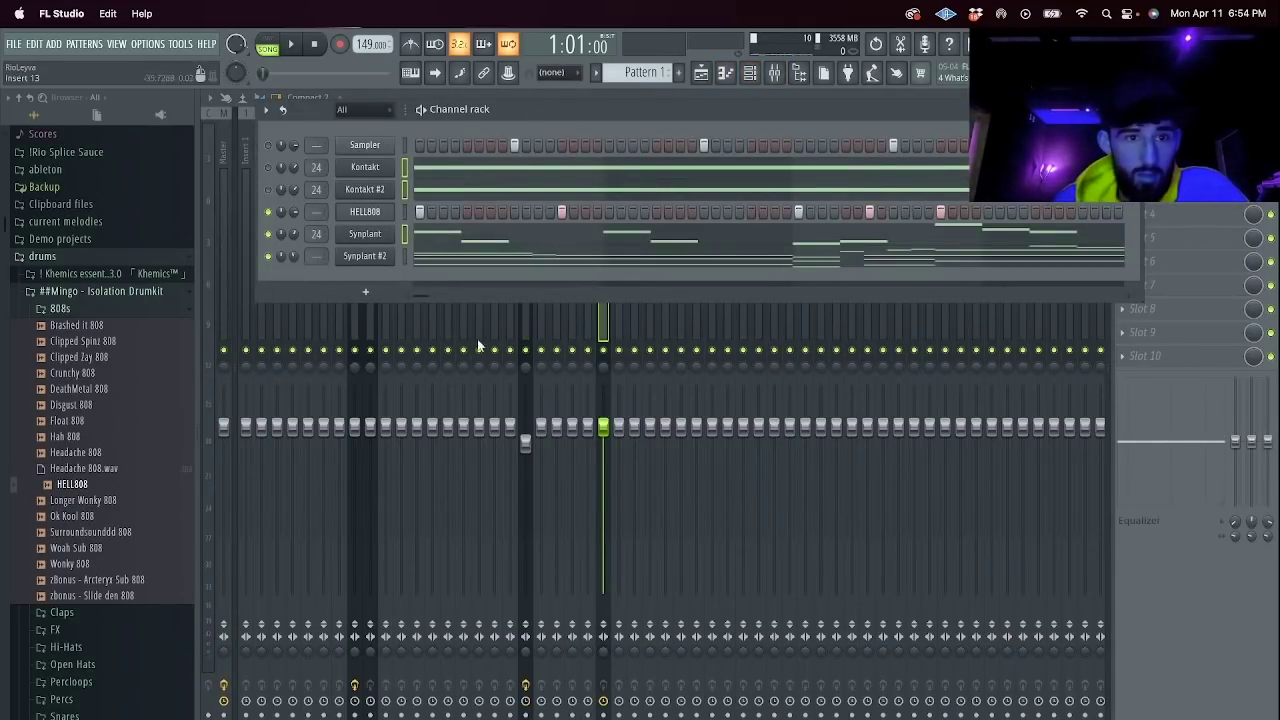
click(597, 323)
key(super+shift+l)
drag(632, 308, 605, 323)
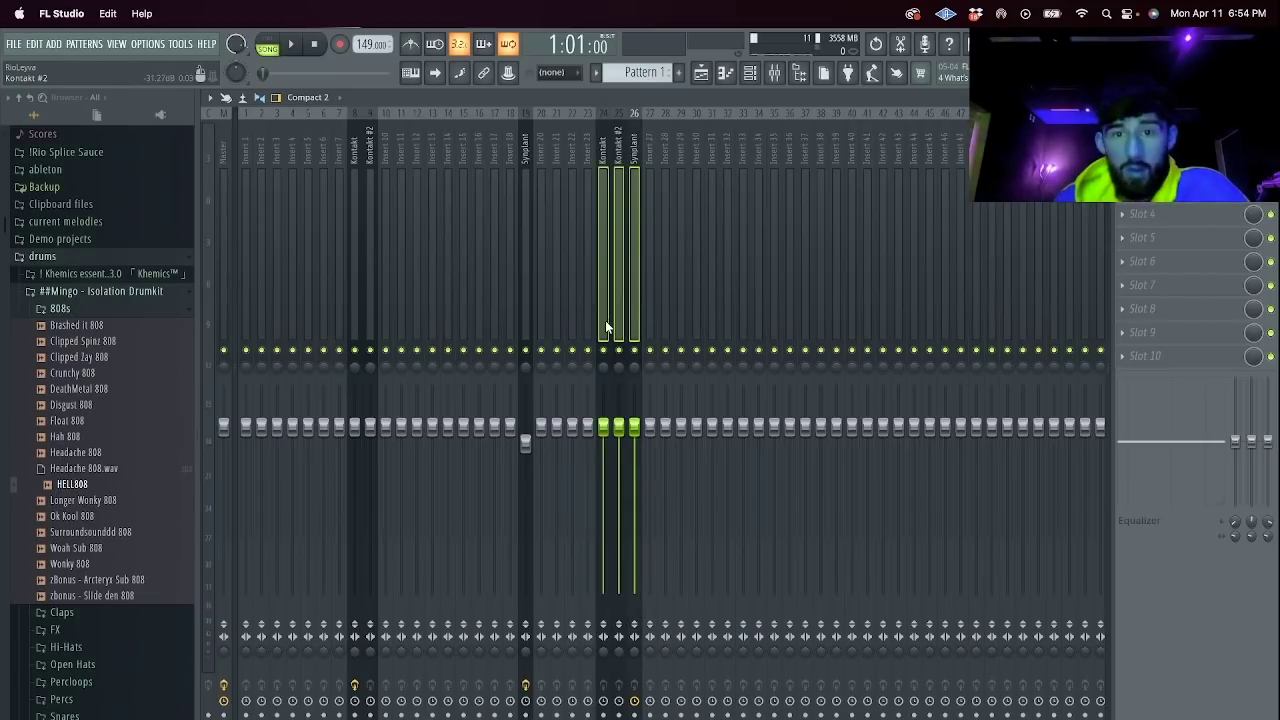
click(774, 306)
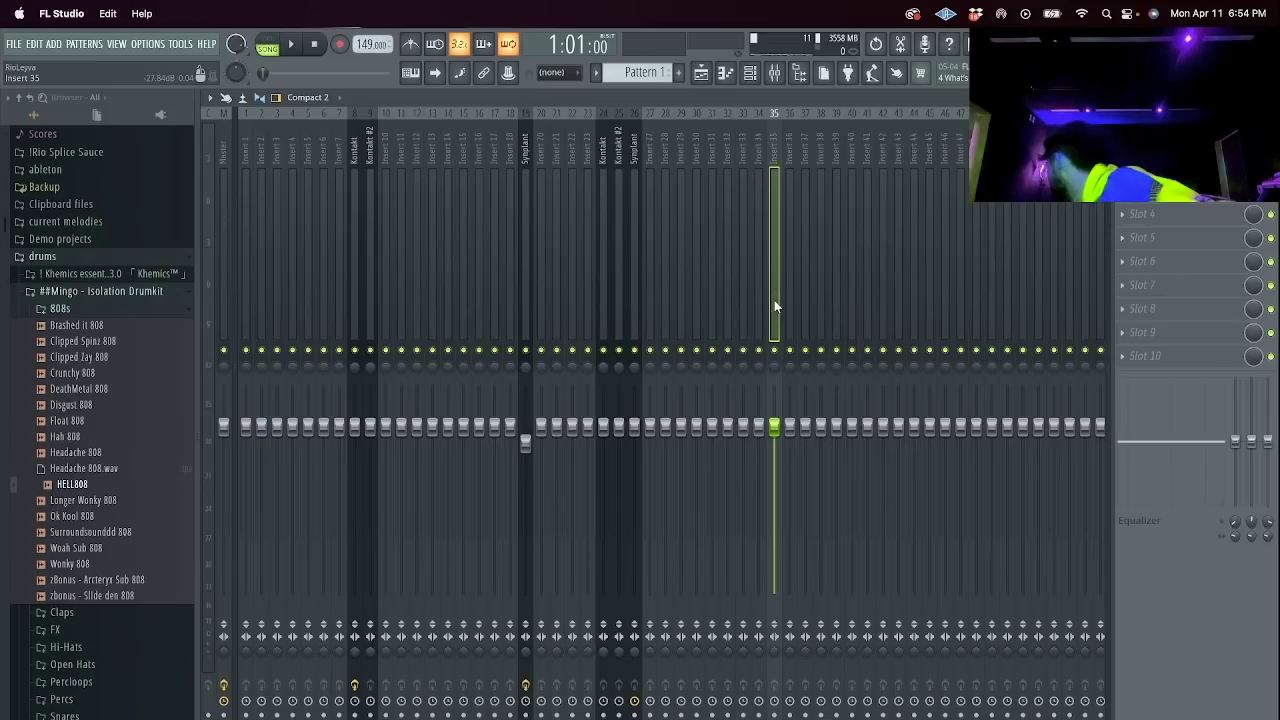
Add SoundShifter Pitch Stereo to Insert 35, set its Semitones to -6, and close it.
key(space)
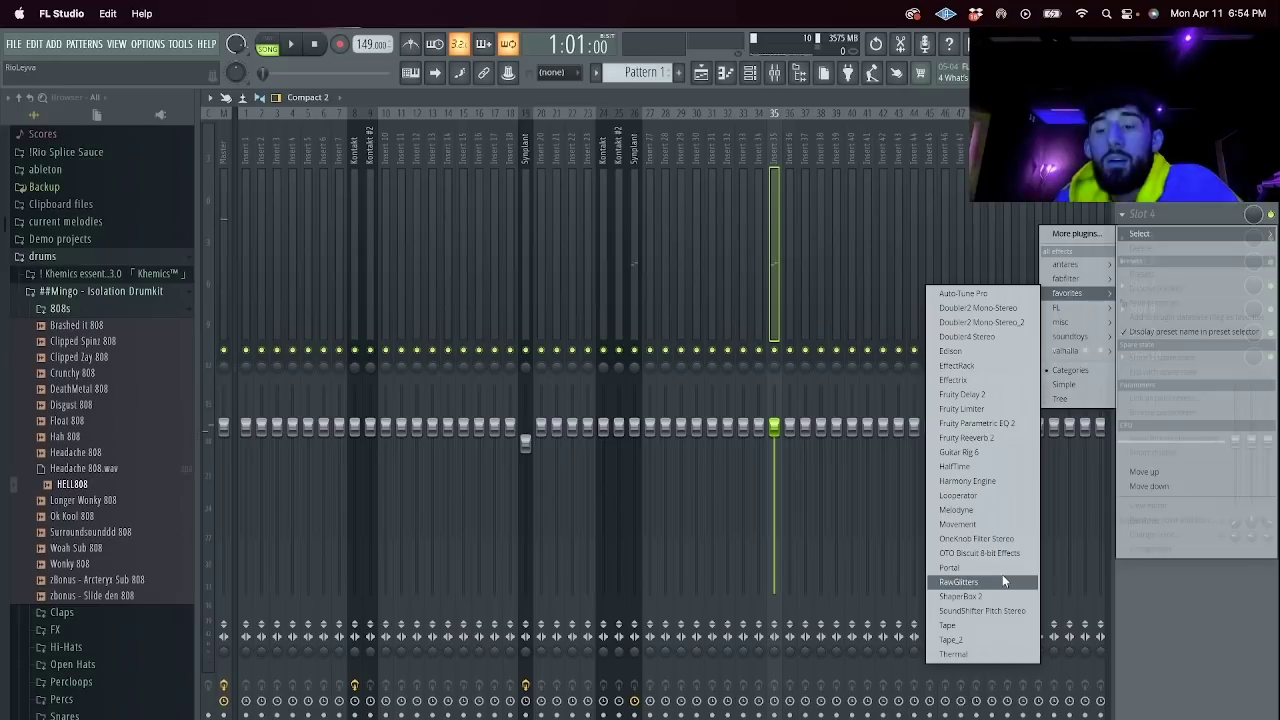
click(985, 610)
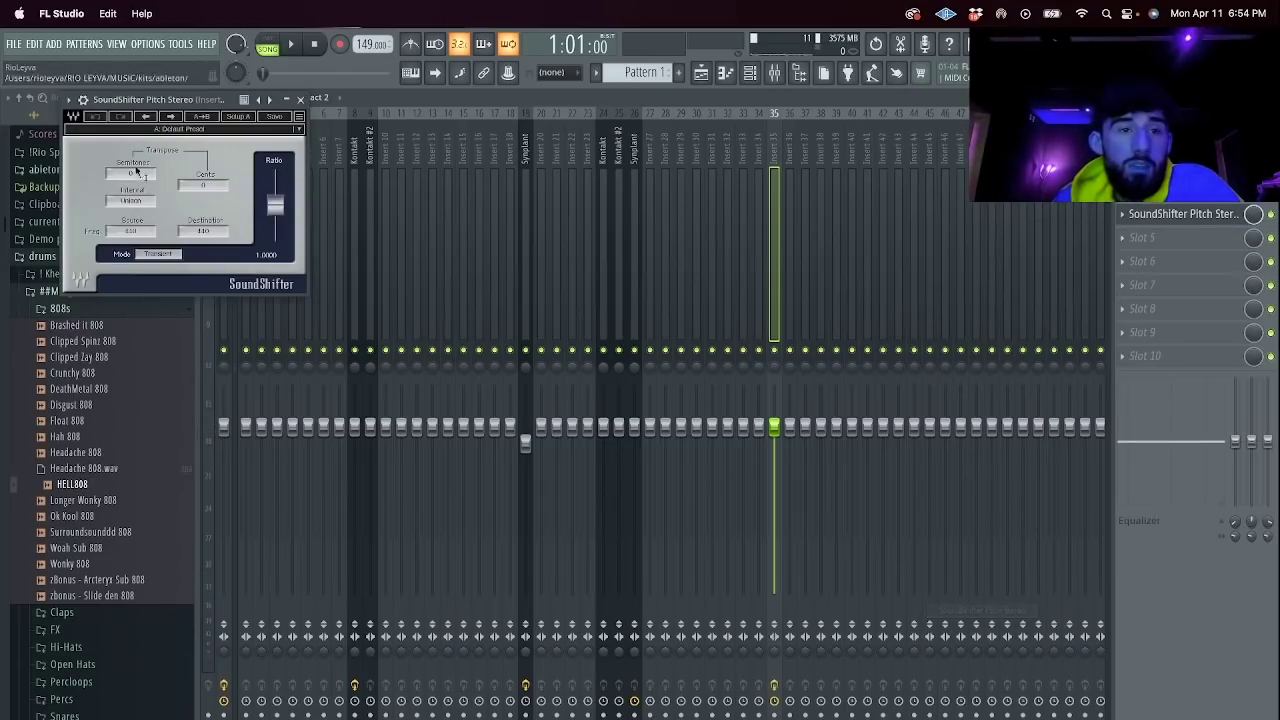
key(space)
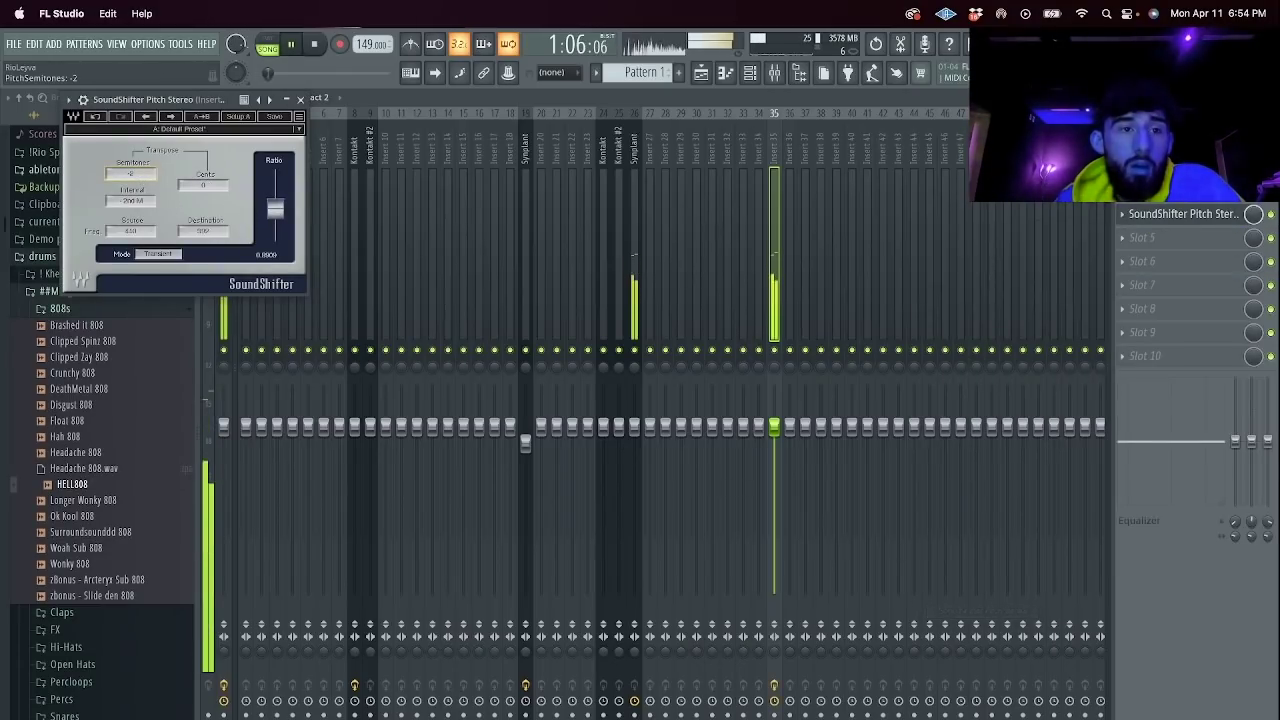
drag(142, 176, 142, 188)
scroll(130, 174, down, 1)
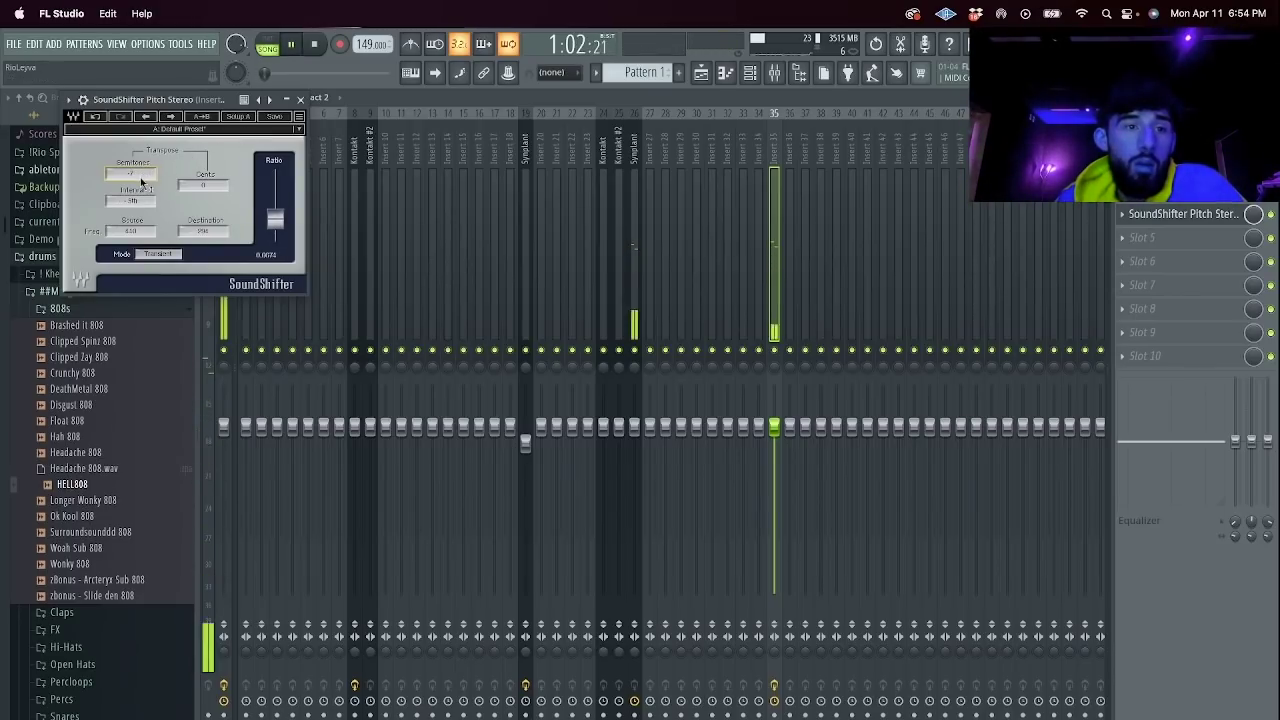
click(302, 101)
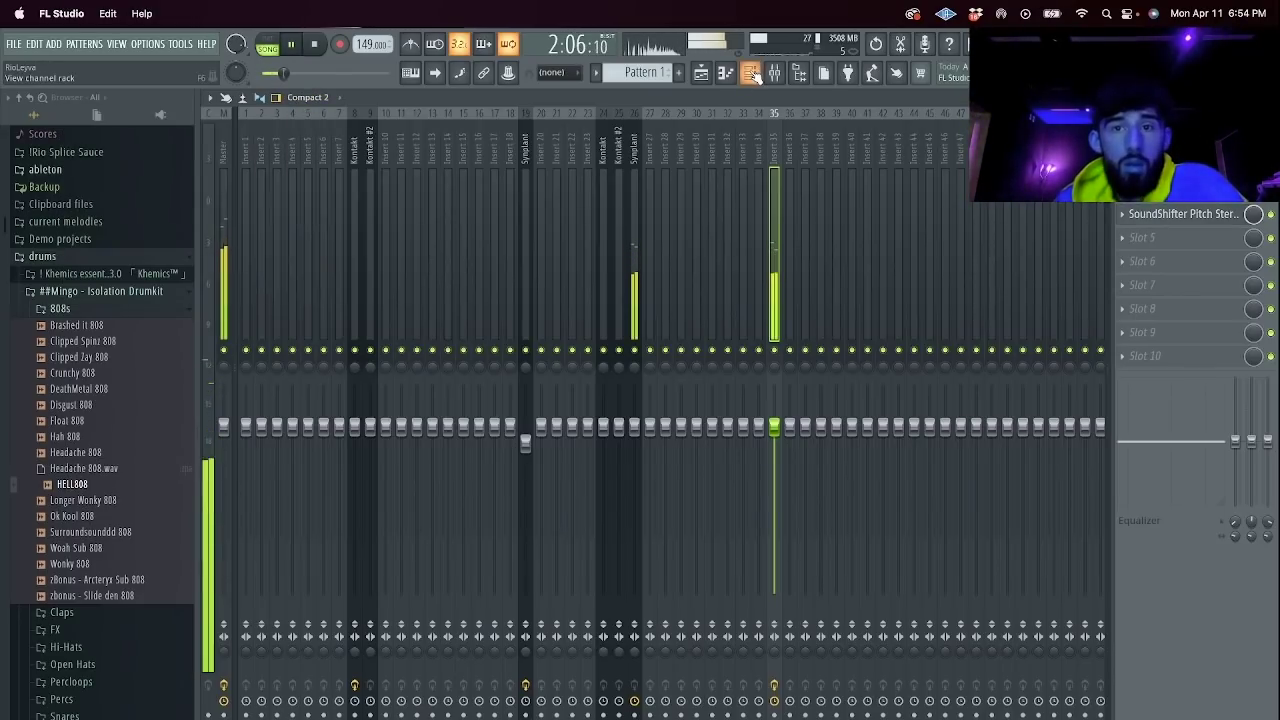
Unmute the Kontakt #2 channel and lower the Synplant mixer track's volume slightly.
click(749, 72)
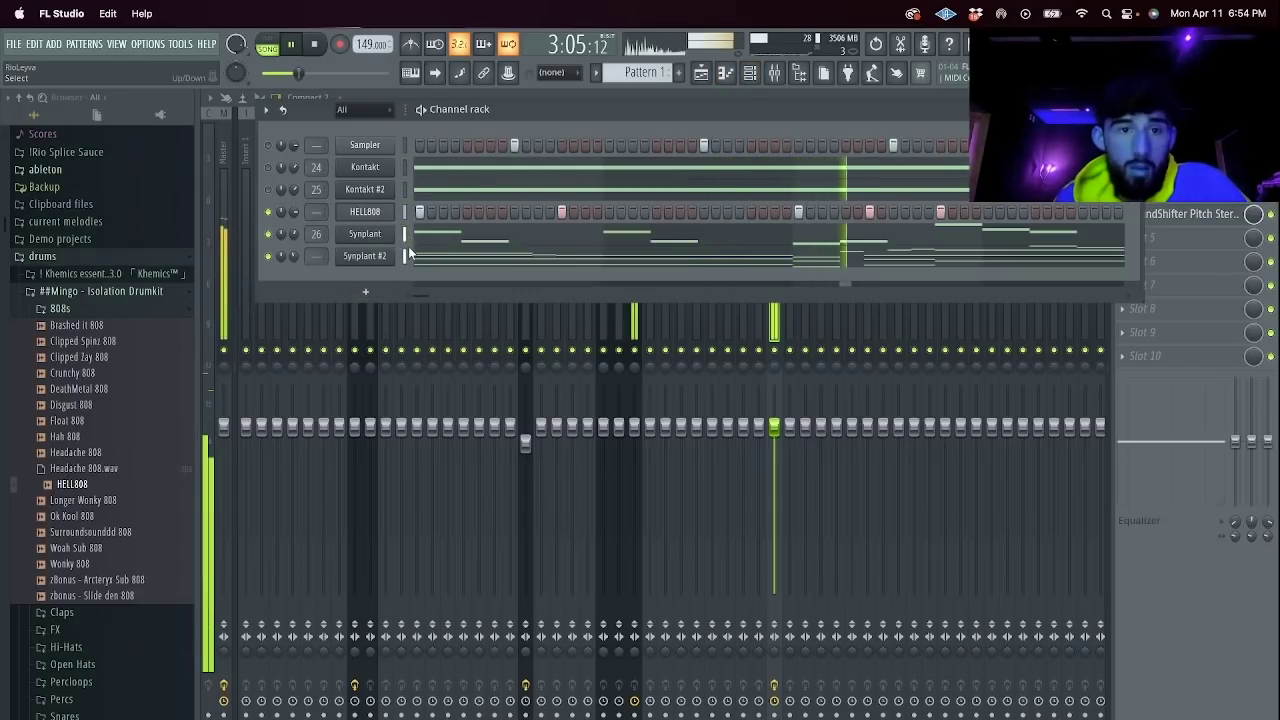
click(268, 190)
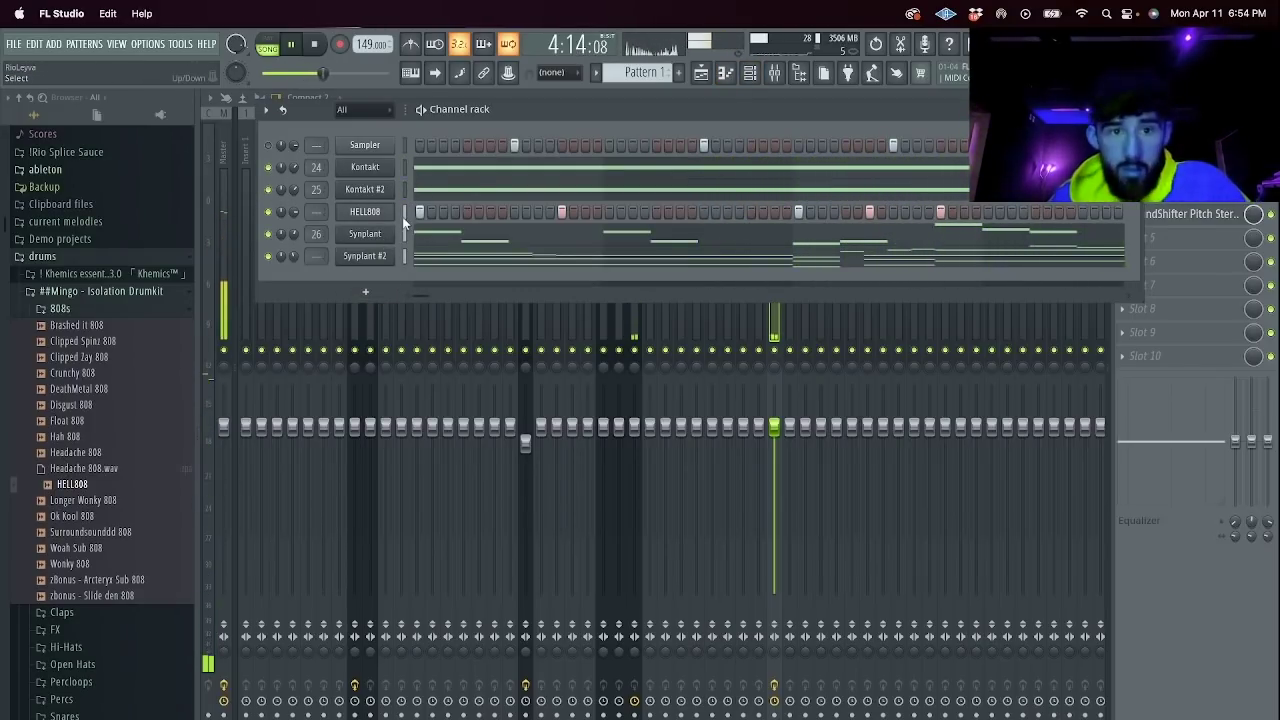
click(604, 343)
click(634, 343)
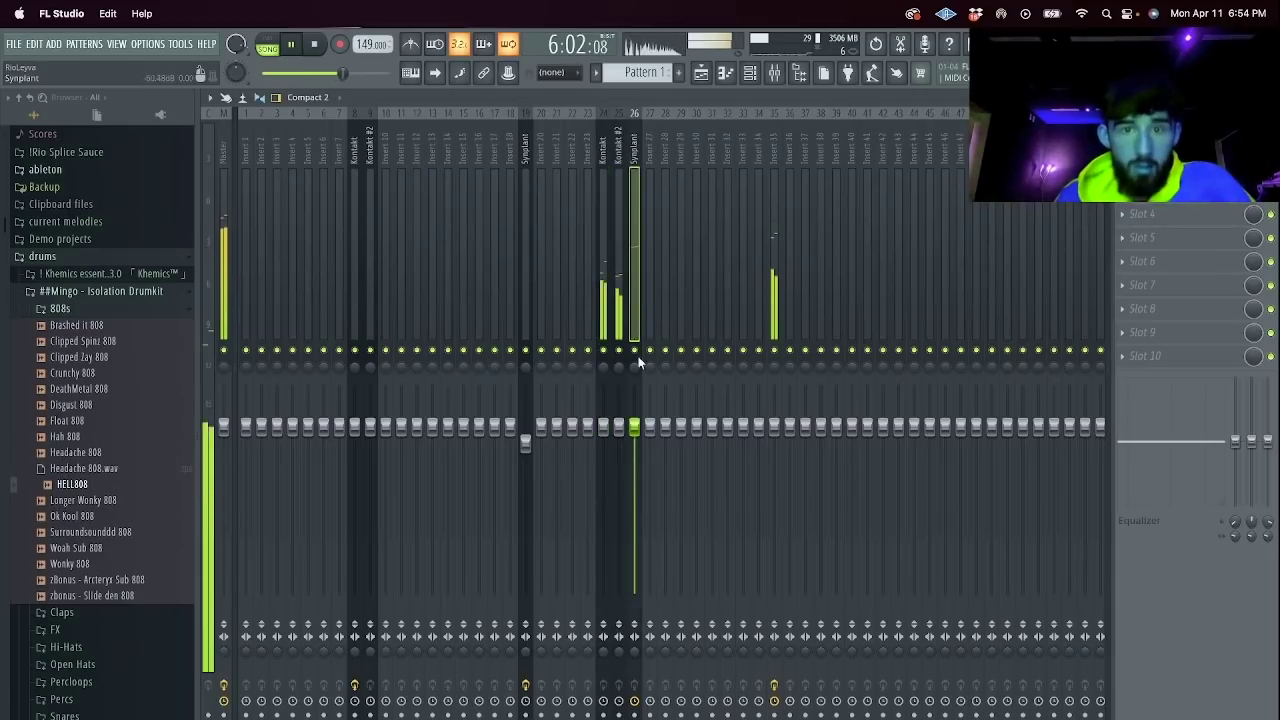
drag(631, 427, 632, 438)
click(751, 73)
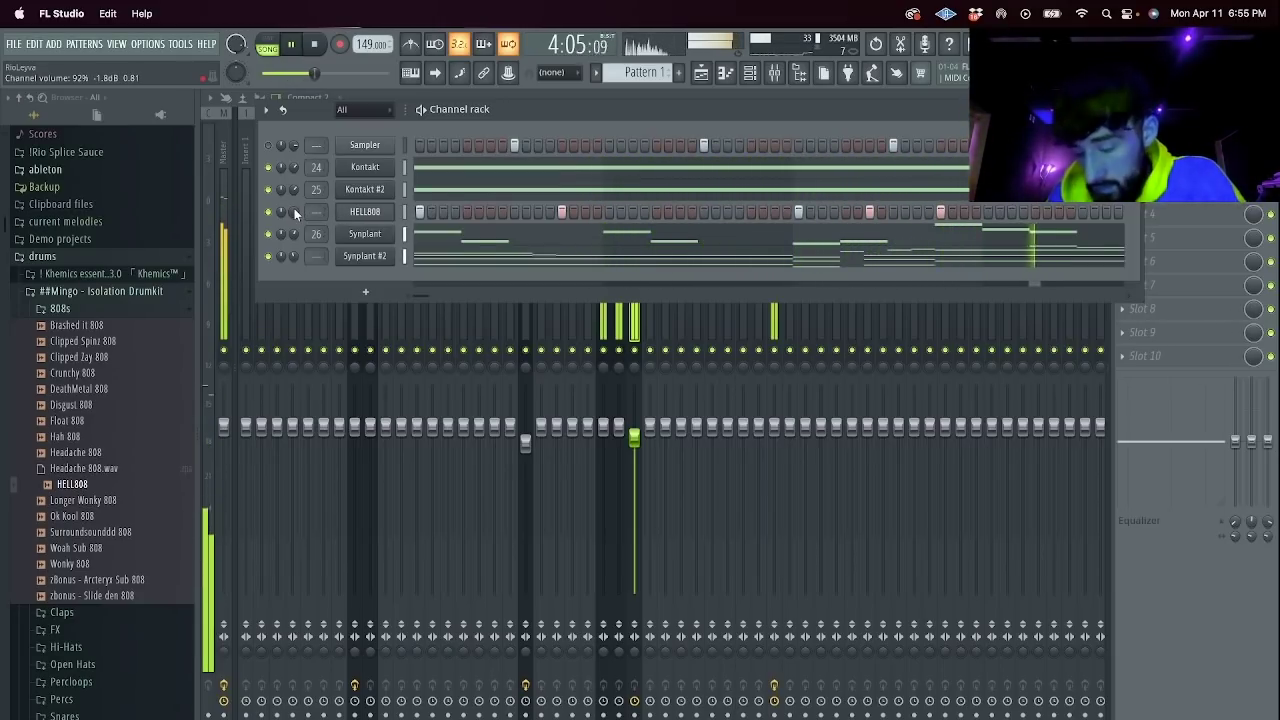
click(604, 327)
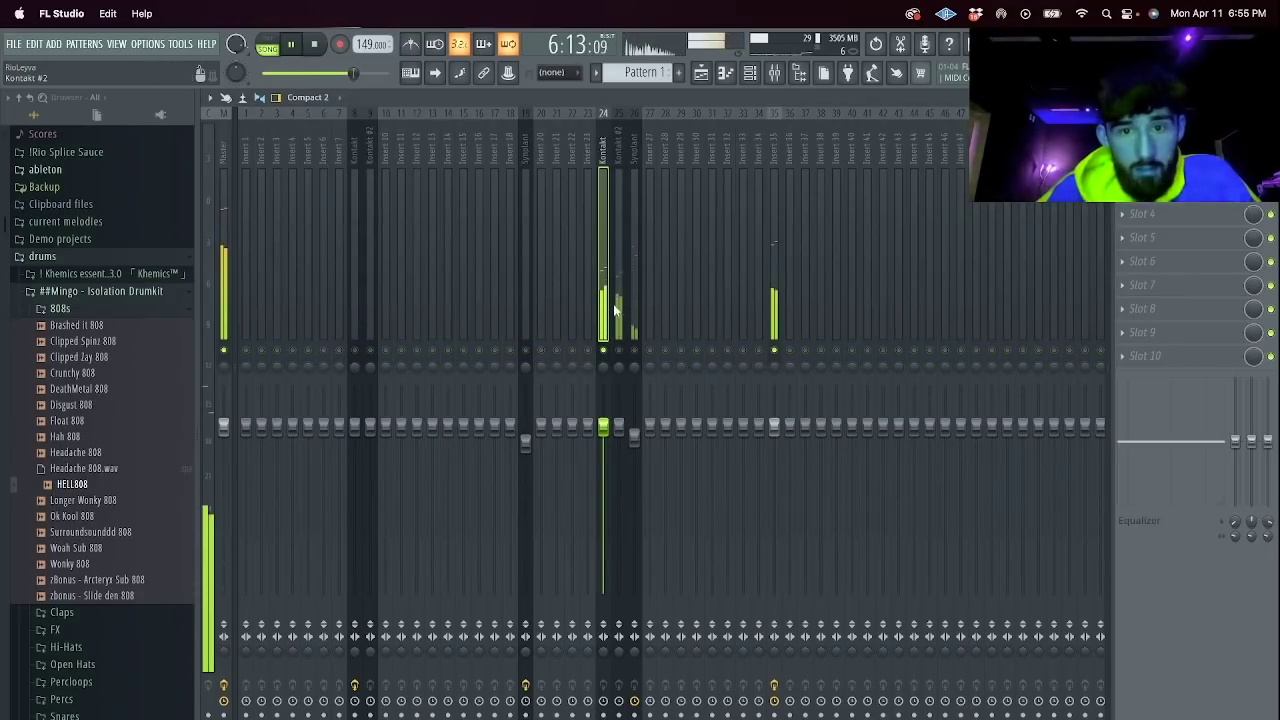
click(750, 72)
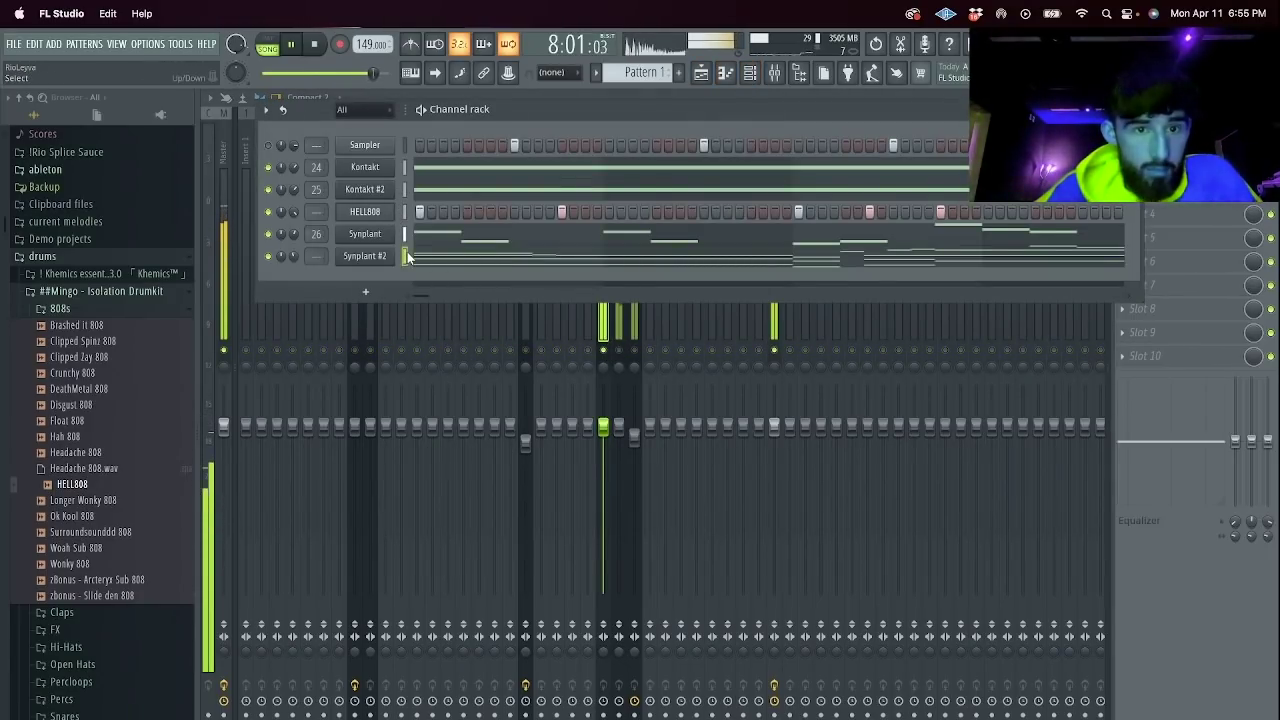
Load the 'distorted ambient halftime lead' mixer state onto the Synplant #2 track and raise its fader.
click(491, 332)
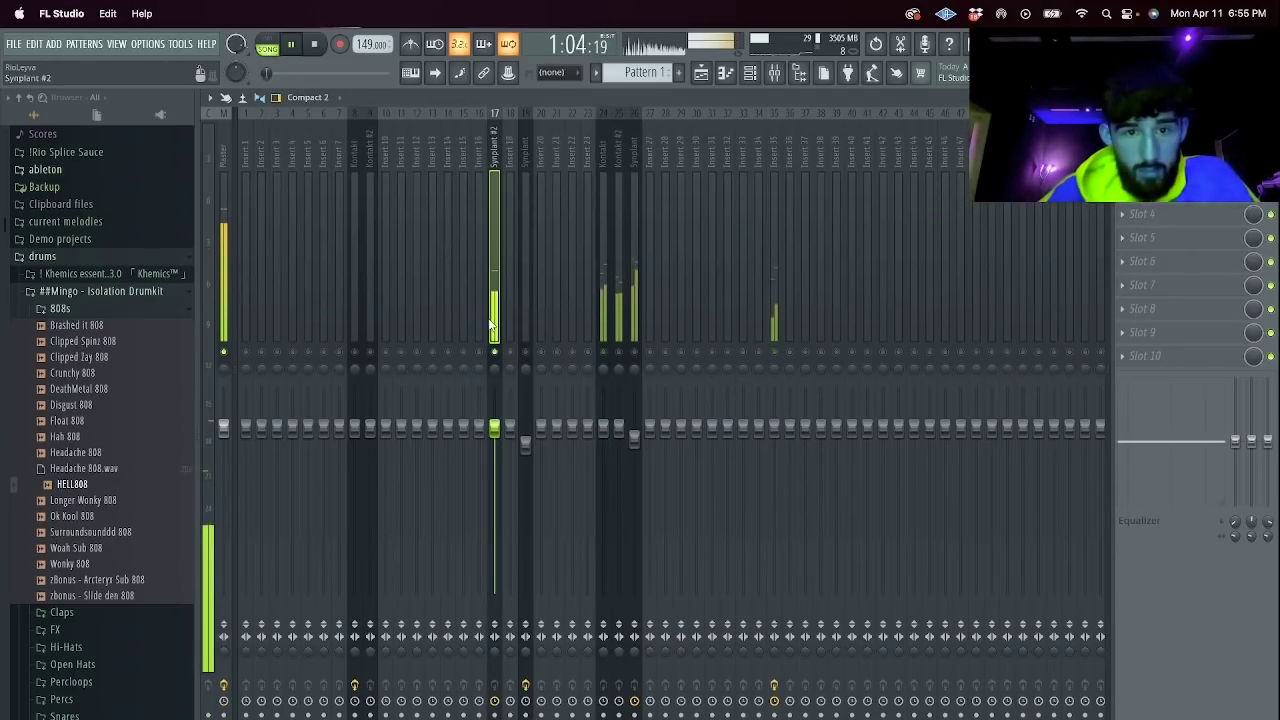
right_click(491, 325)
mouse_move(560, 203)
mouse_move(797, 557)
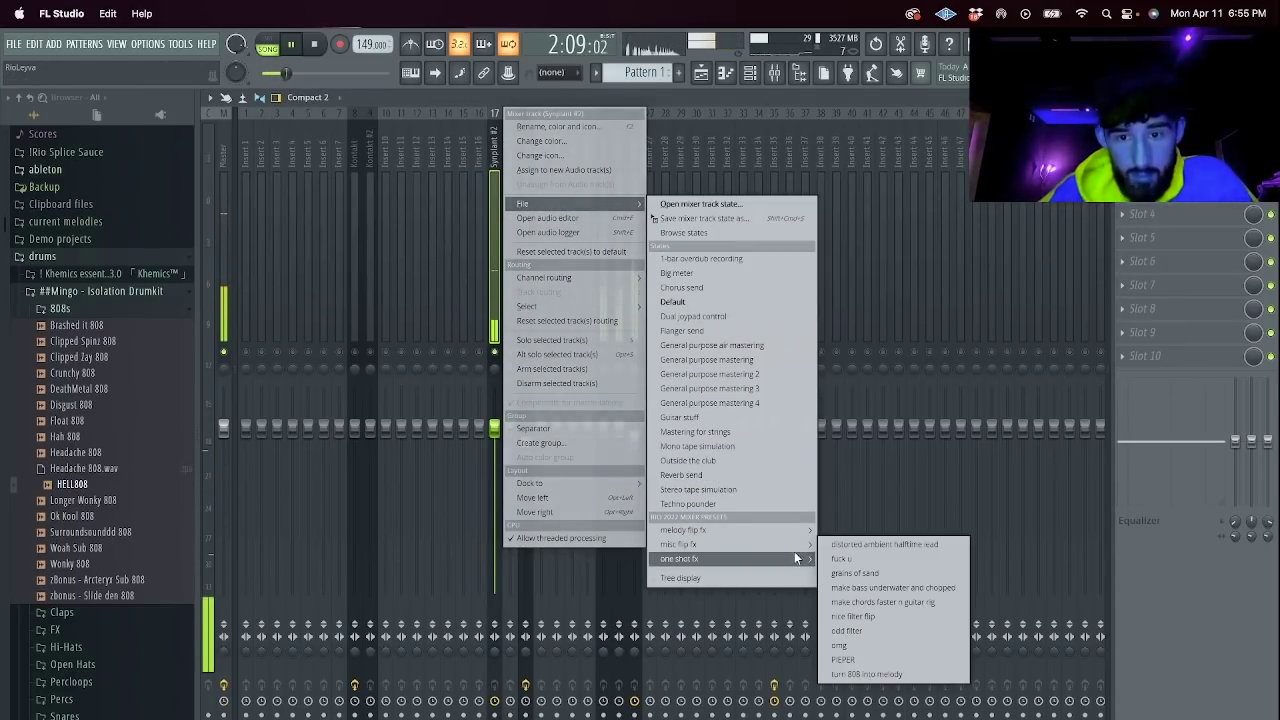
click(870, 544)
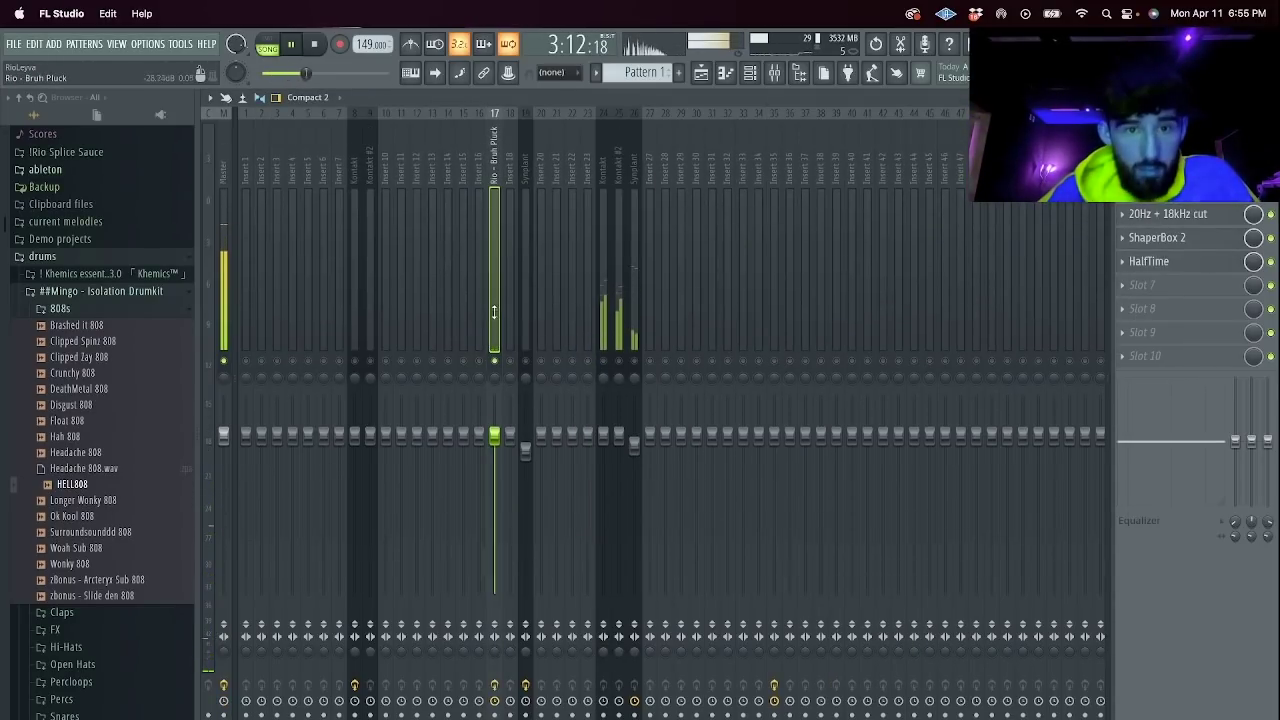
drag(494, 437, 494, 396)
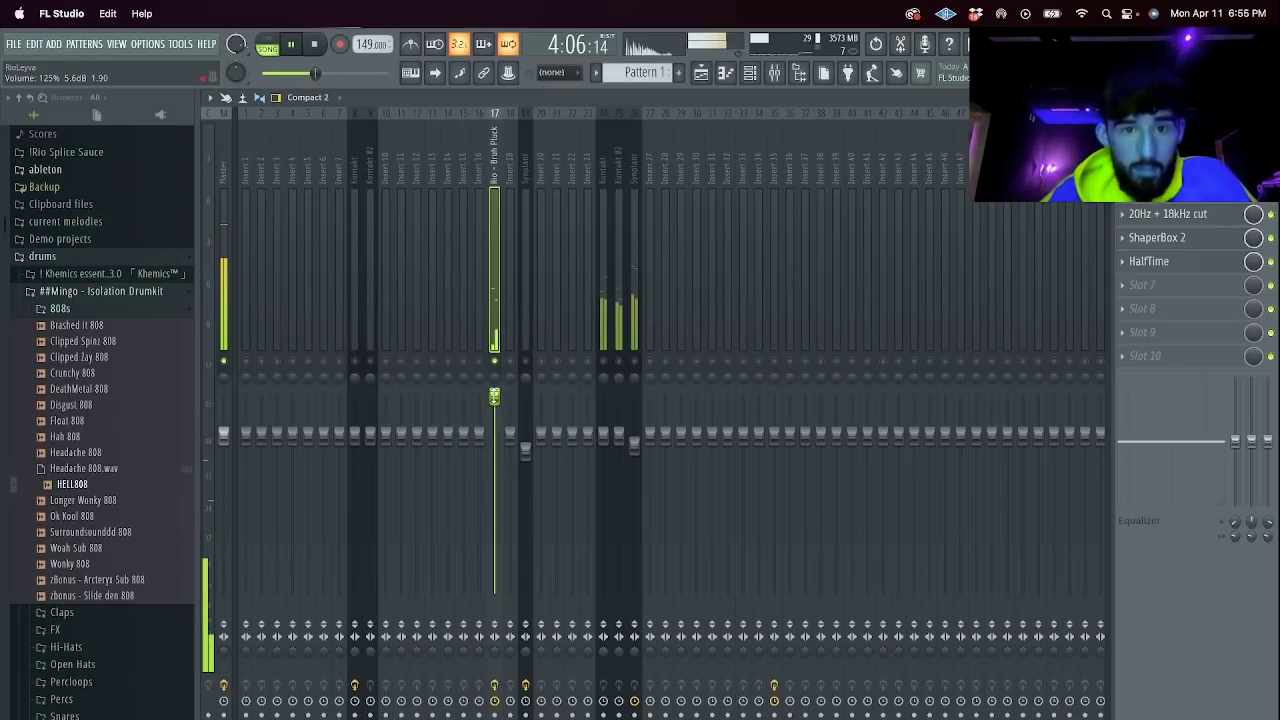
Add Fruity Parametric EQ 2 to an empty slot with a high-shelf boost.
click(1182, 215)
click(814, 226)
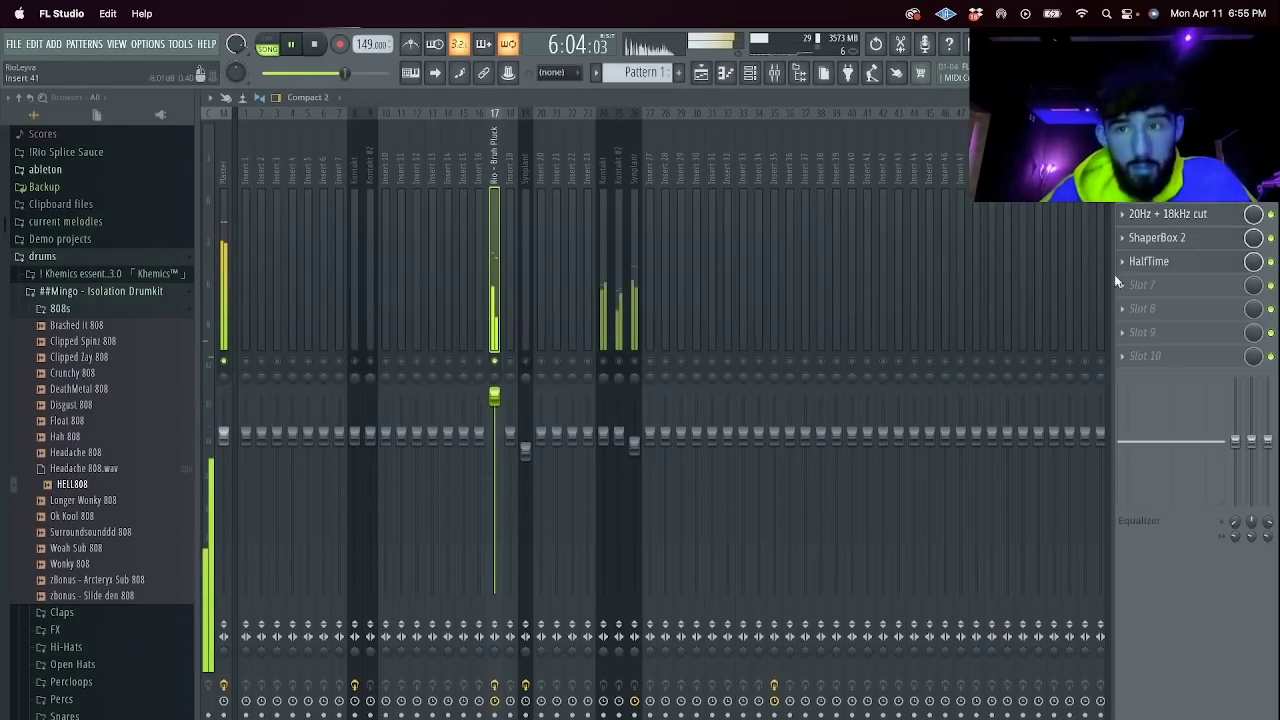
click(1125, 285)
mouse_move(1067, 364)
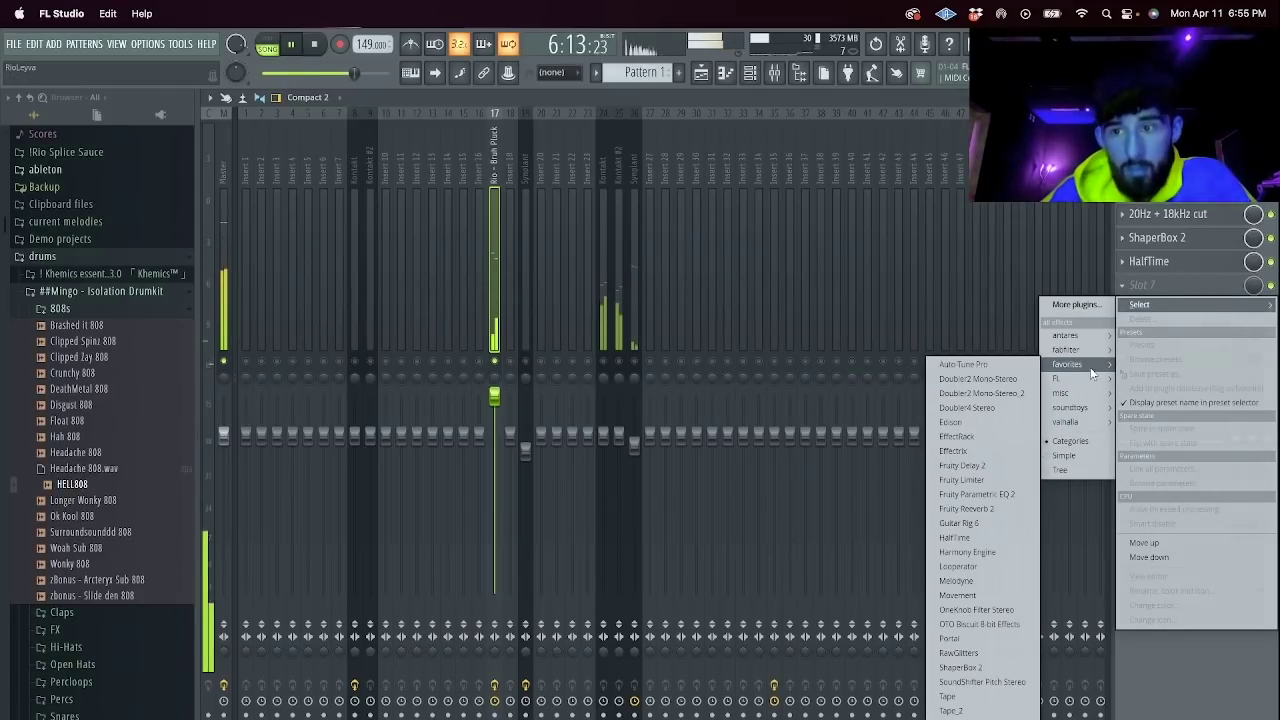
click(1015, 495)
drag(557, 295, 486, 256)
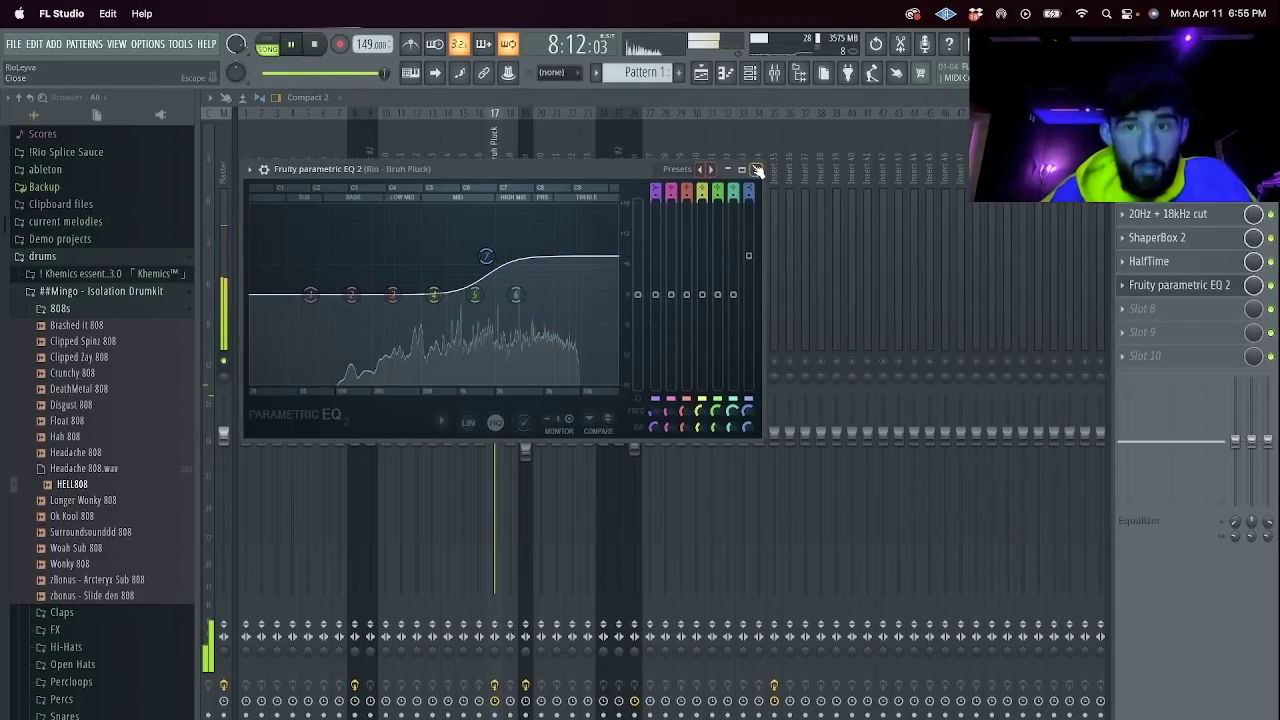
click(757, 170)
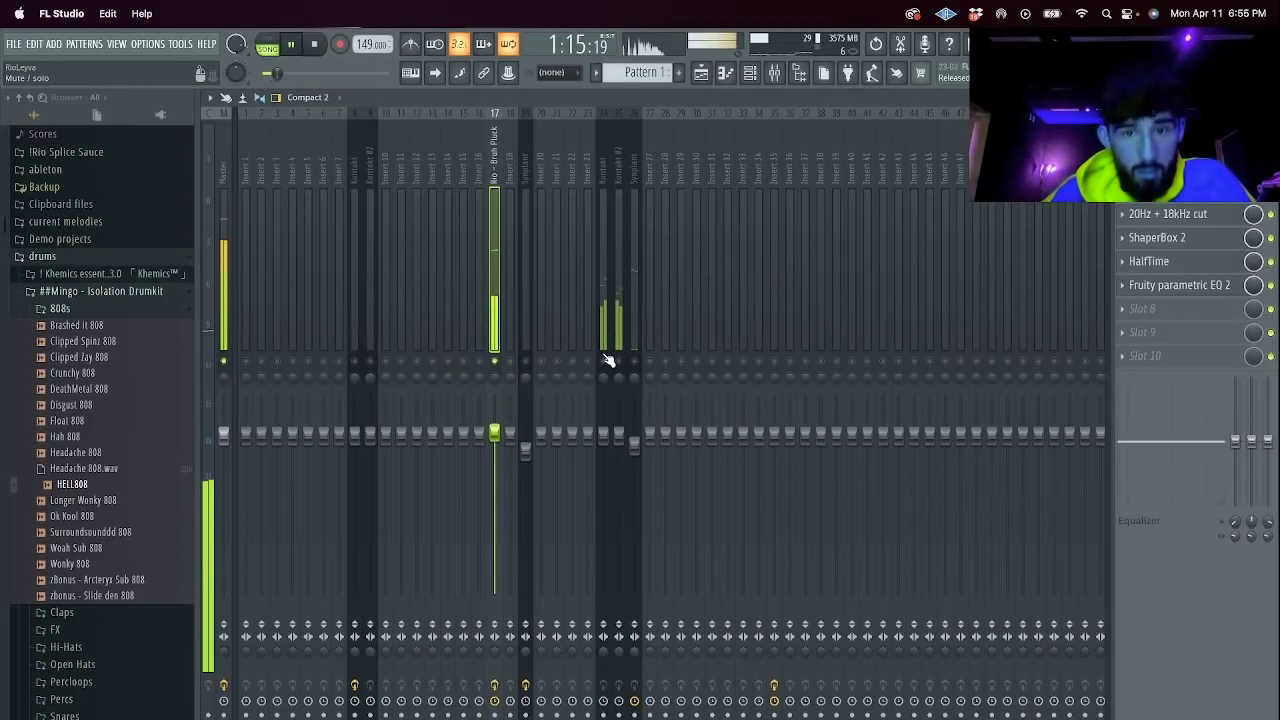
click(774, 300)
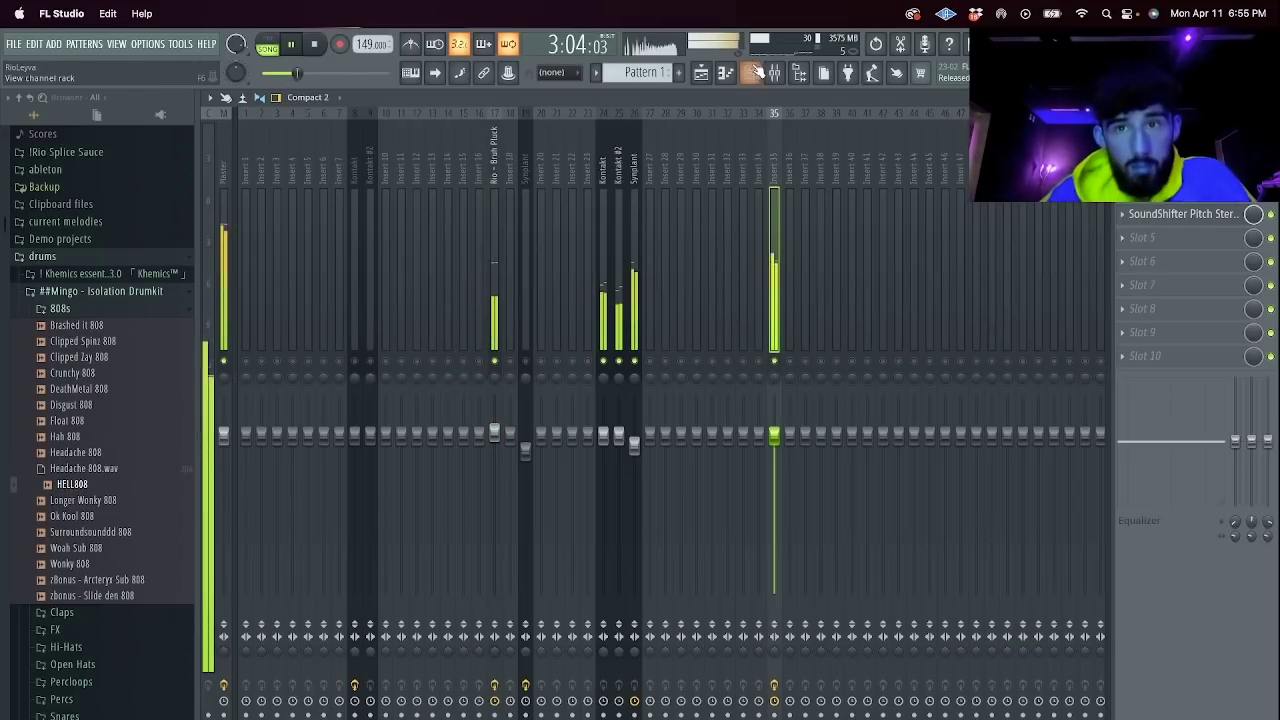
Add a Hit 1 Distorted hi-hat channel from Hi-Hats and fill it every 2 steps.
click(752, 72)
click(66, 646)
drag(78, 575, 375, 278)
right_click(375, 278)
click(597, 326)
key(space)
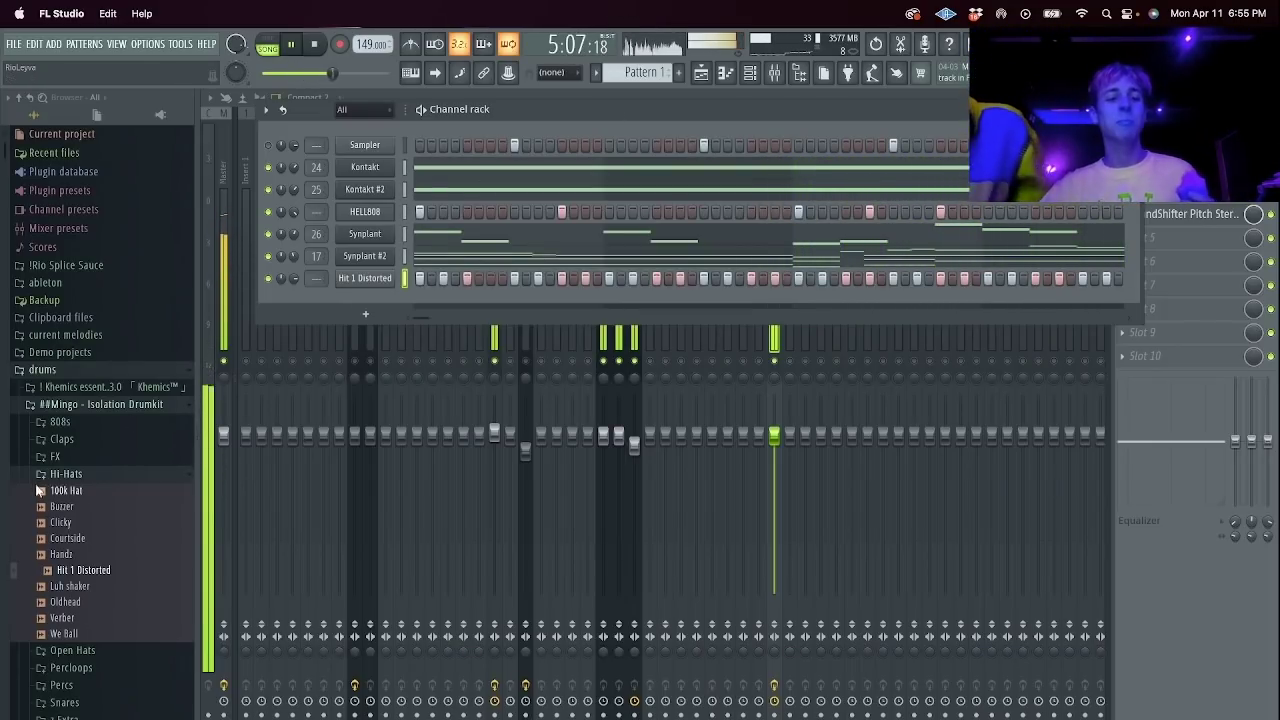
Audition the 'just how it is' and Slap claps, then add 'snare - aggressive zay' from Snares.
click(76, 438)
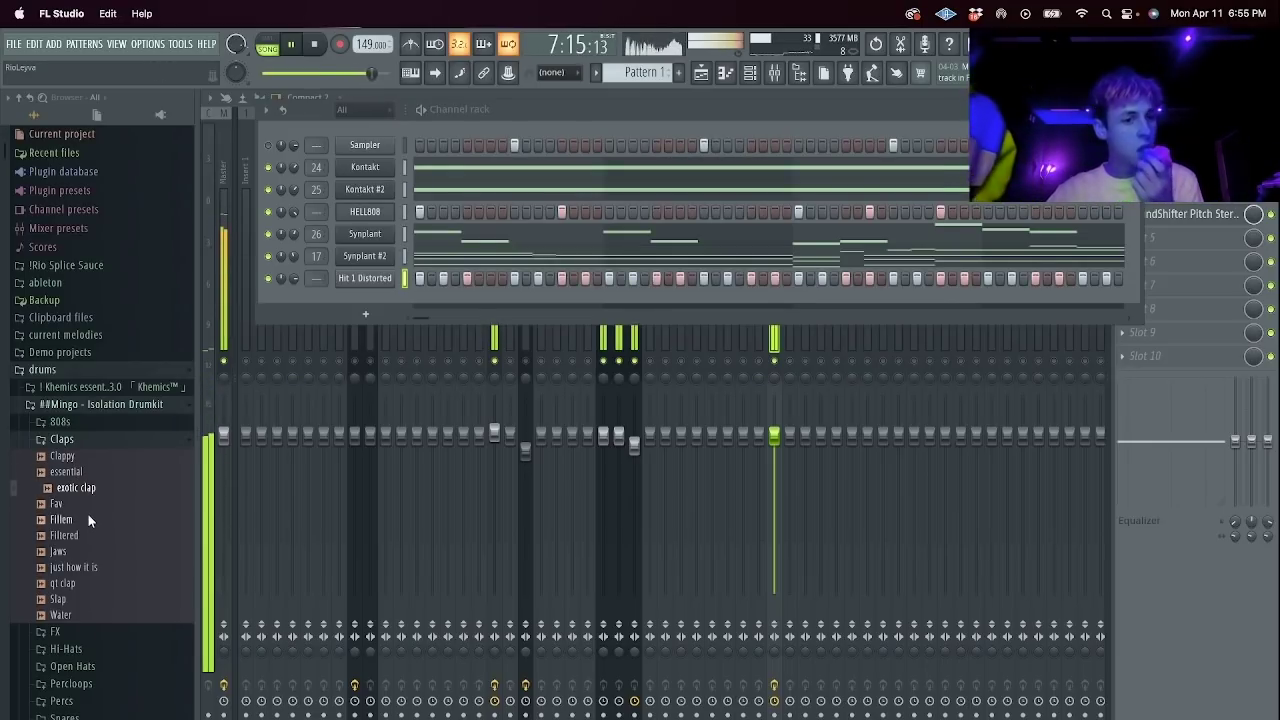
click(84, 568)
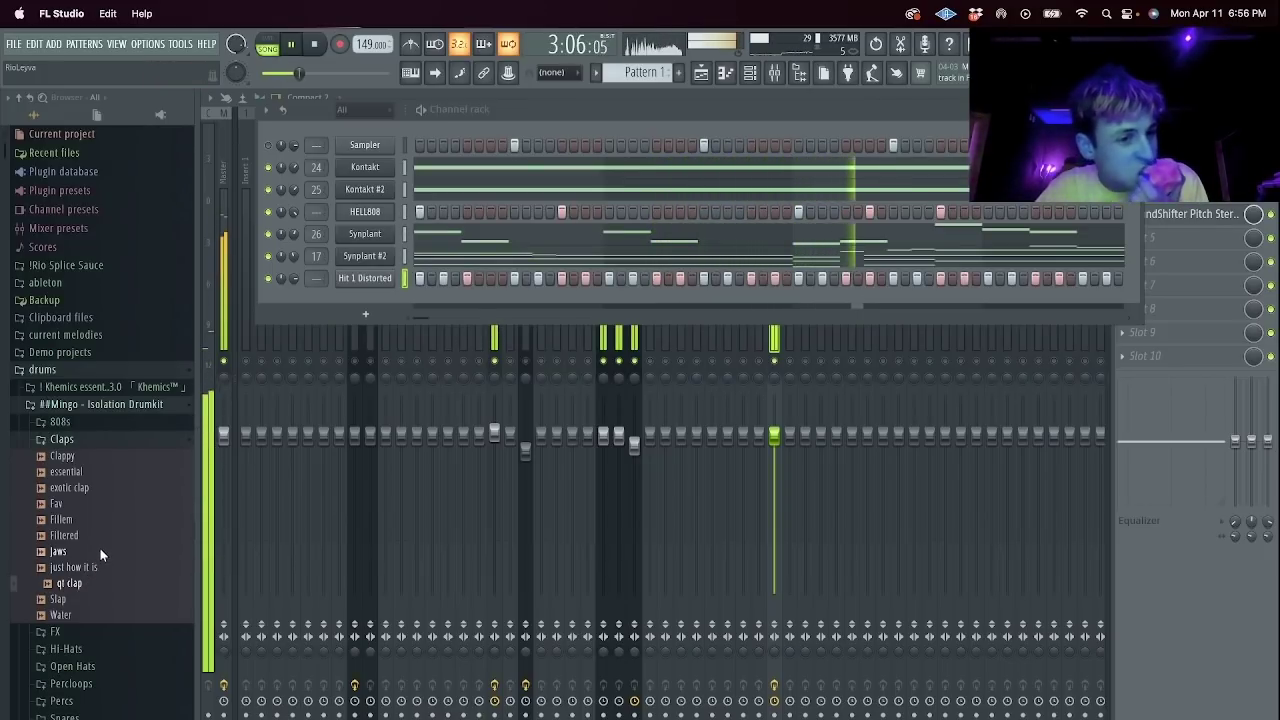
click(72, 600)
scroll(90, 610, down, 1)
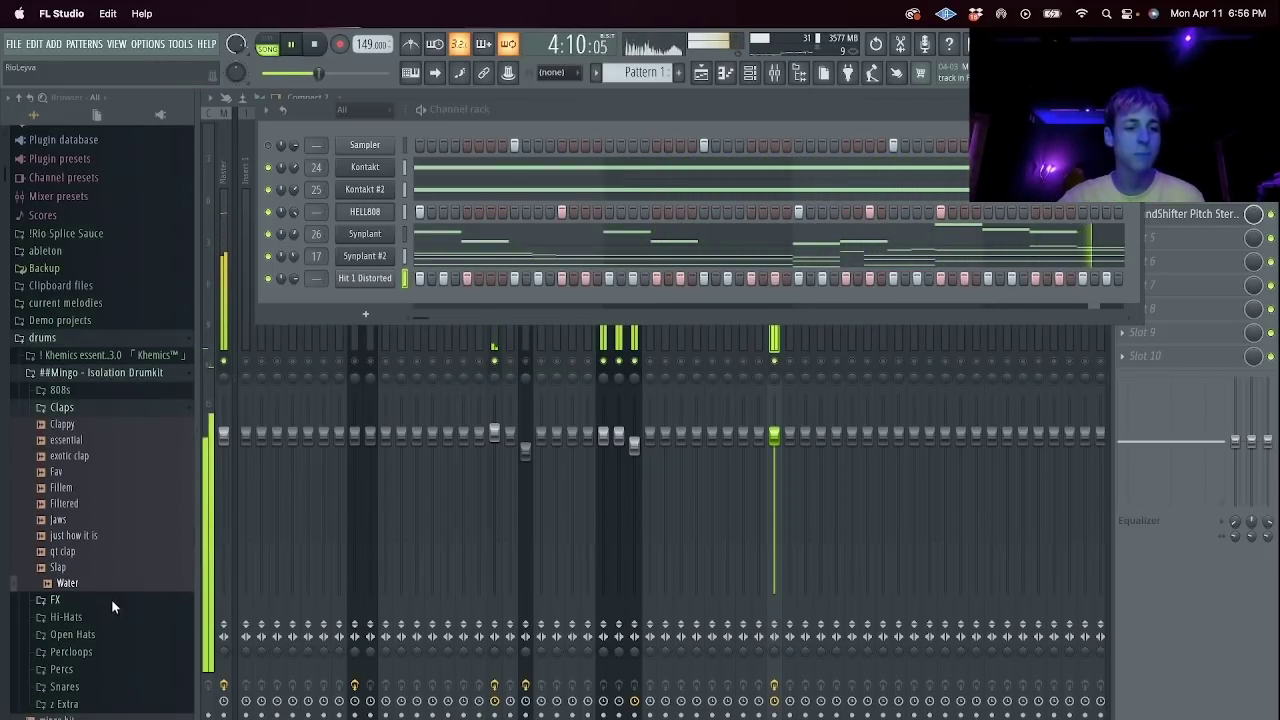
click(90, 686)
drag(165, 597, 392, 289)
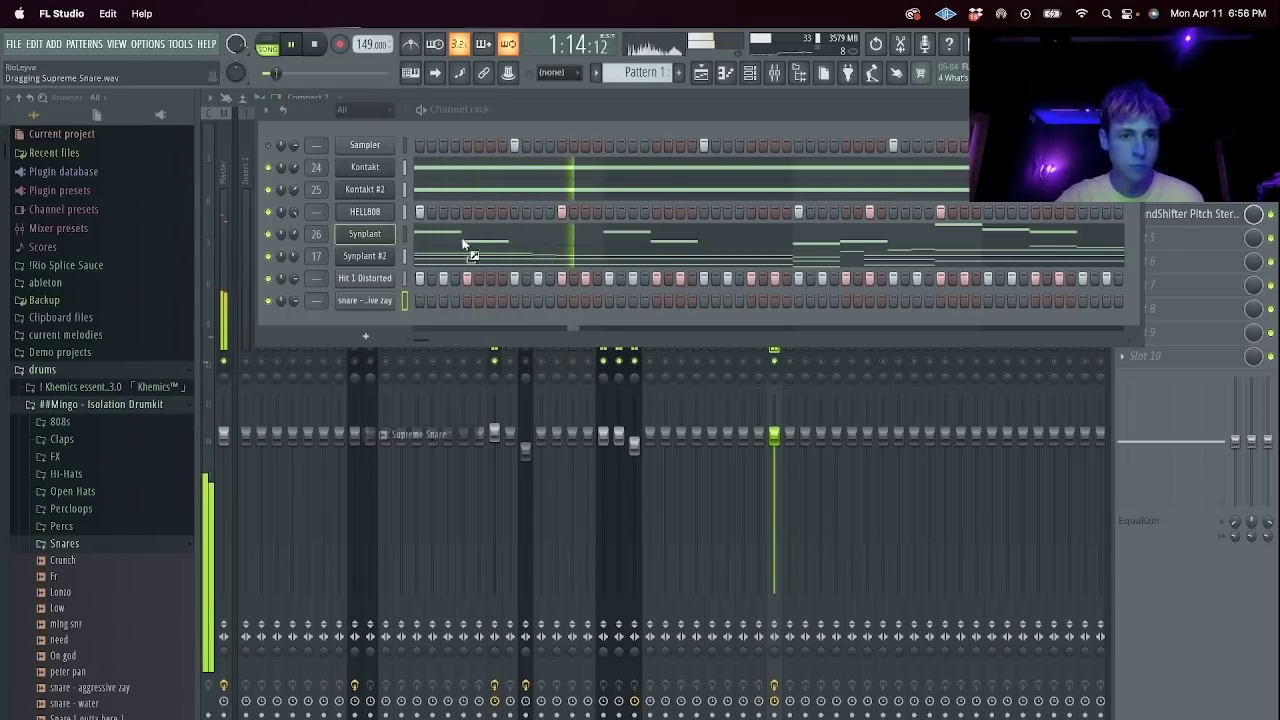
Add a Supreme Snare channel and duplicate its bar-1 snare note into the following bars.
drag(385, 320, 385, 320)
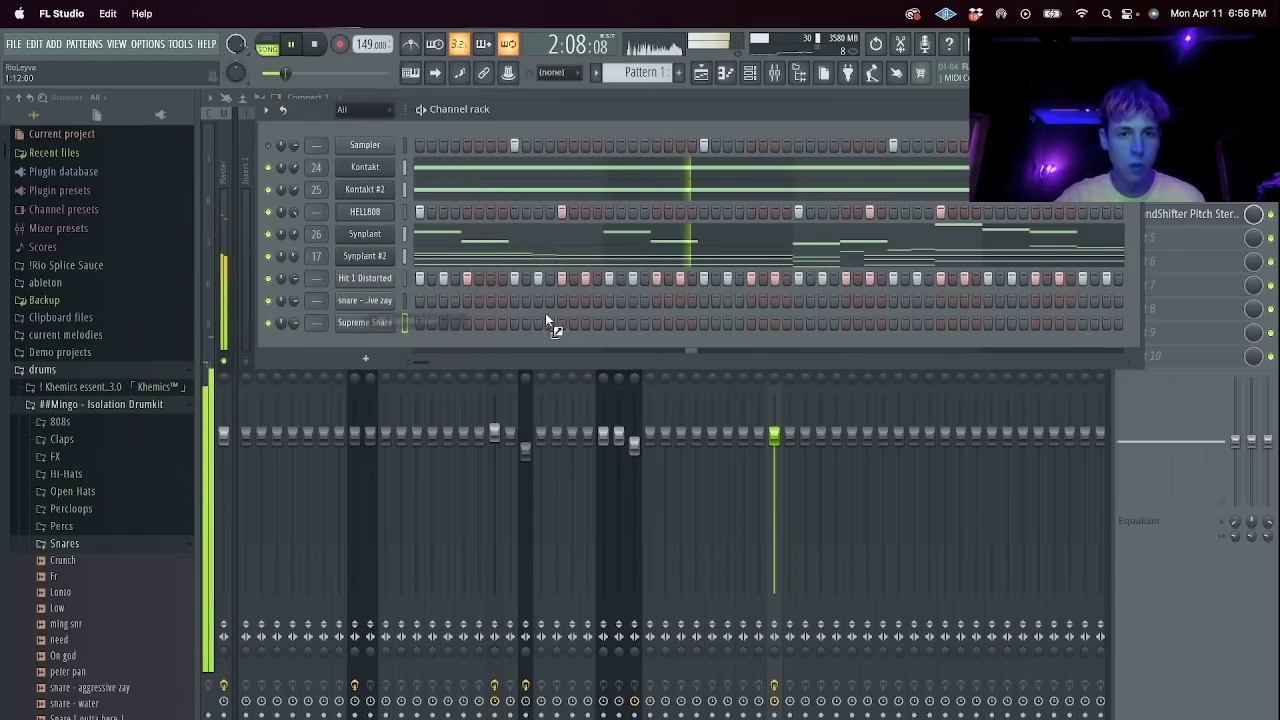
right_click(368, 322)
click(410, 325)
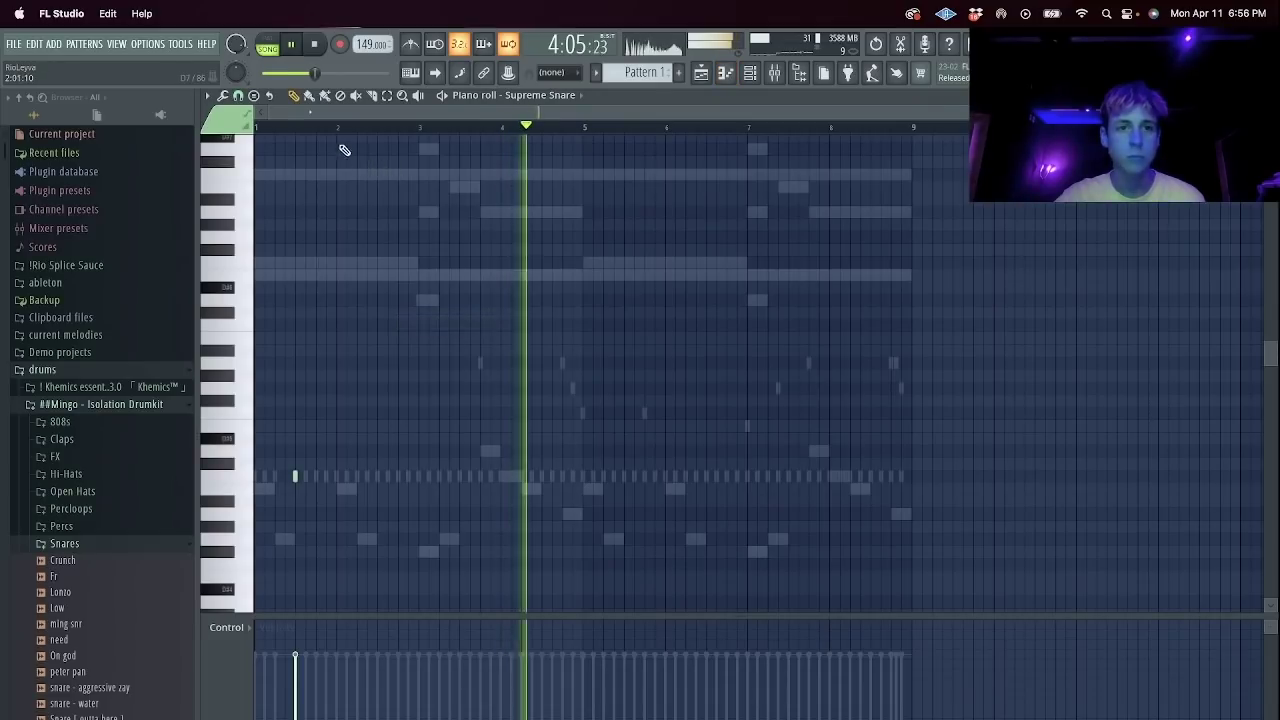
drag(341, 129, 4, 175)
key(ctrl+b)
key(ctrl+b)
key(ctrl+b)
key(ctrl+b)
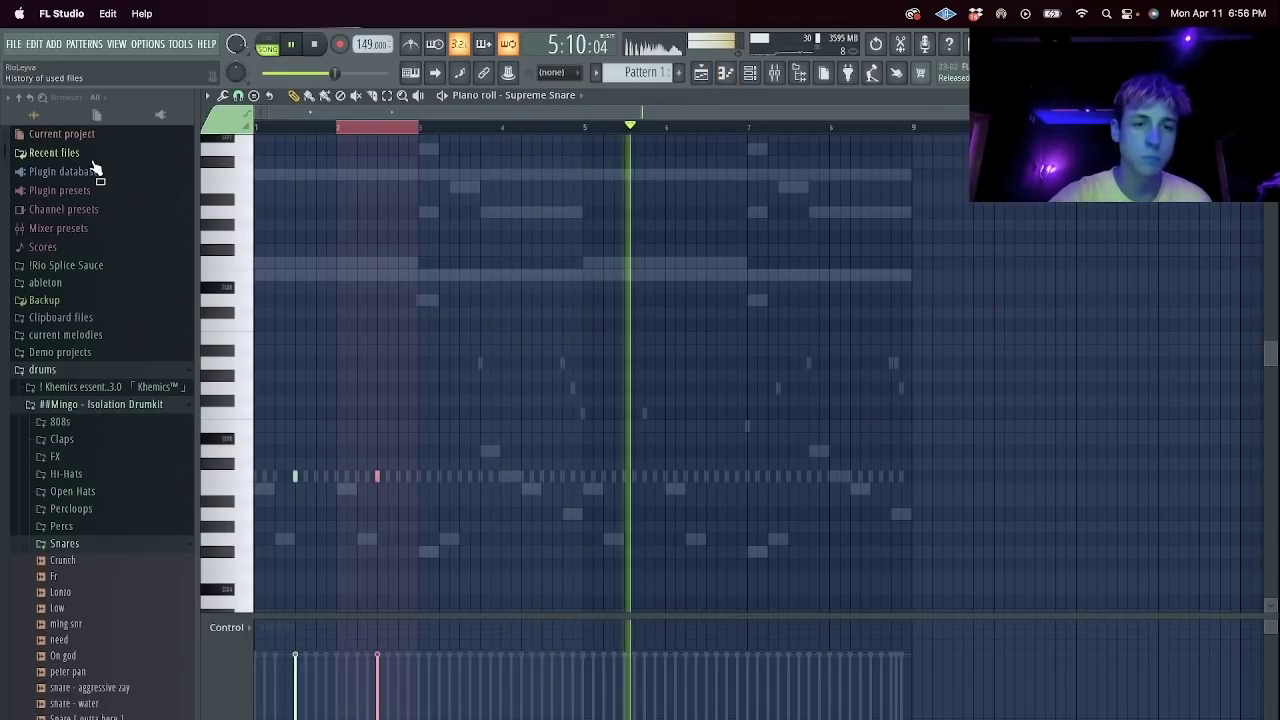
key(ctrl+b)
key(ctrl+b)
key(ctrl+b)
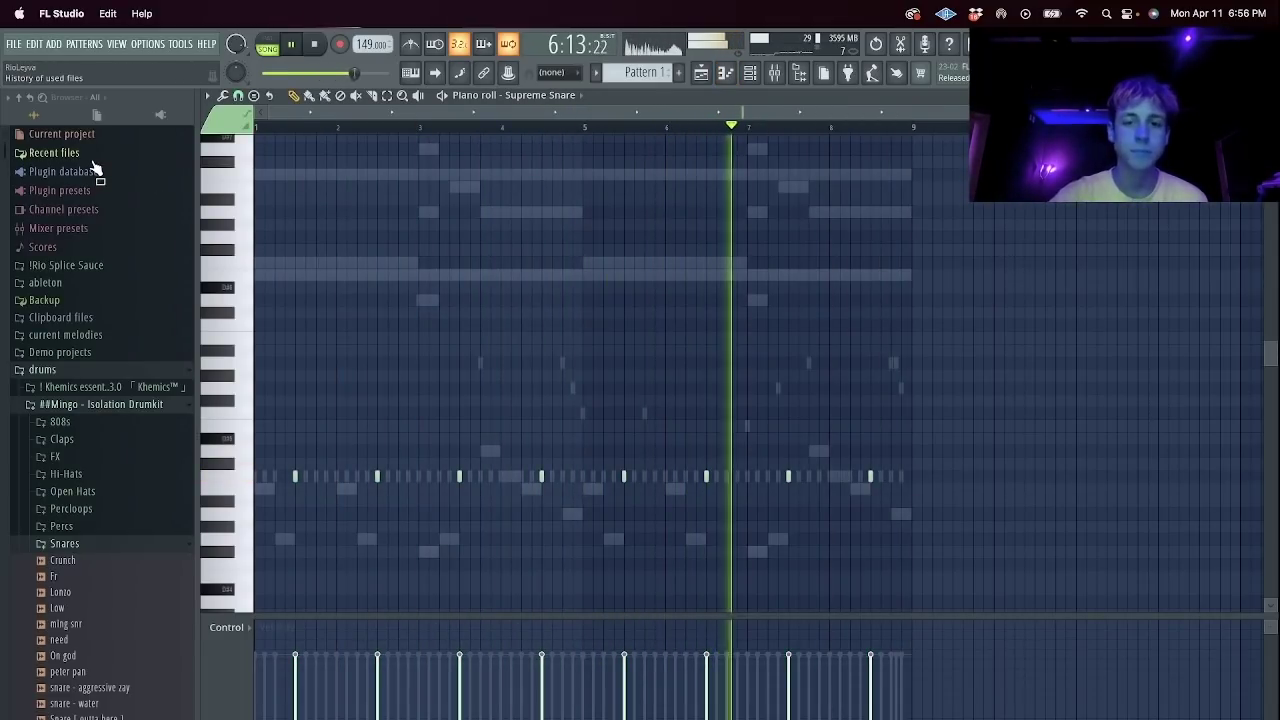
key(ctrl+d)
Add two extra Supreme Snare hits, then try stretching and deleting later notes and undo it.
scroll(260, 133, up, 2)
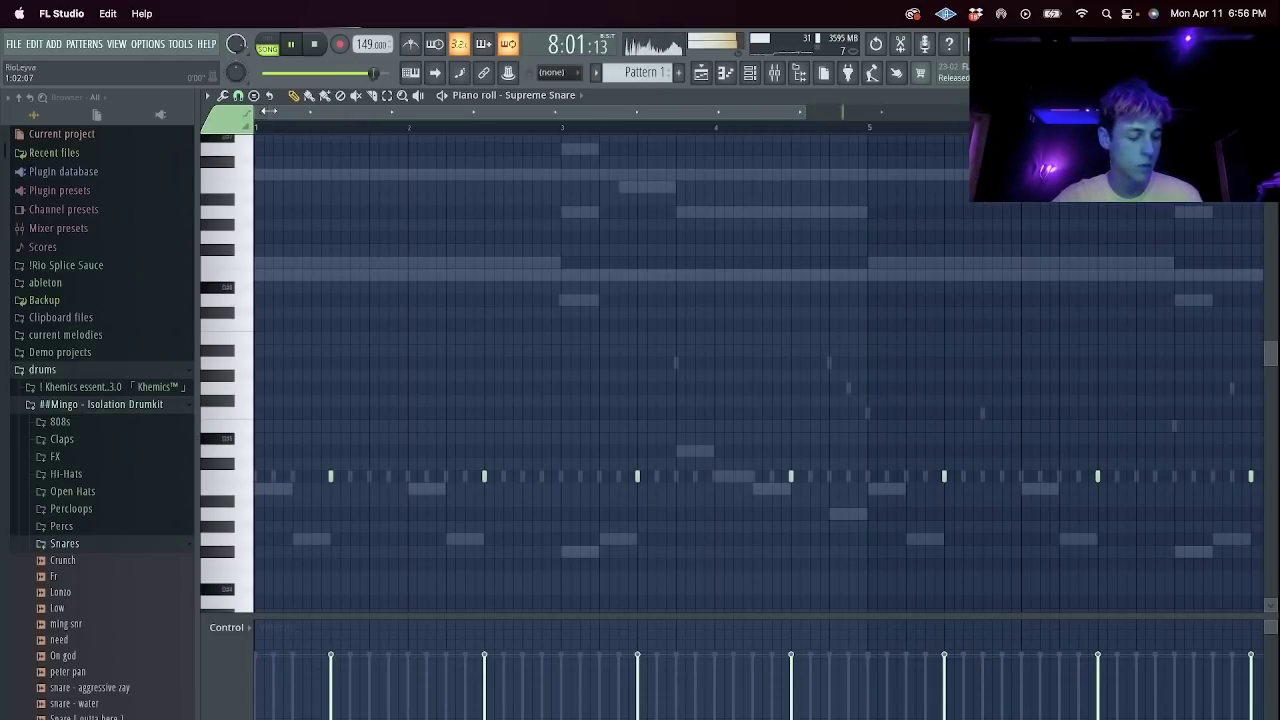
click(390, 477)
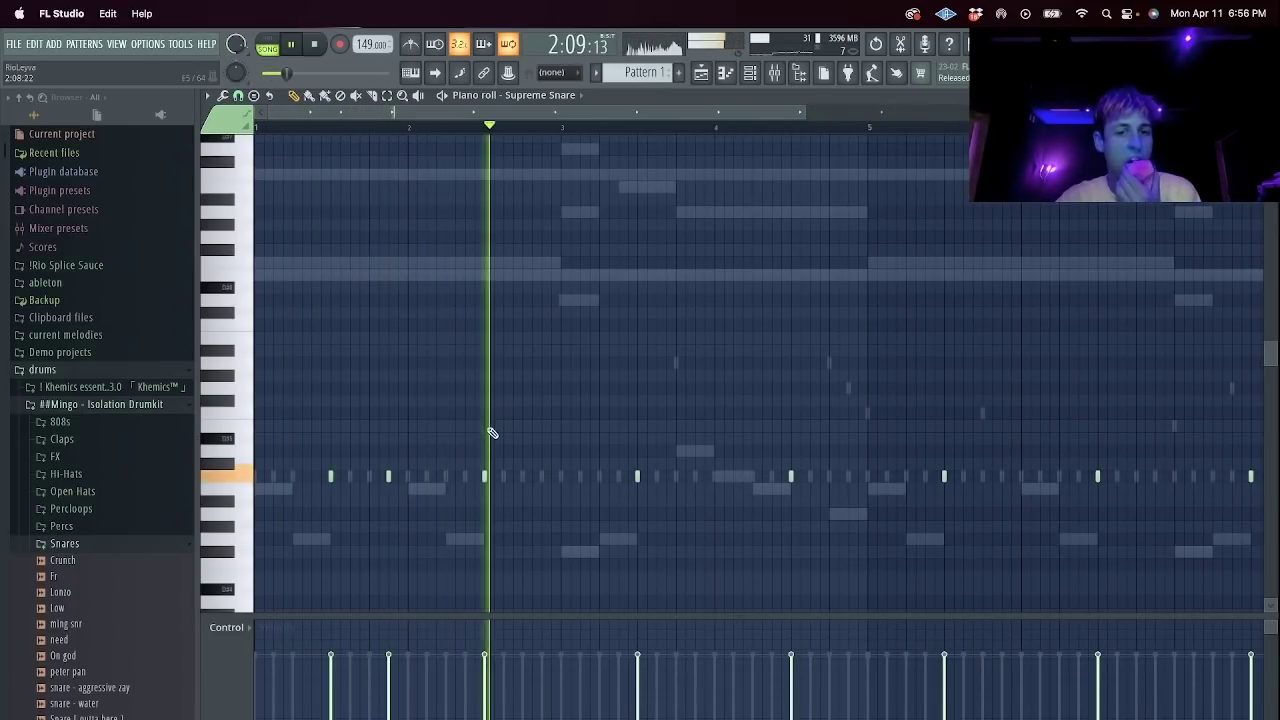
click(734, 477)
scroll(887, 133, down, 2)
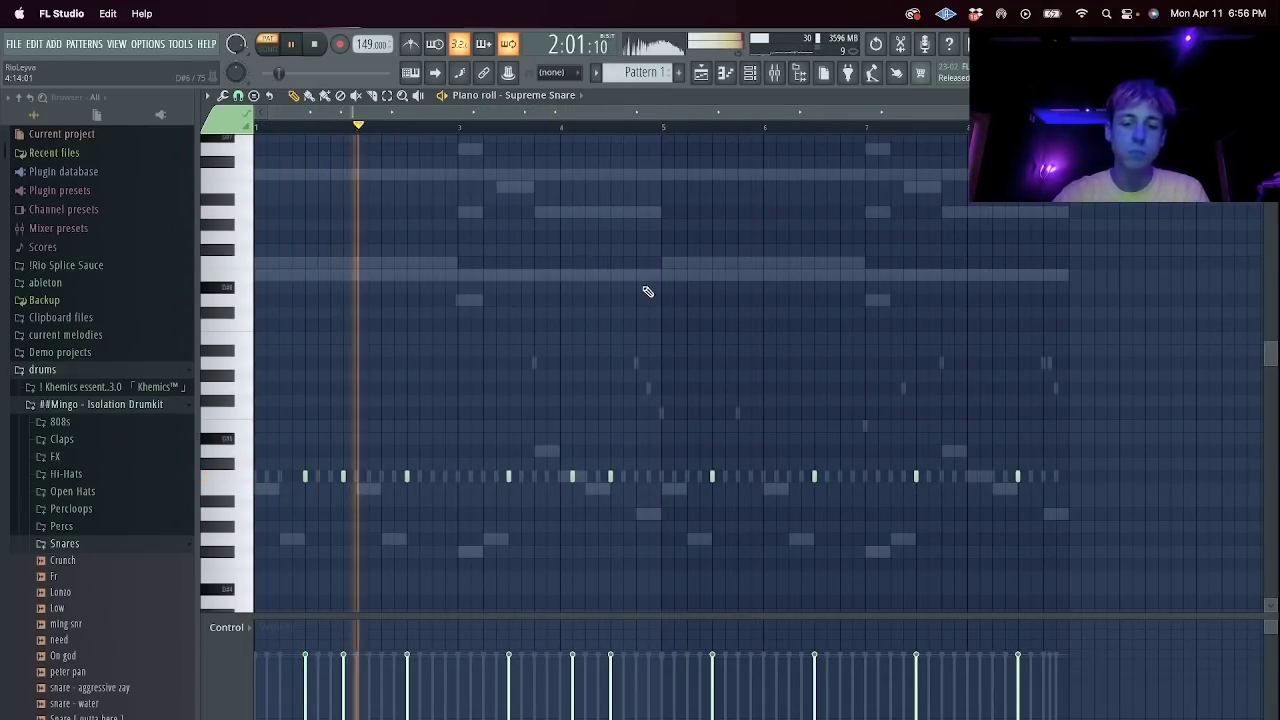
key(super+l)
drag(790, 466, 1234, 695)
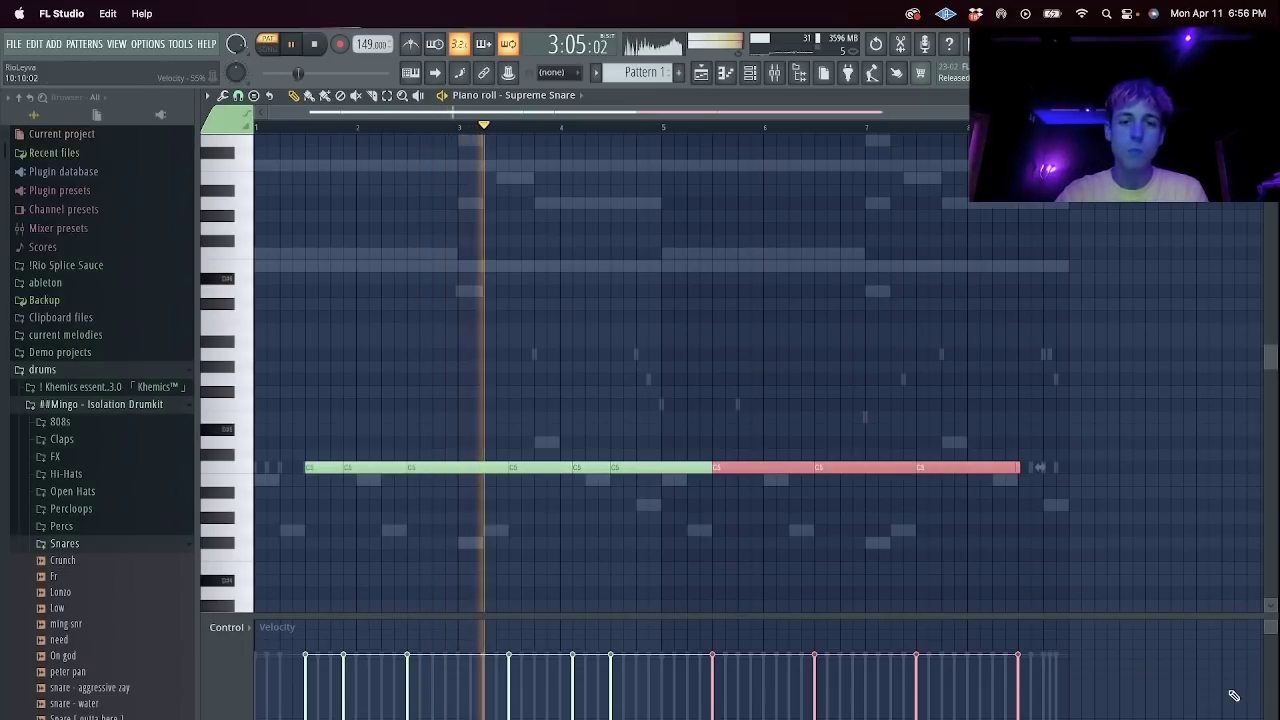
key(Delete)
key(ctrl+z)
key(ctrl+z)
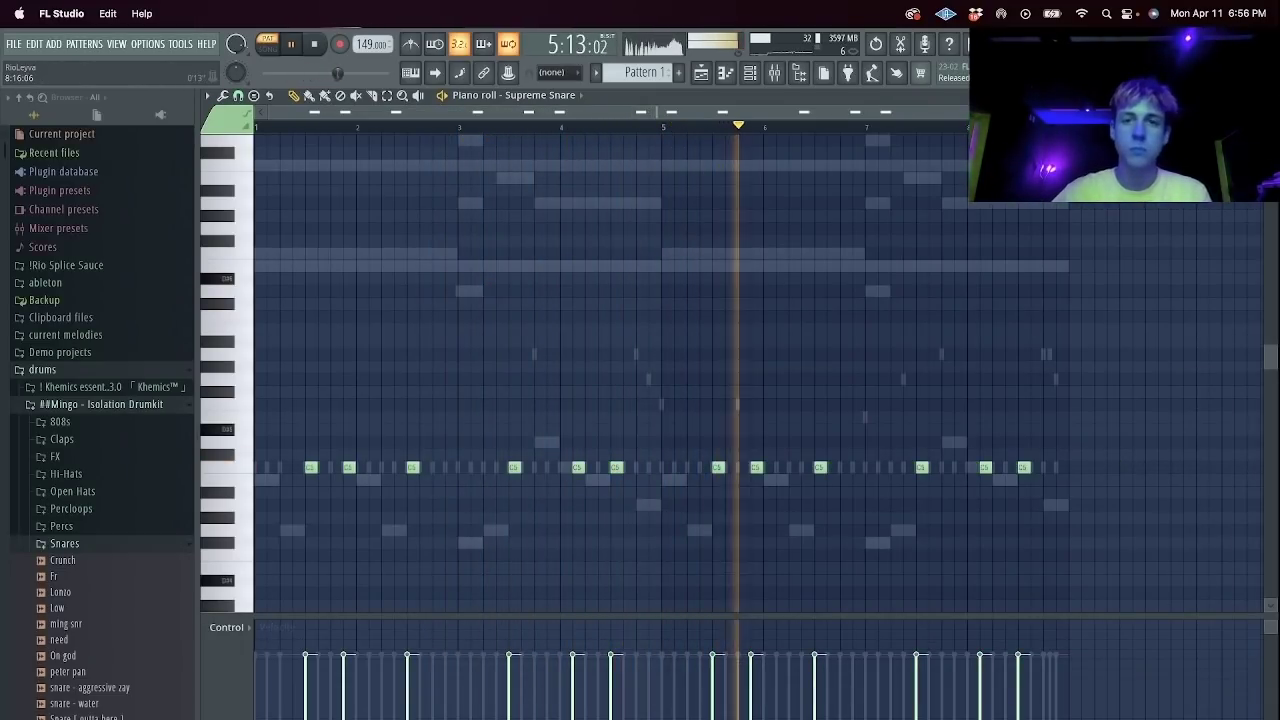
Turn on a step for 'snare - aggressive zay' and duplicate its bar 1–5 notes after bar 5.
click(750, 78)
click(443, 300)
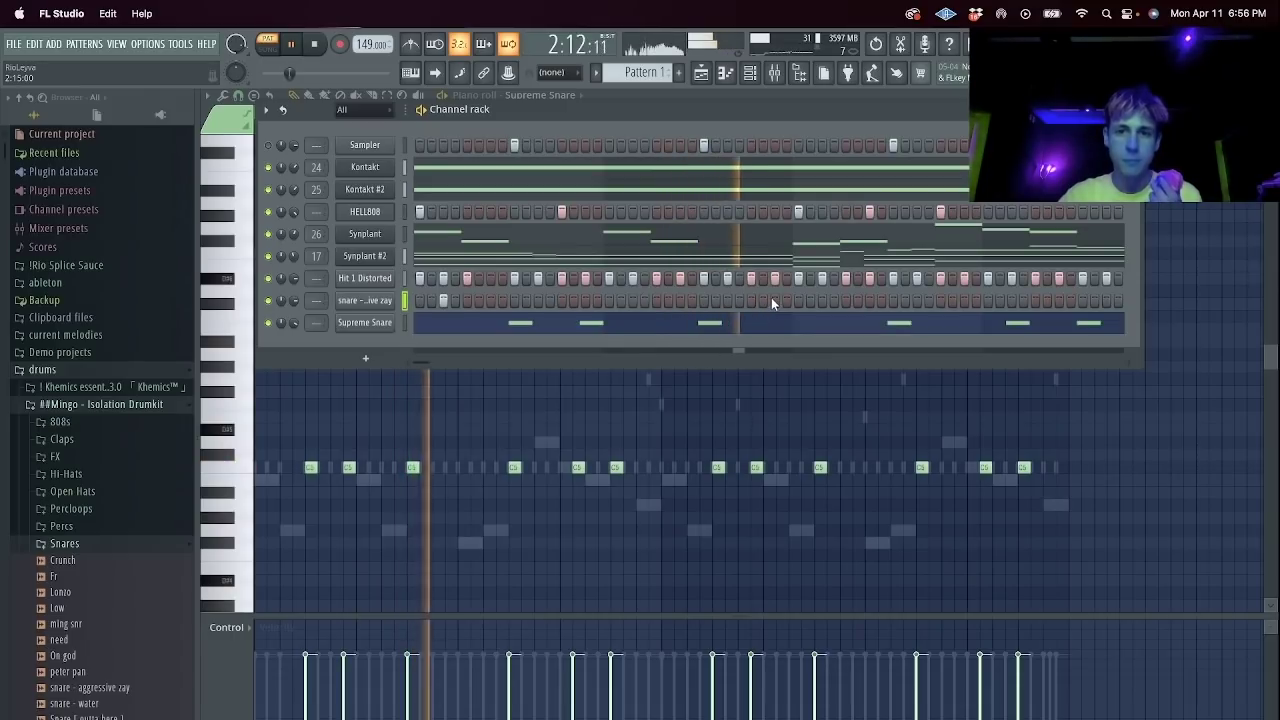
right_click(383, 301)
click(469, 299)
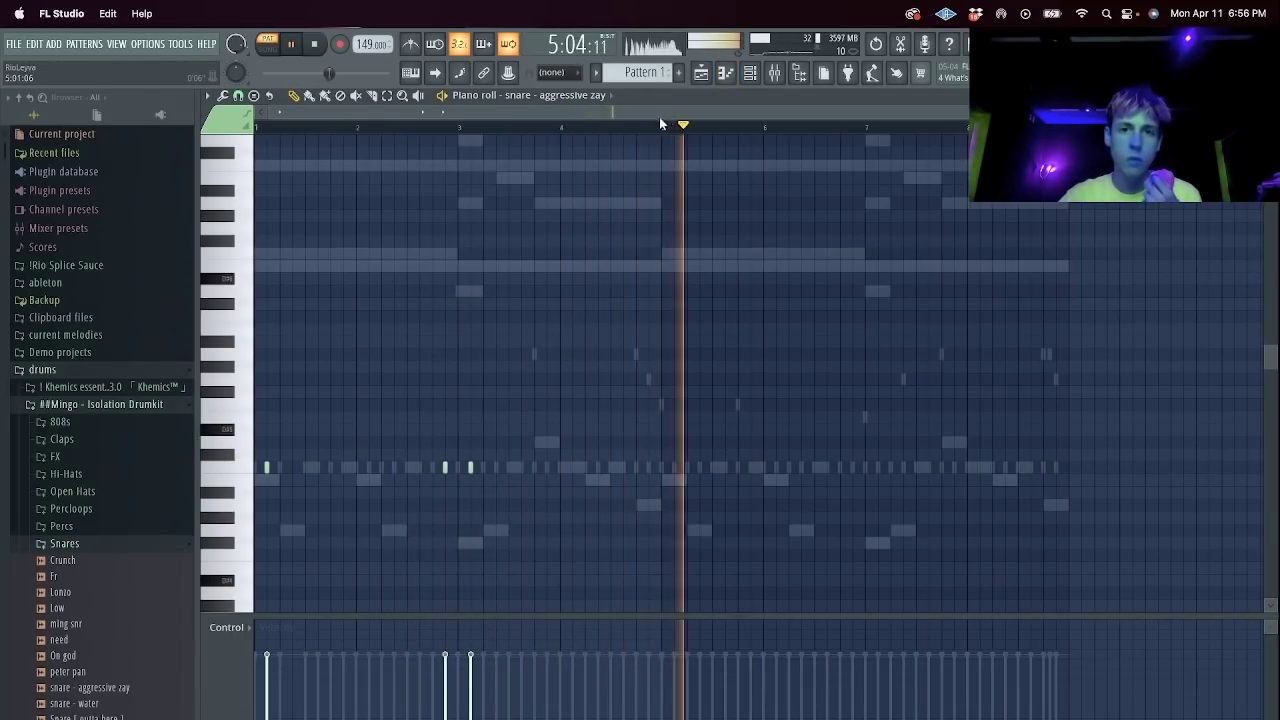
key(ctrl+a)
key(ctrl+b)
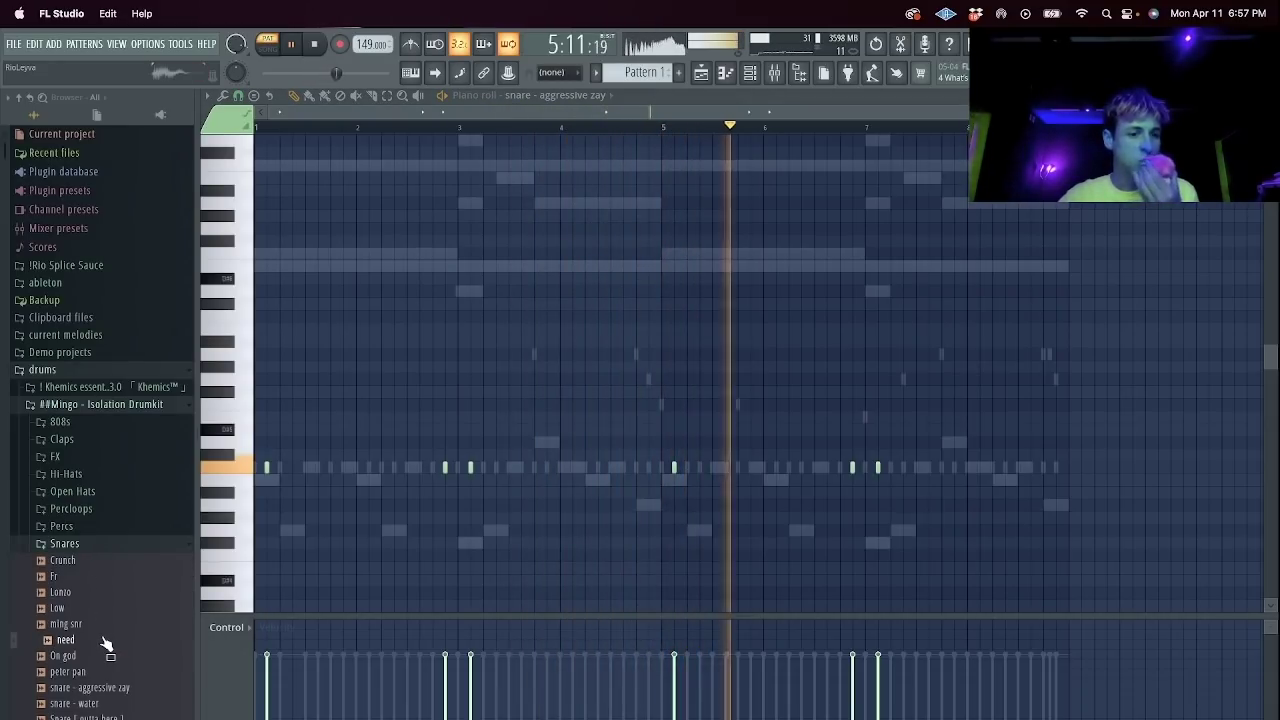
Load the need sample onto the Sampler channel and check the aggressive zay snare's sample settings.
click(752, 76)
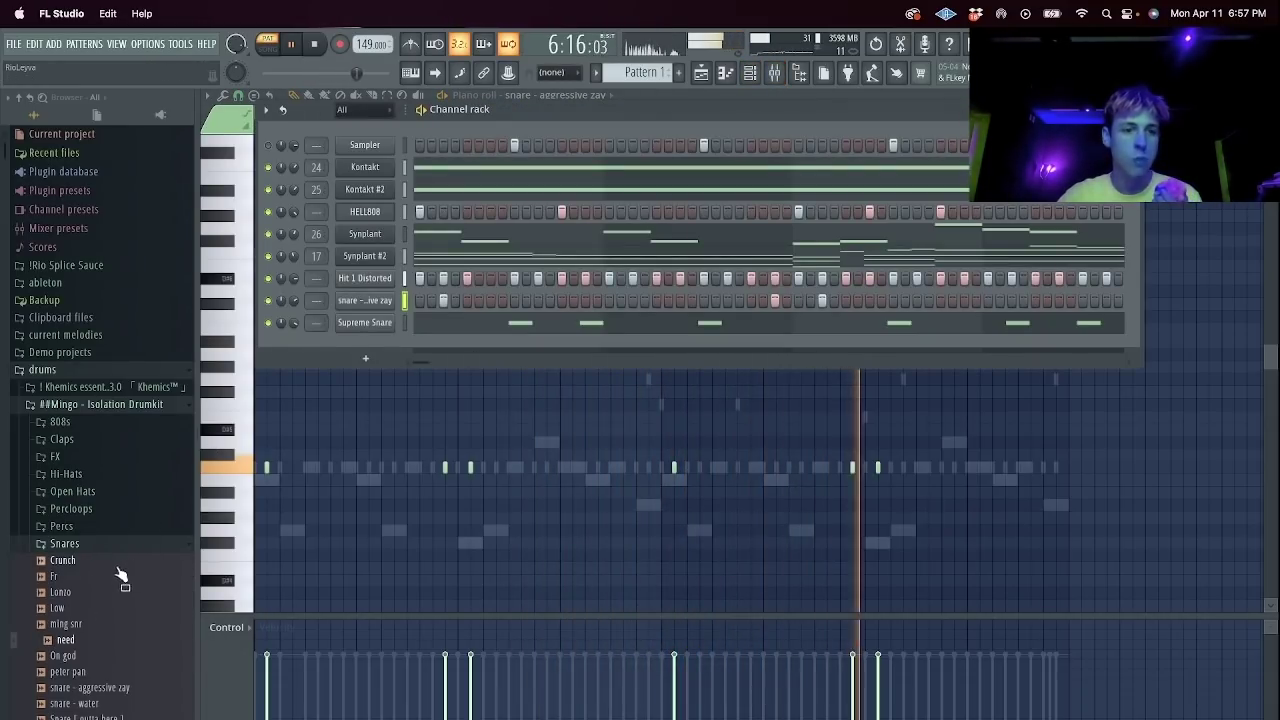
drag(326, 386, 365, 146)
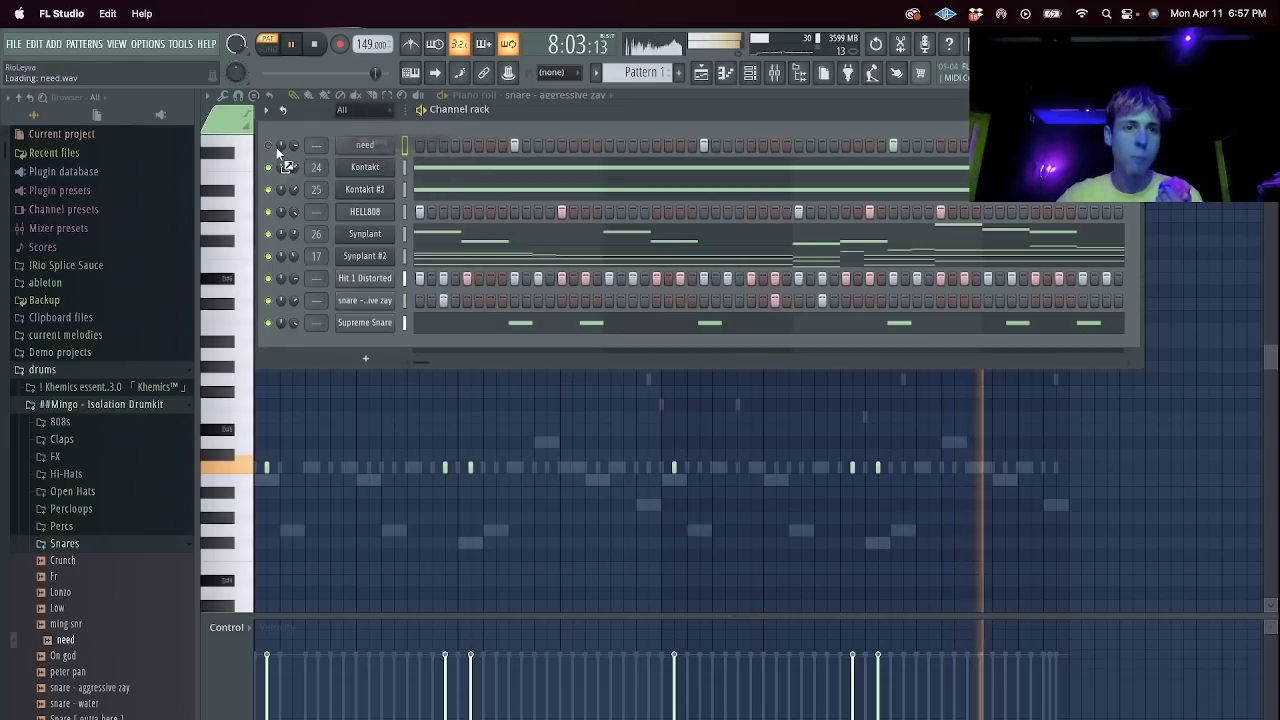
click(376, 324)
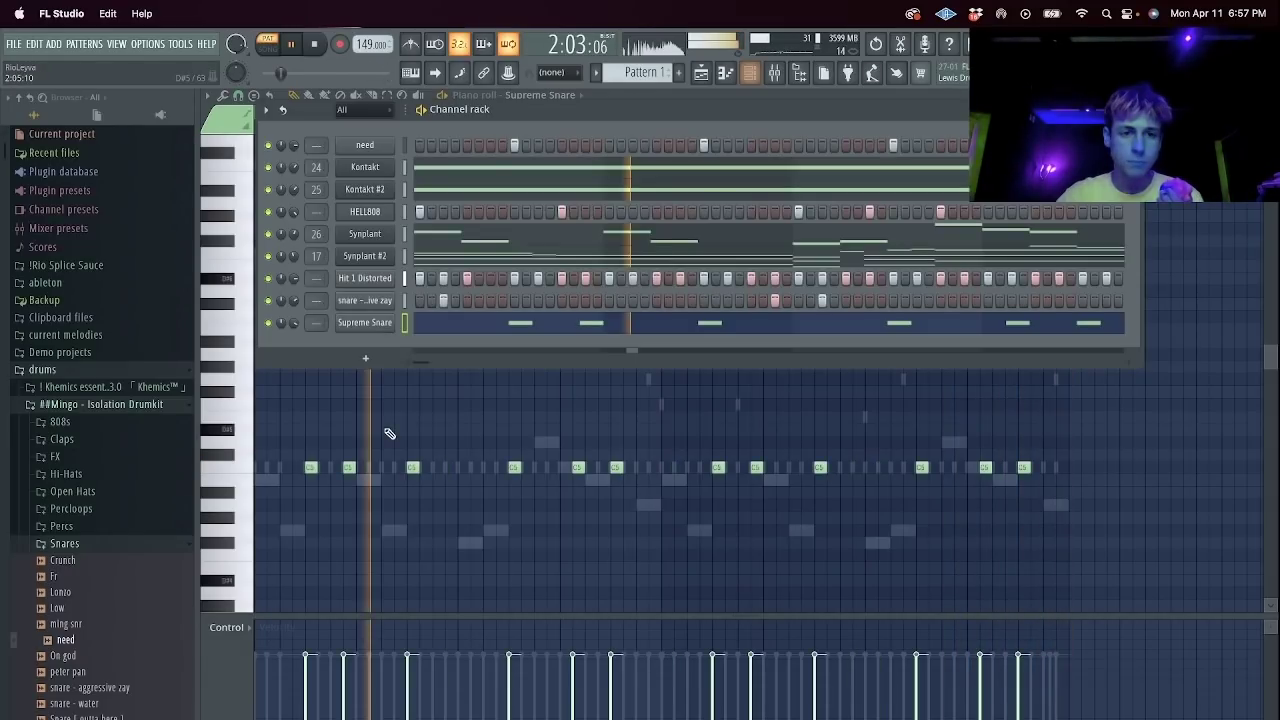
click(365, 301)
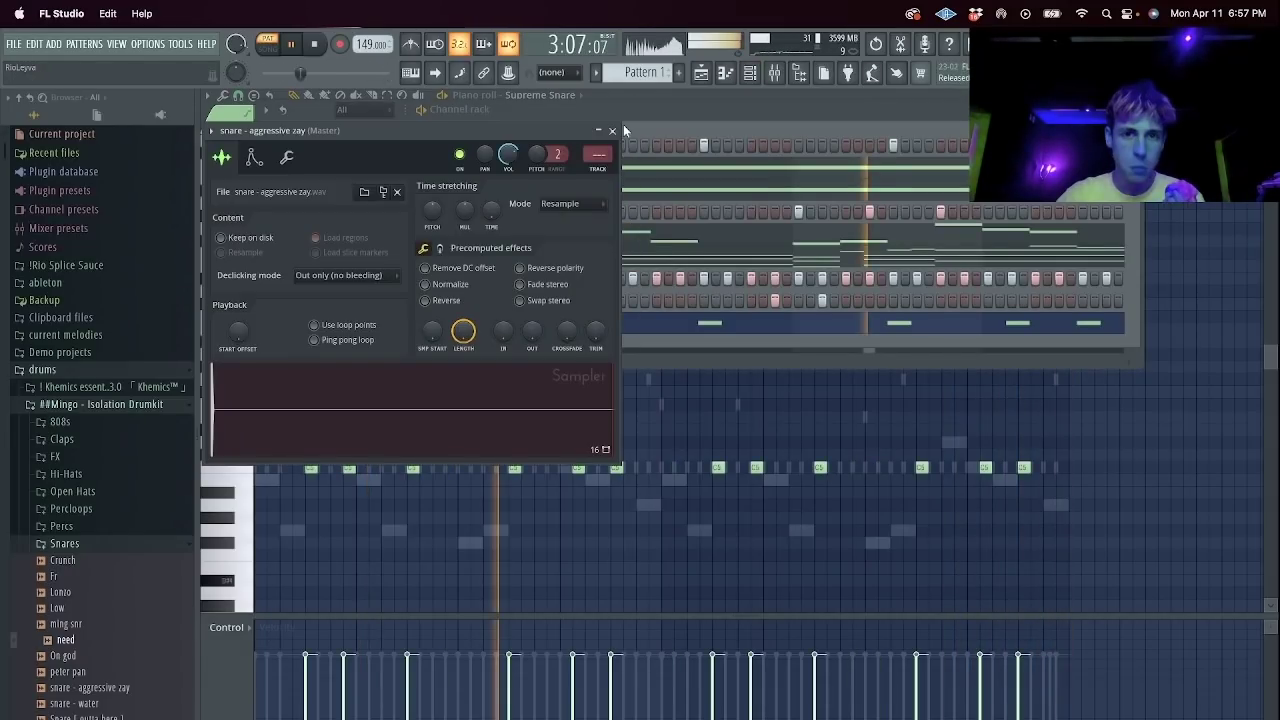
click(612, 130)
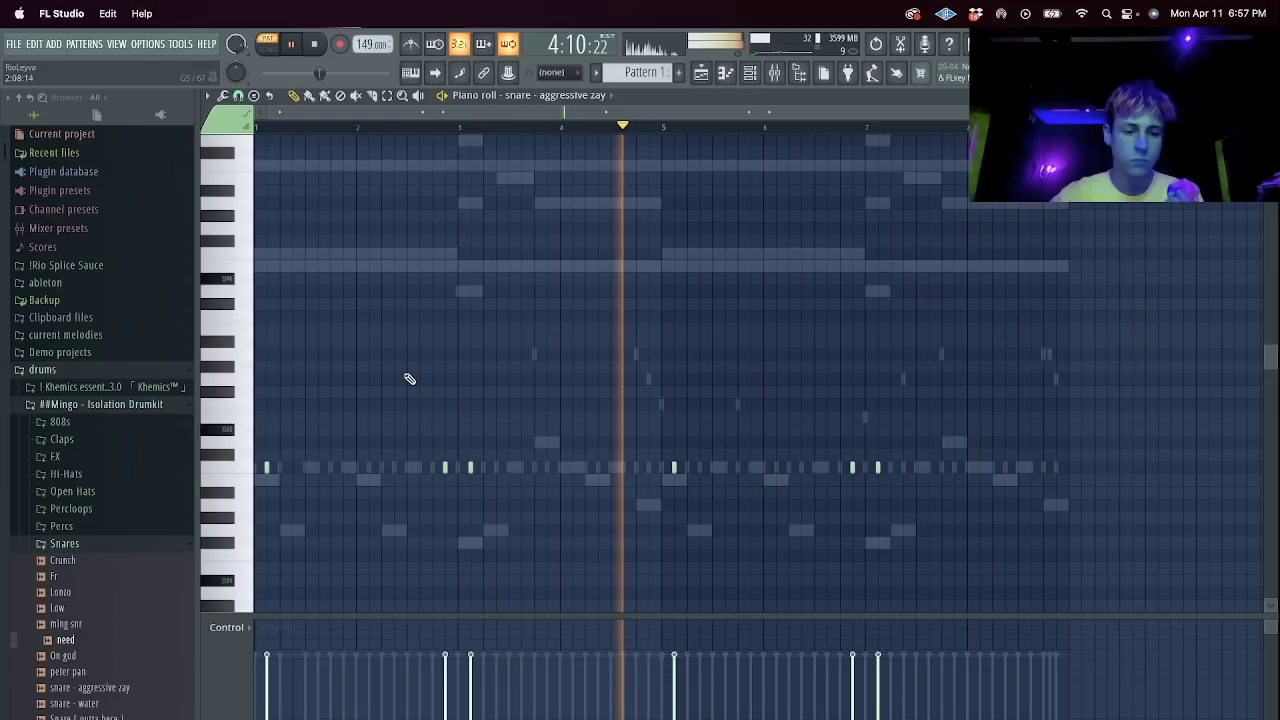
Lengthen the six snare notes and set the piano roll snap grid to Cell.
key(ctrl+q)
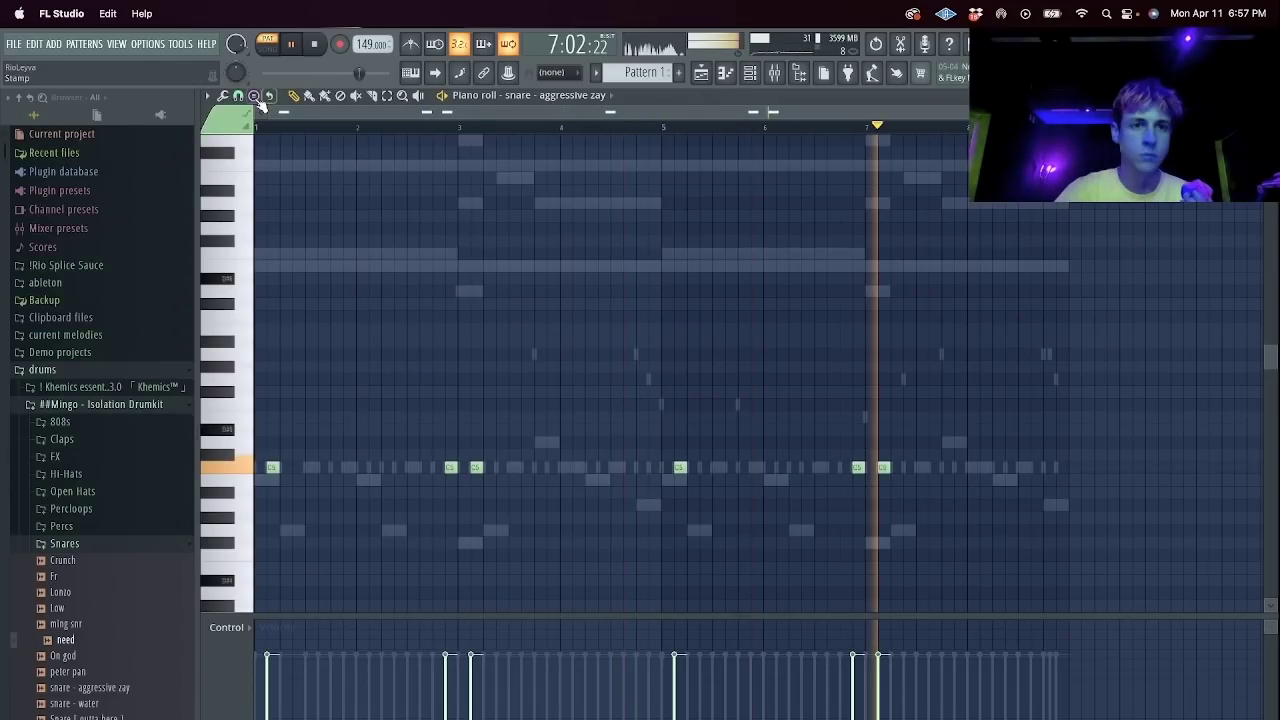
click(254, 95)
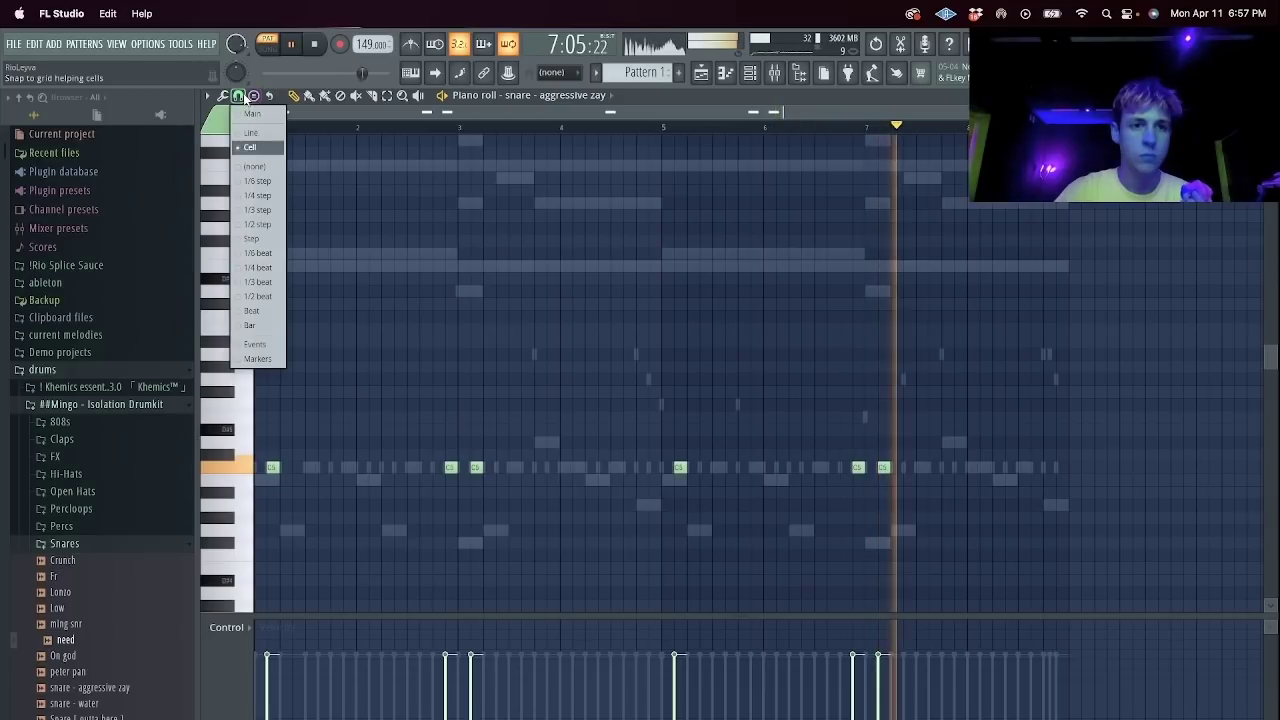
click(261, 298)
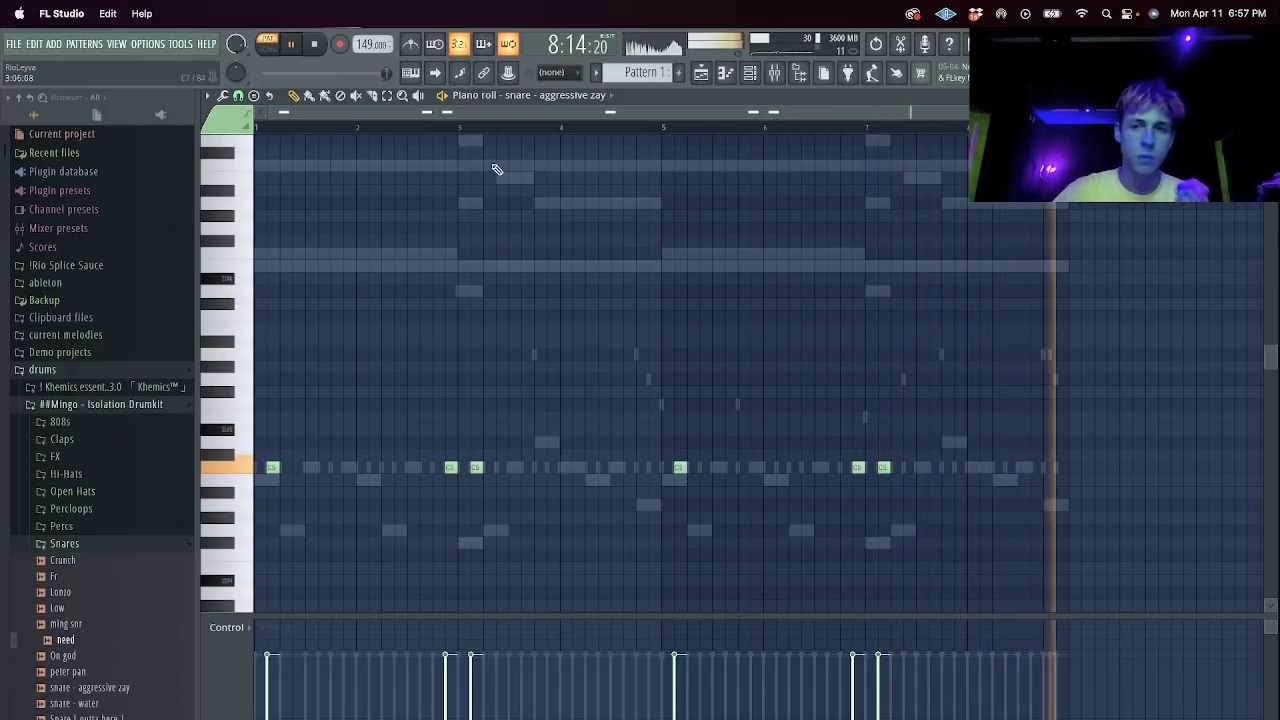
click(238, 95)
click(268, 150)
key(Escape)
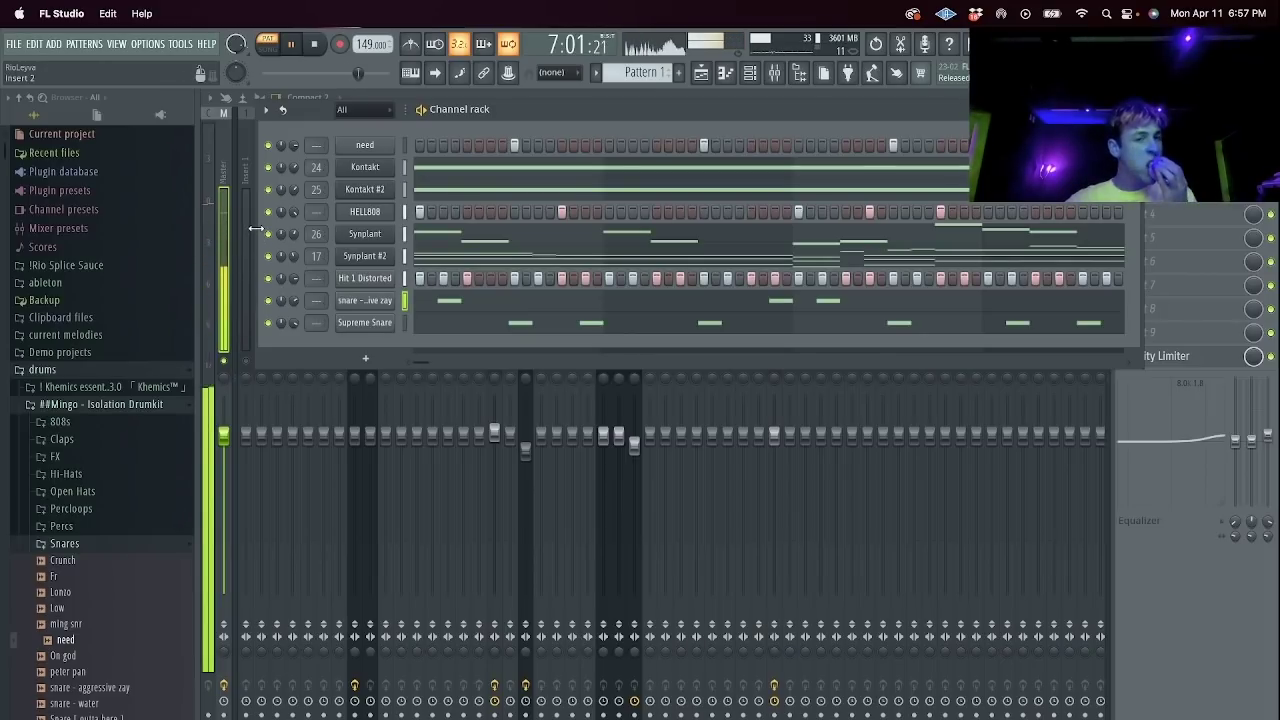
Paint Pattern 1 at bar 9 on Track 2, make it unique as Pattern 2, and return to bar 9.
click(703, 75)
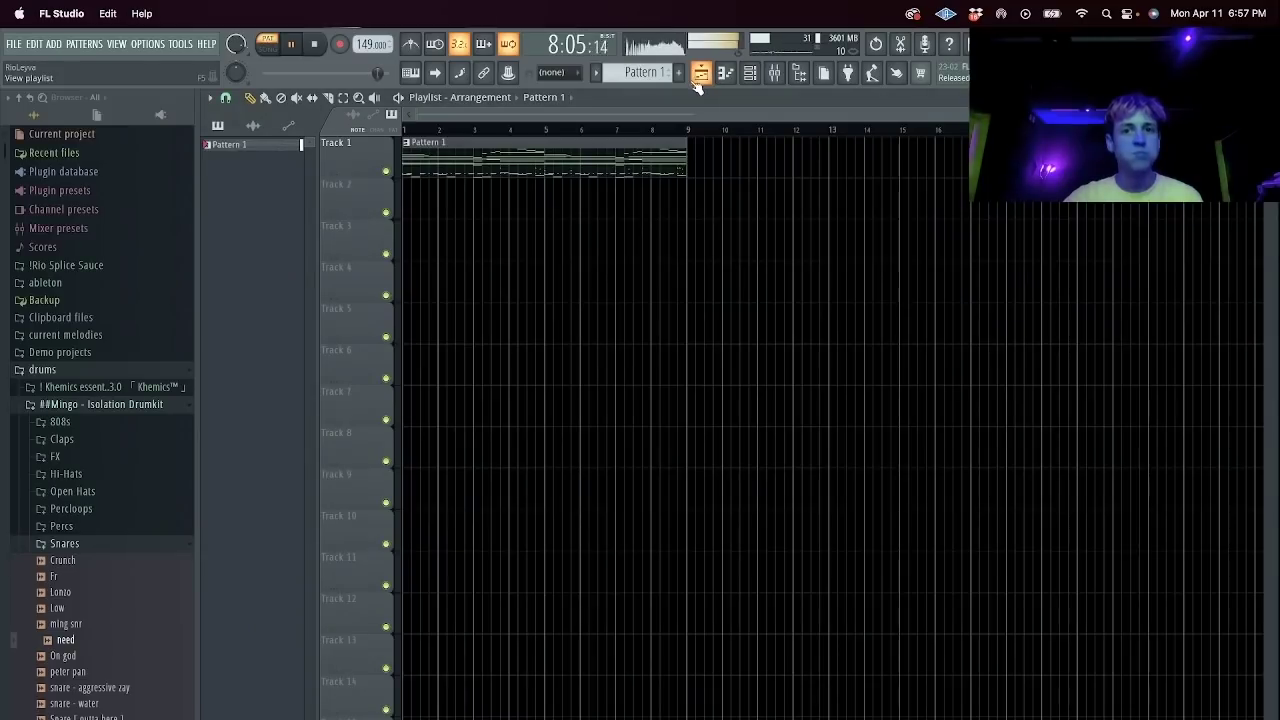
drag(693, 168, 687, 218)
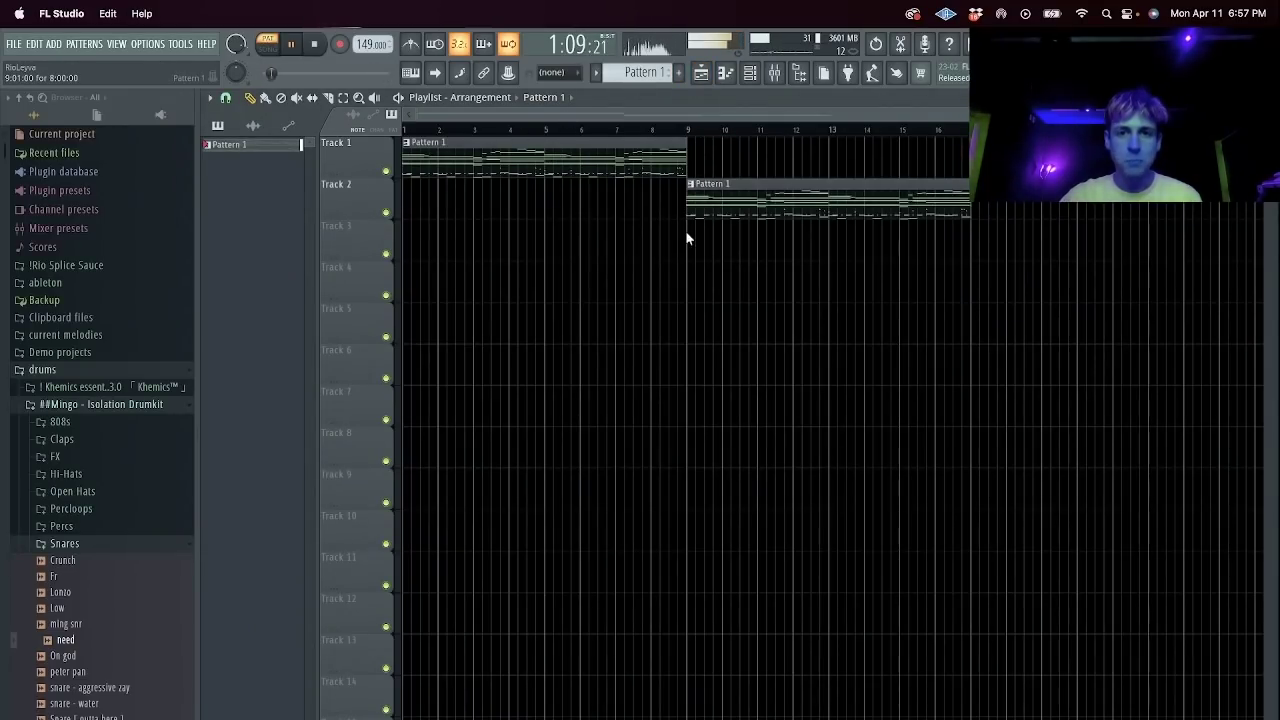
click(693, 188)
click(736, 292)
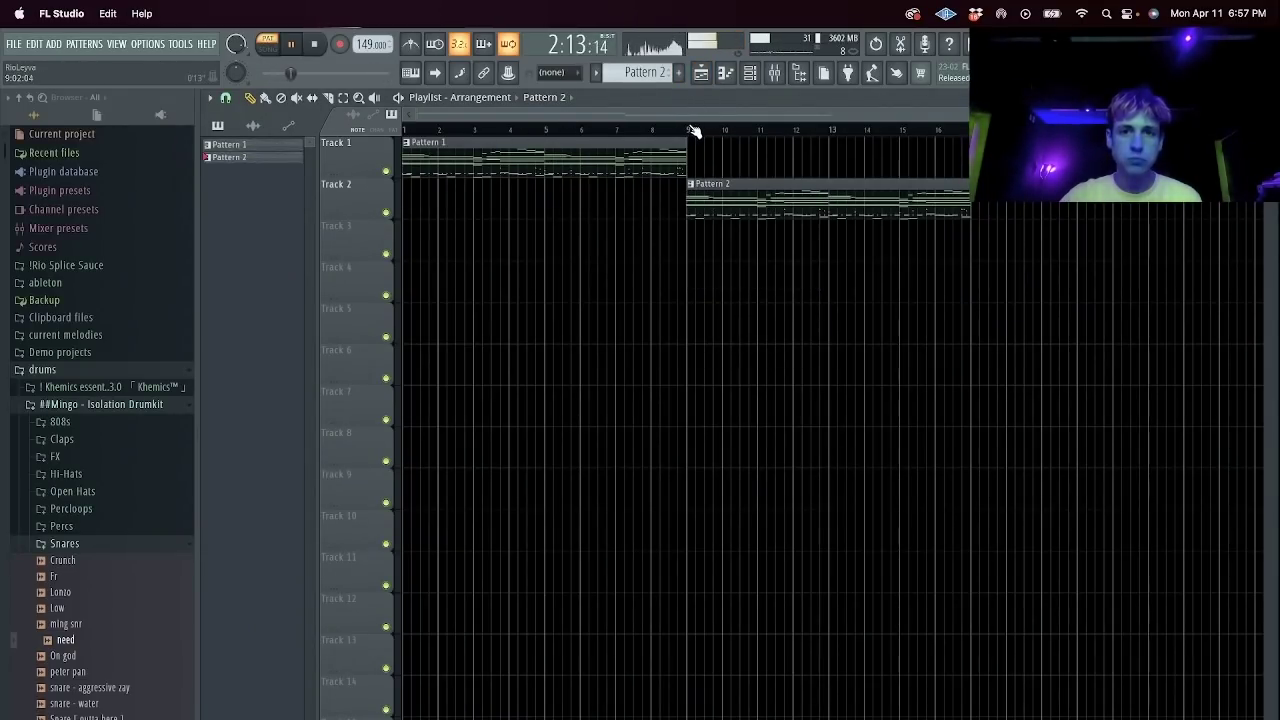
click(691, 130)
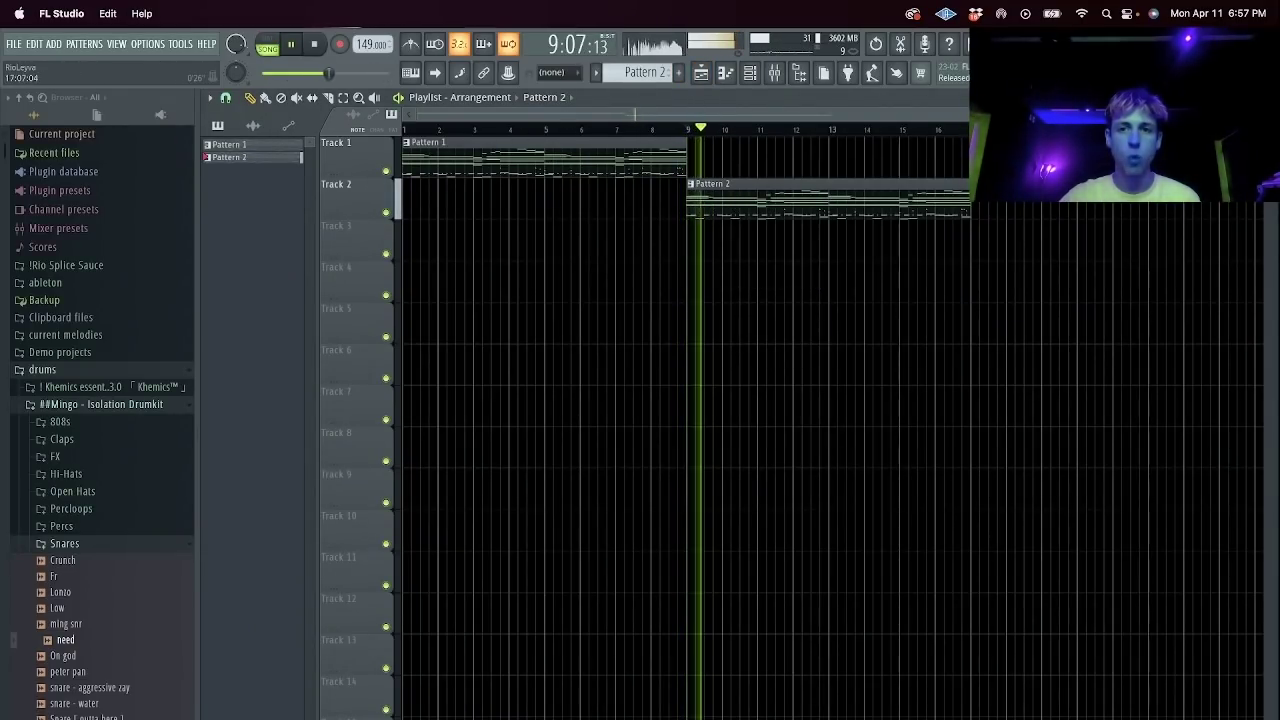
In HELL808's piano roll, lower the selected 808 notes a few semitones and an octave.
click(749, 72)
right_click(403, 211)
click(423, 210)
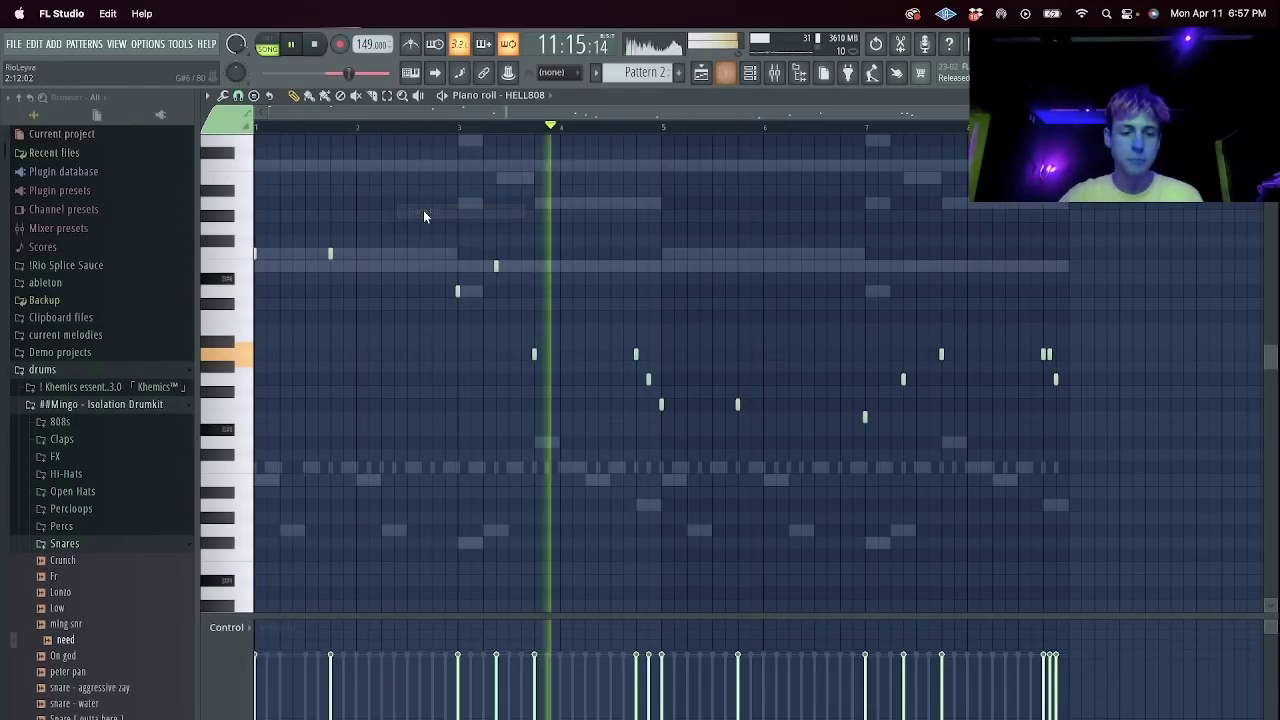
scroll(491, 283, up, 3)
key(space)
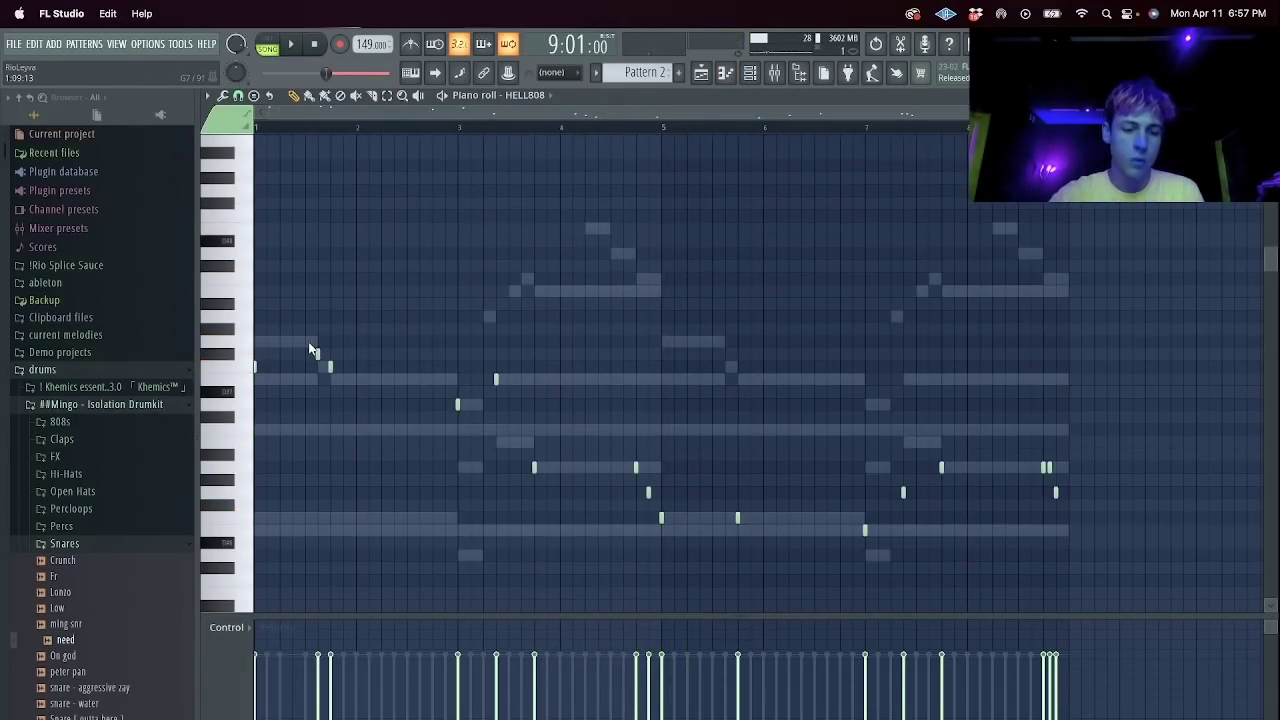
key(space)
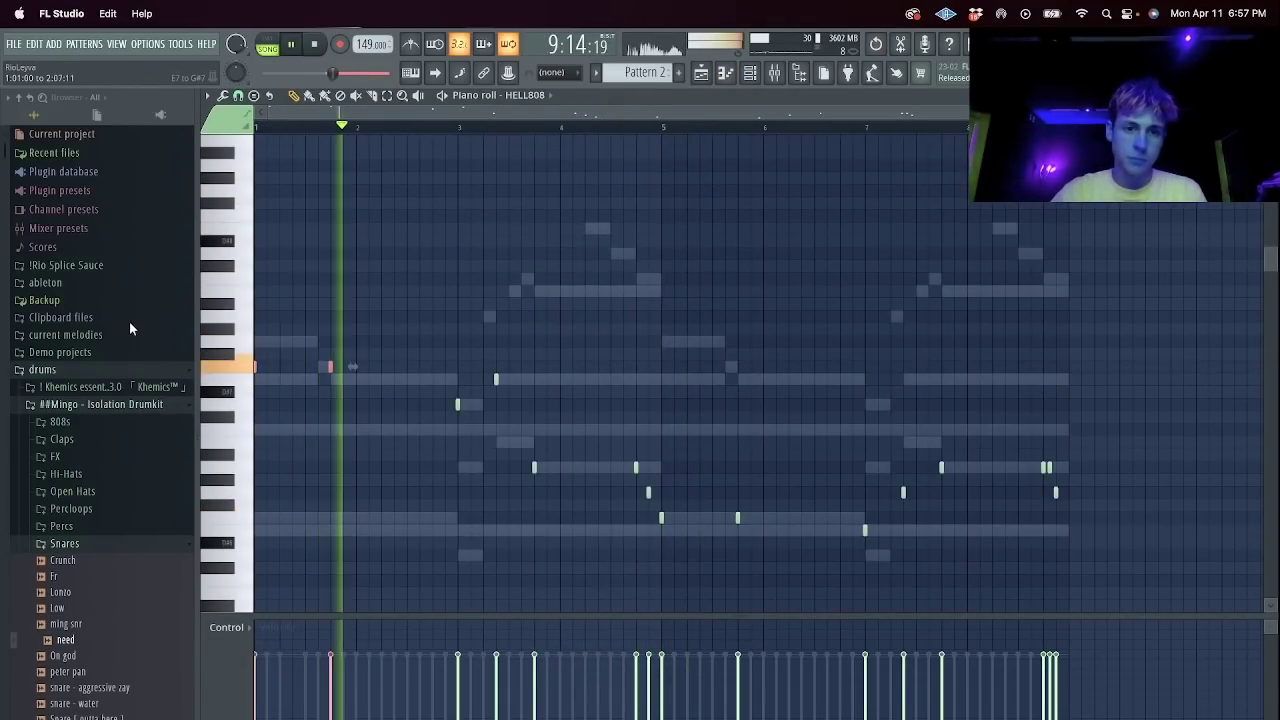
key(shift+Down)
key(shift+Down)
key(shift+Down)
key(space)
key(space)
key(super+d)
key(super+Down)
Loop playback over bars 9 to 17 in the song arrangement.
click(701, 72)
key(space)
click(637, 131)
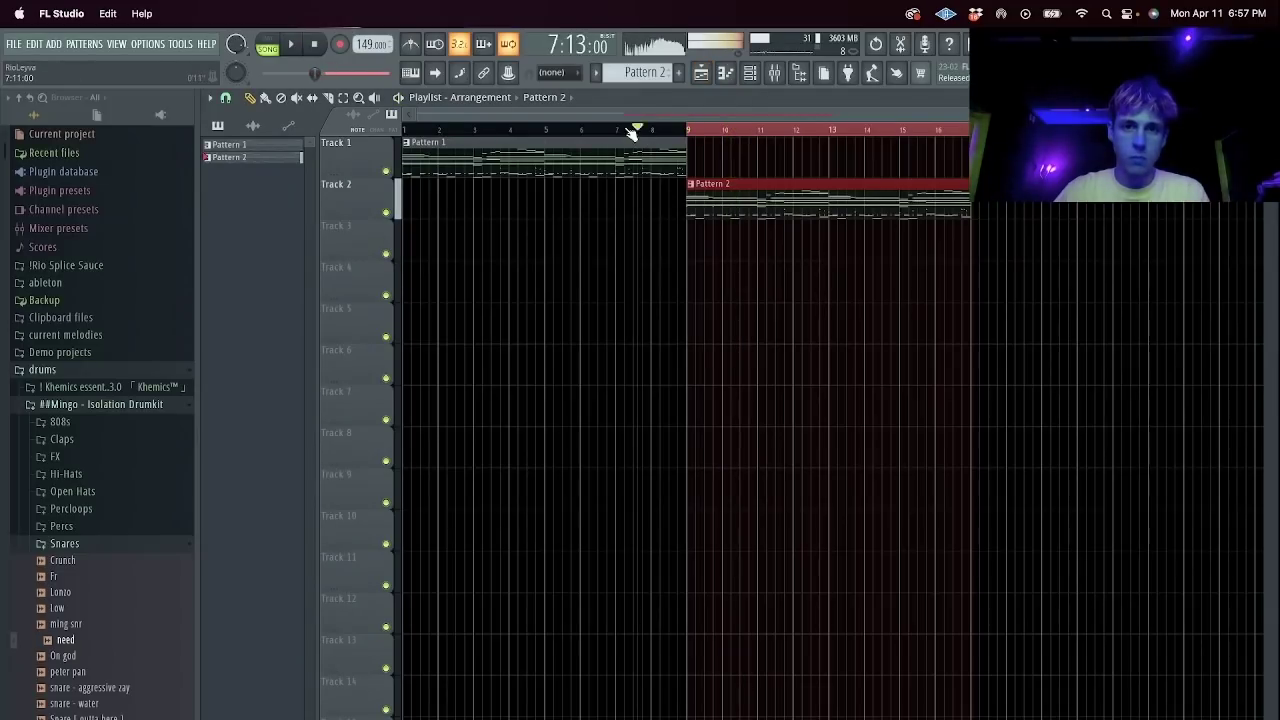
right_click(725, 133)
key(F7)
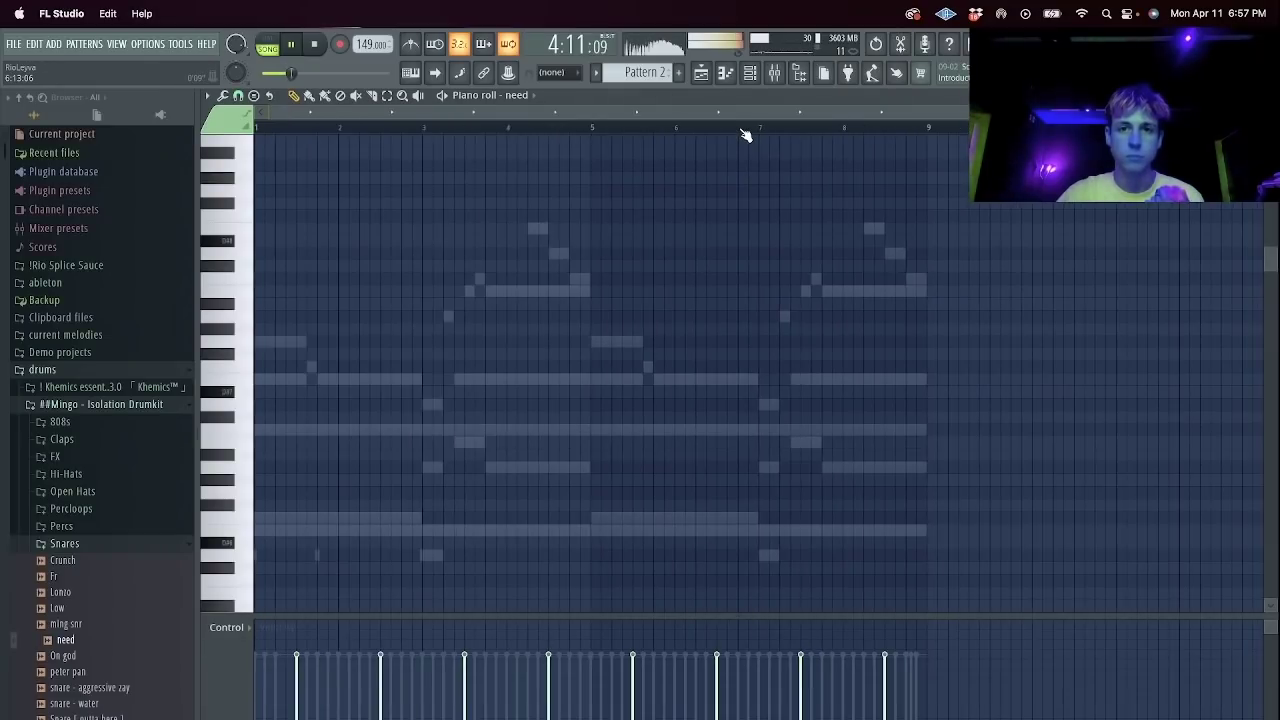
Raise all HELL808 notes an octave, then lower the four leftmost 808 notes.
click(749, 73)
right_click(392, 207)
click(405, 205)
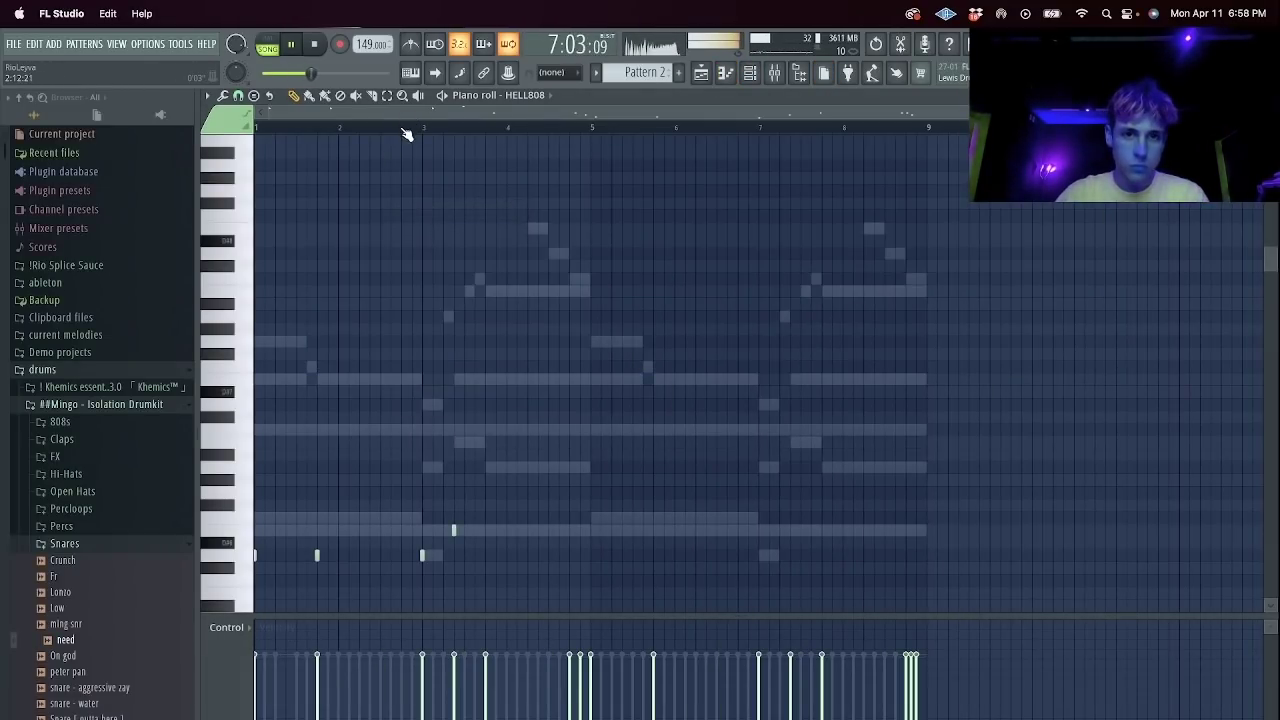
scroll(481, 278, down, 4)
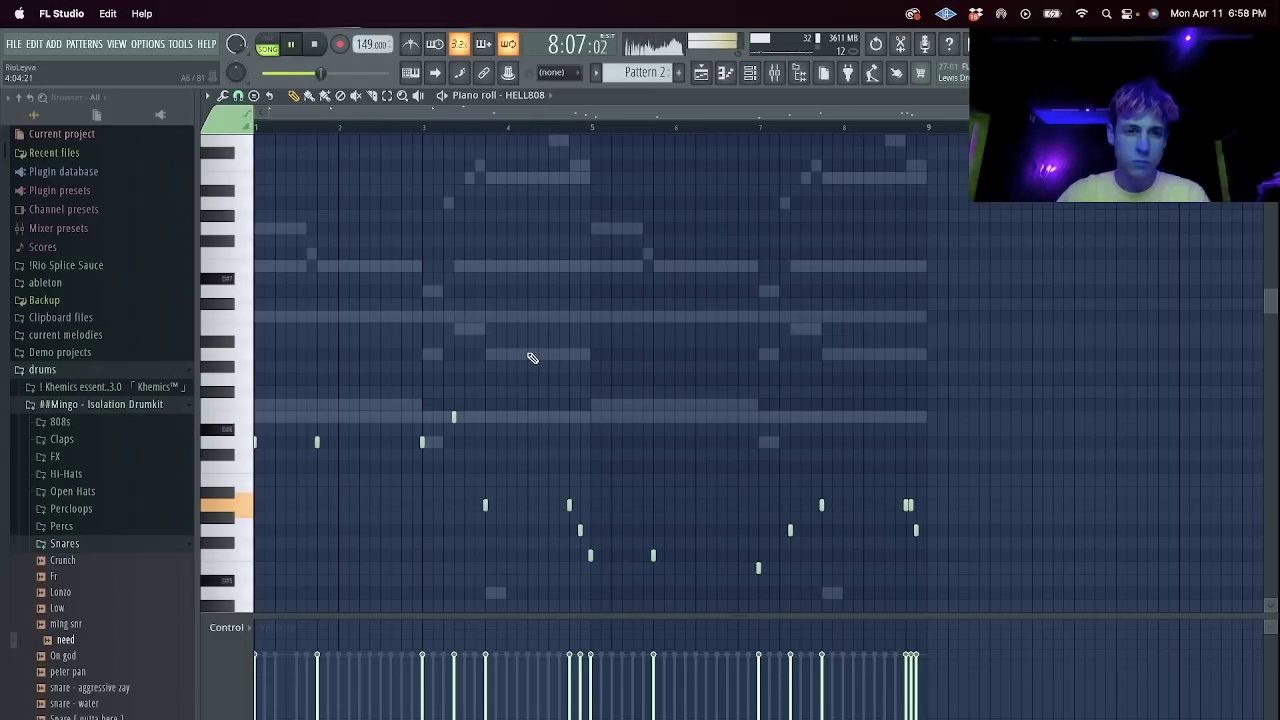
key(ctrl+Up)
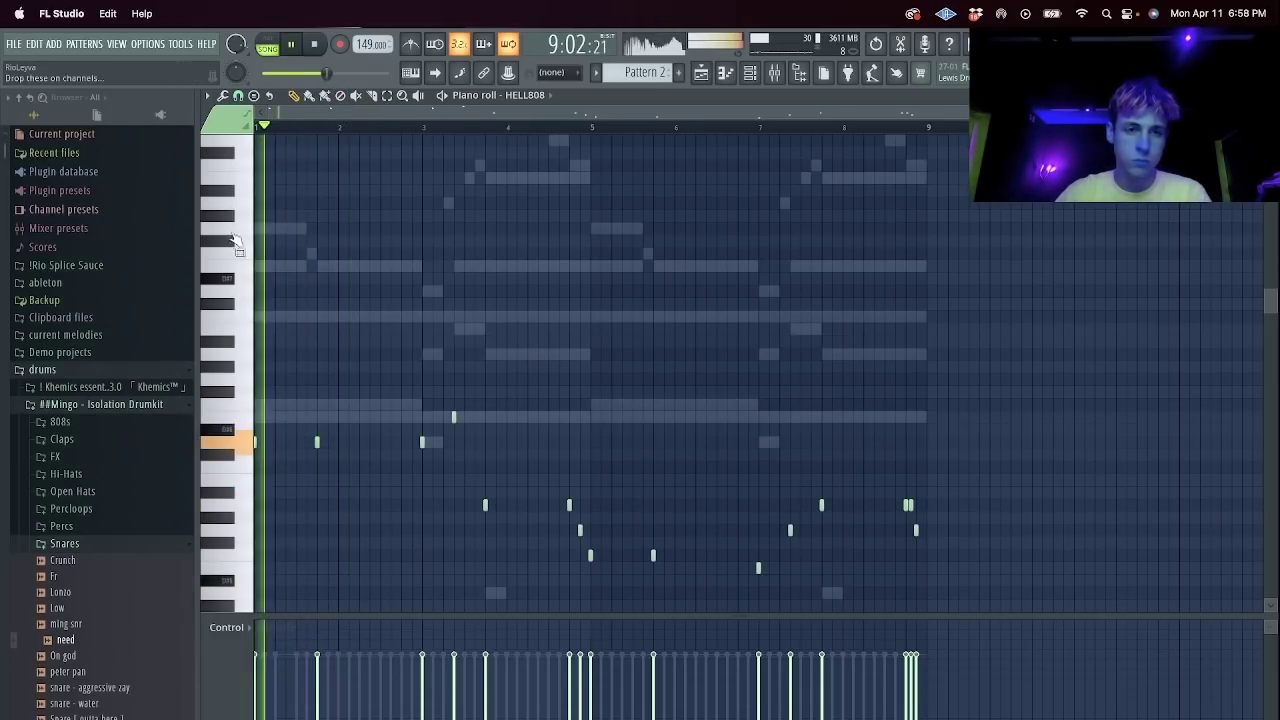
scroll(233, 238, down, 1)
drag(478, 385, 149, 422)
key(shift+Down)
key(shift+Down)
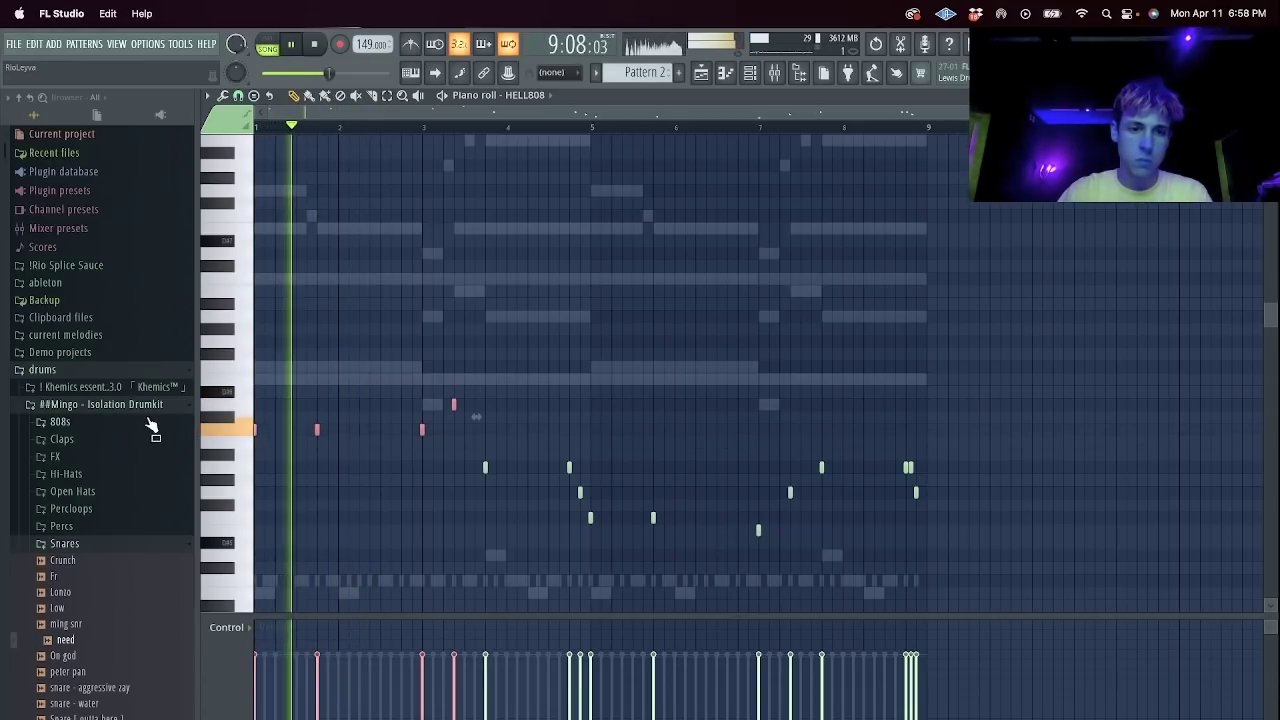
key(Down)
Lower one 808 note near bar 4 two semitones, then raise it with another by about four semitones.
drag(474, 440, 431, 431)
key(shift+Down)
key(shift+Down)
ctrl+click(421, 449)
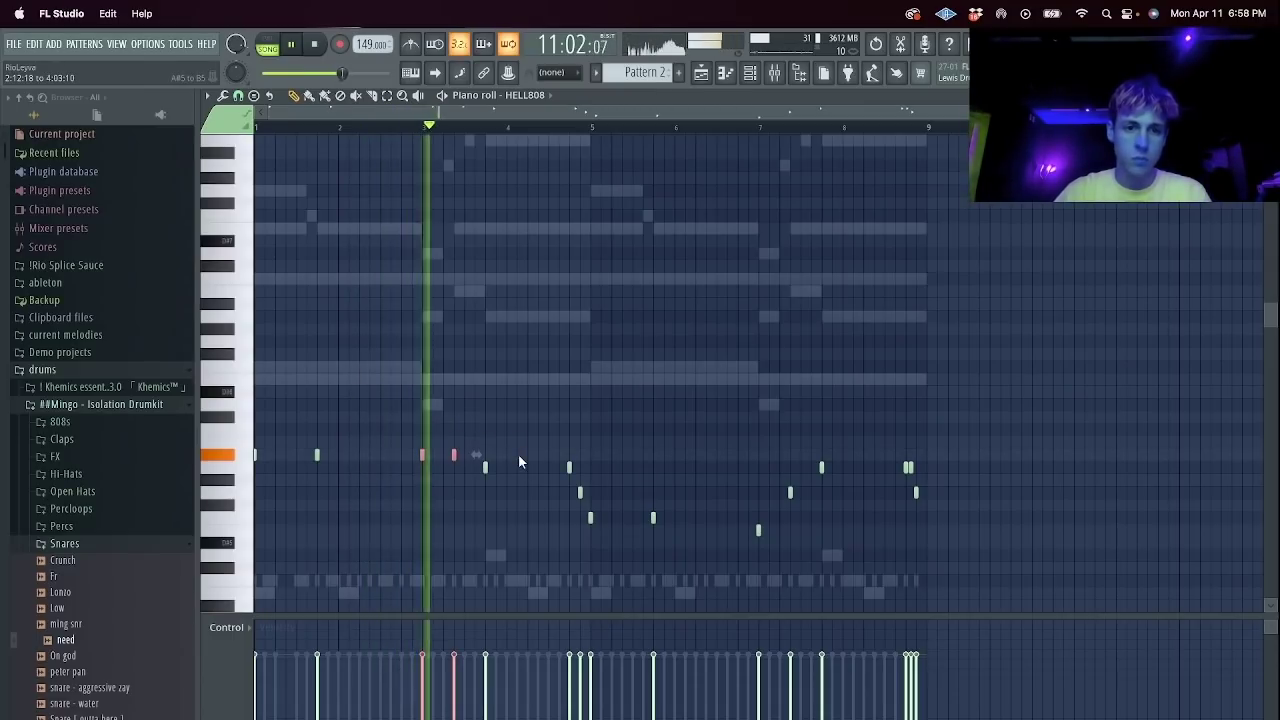
key(Up)
key(Up)
key(Up)
key(Up)
ctrl+click(518, 456)
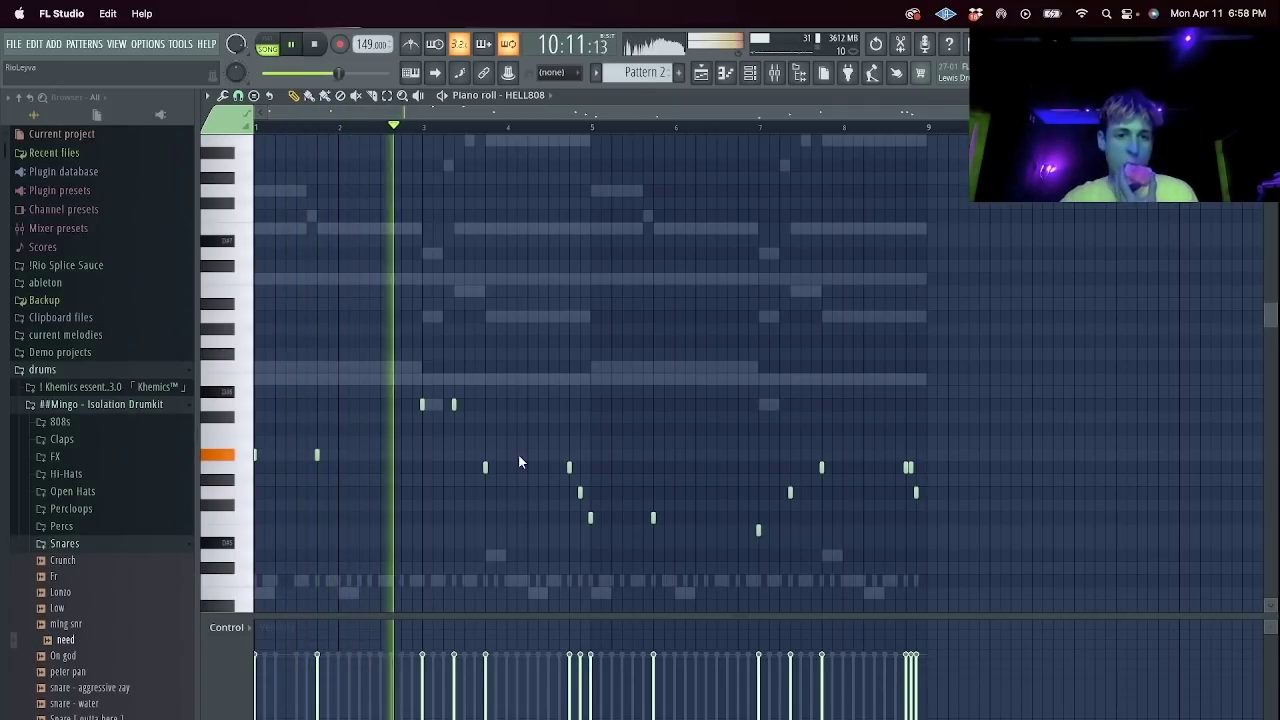
Lower the two 808 notes near bar 4.
drag(473, 388, 285, 446)
drag(360, 362, 450, 412)
key(shift+Down)
key(shift+Down)
key(Down)
key(Down)
key(Down)
key(Down)
key(Down)
key(Down)
key(Down)
key(Down)
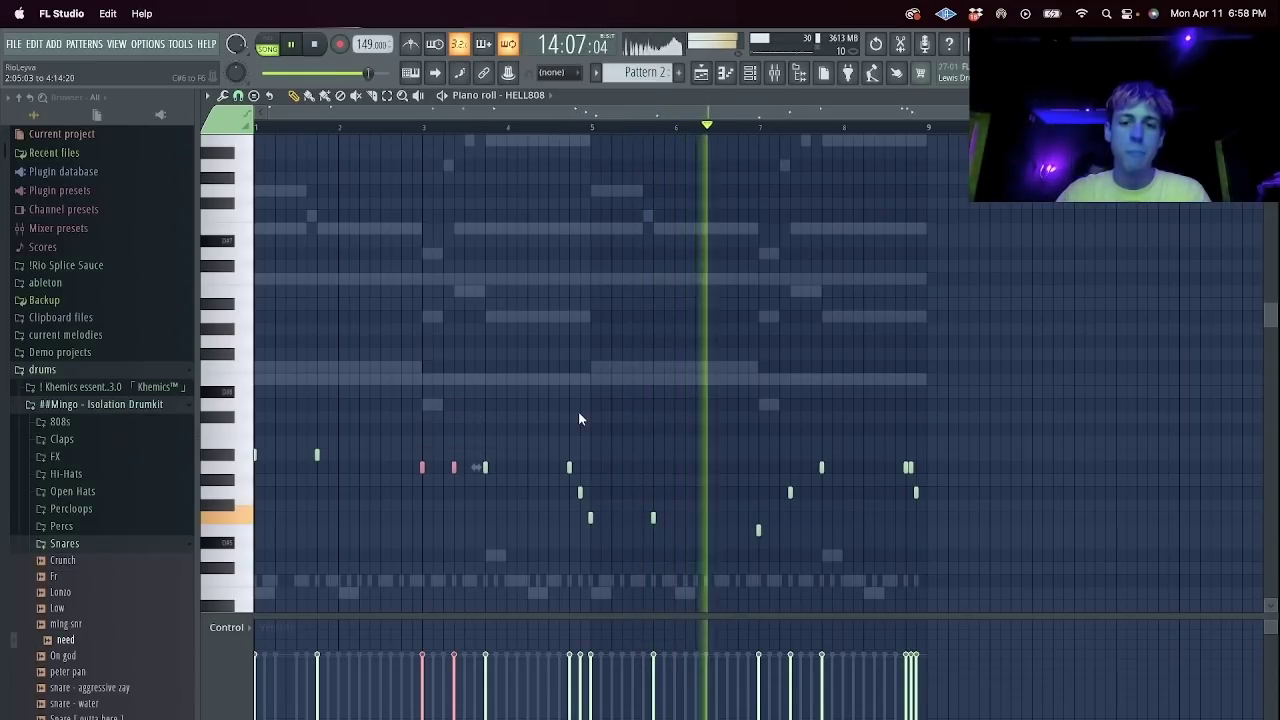
Copy the two notes near bar 8 to just before bar 5, undoing a stray added note.
drag(776, 517, 856, 428)
drag(790, 493, 452, 512)
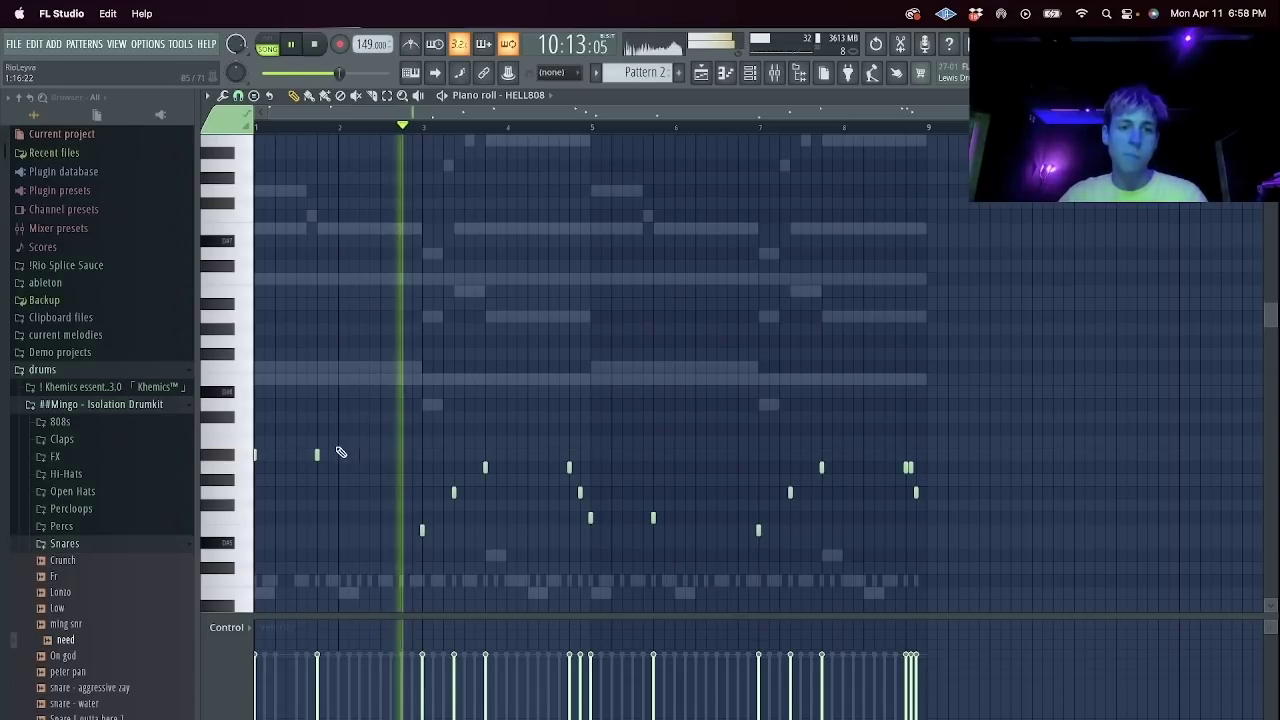
click(256, 480)
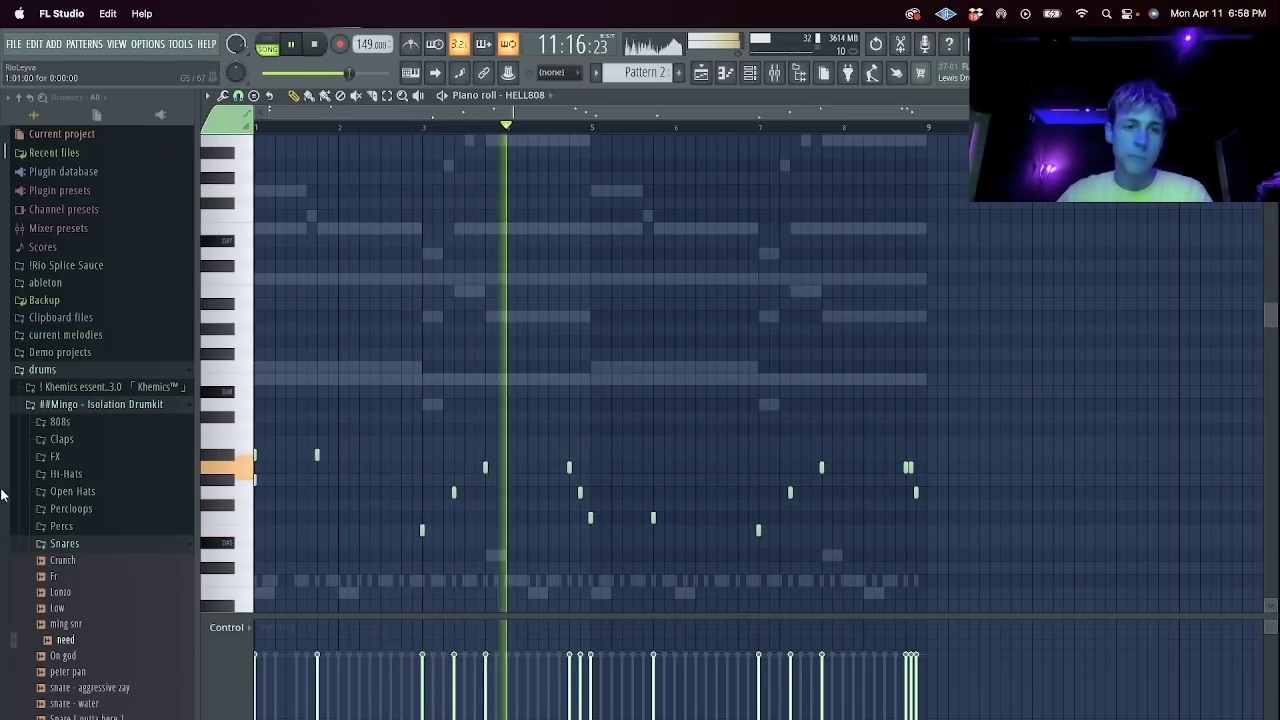
key(super+z)
Raise the two bar-1 808 notes and replay from bar 9.
drag(345, 425, 17, 510)
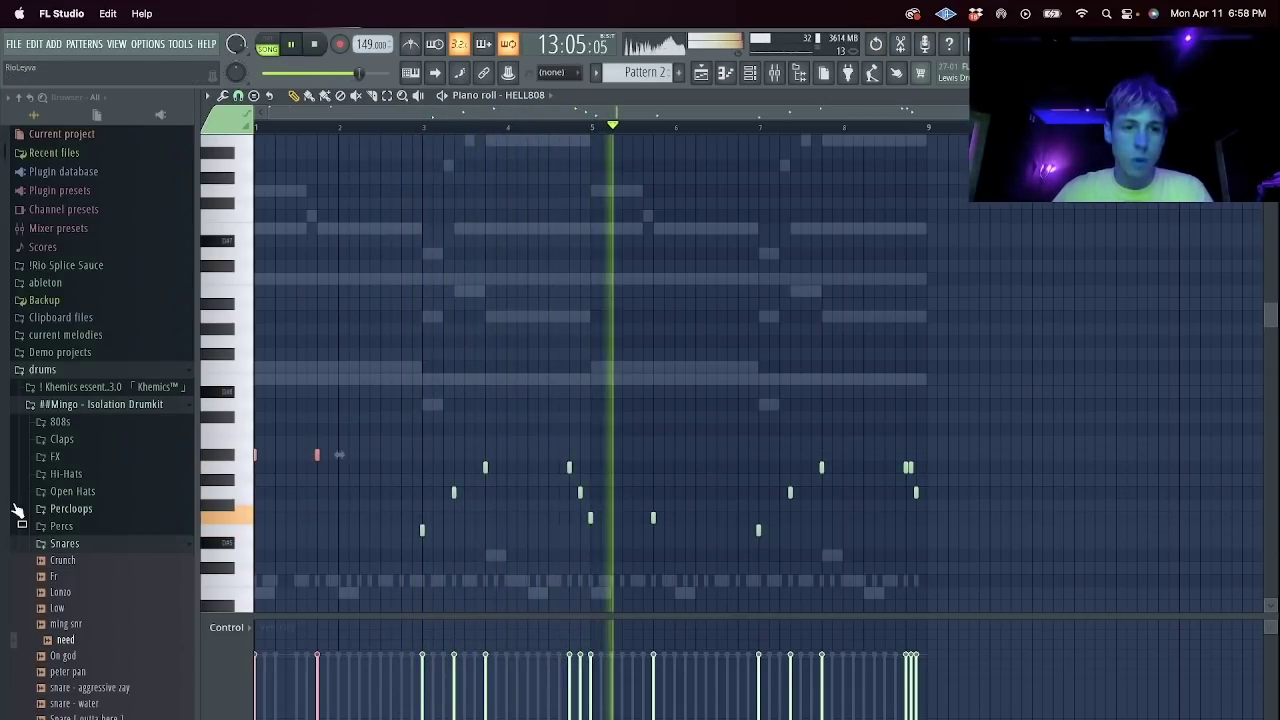
key(shift+Up)
key(shift+Up)
key(shift+Up)
key(shift+Up)
key(space)
key(space)
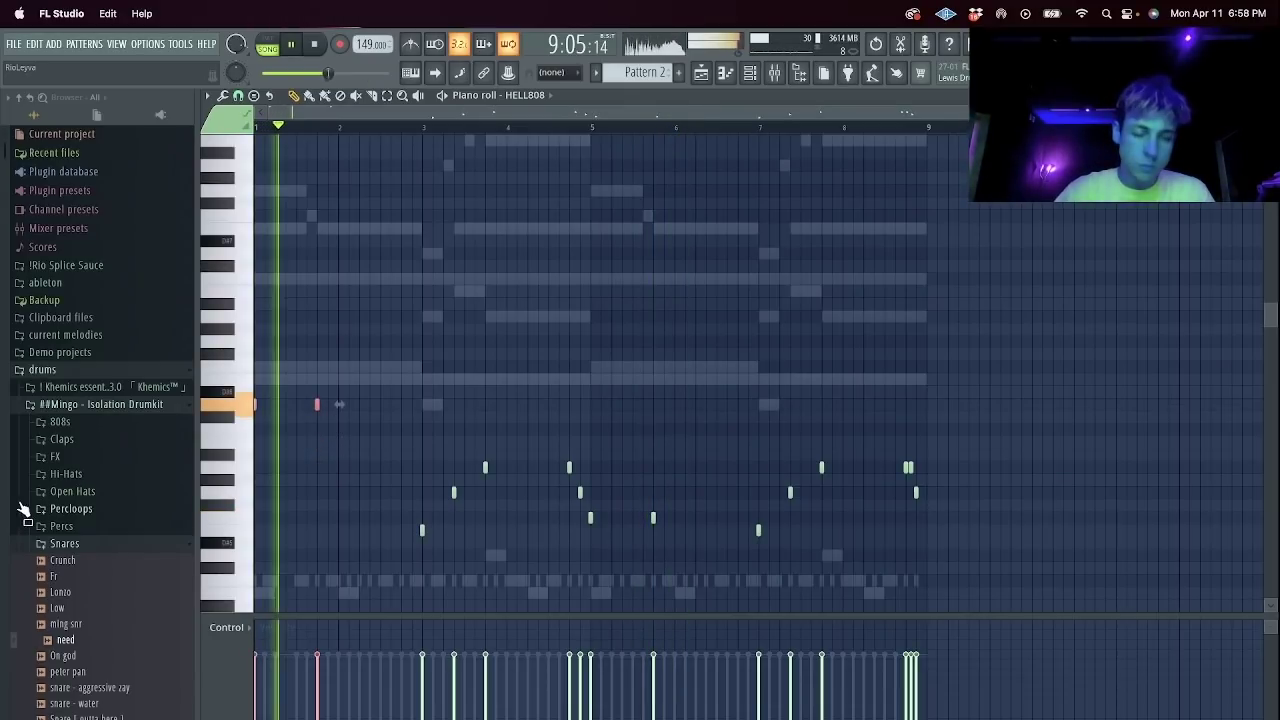
key(super+Down)
key(super+Up)
key(space)
click(752, 72)
Switch to pattern playback and cut the Synplant channel's notes from this pattern.
click(266, 45)
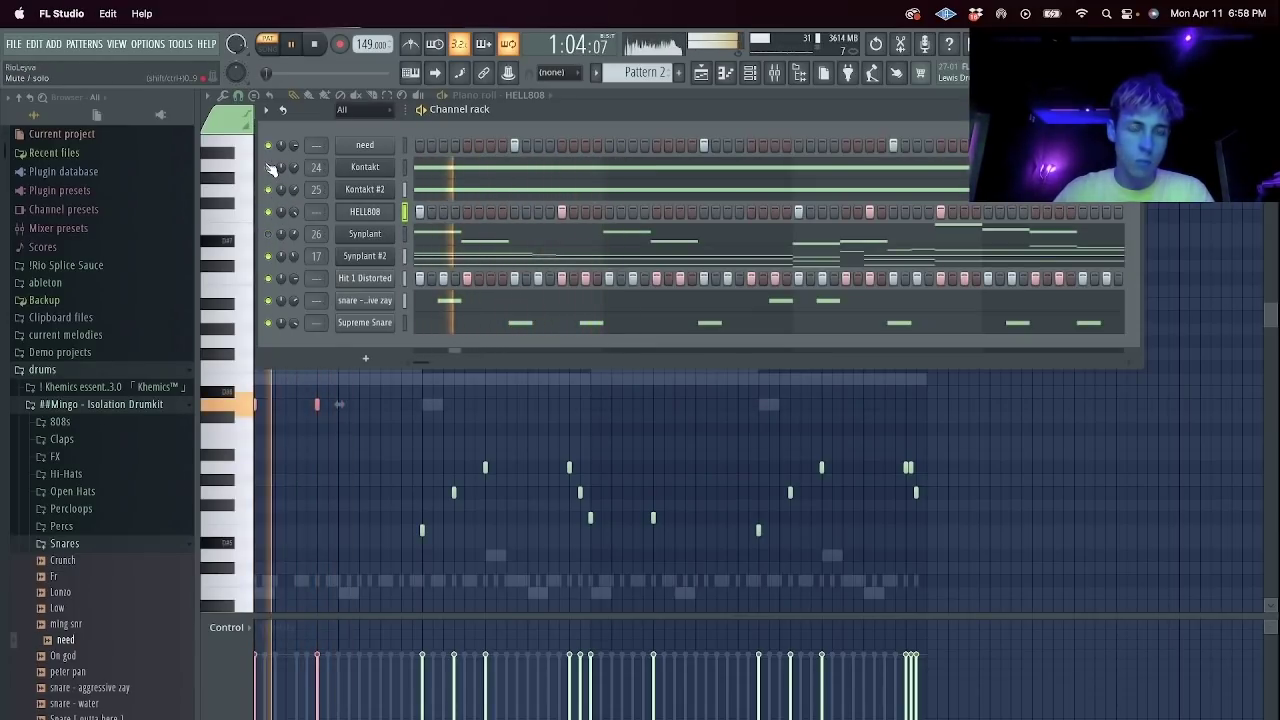
click(406, 230)
key(ctrl+x)
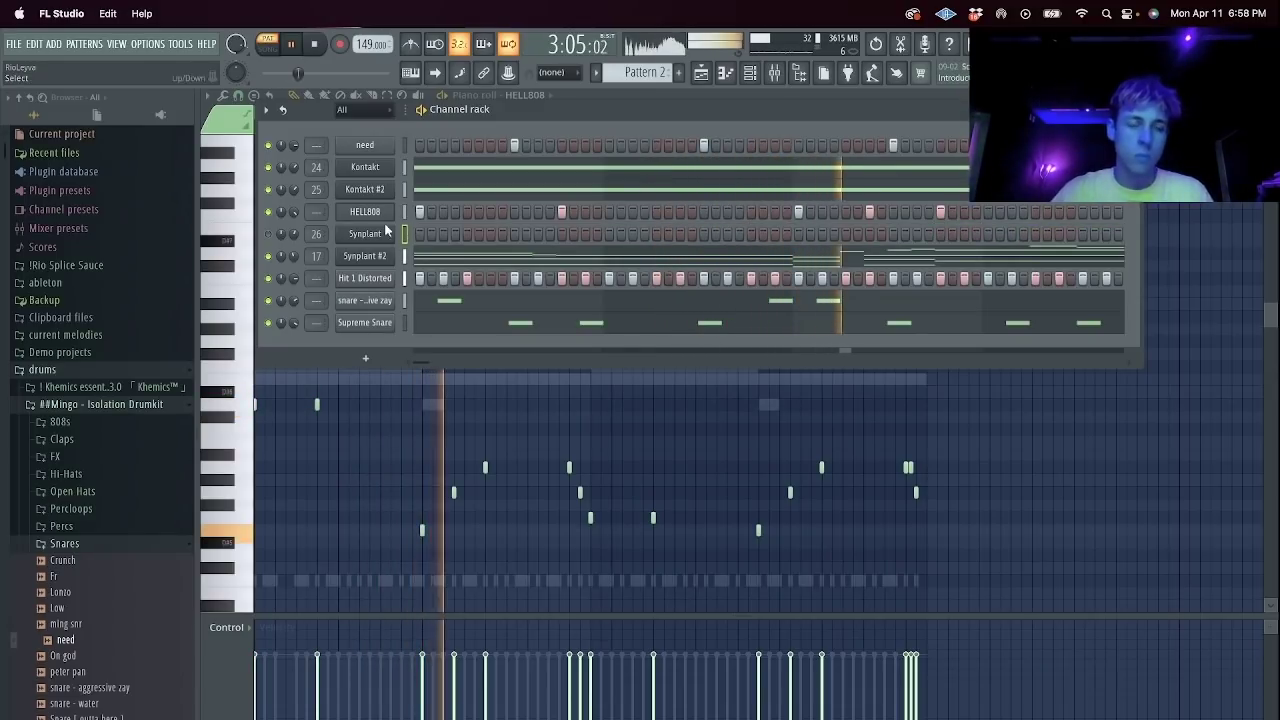
key(space)
Apply Legato (Ctrl+L) to the HELL808 notes and select the bass notes from bar 5 on.
right_click(387, 211)
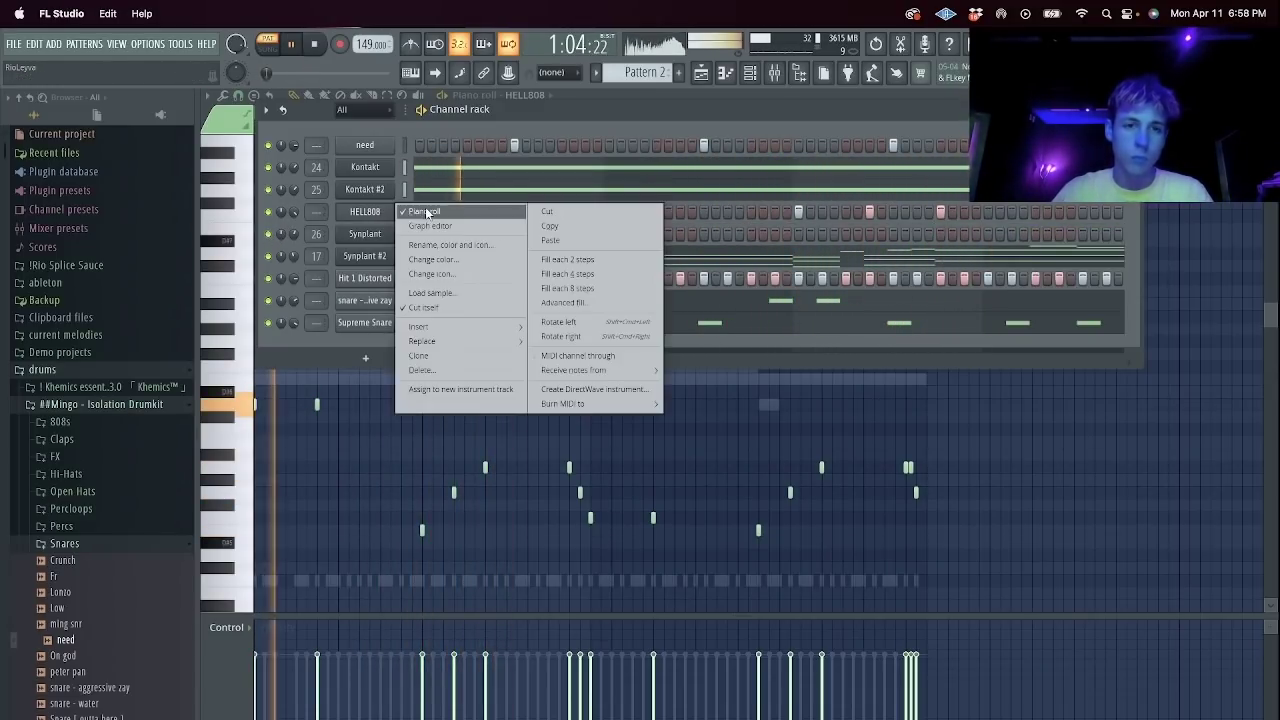
click(425, 211)
right_click(388, 211)
click(425, 214)
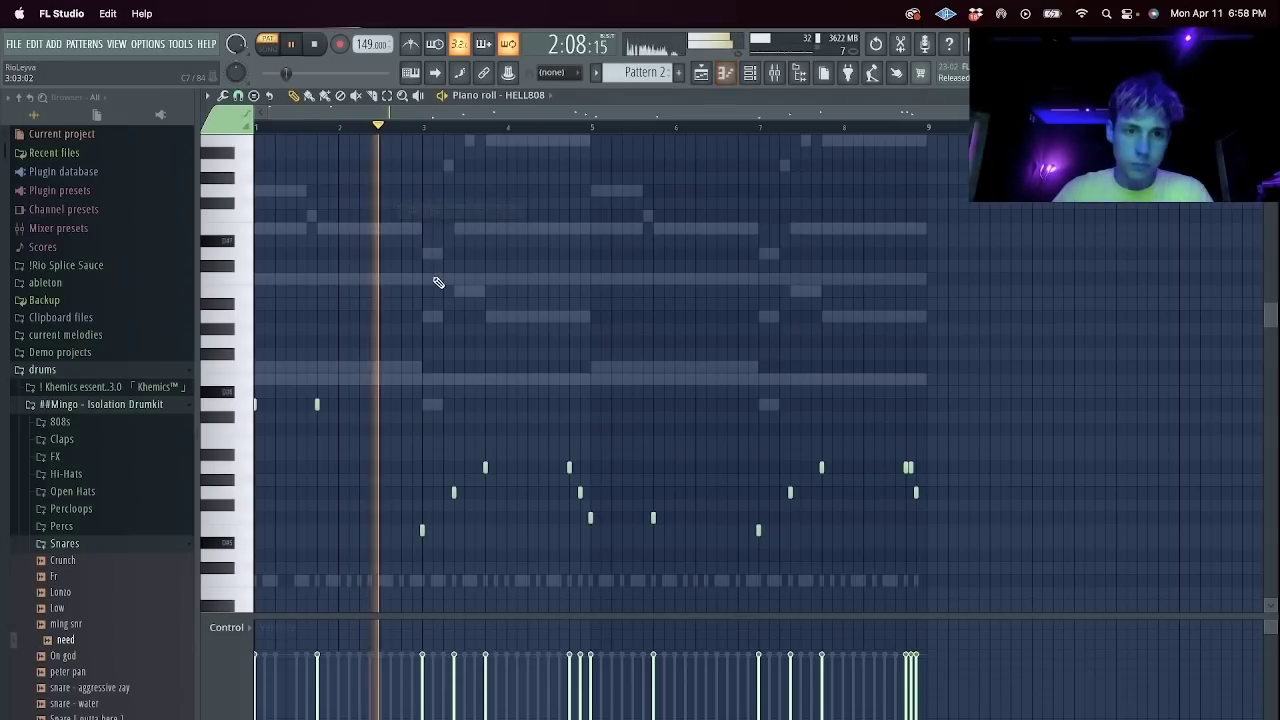
key(ctrl+Down)
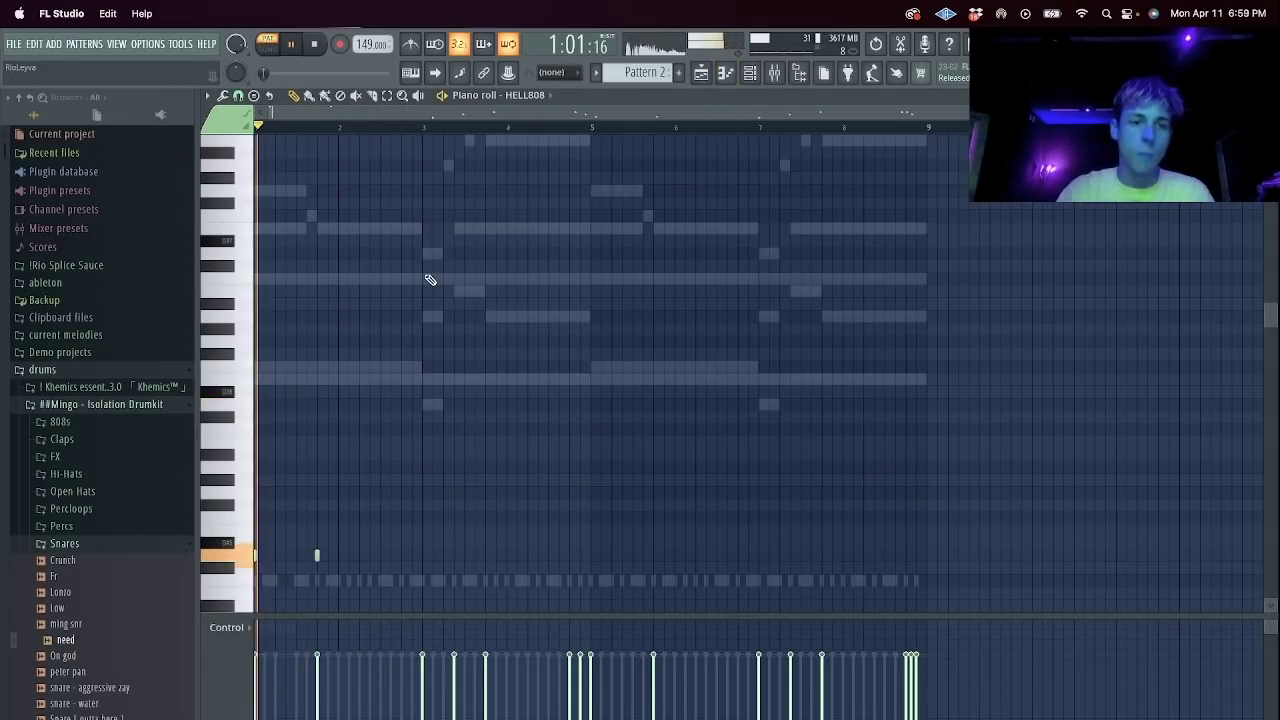
scroll(500, 312, down, 6)
scroll(430, 282, up, 3)
key(ctrl+Up)
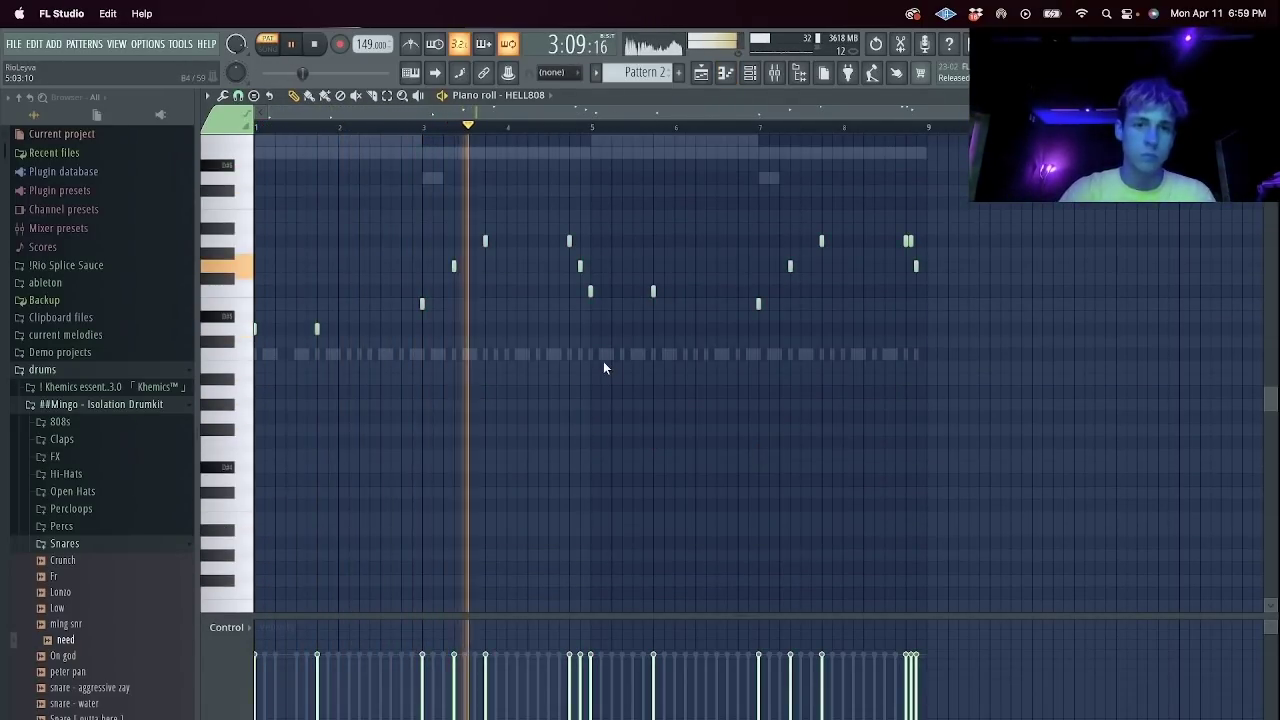
key(ctrl+l)
drag(620, 217, 1276, 488)
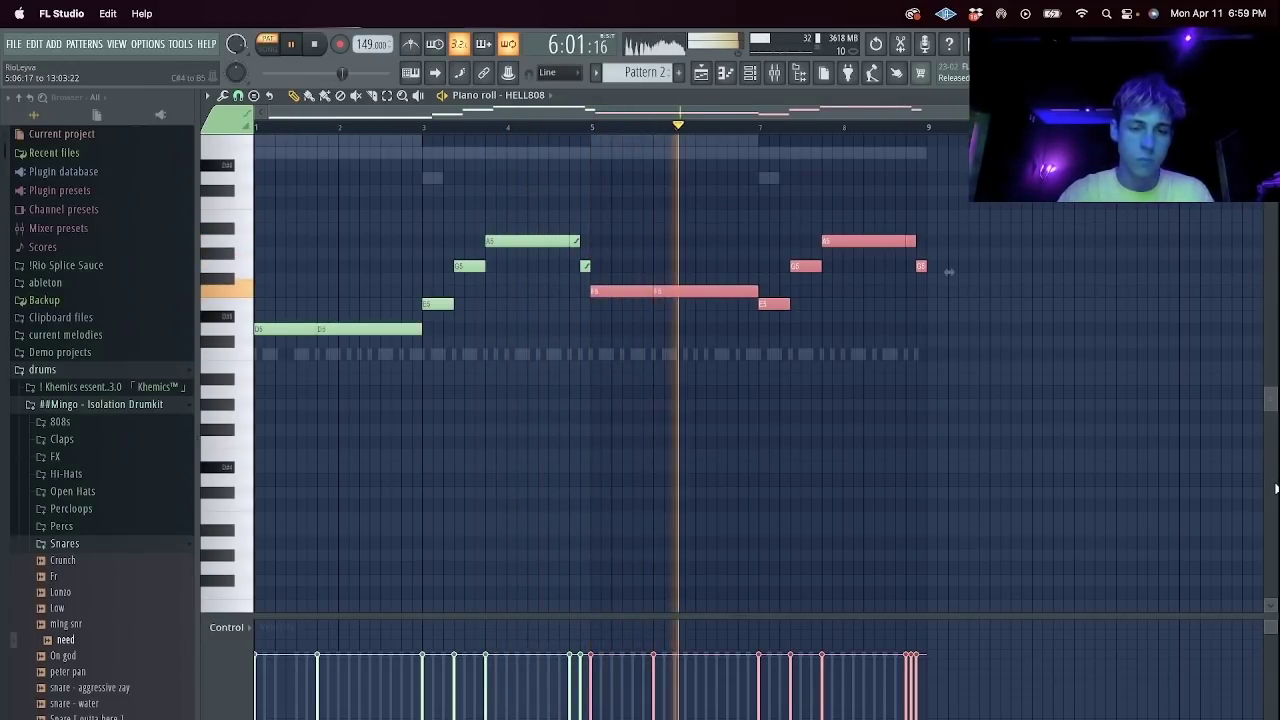
Insert a new Synplant instrument channel, Synplant #3, from the Channel rack.
click(752, 73)
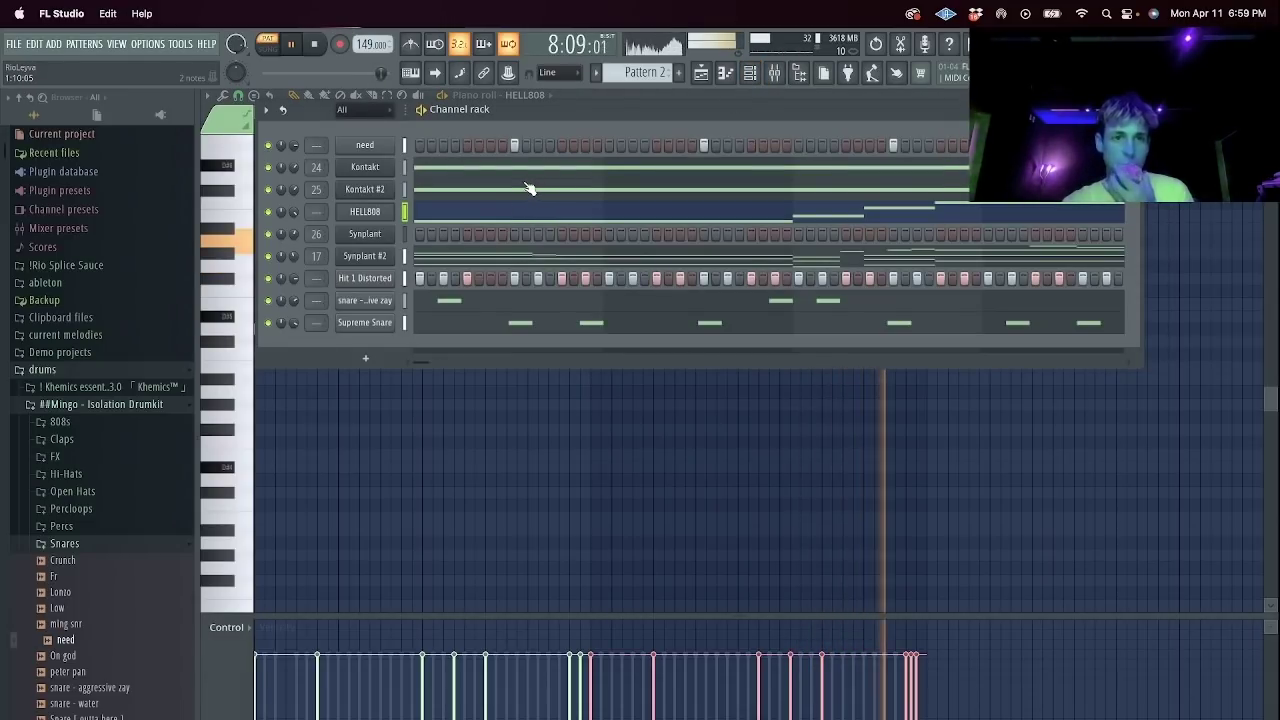
right_click(376, 168)
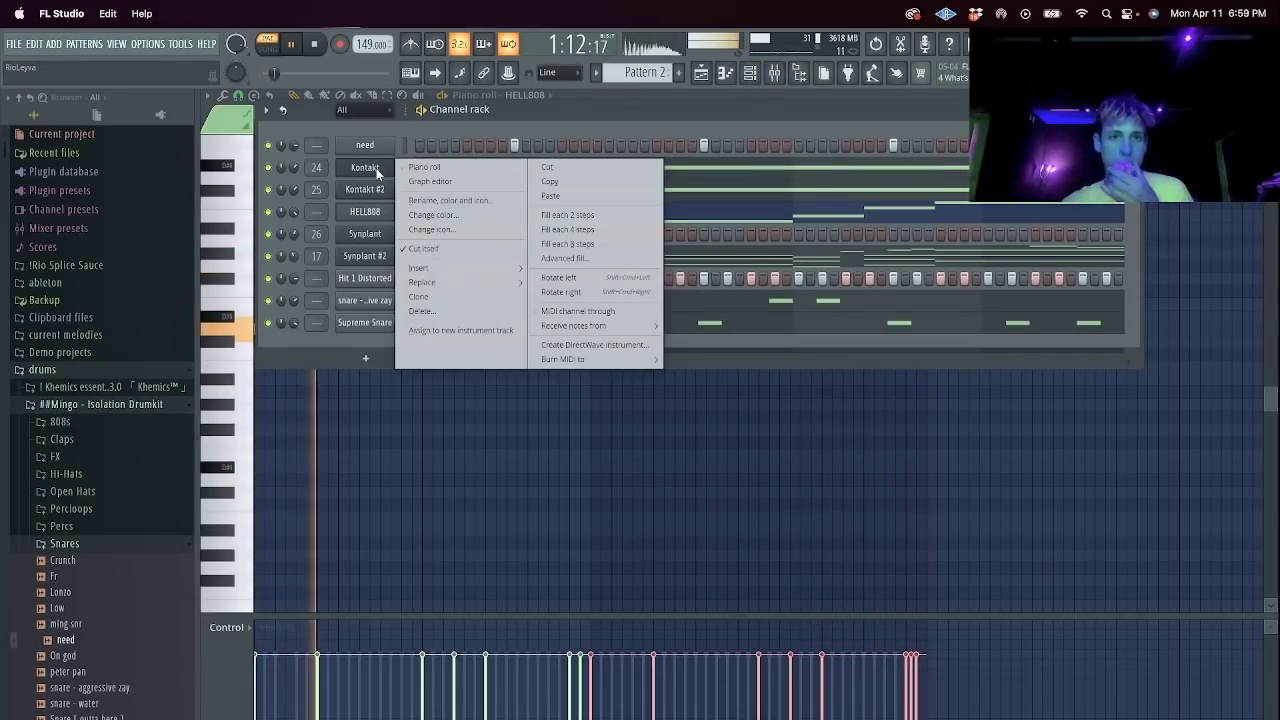
mouse_move(484, 272)
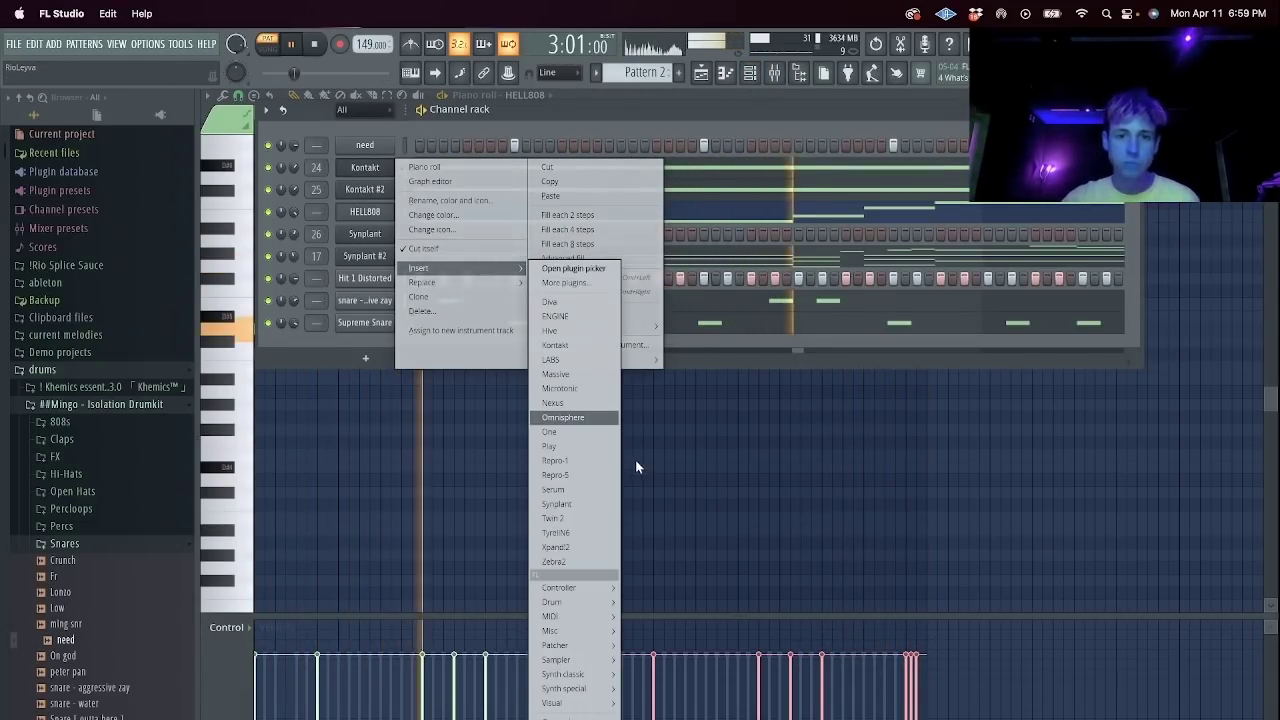
click(570, 504)
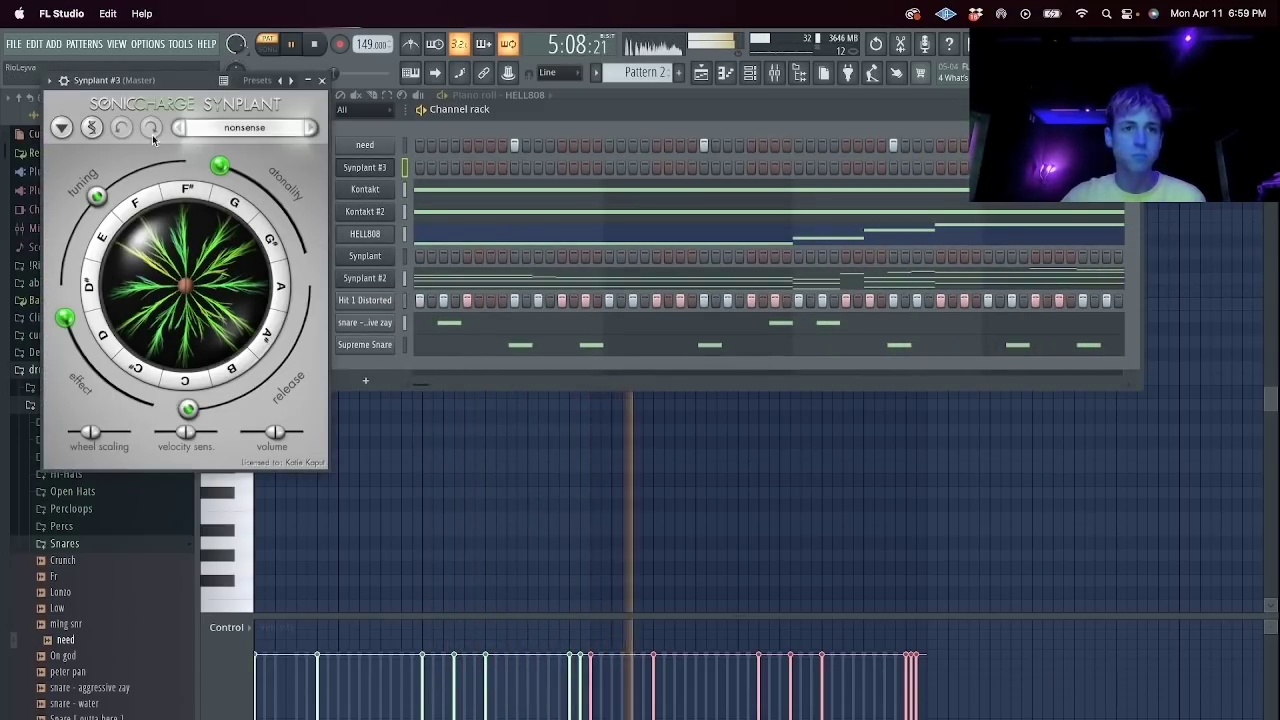
Roll new random seeds in Synplant until it lands on the 'Utor Prudenter Sono' patch.
click(62, 128)
click(166, 250)
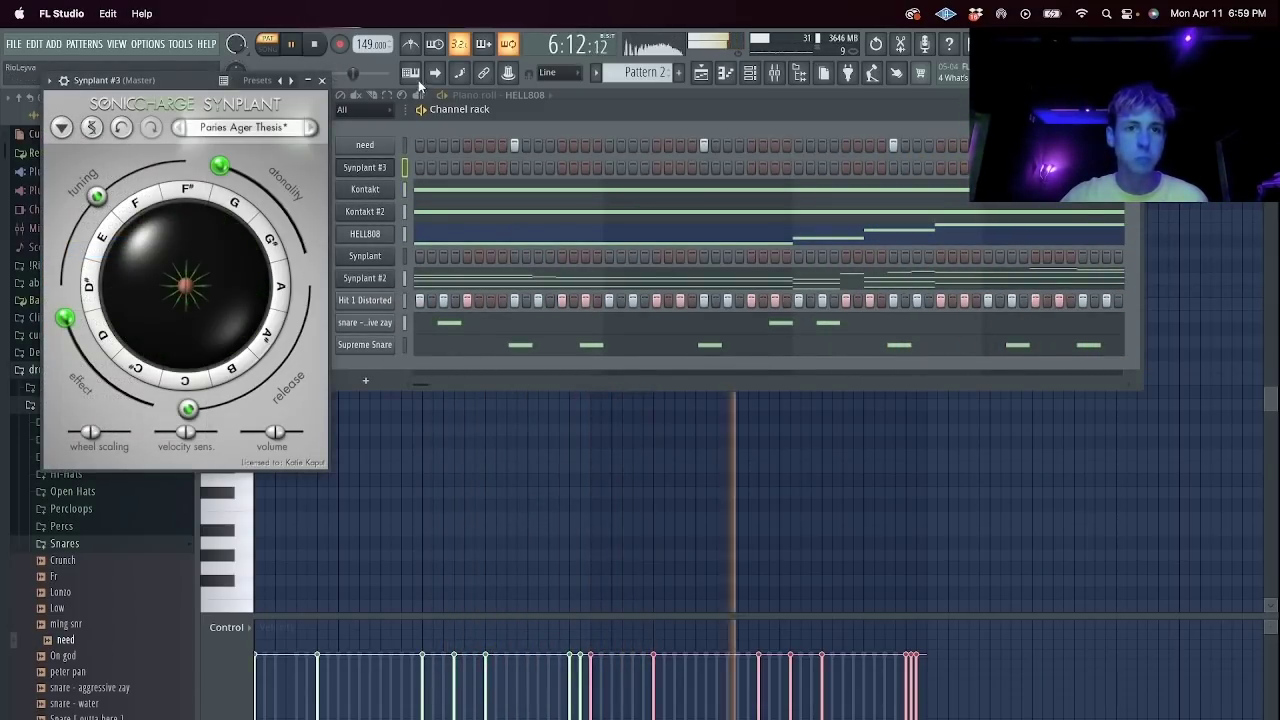
drag(187, 80, 421, 256)
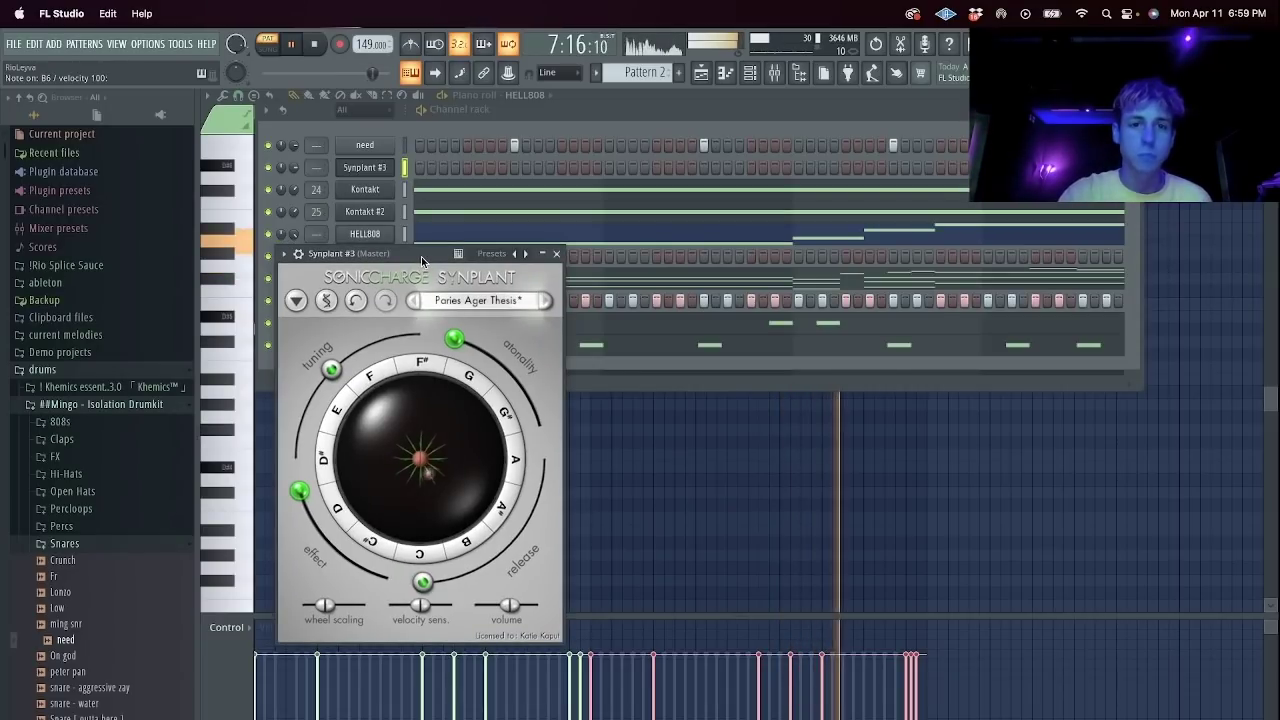
click(292, 301)
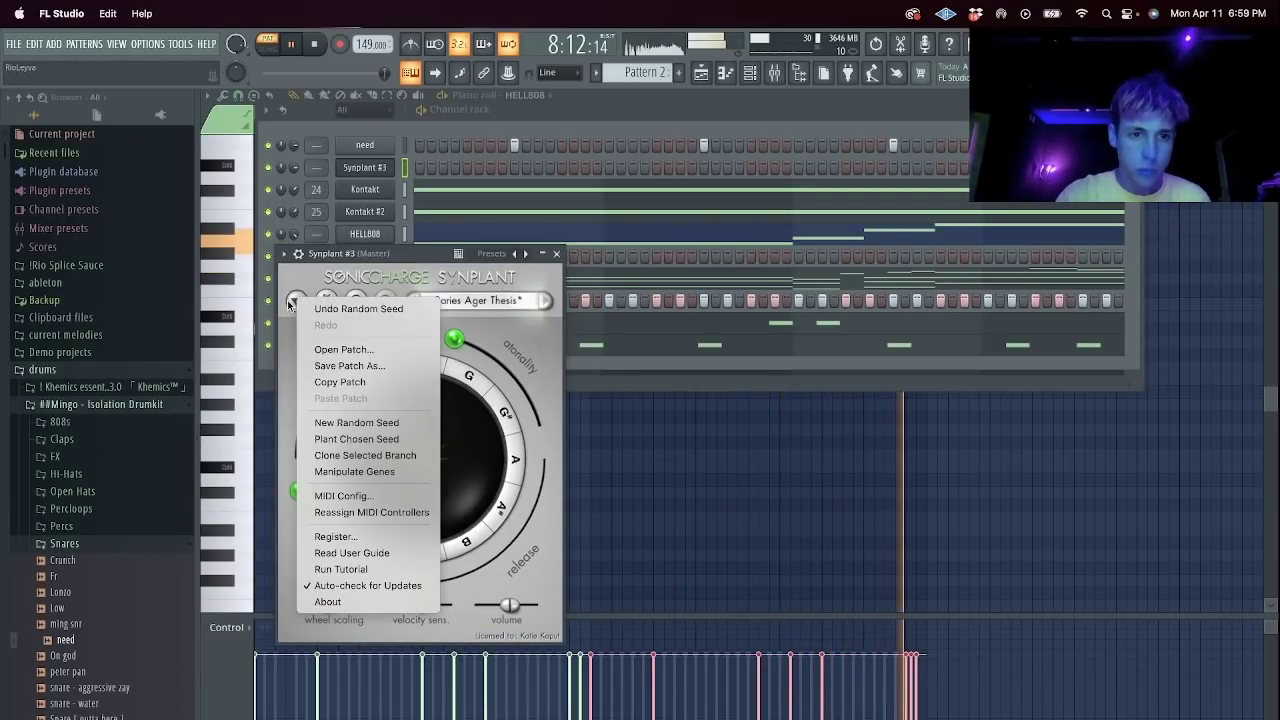
click(395, 423)
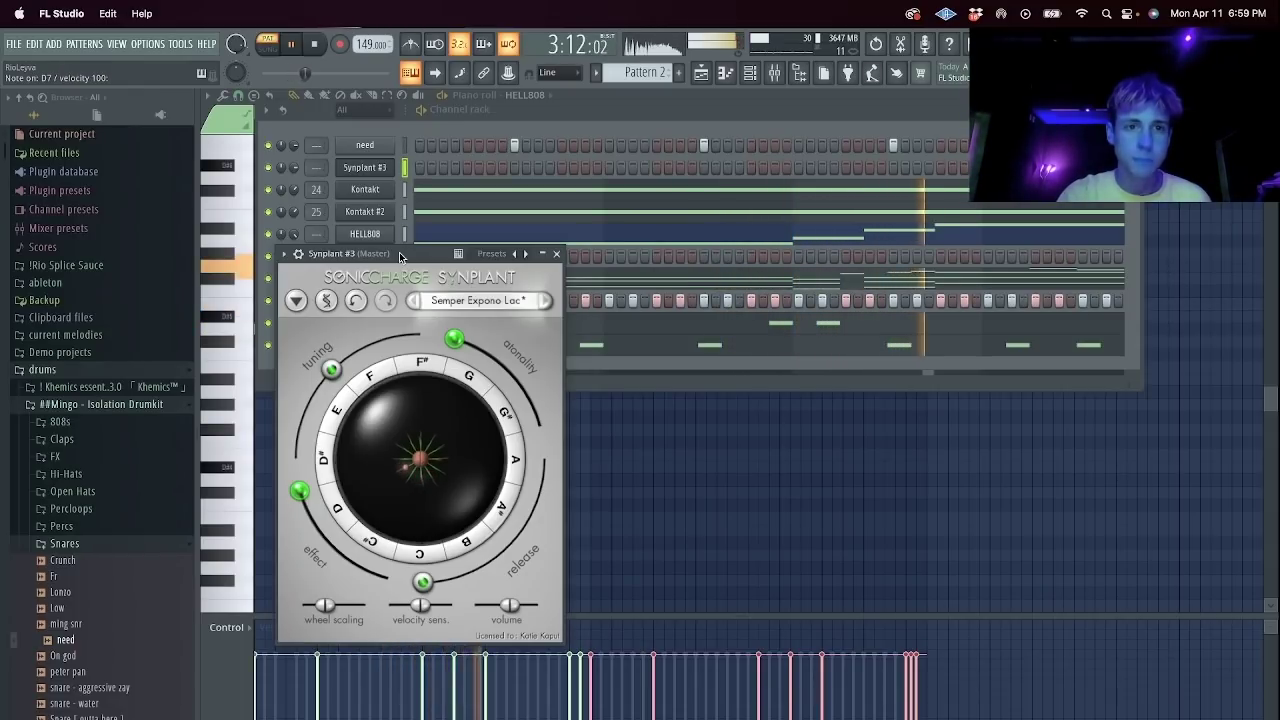
click(297, 300)
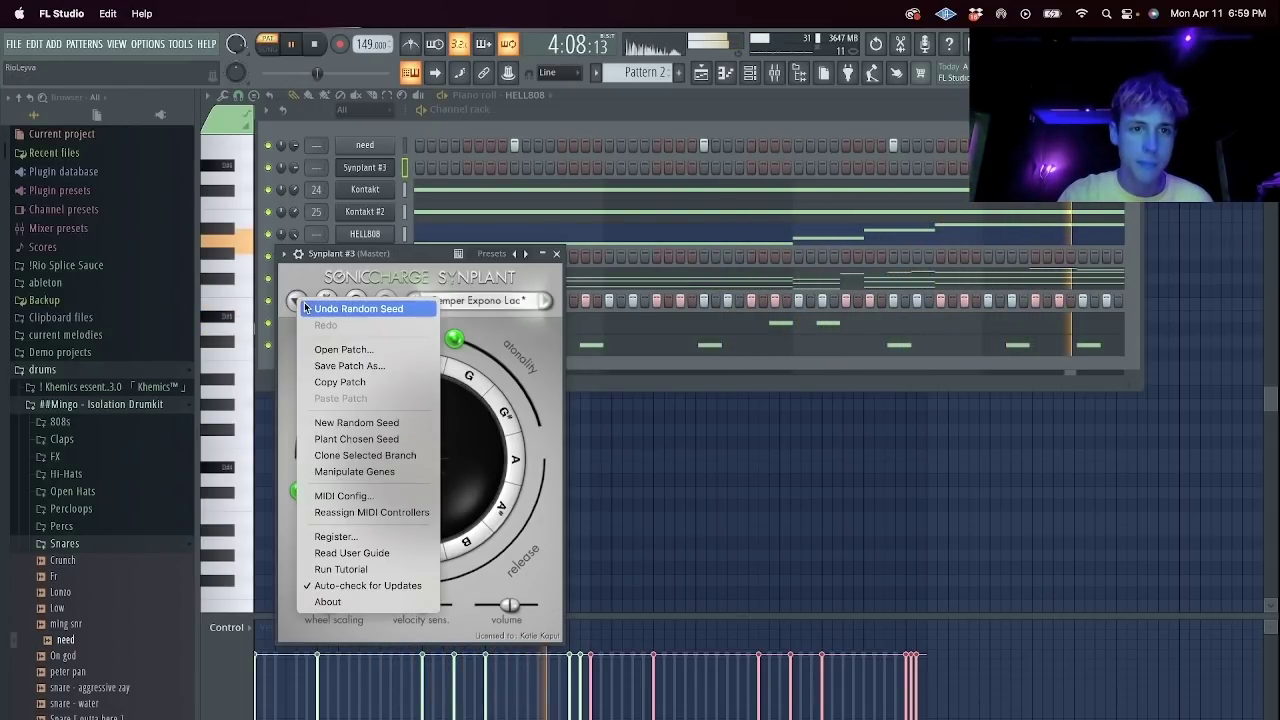
click(340, 422)
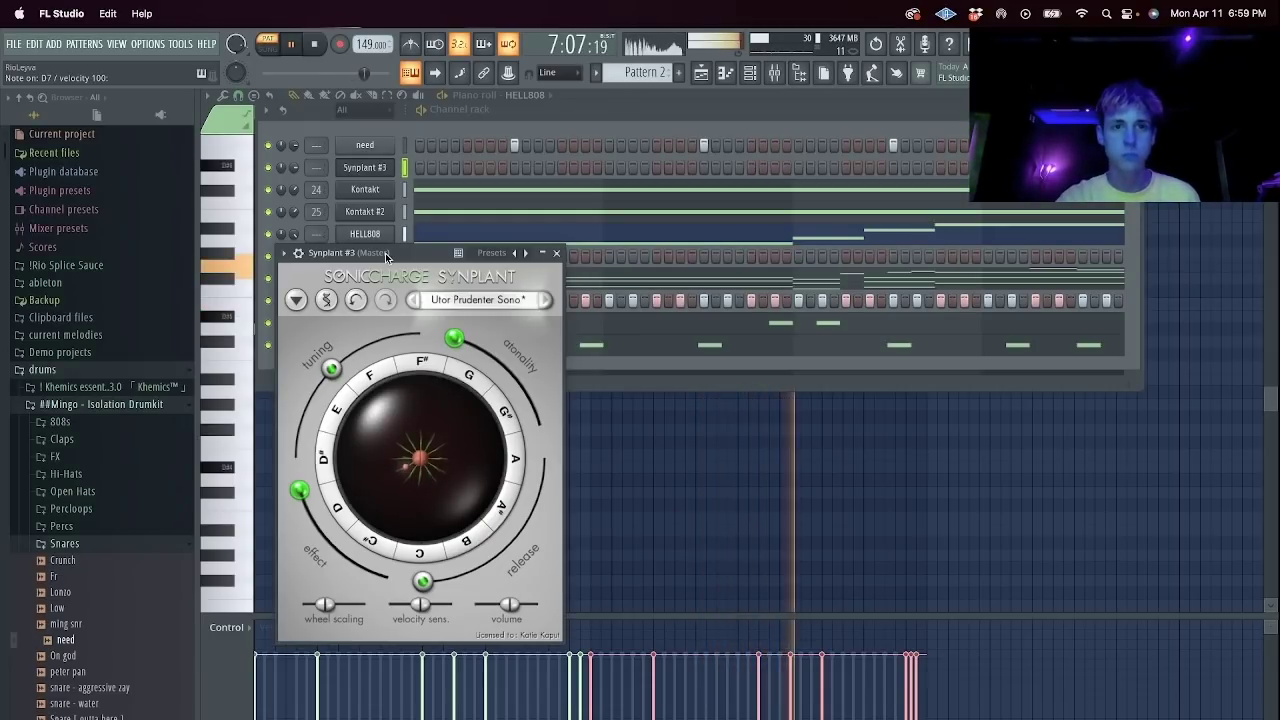
right_click(385, 160)
Open the Synplant #3 piano roll and close the Synplant plugin window.
click(463, 169)
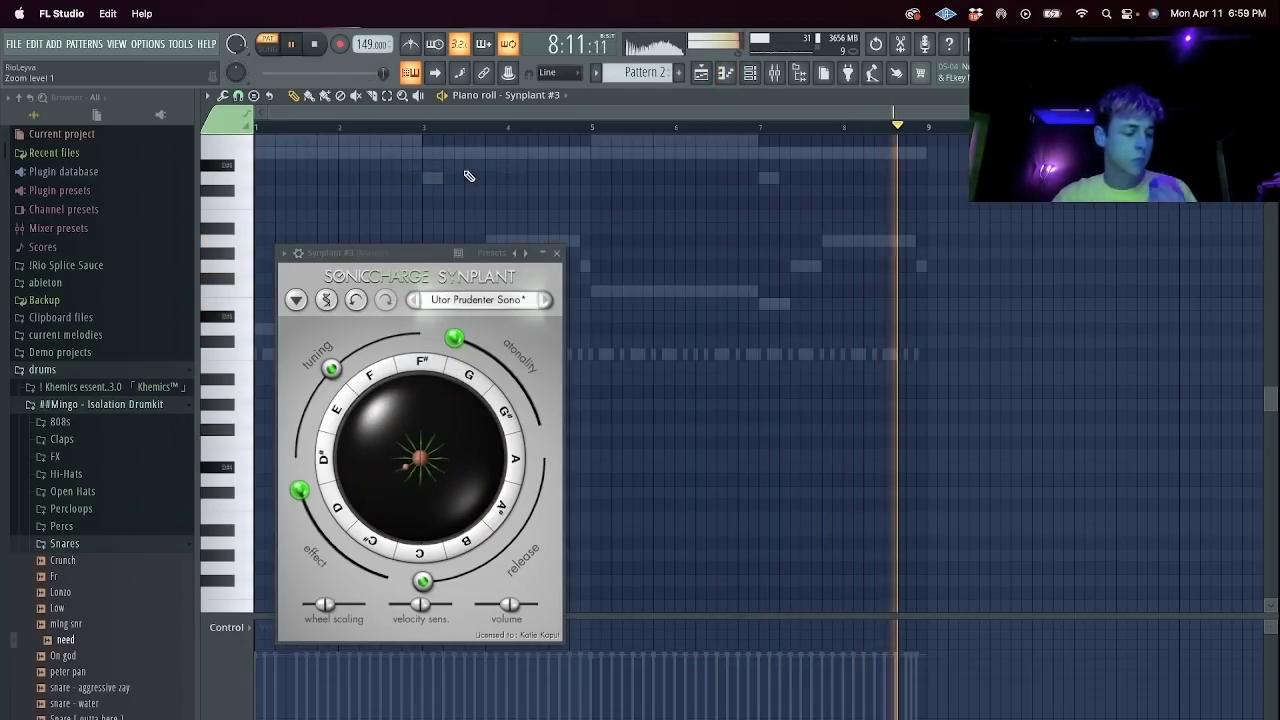
click(560, 253)
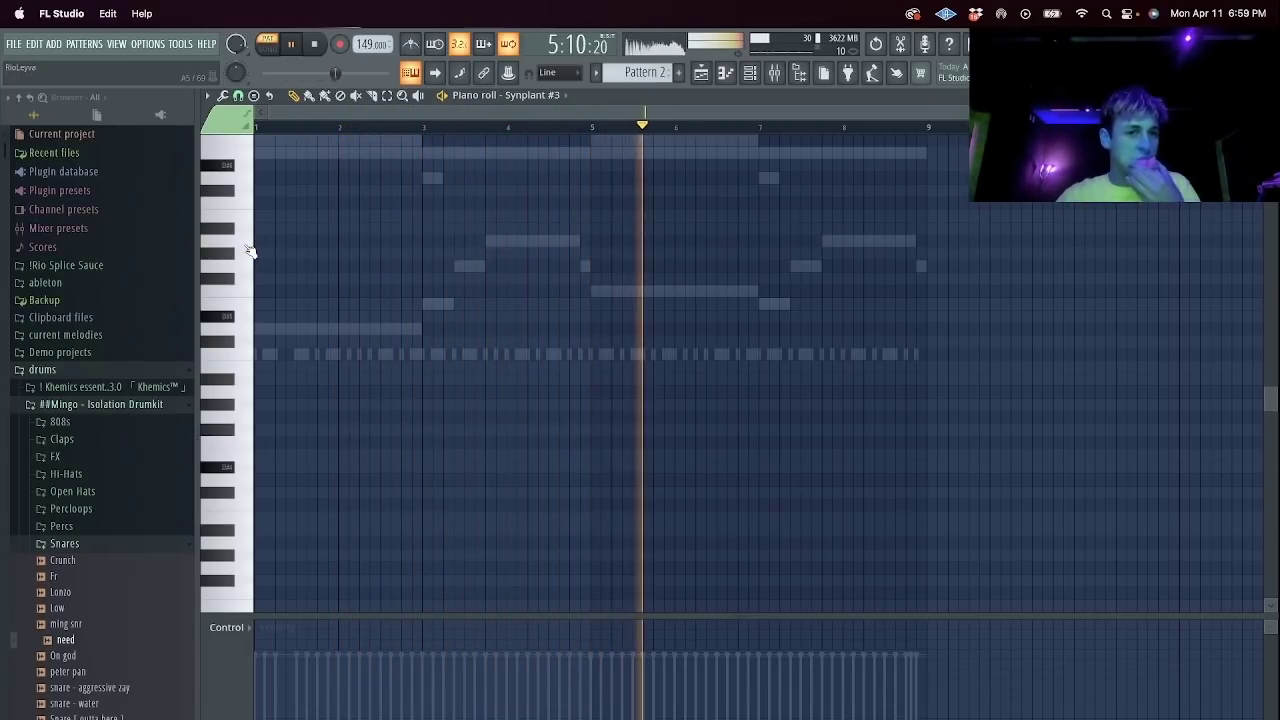
scroll(250, 251, up, 8)
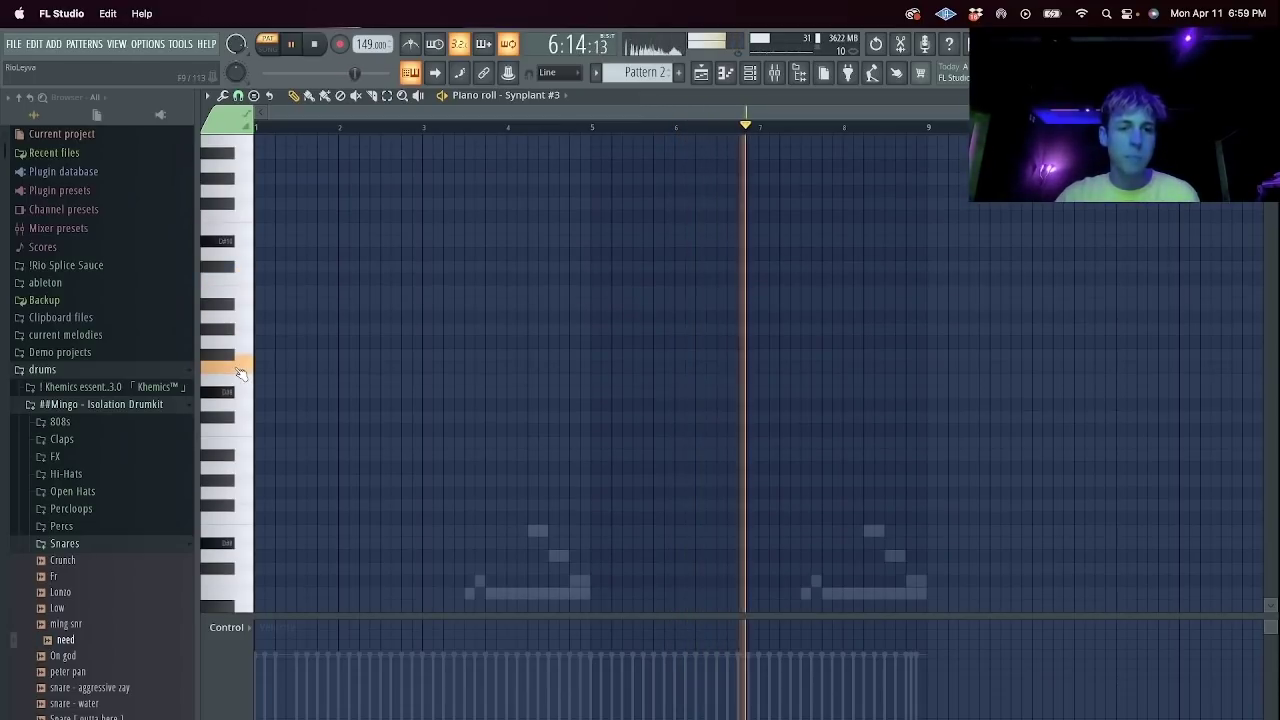
scroll(249, 340, down, 3)
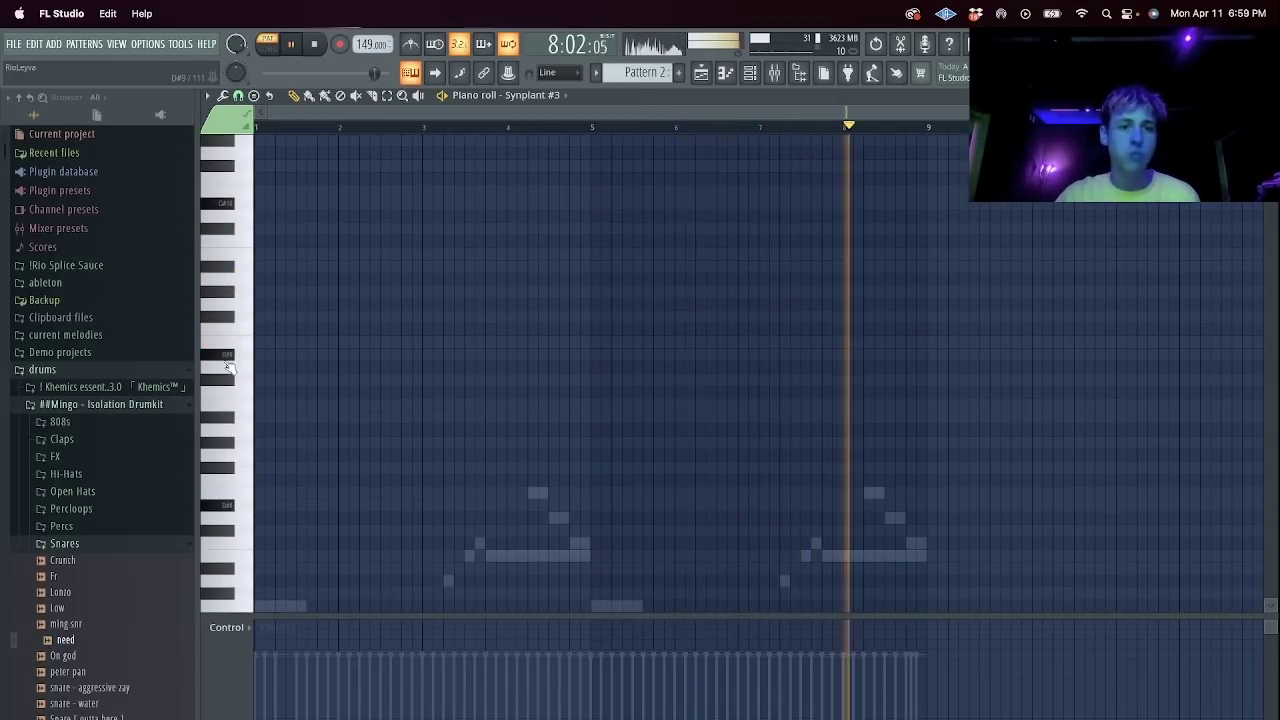
Place and audition several short melody notes around bar 1.
click(256, 430)
click(240, 459)
click(265, 455)
click(250, 456)
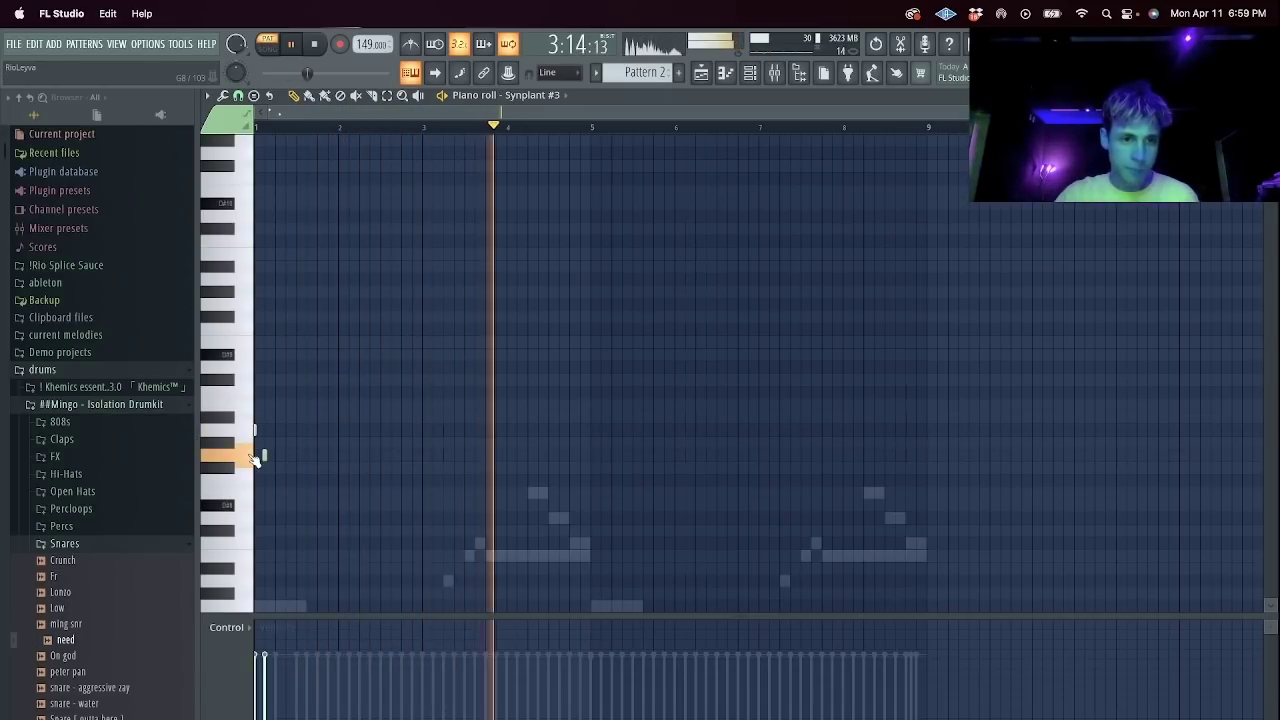
click(277, 432)
click(275, 430)
click(237, 484)
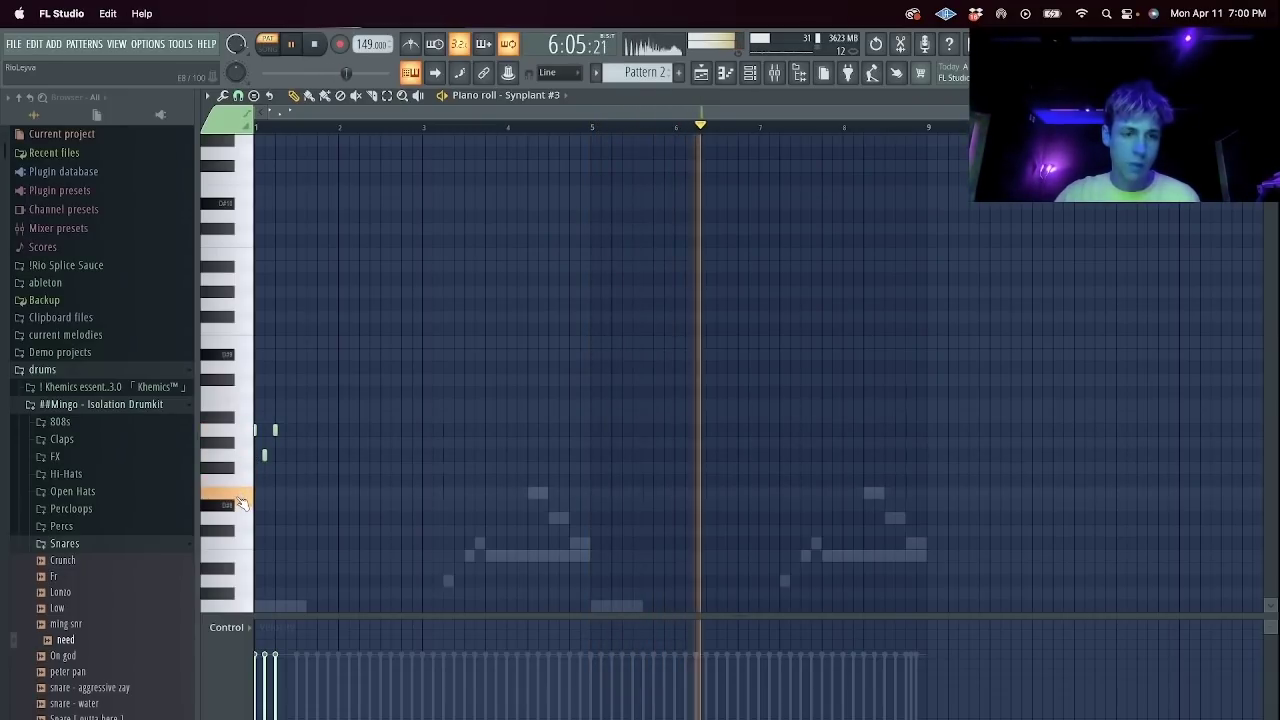
click(223, 508)
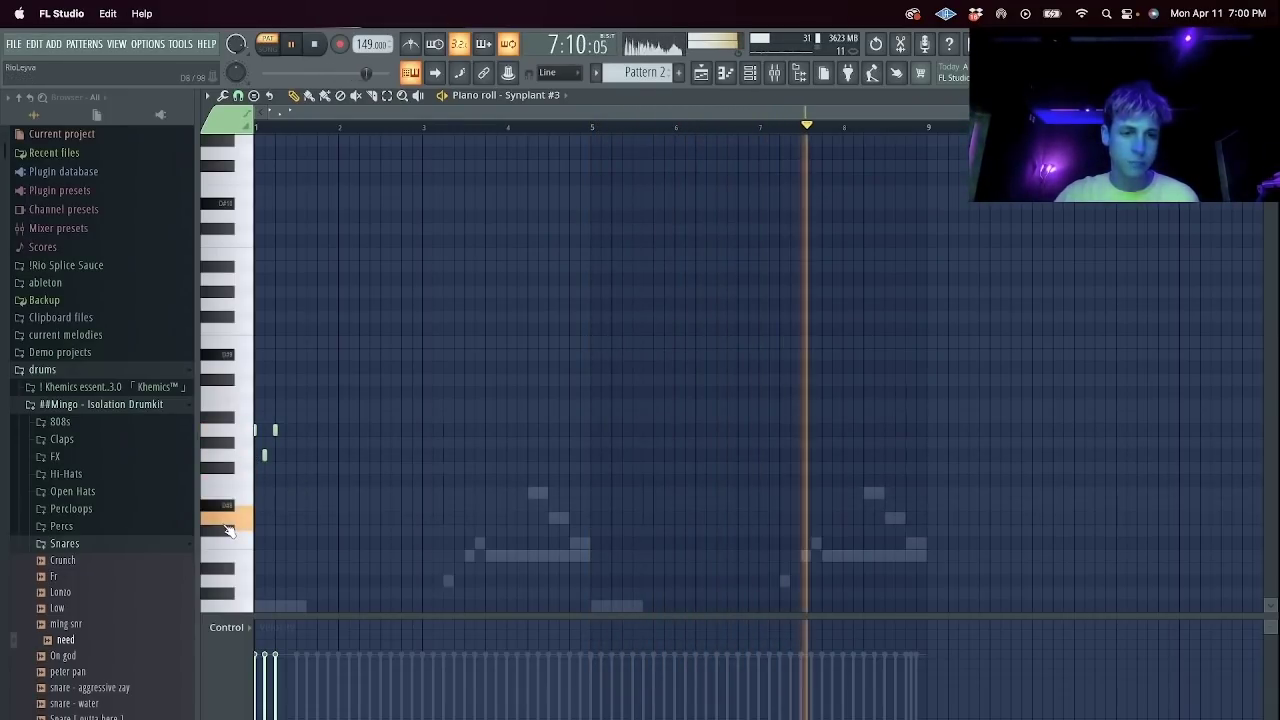
click(285, 519)
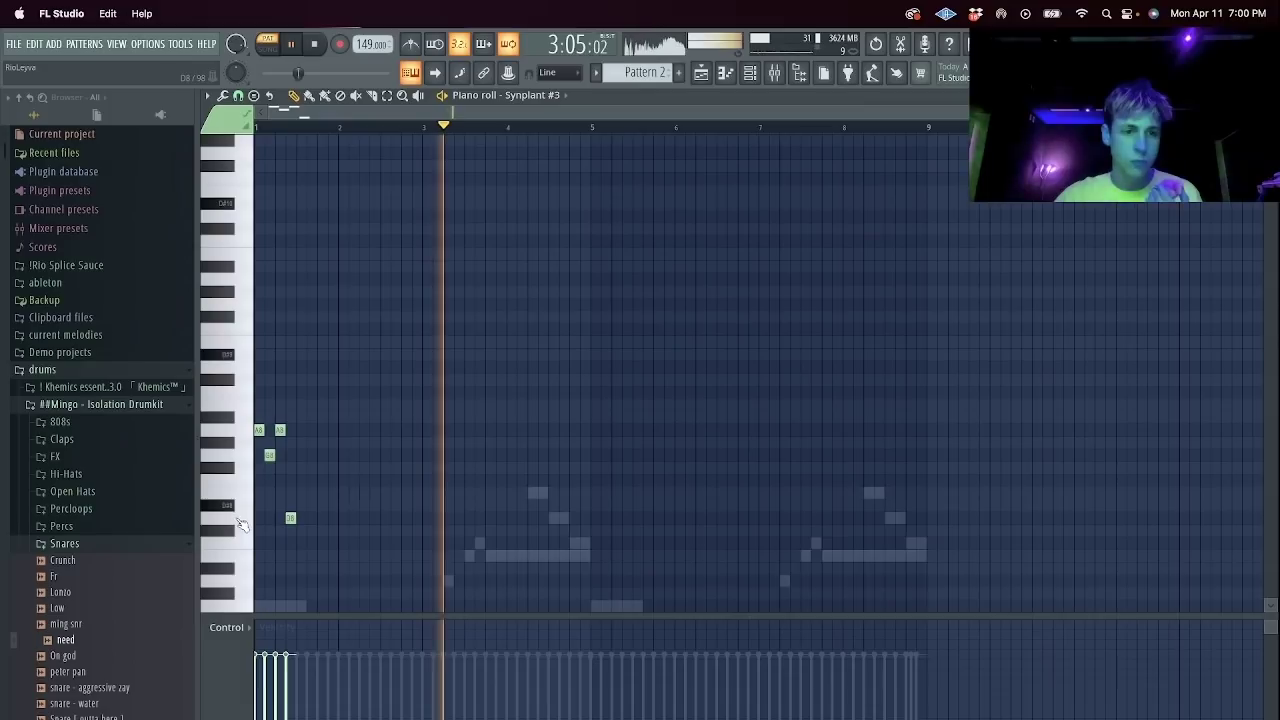
Add a rising run of short notes after bar 2, fixing misplaced notes along the way.
click(369, 492)
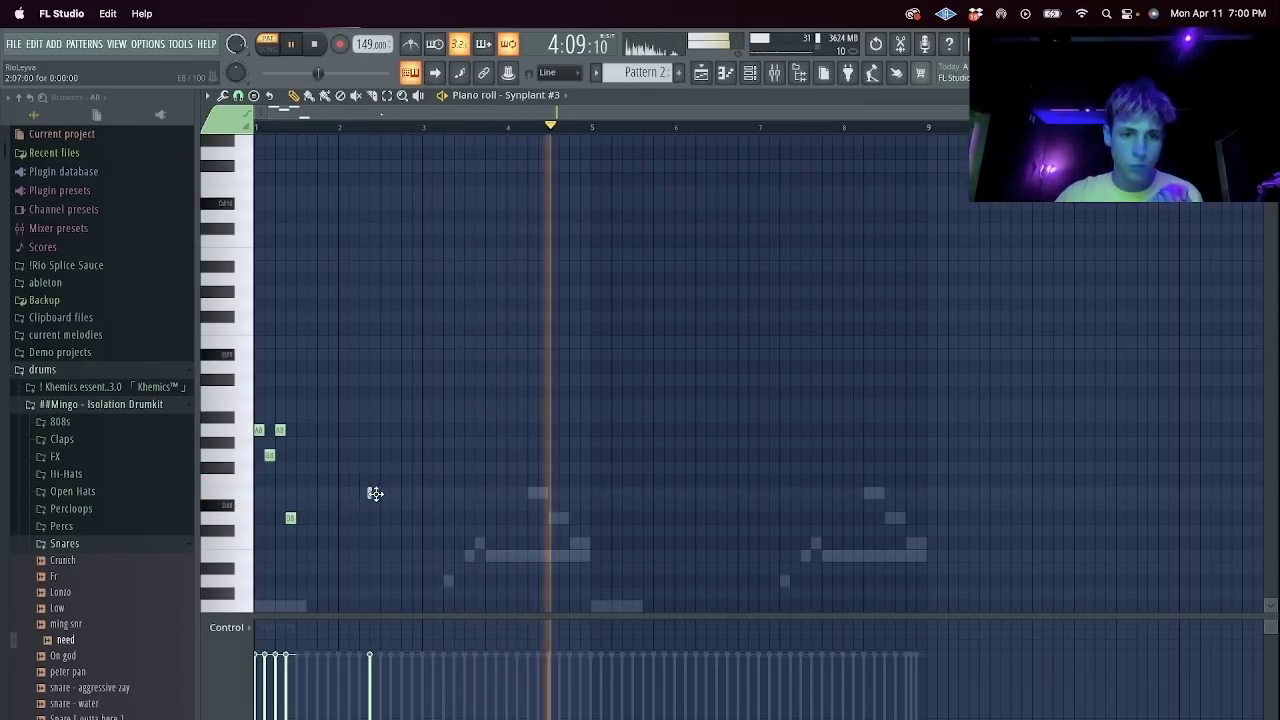
click(380, 480)
click(391, 467)
click(381, 456)
right_click(380, 456)
right_click(391, 467)
click(391, 455)
click(402, 428)
drag(402, 428, 403, 390)
click(413, 367)
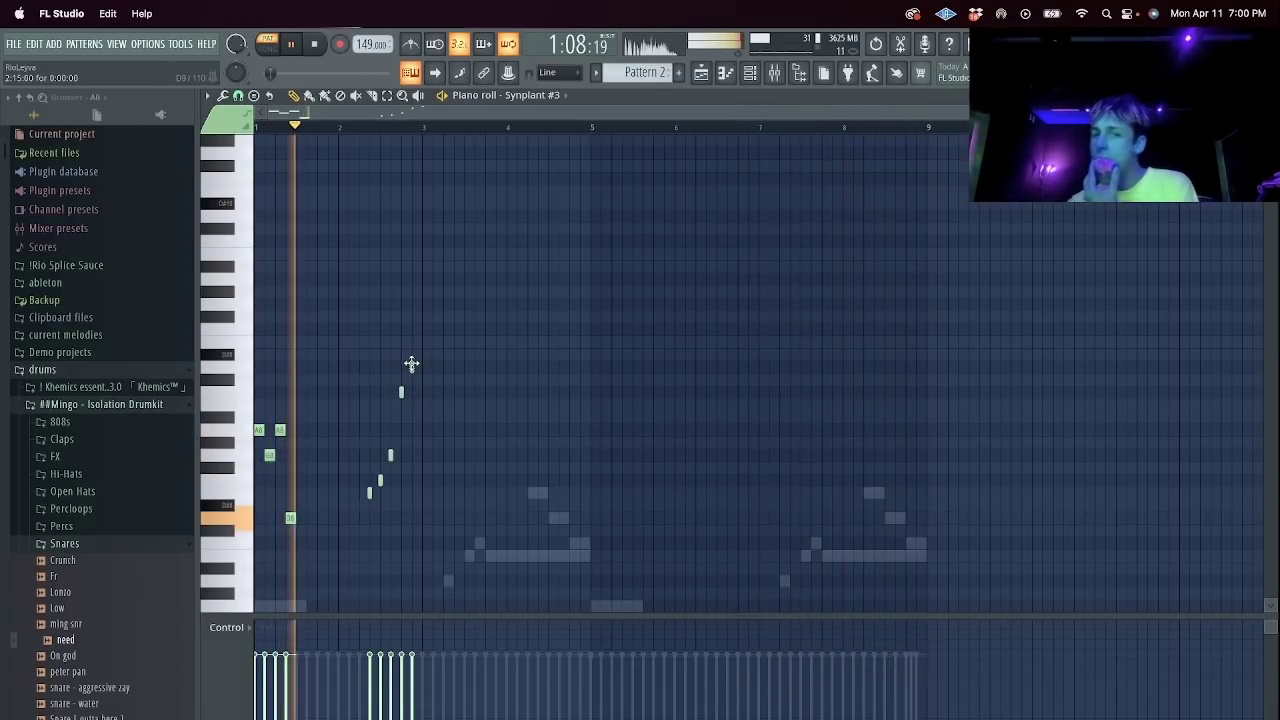
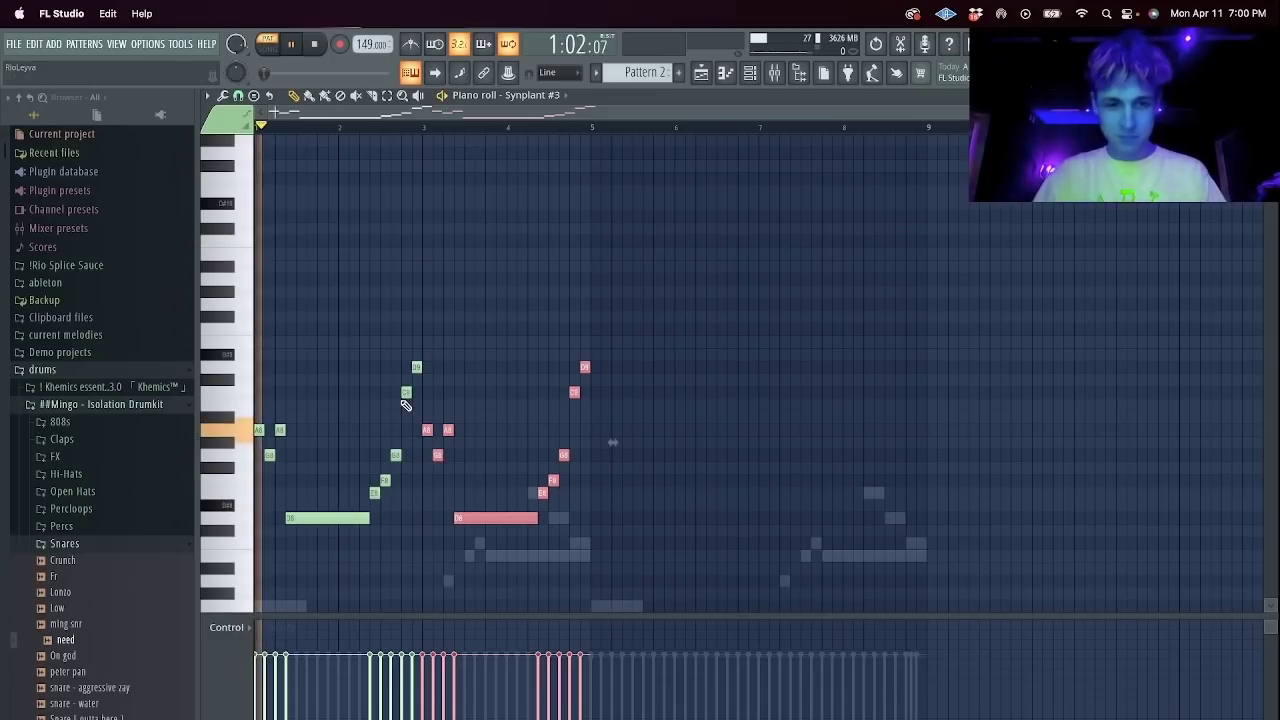
Duplicate the four-bar Synplant #3 melody out to bar 9 and close its piano roll.
super+click(481, 346)
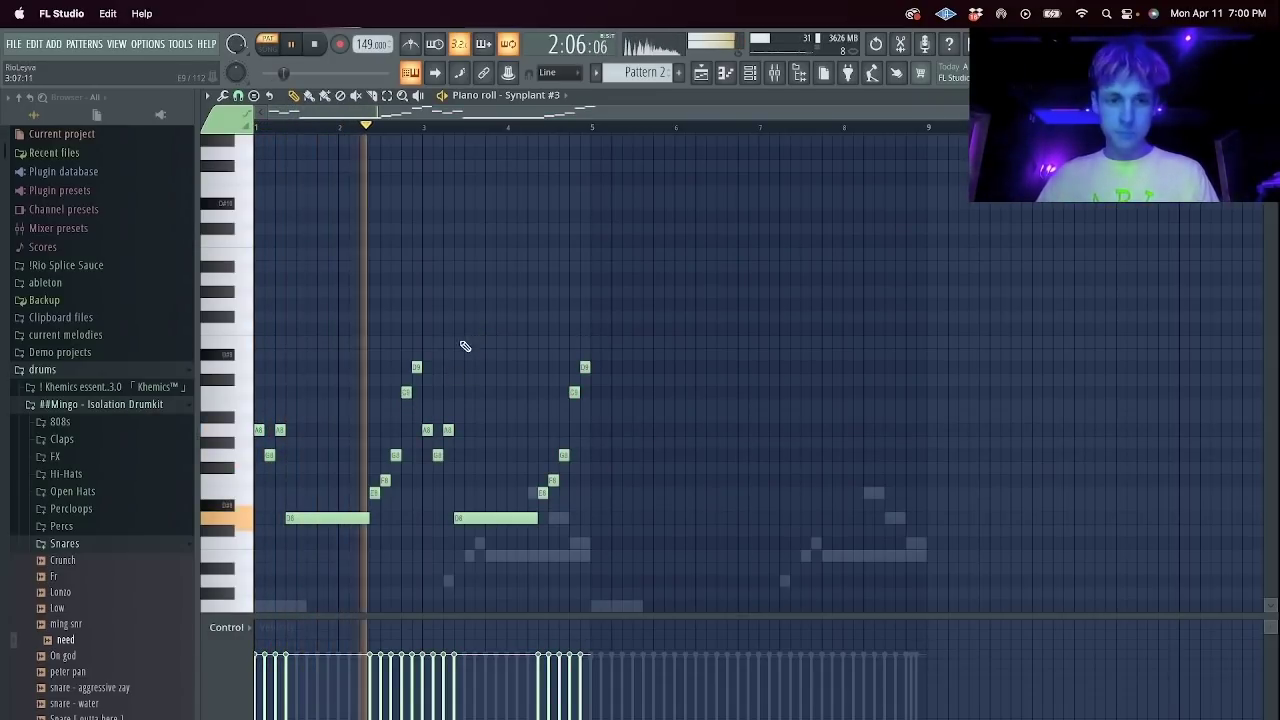
key(ctrl+b)
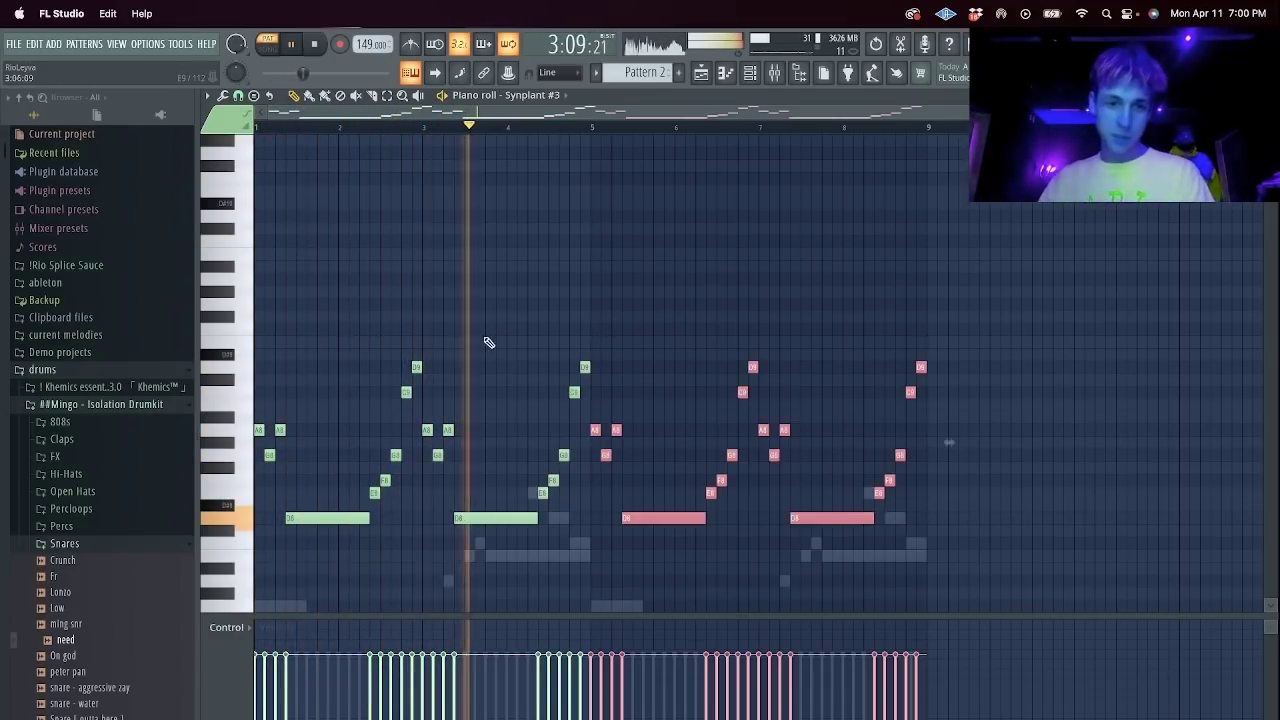
key(Escape)
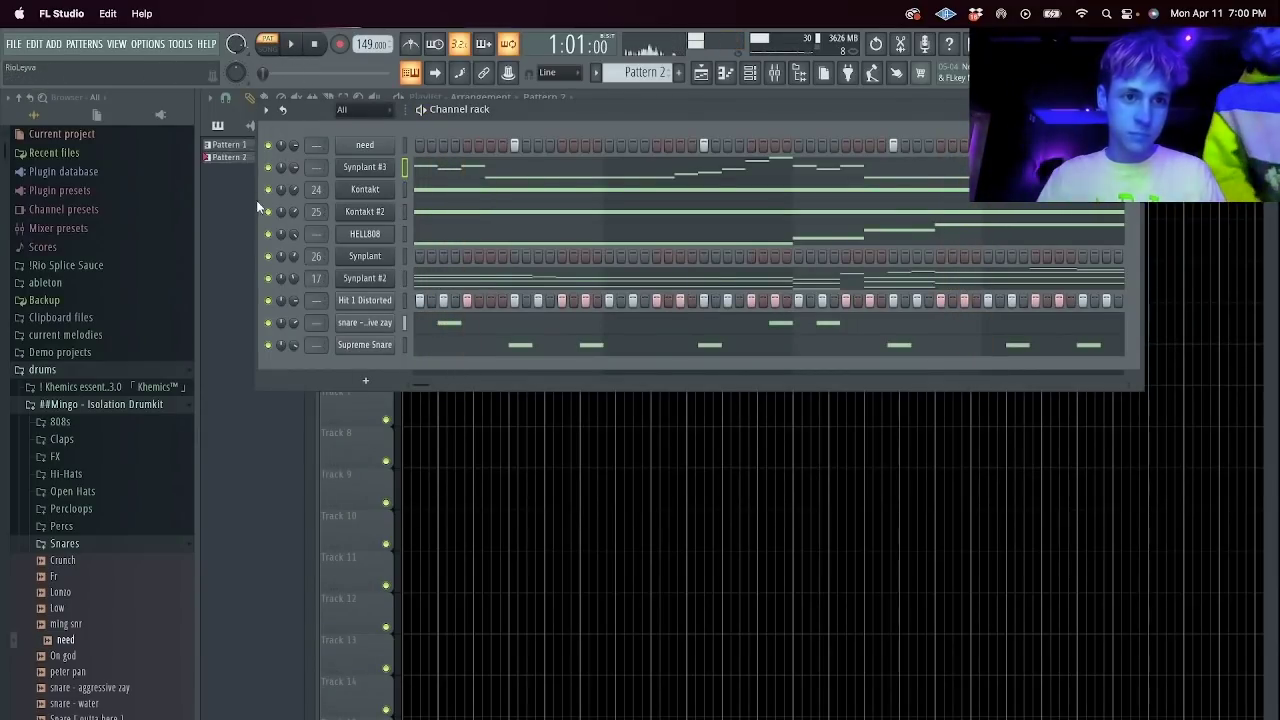
Open Synplant #3, grow a new random seed, and audition it during playback.
click(380, 168)
key(space)
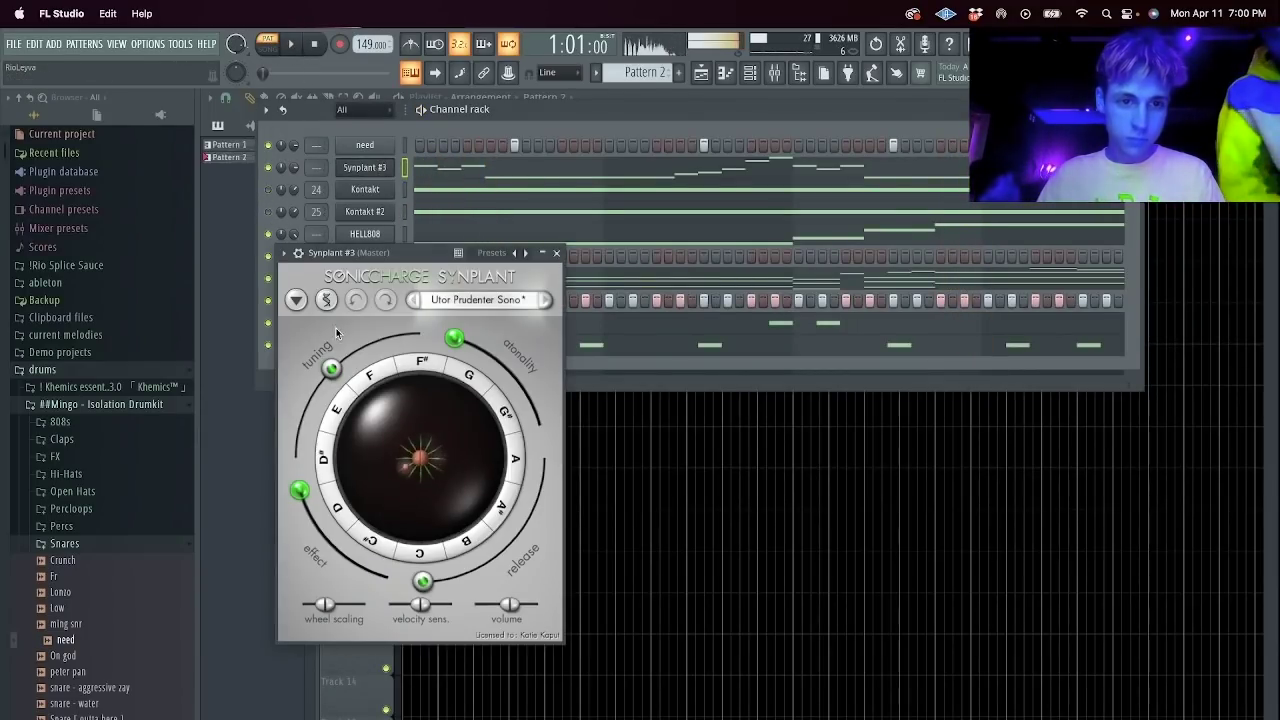
drag(378, 256, 509, 283)
click(555, 303)
click(610, 424)
key(space)
Try further random Synplant seeds, including Ignavus Imitor and Casus Derelinquo.
click(537, 306)
click(600, 425)
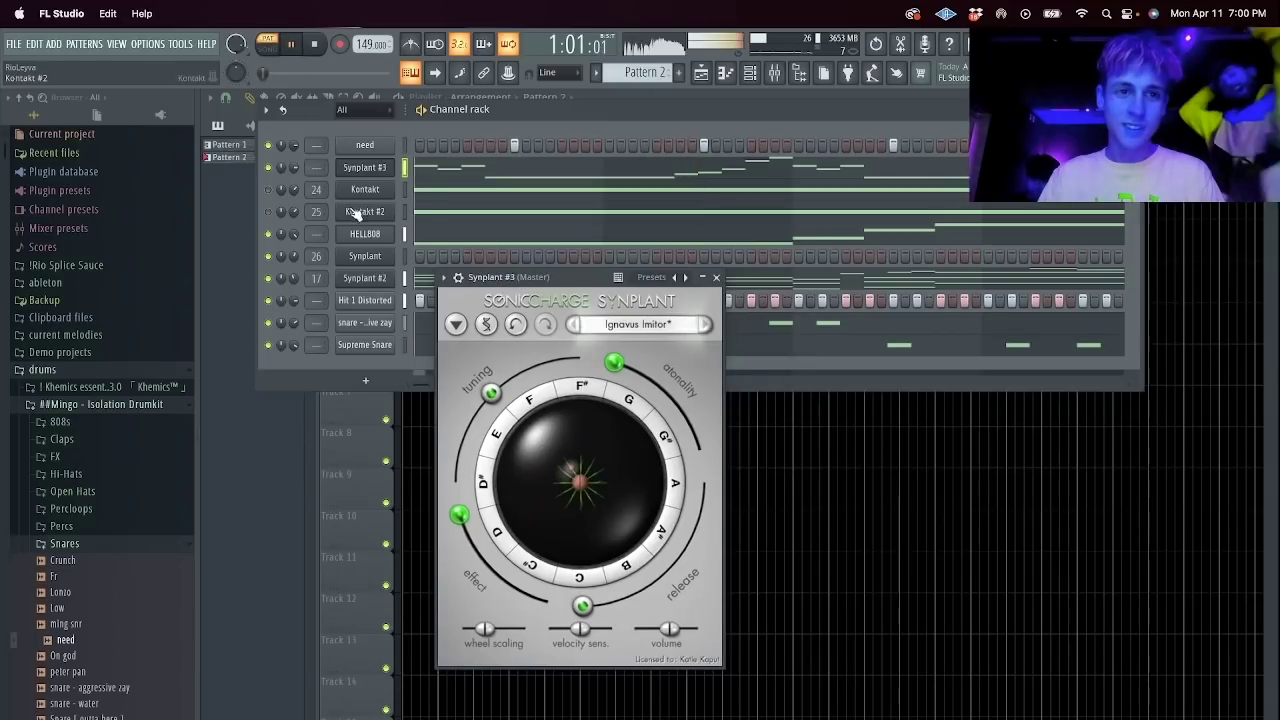
click(456, 324)
click(522, 447)
drag(520, 278, 555, 298)
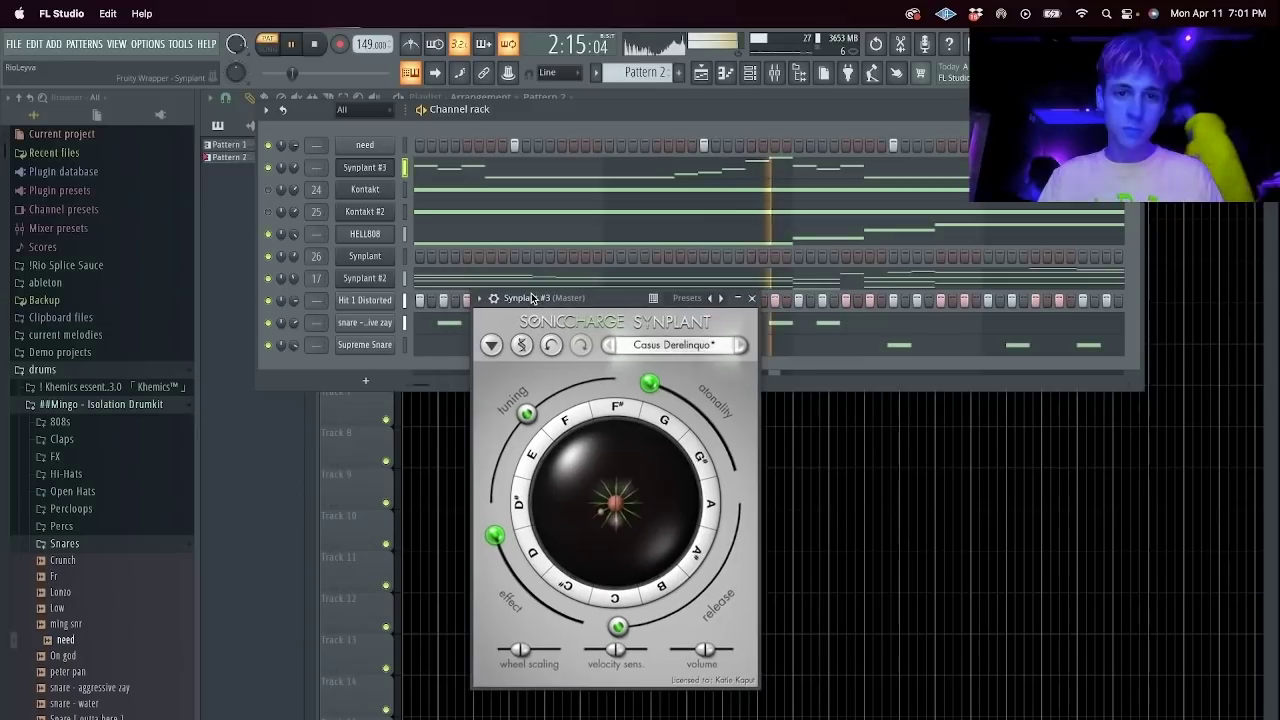
click(490, 345)
click(565, 472)
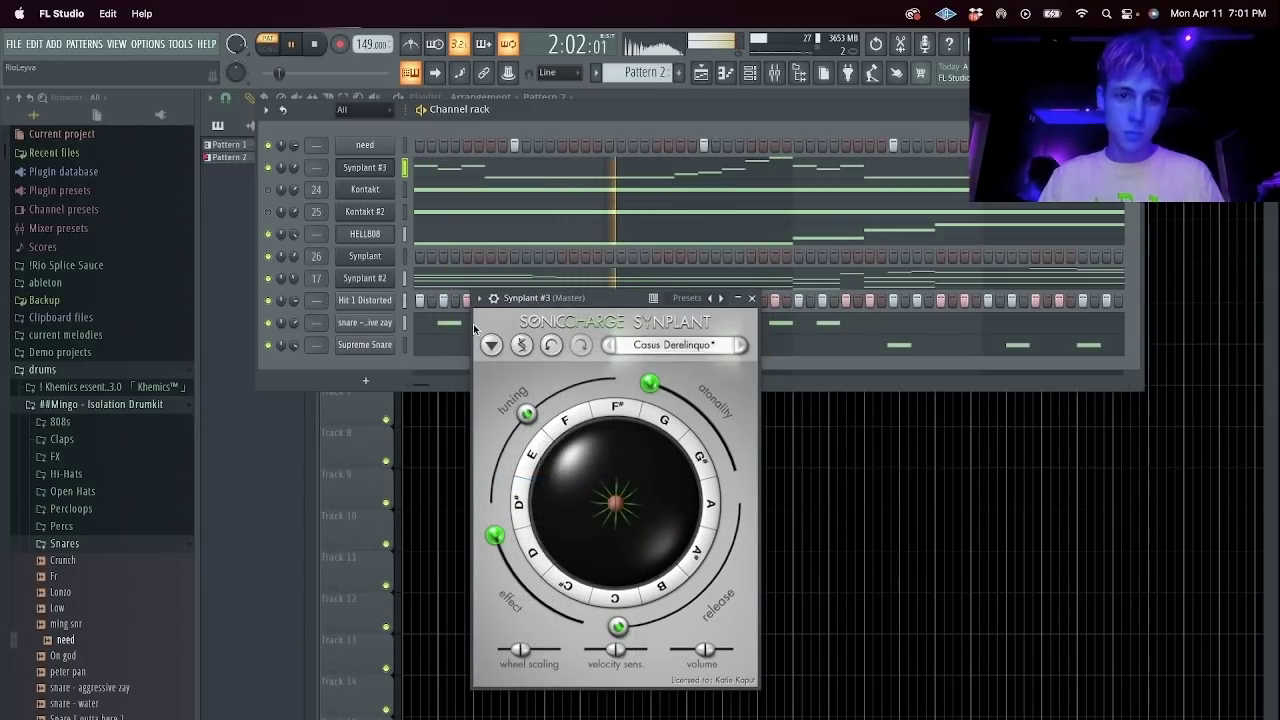
Settle on the Sulum Sapienter seed, close Synplant, and reopen the Synplant #3 piano roll.
click(490, 345)
click(555, 469)
click(490, 345)
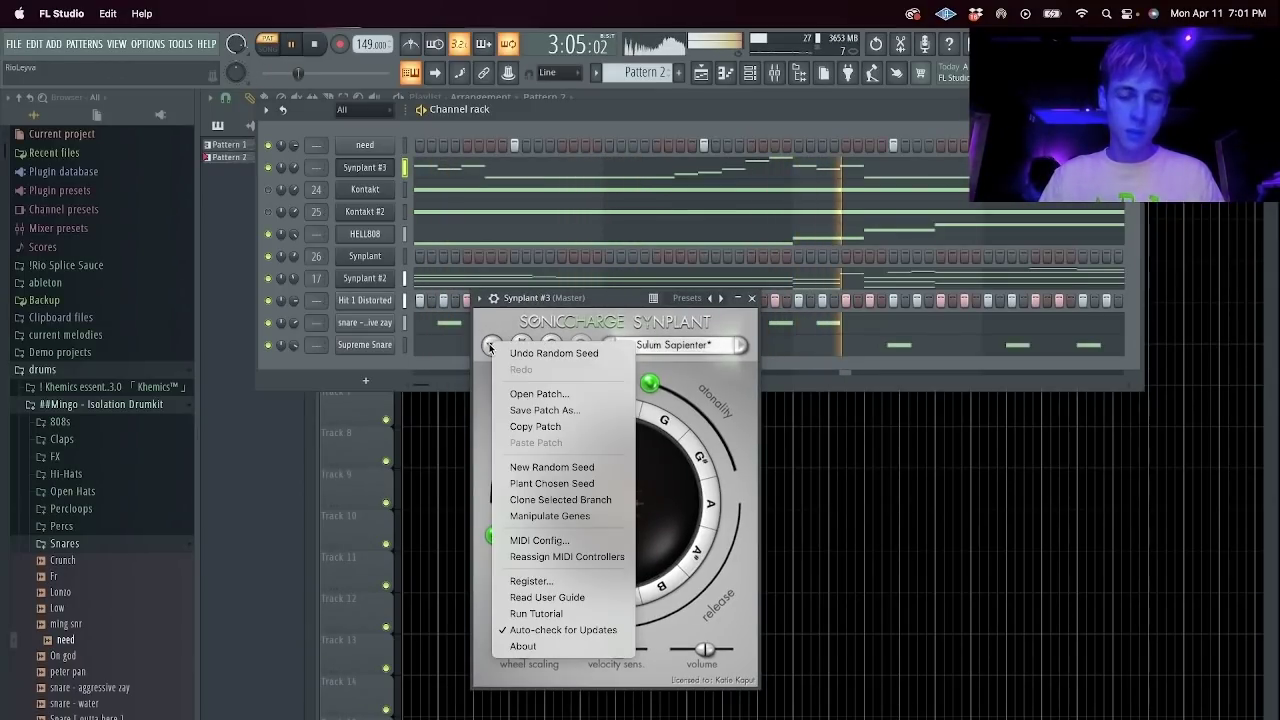
click(560, 304)
key(Escape)
click(432, 173)
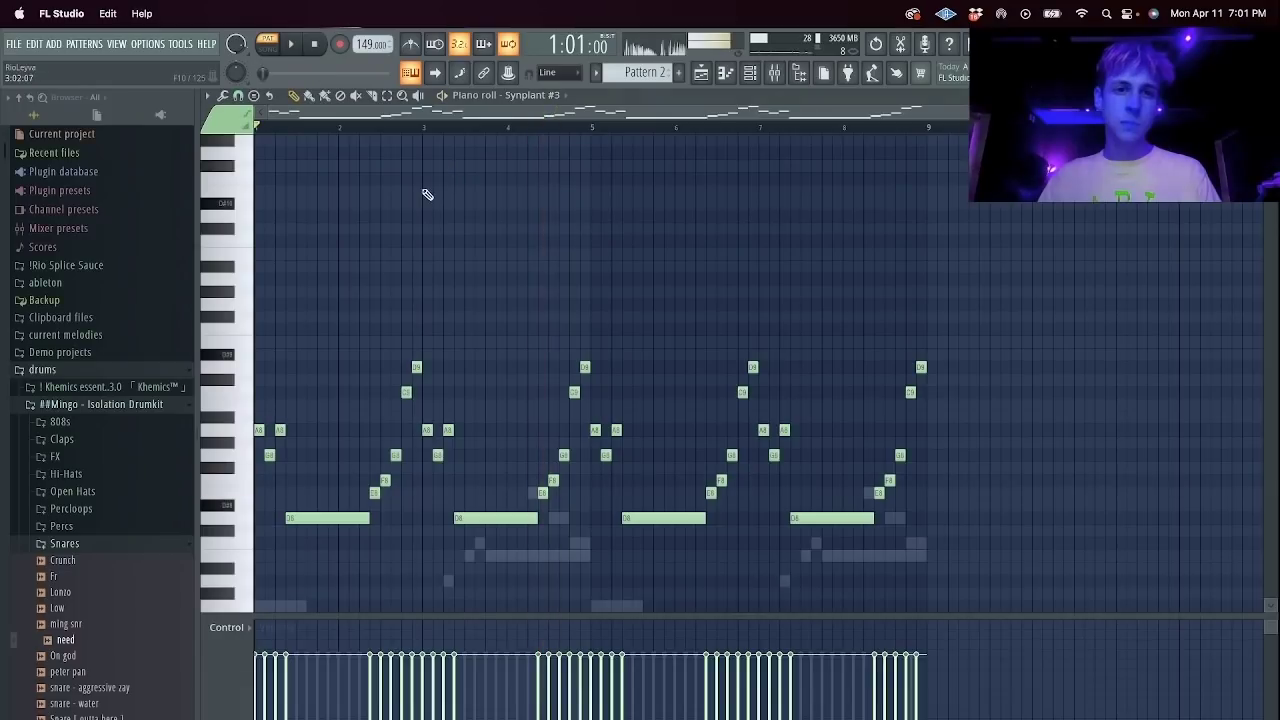
Transpose the Synplant #3 melody down an octave and lower its high notes two semitones.
key(ctrl+Down)
scroll(278, 436, down, 5)
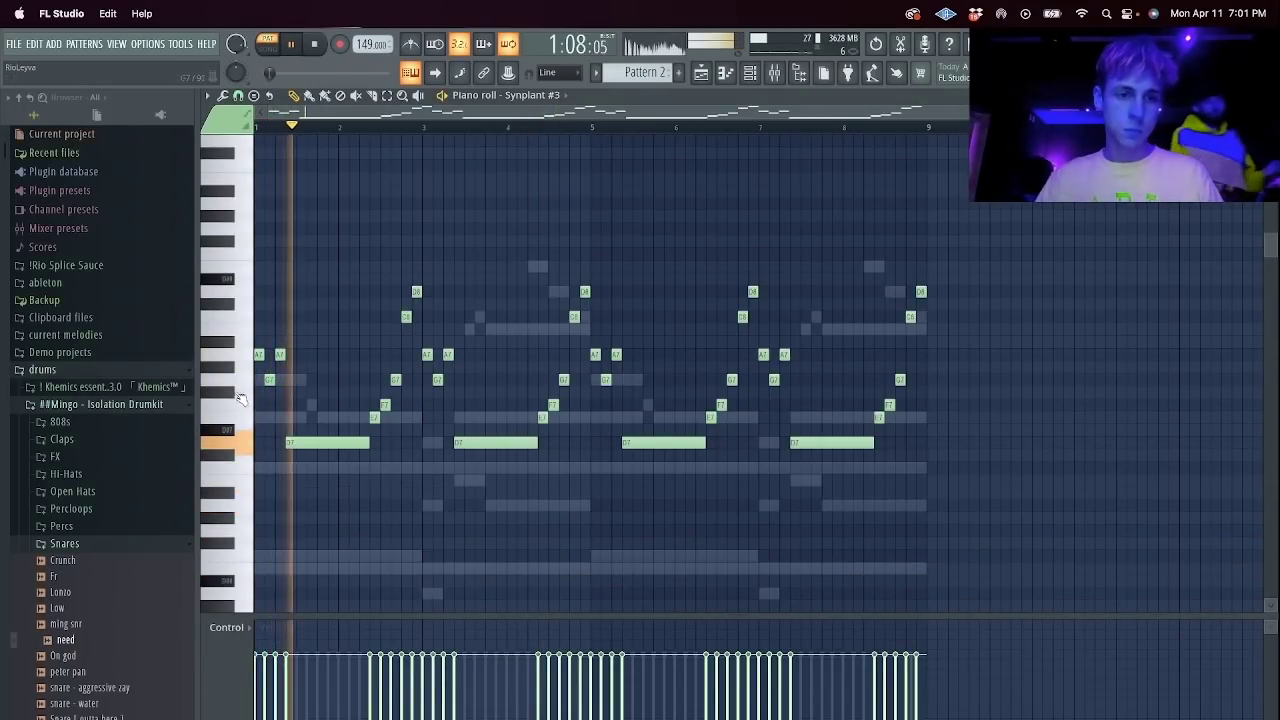
drag(238, 387, 231, 346)
key(shift+Down)
key(shift+Down)
key(shift+Down)
super+click(309, 390)
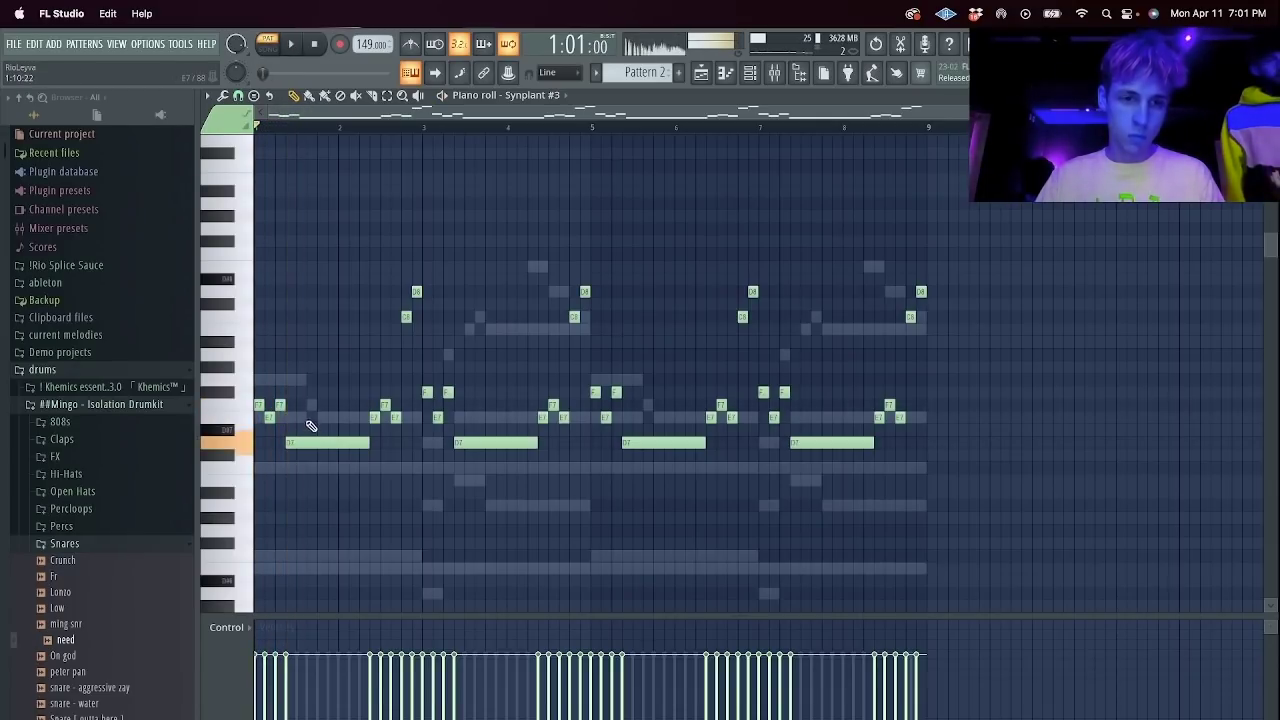
drag(305, 440, 296, 402)
key(ctrl+z)
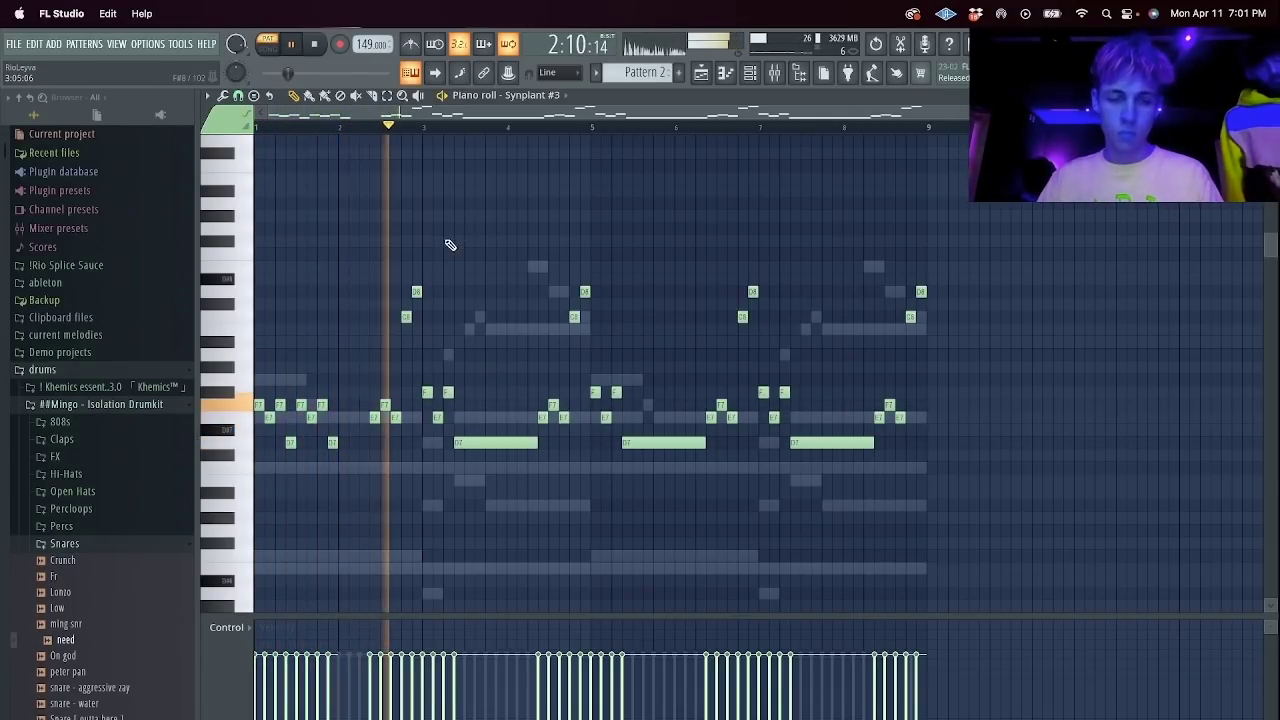
Delete the notes in bars 3–9 and duplicate the two-bar riff through bar 9.
drag(430, 249, 948, 470)
key(Delete)
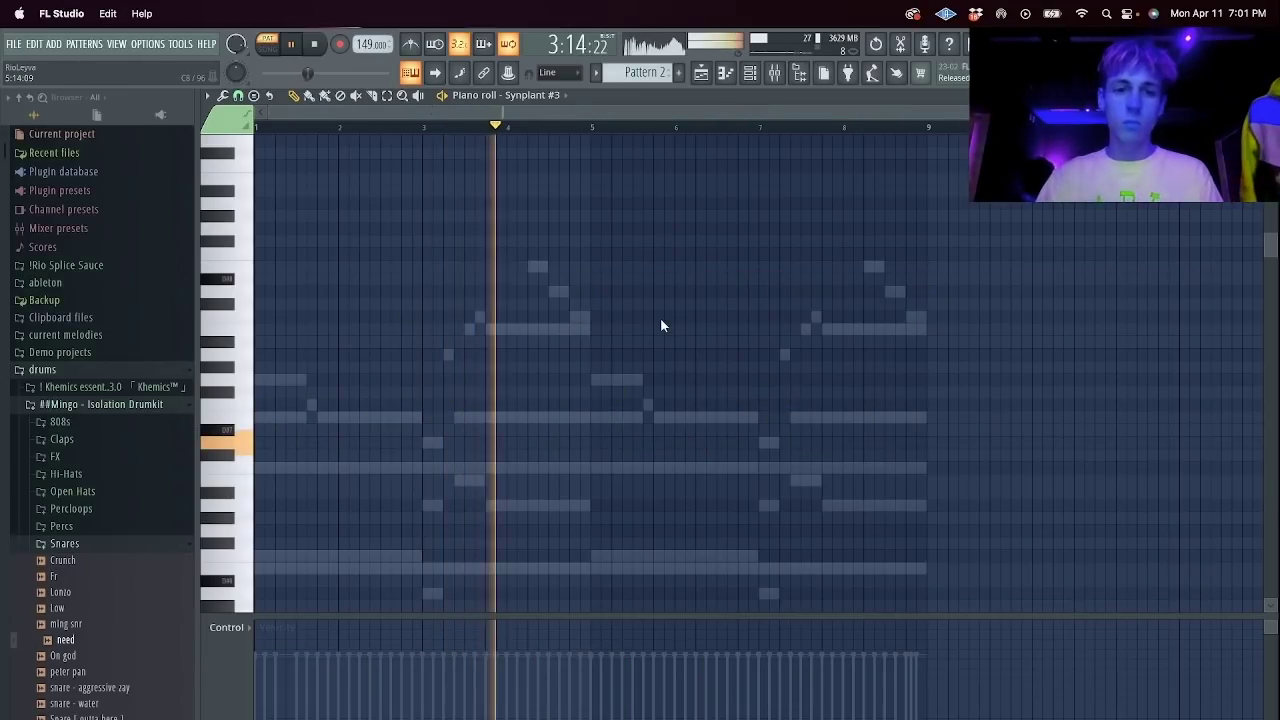
key(ctrl+z)
drag(425, 222, 1190, 592)
key(Delete)
key(super+b)
key(super+b)
key(super+b)
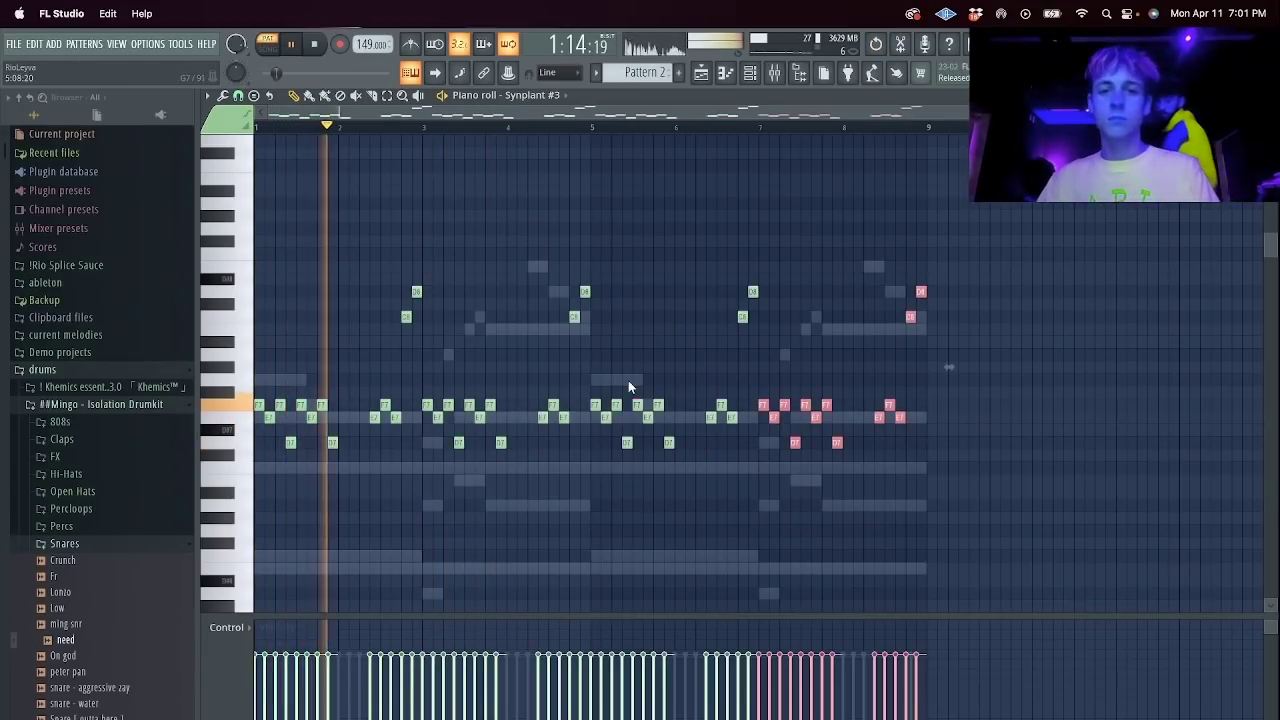
key(super+d)
Raise a note near bar 3 and erase six short notes after bar 3.
drag(425, 391, 512, 417)
drag(424, 401, 427, 354)
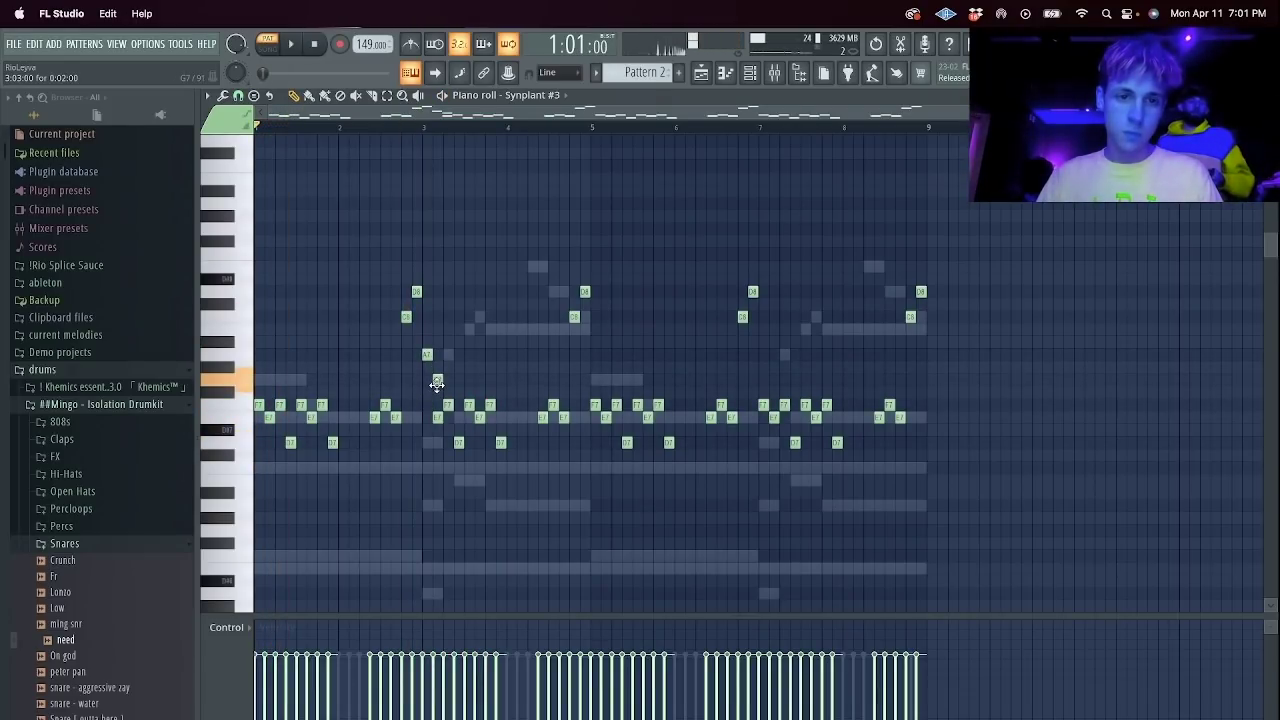
right_click(438, 417)
right_click(448, 405)
right_click(459, 442)
right_click(480, 417)
right_click(490, 405)
right_click(469, 405)
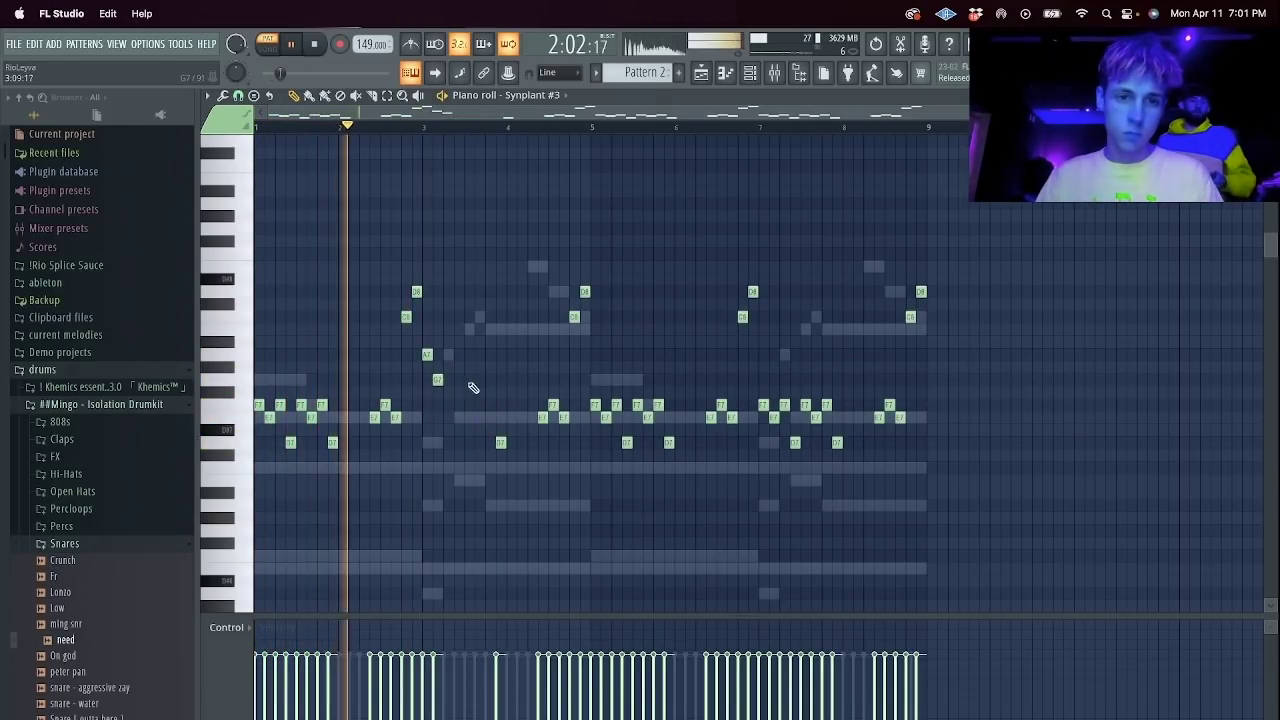
Duplicate the A7–G7 pair, raise one A7 to C8, then reopen the Synplant #3 instrument.
drag(474, 340, 411, 386)
key(super+b)
key(super+b)
key(super+b)
drag(470, 356, 470, 319)
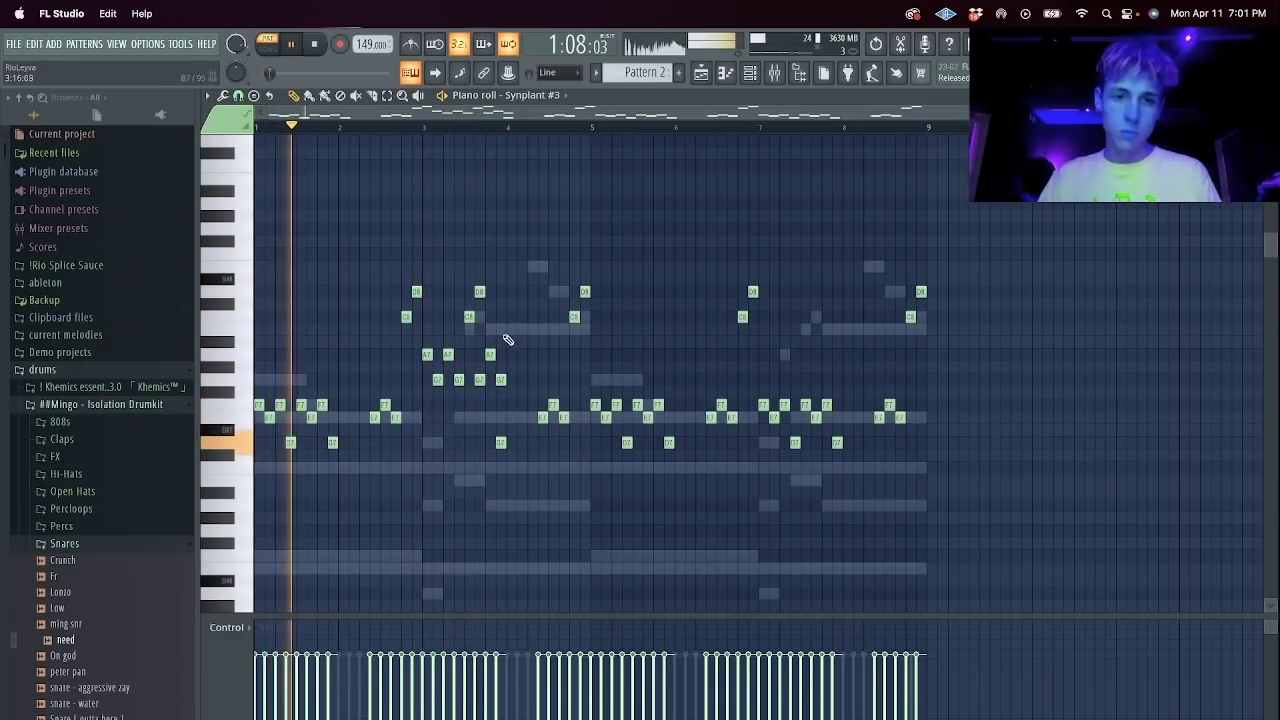
key(F6)
click(368, 169)
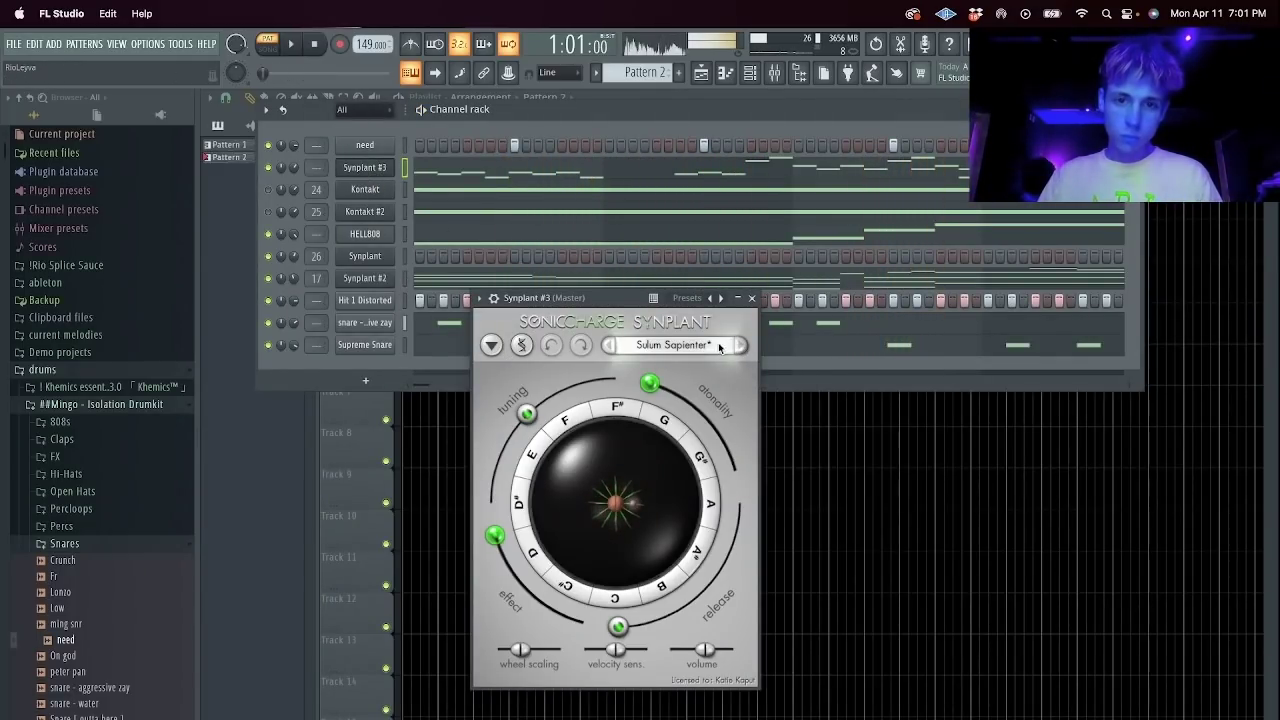
Grow another random seed for Synplant #3 and close its window.
click(491, 345)
click(548, 381)
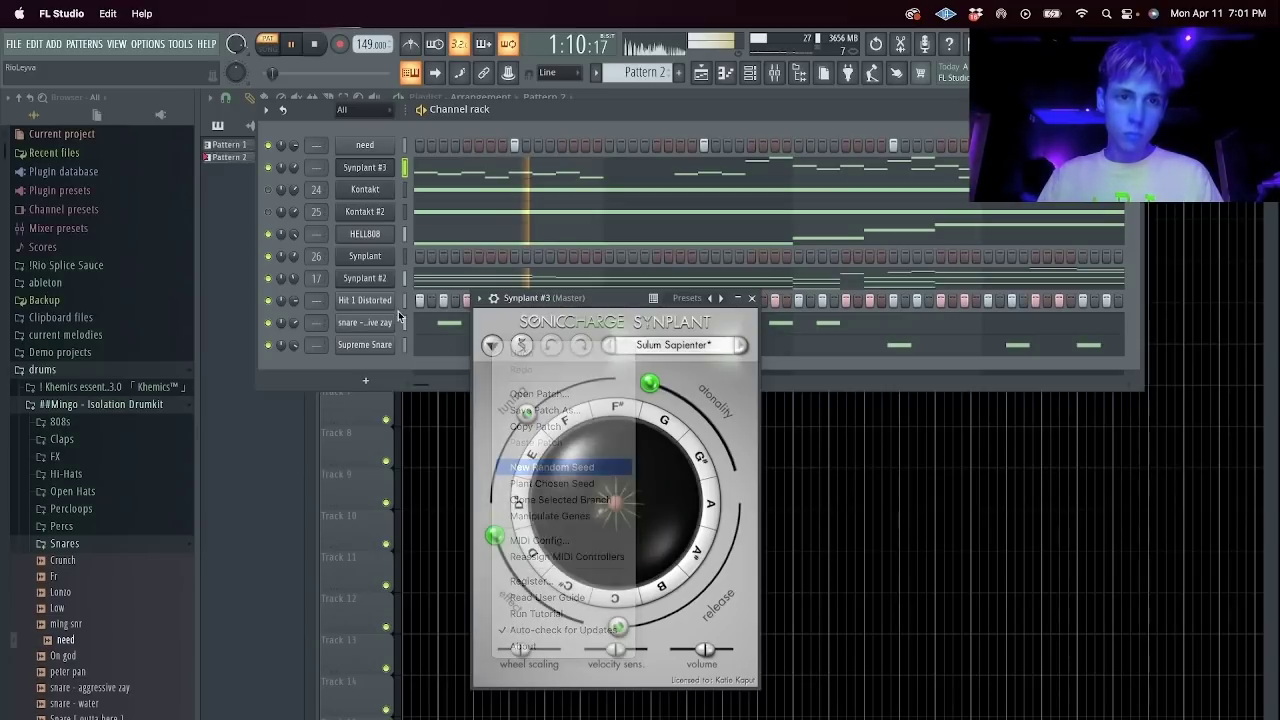
key(Escape)
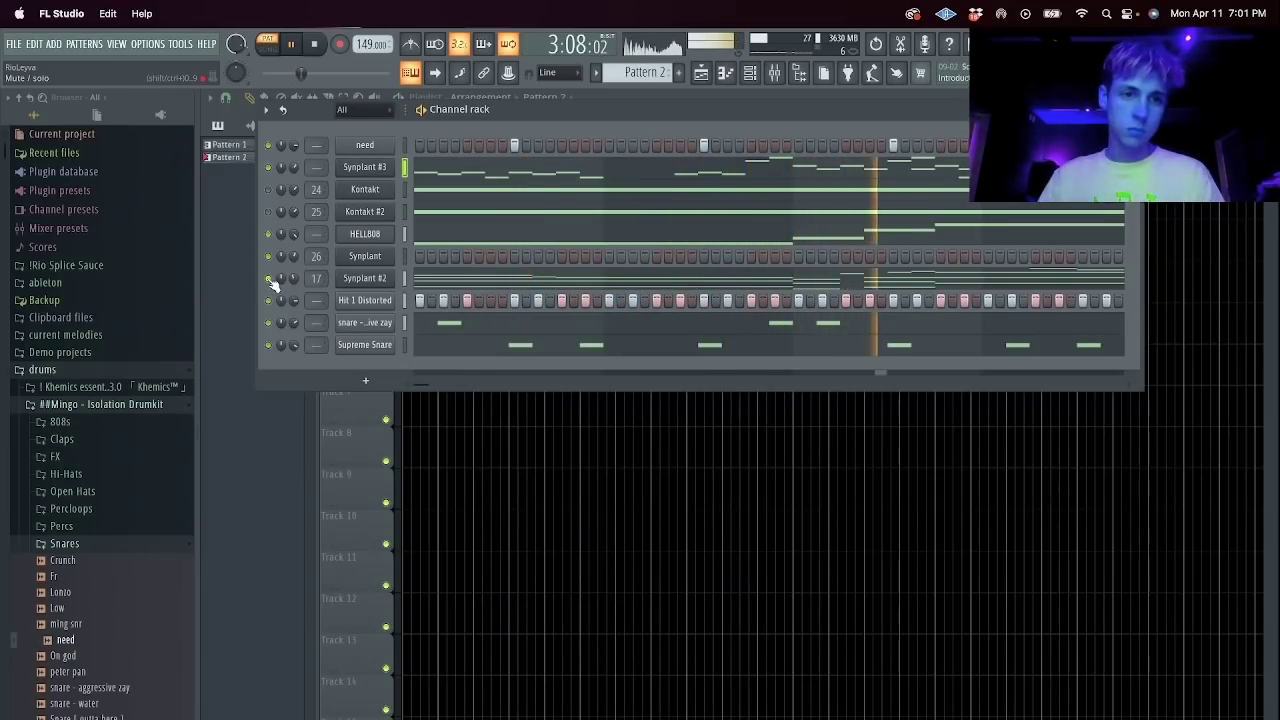
Stretch Synplant #2's first D6 note to bar 3 and audition the change.
click(449, 284)
key(space)
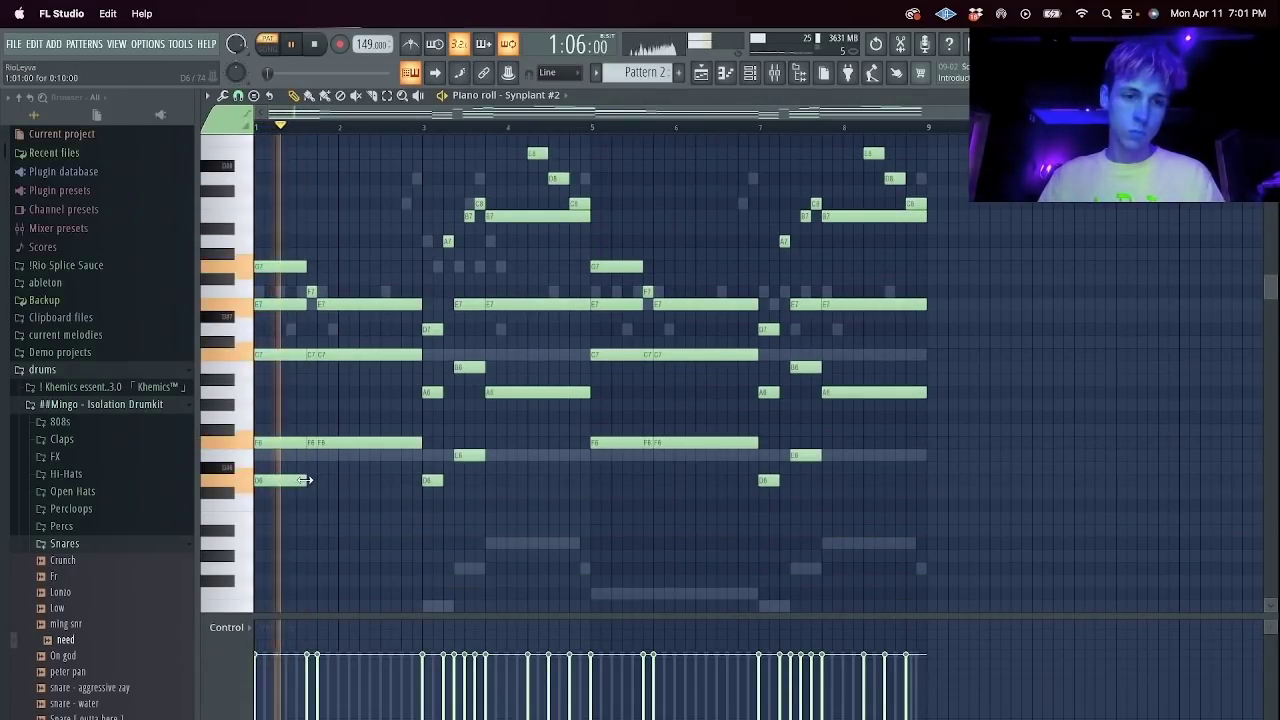
drag(305, 481, 418, 481)
key(space)
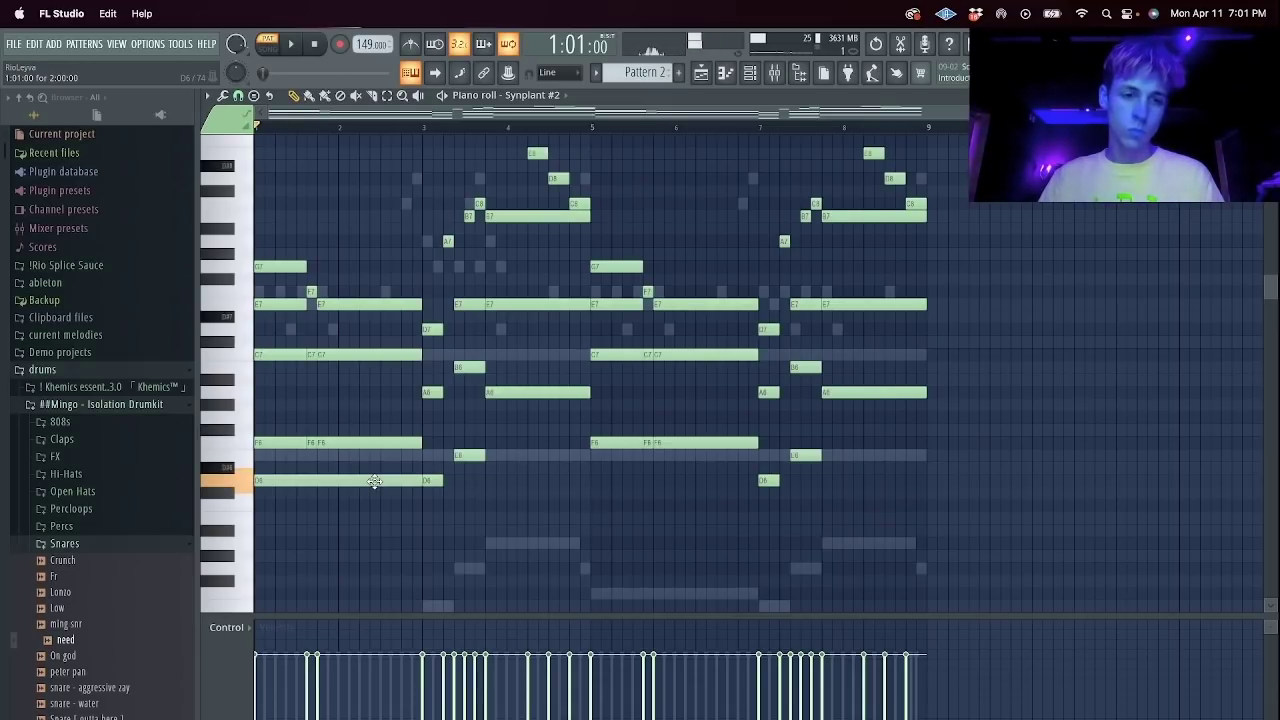
key(space)
key(F7)
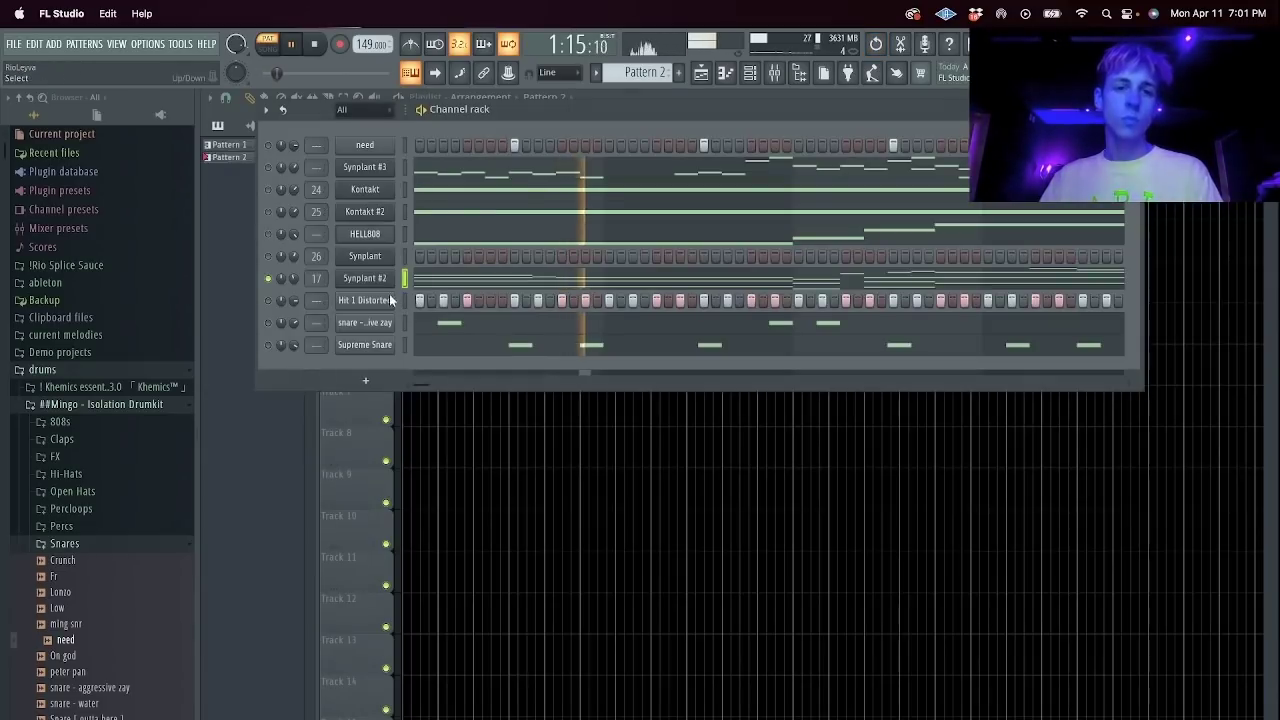
Add a new Synplant channel, Synplant #4, and grow its first random seed.
right_click(388, 260)
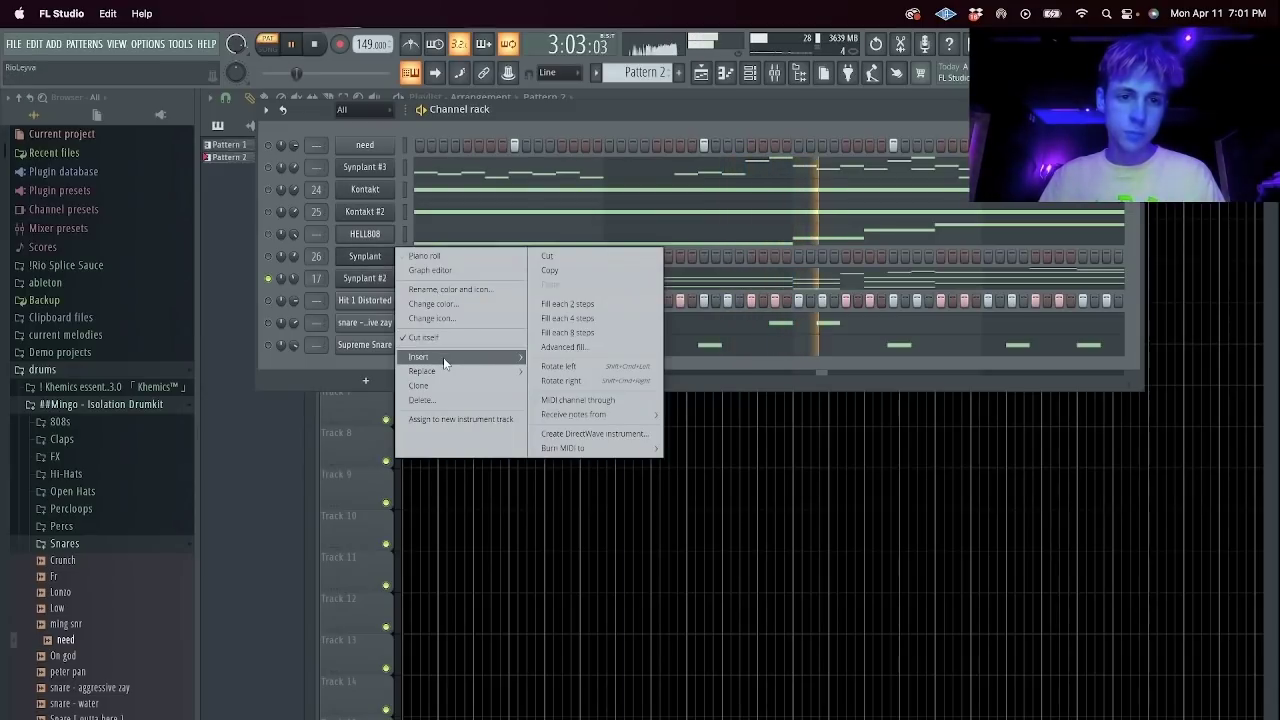
mouse_move(443, 357)
click(572, 514)
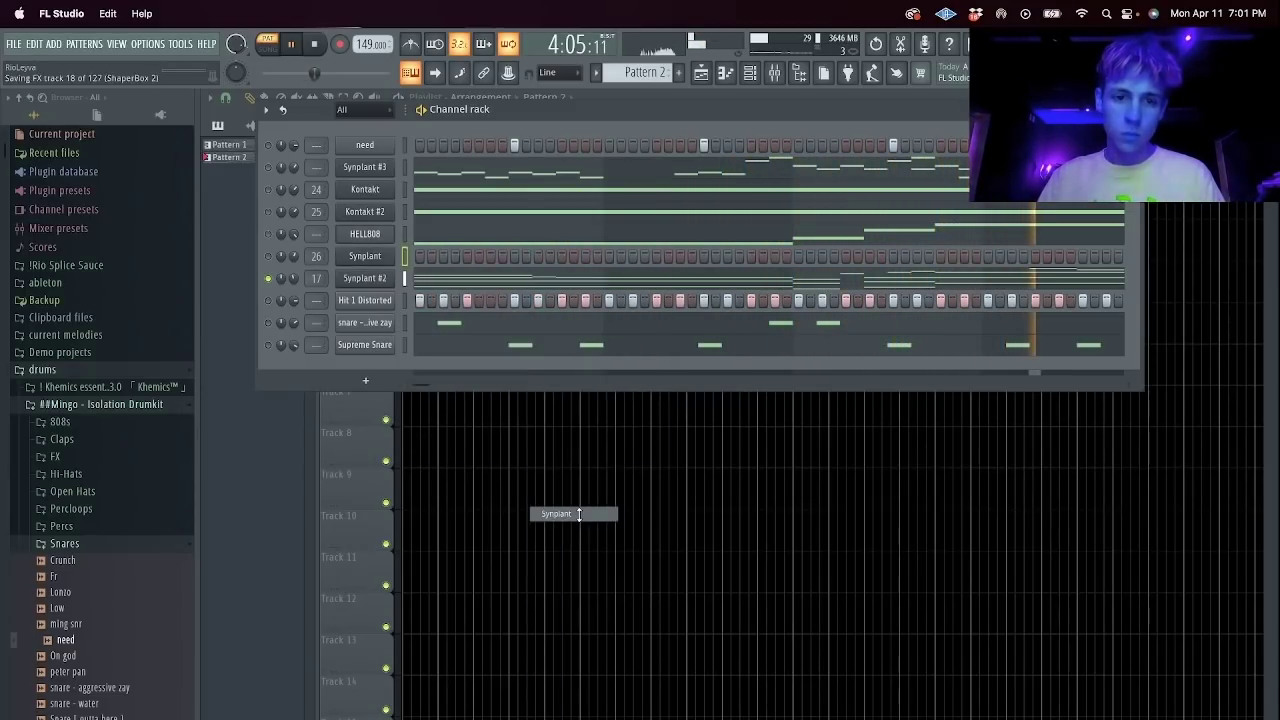
click(81, 147)
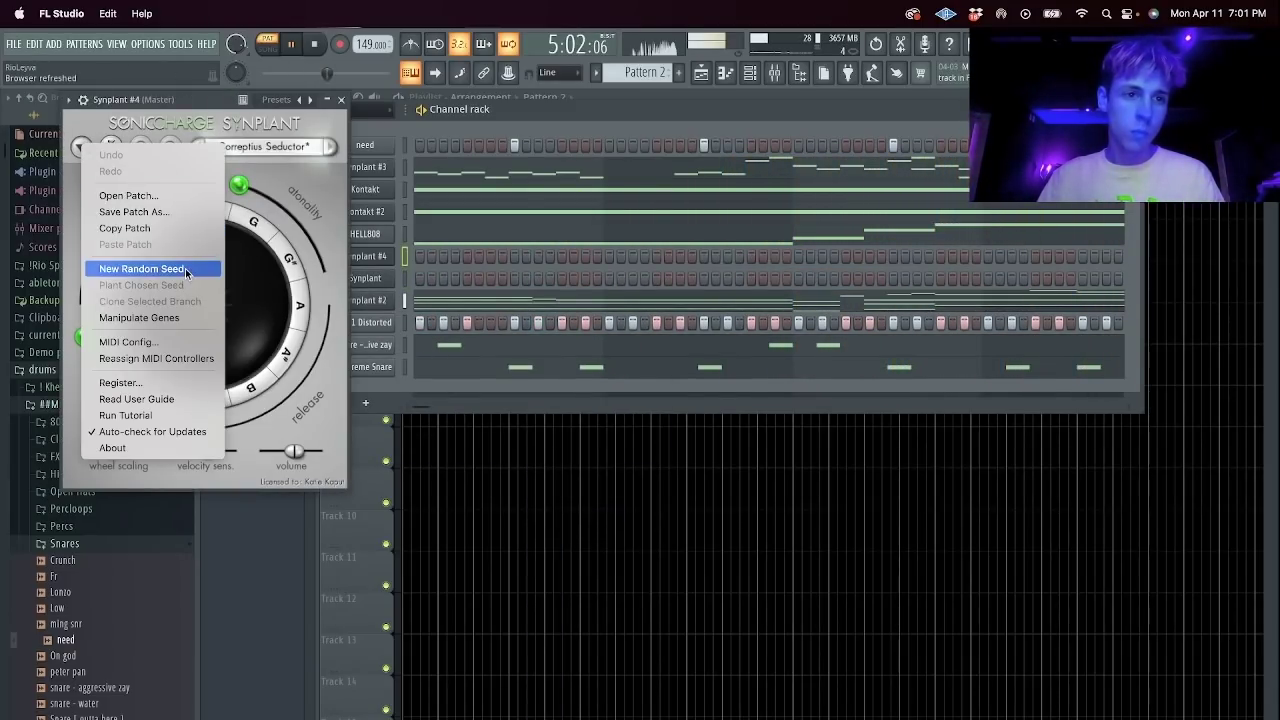
click(186, 270)
Grow more random Synplant #4 seeds, including Medius Infirmo and Commoveo.
drag(147, 101, 369, 253)
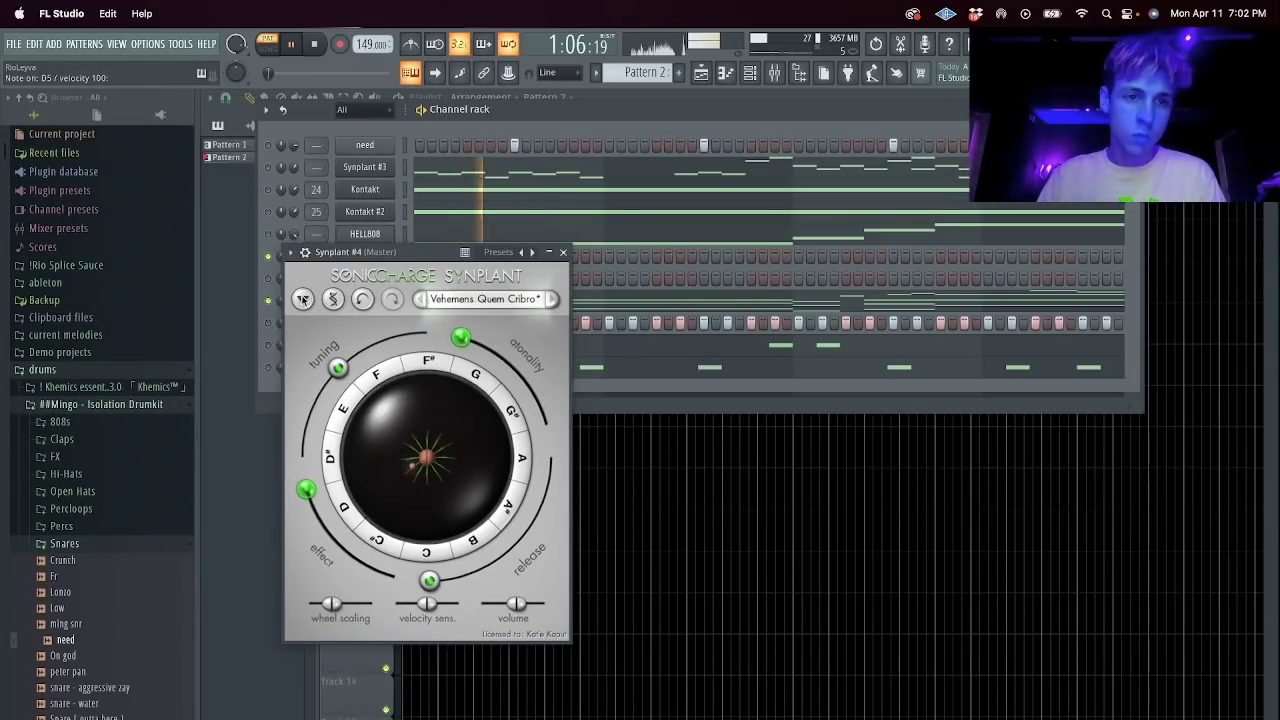
click(302, 299)
click(371, 421)
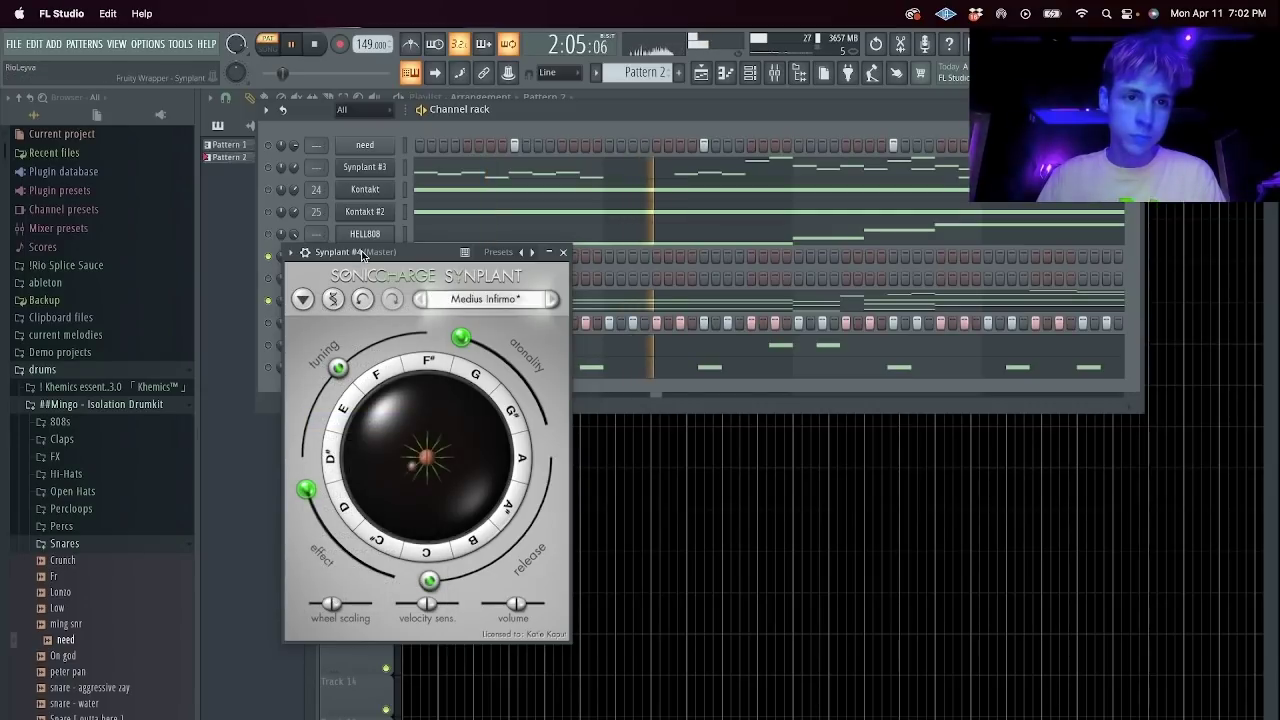
click(303, 300)
click(362, 423)
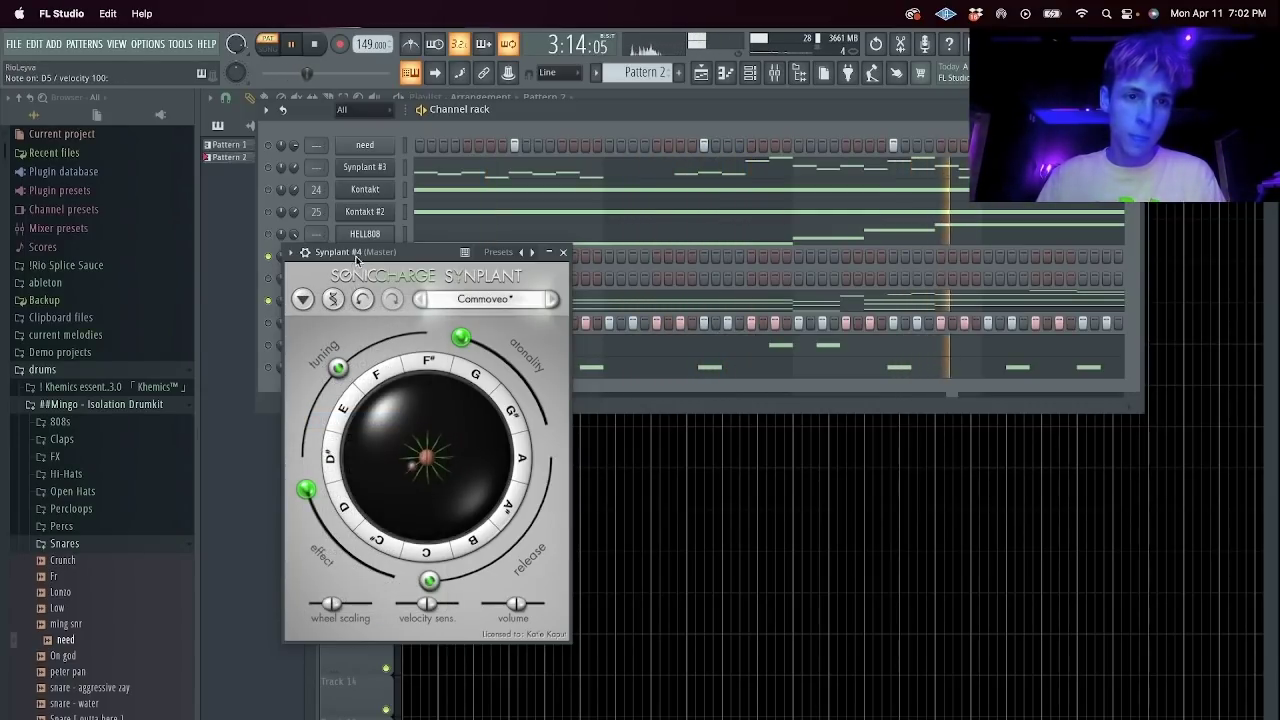
Settle on the Quercetum Demum seed, close the plugin, and open Synplant #4's piano roll.
drag(354, 254, 536, 297)
click(484, 342)
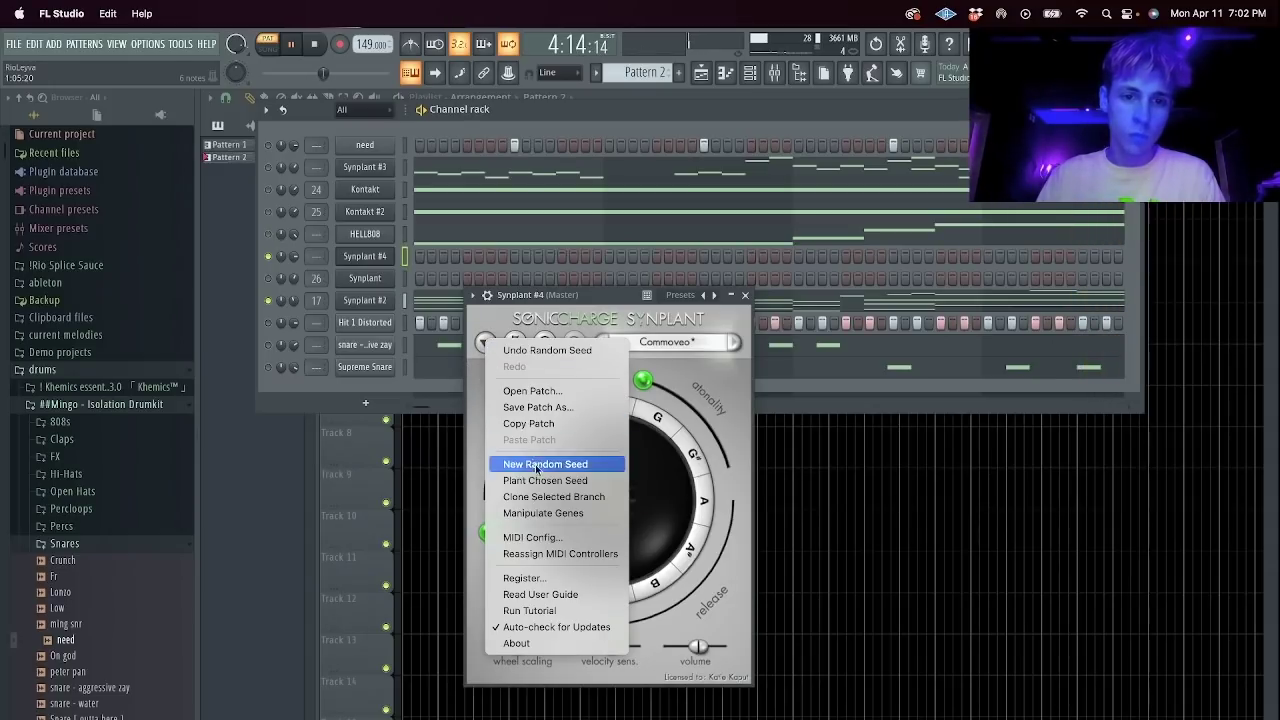
click(546, 464)
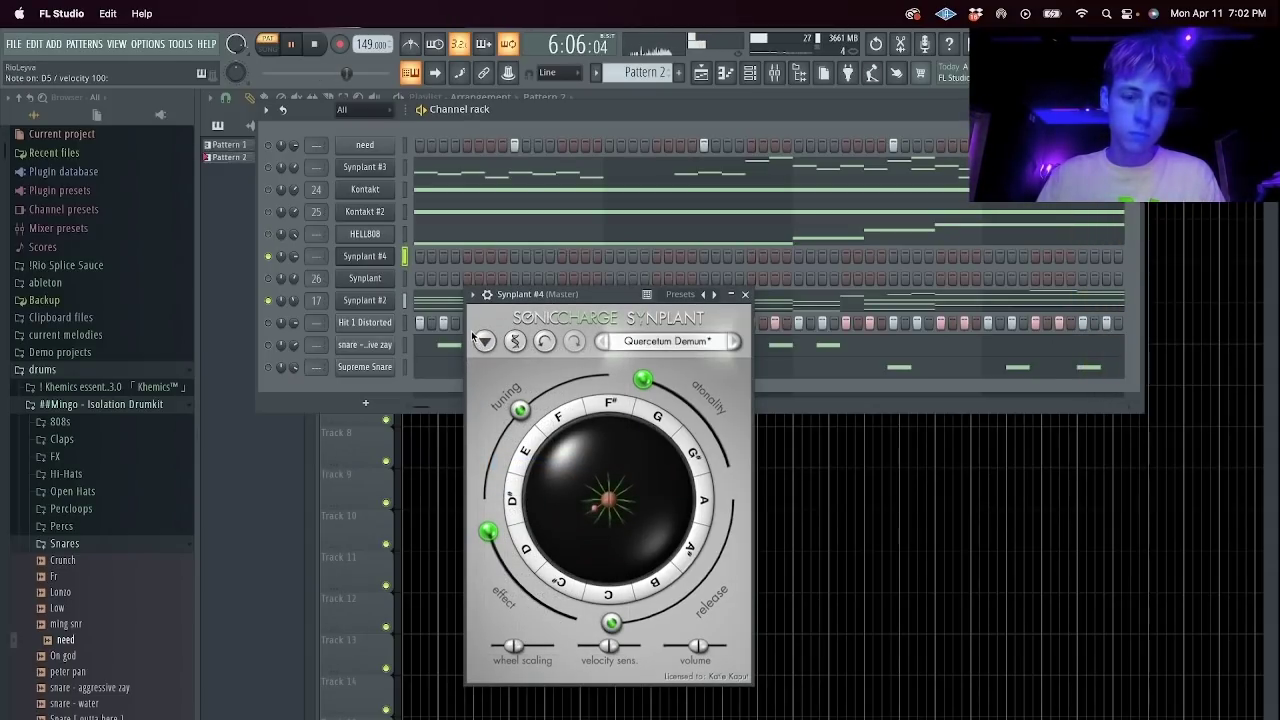
click(747, 295)
right_click(392, 257)
click(416, 258)
scroll(290, 510, down, 3)
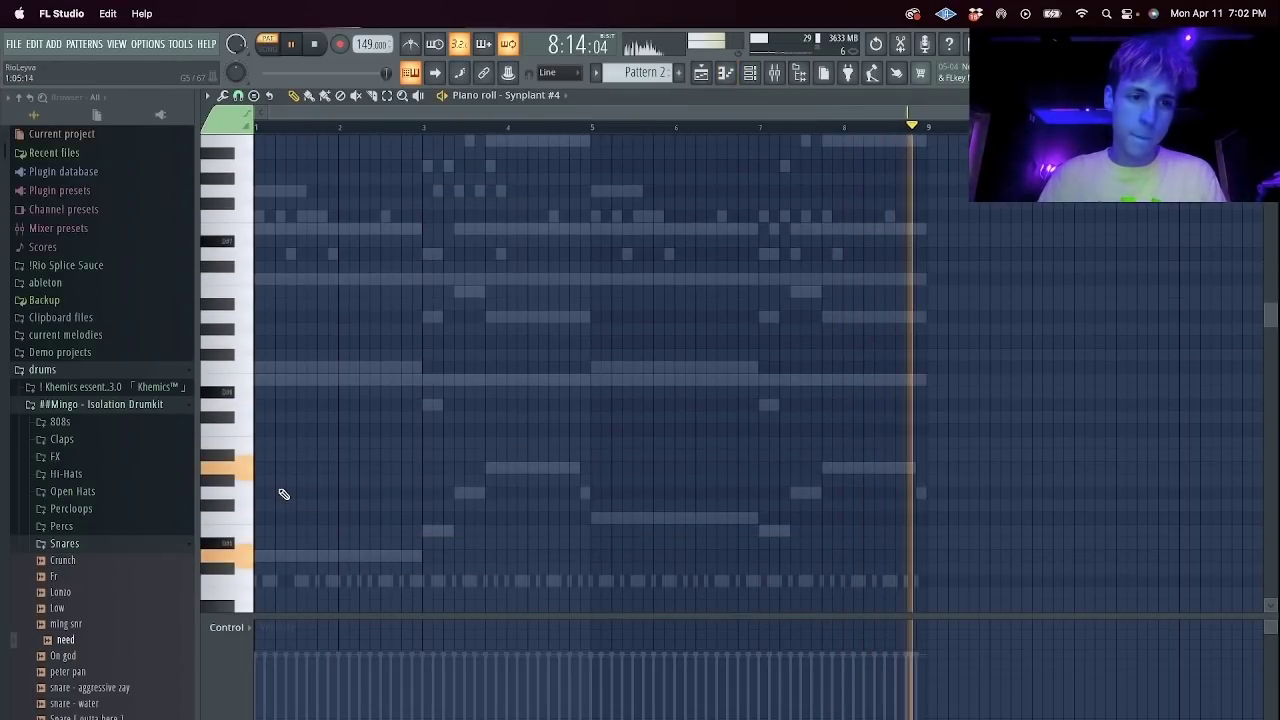
Draw long D5 and A5 notes at bar 1, checking Synplant #3's melody for reference.
click(267, 558)
click(265, 470)
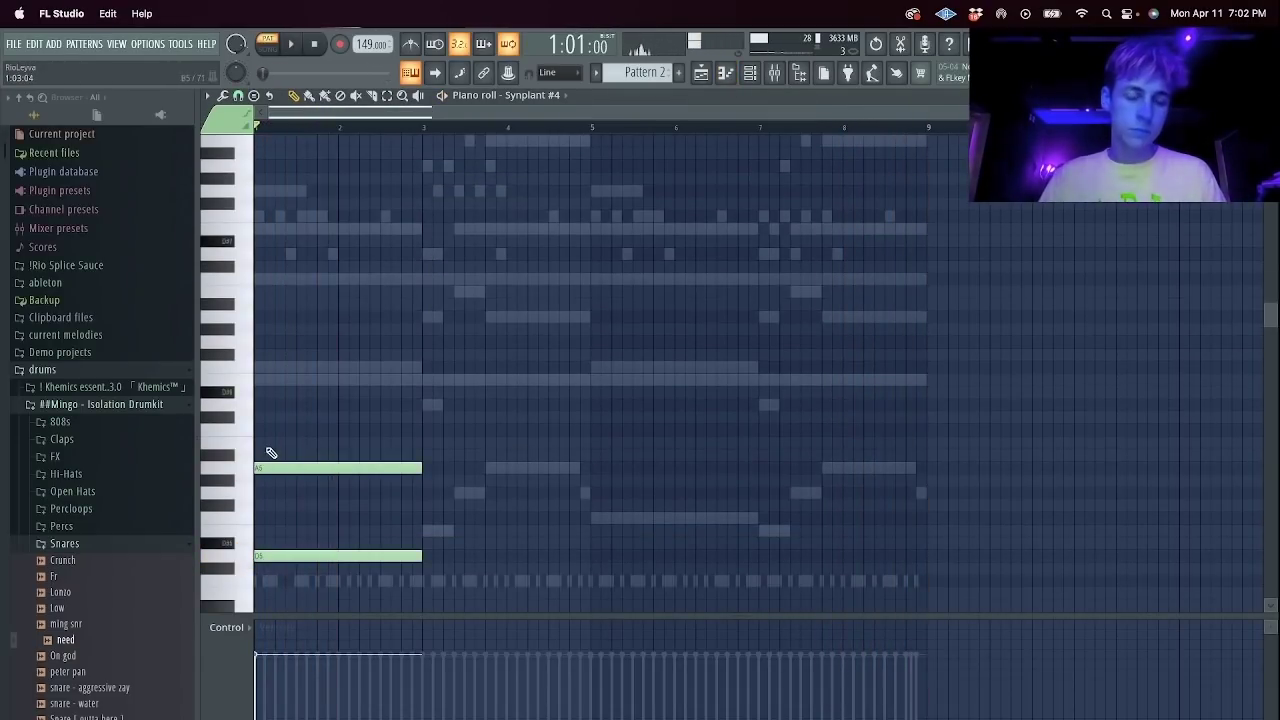
key(F7)
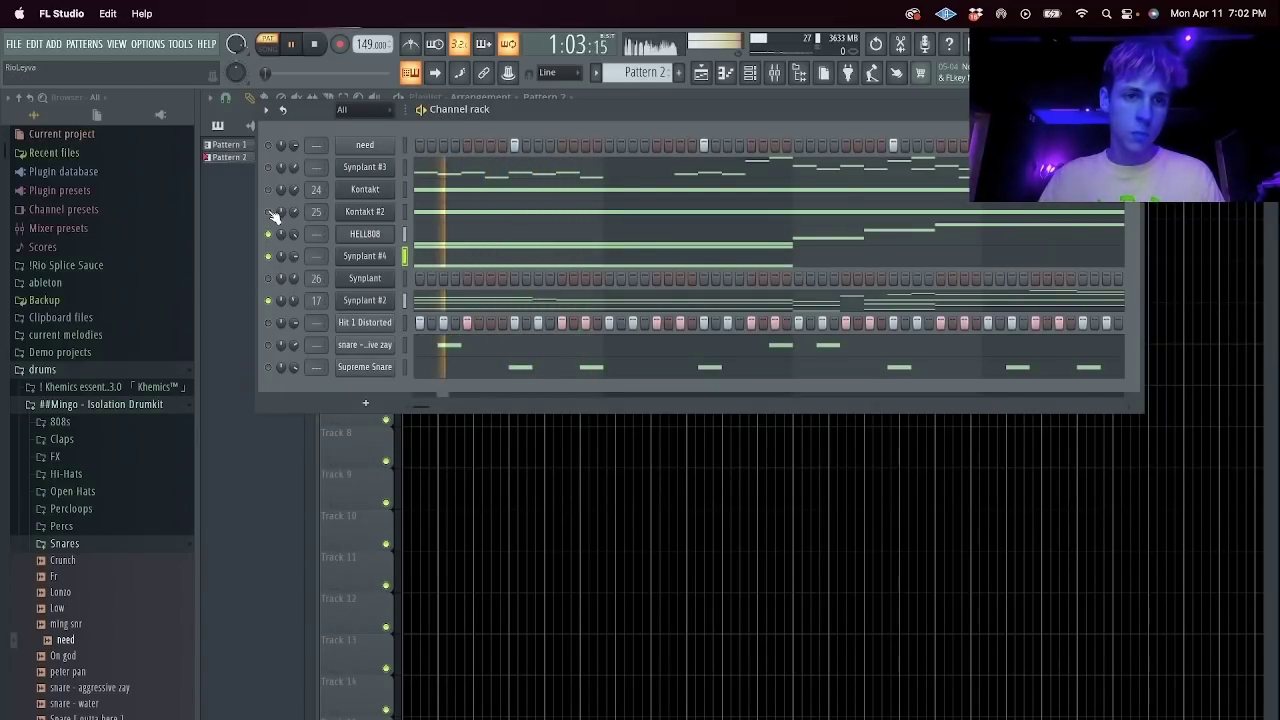
click(427, 263)
key(F7)
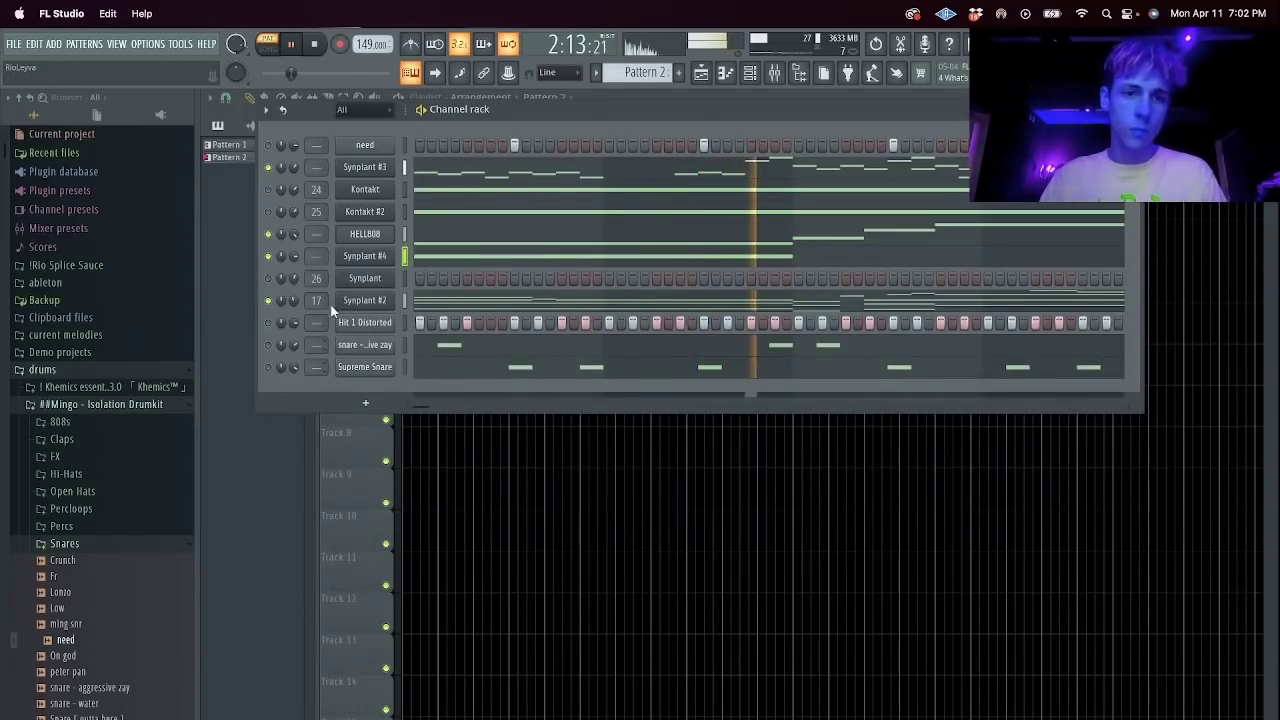
click(451, 180)
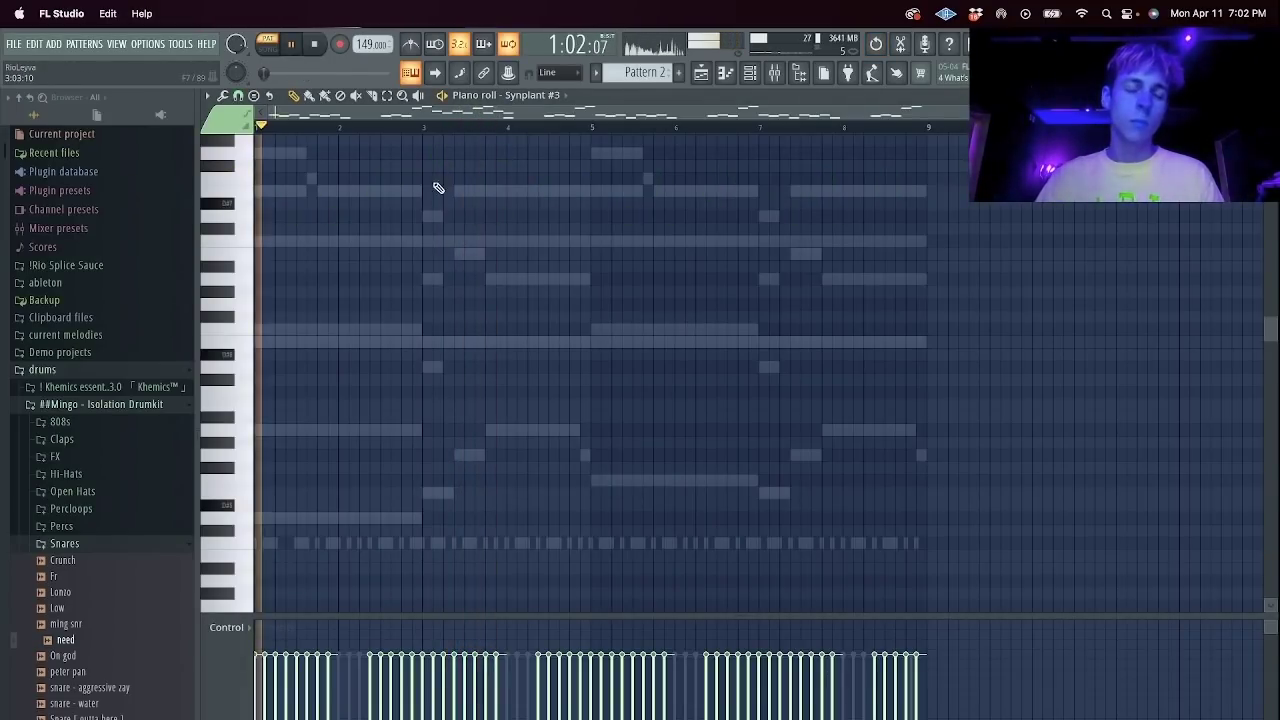
key(F7)
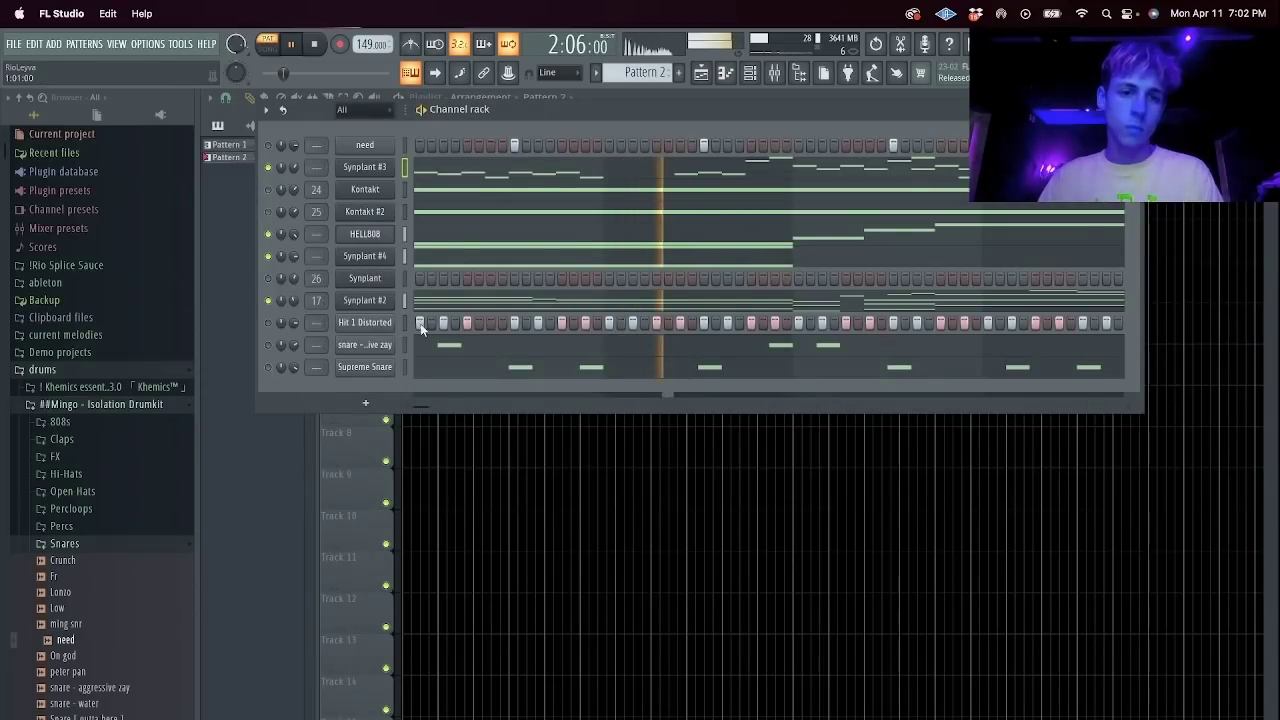
click(410, 258)
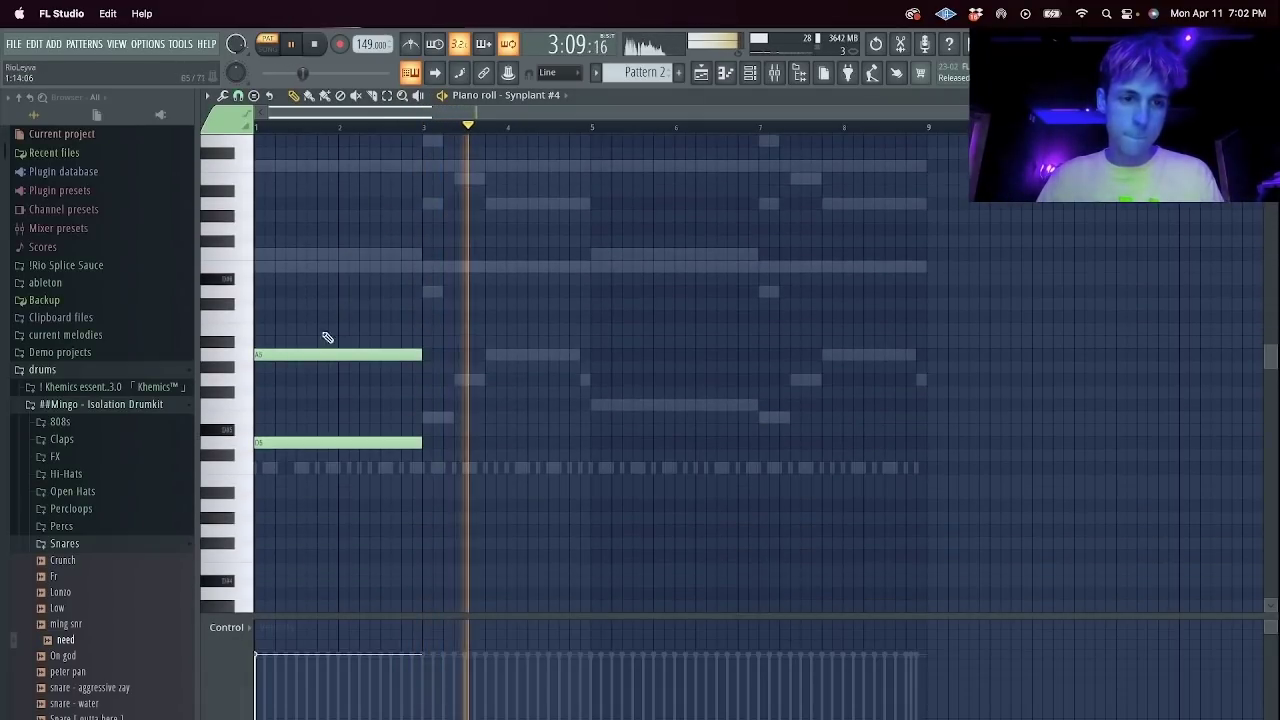
Shorten the D5–A5 pair to short hits and repeat it several times.
drag(260, 354, 271, 354)
key(space)
key(space)
key(super+b)
key(super+b)
key(super+b)
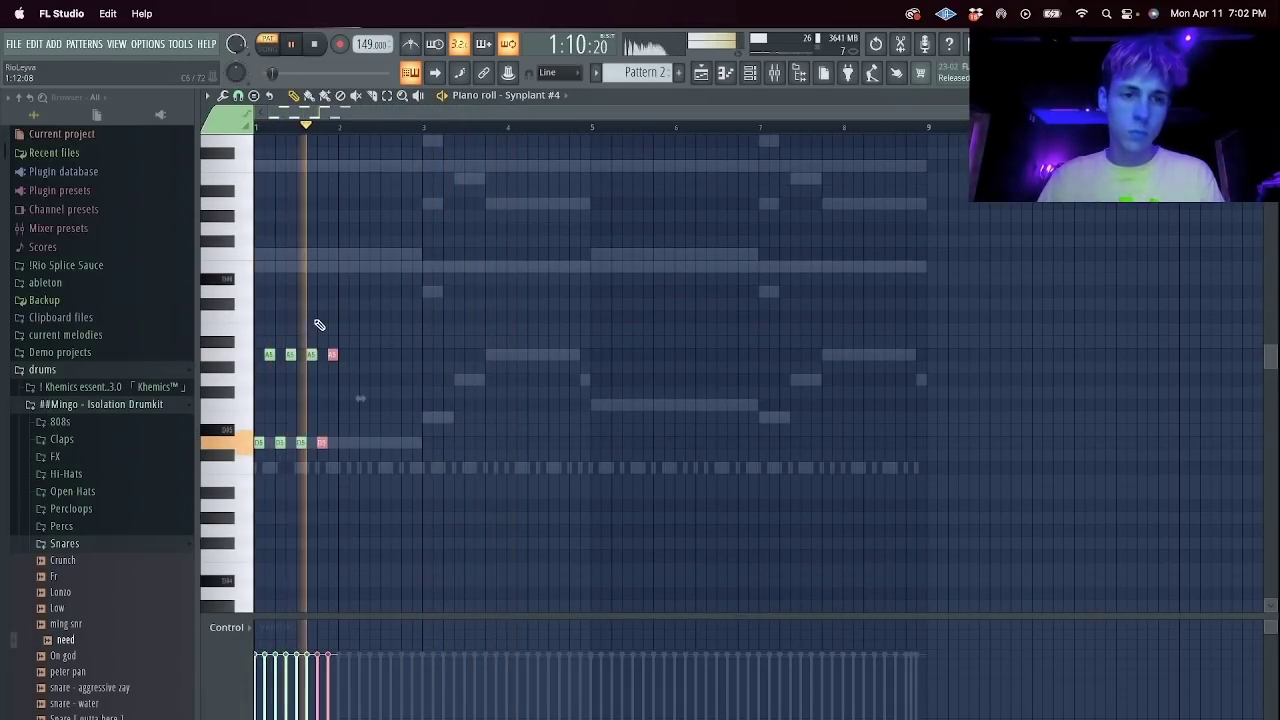
key(super+d)
key(space)
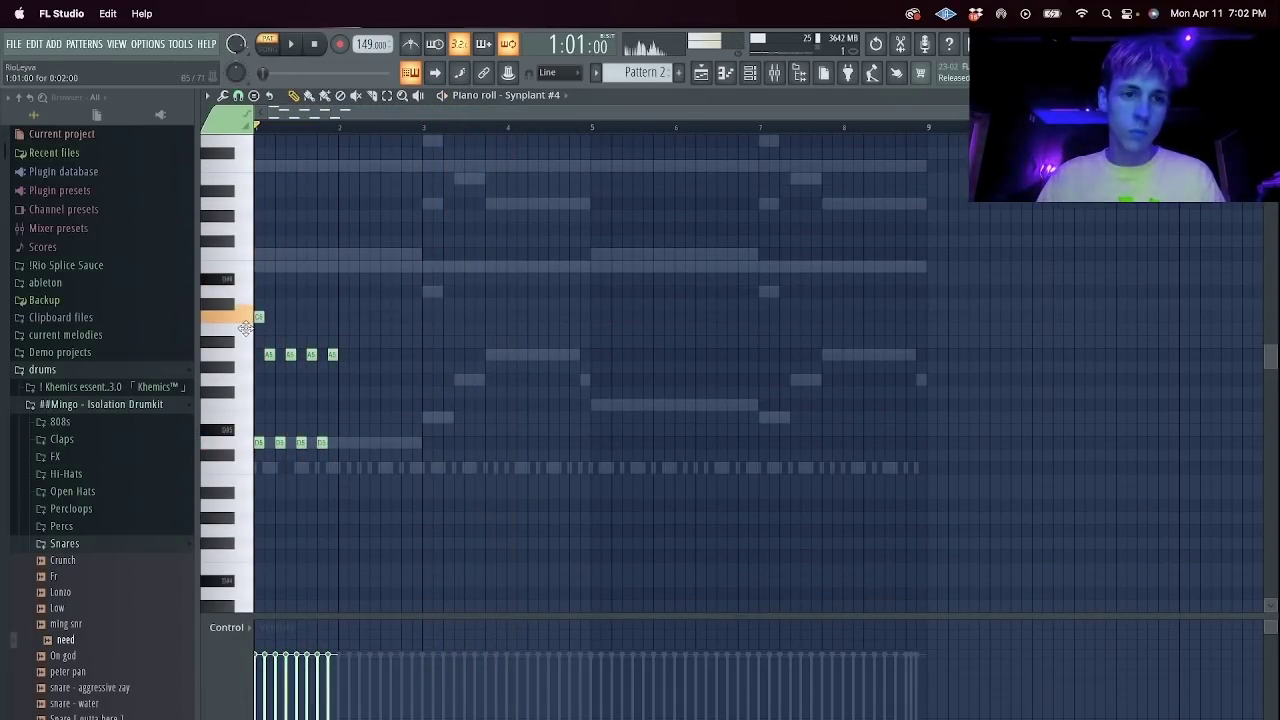
Add rising D#6, E6 and a top note, then duplicate the arpeggio phrase twice.
click(280, 291)
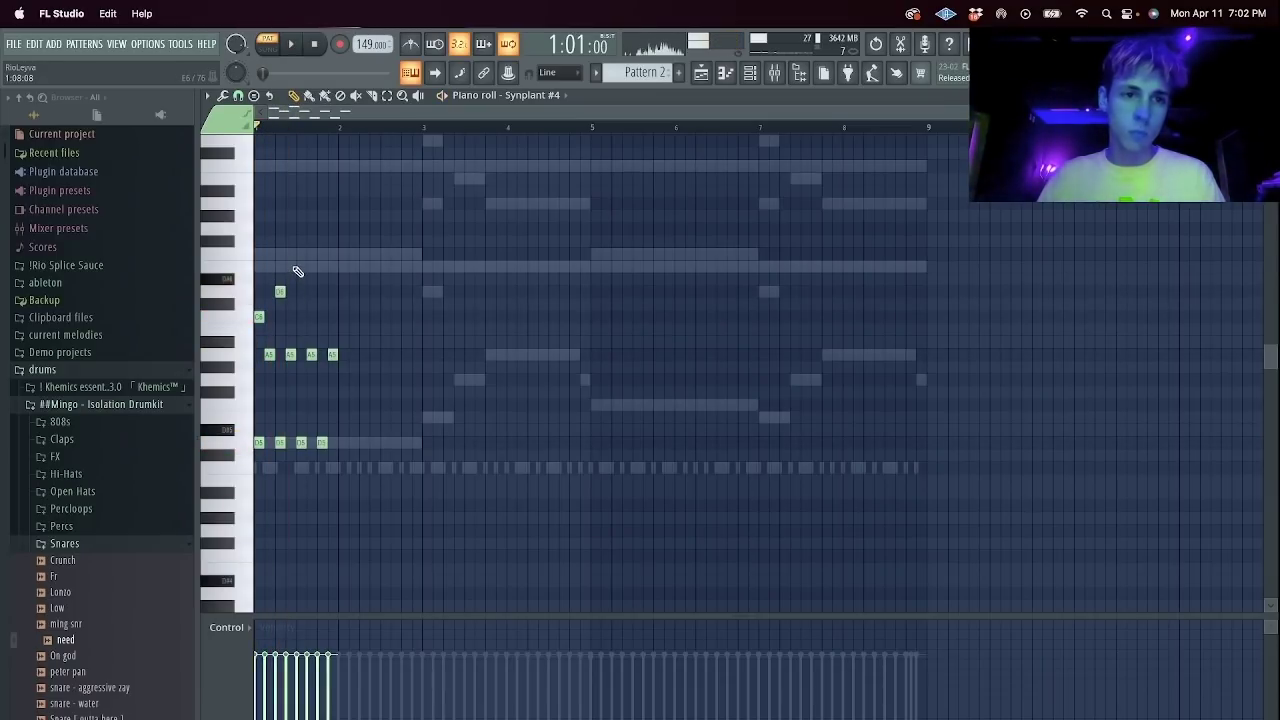
click(290, 266)
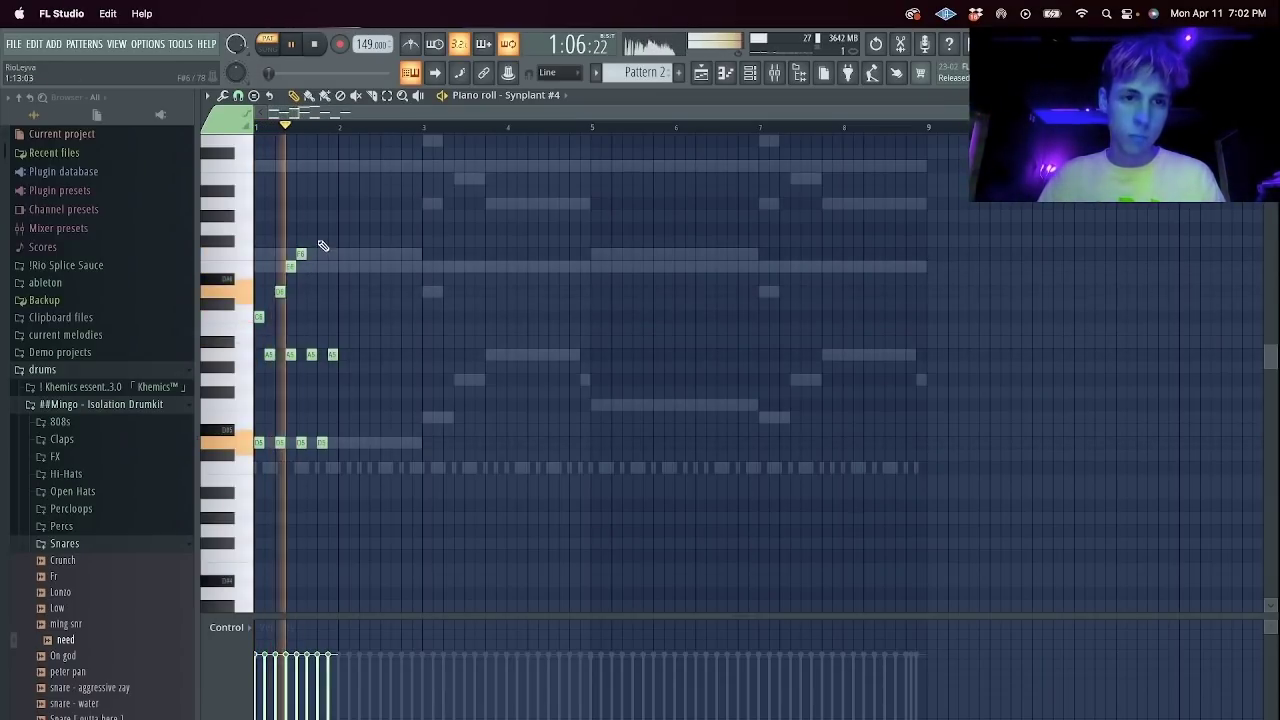
key(space)
click(332, 165)
key(ctrl+b)
key(ctrl+b)
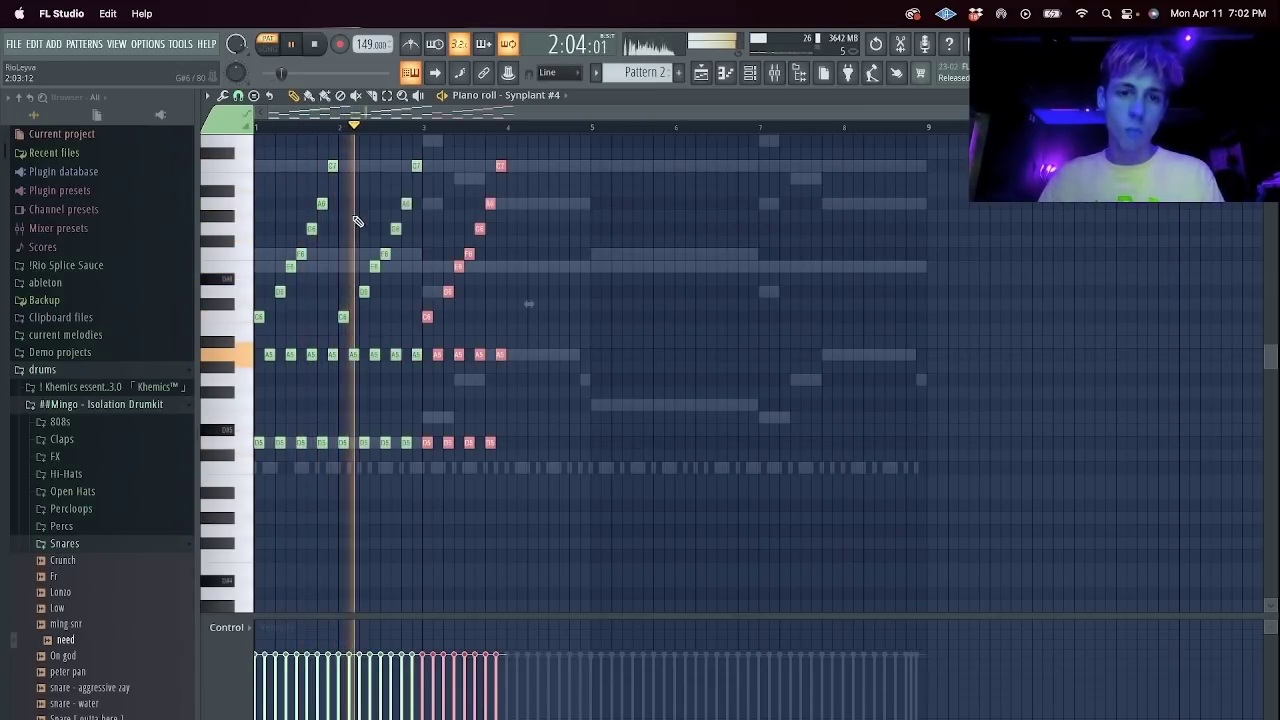
key(ctrl+b)
Lower the D5 bass notes from bar 3 onward.
drag(420, 430, 708, 514)
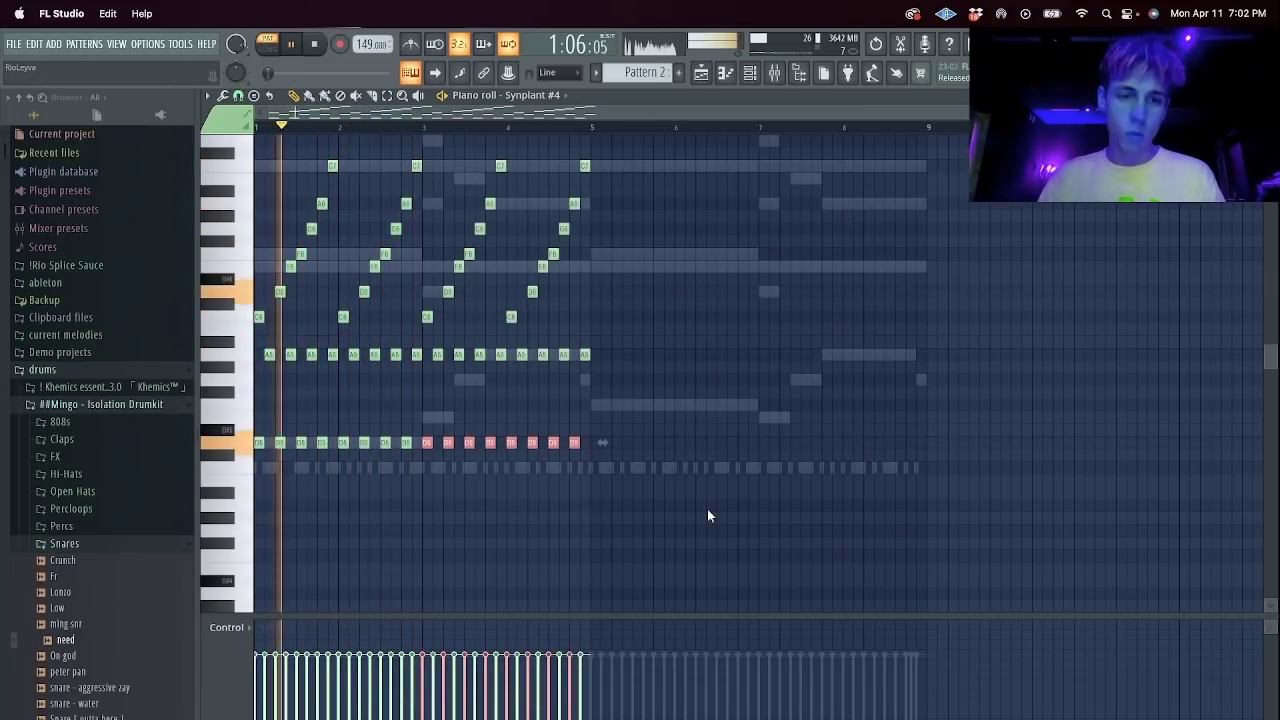
key(shift+Down)
key(shift+Down)
key(shift+Down)
key(shift+Down)
key(ctrl+d)
Copy Synplant #4's four-bar phrase into bars 5–8, then bring up HELL808's notes.
key(ctrl+b)
key(Escape)
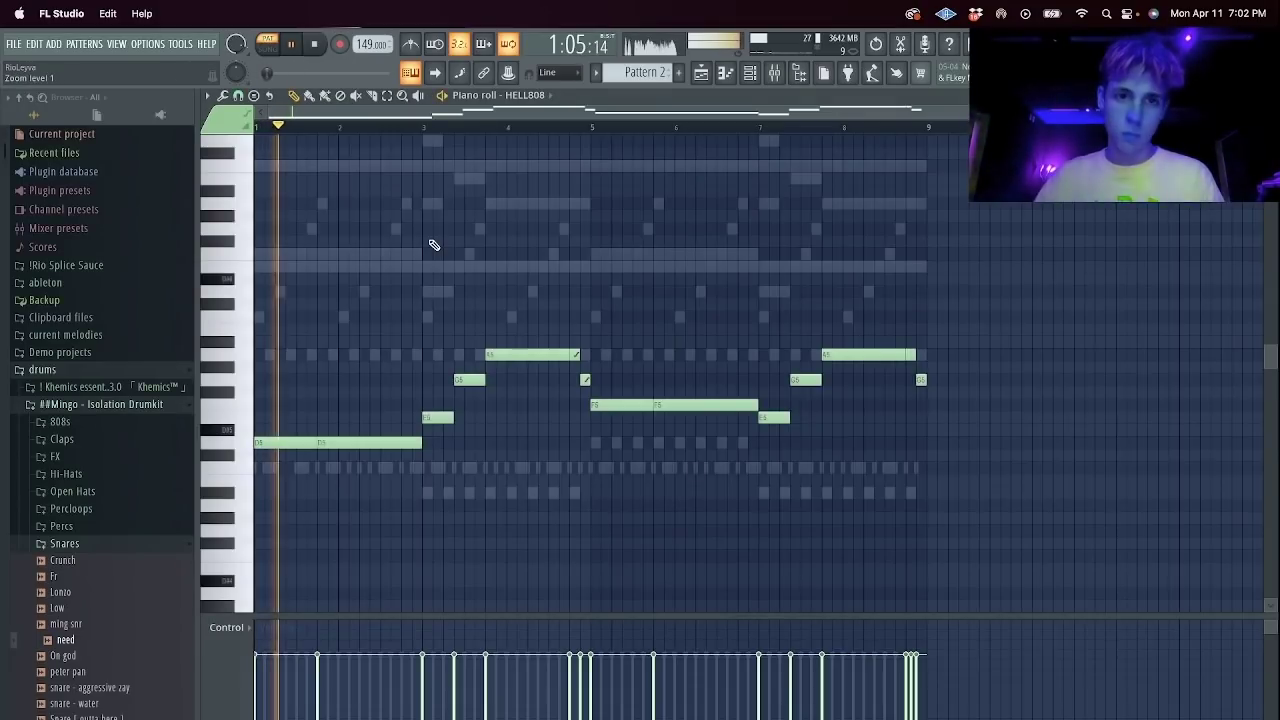
key(F7)
Lower the selected 808 notes, delete the C#6 near bar 3, and move a note to A#5.
key(shift+Down)
key(shift+Down)
key(shift+Down)
ctrl+click(546, 222)
right_click(468, 304)
key(space)
key(space)
drag(502, 279, 502, 342)
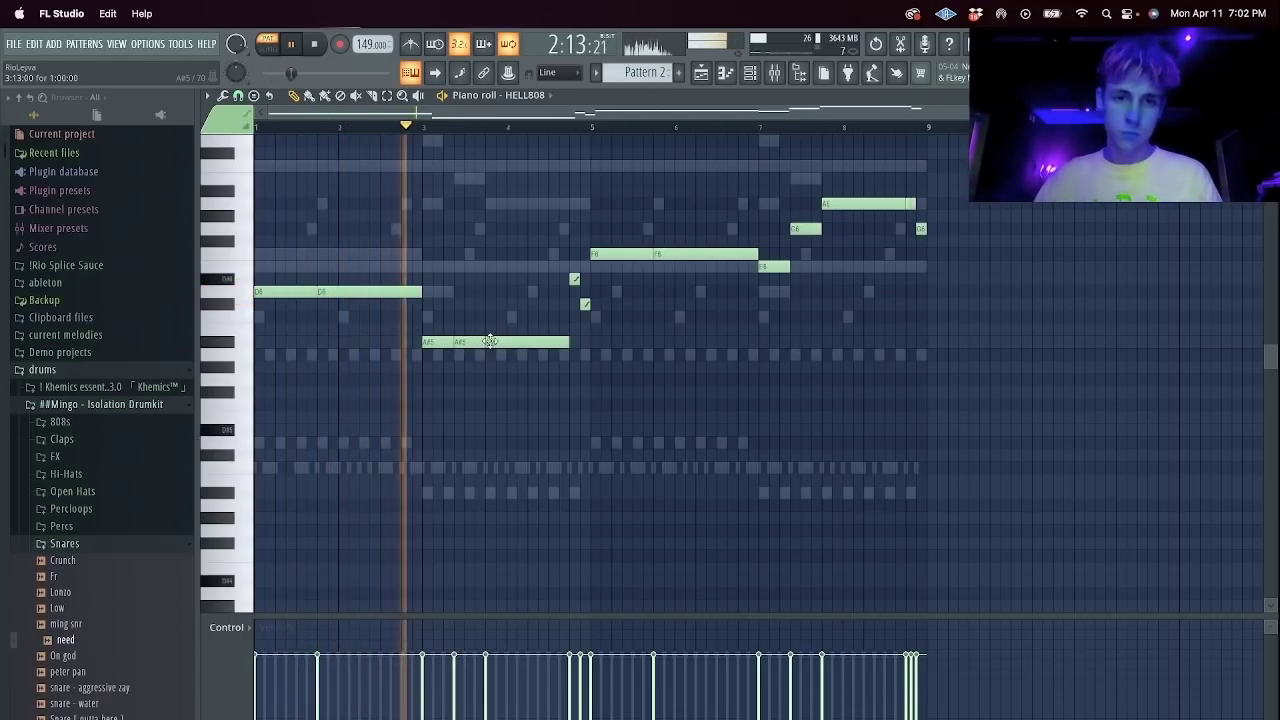
Add G5 and F5 notes to the HELL808 bassline and trim overlaps with Ctrl+L.
mouse_move(501, 341)
mouse_down()
mouse_move(506, 314)
mouse_move(497, 342)
mouse_up()
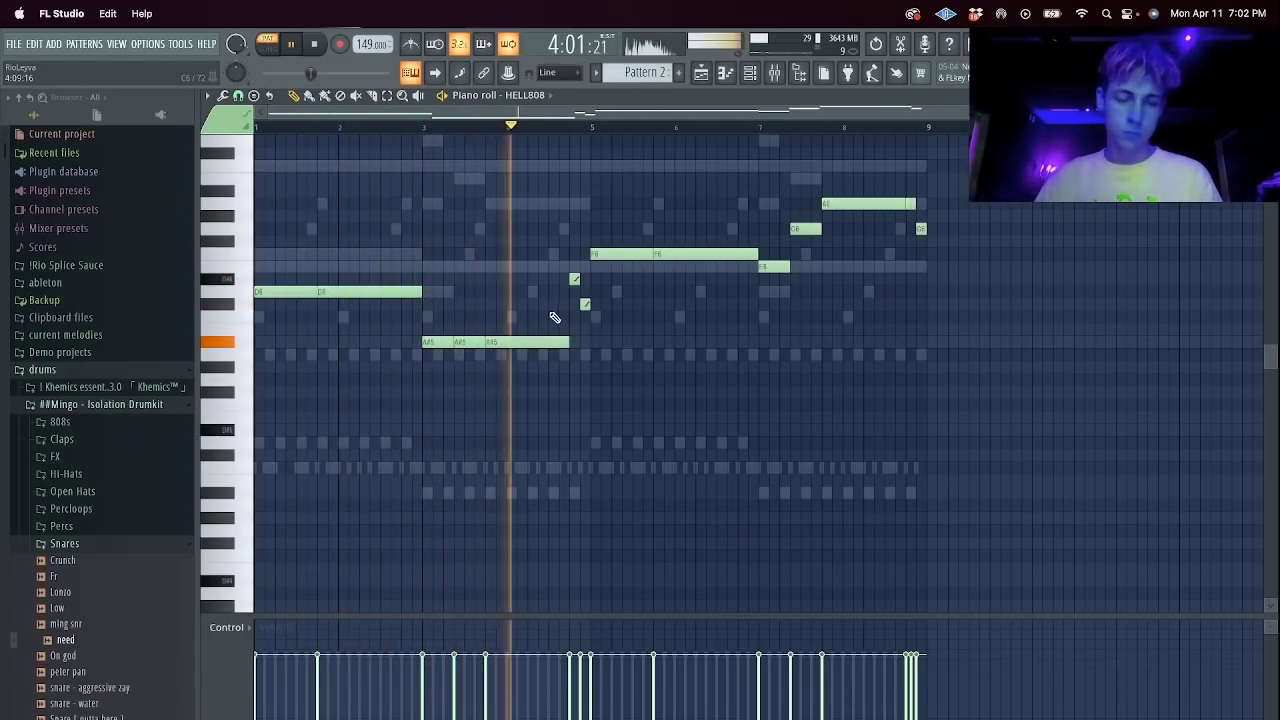
key(space)
drag(571, 367, 565, 414)
key(space)
click(588, 403)
key(super+l)
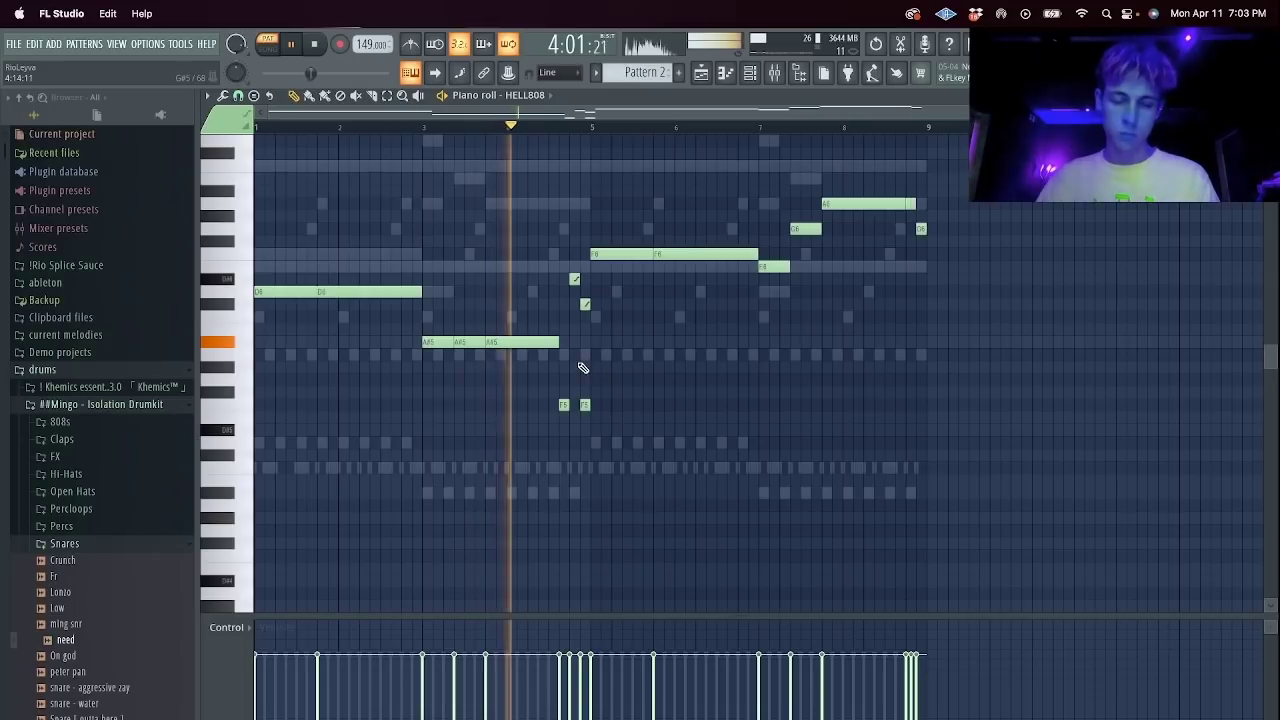
Delete the two small slide notes, undo recent edits, and raise the selected note to C6.
right_click(585, 304)
right_click(574, 279)
key(space)
key(space)
key(ctrl+z)
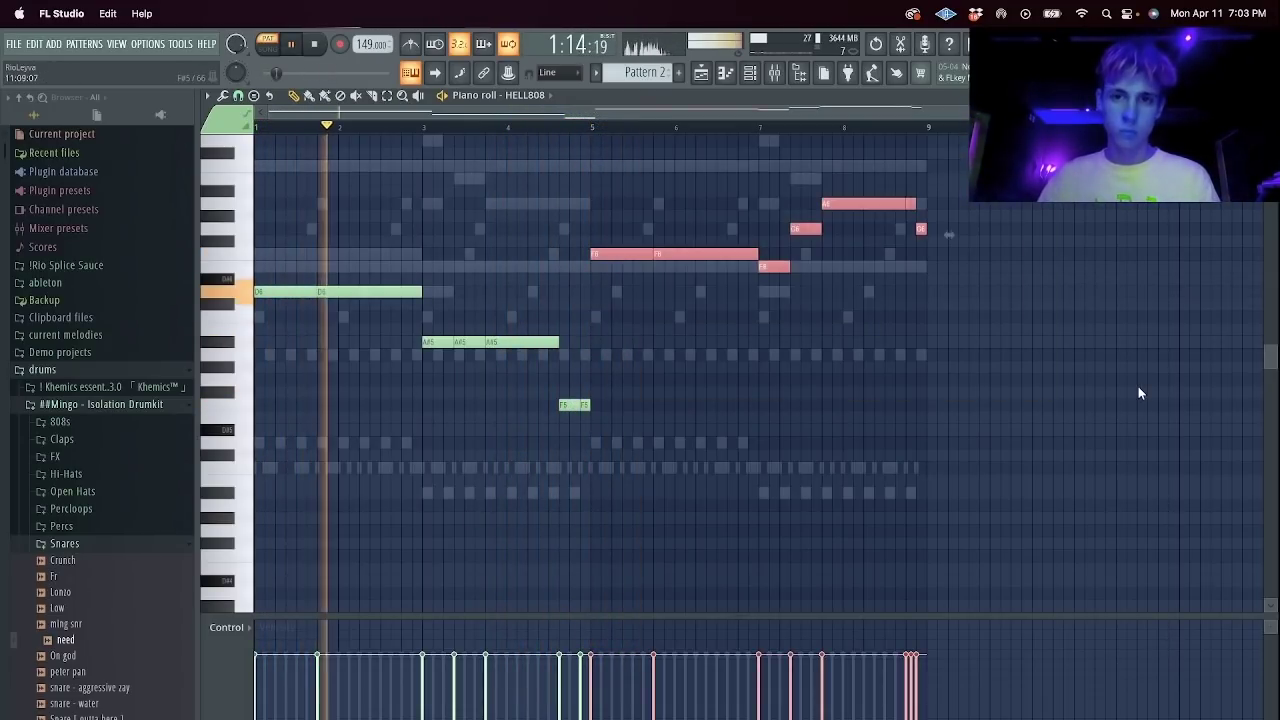
key(ctrl+z)
key(ctrl+z)
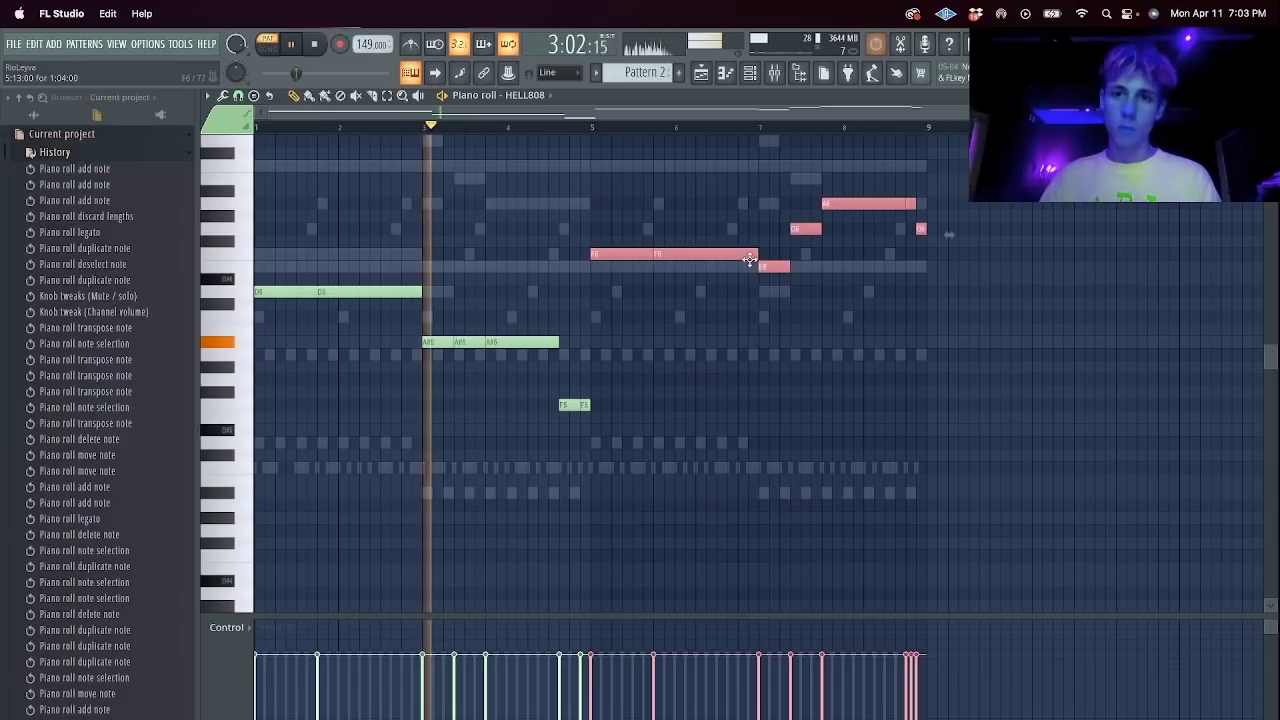
key(ctrl+z)
key(Up)
key(Up)
key(Up)
key(Up)
key(Up)
key(Up)
key(Up)
key(Up)
key(Up)
key(Up)
key(Up)
key(Up)
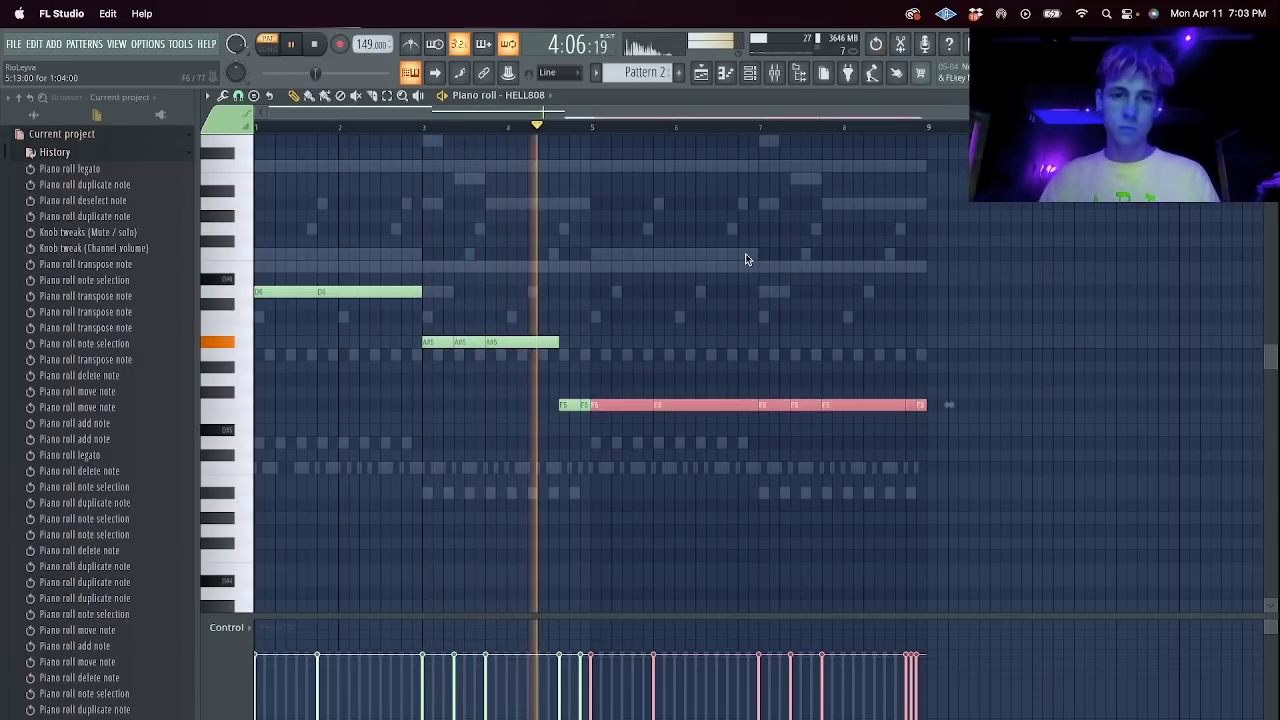
Lower the notes in bars 7–9 down to A#5.
drag(755, 264, 1102, 382)
key(shift+Down)
key(shift+Down)
ctrl+click(783, 410)
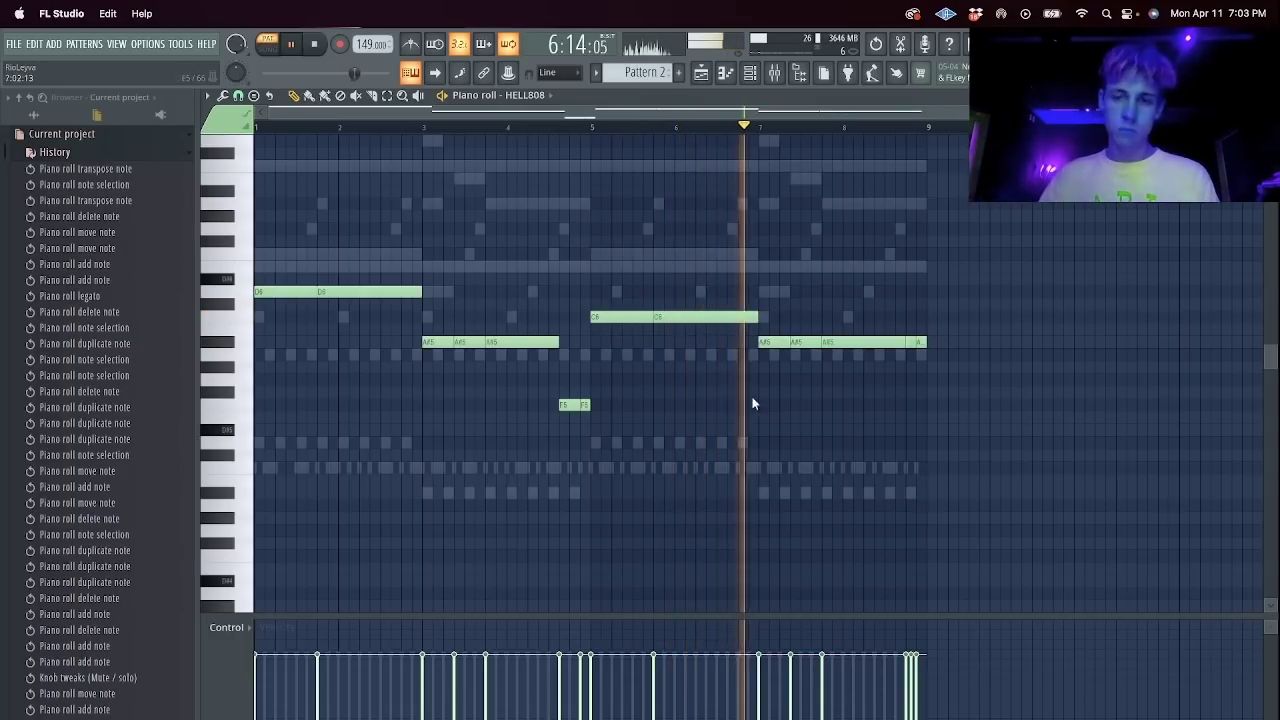
key(super+a)
super+click(445, 193)
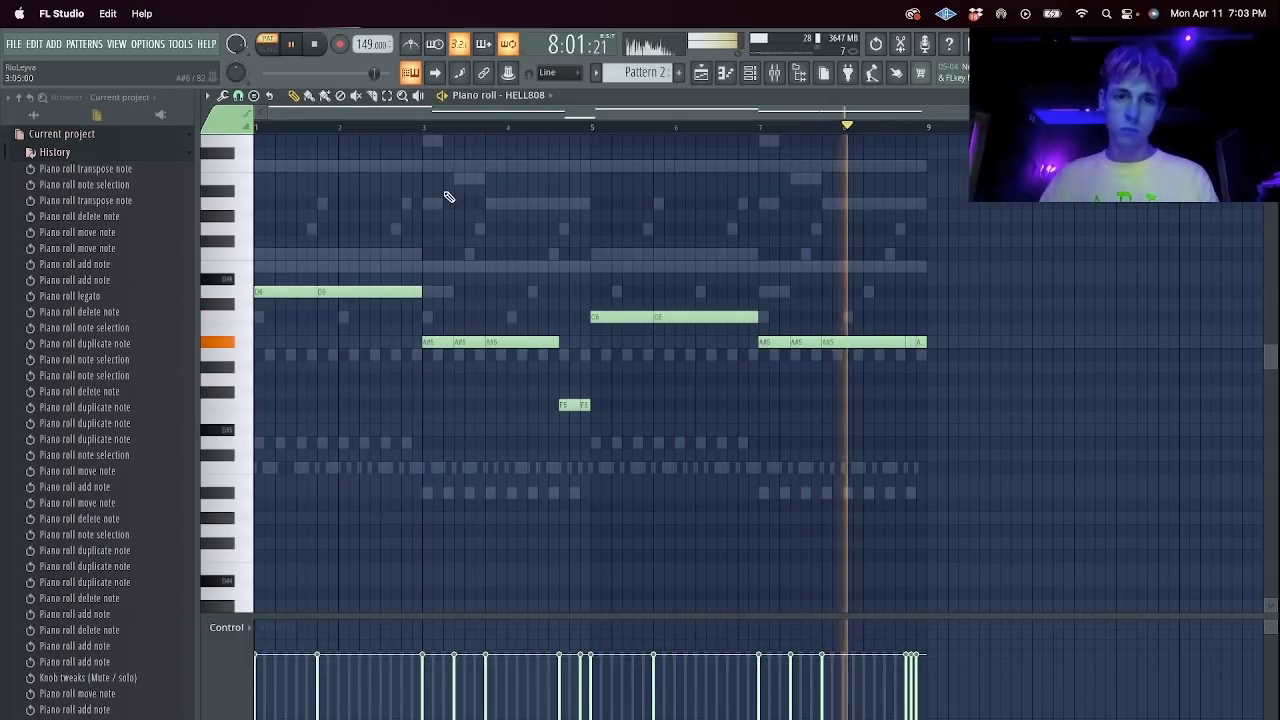
Drop every note down one octave, then raise the three A#4 notes to F5.
key(super+Down)
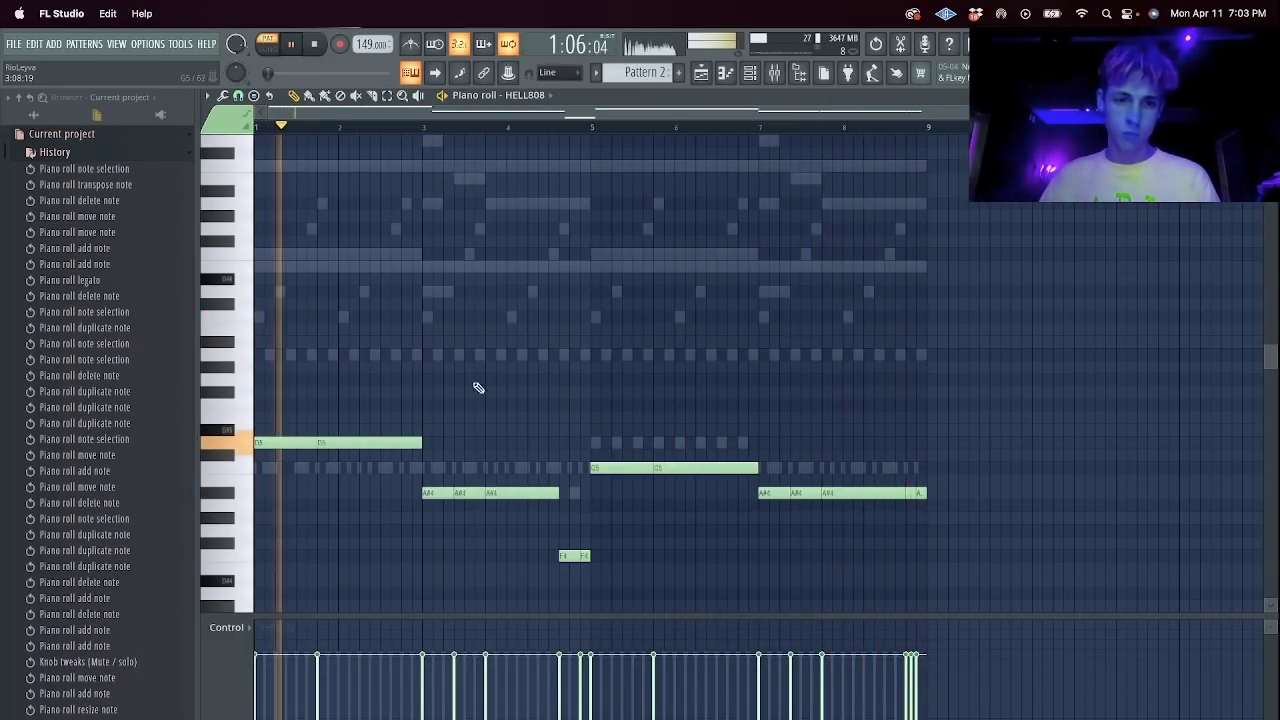
drag(451, 423, 1069, 589)
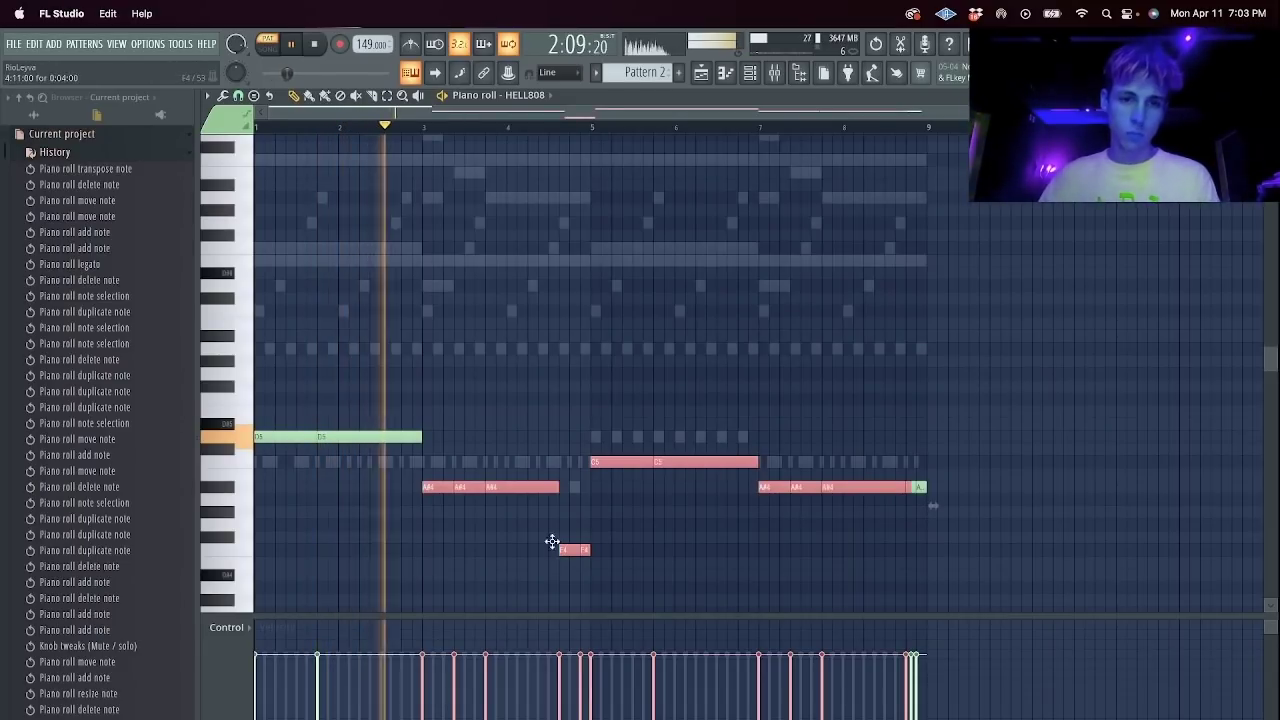
drag(410, 477, 590, 522)
key(shift+Up)
key(Up)
key(Up)
key(Up)
key(Up)
key(Up)
key(Up)
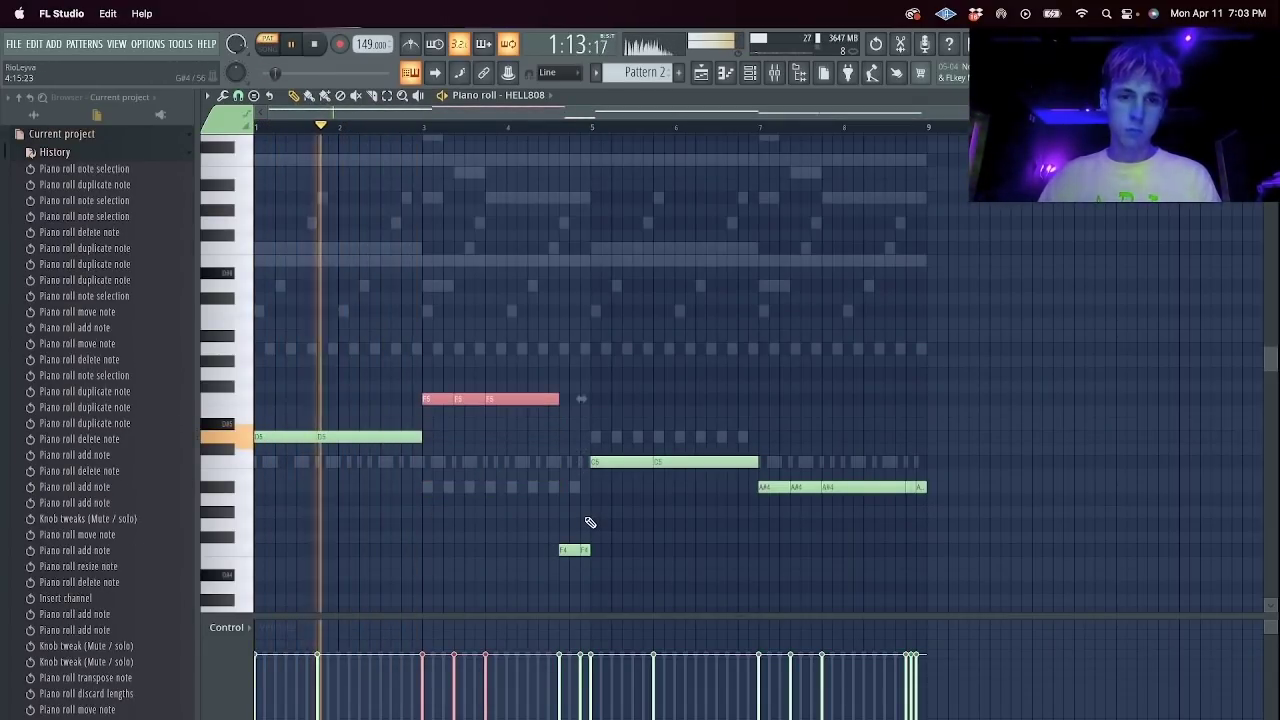
Move the lone F4 note up an octave to F5 and check the C5 and A#4 notes.
click(574, 549)
key(ctrl+Up)
key(ctrl+Down)
key(ctrl+Up)
ctrl+click(613, 560)
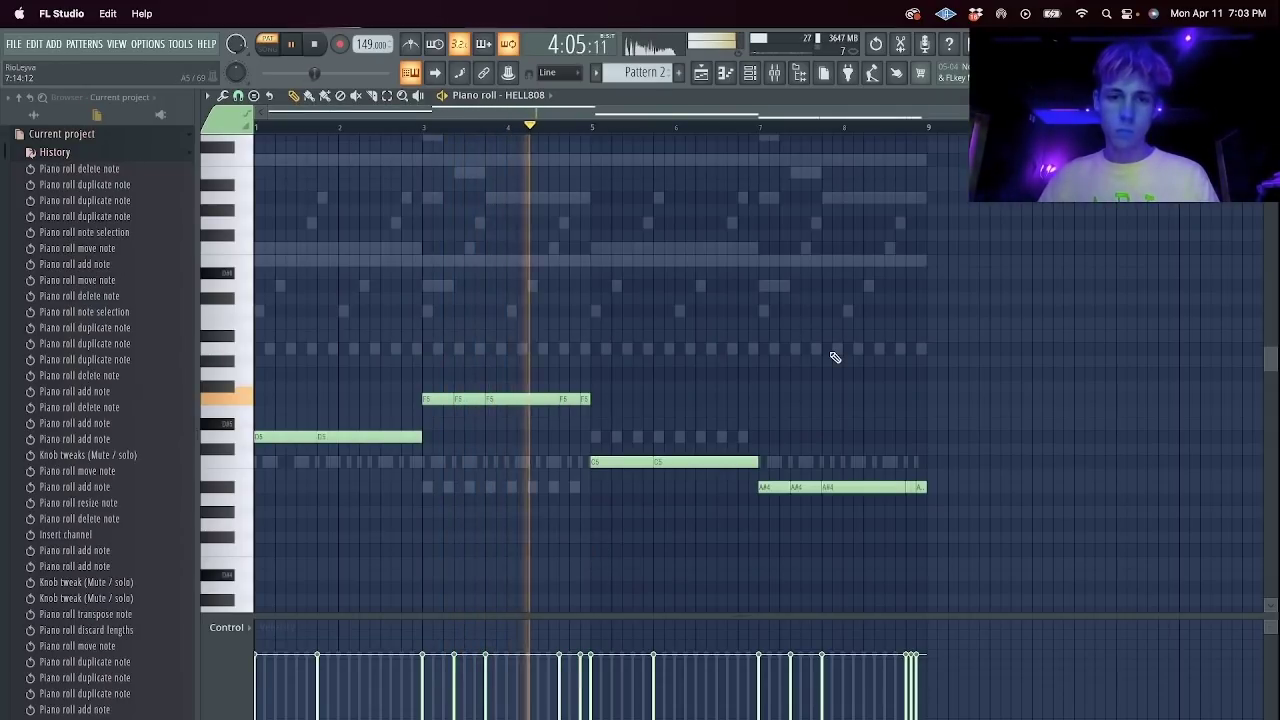
drag(638, 345, 918, 503)
ctrl+click(628, 443)
drag(609, 429, 706, 494)
ctrl+click(636, 432)
Close the piano roll and toggle mutes on Kontakt, Synplant #3 and Kontakt #2.
key(Escape)
click(268, 189)
click(268, 168)
key(space)
click(268, 212)
Solo Synplant #2 and paste the copied notes into the Synplant channel.
right_click(268, 300)
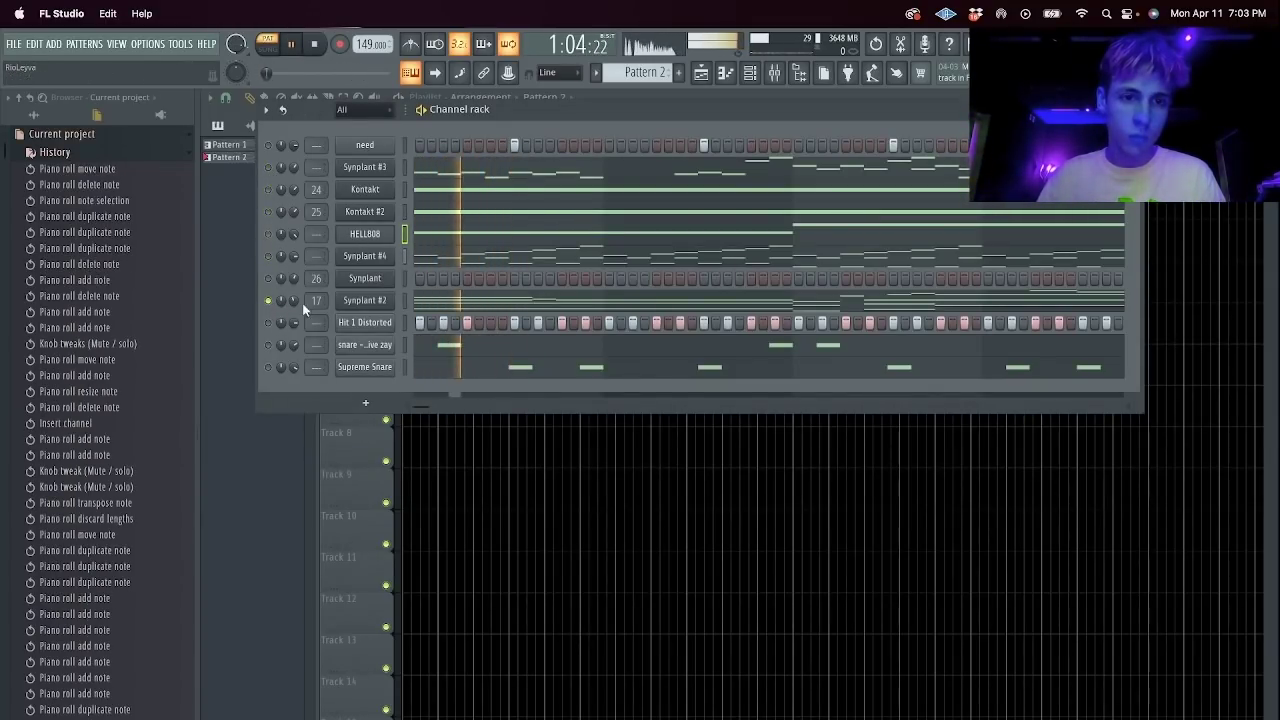
click(405, 278)
key(super+v)
key(space)
Release the solo so every channel in the rack plays again.
key(space)
click(268, 301)
key(space)
click(268, 279)
key(space)
right_click(270, 279)
right_click(270, 279)
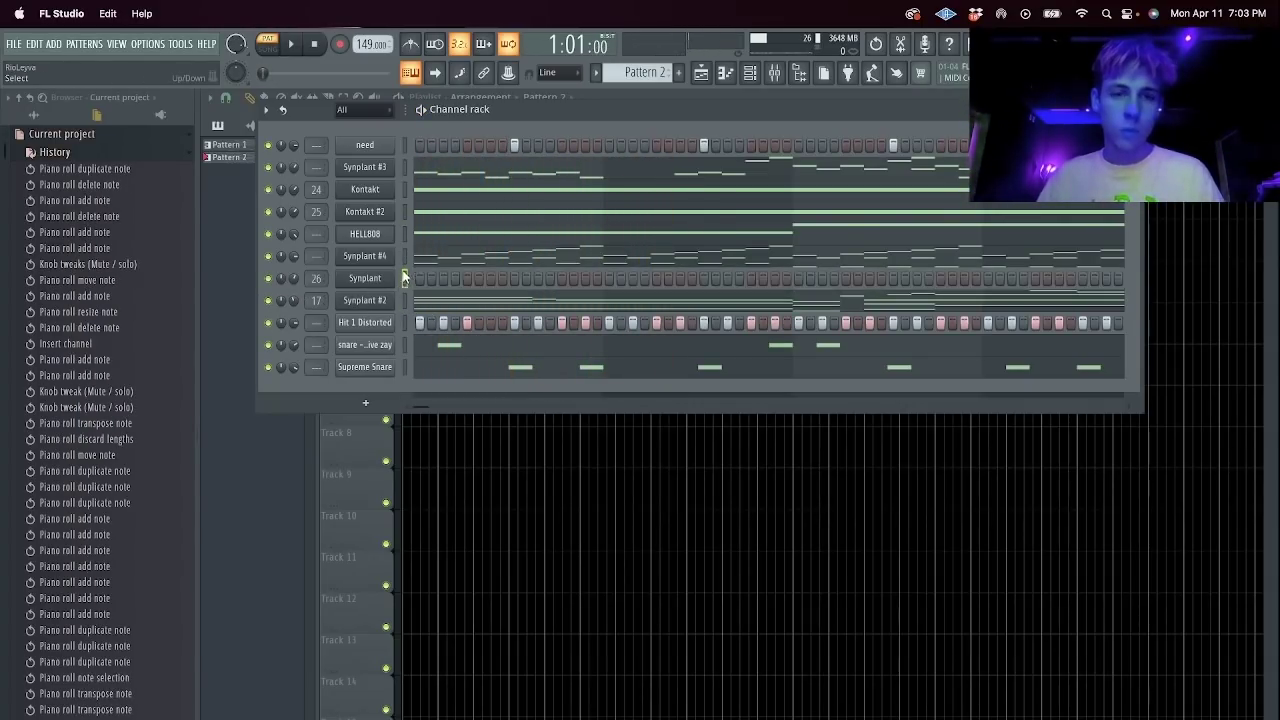
right_click(365, 160)
Insert a Hive channel and load the ARK Moon Bell preset from the Keys tag.
mouse_move(474, 275)
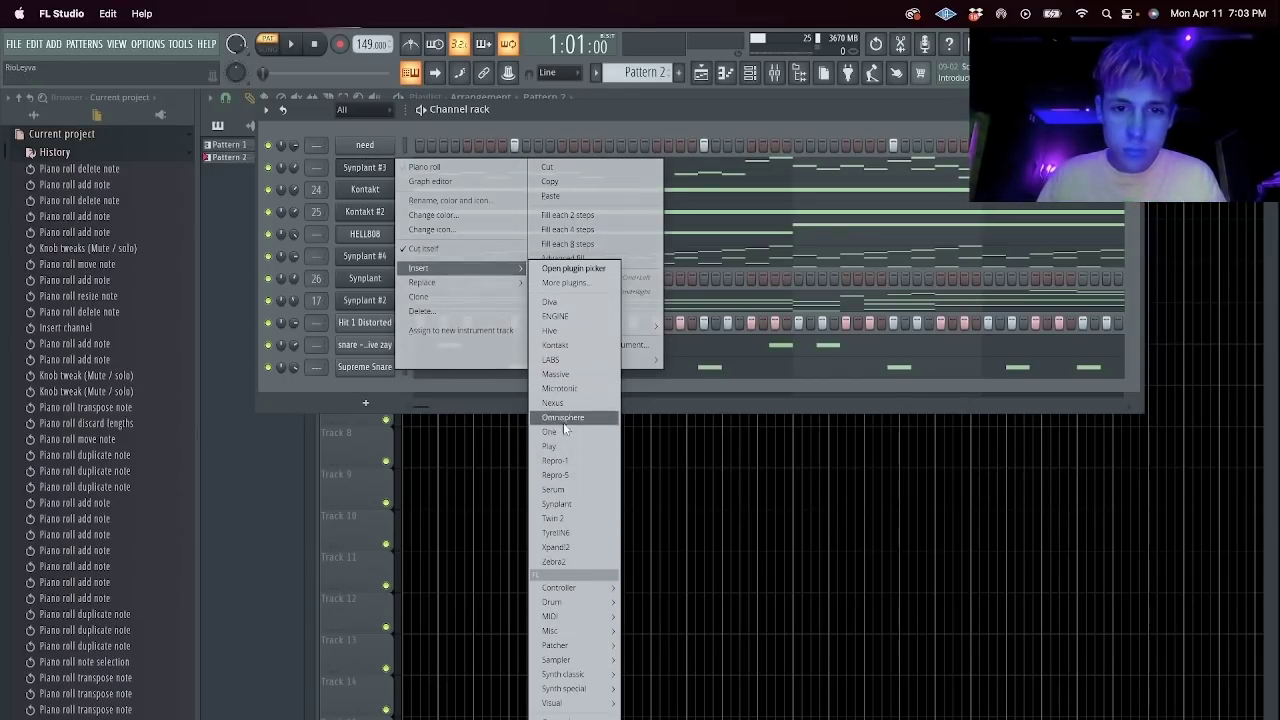
click(563, 331)
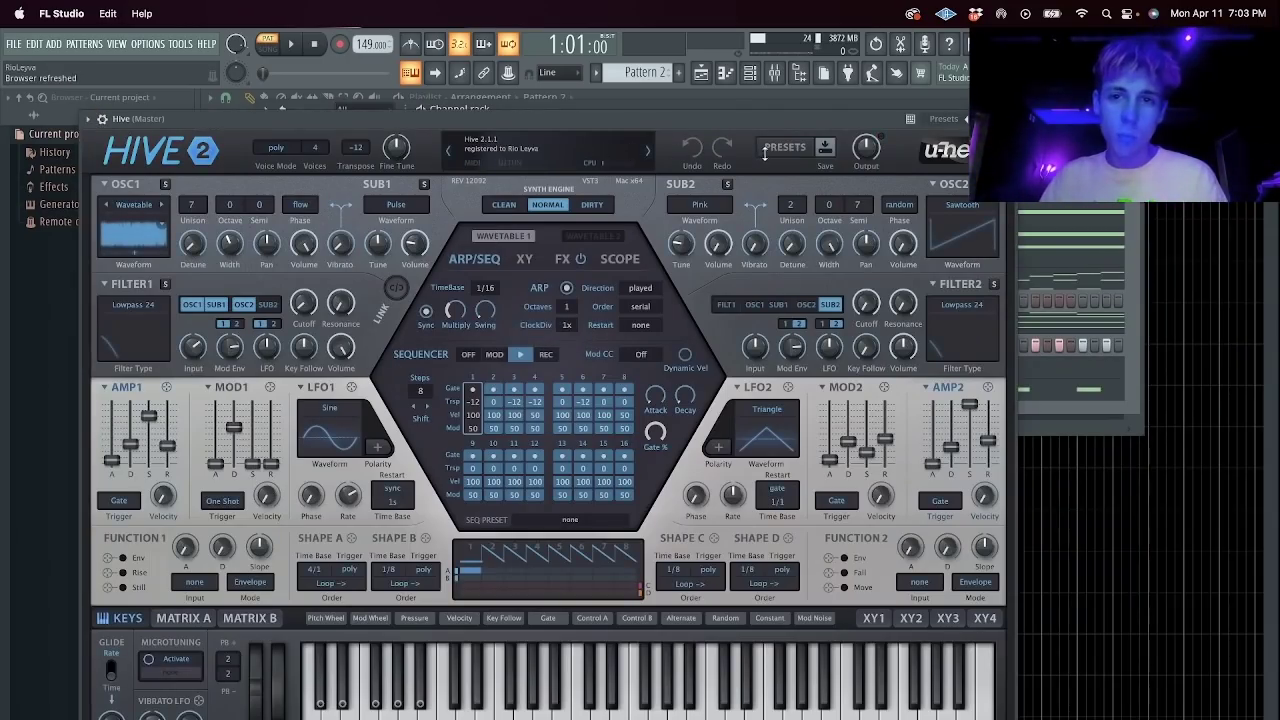
click(782, 147)
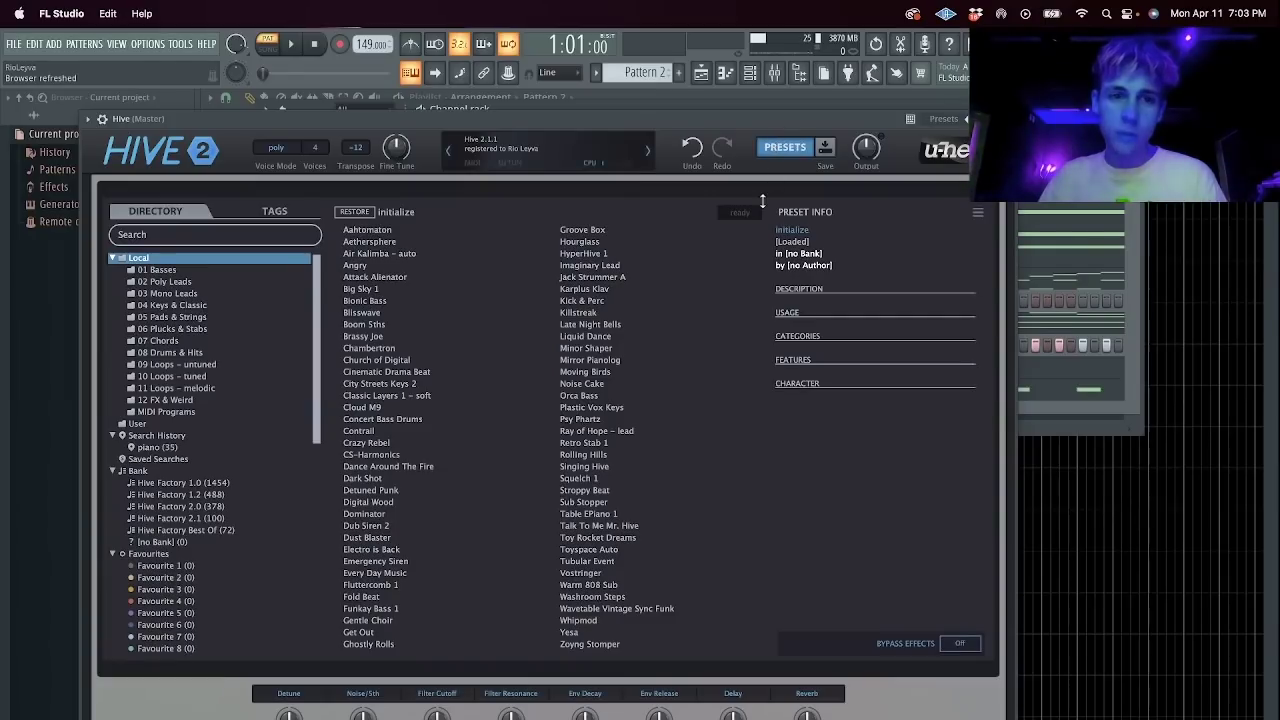
click(224, 216)
click(405, 360)
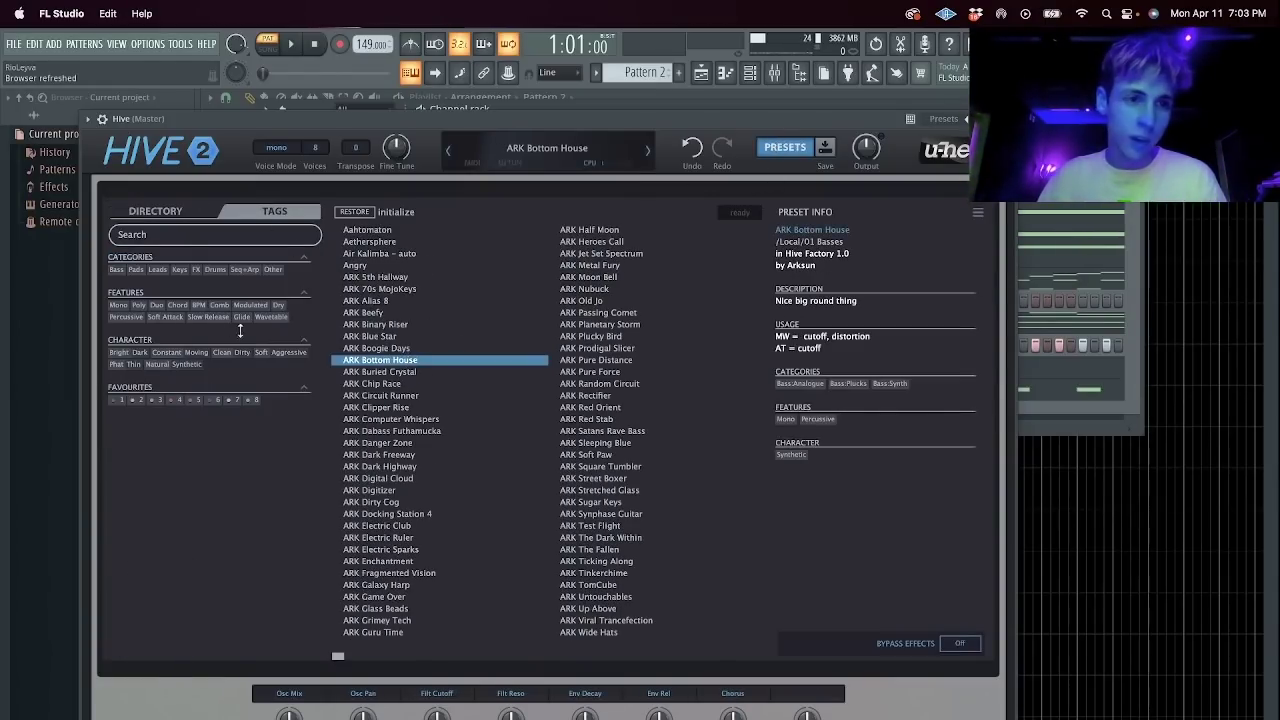
click(155, 267)
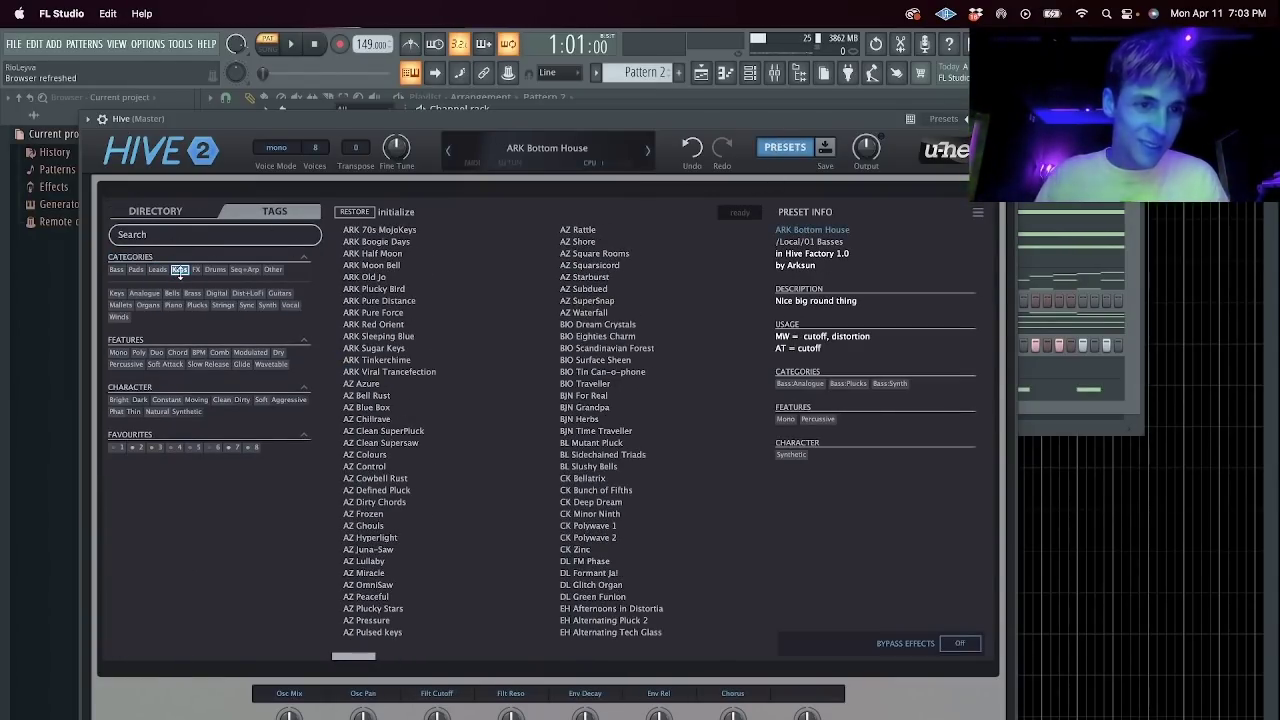
click(410, 265)
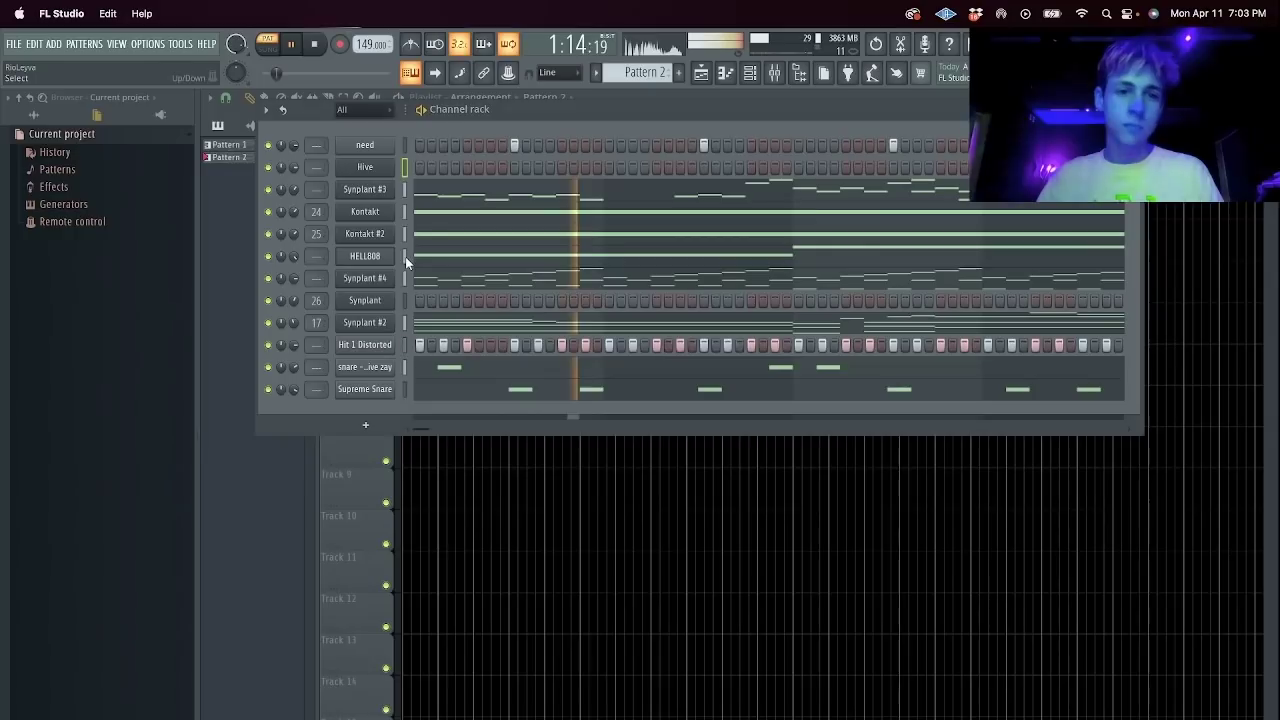
Close the Hive window, mute Synplant #2 and solo the Hive channel.
key(Escape)
click(405, 322)
click(405, 168)
click(267, 322)
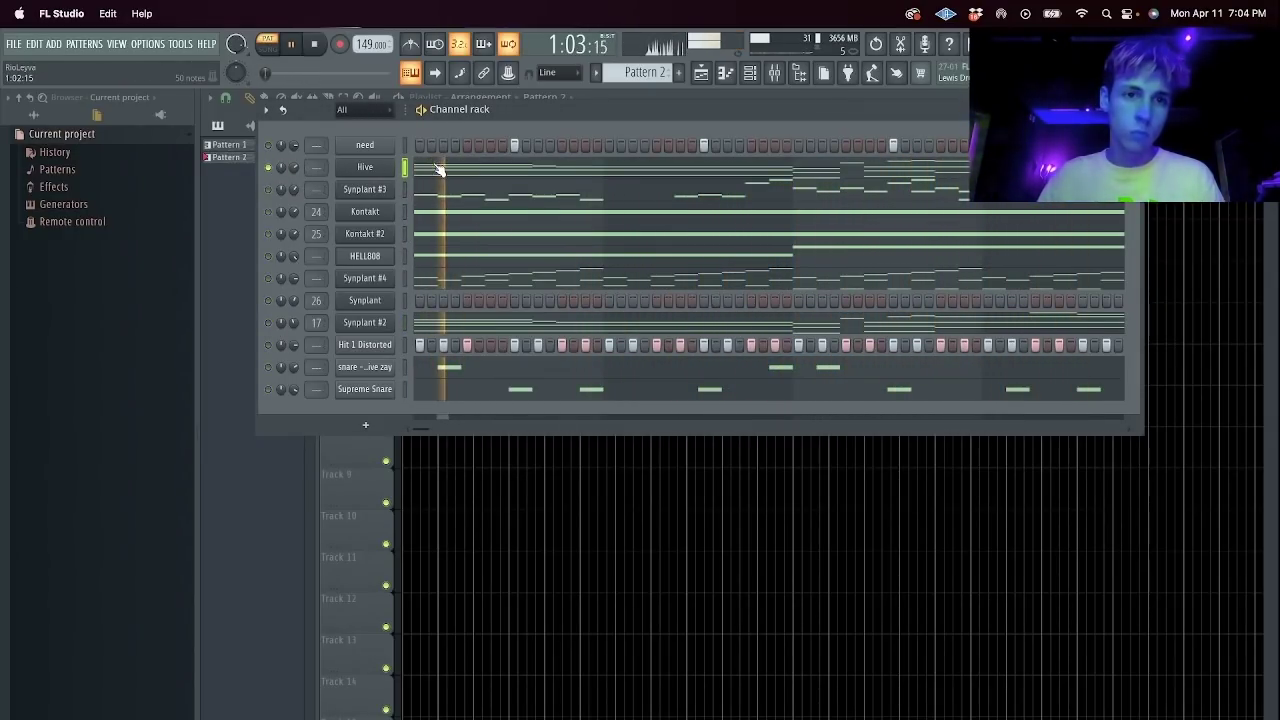
Mute the Synplant #2 and Kontakt #2 channels.
key(F7)
key(F7)
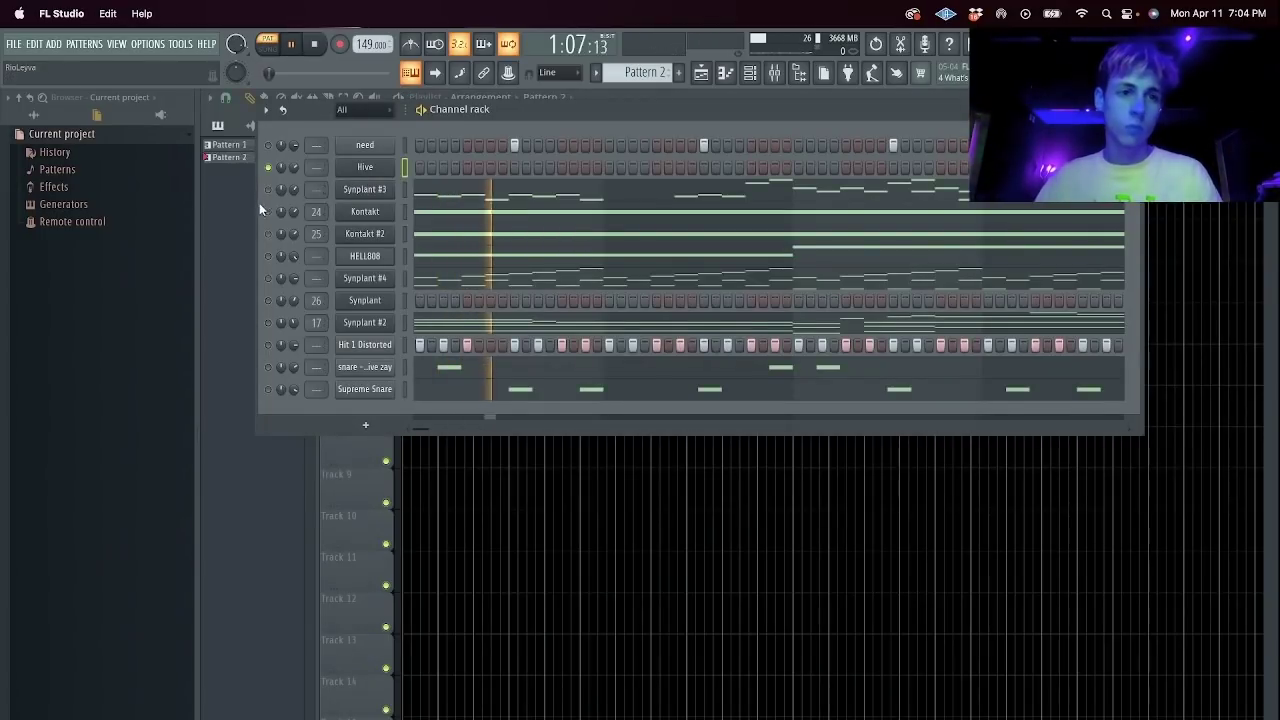
click(268, 323)
key(space)
key(space)
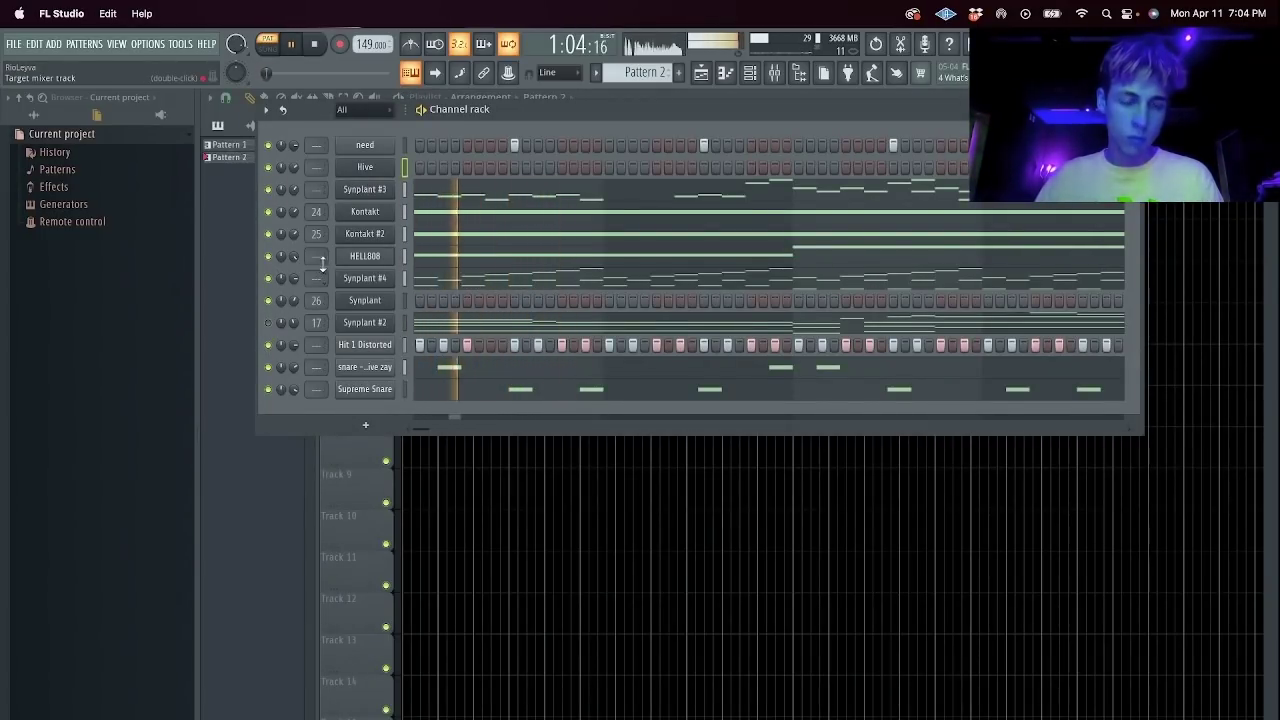
click(268, 234)
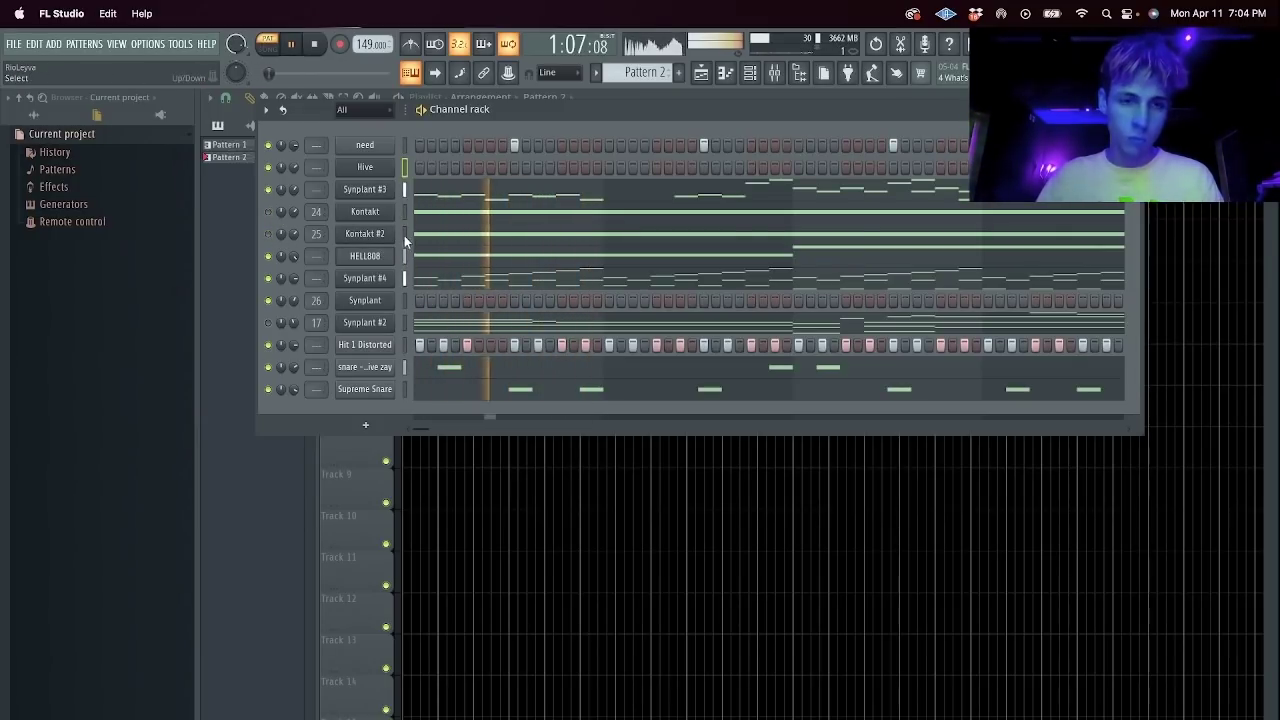
Switch Hive to the AZ SuperSnap preset and open Synplant #4's piano roll.
right_click(380, 169)
click(376, 173)
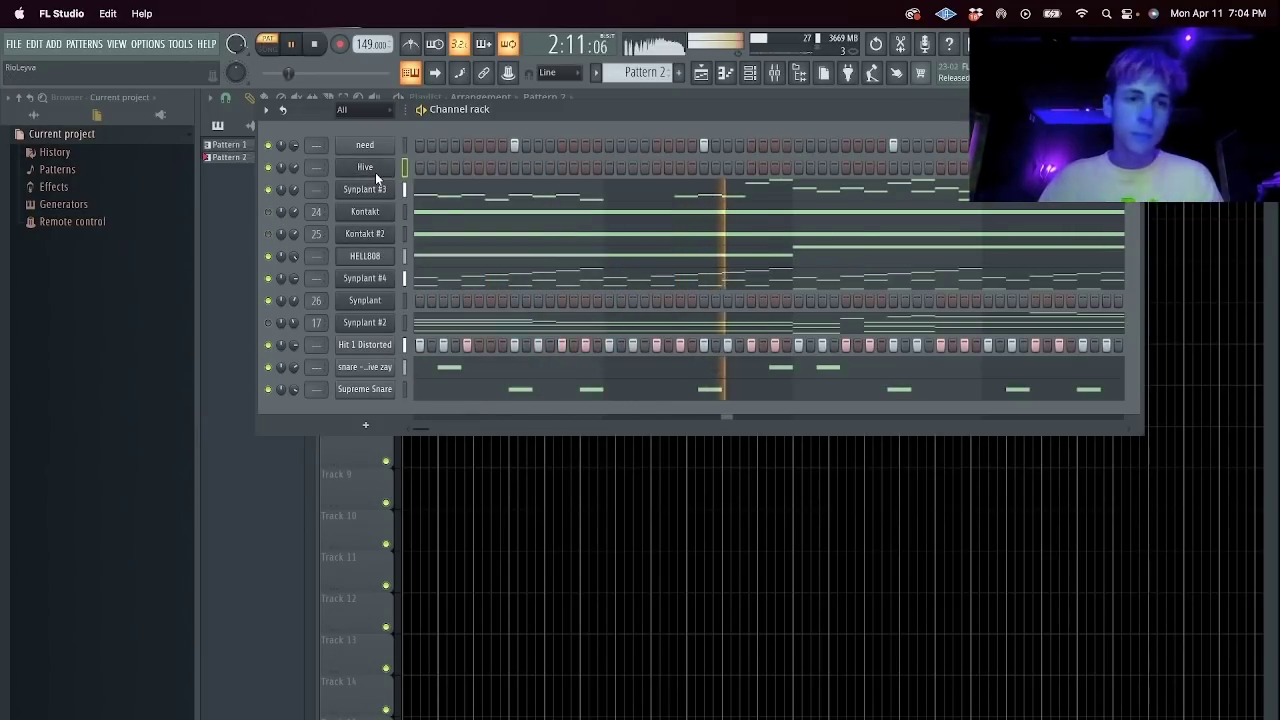
click(386, 171)
click(589, 301)
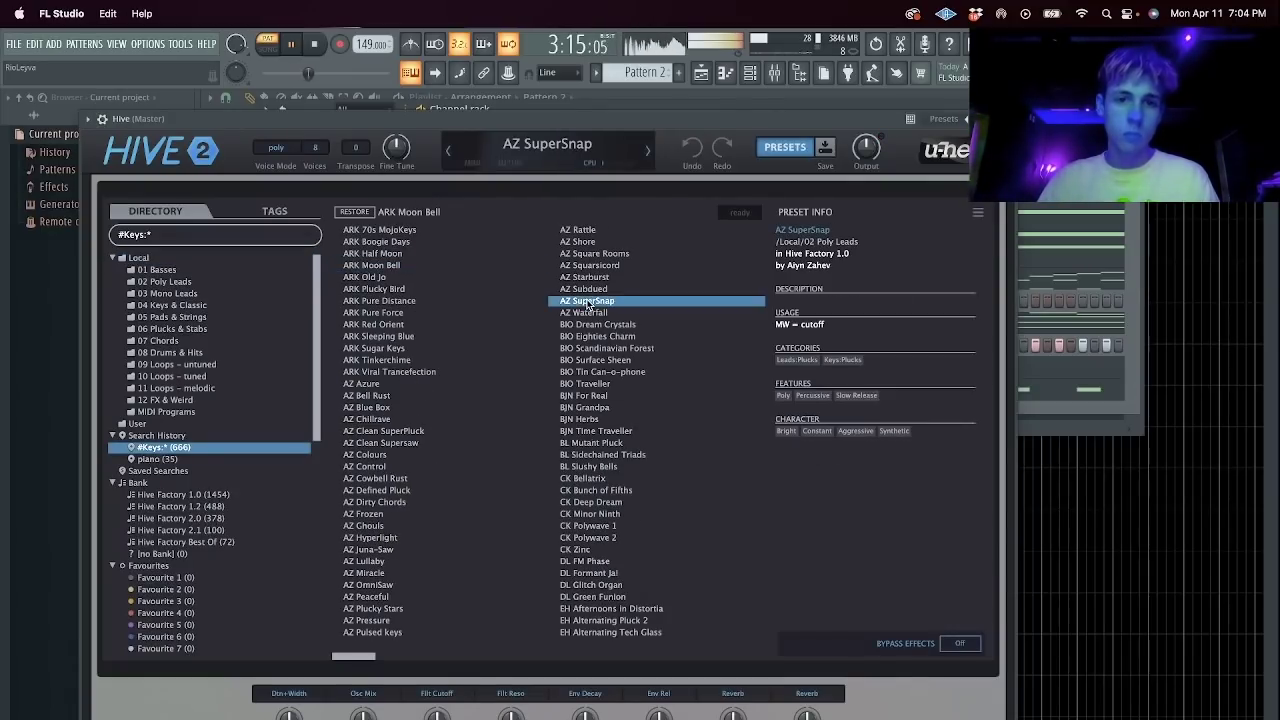
key(Escape)
click(438, 283)
key(space)
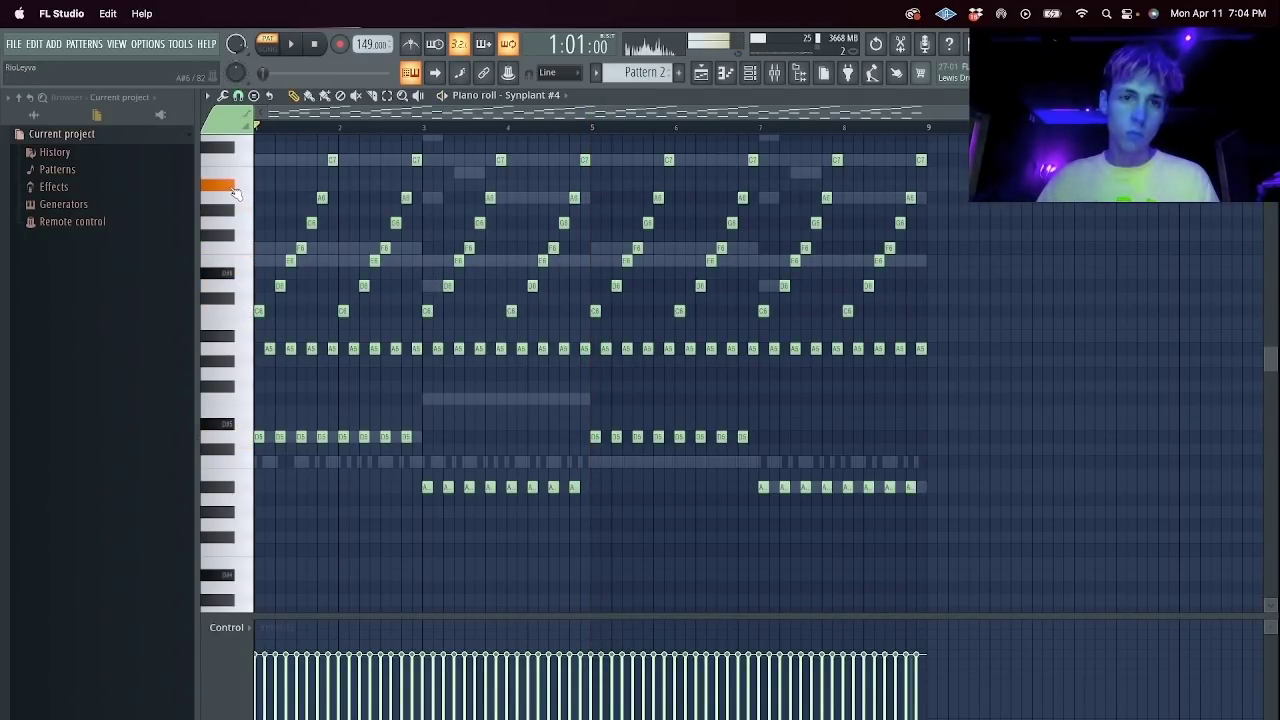
Play and scroll through Synplant #3's melody, then show the channel rack with F6.
key(space)
key(Escape)
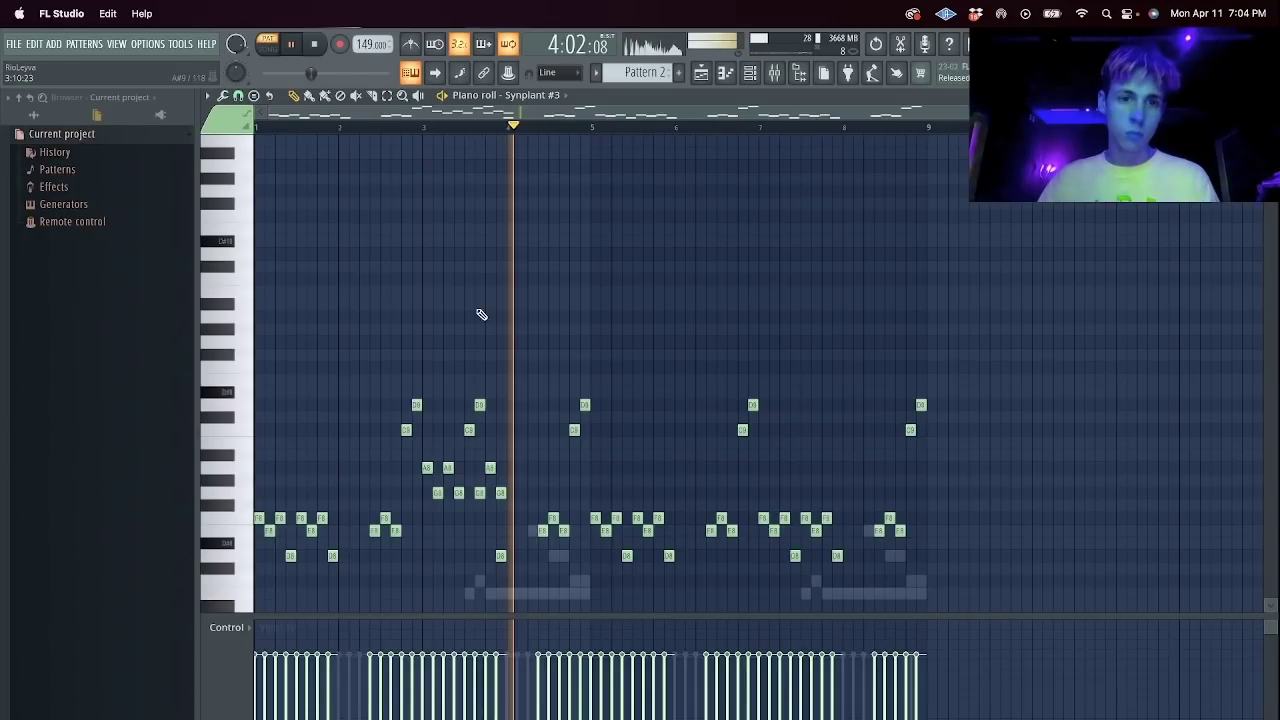
key(space)
scroll(460, 370, down, 3)
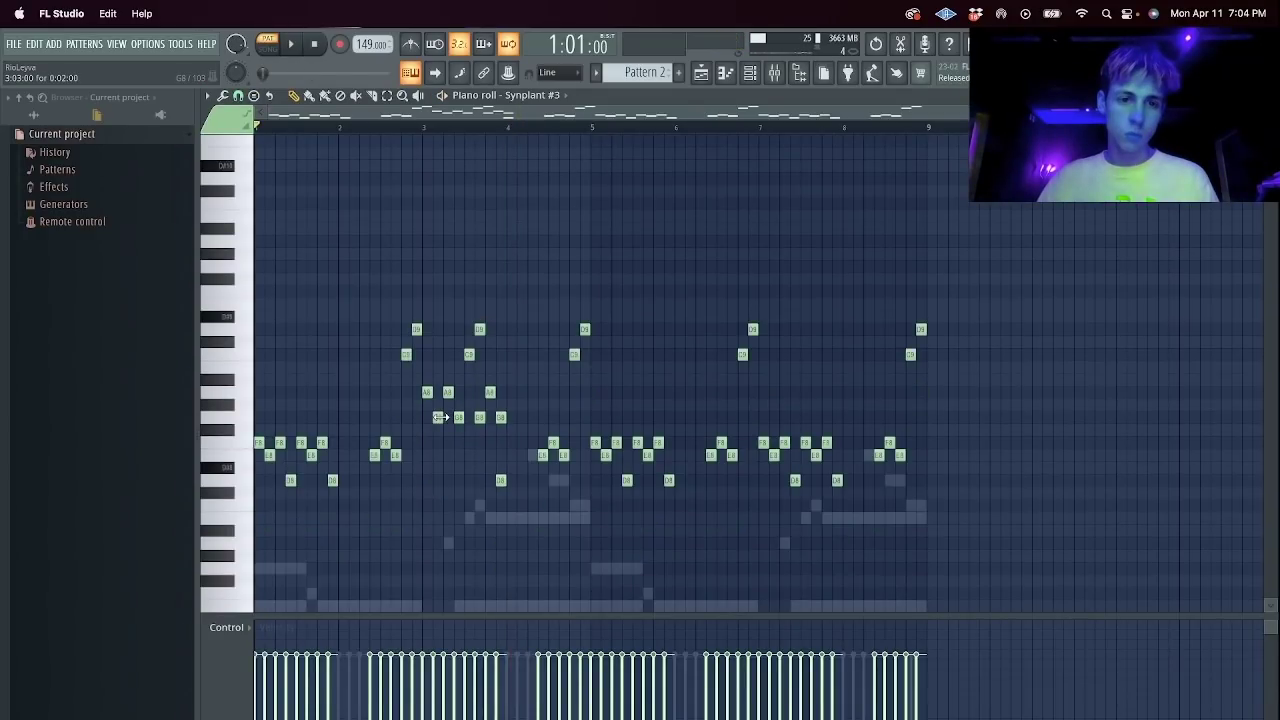
key(space)
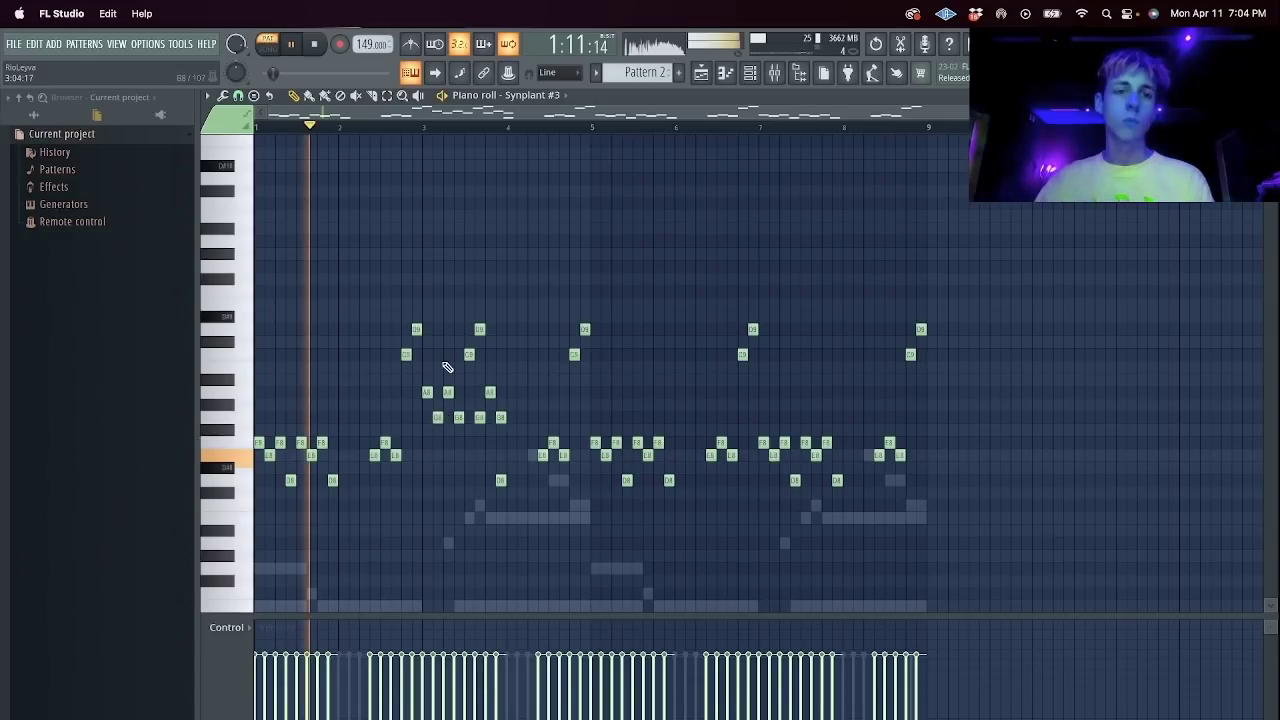
scroll(447, 367, down, 6)
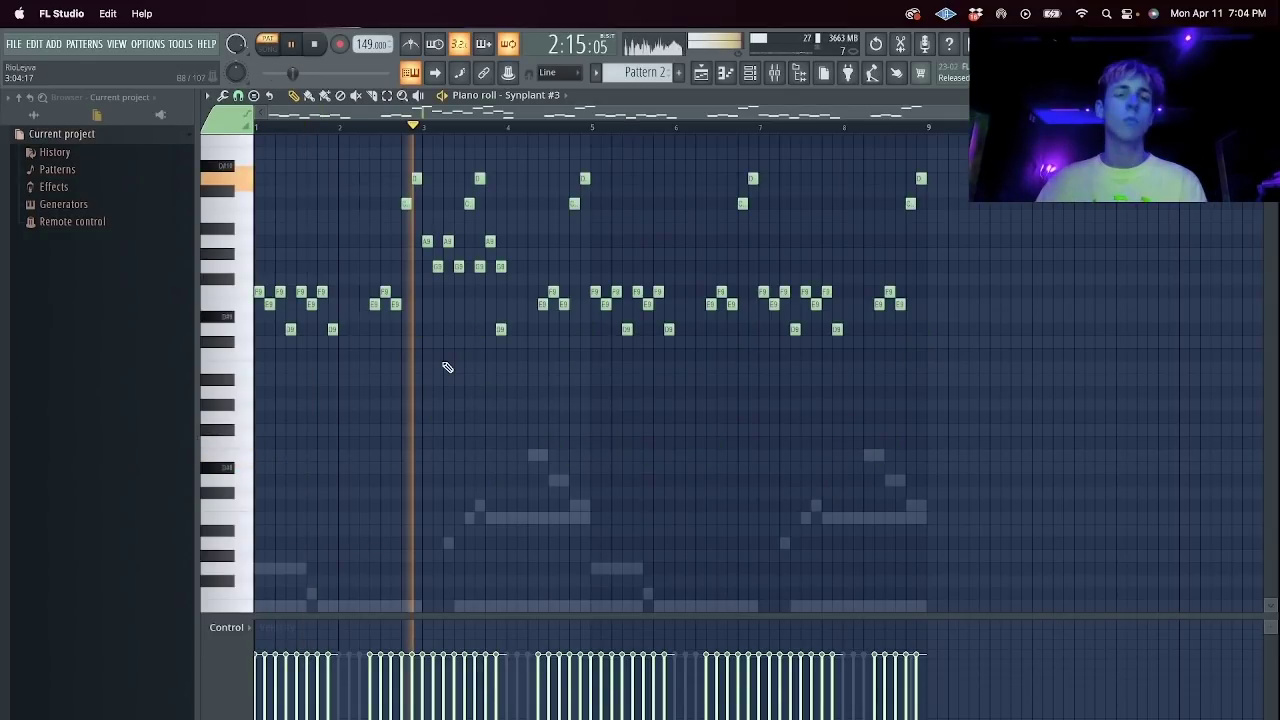
scroll(446, 366, up, 6)
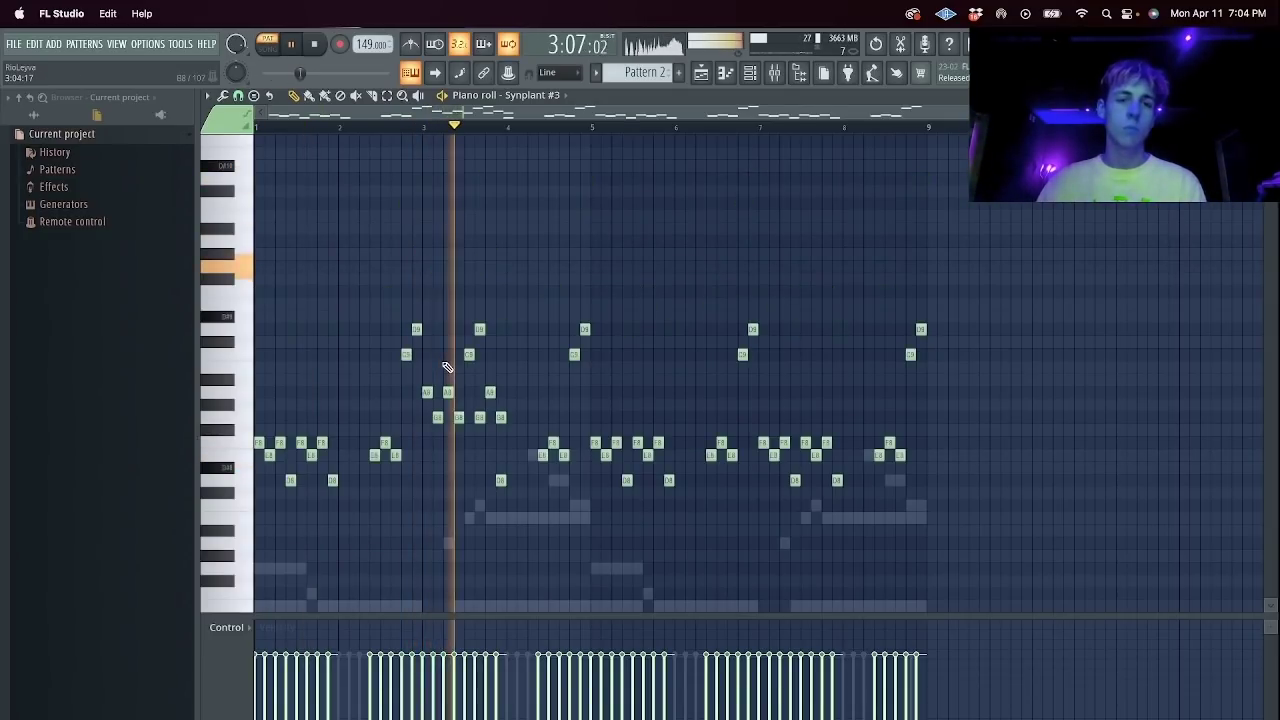
key(F6)
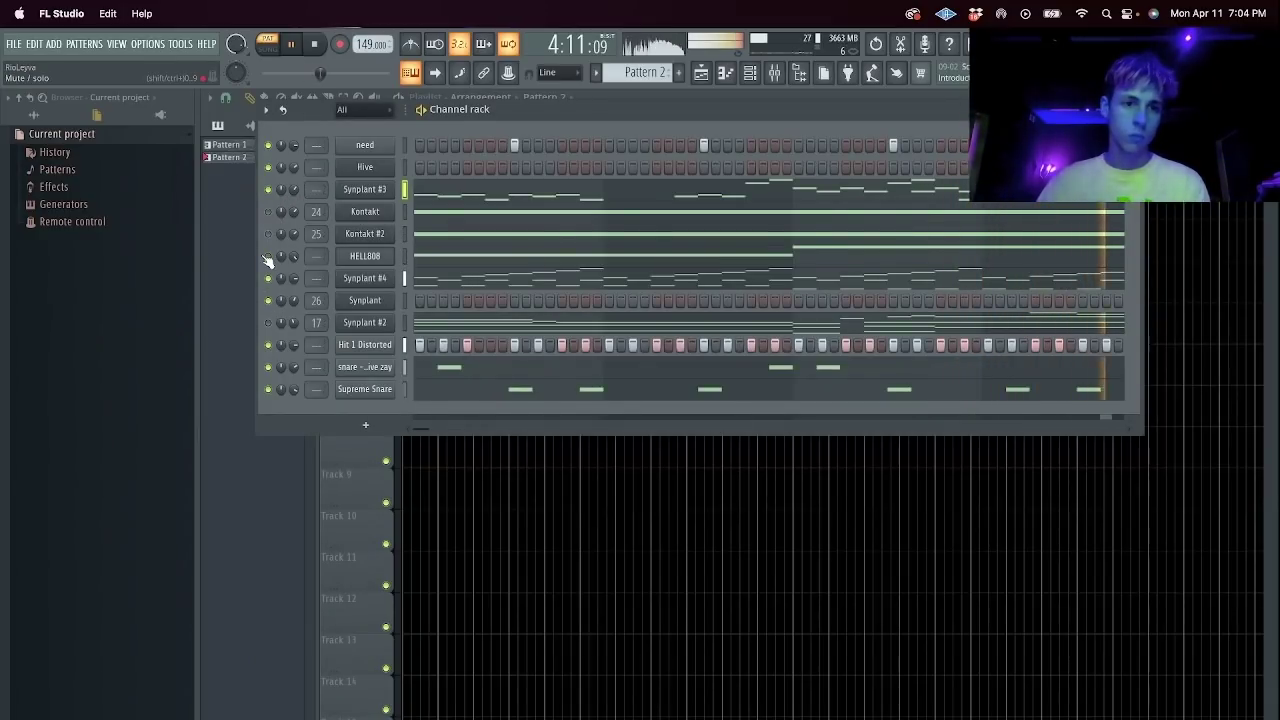
Open Synplant #3 and generate several New Random Seed patches from its patch menu.
click(365, 189)
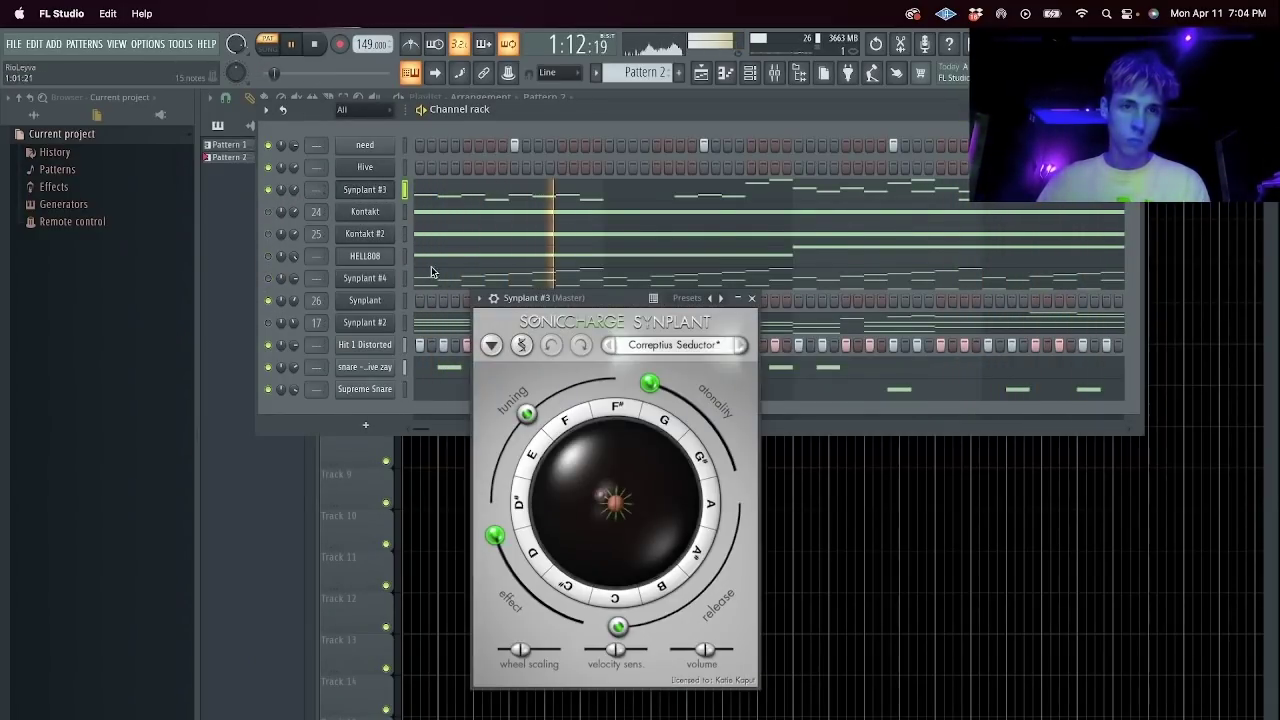
click(492, 345)
click(552, 467)
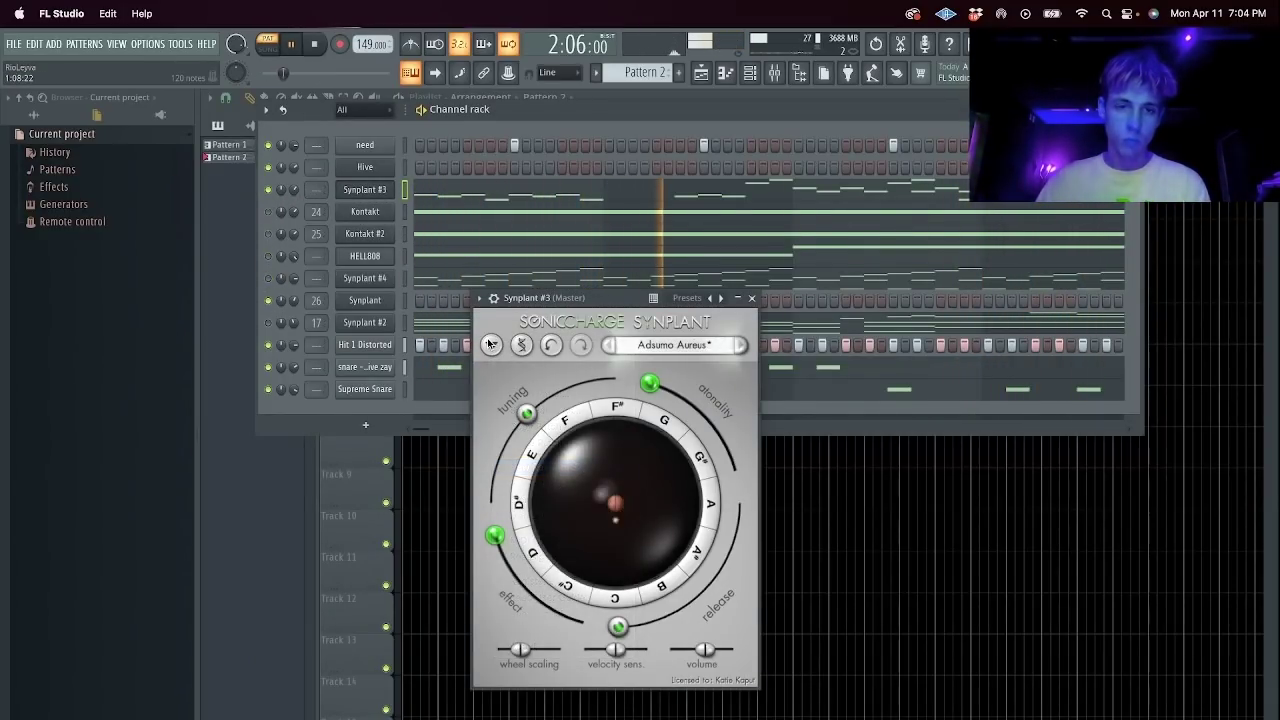
click(552, 345)
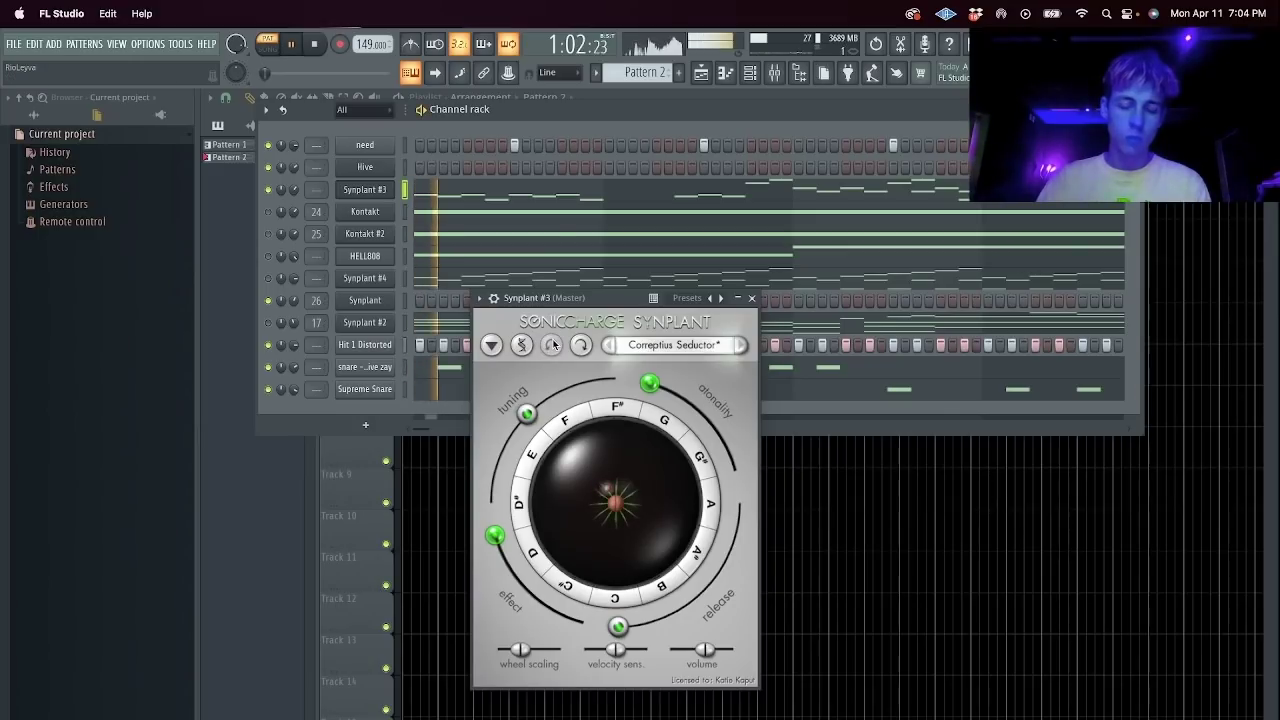
click(490, 345)
click(552, 467)
click(490, 345)
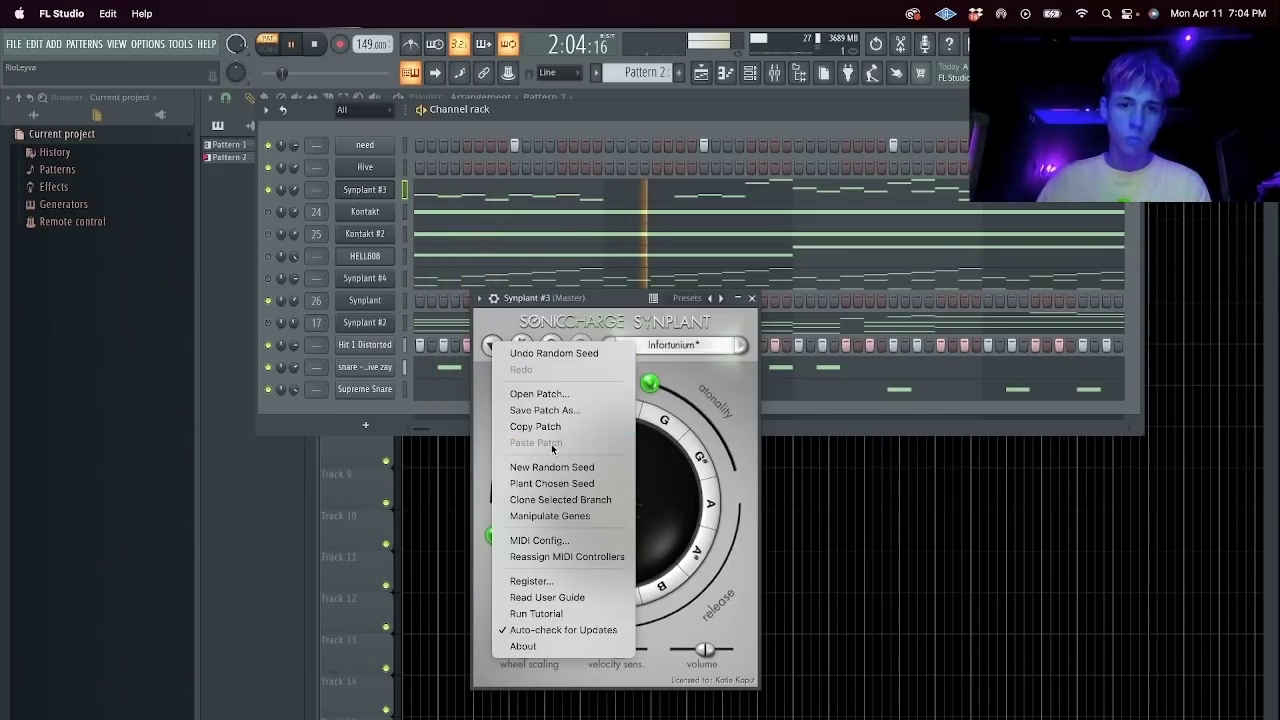
click(552, 467)
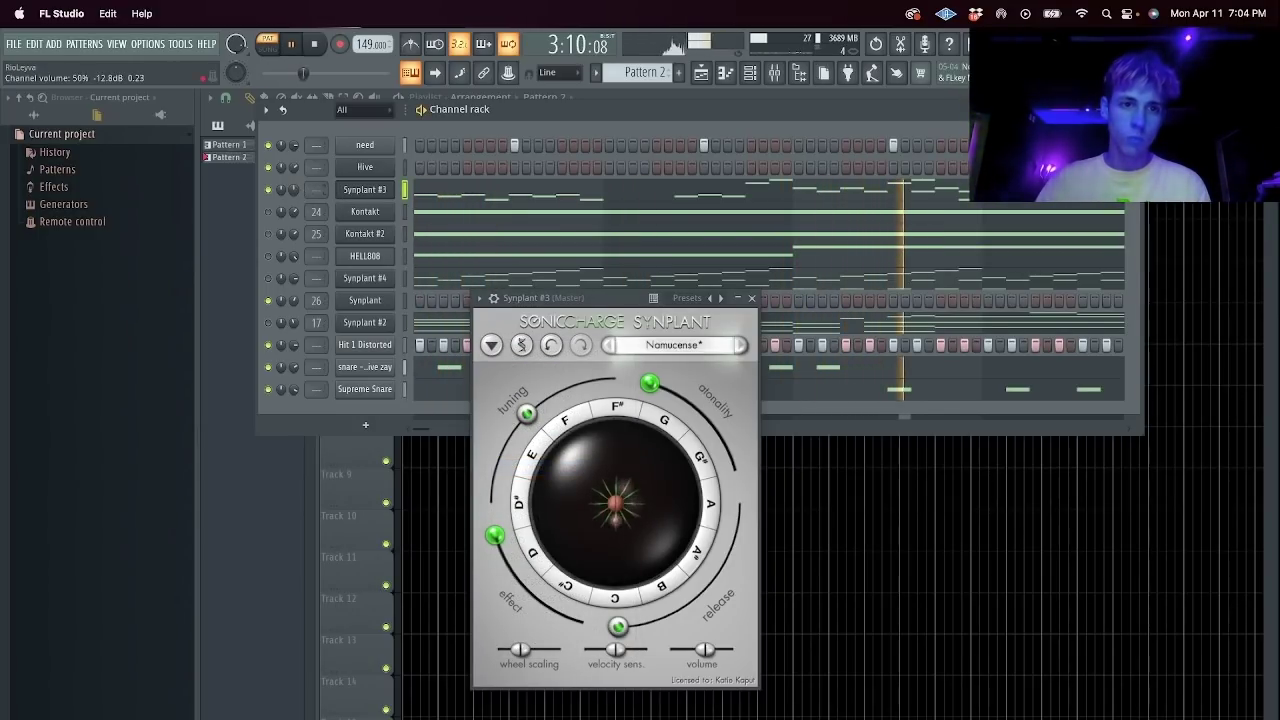
click(490, 345)
click(548, 467)
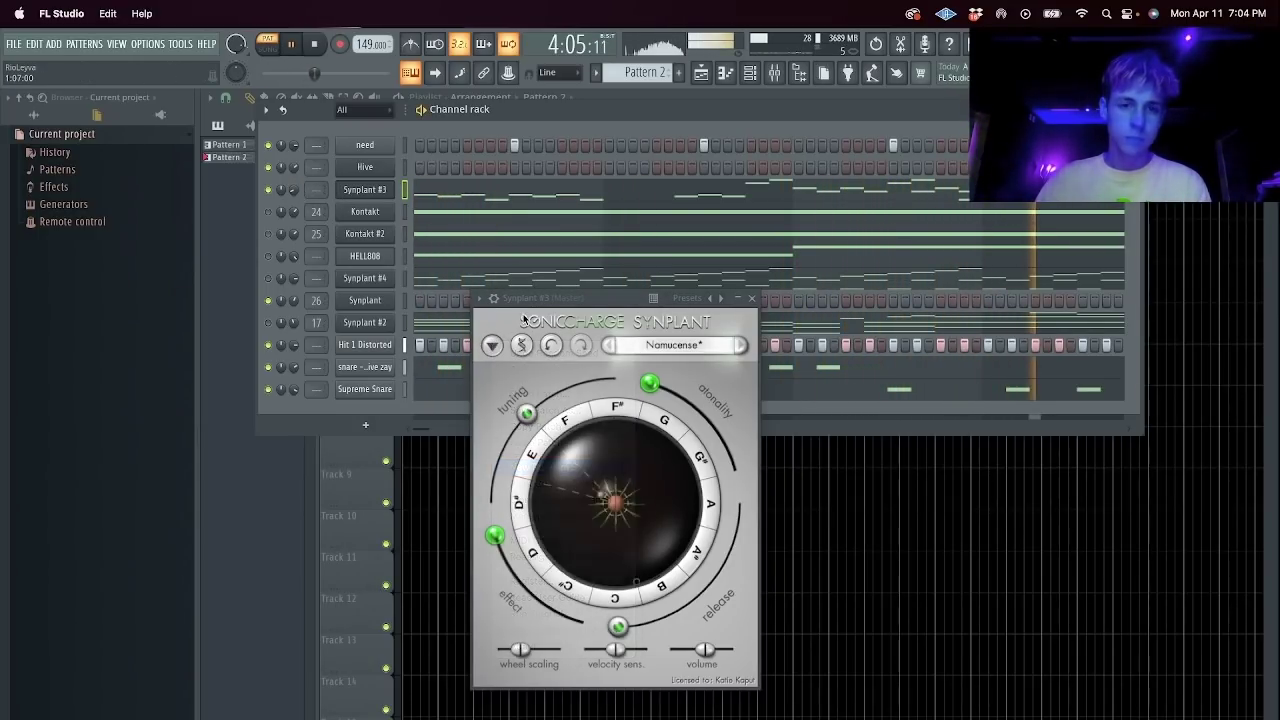
key(space)
Keep rerolling random seeds until Synplant #3 lands on Minimus Utique Sto.
click(488, 347)
click(548, 467)
key(space)
click(494, 350)
click(548, 468)
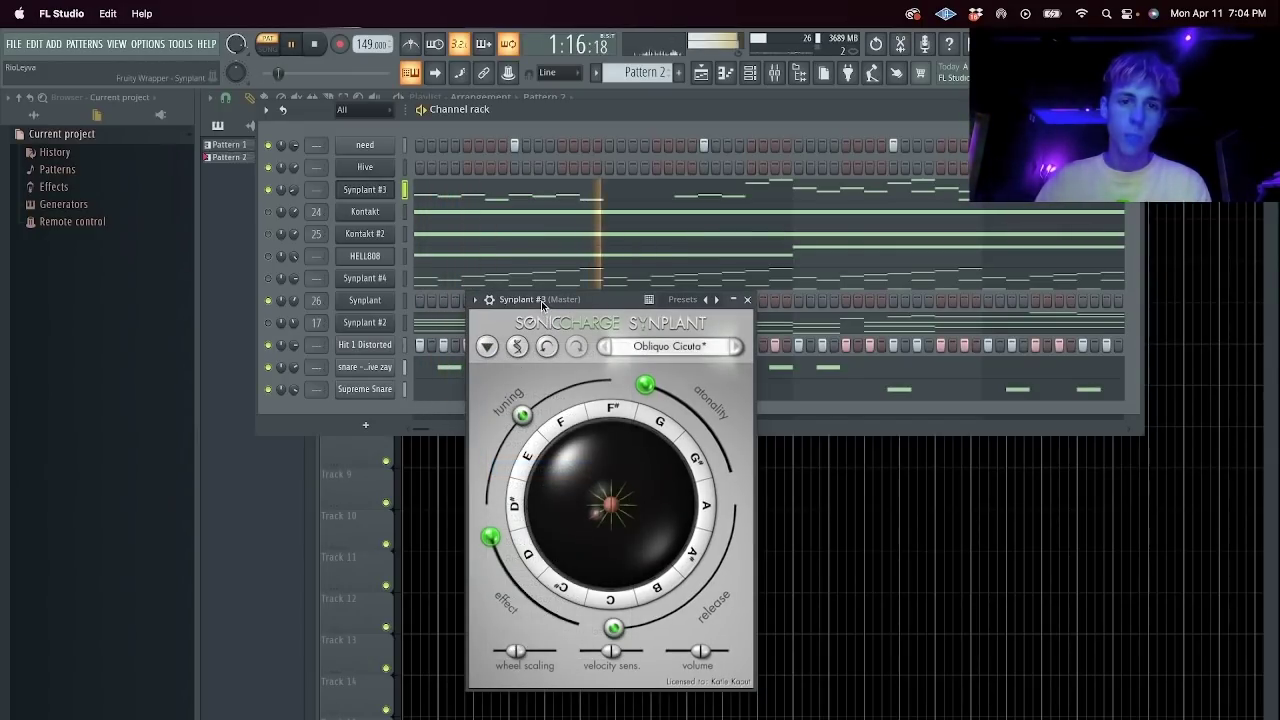
click(490, 345)
click(548, 467)
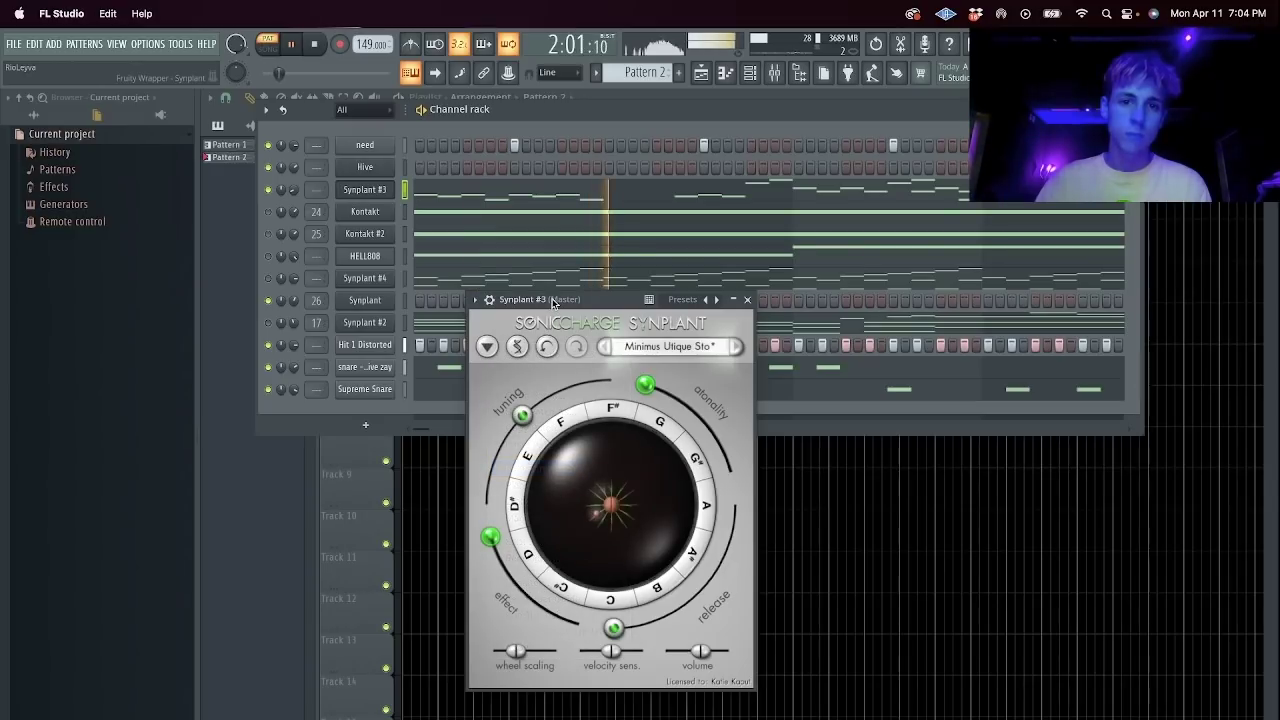
key(space)
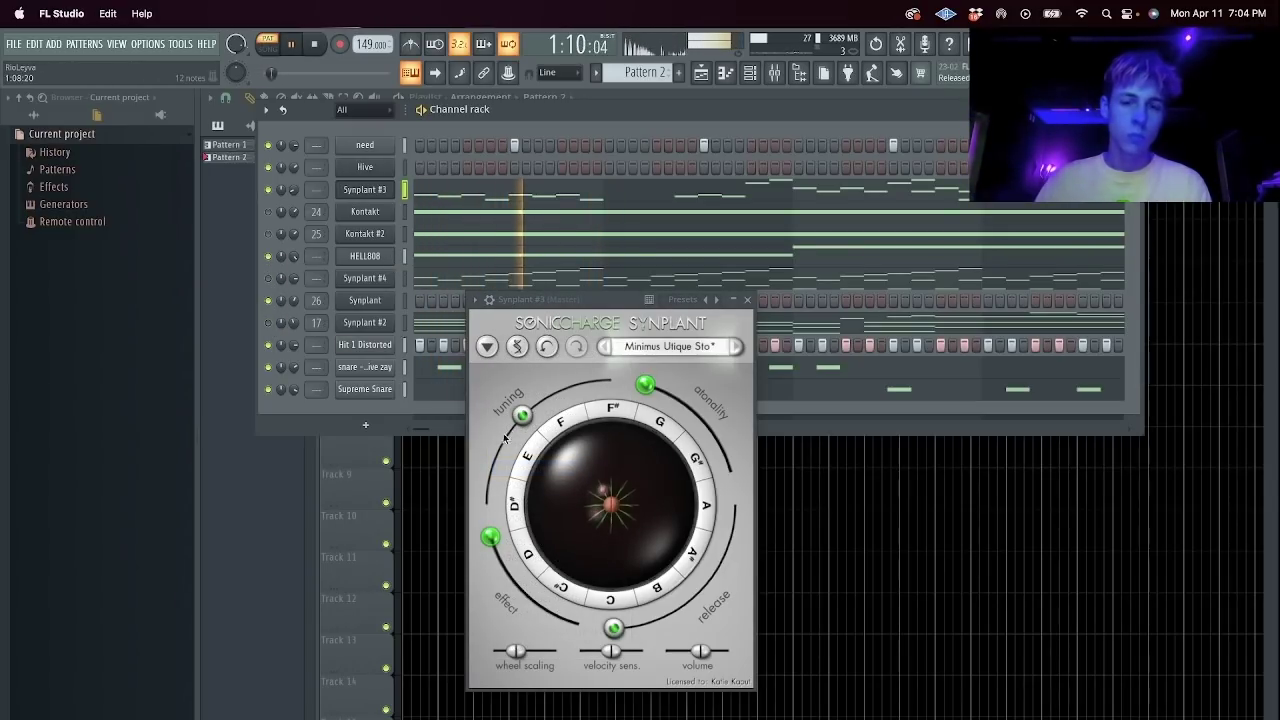
click(487, 346)
click(487, 346)
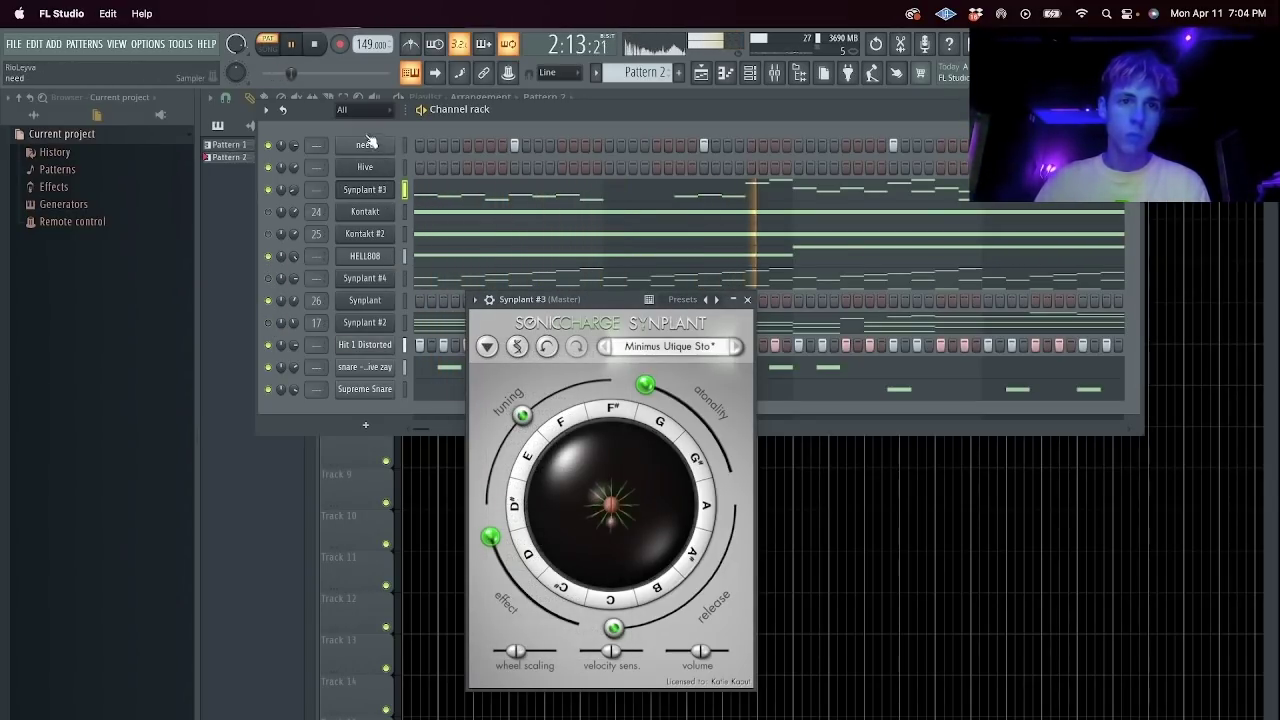
Glance at Synplant #3's piano roll, then switch to the mixer view.
click(452, 190)
key(space)
key(space)
key(Escape)
key(space)
key(space)
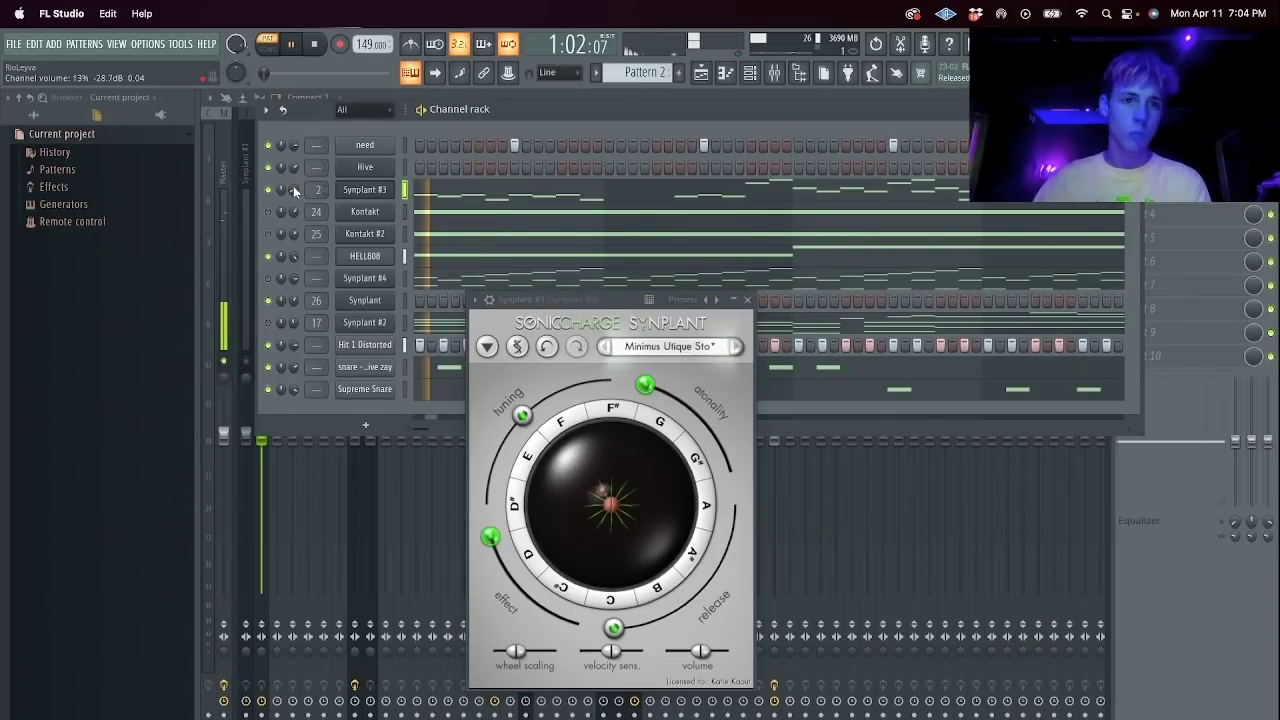
key(F6)
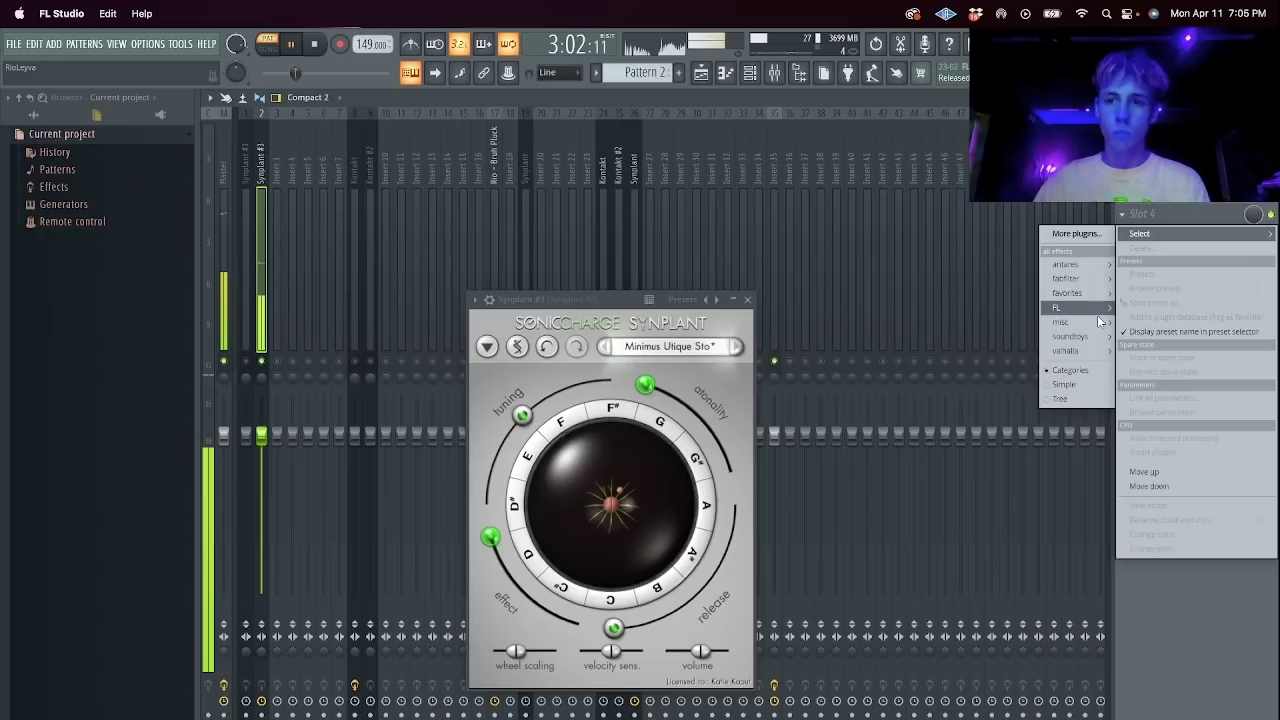
Load HalfTime into two consecutive effect slots on the Synplant #3 insert.
mouse_move(1097, 310)
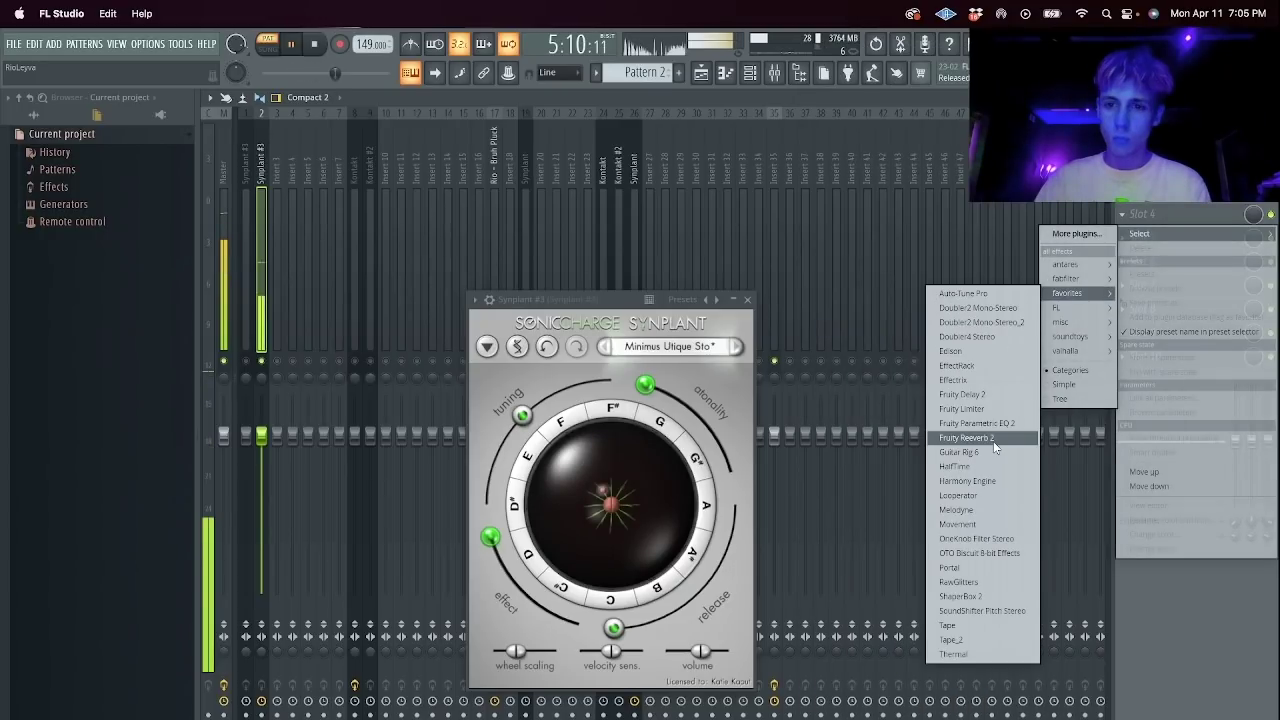
click(954, 466)
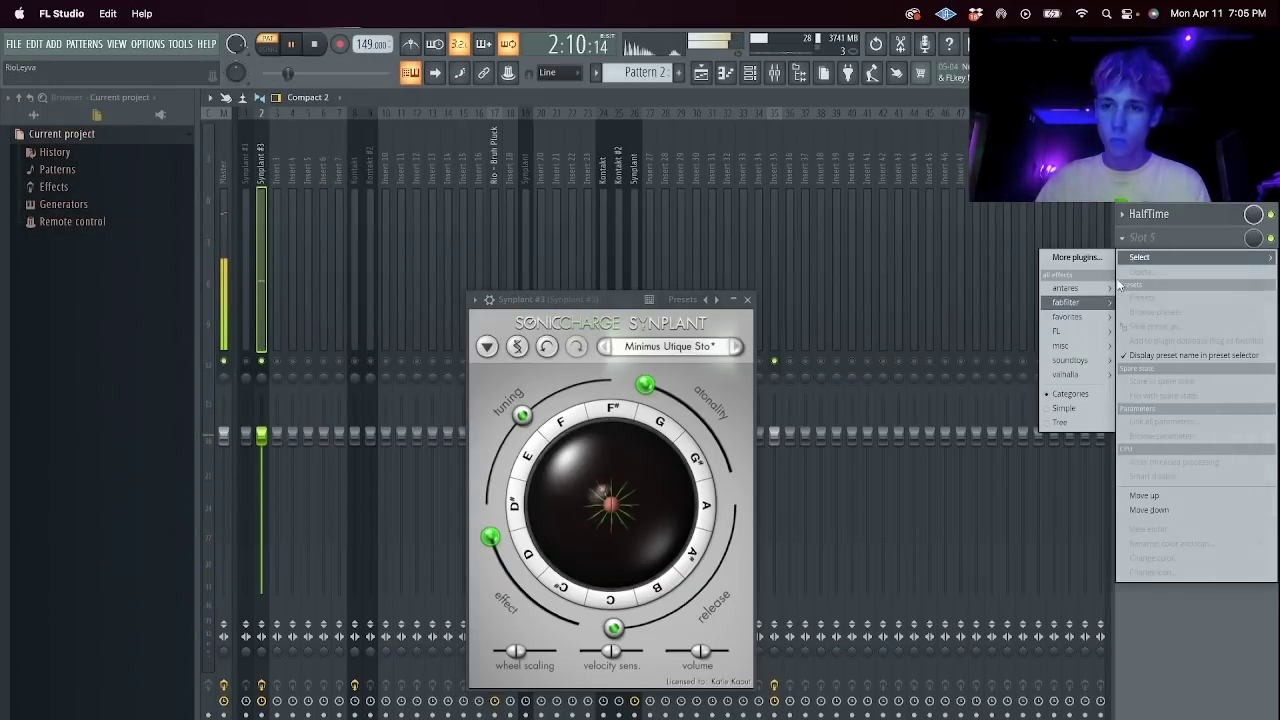
mouse_move(1075, 316)
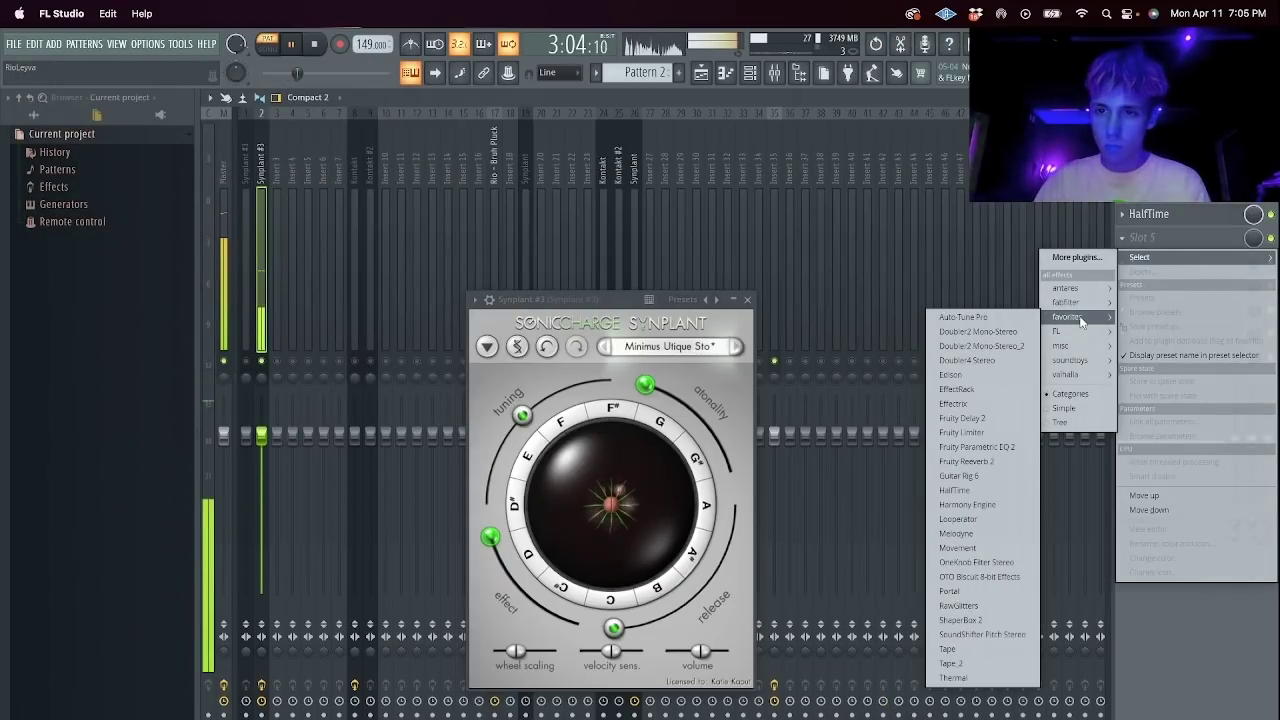
click(1000, 490)
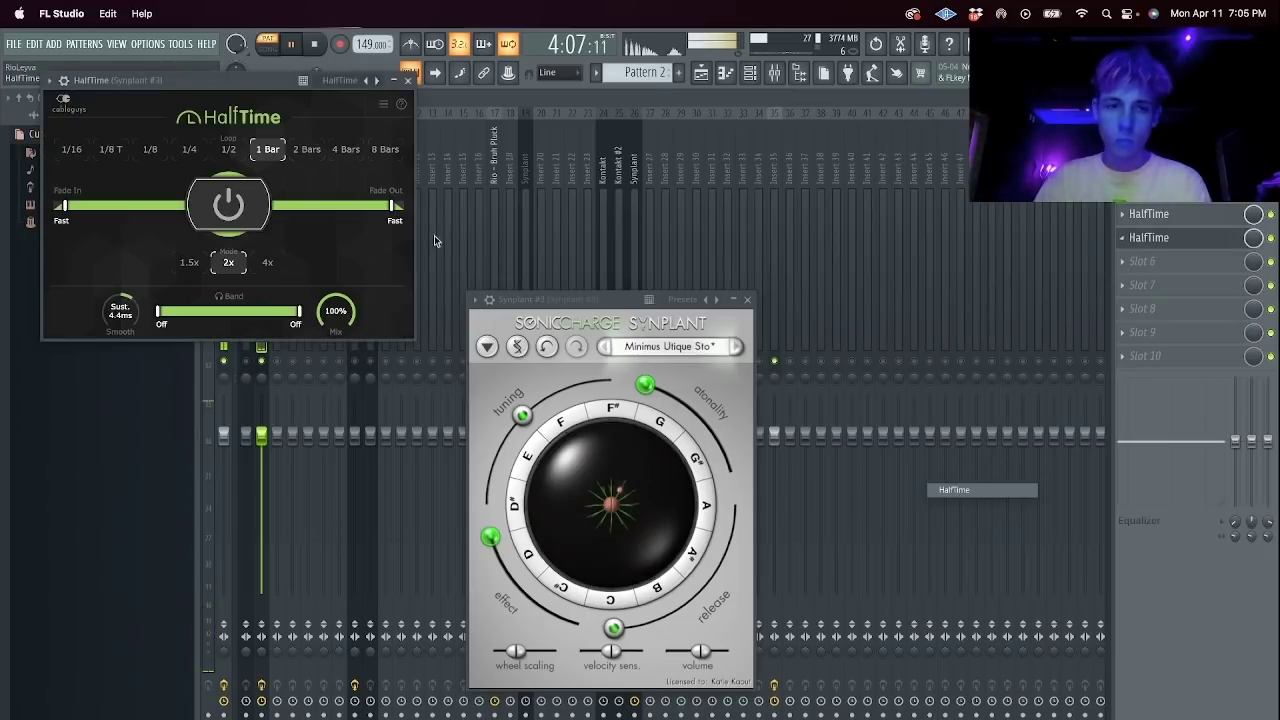
Close the Synplant and HalfTime windows and show the playlist with F5.
click(528, 306)
key(Escape)
click(290, 84)
key(F5)
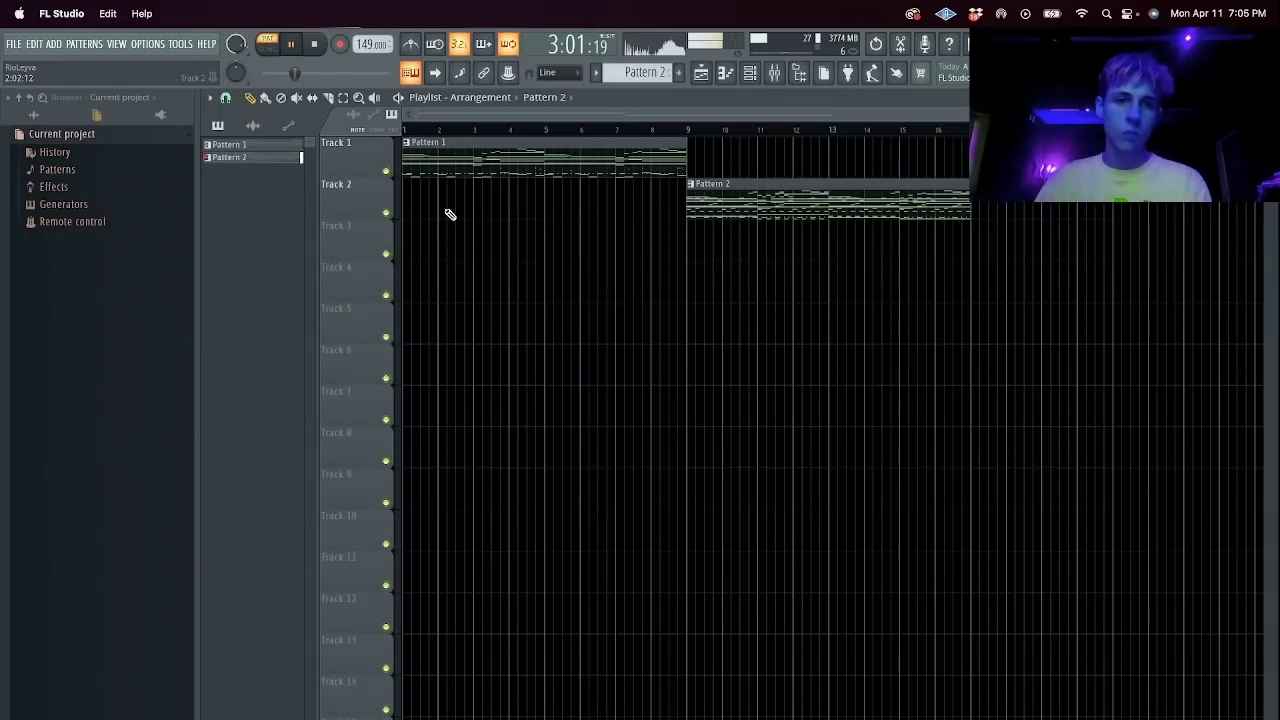
Review the Synplant #3 and HELL808 notes in the piano roll.
click(749, 76)
click(562, 298)
scroll(545, 280, down, 5)
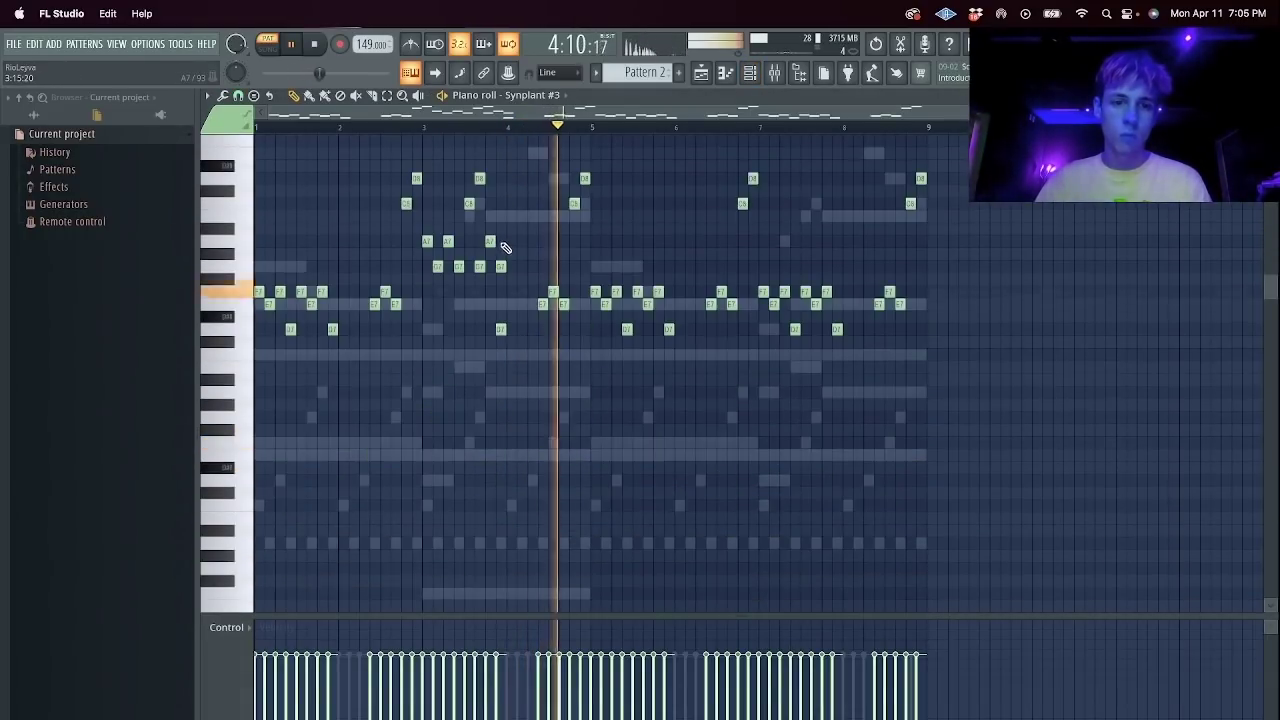
key(F6)
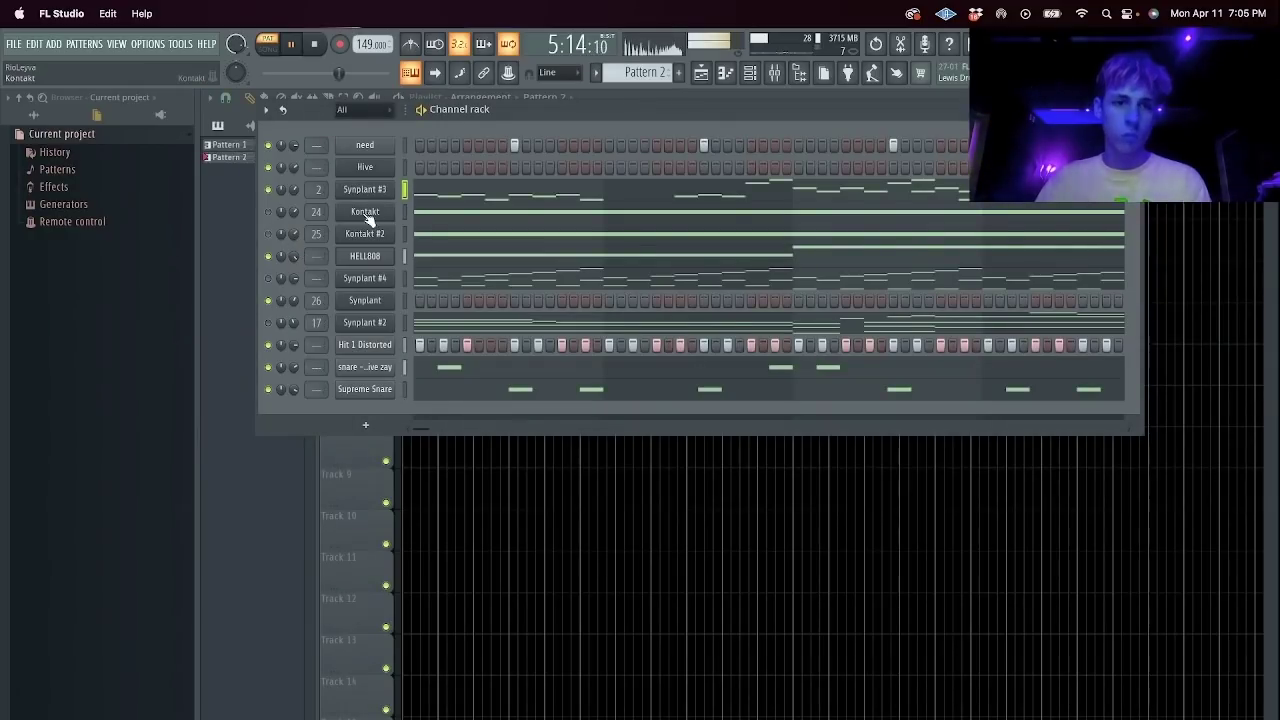
click(430, 257)
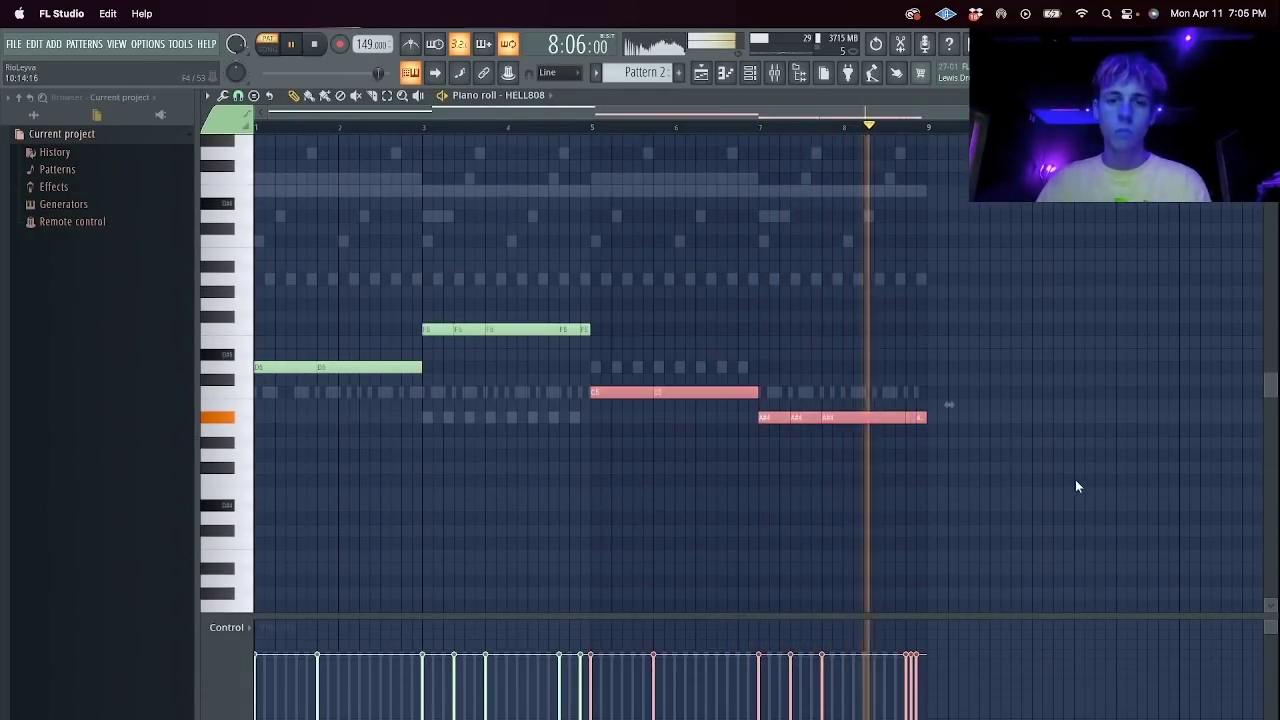
key(F6)
Unmute Kontakt #2, lower its volume, and cut the Kontakt channel's notes.
click(270, 234)
key(space)
key(space)
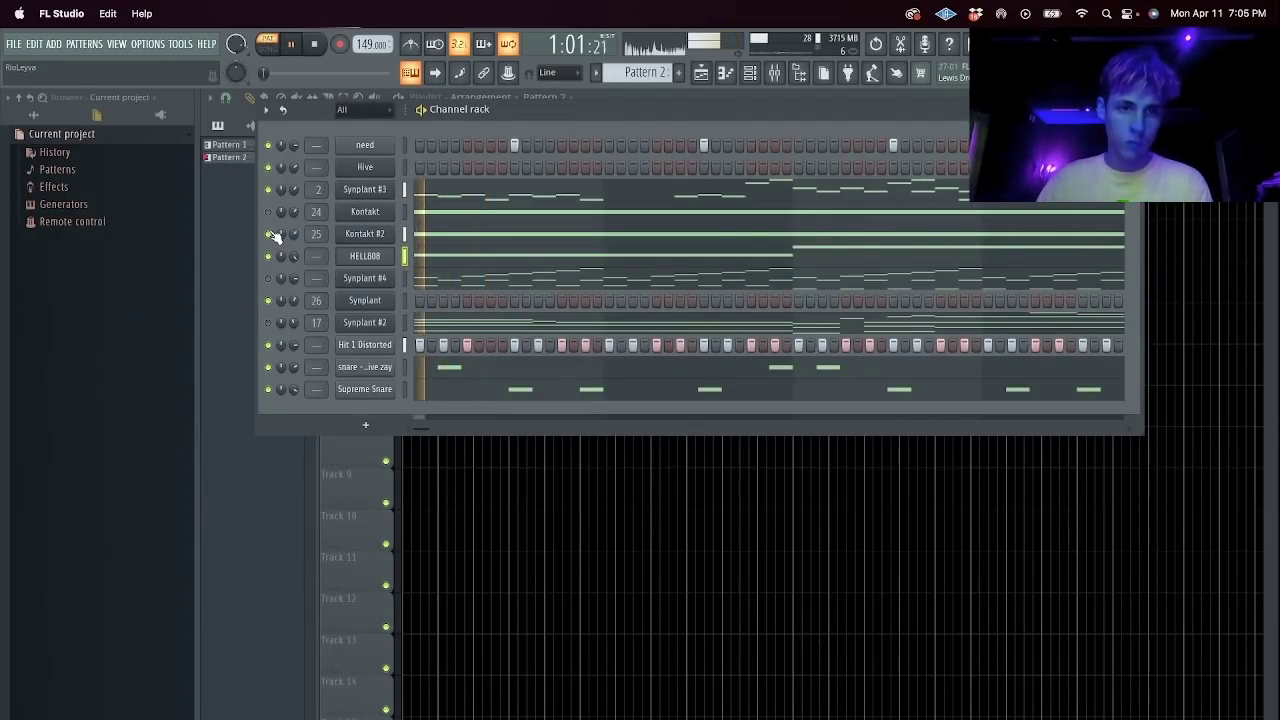
drag(293, 234, 293, 242)
key(space)
key(space)
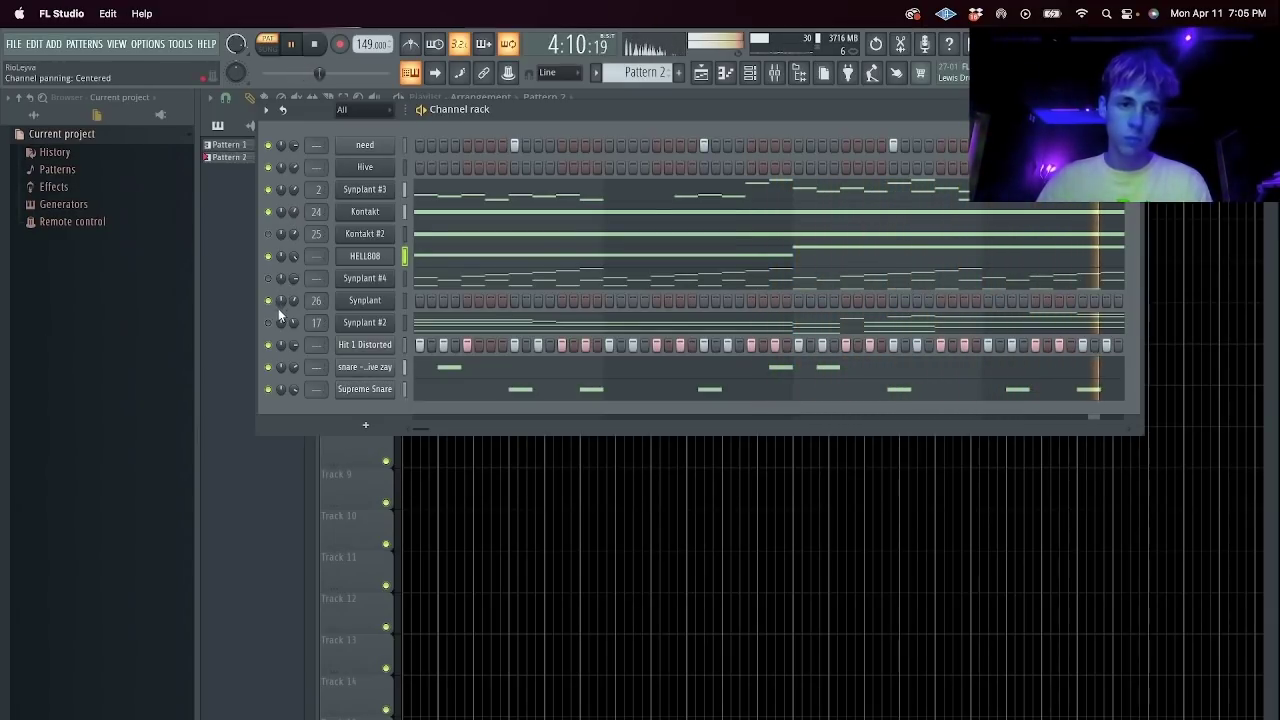
click(404, 322)
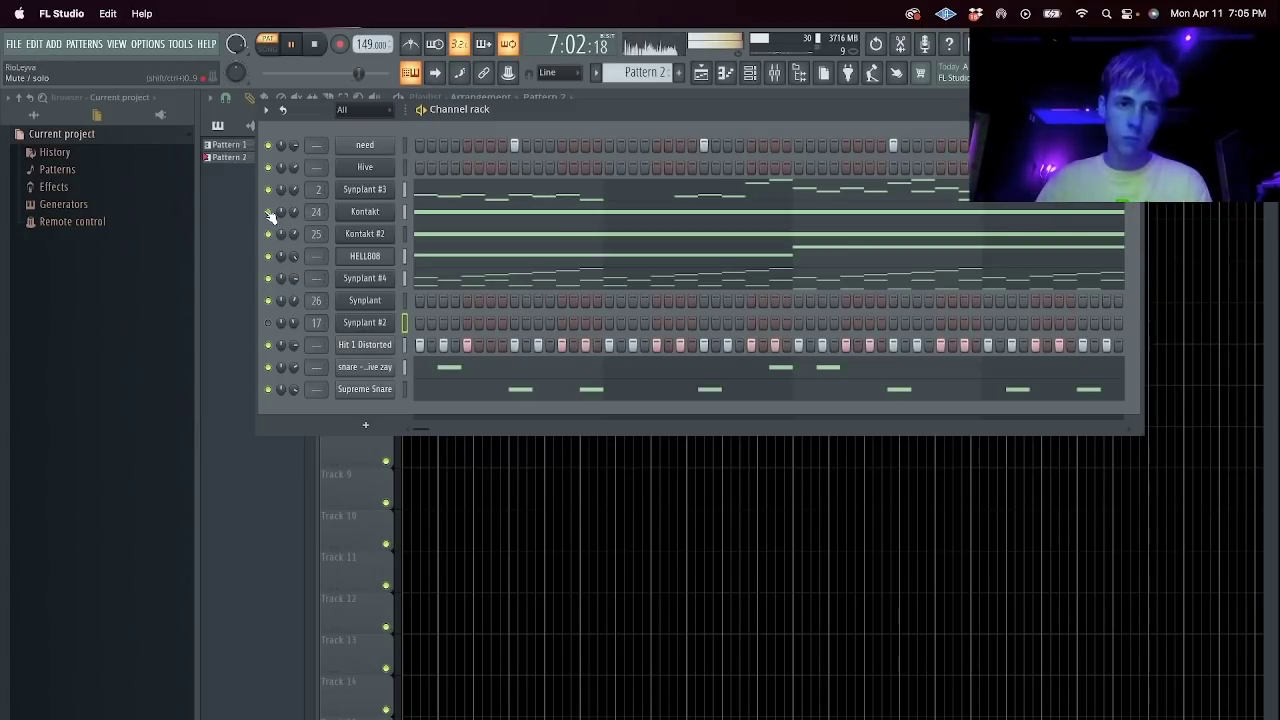
key(ctrl+x)
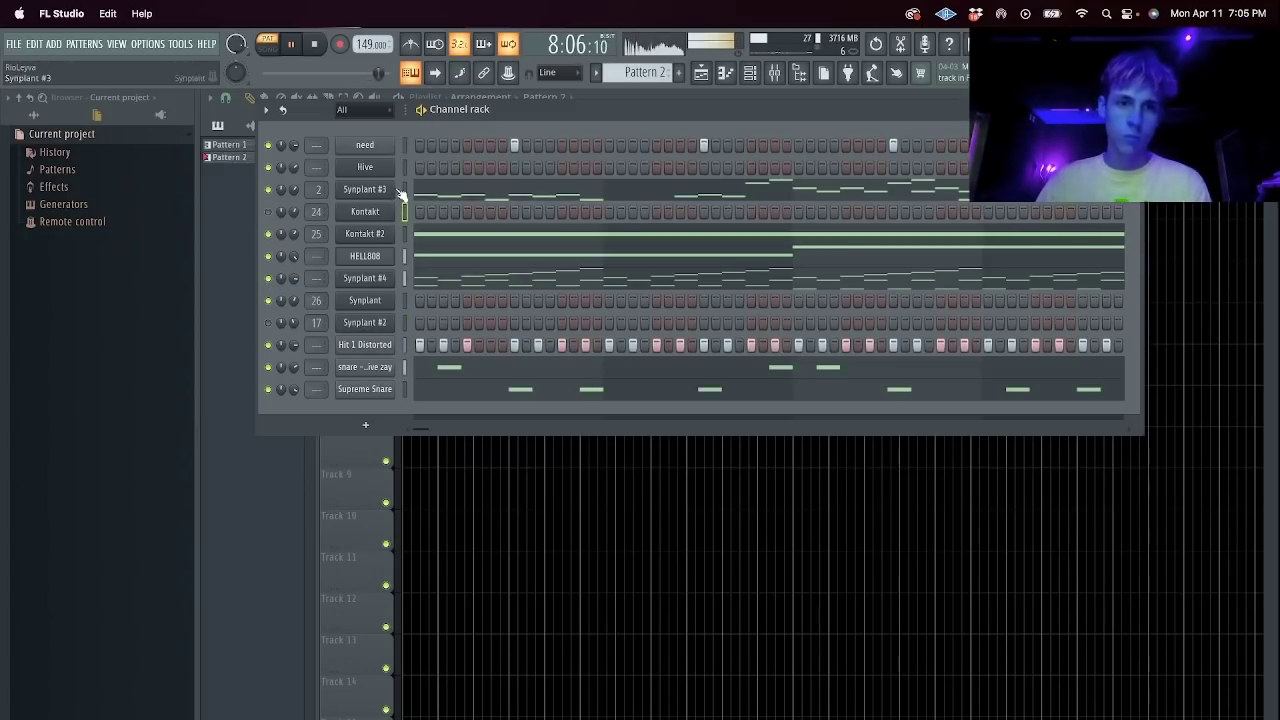
click(380, 173)
Open Hive and audition HS Soft Metal Swisher, JH Classic Synth Horns and JH DX E-Piano 1.
click(379, 176)
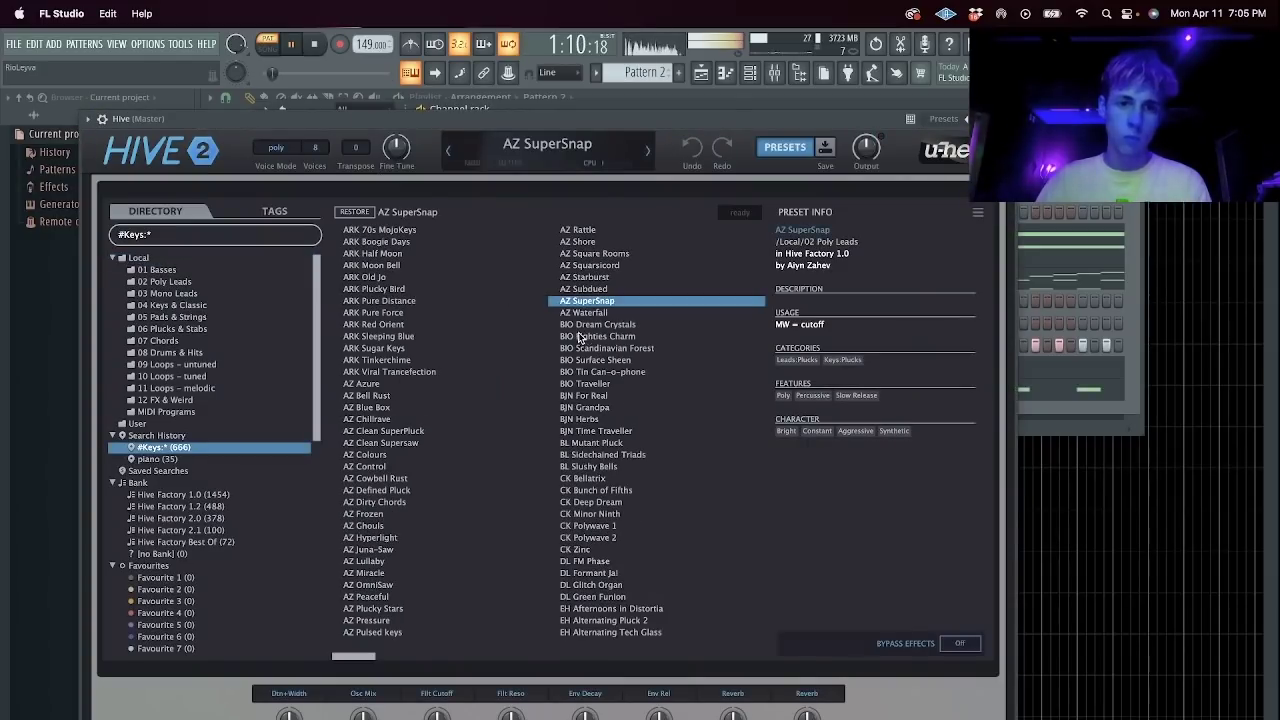
scroll(470, 380, down, 10)
scroll(484, 402, up, 5)
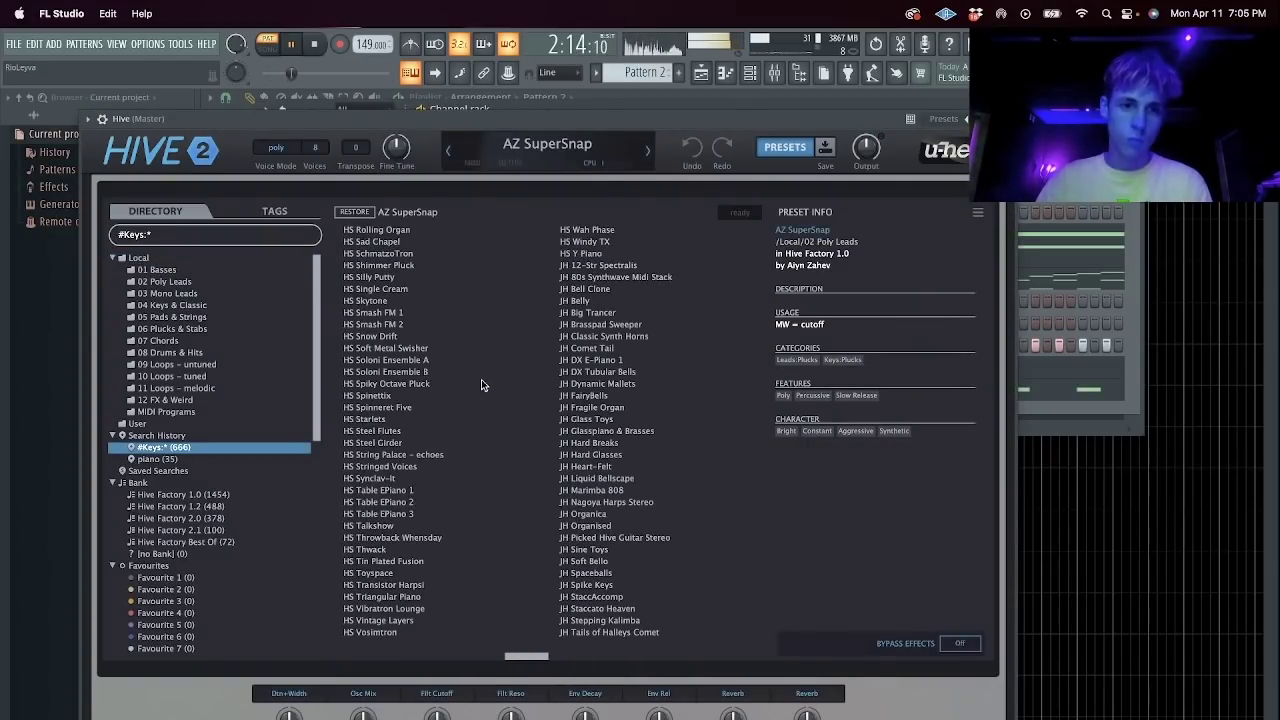
click(485, 348)
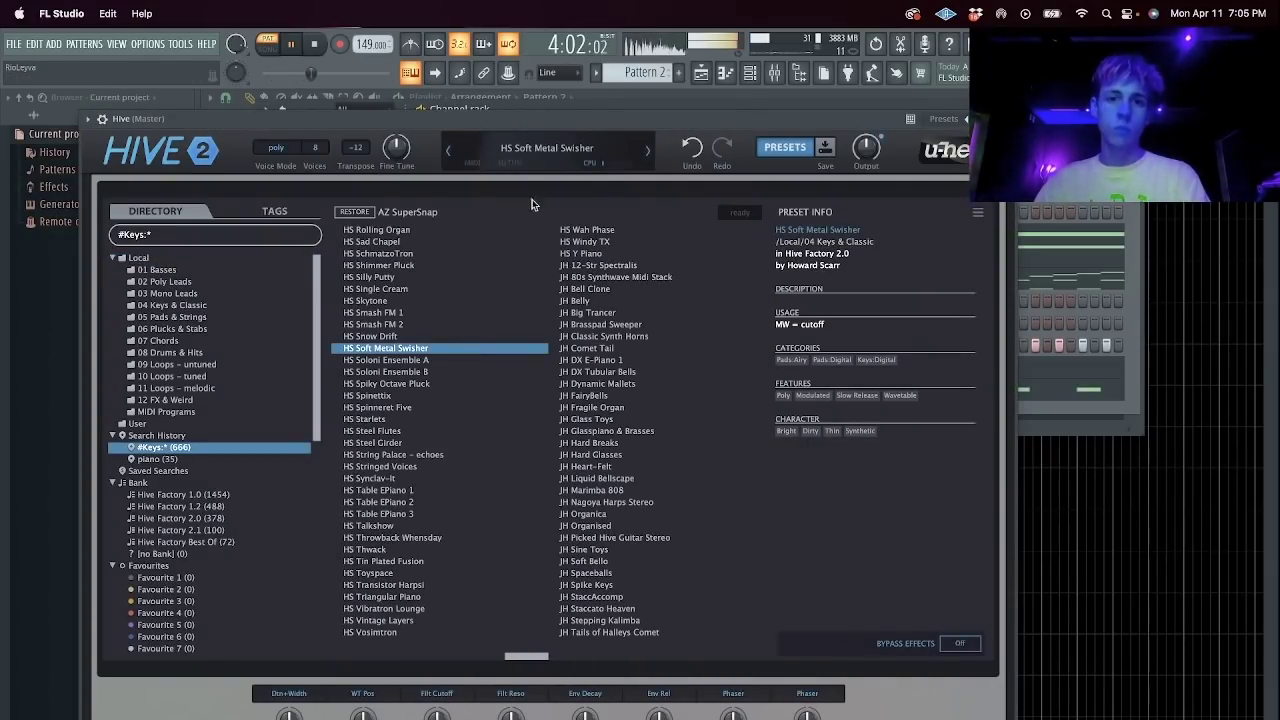
click(612, 337)
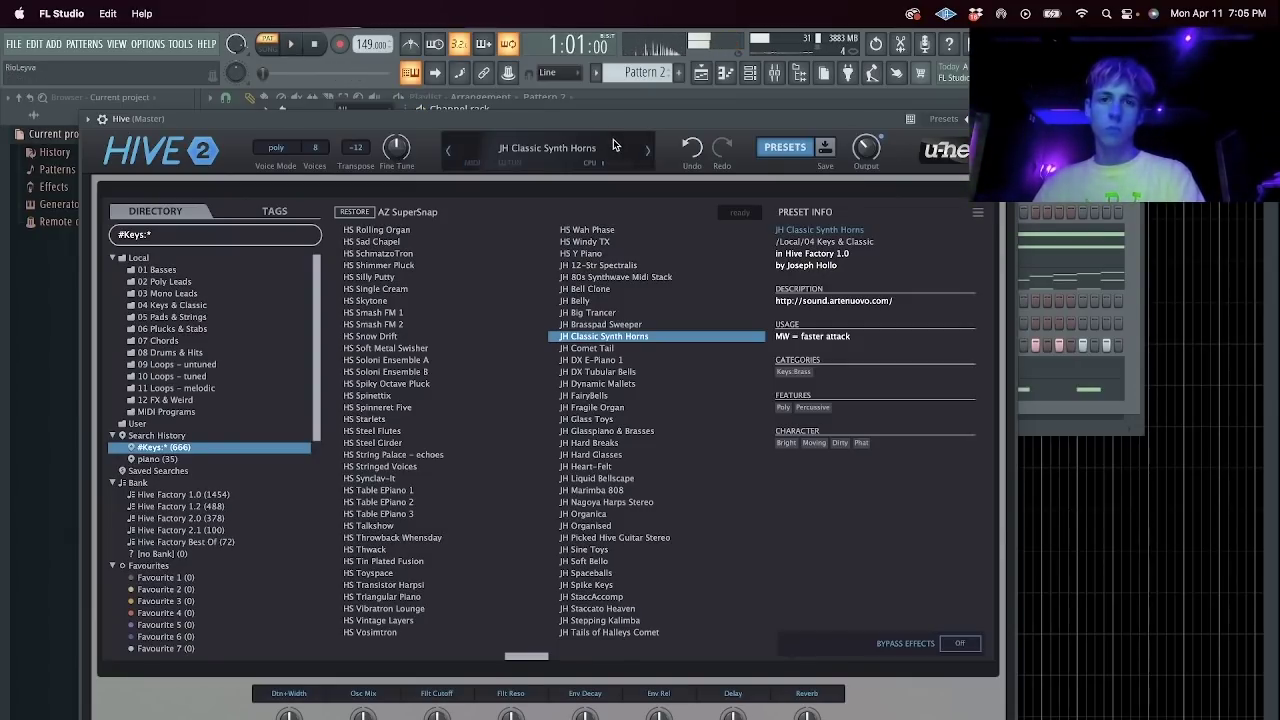
click(634, 361)
drag(598, 118, 594, 202)
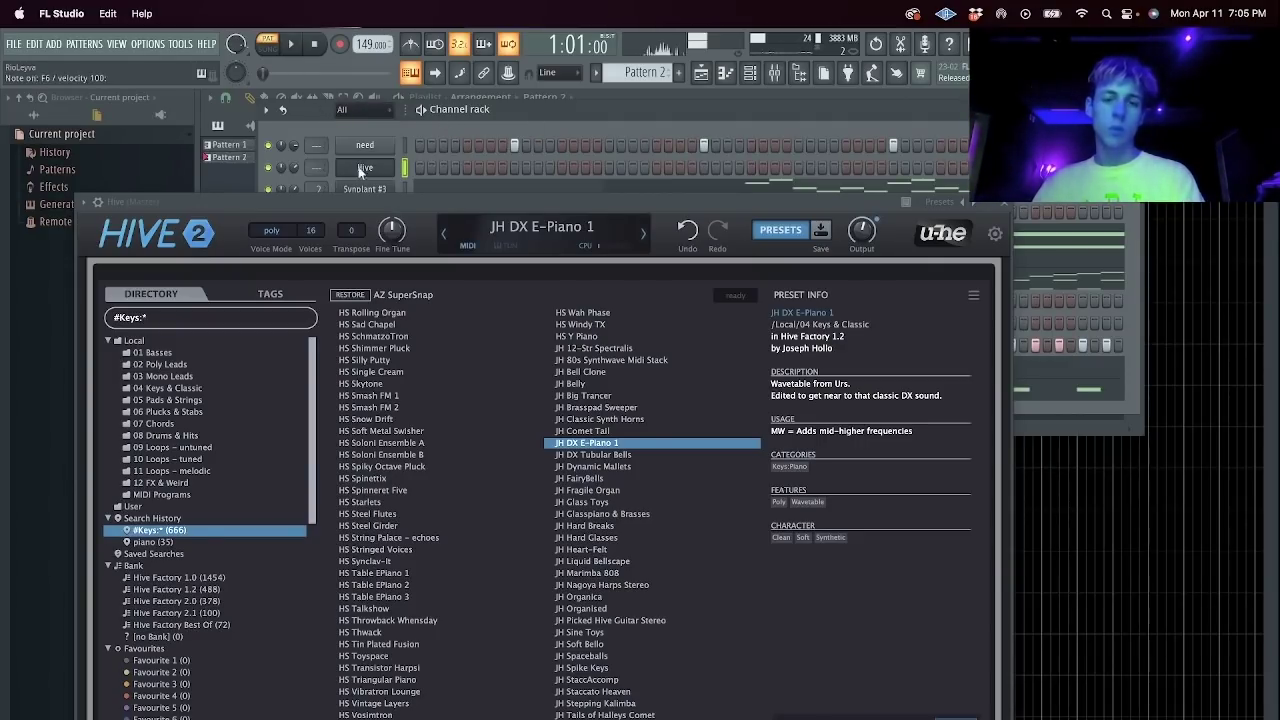
Settle on the JH Big Trancer preset and close the Hive window.
click(610, 386)
click(588, 397)
drag(472, 205, 575, 264)
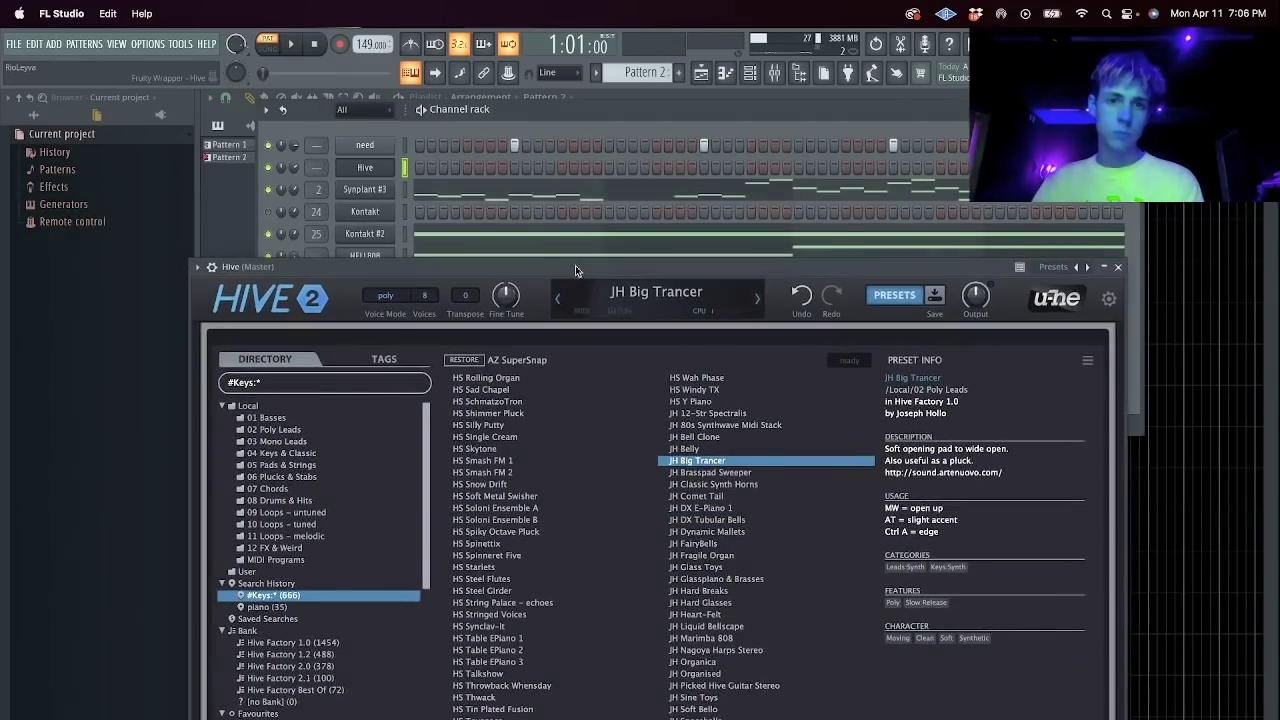
click(714, 439)
click(704, 449)
key(Escape)
key(space)
right_click(372, 168)
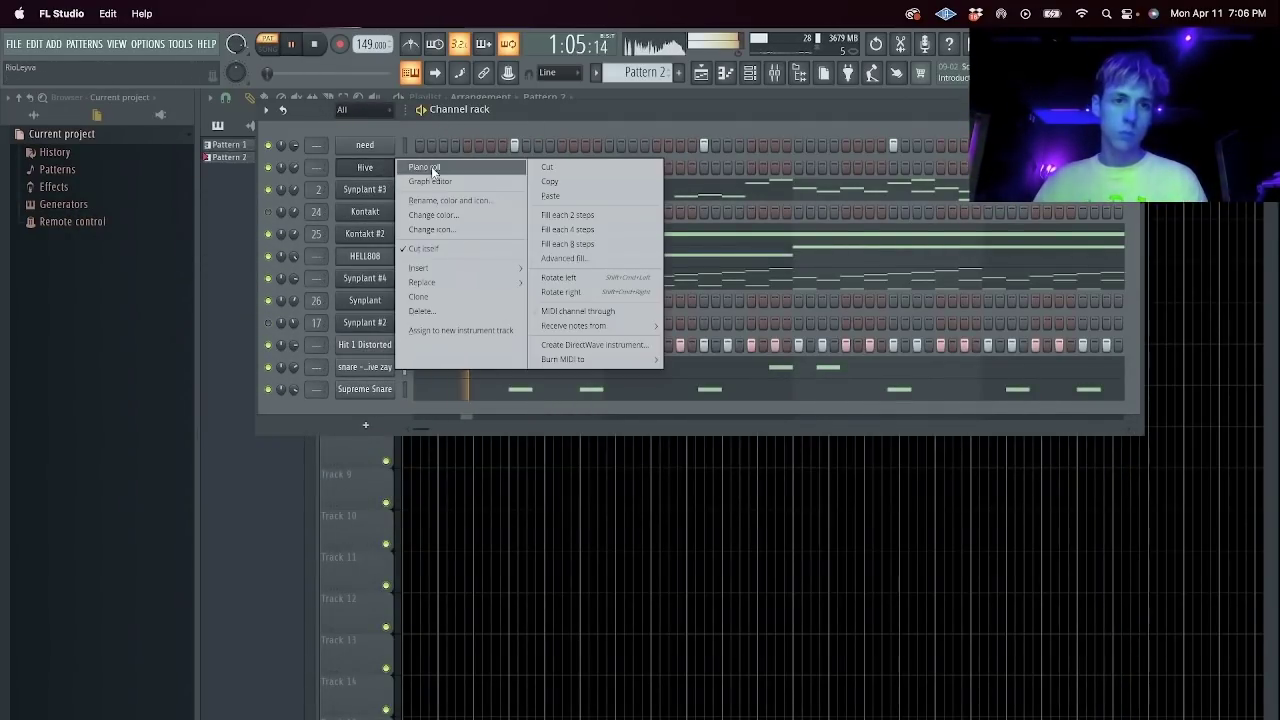
In Hive's piano roll, place the opening note at bar 1 and drop it an octave to E4.
click(423, 168)
key(space)
key(space)
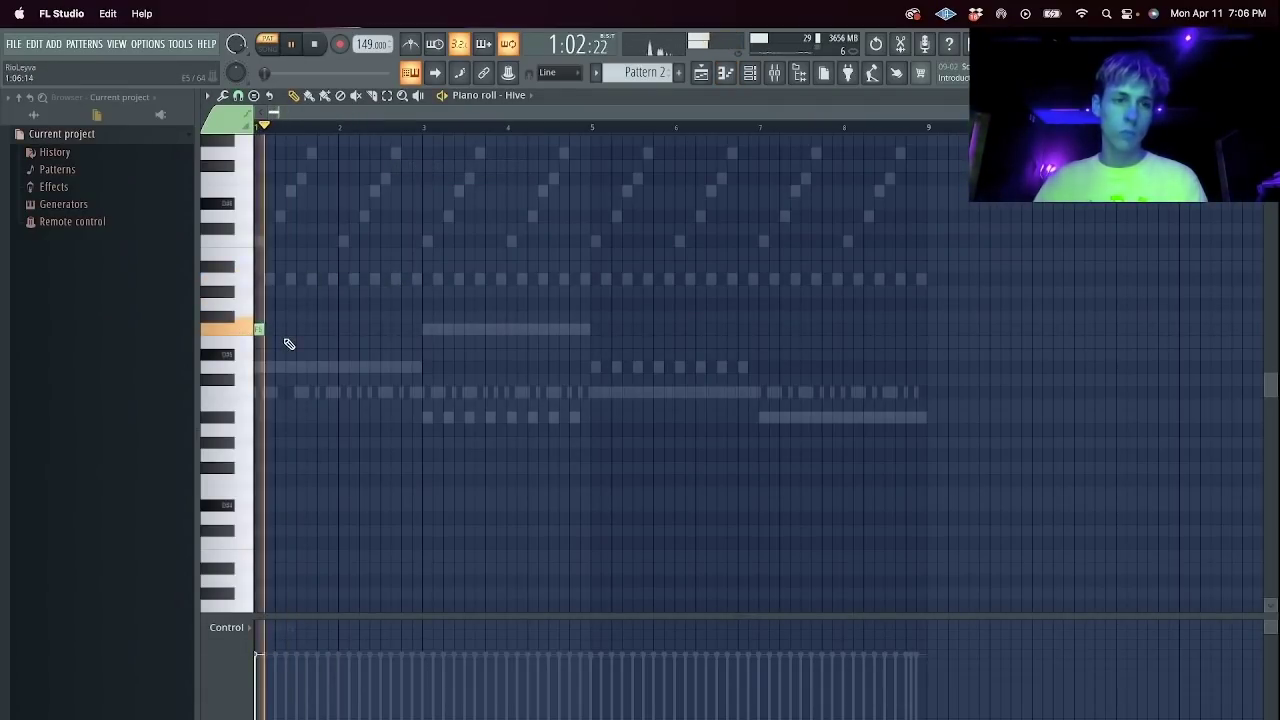
click(299, 342)
key(space)
key(space)
right_click(300, 342)
right_click(259, 331)
key(space)
click(260, 342)
key(space)
key(space)
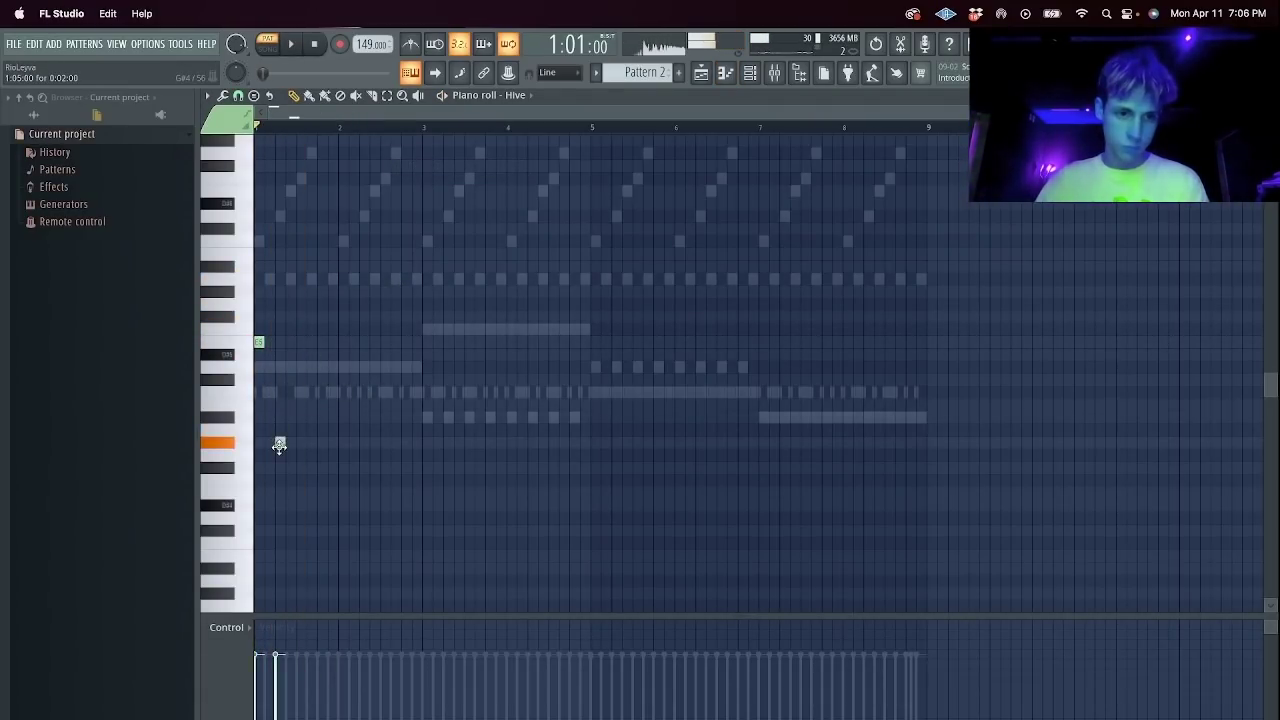
key(space)
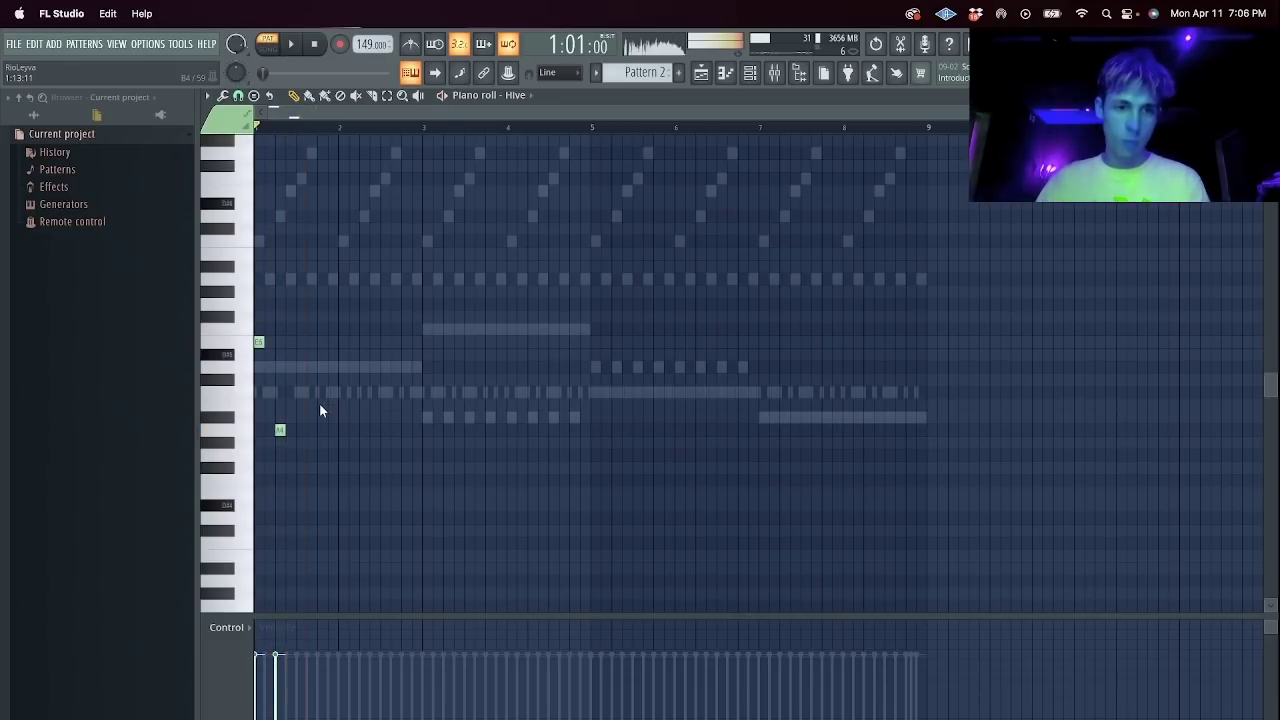
key(space)
key(ctrl+Down)
key(space)
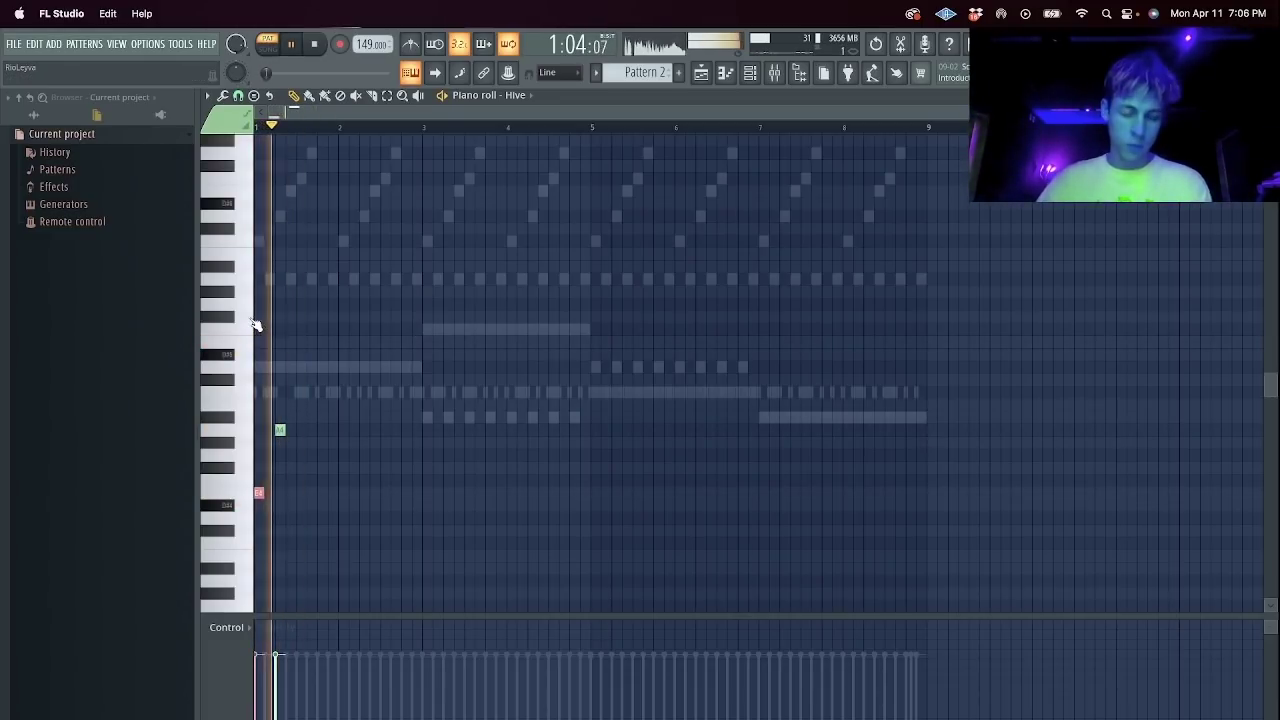
Add the G4 and A4 notes, stretch them legato, and duplicate the phrase to the right.
click(385, 456)
click(426, 482)
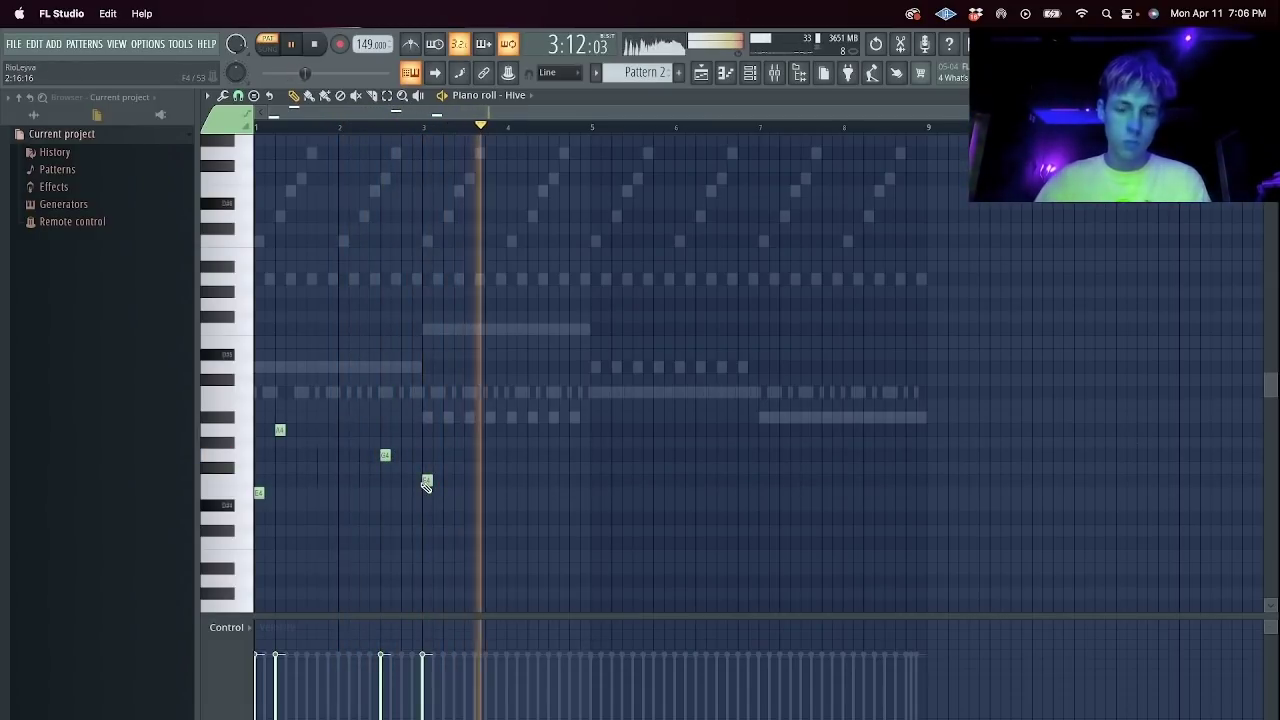
key(super+l)
right_click(428, 484)
key(super+b)
key(super+b)
key(Escape)
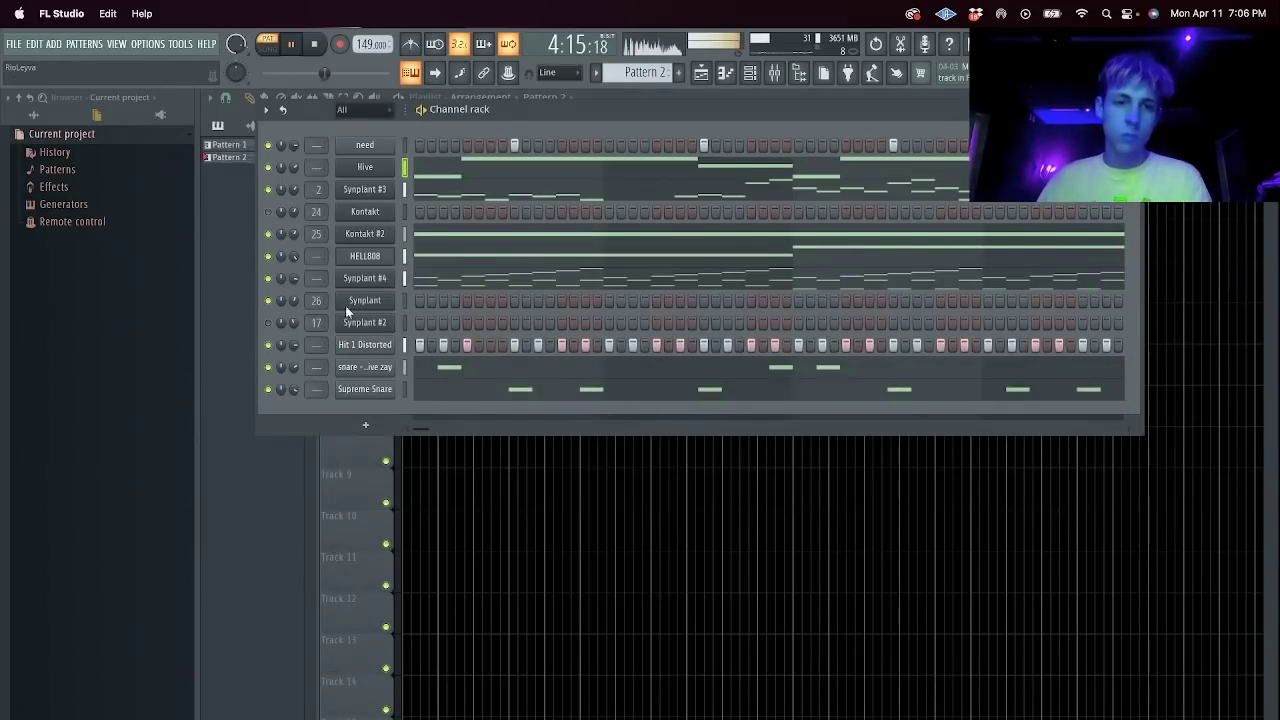
Delete the three leftover notes from the third duplicated phrase.
click(456, 170)
right_click(636, 430)
right_click(602, 491)
right_click(733, 455)
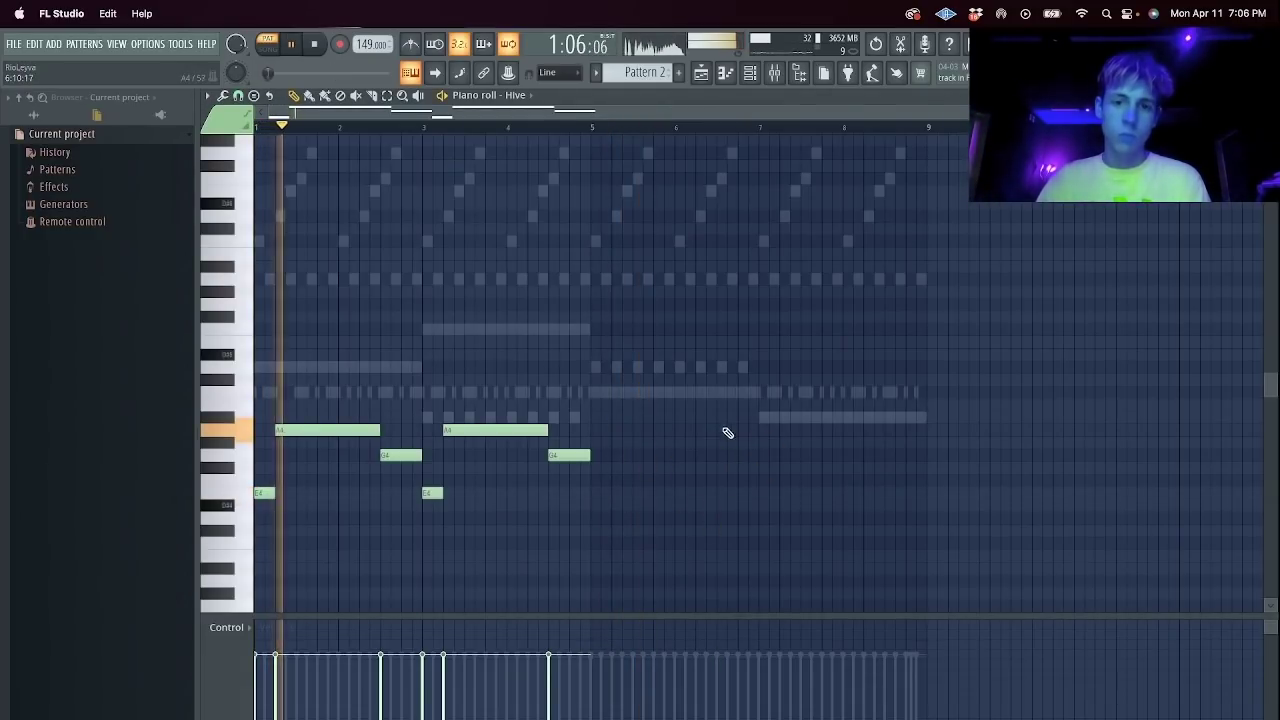
key(Escape)
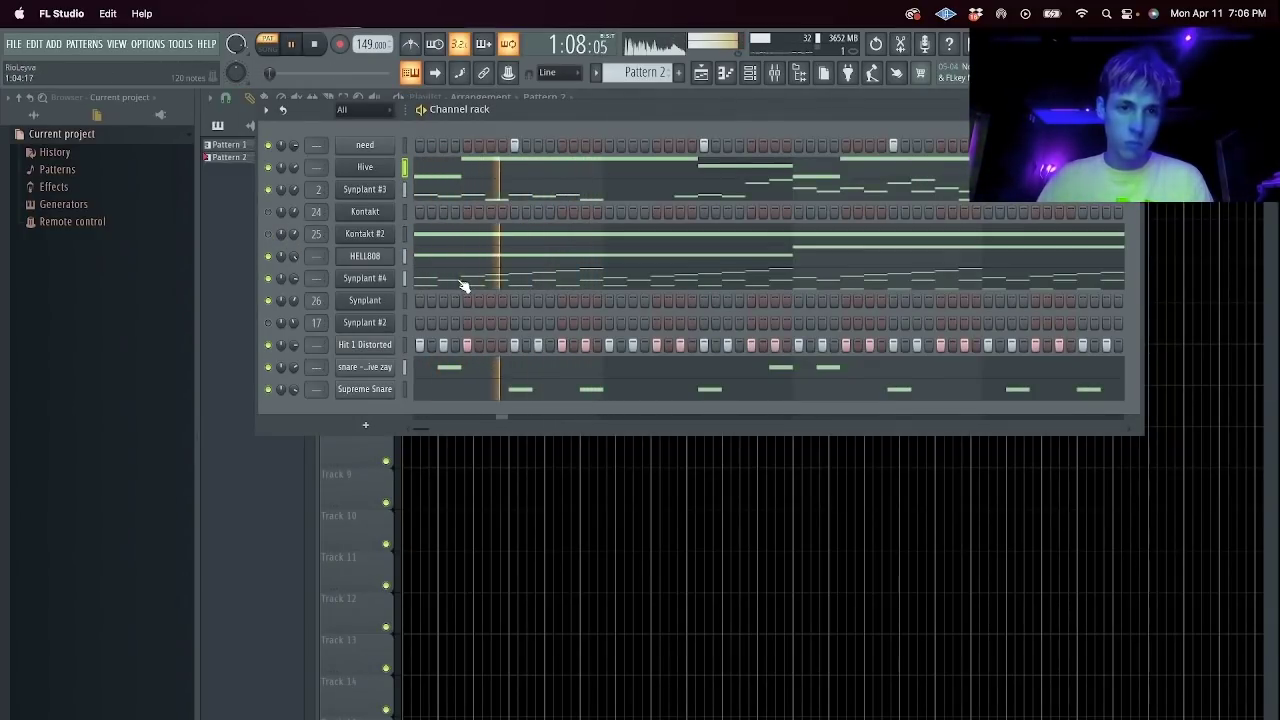
Review the Synplant #4 and Synplant #3 melodies in the piano roll.
click(463, 287)
scroll(450, 272, down, 3)
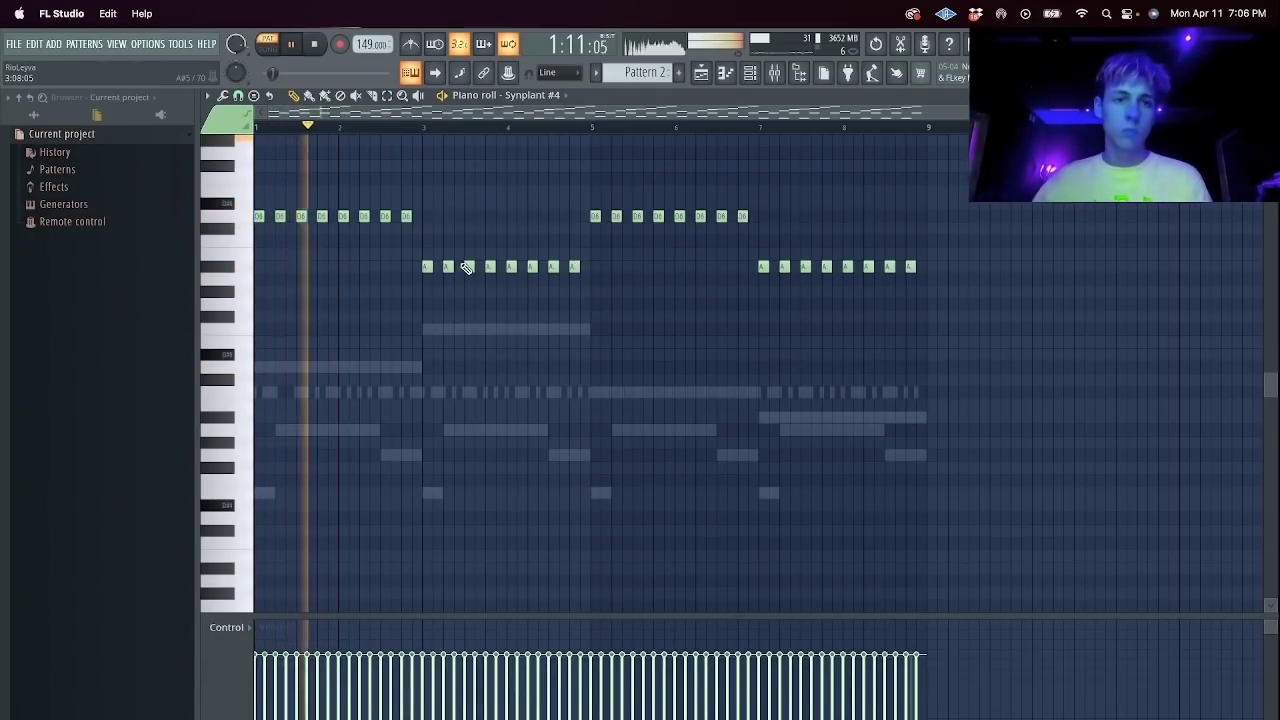
key(F6)
click(428, 285)
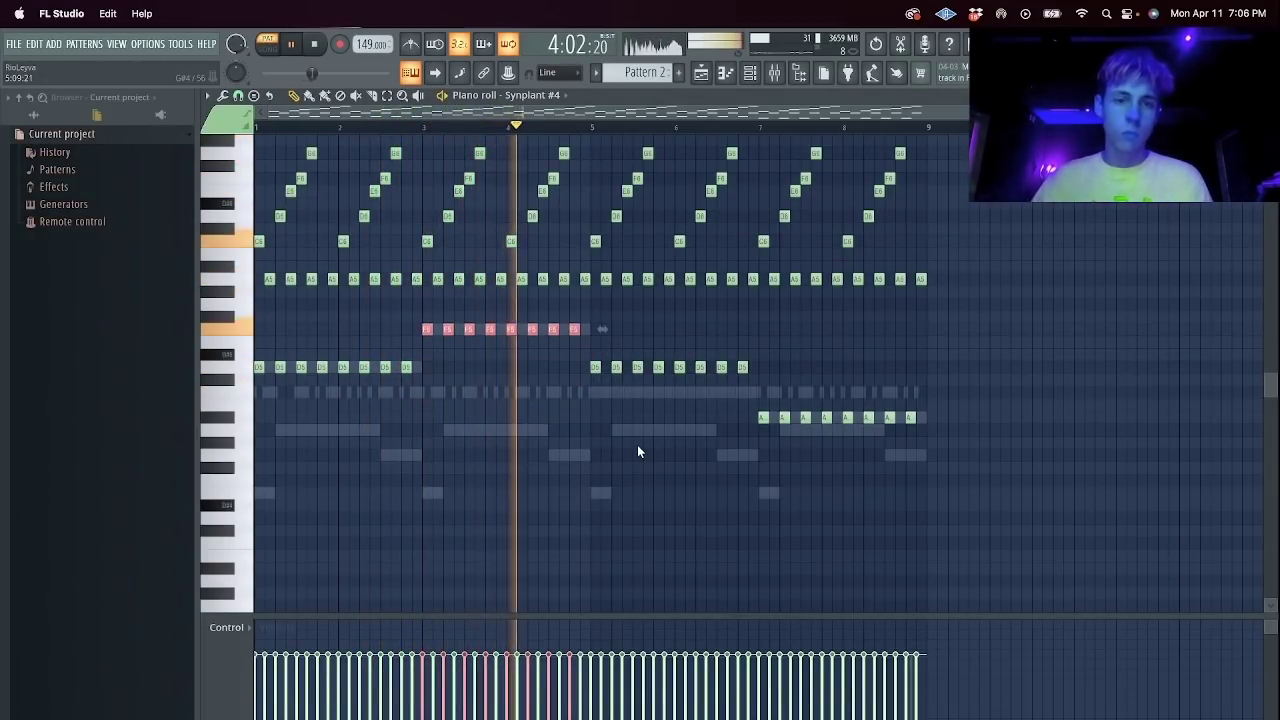
key(F6)
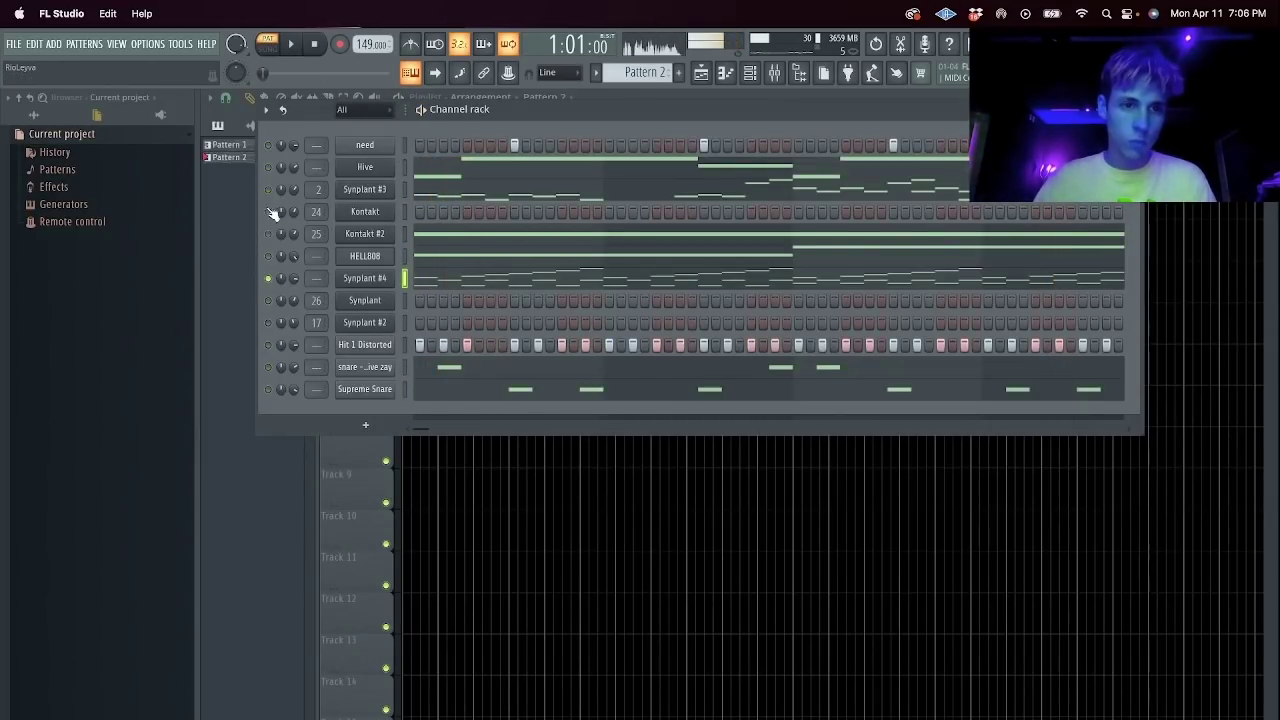
click(427, 194)
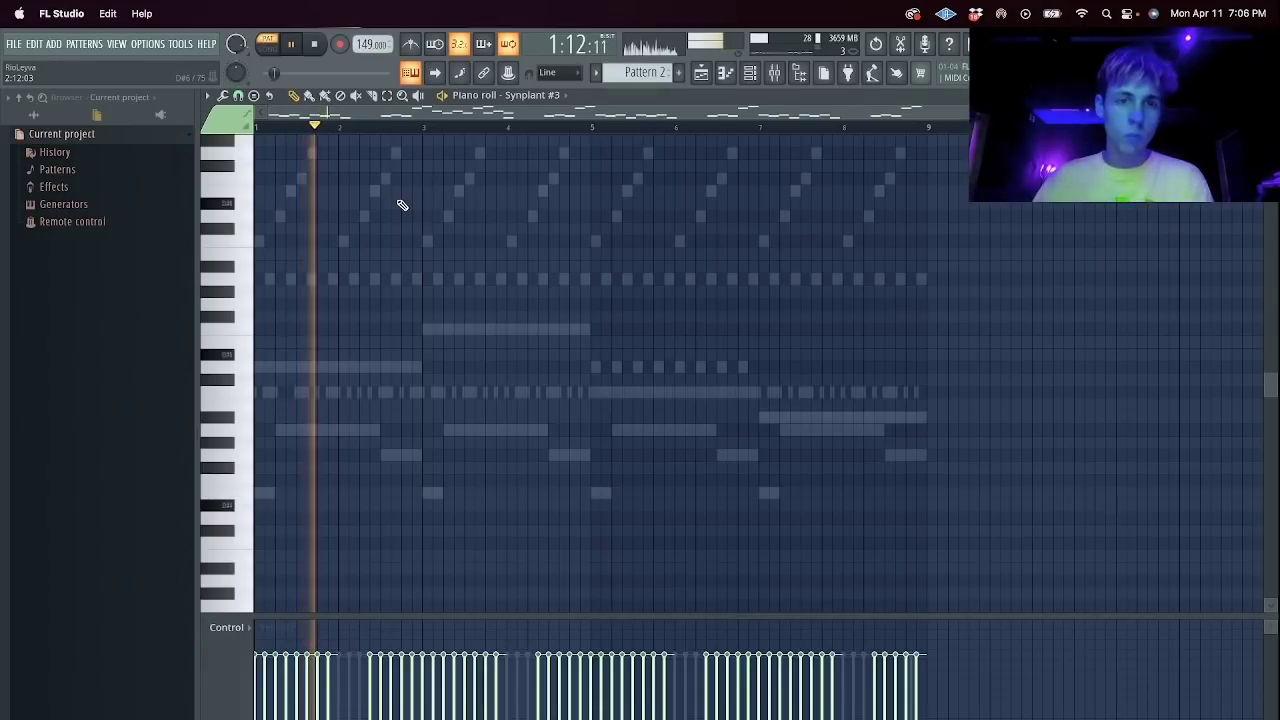
key(F6)
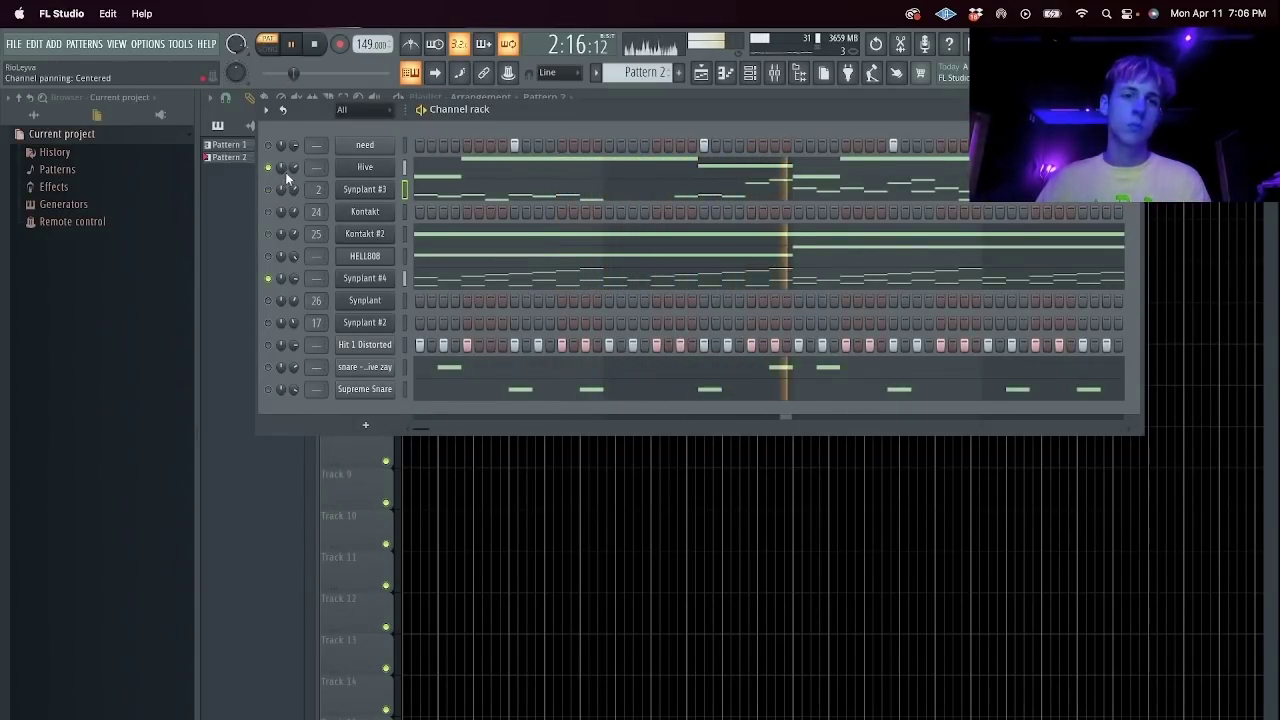
click(377, 280)
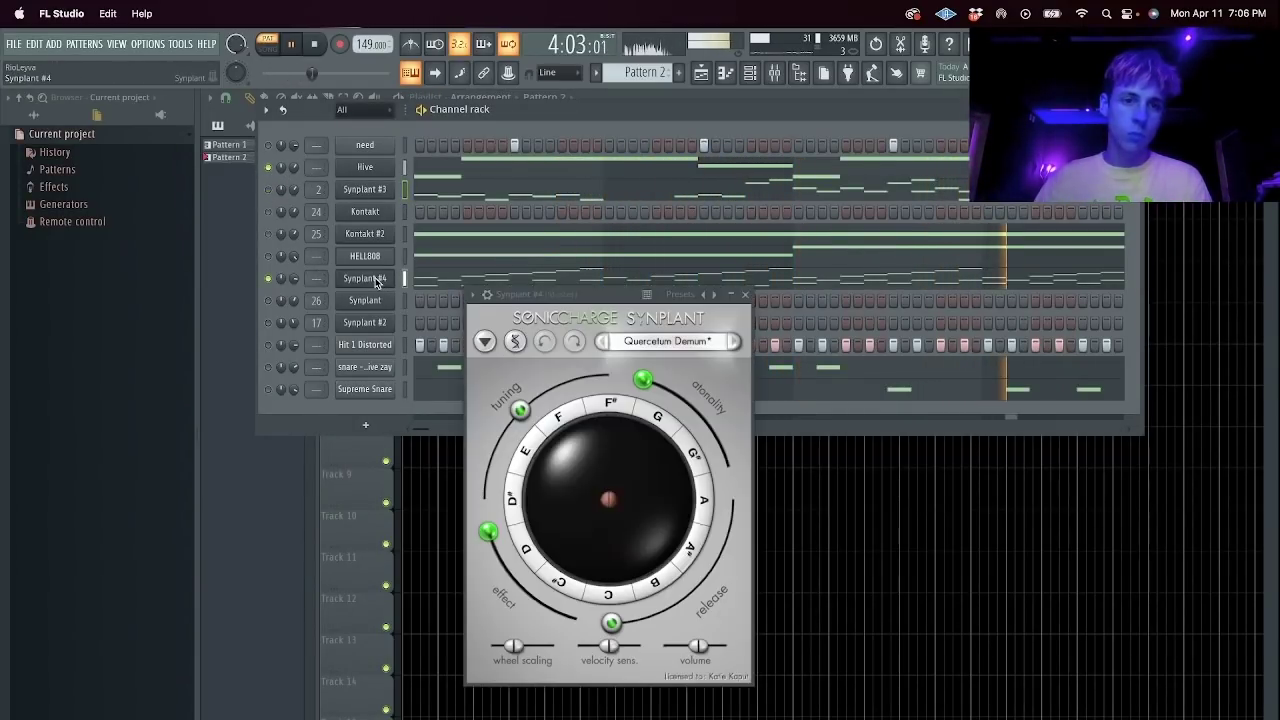
click(377, 125)
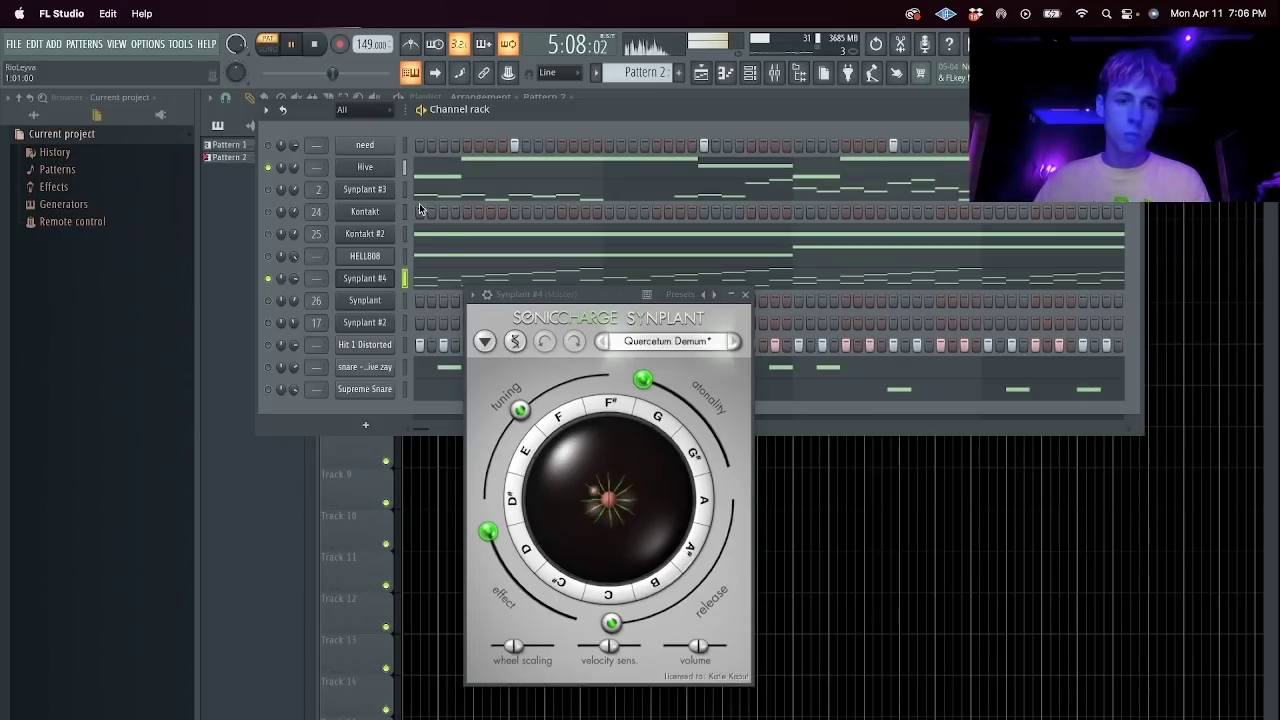
click(432, 279)
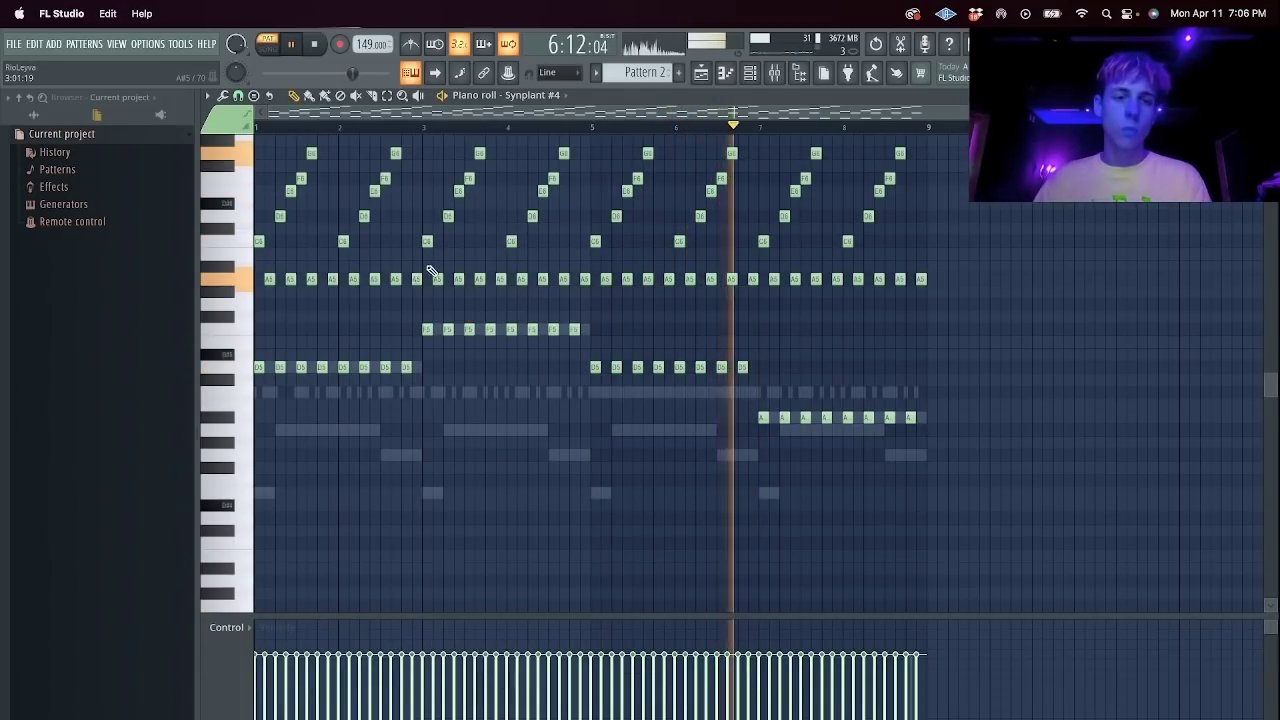
key(F6)
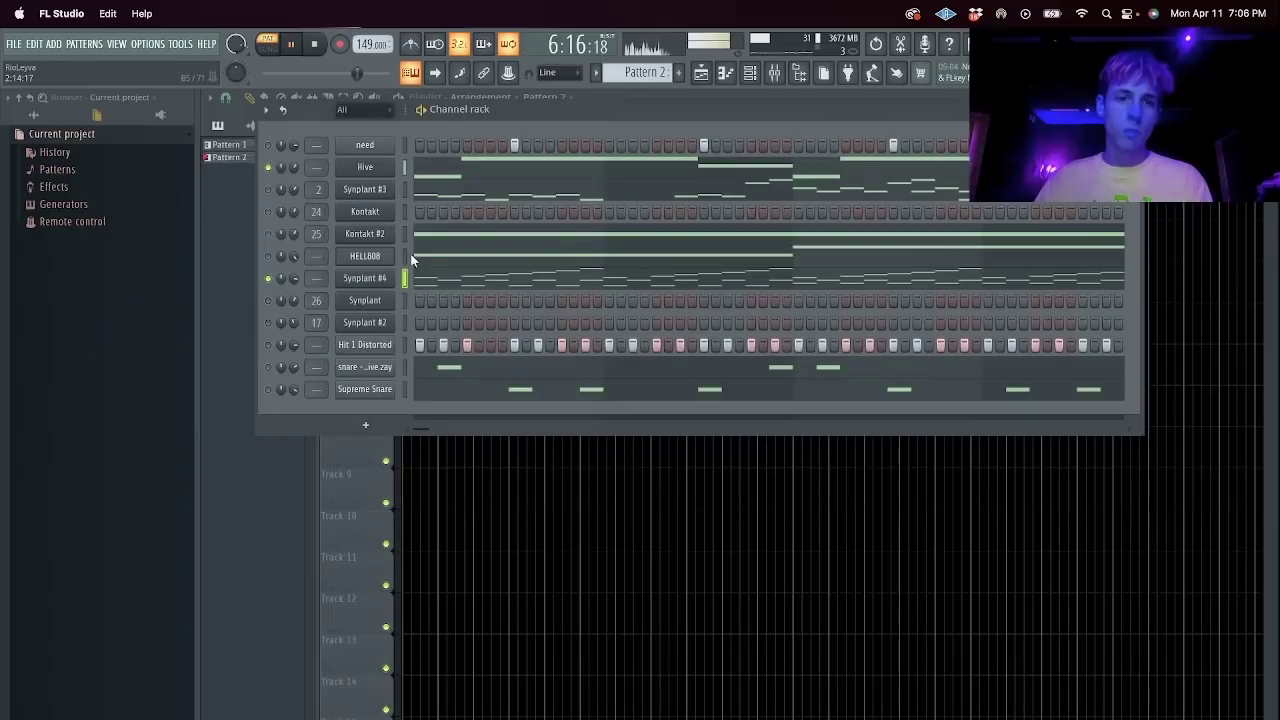
Cut Synplant #4's notes and paste them into the Synplant #2 channel.
key(super+x)
click(405, 320)
key(super+v)
right_click(270, 322)
key(space)
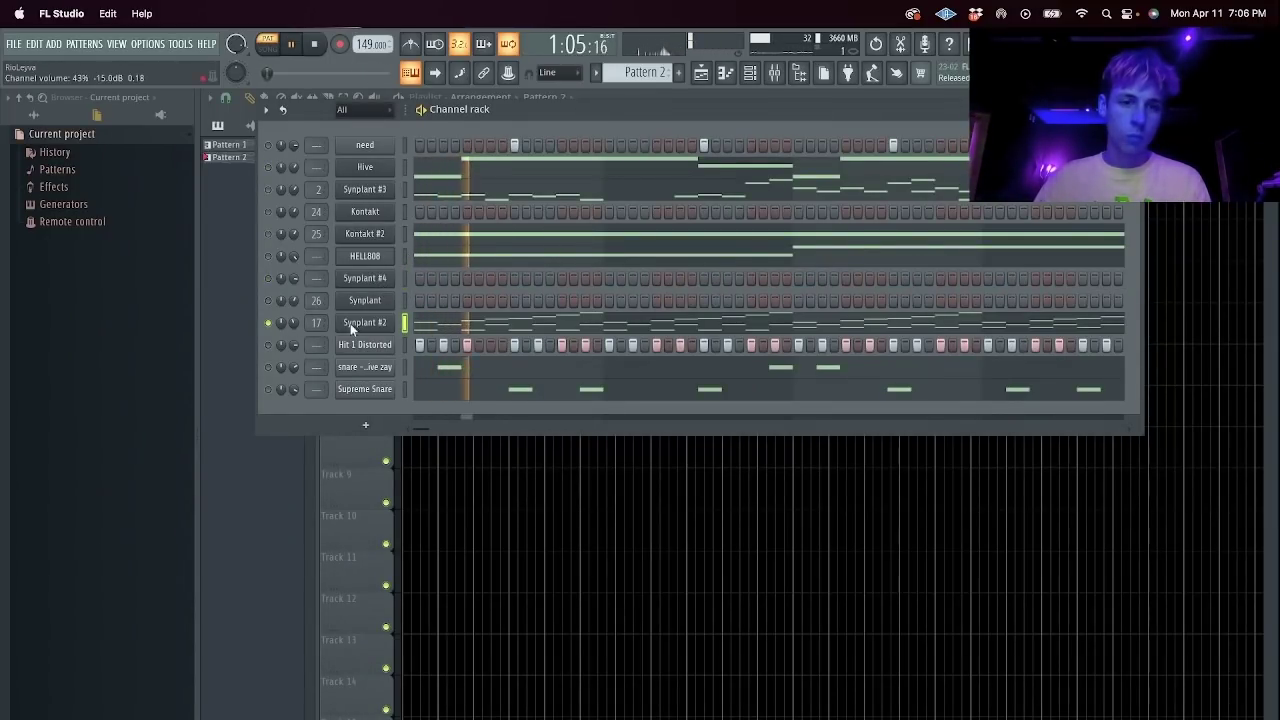
click(350, 323)
key(Escape)
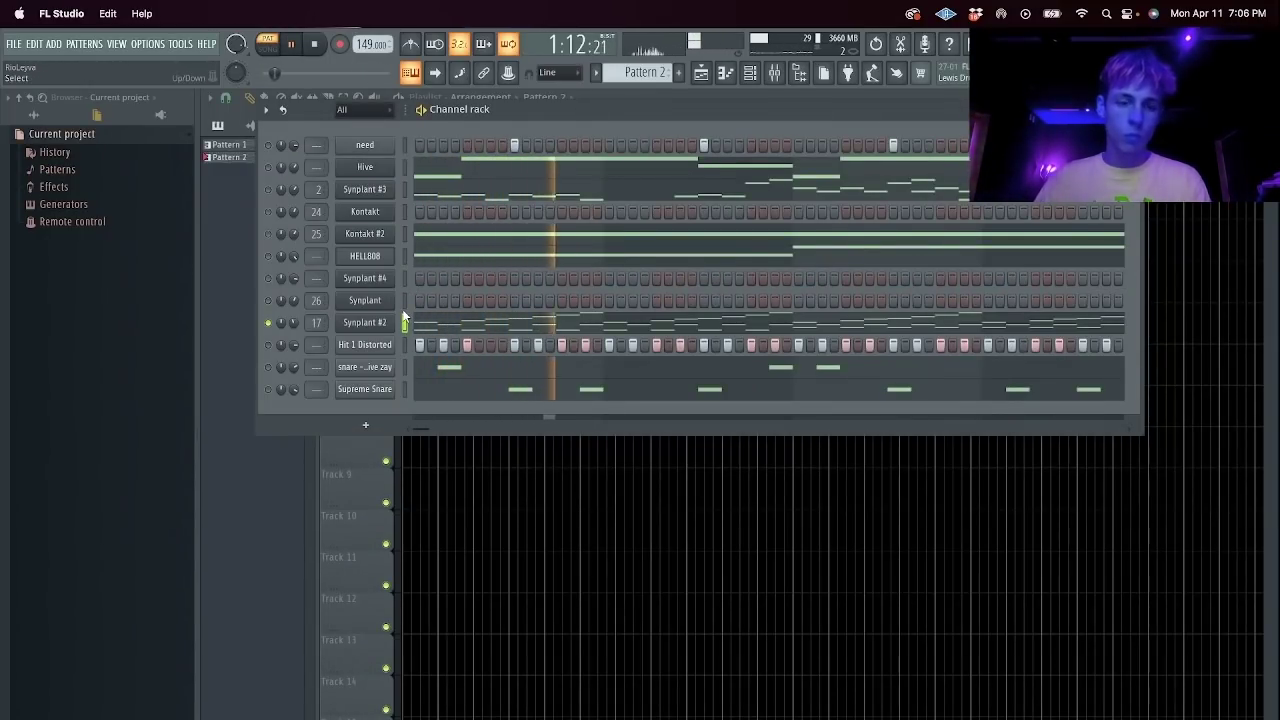
key(ctrl+x)
click(405, 300)
key(ctrl+v)
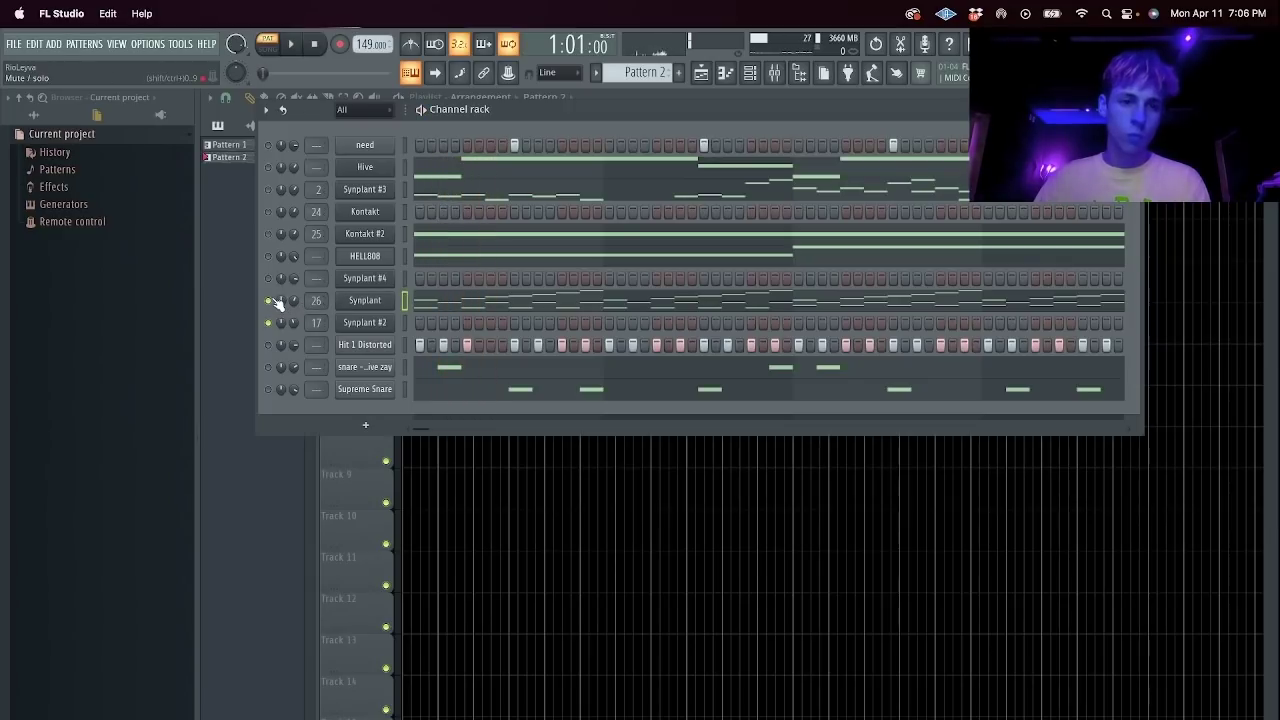
key(ctrl+x)
click(405, 322)
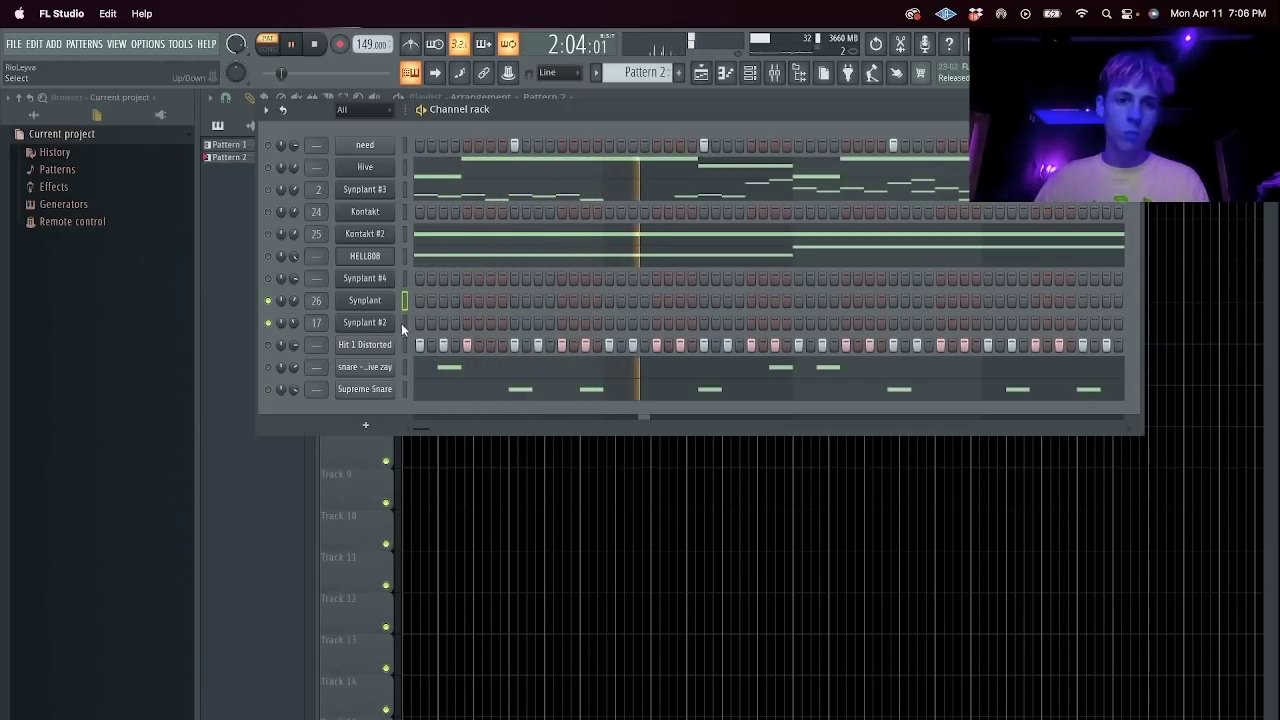
key(ctrl+v)
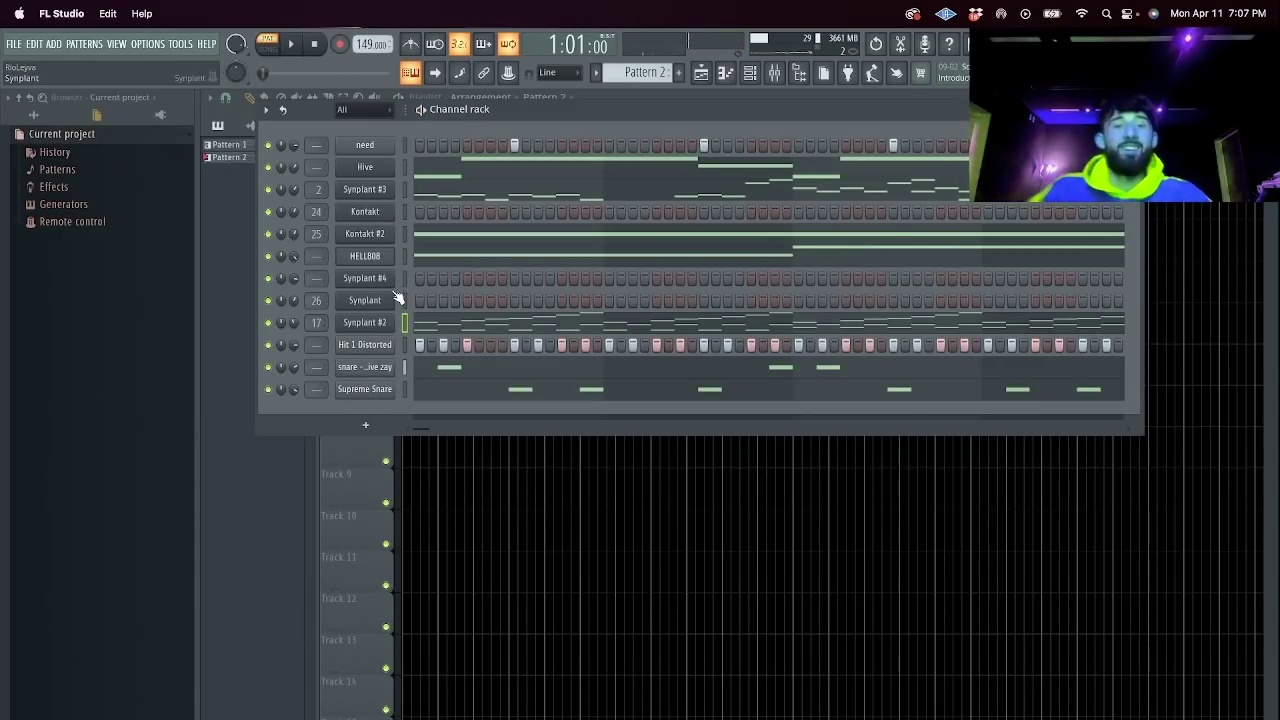
Solo HELL808 and lower Synplant #2's eight D5 notes to C5.
right_click(267, 256)
click(294, 277)
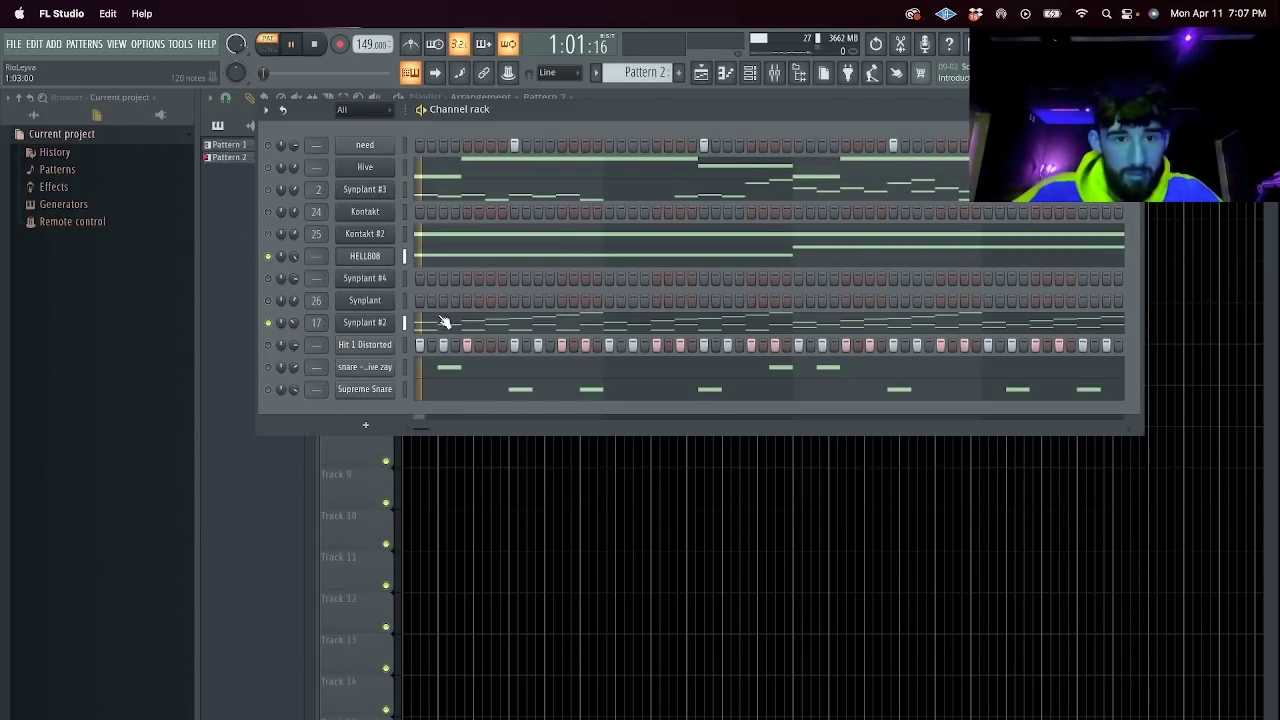
click(483, 318)
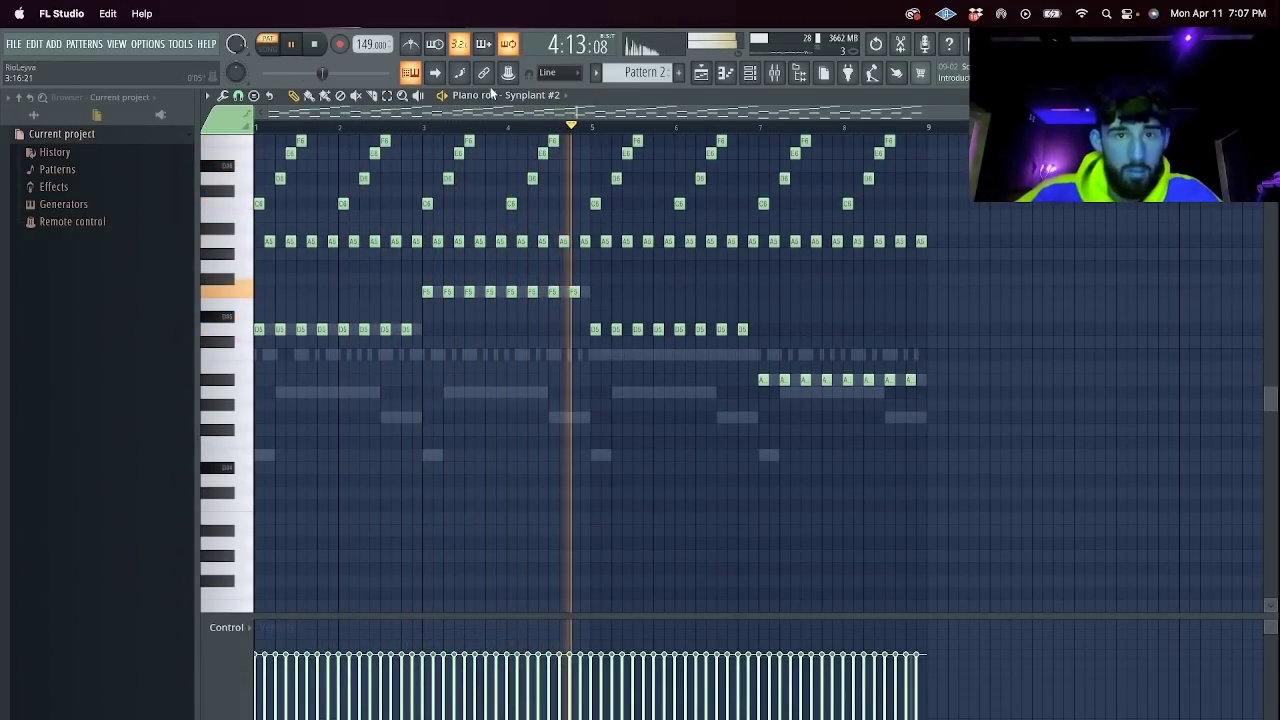
drag(772, 356, 480, 300)
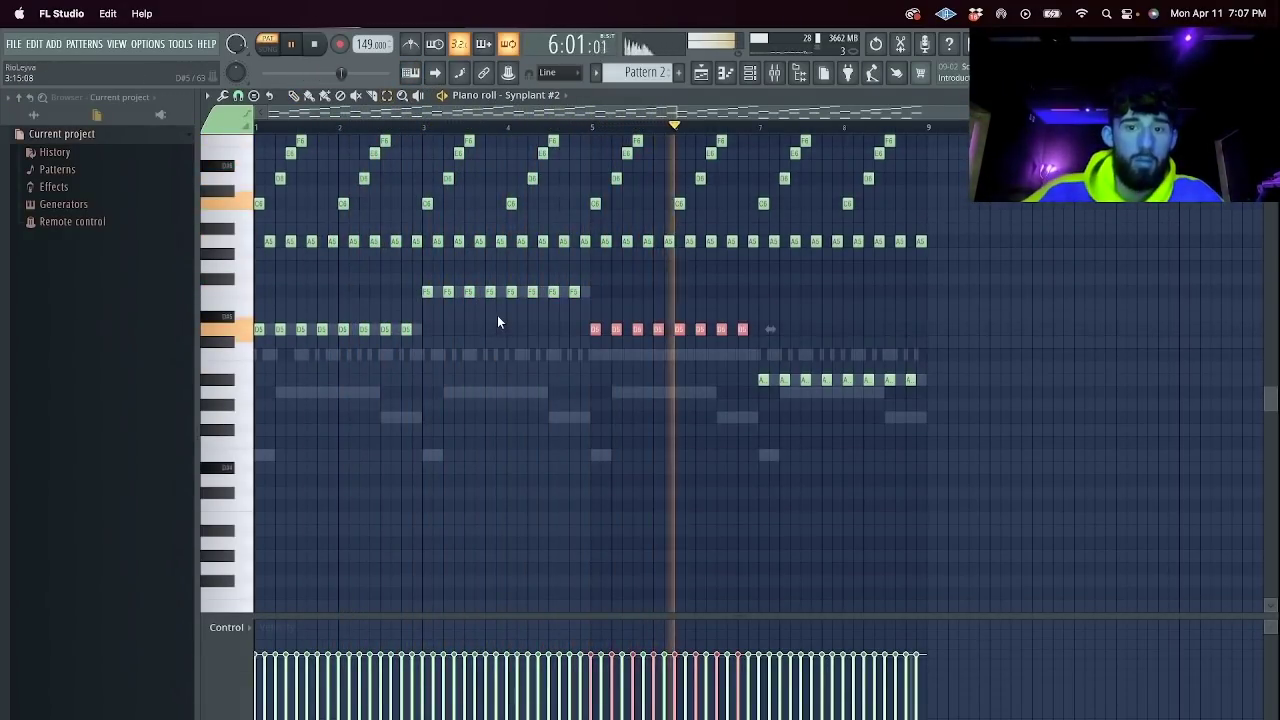
key(Down)
key(Down)
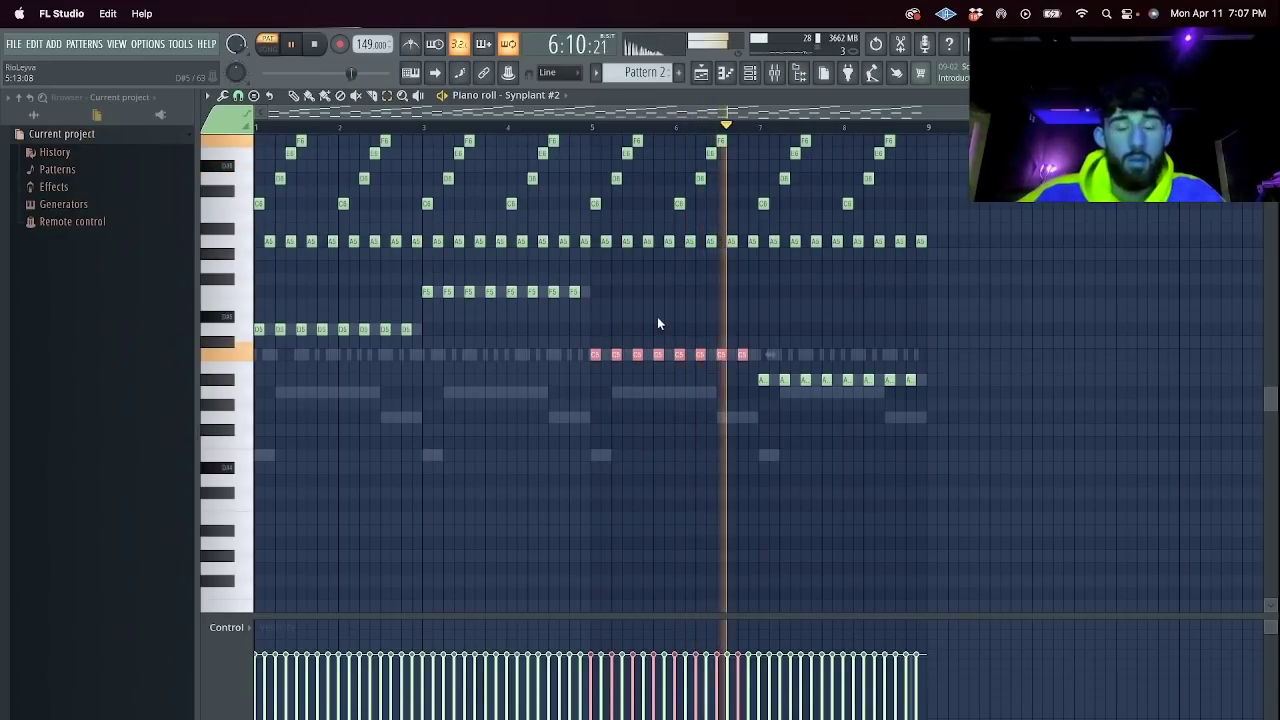
click(750, 74)
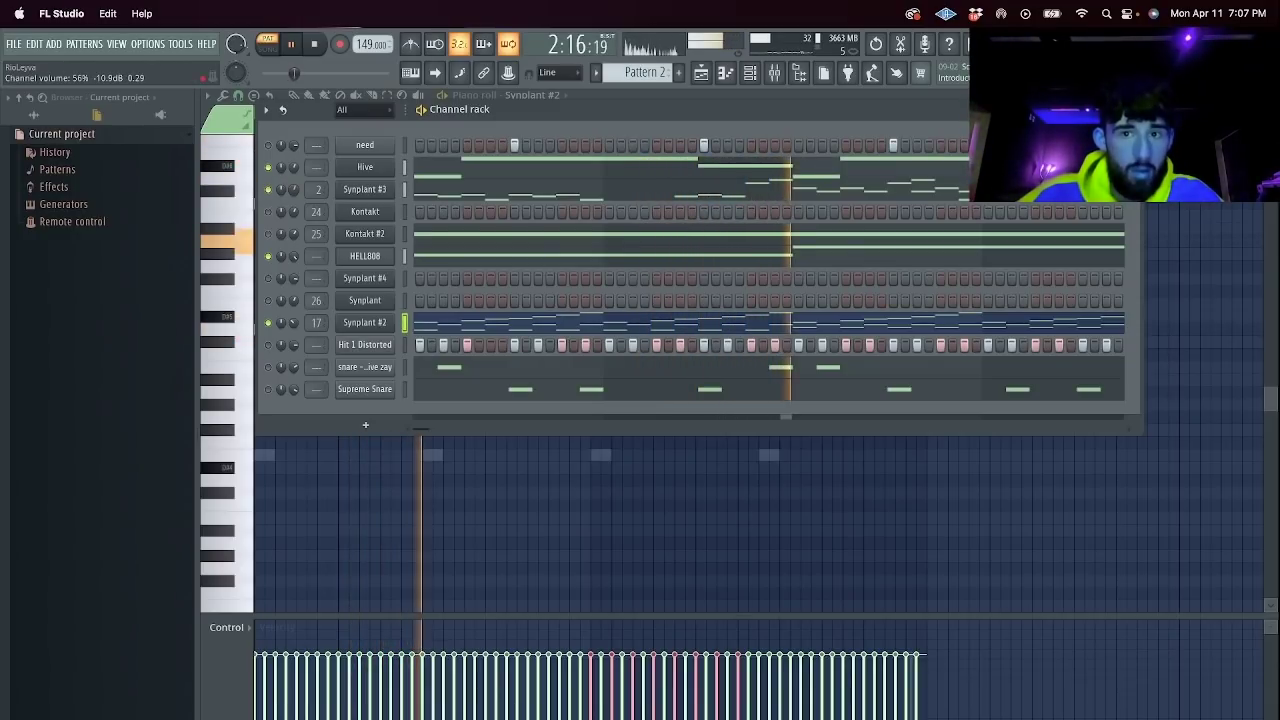
Unmute Kontakt, Kontakt #2, the Synplants, Hit 1 Distorted and both snares, then show the playlist.
click(267, 211)
click(267, 233)
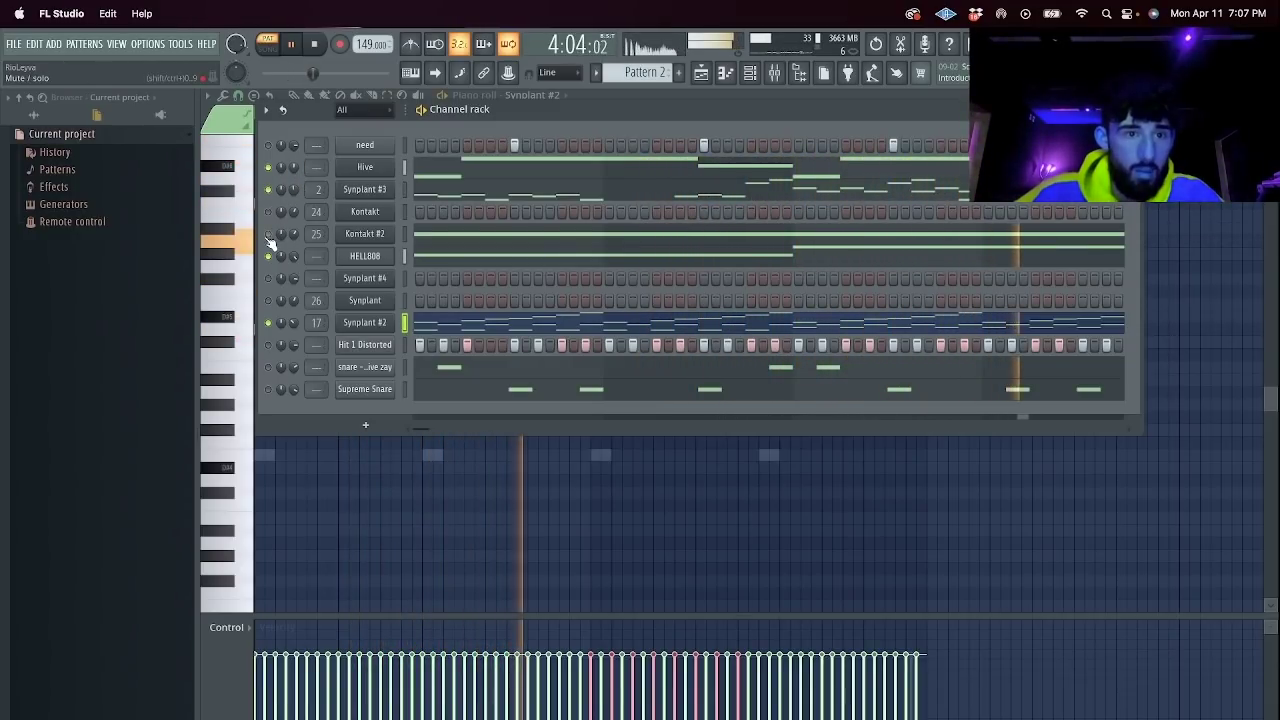
click(267, 323)
click(404, 323)
click(267, 279)
click(267, 345)
click(267, 367)
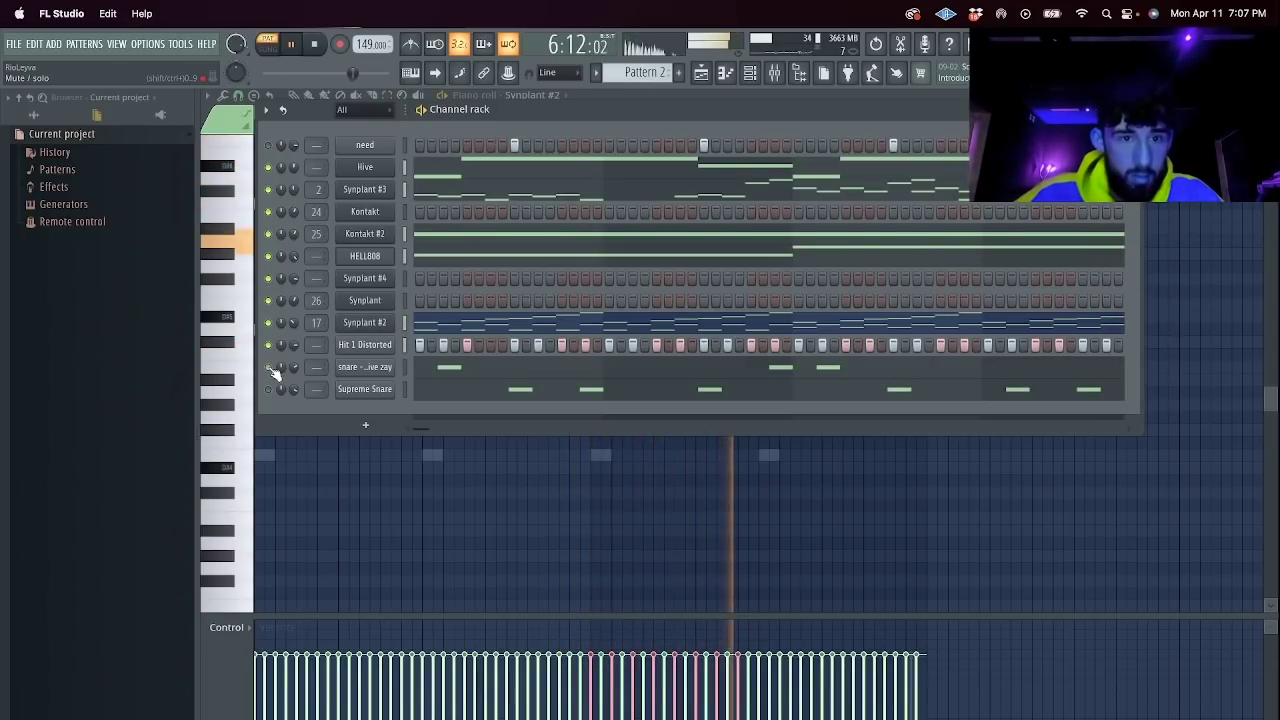
click(267, 389)
click(700, 80)
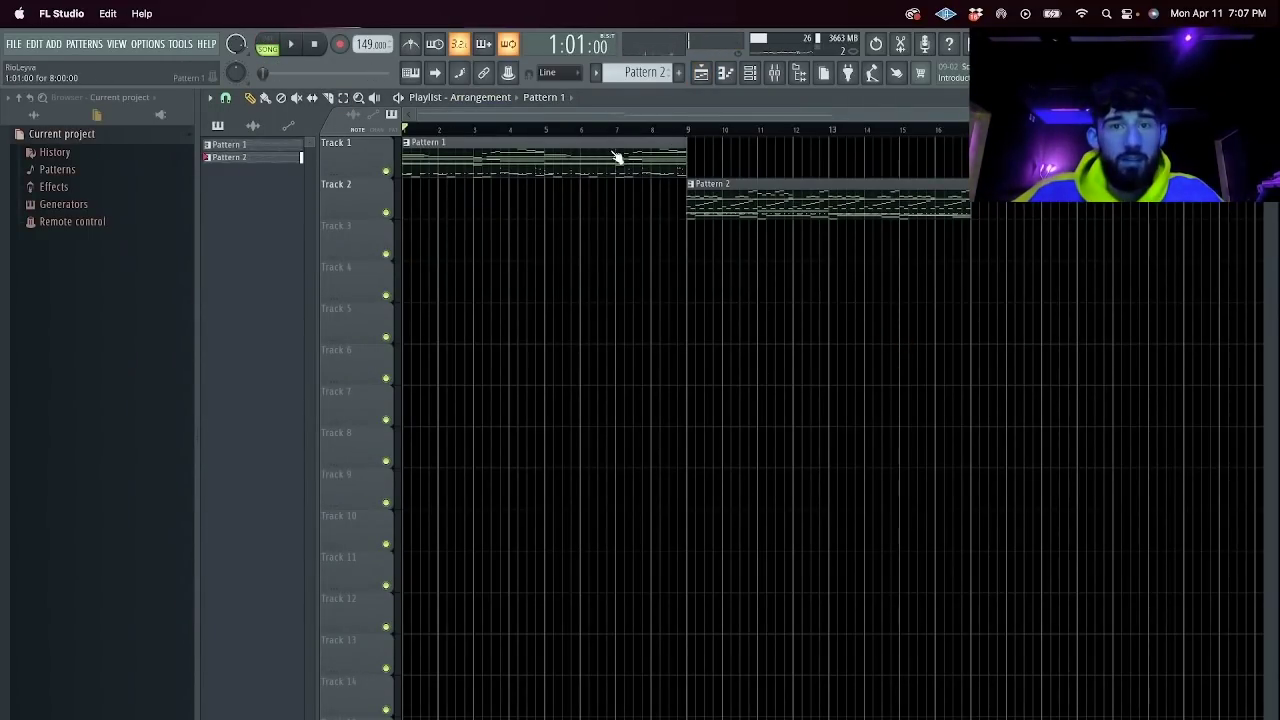
Split Pattern 1 by channel and place its clips on Tracks 3–11 from bar 1.
click(598, 72)
click(748, 312)
super+click(436, 168)
key(super+x)
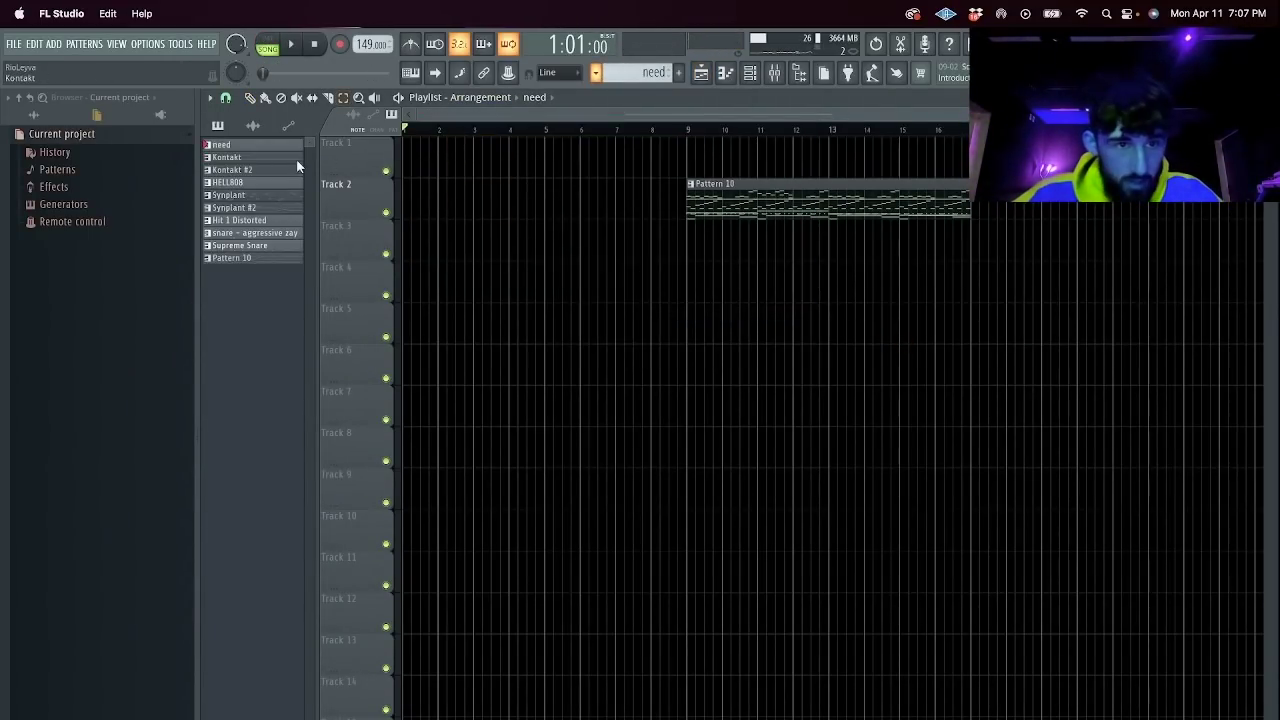
drag(389, 230, 405, 245)
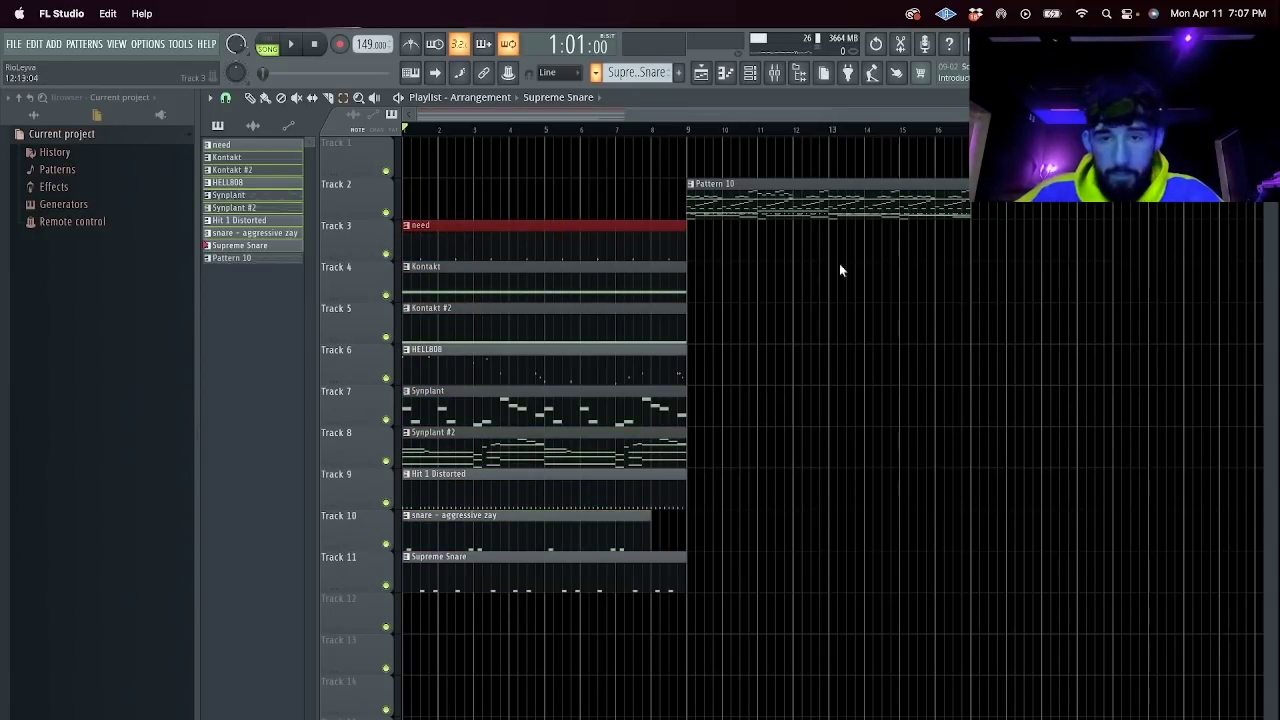
Split Pattern 10 by channel, place its clips on Tracks 3–11 at bar 9, and clear stray clips.
click(794, 219)
click(597, 72)
click(760, 316)
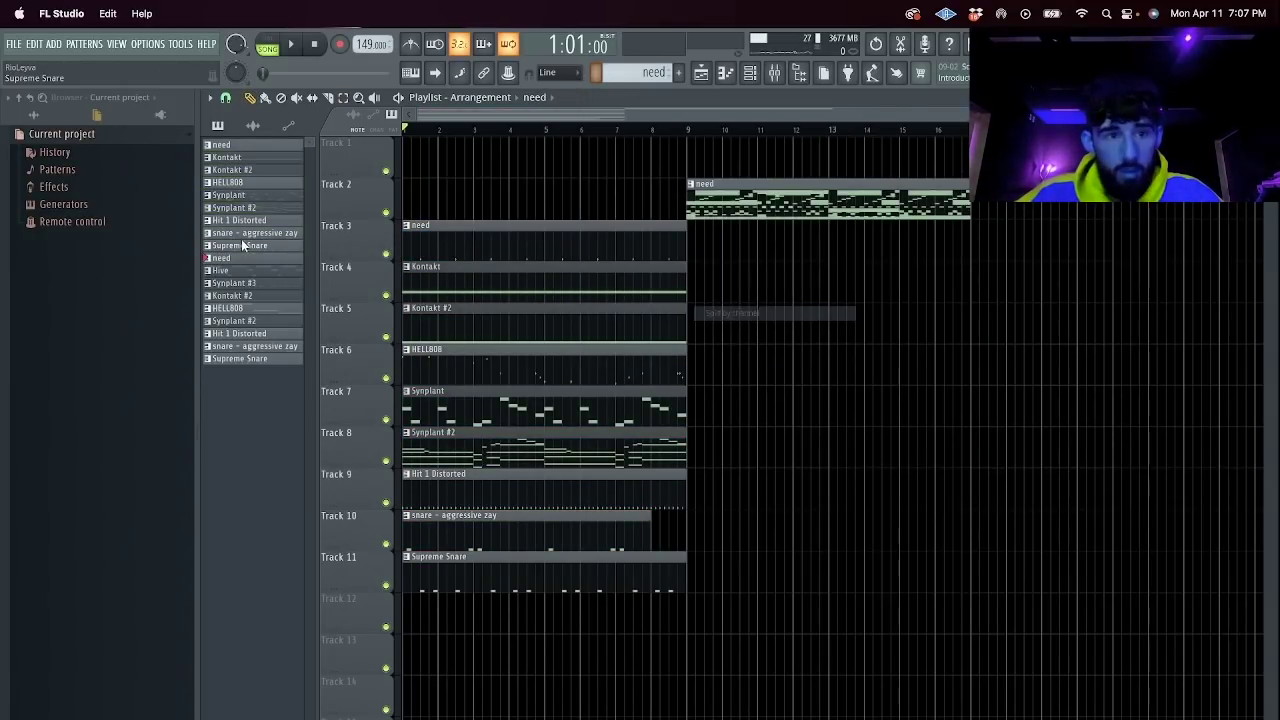
shift+click(249, 360)
drag(249, 360, 691, 234)
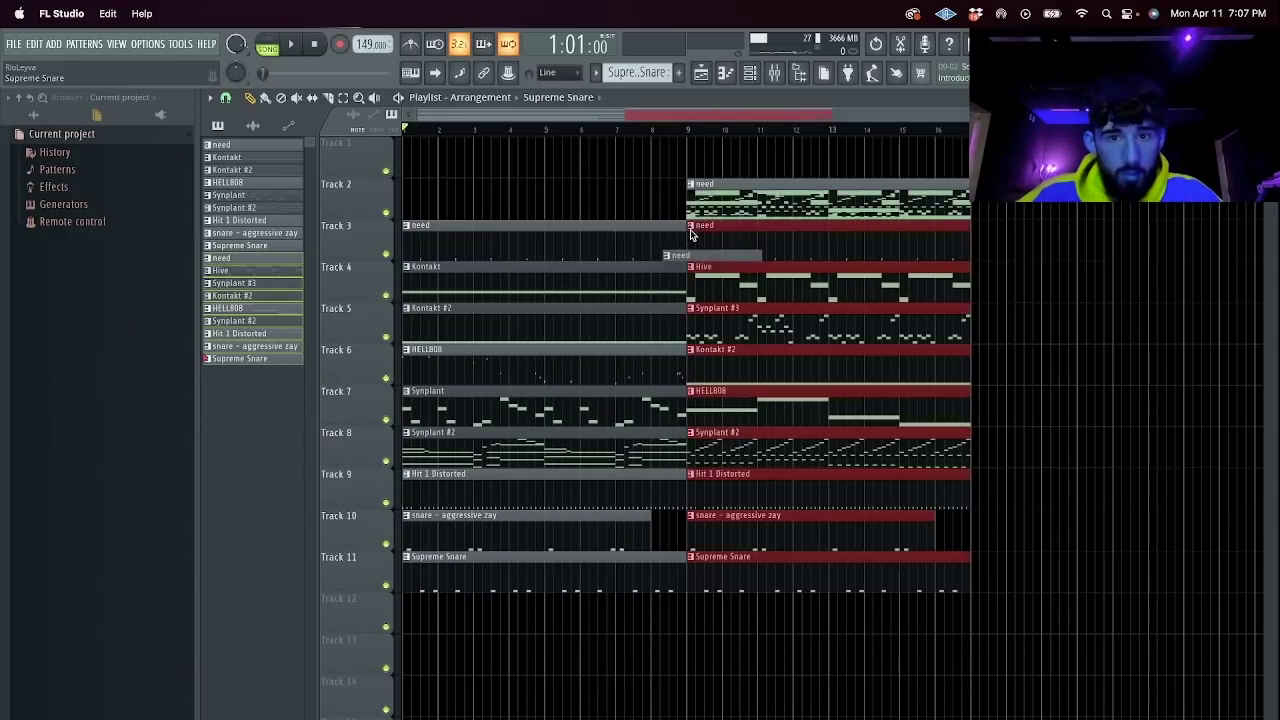
right_click(950, 197)
drag(951, 197, 311, 3)
right_click(672, 157)
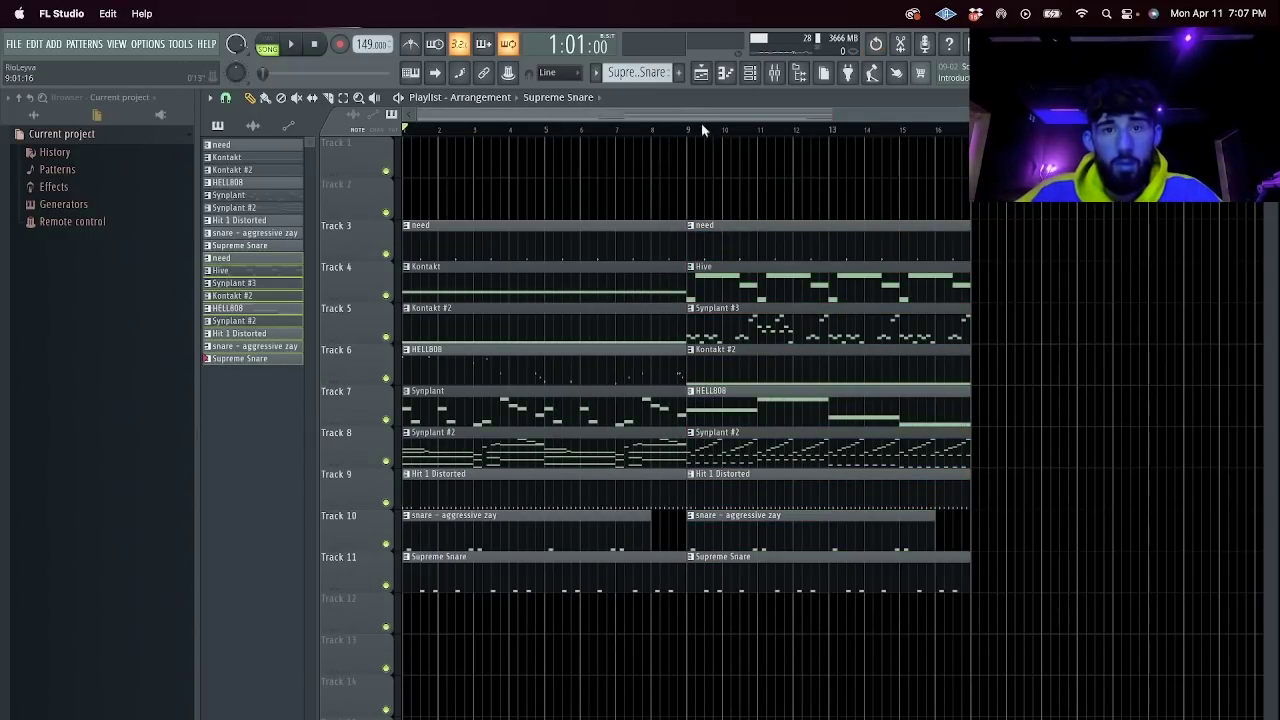
Repeat the second section out to bar 40 and copy the first section into bars 9–16.
scroll(790, 588, down, 2)
drag(806, 638, 671, 234)
key(super+b)
key(super+b)
key(super+b)
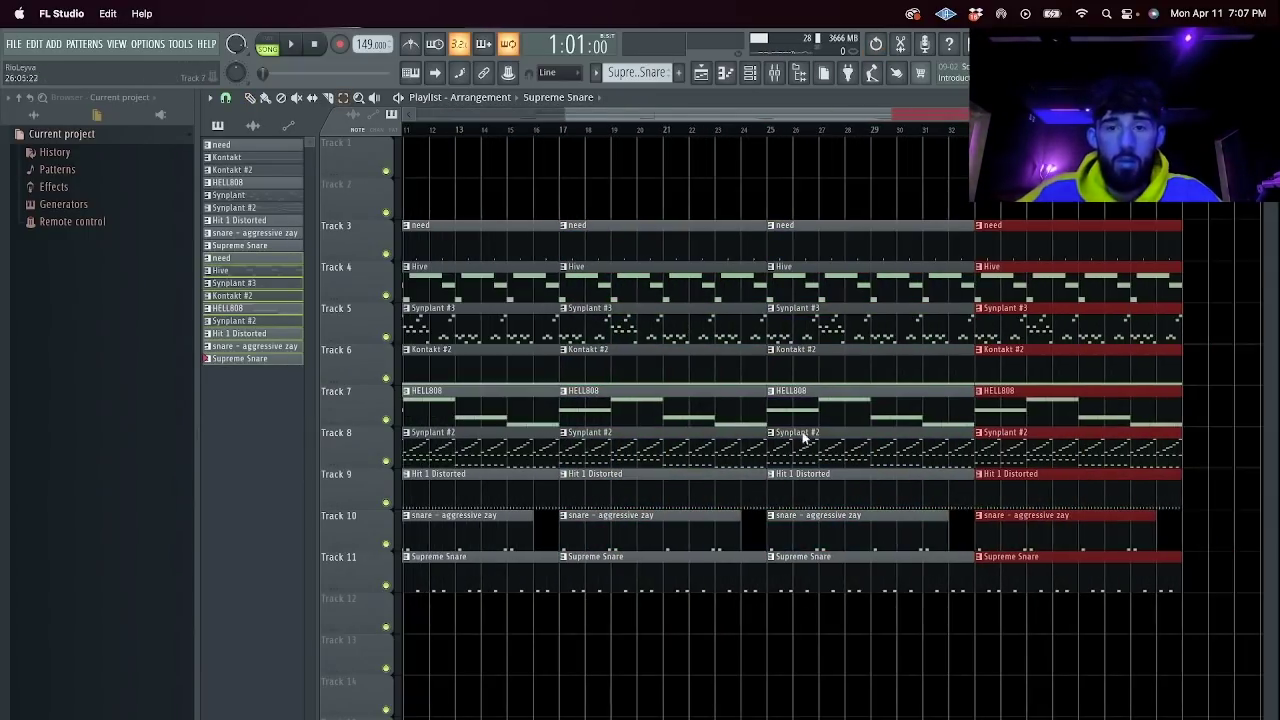
drag(567, 115, 415, 115)
drag(627, 633, 640, 228)
key(Delete)
drag(534, 686, 503, 213)
key(super+b)
click(566, 197)
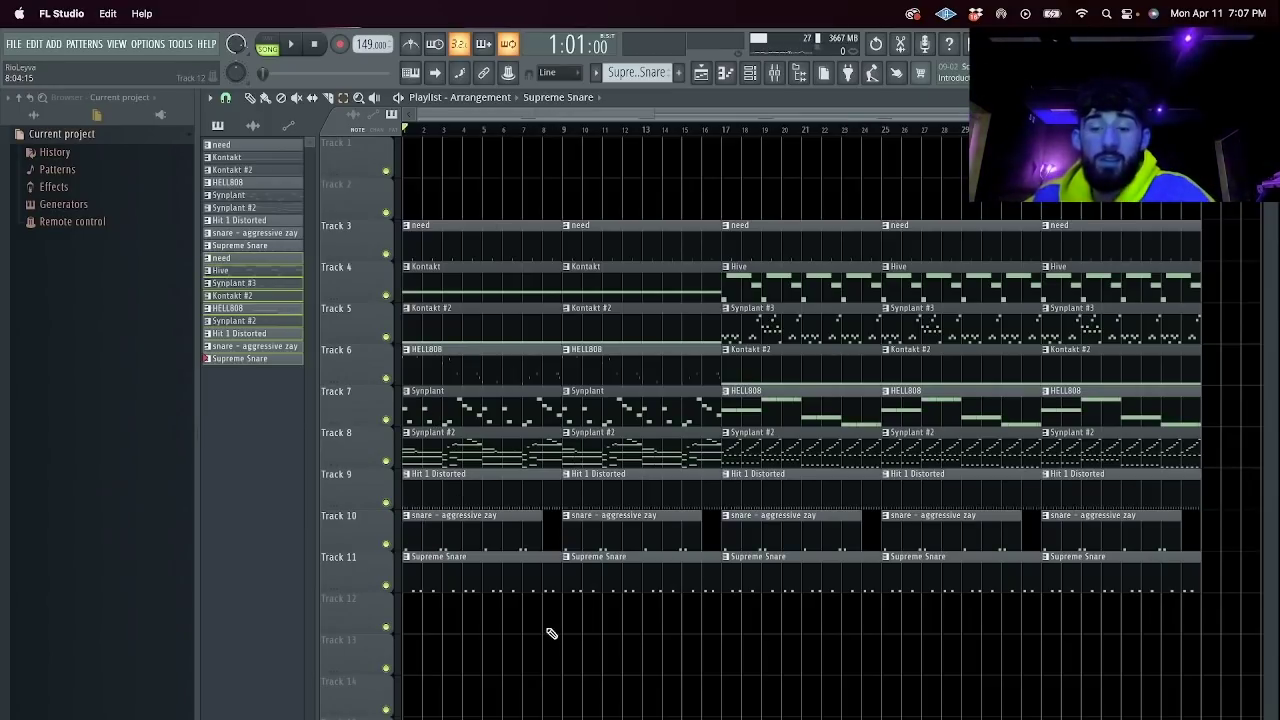
Select the bar 1–8 clips and open the HELL808 clip's notes.
key(space)
drag(477, 568, 398, 289)
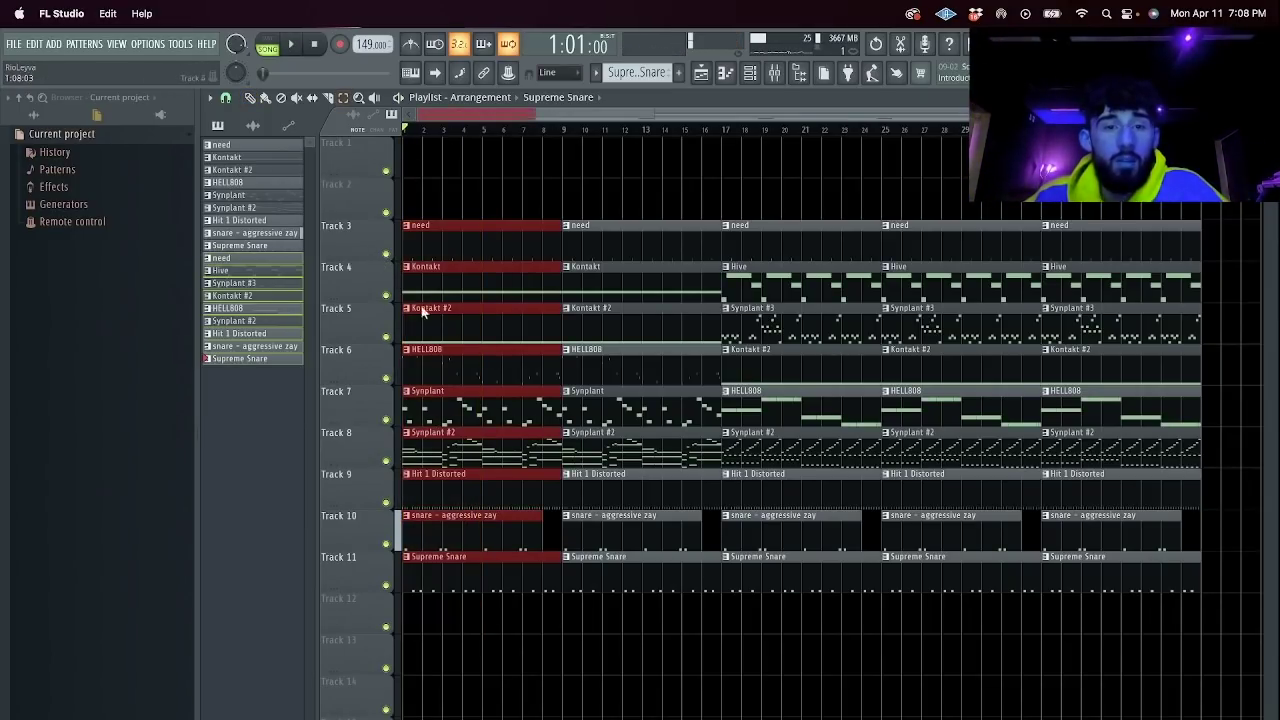
double_click(464, 362)
Preview HELL808's notes in the piano roll, then return to the arrangement.
key(F7)
drag(580, 116, 340, 116)
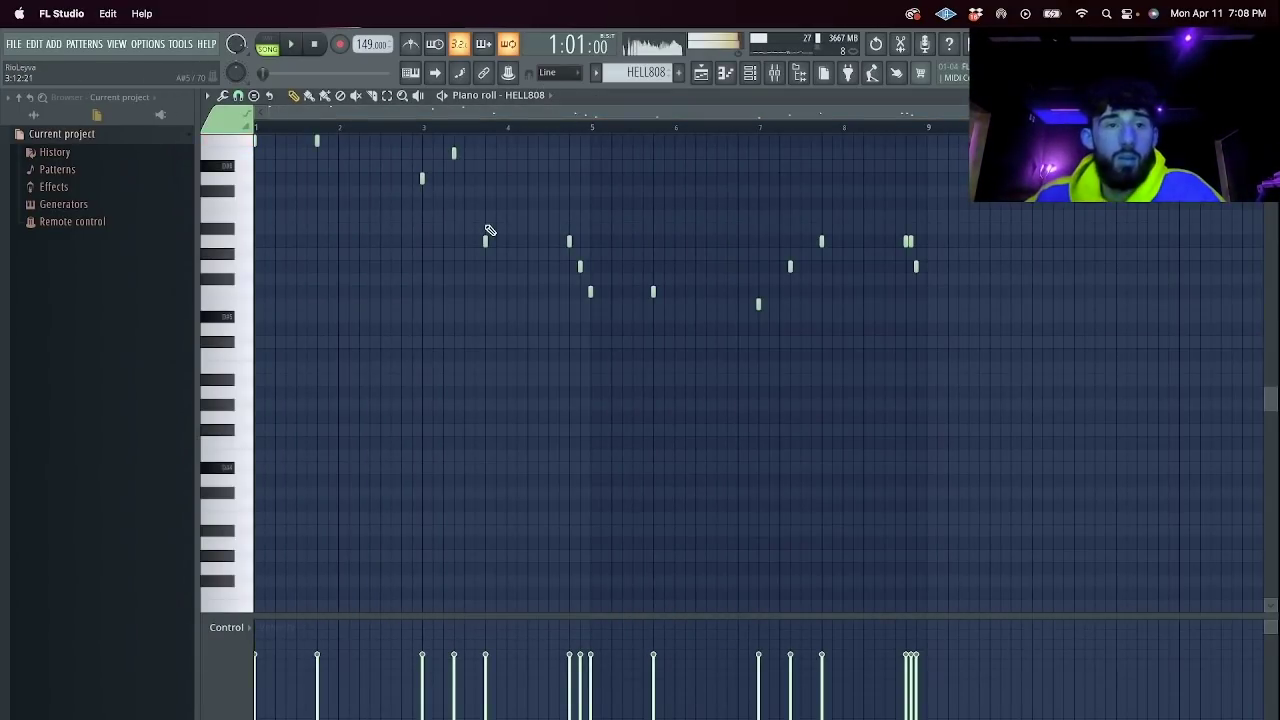
key(space)
key(space)
key(F5)
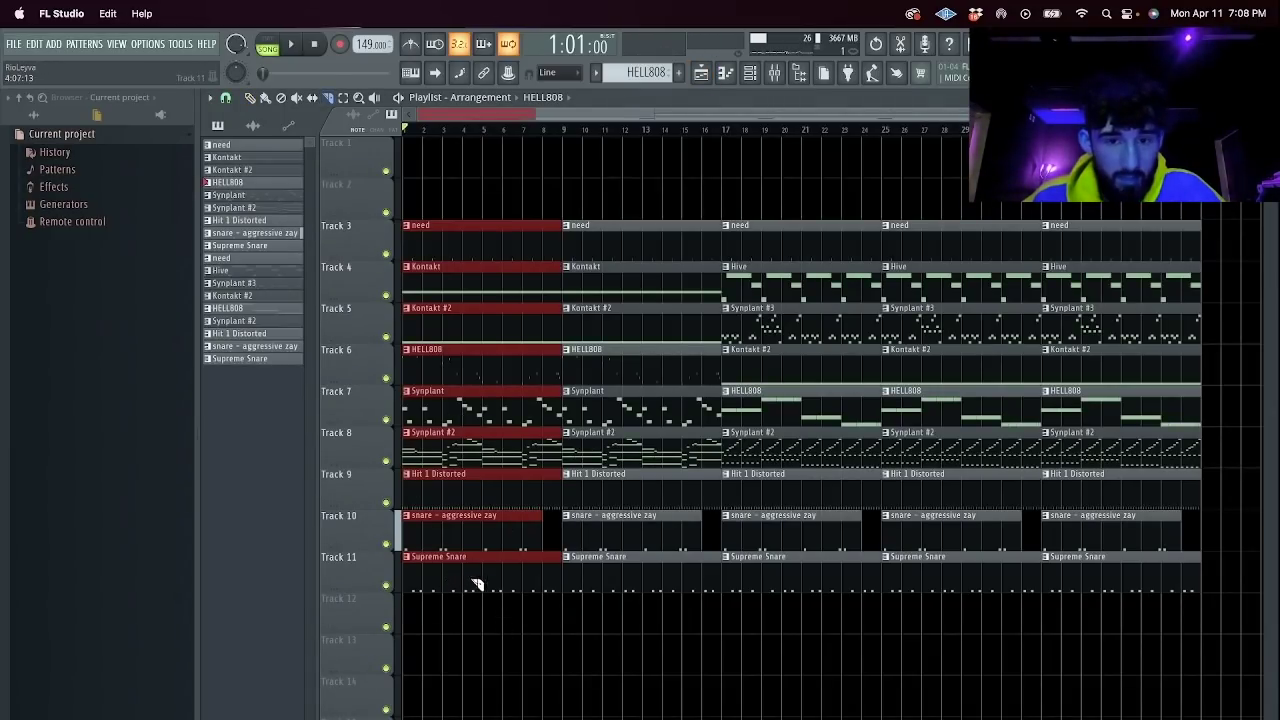
Clear the intro clips and put Kontakt #2 and HELL808 copies at bar 1.
key(Delete)
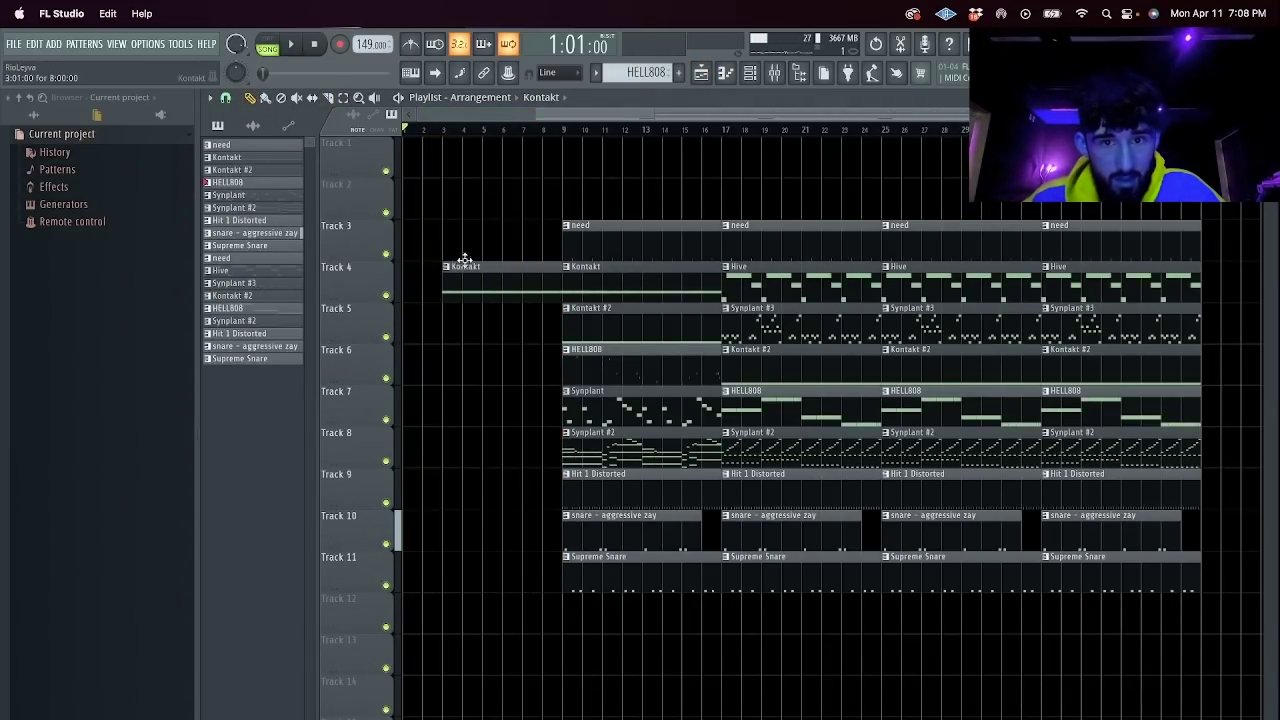
drag(596, 332, 456, 332)
key(ctrl+z)
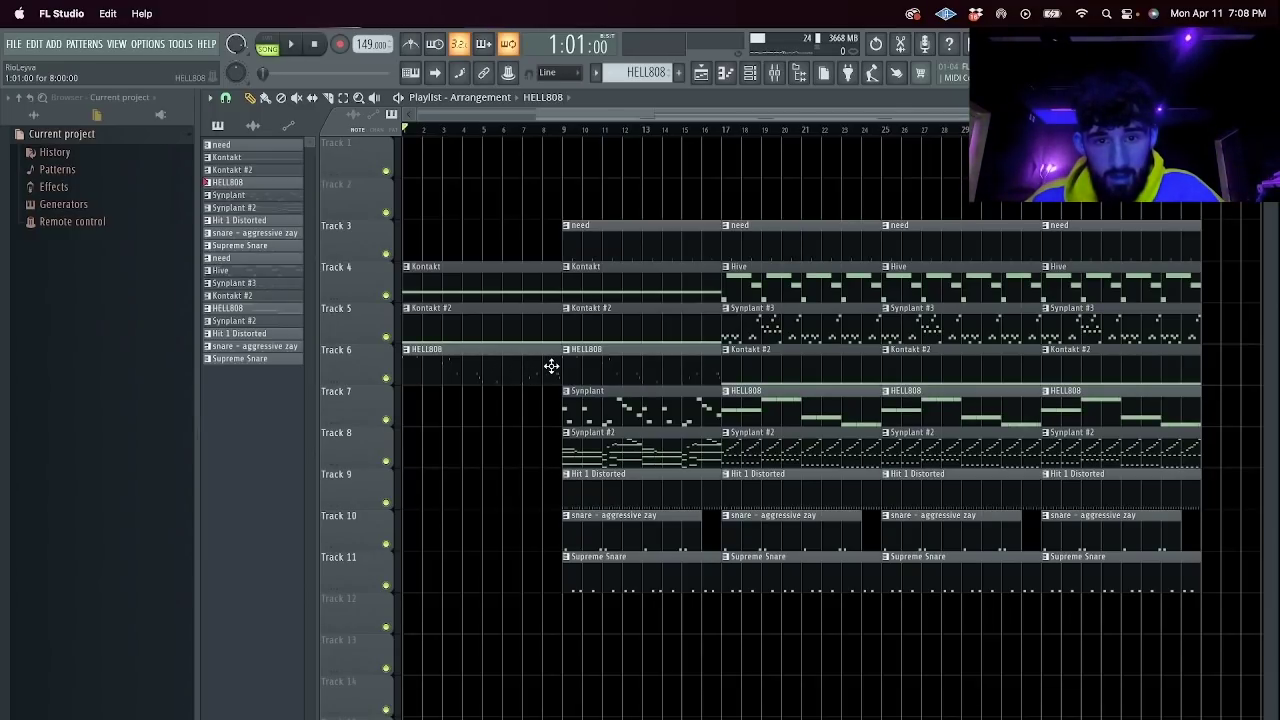
key(space)
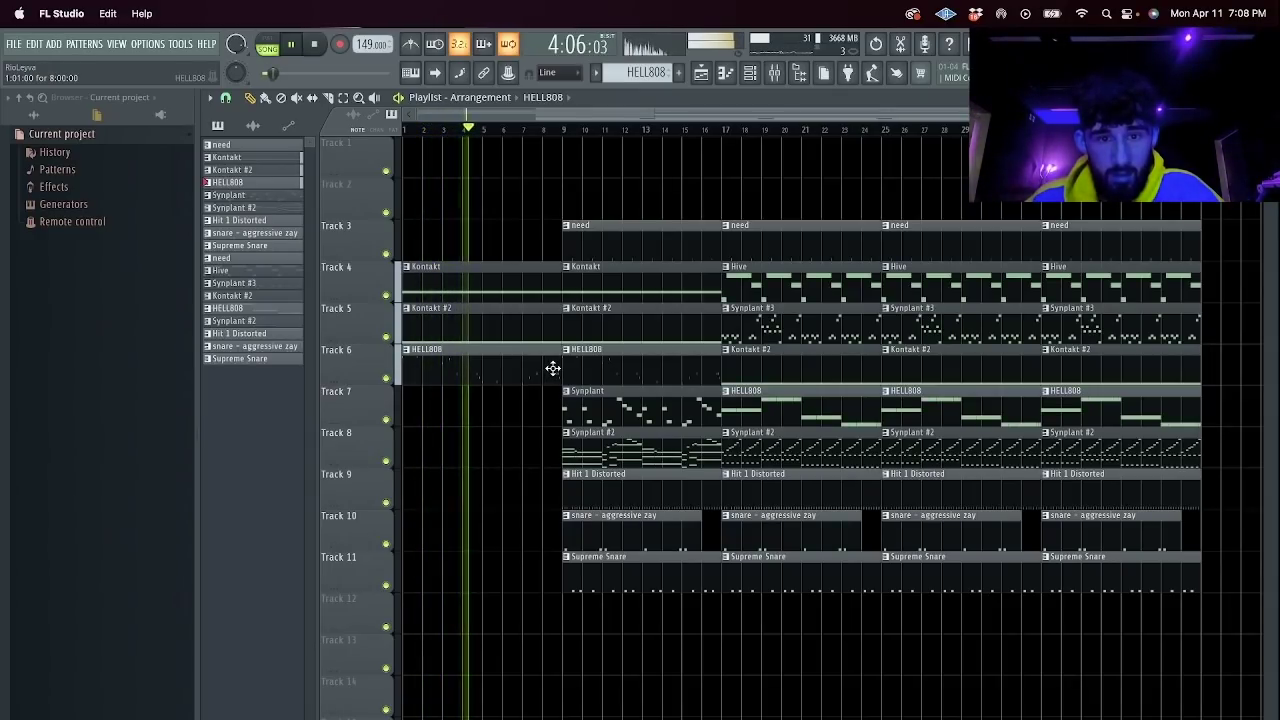
double_click(537, 372)
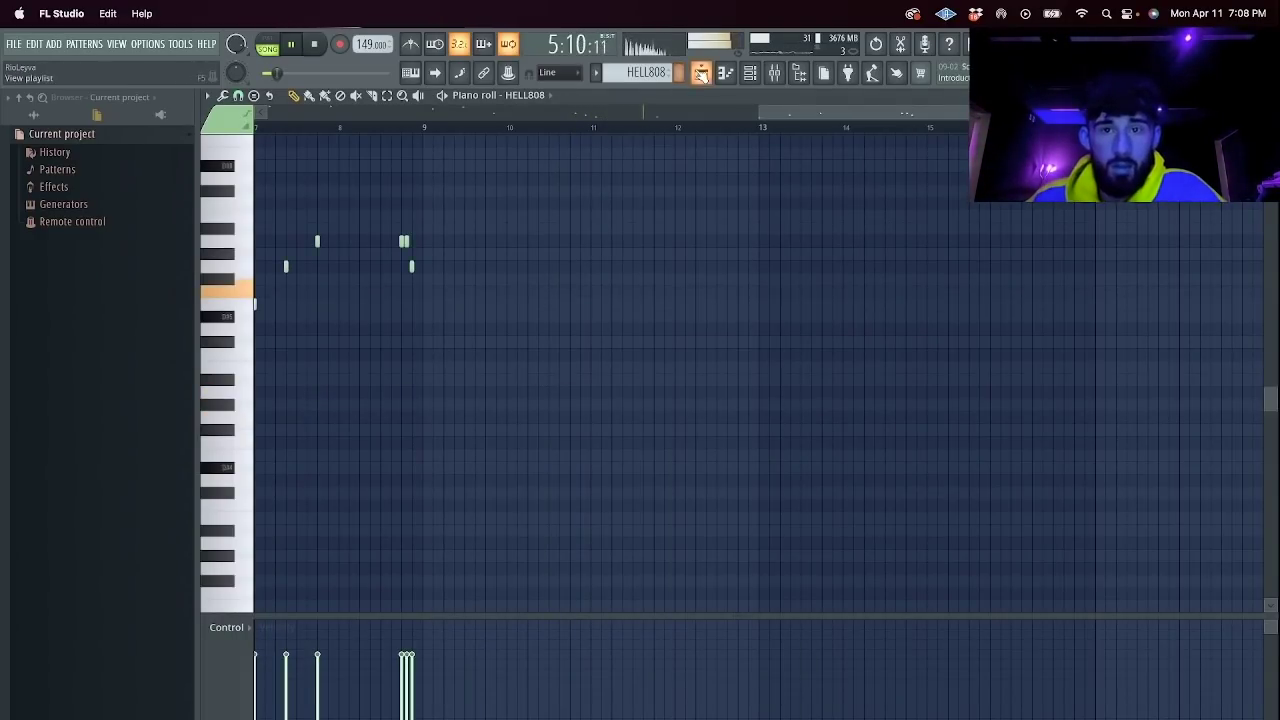
click(701, 74)
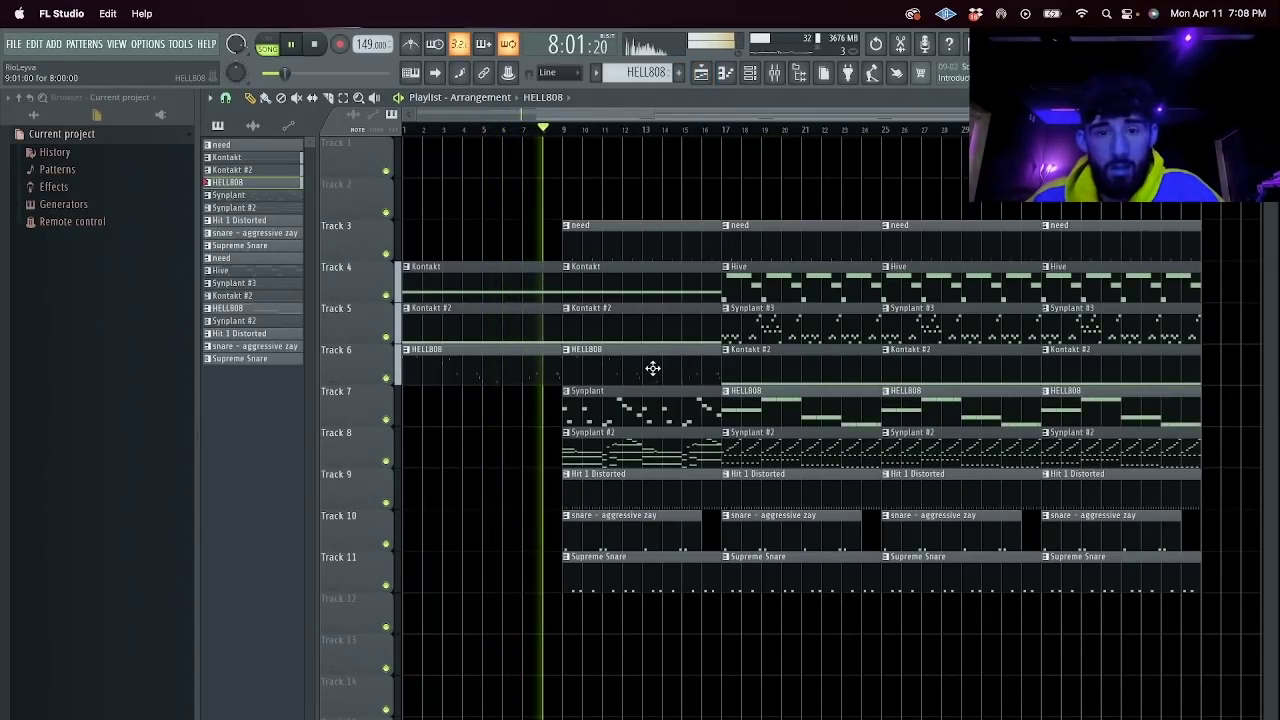
Clear bars 9–17, select the bars 17–25 clips, audition, then switch to Streamlabs Desktop.
drag(653, 655, 622, 205)
key(Delete)
key(space)
drag(788, 655, 585, 234)
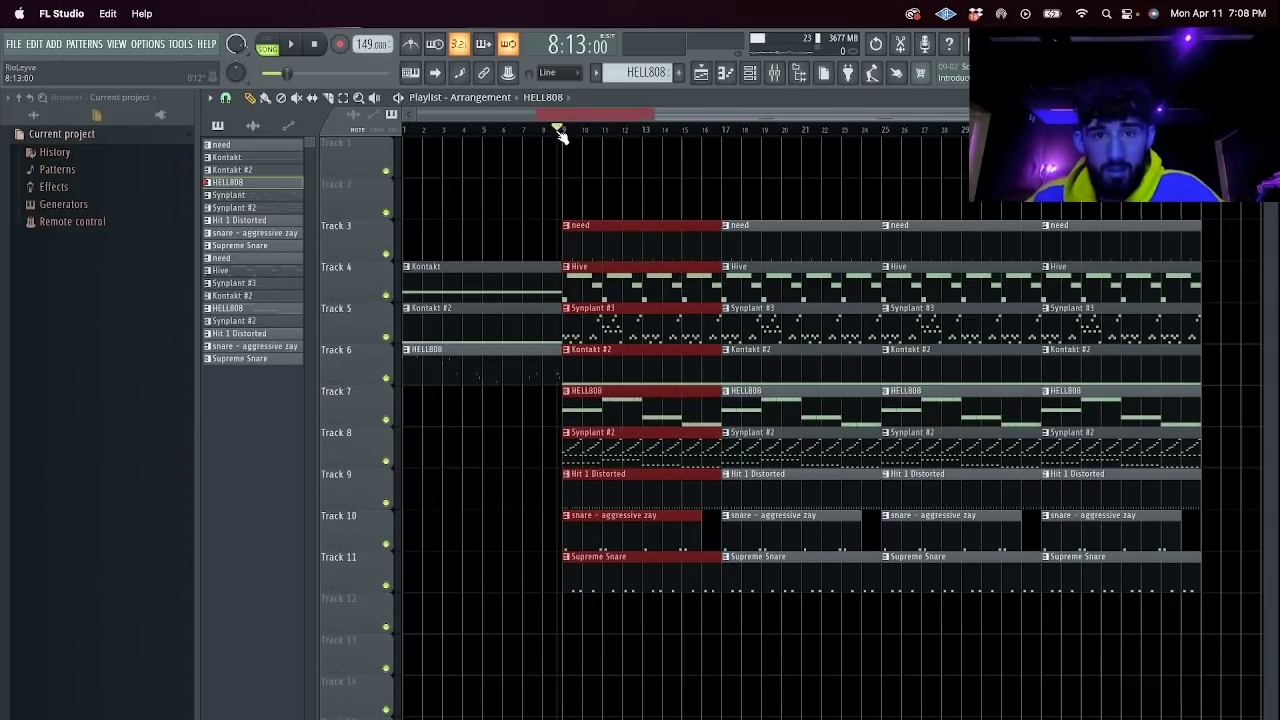
key(space)
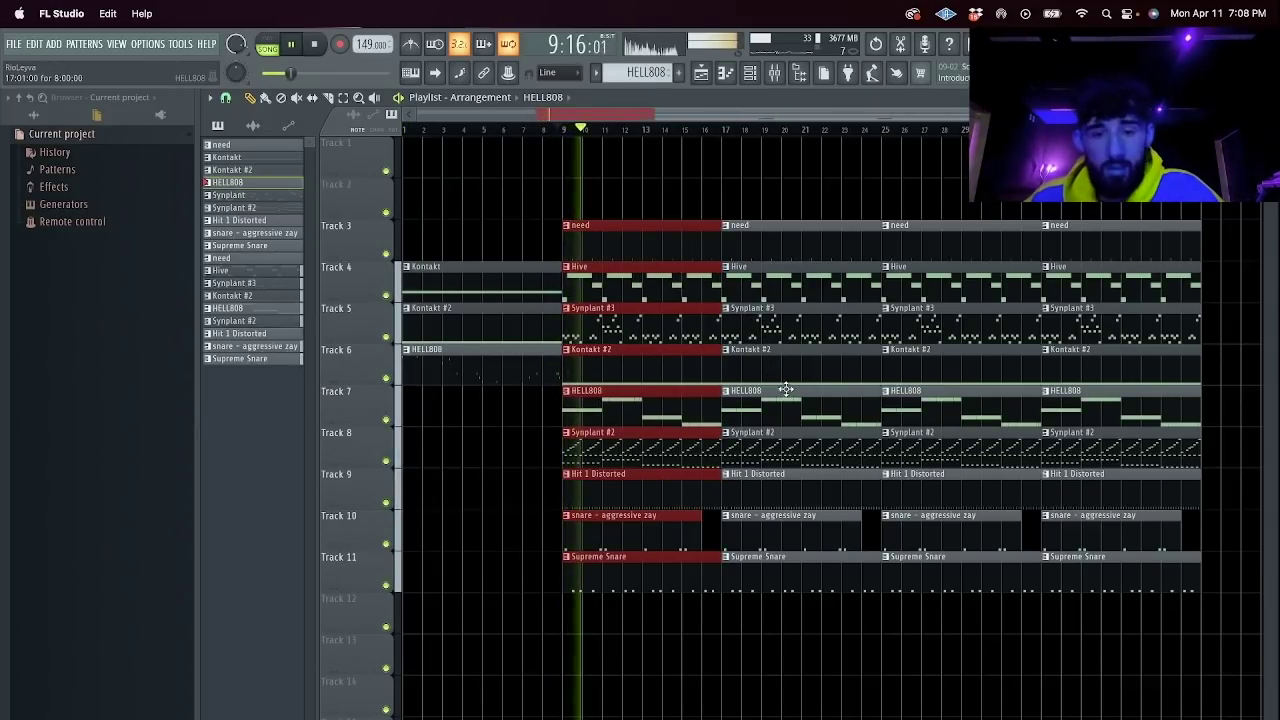
key(space)
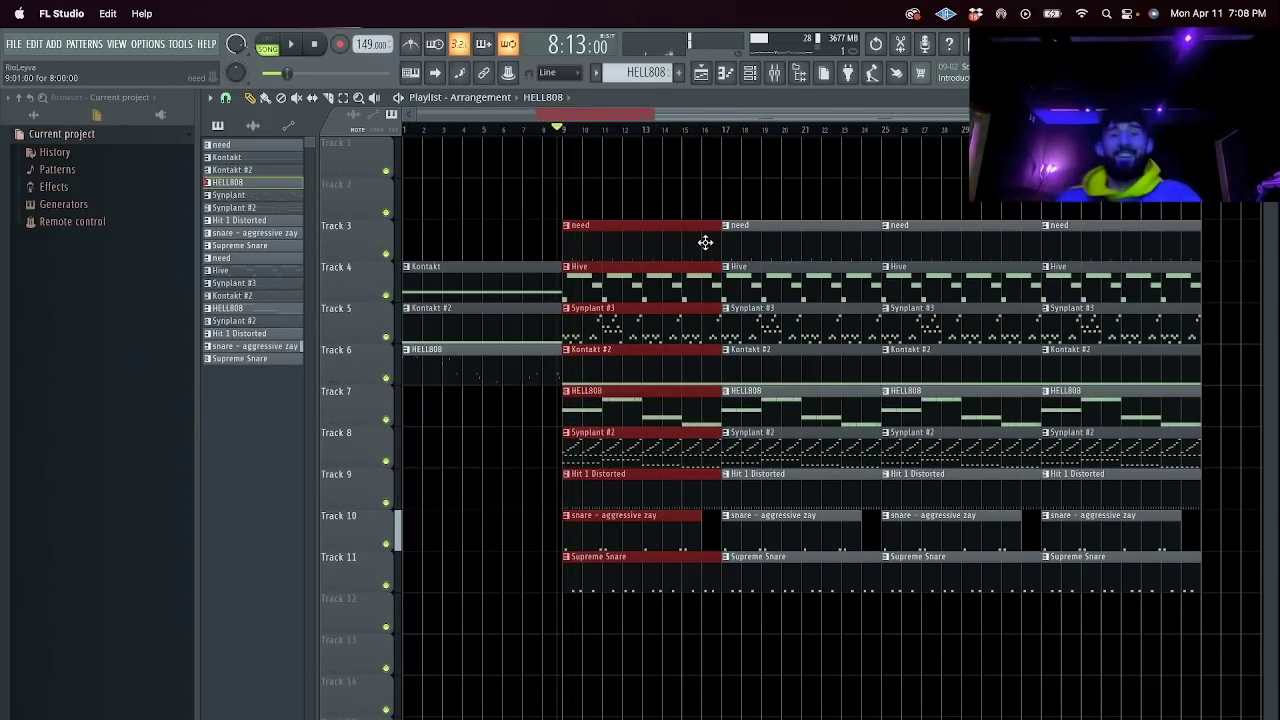
key(super+Tab)
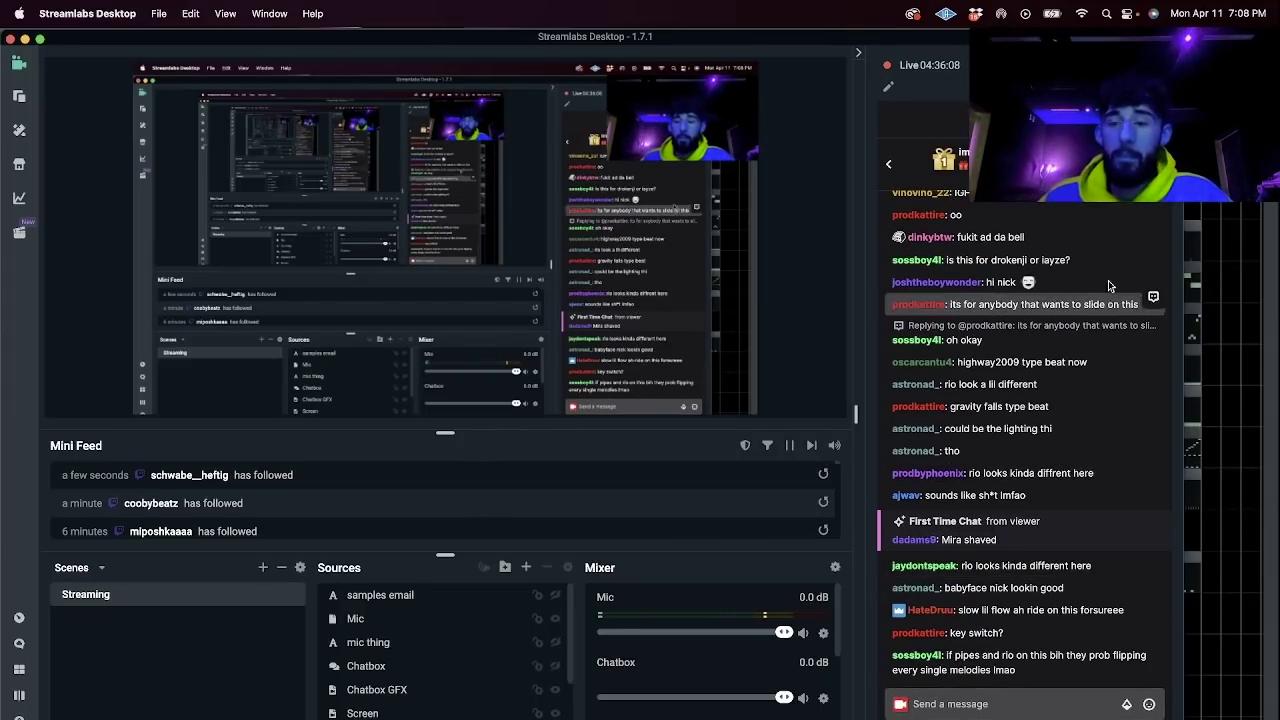
Return from the Streamlabs chat to FL Studio's arrangement.
key(super+Tab)
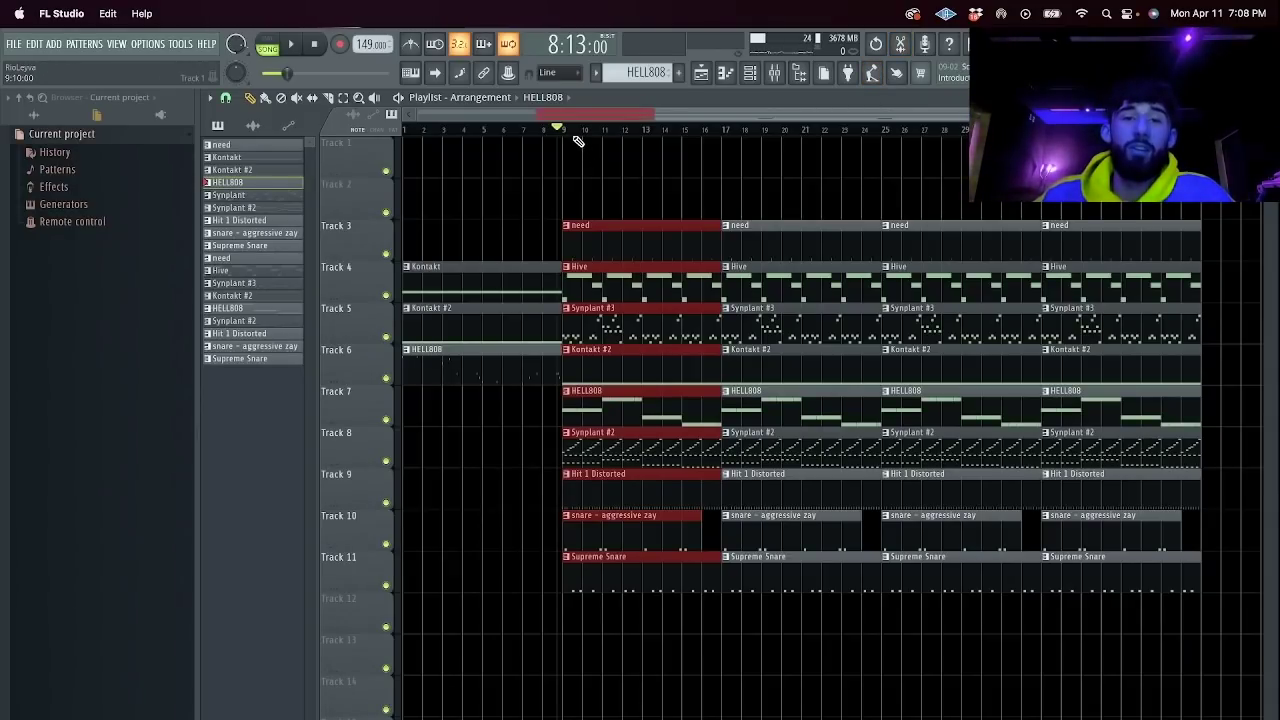
Set snap to Bar, undo the clip deletion, and remove the bar-1 HELL808 clip.
click(226, 98)
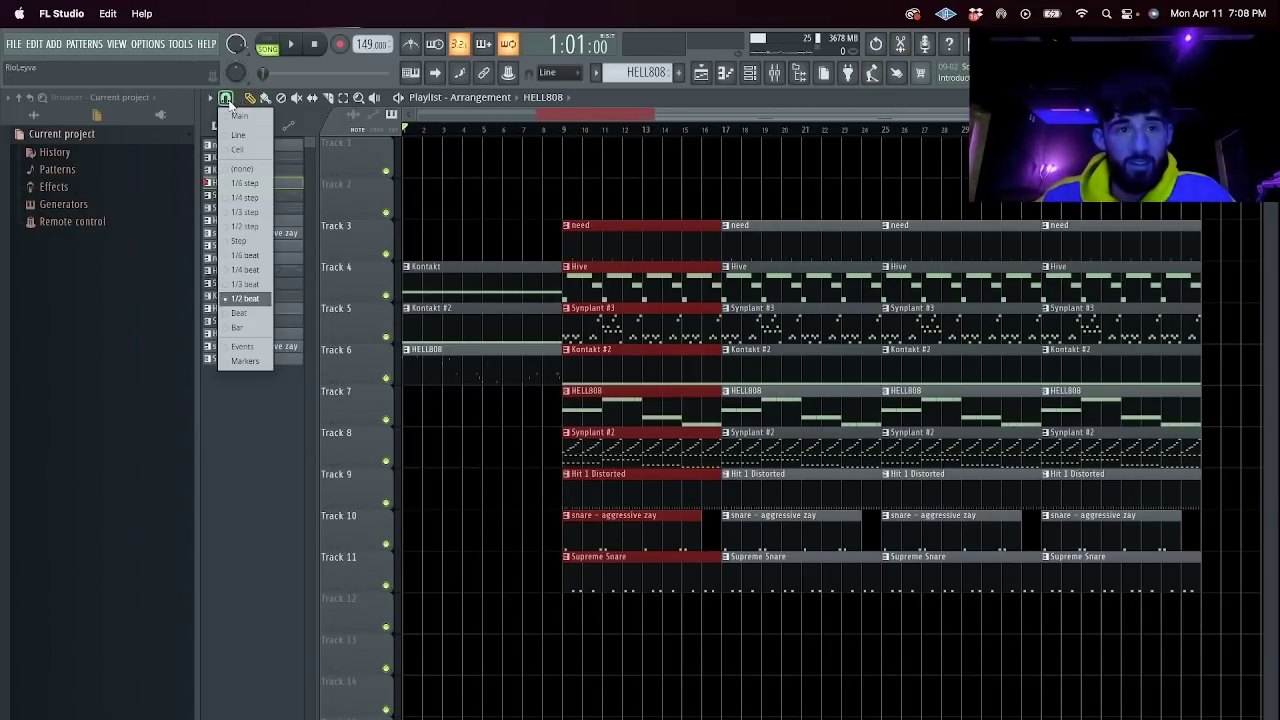
click(252, 330)
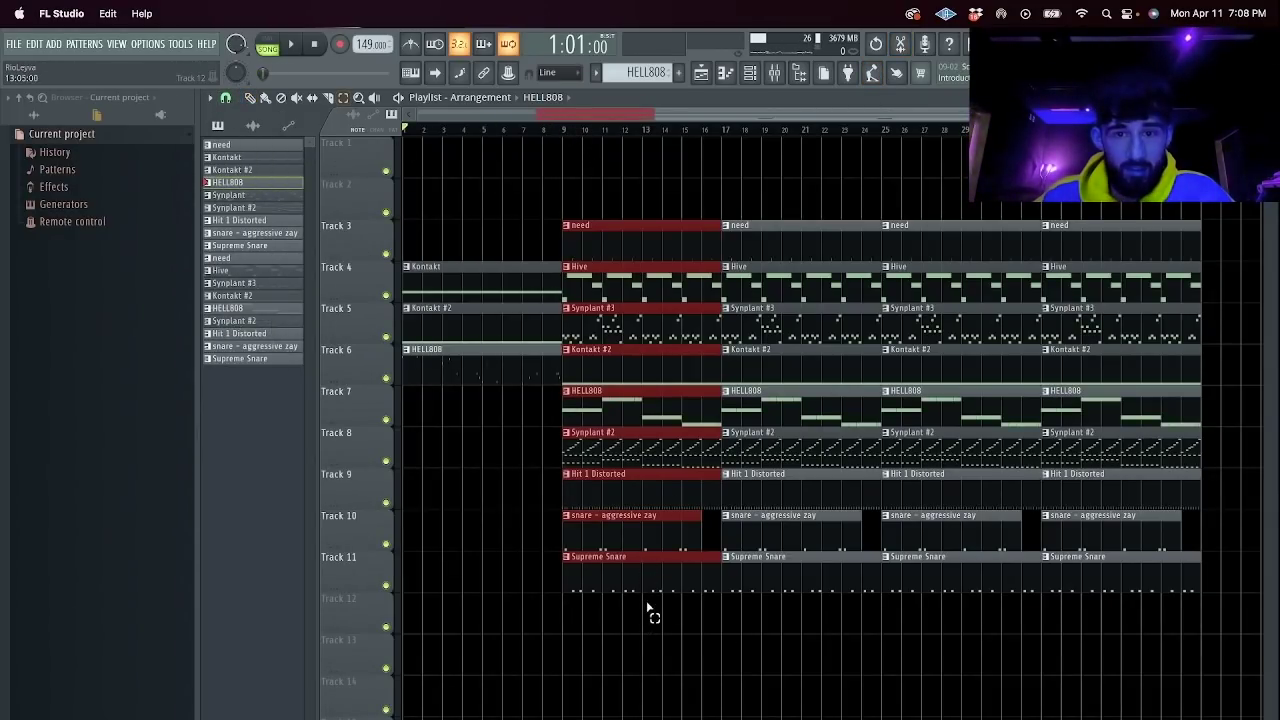
key(space)
key(Delete)
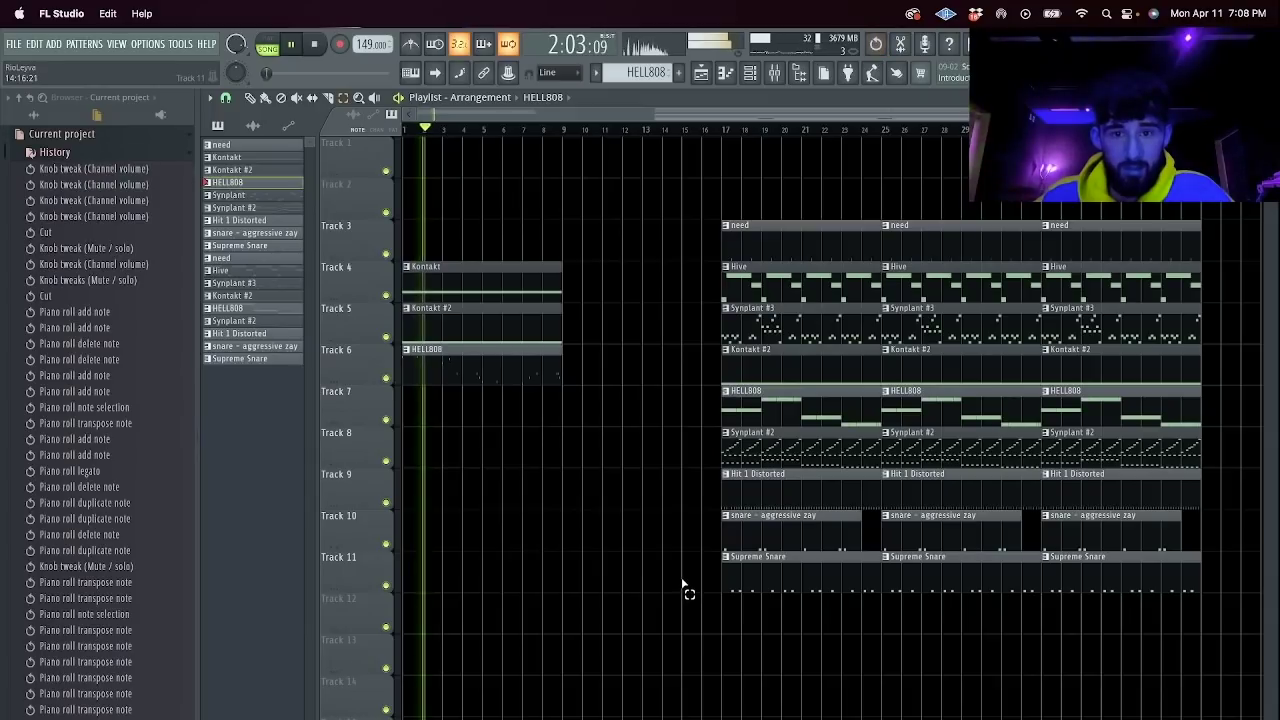
key(super+z)
right_click(534, 378)
key(space)
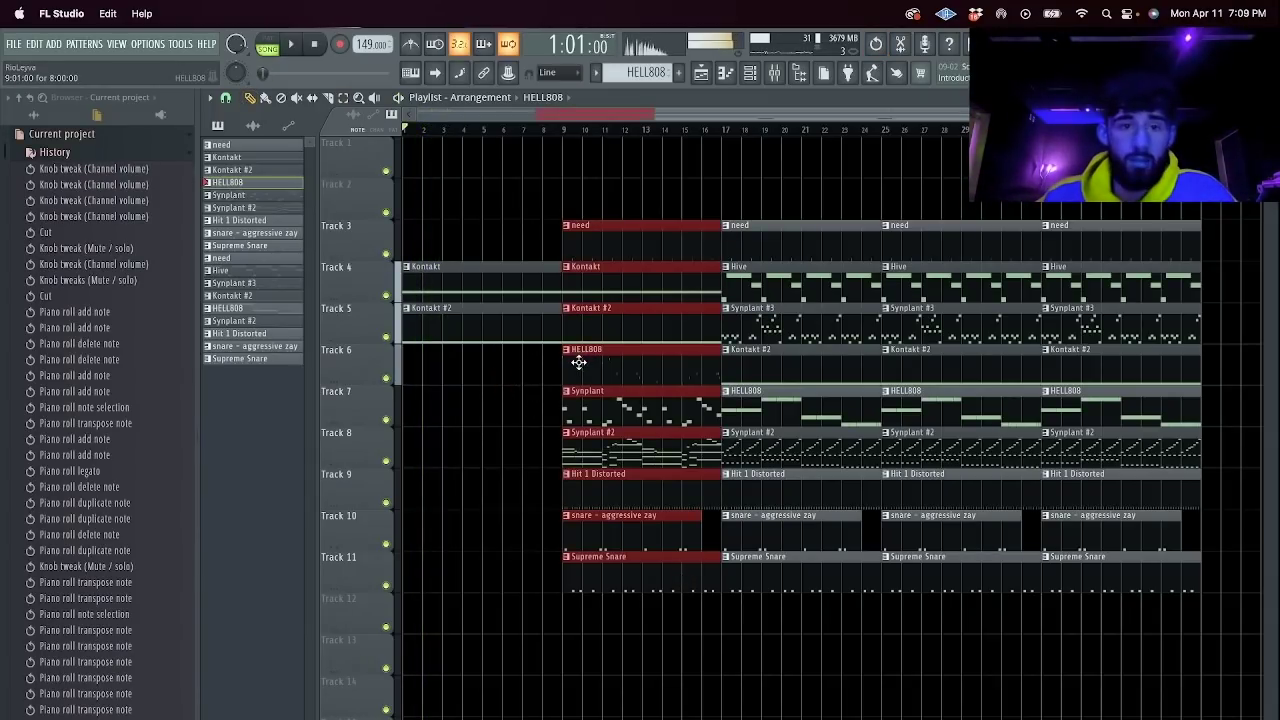
click(535, 417)
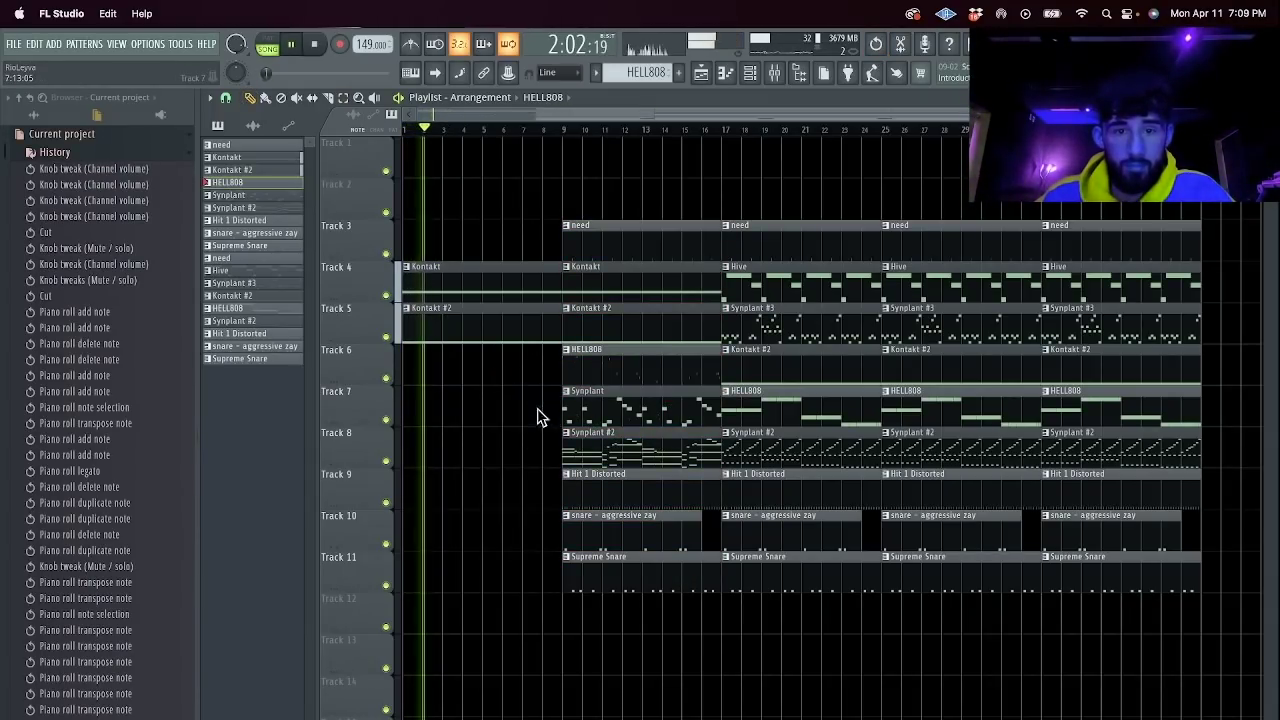
Duplicate the Synplant and Synplant #2 clips, slice at bar 5, and delete the earlier pieces.
drag(652, 458, 366, 400)
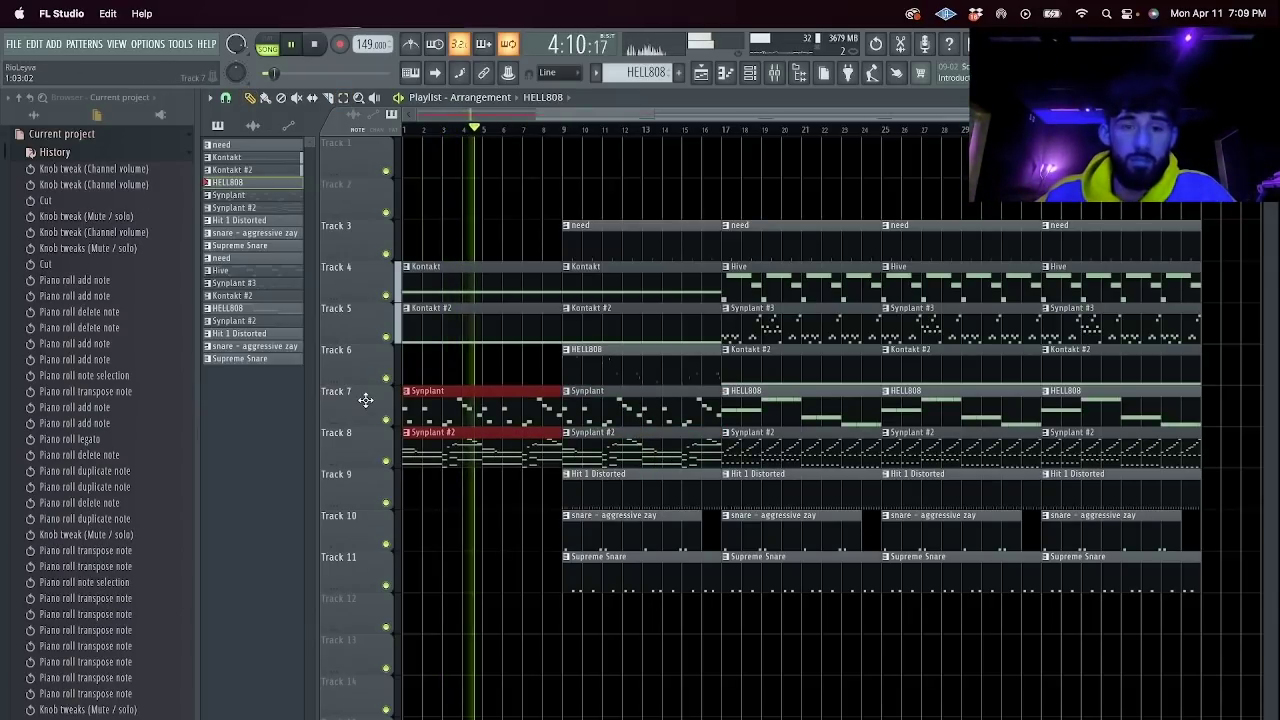
key(c)
drag(489, 486, 482, 405)
drag(470, 405, 464, 465)
key(Delete)
click(774, 72)
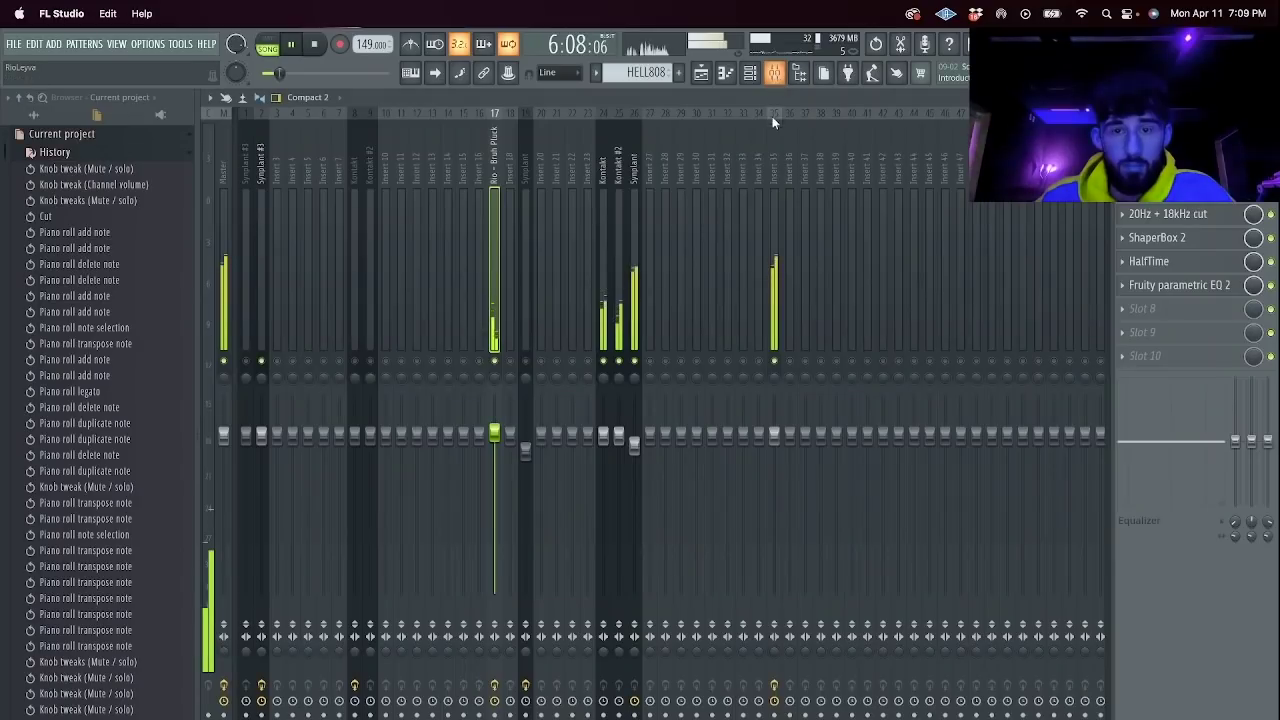
click(701, 73)
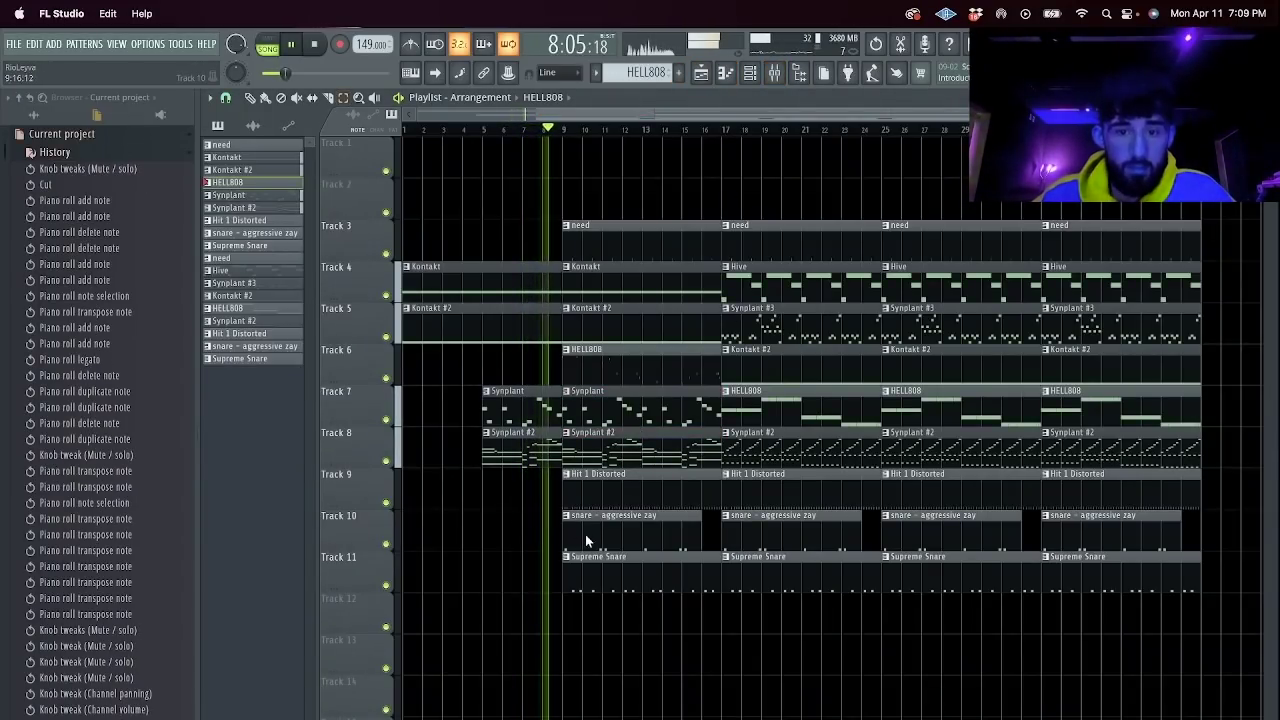
Delete the Kontakt and Kontakt #2 clips at bars 9–17 and open HELL808's notes.
right_click(636, 285)
right_click(634, 322)
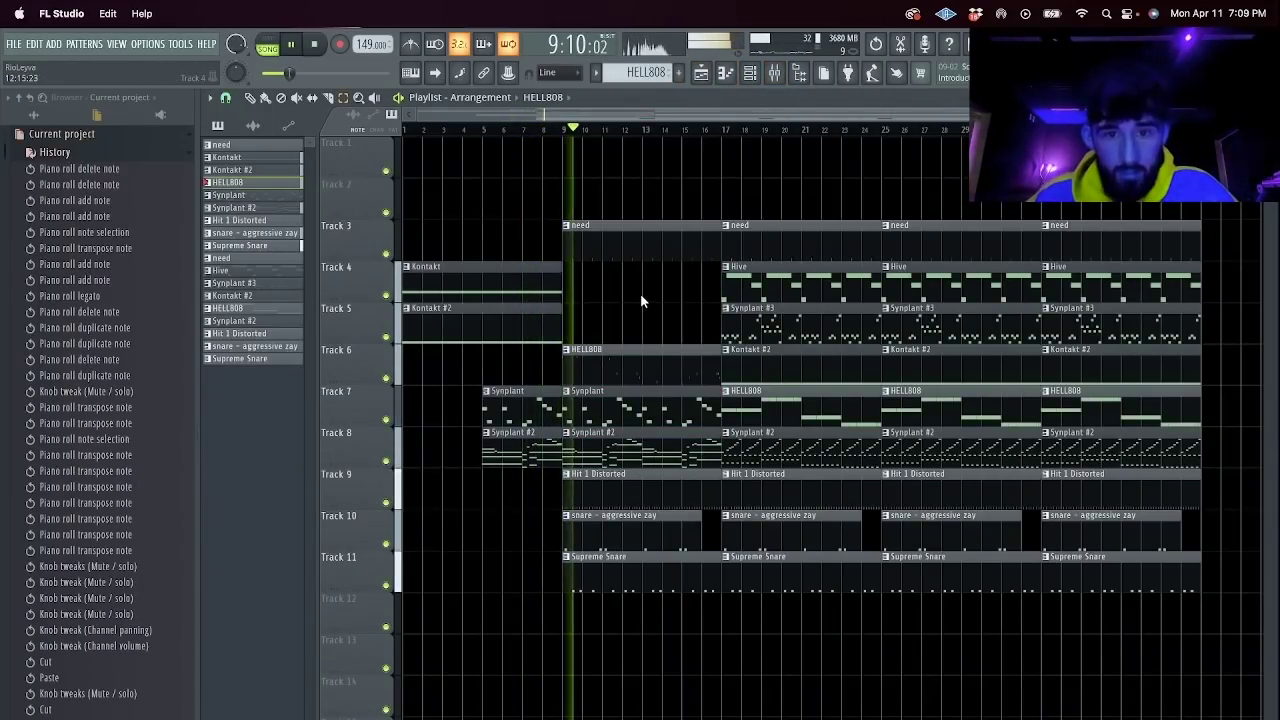
click(565, 131)
key(space)
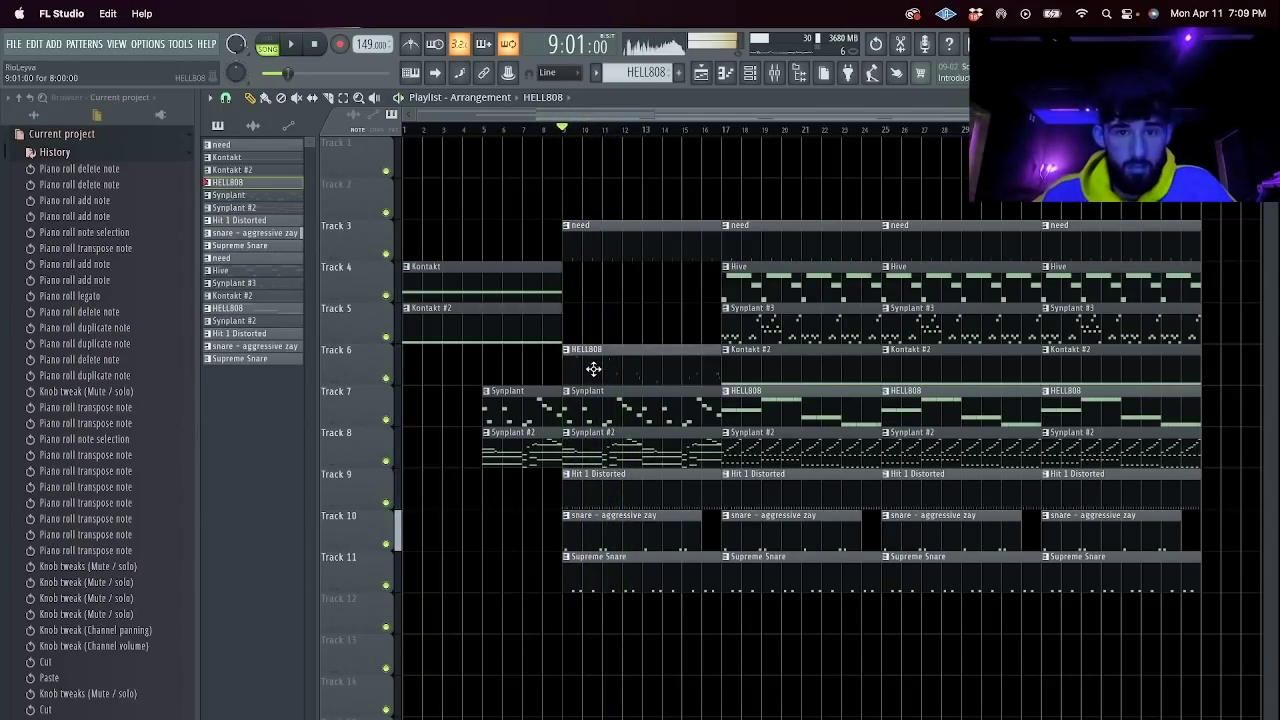
double_click(593, 370)
key(space)
Add three new notes to the HELL808 808 line and audition it.
click(296, 216)
click(317, 229)
click(359, 298)
key(space)
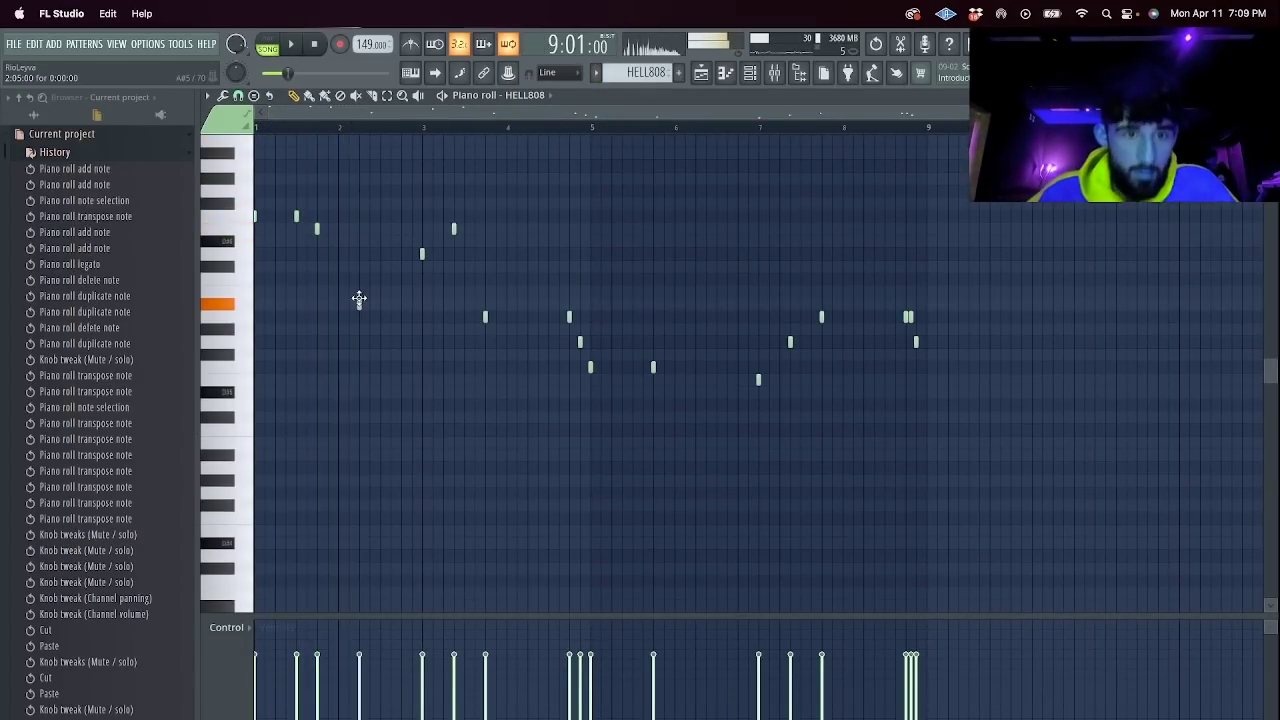
key(space)
Clear most 808 notes, duplicate the first four to bar 3, and adjust their timing and octaves.
drag(1011, 386, 8, 150)
key(Delete)
key(super+b)
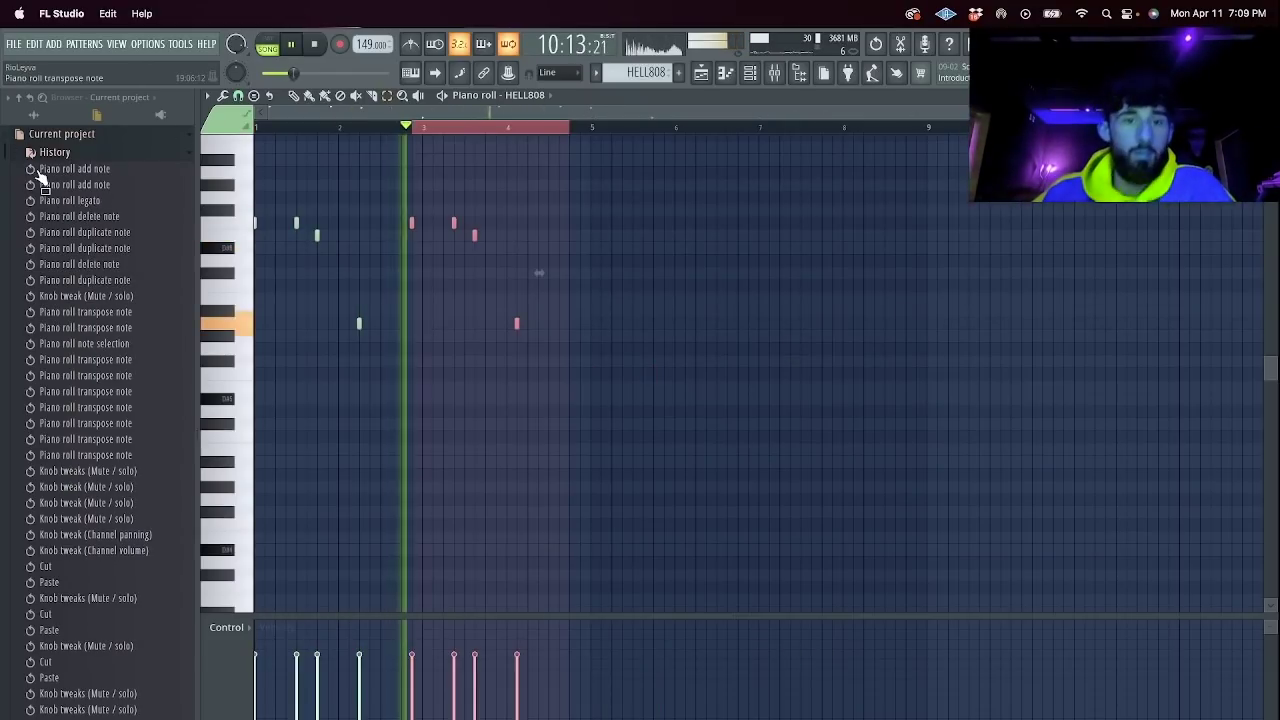
key(shift+Right)
key(super+Down)
key(ctrl+Up)
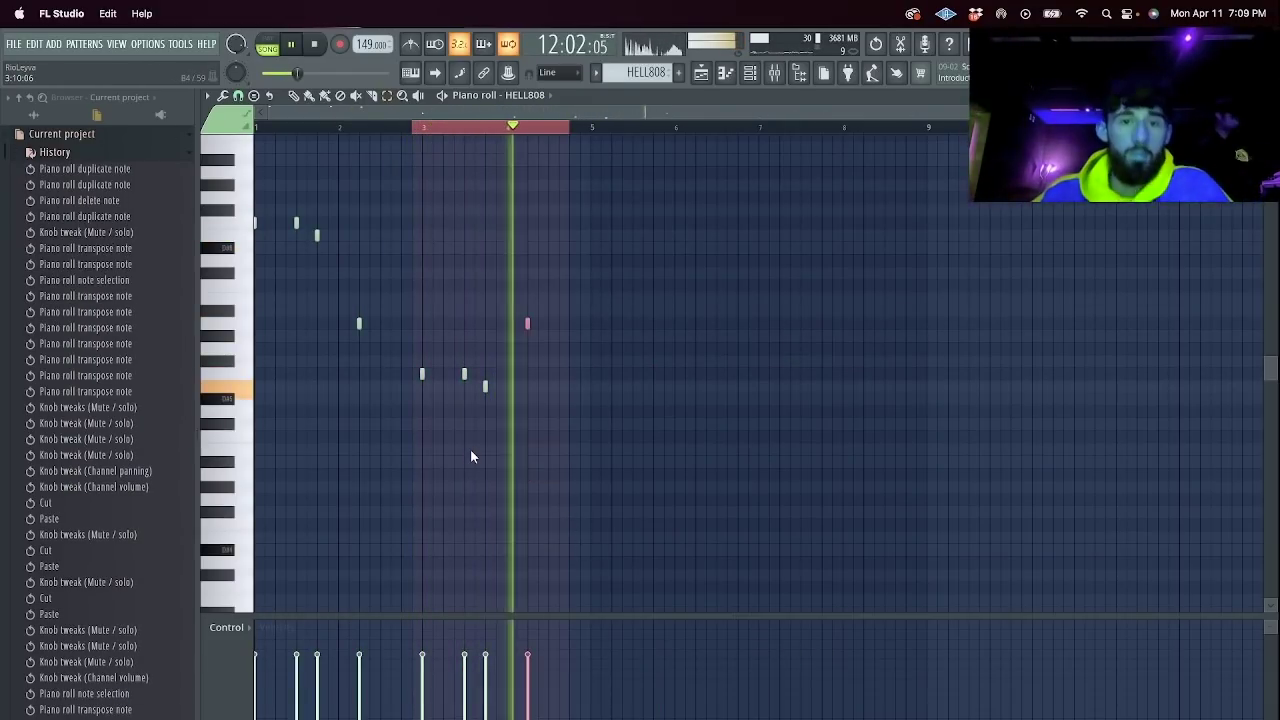
Duplicate the four-bar 808 figure from bars 1–4 into bars 5–8.
drag(592, 128, 255, 128)
key(ctrl+b)
key(ctrl+d)
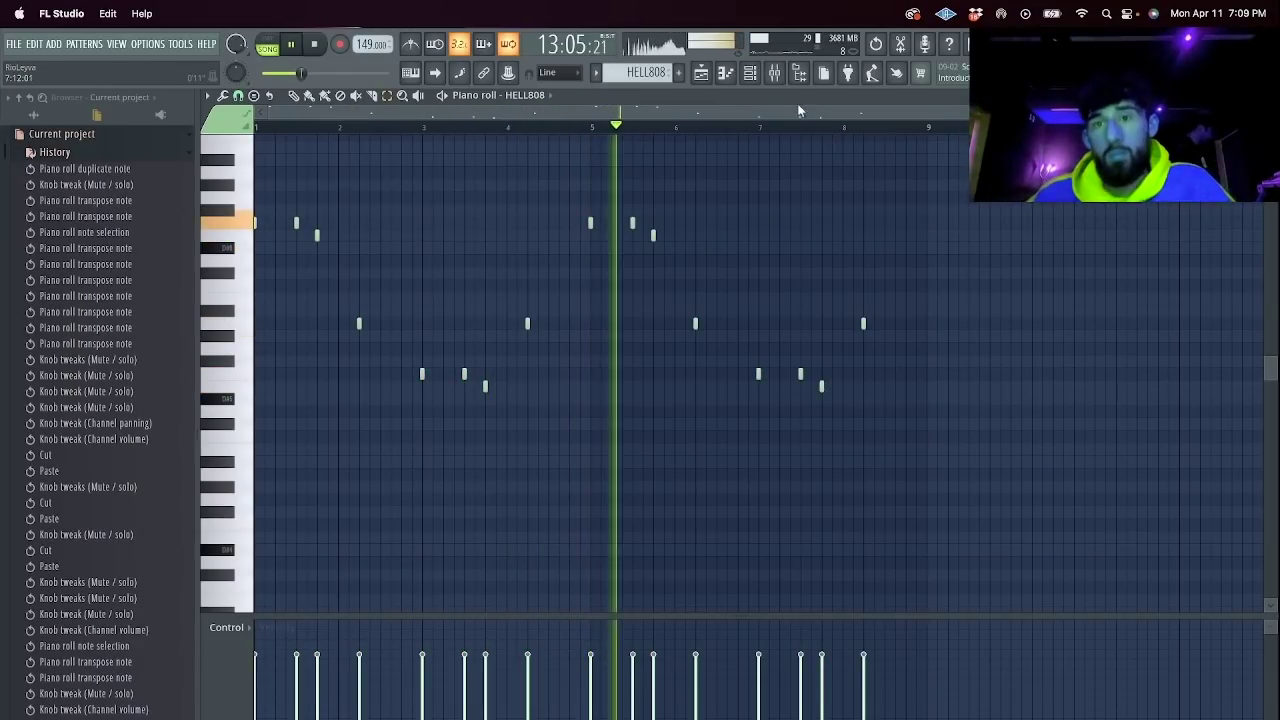
Add a new empty Pattern 19 and go back to the playlist.
click(679, 73)
key(Return)
click(702, 73)
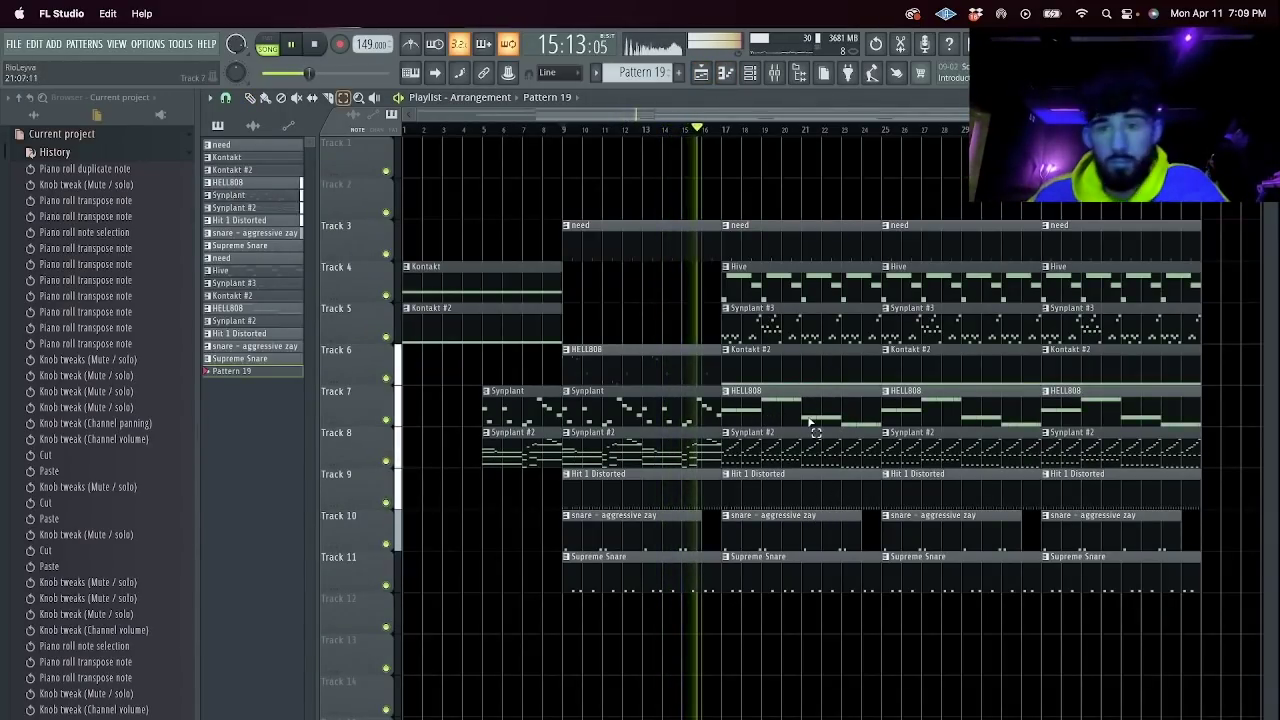
Slice Track 7's HELL808 clip at bar 19 and delete the short piece at bar 17.
key(c)
drag(763, 417, 763, 430)
key(e)
click(745, 409)
right_click(745, 410)
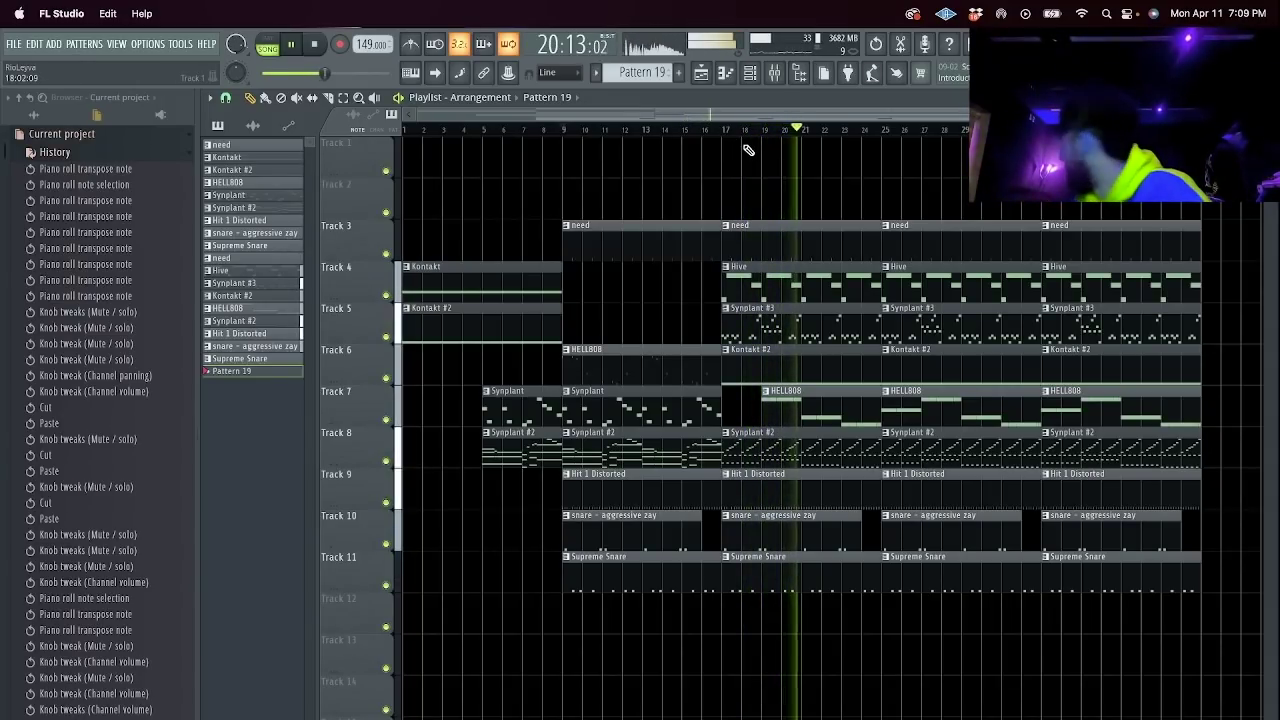
key(space)
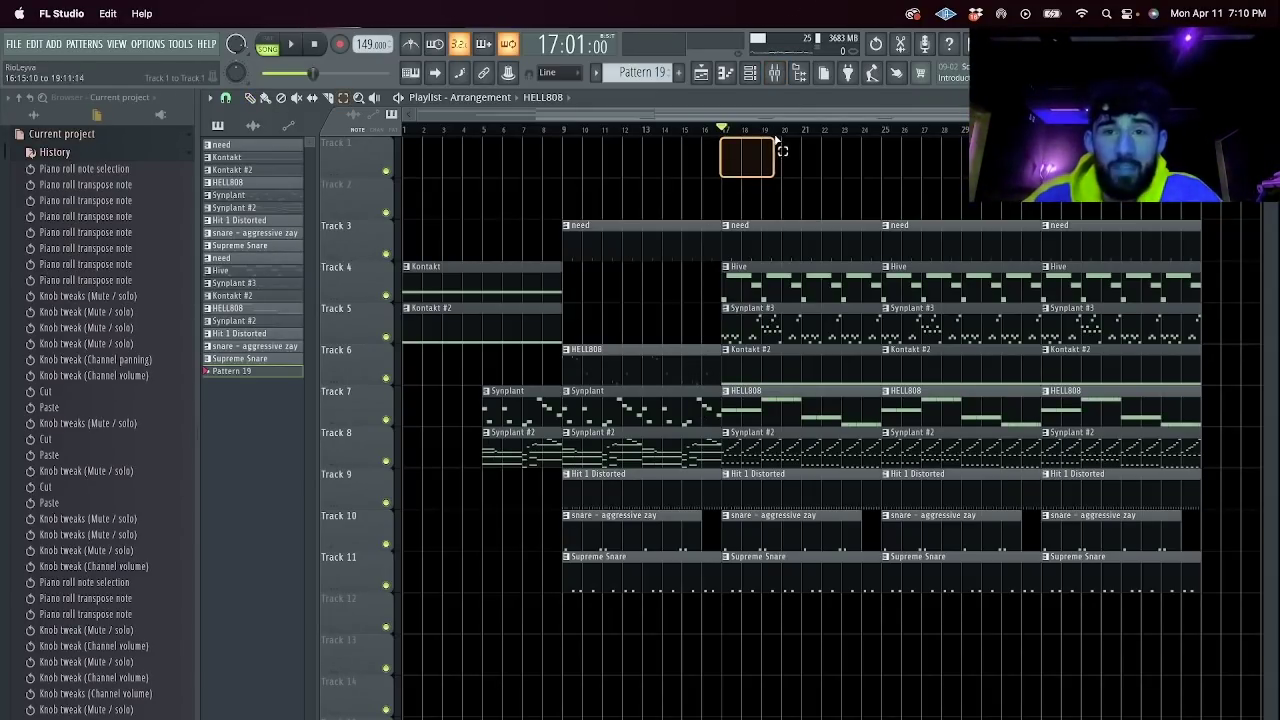
Delete every clip beyond bar 25 so the arrangement ends there.
drag(726, 142, 883, 150)
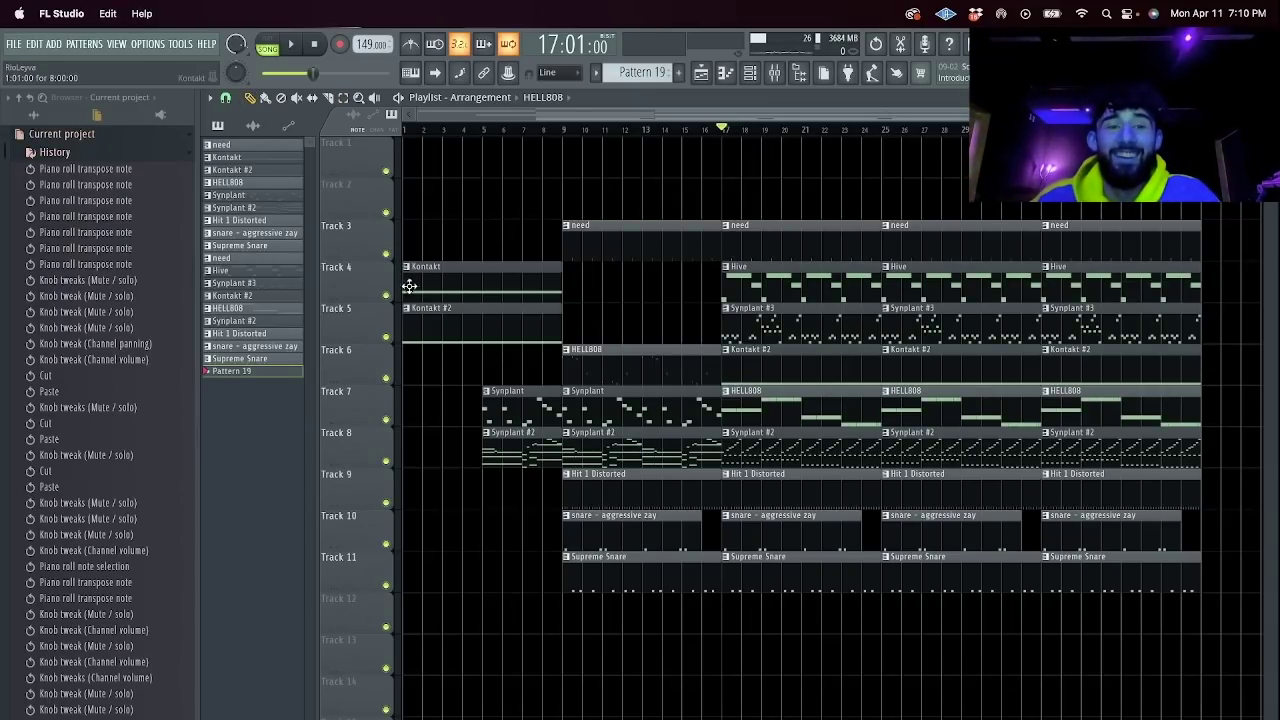
click(828, 627)
right_click(860, 621)
drag(1140, 618, 935, 239)
key(Delete)
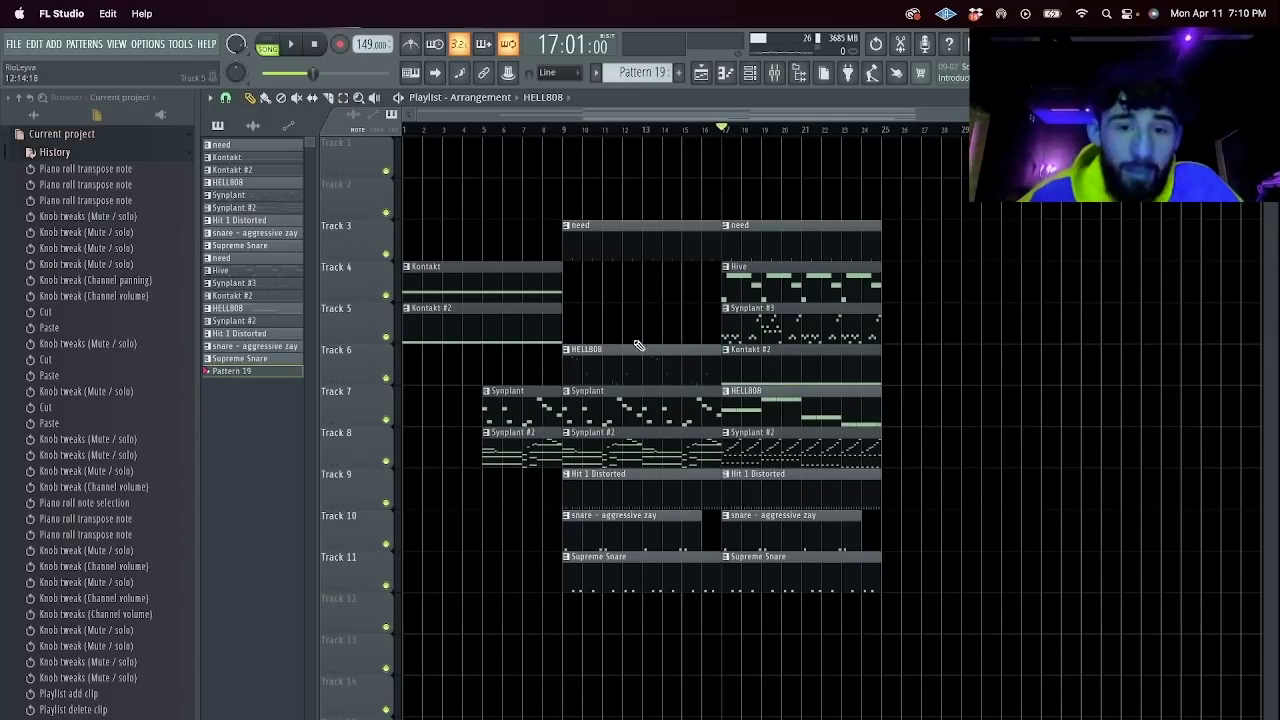
Open the HELL808 clip's notes in the piano roll.
double_click(754, 401)
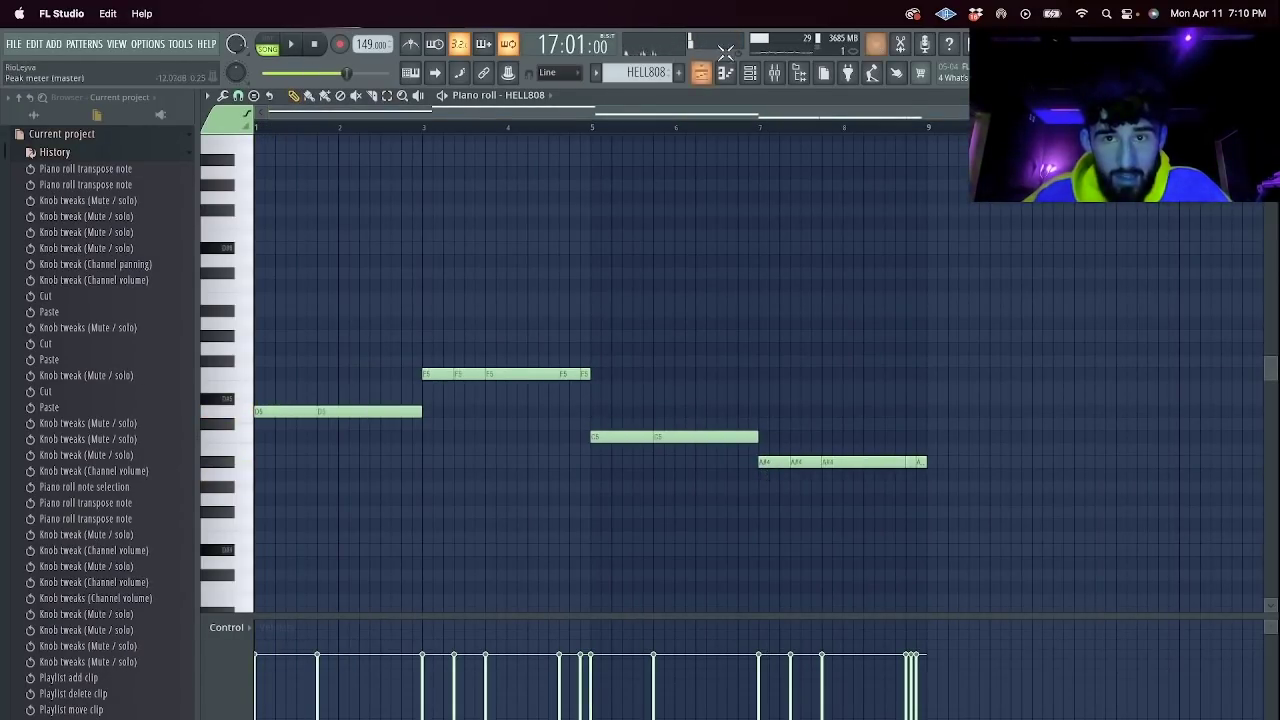
key(F5)
double_click(618, 377)
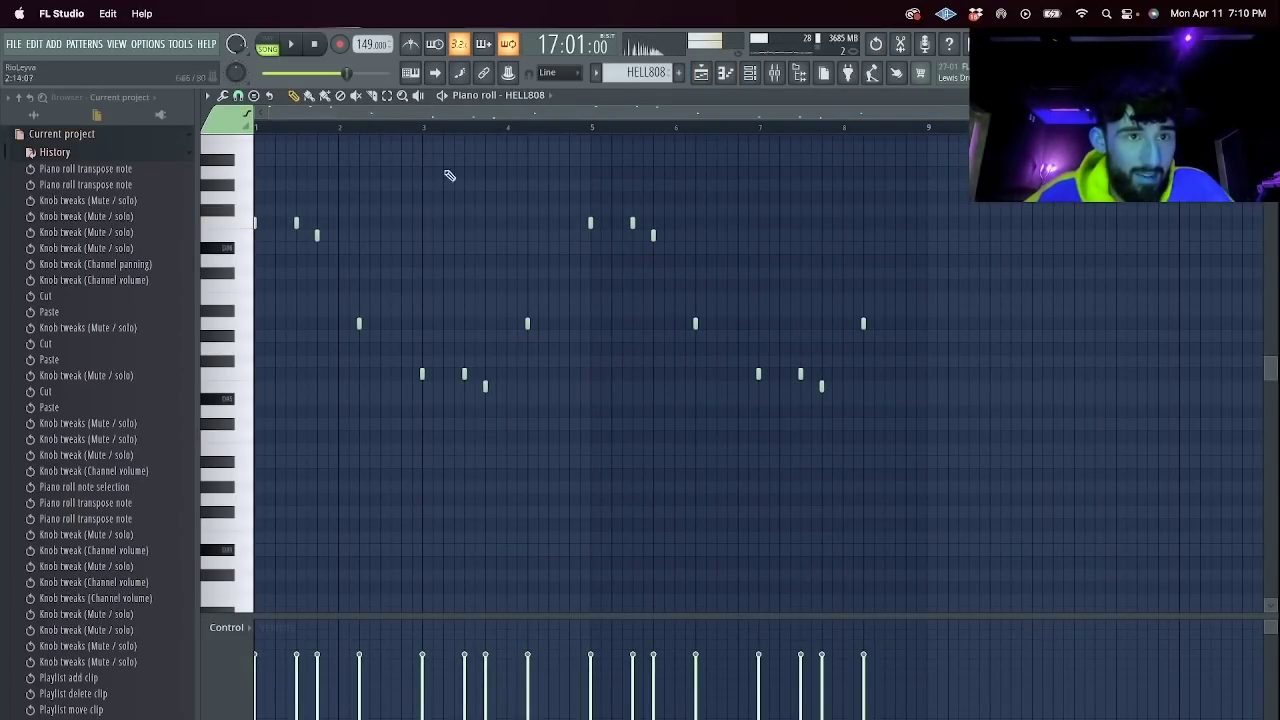
In HELL808's notes, try transposing a note up, then restore its original pitch.
key(F5)
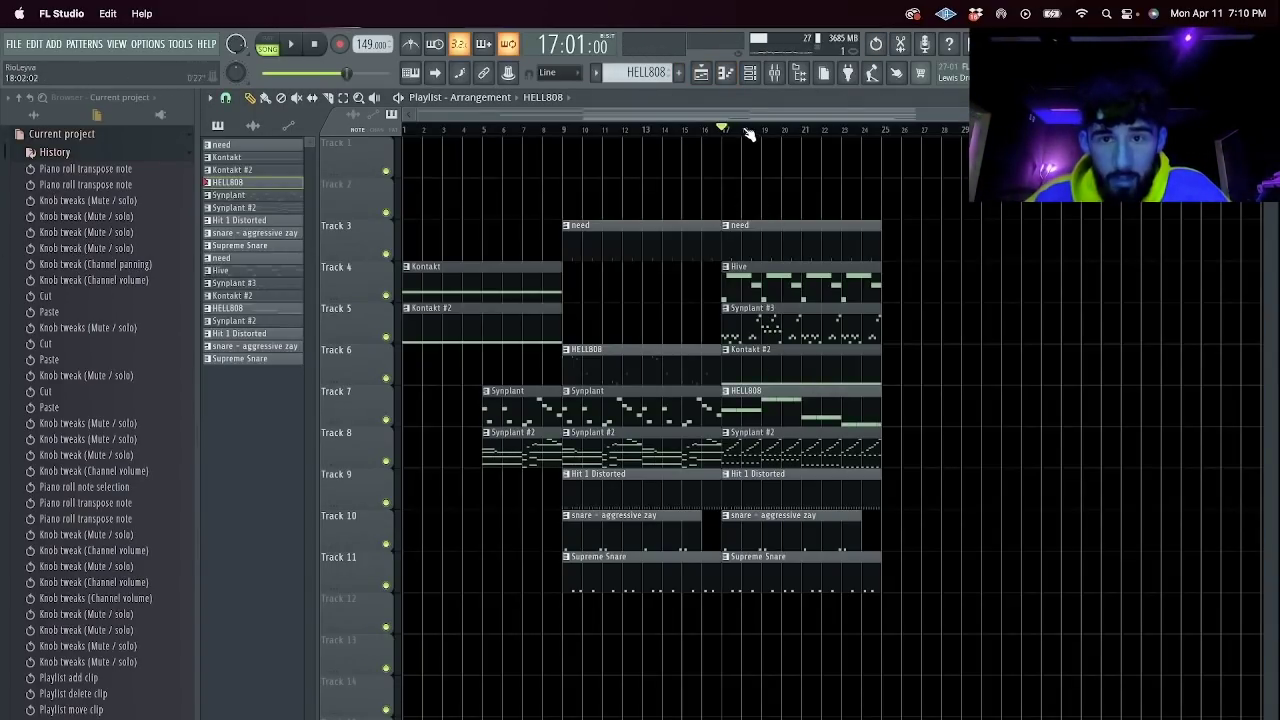
double_click(779, 407)
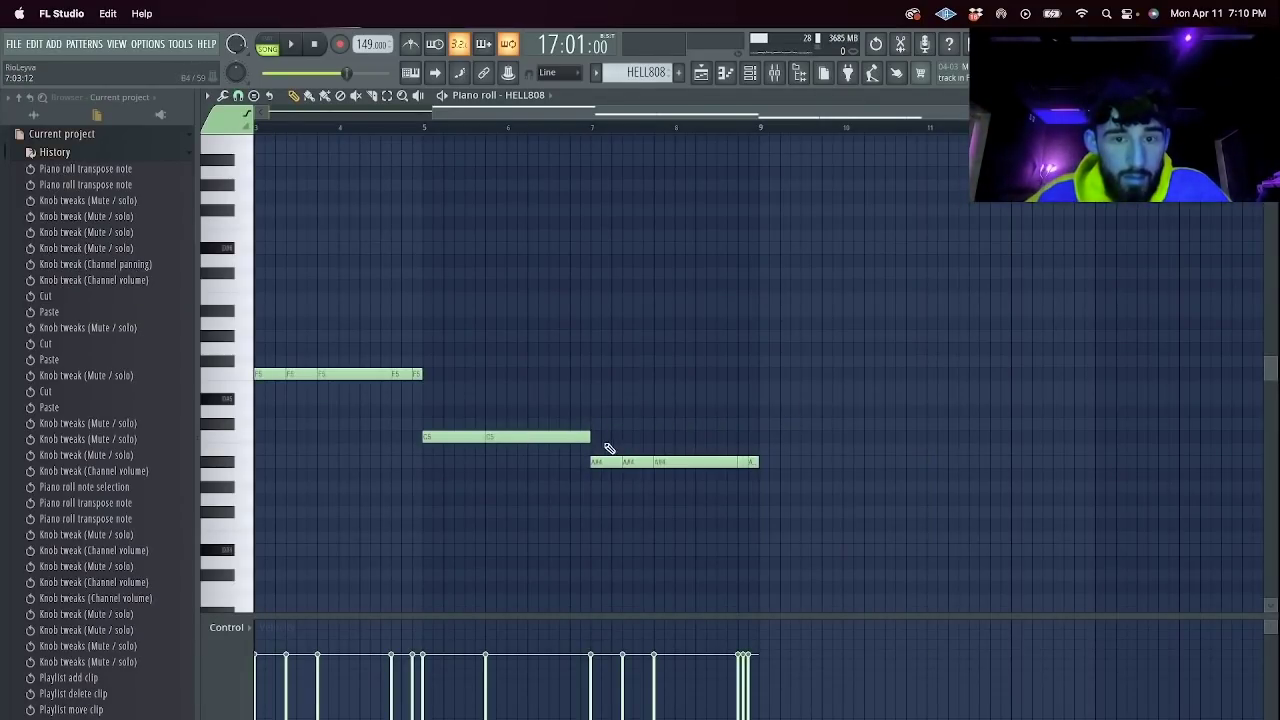
key(Up)
key(Up)
key(Up)
key(Up)
key(Up)
key(Up)
key(Up)
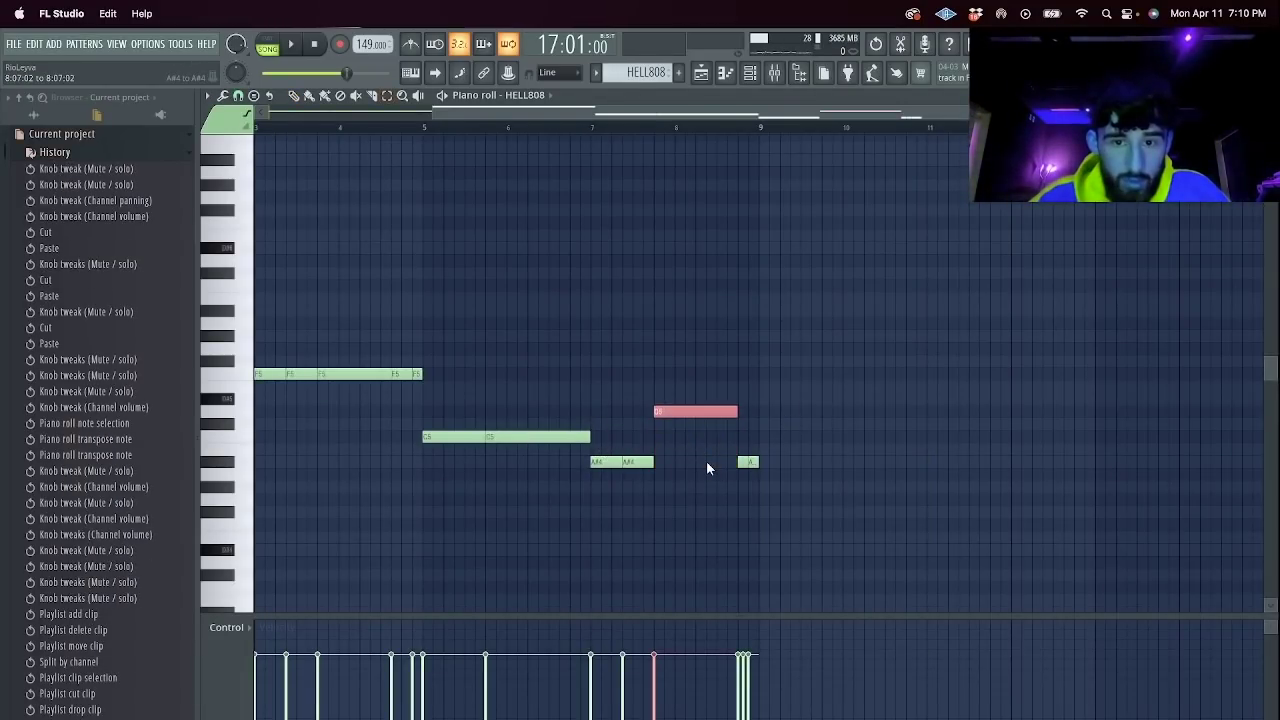
key(Down)
key(Down)
key(Down)
key(Down)
key(Down)
key(Down)
key(Down)
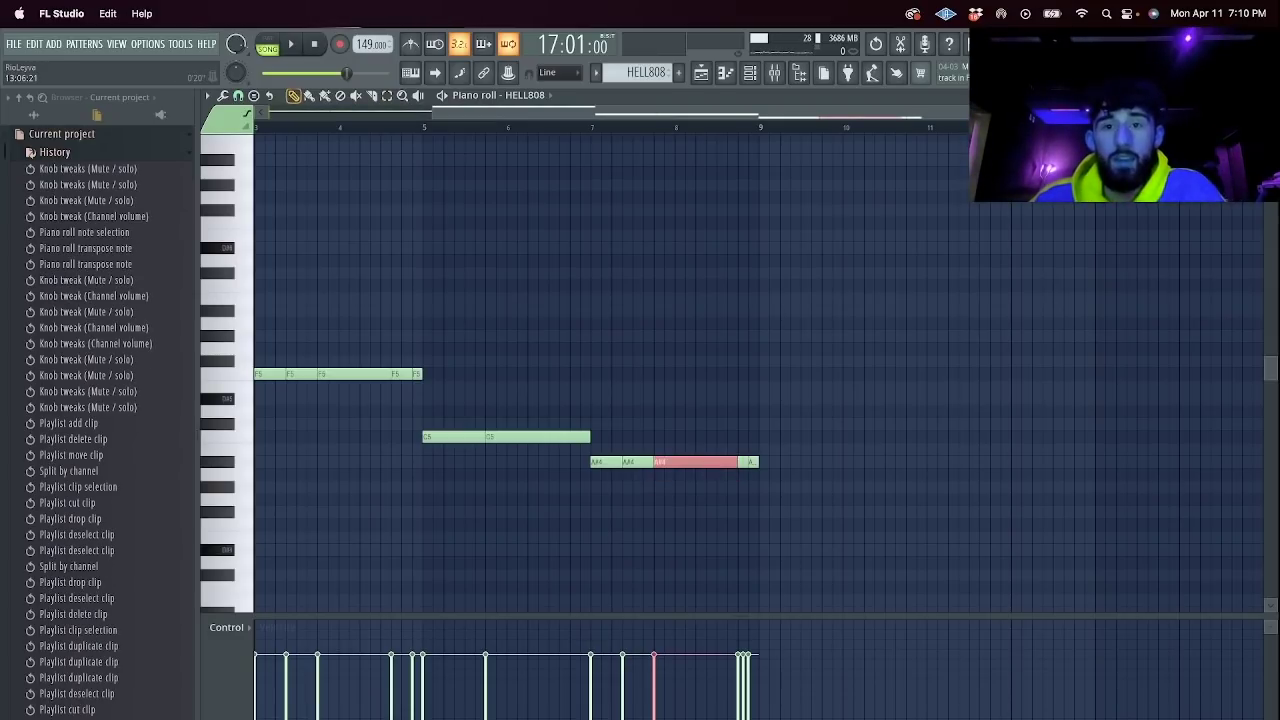
click(704, 76)
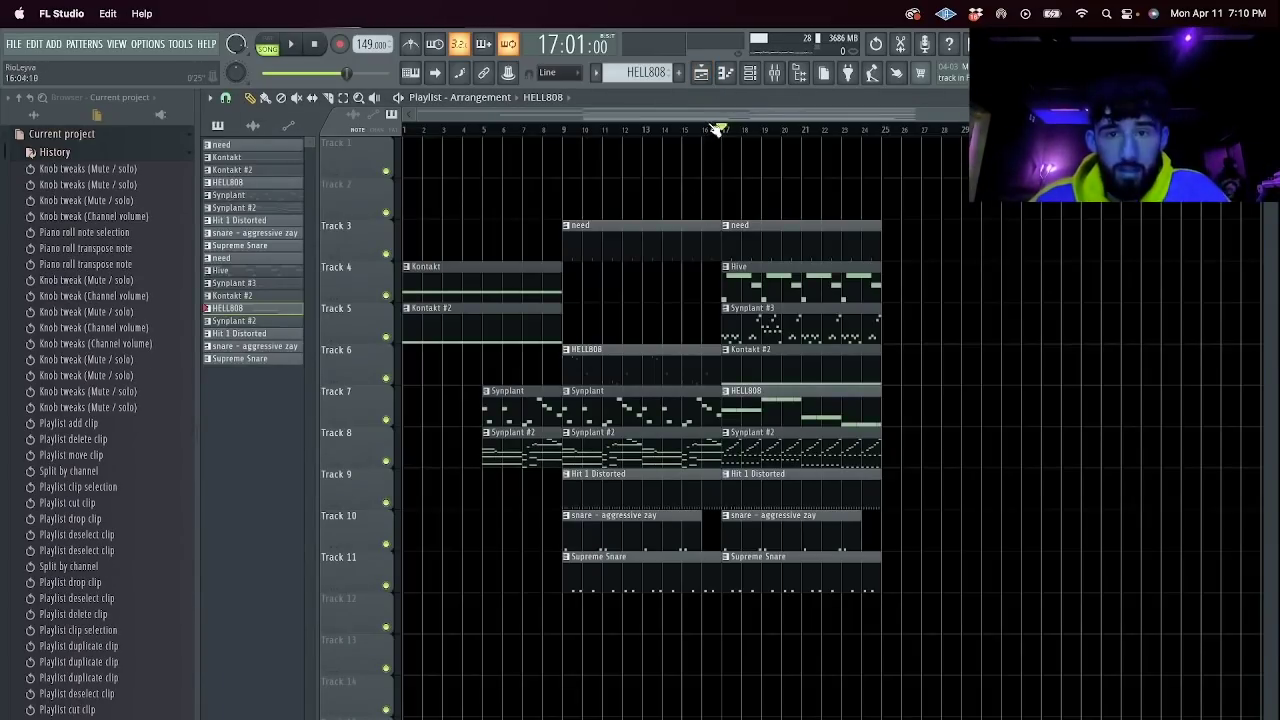
Review the notes of the Hive, Synplant #3 and Kontakt #2 clips.
double_click(783, 272)
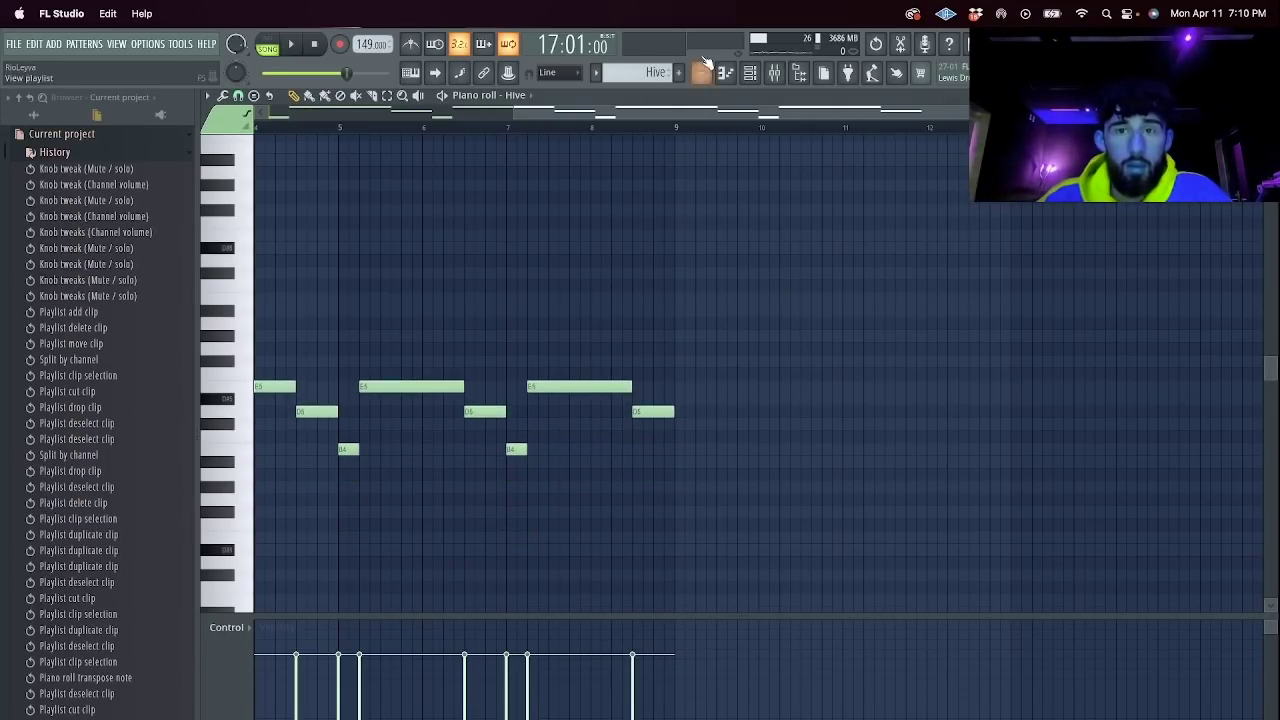
click(703, 72)
double_click(760, 323)
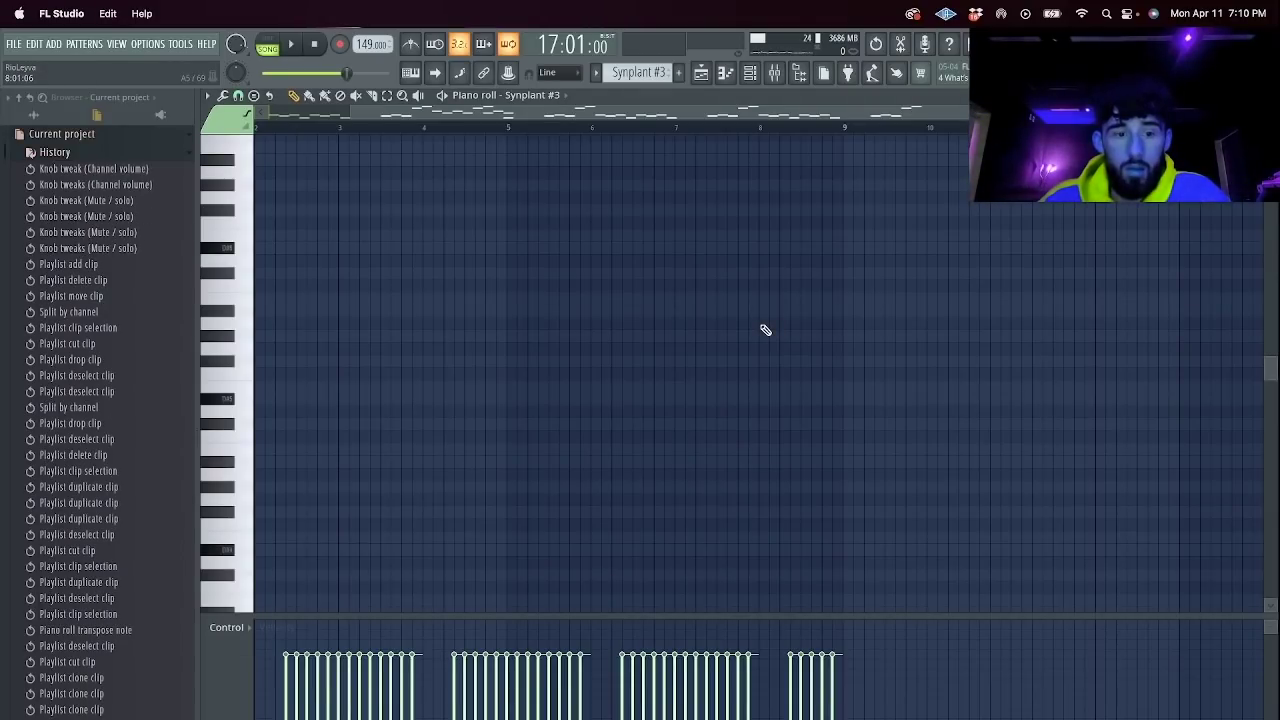
click(702, 73)
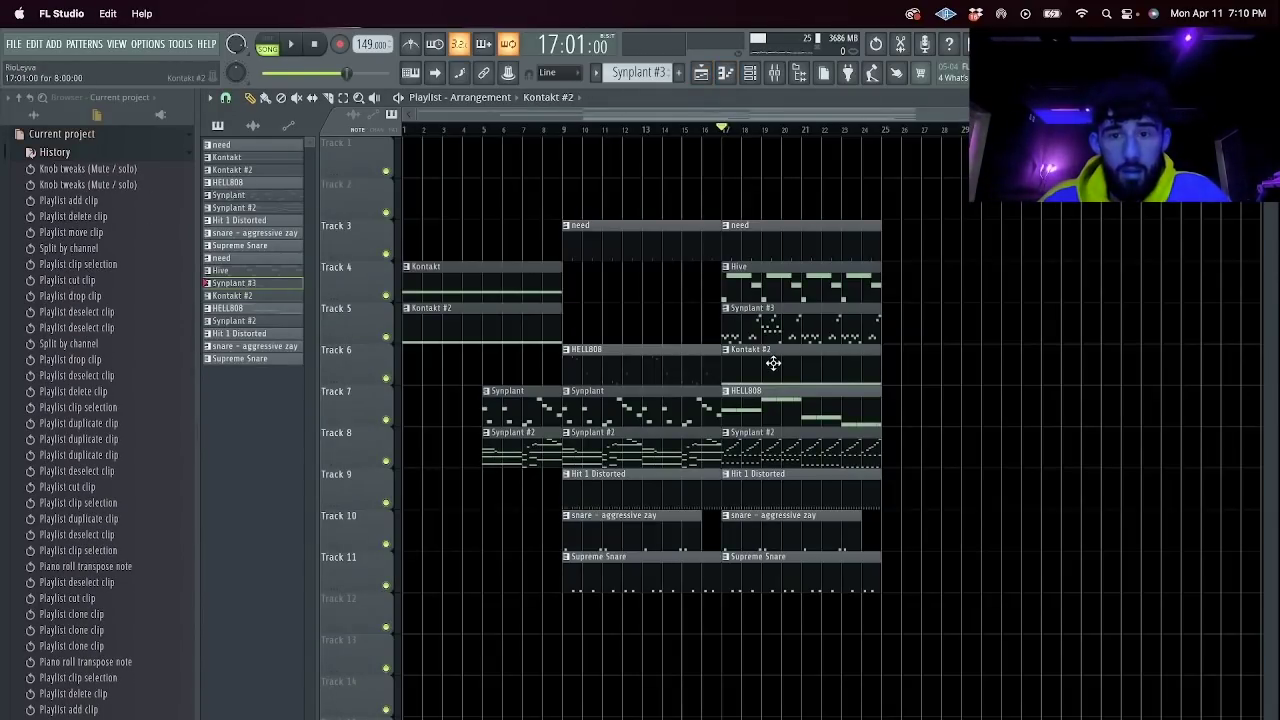
double_click(773, 363)
click(701, 73)
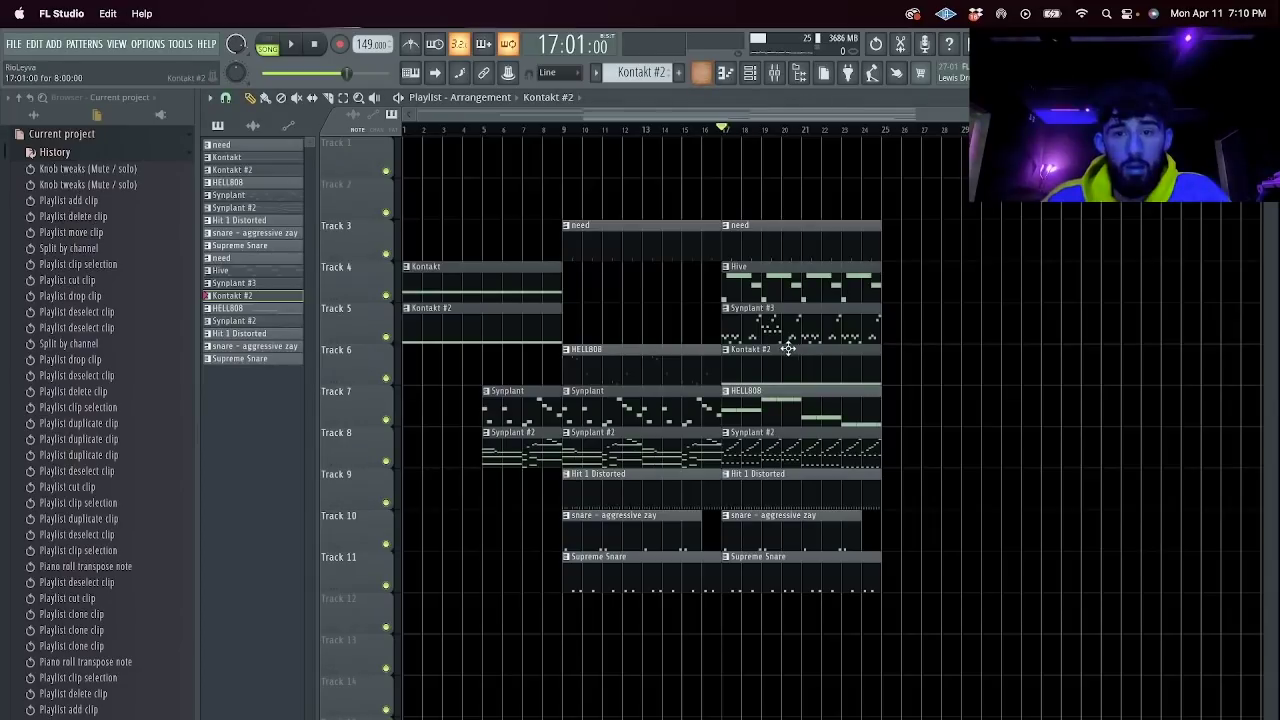
Lower HELL808's C6 notes an octave to C5.
double_click(793, 403)
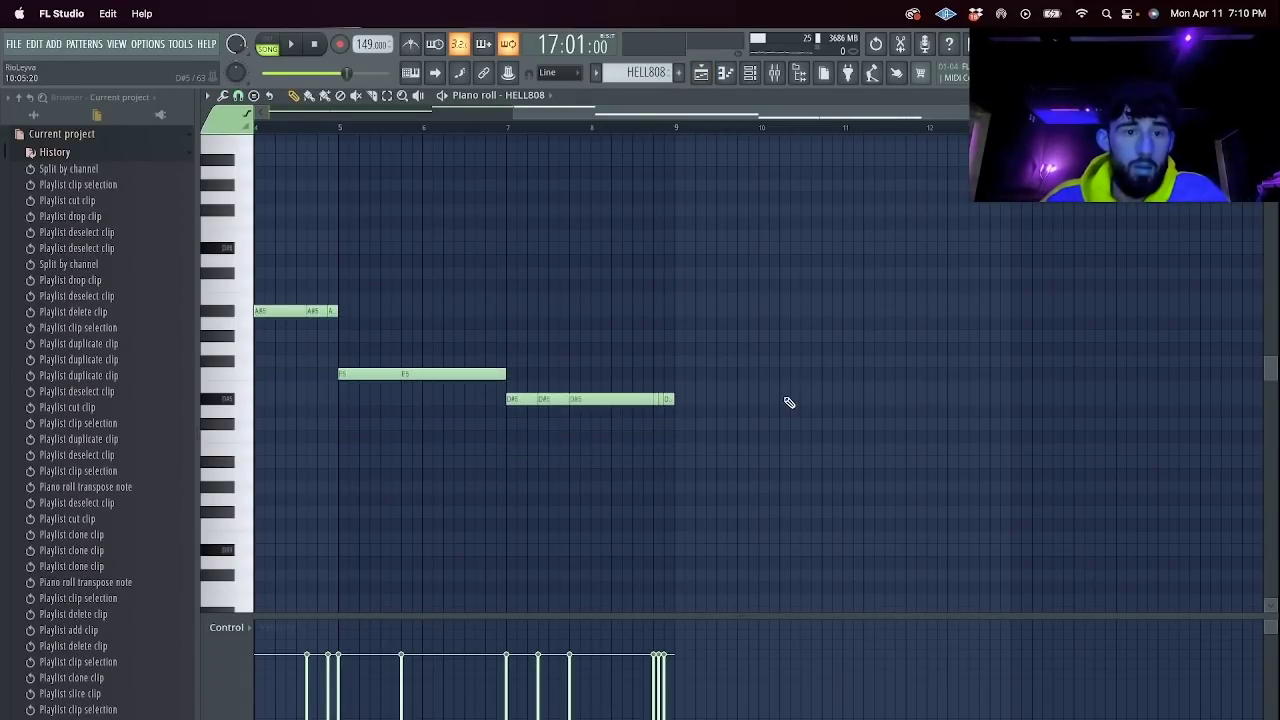
drag(655, 116, 400, 116)
drag(677, 267, 425, 296)
key(super+Down)
click(701, 75)
Check Synplant #2's notes, then play the arrangement.
double_click(810, 441)
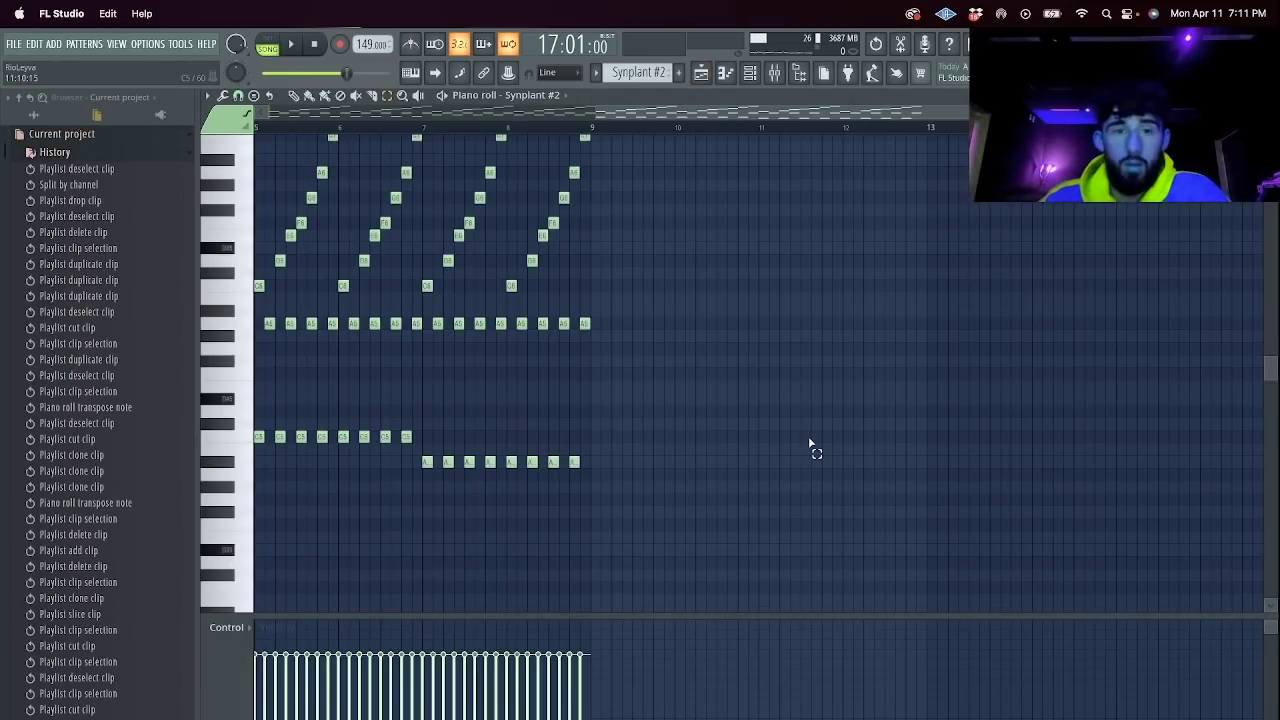
click(701, 78)
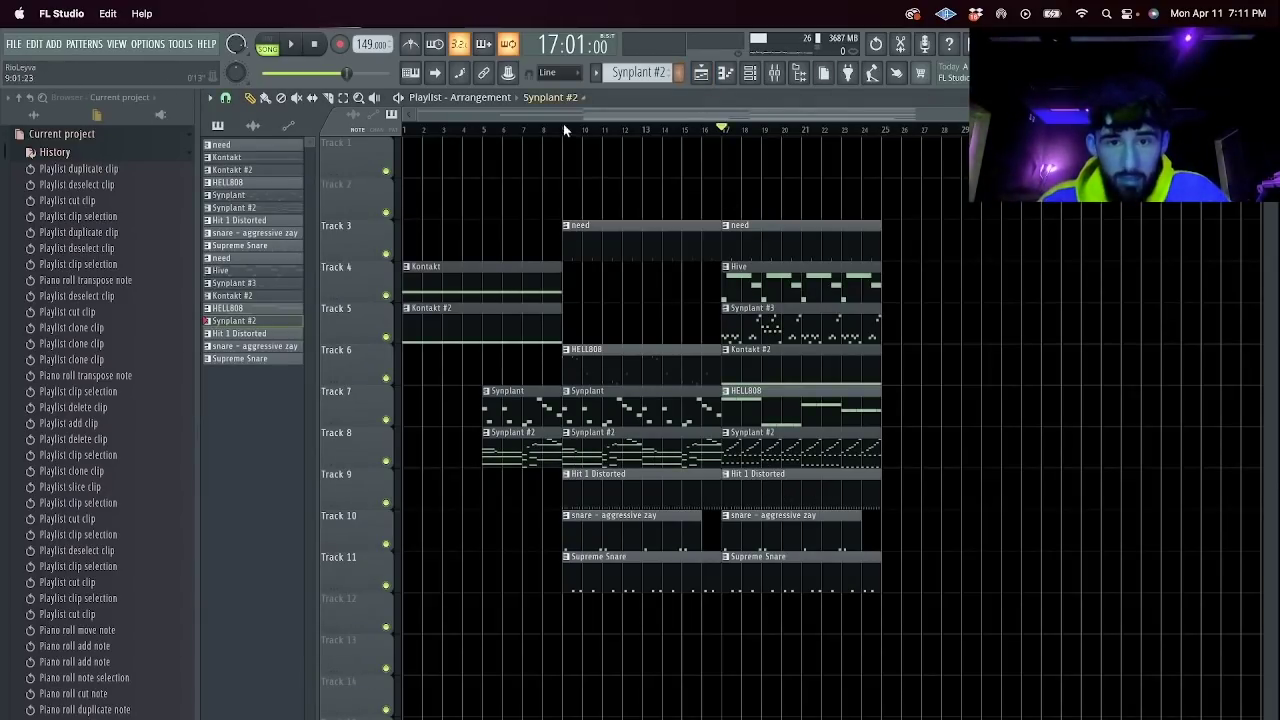
key(space)
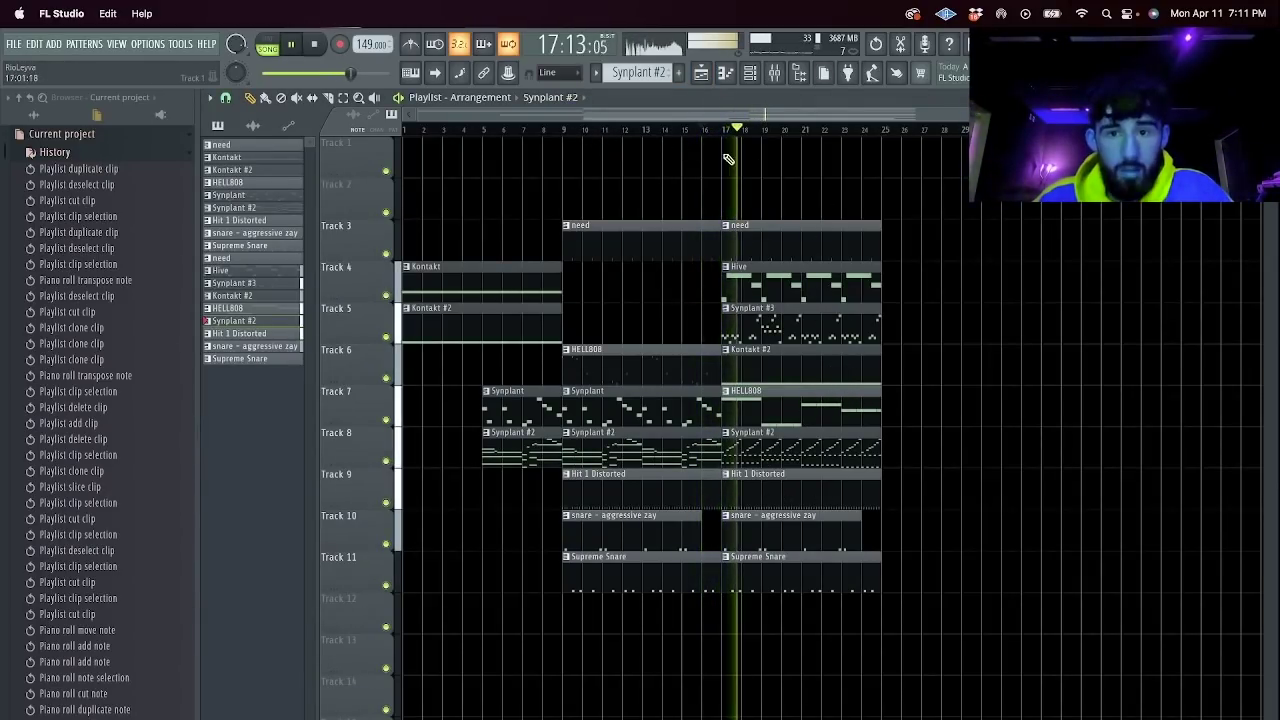
Stop playback and delete Track 7's HELL808 clip at bar 17.
key(space)
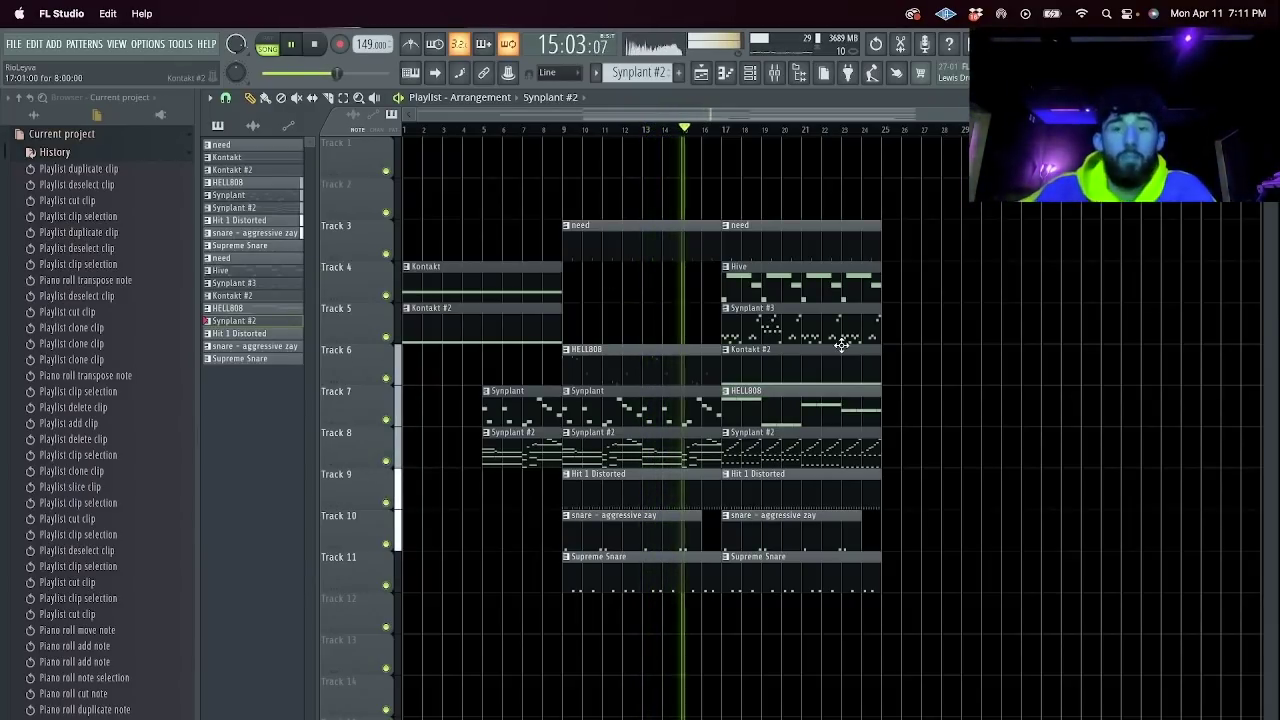
right_click(762, 405)
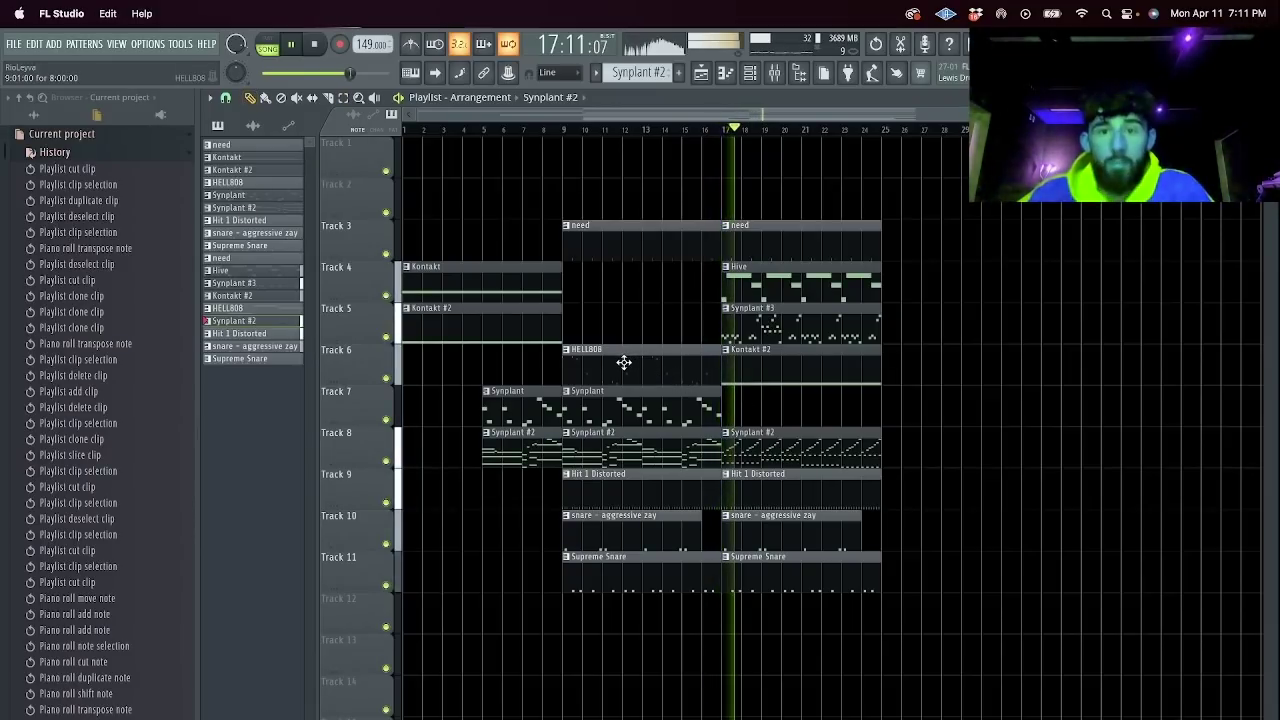
Paint a HELL808 clip on Track 12 at bar 17, slice it at bar 19, remove the left part.
click(788, 612)
key(c)
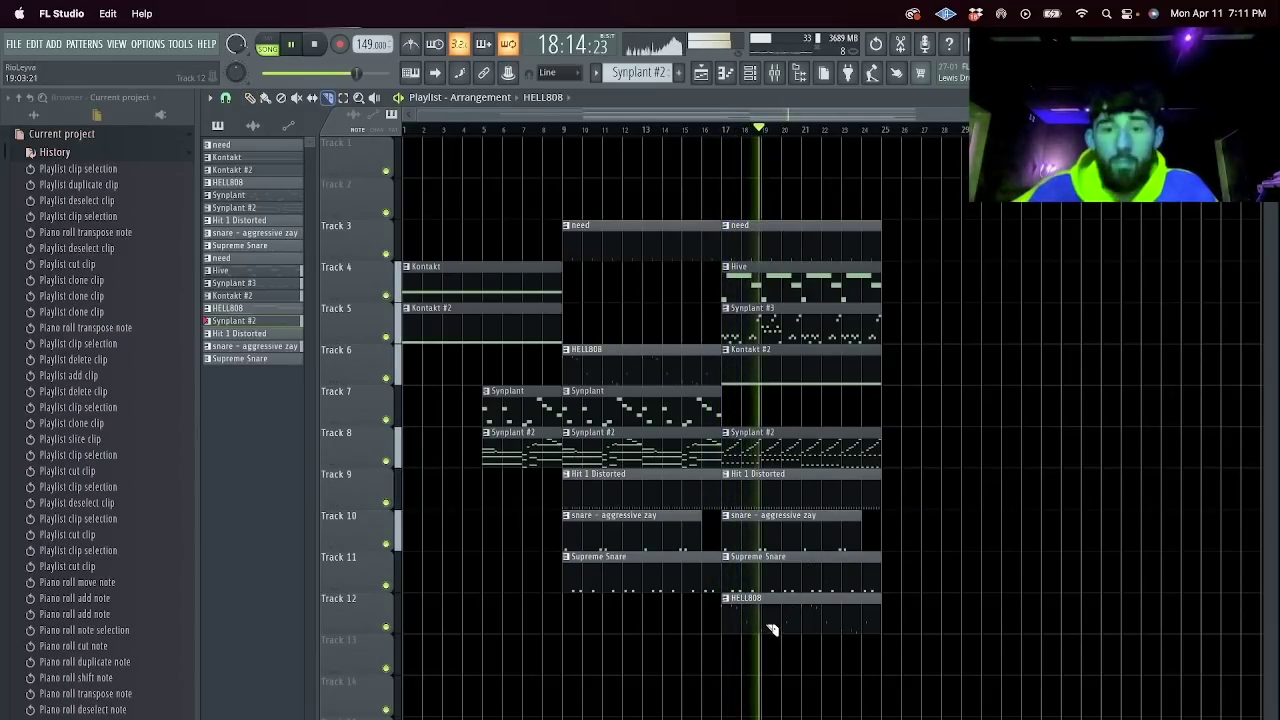
click(766, 627)
key(e)
click(750, 626)
key(Delete)
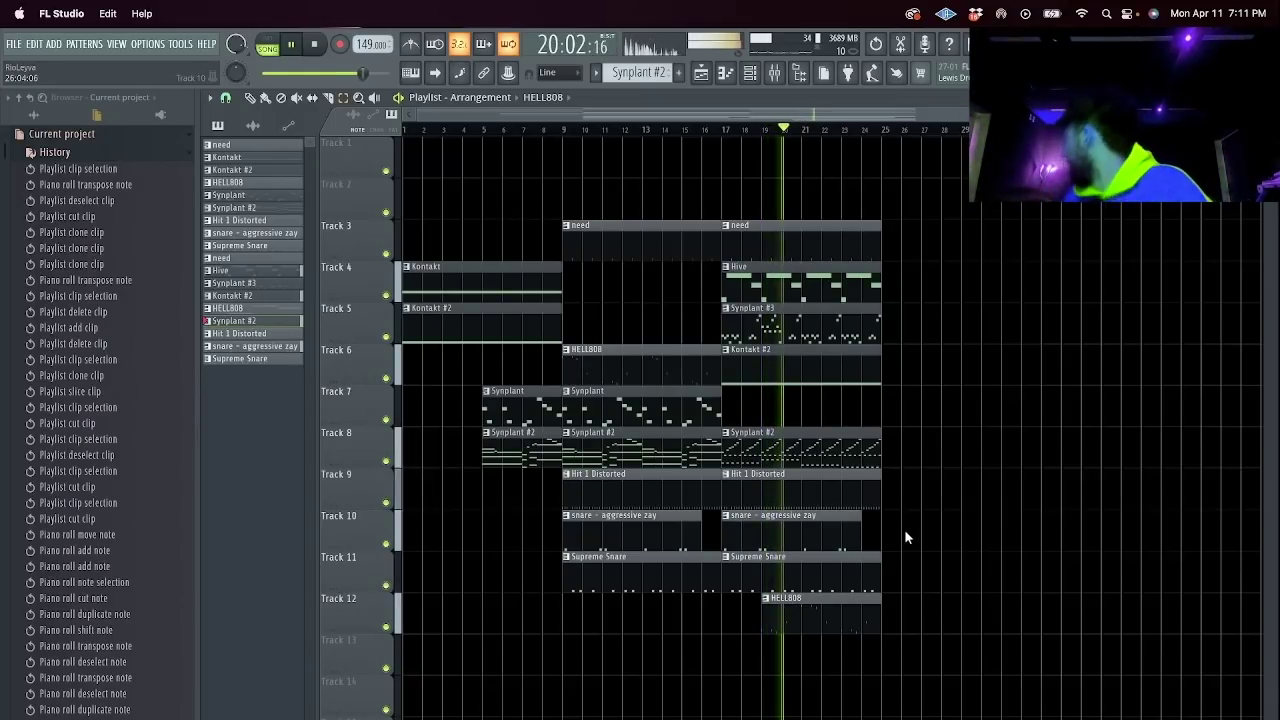
Extend Track 12's HELL808 clip back to bar 17, auditioning with Track 5 soloed and Track 12 unmuted.
key(space)
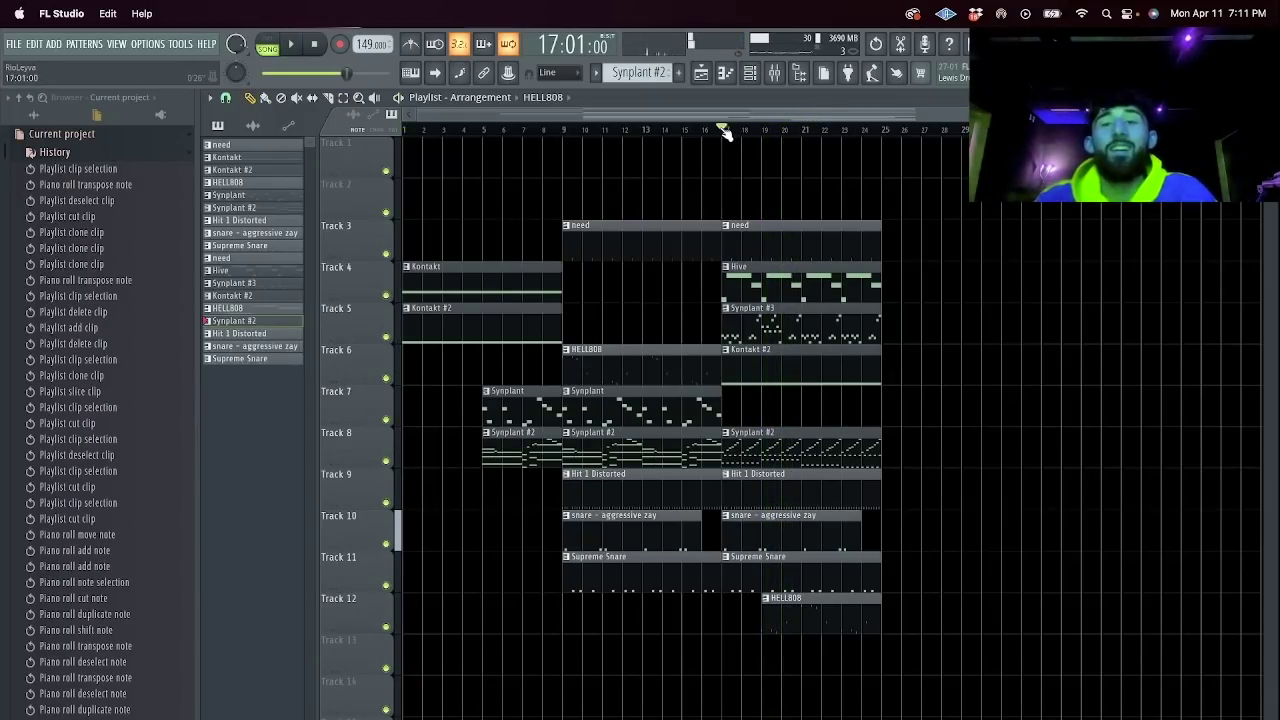
key(space)
key(space)
right_click(388, 339)
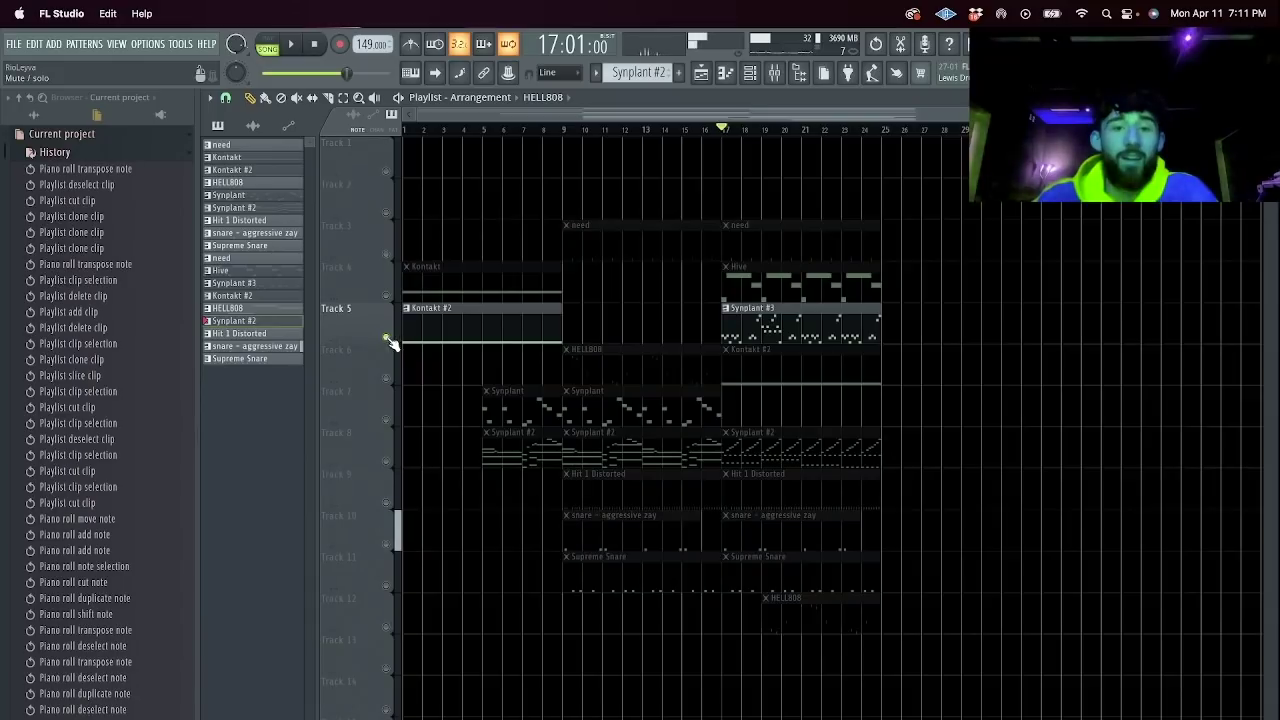
key(space)
click(387, 628)
key(space)
key(space)
key(space)
drag(764, 618, 471, 635)
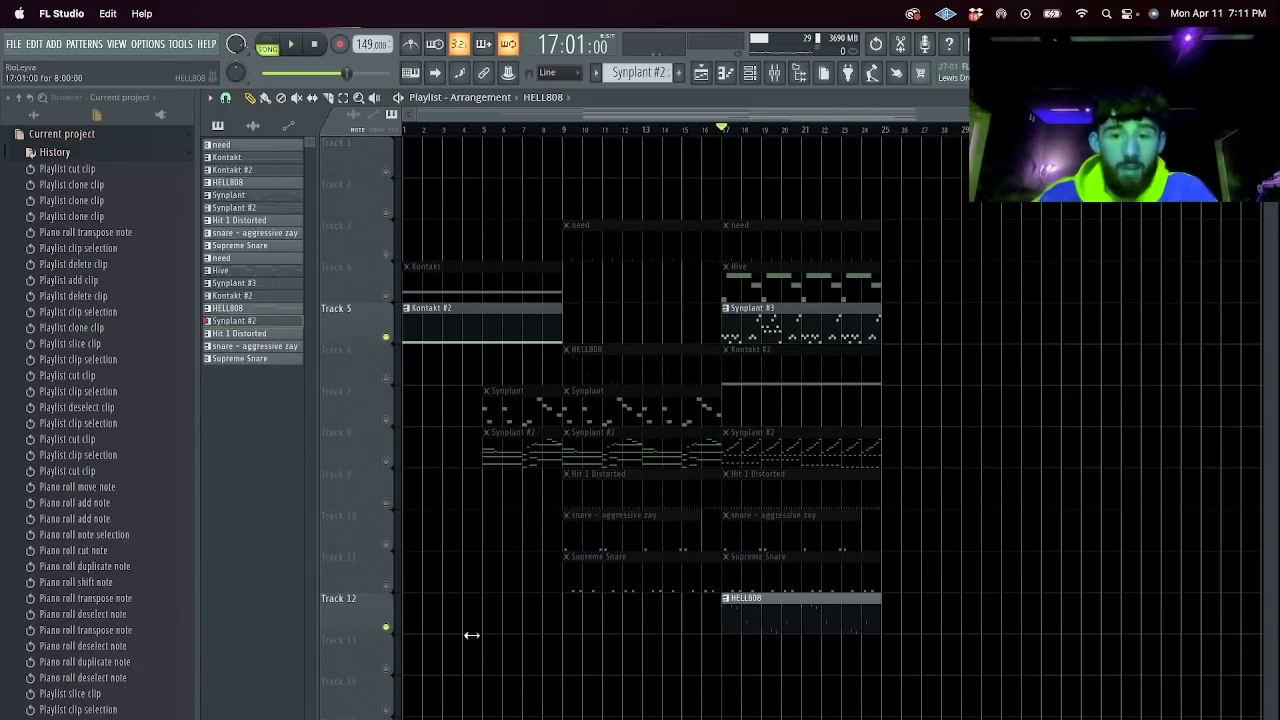
key(space)
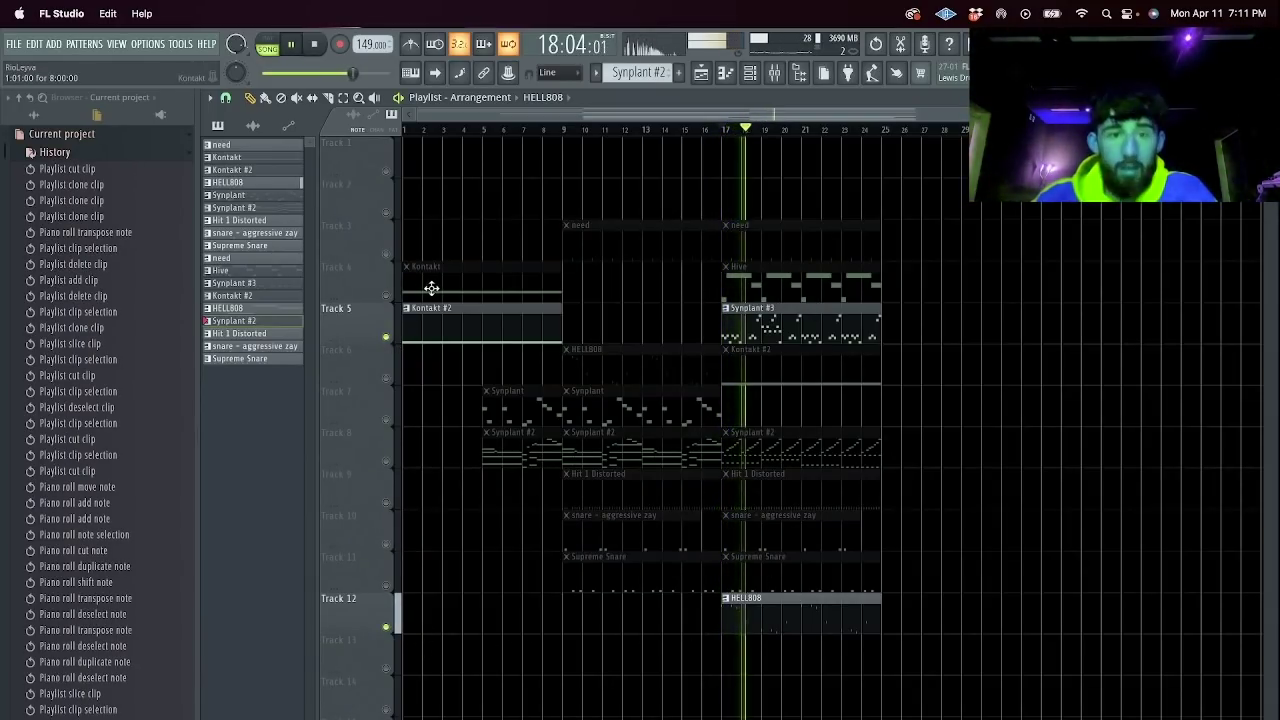
Unmute Tracks 4 and 8, check the Hive notes, and open Synplant #2's notes.
click(387, 296)
key(space)
key(space)
double_click(736, 284)
click(701, 72)
key(space)
key(space)
click(388, 462)
double_click(799, 441)
drag(666, 115, 450, 120)
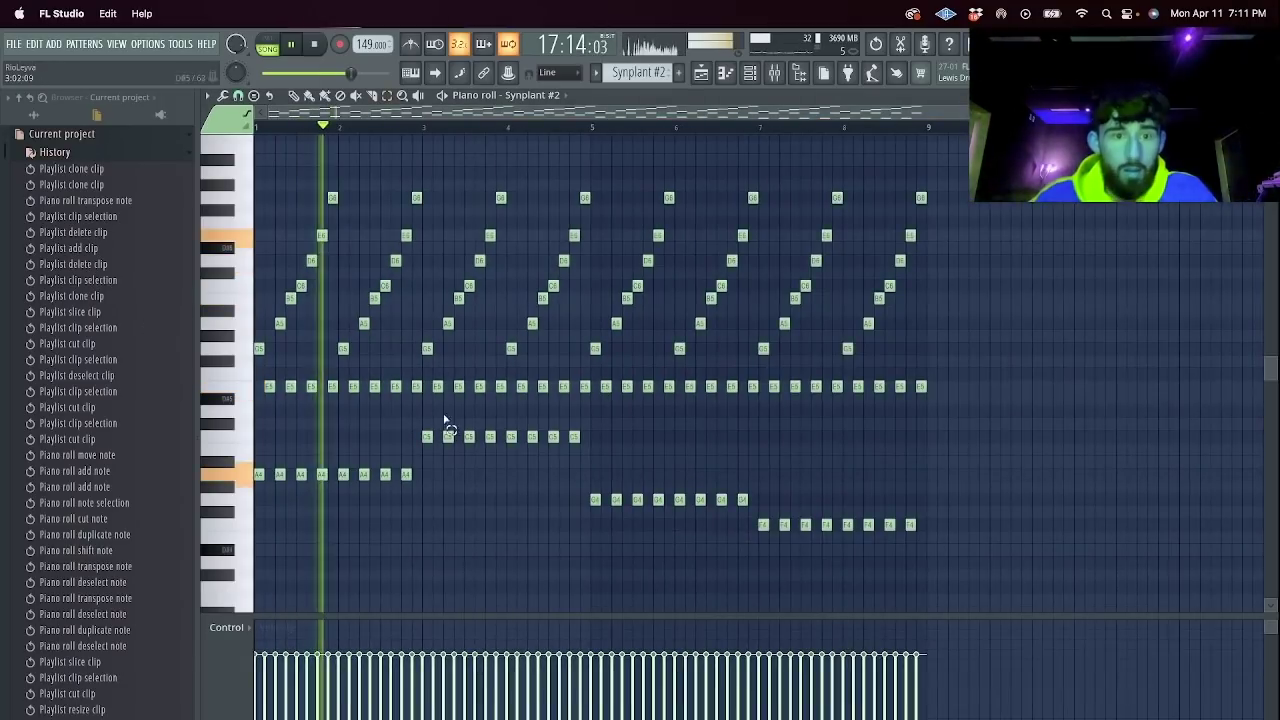
Select Synplant #2's eight A4 notes and go back to the arrangement.
drag(427, 478, 251, 461)
key(space)
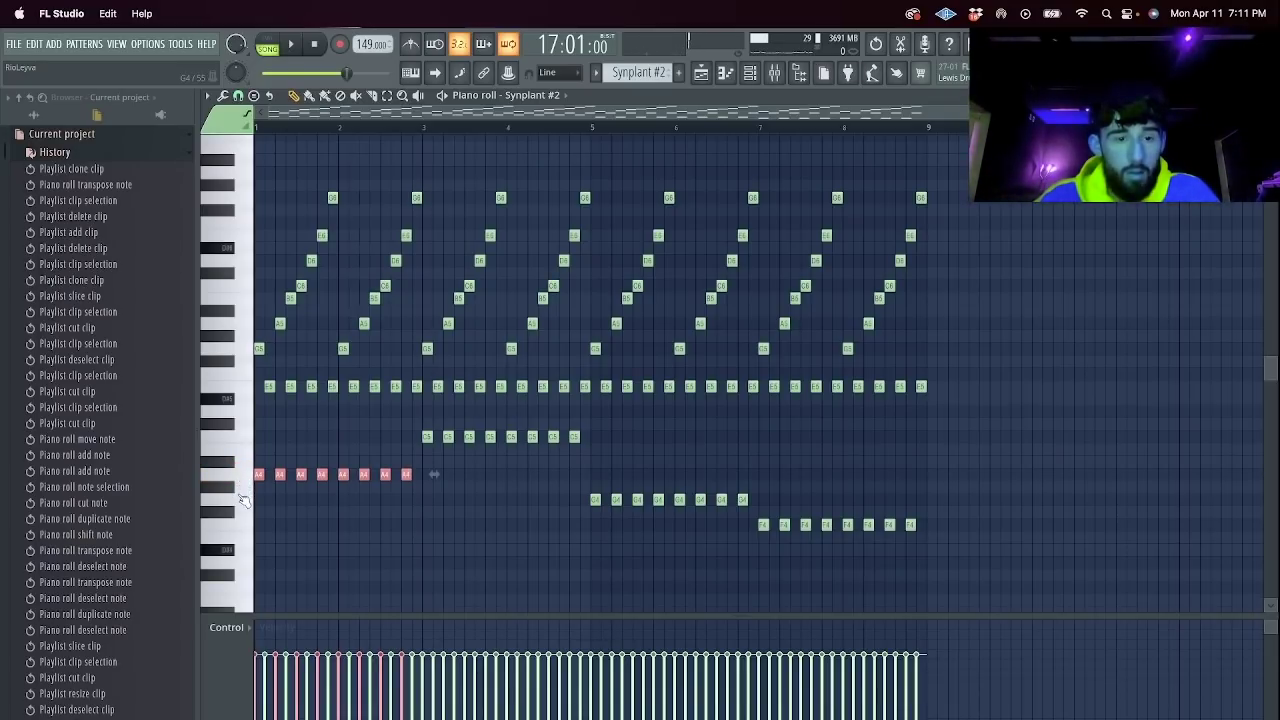
click(708, 69)
key(space)
In the Hive clip, replace the E5, D5 and B4 notes with a longer G4 and shorter E4.
key(space)
double_click(799, 270)
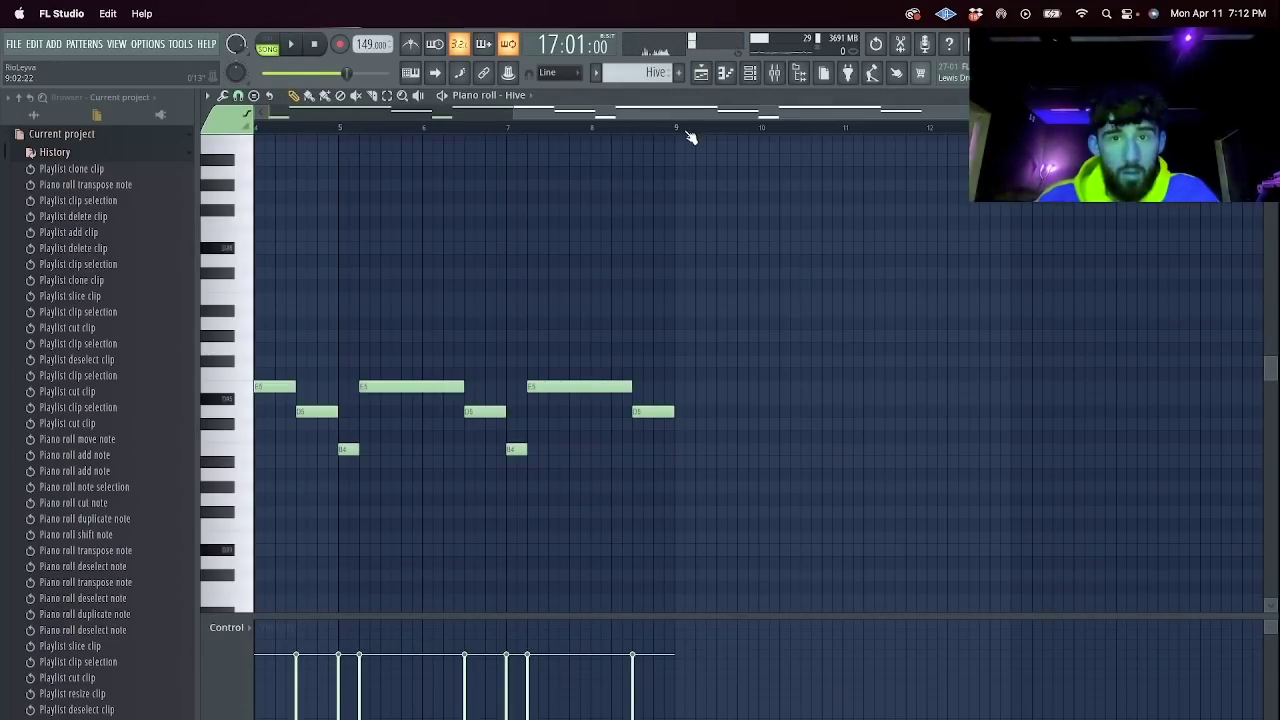
drag(684, 114, 420, 114)
key(space)
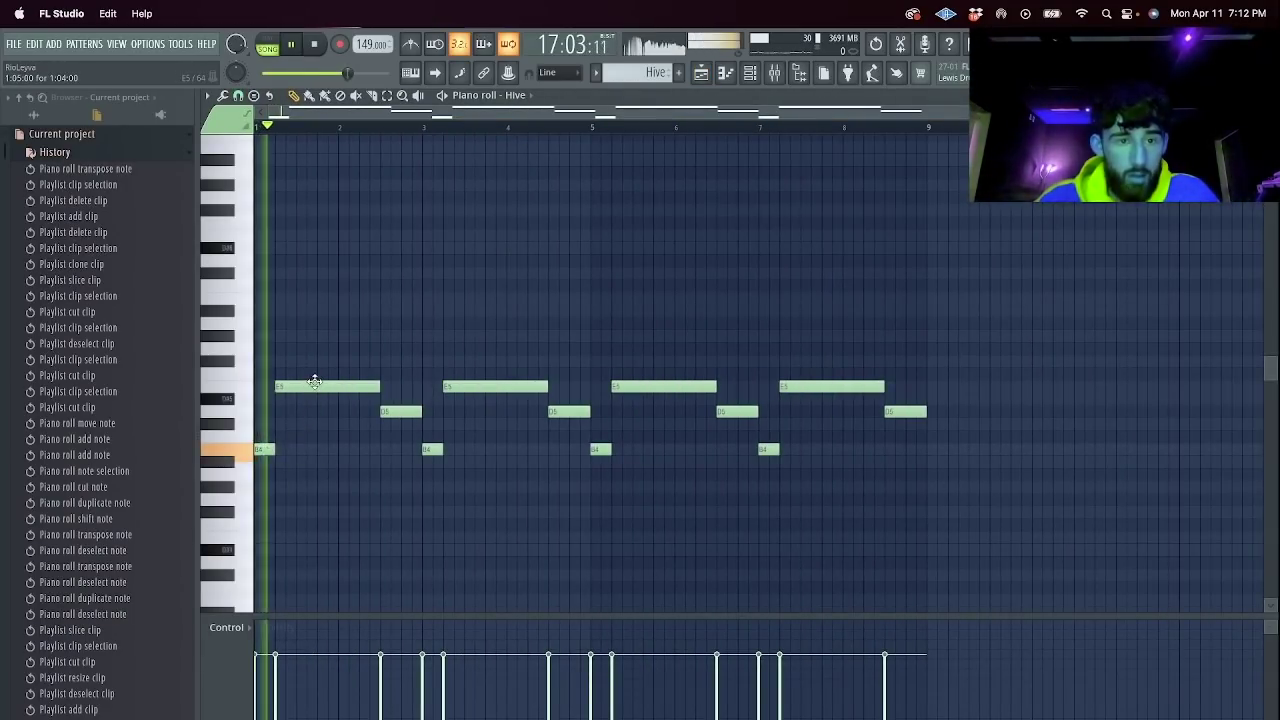
right_click(314, 380)
click(323, 500)
drag(336, 500, 380, 500)
right_click(401, 411)
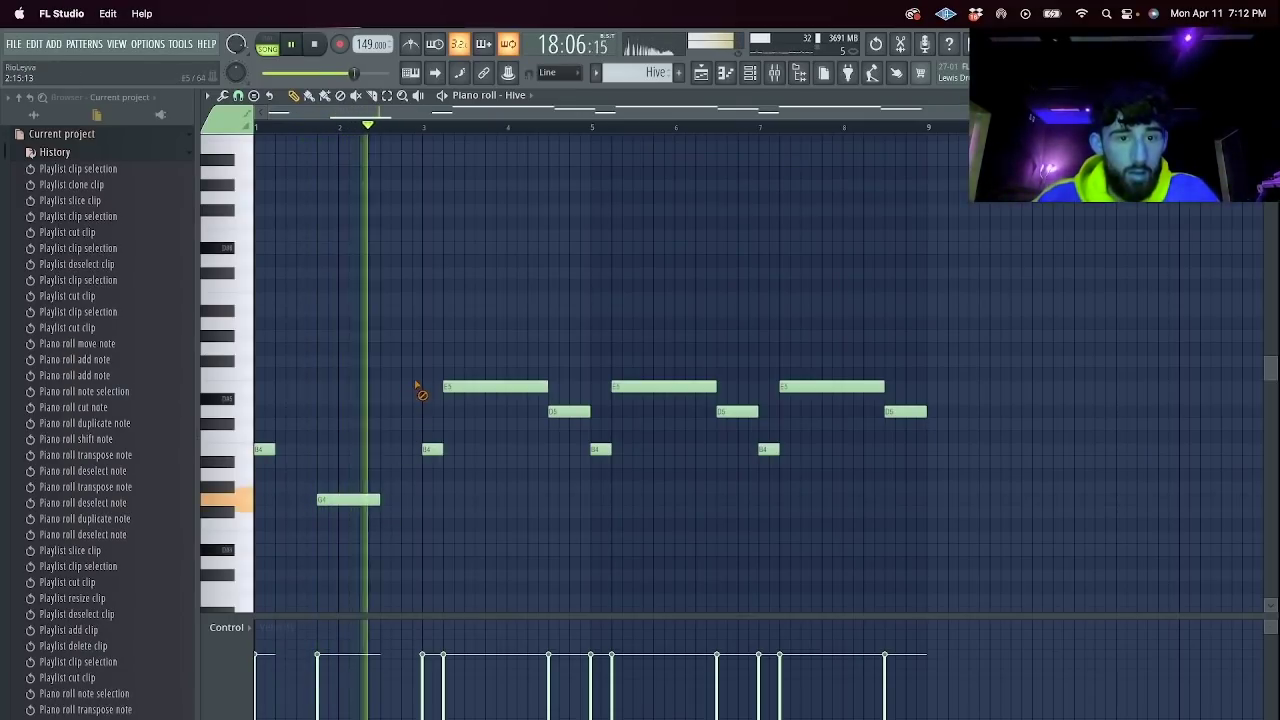
right_click(432, 449)
click(388, 537)
drag(441, 537, 422, 537)
Delete the remaining old melody notes and duplicate the three-note figure twice.
drag(991, 517, 463, 244)
key(Delete)
key(super+b)
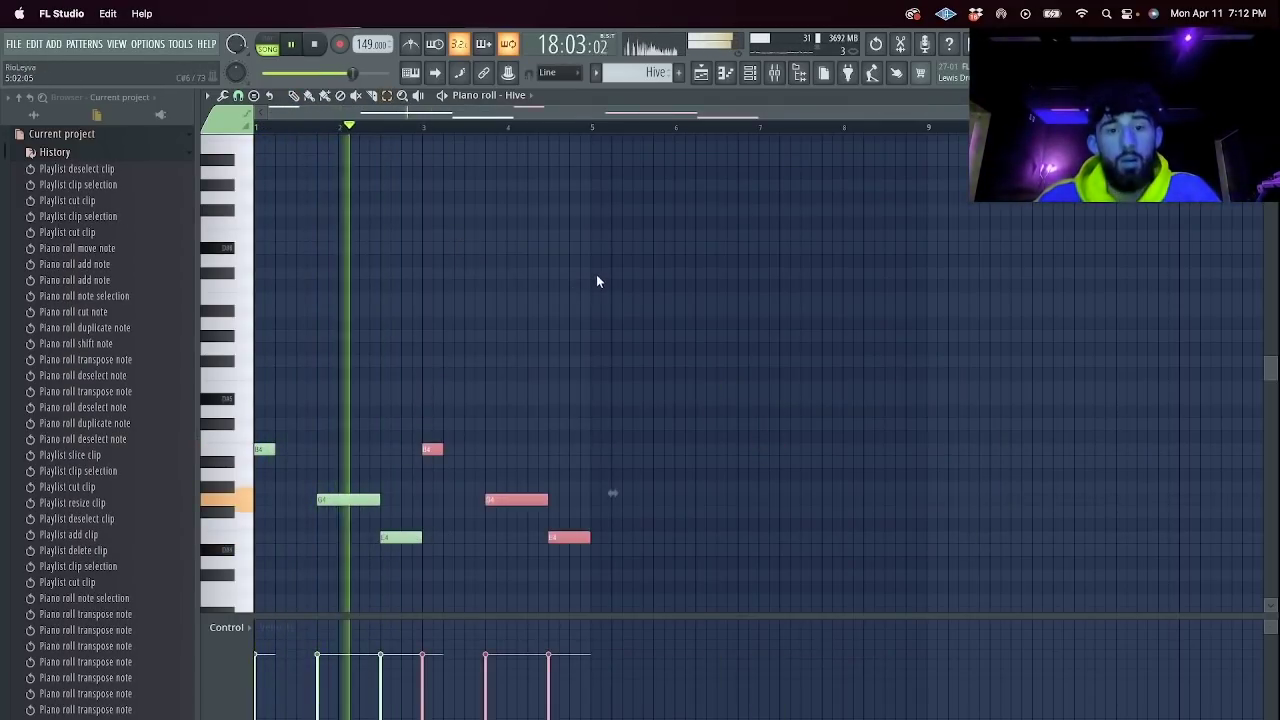
key(super+b)
key(super+b)
click(700, 74)
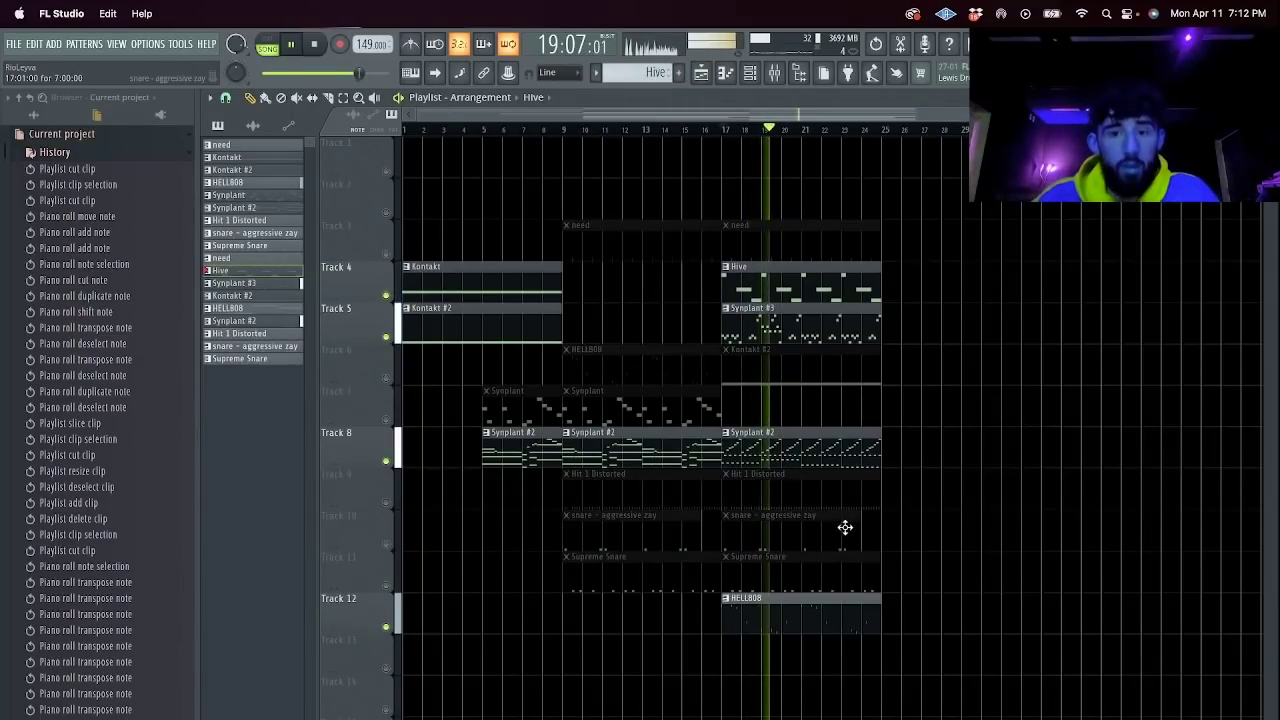
Unmute all tracks, duplicate bars 9–24 to bars 25–40, and copy the Kontakt clips in.
right_click(387, 503)
right_click(387, 503)
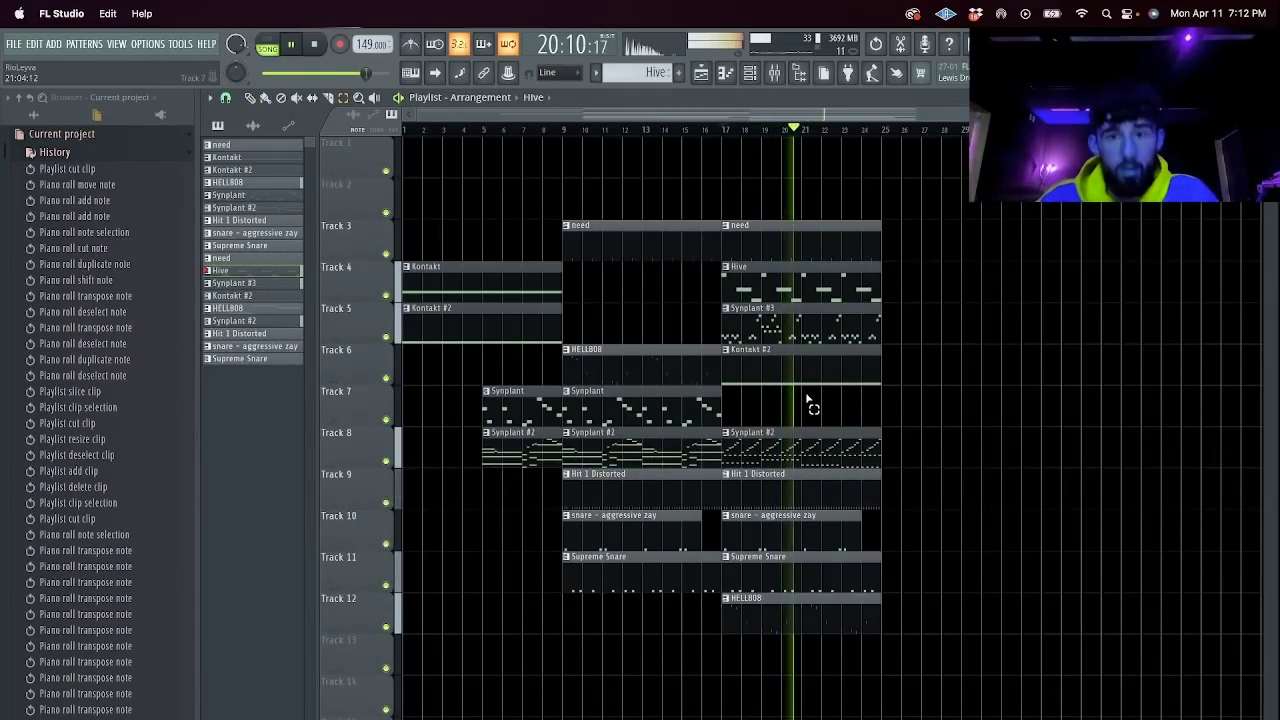
drag(908, 700, 571, 137)
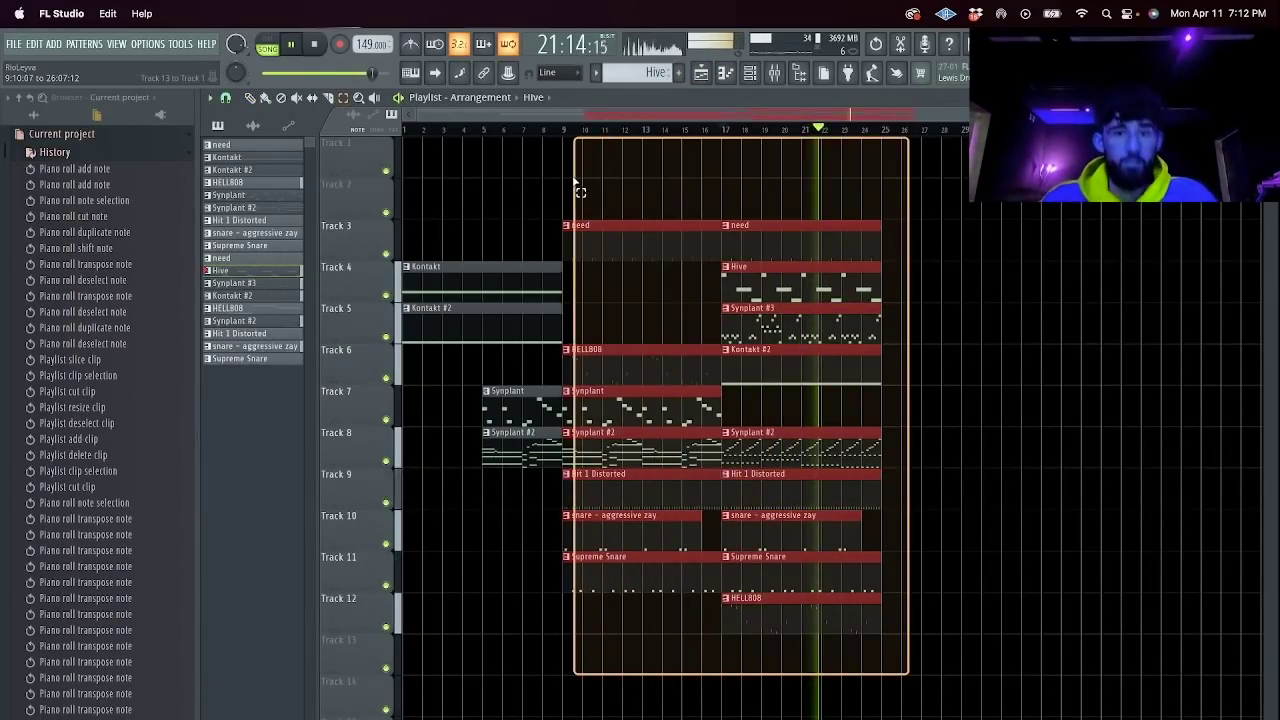
key(ctrl+b)
drag(500, 291, 949, 286)
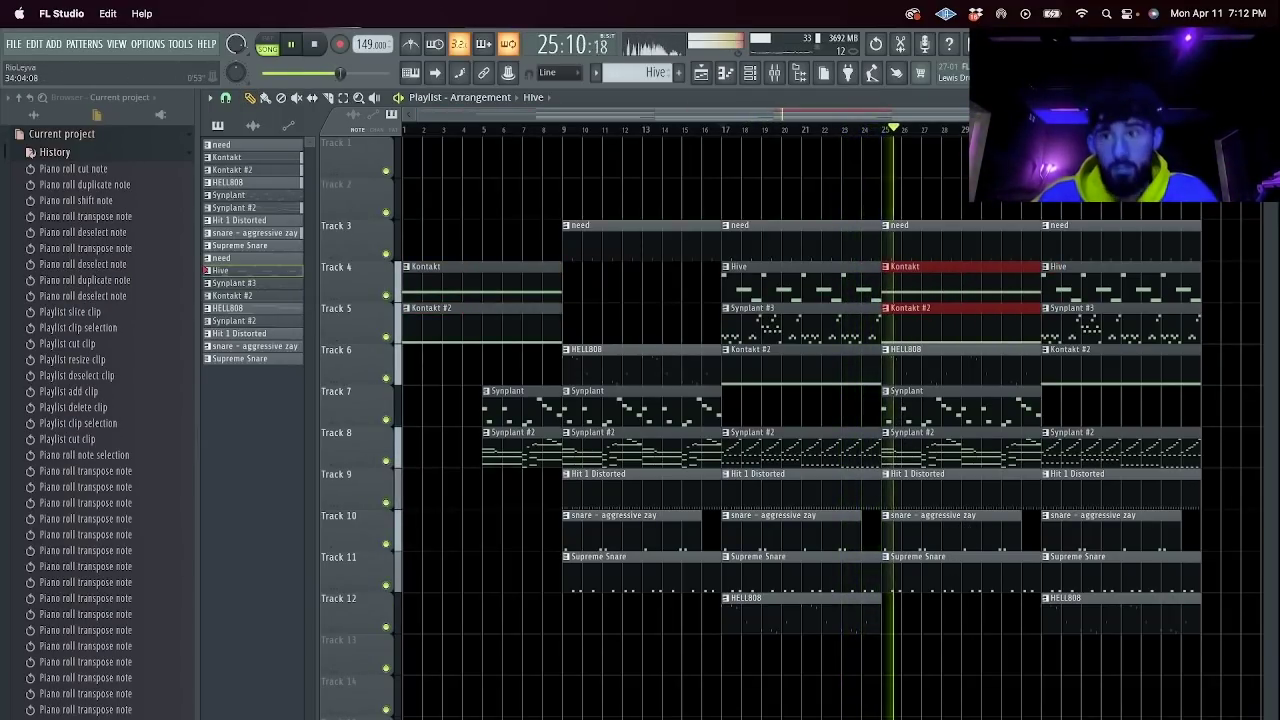
Clear the clip selection and park the playhead at bar 33.
scroll(986, 180, right, 4)
scroll(1040, 180, down, 1)
ctrl+click(911, 639)
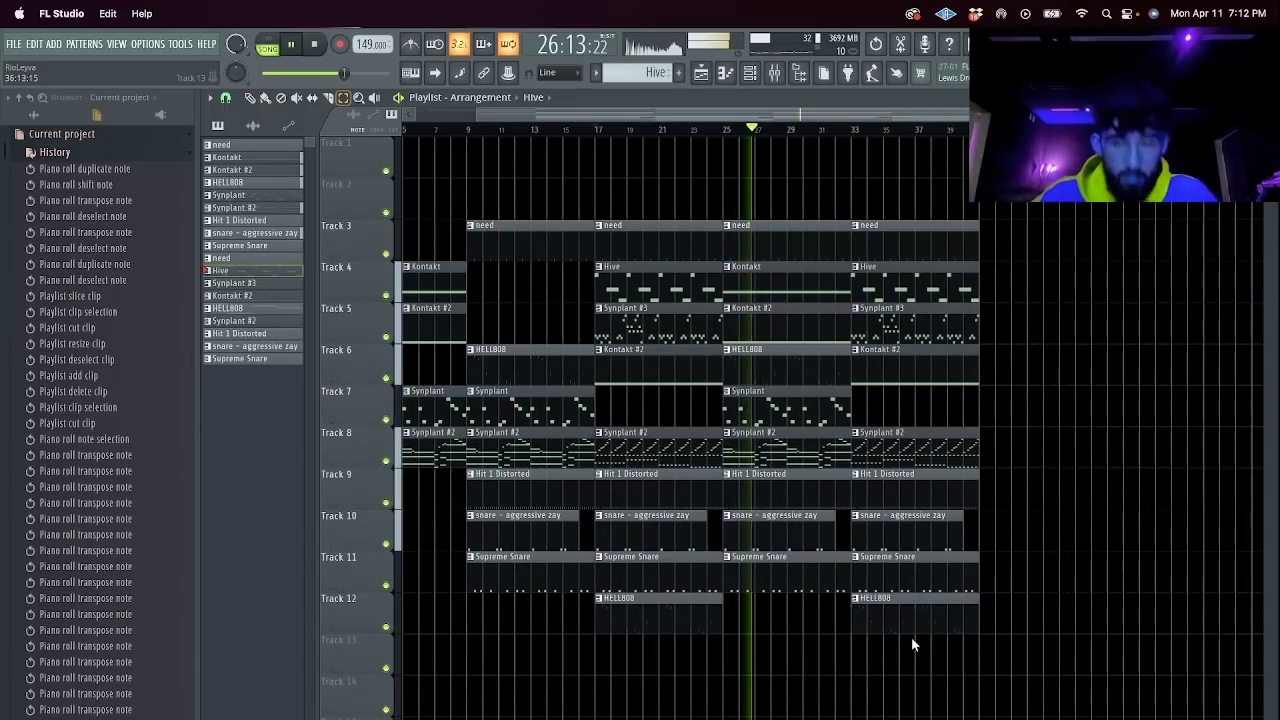
drag(944, 674, 912, 174)
super+click(912, 174)
click(852, 130)
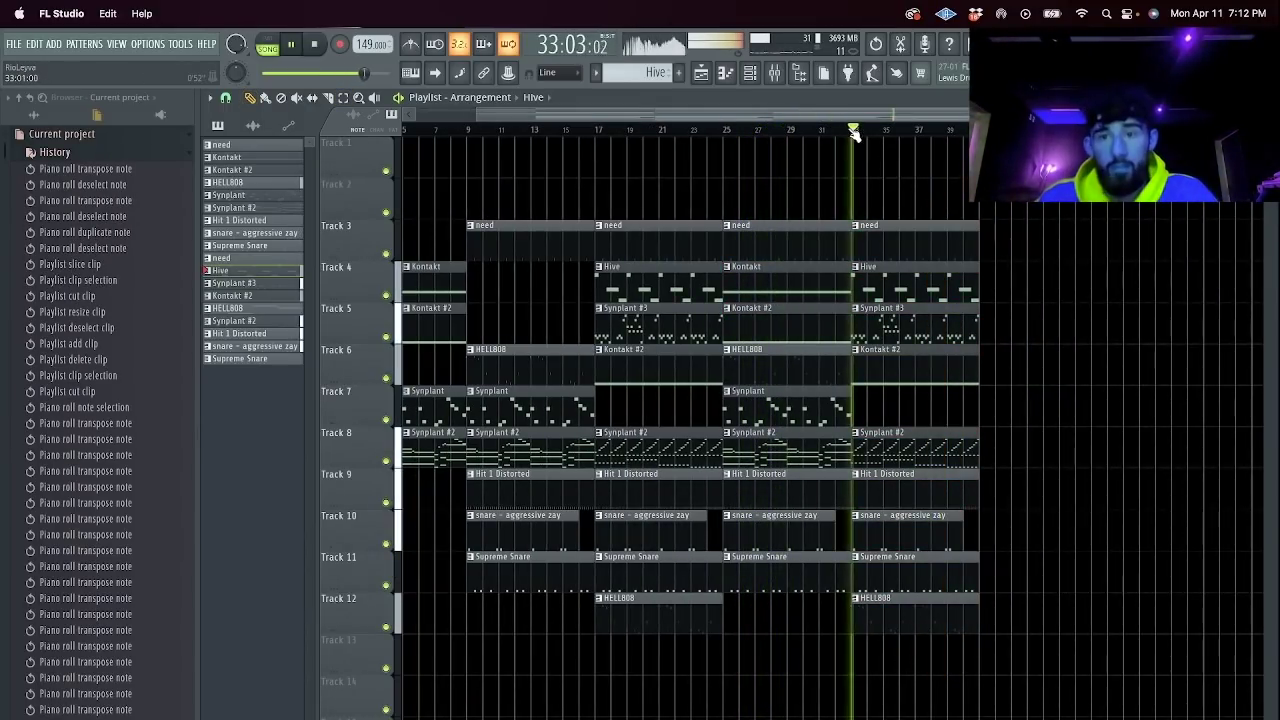
key(space)
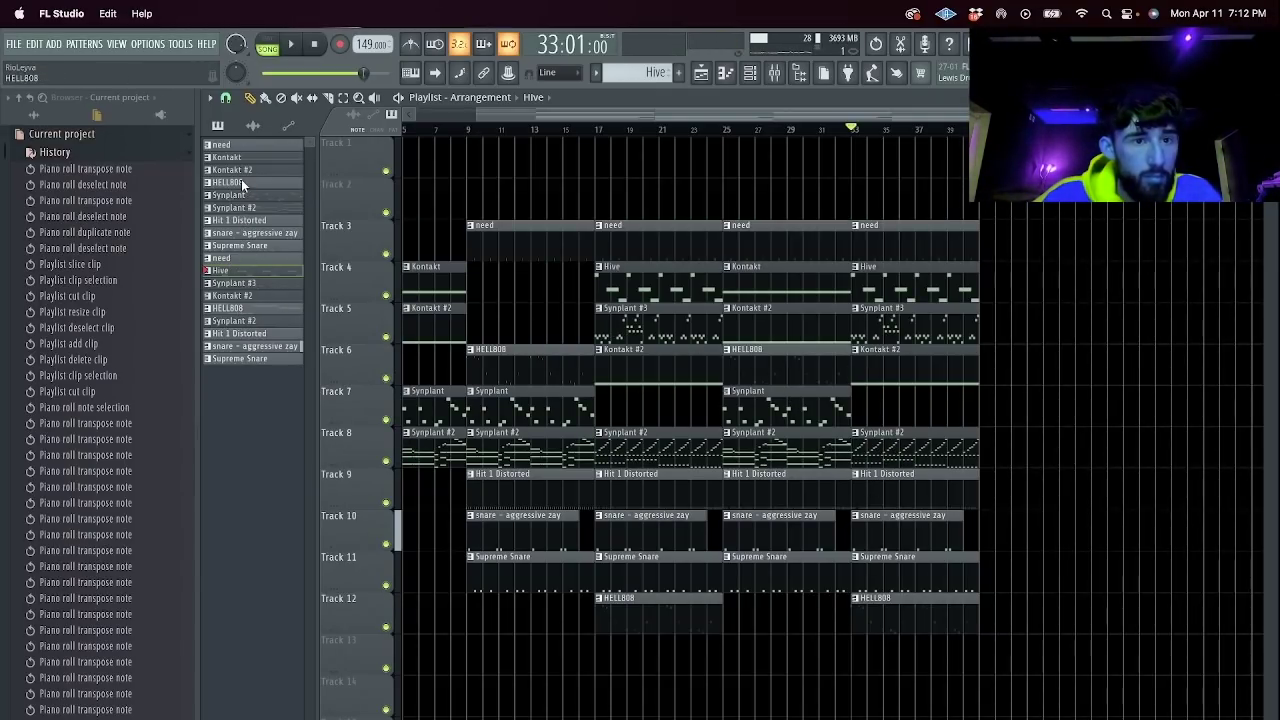
Place HELL808 on Track 7 at bar 33 and delete the Track 12 copy there.
click(241, 309)
click(890, 393)
key(space)
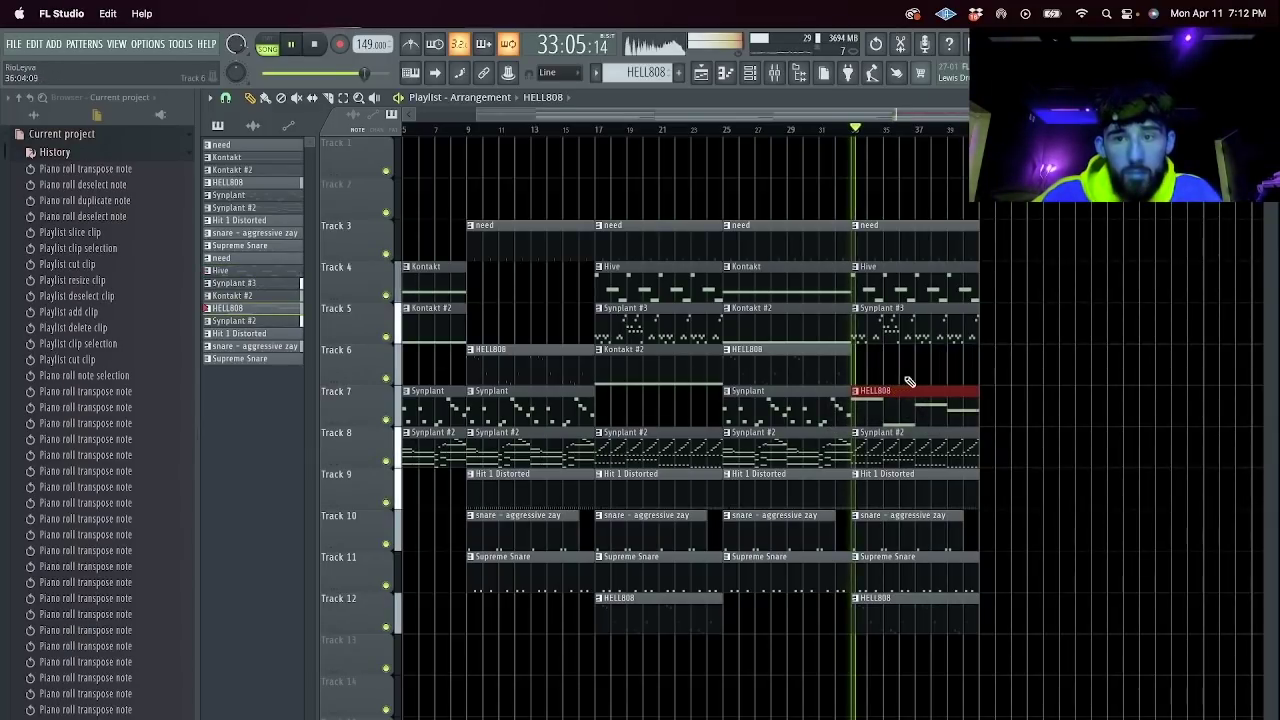
key(space)
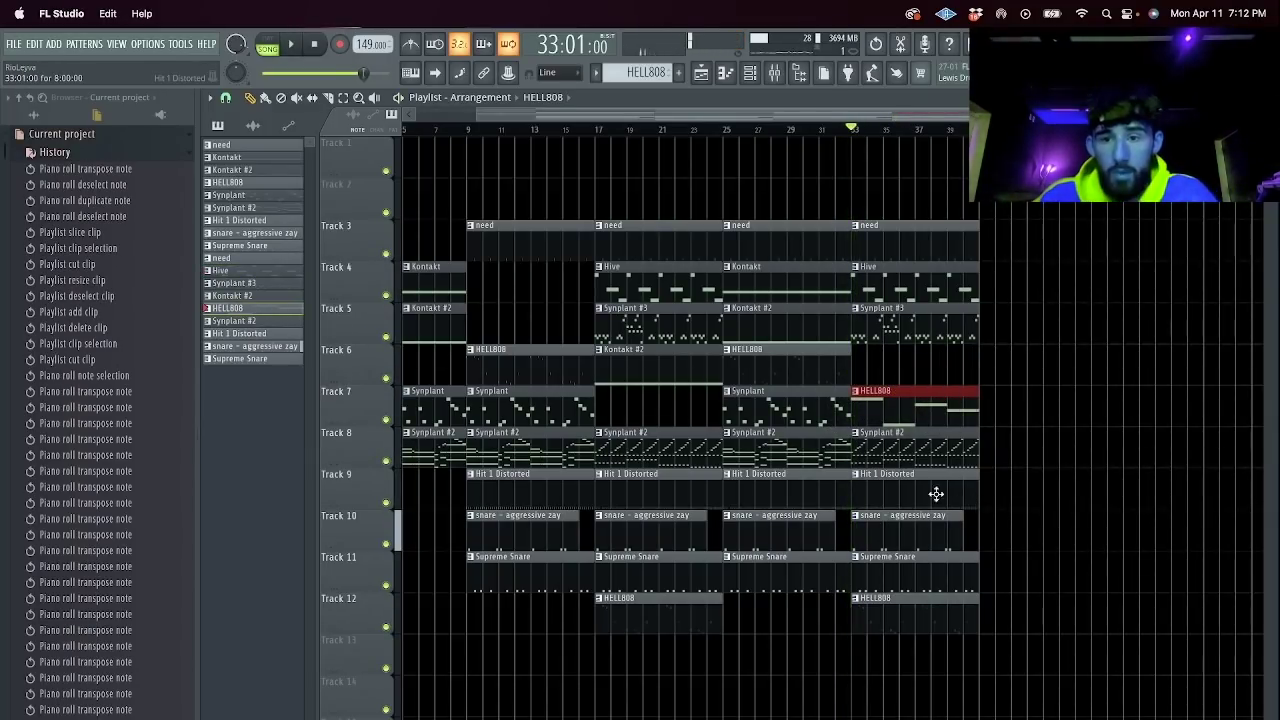
right_click(939, 623)
key(space)
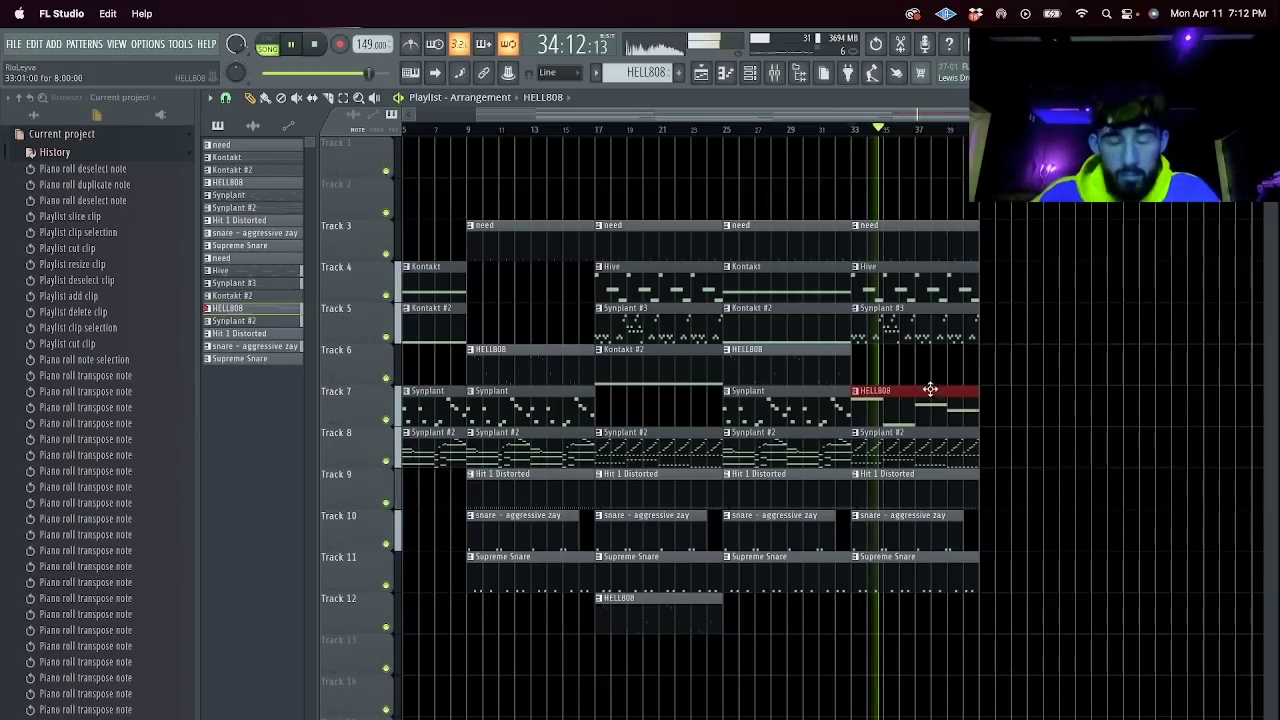
Cut the clips at bar 21, duplicate bars 9–17 to bar 17, and copy Kontakt clips there.
click(663, 131)
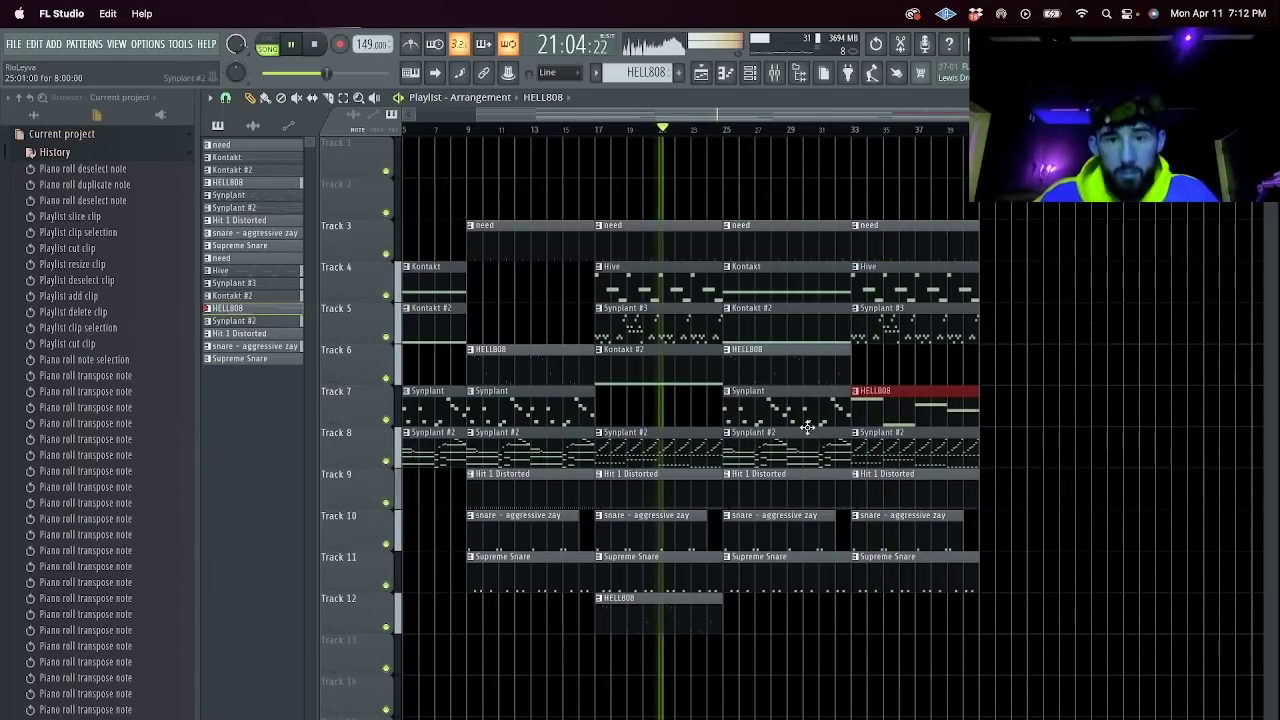
key(space)
key(space)
key(space)
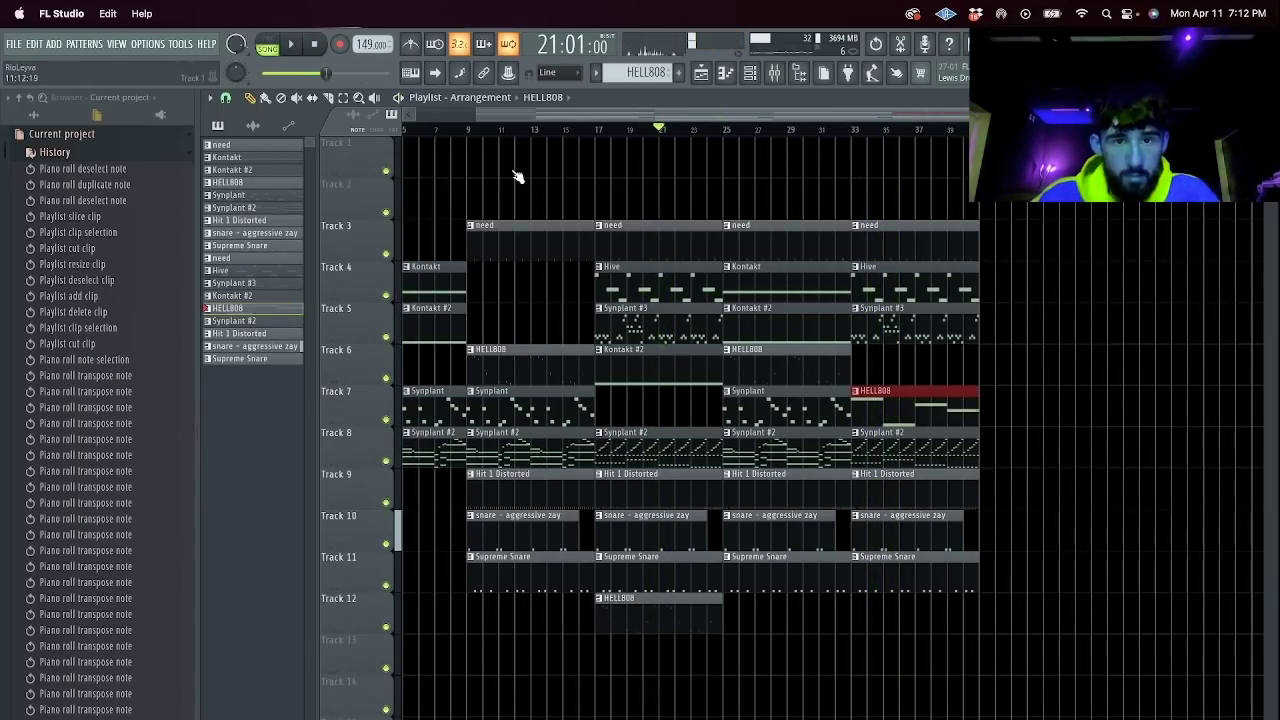
drag(668, 672, 666, 226)
drag(572, 634, 514, 174)
key(super+b)
drag(800, 332, 627, 288)
Replace the bar 25–33 clips with copies of the bar 33 clips and play from bar 25.
drag(792, 622, 765, 200)
key(Delete)
drag(989, 623, 753, 250)
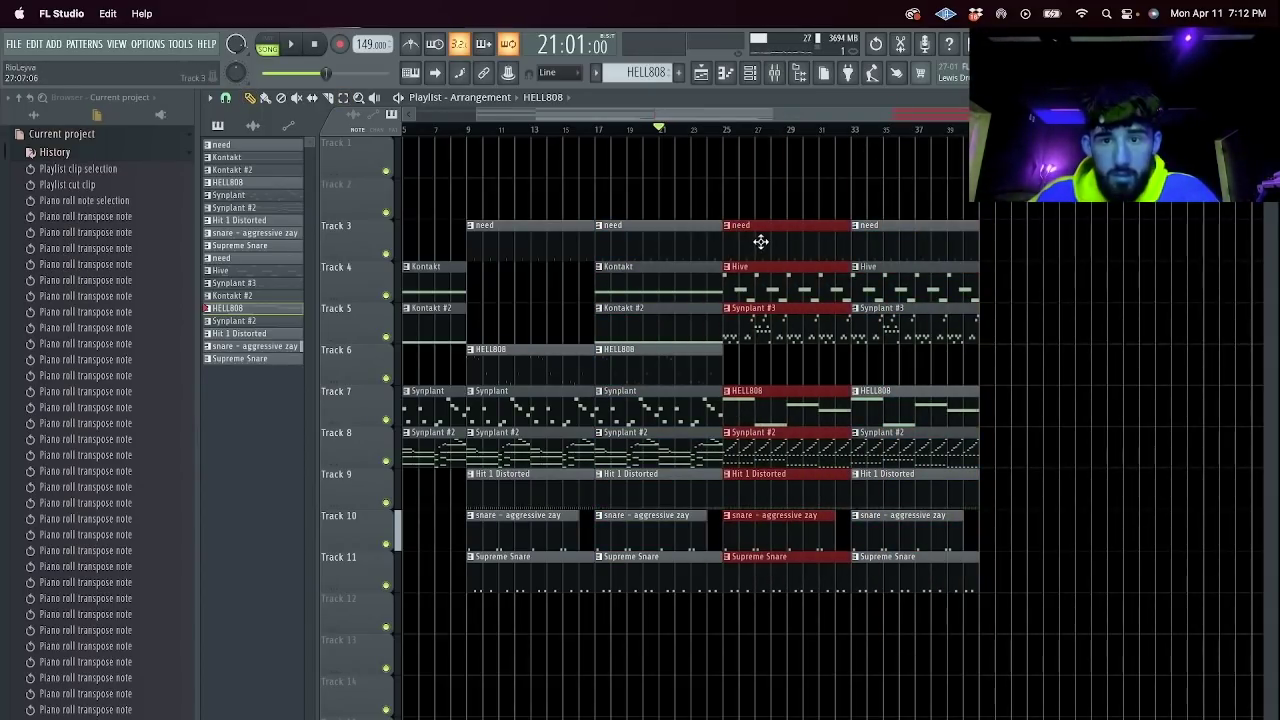
click(724, 128)
key(space)
Trim the first two bars off the Hit 1 Distorted clip so it starts around bar 27.
click(691, 129)
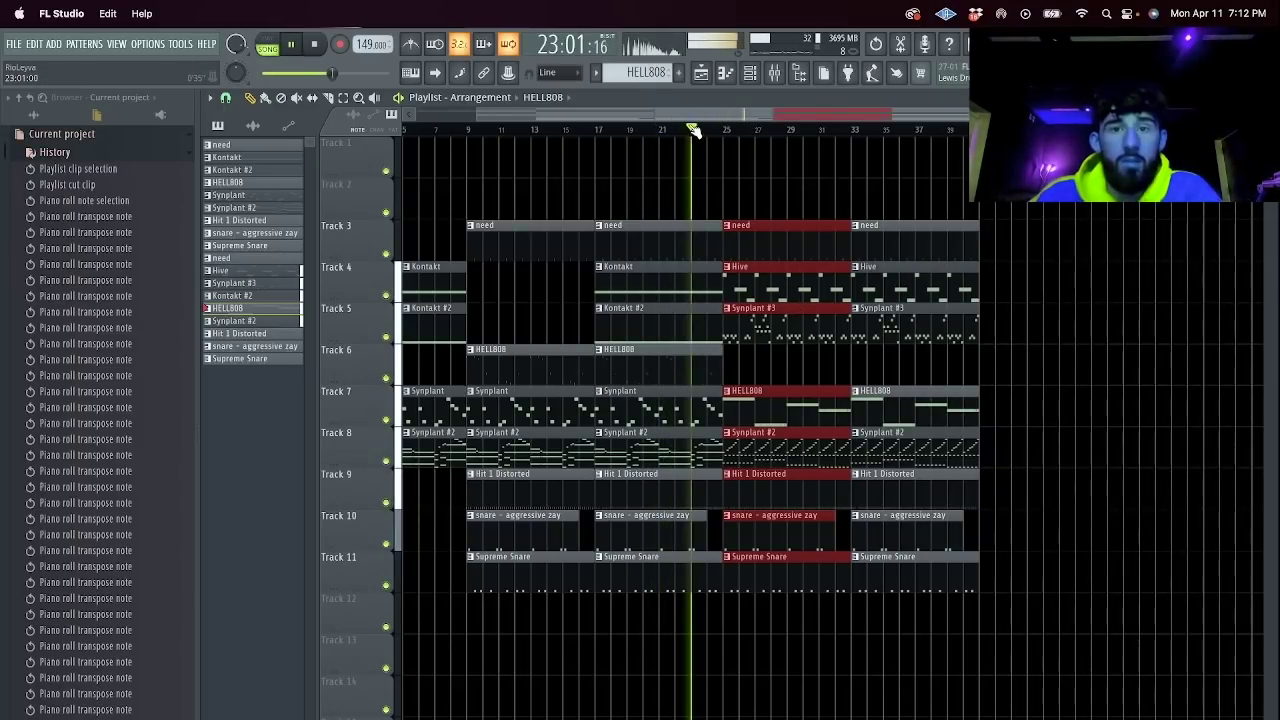
right_click(757, 490)
key(e)
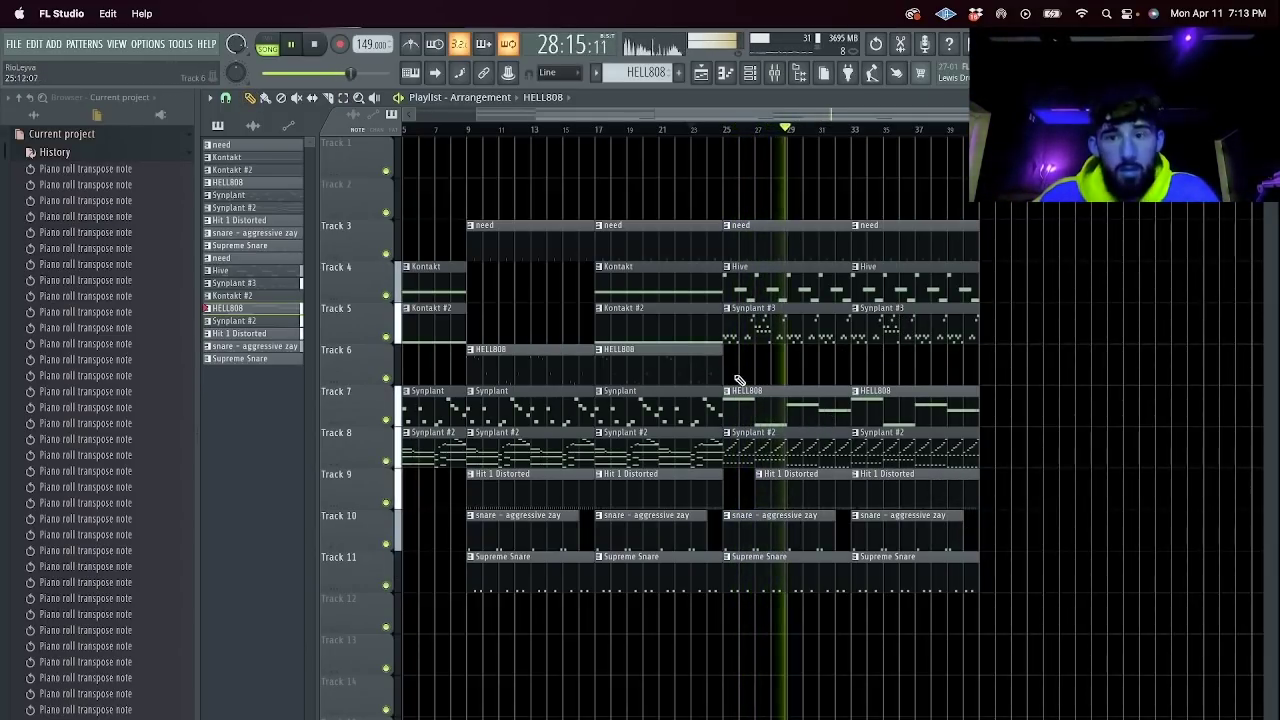
key(space)
key(super+Tab)
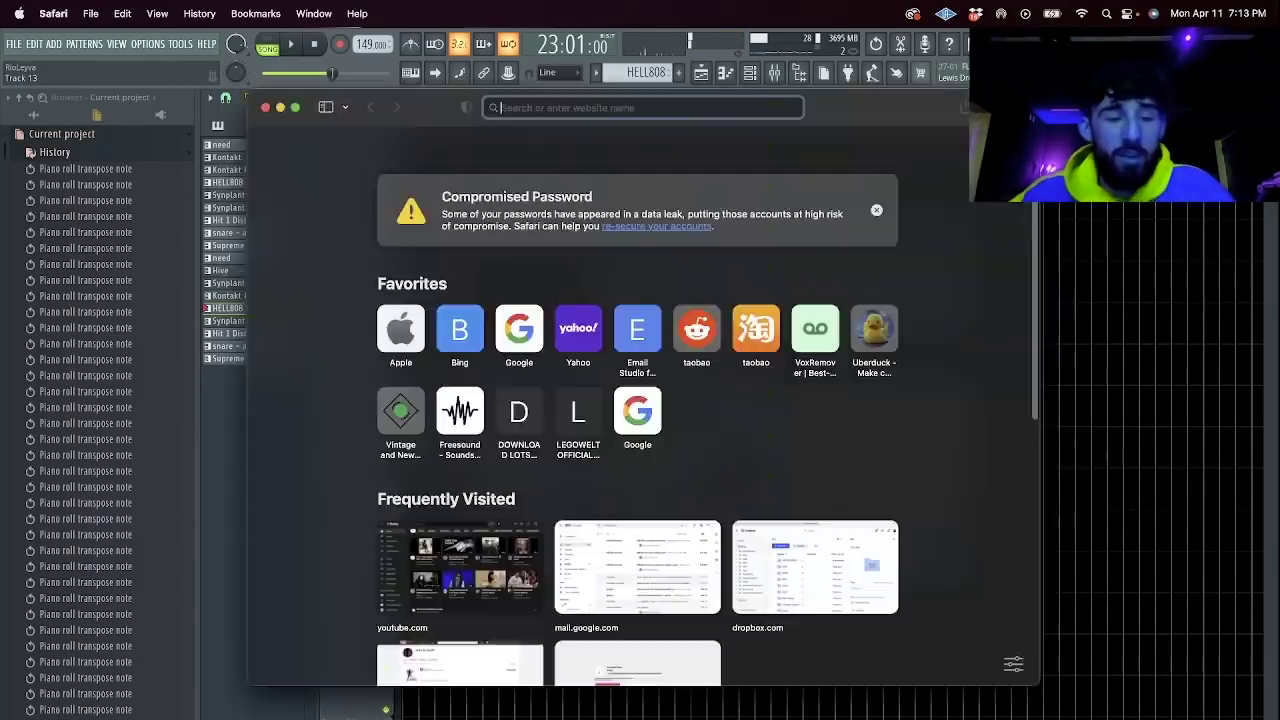
Search 'gravity falls theme', play the first YouTube video result, then pause it.
text(gravity f)
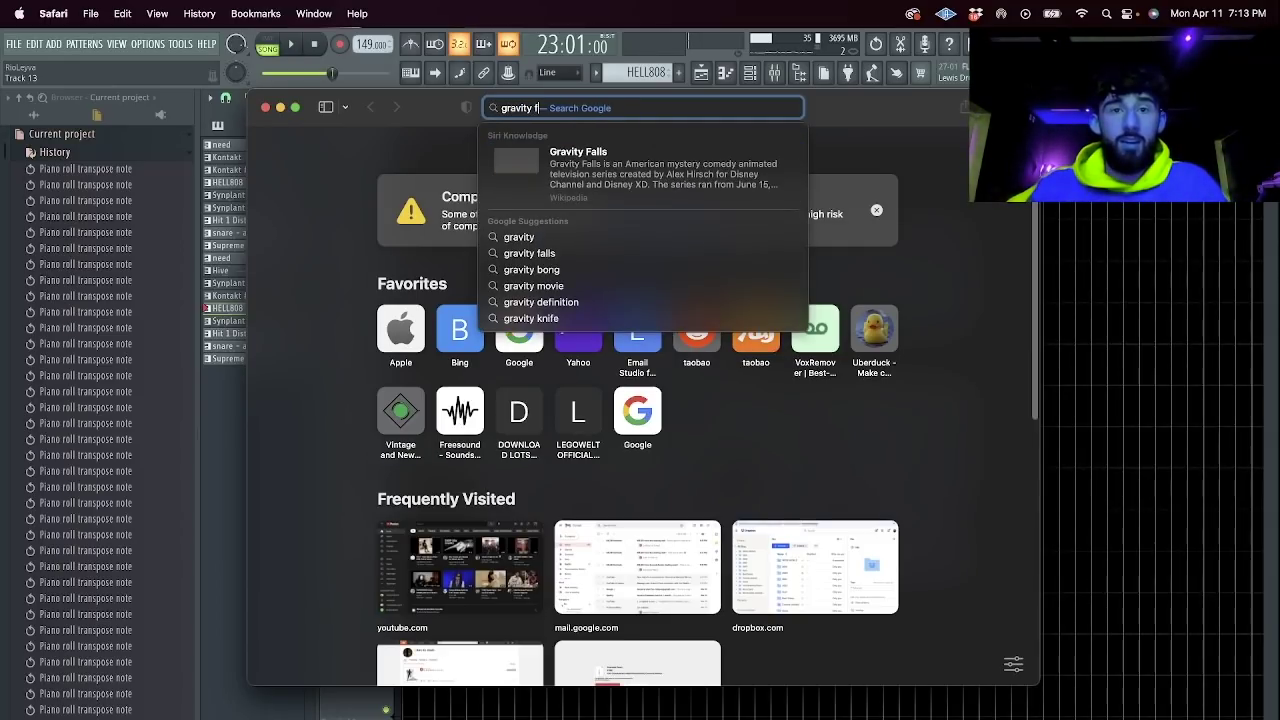
text(alls theme)
key(Return)
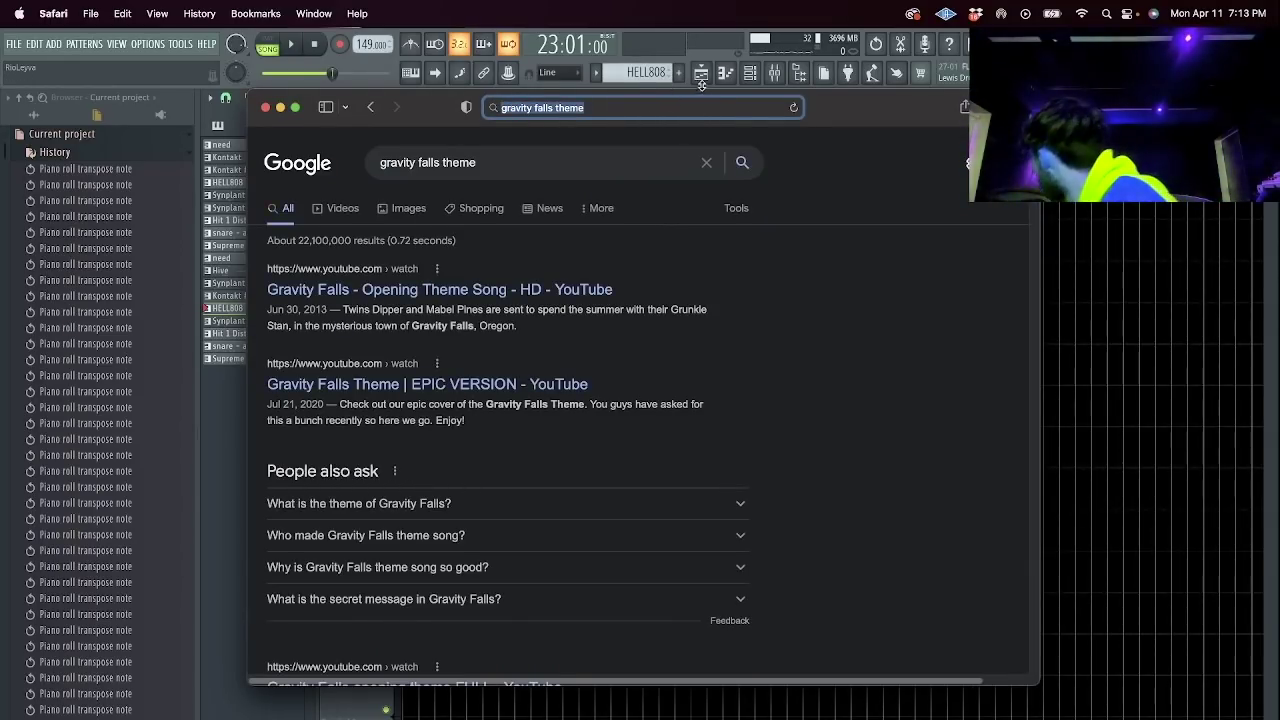
click(342, 208)
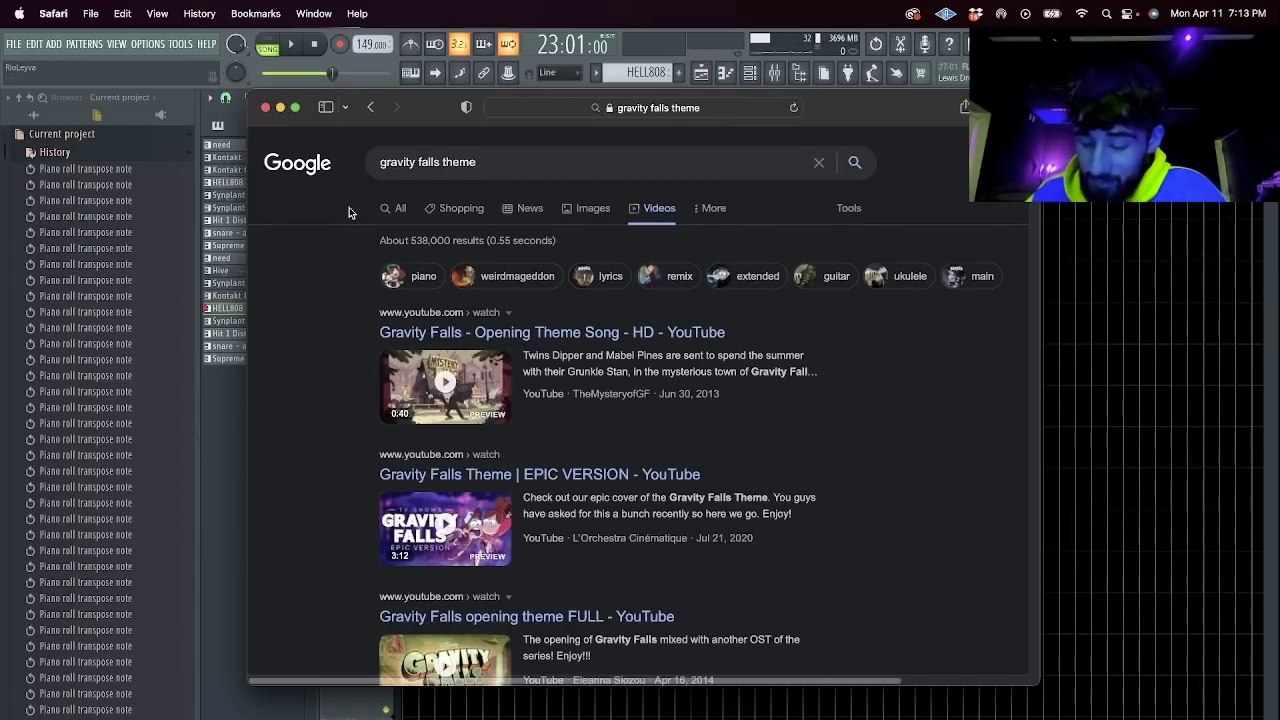
click(570, 331)
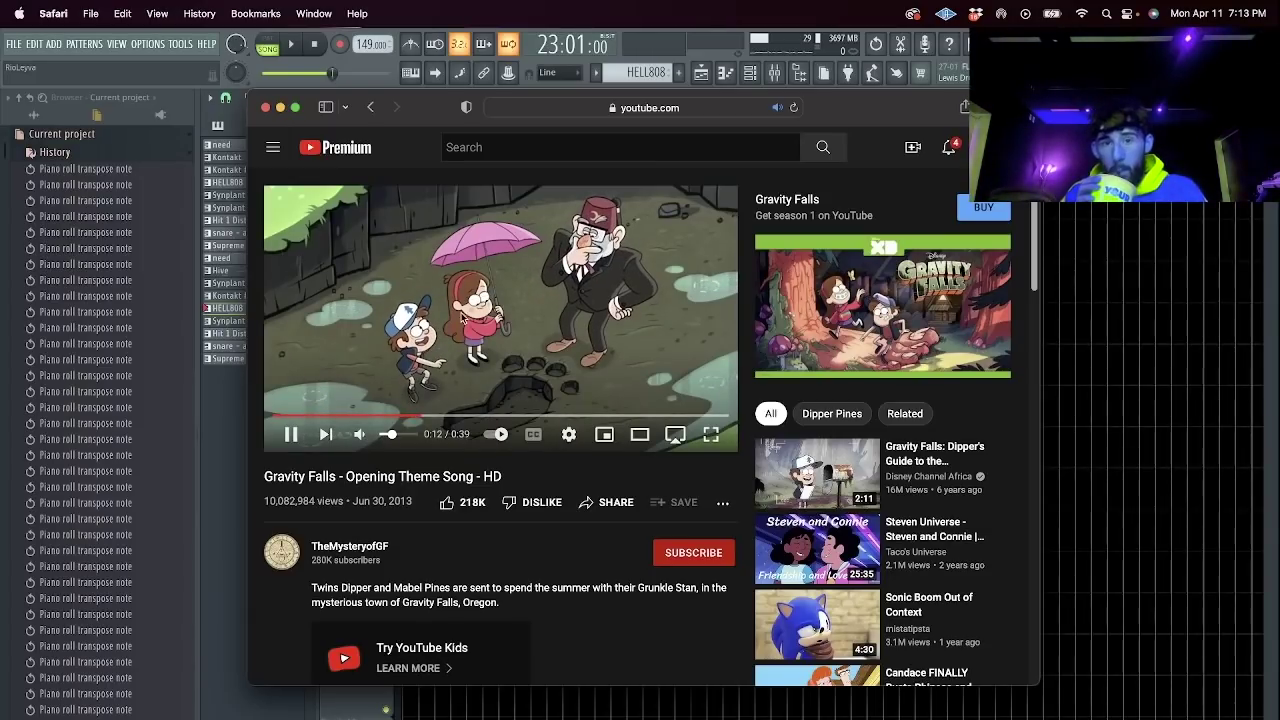
click(532, 296)
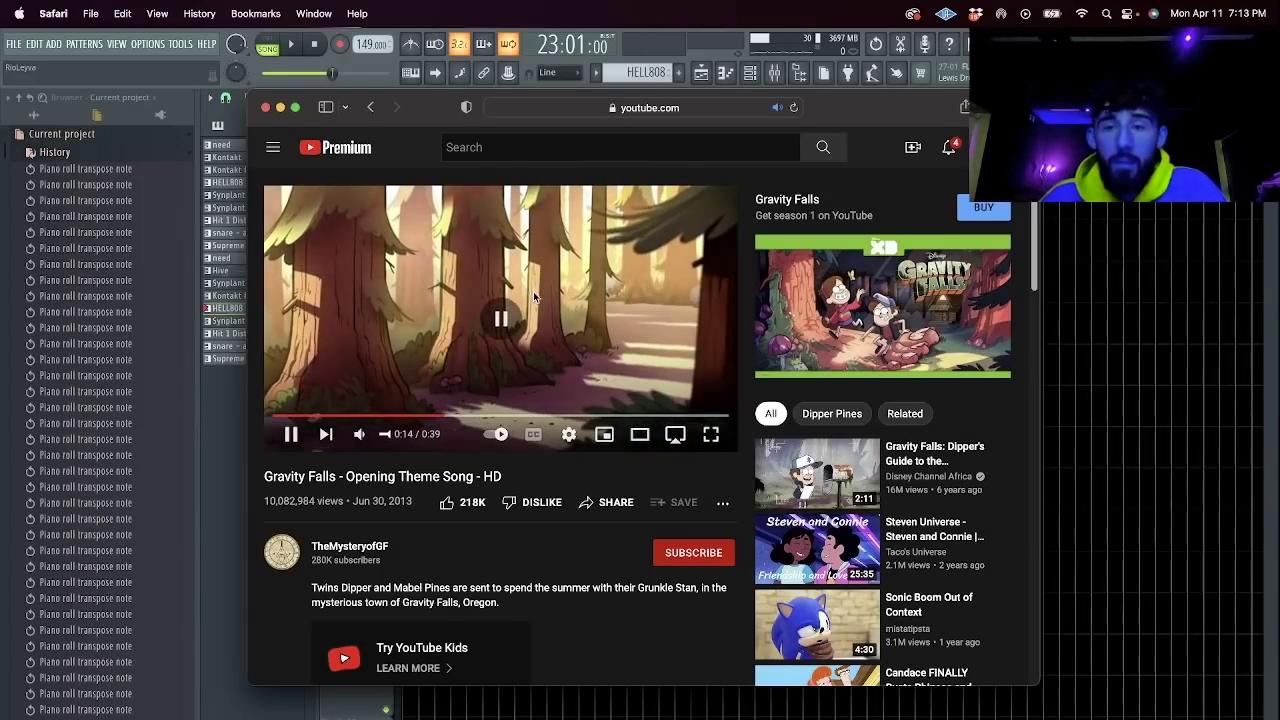
Back in FL Studio, play the arrangement from bar 25.
click(1072, 180)
key(space)
key(space)
click(738, 131)
key(space)
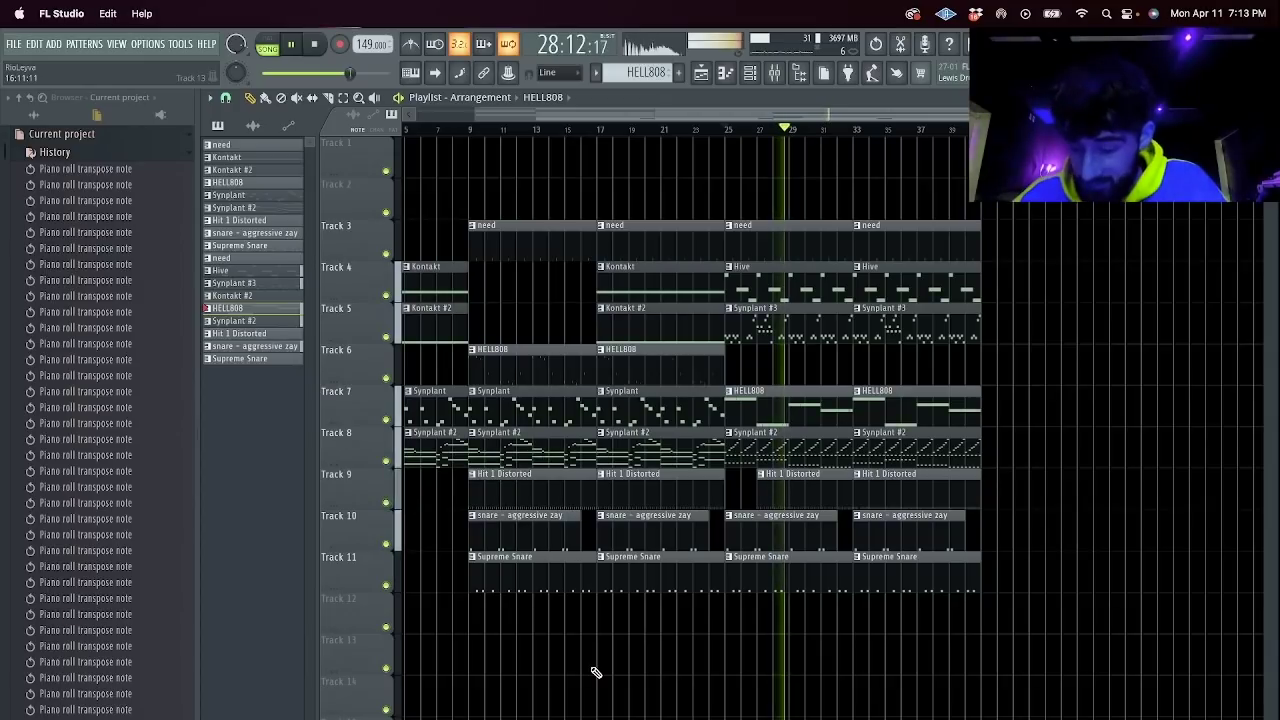
Clear the Synplant #2, Synplant #3 and Hive clips from bar 33.
click(723, 129)
click(788, 129)
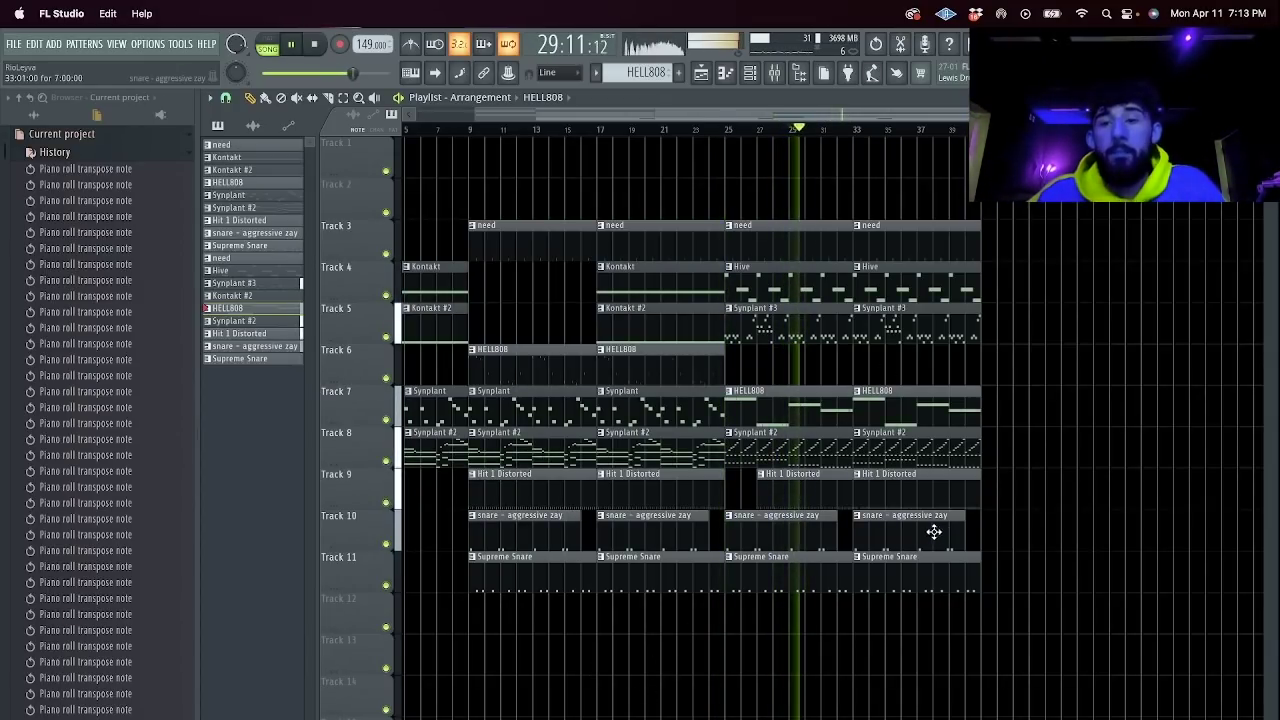
right_click(903, 450)
right_click(906, 325)
right_click(907, 296)
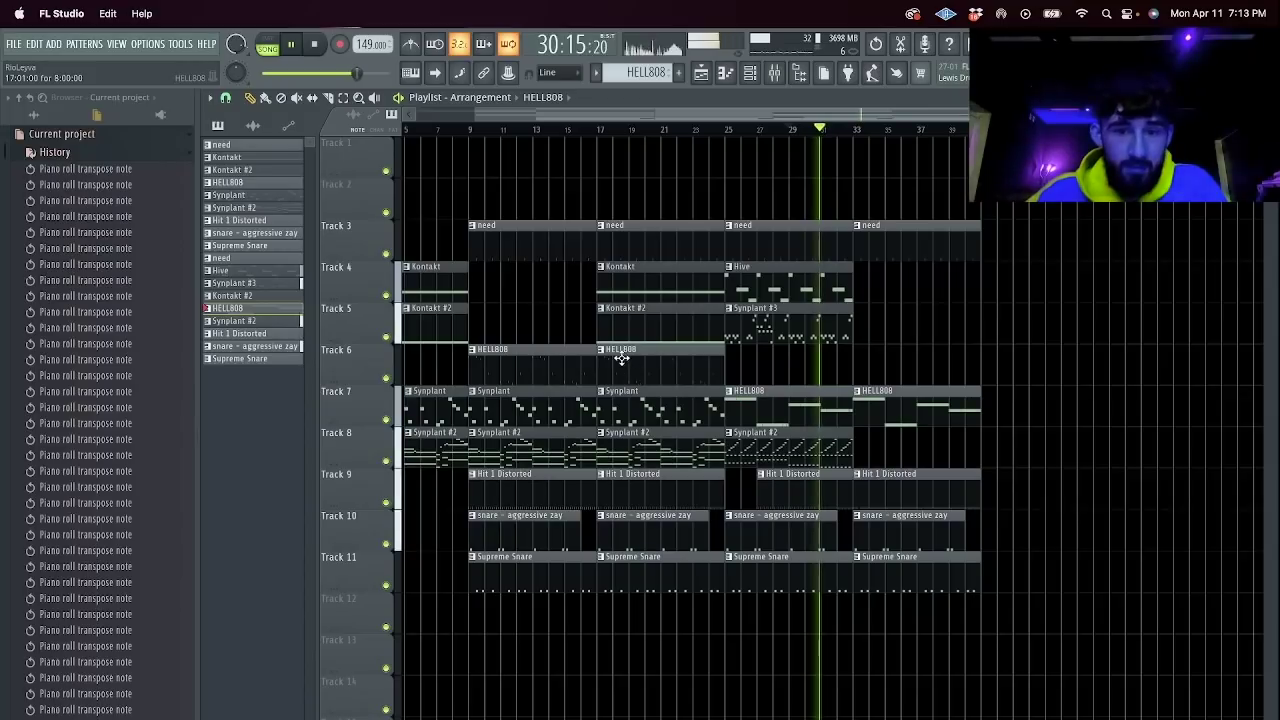
Move the Synplant, Kontakt #2 and Kontakt clips from bar 17 to bar 33, removing the stray Track 9 clip.
super+click(658, 437)
super+click(652, 414)
ctrl+click(654, 316)
ctrl+click(642, 288)
drag(642, 290, 898, 302)
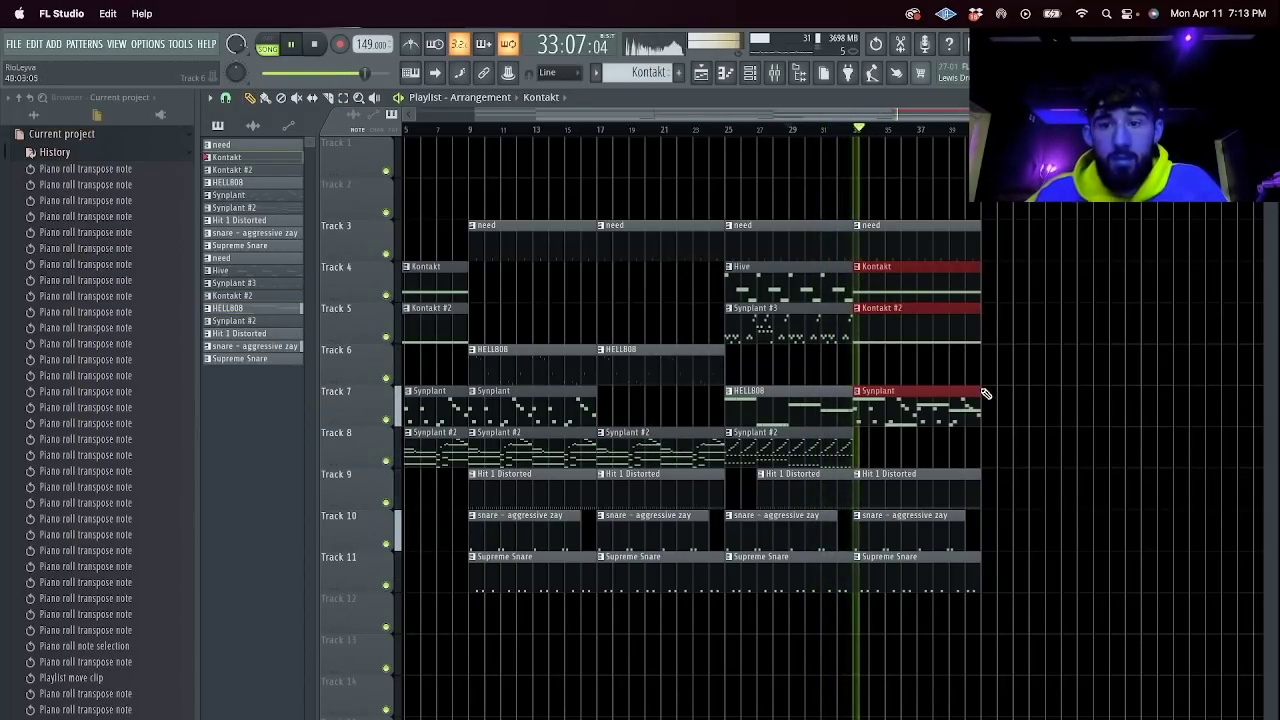
click(1092, 489)
right_click(1092, 489)
Duplicate the Synplant #2 clip from bar 25 onto bar 33.
click(800, 322)
ctrl+click(820, 277)
key(ctrl+b)
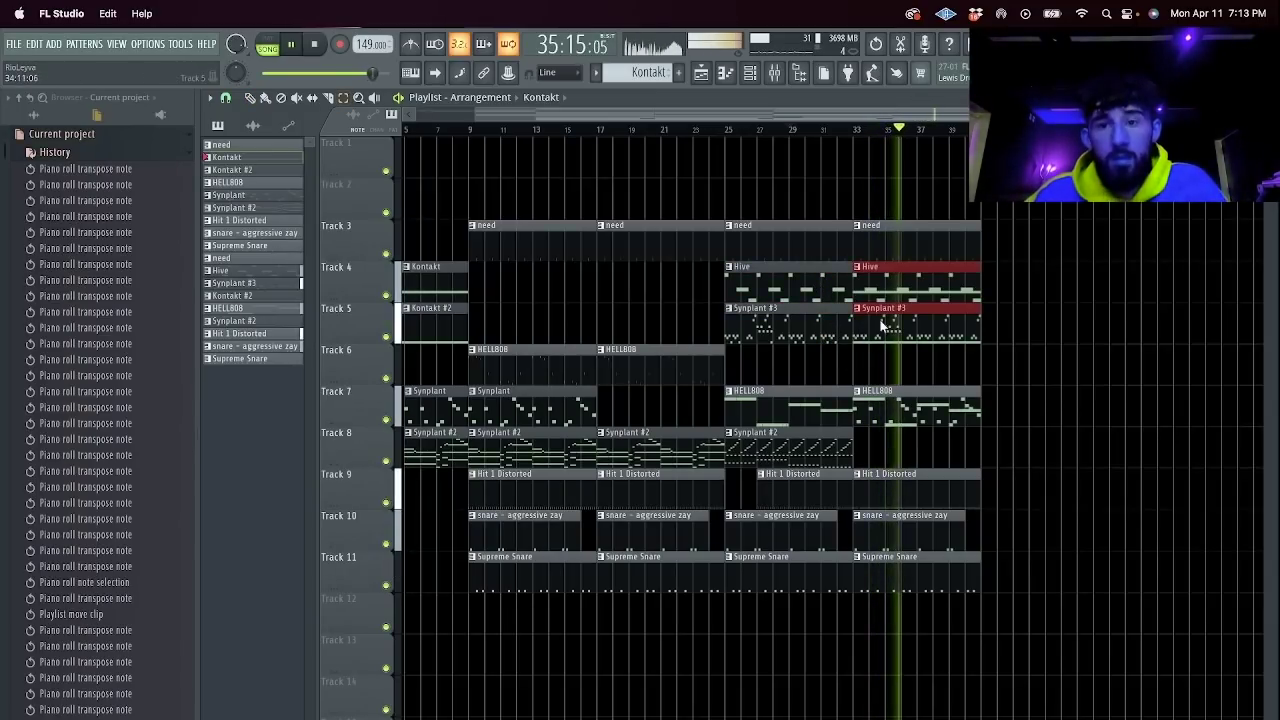
key(Delete)
ctrl+click(806, 446)
key(super+b)
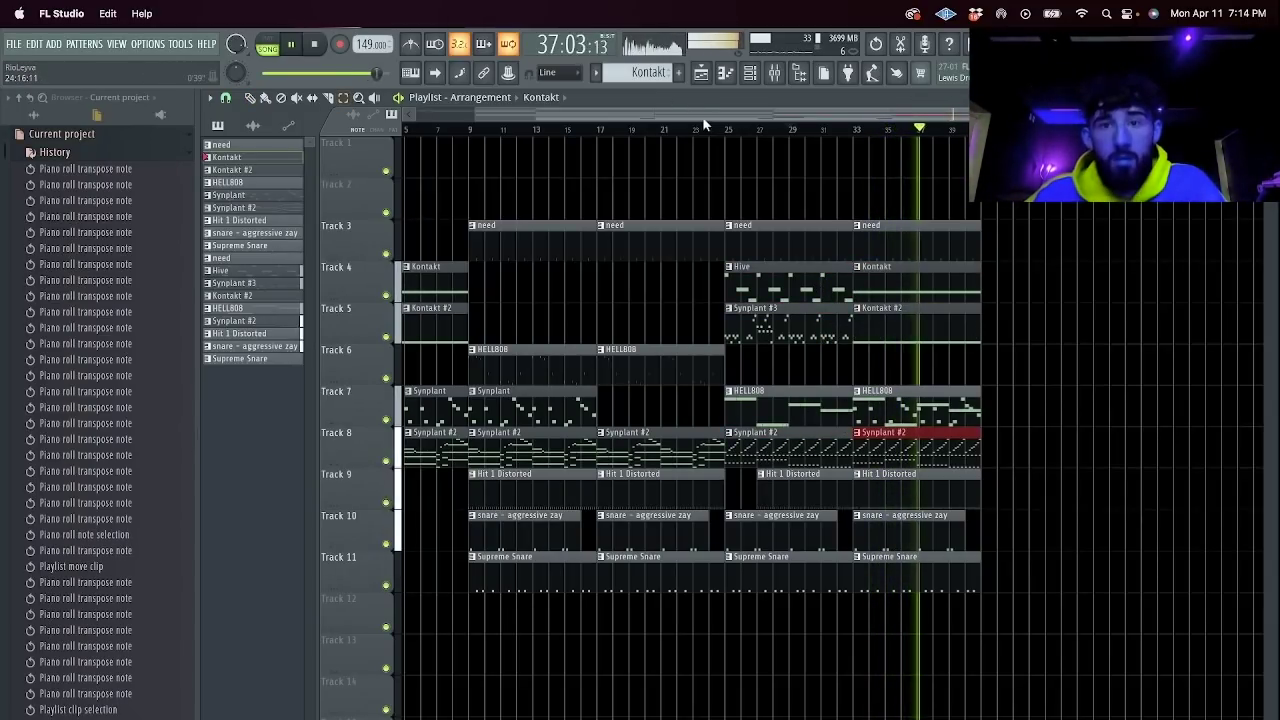
Move the bar 33 HELL808 clip to Track 6 and delete the Synplant clip there.
drag(473, 116, 408, 118)
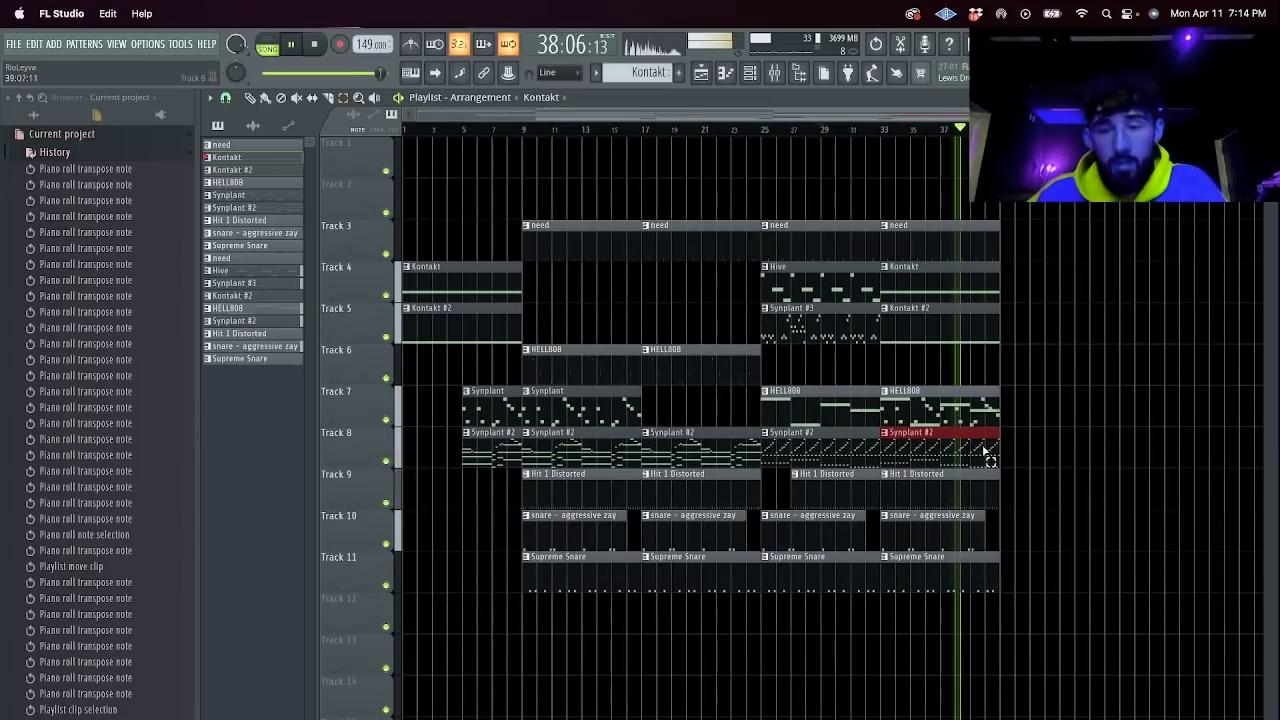
key(l)
drag(936, 392, 938, 356)
right_click(941, 421)
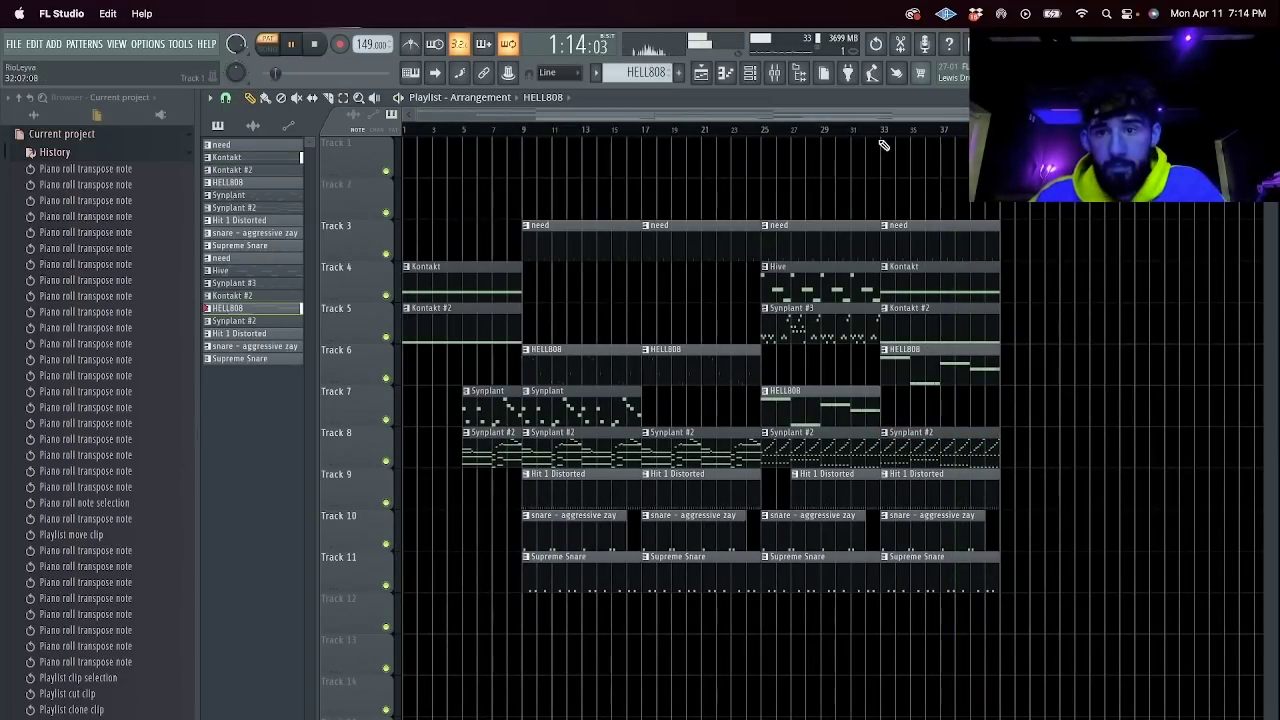
Duplicate the entire arrangement twice from bar 33 so it runs past bar 100.
key(l)
click(881, 131)
key(space)
drag(1077, 714, 106, 38)
key(super+b)
key(super+b)
super+click(760, 618)
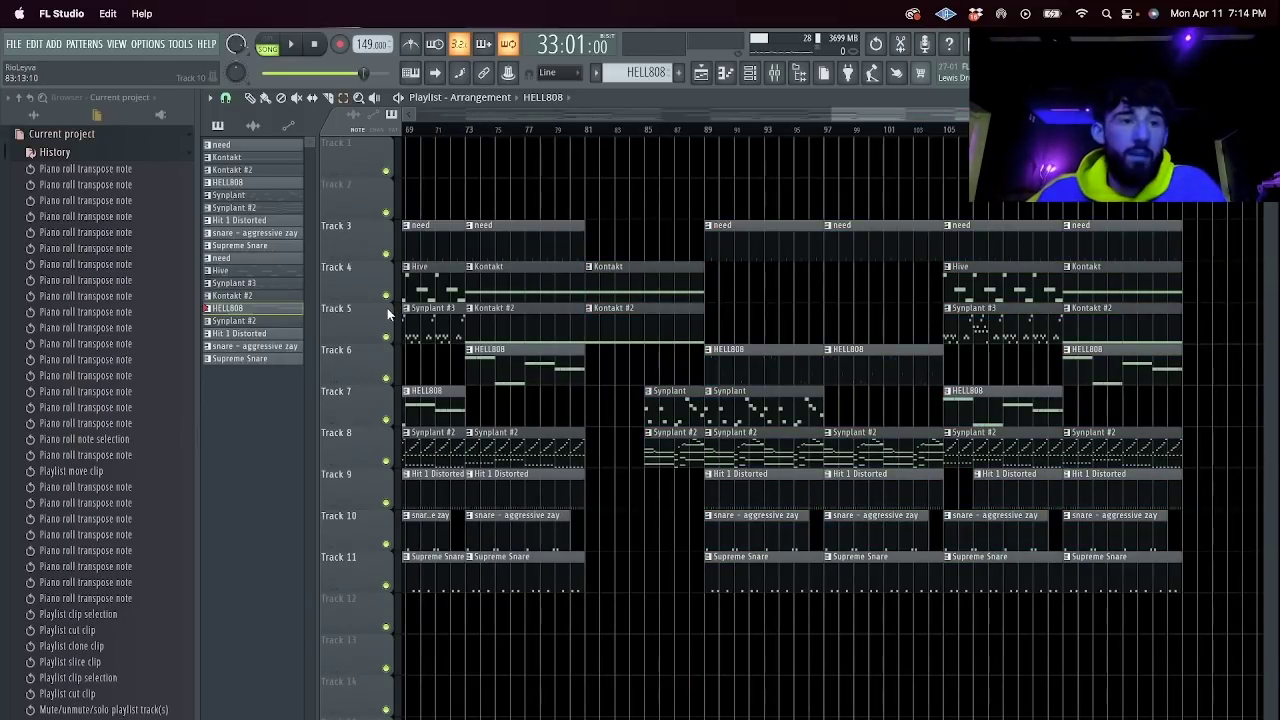
Begin saving the project as a new .flp file in the 4 - April folder.
key(super+s)
click(660, 227)
click(662, 241)
Save the project as GravityFalls 149 BPM.flp inside a new folder within Stems.
click(803, 301)
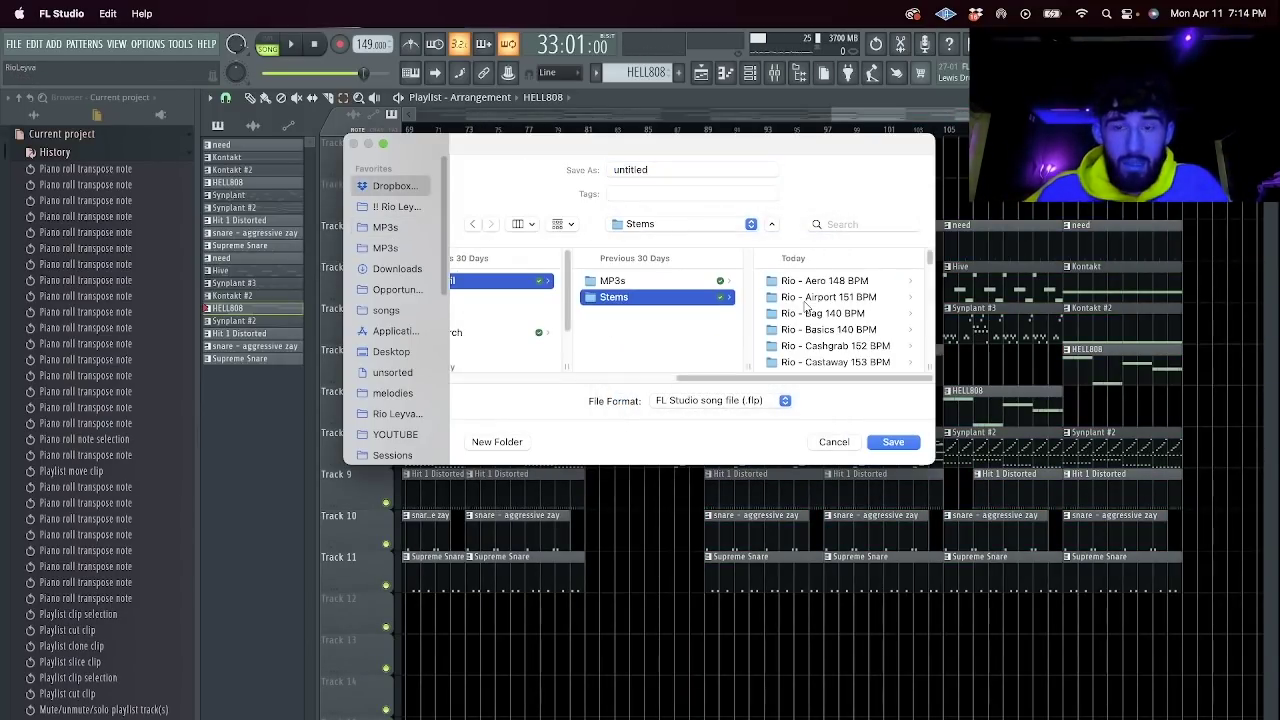
key(super+shift+n)
text(Rio x NM -)
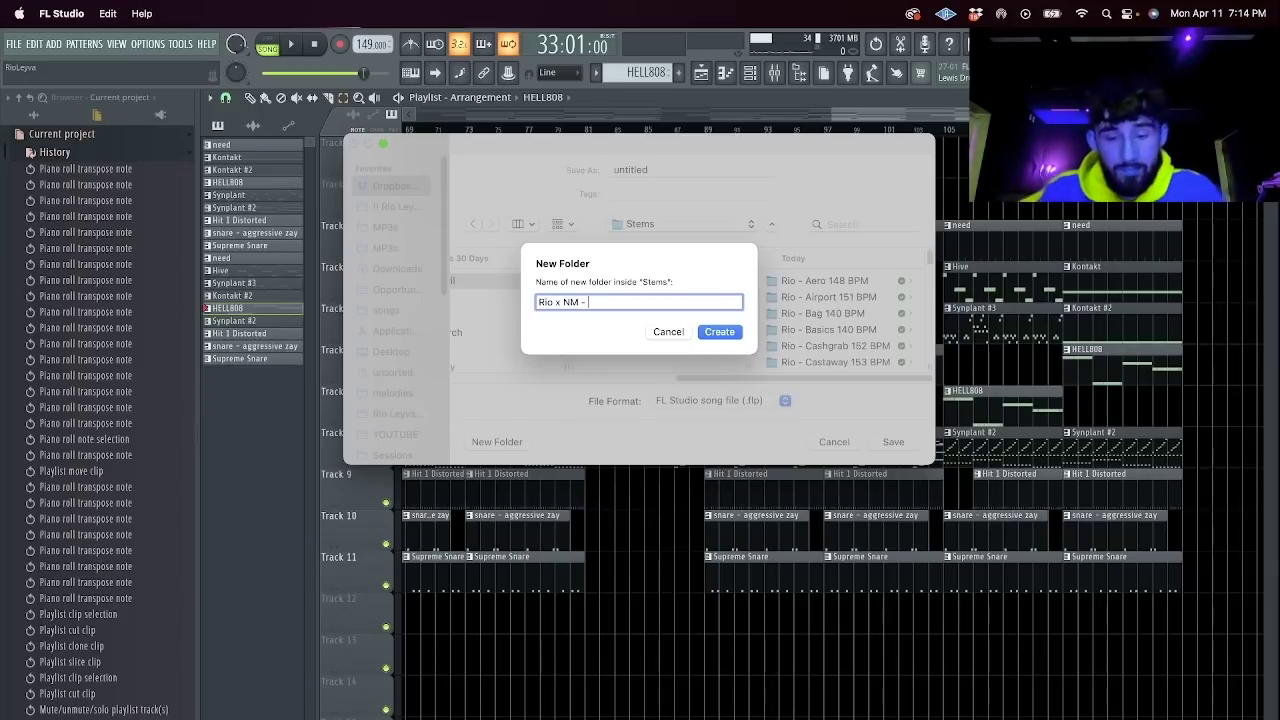
text( GravityFalls 149 BPM)
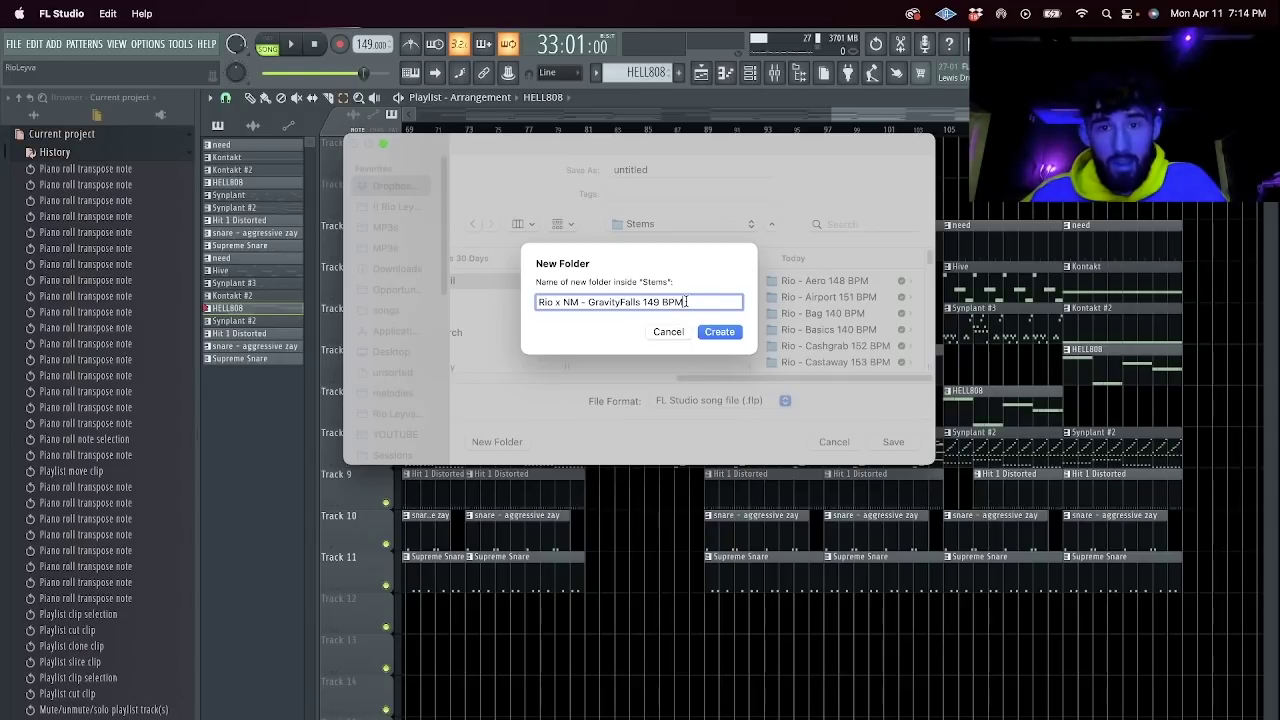
click(712, 332)
key(Return)
Export the song as an MP3 into the MP3s folder and start the render.
key(shift+super+r)
click(680, 224)
click(676, 243)
click(685, 281)
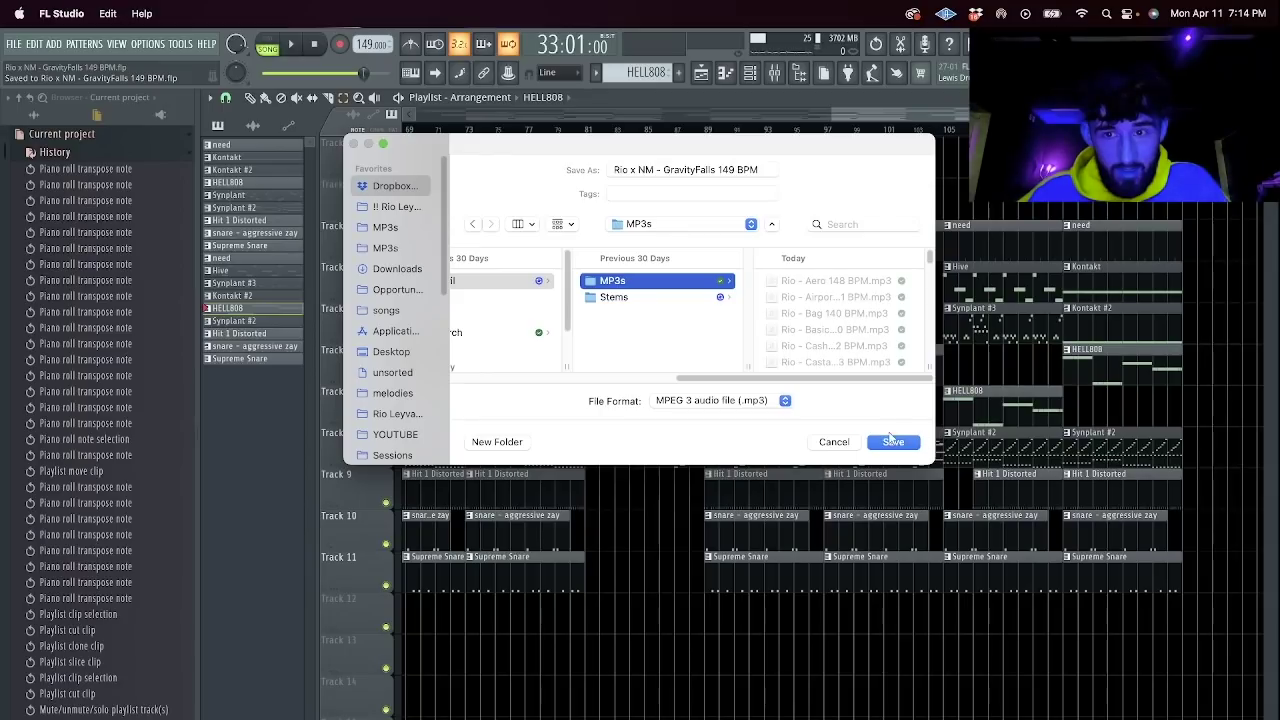
click(893, 441)
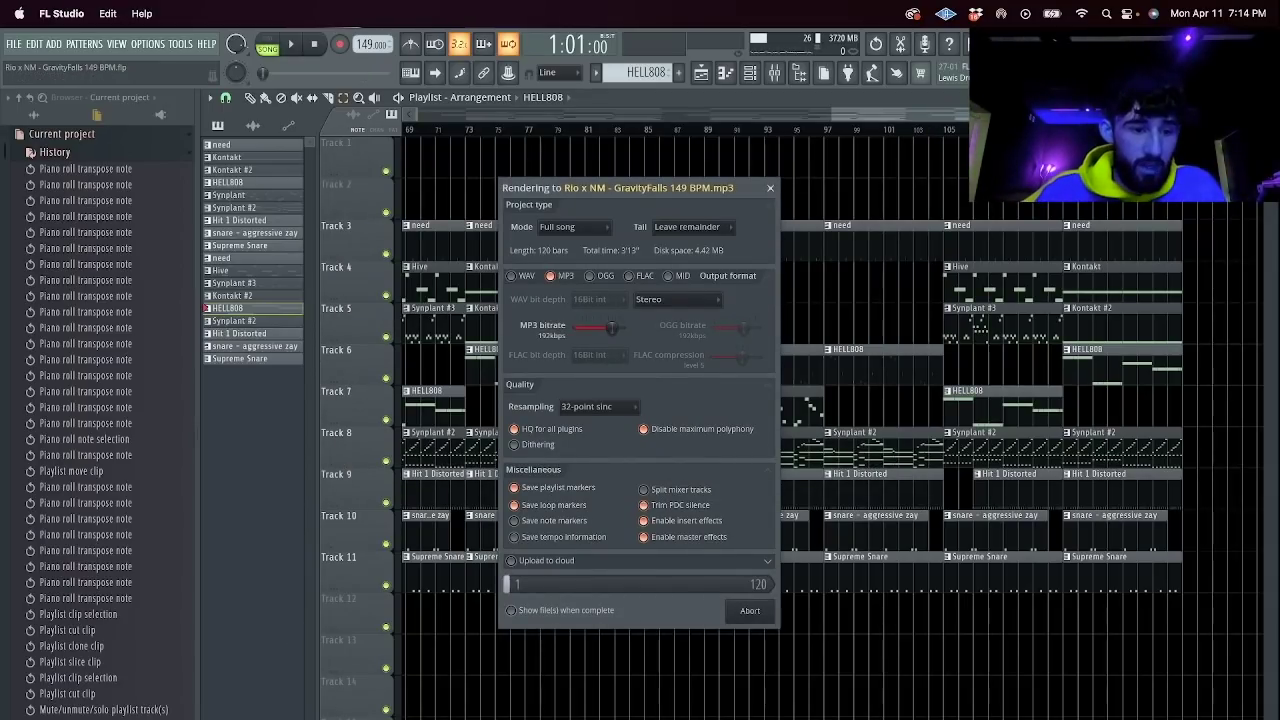
key(super+Tab)
key(super+Tab)
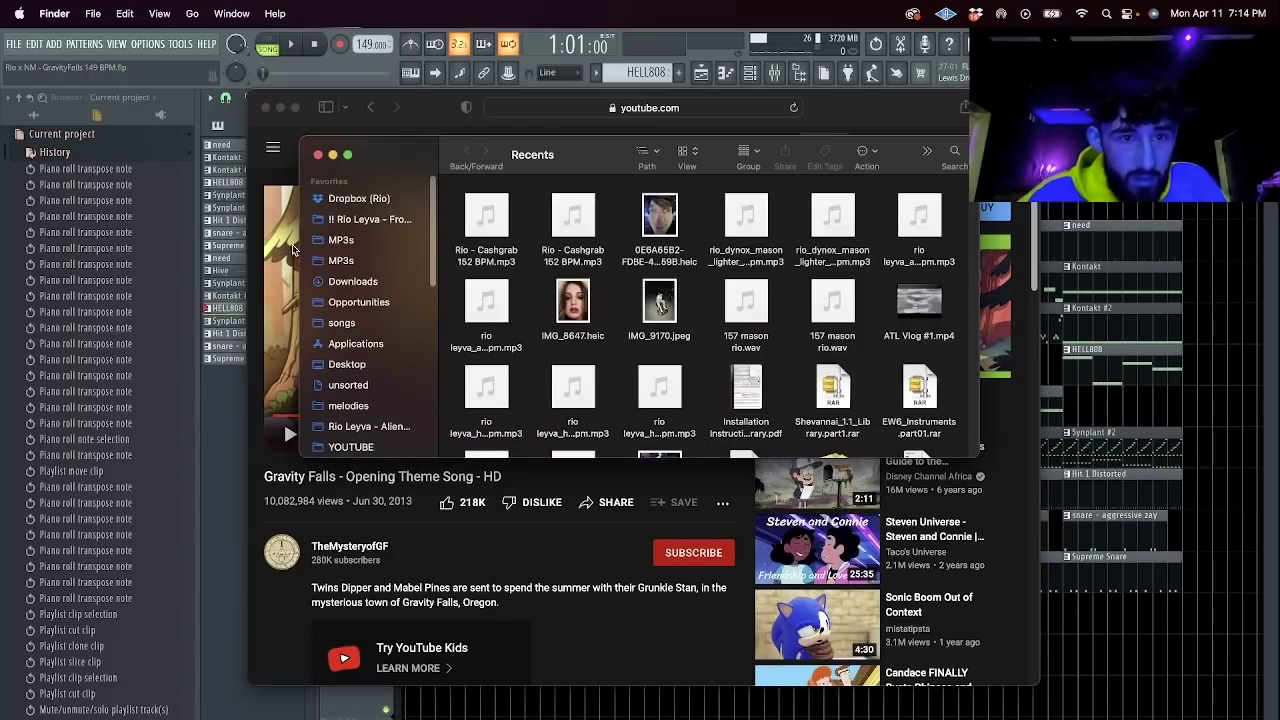
Select the beat MP3s in the MP3s folder through Castaway, Jungle and Combat, and open their context menu.
click(335, 242)
drag(444, 227, 969, 236)
drag(955, 308, 920, 309)
scroll(486, 309, down, 2)
scroll(930, 392, down, 2)
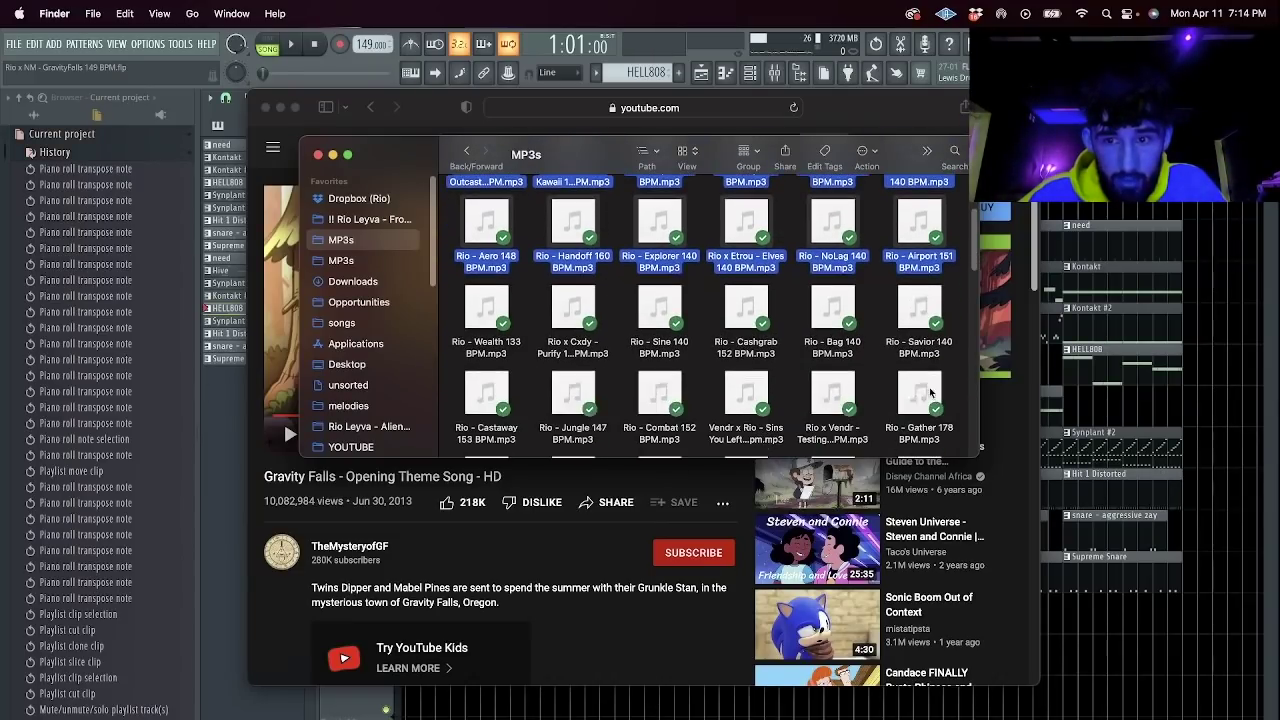
shift+click(945, 322)
shift+click(679, 410)
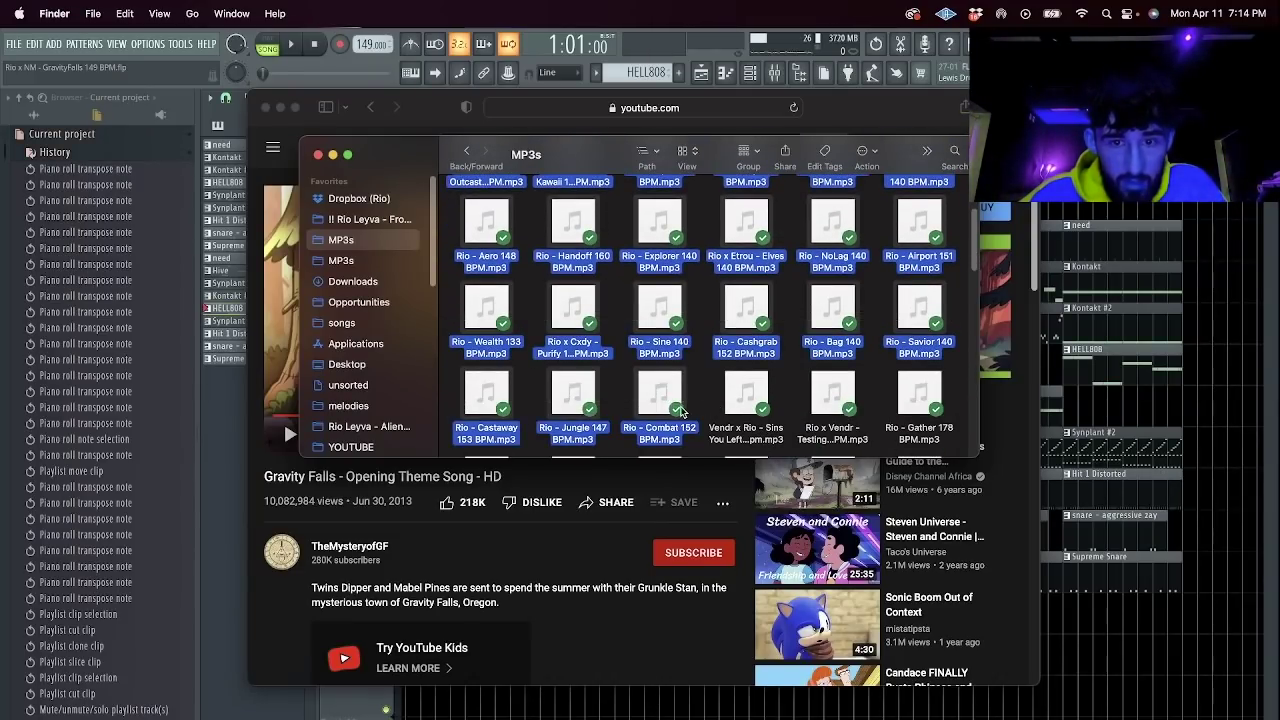
right_click(660, 415)
Calculate 27 divided by 7 in a new Safari tab.
click(890, 105)
key(super+t)
text(7)
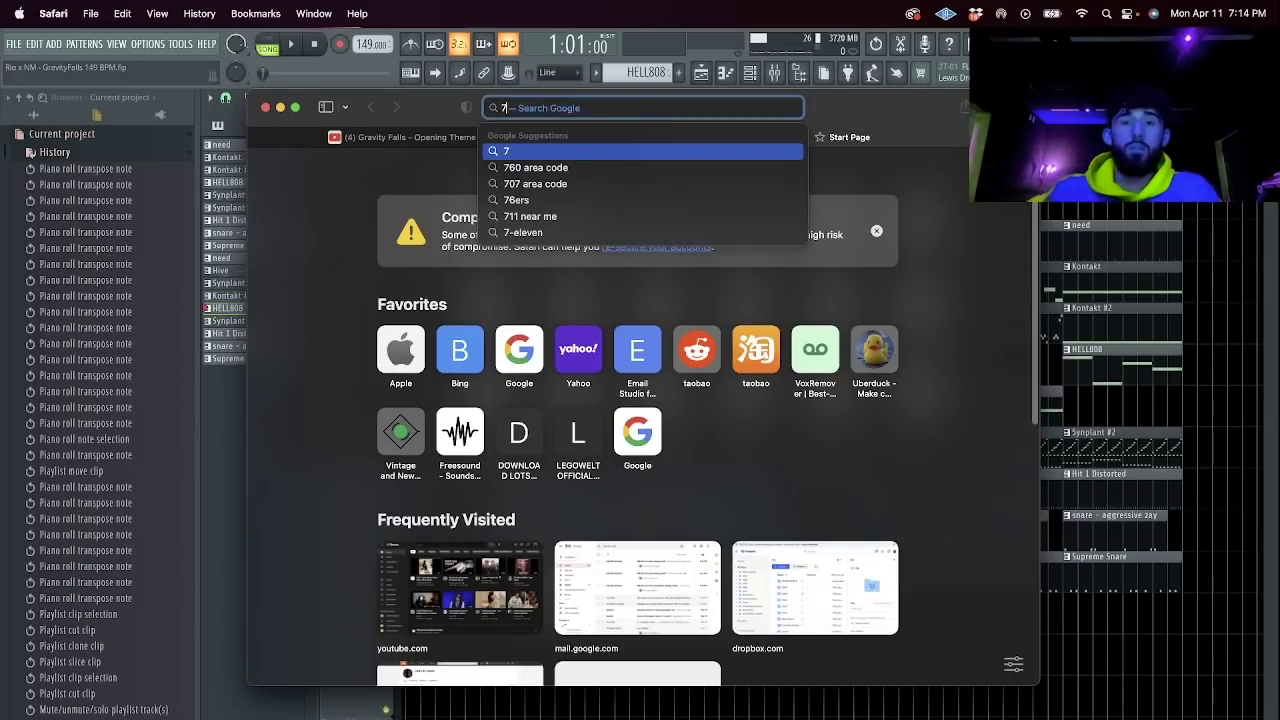
key(BackSpace)
text(27 divided)
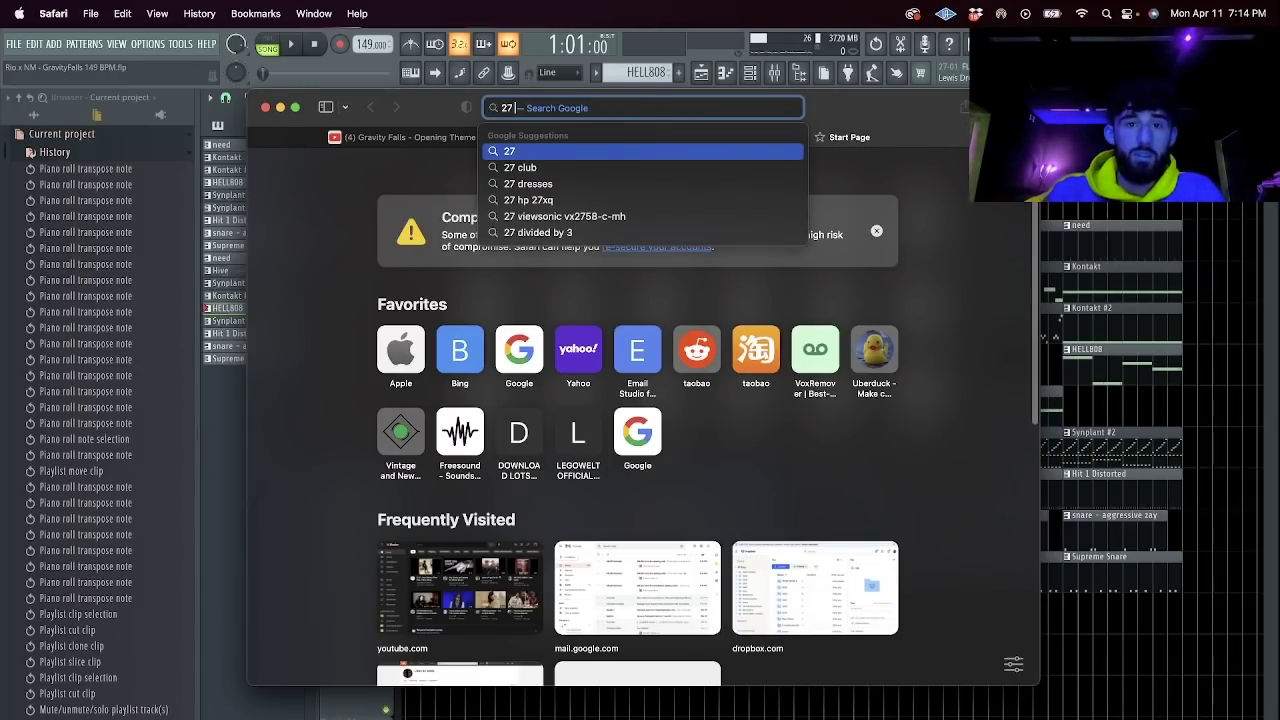
text( by 7)
key(Return)
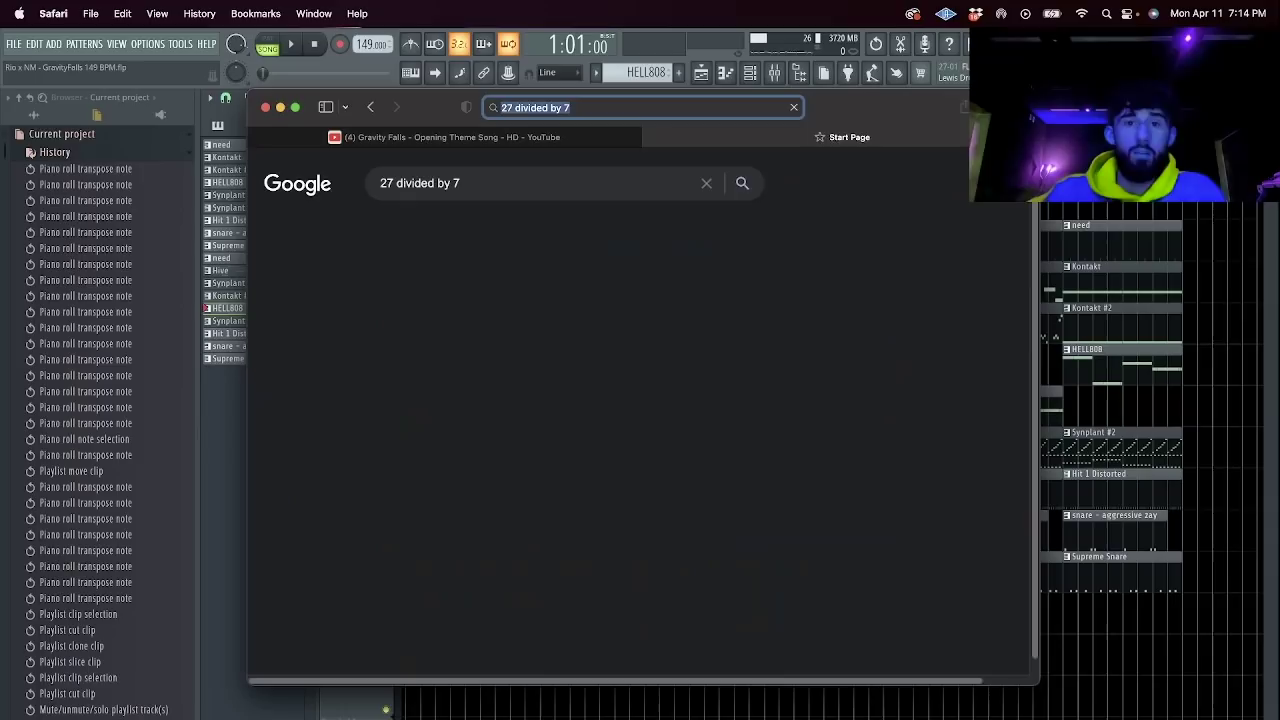
Replace the search with 3.8 x 24 to get 91.2.
drag(510, 184, 297, 190)
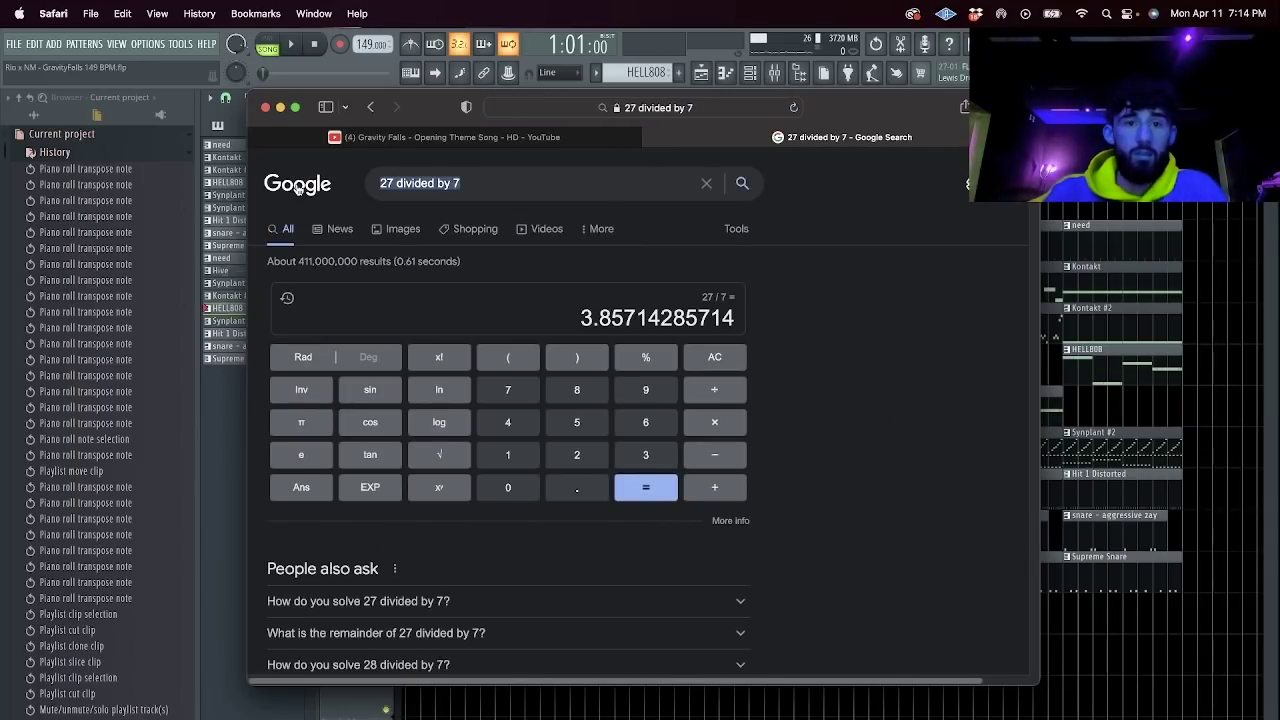
text(3.8 x 24)
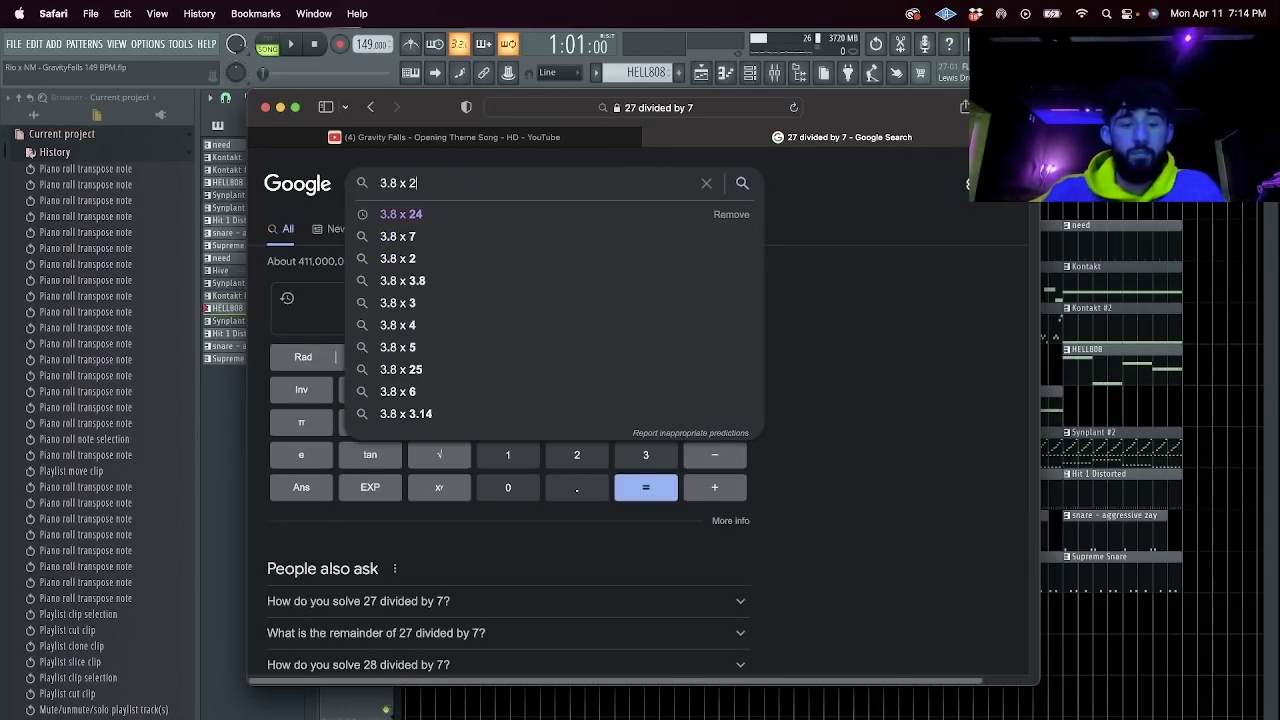
key(Return)
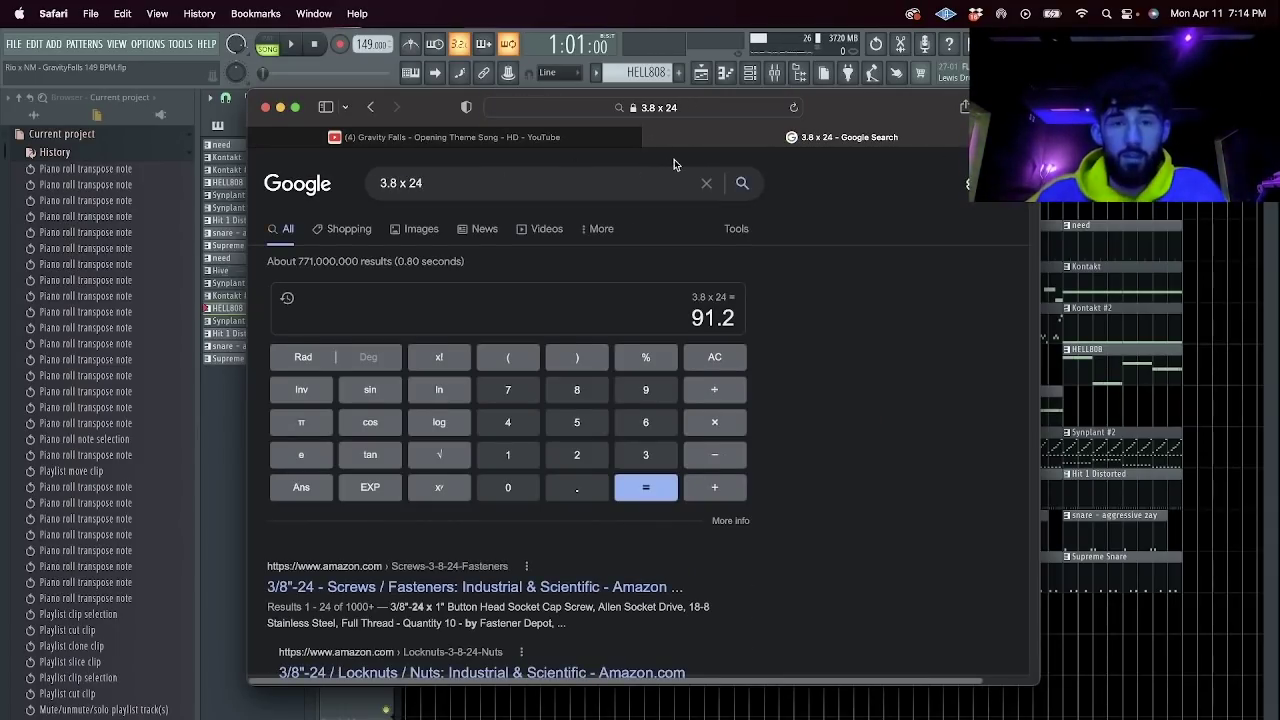
mouse_move(636, 135)
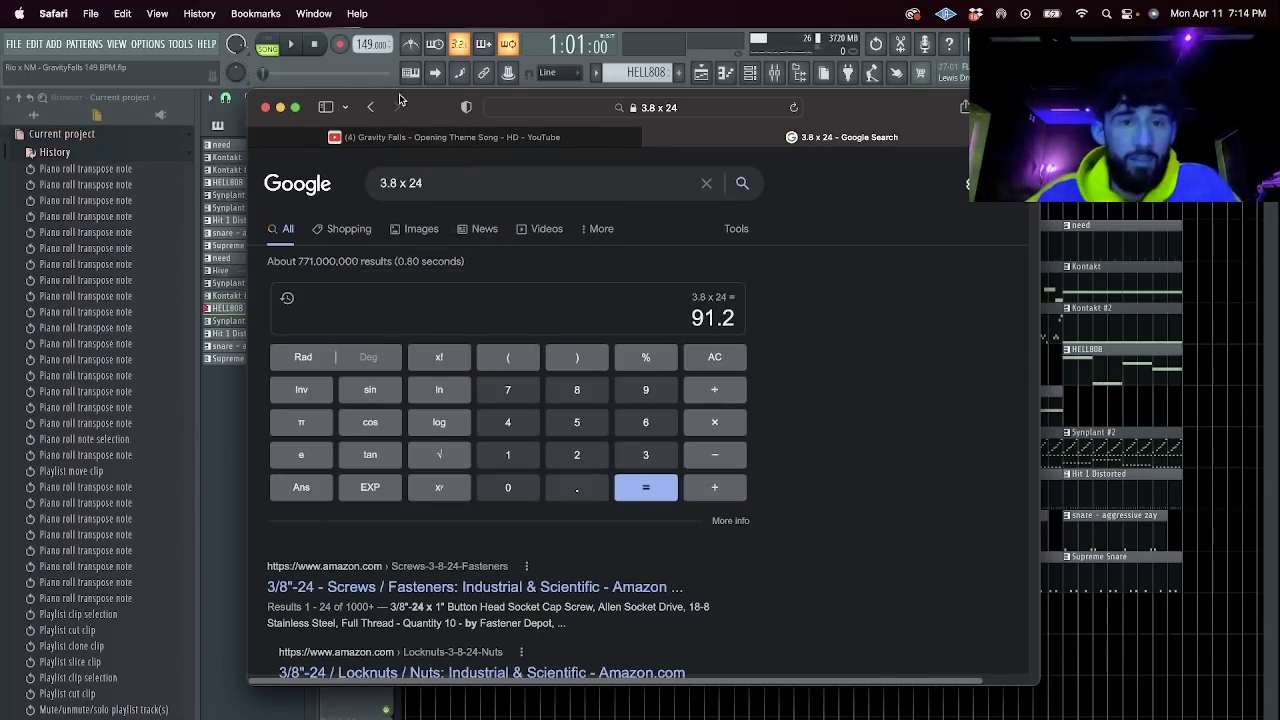
click(34, 29)
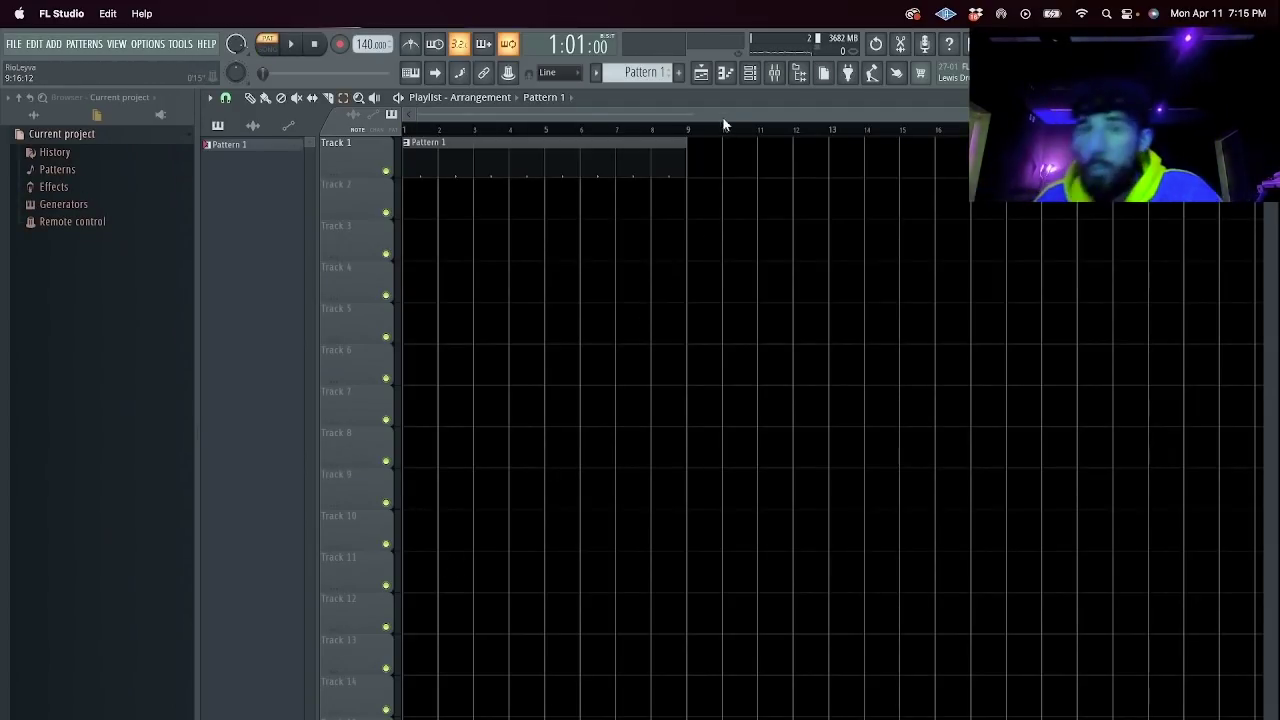
Add a Kontakt instrument channel to the new project's Channel rack.
click(749, 72)
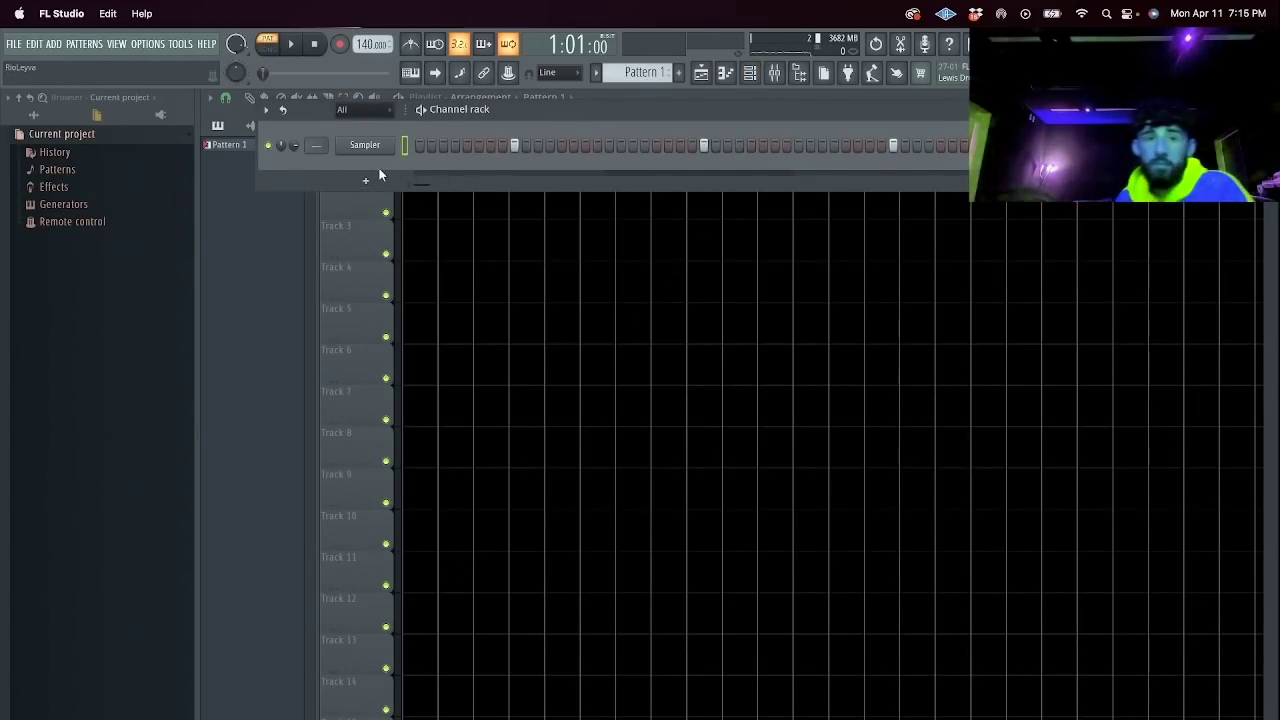
click(366, 180)
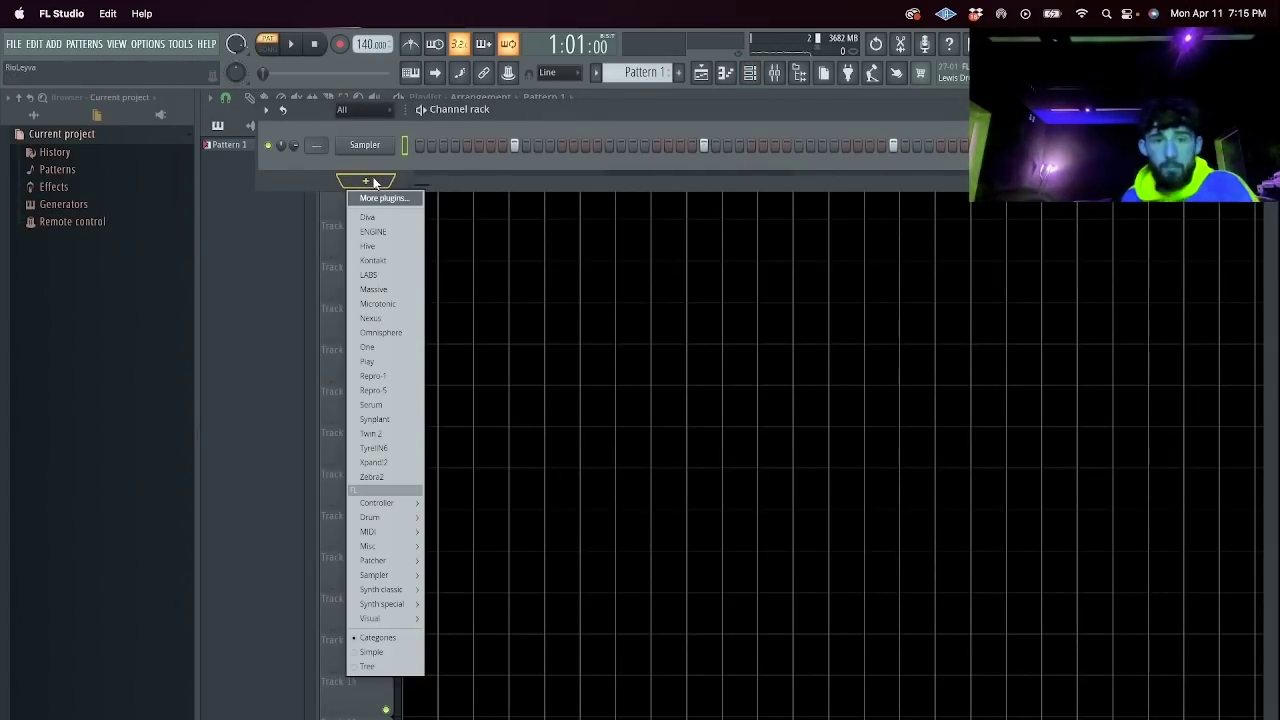
click(372, 260)
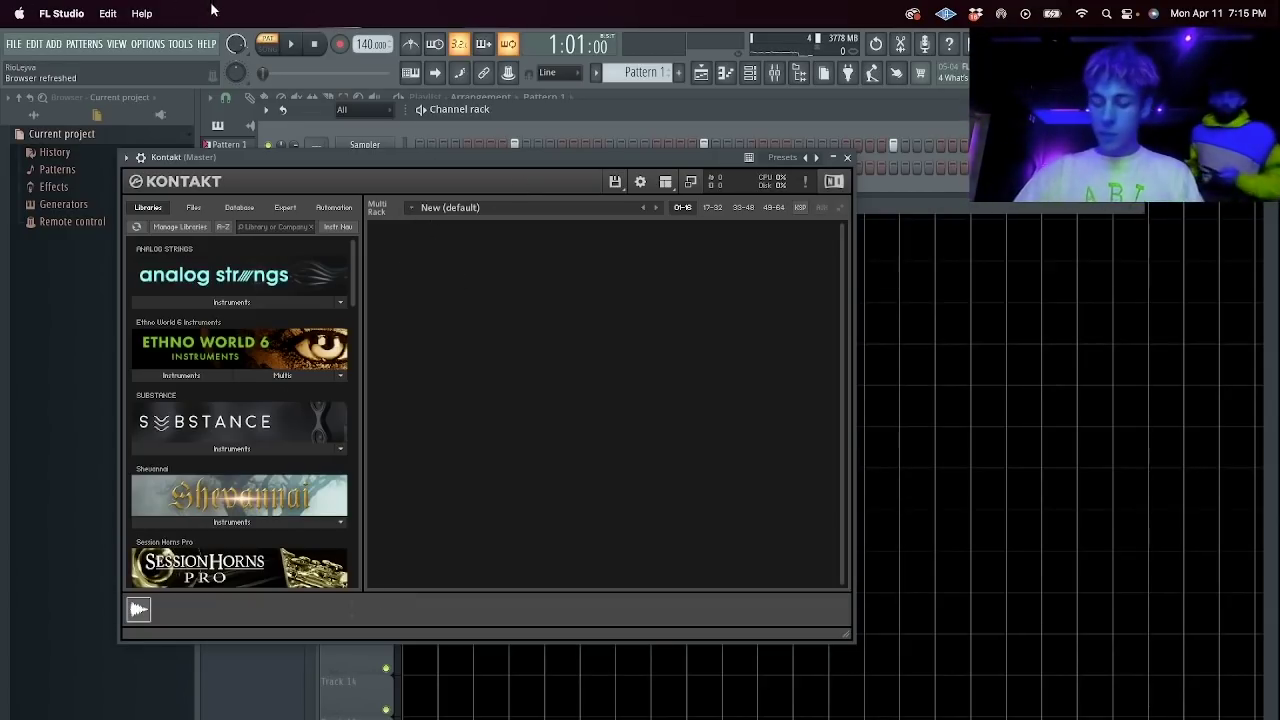
Load Glaze.nki from the Glaze Instruments library into Kontakt.
scroll(275, 442, down, 3)
scroll(275, 443, up, 3)
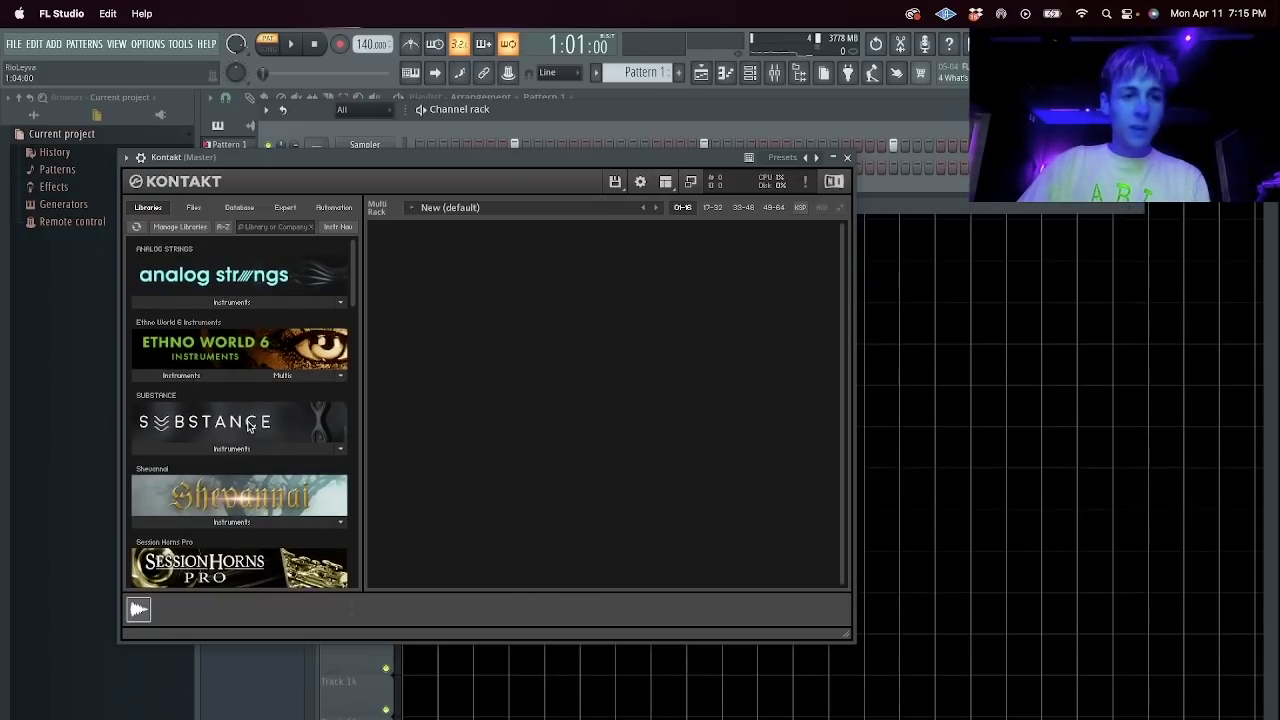
scroll(248, 428, down, 10)
scroll(247, 424, down, 6)
scroll(249, 428, up, 3)
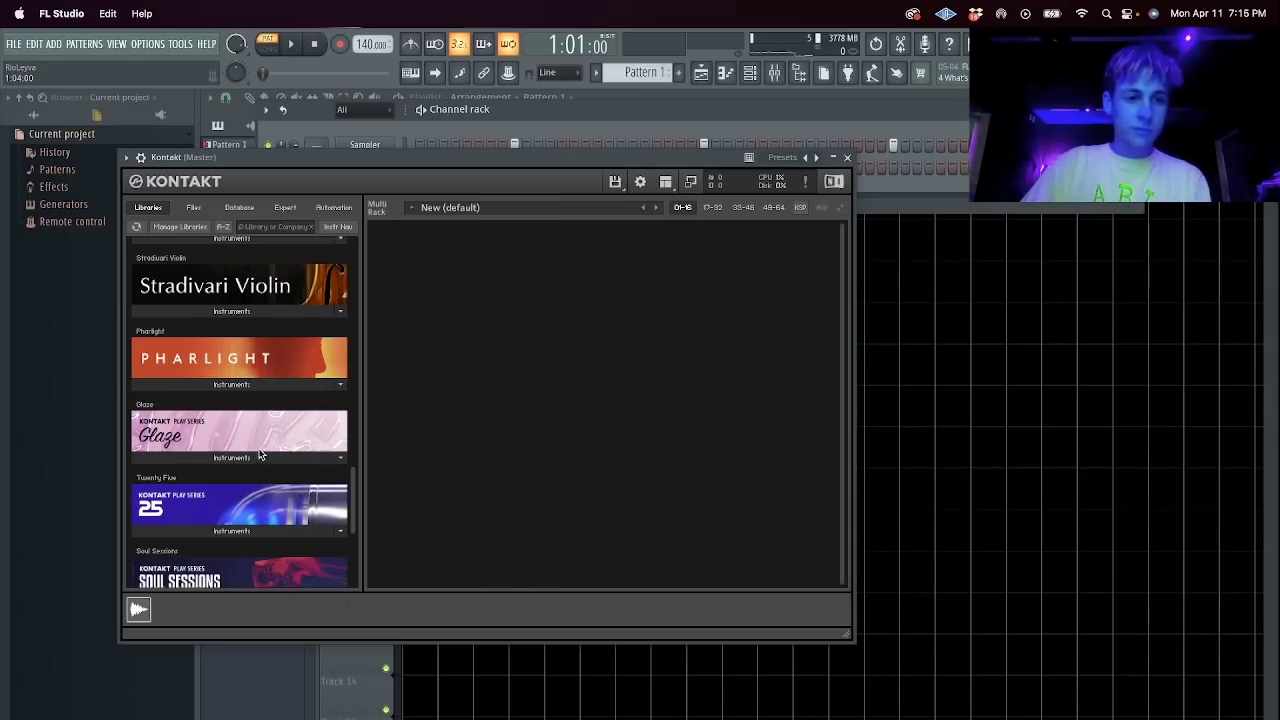
click(252, 458)
click(184, 481)
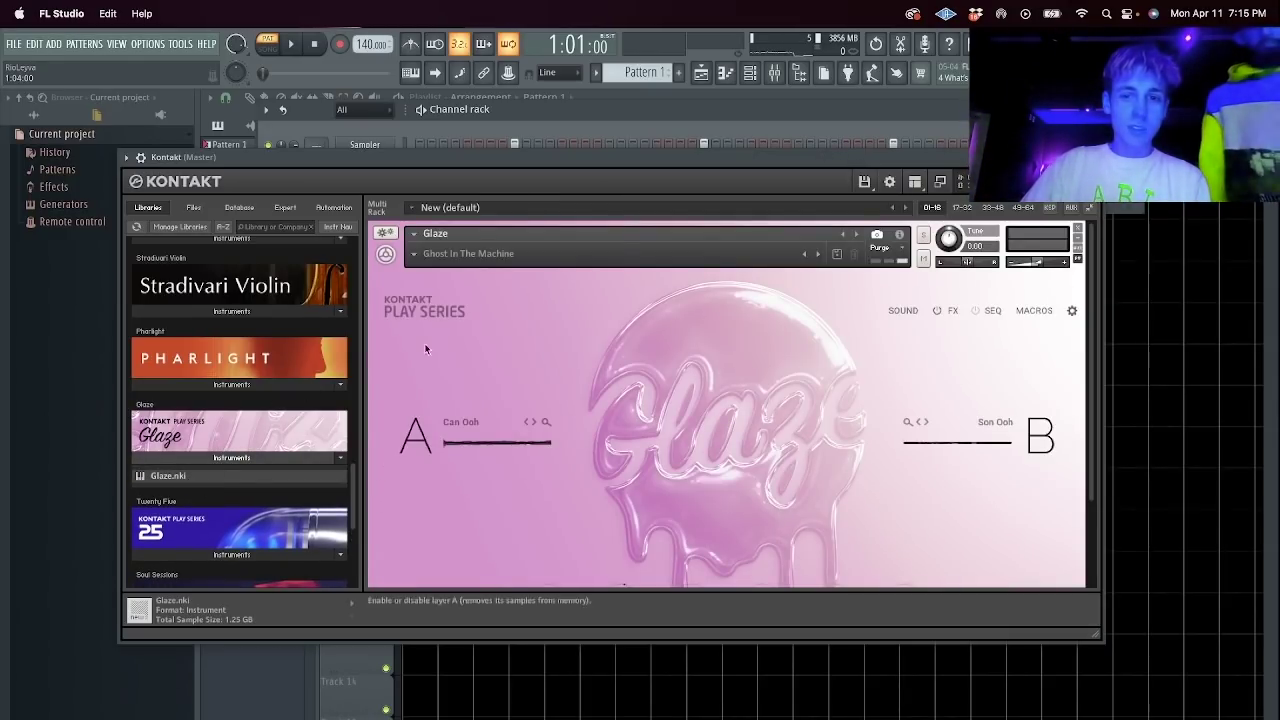
Enable typing keyboard to piano and browse Glaze's snapshots with the arrows.
drag(502, 157, 510, 241)
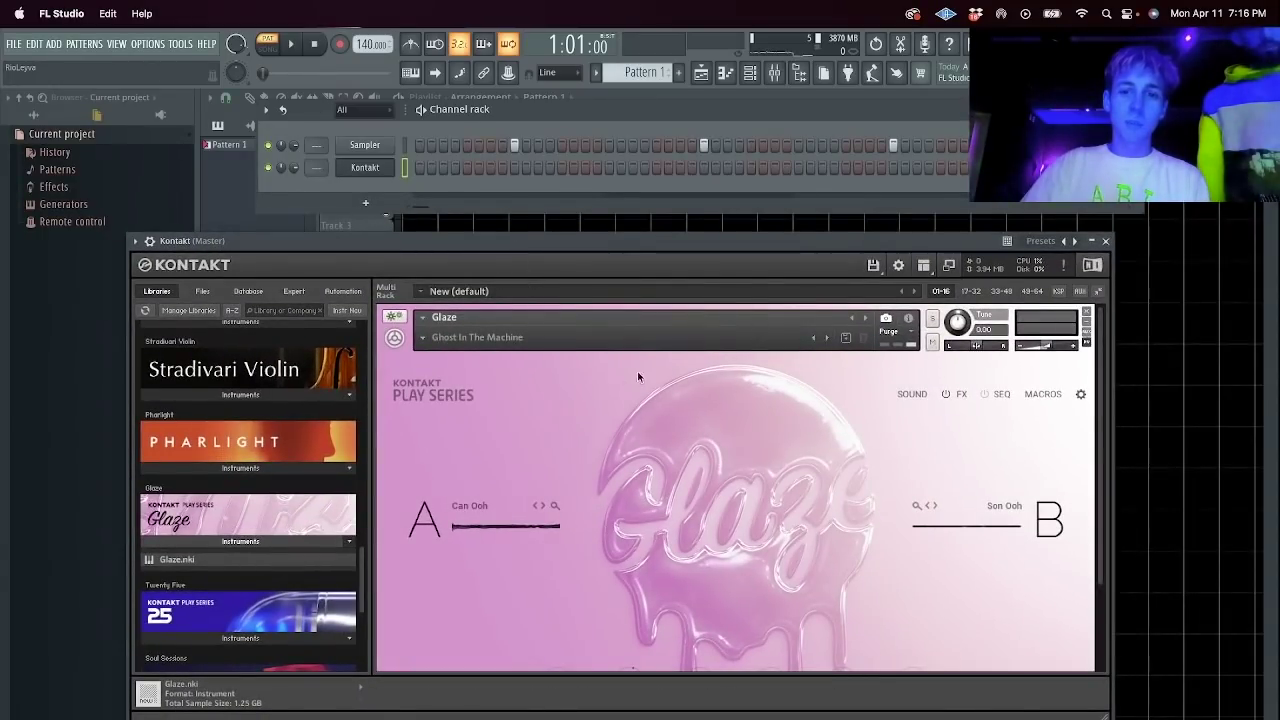
click(866, 318)
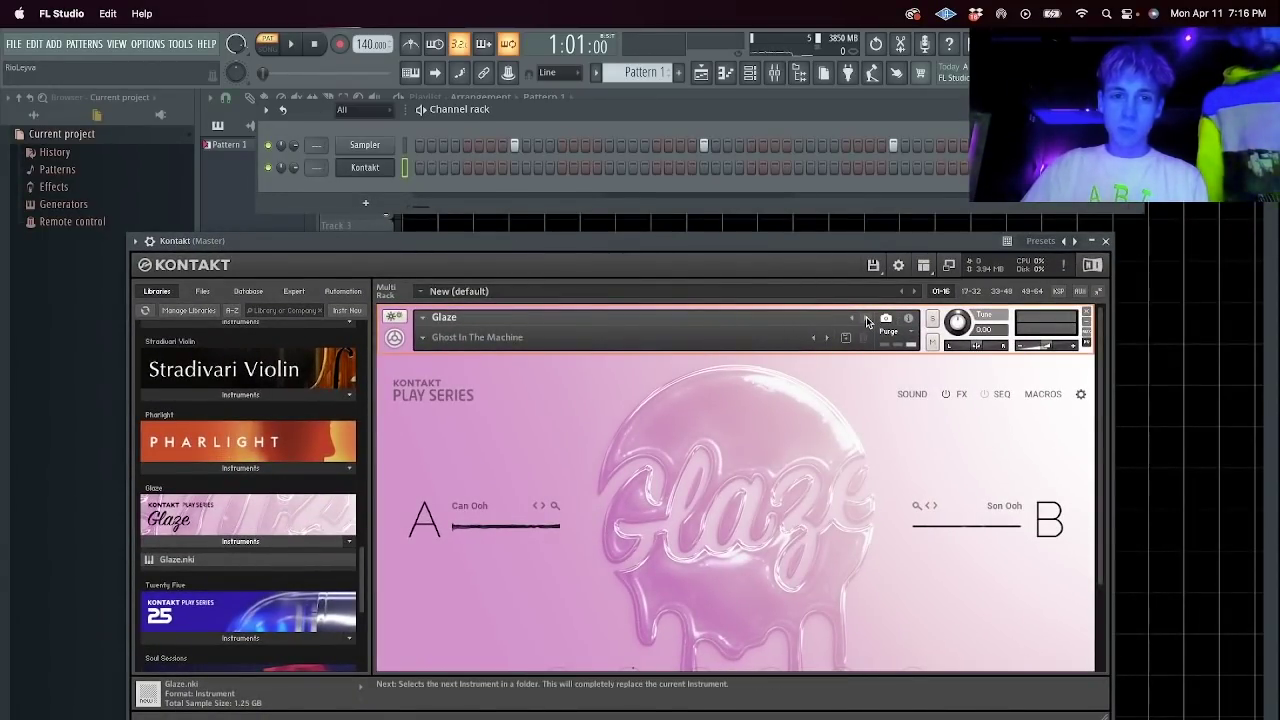
click(410, 72)
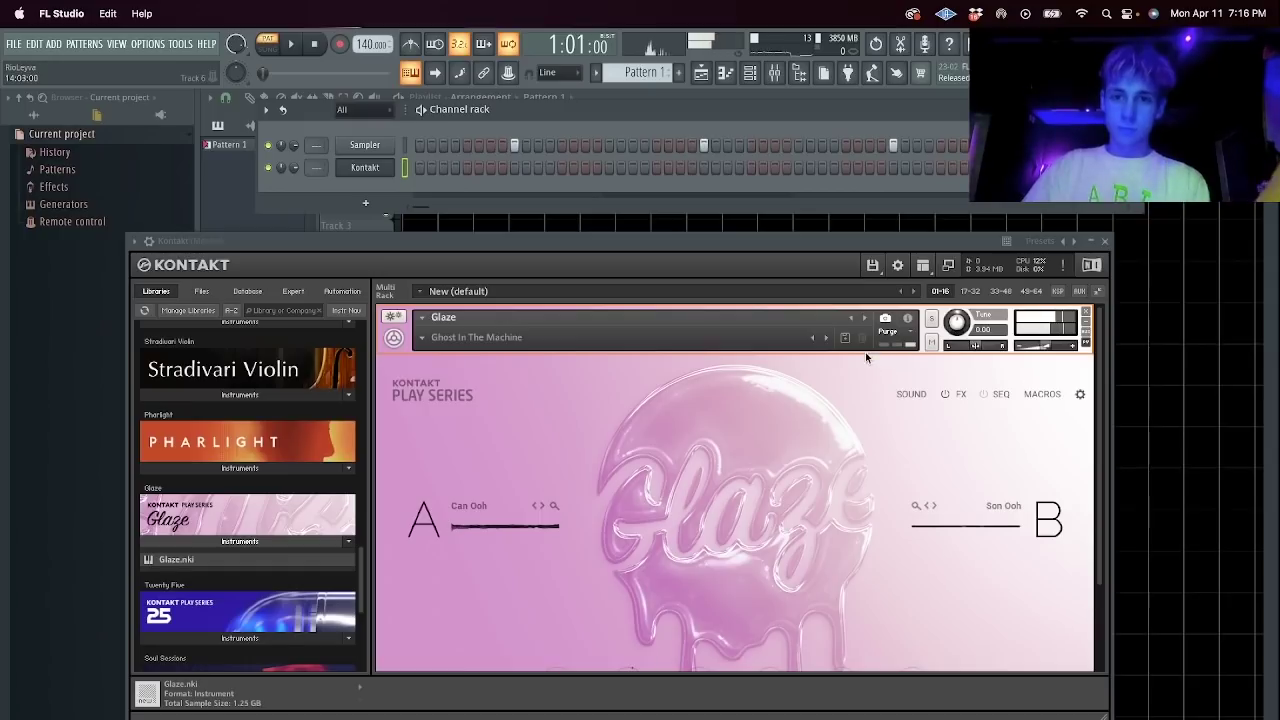
click(826, 340)
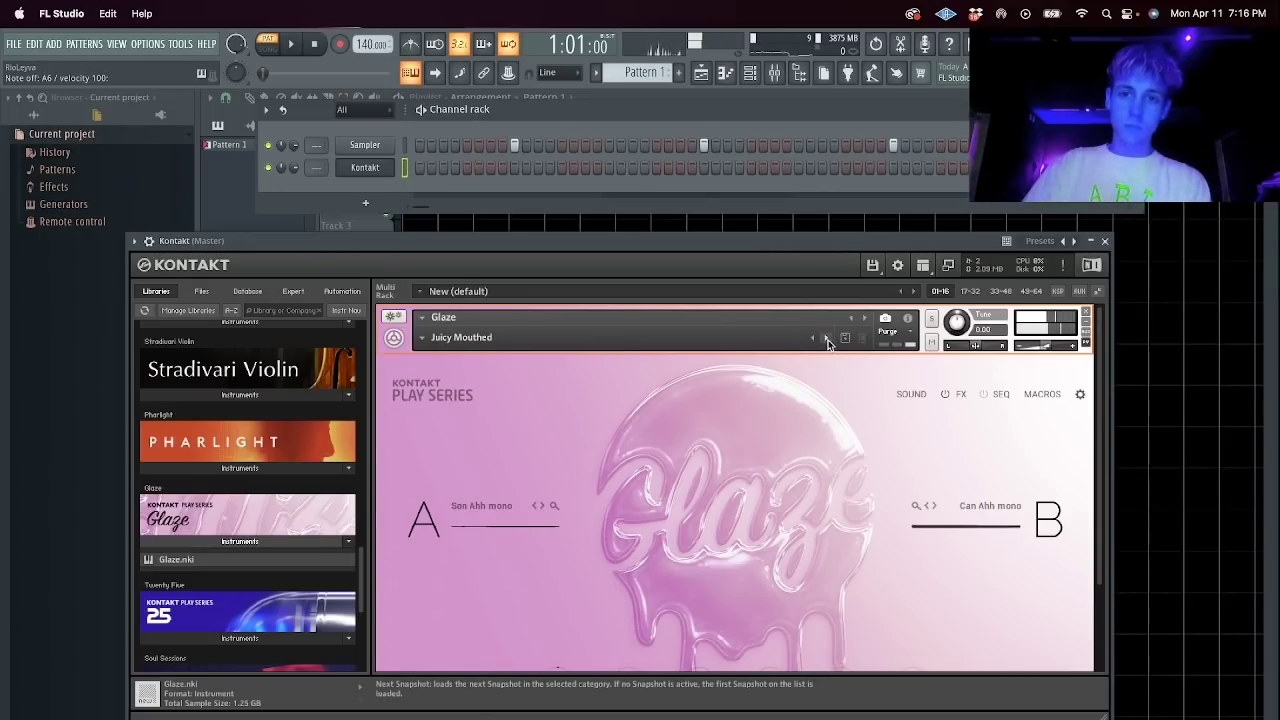
click(827, 341)
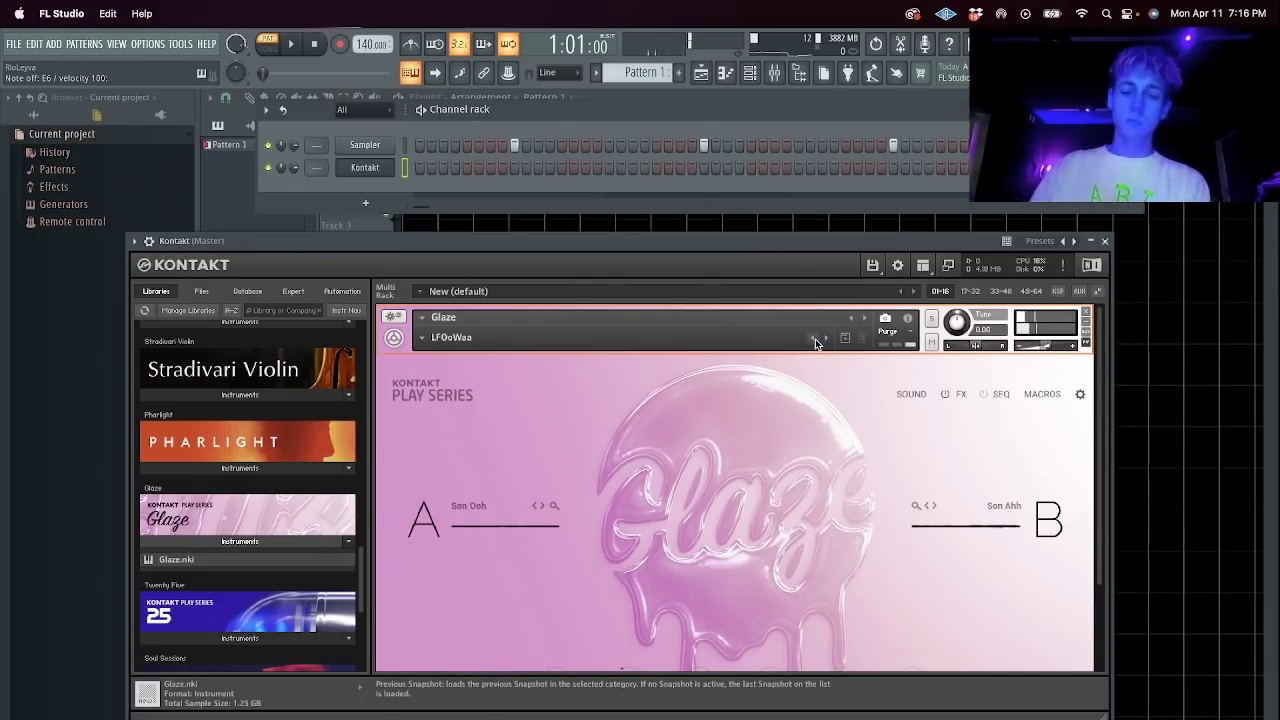
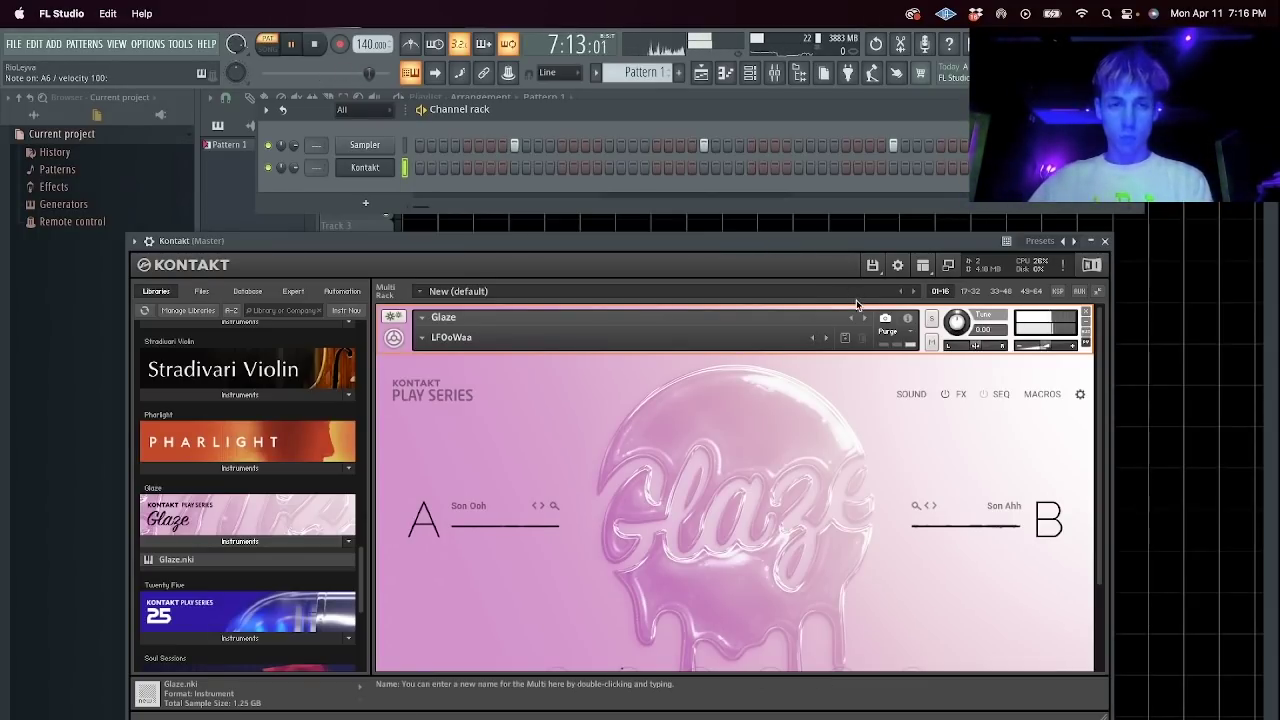
Open Kontakt's piano roll, close the plugin window and arm recording.
key(space)
right_click(392, 166)
click(424, 167)
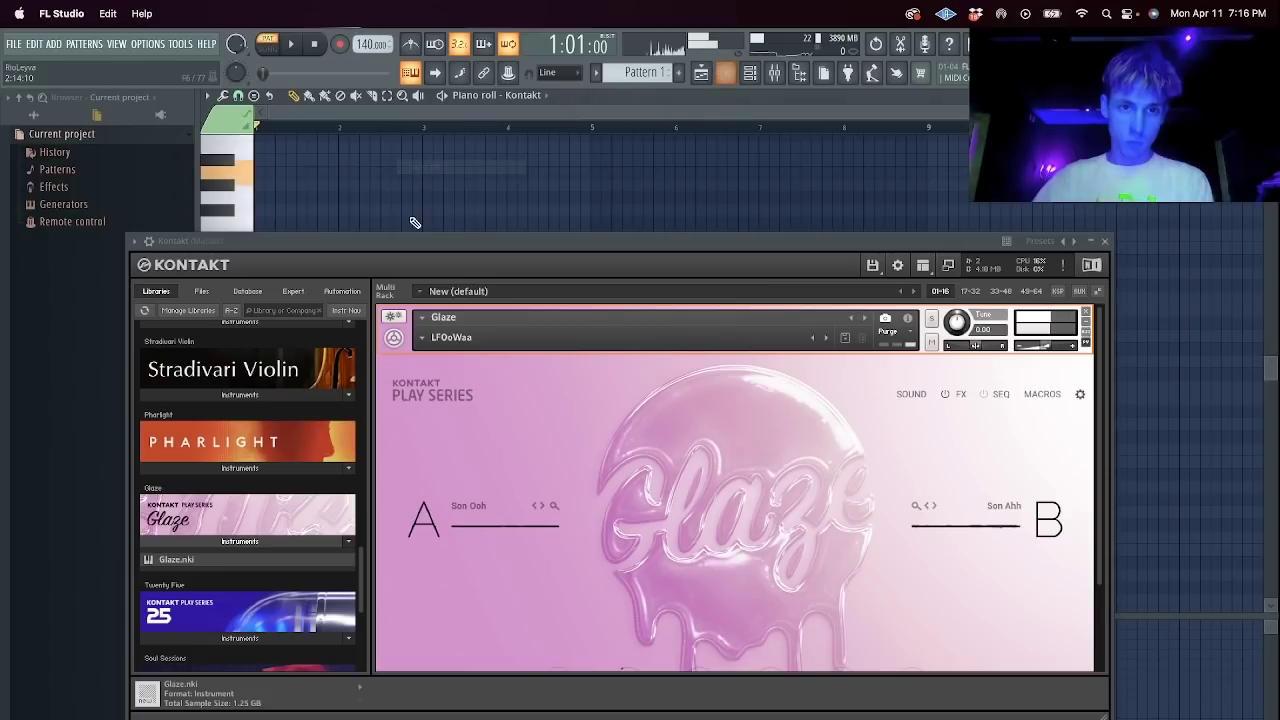
click(1105, 241)
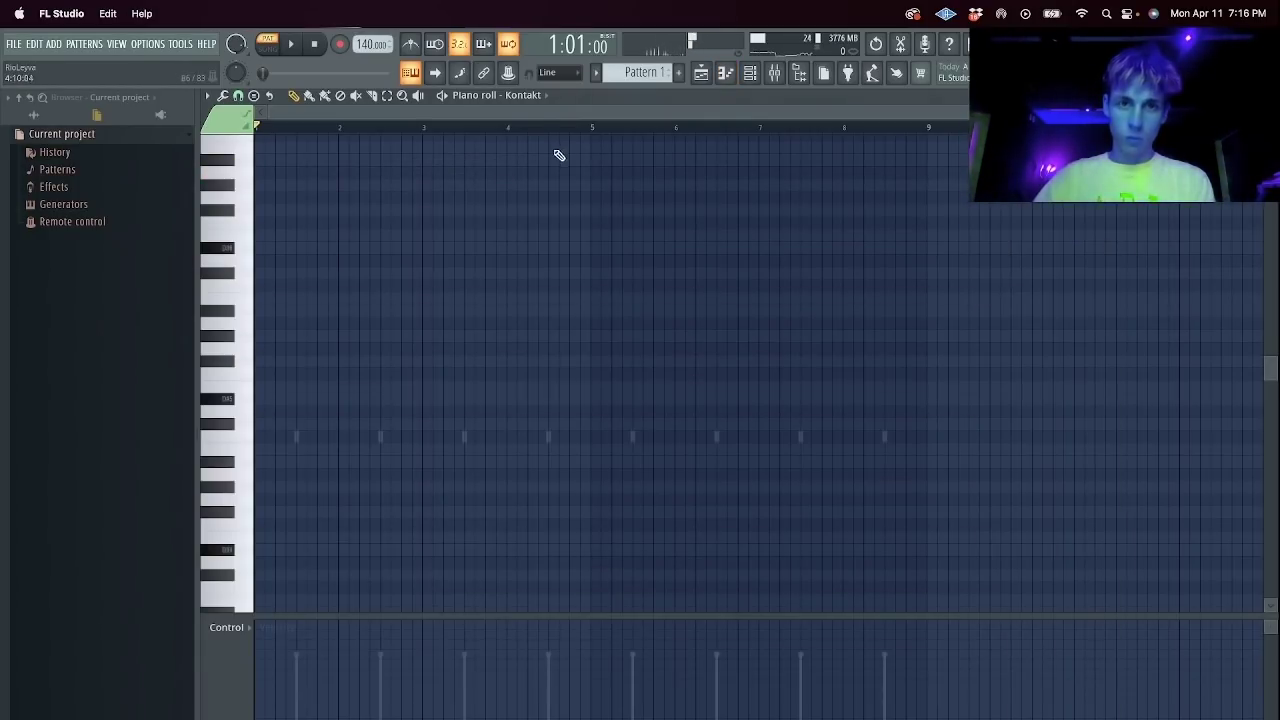
click(346, 47)
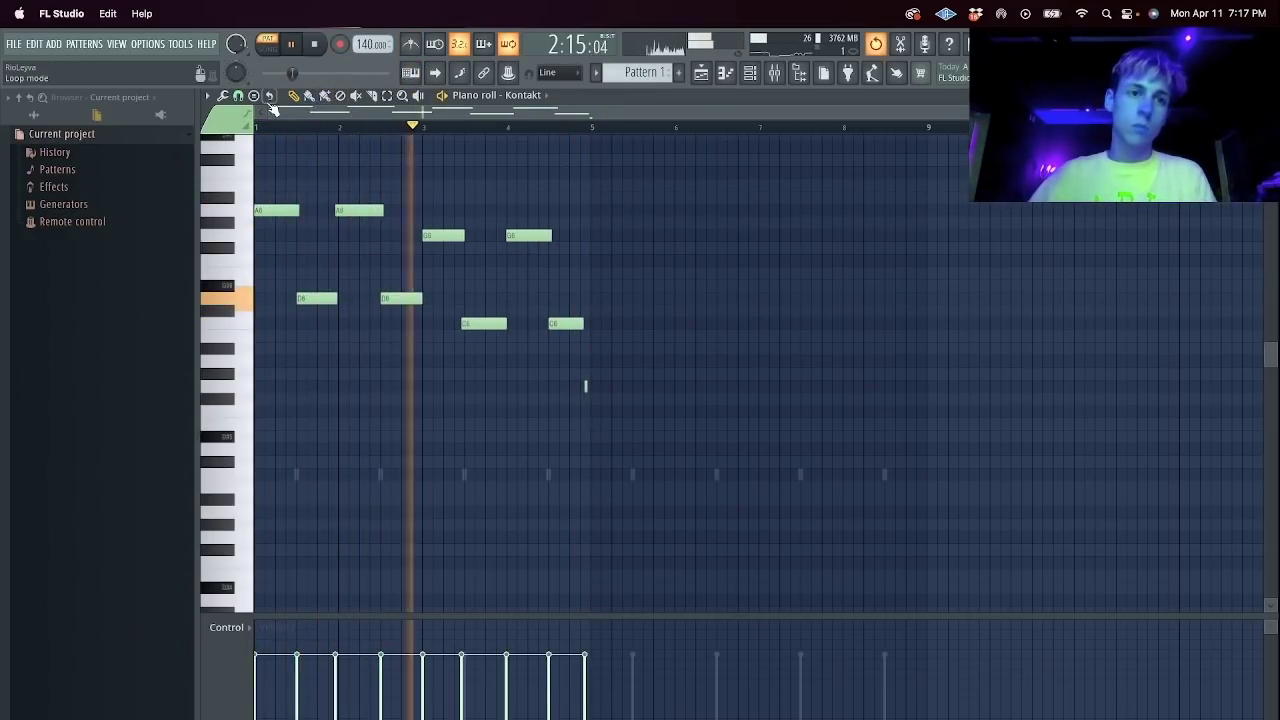
Change the grid snap value and add an F5 note at bar 1.
click(238, 95)
click(257, 294)
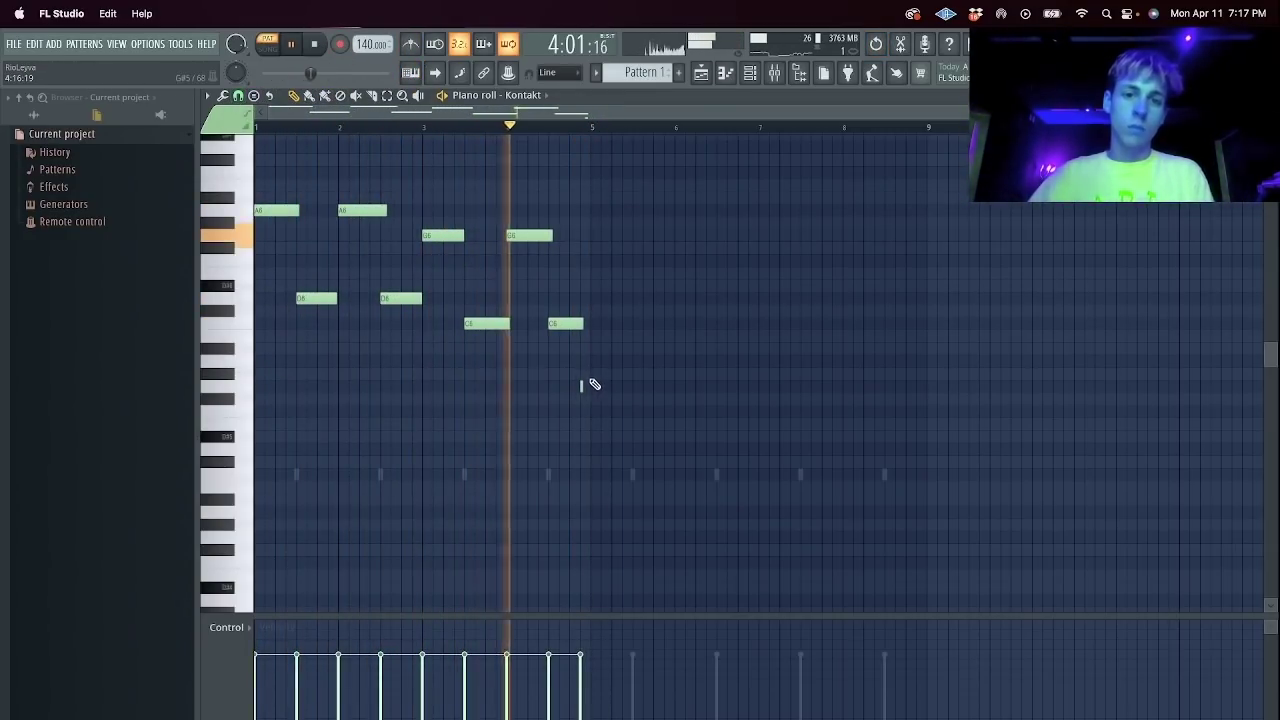
scroll(550, 345, up, 1)
key(space)
click(265, 436)
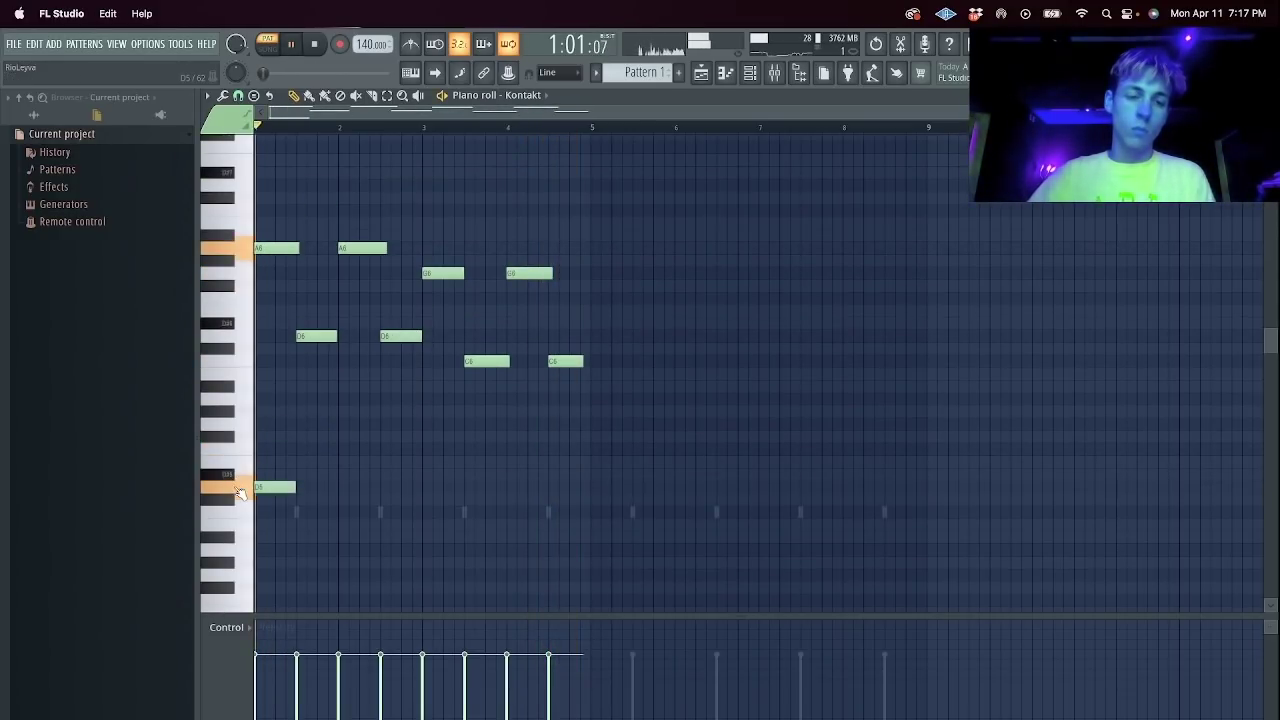
key(space)
key(space)
Draw two long sustained notes under the melody's start and raise them three semitones.
drag(296, 487, 380, 487)
key(space)
key(space)
key(space)
mouse_move(263, 450)
mouse_down()
mouse_move(240, 460)
mouse_move(247, 394)
mouse_up()
key(space)
key(space)
super+drag(402, 382, 247, 543)
key(space)
key(shift+Up)
key(shift+Up)
key(shift+Up)
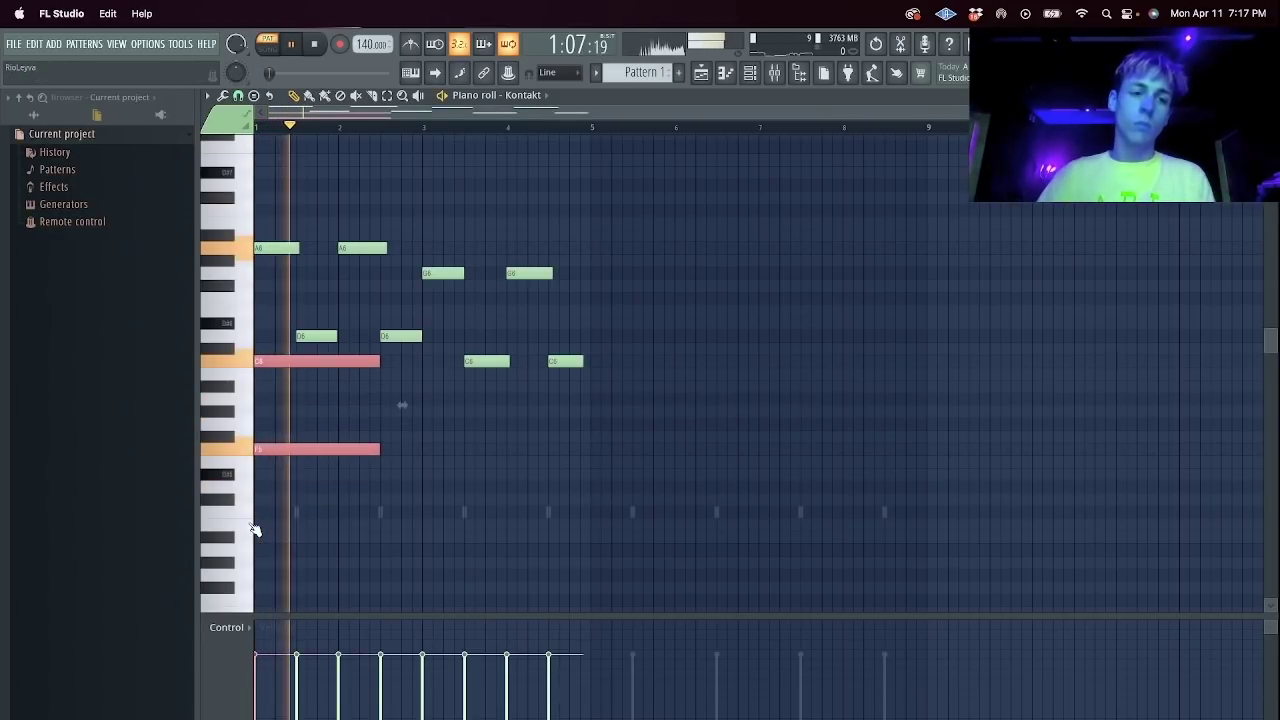
Drop every note in the pattern down an octave.
key(super+a)
key(super+Down)
key(space)
key(space)
scroll(334, 463, up, 1)
scroll(354, 402, down, 14)
super+click(354, 402)
scroll(354, 401, up, 5)
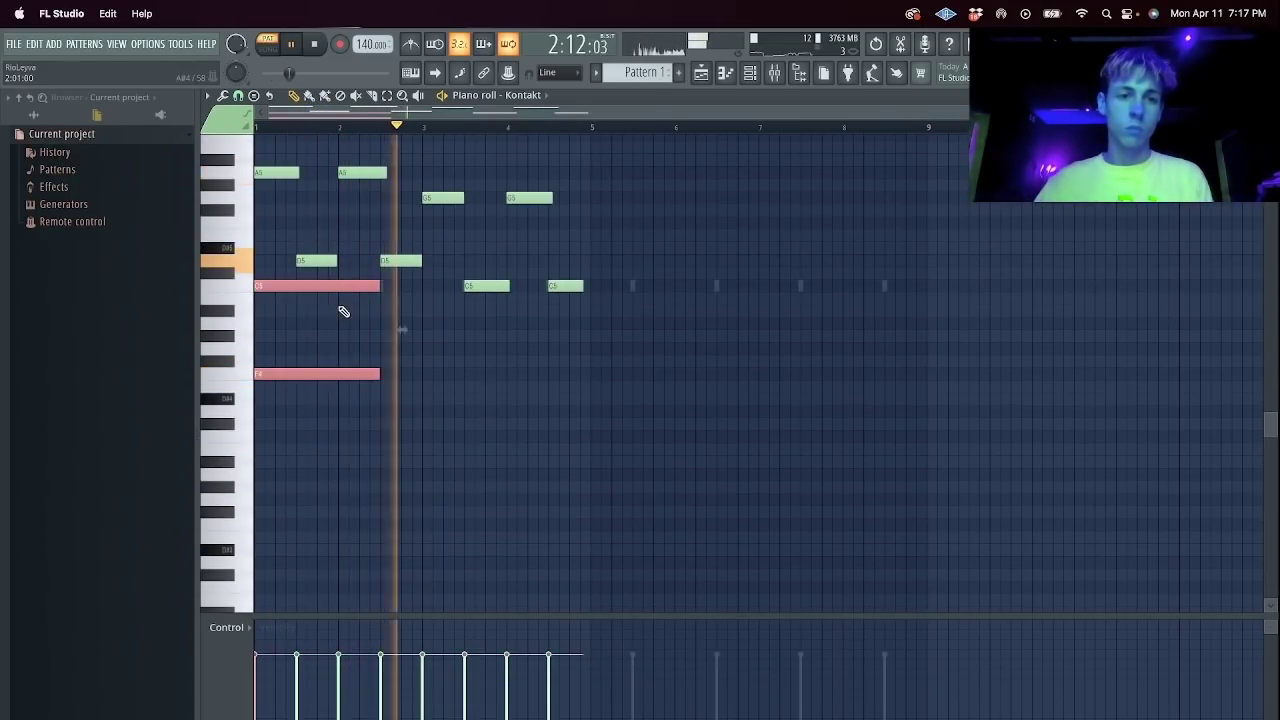
key(space)
Transpose the two long notes by ear, settling on C5 and F4.
key(shift+Down)
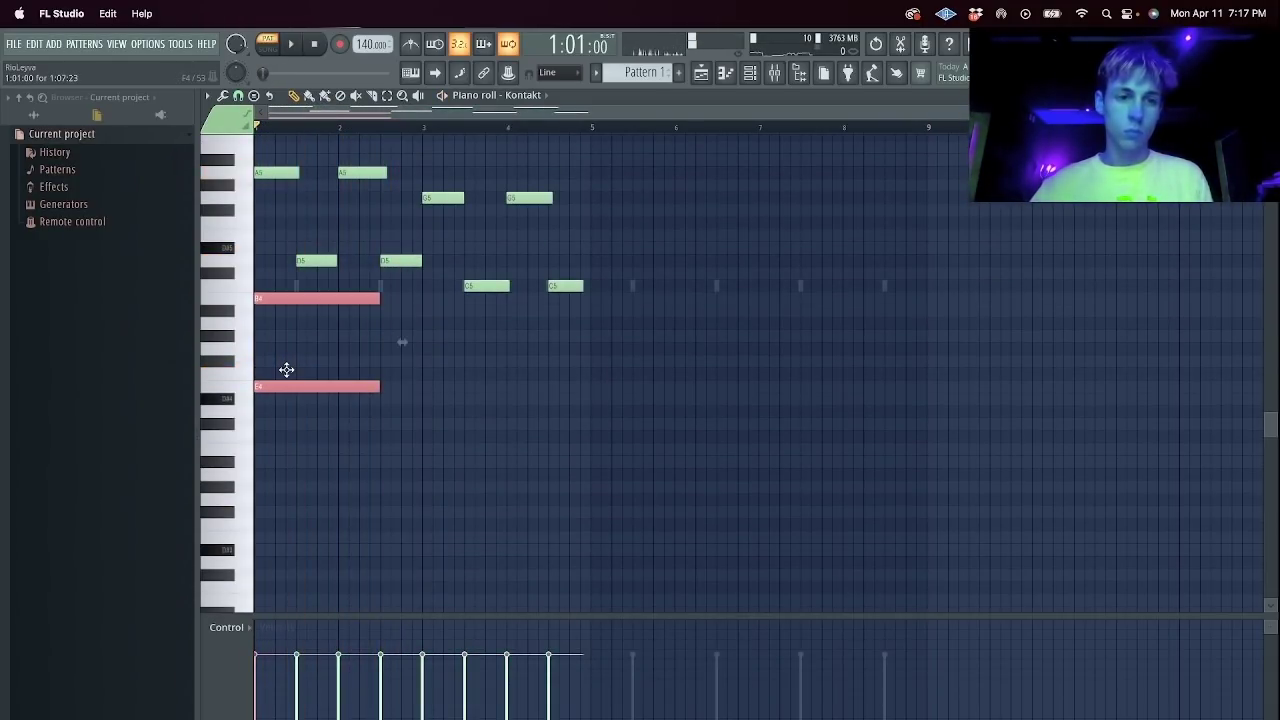
key(shift+Up)
key(shift+Down)
key(shift+Down)
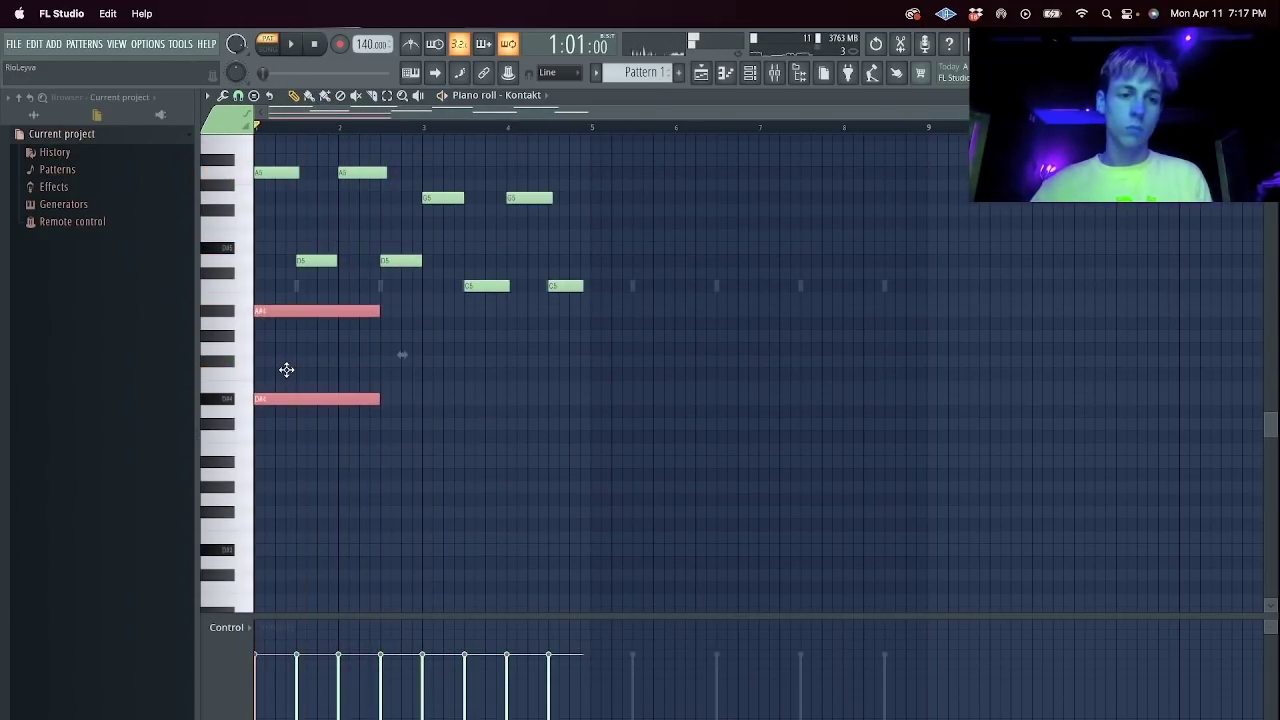
key(shift+Down)
key(space)
key(space)
key(shift+Up)
key(shift+Up)
key(shift+Up)
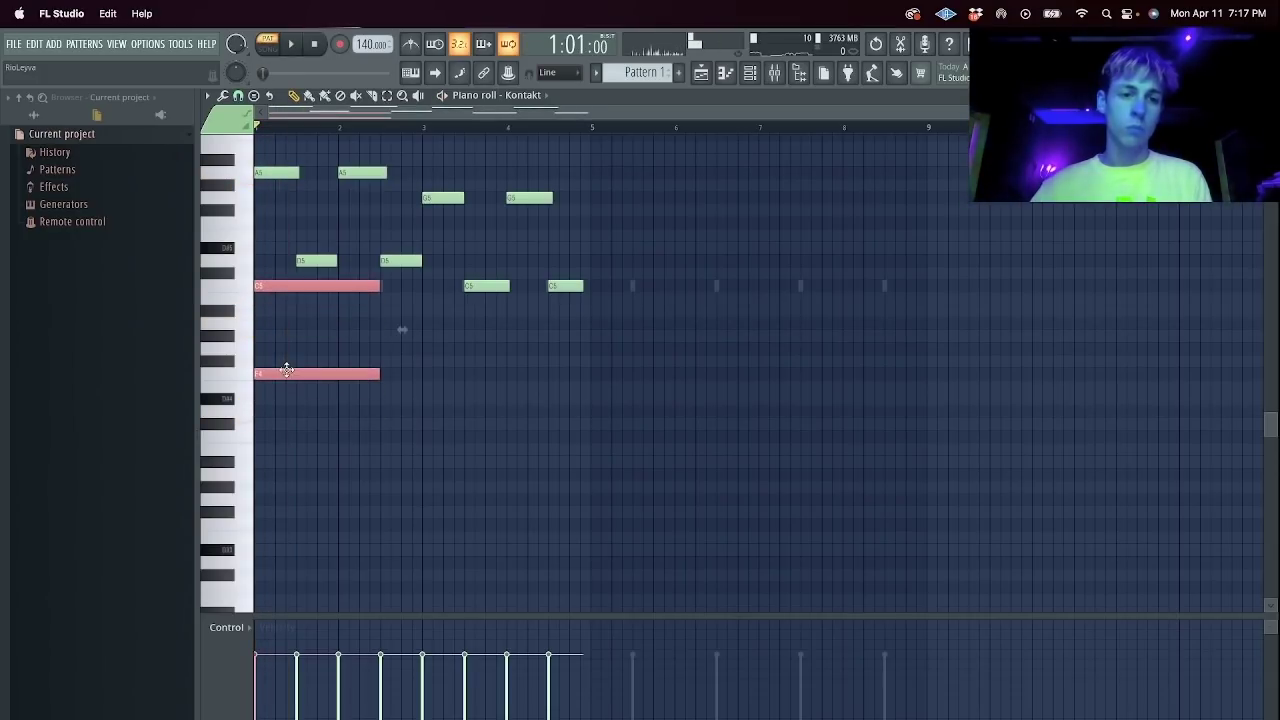
Copy the two long notes into bar 2 and shift them to F5 and A#4.
key(space)
shift+drag(288, 370, 401, 377)
key(space)
key(shift+Down)
key(shift+Down)
key(shift+Down)
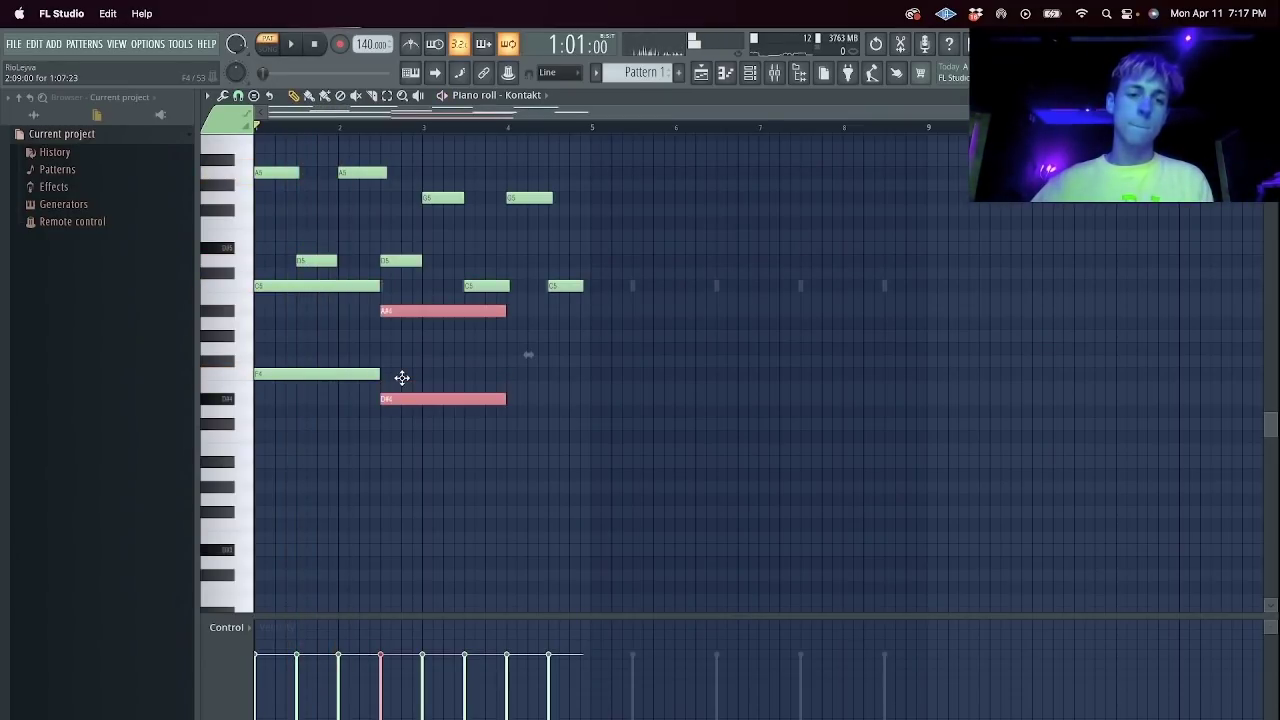
key(shift+Down)
key(shift+Down)
key(shift+Down)
key(shift+Down)
key(ctrl+Up)
key(space)
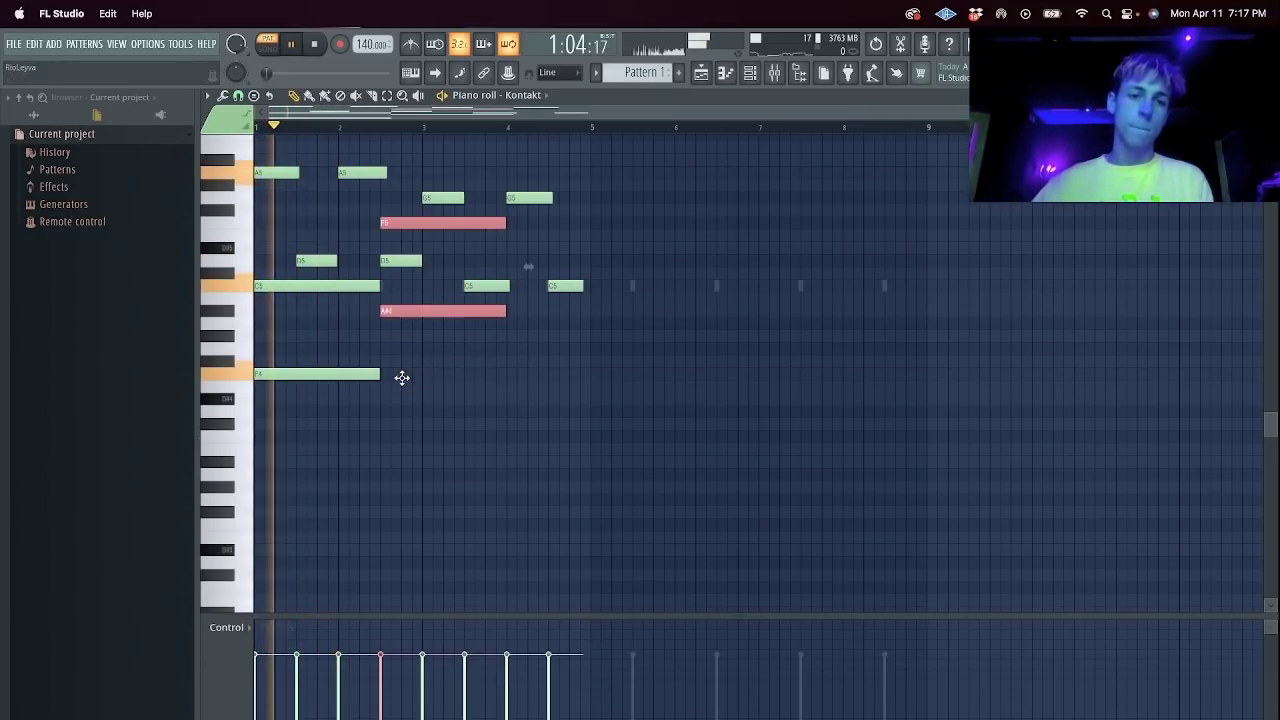
Drop the four chord notes an octave and shorten the F4 and A#3 notes.
ctrl+click(360, 287)
ctrl+click(340, 374)
key(ctrl+Down)
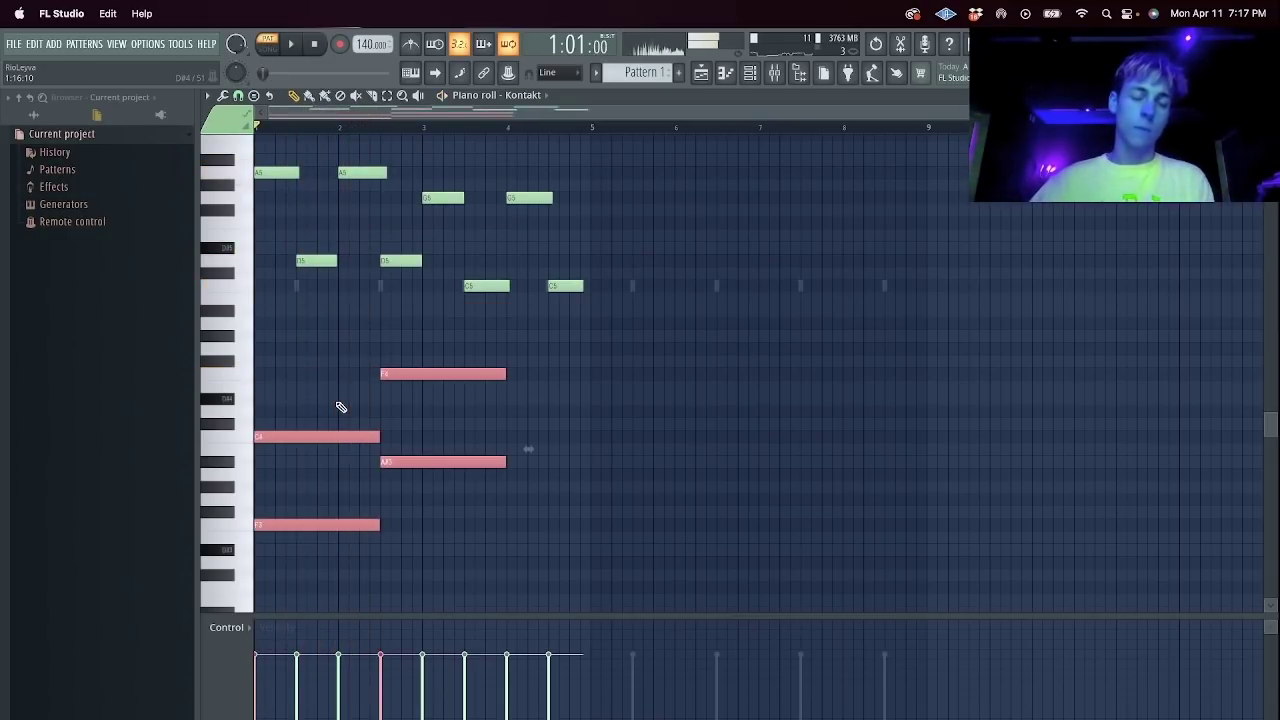
ctrl+click(360, 323)
drag(476, 343, 424, 462)
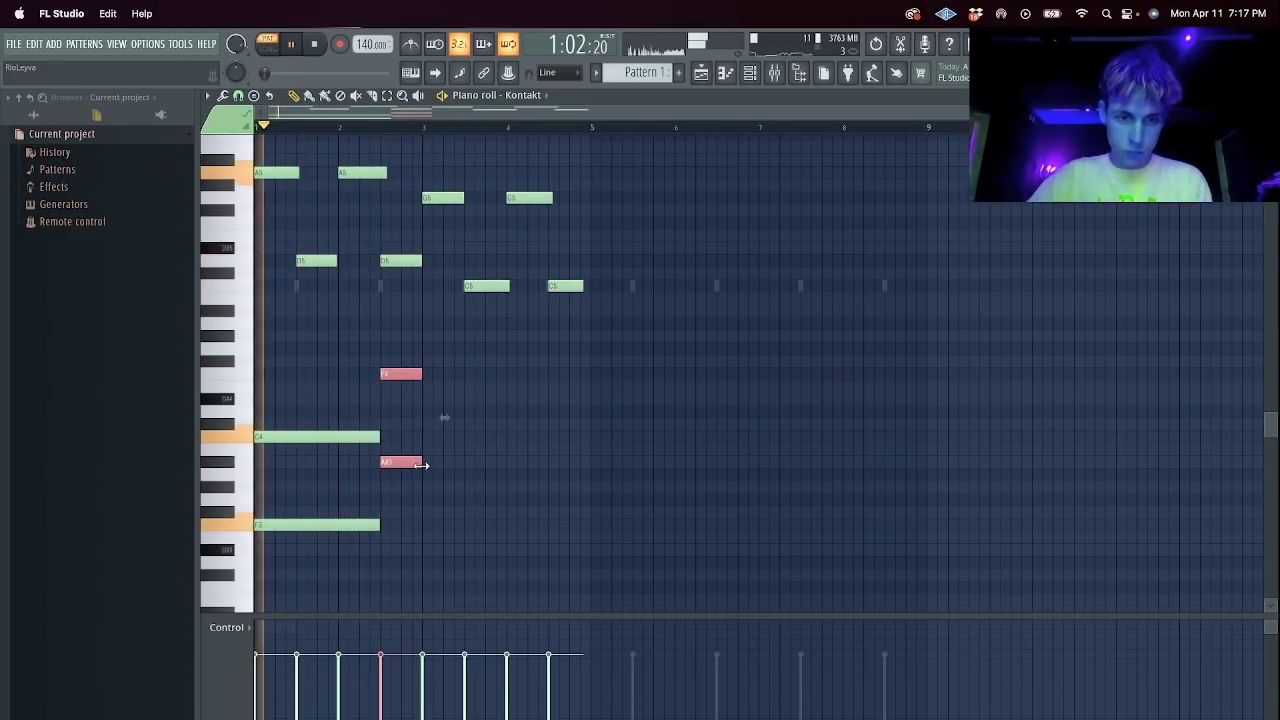
click(389, 506)
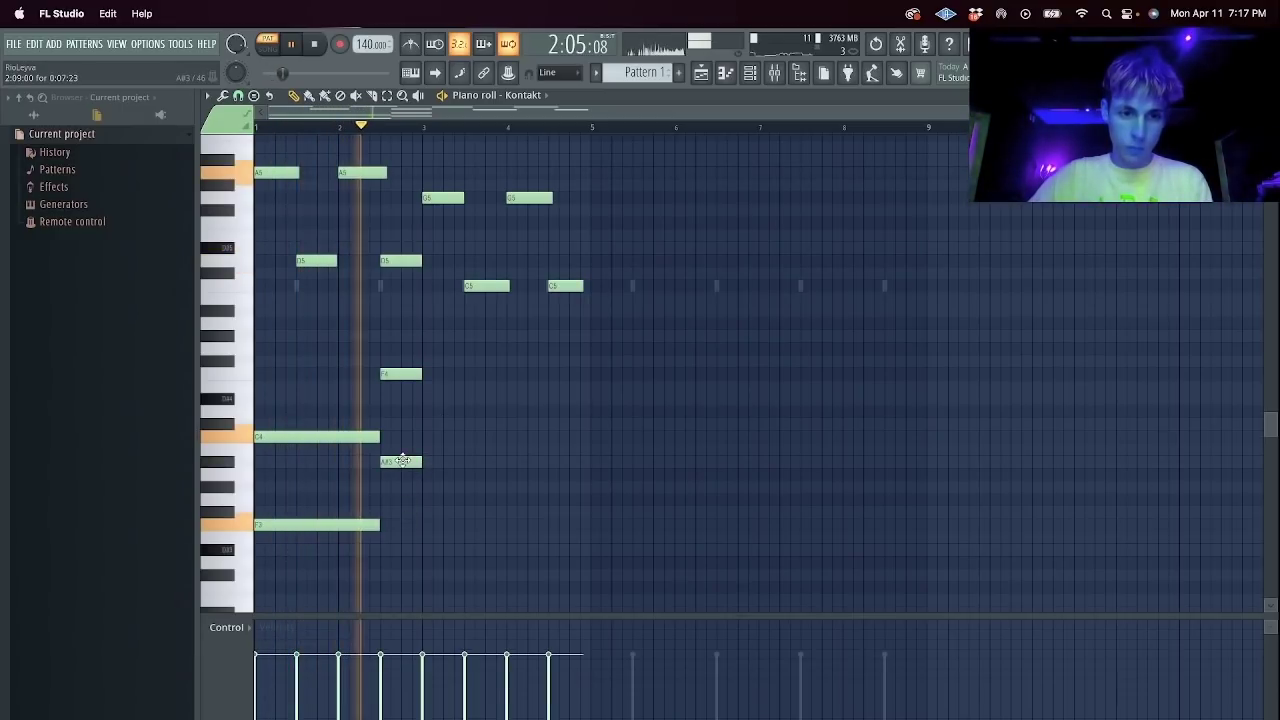
Move a short note to D3, stretch A3 and D3 to bar 5, and add a bar-5 melody note.
key(space)
drag(427, 523, 426, 561)
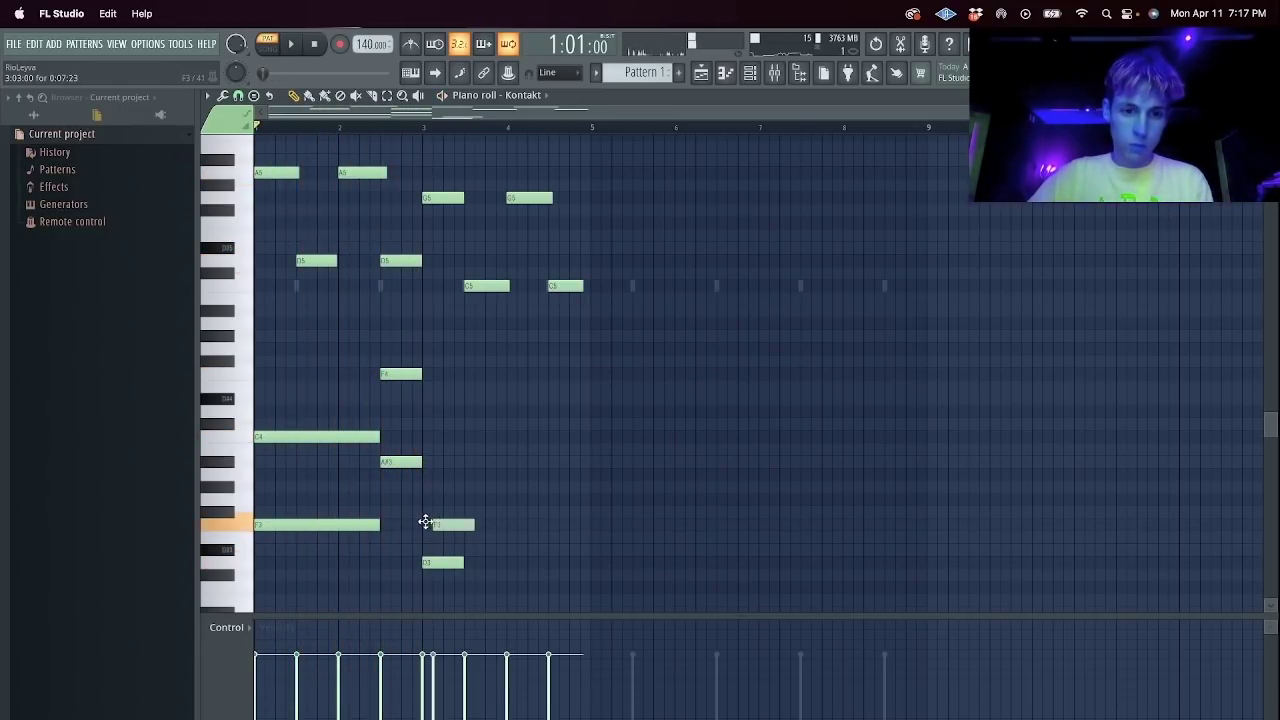
key(space)
drag(463, 471, 590, 559)
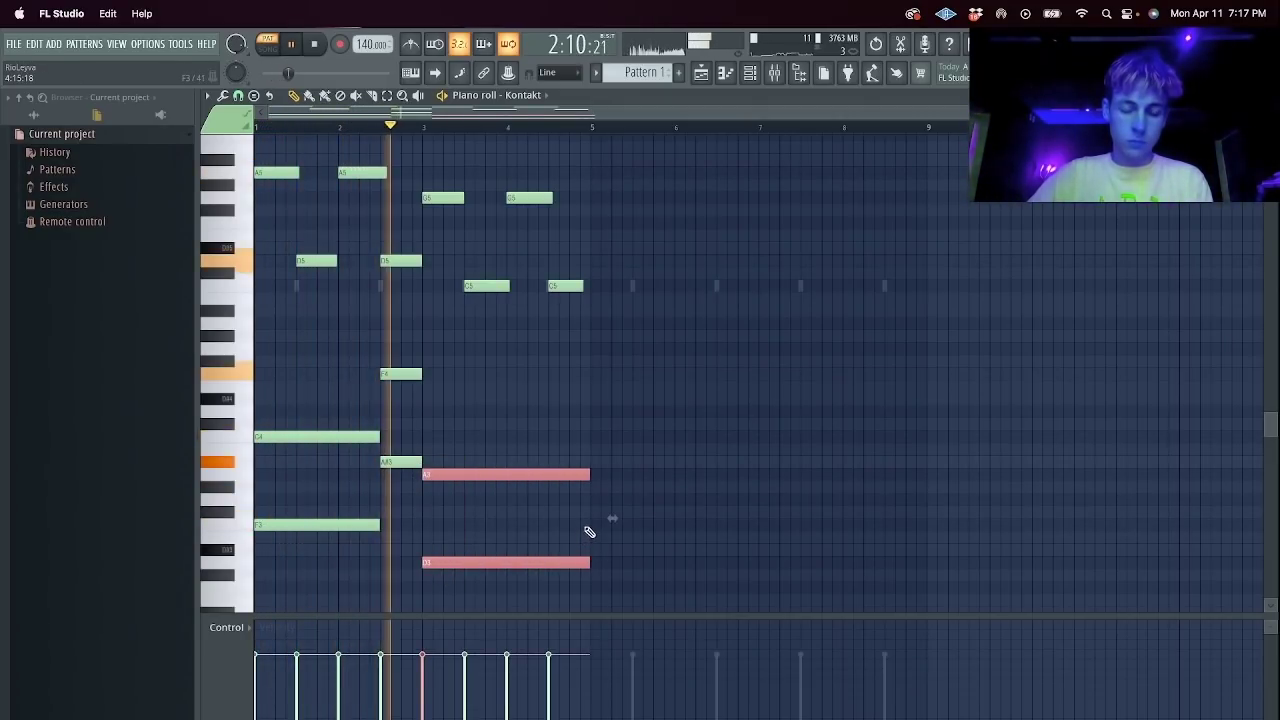
click(587, 531)
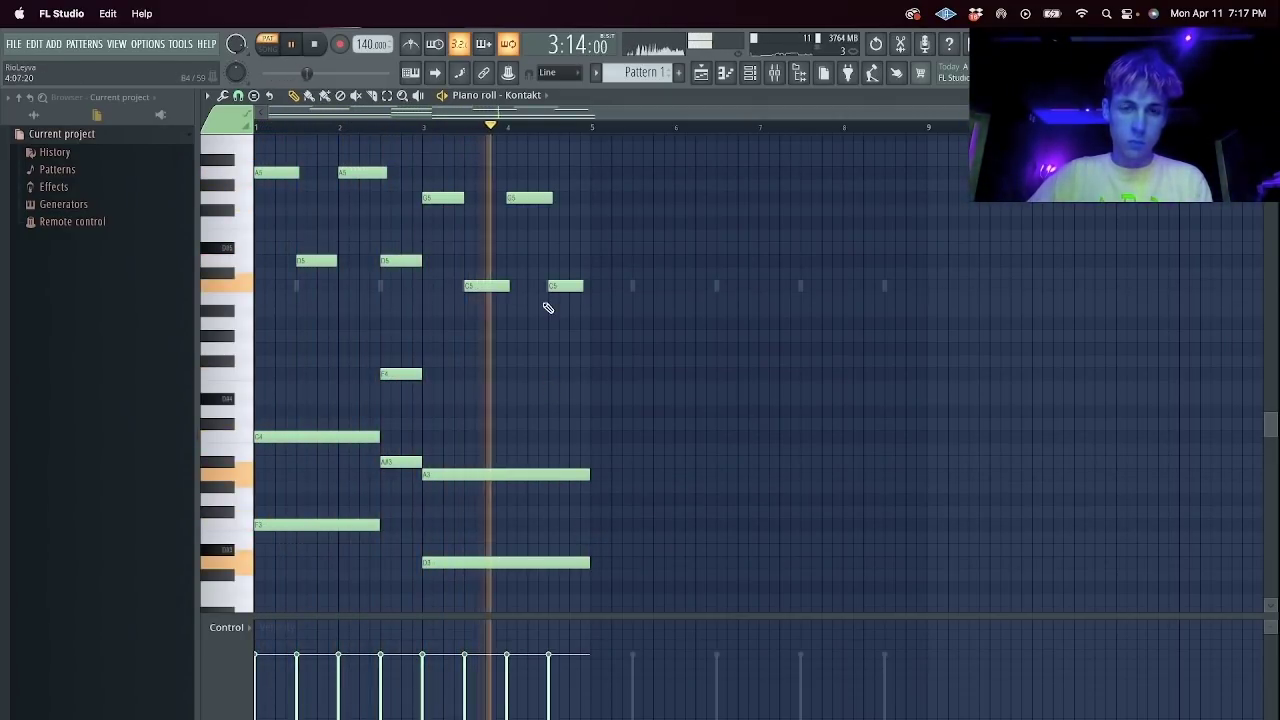
click(594, 287)
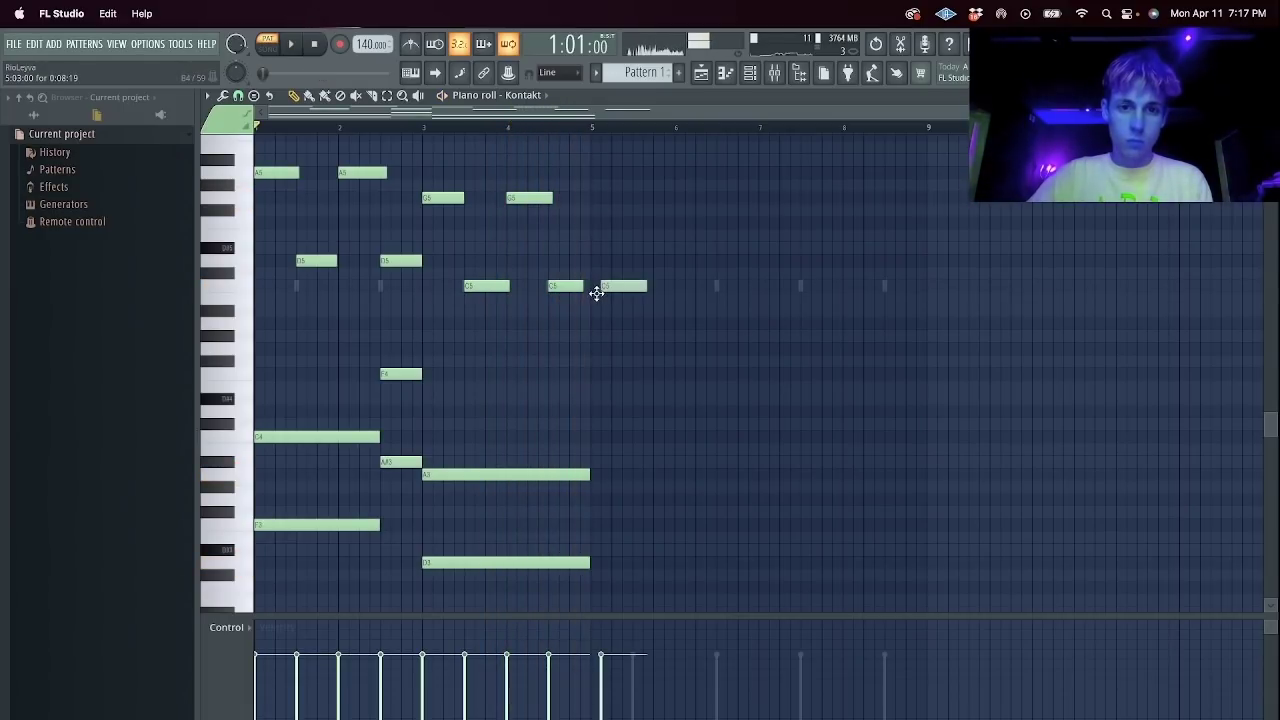
Lower the two A5 melody notes to F5.
ctrl+click(233, 178)
key(space)
key(space)
key(shift+Down)
key(shift+Down)
key(space)
key(space)
key(Down)
key(Down)
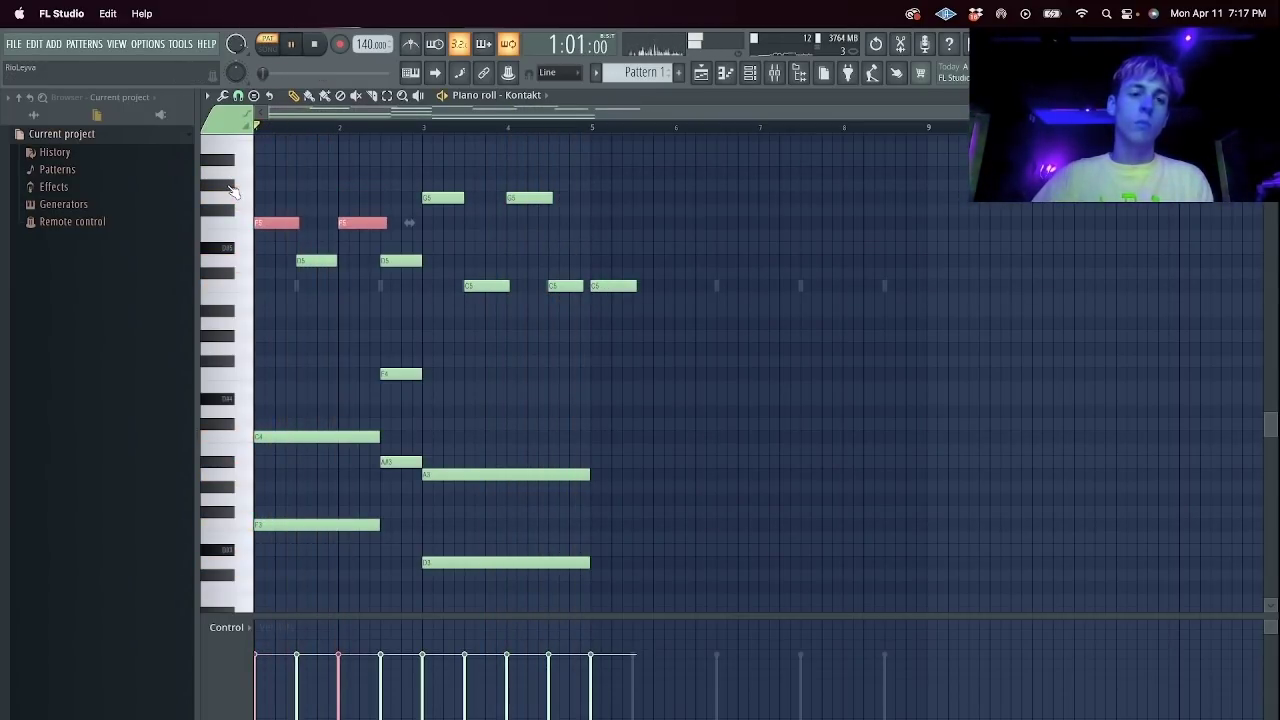
key(space)
key(space)
Retune the two D5 melody notes, ending on C5.
drag(314, 244, 410, 275)
key(space)
key(space)
key(shift+Down)
key(shift+Down)
key(shift+Down)
key(shift+Down)
key(shift+Up)
key(space)
key(space)
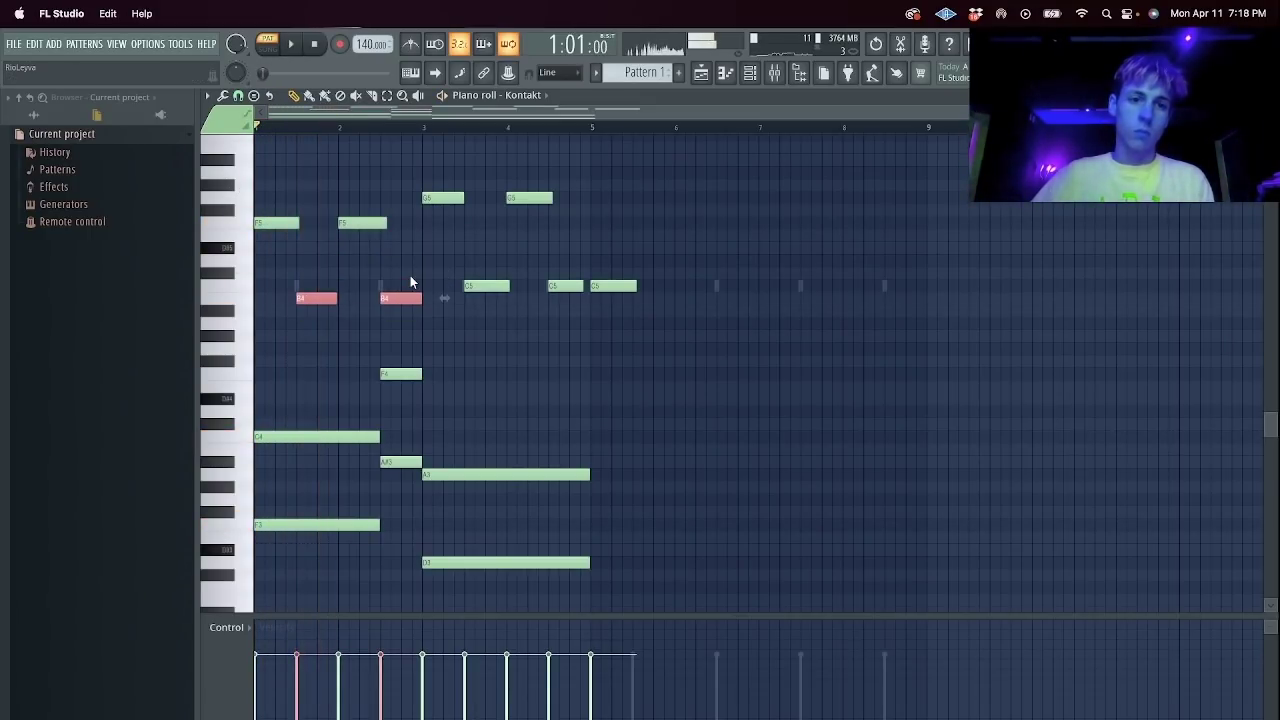
super+click(395, 290)
drag(288, 286, 423, 323)
key(Up)
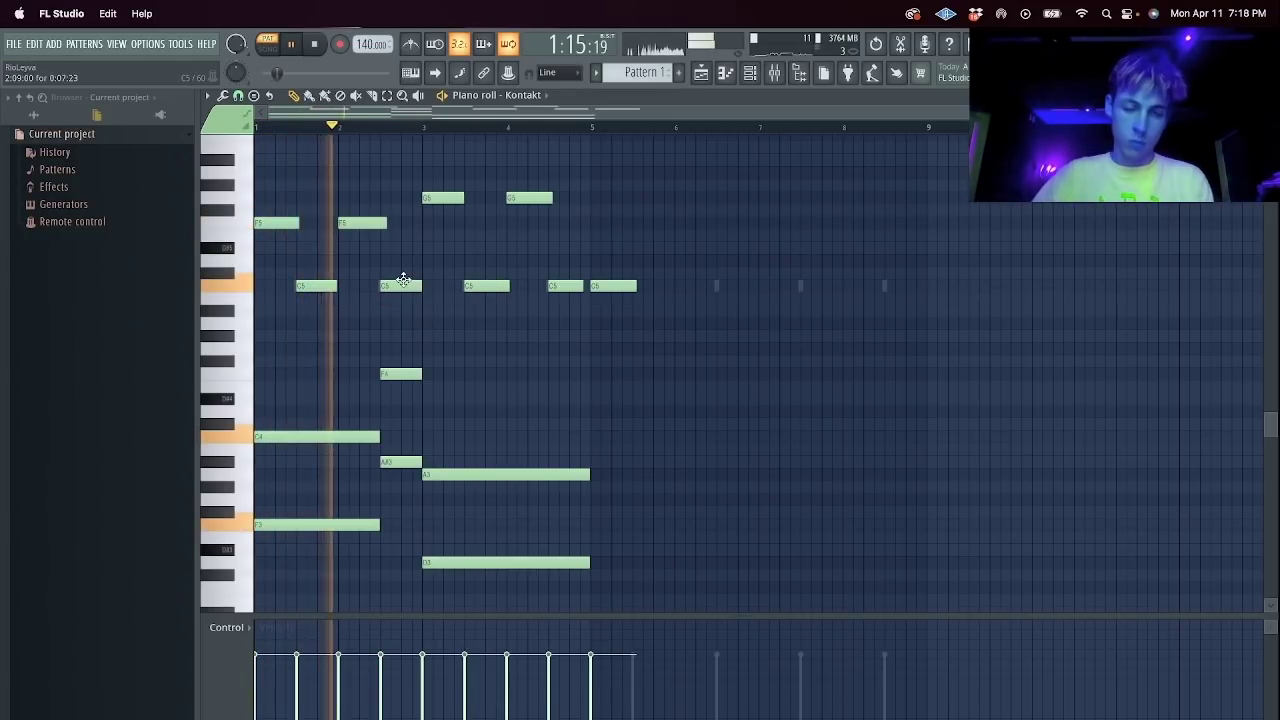
Lower the G5 notes three semitones, move a C5 note to A4, and delete the trailing C5.
drag(434, 183, 644, 233)
key(Down)
key(Down)
key(Down)
click(631, 217)
key(space)
drag(563, 287, 594, 322)
key(space)
right_click(610, 286)
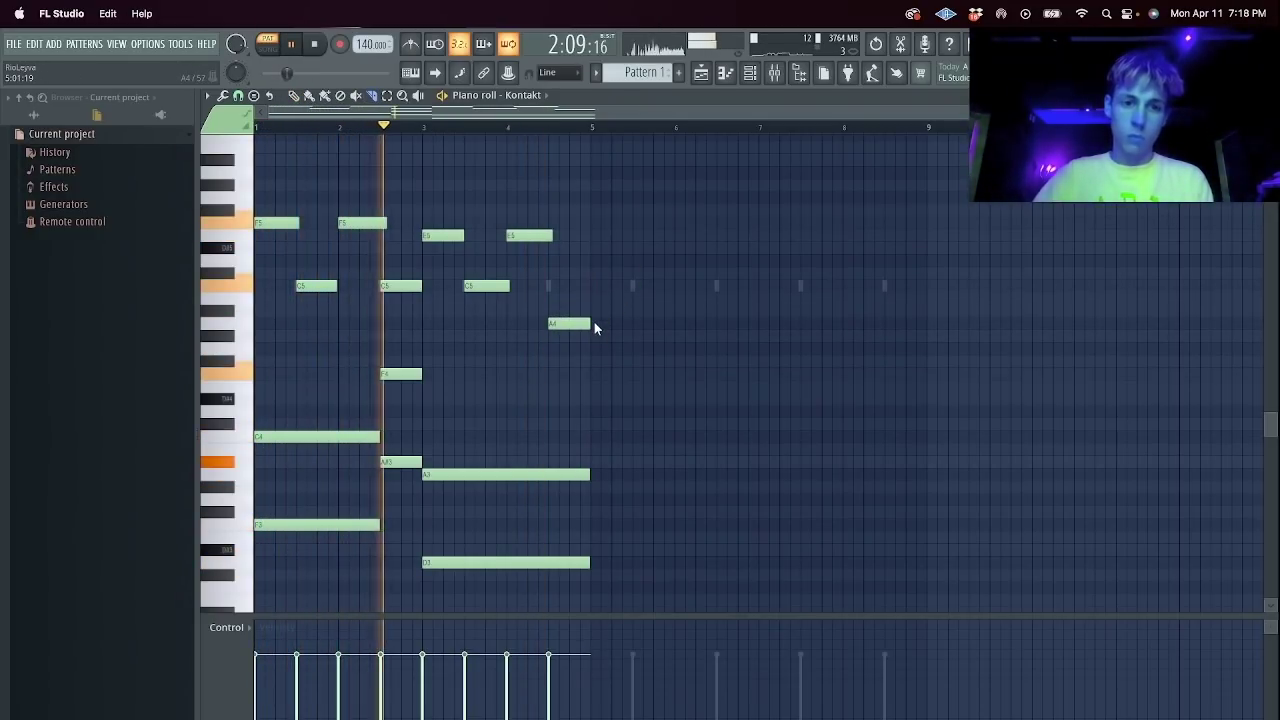
Duplicate the four-bar phrase into bars 5–8 and clone the Kontakt channel.
key(ctrl+b)
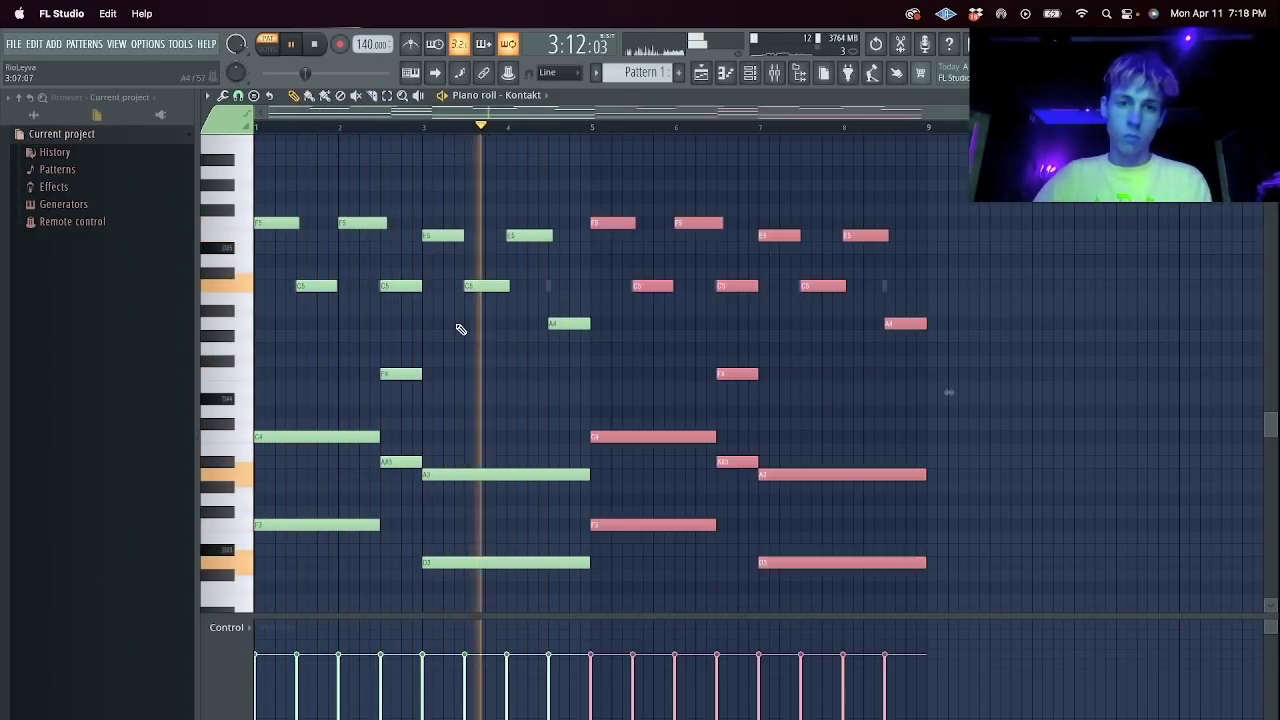
key(F5)
right_click(355, 167)
key(c)
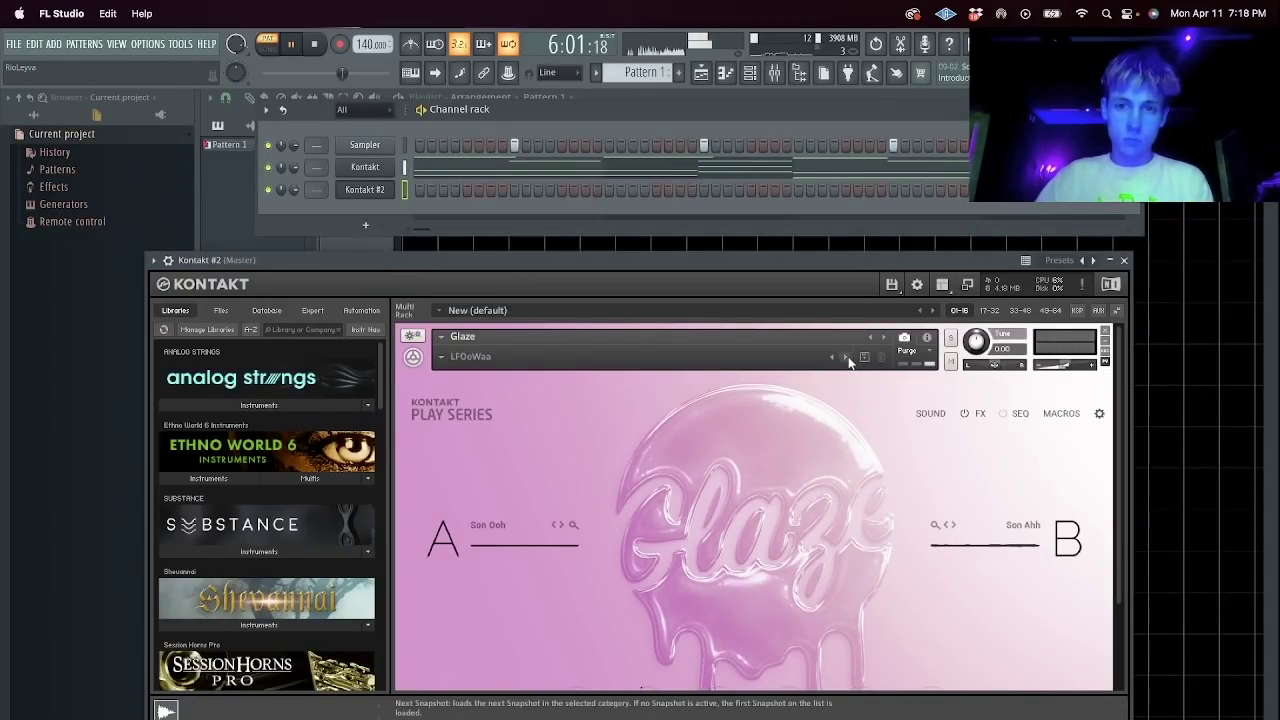
Test Kontakt #2 with the typing keyboard and open its piano roll.
click(411, 73)
key(r)
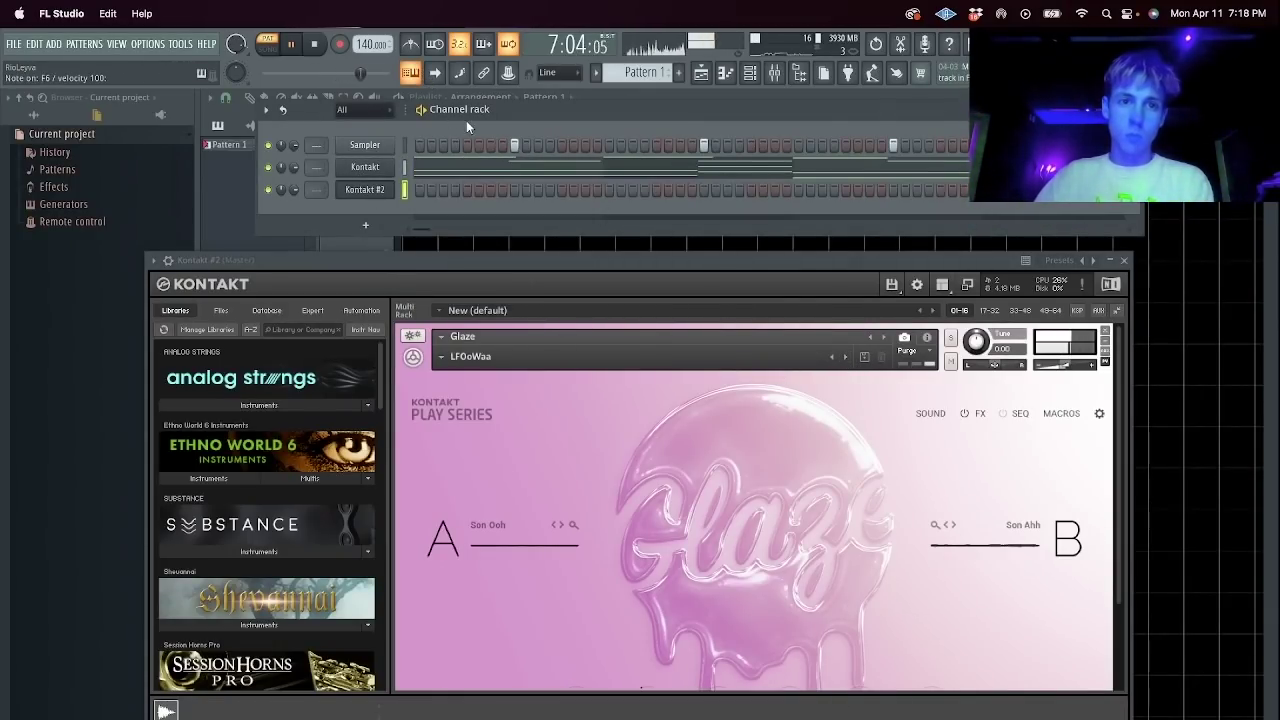
right_click(390, 195)
click(418, 188)
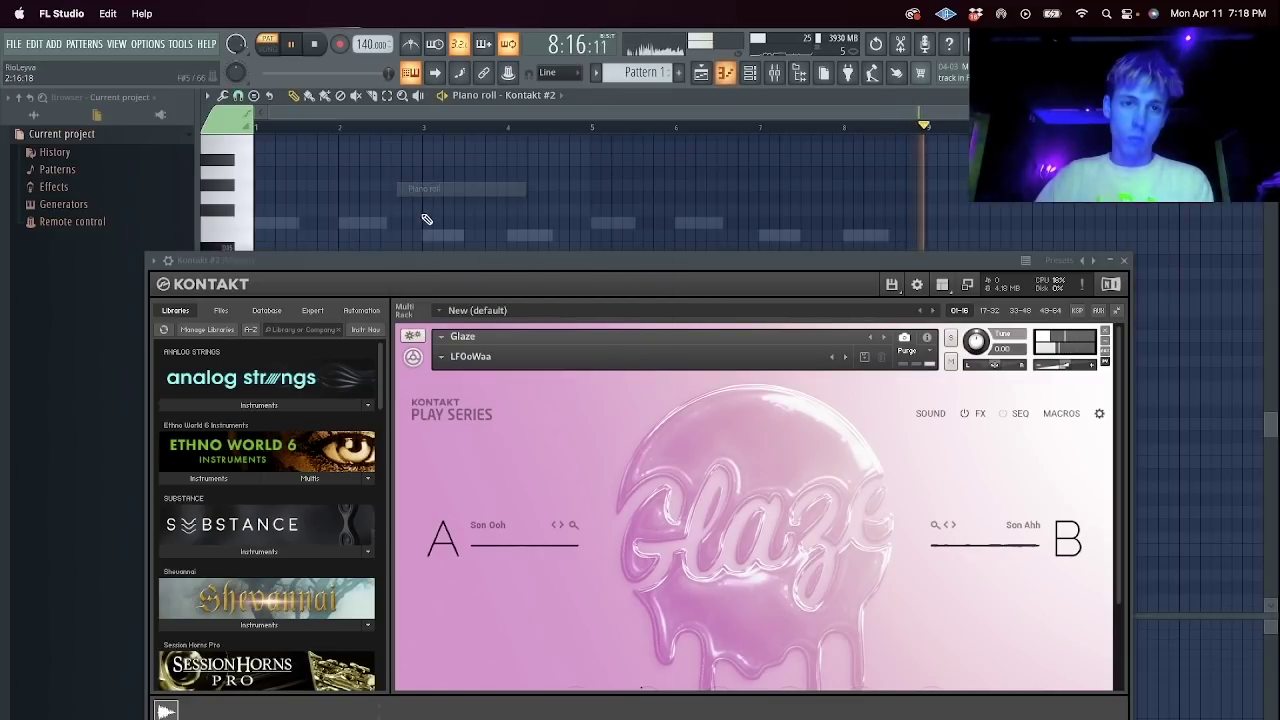
click(1124, 261)
Add a G6 note beside F6 and shorten the new notes to two steps.
scroll(250, 251, up, 5)
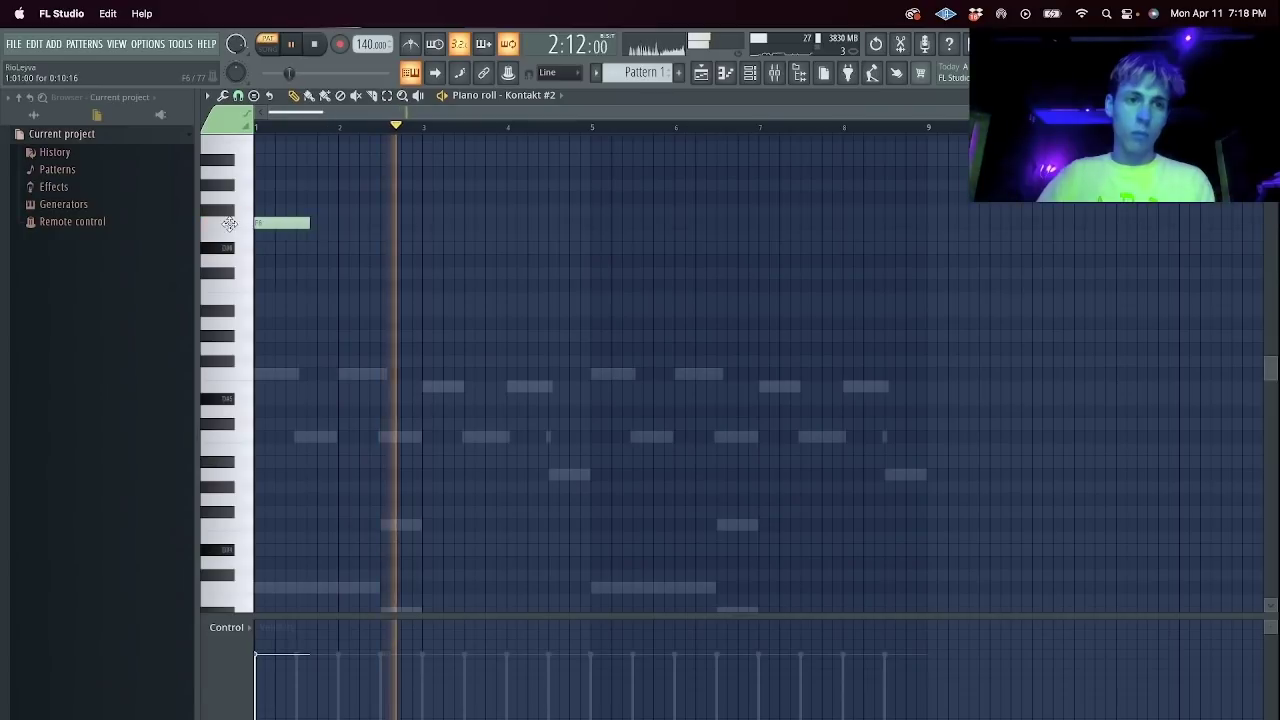
key(space)
key(space)
click(268, 198)
key(space)
key(space)
key(super+l)
key(space)
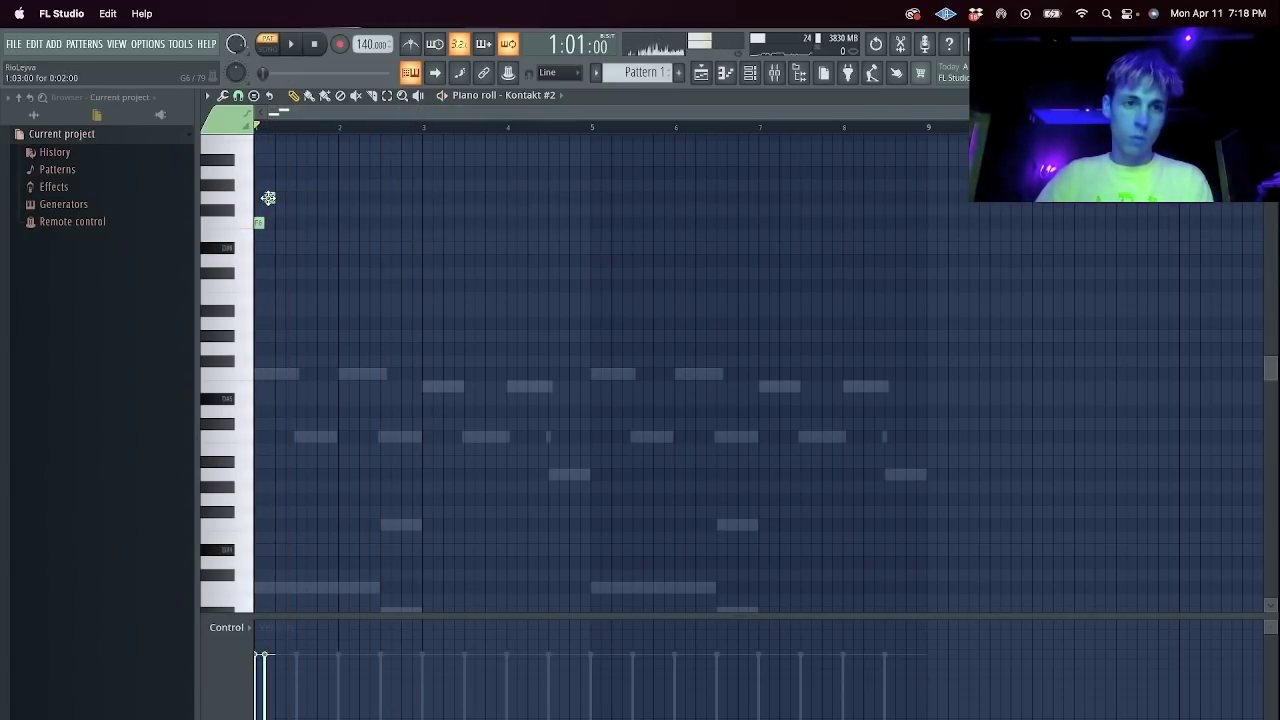
key(space)
scroll(290, 220, up, 2)
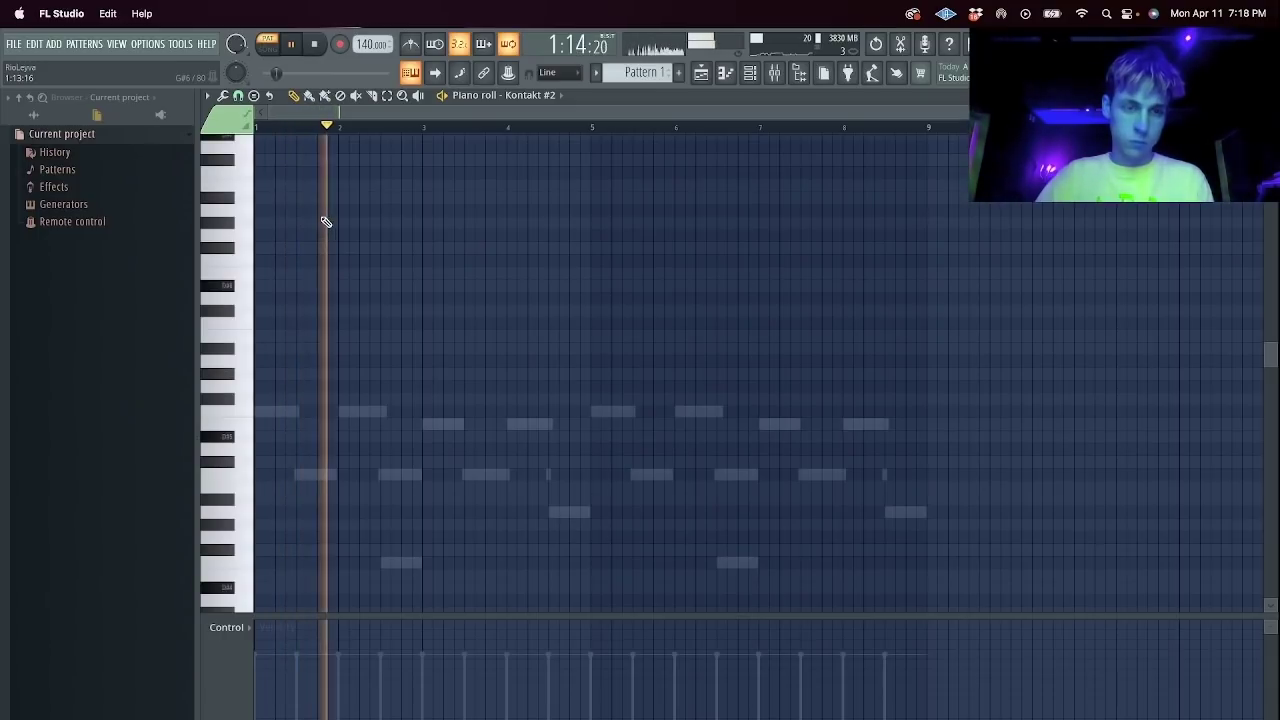
scroll(360, 212, up, 2)
key(space)
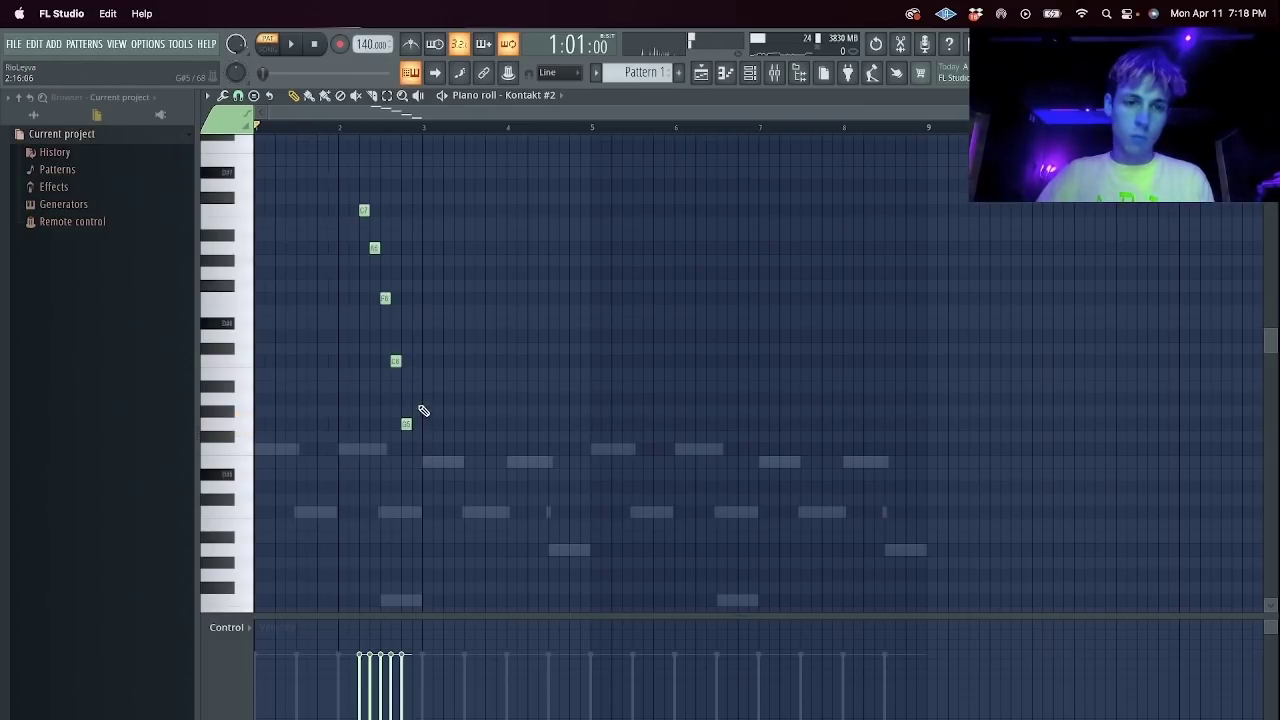
Add an A5 note and another note to the rising melody run.
click(416, 398)
key(space)
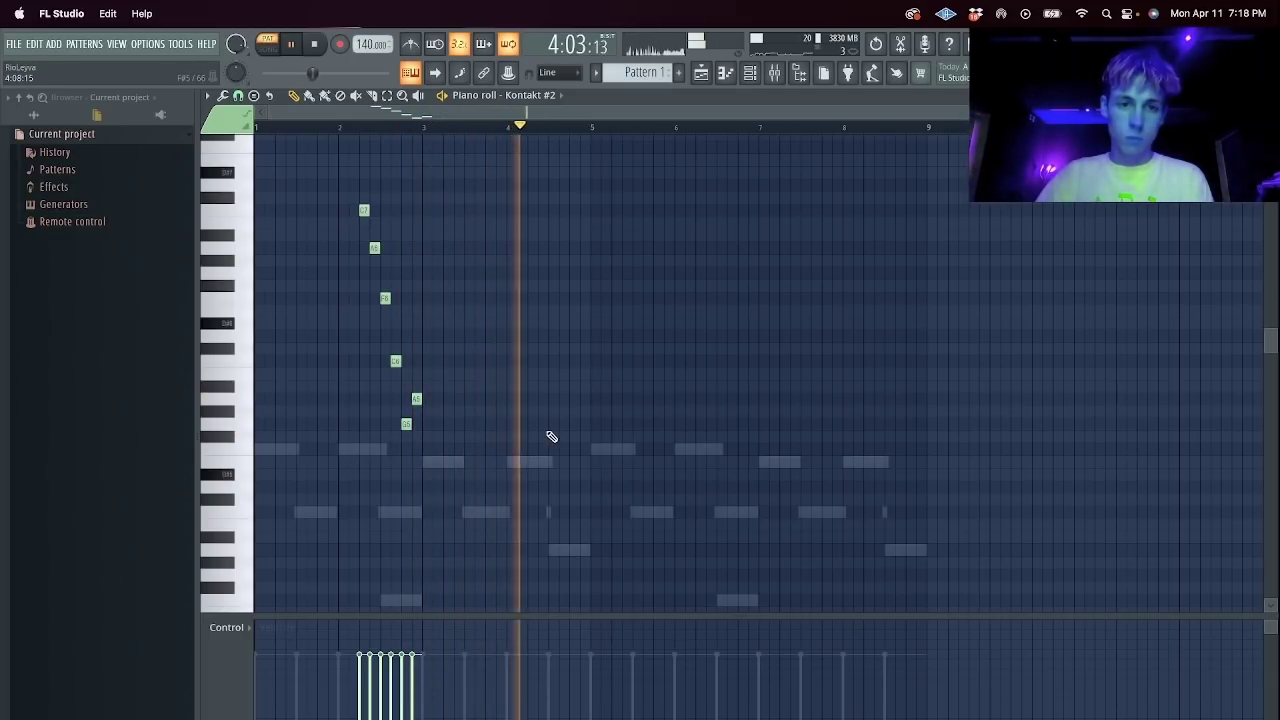
key(space)
click(543, 487)
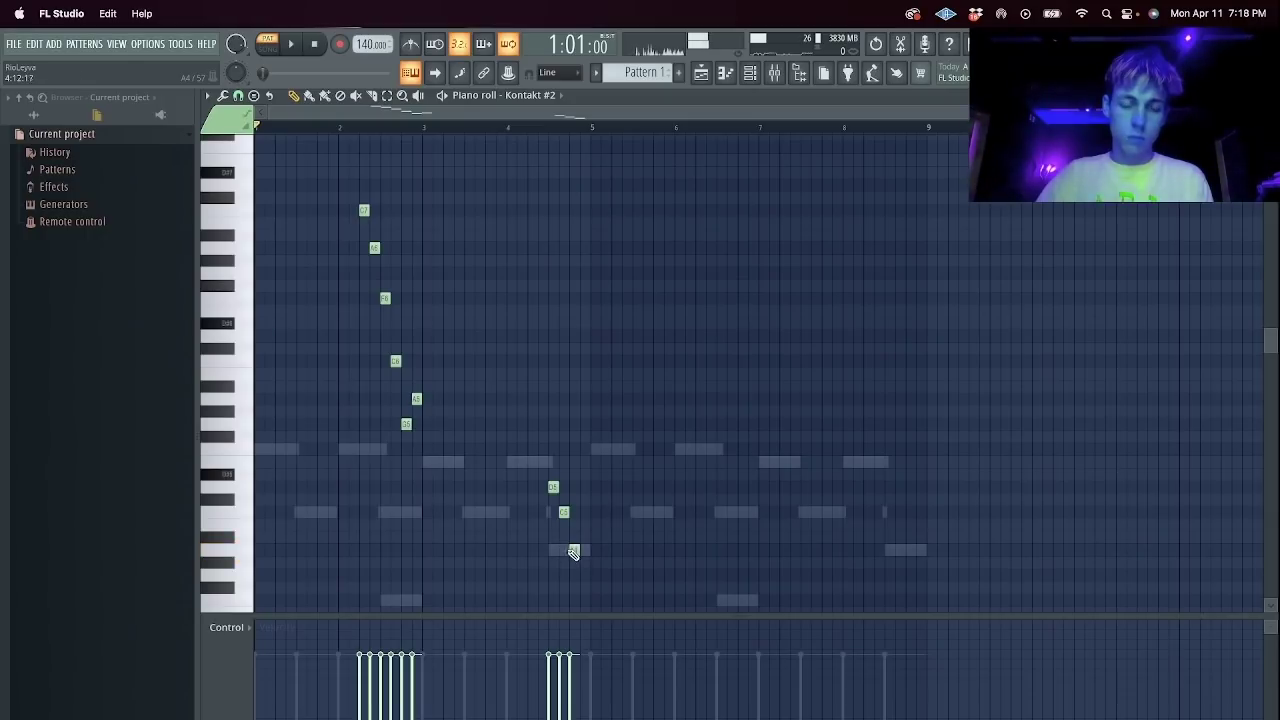
key(space)
Copy the four new notes and paste them a few semitones higher.
drag(586, 580, 525, 436)
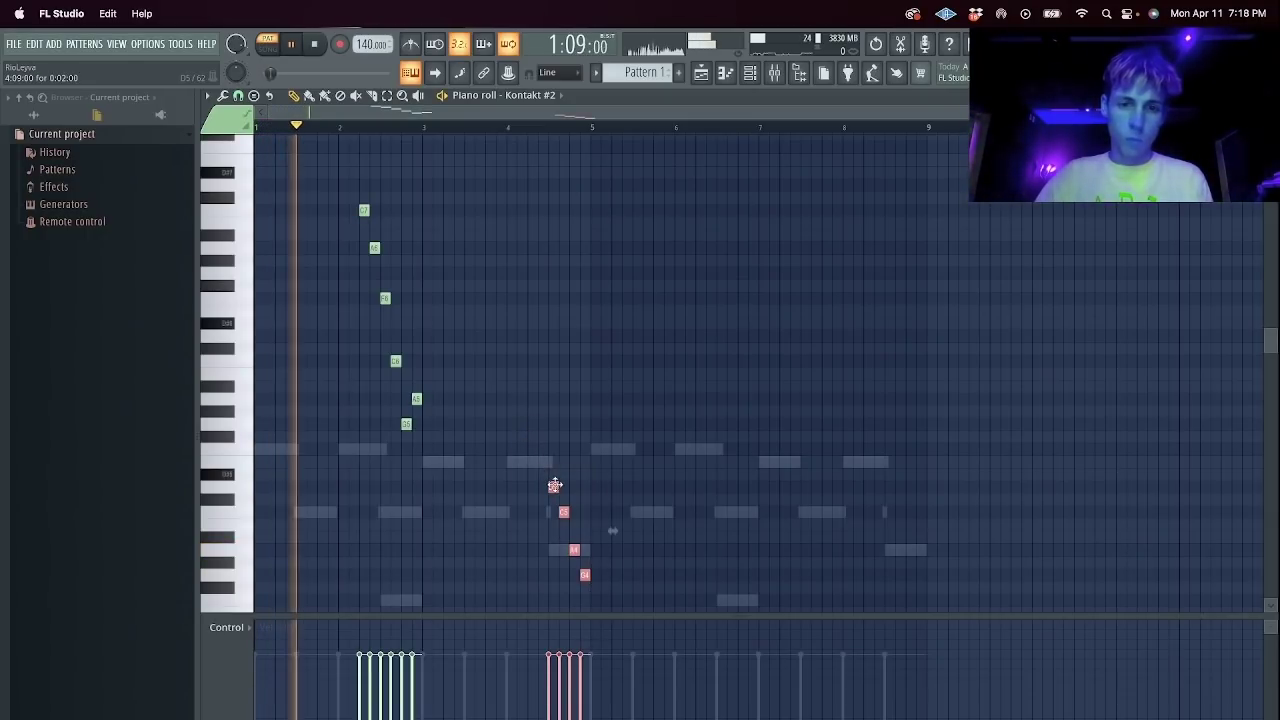
key(super+c)
key(super+v)
key(shift+Up)
key(shift+Up)
key(shift+Up)
key(shift+Up)
key(Up)
key(Up)
key(Up)
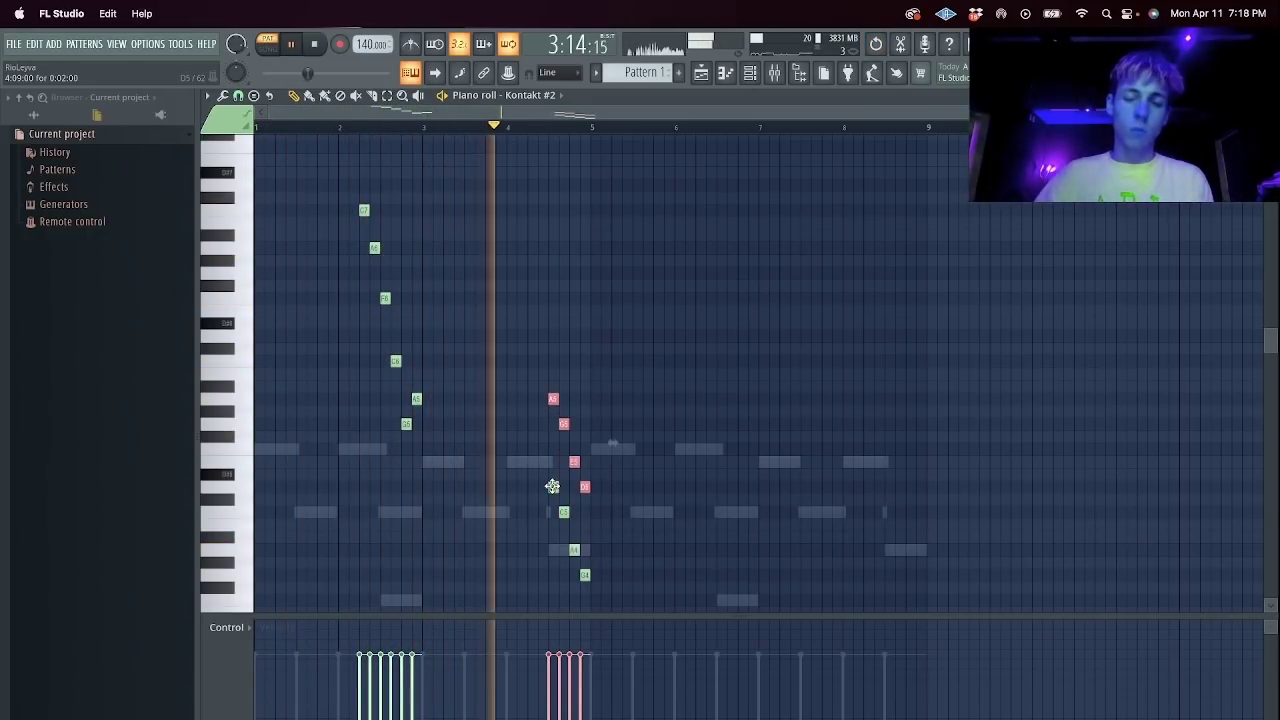
Raise all notes an octave, then drop the five leftmost notes back down an octave.
key(ctrl+a)
key(ctrl+Up)
drag(484, 318, 256, 134)
key(super+Down)
key(super+d)
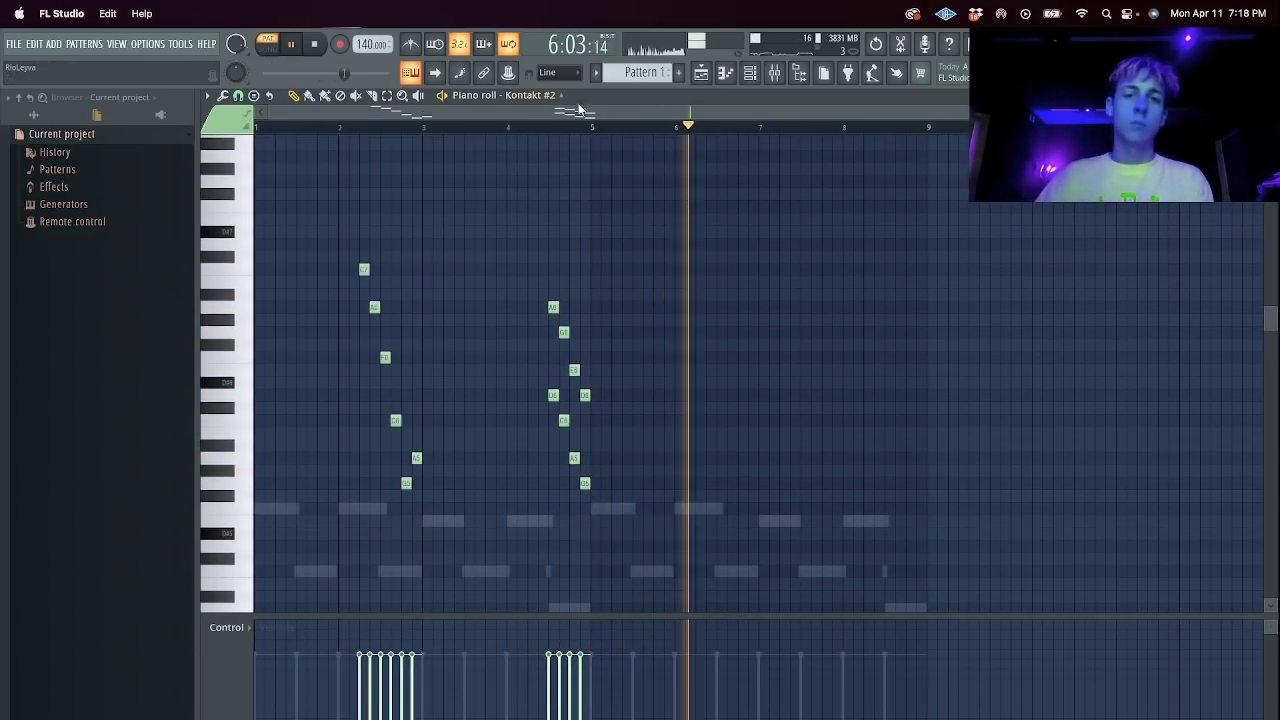
Duplicate bars 1–5 right after themselves and close the piano roll.
drag(597, 128, 318, 165)
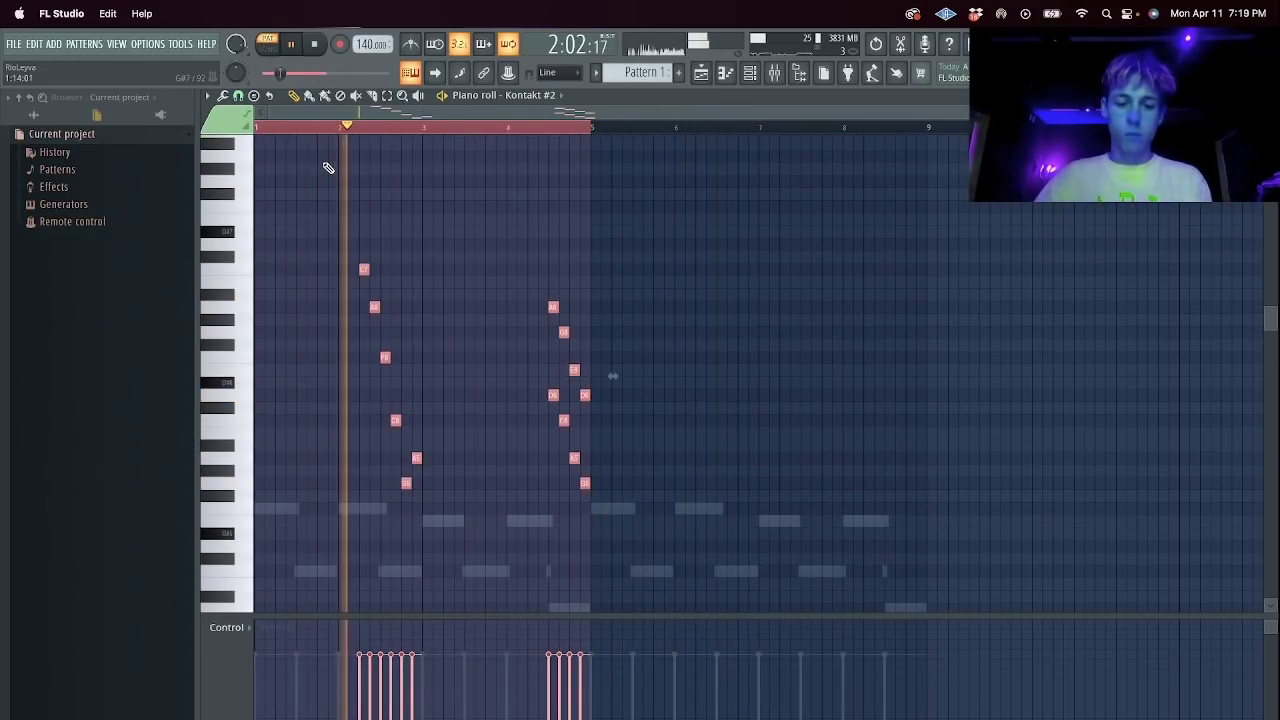
key(super+b)
key(super+d)
key(space)
key(space)
key(Escape)
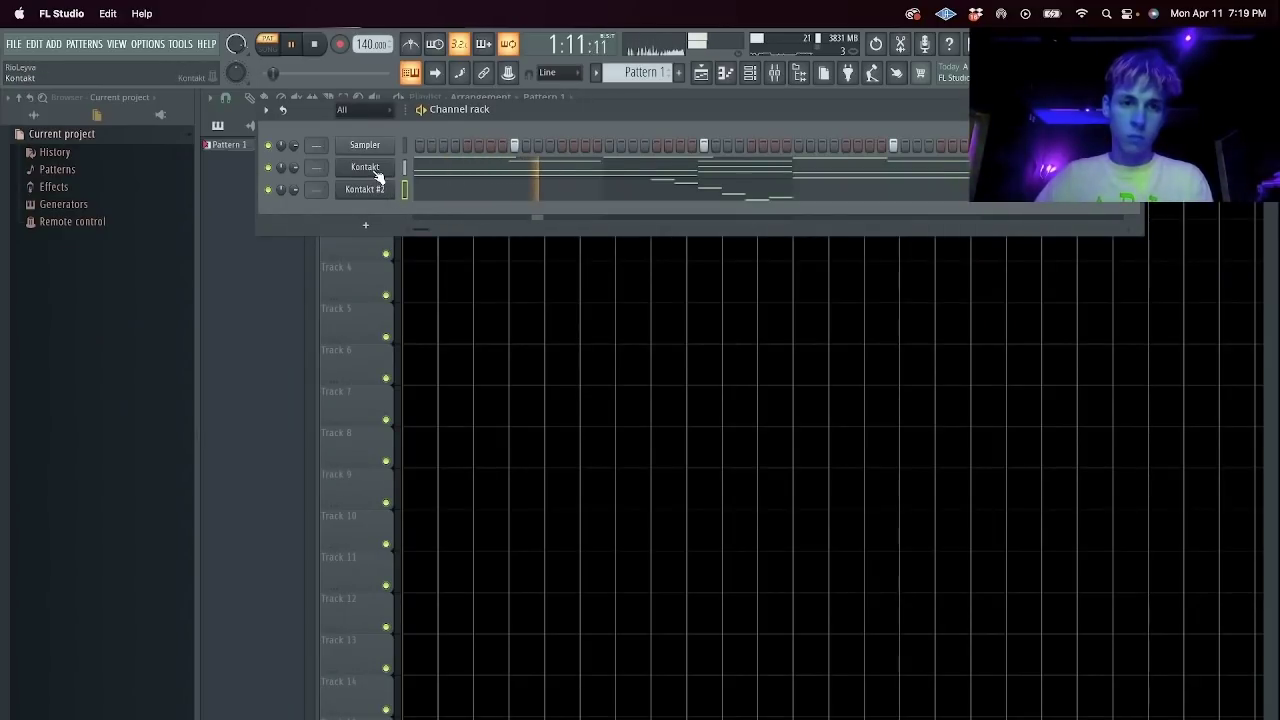
Insert a new Kontakt channel with SUBSTANCE.nki on MIDI channel [A] 1.
right_click(378, 172)
click(420, 268)
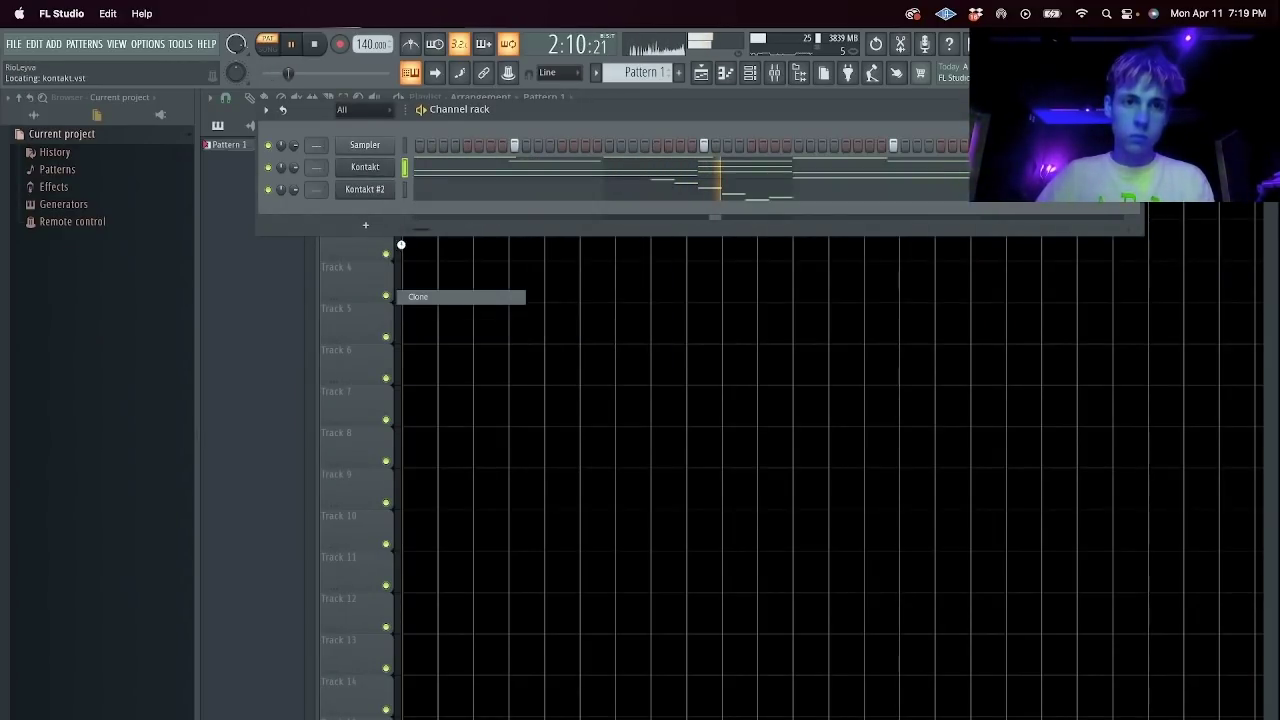
click(440, 296)
scroll(323, 508, down, 1)
click(280, 533)
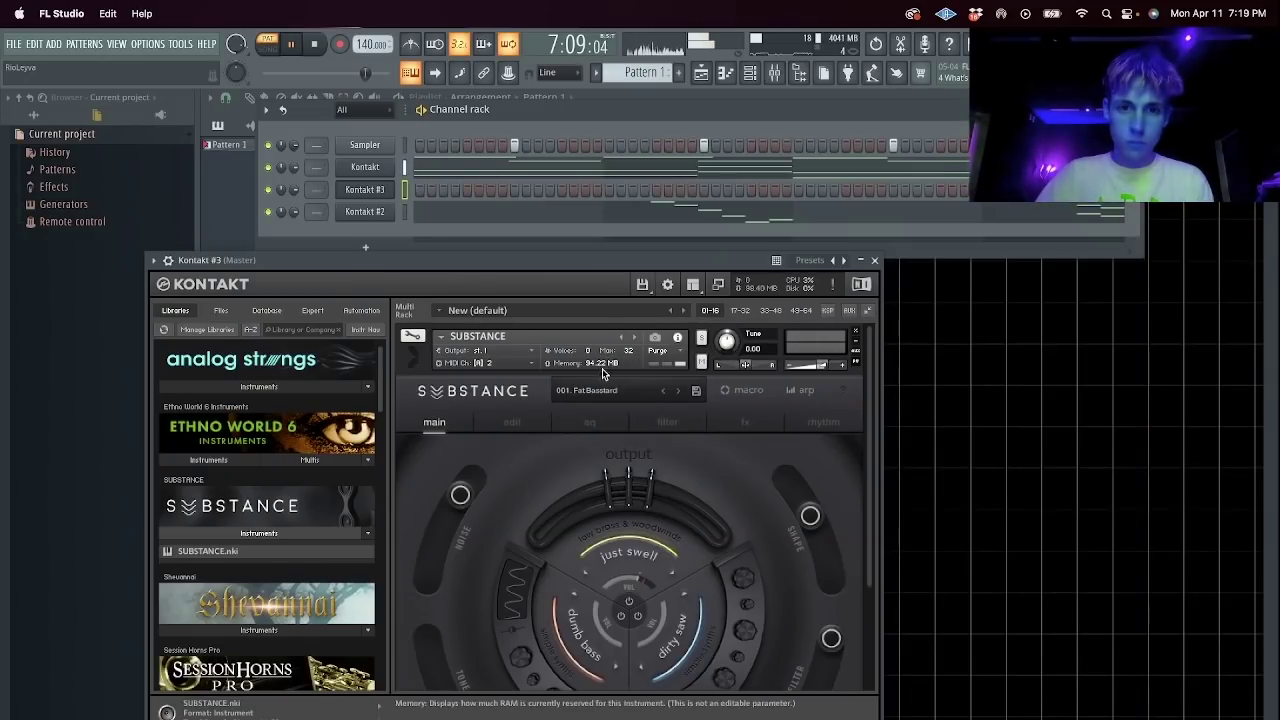
click(501, 367)
mouse_move(545, 386)
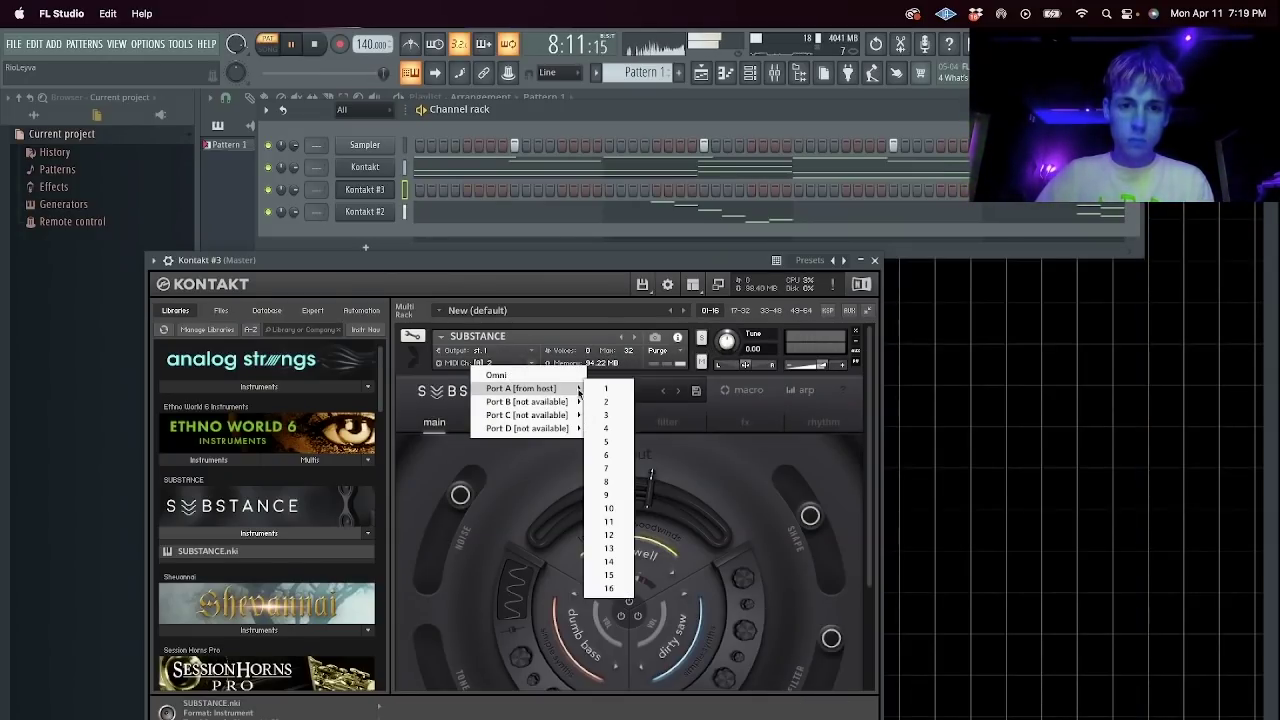
click(600, 389)
Lower Kontakt #3 to -10.5 dB and switch Substance to the 002. Stranger Arps preset.
drag(515, 289, 518, 283)
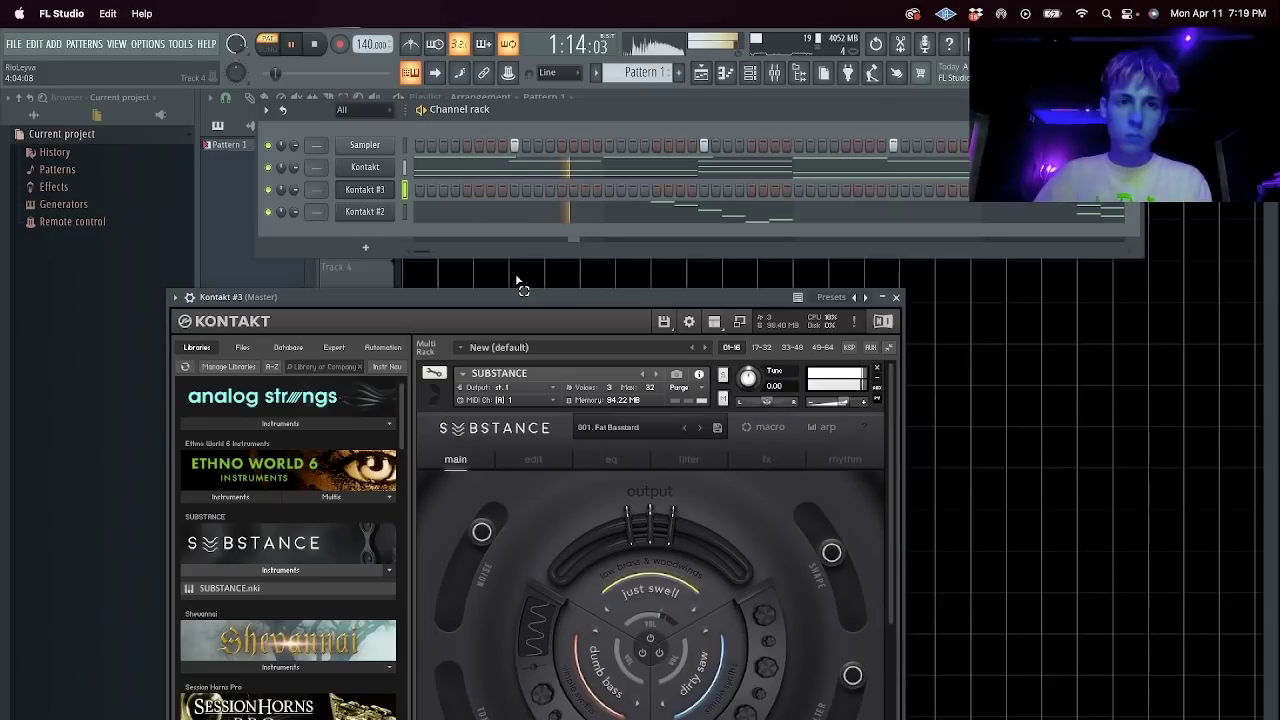
drag(289, 188, 289, 198)
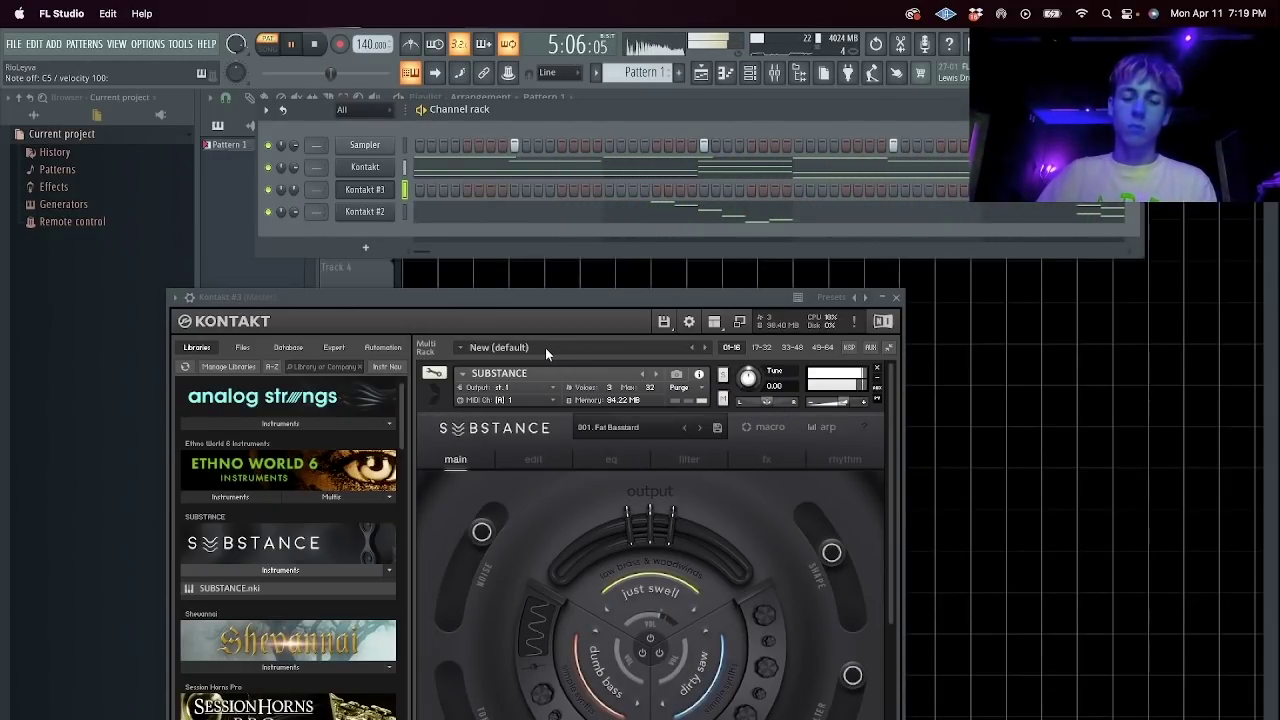
drag(546, 325, 718, 243)
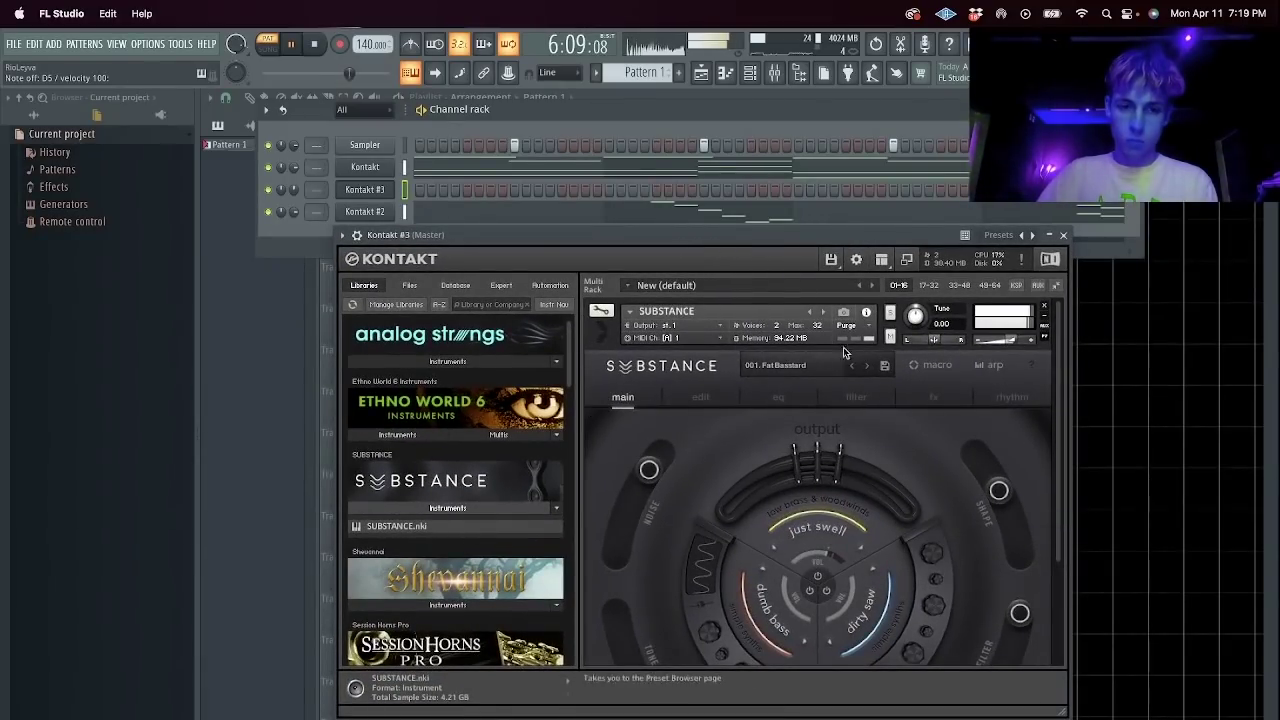
click(862, 365)
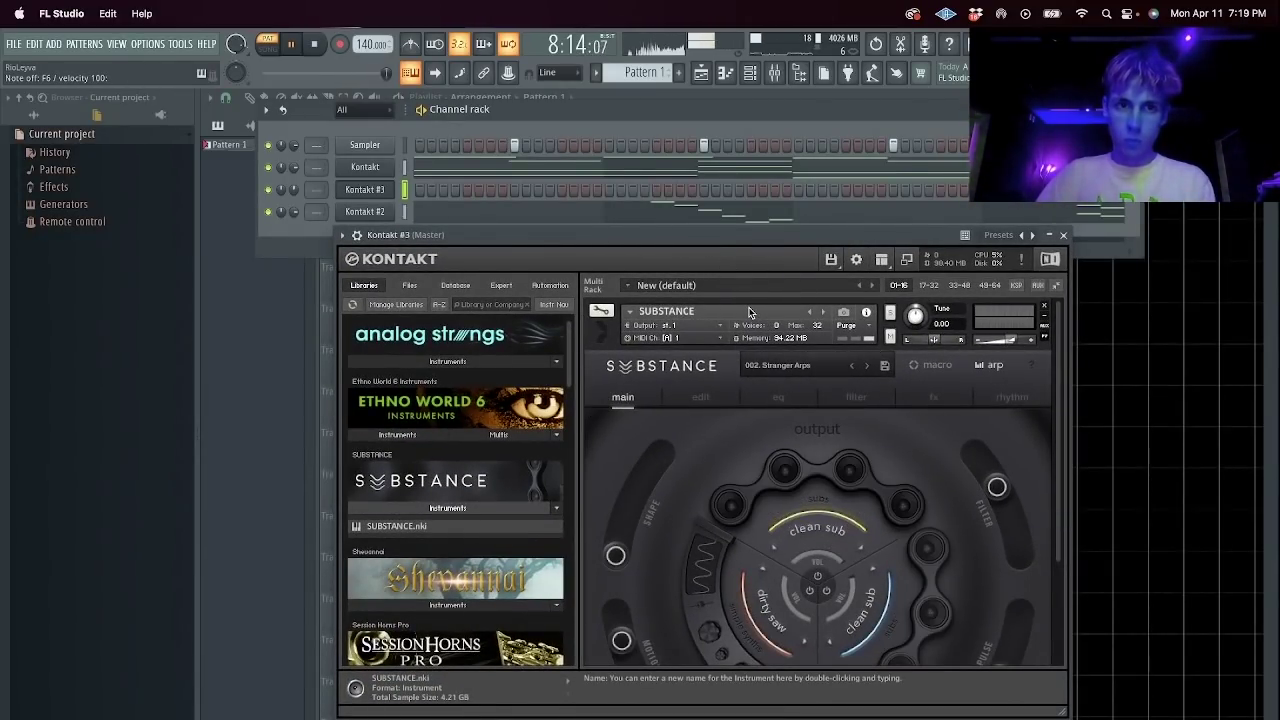
click(795, 369)
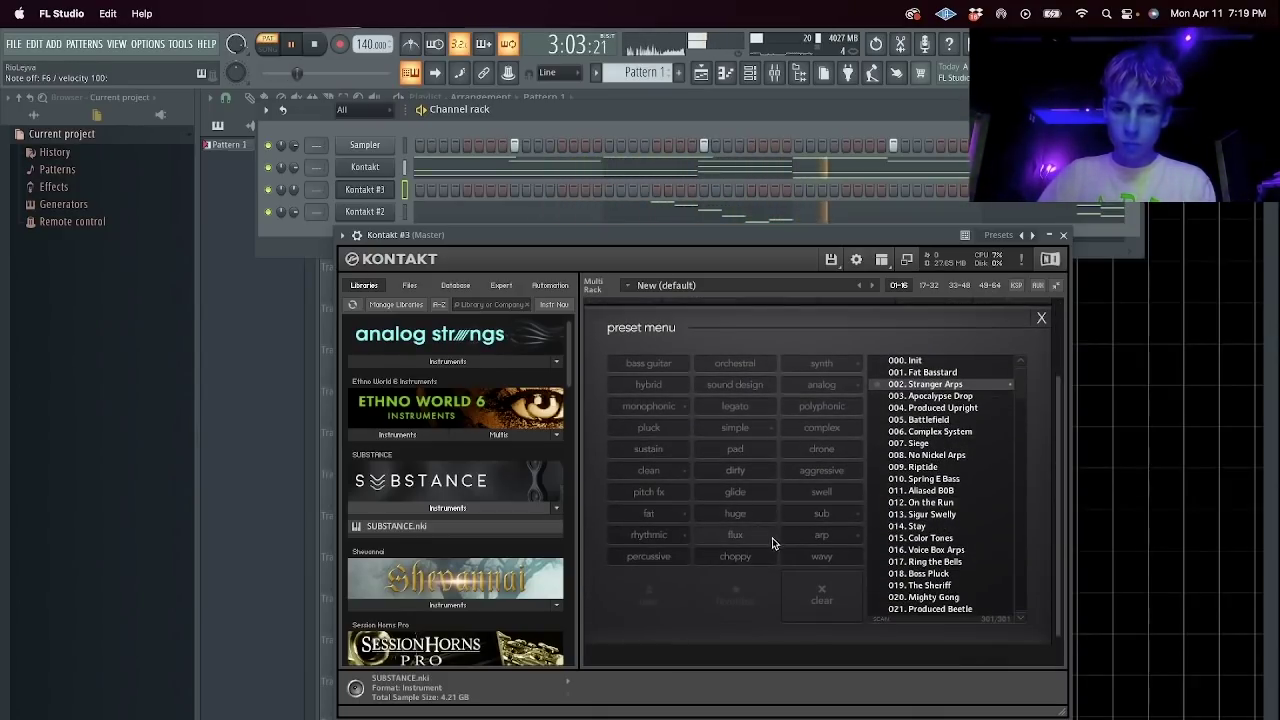
Filter Substance presets to arp, load Dreamer Arps, and check Kontakt #3's piano roll notes.
click(821, 535)
click(938, 515)
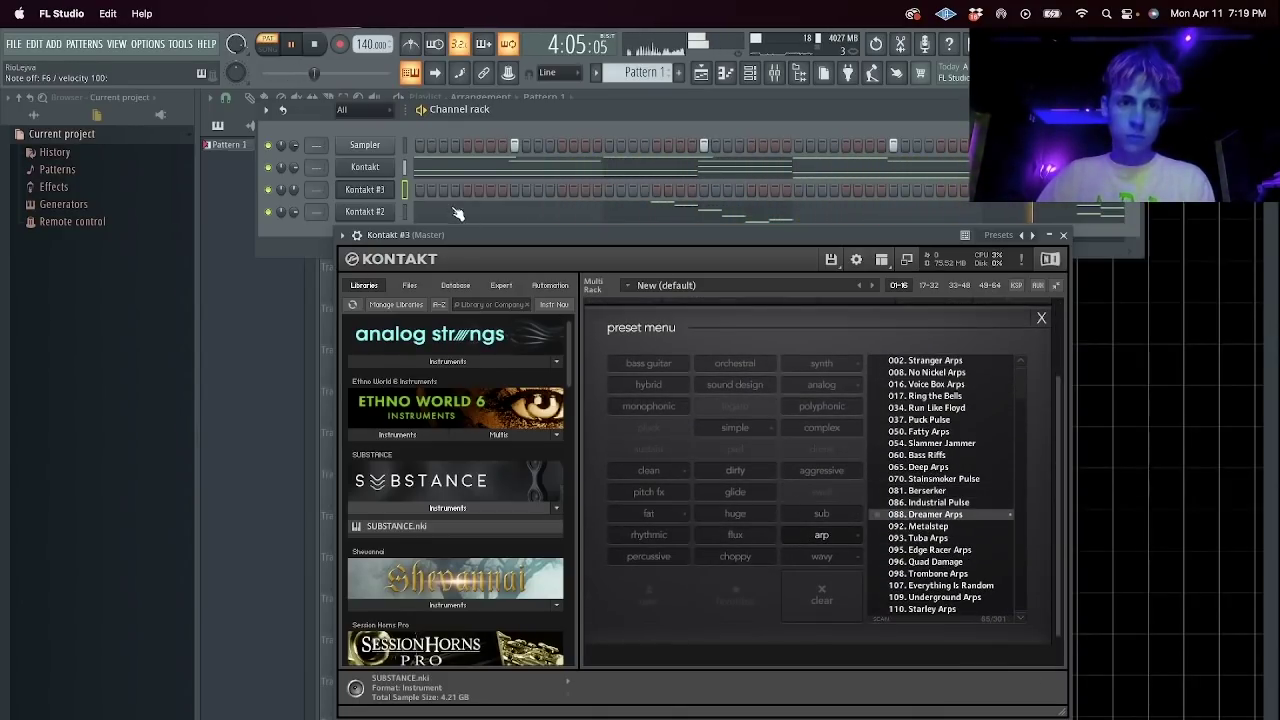
click(405, 190)
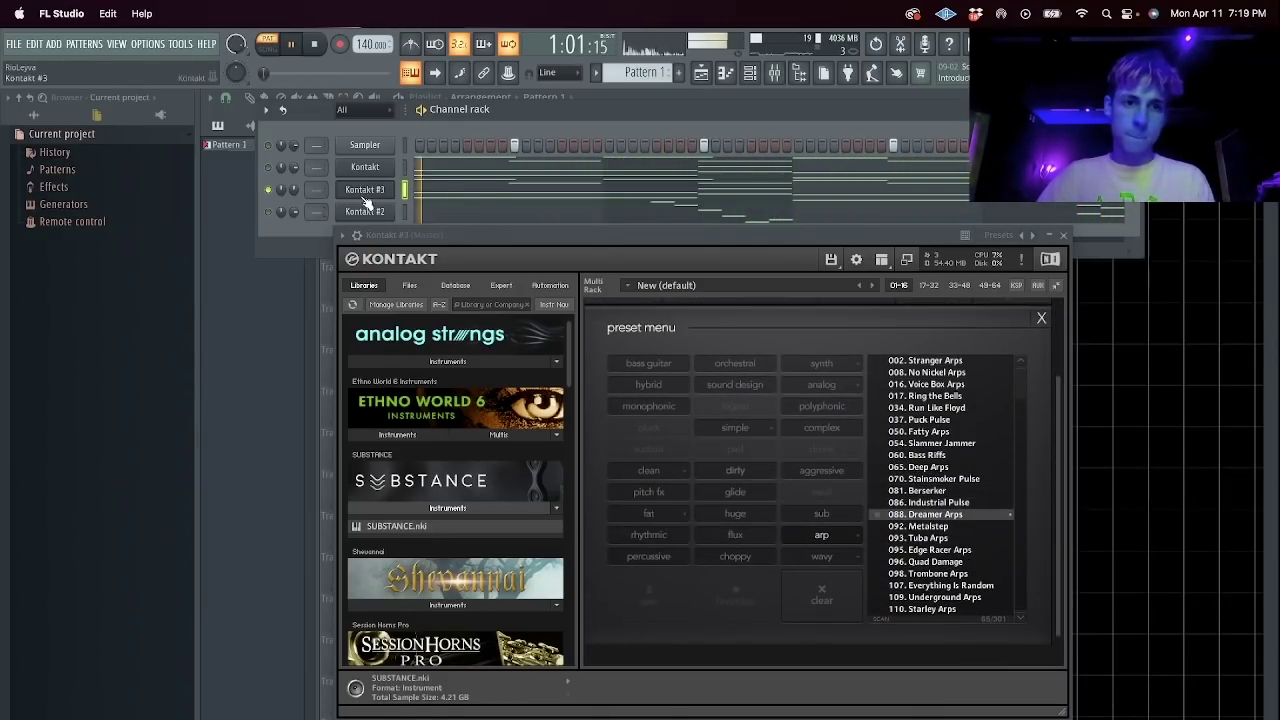
click(469, 191)
scroll(469, 191, down, 5)
key(Escape)
click(931, 434)
Audition the Run Like Floyd, Ring the Bells, No Nickel Arps and Stranger Arps presets.
click(931, 410)
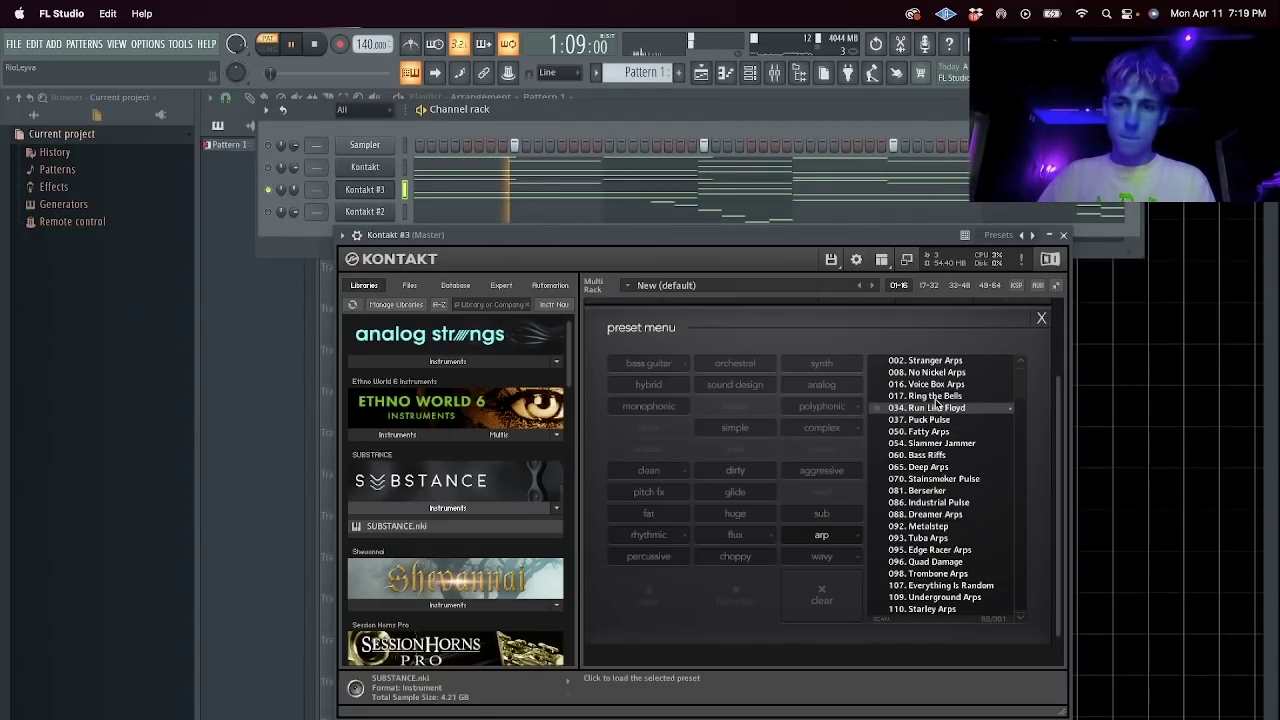
click(944, 396)
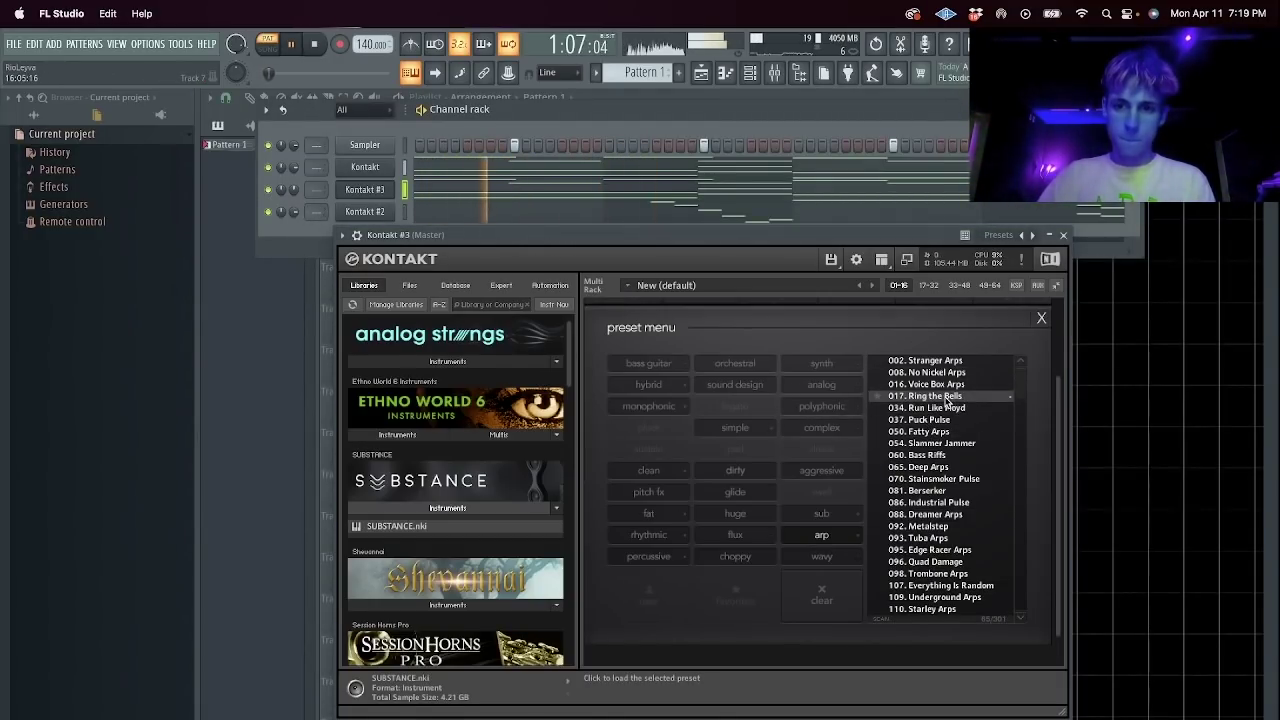
click(937, 401)
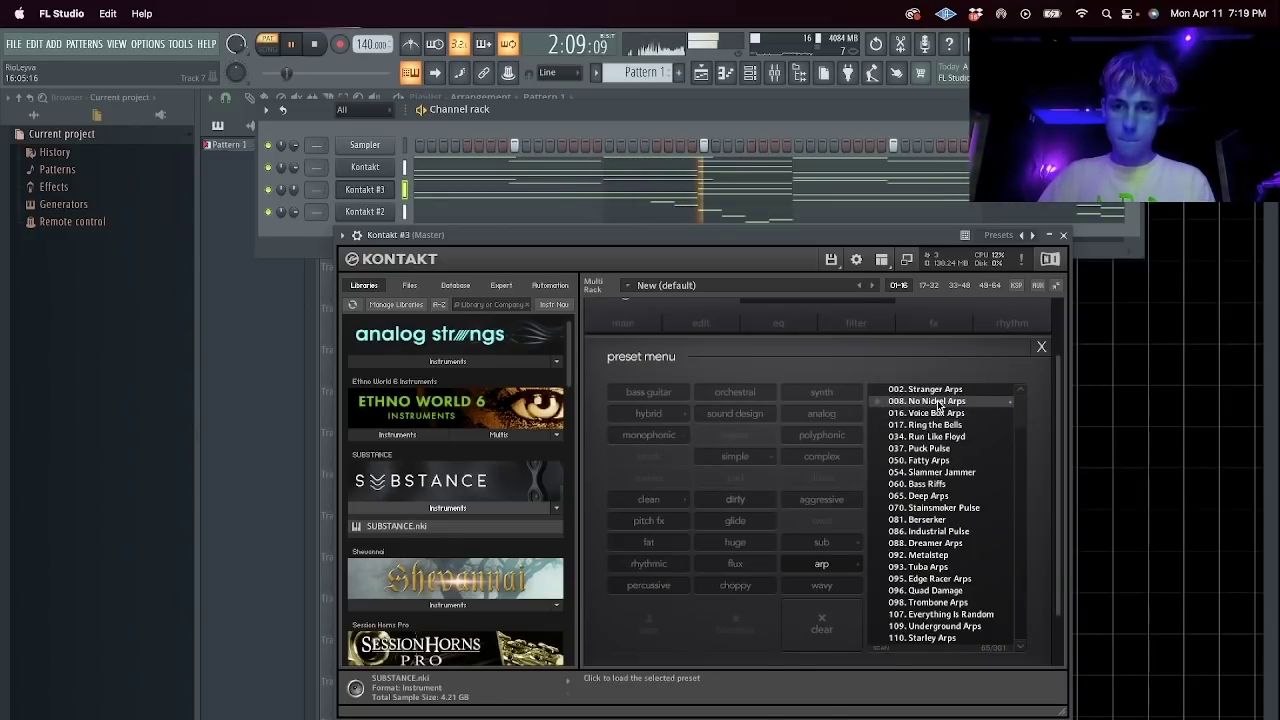
scroll(938, 404, up, 2)
click(951, 441)
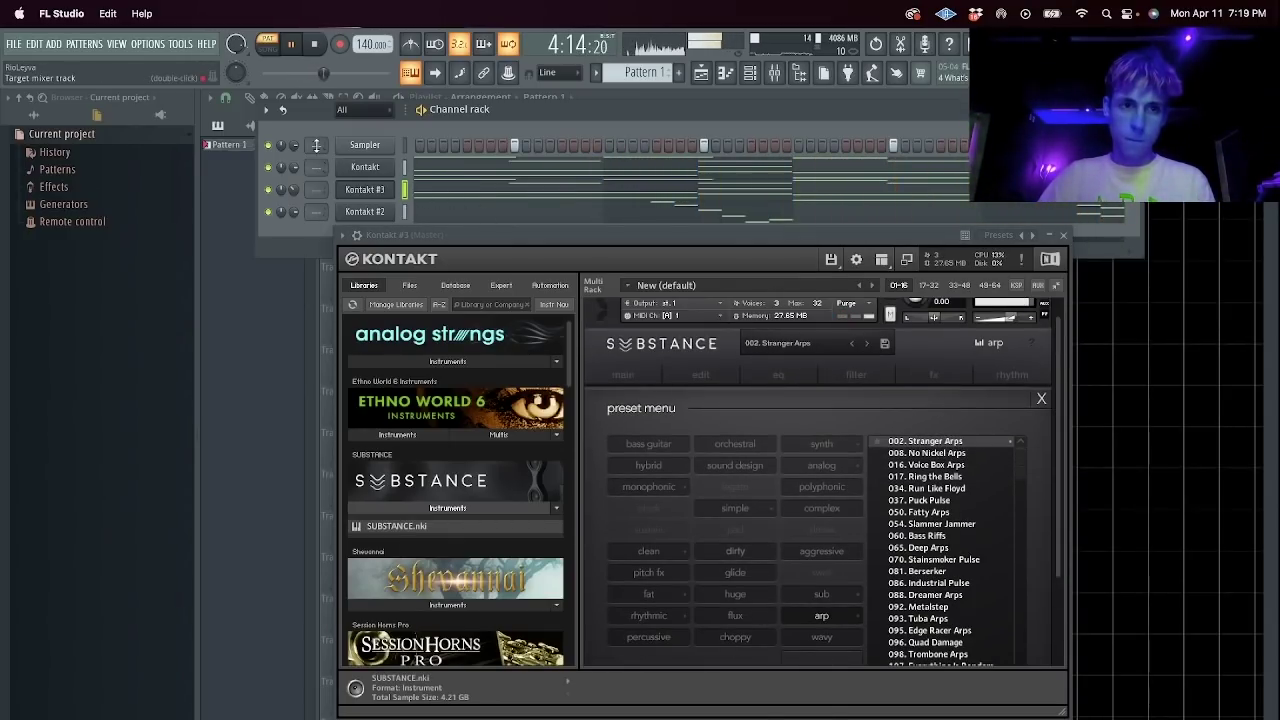
click(470, 199)
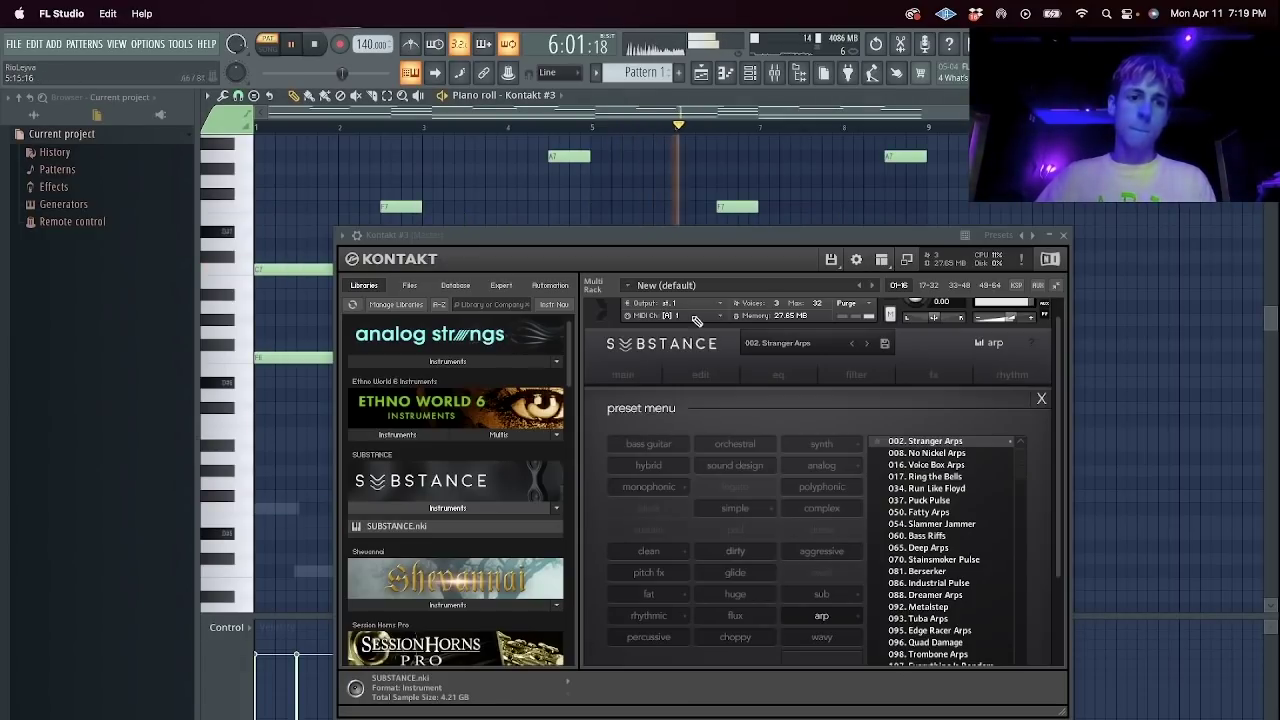
Try Tuba Arps, Edge Racer Arps and Quad Damage, settle on 098. Trombone Arps, close Kontakt.
click(928, 654)
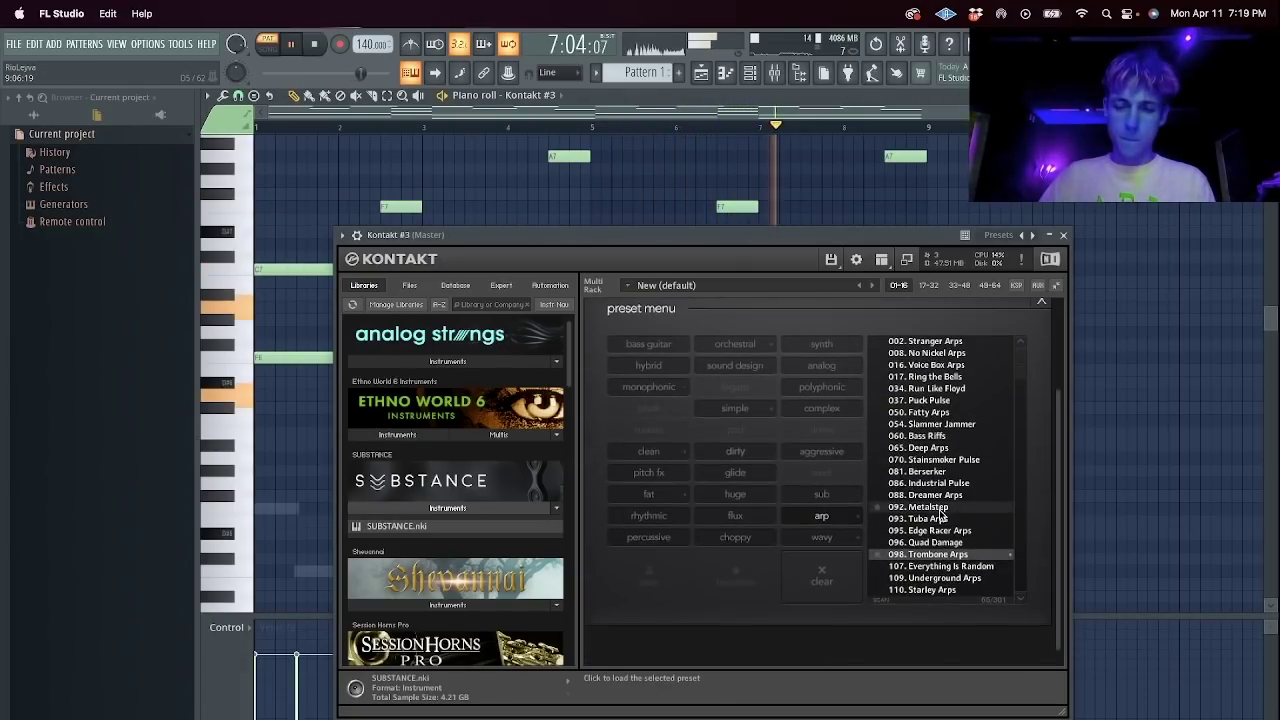
click(939, 513)
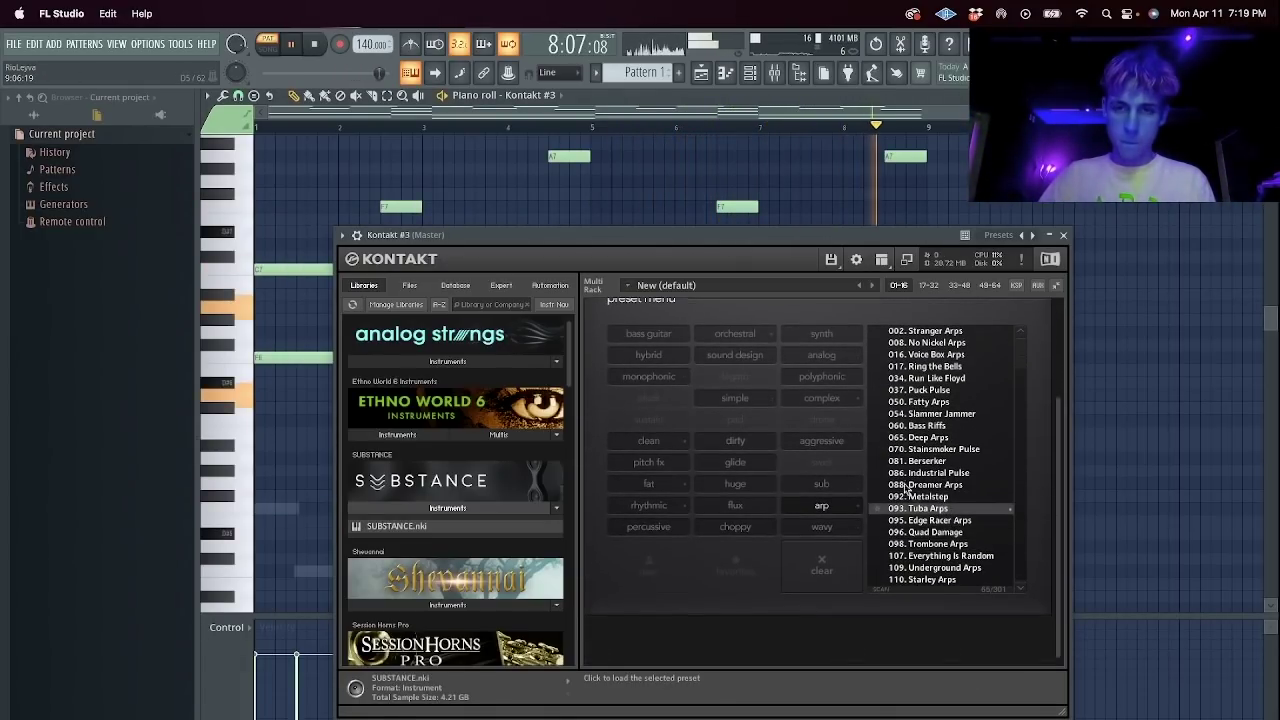
click(938, 521)
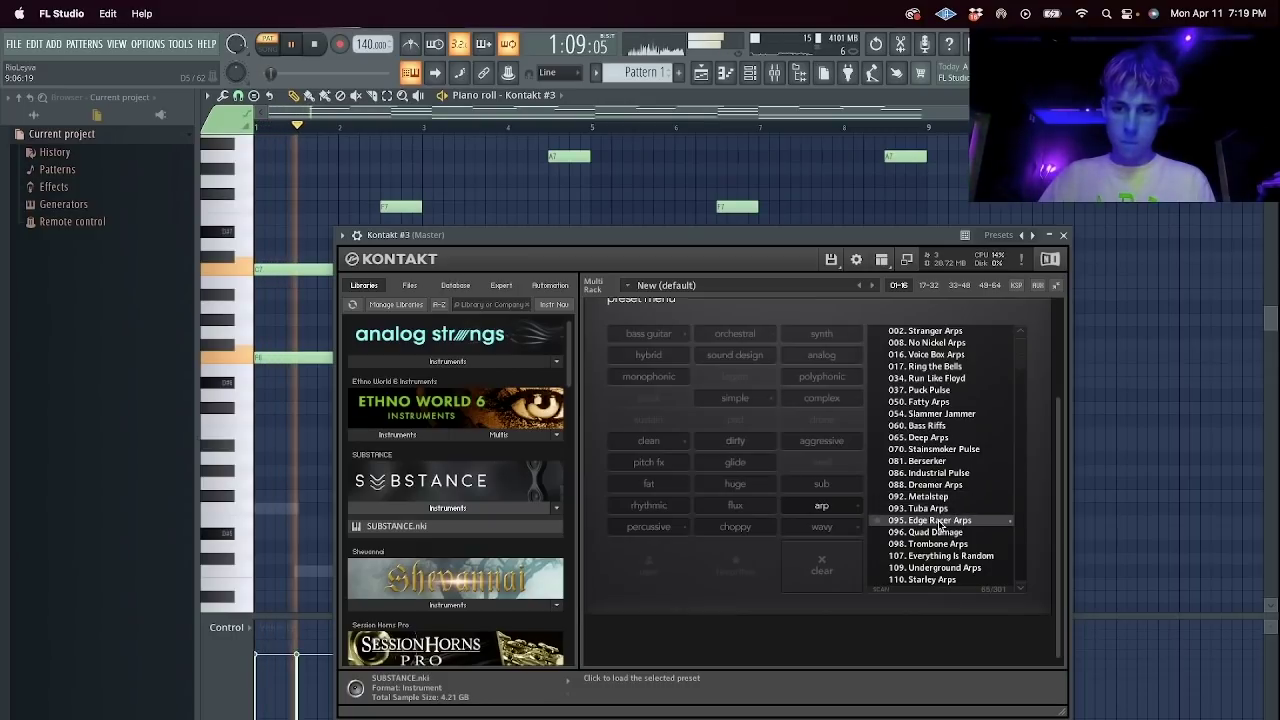
drag(713, 235, 712, 258)
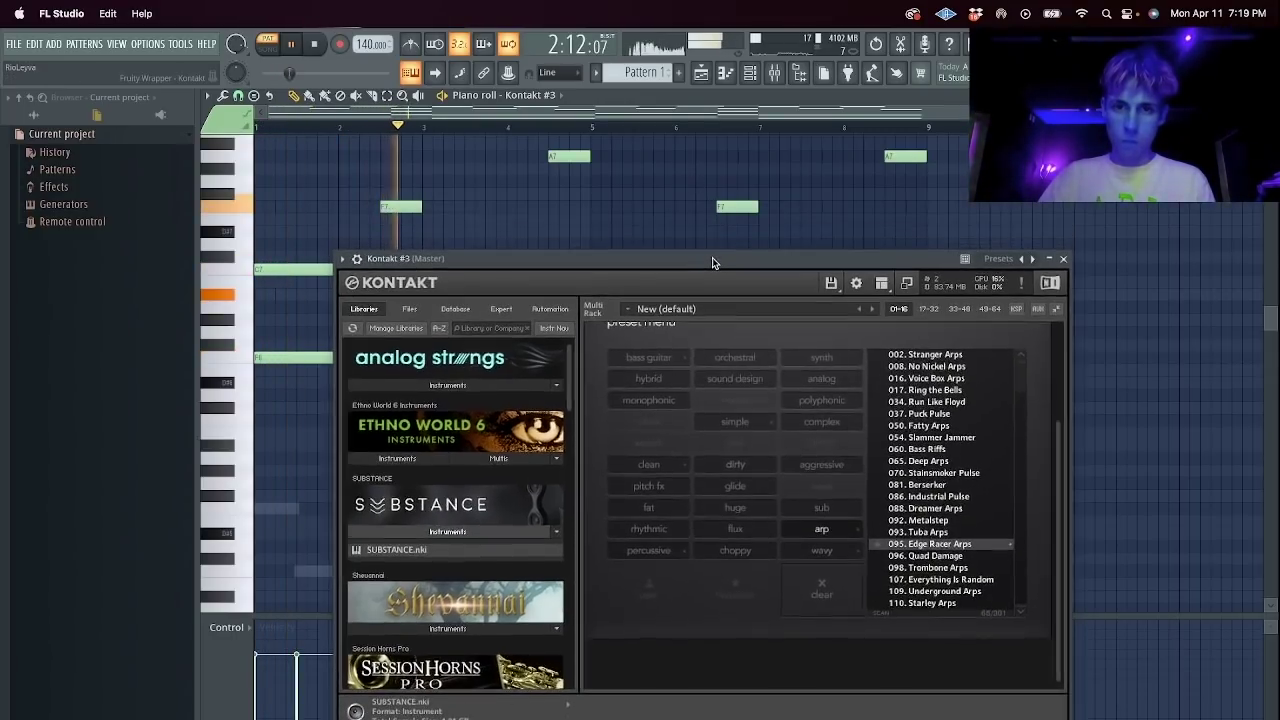
click(935, 556)
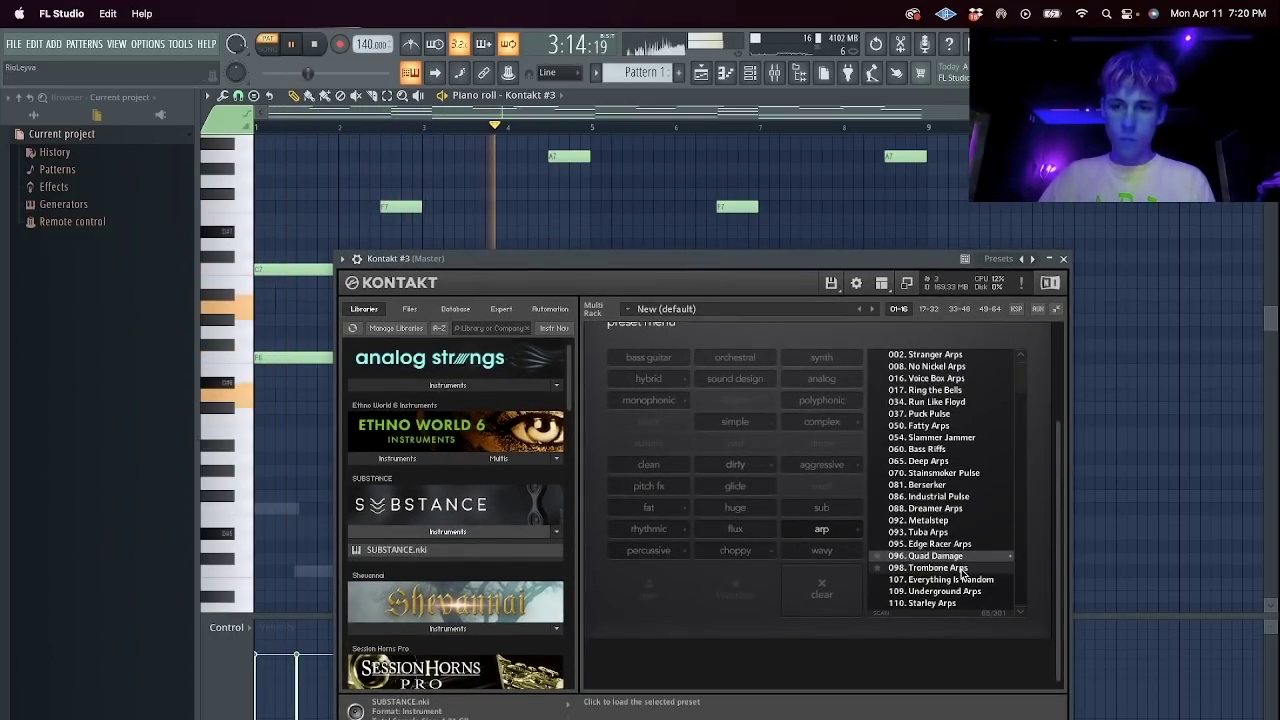
click(950, 568)
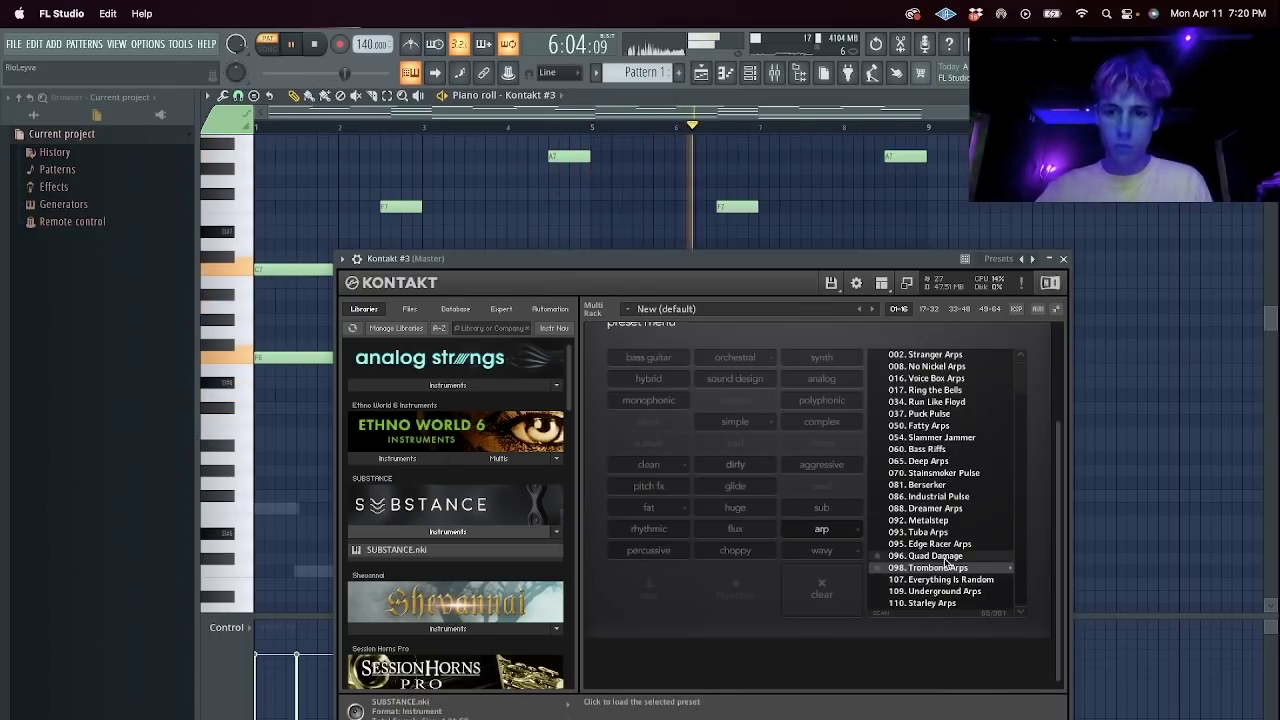
click(1063, 259)
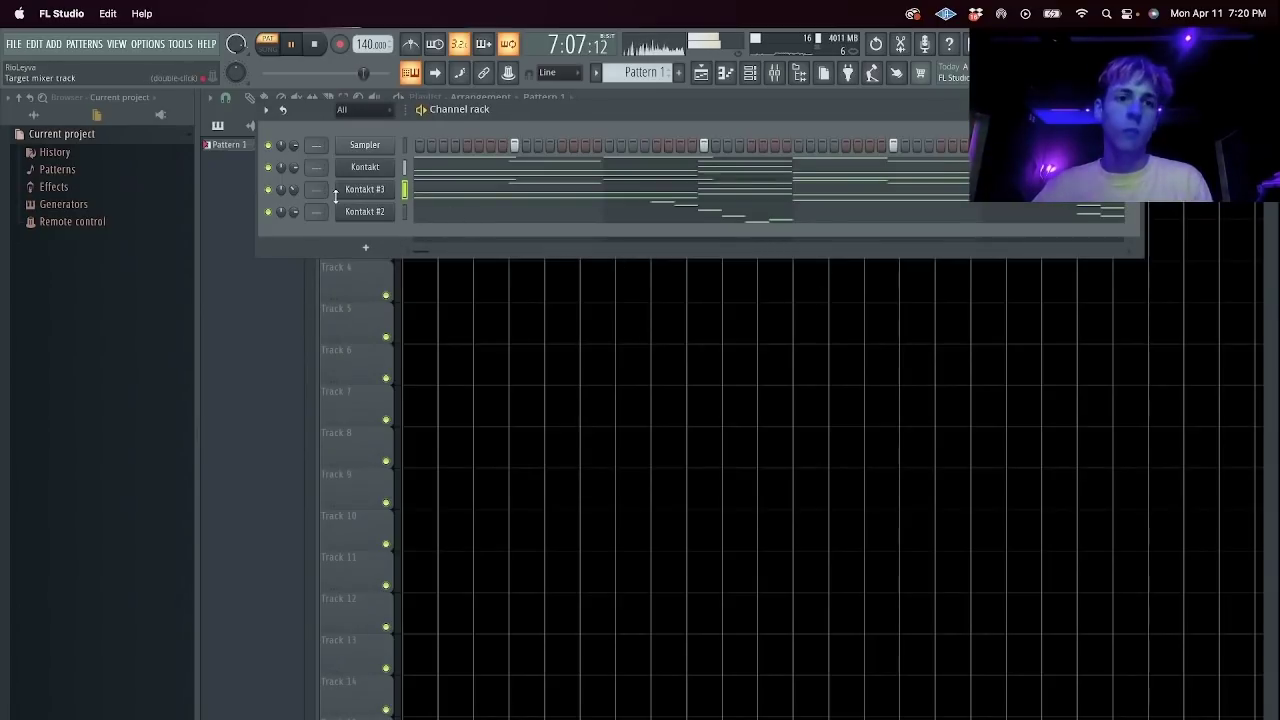
Insert a new Kontakt channel from the channel options menu.
right_click(352, 172)
click(466, 257)
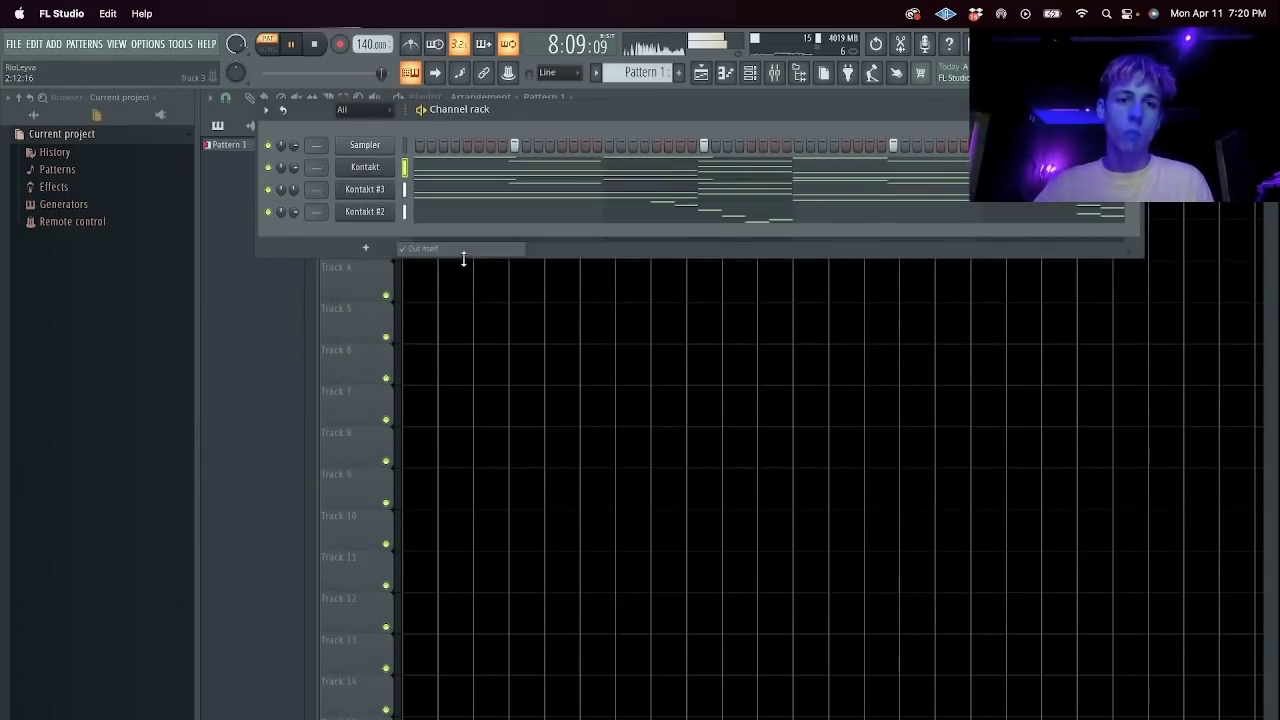
right_click(370, 170)
mouse_move(421, 267)
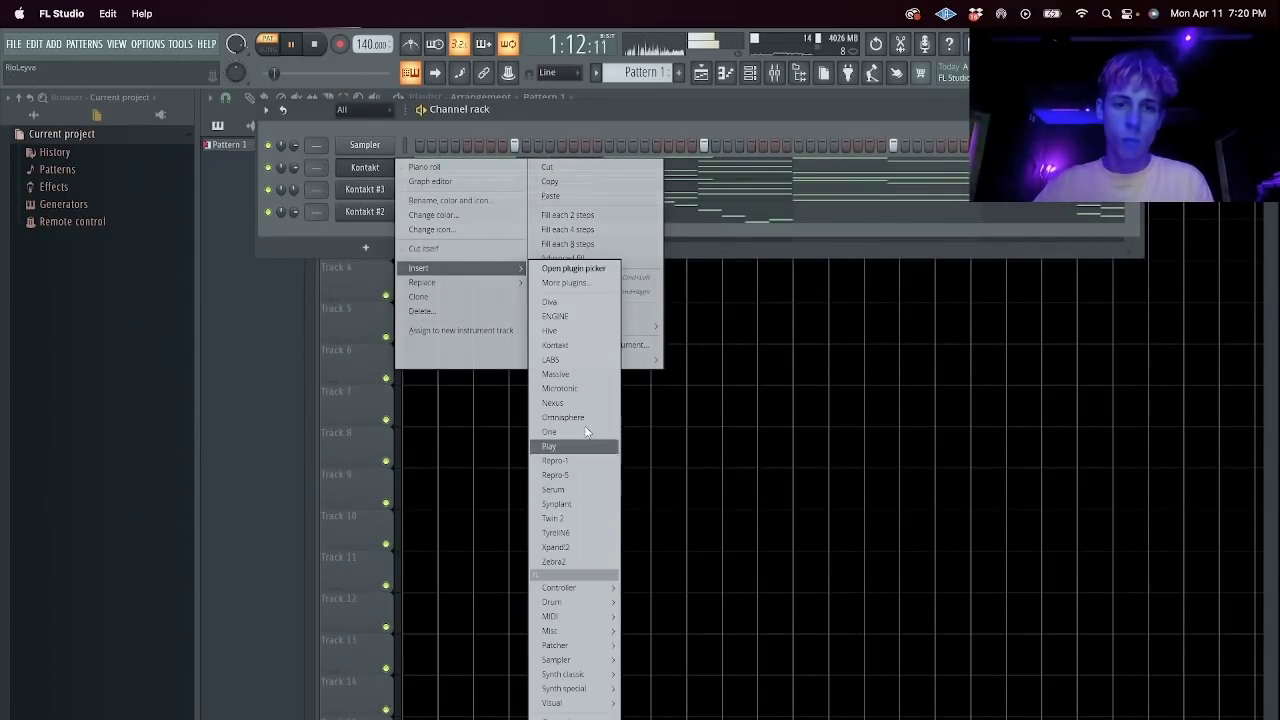
click(585, 346)
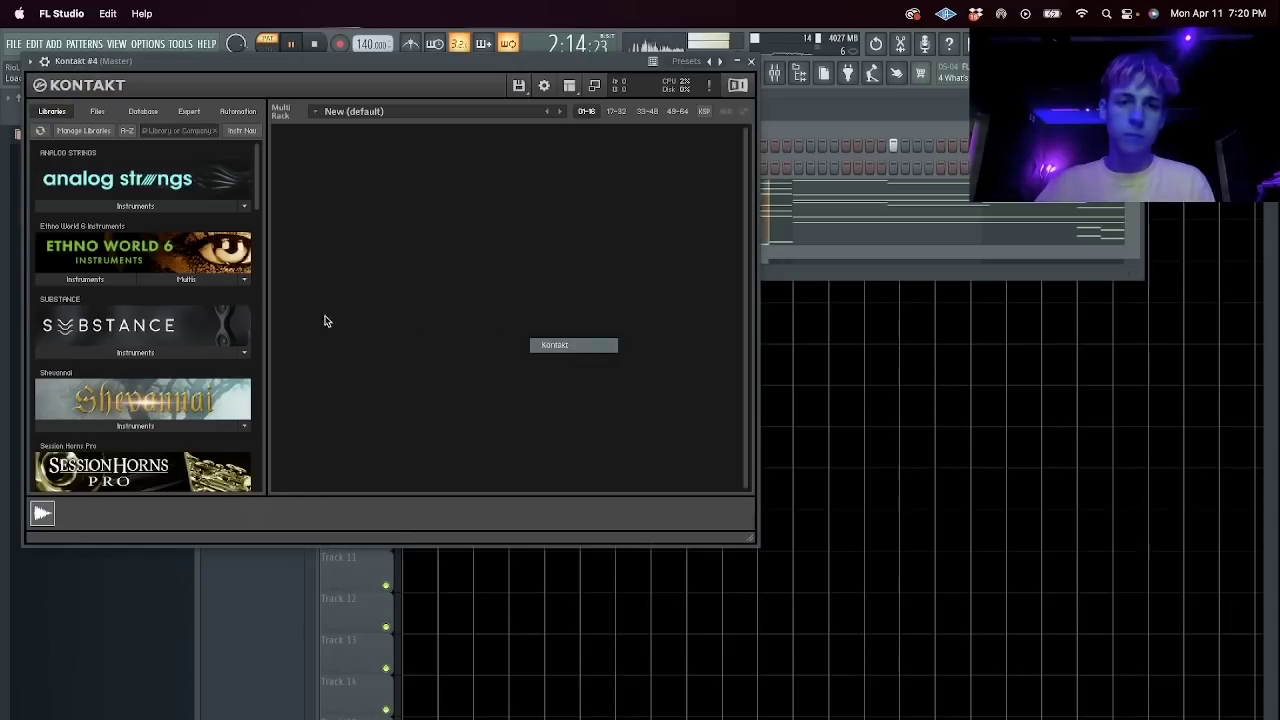
drag(248, 80, 658, 257)
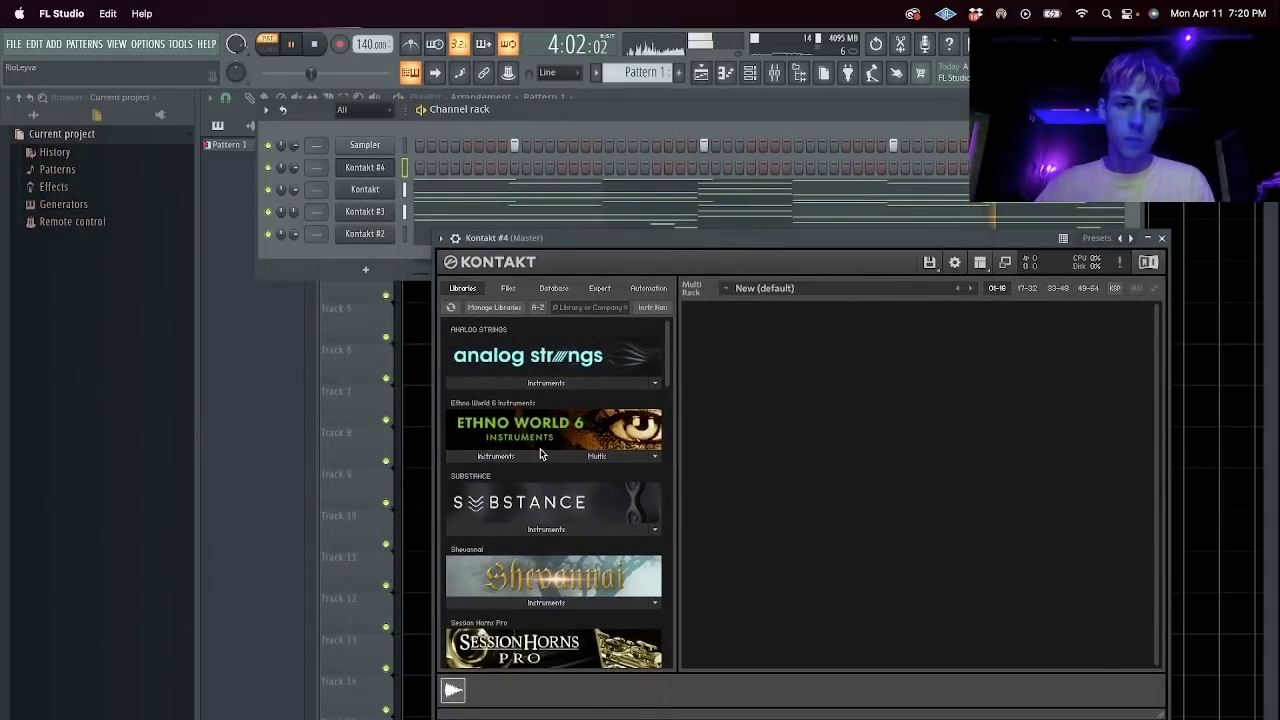
Load Ethno World 6's Kantilan Pair KEY, then replace it with Pemade Layer KEY.
click(496, 455)
scroll(549, 495, down, 2)
double_click(540, 487)
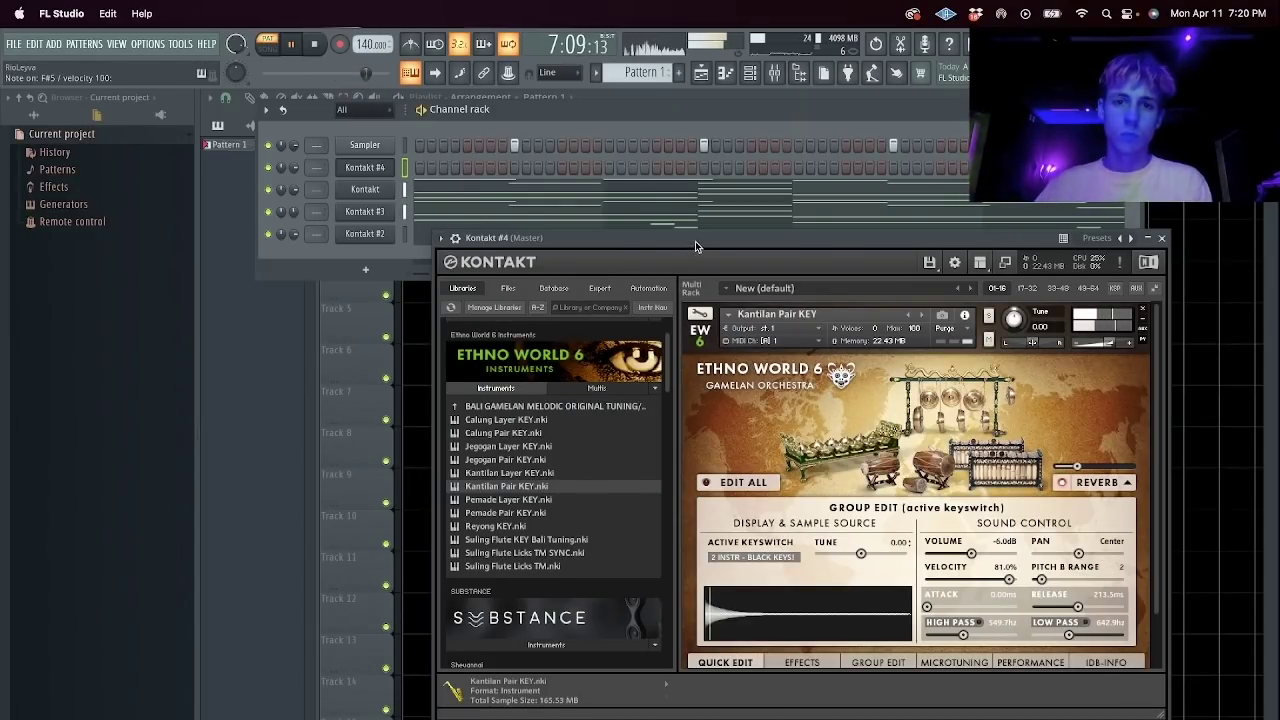
drag(662, 238, 657, 247)
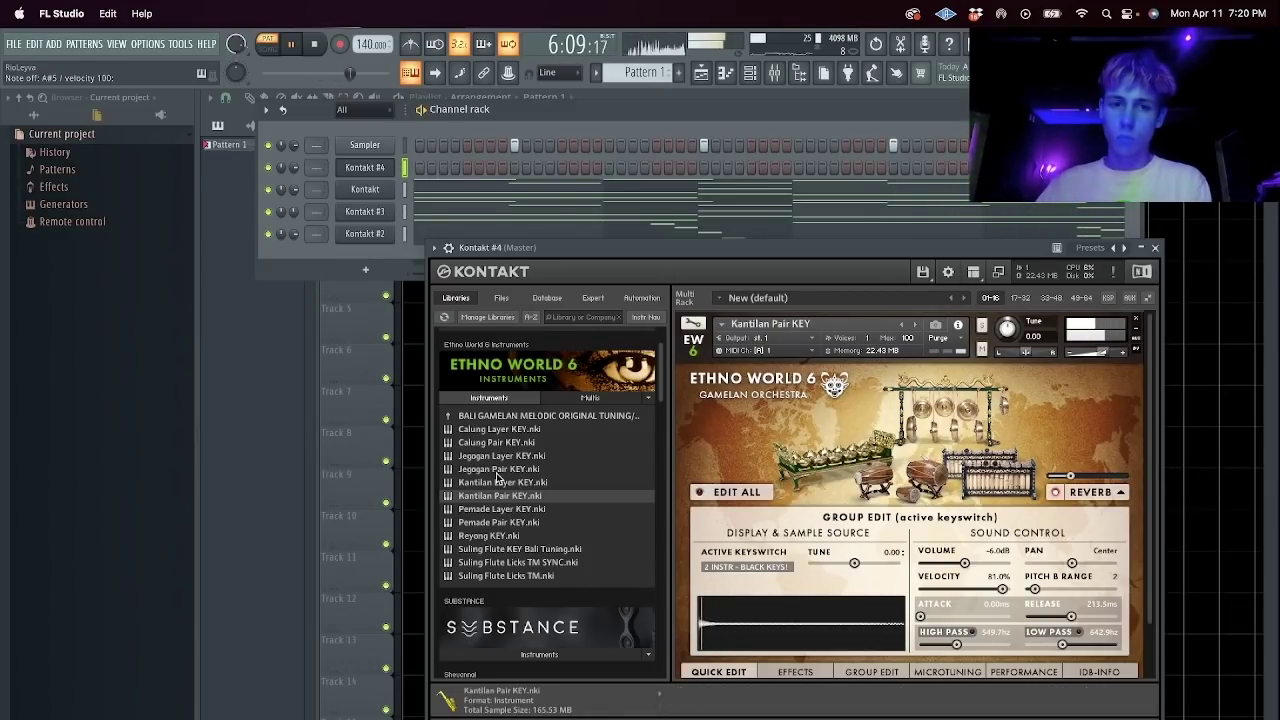
drag(510, 512, 733, 376)
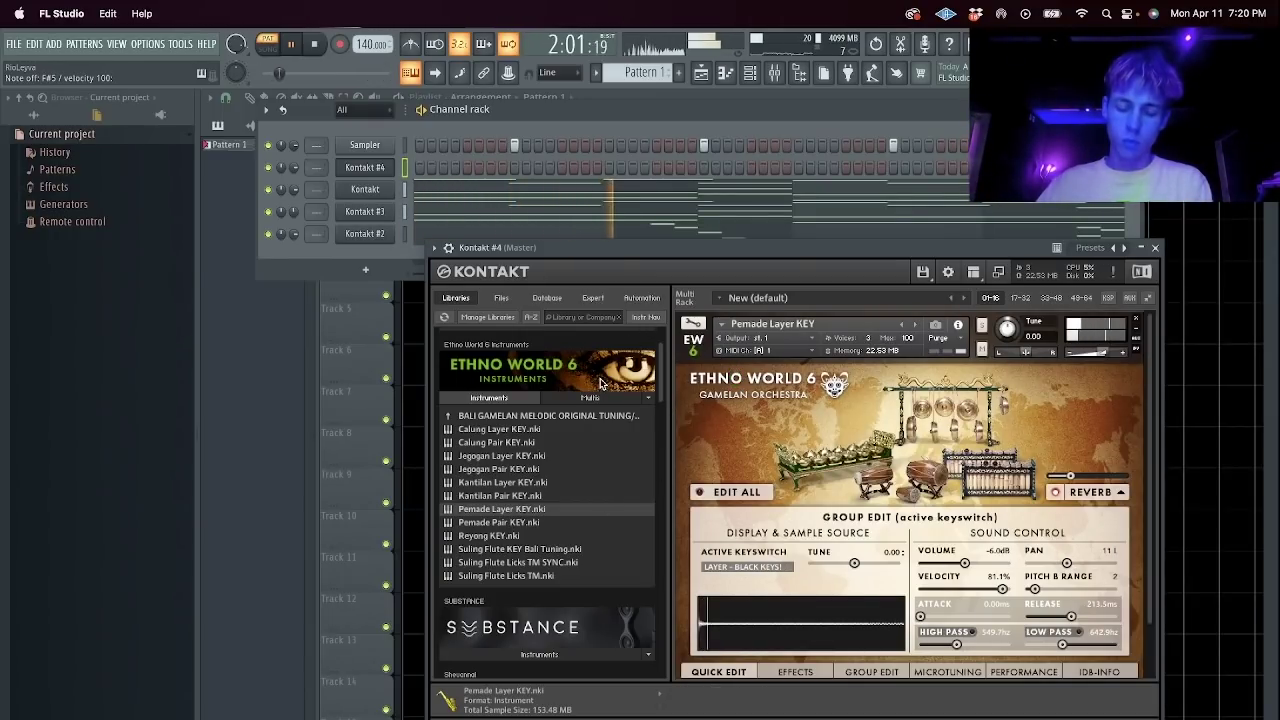
Open Kontakt #4's piano roll and audition the Reyong KEY instrument.
right_click(386, 172)
click(455, 169)
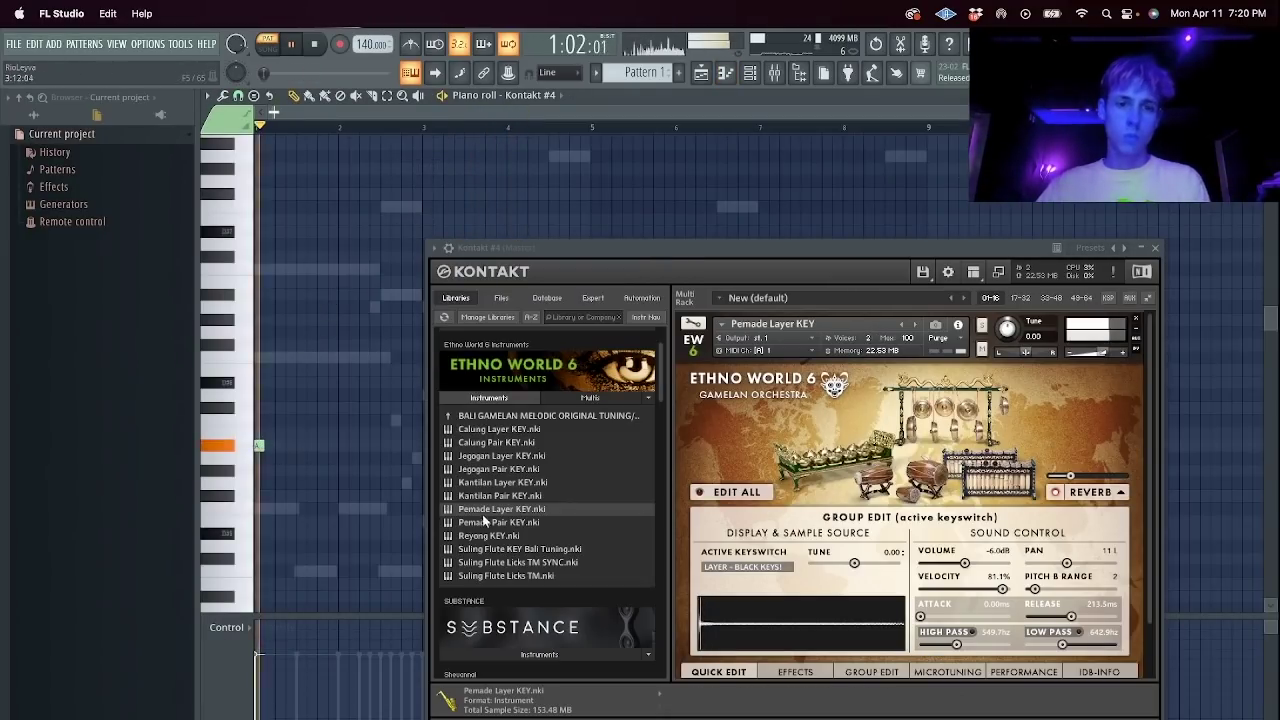
drag(488, 535, 705, 425)
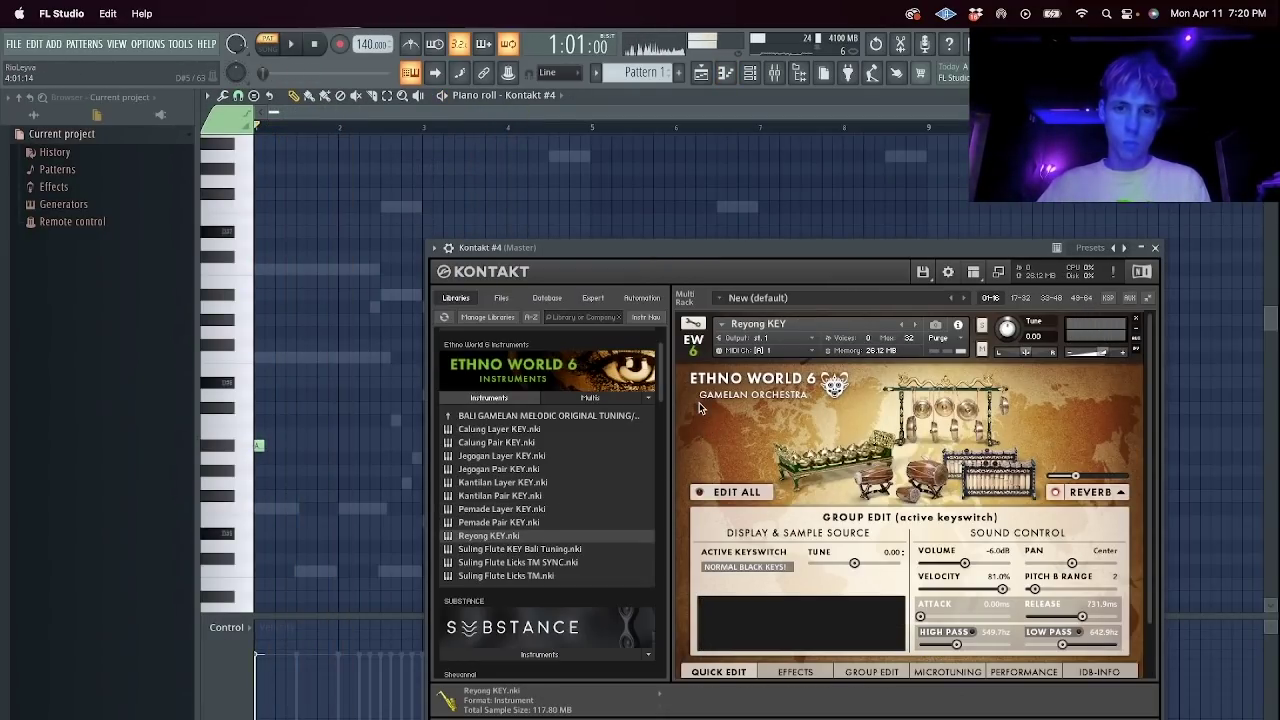
key(space)
drag(256, 442, 246, 404)
key(space)
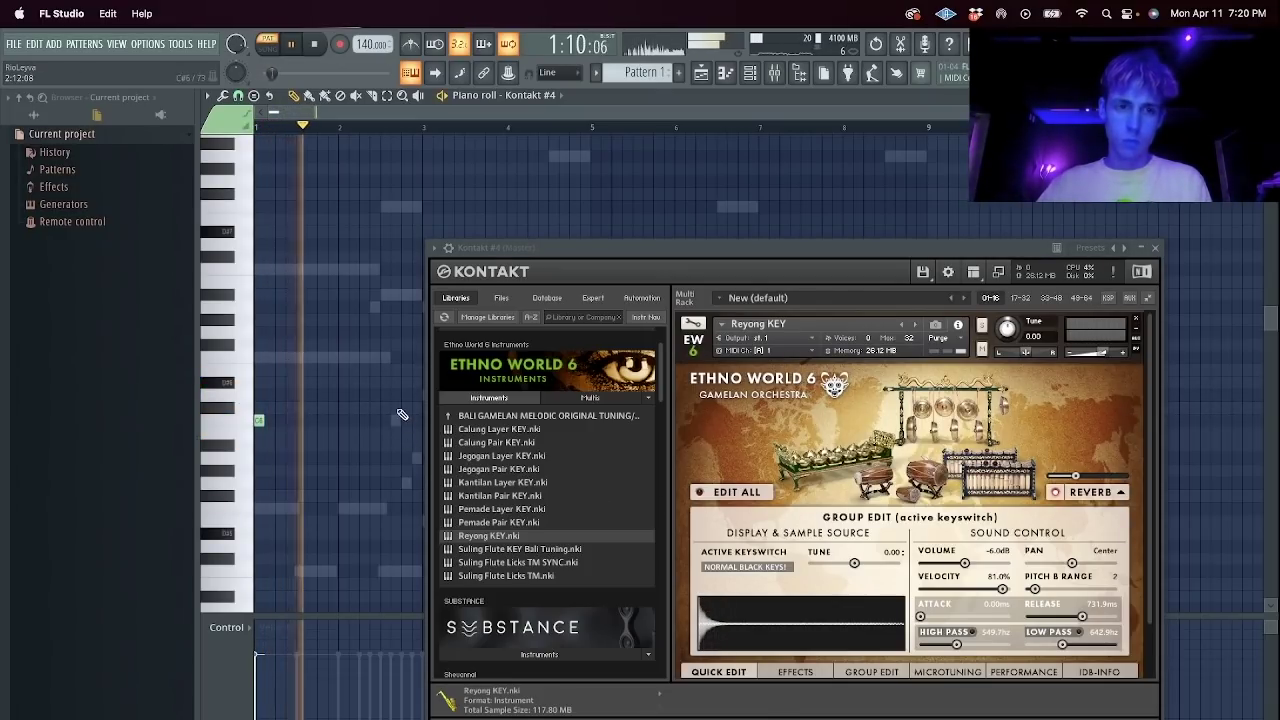
Load REV - Loops.nki from REV Instruments, stop playback, and close the Kontakt window.
scroll(554, 397, down, 10)
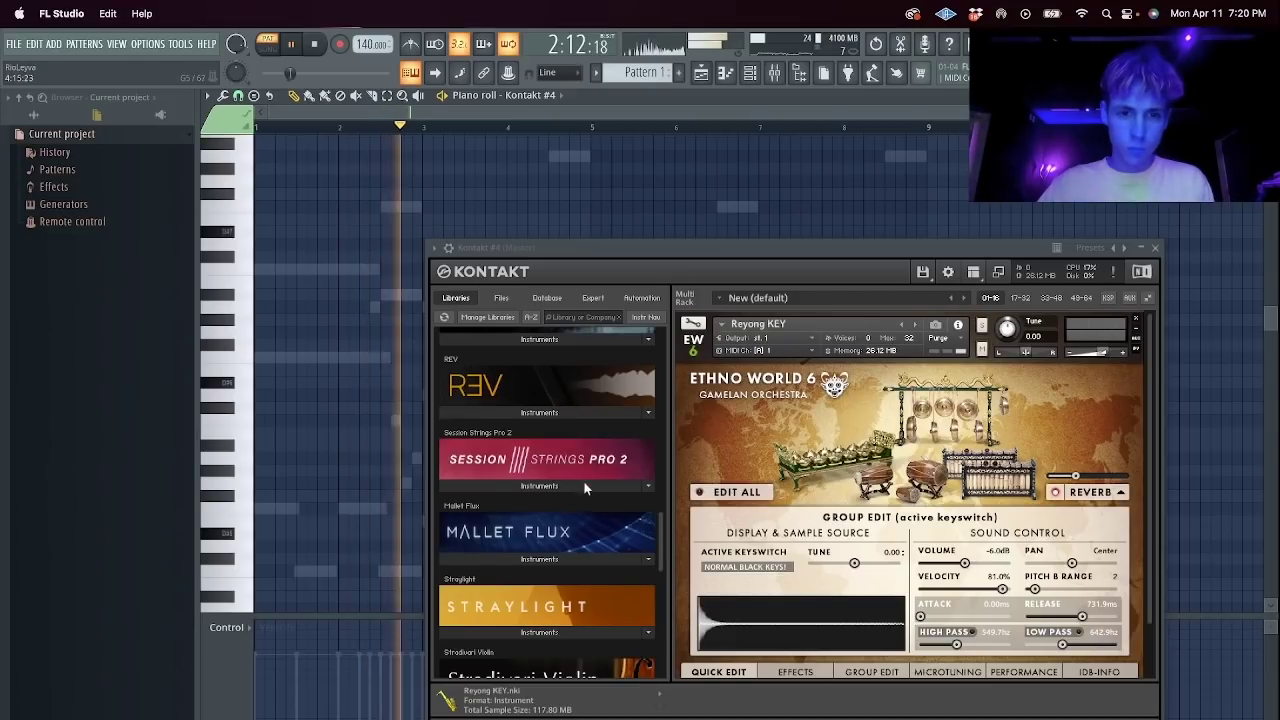
scroll(565, 500, down, 3)
scroll(560, 480, up, 3)
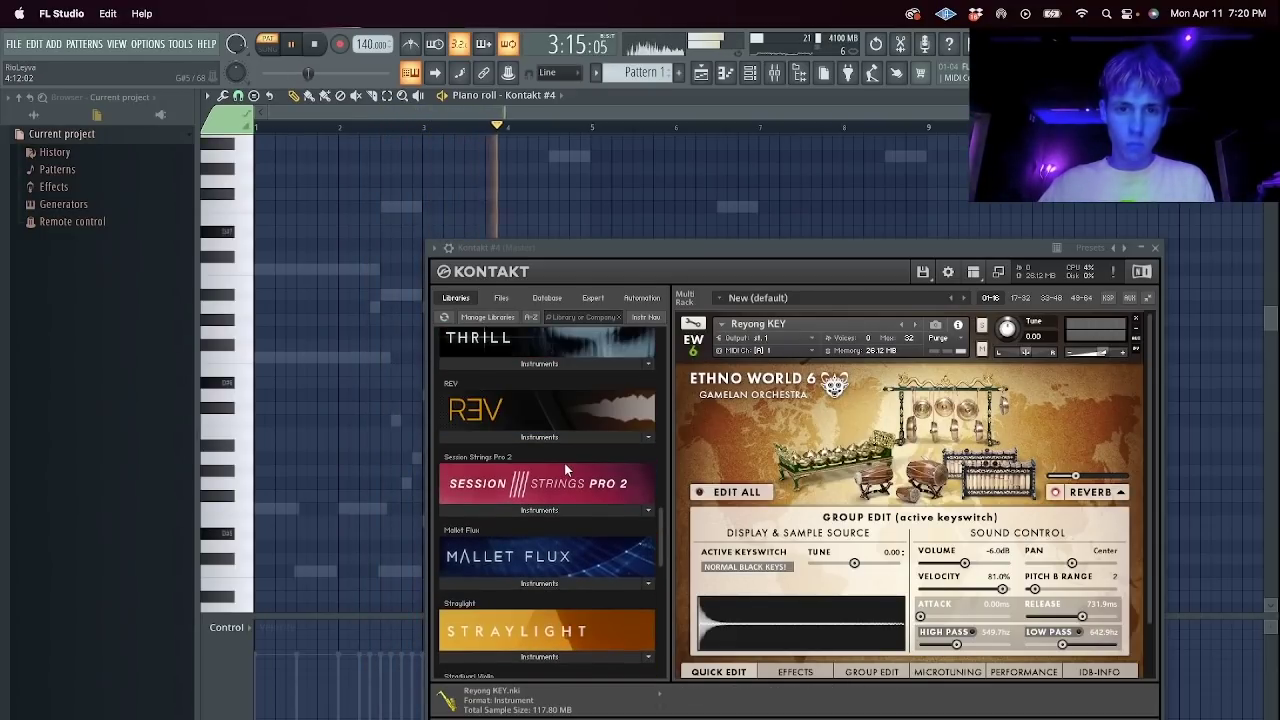
click(515, 437)
double_click(505, 456)
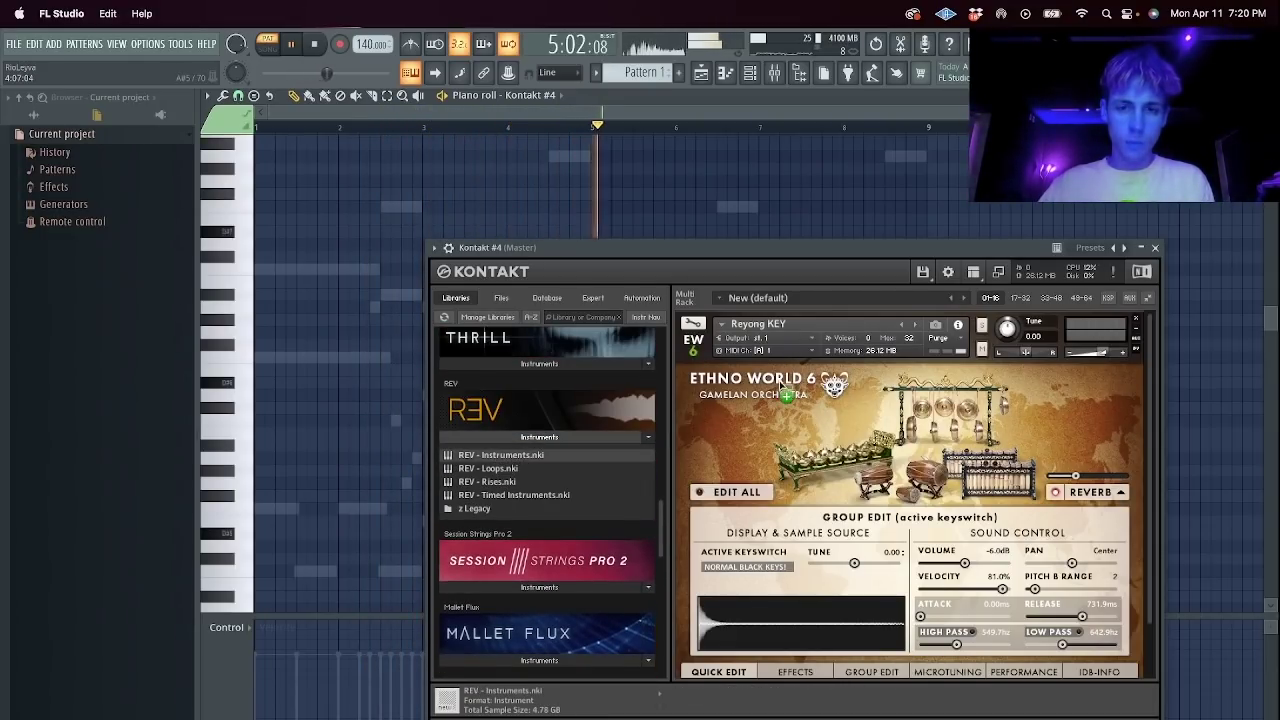
click(525, 468)
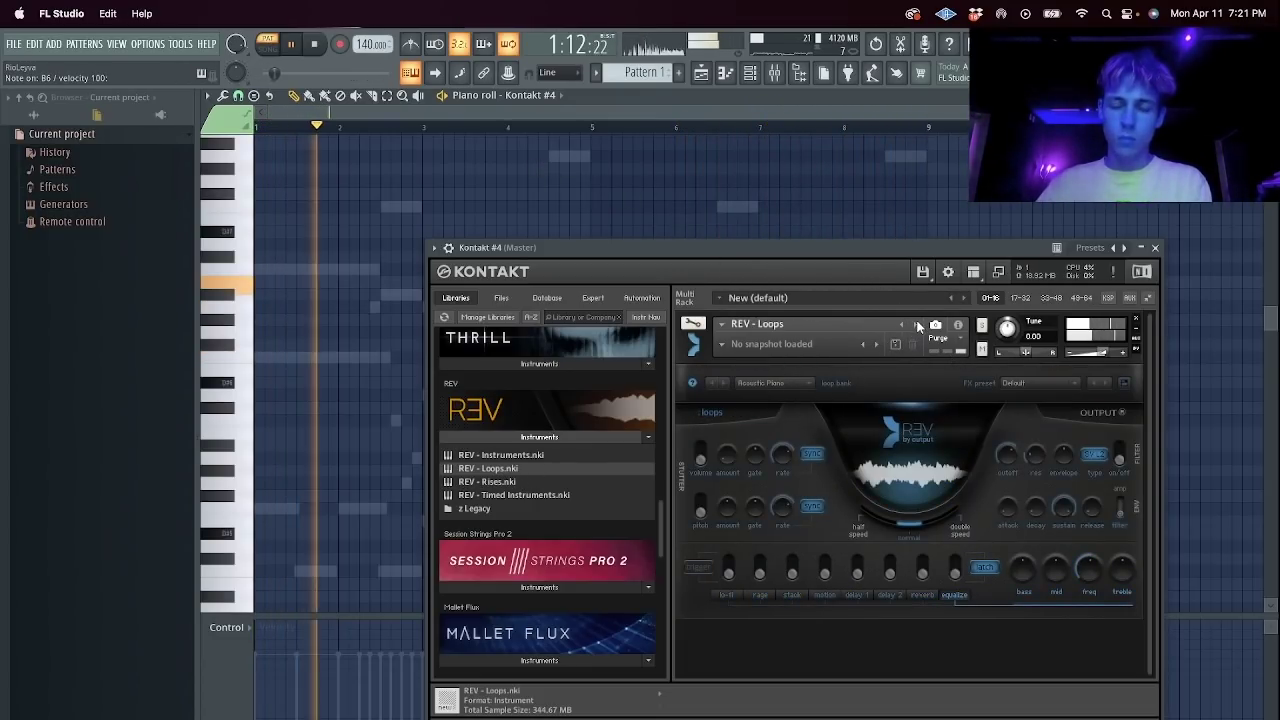
key(space)
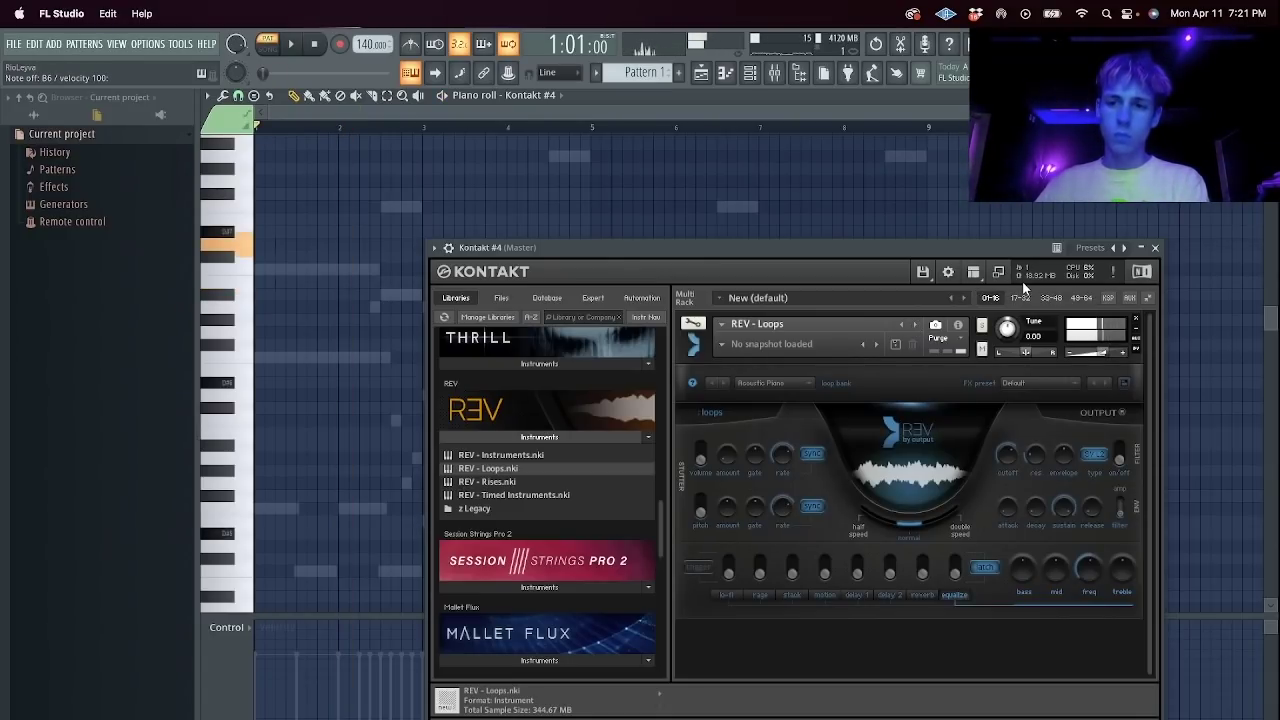
click(1154, 248)
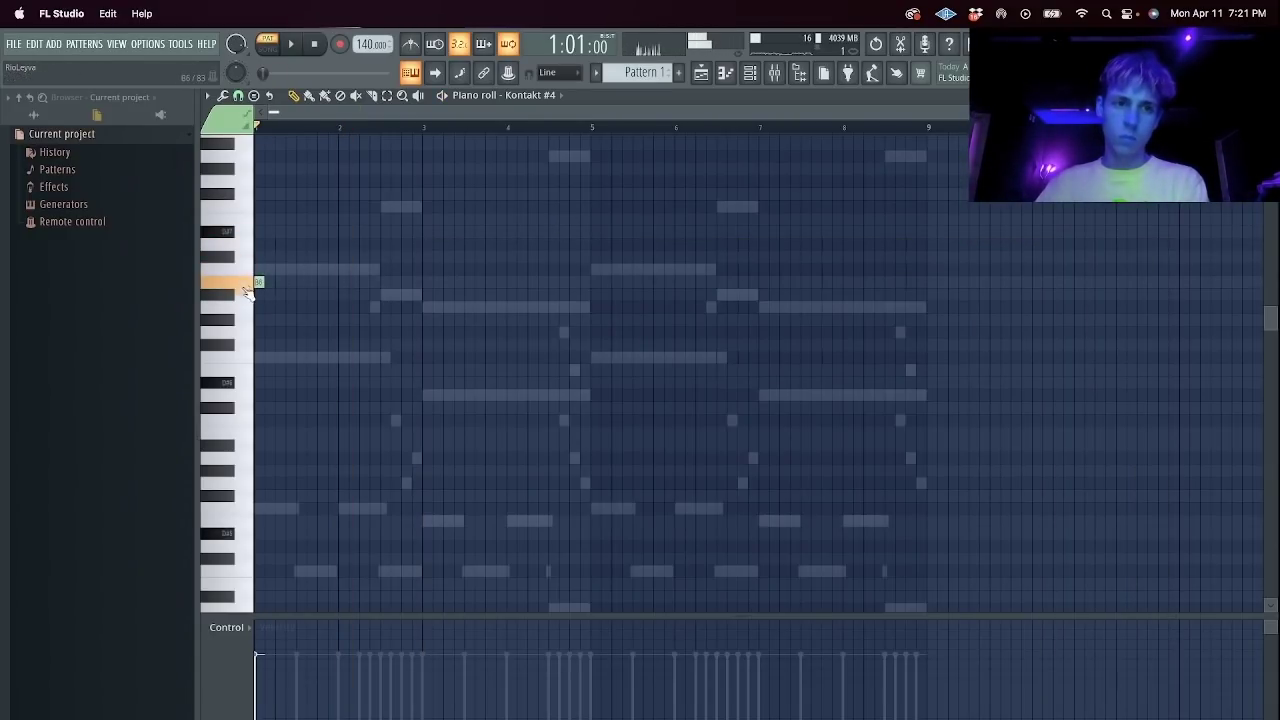
Draw two notes in bars 1–2, shorten the second, and duplicate them with Ctrl+B.
click(265, 281)
click(360, 245)
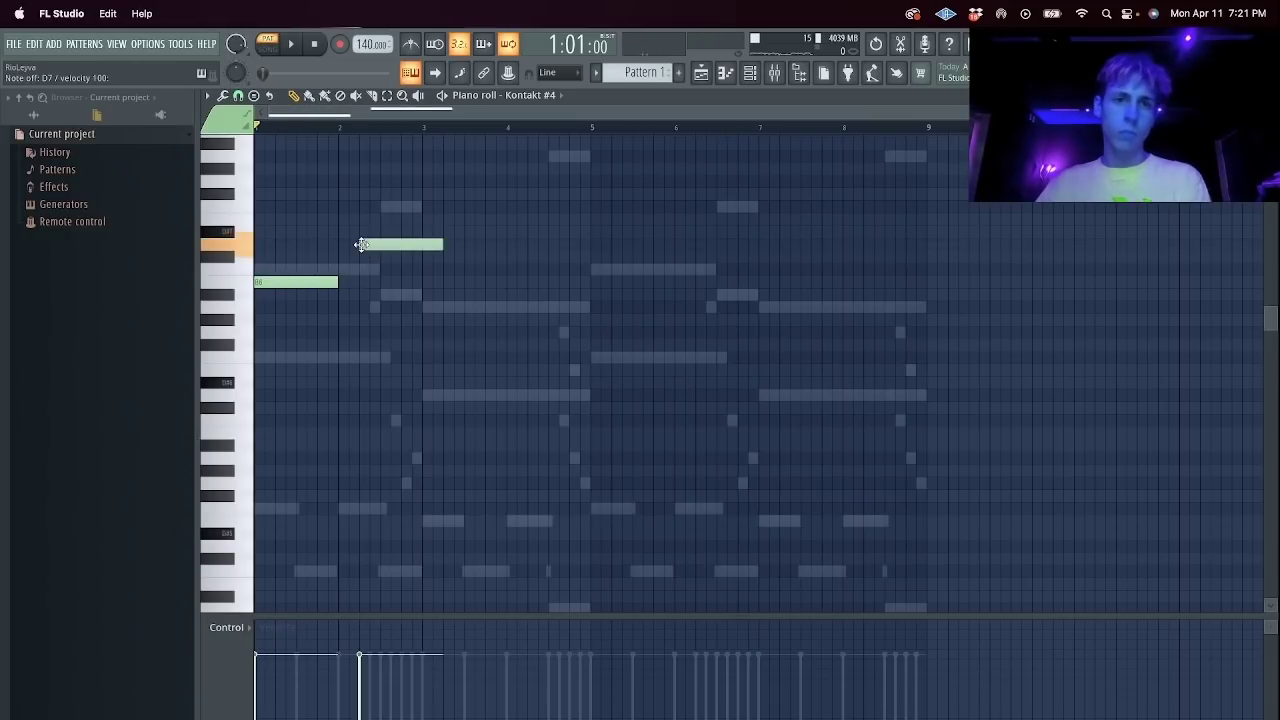
key(space)
drag(443, 245, 424, 247)
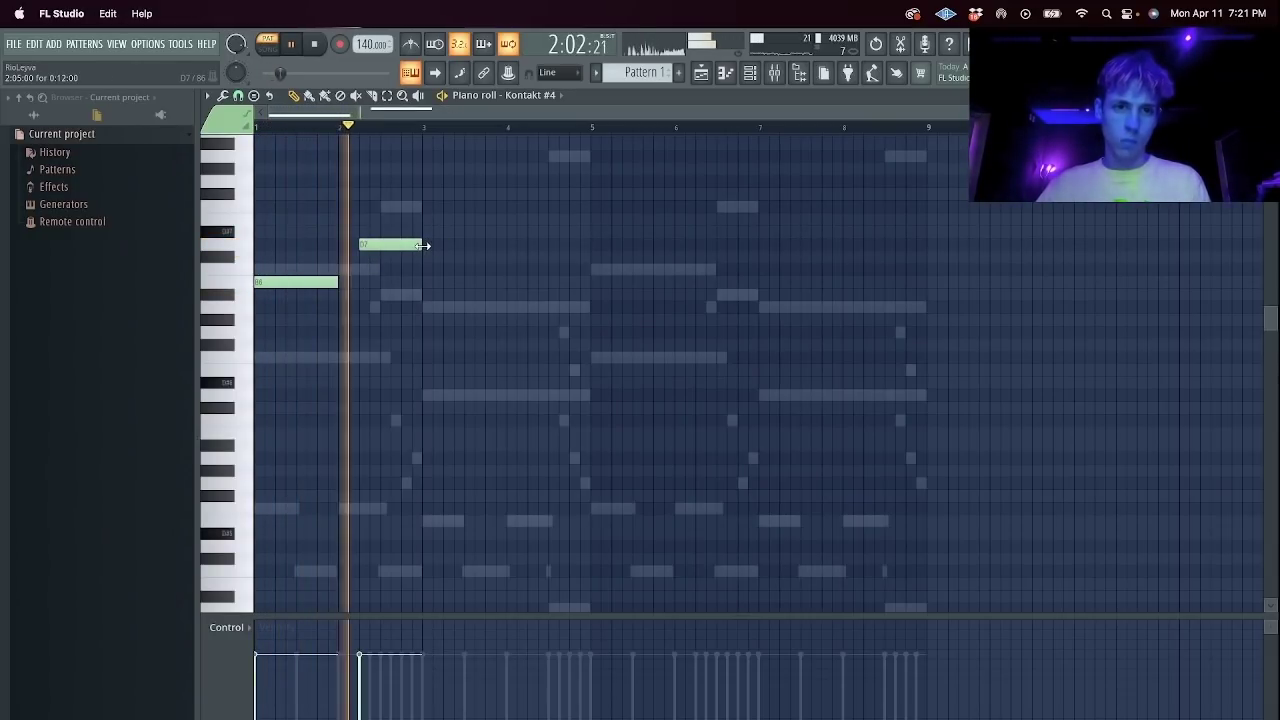
key(super+b)
key(Escape)
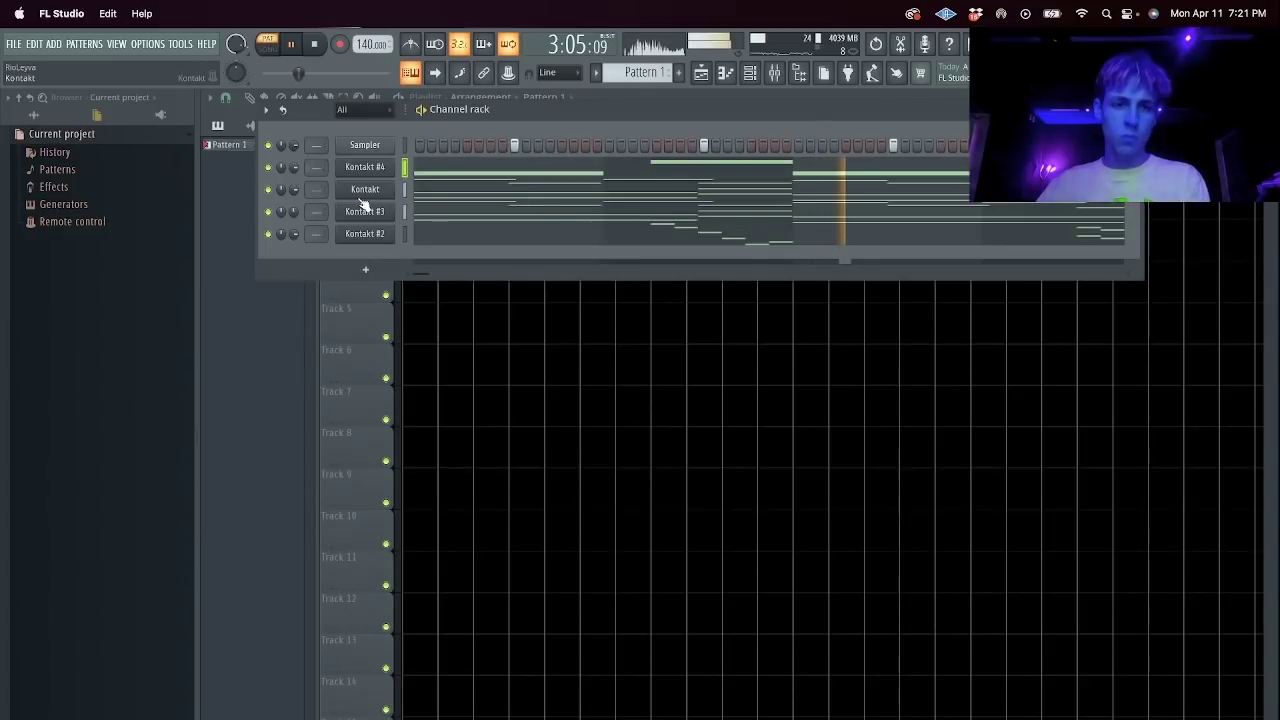
Route Kontakt #4 to mixer insert 1 and add SoundShifter Pitch Stereo there.
key(super+l)
click(1176, 216)
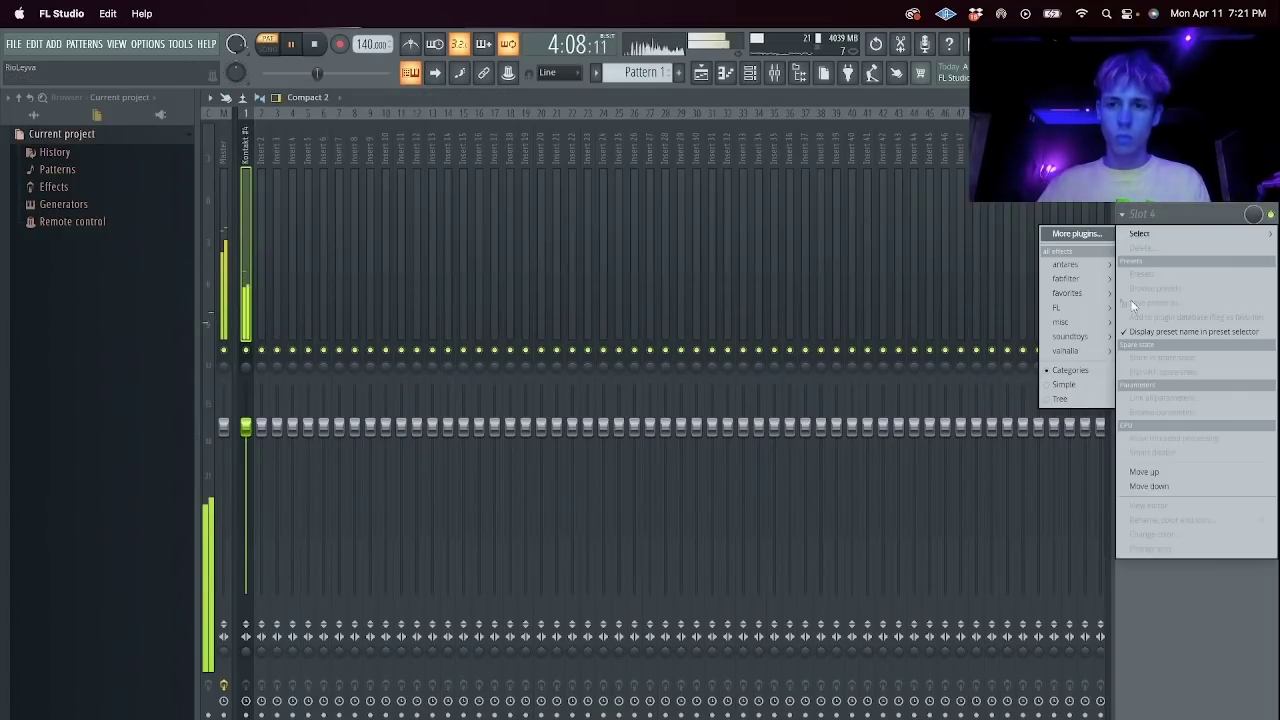
mouse_move(1068, 296)
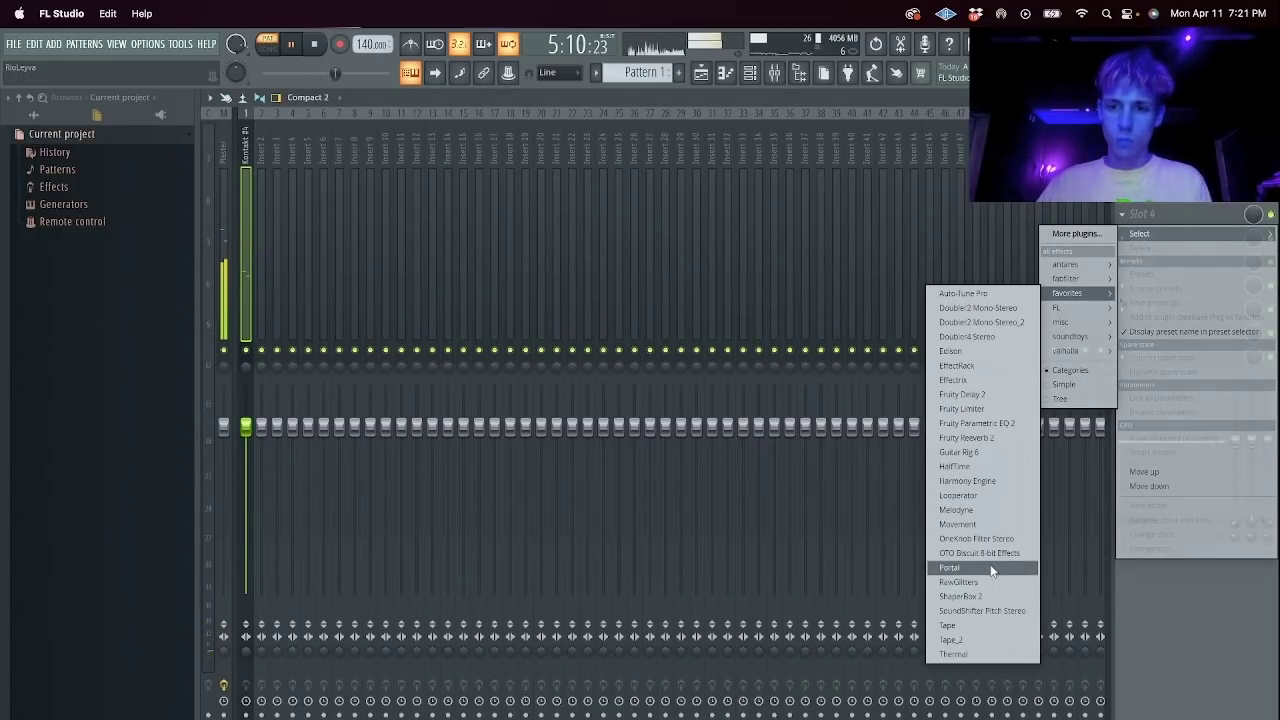
click(982, 611)
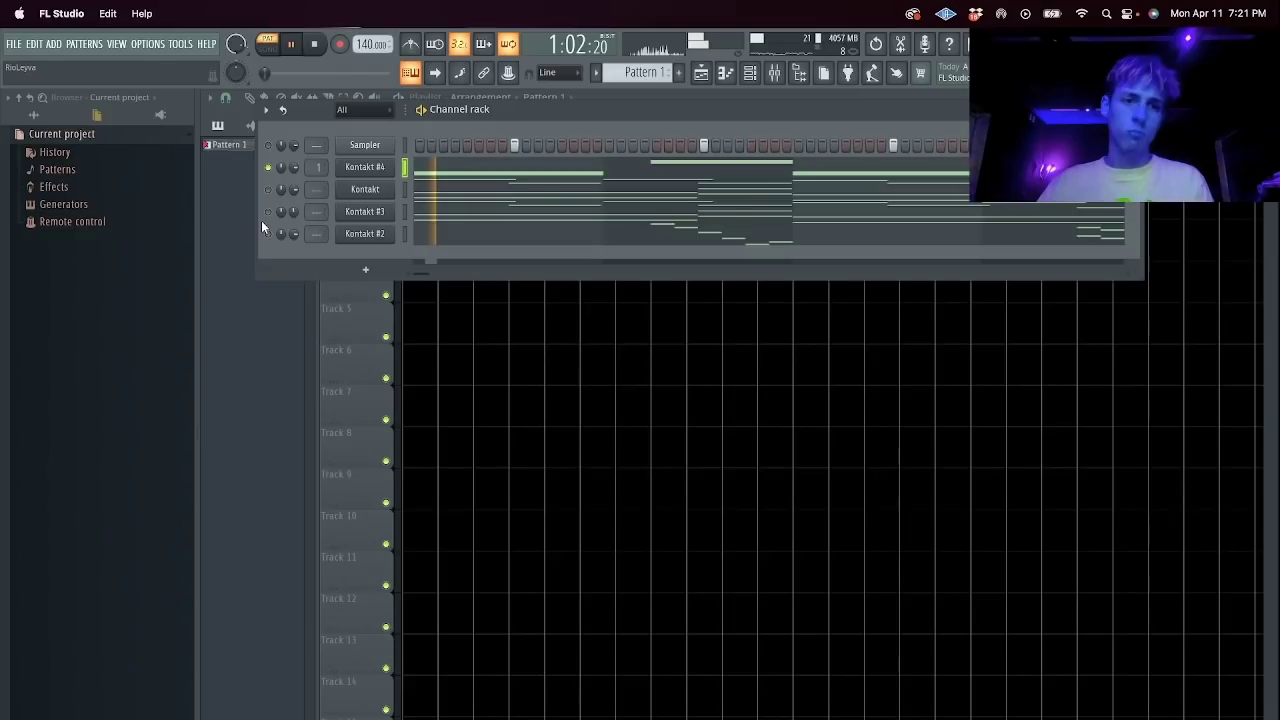
Unmute Kontakt #3 and inspect Kontakt #4's window, showing the Mosaic Voices files.
click(267, 211)
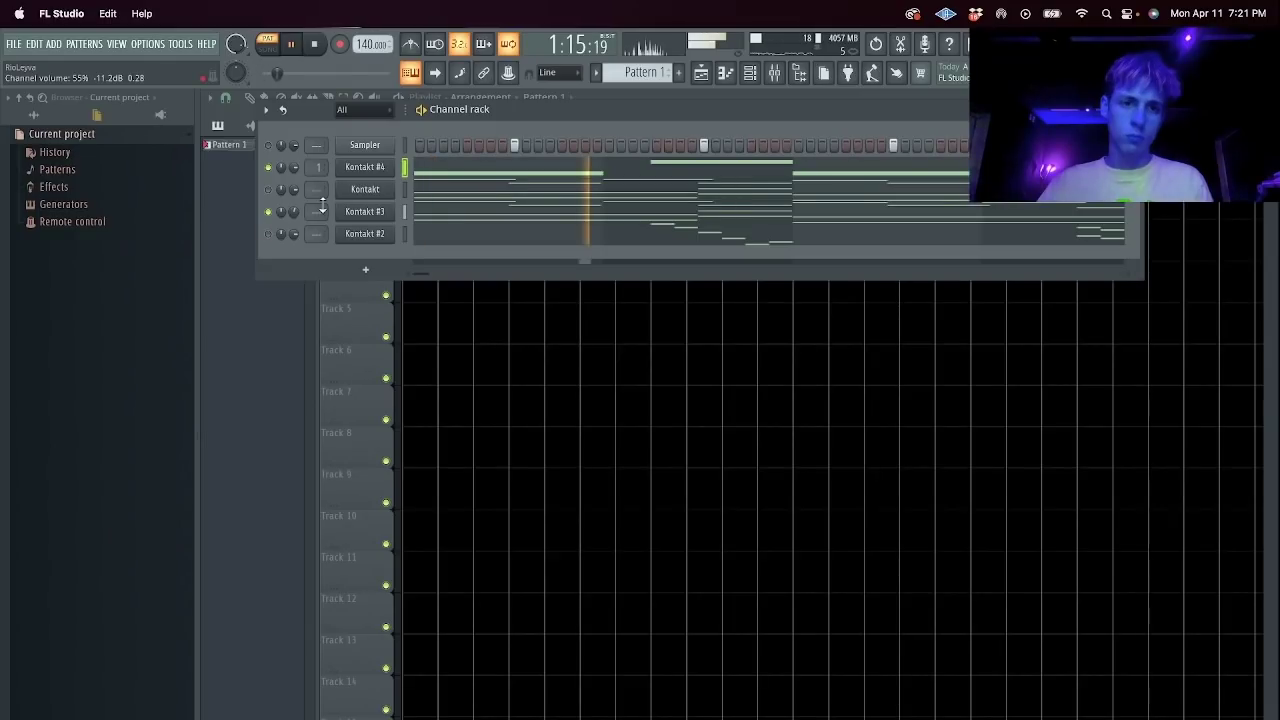
right_click(390, 166)
mouse_move(422, 282)
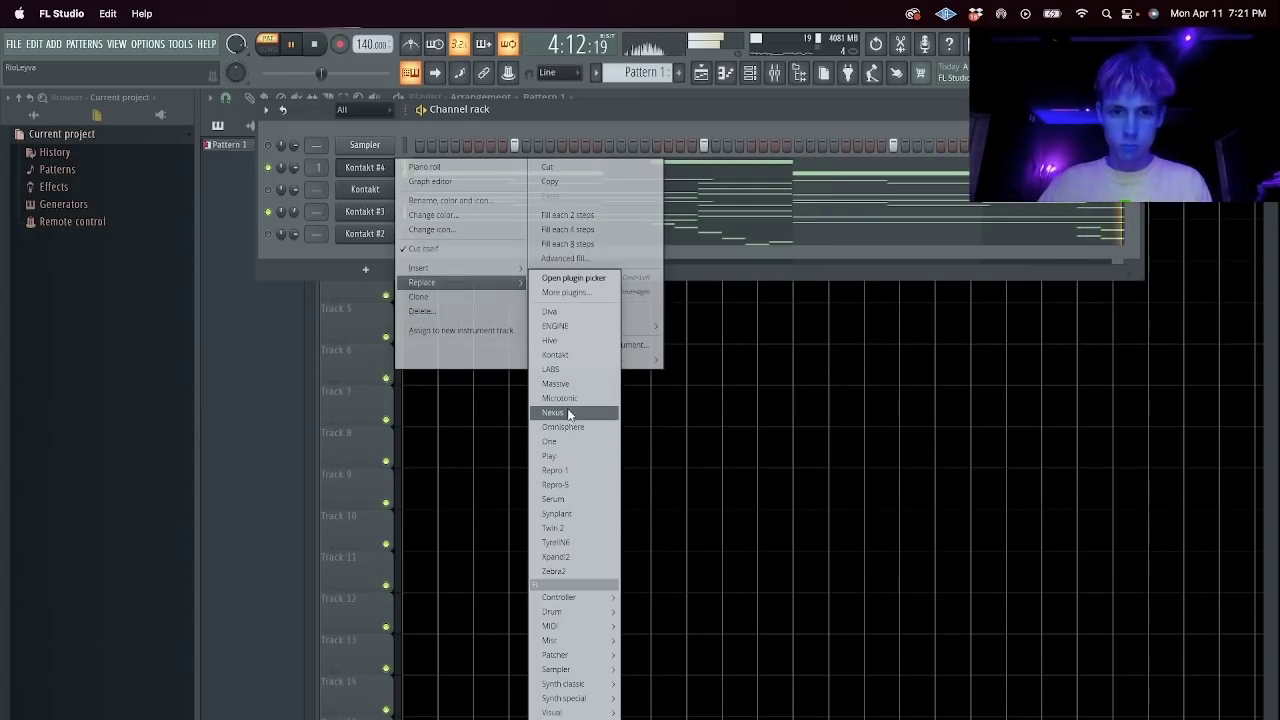
click(555, 354)
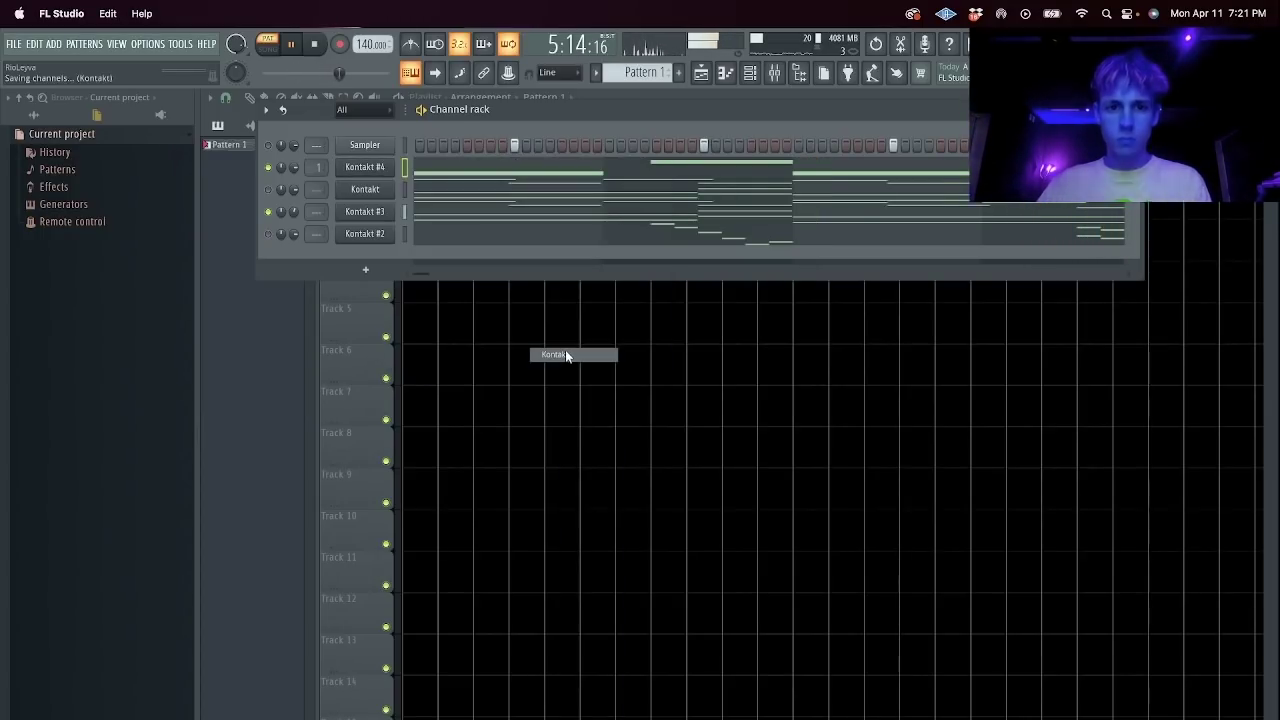
scroll(612, 484, down, 10)
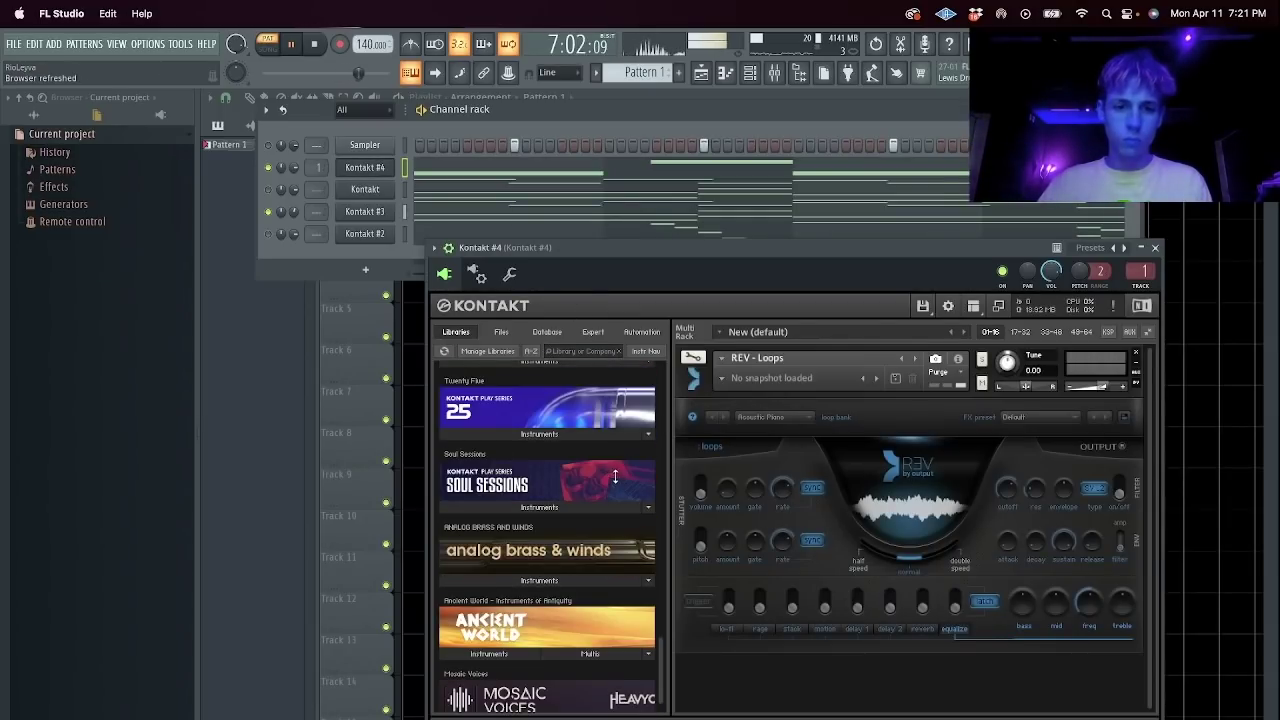
click(540, 704)
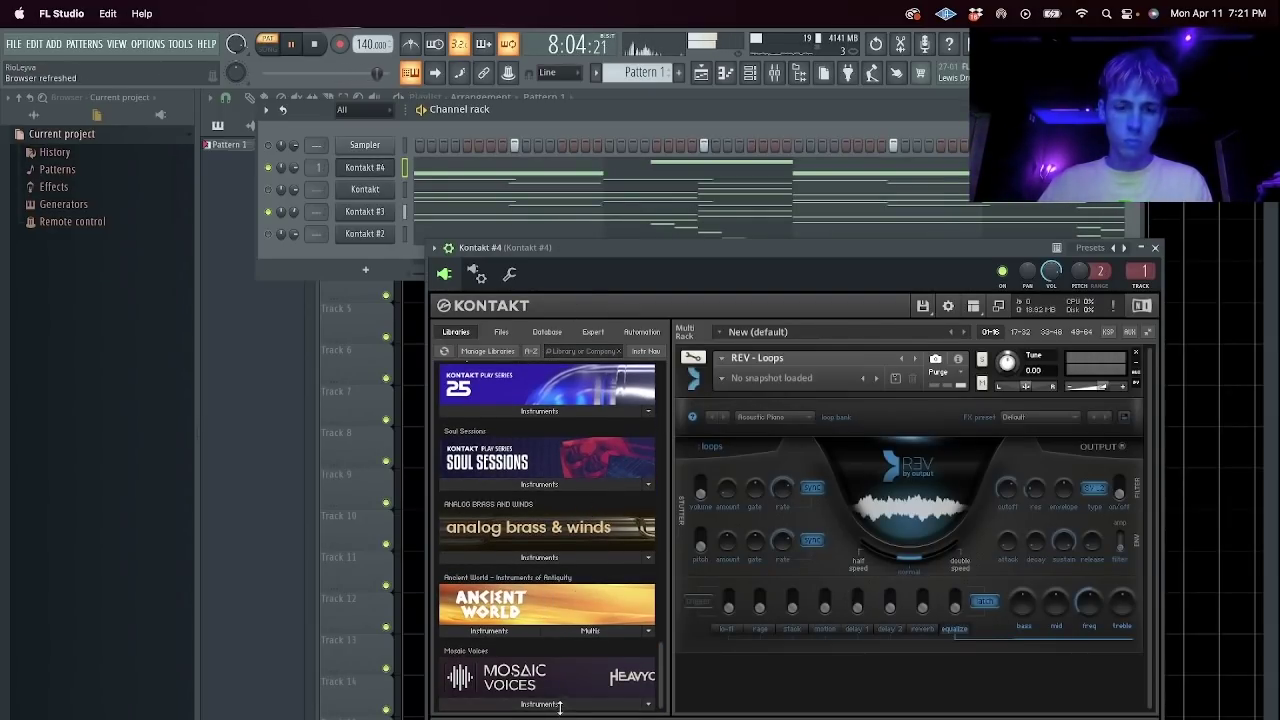
Check the Kontakt #2 window, then bring up the channel Insert menu.
right_click(392, 165)
key(Escape)
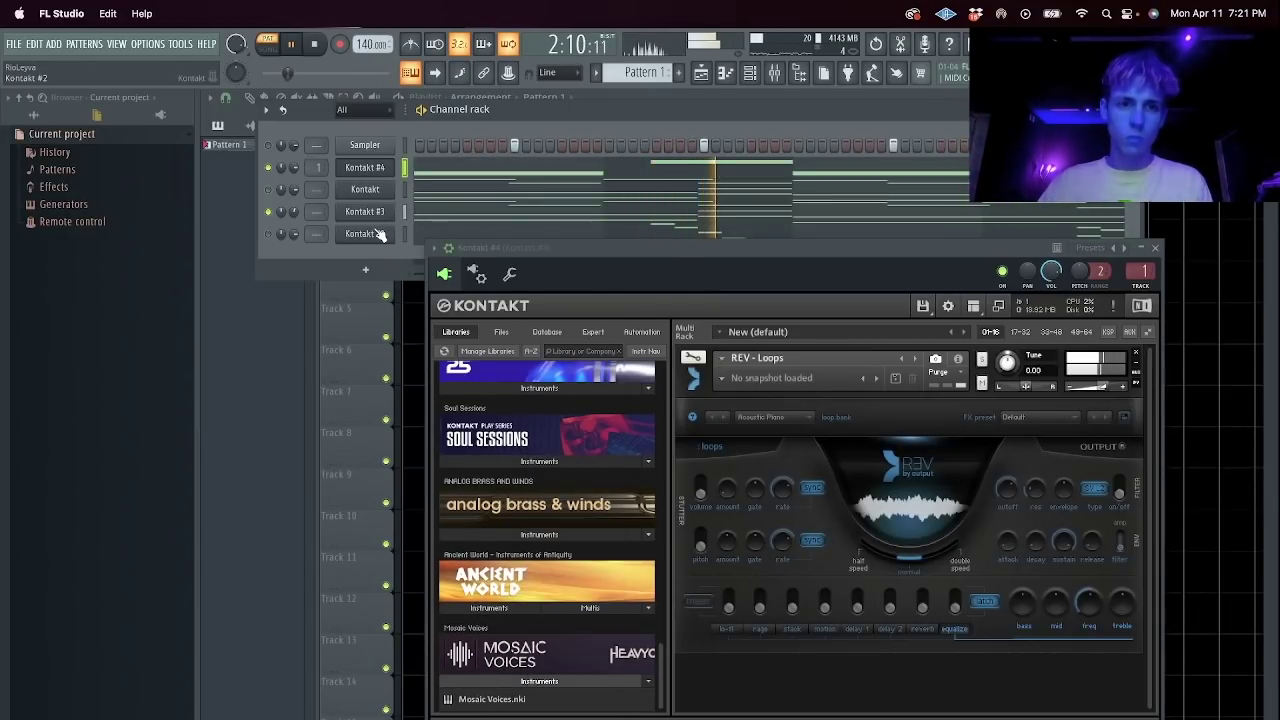
click(365, 233)
click(448, 256)
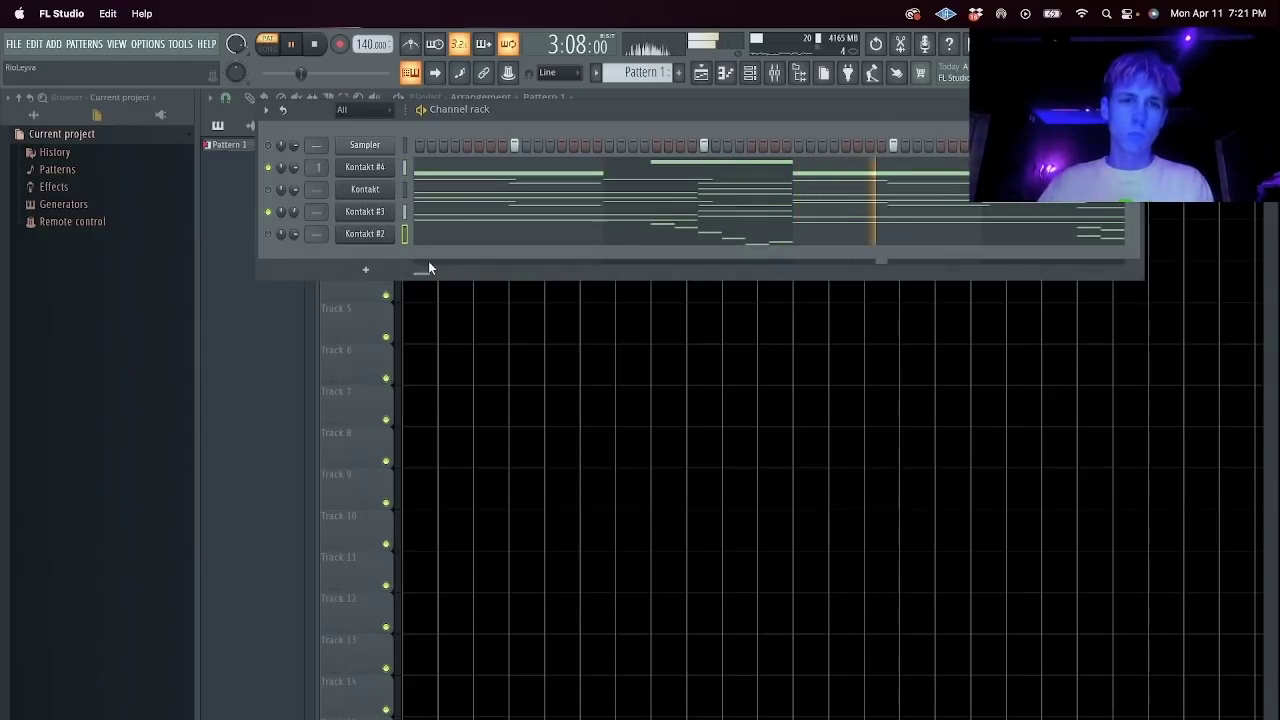
right_click(378, 172)
mouse_move(472, 273)
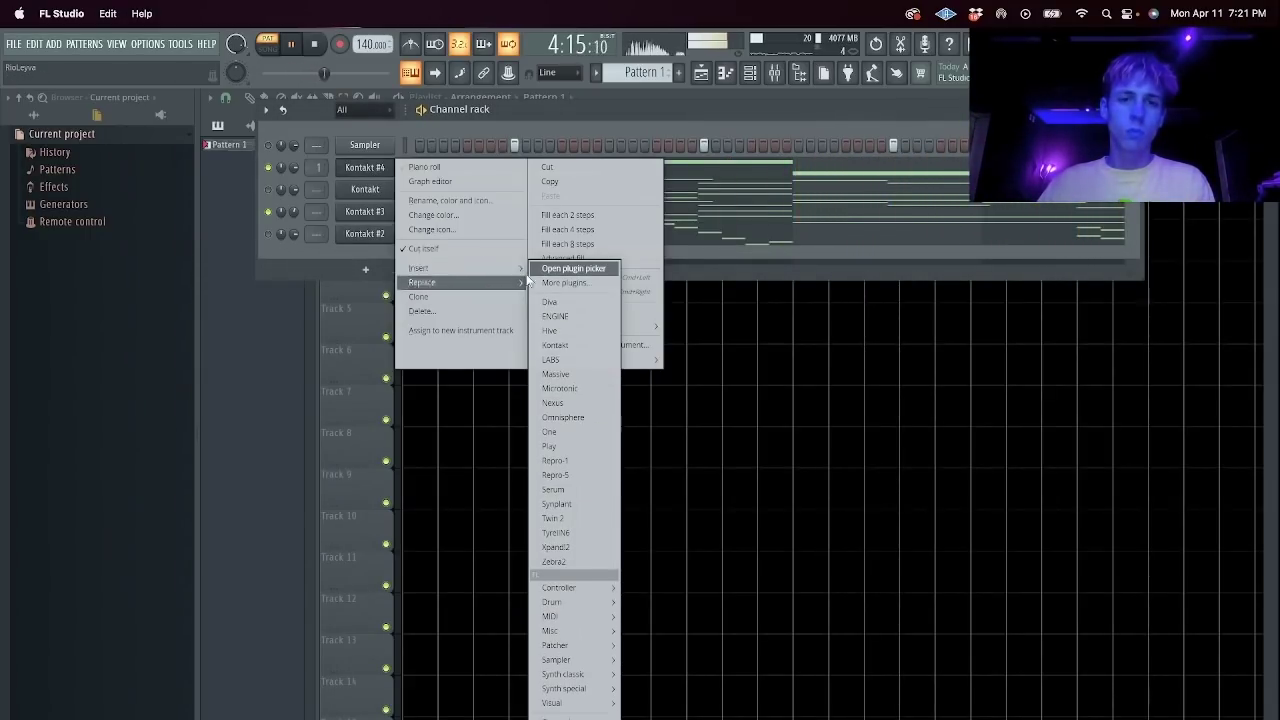
Add a new Kontakt #5 channel and load Straylight.nki into its rack.
click(556, 345)
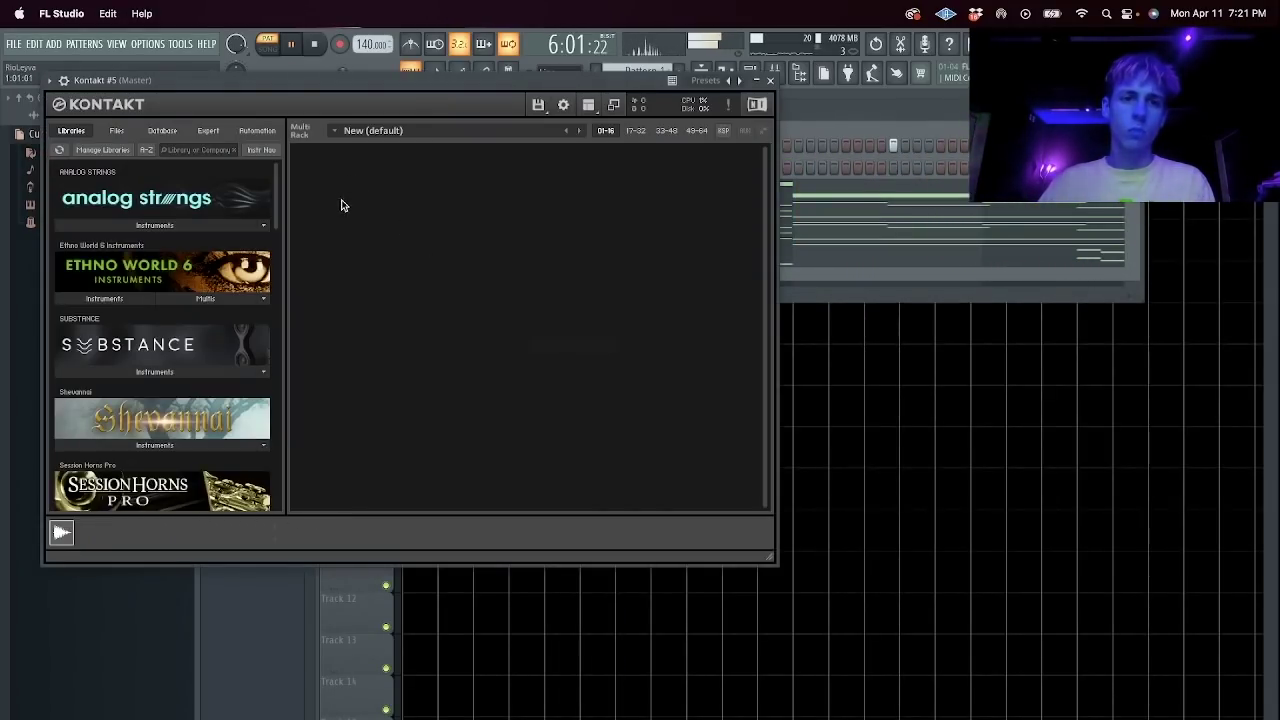
drag(328, 85, 685, 254)
scroll(556, 481, down, 10)
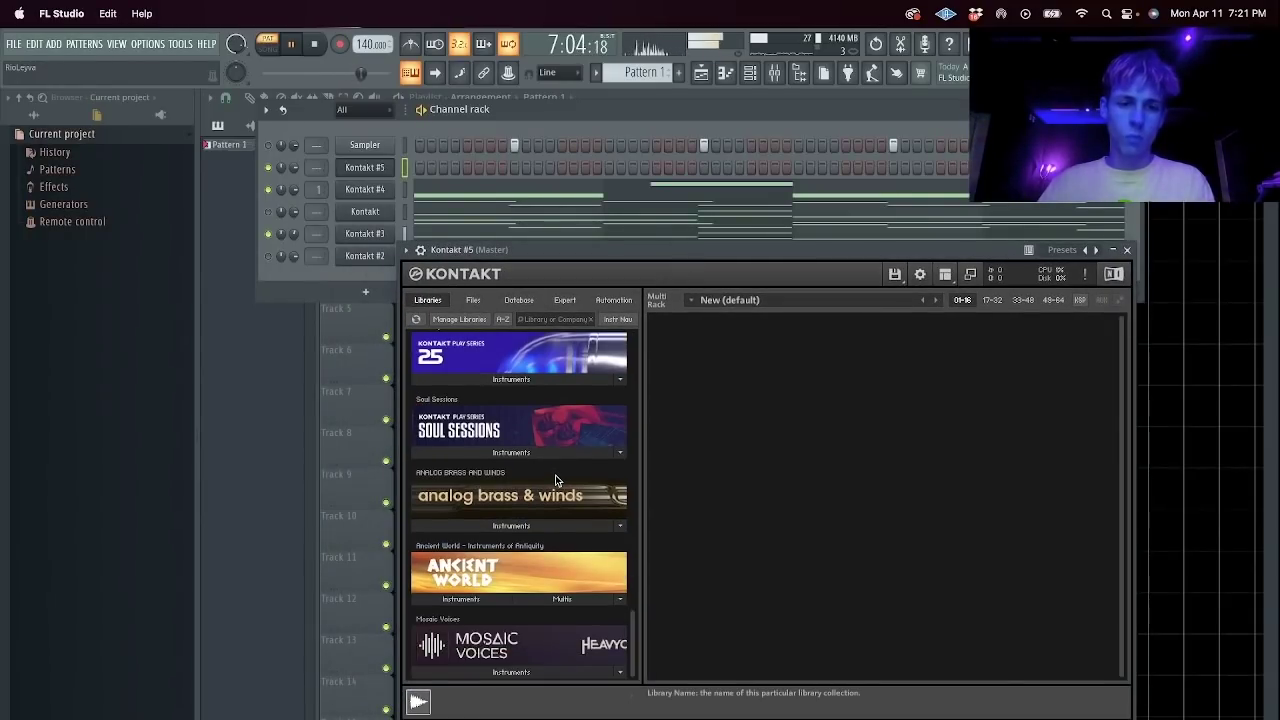
scroll(547, 481, down, 10)
scroll(534, 466, up, 2)
click(534, 477)
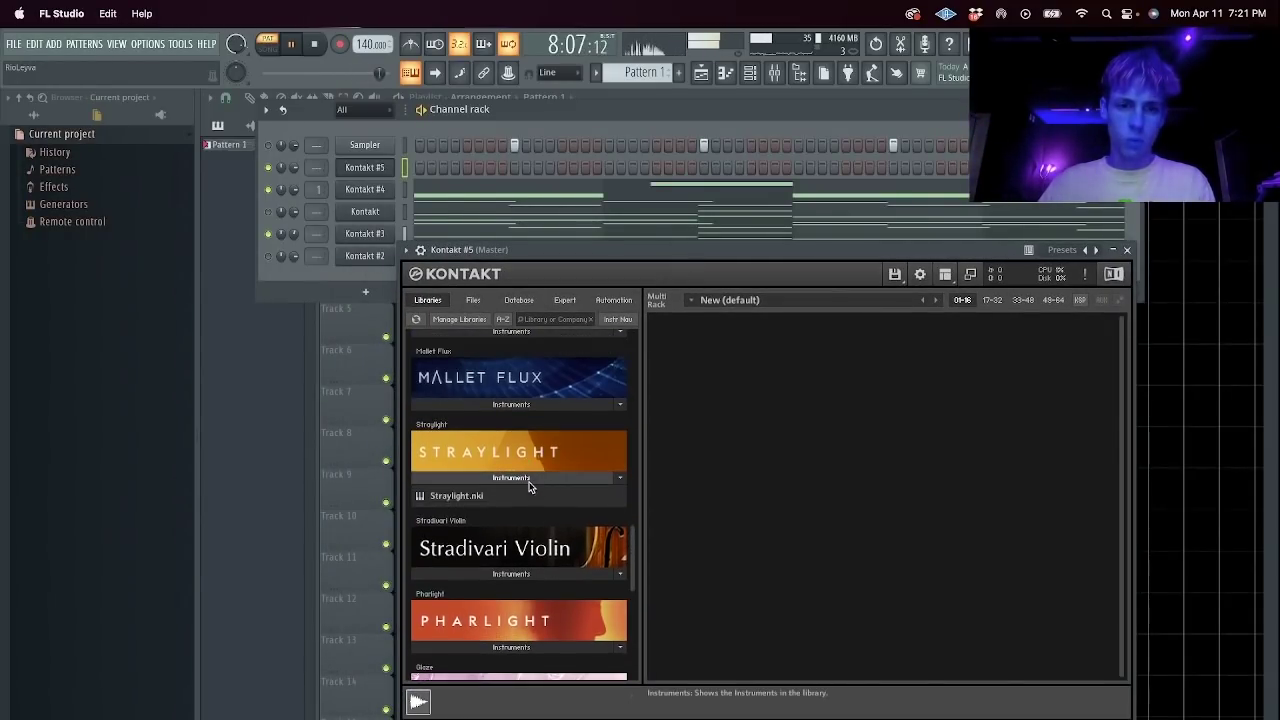
drag(472, 498, 757, 462)
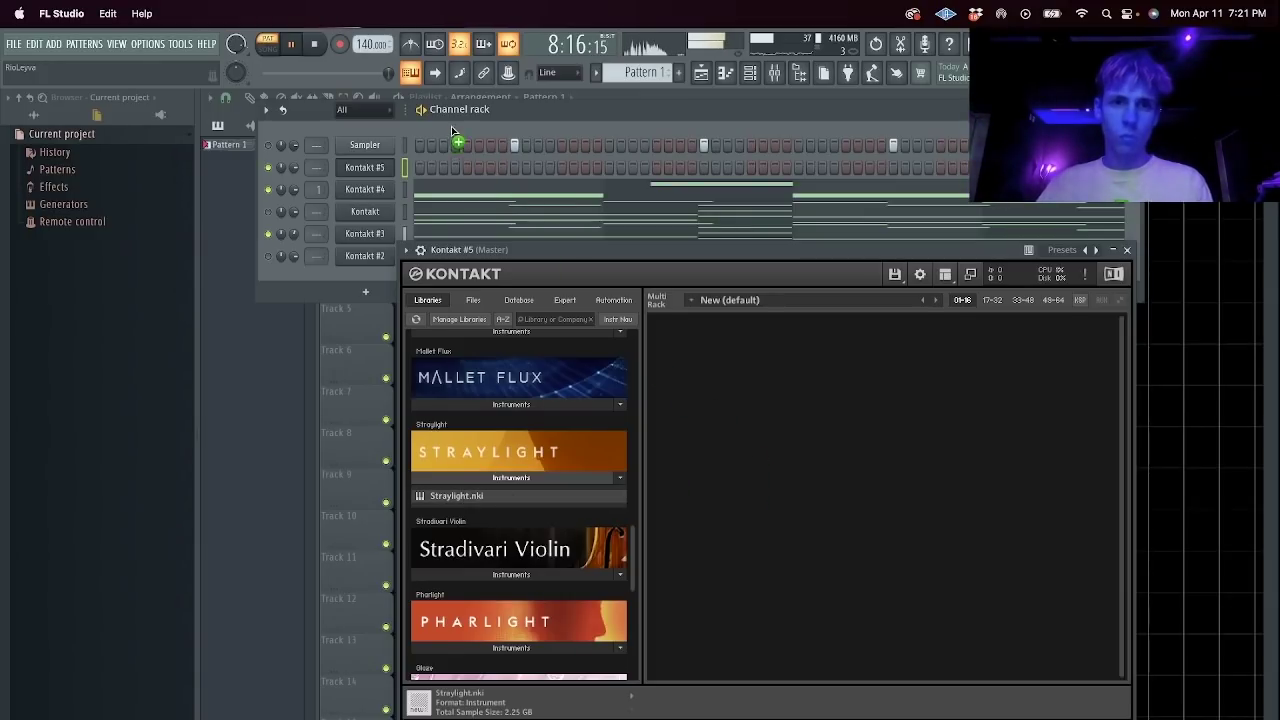
drag(735, 300, 802, 381)
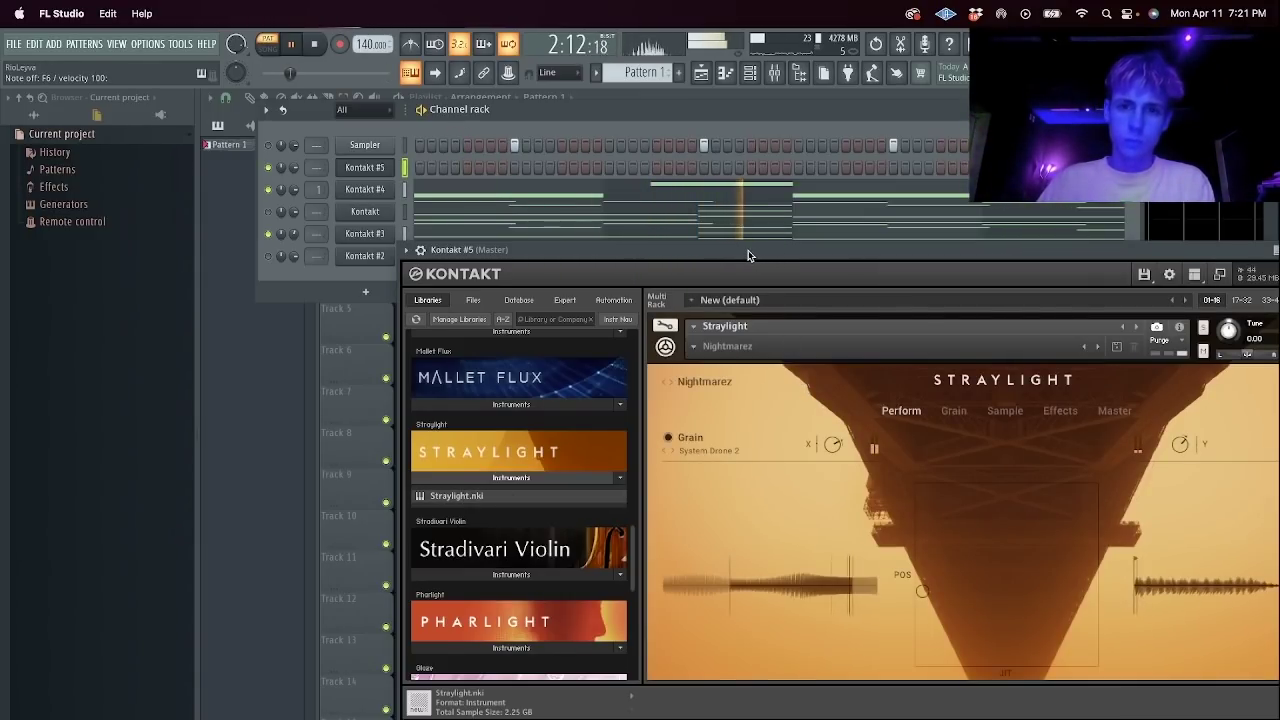
drag(748, 250, 649, 252)
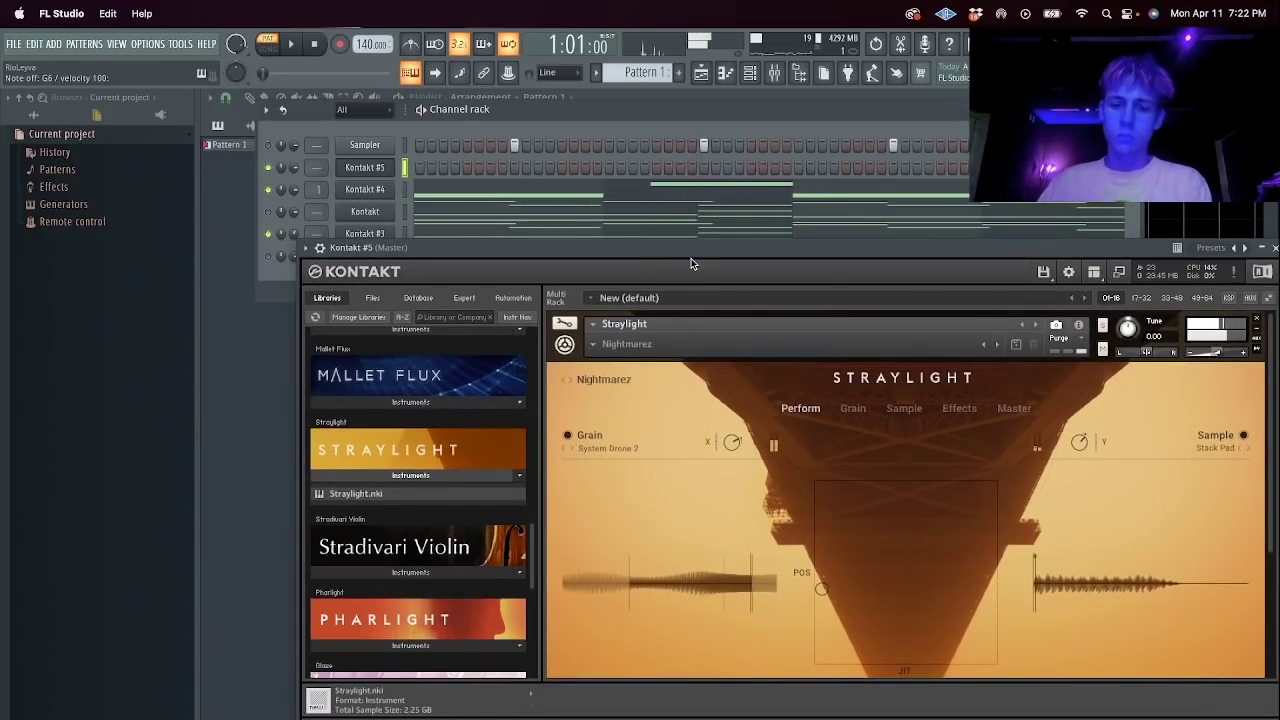
Play the pattern while stepping through Straylight snapshots to Santur Clash.
key(space)
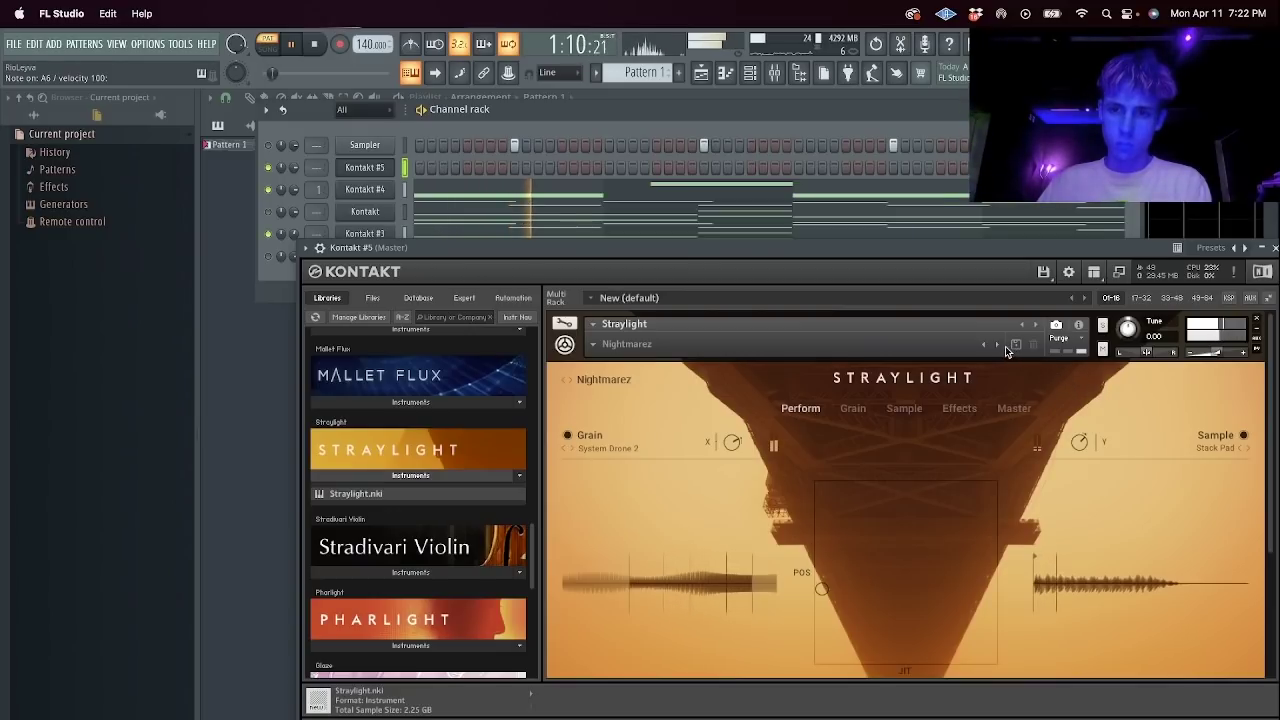
click(996, 345)
click(996, 345)
click(997, 345)
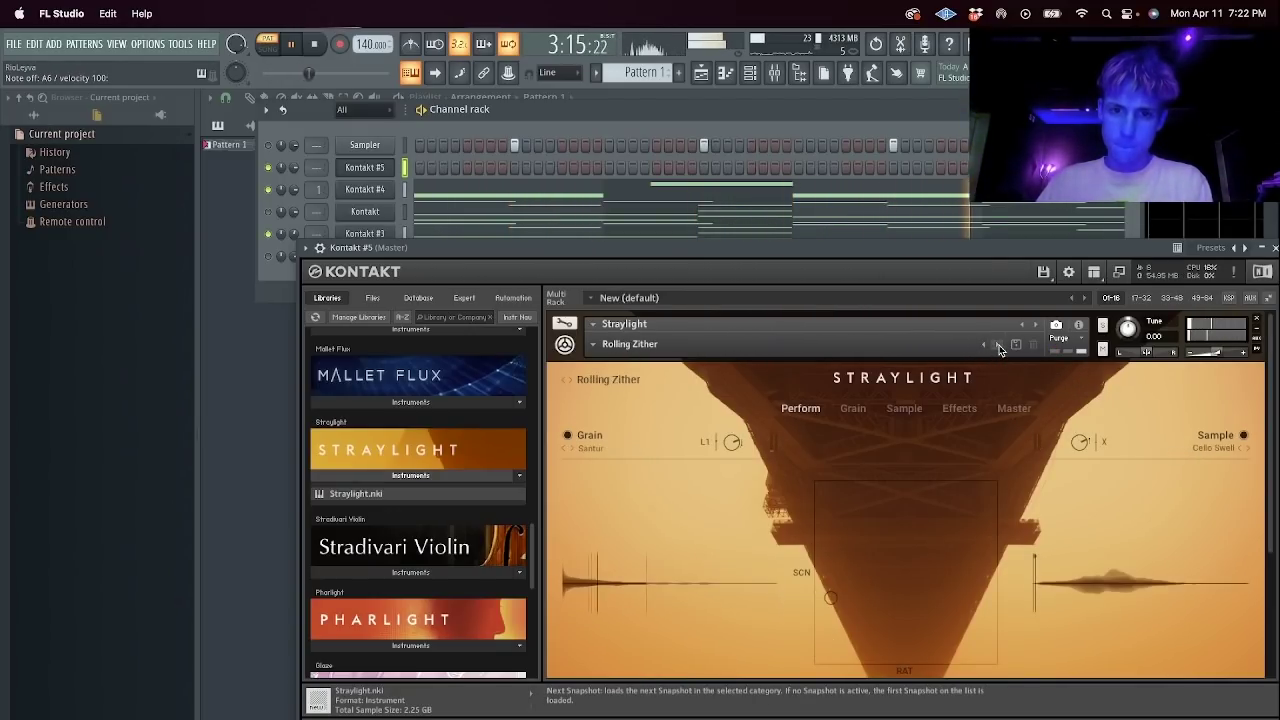
click(997, 345)
click(997, 345)
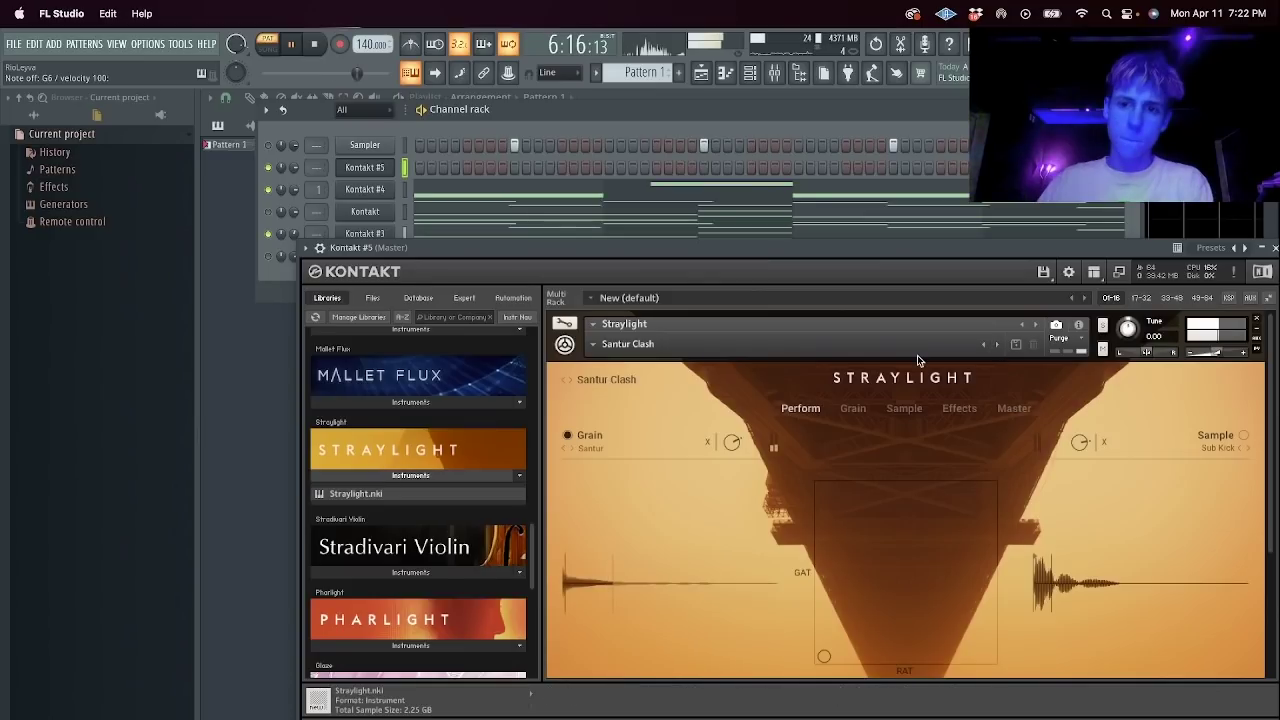
Load the Lead > Chrome Locust snapshot and open Kontakt #5's piano roll.
click(620, 344)
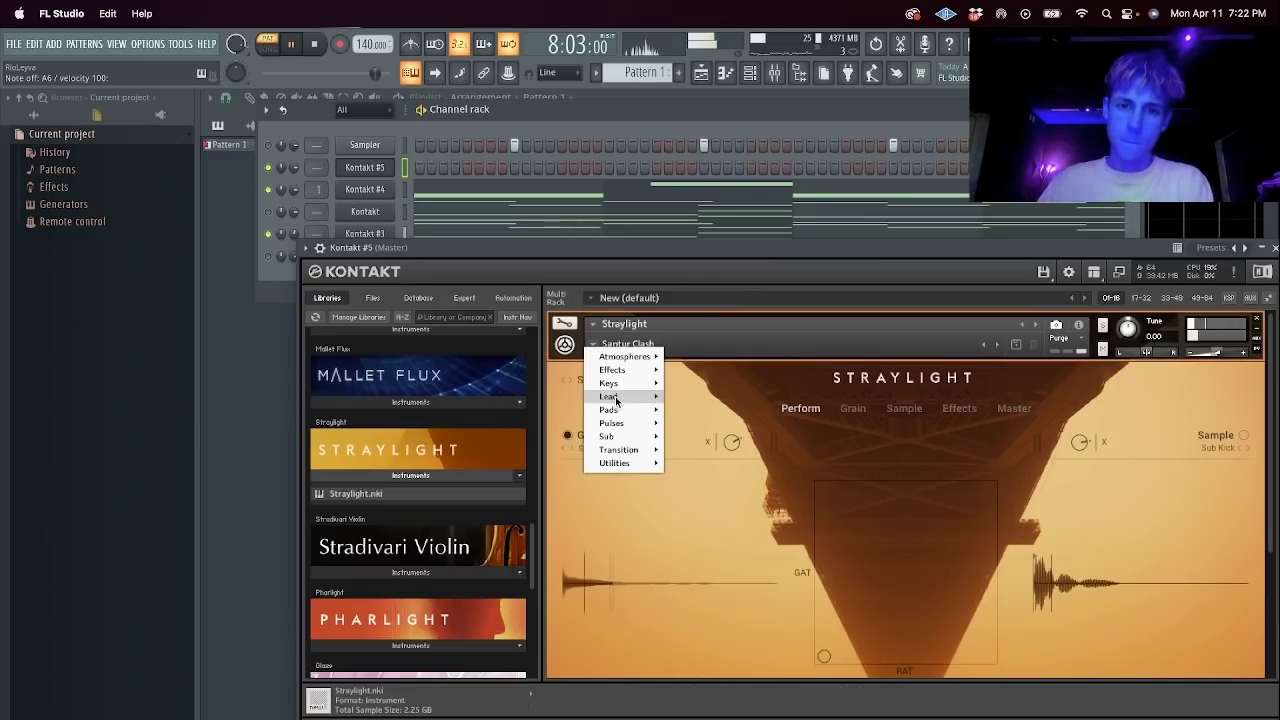
click(691, 447)
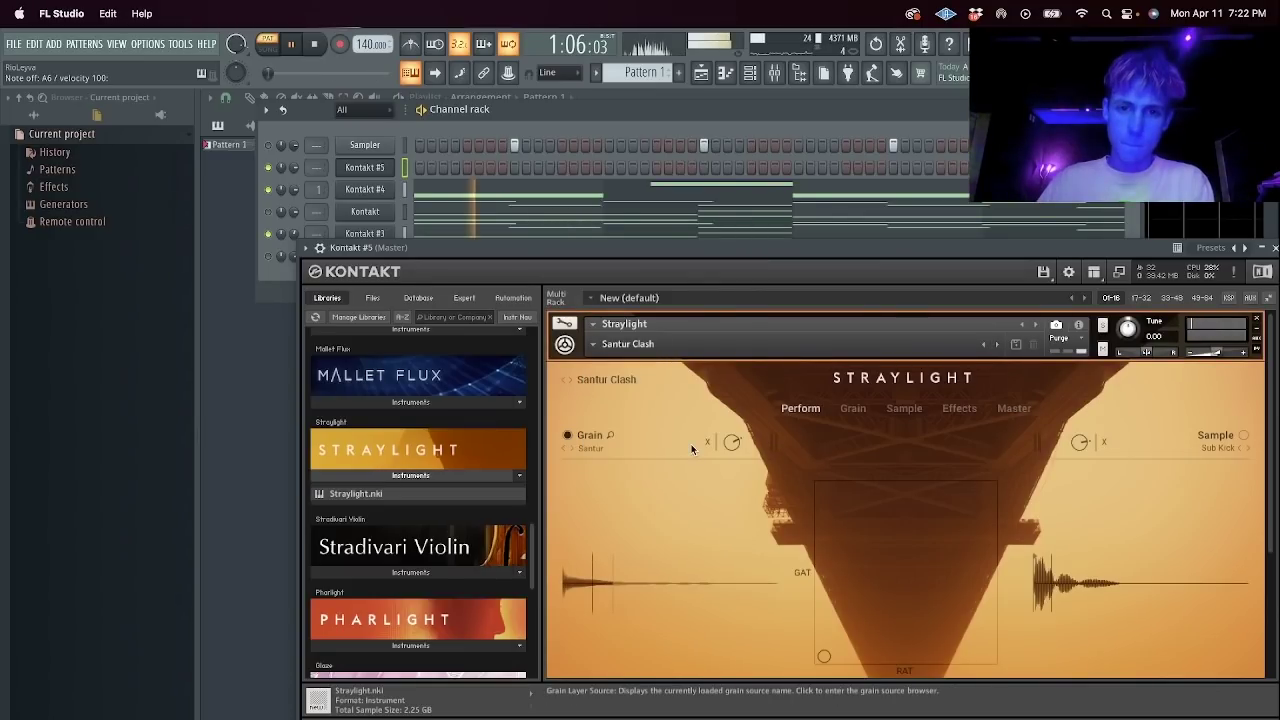
click(691, 446)
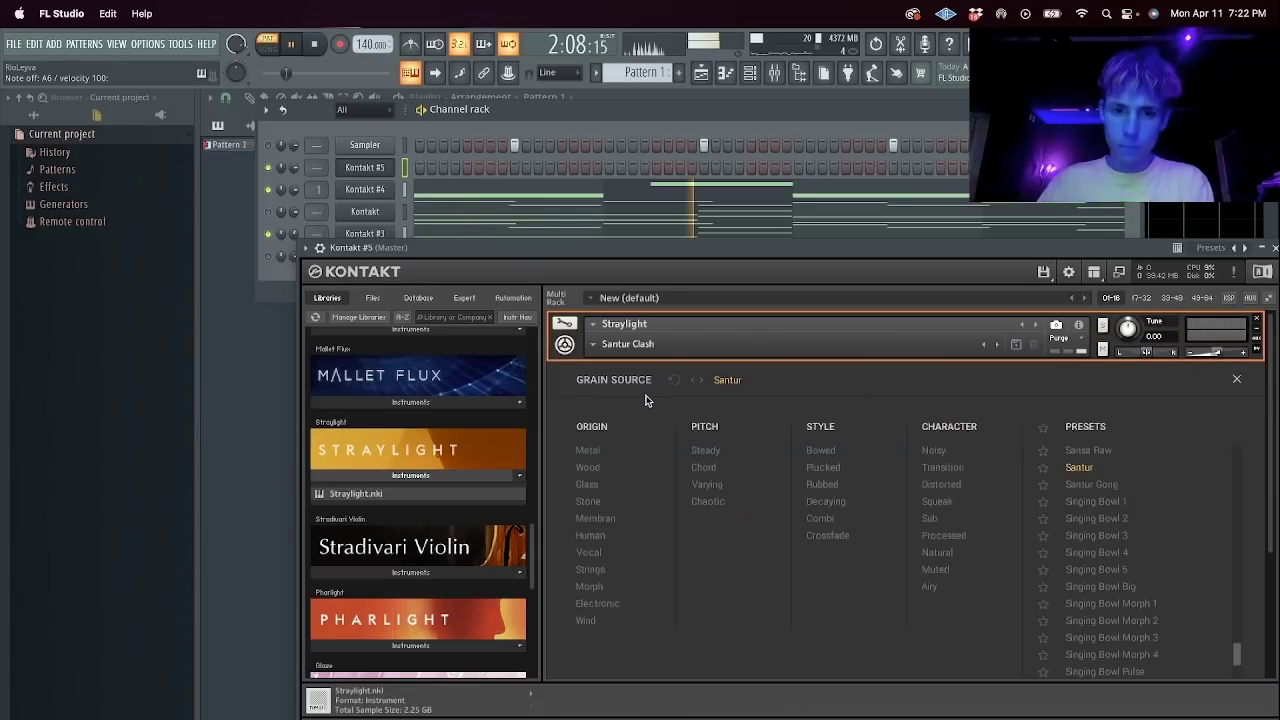
scroll(1097, 527, down, 3)
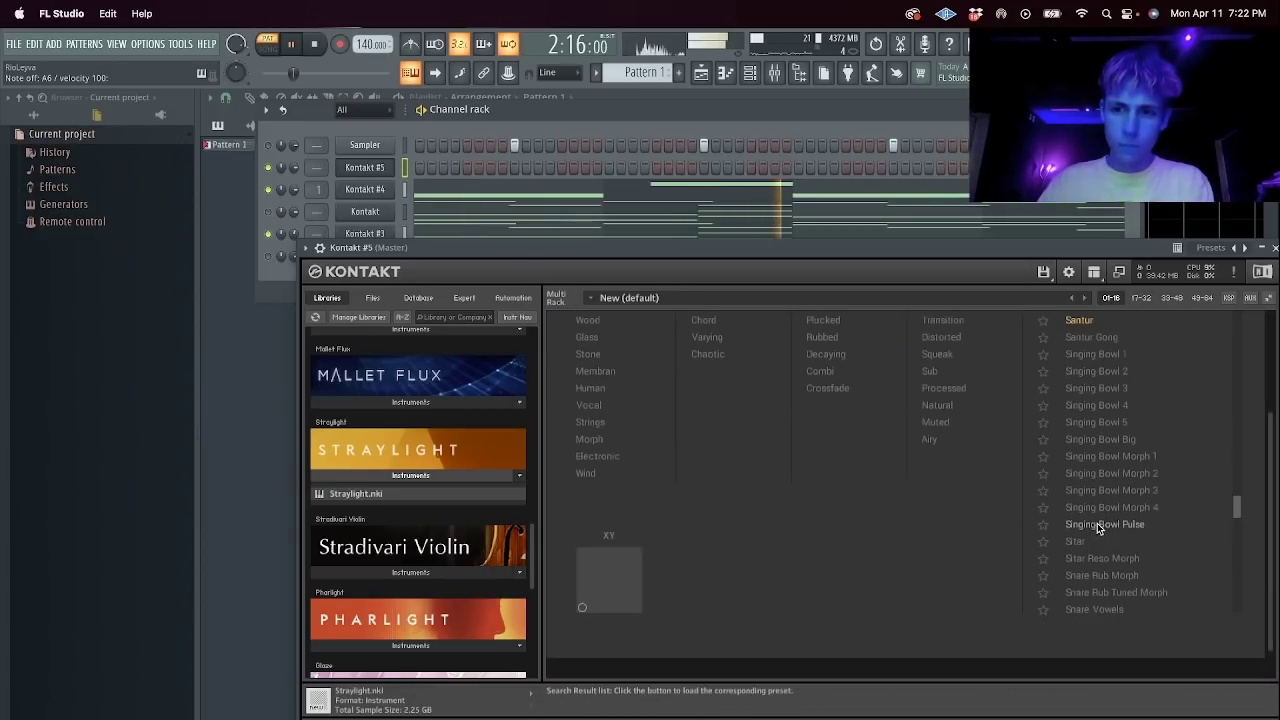
scroll(1102, 484, up, 3)
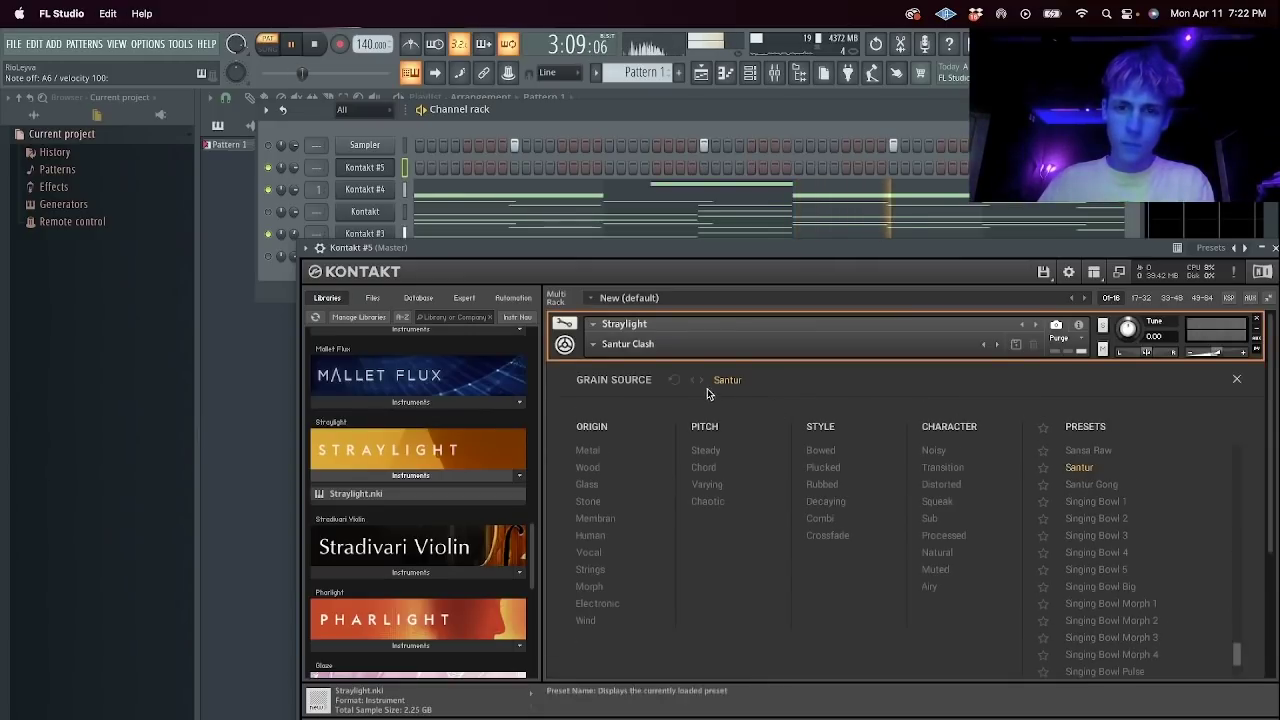
click(594, 343)
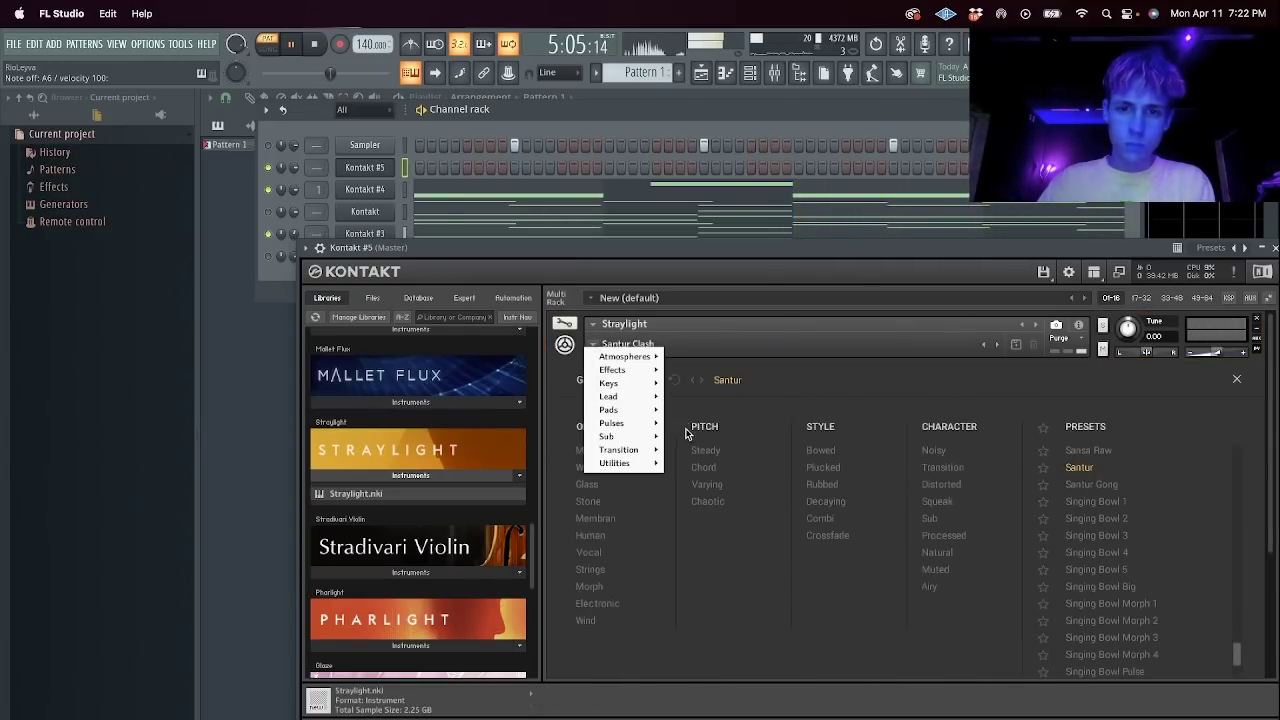
mouse_move(642, 398)
click(785, 395)
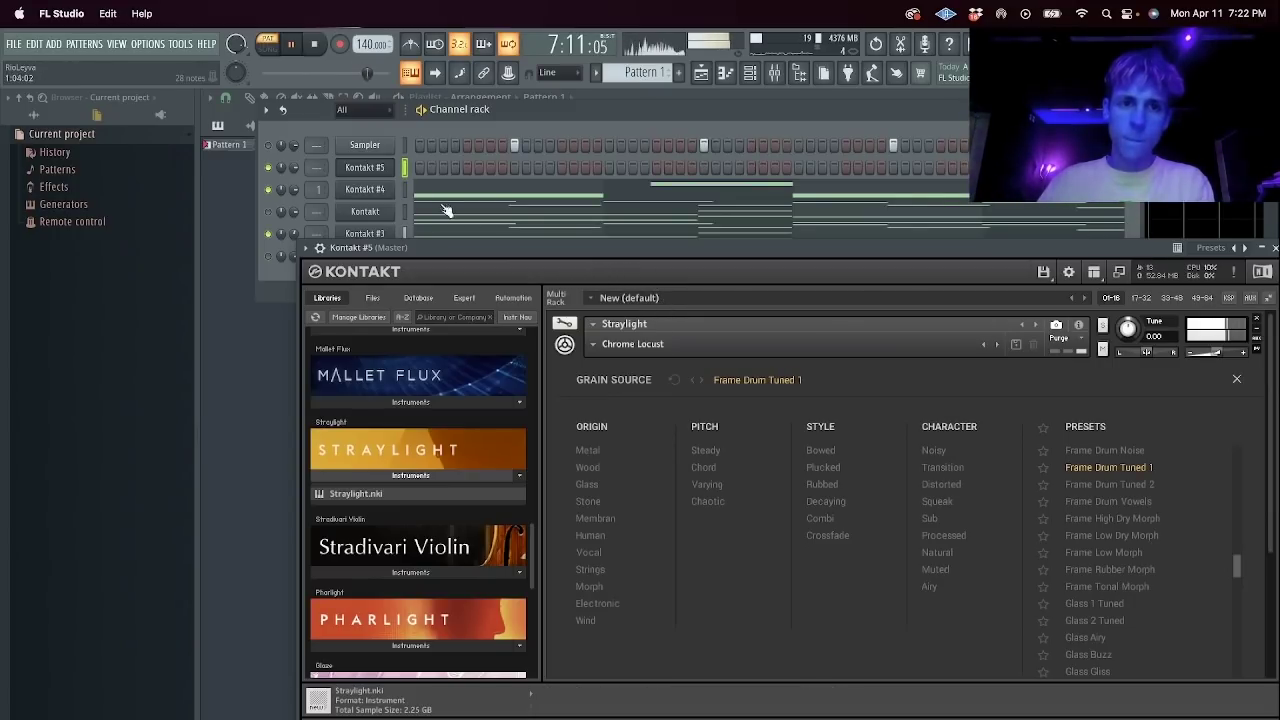
right_click(372, 164)
click(410, 168)
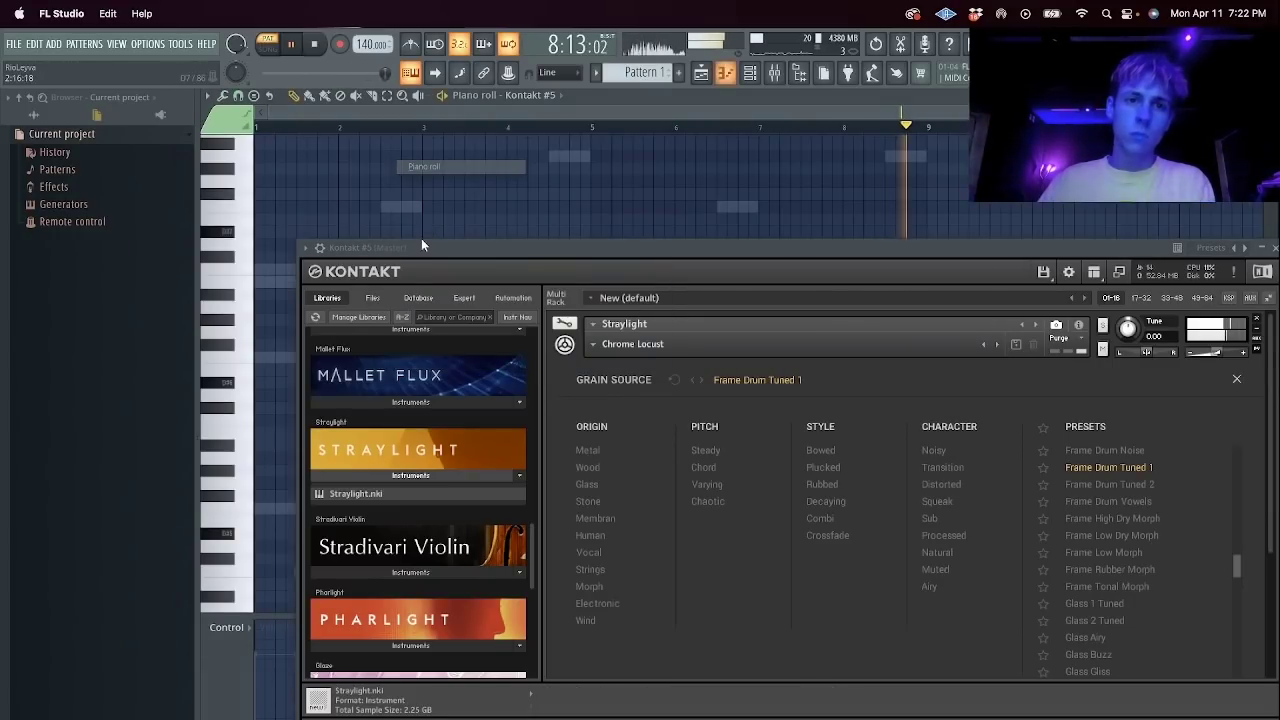
Draw a long bar-1 note past bar 3, lower it seven semitones, and shorten it.
click(1262, 247)
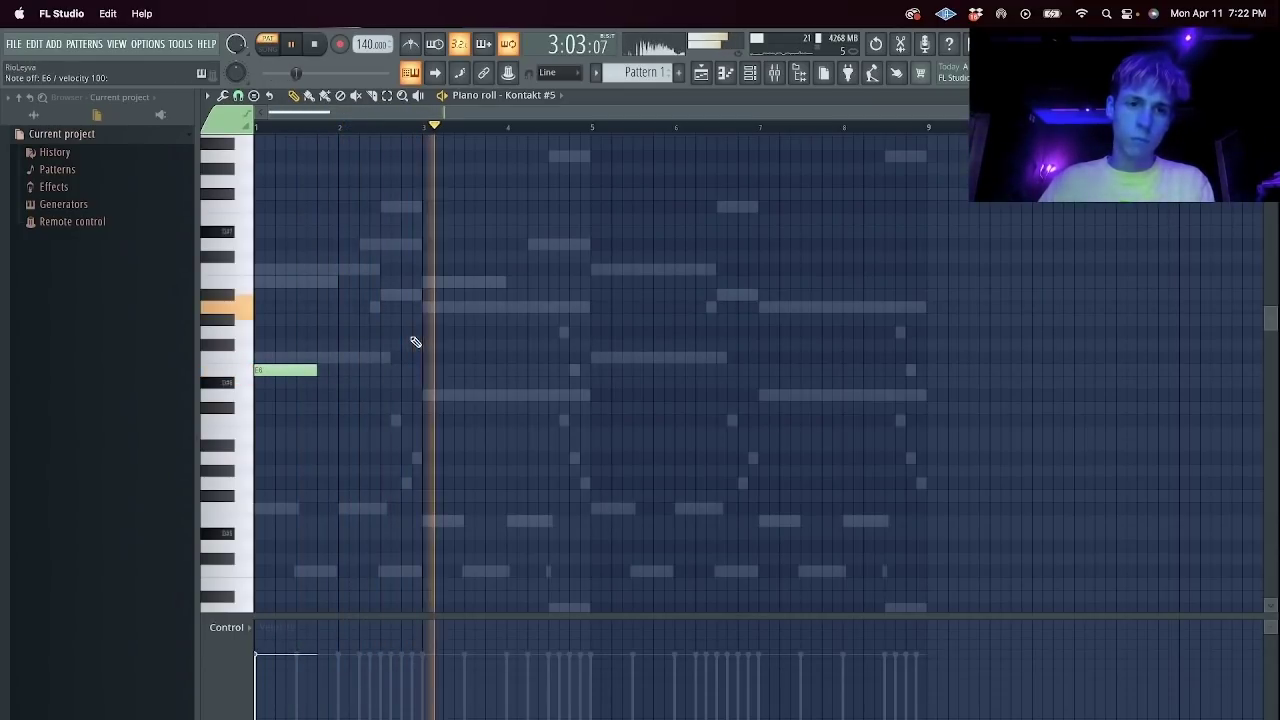
drag(284, 308, 231, 299)
right_click(285, 370)
key(space)
key(space)
drag(316, 308, 441, 308)
key(space)
key(space)
key(shift+Down)
key(shift+Down)
key(shift+Down)
key(shift+Down)
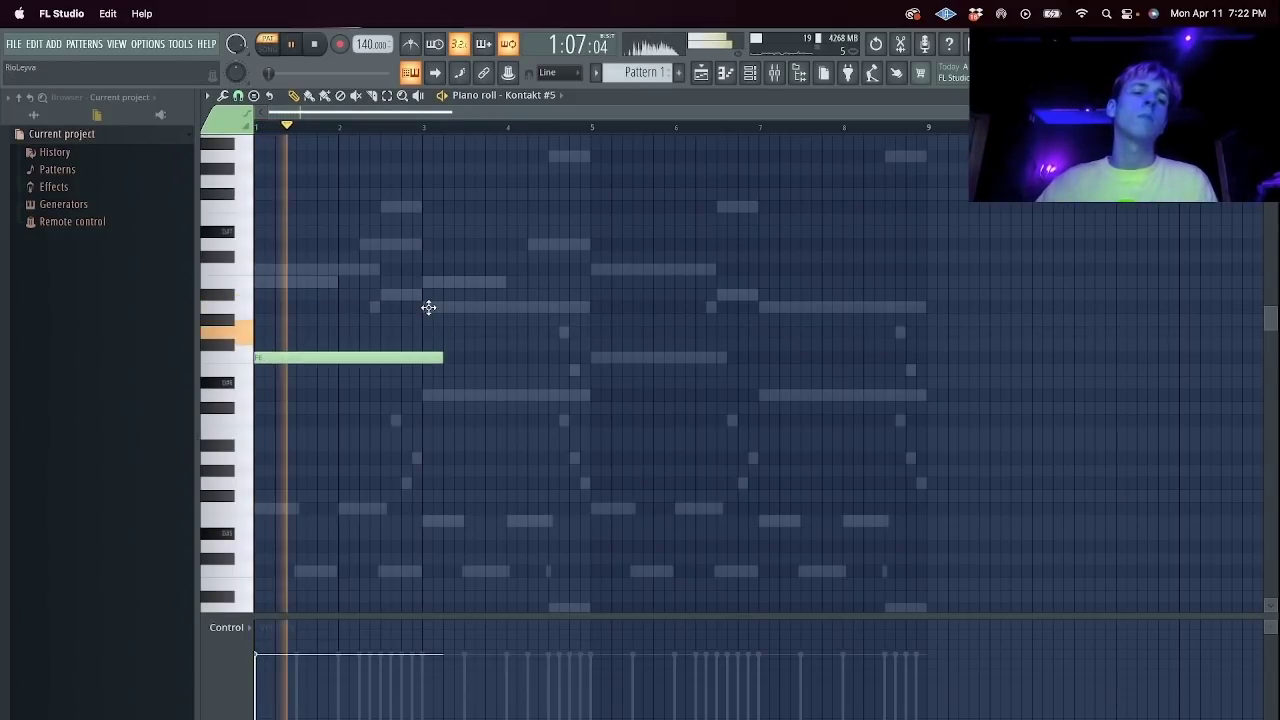
key(shift+Down)
key(shift+Down)
key(shift+Down)
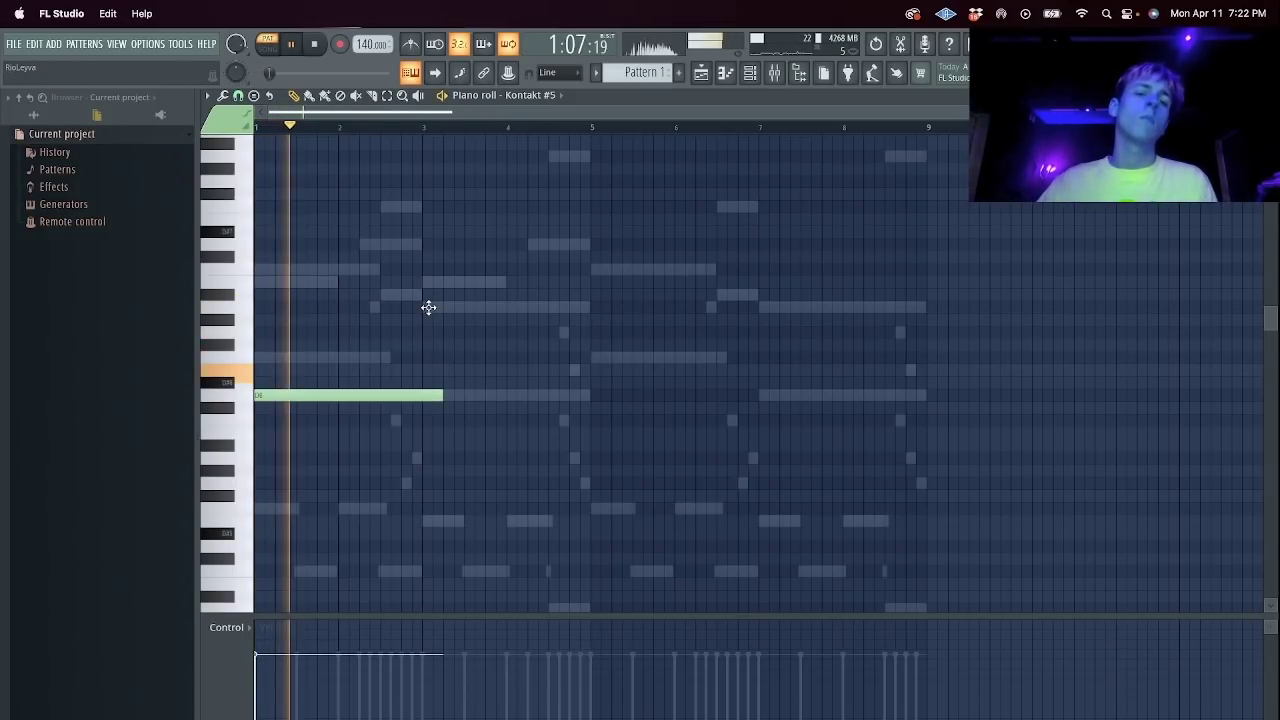
drag(445, 395, 380, 395)
key(space)
Add short notes beside it, raising one a semitone and moving one below A6.
click(381, 358)
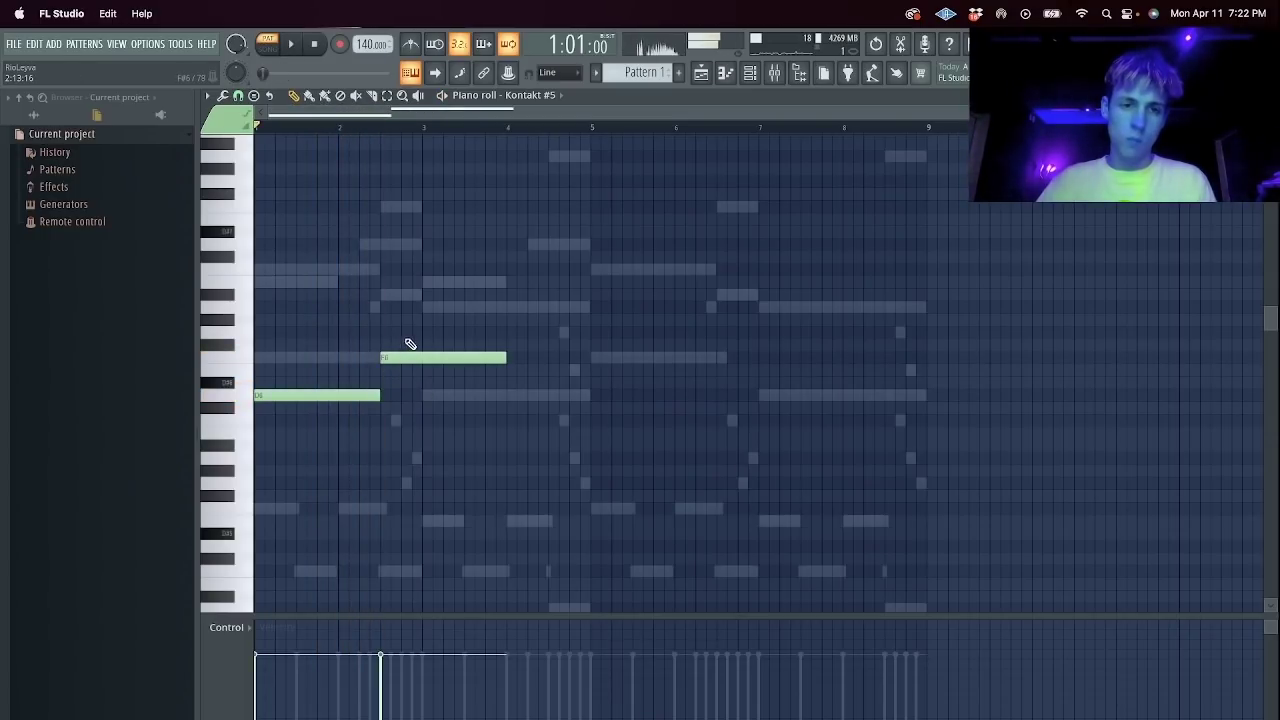
click(412, 316)
drag(401, 311, 406, 297)
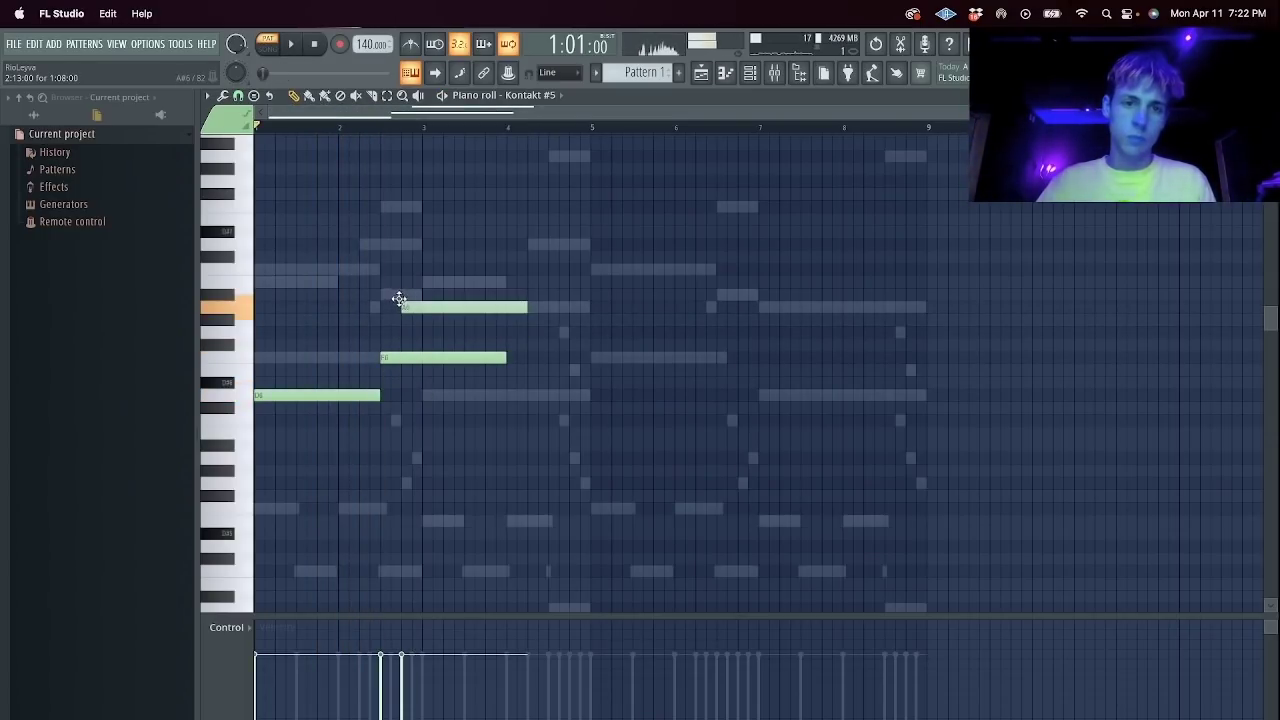
key(space)
key(super+l)
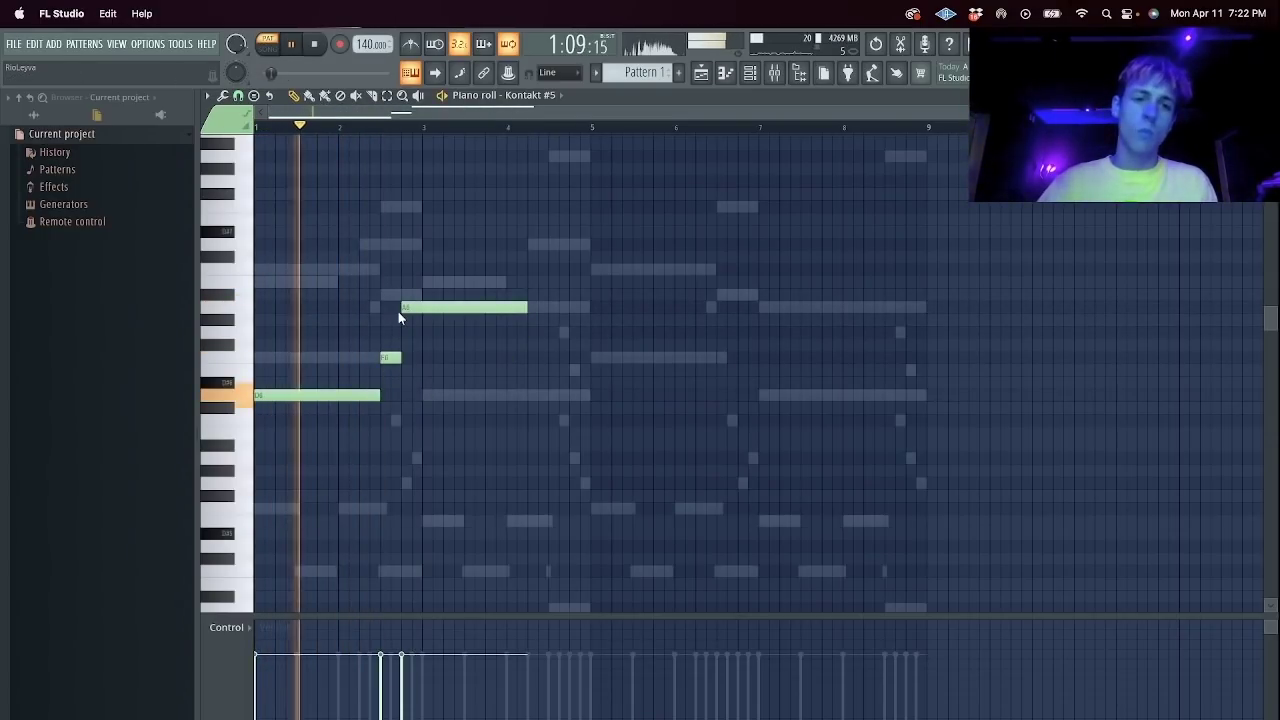
right_click(396, 366)
key(space)
drag(390, 357, 388, 308)
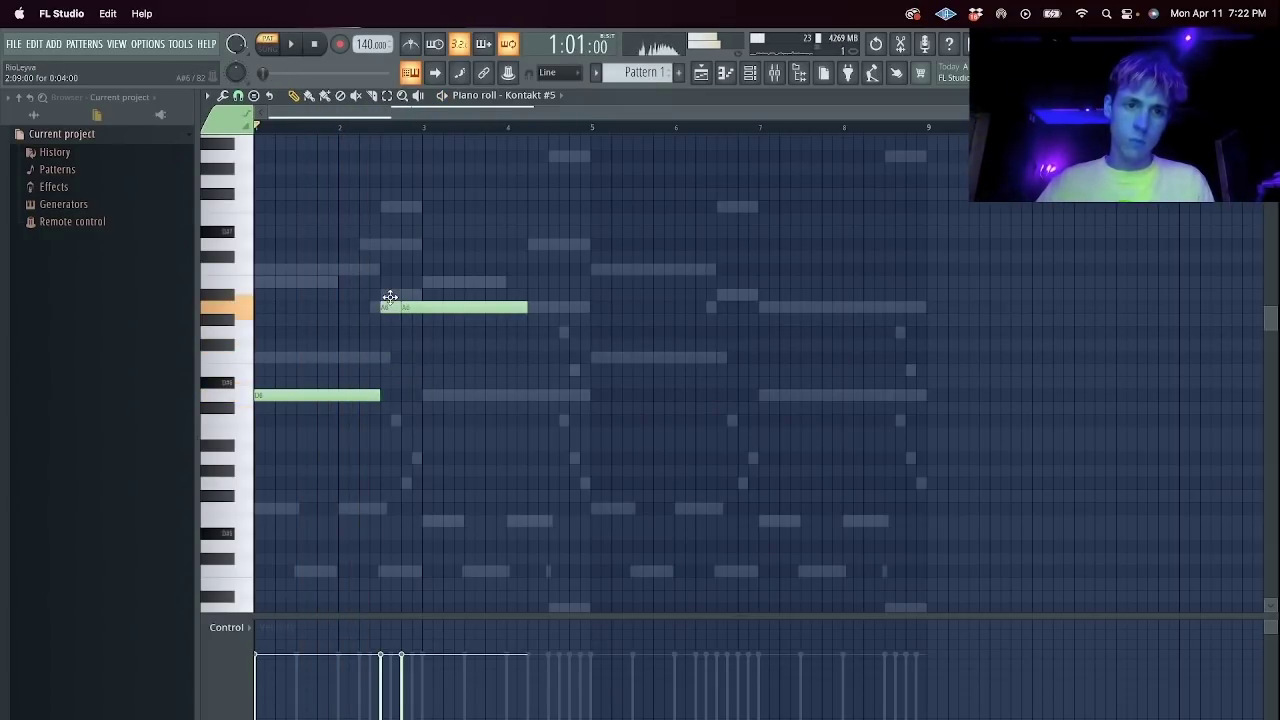
key(space)
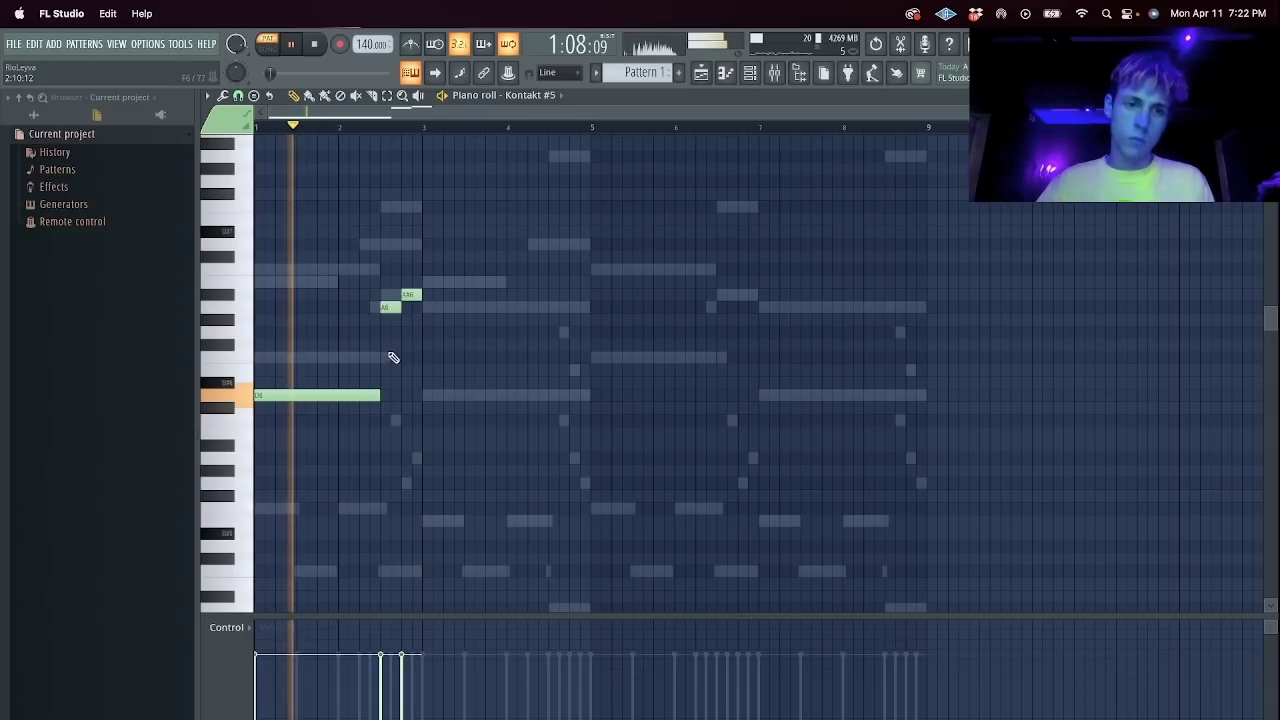
Repeat the group from bar 3, add a C6 near bar 5, and extend the phrase into bars 5–9.
key(ctrl+b)
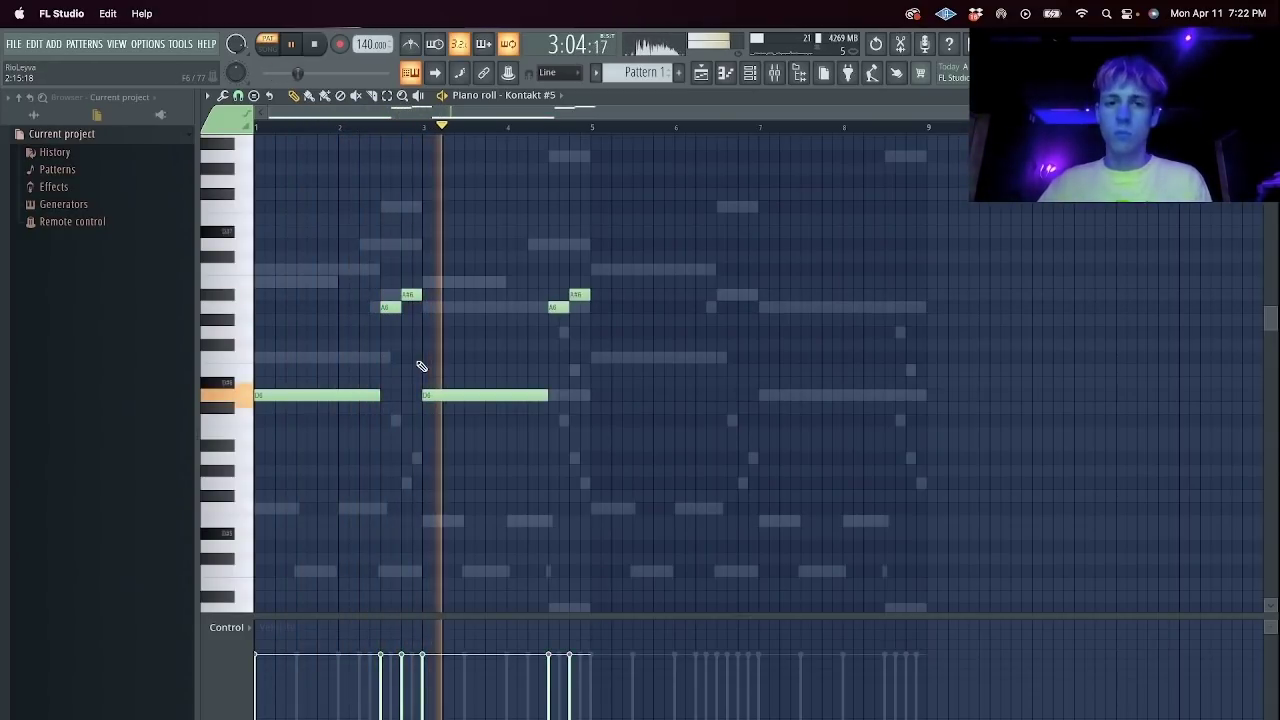
right_click(578, 294)
click(575, 420)
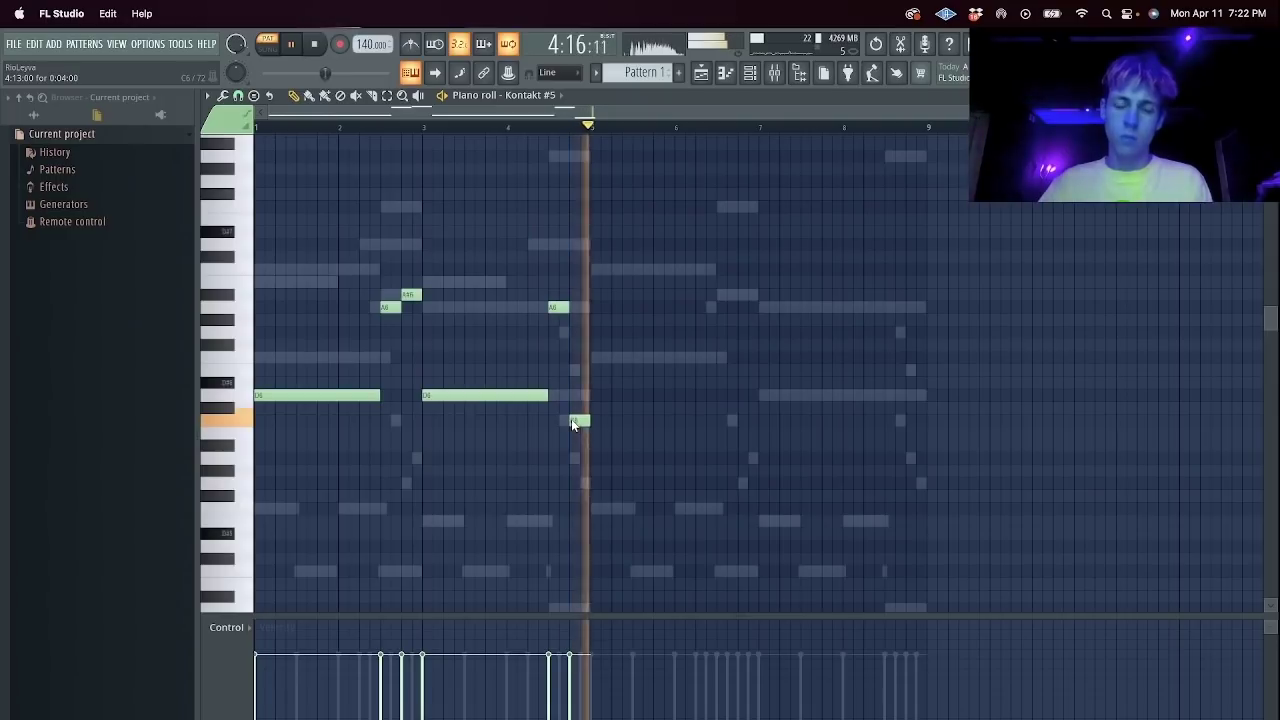
key(ctrl+b)
drag(651, 394, 623, 448)
drag(612, 405, 620, 469)
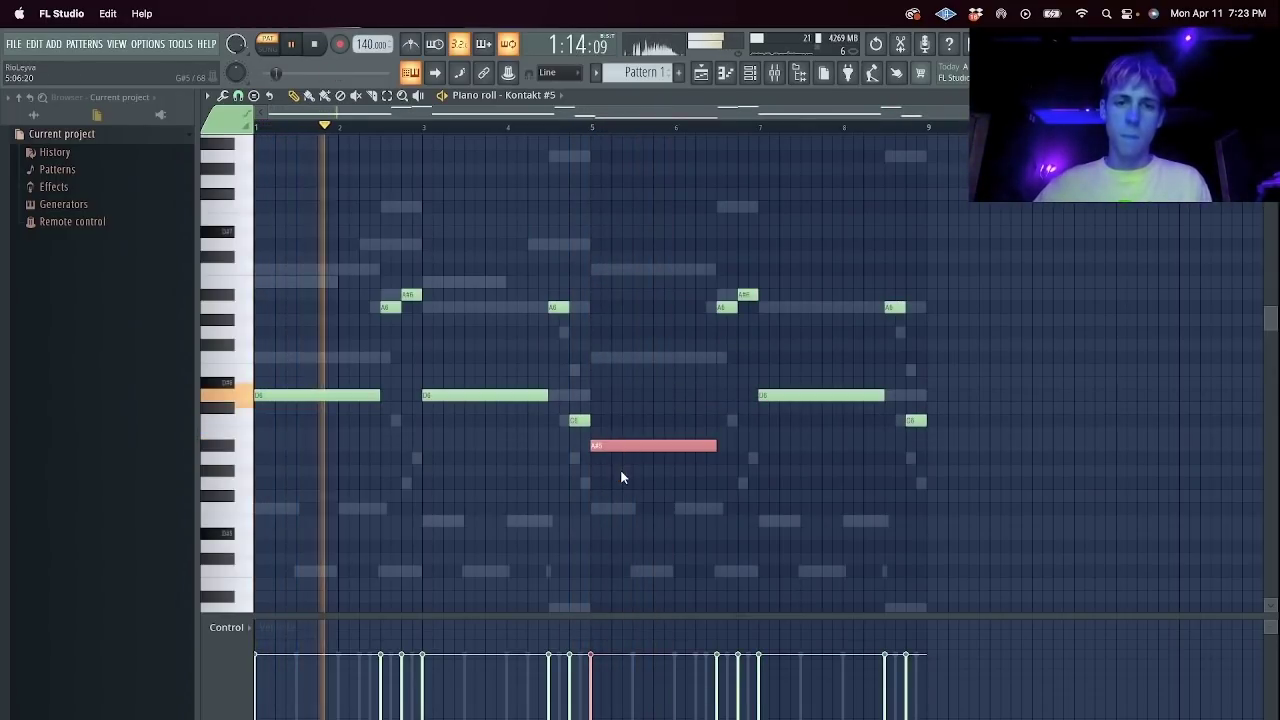
key(shift+Up)
key(shift+Up)
key(shift+Up)
key(shift+Up)
Raise all notes one octave and close the piano roll.
key(ctrl+a)
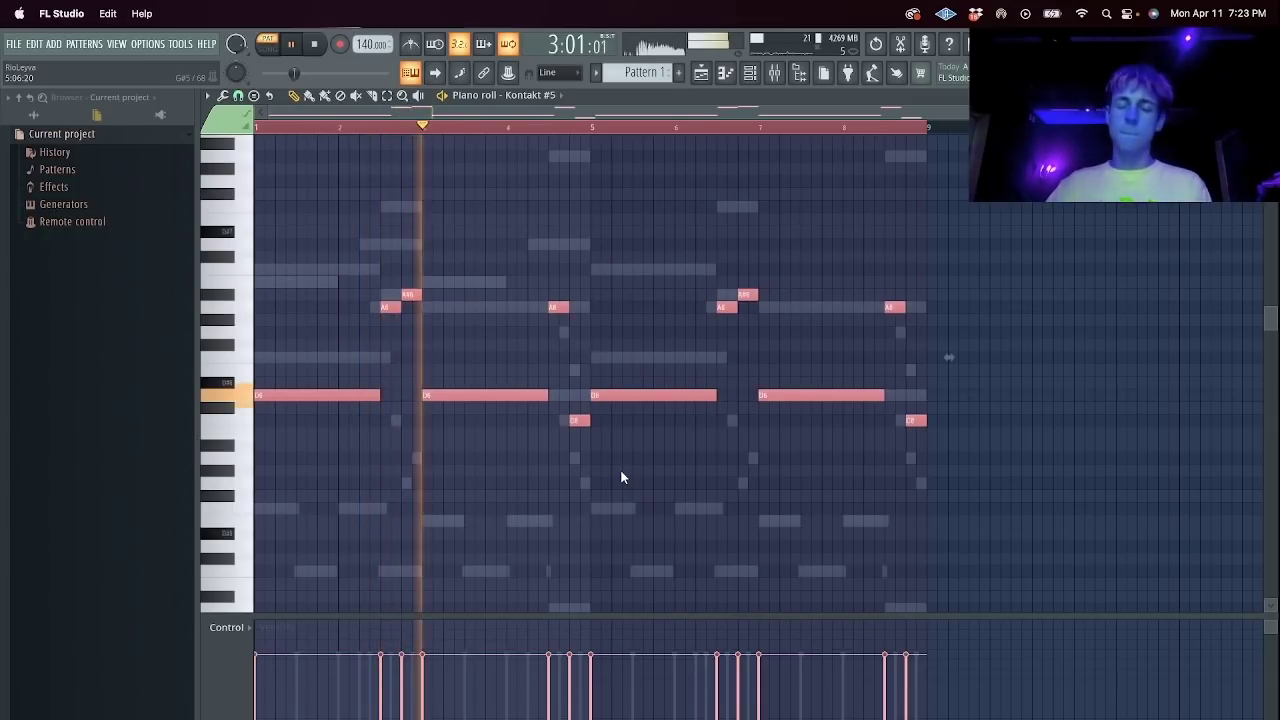
key(ctrl+Up)
ctrl+click(537, 415)
scroll(530, 408, up, 3)
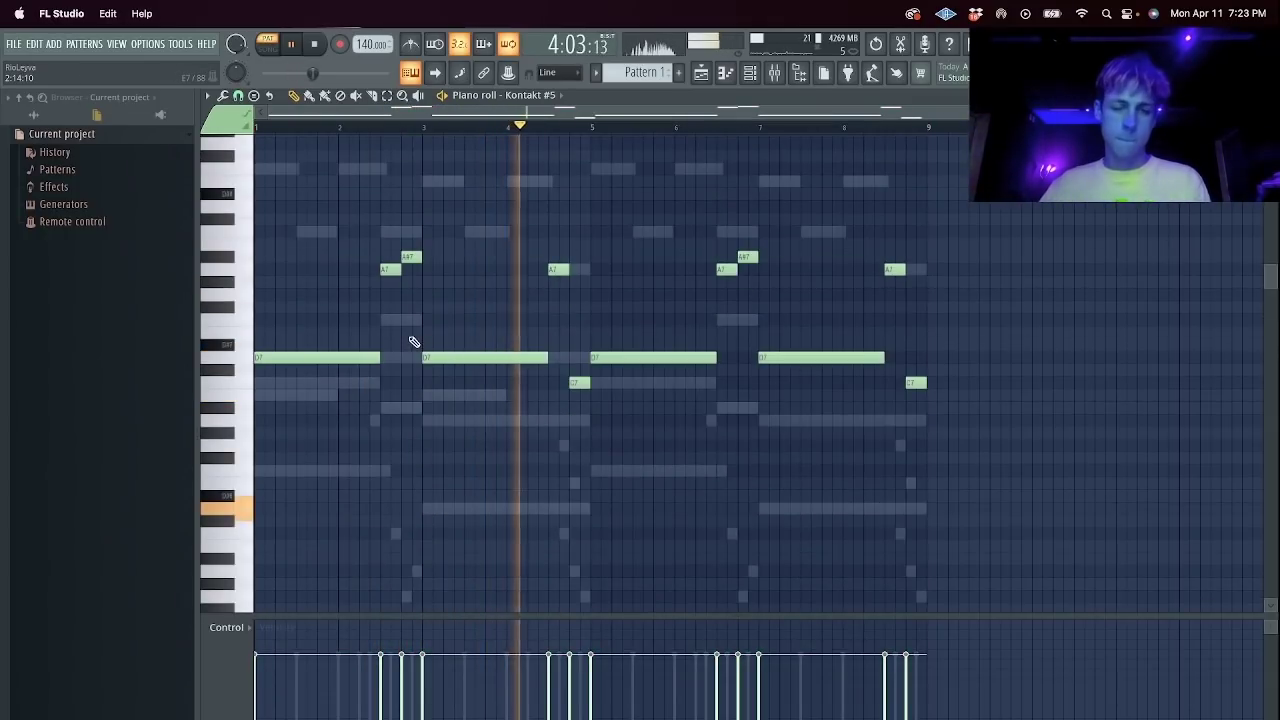
key(Escape)
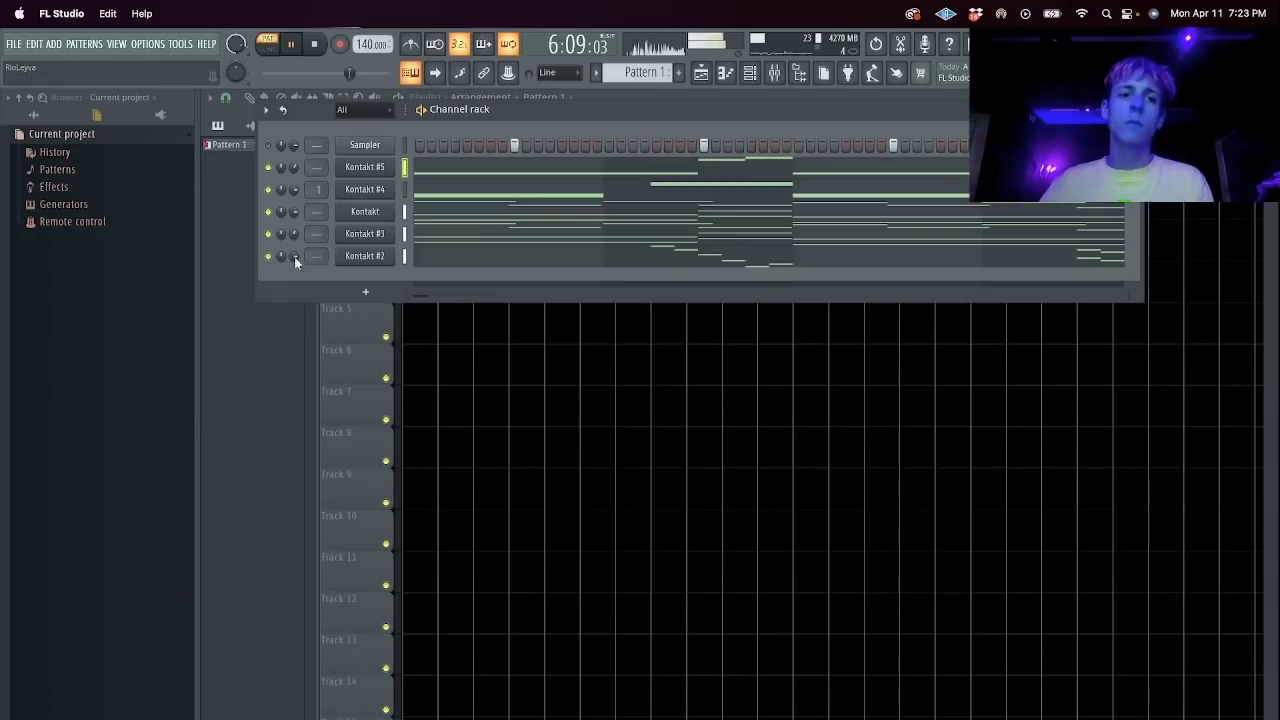
Mute the Kontakt #4 channel using its mute LED in the Channel Rack.
click(269, 211)
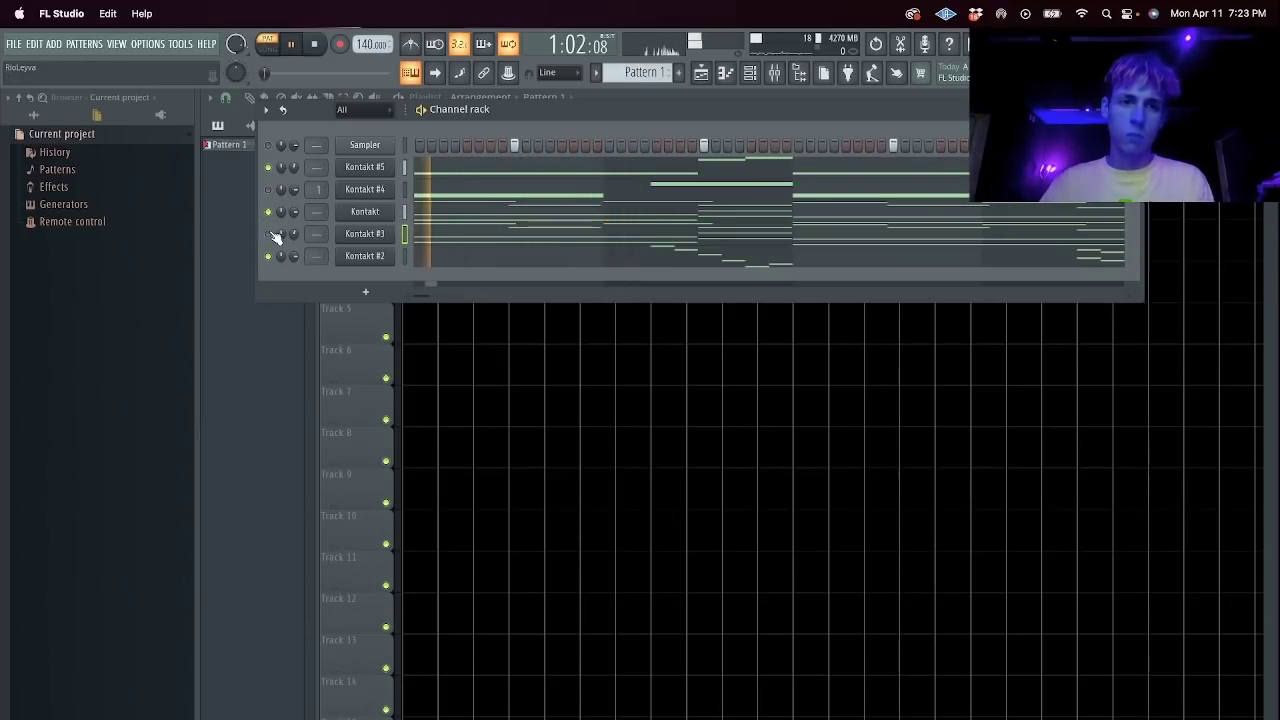
Insert a new Kontakt instrument channel into the channel rack.
right_click(388, 165)
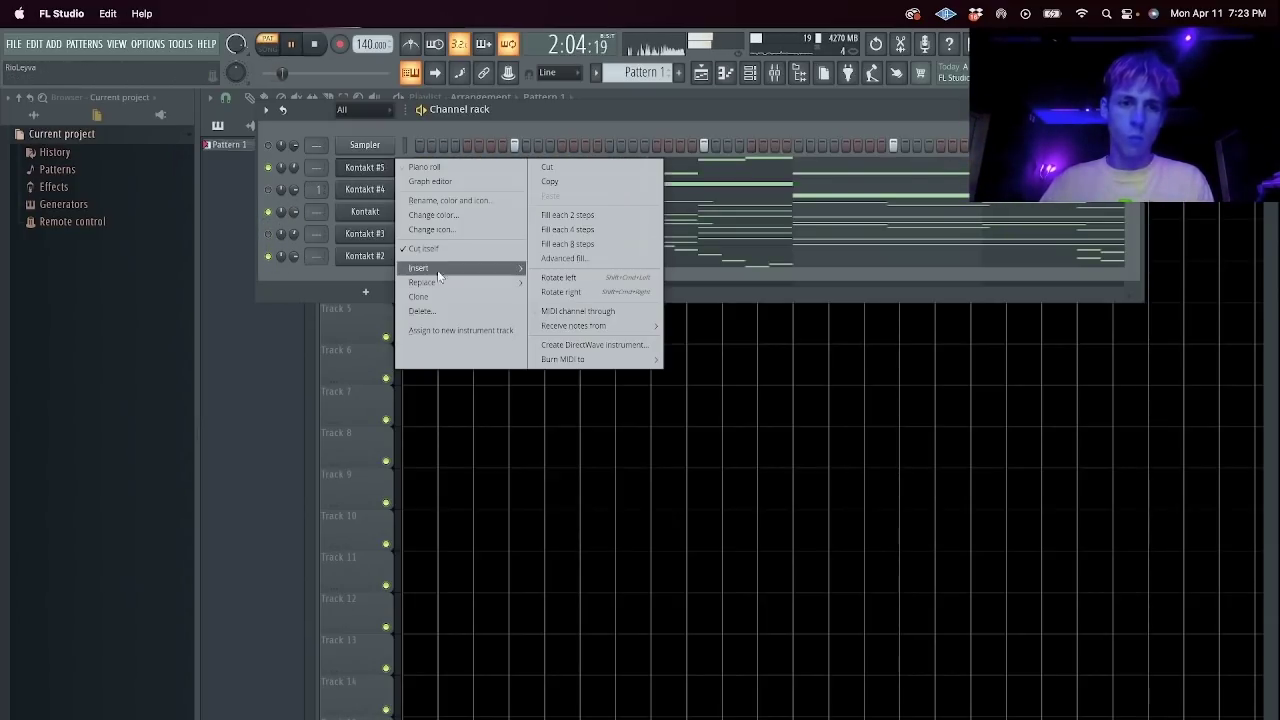
mouse_move(448, 268)
click(556, 344)
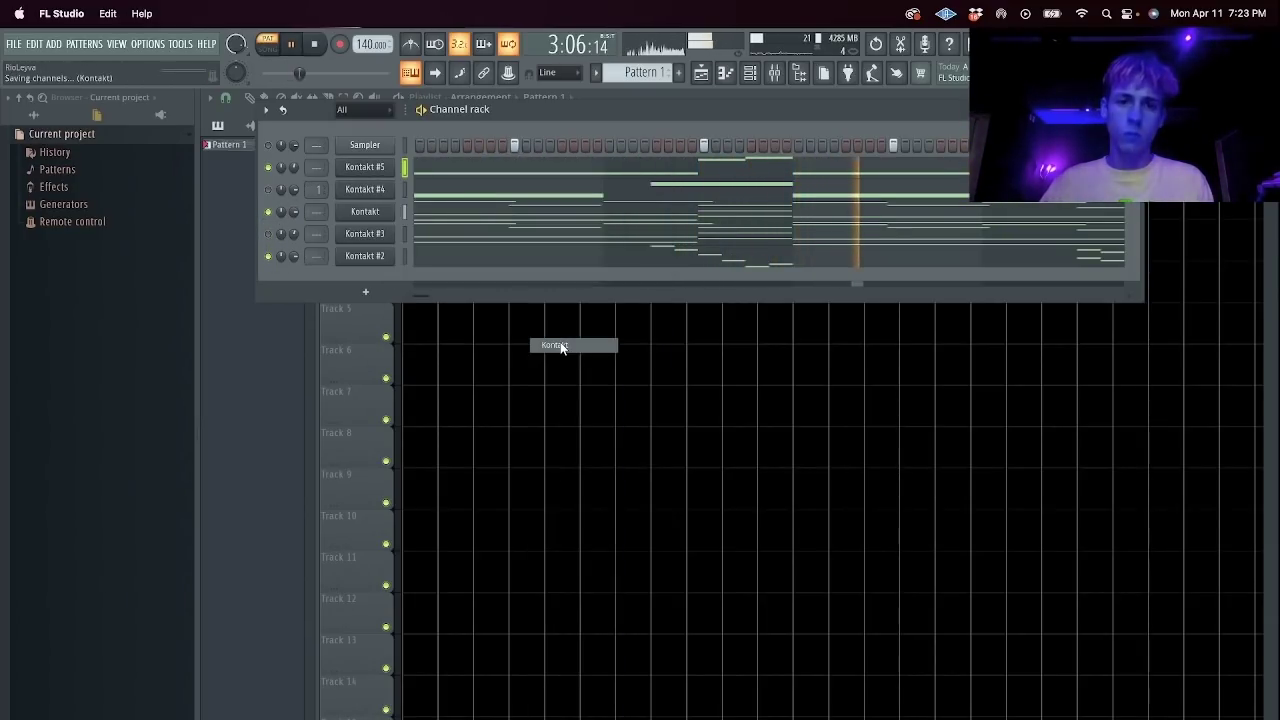
drag(397, 99, 773, 175)
scroll(590, 432, down, 10)
key(Escape)
Select all of Kontakt #5's piano-roll notes and shift them down one octave.
click(424, 198)
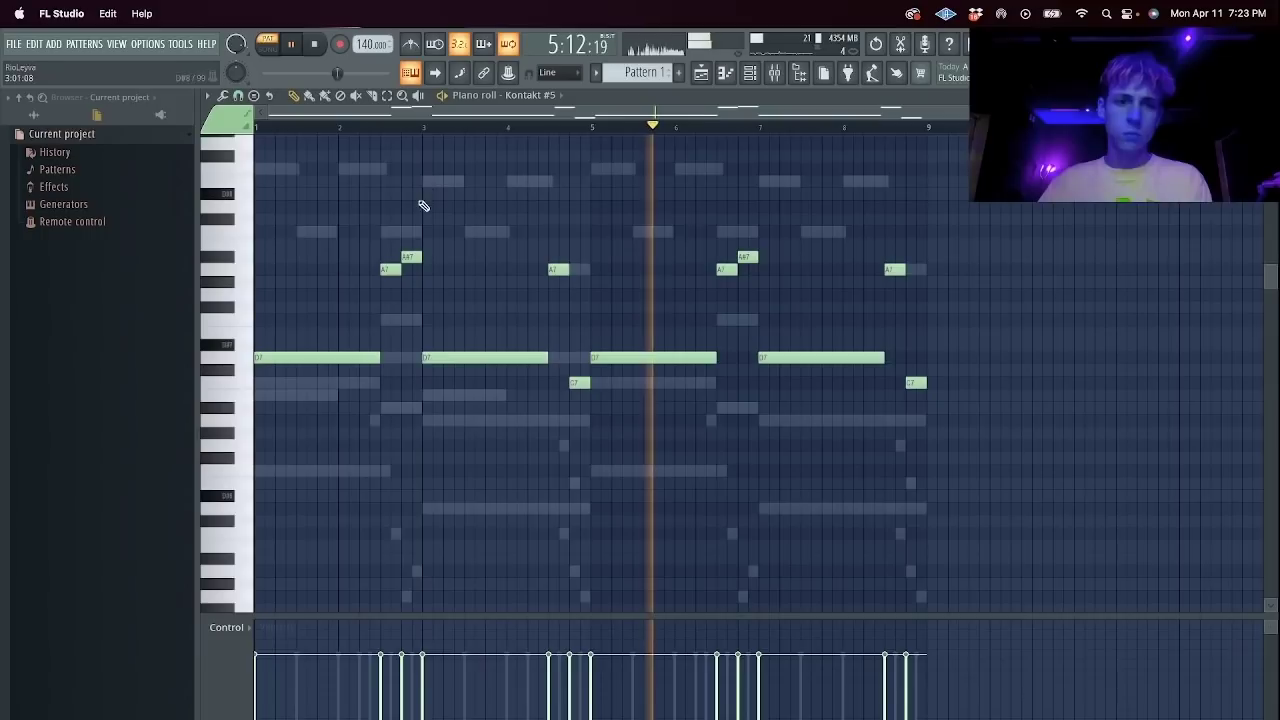
drag(238, 352, 238, 375)
key(super+a)
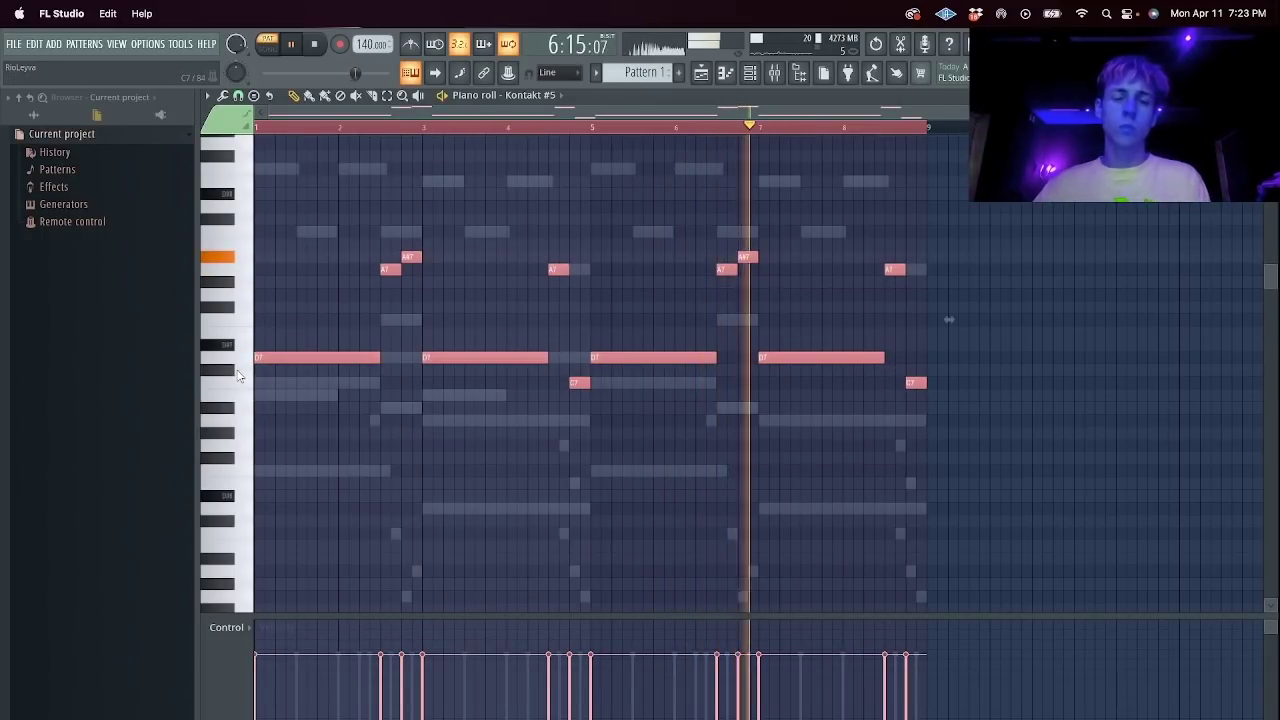
key(super+Down)
key(super+d)
key(Escape)
Load Glaze into Kontakt #6 with the Pluck > Poly Dist snapshot, then open its piano roll.
click(365, 167)
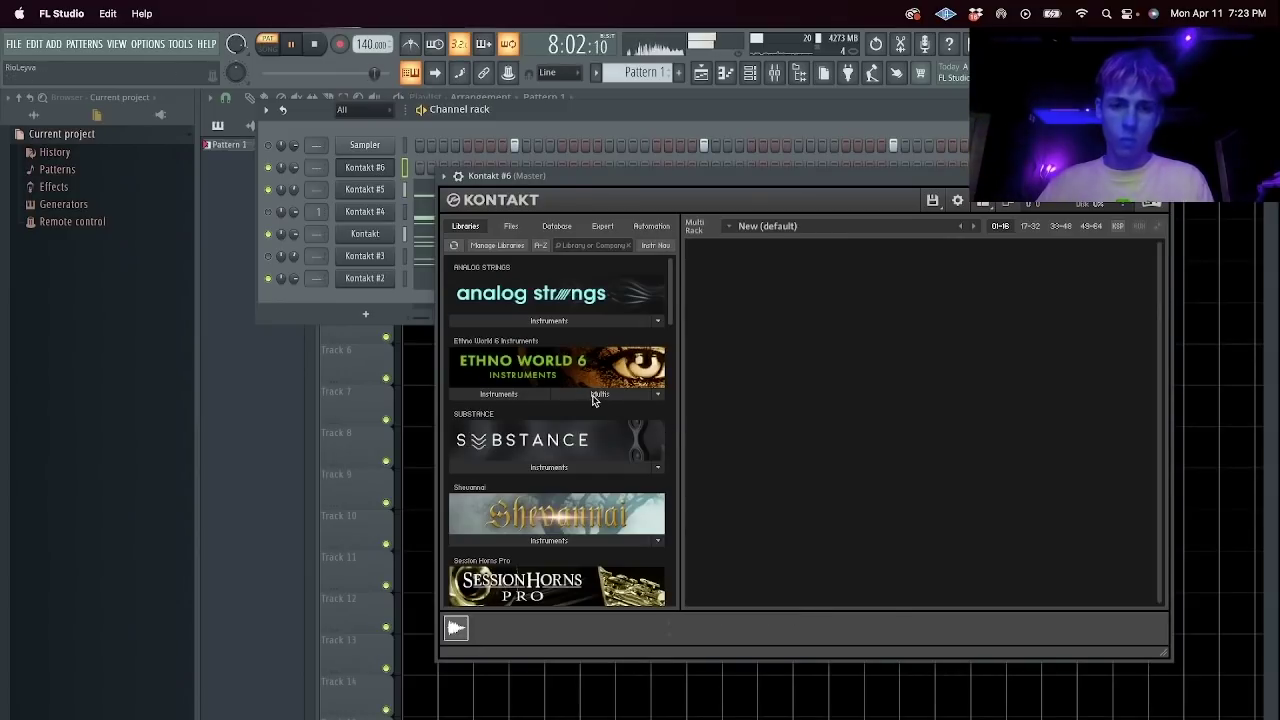
scroll(588, 440, down, 10)
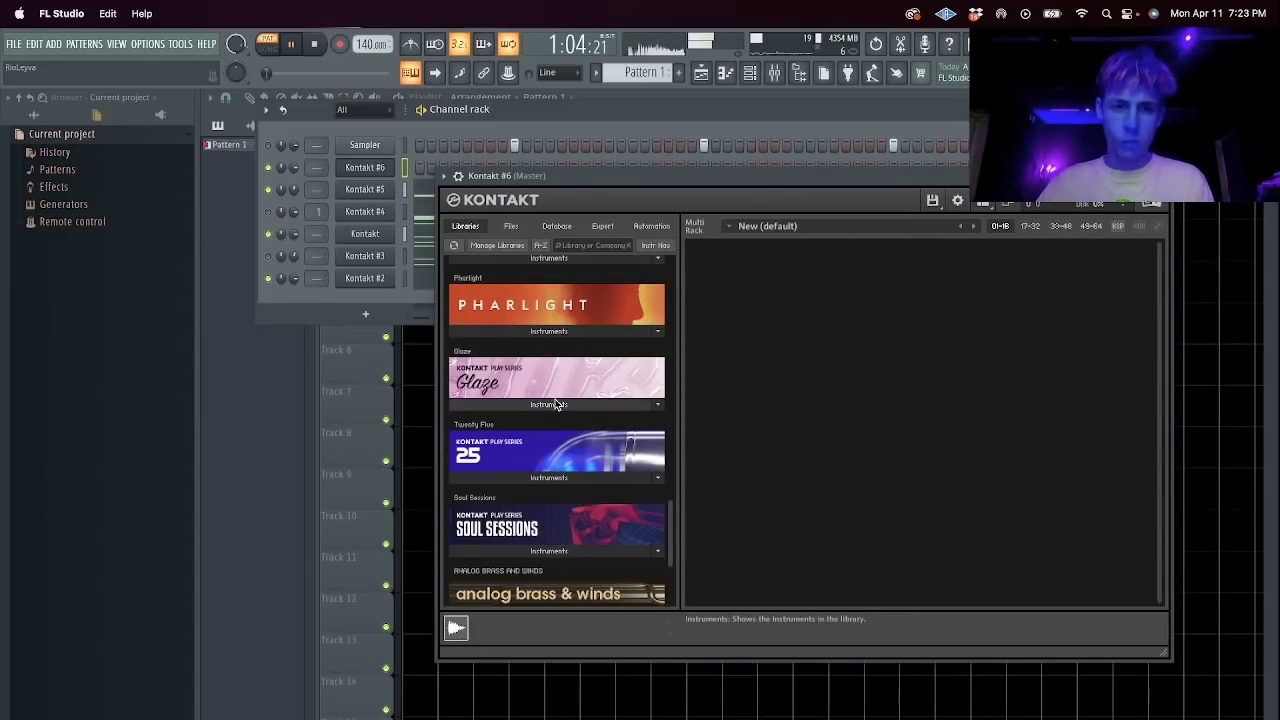
click(557, 404)
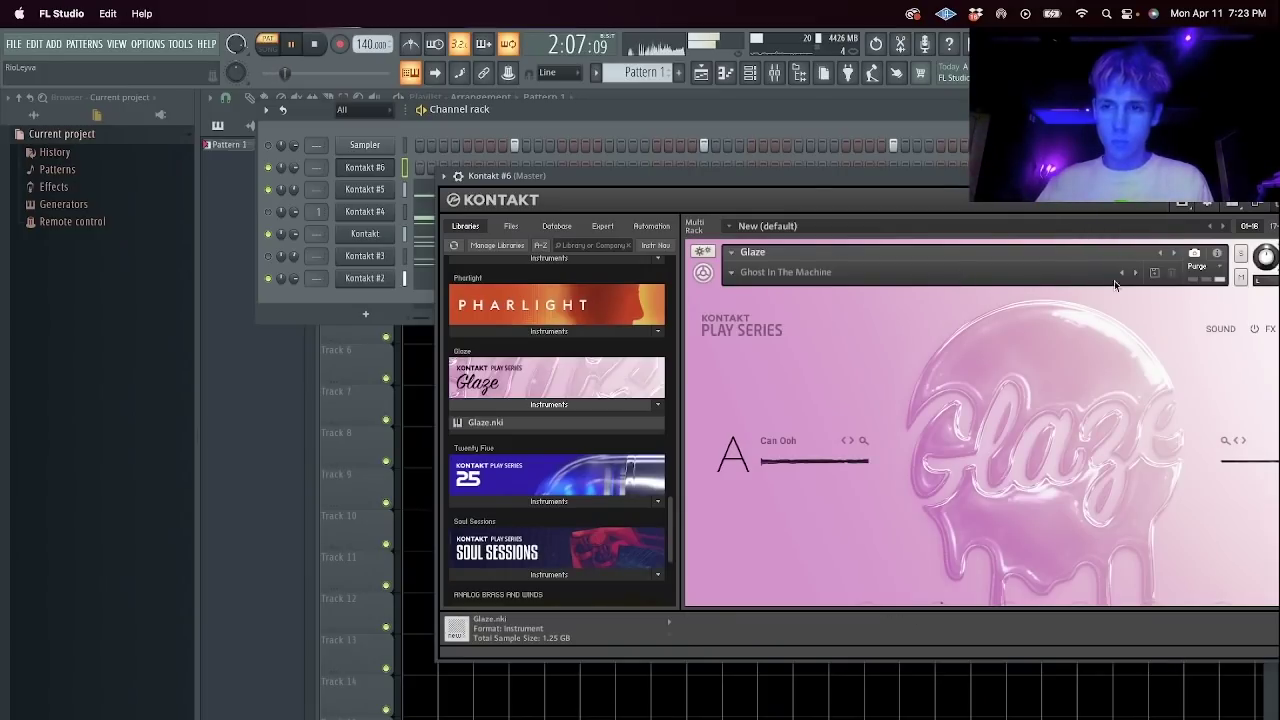
click(735, 272)
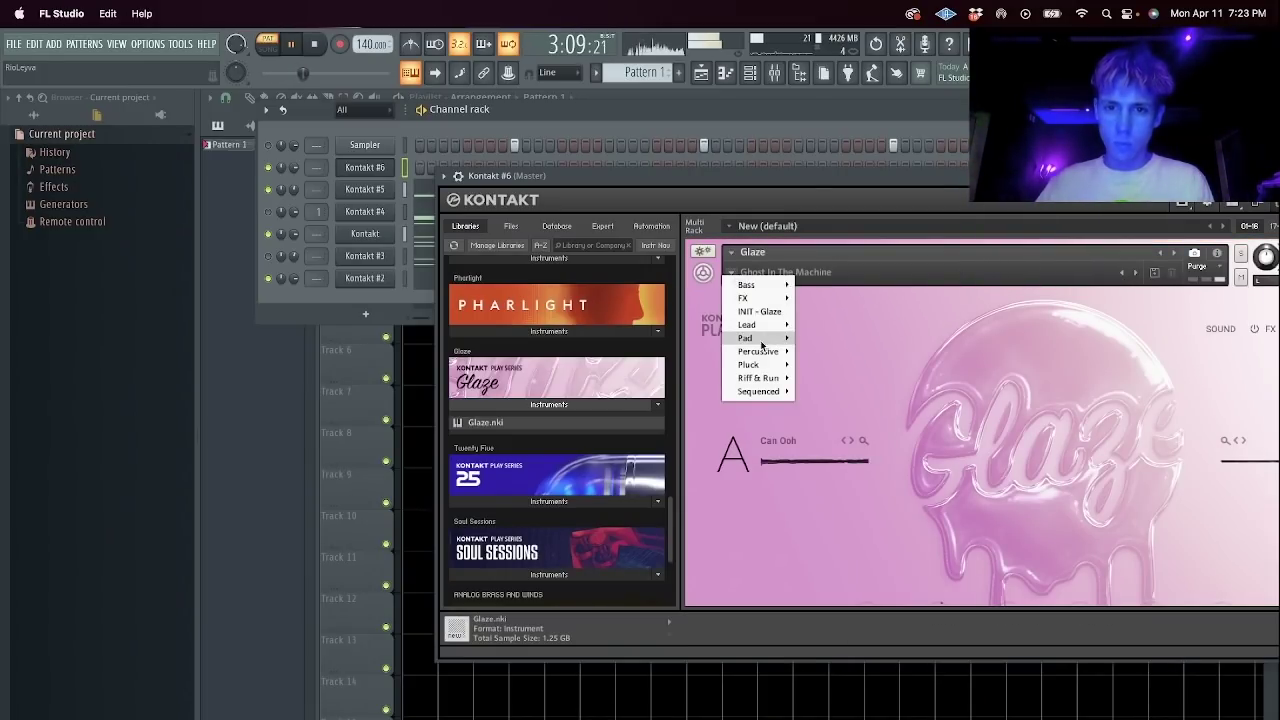
mouse_move(752, 364)
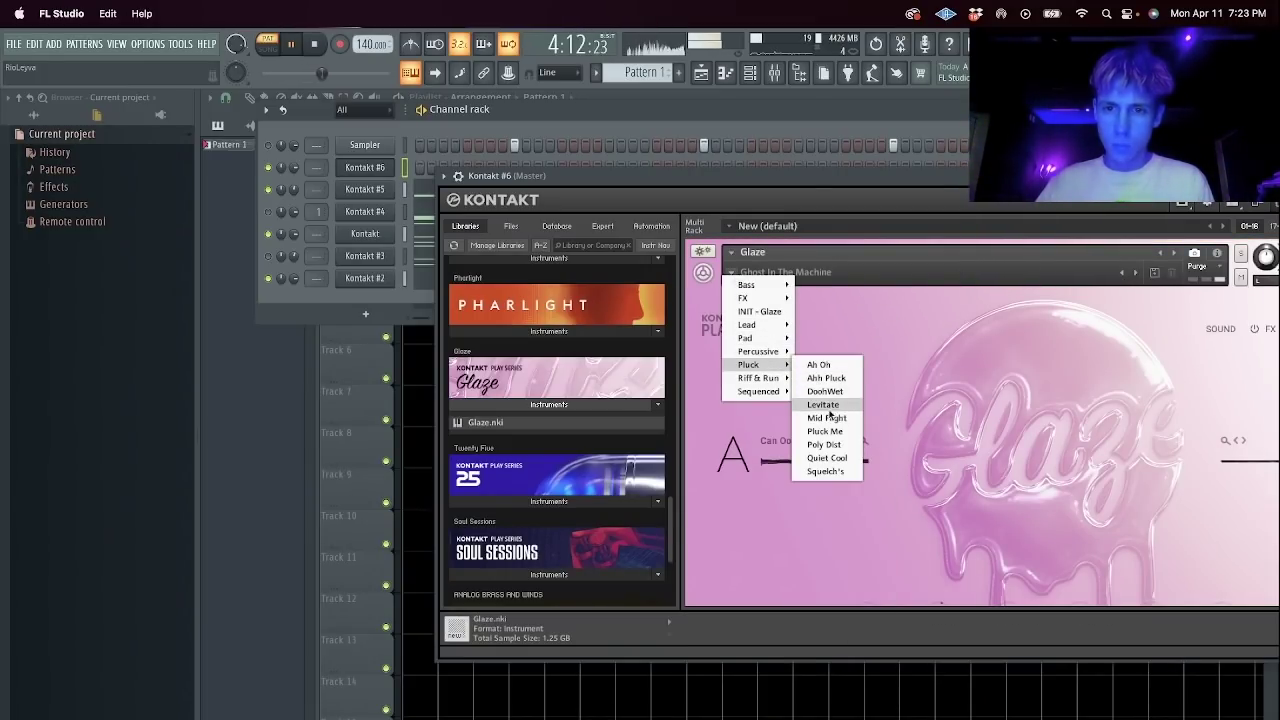
click(824, 444)
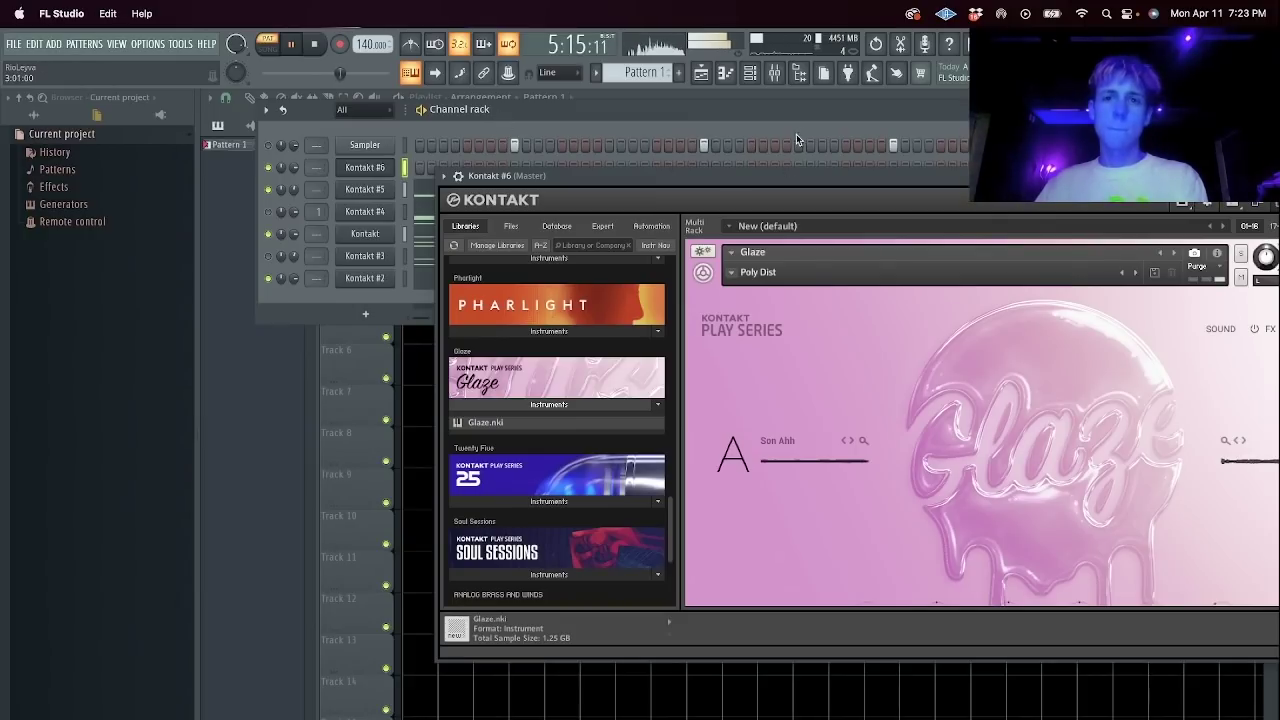
right_click(392, 176)
click(420, 165)
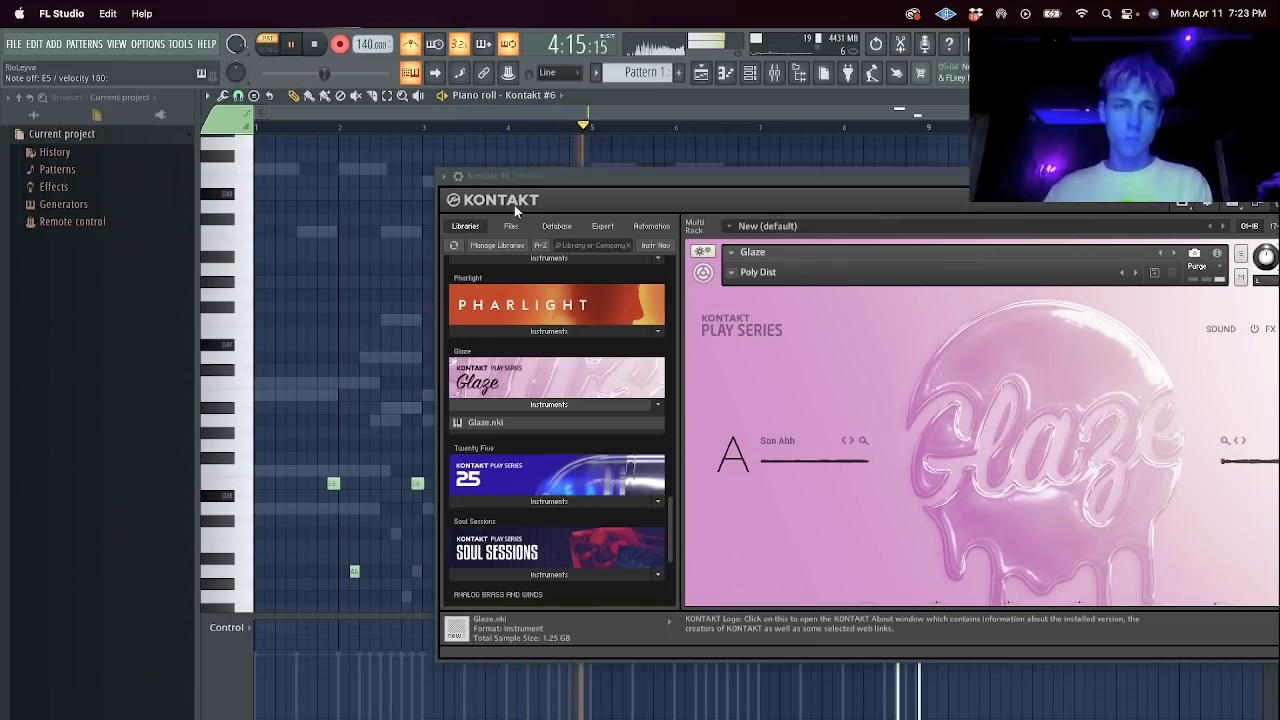
key(Escape)
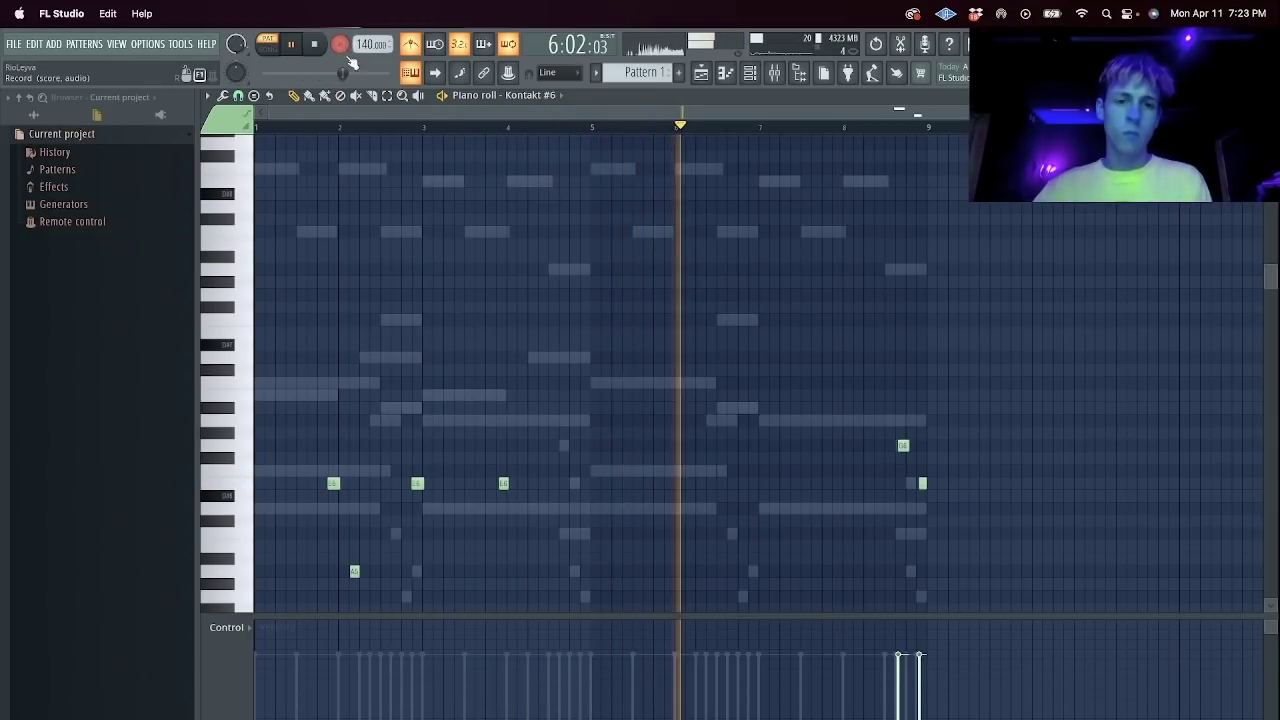
Set snap to Beat, delete the two bar-8 end notes, and duplicate the phrase rightward.
scroll(589, 274, down, 1)
scroll(540, 275, down, 5)
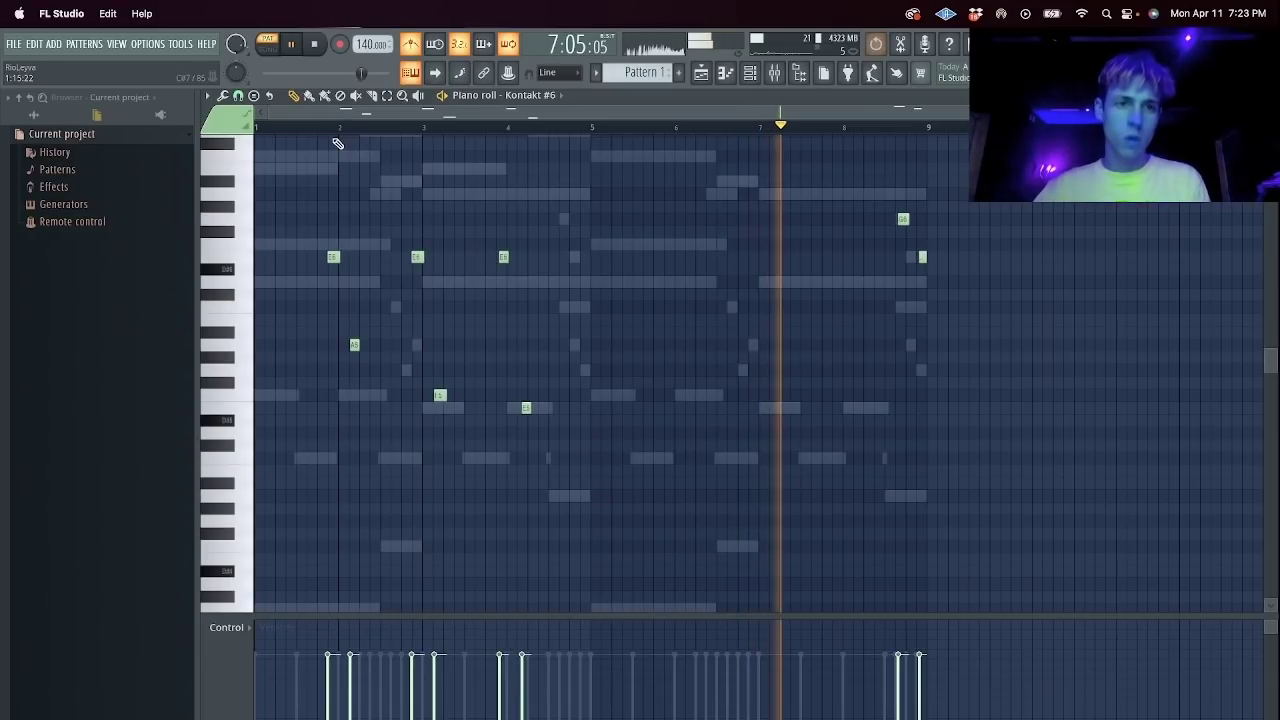
click(238, 95)
click(270, 311)
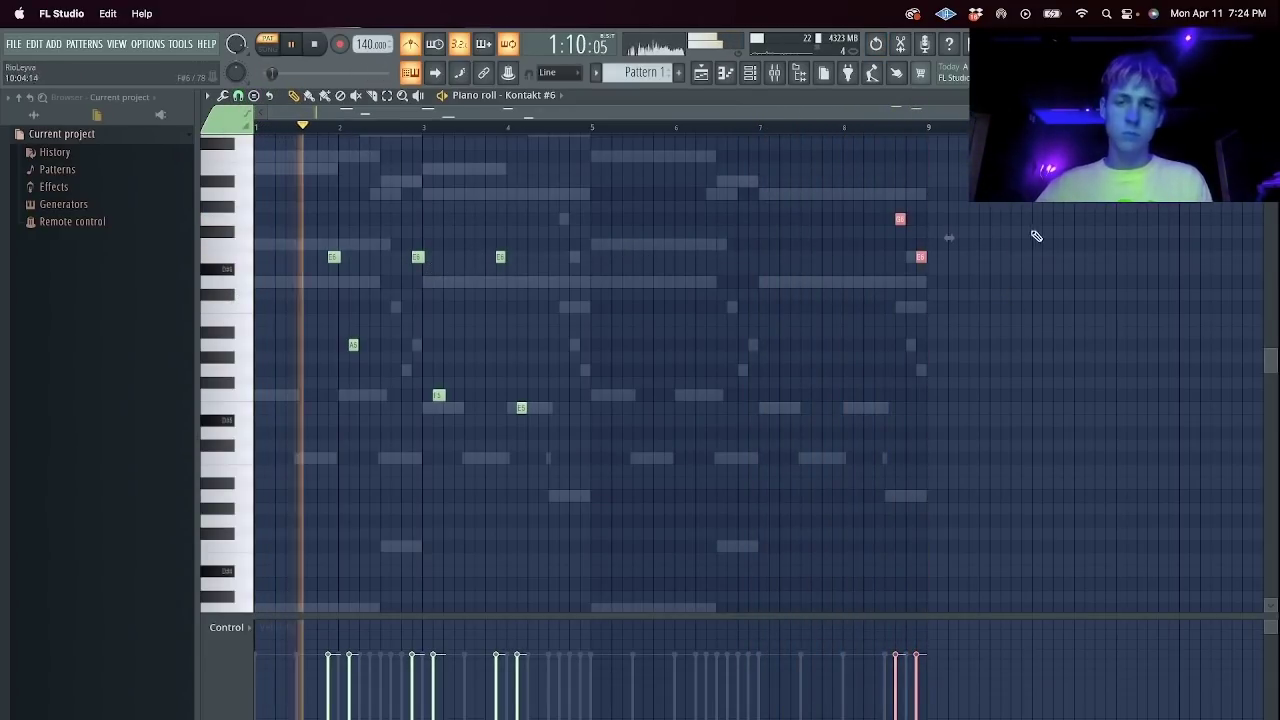
drag(818, 189, 936, 299)
key(Delete)
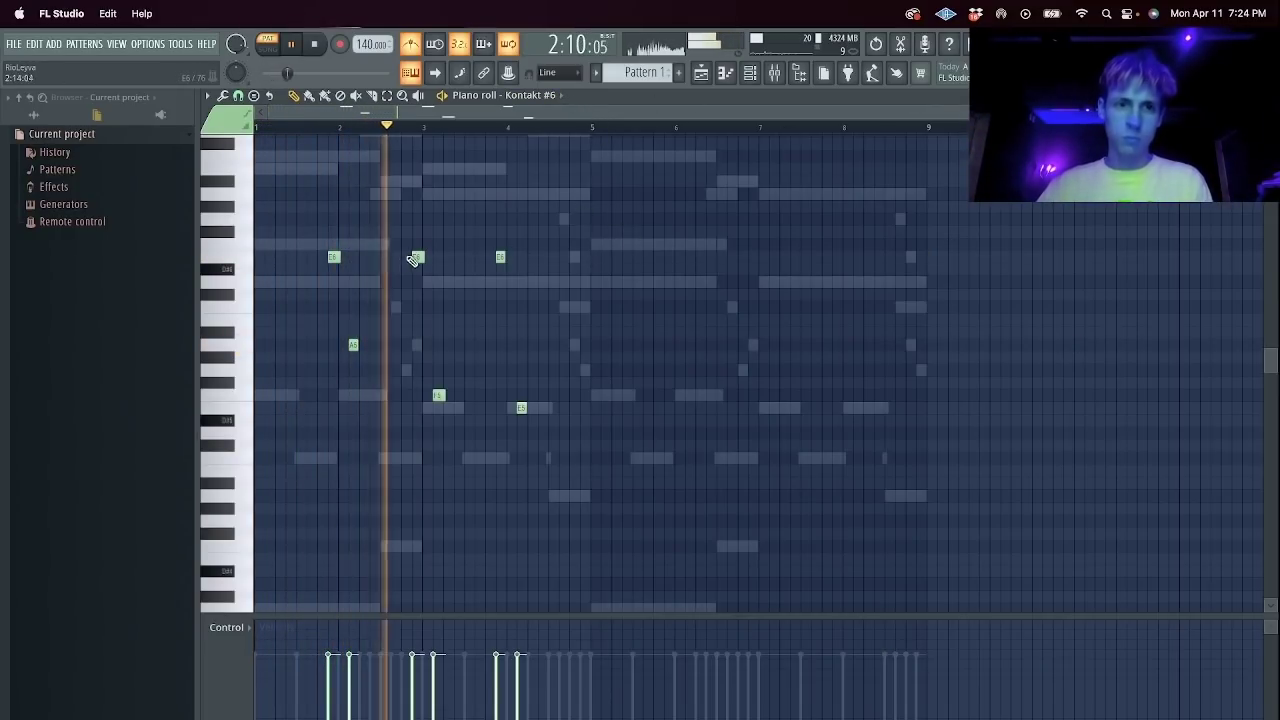
click(666, 258)
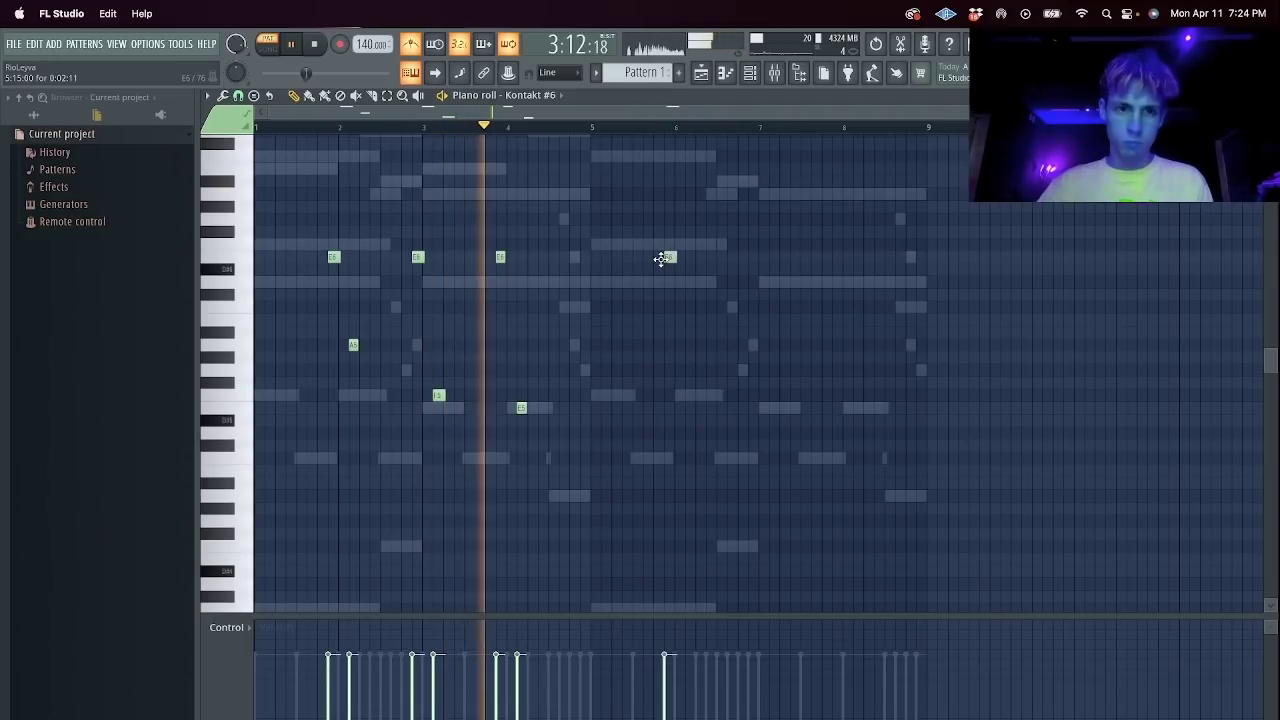
key(super+l)
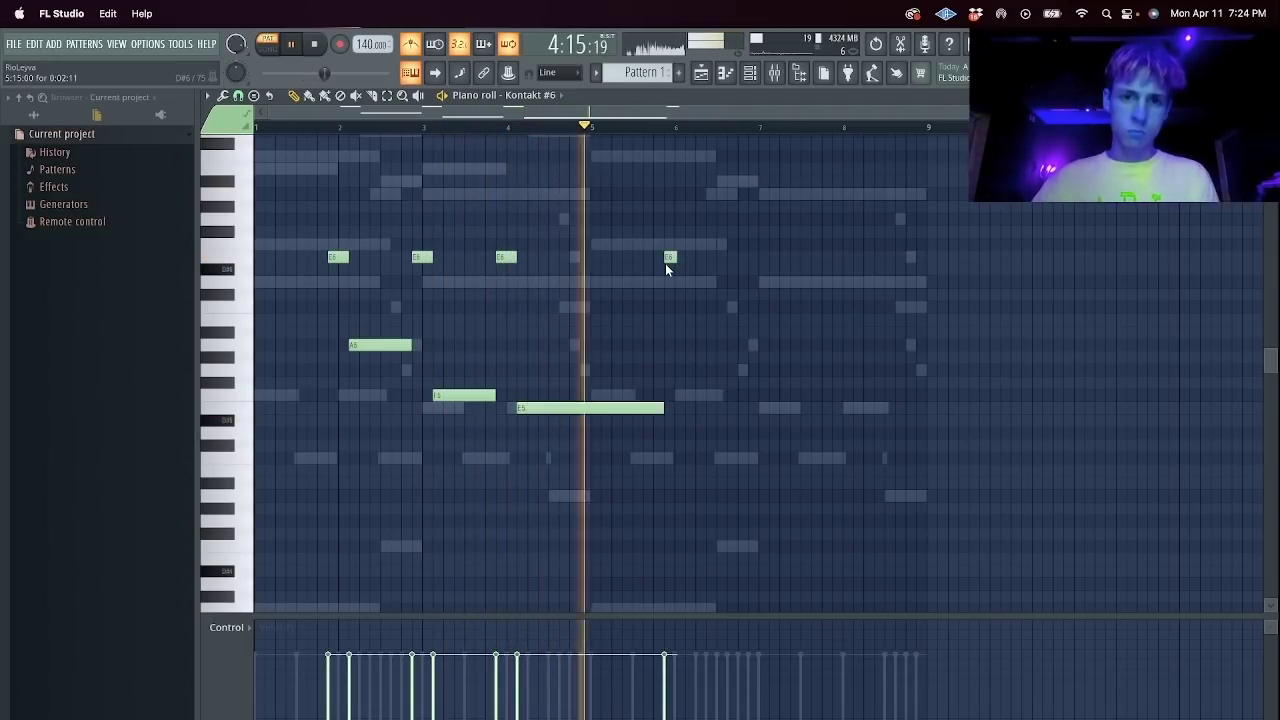
right_click(668, 260)
key(super+b)
key(super+z)
key(Escape)
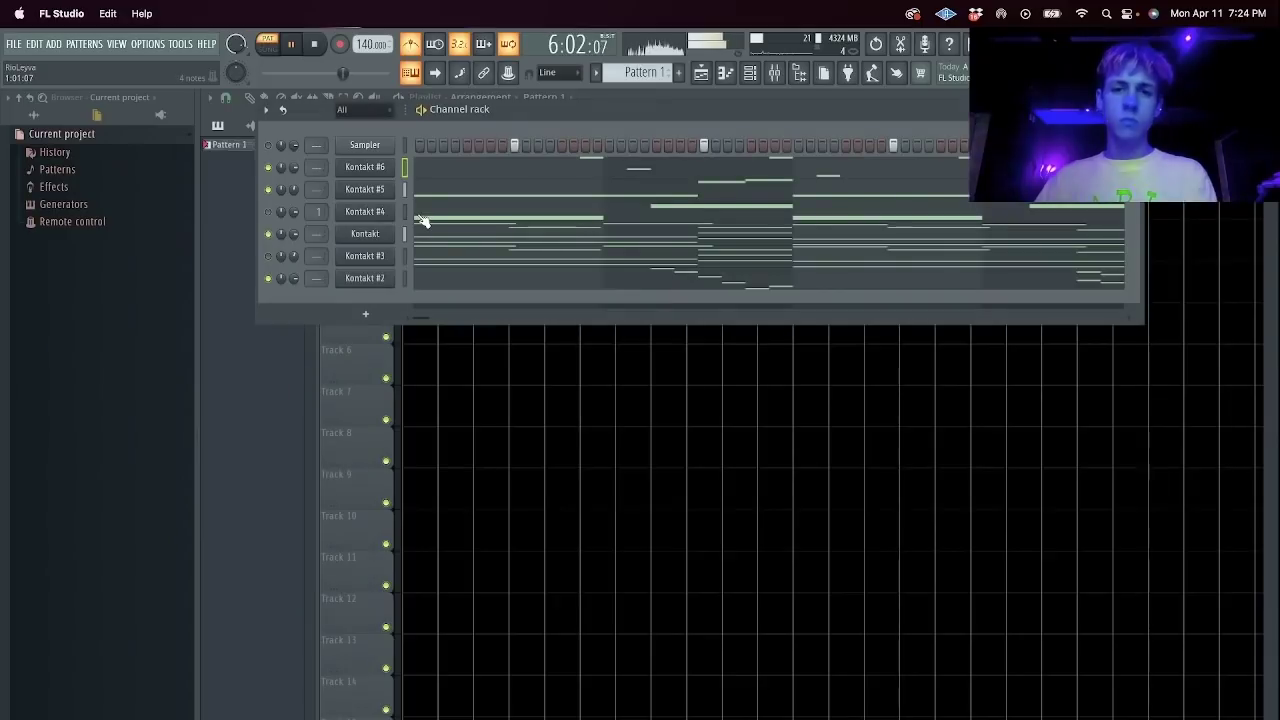
Lower the bar-7 F5 to E5 and shift several E5 and E6 notes down a few rows.
click(457, 171)
drag(784, 385, 761, 403)
key(shift+Down)
drag(437, 395, 437, 408)
click(522, 409)
drag(524, 414, 522, 431)
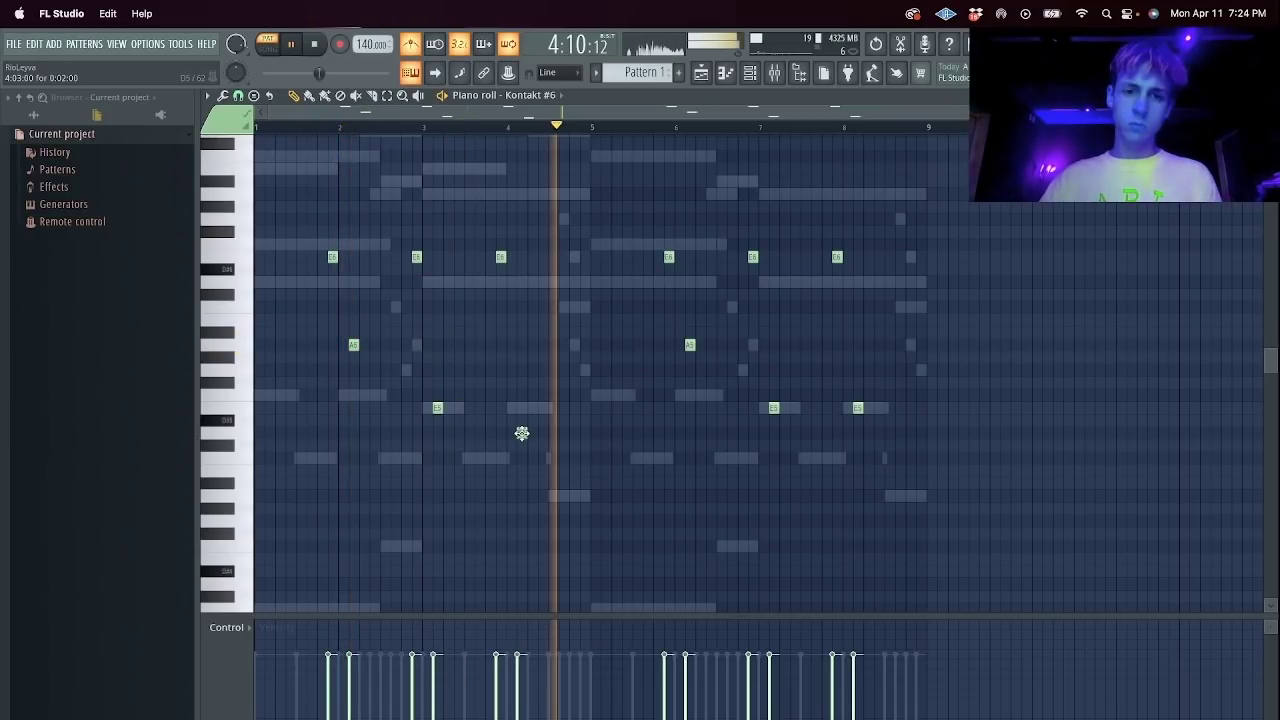
drag(858, 409, 858, 433)
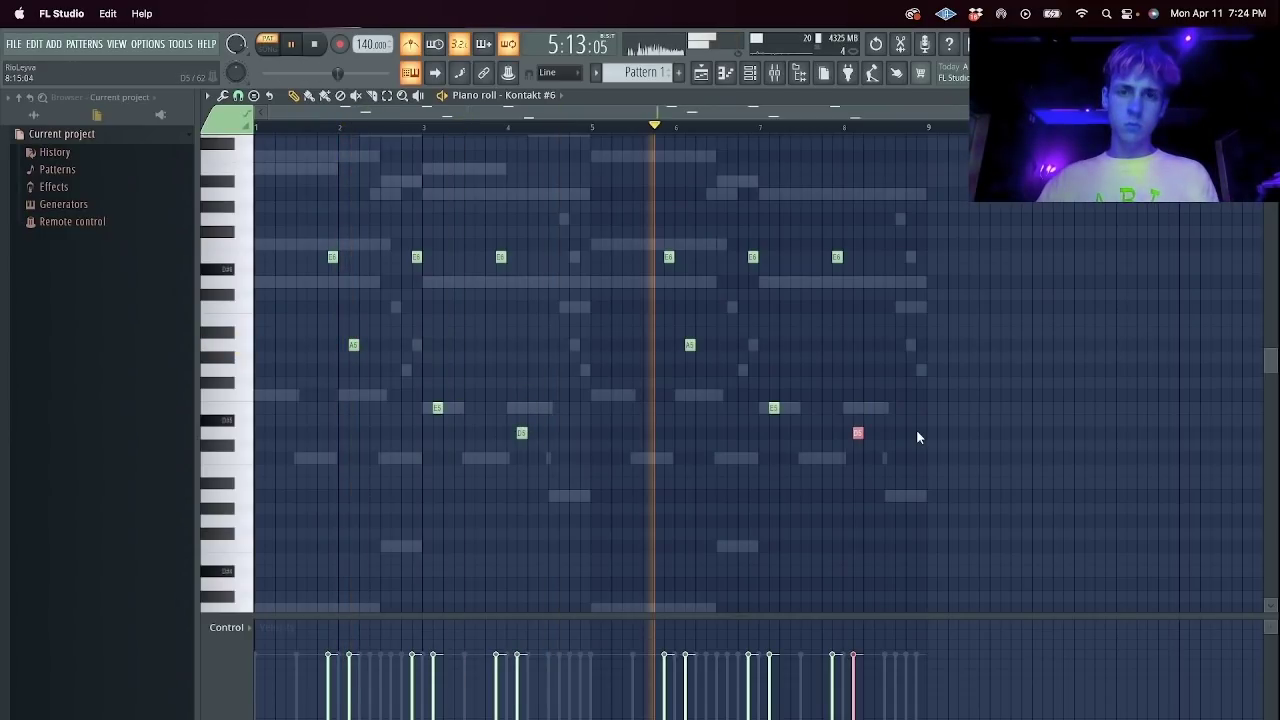
drag(753, 257, 753, 282)
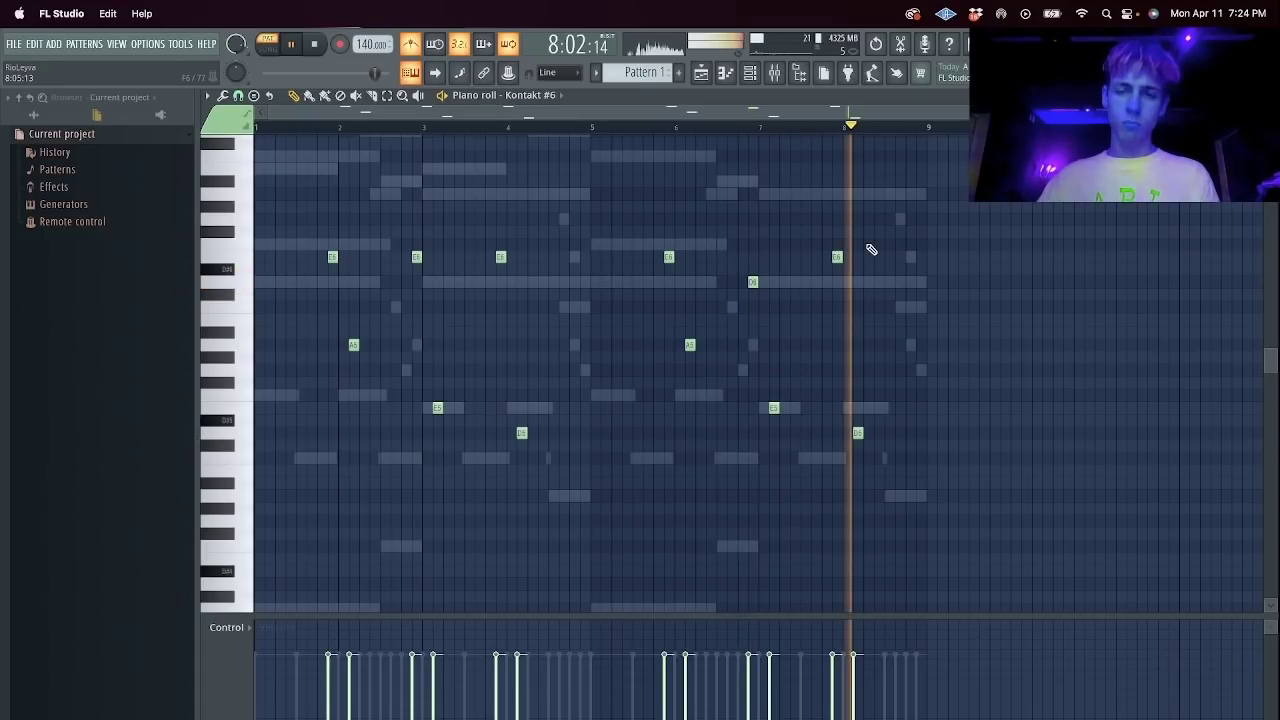
Move an E6 note down to G#5, and add an A5 and a short closing note in bar 8.
key(space)
drag(837, 257, 840, 358)
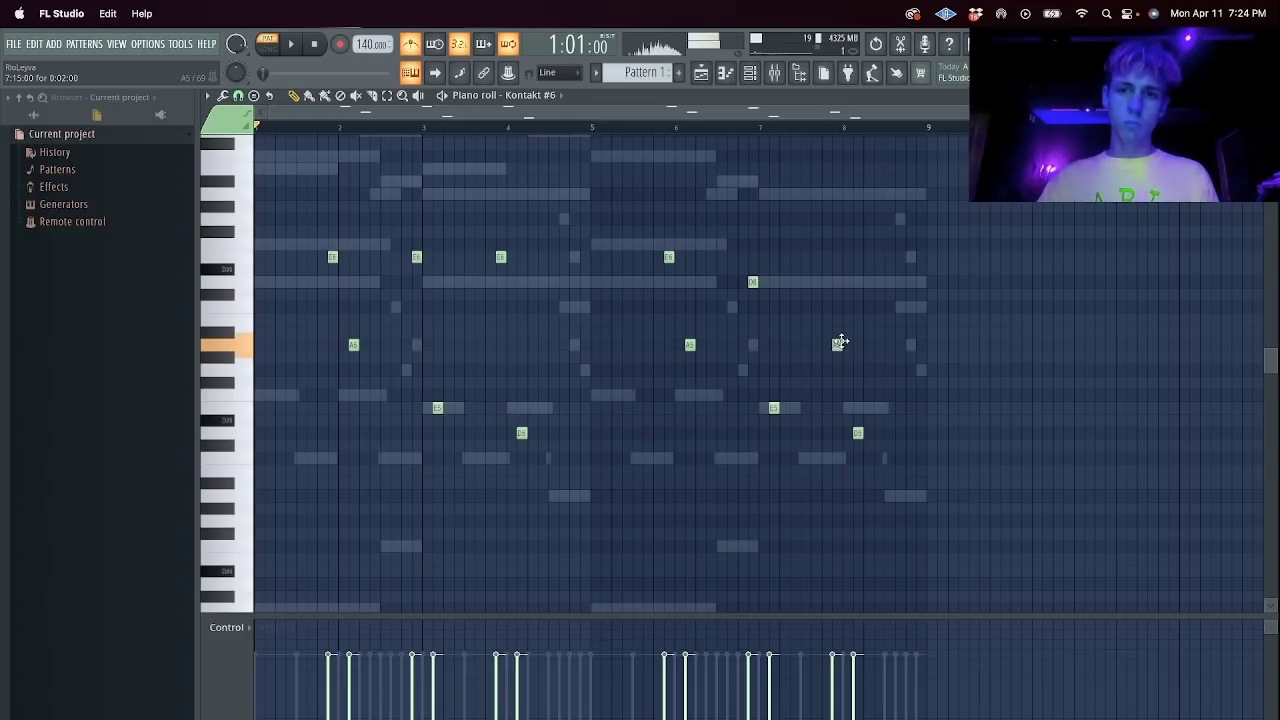
click(888, 345)
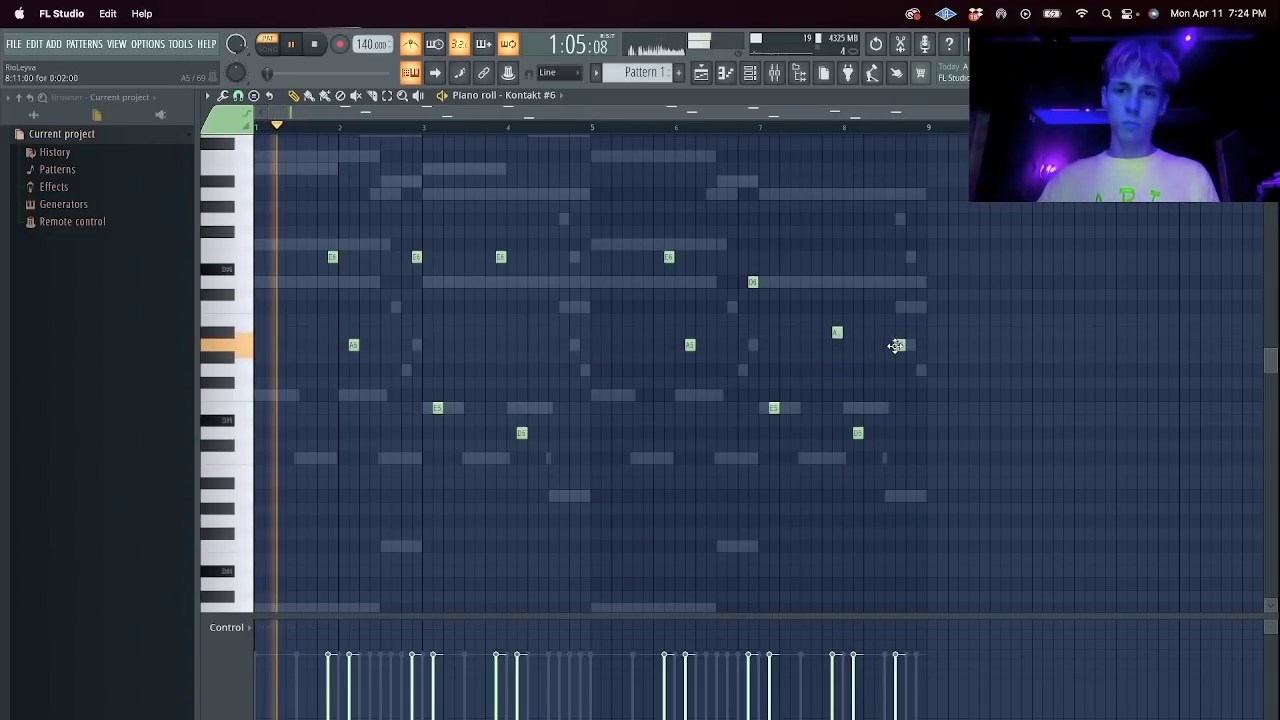
click(766, 128)
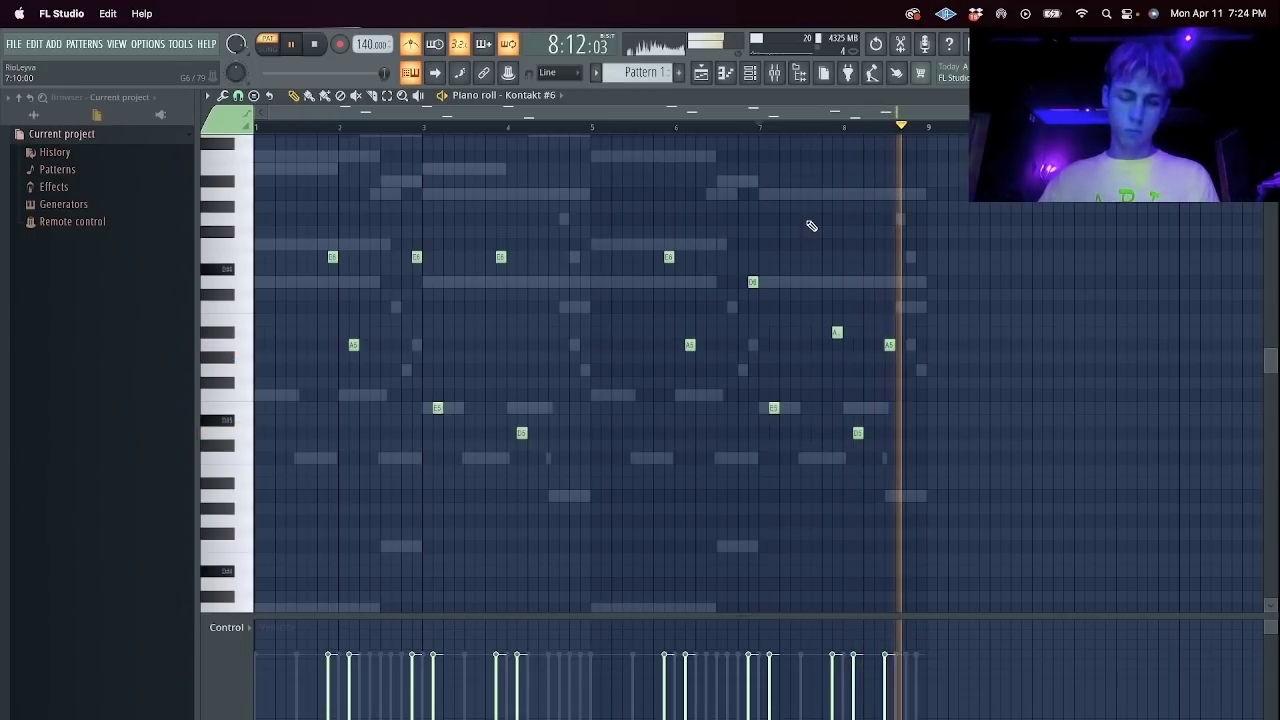
click(921, 408)
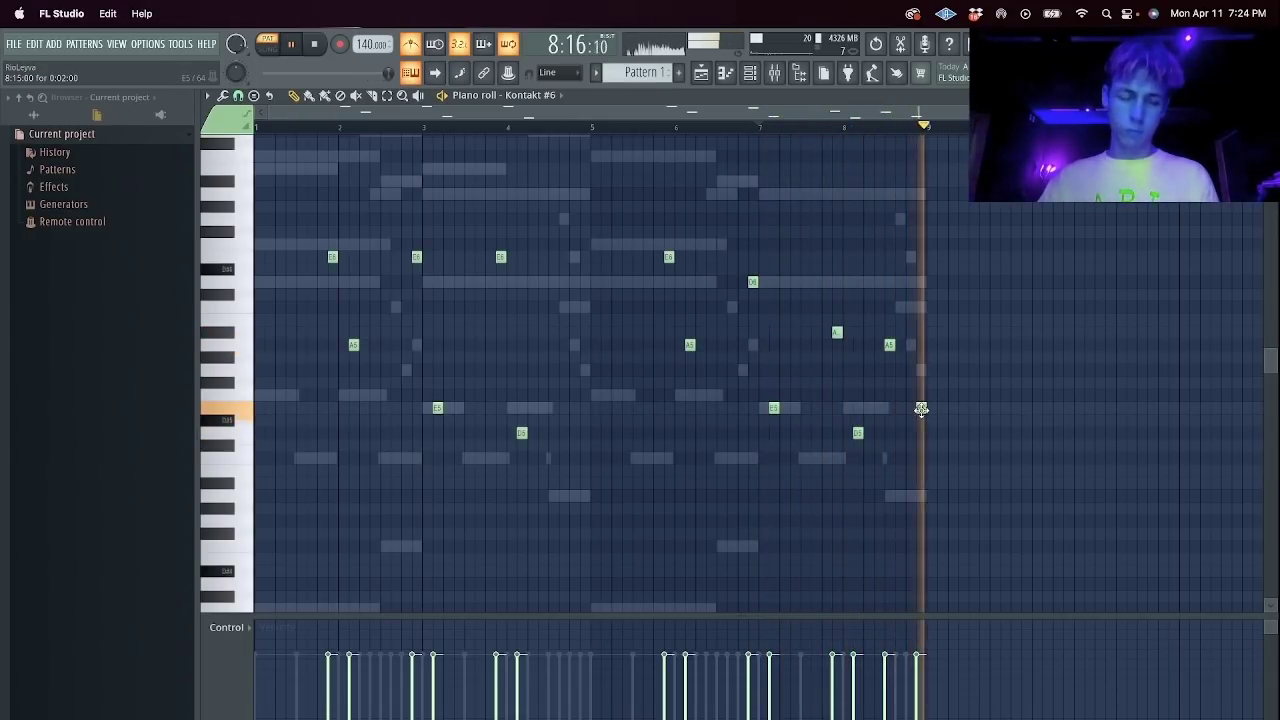
key(space)
key(space)
key(Escape)
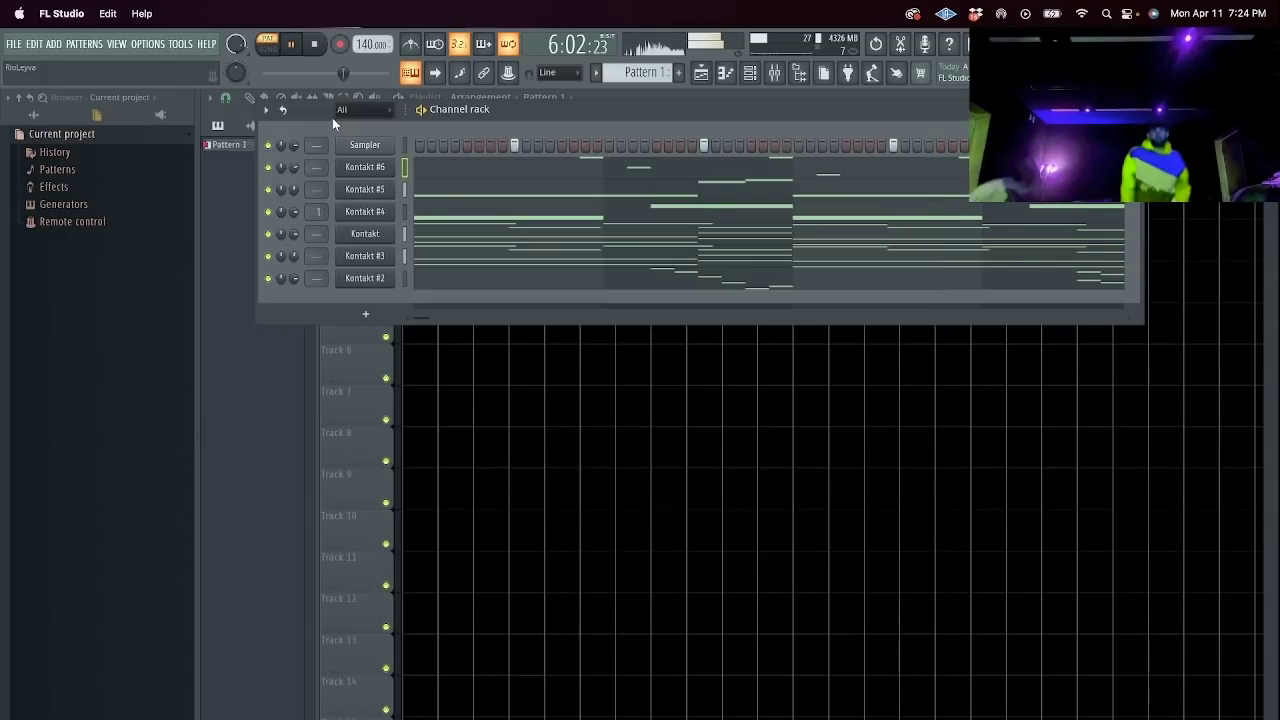
Split the pattern into one pattern per channel and delete the Sampler clip from Track 1.
key(space)
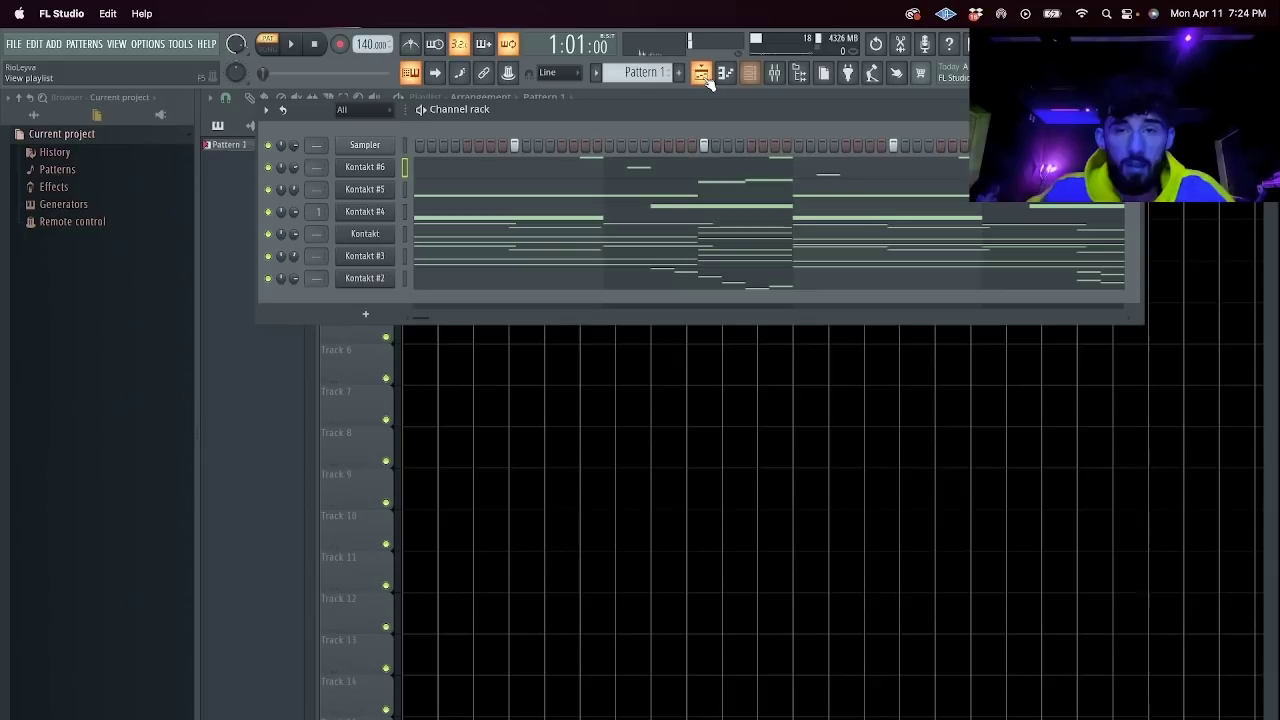
click(749, 72)
click(640, 72)
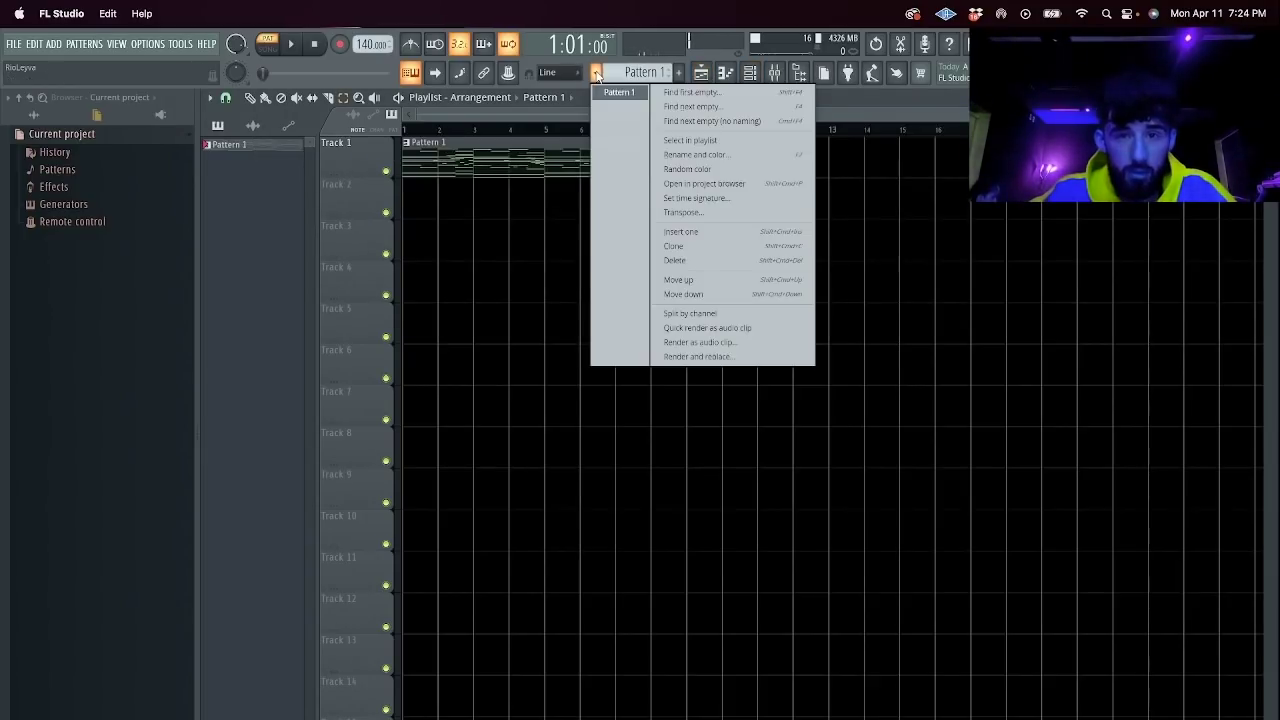
click(730, 312)
key(ctrl+a)
key(Delete)
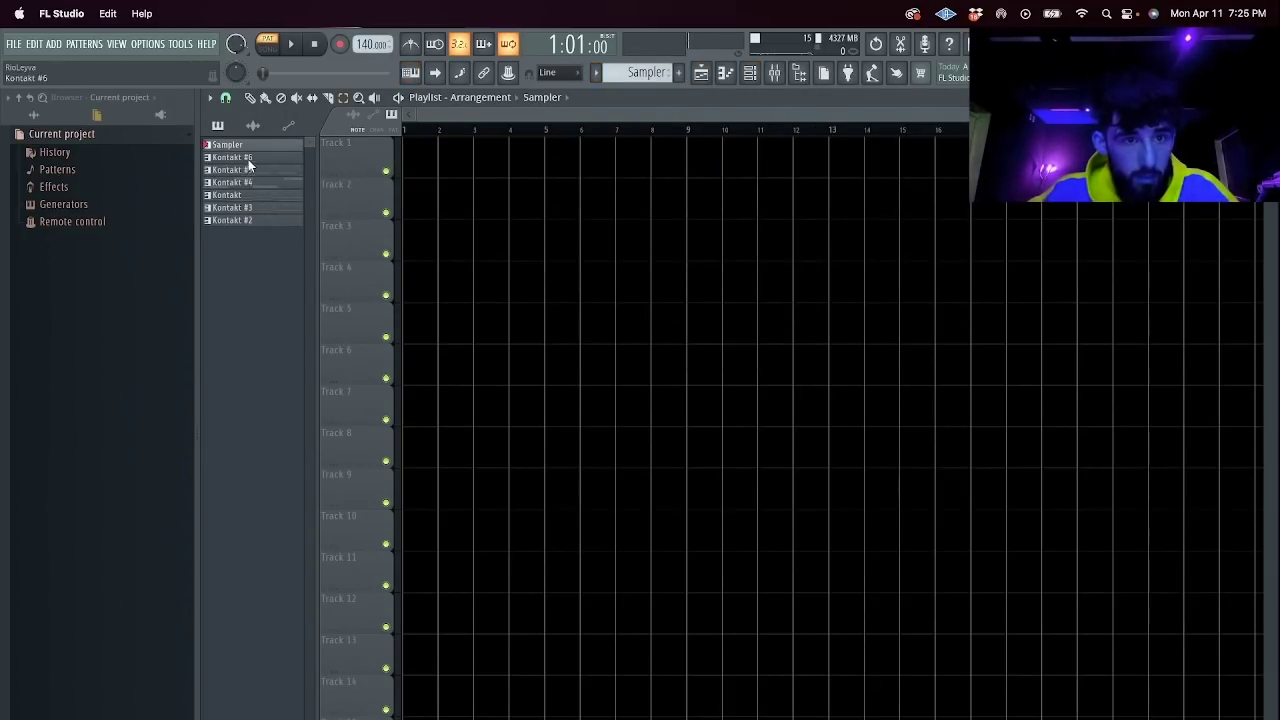
Duplicate the seven clips three times and remove the bar-1 clips on Tracks 2–7.
drag(410, 148, 416, 148)
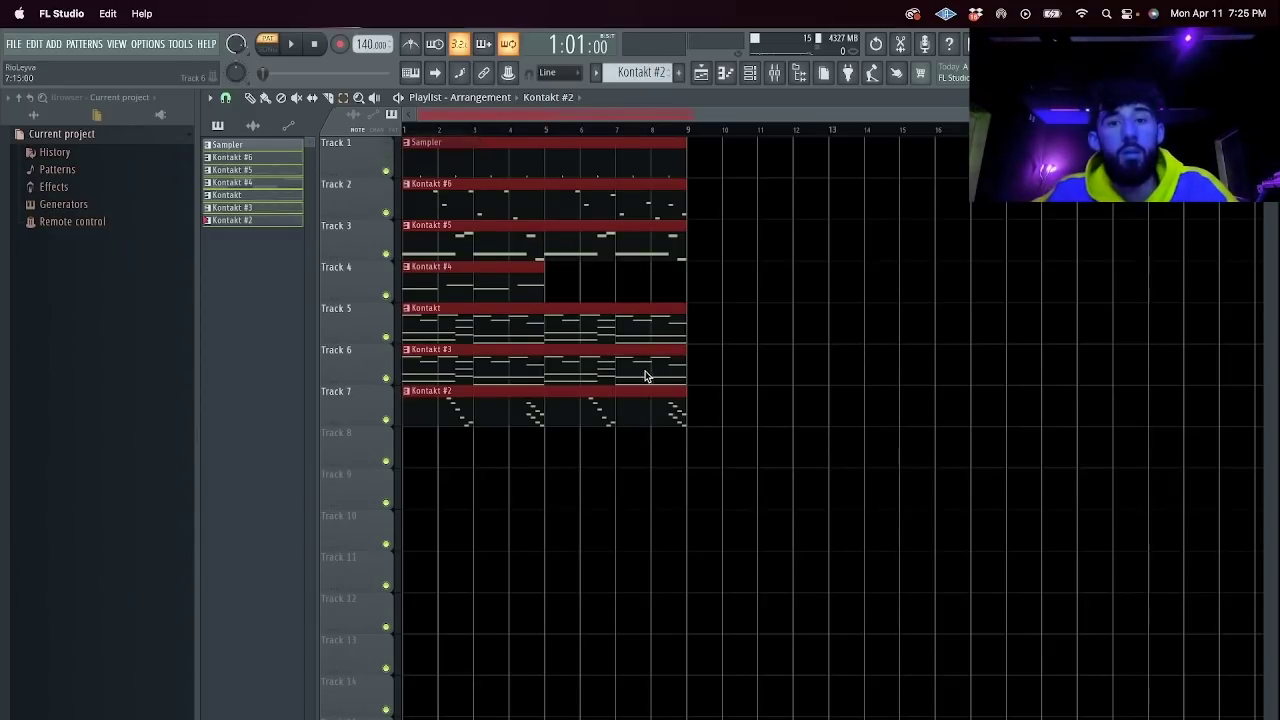
key(ctrl+b)
key(ctrl+b)
key(ctrl+b)
drag(593, 115, 237, 96)
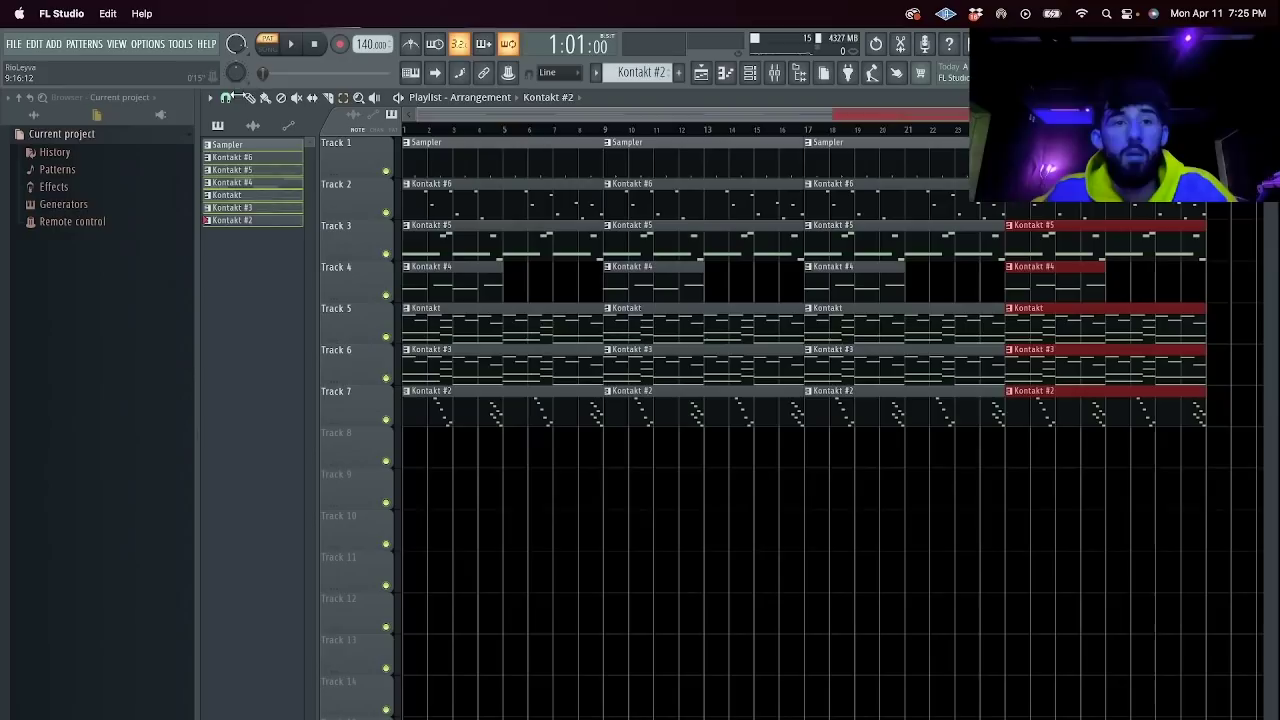
drag(483, 191, 511, 489)
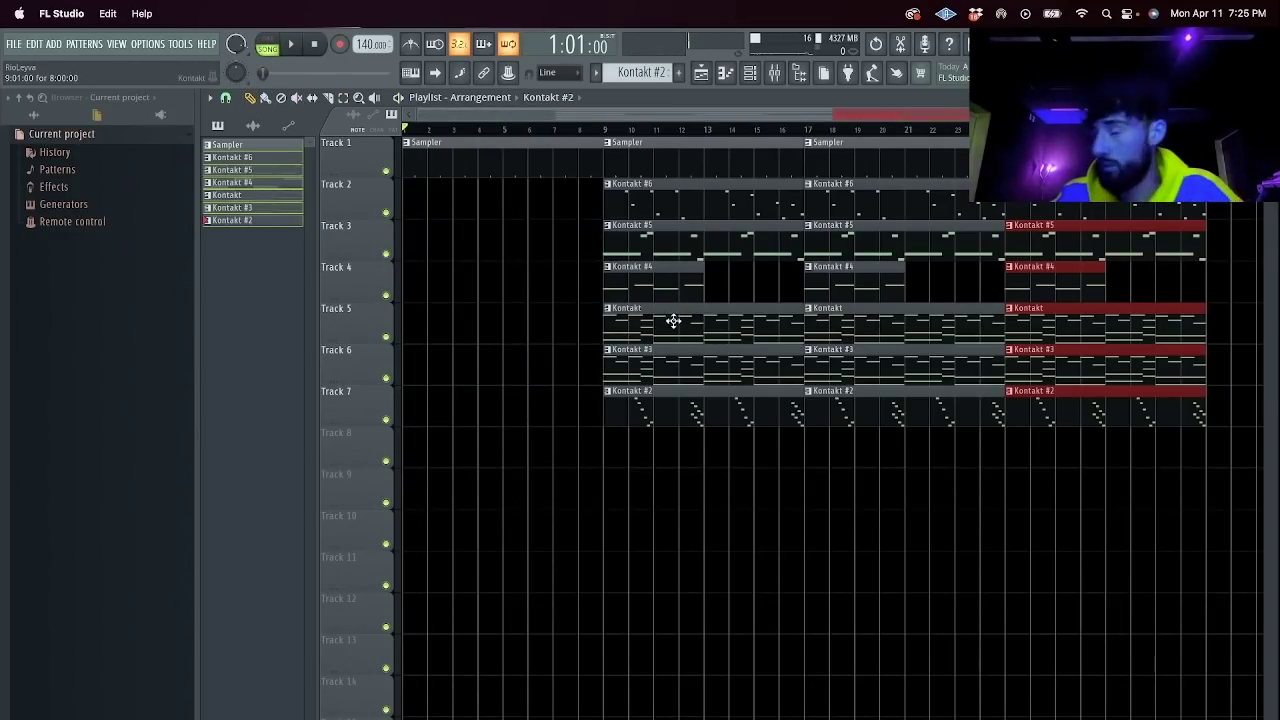
key(space)
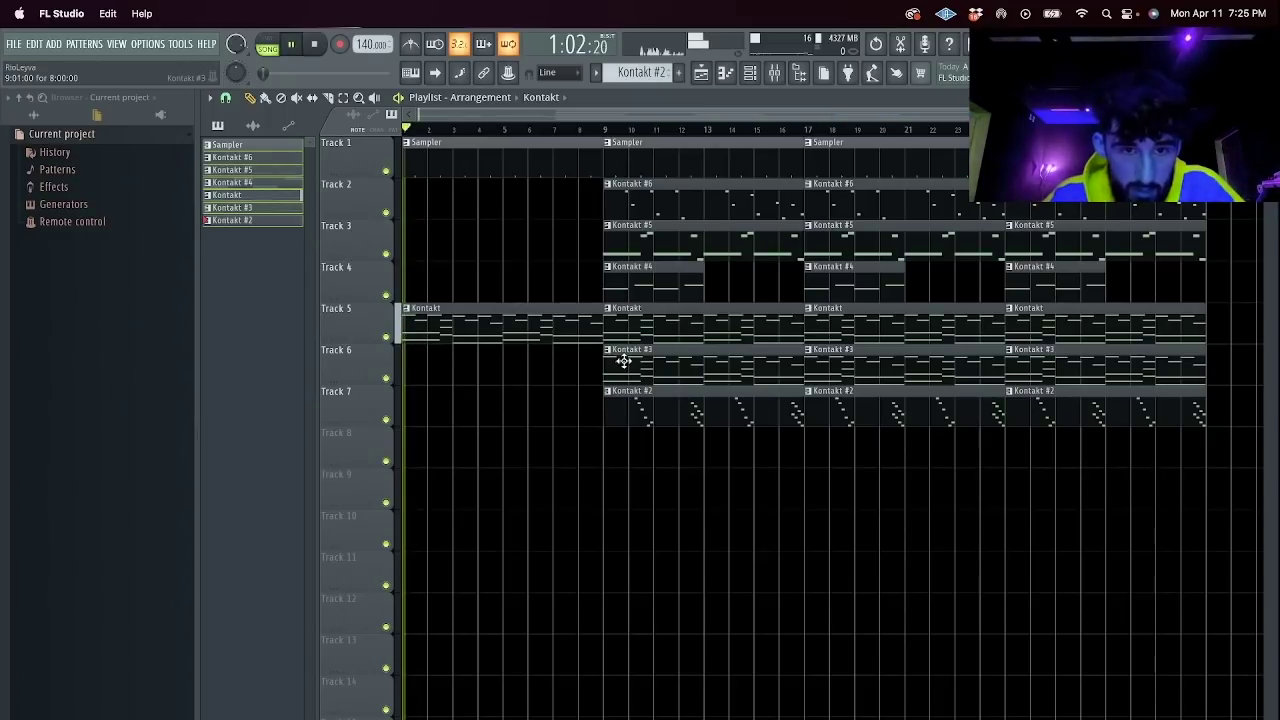
Try a copy of the Kontakt #3 clip at bar 1 on Track 6, then delete it.
key(space)
drag(659, 361, 466, 366)
key(space)
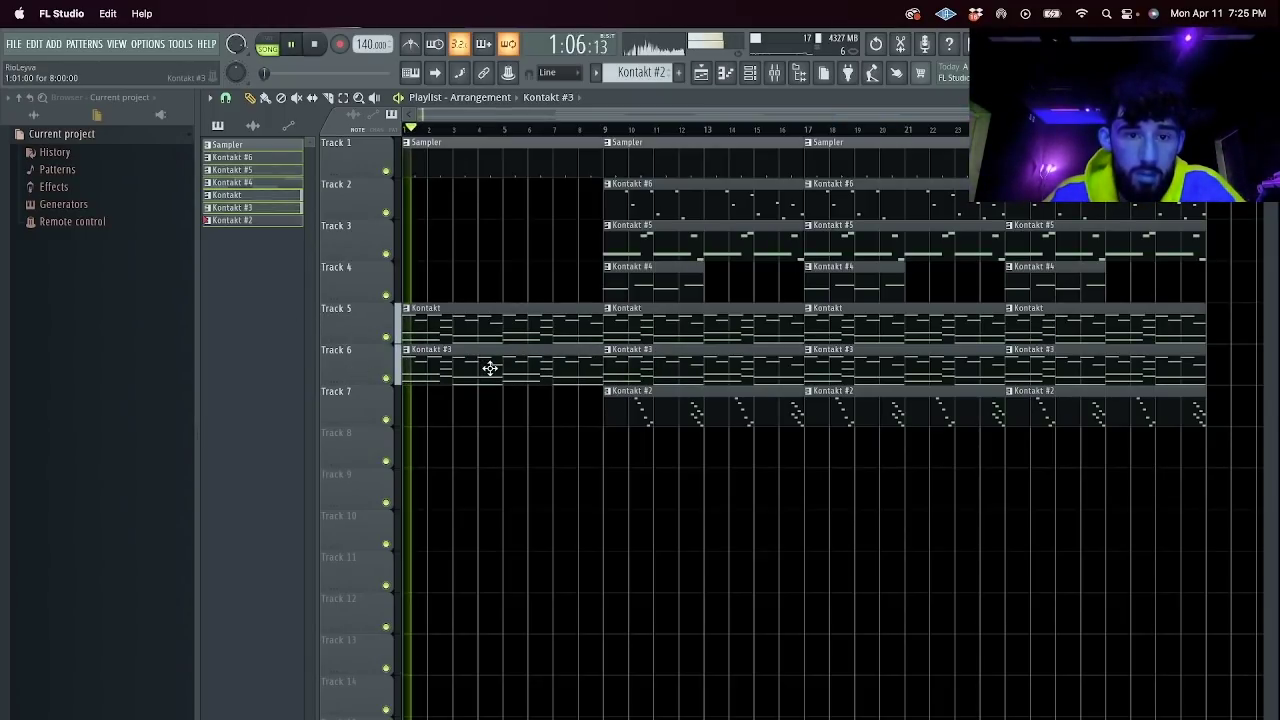
right_click(498, 362)
key(space)
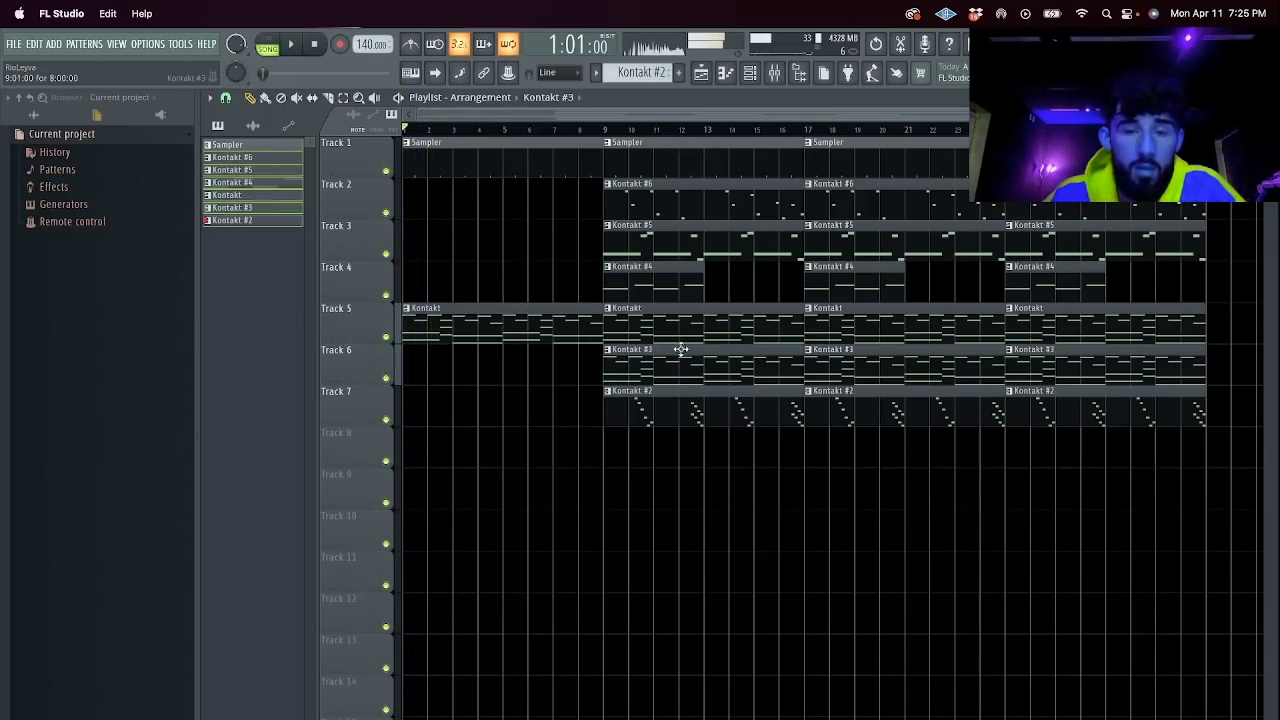
key(space)
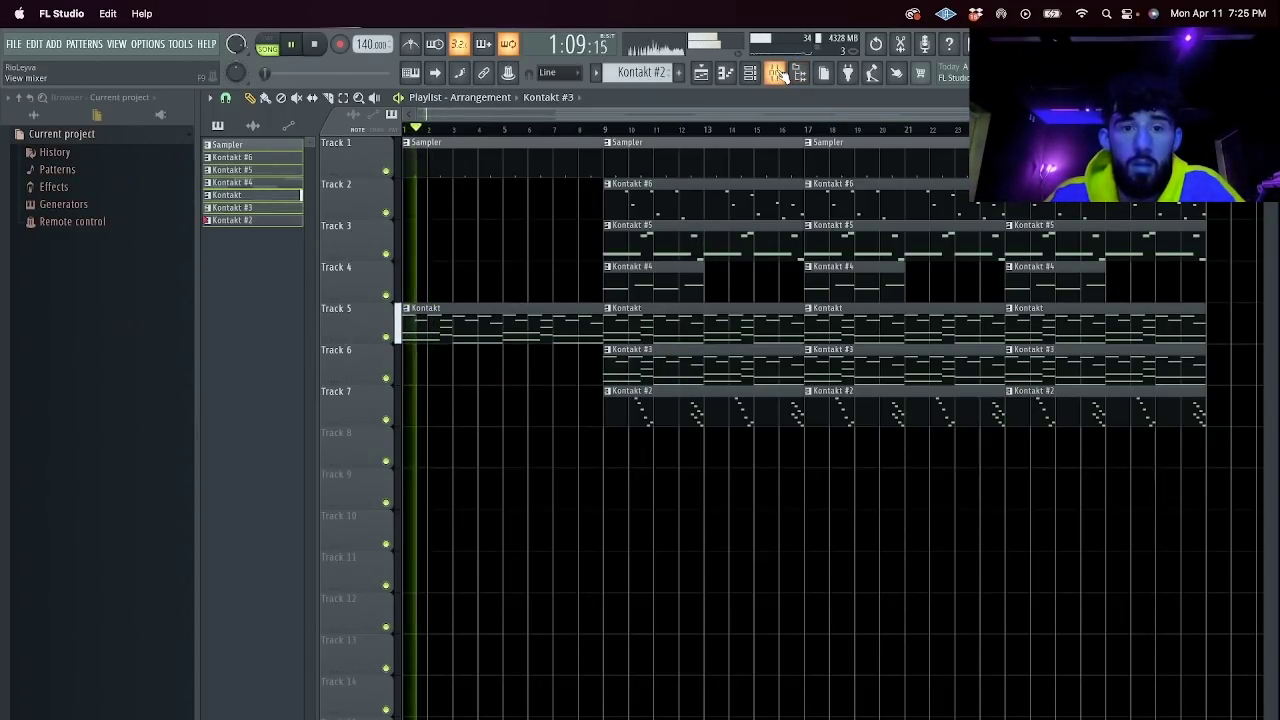
click(774, 72)
click(701, 74)
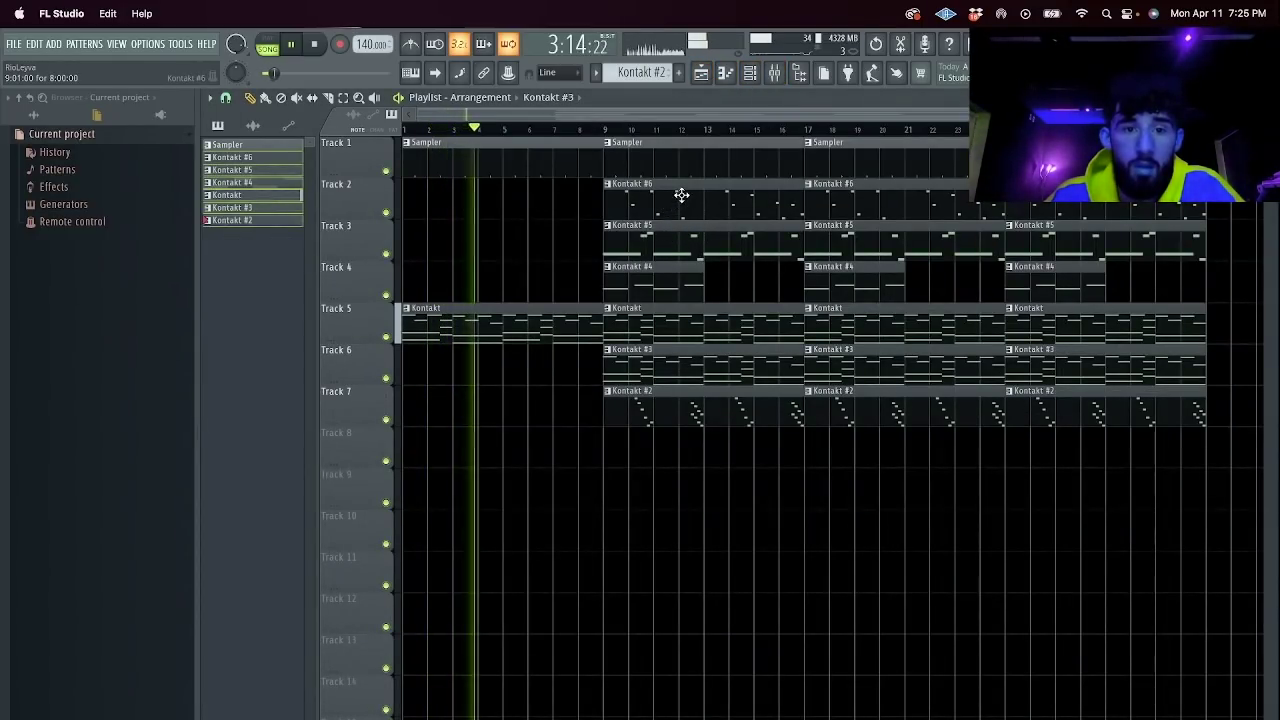
Copy the Kontakt #2 clip to bar 1 on Track 7, removing trial Kontakt #6 and #5 copies.
drag(680, 197, 482, 207)
key(space)
drag(654, 226, 349, 226)
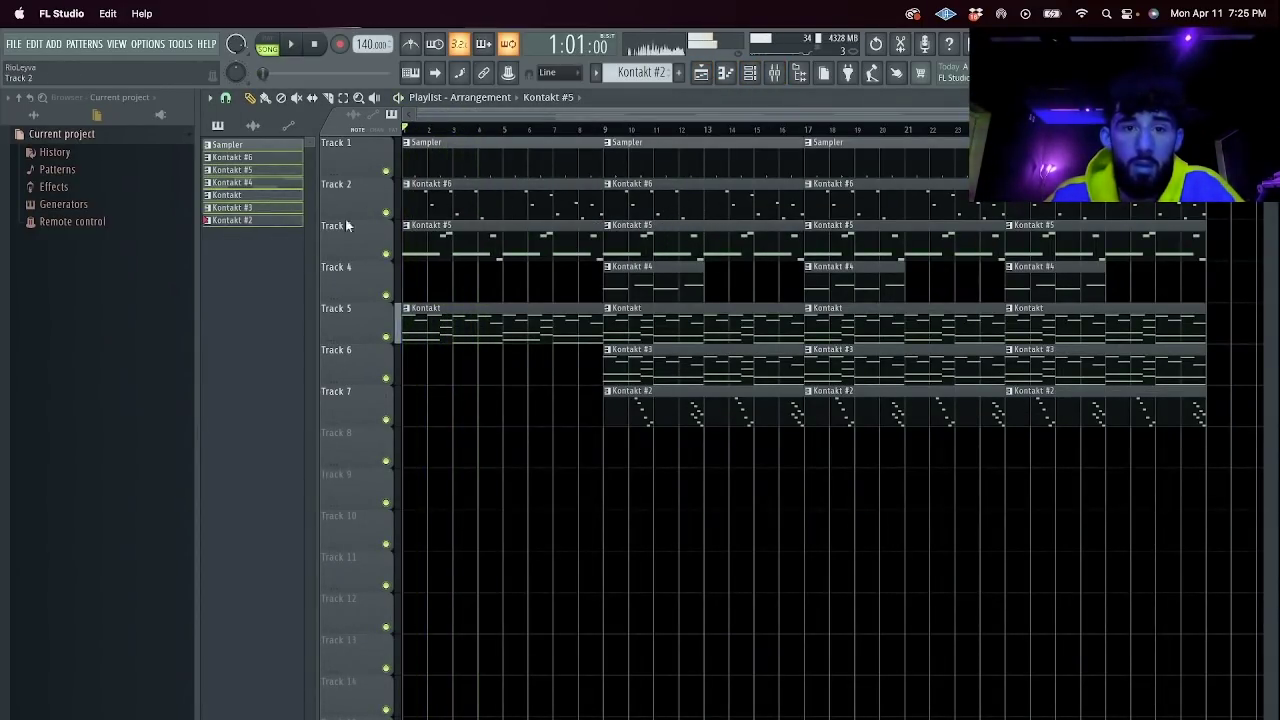
right_click(539, 234)
key(space)
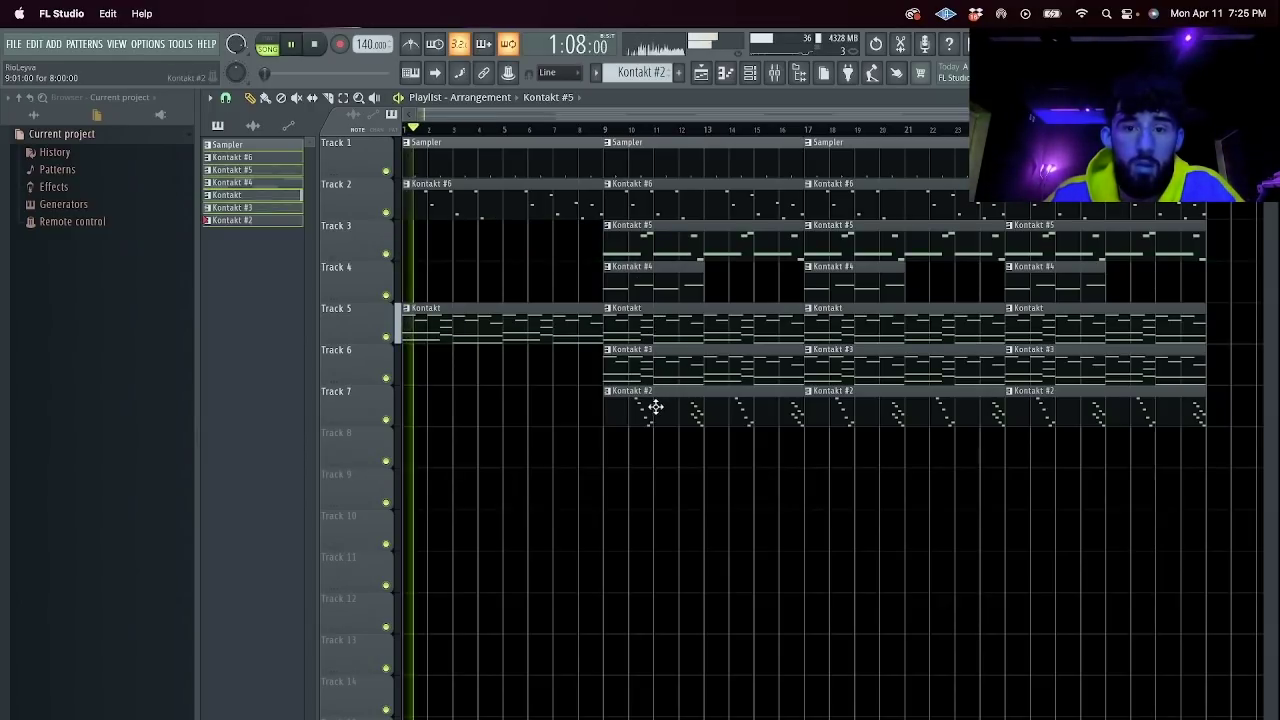
drag(651, 403, 360, 408)
right_click(503, 192)
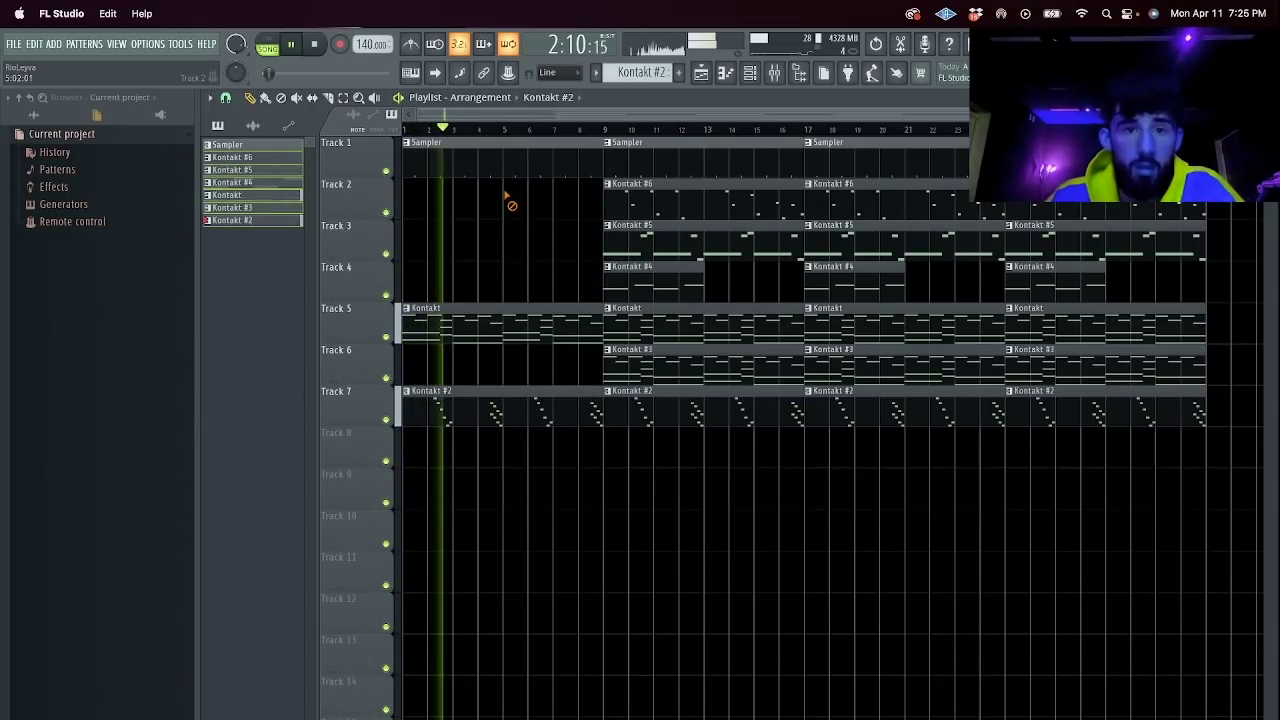
Bring up the channel rack with all groups showing and browse the full sound library.
click(619, 146)
key(space)
click(750, 72)
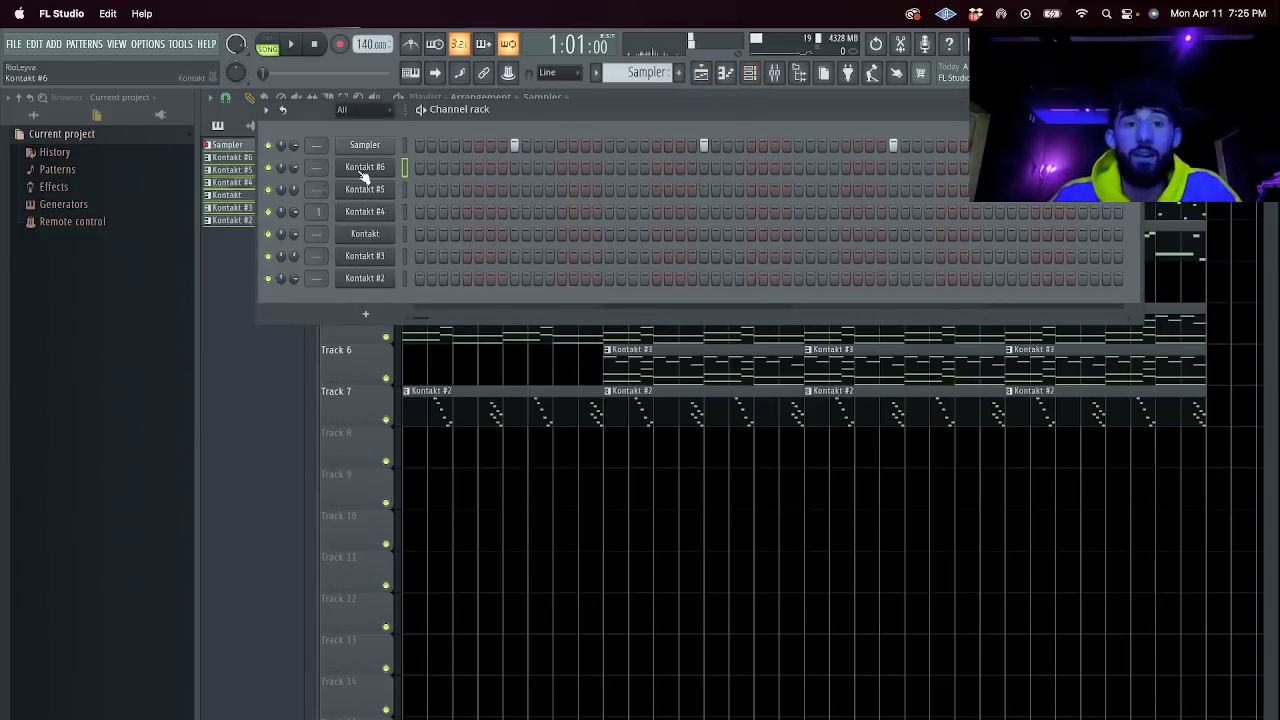
click(352, 120)
click(357, 125)
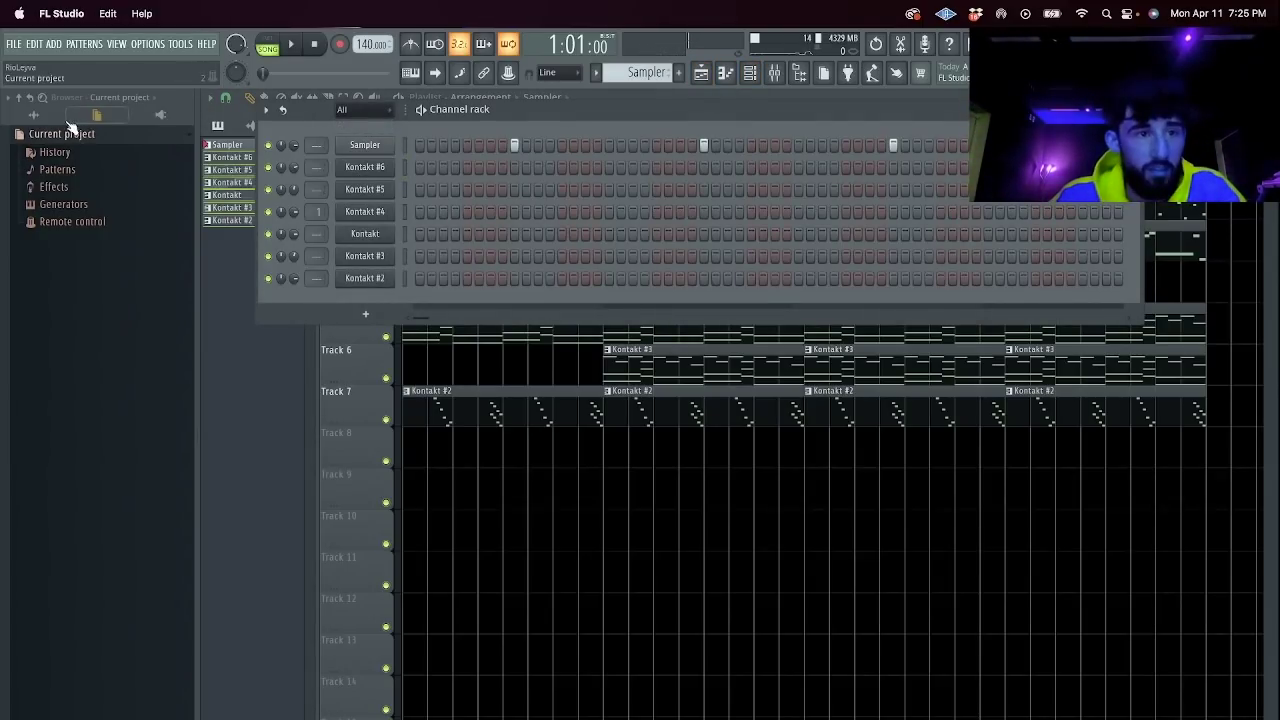
click(34, 116)
scroll(74, 410, down, 1)
click(61, 407)
Load essential.wav from Claps > Clappy into the Sampler channel and preview it.
click(62, 424)
drag(72, 440, 365, 145)
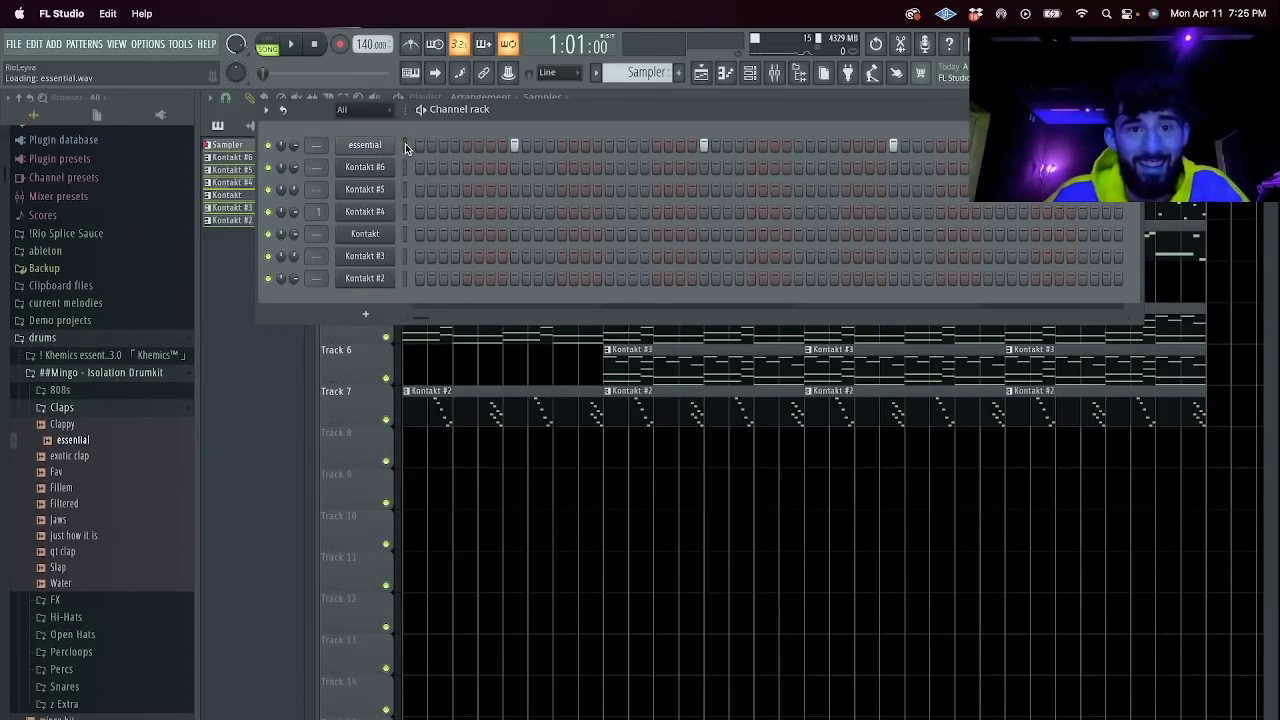
key(space)
click(442, 147)
scroll(83, 543, up, 1)
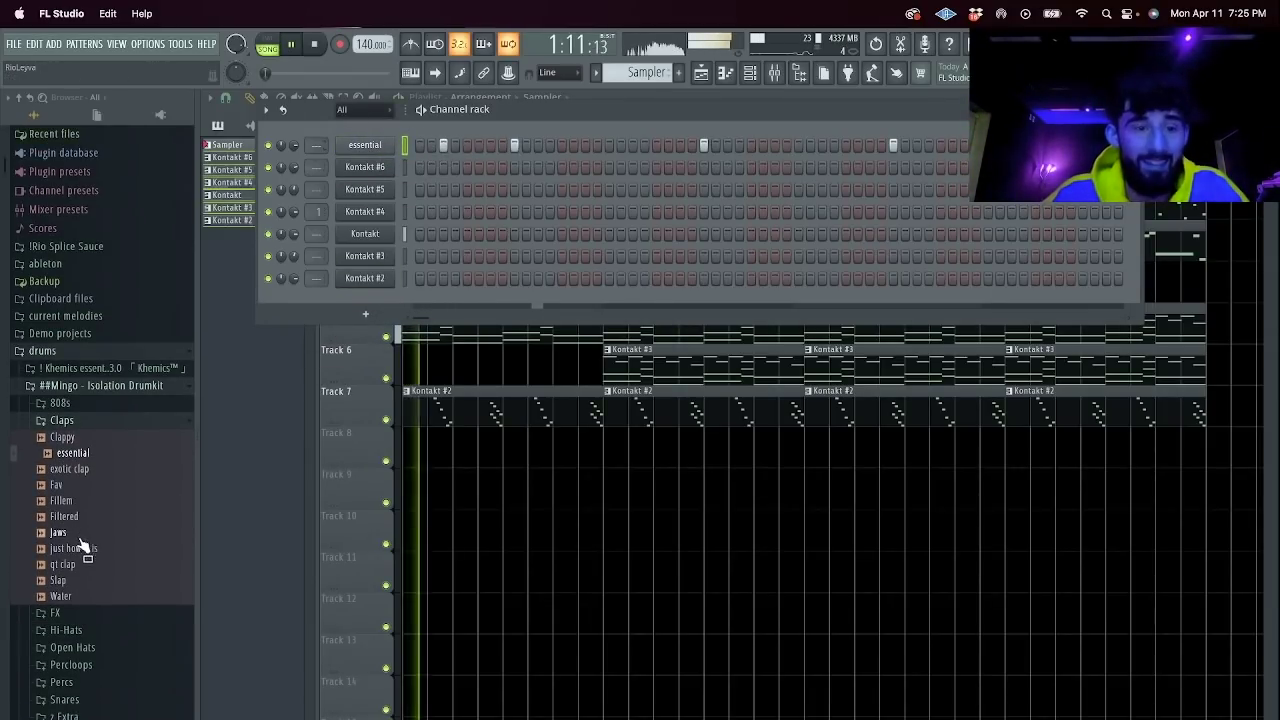
key(space)
Add Clipped Spinz 808 from the 808s folder as a new channel and open its piano roll.
click(66, 403)
drag(371, 297, 369, 300)
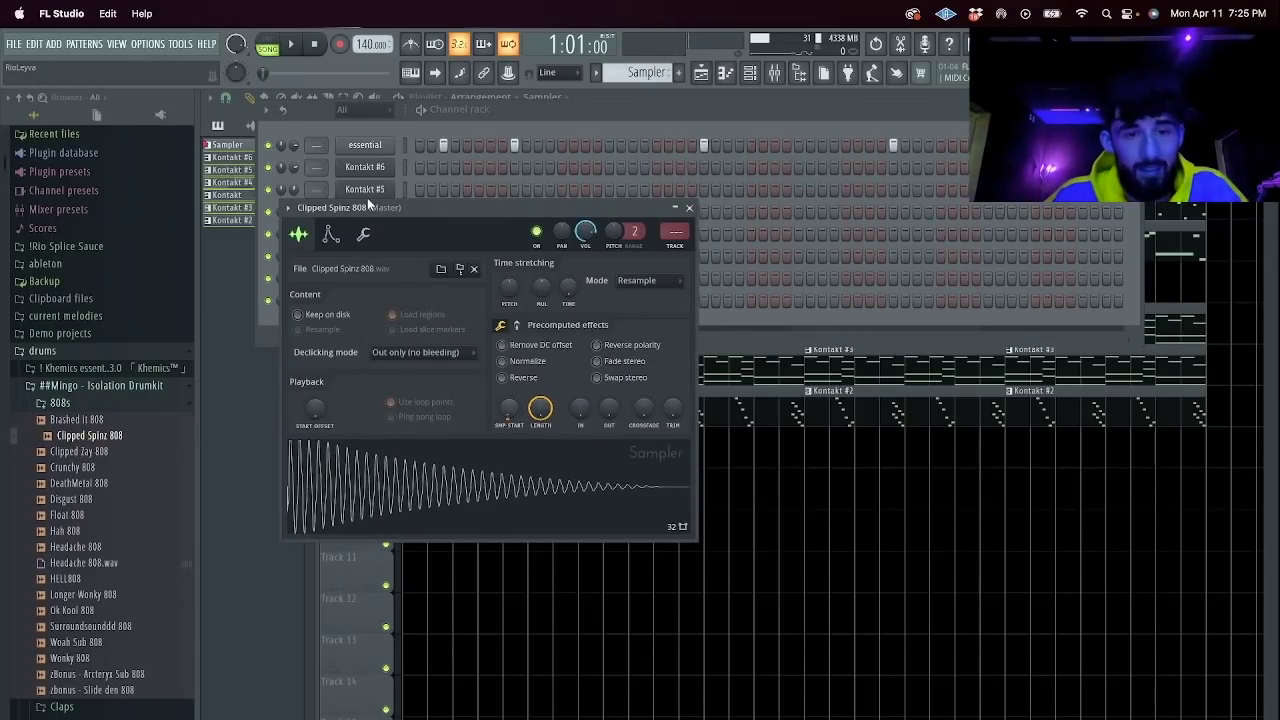
click(363, 234)
click(275, 323)
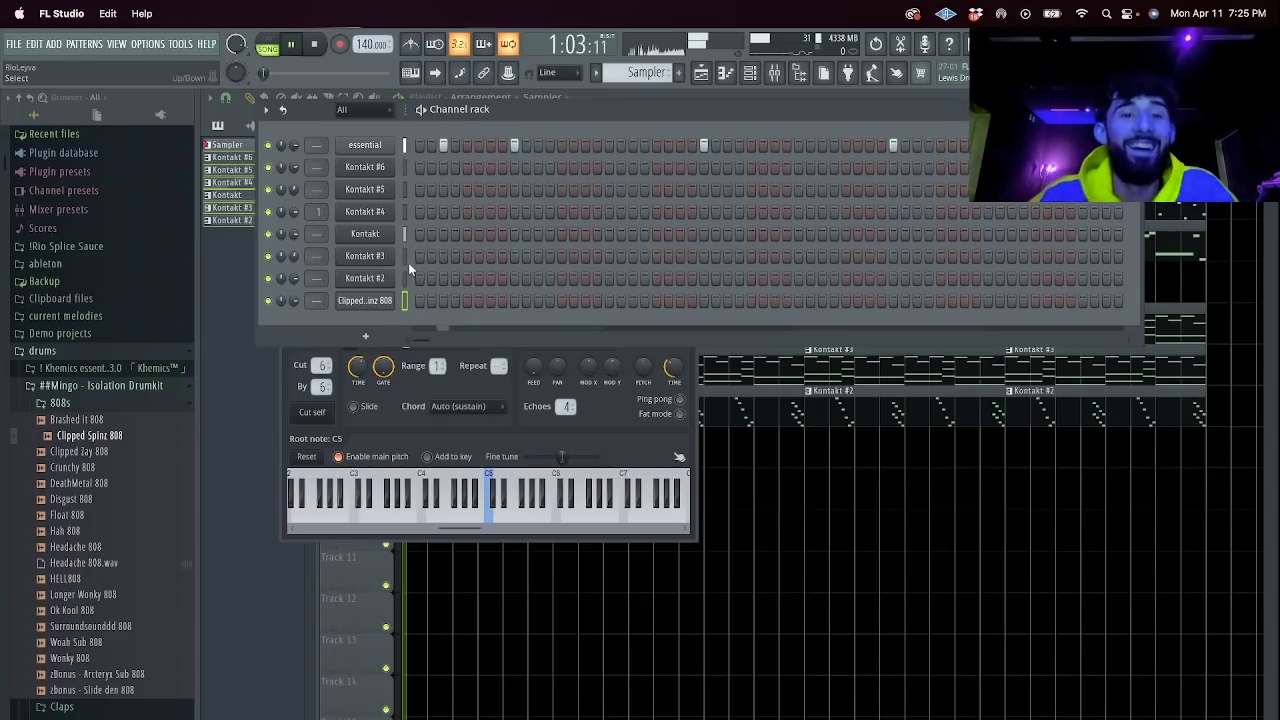
right_click(388, 300)
click(408, 297)
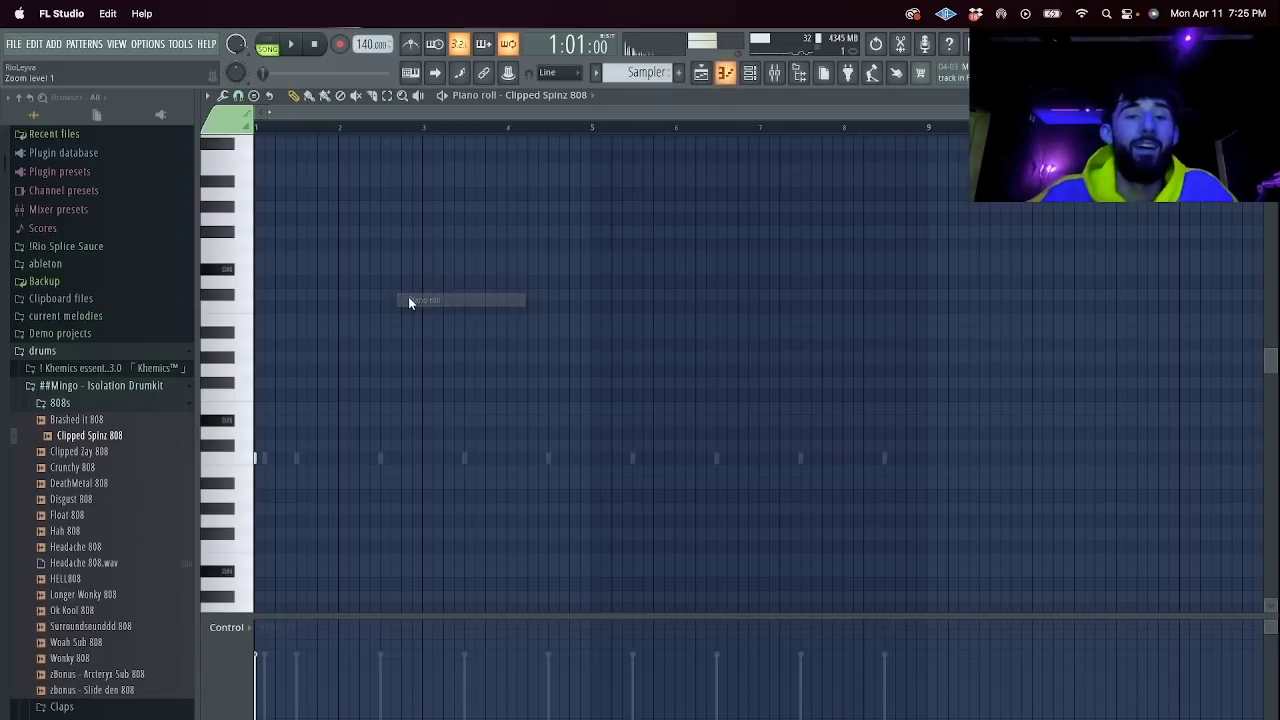
Preview playback and place a short 808 note in bar 1.
key(space)
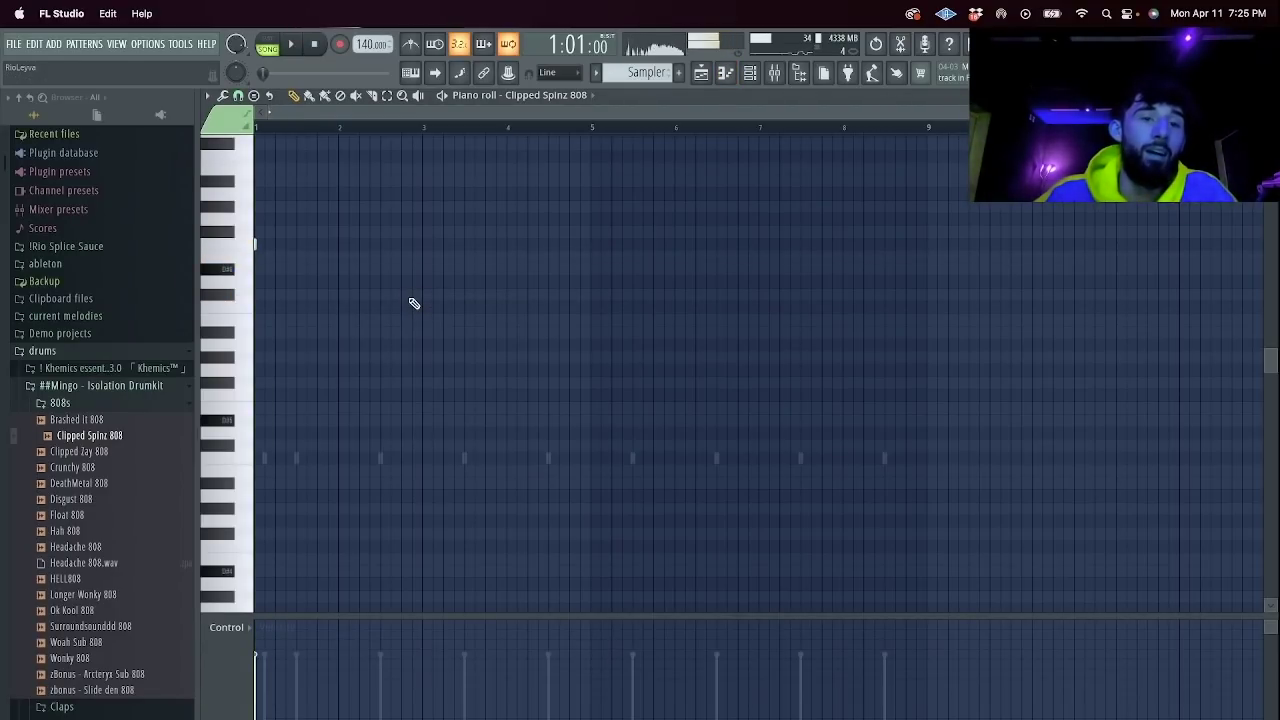
key(space)
key(space)
key(space)
key(space)
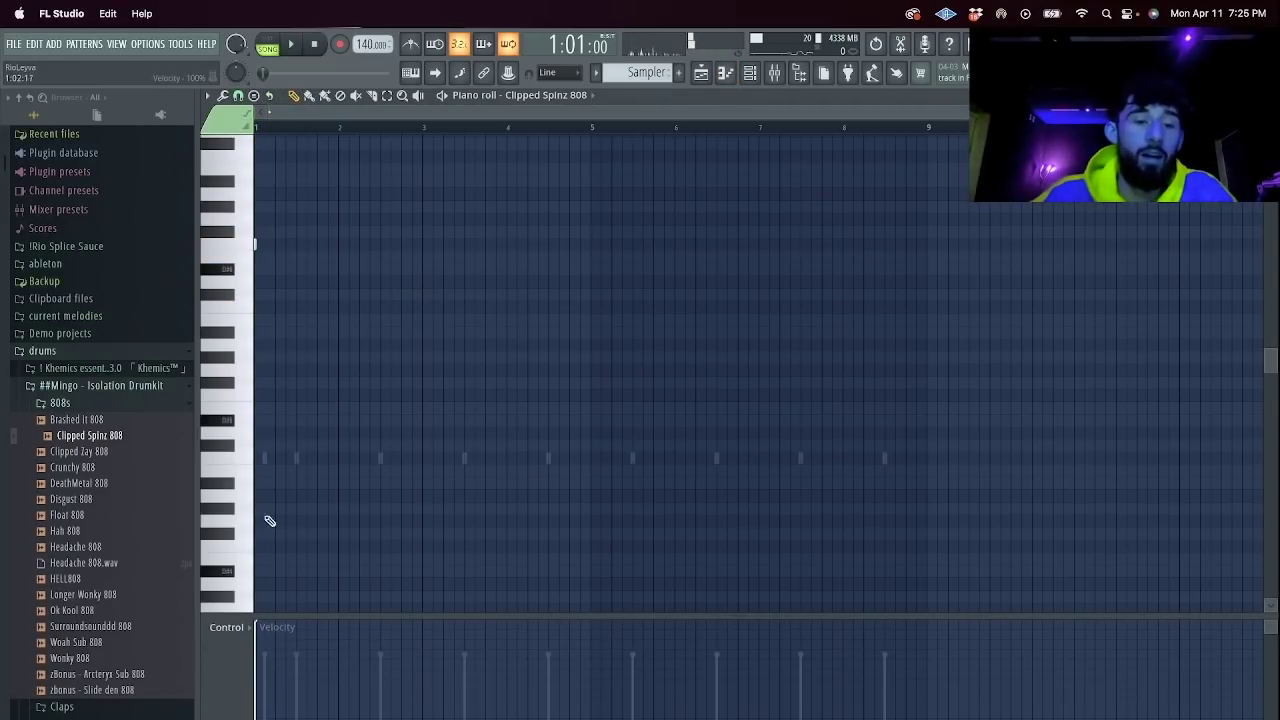
key(space)
key(space)
key(space)
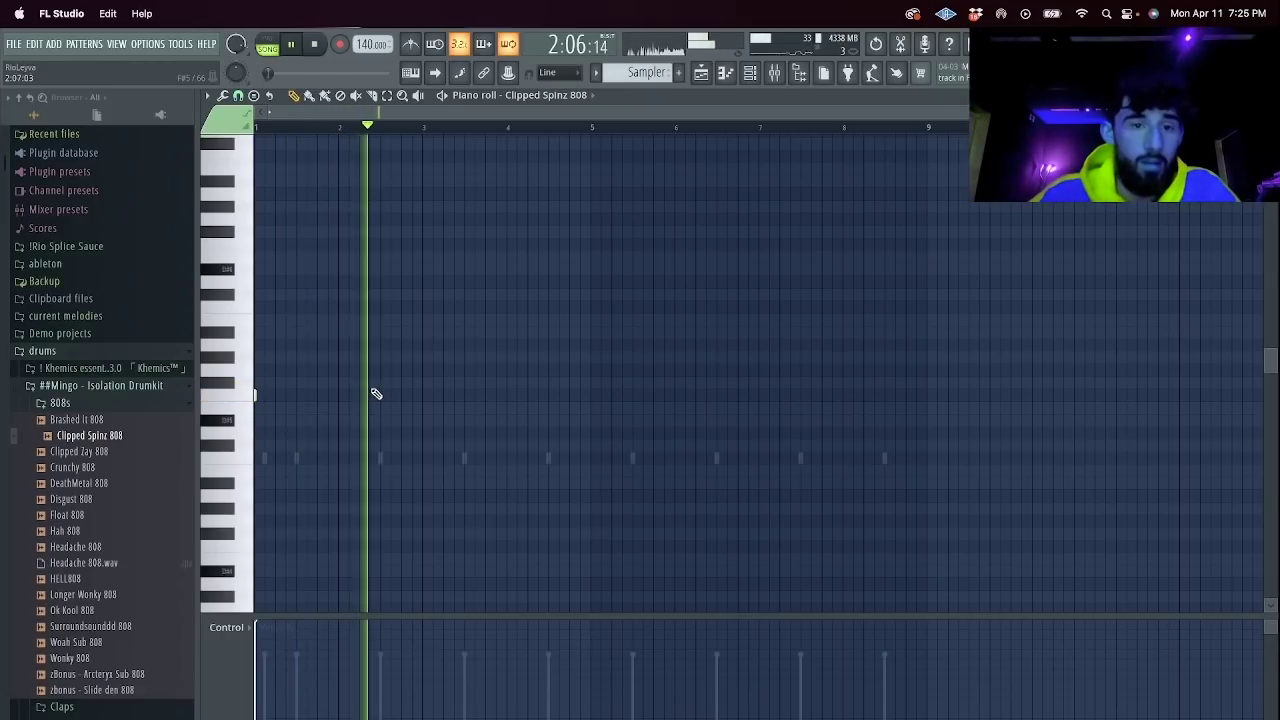
key(space)
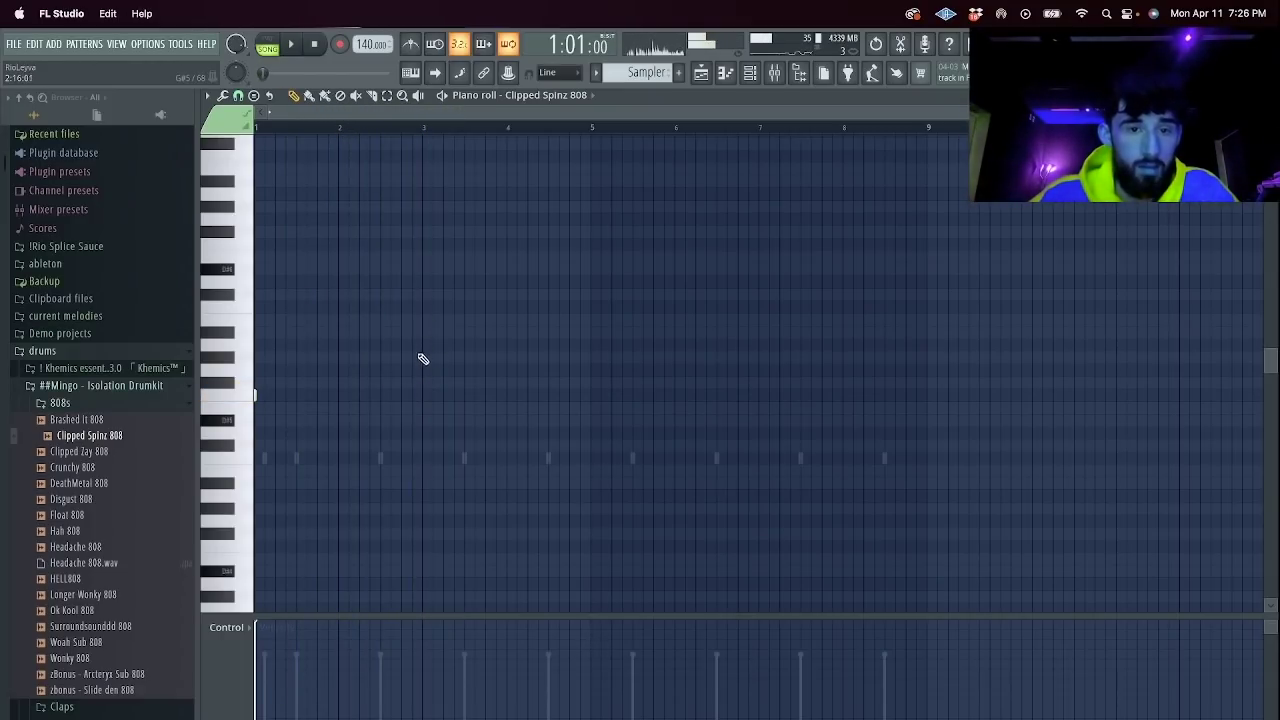
key(space)
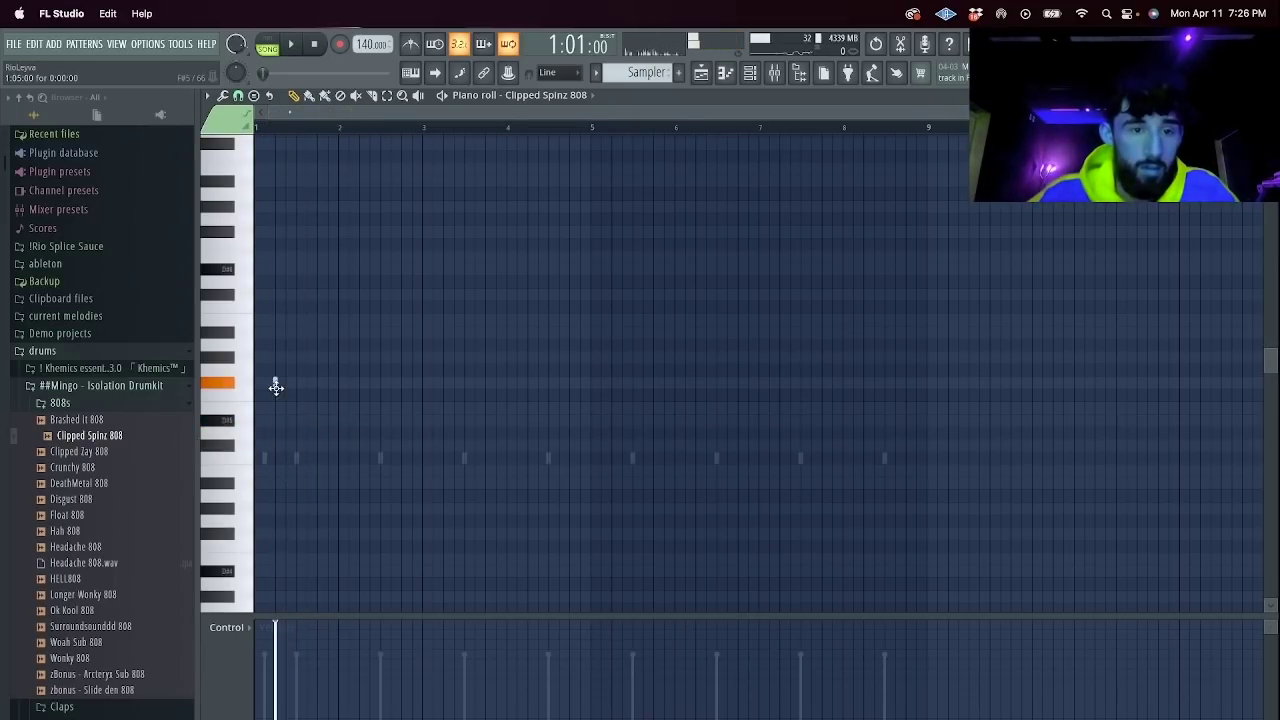
key(space)
key(space)
key(space)
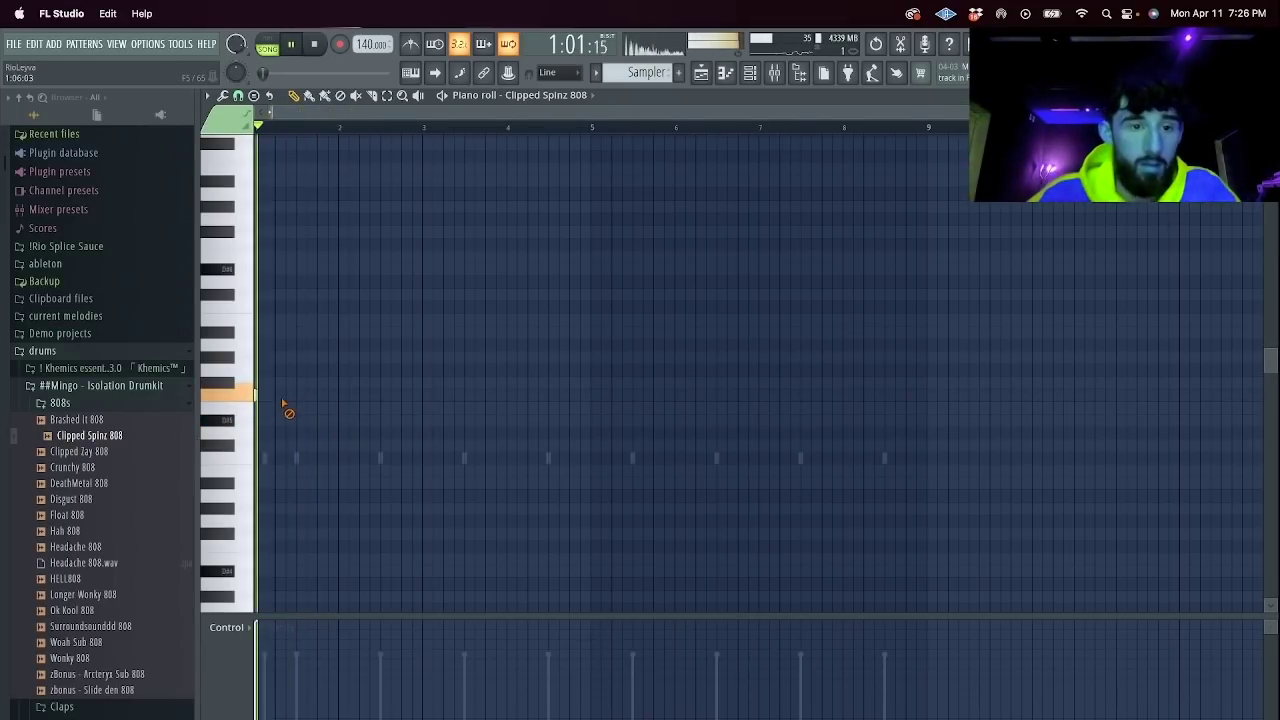
click(359, 432)
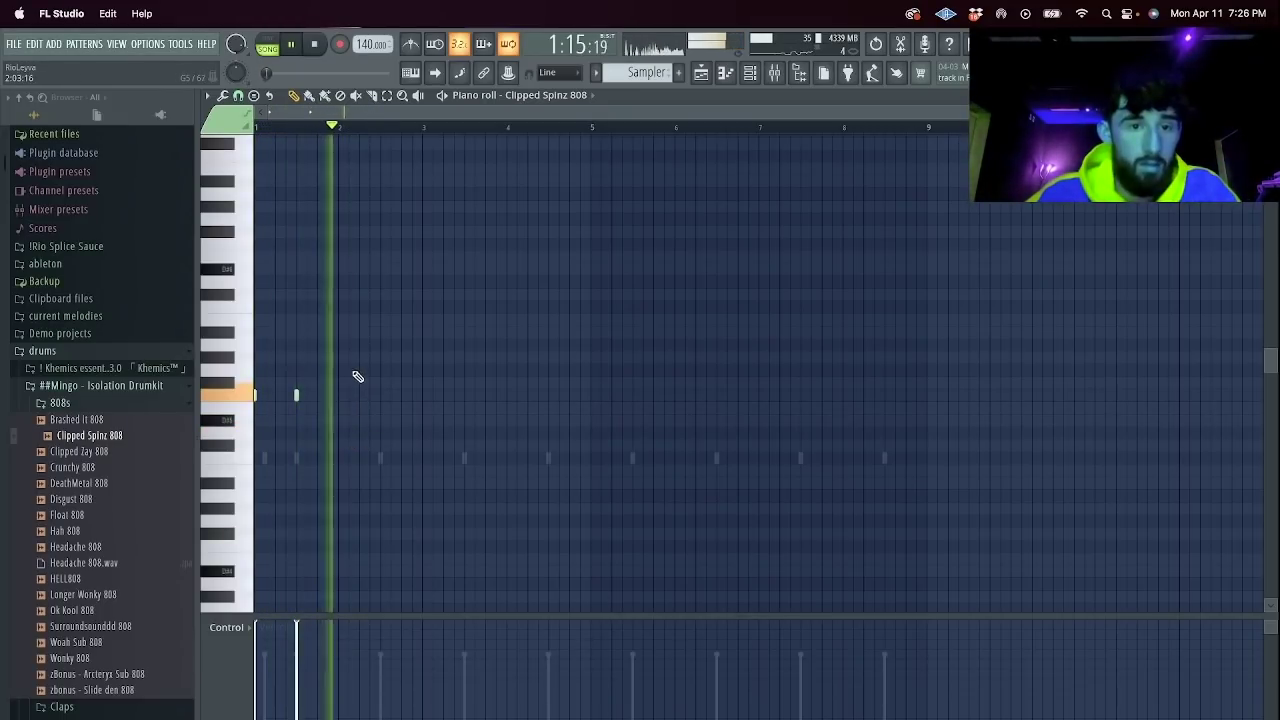
Delete the two early 808 notes and drop the remaining note an octave.
key(space)
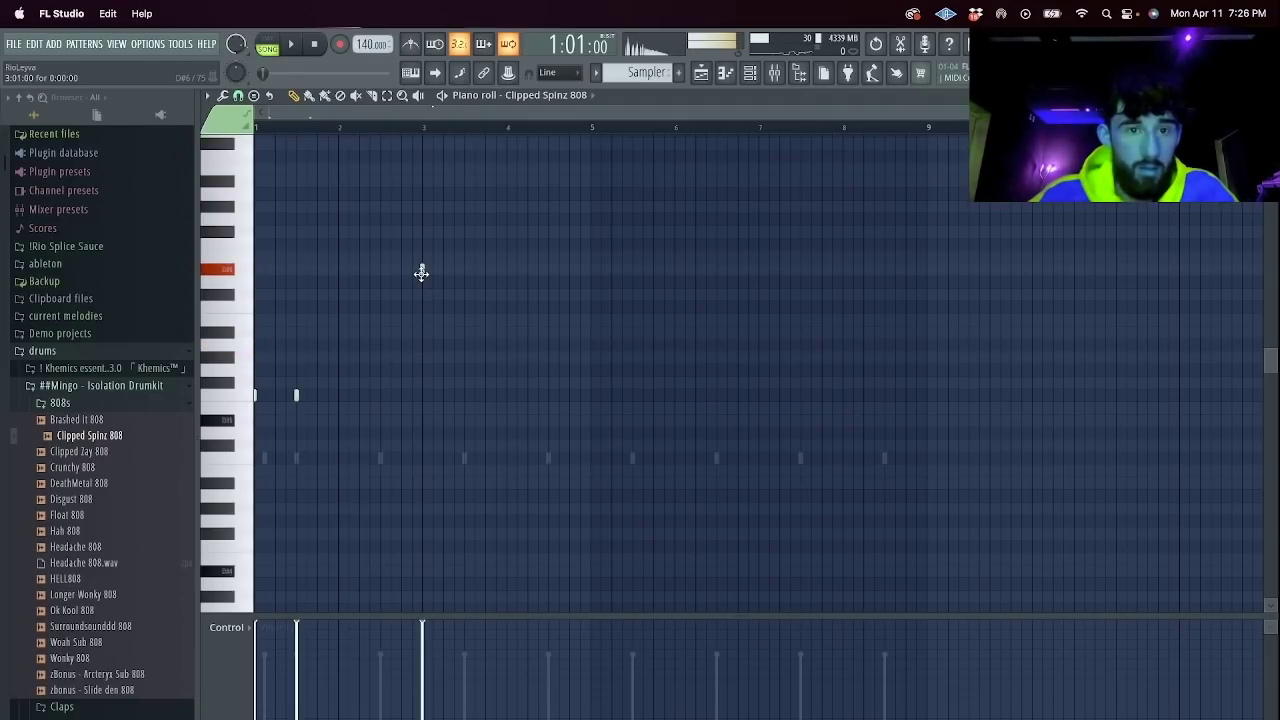
key(space)
right_click(297, 396)
right_click(256, 396)
drag(430, 300, 366, 270)
key(super+Down)
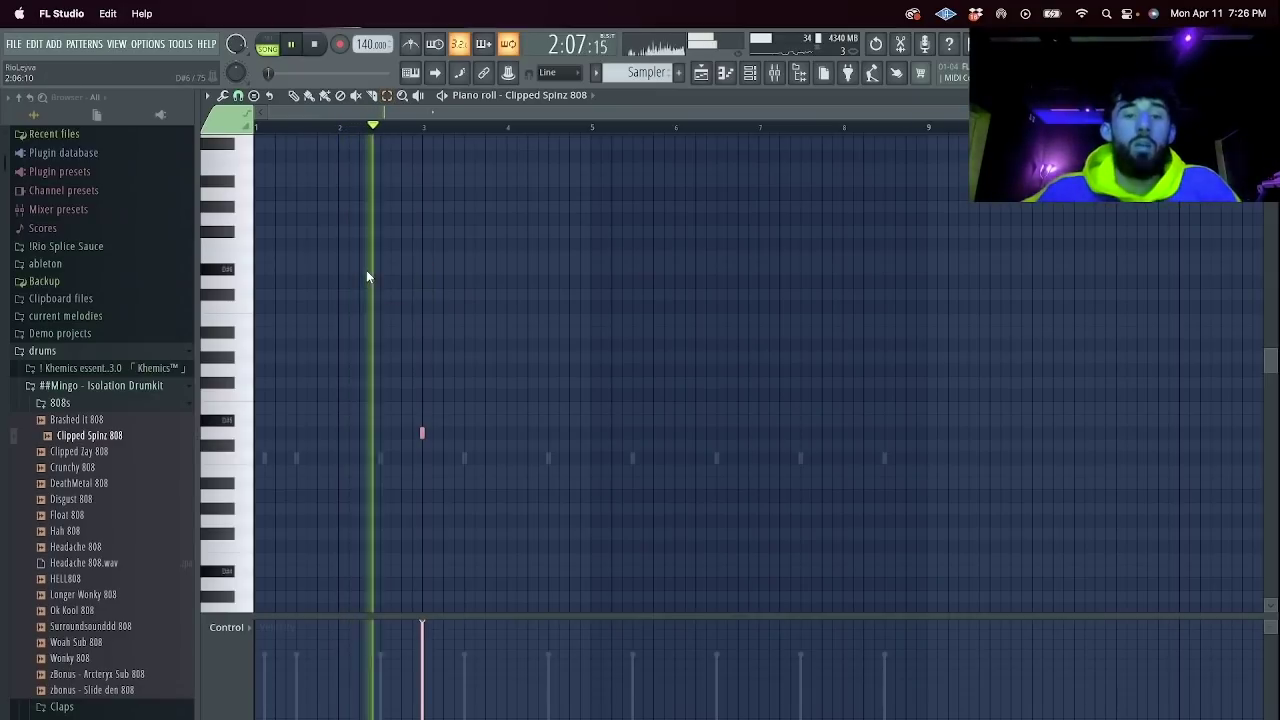
Add 808 notes across bars 2–4, including a quick repeat before bar 3.
click(454, 434)
click(485, 434)
click(527, 434)
click(535, 434)
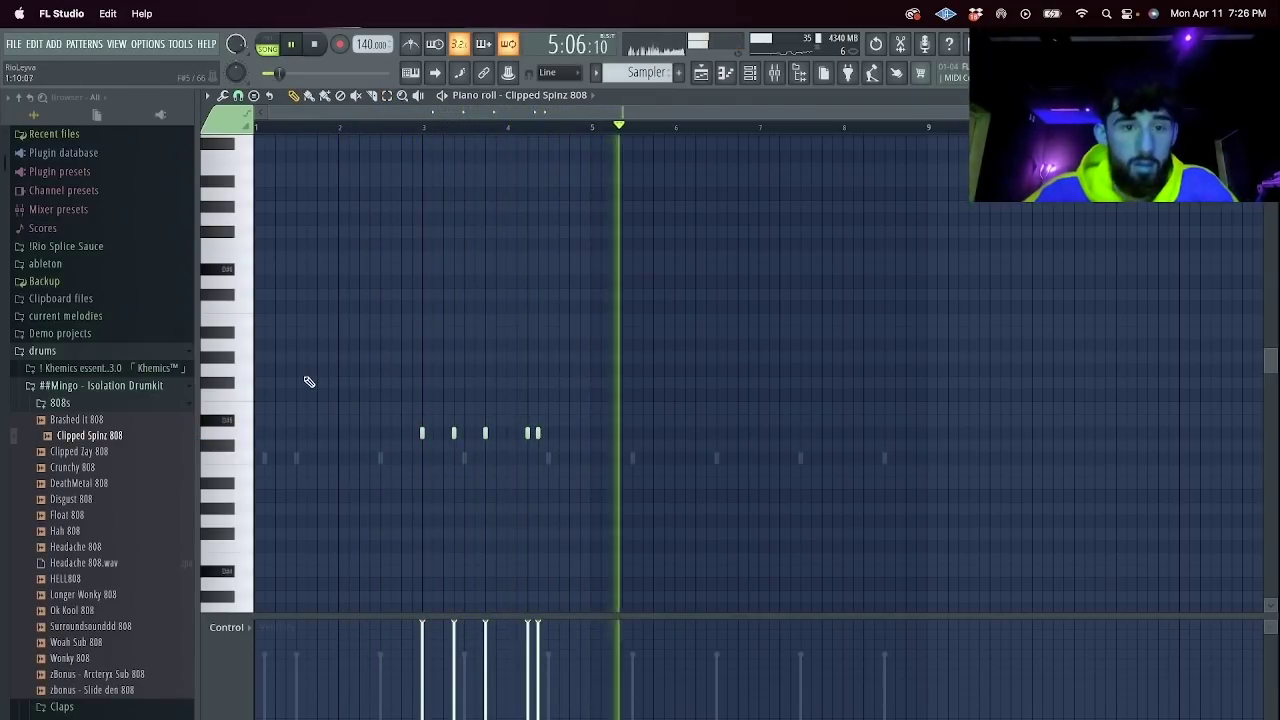
key(space)
key(space)
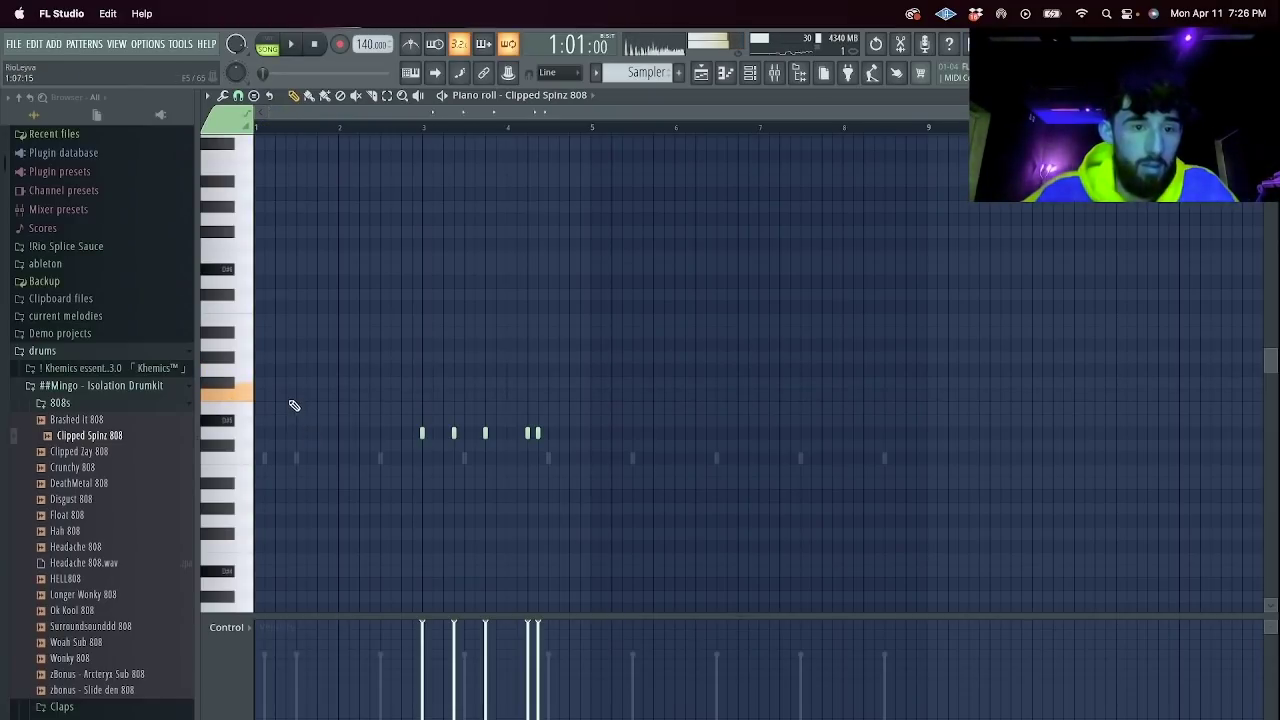
click(318, 396)
click(350, 395)
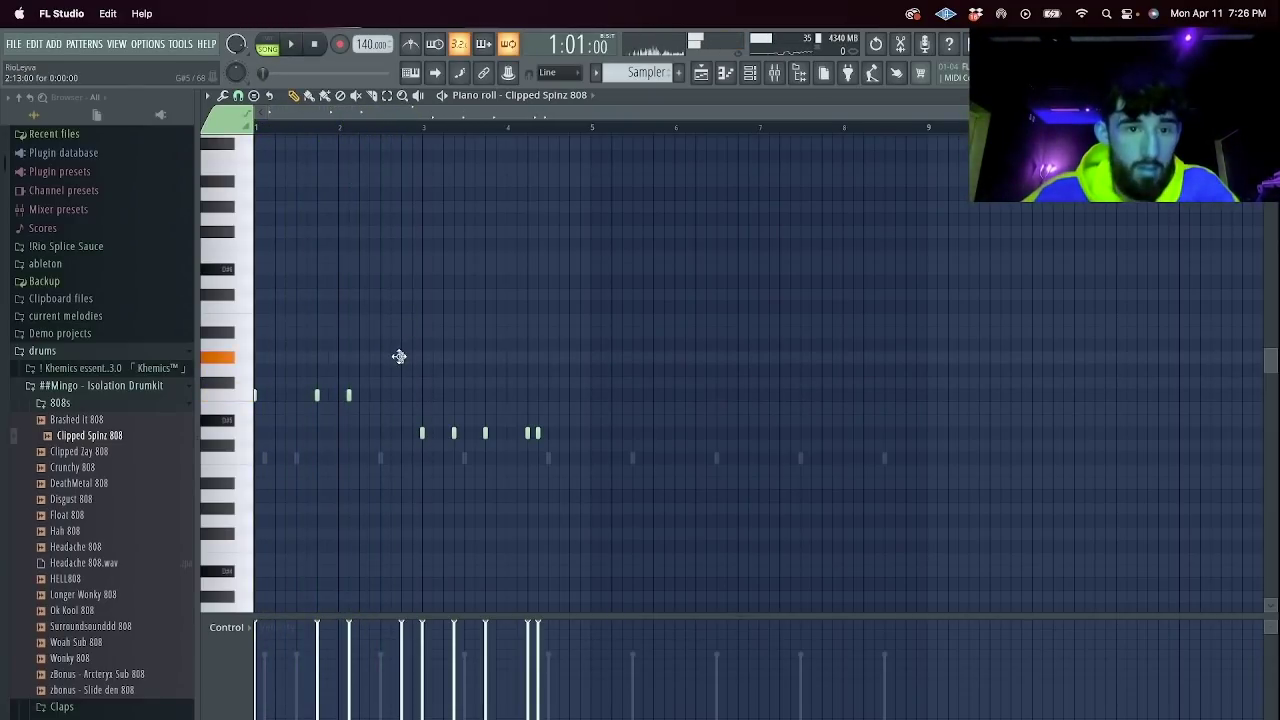
key(space)
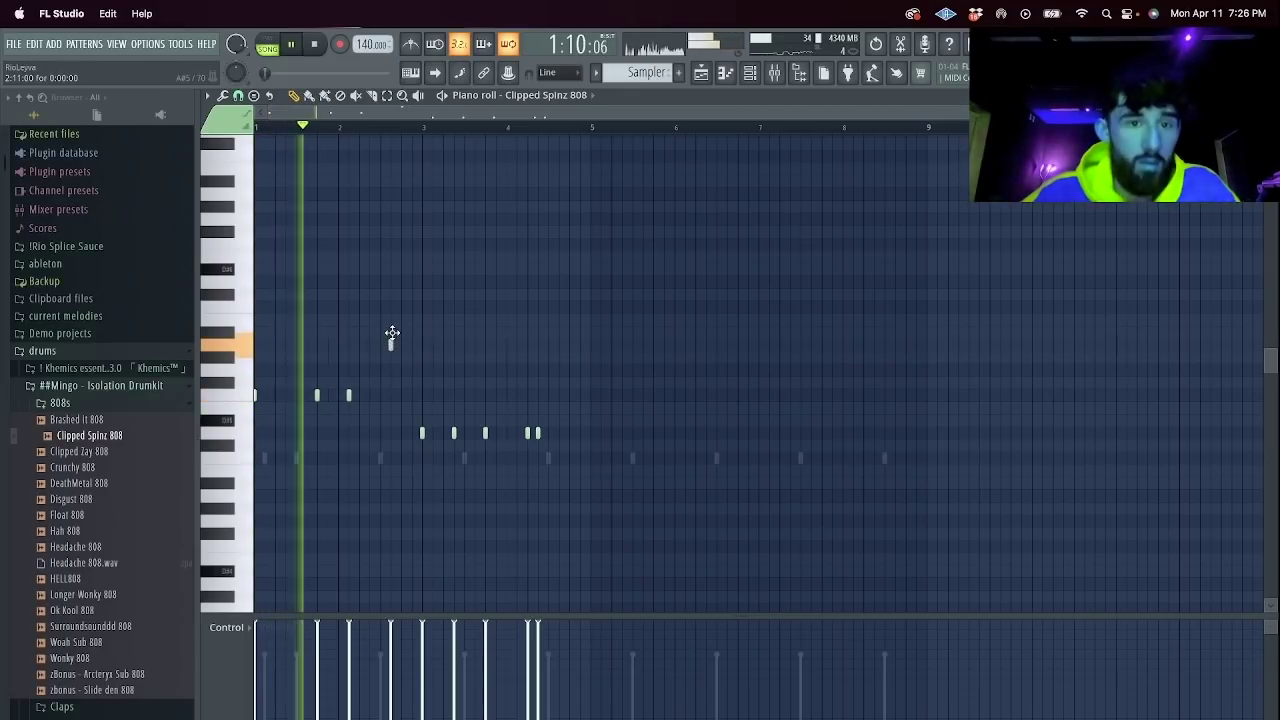
click(401, 332)
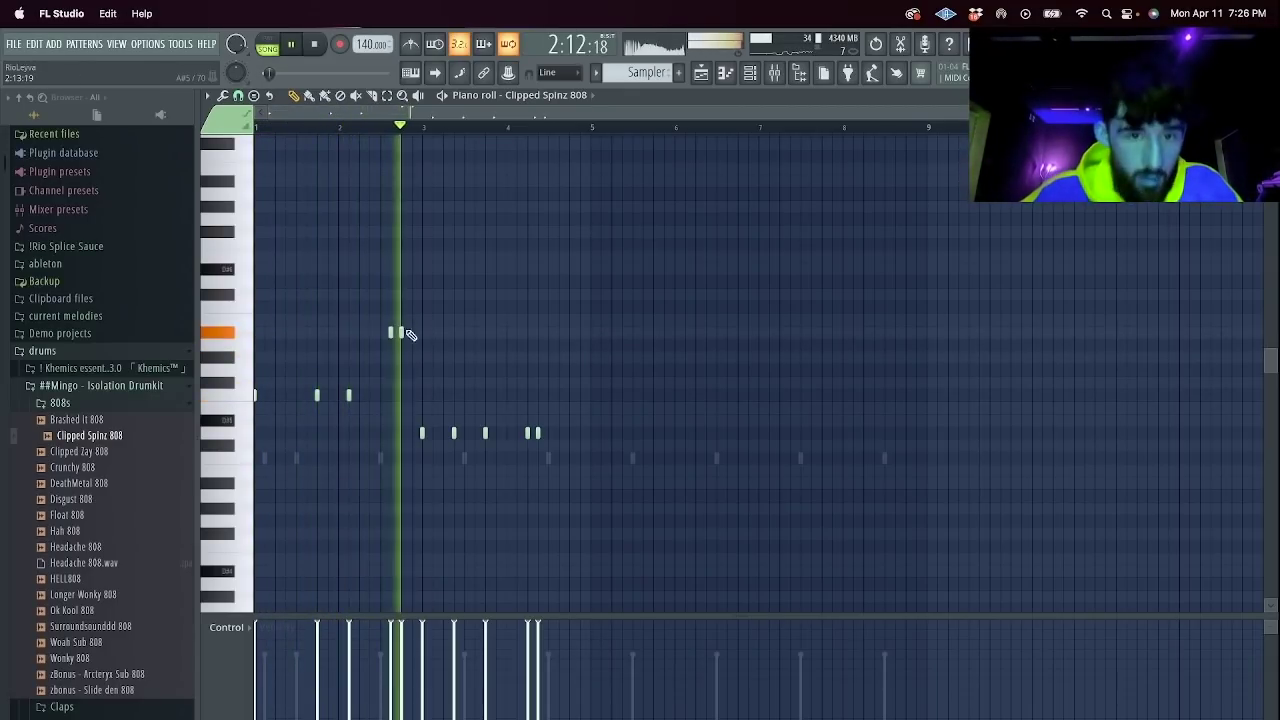
click(559, 433)
Duplicate all 808 notes into bars 5–9 and drop the two notes near bar 7 an octave.
key(ctrl+a)
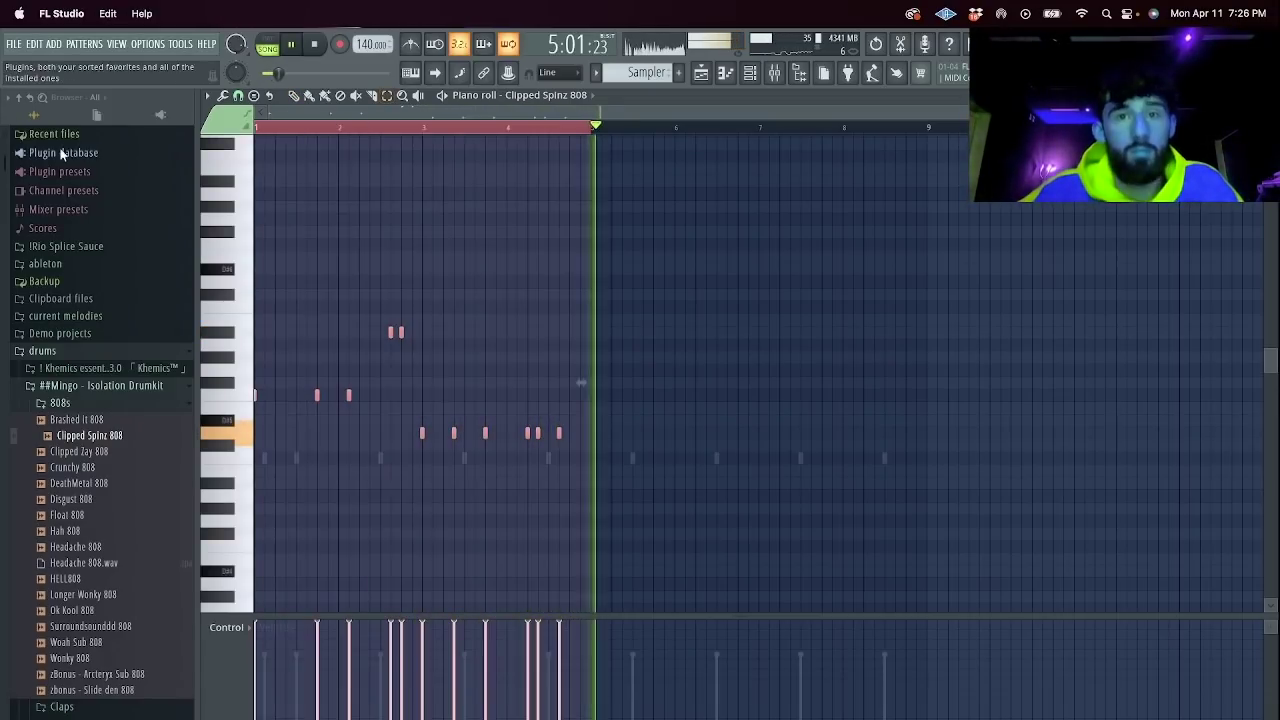
key(ctrl+b)
key(ctrl+d)
drag(730, 384, 746, 299)
key(ctrl+Down)
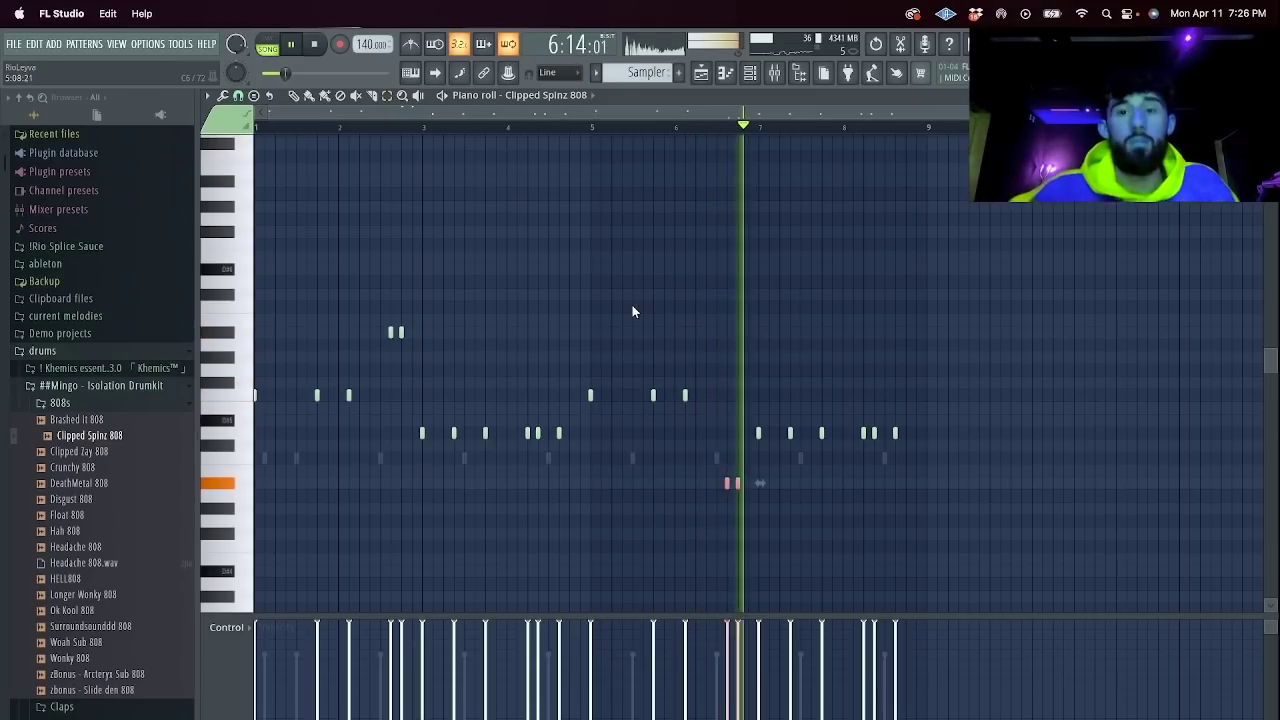
Add the Courtside hi-hat as a new channel and fill every second step.
click(751, 74)
scroll(80, 316, down, 8)
click(80, 329)
drag(87, 391, 384, 320)
right_click(384, 321)
click(582, 370)
key(space)
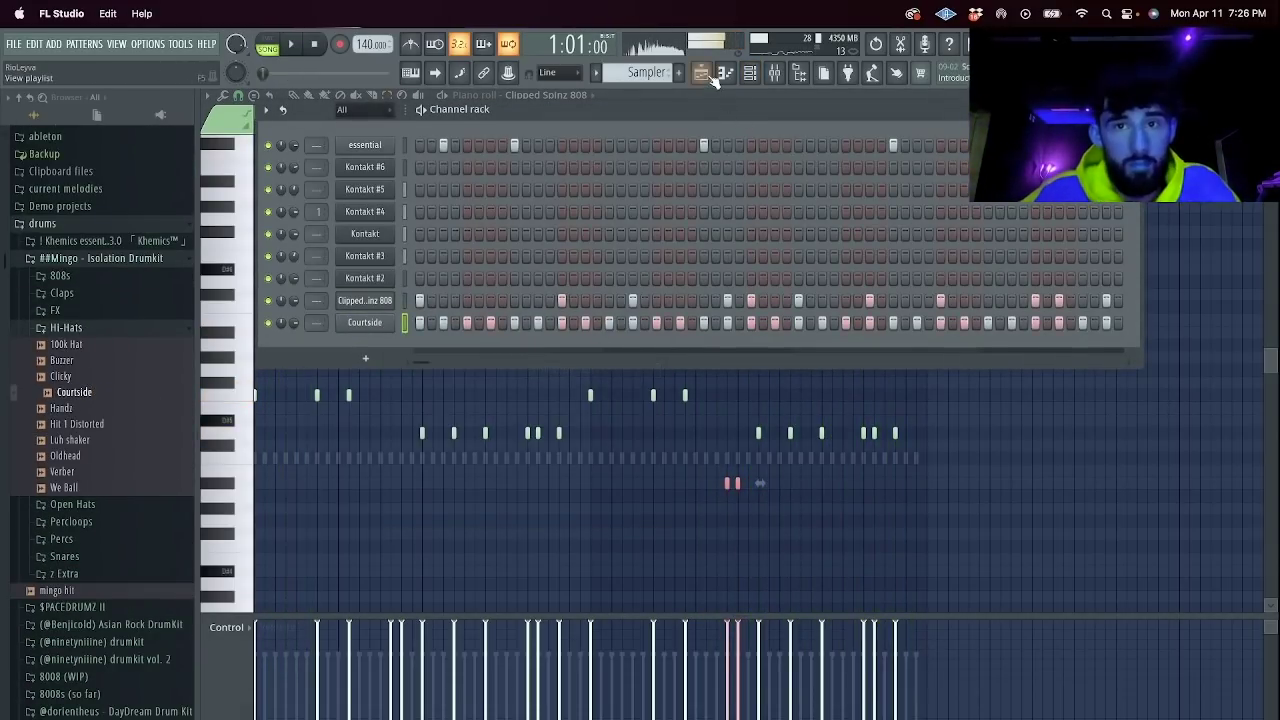
In the playlist, move the Kontakt #3 clip to bar 1 and delete the bar-1 Kontakt #2 and Kontakt clips.
click(702, 73)
drag(507, 341, 431, 342)
right_click(492, 320)
right_click(490, 145)
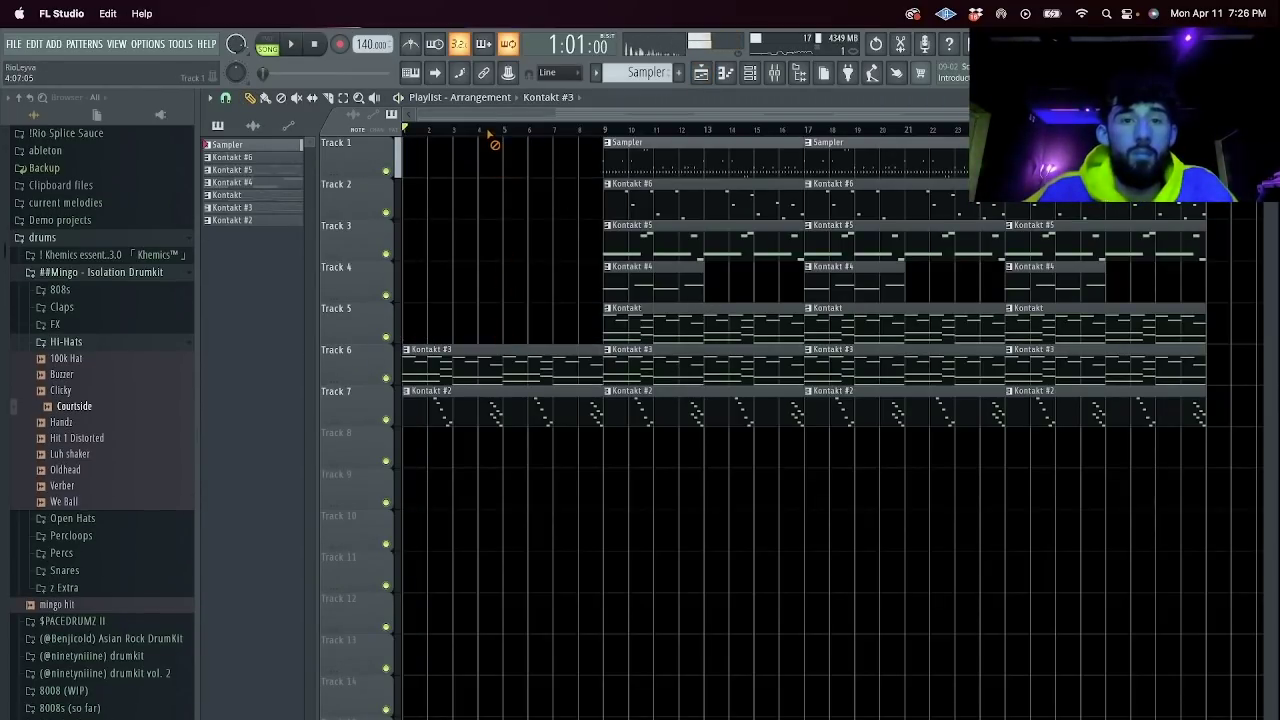
key(super+z)
right_click(543, 403)
right_click(502, 316)
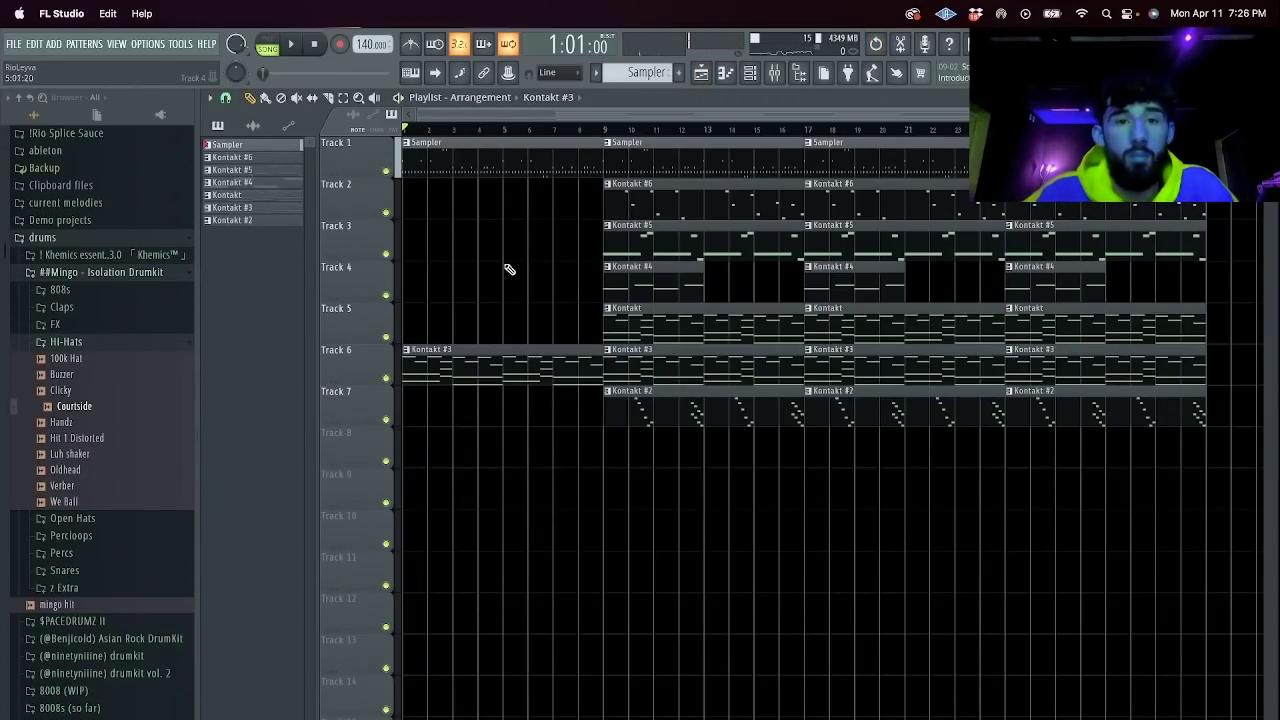
Lower the Kontakt #3 track's fader in the Mixer.
click(755, 76)
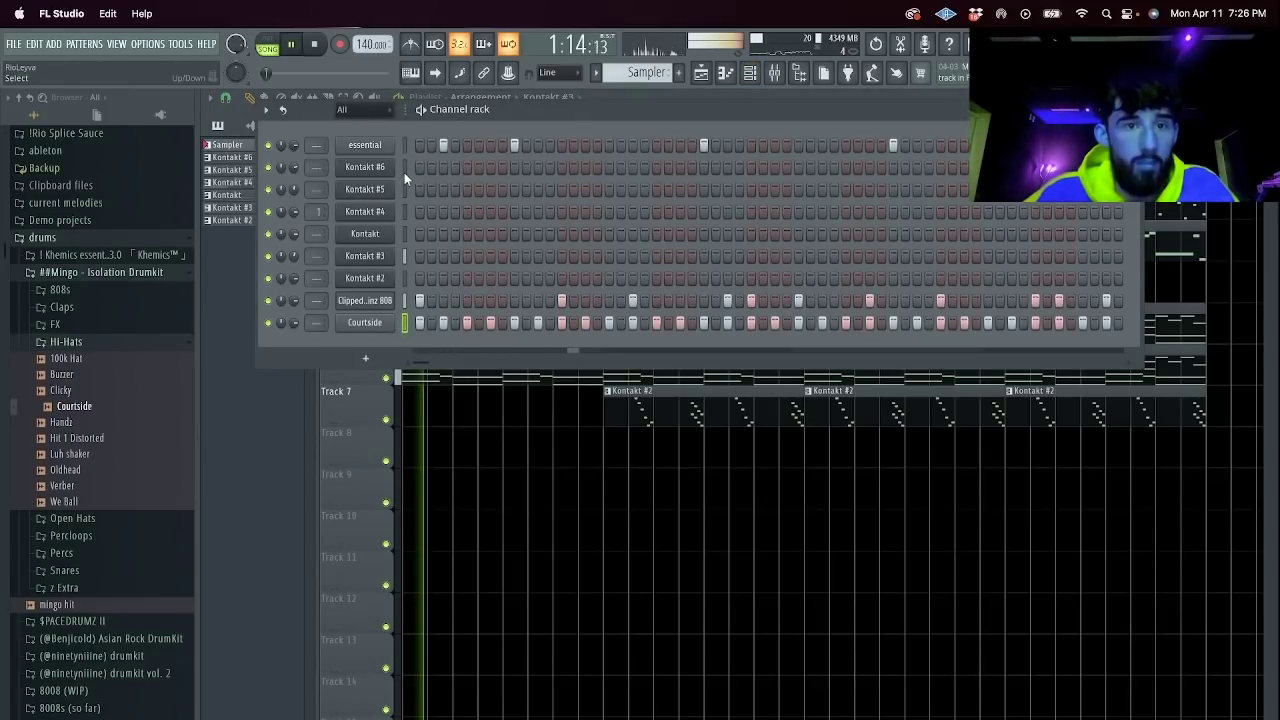
click(775, 76)
click(259, 285)
key(space)
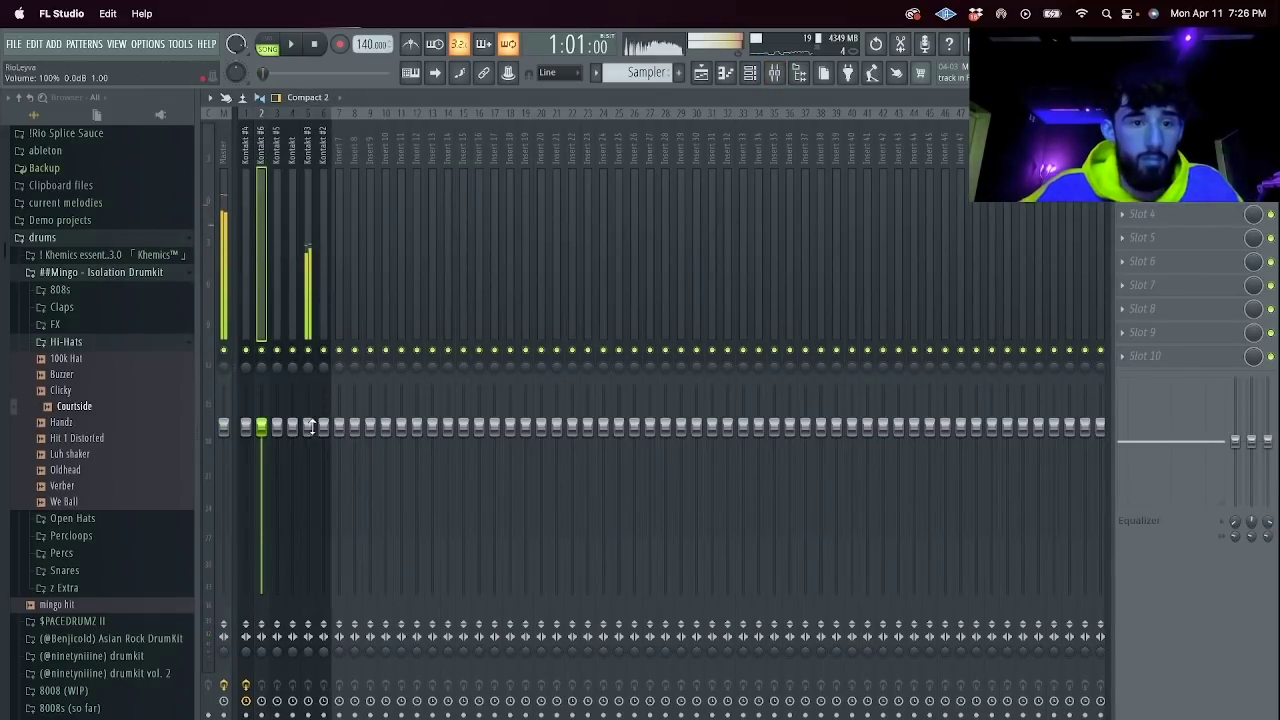
drag(309, 427, 308, 457)
Replace the Clipped Spinz 808 channel sample with Clipped Zay 808 from the 808s folder and audition it.
click(751, 75)
right_click(386, 299)
click(460, 302)
click(62, 290)
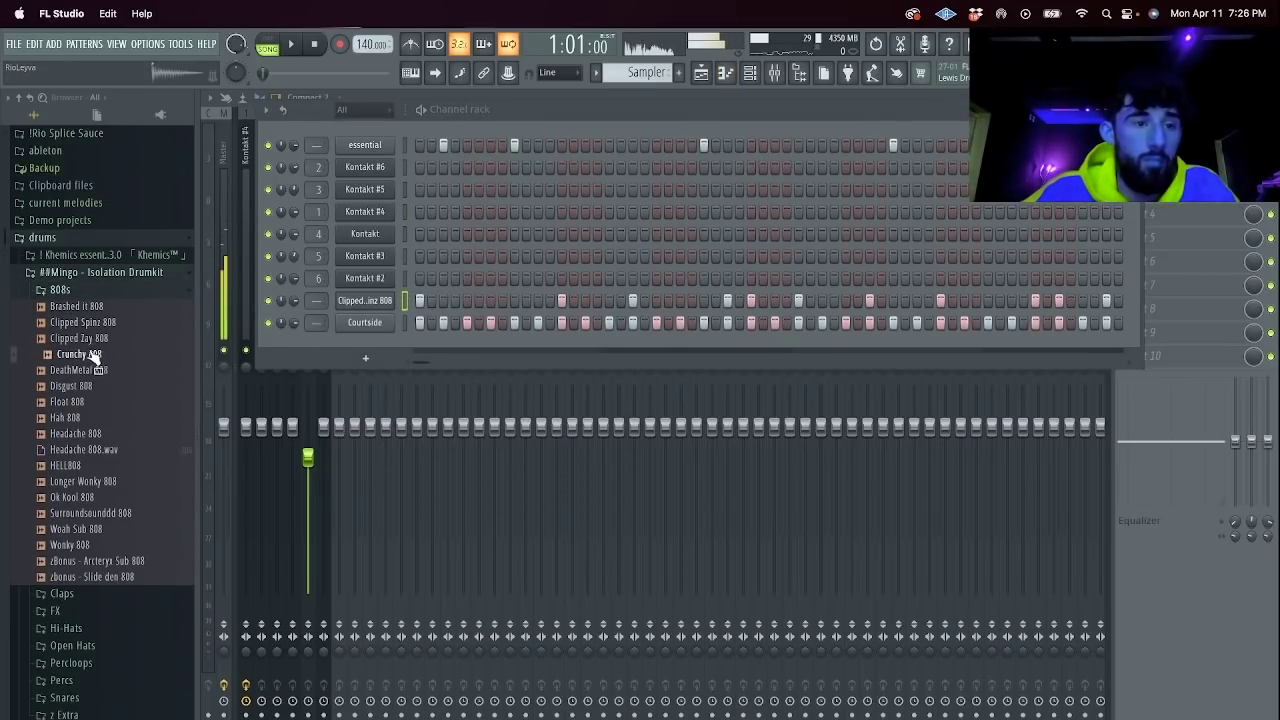
drag(381, 300, 362, 300)
key(space)
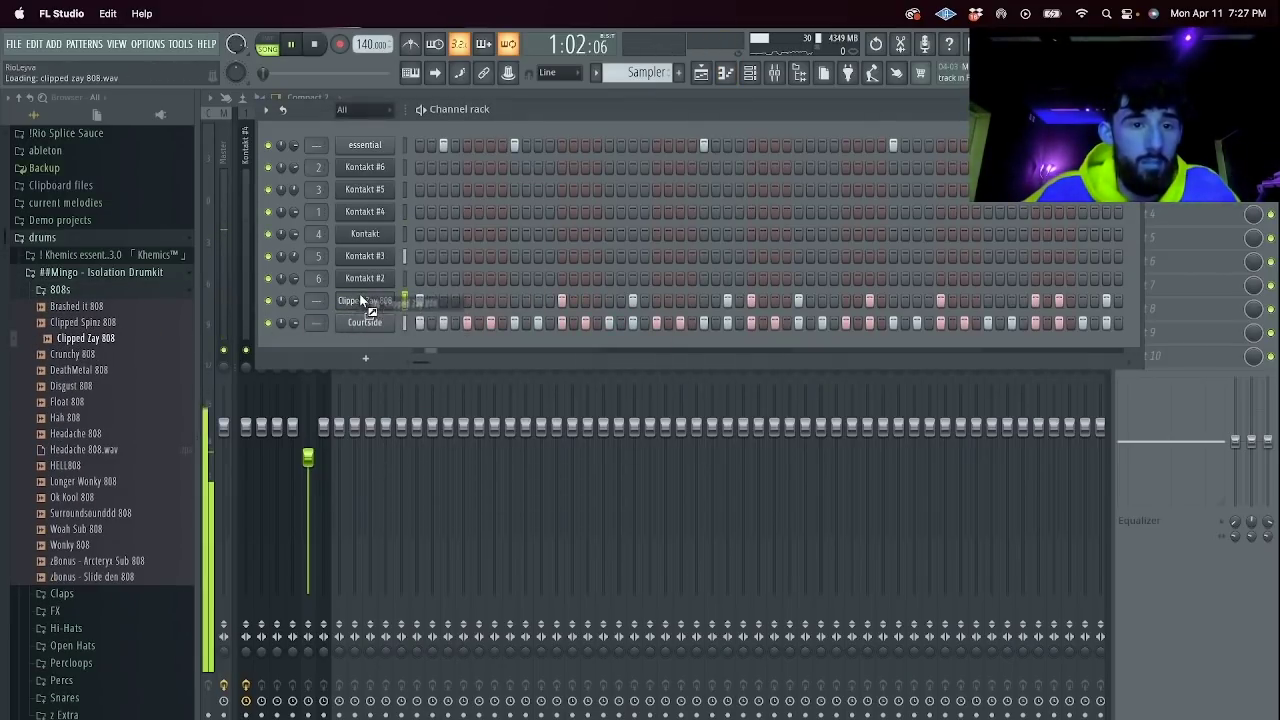
right_click(378, 298)
click(394, 298)
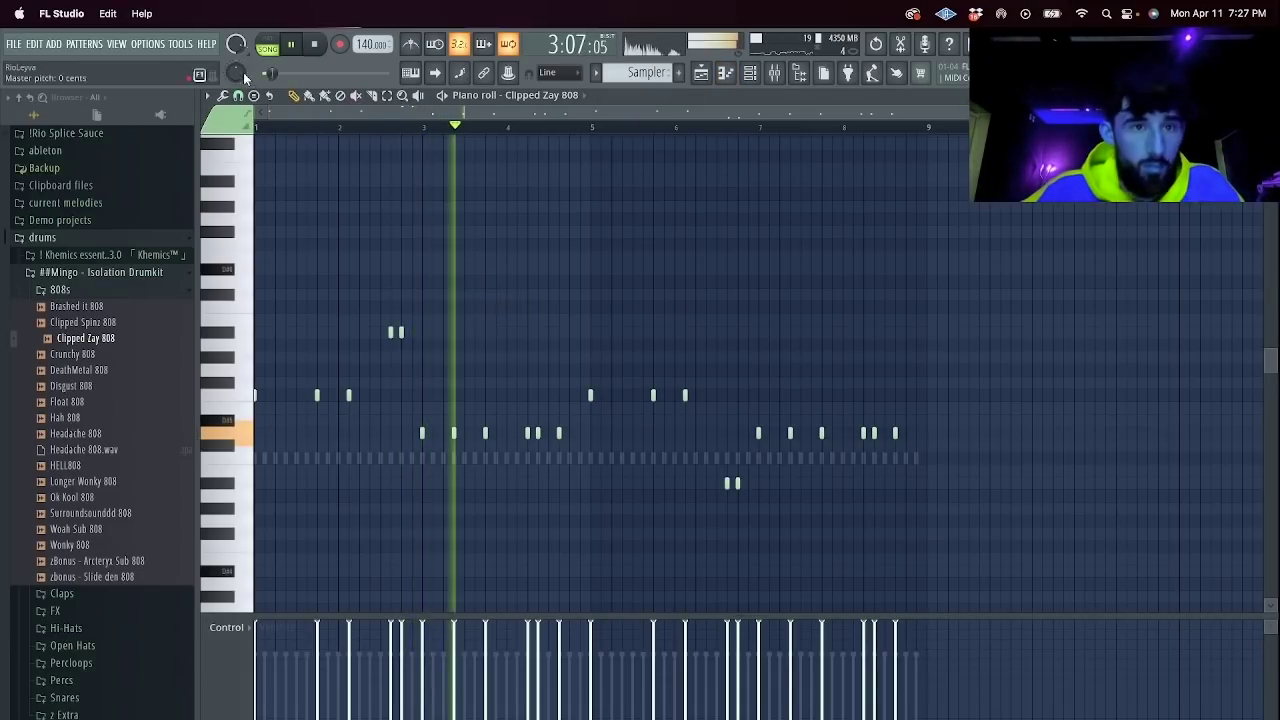
key(space)
Add Courtside hi-hat steps in the channel rack and check its notes in the piano roll.
key(F6)
click(489, 322)
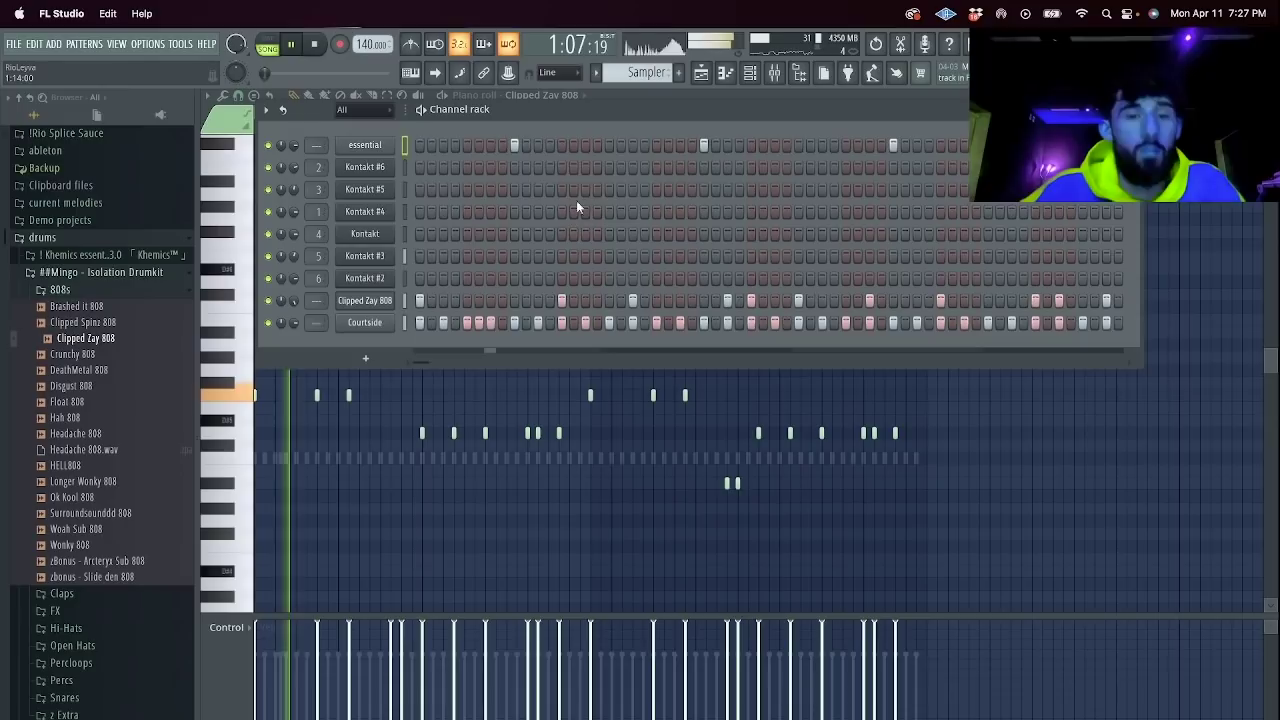
click(633, 145)
click(764, 322)
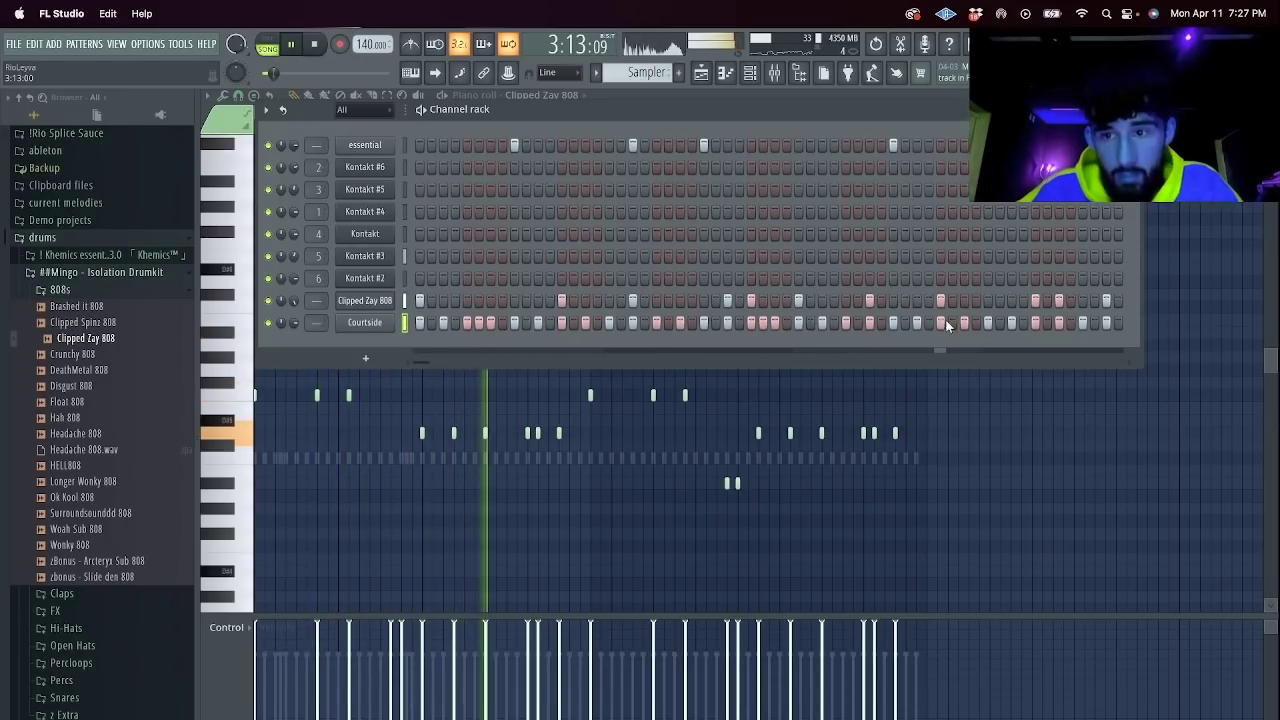
right_click(366, 323)
click(424, 322)
drag(968, 512, 593, 300)
key(Delete)
key(ctrl+z)
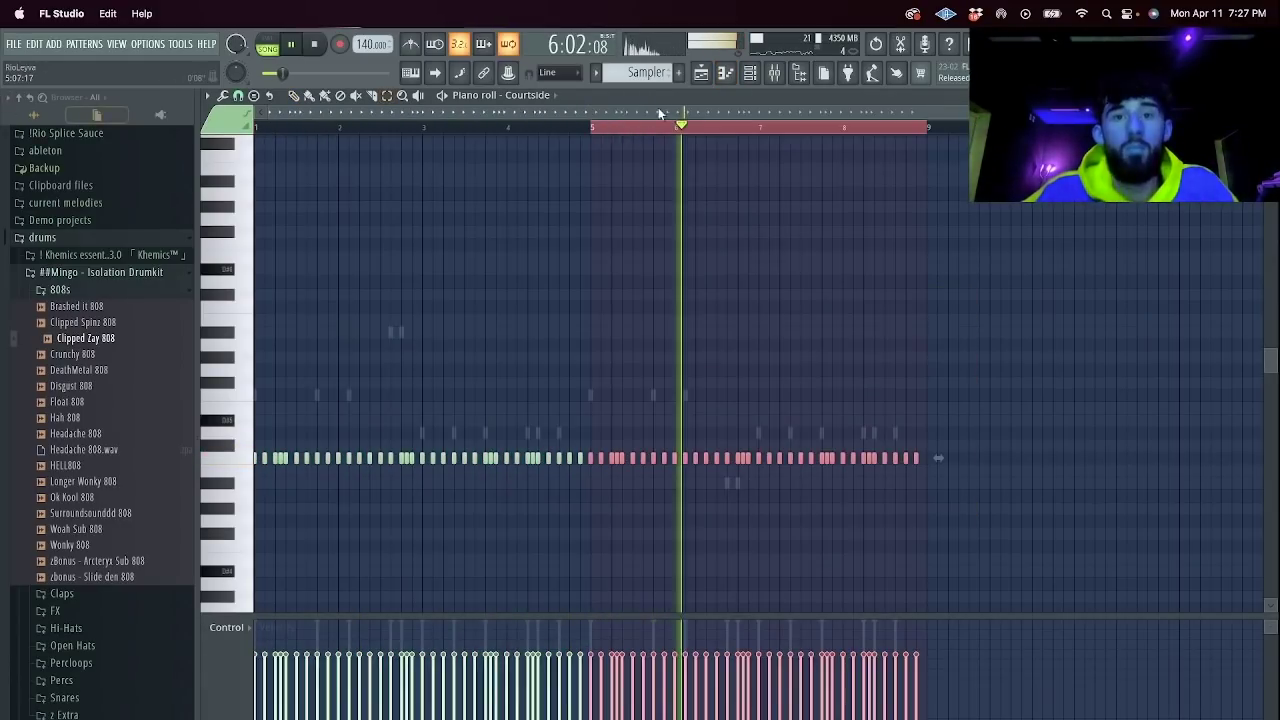
key(space)
key(F6)
click(711, 77)
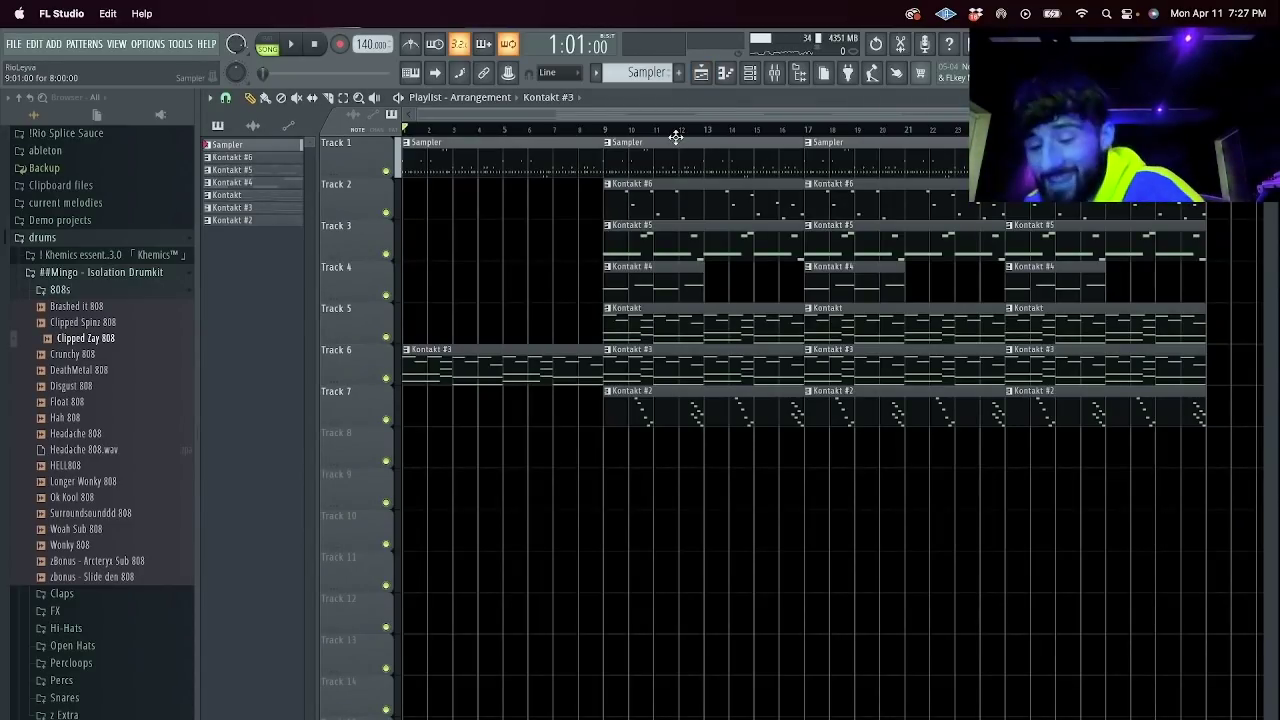
Move the Track 5 Kontakt clip to bar 1 and delete the first Kontakt #3 clip on Track 6.
drag(648, 321, 451, 320)
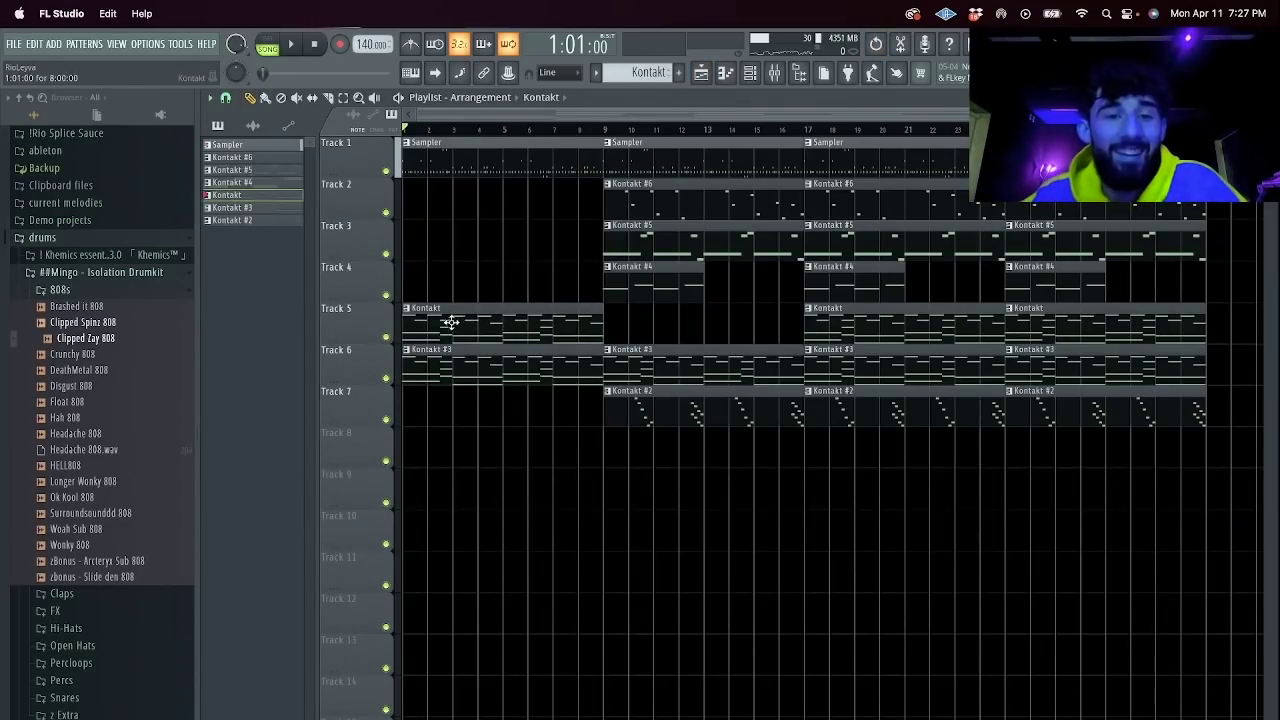
right_click(462, 362)
key(space)
key(F6)
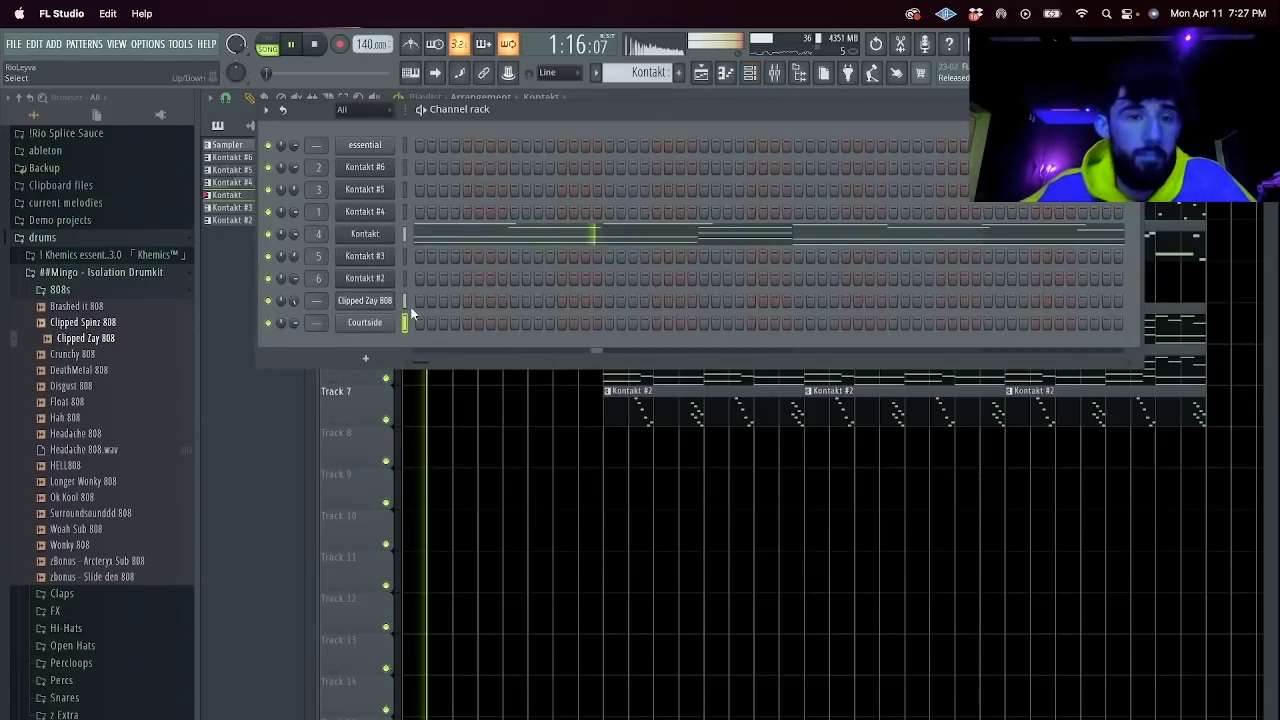
click(308, 391)
click(491, 159)
click(751, 75)
key(F7)
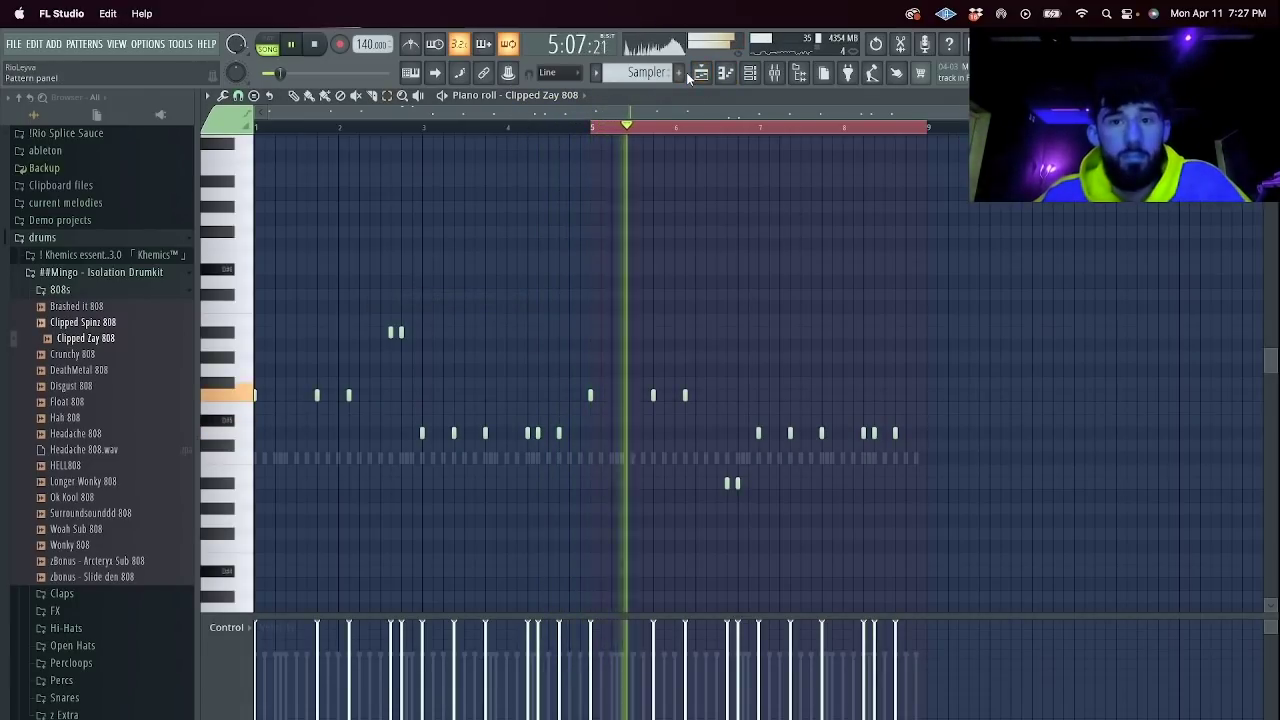
key(space)
click(753, 76)
click(707, 77)
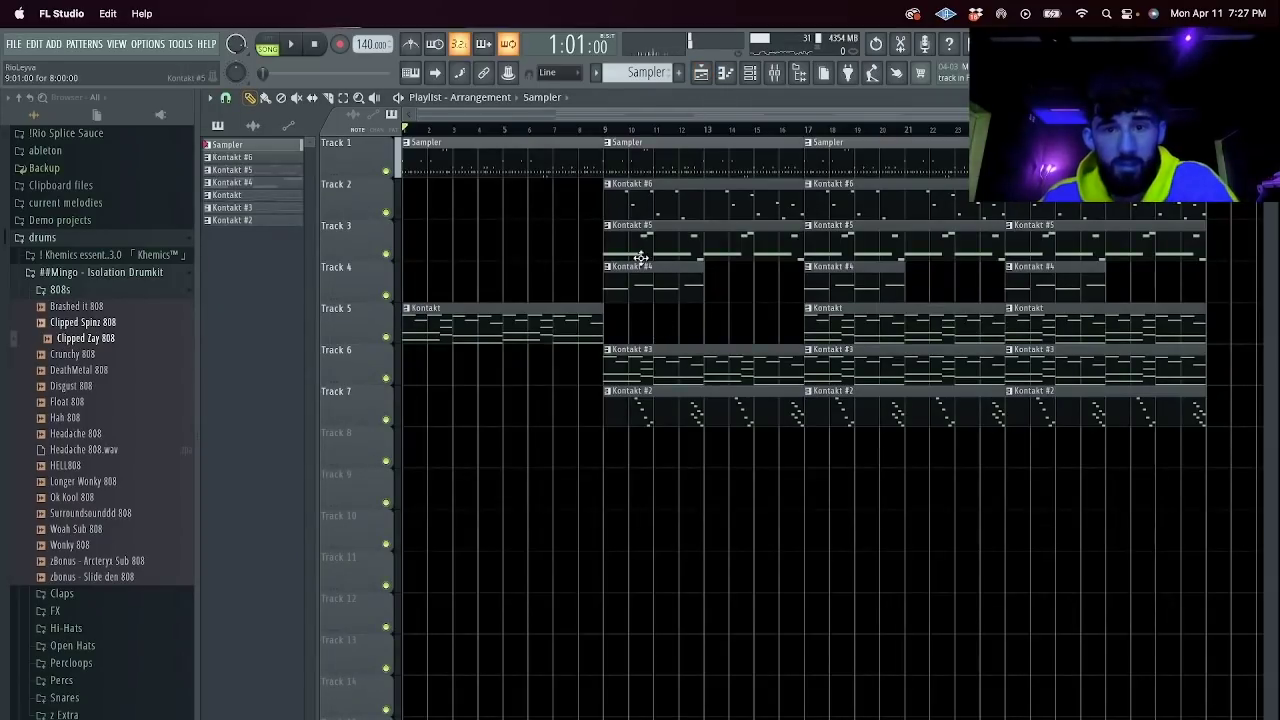
Place Kontakt #6 and Kontakt #5 at bar 1 and copy Kontakt #3 into bars 1–8.
click(652, 210)
click(416, 206)
click(660, 228)
click(416, 245)
drag(676, 382, 271, 370)
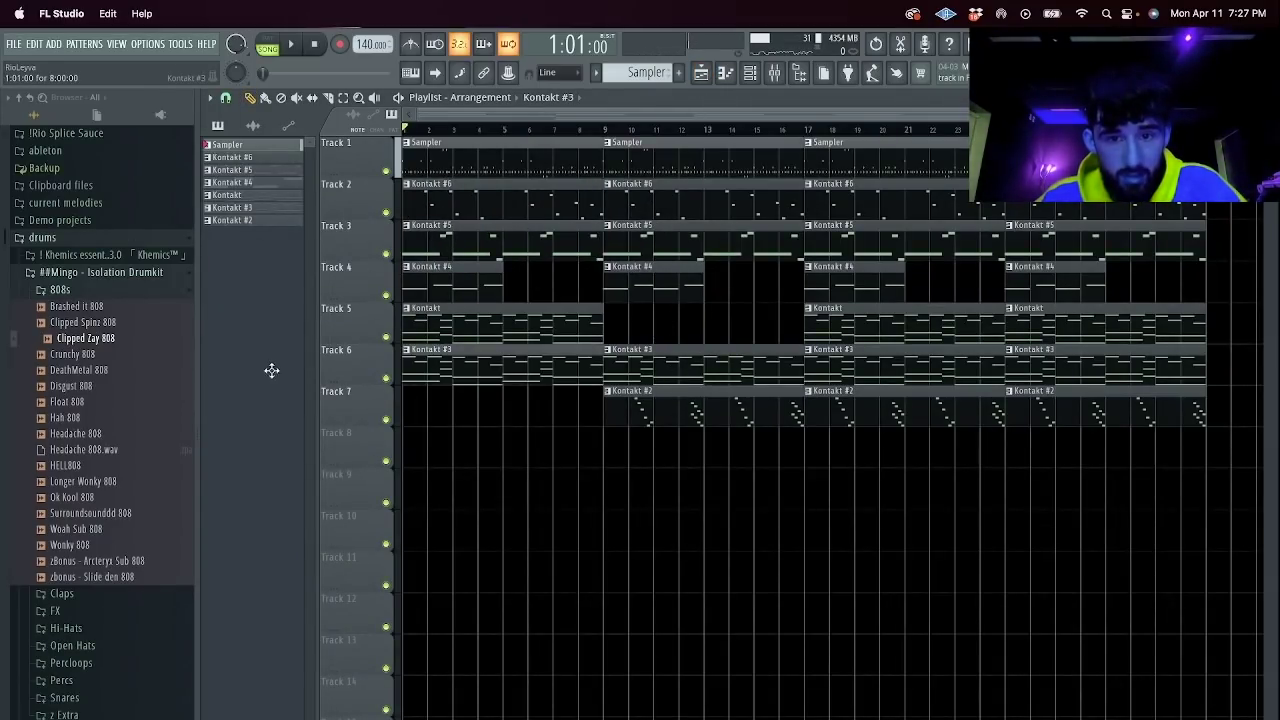
Delete the bar-1 Kontakt and Sampler clips and copy Kontakt #4 to bar 5.
right_click(476, 362)
right_click(475, 334)
key(super+z)
right_click(490, 311)
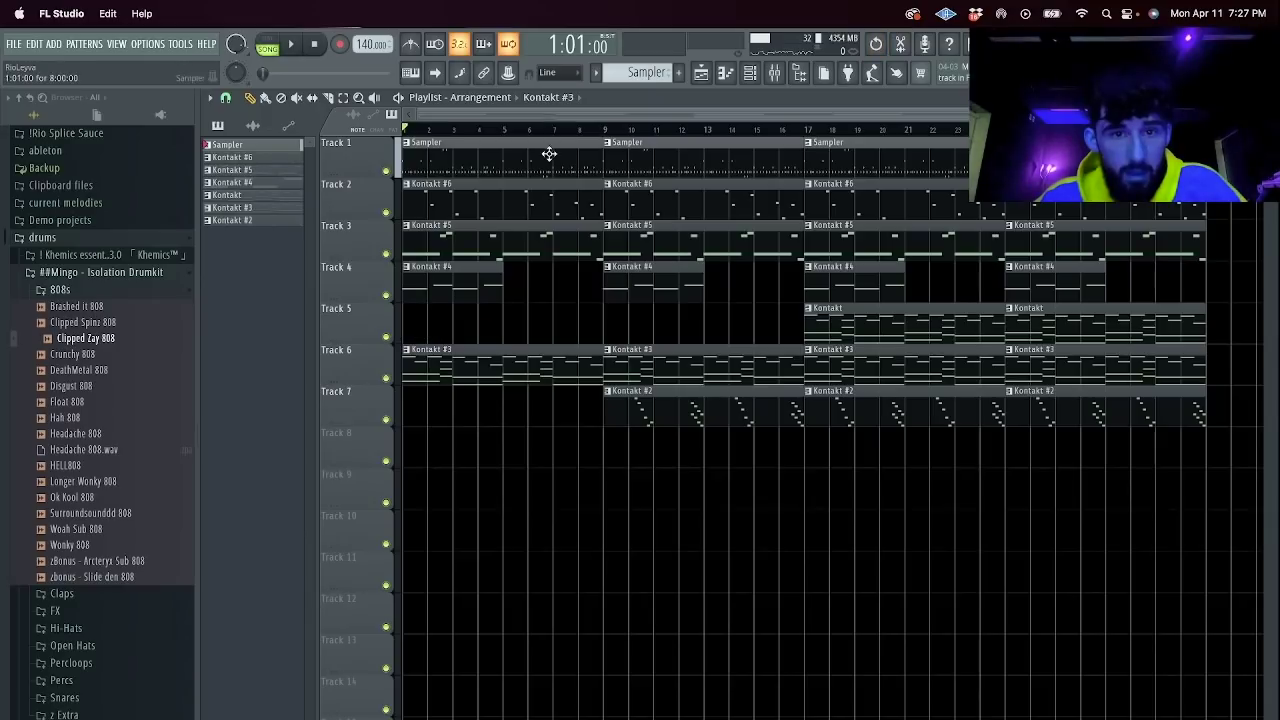
right_click(552, 156)
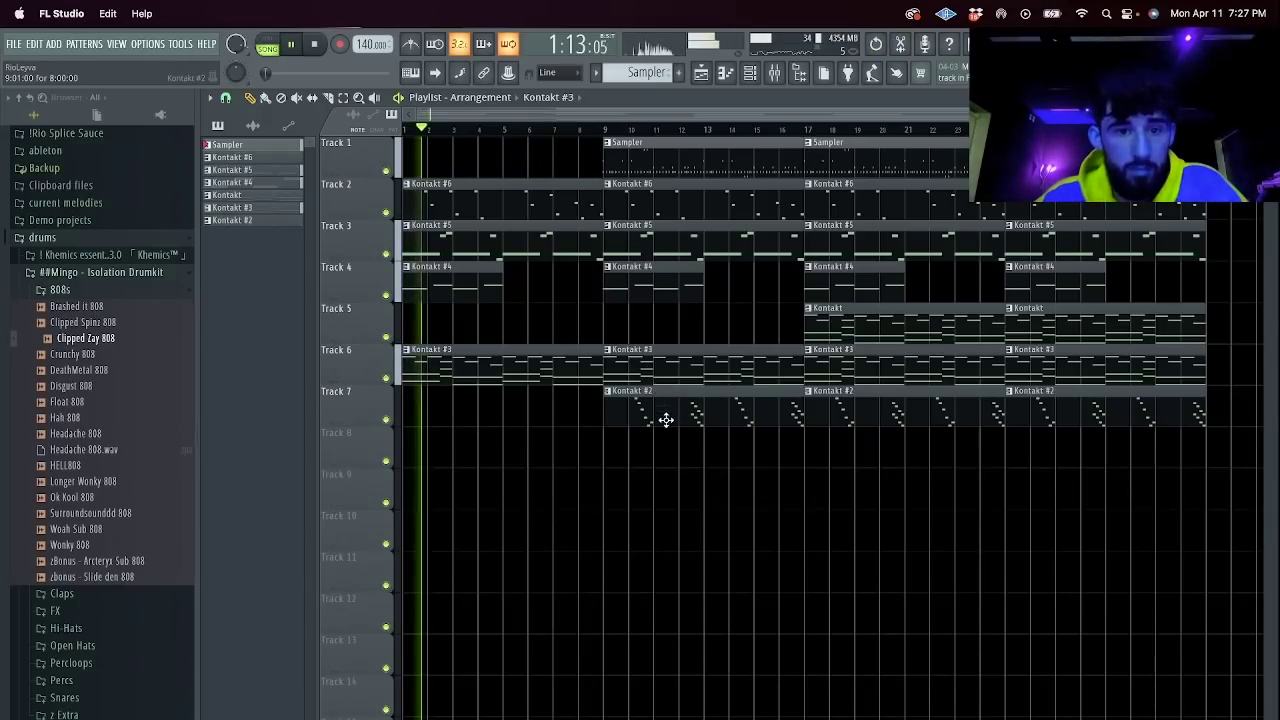
key(F6)
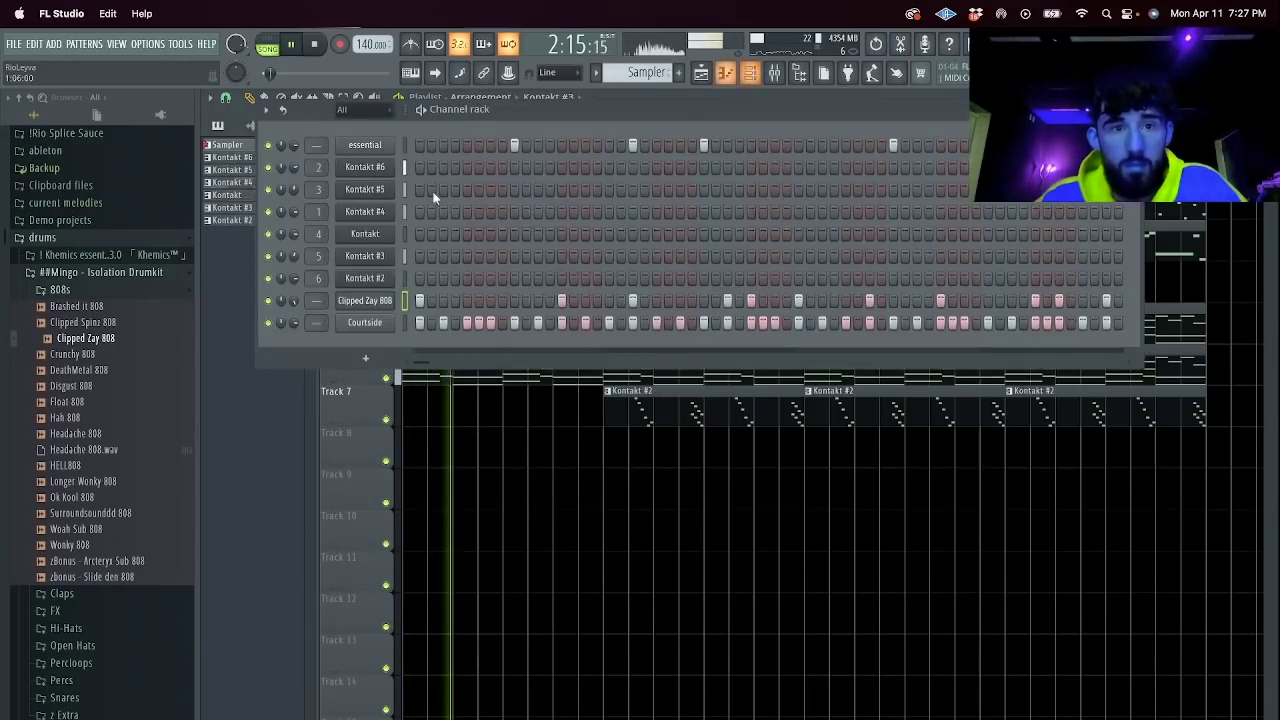
click(727, 76)
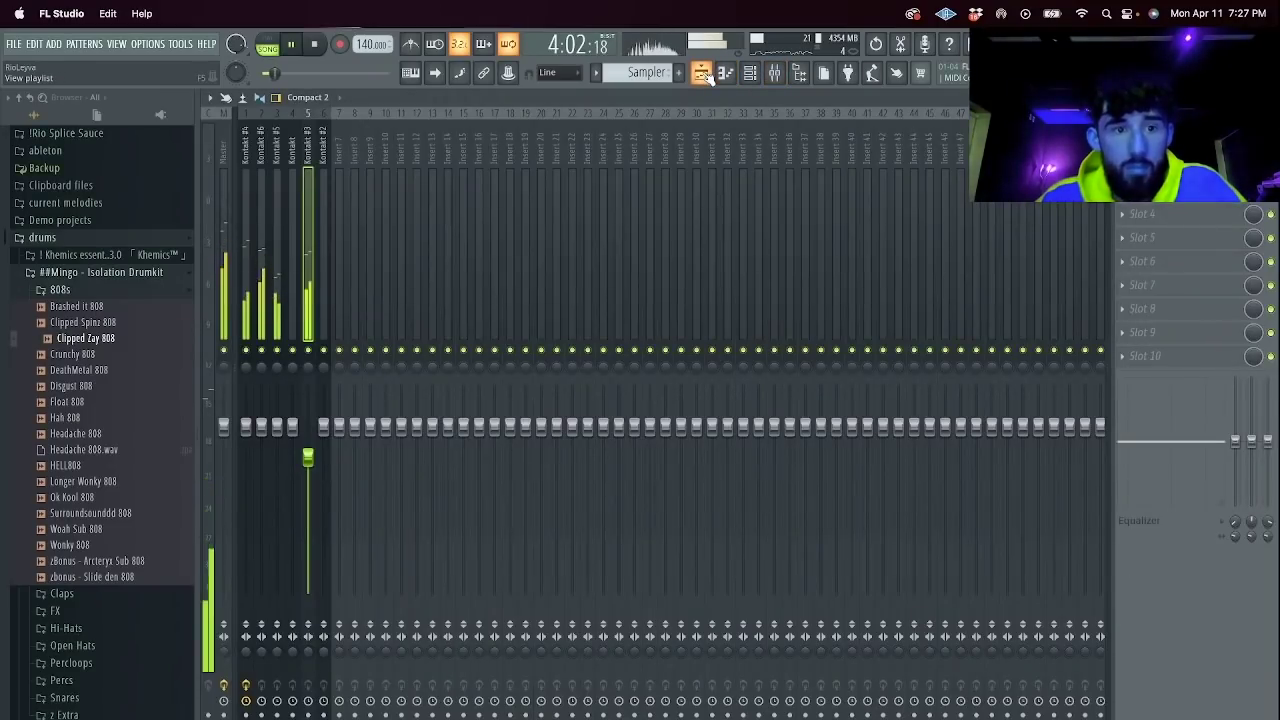
click(703, 75)
drag(484, 289, 530, 292)
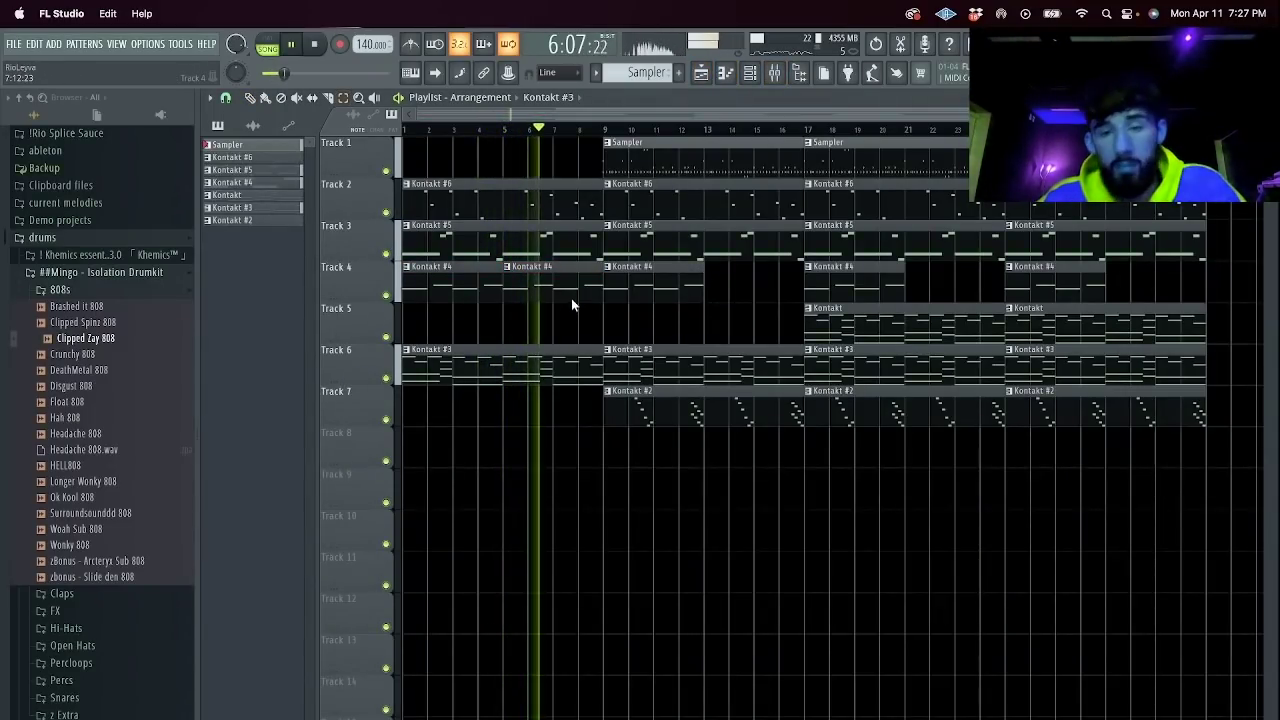
Delete the bar-9 Kontakt #6, #5, #4 and #3 clips and copy the Kontakt clip to bar 9.
right_click(666, 208)
right_click(669, 243)
right_click(672, 285)
drag(848, 319, 660, 323)
right_click(682, 370)
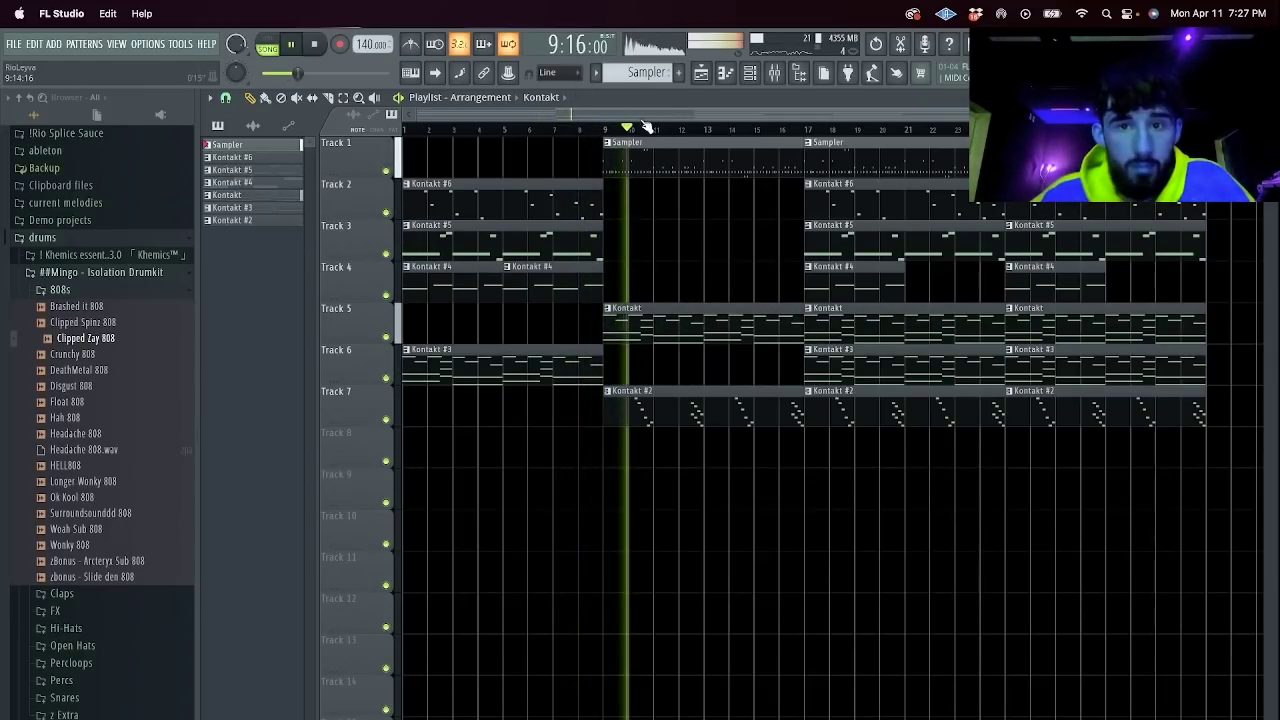
click(727, 158)
Add No Heart OH from the Open Hats folder as a new channel with two step hits.
click(752, 76)
click(750, 74)
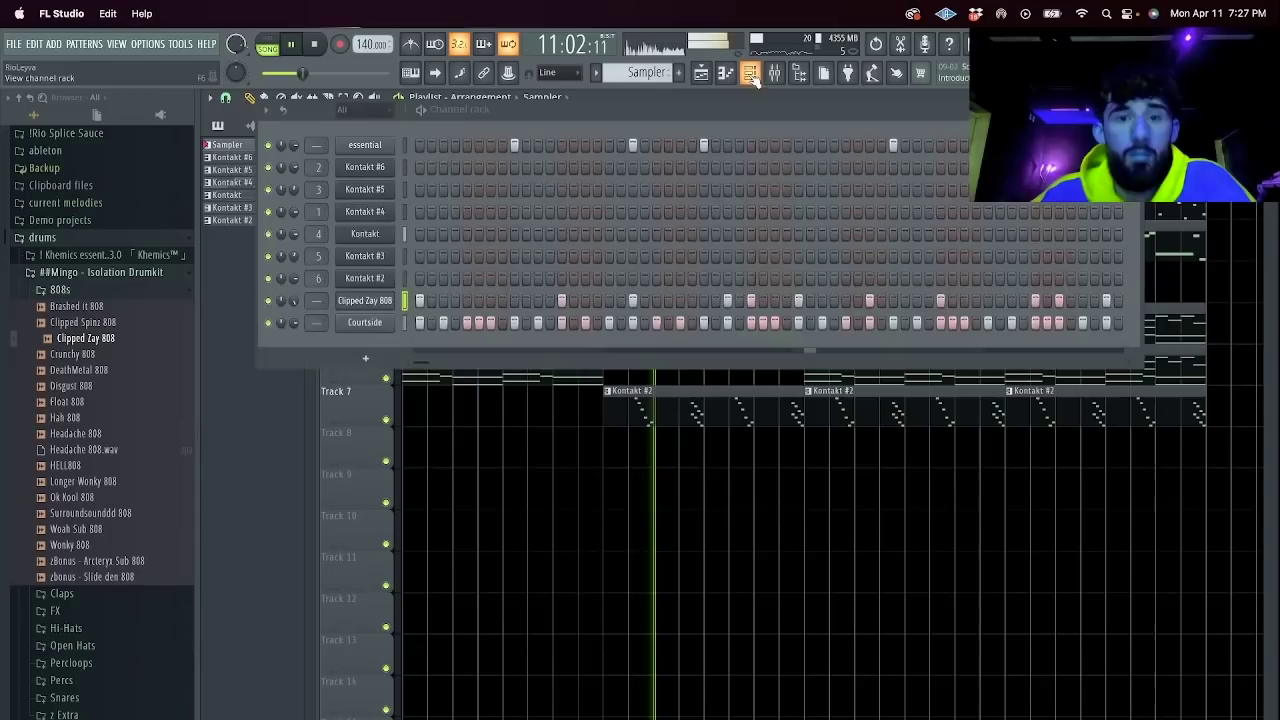
scroll(34, 557, up, 3)
click(85, 491)
drag(73, 523, 420, 350)
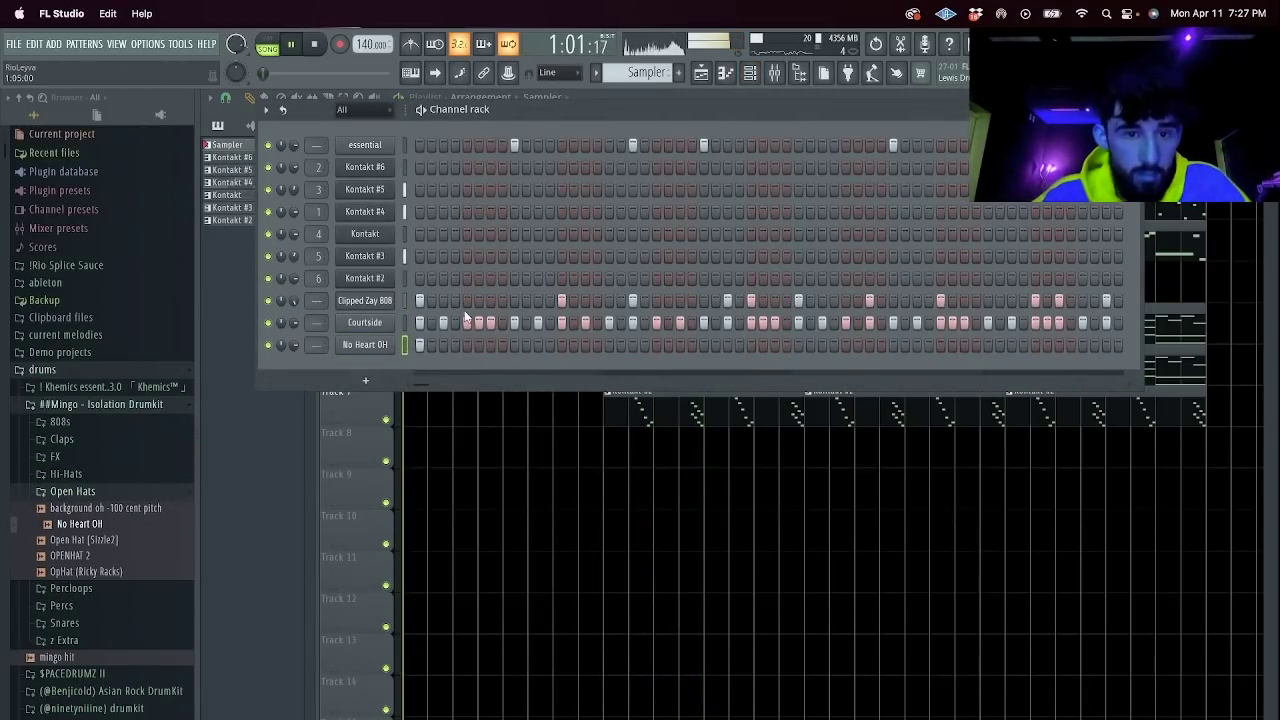
click(700, 76)
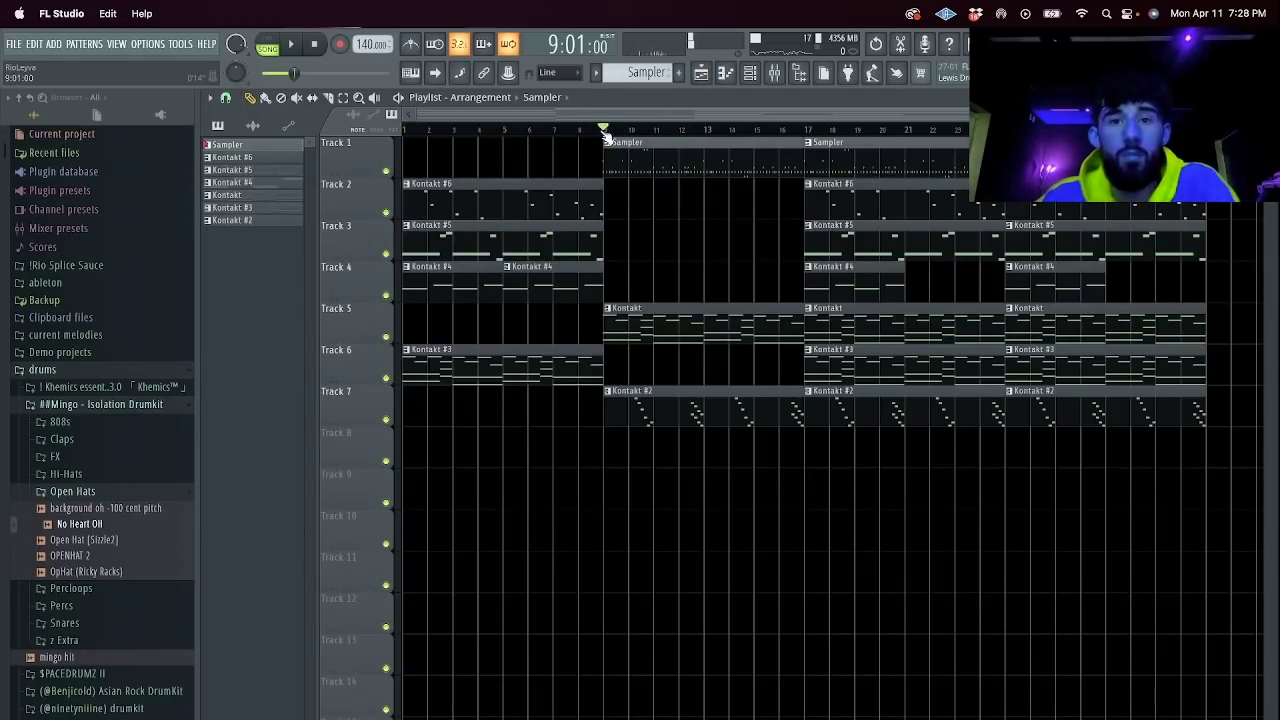
key(space)
click(700, 75)
key(space)
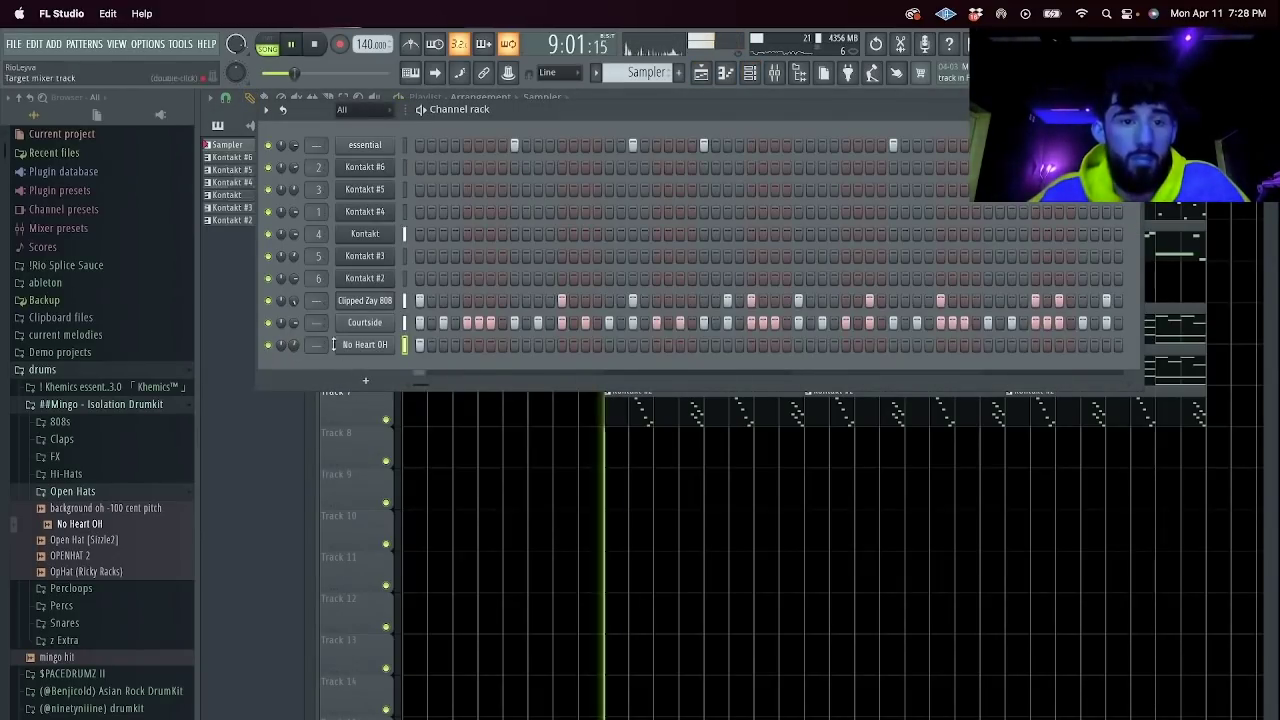
click(549, 345)
click(559, 345)
key(space)
Add background oh -100 cent pitch as a channel with one hit and duplicate the No Heart OH note.
drag(120, 530, 382, 363)
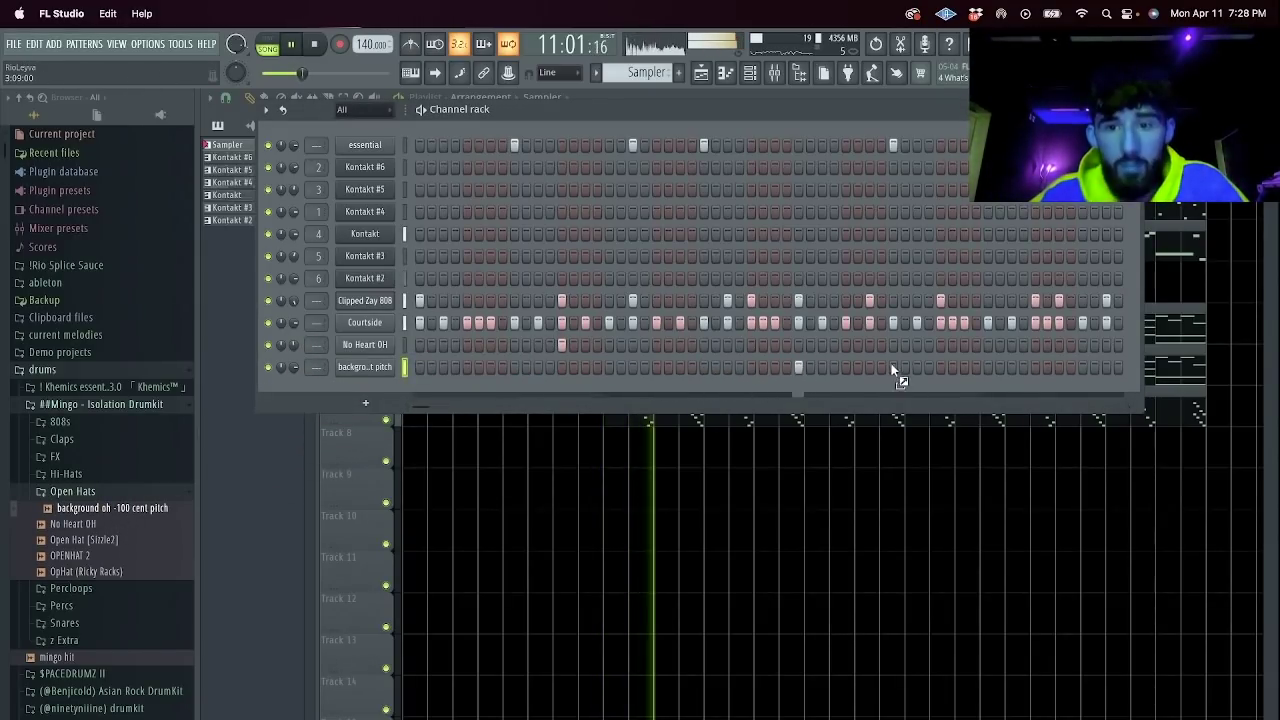
click(940, 367)
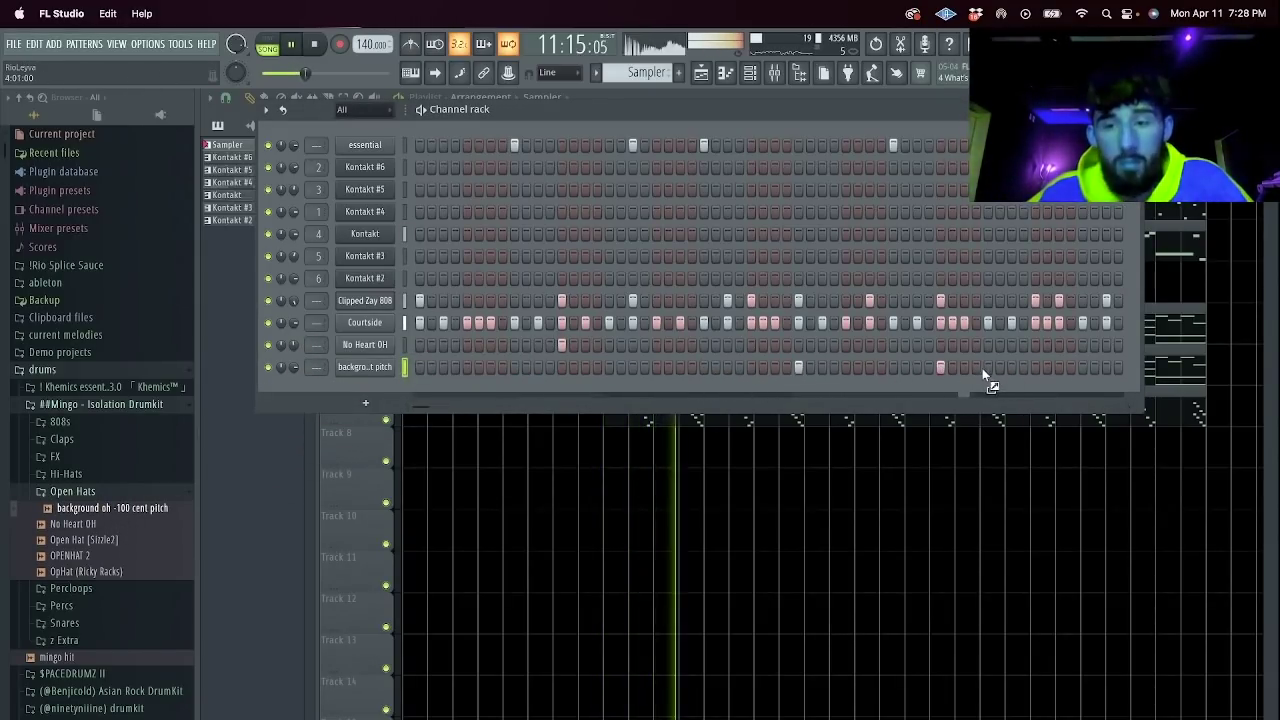
right_click(370, 349)
click(388, 359)
drag(600, 130, 251, 170)
key(super+b)
click(548, 95)
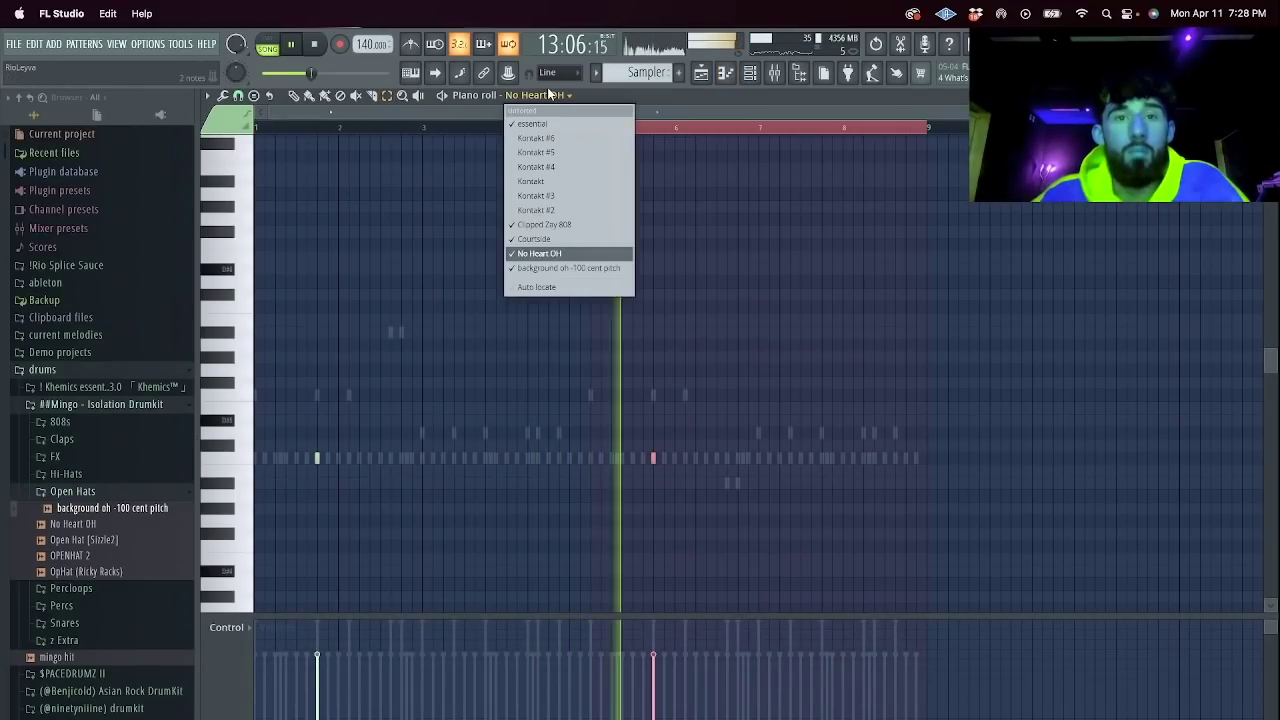
click(545, 267)
key(super+d)
click(701, 73)
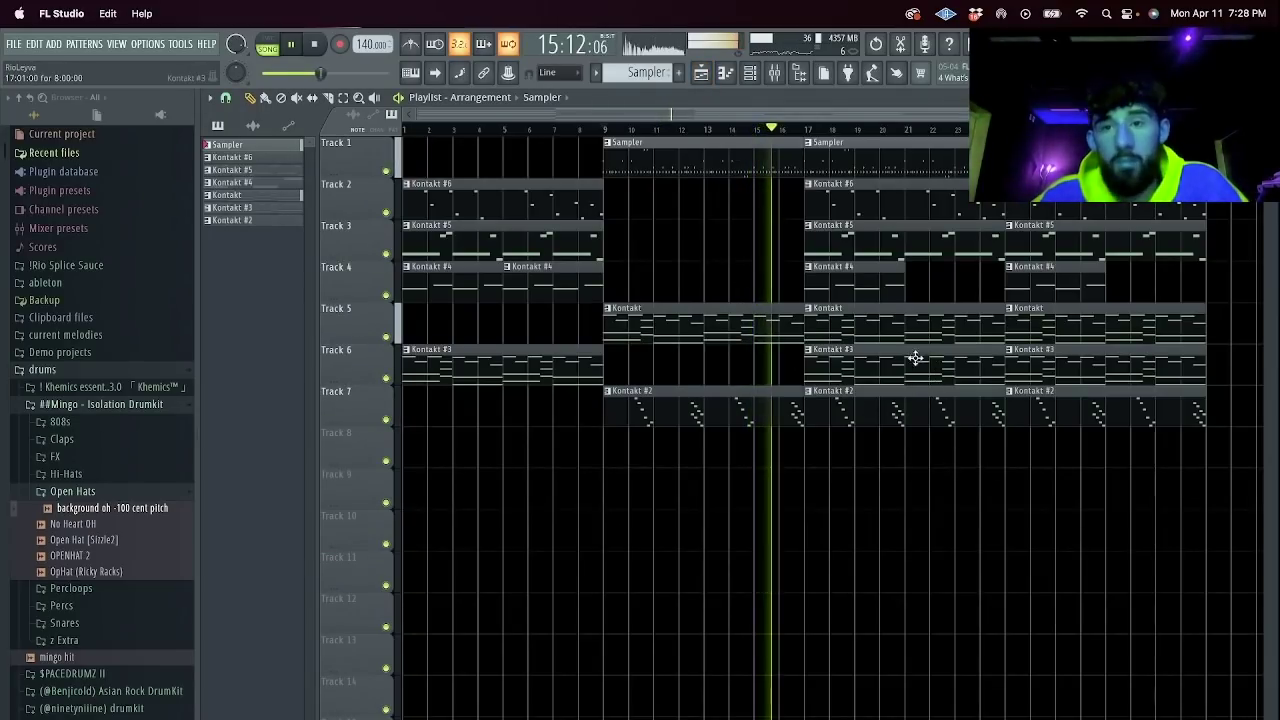
Split the Sampler pattern per channel, place the drum patterns on Tracks 8–12 at bar 9, and duplicate them to bar 17.
click(608, 308)
click(696, 212)
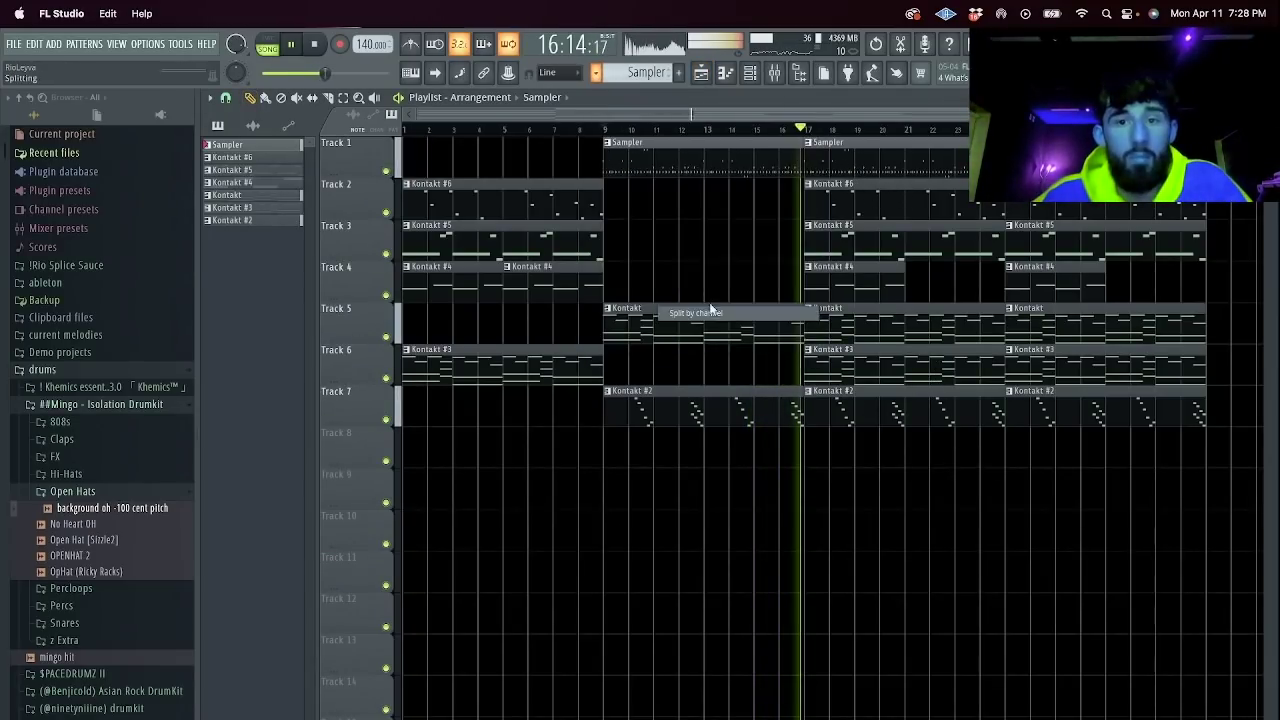
double_click(374, 161)
key(Delete)
drag(257, 150, 604, 430)
key(ctrl+b)
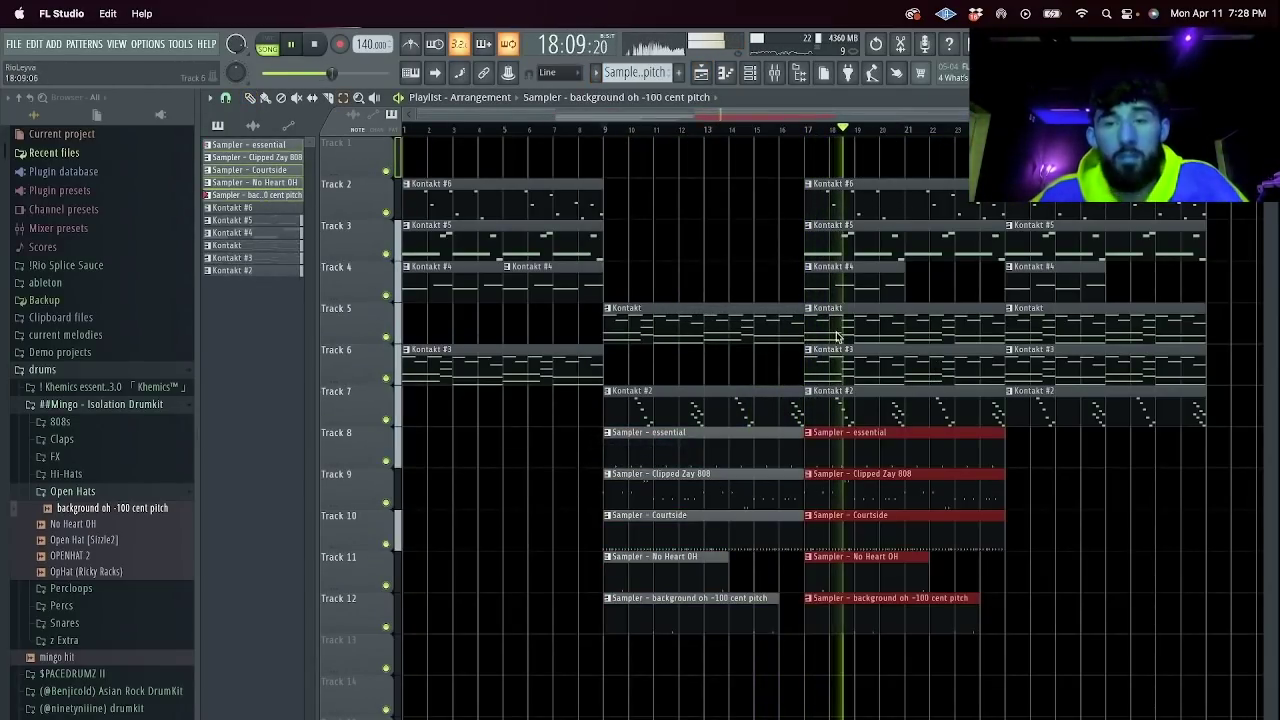
Clear the bar-25 melody clips, including Kontakt #2, and duplicate the Track 5 Kontakt clip to bar 25.
right_click(897, 312)
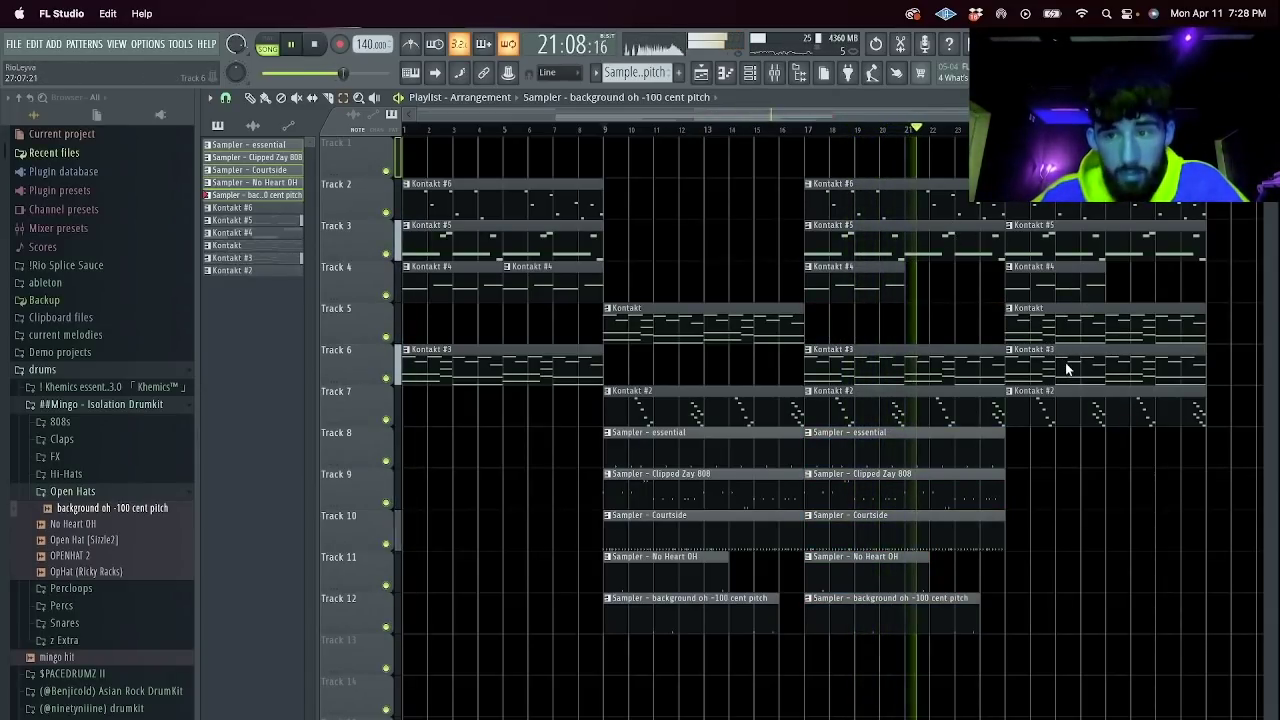
drag(1067, 369, 1044, 195)
key(Delete)
drag(1024, 115, 1274, 206)
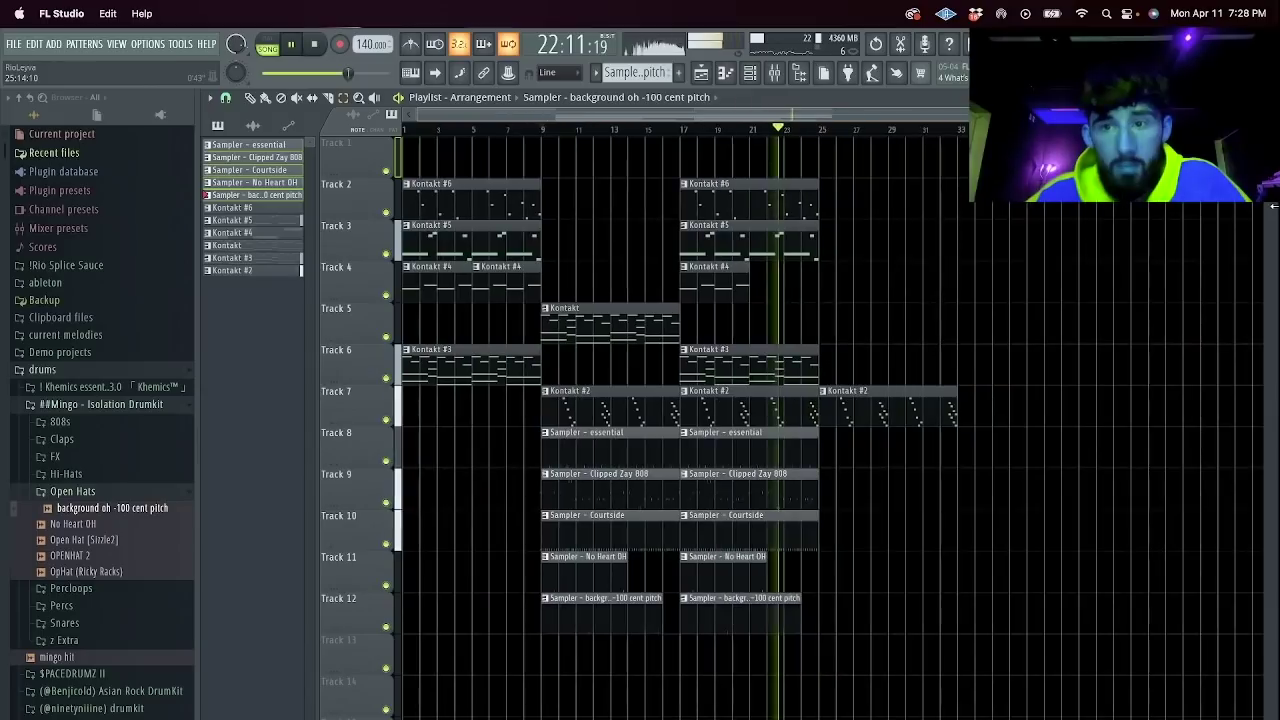
drag(985, 418, 891, 400)
key(Delete)
drag(708, 339, 657, 331)
key(ctrl+b)
key(ctrl+b)
right_click(764, 329)
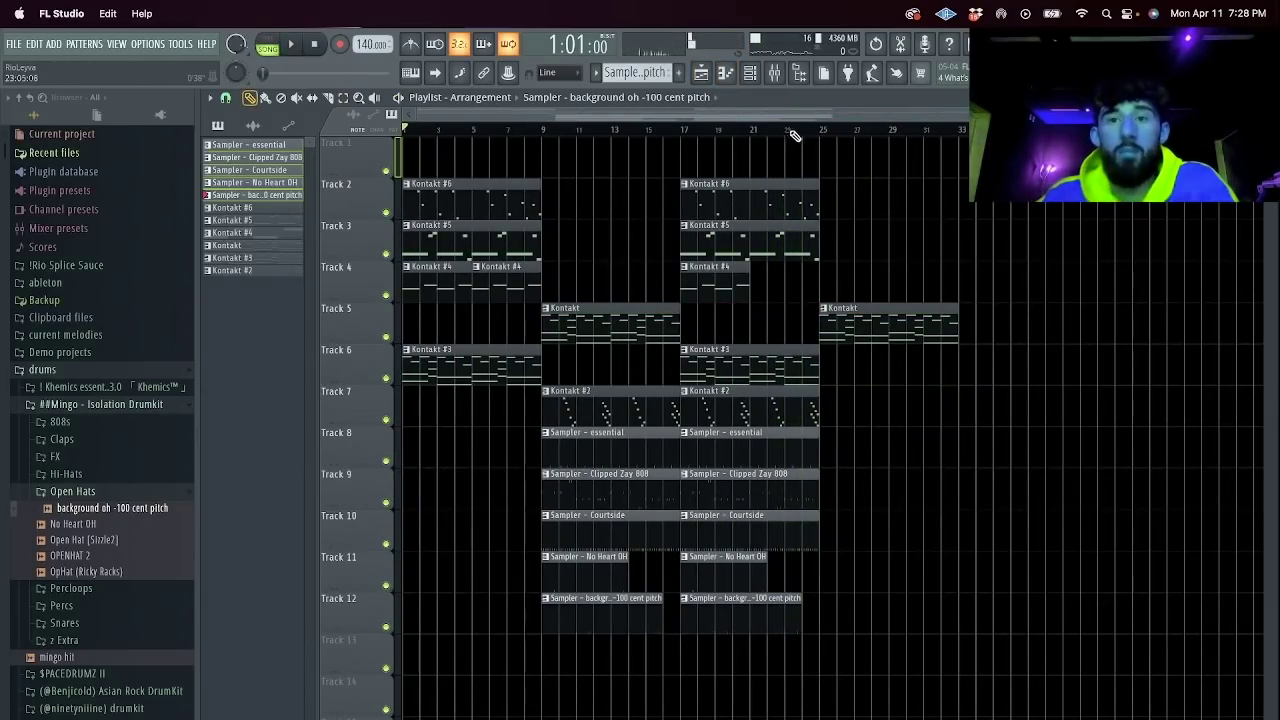
Review the Kontakt #6 clip's notes while playing back from bar 23.
double_click(800, 201)
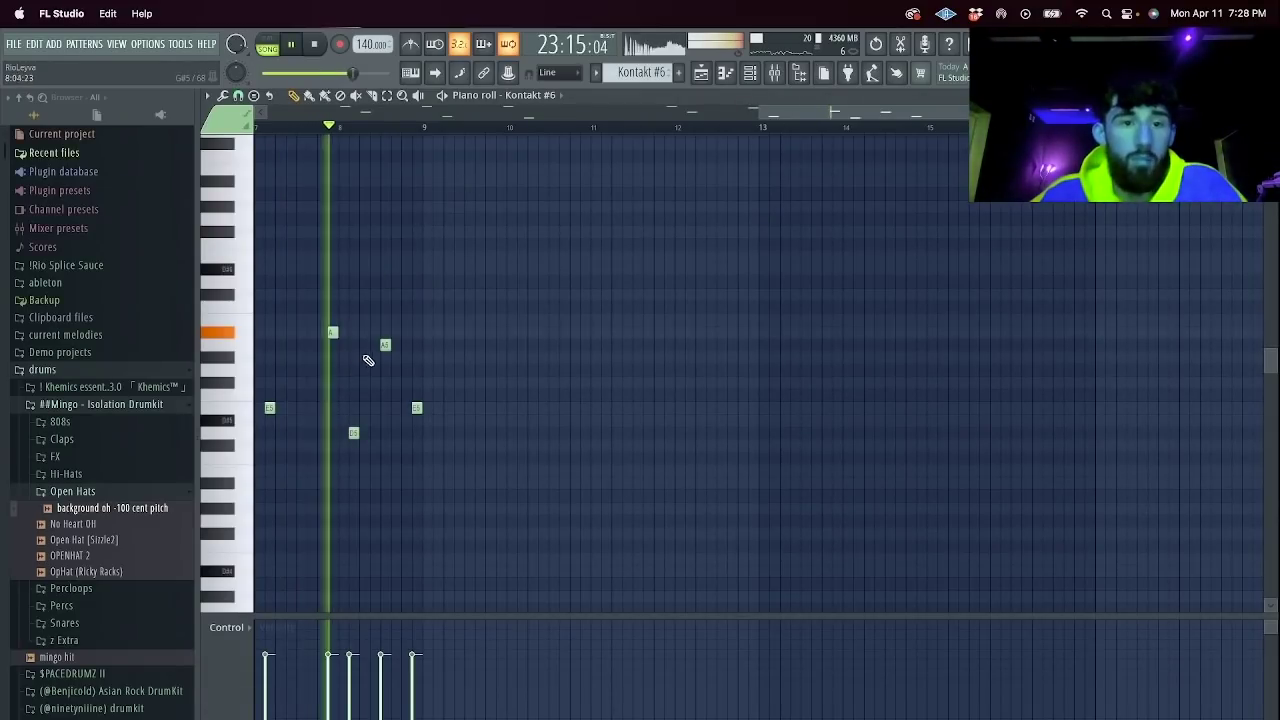
key(space)
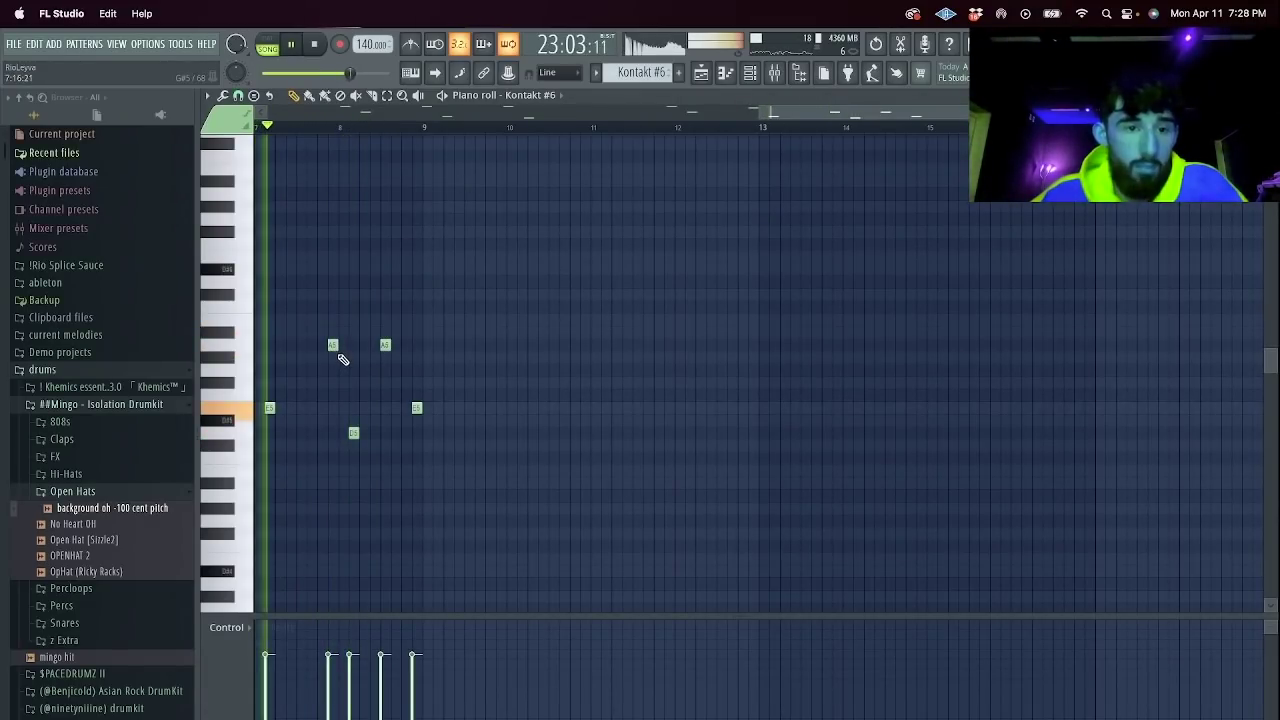
click(716, 75)
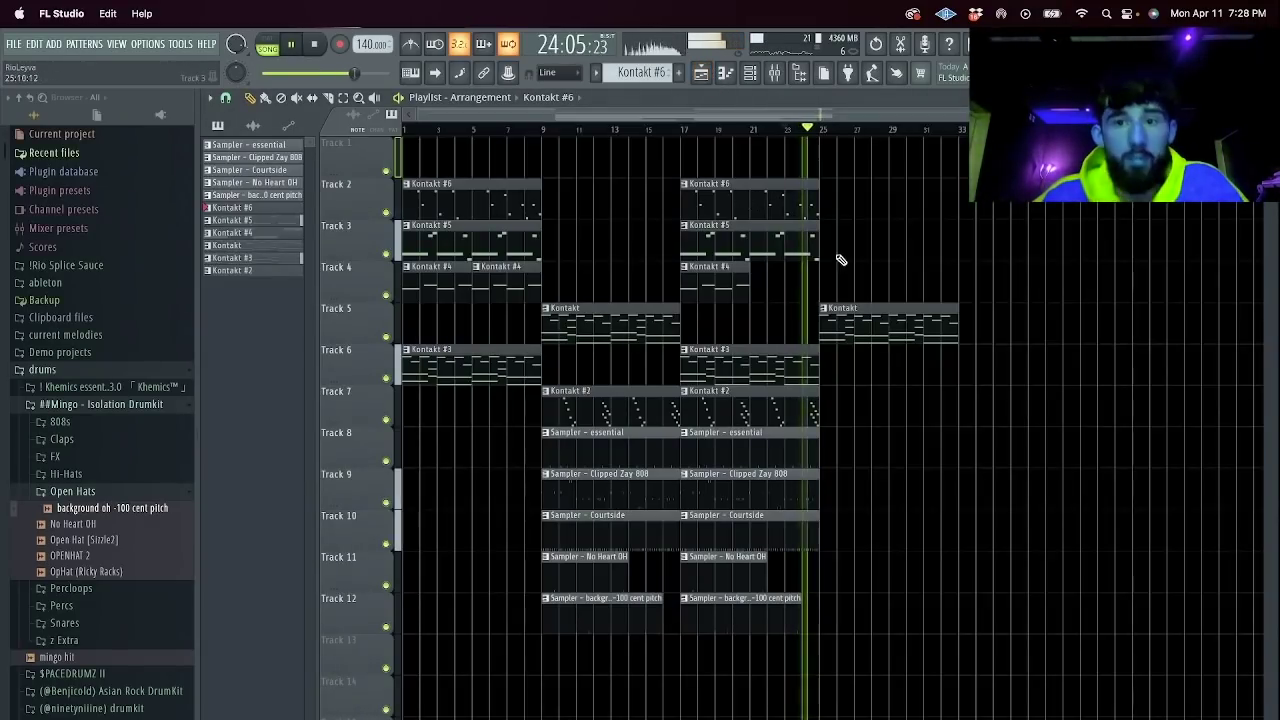
click(800, 132)
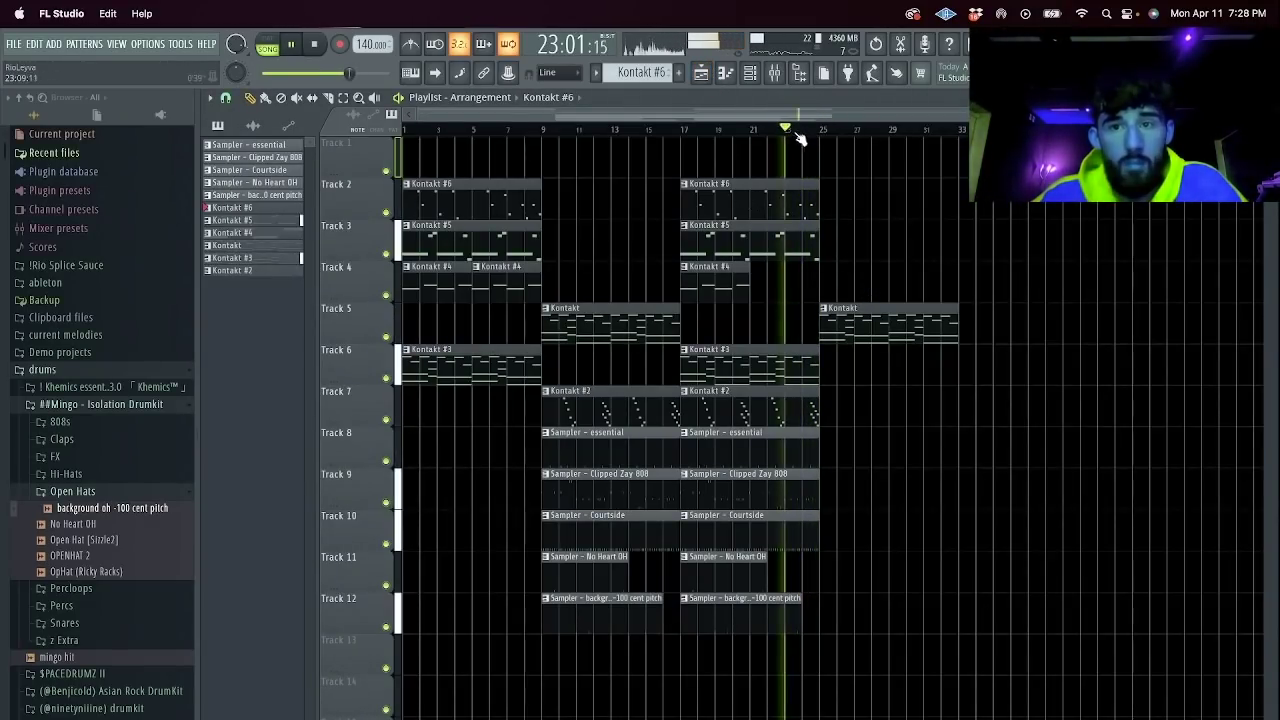
double_click(797, 210)
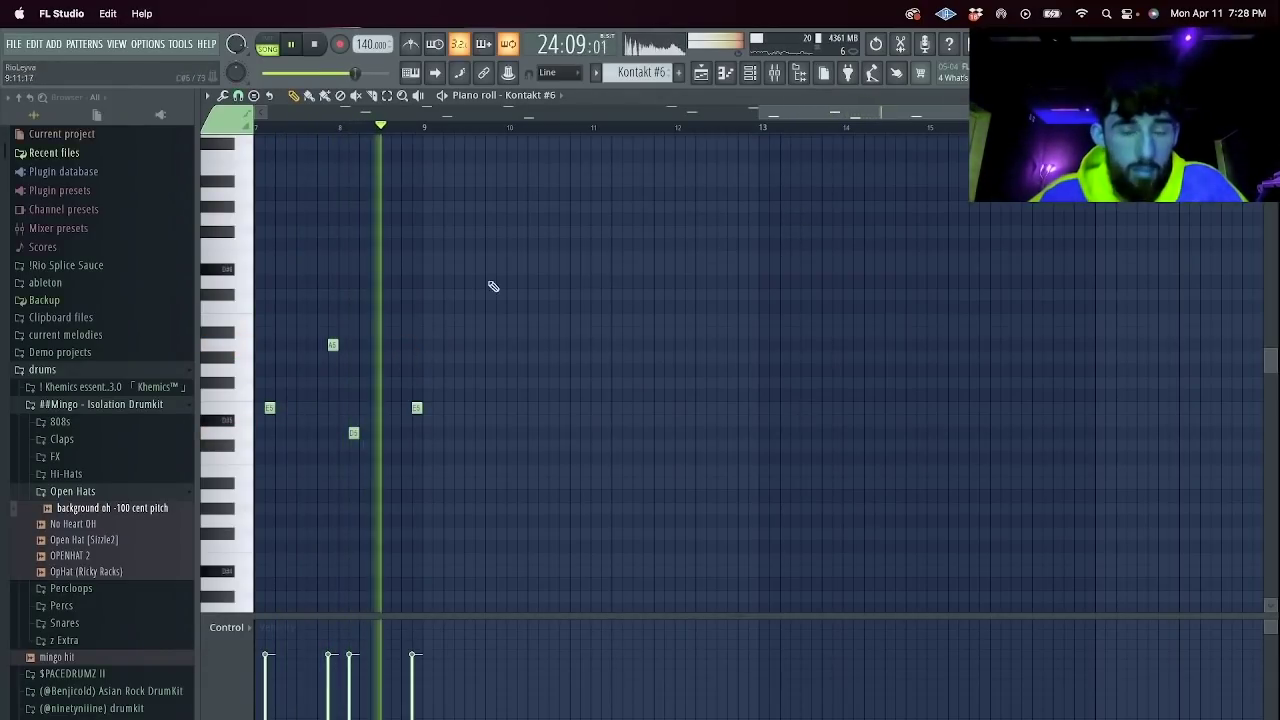
click(703, 75)
Duplicate the Tracks 8–12 drum clips rightward, slice off and delete the short pieces, then duplicate again.
drag(851, 632, 686, 430)
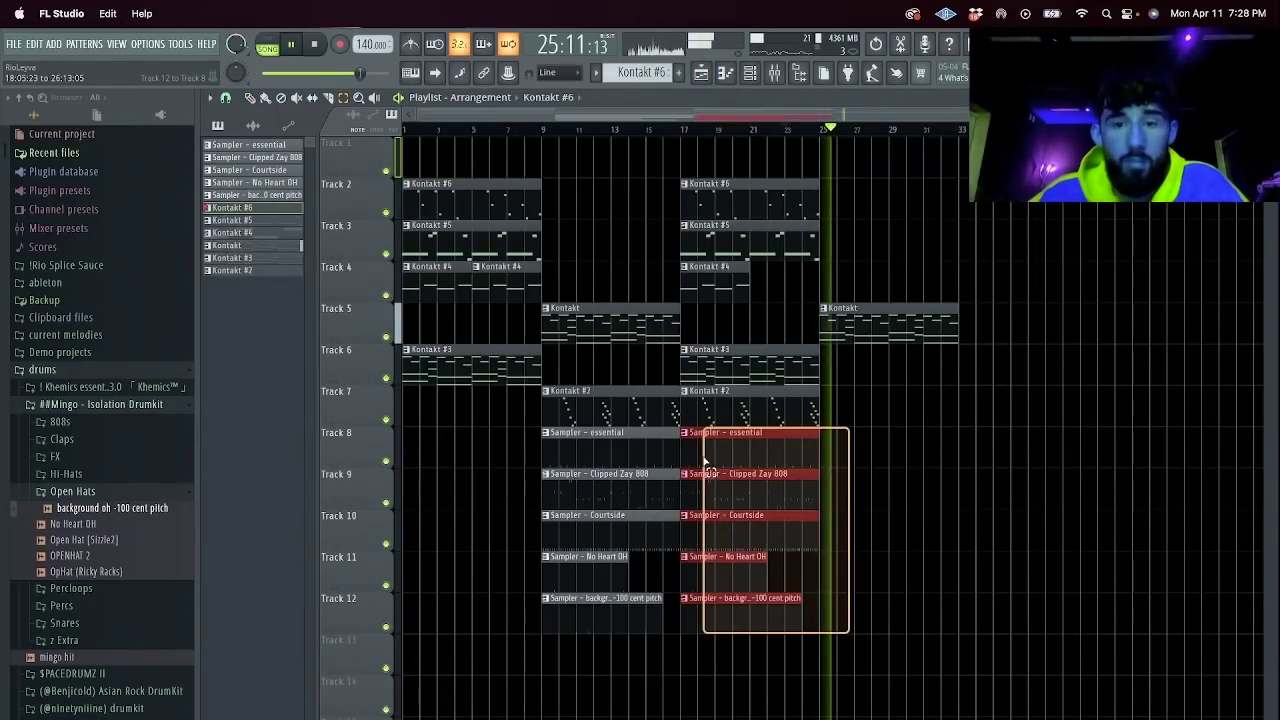
key(ctrl+b)
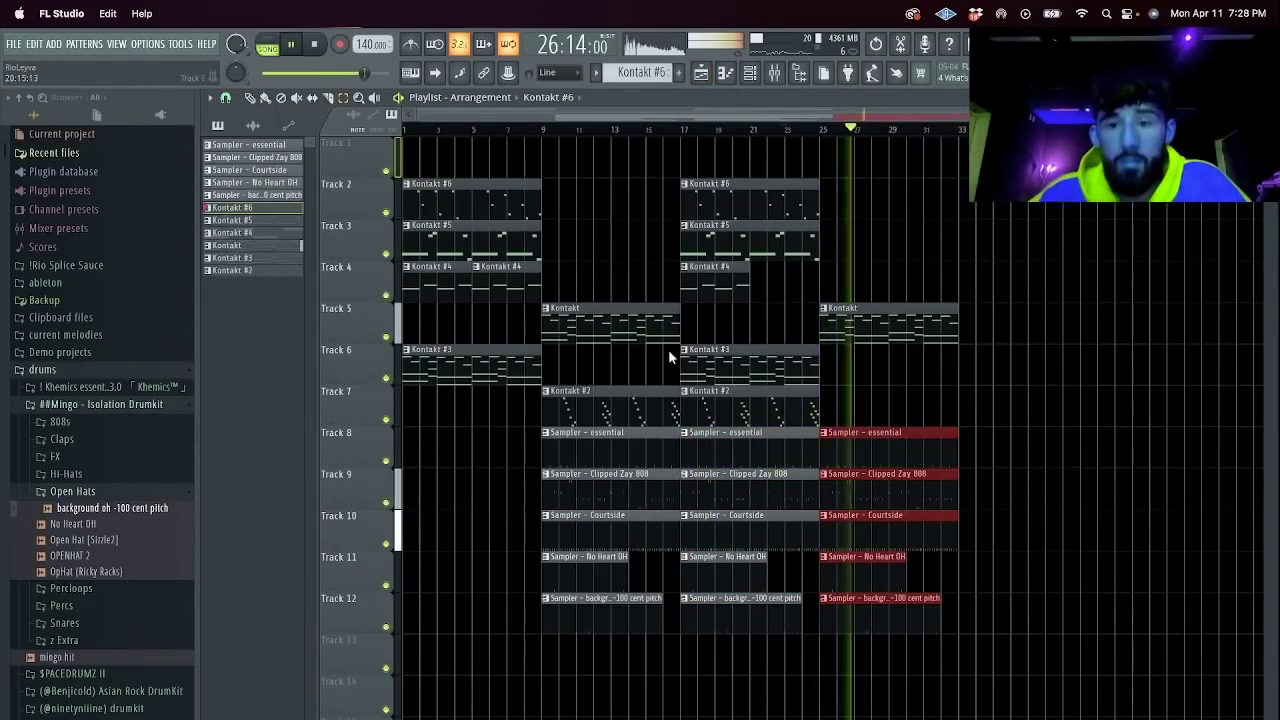
click(230, 100)
click(297, 296)
click(225, 99)
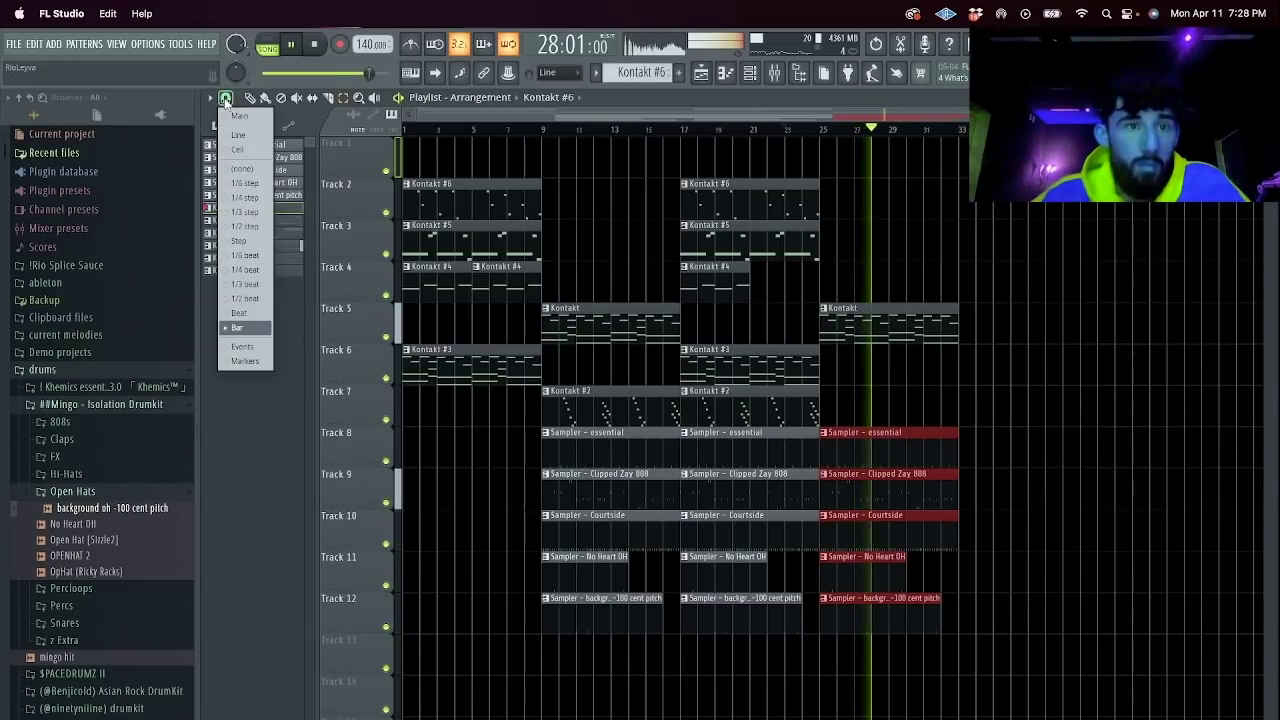
click(250, 305)
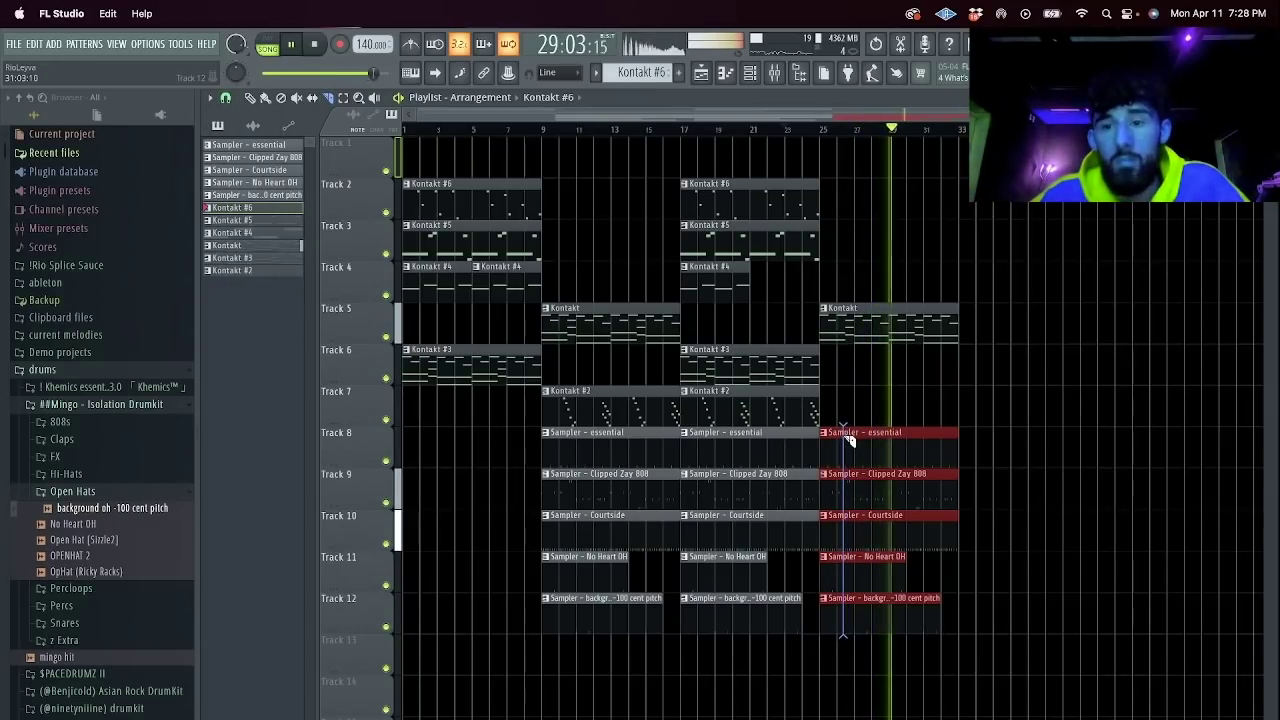
drag(847, 433, 846, 431)
drag(834, 438, 824, 660)
key(Delete)
drag(981, 666, 780, 500)
drag(1037, 631, 726, 449)
key(ctrl+b)
Rework the melody clips: remove bar-17 copies, place Kontakt #3 at bar 33, delete bar-42 drums.
drag(779, 285, 991, 215)
key(Delete)
drag(752, 371, 1033, 373)
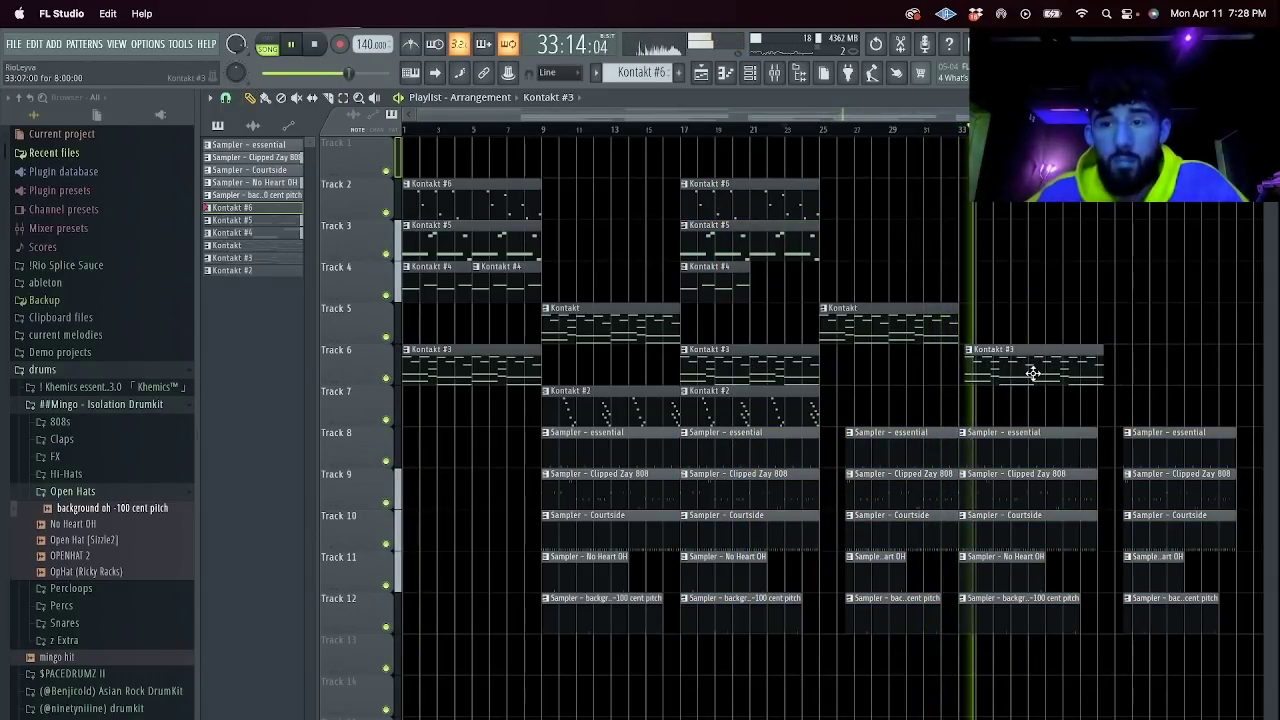
click(958, 135)
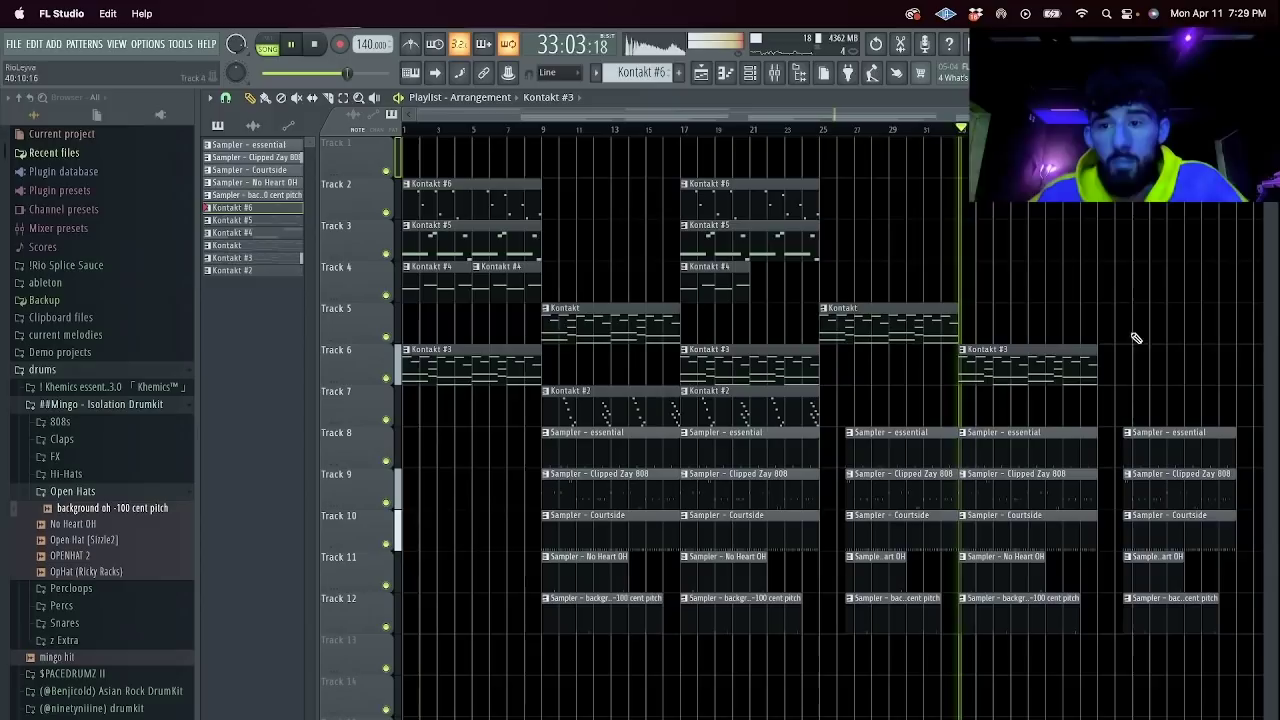
drag(1205, 652, 1149, 342)
key(Delete)
drag(815, 246, 807, 208)
key(super+b)
key(super+b)
drag(882, 229, 920, 208)
key(Delete)
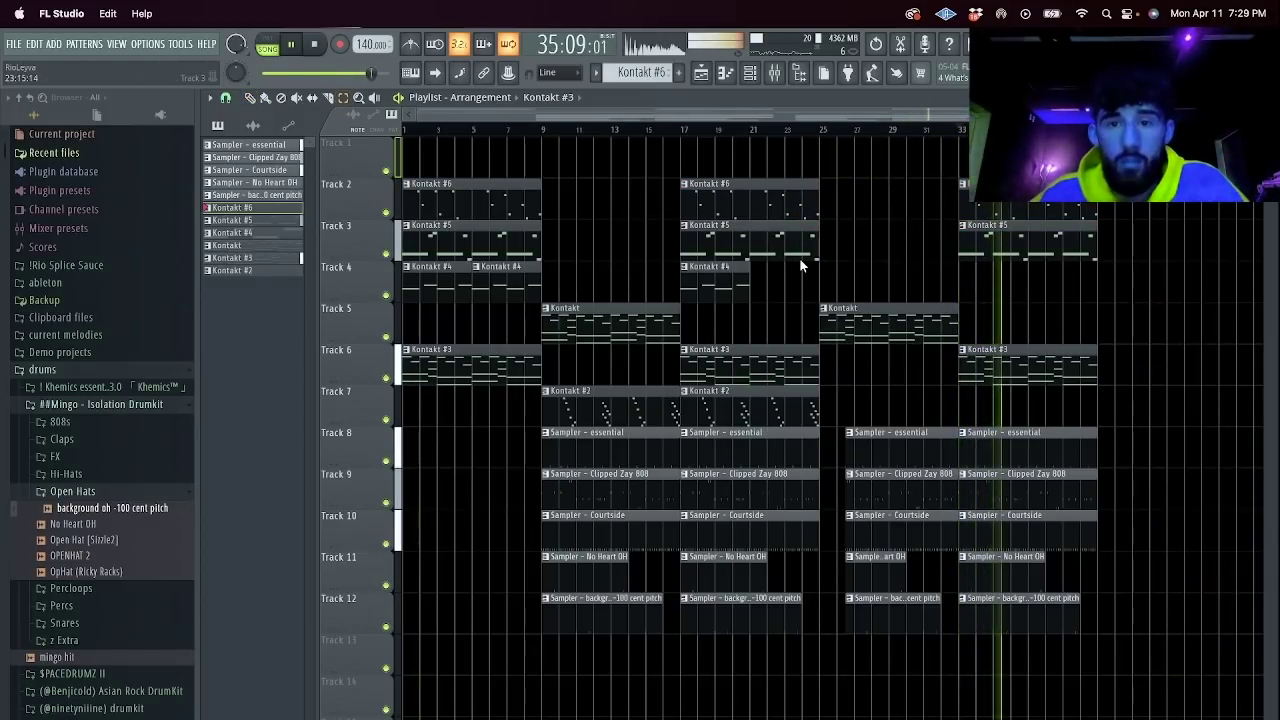
Select every clip and duplicate the whole arrangement twice.
key(super+a)
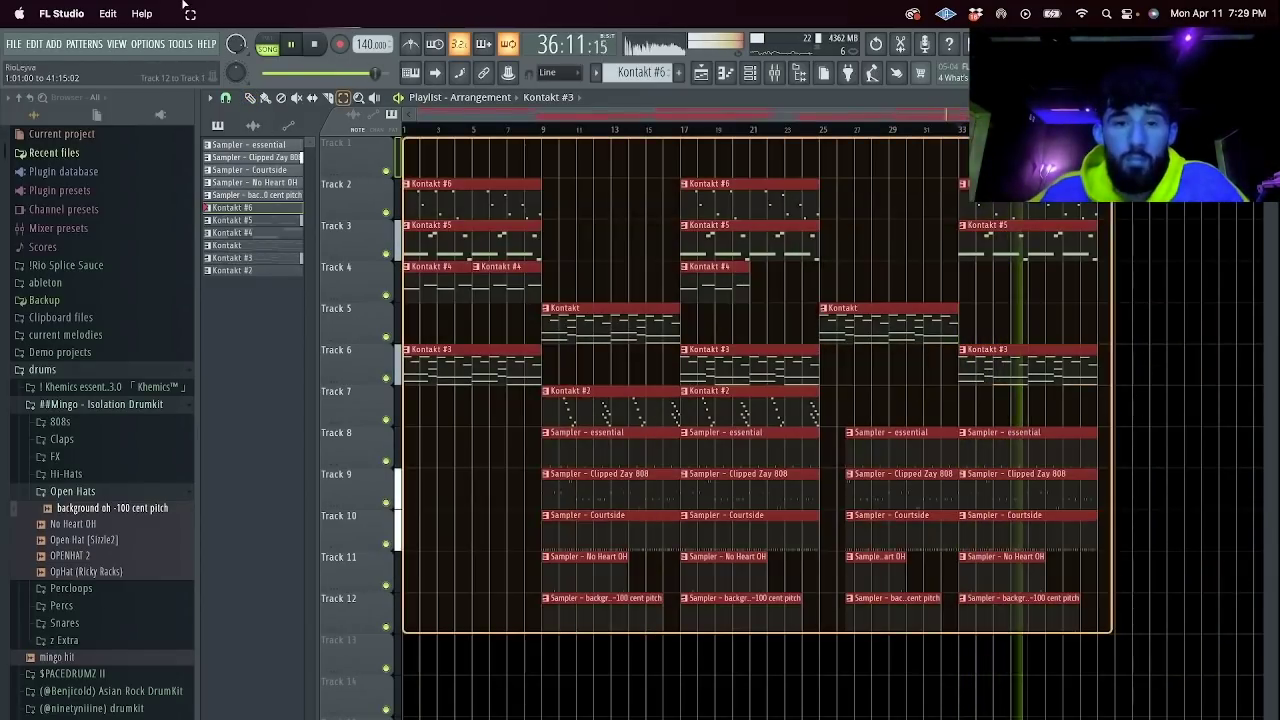
key(super+b)
key(super+b)
key(super+d)
Save the project under a new name, creating a new folder inside Stems.
key(super+s)
click(660, 223)
click(683, 246)
click(809, 305)
key(super+shift+n)
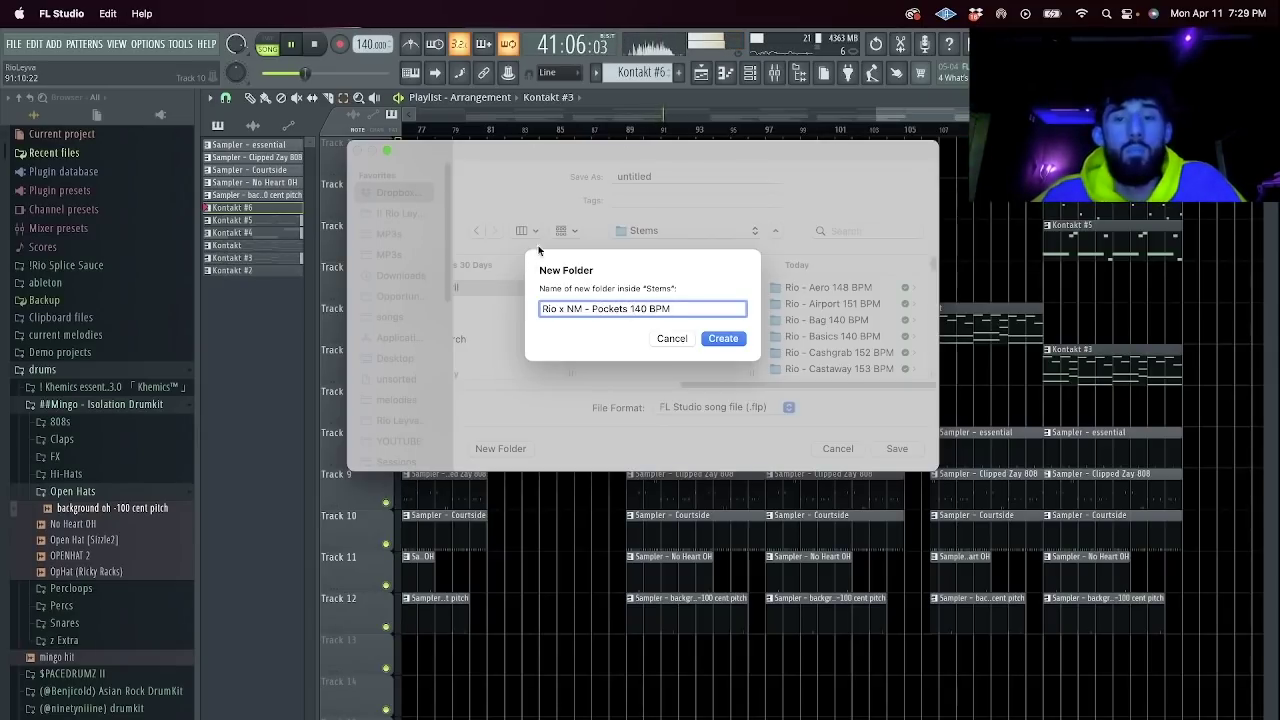
Save the project into a new 'Pockets 140 BPM' folder, then cancel a first MP3 export aimed at Stems.
click(744, 340)
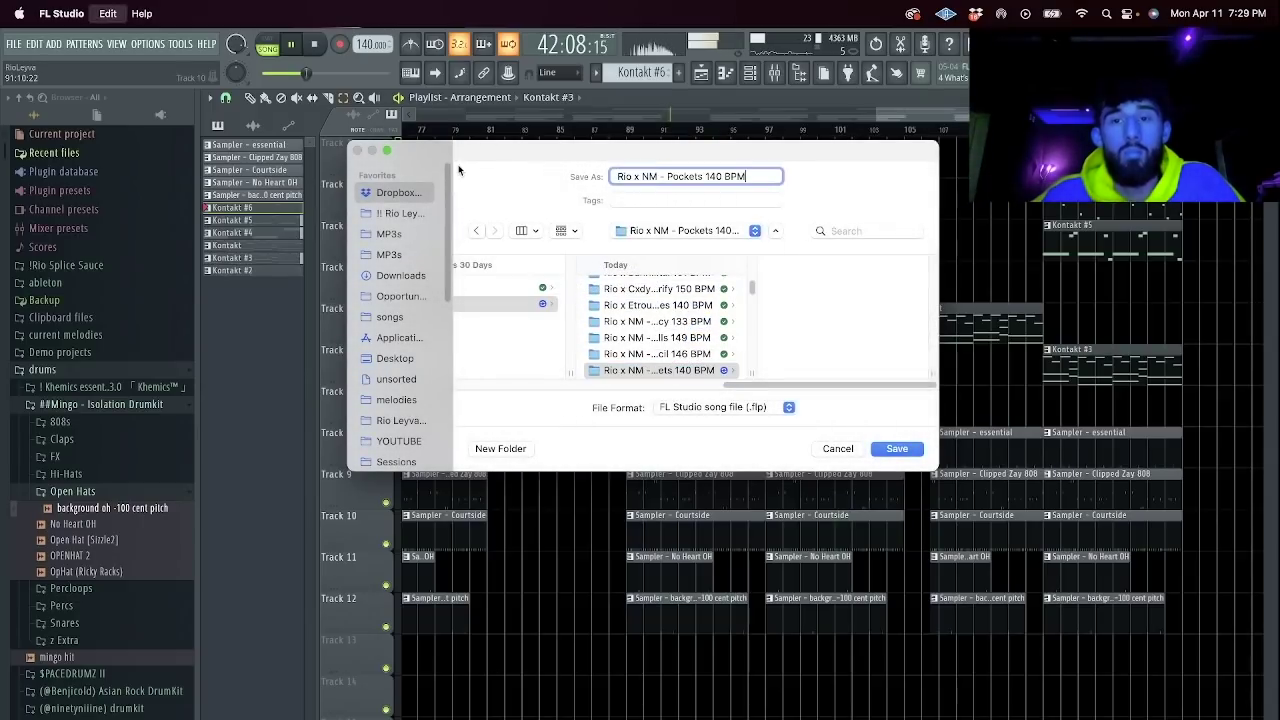
key(Return)
key(super+shift+r)
click(722, 222)
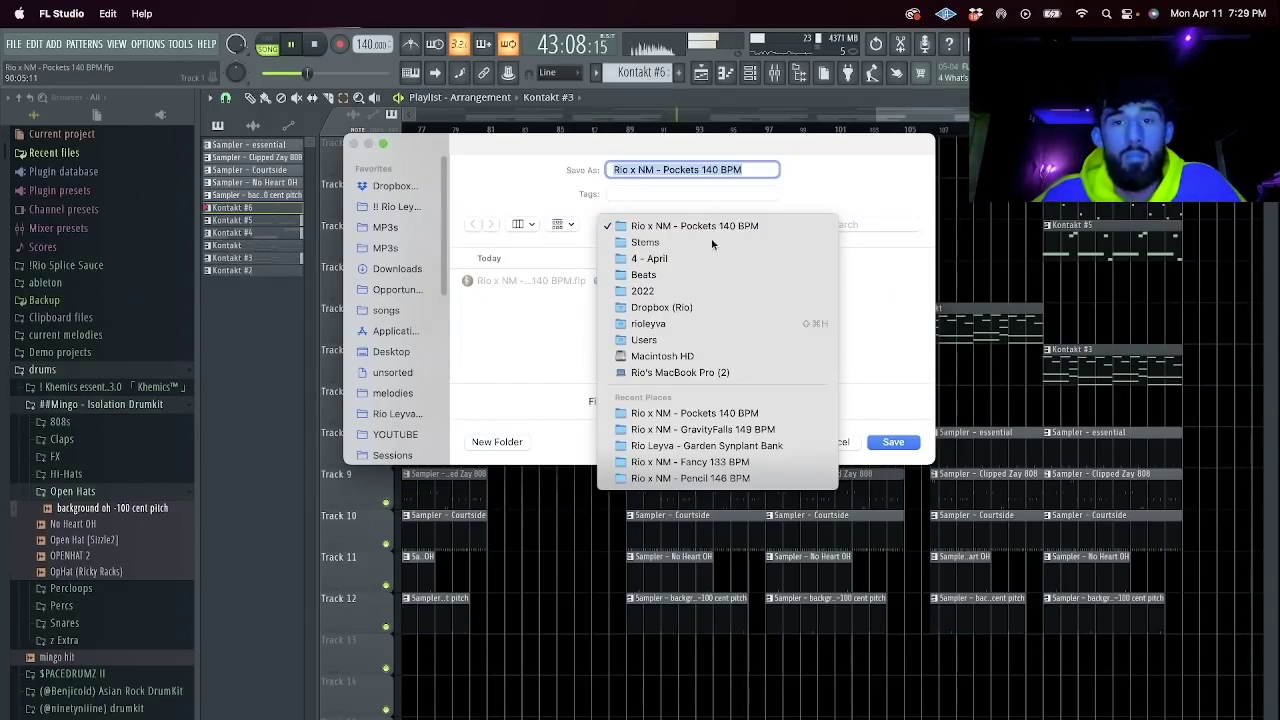
click(711, 241)
click(853, 445)
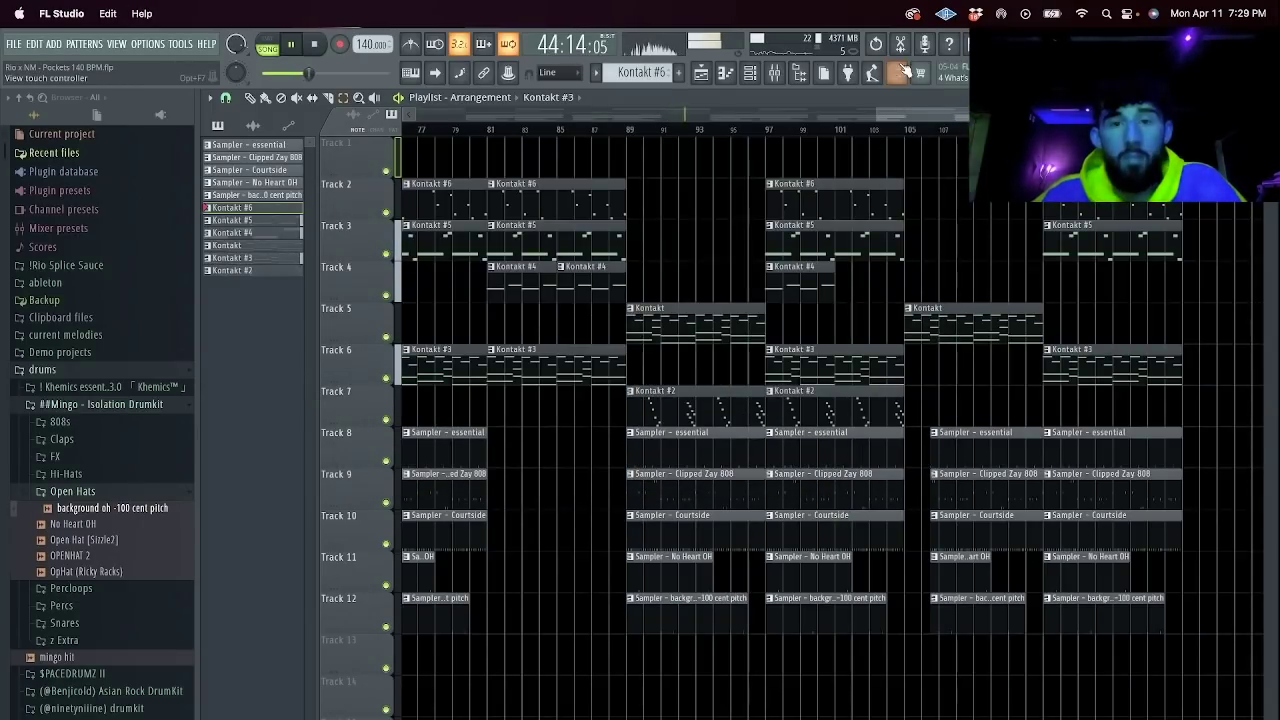
Scroll the playlist and move the playback position back to bar 26.
drag(882, 114, 418, 114)
click(675, 131)
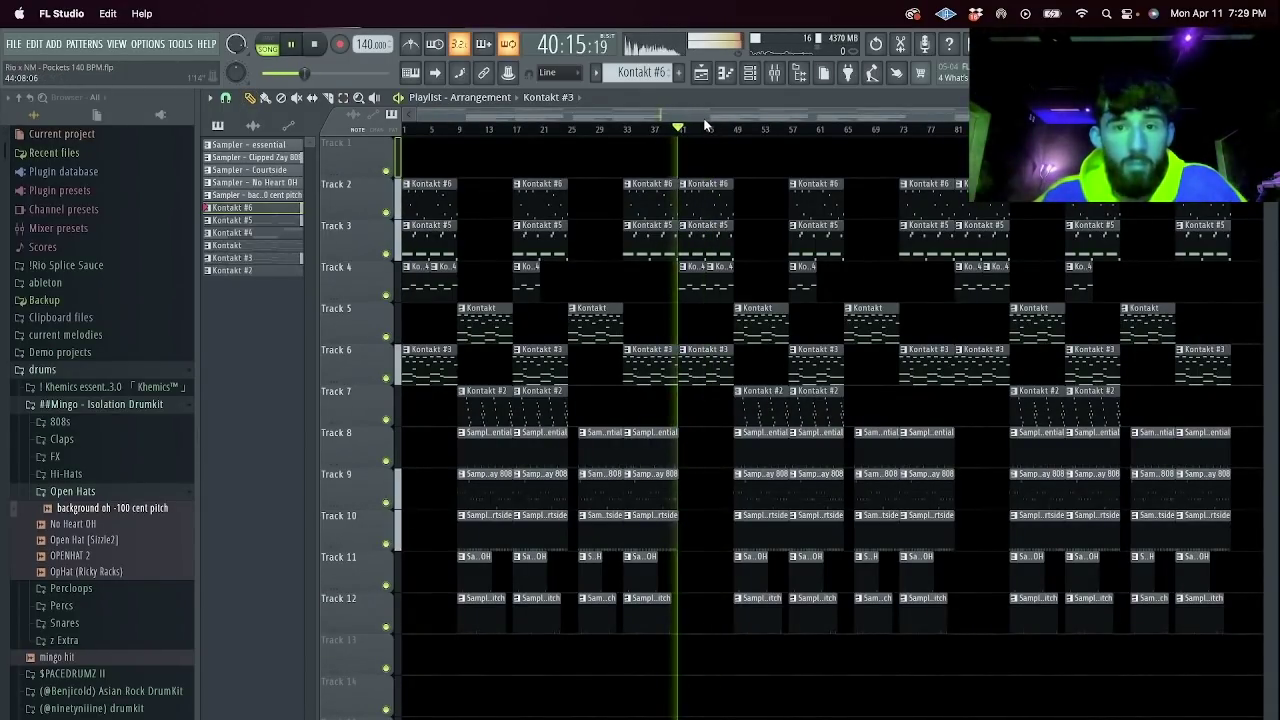
click(580, 131)
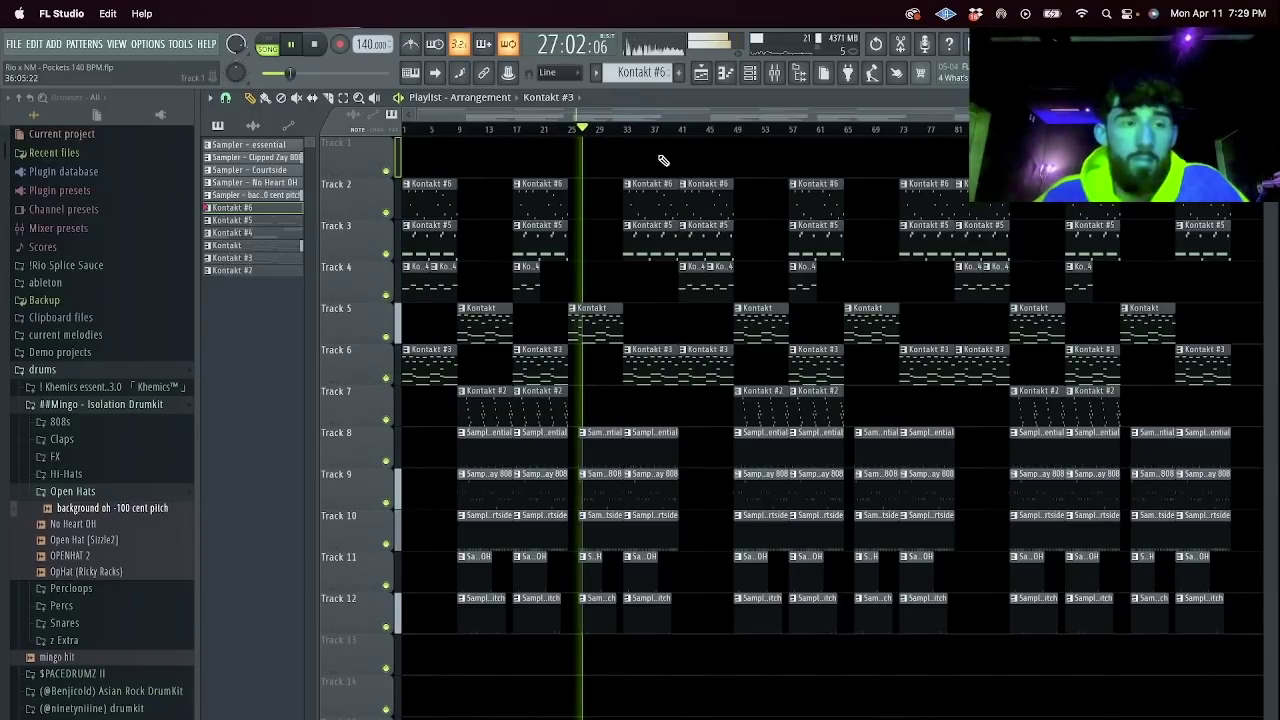
Export the song as MP3 into the 4 - April MP3s folder, reaching the render settings.
key(super+shift+s)
click(686, 224)
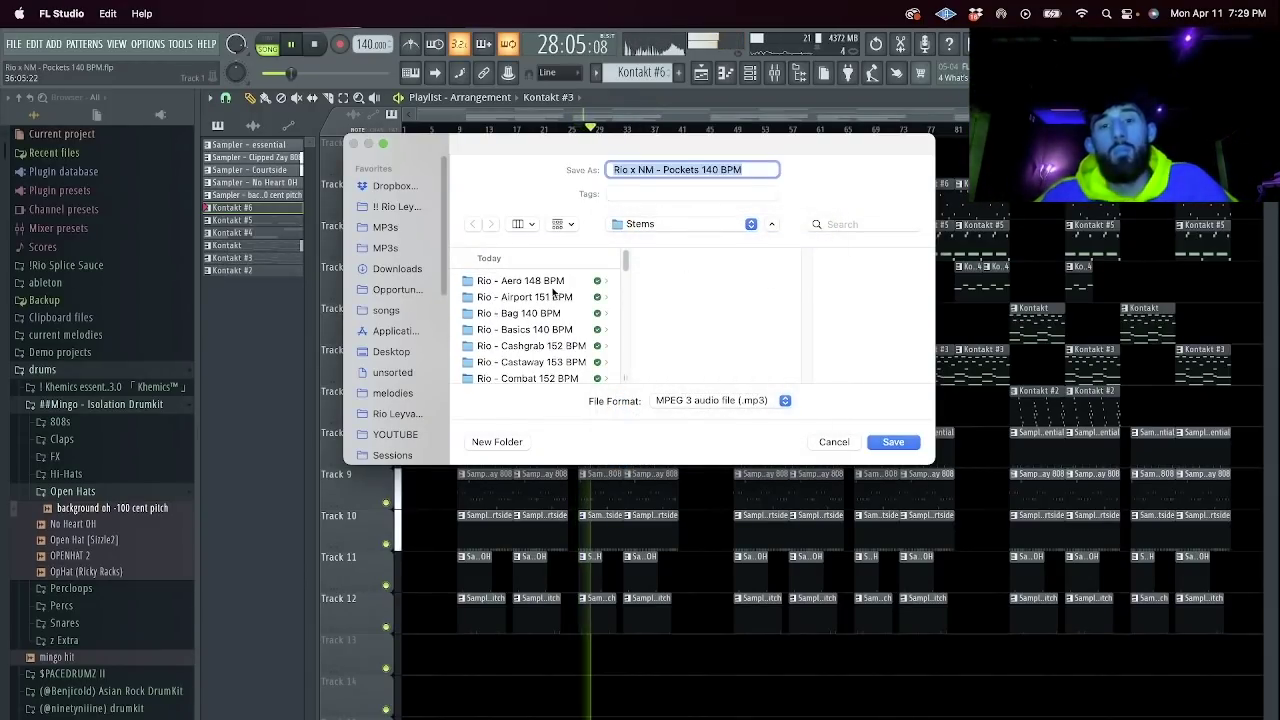
click(662, 224)
click(695, 240)
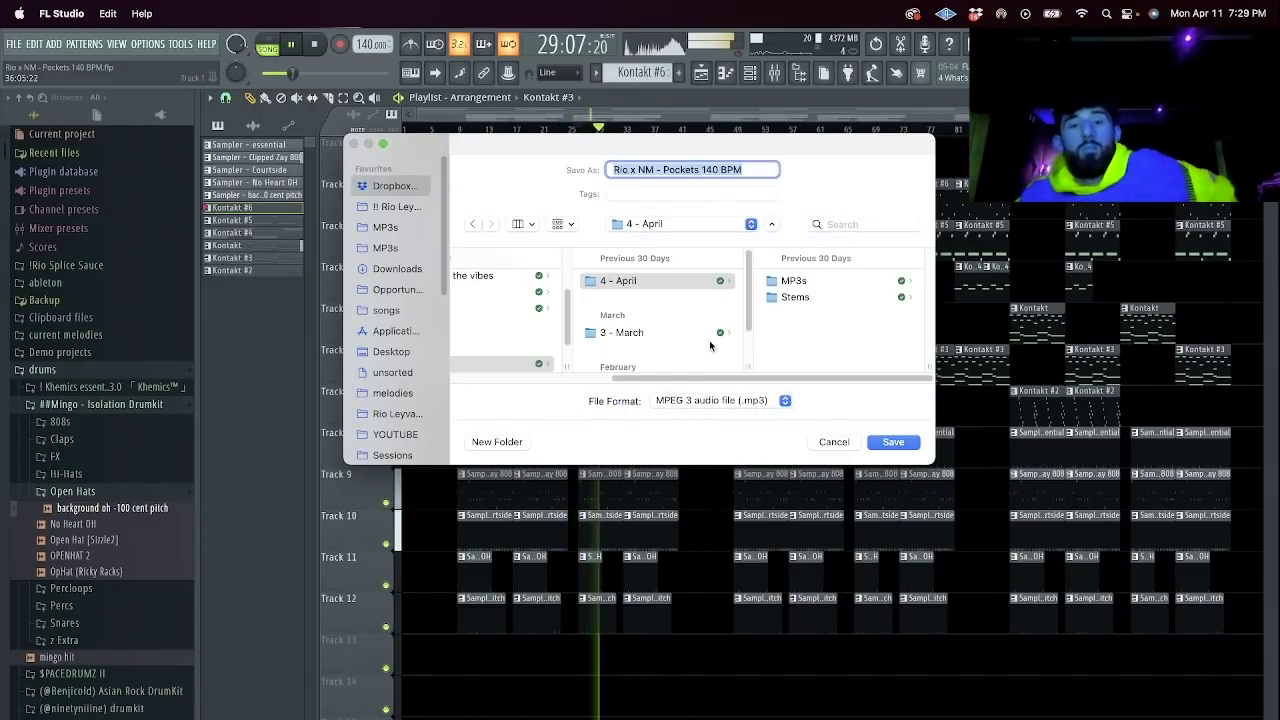
click(792, 282)
click(892, 442)
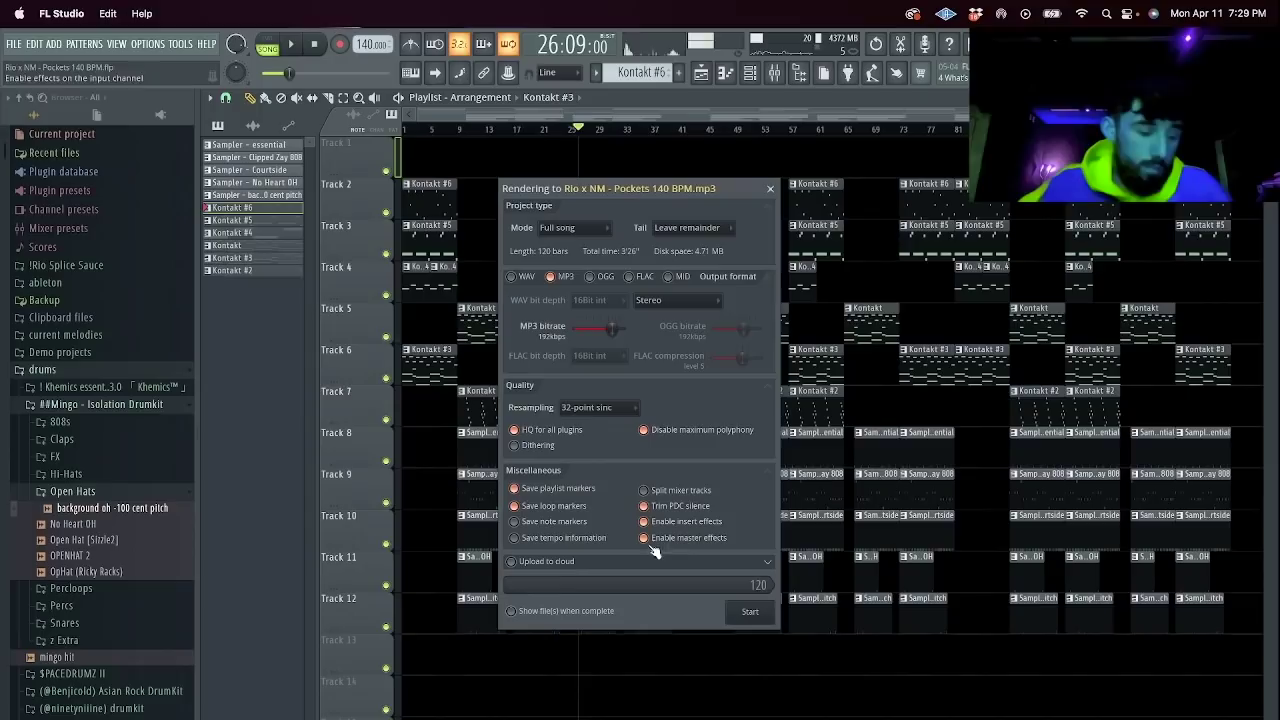
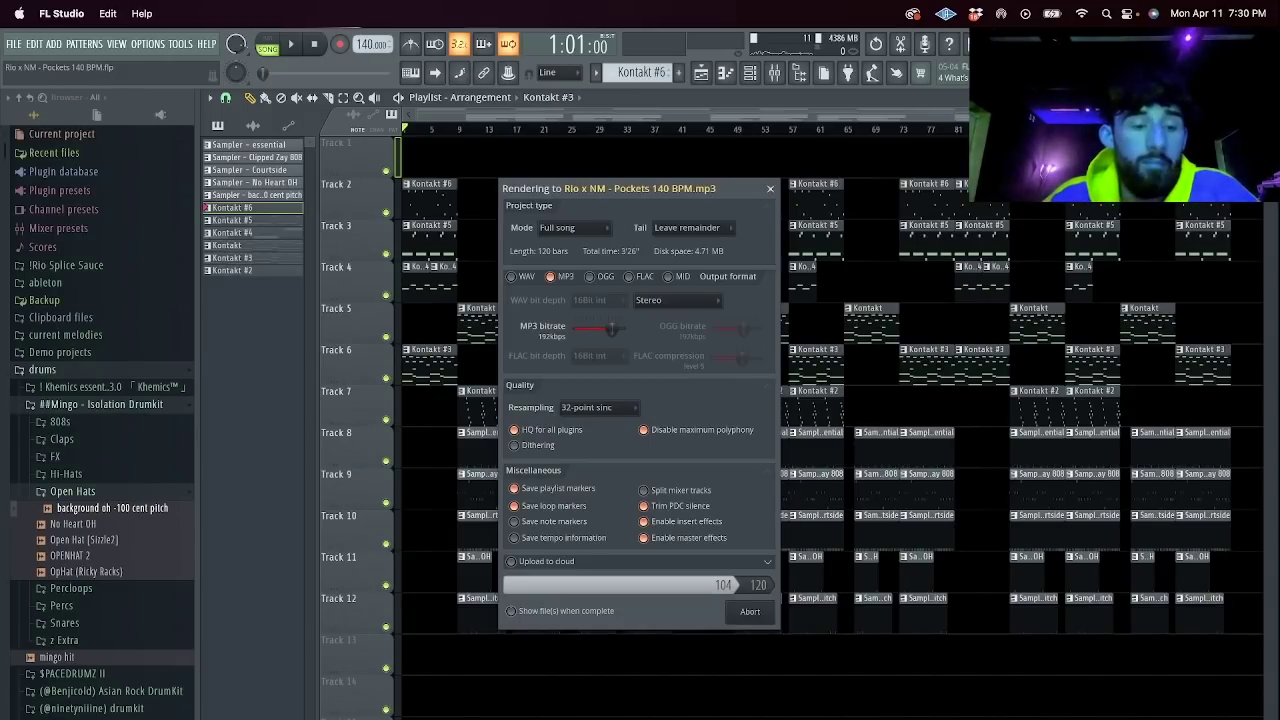
Check the finished Pockets 140 BPM MP3 in the MP3s folder, then start a new Default-template project.
key(super+Tab)
scroll(557, 268, up, 10)
click(530, 265)
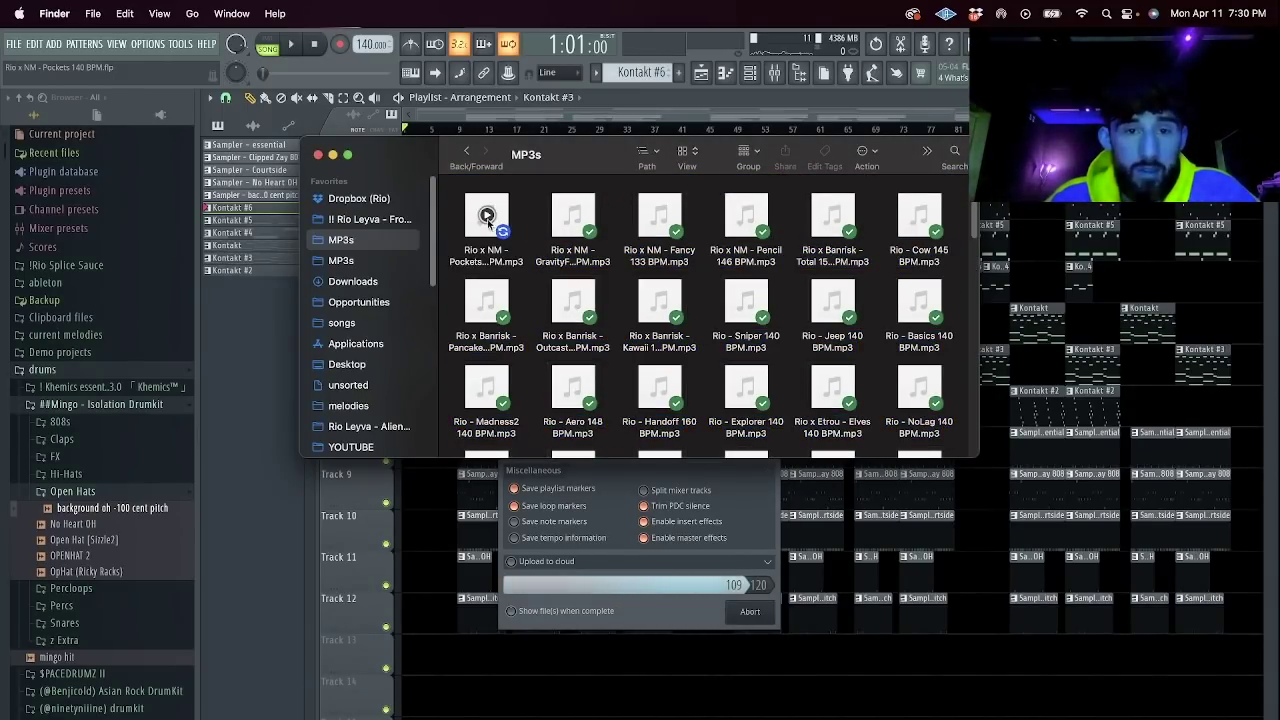
click(770, 103)
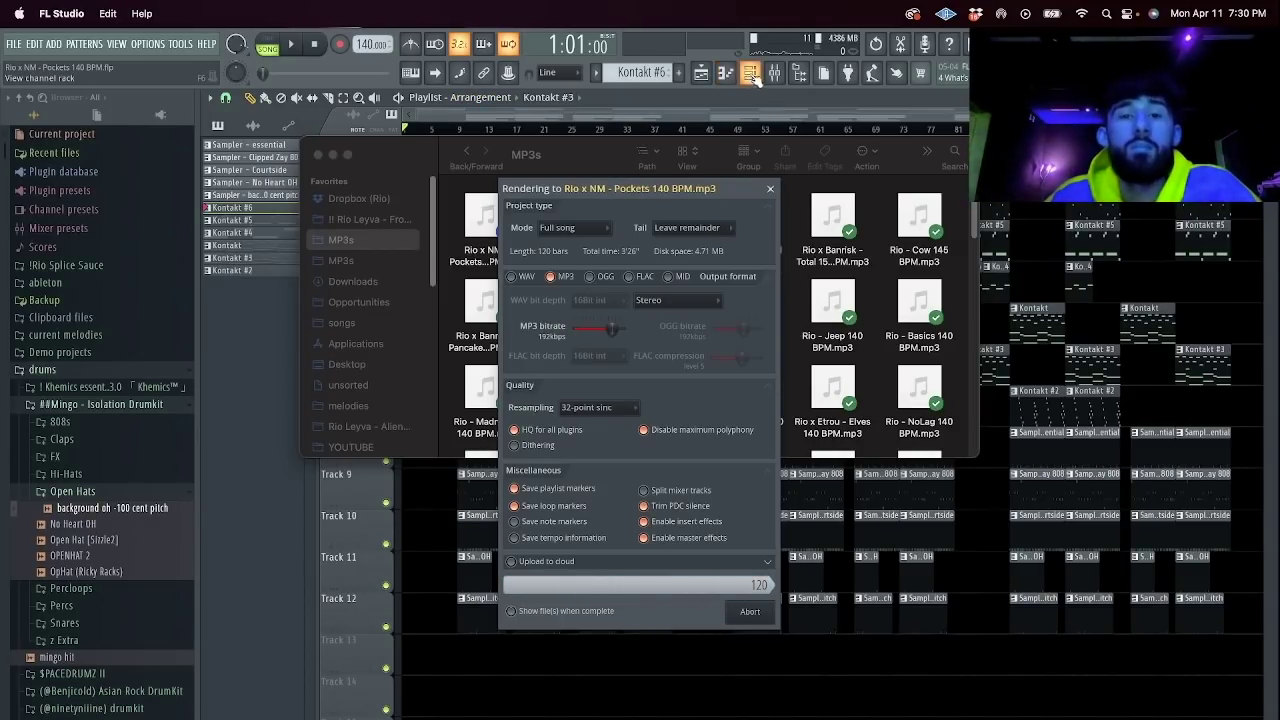
click(749, 73)
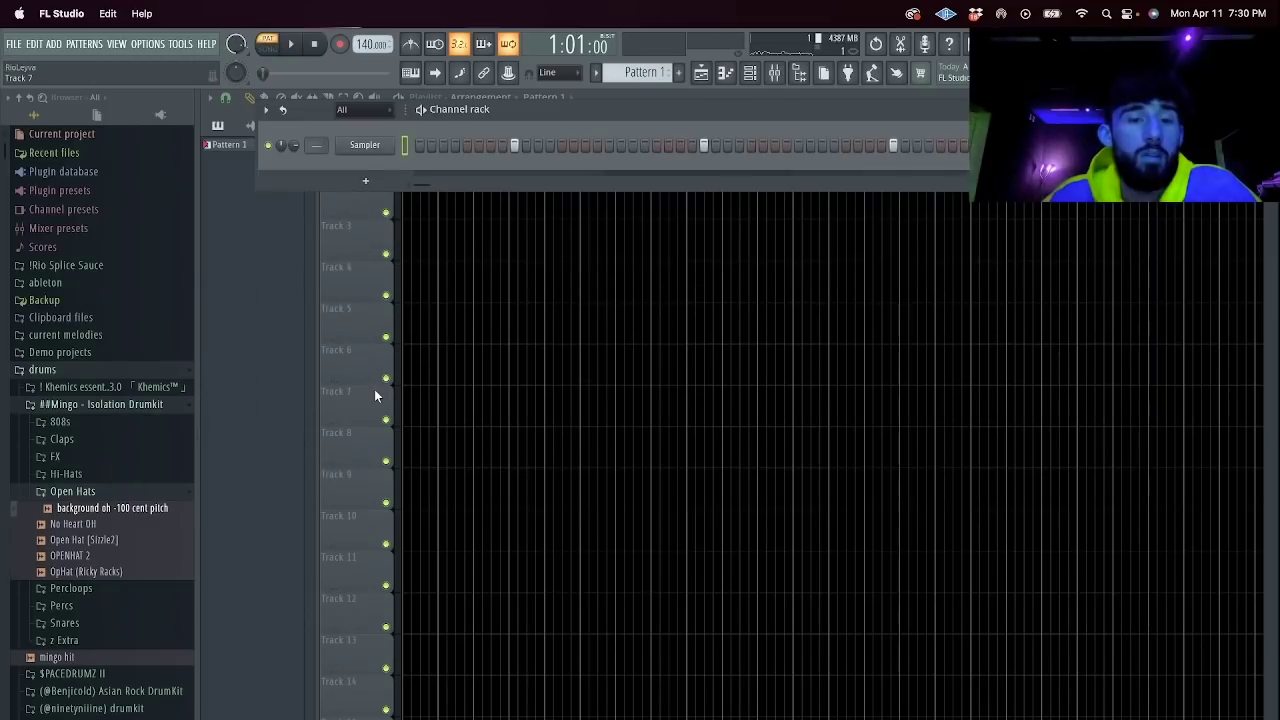
Add a Massive synth channel to the Channel rack.
click(365, 181)
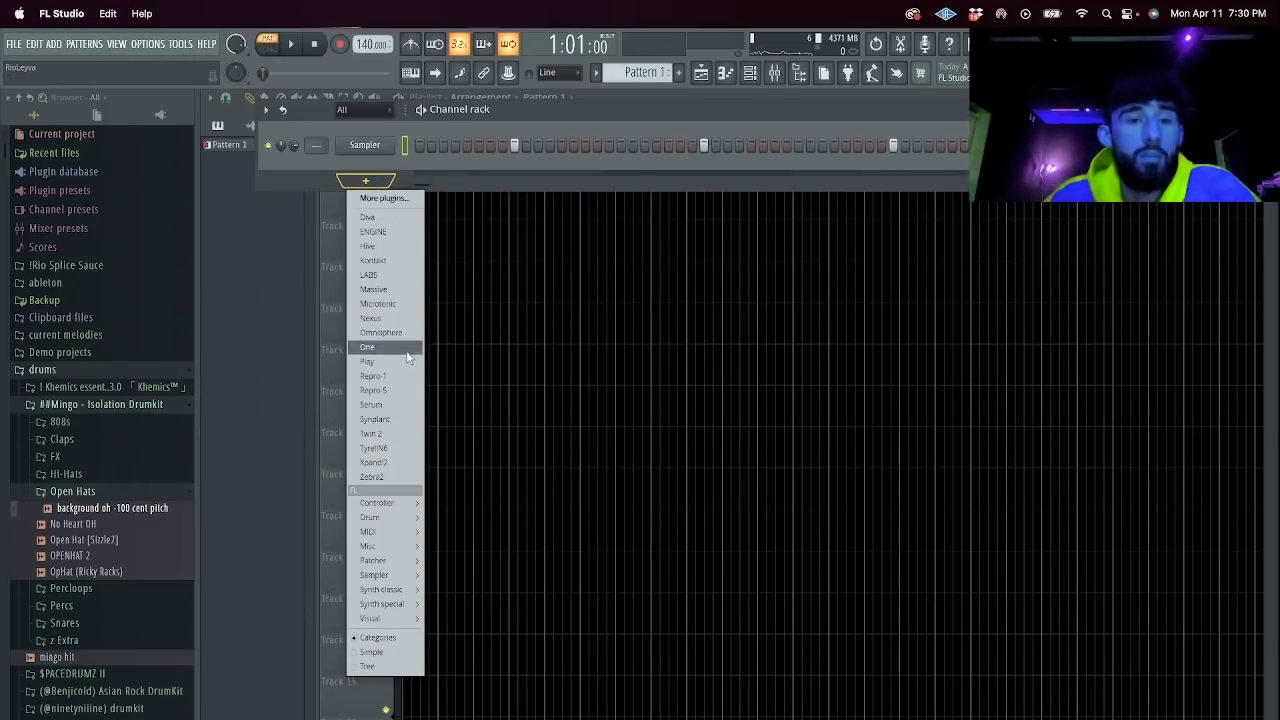
click(402, 289)
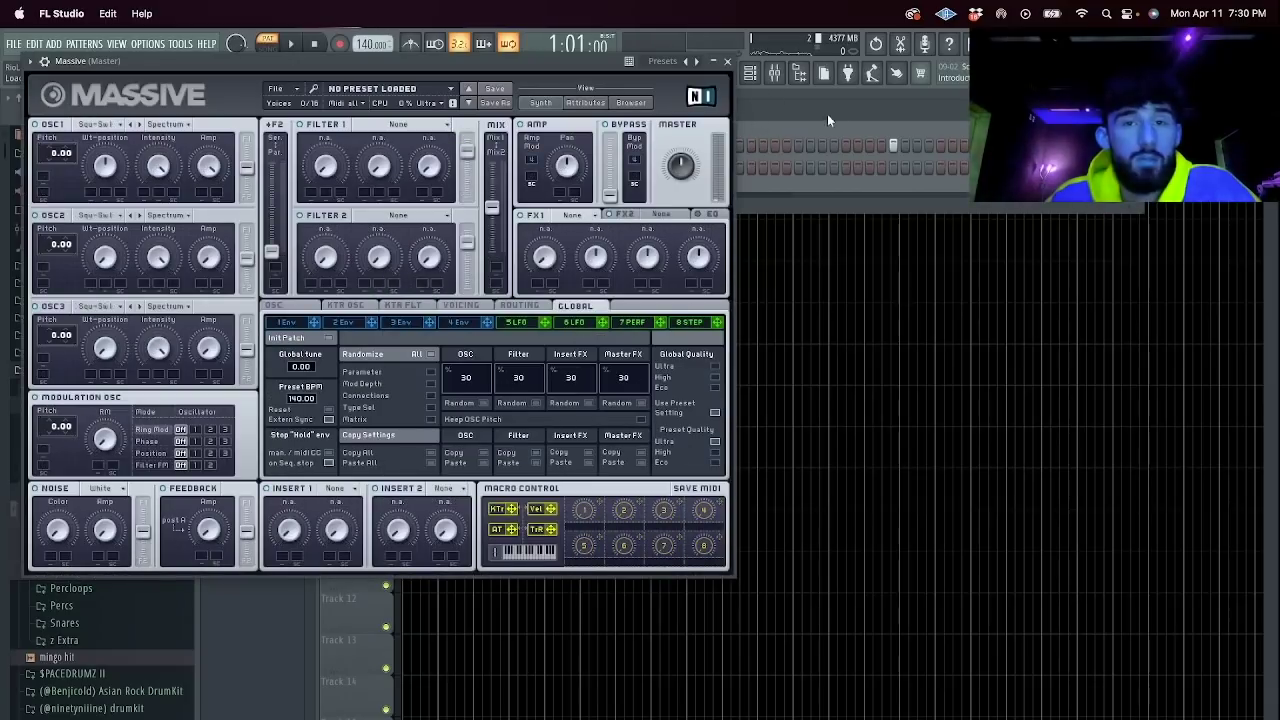
click(728, 62)
click(365, 167)
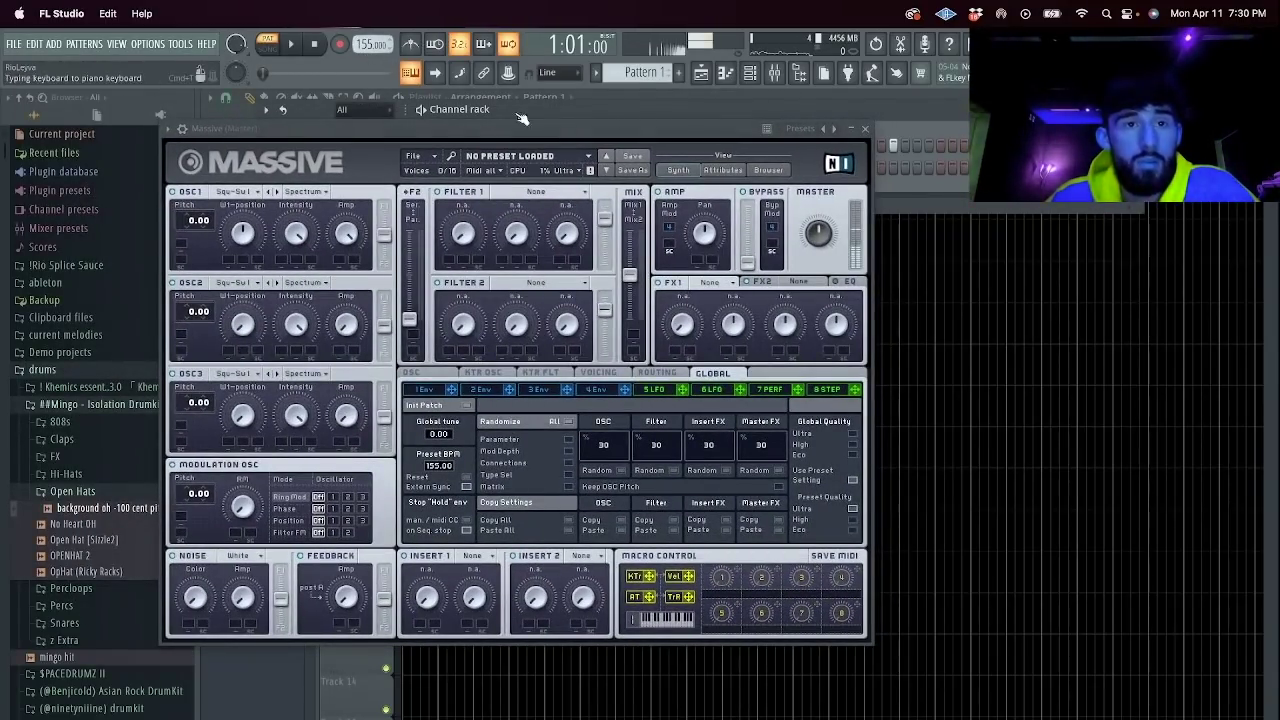
Audition Massive presets from Rock On through Space Tournament and settle on Sphere.
click(768, 170)
scroll(1067, 498, down, 20)
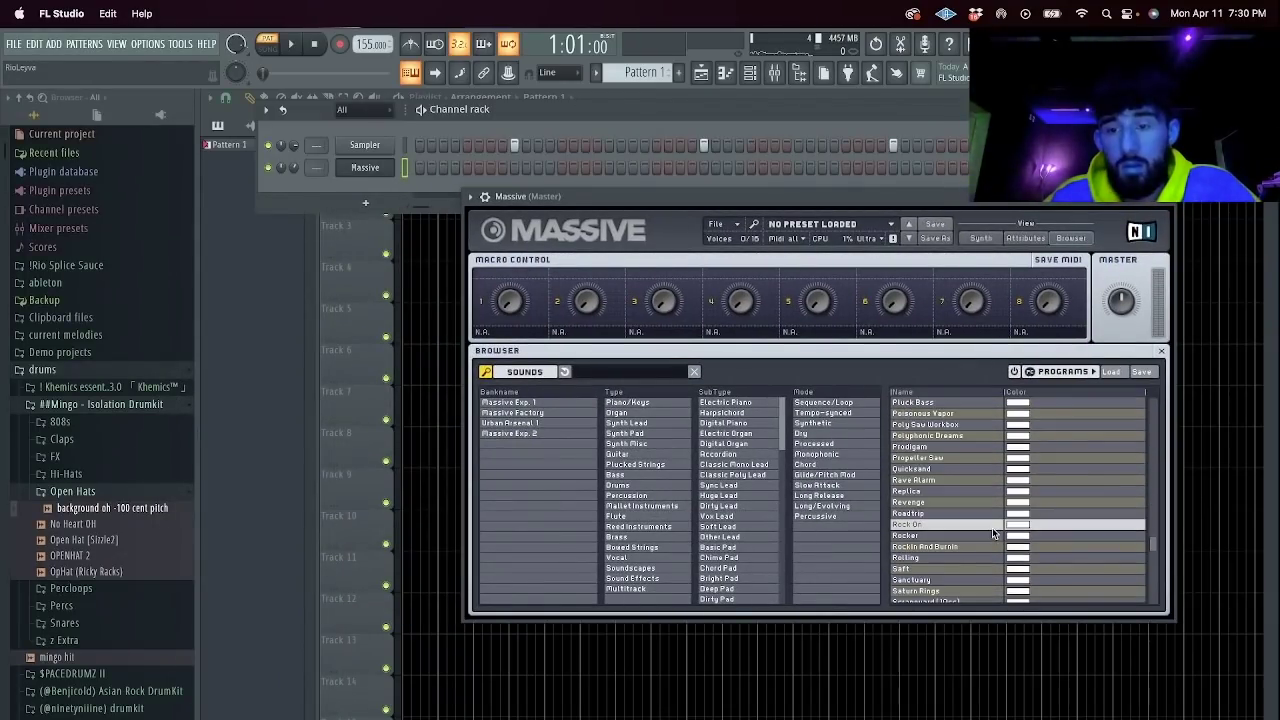
click(992, 527)
click(964, 540)
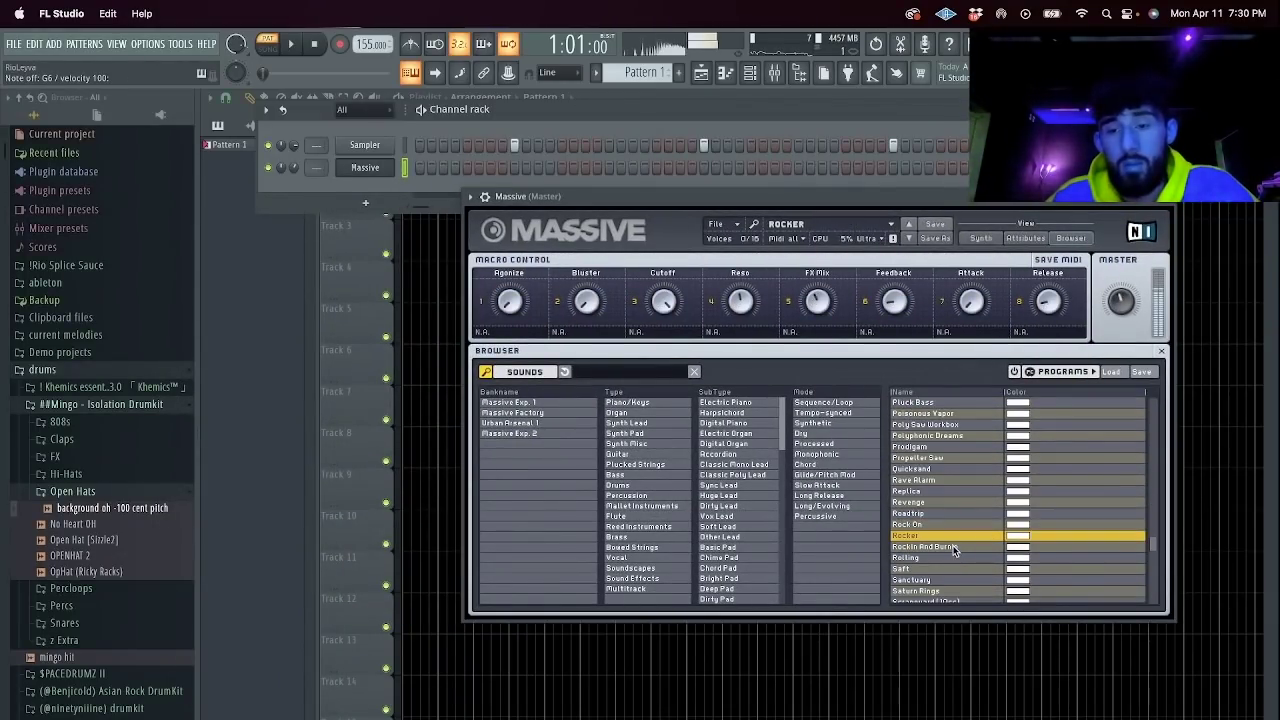
click(954, 548)
scroll(922, 537, down, 5)
click(924, 526)
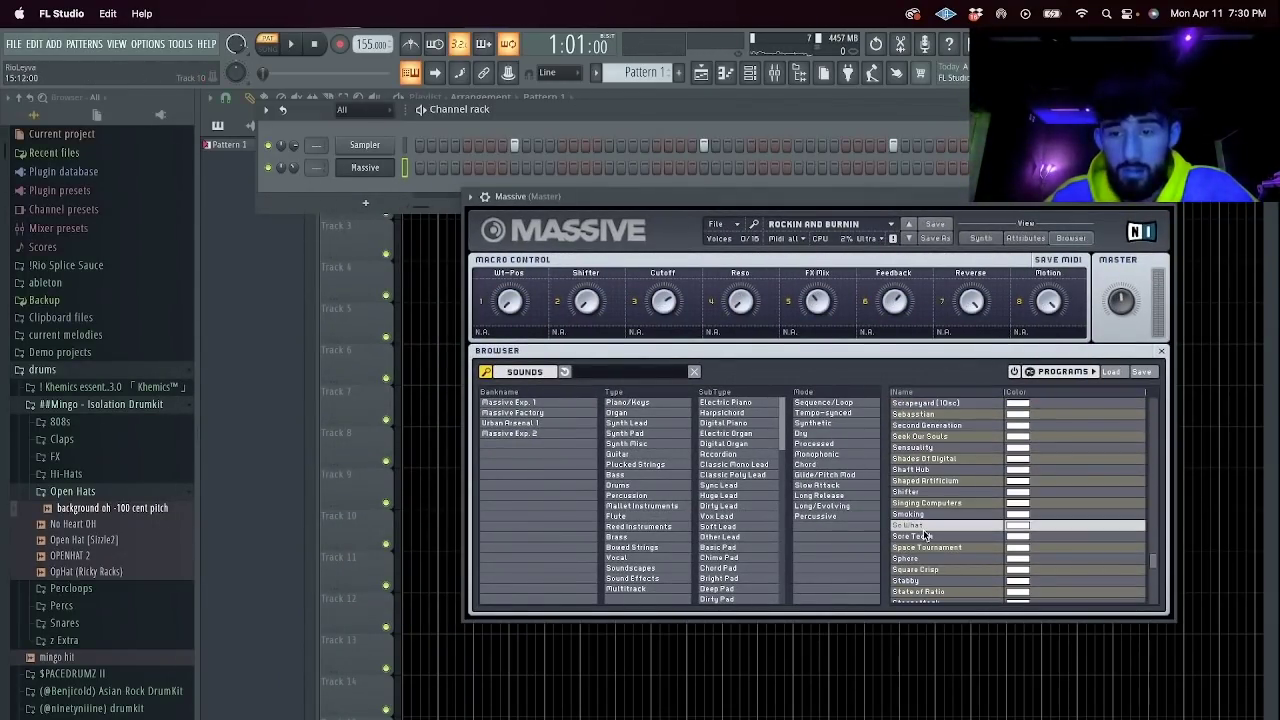
click(931, 540)
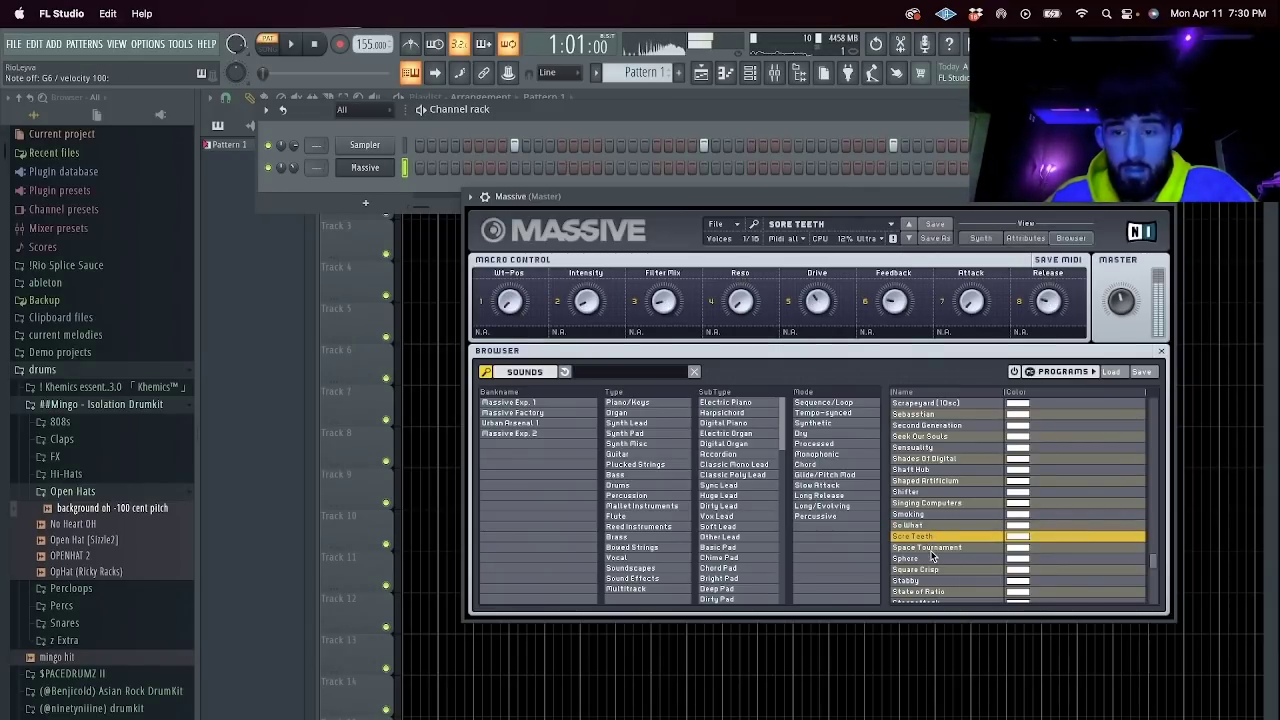
click(931, 549)
click(931, 558)
scroll(943, 549, down, 2)
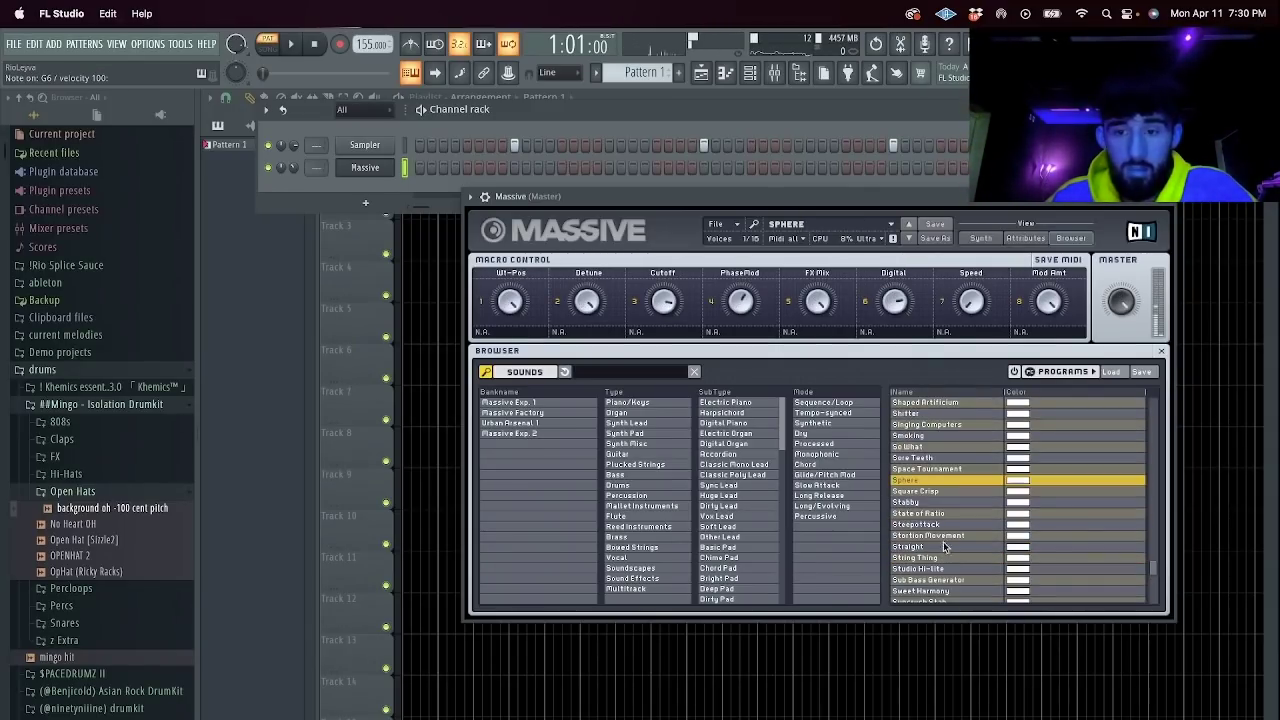
Close Massive and open the Massive channel's piano roll.
click(1175, 205)
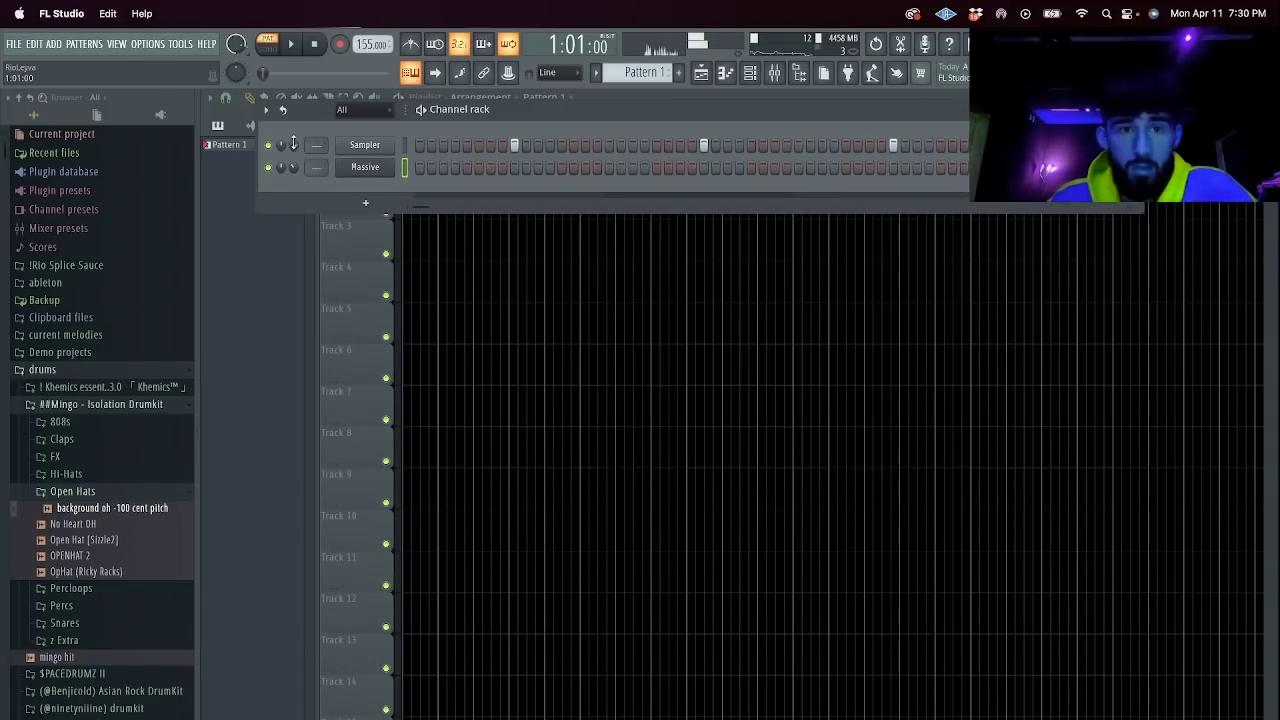
right_click(365, 167)
click(418, 170)
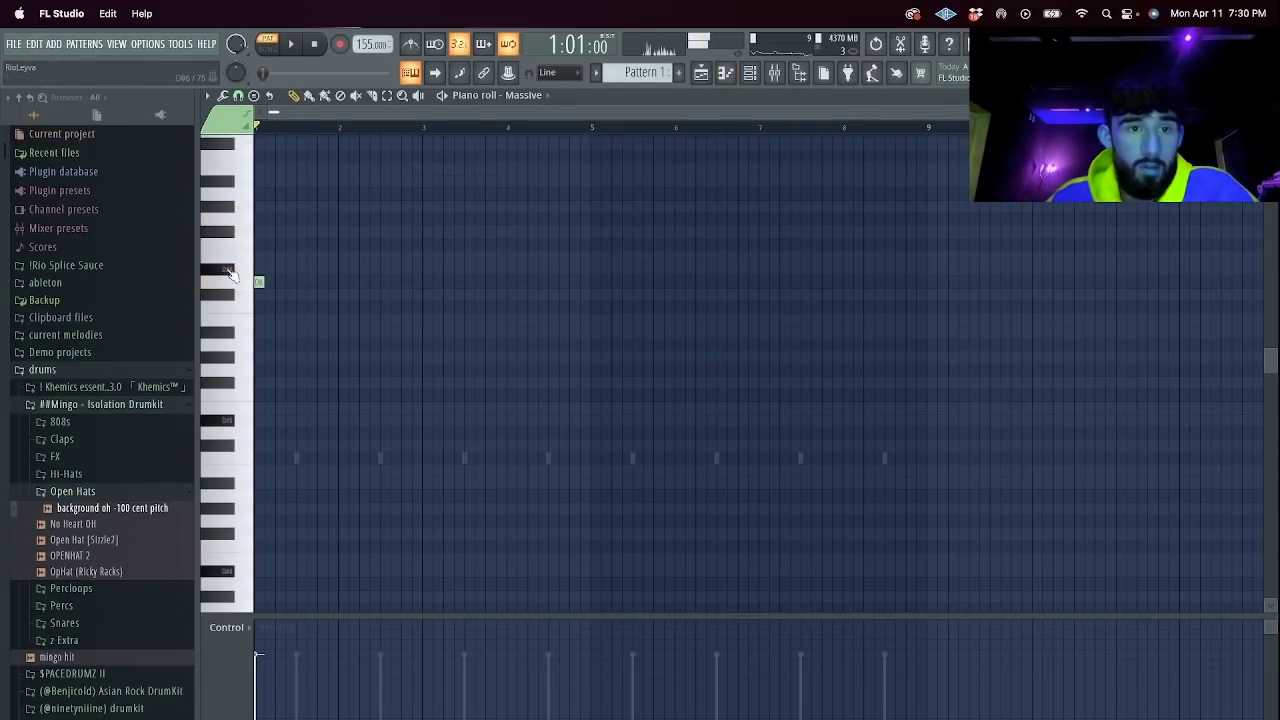
Copy the opening chord along bars 1–2 and remove its top G6 note.
key(space)
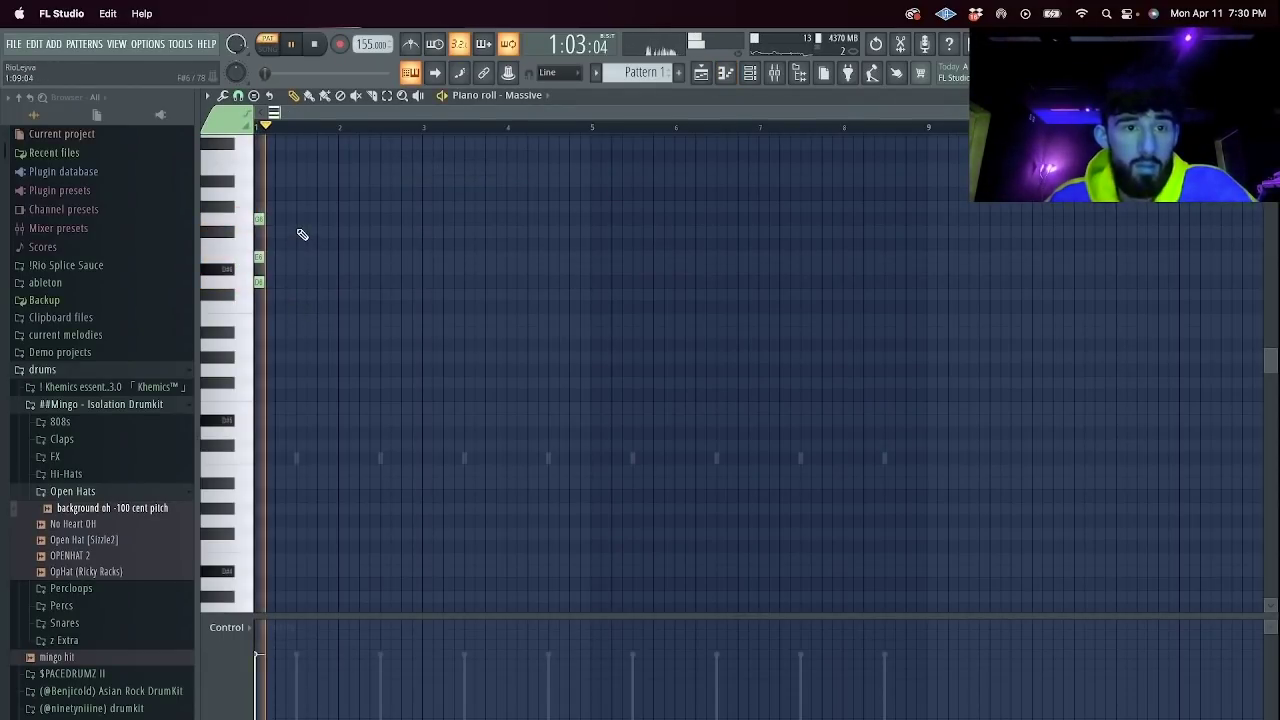
key(ctrl+a)
key(space)
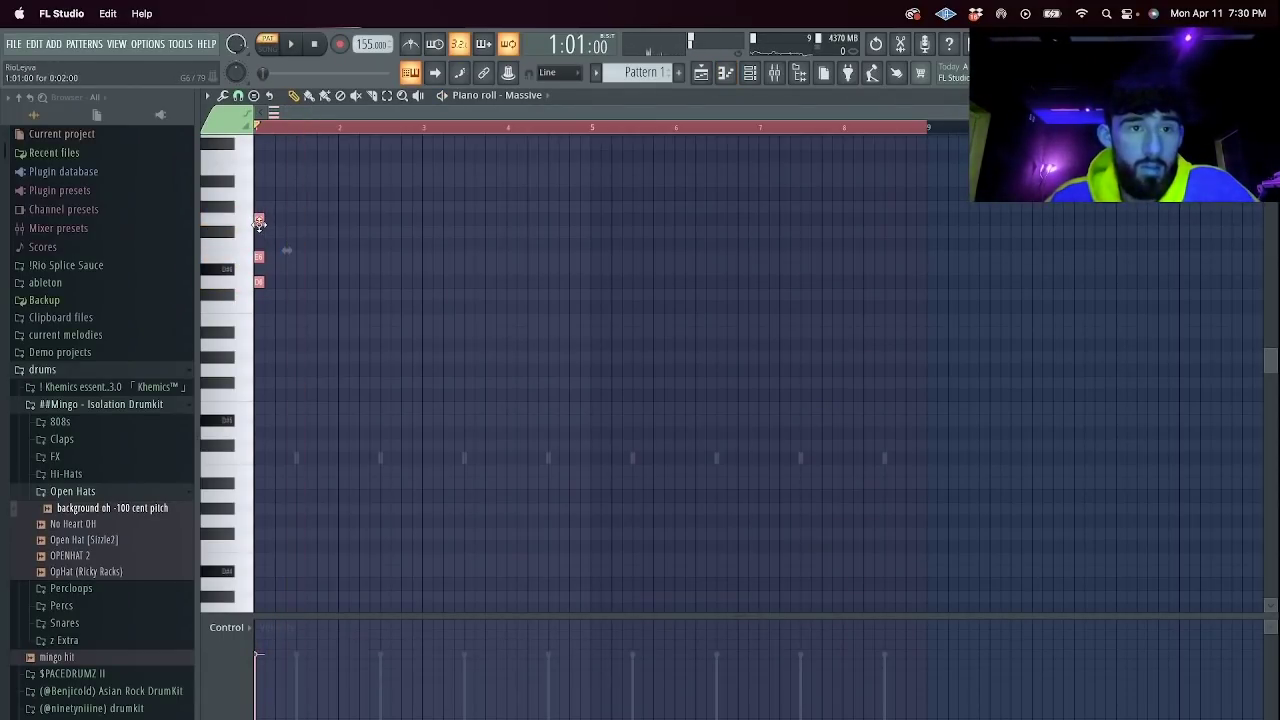
key(space)
drag(284, 222, 342, 222)
key(space)
key(space)
right_click(343, 221)
key(space)
key(space)
key(space)
drag(334, 350, 435, 160)
key(space)
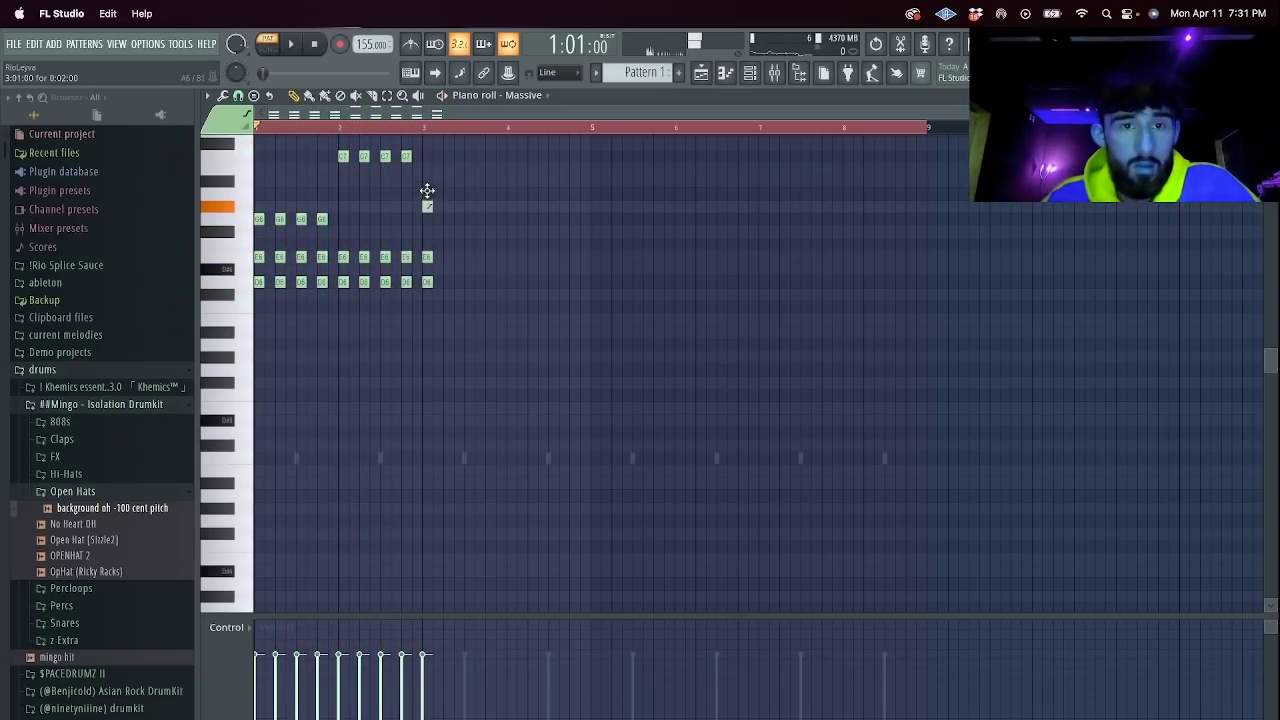
Add new chord notes toward bar 4, ending with an E6, and delete stray notes.
click(424, 307)
key(space)
drag(440, 324, 511, 195)
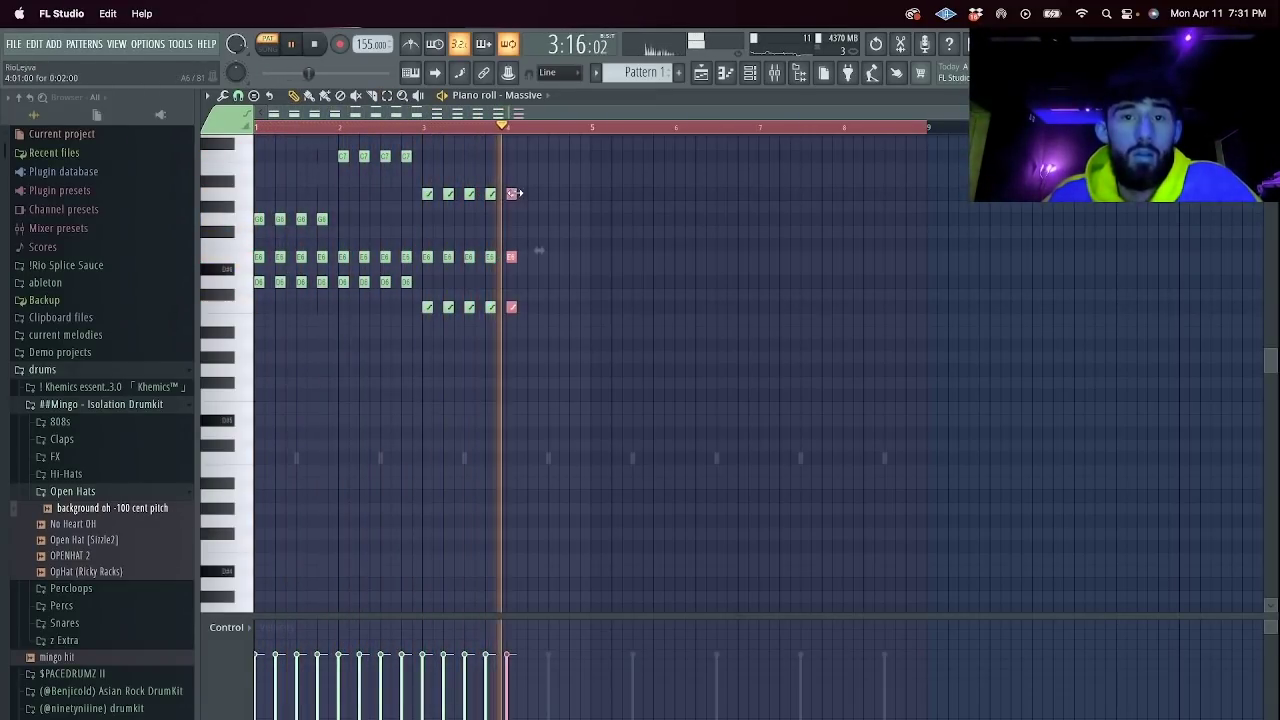
key(space)
scroll(514, 185, up, 3)
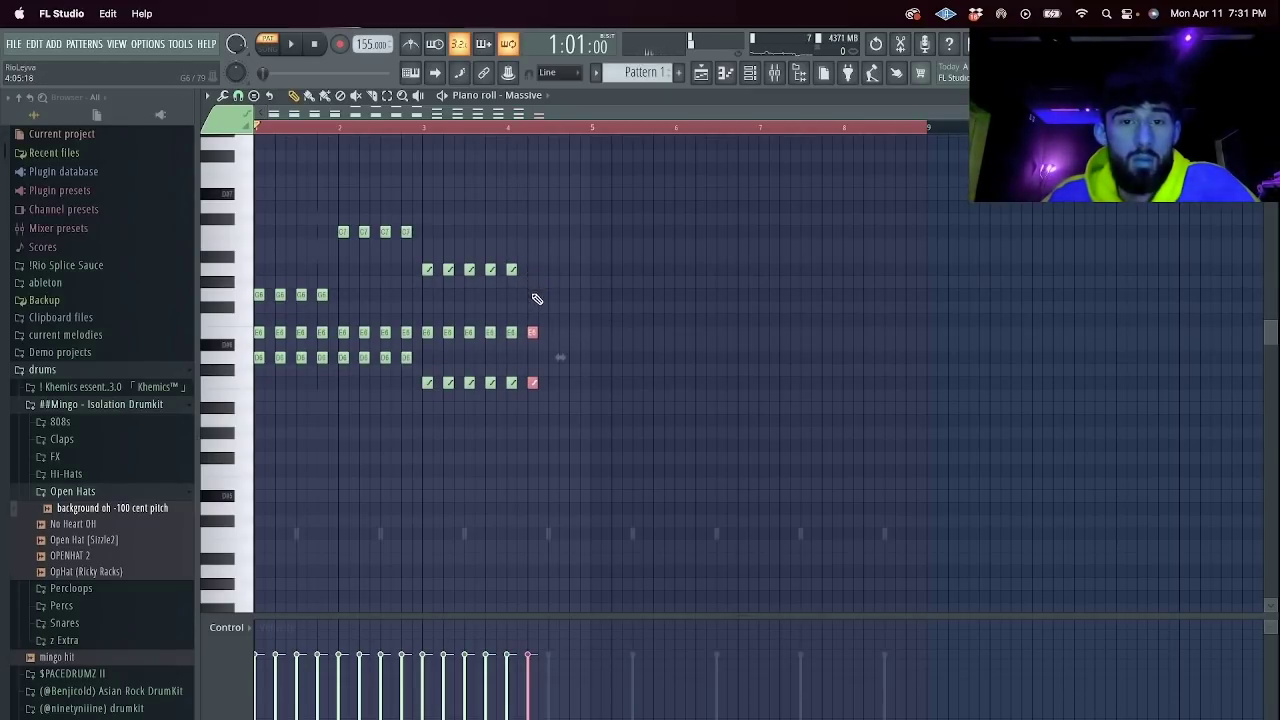
click(571, 333)
key(space)
right_click(533, 332)
right_click(533, 383)
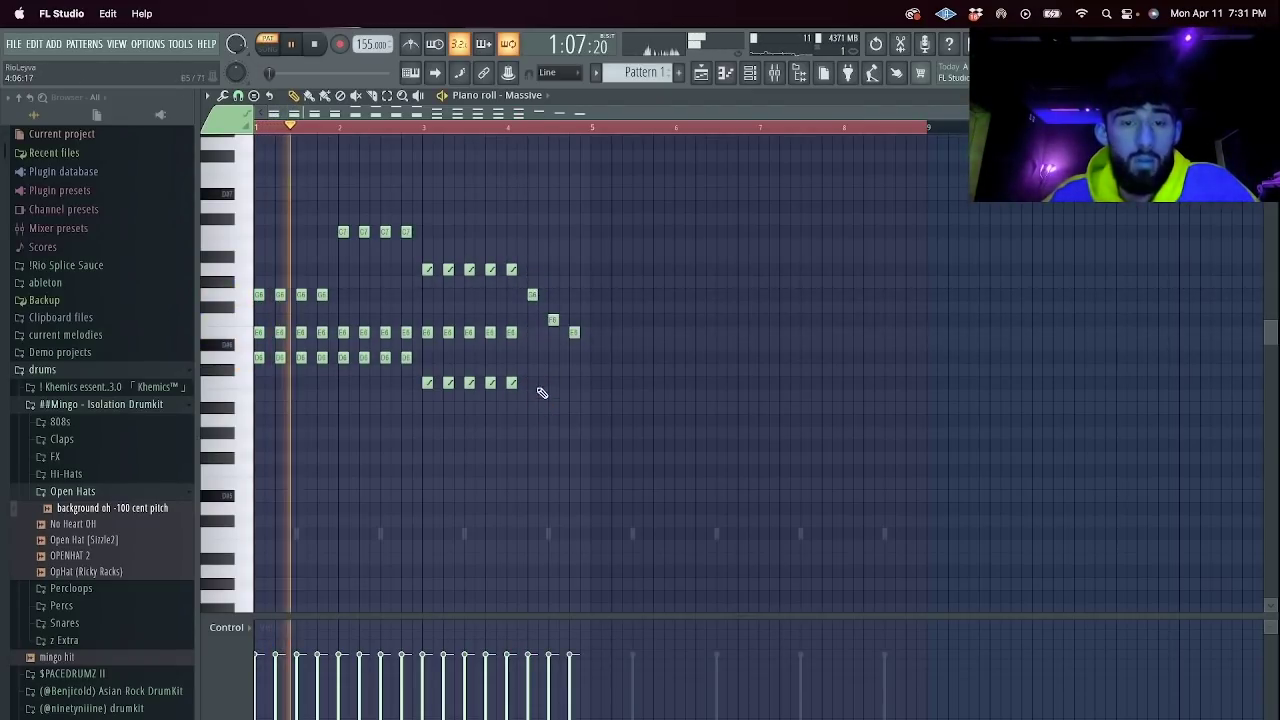
Duplicate the first four bars of chords into bars 5–8.
drag(591, 128, 3, 120)
key(super+b)
super+click(706, 130)
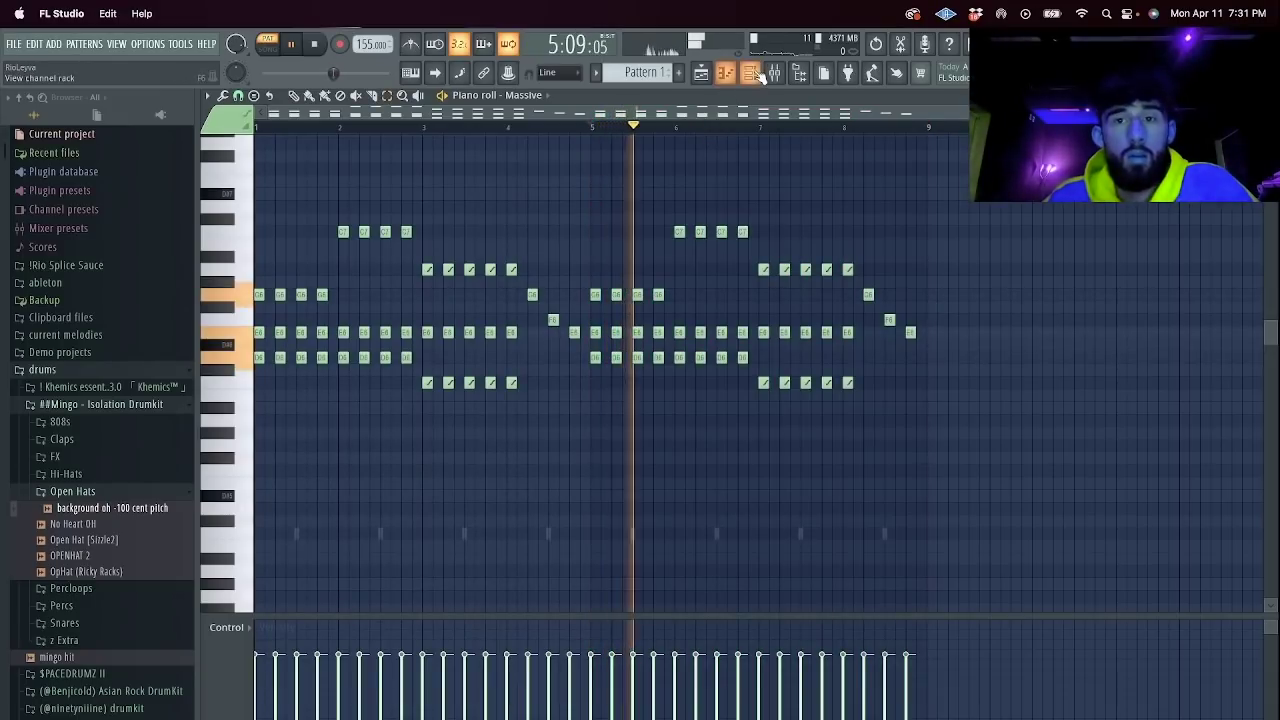
Return to the channel list and open the drum kit's 808s folder.
click(750, 74)
click(314, 44)
key(space)
key(space)
right_click(374, 168)
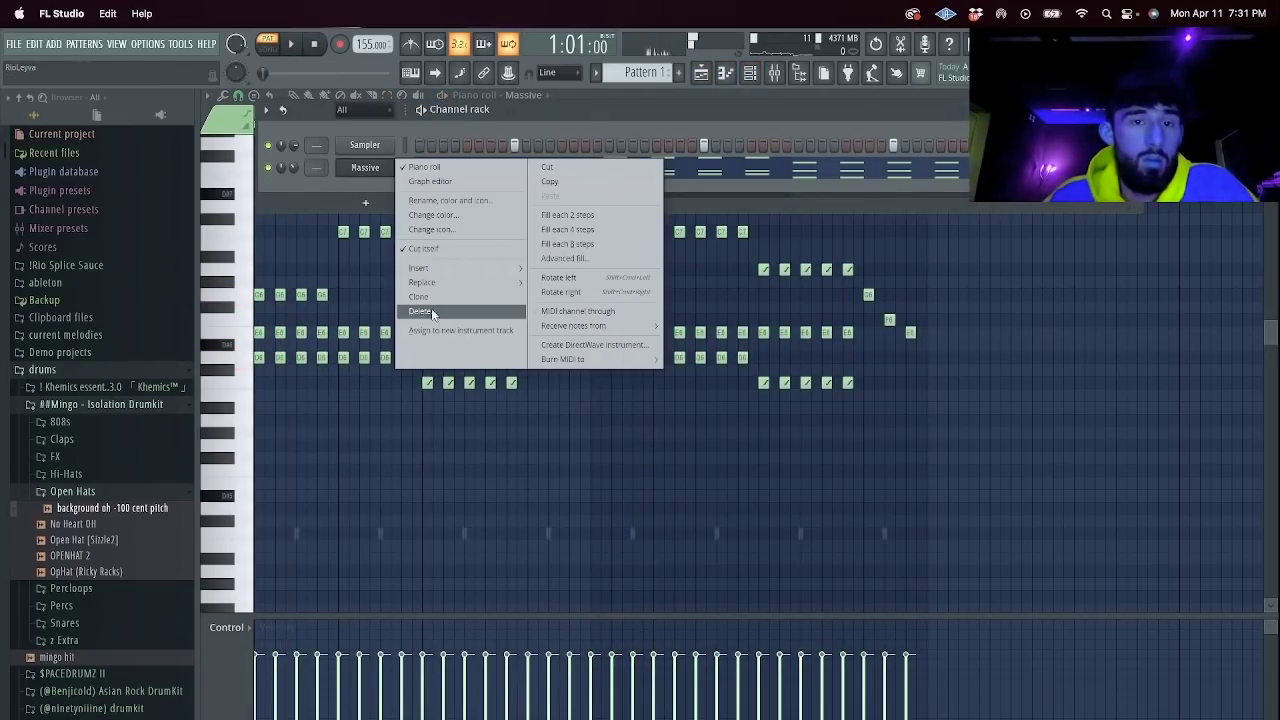
click(66, 422)
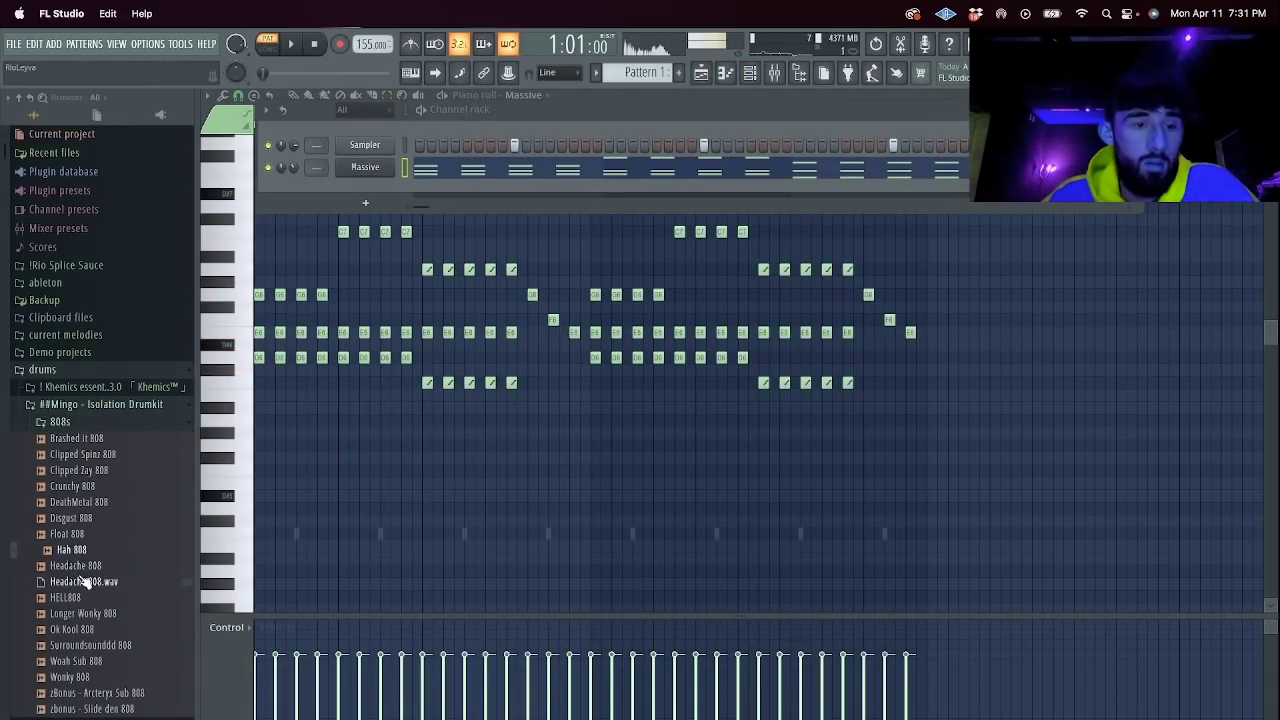
Add the HELL808 sample as a new channel and open its piano roll.
drag(377, 198, 300, 200)
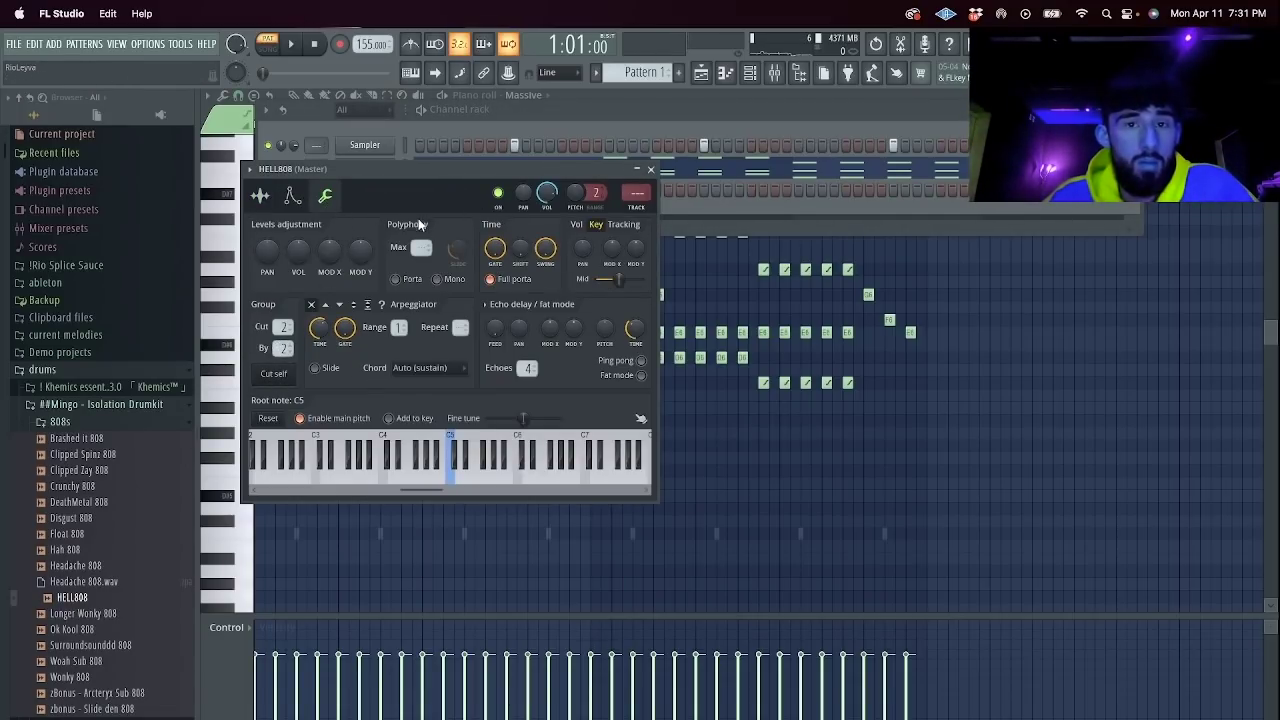
click(698, 208)
right_click(418, 190)
click(411, 190)
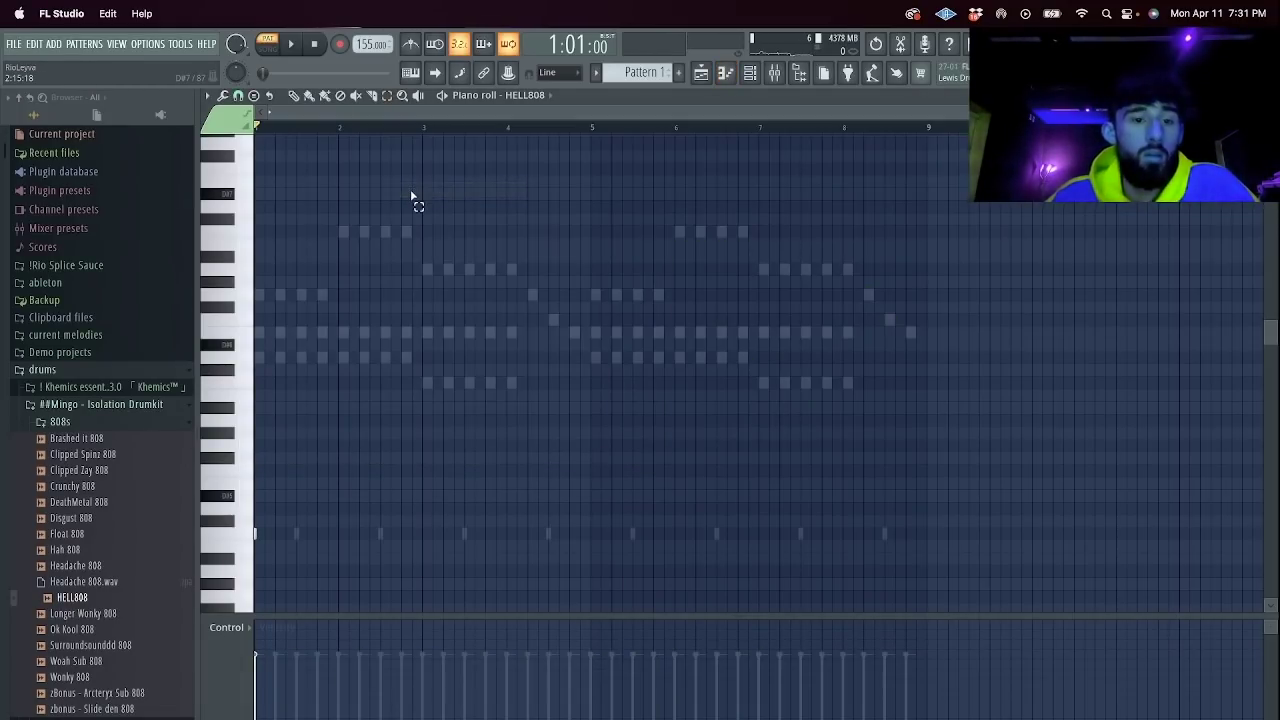
key(space)
key(space)
key(space)
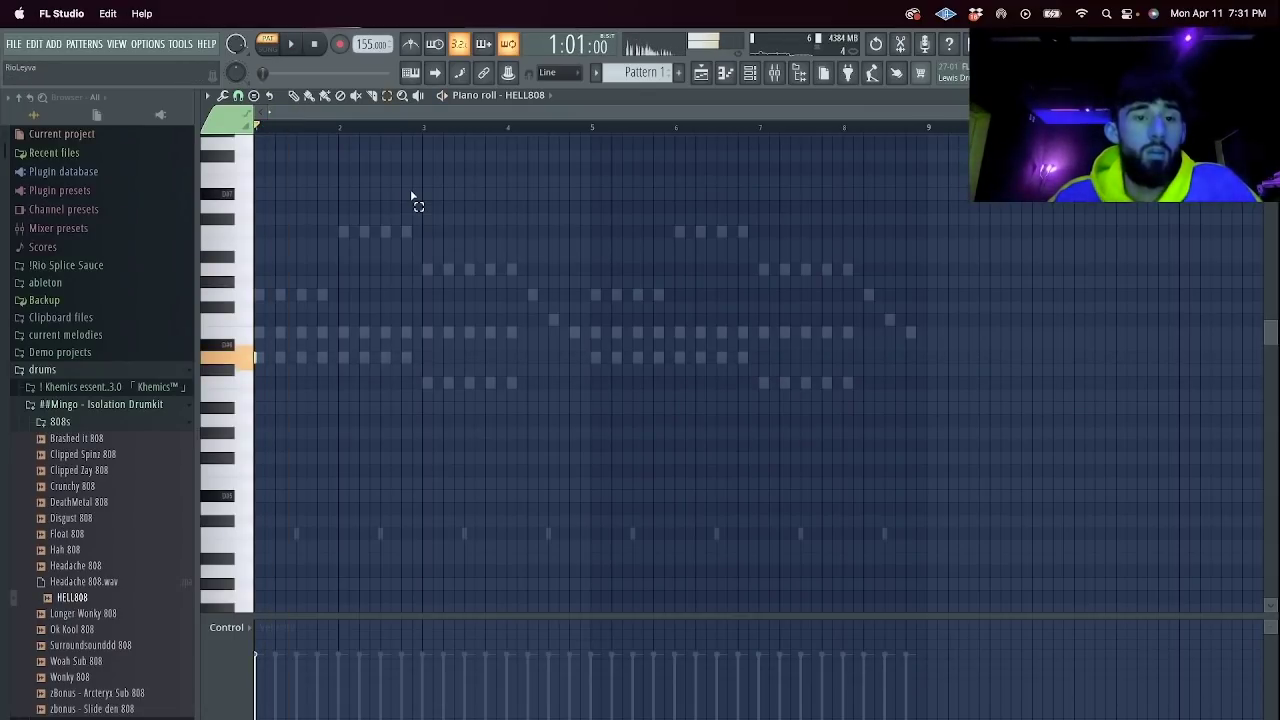
key(super+Down)
key(space)
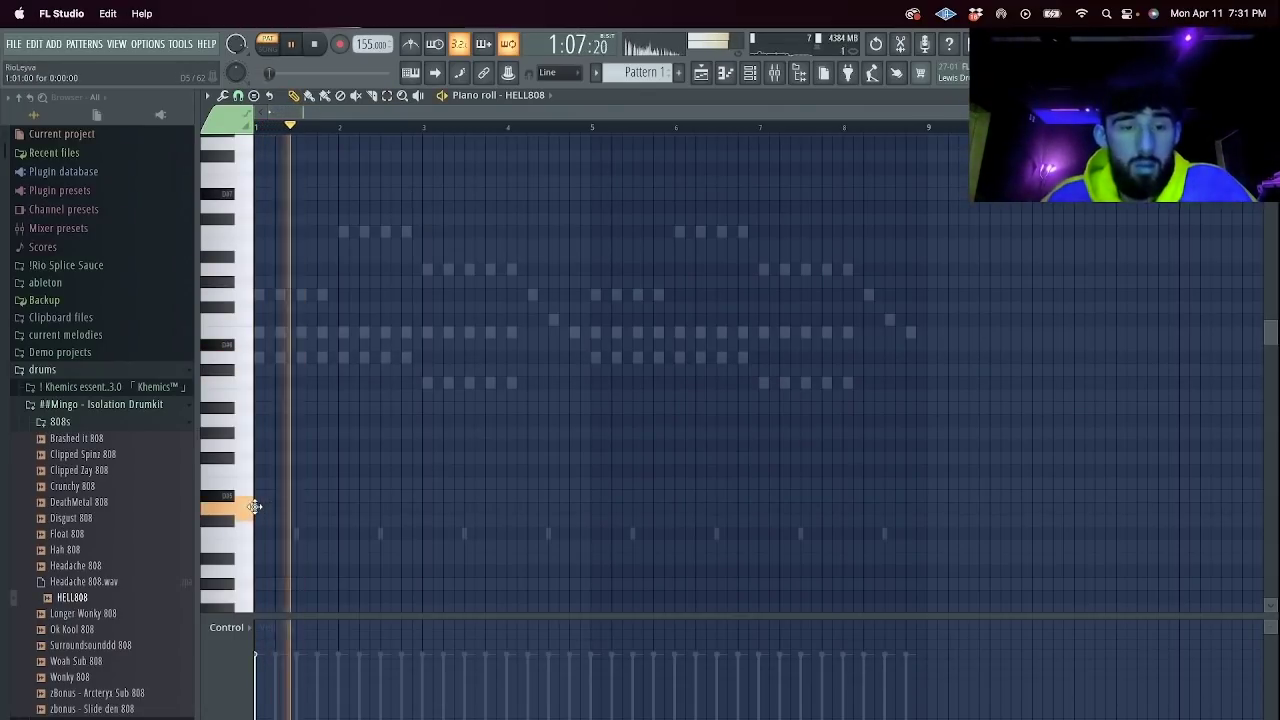
Place 808 notes in bars 2–3, removing two extra notes.
click(358, 509)
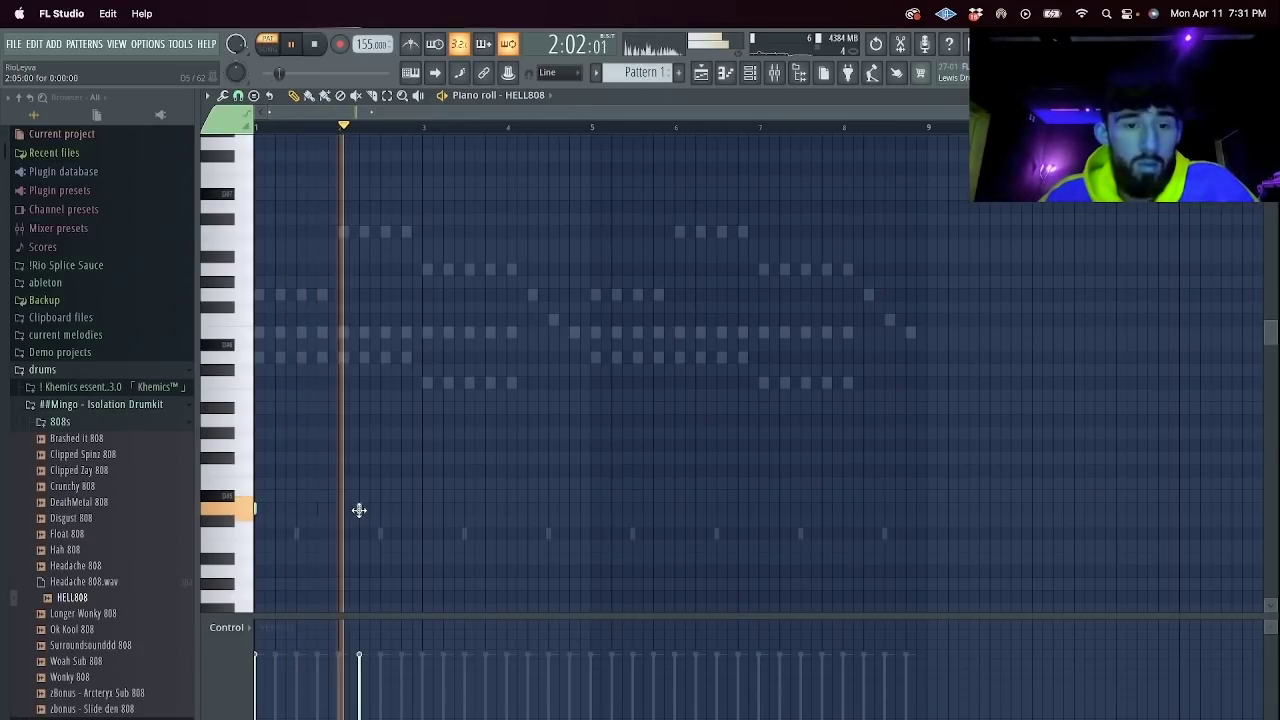
click(422, 458)
click(453, 459)
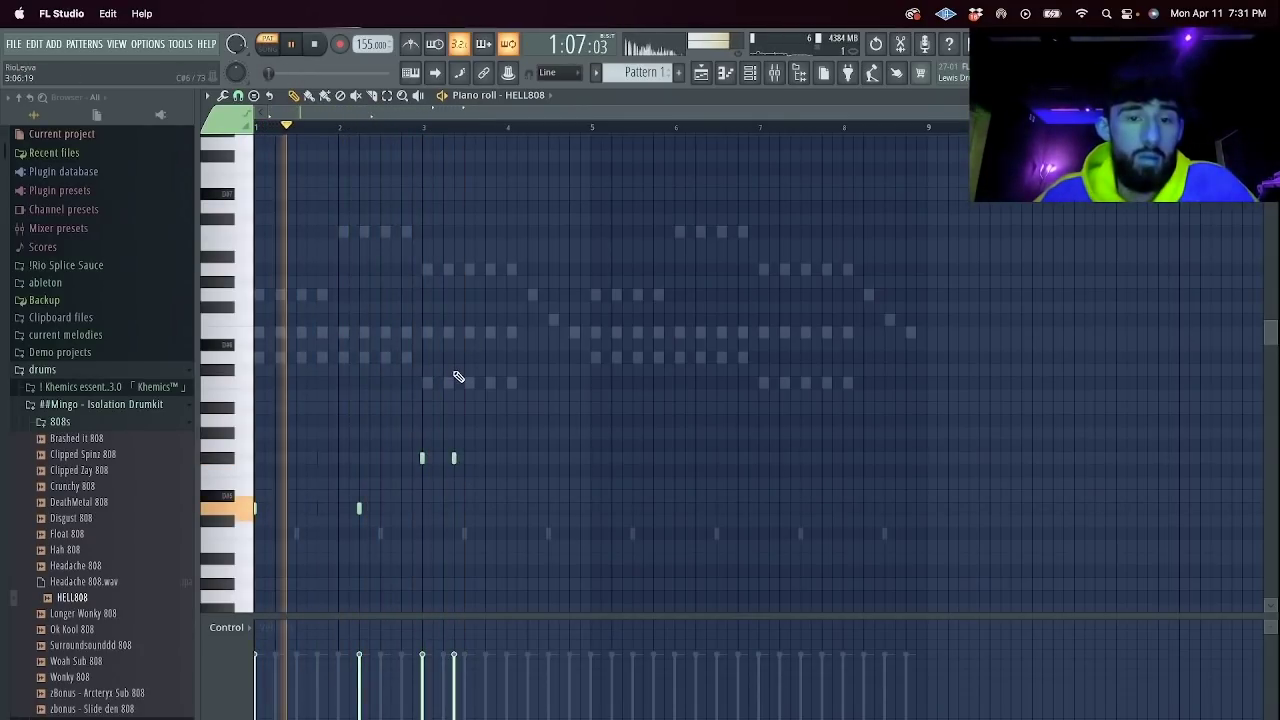
right_click(453, 459)
right_click(422, 459)
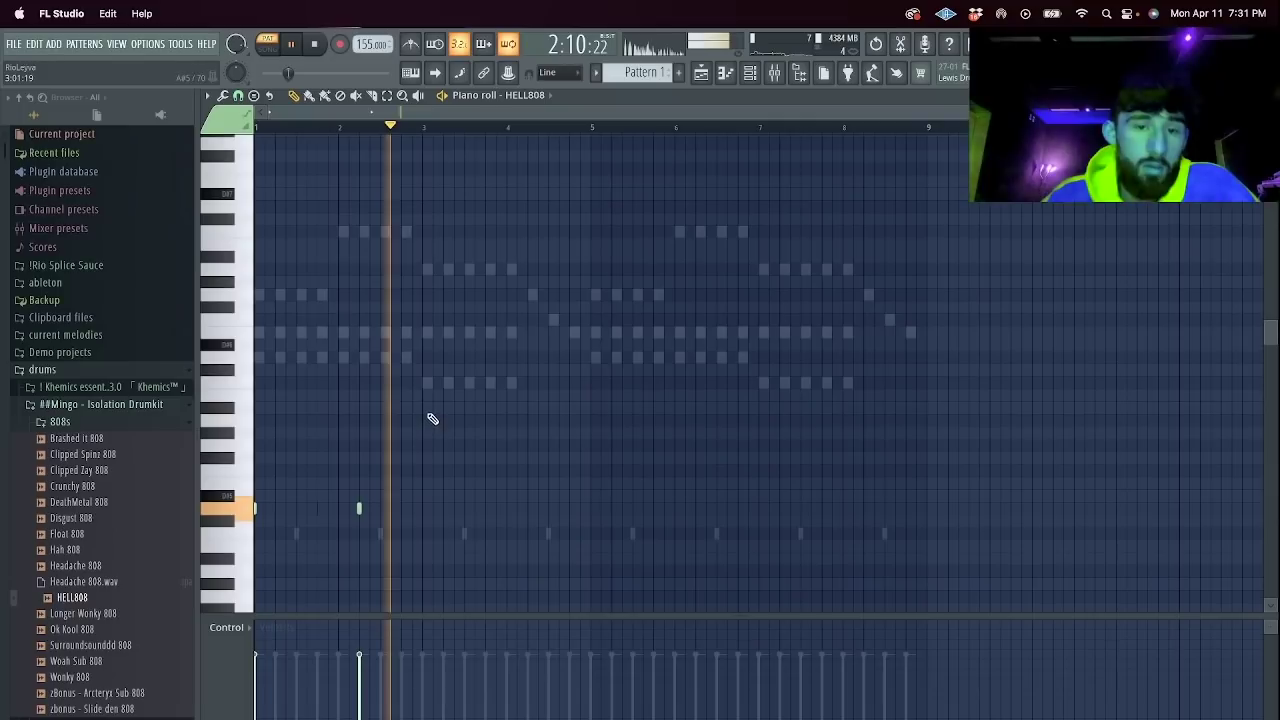
click(422, 382)
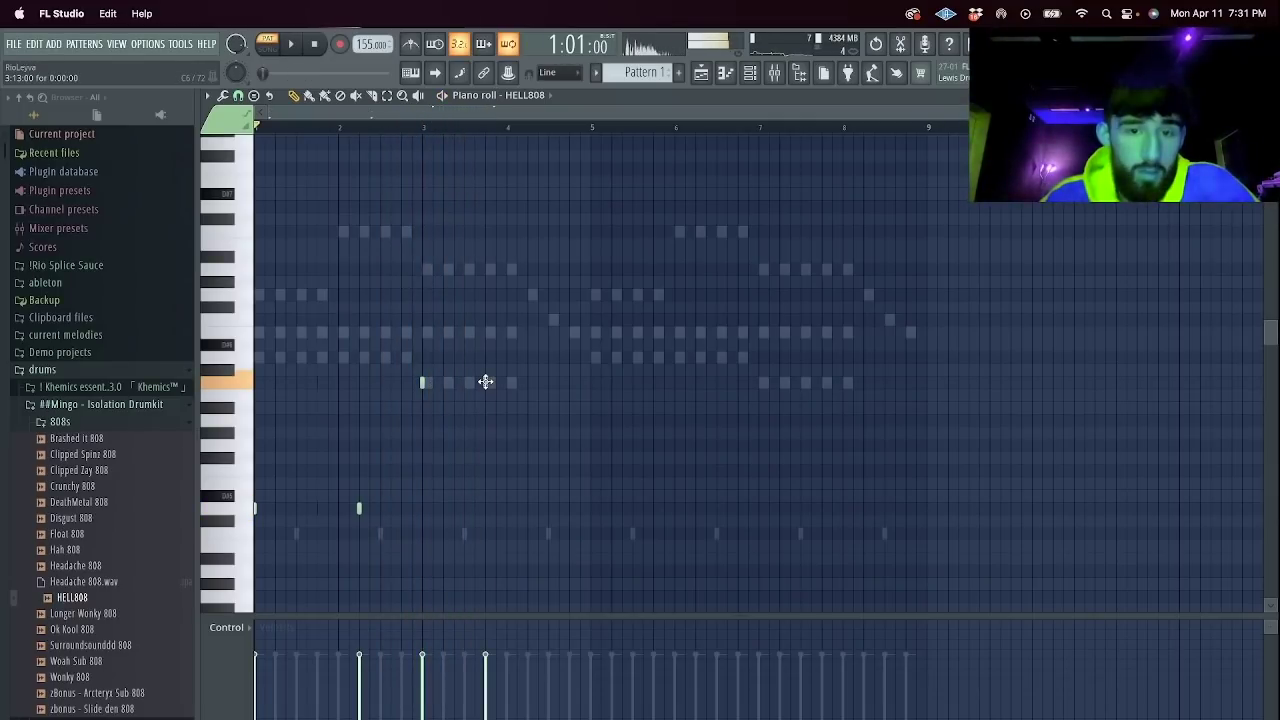
key(space)
click(527, 382)
click(559, 382)
Duplicate 808 bars 1–4 into bars 5–8 and lower the copies by semitones.
drag(591, 132, 1, 149)
key(super+b)
key(space)
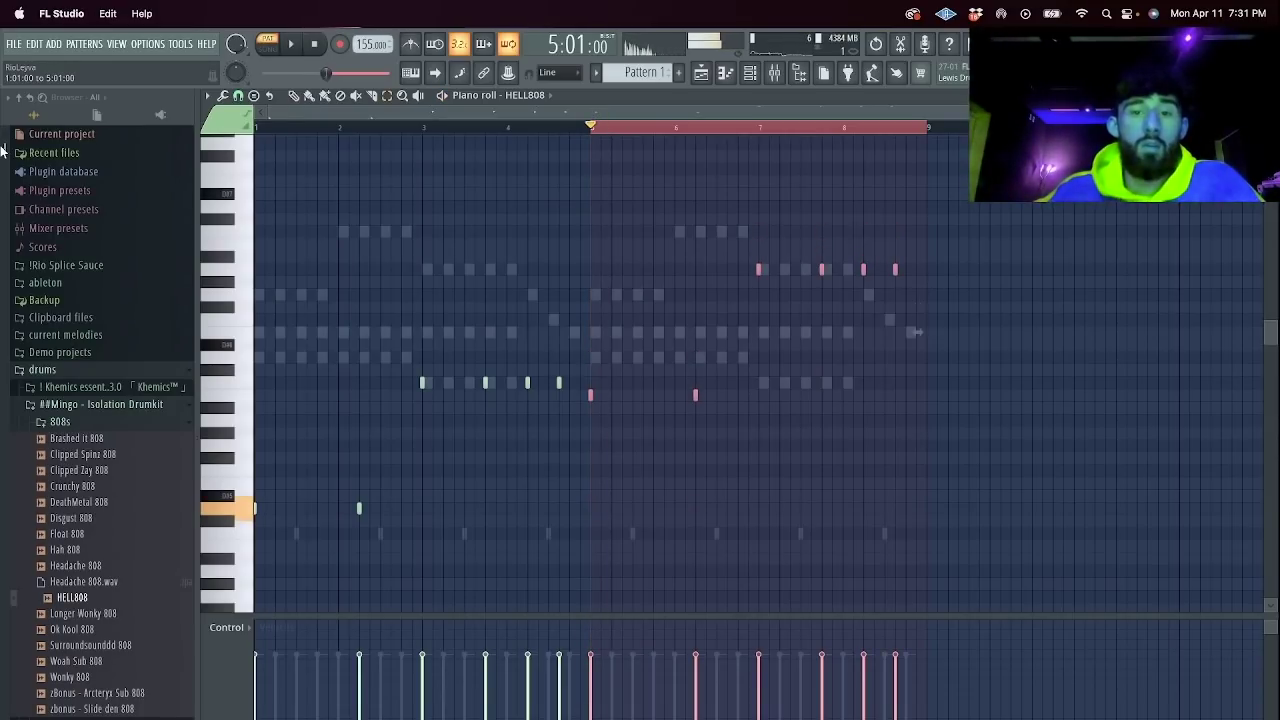
key(shift+Down)
key(space)
key(space)
key(shift+Down)
key(space)
Re-pitch the bar 7–8 notes by semitones and lengthen the last 808 note in bar 8.
drag(989, 334, 718, 234)
key(super+Down)
key(shift+Up)
key(shift+Up)
key(shift+Down)
drag(852, 405, 877, 390)
key(shift+Up)
key(shift+Up)
key(shift+Up)
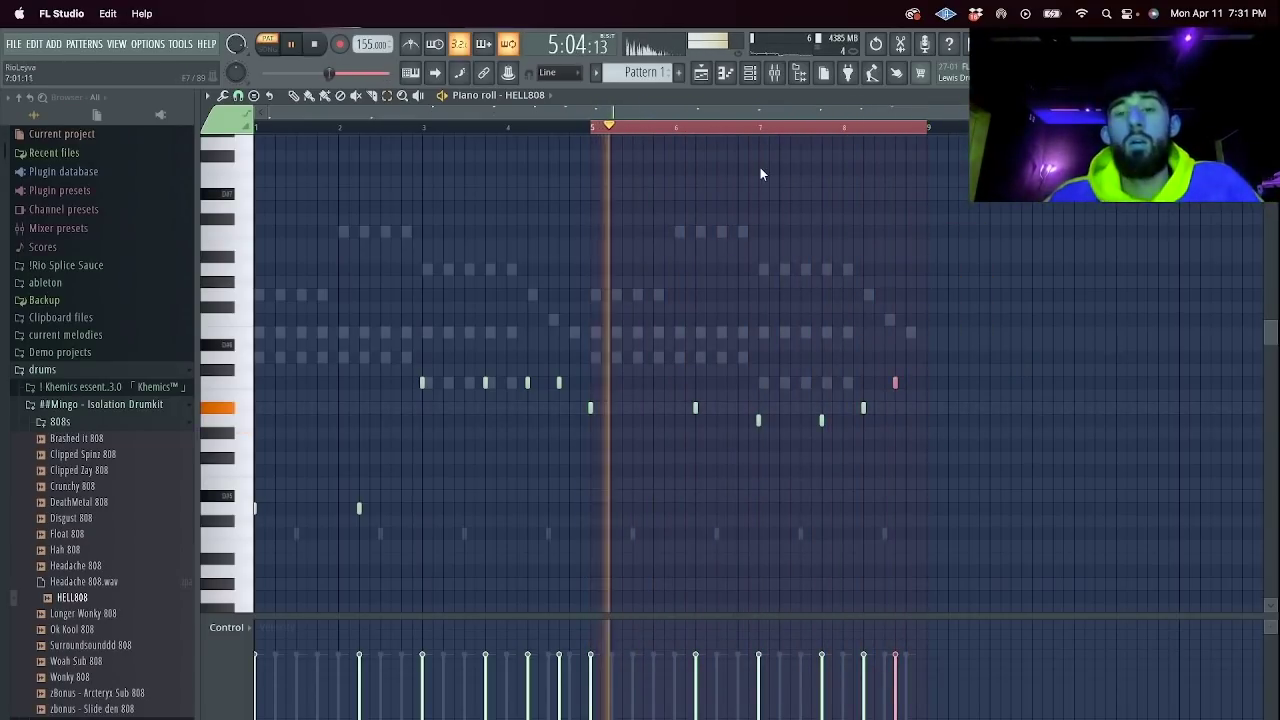
click(777, 128)
drag(897, 382, 930, 386)
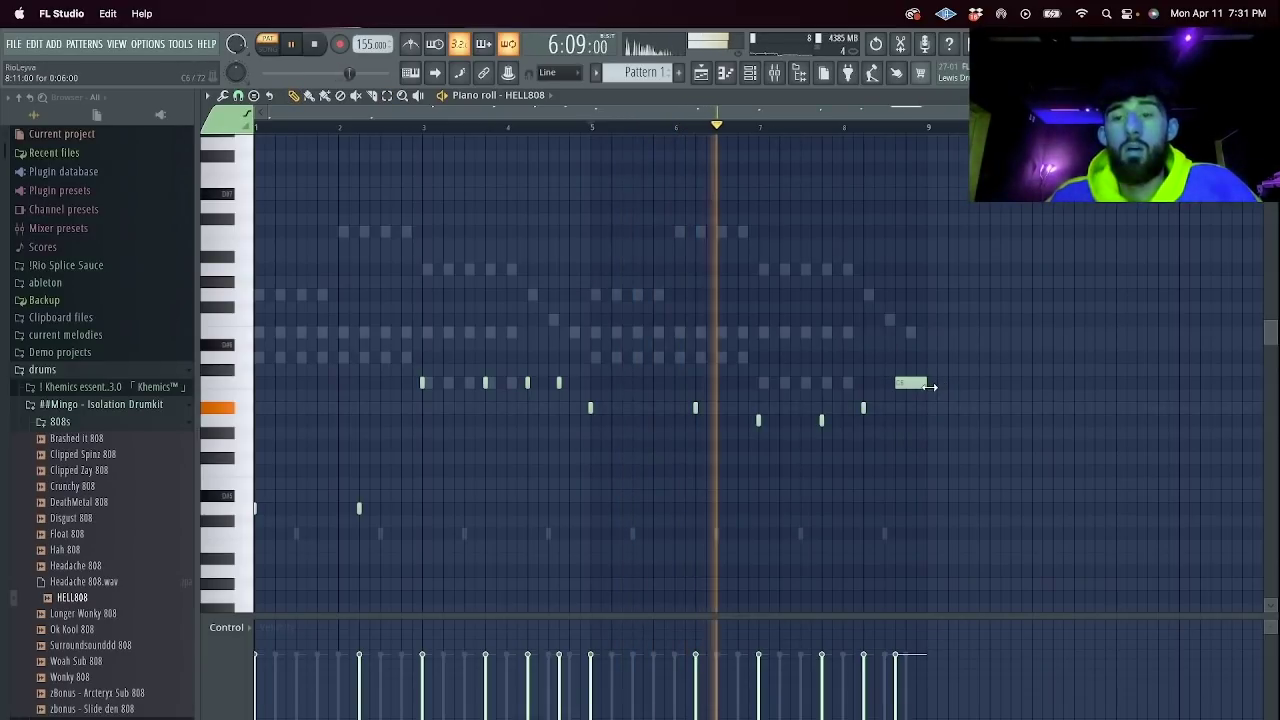
Shift 808 notes by octaves: bars 7–8 down, bar 7 up, bar 6 and bar 4 down.
drag(971, 463, 748, 323)
key(ctrl+Down)
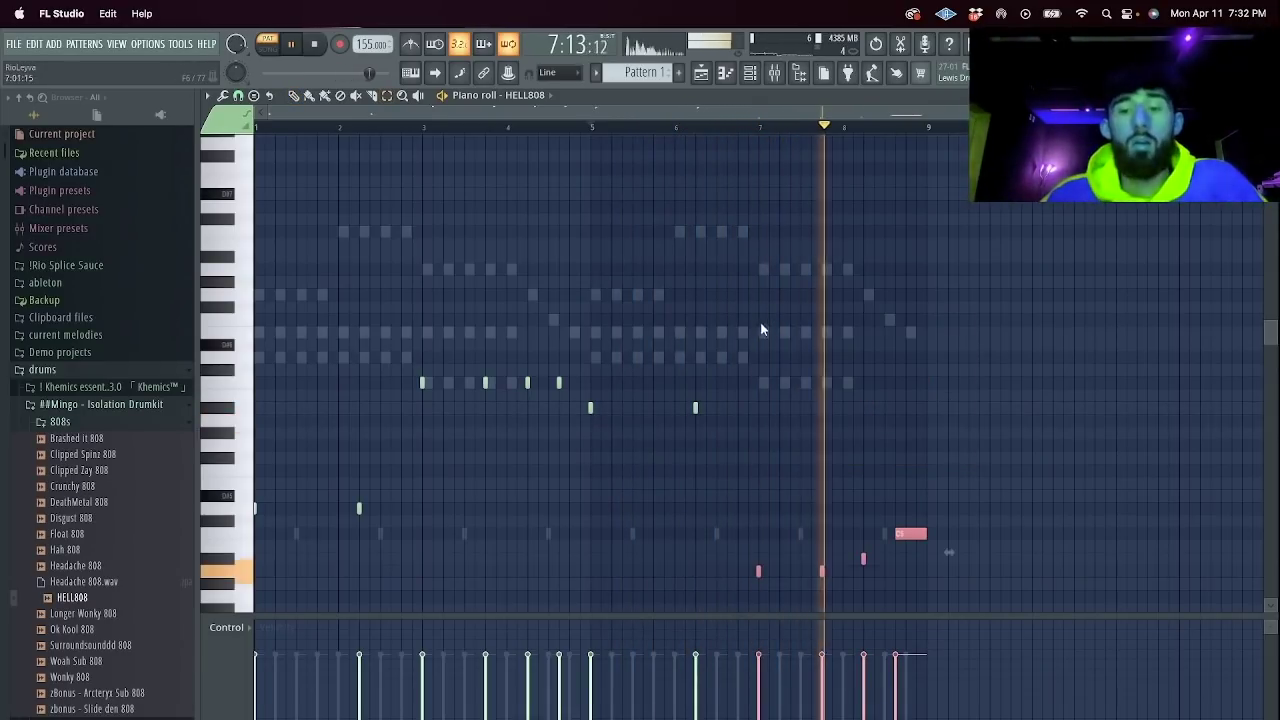
drag(774, 589, 690, 545)
key(ctrl+Up)
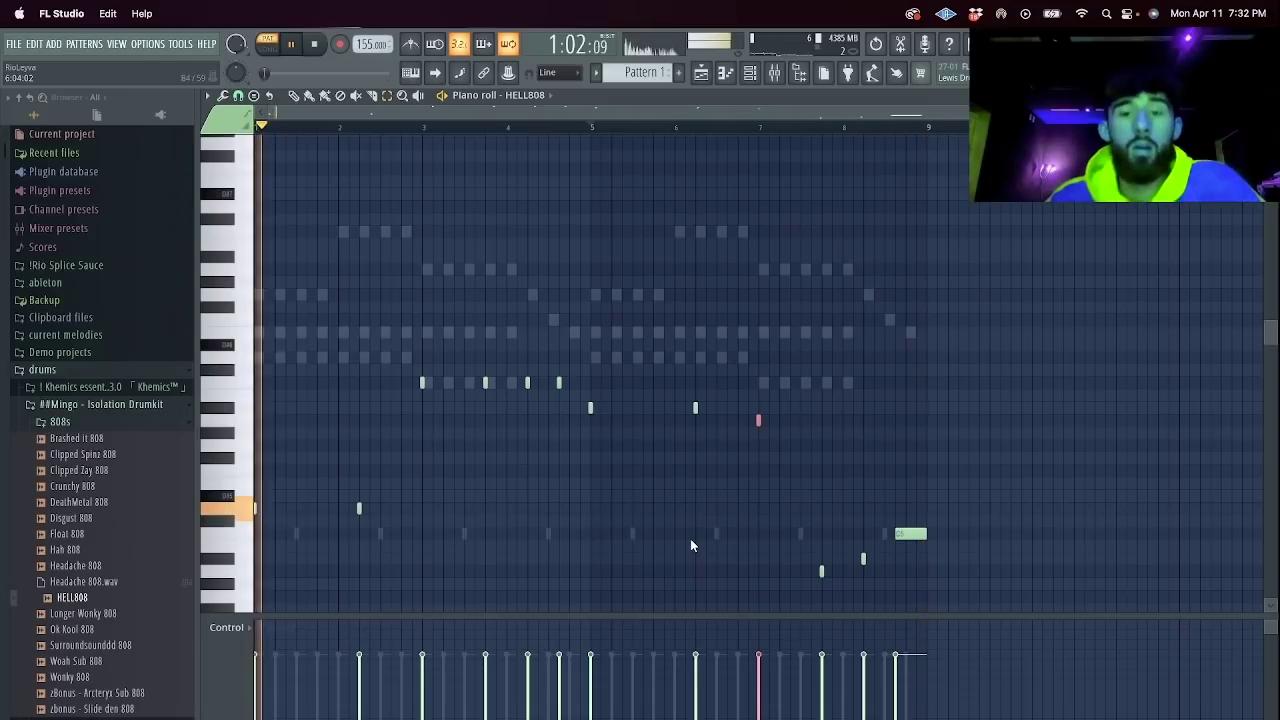
drag(715, 408, 667, 404)
key(ctrl+Down)
drag(571, 385, 523, 385)
key(ctrl+Down)
key(F6)
scroll(108, 348, down, 8)
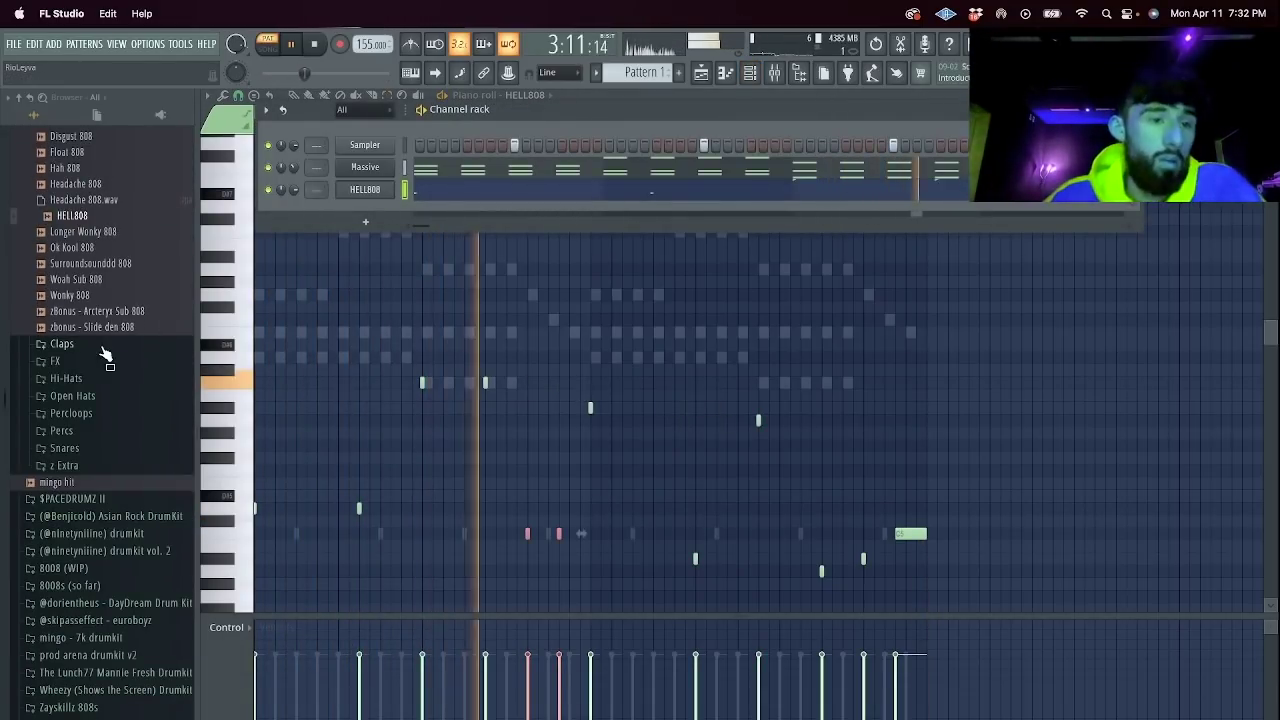
Load the essential clap into the first channel and add the Handz hi-hat channel.
click(108, 348)
drag(72, 376, 375, 145)
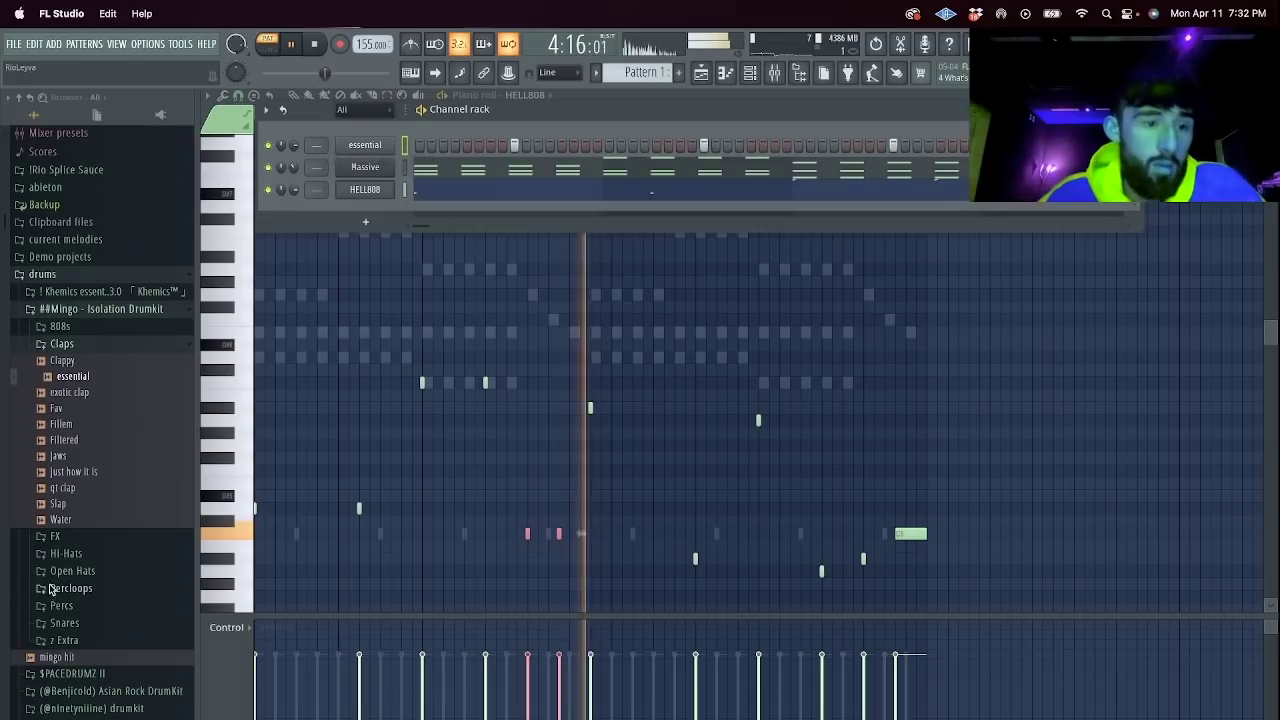
click(66, 553)
drag(67, 554, 370, 206)
Fill every second step with Handz hi-hats and centre its panning.
right_click(390, 207)
click(568, 260)
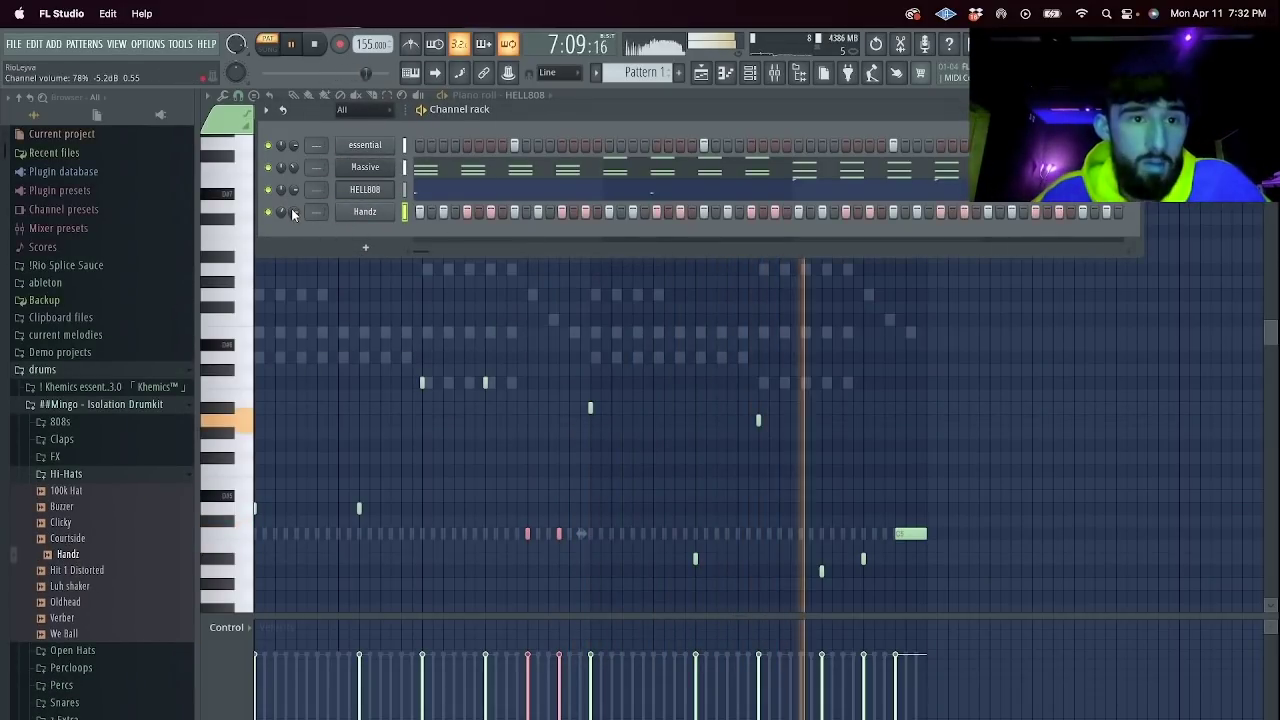
right_click(282, 213)
click(303, 227)
key(space)
Open the hi-hat piano roll and set a finer snap grid for rolls.
click(370, 213)
click(717, 254)
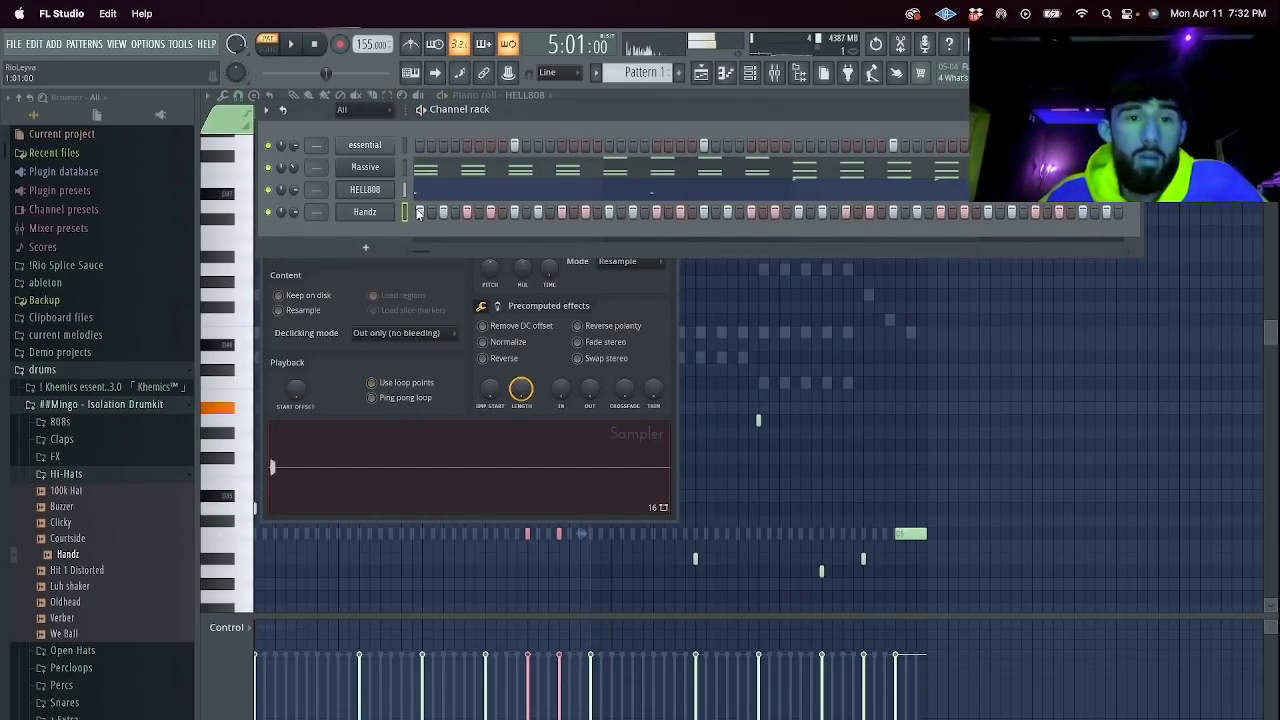
right_click(386, 208)
click(451, 213)
drag(1256, 112, 583, 112)
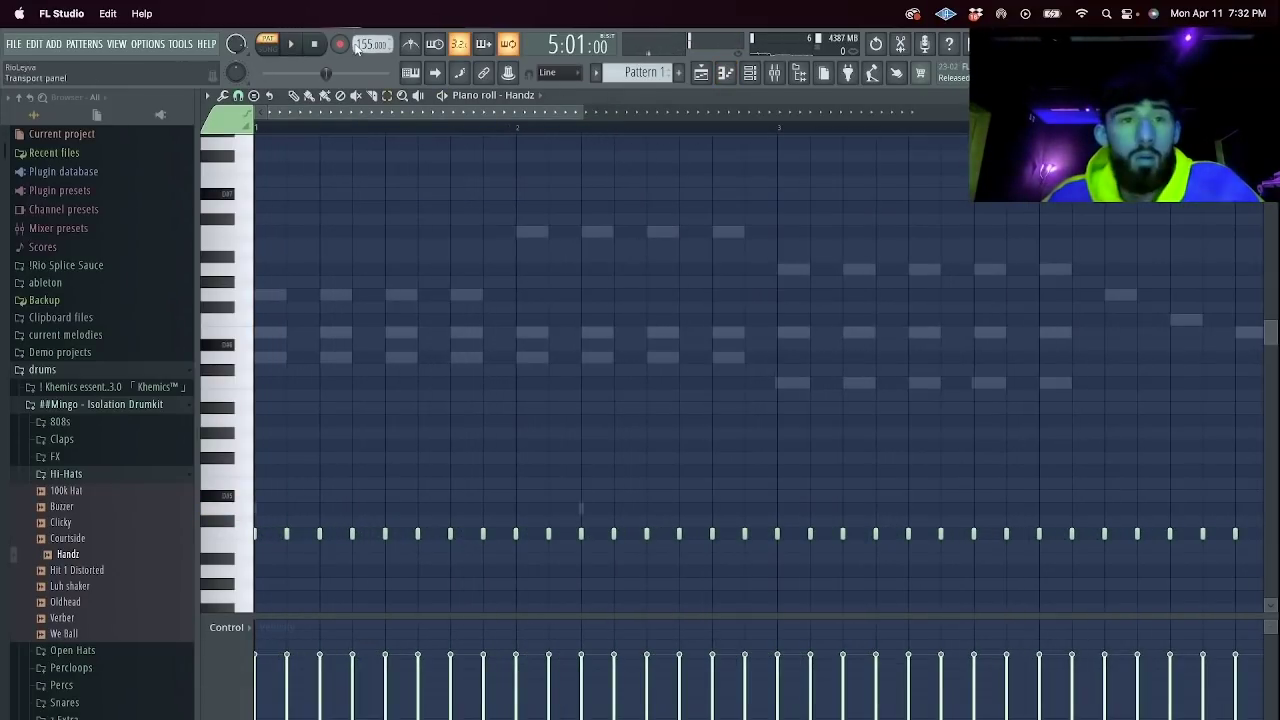
click(239, 97)
click(245, 254)
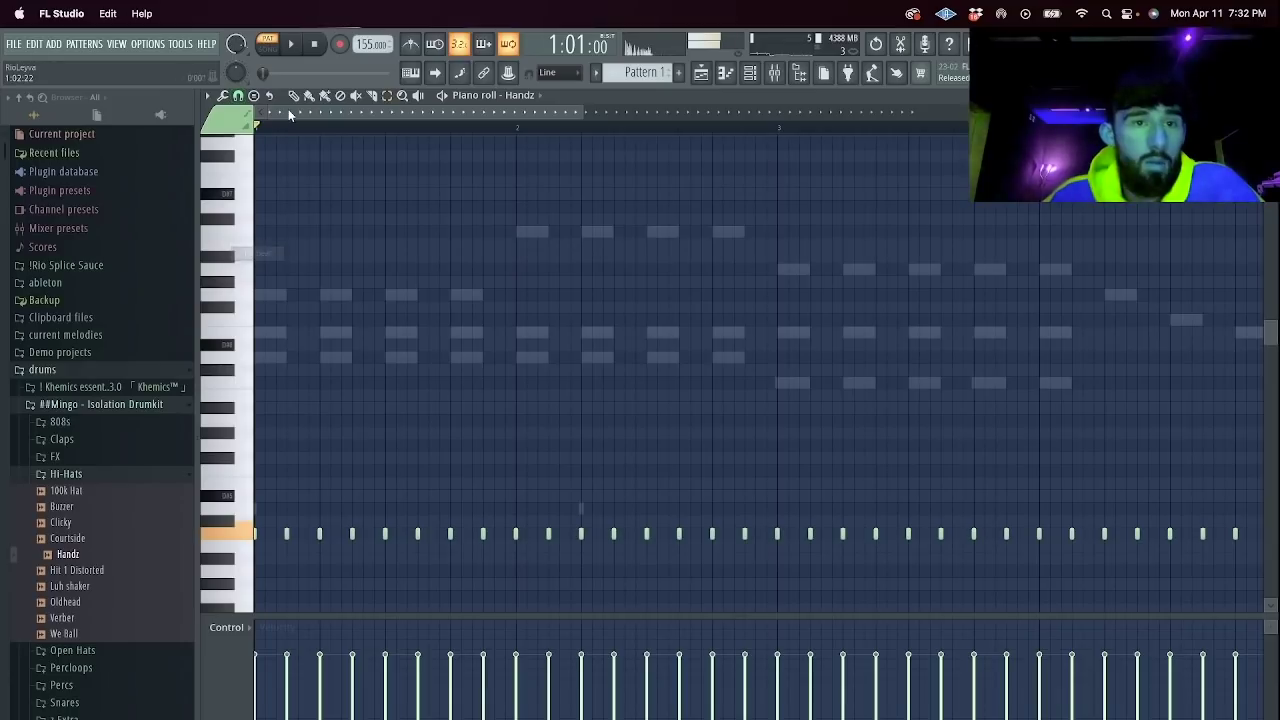
scroll(314, 499, down, 1)
Paint two quick hi-hat notes in bar 1 and swap the sample to Hit 1 Distorted.
key(space)
drag(299, 497, 312, 497)
key(space)
click(750, 74)
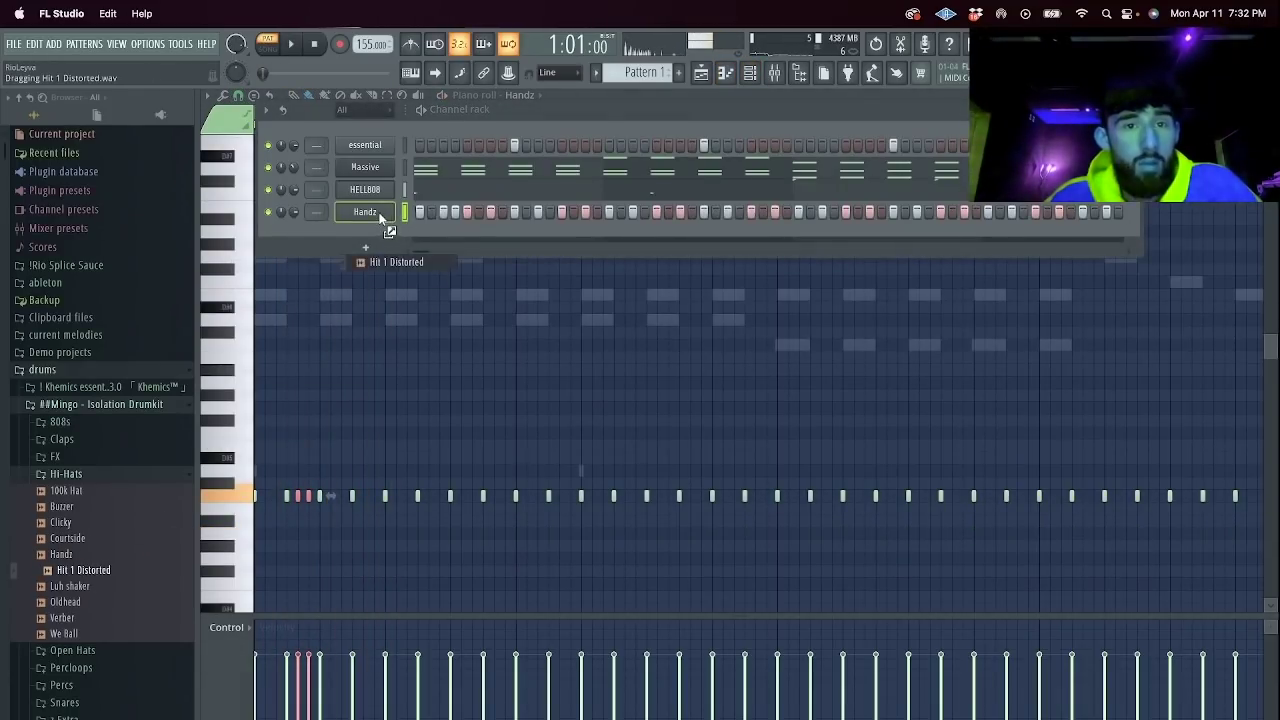
drag(380, 216, 380, 216)
key(space)
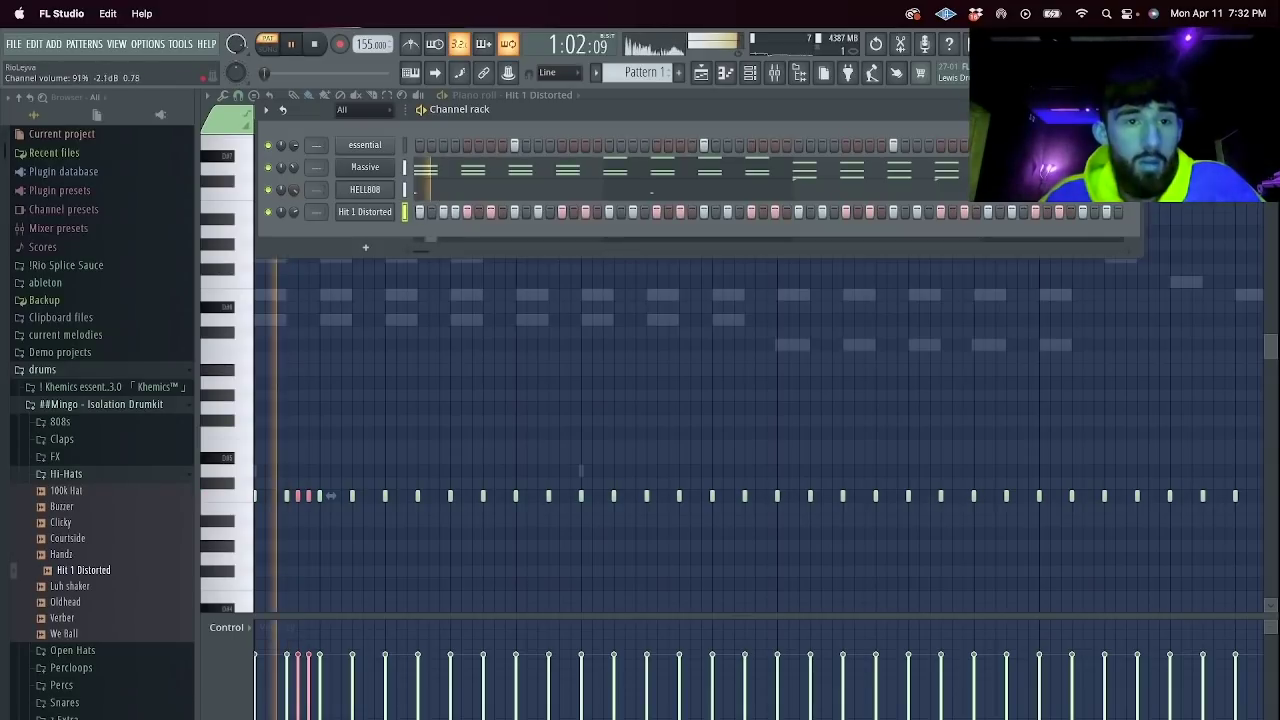
click(449, 409)
key(space)
key(space)
Add pitched hi-hat hits across bars 1–3 plus a quick roll.
click(420, 583)
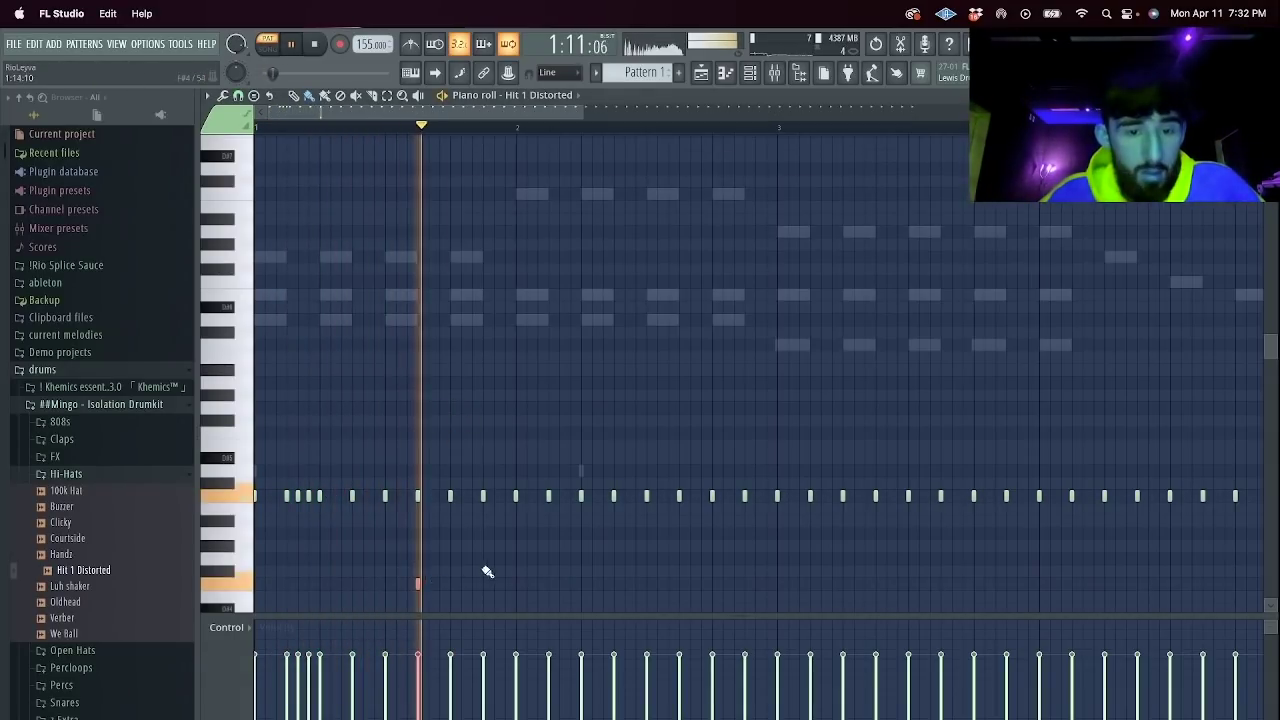
scroll(540, 520, down, 3)
click(595, 421)
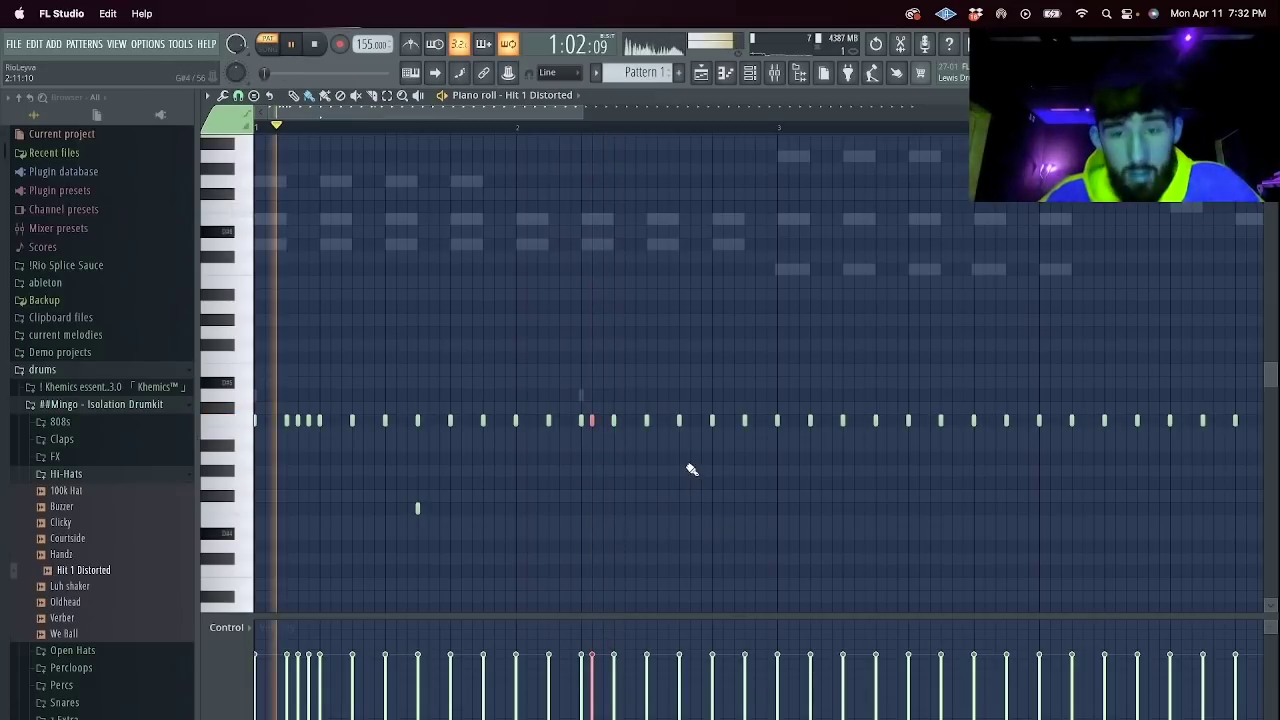
click(679, 470)
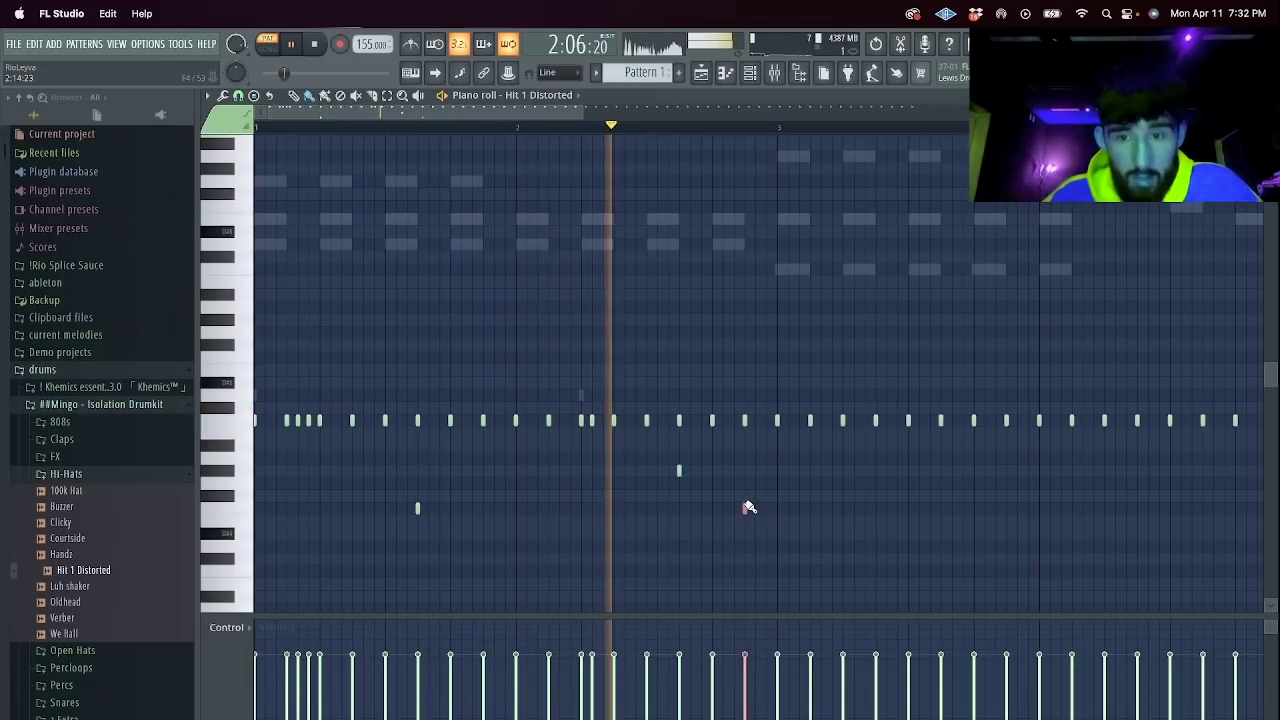
click(794, 420)
click(940, 458)
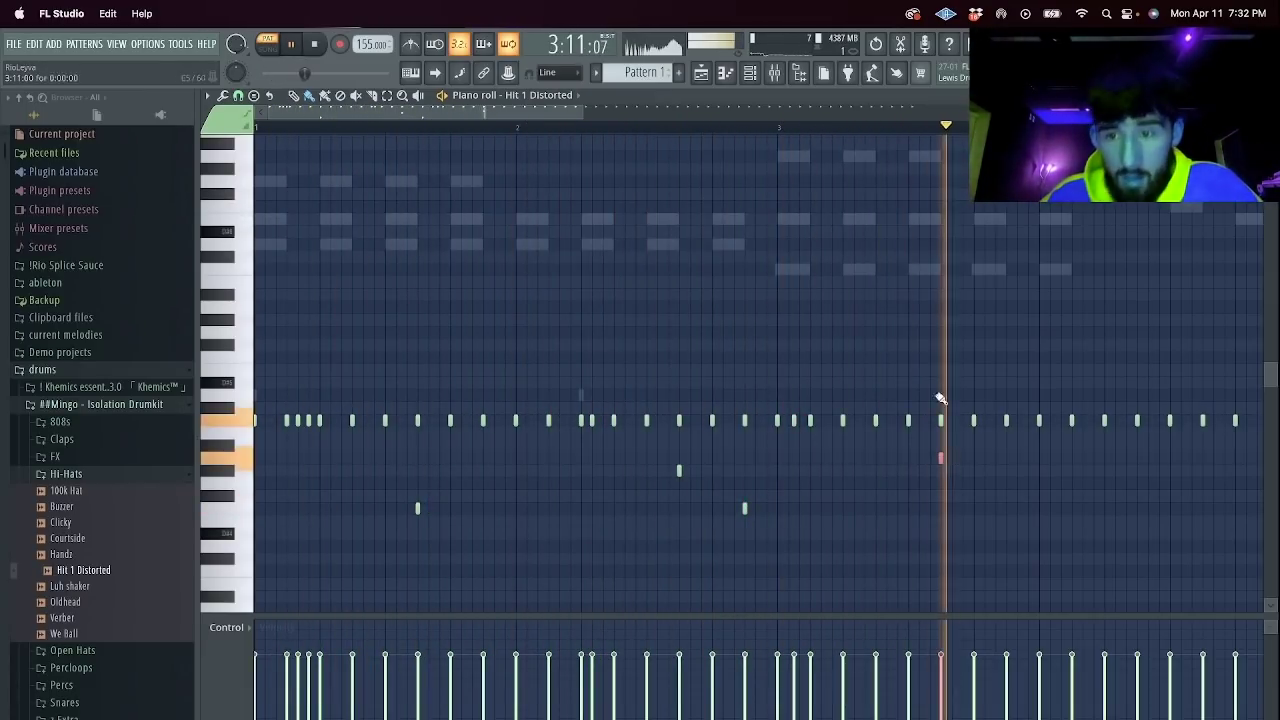
click(704, 127)
drag(486, 111, 675, 113)
click(466, 470)
drag(472, 458, 480, 457)
key(space)
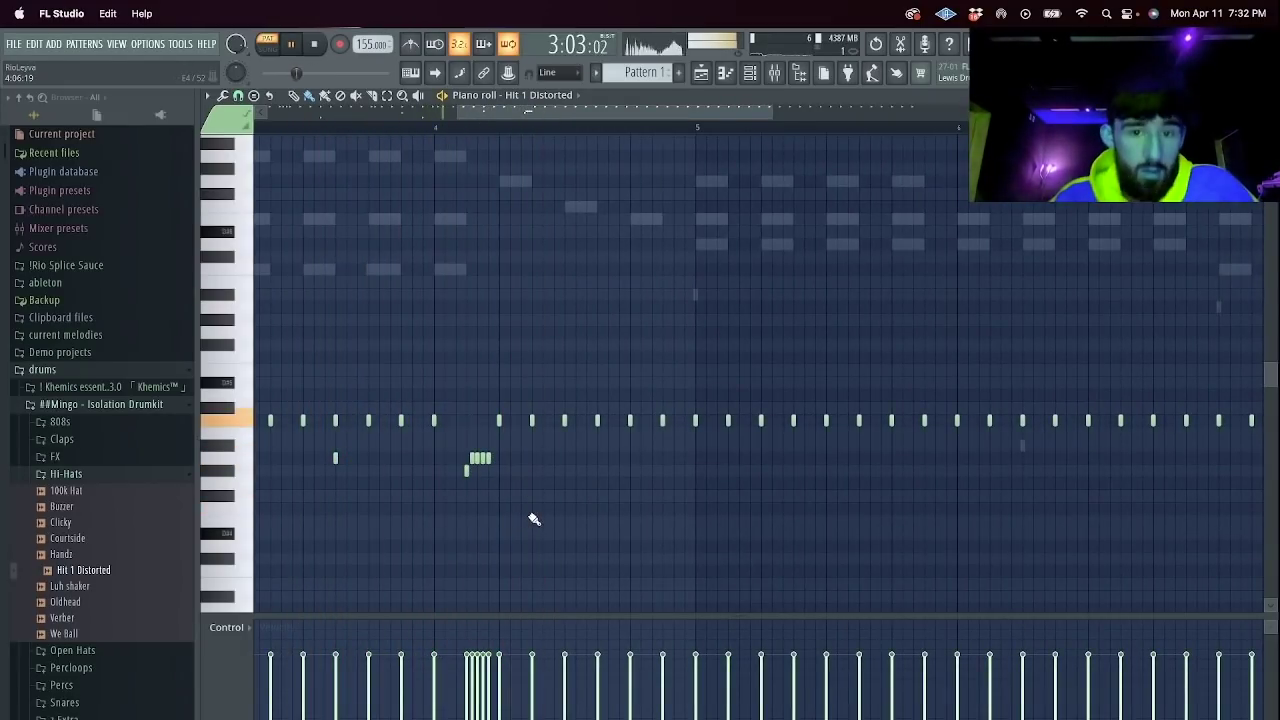
Add bar-4 hits and a short roll, clear bar 5 onward, then duplicate bars 1–4 into 5–8.
click(532, 520)
click(597, 484)
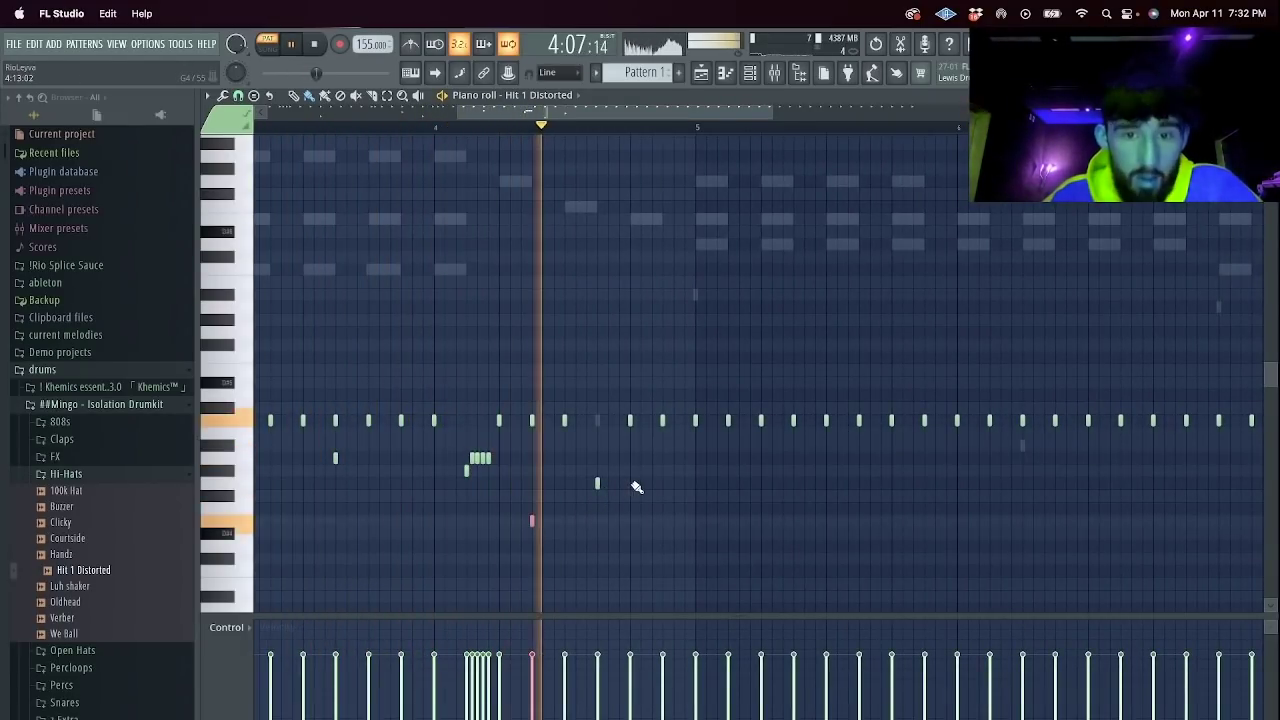
drag(630, 484, 655, 485)
drag(771, 114, 1270, 116)
drag(992, 438, 419, 279)
key(Delete)
drag(422, 128, 2, 104)
key(ctrl+b)
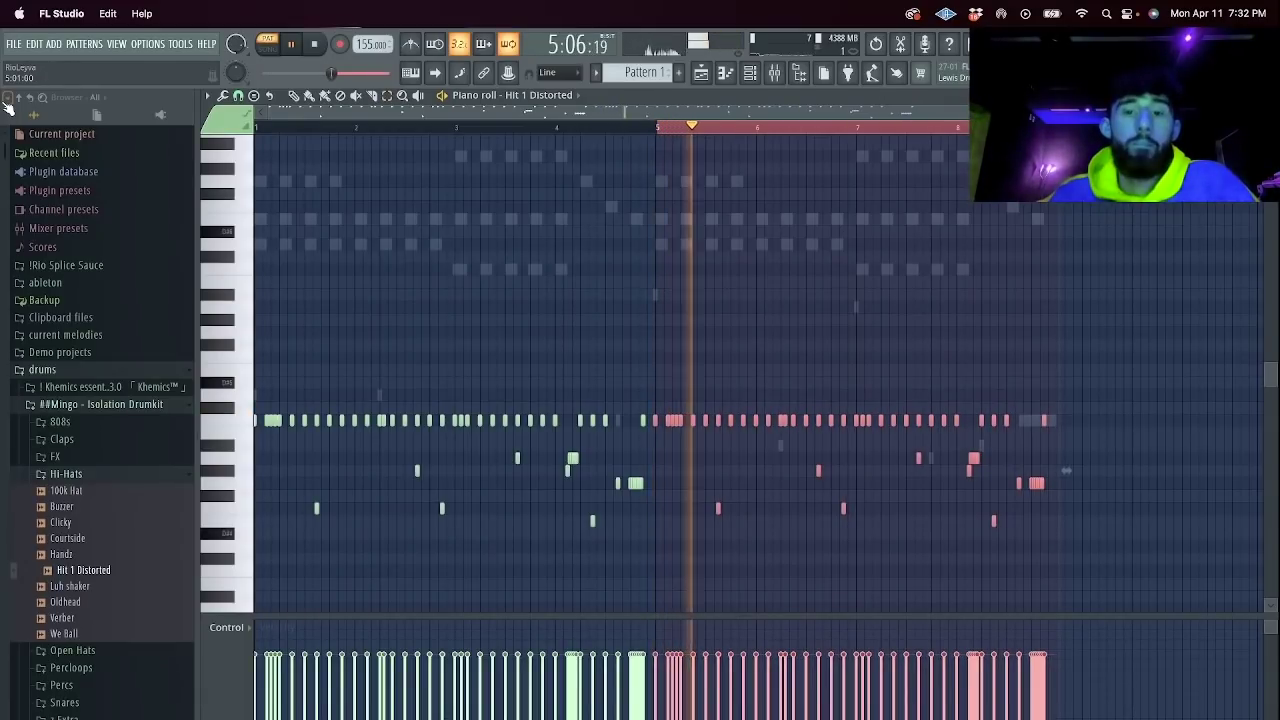
super+click(731, 127)
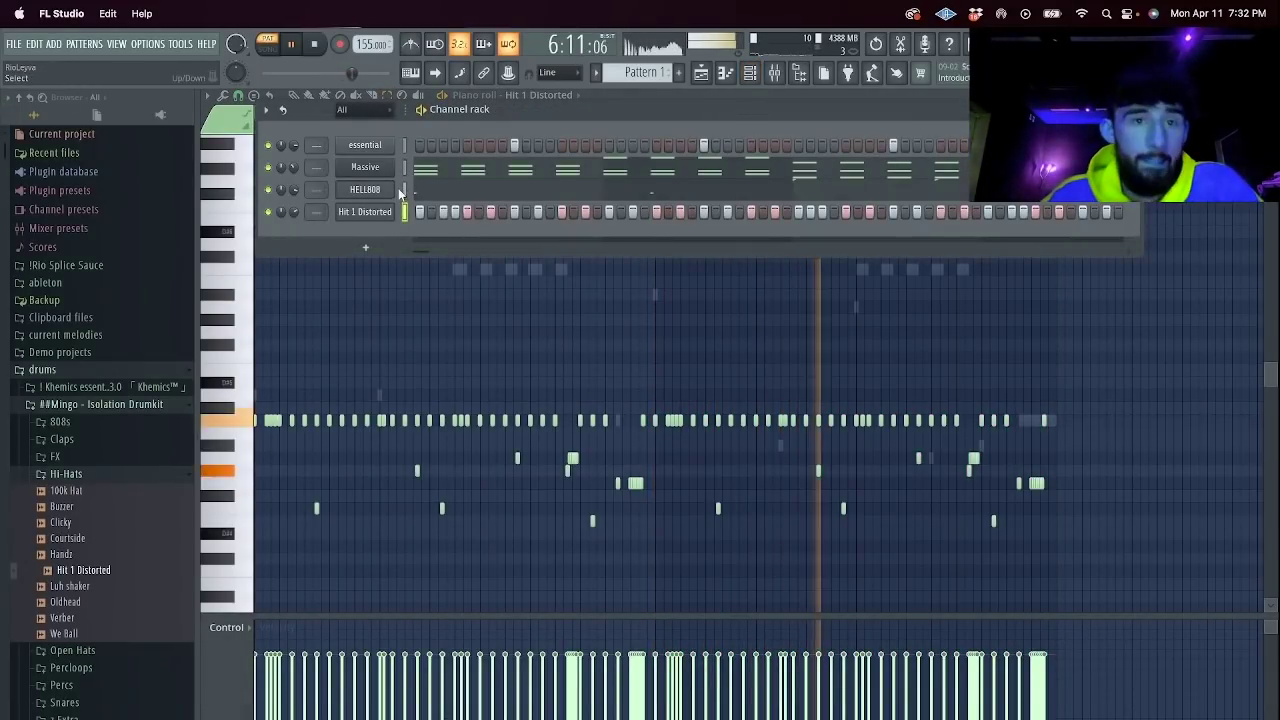
Add an ENGINE instrument channel and load the NADA Violin instrument into it.
click(365, 247)
click(386, 300)
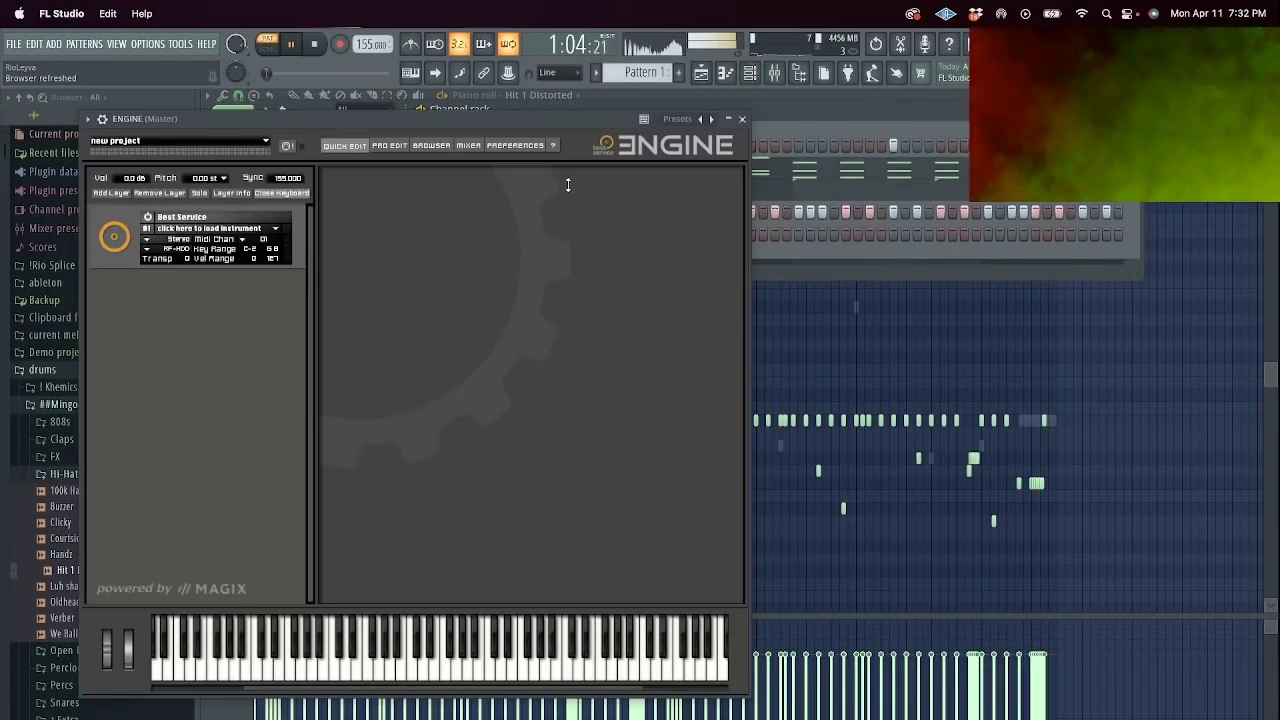
key(XF86AudioRaiseVolume)
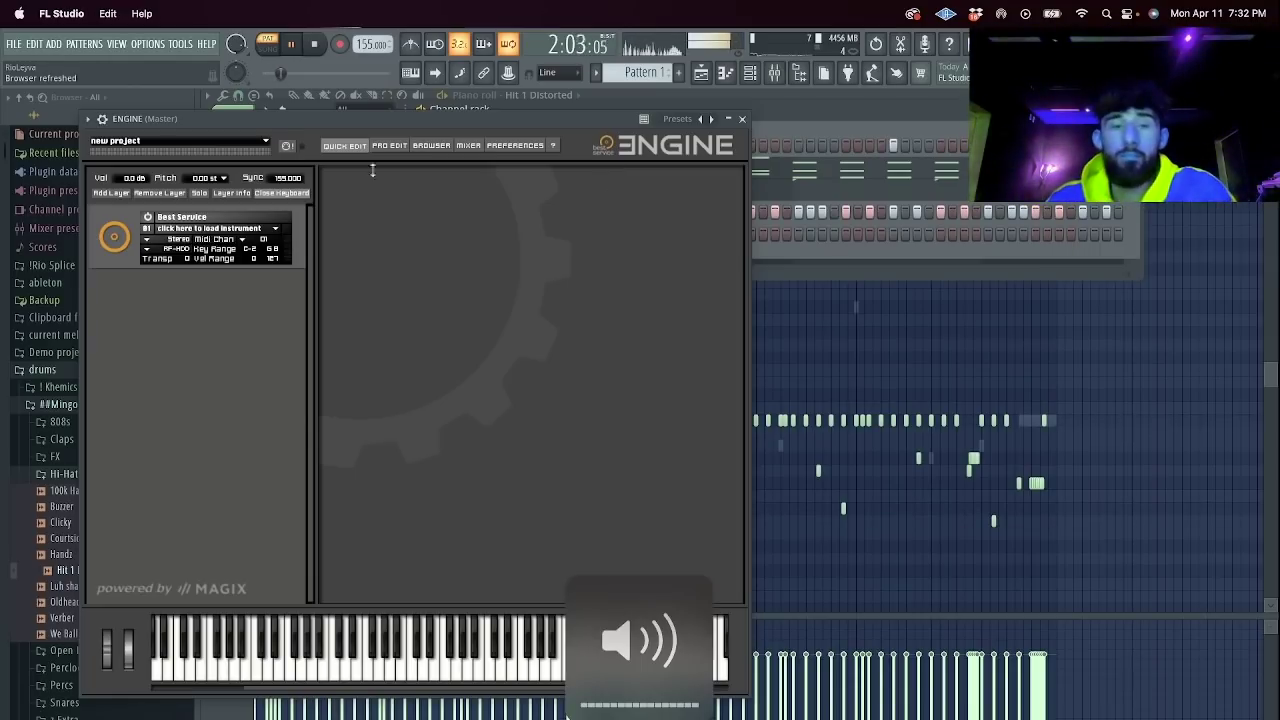
click(208, 227)
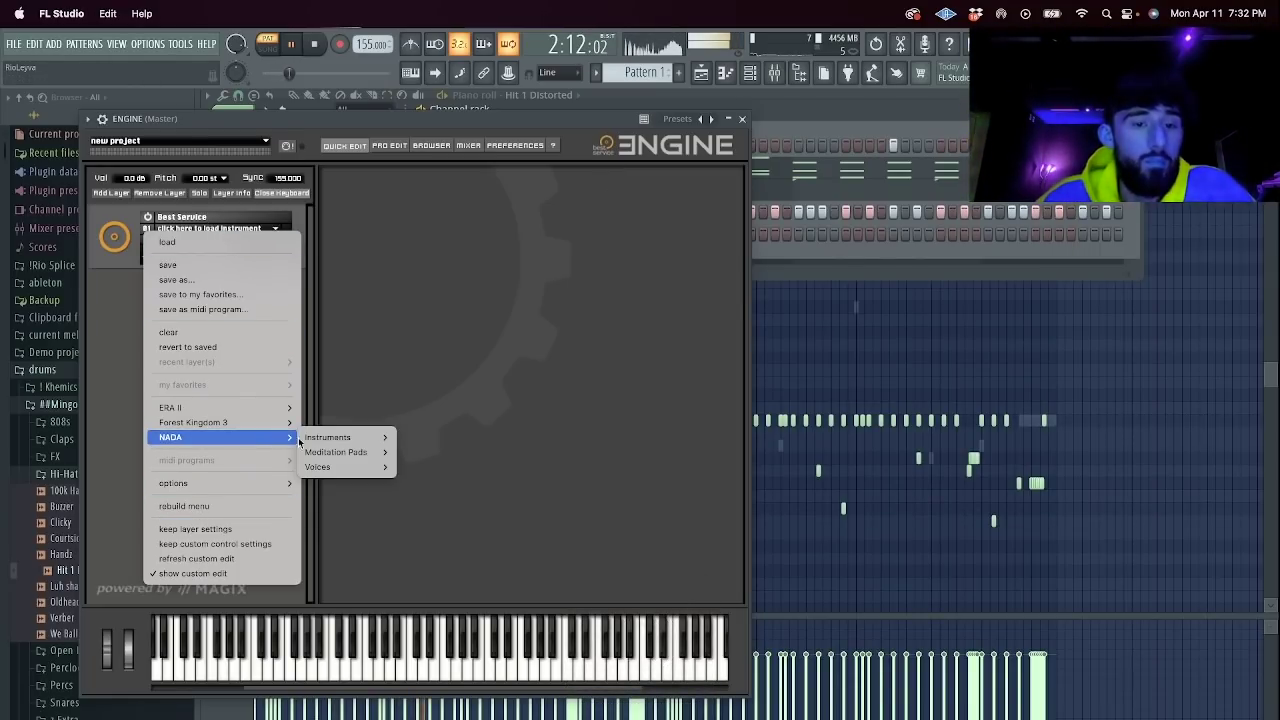
mouse_move(380, 440)
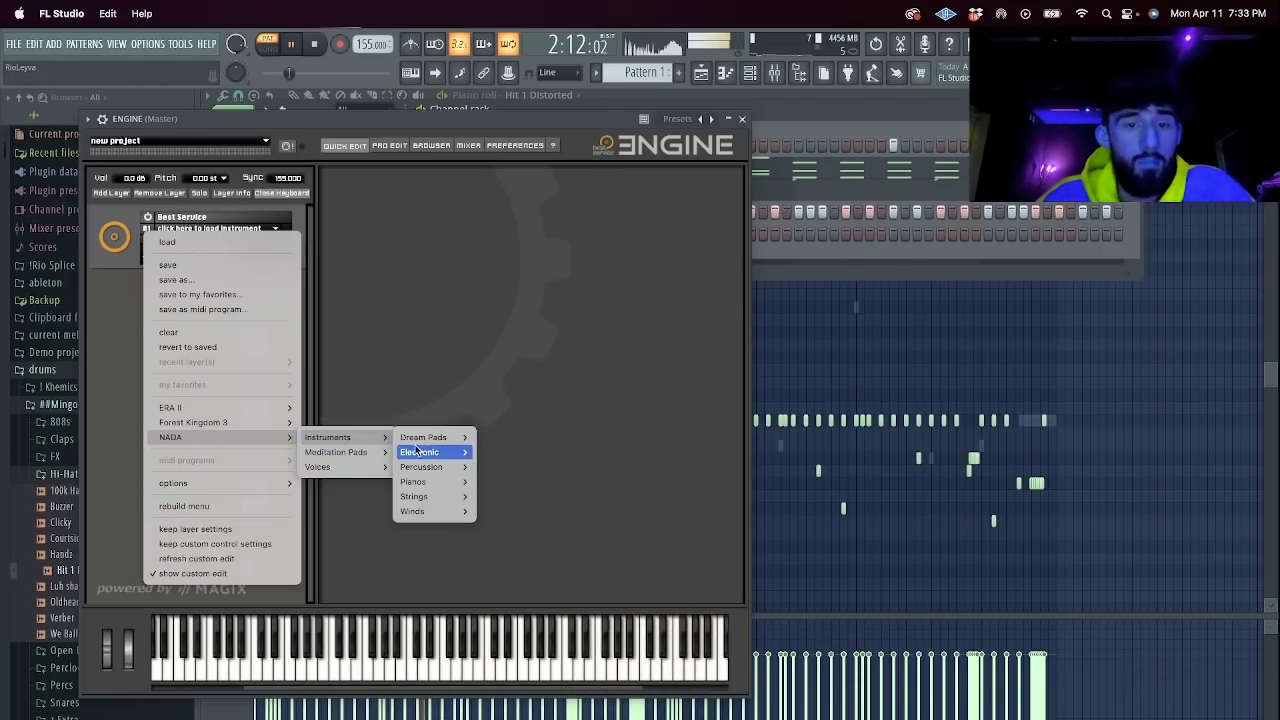
mouse_move(457, 503)
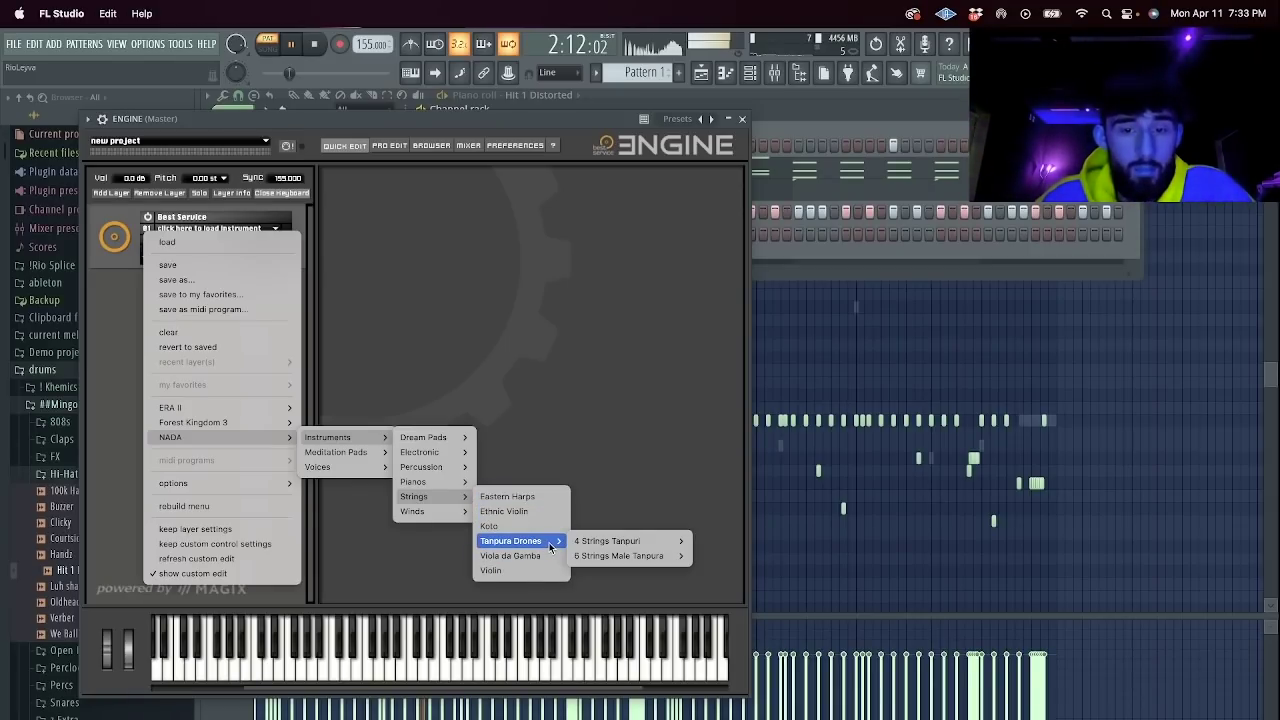
click(492, 570)
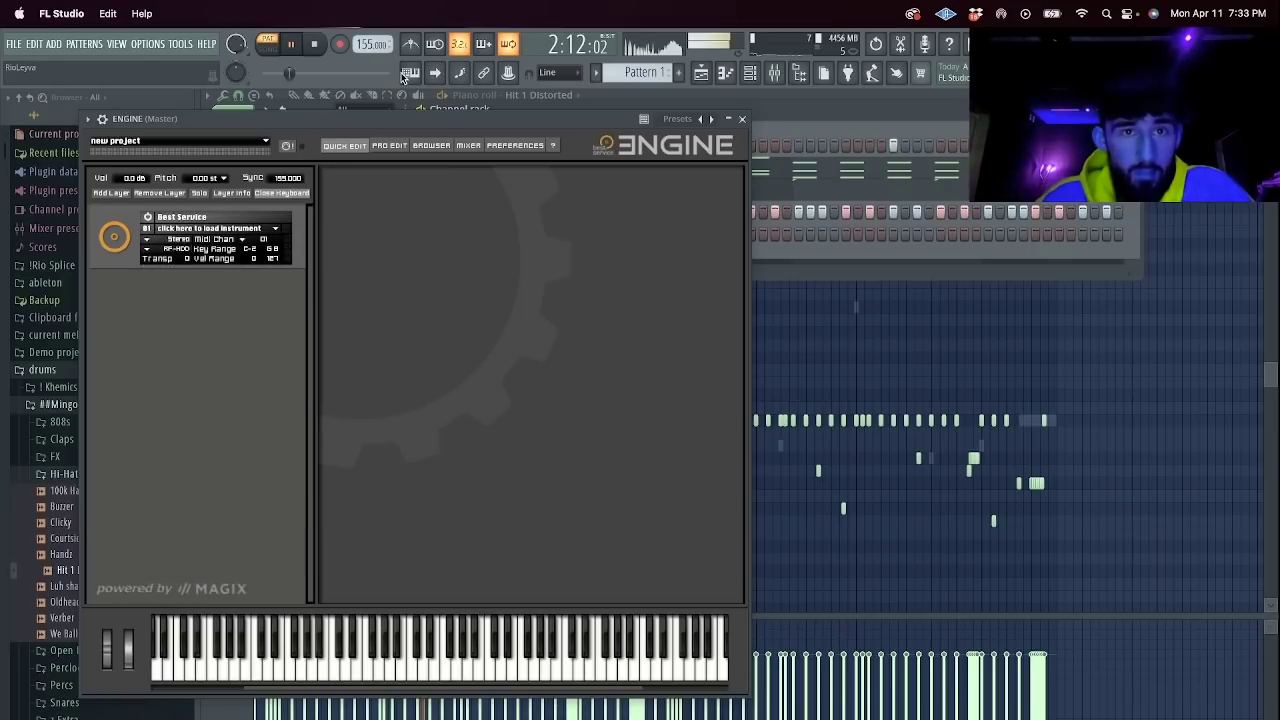
click(413, 76)
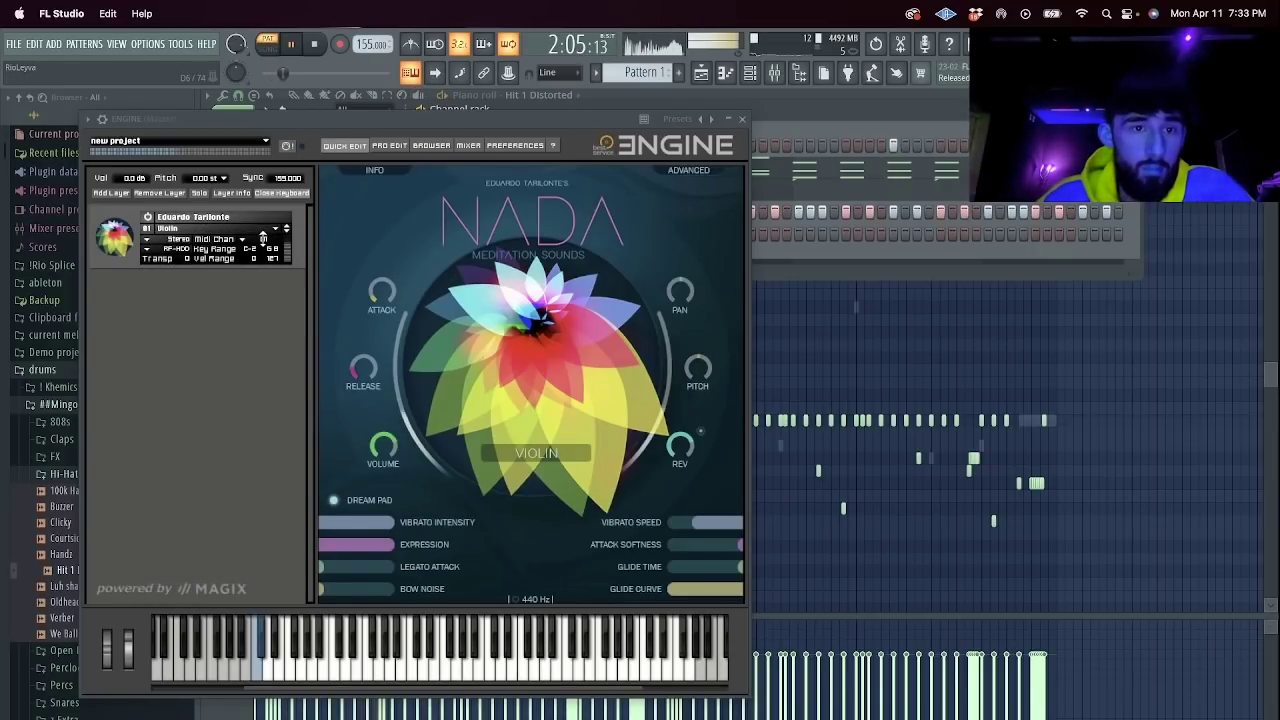
Open the ENGINE channel's piano roll and place a short note at bar 2.
click(738, 119)
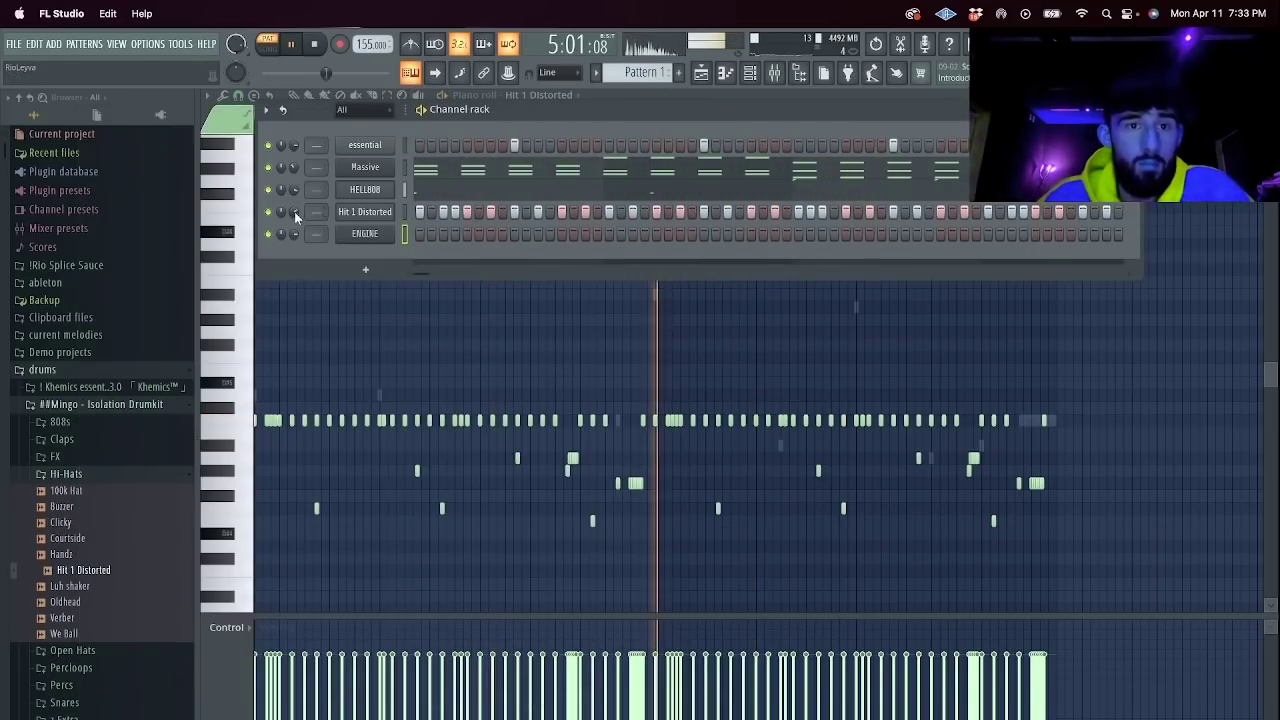
right_click(400, 225)
click(440, 235)
click(318, 43)
key(space)
click(294, 97)
key(space)
click(354, 220)
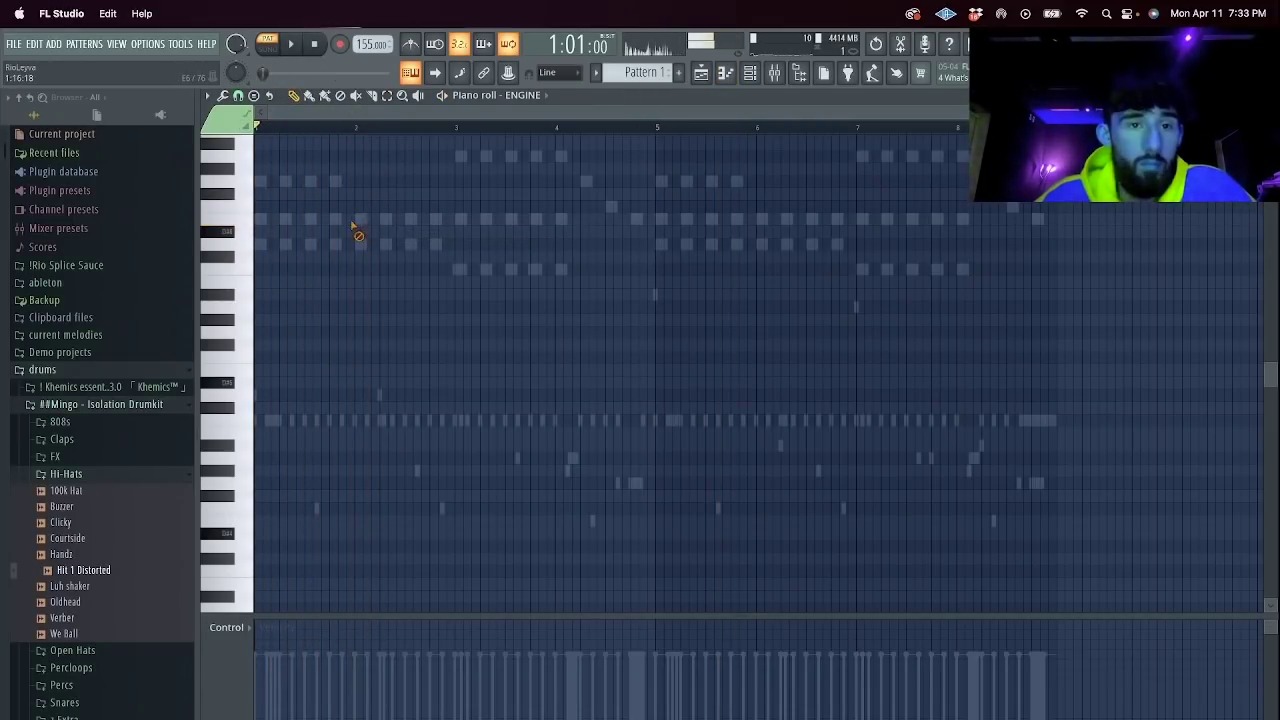
Add two more short pickup notes and a held note at bar 3 spanning about two bars.
scroll(369, 180, up, 3)
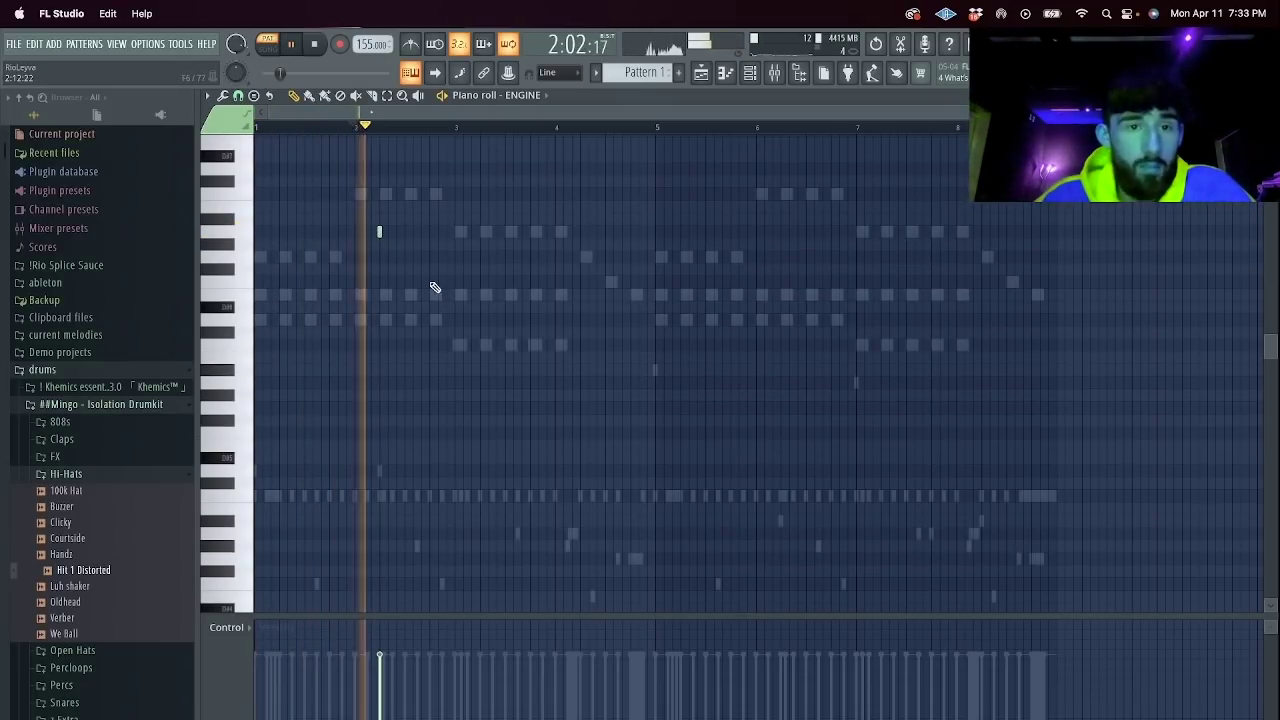
key(space)
click(405, 258)
key(space)
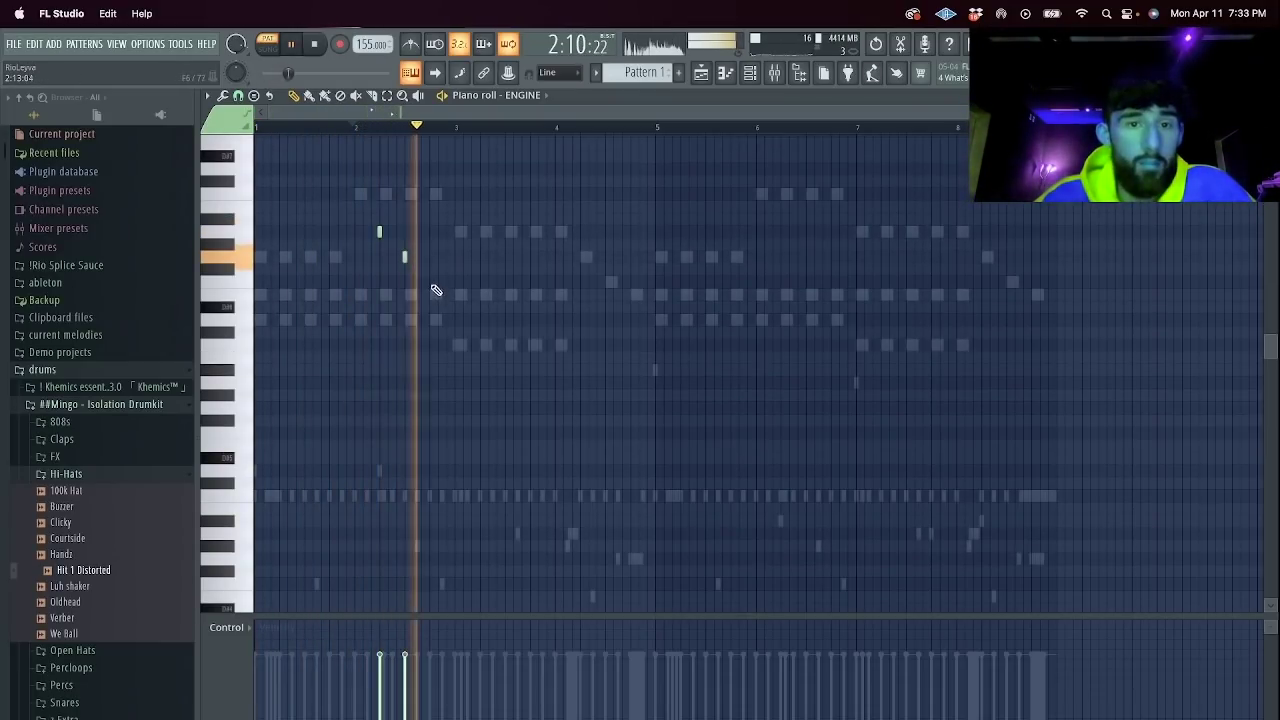
click(429, 282)
click(455, 294)
drag(459, 295, 652, 300)
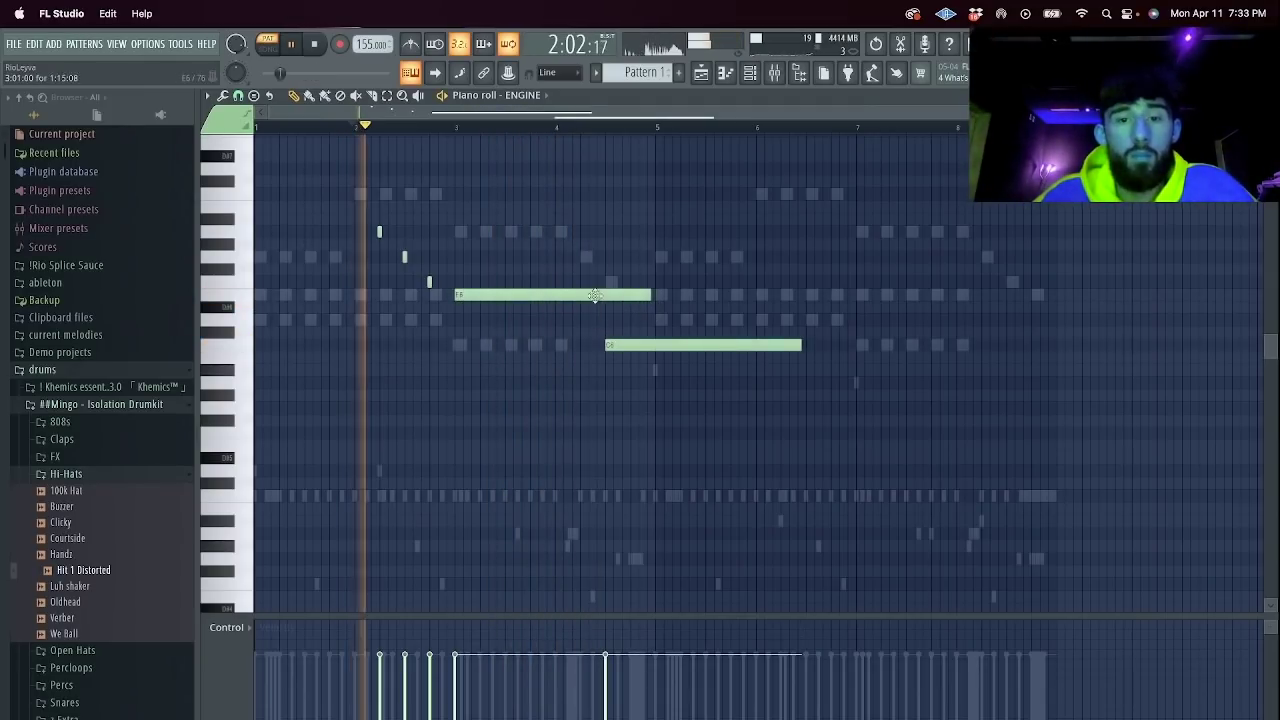
Trim the held note near bar 4.5 and add a long note from bar 5 to 7.
click(411, 74)
key(c)
drag(610, 303, 606, 283)
key(Delete)
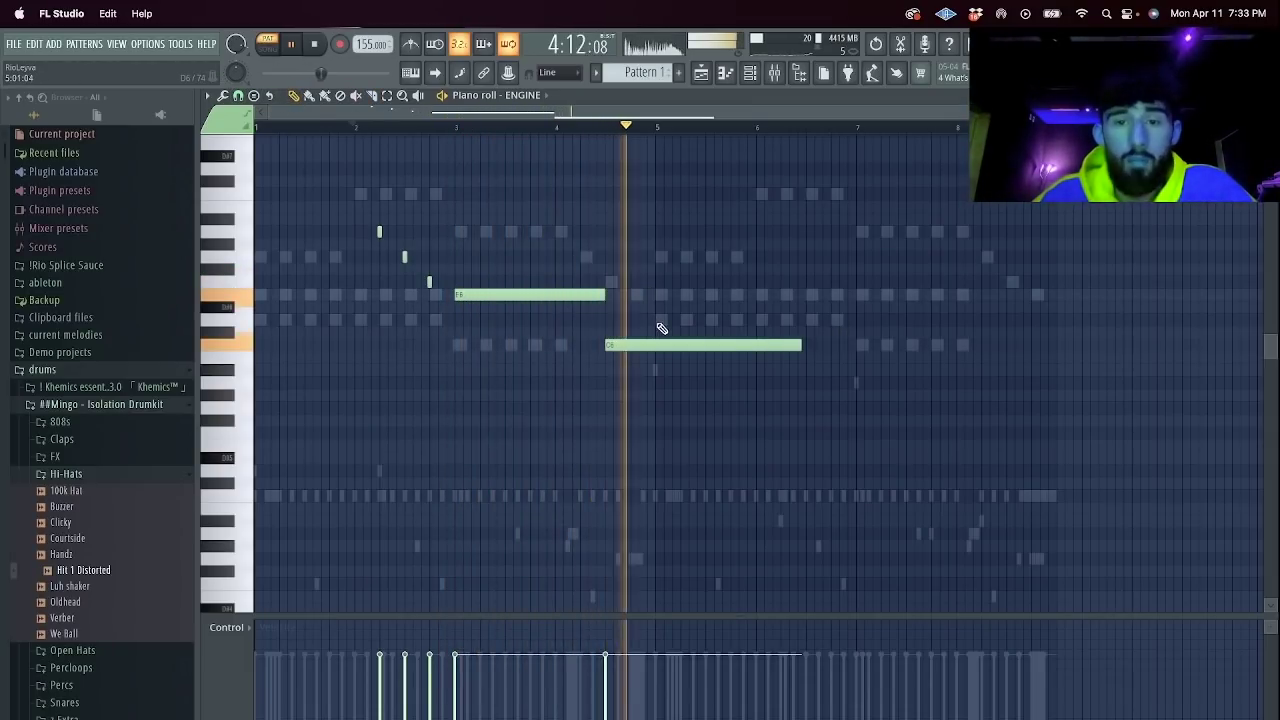
click(658, 321)
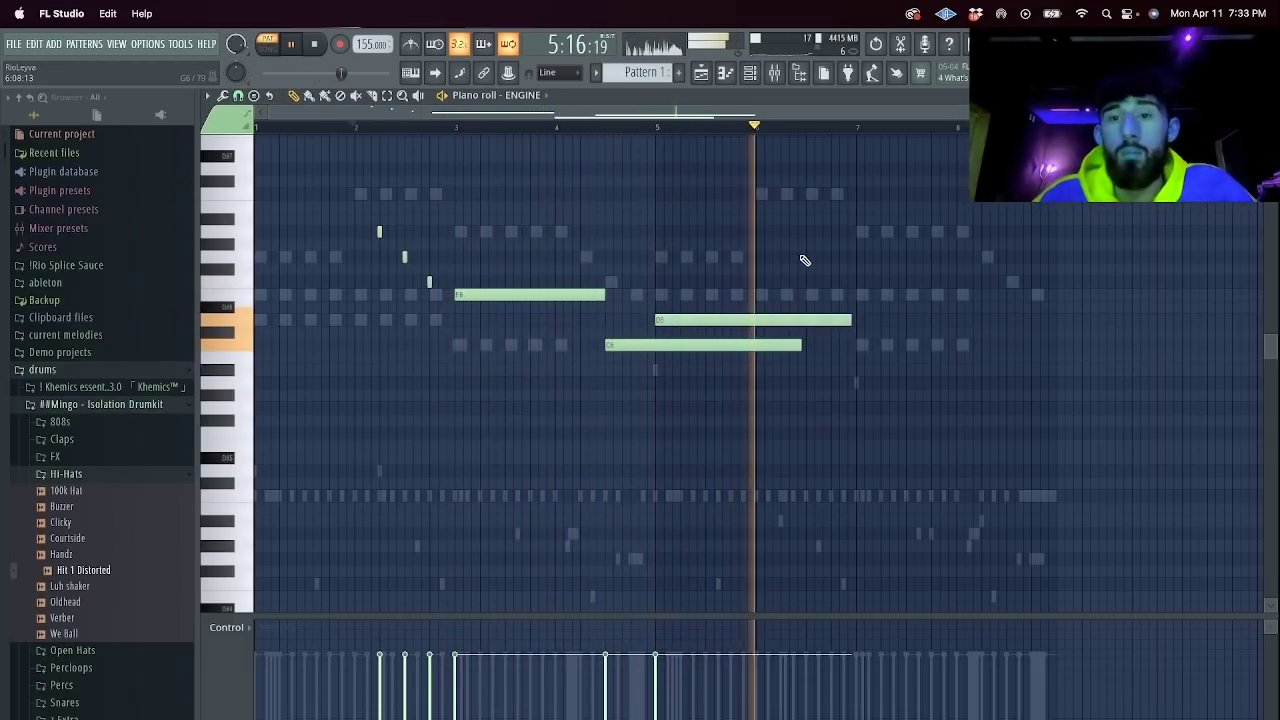
Add high held notes near bars 6.5 and 7 plus chord notes including A6 and G6 at bar 7.
click(807, 233)
key(space)
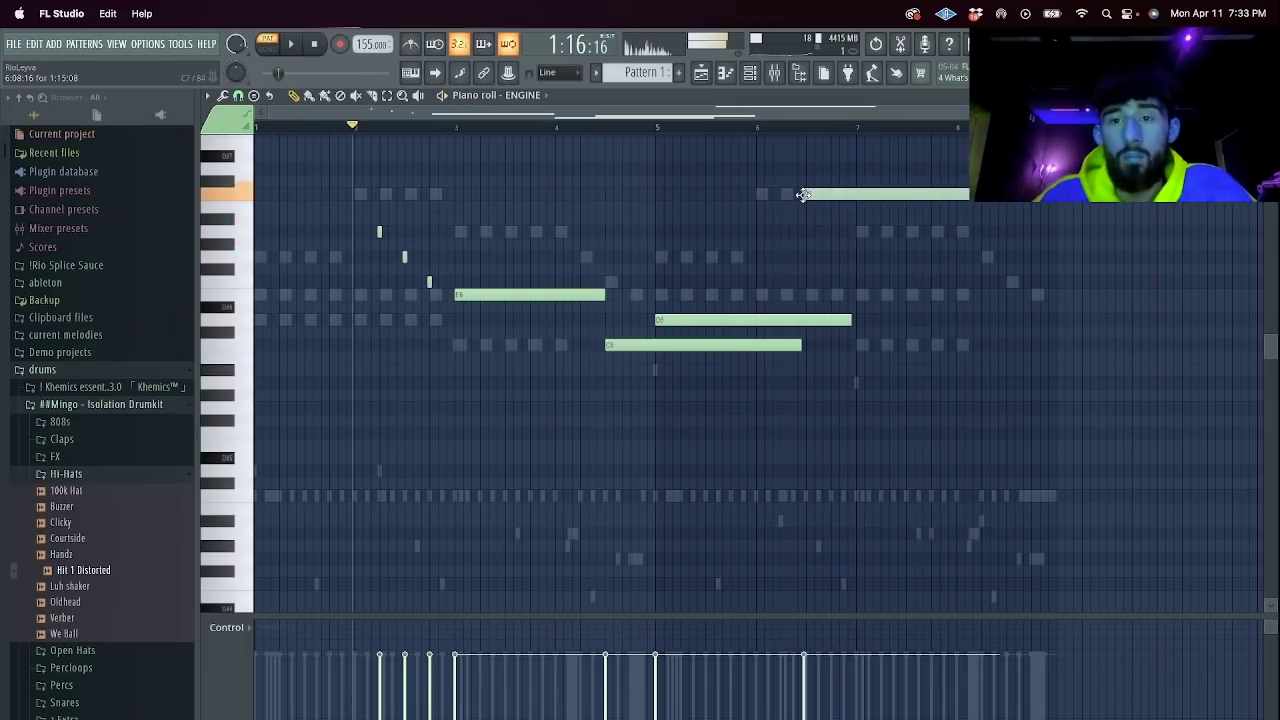
click(795, 130)
key(space)
click(834, 168)
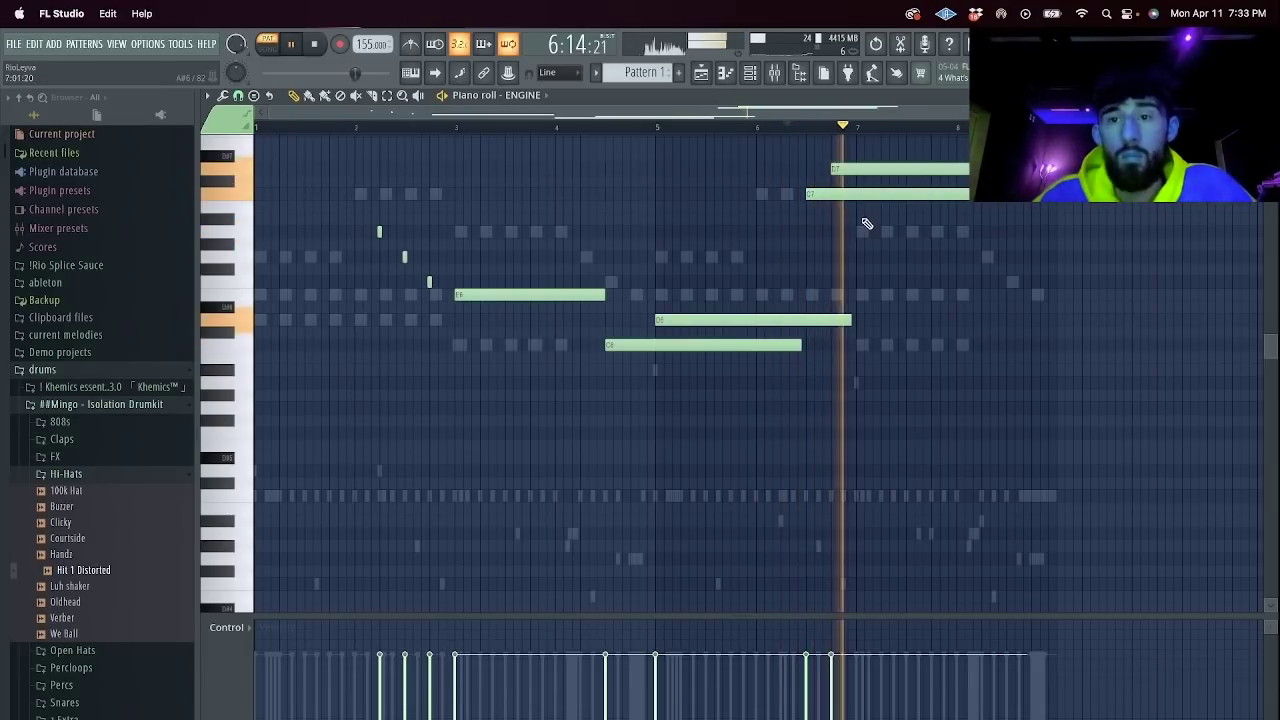
click(859, 232)
click(859, 257)
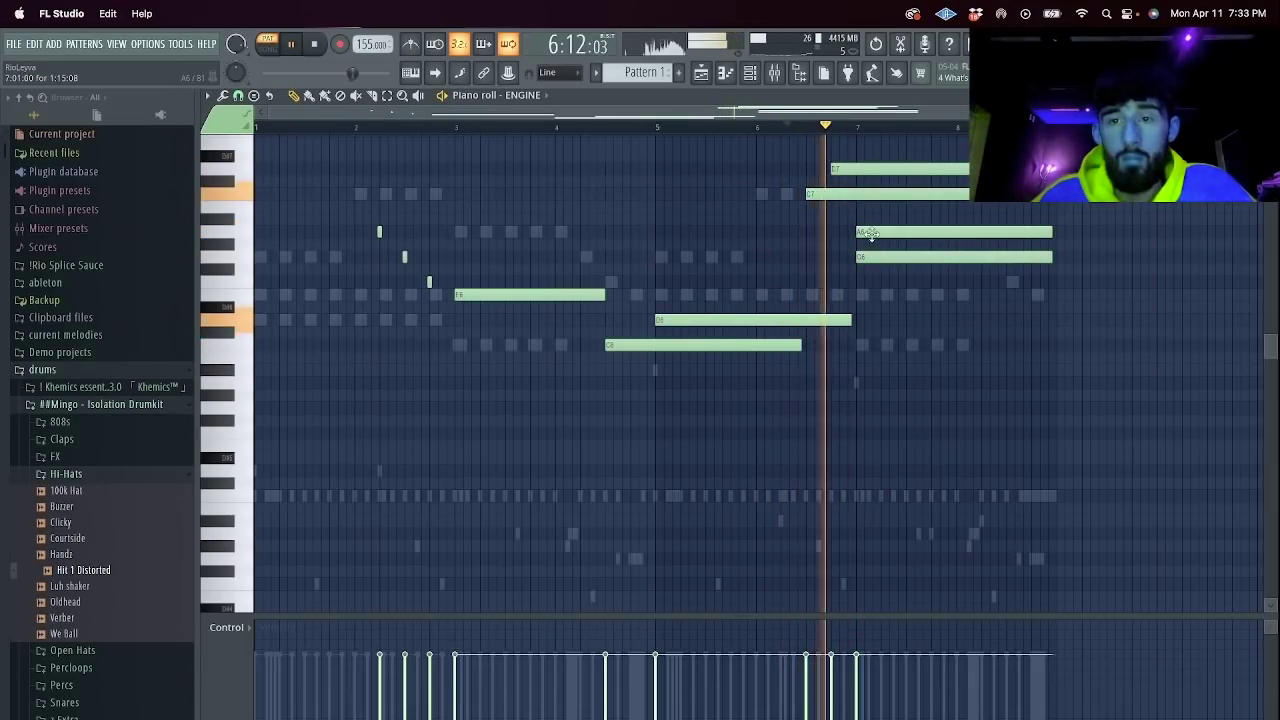
drag(867, 233, 875, 233)
Replace the G6 and A6 notes with an F note at bar 7, add C6 near bar 8, and select mixer insert 18.
click(950, 295)
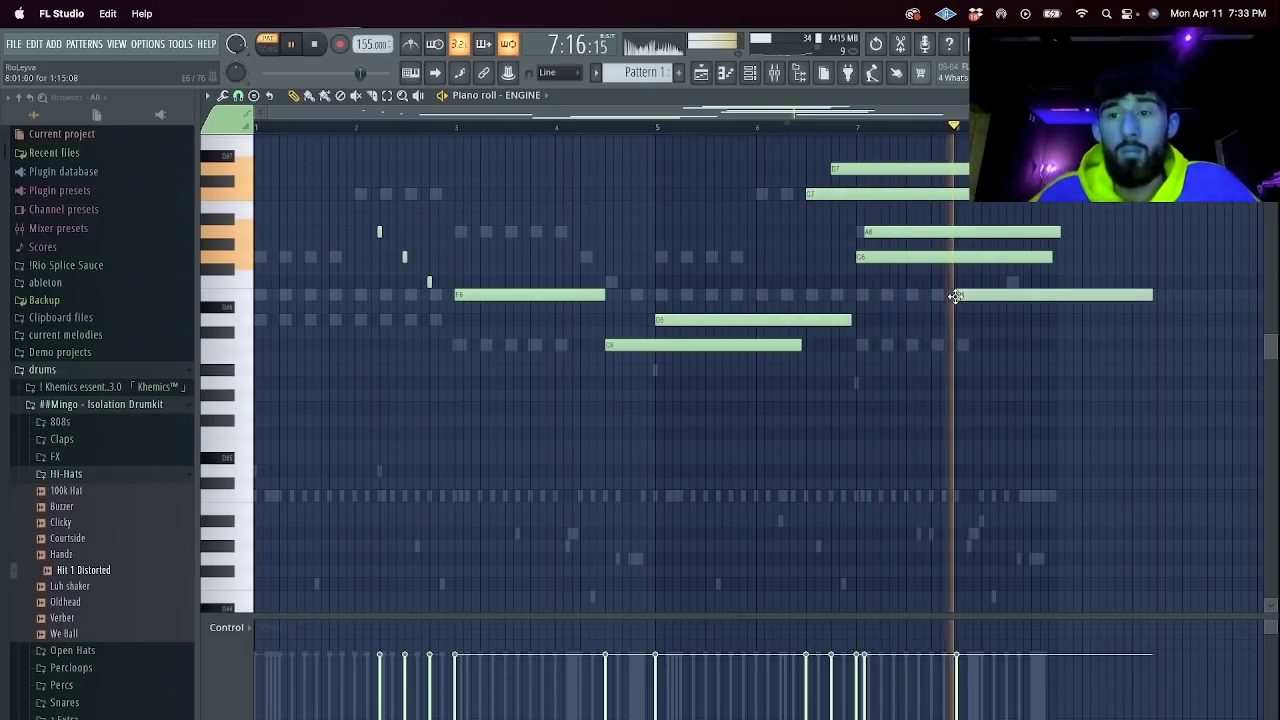
right_click(960, 295)
right_click(895, 257)
right_click(893, 234)
click(862, 295)
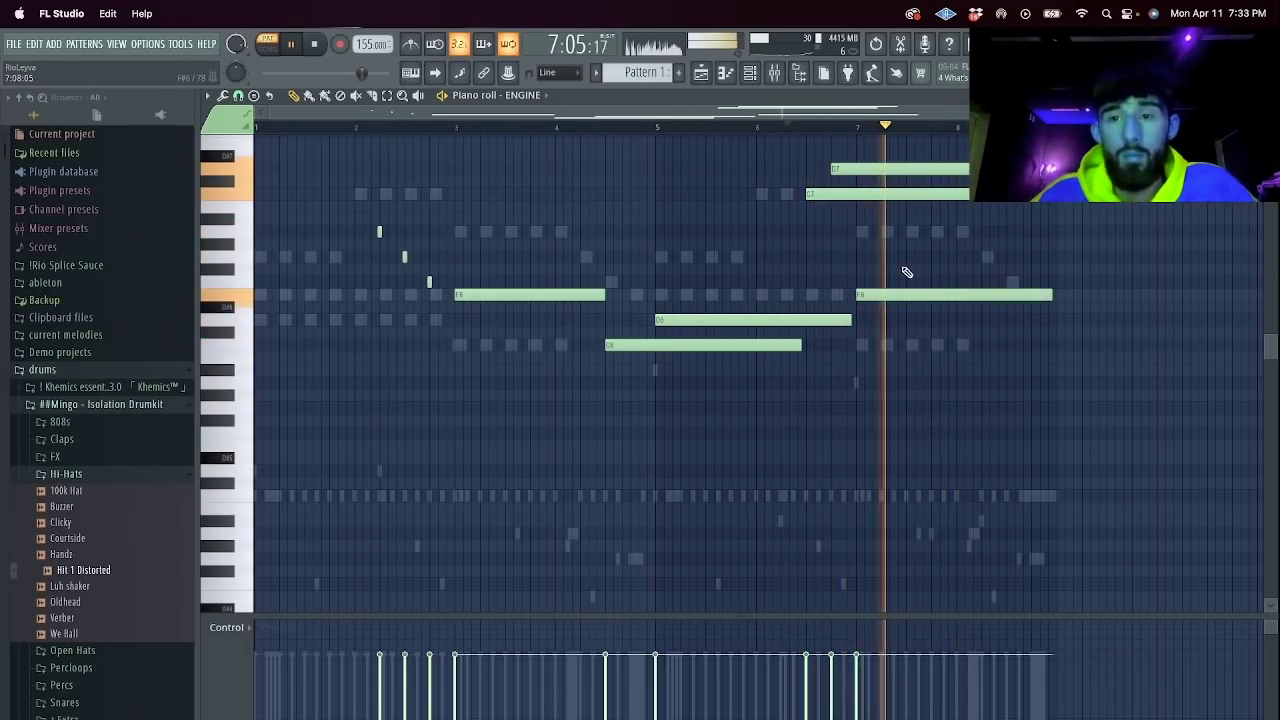
click(975, 347)
drag(975, 348, 953, 348)
key(c)
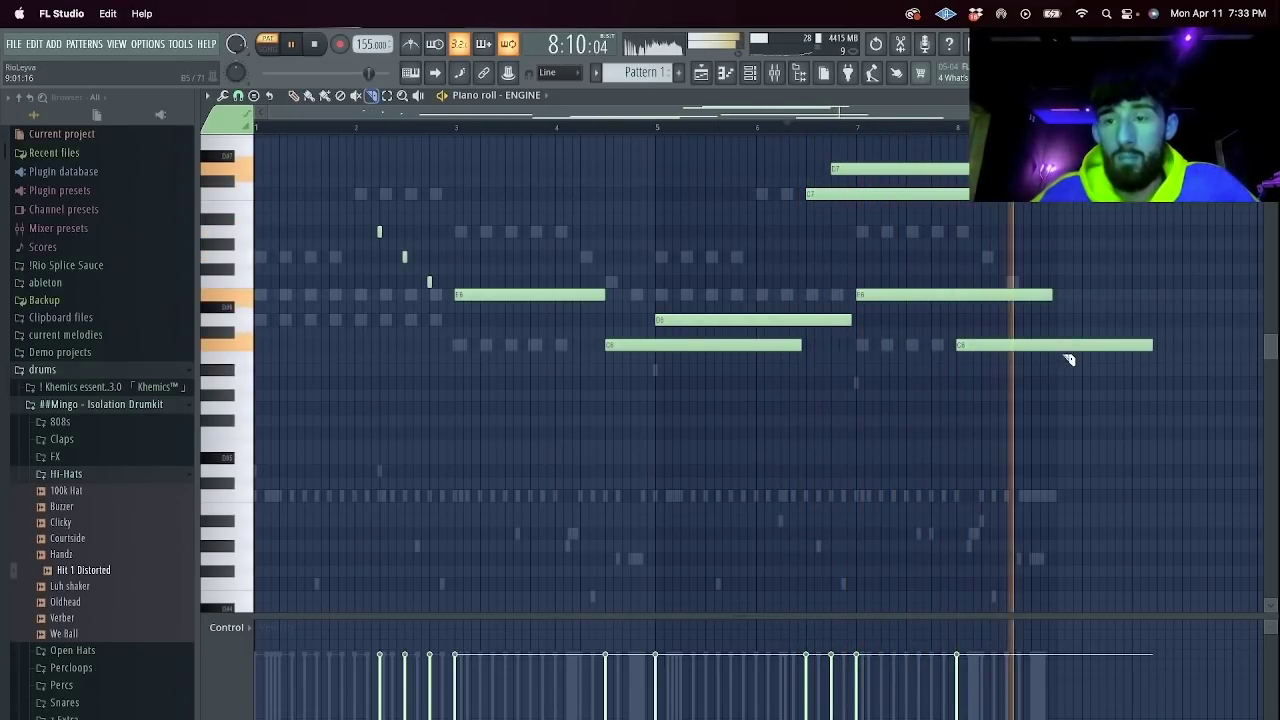
right_click(1057, 348)
key(e)
key(F9)
click(510, 271)
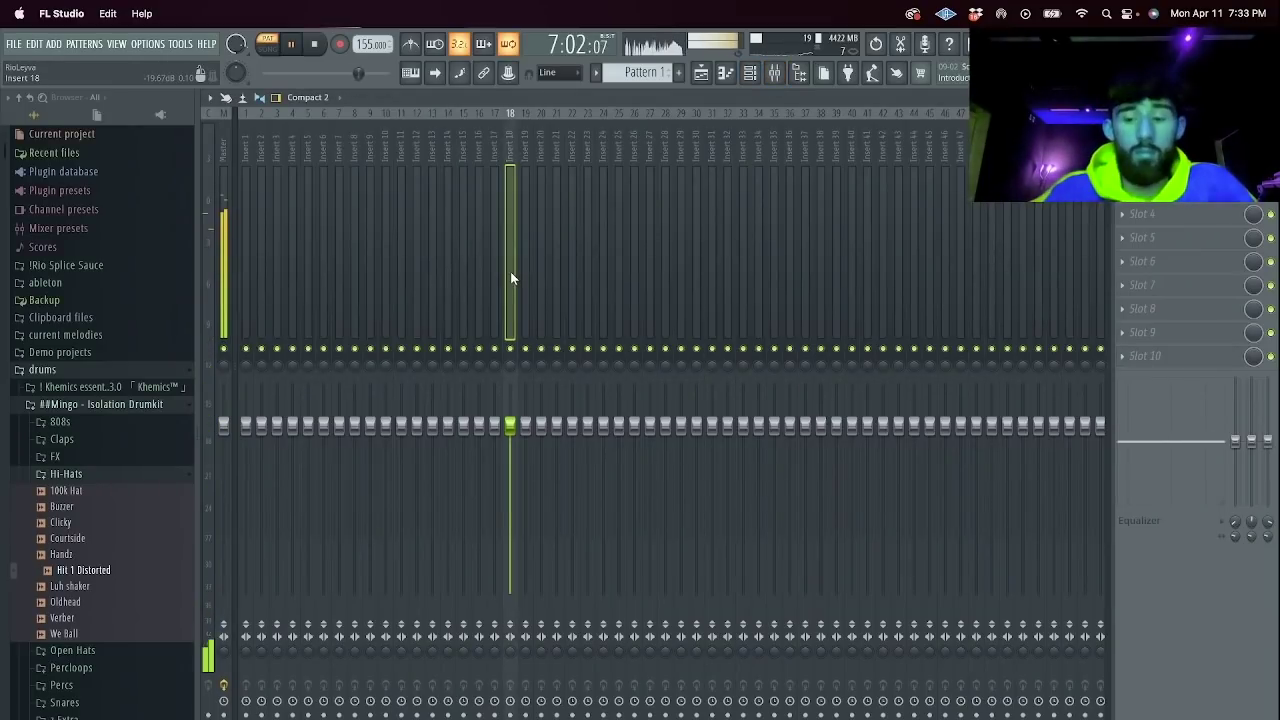
Load Effectrix onto the ENGINE insert with the geeked user preset 'rio hat sauce 1'.
click(1183, 258)
mouse_move(1140, 209)
mouse_move(1067, 269)
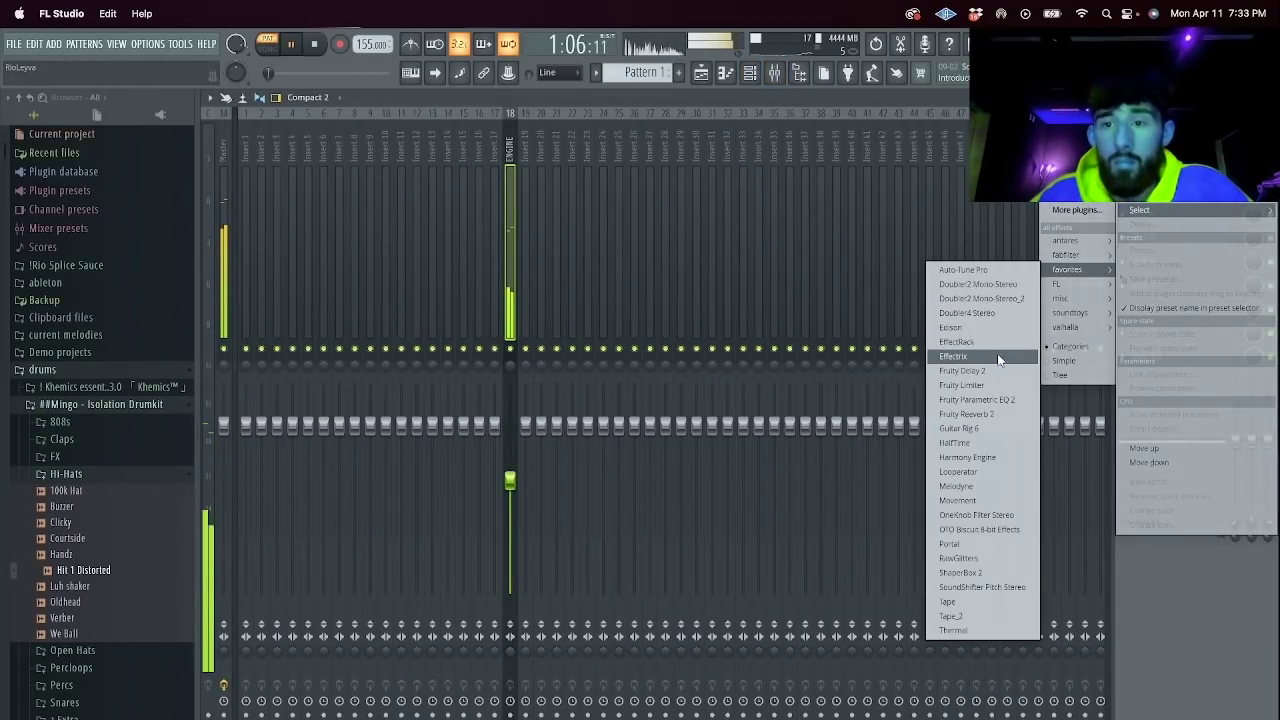
click(997, 357)
click(71, 74)
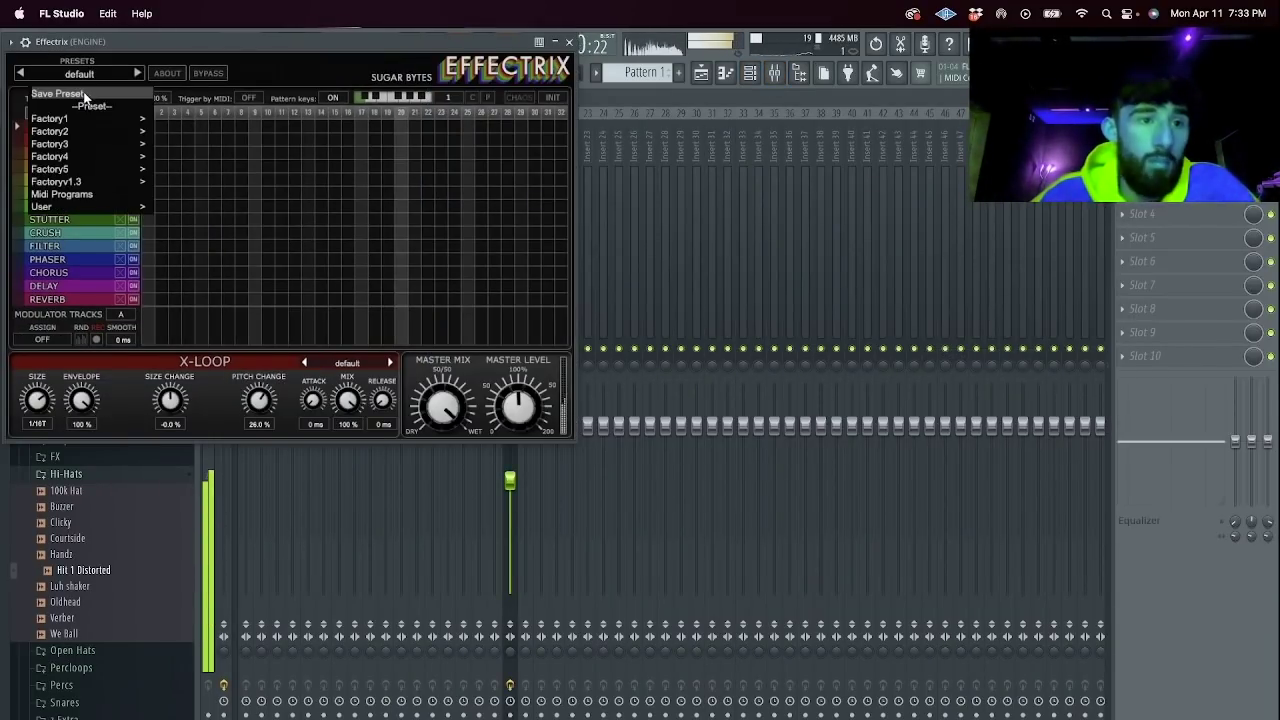
mouse_move(140, 207)
click(193, 230)
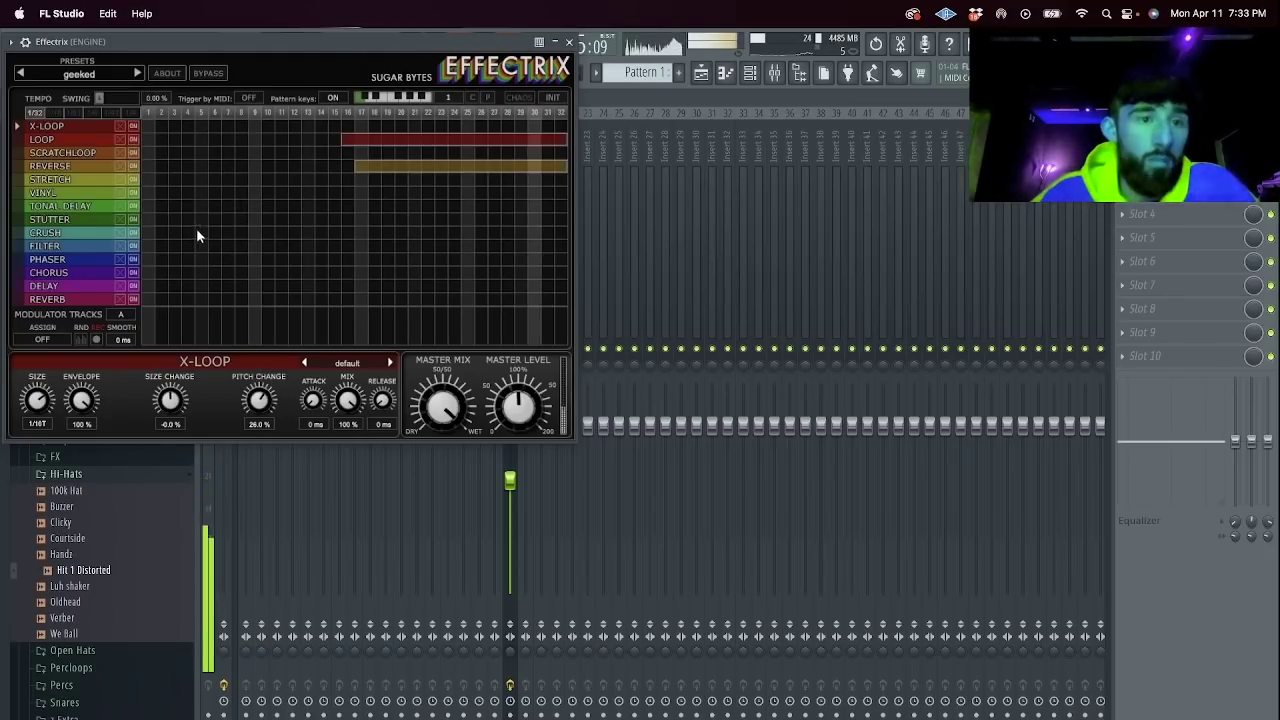
click(137, 74)
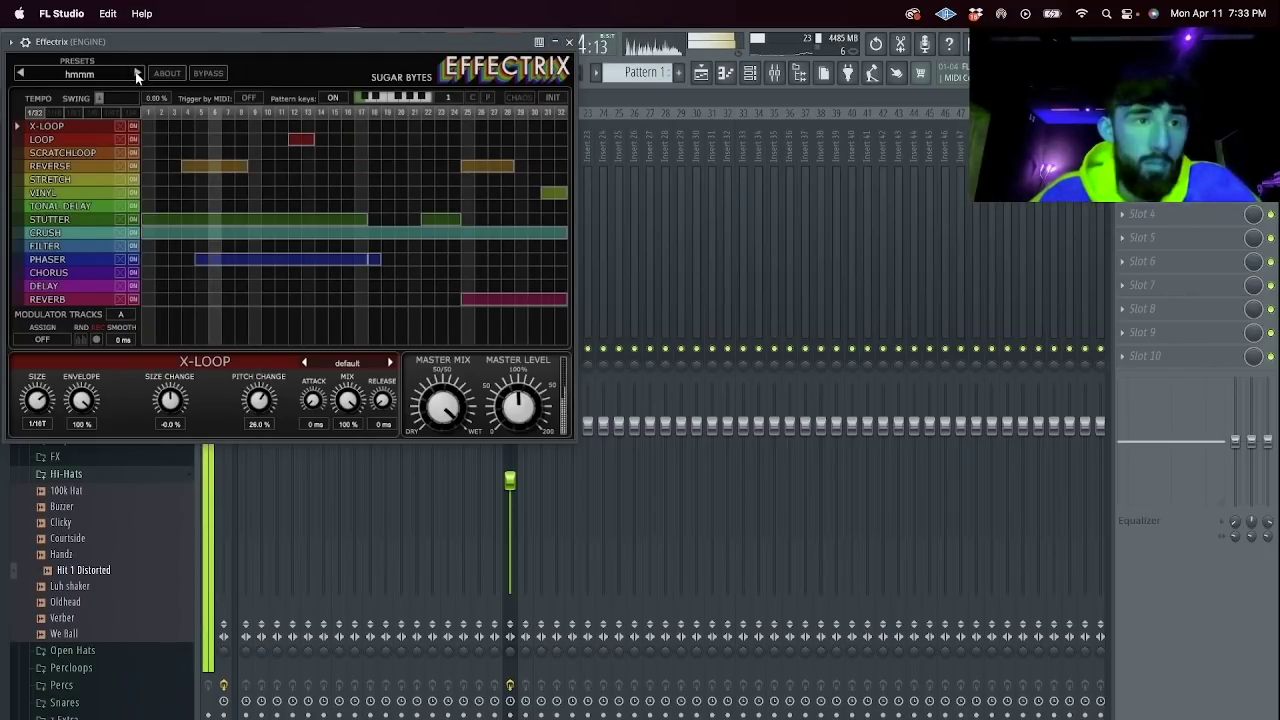
click(137, 74)
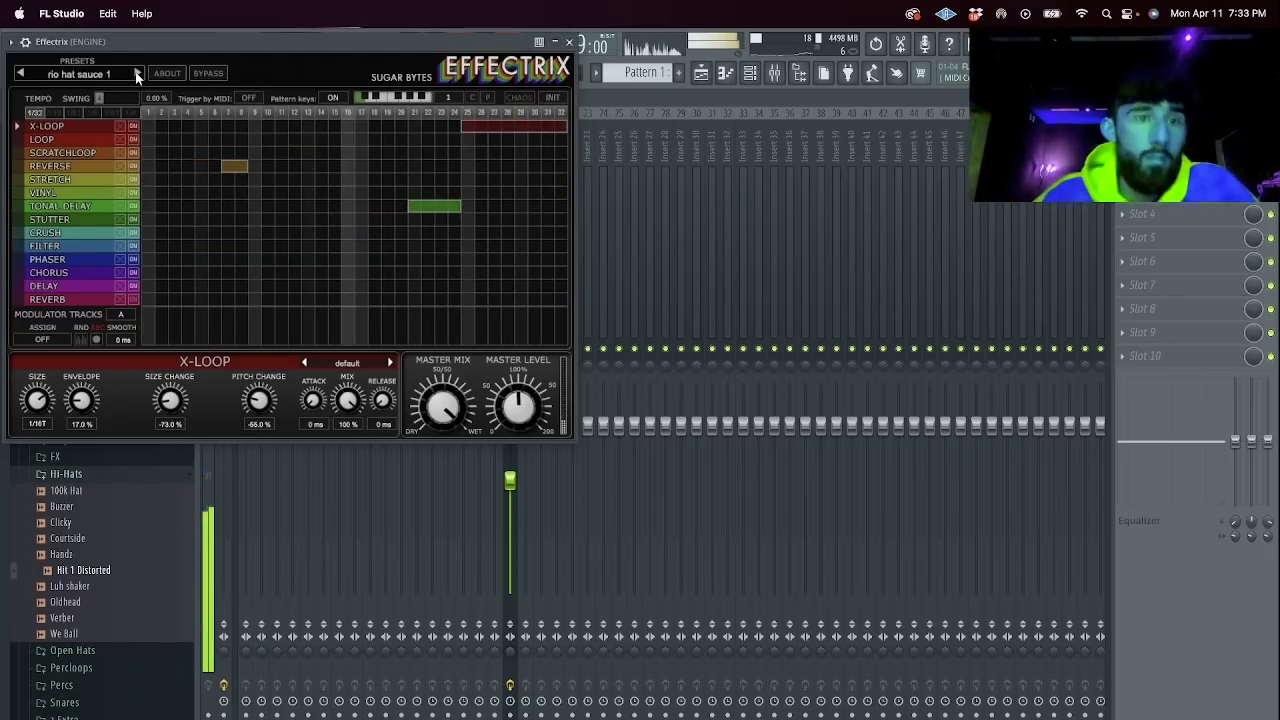
Create an automation clip for the Effectrix mix level.
click(569, 42)
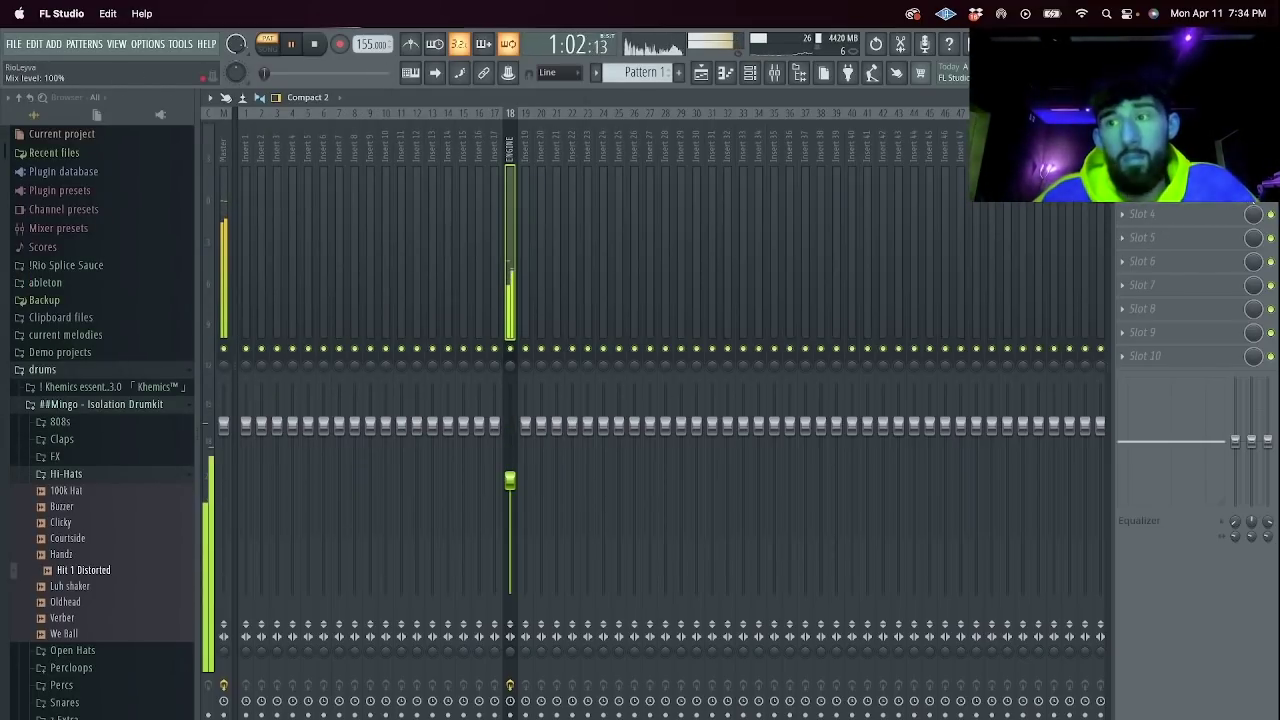
right_click(1254, 197)
click(1226, 305)
Shape the Effectrix mix level automation into a ramp rising from bar 4 and cut it at bar 5.
click(712, 76)
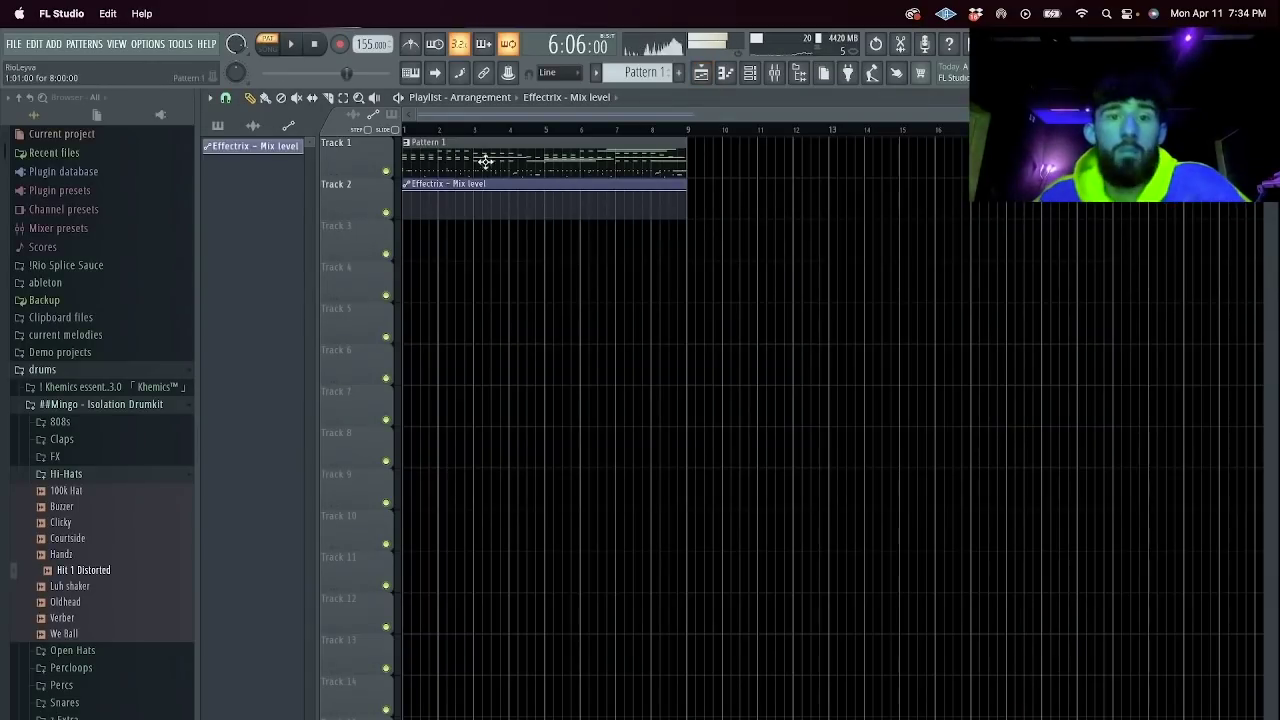
click(267, 49)
key(space)
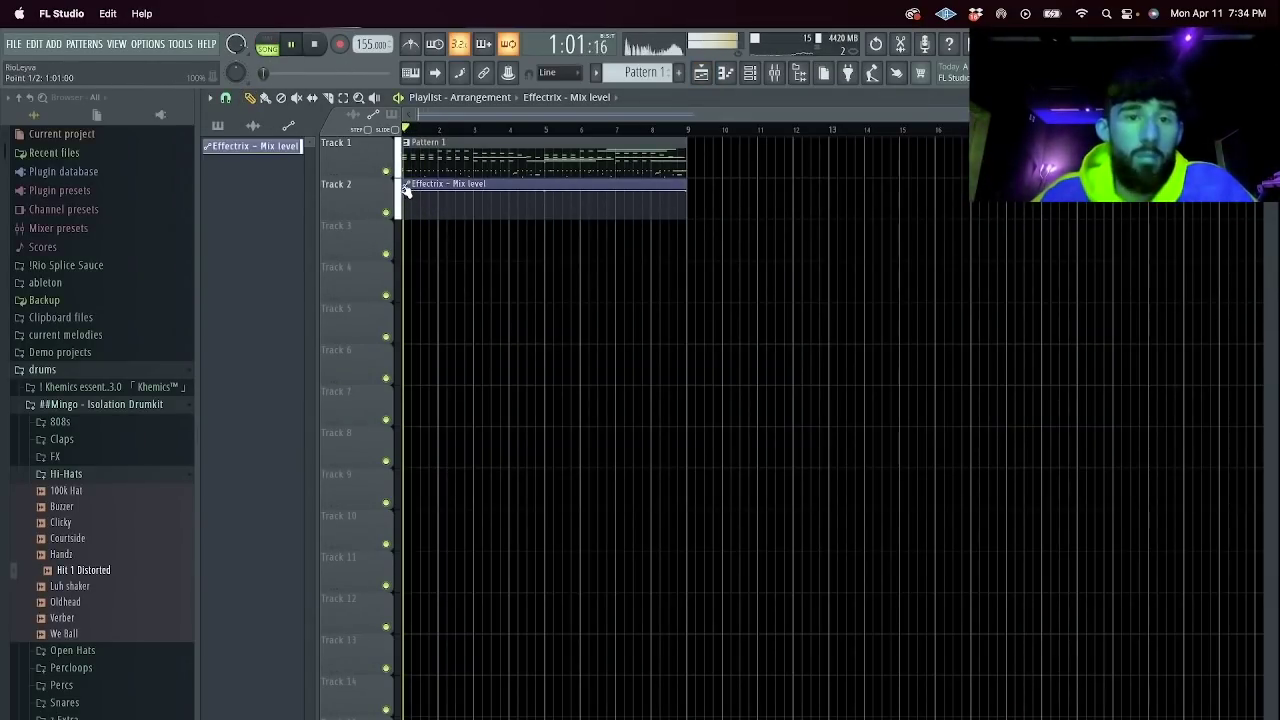
right_click(478, 212)
right_click(484, 210)
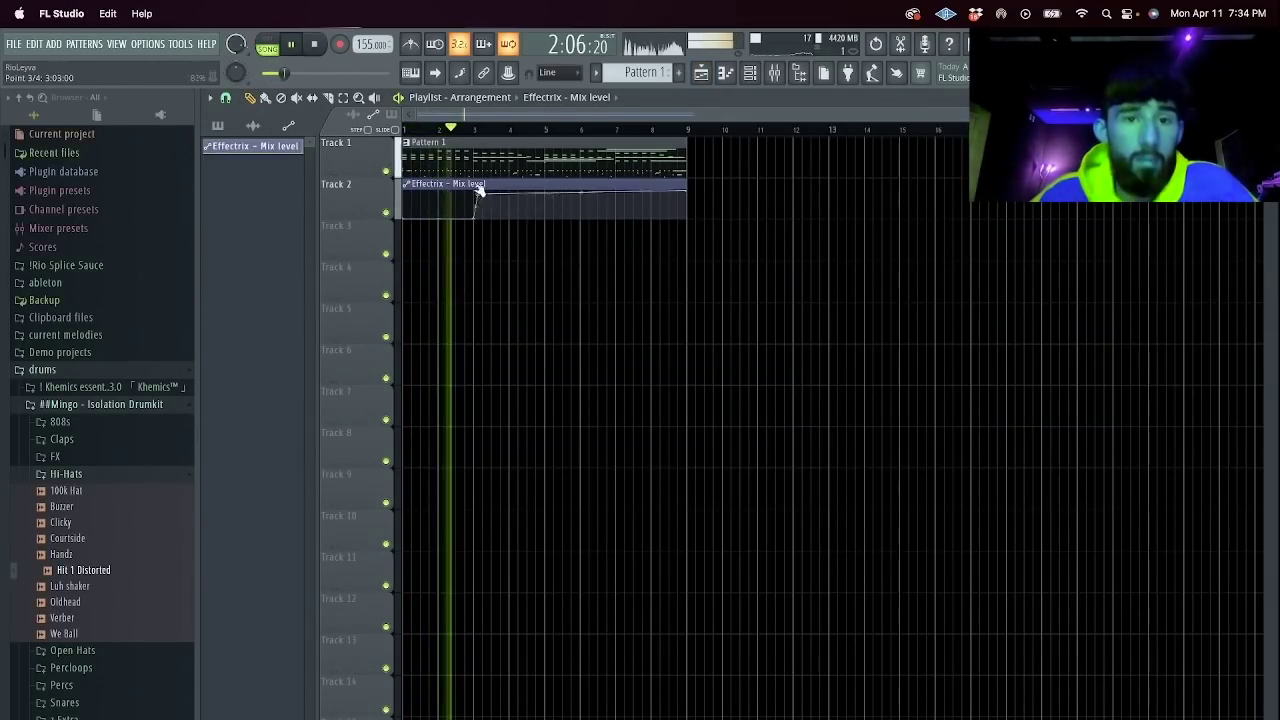
drag(475, 191, 528, 181)
right_click(533, 196)
key(c)
click(547, 214)
Load ValhallaDelay in ENGINE's slot 4 with the 'reverse up octave 1:2' preset and mix about 35%.
key(F9)
click(1150, 212)
mouse_move(1070, 308)
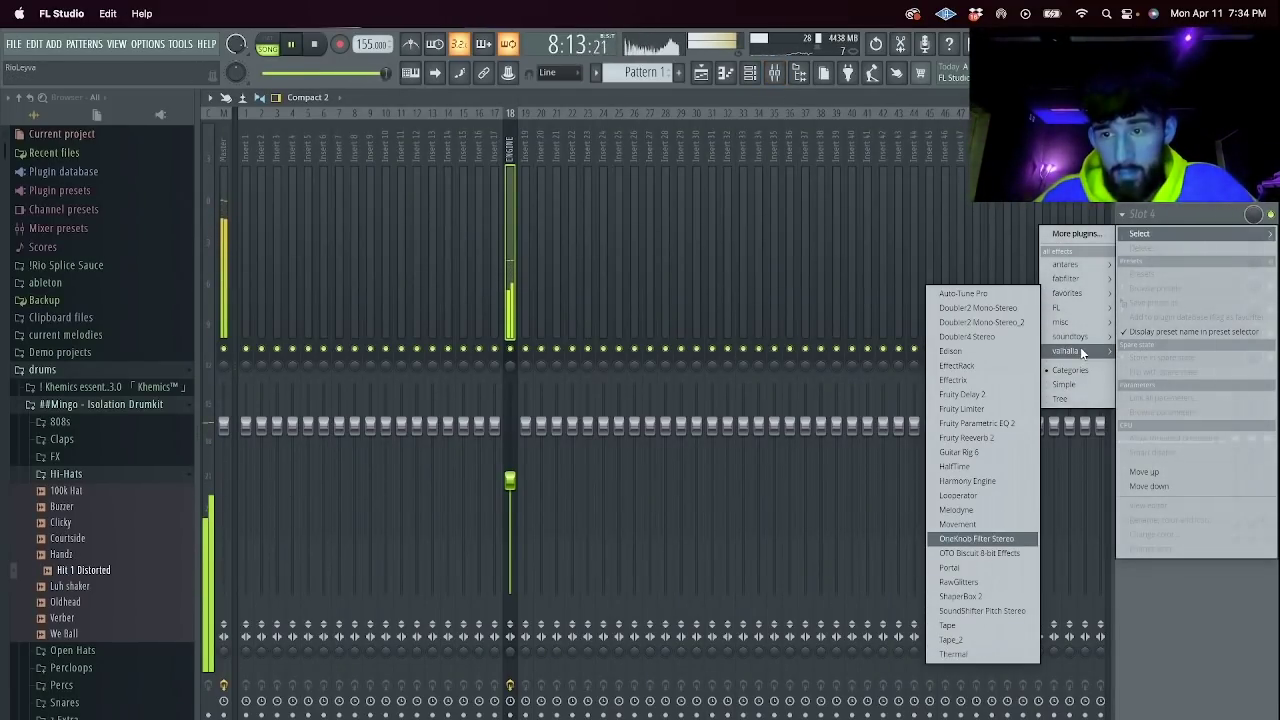
mouse_move(1082, 353)
click(975, 350)
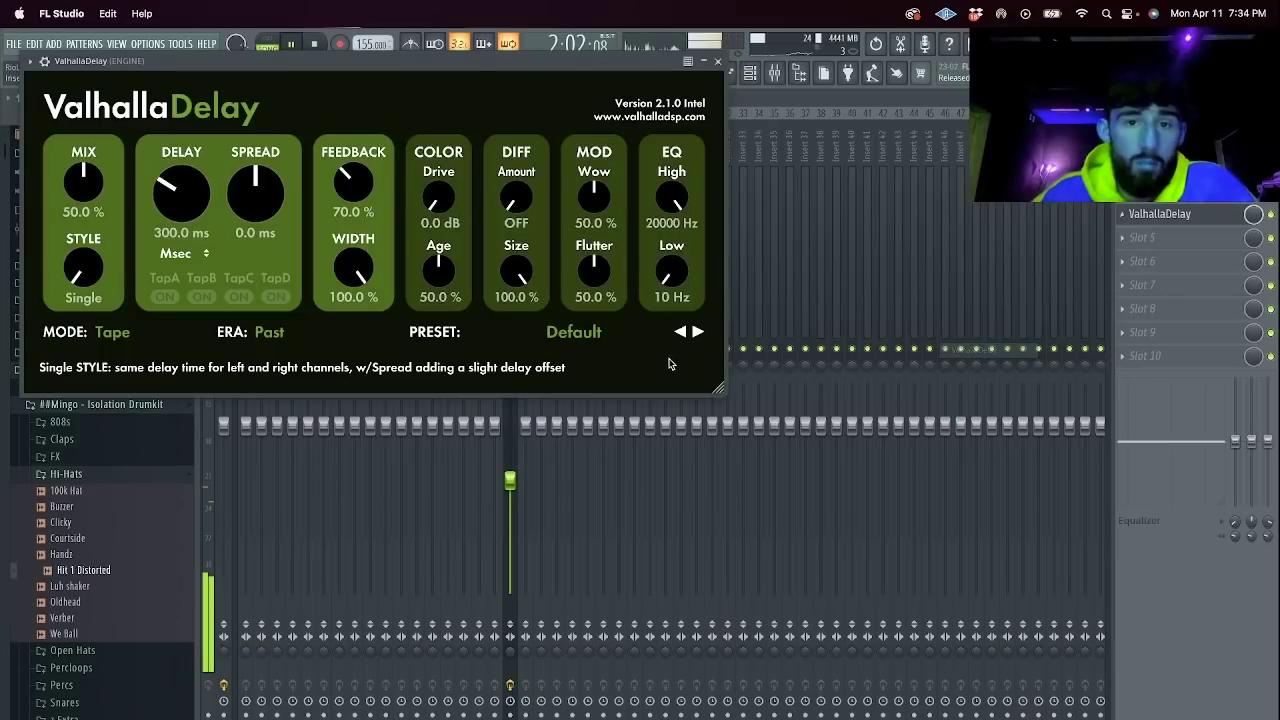
click(545, 331)
click(529, 466)
mouse_move(81, 184)
mouse_down()
mouse_move(82, 264)
mouse_move(86, 190)
mouse_up()
click(718, 62)
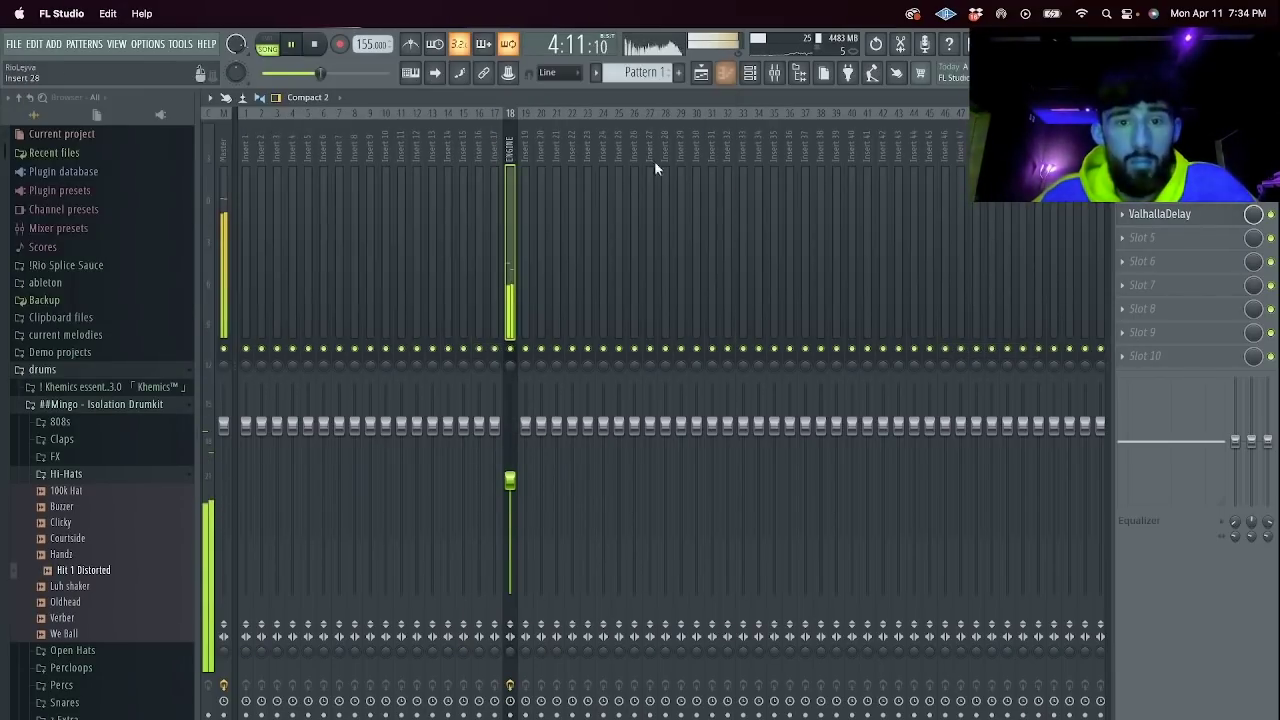
Set ENGINE #2's mixer track number from 18 to --- in the Channel rack.
click(755, 74)
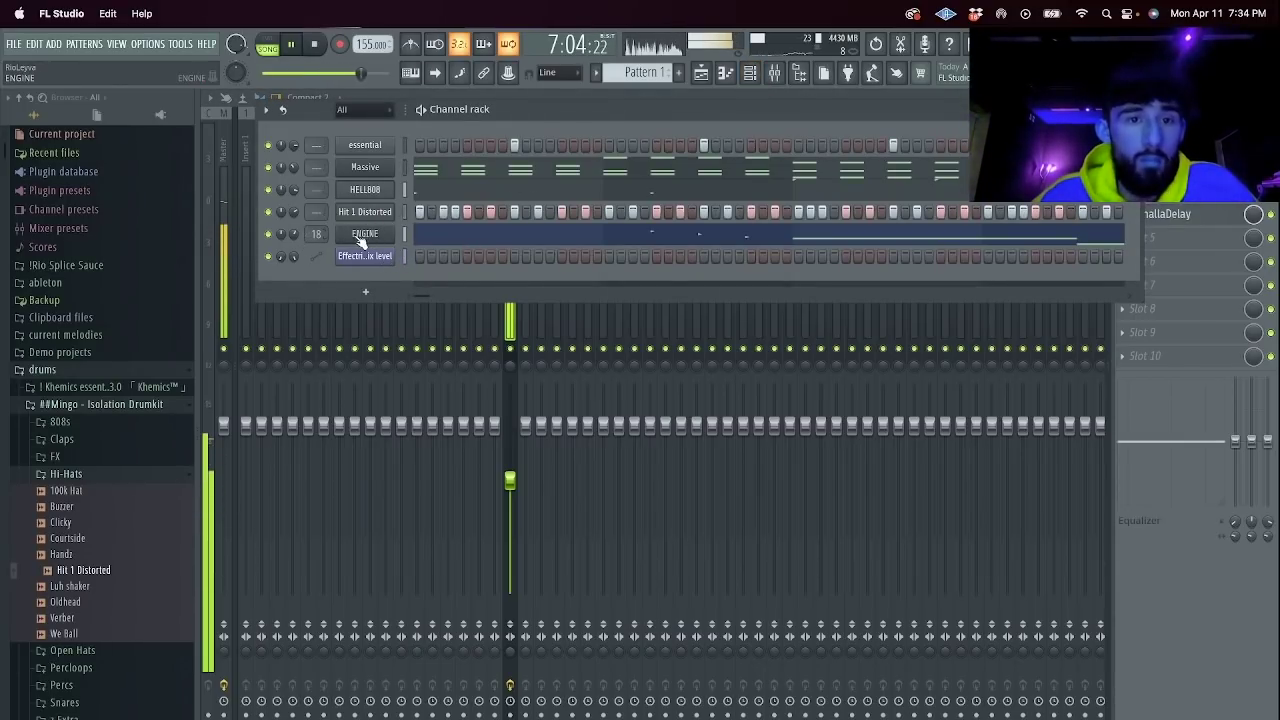
right_click(390, 257)
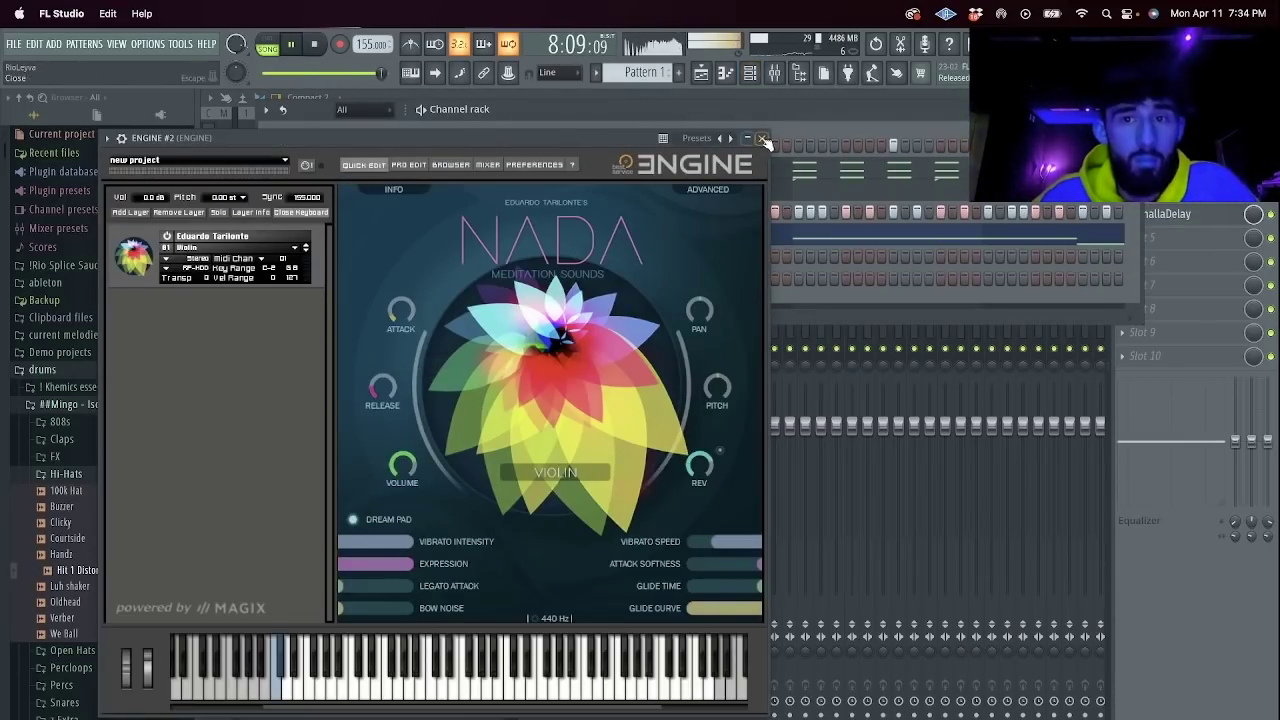
click(763, 139)
drag(320, 252, 321, 292)
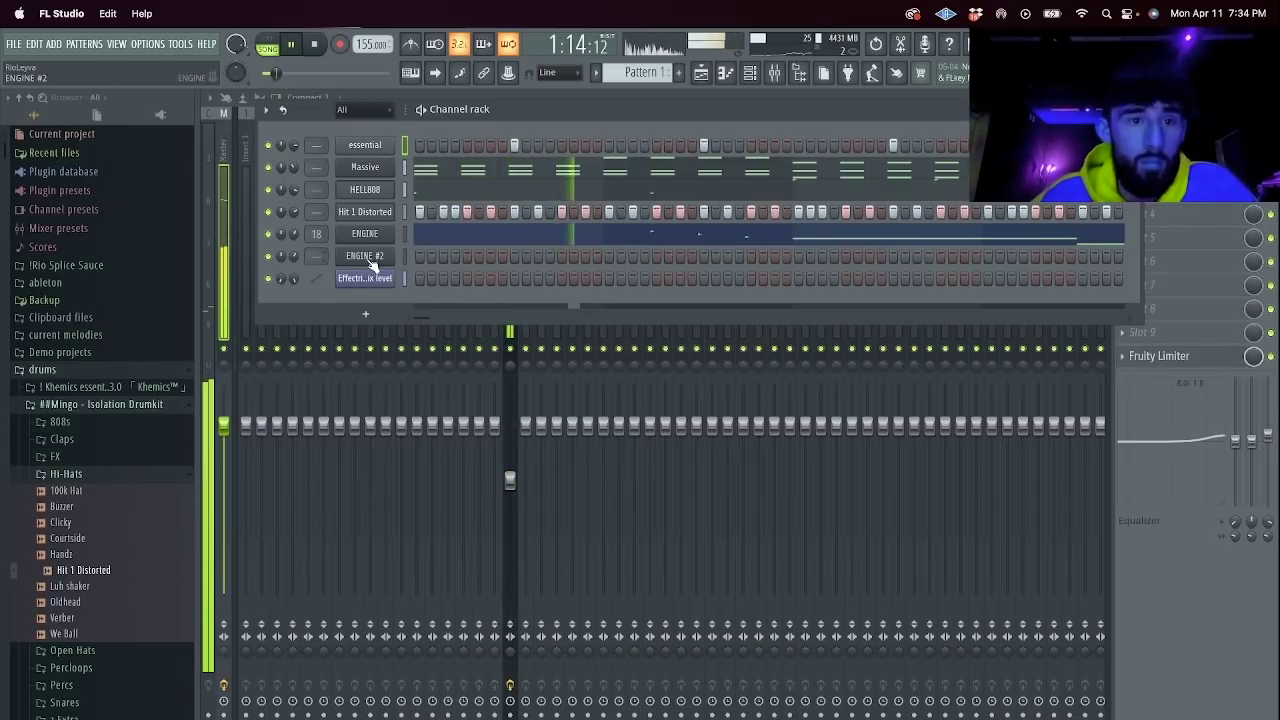
click(386, 255)
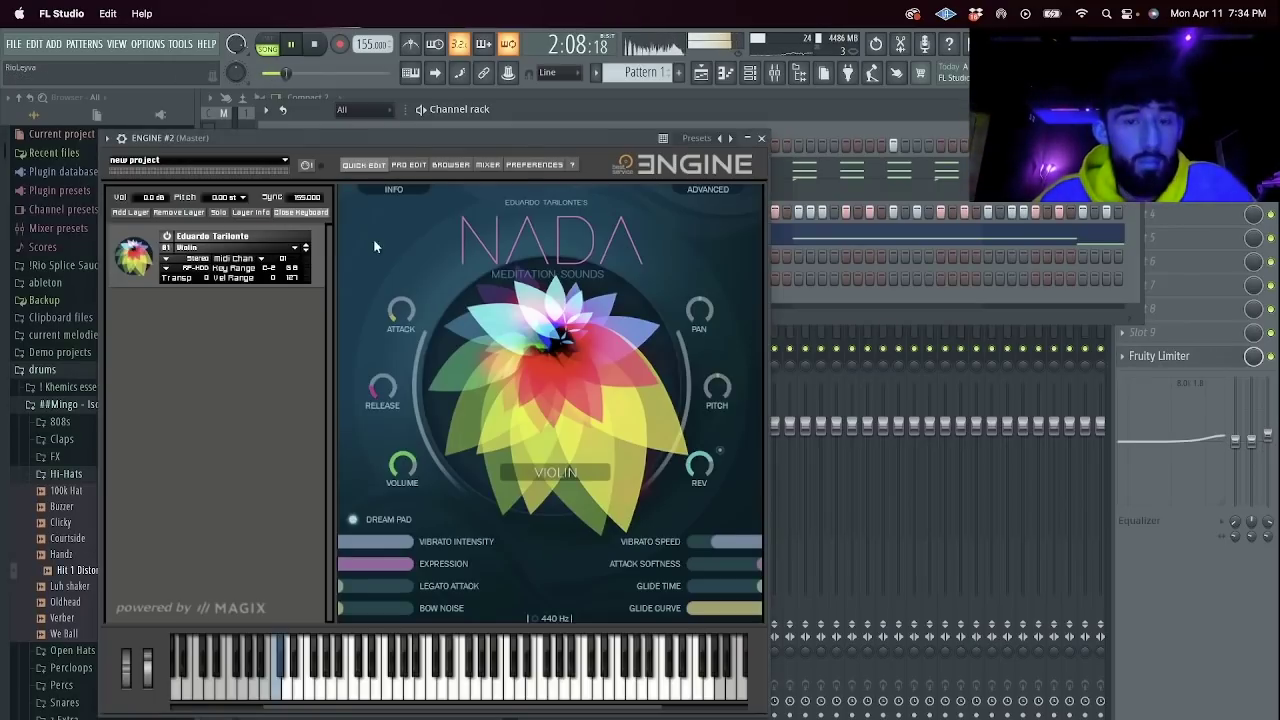
Add ShaperBox 2 to the ENGINE track with a falling filter curve and LFO length 1/4.
click(763, 139)
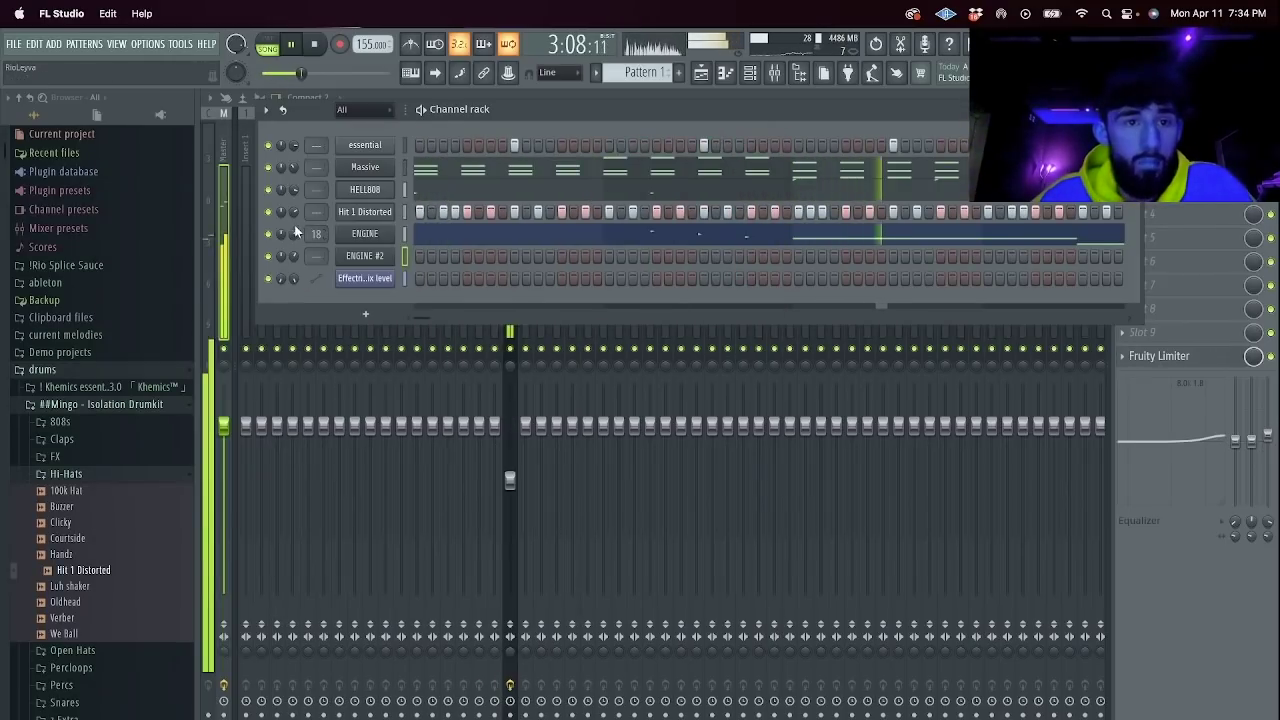
click(507, 334)
click(1123, 262)
mouse_move(1140, 281)
mouse_move(1084, 343)
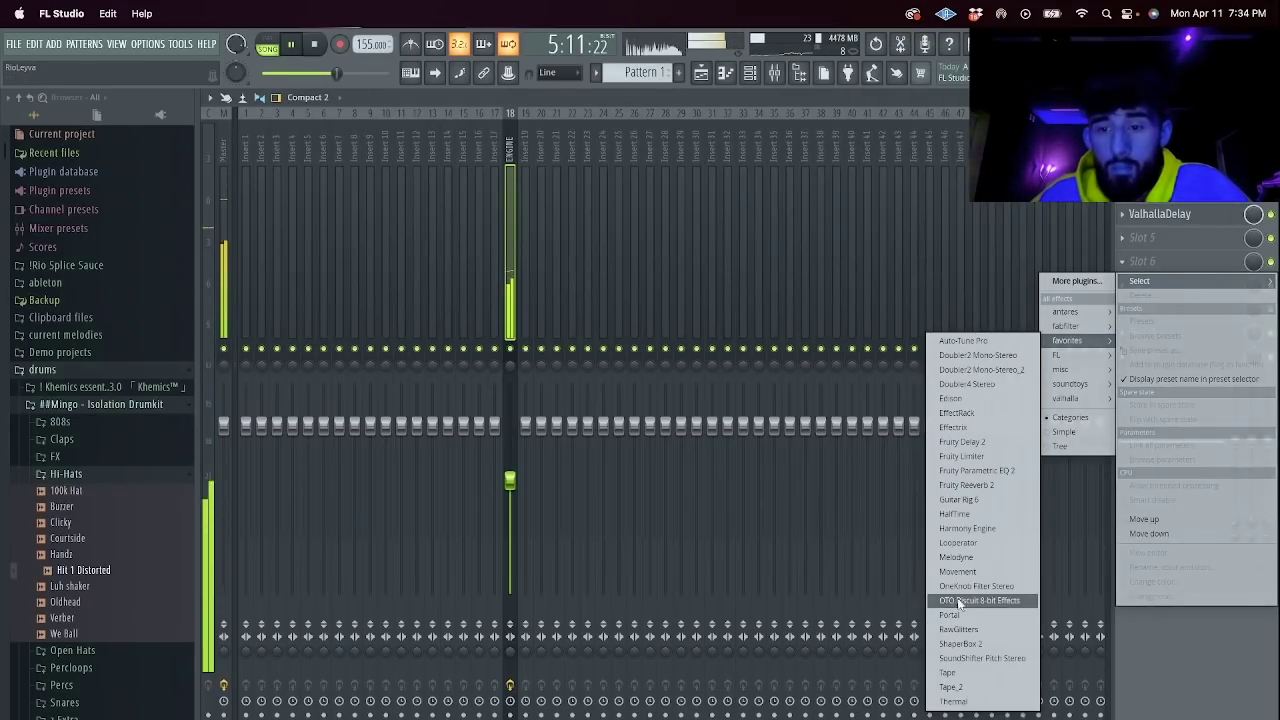
click(985, 643)
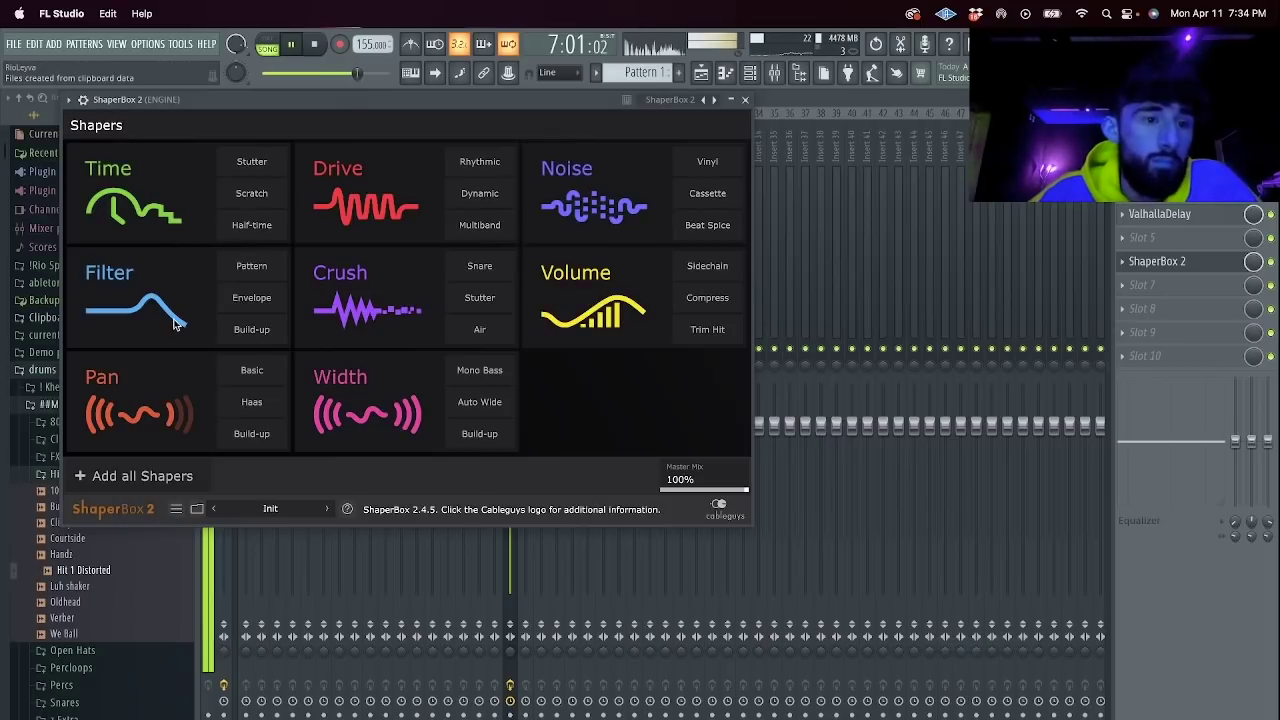
click(115, 285)
click(262, 443)
drag(383, 310, 540, 208)
click(511, 170)
click(528, 340)
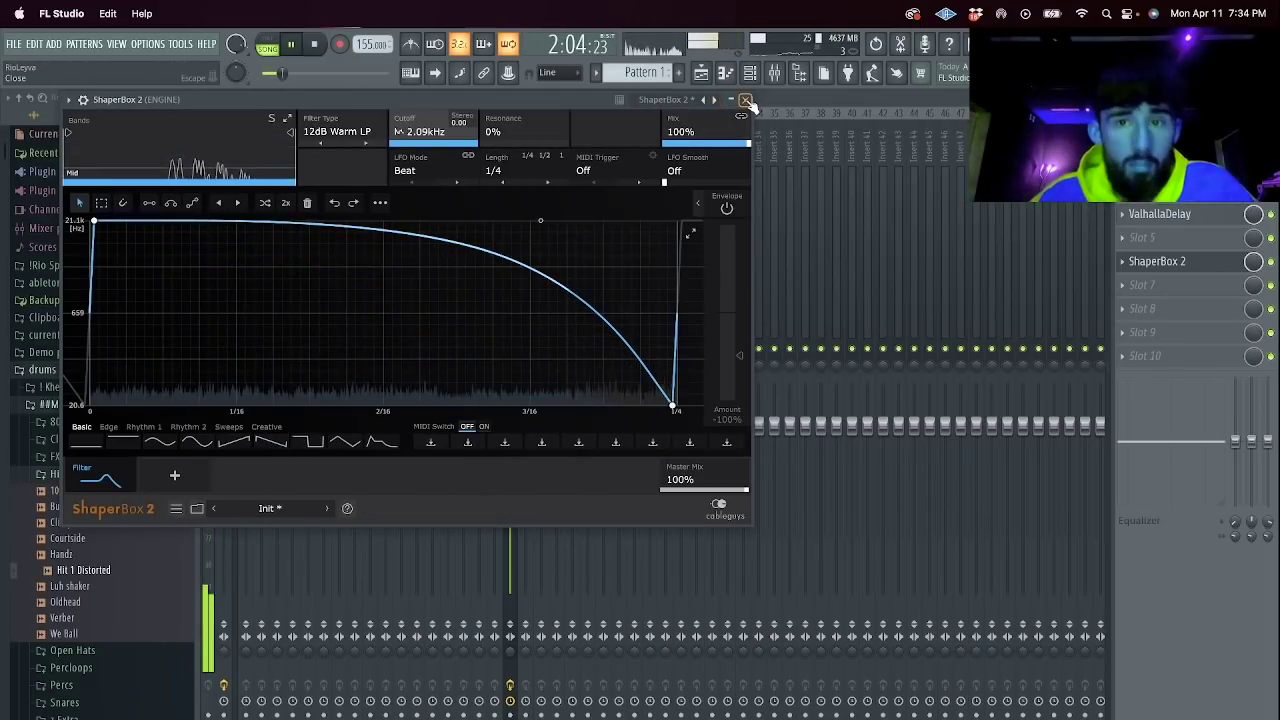
click(745, 99)
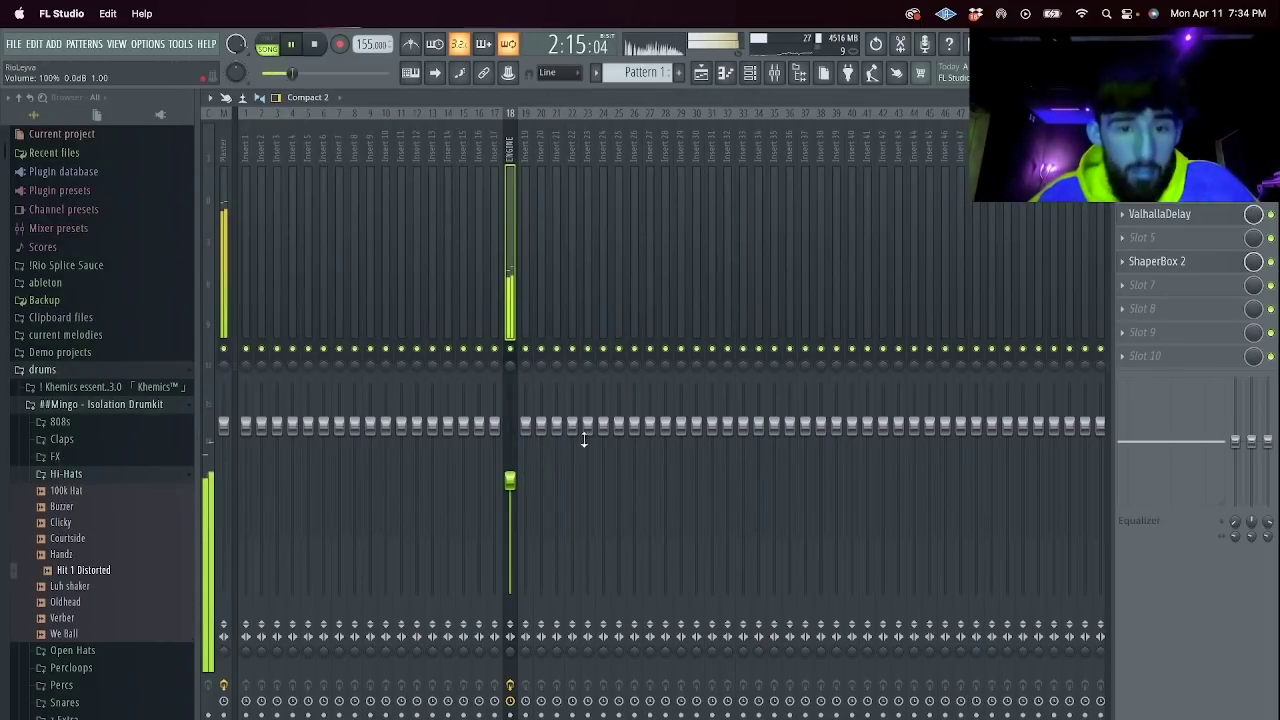
Add a point to the ShaperBox 2 filter curve so it drops sharply near the end.
click(1133, 262)
click(504, 258)
drag(504, 258, 446, 220)
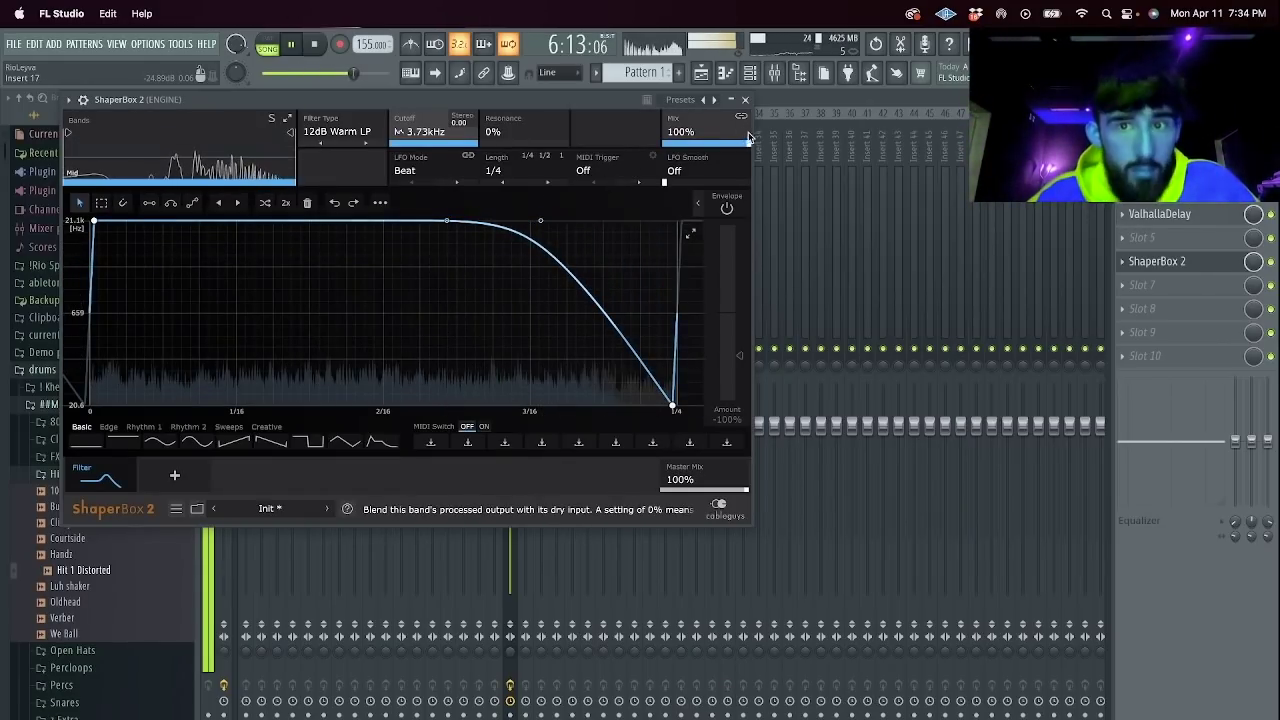
click(745, 99)
Load HalfTime into the next ENGINE slot, then return to the channel rack.
click(1145, 285)
mouse_move(1081, 366)
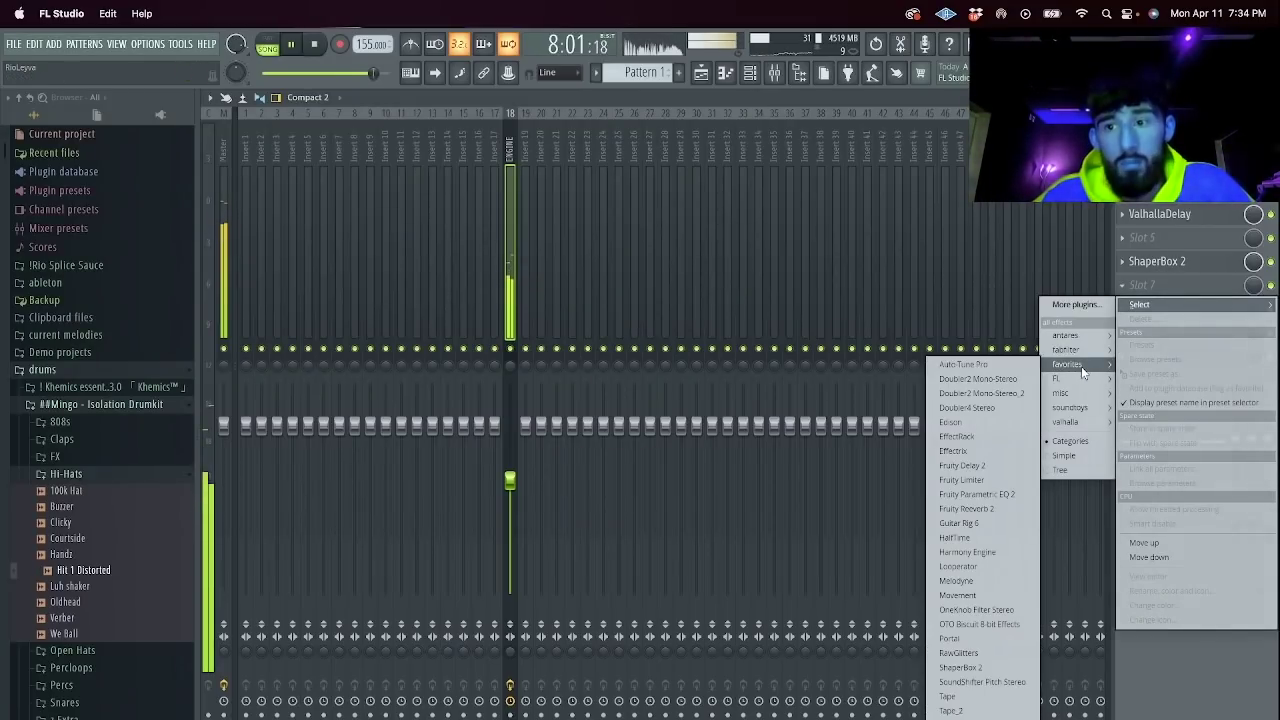
click(990, 539)
click(447, 120)
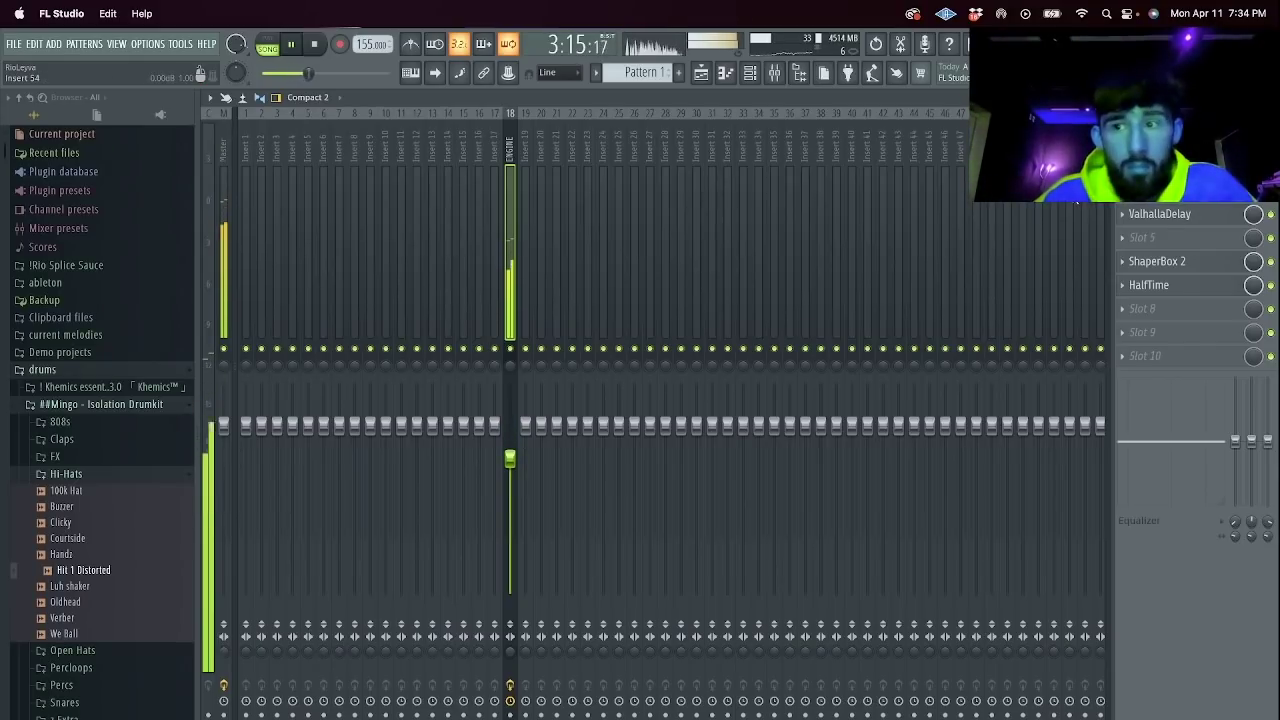
click(1180, 286)
click(449, 124)
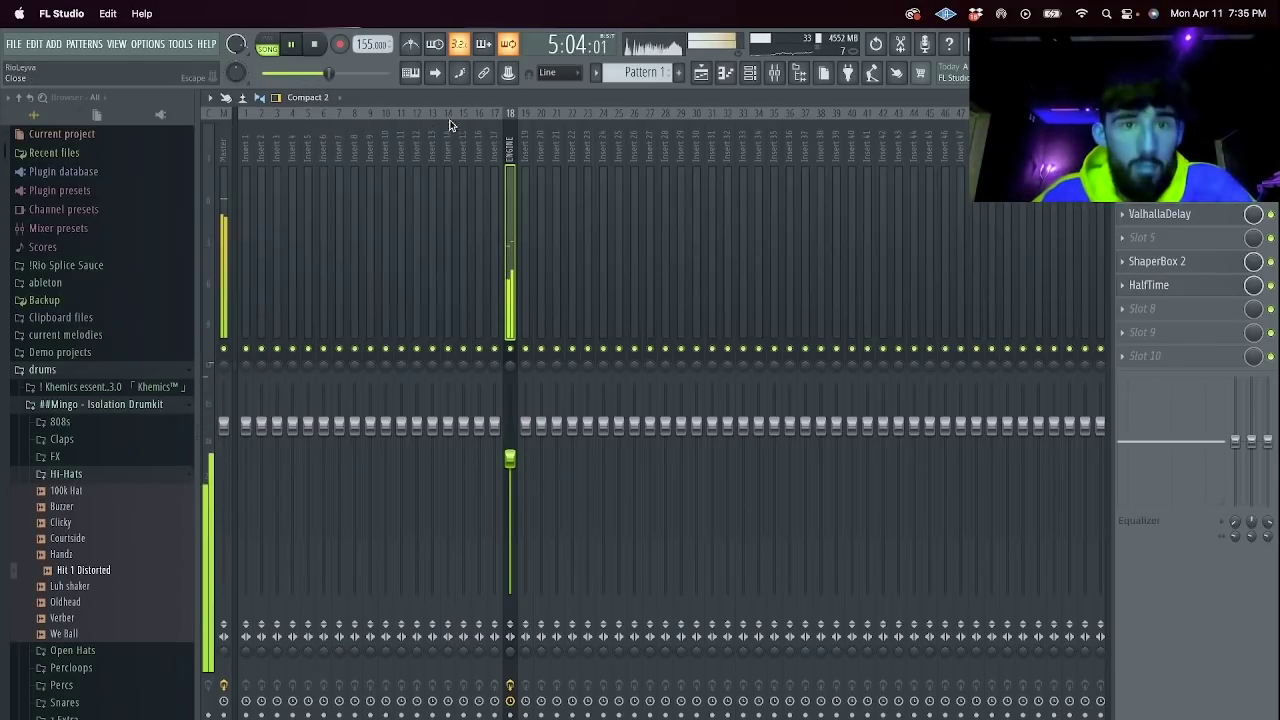
click(750, 75)
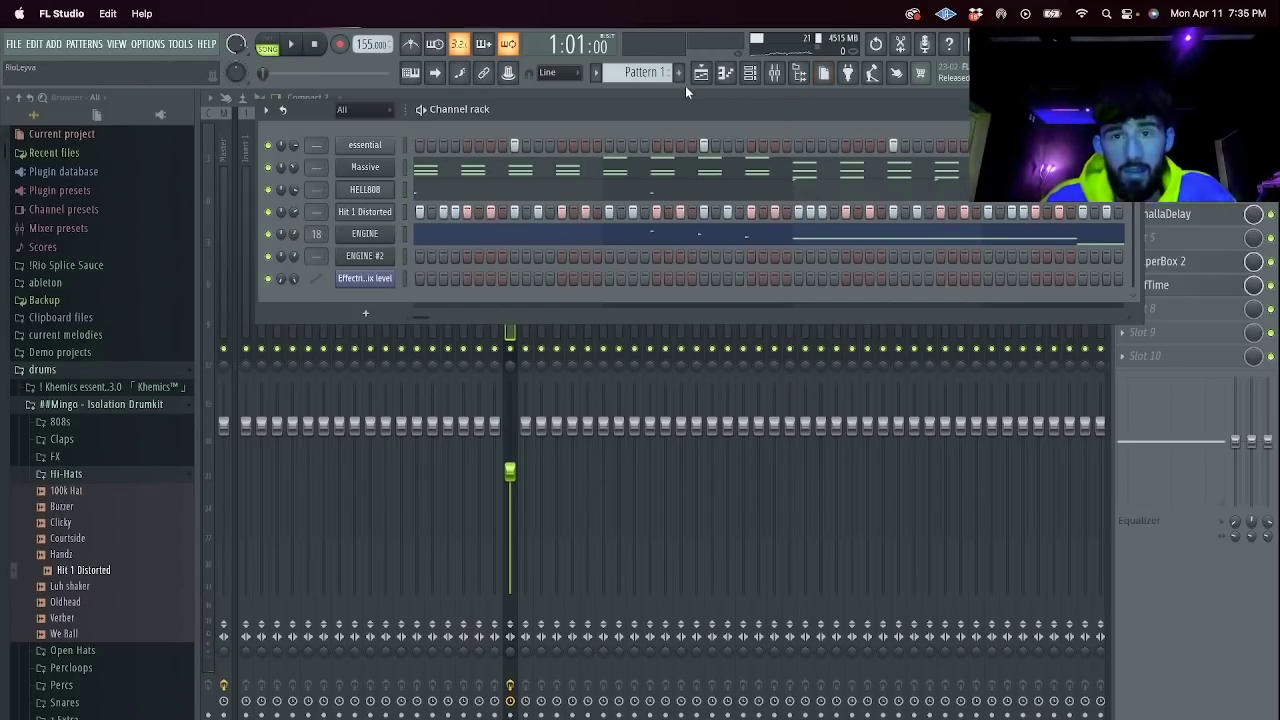
right_click(368, 194)
Clone the HELL808 channel and load the Clipped Spinz 808 sample onto it.
click(433, 334)
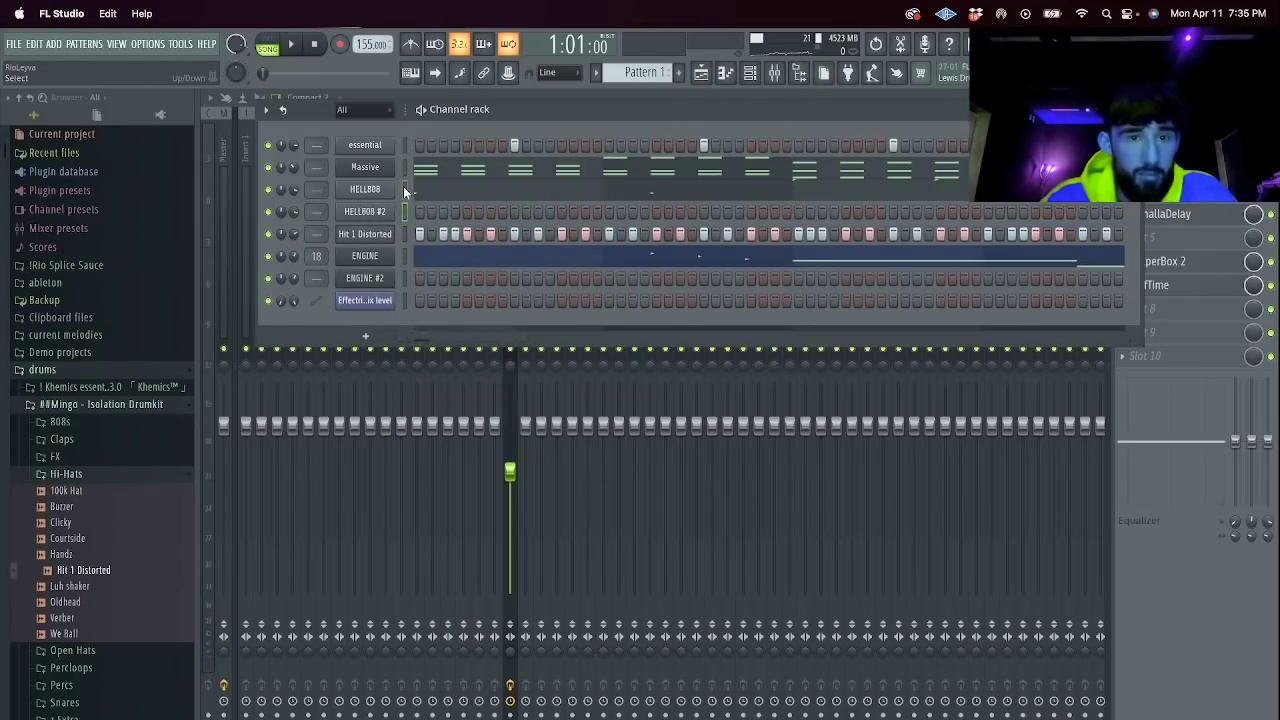
click(60, 422)
click(85, 455)
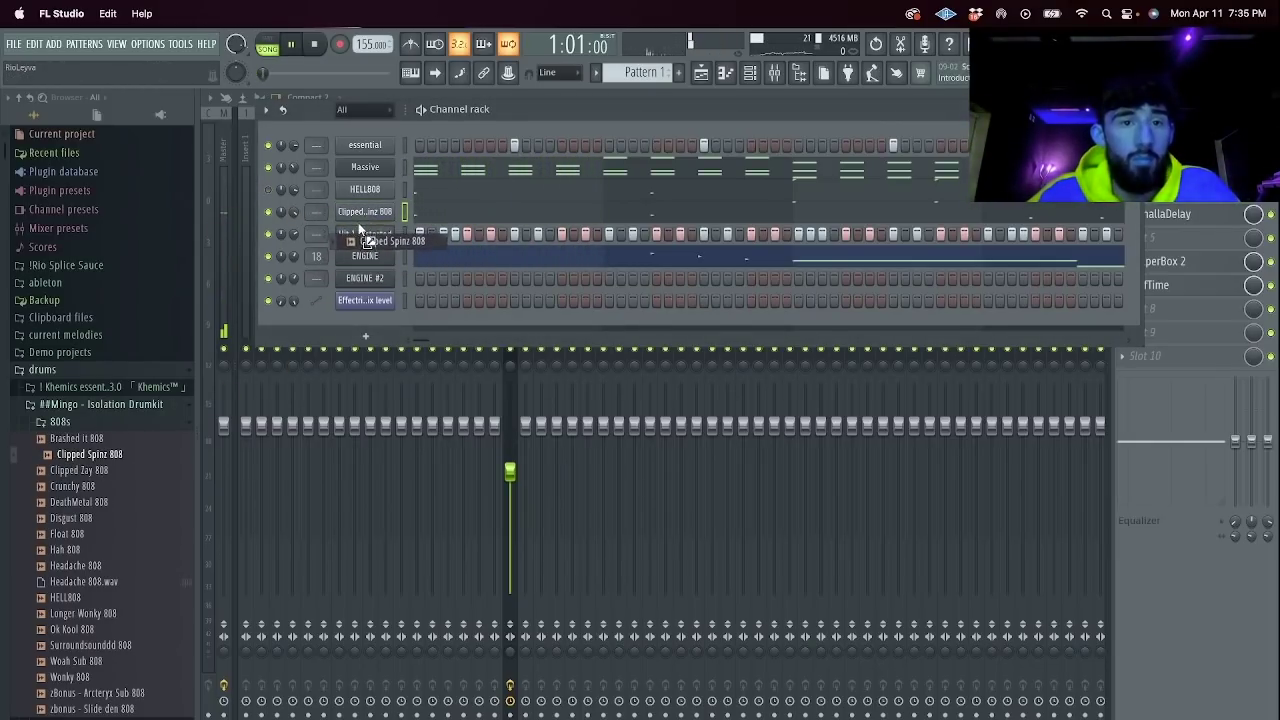
Place the first Clipped Spinz 808 notes near the pattern start, on D5 and one row lower.
click(434, 209)
key(space)
key(space)
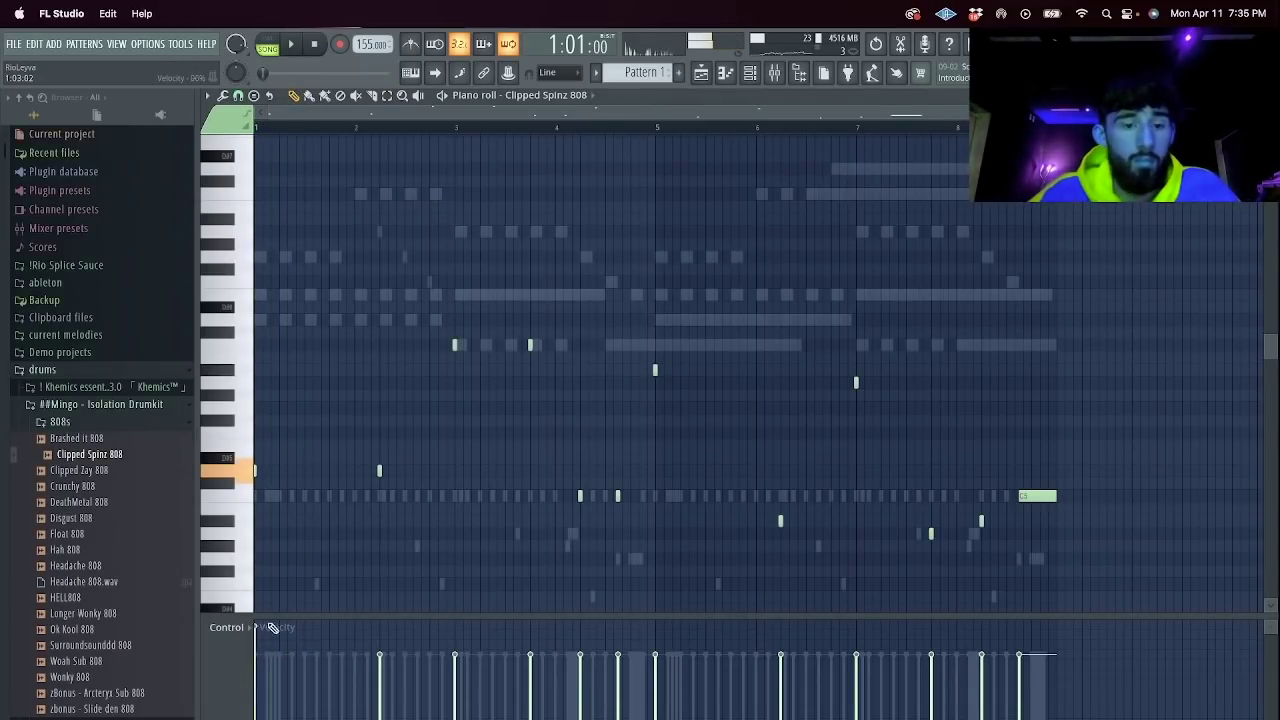
click(379, 471)
key(space)
key(space)
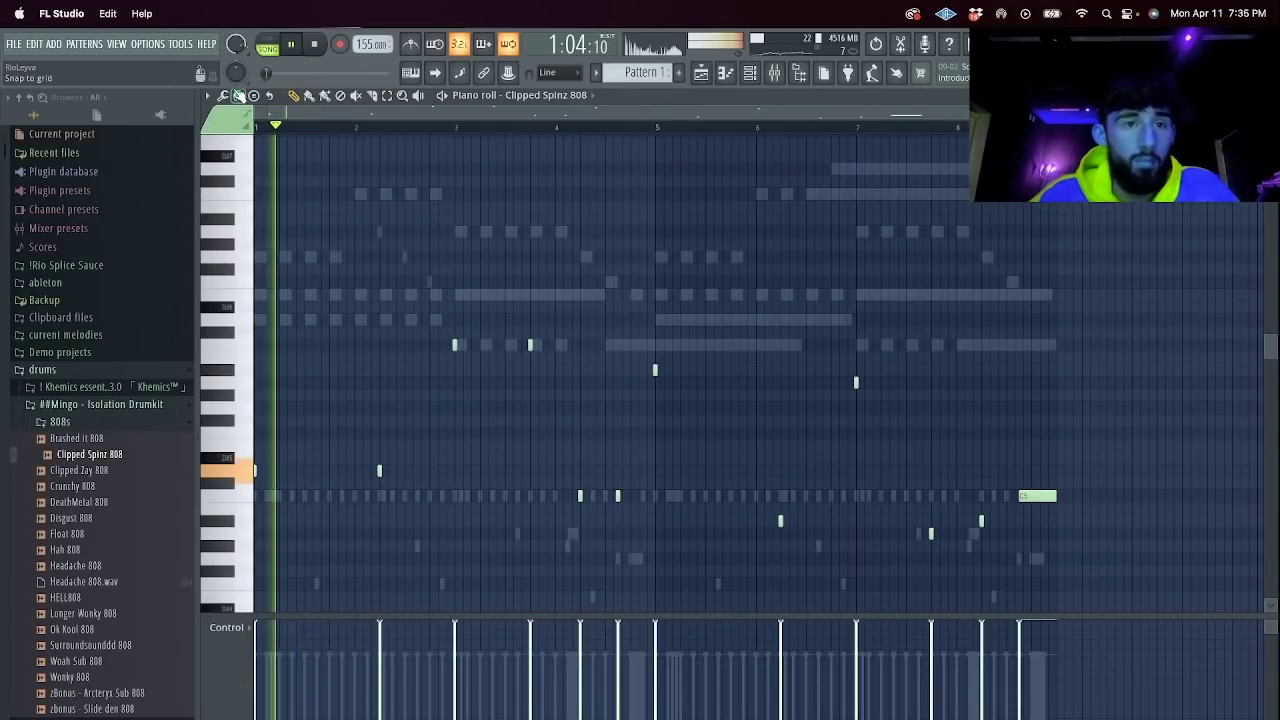
click(329, 472)
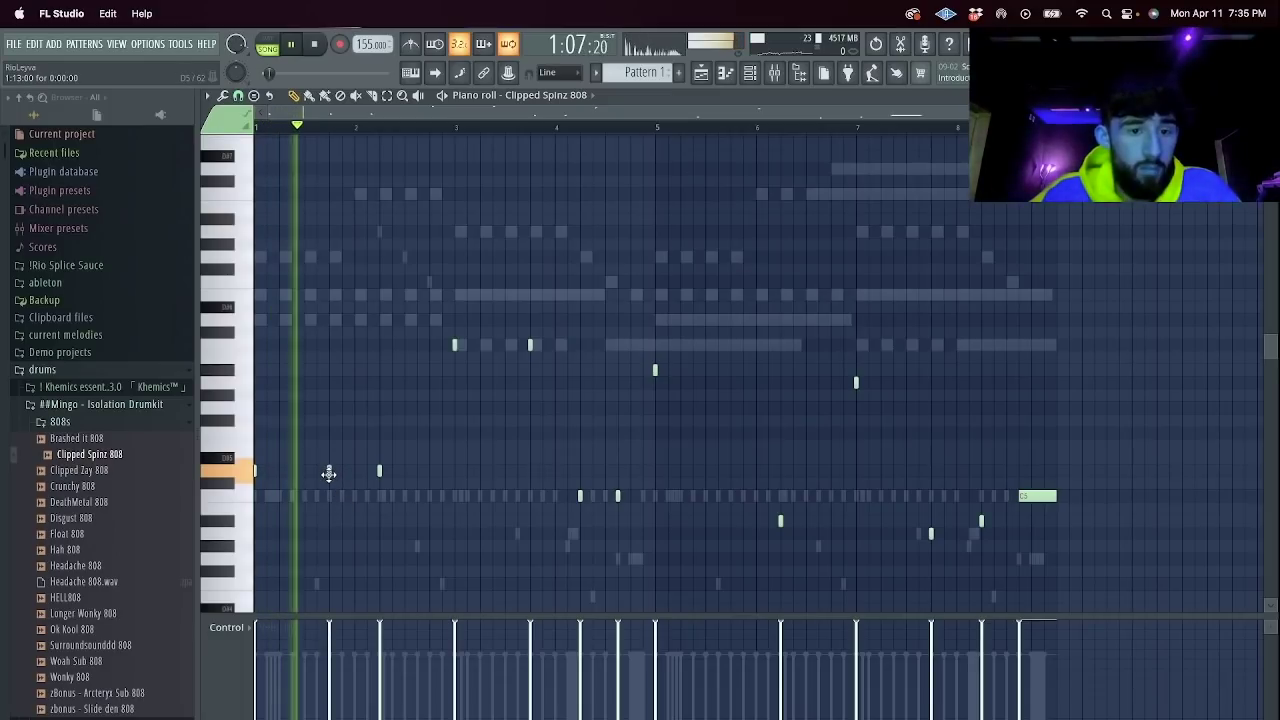
click(369, 473)
right_click(380, 473)
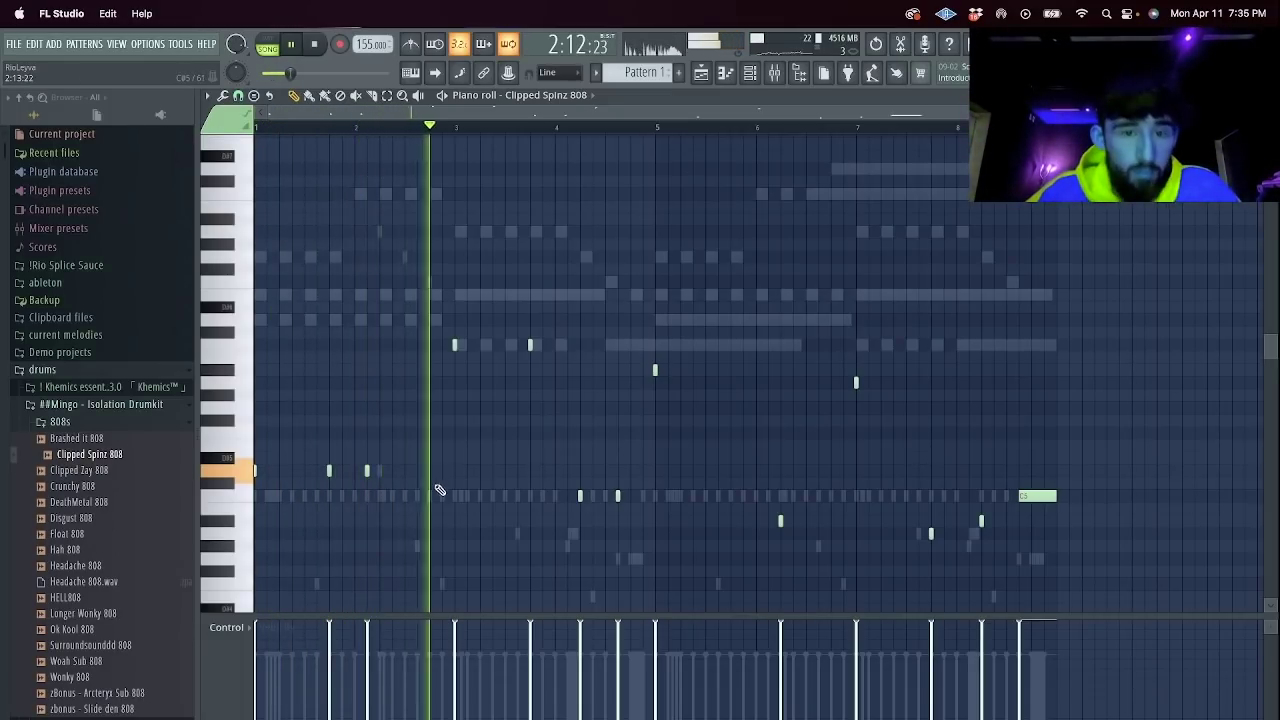
click(442, 496)
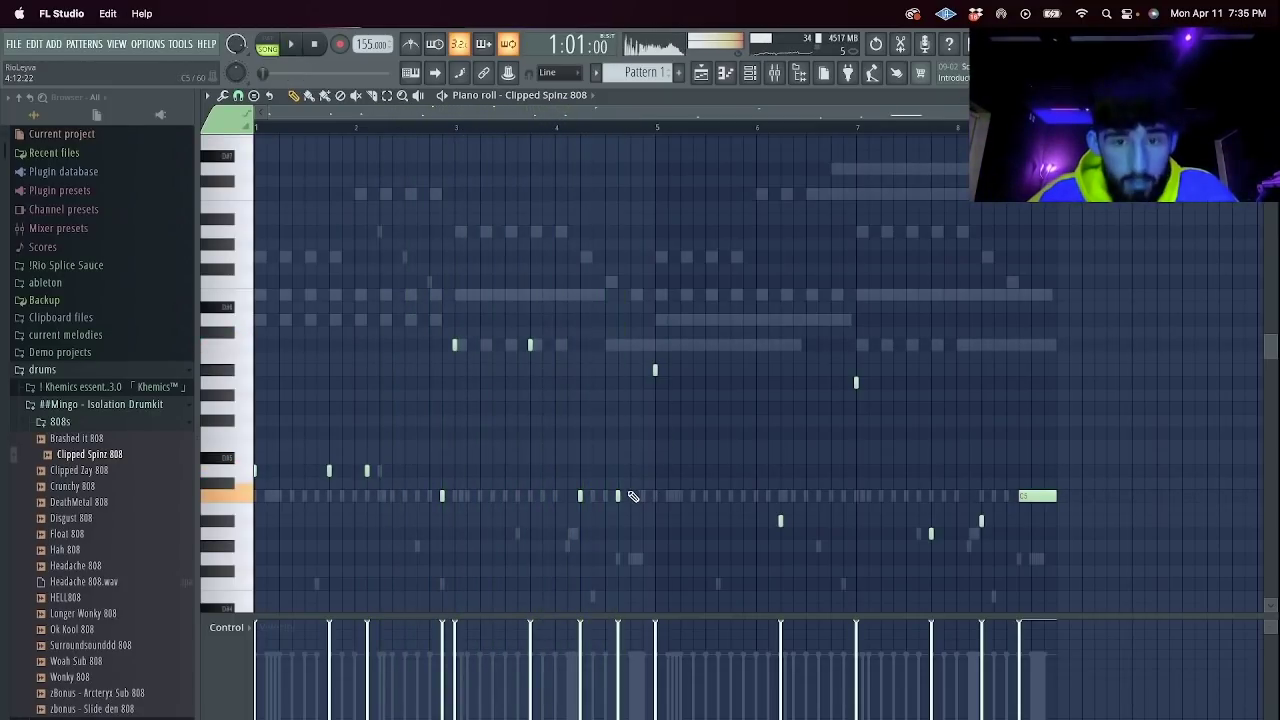
Add a quick roll of four short 808 notes.
scroll(608, 495, up, 1)
scroll(608, 495, up, 4)
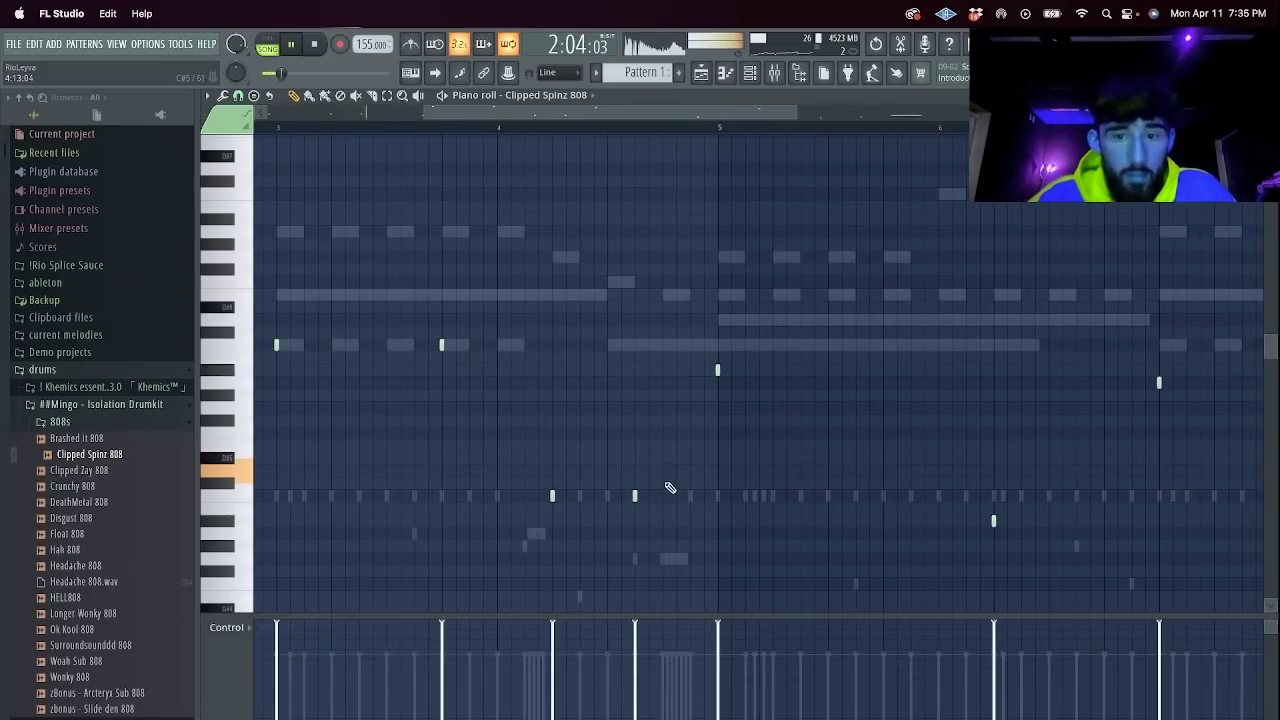
click(662, 496)
click(676, 496)
click(690, 496)
click(704, 496)
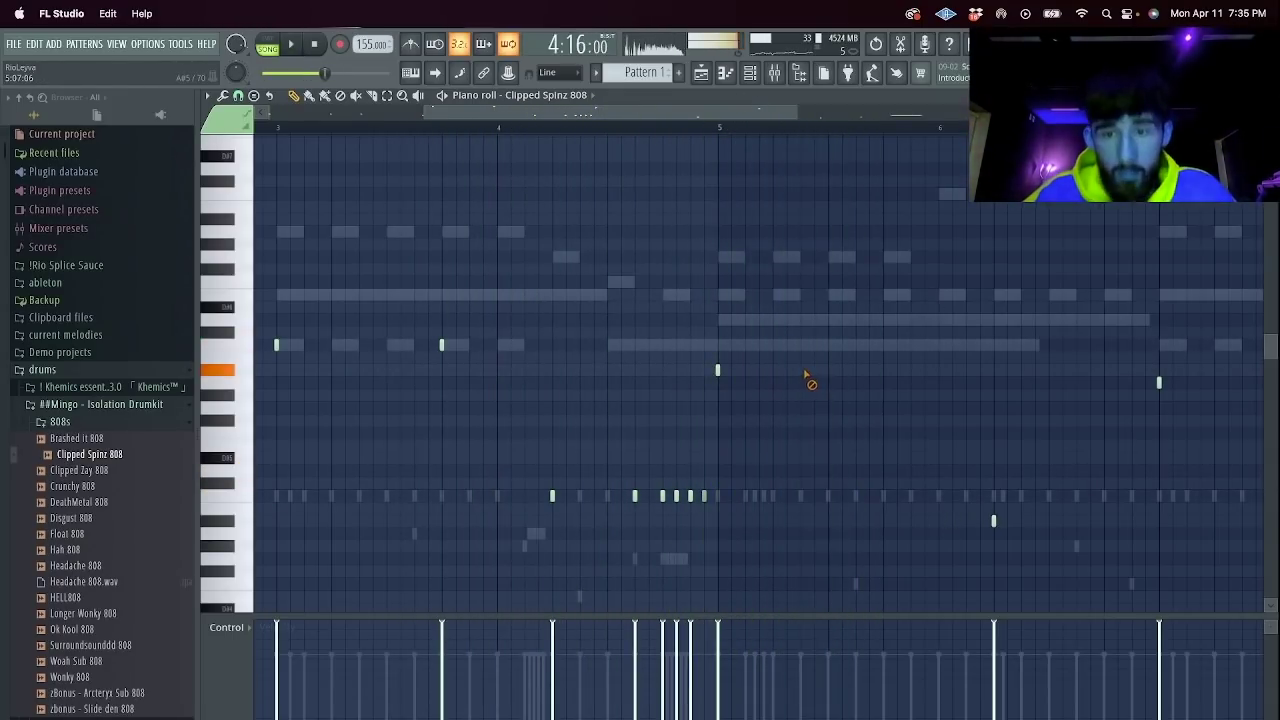
Add the 808 notes after bar 5, including an A5 note, dragging new notes to lower pitches.
click(883, 371)
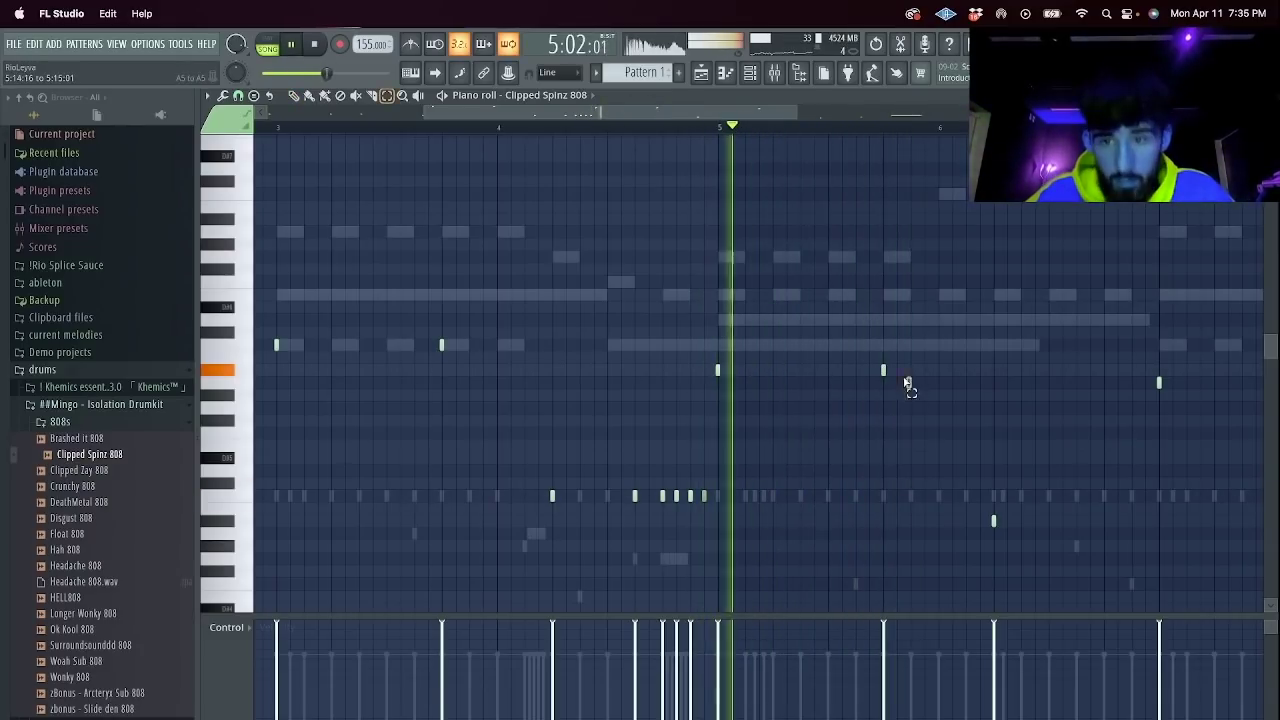
drag(880, 368, 883, 520)
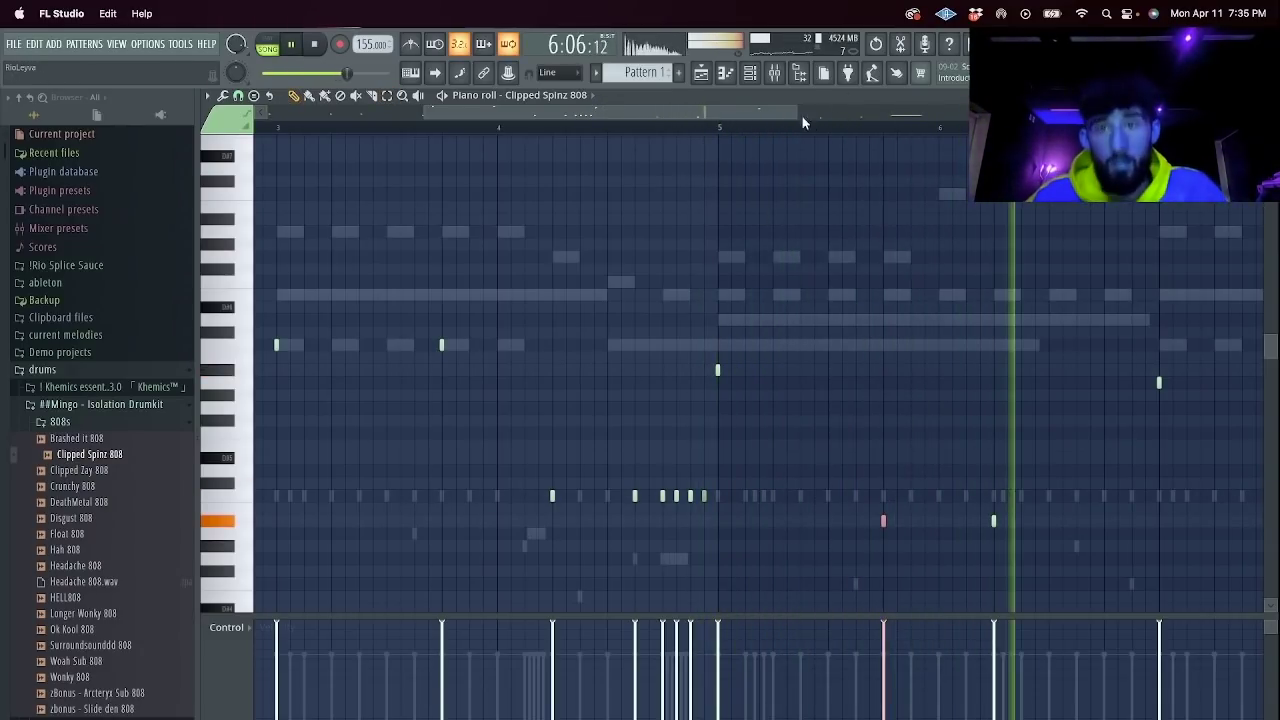
drag(798, 114, 1200, 114)
click(768, 385)
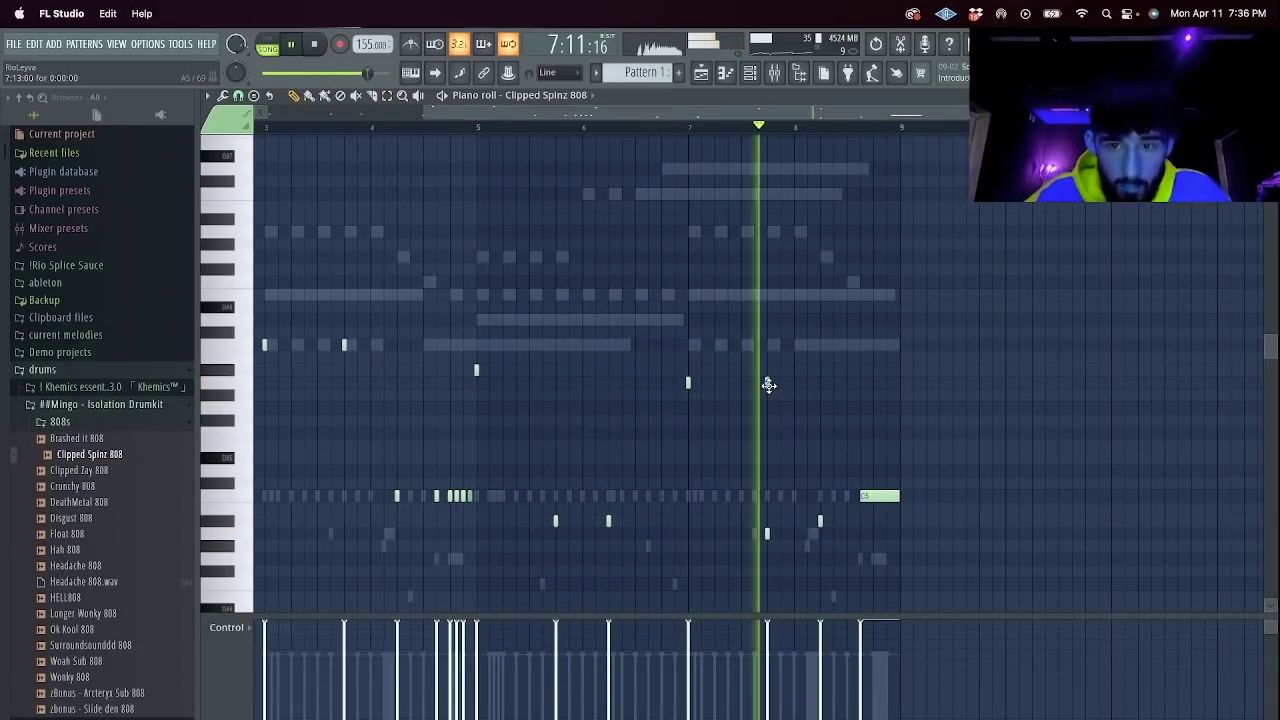
click(684, 128)
right_click(768, 534)
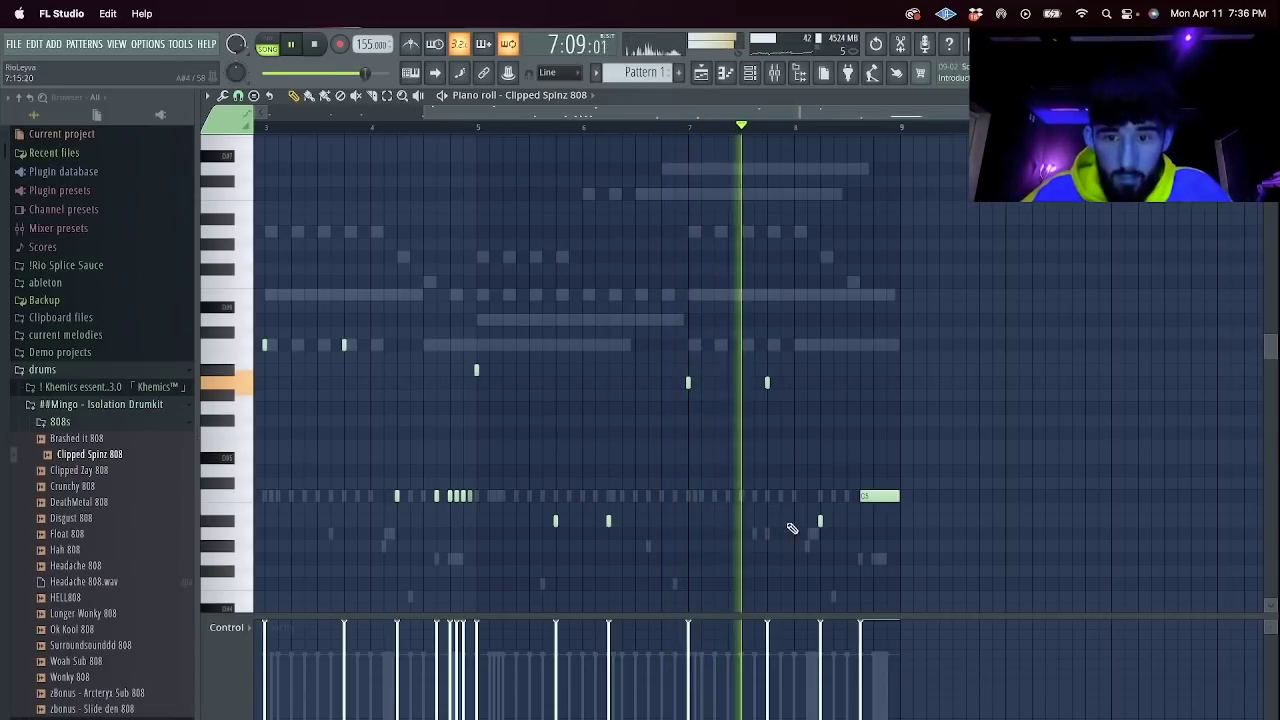
click(779, 383)
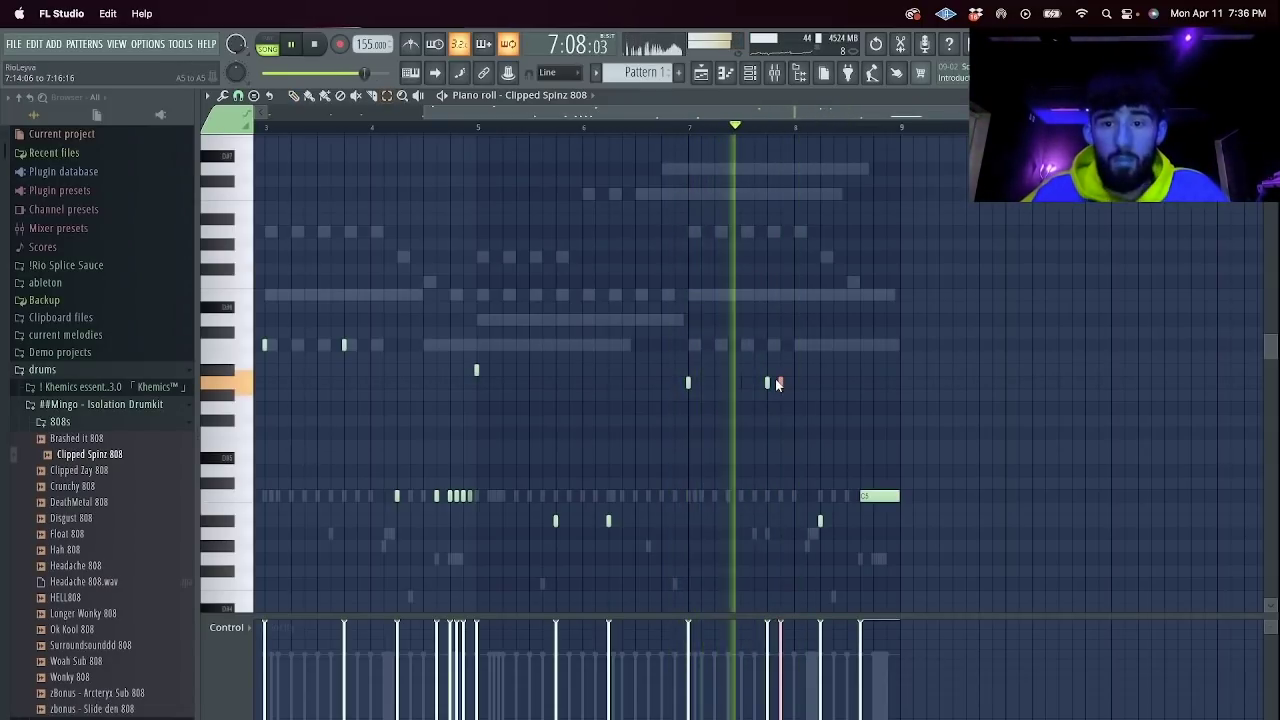
drag(778, 383, 781, 533)
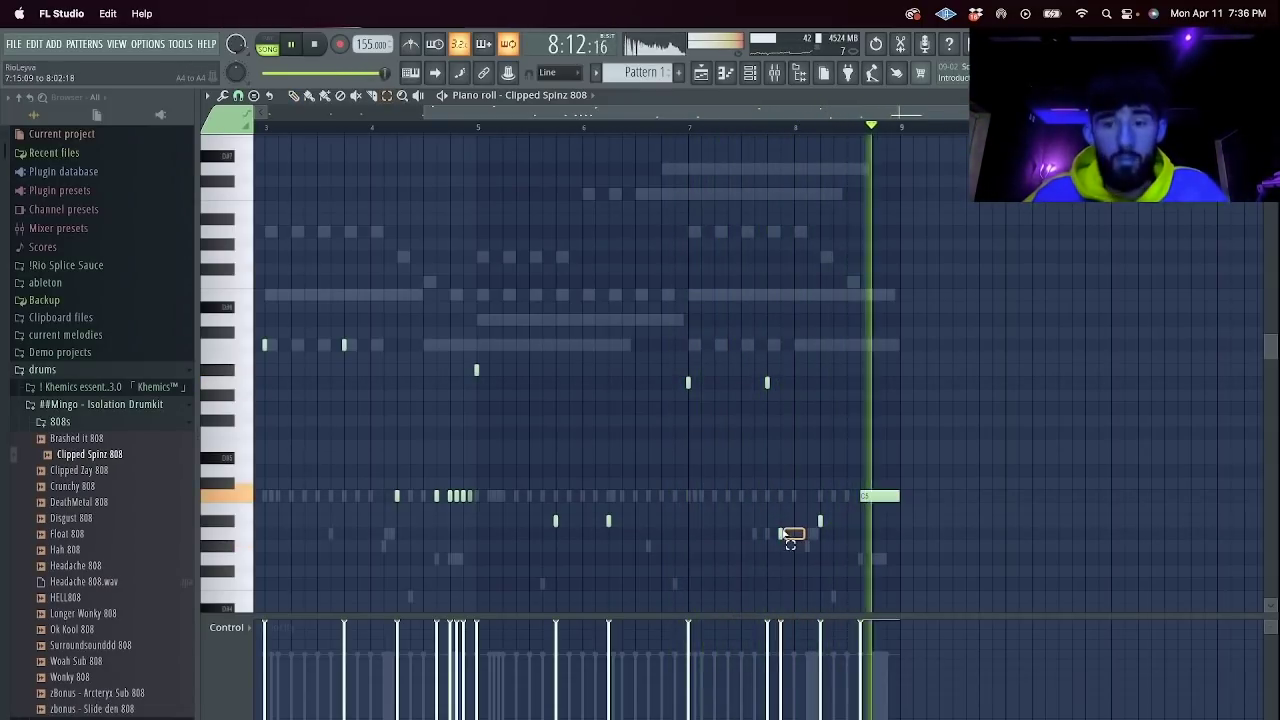
scroll(769, 528, down, 3)
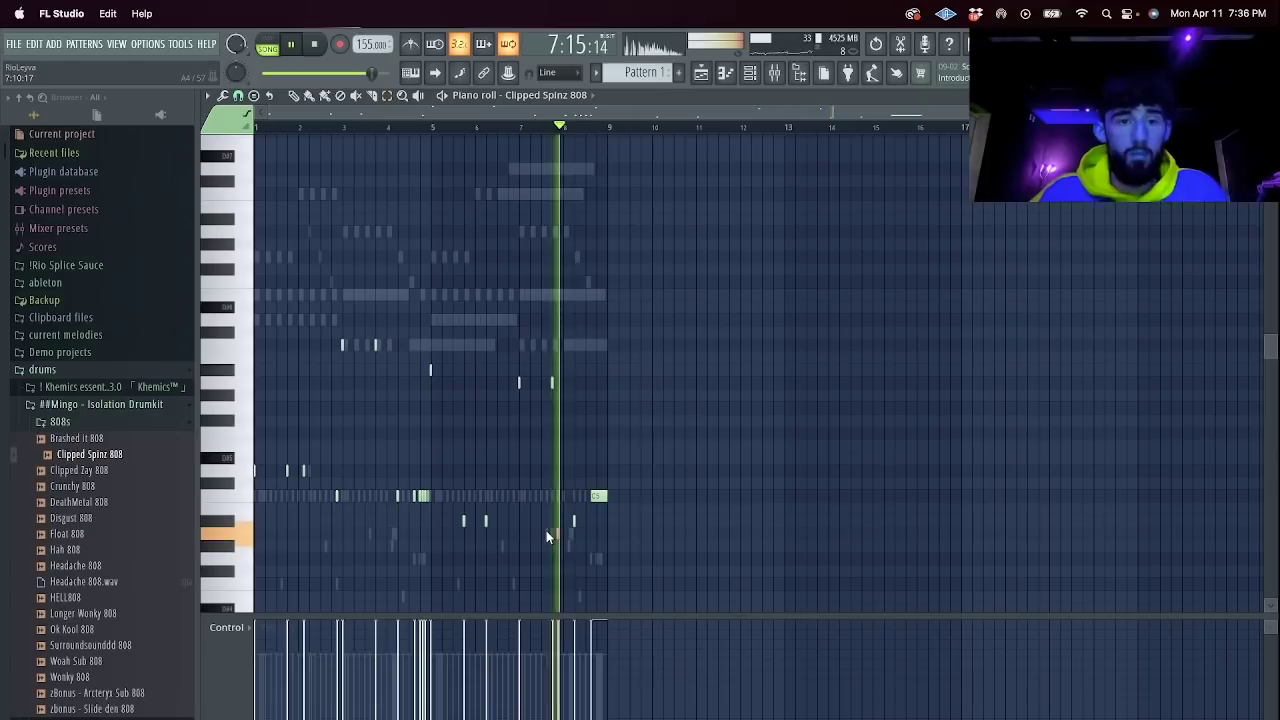
drag(548, 532, 459, 385)
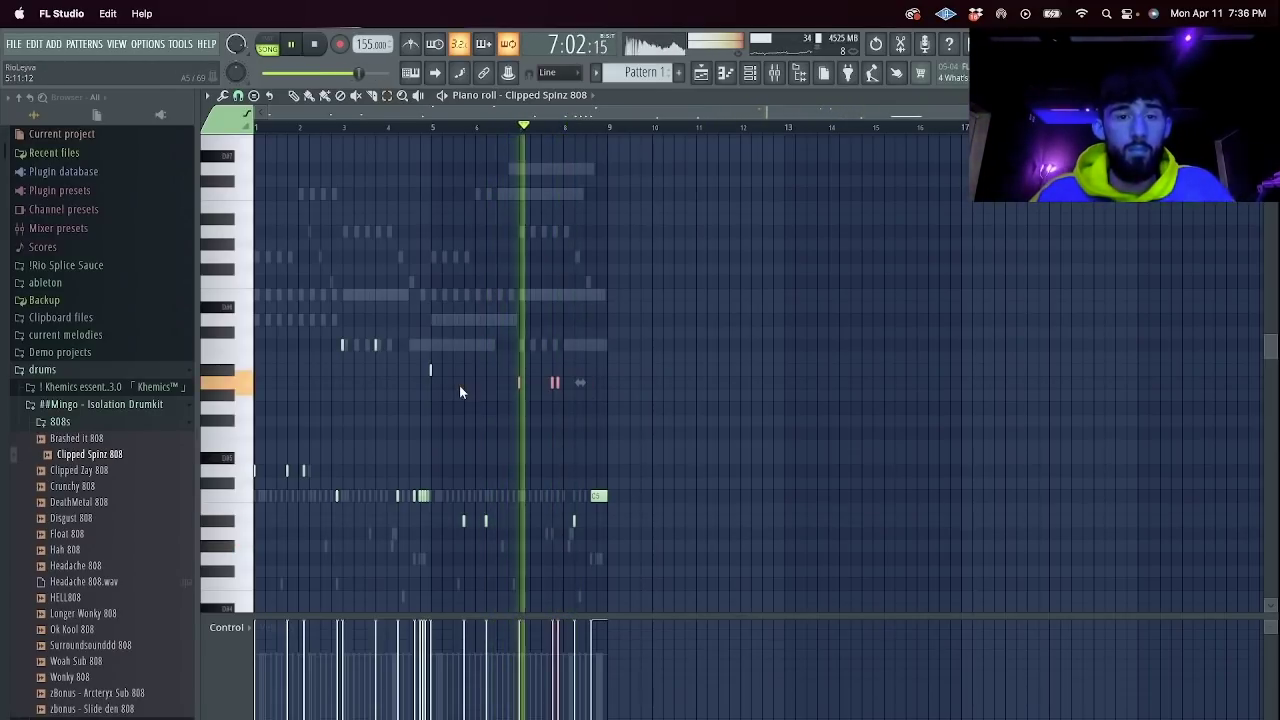
Adjust the selected 808 notes' pitch and drop the note near bar 8 an octave lower.
key(super+Up)
key(shift+Up)
key(shift+Down)
key(super+Down)
super+click(565, 388)
drag(564, 387, 556, 384)
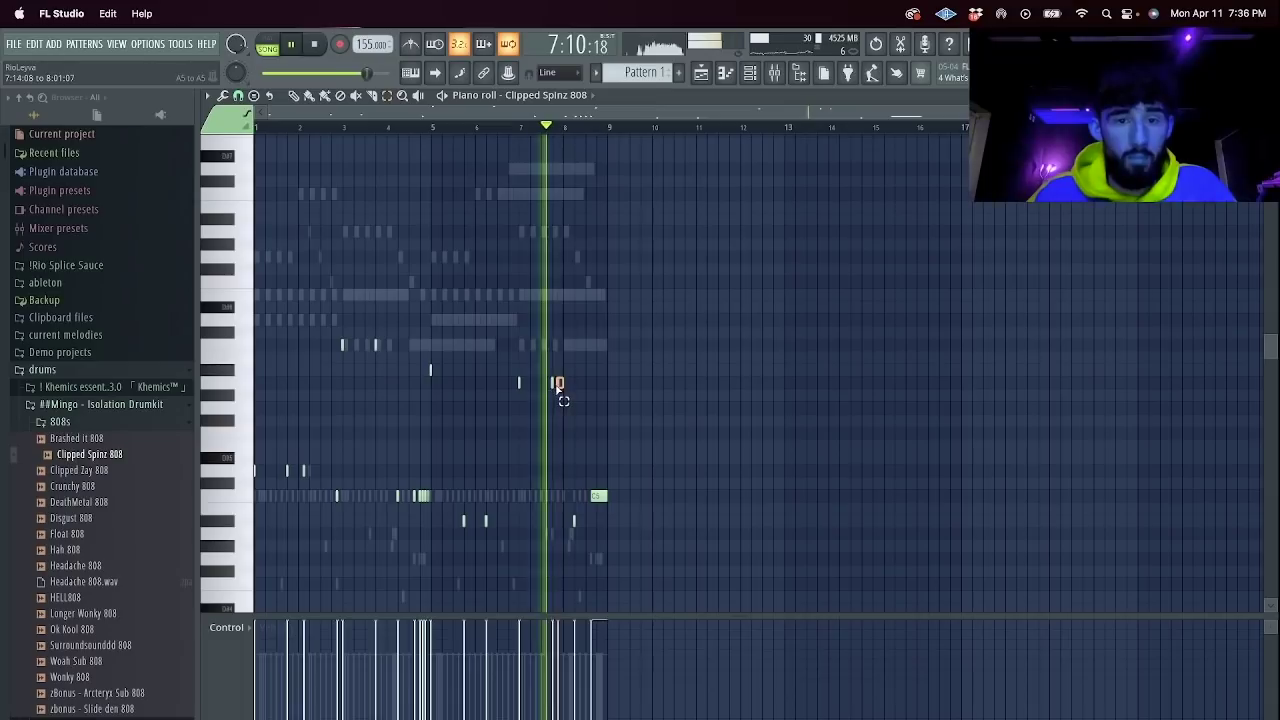
key(super+Down)
super+click(570, 523)
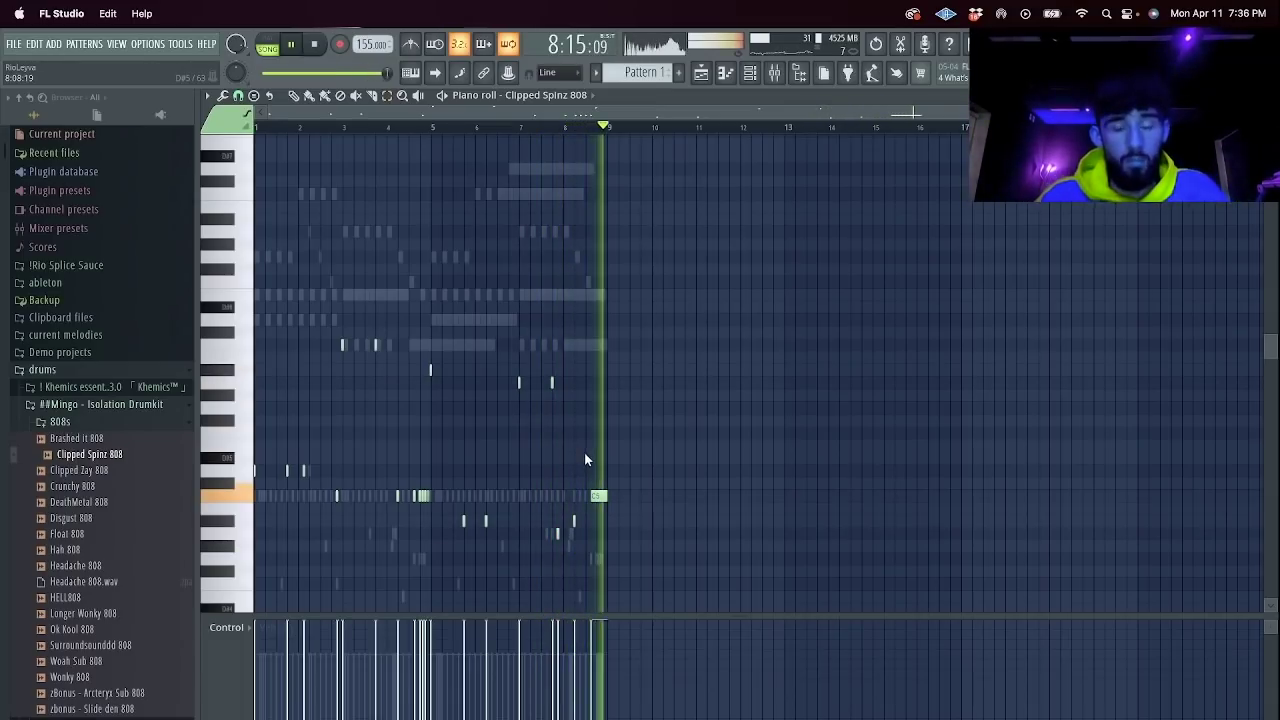
Open the ENGINE #2 instrument window showing the NADA violin.
click(751, 74)
click(381, 277)
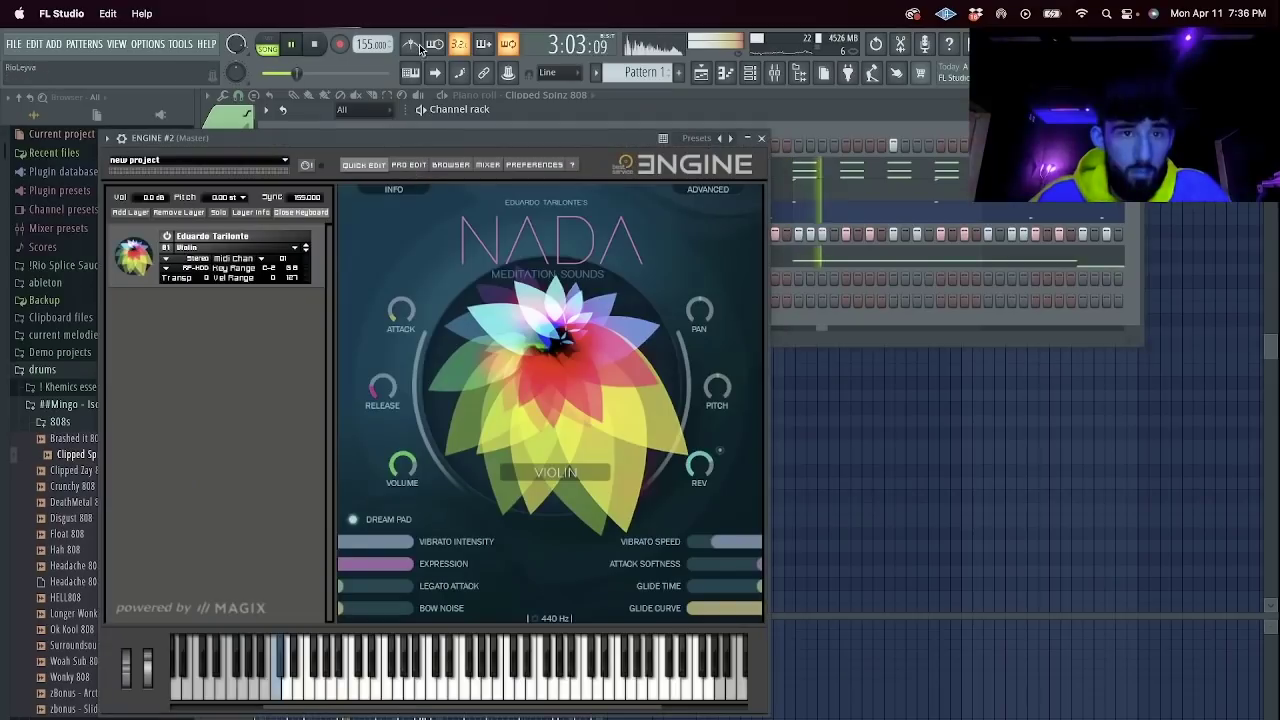
click(412, 45)
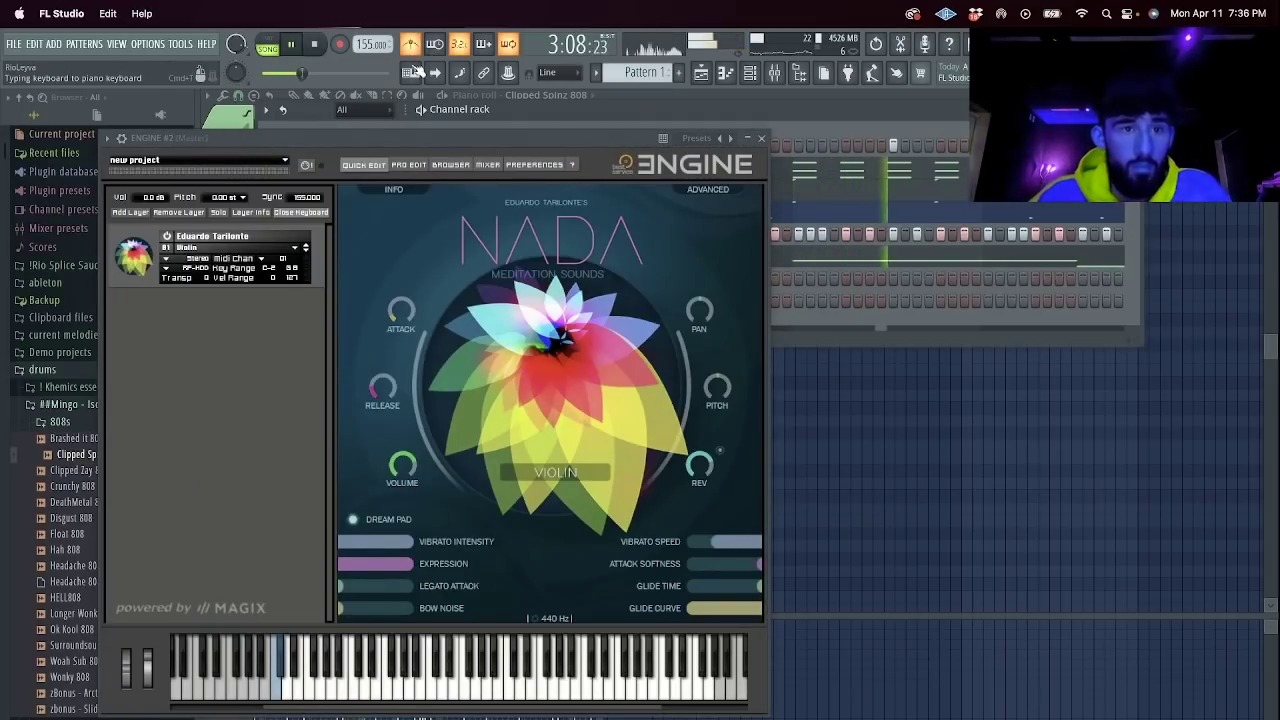
Load ERA II's Lights over Camelot on the ENGINE #2 layer, after trying Ethereal Female Solo Voice.
click(292, 247)
mouse_move(250, 441)
mouse_move(445, 486)
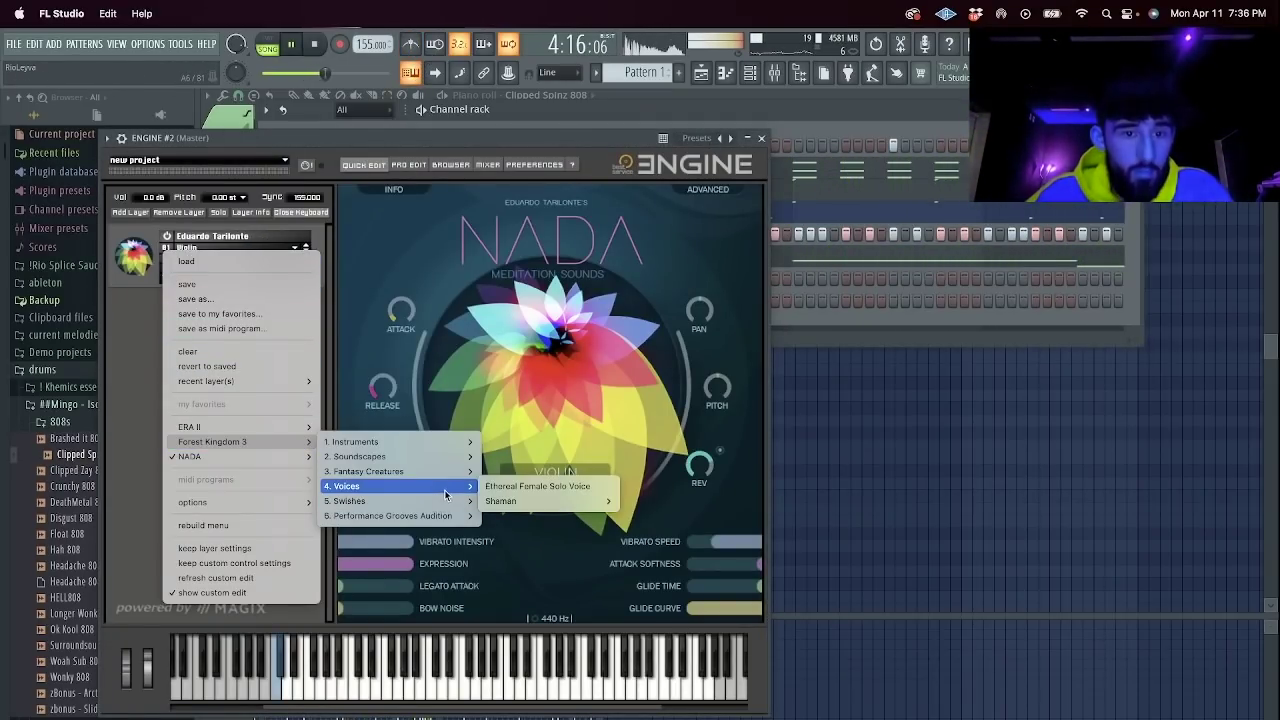
click(535, 487)
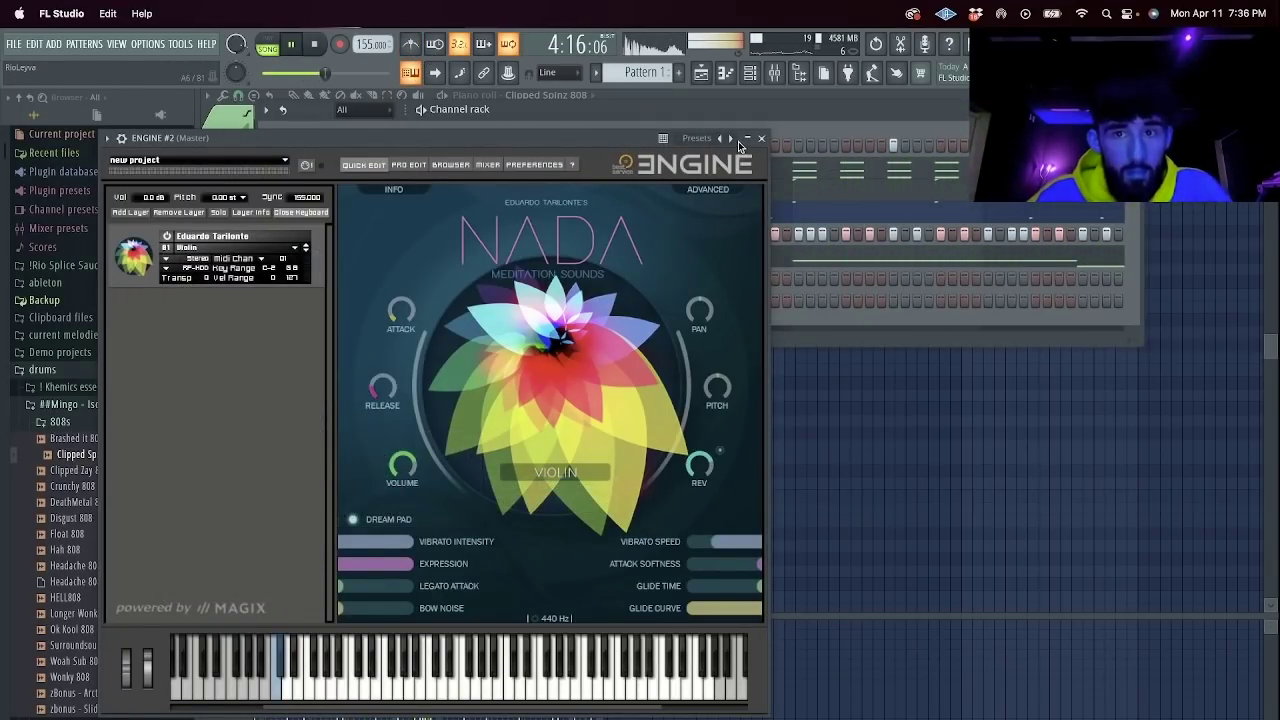
click(194, 252)
mouse_move(287, 427)
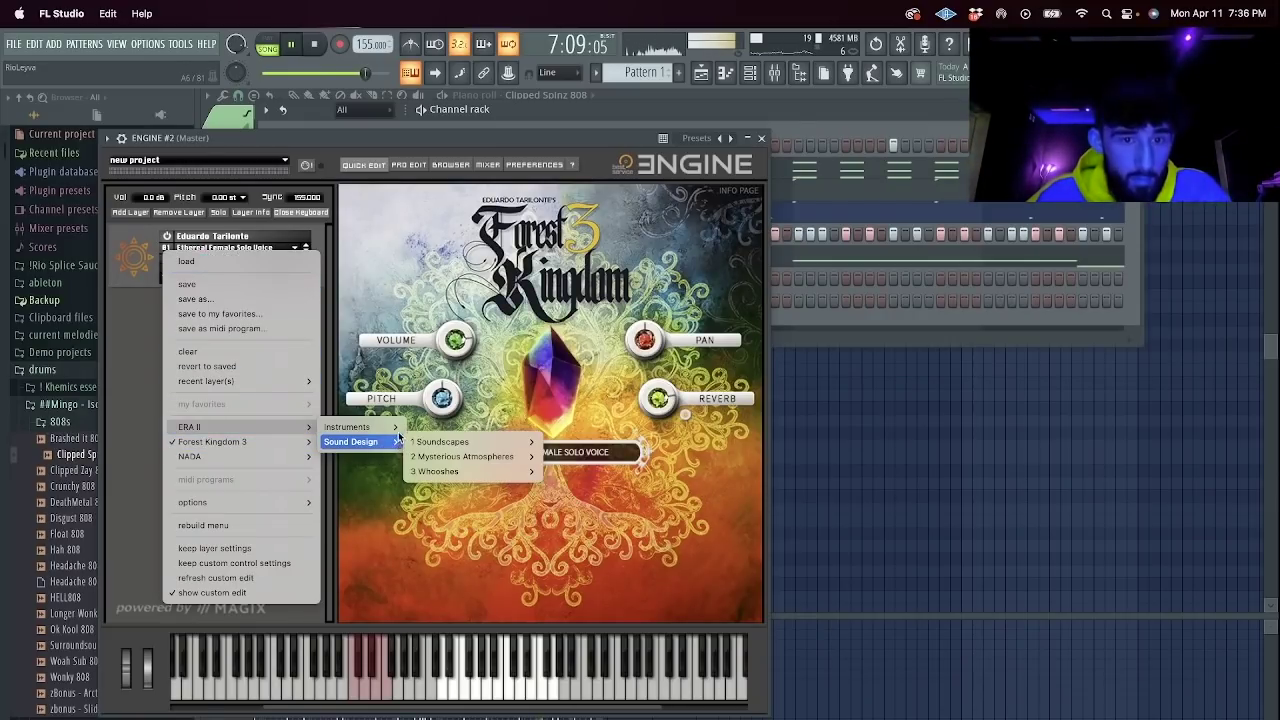
mouse_move(389, 427)
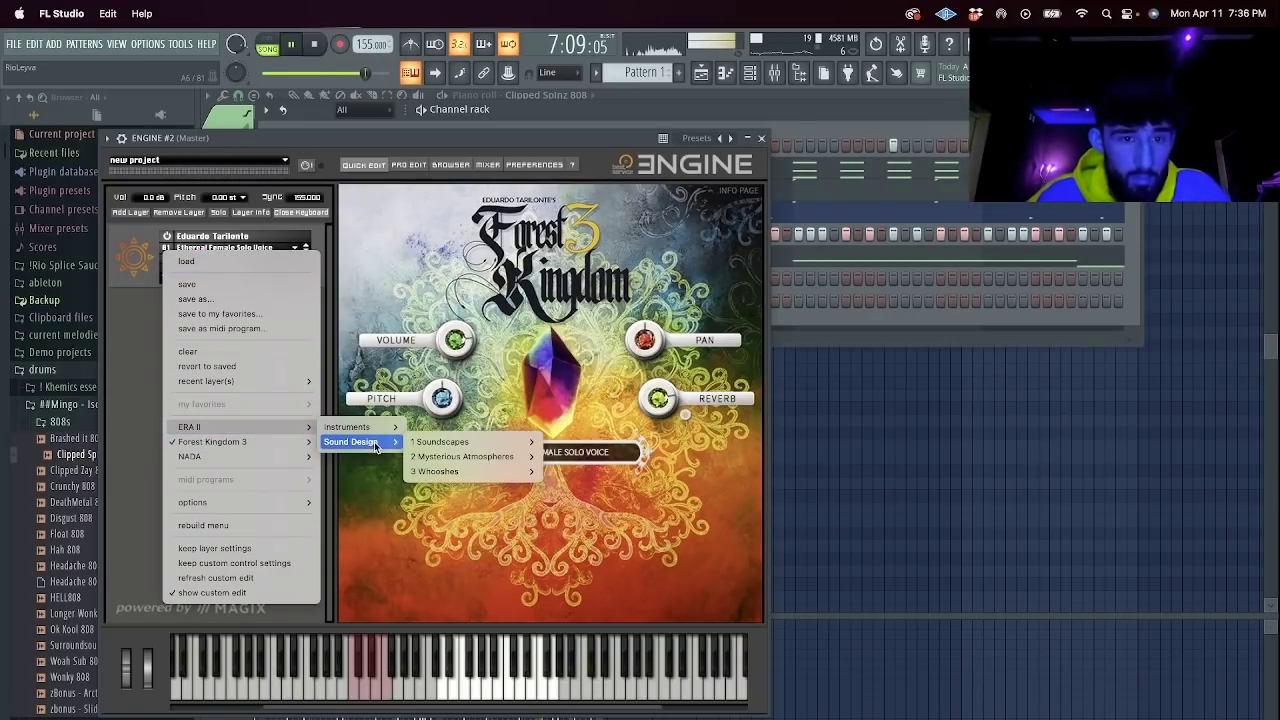
mouse_move(517, 458)
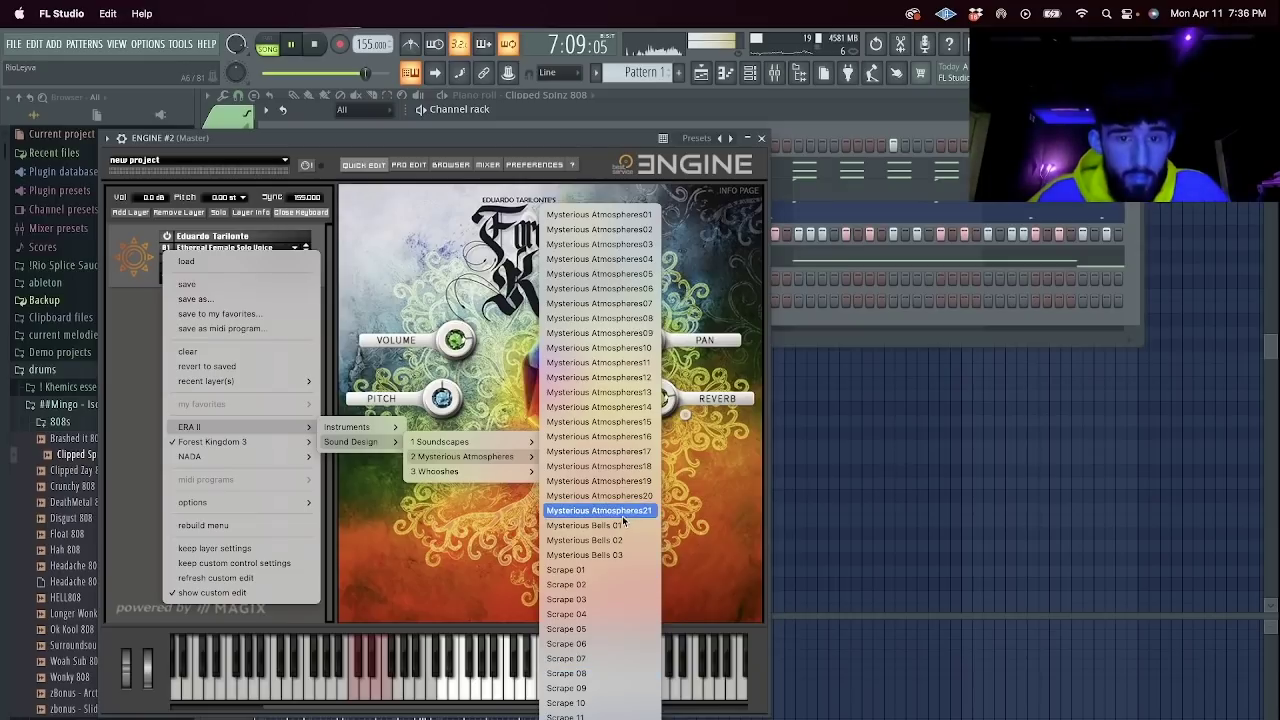
click(623, 455)
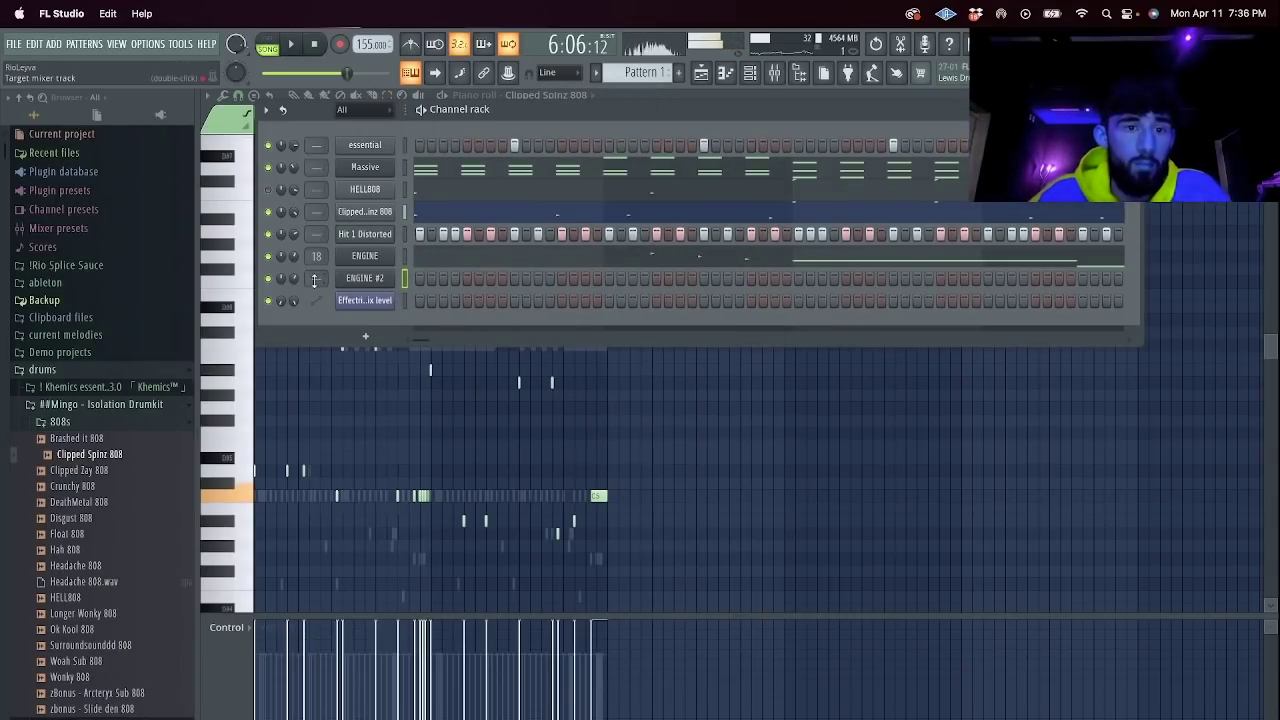
Close the ENGINE #2 window and show its notes in the piano roll.
click(365, 278)
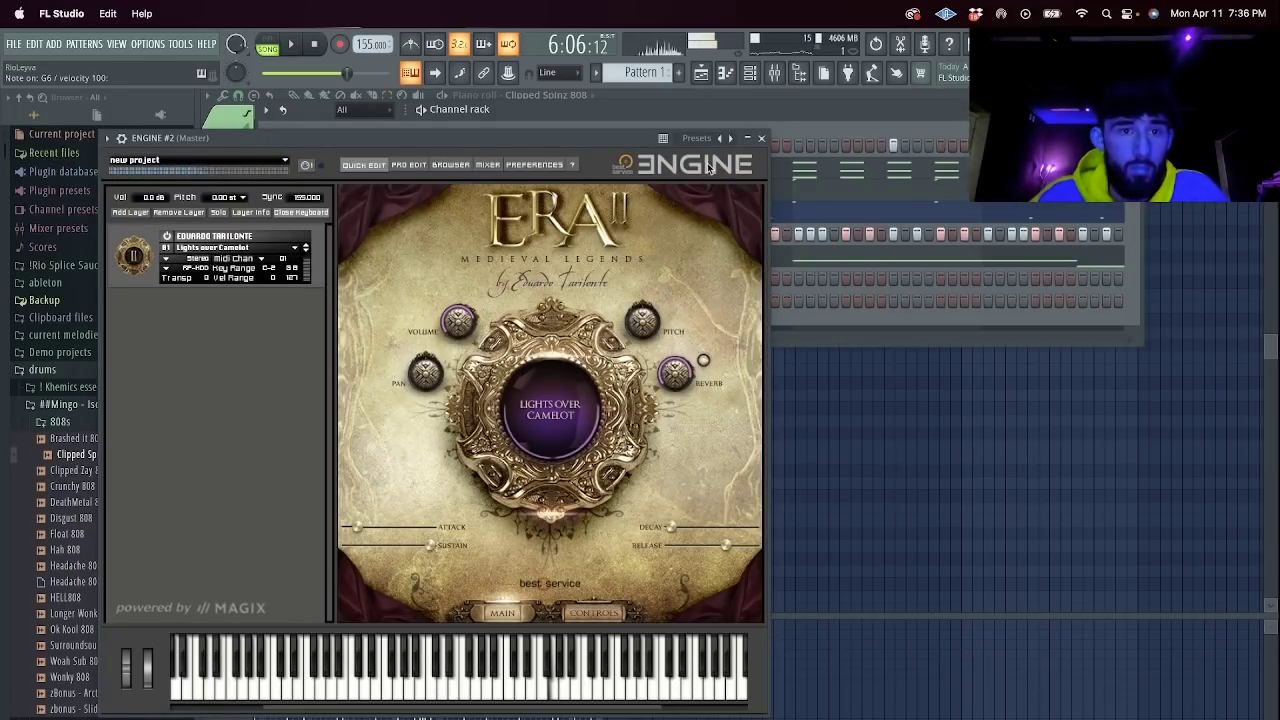
click(763, 139)
right_click(366, 281)
click(411, 279)
key(space)
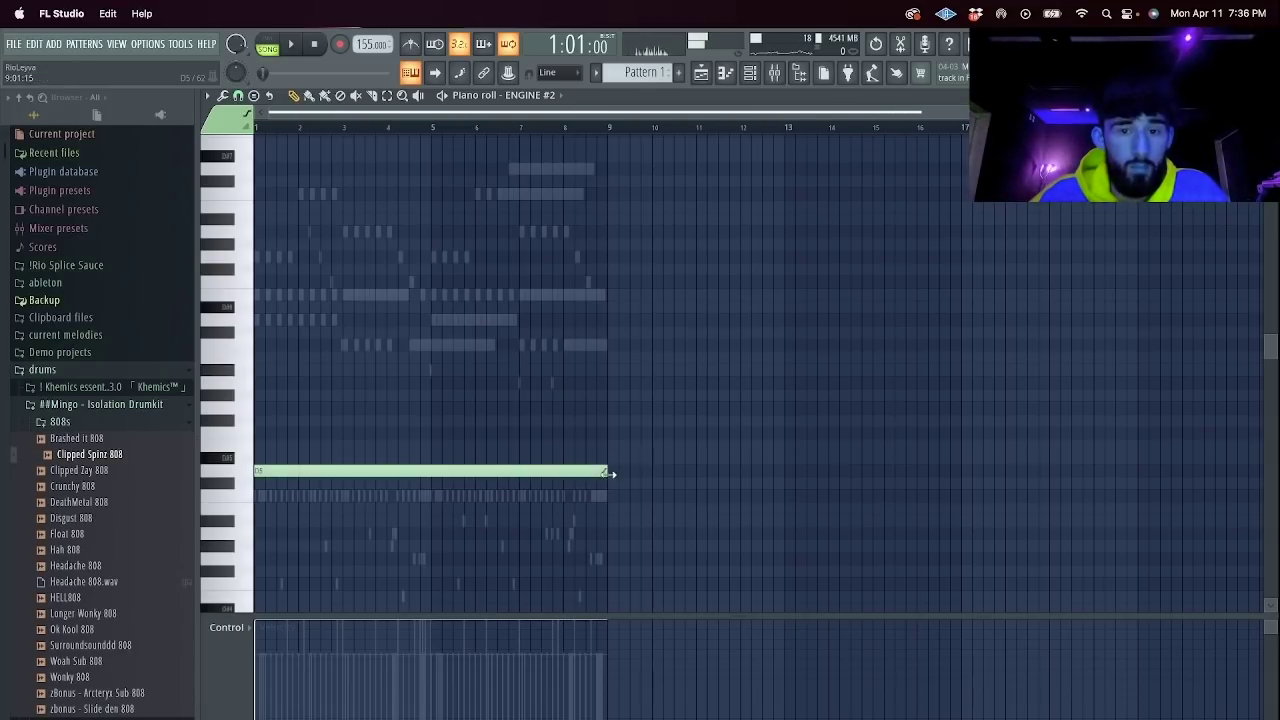
Try the long ENGINE #2 note an octave higher, then undo it back down.
key(ctrl+Up)
key(space)
key(space)
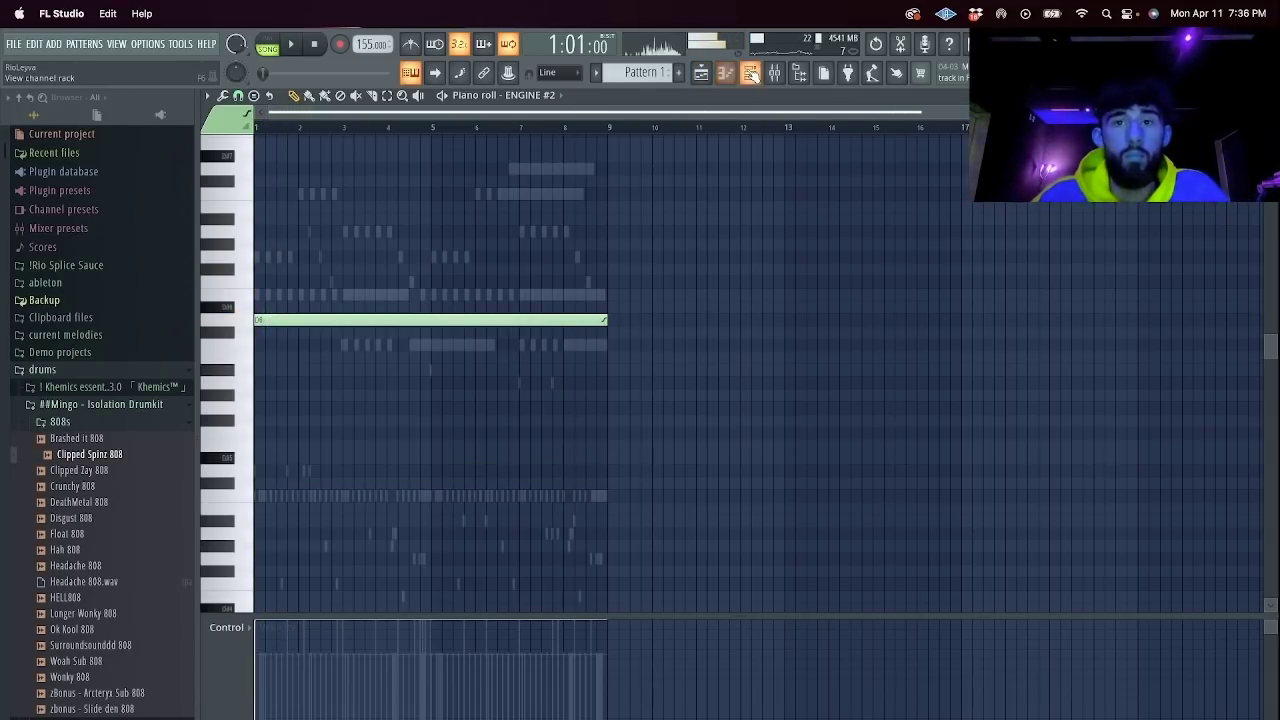
click(749, 74)
key(space)
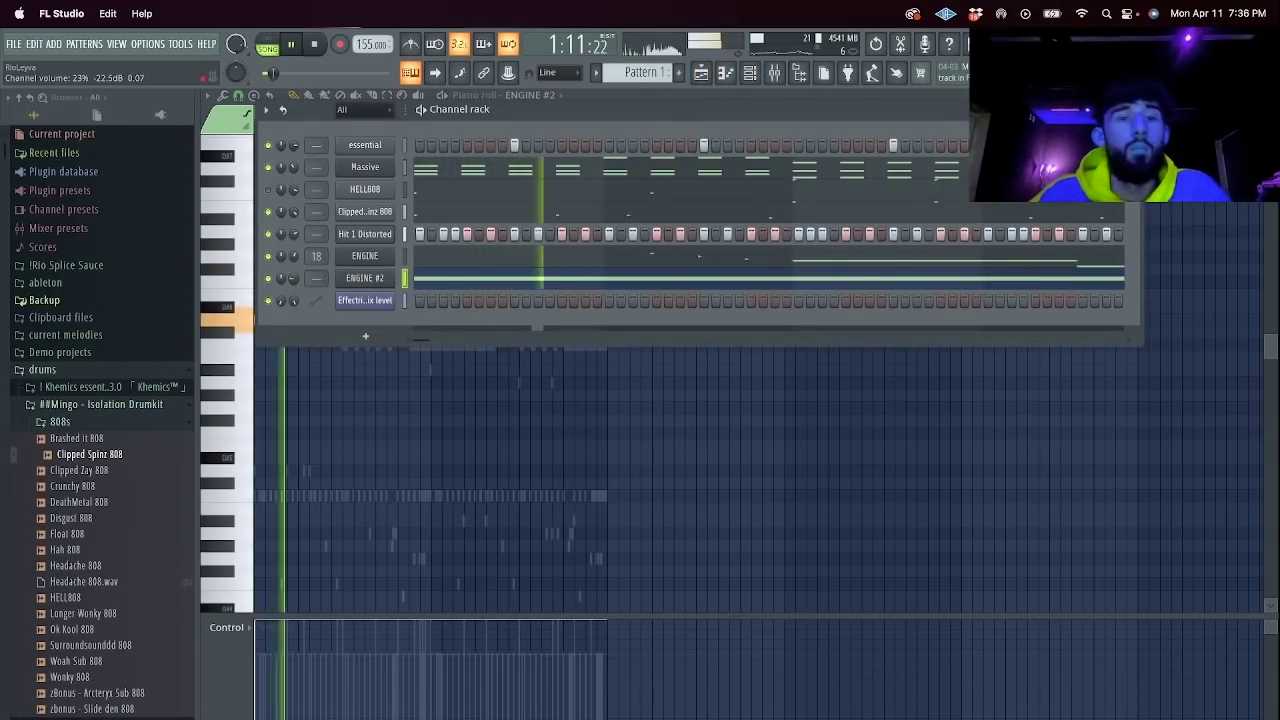
key(F6)
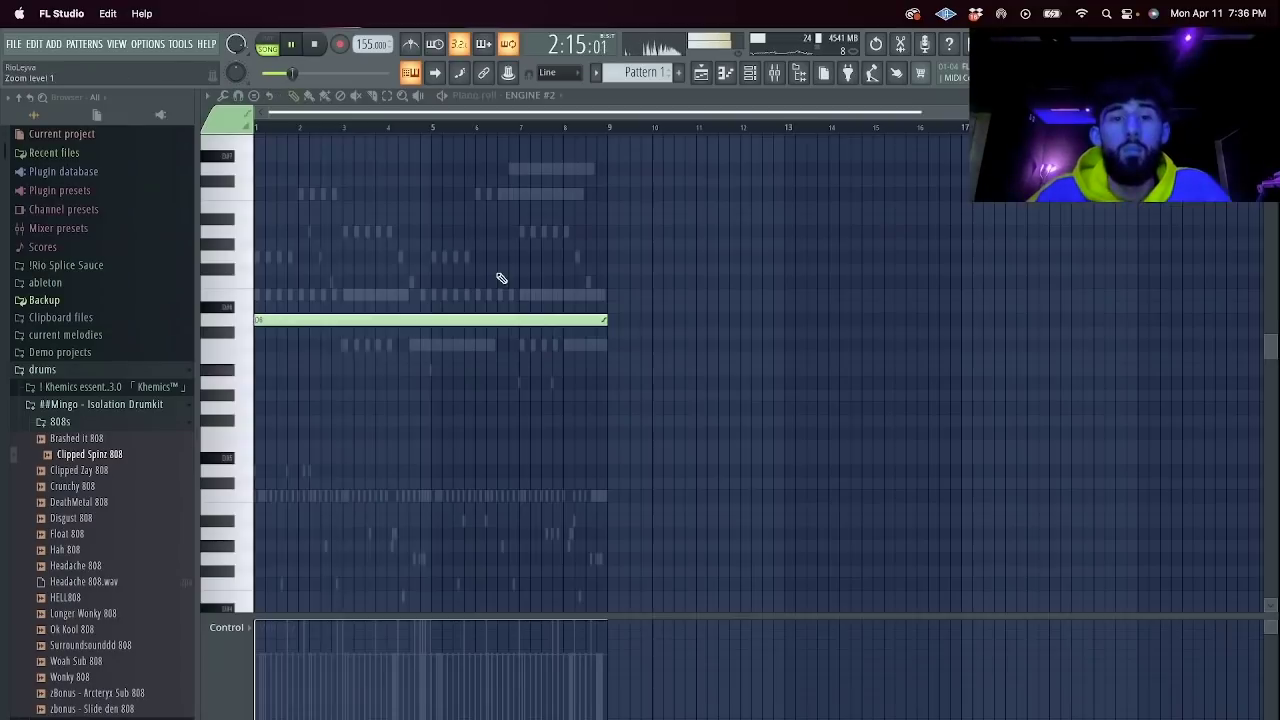
key(super+z)
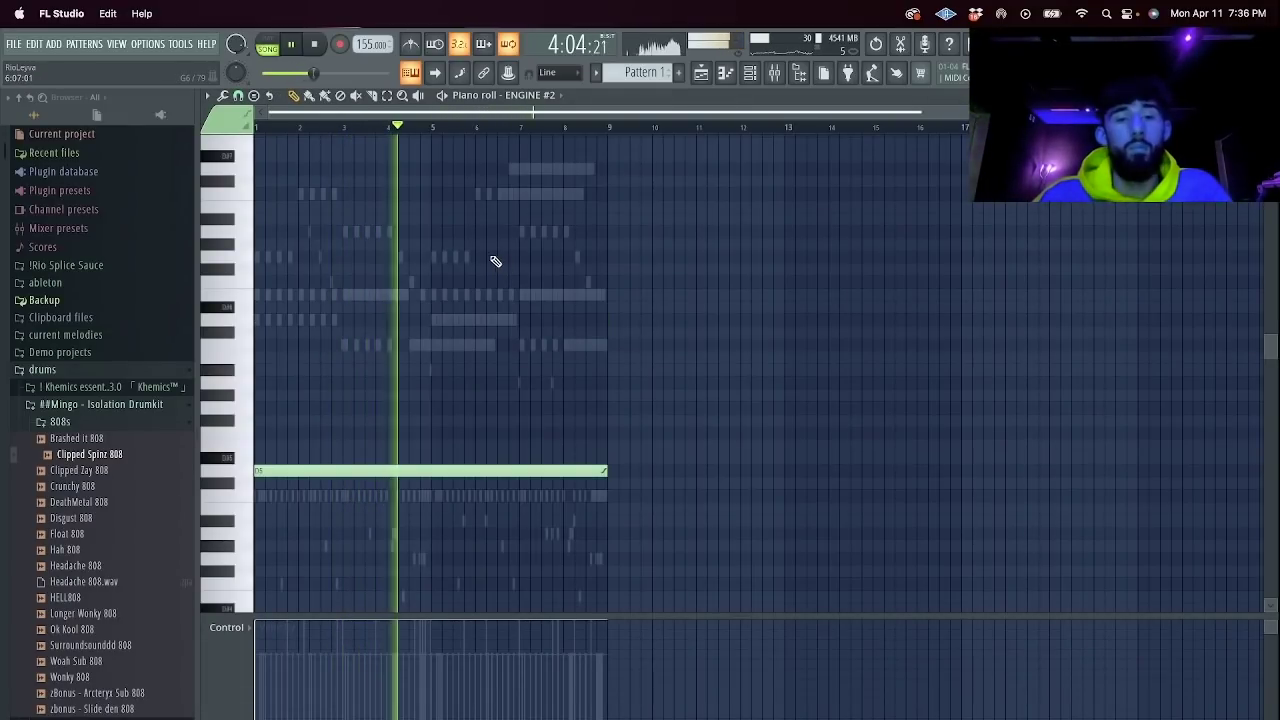
Set snap to Beat, slice the long note at bar 5, and raise the right half an octave.
click(238, 95)
click(253, 316)
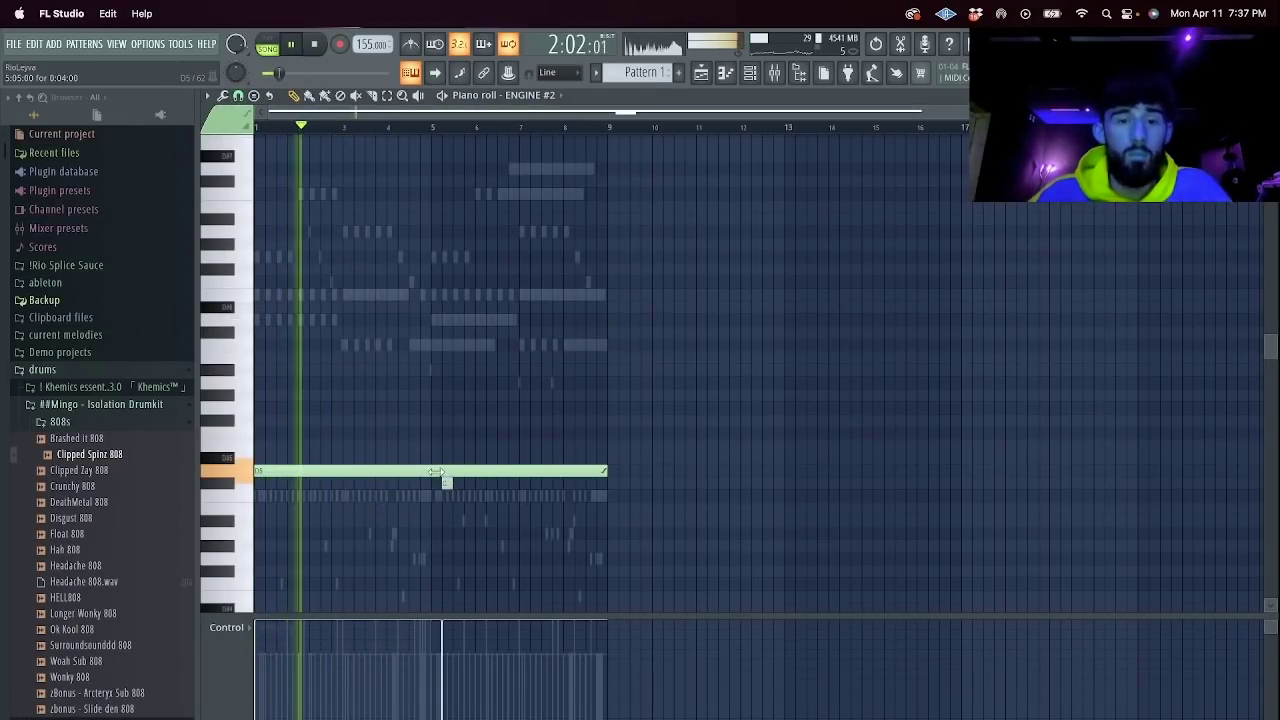
key(c)
drag(432, 460, 432, 486)
key(super+Up)
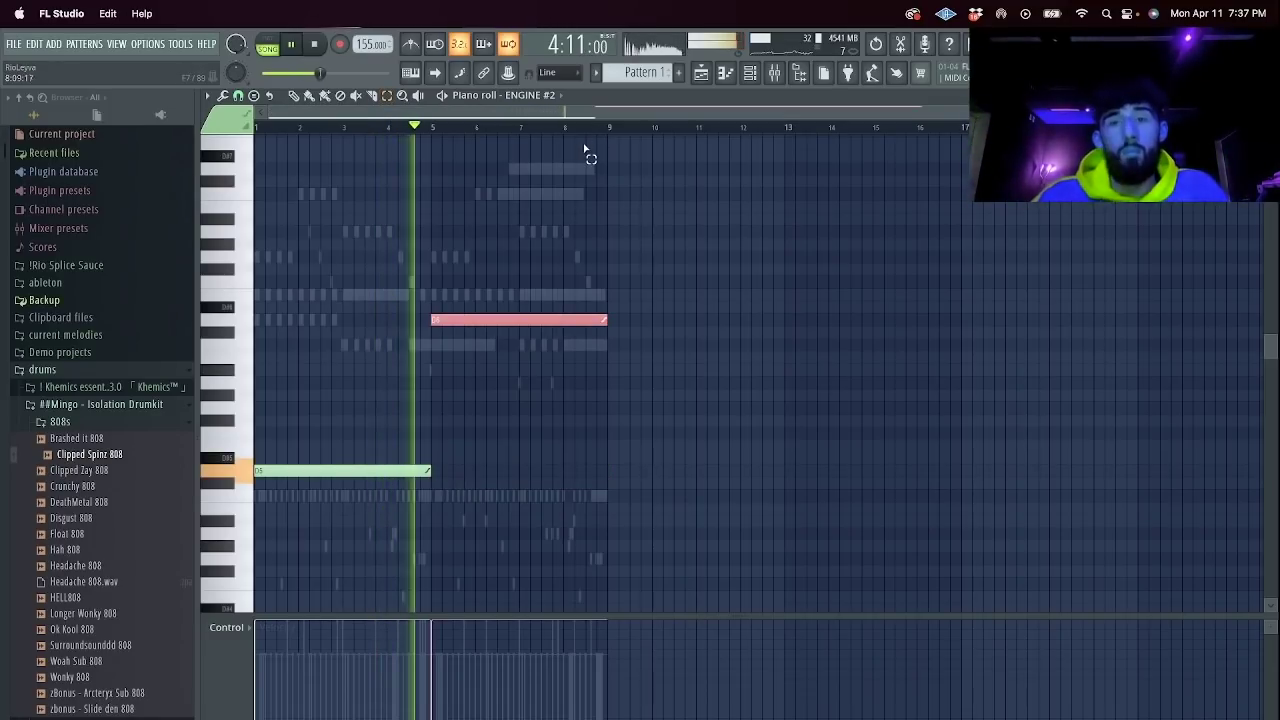
click(749, 72)
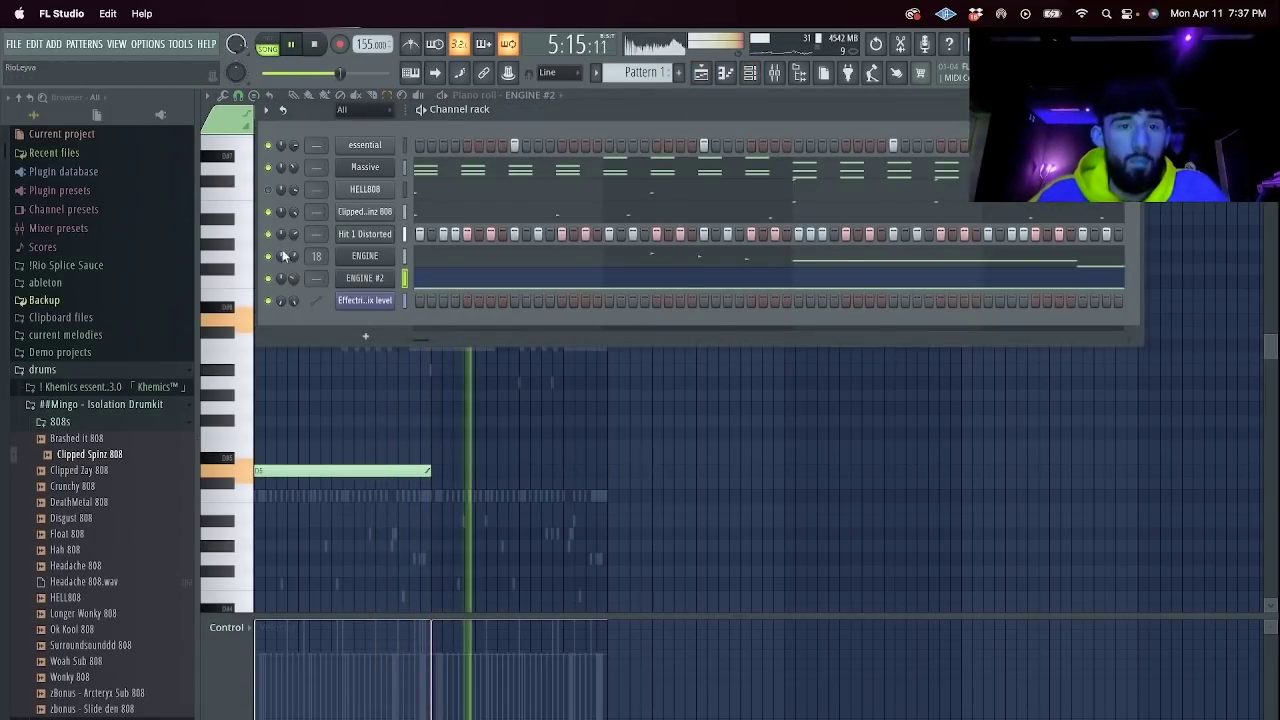
Split the pattern by channel, place the channel patterns from bar 1, and duplicate them across the song.
key(space)
click(703, 72)
click(640, 72)
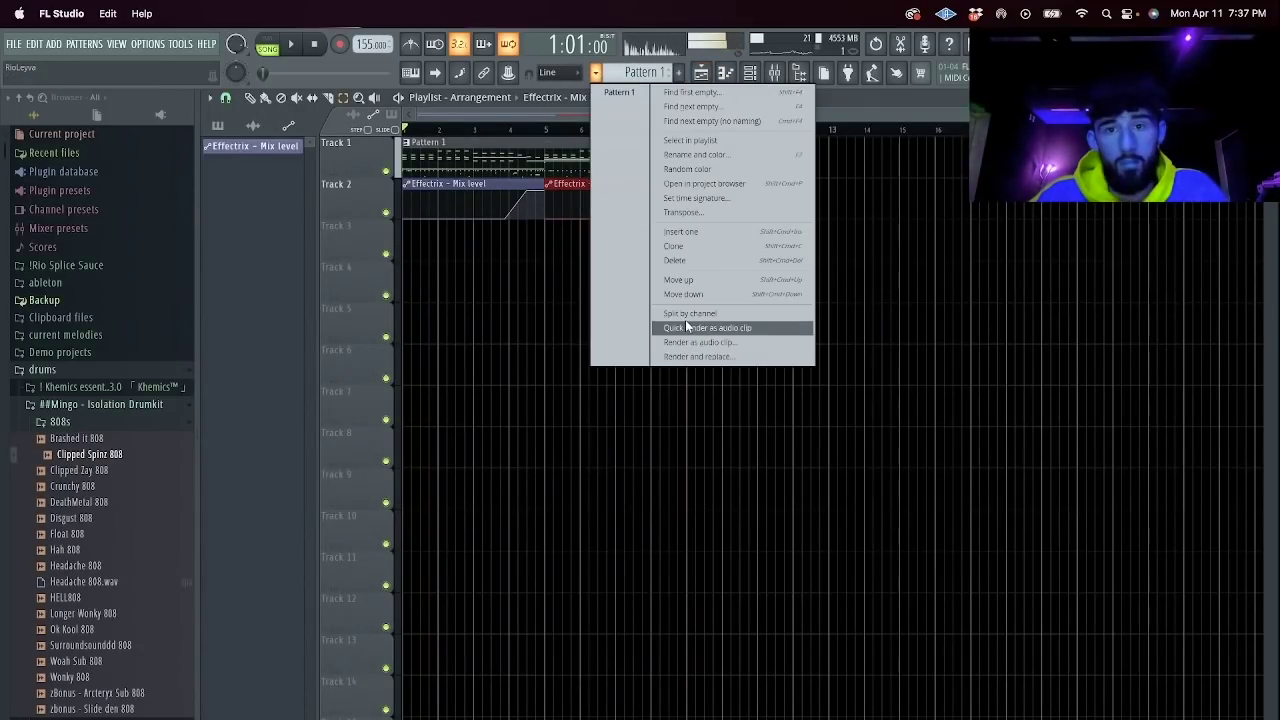
click(700, 327)
drag(317, 244, 402, 248)
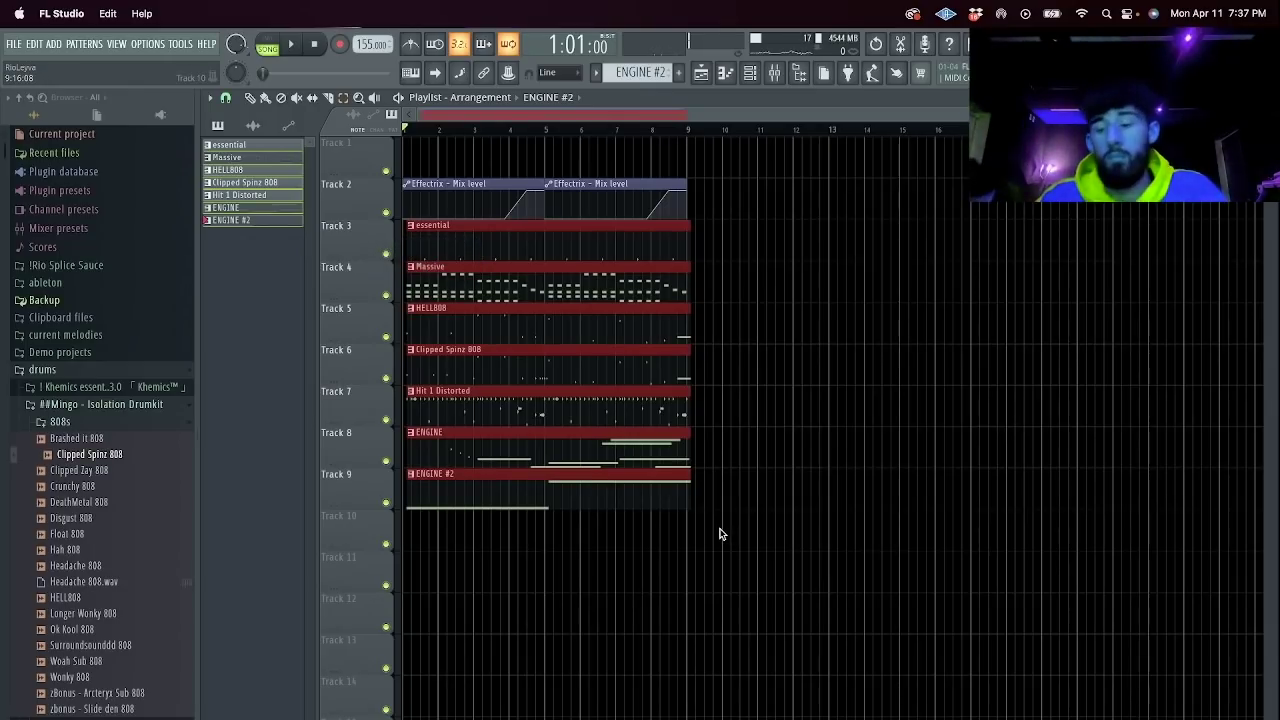
key(ctrl+a)
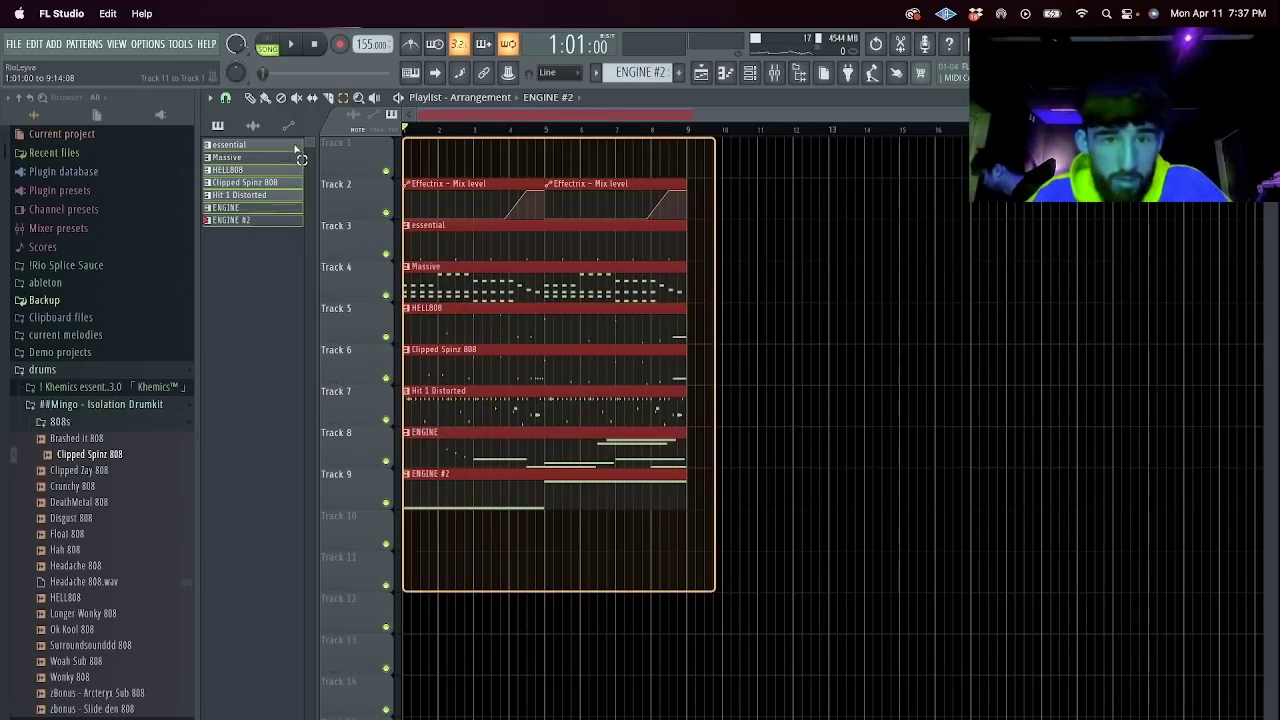
key(ctrl+b)
key(ctrl+b)
key(ctrl+b)
key(ctrl+b)
key(ctrl+b)
key(ctrl+b)
drag(809, 117, 420, 117)
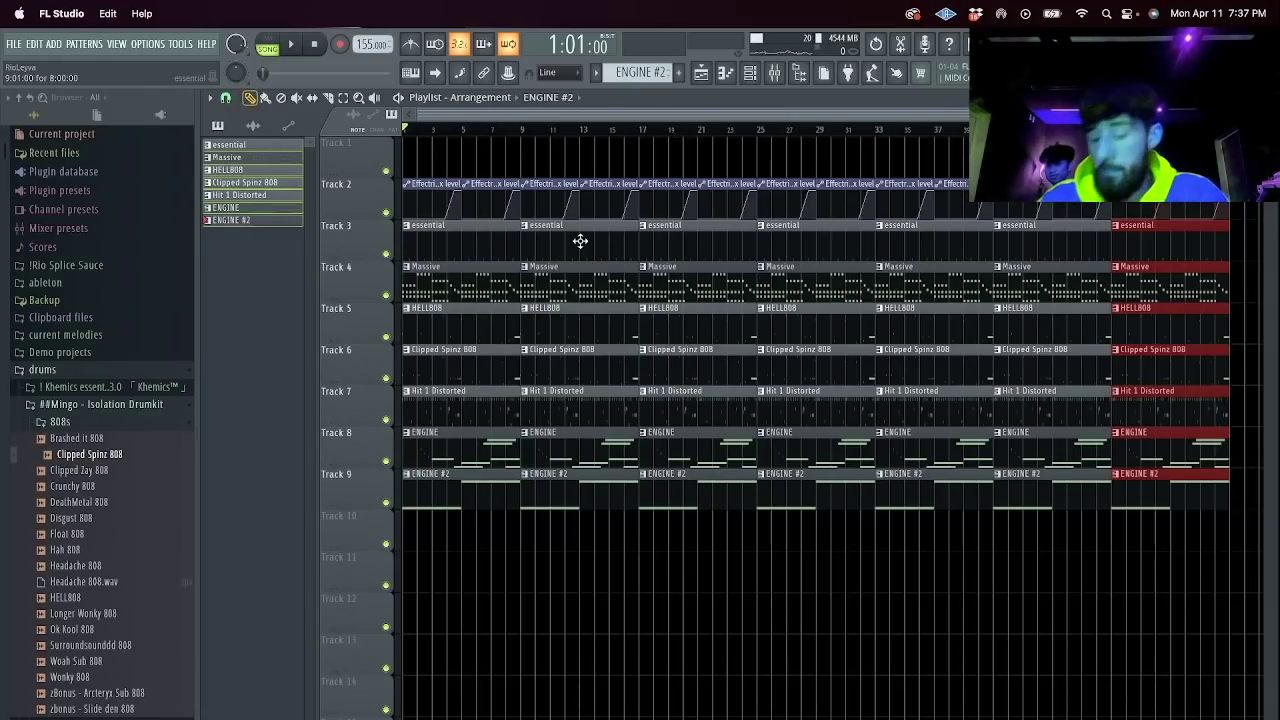
Delete the first column of clips and copy the ENGINE #2, ENGINE and Clipped Spinz 808 clips into the intro.
drag(448, 572, 403, 240)
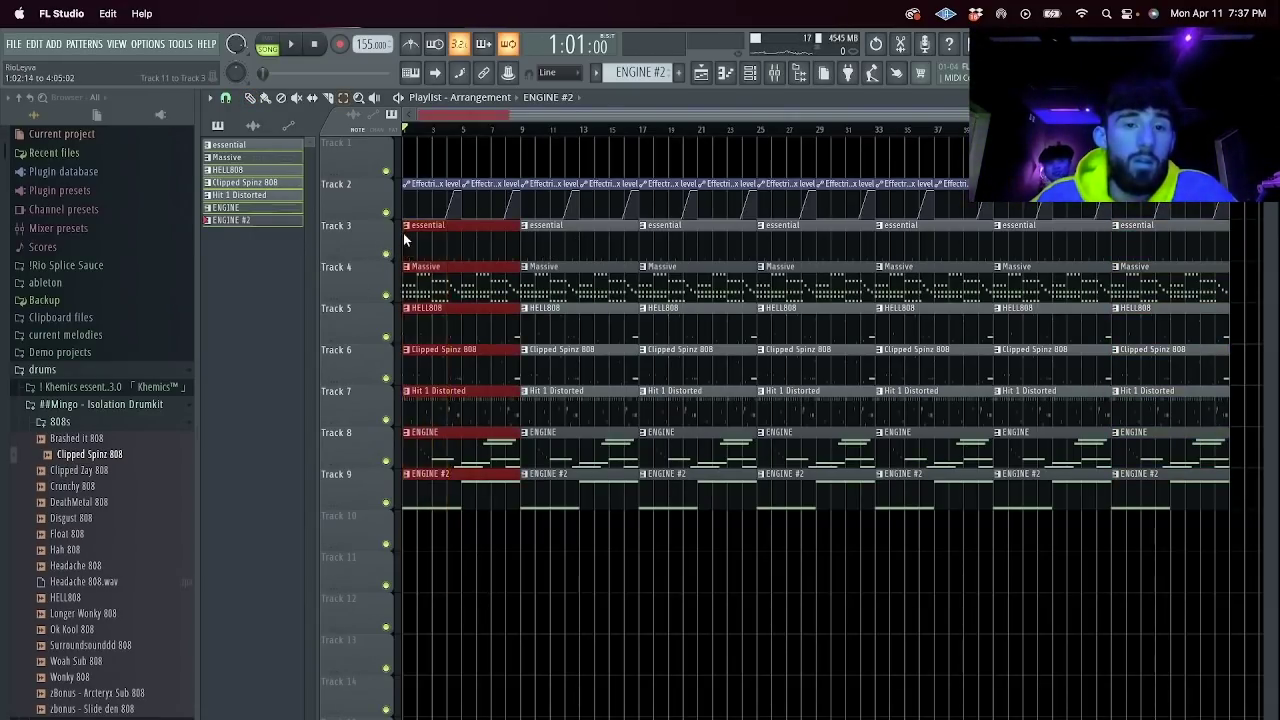
key(Delete)
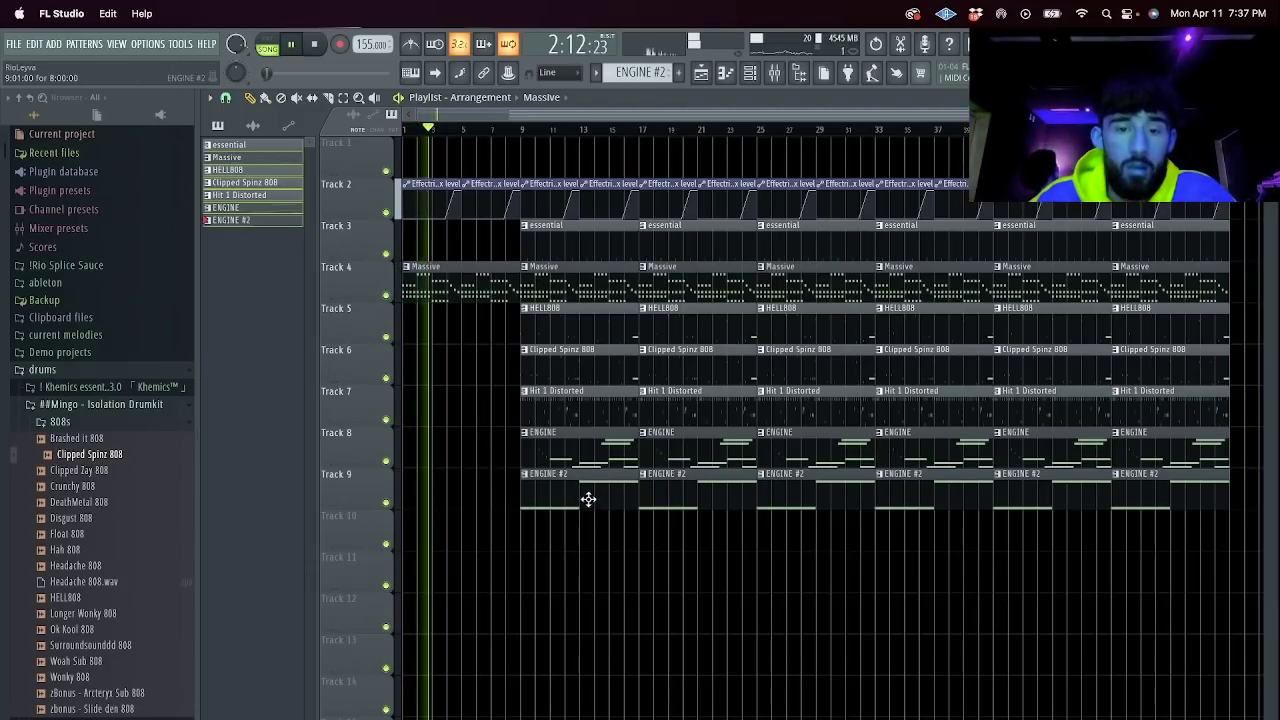
drag(551, 489, 491, 496)
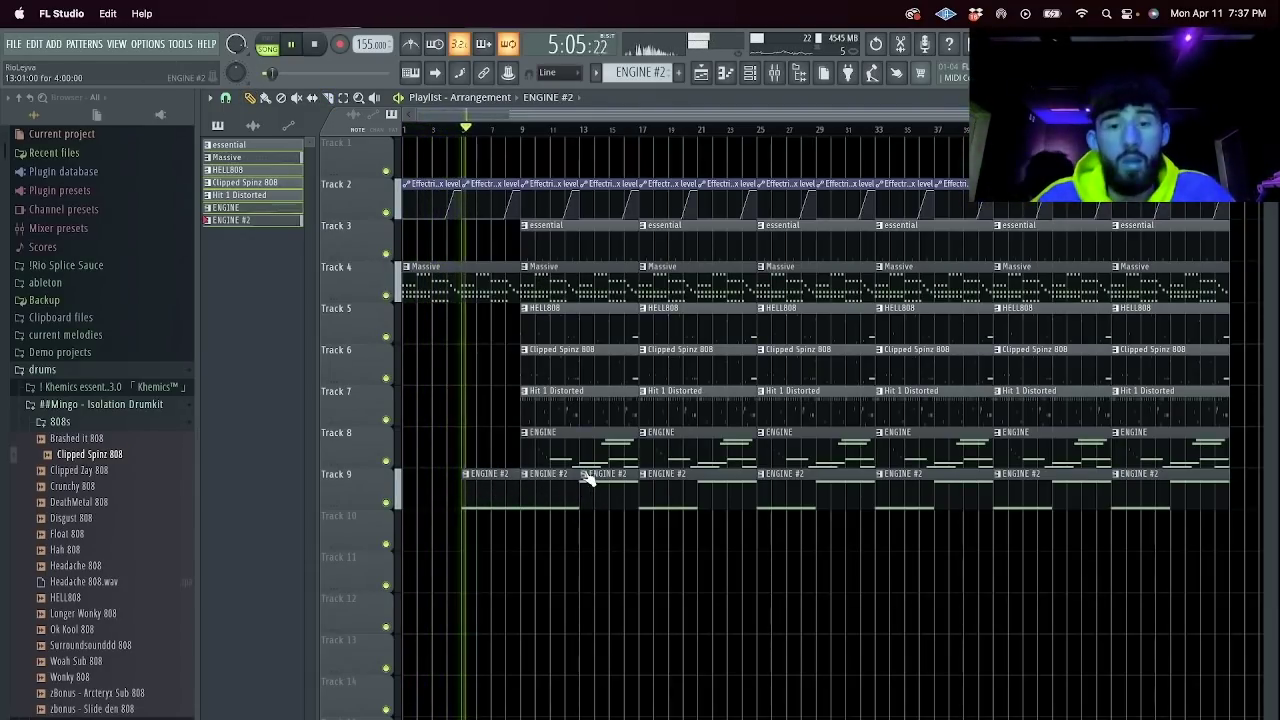
key(space)
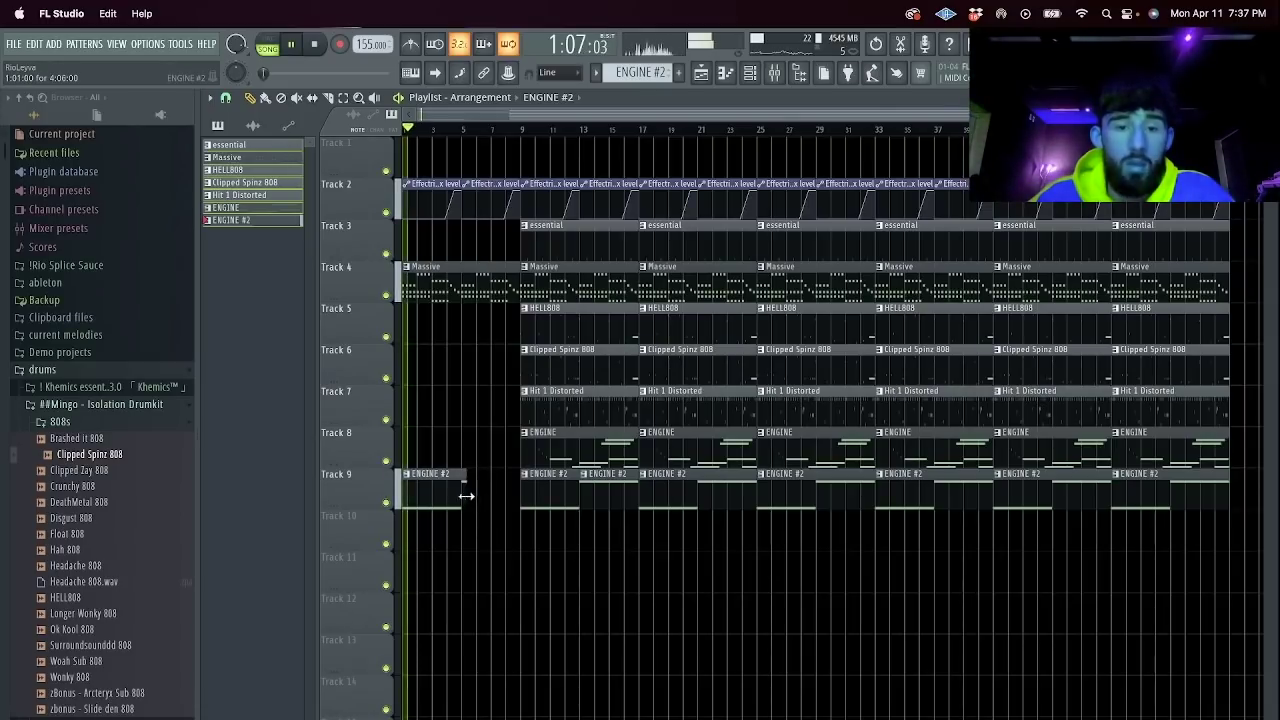
drag(466, 496, 517, 496)
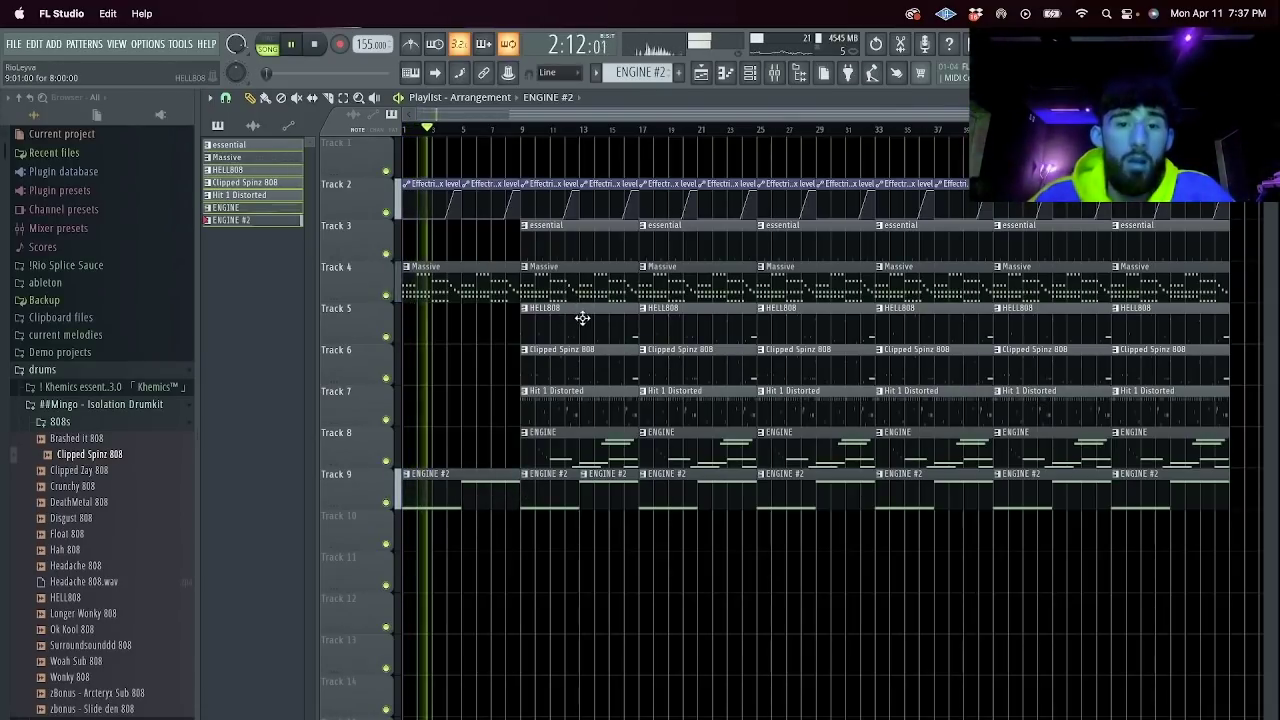
drag(599, 450, 481, 457)
key(space)
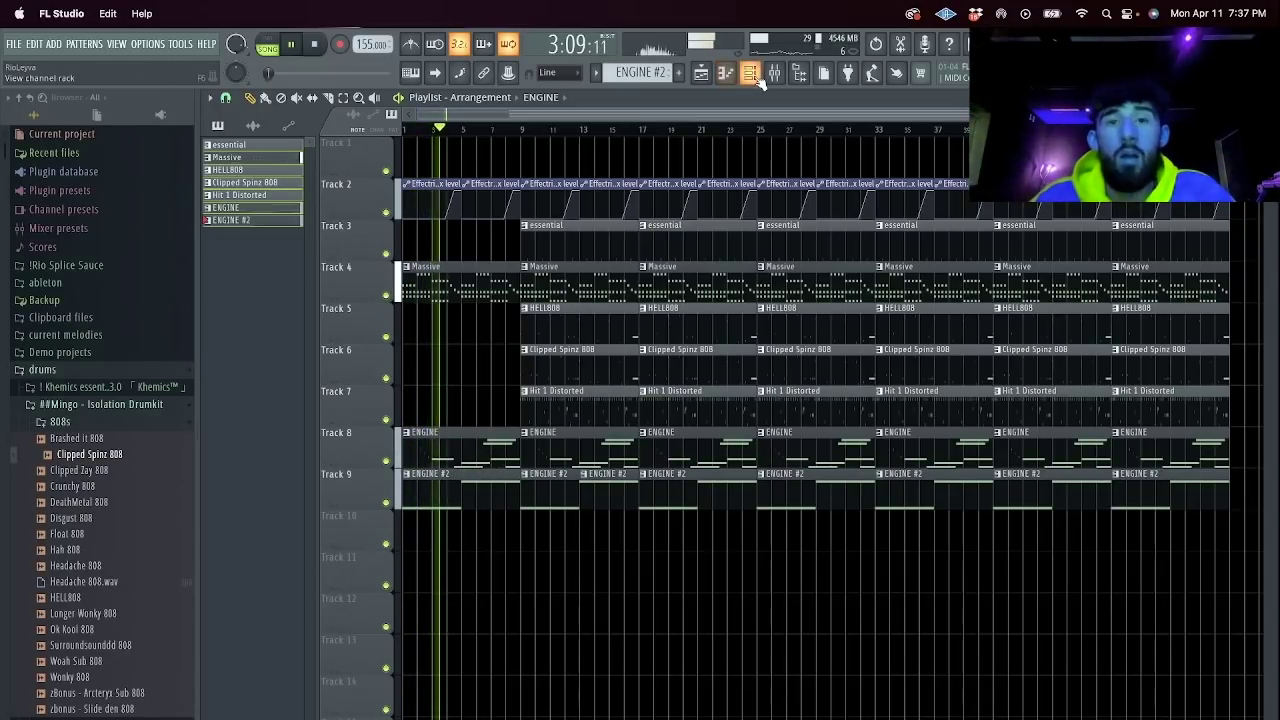
drag(606, 363, 460, 368)
Slice and remove the extra Clipped Spinz 808 and ENGINE clips around bars 5–13.
key(e)
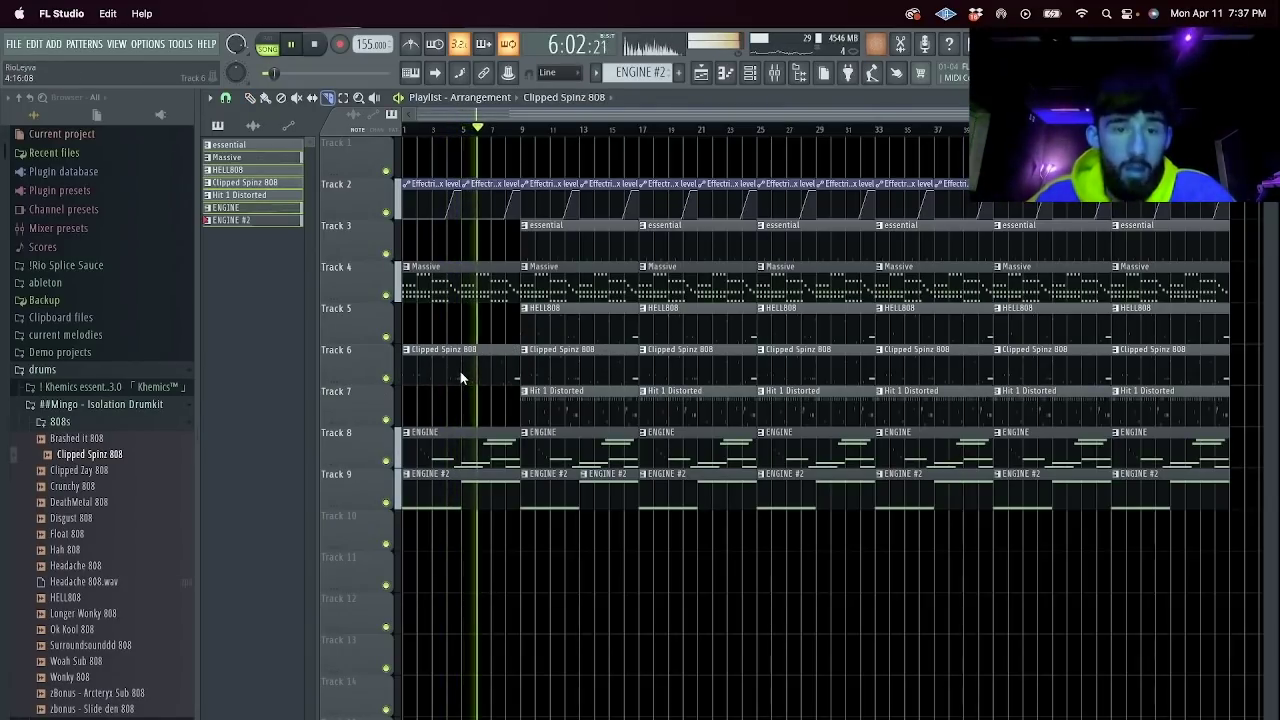
right_click(448, 366)
click(560, 367)
key(Delete)
click(594, 443)
right_click(600, 481)
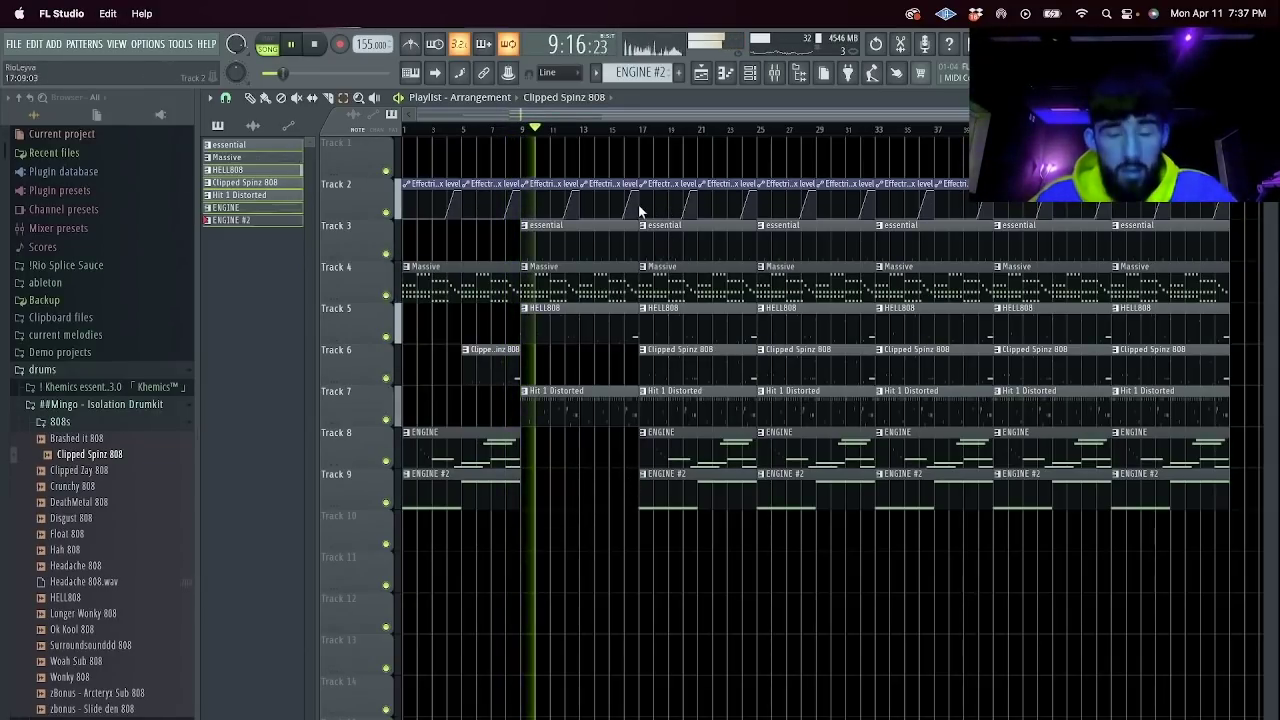
right_click(500, 372)
key(space)
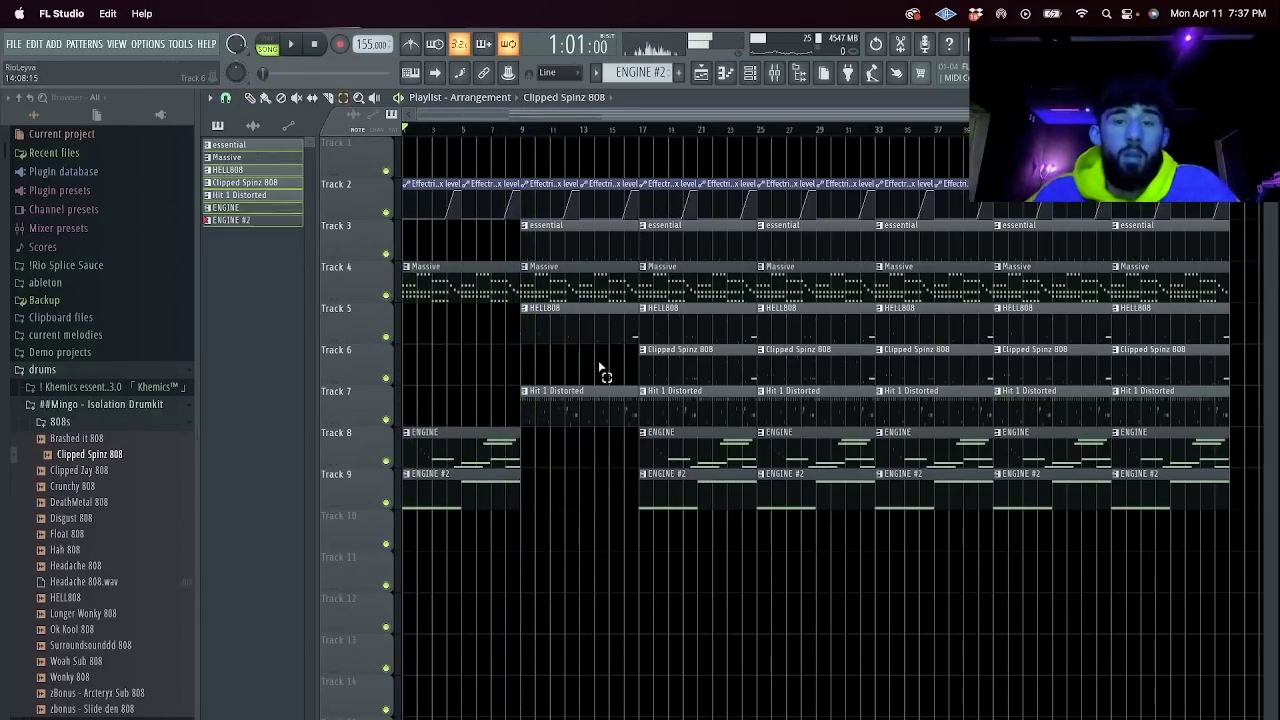
Delete the intro clips on Tracks 4, 8 and 9, undo a stray copy, and remove the intro Massive clip.
drag(483, 492, 420, 245)
key(Delete)
mouse_move(597, 408)
mouse_down()
mouse_move(556, 242)
mouse_move(446, 254)
mouse_up()
key(space)
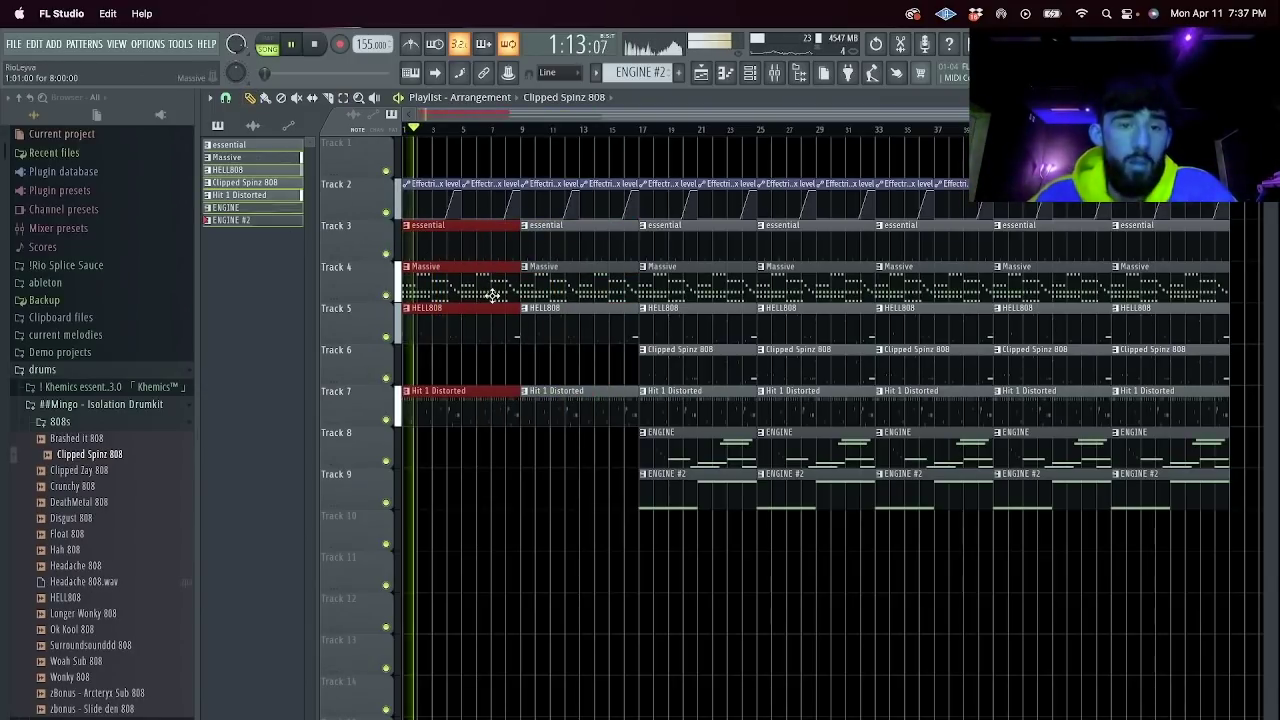
key(super+alt+z)
key(super+alt+z)
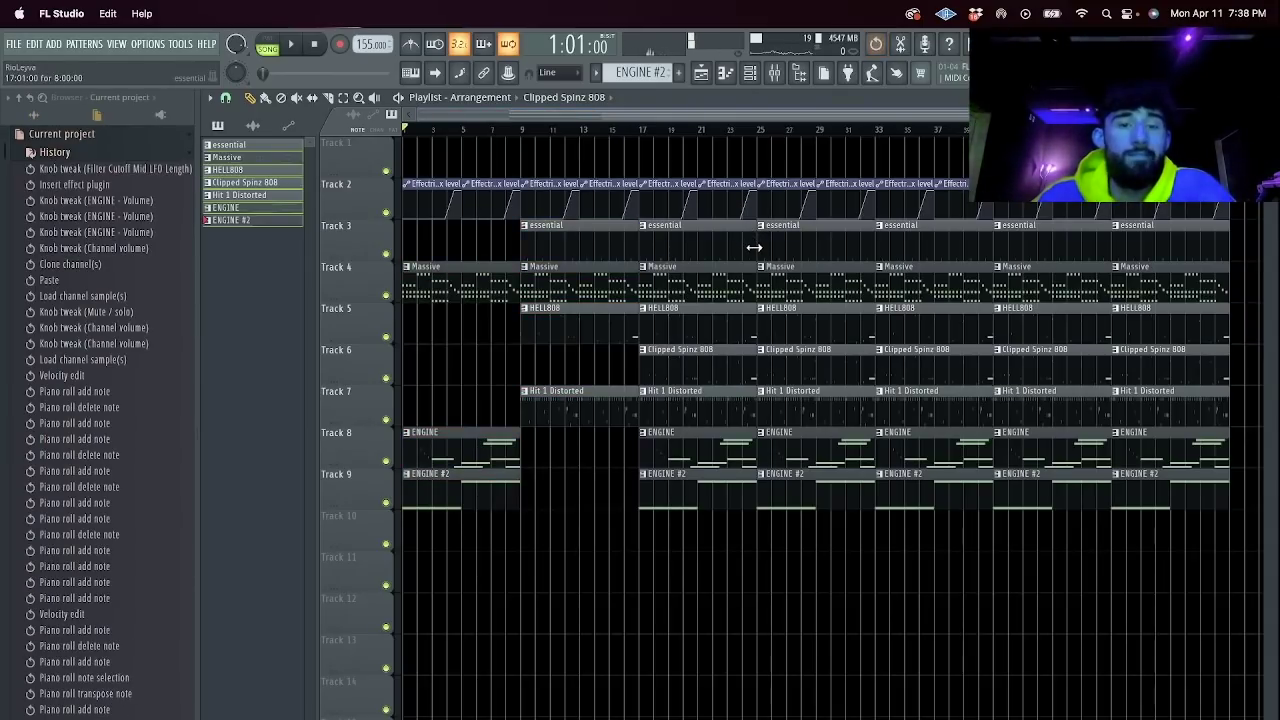
right_click(486, 286)
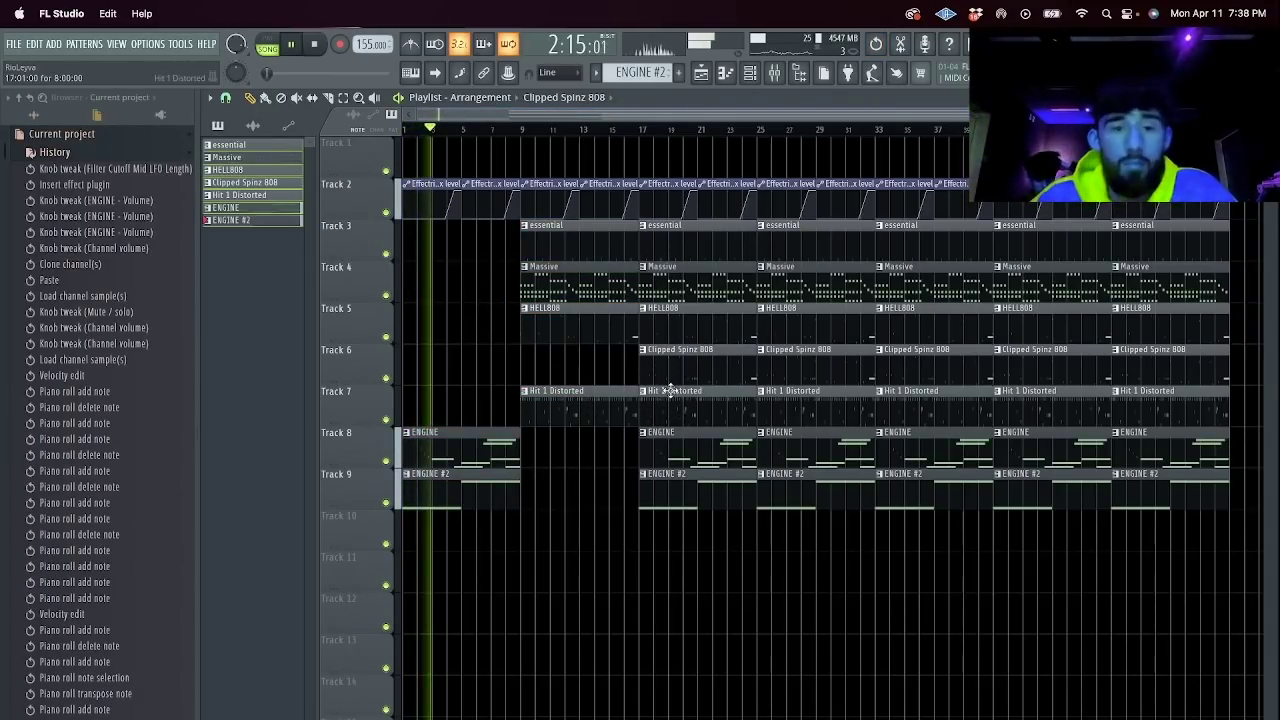
key(F9)
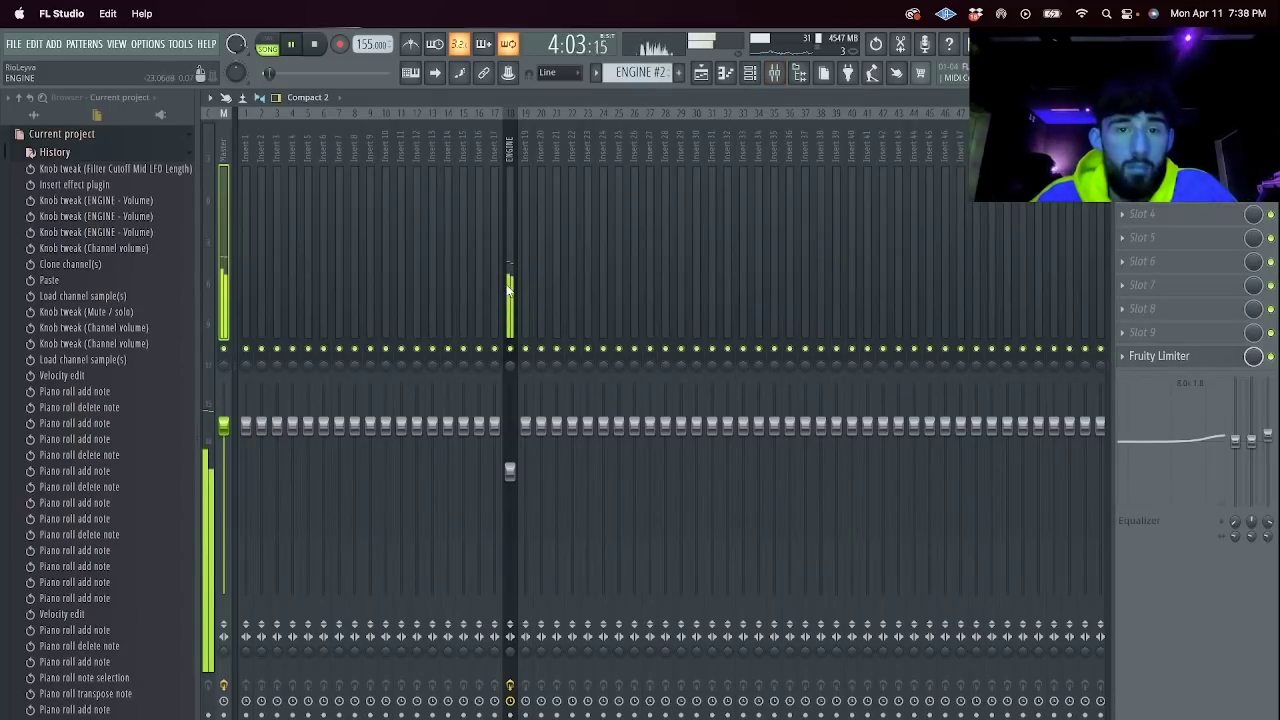
Create mix-level automation clips for ValhallaDelay, ShaperBox 2 and HalfTime from the mixer.
right_click(1256, 215)
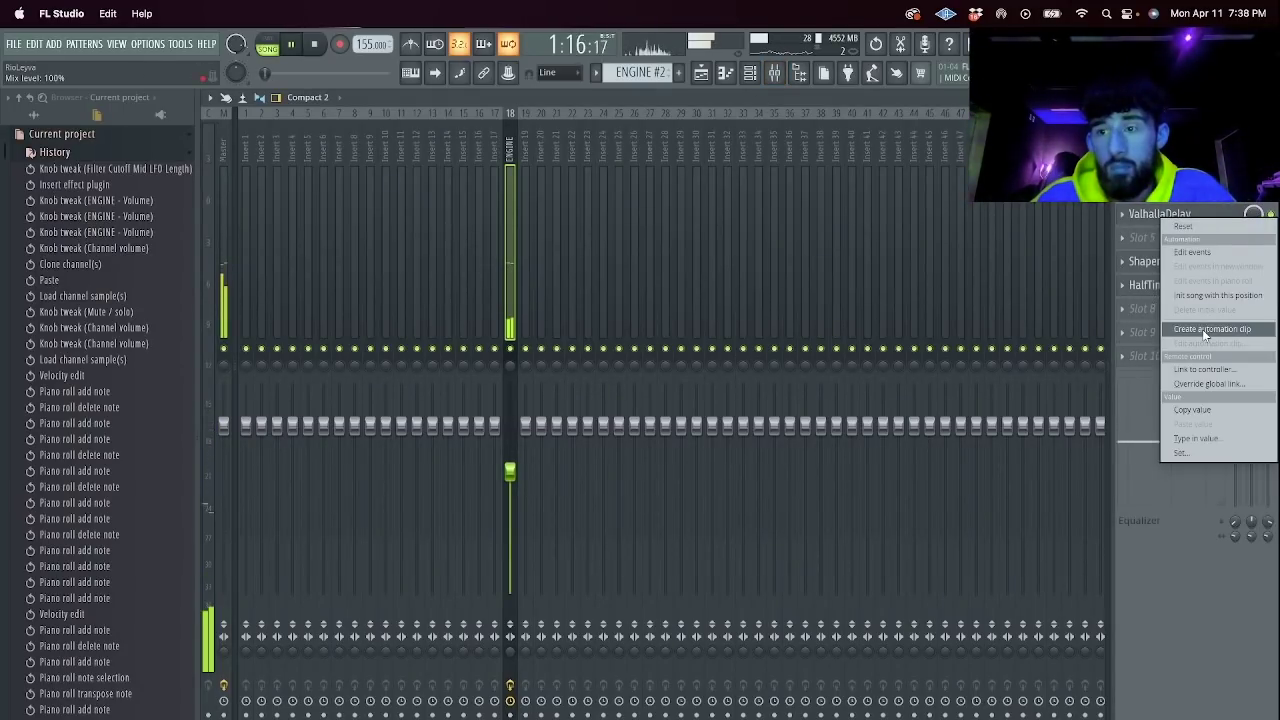
right_click(1253, 262)
click(1234, 381)
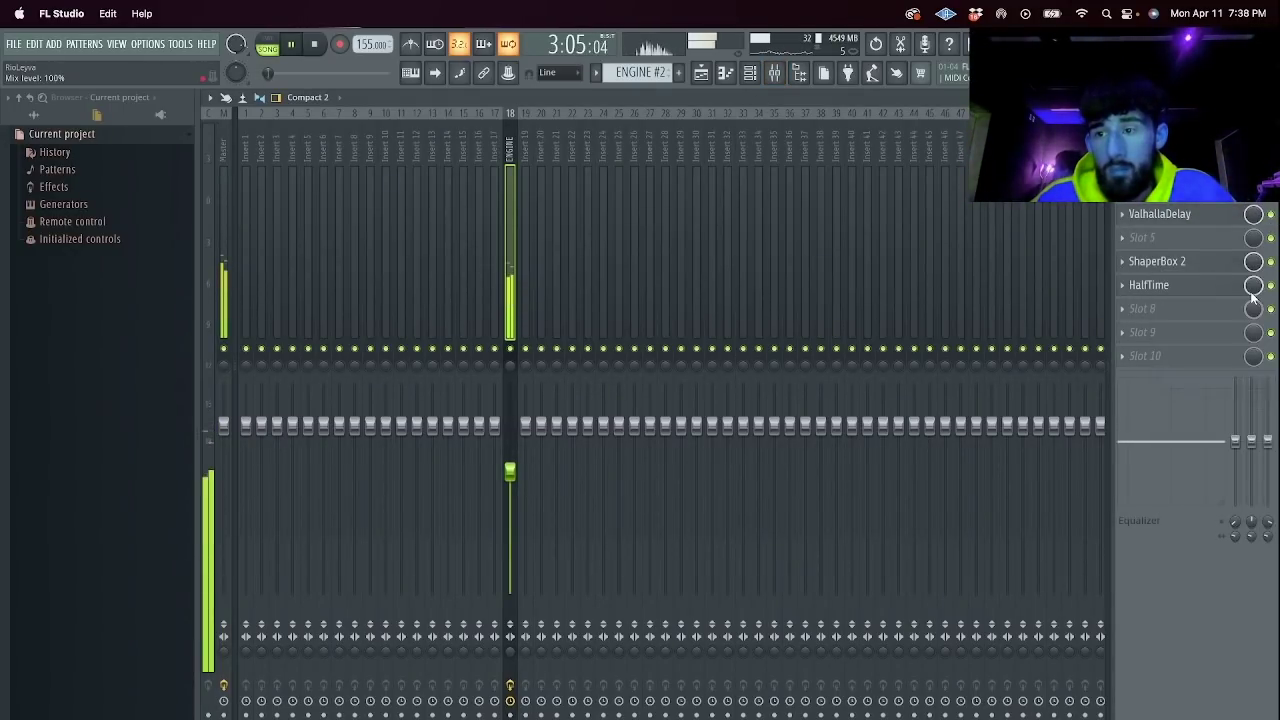
right_click(1253, 285)
click(1210, 405)
Shape the ShaperBox 2 and HalfTime automation clips to step up at bar 9.
click(701, 74)
key(space)
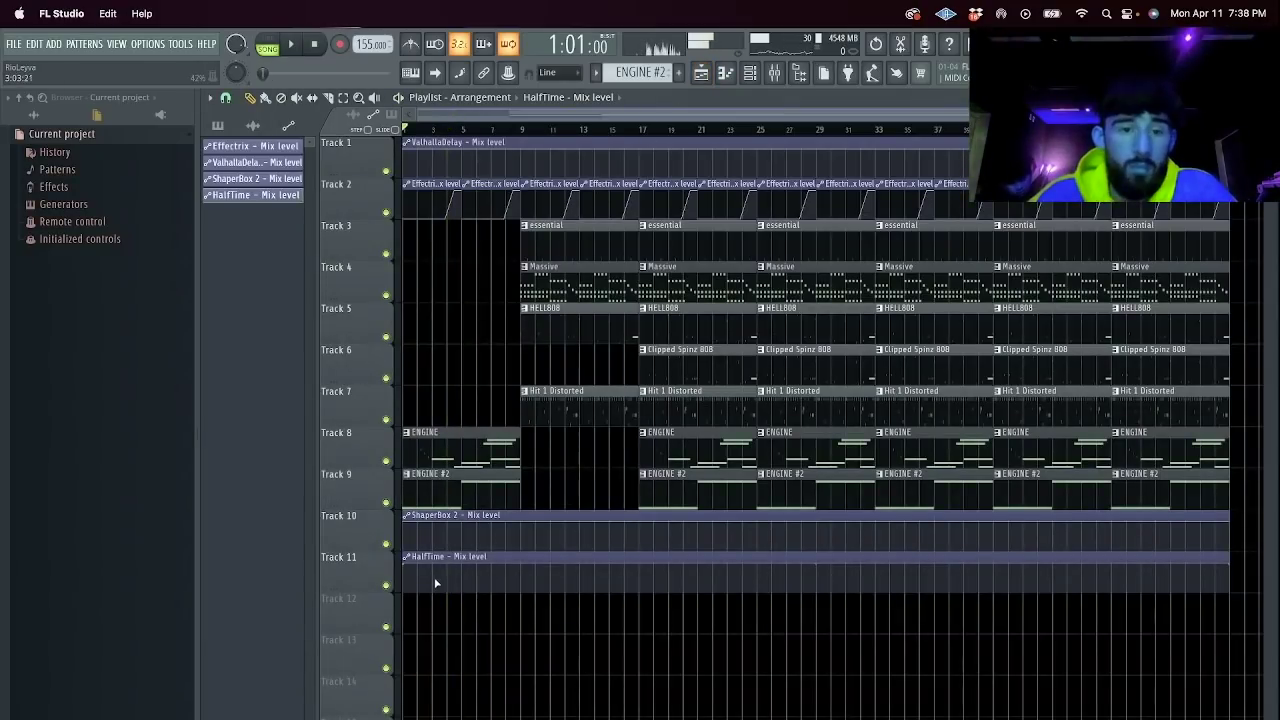
drag(408, 527, 492, 550)
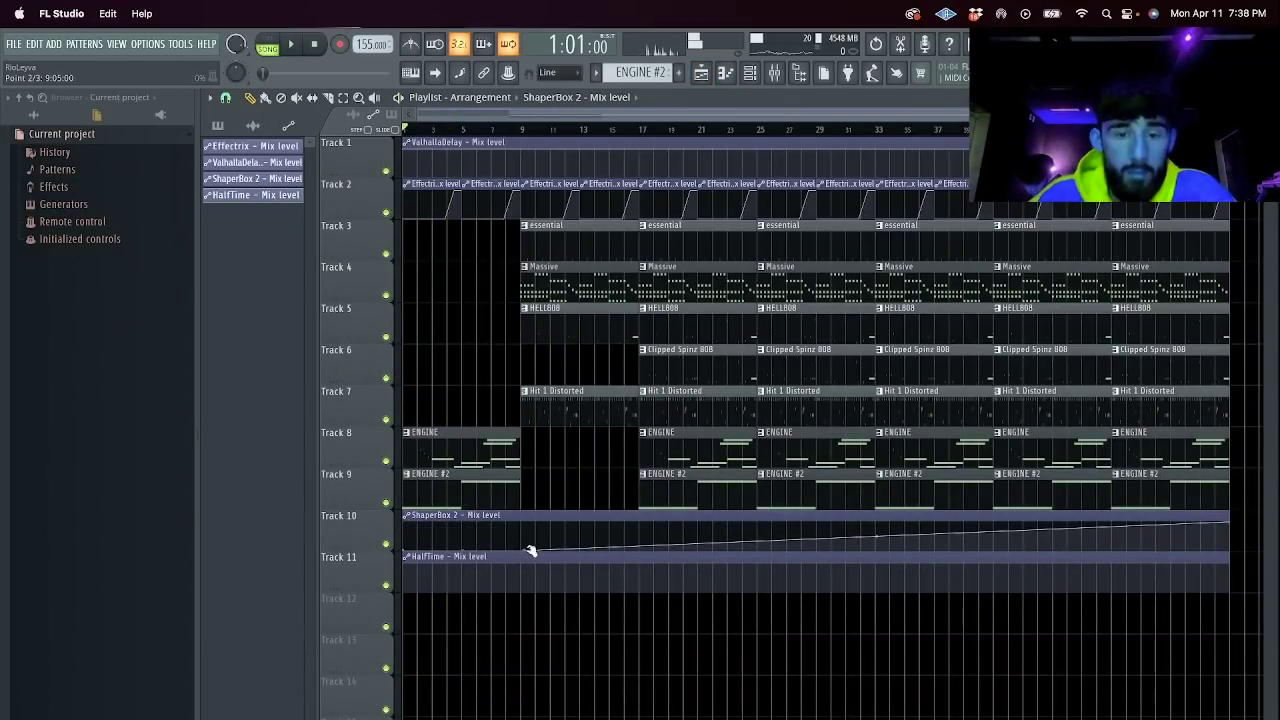
right_click(523, 535)
click(407, 557)
click(382, 566)
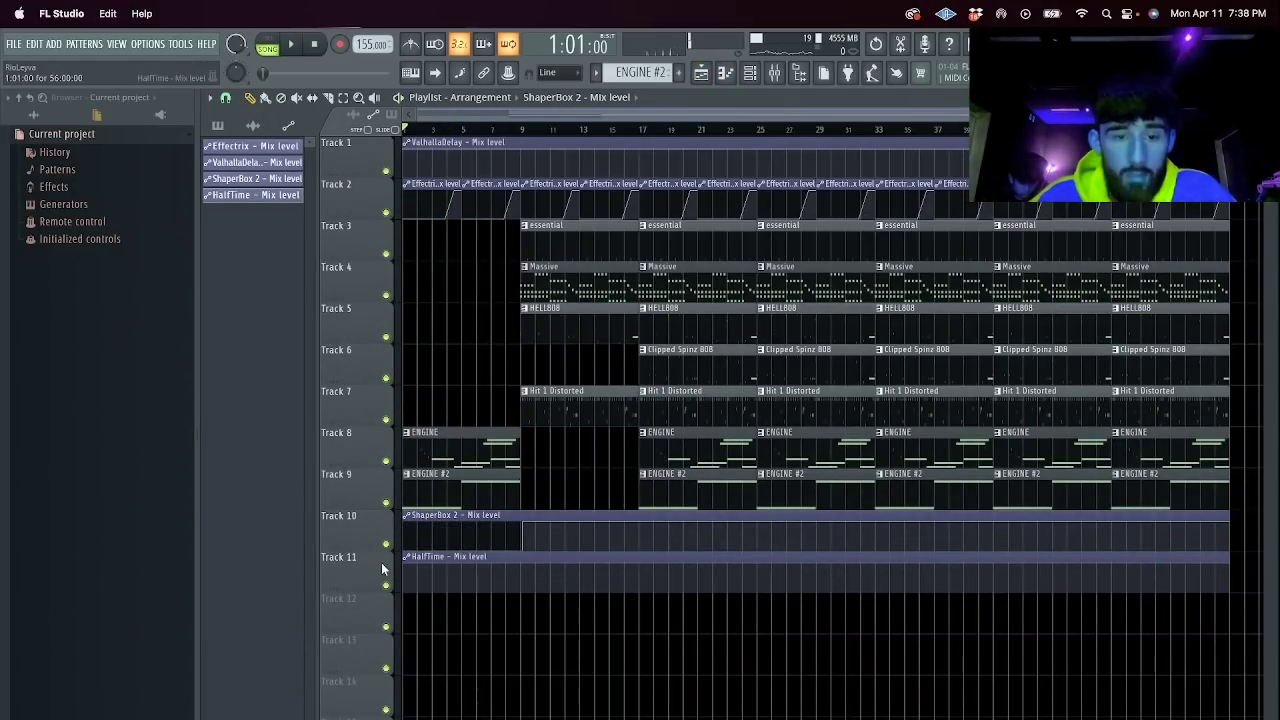
click(226, 97)
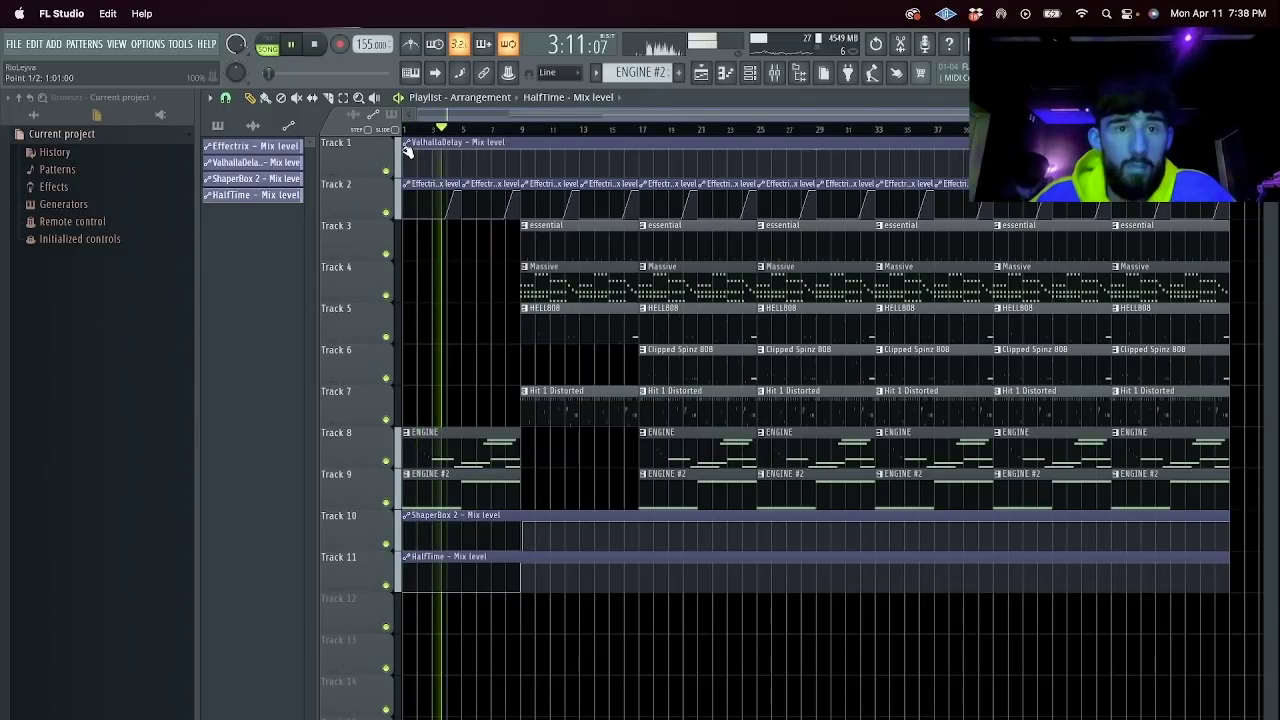
Add a HELL808 clip on Track 5 starting near bar 5 and swap its bar-9 clip for Clipped Spinz 808.
drag(548, 330, 314, 334)
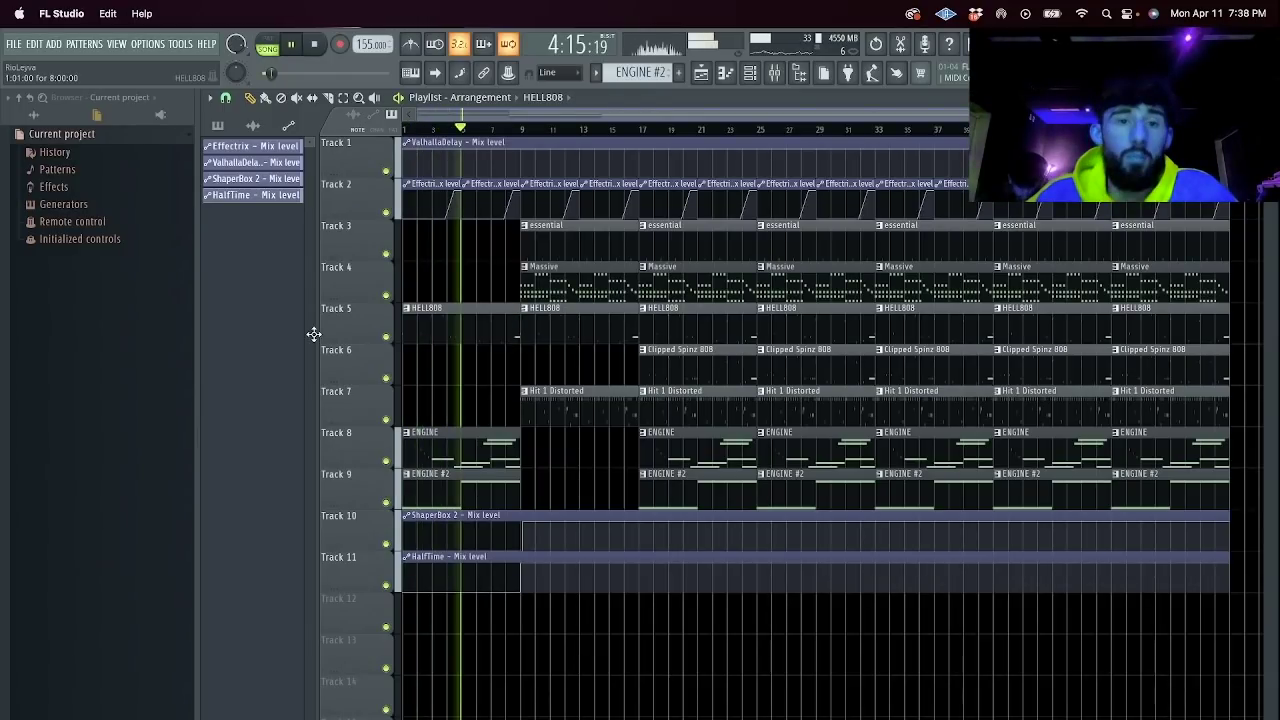
drag(404, 312, 464, 312)
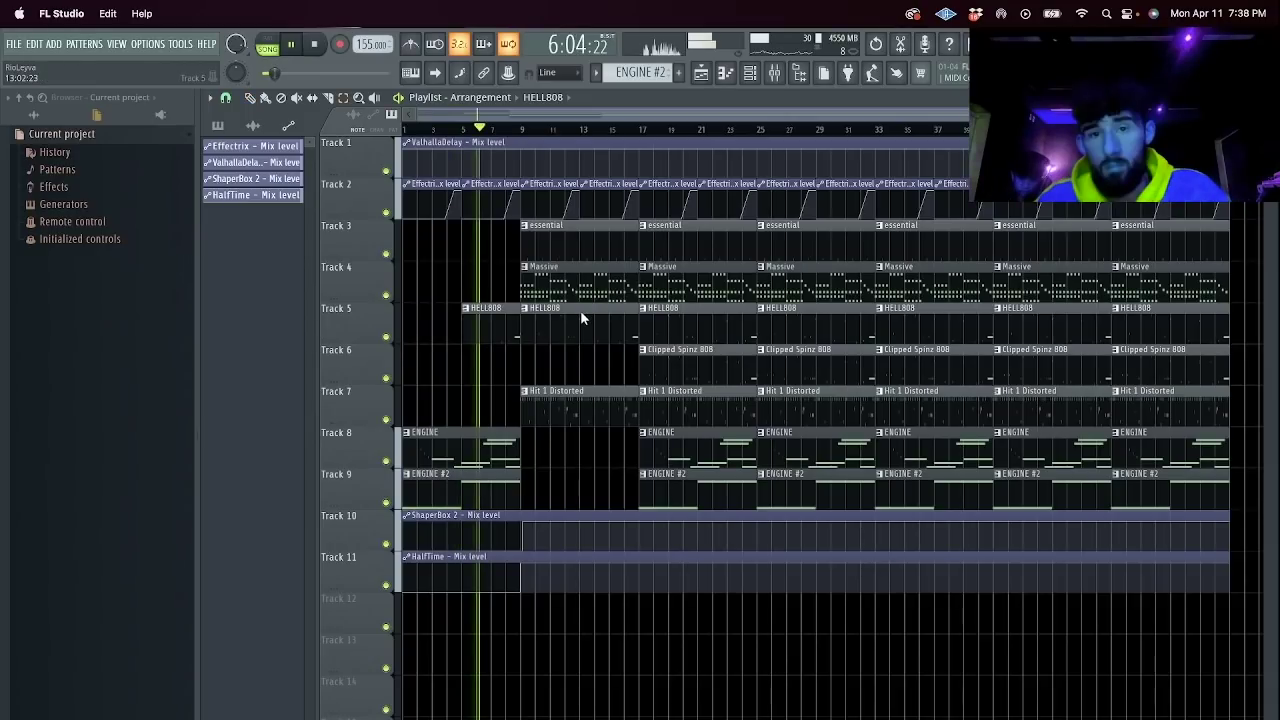
key(l)
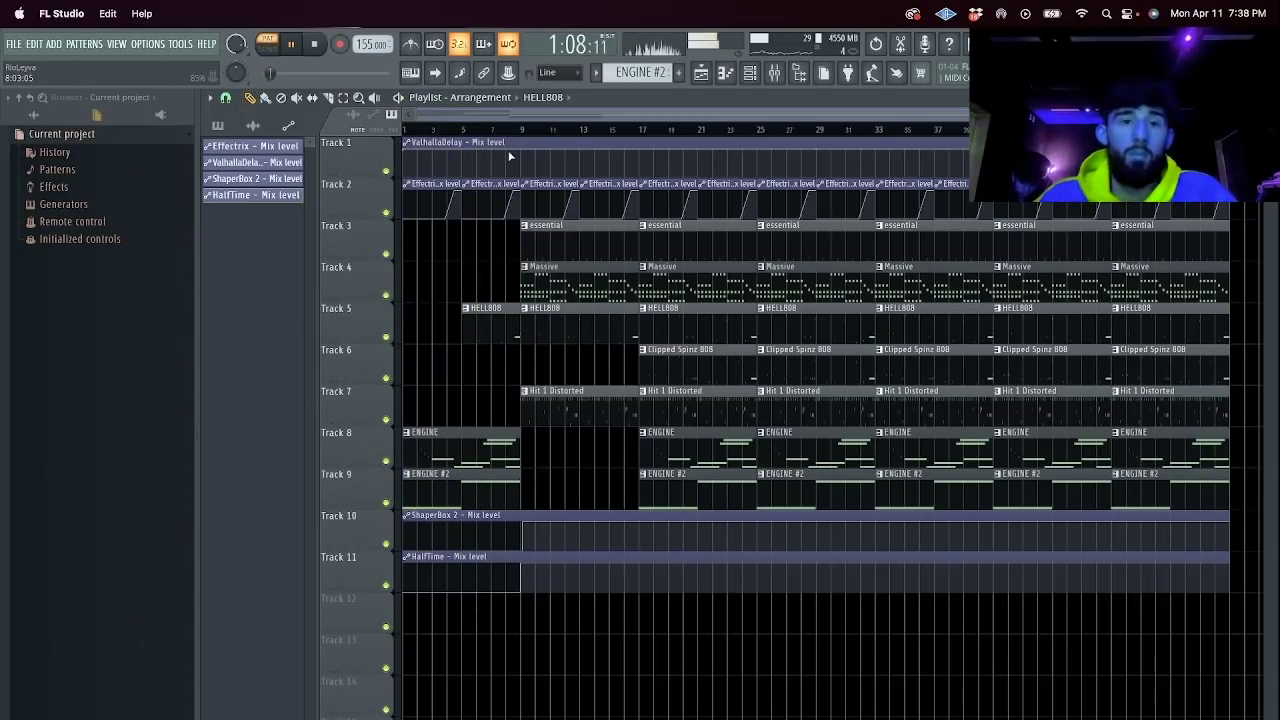
click(270, 48)
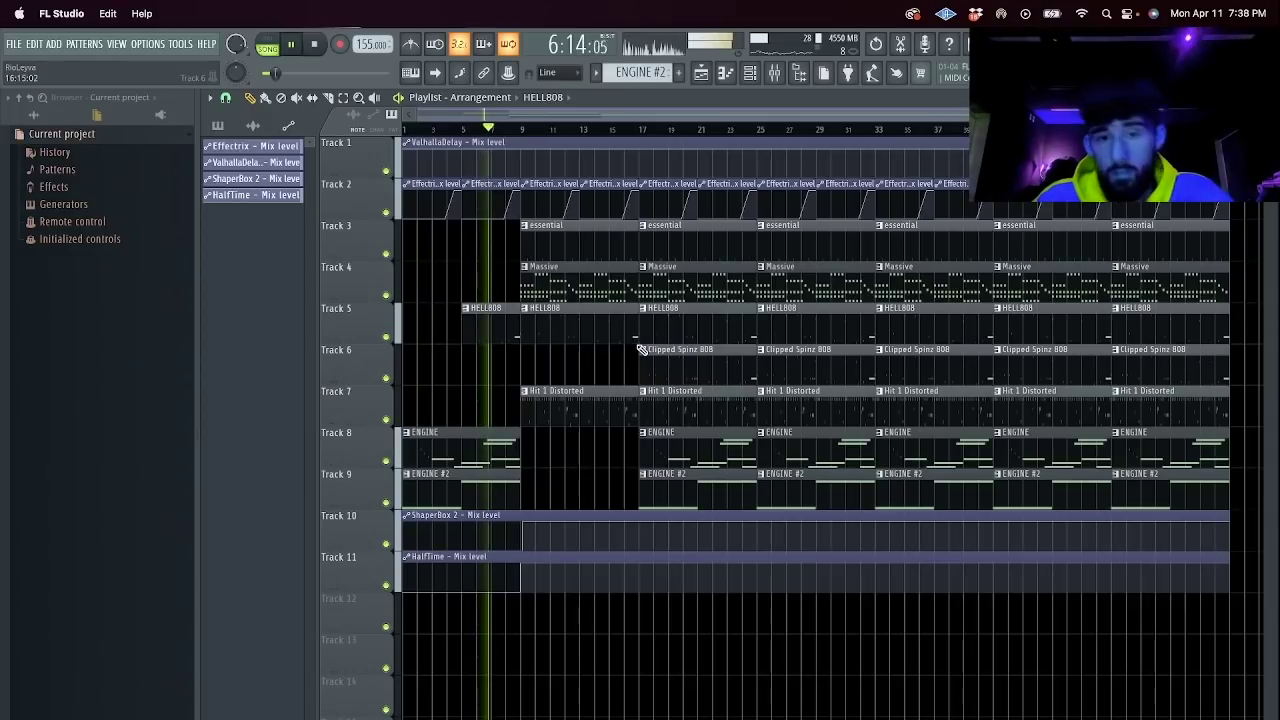
drag(671, 359, 554, 361)
right_click(574, 325)
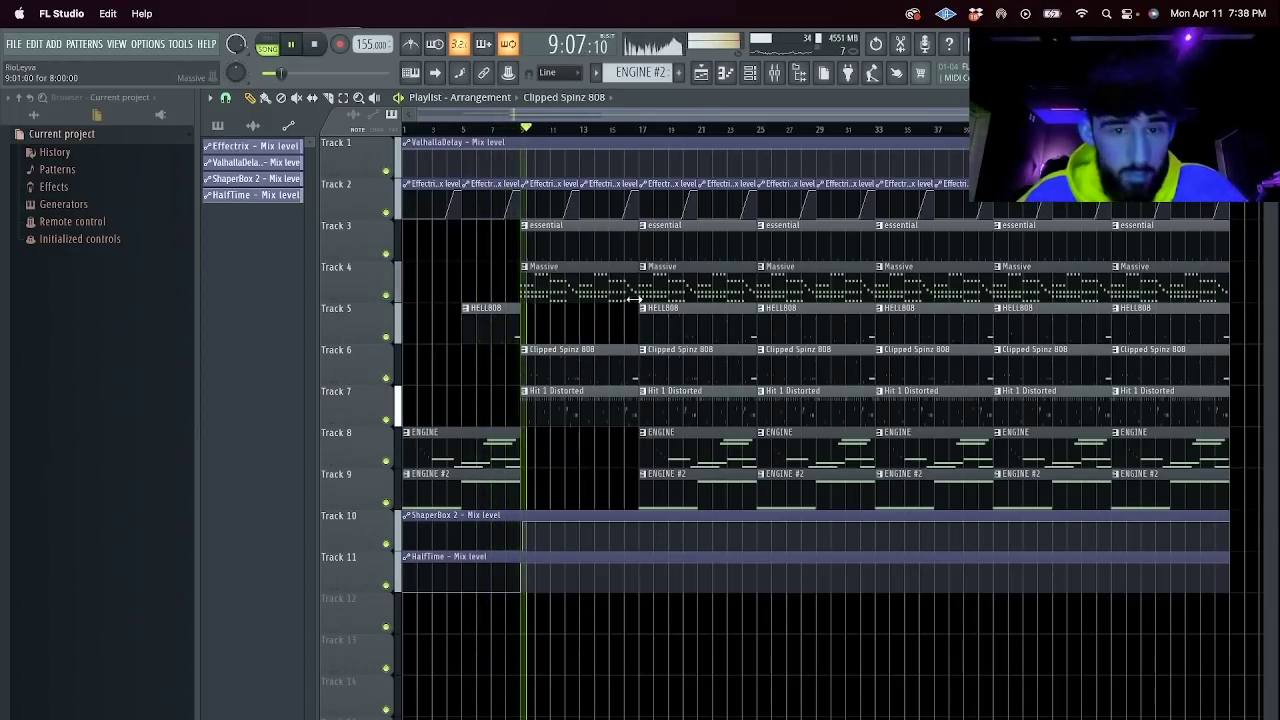
Open the Clipped Spinz 808 and HELL808 channel settings from the channel rack.
click(749, 72)
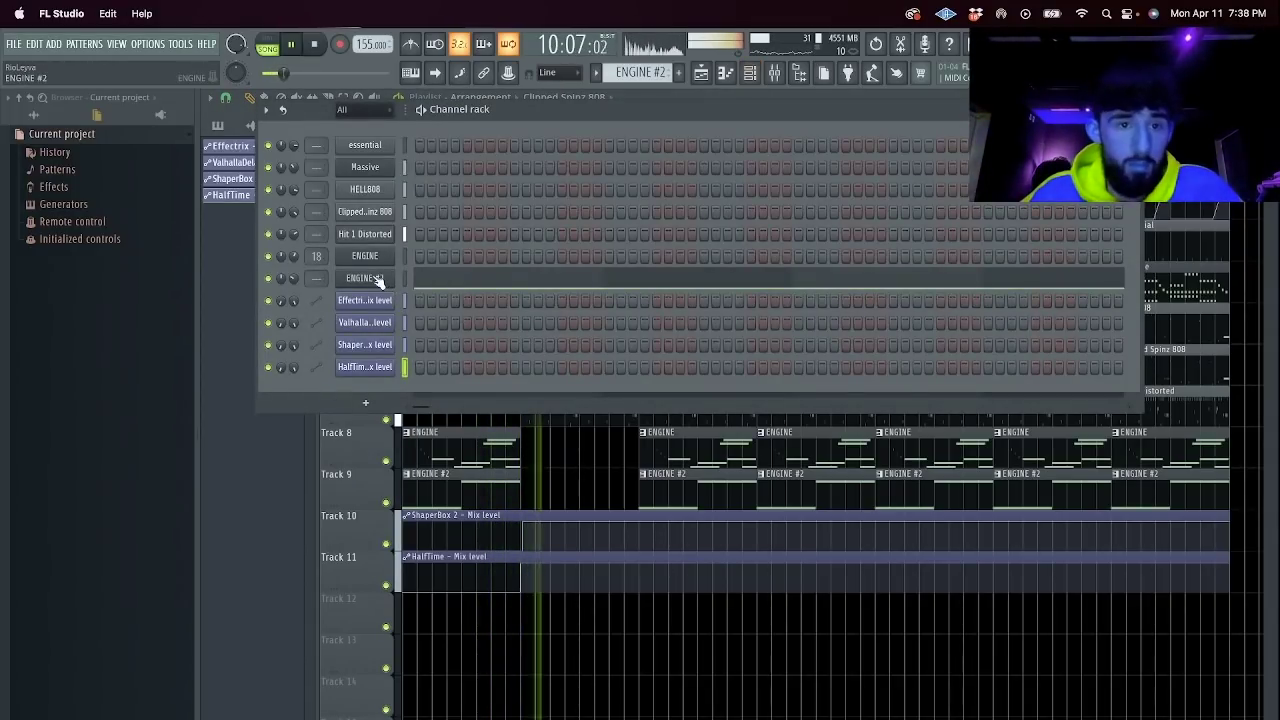
click(373, 210)
click(342, 217)
click(368, 127)
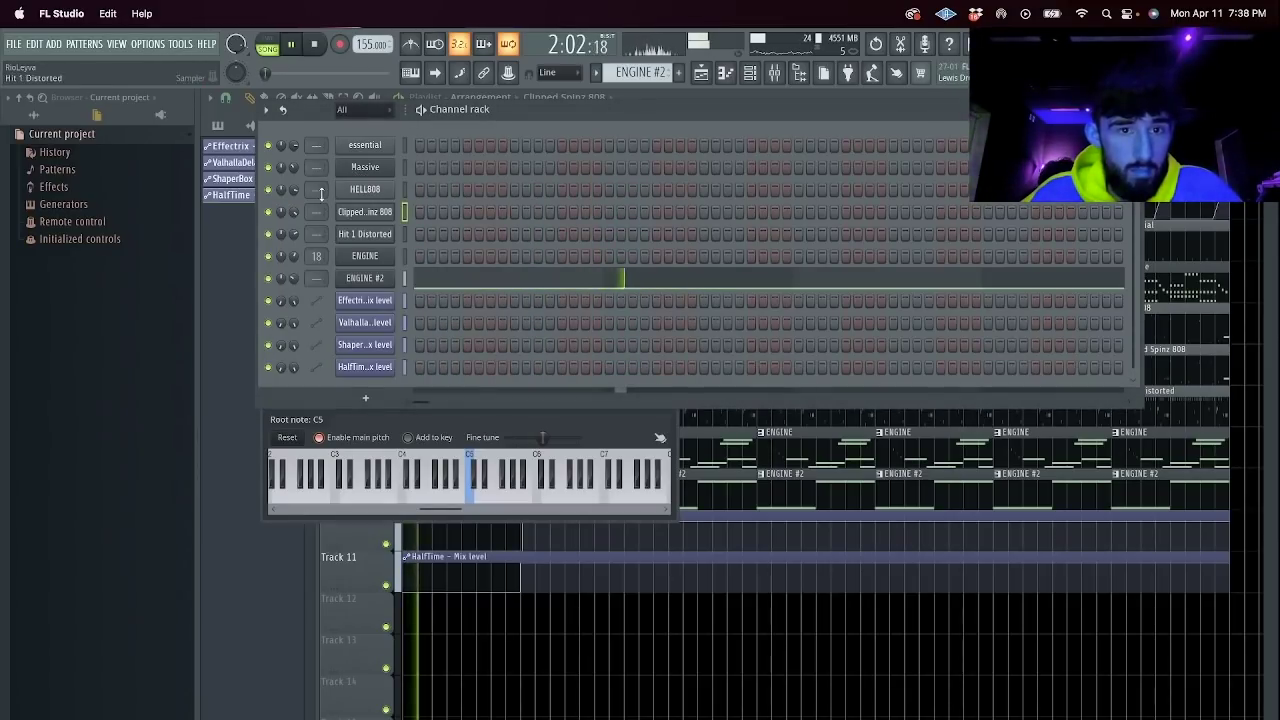
click(367, 190)
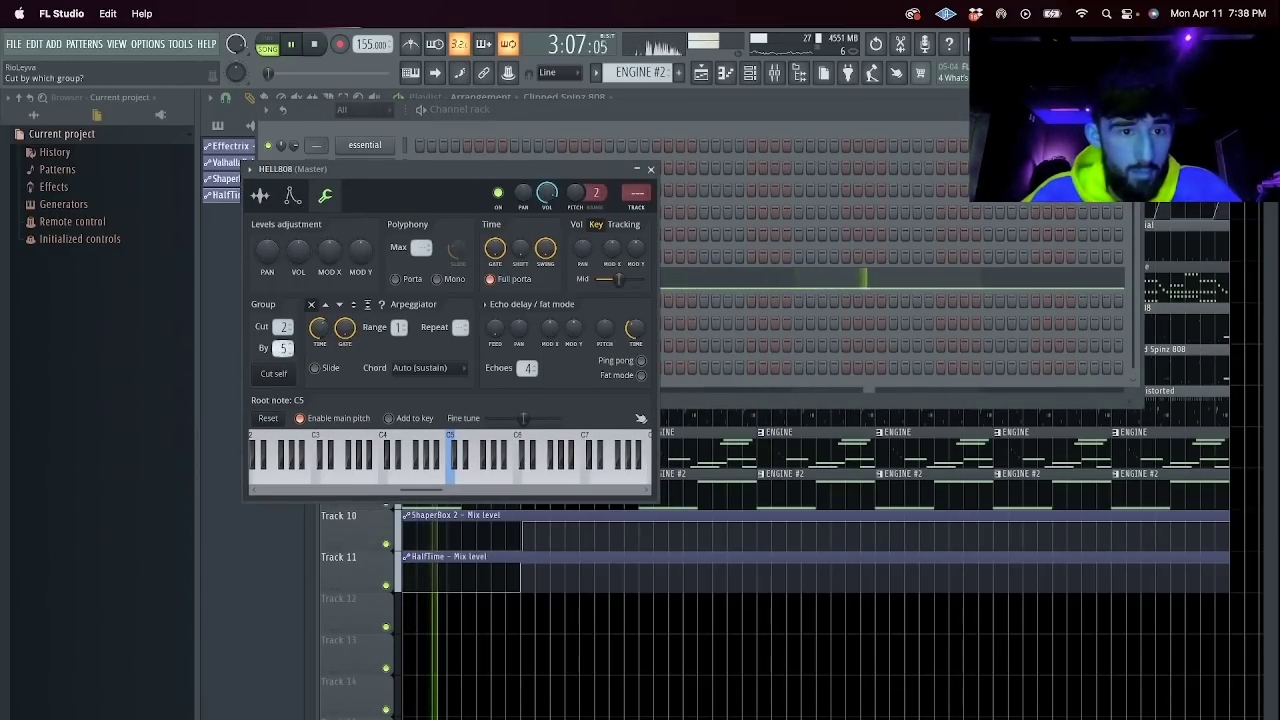
click(701, 74)
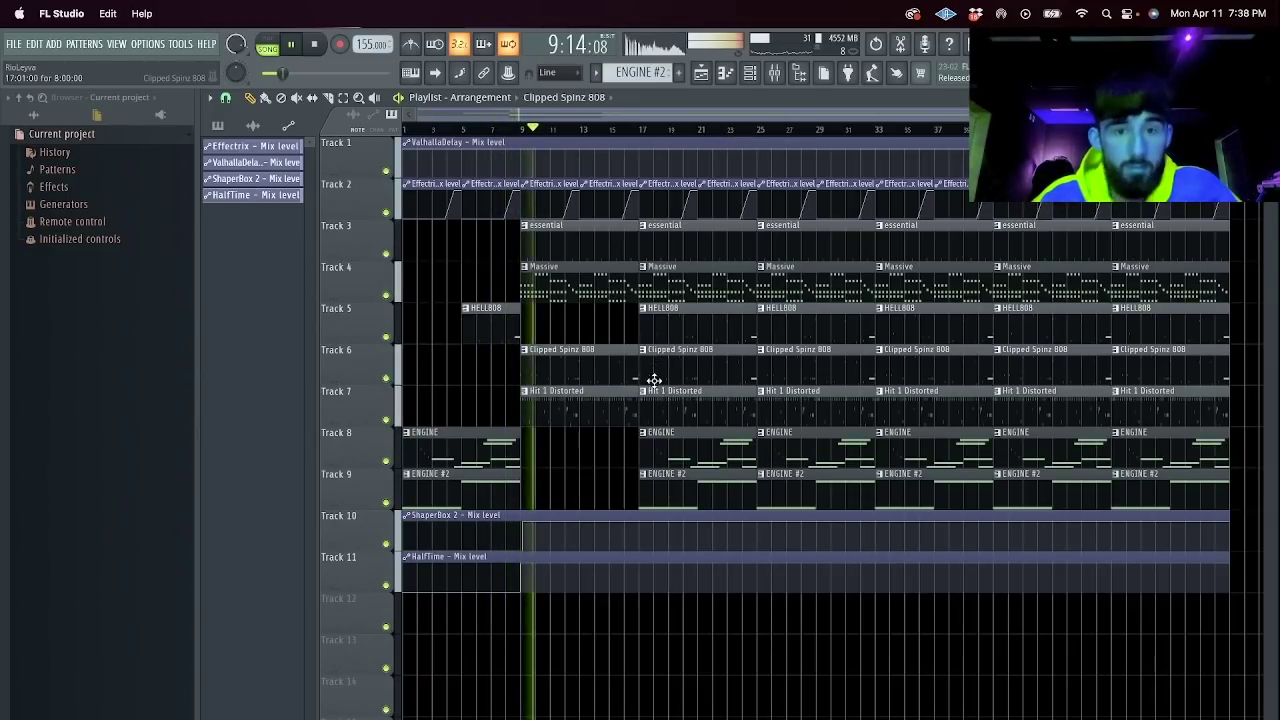
Change the playlist's snap resolution and check the channel rack again.
click(231, 99)
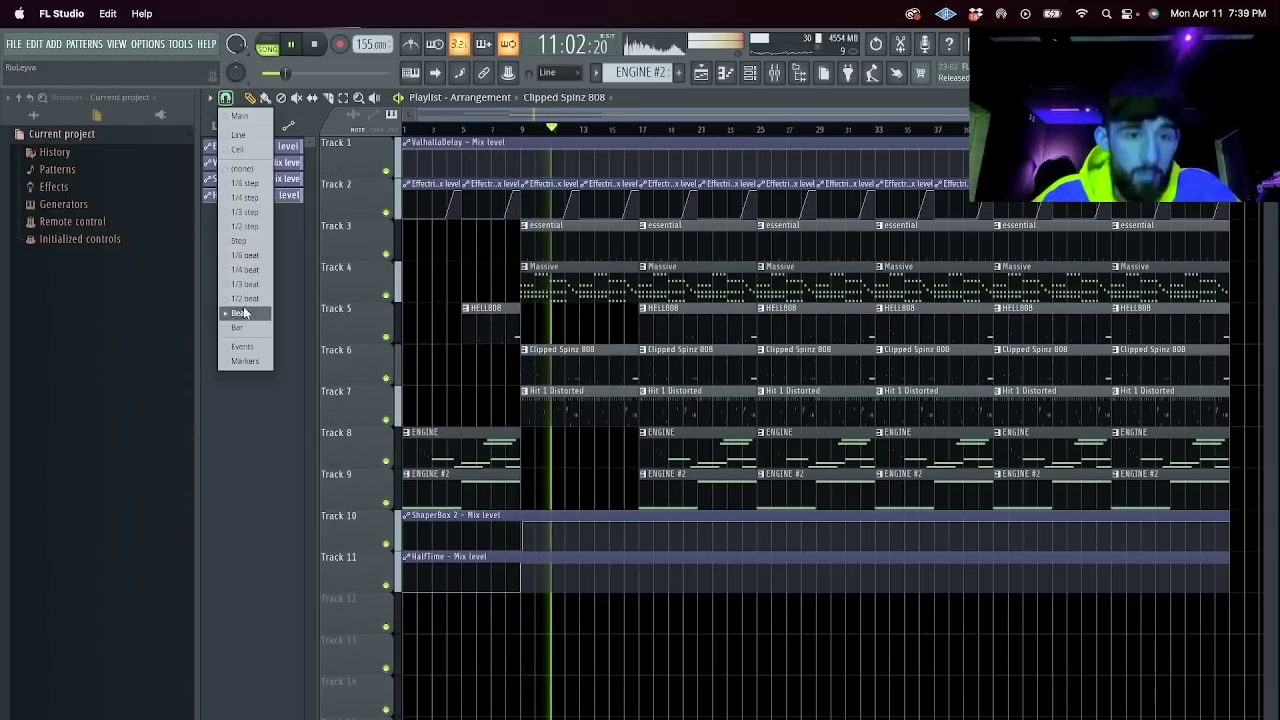
click(242, 313)
click(749, 73)
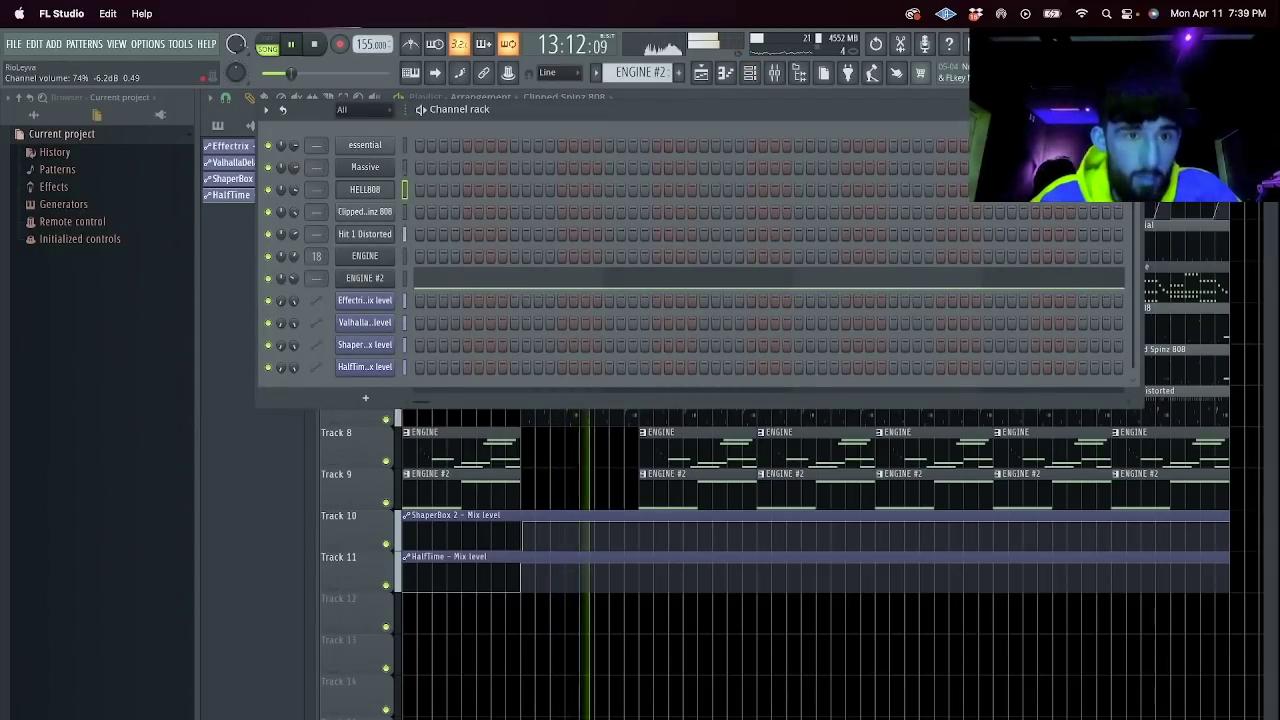
key(F6)
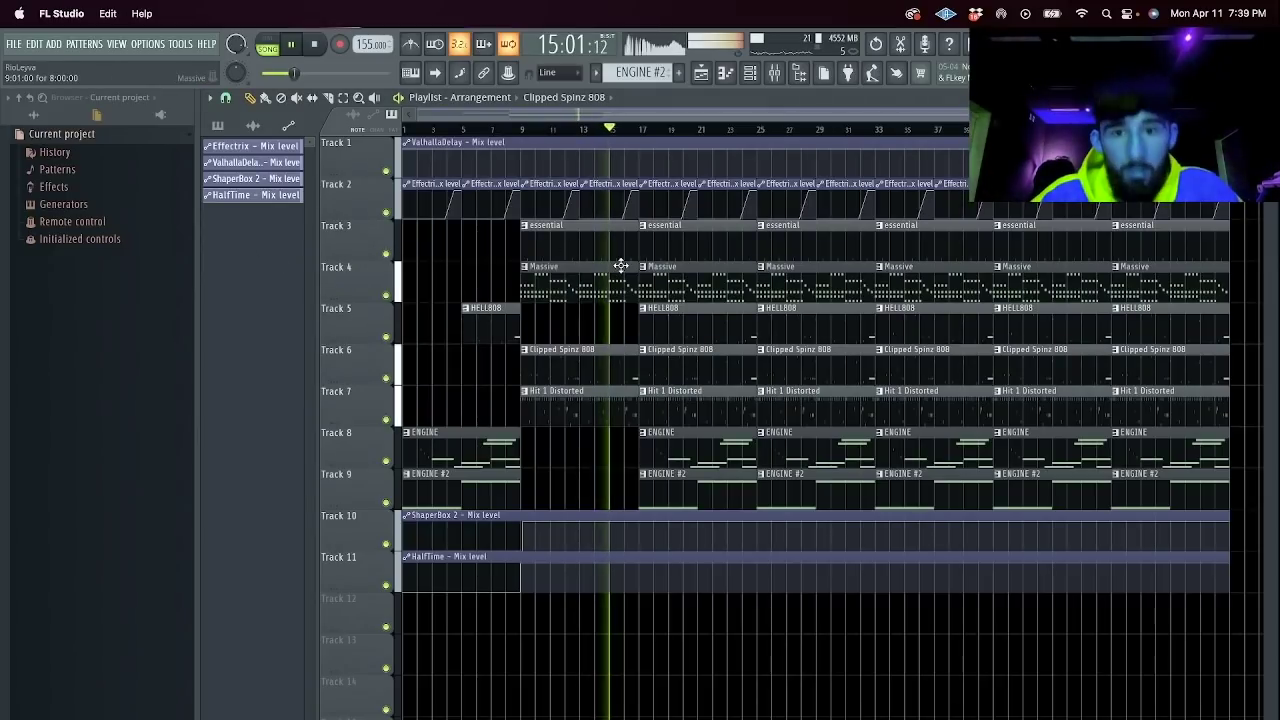
Delete the second HELL808 and Massive clips and a later Clipped Spinz 808 clip.
right_click(714, 326)
right_click(713, 295)
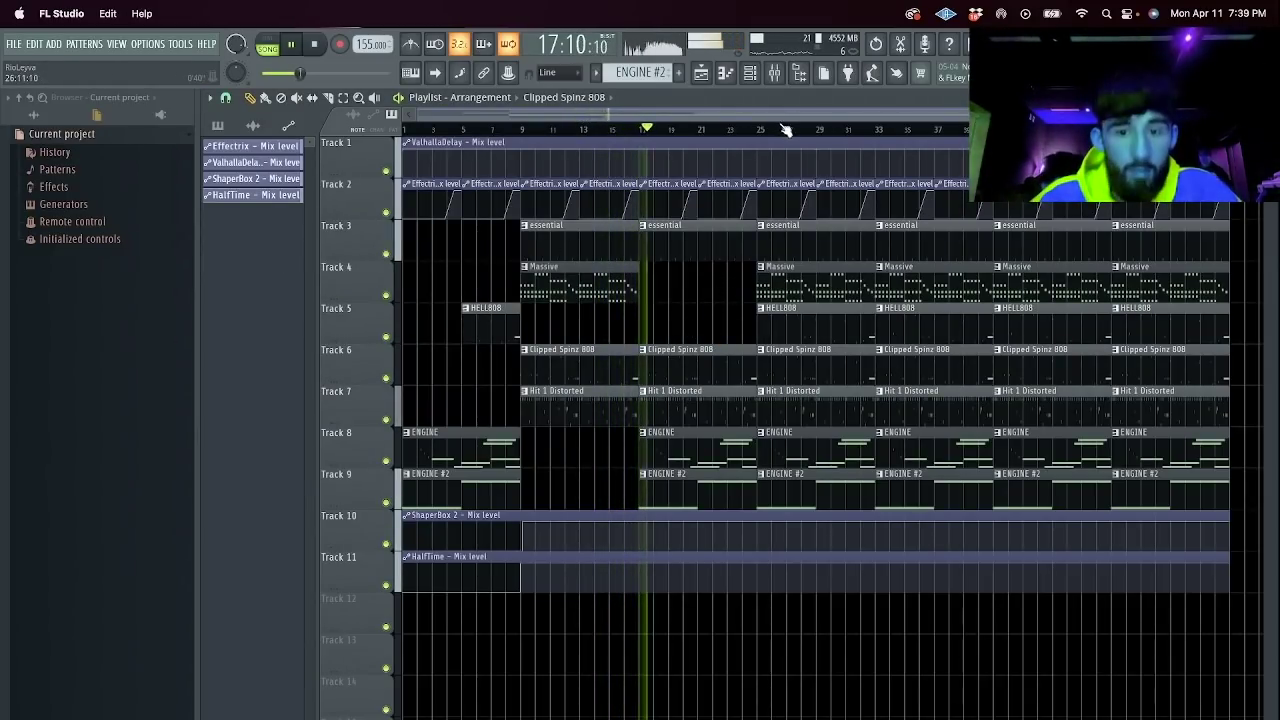
key(F6)
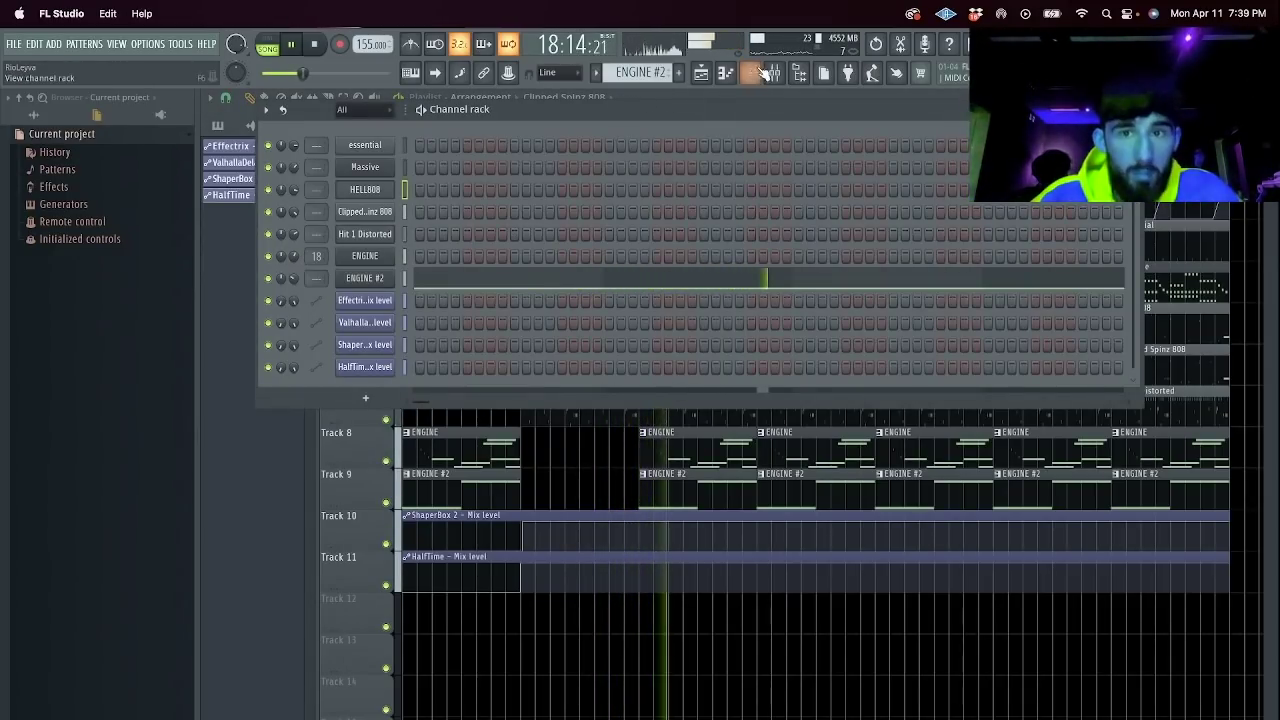
click(772, 73)
click(512, 290)
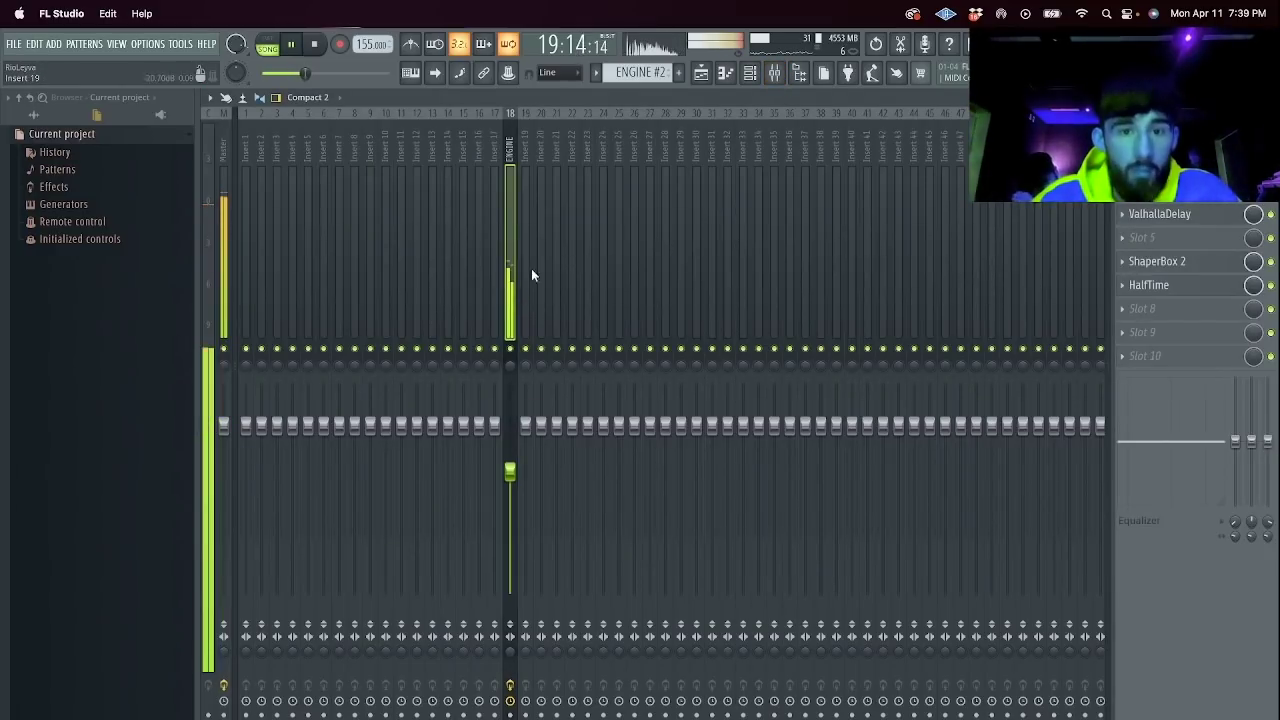
click(712, 74)
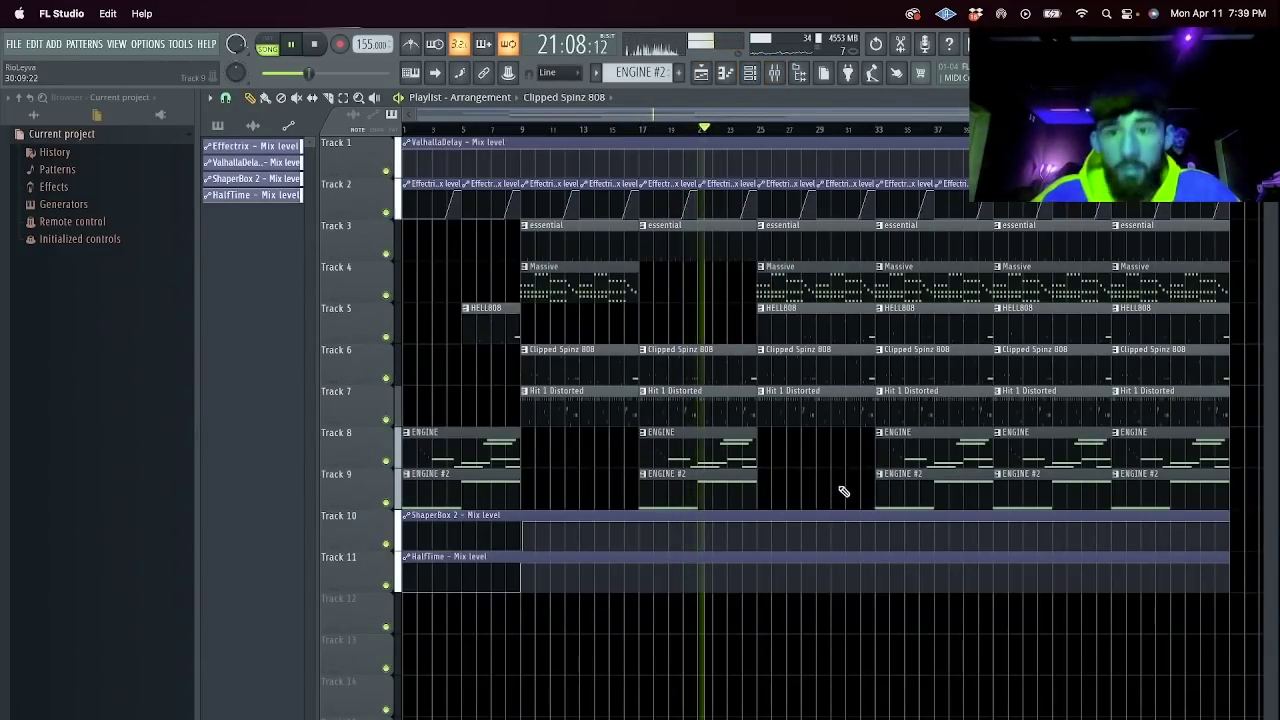
right_click(828, 368)
Replace the bar-25 essential clip with a duplicate of the second one, split at bar 29.
key(c)
drag(787, 411, 787, 366)
key(super+z)
key(e)
click(799, 242)
key(Delete)
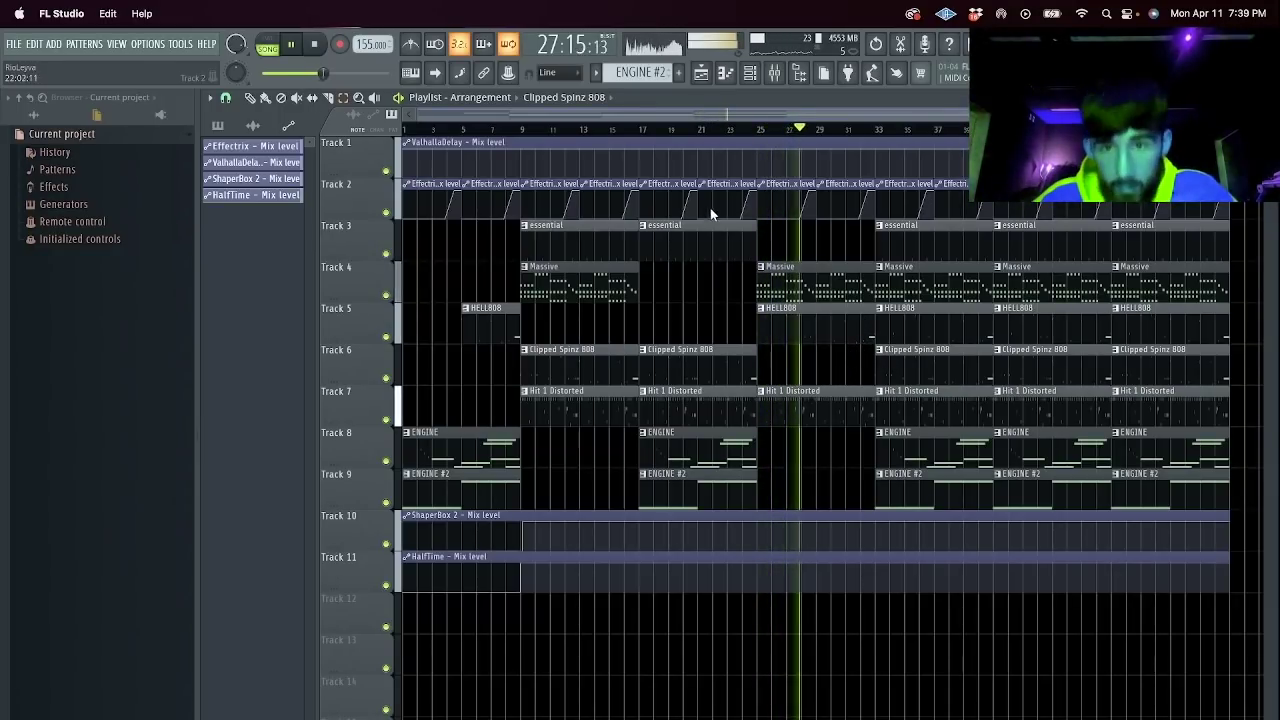
right_click(716, 243)
key(super+b)
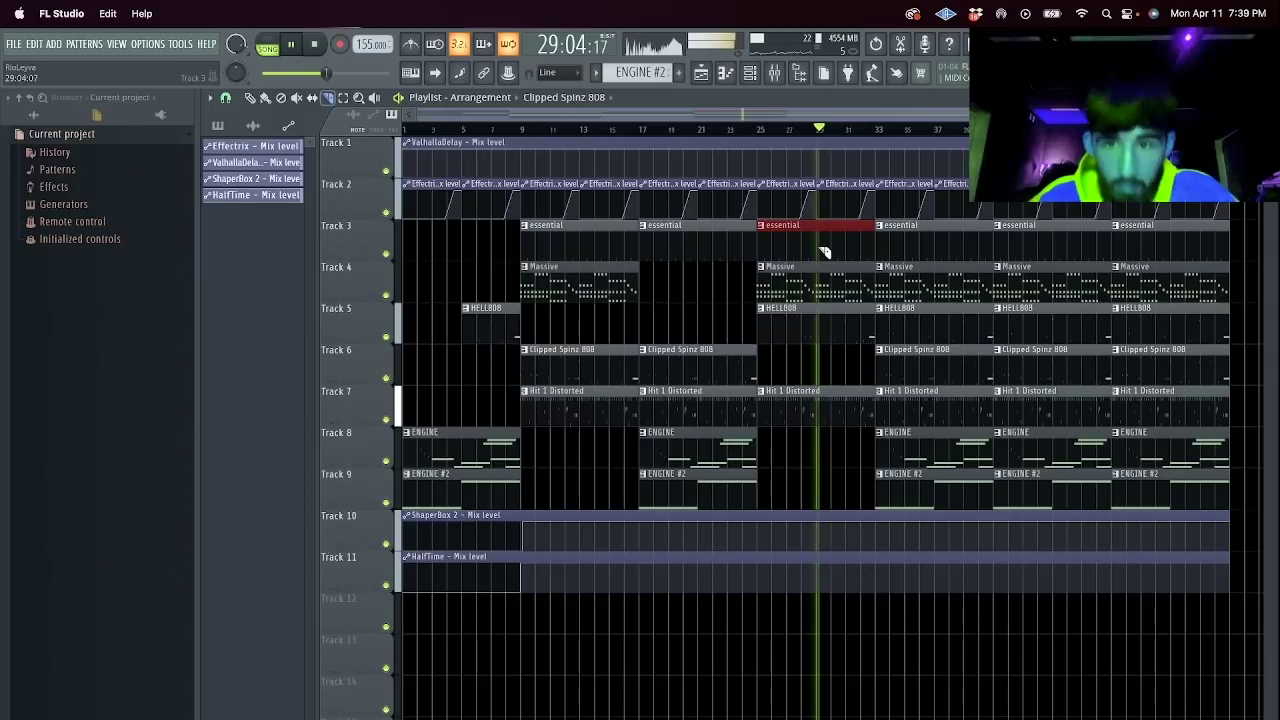
shift+click(817, 250)
Remove the Massive, HELL808 and ENGINE clips and the left Hit 1 Distorted piece at bar 33.
right_click(933, 298)
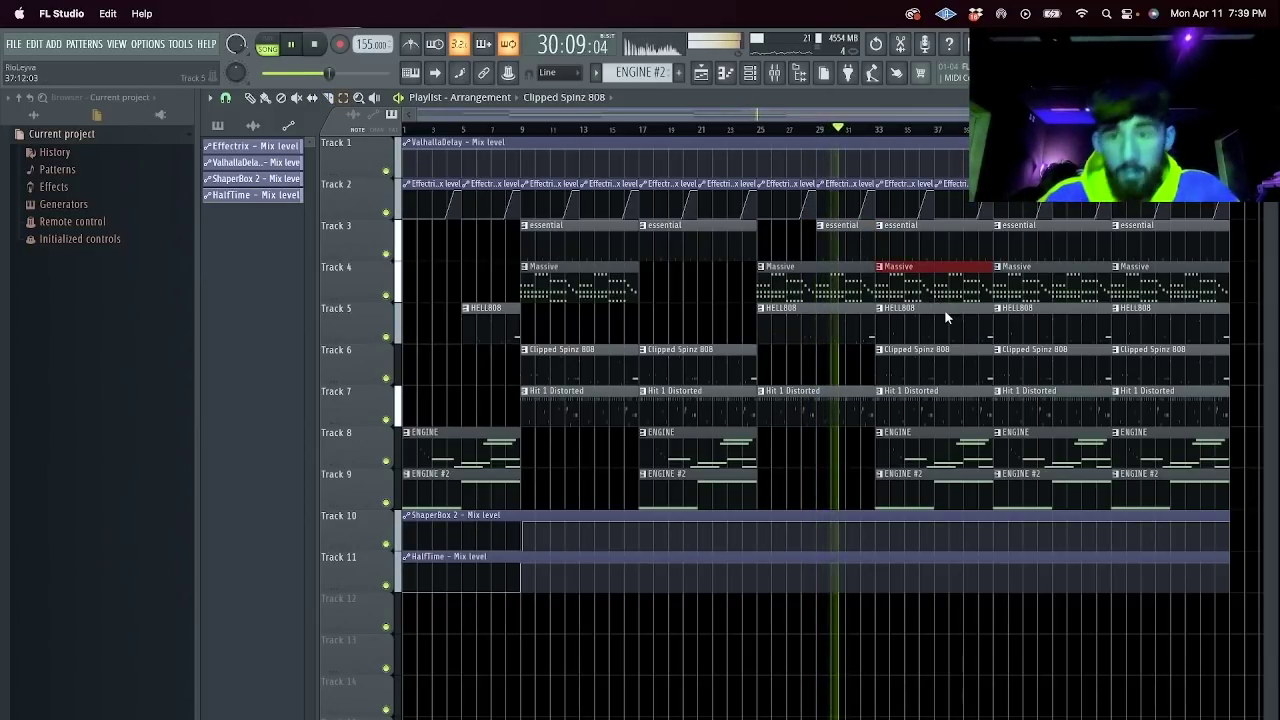
right_click(929, 332)
key(c)
drag(899, 388, 903, 420)
right_click(888, 413)
key(e)
right_click(920, 483)
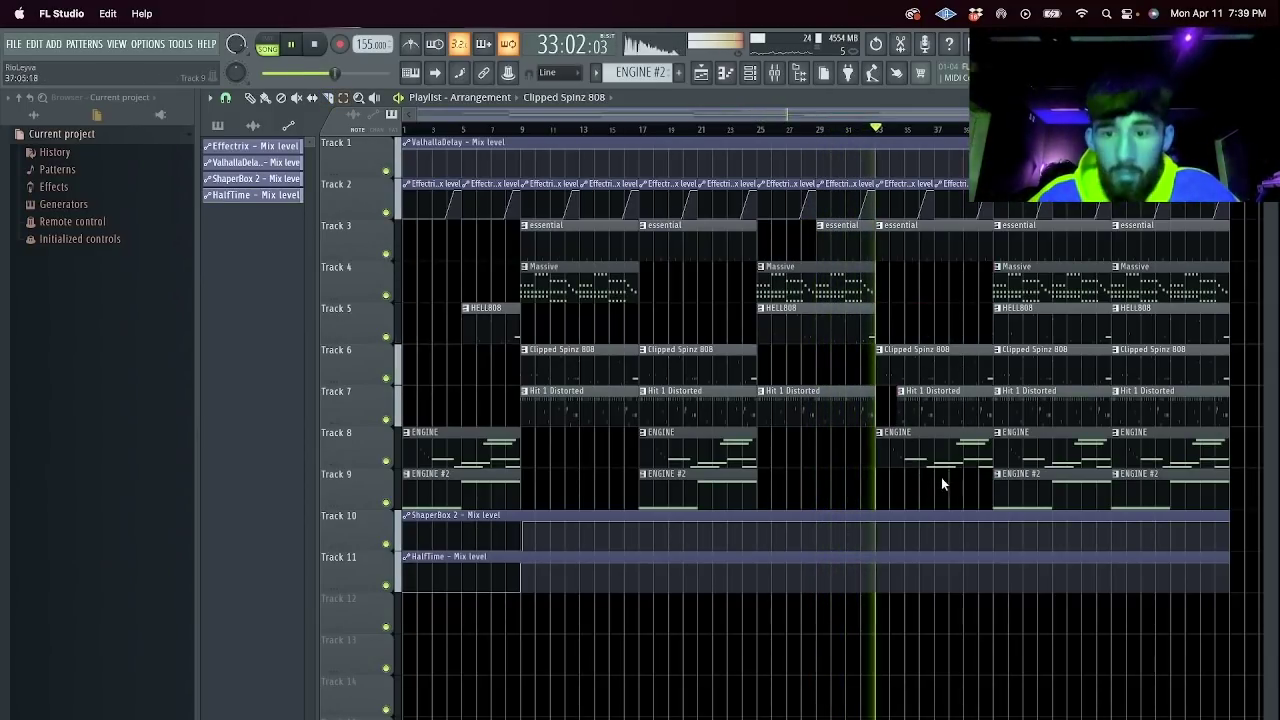
key(super+z)
right_click(962, 442)
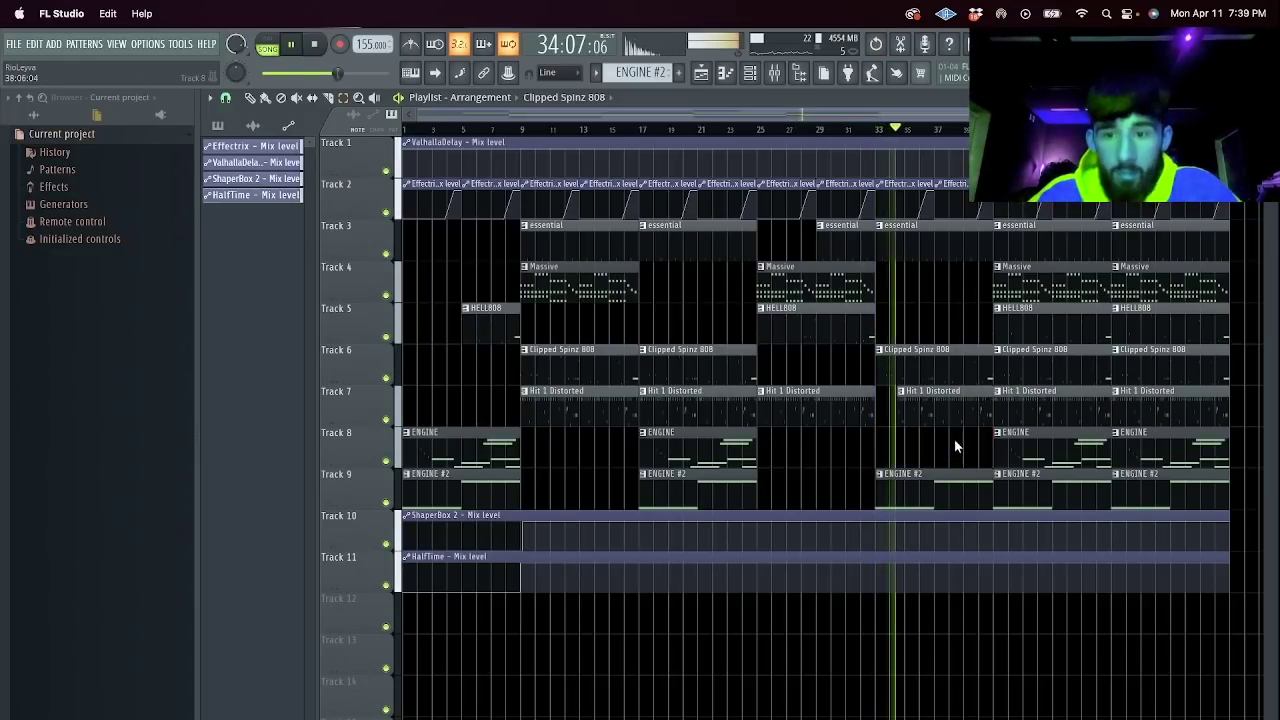
click(877, 133)
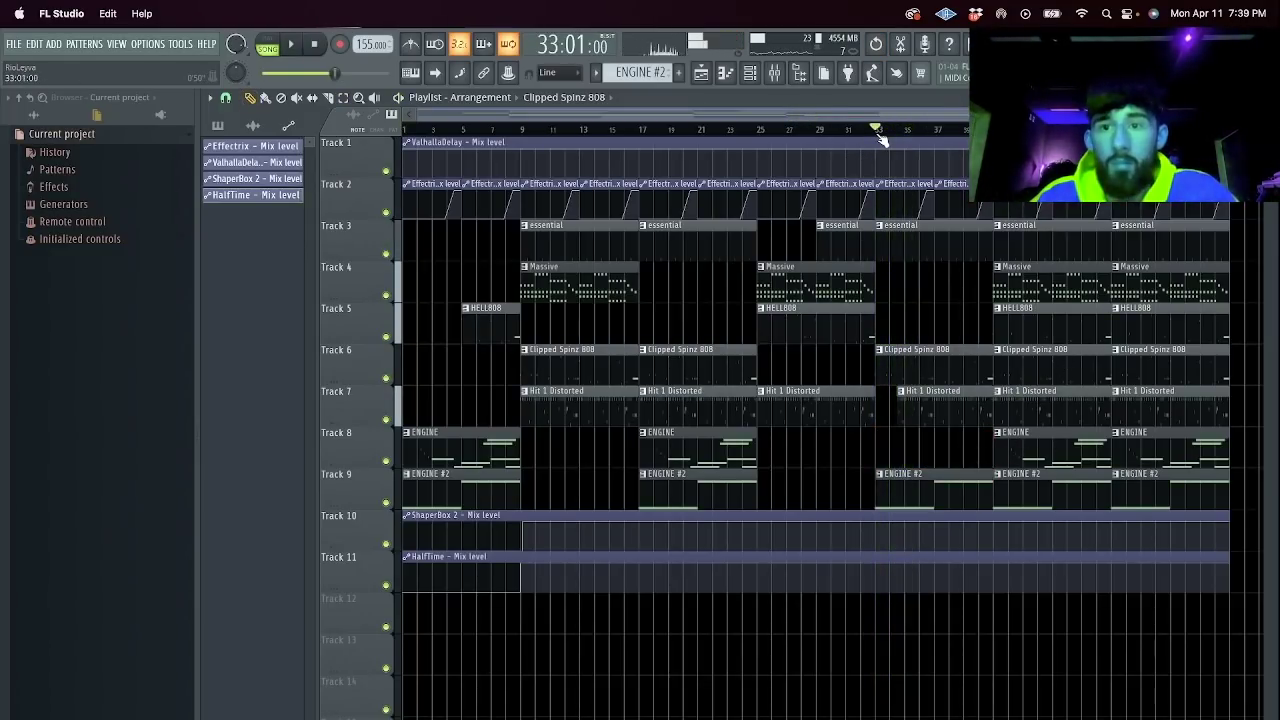
Delete all clips after bar 37 and the Track 10–11 automation past bar 41.
drag(1206, 506, 1020, 226)
key(Delete)
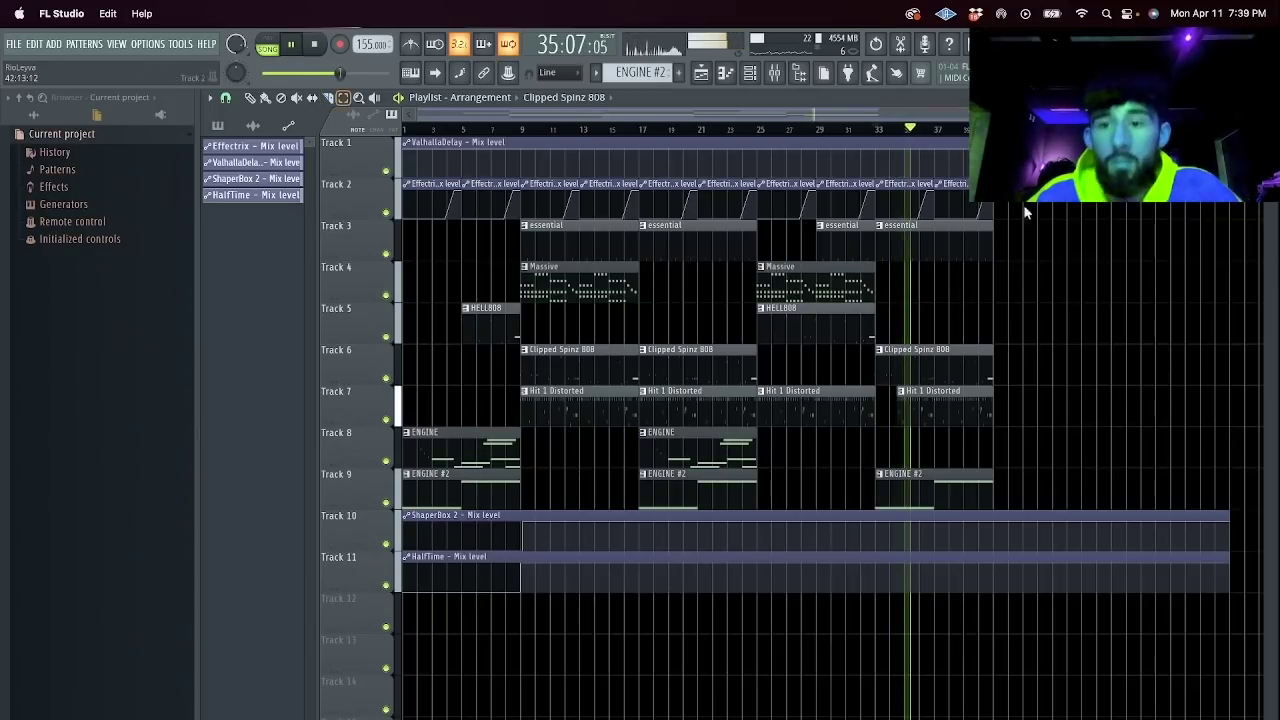
drag(1026, 470, 1108, 675)
key(Delete)
Repeat the entire arrangement after itself, then begin saving the project under a new name.
drag(1036, 633, 271, 22)
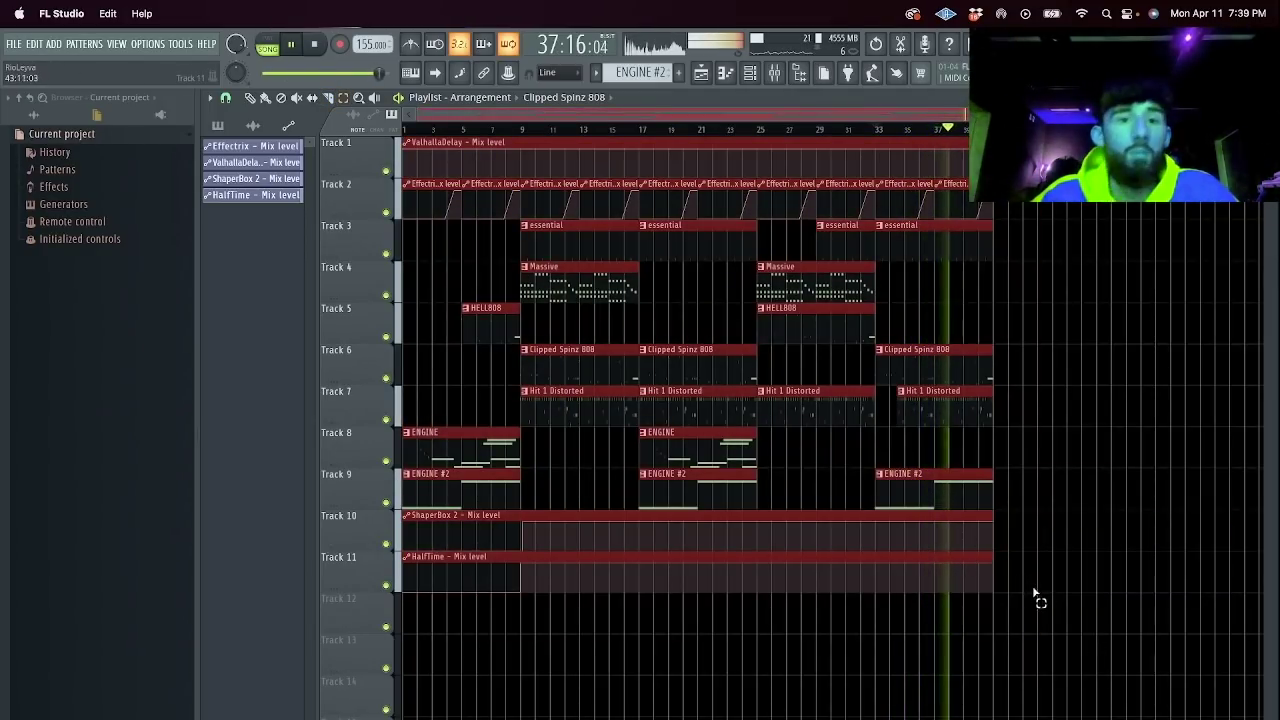
key(super+b)
key(super+b)
click(1058, 634)
drag(828, 117, 408, 120)
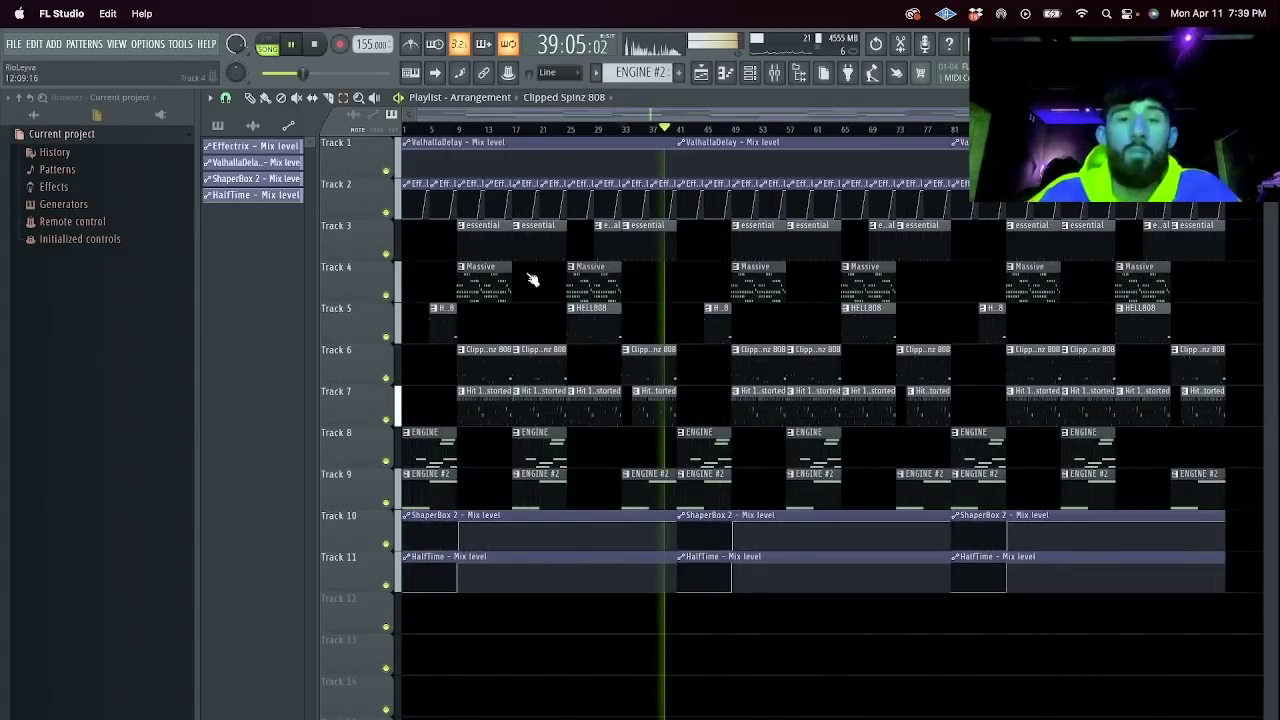
key(super+s)
click(689, 228)
Create a new 'Rio' folder inside Stems and save the project there.
click(694, 244)
click(855, 284)
click(862, 297)
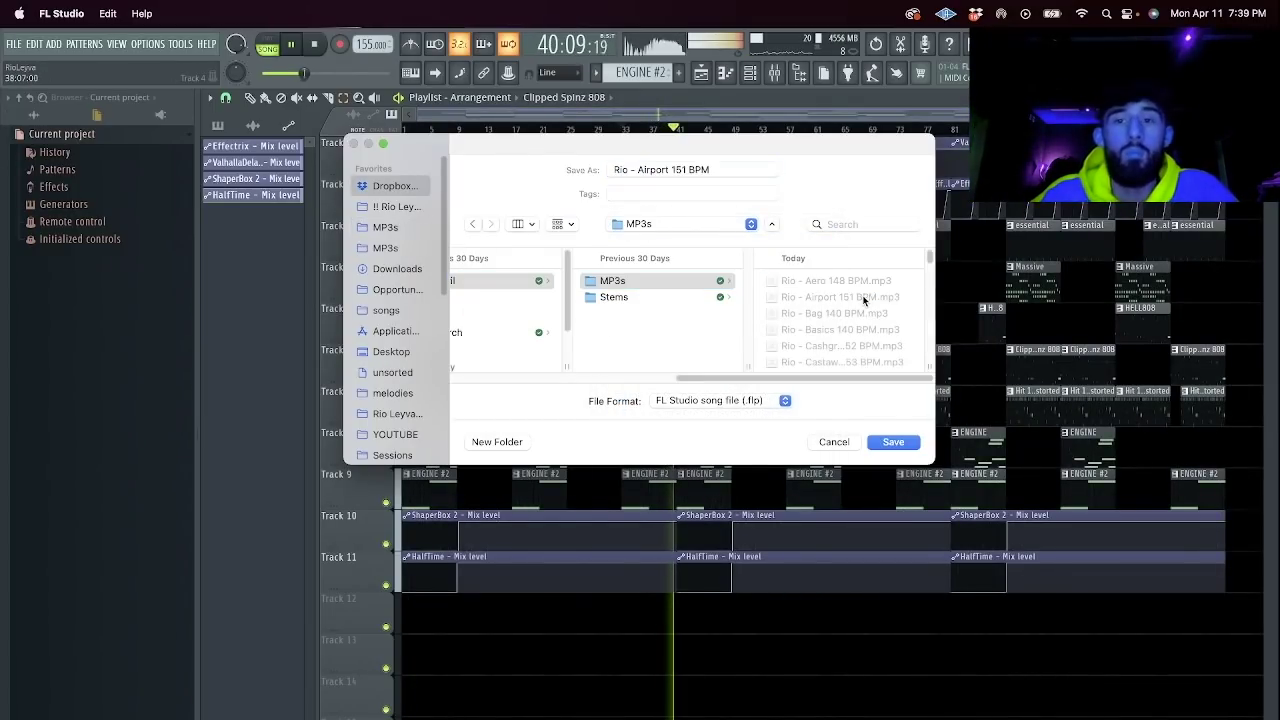
click(664, 298)
key(super+shift+n)
text(Rio - Steam 155 BPM)
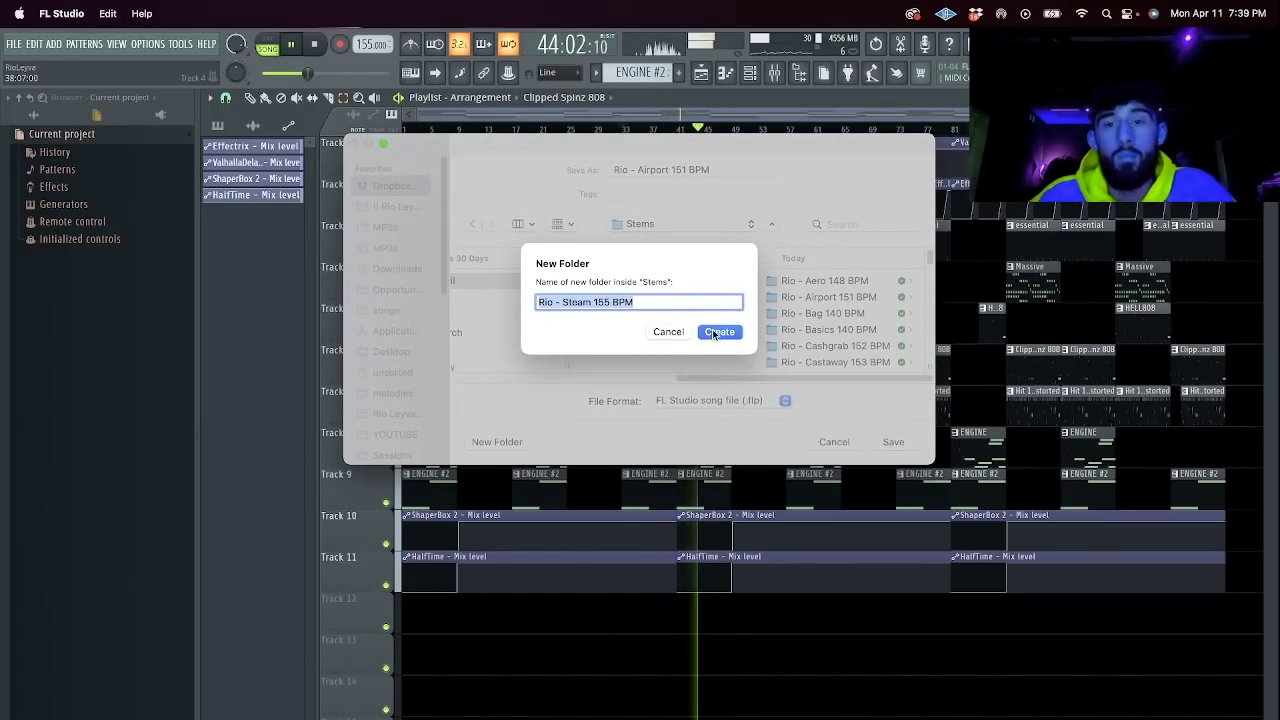
click(713, 334)
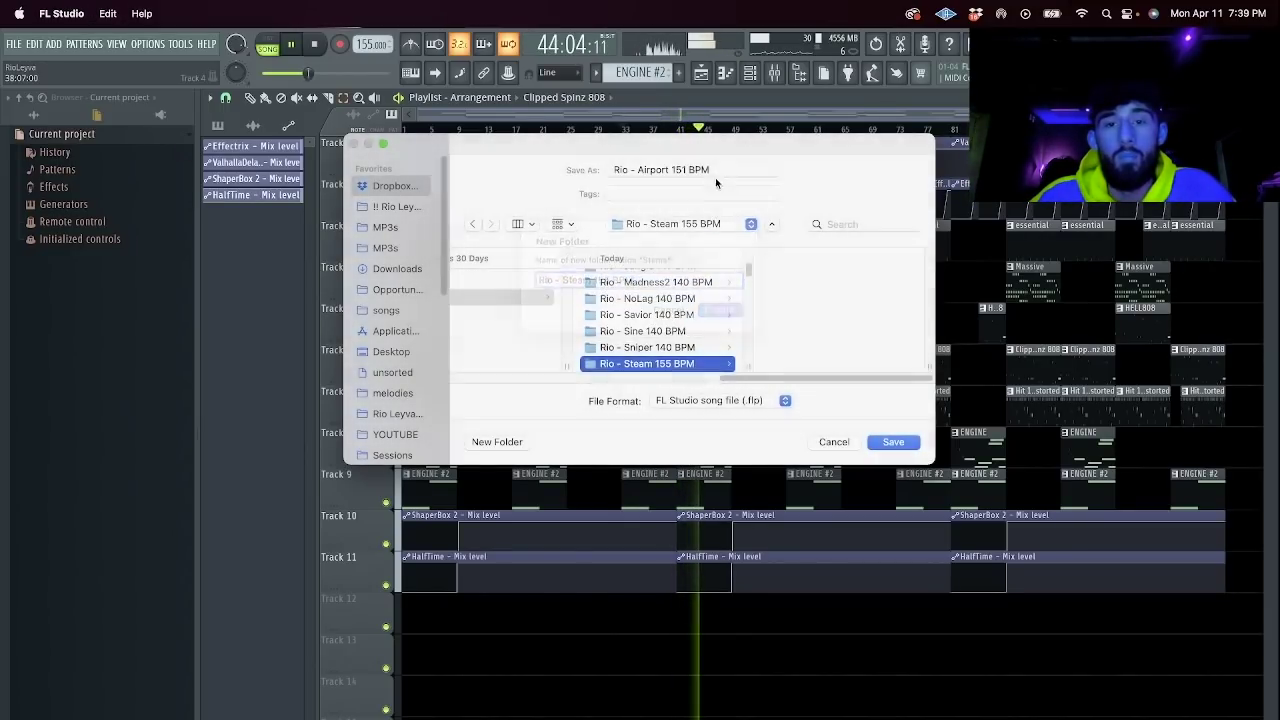
text(Rio - Steam 155 BPM)
key(Return)
Render the song to 'Rio - Steam 155 BPM.mp3' in the MP3s folder.
key(super+shift+r)
click(729, 229)
click(703, 244)
click(703, 281)
click(893, 441)
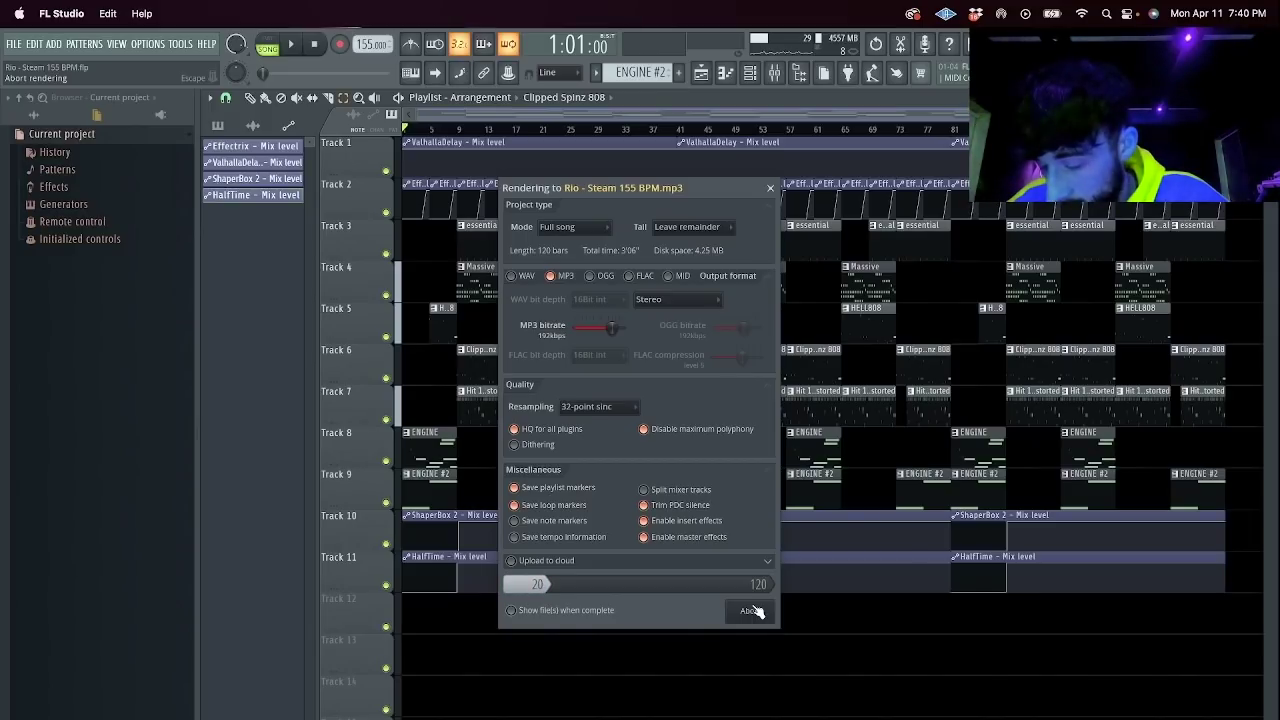
key(super+Tab)
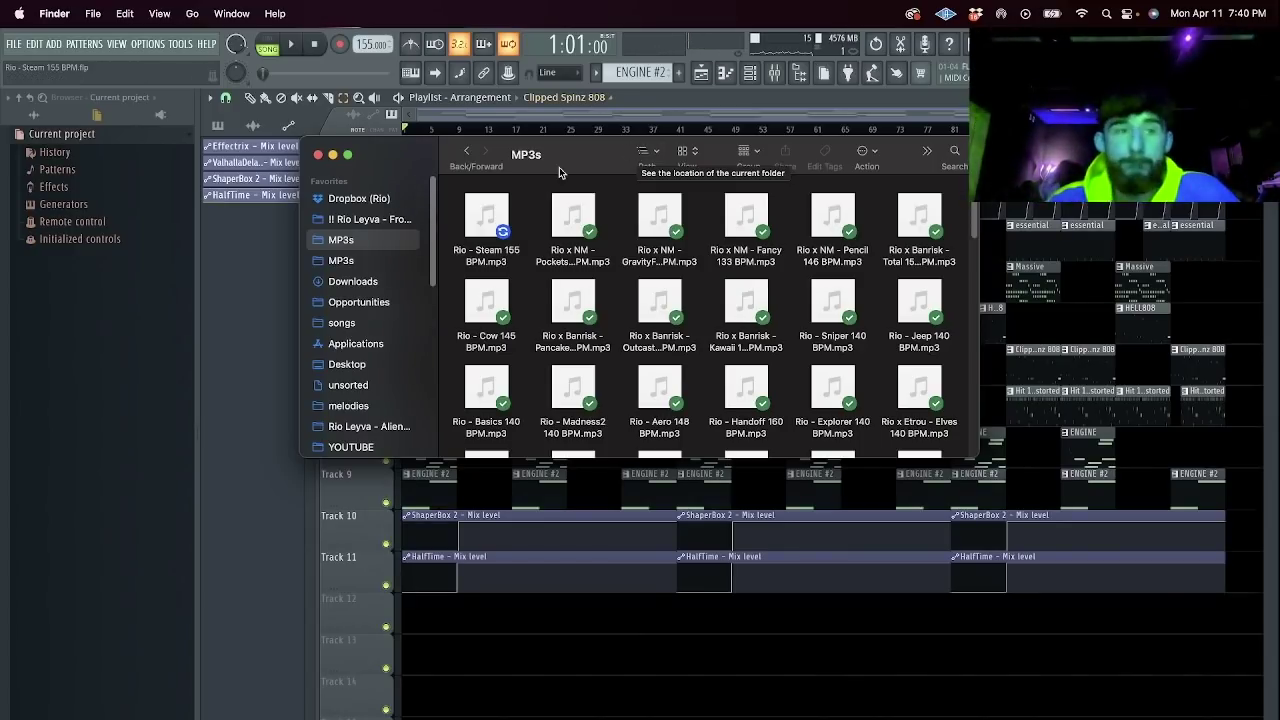
Start a fresh default project from the File menu.
click(14, 45)
click(20, 63)
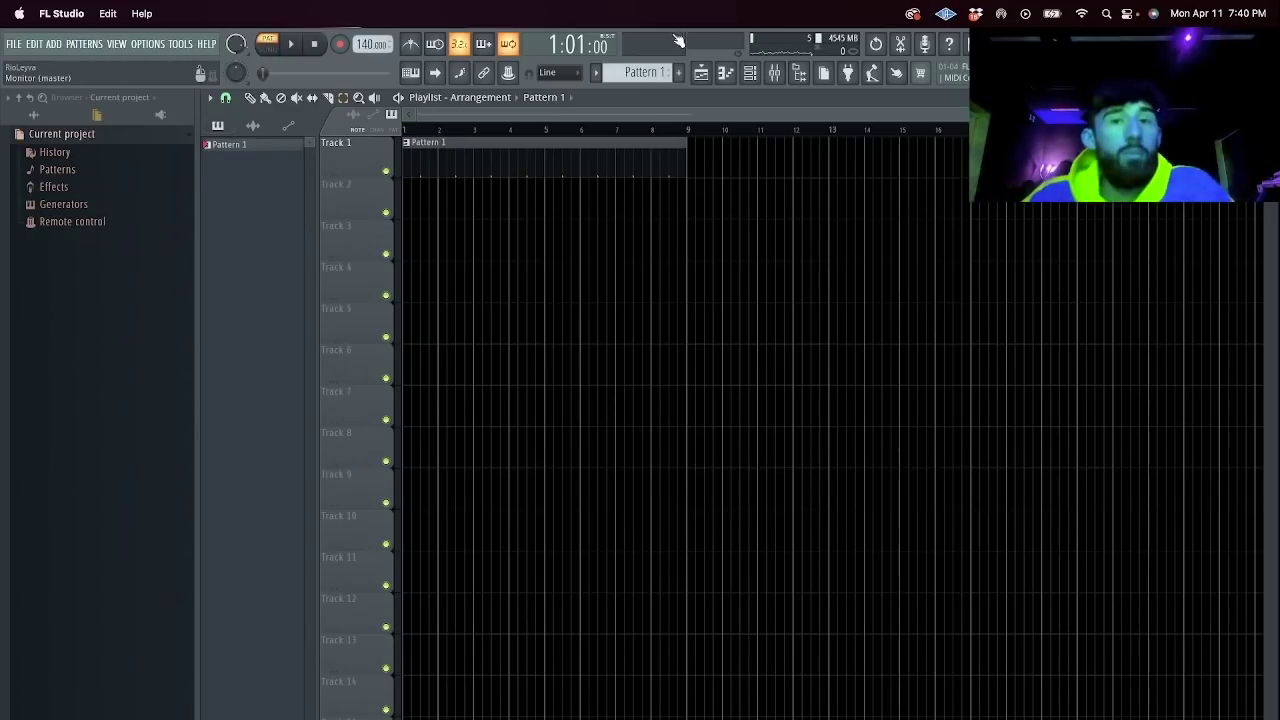
click(749, 73)
Add a Synplant instrument channel to the channel rack.
click(365, 180)
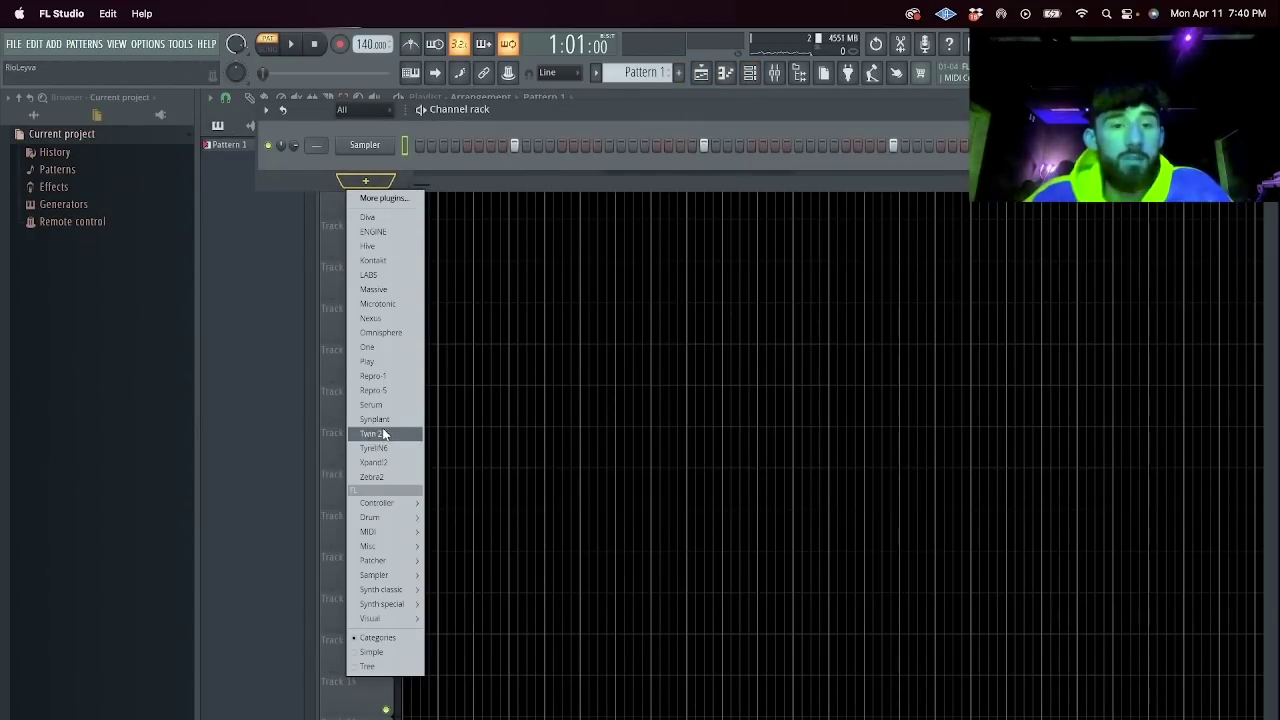
click(375, 419)
click(410, 74)
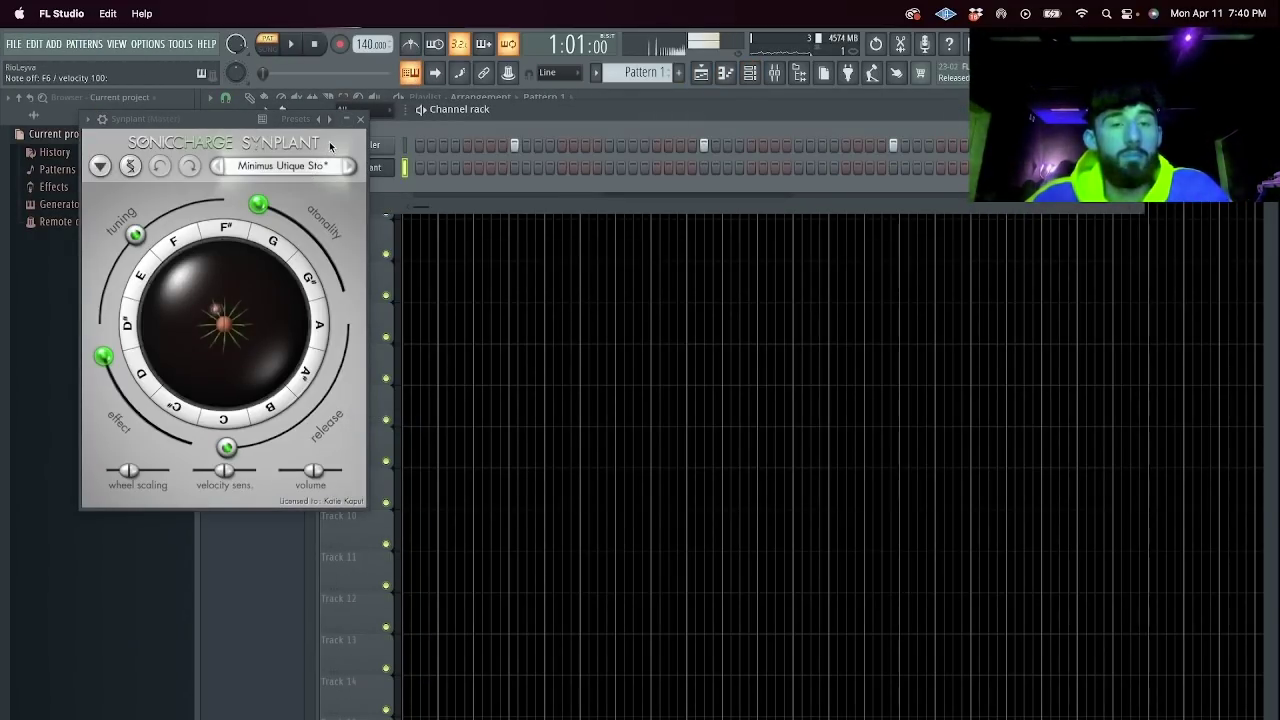
Generate new random Synplant seeds four times until it lands on Cubiculum Odio.
click(100, 166)
click(160, 288)
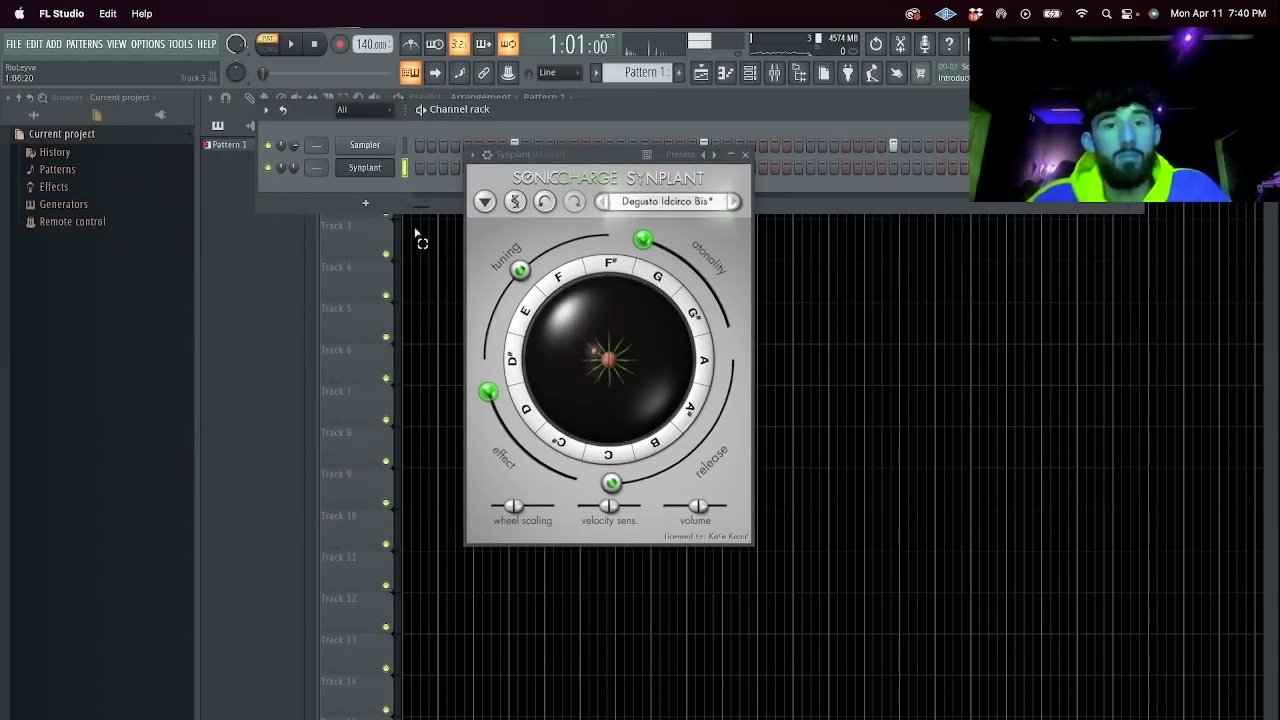
click(484, 202)
click(533, 324)
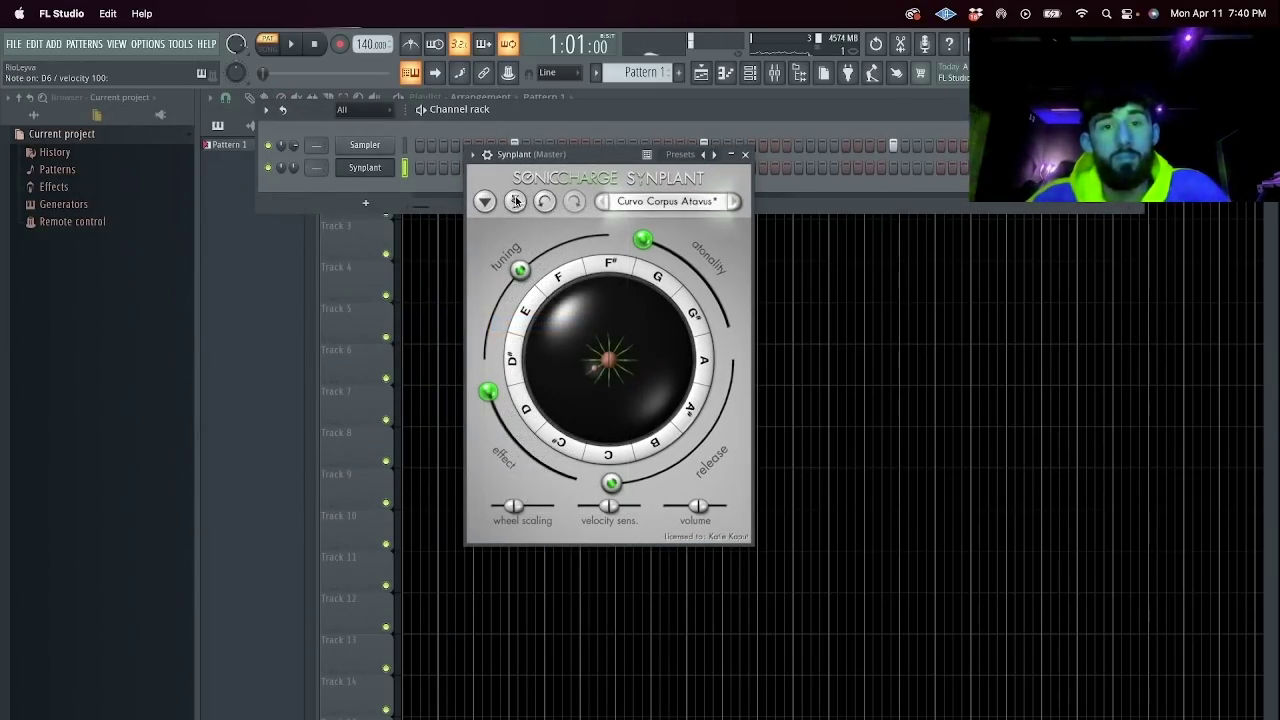
click(484, 202)
click(535, 323)
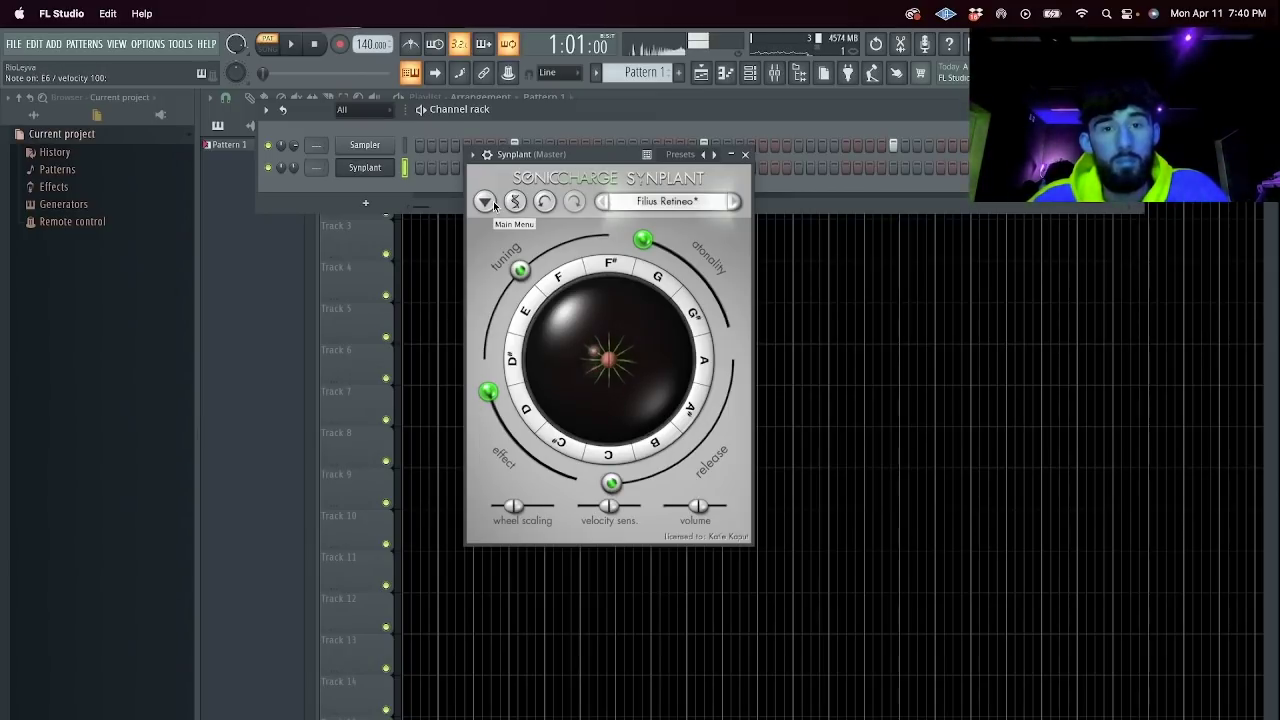
click(485, 202)
click(535, 323)
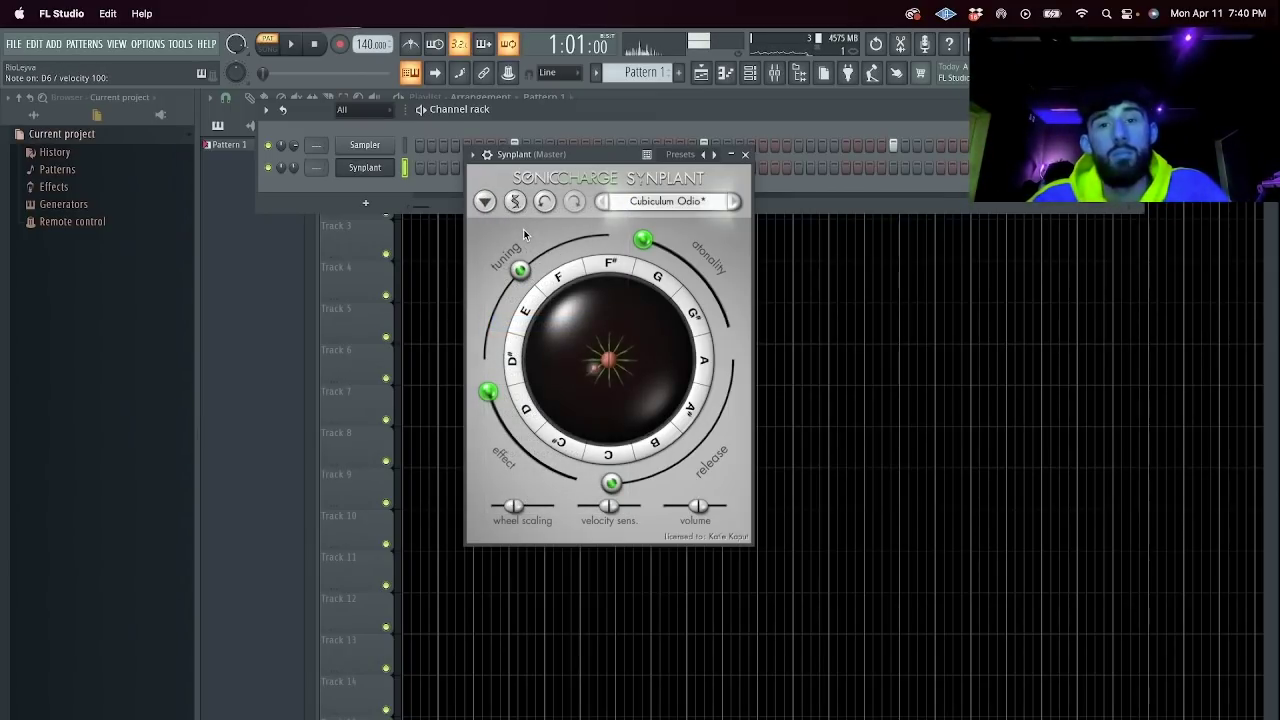
click(746, 155)
right_click(370, 168)
click(422, 167)
Set the tempo to 146 BPM and duplicate the opening chord twice to the right.
drag(366, 49, 366, 44)
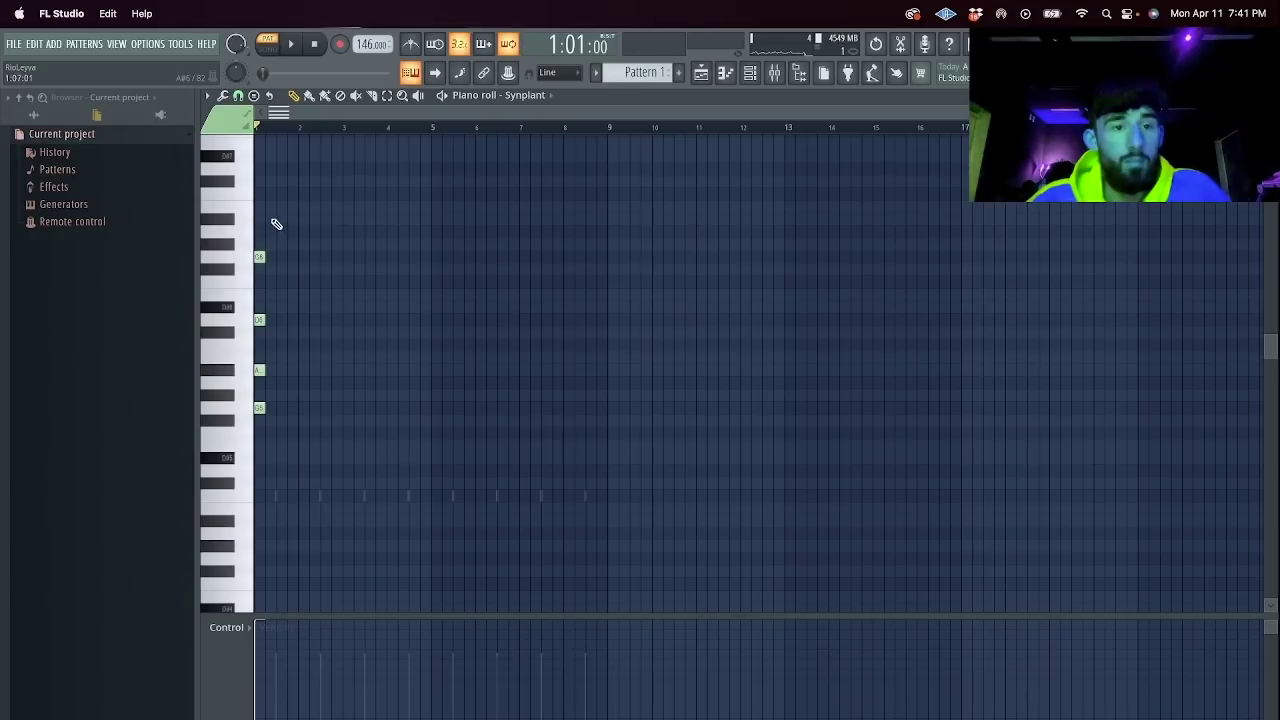
key(space)
key(space)
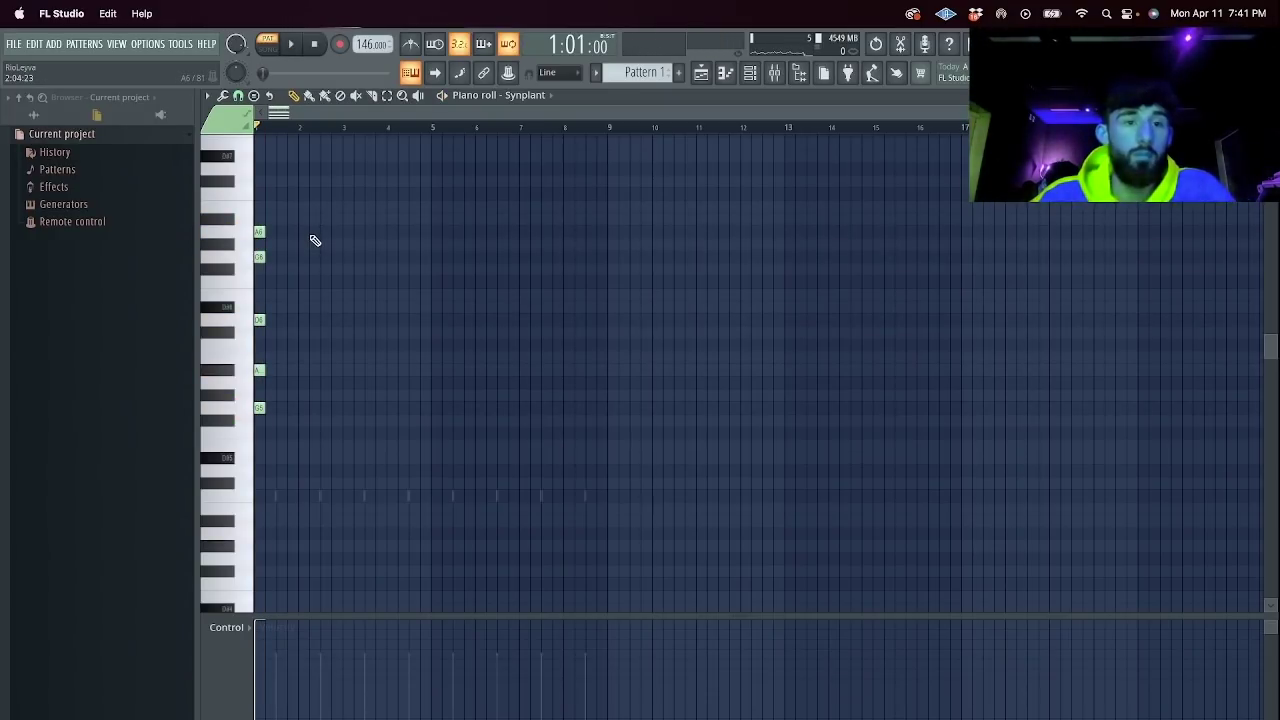
drag(1257, 112, 822, 112)
click(750, 74)
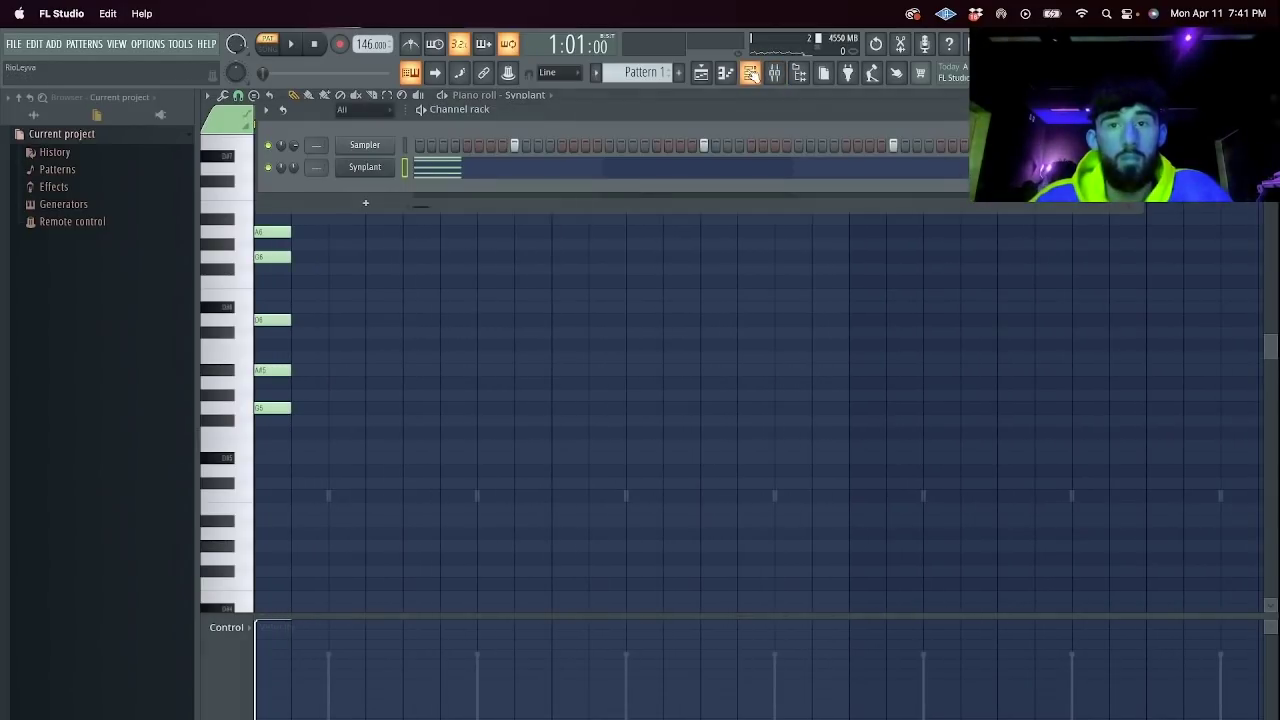
click(381, 258)
right_click(381, 258)
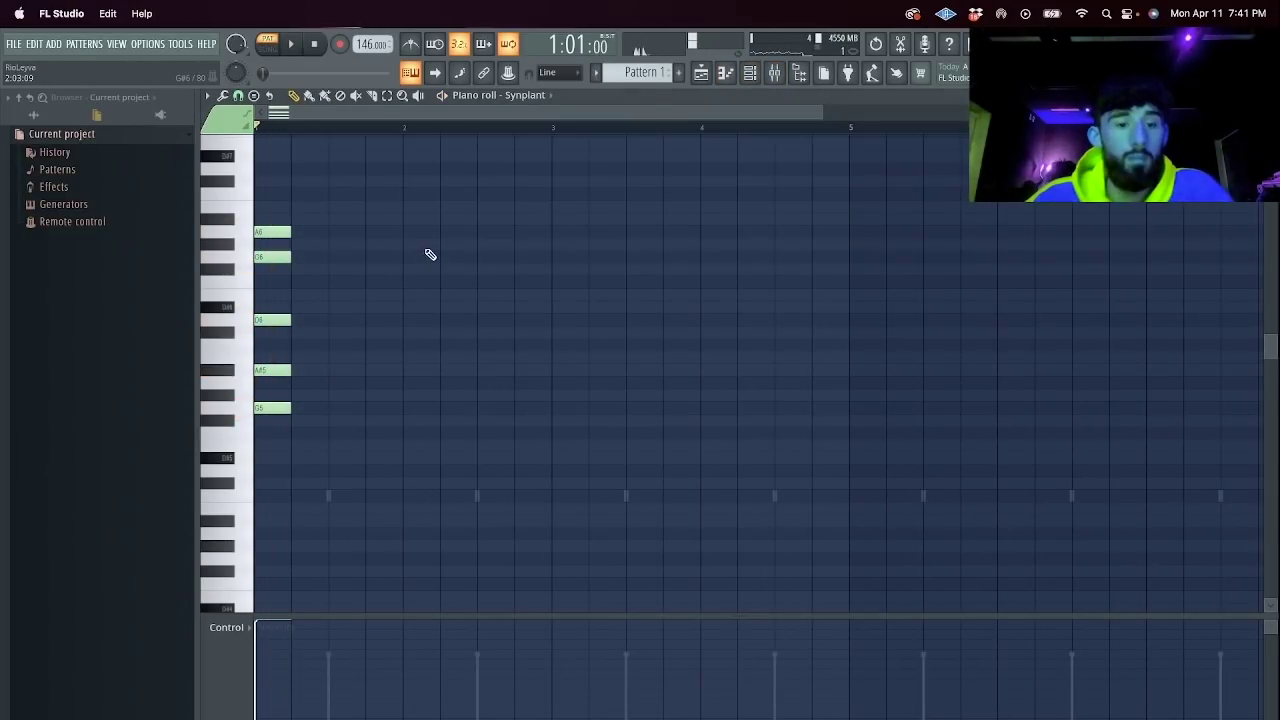
key(ctrl+b)
key(ctrl+d)
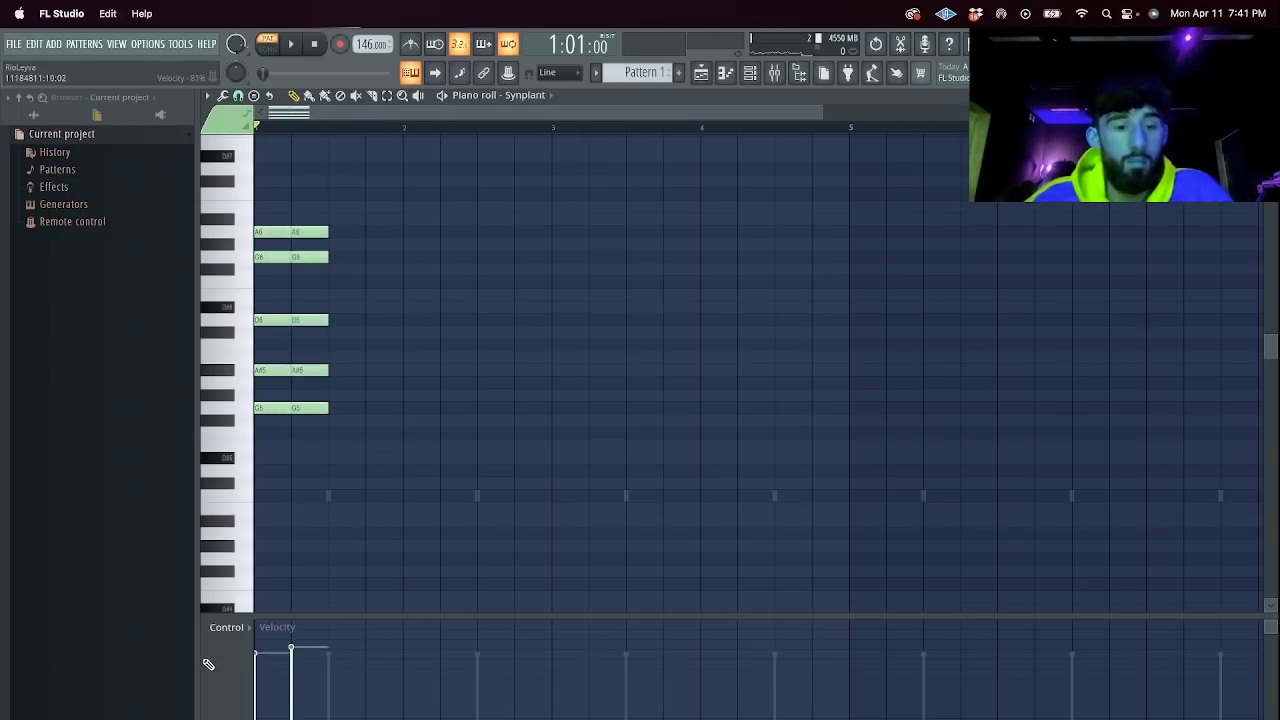
key(space)
key(ctrl+b)
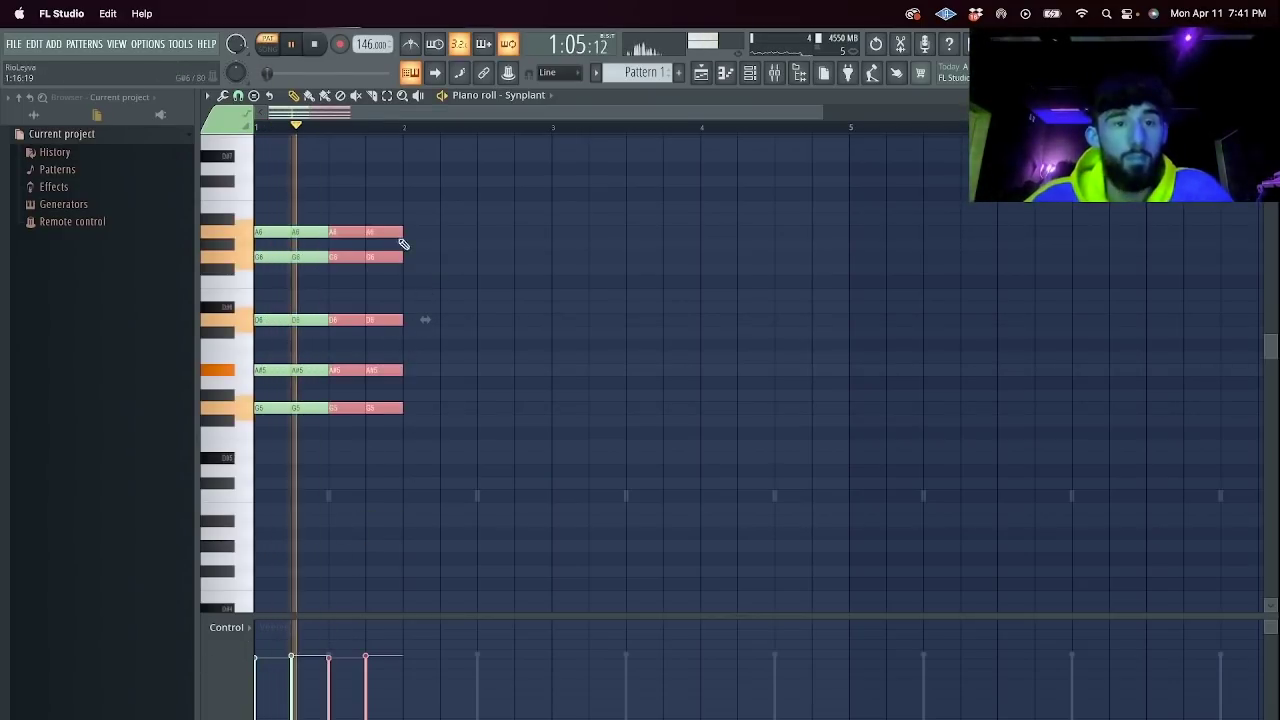
key(ctrl+d)
key(space)
Revoice the fourth-beat chord (A6 to A#6, G5 to D#5), then copy it with raised low notes.
drag(371, 231, 369, 219)
key(space)
drag(378, 409, 380, 468)
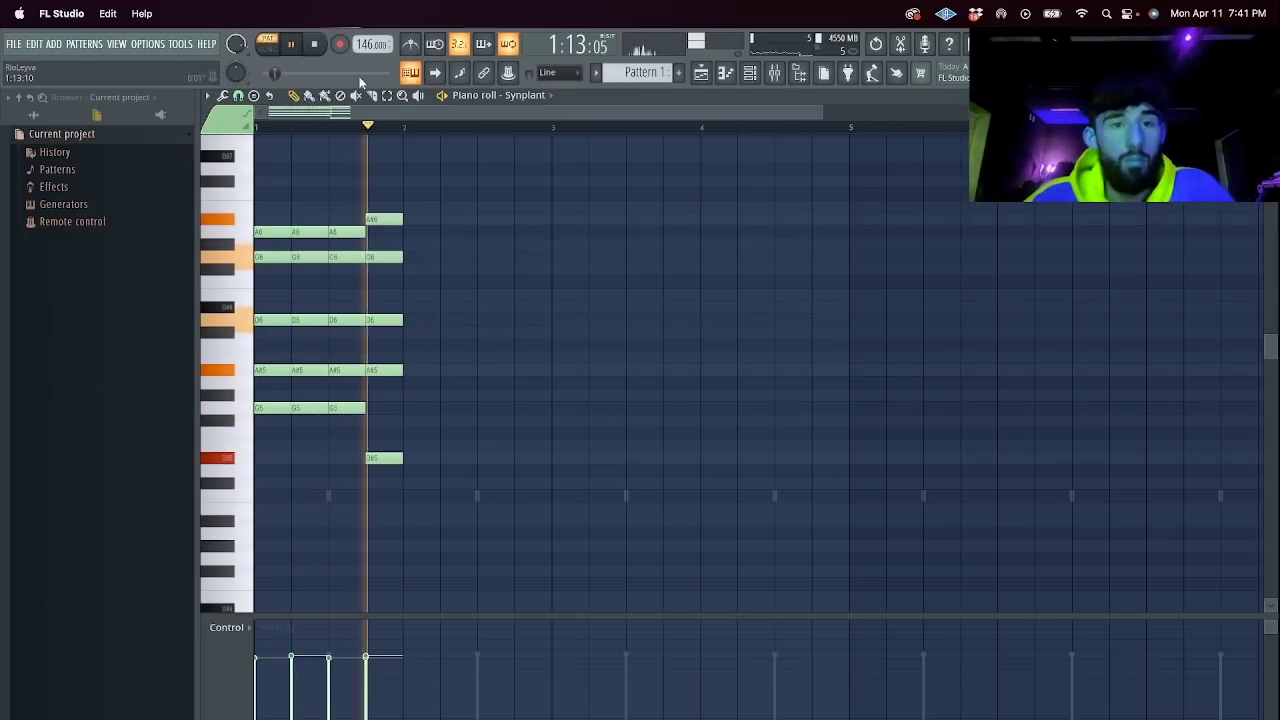
click(411, 74)
drag(383, 212, 420, 431)
key(ctrl+b)
key(ctrl+d)
key(space)
key(space)
drag(425, 372, 413, 332)
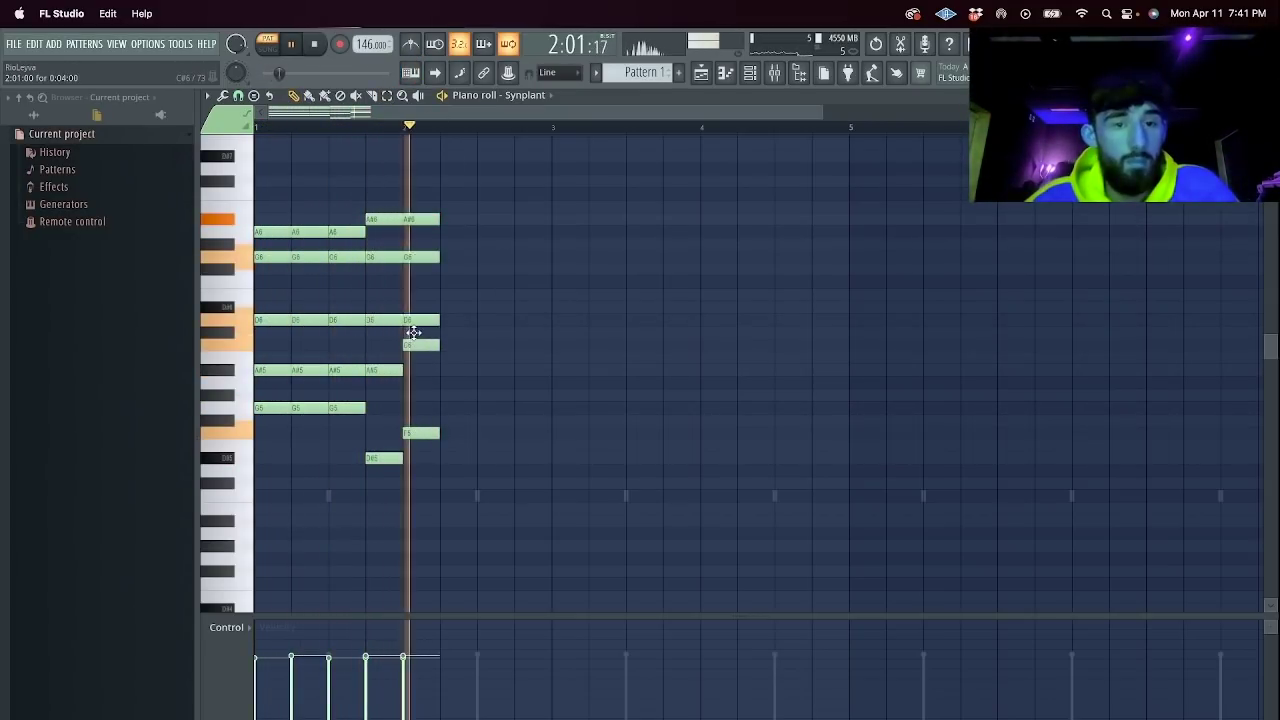
Extend the progression with further chord copies, swapping A#6 for A6, then dropping it.
drag(440, 463, 428, 205)
key(ctrl+b)
right_click(460, 220)
click(446, 234)
drag(457, 463, 474, 191)
key(ctrl+b)
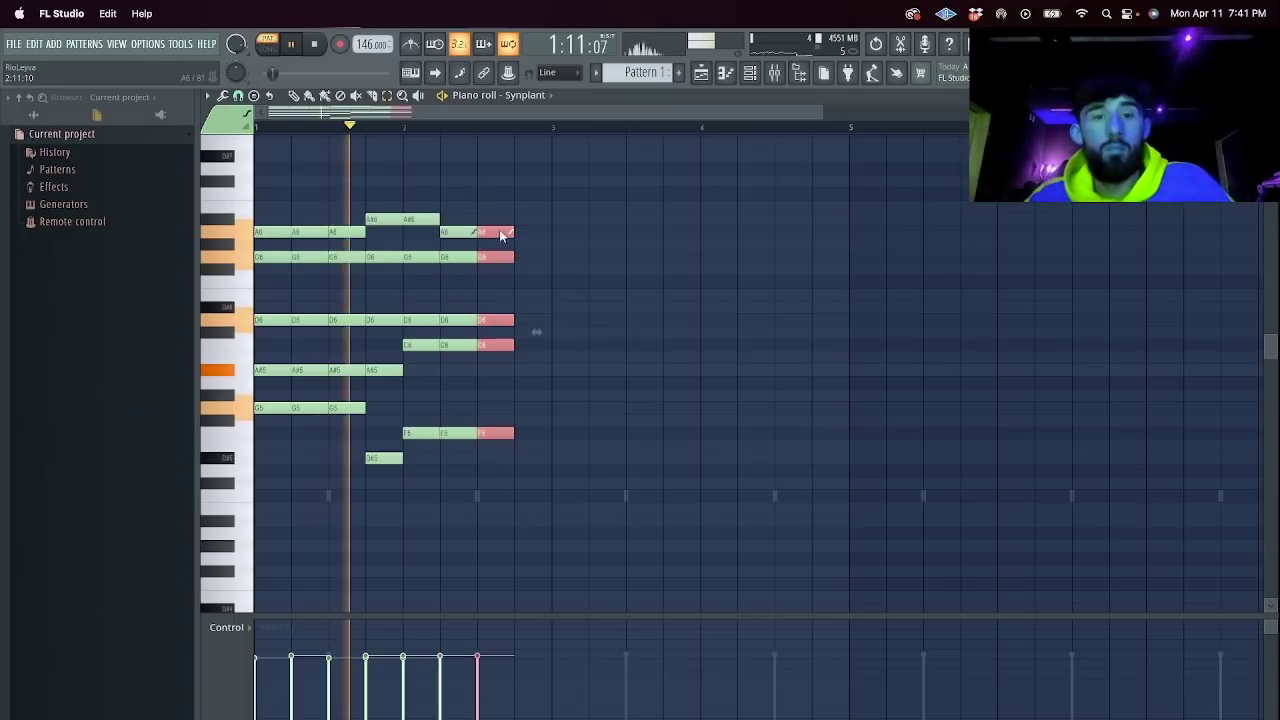
right_click(501, 232)
drag(515, 472, 494, 232)
key(ctrl+b)
Add a note to the final chord and move another chord note to a higher pitch.
key(space)
ctrl+click(528, 261)
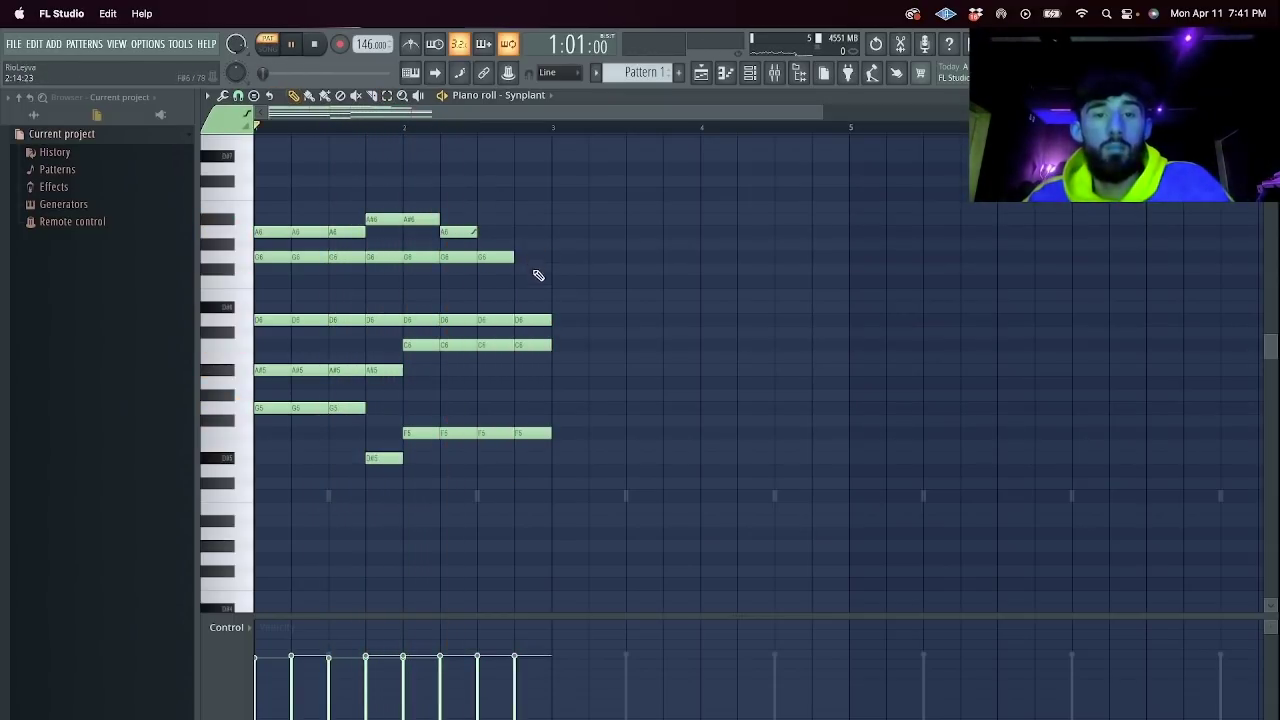
key(space)
click(532, 282)
drag(458, 319, 458, 283)
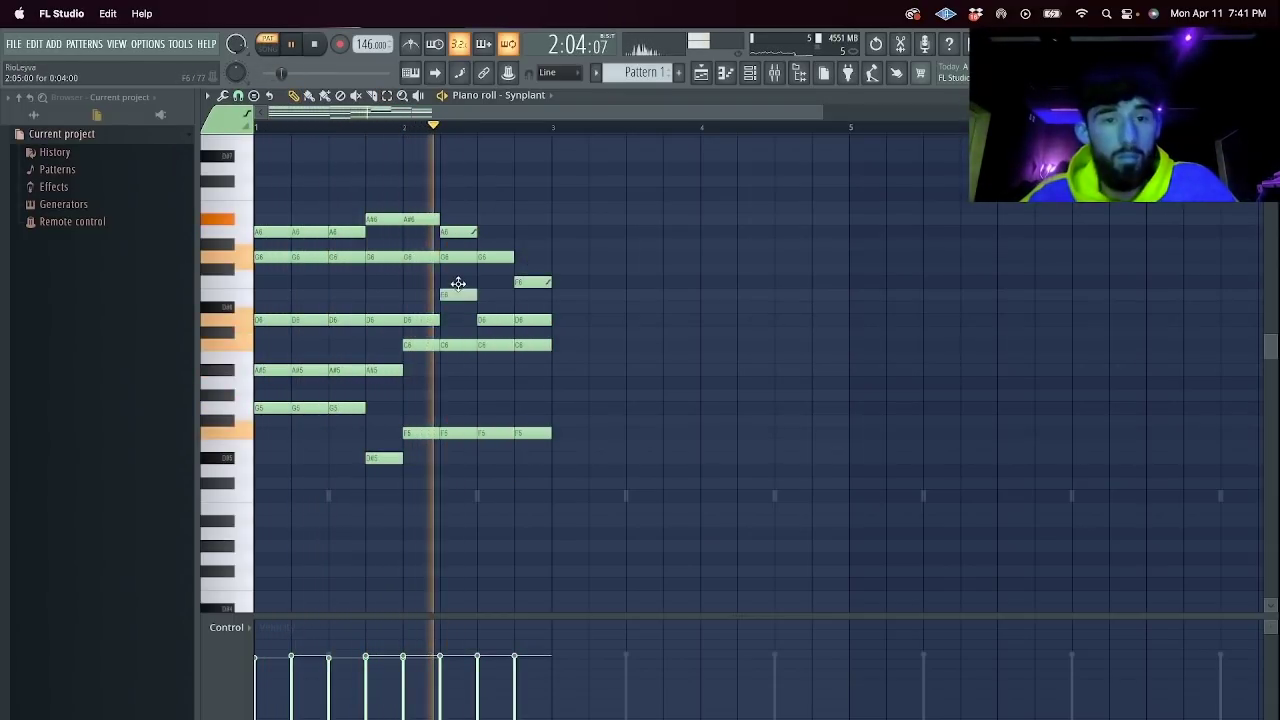
key(space)
key(space)
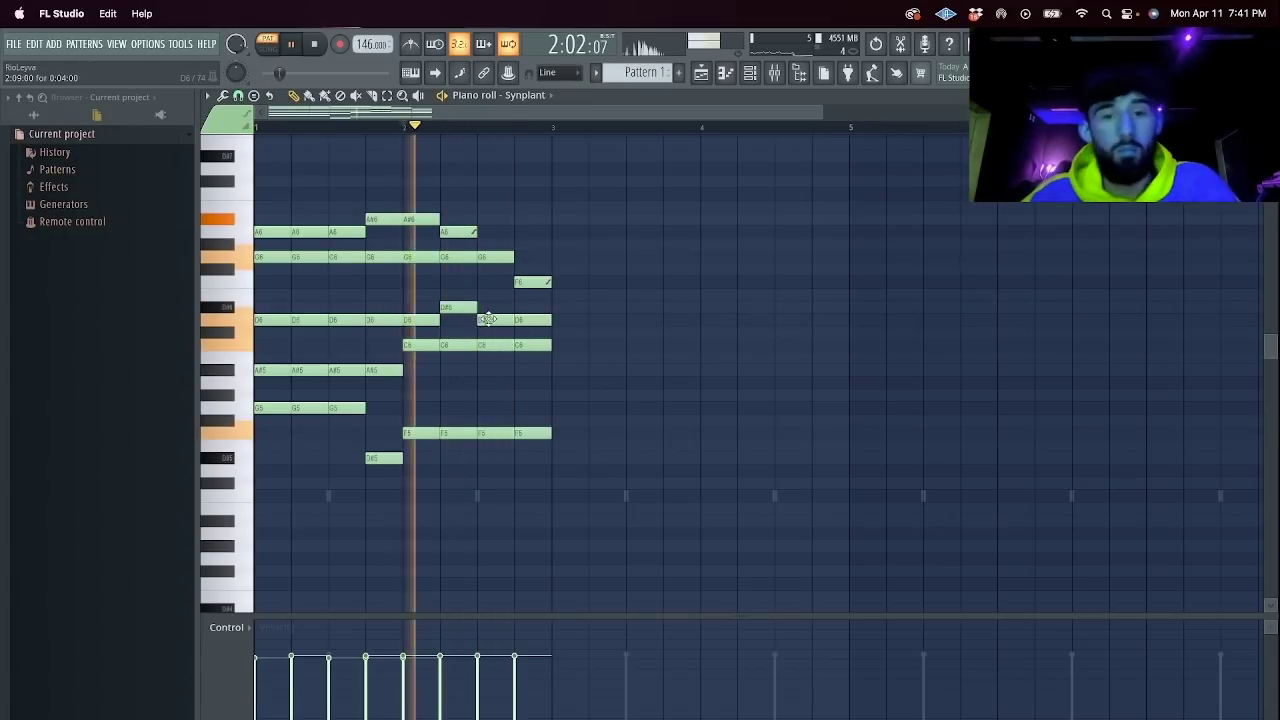
Duplicate the chord pattern after bar 3 and again after bar 5, then select the later low notes.
key(ctrl+b)
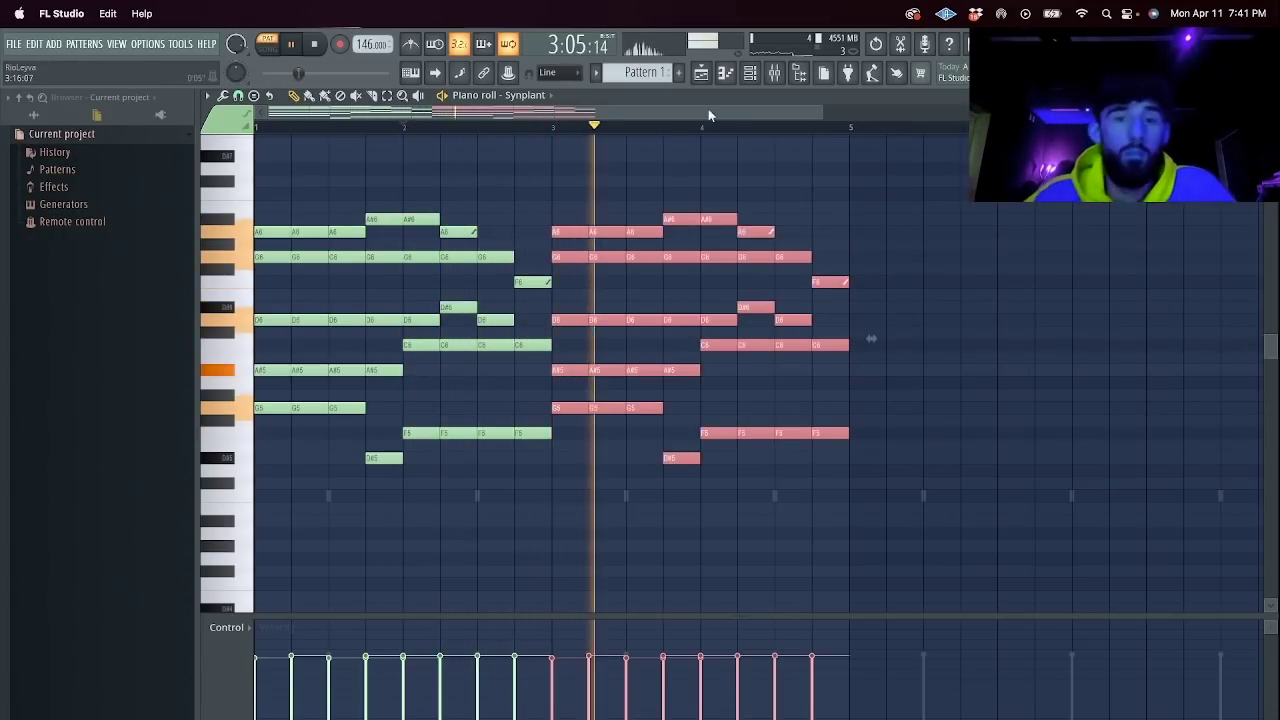
key(ctrl+d)
key(ctrl+b)
mouse_move(1114, 486)
mouse_down()
mouse_move(671, 400)
mouse_move(600, 408)
mouse_move(598, 559)
mouse_up()
scroll(828, 238, down, 2)
Delete the stray D6 notes in bar 2 and clear all notes from bar 5 onward.
click(428, 125)
scroll(428, 125, down, 2)
key(space)
key(space)
key(space)
key(ctrl+d)
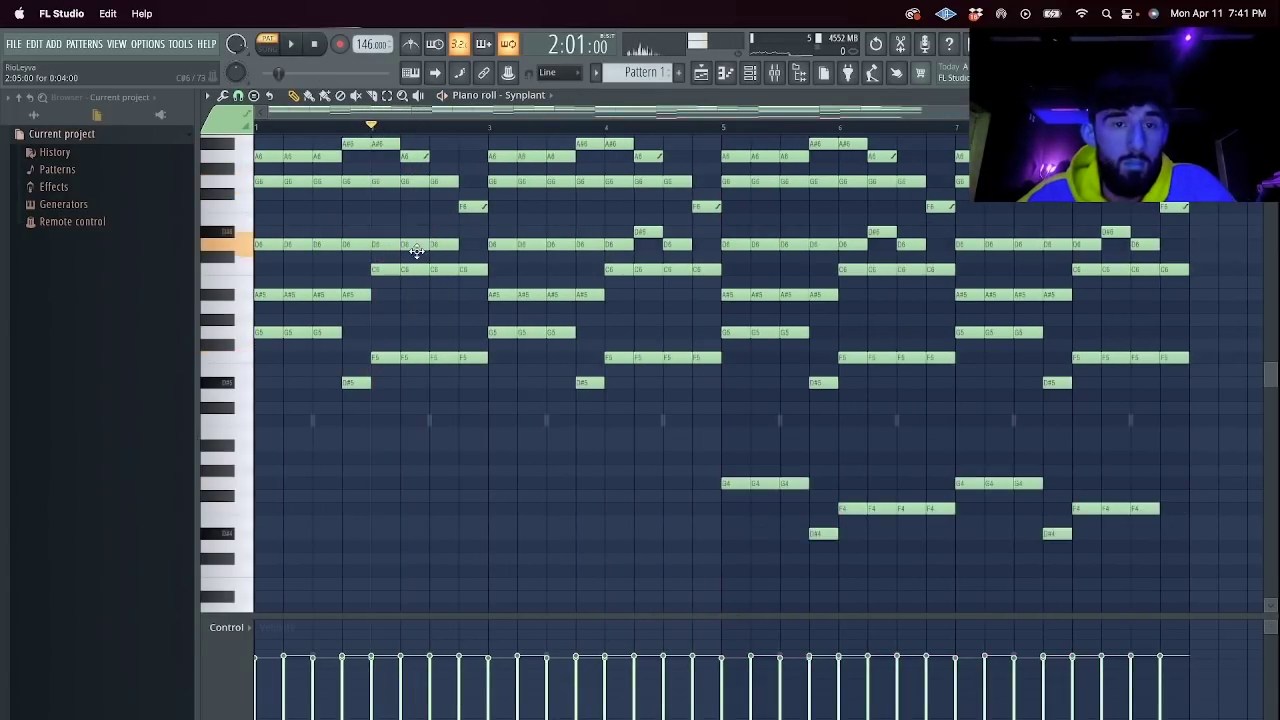
key(space)
right_click(416, 250)
right_click(658, 244)
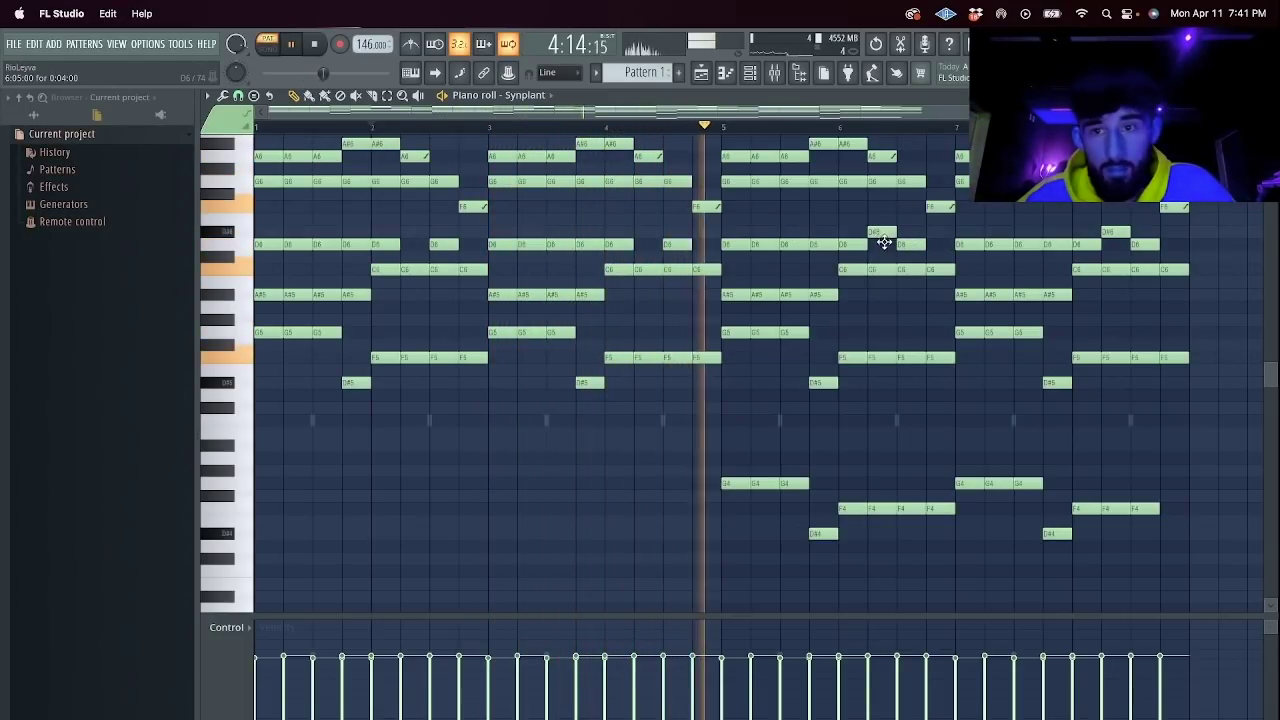
drag(1206, 584, 738, 24)
key(Delete)
key(space)
Draw a high C7, D7 and F7 melody starting in bar 3.
click(491, 195)
click(490, 128)
right_click(496, 197)
click(498, 206)
key(space)
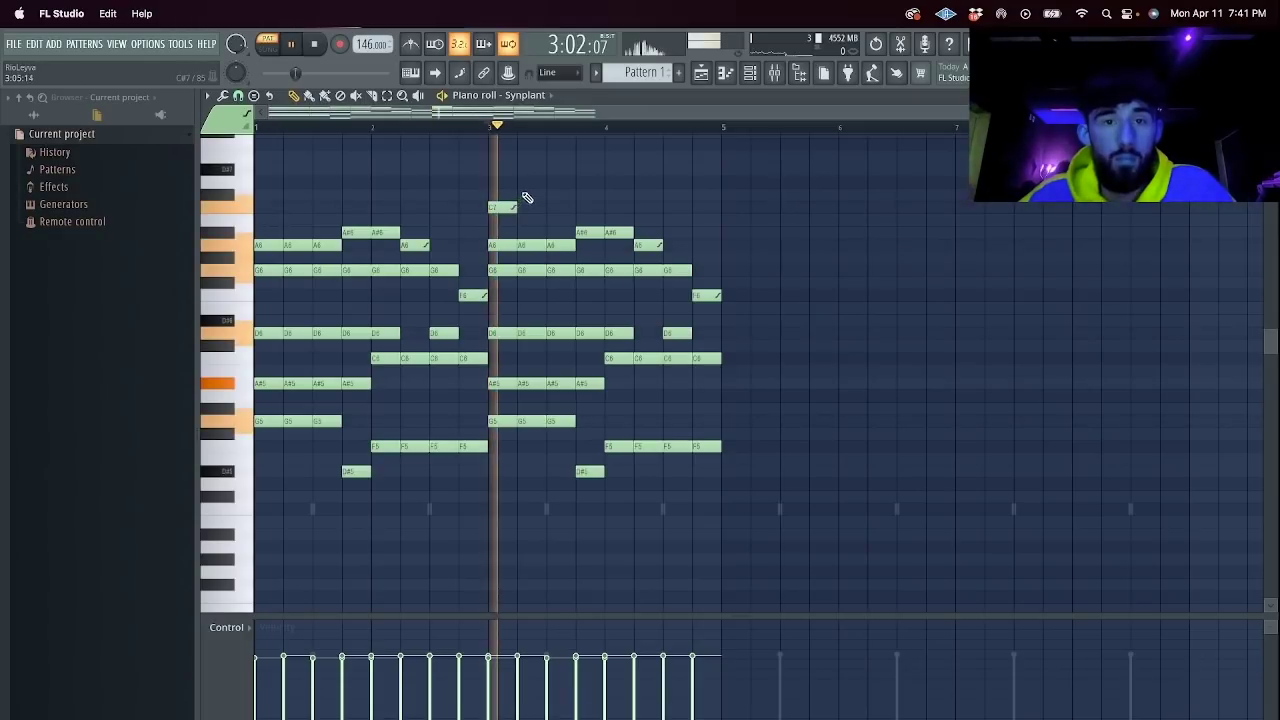
click(548, 183)
key(space)
right_click(562, 183)
click(524, 184)
key(space)
scroll(596, 200, up, 3)
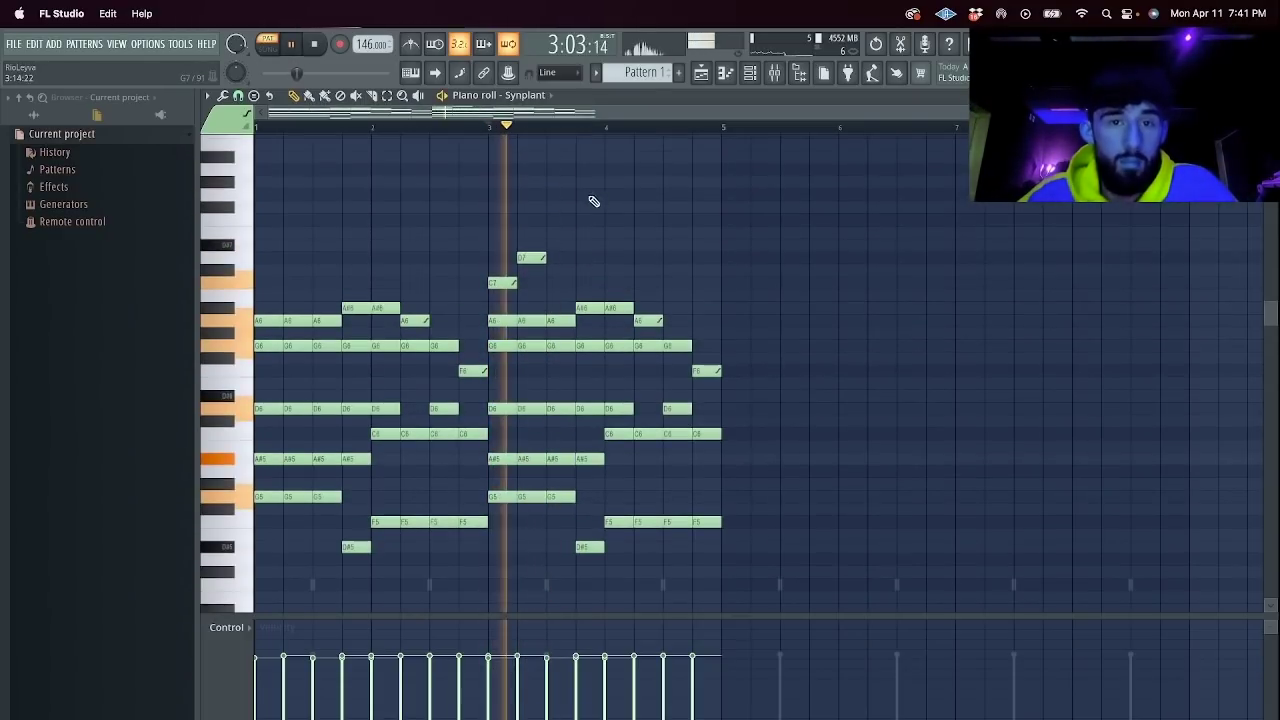
click(582, 219)
Duplicate the C7-D7-F7 notes one bar later, then duplicate the whole pattern to the right.
drag(606, 300, 517, 163)
key(ctrl+b)
scroll(860, 400, down, 3)
key(ctrl+a)
key(ctrl+b)
Shift the copied low notes down an octave and the bar 7 G6 notes up an octave.
drag(1152, 500, 736, 410)
key(ctrl+Down)
scroll(859, 420, down, 2)
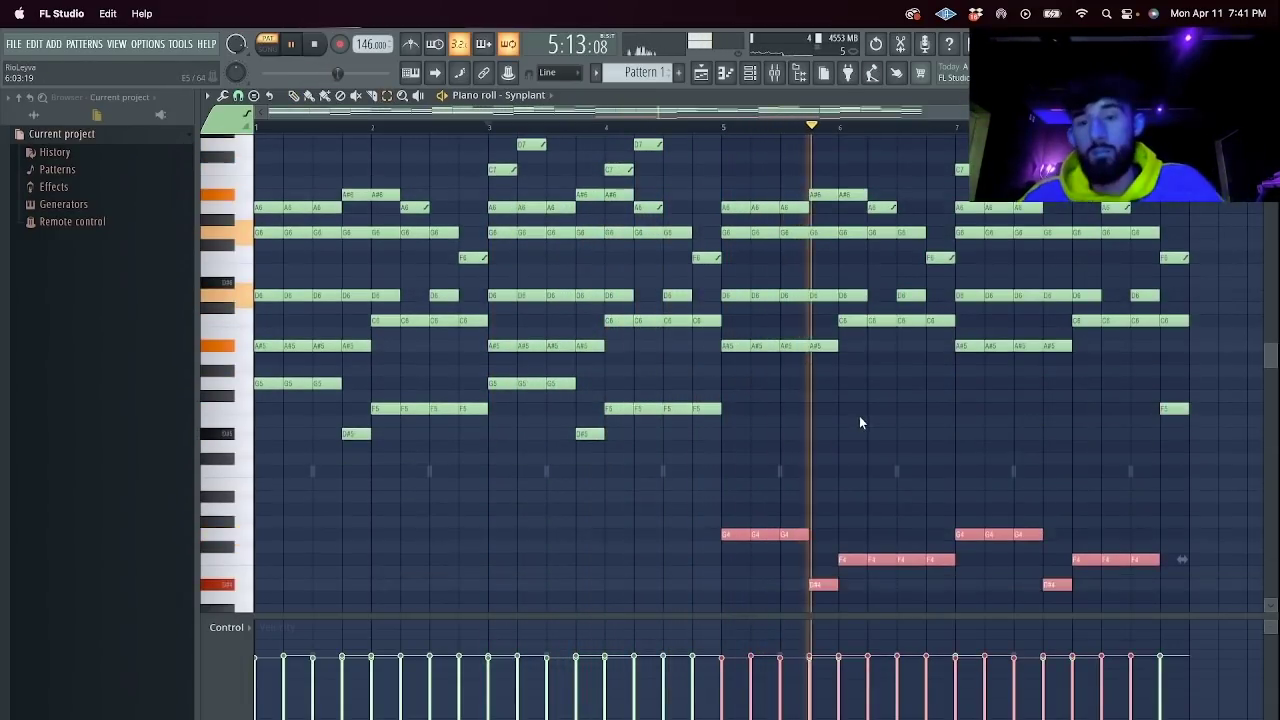
scroll(1067, 338, up, 2)
drag(1077, 280, 964, 272)
key(ctrl+Up)
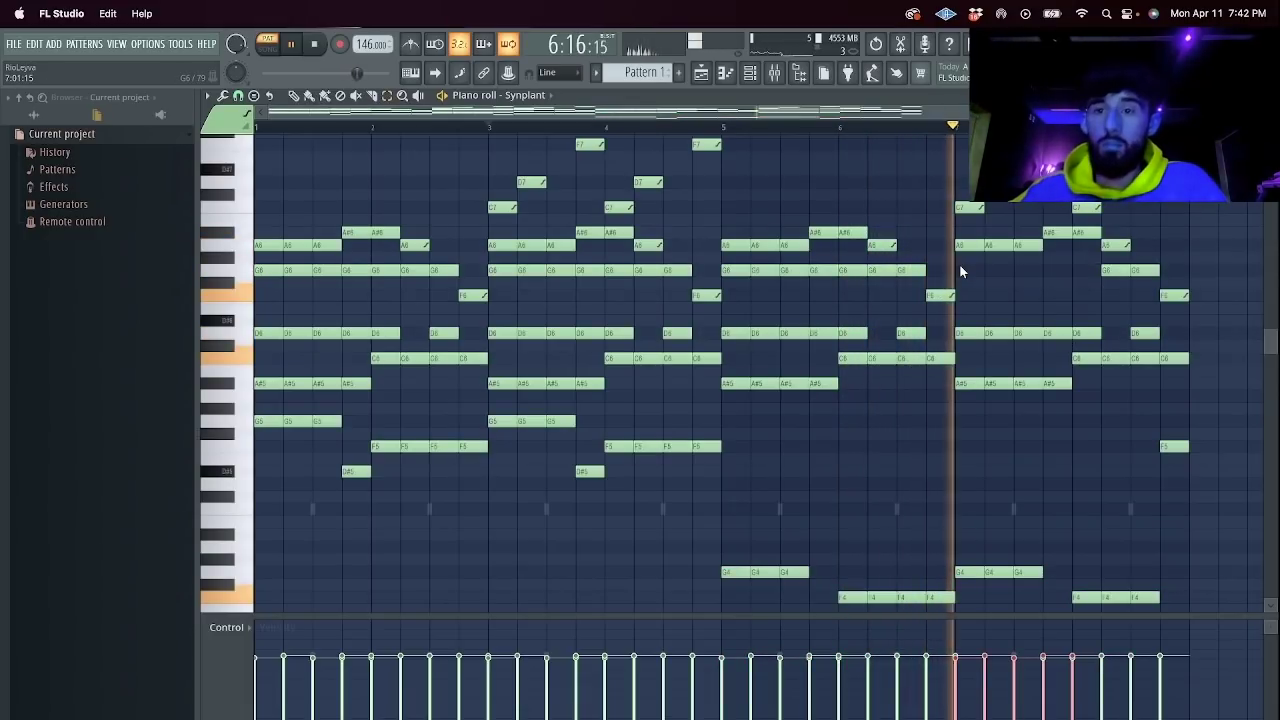
scroll(1043, 230, up, 3)
Delete the three G7 notes in bar 7 and raise the project tempo to 173 BPM.
key(space)
click(958, 131)
key(space)
key(space)
key(space)
right_click(996, 195)
right_click(1024, 195)
right_click(1057, 197)
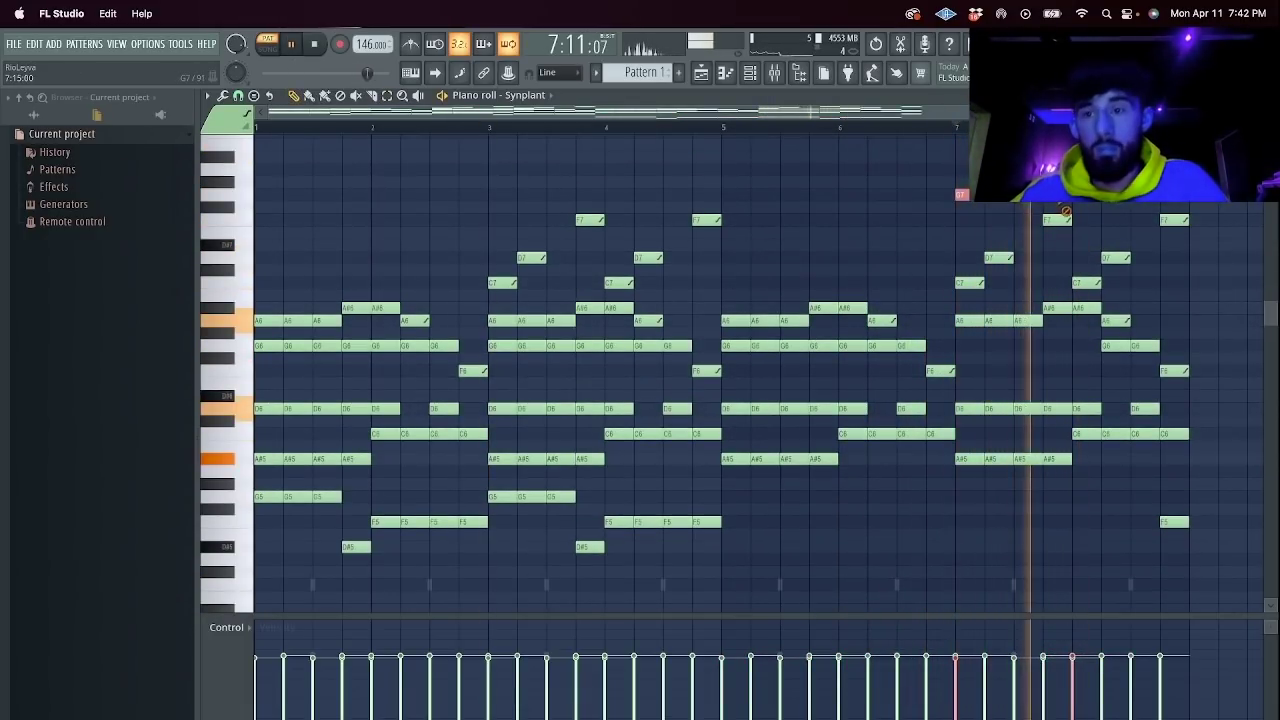
key(space)
key(space)
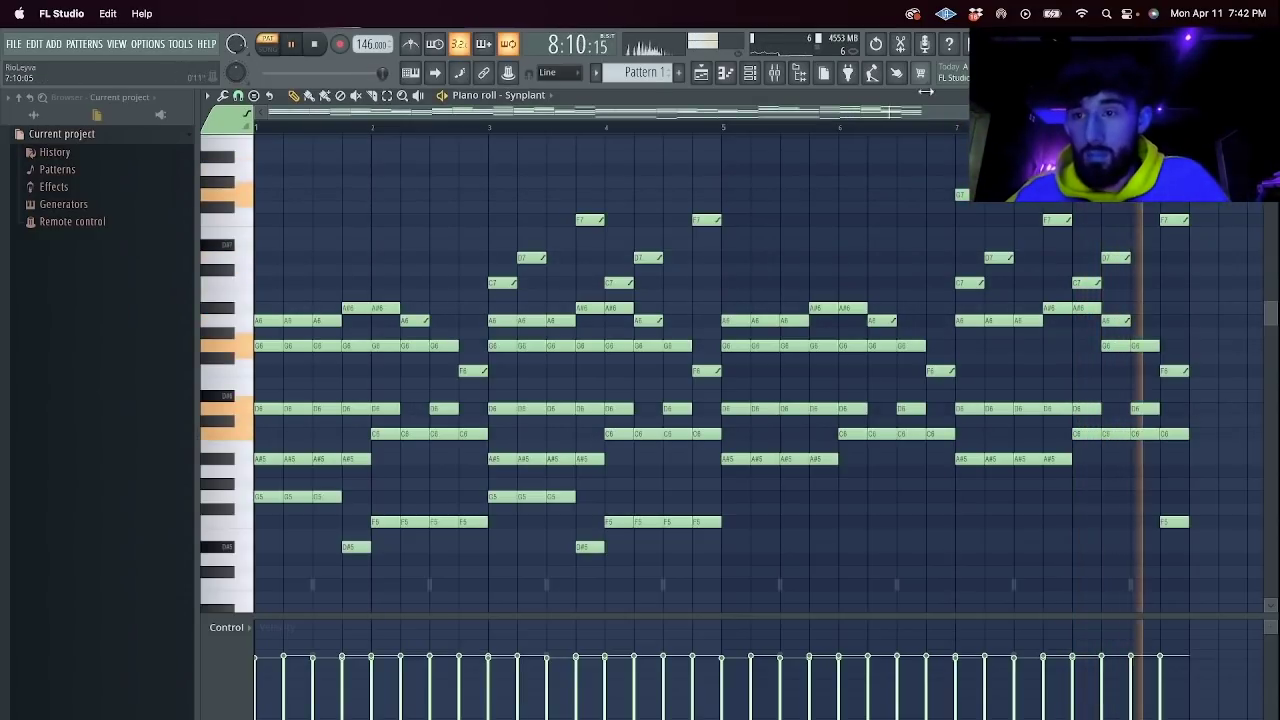
key(F6)
mouse_move(372, 44)
mouse_down()
mouse_move(372, 10)
mouse_move(371, 52)
mouse_up()
Clone the Synplant channel as Synplant #2 and start rolling new random seed patches.
right_click(360, 167)
click(420, 296)
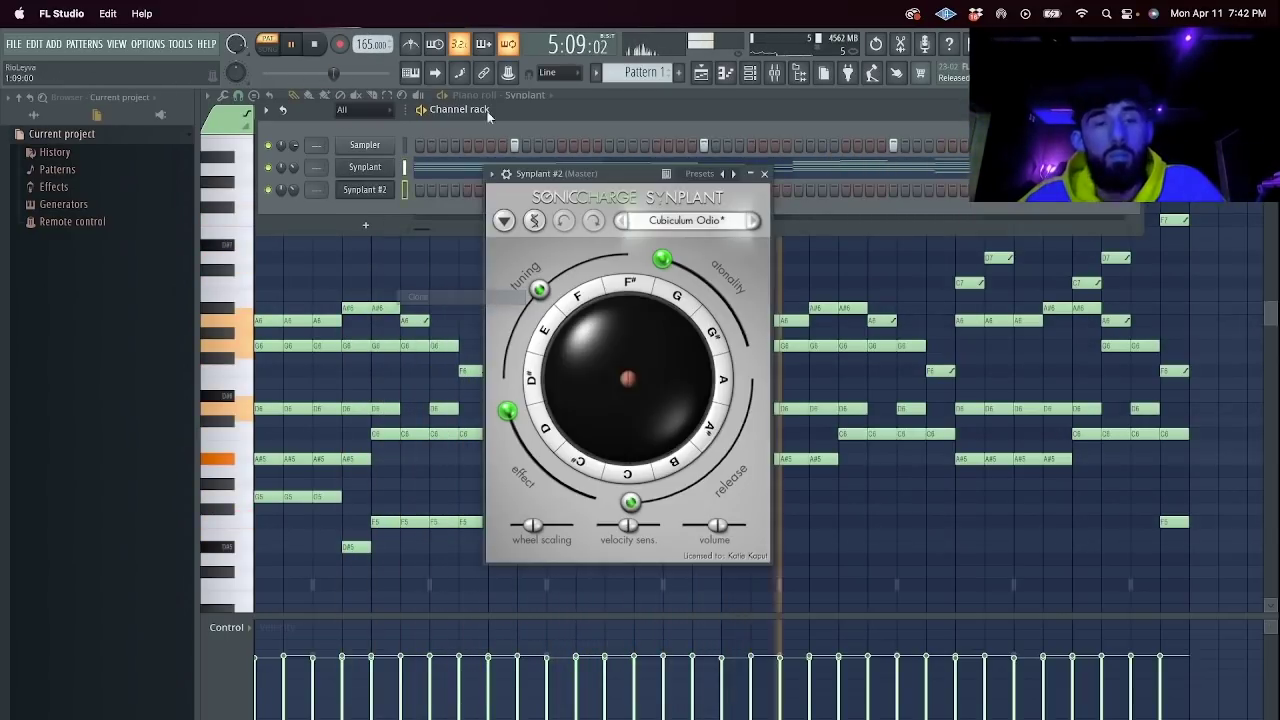
click(504, 221)
click(562, 345)
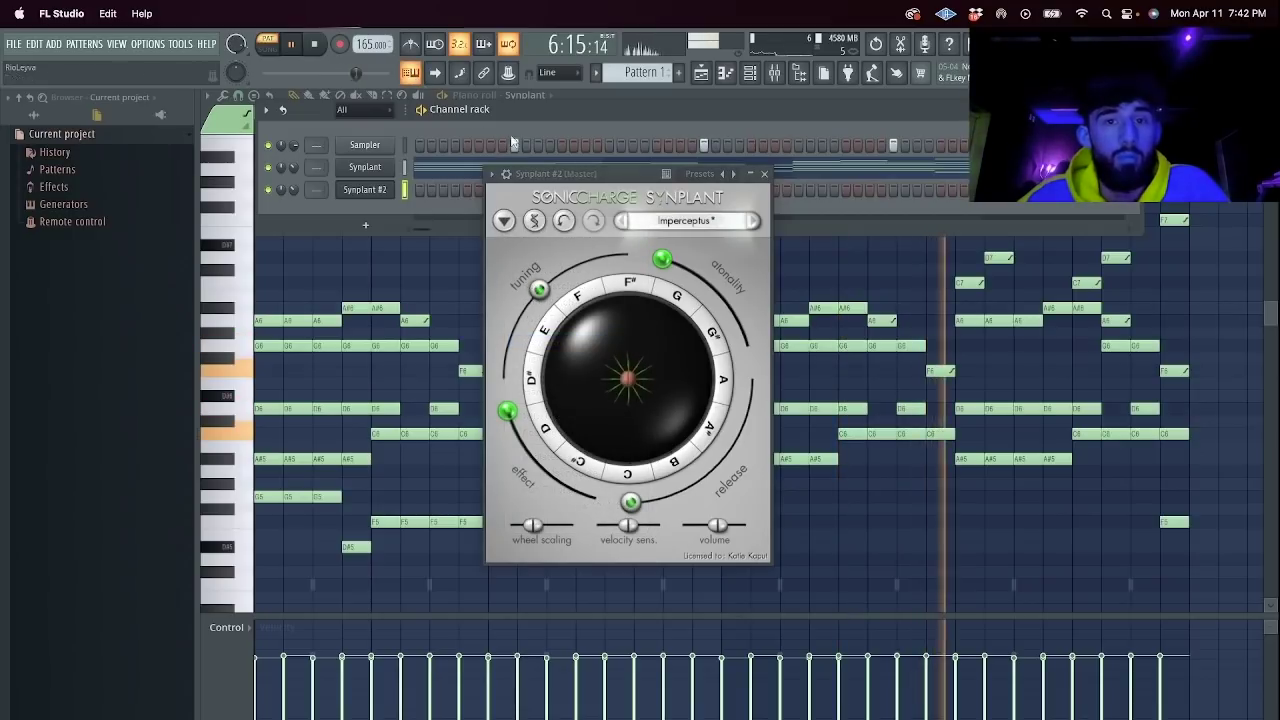
key(space)
click(504, 221)
click(565, 340)
click(504, 221)
click(555, 338)
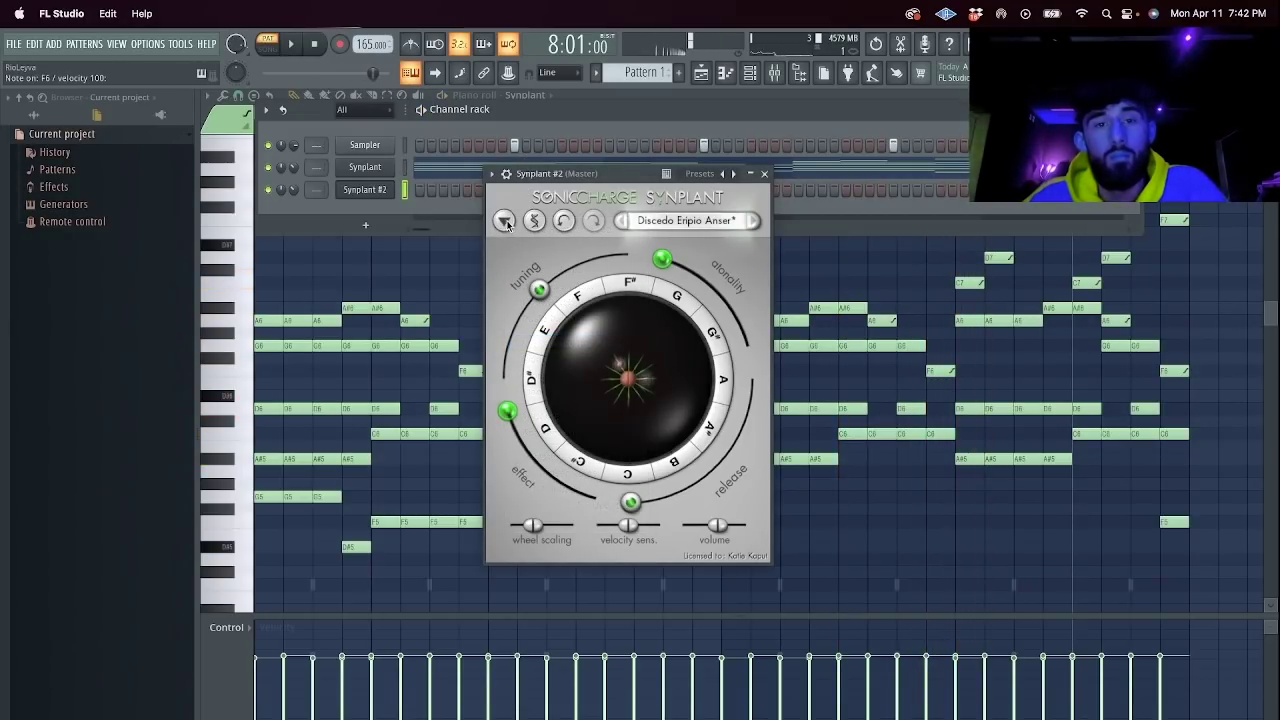
click(504, 221)
click(560, 340)
Keep generating random seeds until the 'Dirunitas' sound appears, then close the Synplant #2 window.
click(504, 221)
click(560, 340)
click(504, 221)
click(560, 342)
click(504, 221)
click(560, 342)
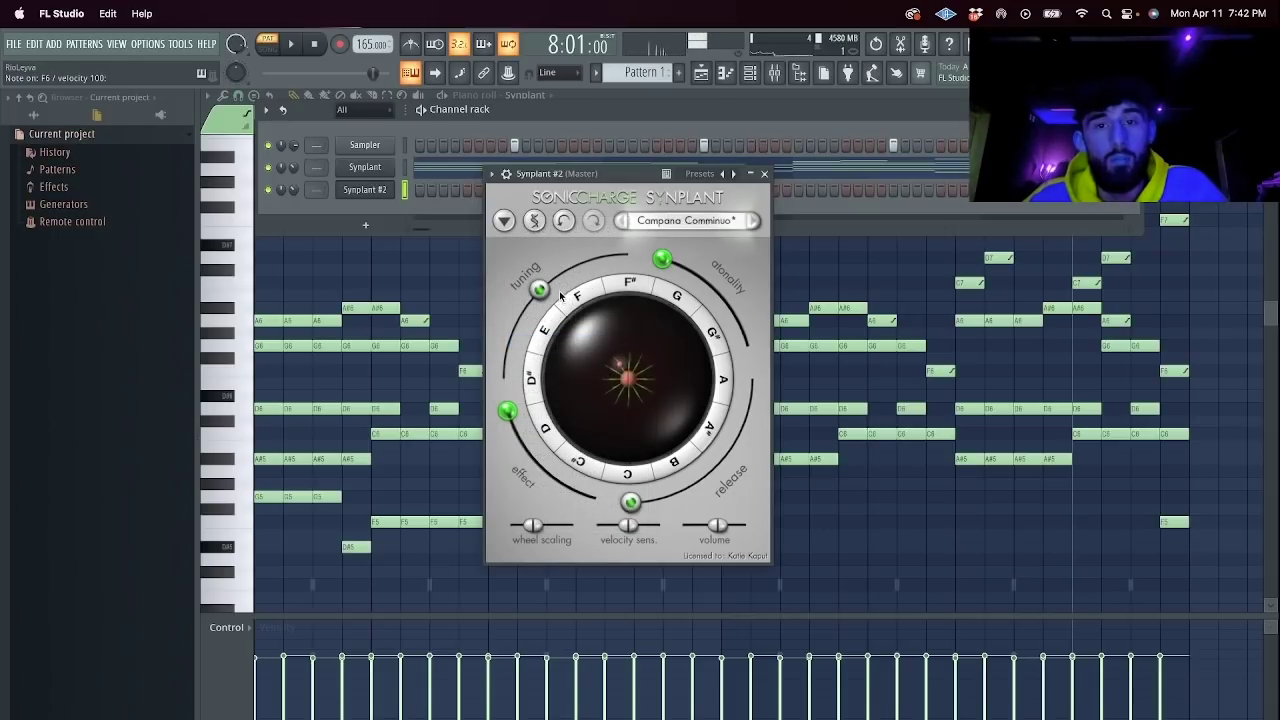
click(504, 221)
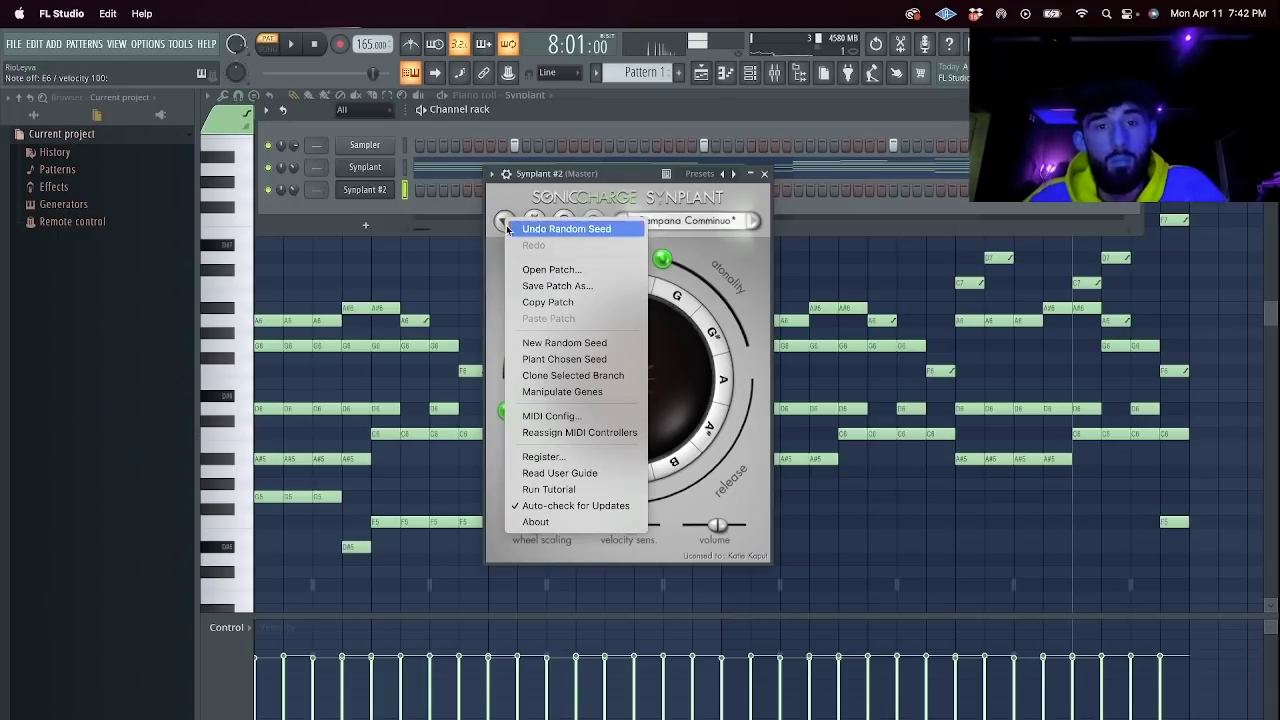
click(578, 346)
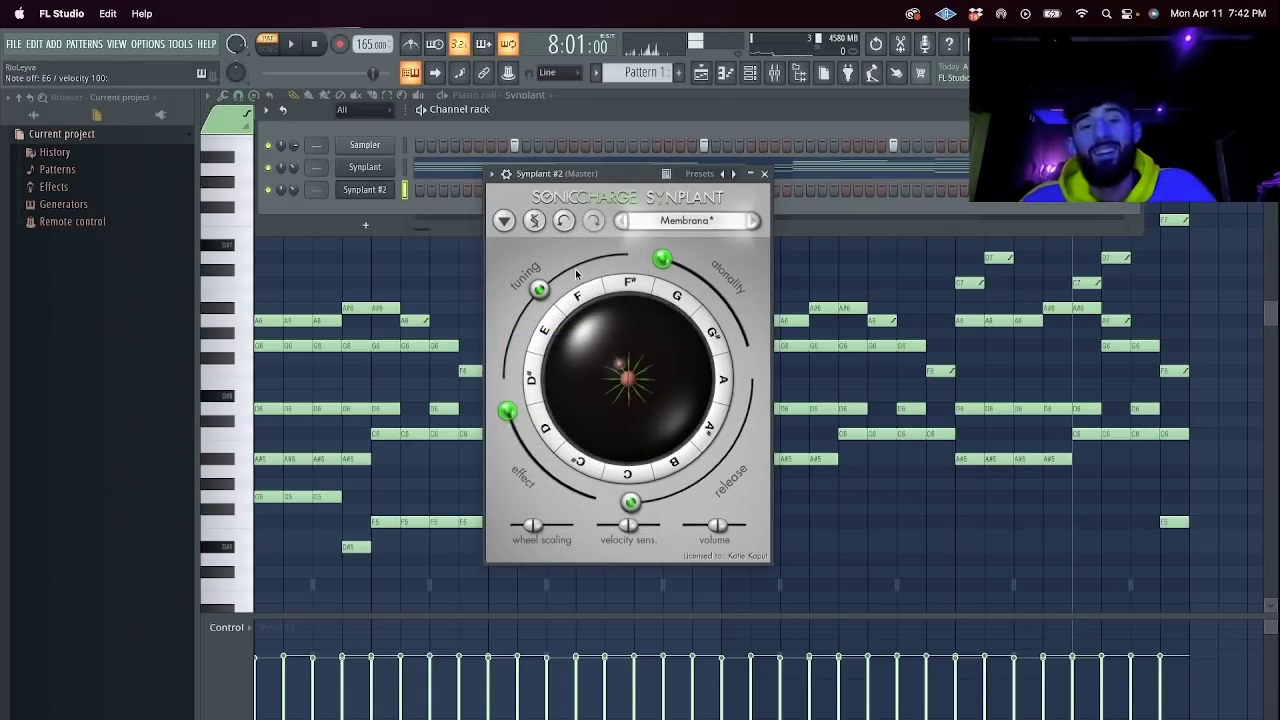
click(506, 222)
click(542, 348)
click(504, 221)
click(550, 344)
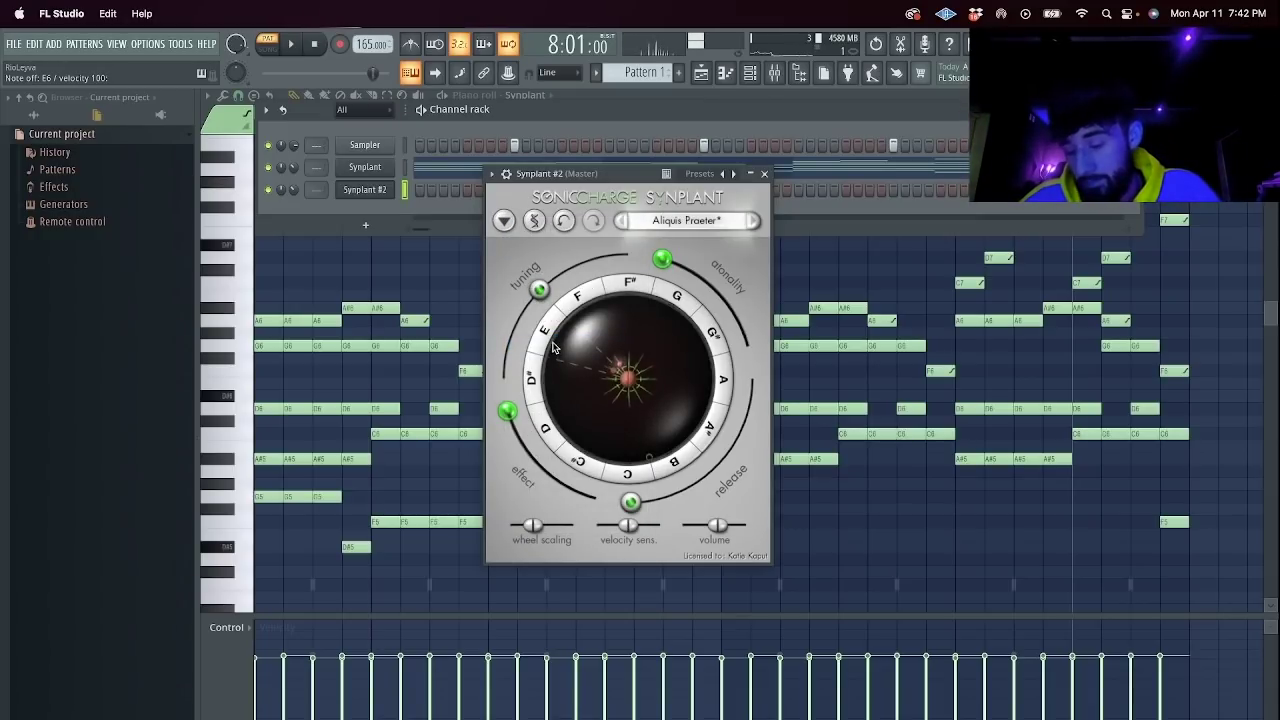
click(504, 221)
click(555, 338)
click(504, 221)
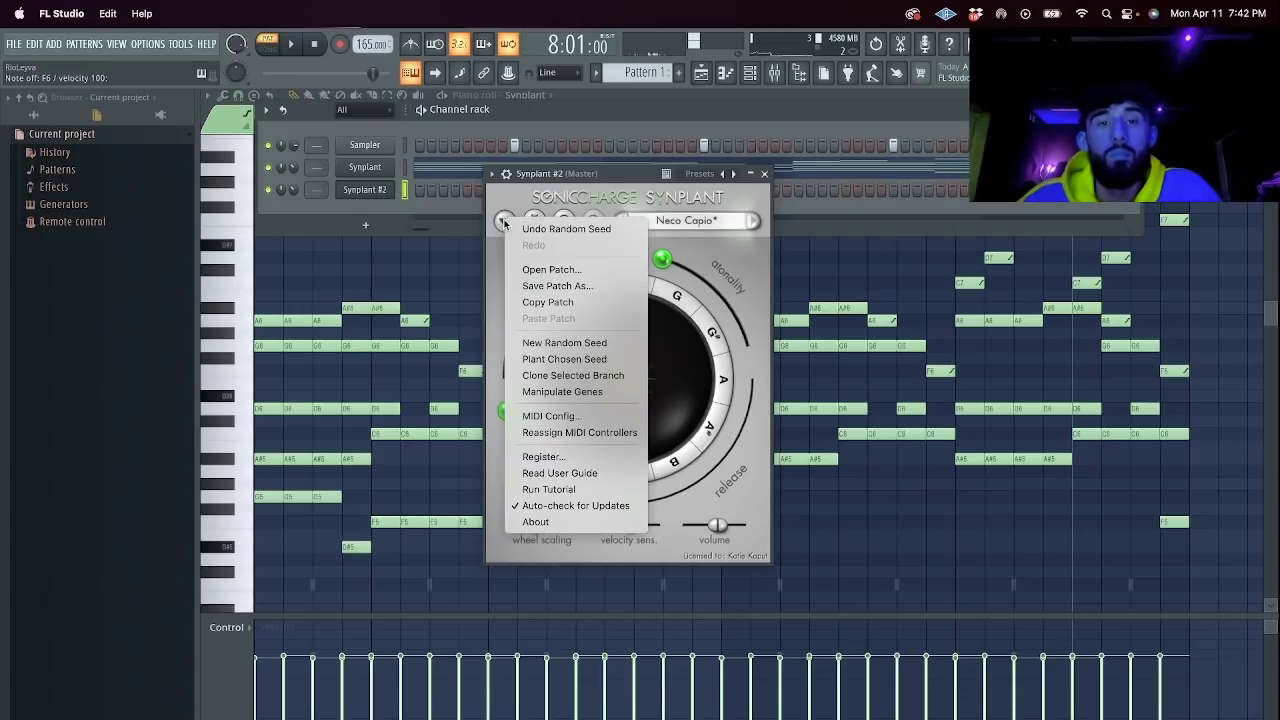
click(568, 342)
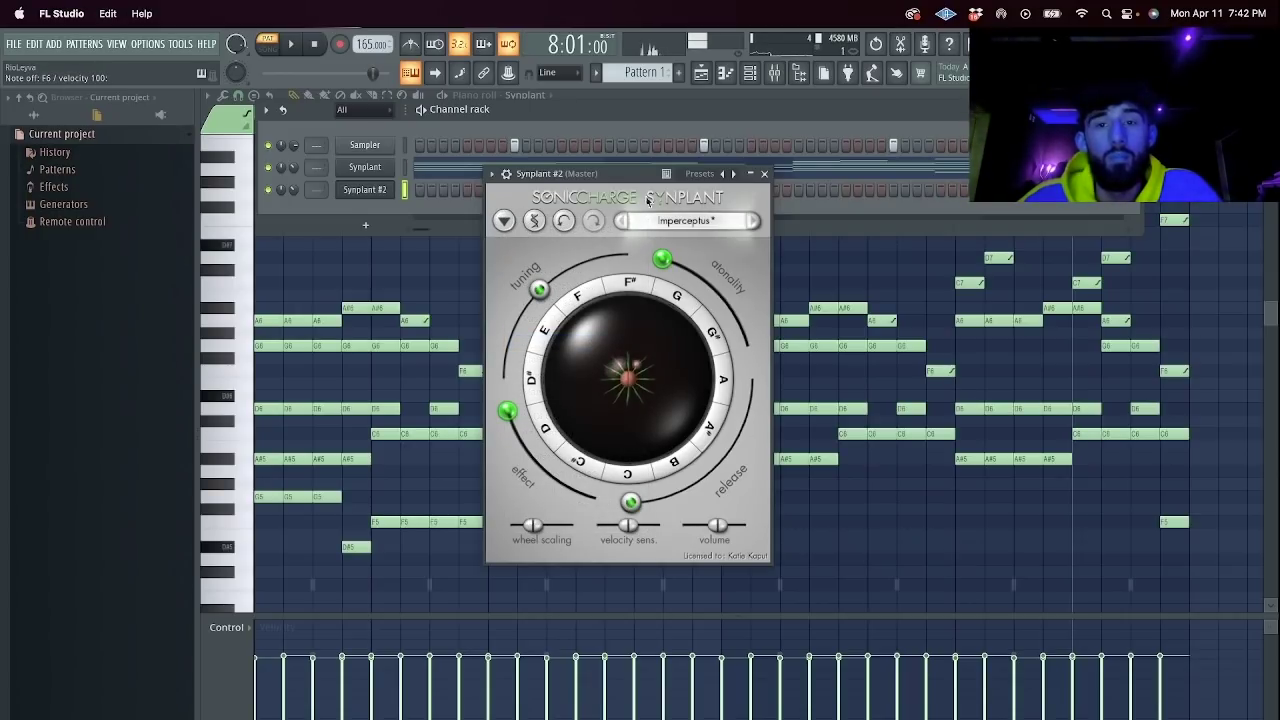
click(504, 221)
click(566, 342)
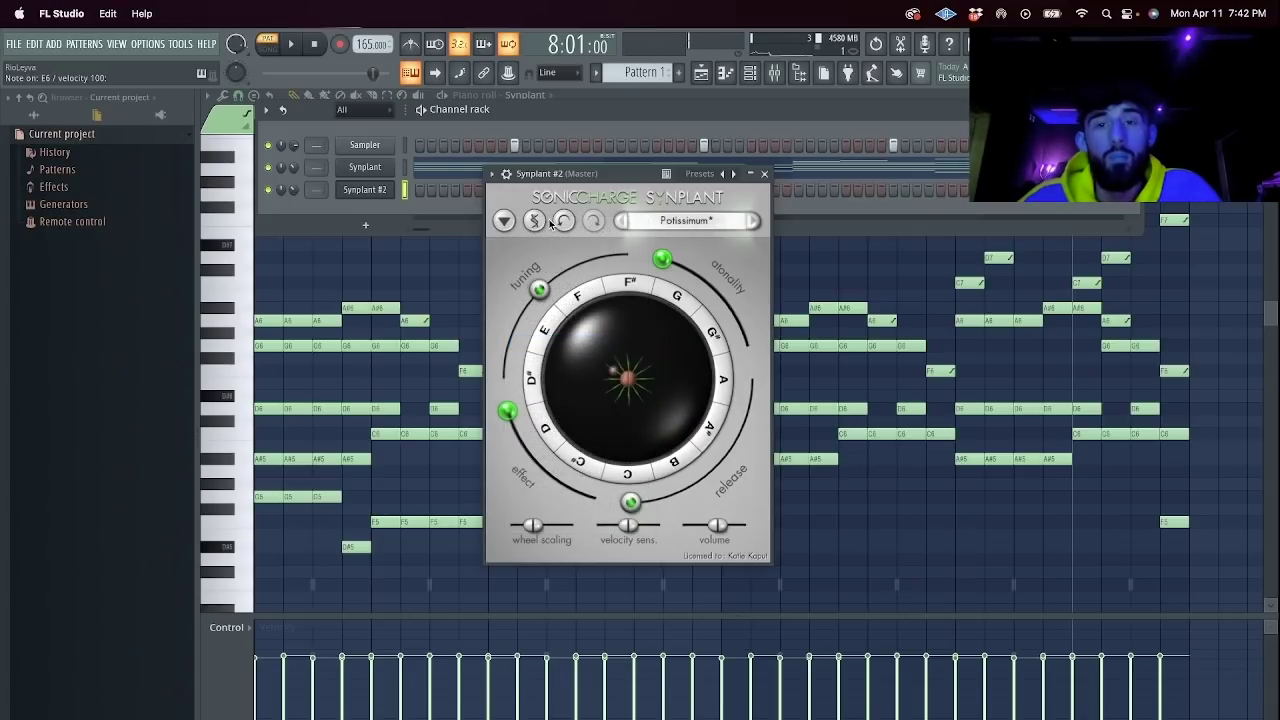
click(503, 221)
click(566, 344)
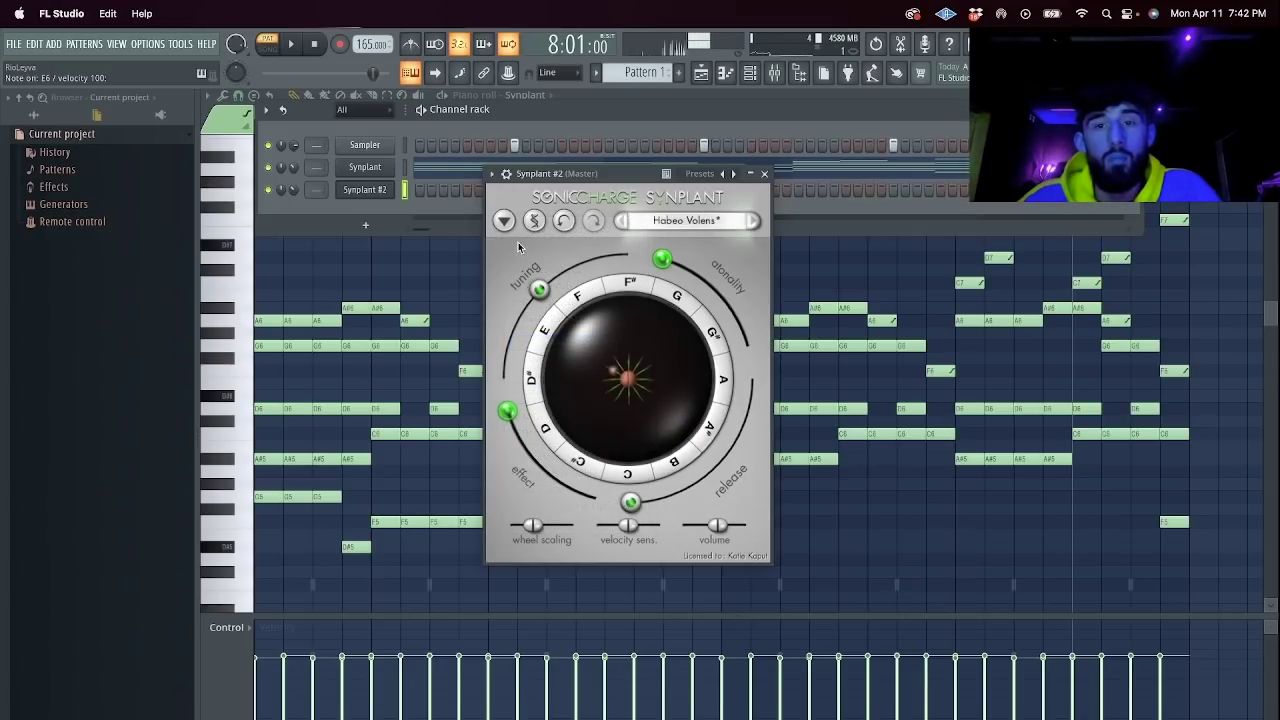
click(505, 222)
click(544, 342)
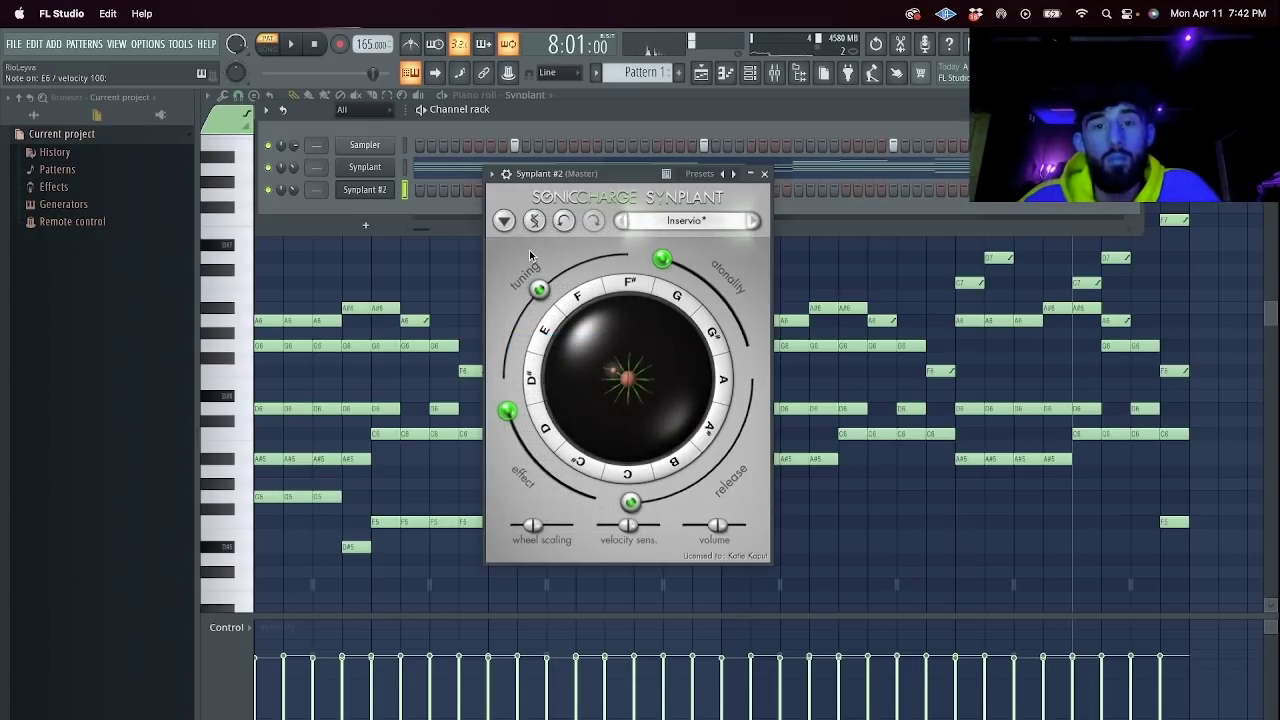
click(503, 221)
click(566, 340)
click(504, 221)
click(566, 341)
click(504, 221)
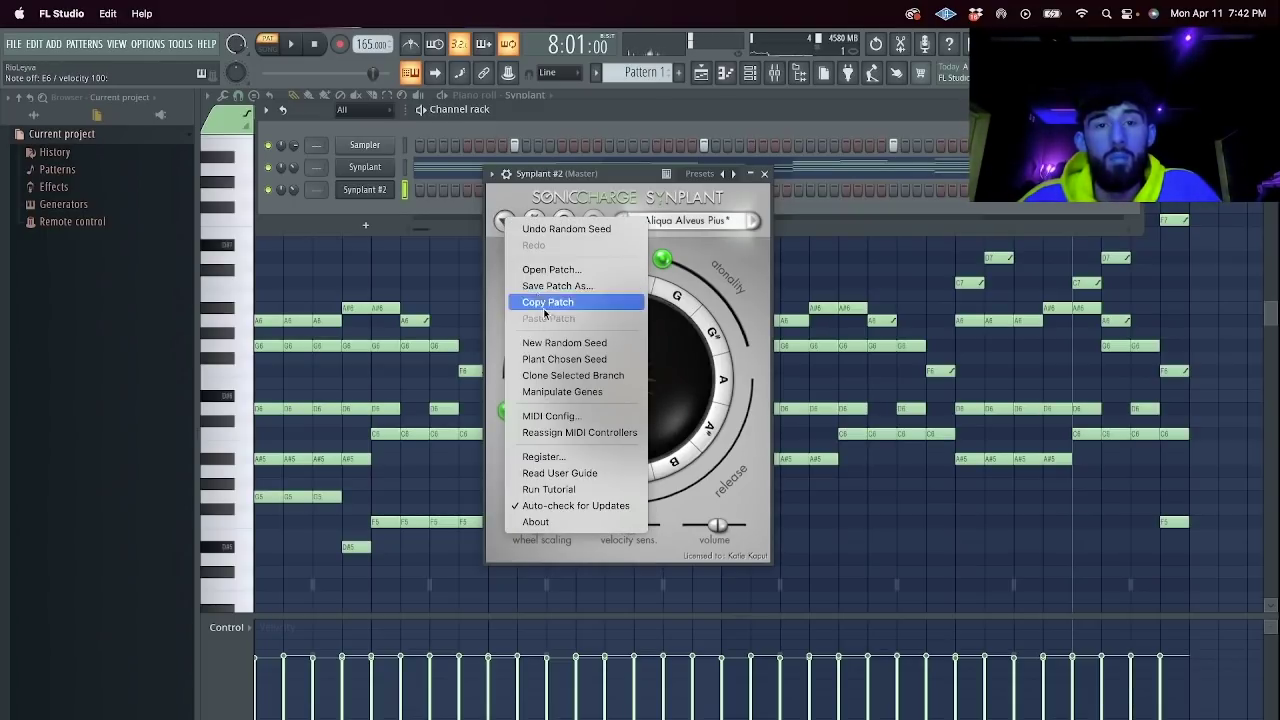
click(564, 342)
click(504, 221)
click(564, 342)
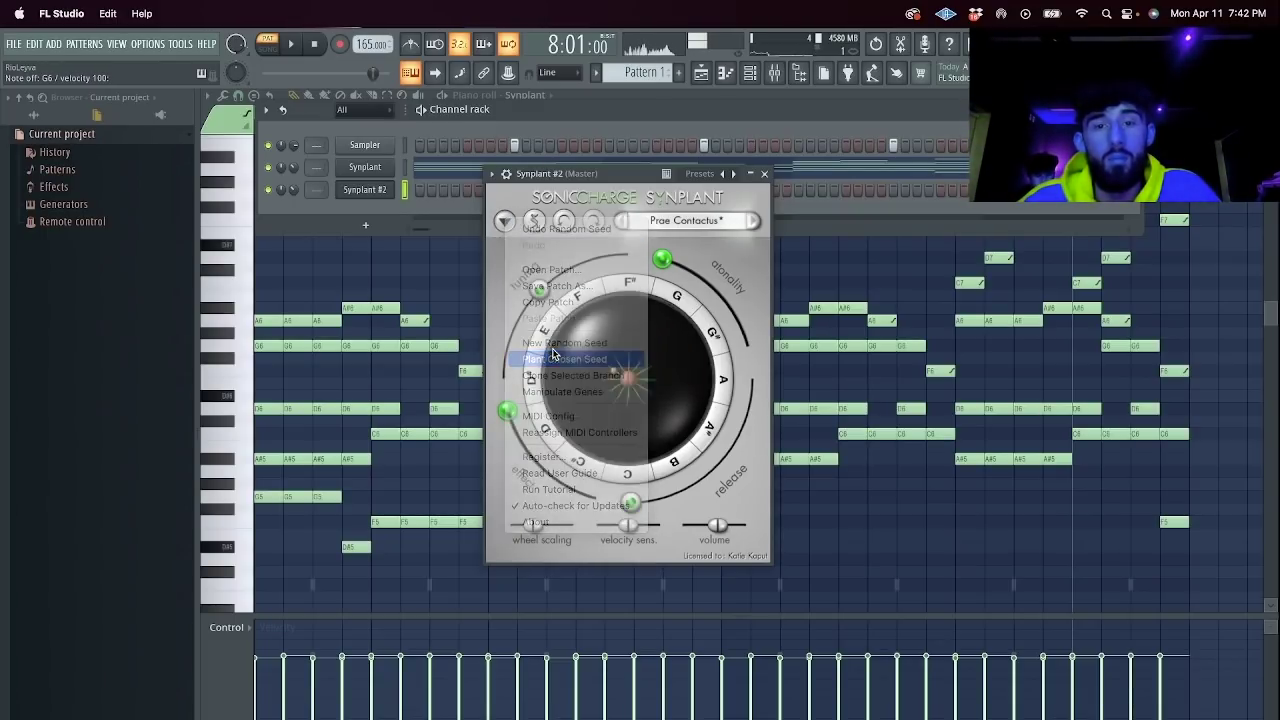
click(504, 221)
click(564, 342)
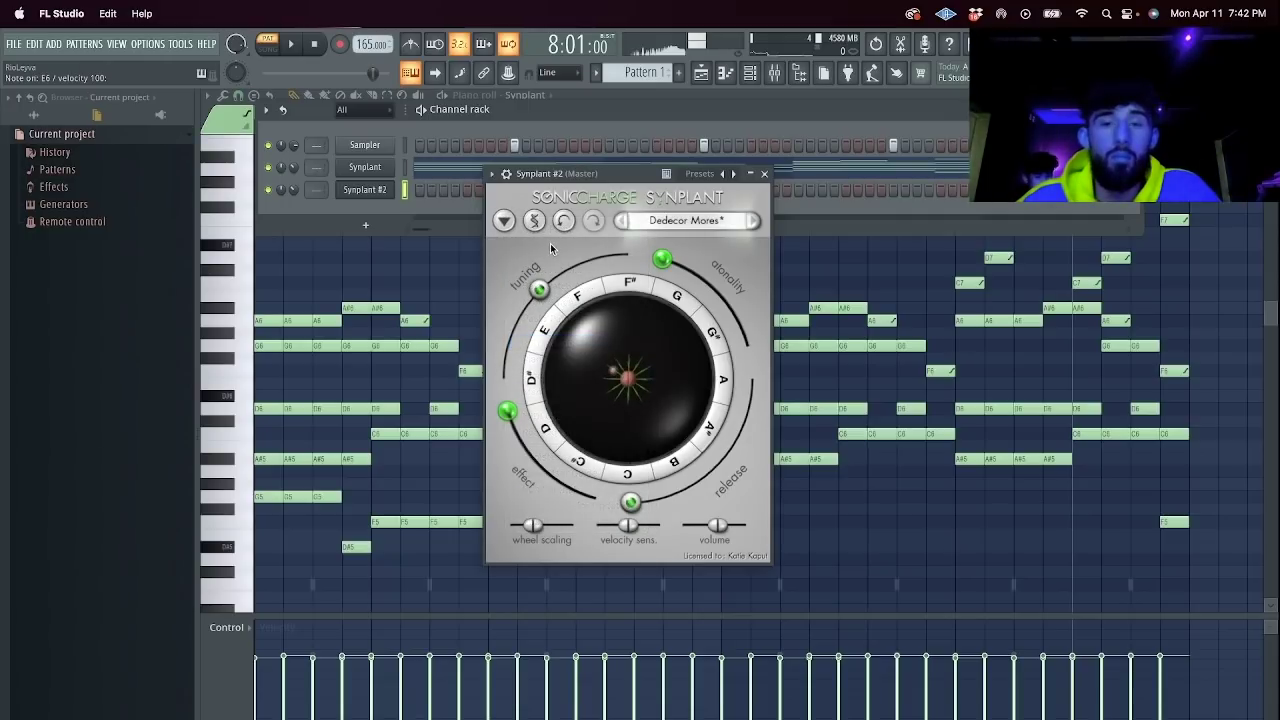
click(505, 221)
click(564, 342)
click(504, 221)
click(564, 342)
click(504, 221)
click(564, 342)
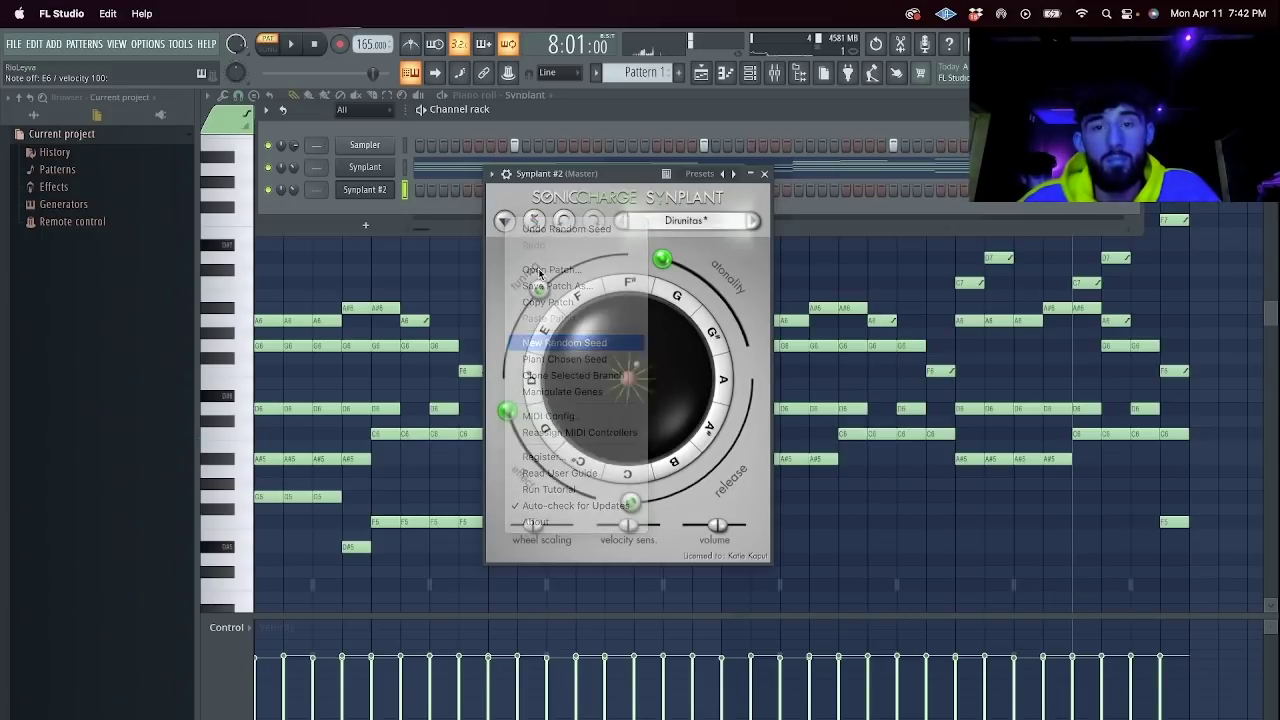
click(750, 174)
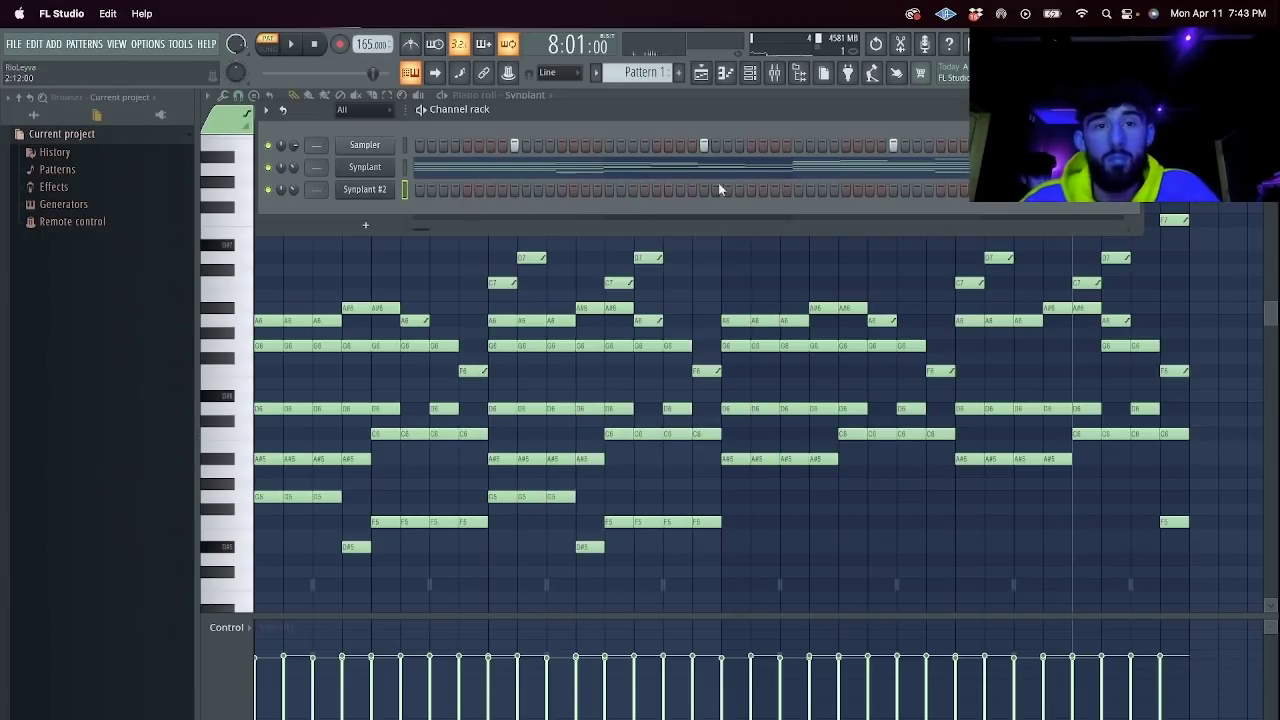
Paste the copied chord notes into Synplant #2 and raise them an octave.
click(407, 191)
key(super+v)
key(space)
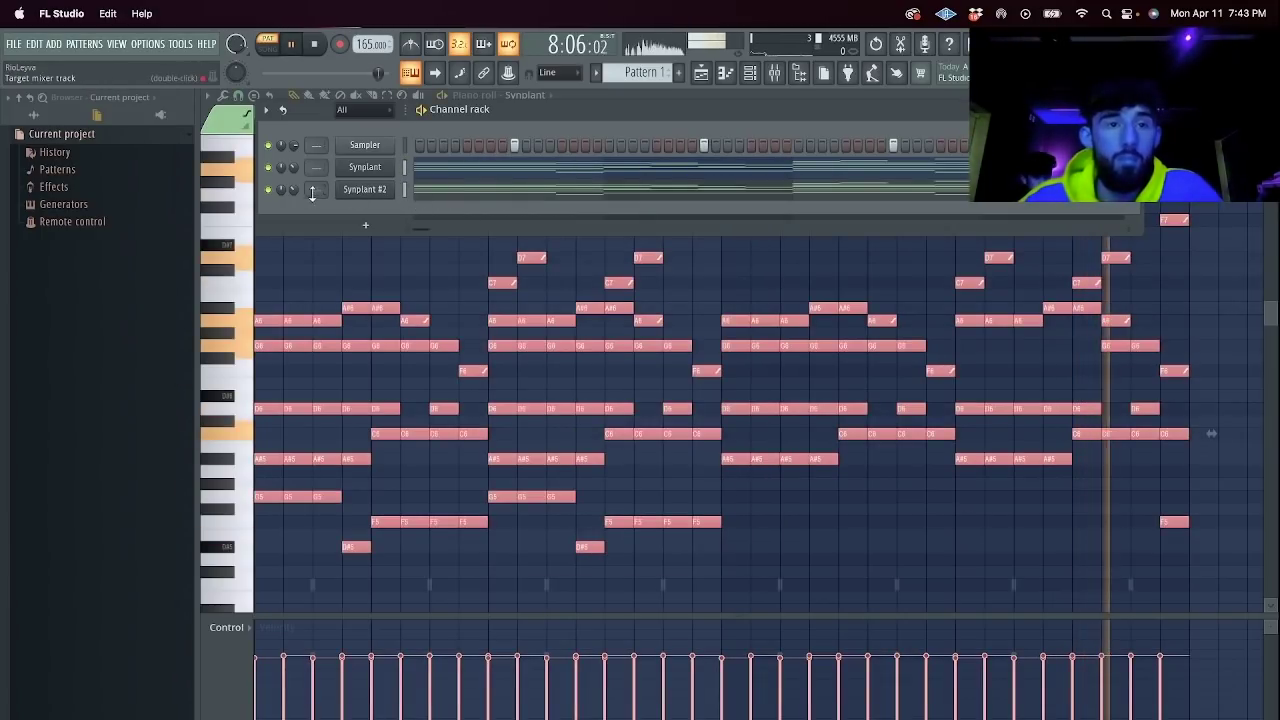
click(461, 191)
key(super+Up)
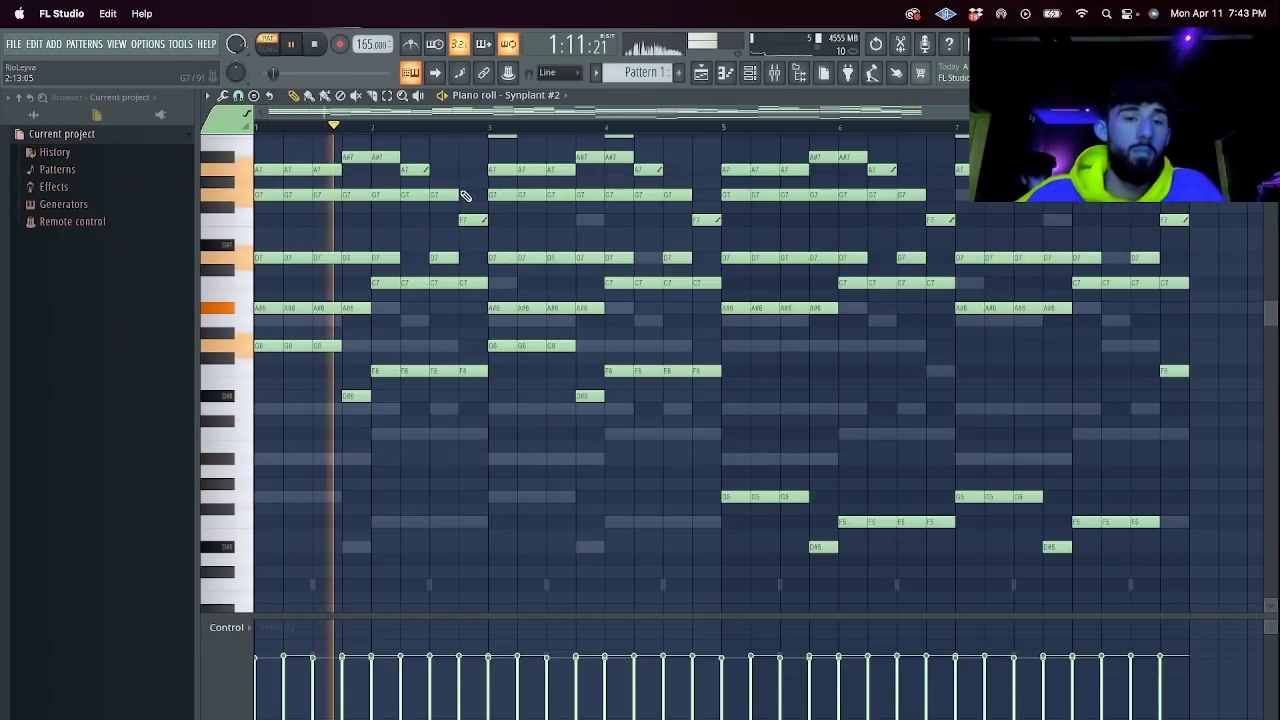
click(749, 74)
key(space)
Solo Synplant #2 and give it a new random seed patch.
right_click(268, 190)
click(288, 204)
click(380, 191)
click(508, 223)
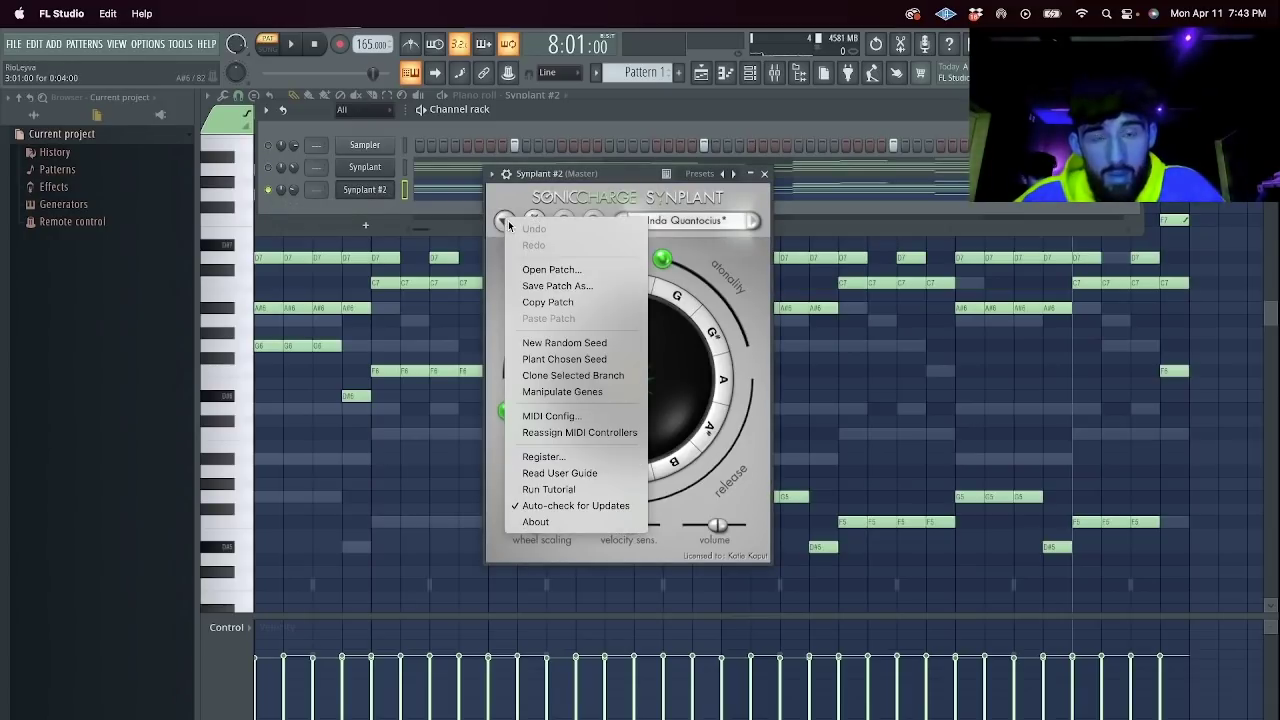
click(562, 345)
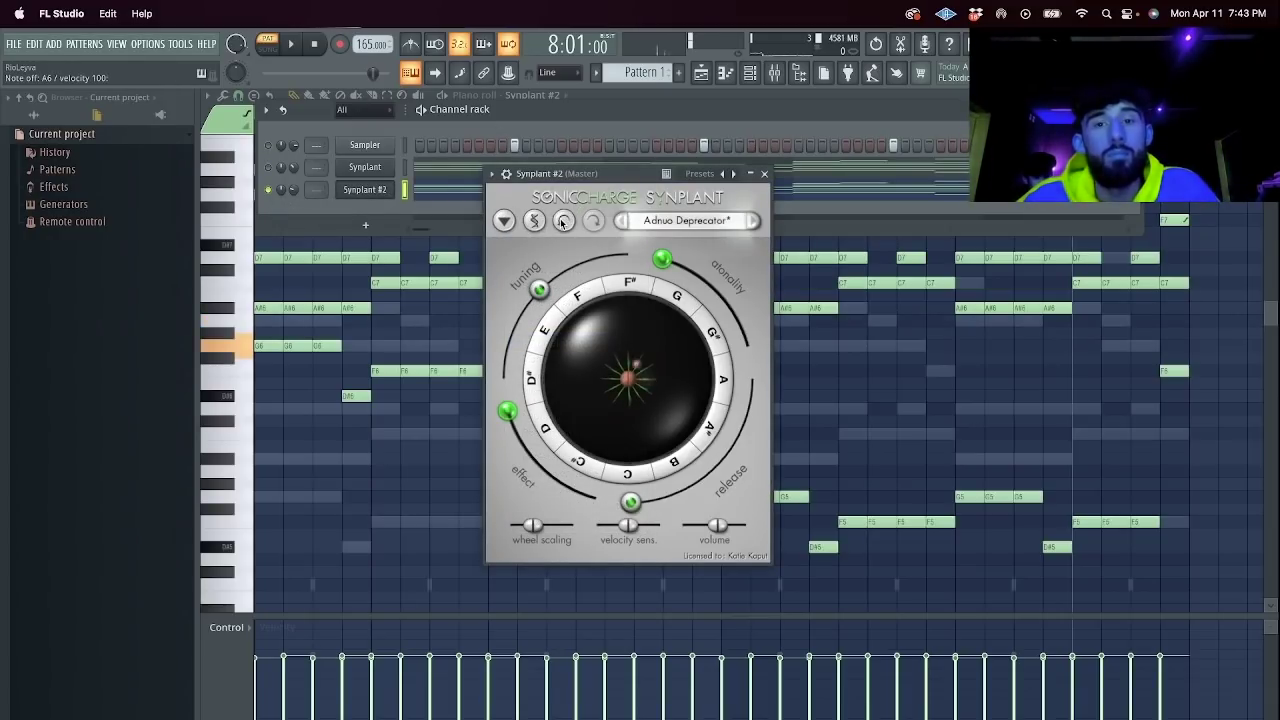
key(space)
click(764, 173)
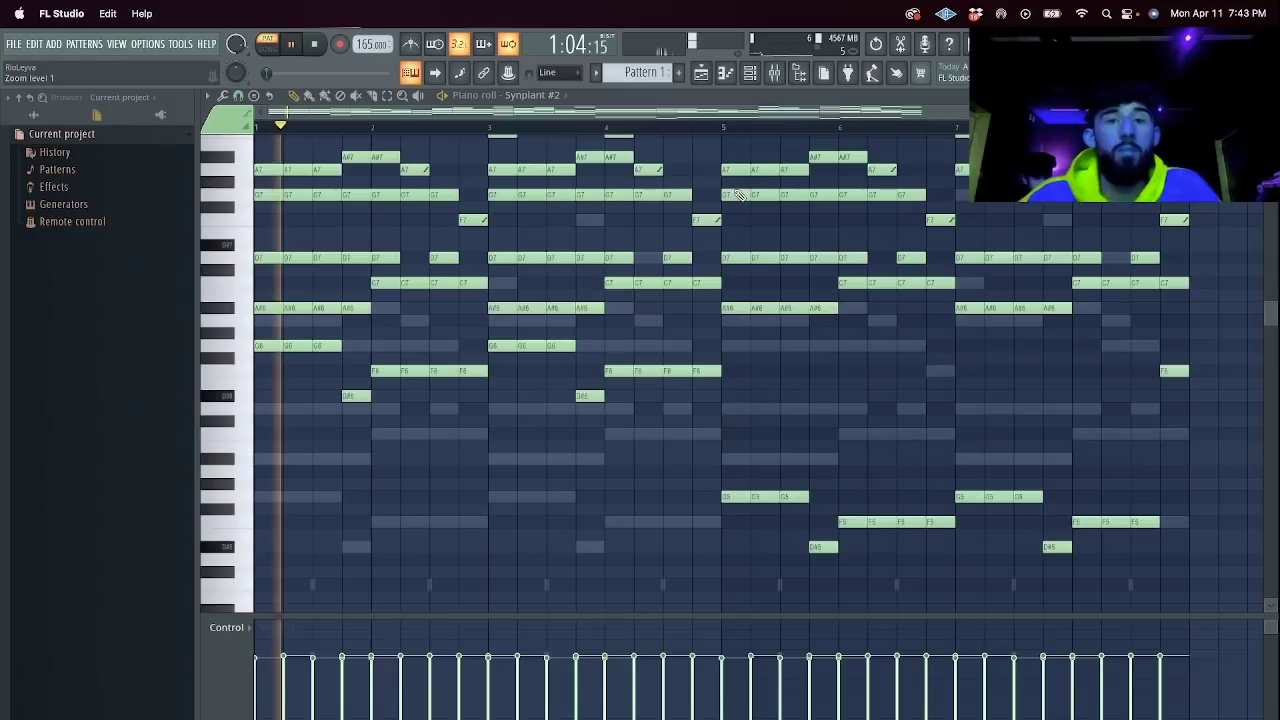
Transpose the Synplant #2 chords down two octaves and chop them into short slices.
key(super+Up)
key(super+Down)
key(super+Down)
key(super+Down)
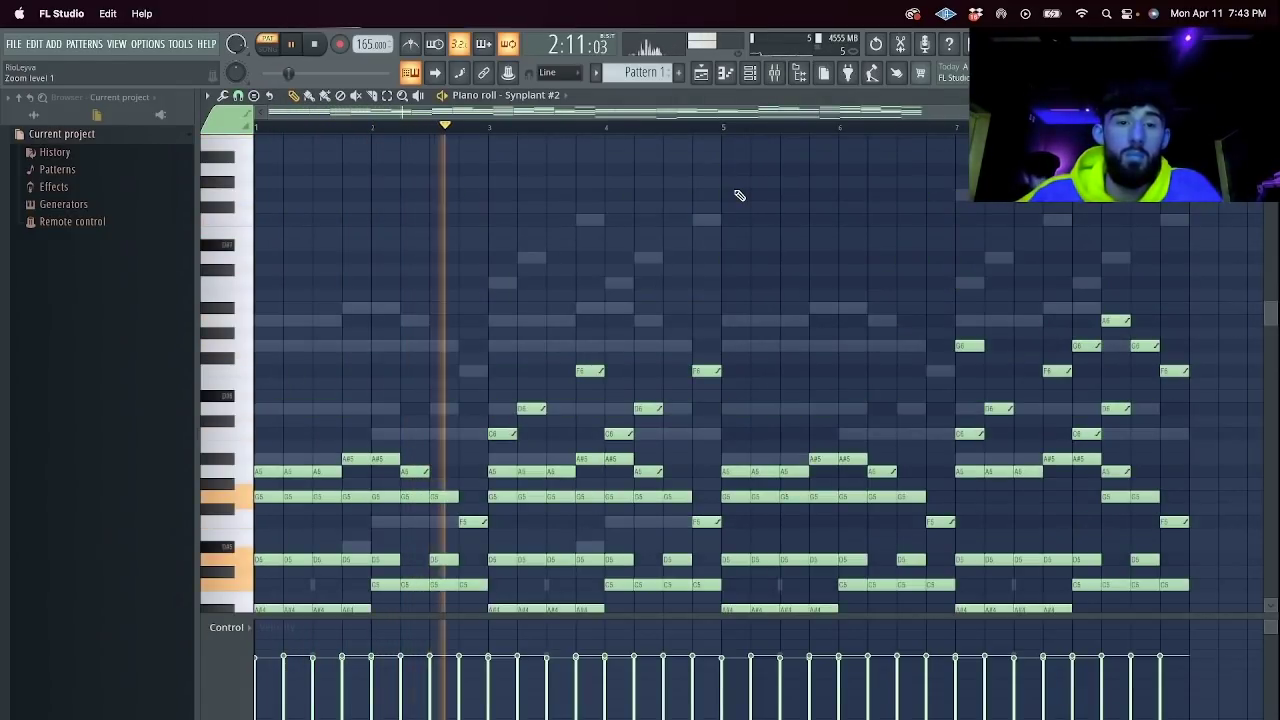
click(749, 72)
click(592, 313)
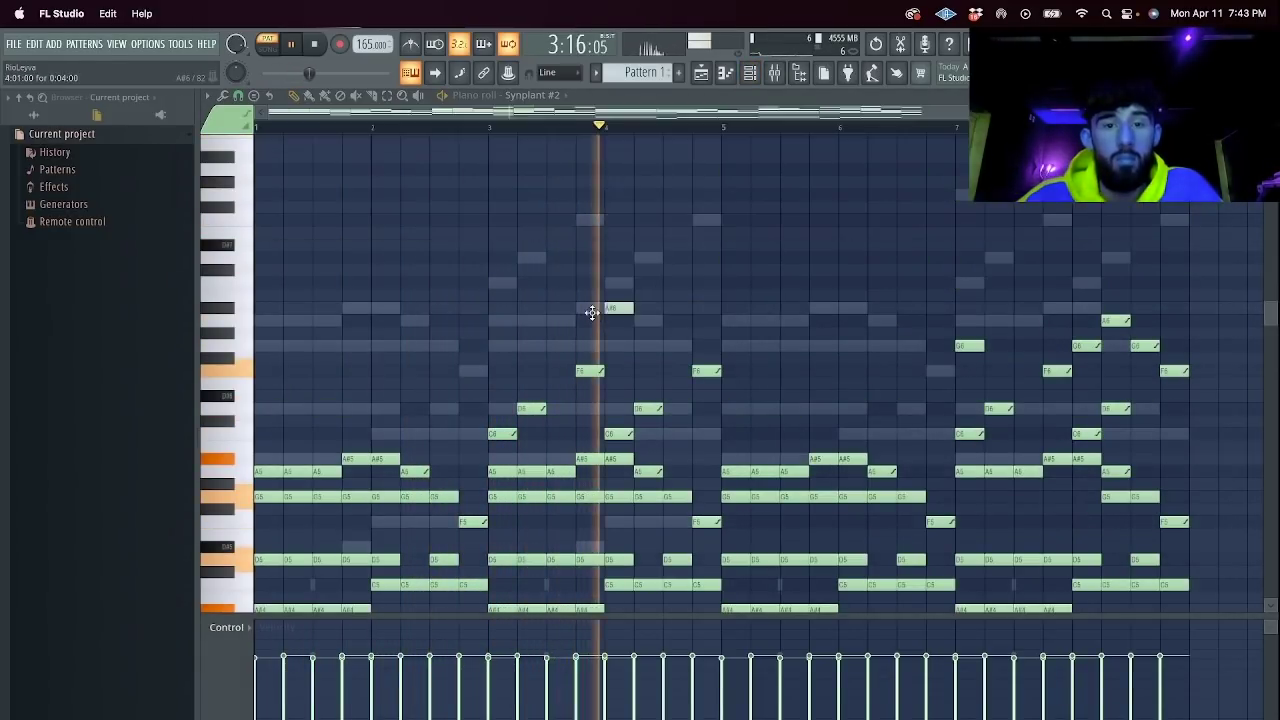
click(239, 97)
click(264, 226)
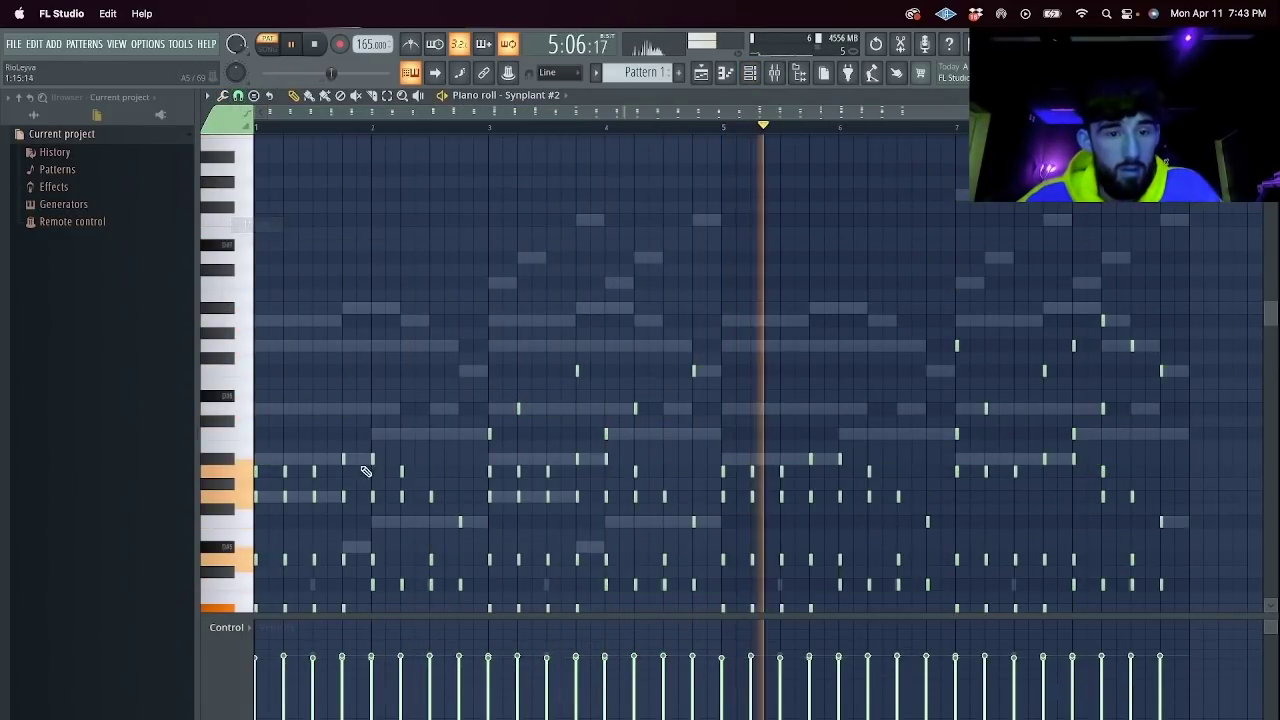
Duplicate all the chopped notes just to the right and raise the copies an octave.
key(ctrl+a)
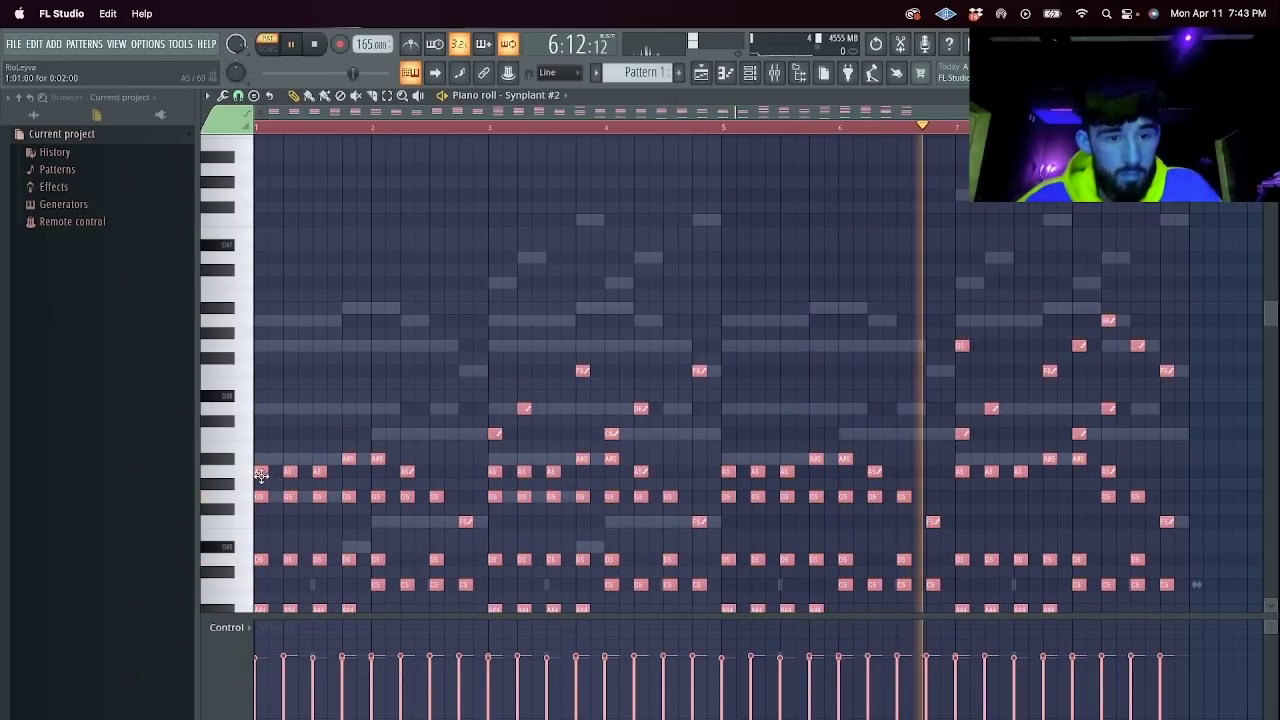
shift+drag(260, 474, 272, 470)
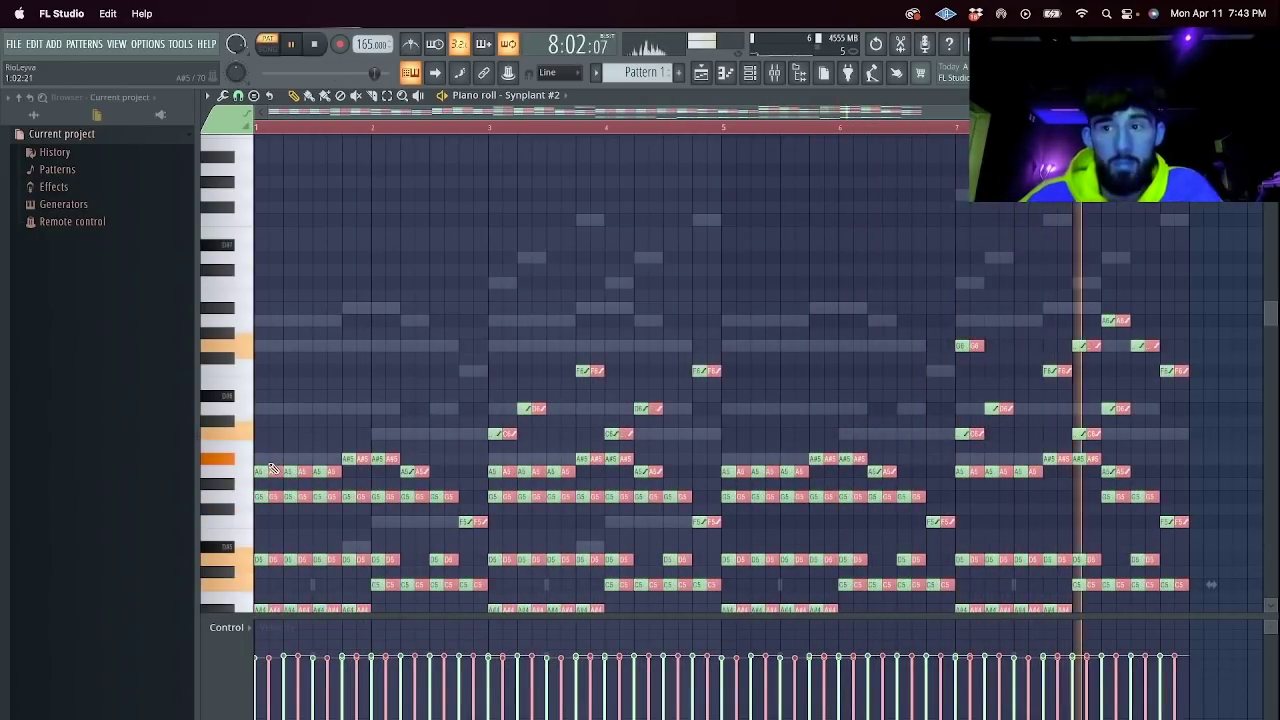
key(ctrl+Up)
key(ctrl+Down)
key(ctrl+Down)
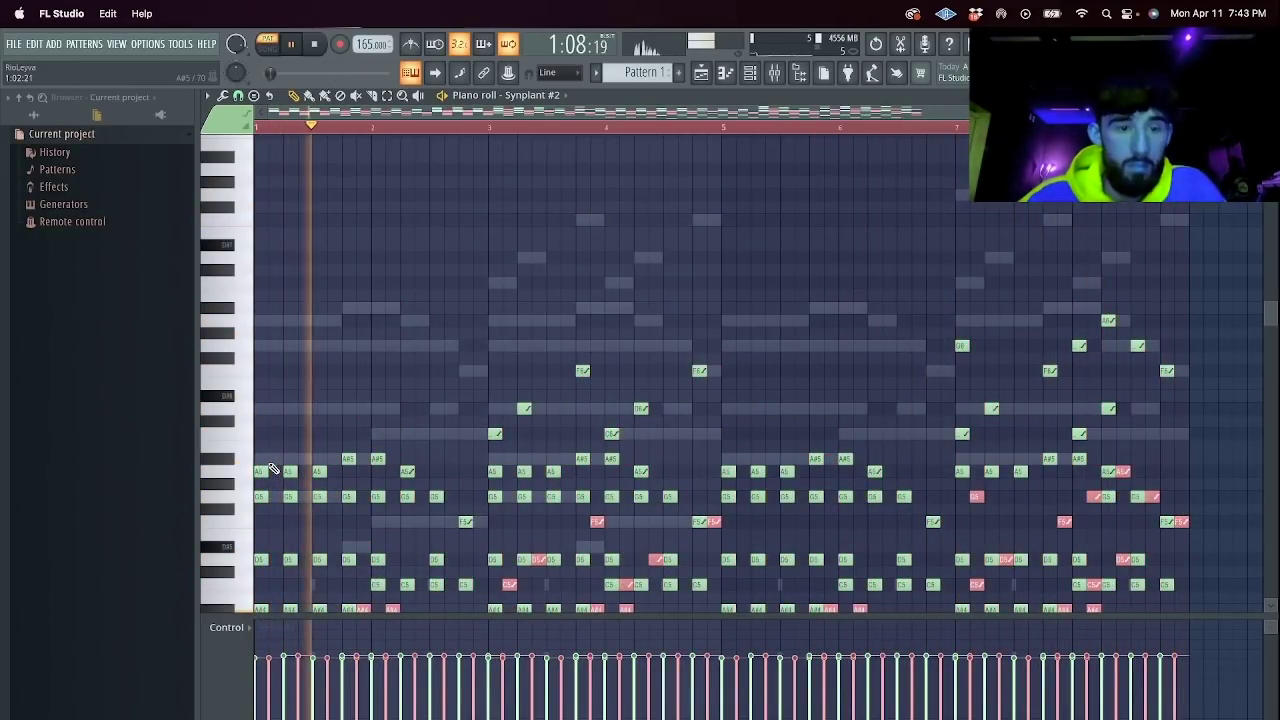
scroll(424, 429, down, 6)
key(space)
scroll(446, 322, up, 2)
key(space)
key(ctrl+Up)
click(750, 75)
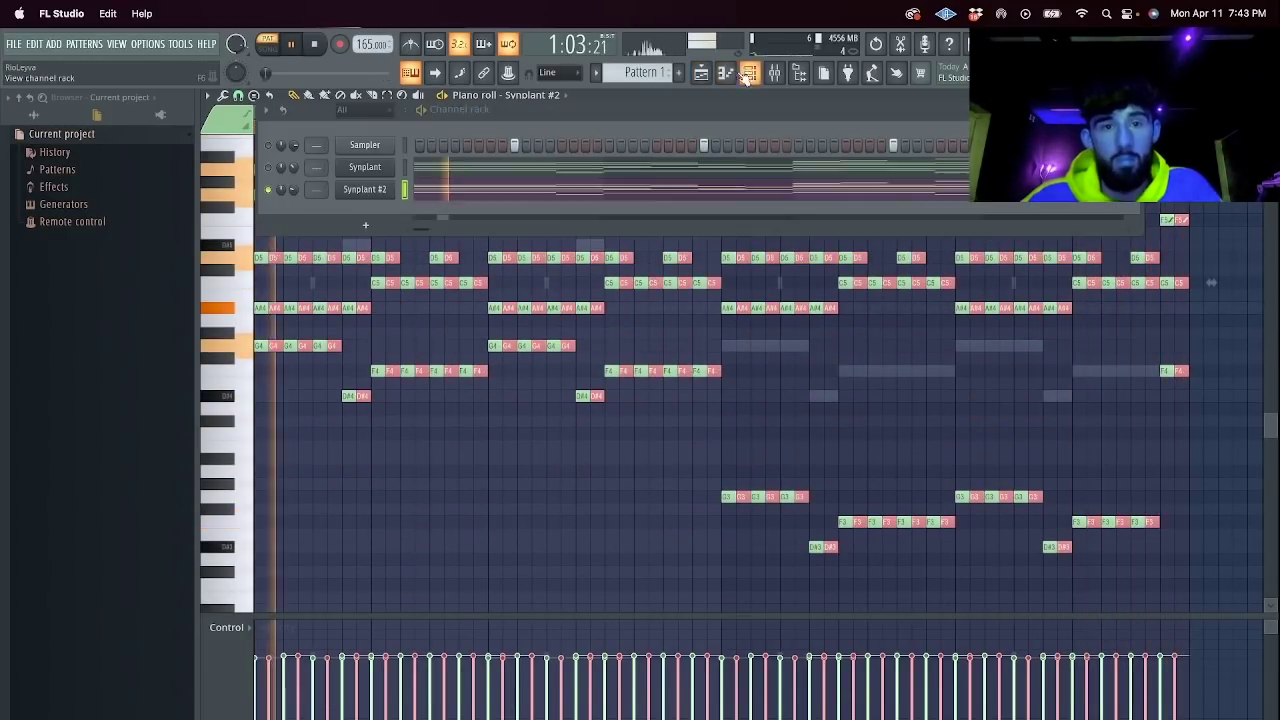
Route each channel to its own mixer track and solo the Synplant track.
key(space)
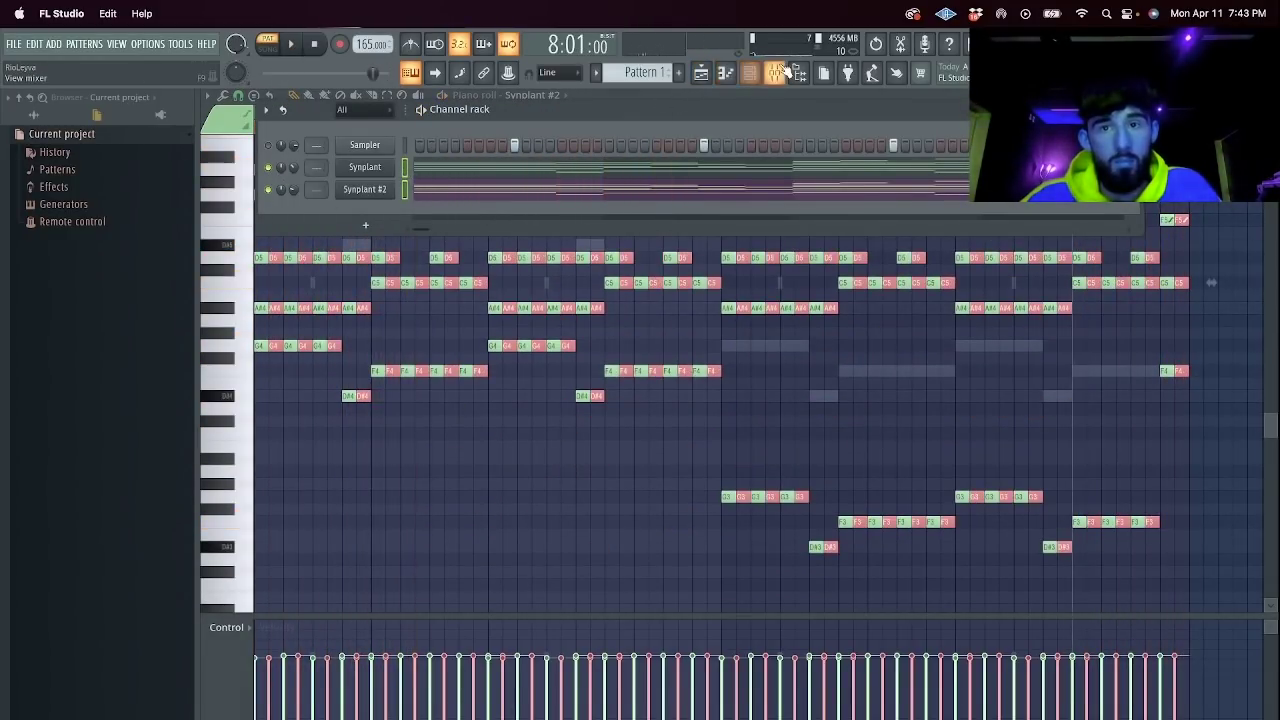
click(777, 72)
key(super+l)
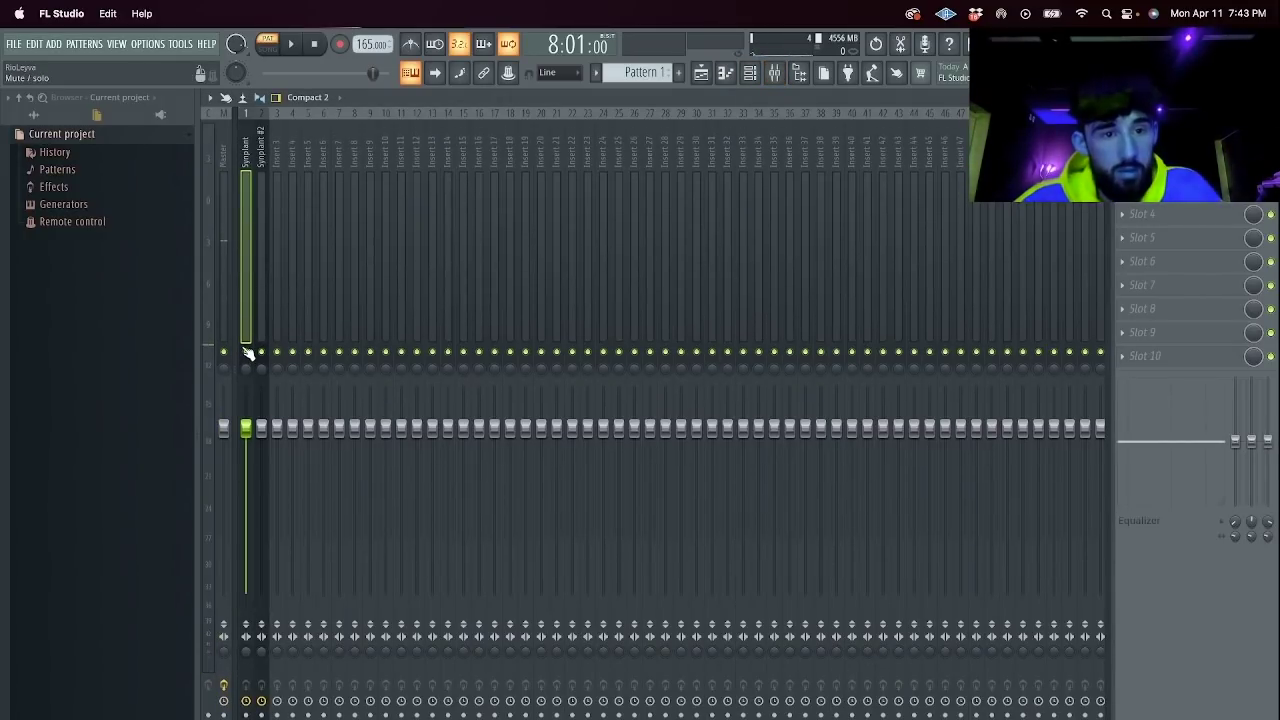
right_click(247, 350)
Load a saved effect chain onto Synplant's track and the melody flip fx preset onto Synplant #2's.
right_click(245, 290)
mouse_move(380, 204)
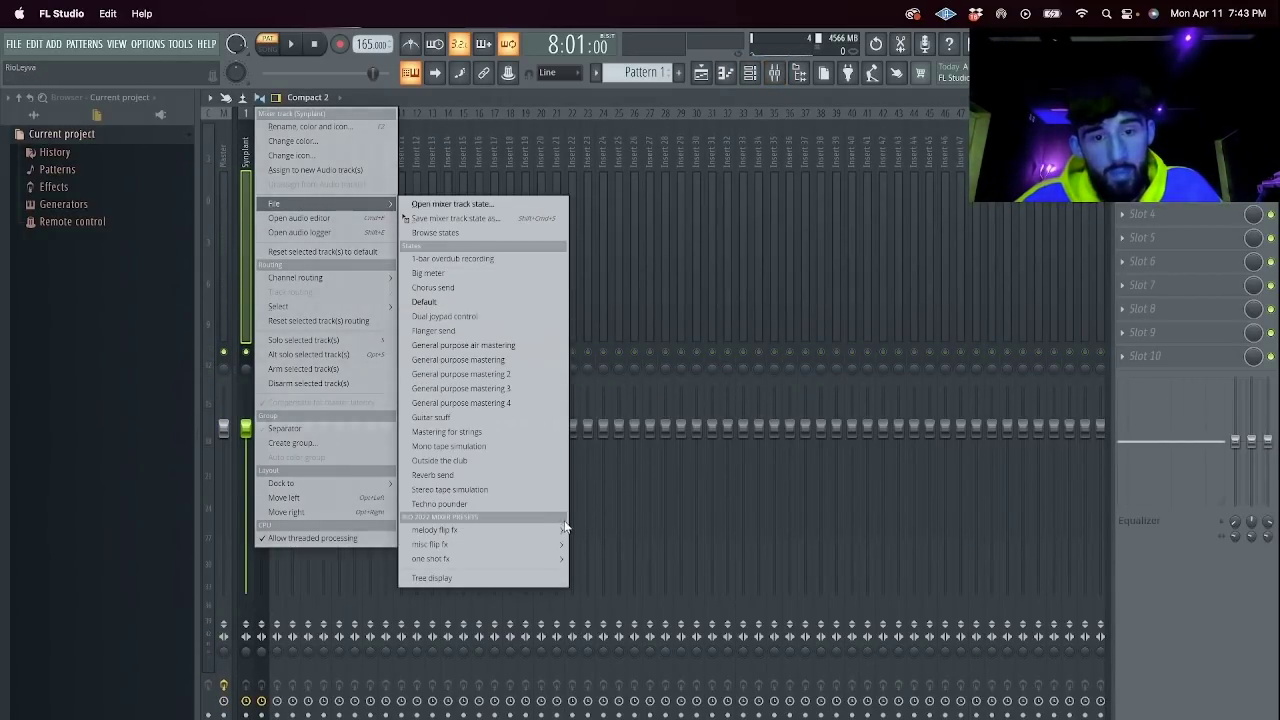
click(590, 530)
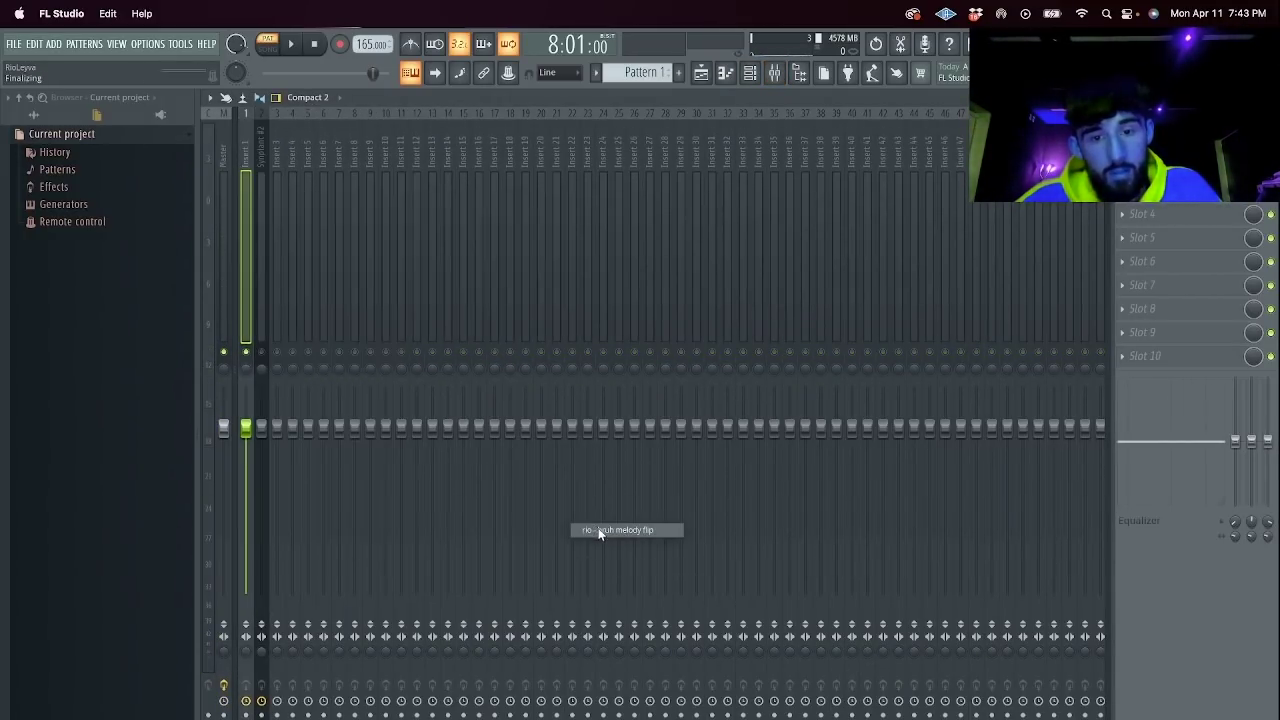
right_click(268, 313)
mouse_move(386, 206)
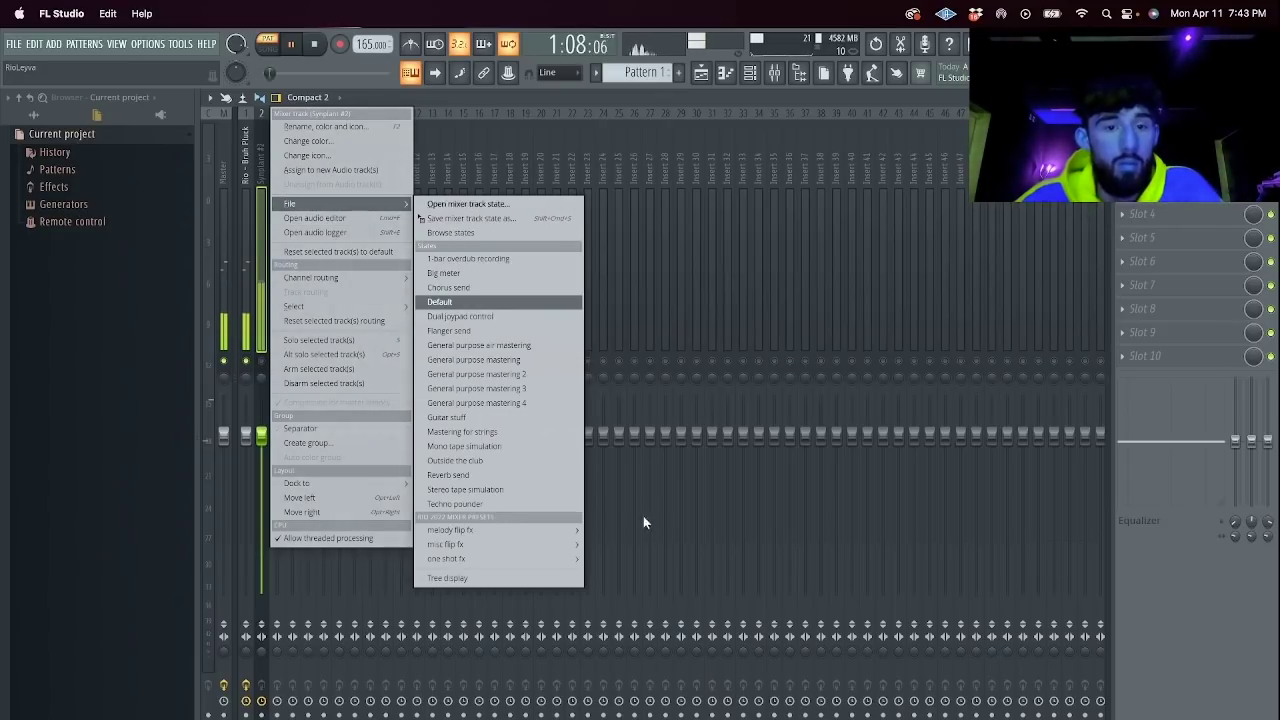
click(640, 462)
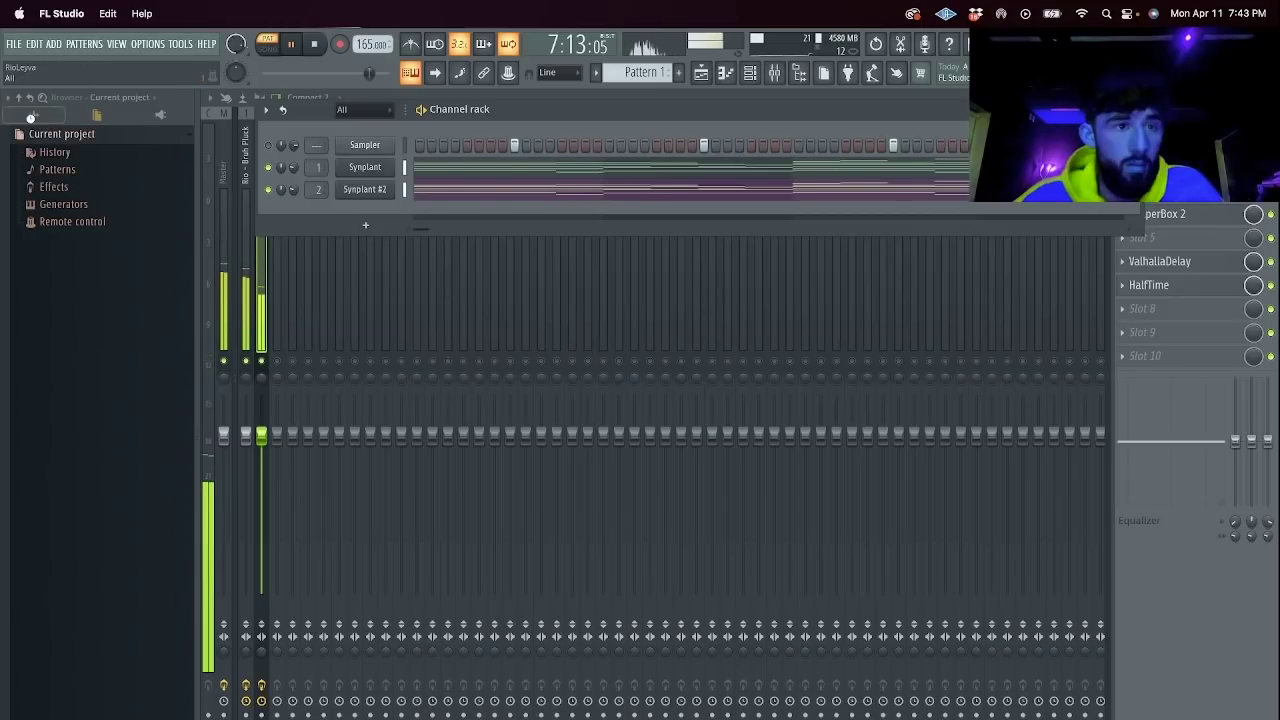
Add Brashed it 808 from the drum kit as a new channel with a first step.
drag(89, 263, 93, 272)
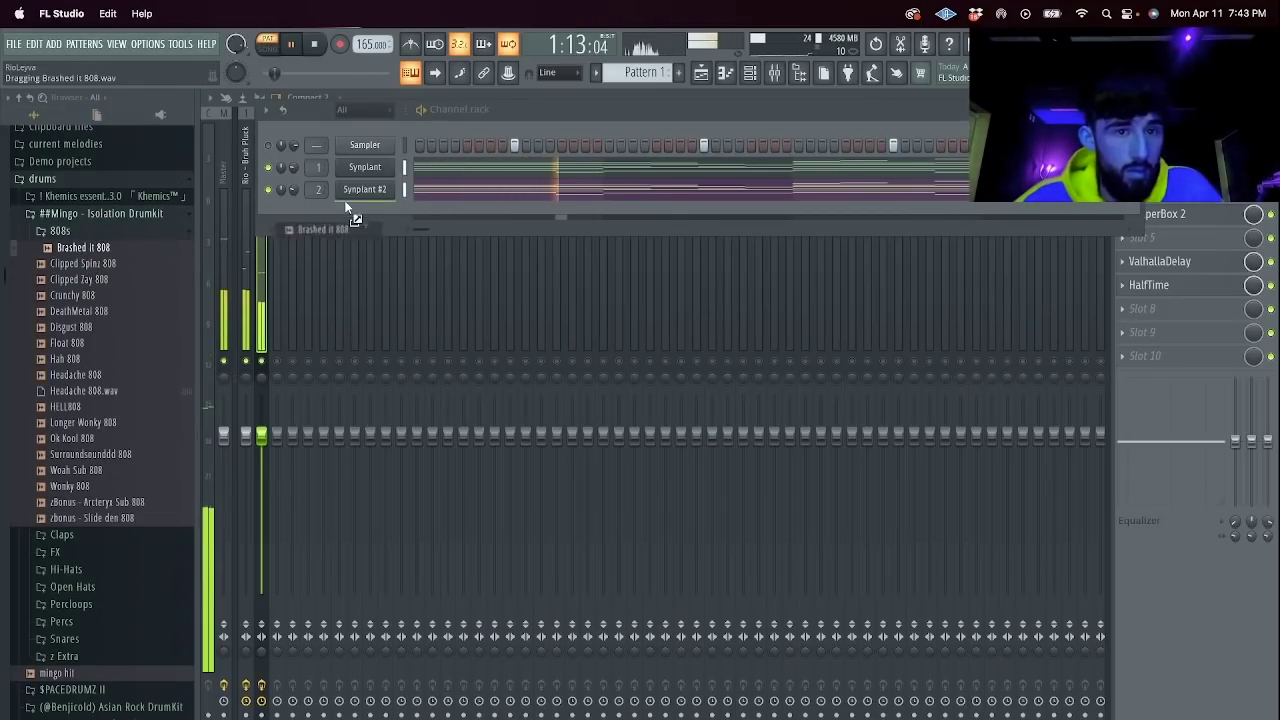
drag(341, 205, 365, 209)
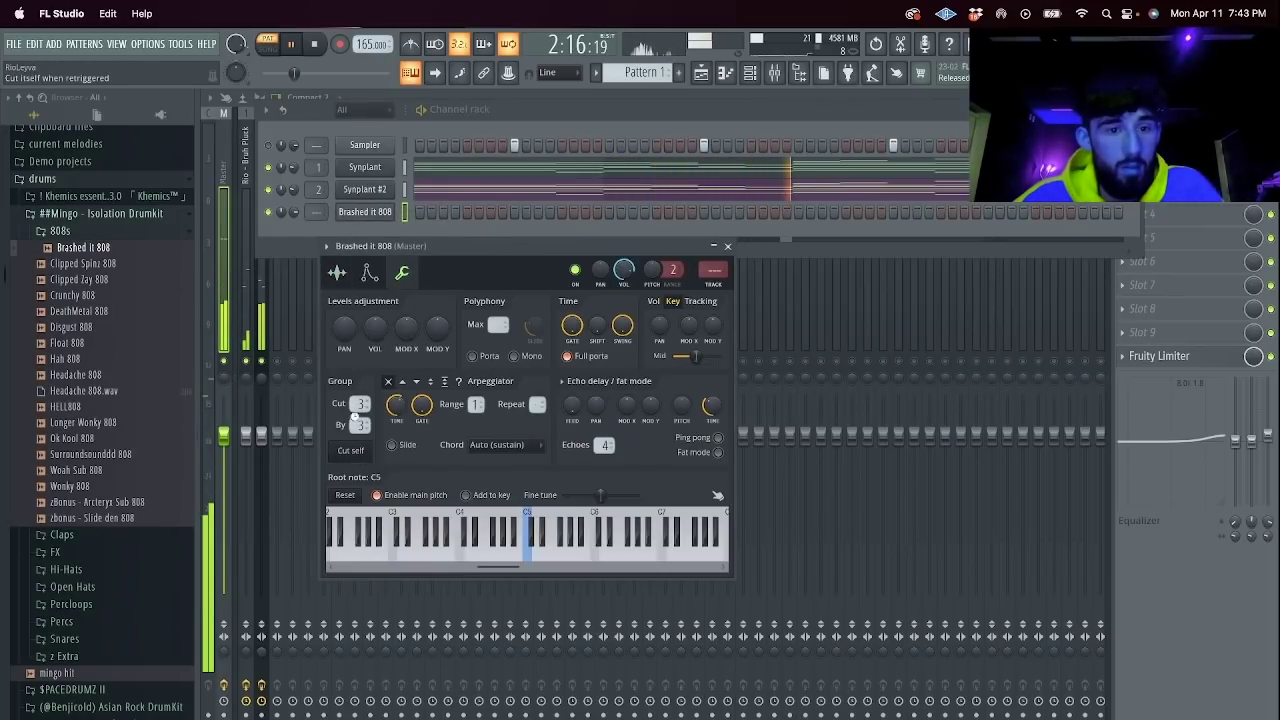
click(420, 213)
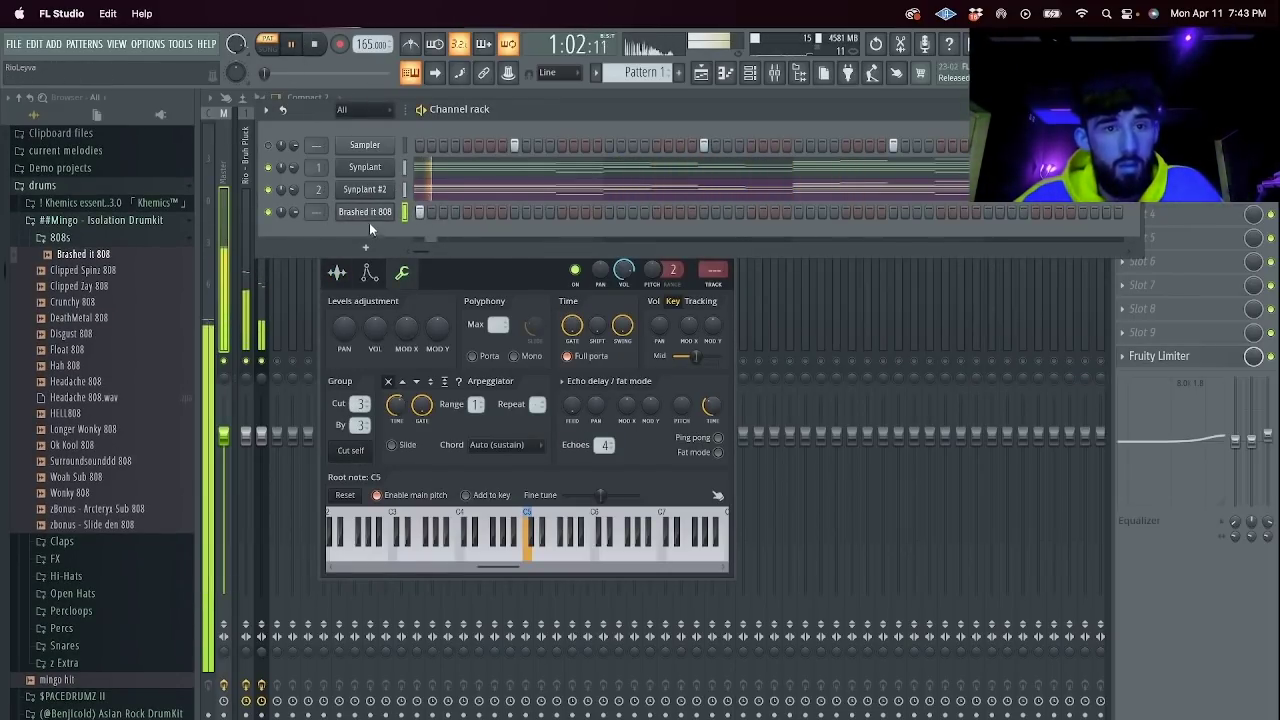
Place a D#5 note at bar 1 beat 3 in the 808's piano roll and preview it.
right_click(372, 212)
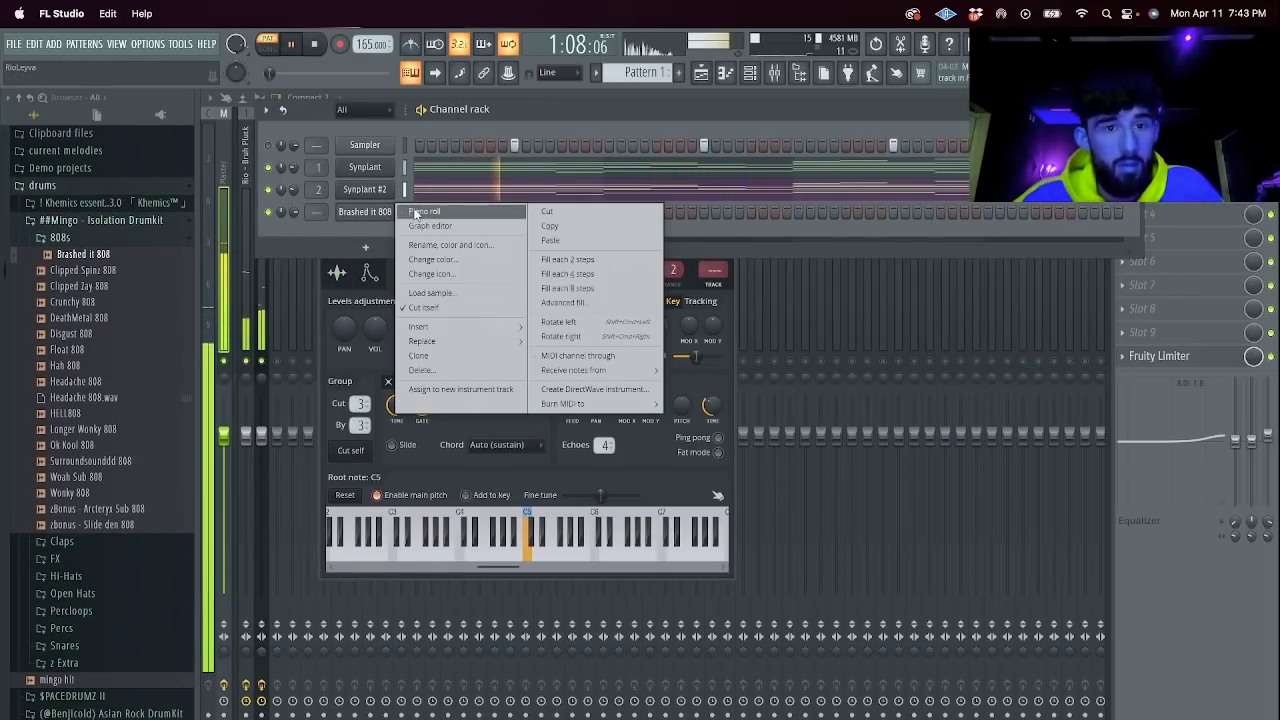
click(416, 215)
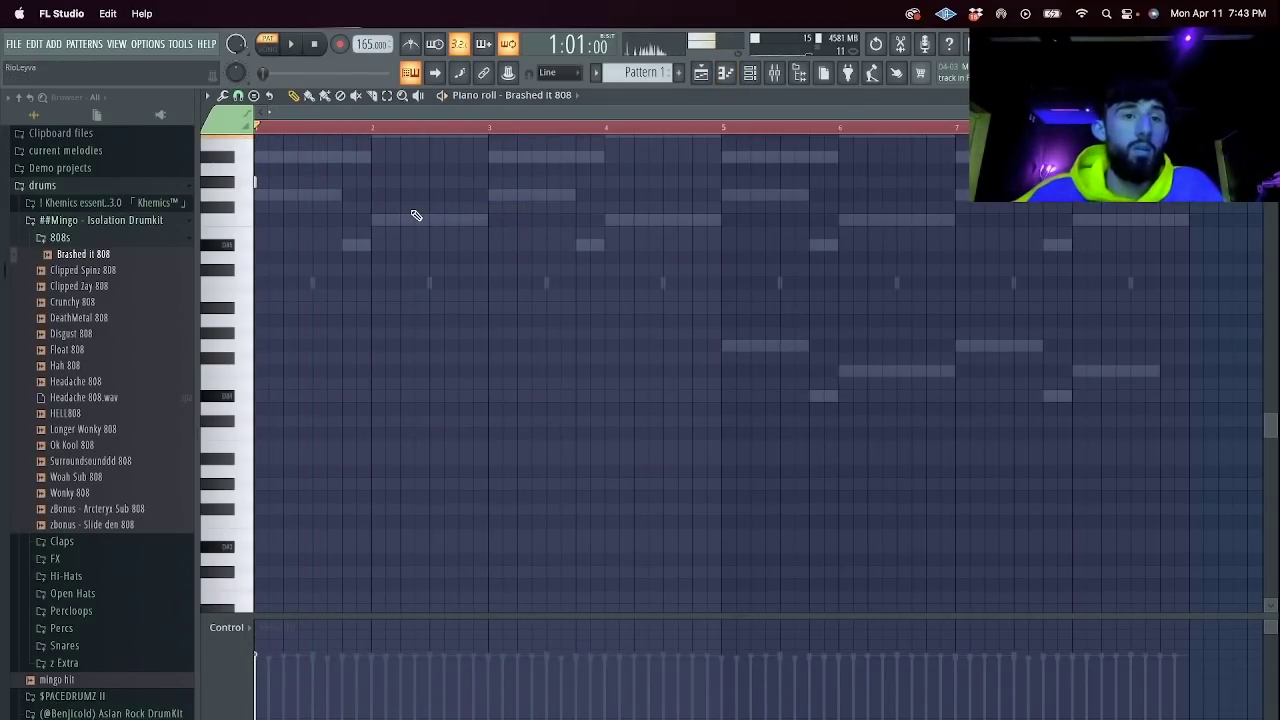
key(space)
key(space)
key(space)
key(space)
key(space)
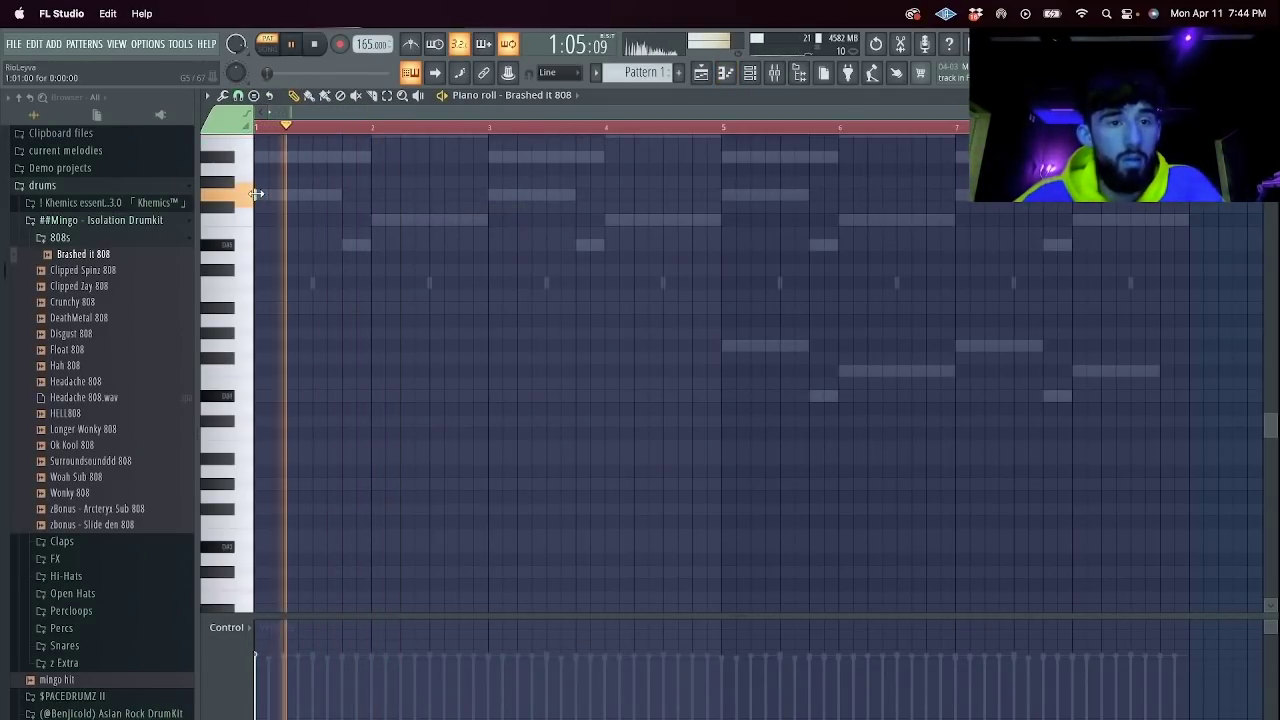
key(space)
click(334, 246)
key(space)
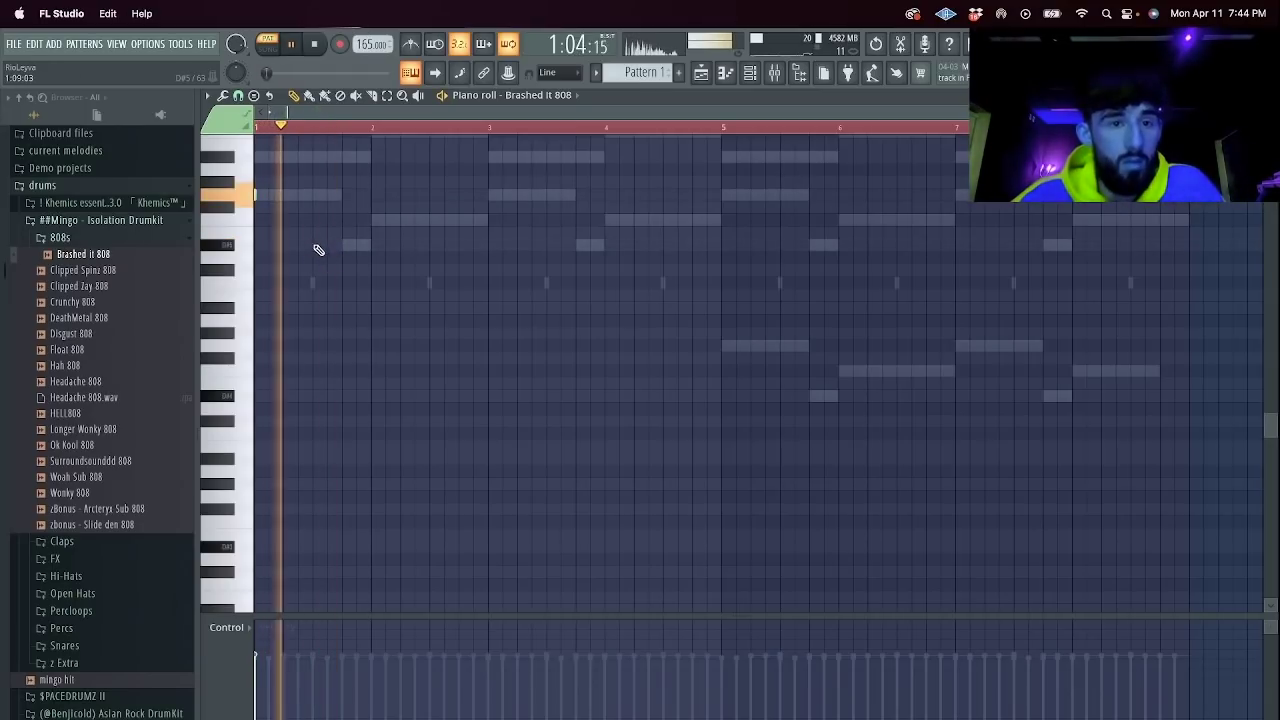
Silence the Synplant #2 channel from the channel list.
click(749, 73)
right_click(267, 173)
click(288, 185)
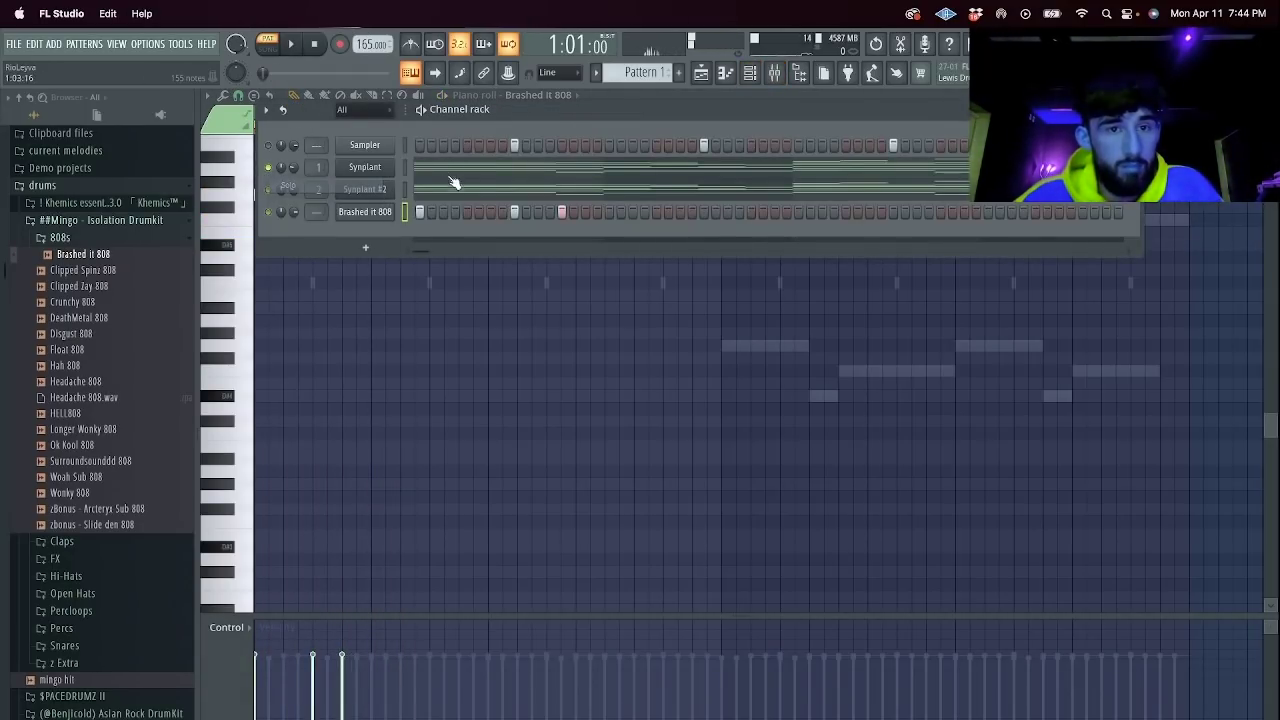
In the Synplant chord pattern, move the third G6 note down to D#6.
key(space)
click(470, 169)
key(space)
scroll(351, 316, up, 6)
key(space)
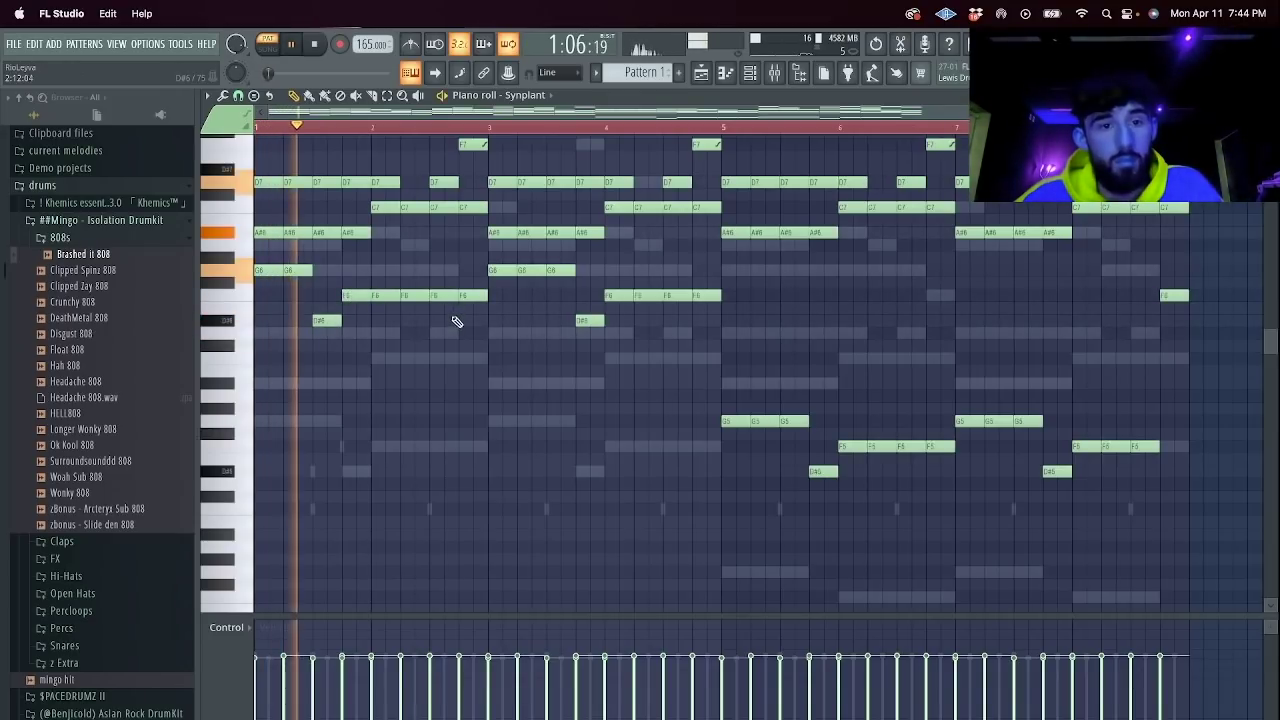
drag(556, 270, 557, 323)
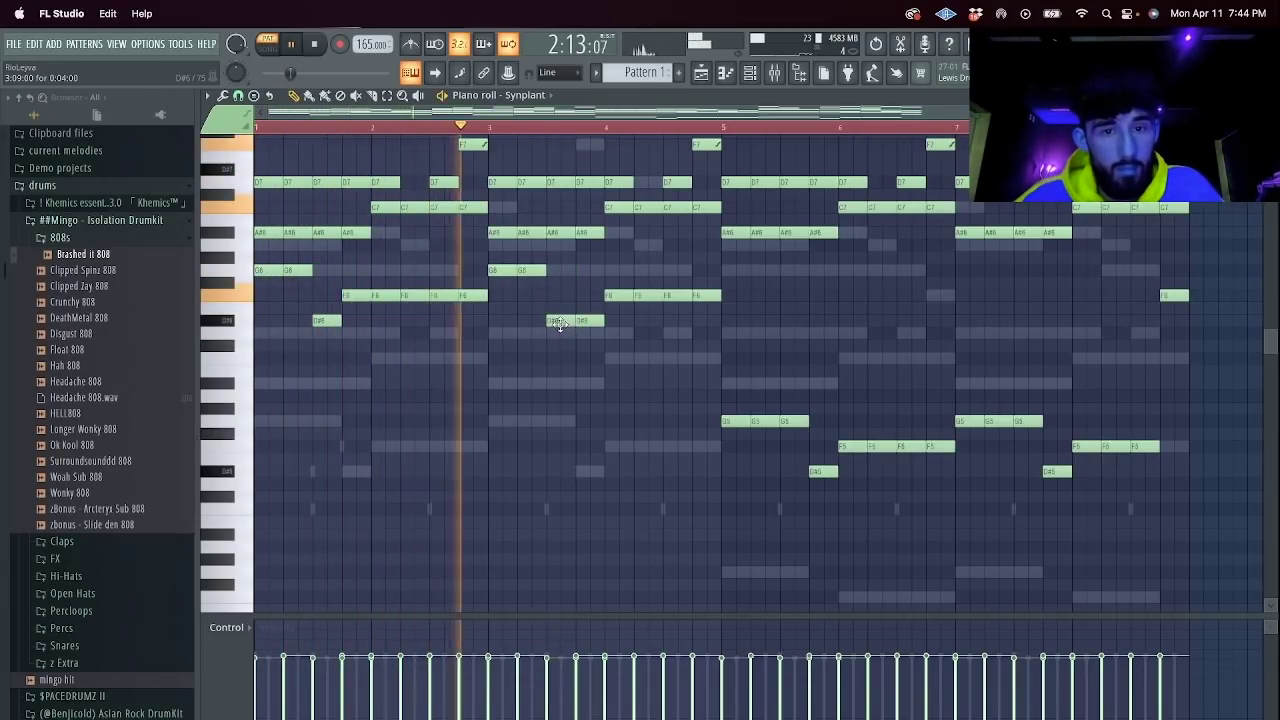
Drop the lower G5 and F5 notes to D#5, and the right F5 to E5.
key(space)
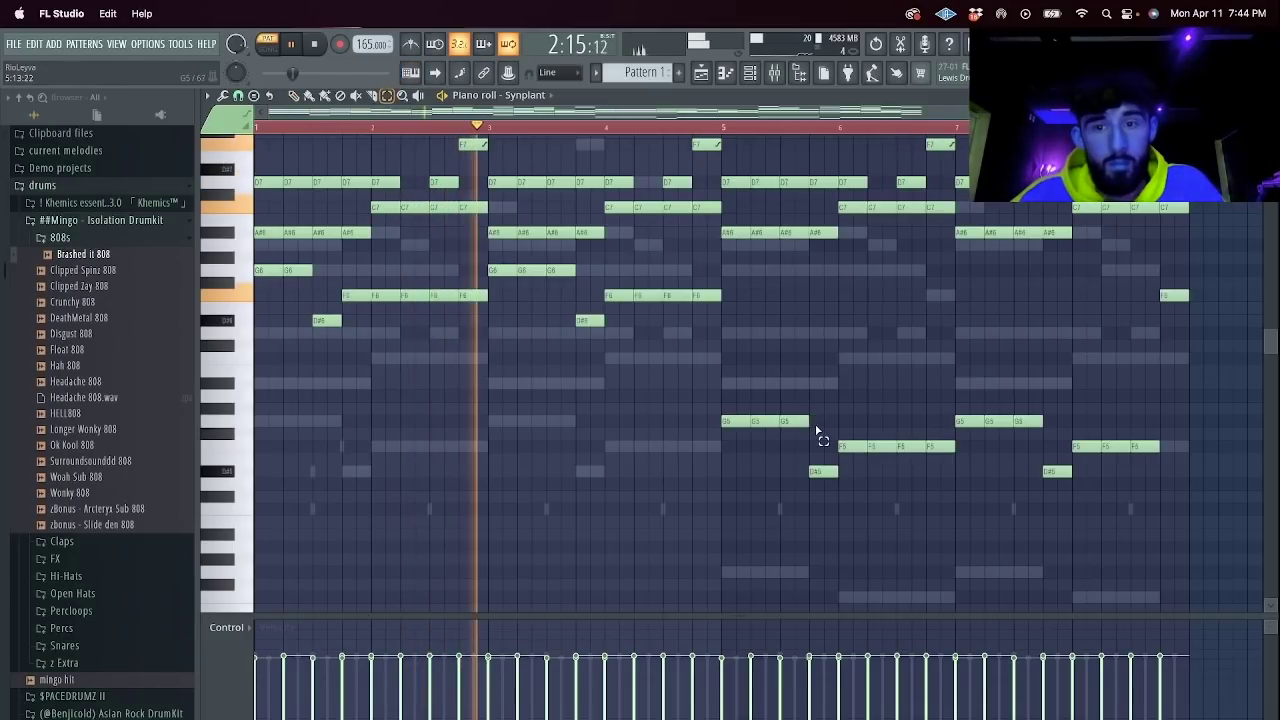
drag(795, 421, 795, 446)
drag(897, 446, 897, 471)
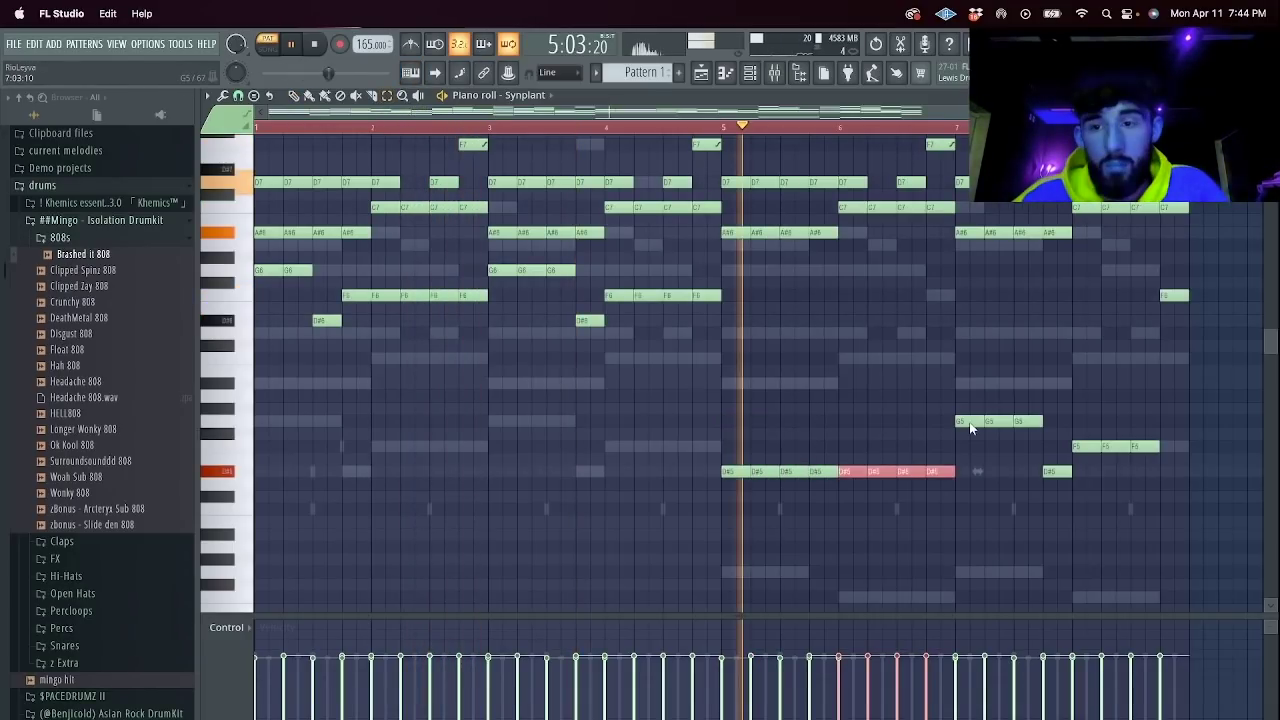
drag(970, 428, 970, 471)
drag(1140, 446, 1140, 458)
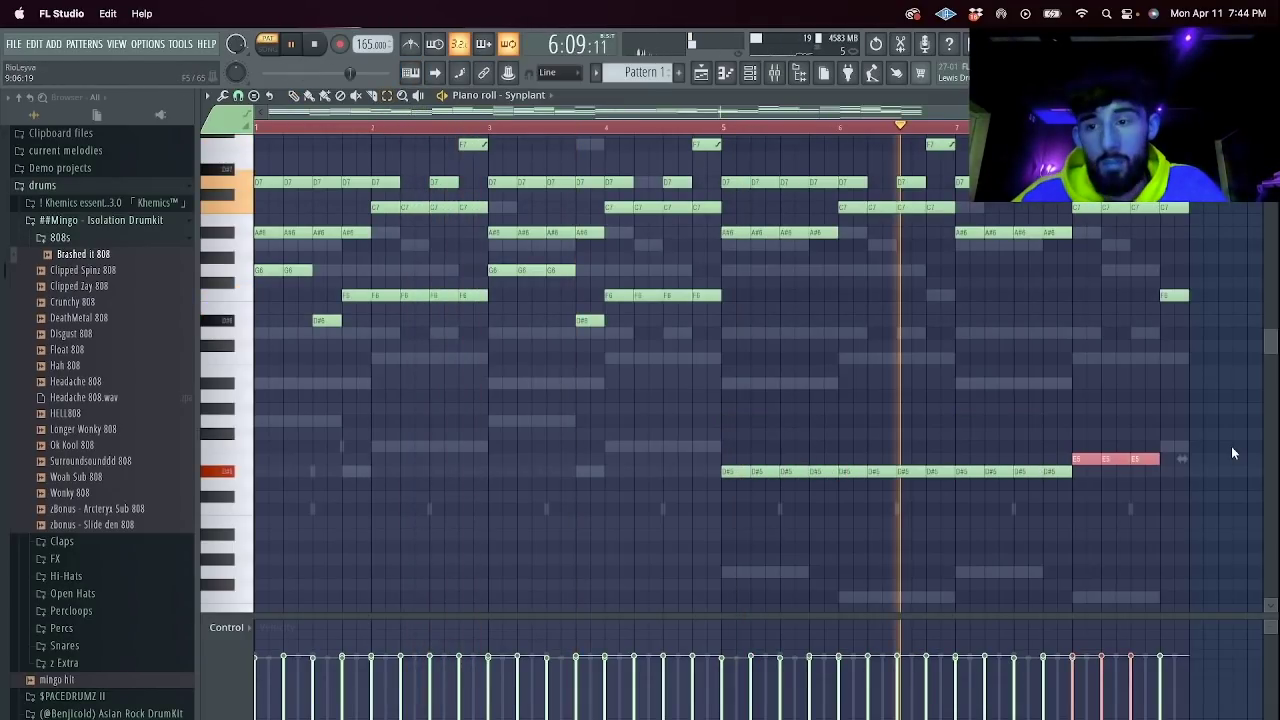
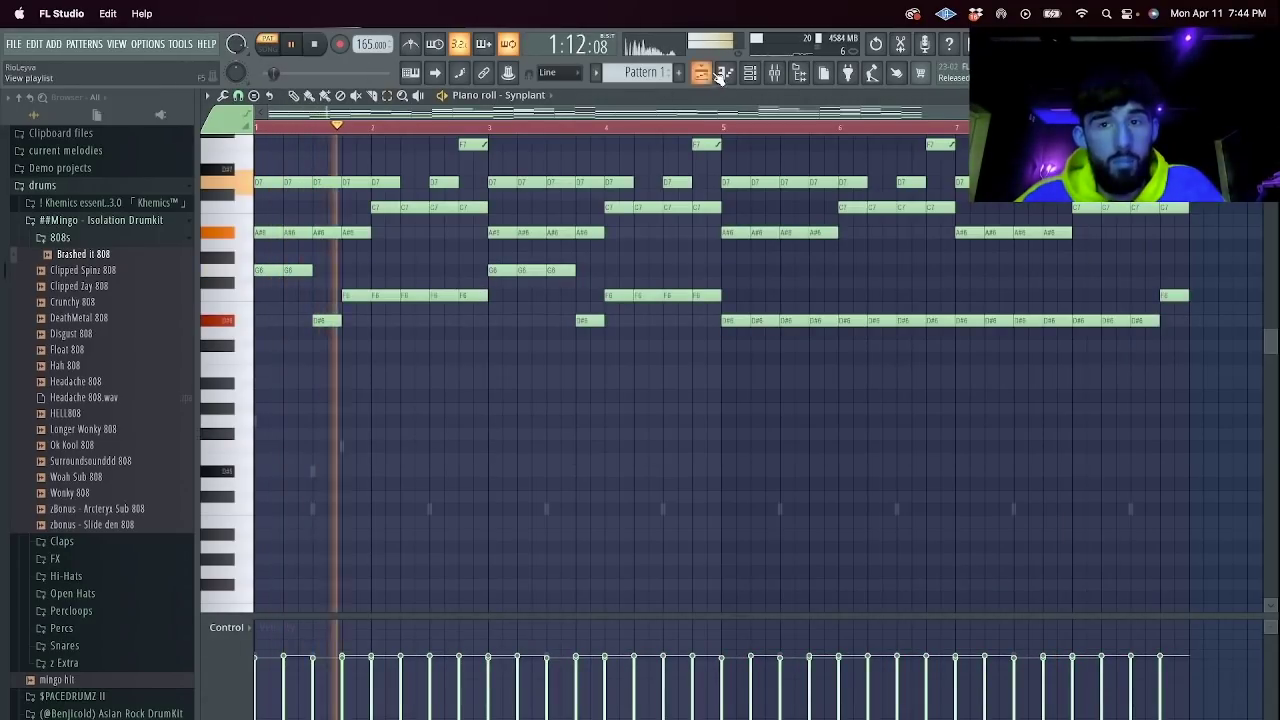
In the Brashed it 808 piano roll, delete the stray note and draw E5 and lower bass notes.
key(F6)
key(space)
right_click(398, 212)
click(418, 211)
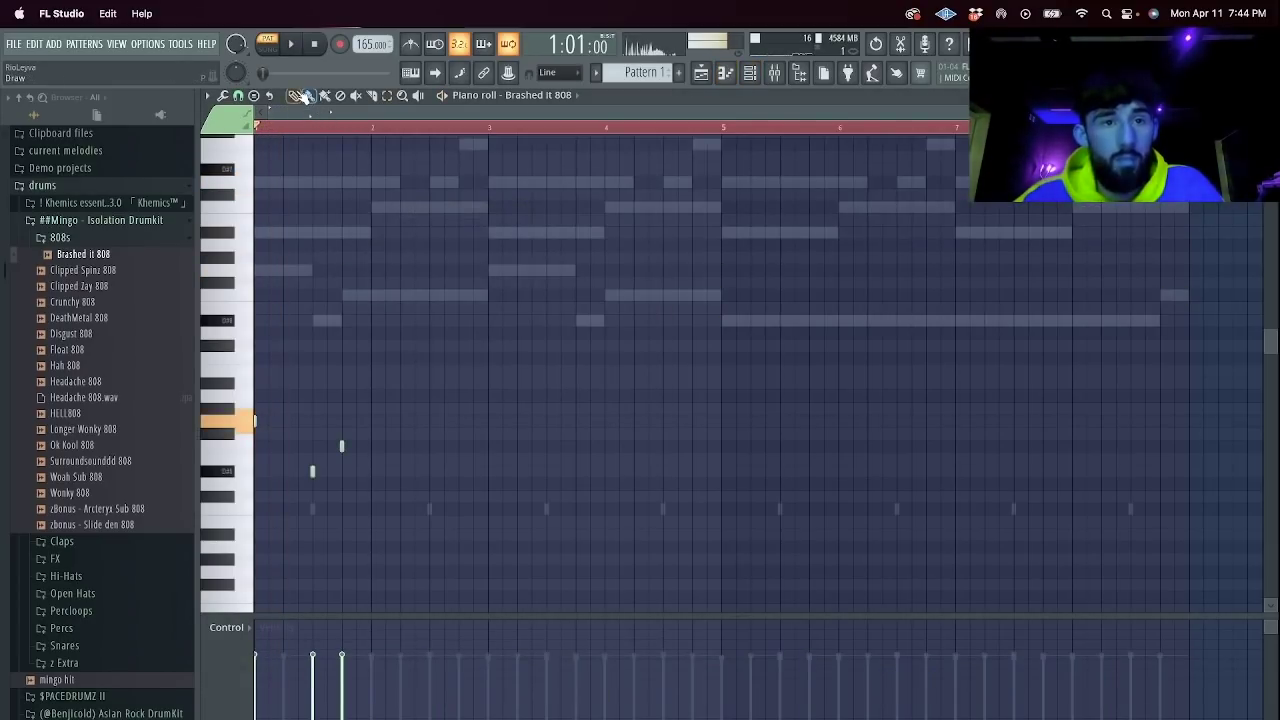
right_click(313, 471)
click(402, 449)
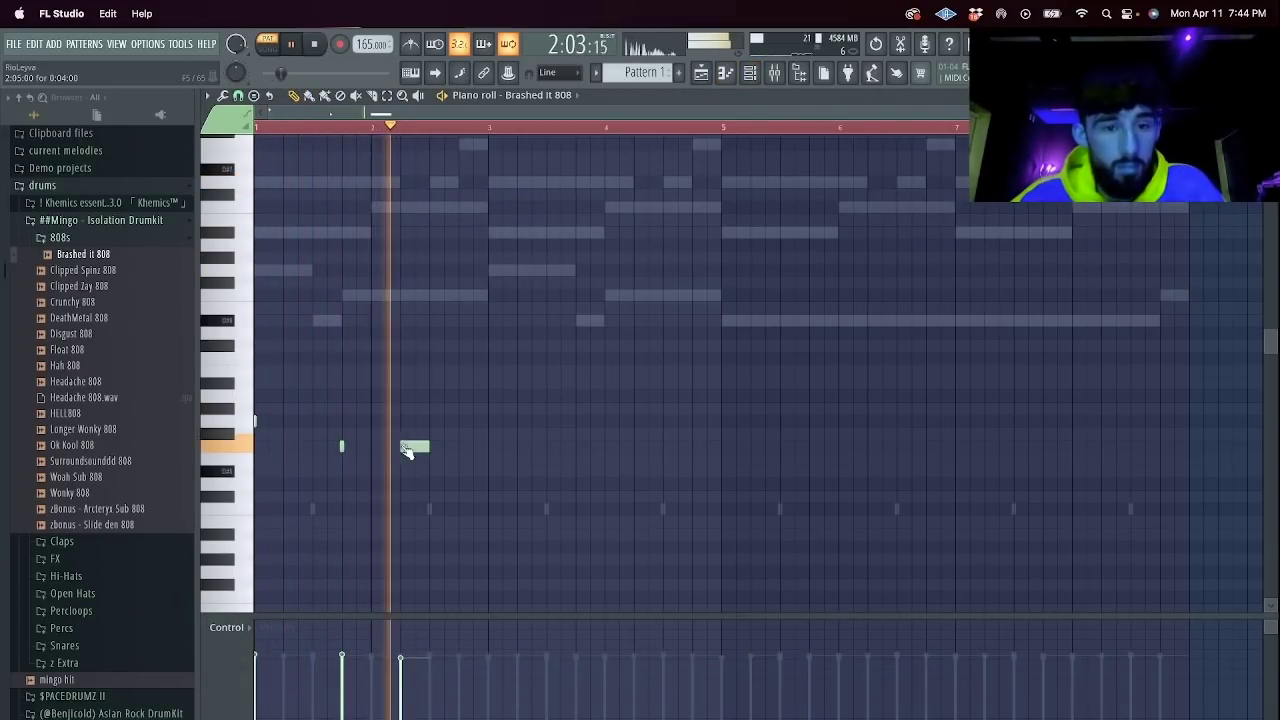
click(492, 421)
click(576, 447)
key(space)
Add 808 notes after bar 3, remove the misplaced one, and lengthen the note after bar 4.
click(483, 128)
key(space)
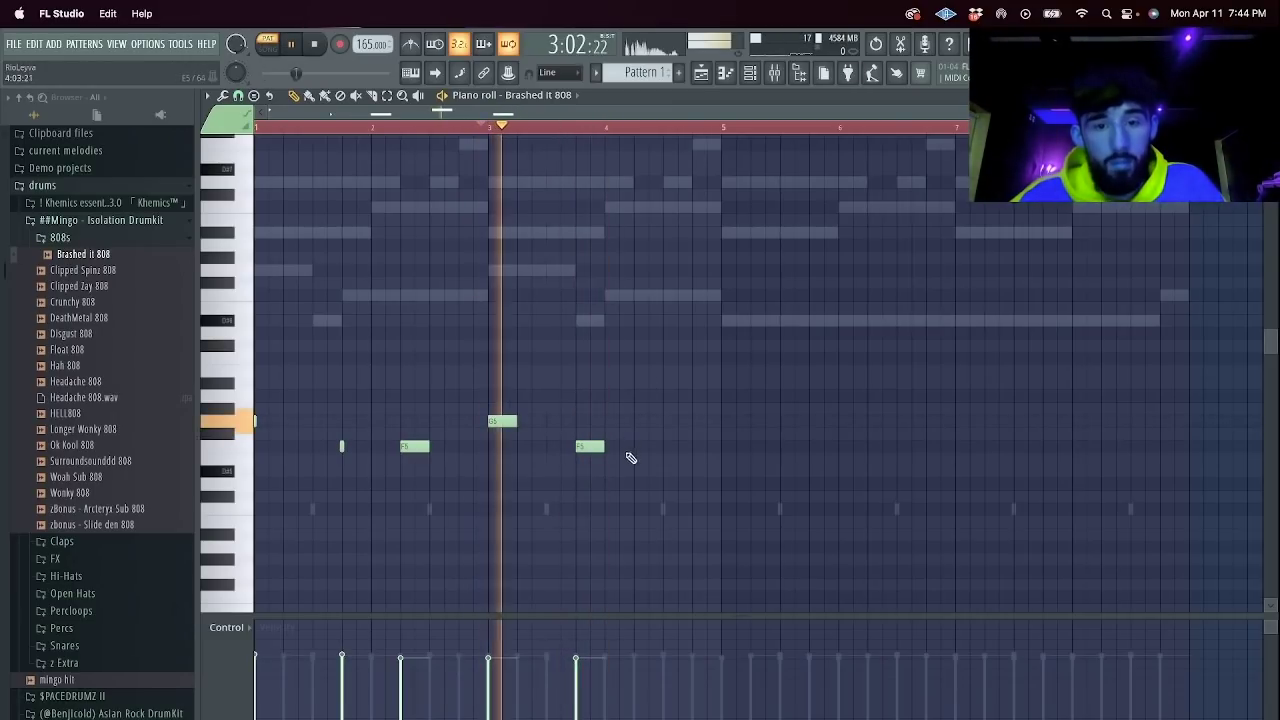
click(634, 446)
right_click(588, 447)
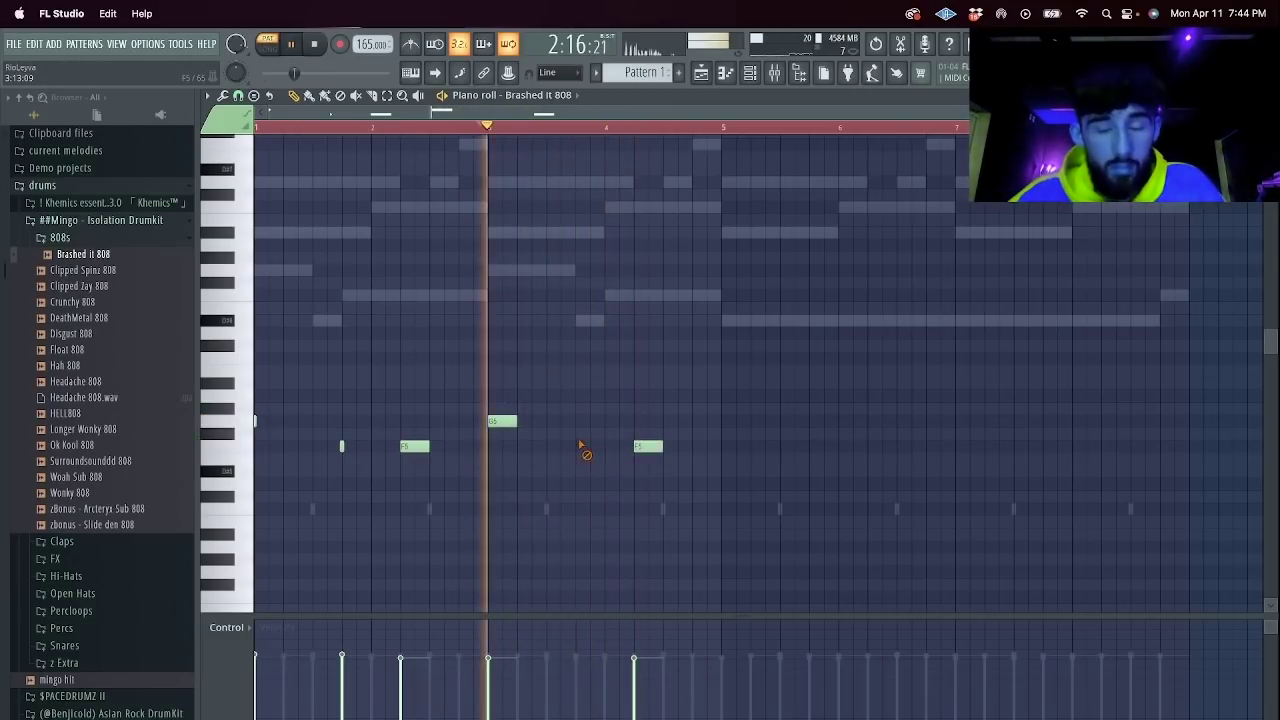
drag(660, 447, 686, 450)
ctrl+click(678, 449)
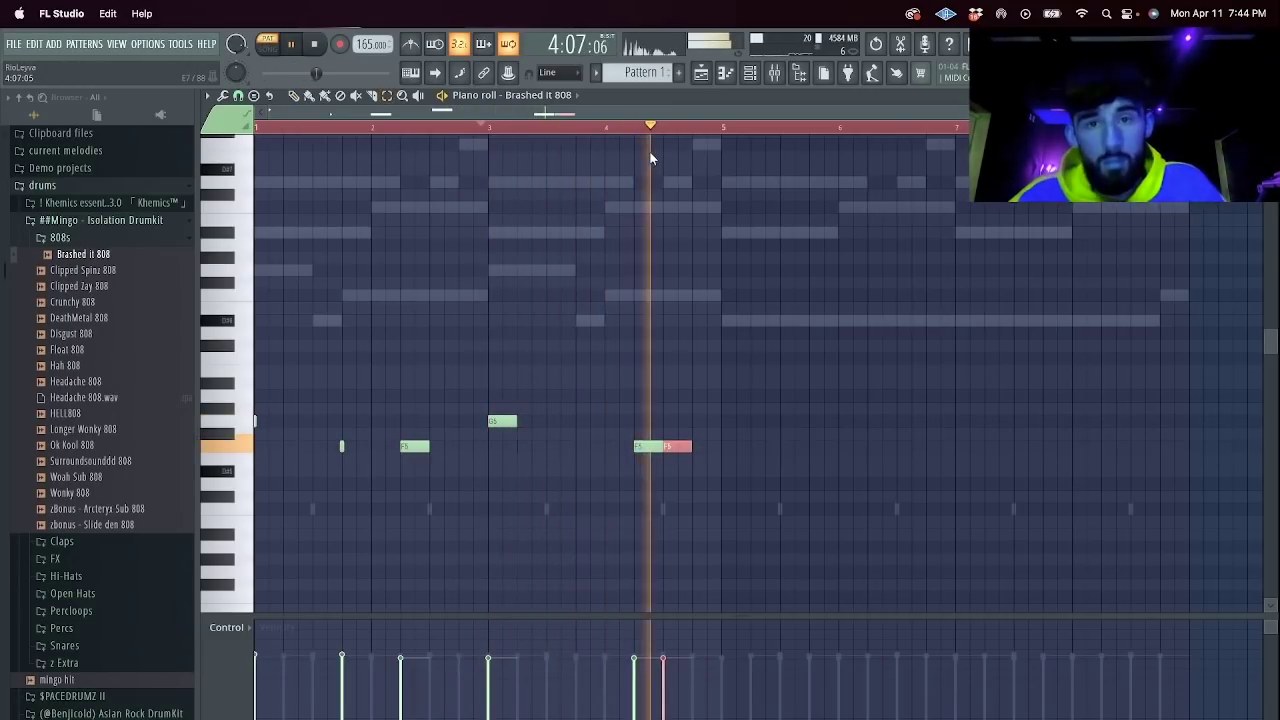
ctrl+click(653, 130)
ctrl+click(687, 448)
Duplicate the last F5 note into a D5 and a D#5, shortening the D5 from its start.
key(super+b)
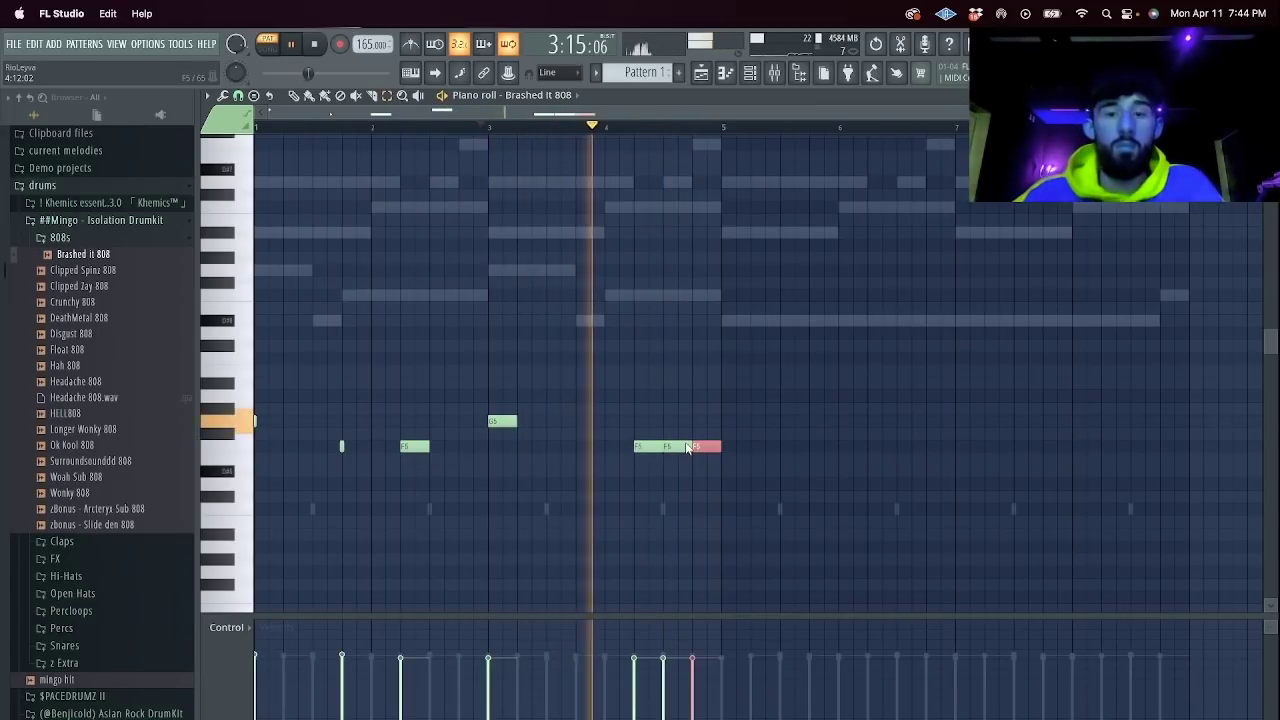
key(shift+Down)
key(shift+Down)
key(shift+Down)
key(super+b)
key(shift+Up)
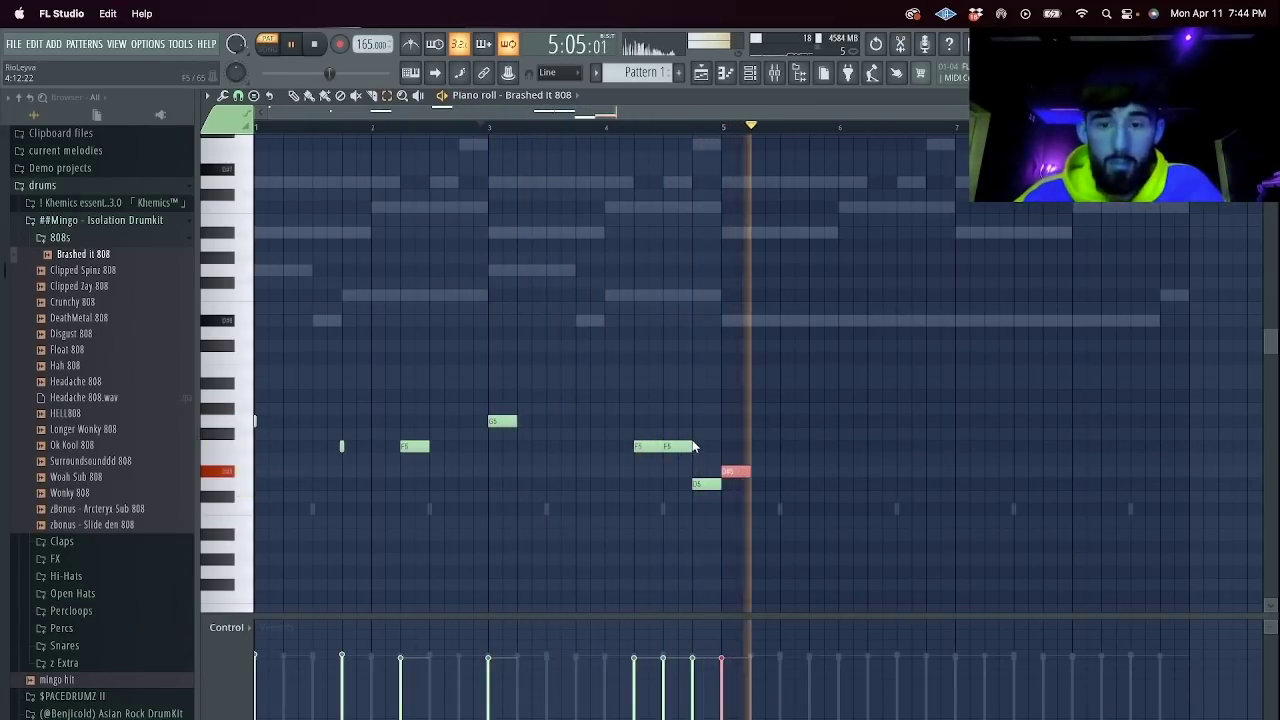
key(space)
key(space)
super+click(716, 508)
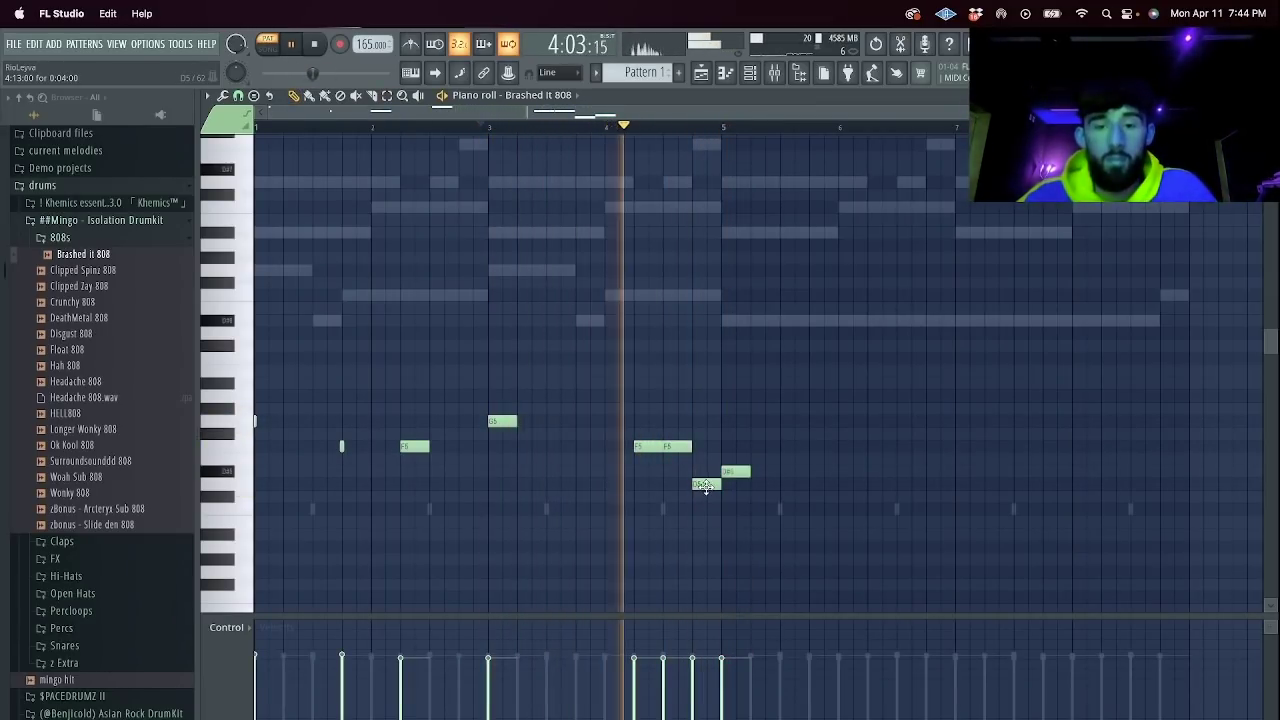
key(space)
mouse_move(693, 485)
mouse_down()
mouse_move(709, 486)
mouse_move(680, 486)
mouse_up()
key(space)
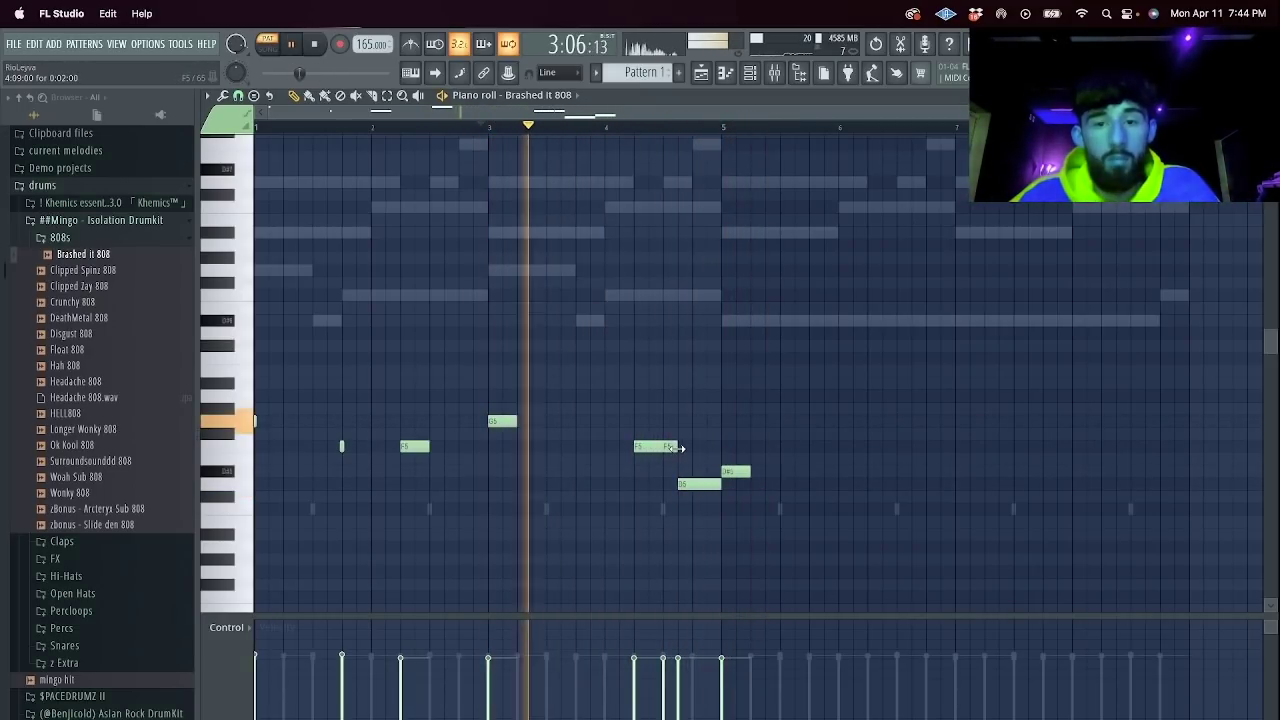
Copy the four-bar bassline into bars 5–8, lowered four semitones, raising the C#5 notes two and the last three one.
right_click(736, 472)
key(super+b)
key(shift+Down)
key(shift+Down)
key(shift+Down)
key(shift+Down)
drag(907, 484, 796, 490)
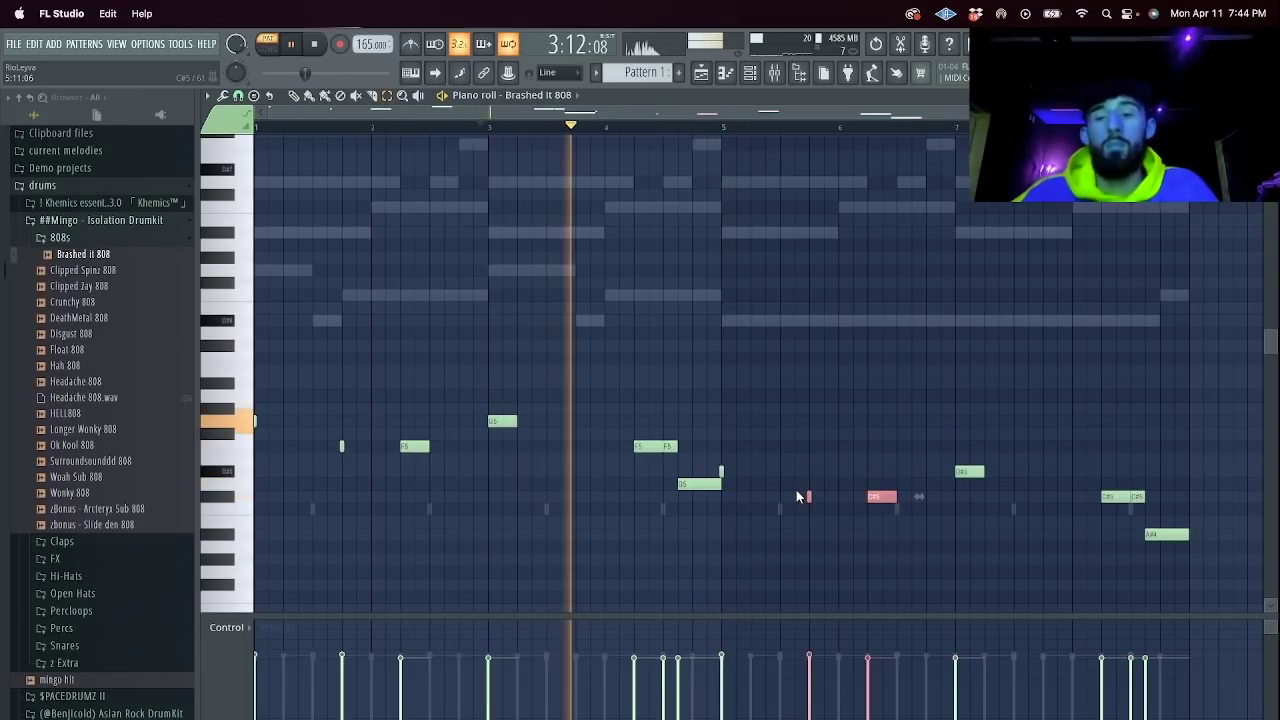
key(shift+Up)
key(shift+Up)
drag(1197, 573, 1012, 409)
key(shift+Up)
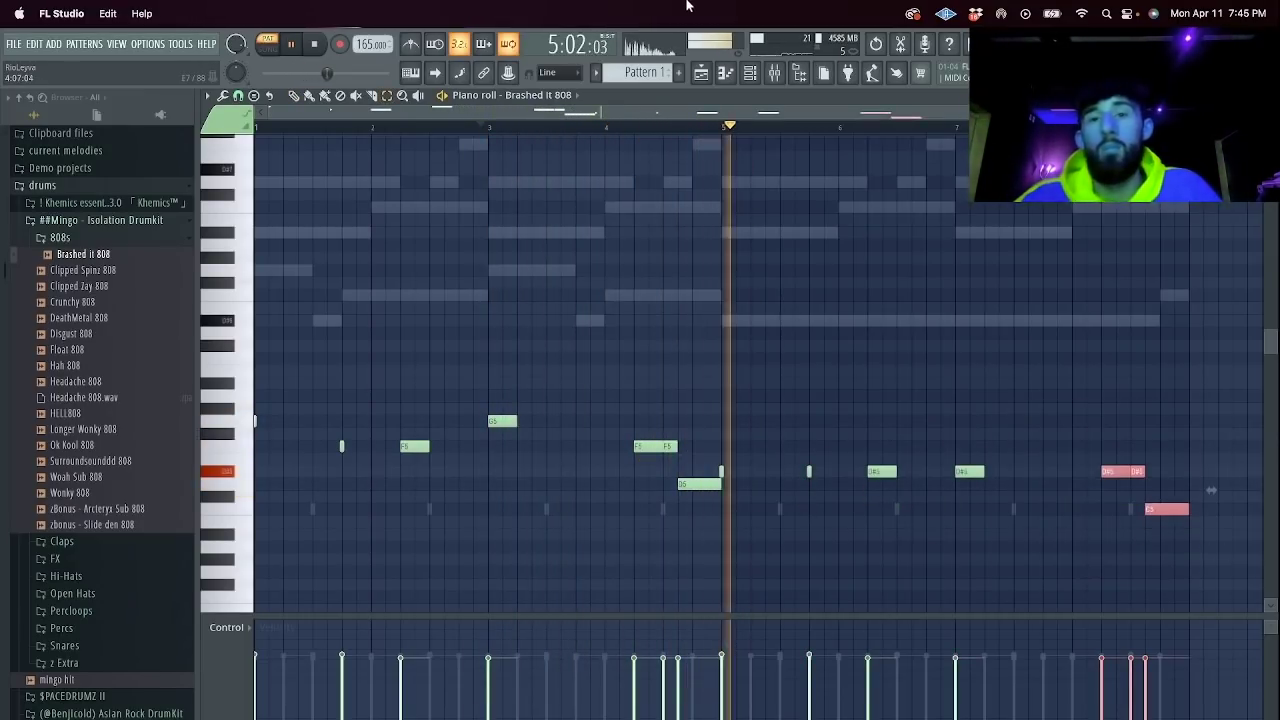
Apply Transpose selected from the Channel options menu, then return to the 808 notes.
key(F9)
key(F6)
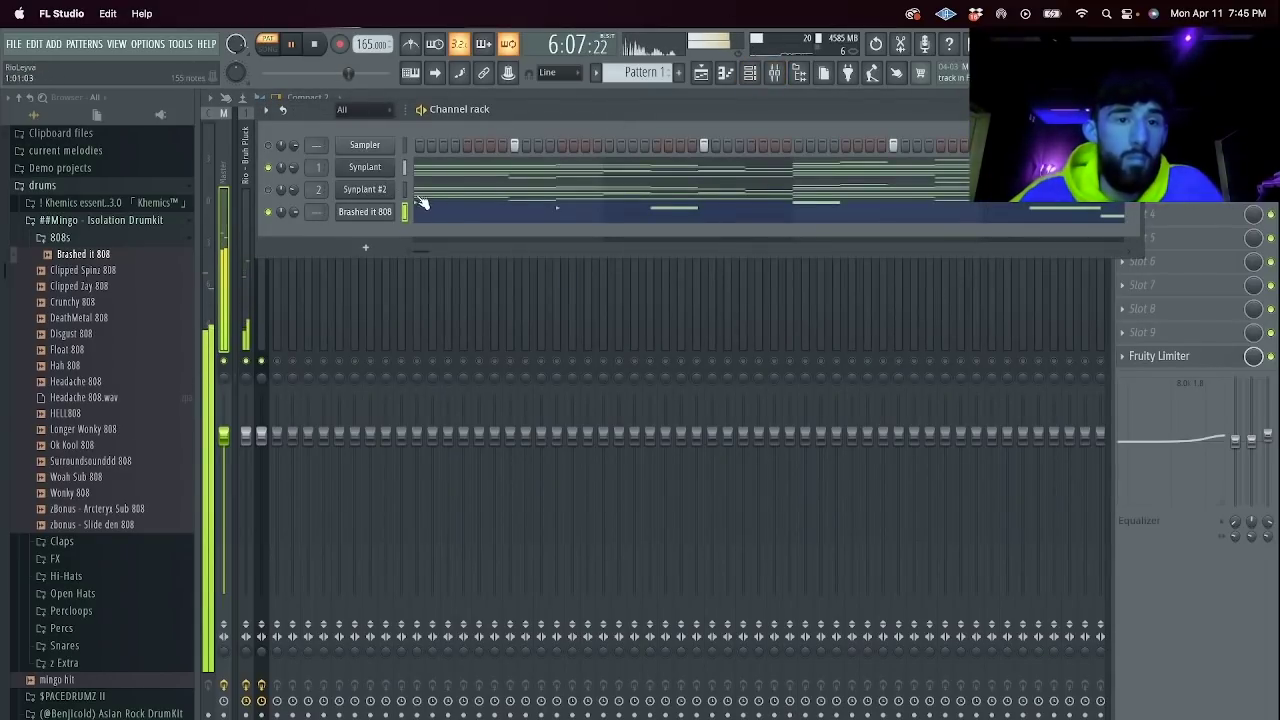
click(267, 112)
click(329, 288)
key(Return)
double_click(405, 189)
click(450, 218)
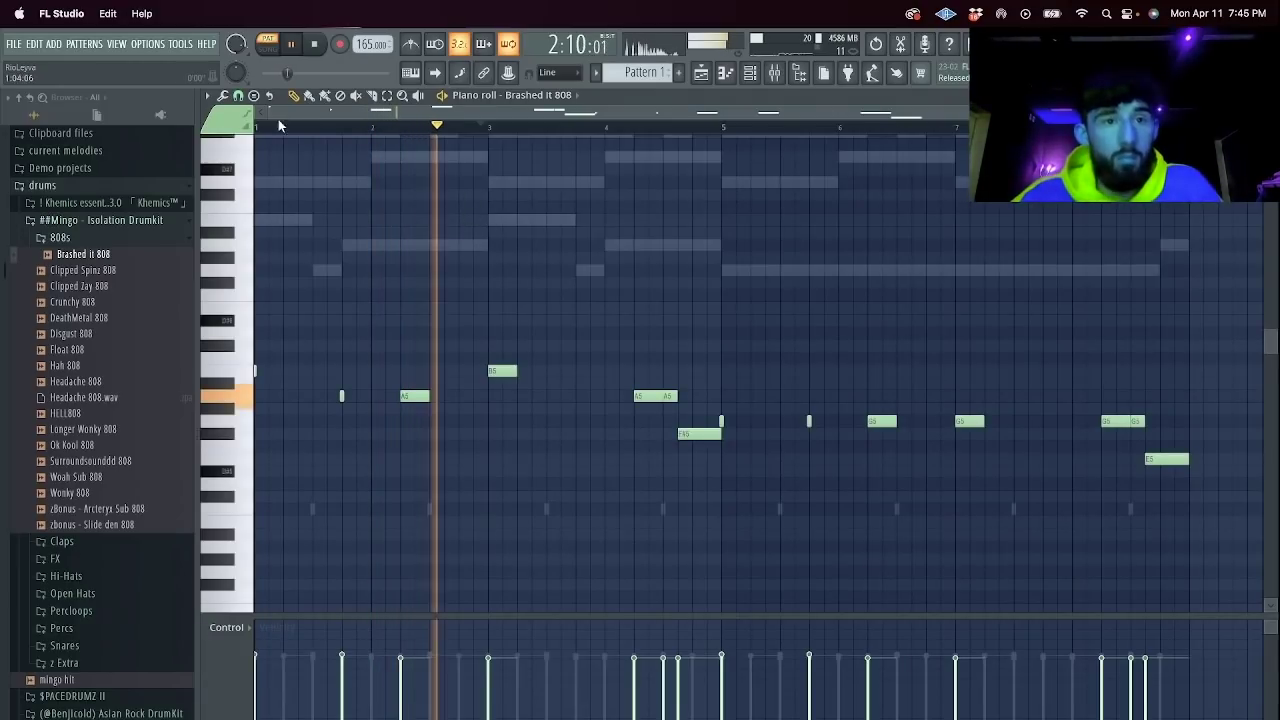
Retune the final 808 notes, lowering the last E5 to G5 and raising the final G5s to G#5.
drag(1182, 486, 1113, 432)
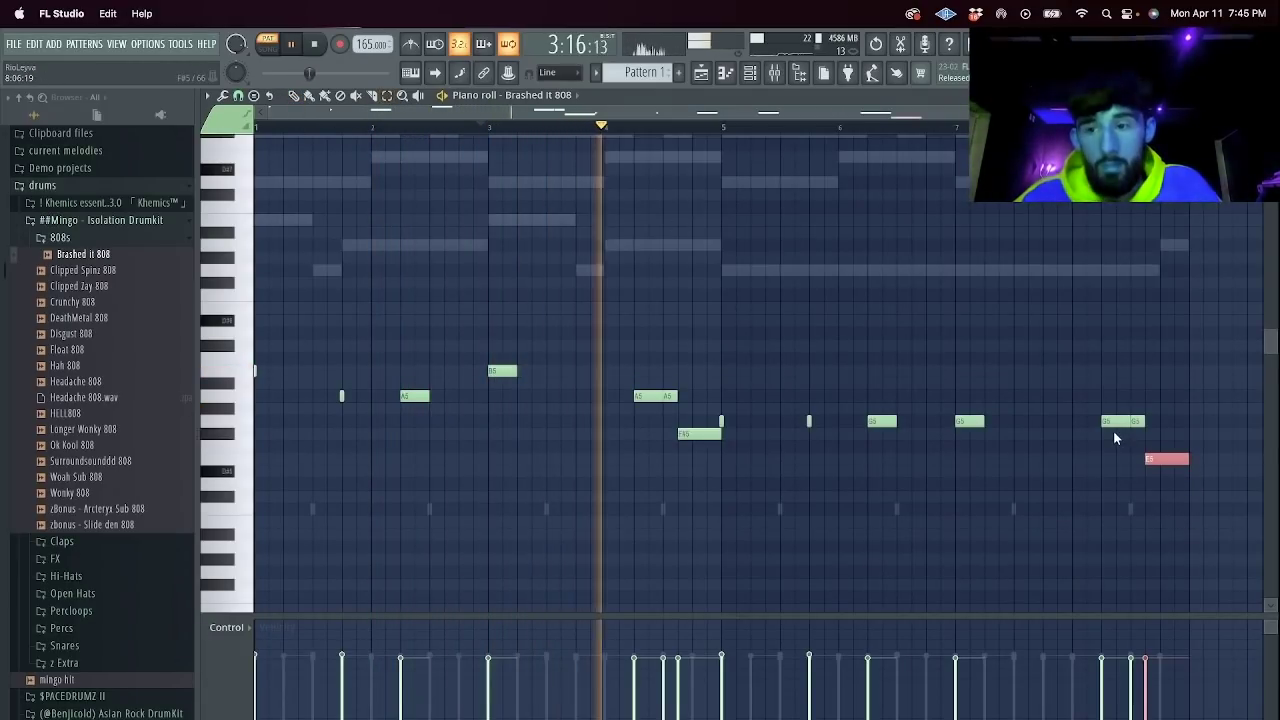
key(shift+Up)
key(shift+Up)
key(shift+Up)
key(shift+Up)
key(shift+Down)
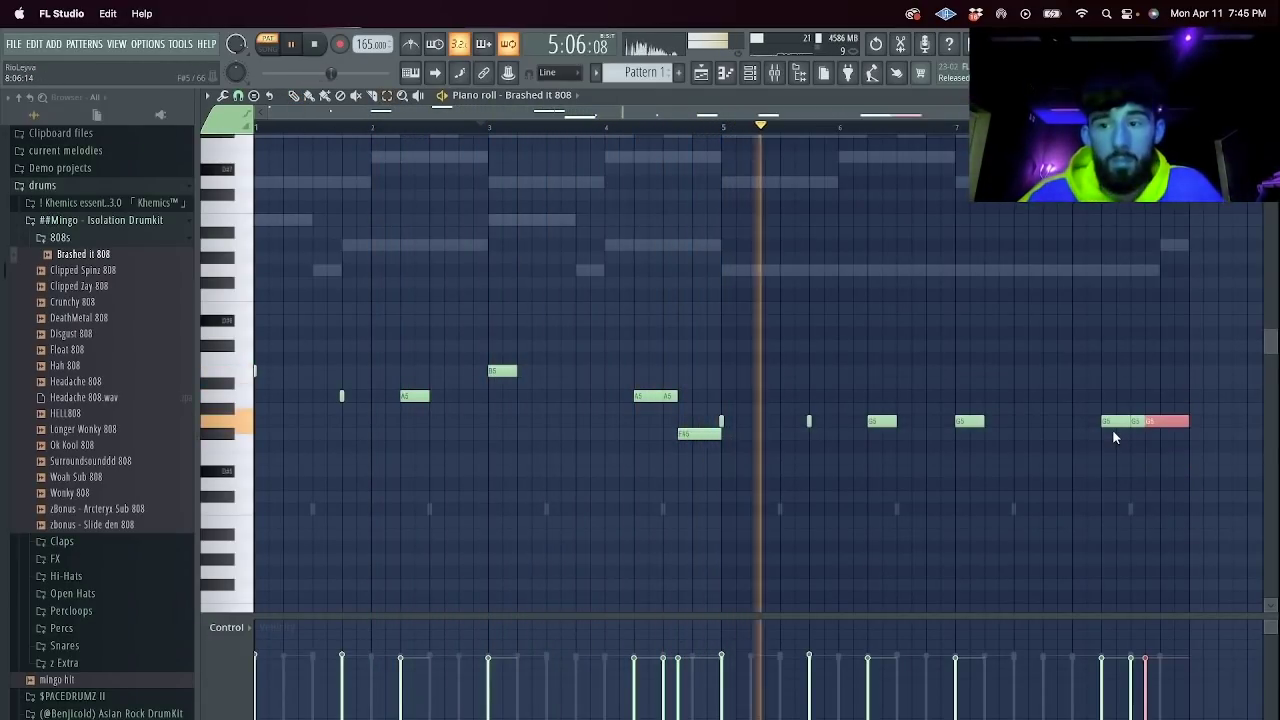
click(754, 80)
click(1028, 422)
drag(1231, 443, 1100, 405)
key(shift+Up)
key(shift+Up)
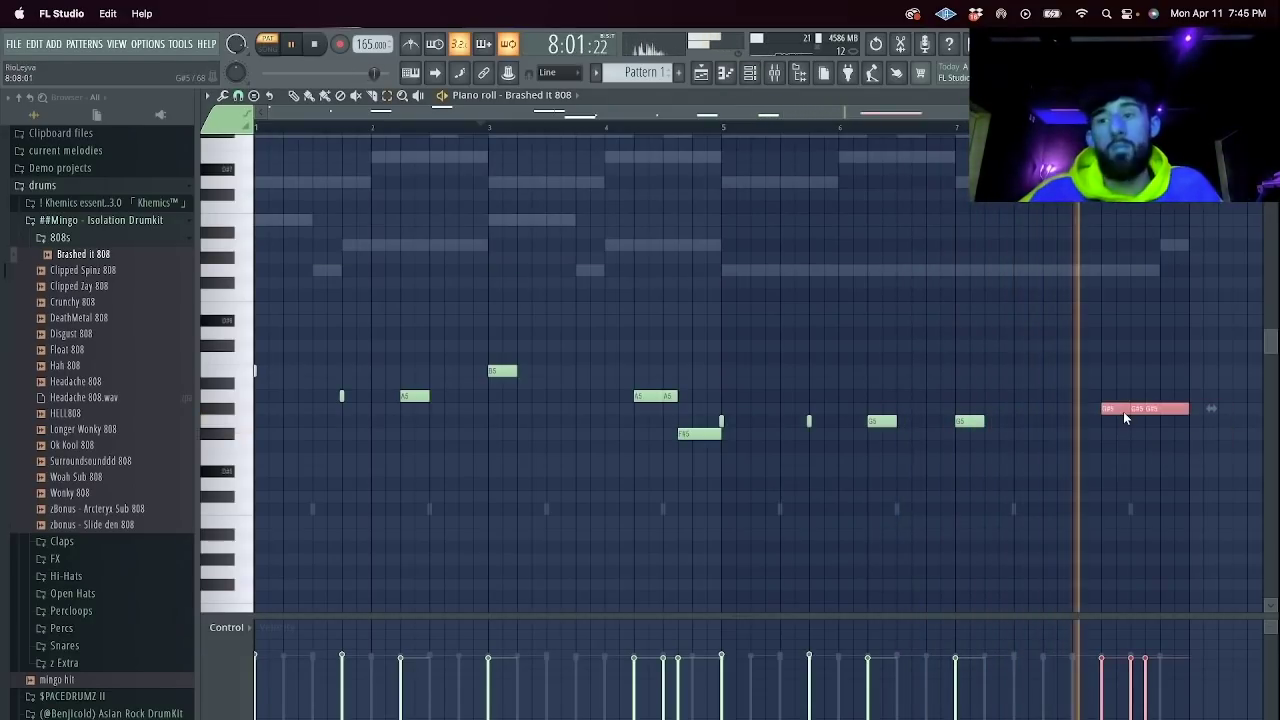
drag(891, 307, 881, 287)
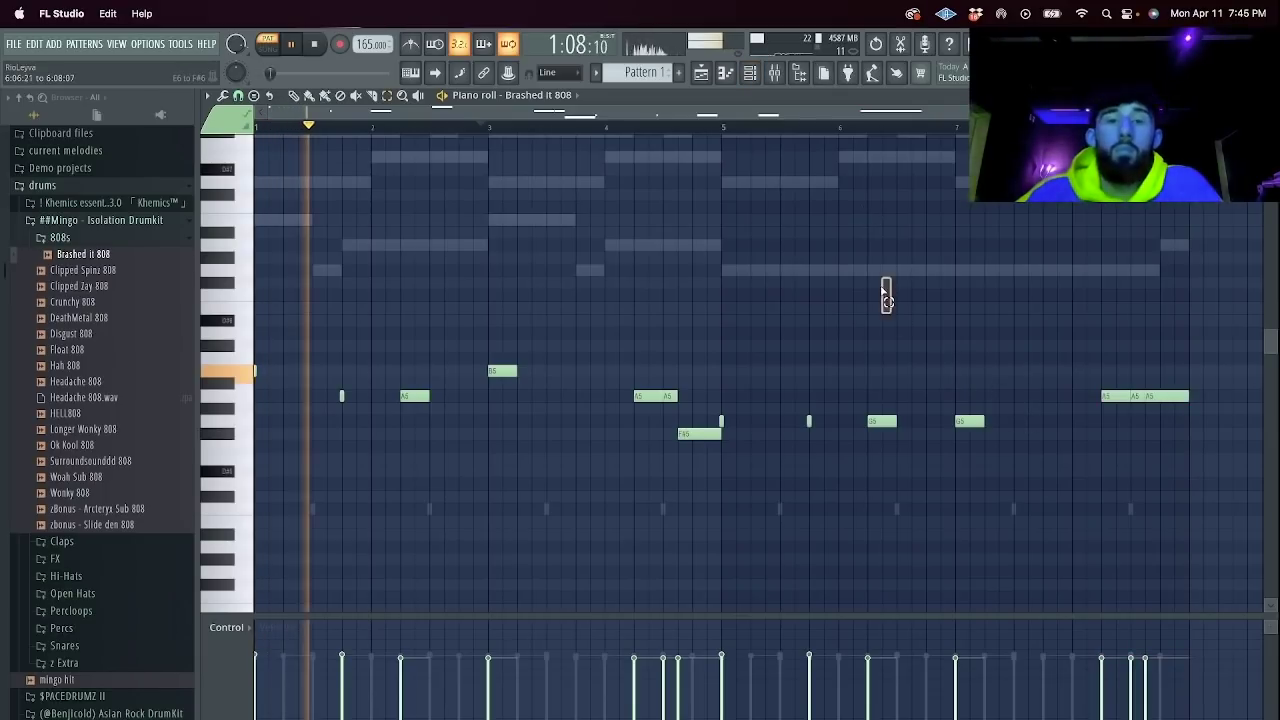
Transpose the selected 808 channel by 6 semitones.
click(750, 73)
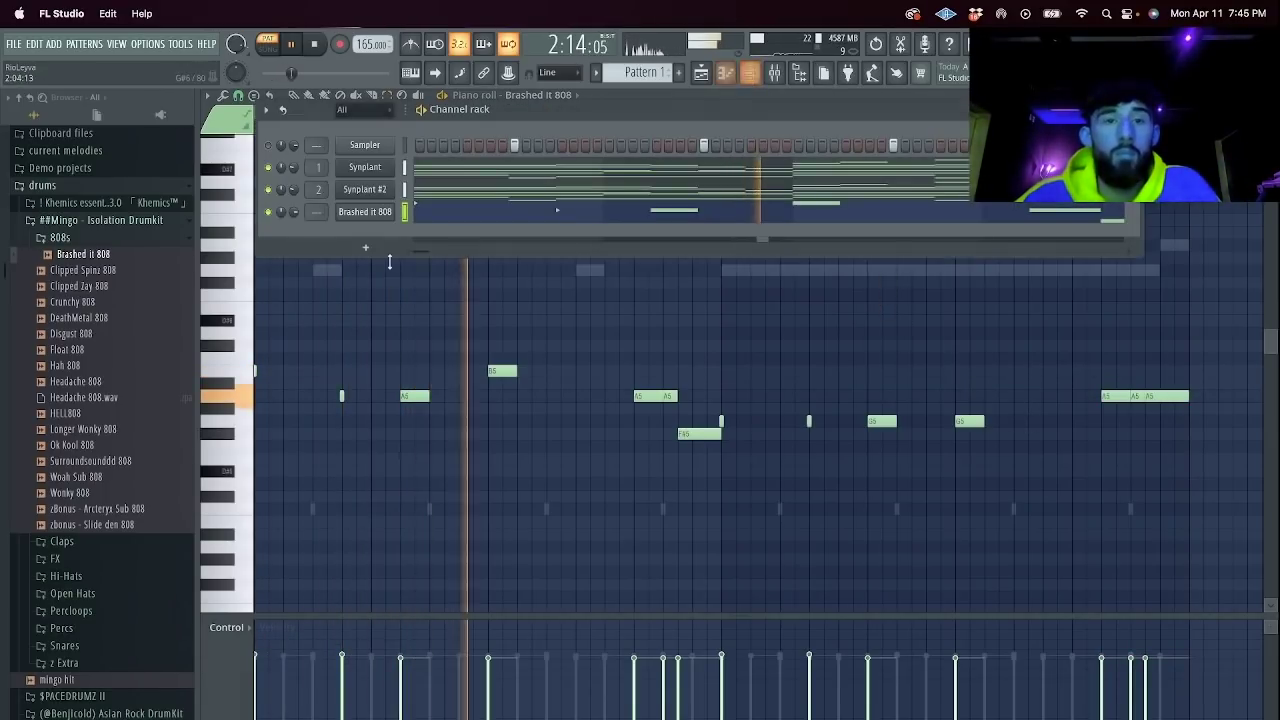
click(266, 109)
click(353, 297)
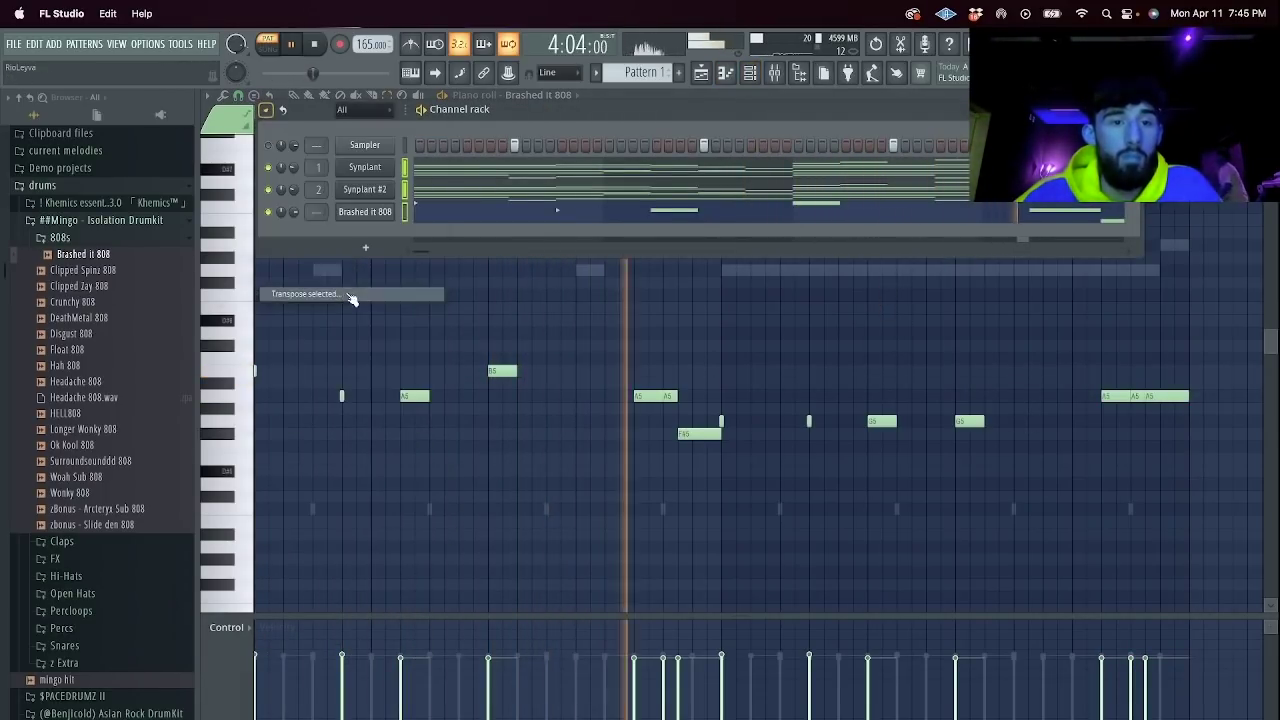
text(6)
key(Return)
Drop the 808 notes an octave and load the essential clap into the first channel.
click(591, 211)
click(591, 211)
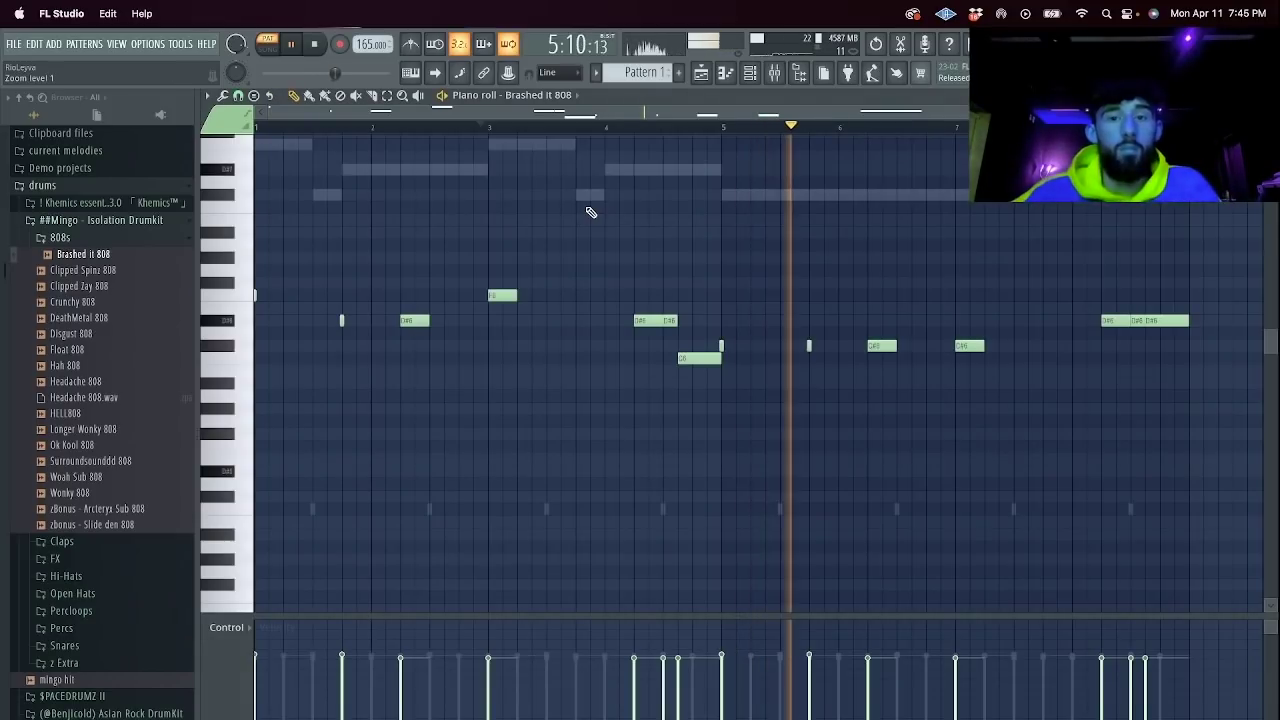
key(ctrl+Down)
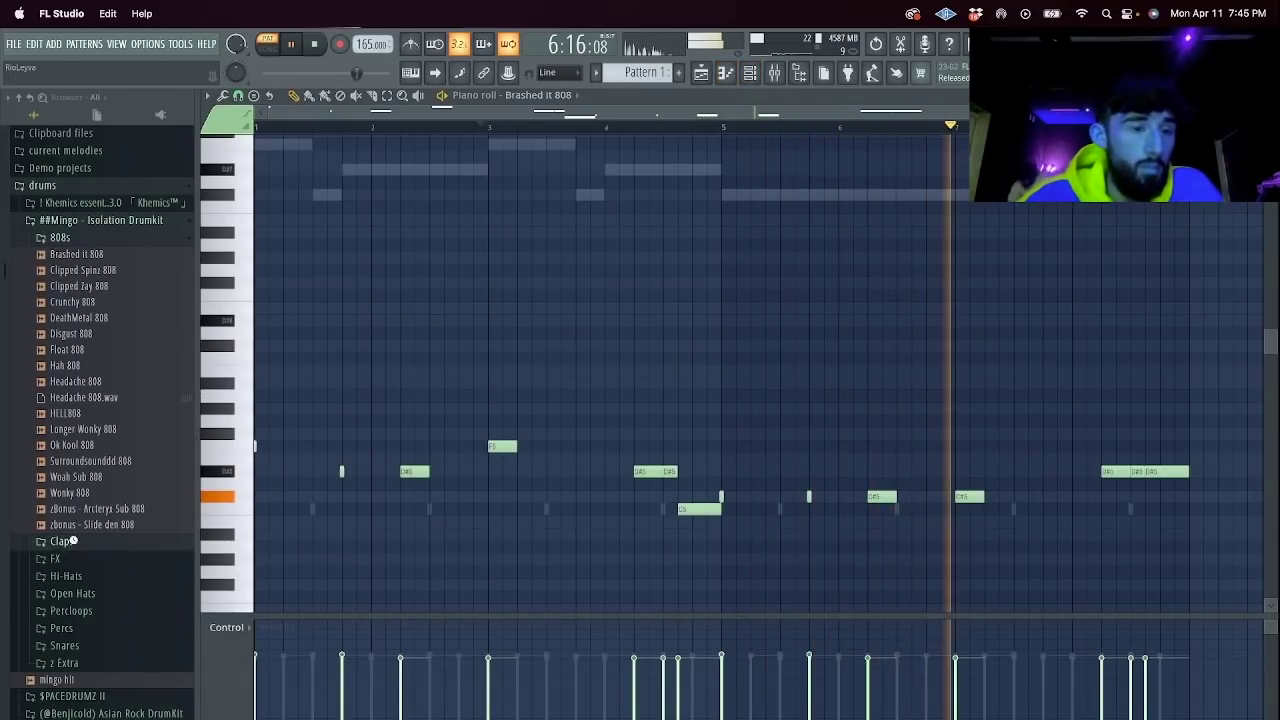
click(62, 541)
drag(55, 490, 752, 78)
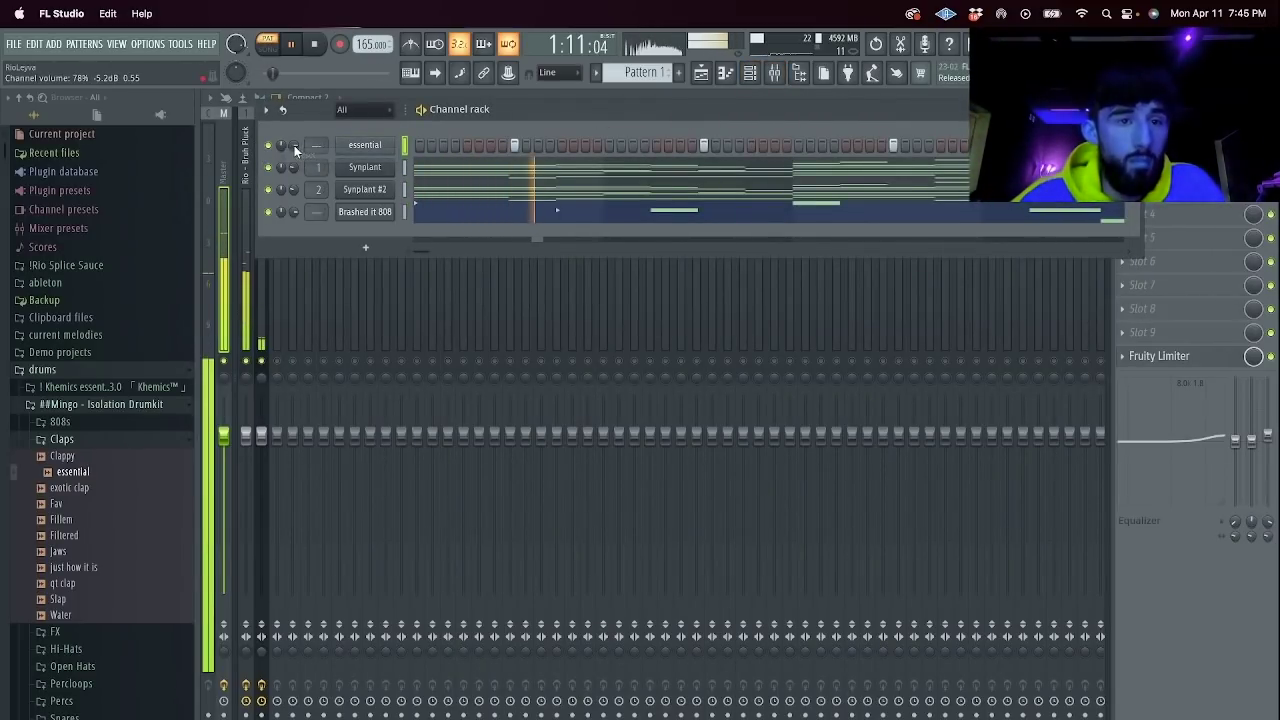
Add the Courtside hi-hat as a new channel, filled on every second step.
drag(58, 632, 85, 634)
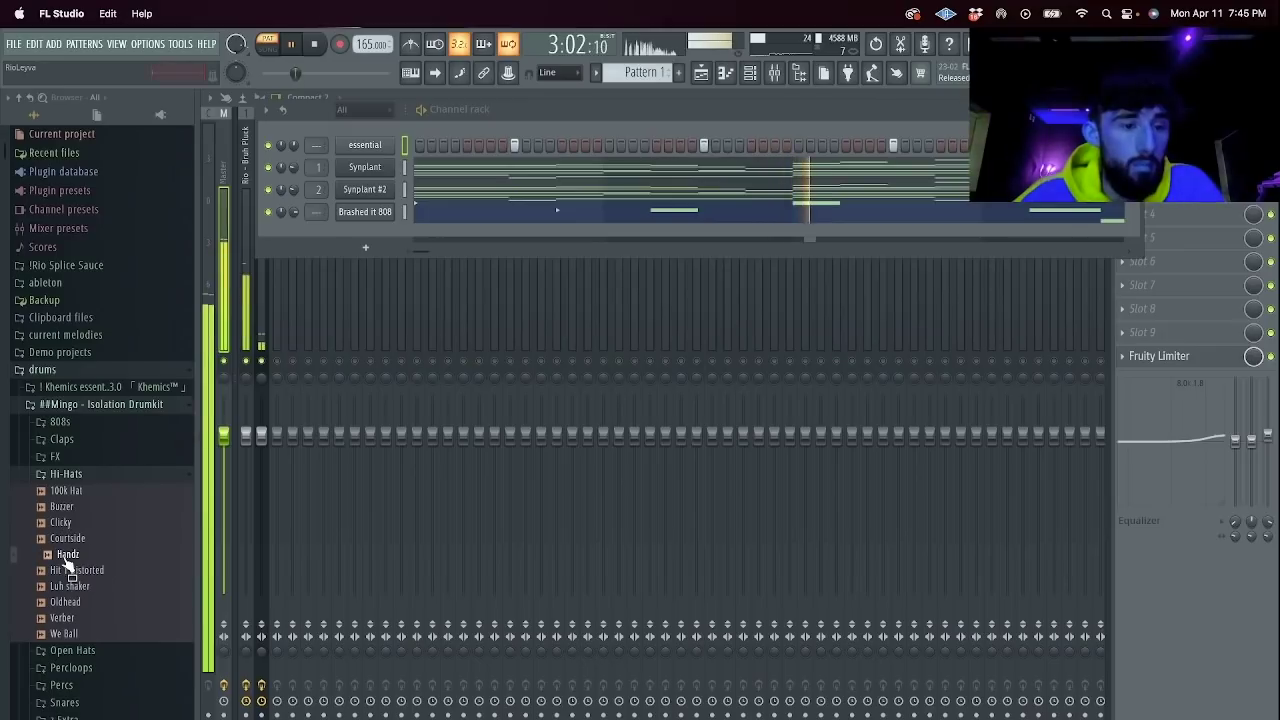
drag(374, 236, 376, 236)
right_click(388, 232)
click(574, 283)
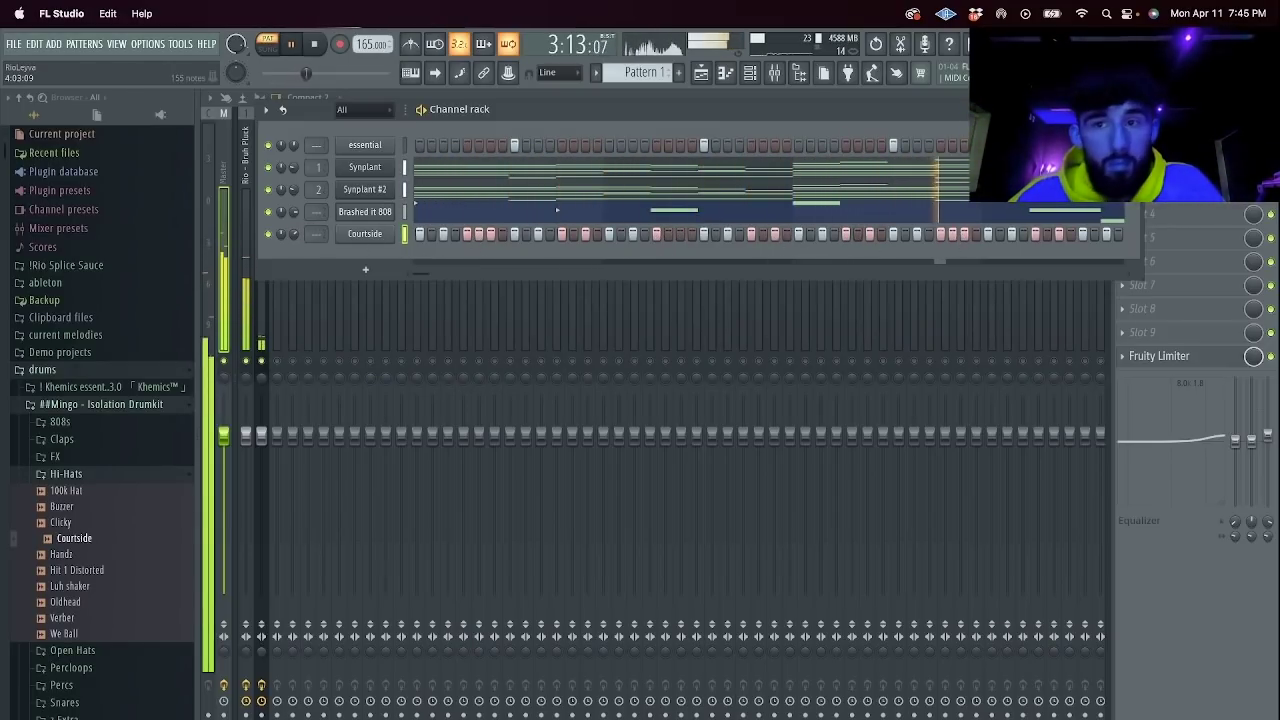
Delete the essential clap notes after bar 5.
right_click(387, 147)
click(465, 147)
drag(1212, 562, 722, 290)
key(Delete)
Nudge the Courtside hi-hats after bar 5 slightly earlier.
click(498, 95)
click(535, 166)
drag(1182, 553, 724, 320)
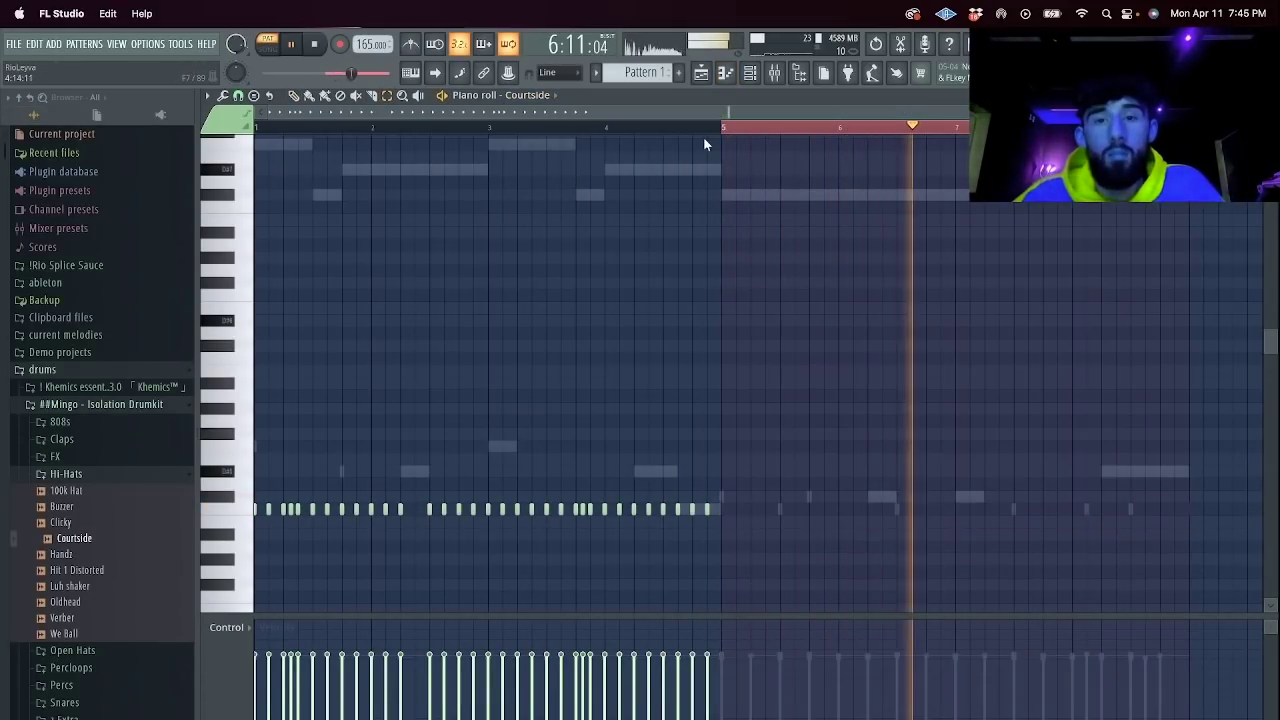
key(shift+Left)
key(ctrl+d)
click(750, 73)
right_click(269, 167)
Solo the Synplant channel and load its AZ Piano Detuner patch.
click(303, 181)
key(space)
click(388, 169)
click(317, 44)
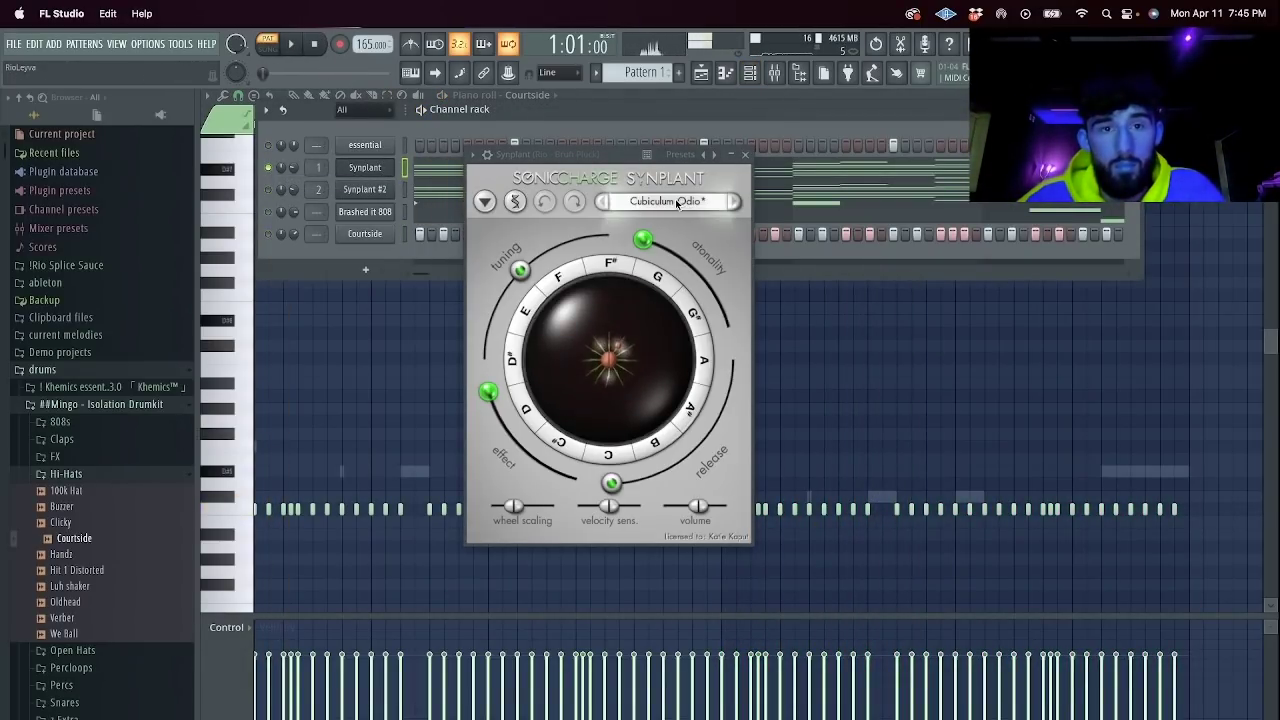
click(753, 222)
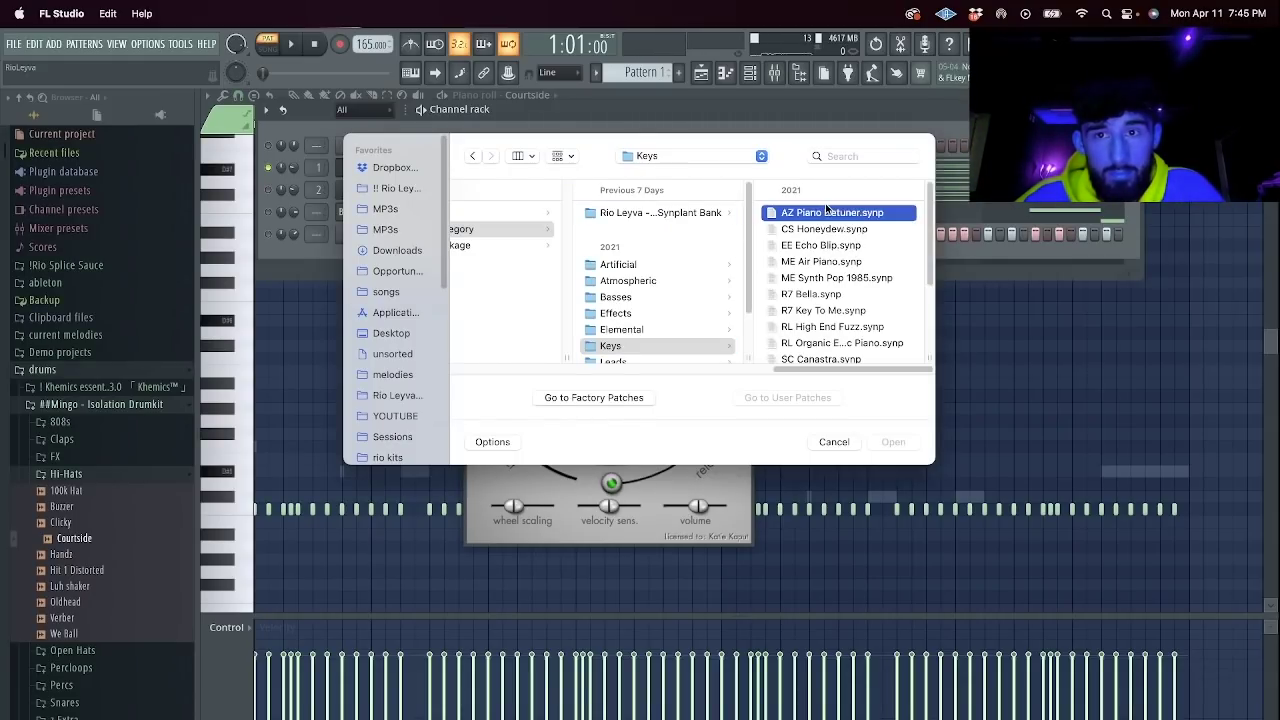
double_click(826, 208)
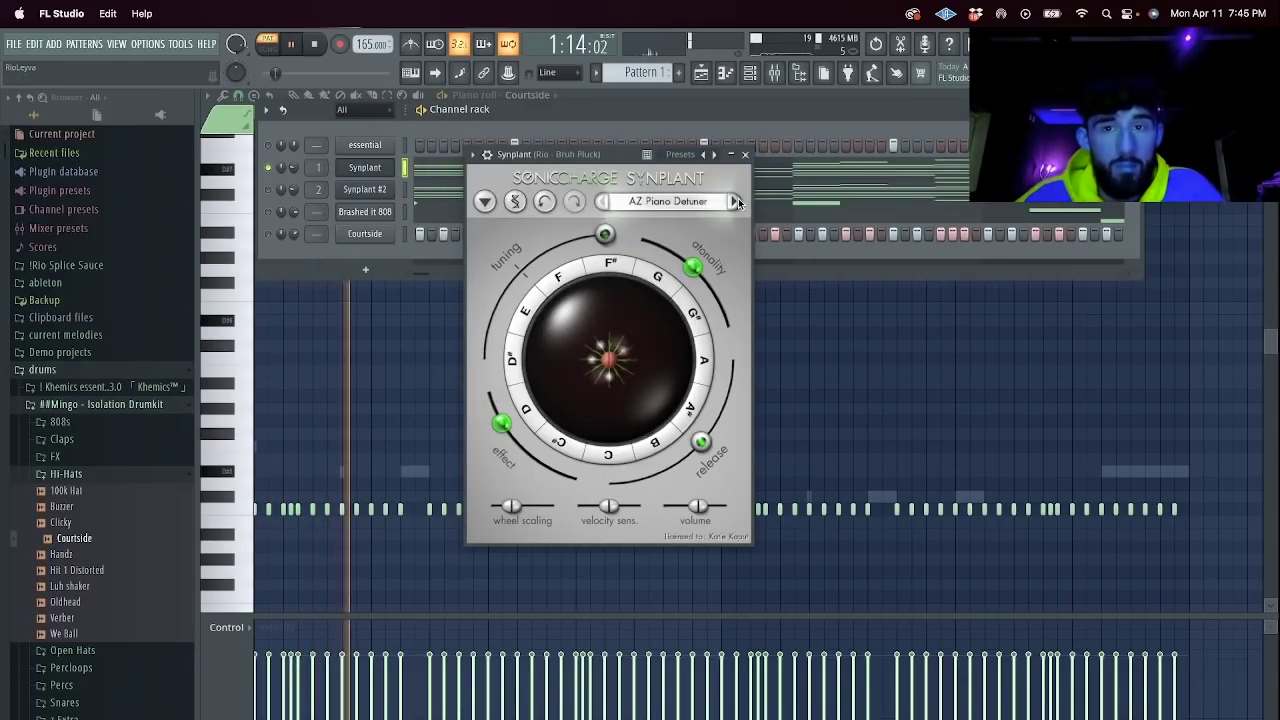
key(space)
click(745, 155)
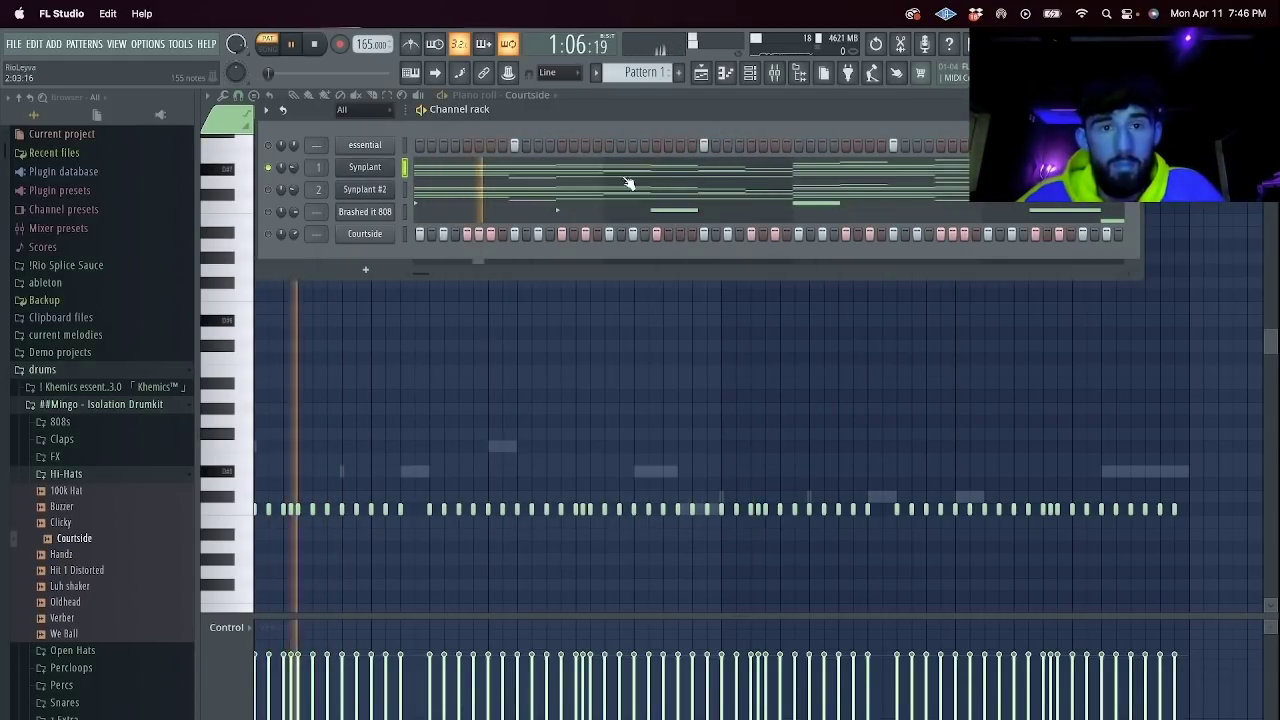
Step Synplant to the next preset and close its window.
click(582, 176)
scroll(582, 176, up, 5)
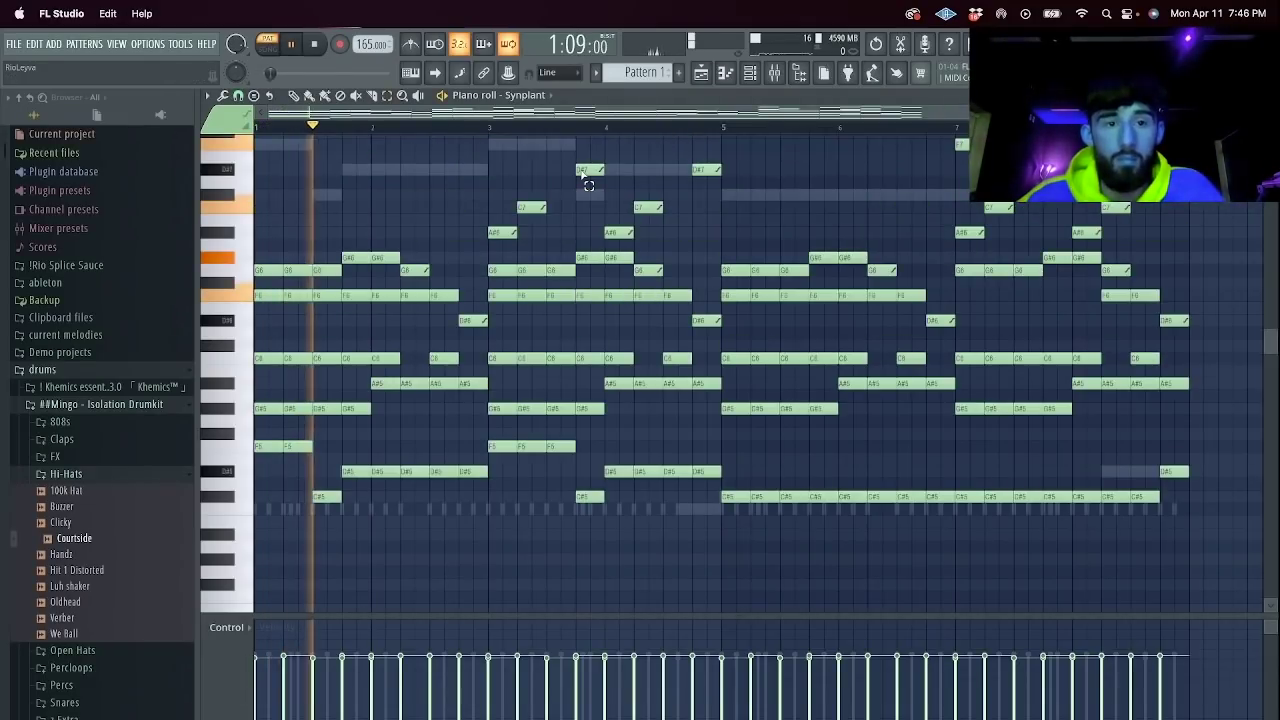
click(799, 73)
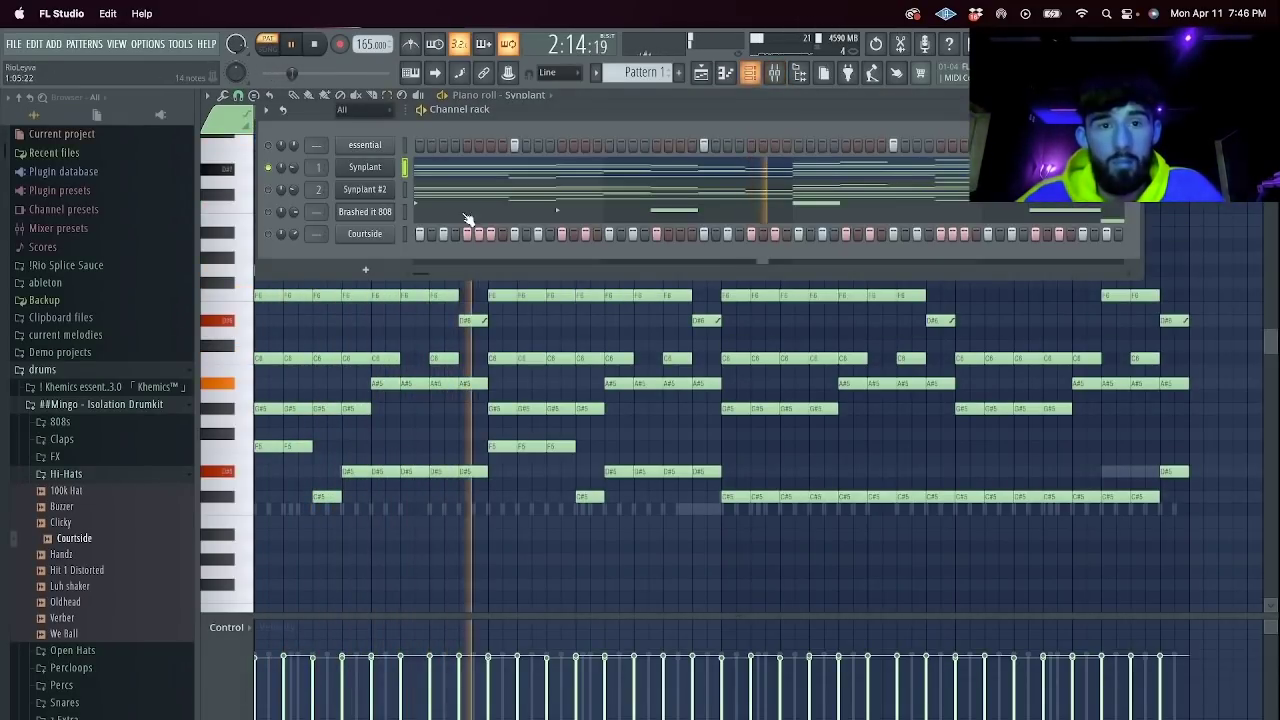
click(365, 167)
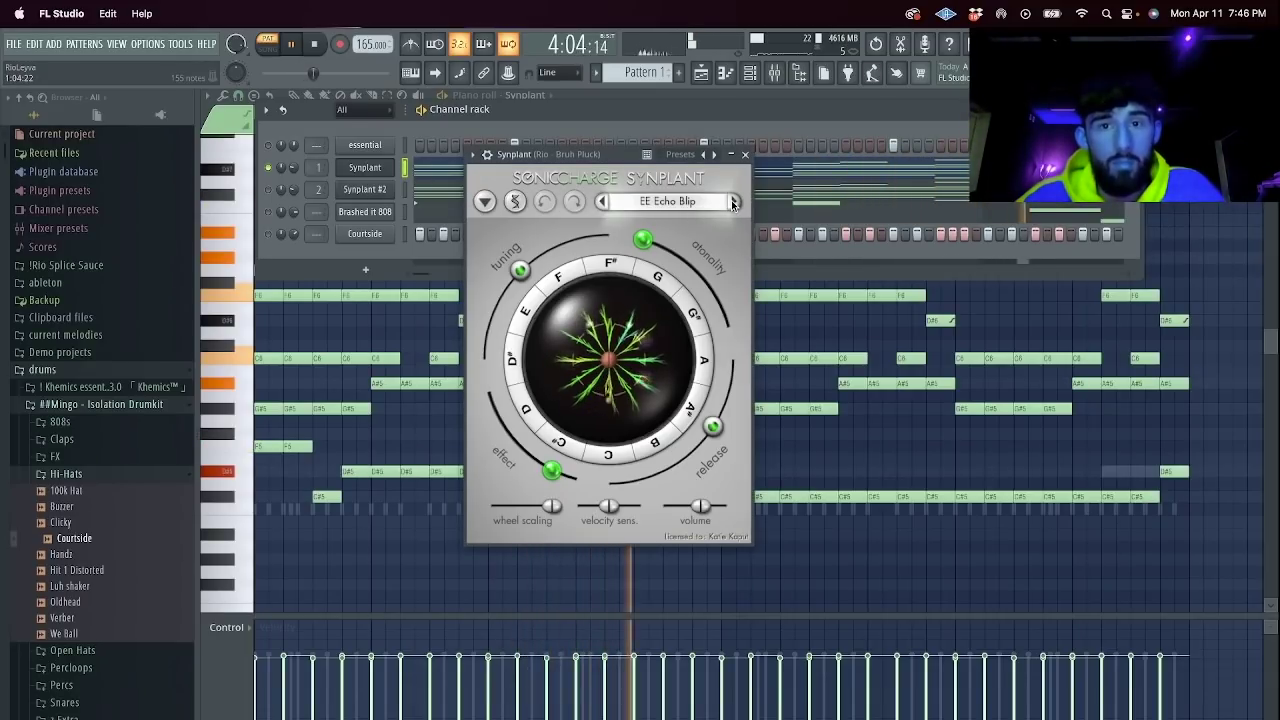
click(745, 155)
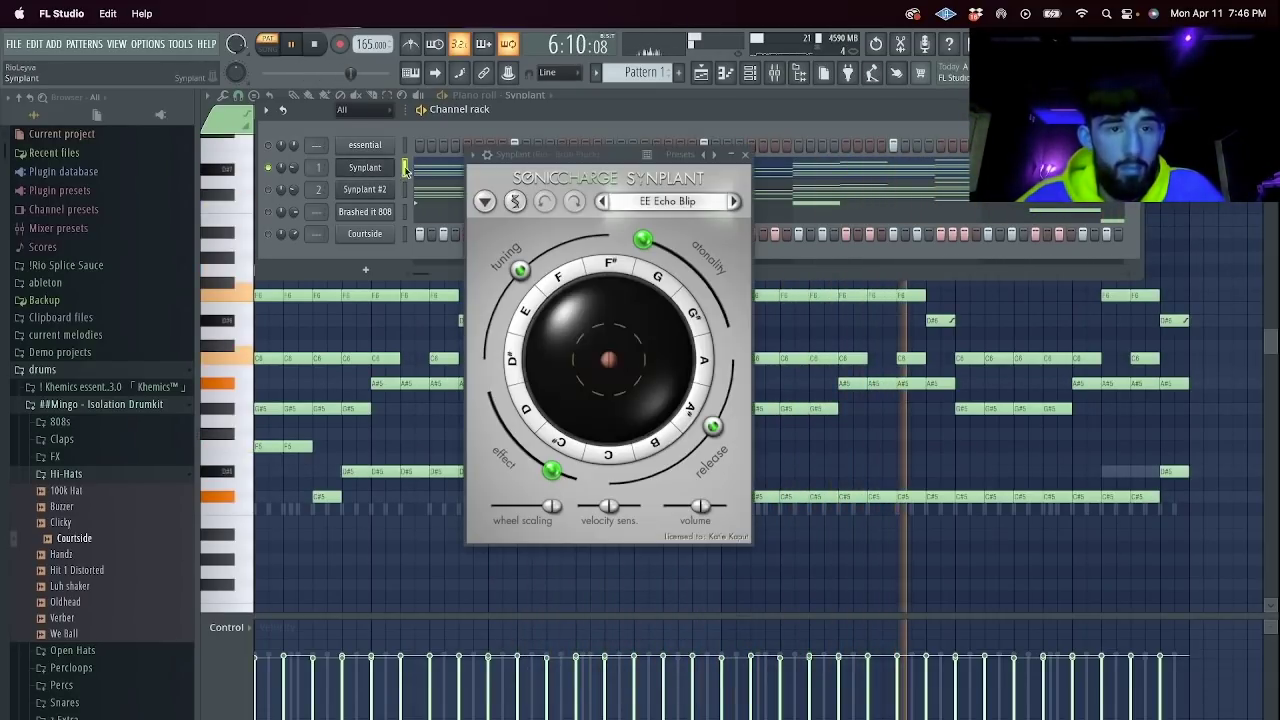
click(734, 202)
click(745, 156)
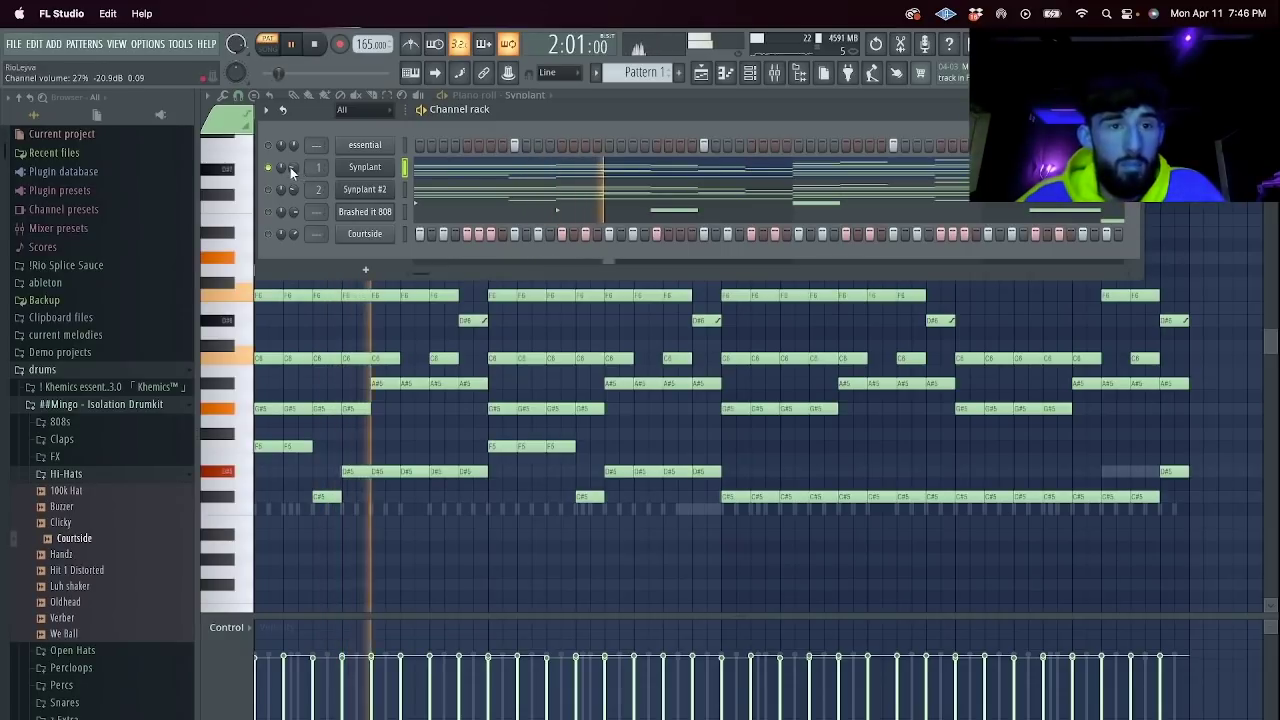
Lower the Synplant channel volume to about 34% and show the mixer.
drag(293, 167, 293, 190)
click(404, 167)
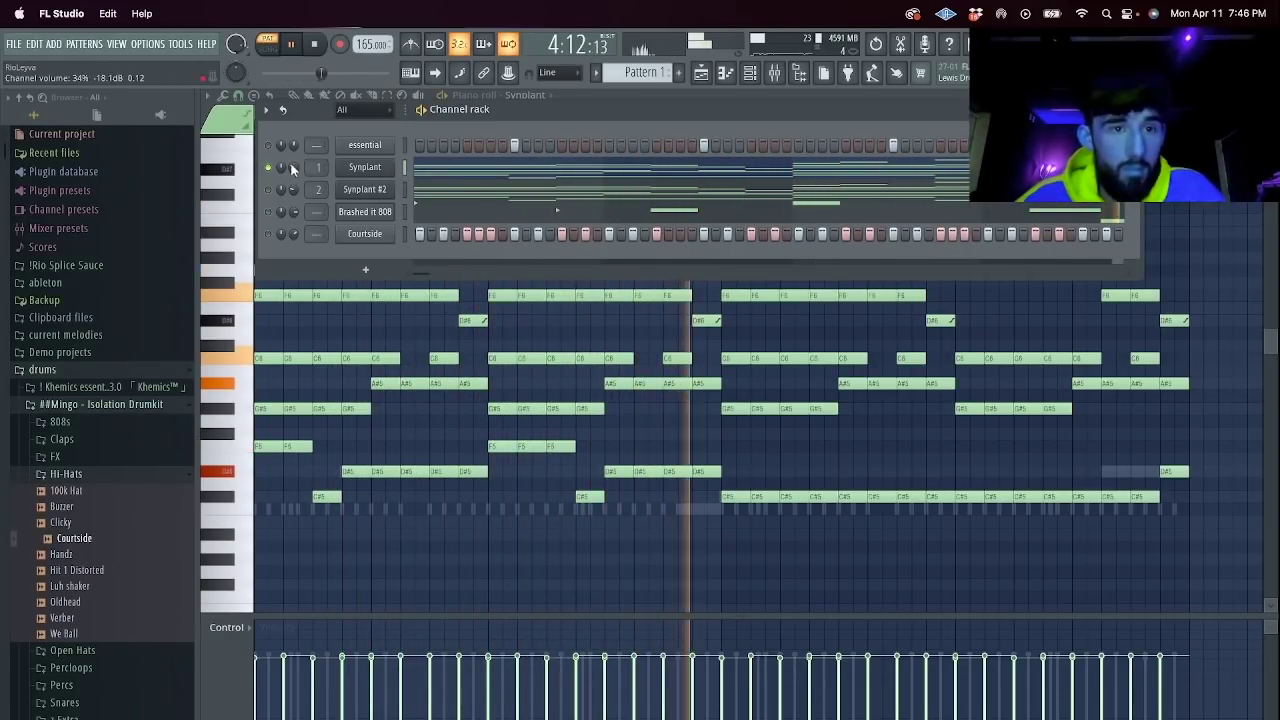
key(F9)
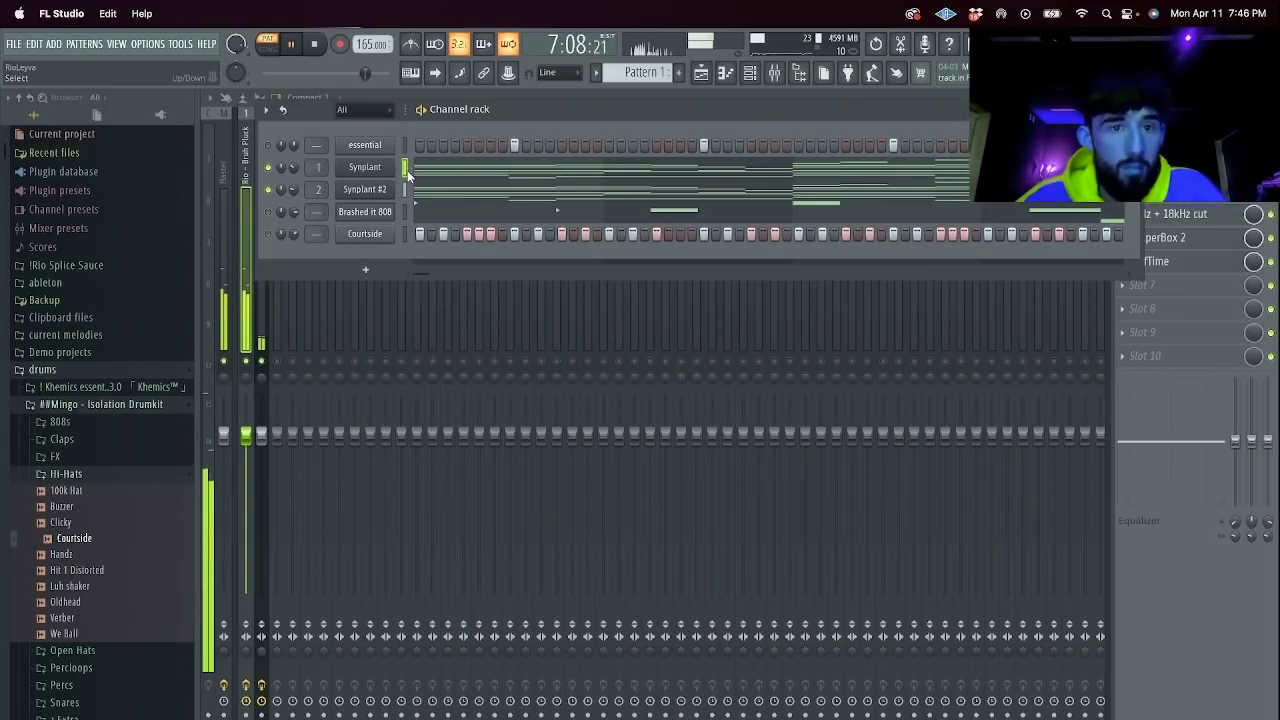
Load SC Major Thurd on Synplant #2, then step to SC Quornish Rex.
click(376, 191)
click(506, 220)
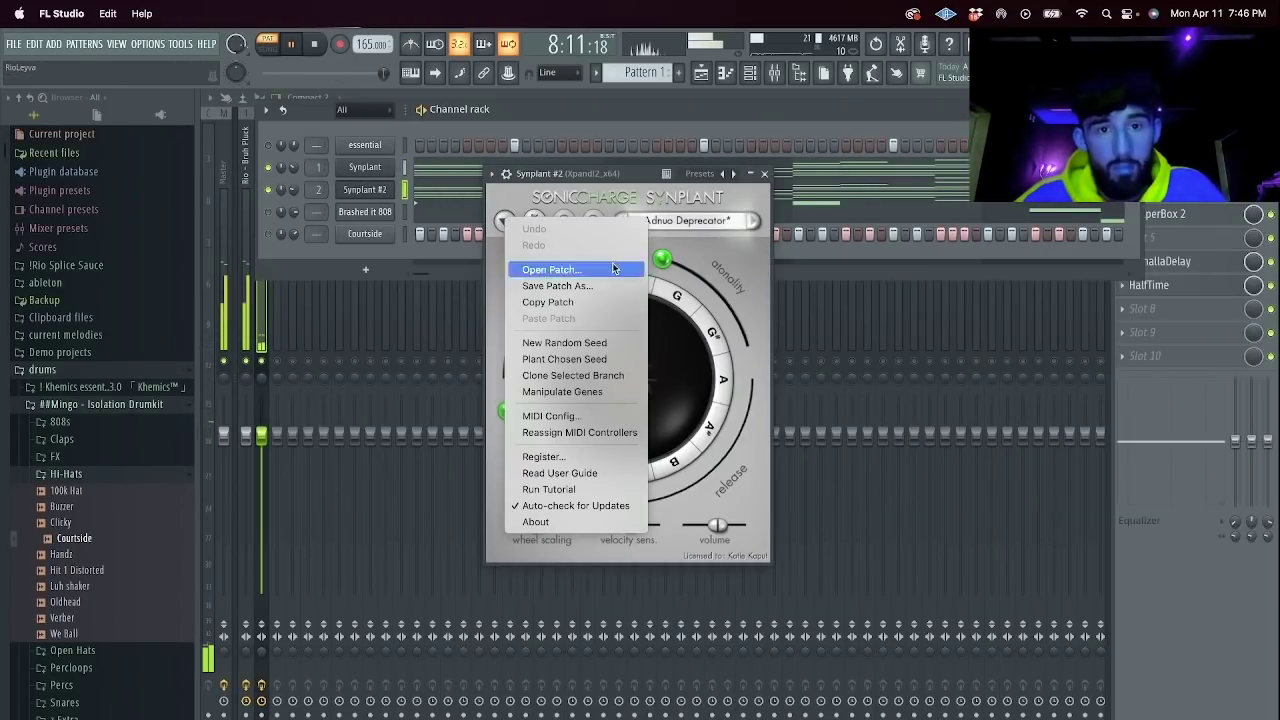
click(677, 220)
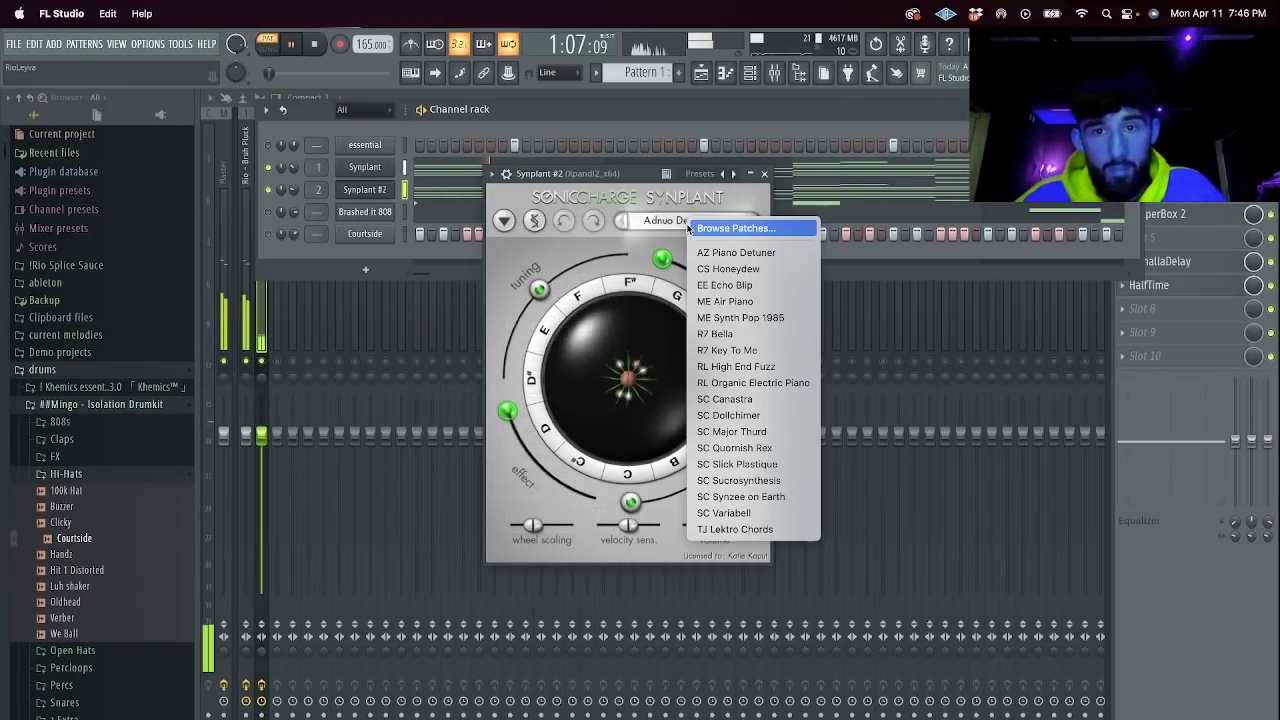
click(766, 437)
click(755, 221)
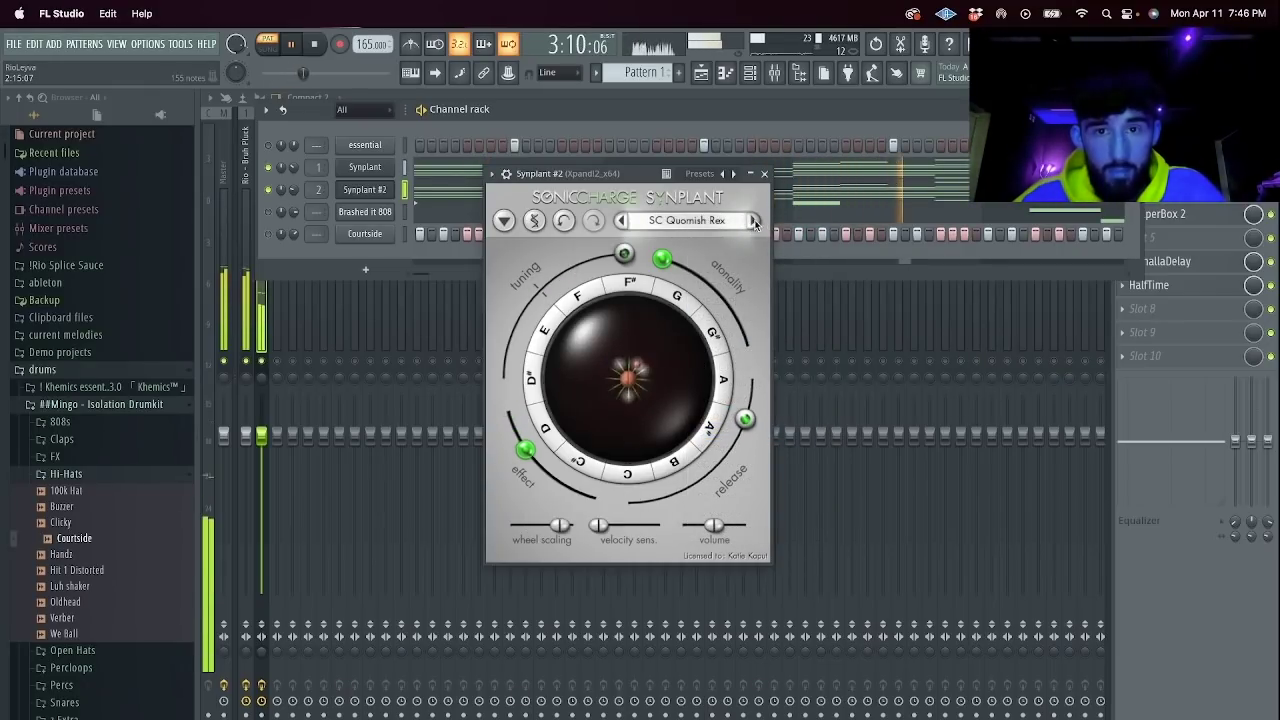
click(762, 175)
Solo Synplant #2 and play it back to audition the new patch.
right_click(267, 190)
click(303, 204)
key(space)
click(376, 191)
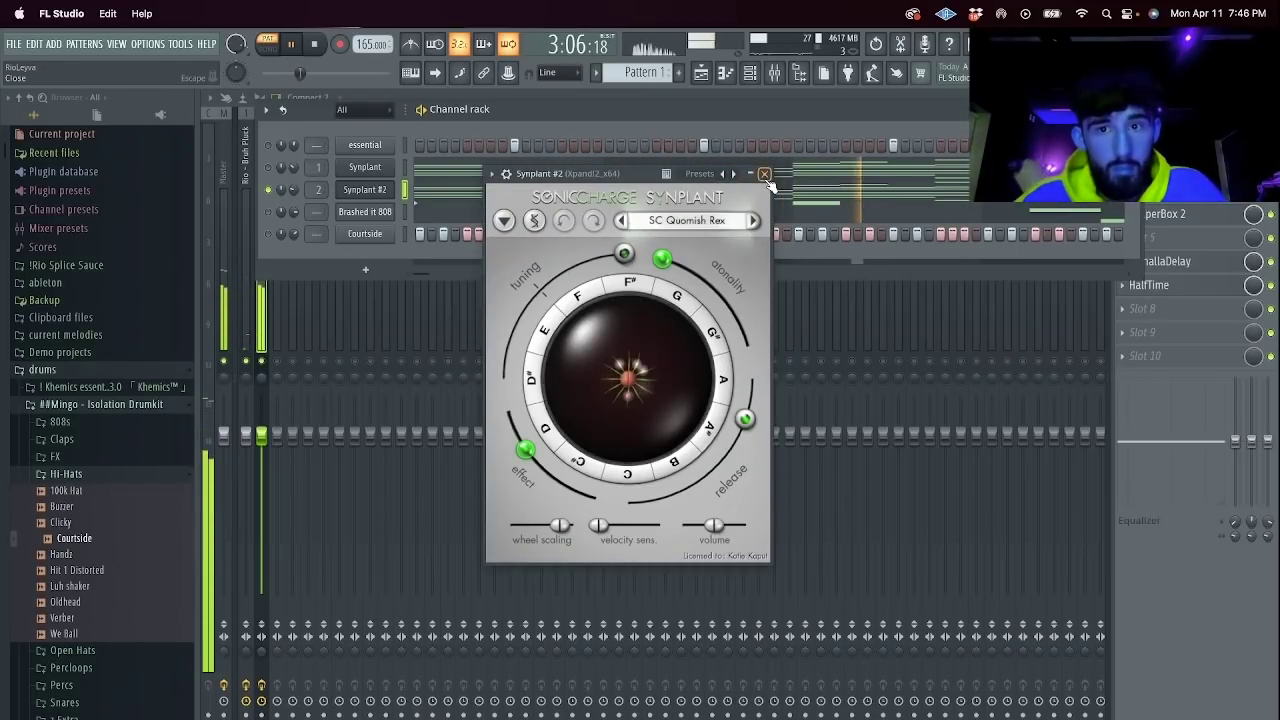
click(764, 174)
Bypass the ValhallaDelay effect in the mixer.
click(1219, 245)
click(1204, 238)
click(1270, 261)
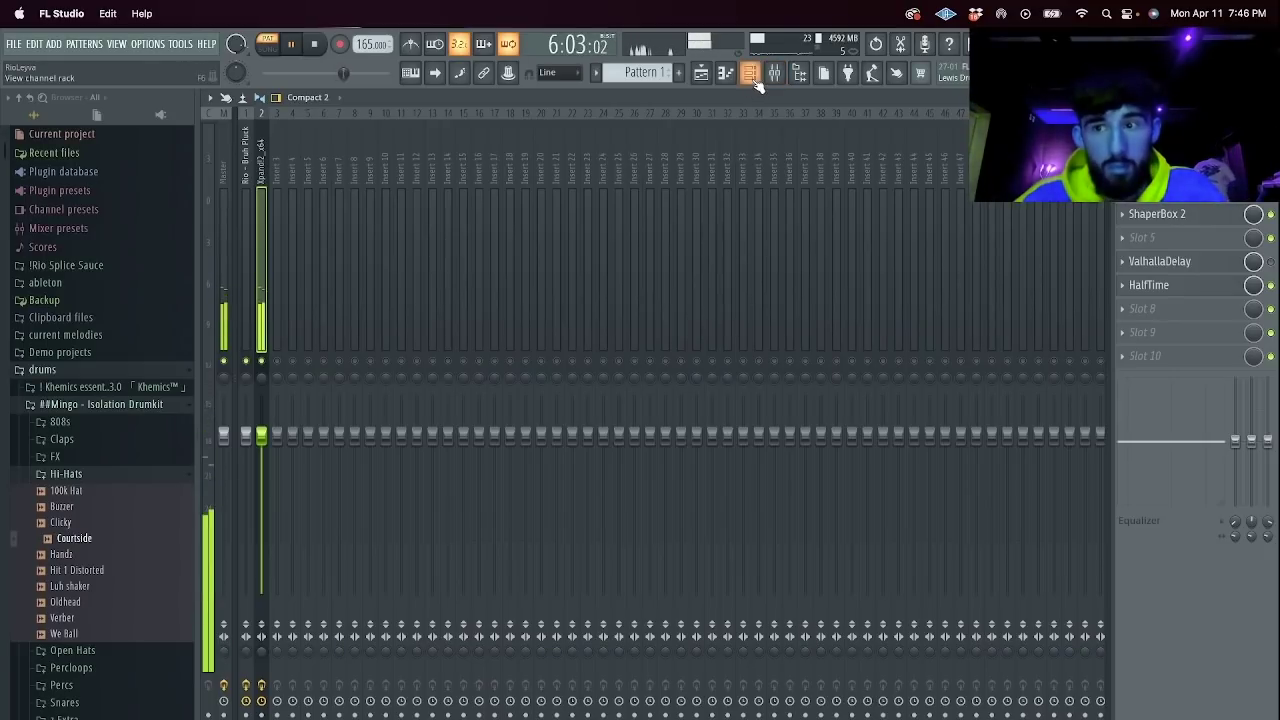
Unmute the 808, Courtside, Synplant and essential channels, setting Synplant's volume near 35%.
click(750, 76)
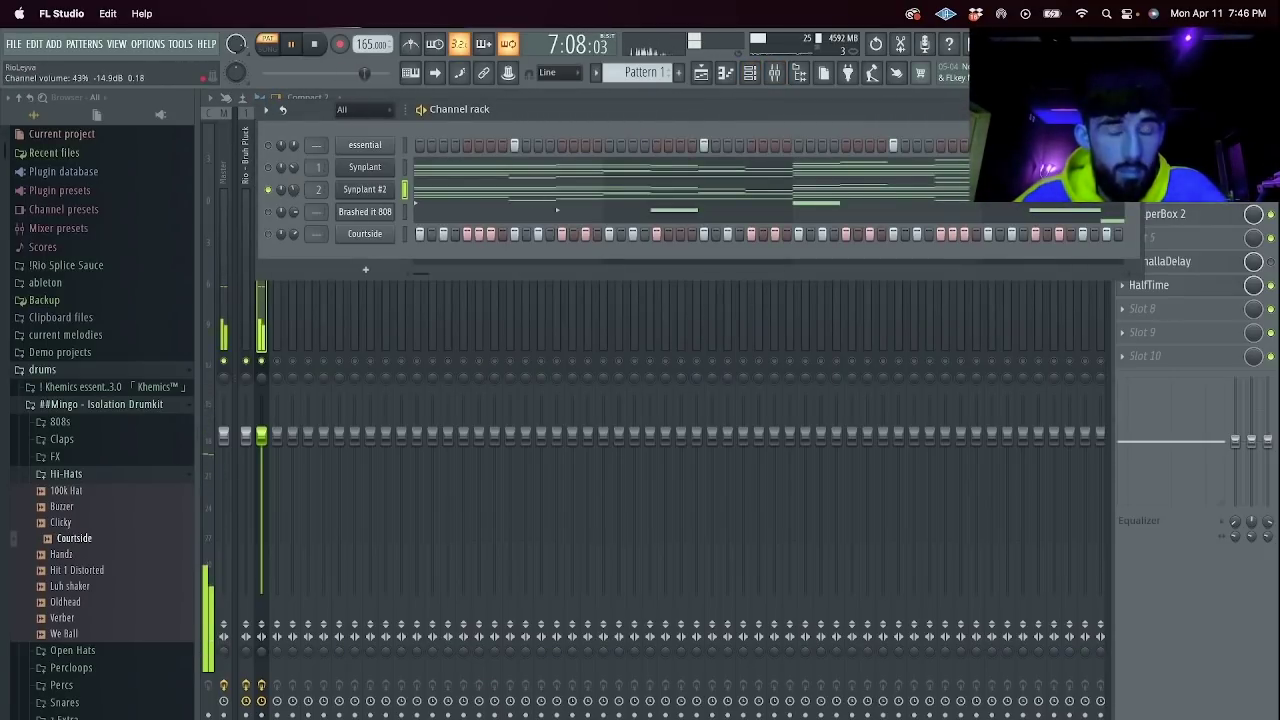
click(269, 212)
click(269, 234)
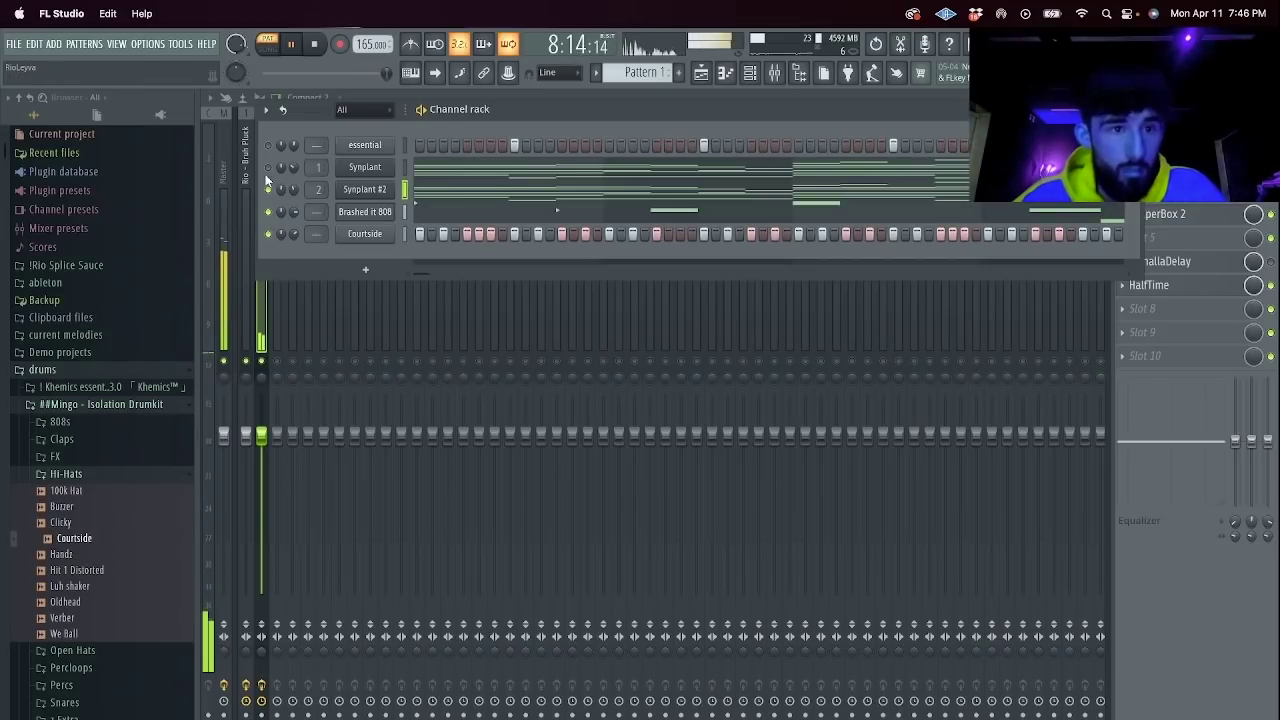
click(268, 168)
click(268, 146)
mouse_move(295, 168)
mouse_down()
mouse_move(294, 208)
mouse_move(294, 164)
mouse_move(294, 186)
mouse_up()
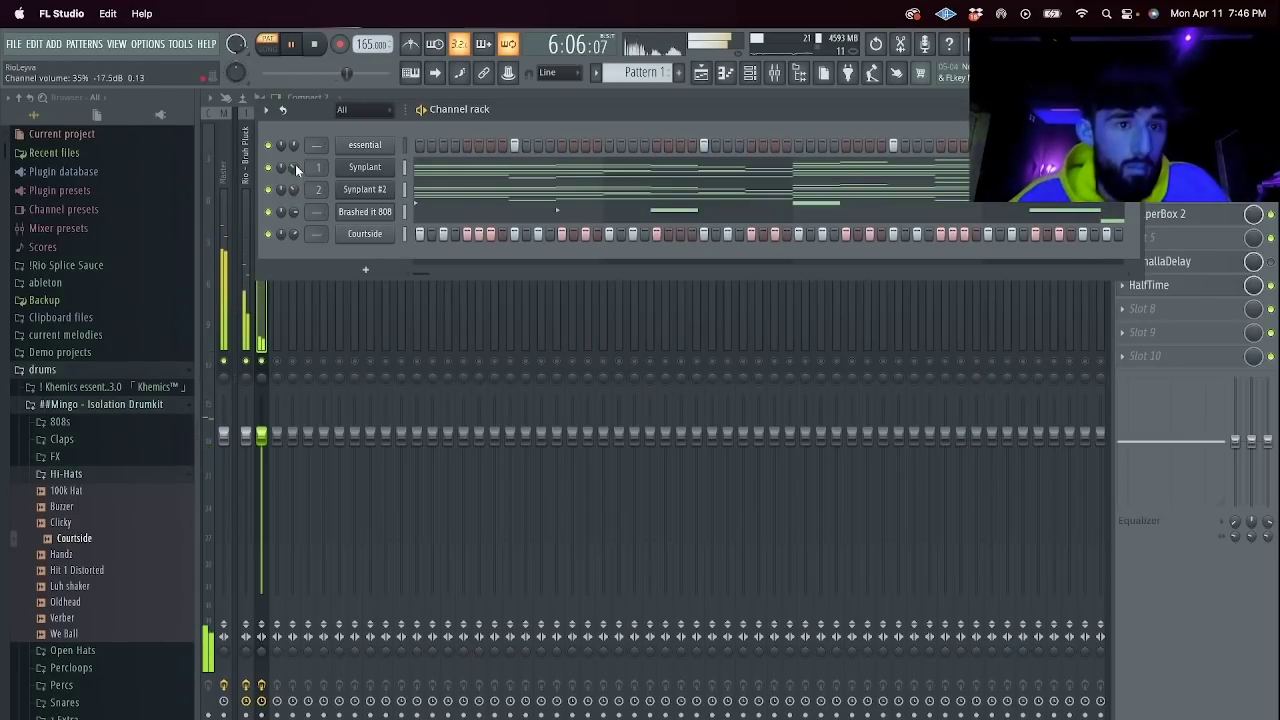
click(249, 309)
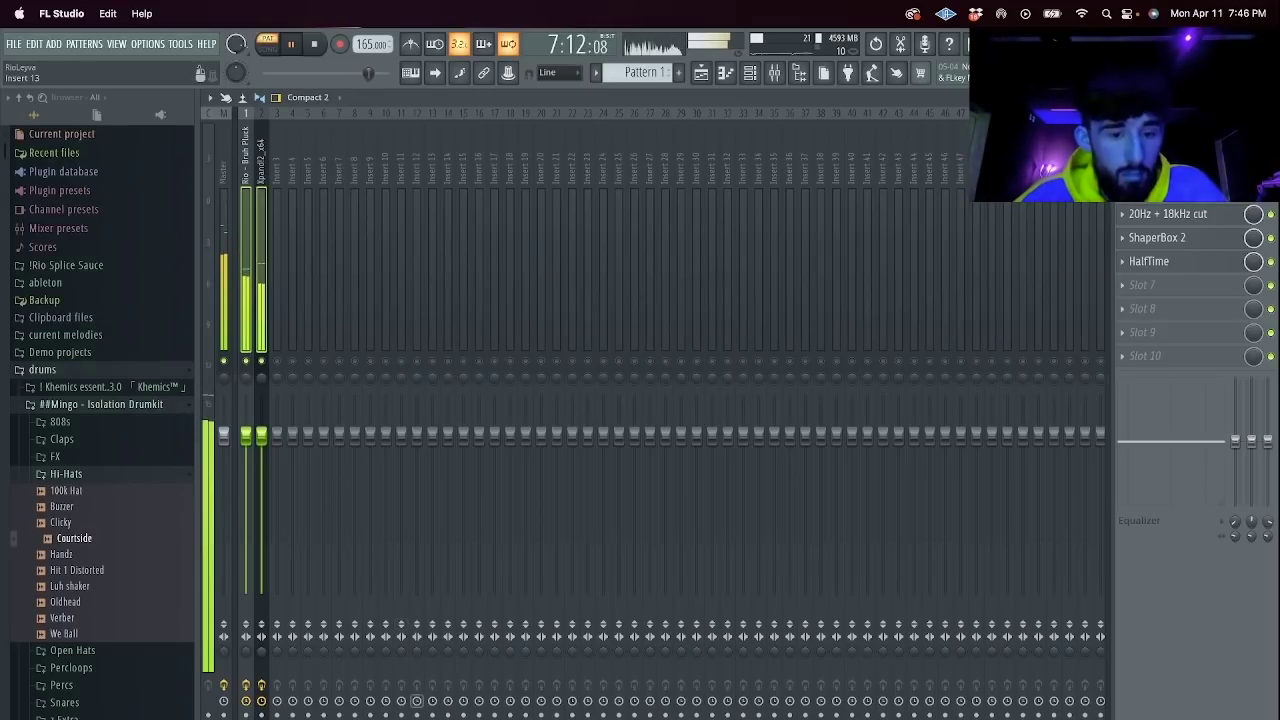
Load Fruity parametric EQ 2 on mixer insert 13 and pull its low band down.
click(432, 260)
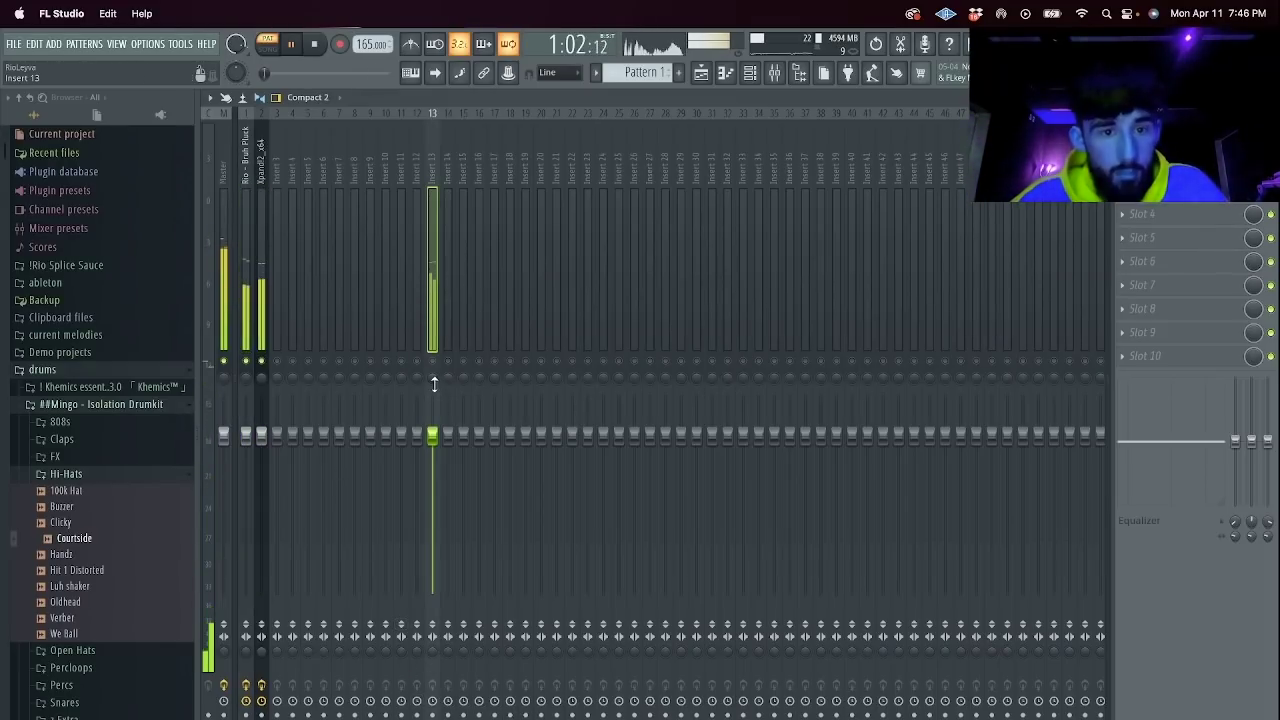
click(1145, 237)
mouse_move(1060, 331)
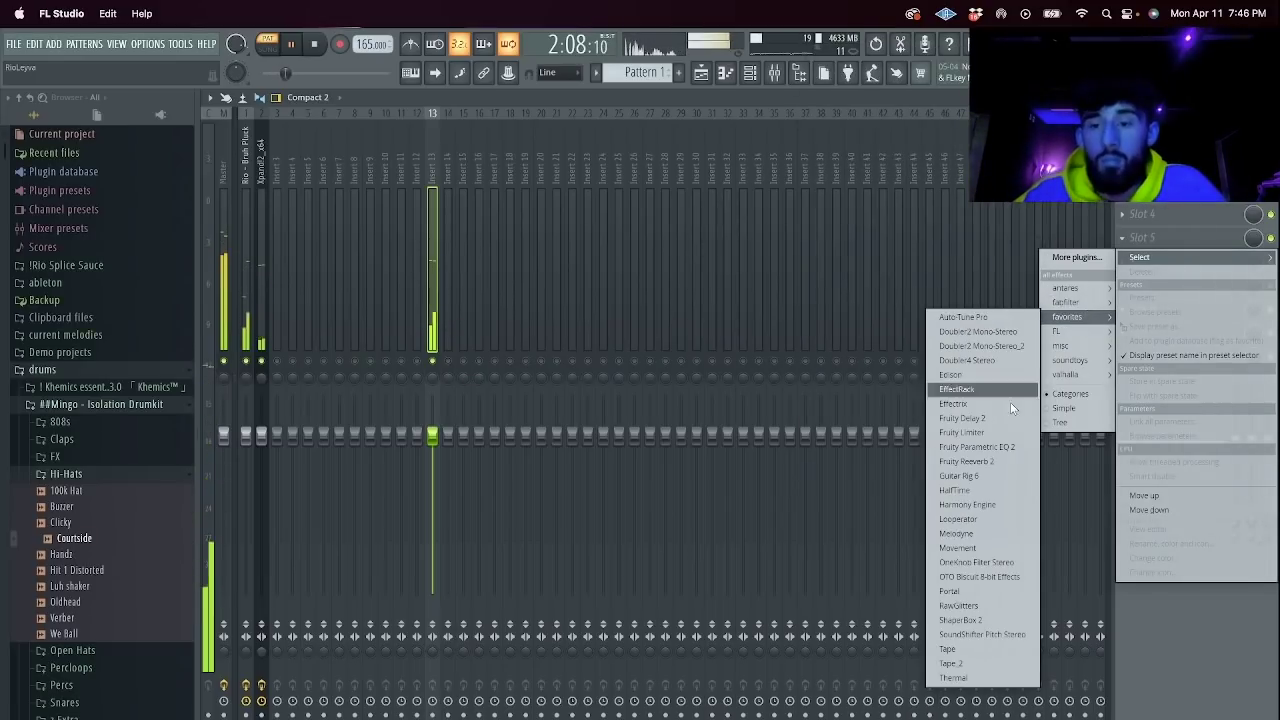
click(988, 446)
drag(240, 256, 372, 321)
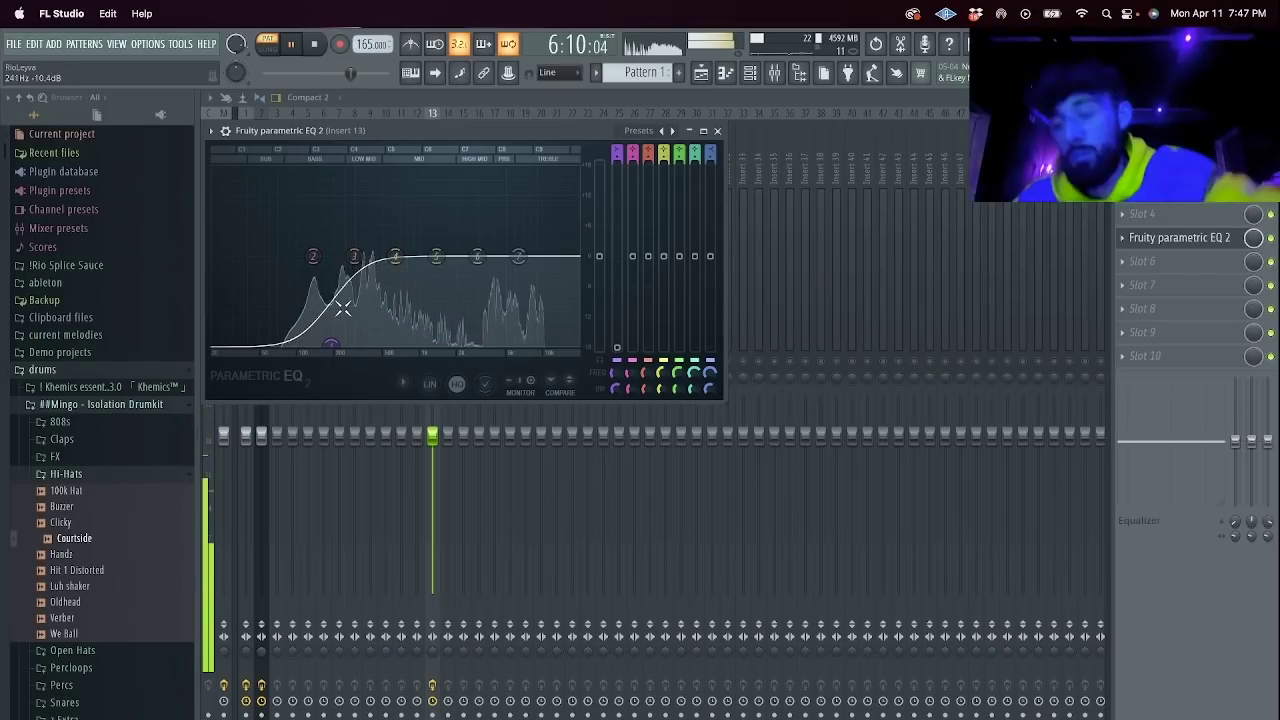
Close the EQ, stop playback, and show the playlist.
key(XF86AudioRaiseVolume)
click(717, 131)
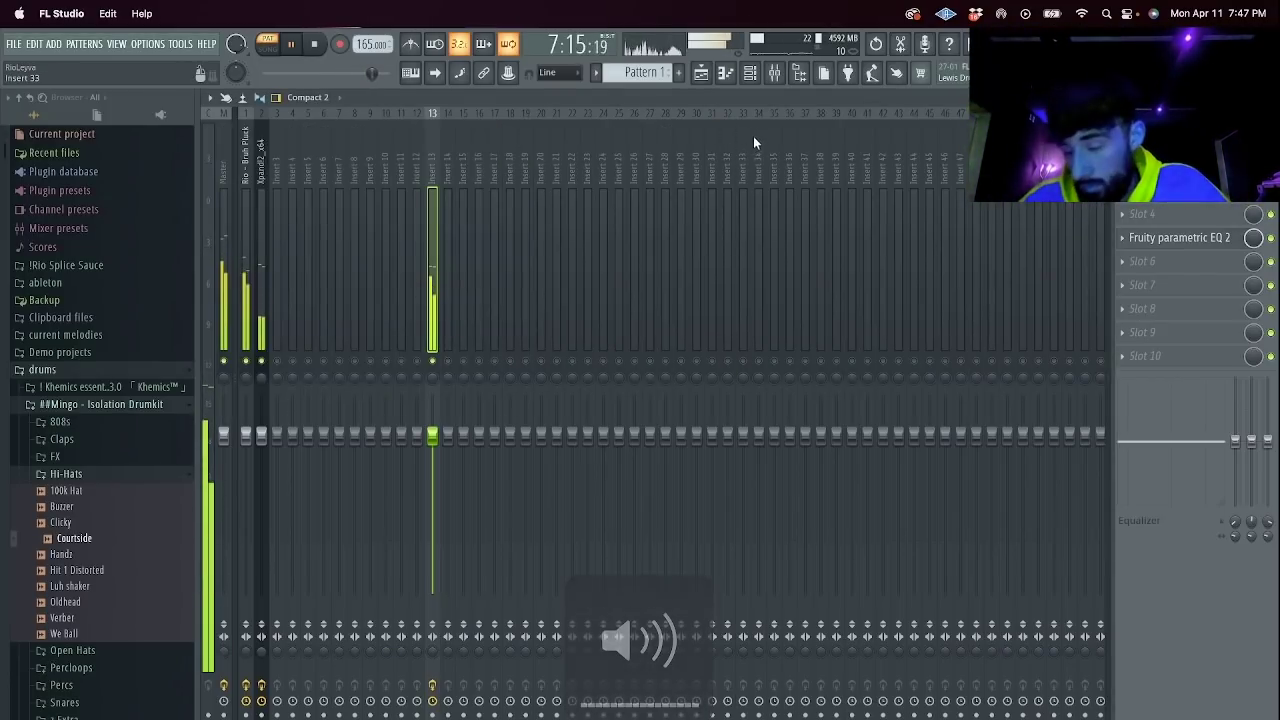
key(space)
click(703, 73)
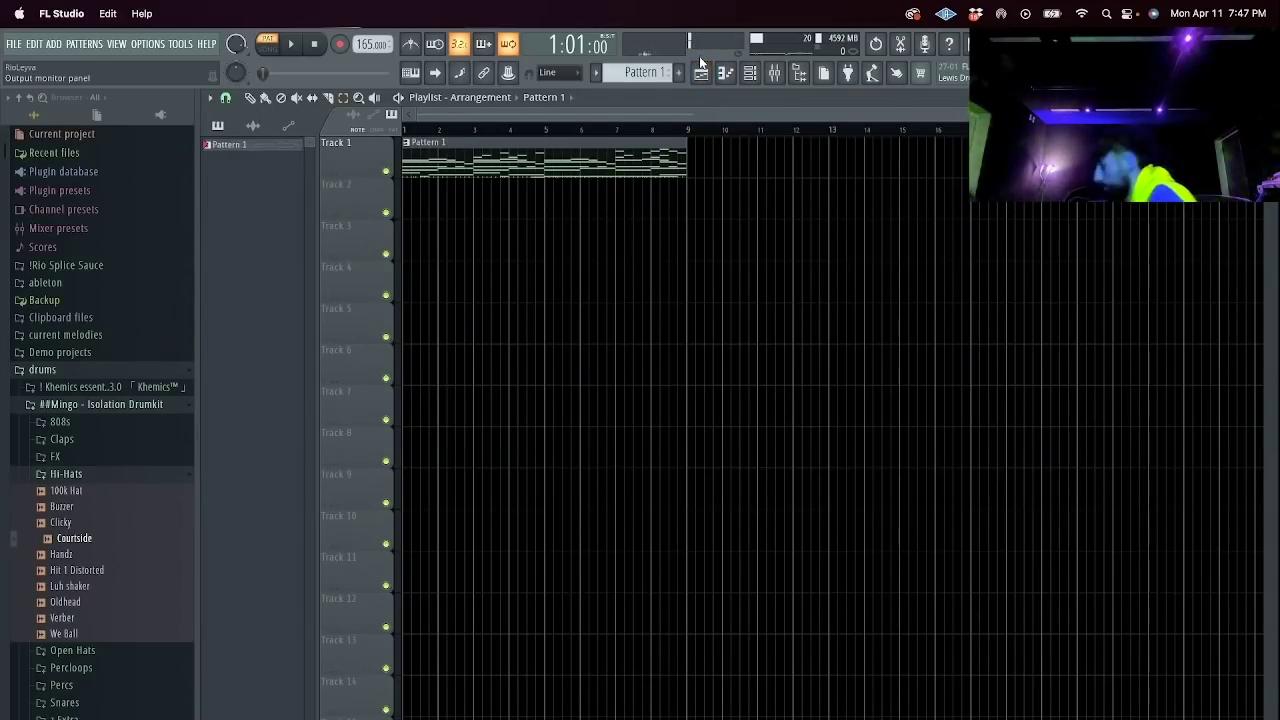
Swap the Brashed it 808 sample for HELL808 from the Isolation Drumkit's 808s folder.
click(750, 74)
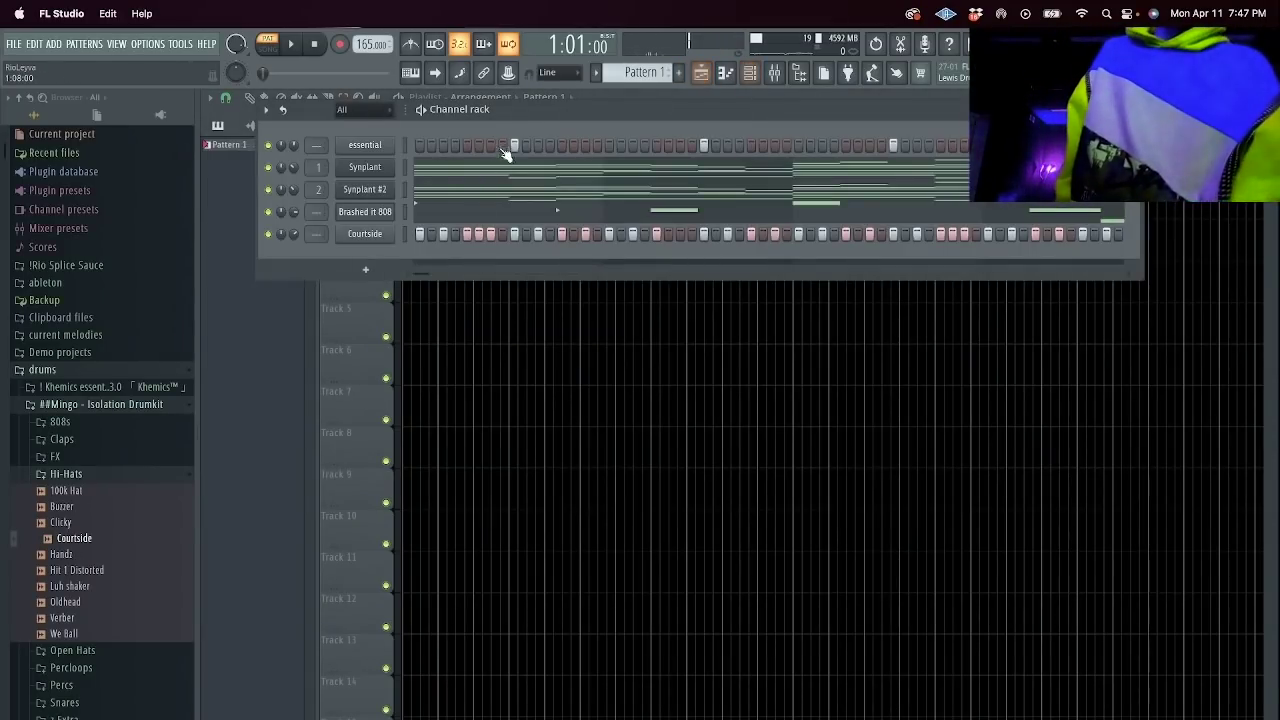
click(64, 409)
click(75, 408)
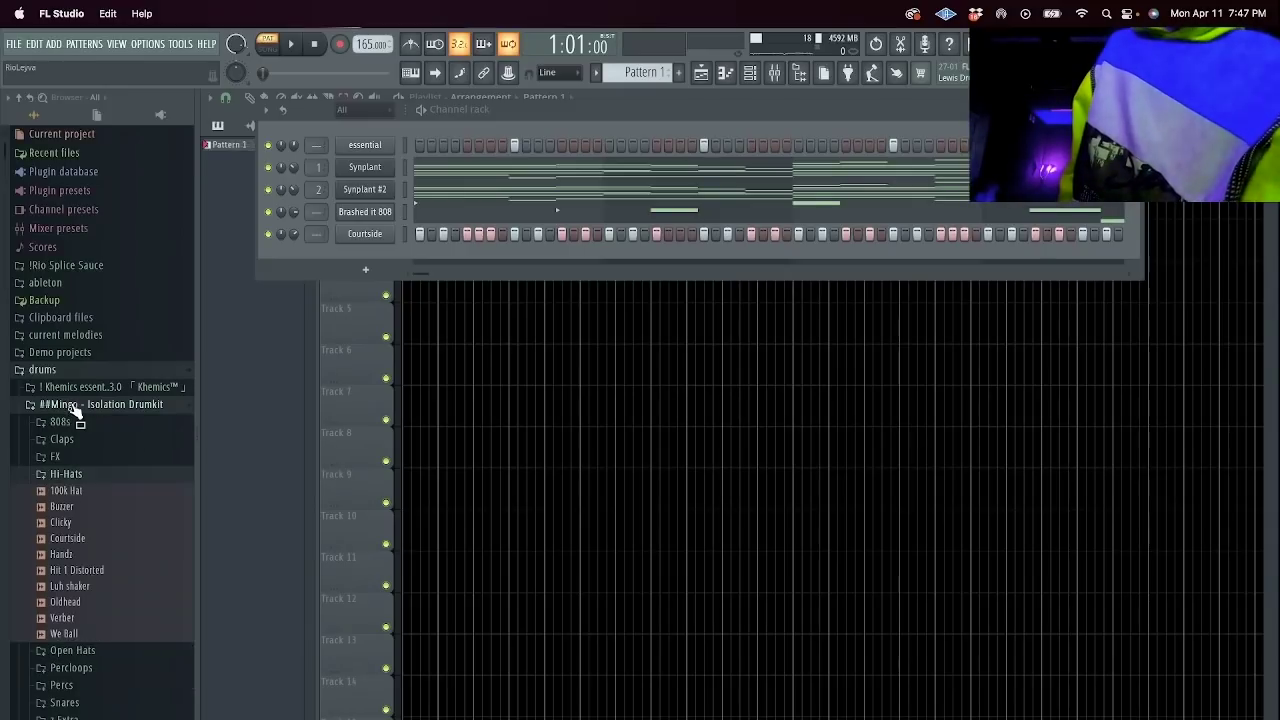
click(60, 421)
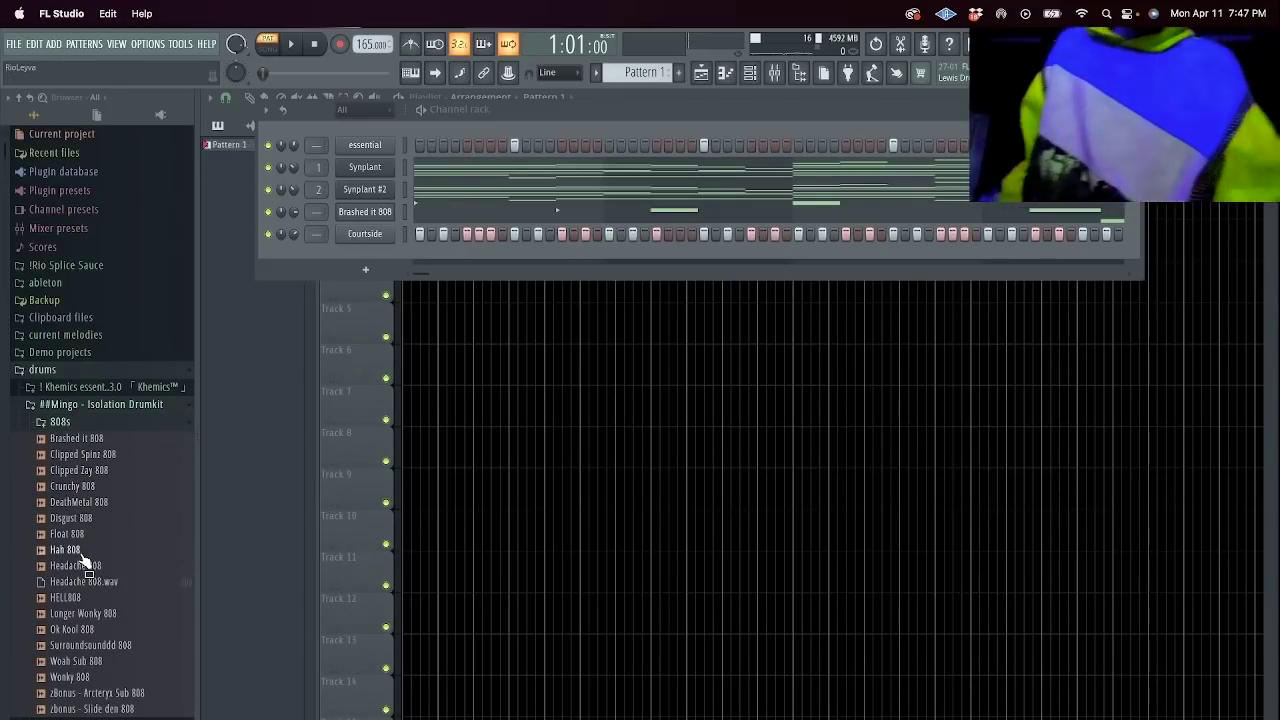
drag(394, 87, 376, 217)
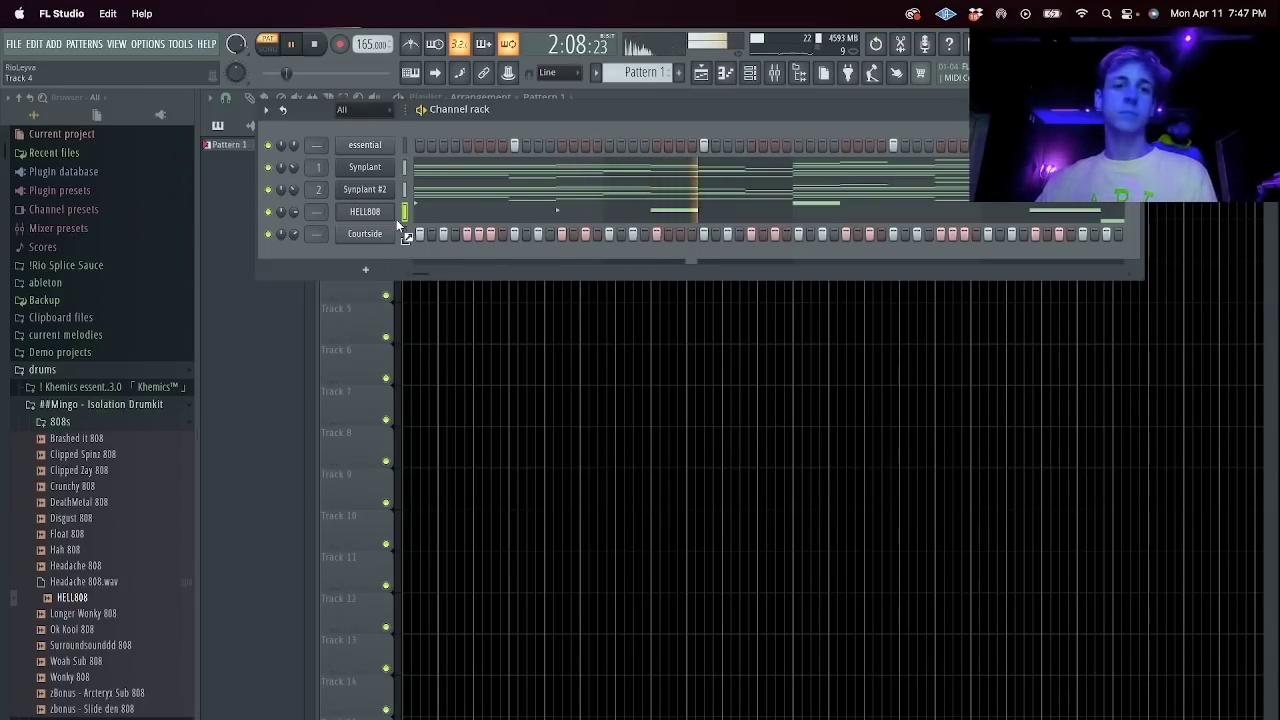
Insert a new Serum instrument channel into the channel rack.
right_click(377, 174)
mouse_move(420, 267)
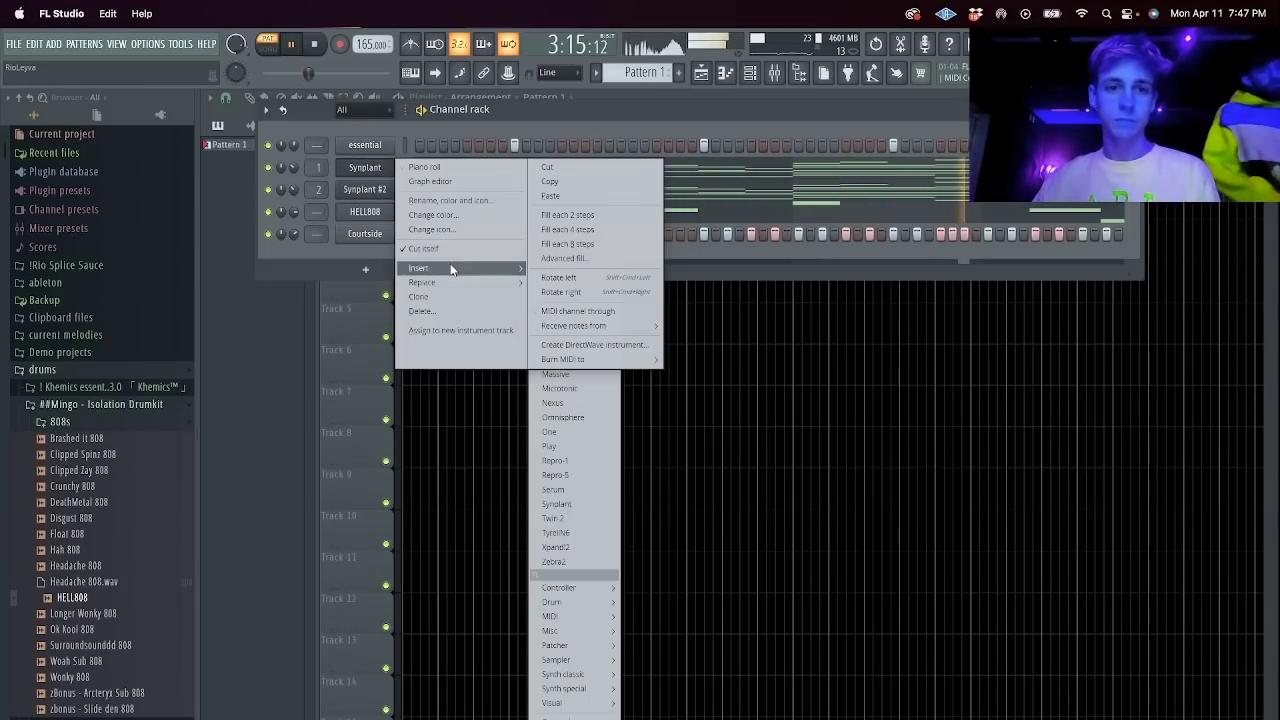
click(565, 490)
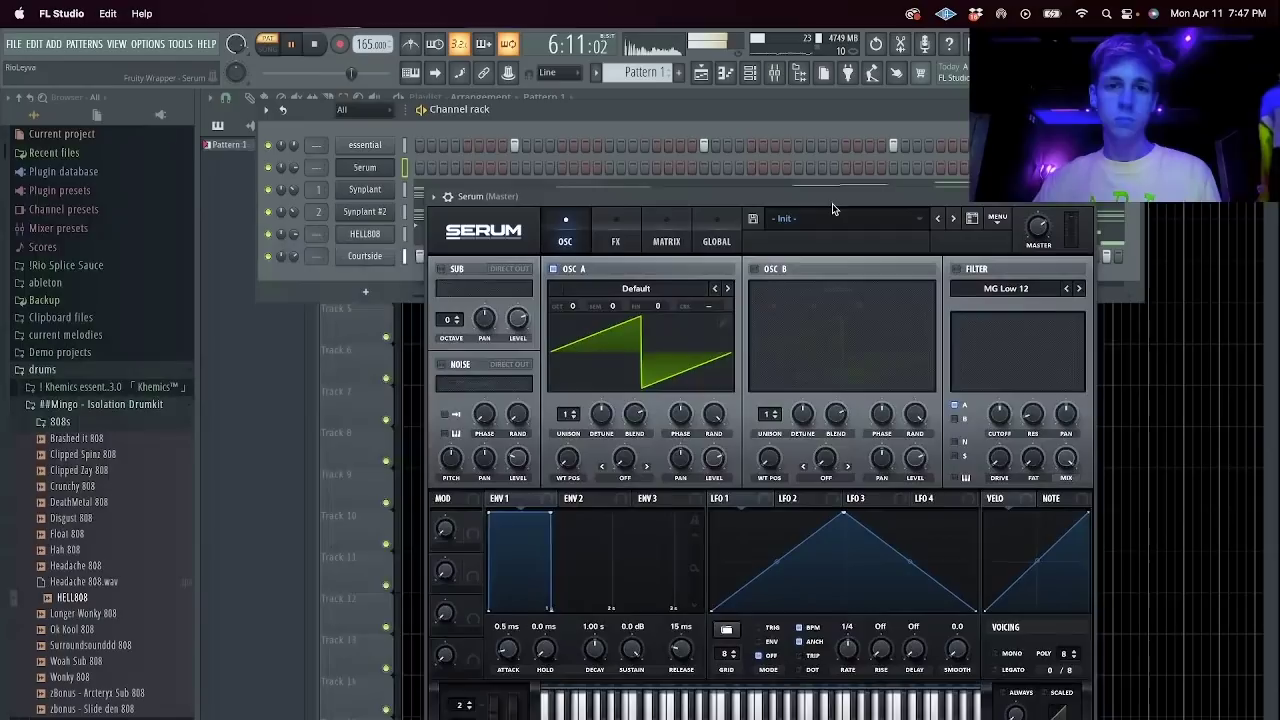
Audition a FLUX bank preset and the next few Serum presets, dismissing missing-file warnings.
click(818, 219)
mouse_move(844, 382)
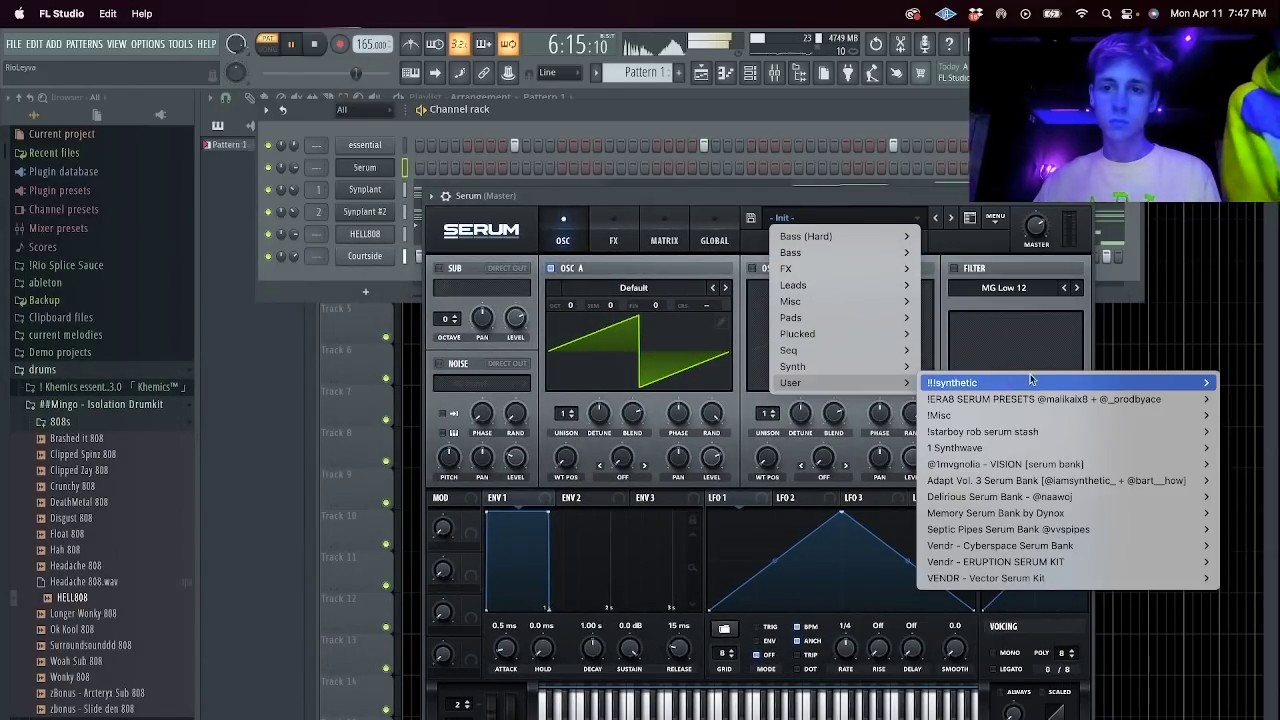
mouse_move(950, 383)
mouse_move(754, 386)
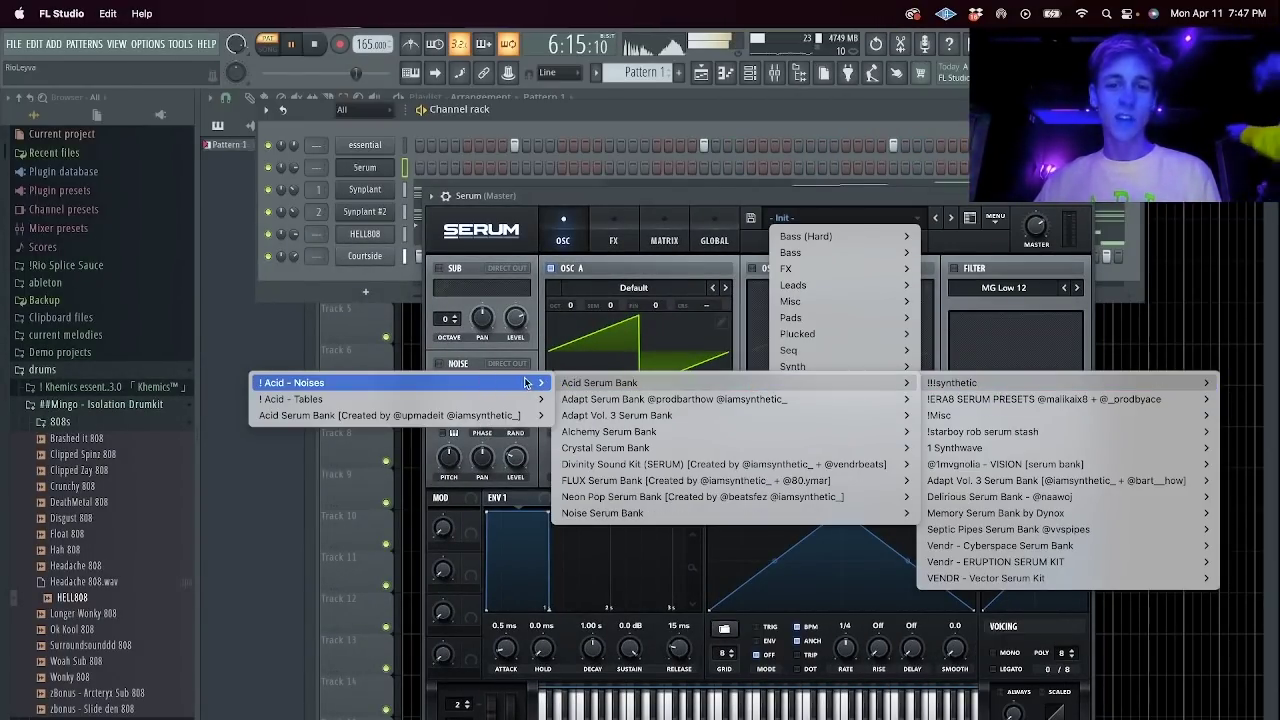
mouse_move(637, 482)
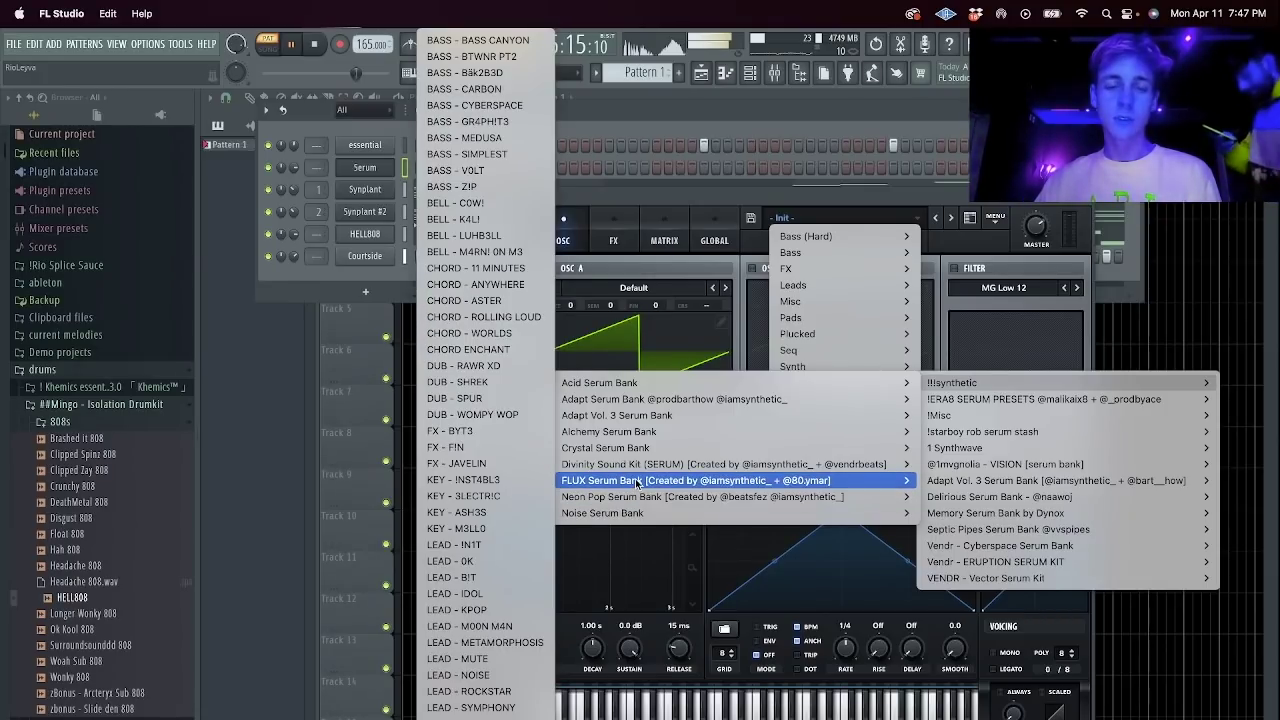
click(456, 528)
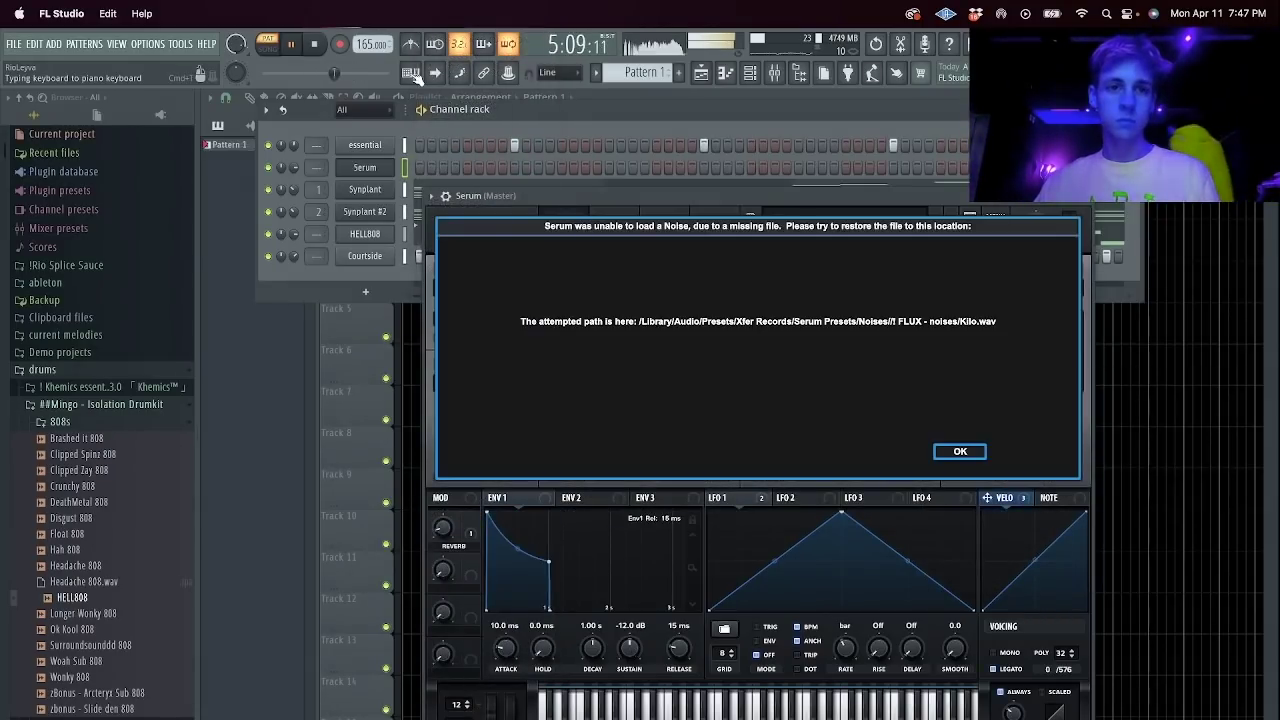
click(959, 451)
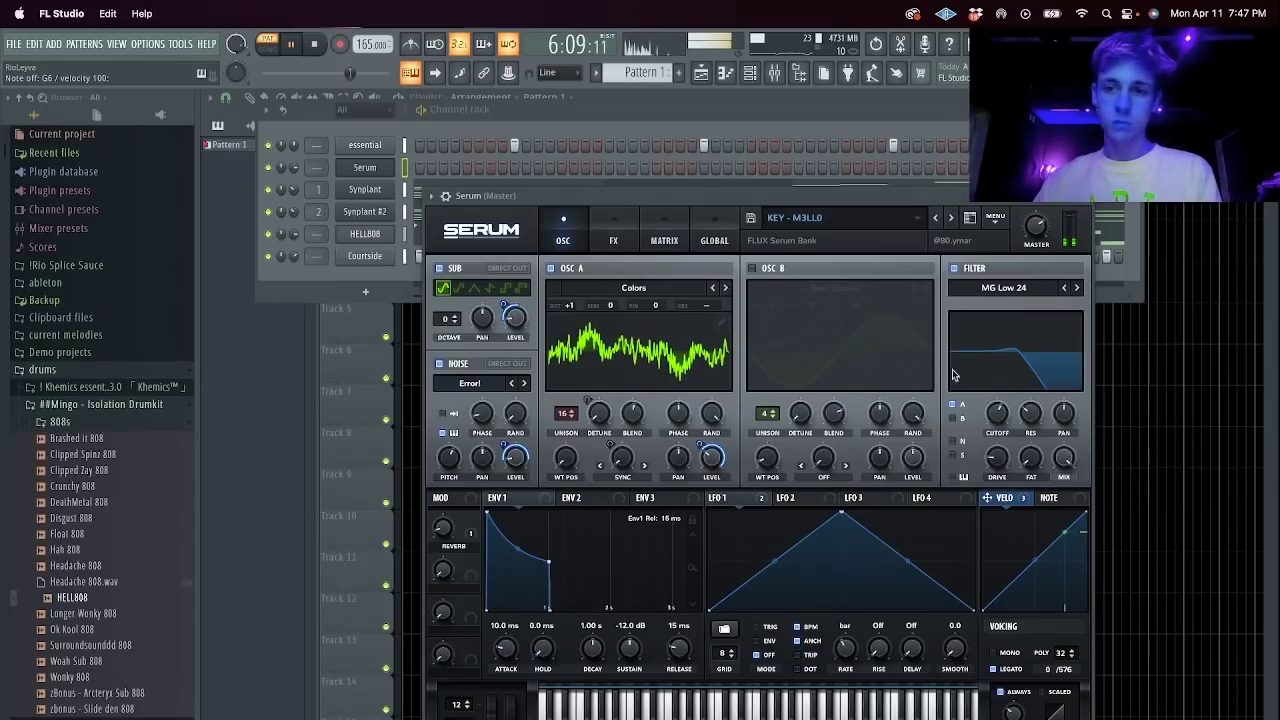
click(939, 219)
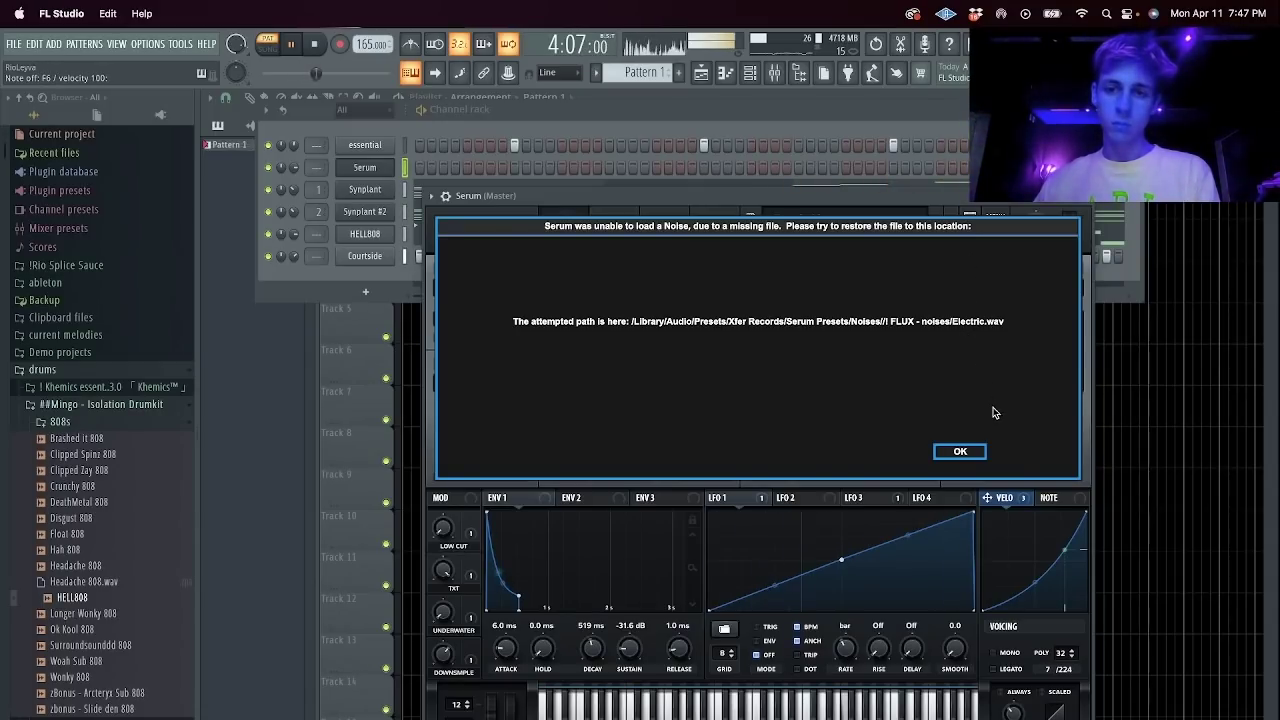
click(960, 452)
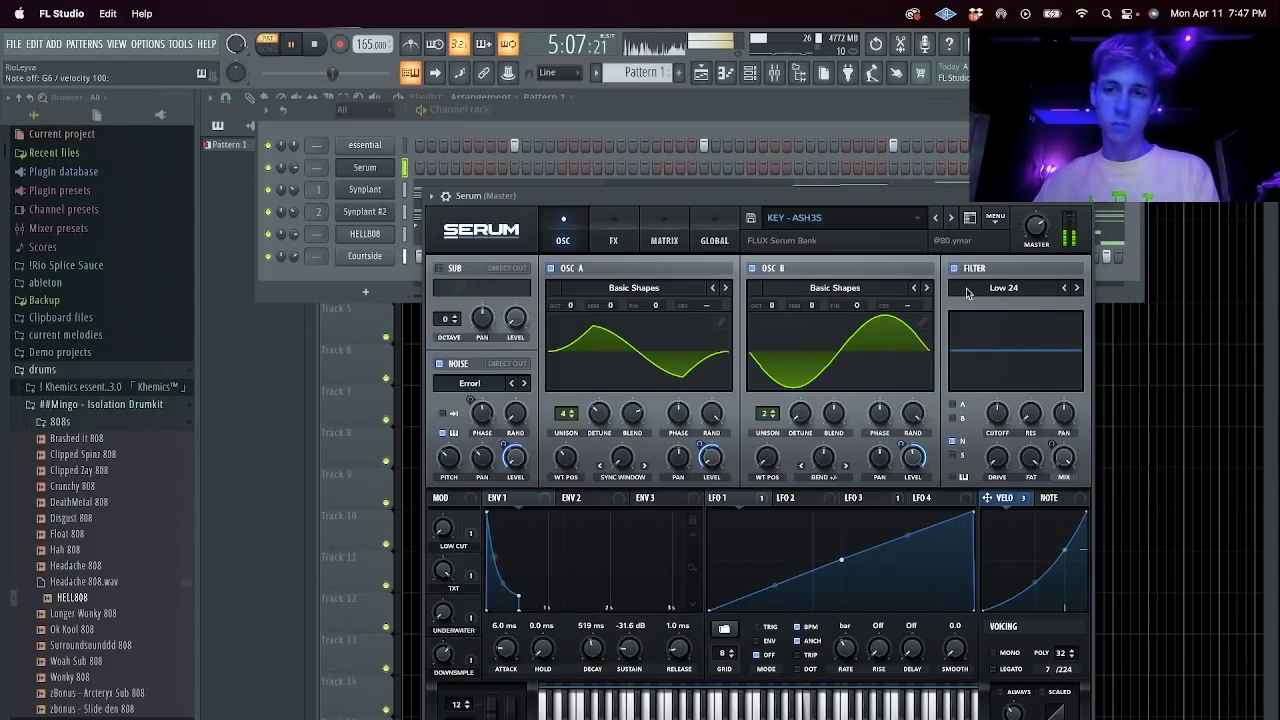
click(940, 216)
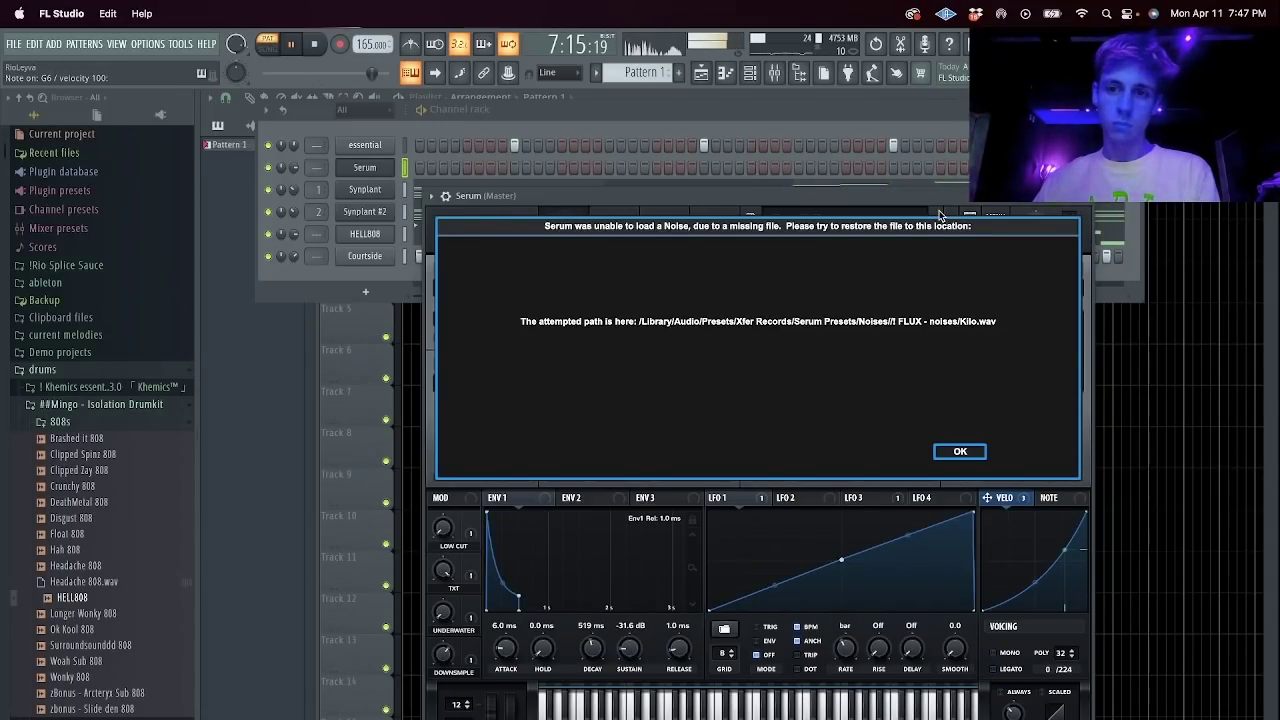
click(940, 216)
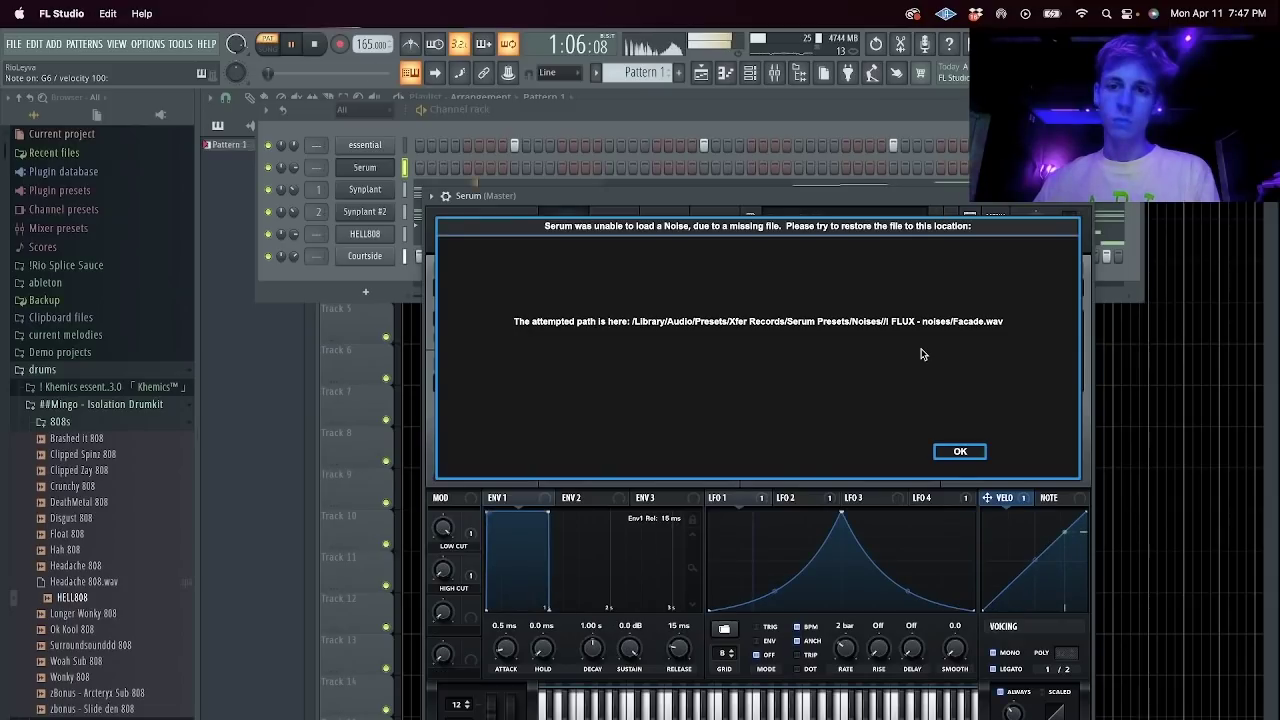
click(960, 451)
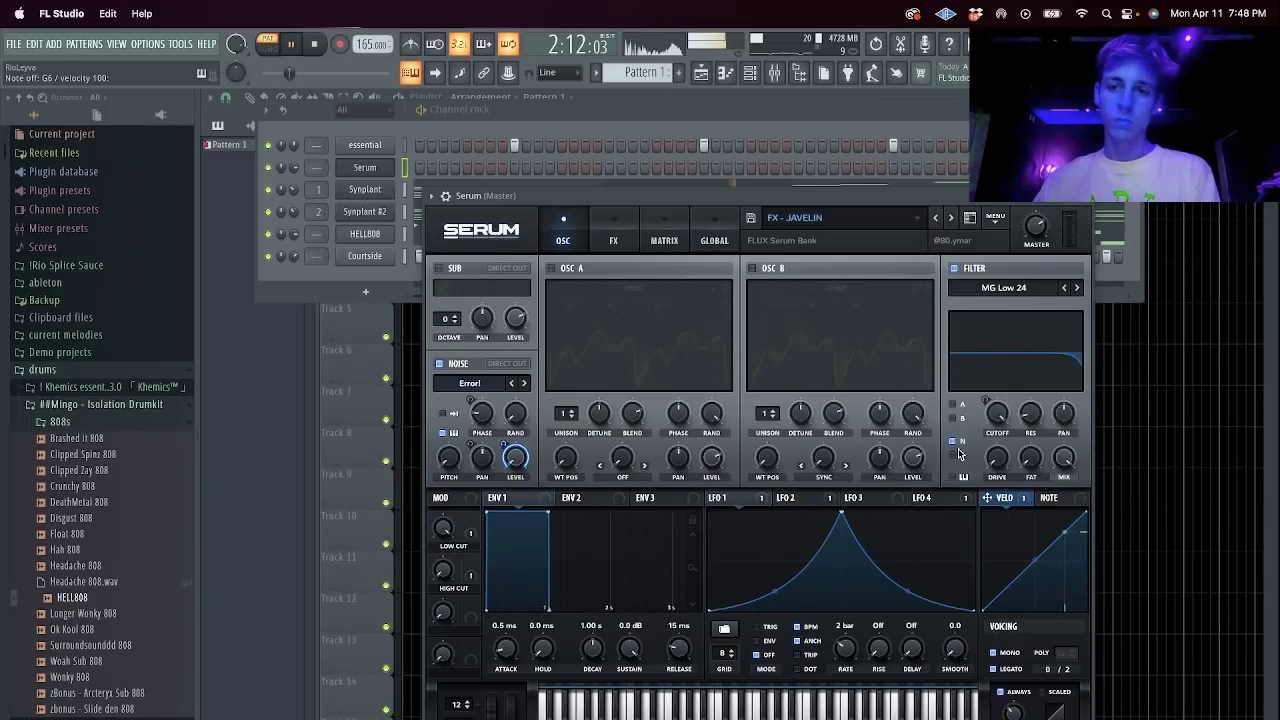
Load Key - Church Time from Vendr - Cyberspace, settle on Key - Drake, and open its piano roll.
click(840, 217)
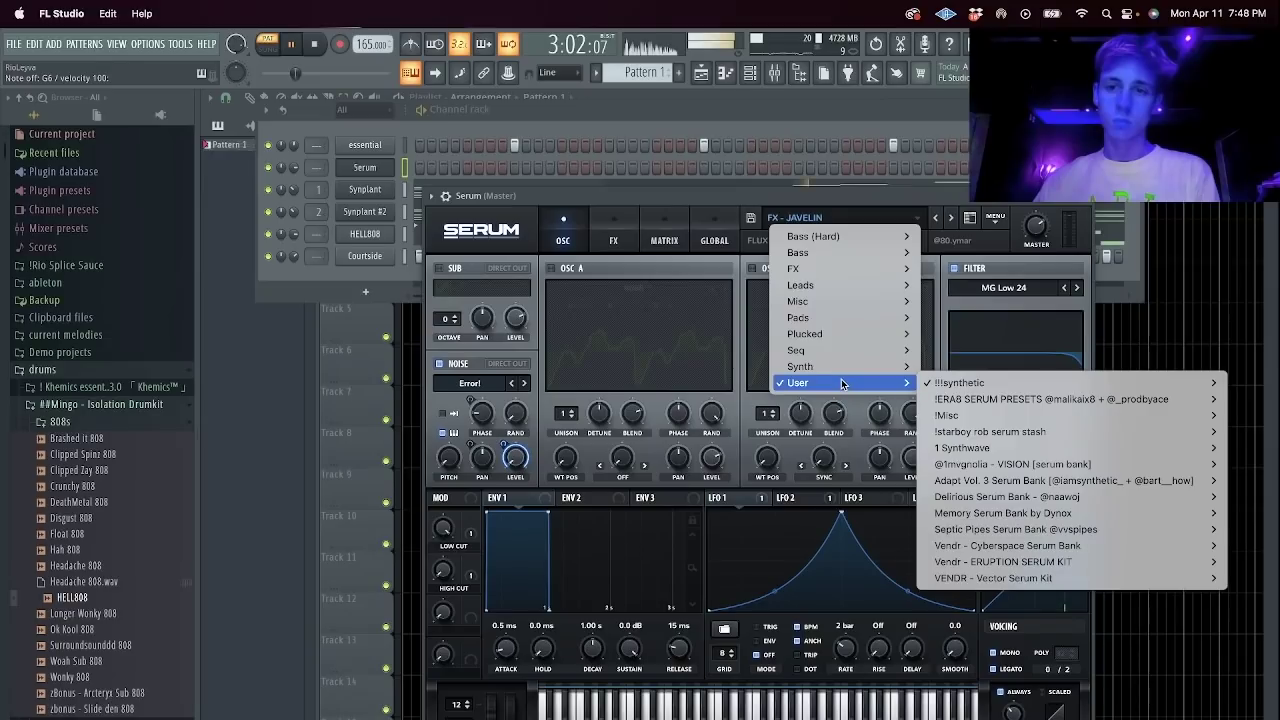
mouse_move(945, 431)
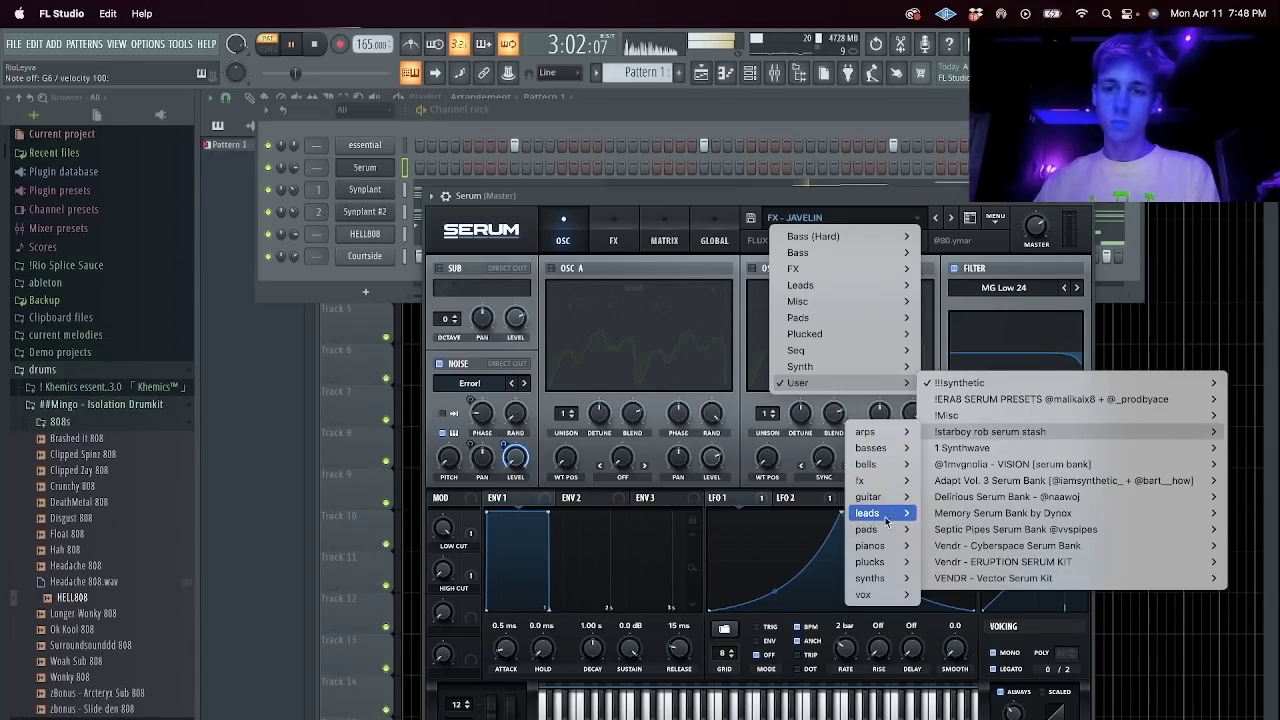
mouse_move(972, 547)
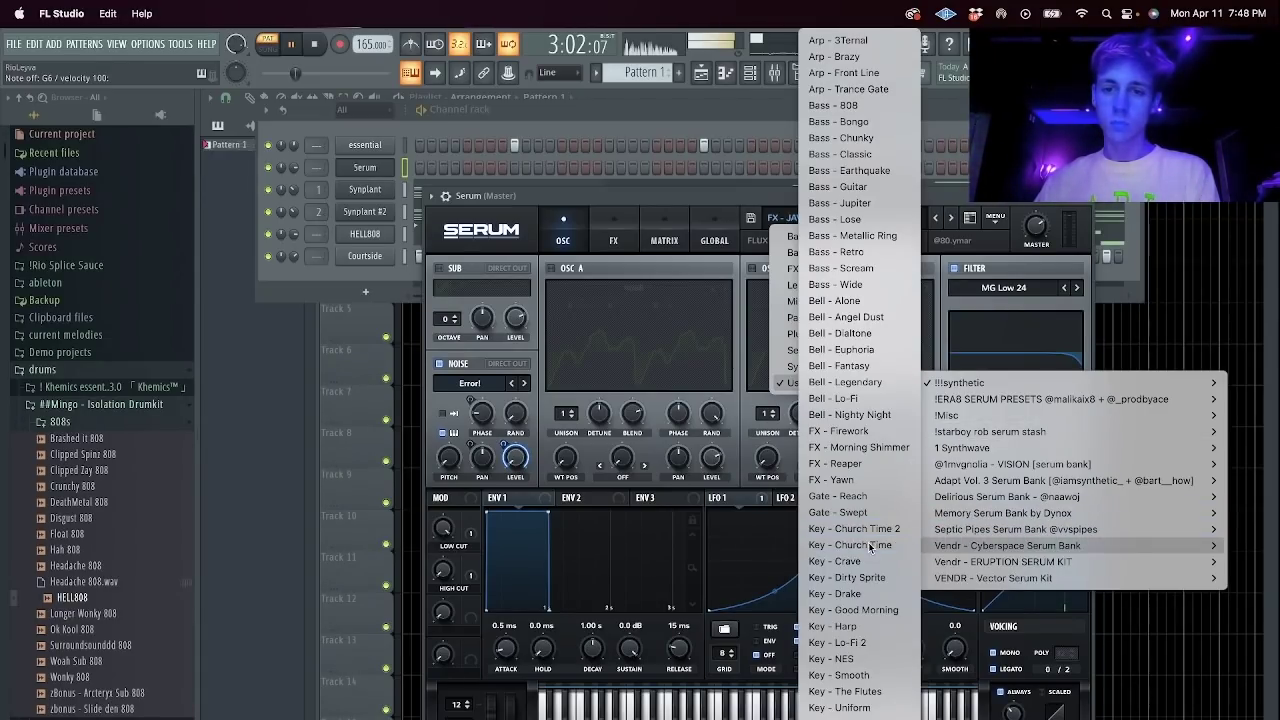
click(870, 529)
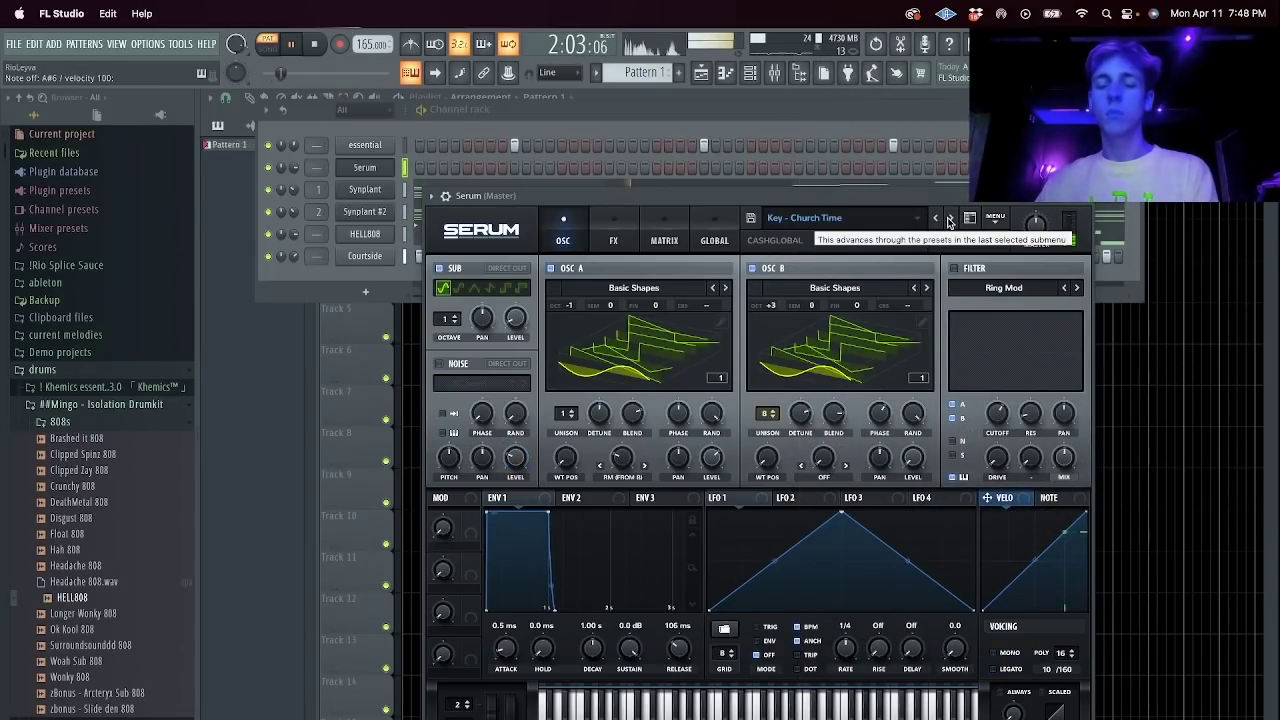
click(949, 219)
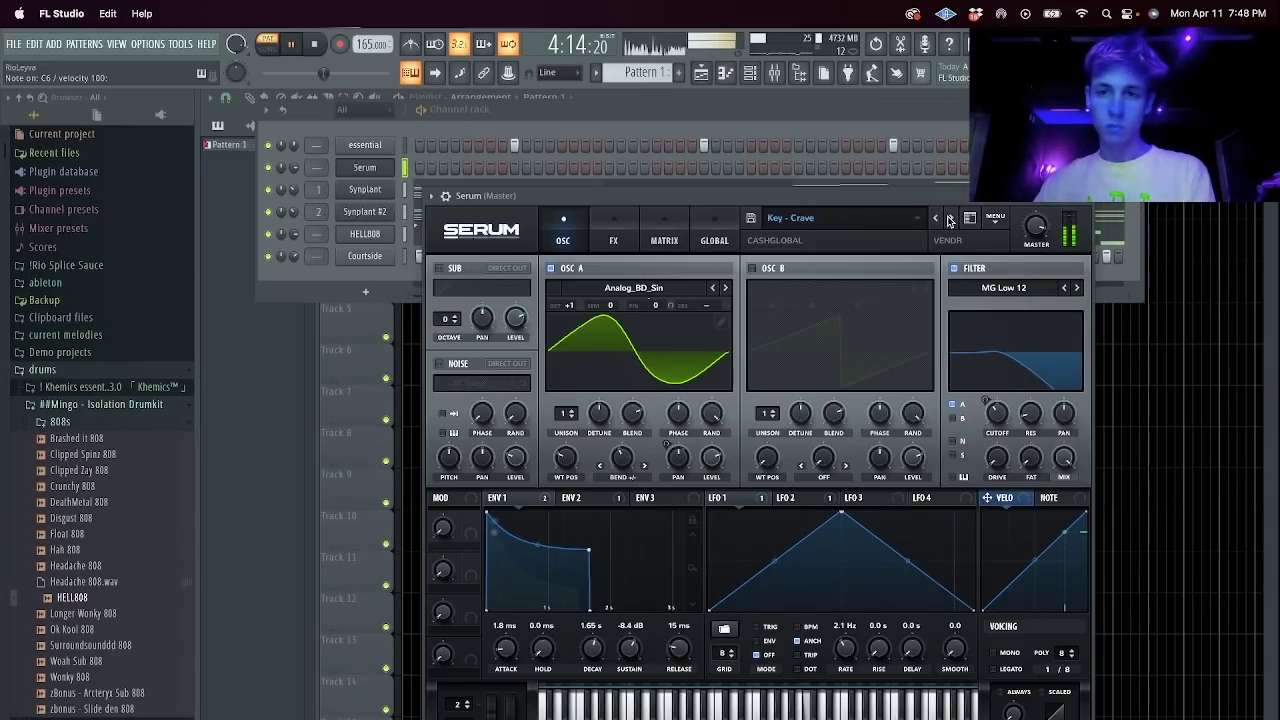
click(949, 219)
click(949, 219)
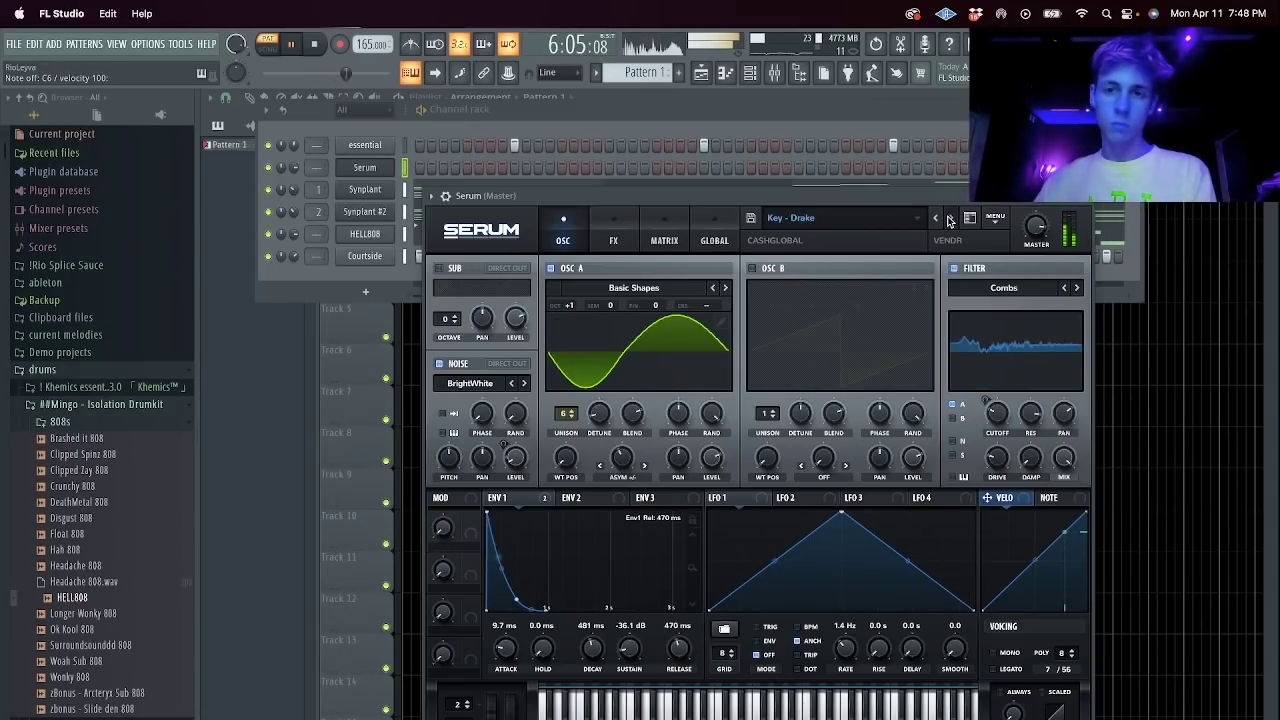
click(949, 219)
click(936, 219)
right_click(410, 170)
click(428, 173)
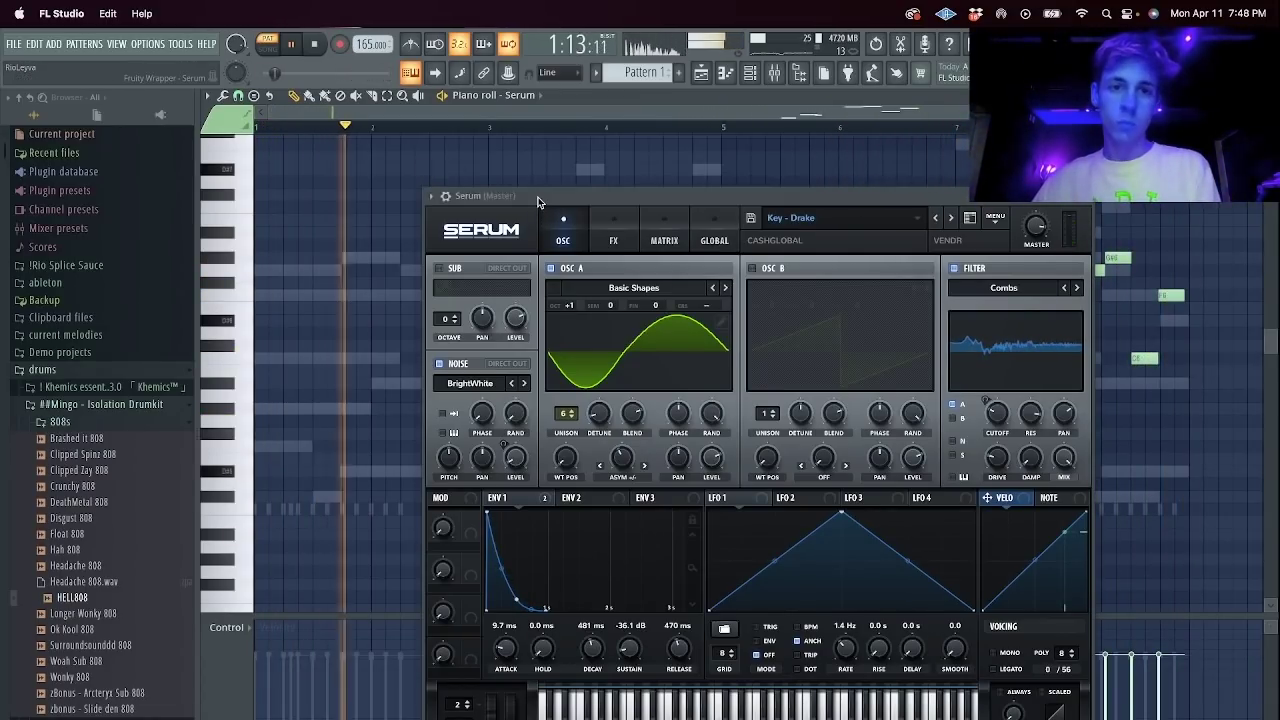
Close the Serum window so the Key - Drake melody notes show in the piano roll.
click(1083, 196)
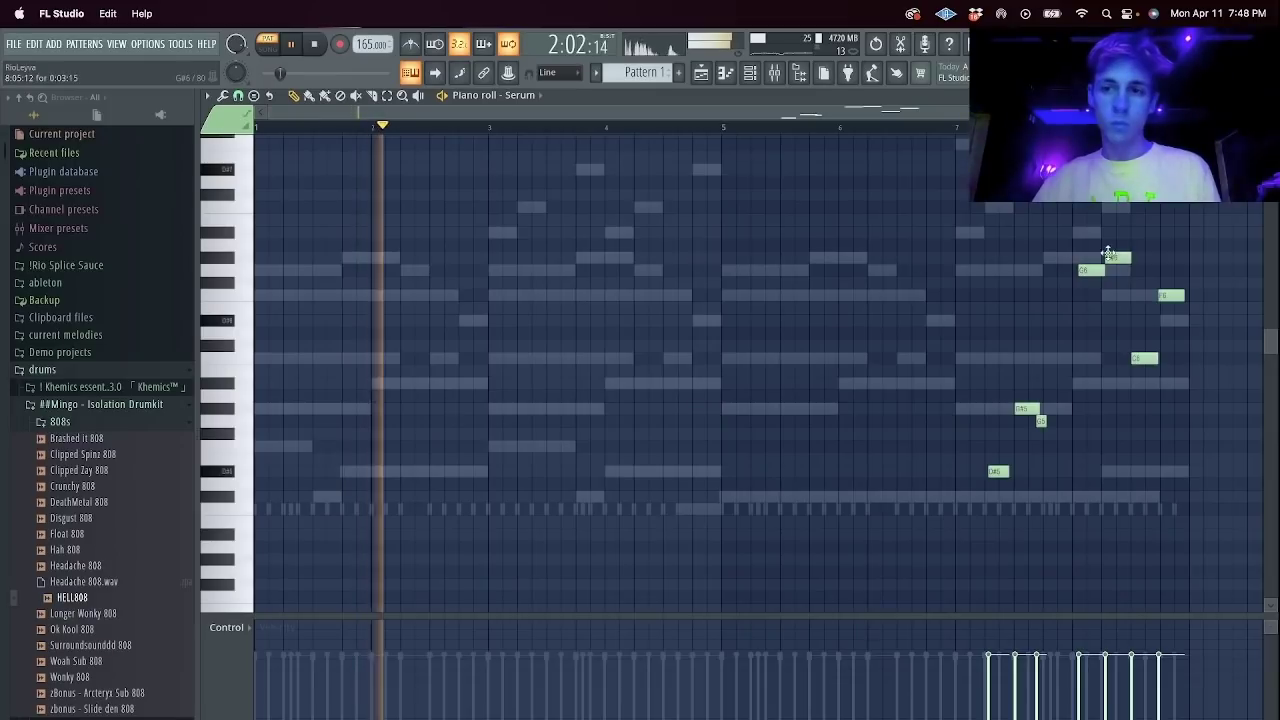
Set a grid snap value, quantize the melody, and drop the three highest notes an octave.
click(238, 96)
click(270, 297)
key(shift+q)
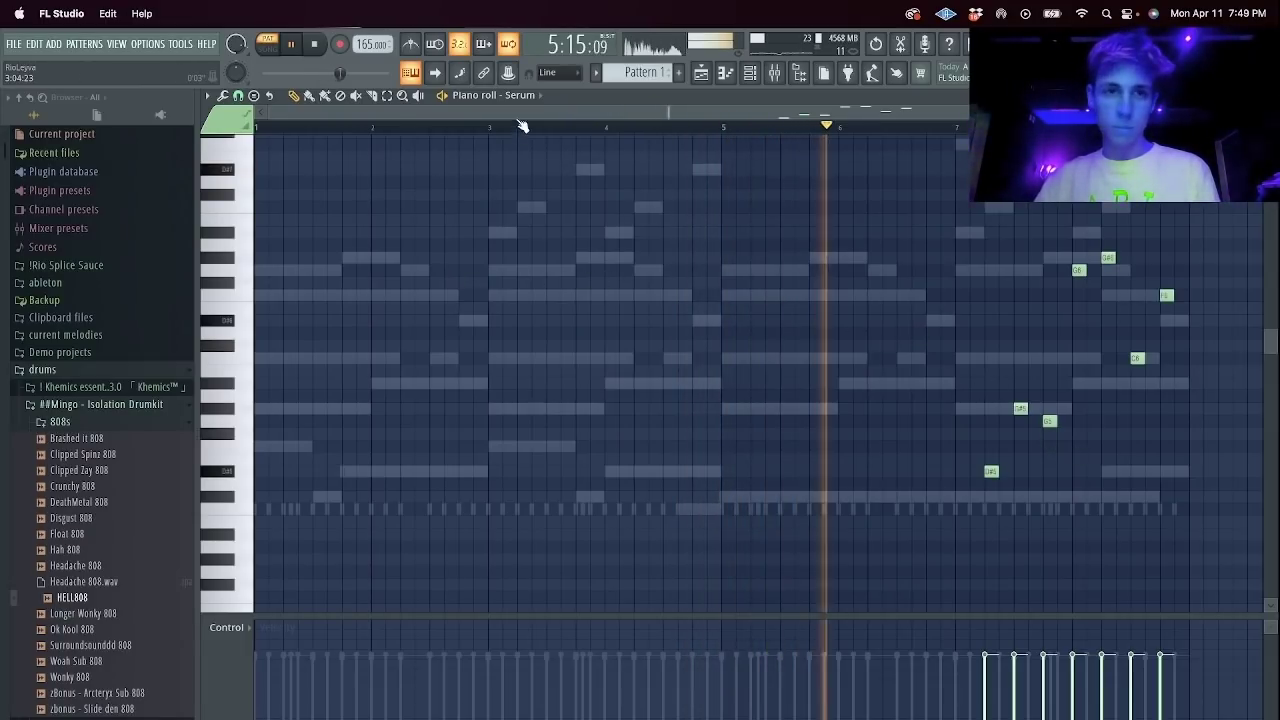
drag(1026, 240, 1242, 304)
key(ctrl+Down)
key(ctrl+d)
Move seven notes to start near bar 1, nudge D#5 and G#5 later, lower three notes an octave.
drag(1185, 314, 290, 471)
key(ctrl+d)
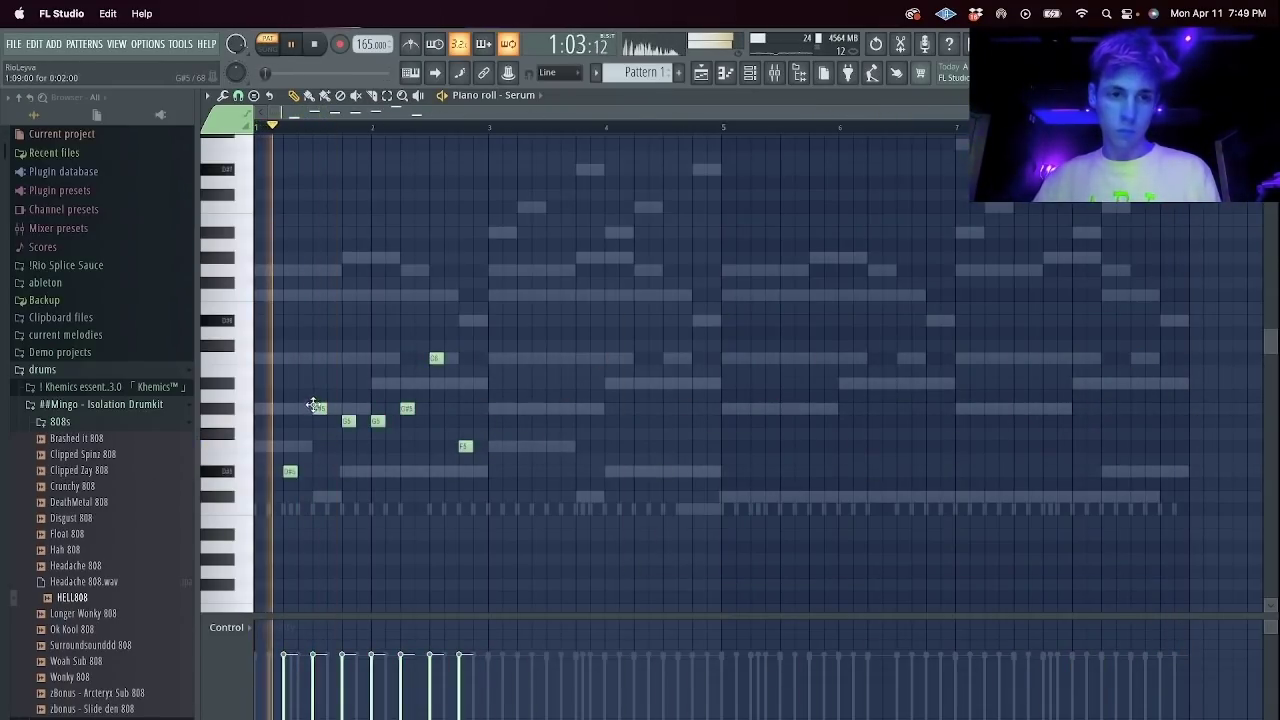
drag(293, 469, 309, 468)
drag(319, 408, 334, 406)
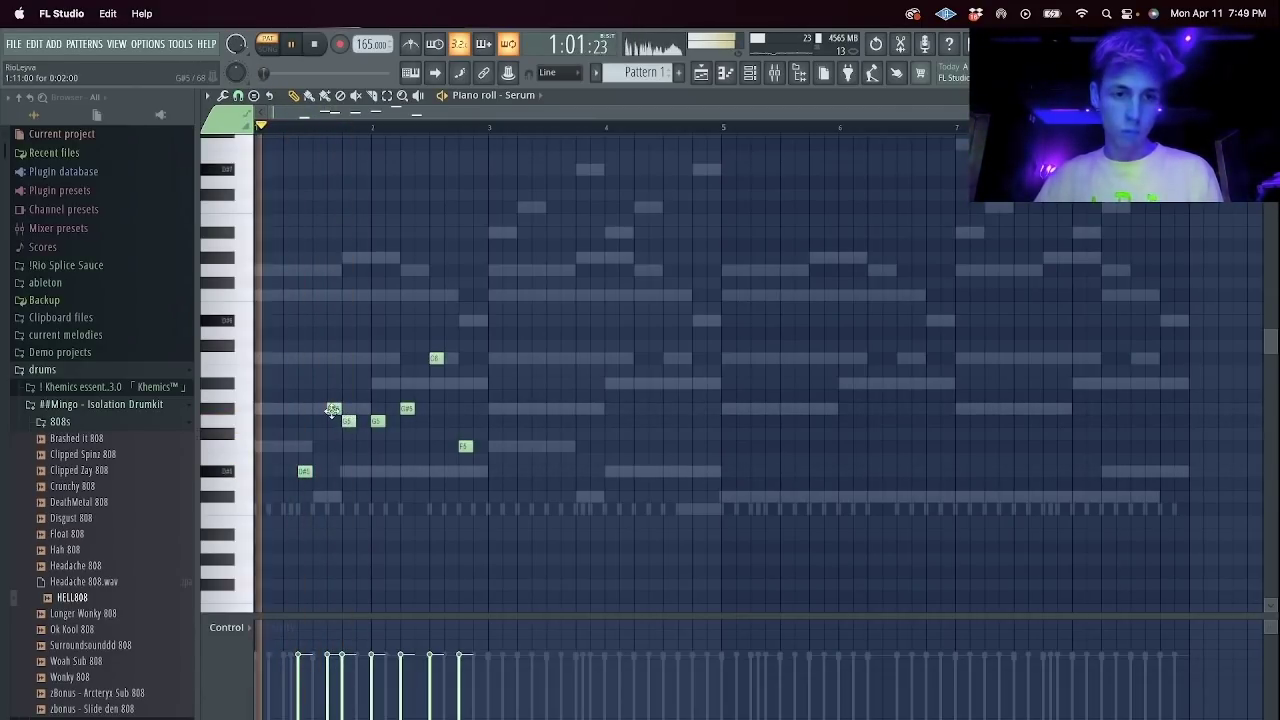
drag(323, 397, 372, 455)
key(super+Down)
super+click(349, 510)
Raise G4 to G5, lower C6 to B5, delete stray notes, add a low note, raise one to A#4.
drag(376, 556, 430, 578)
key(ctrl+Up)
super+click(459, 392)
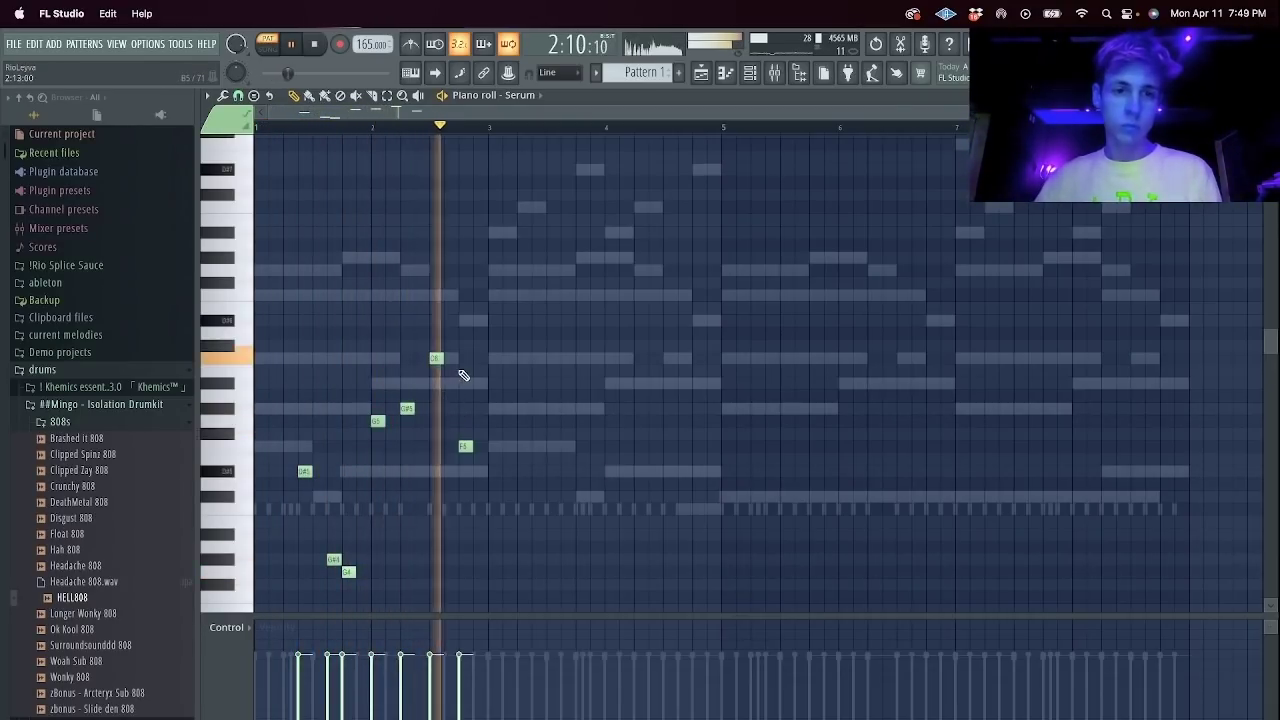
drag(453, 373, 391, 341)
key(shift+Down)
key(shift+Down)
key(shift+Down)
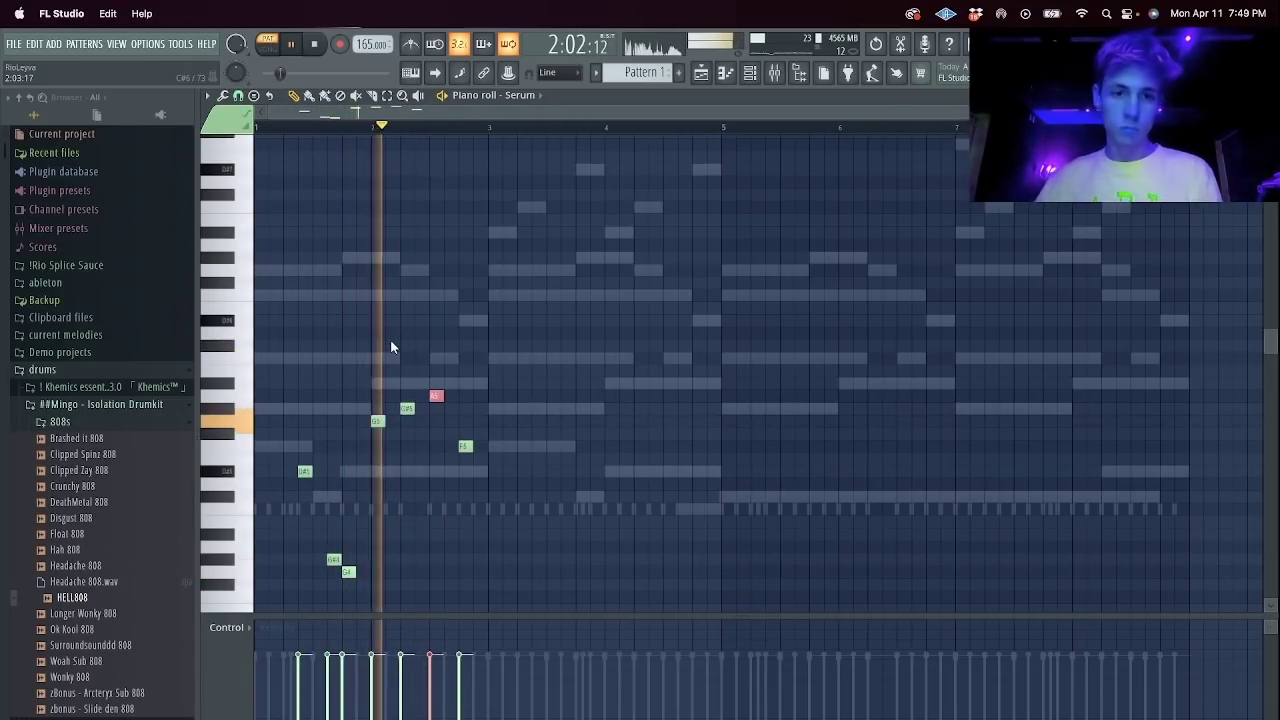
right_click(407, 408)
click(404, 471)
right_click(436, 396)
right_click(465, 446)
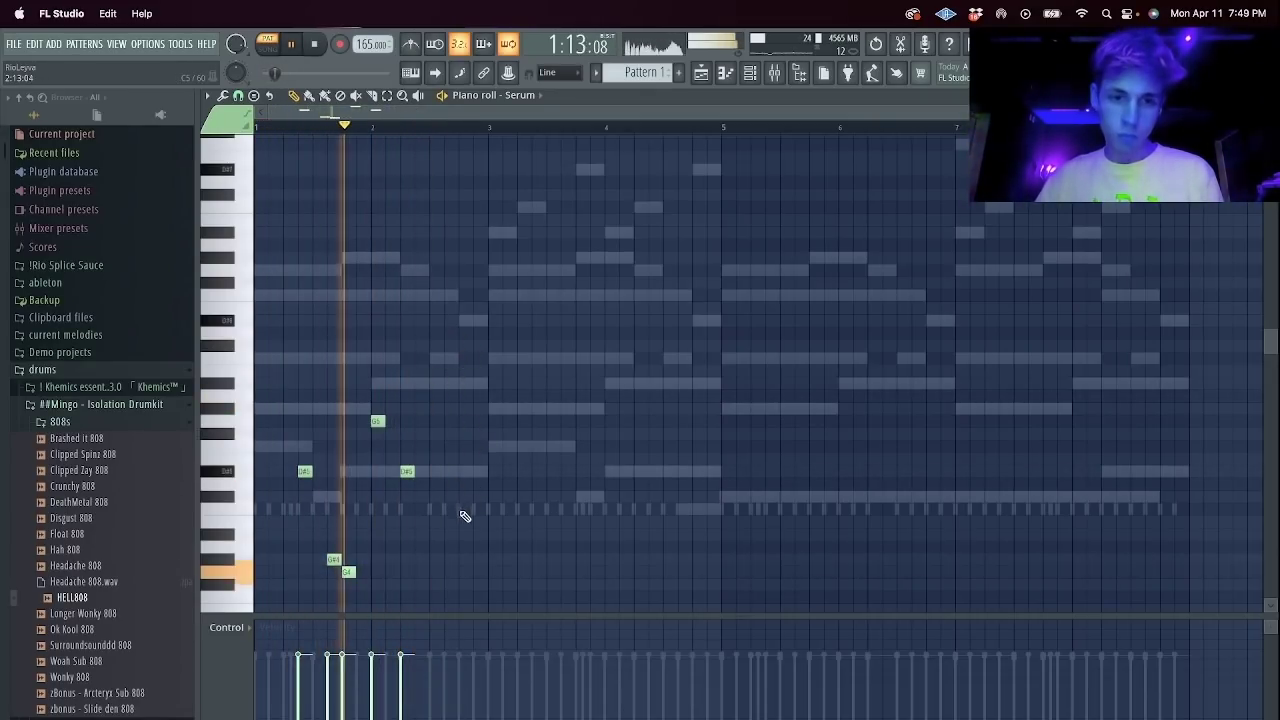
drag(470, 555, 467, 532)
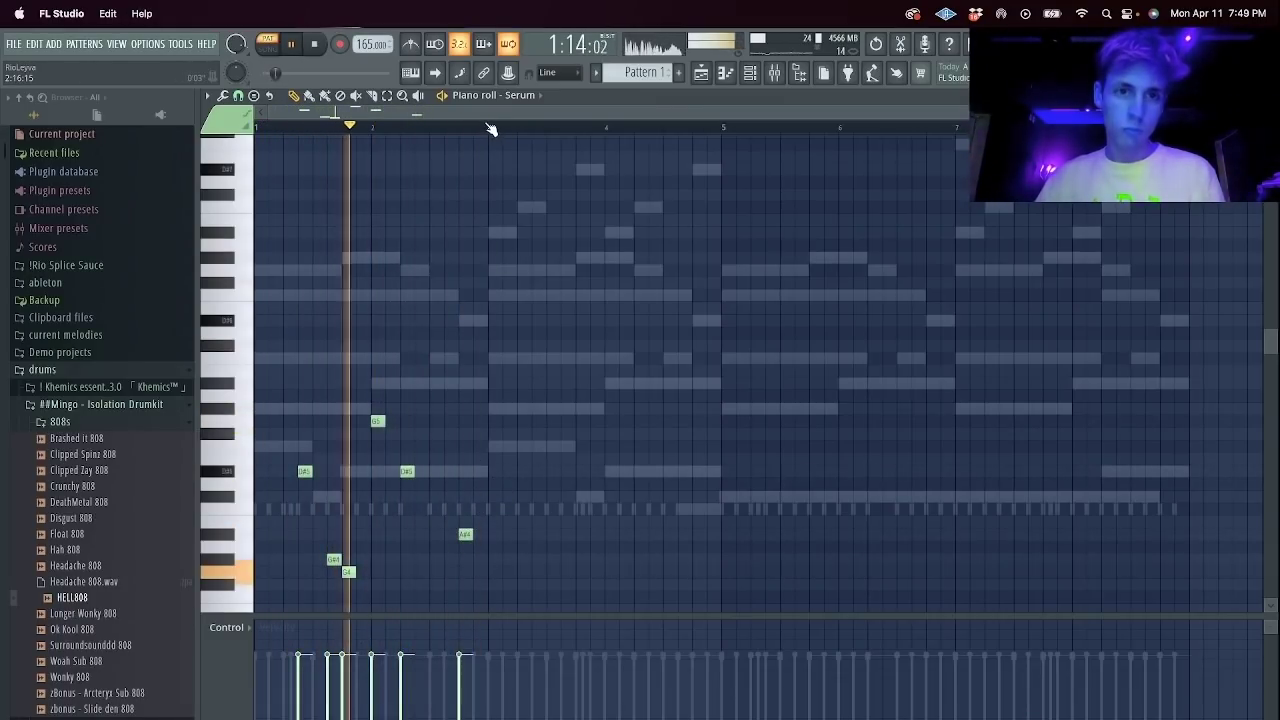
Duplicate bars 1–3 into bars 3–5, then lower the two A#4 notes to G4 and G#4.
drag(490, 128, 3, 212)
key(ctrl+b)
key(ctrl+d)
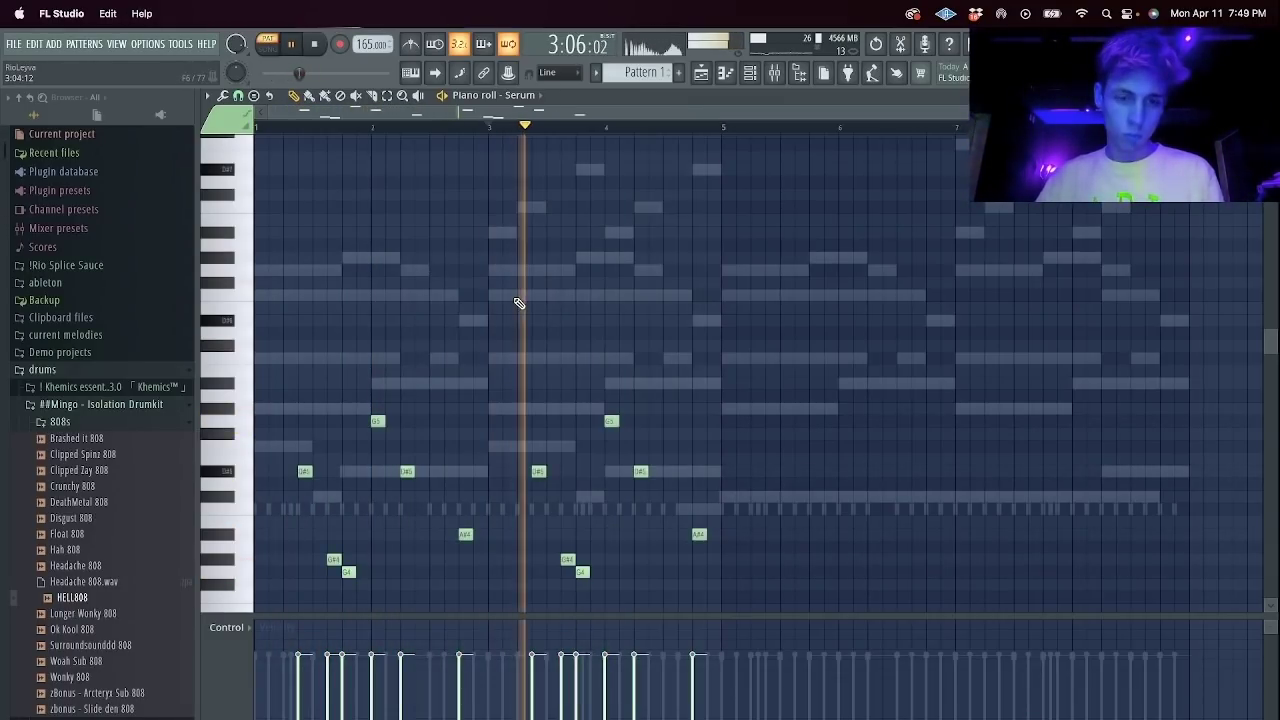
drag(467, 533, 457, 571)
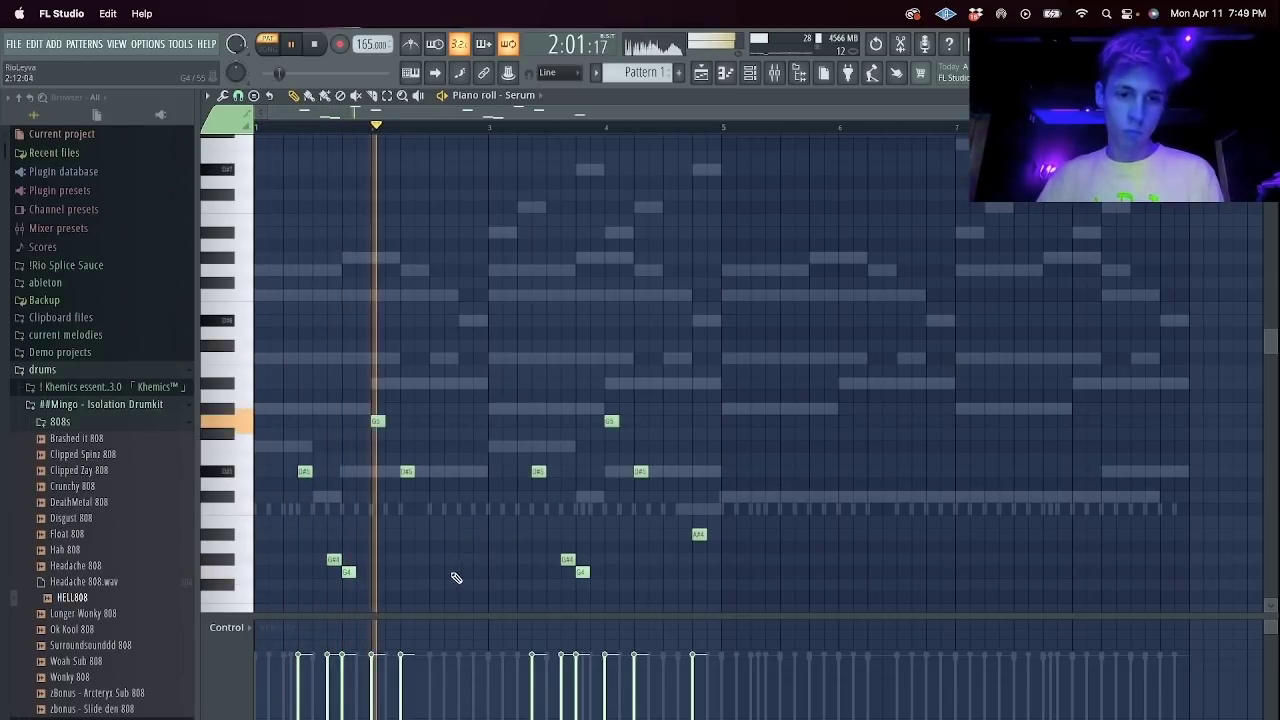
drag(706, 533, 699, 559)
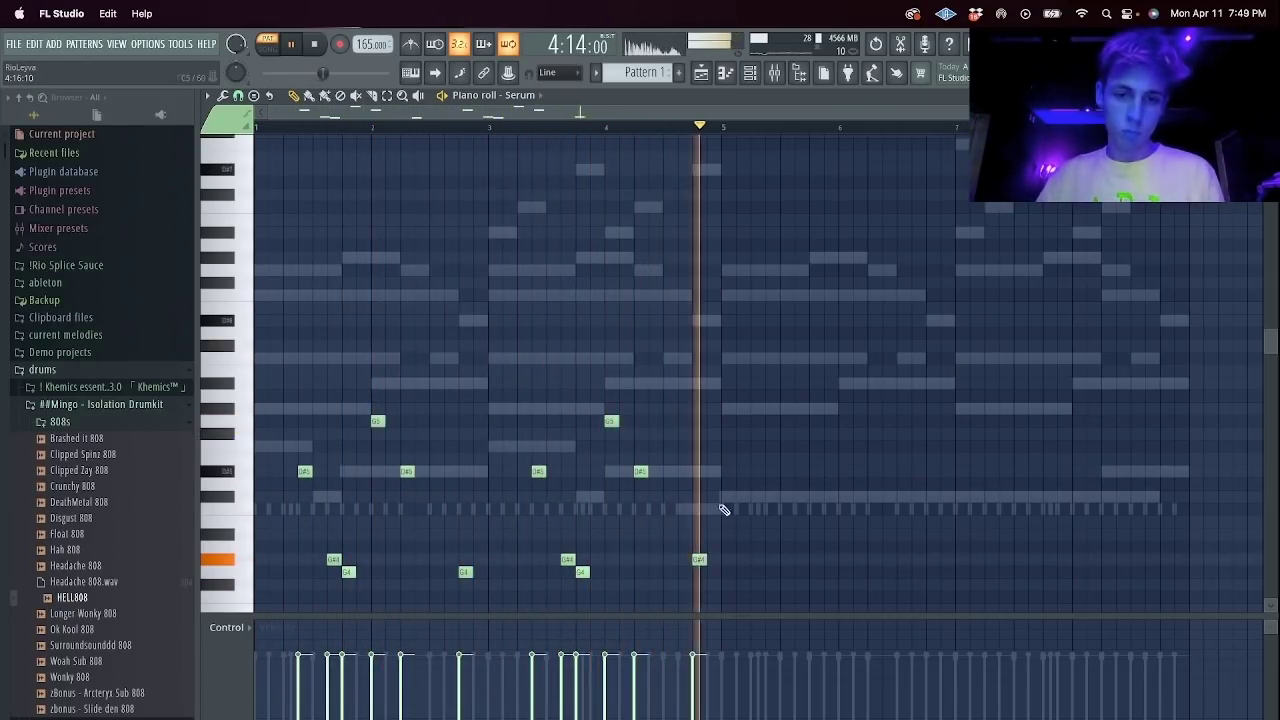
Duplicate bars 1–5 into bars 5–9, check the D#5 note near bar 4, and close the piano roll.
key(ctrl+a)
key(ctrl+b)
ctrl+click(549, 331)
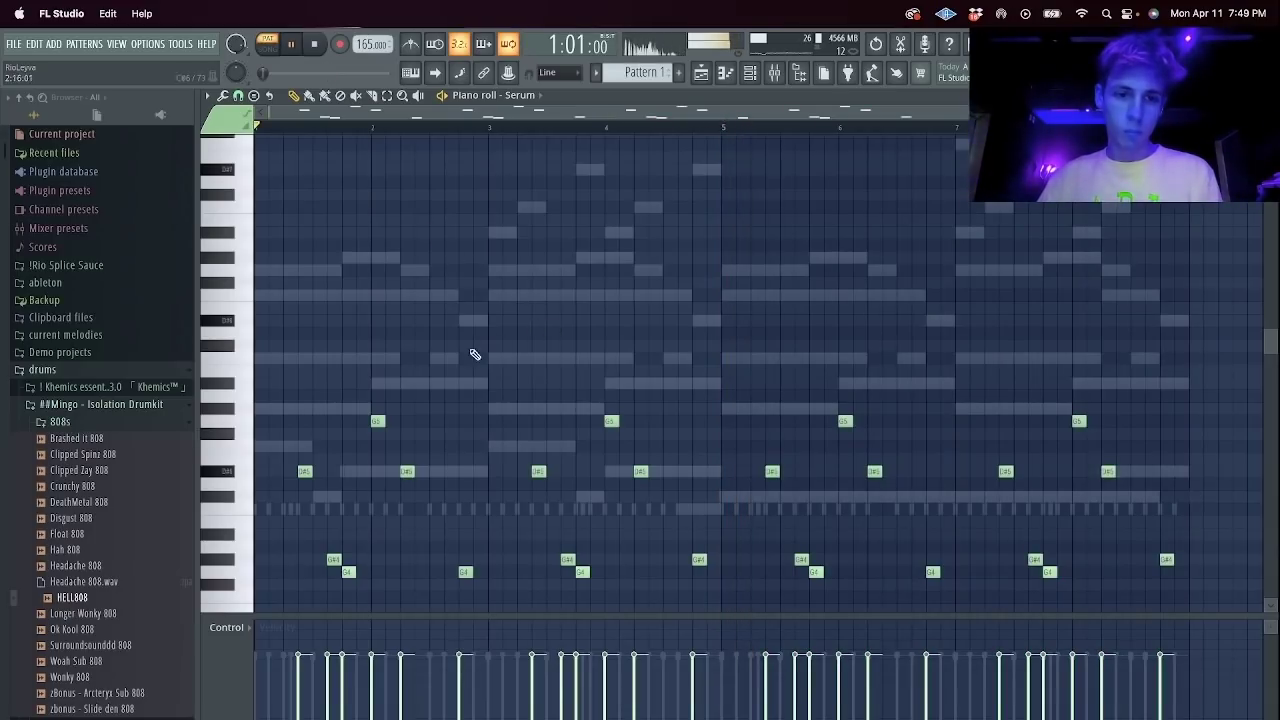
drag(603, 454, 489, 473)
key(Down)
key(Down)
key(Down)
key(Down)
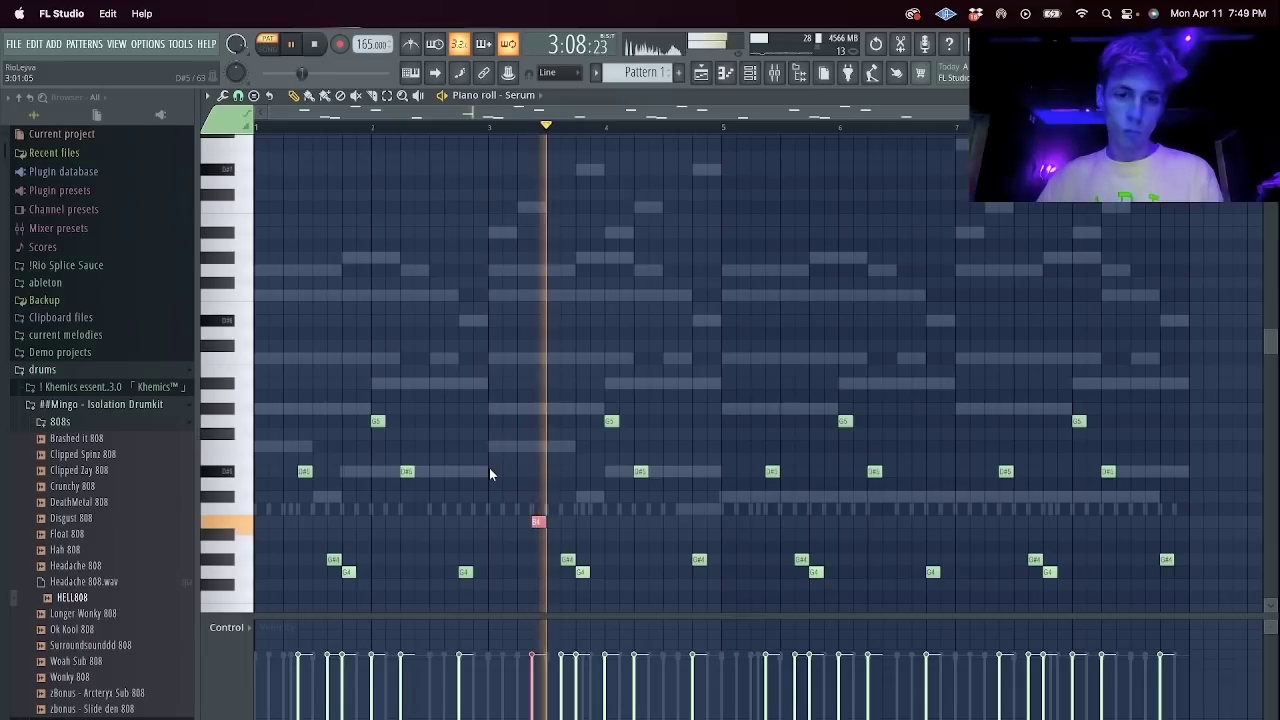
key(shift+Up)
key(shift+Up)
key(shift+Up)
key(shift+Up)
ctrl+click(491, 467)
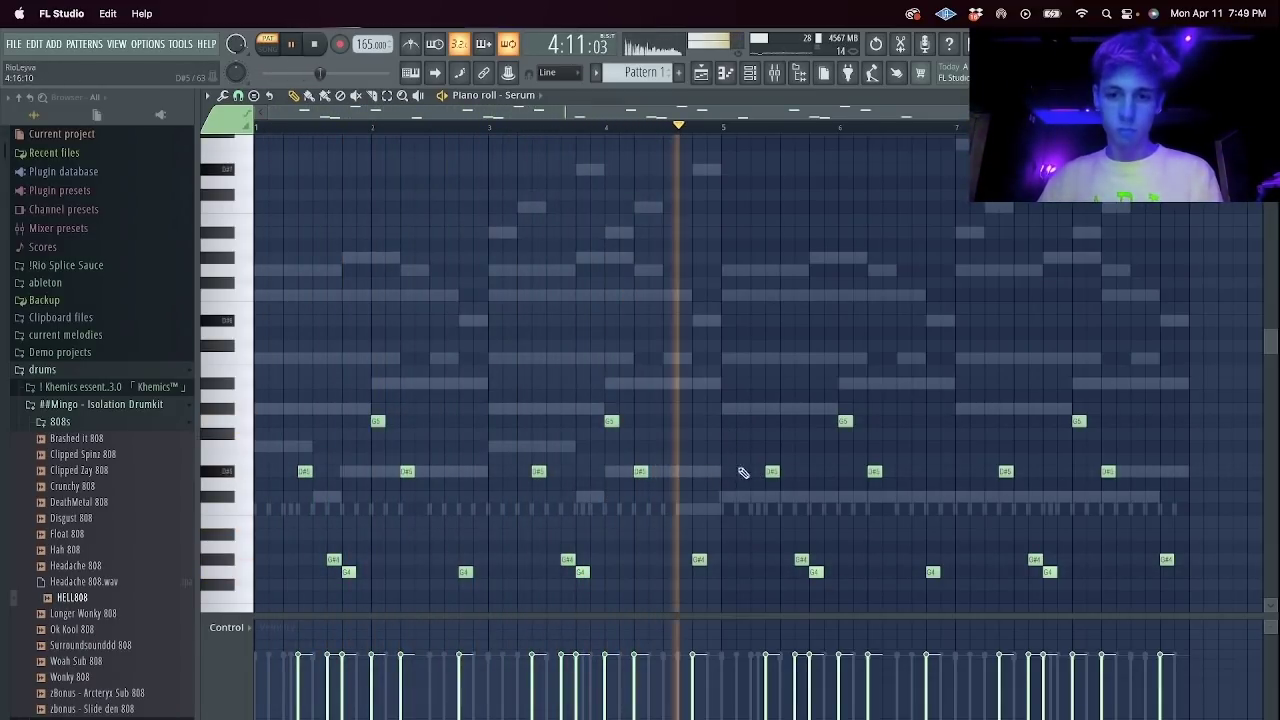
key(Escape)
right_click(380, 177)
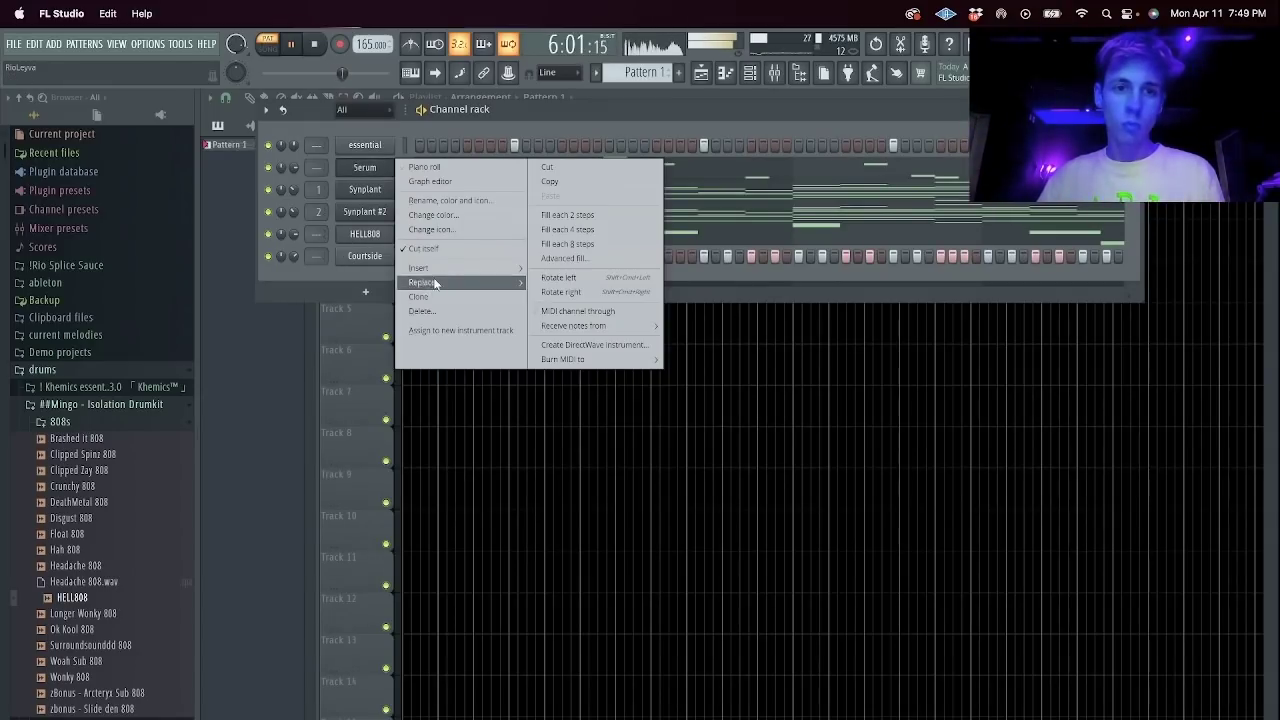
Add a second Serum instrument channel and reposition its window.
mouse_move(460, 268)
click(572, 492)
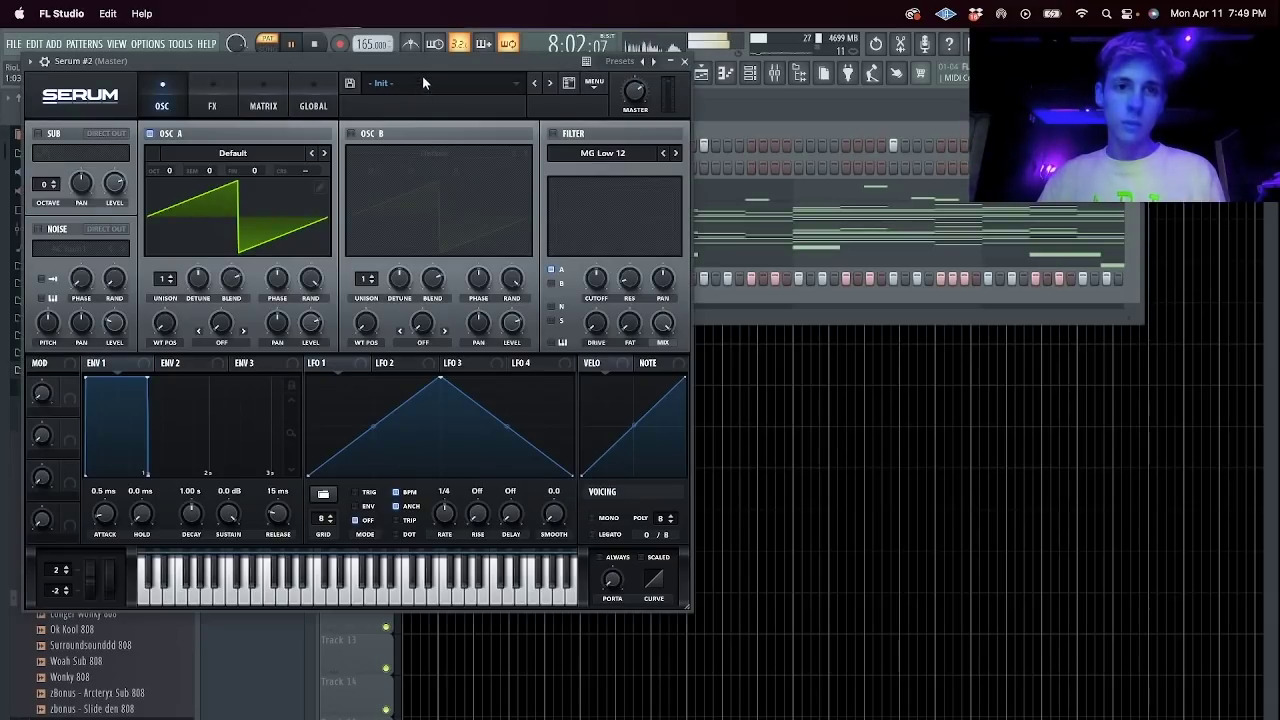
drag(422, 75, 775, 151)
Load the SY MellowBuzz [GS] preset and step through the next few synth presets.
click(730, 174)
mouse_move(745, 190)
mouse_move(760, 322)
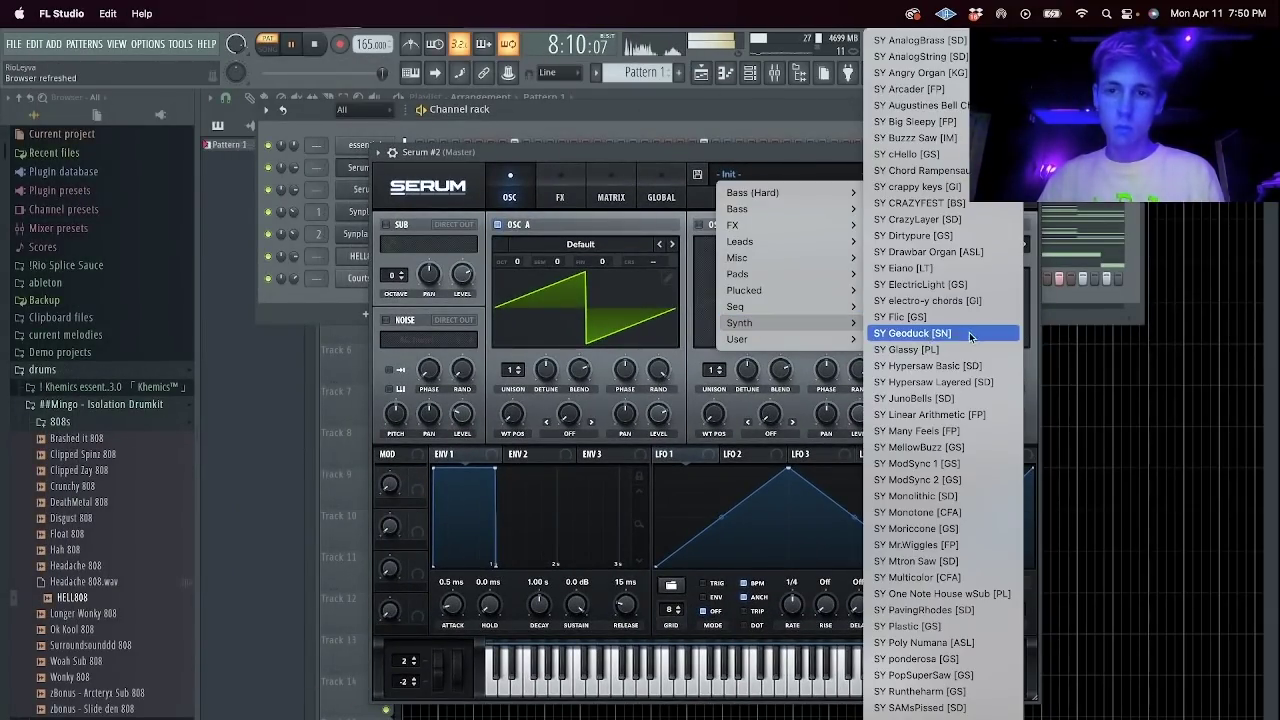
click(955, 447)
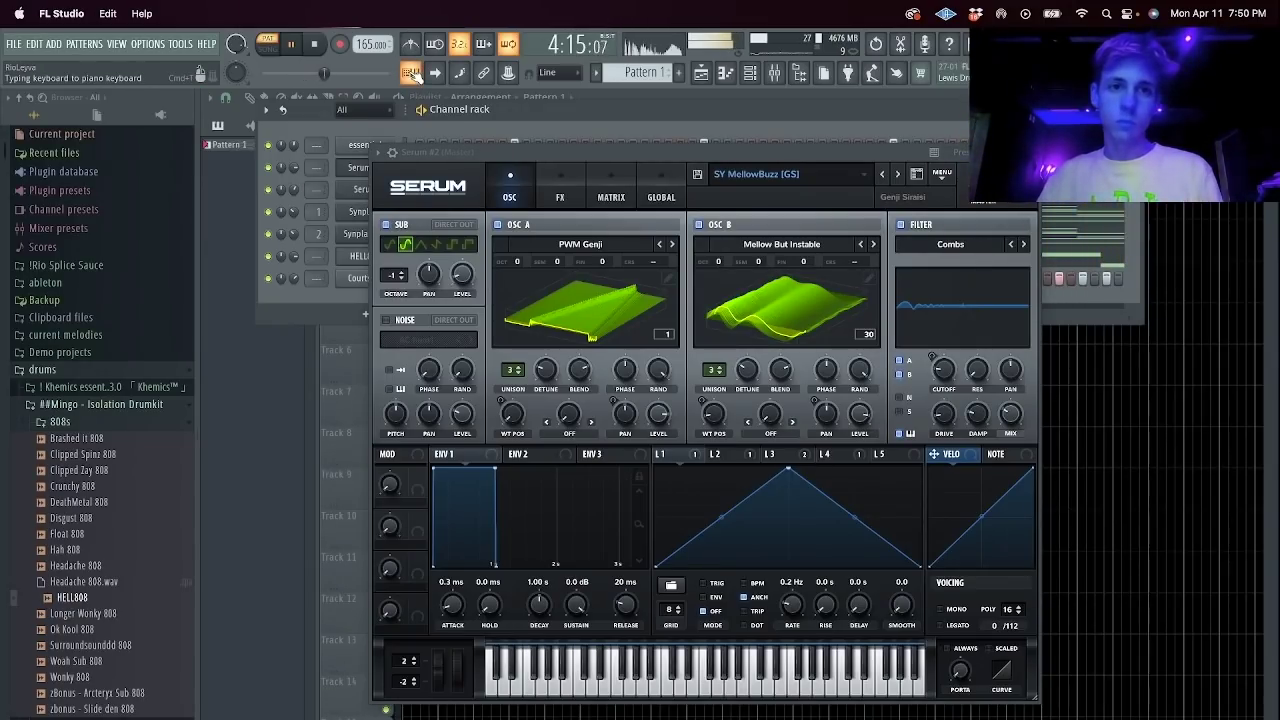
click(898, 175)
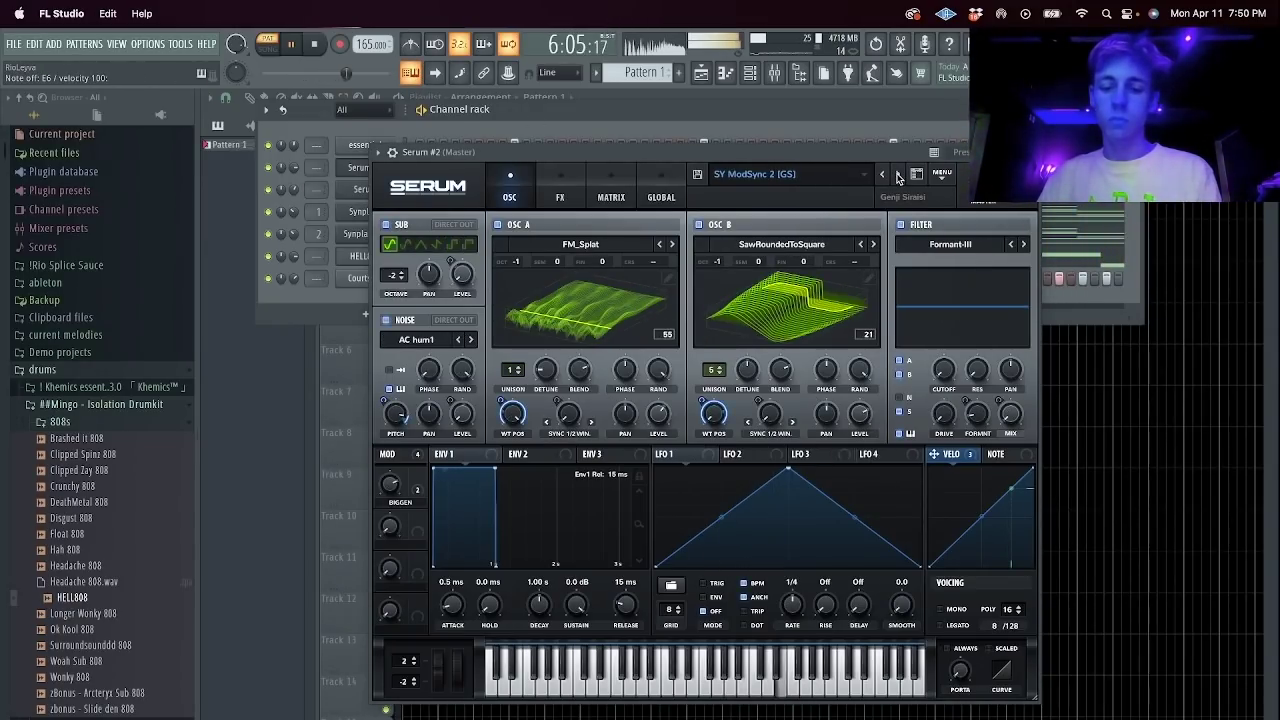
click(898, 175)
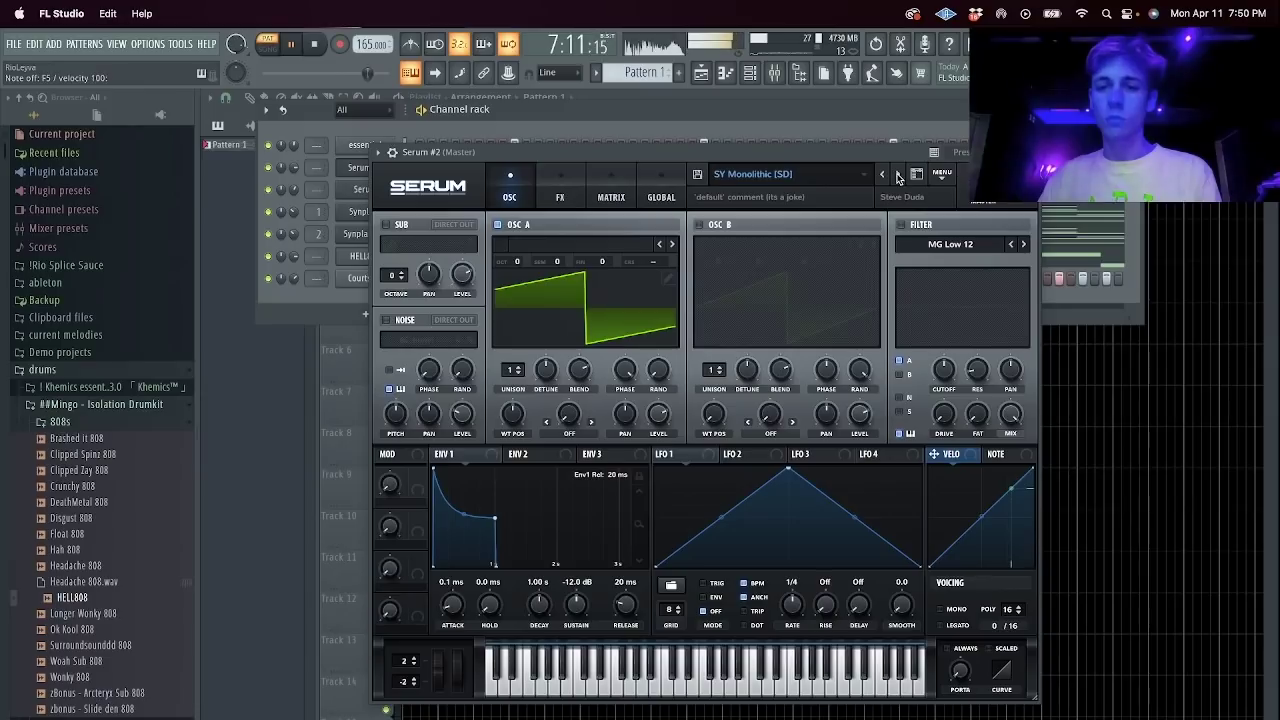
click(898, 175)
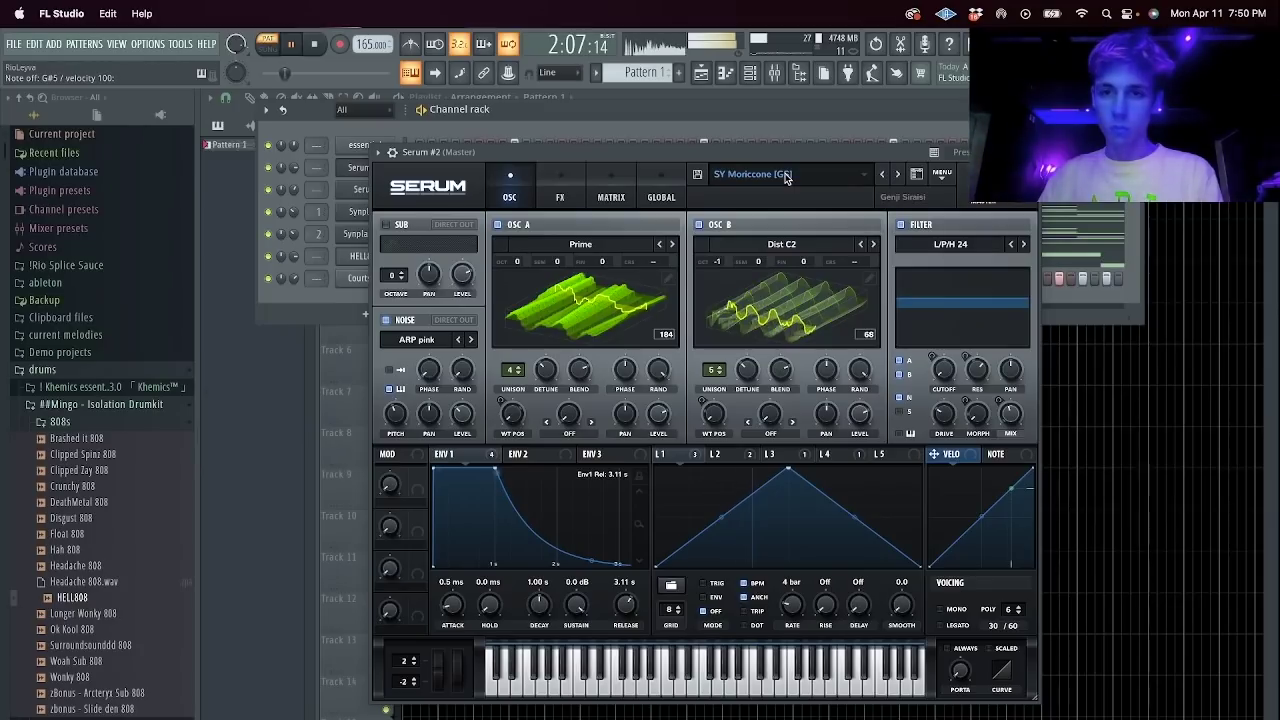
Load Lead - Nash from the Septic Pipes bank, try the next lead, dismissing the missing-noise warning.
click(786, 178)
mouse_move(786, 338)
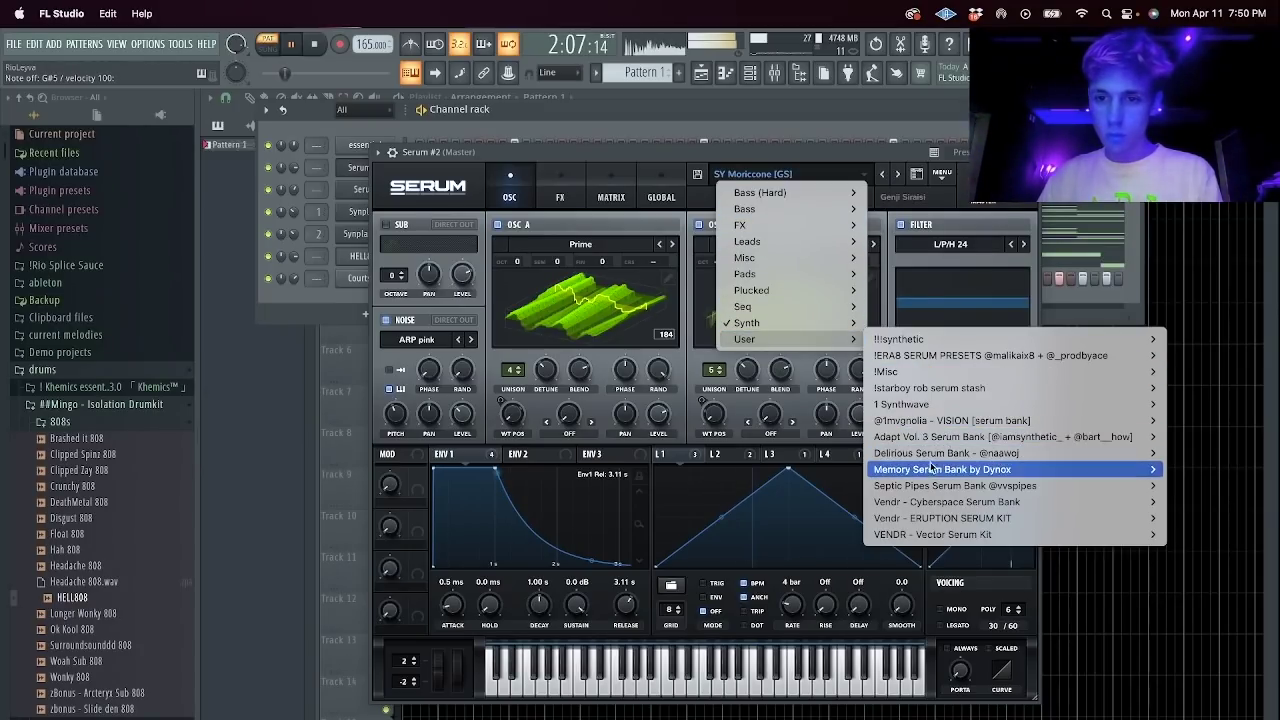
mouse_move(945, 469)
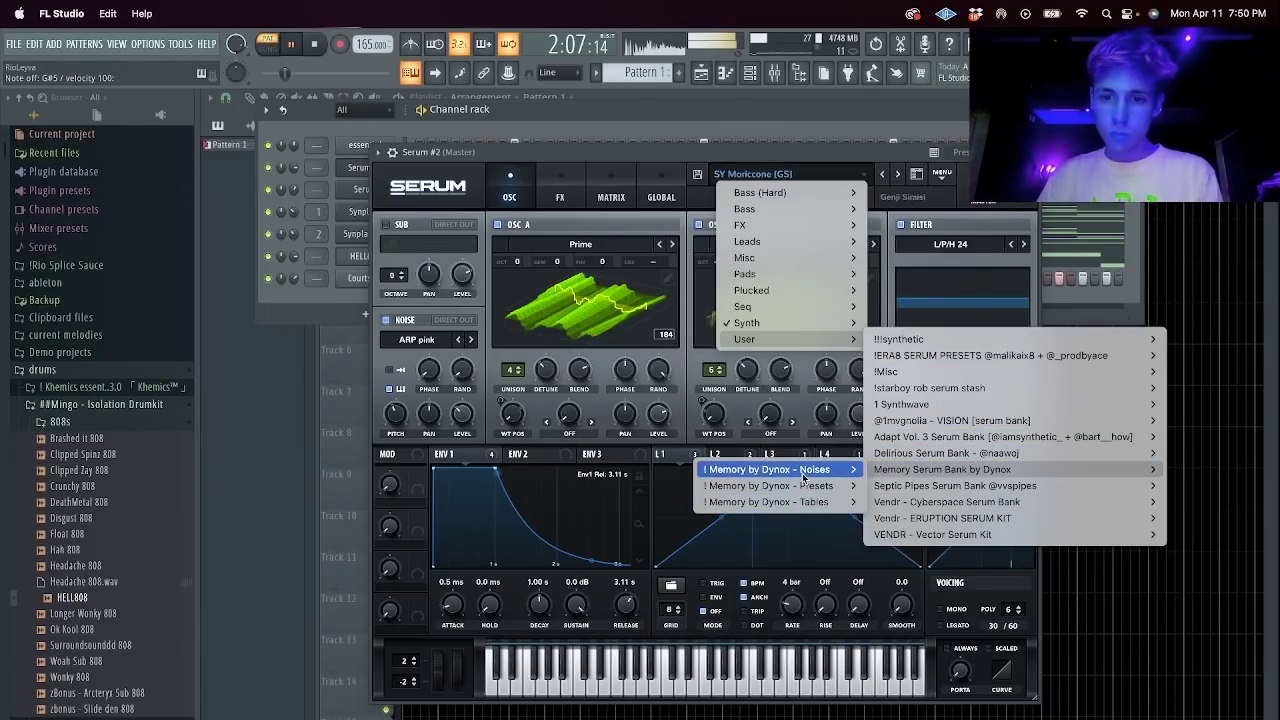
mouse_move(900, 486)
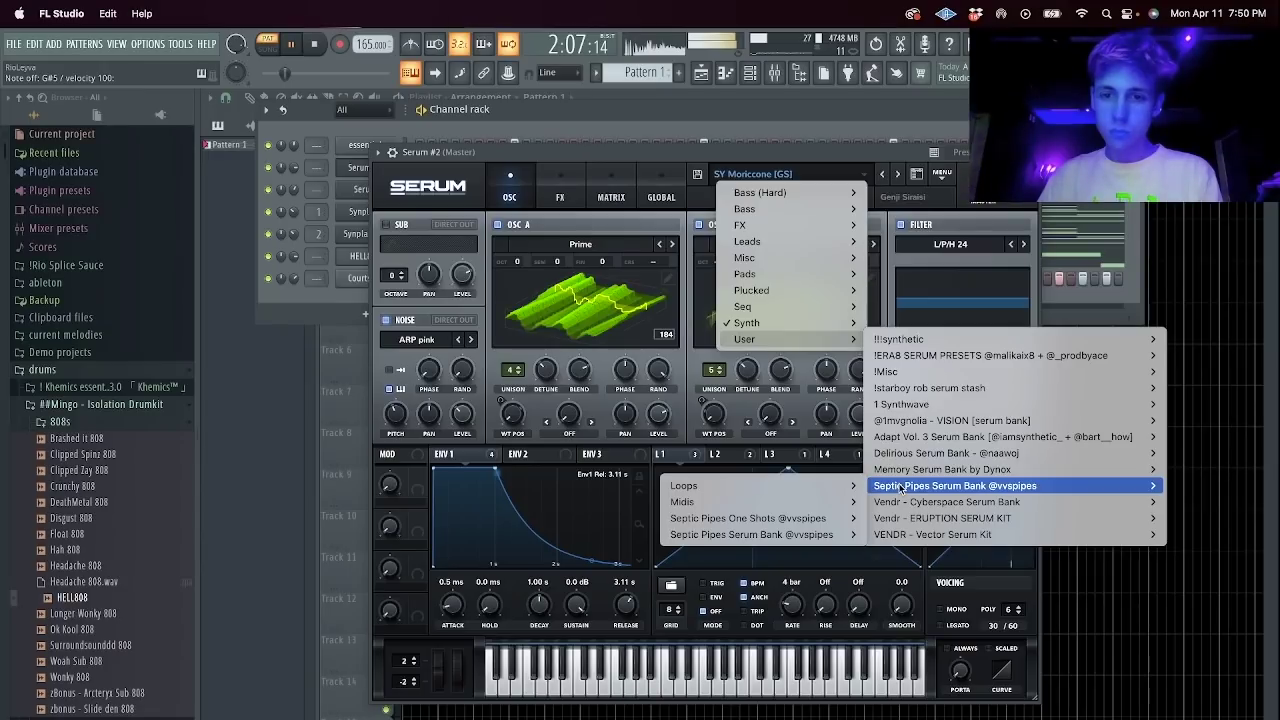
mouse_move(778, 538)
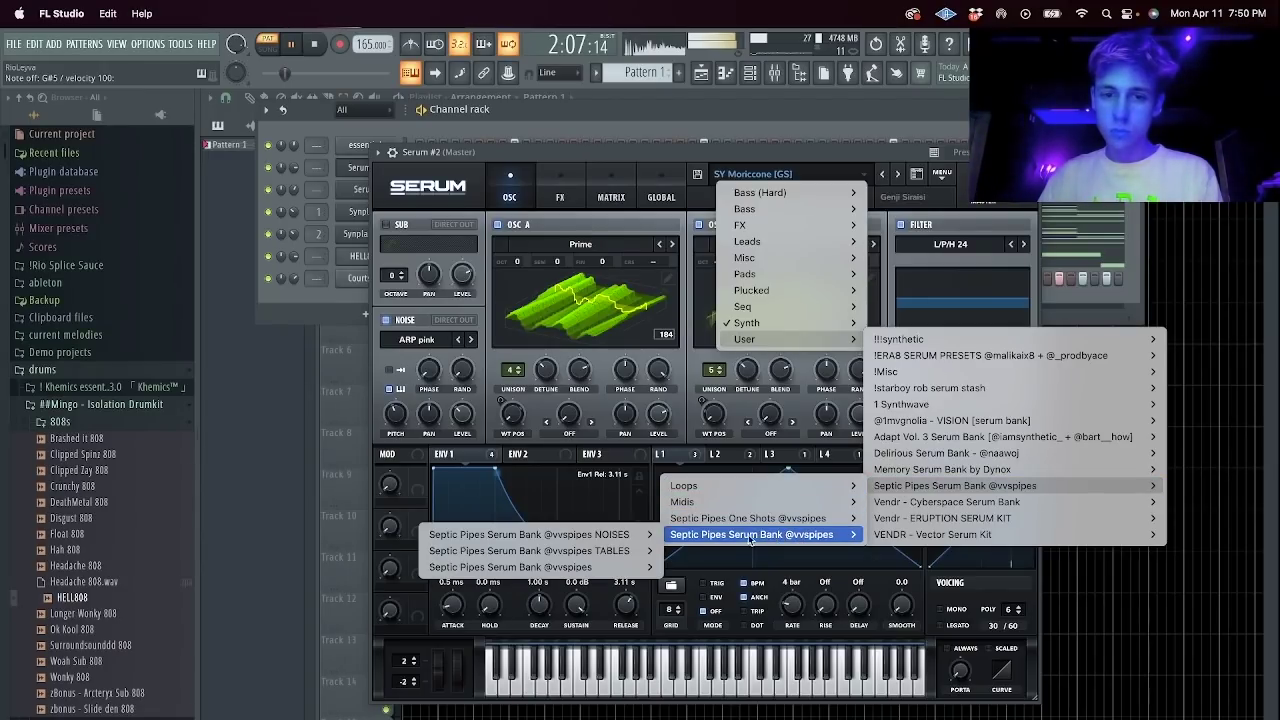
mouse_move(615, 574)
click(390, 496)
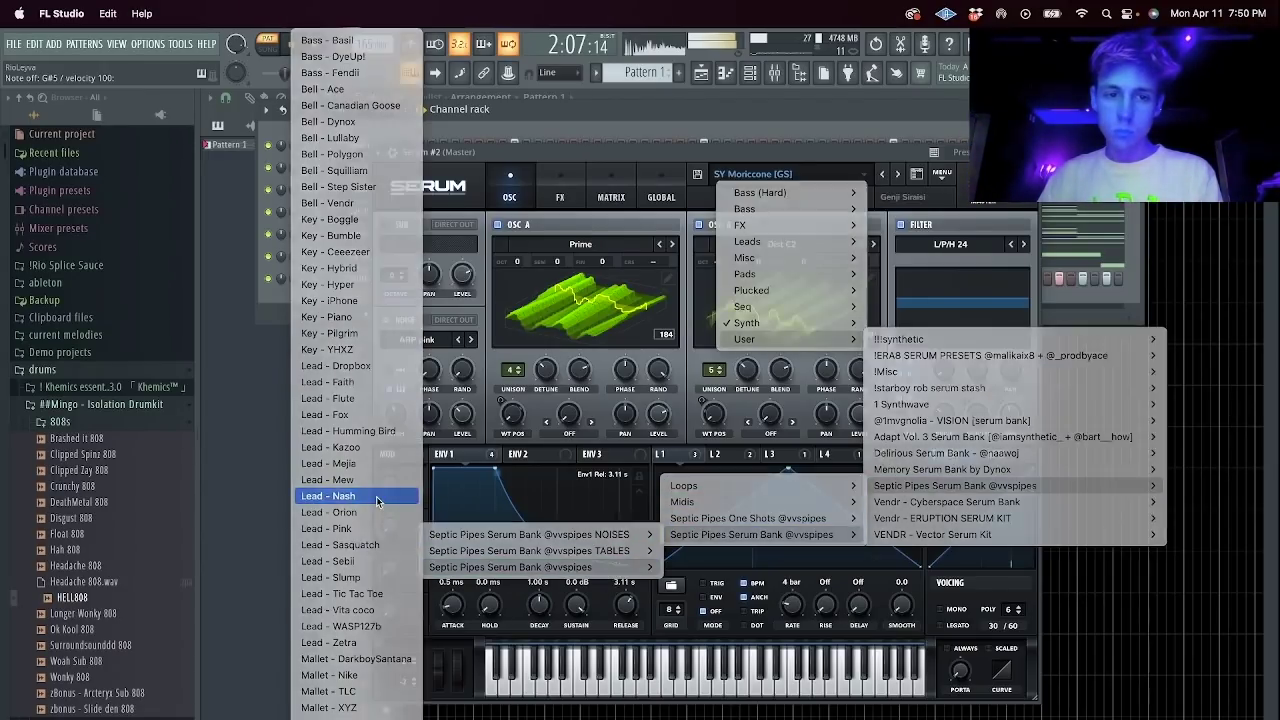
click(898, 175)
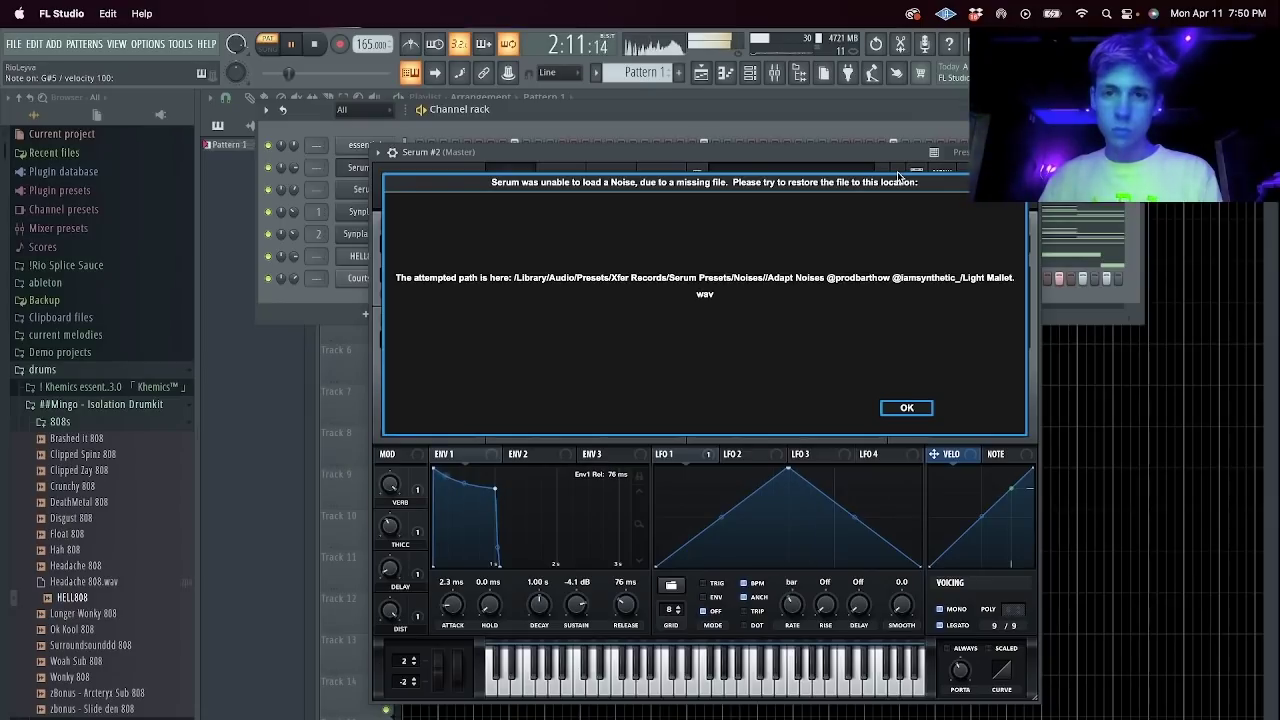
click(905, 409)
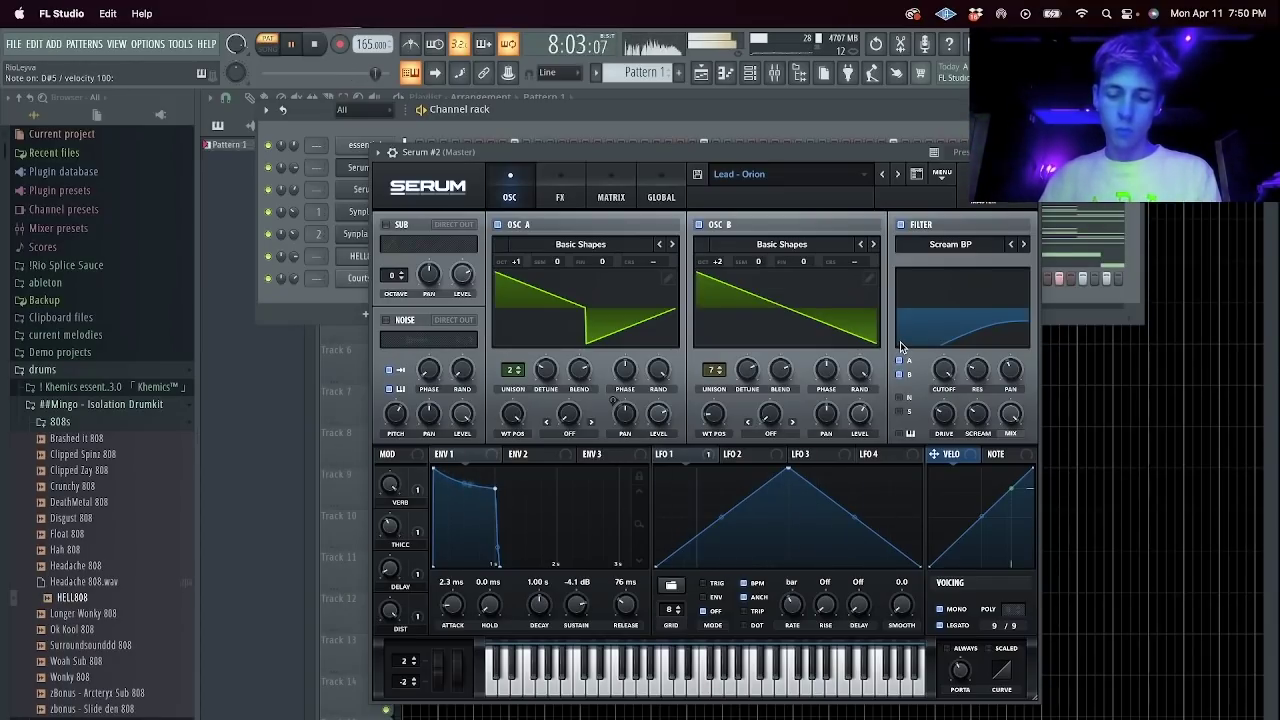
Step through the lead presets to Lead - Vita coco, arm recording, and close the synth window.
click(895, 173)
click(896, 174)
click(896, 174)
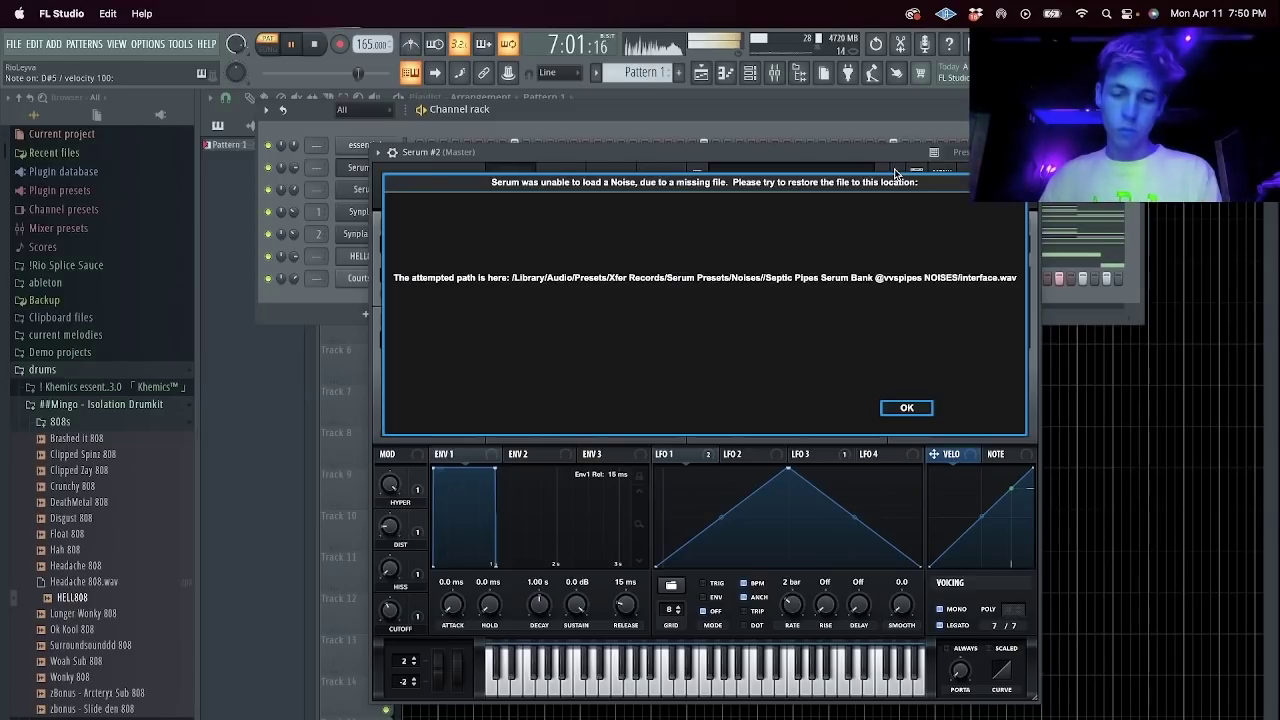
click(896, 173)
click(896, 173)
click(896, 173)
click(896, 173)
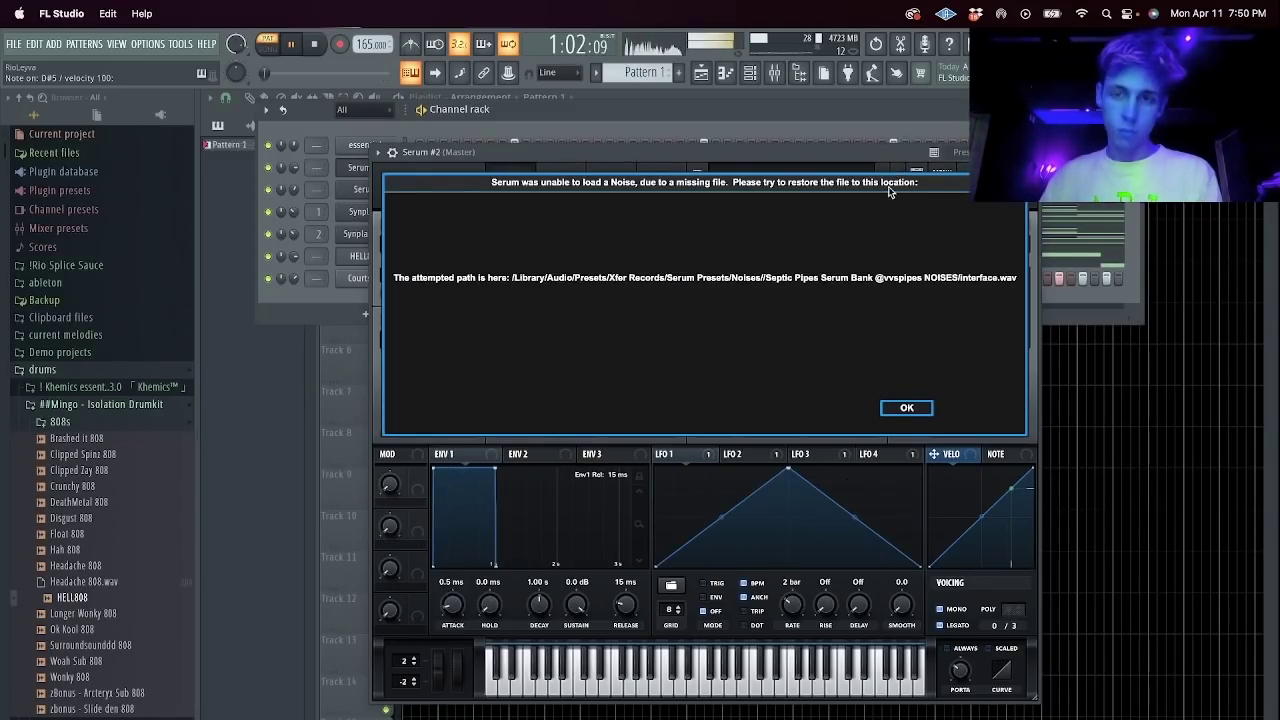
click(906, 408)
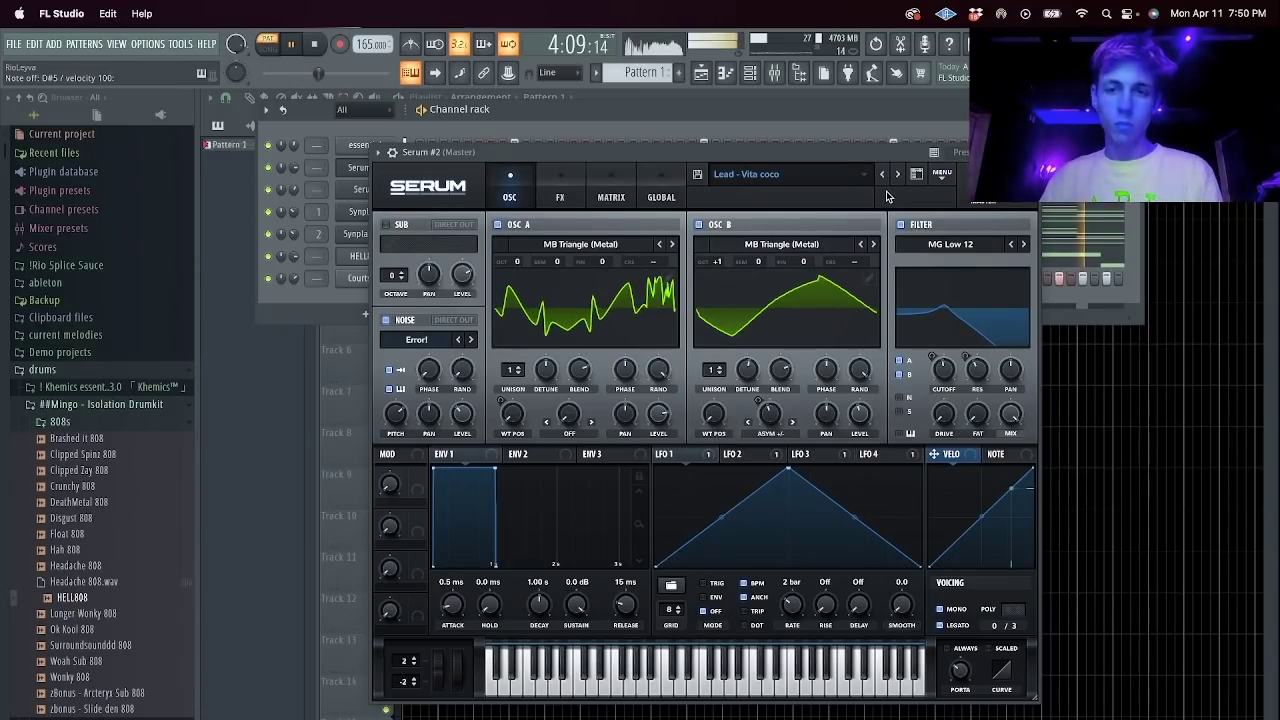
click(340, 45)
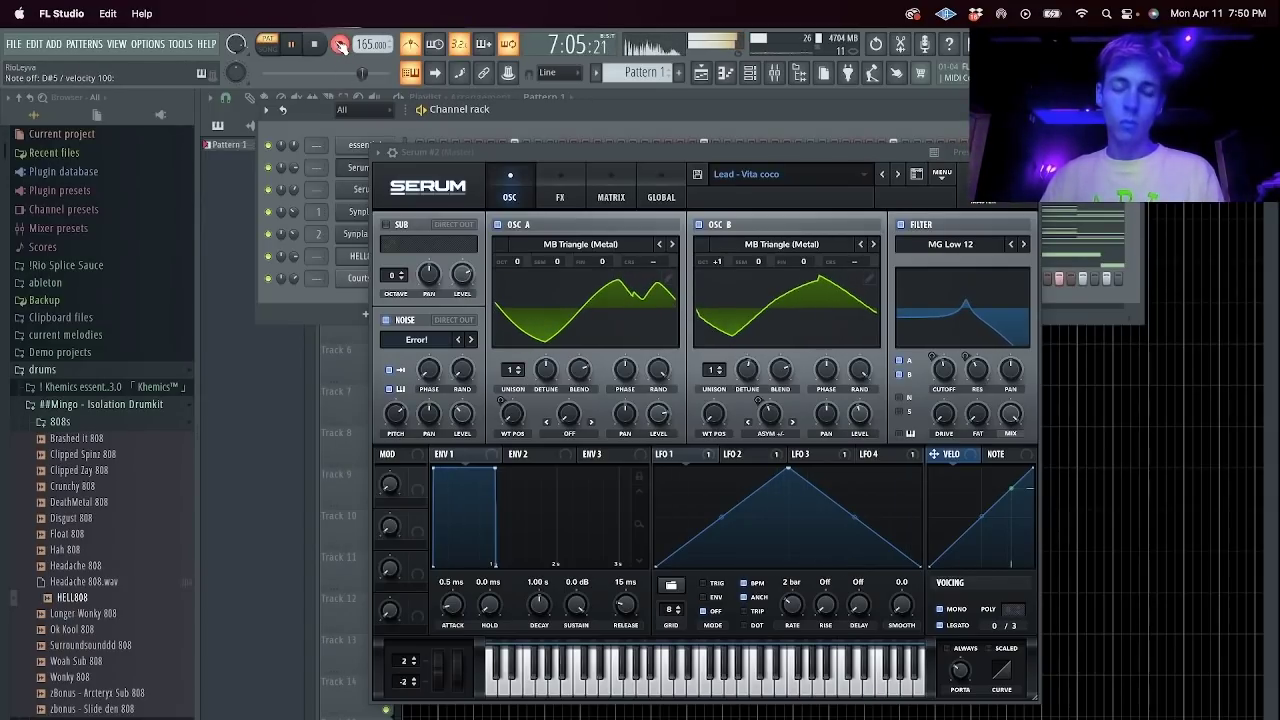
key(Escape)
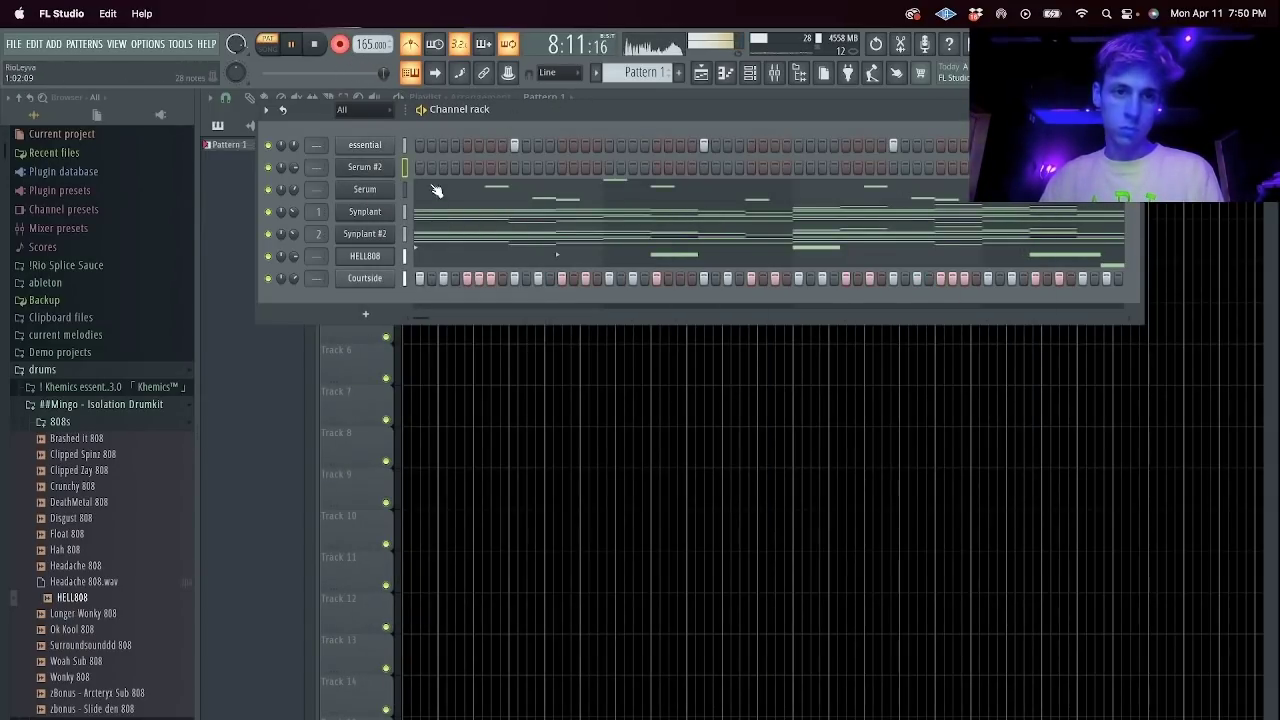
Open the Serum #2 piano roll, move all notes to just after bar 1, and play them back.
right_click(370, 167)
click(430, 168)
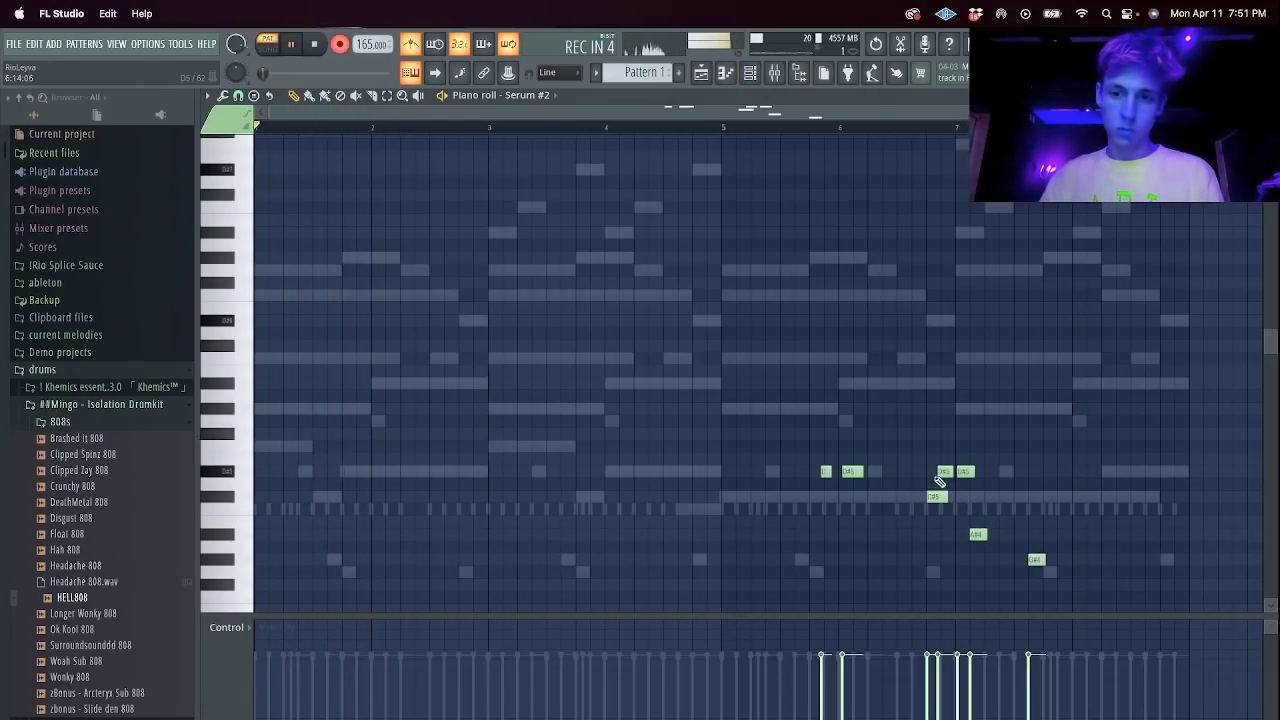
key(ctrl+a)
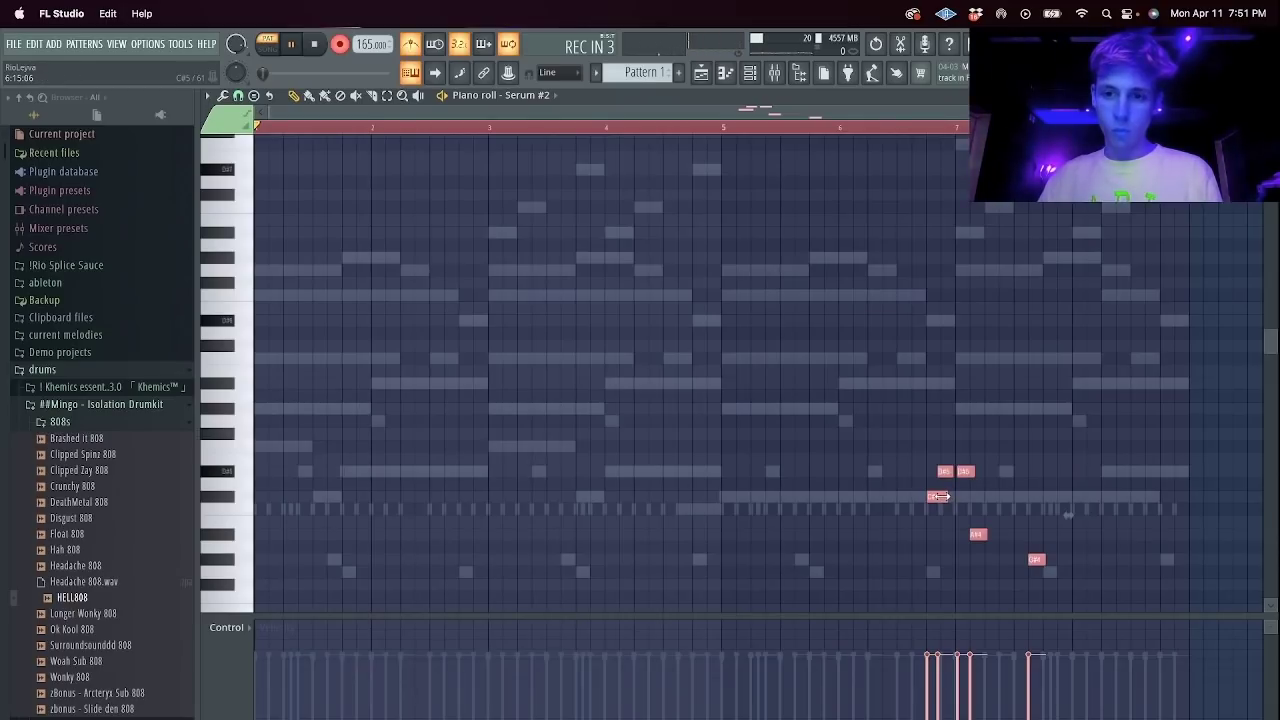
drag(933, 497, 367, 493)
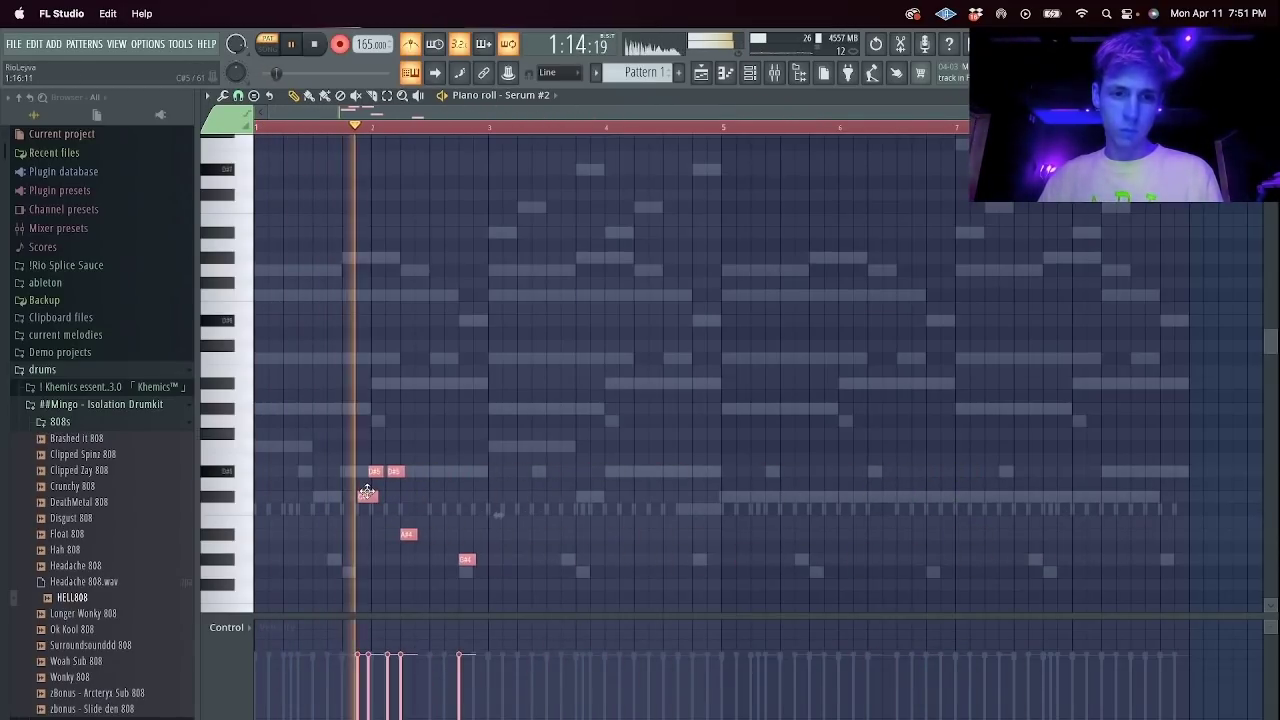
key(ctrl+d)
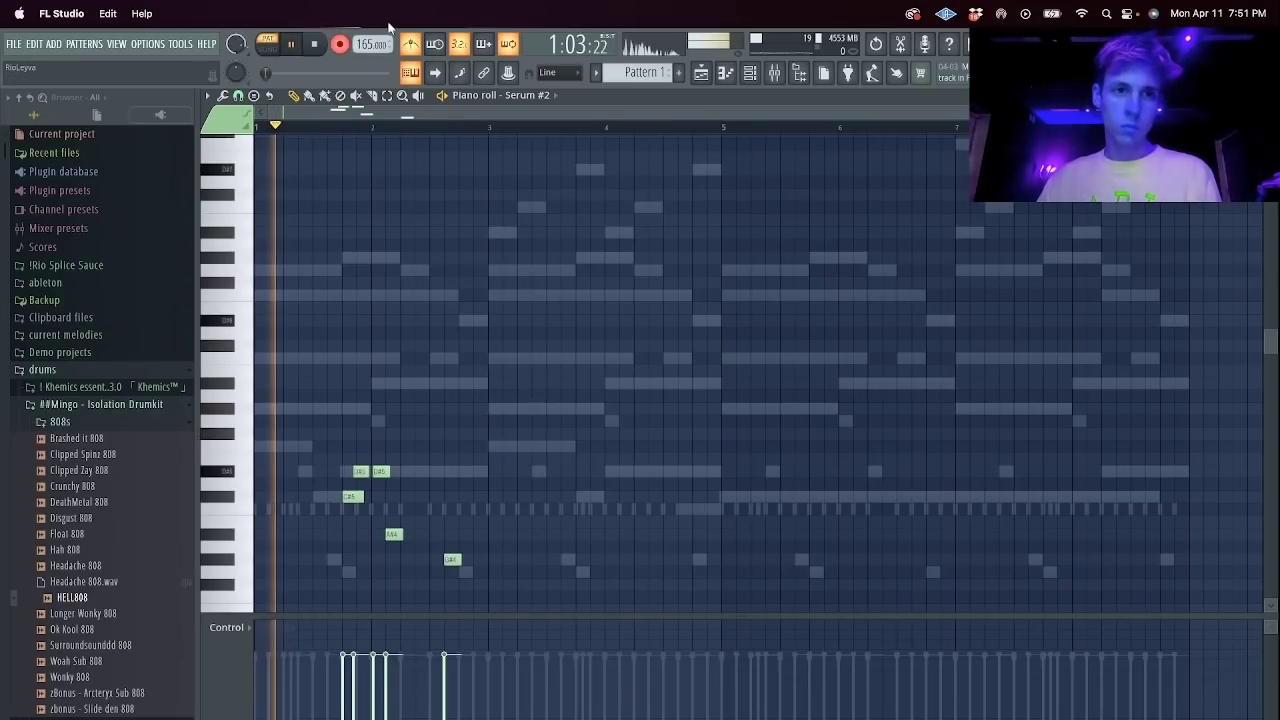
click(340, 44)
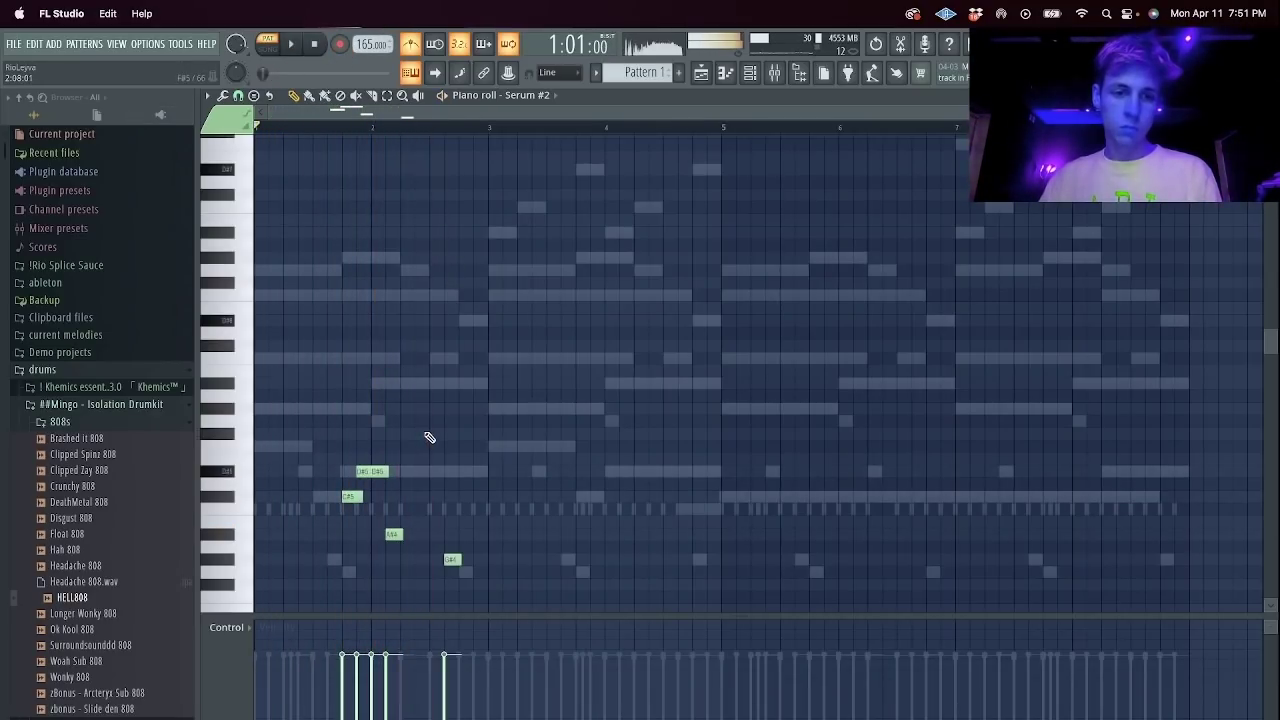
Nudge A#4 later, raise all notes an octave, lower one to D#5, and add an F5 note.
click(394, 534)
drag(394, 534, 408, 534)
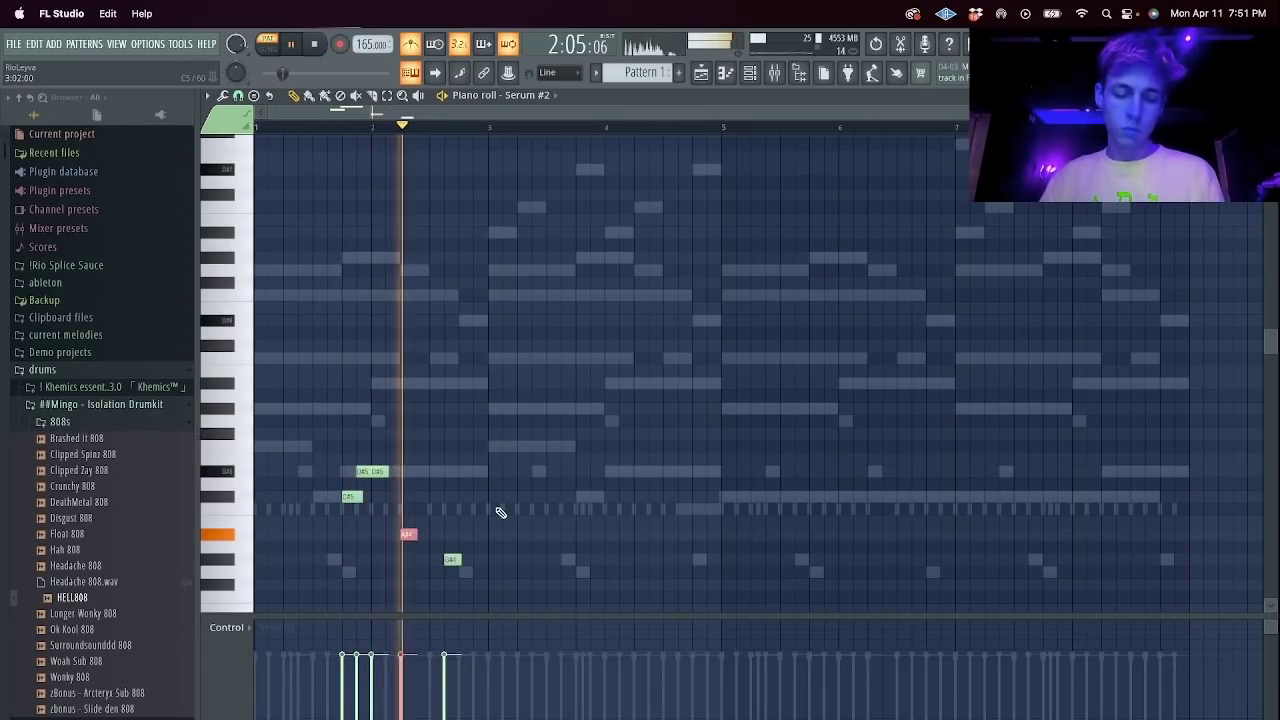
key(ctrl+a)
key(ctrl+Up)
key(ctrl+d)
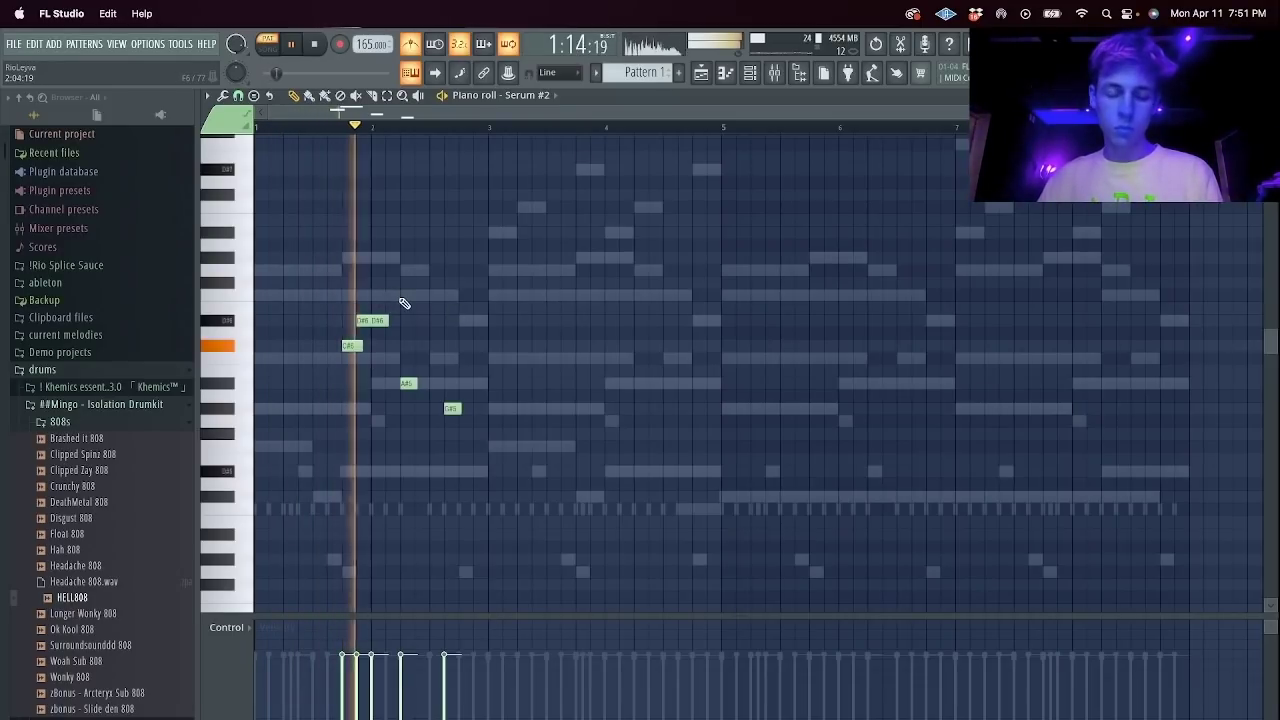
drag(452, 408, 452, 471)
click(481, 446)
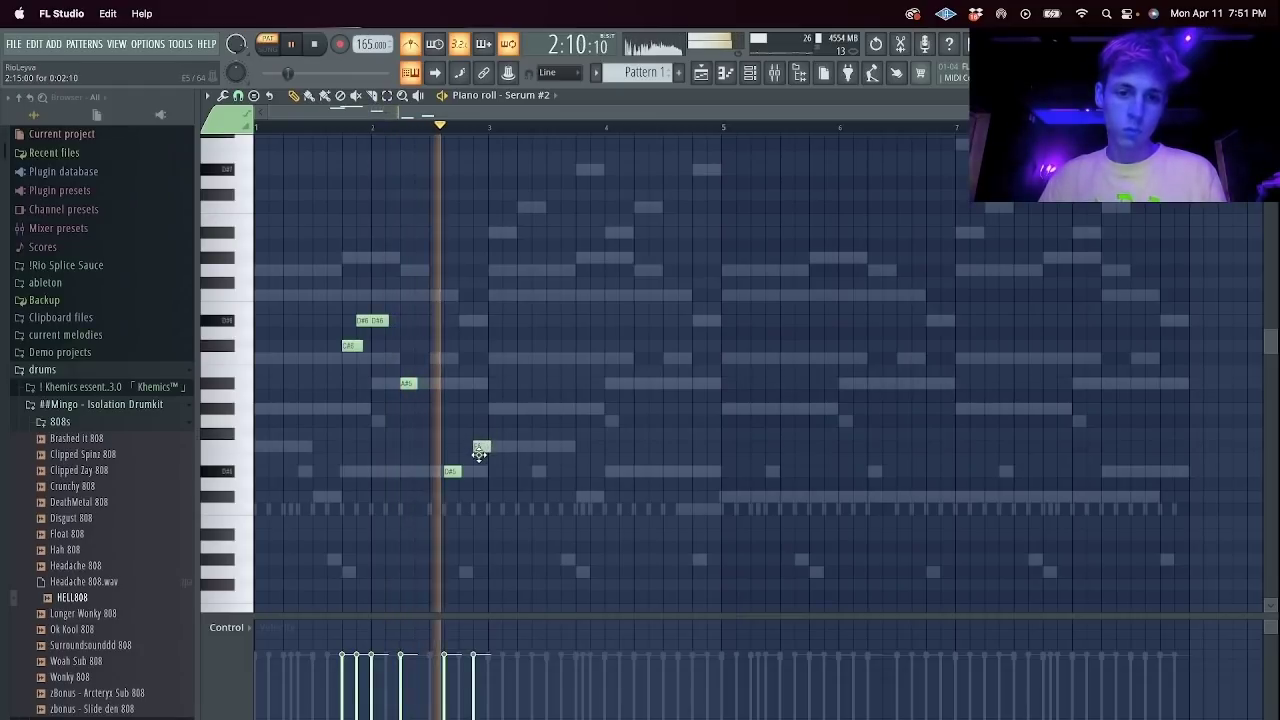
Lower three notes a semitone, turning D6 into C#6, and add a D#6 note above it.
drag(418, 277, 411, 334)
key(shift+Down)
key(space)
key(shift+Down)
key(space)
click(380, 345)
click(380, 320)
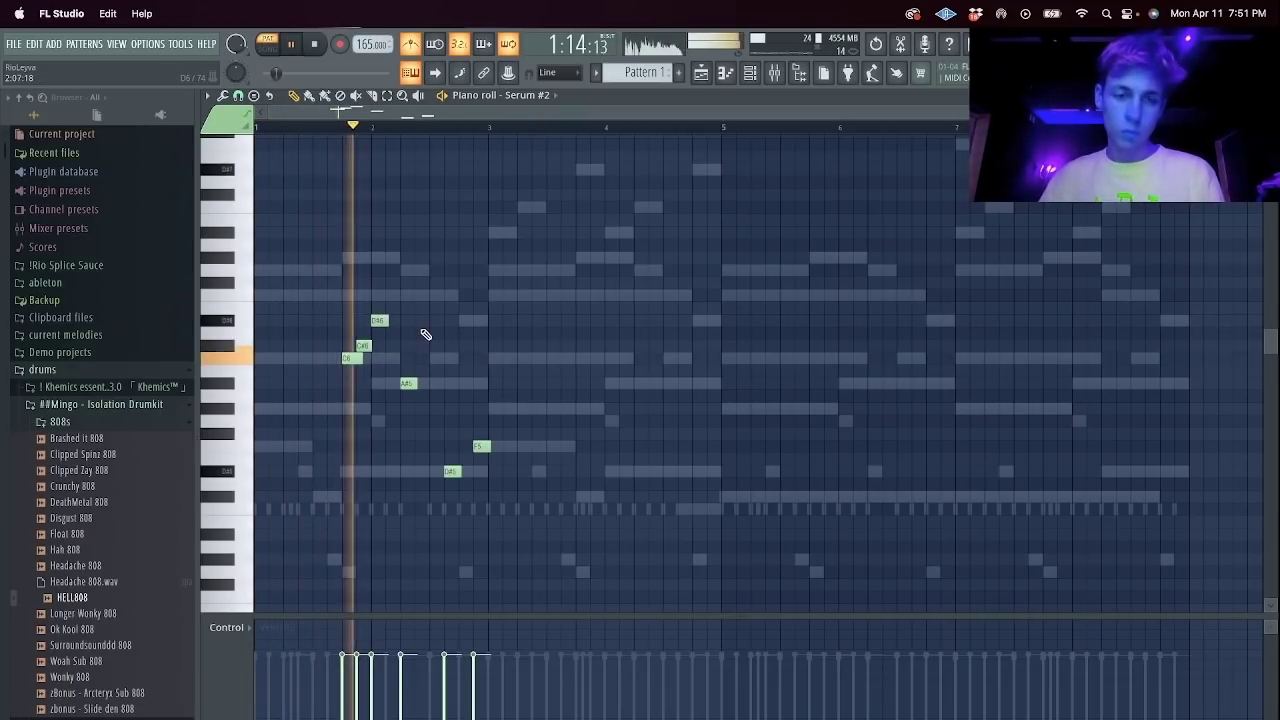
key(space)
key(space)
Drop D#6, C#6, C6 and A#5 an octave, and replace F5 and D#5 with a later D#5.
drag(404, 313, 348, 318)
key(ctrl+Down)
key(ctrl+d)
drag(376, 325, 289, 362)
key(ctrl+Down)
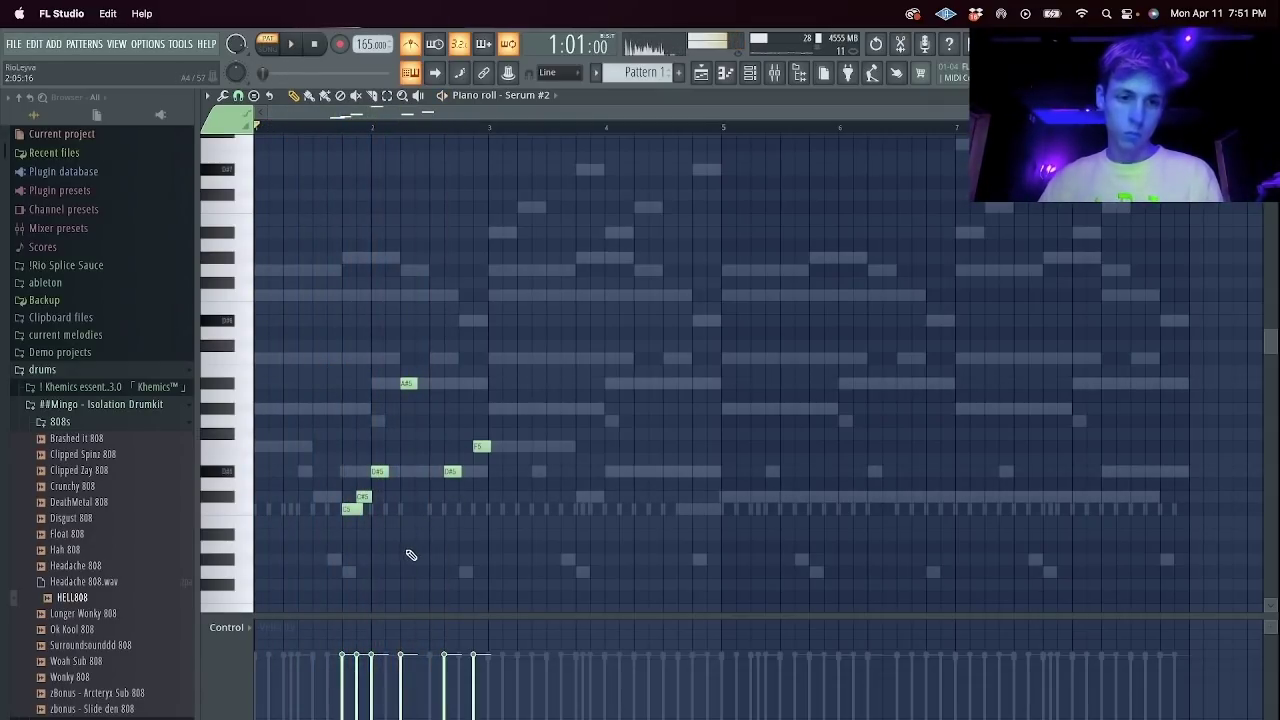
ctrl+click(410, 383)
key(ctrl+Down)
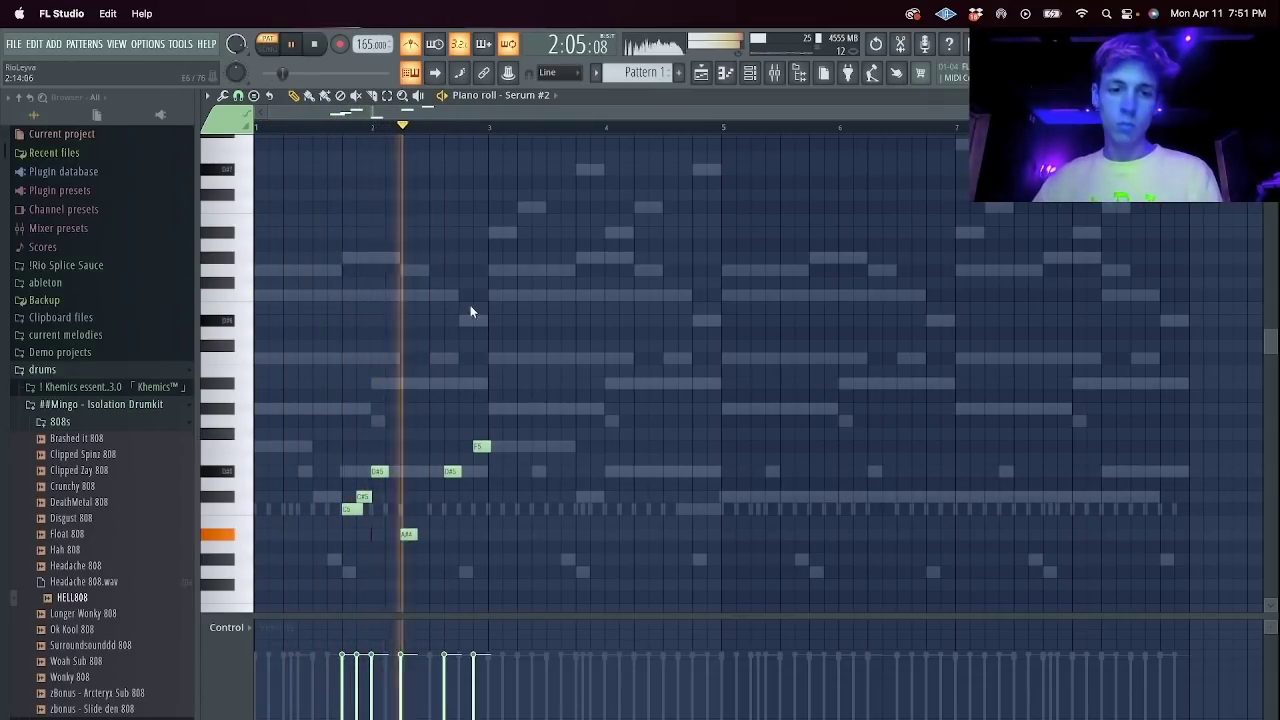
right_click(482, 446)
right_click(452, 472)
click(465, 472)
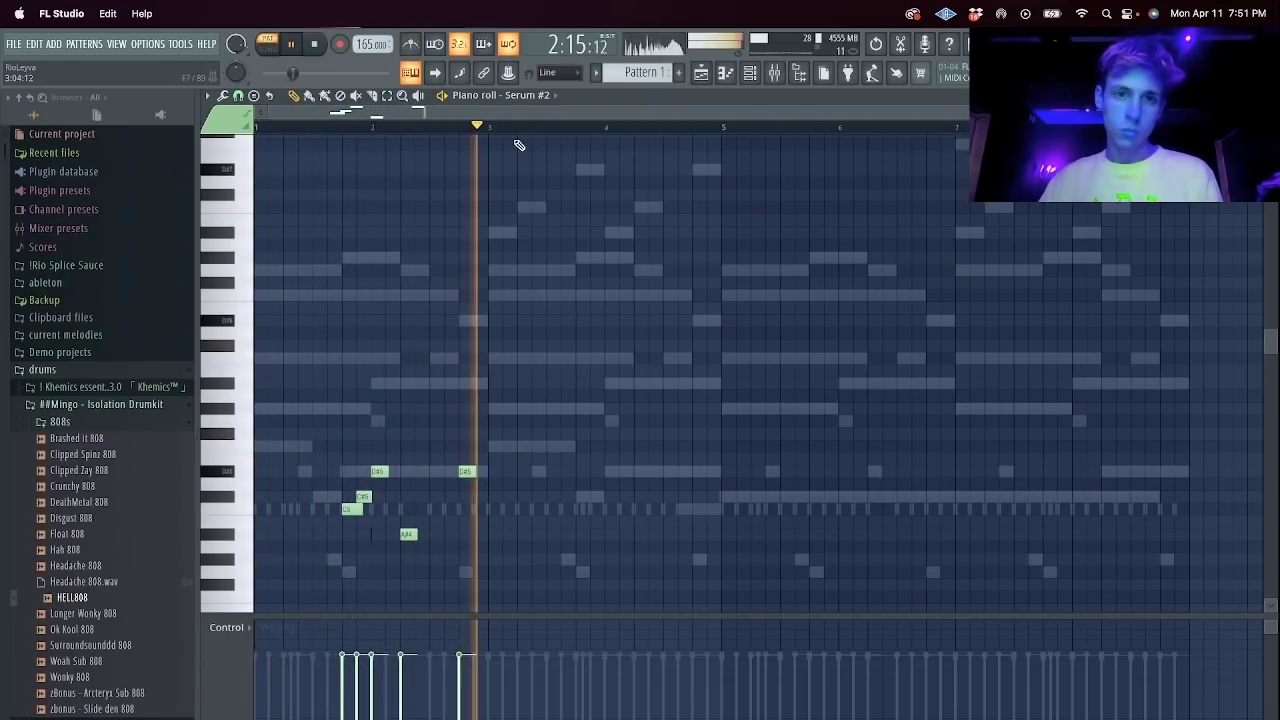
Duplicate the phrase into bars 3–5, delete the last D#5 in bar 2, and reopen Serum #2.
key(ctrl+a)
key(ctrl+b)
key(ctrl+d)
right_click(468, 472)
key(space)
key(space)
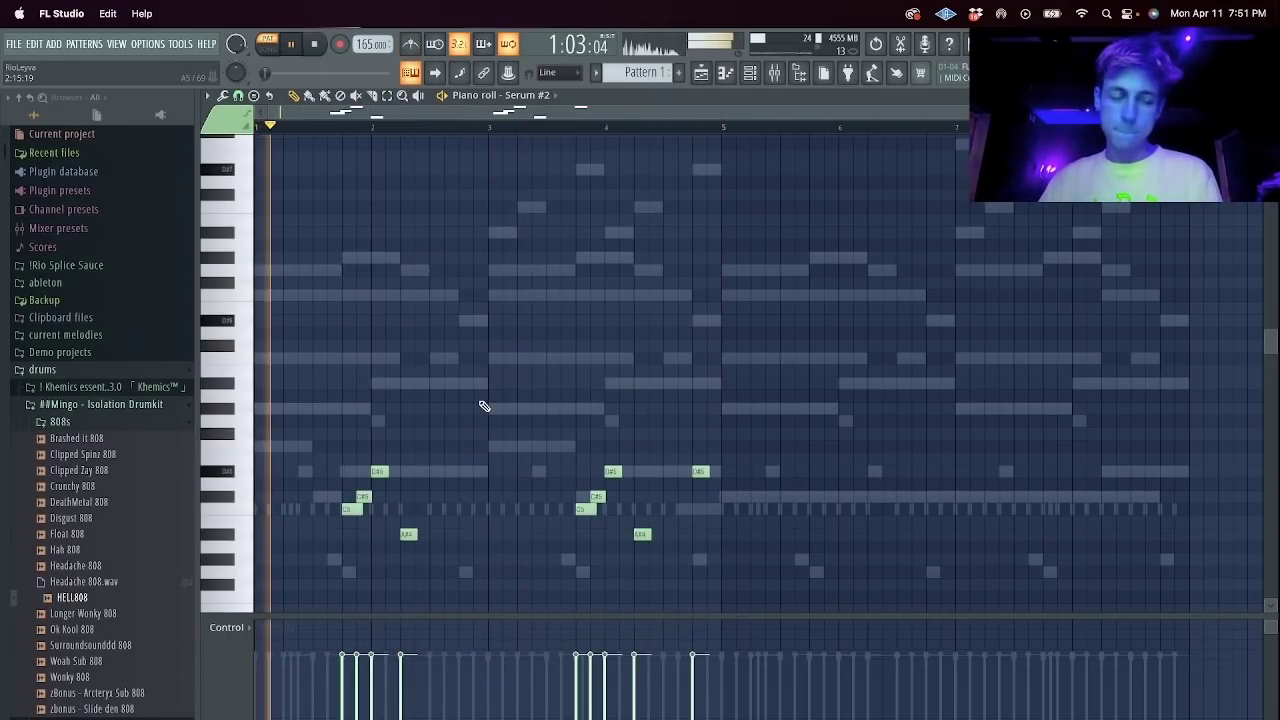
key(Escape)
click(365, 167)
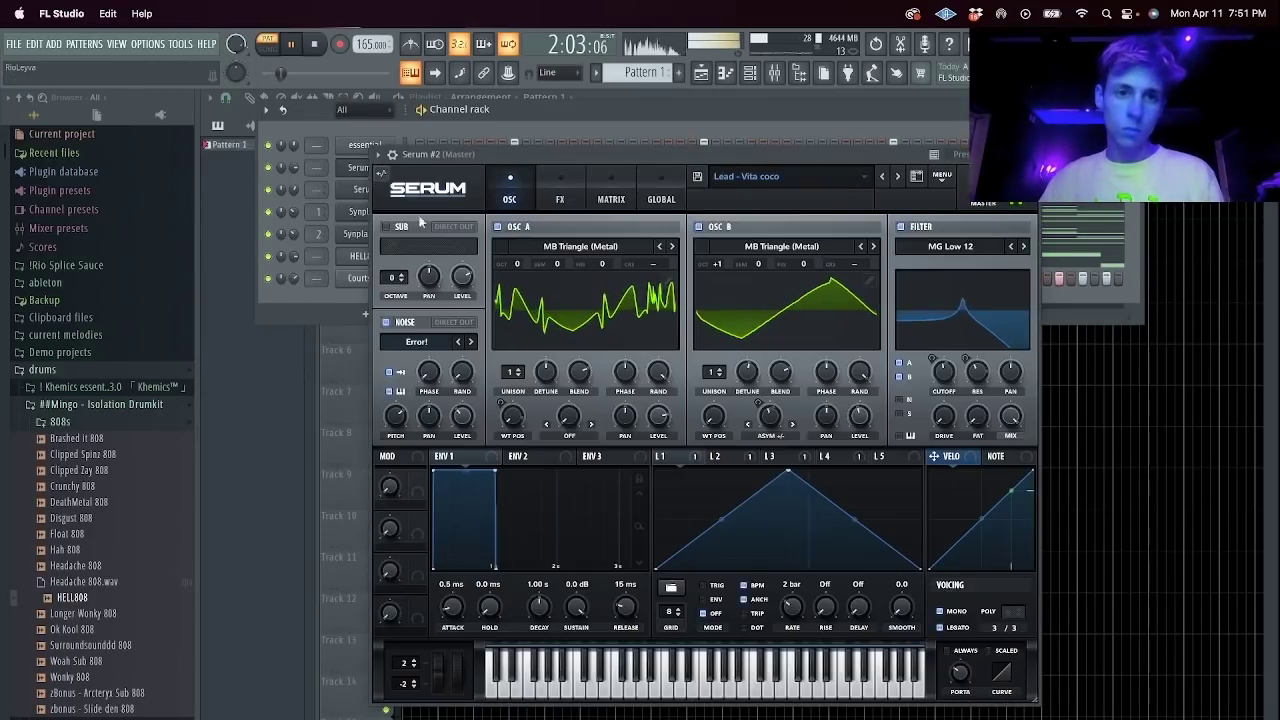
Load the Lead - WASP127b preset on Serum #2 and open its piano roll.
click(897, 178)
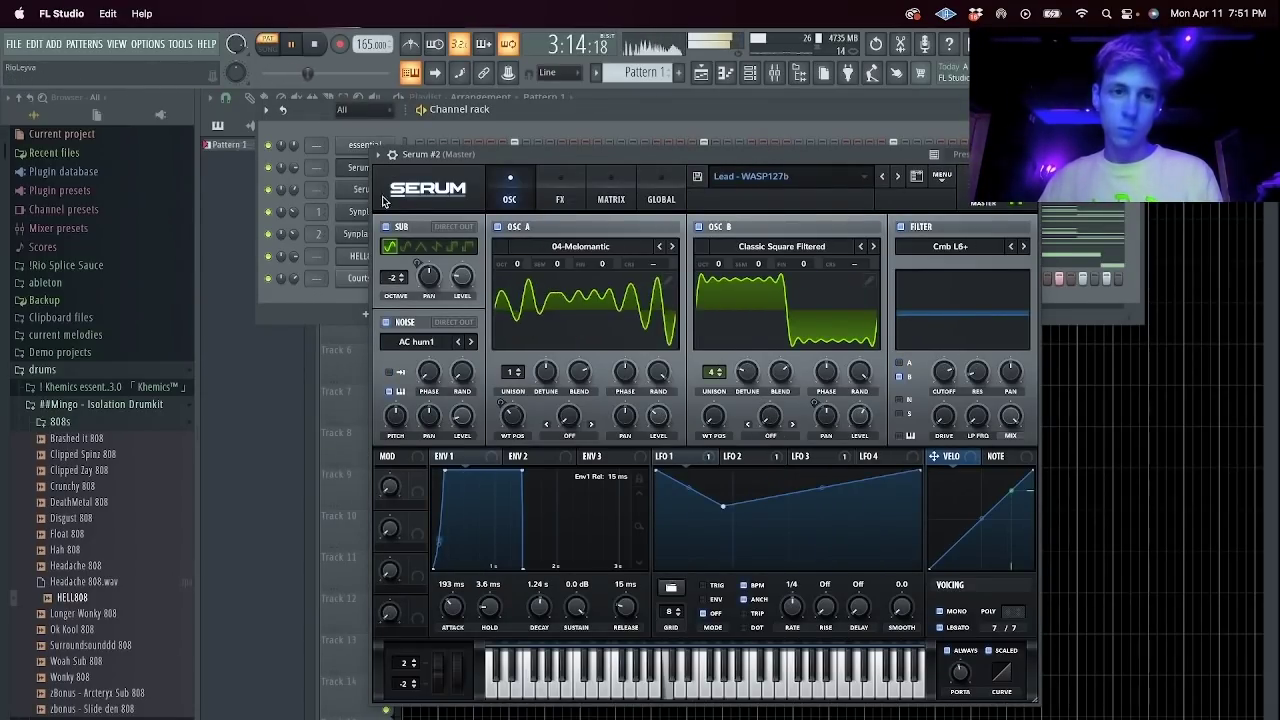
key(Escape)
click(427, 172)
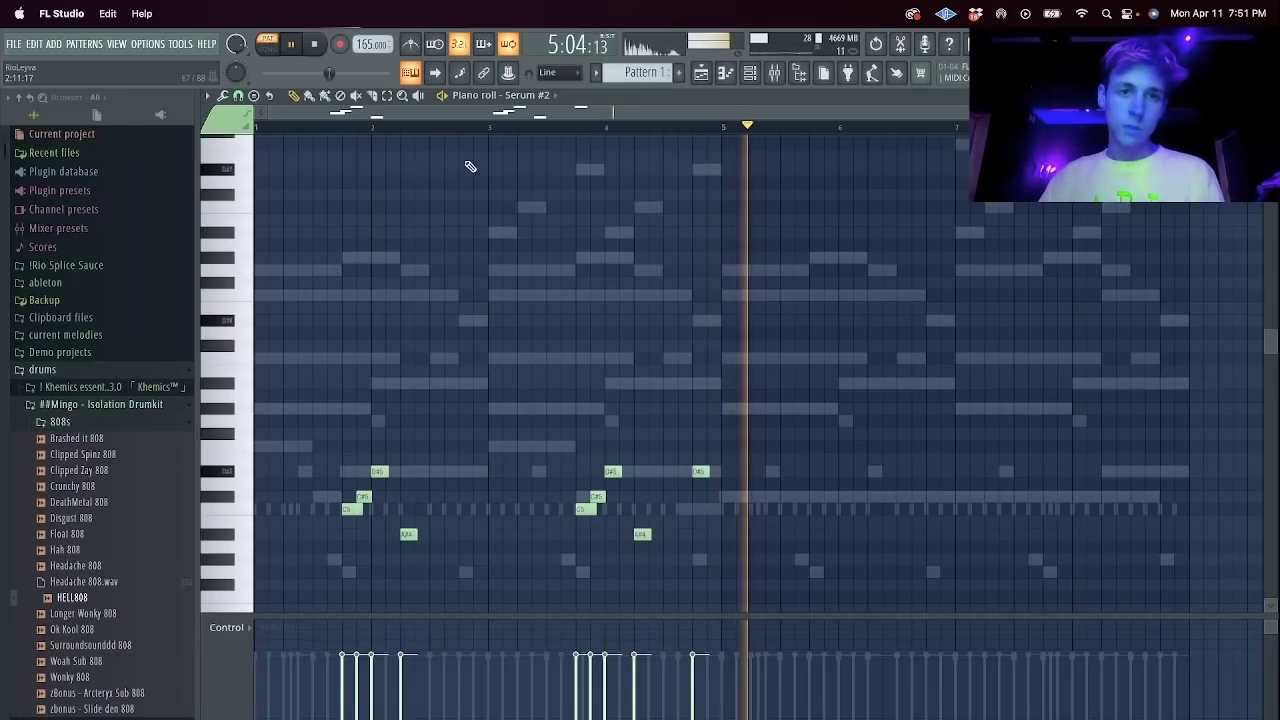
drag(735, 129, 257, 129)
right_click(745, 129)
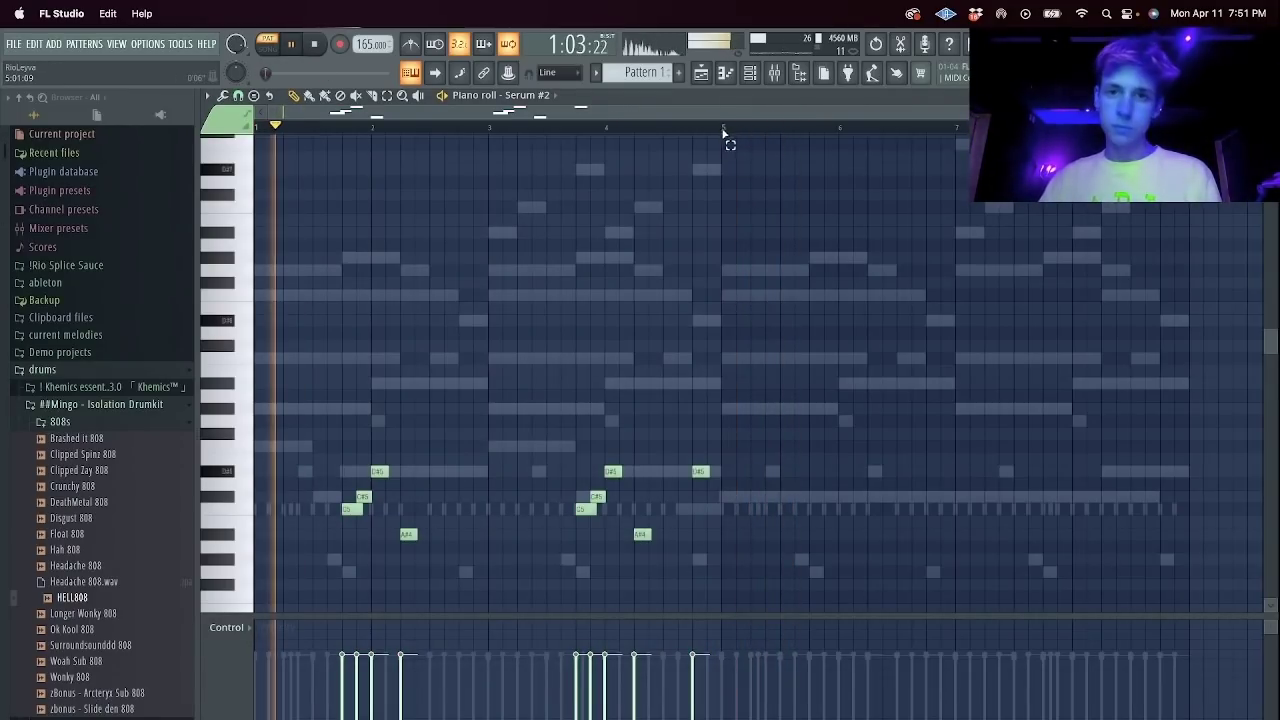
drag(725, 129, 257, 129)
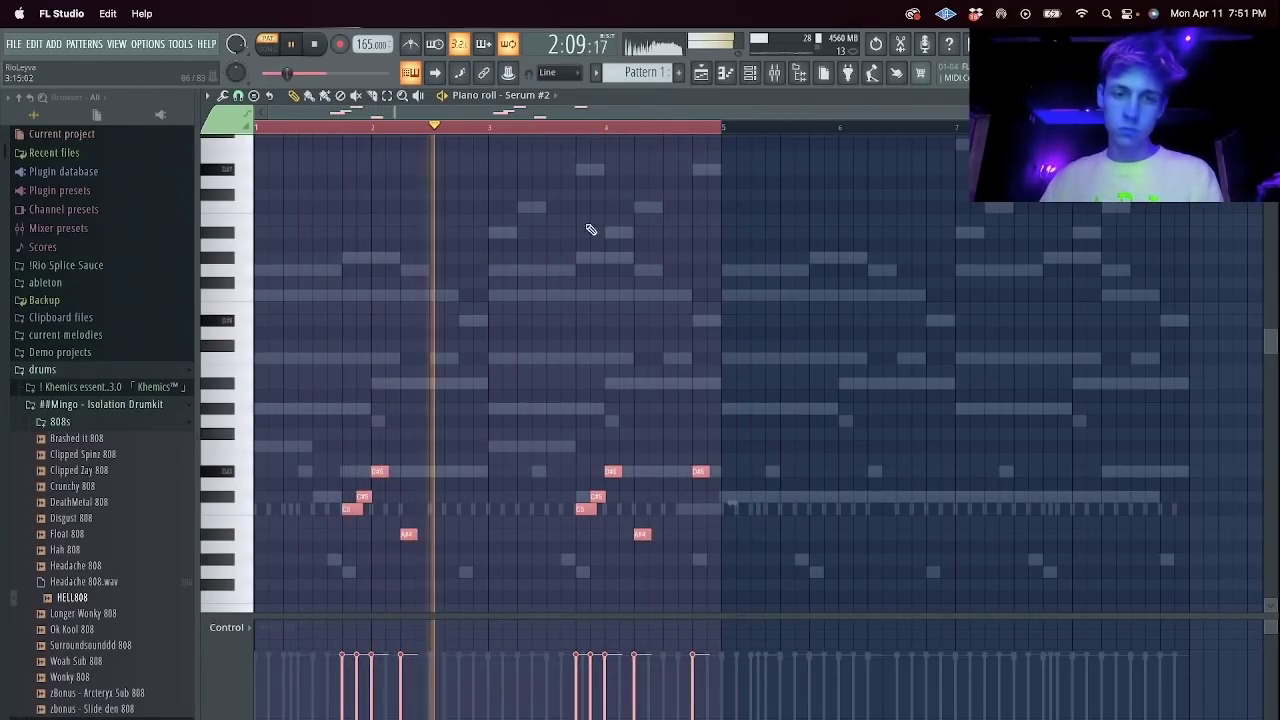
key(super+d)
Resize the A#4 notes near bars 2 and 4 and shorten the G#4 note near bar 4.
drag(650, 534, 695, 534)
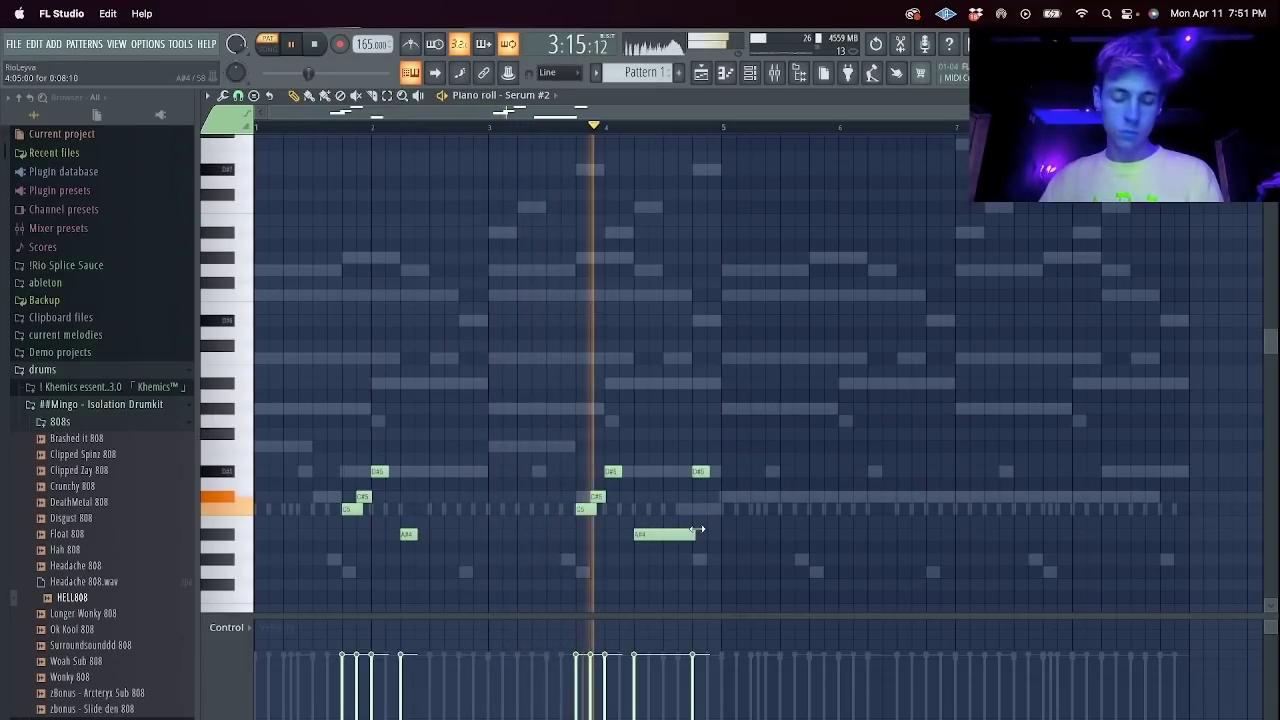
drag(416, 534, 447, 534)
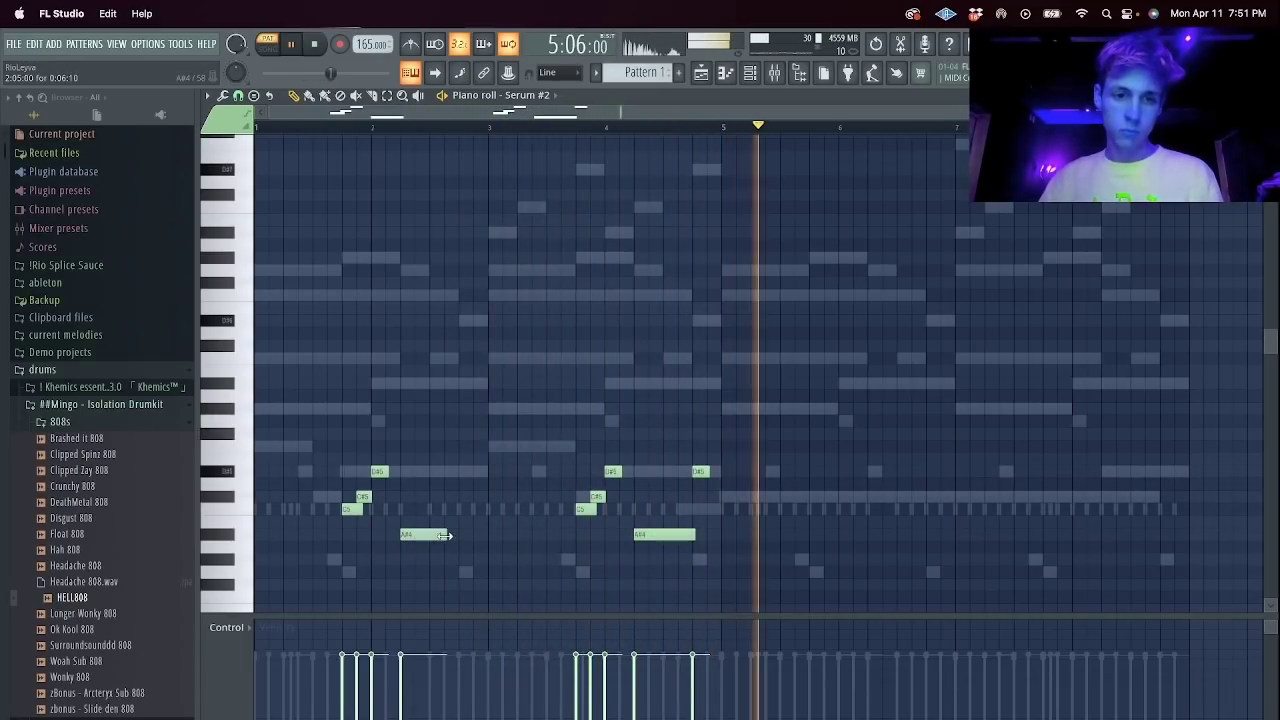
key(space)
key(space)
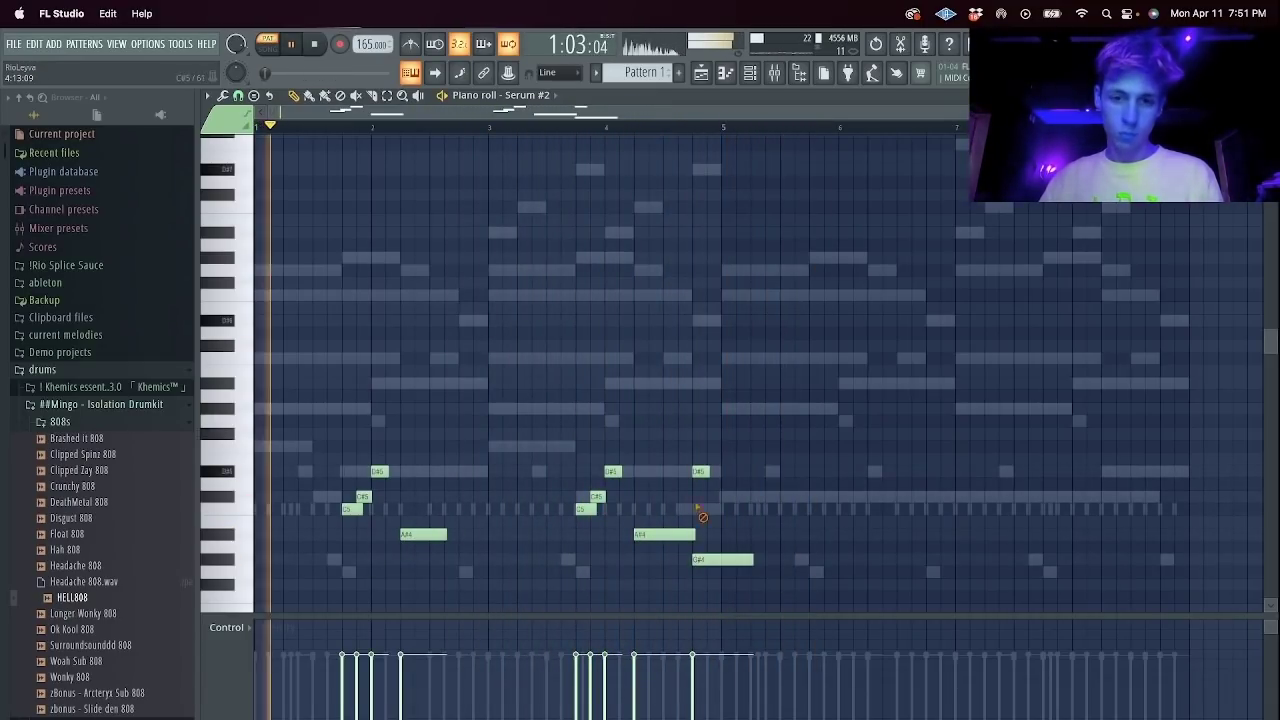
drag(752, 559, 720, 560)
drag(447, 534, 431, 533)
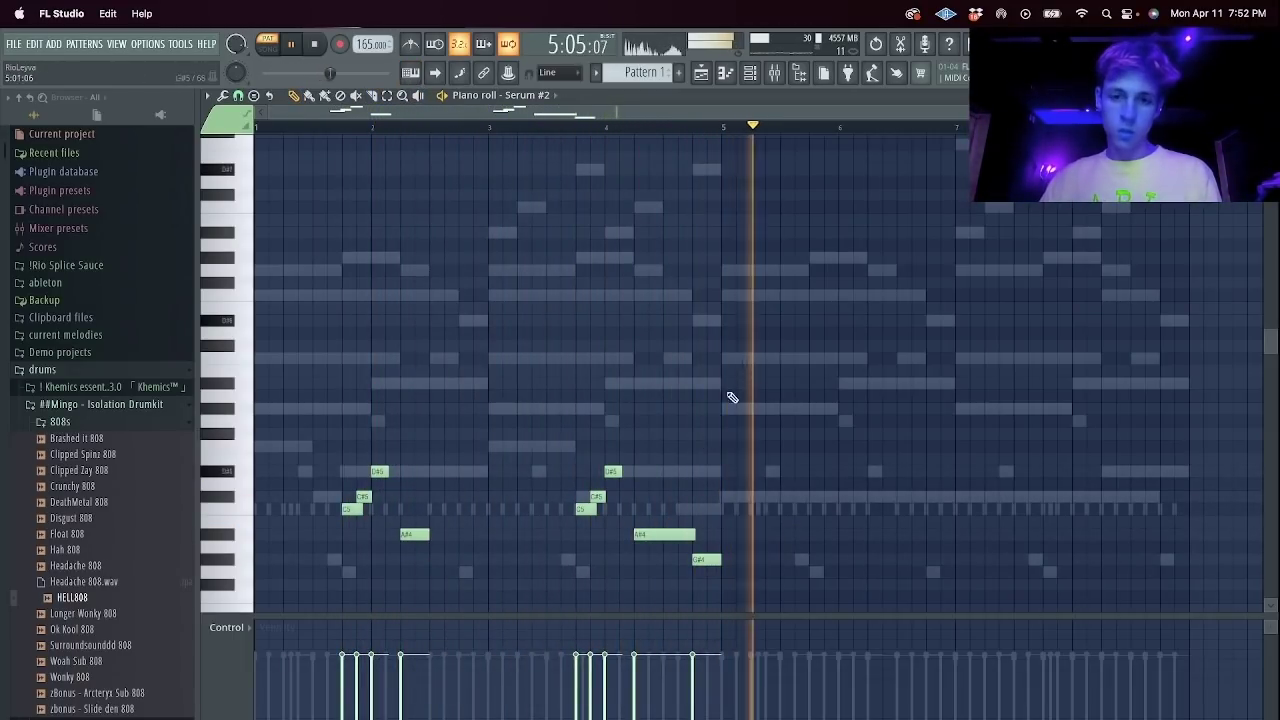
Duplicate bars 1–5 of the Serum #2 pattern right after themselves and return to the channel rack.
drag(728, 129, 258, 133)
key(super+b)
key(super+d)
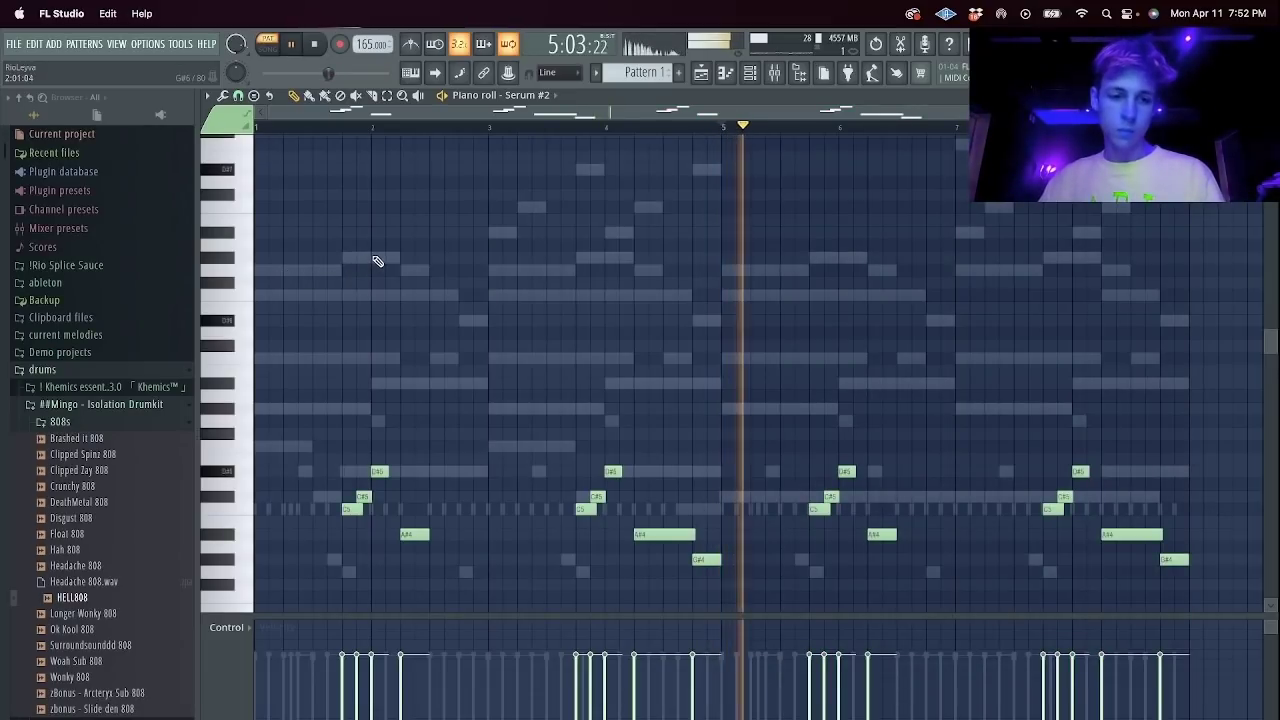
key(Escape)
right_click(366, 168)
Insert a new Kontakt instrument channel from the Serum #2 channel menu.
mouse_move(446, 268)
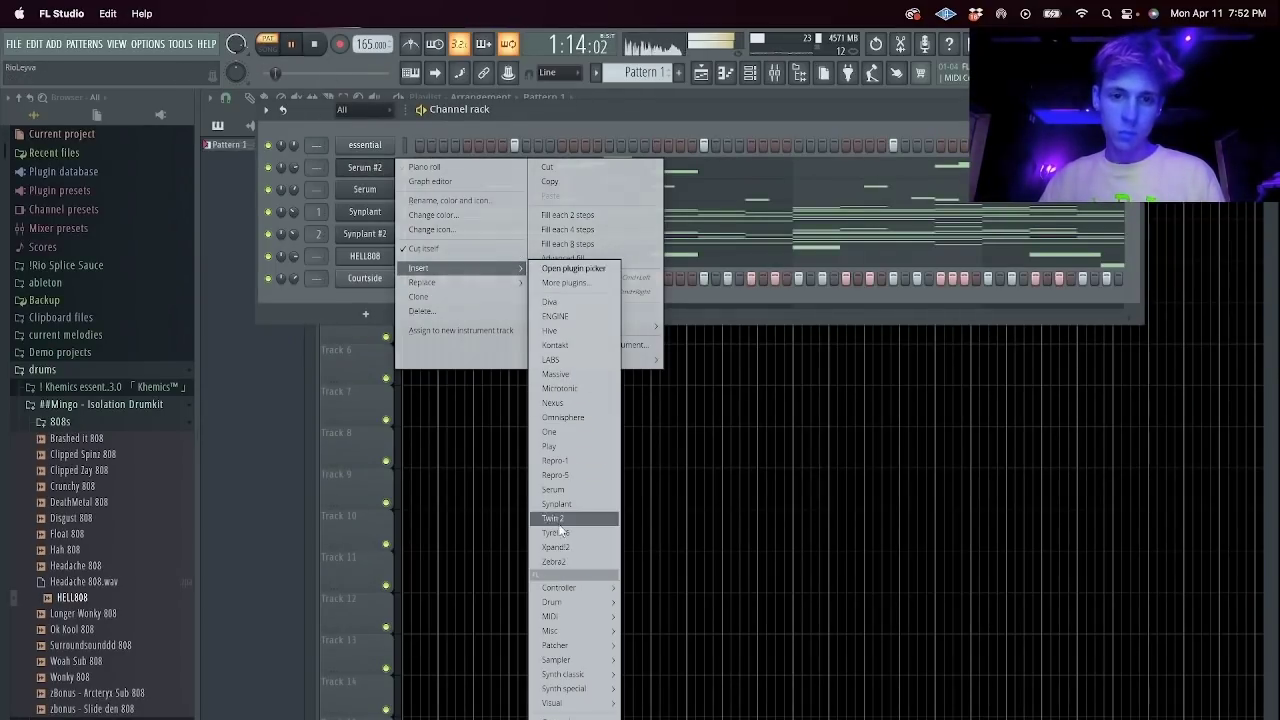
click(566, 344)
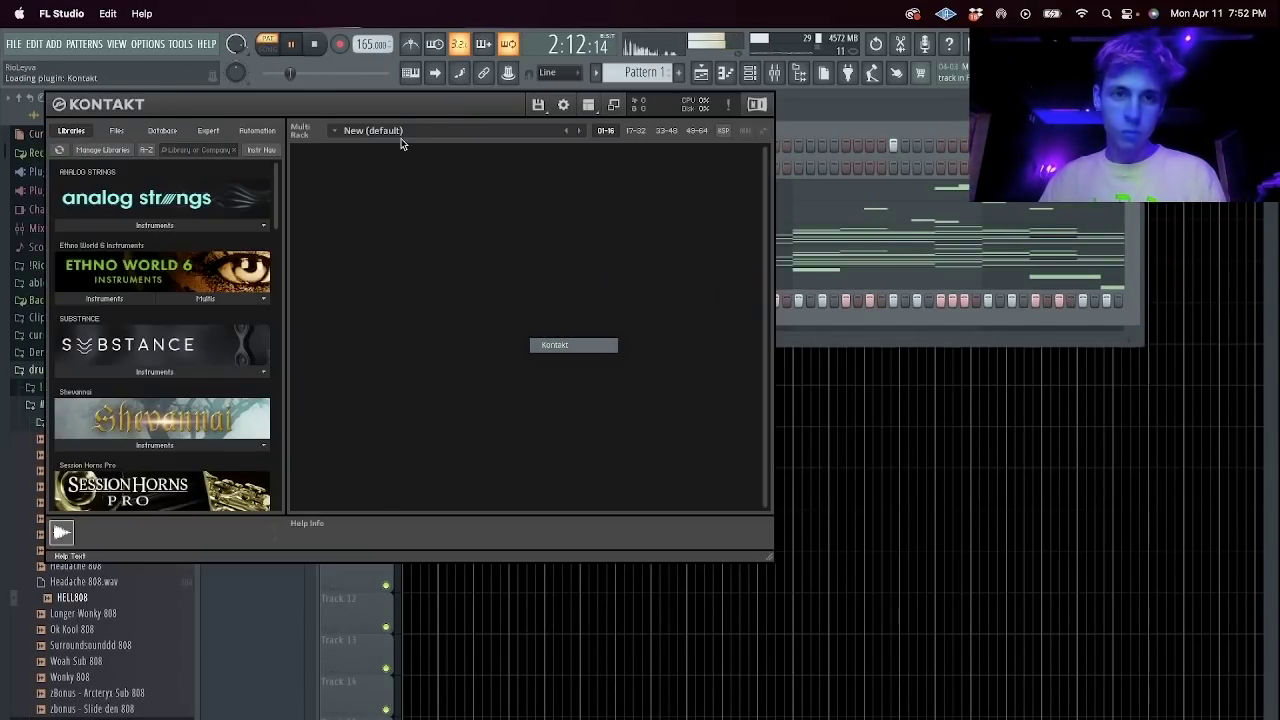
drag(437, 80, 905, 218)
scroll(741, 460, down, 10)
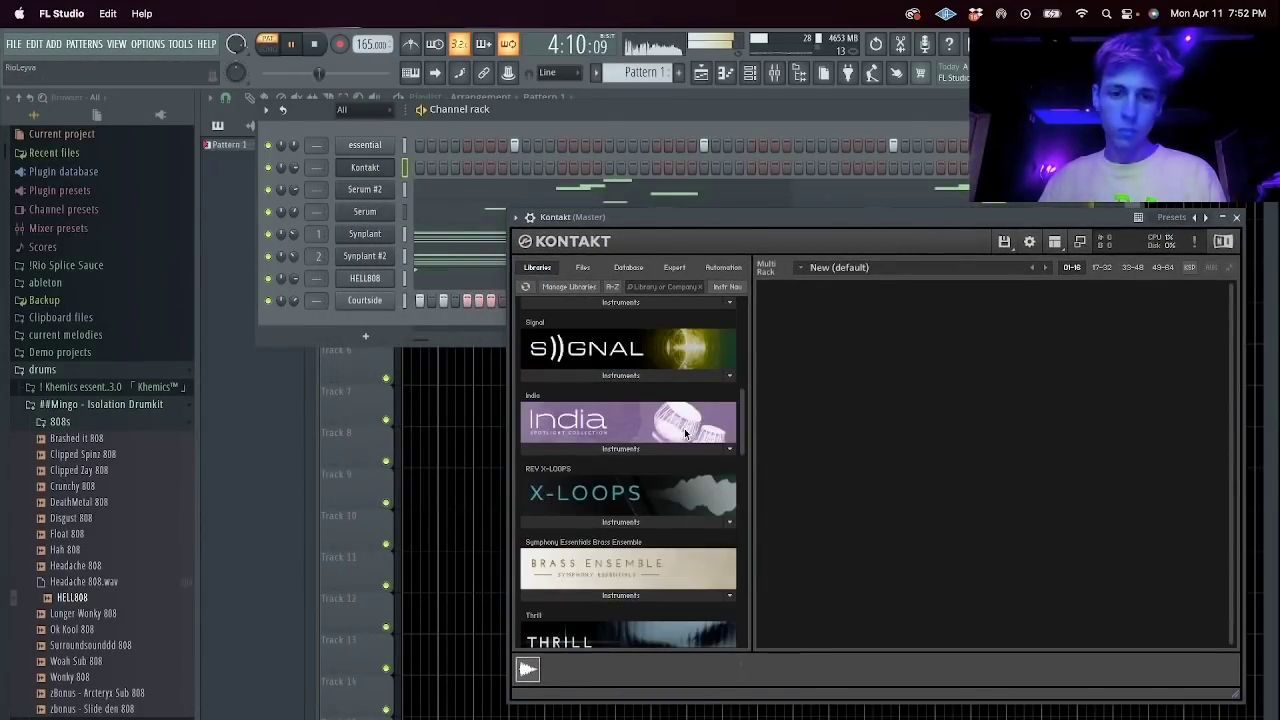
scroll(615, 435, up, 3)
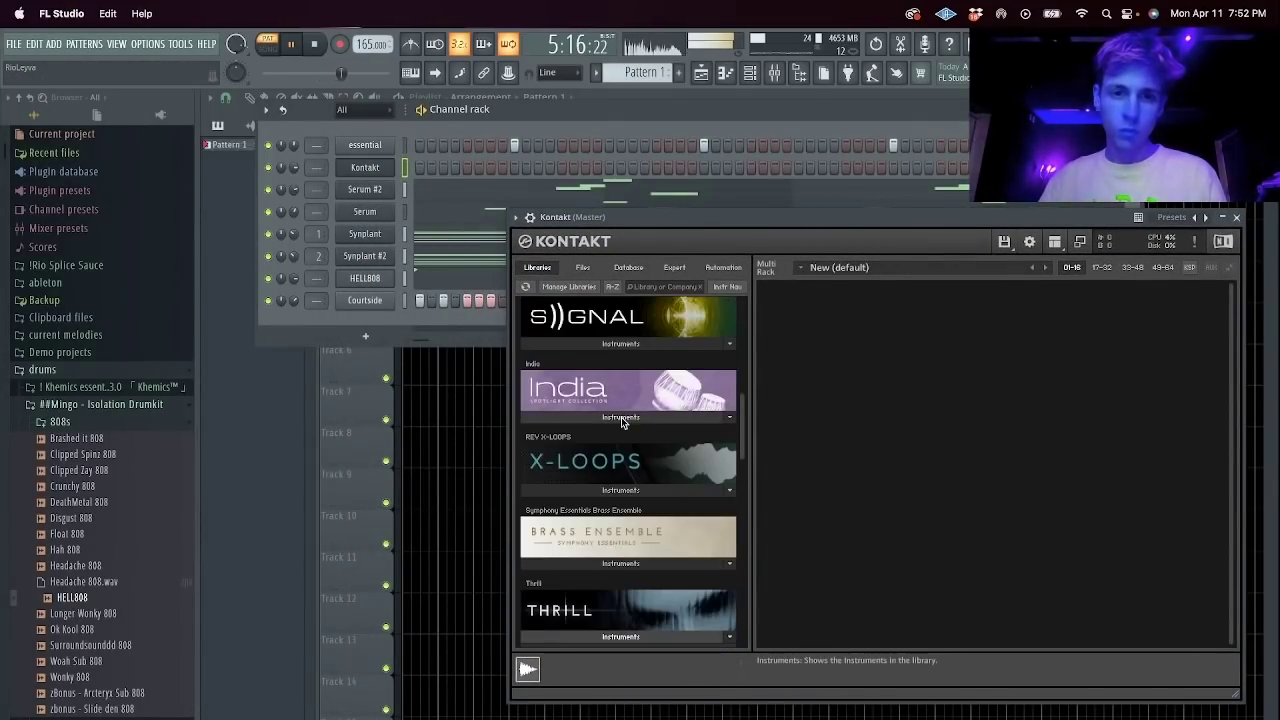
Browse the X-Loops, Substance and Shevannai libraries and load Shevannai Legato.
click(630, 491)
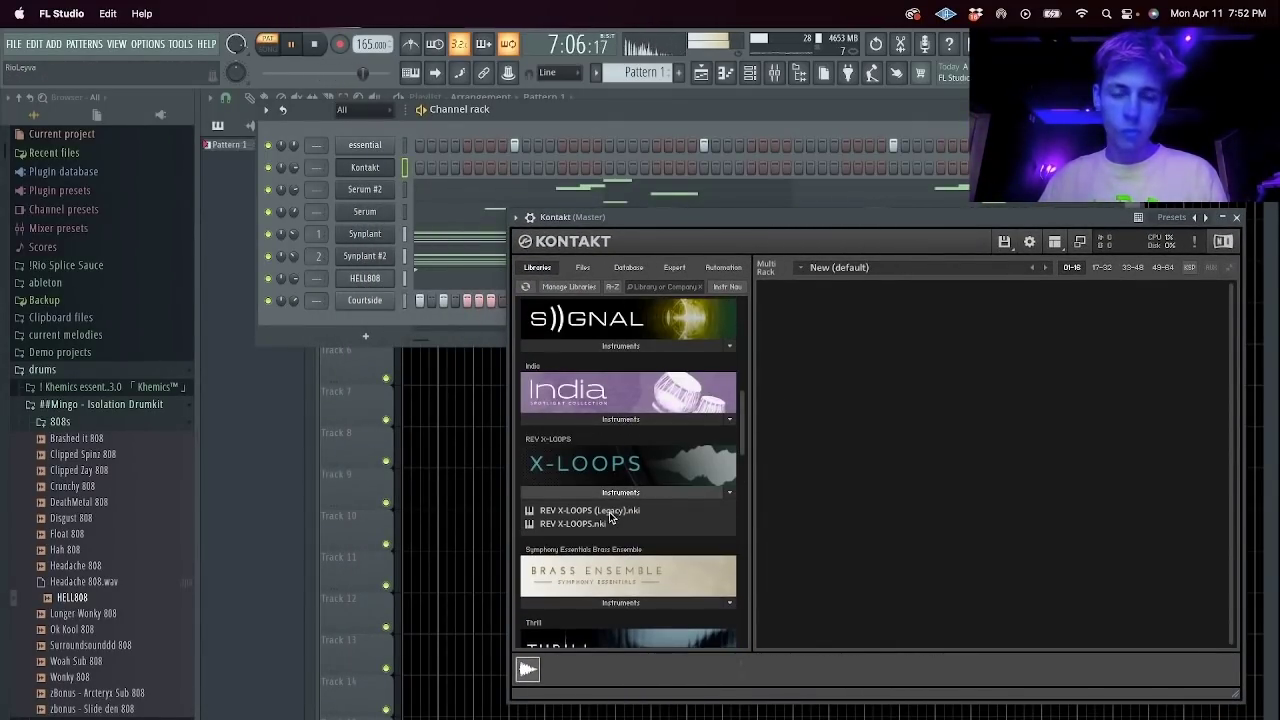
scroll(615, 500, up, 8)
click(626, 503)
scroll(625, 480, down, 3)
click(620, 432)
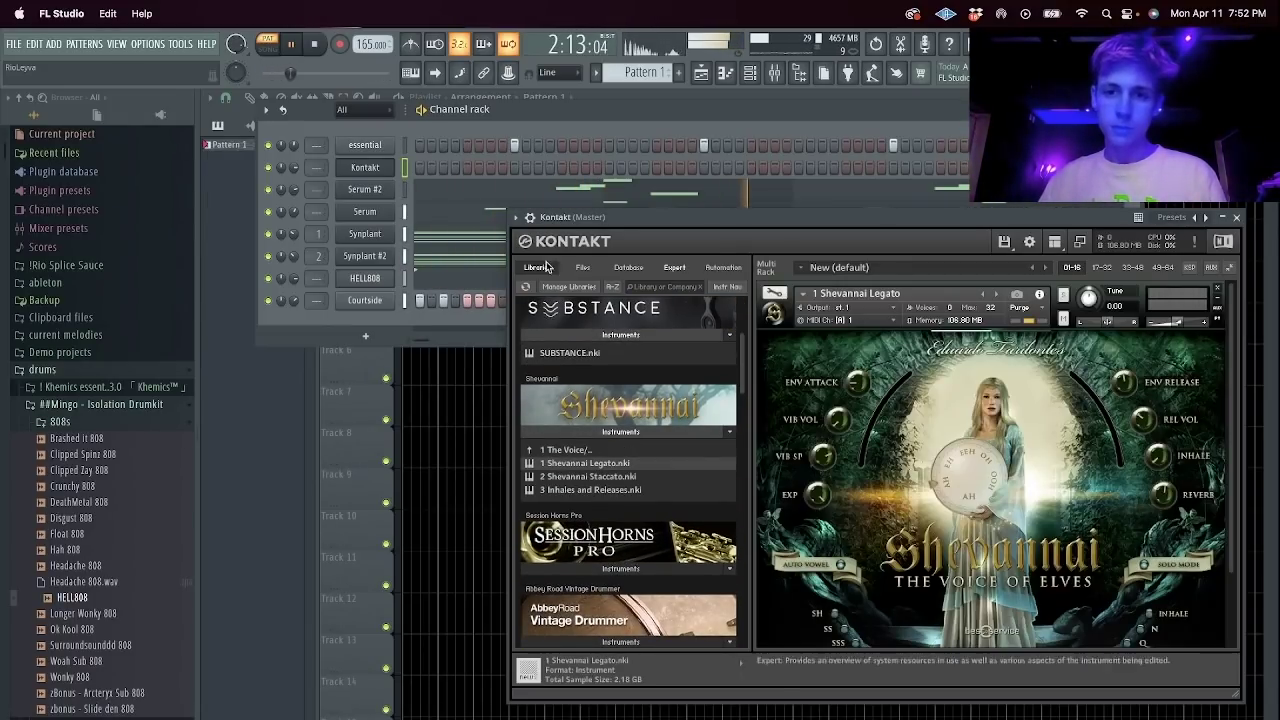
click(358, 167)
Place a test note in the Kontakt piano roll and audition it.
right_click(362, 167)
click(430, 166)
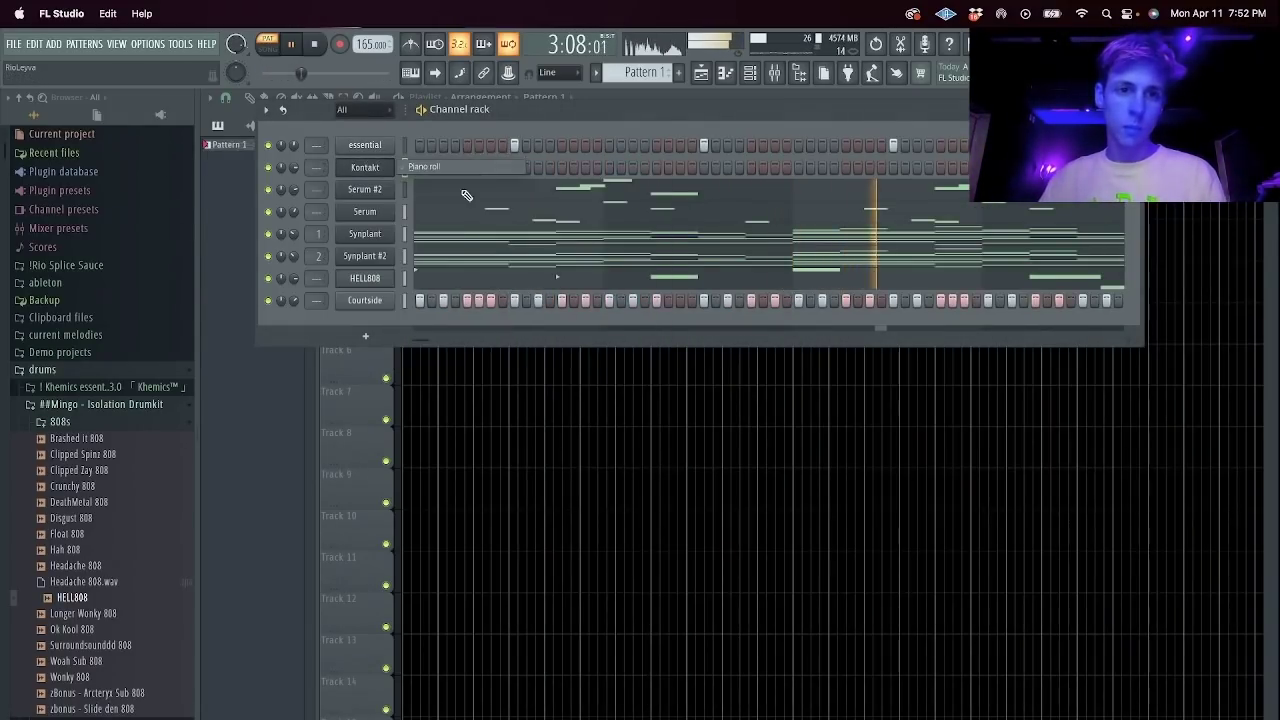
drag(268, 397, 219, 409)
key(space)
click(219, 430)
key(space)
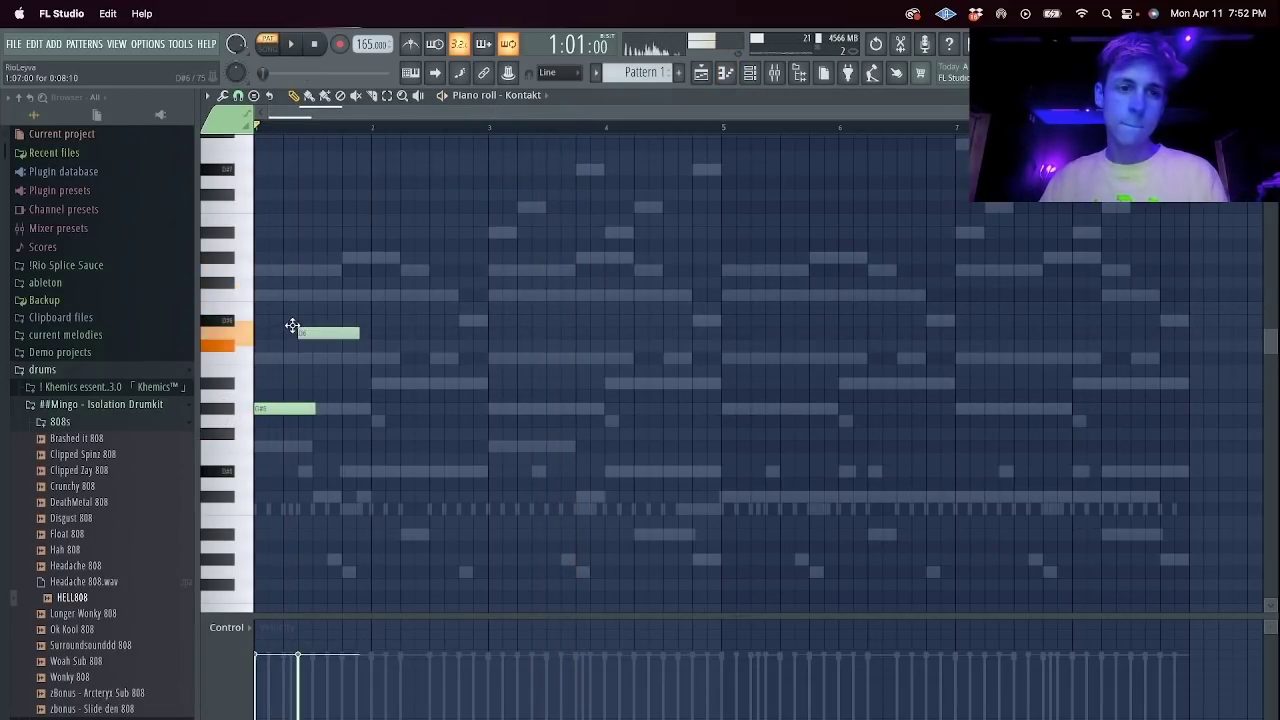
key(F7)
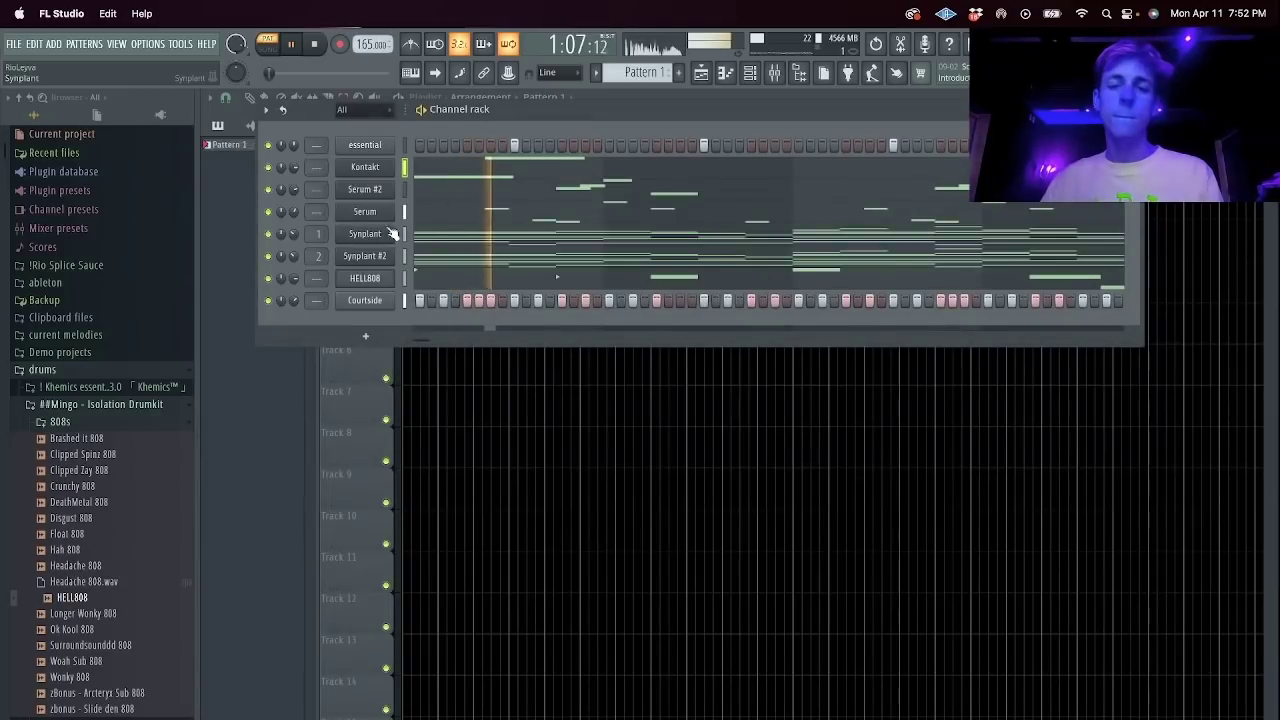
Reopen Kontakt and load the Analog Strings instrument from its Libraries list.
click(365, 167)
scroll(667, 547, down, 3)
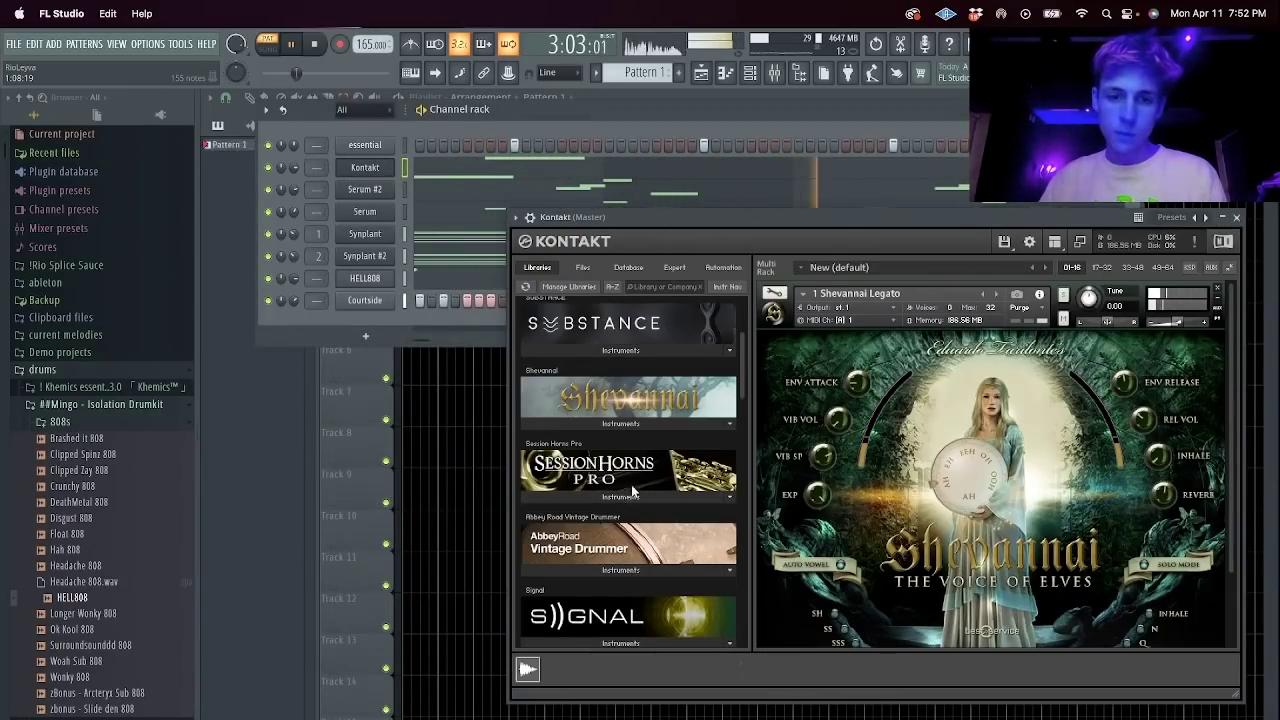
scroll(644, 493, down, 5)
scroll(631, 459, up, 9)
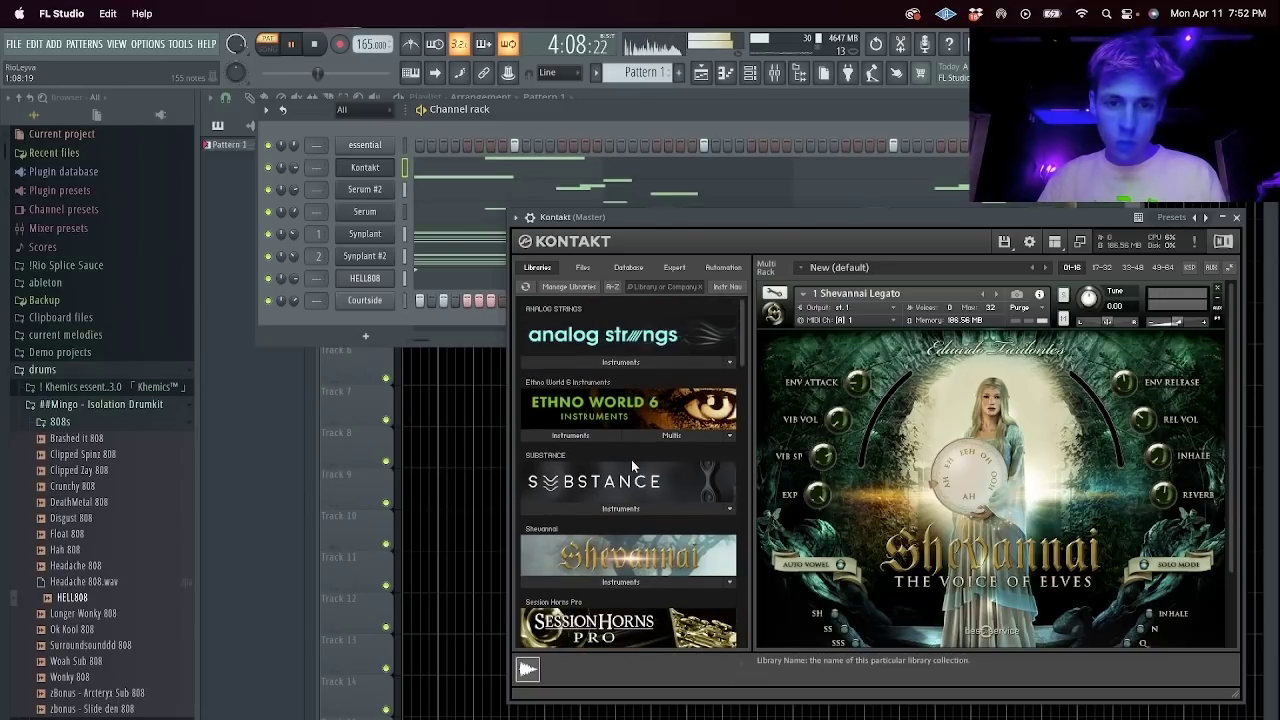
click(643, 363)
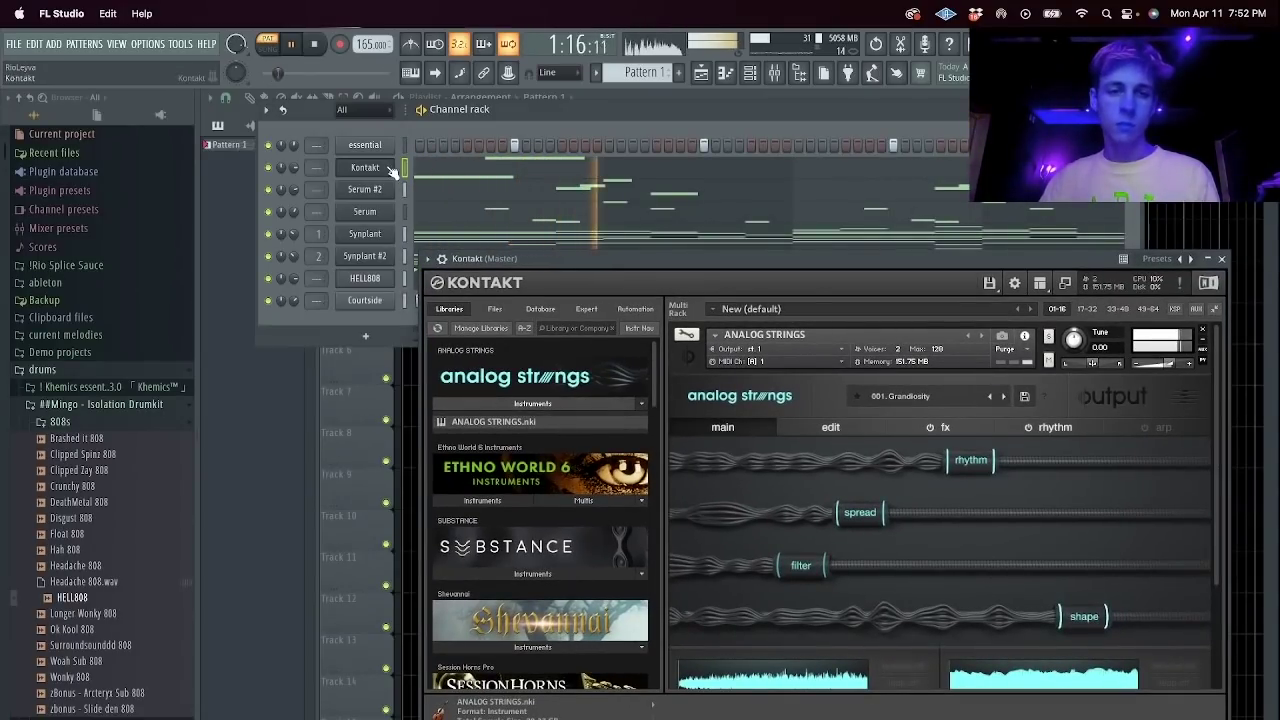
click(445, 172)
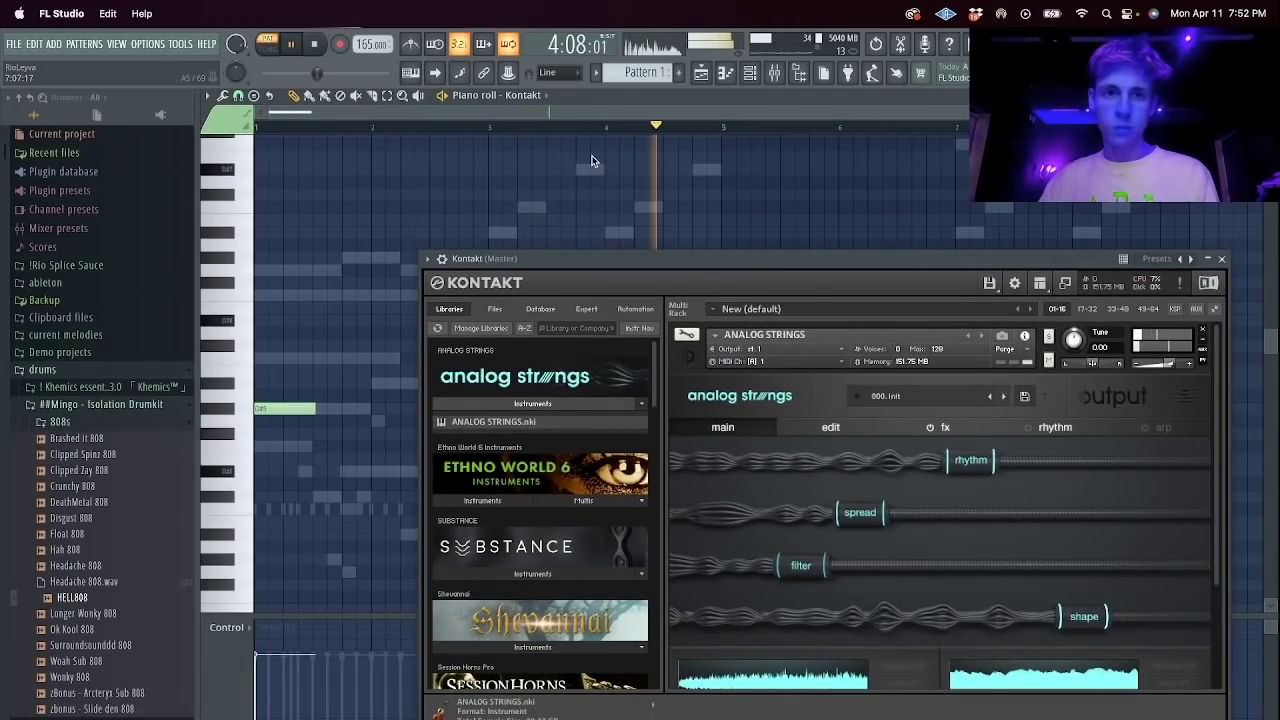
Pick the 106. Pluck Spinner arp preset for Analog Strings and raise the selected note three semitones.
click(925, 400)
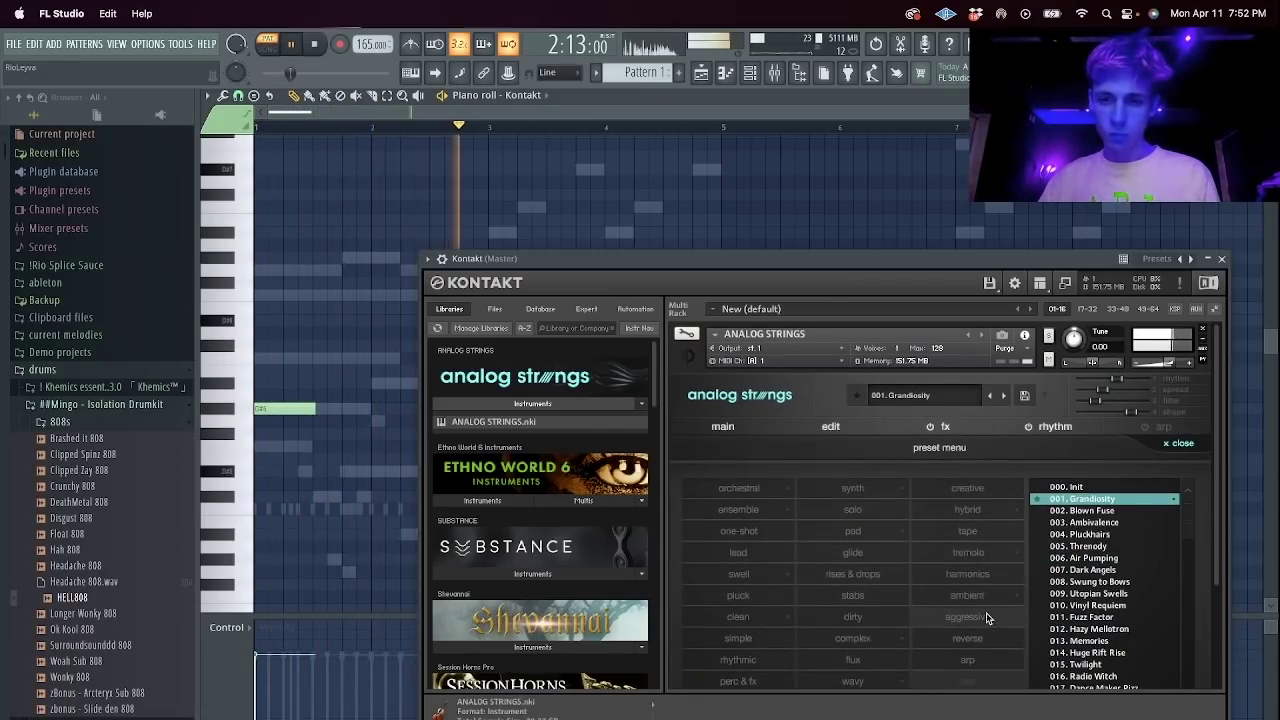
click(970, 658)
scroll(1068, 604, down, 2)
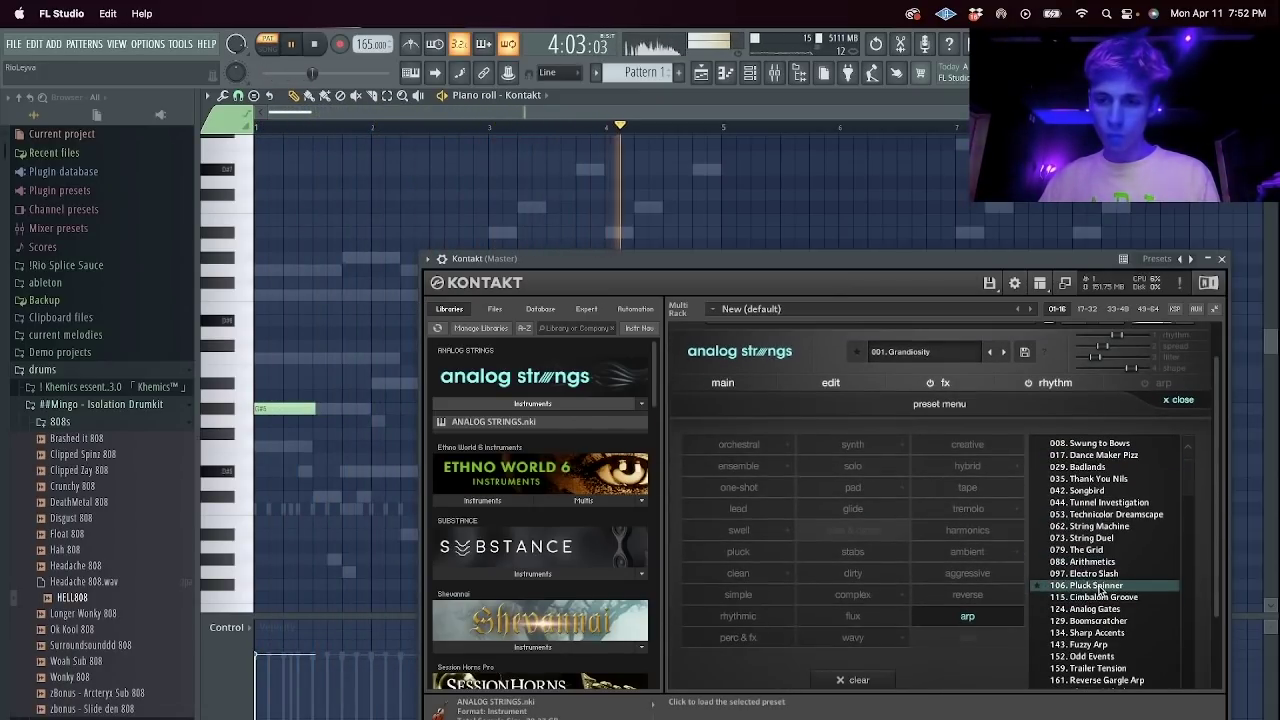
key(space)
key(space)
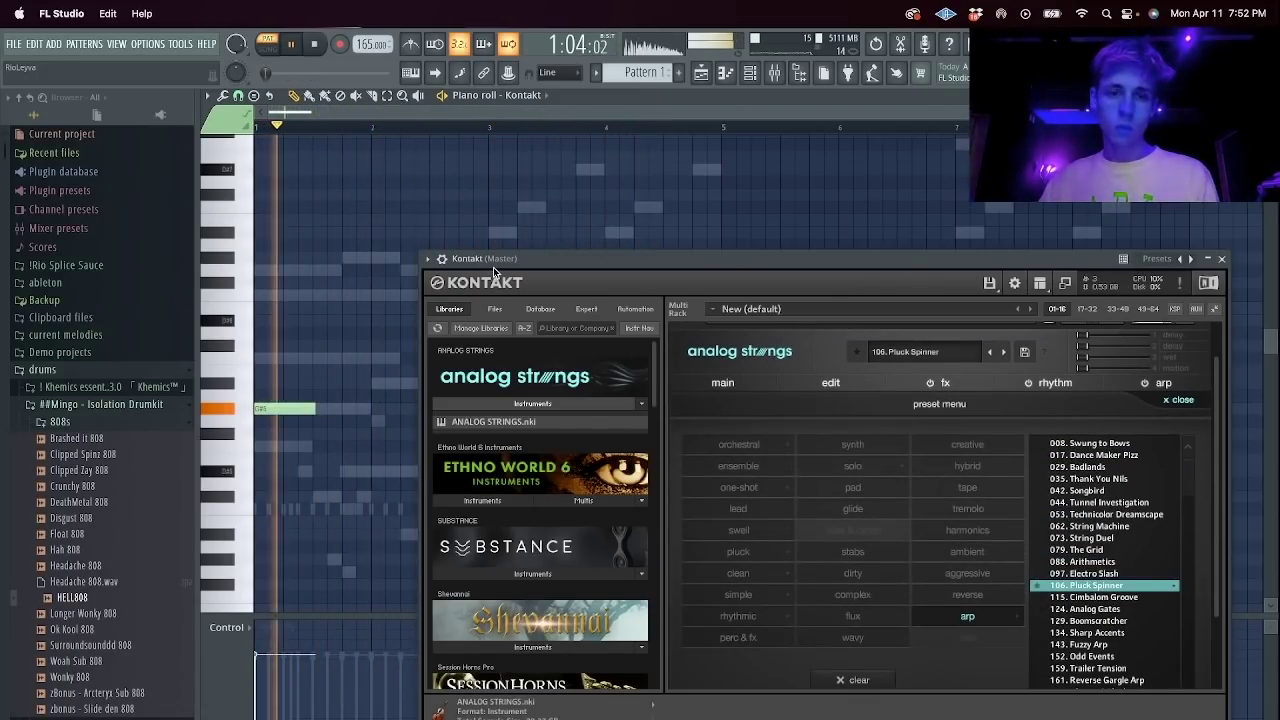
right_click(389, 298)
key(space)
key(space)
key(shift+Up)
key(shift+Up)
key(shift+Up)
key(space)
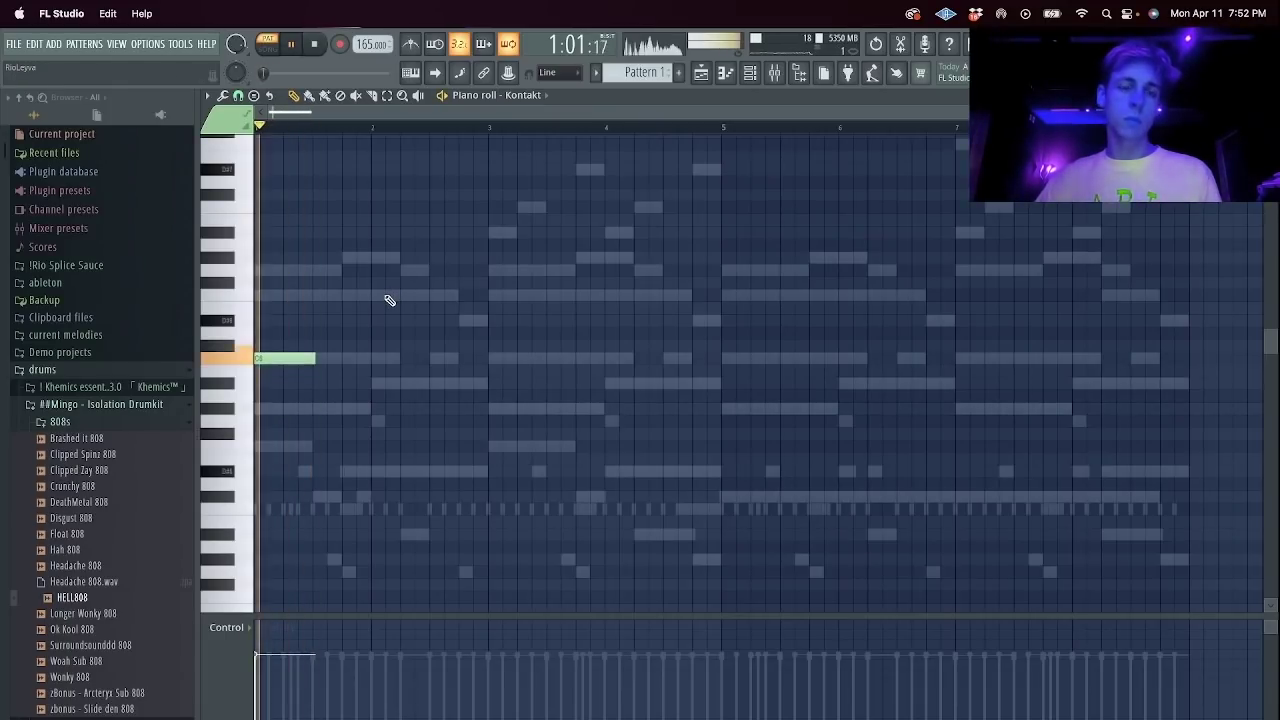
Transpose the note, draw legato Kontakt notes at bars 2–3, and duplicate the phrase through bar 8.
key(shift+Up)
key(shift+Up)
key(shift+Up)
key(shift+Up)
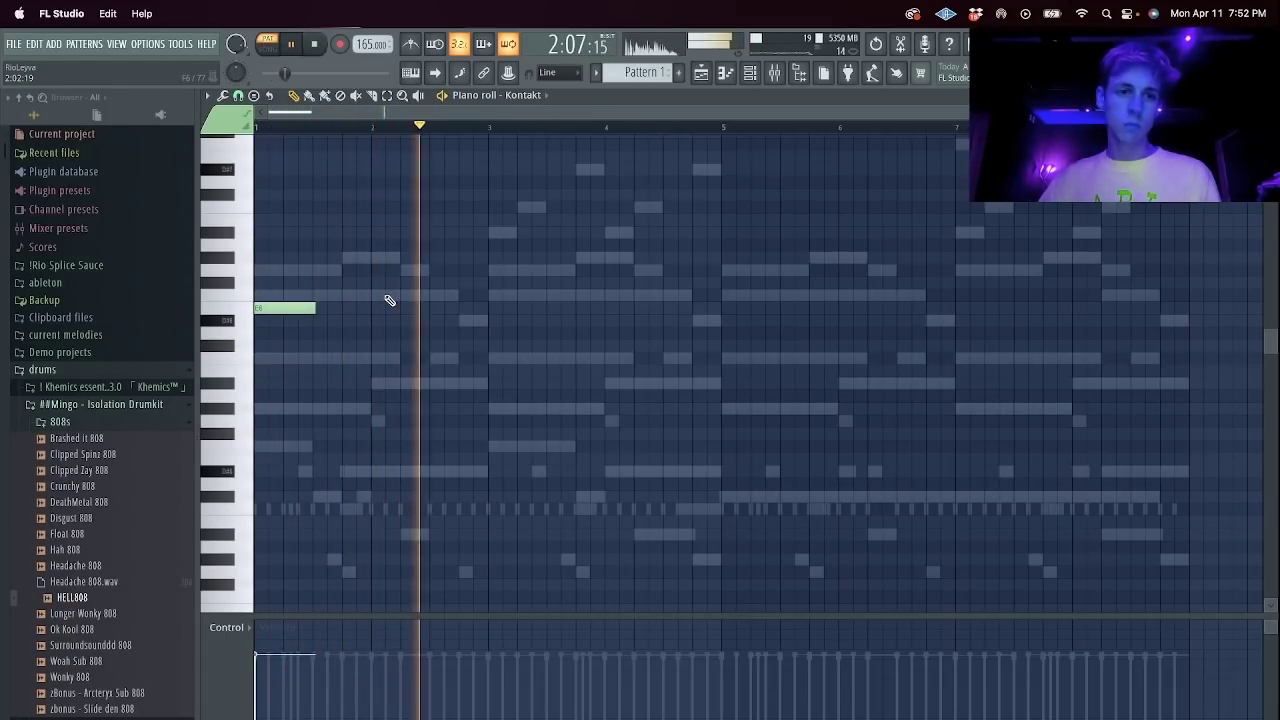
click(385, 360)
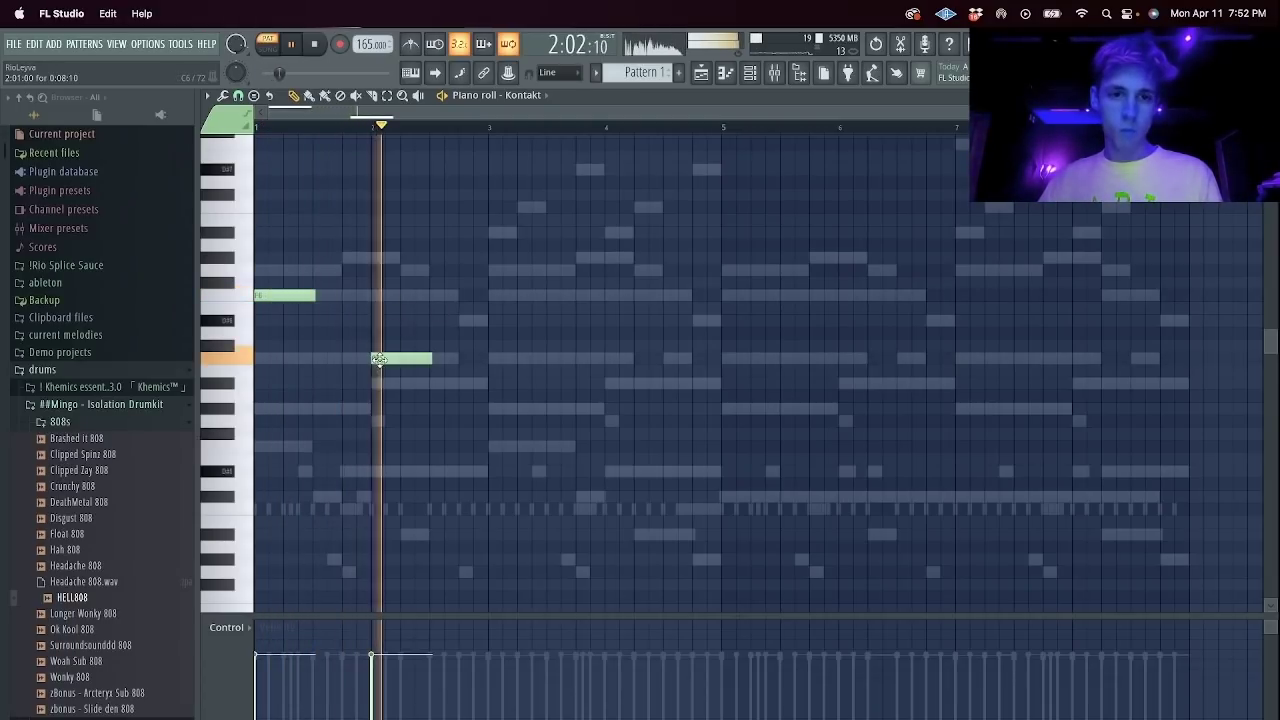
click(494, 385)
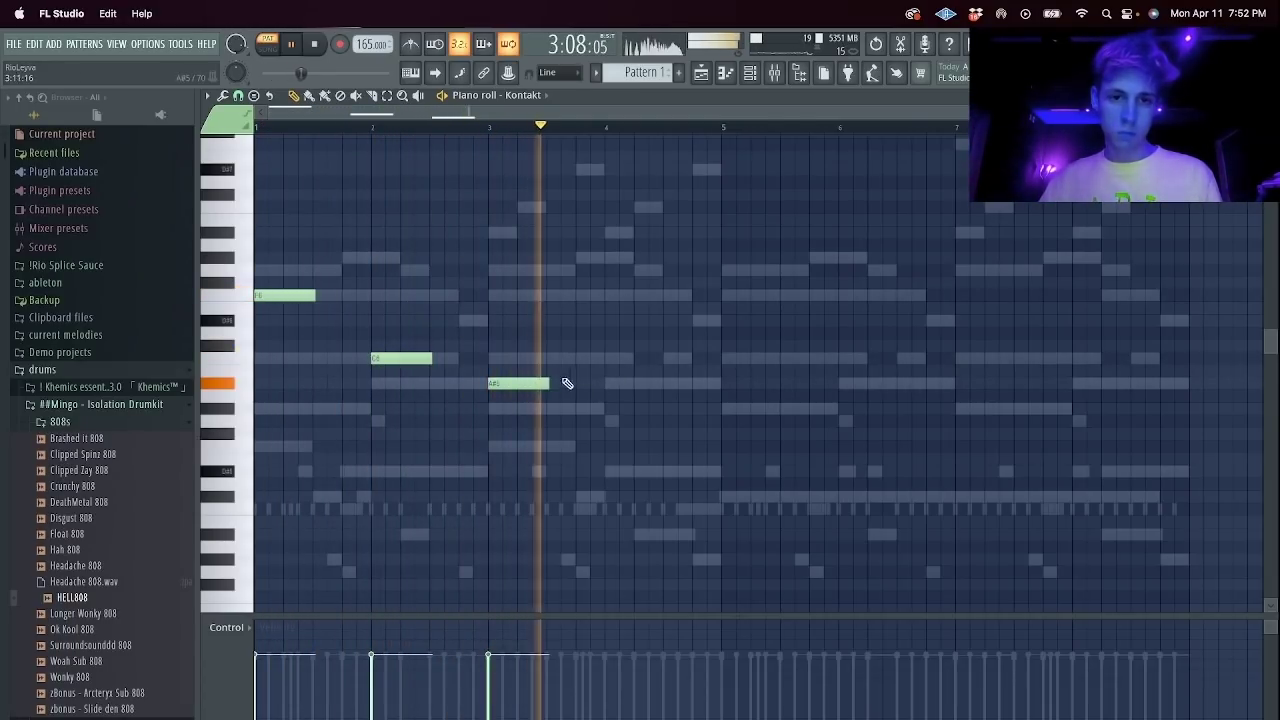
right_click(538, 384)
click(495, 297)
key(super+l)
right_click(516, 297)
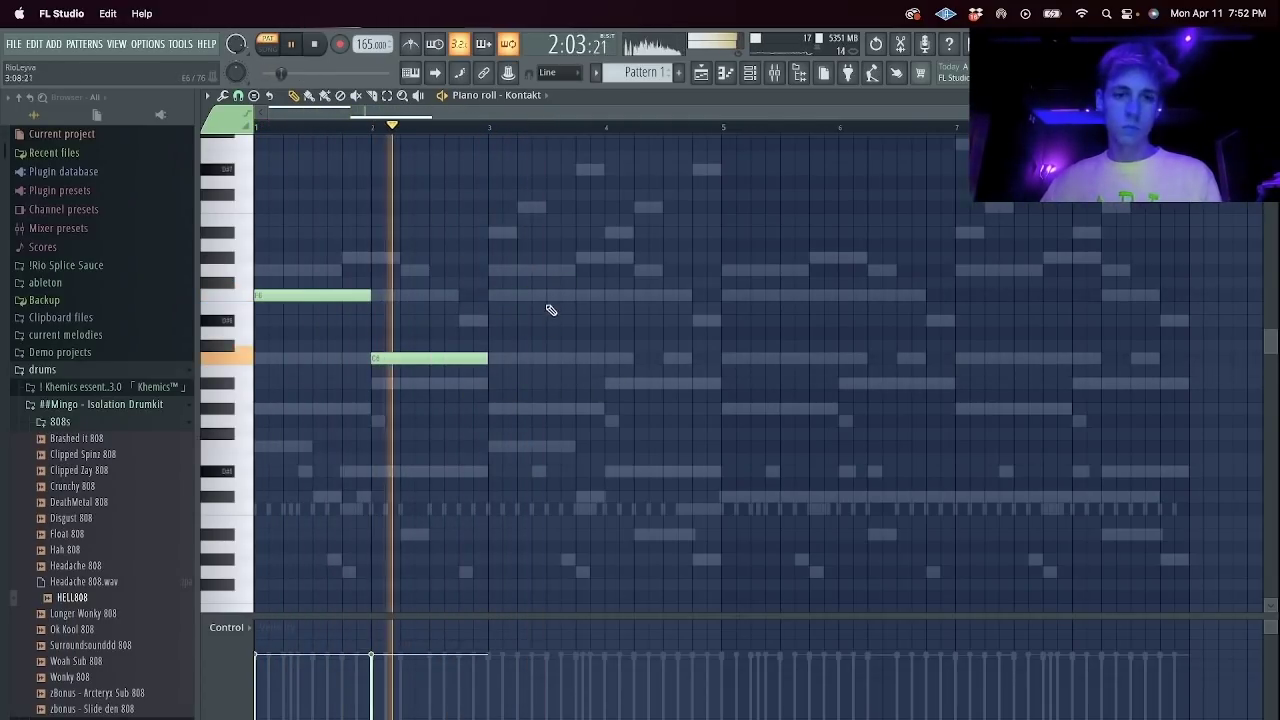
key(super+b)
key(super+b)
key(Escape)
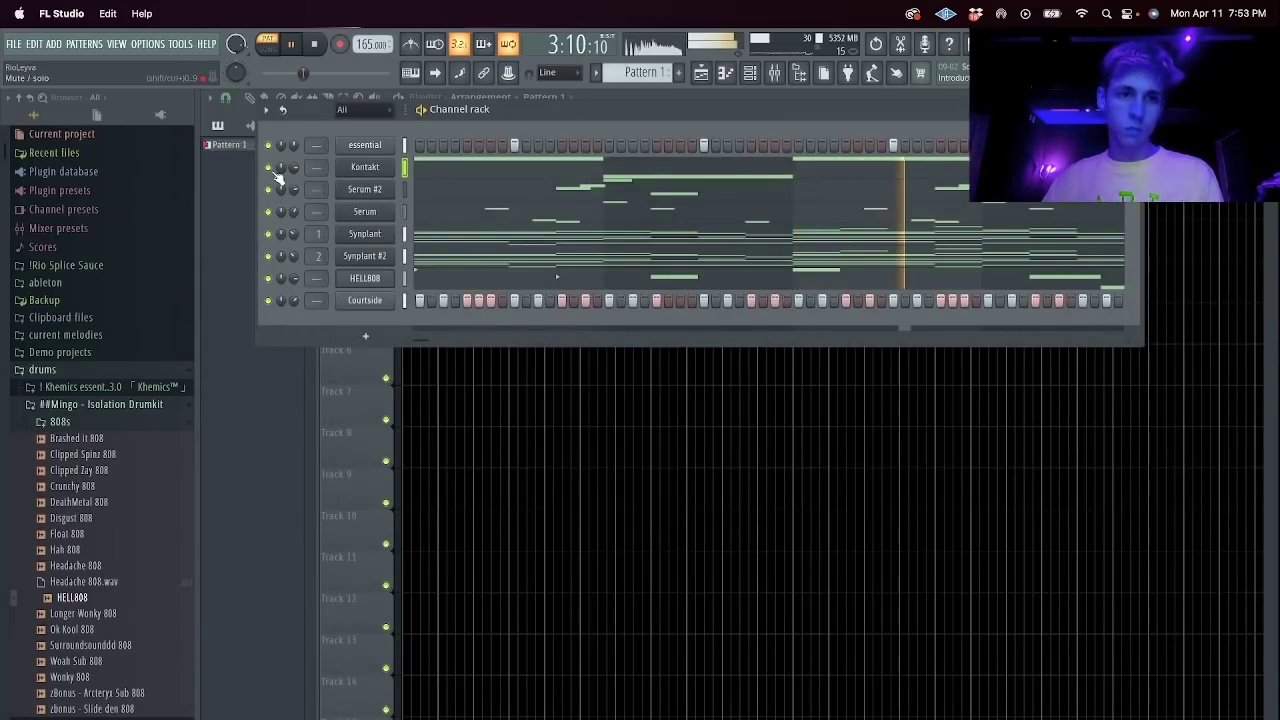
Audition Analog Strings arp presets, settle on 170. Ulysses S Pluck, then solo the Kontakt channel.
click(365, 167)
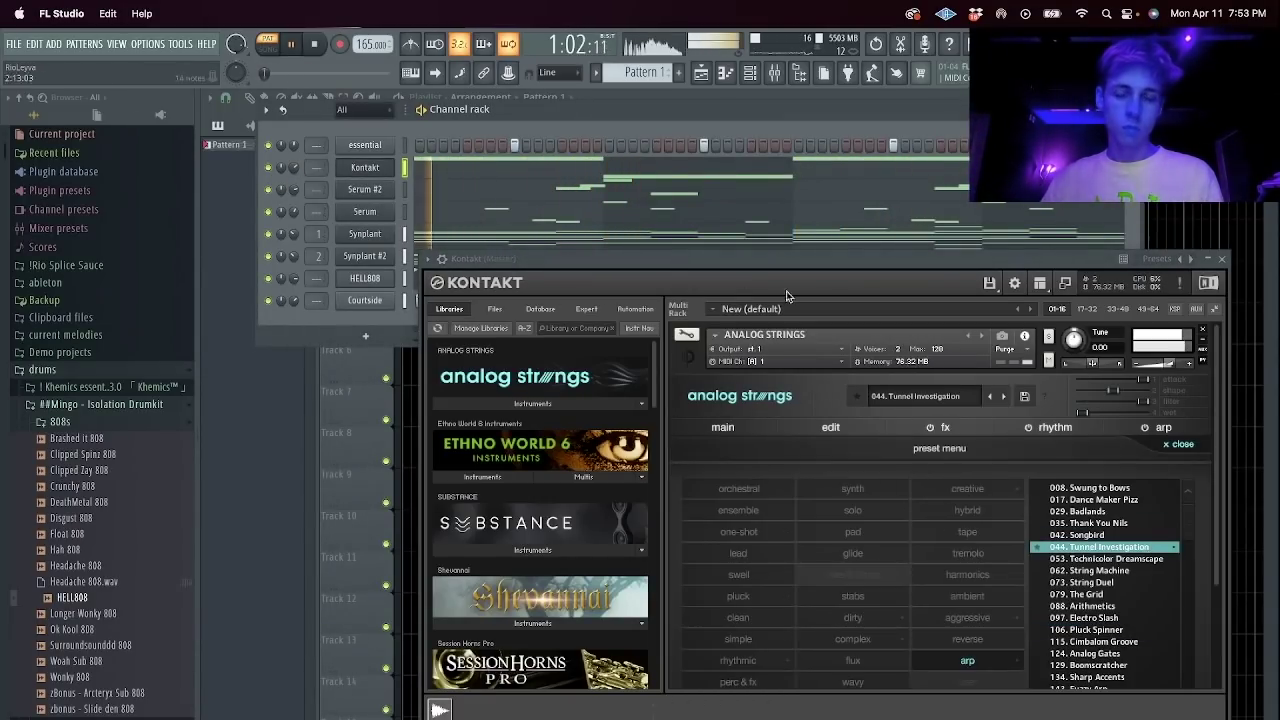
click(1094, 522)
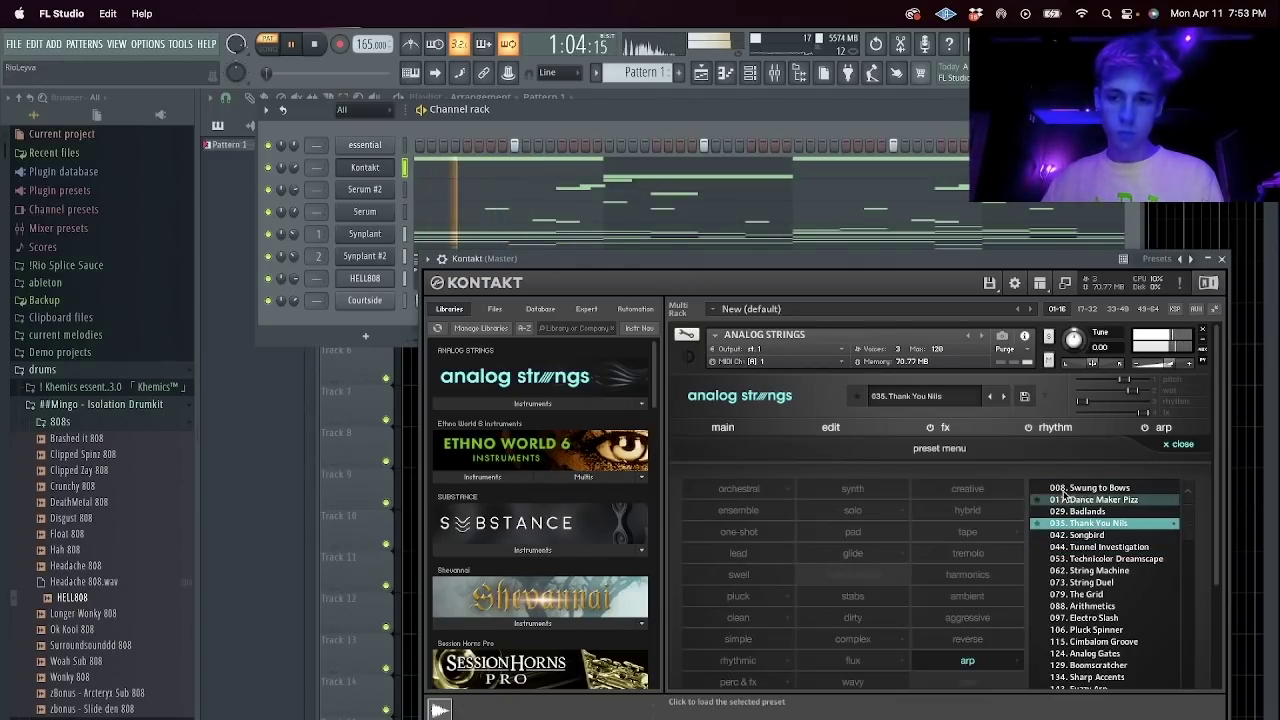
click(1088, 511)
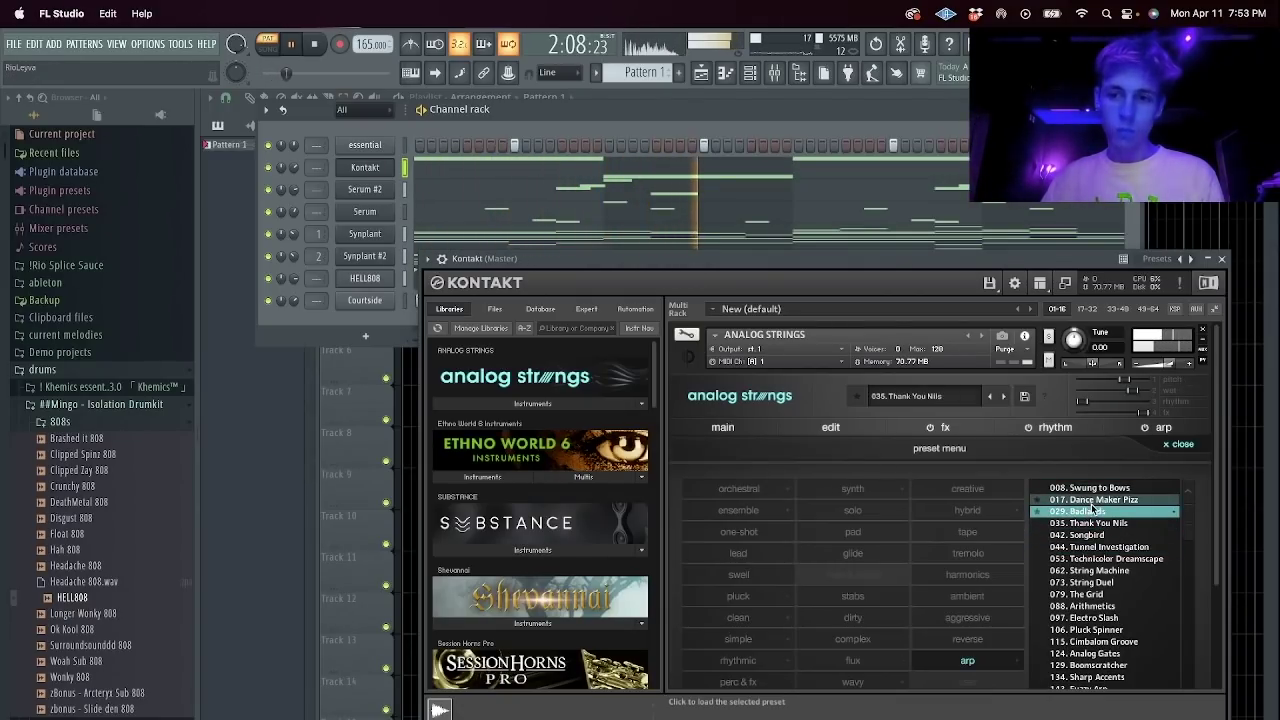
click(1107, 502)
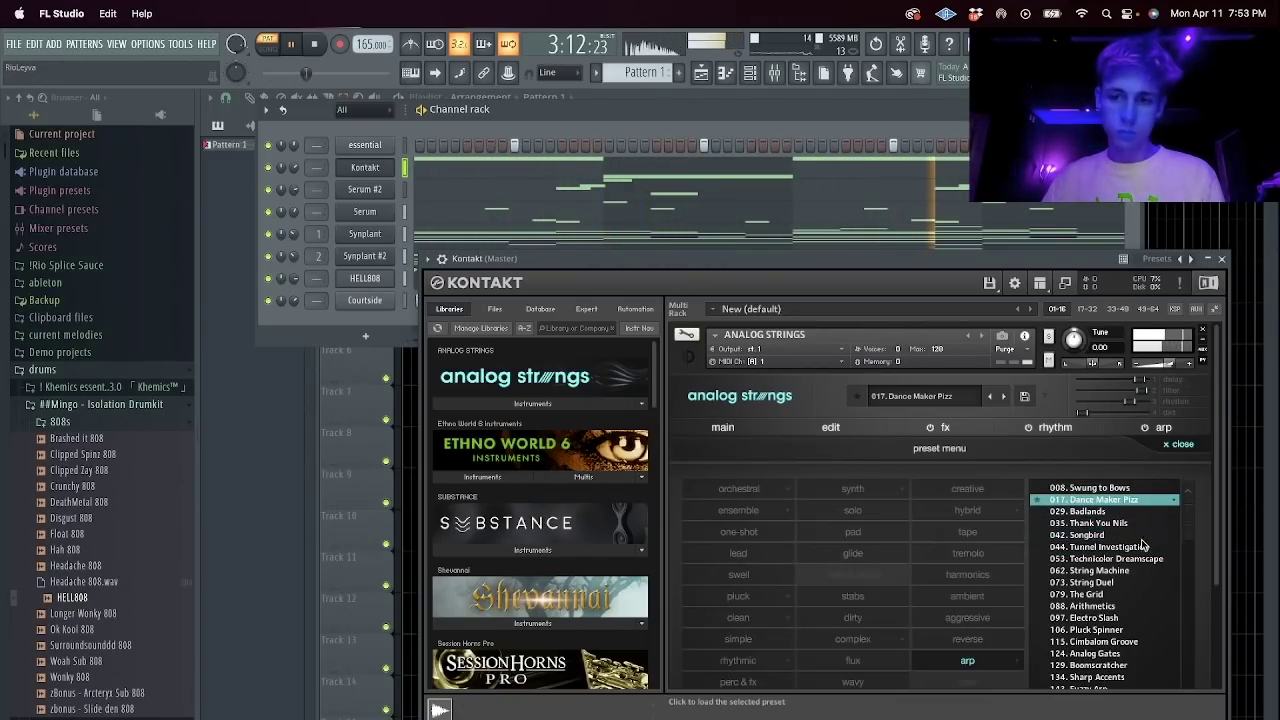
scroll(1138, 570, down, 3)
click(1117, 529)
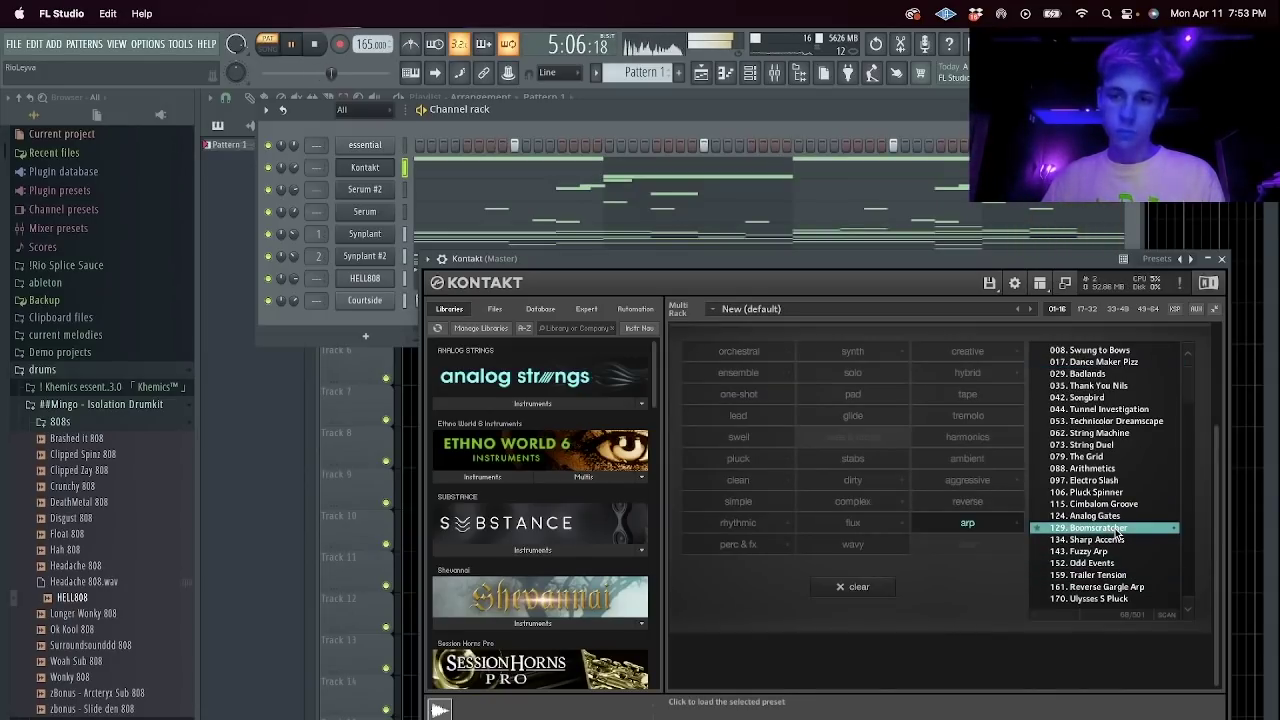
click(1119, 577)
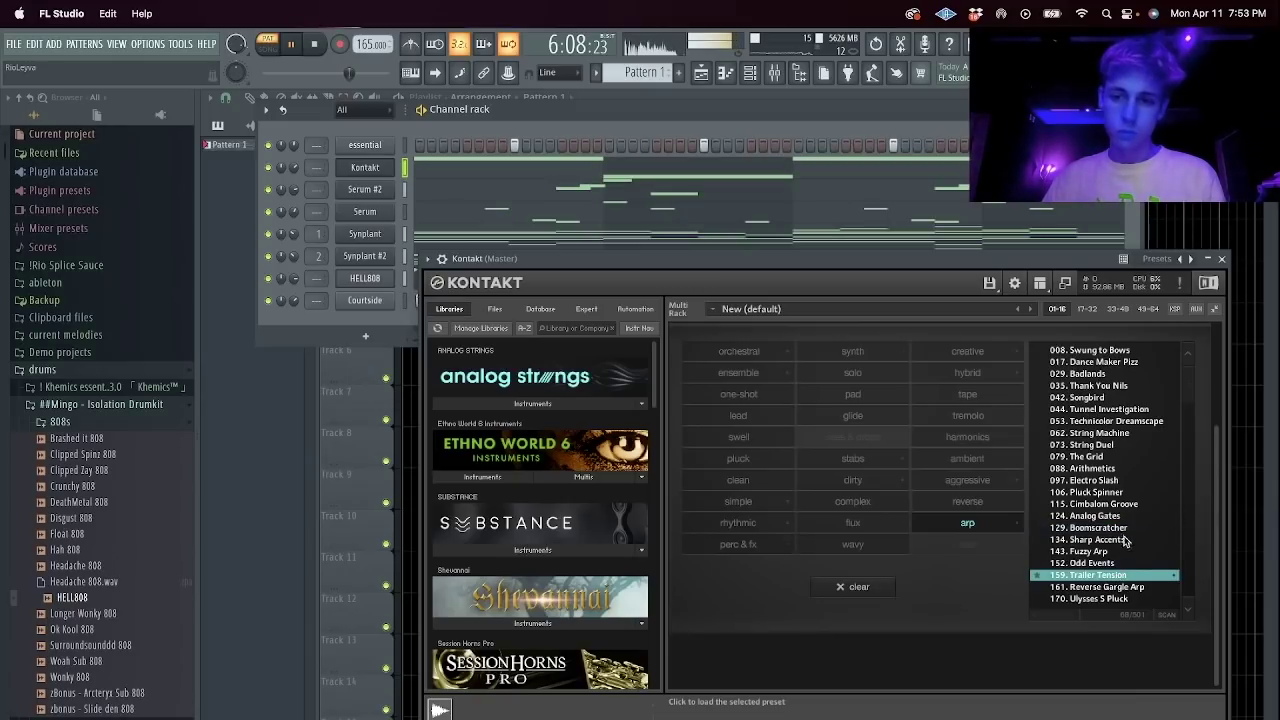
click(1119, 587)
click(1113, 601)
click(365, 167)
right_click(268, 167)
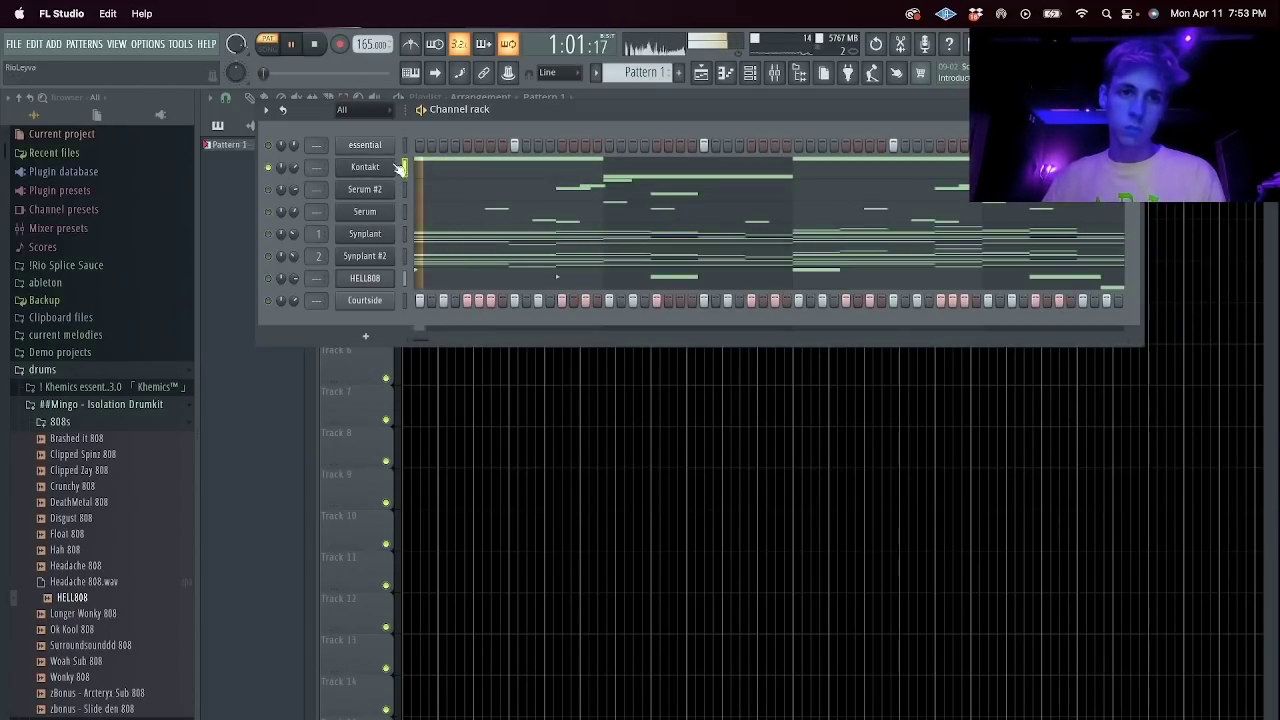
Lower the F6 notes, move the bar 3–4 notes down, and raise the F5 and D#5 notes an octave.
click(444, 163)
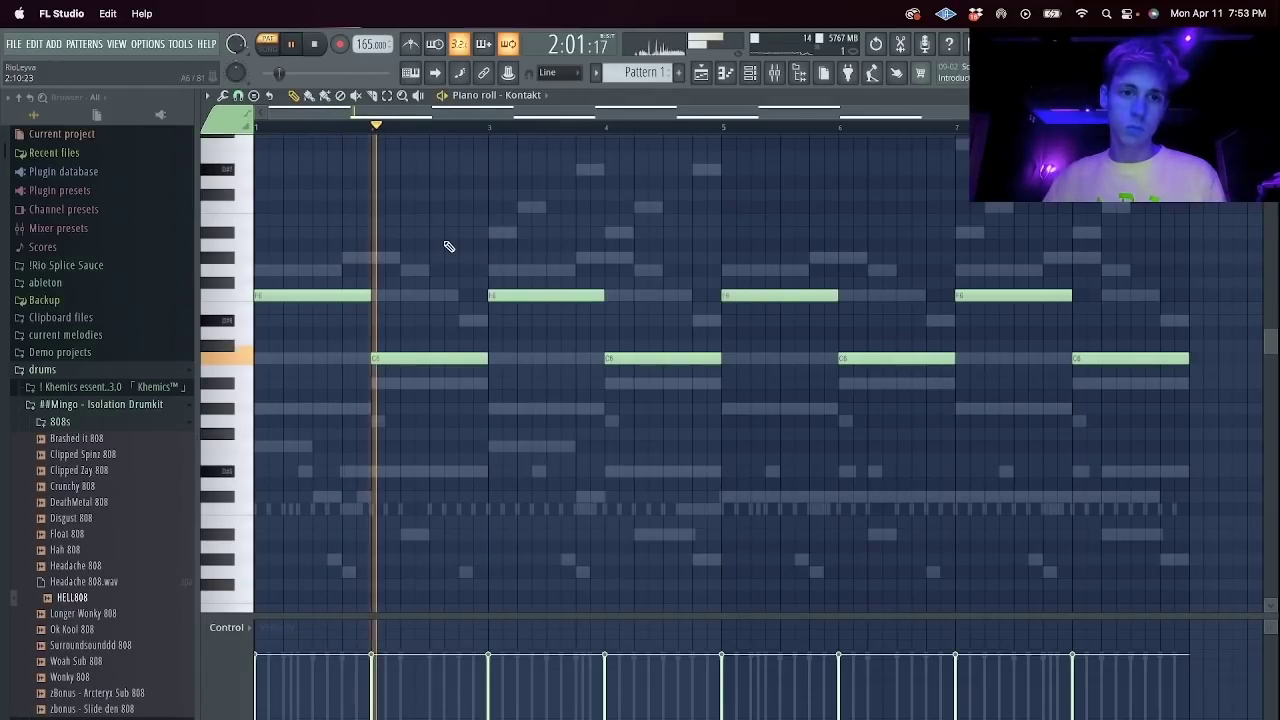
super+click(218, 299)
key(shift+Down)
key(shift+Down)
key(shift+Down)
key(Down)
key(Down)
key(Down)
key(Down)
key(Down)
key(Down)
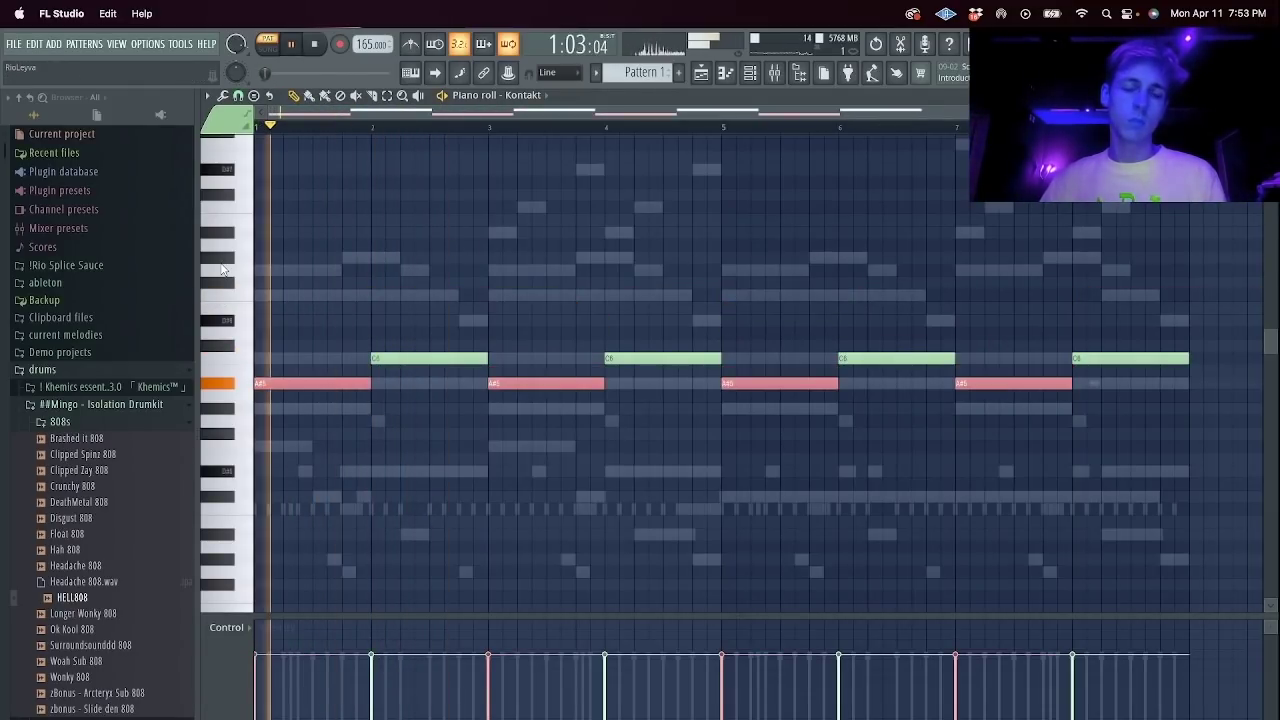
super+click(442, 216)
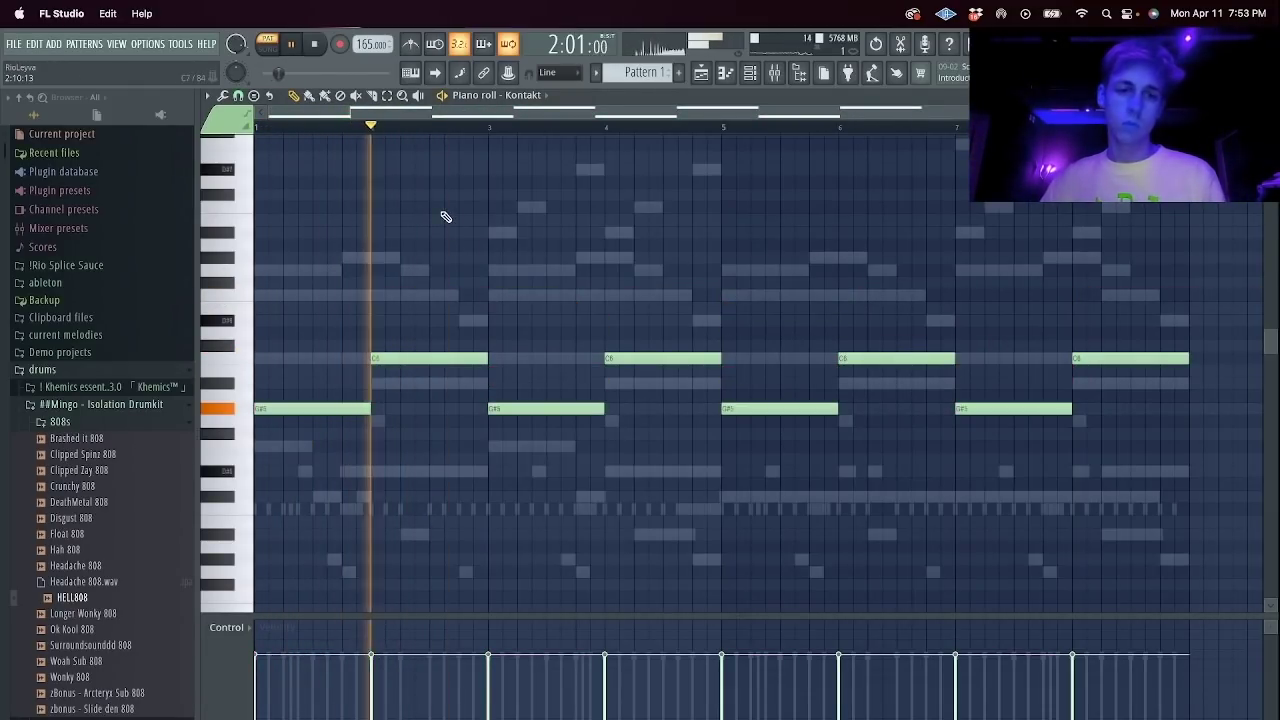
drag(528, 411, 530, 447)
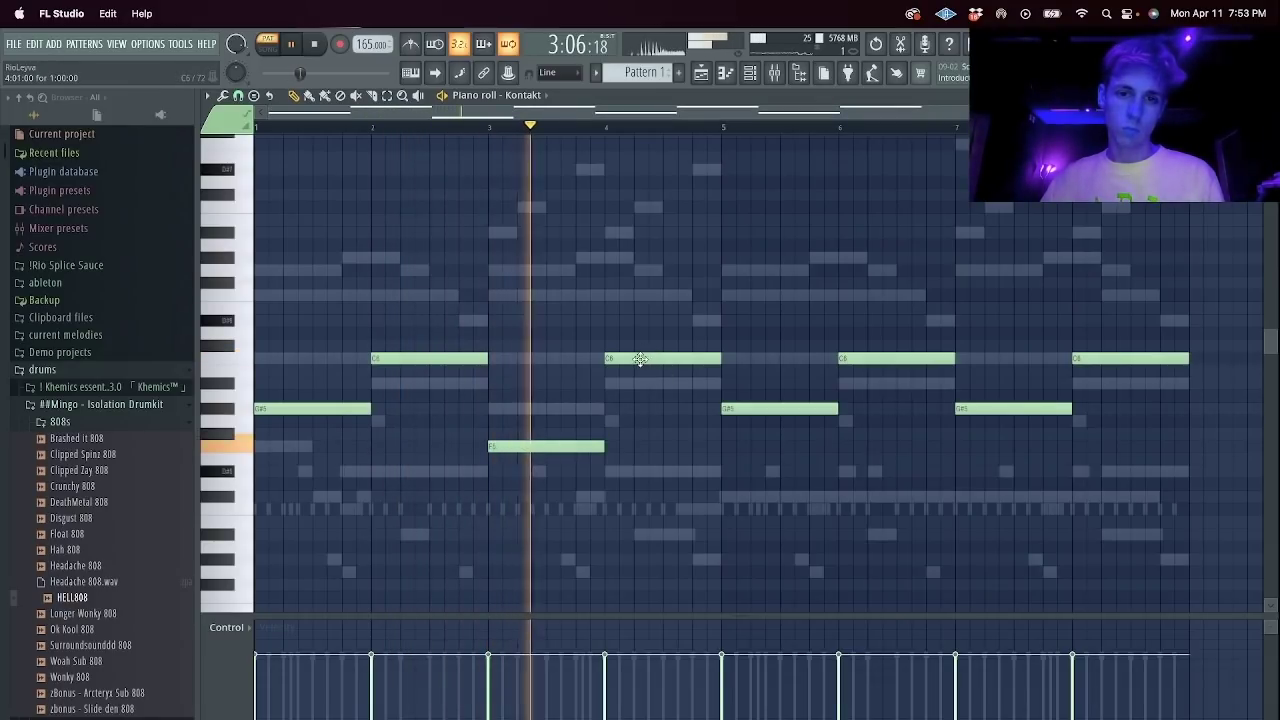
drag(636, 358, 636, 471)
drag(740, 450, 540, 489)
key(super+Up)
super+click(540, 489)
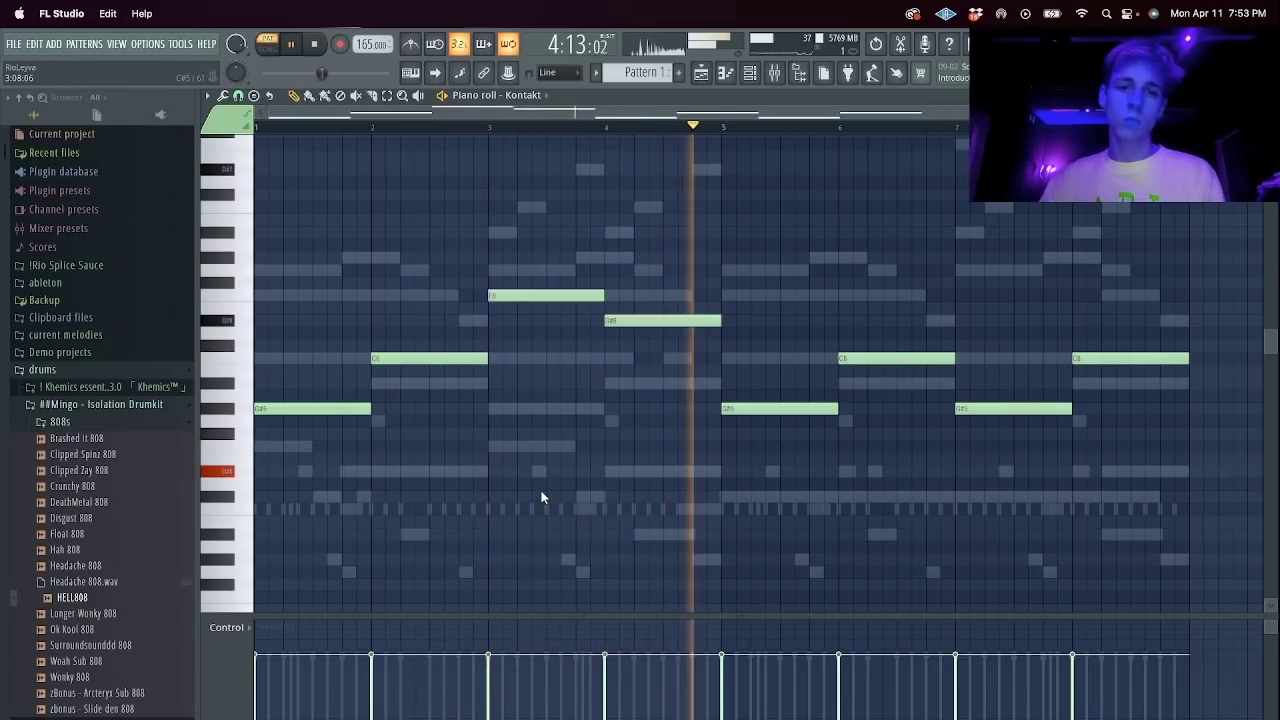
Replace bars 5–8 with a copy of bars 1–4 and unsolo the Kontakt channel.
super+drag(774, 250, 1156, 587)
key(Delete)
key(super+b)
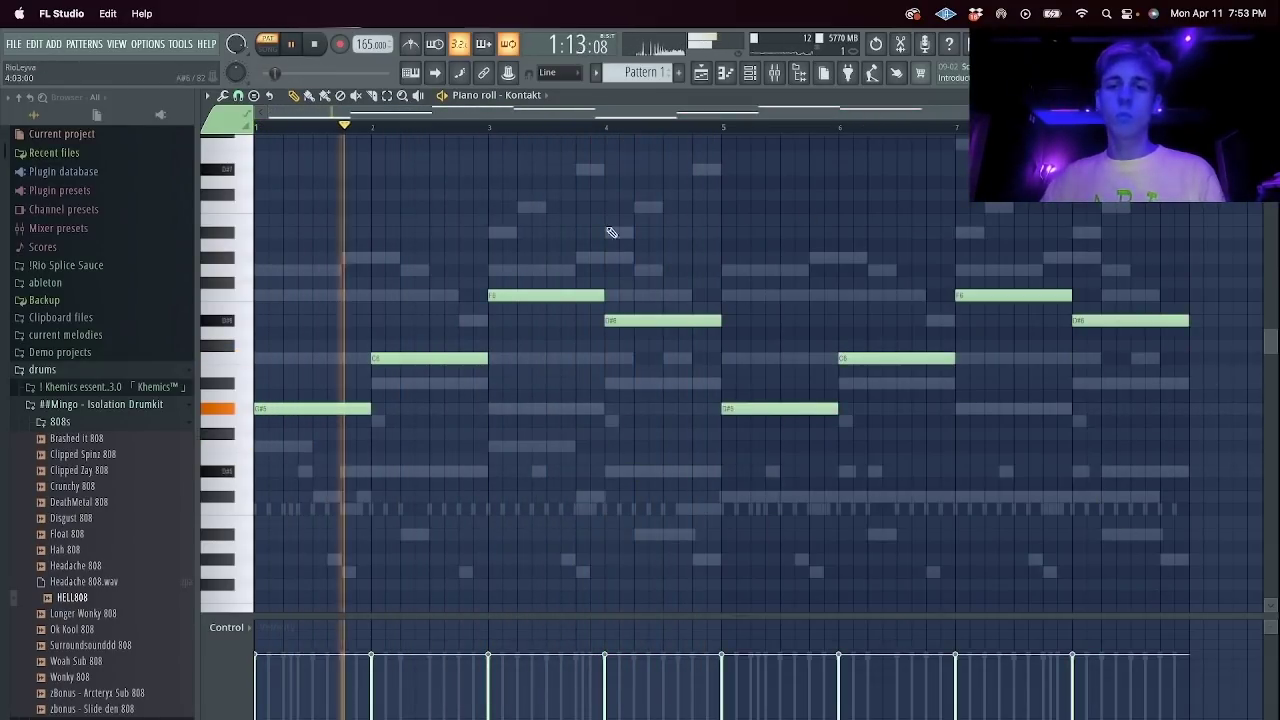
key(Escape)
right_click(270, 167)
Copy bars 1–2 into bars 3–4 with G5 lowered to D#5, then repeat bars 1–4 into 5–8.
click(423, 169)
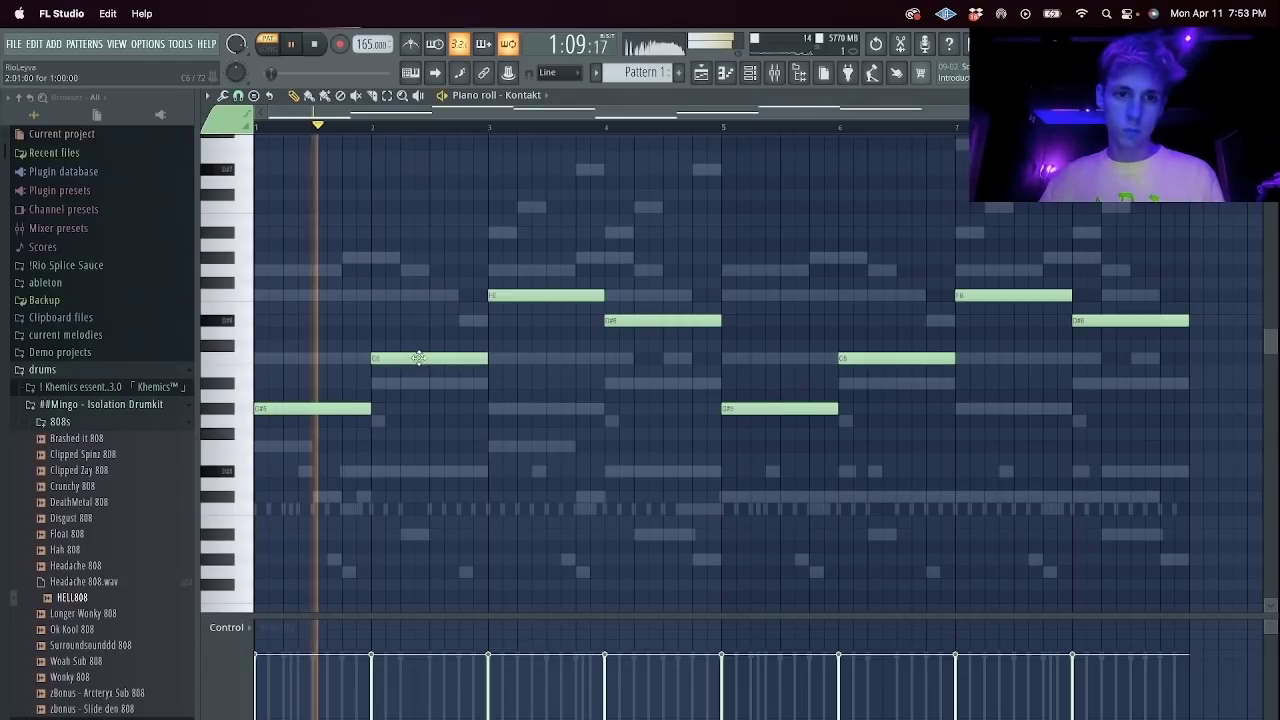
super+drag(540, 268, 679, 356)
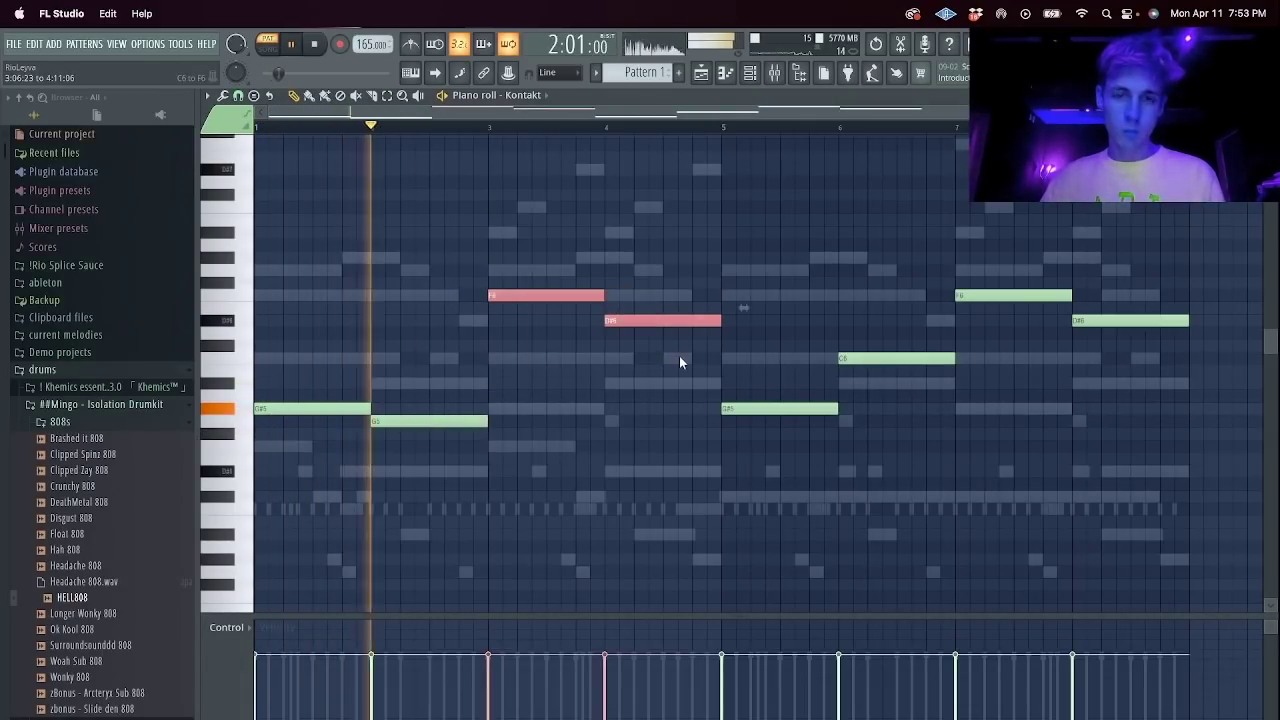
key(Delete)
super+drag(495, 353, 315, 450)
key(ctrl+b)
drag(602, 422, 619, 470)
super+drag(774, 287, 1271, 480)
key(Delete)
key(super+b)
key(Escape)
right_click(363, 168)
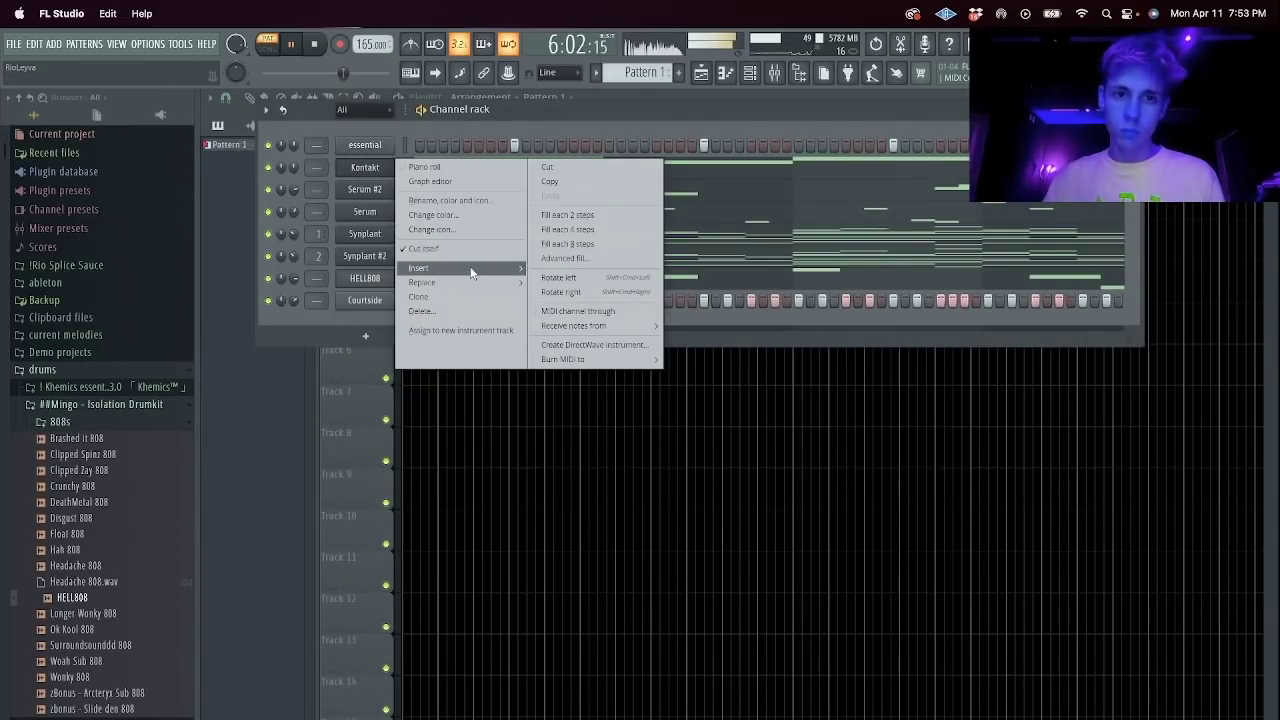
Route Kontakt to mixer insert 3 and add Looperator from the favorites list.
click(360, 172)
key(super+l)
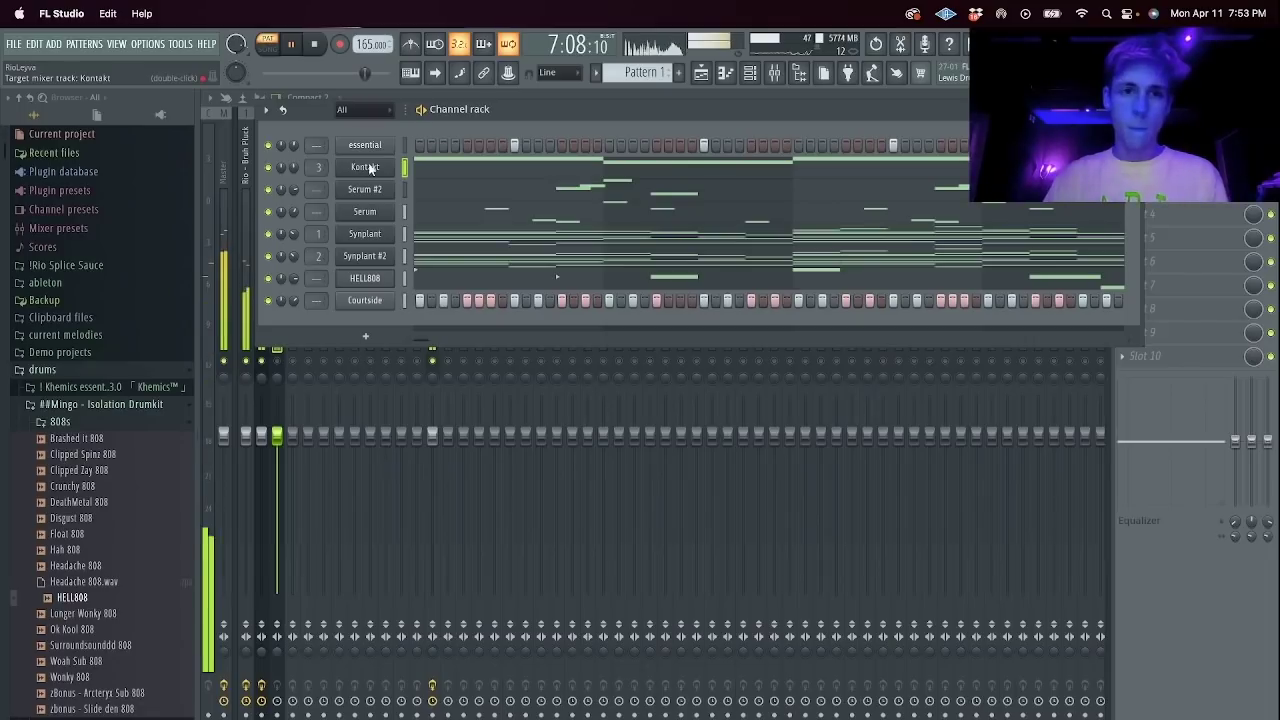
click(1122, 151)
mouse_move(1140, 170)
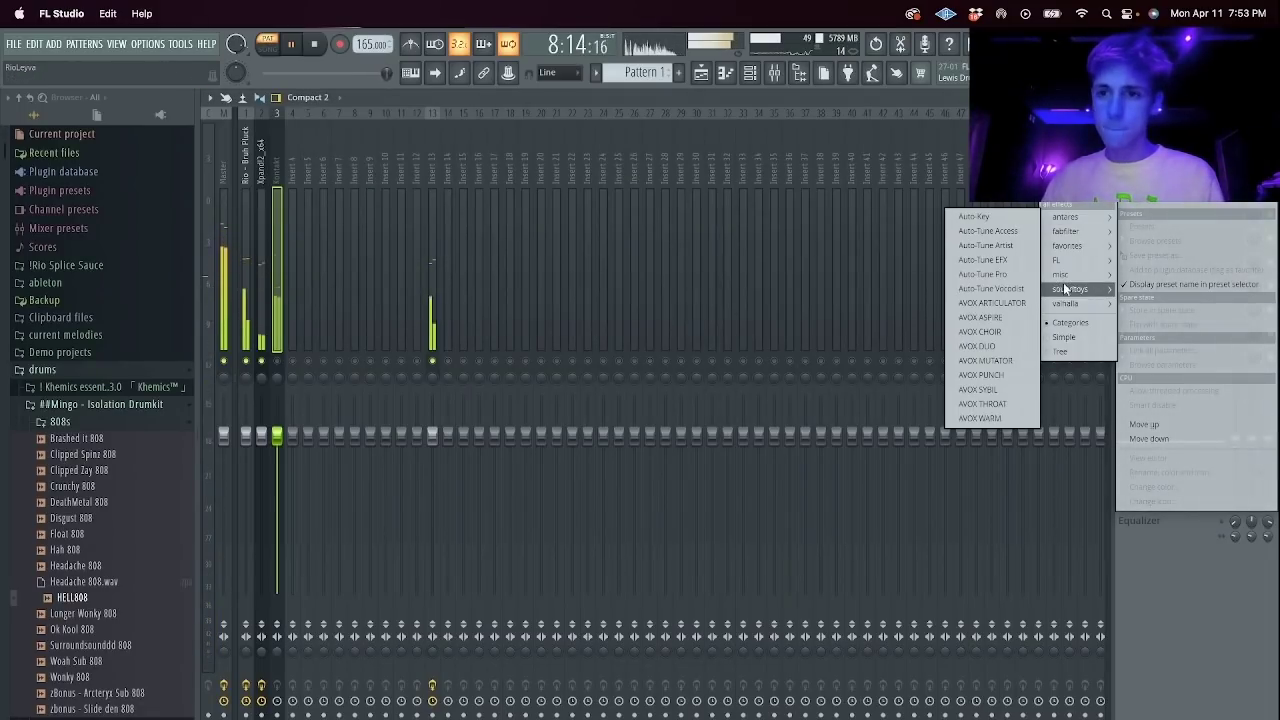
mouse_move(1076, 304)
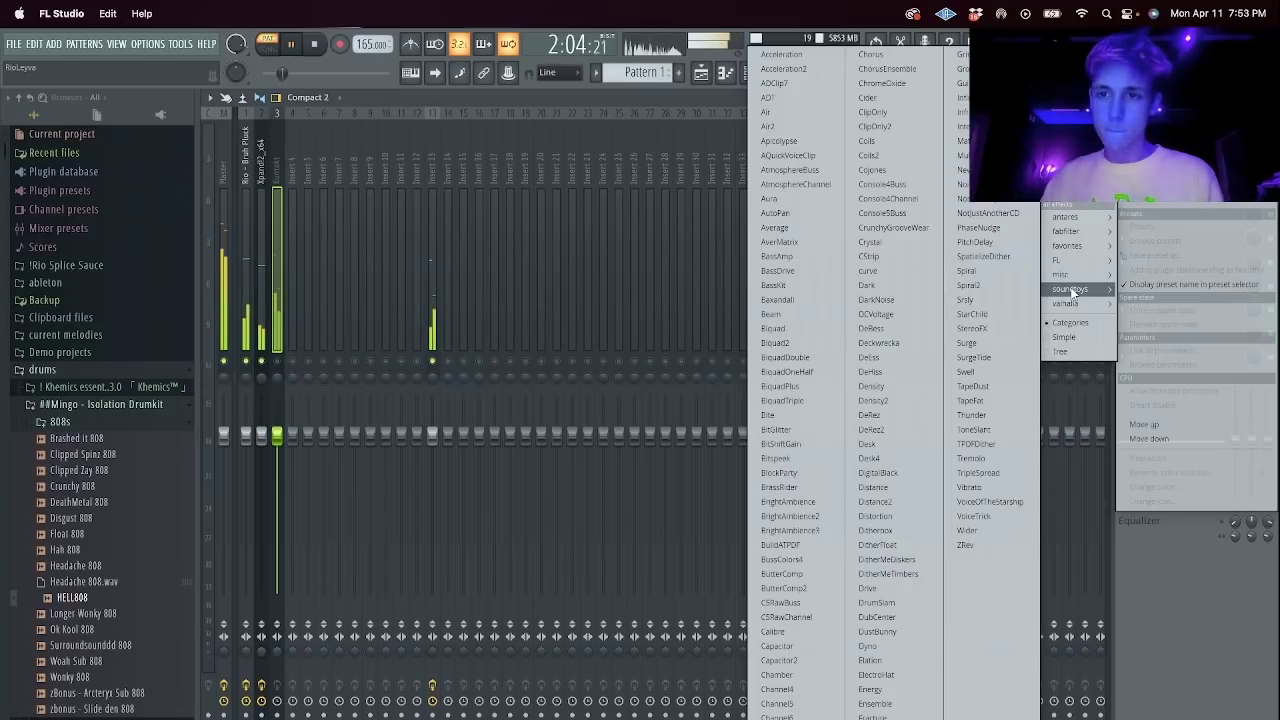
mouse_move(1081, 245)
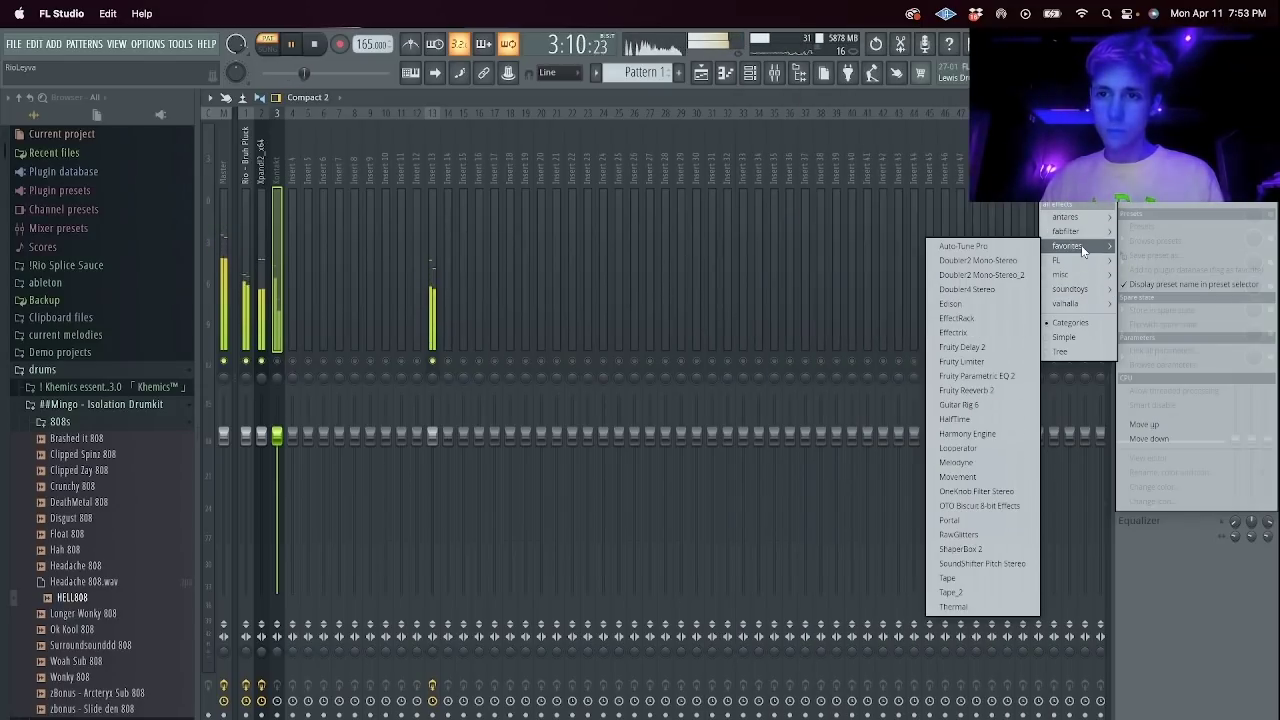
click(1001, 447)
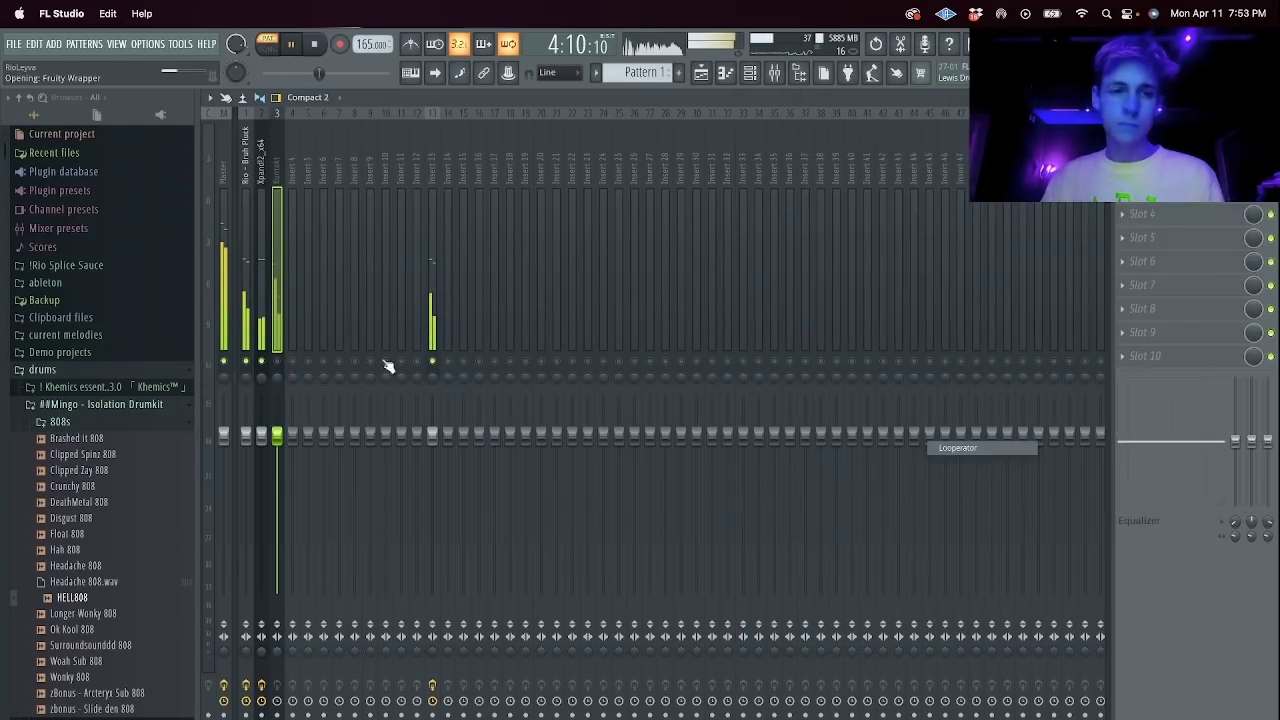
Switch Looperator to the Arthur Dent preset and erase the steps in its LOOP row.
key(Escape)
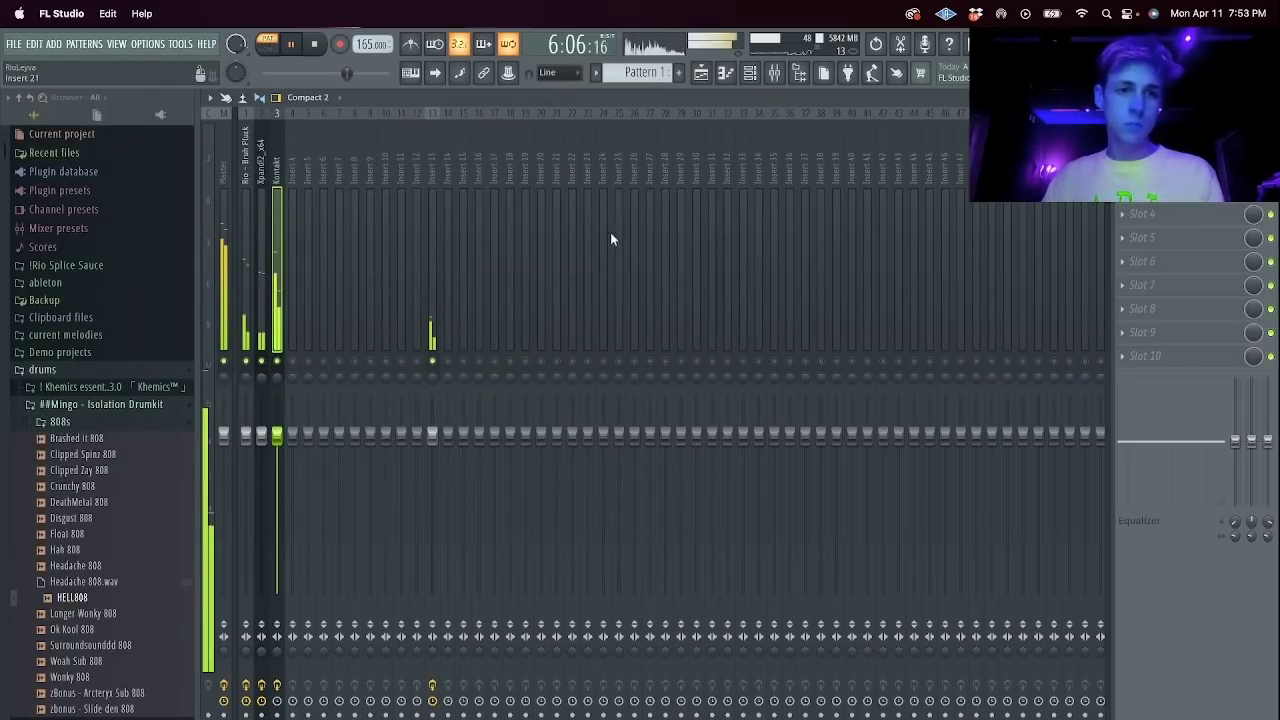
click(1145, 167)
click(485, 148)
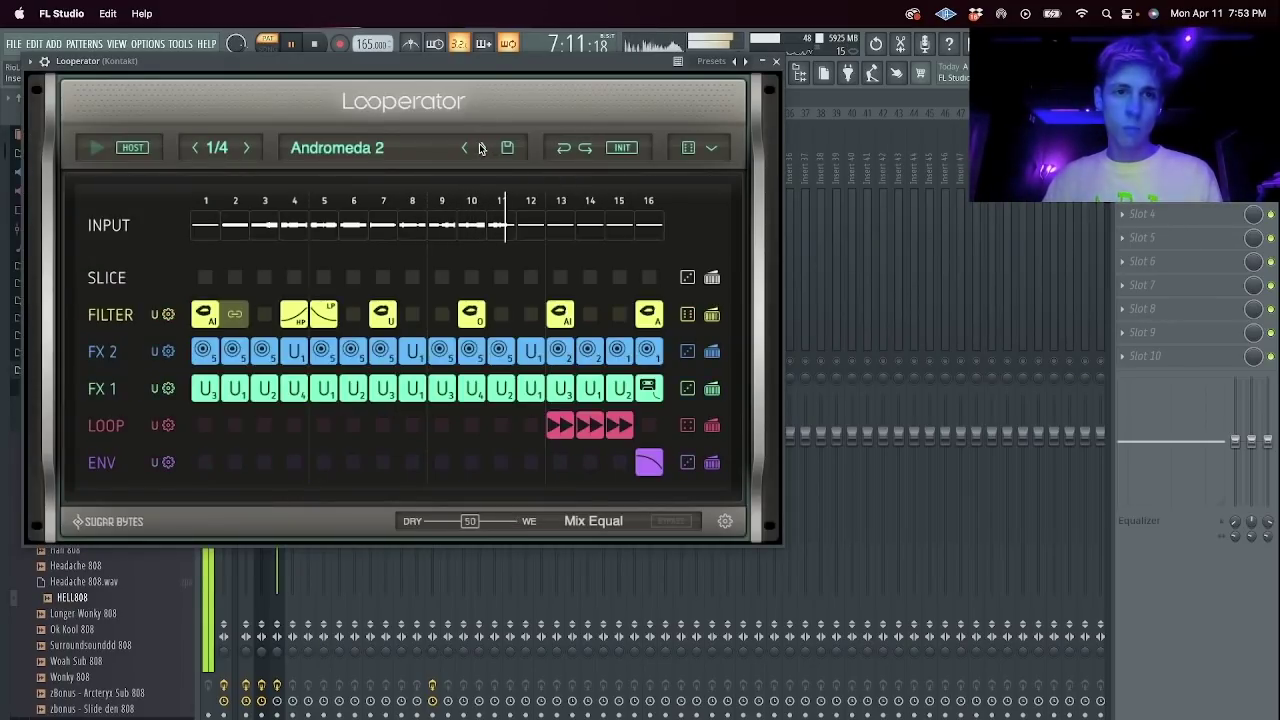
click(482, 148)
click(483, 148)
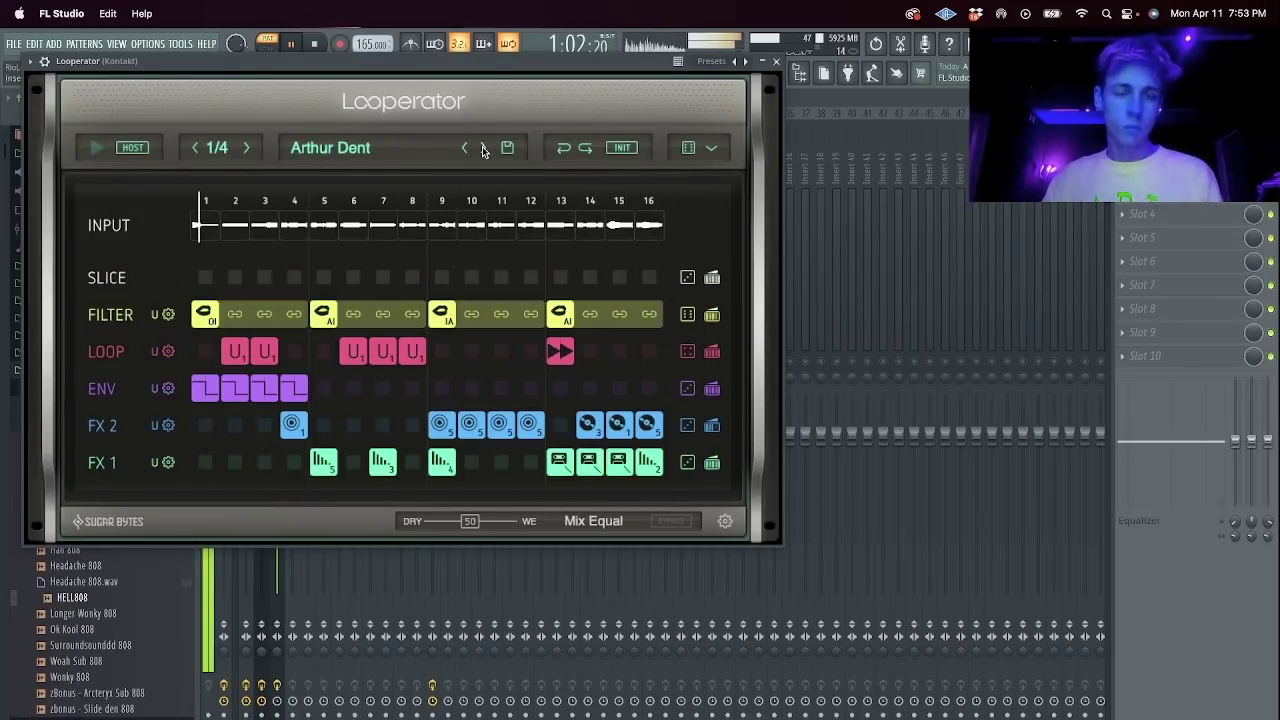
drag(438, 65, 719, 211)
click(627, 297)
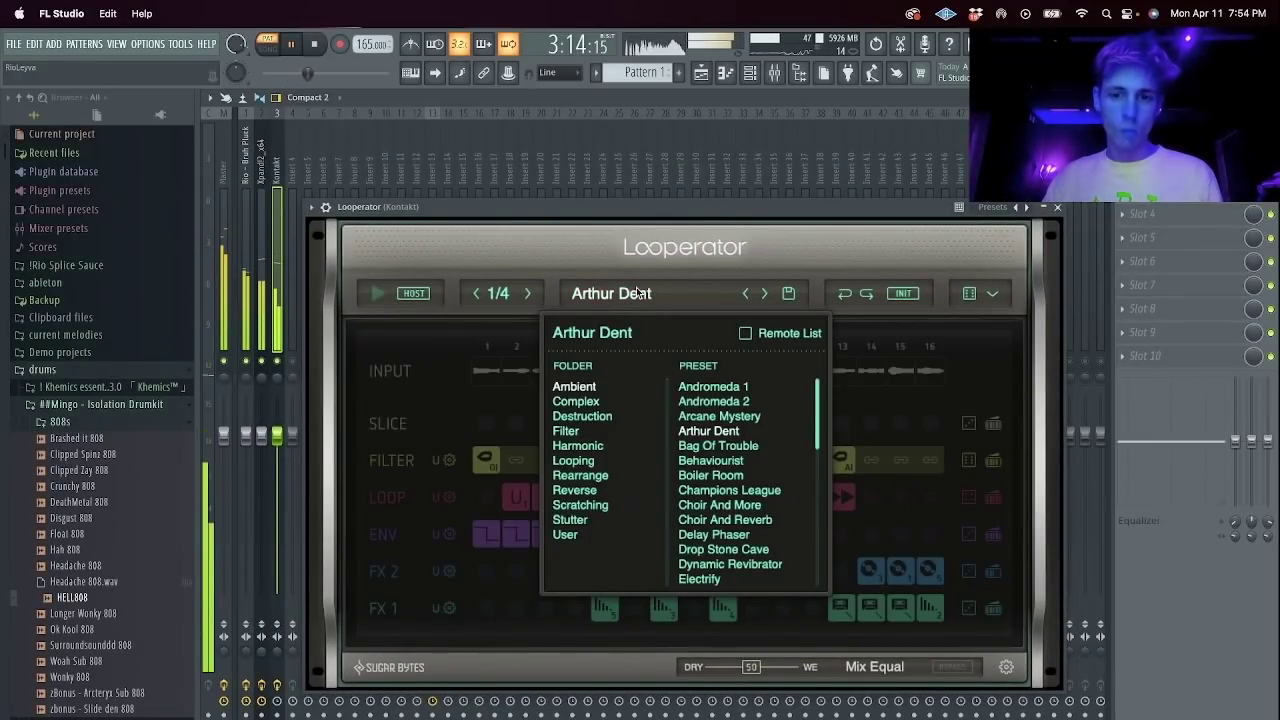
click(642, 293)
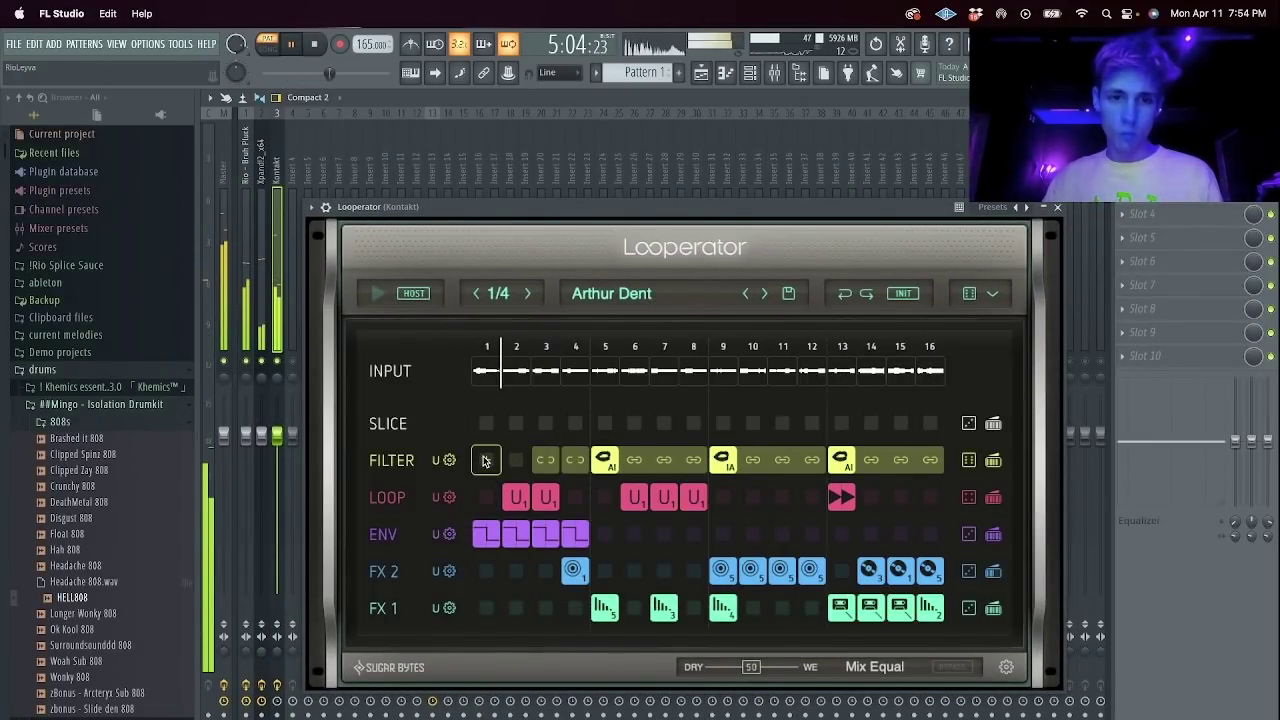
mouse_move(634, 497)
mouse_down()
mouse_move(789, 495)
mouse_move(560, 510)
mouse_up()
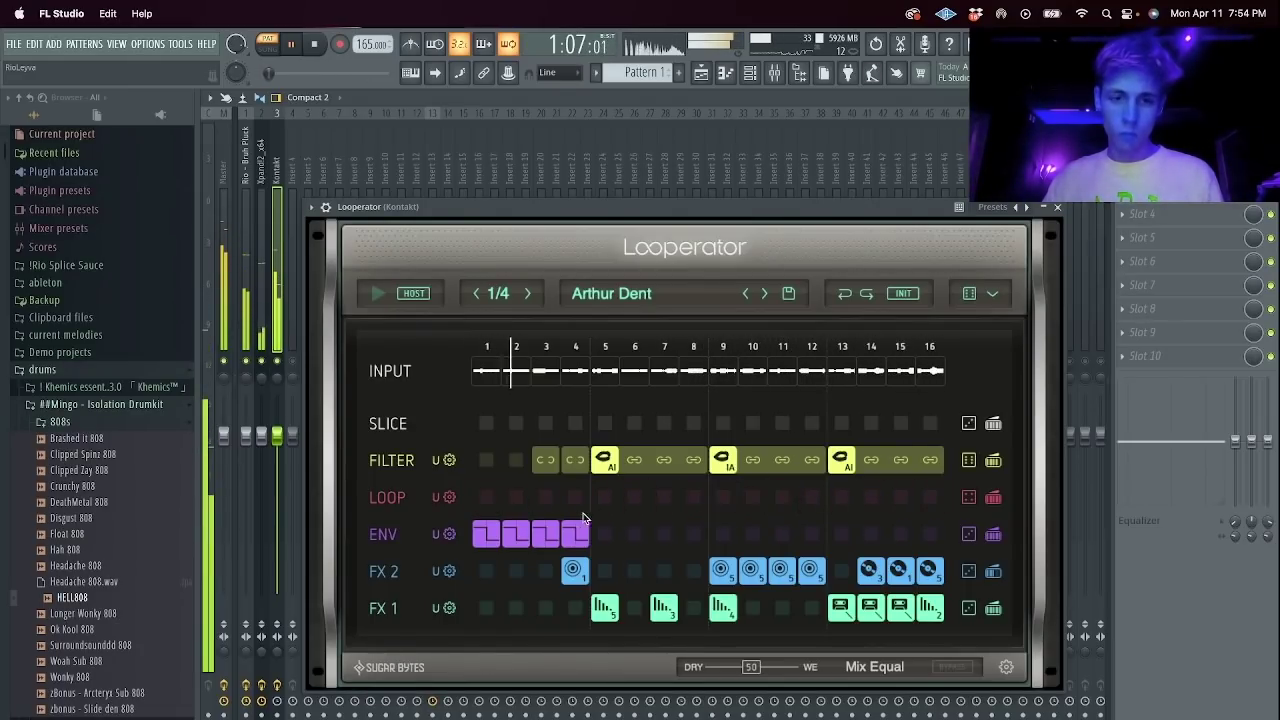
key(Escape)
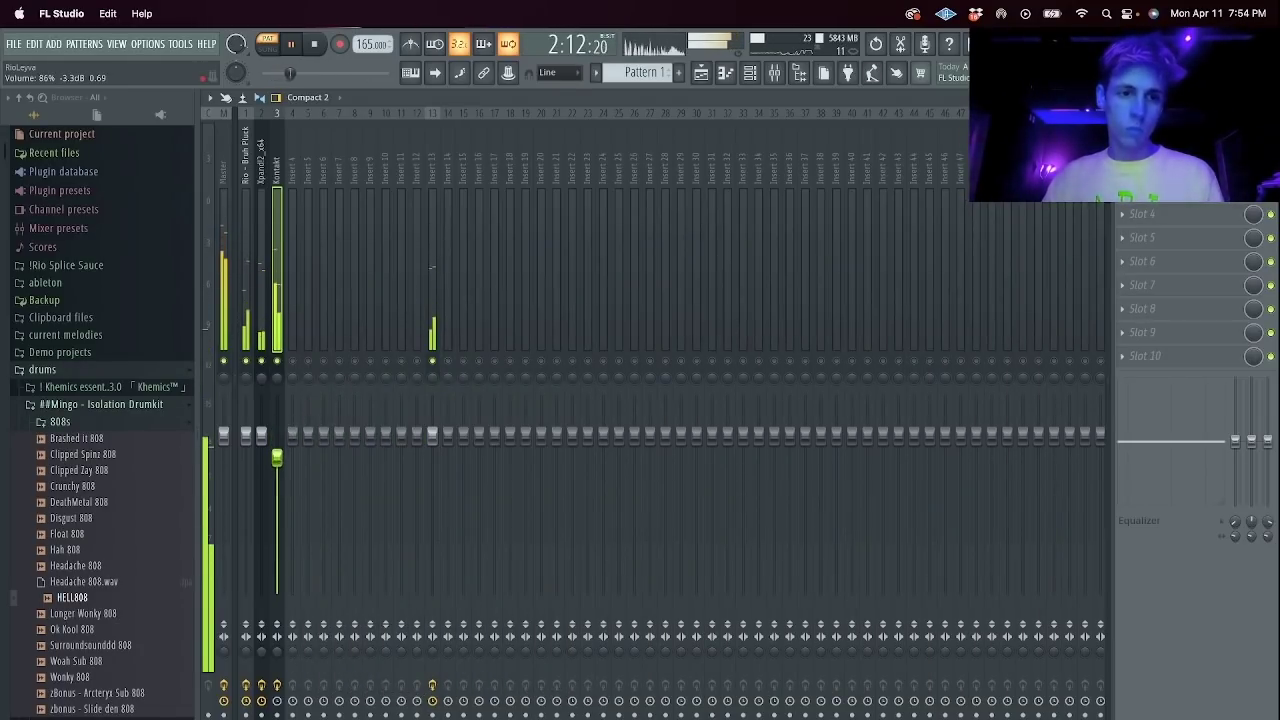
Insert an Xpand!2 instrument via the Kontakt channel's menu, then solo Synplant #2.
key(F9)
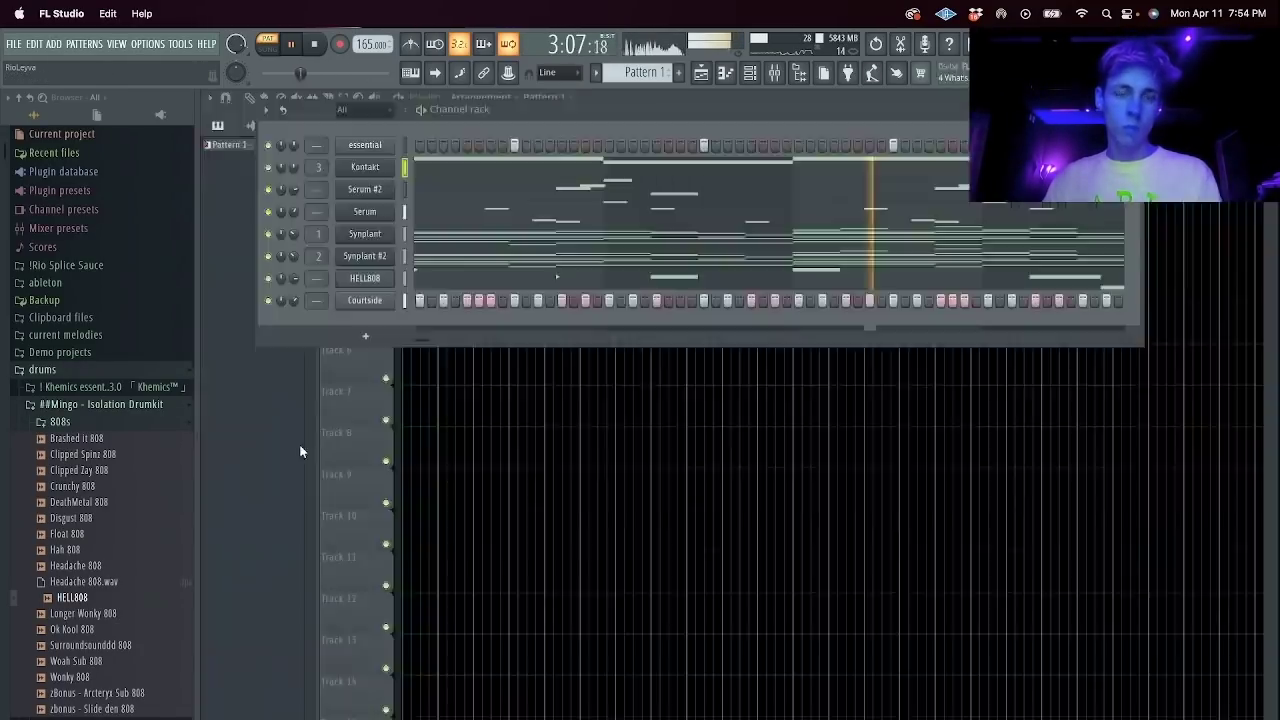
right_click(368, 168)
mouse_move(454, 277)
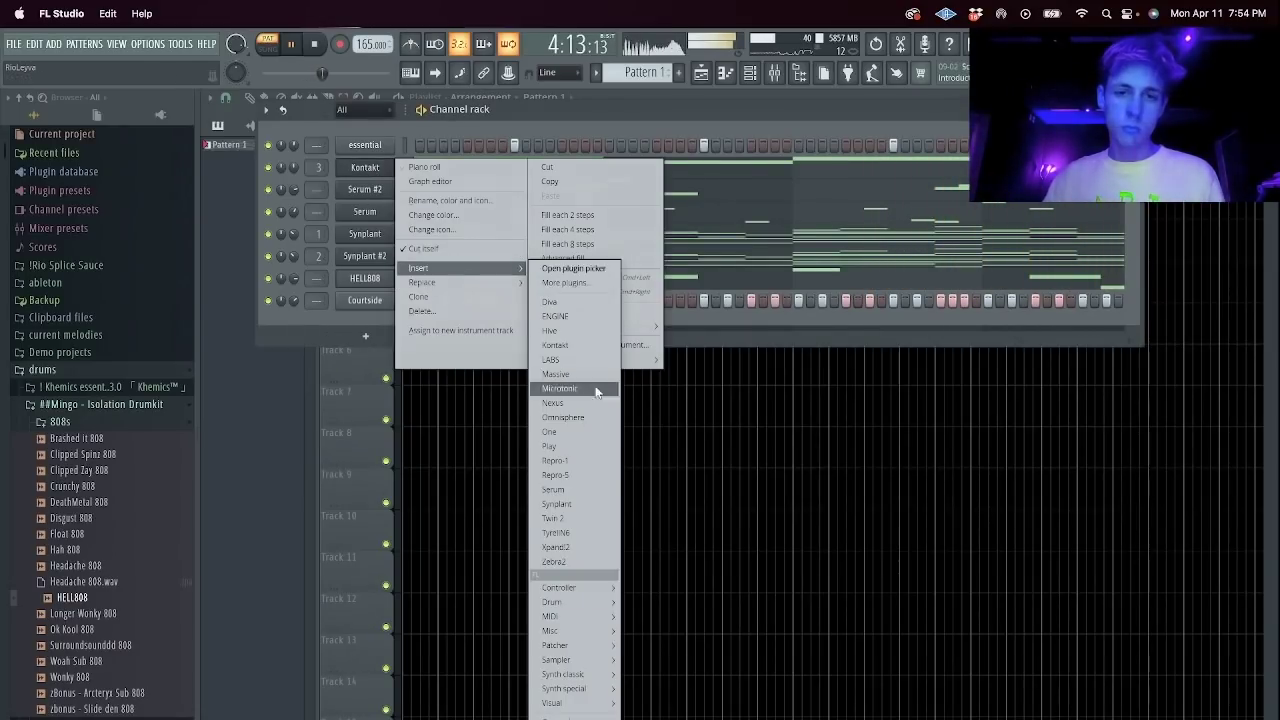
click(583, 548)
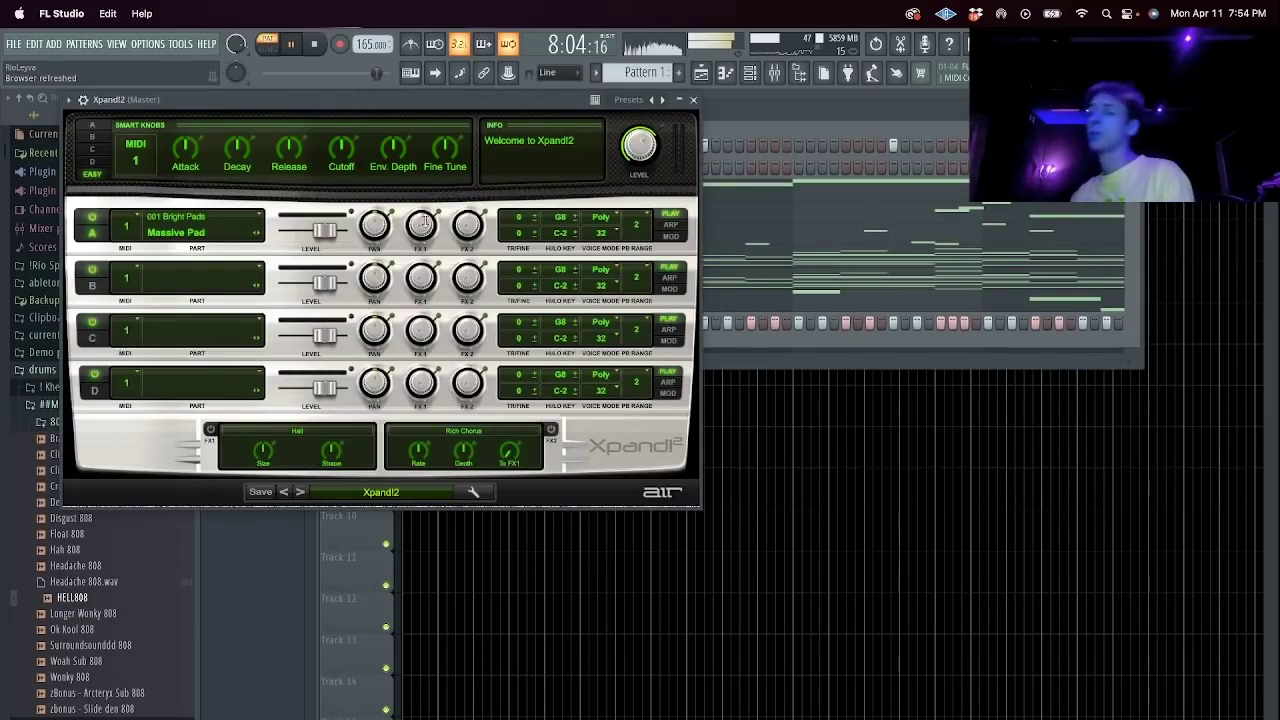
click(391, 498)
key(Escape)
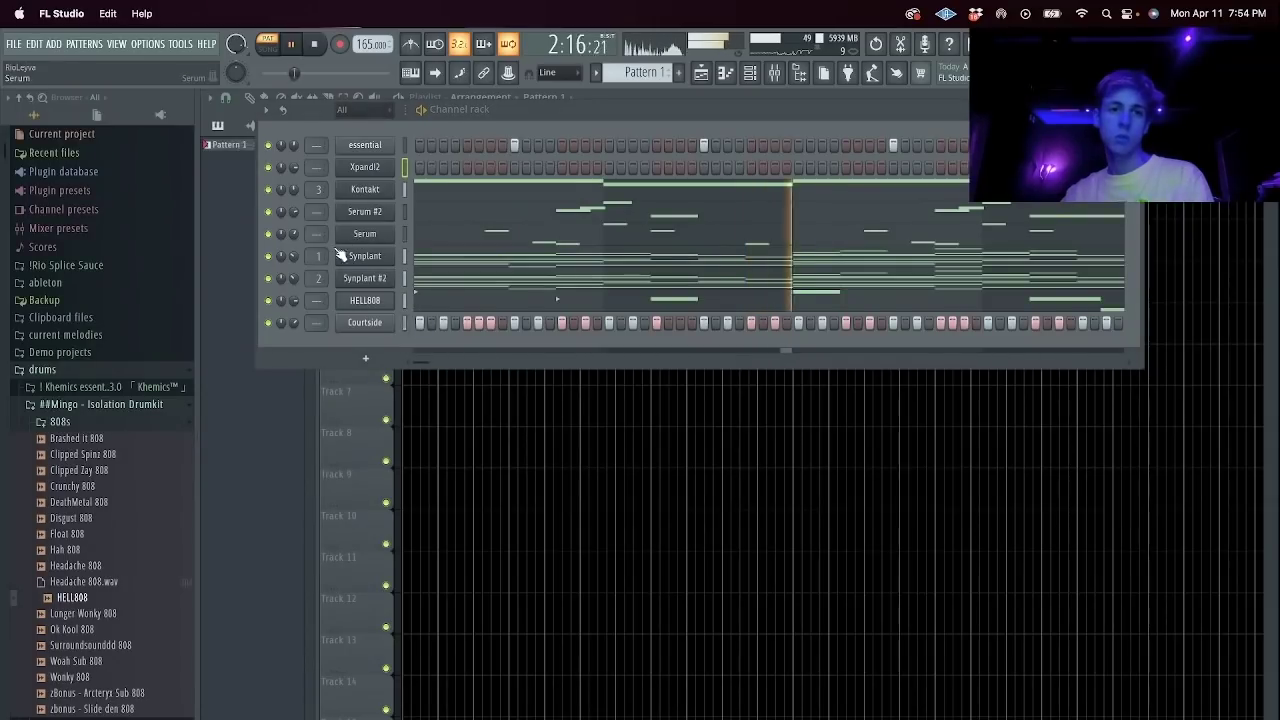
right_click(269, 279)
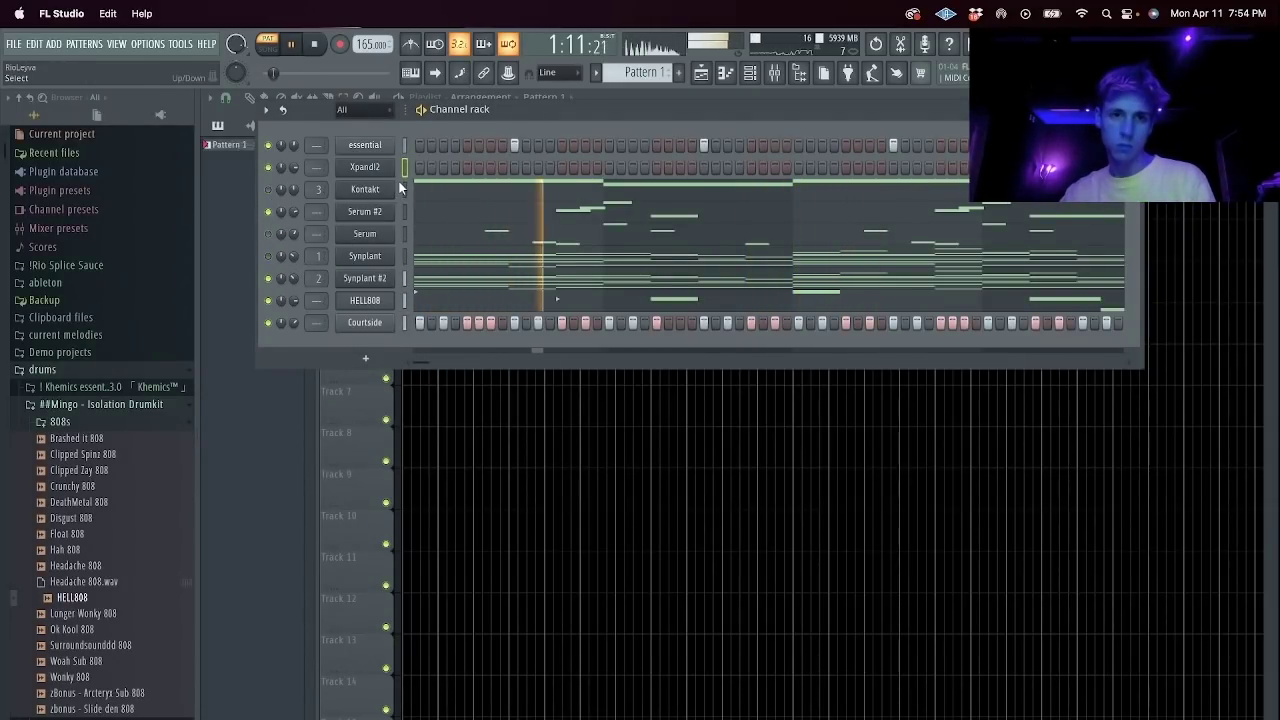
Lower the E5 notes to D#5 and repeat bars 1–2 of the Kontakt melody through bar 8.
click(453, 192)
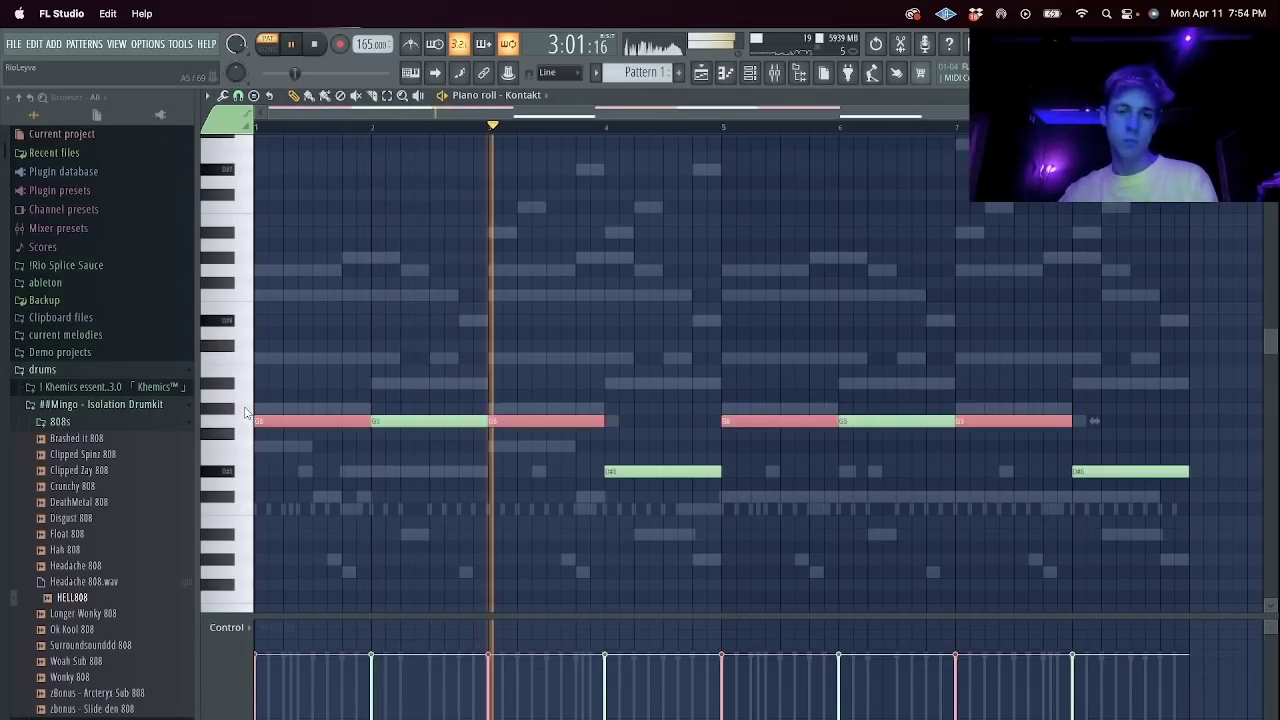
key(shift+Down)
super+click(666, 426)
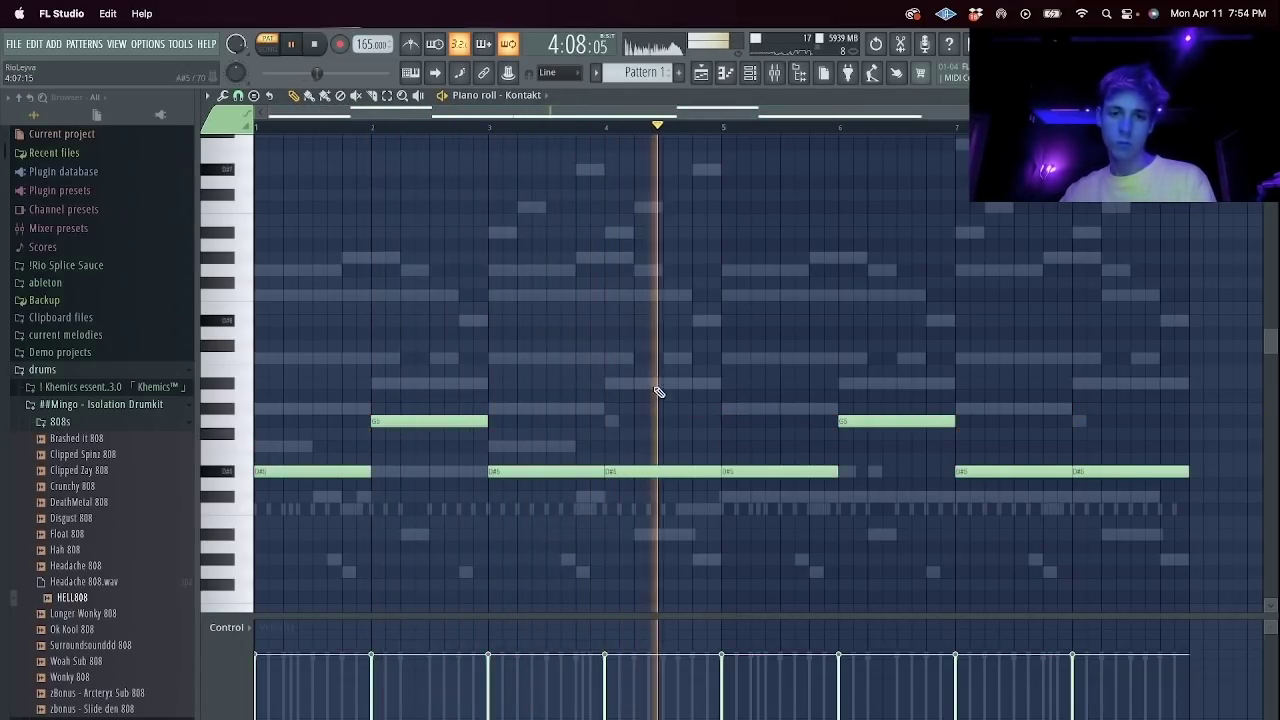
drag(551, 297, 1213, 551)
key(Delete)
key(super+b)
key(super+b)
key(super+b)
super+click(816, 334)
key(Escape)
click(375, 170)
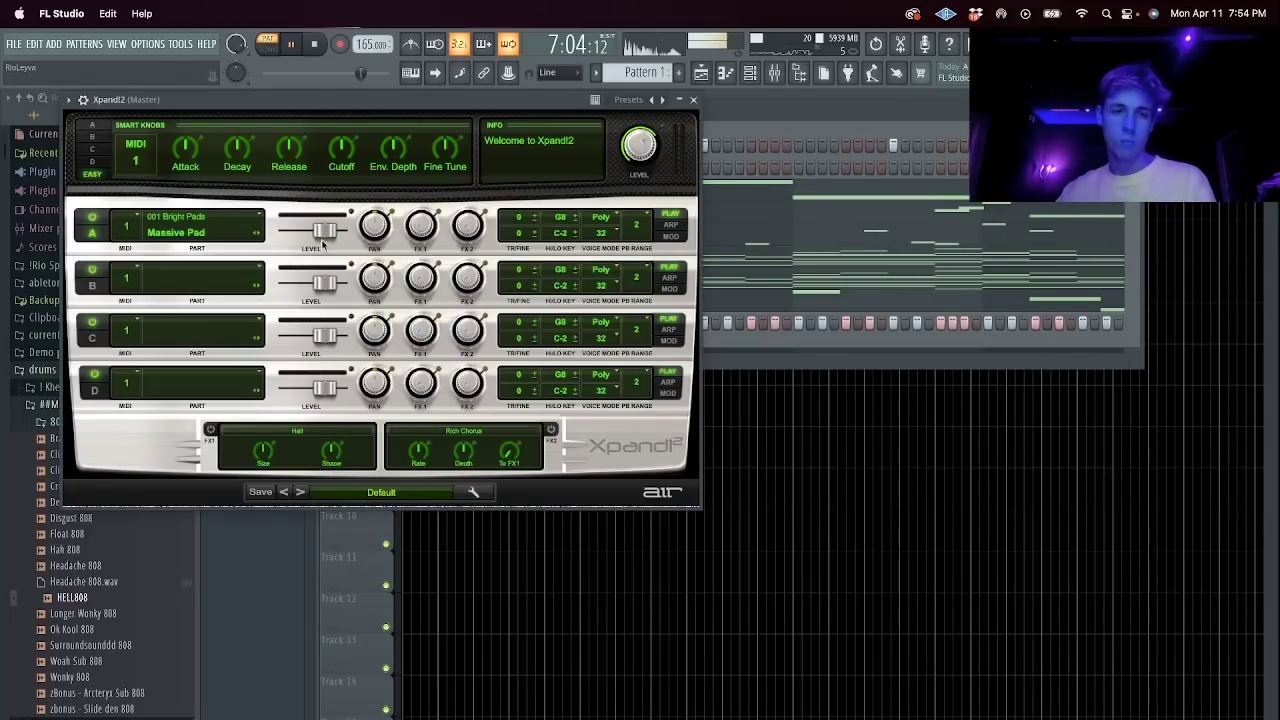
Load the Soft Leads preset 21 Vocalish on Xpand!2 and compare it with 20 Gentle Call.
click(395, 493)
mouse_move(370, 593)
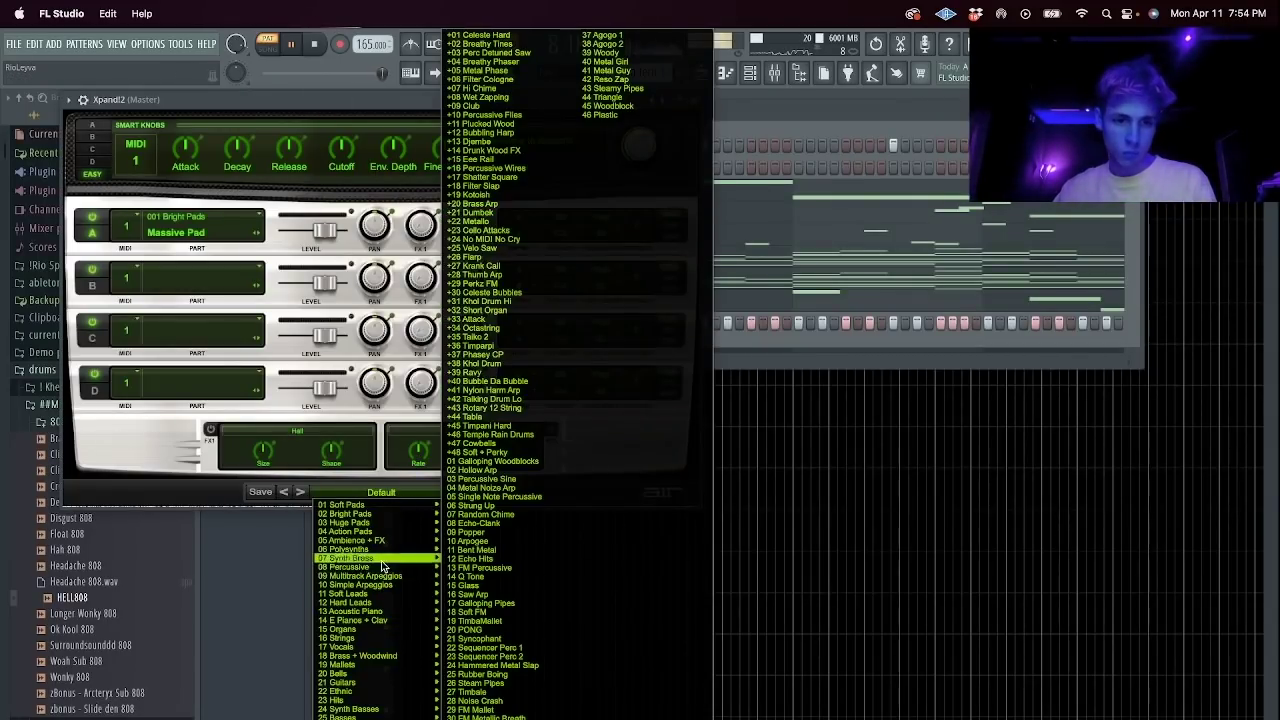
click(497, 569)
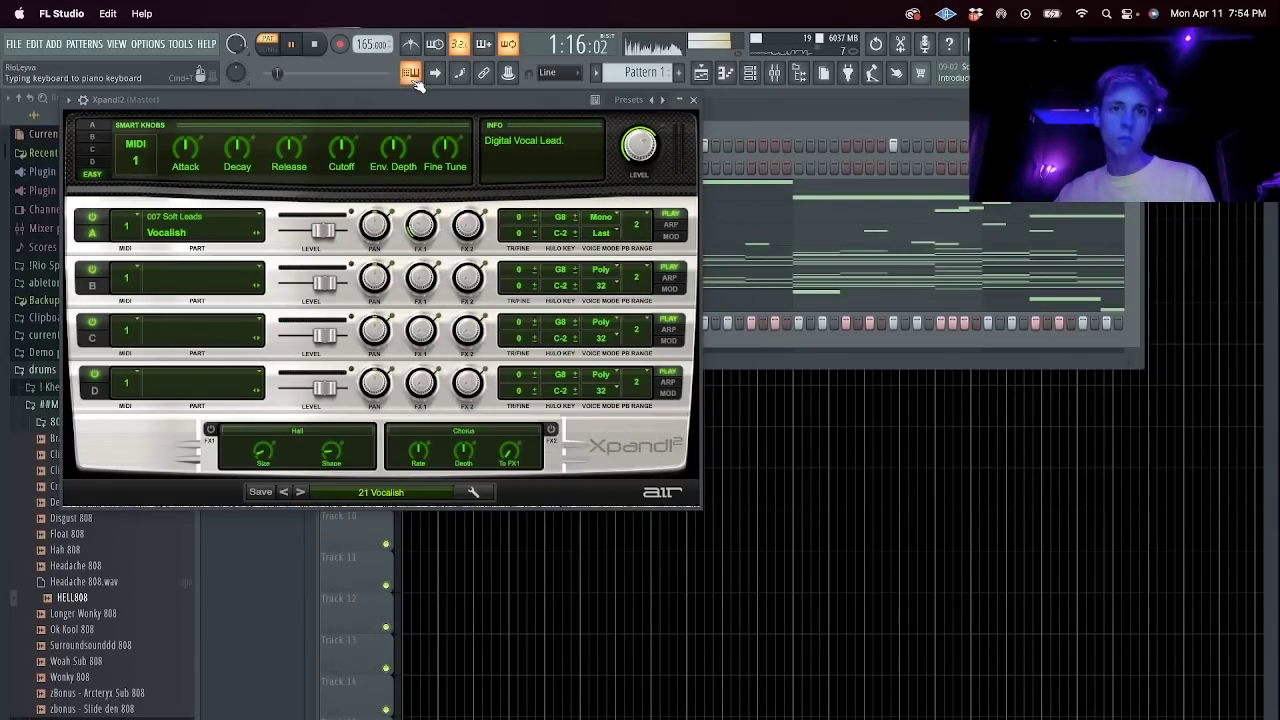
click(288, 492)
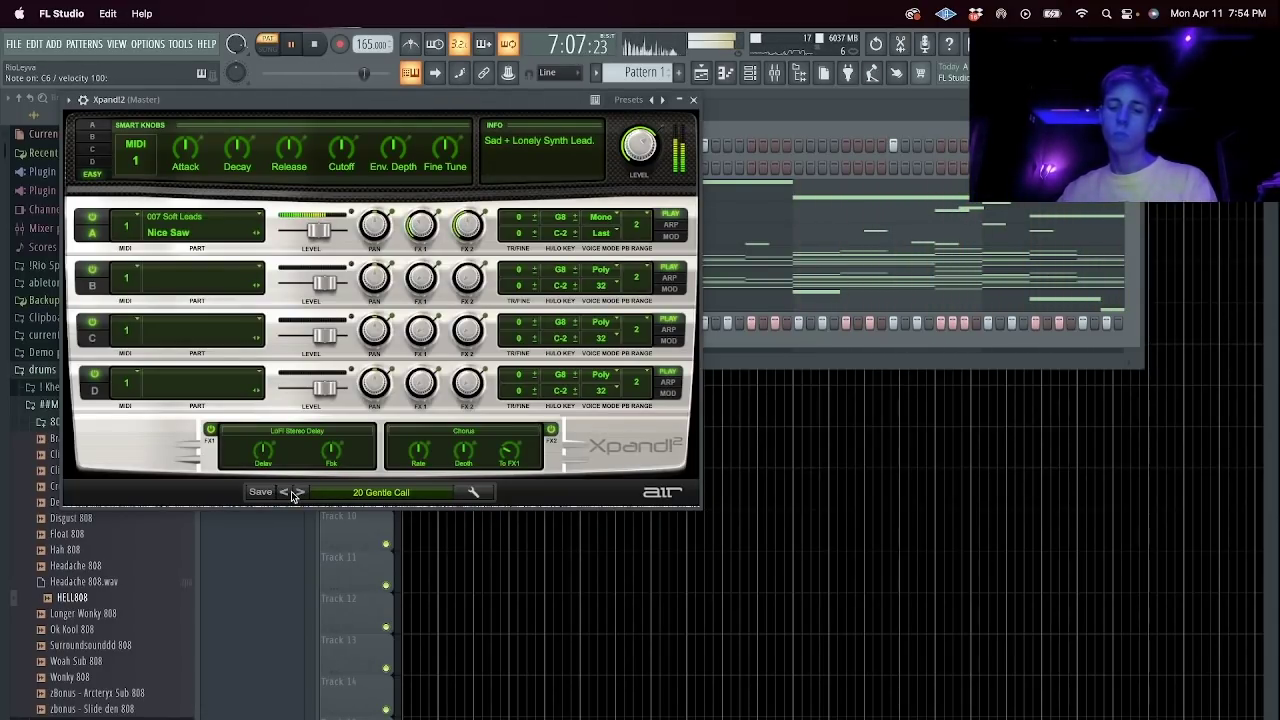
click(298, 492)
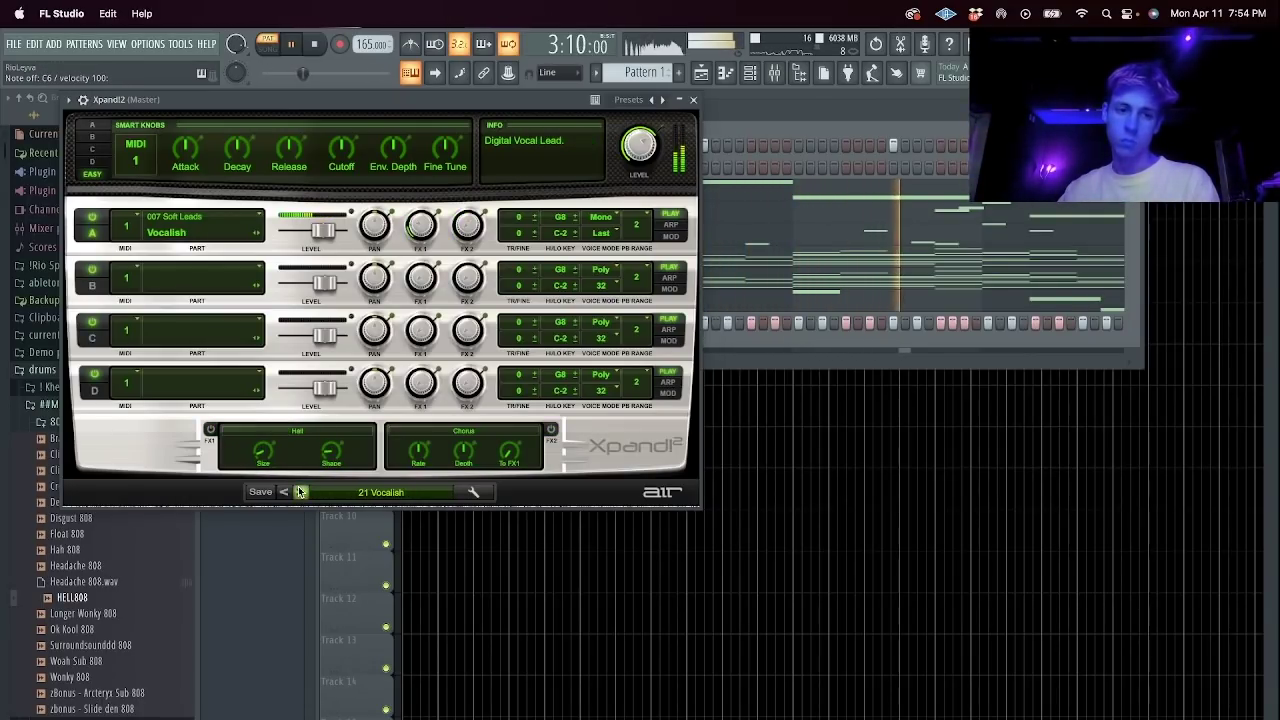
Step forward through the presets to 35 80s Romantic and close the Xpand!2 window.
click(299, 492)
click(299, 492)
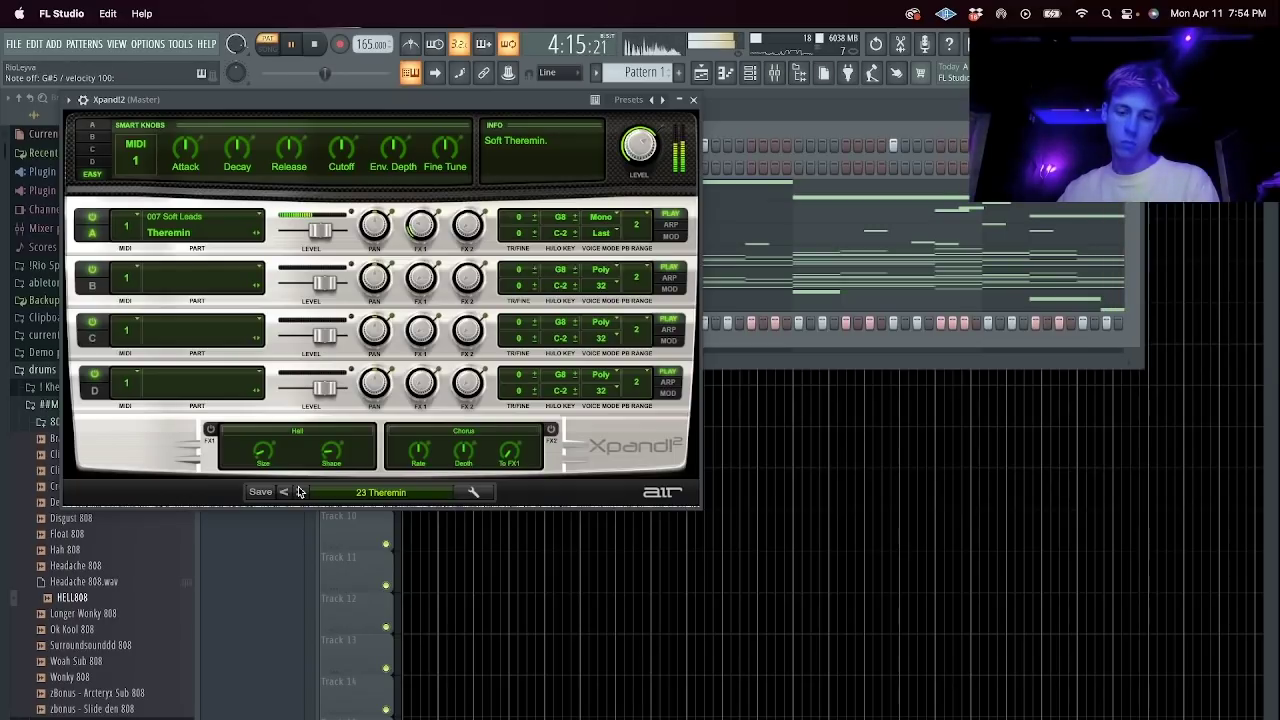
click(299, 492)
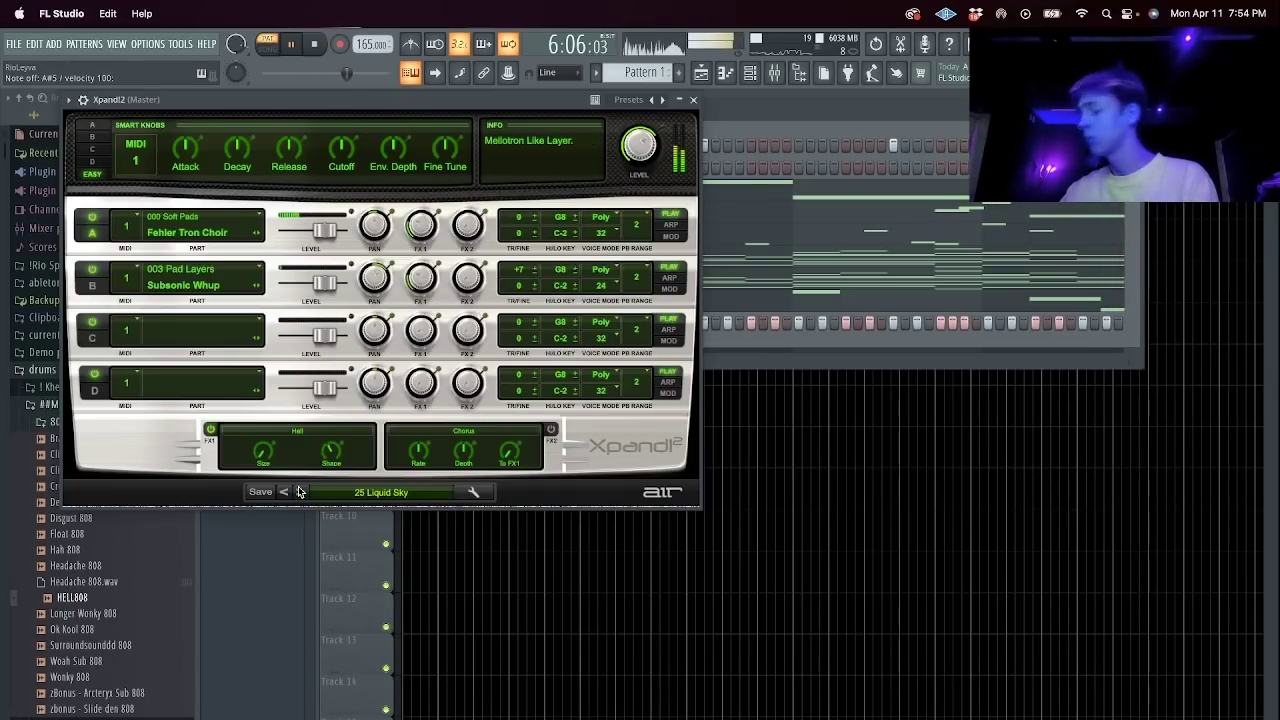
click(299, 492)
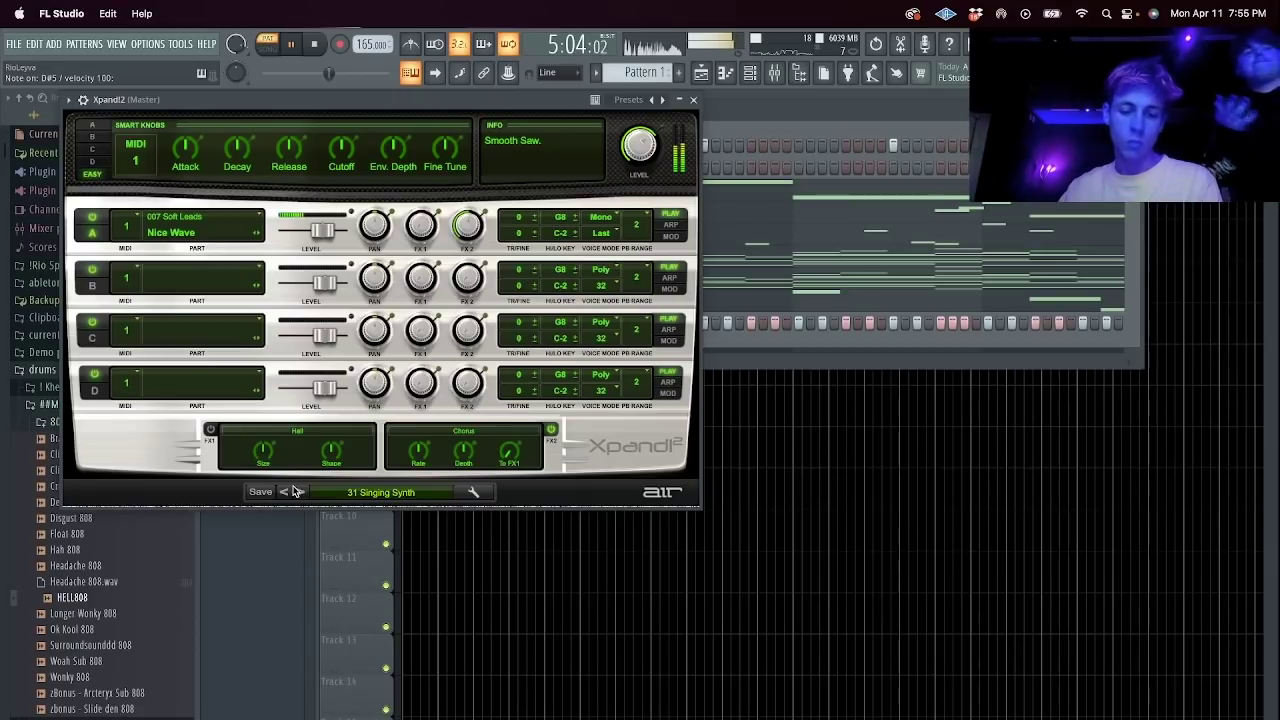
click(297, 492)
click(297, 492)
click(297, 492)
click(299, 492)
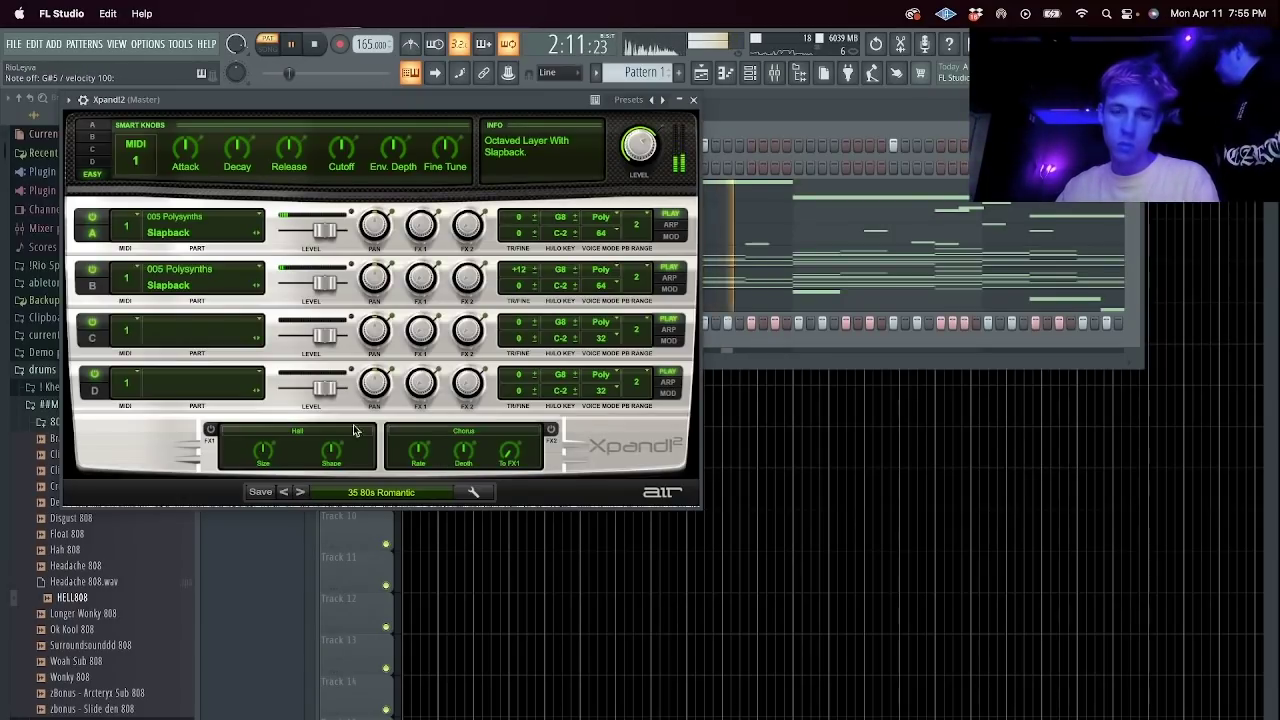
click(694, 100)
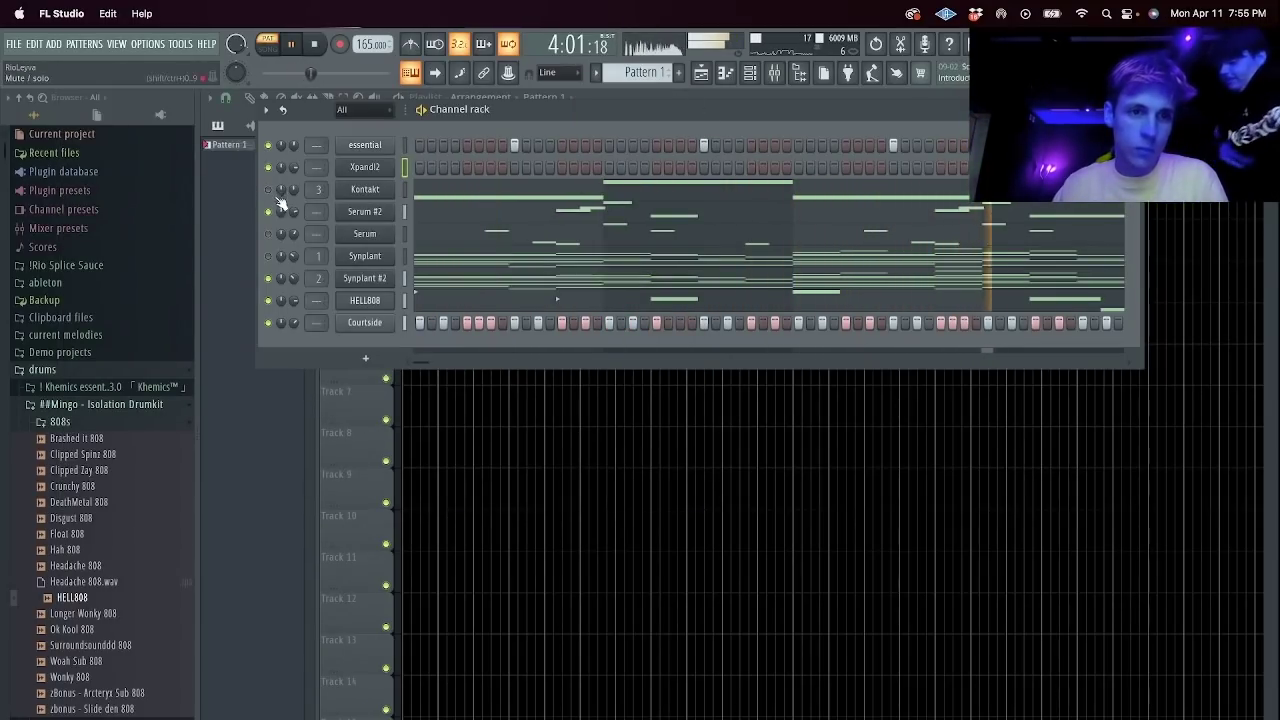
Open the Xpand!2 piano roll and sketch the first two notes at the start of bar 1.
right_click(386, 172)
click(412, 167)
key(space)
key(space)
key(space)
click(243, 404)
key(space)
click(265, 409)
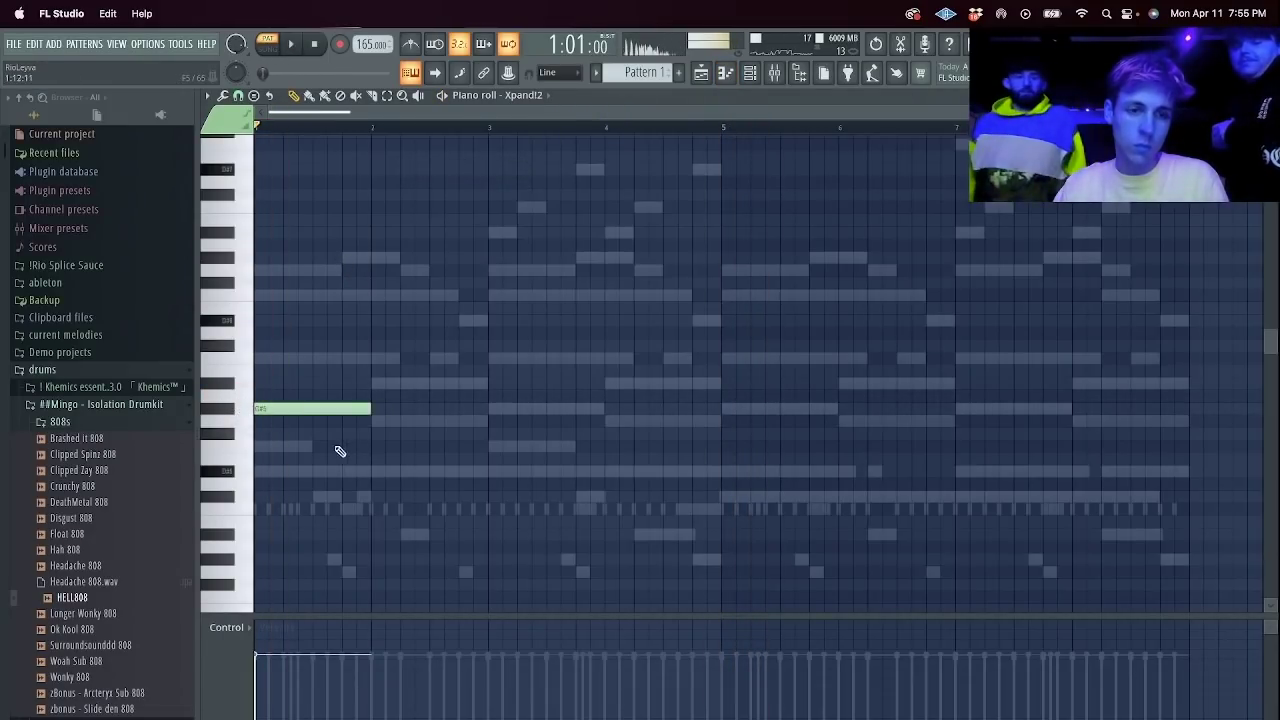
click(288, 471)
key(space)
click(322, 447)
key(space)
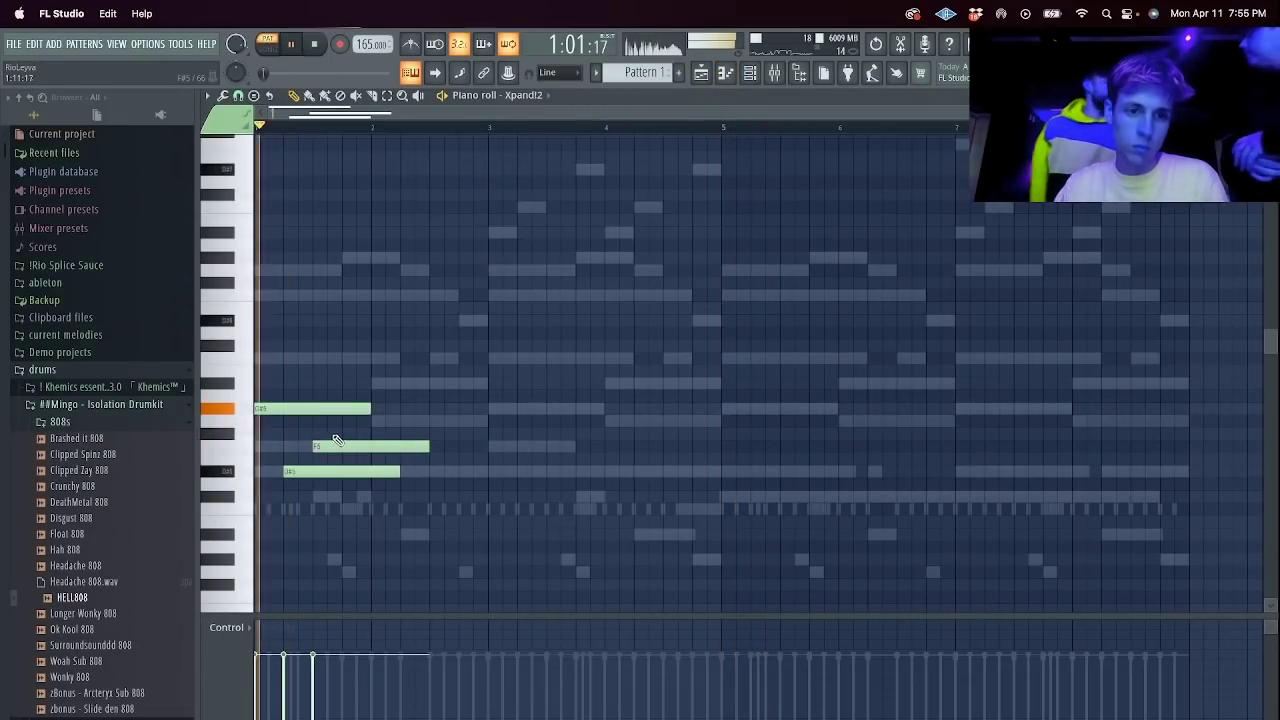
right_click(328, 445)
key(space)
Add a G#5 note and a higher note, auditioning the melody.
mouse_move(322, 423)
mouse_down()
mouse_move(321, 404)
mouse_move(320, 416)
mouse_up()
key(space)
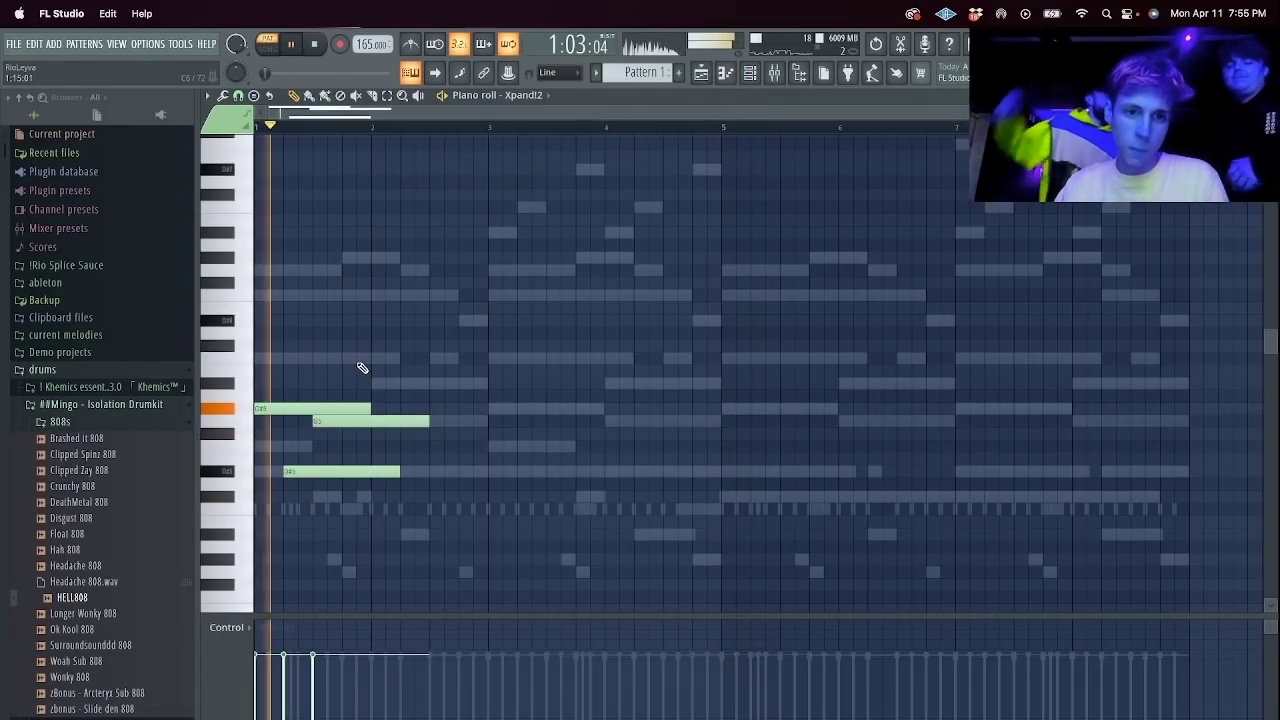
click(350, 358)
key(shift+d)
key(space)
key(space)
drag(320, 420, 318, 407)
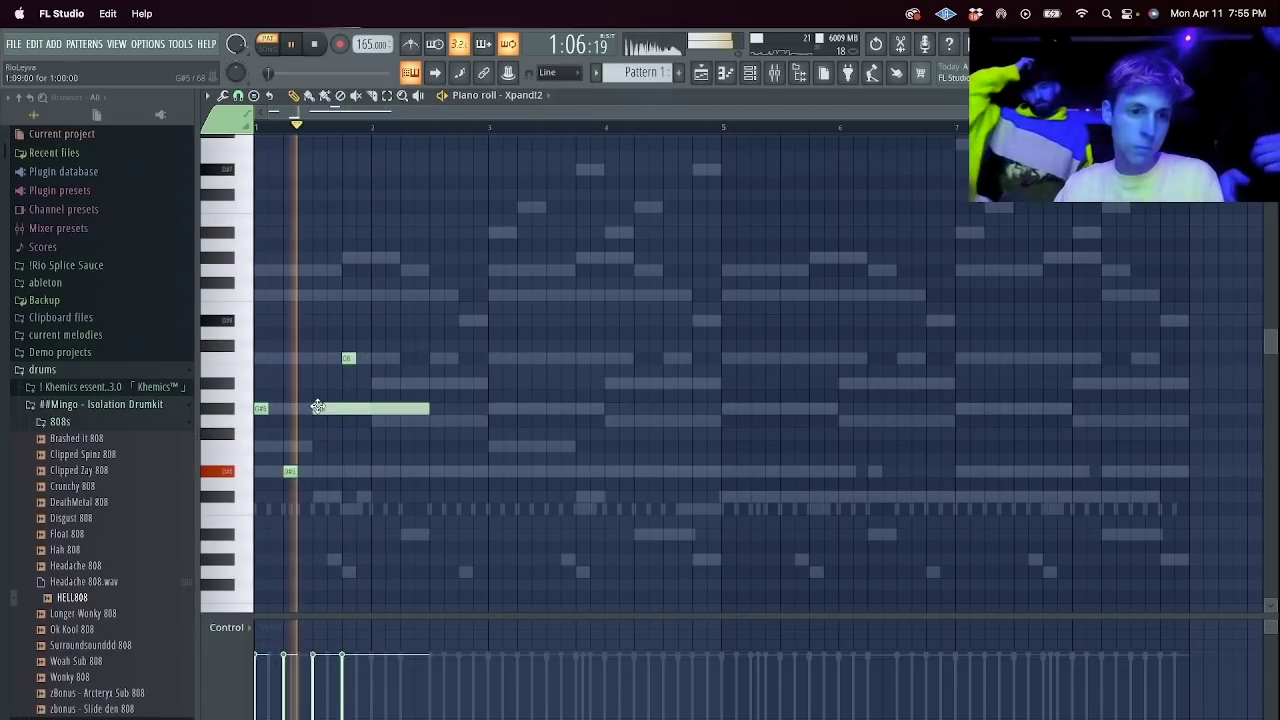
key(space)
key(space)
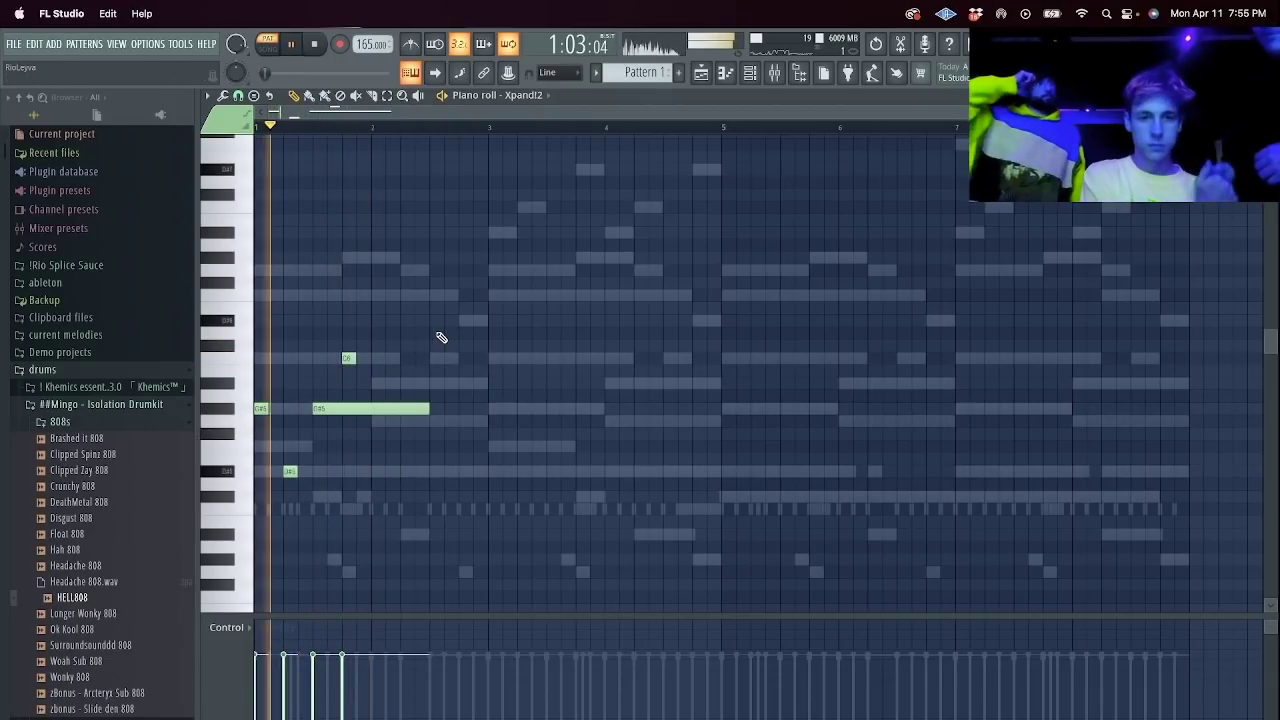
Try notes near bar 3, then replace the long note after bar 2 with a short one.
click(497, 382)
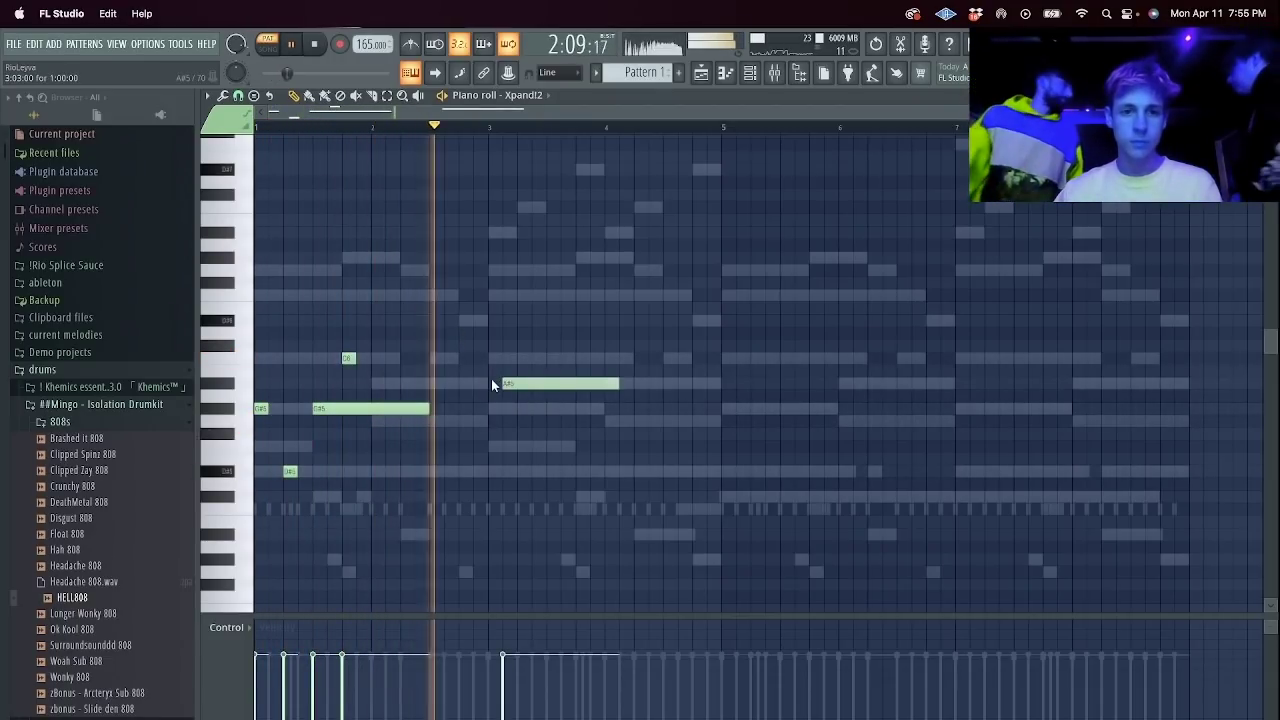
key(ctrl+l)
right_click(504, 384)
key(space)
key(space)
click(497, 384)
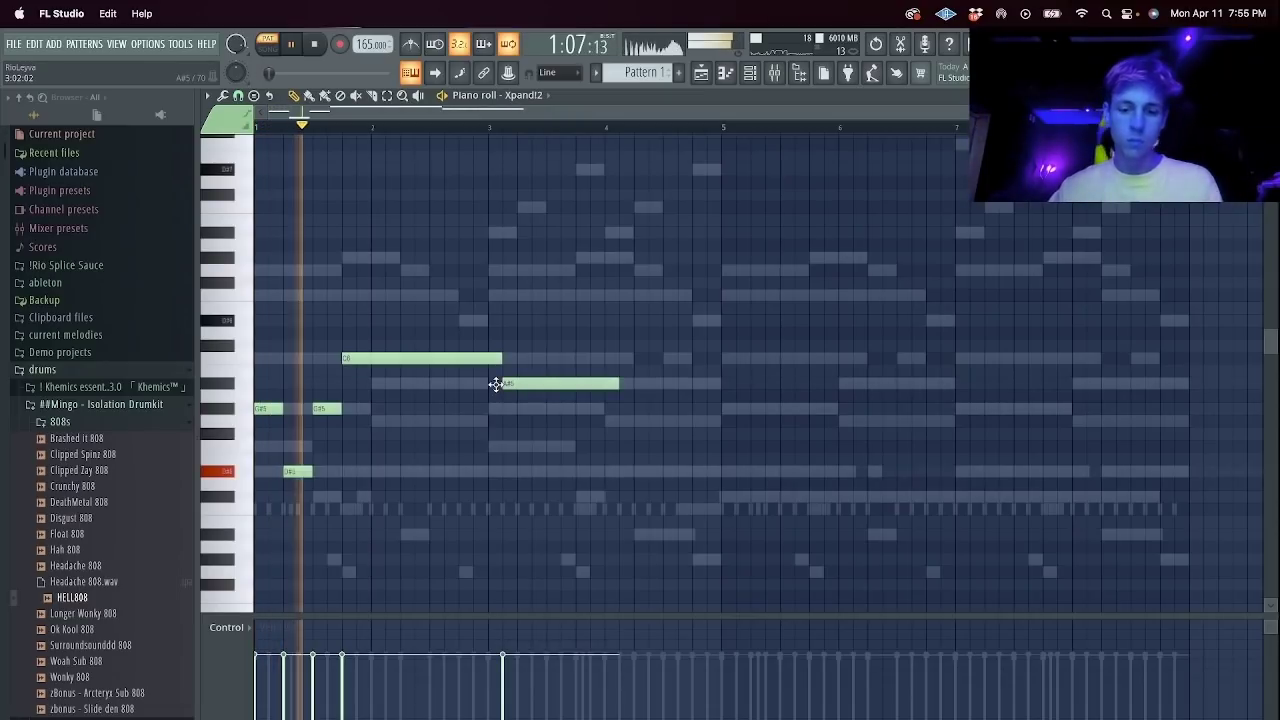
right_click(497, 384)
key(space)
key(space)
right_click(497, 358)
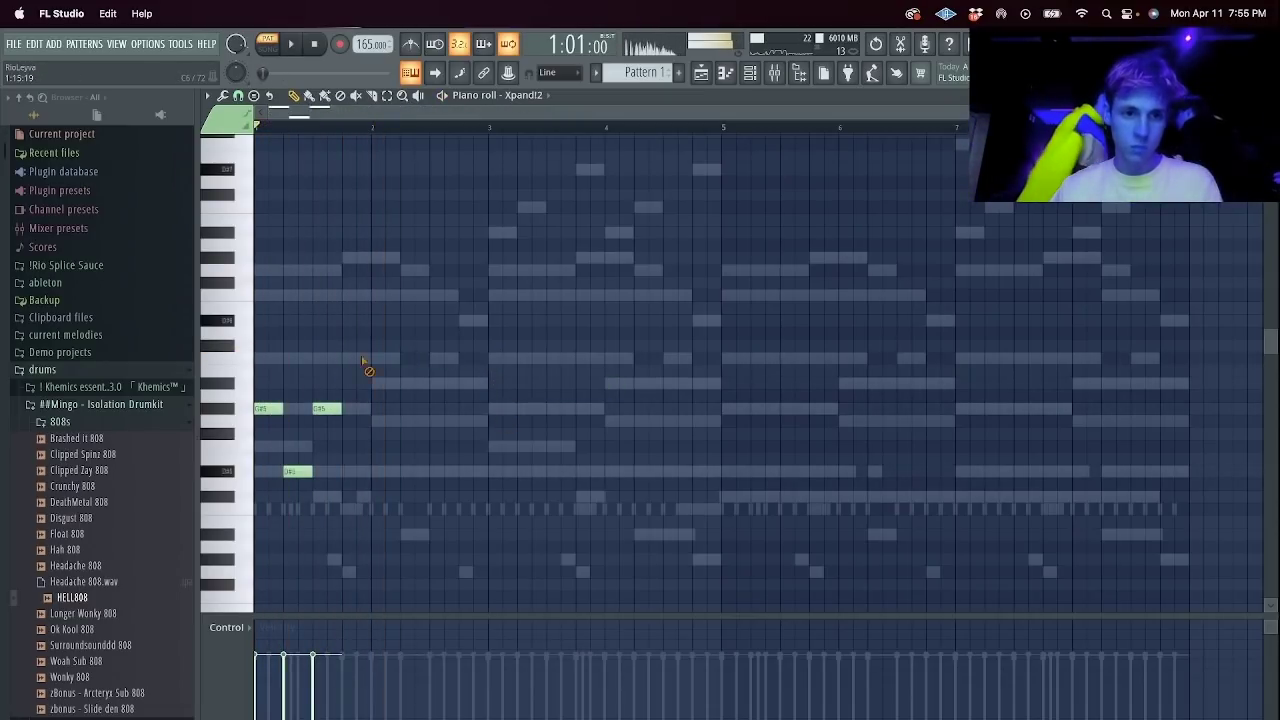
click(349, 422)
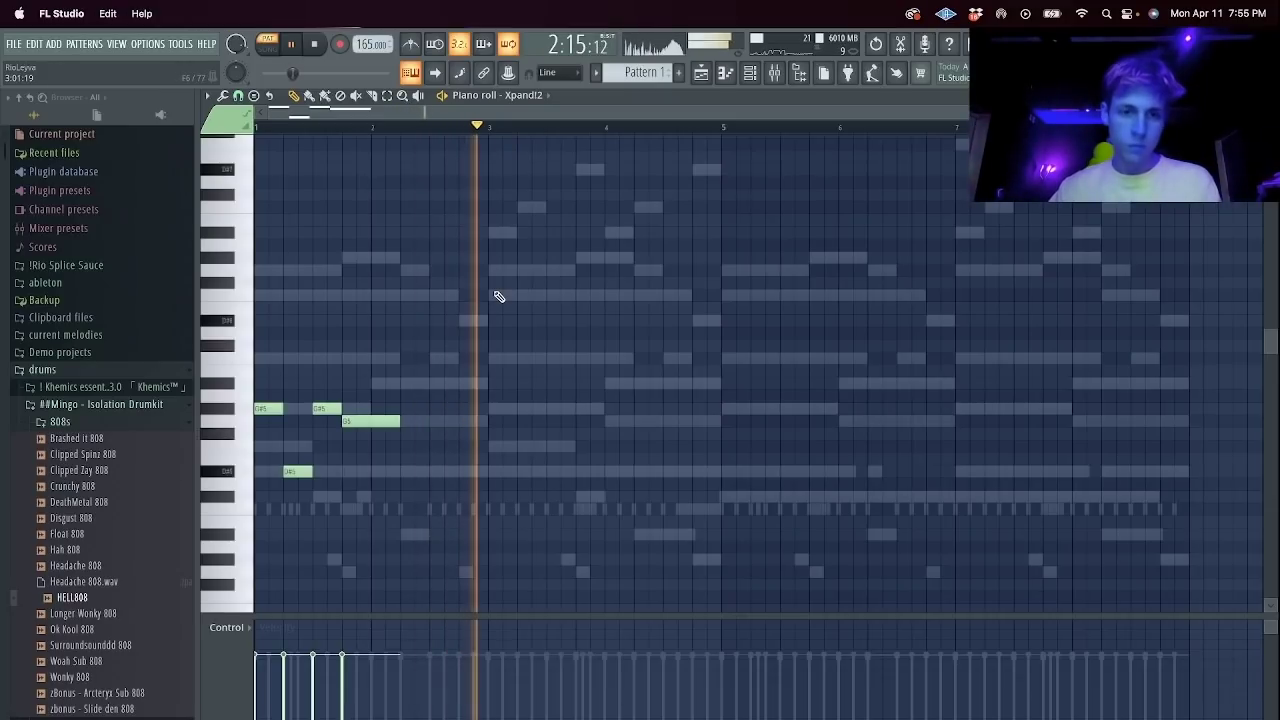
Duplicate the bars 1–3 notes into bars 3–5 with Ctrl+B.
key(ctrl+a)
key(ctrl+b)
key(ctrl+d)
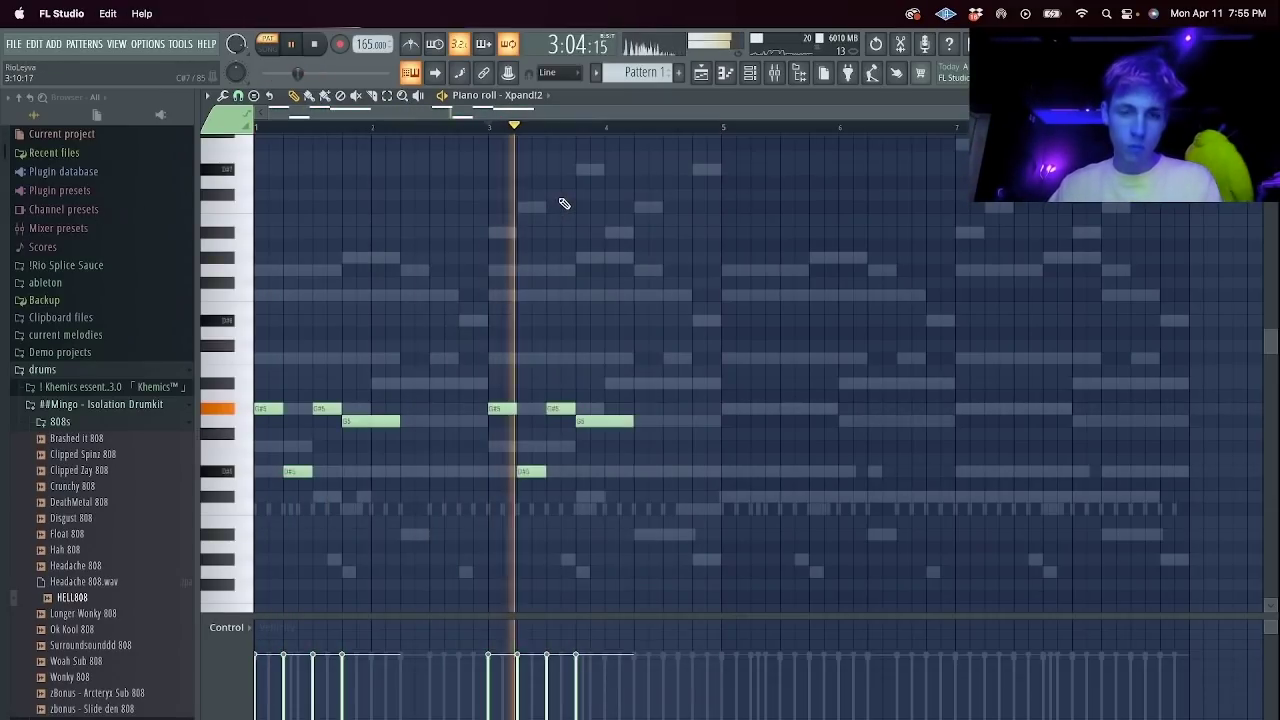
key(Escape)
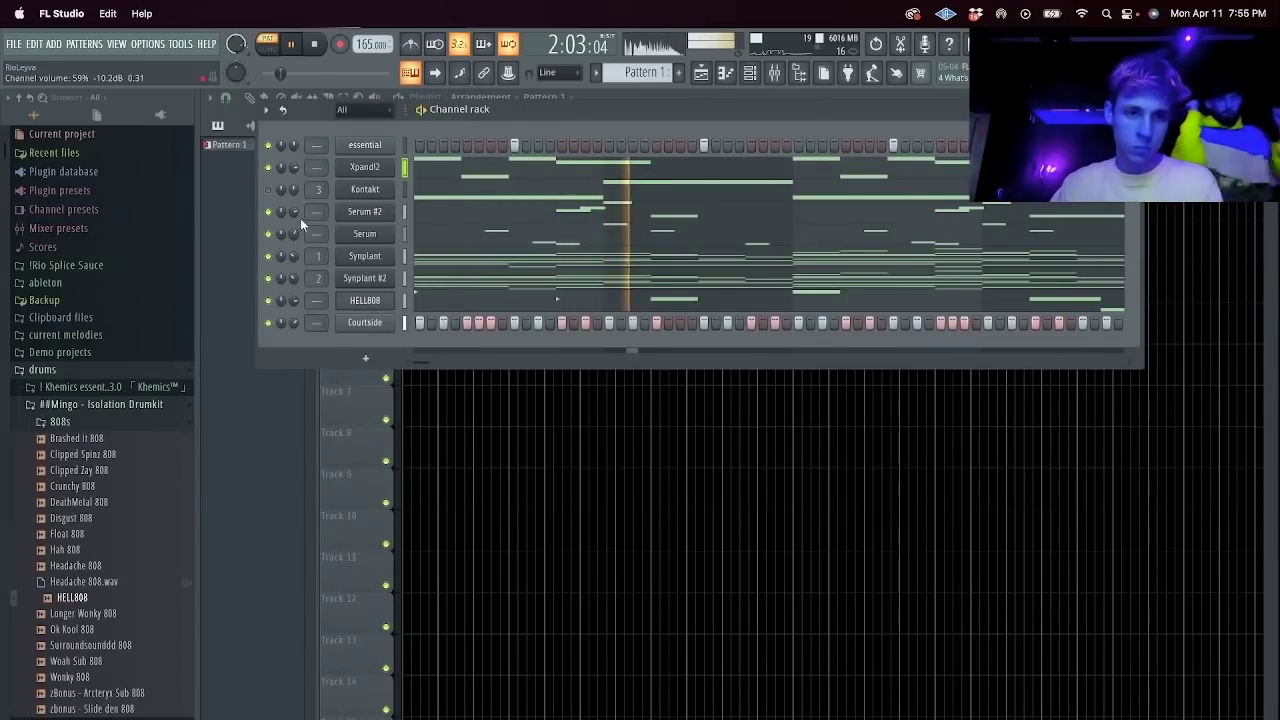
Add two short notes near bar 5 and repeat the whole melody into bars 5–8.
click(453, 178)
drag(673, 510, 667, 510)
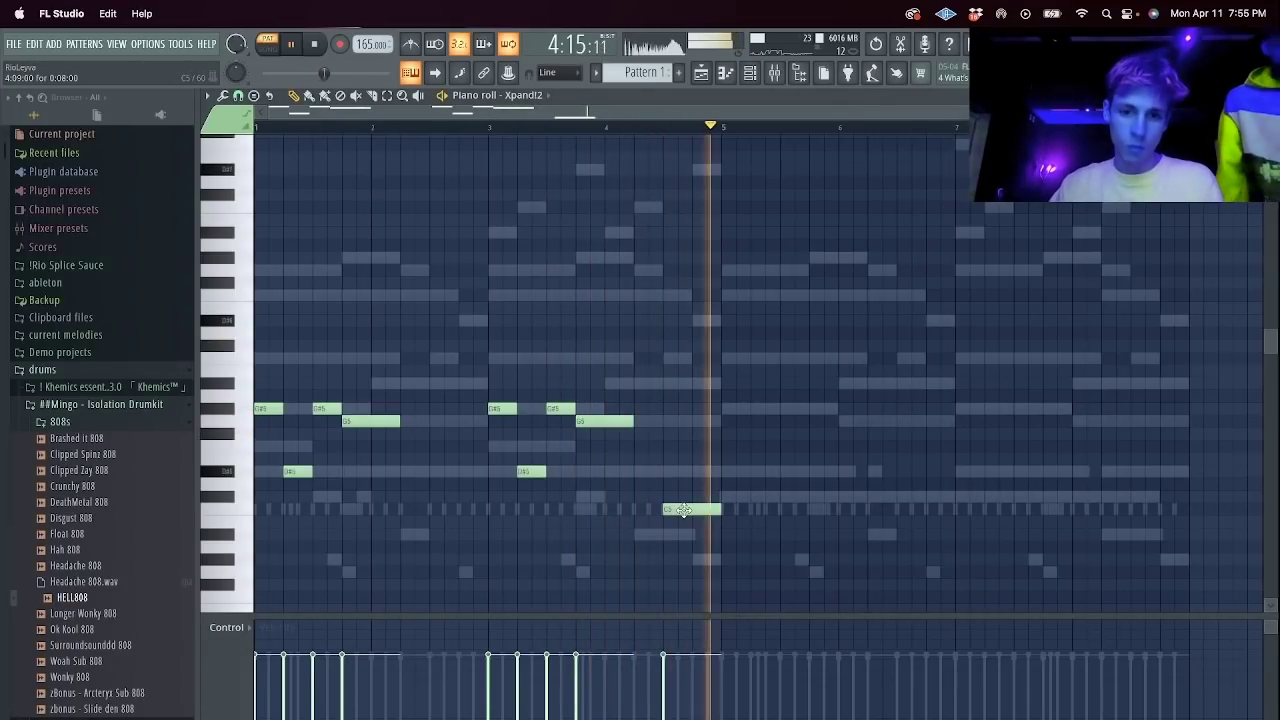
click(697, 536)
drag(771, 503, 651, 537)
drag(717, 511, 689, 513)
key(super+s)
key(Escape)
key(super+a)
key(super+b)
key(Escape)
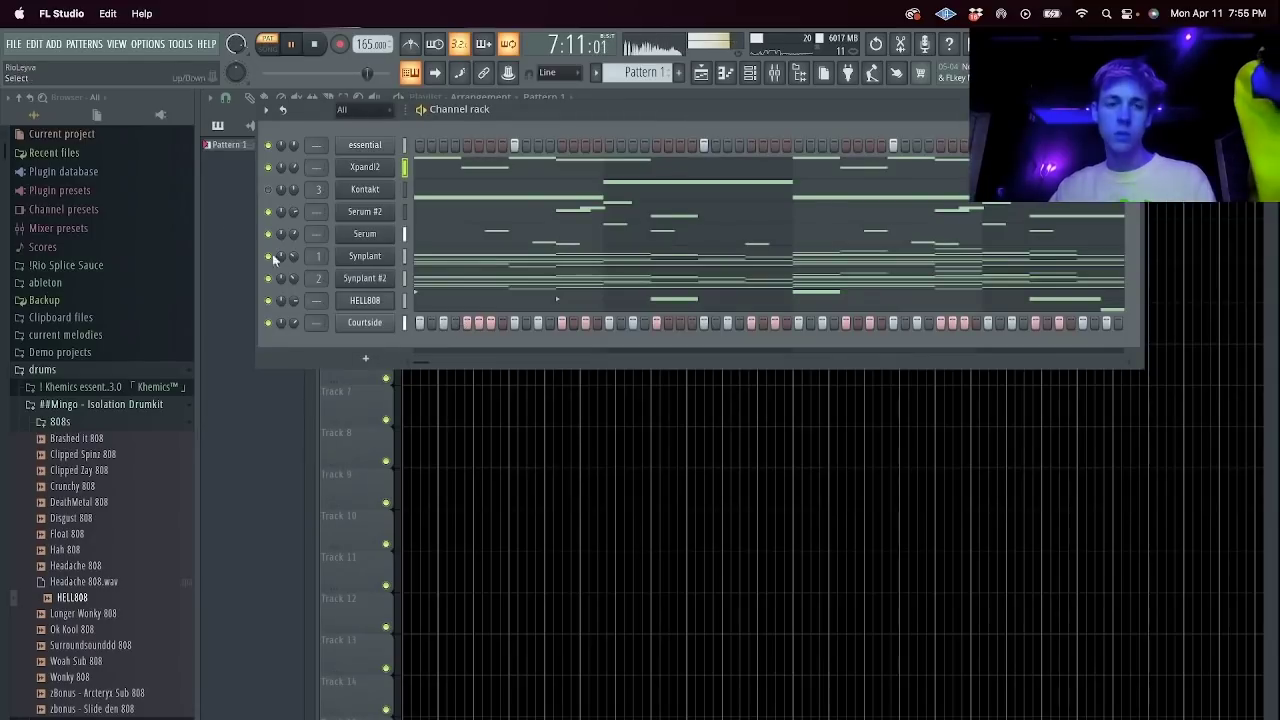
click(596, 73)
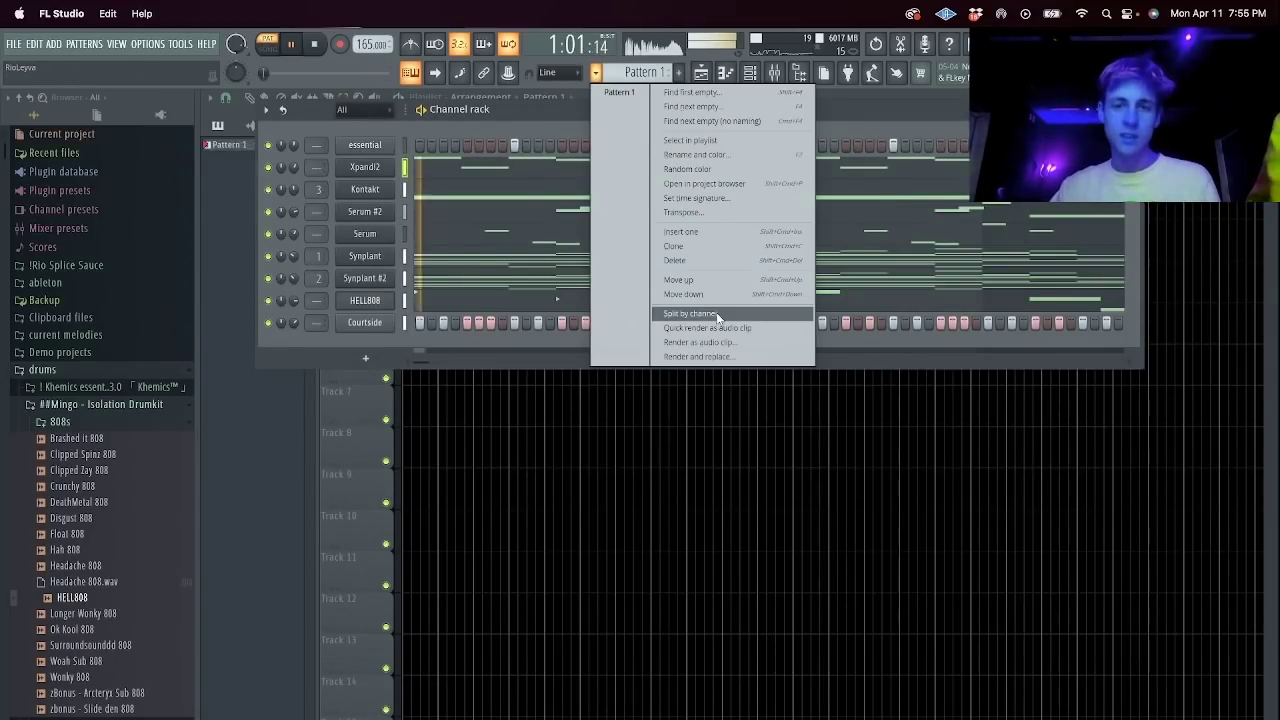
Split the pattern by channel and place the nine patterns at bar 1, deleting the old clip.
click(718, 315)
click(702, 497)
key(super+a)
drag(238, 219, 524, 249)
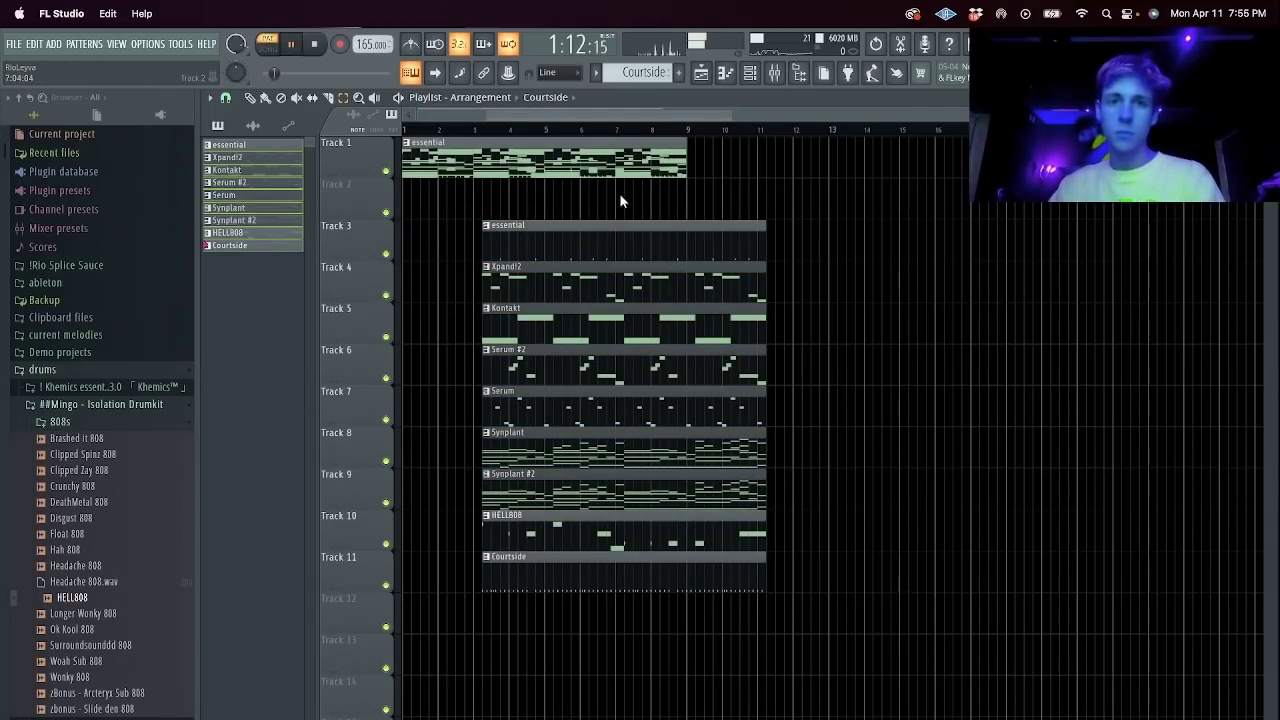
click(389, 152)
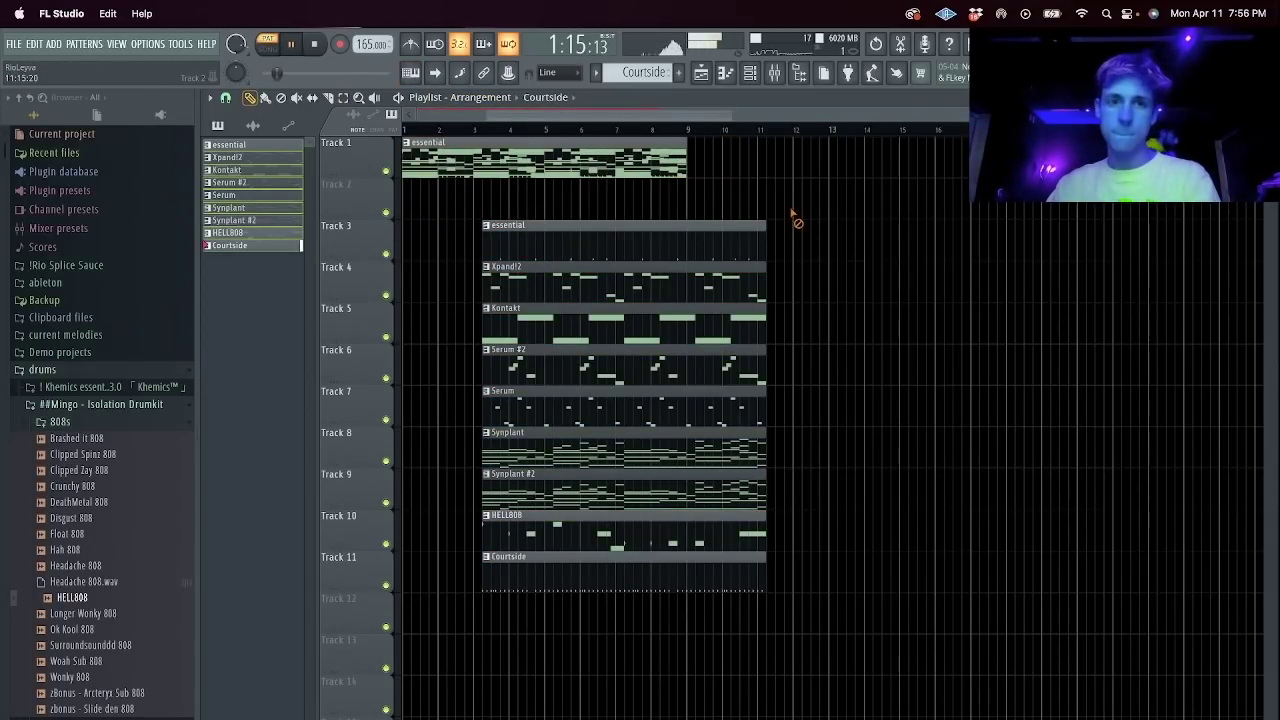
right_click(484, 141)
key(ctrl+a)
drag(663, 248, 585, 166)
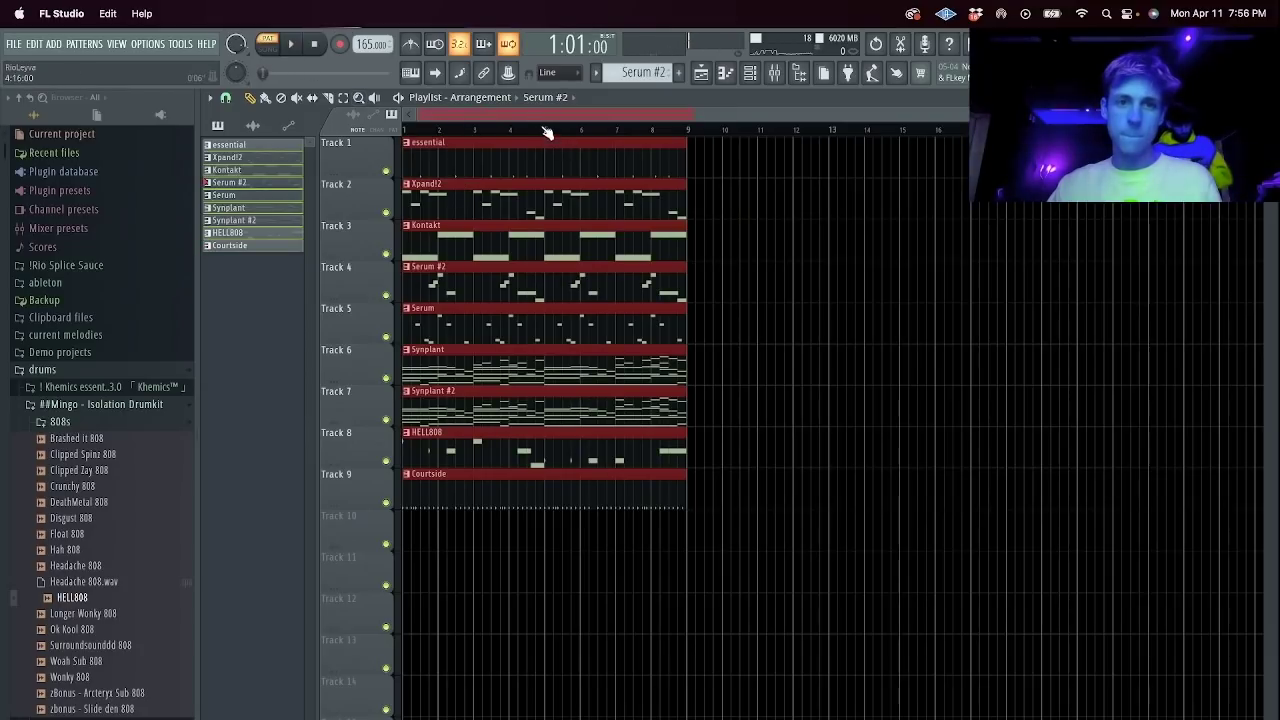
Switch to song mode and repeat all clips out to 32 bars.
click(267, 44)
key(ctrl+b)
key(ctrl+b)
key(ctrl+b)
key(ctrl+d)
scroll(588, 137, down, 3)
right_click(446, 243)
right_click(446, 214)
key(space)
key(space)
key(ctrl+z)
Solo the Kontakt track and render its pattern as an audio clip.
right_click(387, 212)
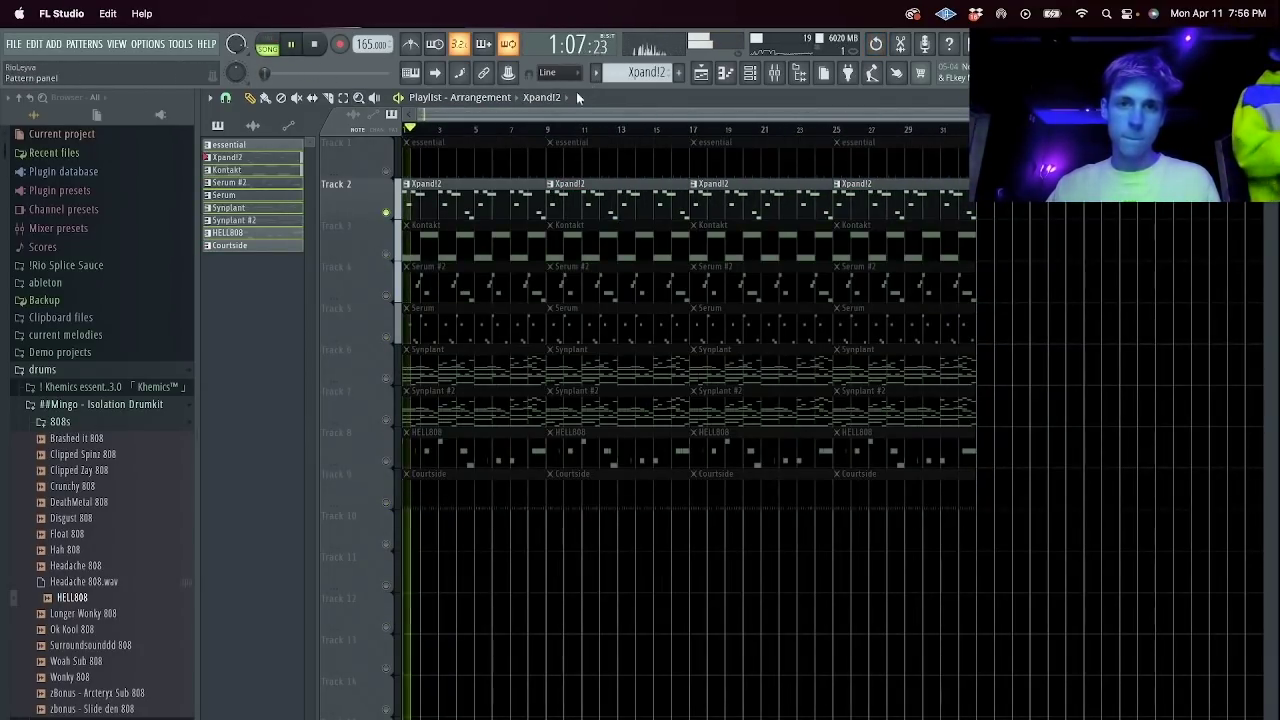
right_click(386, 254)
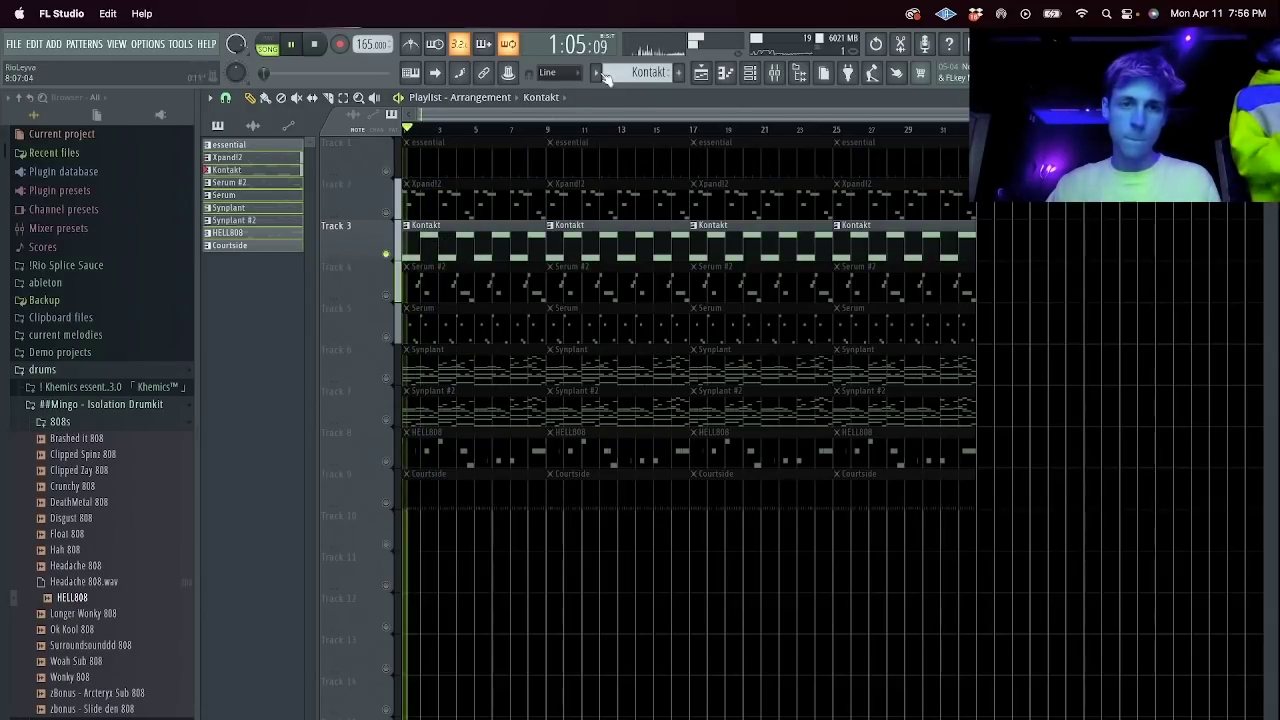
click(595, 72)
click(726, 330)
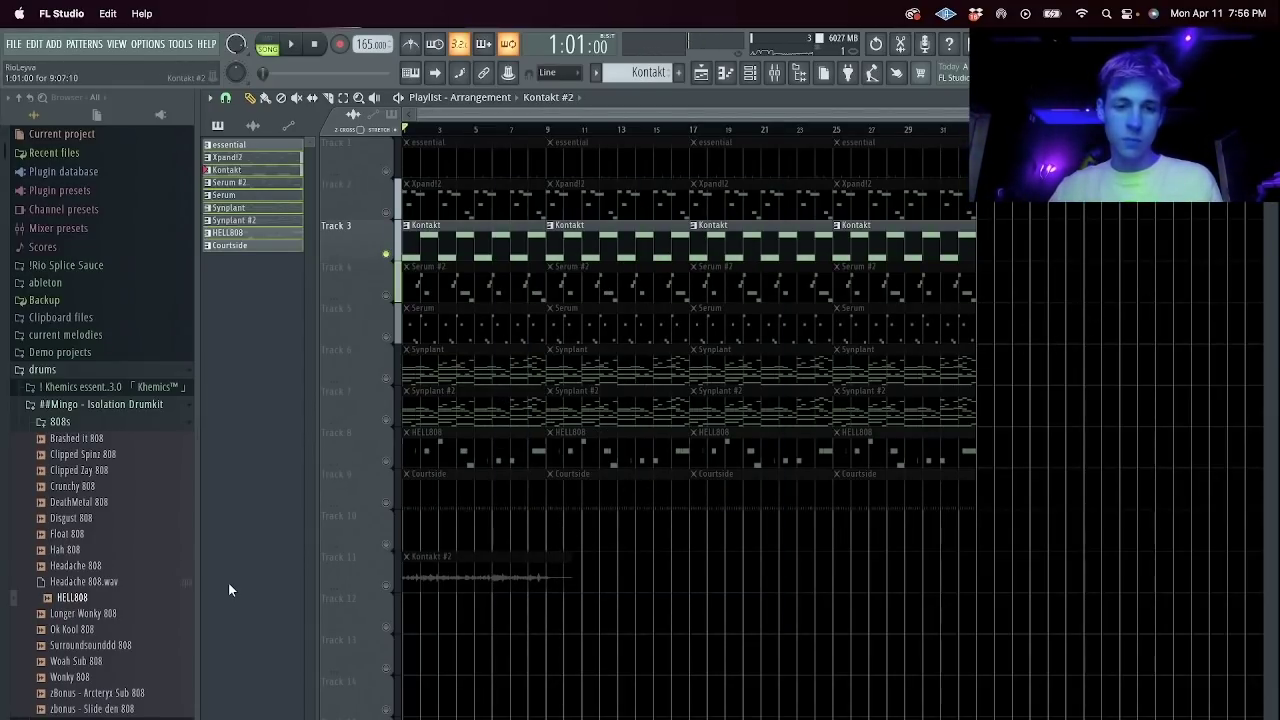
Choose a time-stretching mode for the Kontakt #2 audio clip and audition it.
click(491, 566)
double_click(499, 567)
click(648, 283)
click(635, 324)
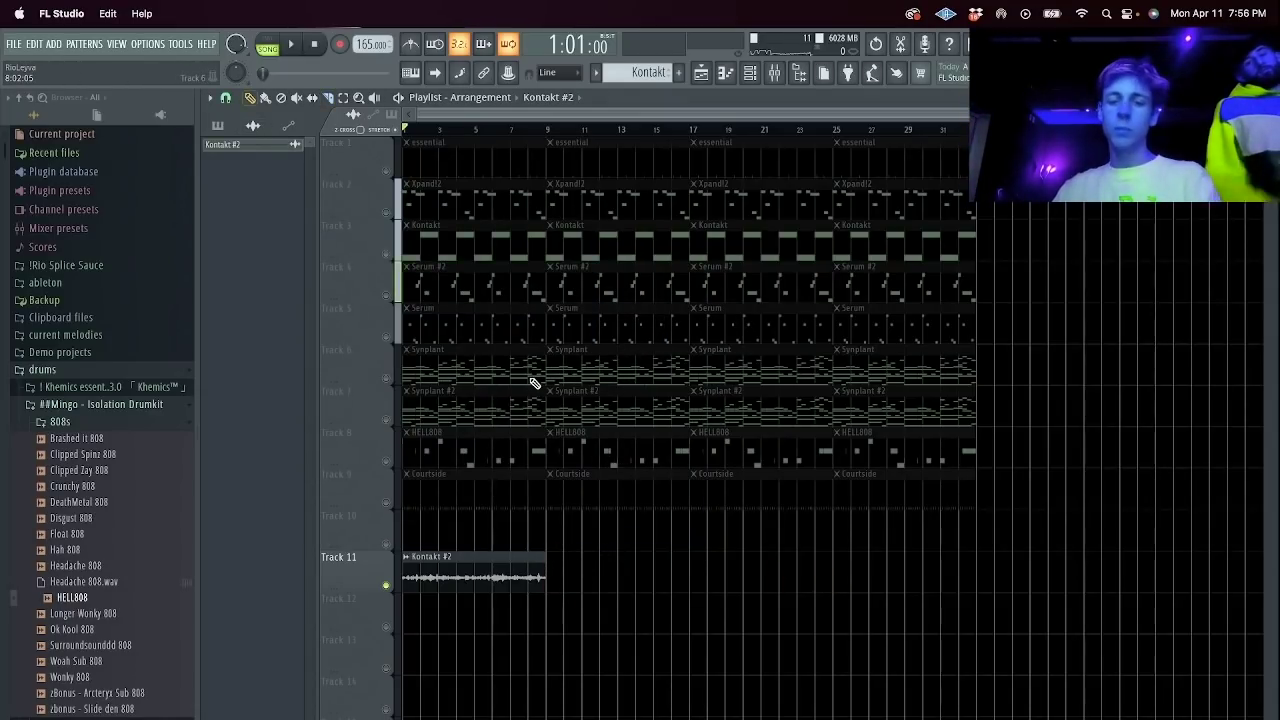
right_click(387, 256)
right_click(387, 256)
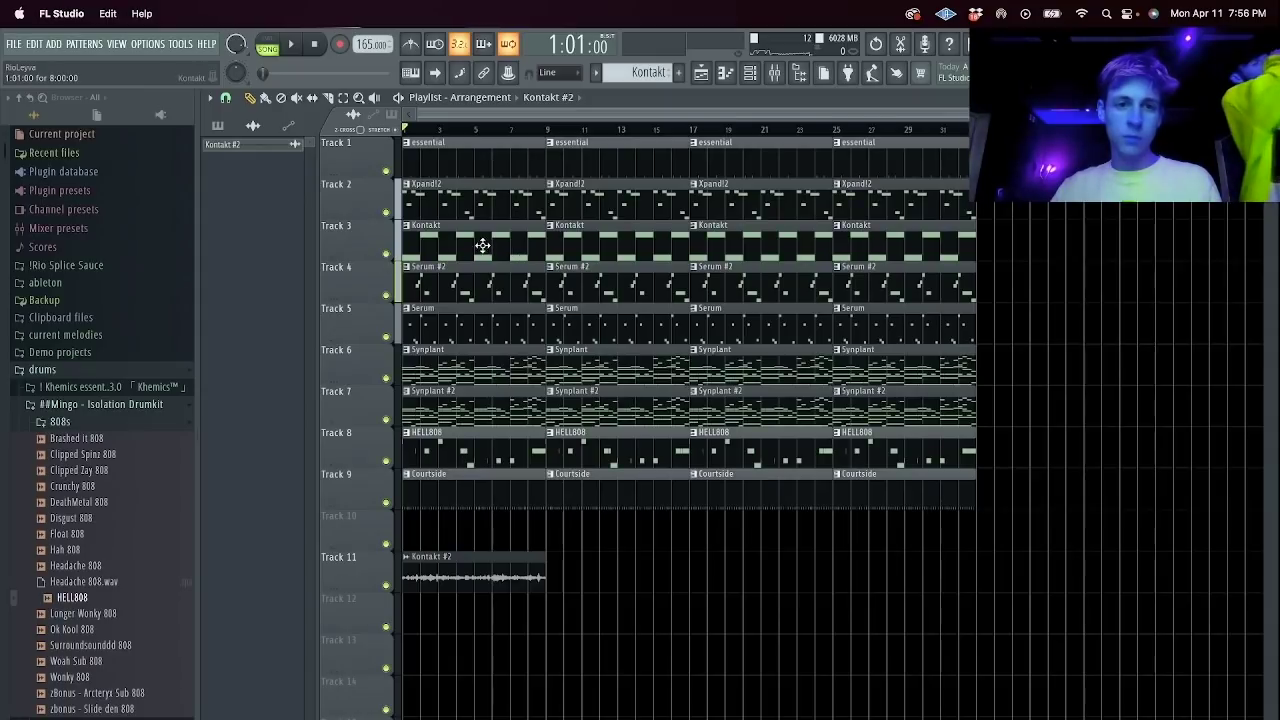
double_click(506, 566)
key(space)
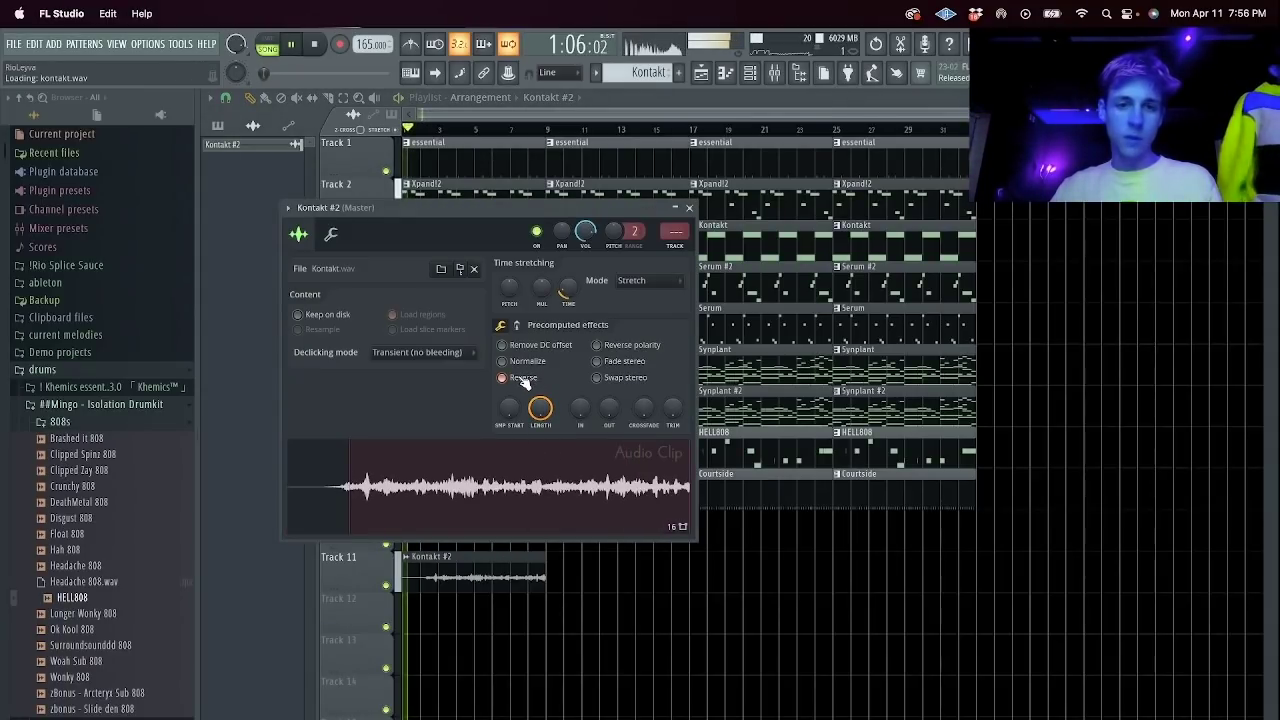
key(Escape)
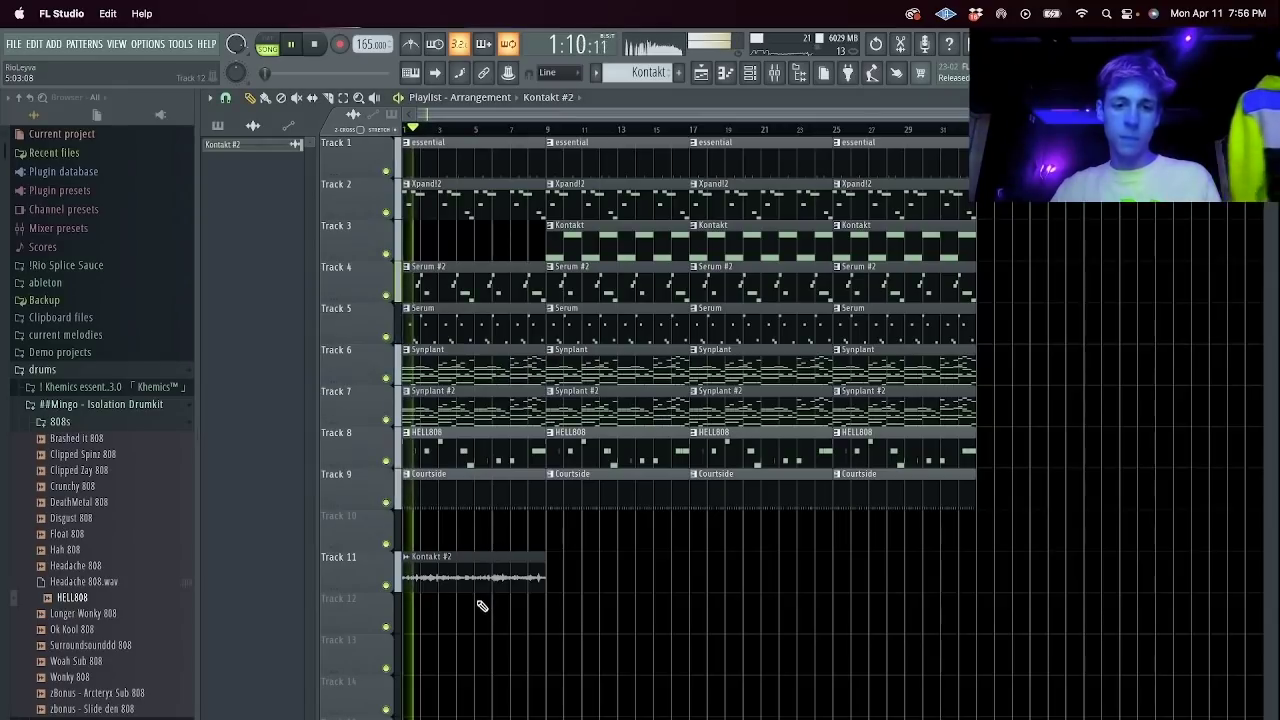
Check the clip in the Mixer, then delete the bar-1 Synplant #2 and Xpand!2 clips.
double_click(523, 579)
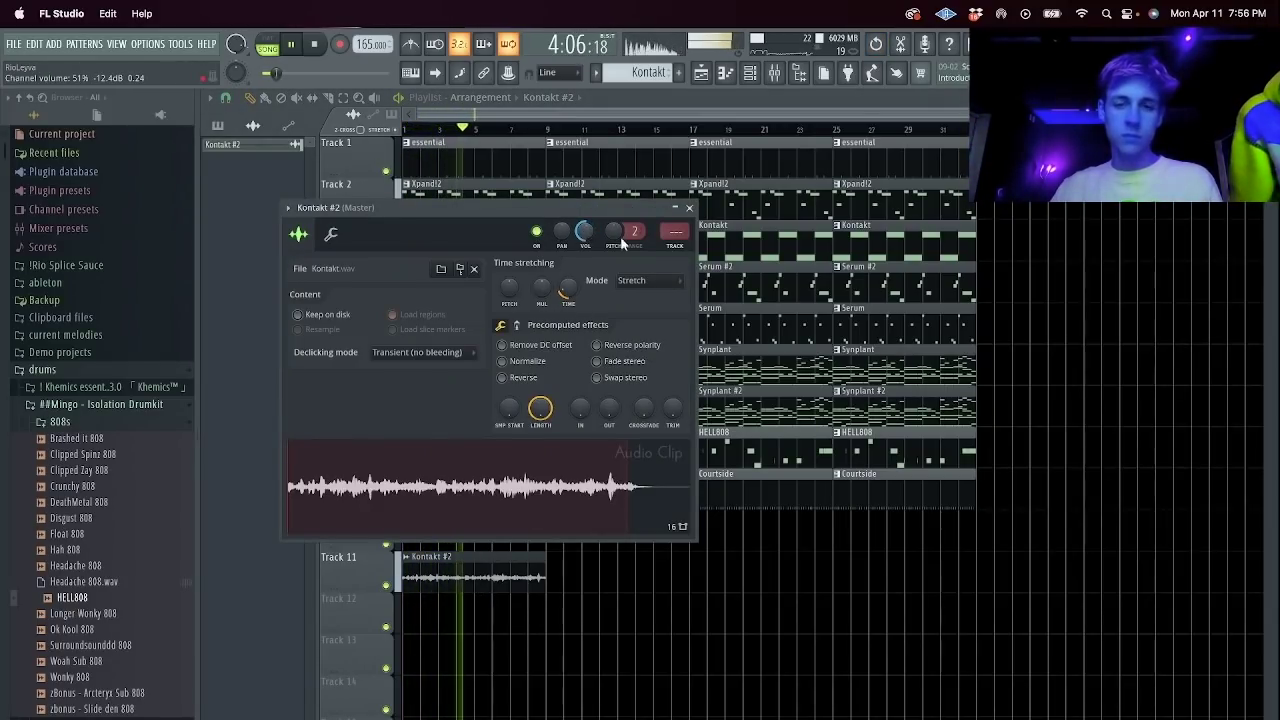
key(F9)
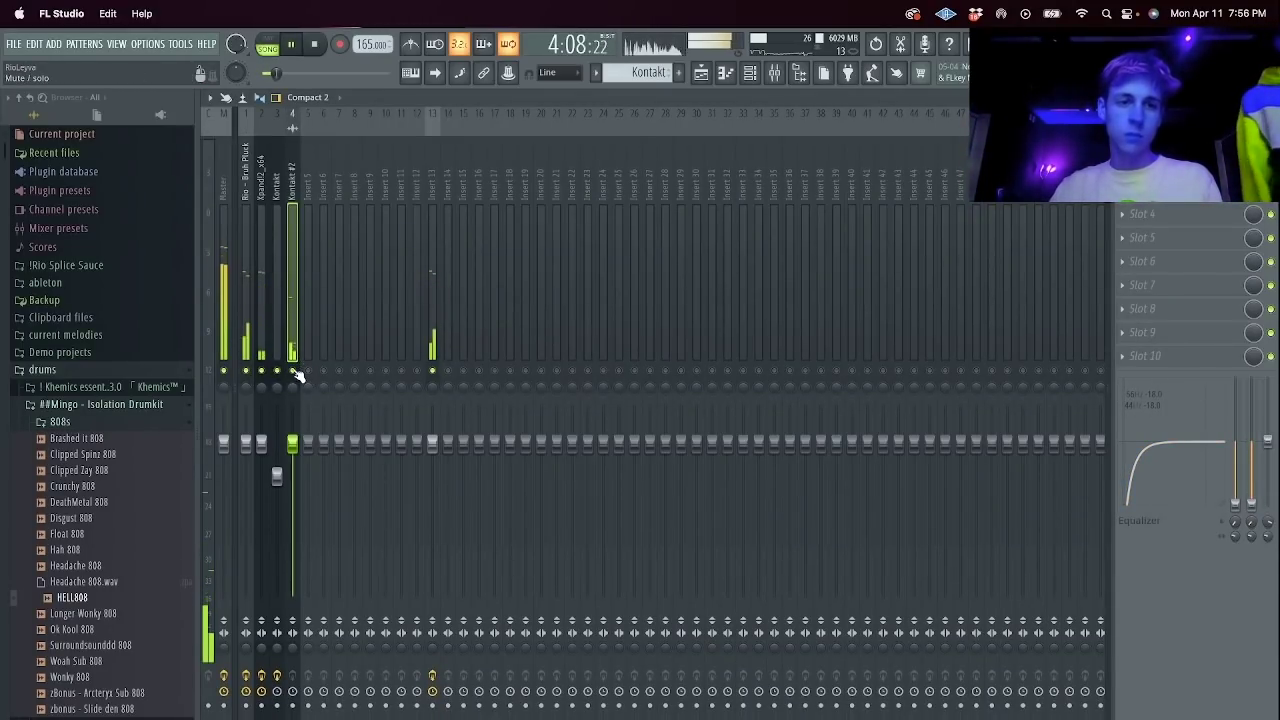
key(Escape)
key(Escape)
right_click(507, 408)
key(space)
key(space)
key(super+z)
right_click(458, 199)
key(space)
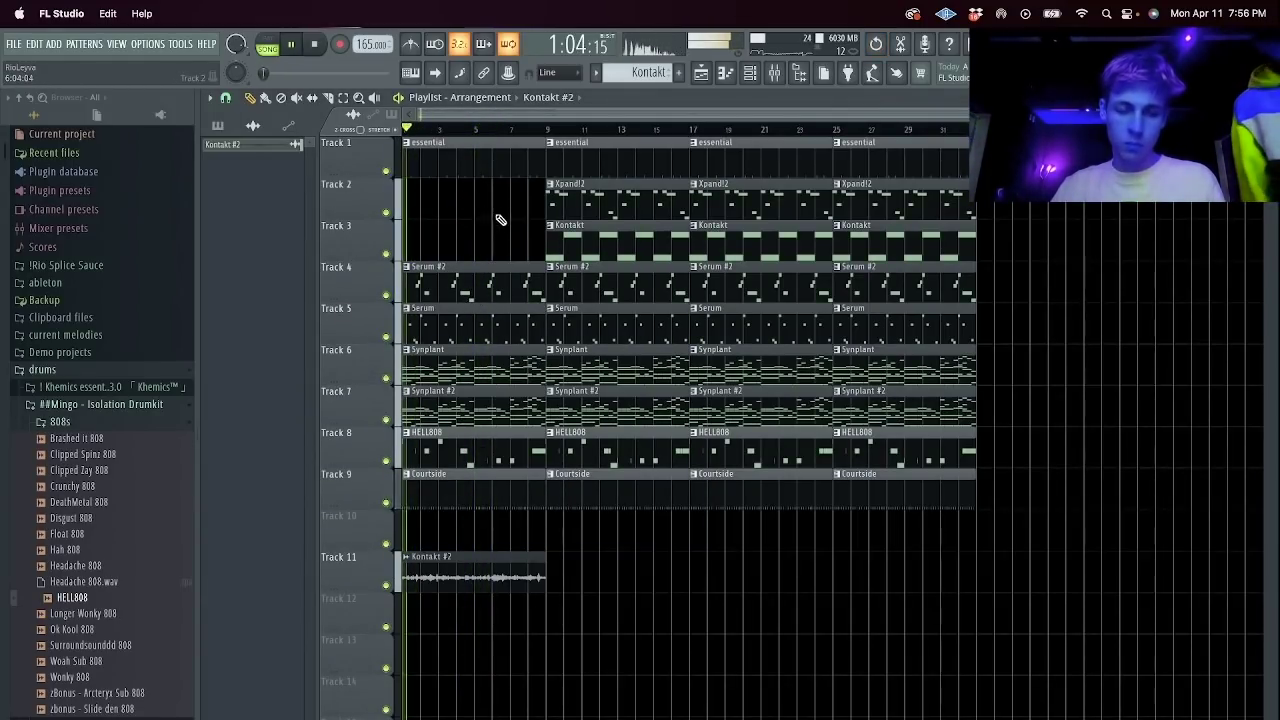
Delete the first Serum #2 clip on Track 4 and the second Synplant #2 clip on Track 7.
right_click(446, 285)
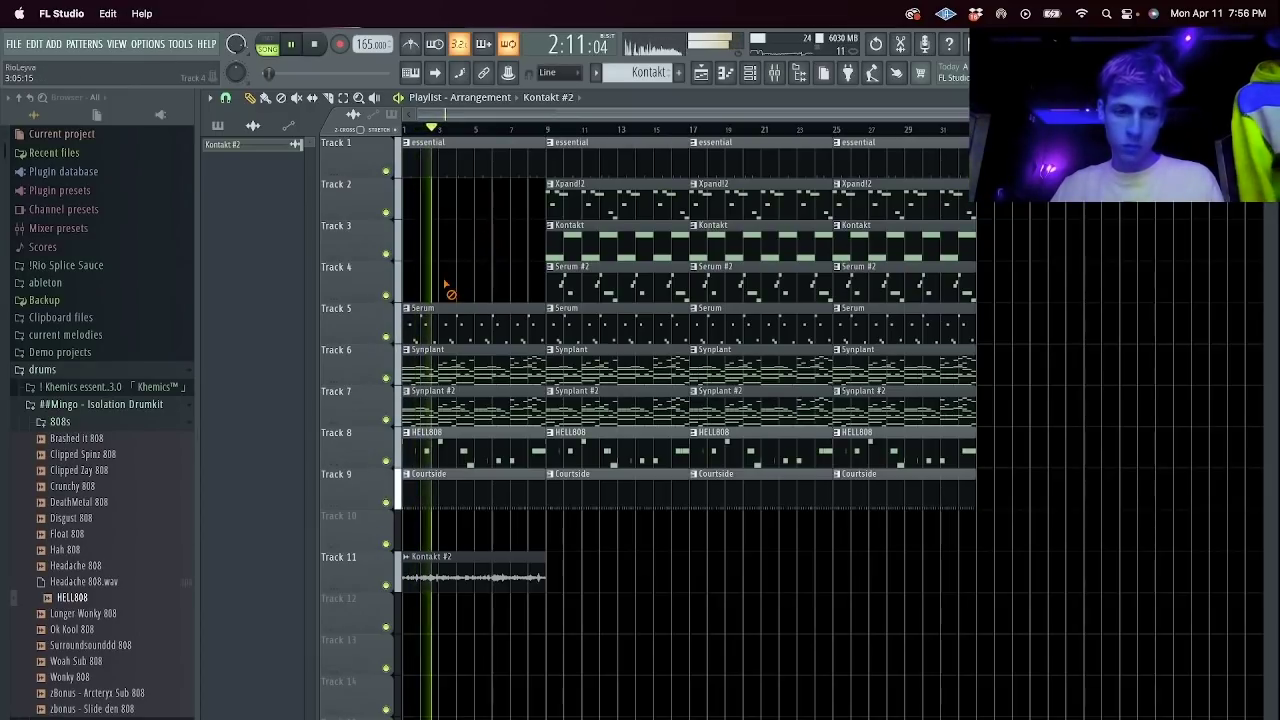
double_click(638, 289)
click(757, 80)
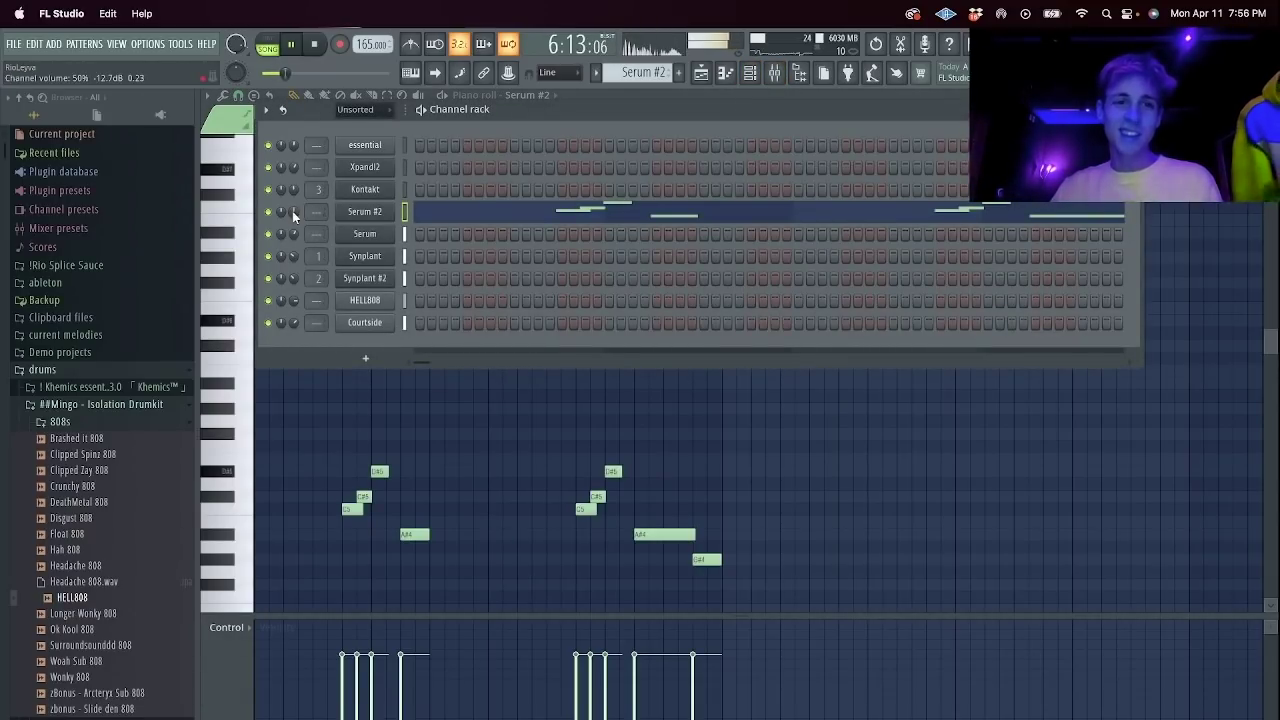
key(Escape)
key(Escape)
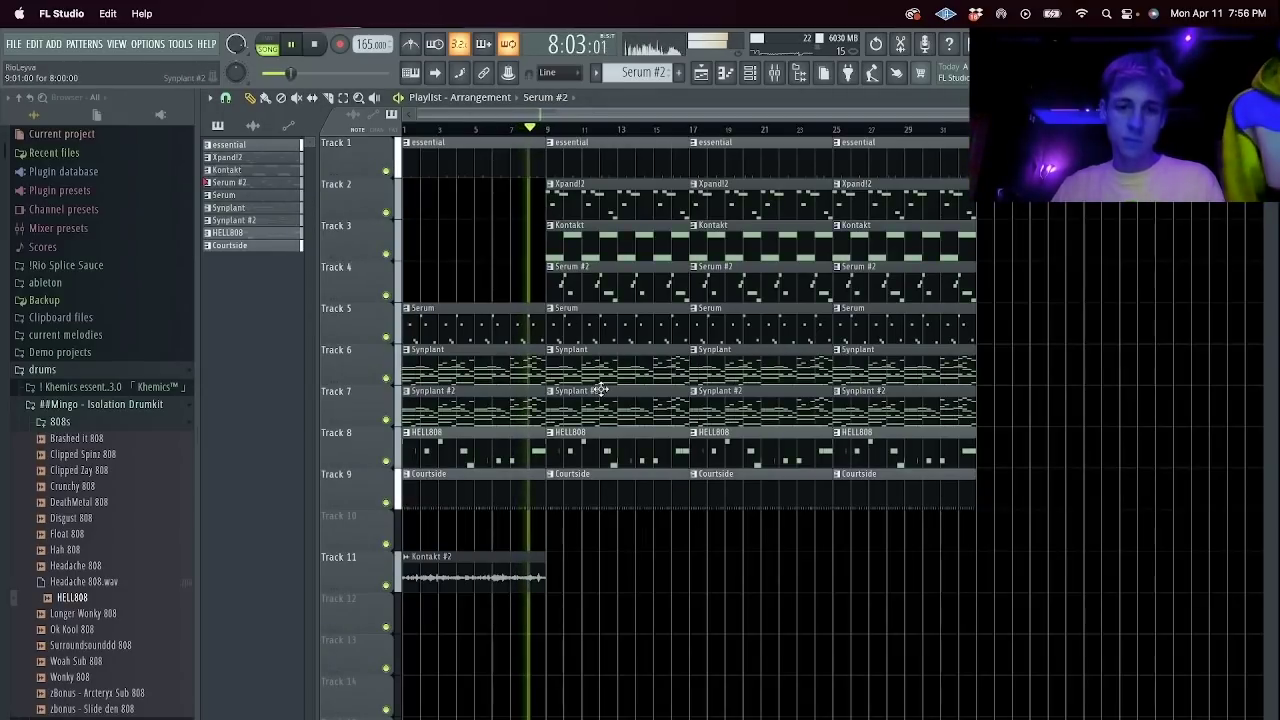
right_click(596, 401)
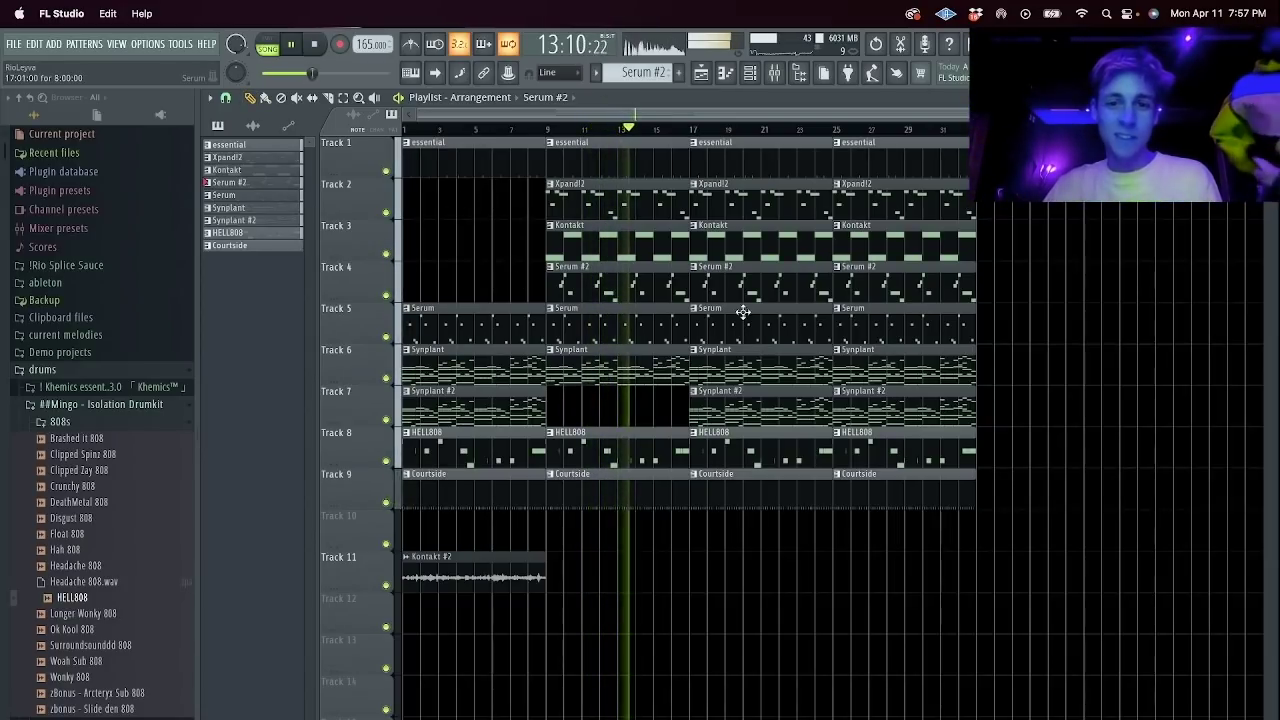
Duplicate the bar 17–33 clips so they follow bar 33.
drag(722, 158, 863, 490)
key(ctrl+b)
key(ctrl+d)
scroll(749, 142, down, 3)
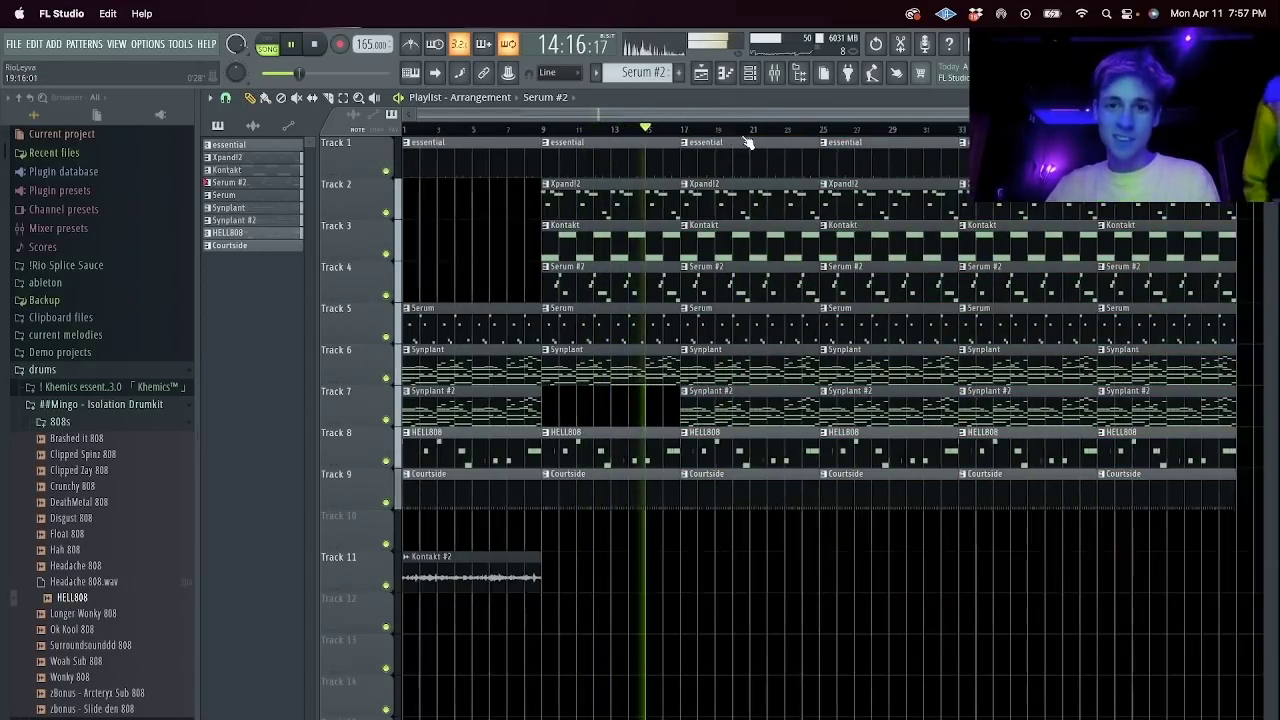
right_click(671, 363)
right_click(668, 338)
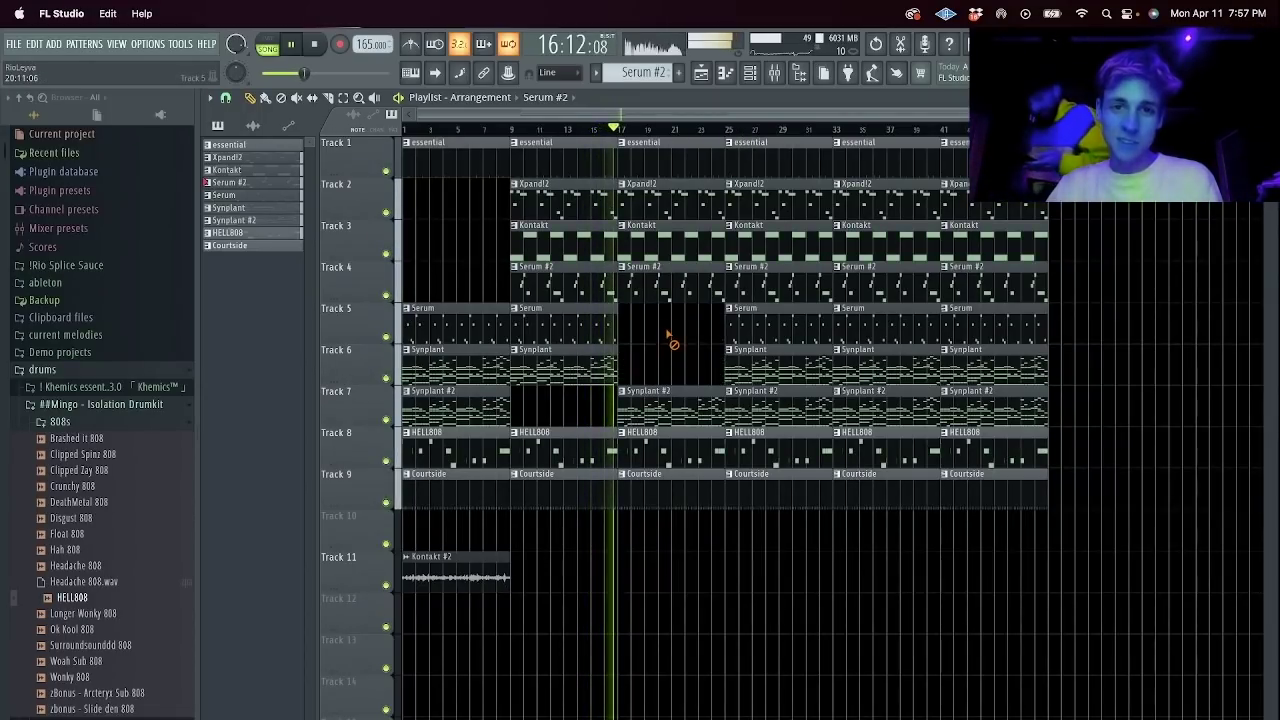
key(super+z)
Drop the bar-17 Xpand!2, Synplant and Kontakt clips, keeping Serum #2.
right_click(653, 223)
right_click(656, 215)
key(super+z)
right_click(656, 207)
right_click(688, 362)
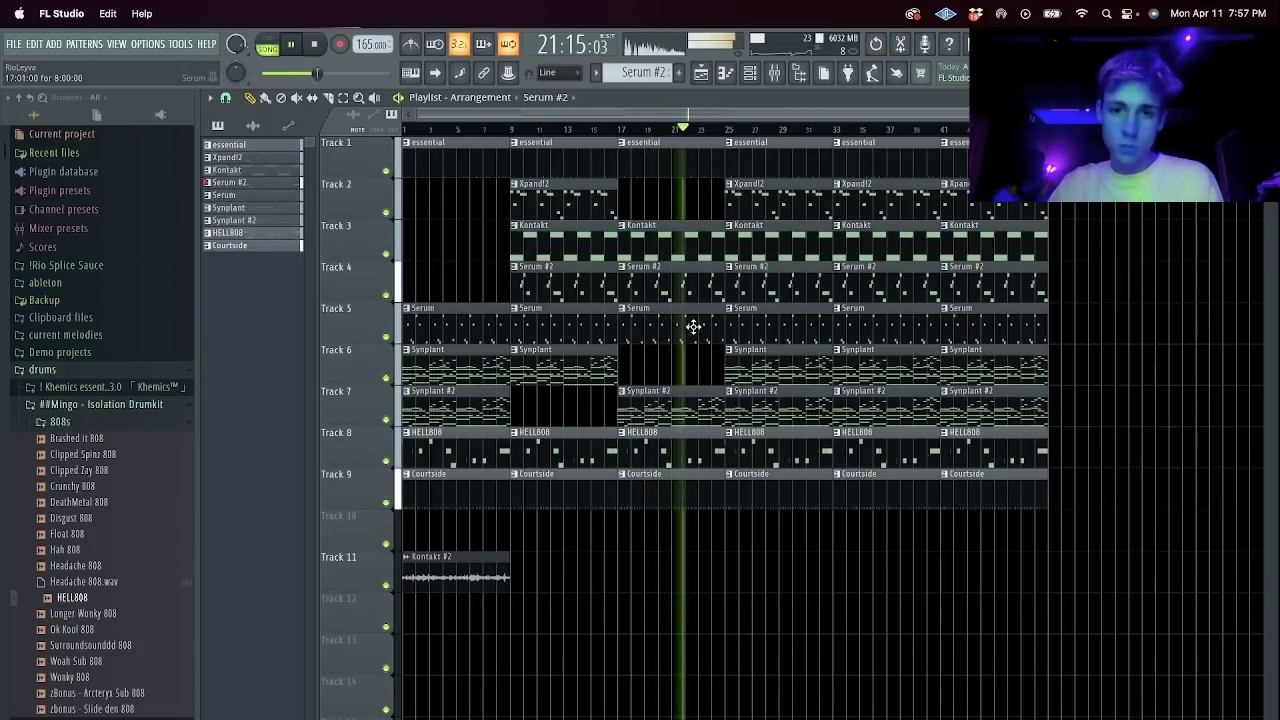
right_click(690, 285)
key(ctrl+z)
right_click(688, 256)
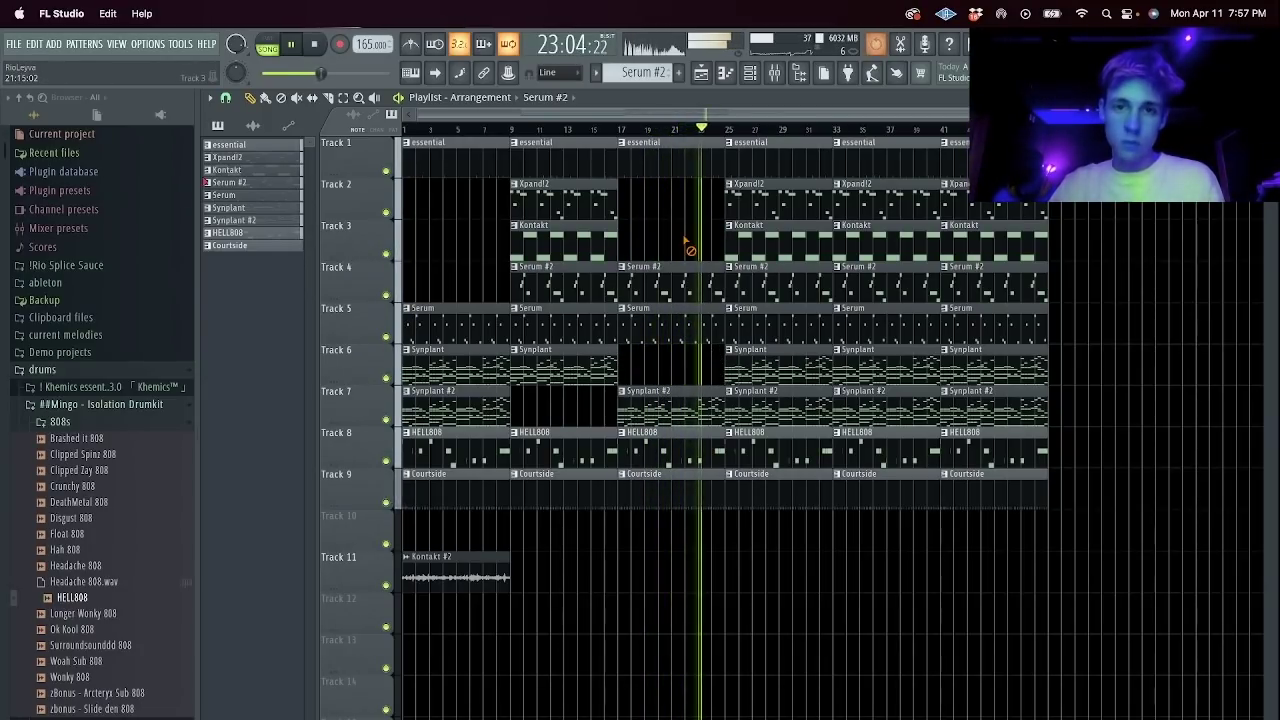
click(620, 130)
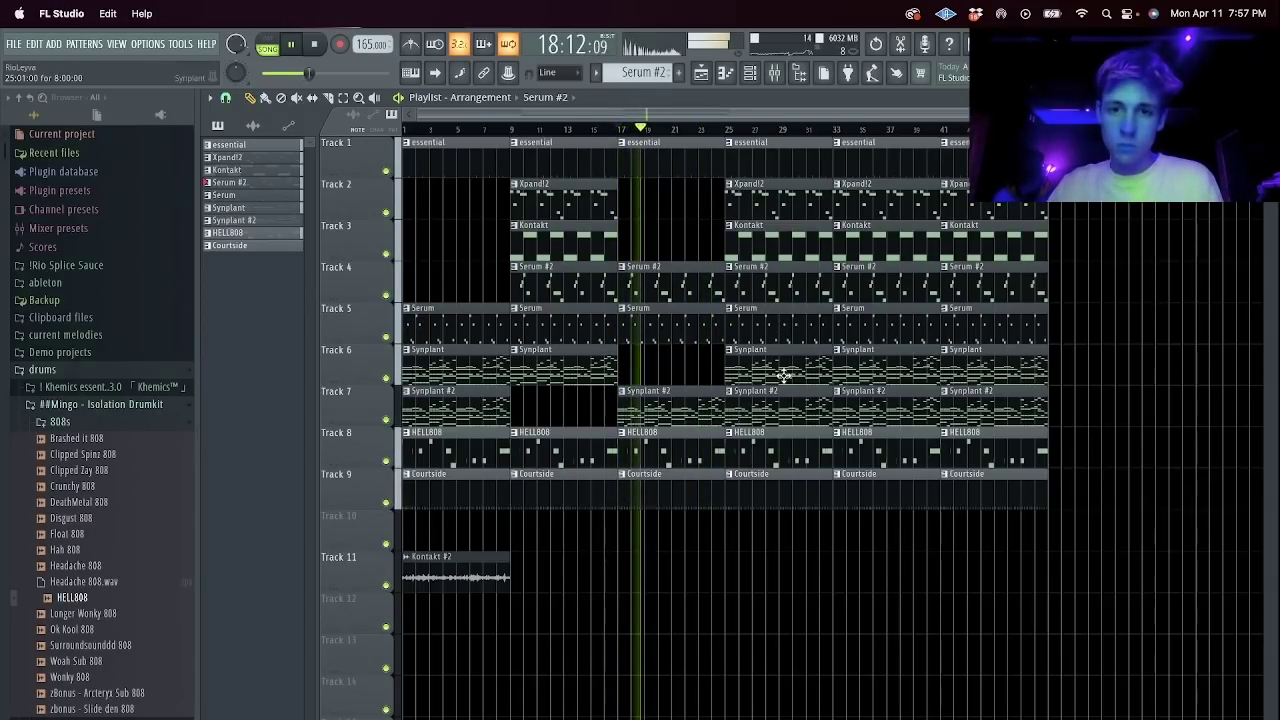
Delete the bar-25 Synplant #2 clip and the trailing bar-33 and bar-41 clips.
right_click(785, 406)
right_click(783, 366)
key(ctrl+z)
right_click(995, 200)
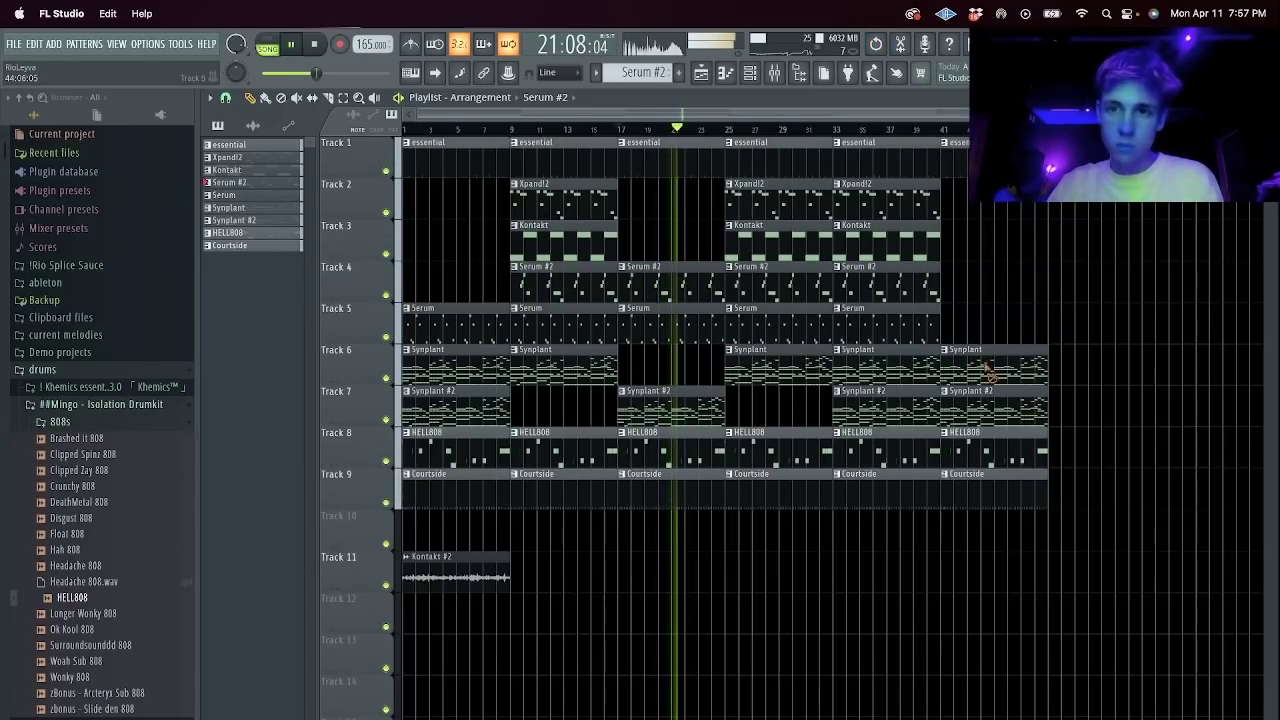
right_click(995, 410)
right_click(997, 490)
right_click(906, 451)
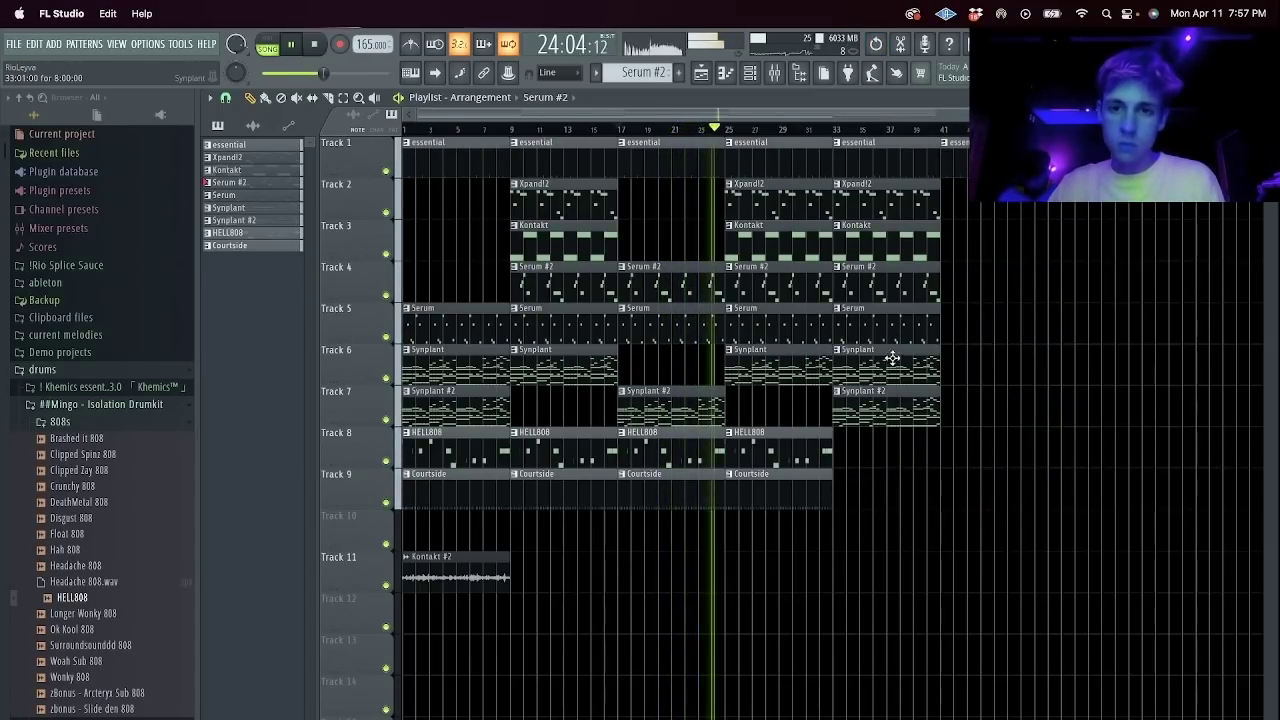
right_click(785, 240)
right_click(791, 270)
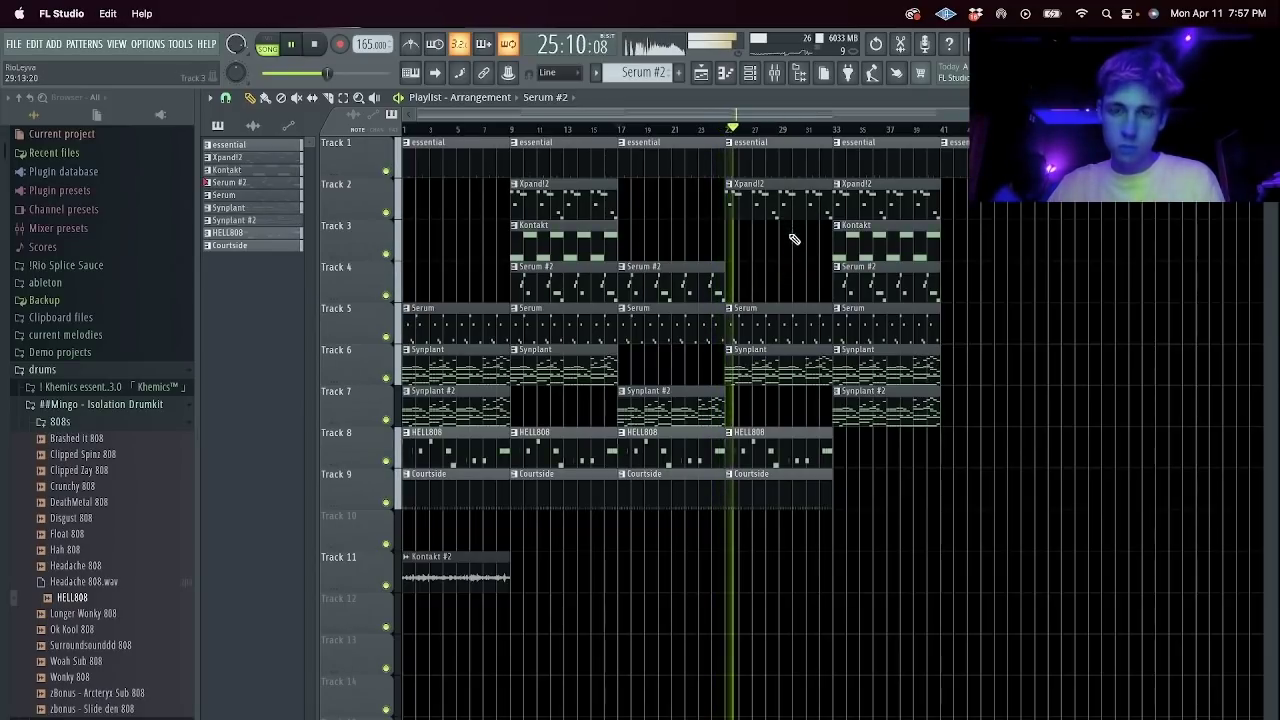
key(space)
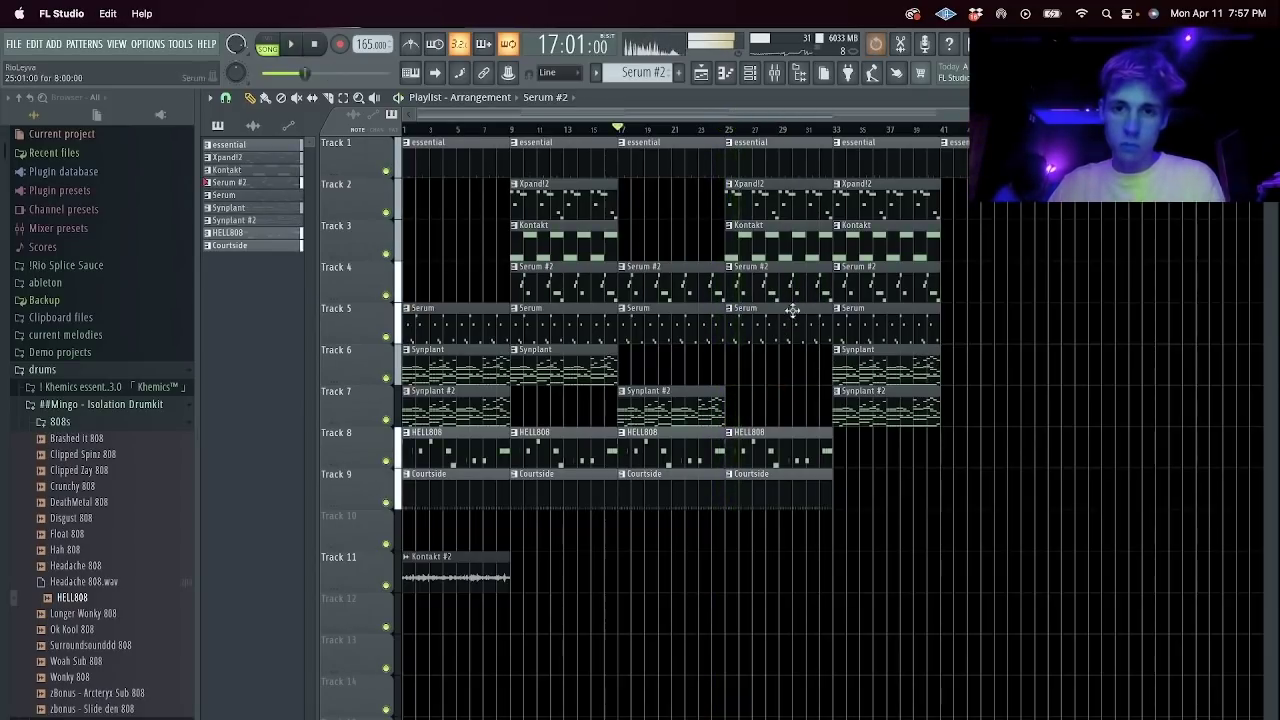
Remove the bar-25 Kontakt clip and make the bar-25 Xpand!2 clip unique.
key(space)
click(731, 130)
key(space)
right_click(751, 153)
click(726, 131)
key(space)
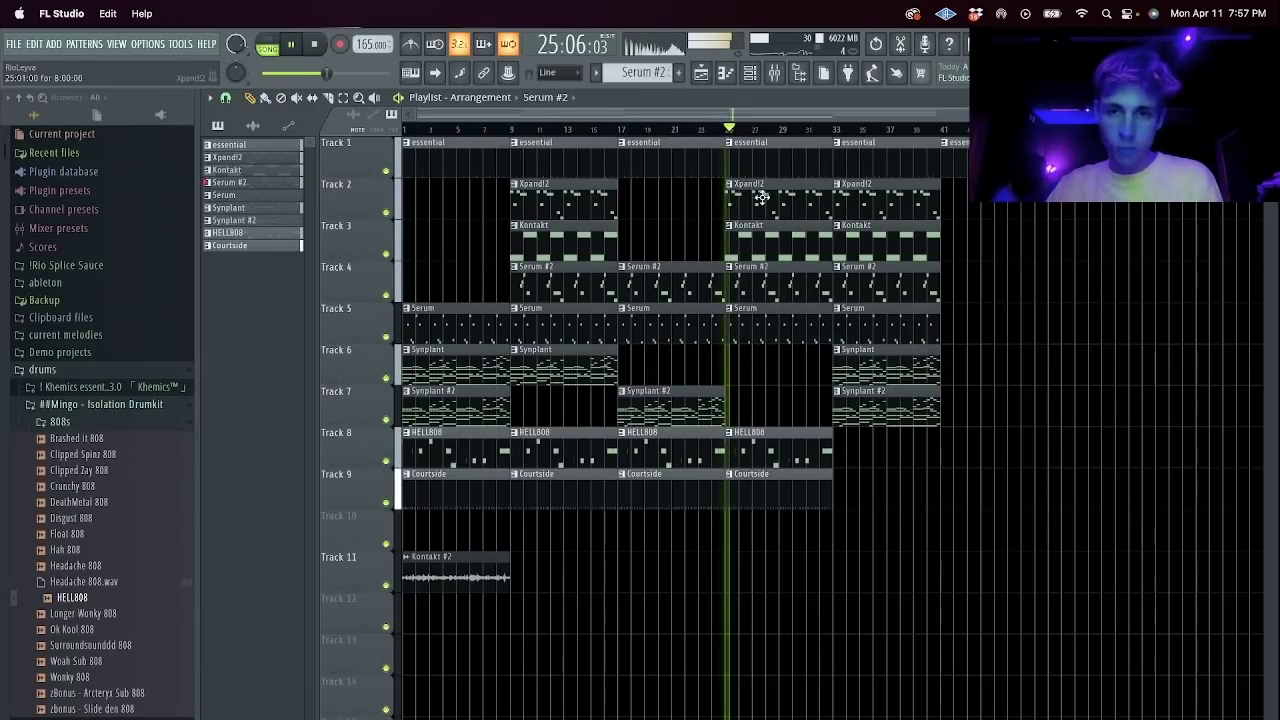
right_click(766, 245)
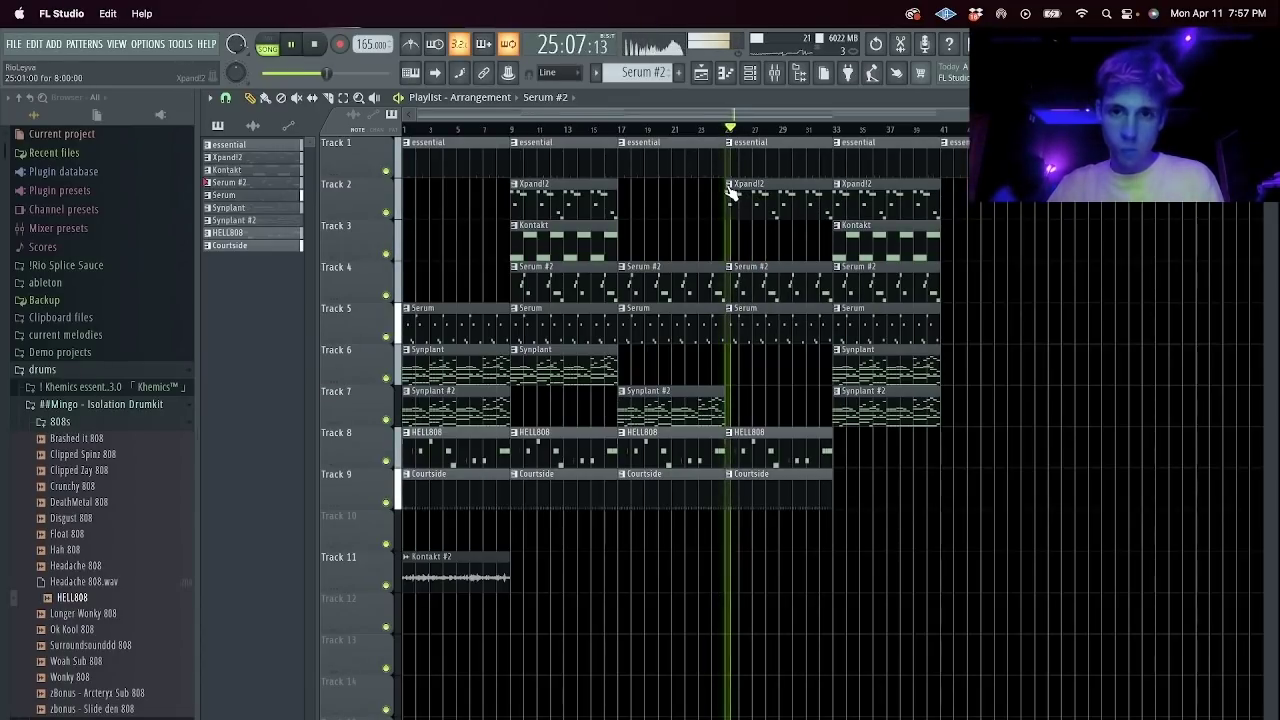
click(729, 184)
click(760, 283)
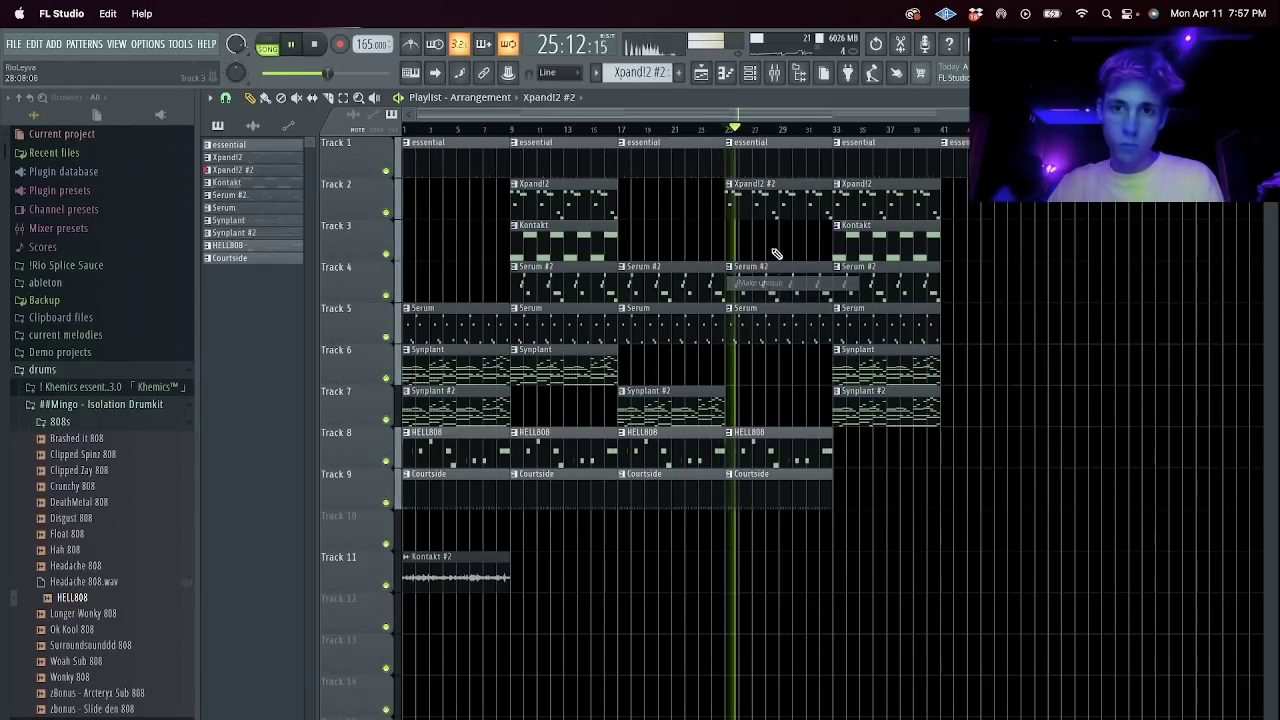
Flip the Xpand!2 #2 notes horizontally, delete the notes from bar 4 onward, and repeat the two-bar phrase.
double_click(745, 198)
scroll(737, 132, down, 1)
key(space)
key(space)
key(space)
key(alt+y)
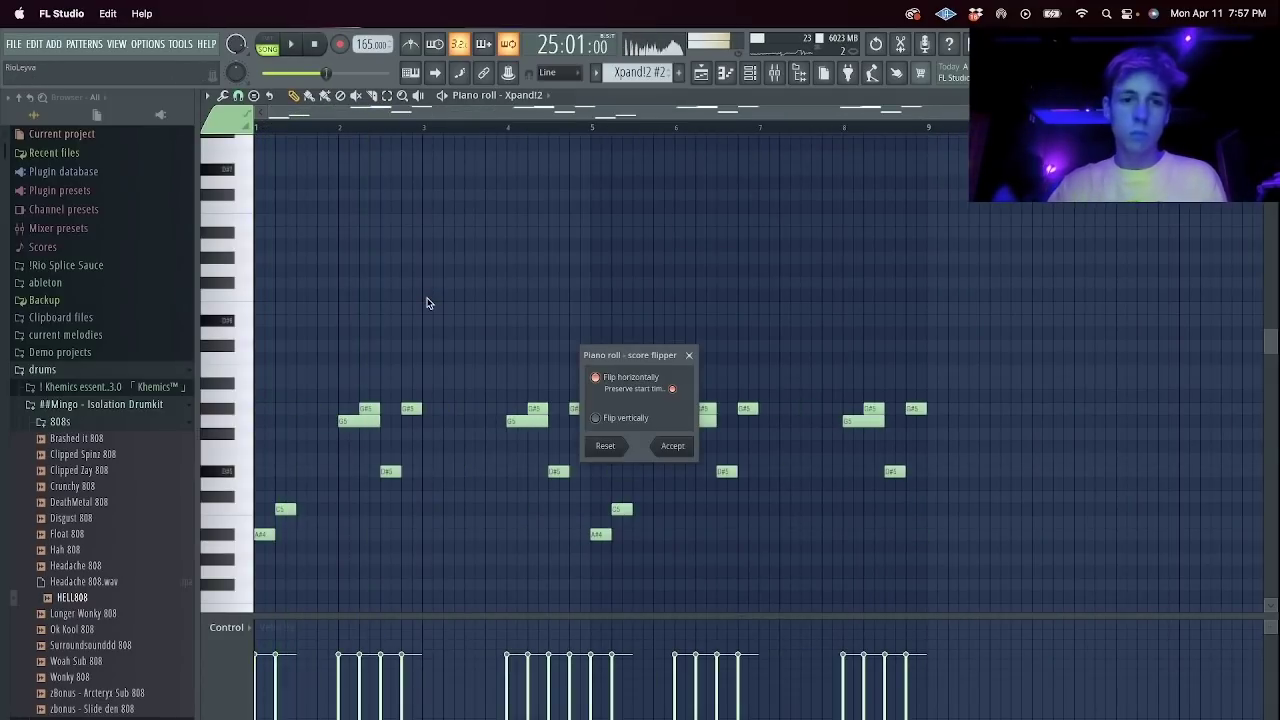
key(space)
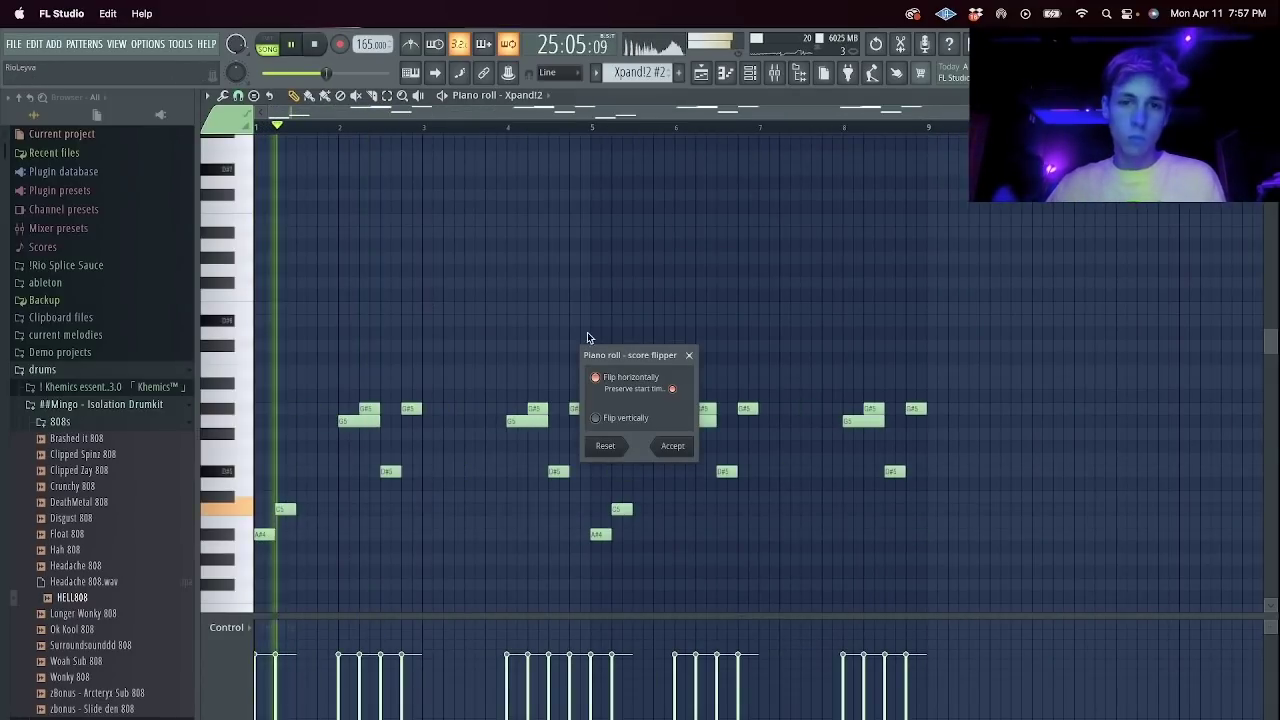
click(672, 445)
drag(490, 250, 940, 612)
key(Delete)
key(super+b)
key(super+b)
key(super+b)
key(Escape)
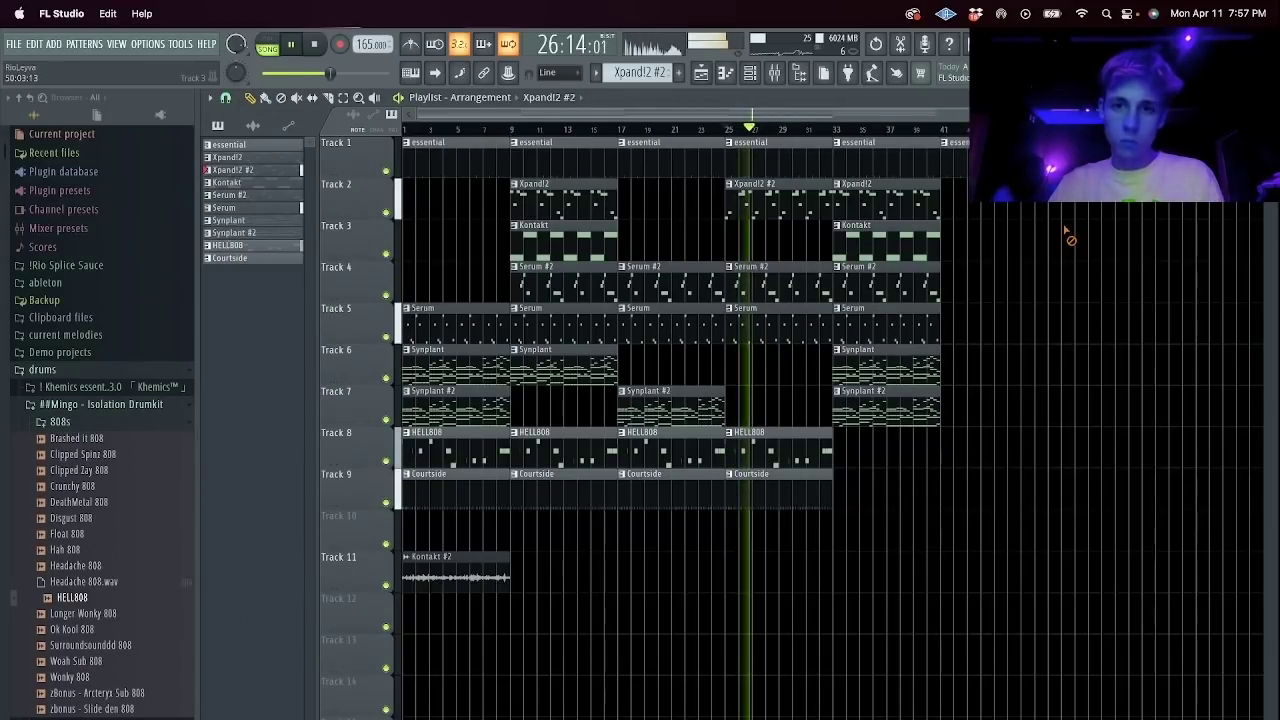
Cut the Xpand!2 #2 pattern's notes and paste them onto the Serum #2 channel.
drag(634, 394, 741, 394)
key(ctrl+z)
right_click(728, 192)
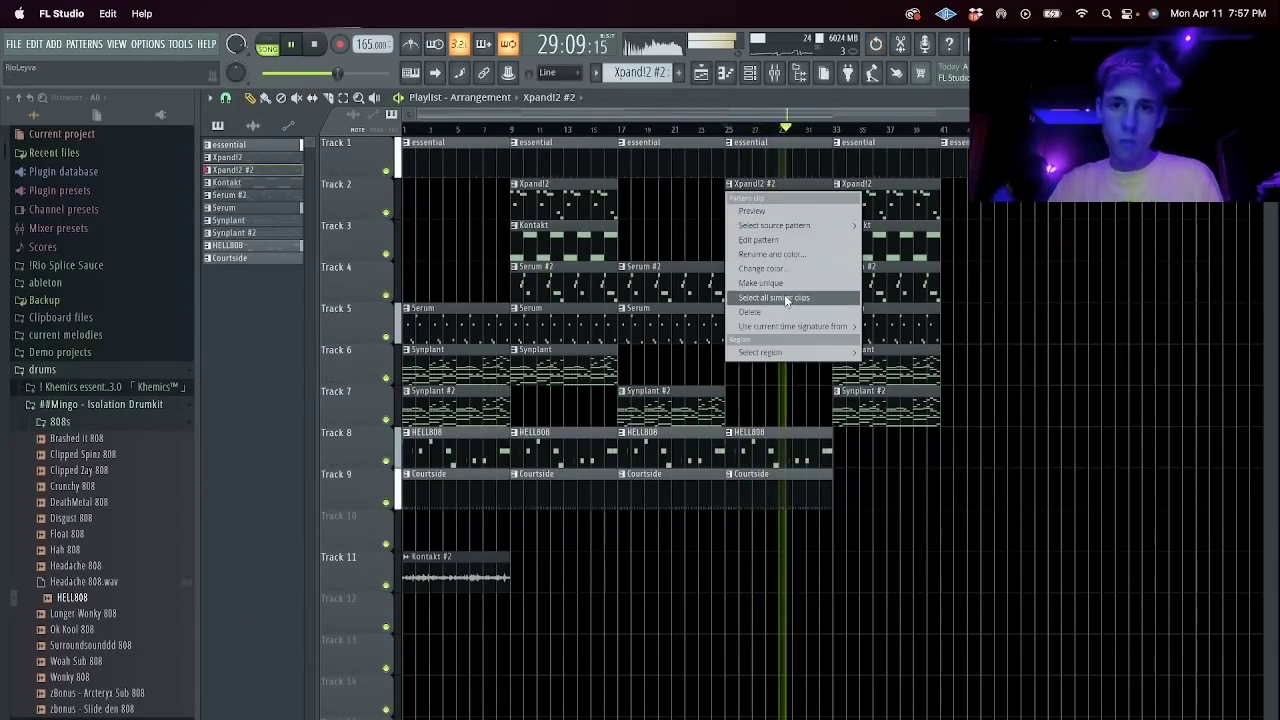
click(766, 240)
click(749, 72)
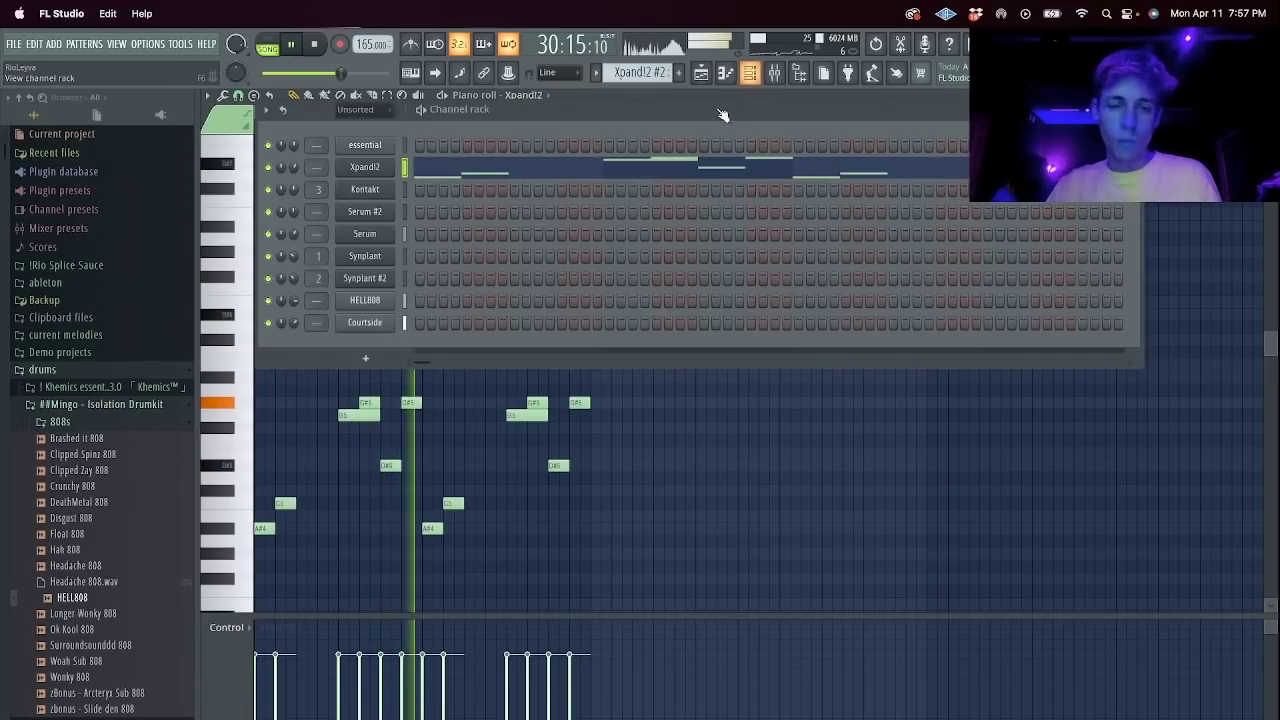
key(ctrl+x)
click(406, 213)
key(ctrl+v)
key(space)
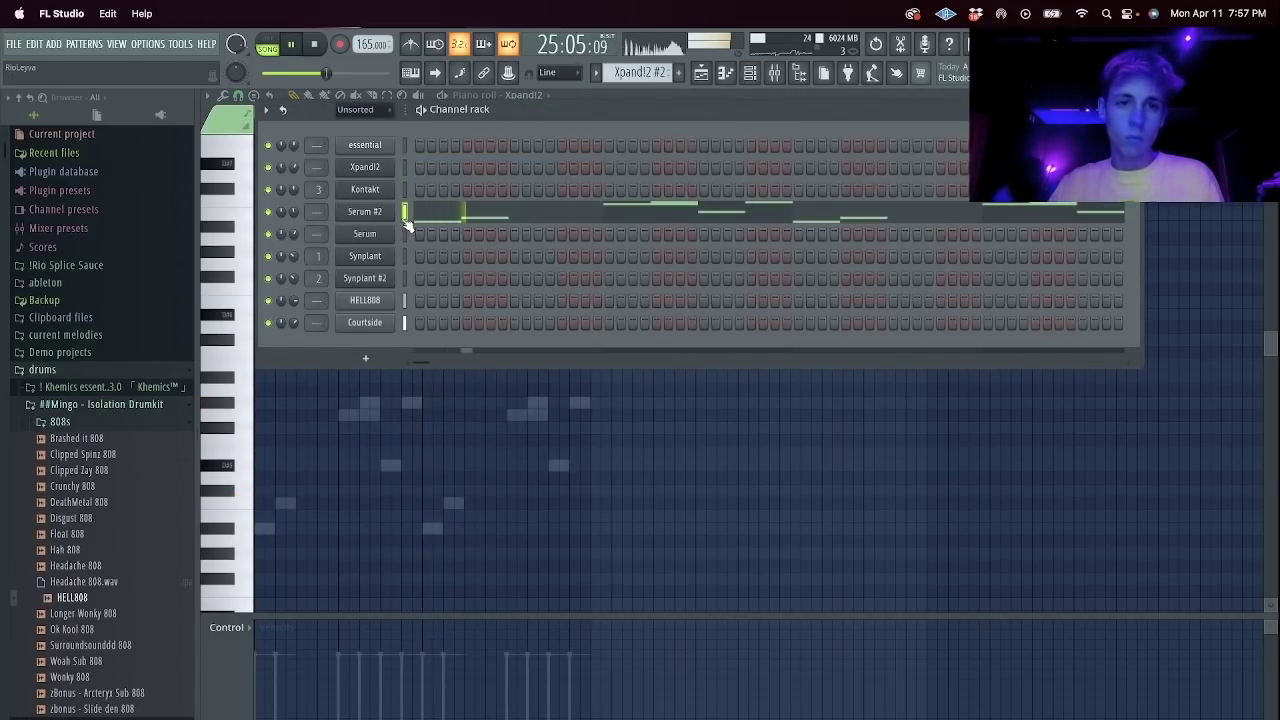
Move those notes from Serum #2 onto the Serum channel, then return to the playlist.
click(441, 217)
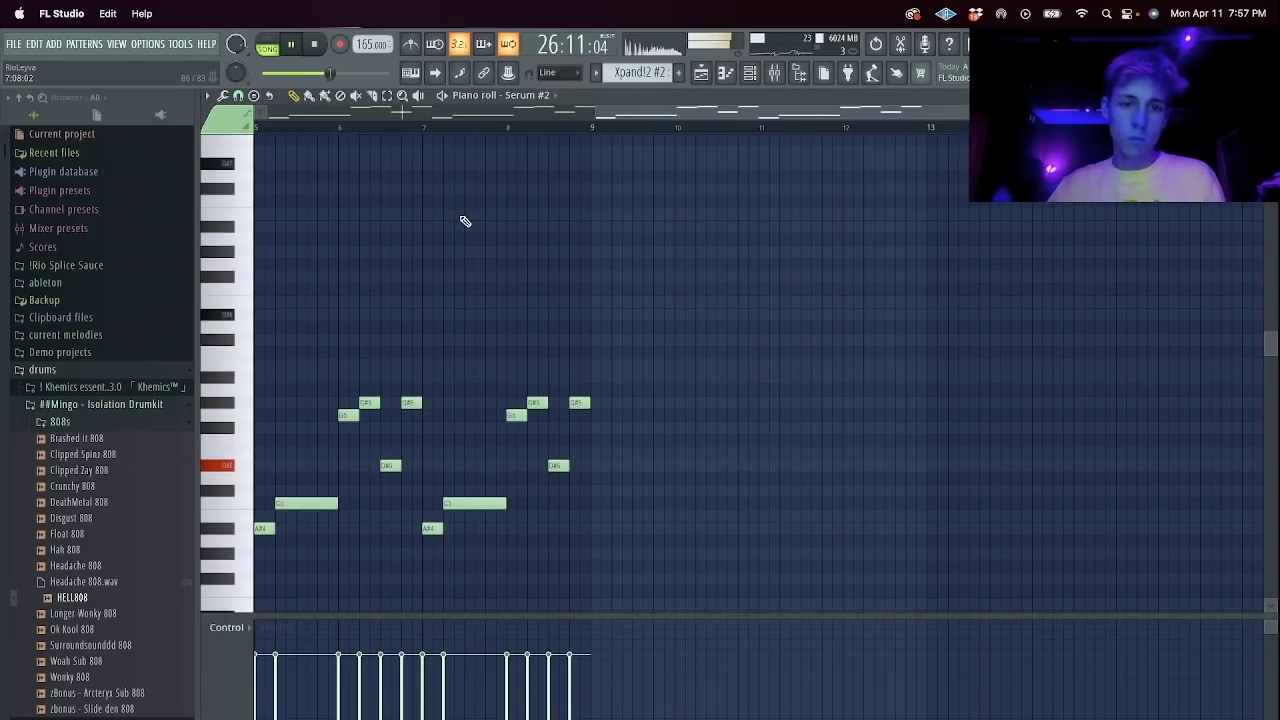
key(Escape)
key(ctrl+x)
key(ctrl+v)
key(space)
key(space)
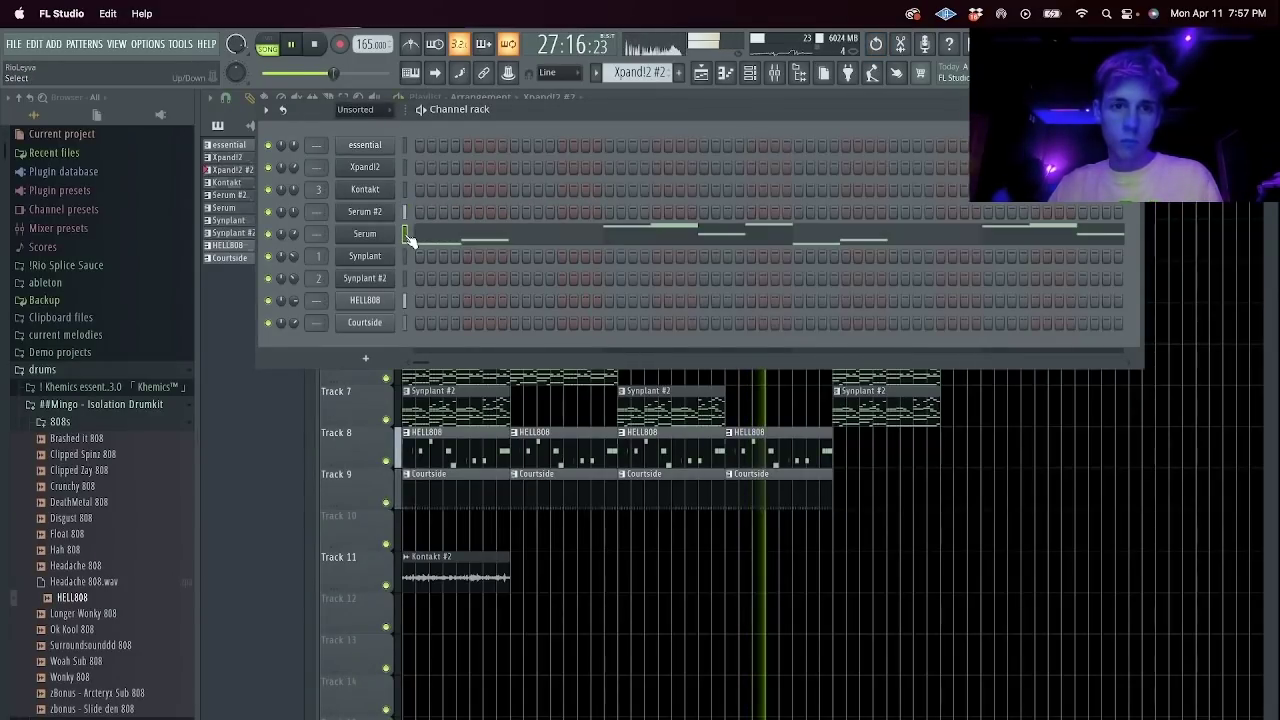
click(459, 238)
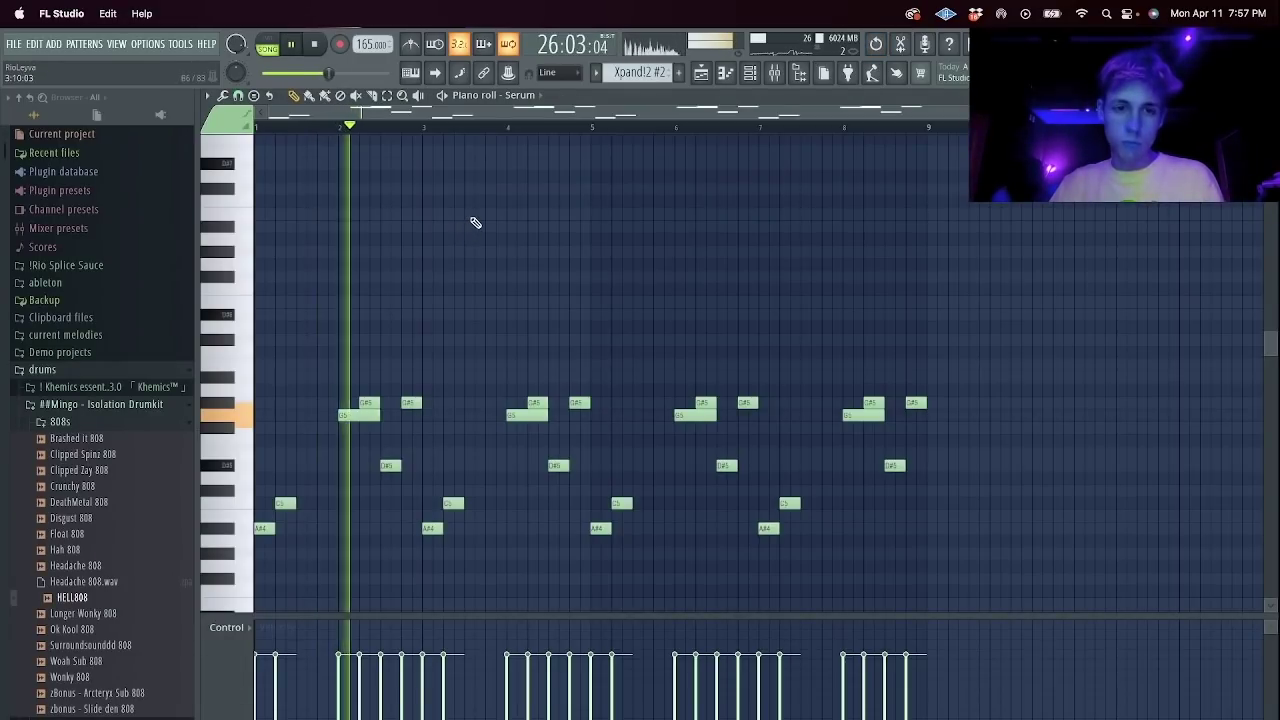
key(Escape)
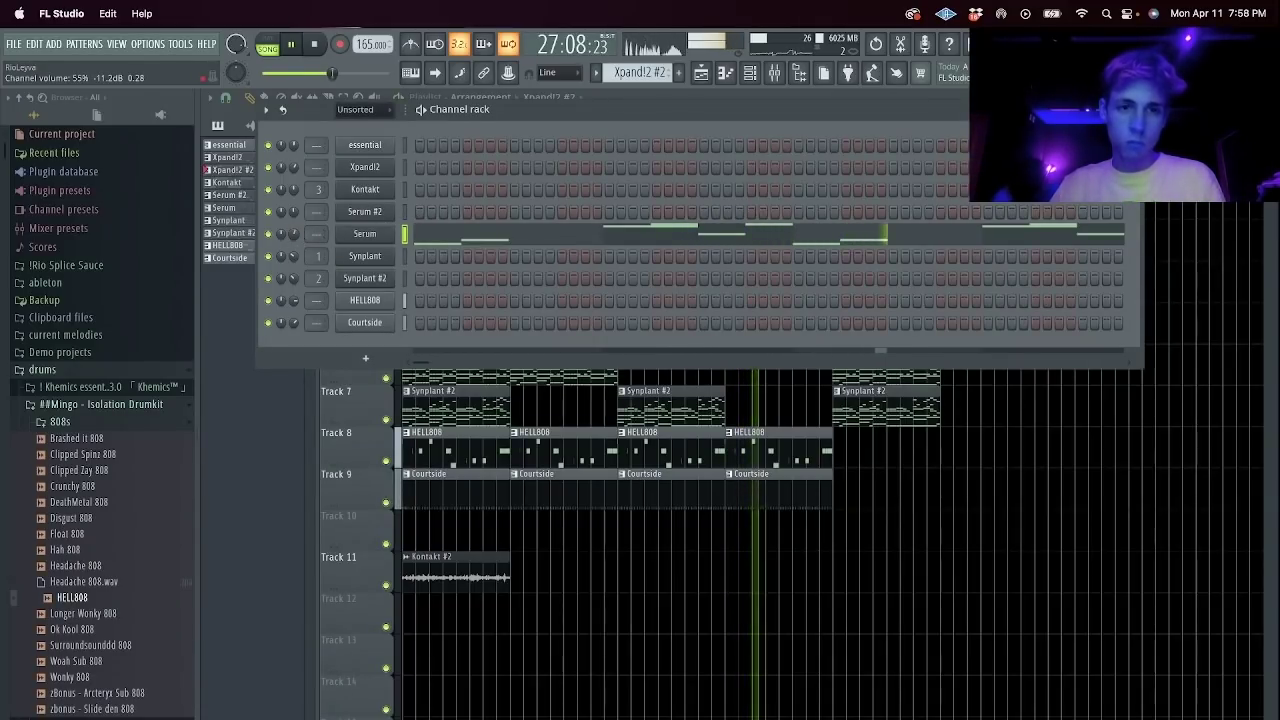
key(F6)
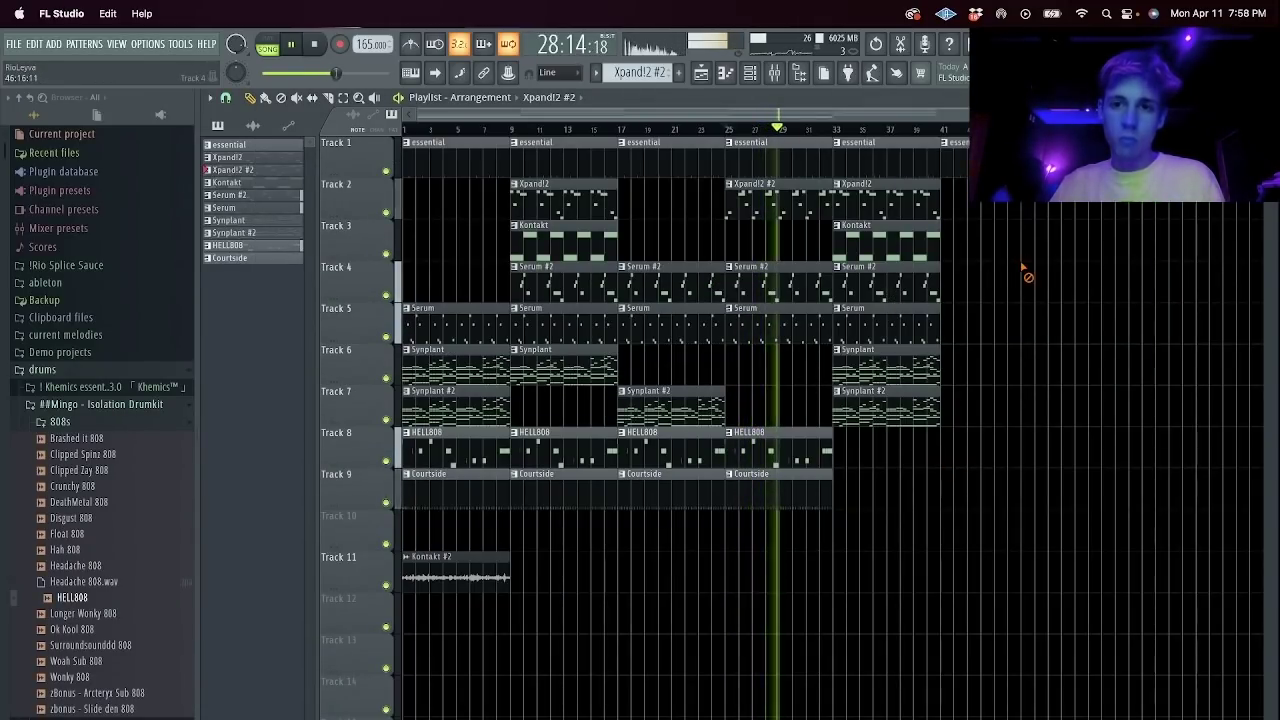
Delete the extra clip at bar 41 and the Serum and Serum #2 clips at bar 33.
right_click(951, 162)
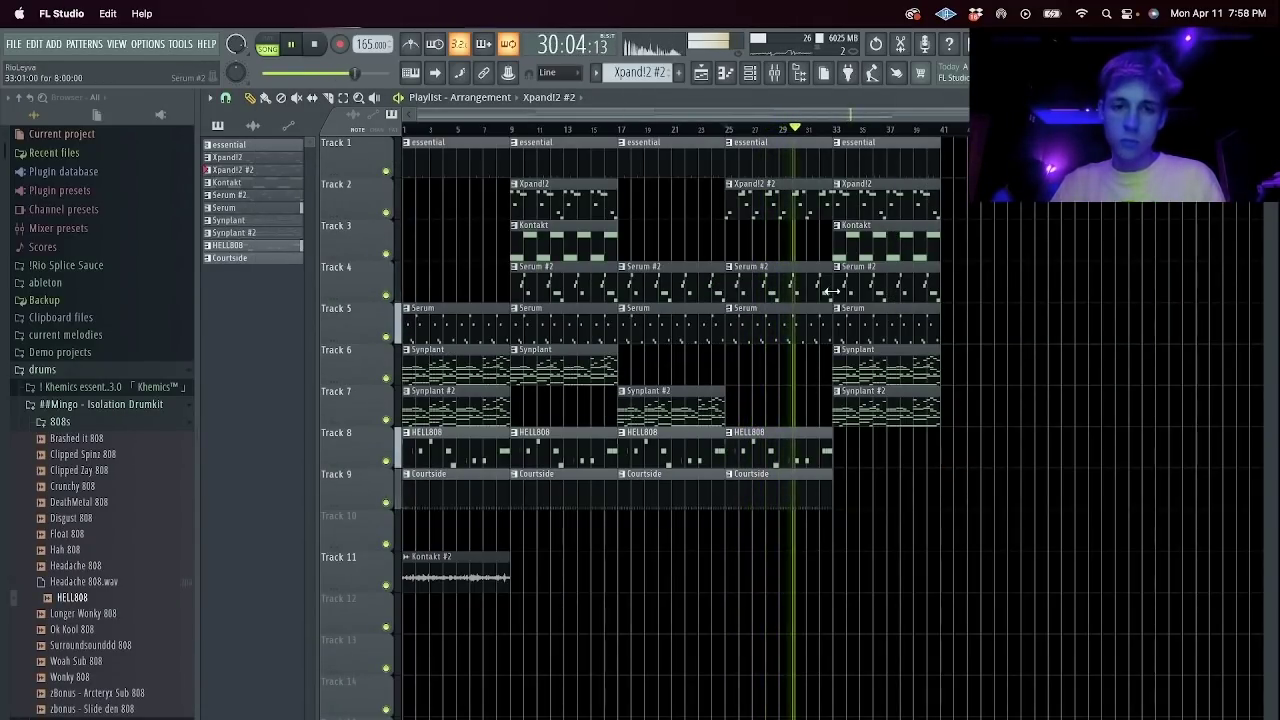
drag(523, 549, 901, 572)
drag(1008, 660, 271, 20)
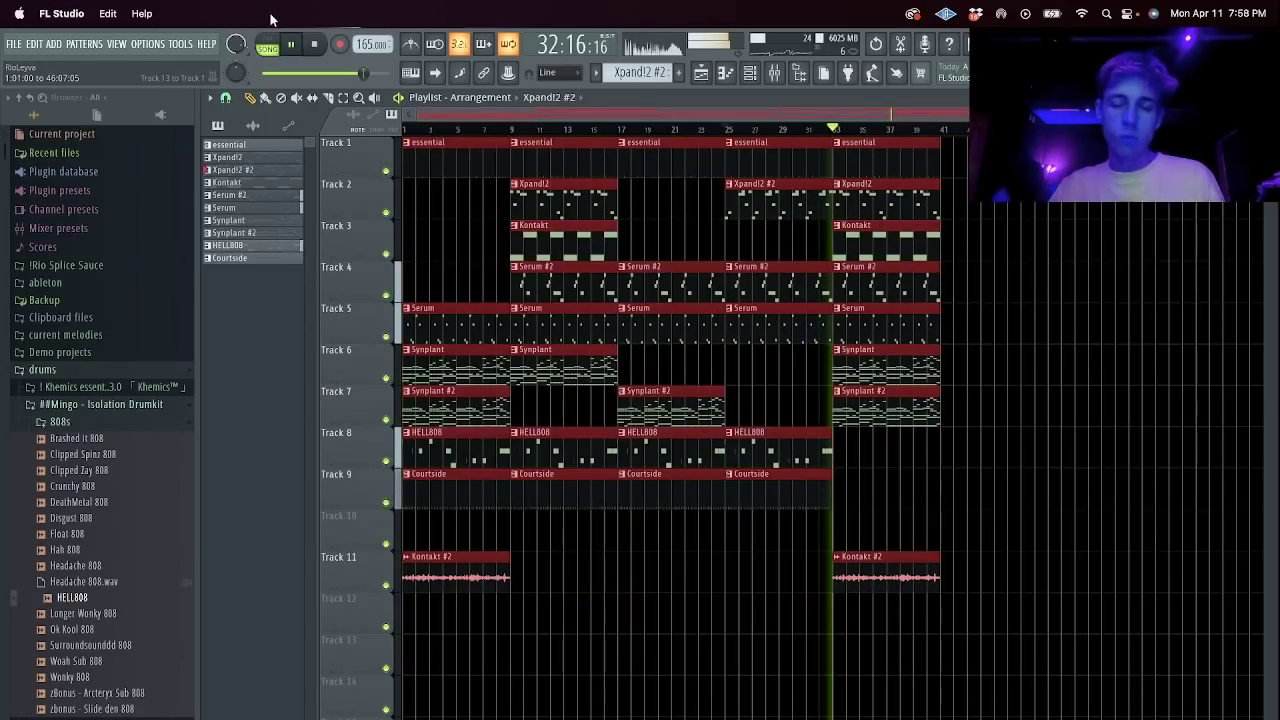
super+click(700, 243)
right_click(874, 314)
right_click(873, 287)
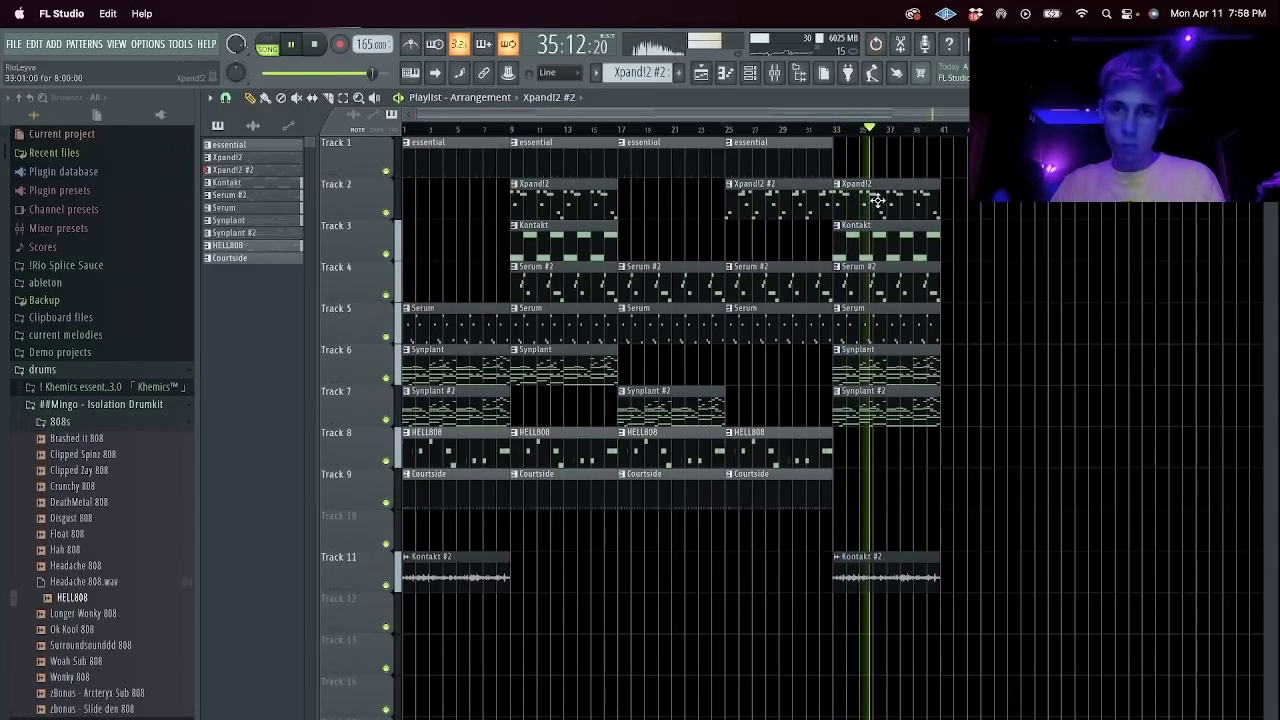
Delete both Kontakt clips on Track 3 of the playlist.
double_click(864, 240)
click(775, 70)
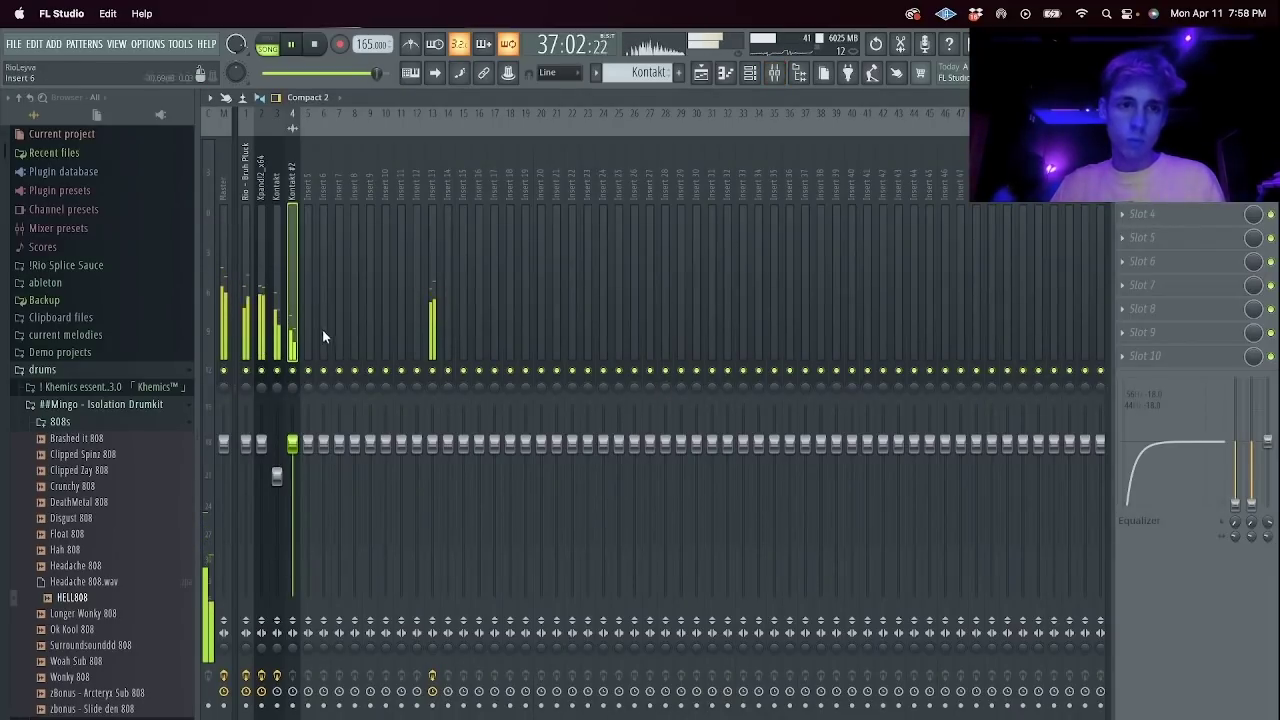
key(Escape)
click(754, 77)
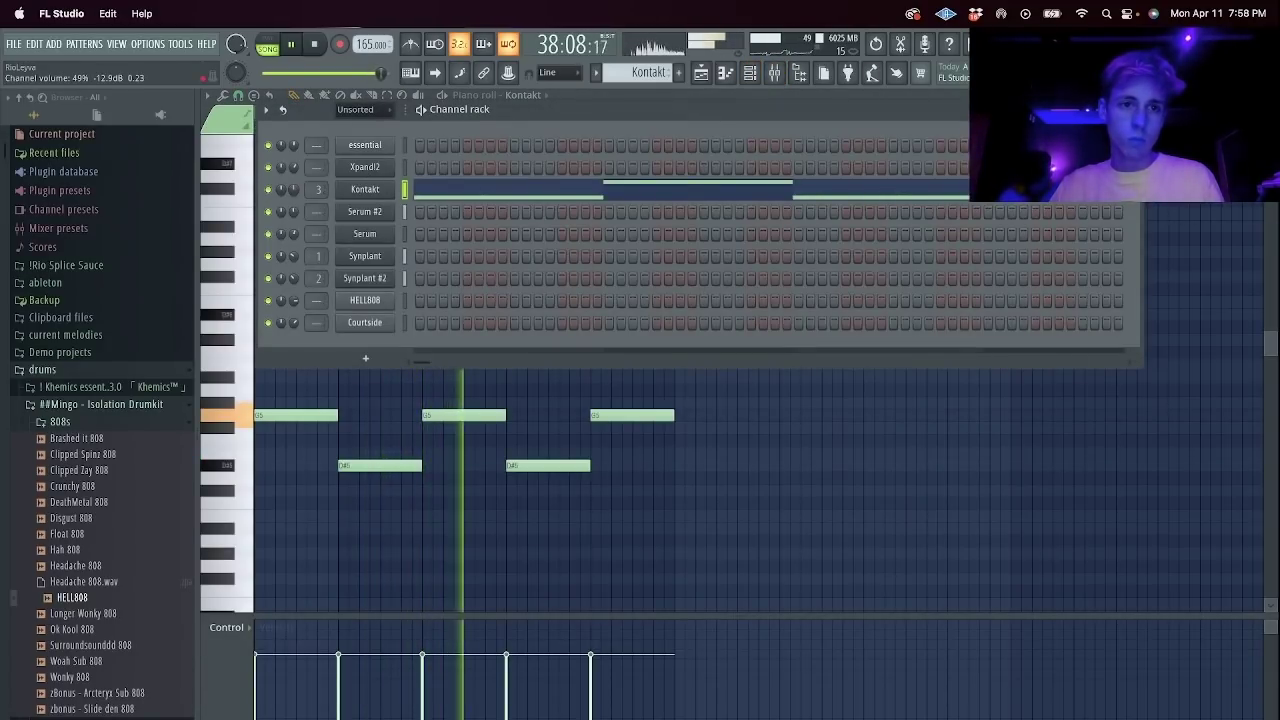
key(F5)
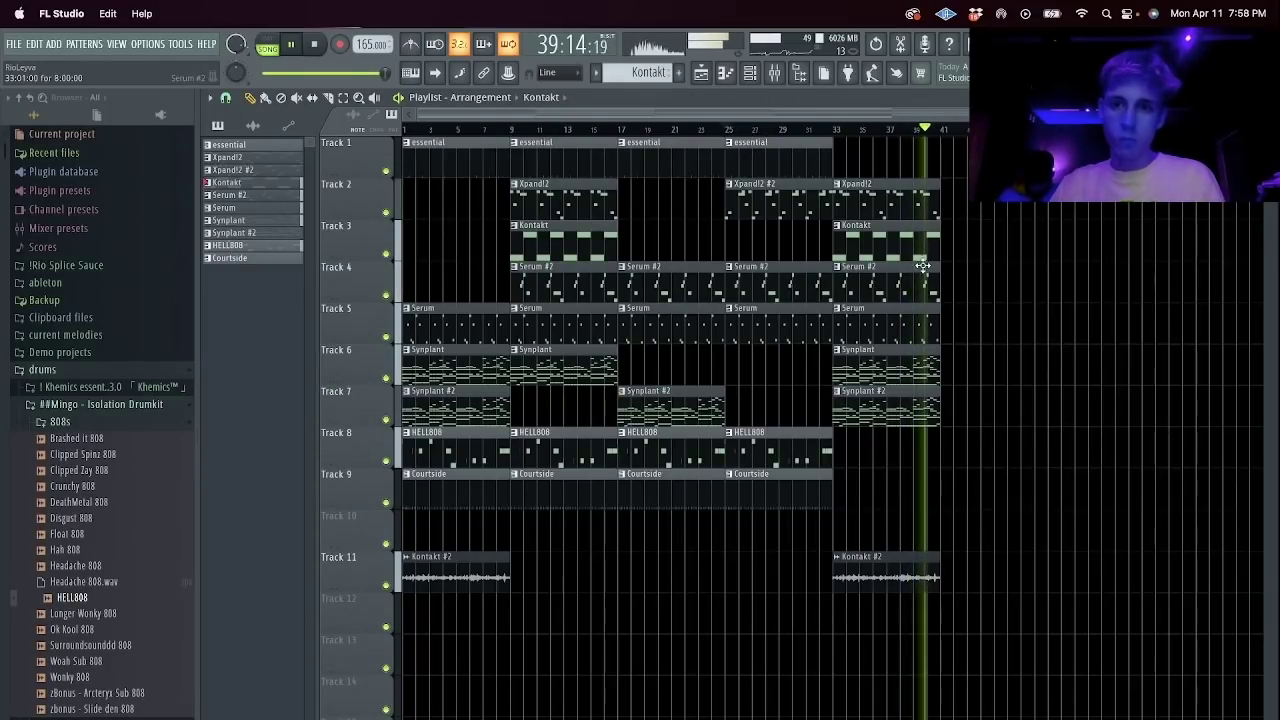
right_click(885, 244)
right_click(590, 244)
Duplicate the whole arrangement after itself with Ctrl+B, deselect it, and stop playback.
drag(1024, 586, 90, 6)
key(ctrl+b)
key(ctrl+d)
scroll(684, 136, down, 3)
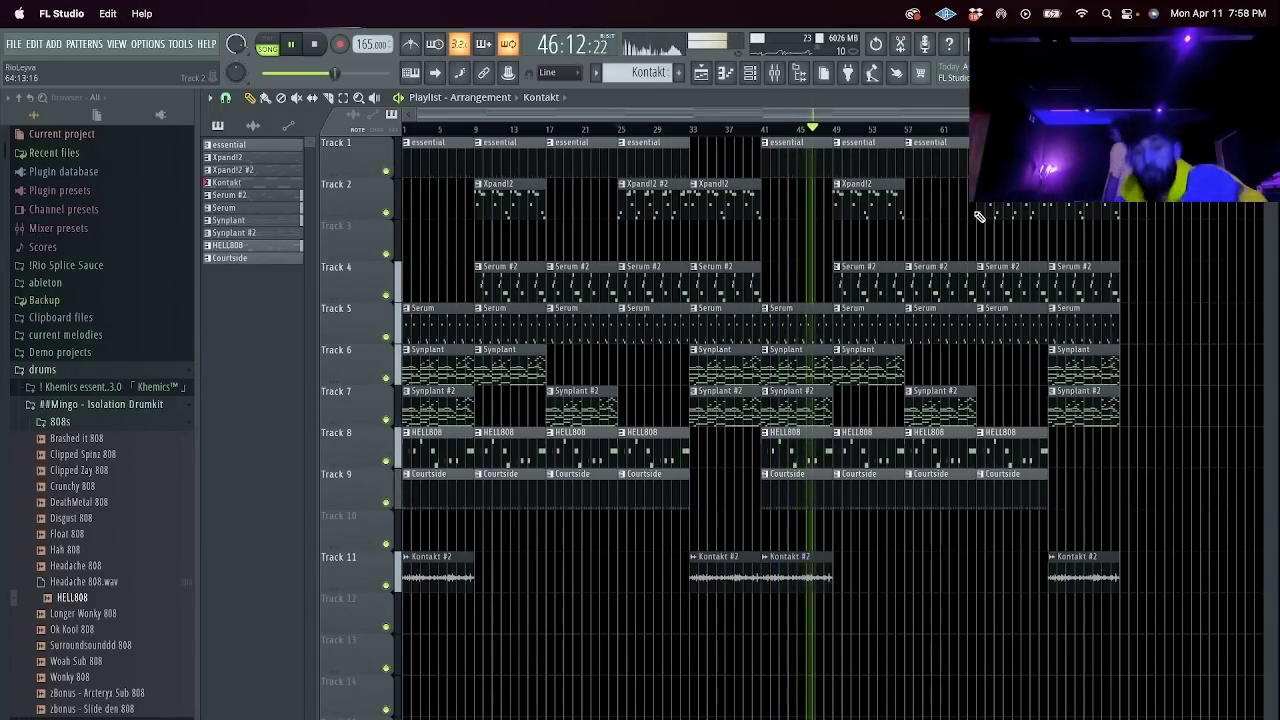
key(space)
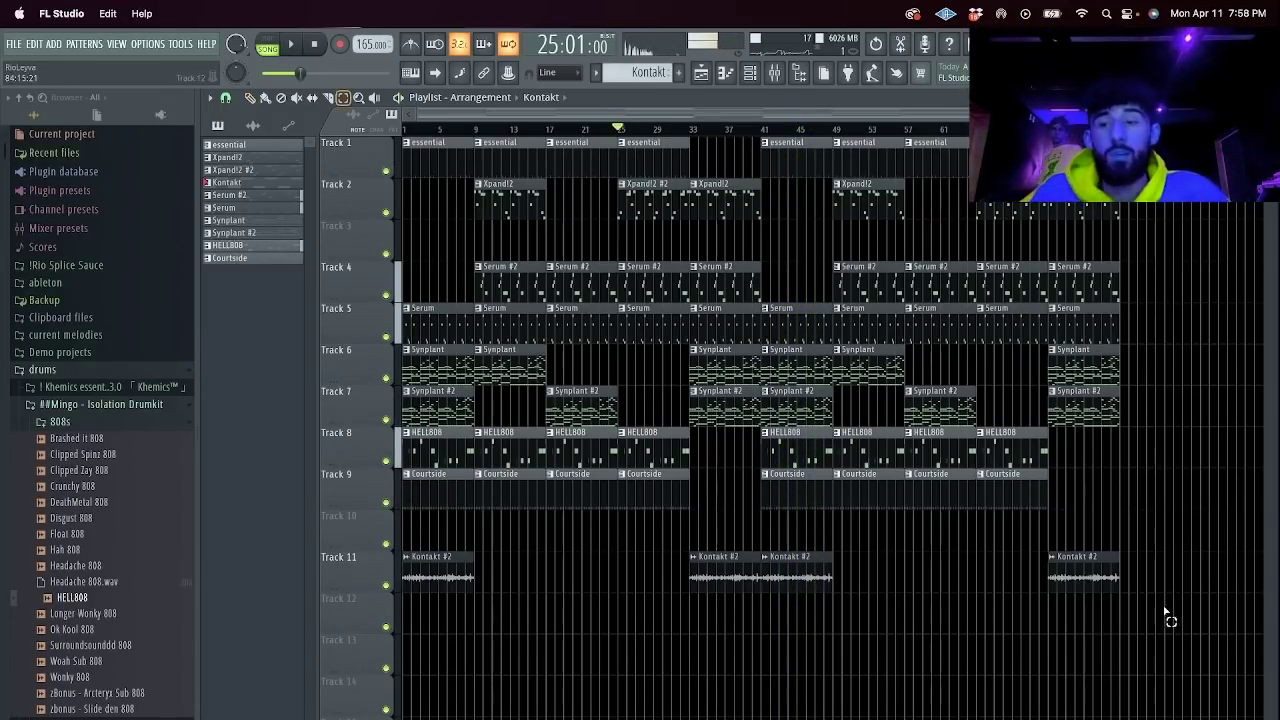
drag(1150, 630, 801, 132)
click(718, 524)
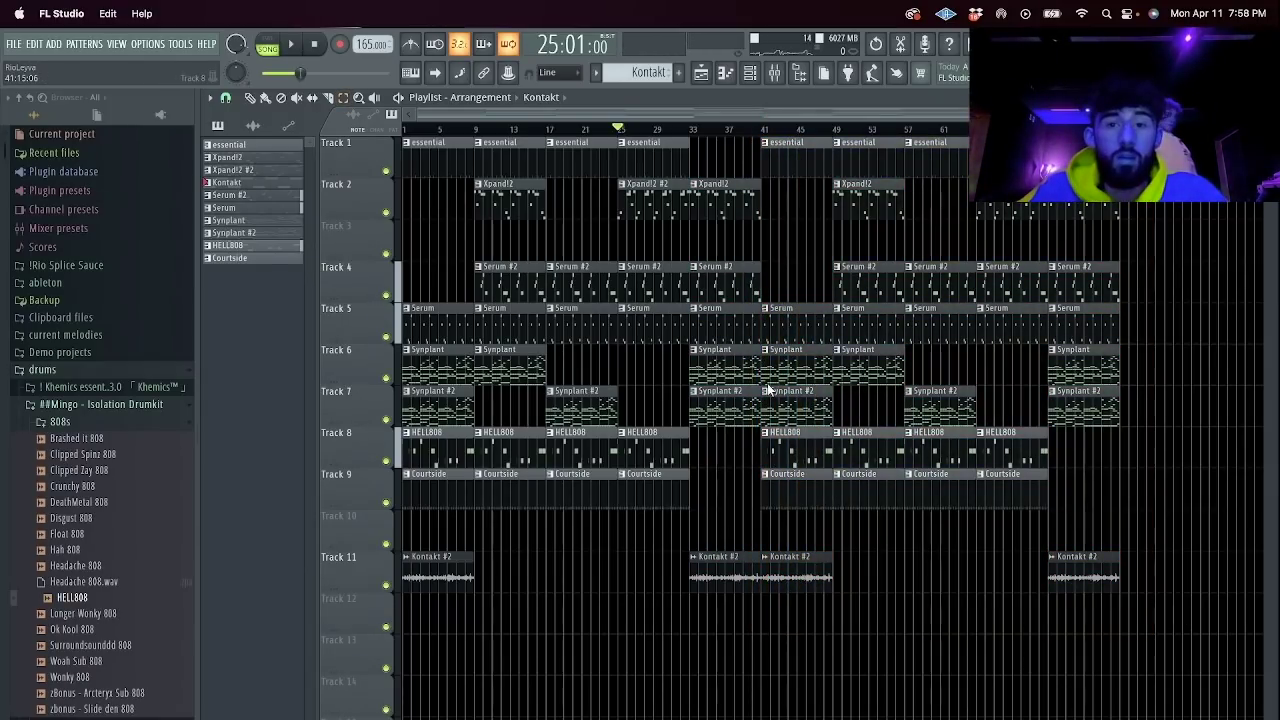
Save the project under the copied beat name in a new 'Grey 165 BPM' folder inside 4 - April/Stems.
key(super+s)
click(686, 224)
click(694, 243)
click(829, 297)
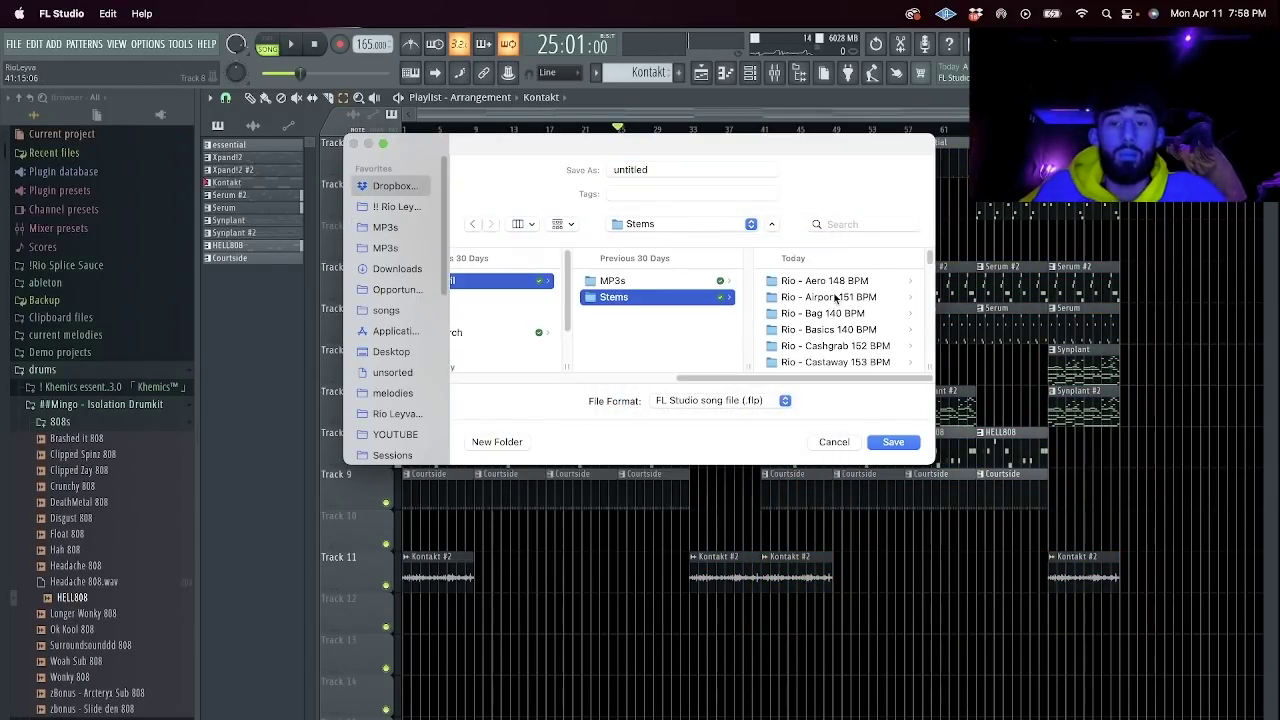
key(shift+super+n)
text(RIO)
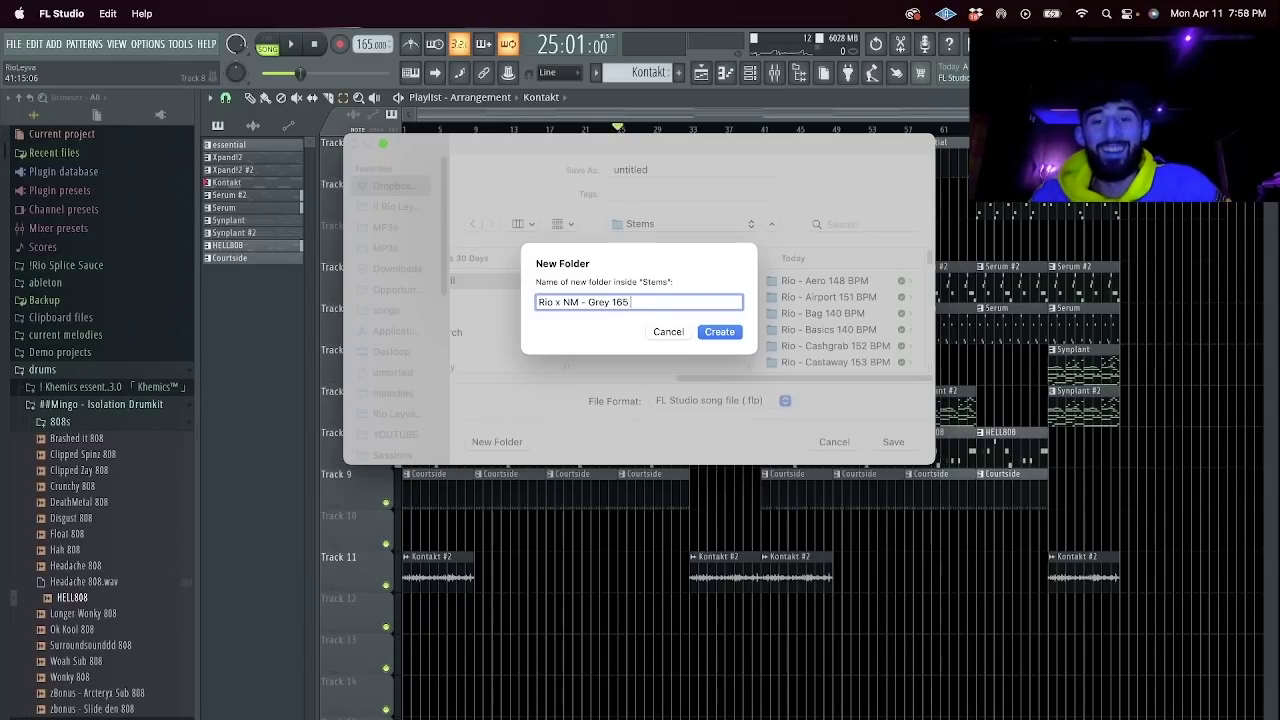
click(708, 331)
drag(650, 169, 449, 137)
key(super+v)
key(Return)
Export the song as an MP3 into the MP3s folder.
key(super+r)
click(678, 224)
click(656, 250)
click(790, 283)
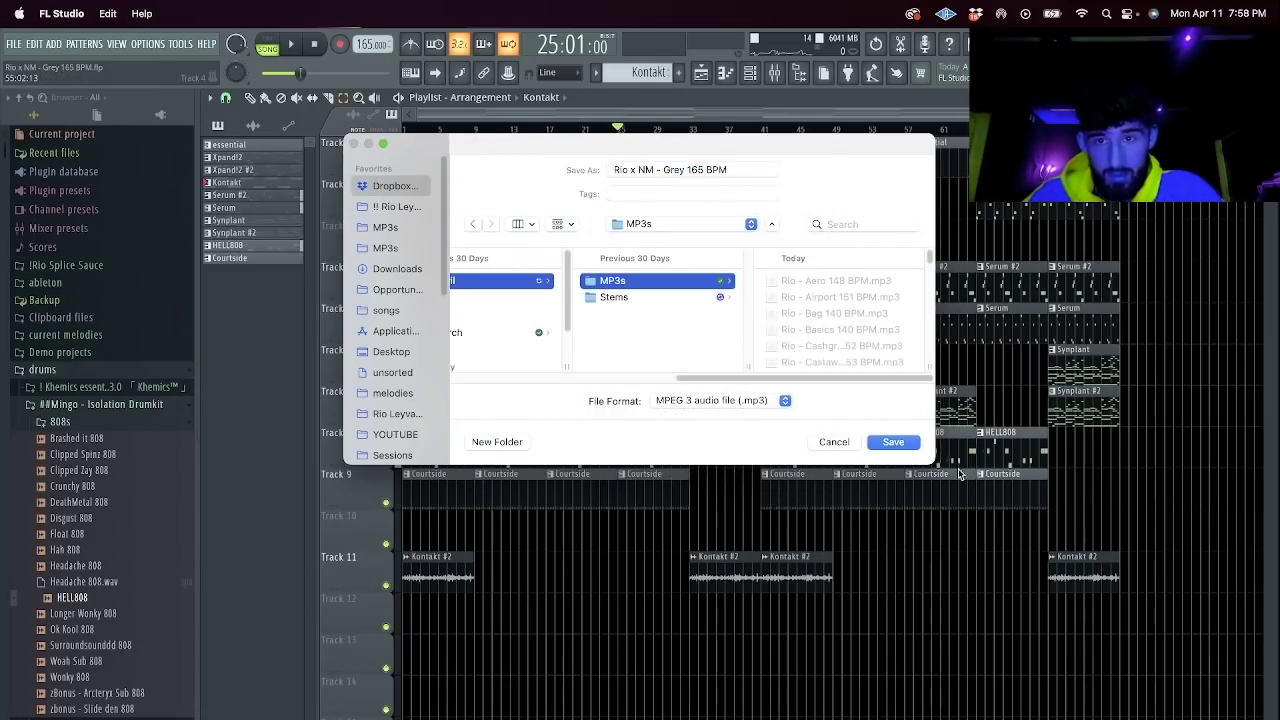
click(893, 442)
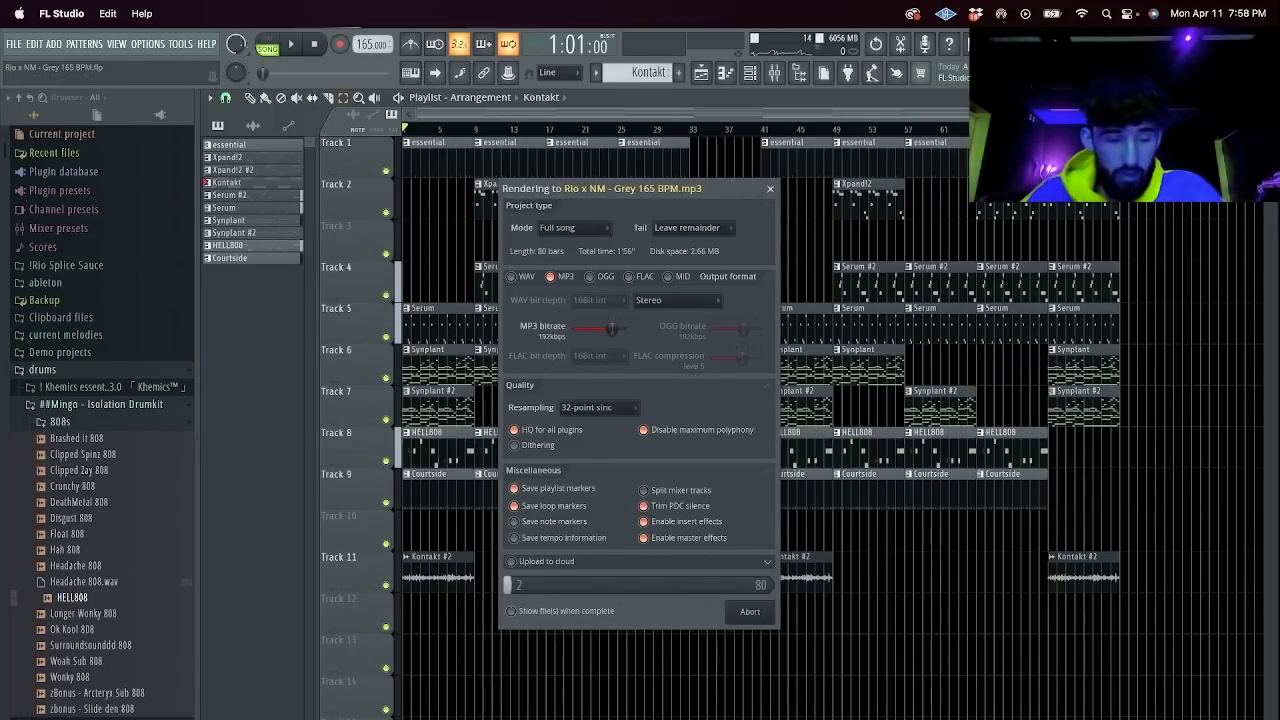
Select the MP3 files in Finder's MP3s folder, then go back to FL Studio.
click(216, 716)
drag(447, 222, 985, 356)
scroll(949, 391, down, 3)
scroll(560, 374, down, 3)
scroll(952, 362, down, 2)
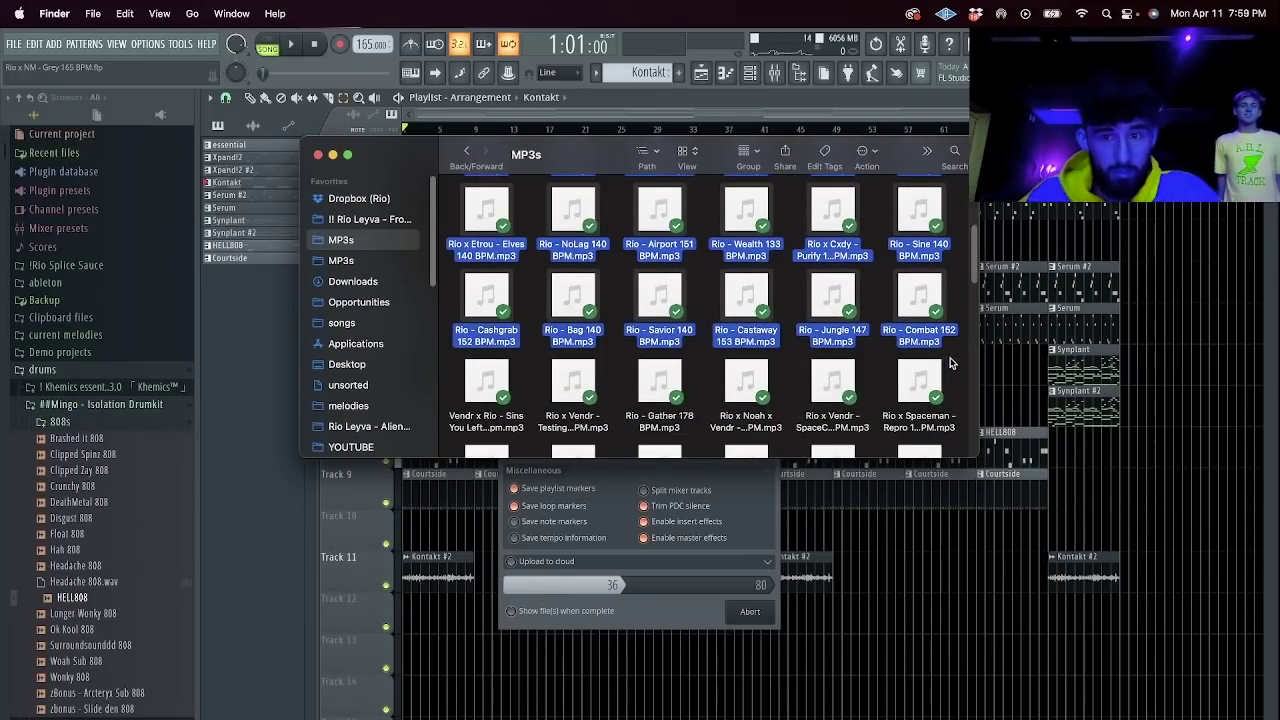
drag(958, 364, 403, 366)
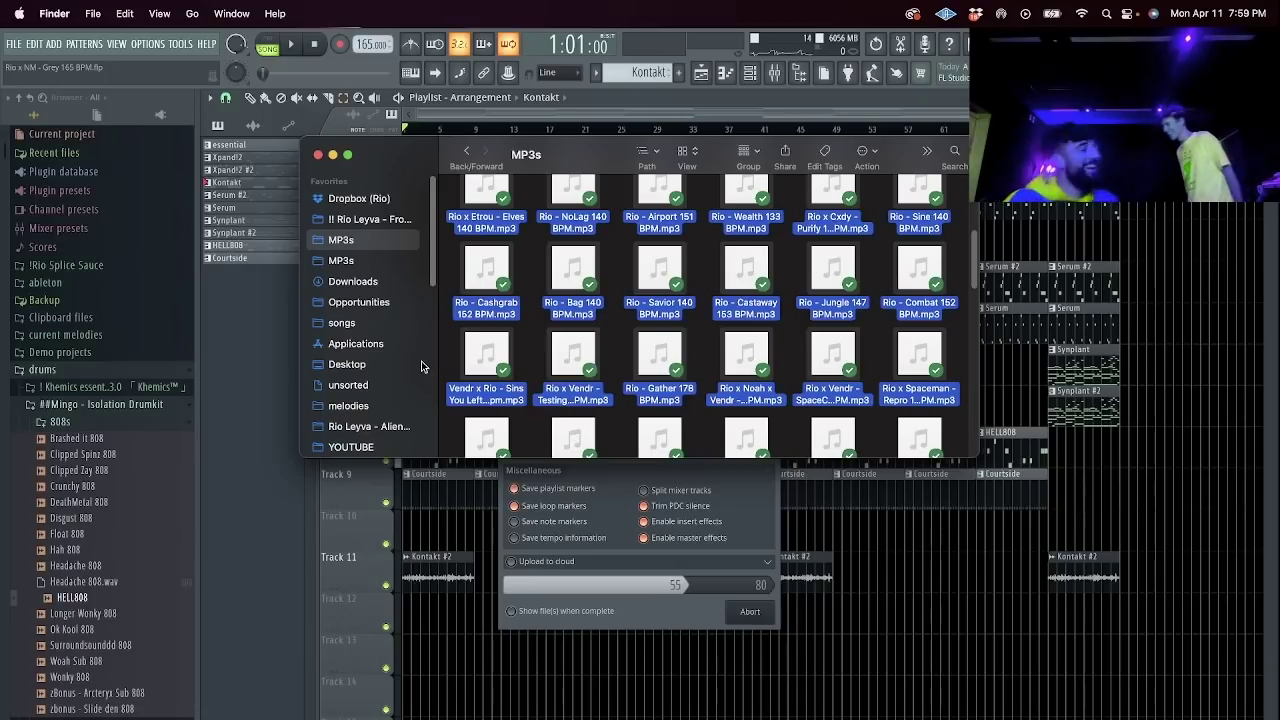
scroll(757, 333, down, 1)
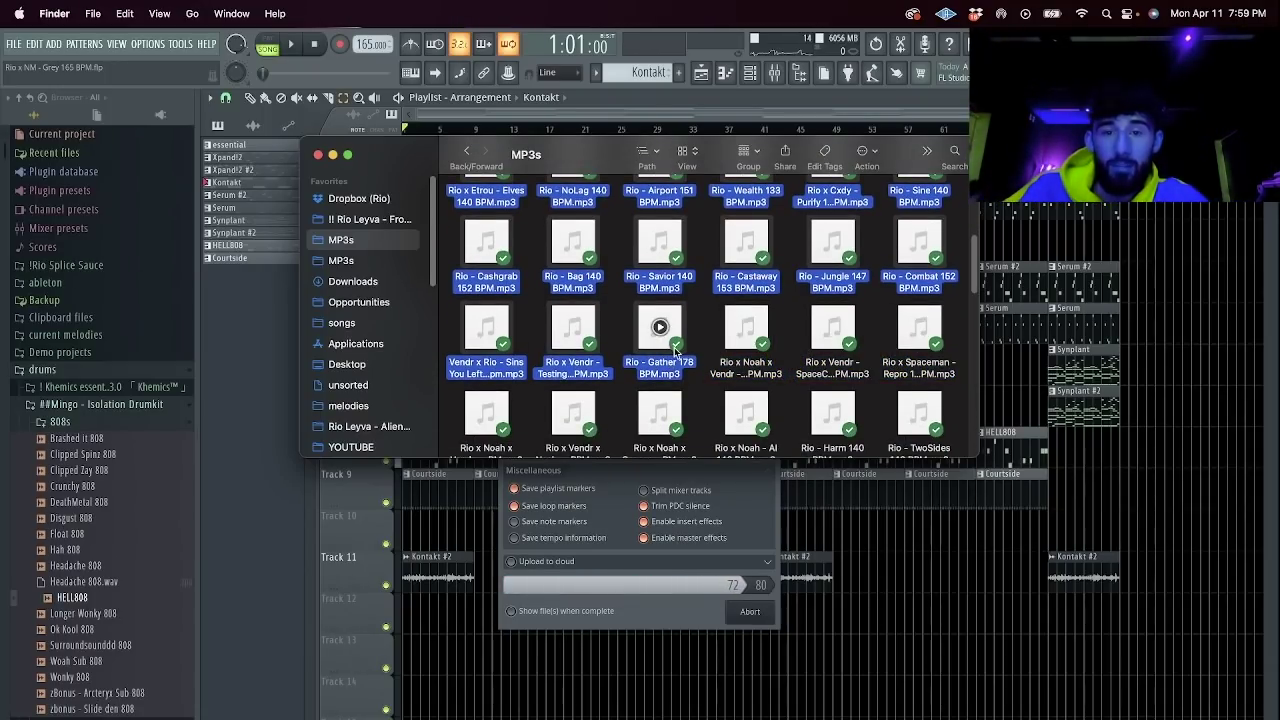
scroll(487, 340, up, 2)
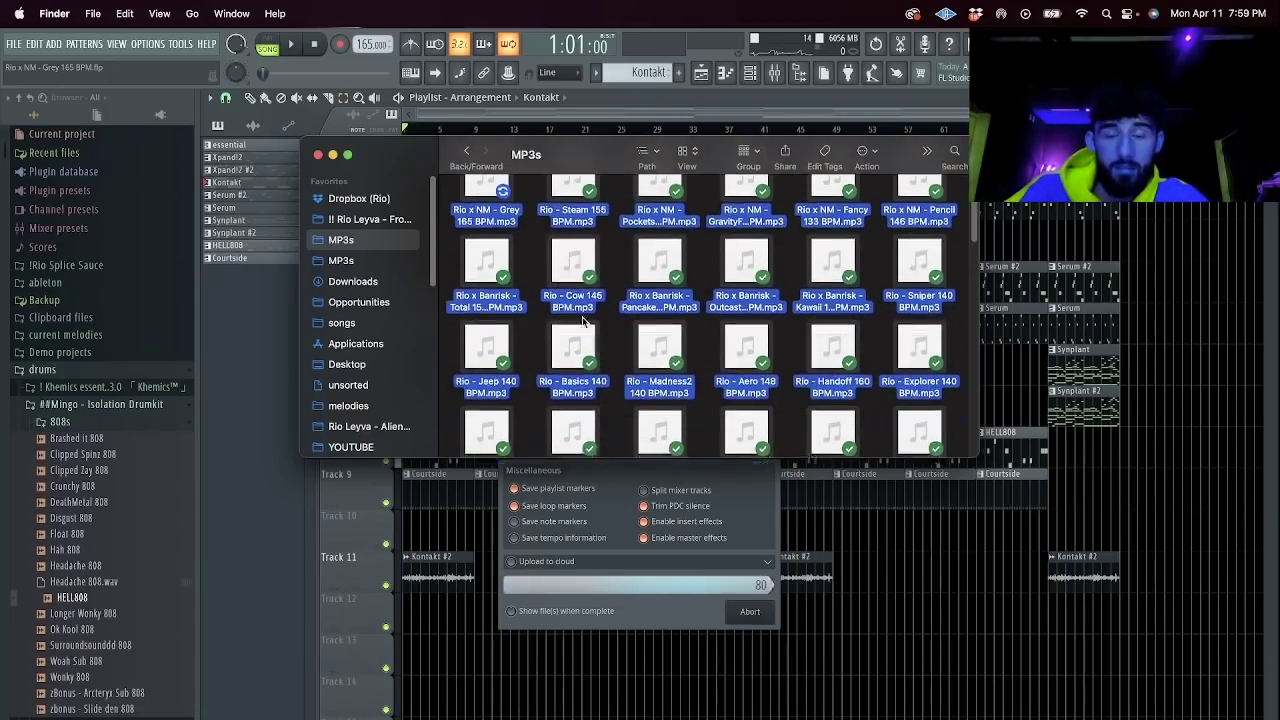
right_click(561, 337)
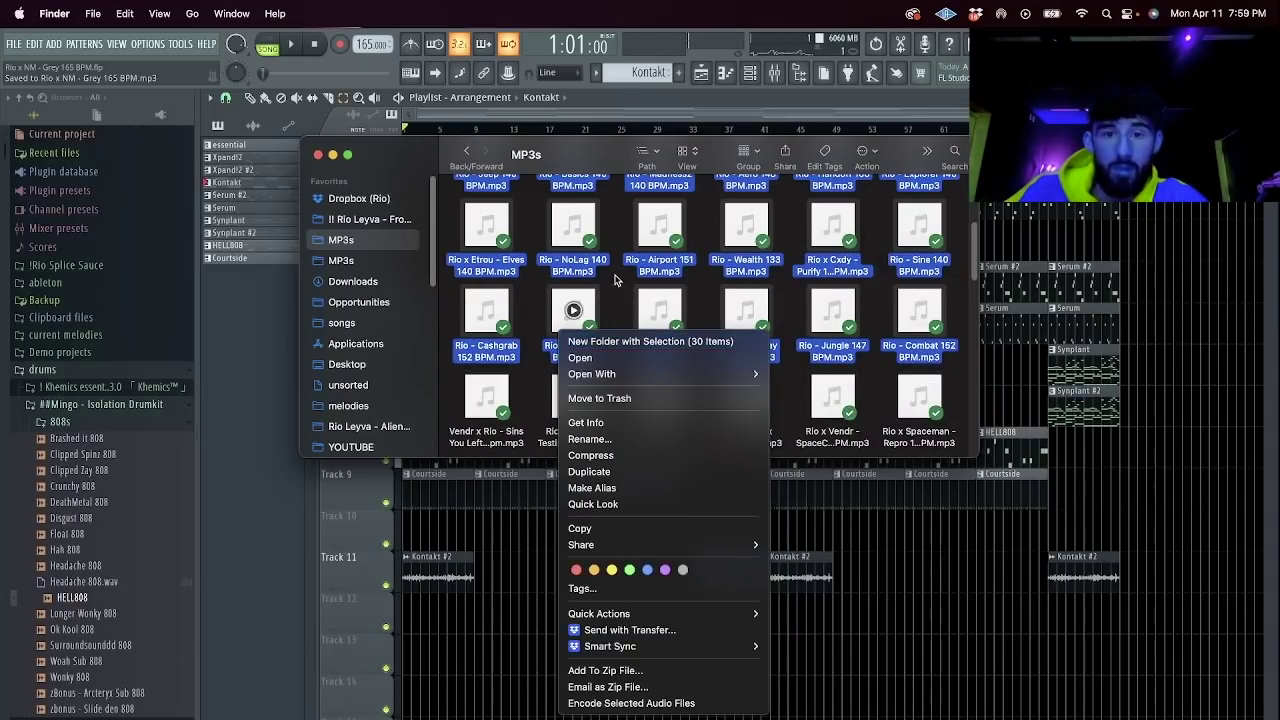
click(610, 151)
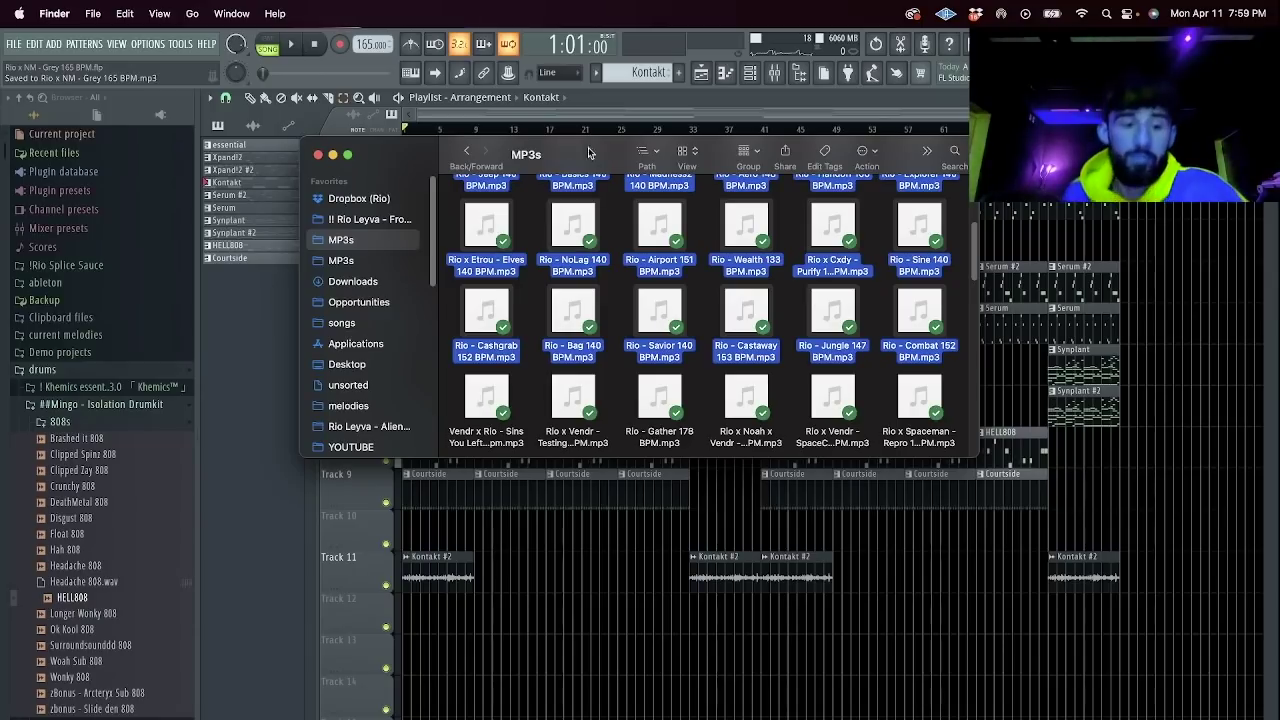
click(791, 128)
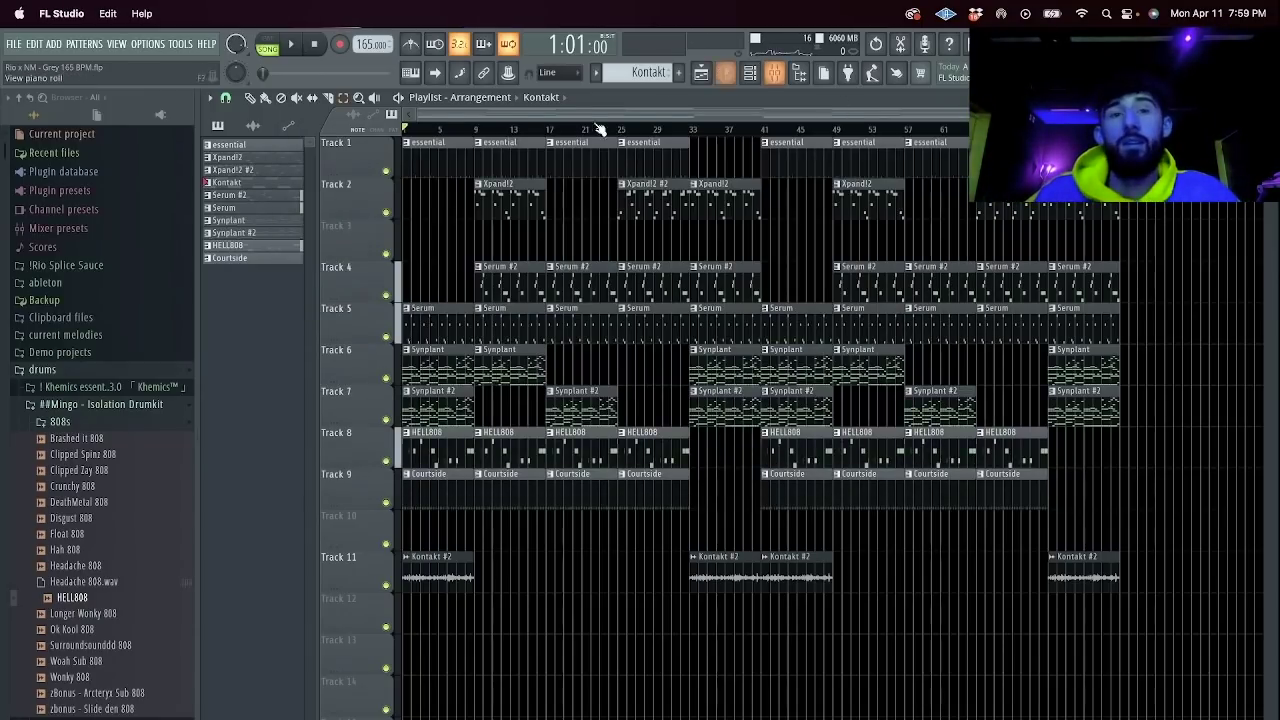
Start a new default 140 BPM project and place Pattern 1 on Track 1.
click(14, 47)
click(30, 64)
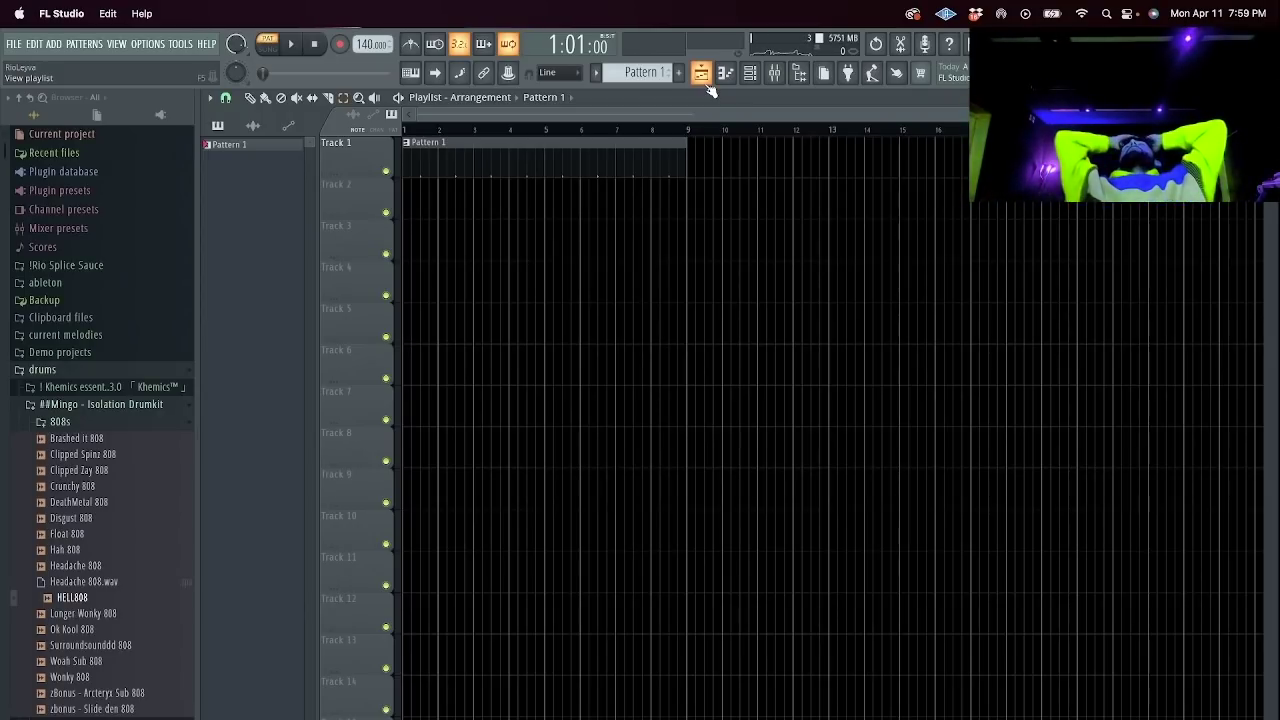
click(746, 74)
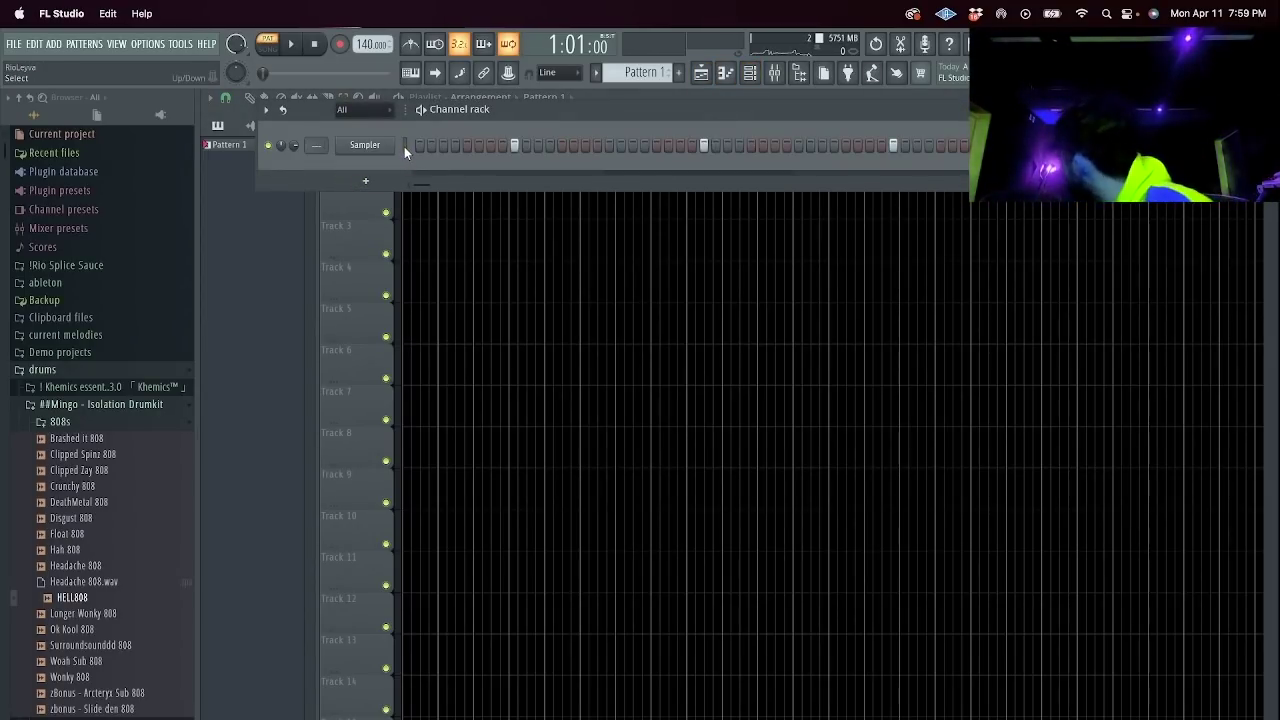
drag(213, 195, 410, 150)
Add the Play instrument as a new channel in the Channel rack.
click(750, 72)
click(366, 180)
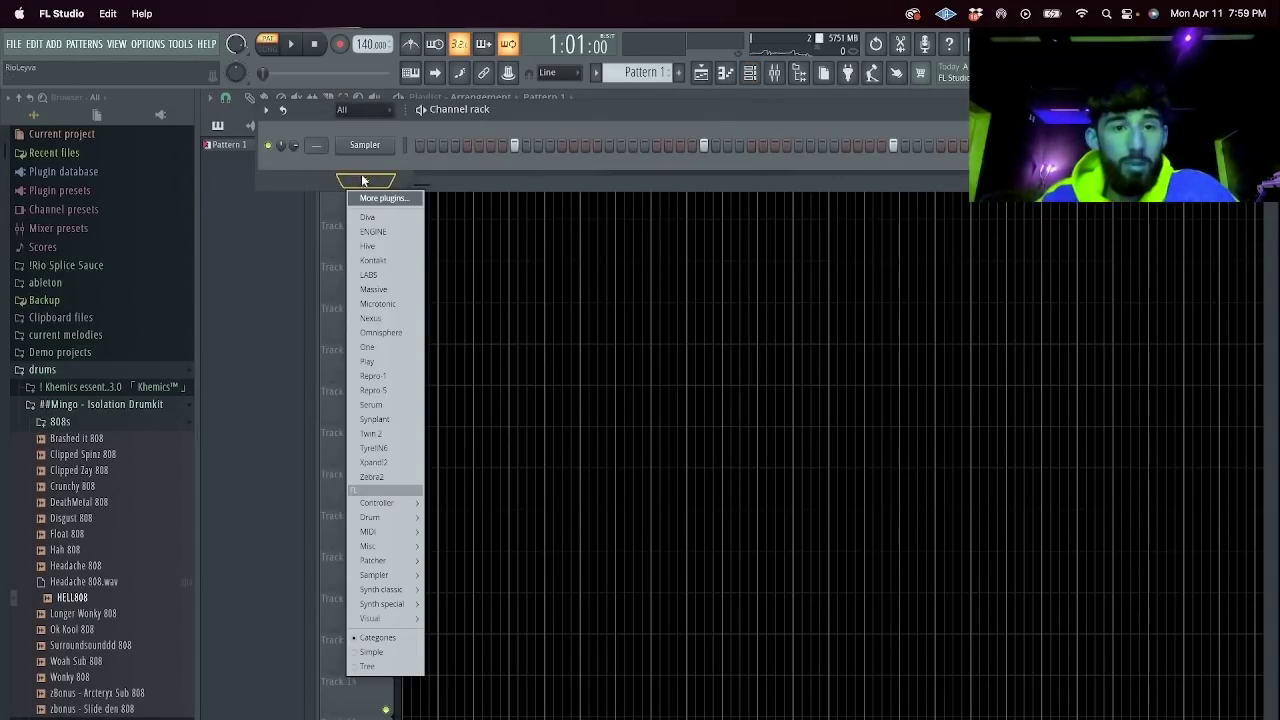
click(368, 361)
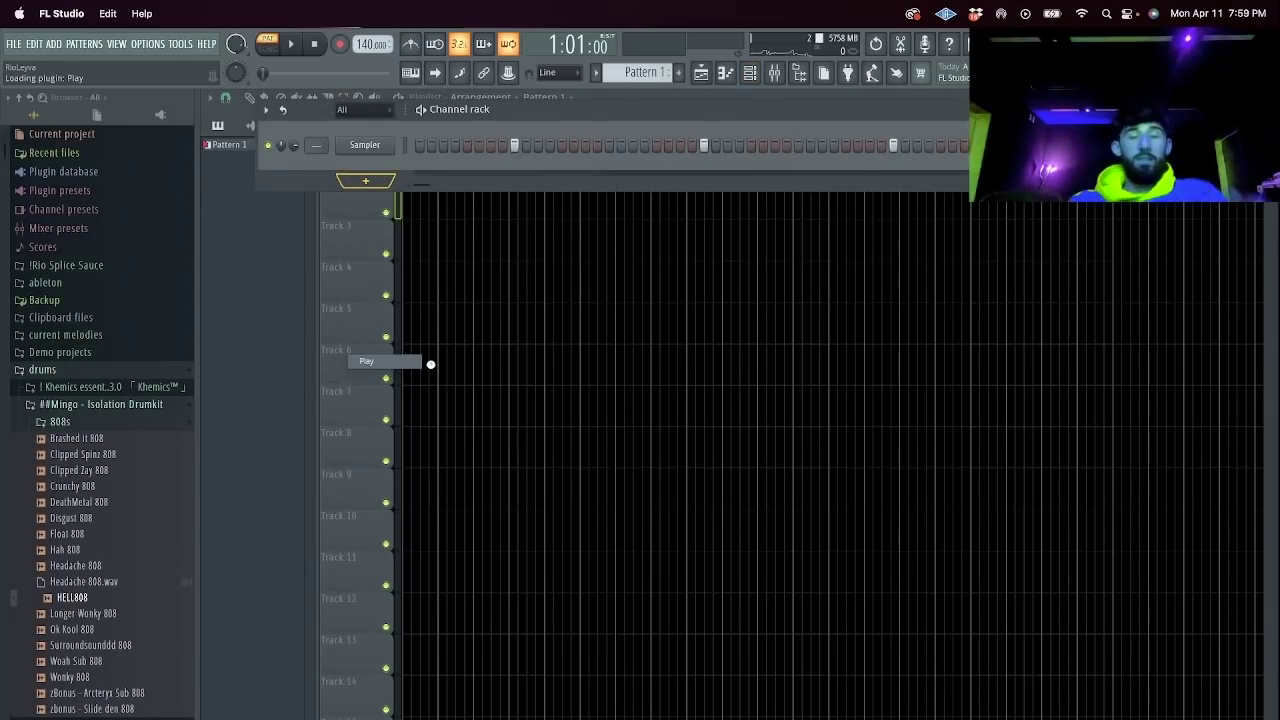
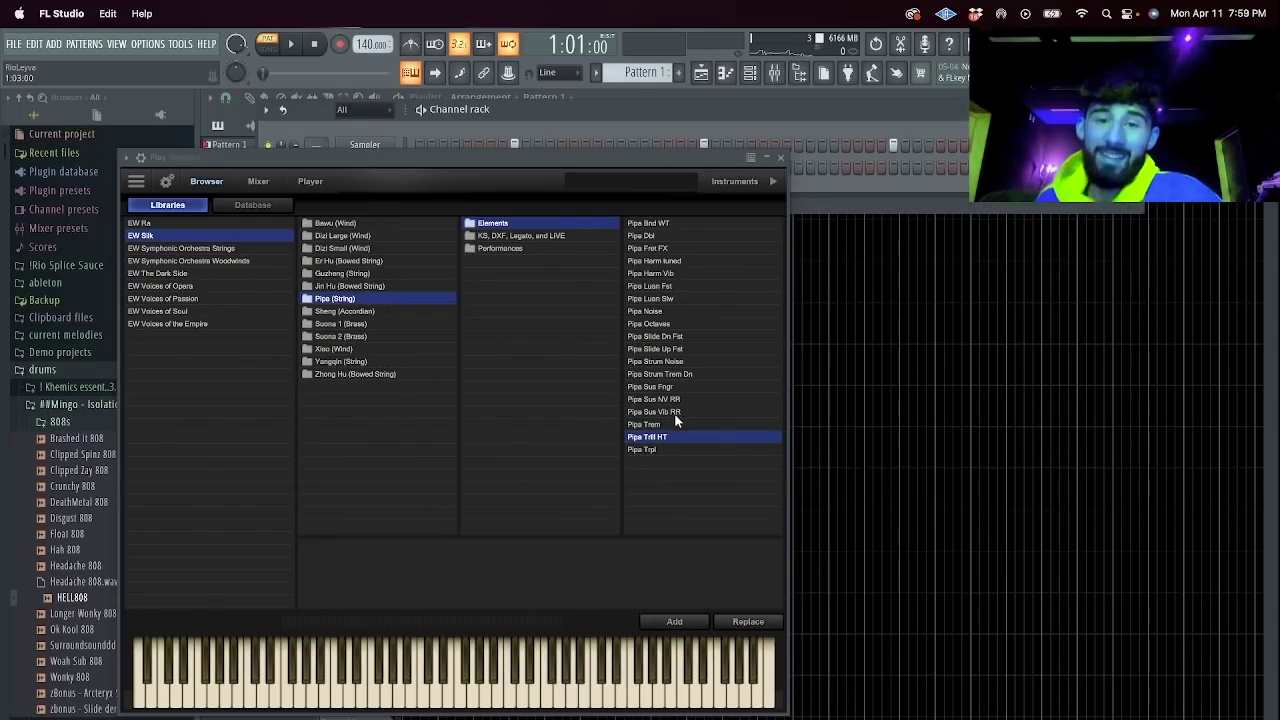
Audition the Pipa Dbl and Pipa Trill HT patches, then load Sheng (Accordion) > Elements > Sheng Exp.
double_click(662, 235)
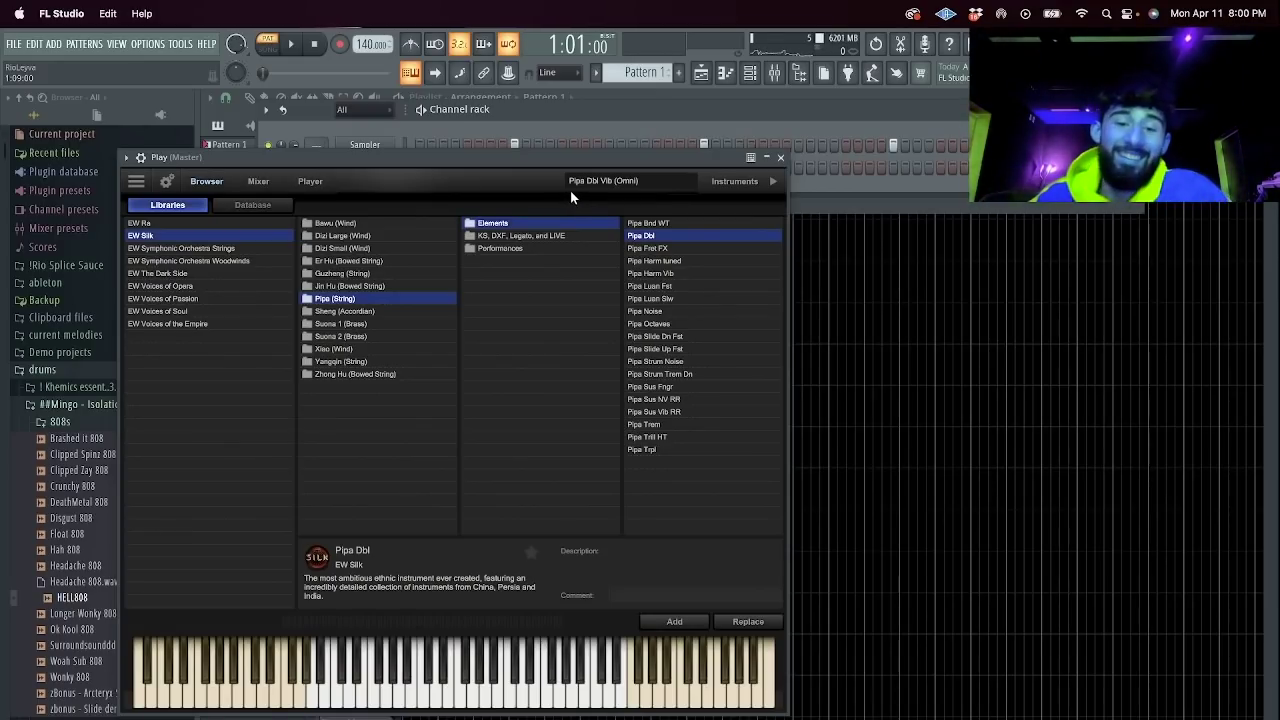
click(489, 705)
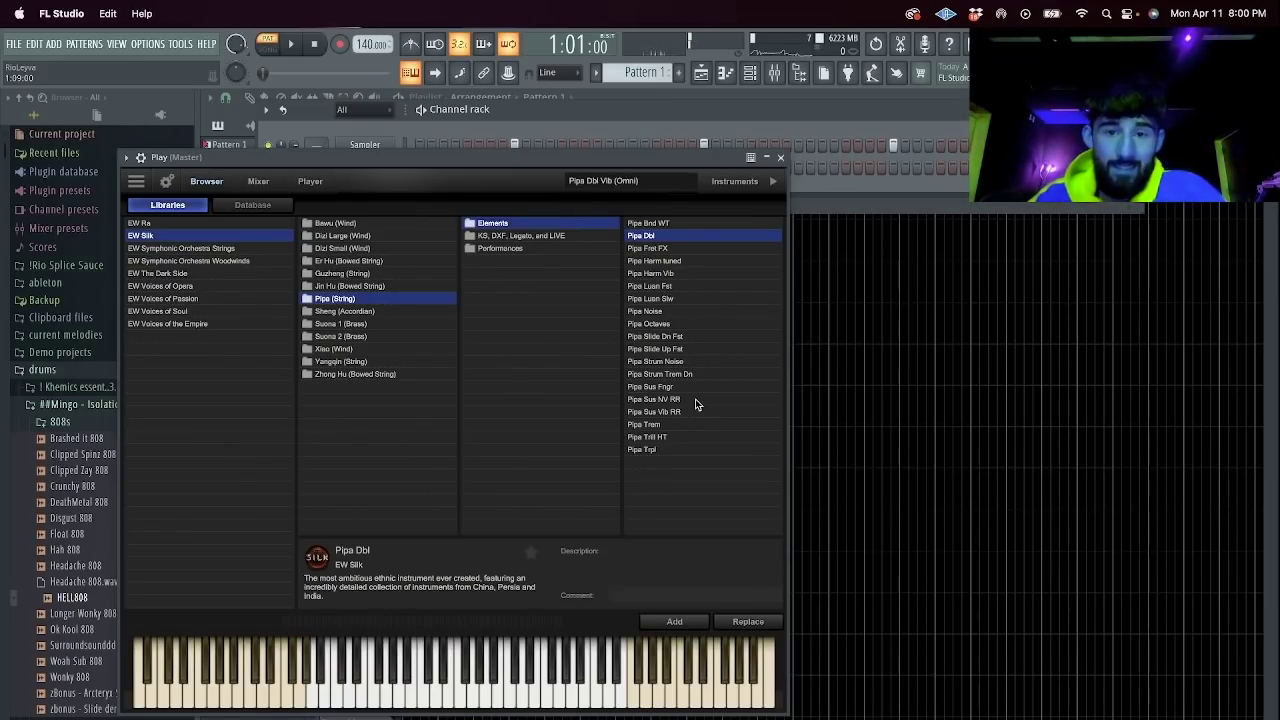
click(507, 700)
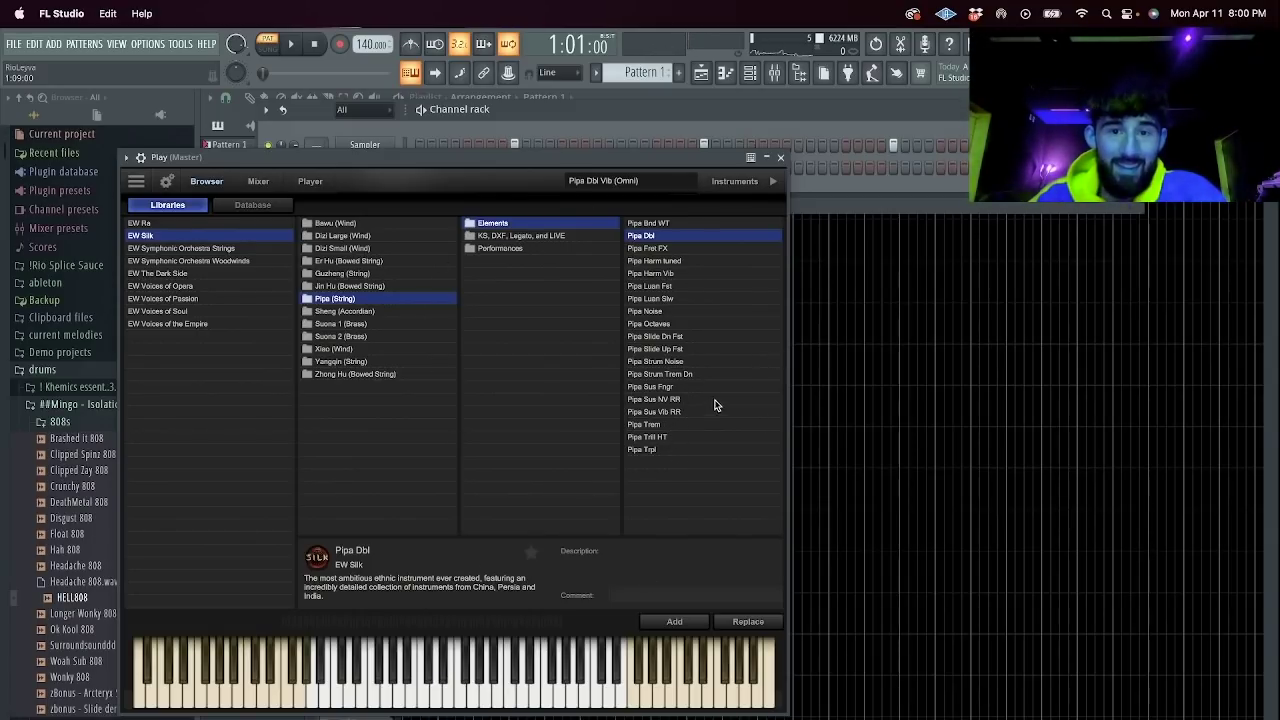
click(695, 437)
key(Up)
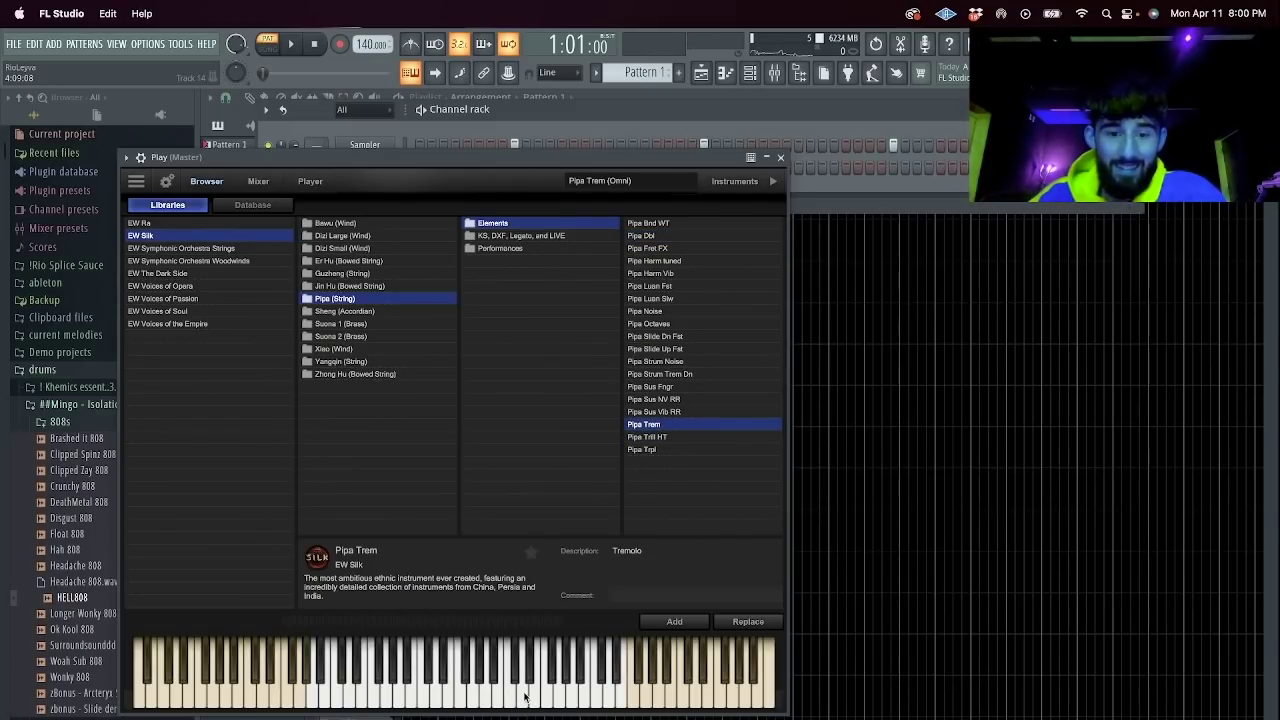
key(Down)
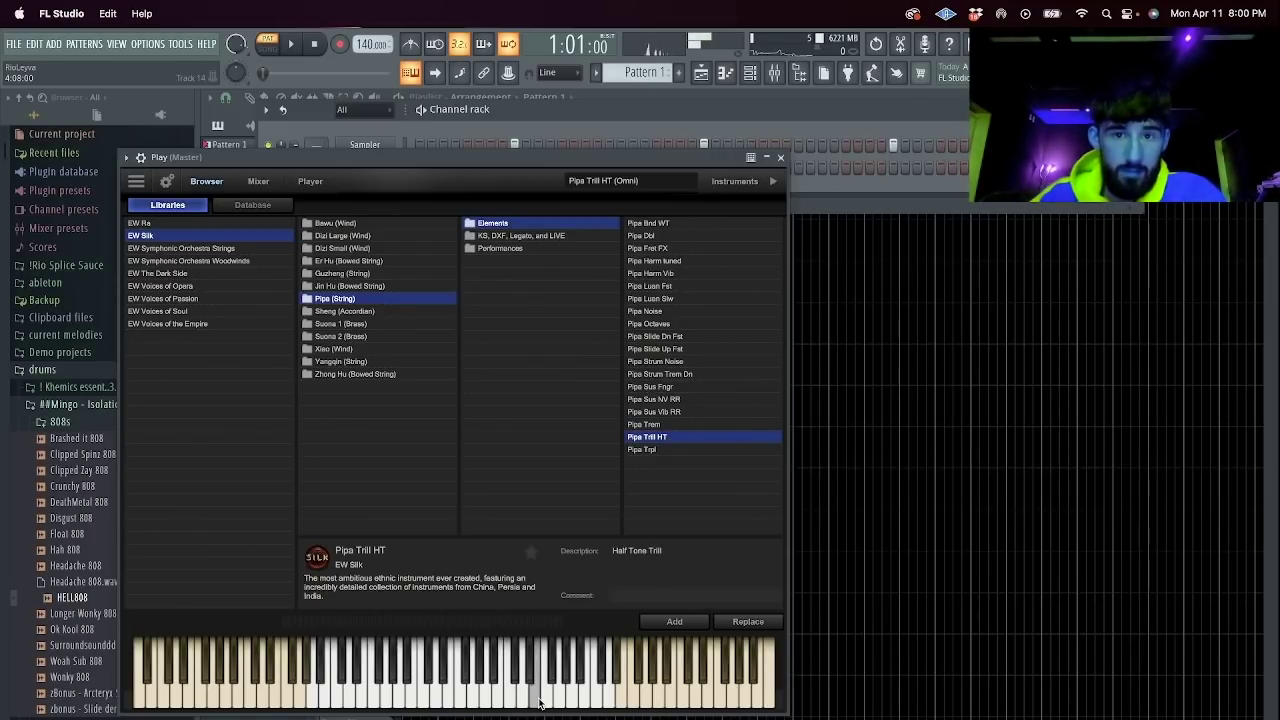
click(372, 312)
click(697, 223)
click(685, 224)
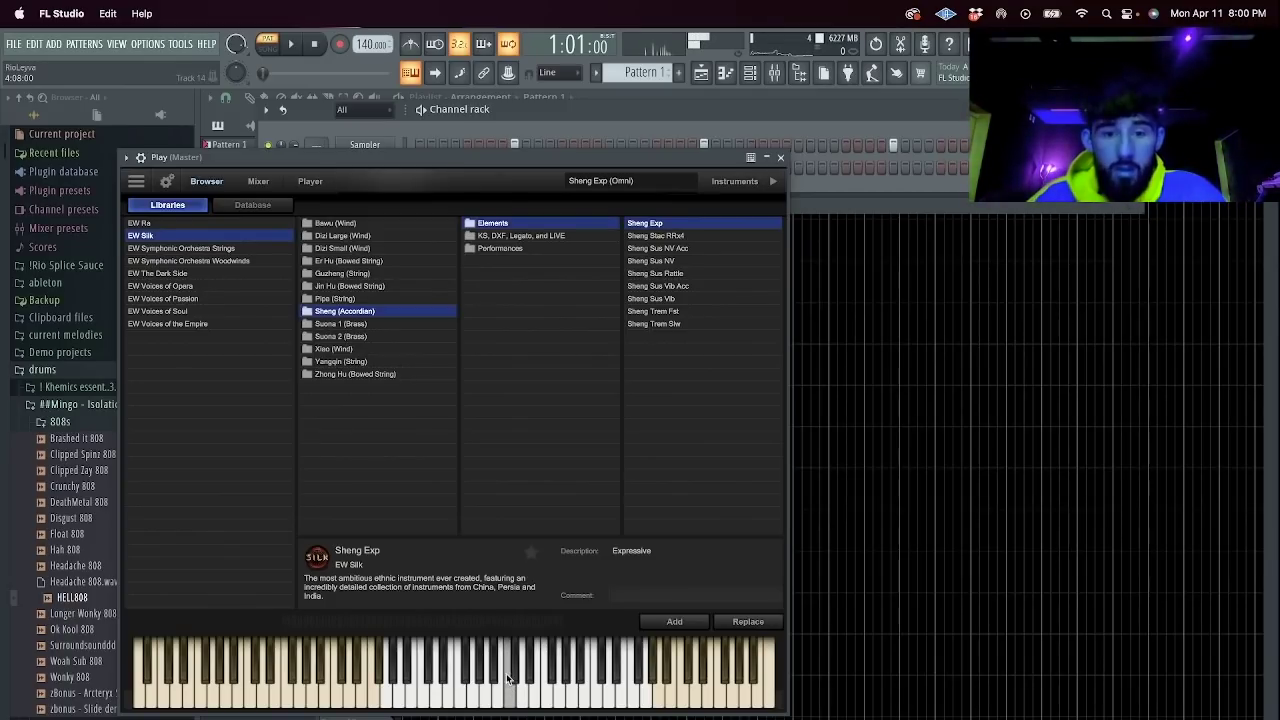
click(782, 158)
In Play's piano roll, draw a G5 note at bar 1 and stretch it to about bar 4.6.
right_click(365, 168)
click(422, 167)
click(293, 96)
click(258, 413)
drag(274, 415, 560, 414)
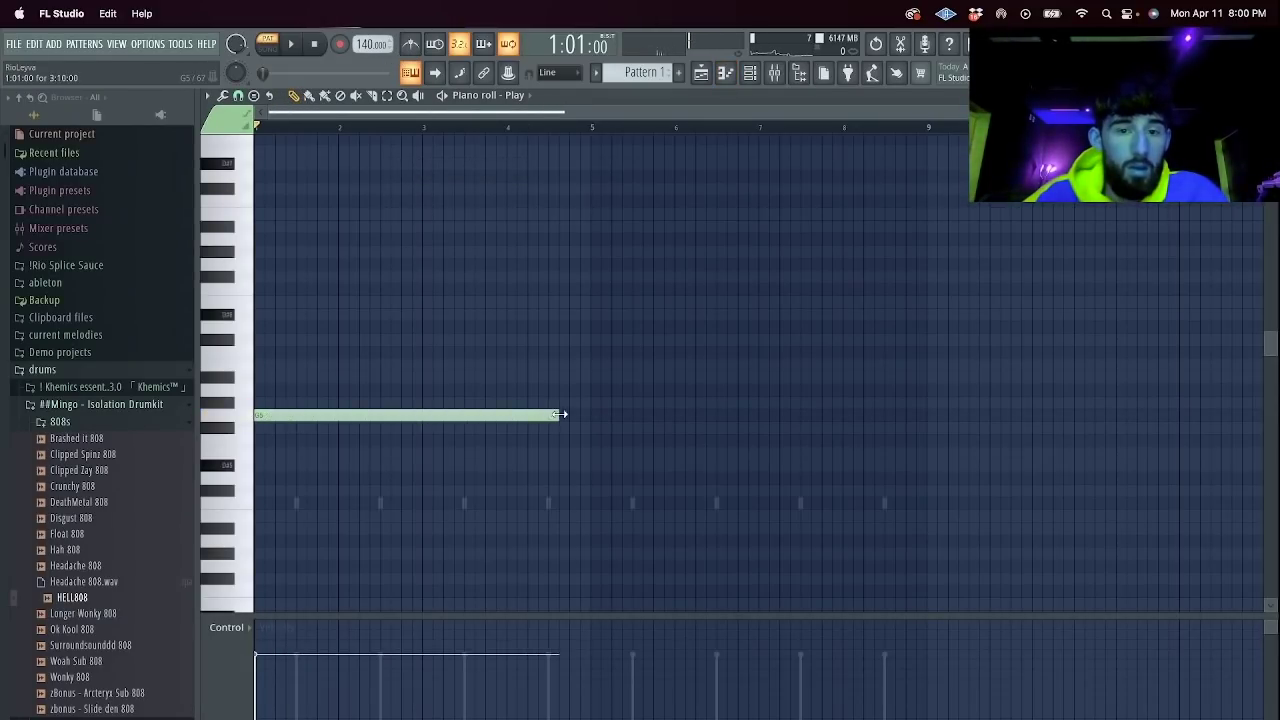
Reload Play with the Xiao (Wind) > Xiao Sus NV Acc patch.
click(774, 73)
click(750, 73)
click(364, 168)
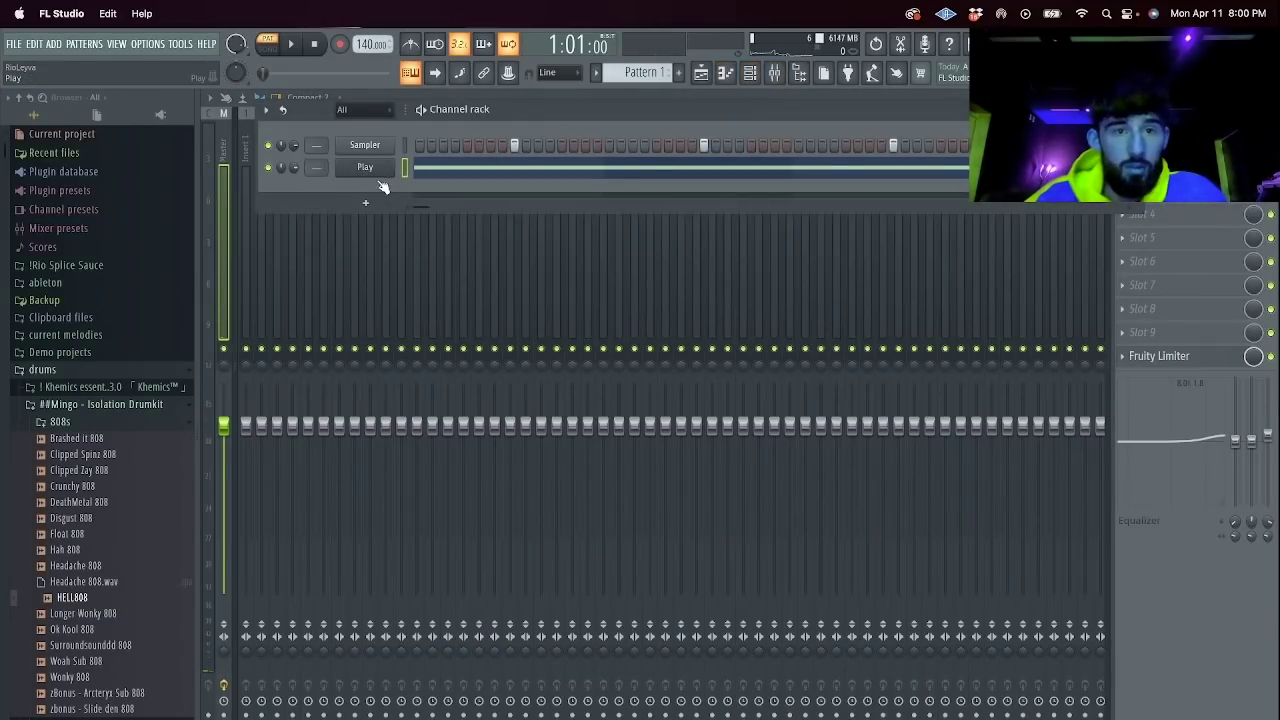
click(363, 348)
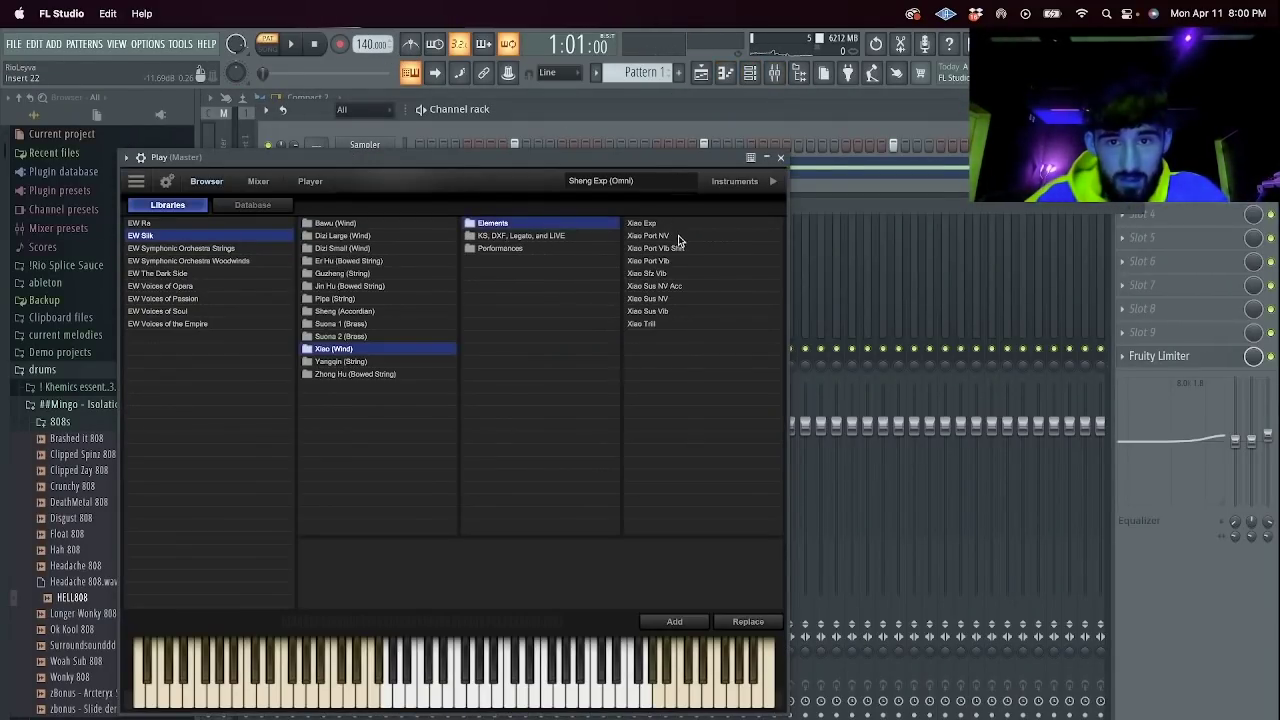
click(677, 287)
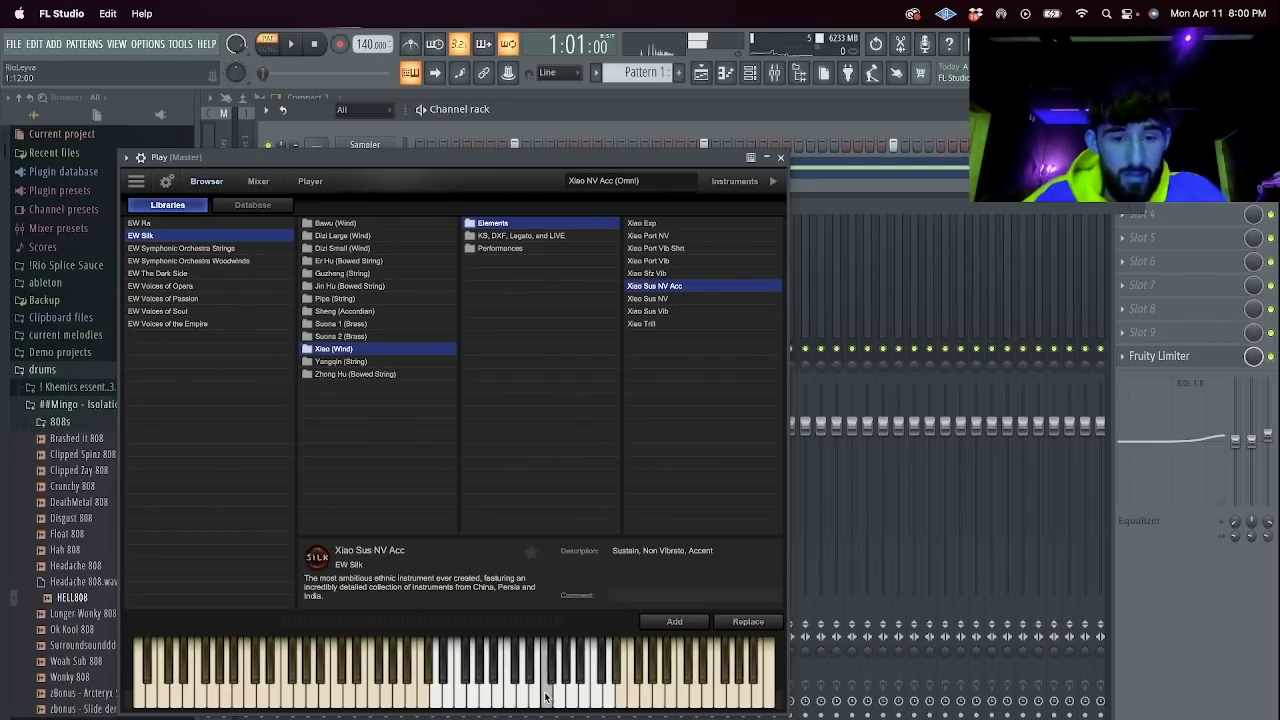
click(781, 158)
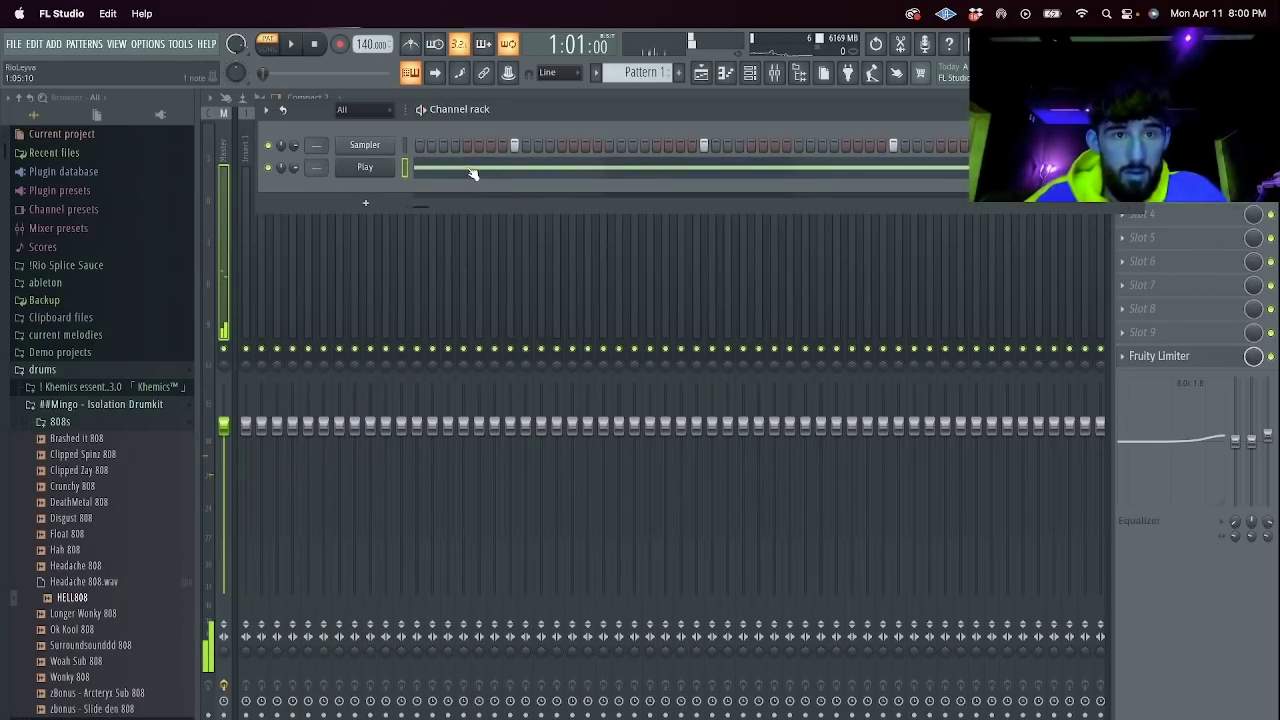
Try a second long A5 note against the first during playback, then delete it.
click(480, 168)
click(267, 389)
key(space)
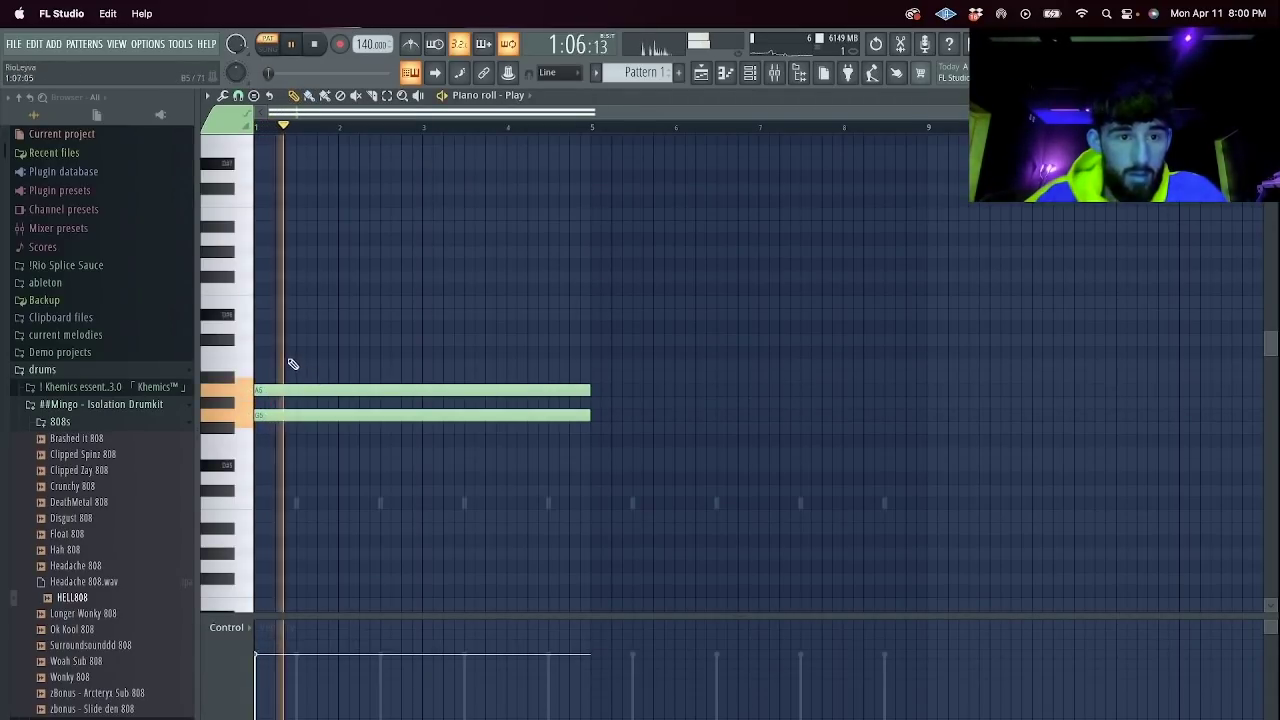
key(space)
right_click(278, 388)
key(space)
Test a C6 note and a higher note alongside the long note, then remove both.
key(space)
drag(281, 341, 281, 353)
key(space)
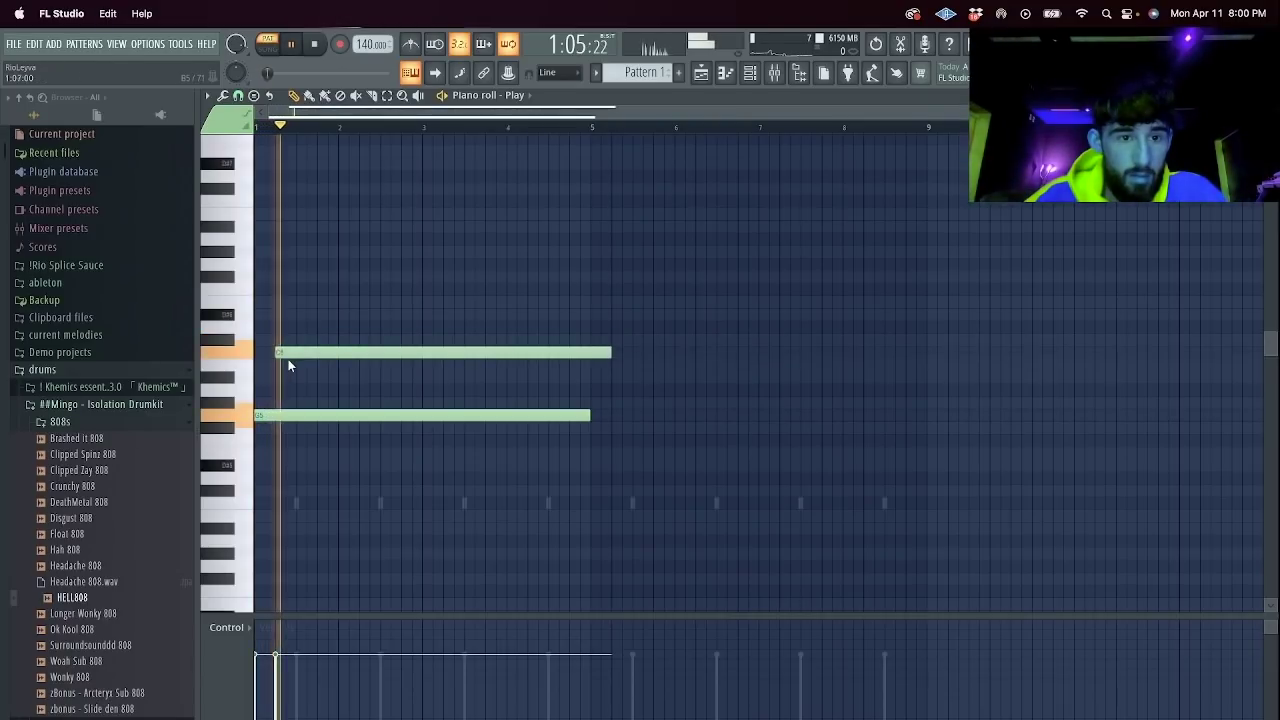
key(space)
right_click(328, 352)
click(277, 302)
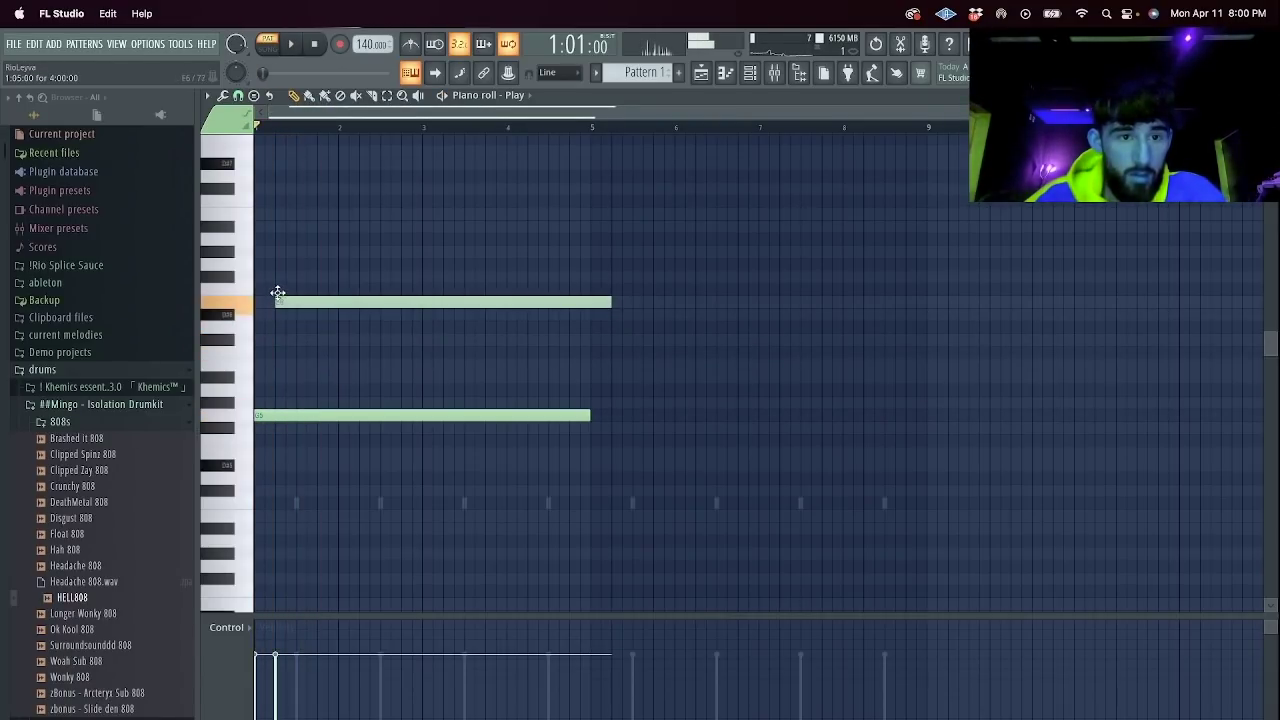
key(space)
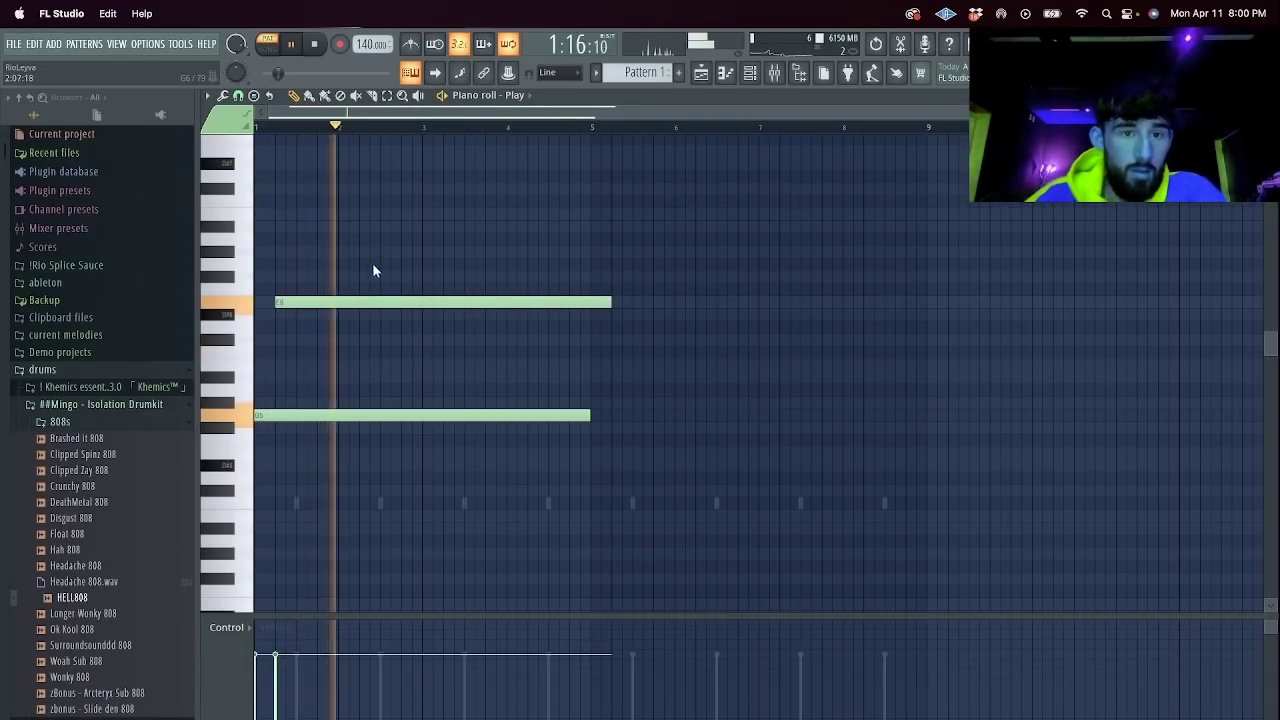
key(ctrl+z)
Repeat the long note to span bars 5–9 and clone the Play channel.
key(super+b)
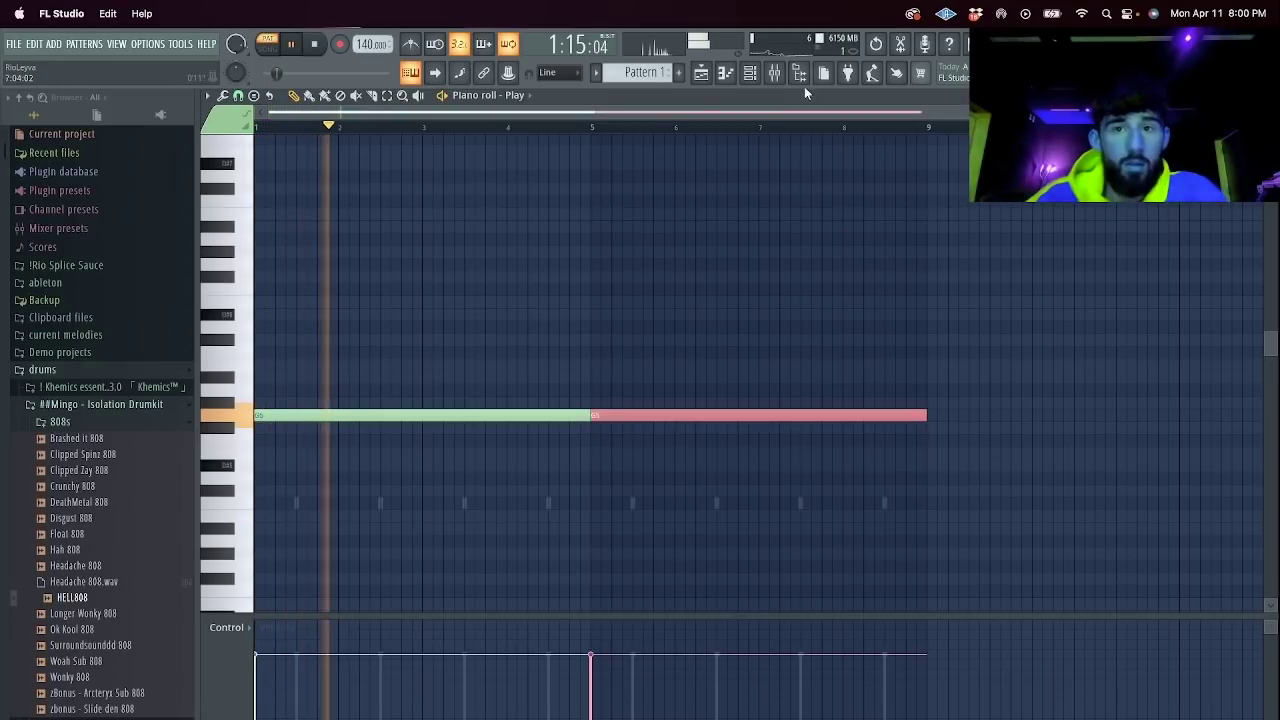
key(space)
click(750, 73)
right_click(360, 172)
click(425, 296)
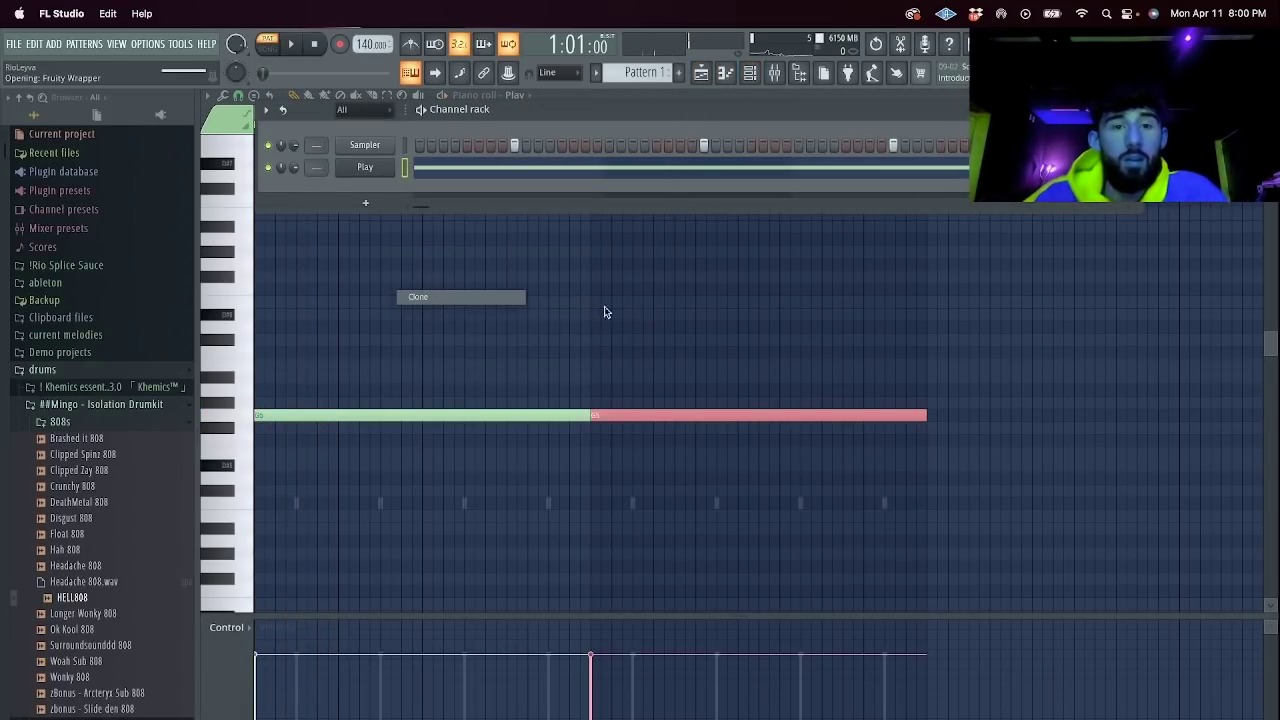
Load and audition the Jin Hu (Bowed String) > Jin Hu Om patch on Play #2.
click(368, 307)
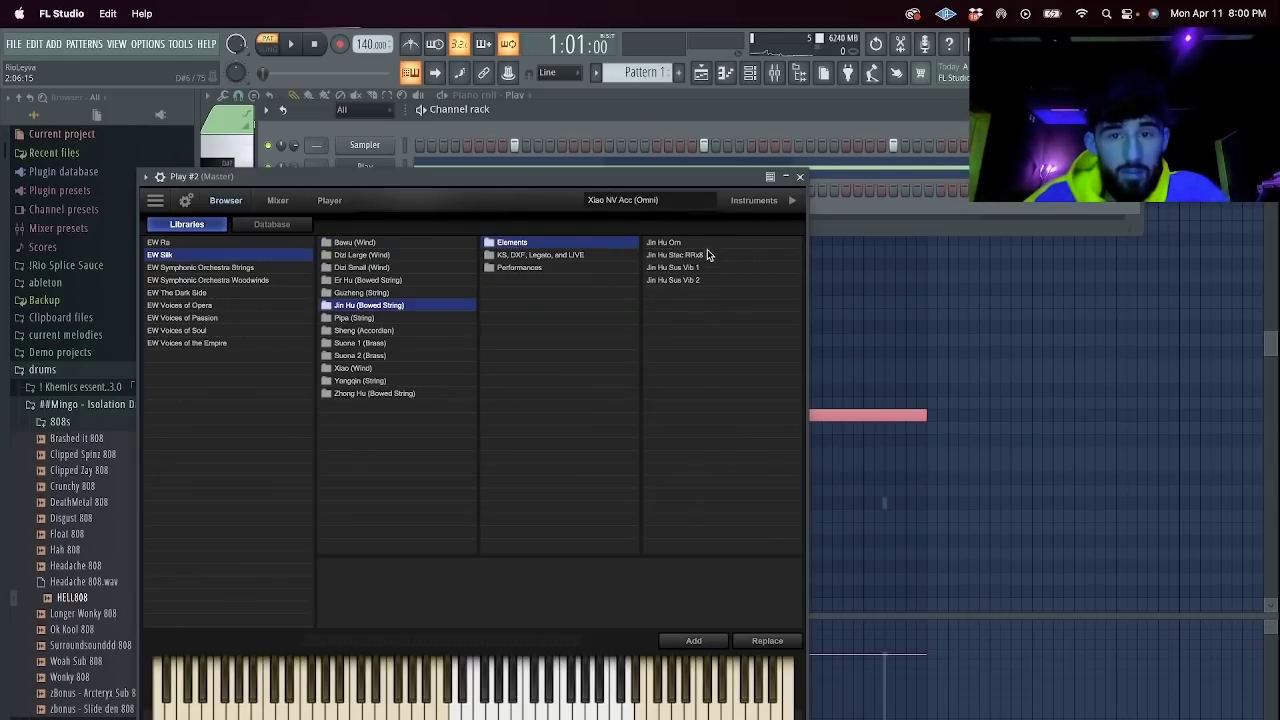
click(688, 245)
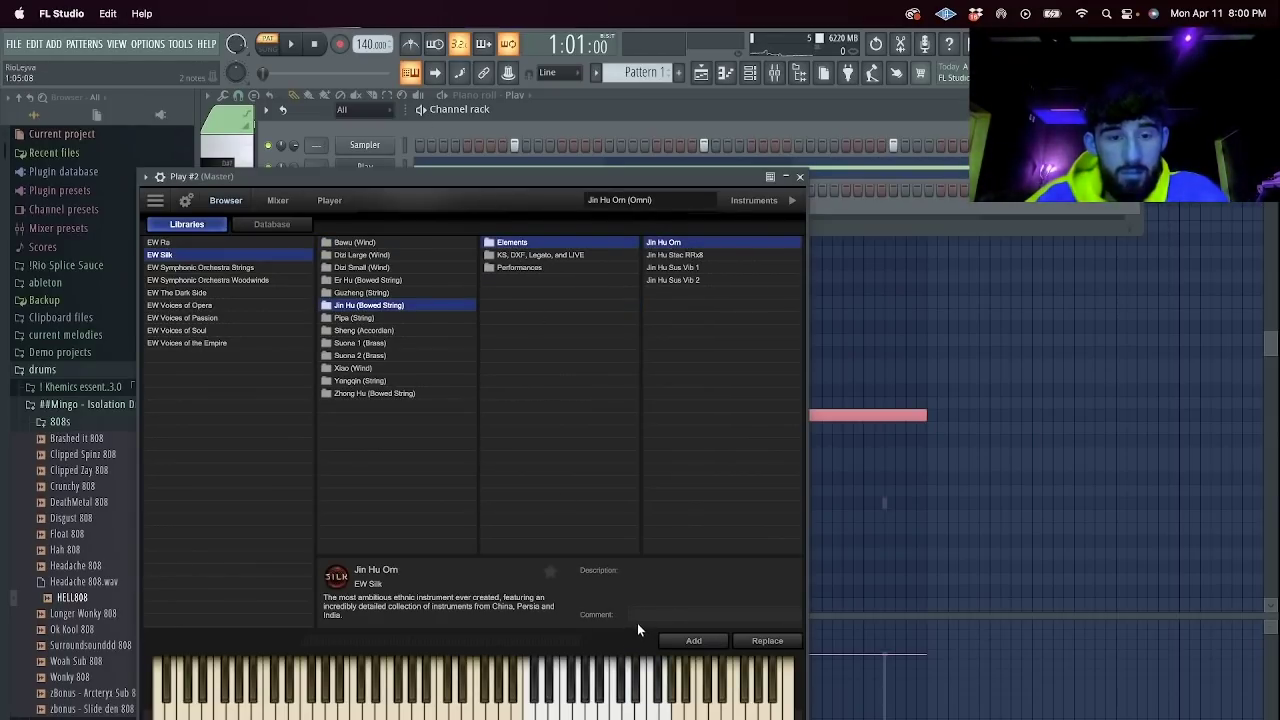
click(596, 713)
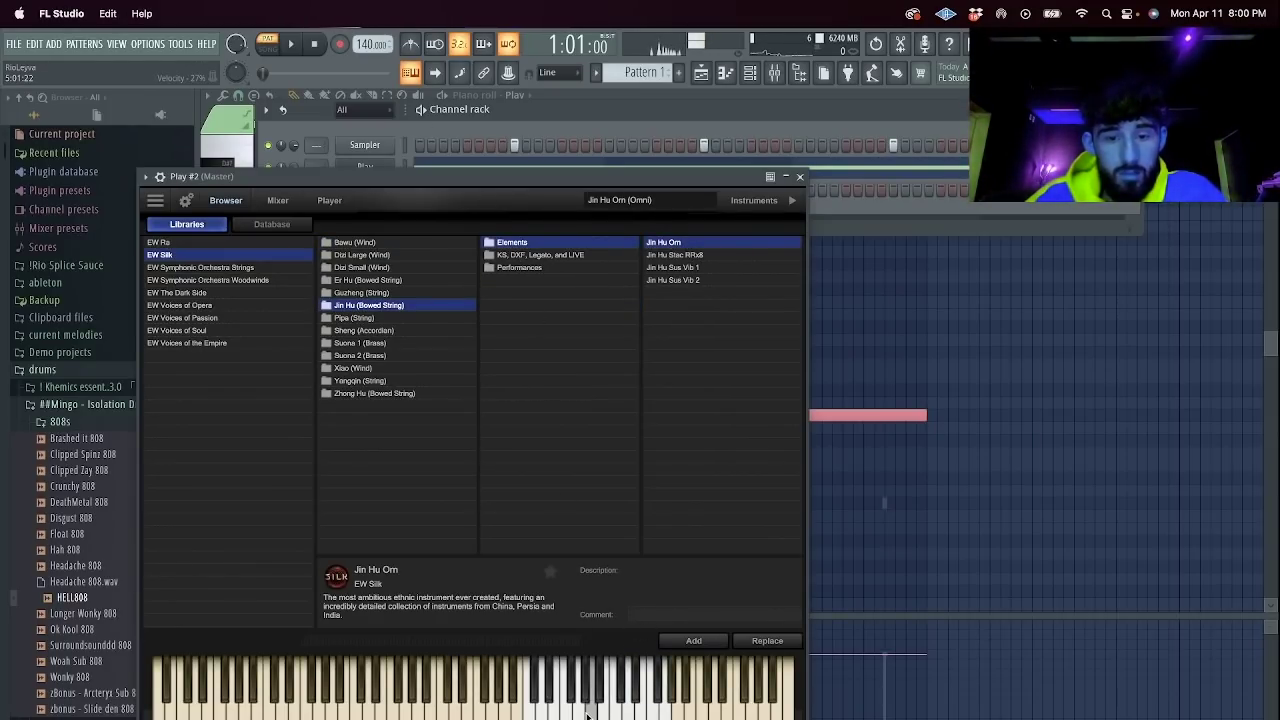
click(802, 178)
Draw a high A6 note at bar 1 in Play #2's piano roll and play it back.
right_click(360, 190)
click(415, 189)
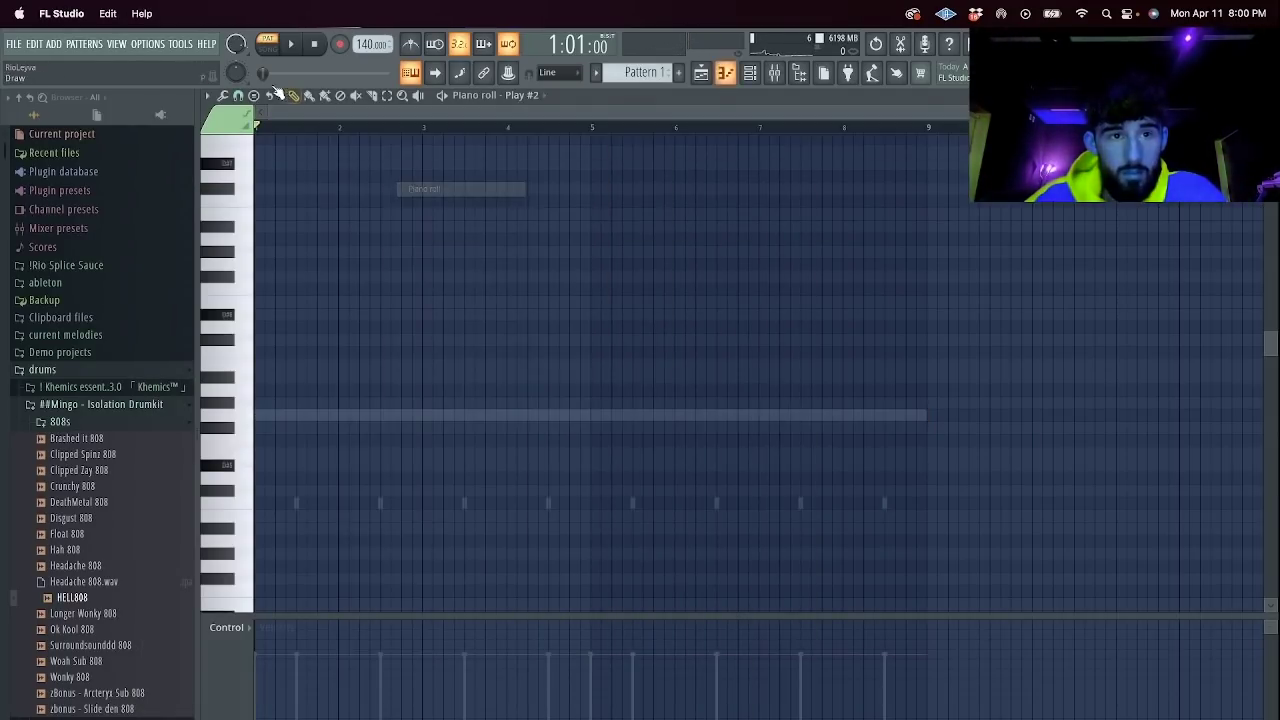
drag(289, 251, 247, 239)
key(space)
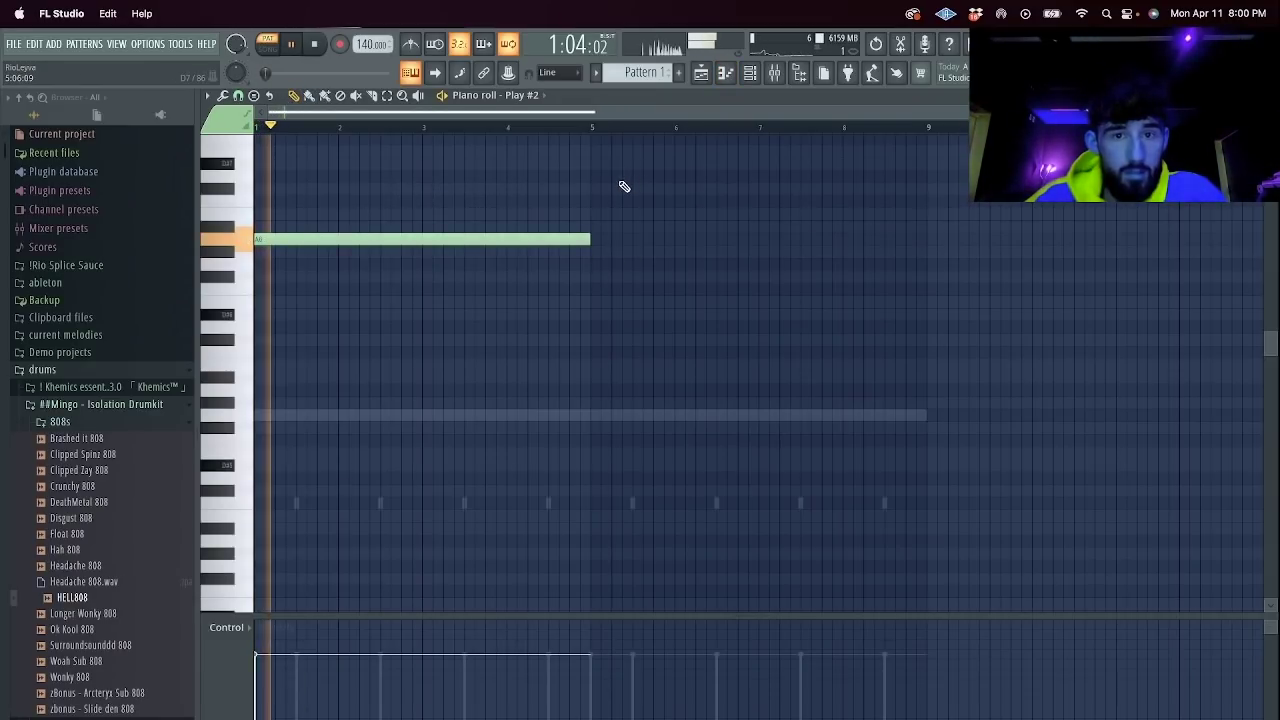
key(space)
Move Play's first note from G5 up to A5 and delete its repeated second note.
right_click(367, 416)
drag(368, 414, 452, 435)
key(space)
right_click(632, 417)
key(space)
Give Play a rising line: A5 at bar 1, a higher note bars 5–7, another over bars 7–9.
key(space)
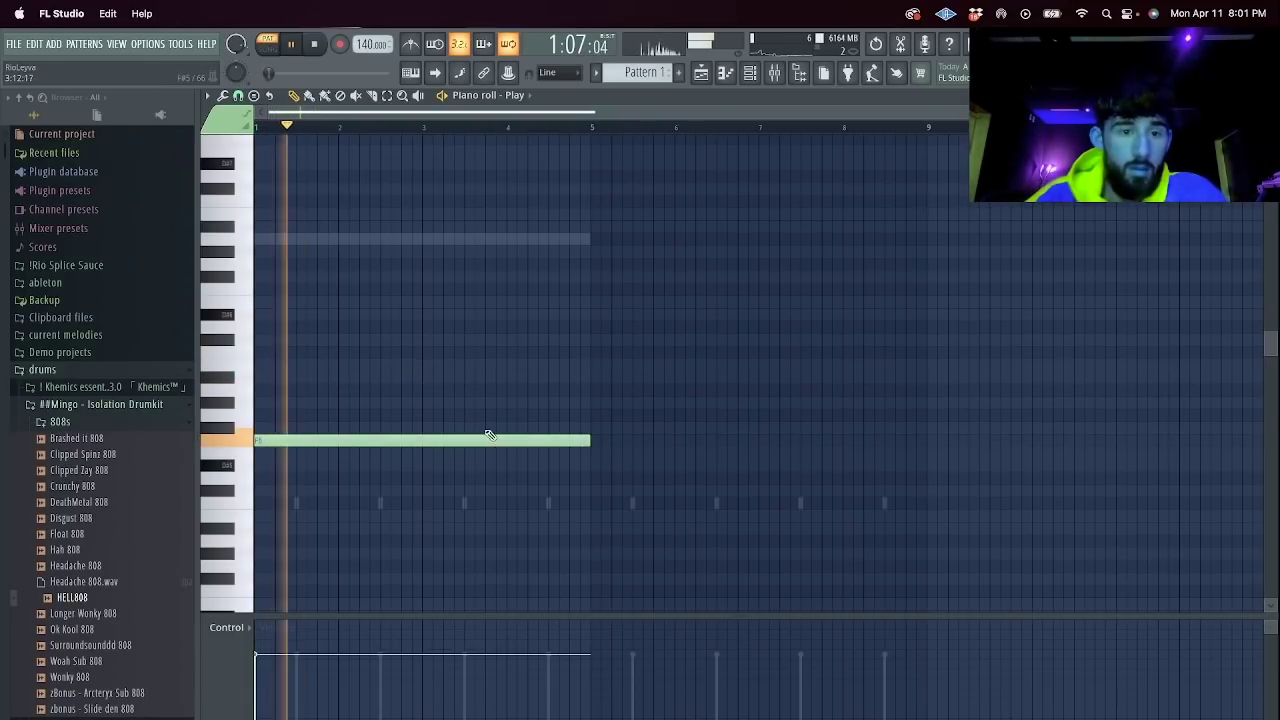
click(288, 352)
key(space)
drag(279, 355, 247, 355)
click(262, 302)
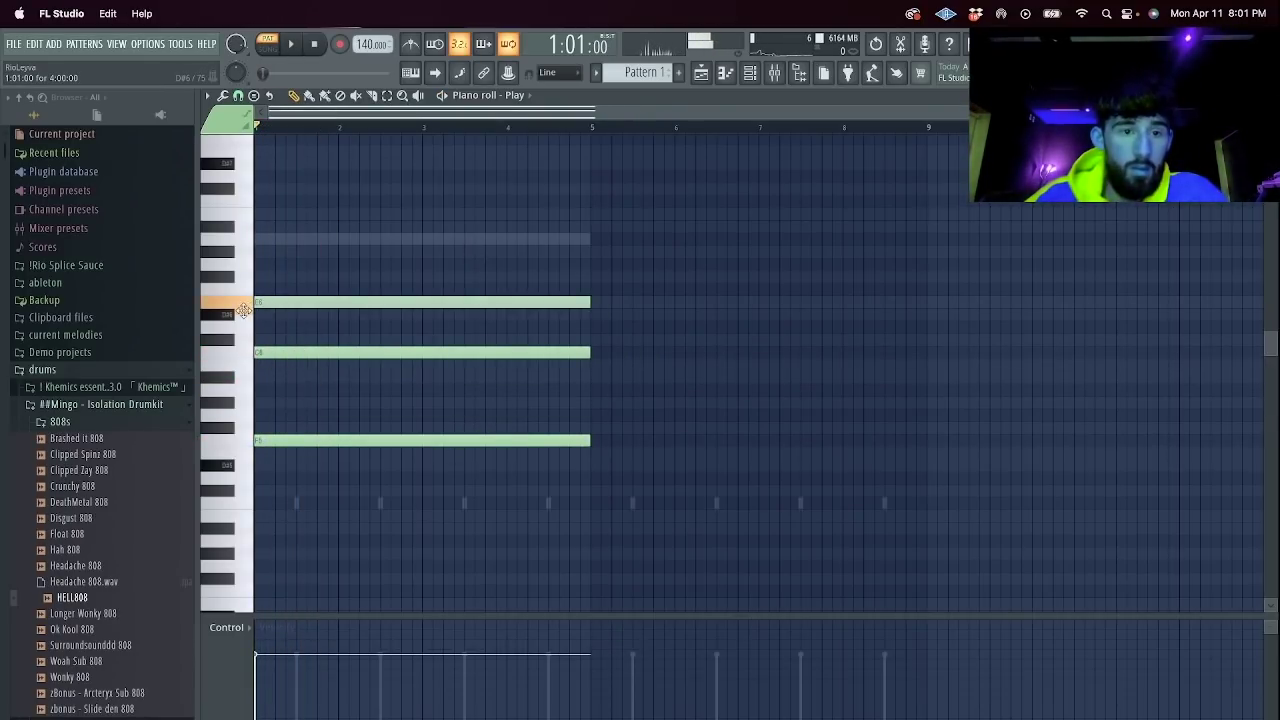
key(space)
key(space)
right_click(479, 303)
right_click(512, 352)
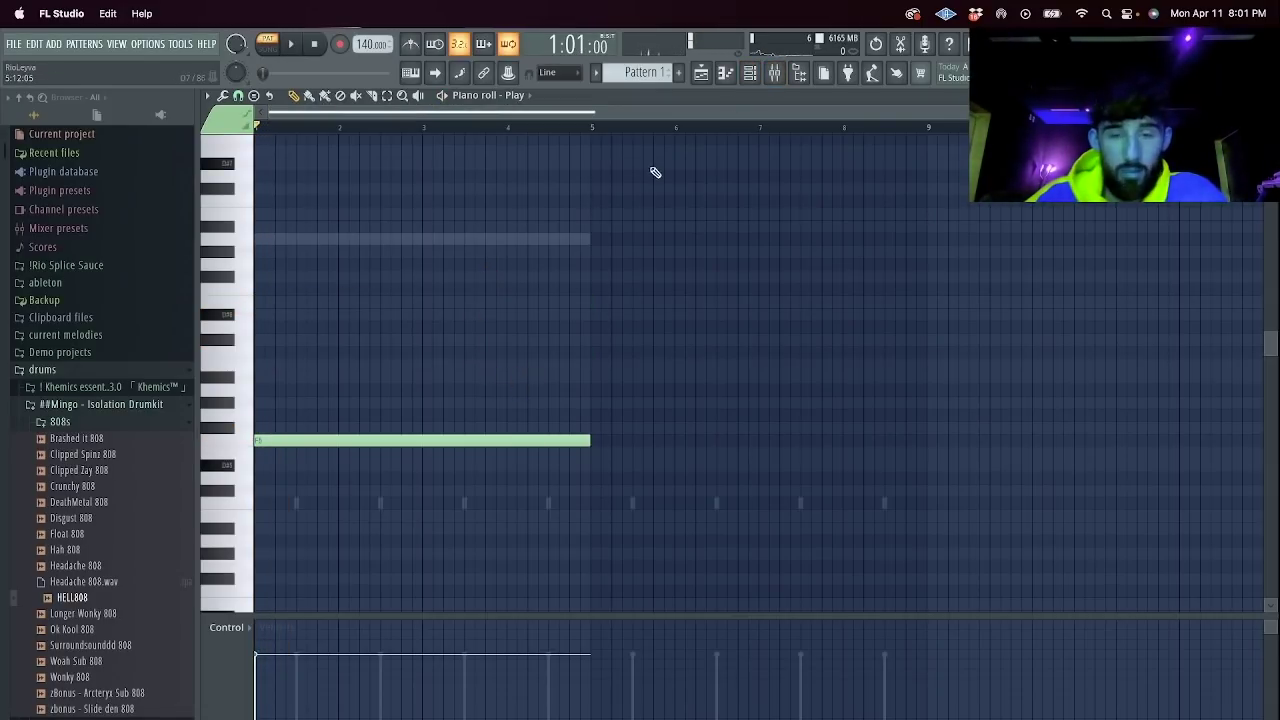
click(596, 415)
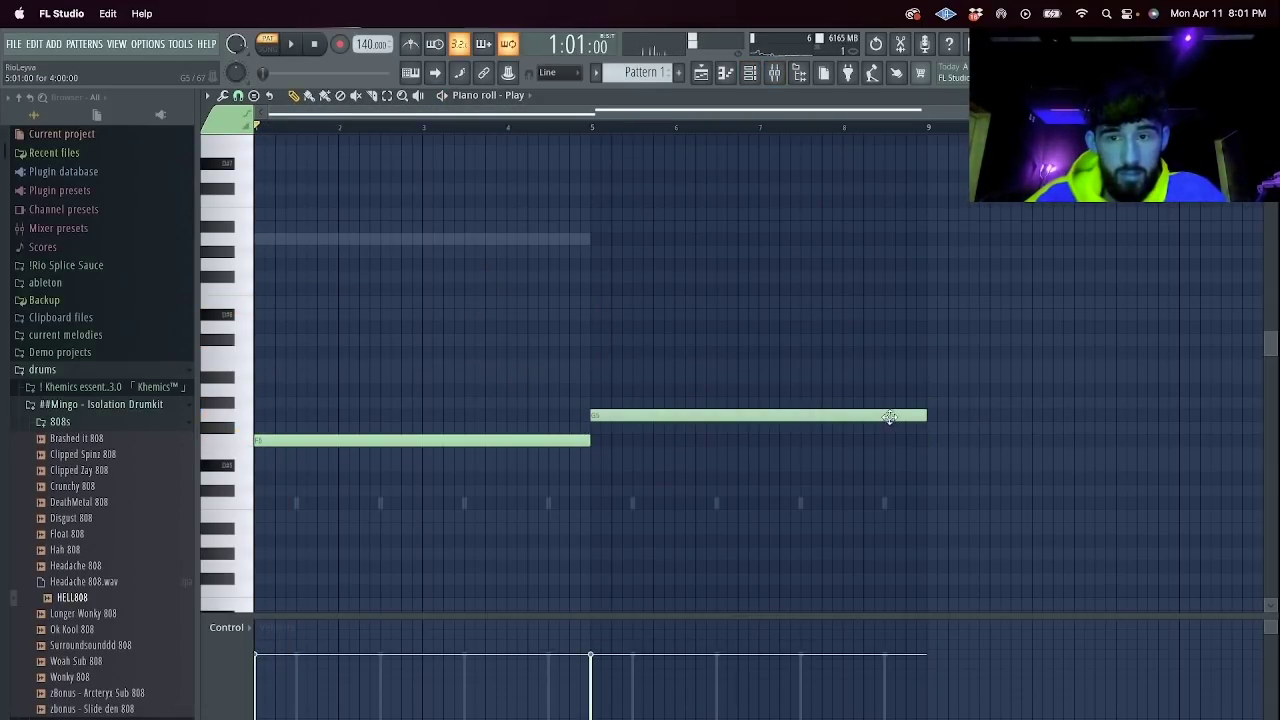
drag(924, 415, 758, 415)
click(762, 390)
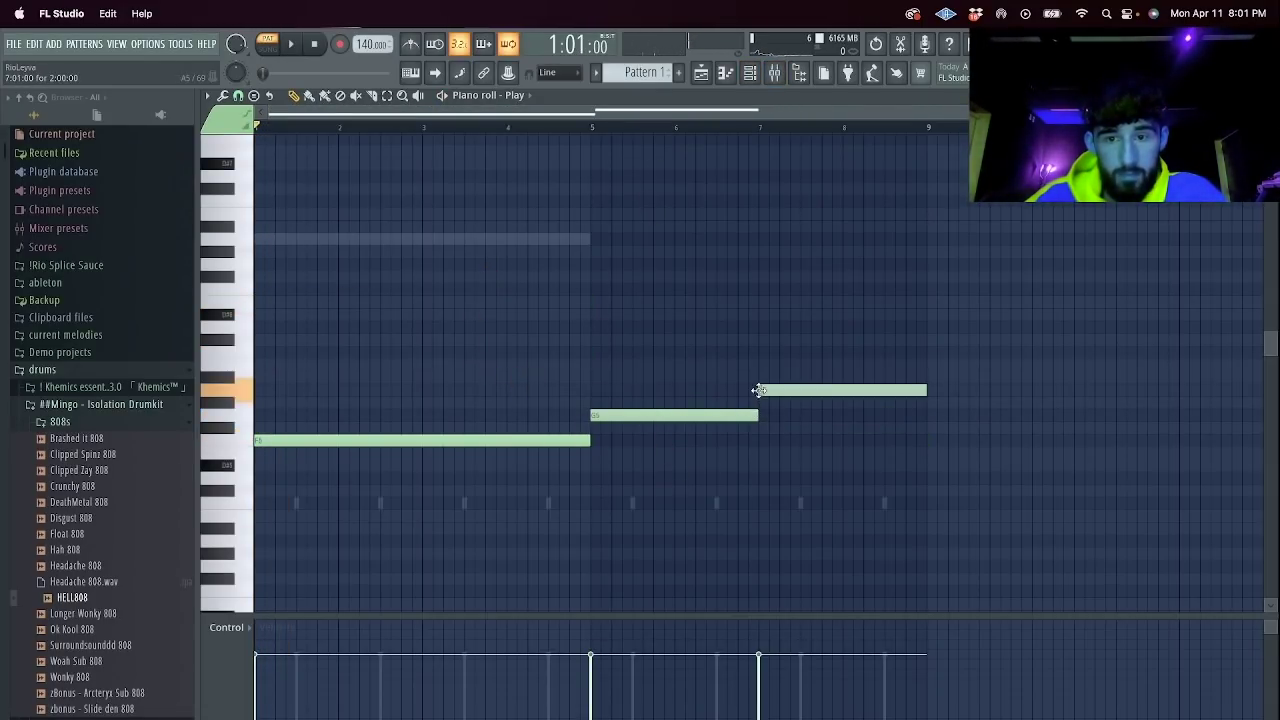
After trying several variants, repeat Play #2's A6 note over bars 5–9.
double_click(578, 241)
key(super+b)
right_click(606, 243)
drag(592, 277, 594, 260)
right_click(600, 263)
key(super+b)
key(super+Down)
right_click(597, 396)
click(592, 389)
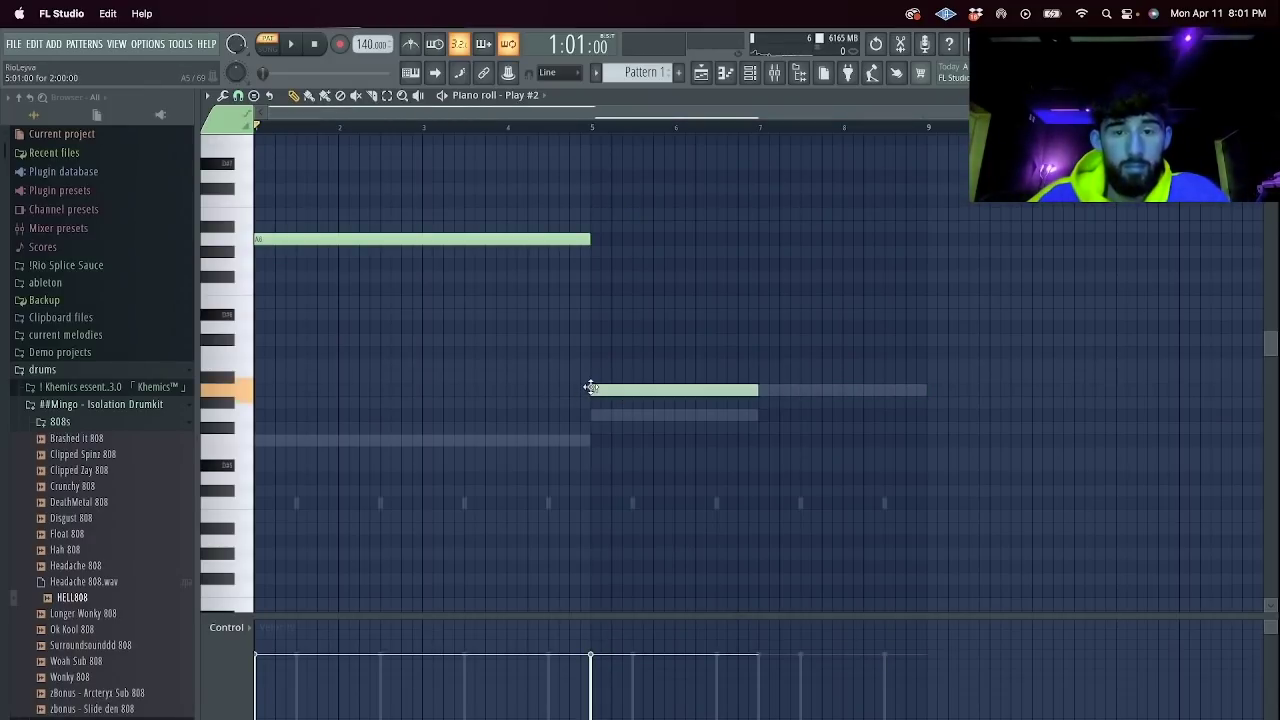
right_click(594, 388)
key(super+b)
Bring up the mixer and play the pattern to listen.
click(754, 73)
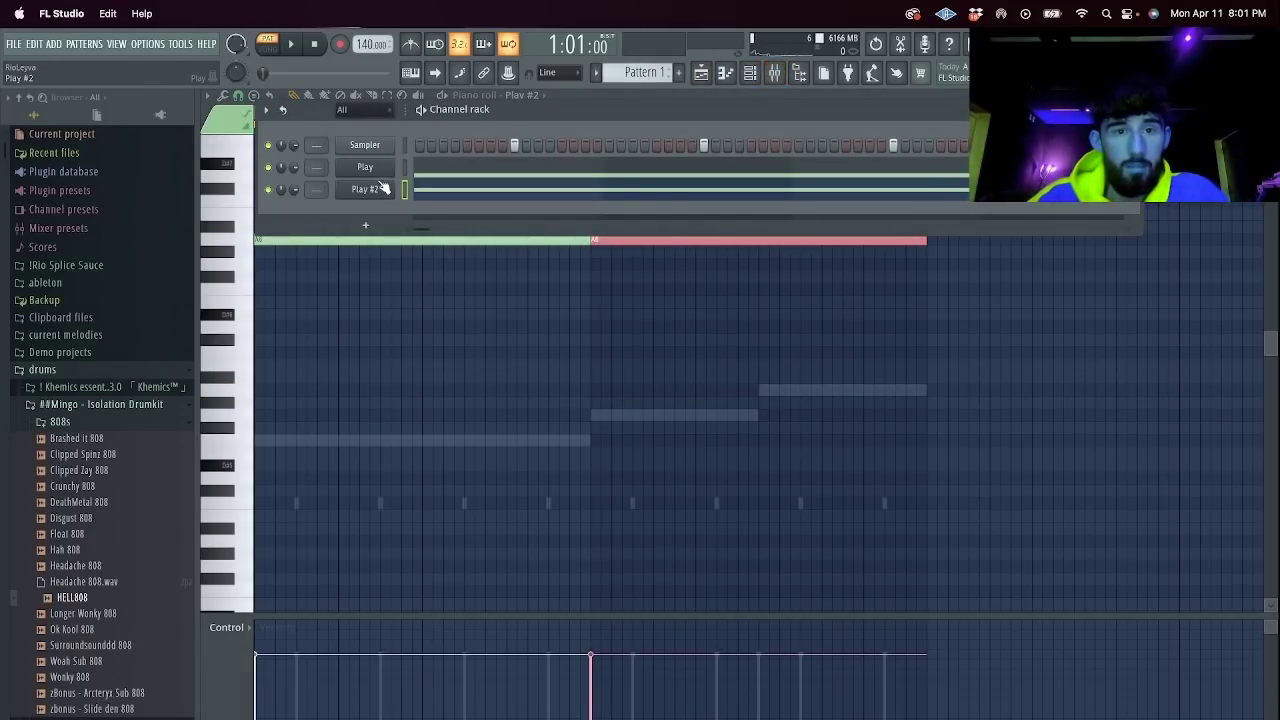
click(774, 72)
key(space)
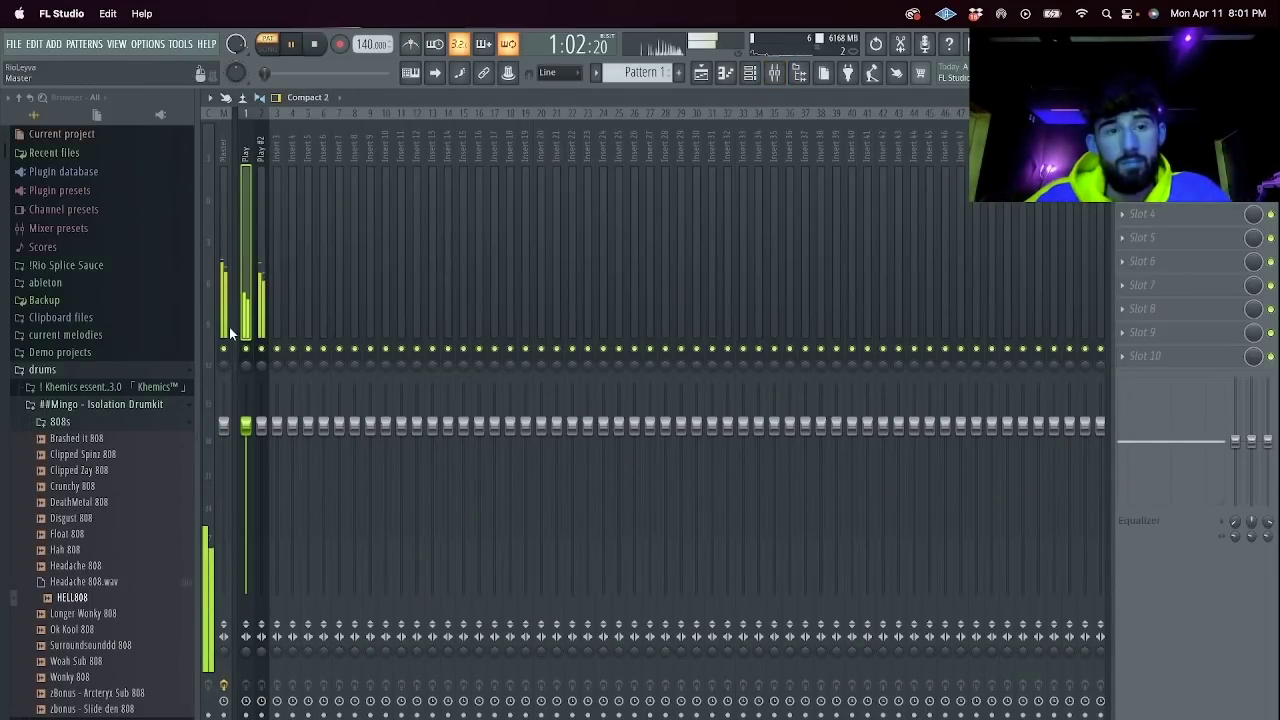
Solo the Play #2 mixer track and play it back.
key(space)
right_click(246, 349)
key(space)
key(space)
right_click(262, 349)
key(space)
key(space)
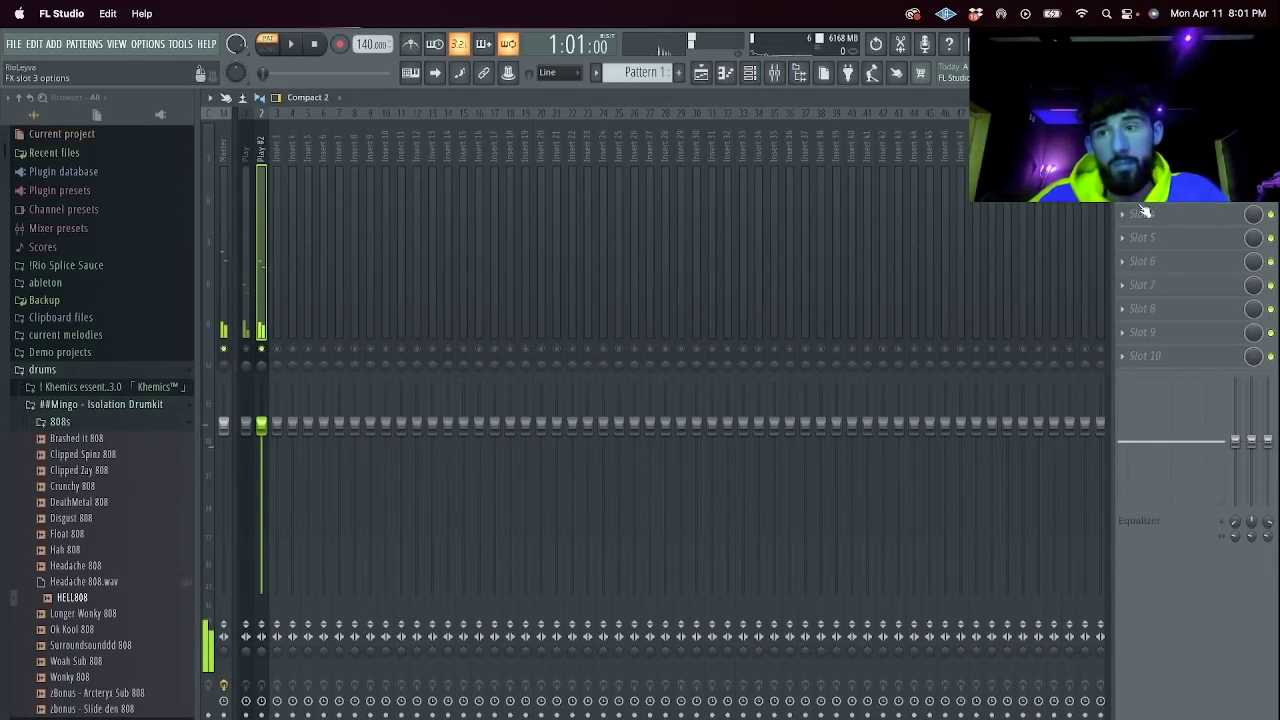
Load Effectrix into the fourth slot and try its Backward Vocals and Big Cloud presets.
click(1145, 214)
mouse_move(1093, 293)
mouse_move(1093, 321)
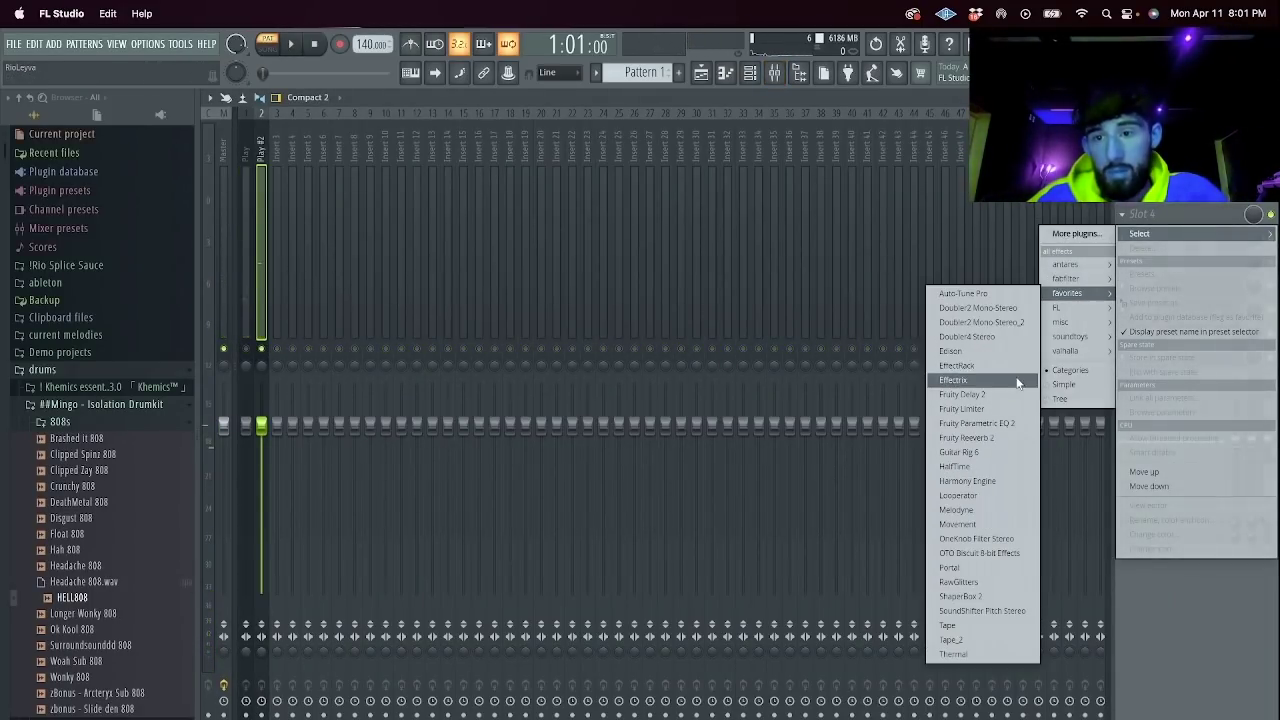
click(1018, 378)
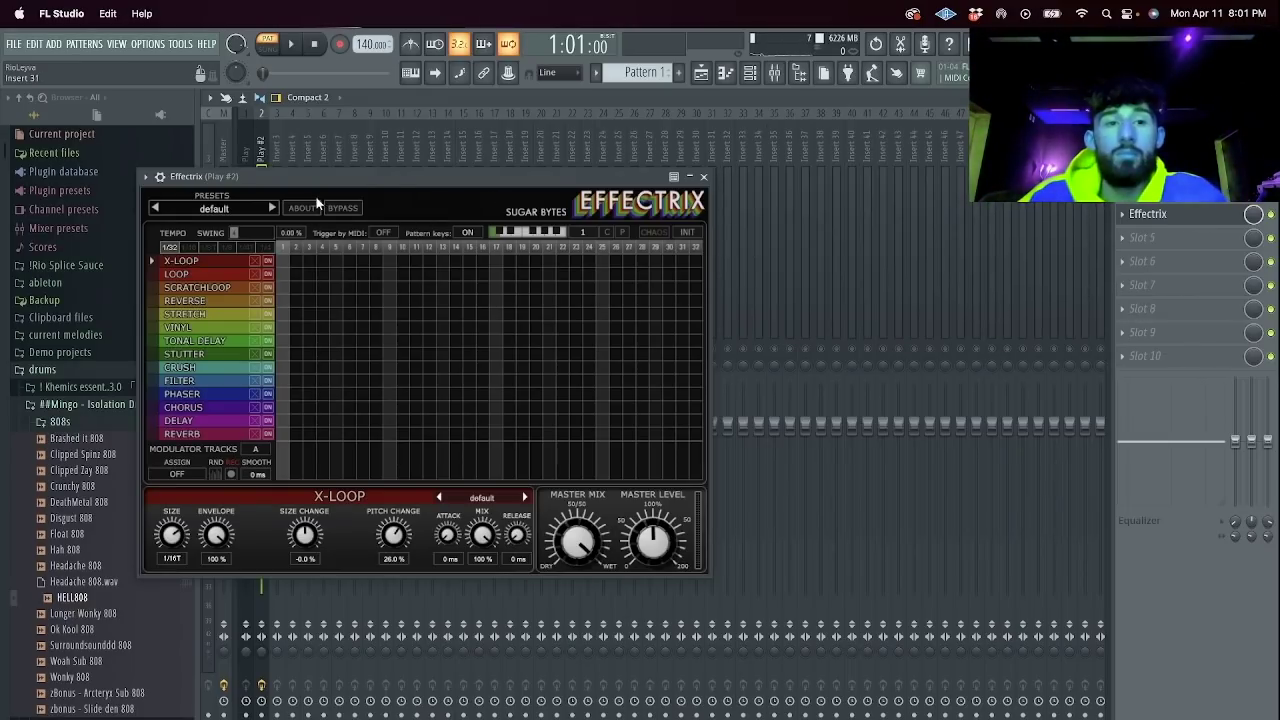
click(226, 204)
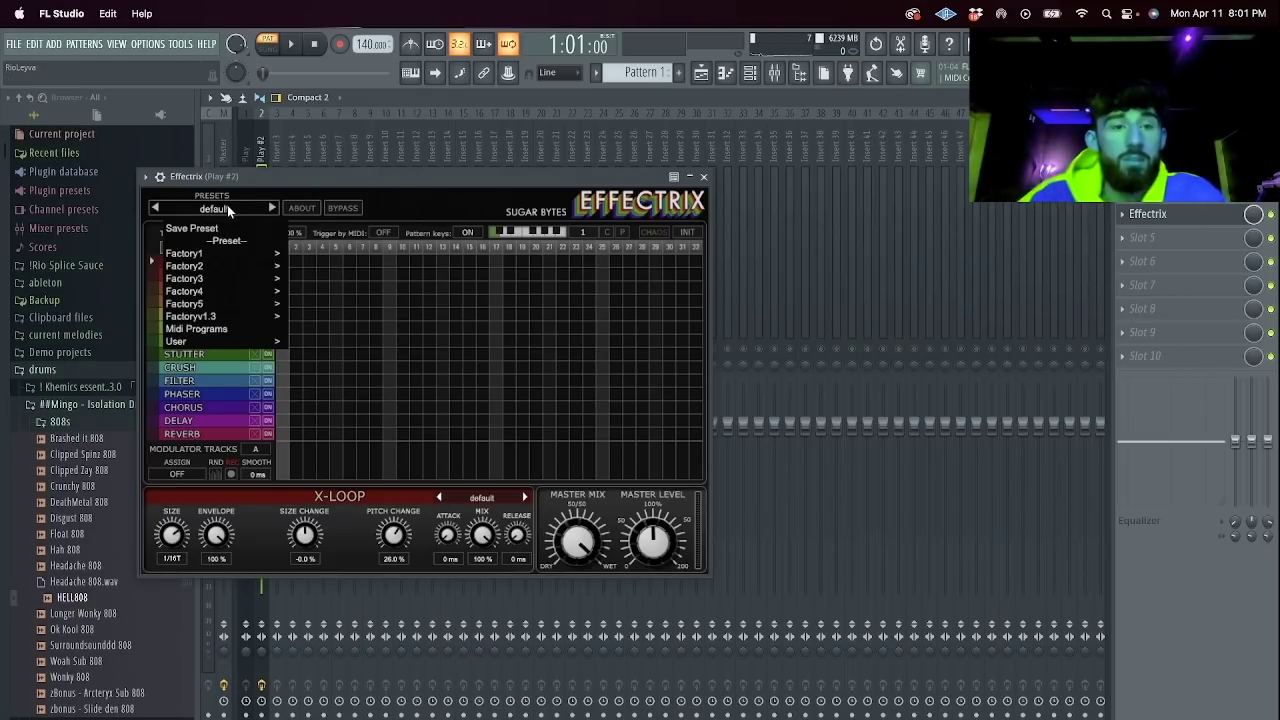
mouse_move(274, 316)
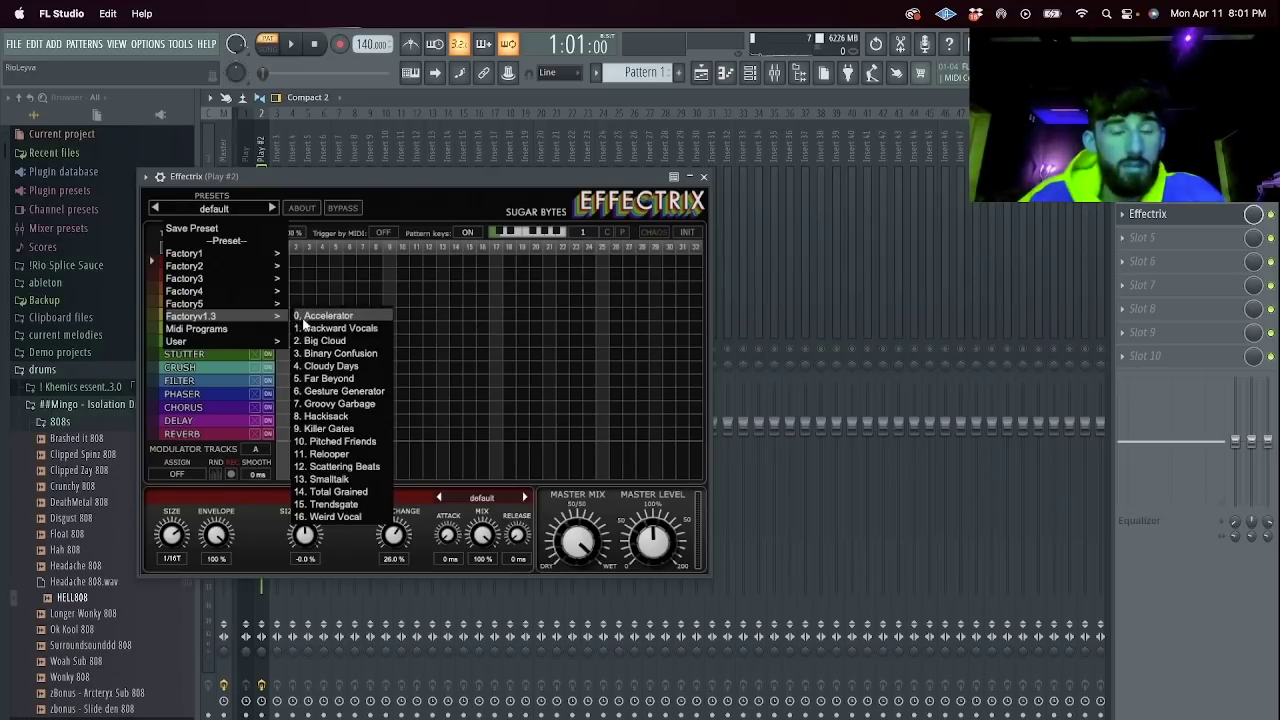
click(318, 328)
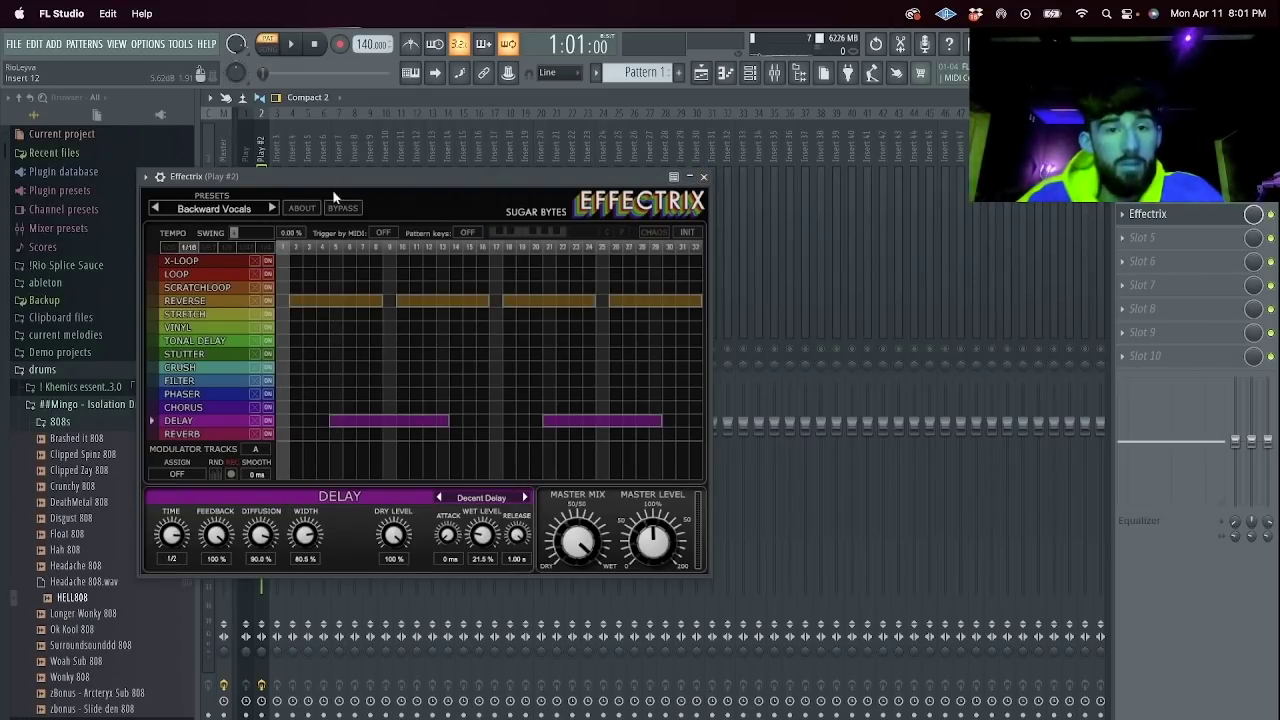
click(218, 208)
mouse_move(278, 318)
click(330, 340)
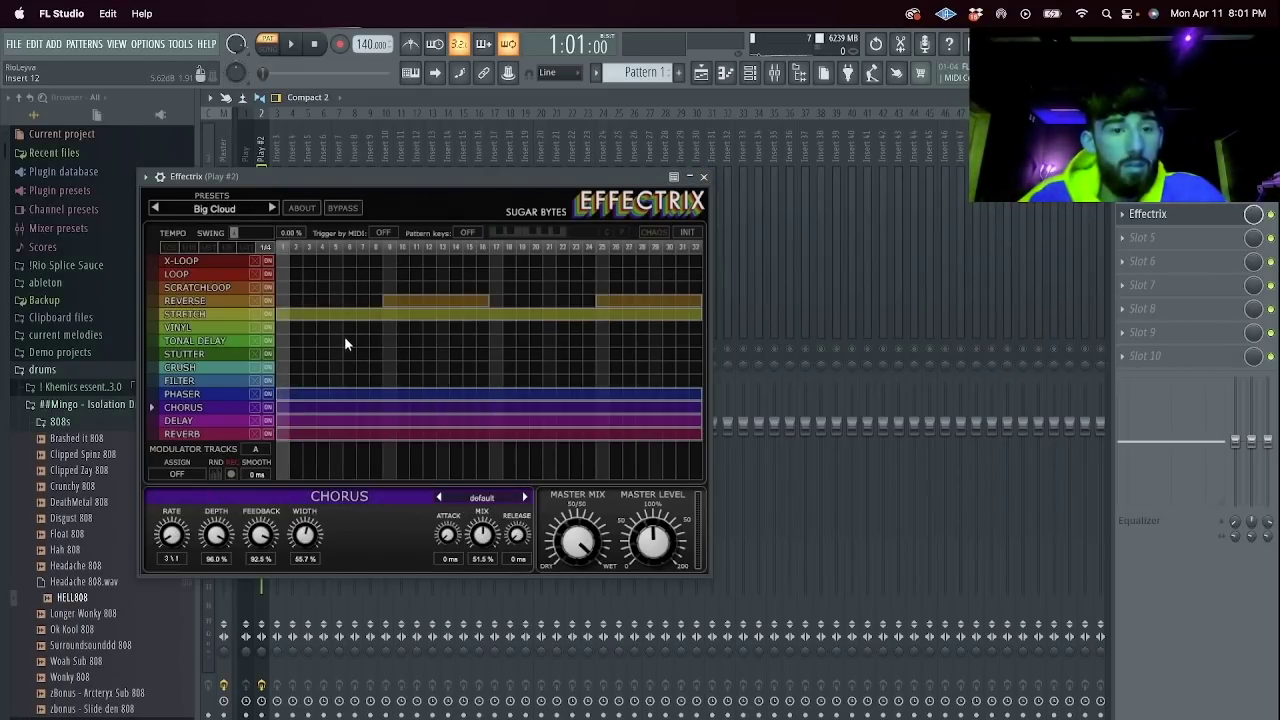
click(703, 177)
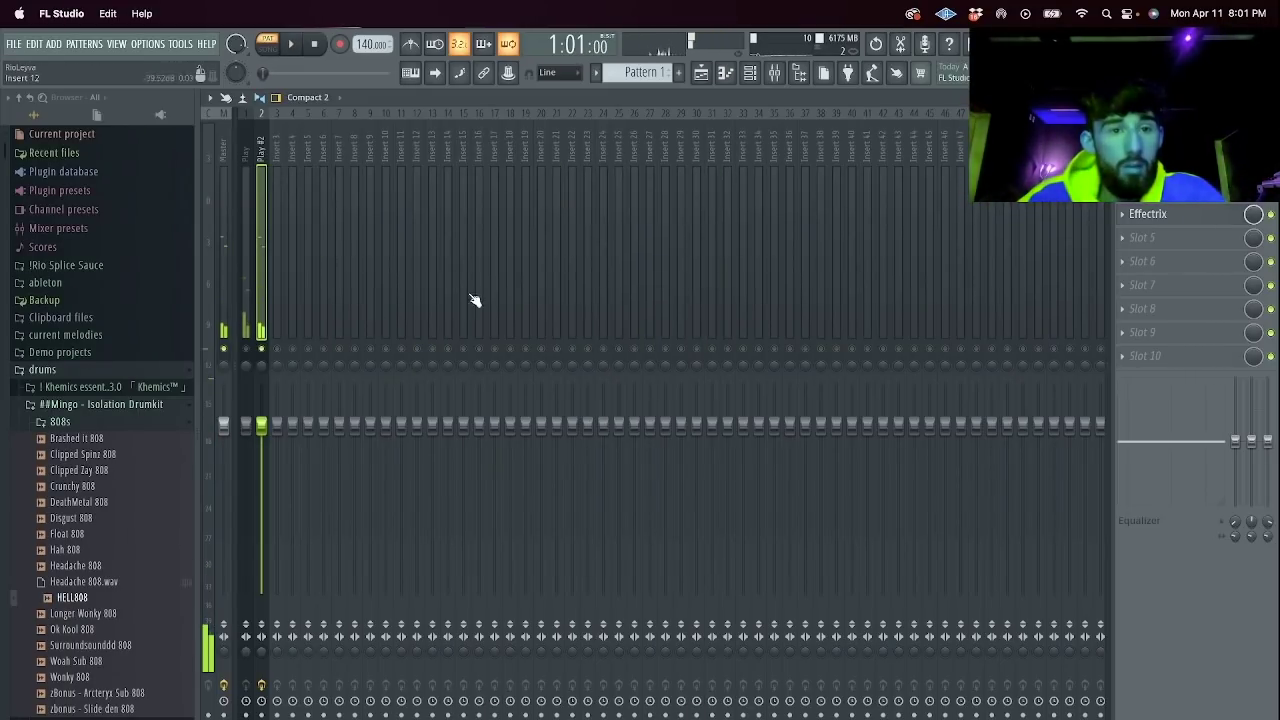
Audition Effectrix presets Binary Confusion onward, settling on Cloudy Days.
click(1216, 216)
click(274, 208)
key(space)
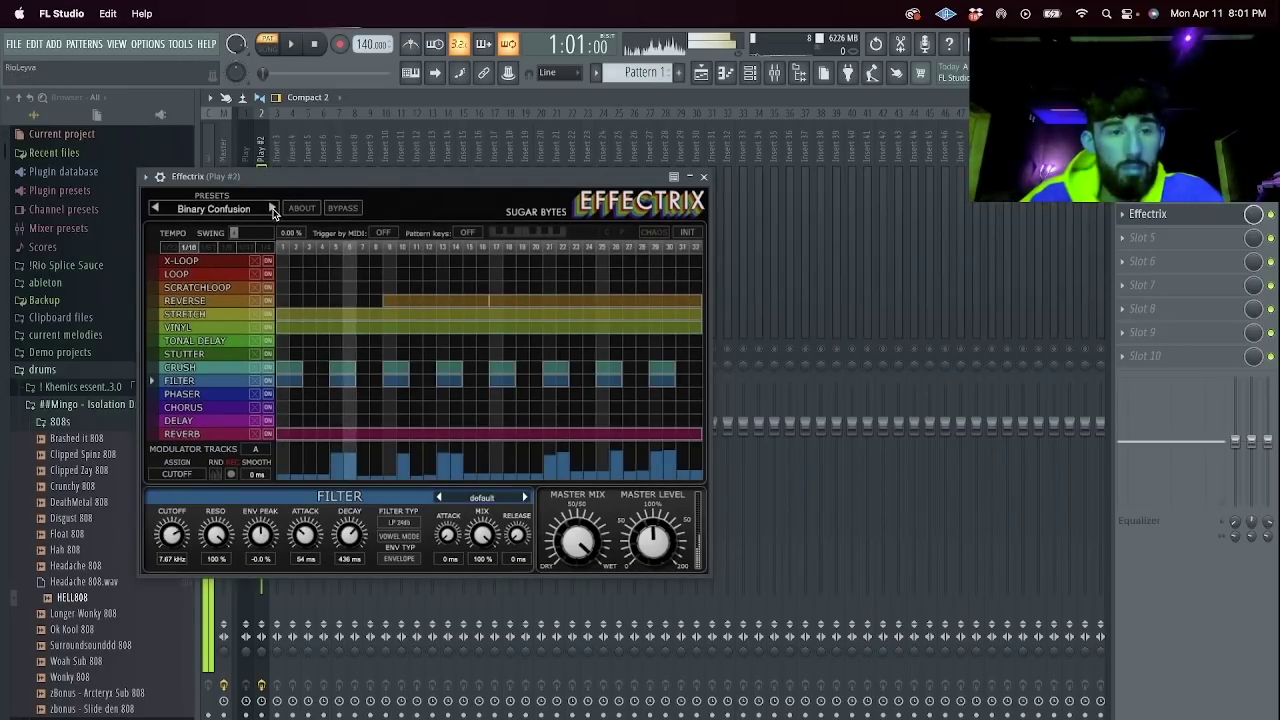
click(273, 208)
key(space)
click(703, 177)
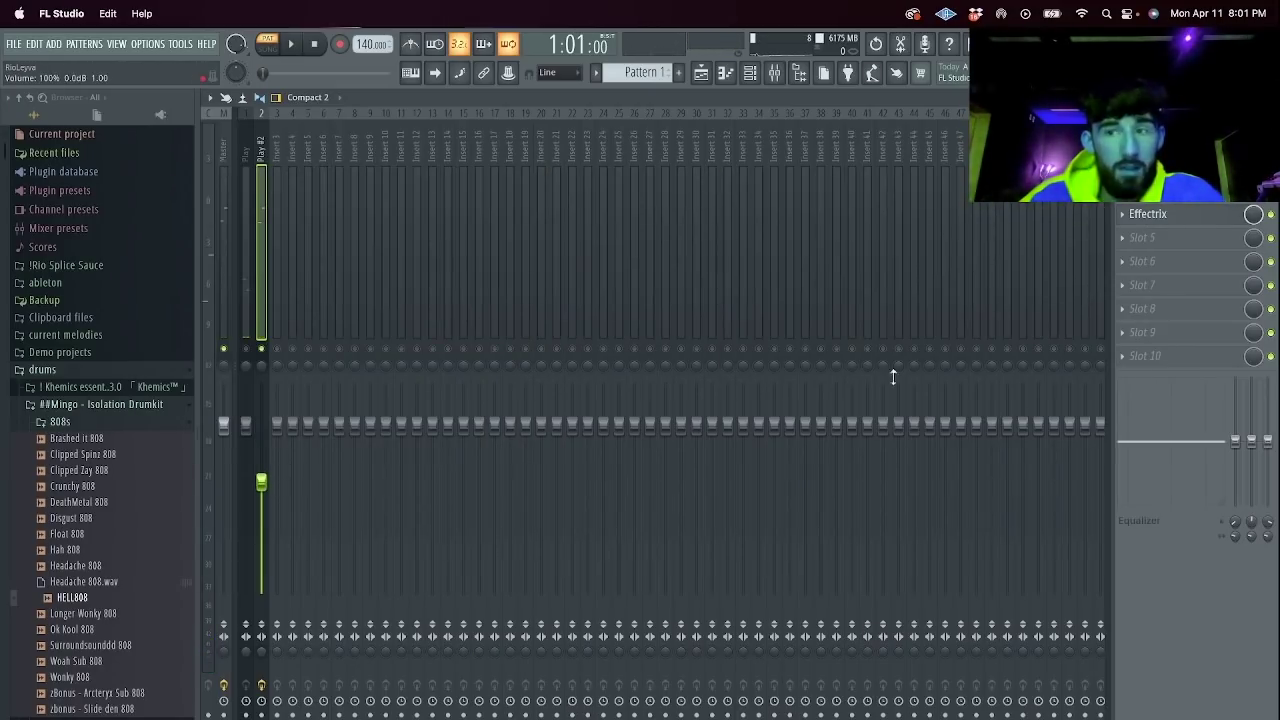
key(space)
click(1148, 213)
click(705, 177)
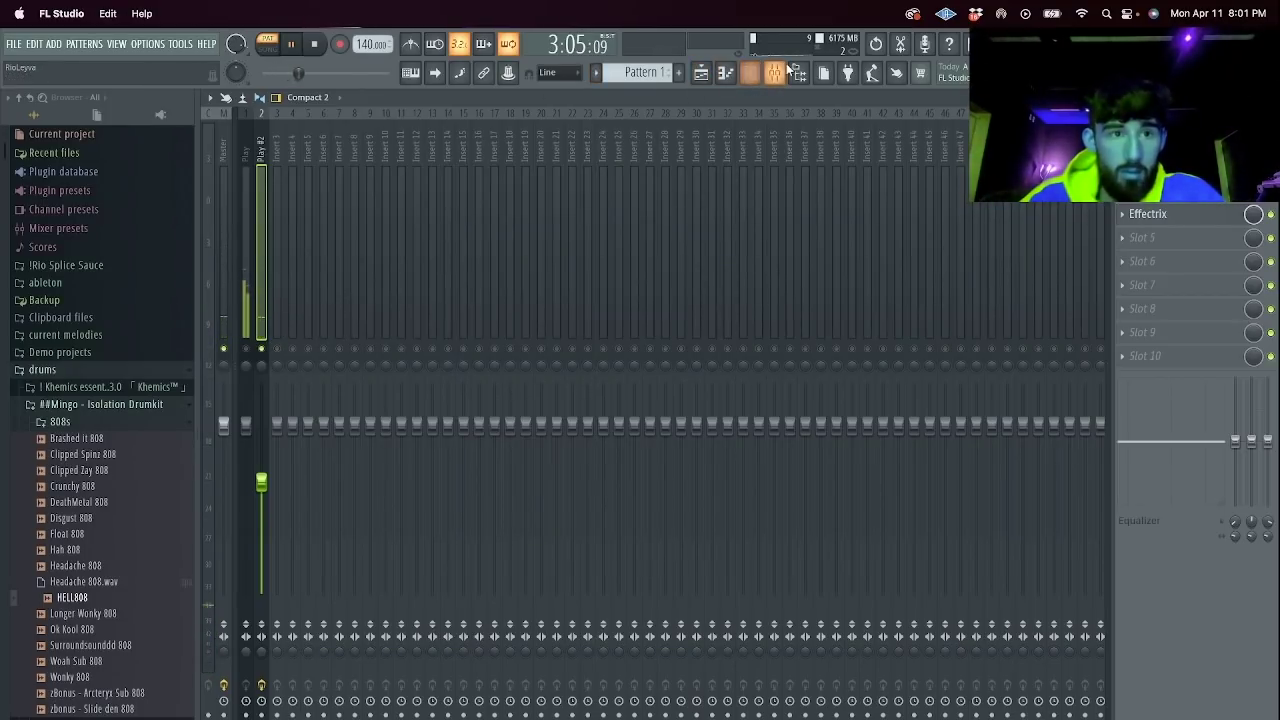
key(space)
Load ValhallaDelay into the sixth slot with the 'simple delay nice' preset.
click(1186, 192)
click(1026, 288)
click(1185, 256)
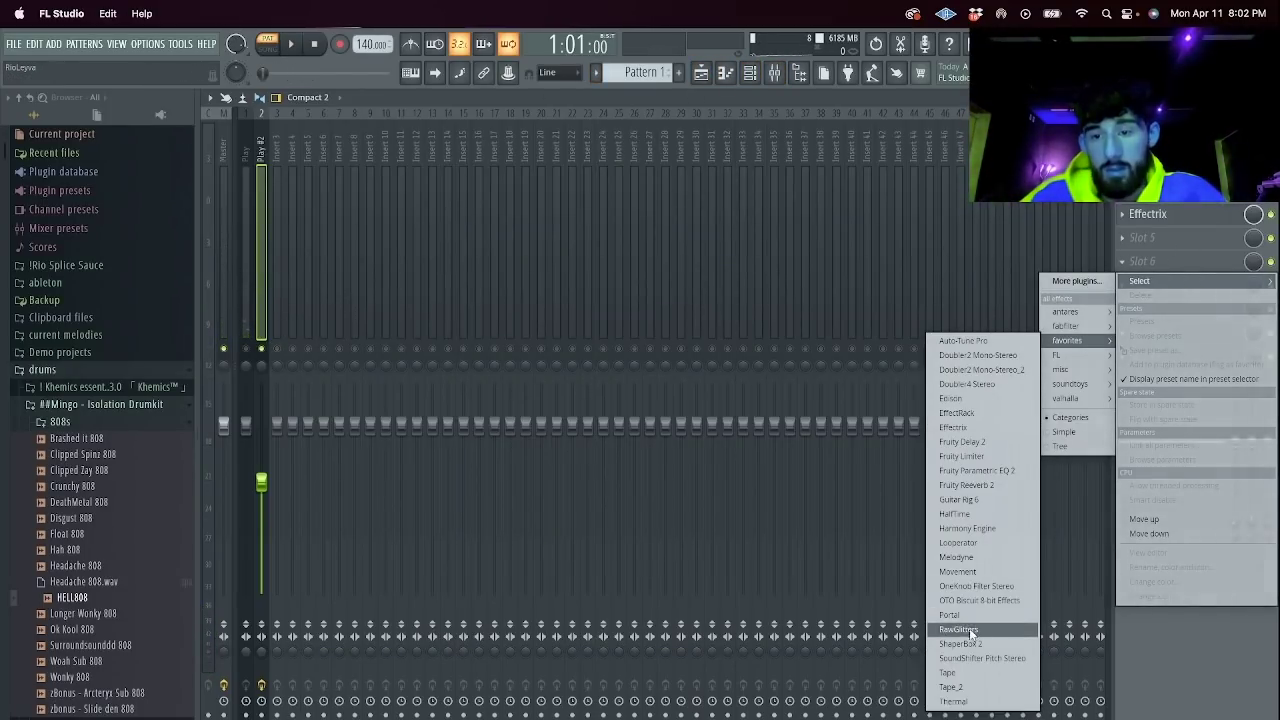
mouse_move(1070, 398)
click(989, 399)
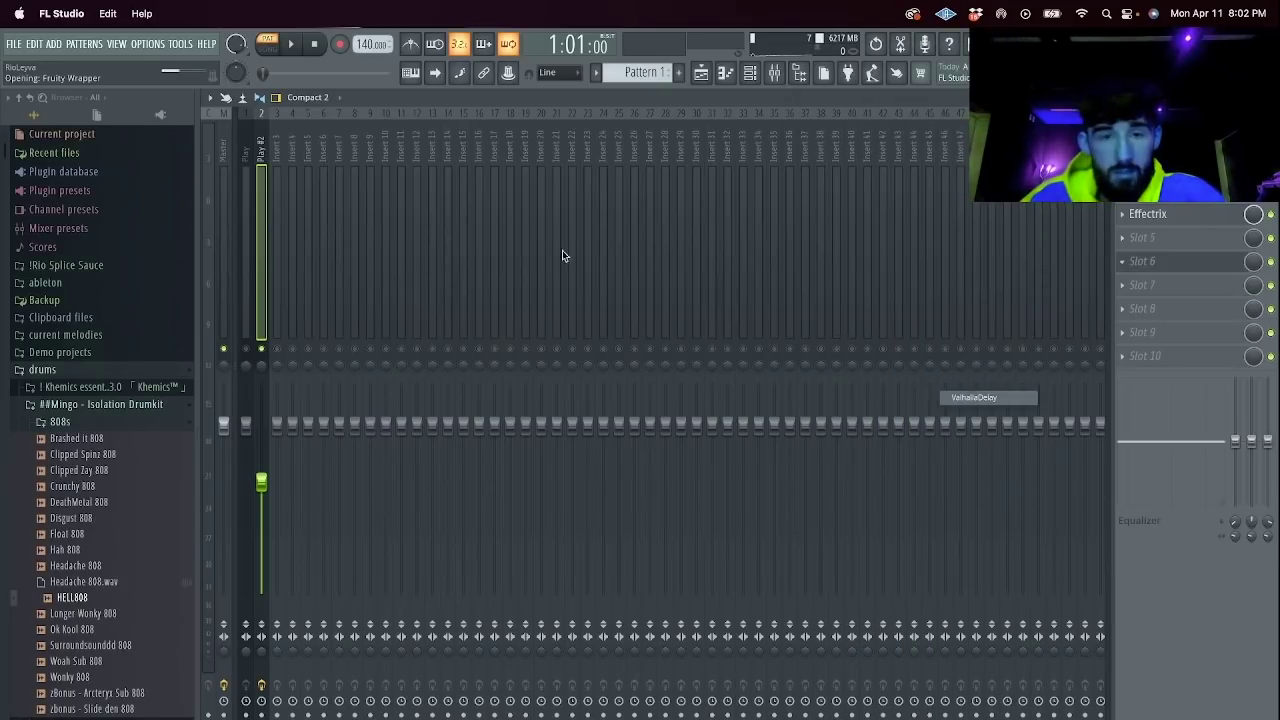
click(565, 331)
click(573, 482)
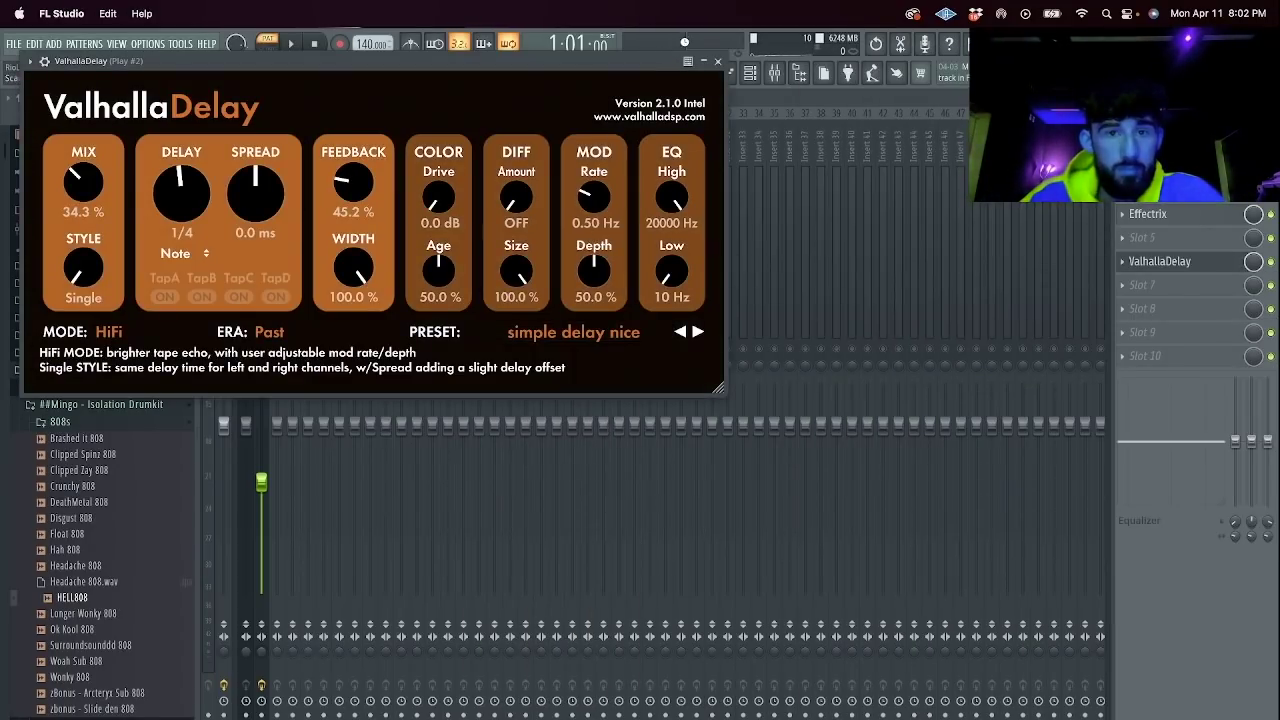
click(717, 61)
Add Fruity Parametric EQ 2 in slot 7 with '20Hz + 18kHz cut', raising the low cut to ~297 Hz.
click(1186, 286)
mouse_move(1078, 366)
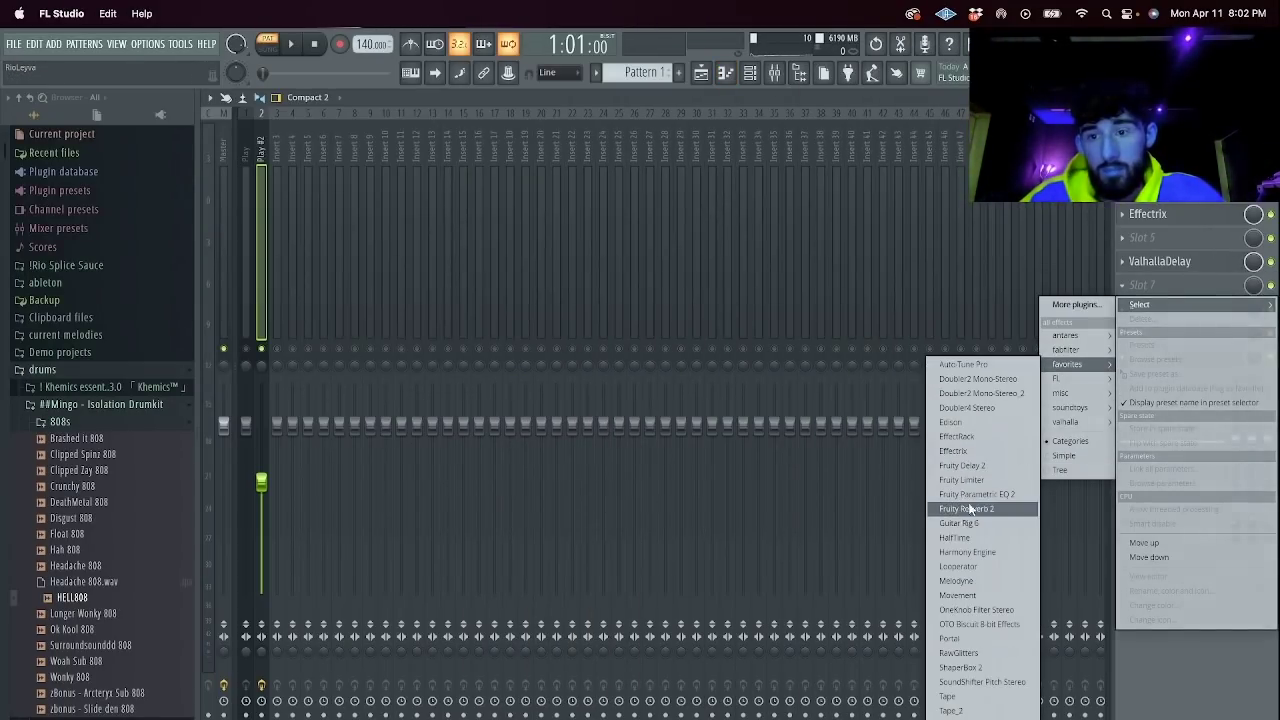
click(970, 496)
click(727, 170)
click(711, 169)
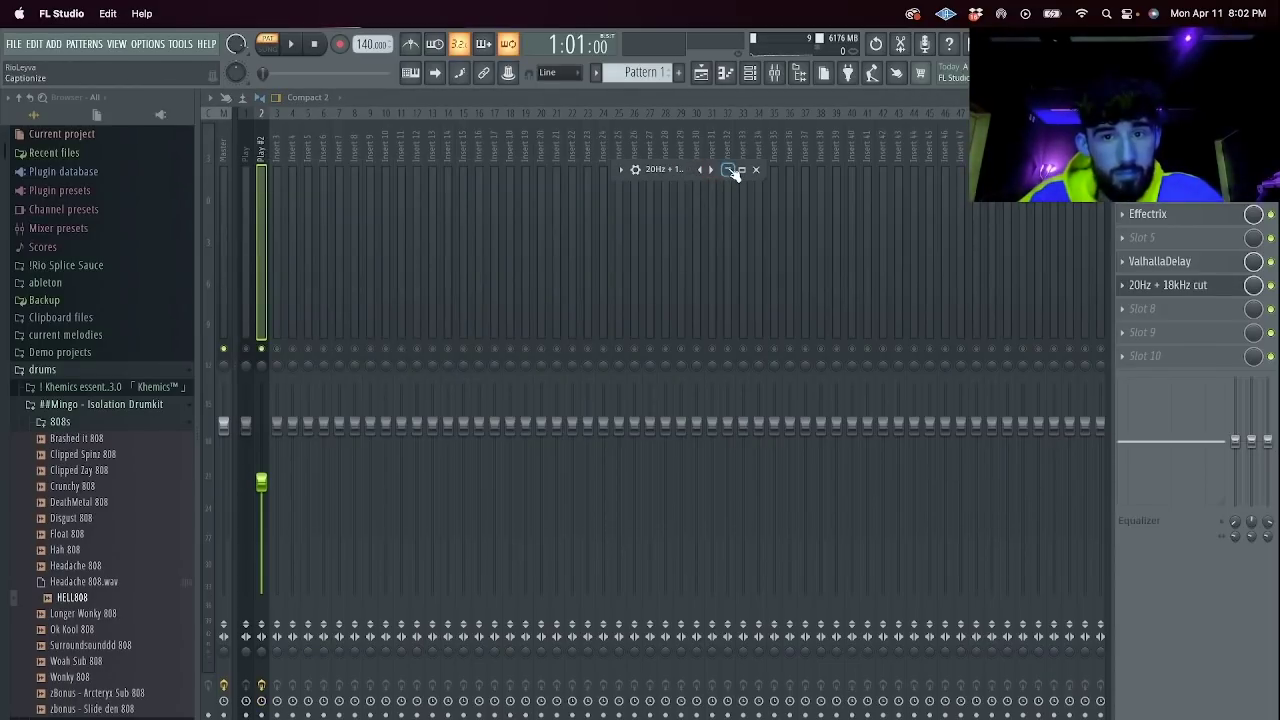
click(727, 169)
drag(610, 295, 514, 297)
key(space)
drag(268, 302, 393, 294)
drag(514, 297, 569, 297)
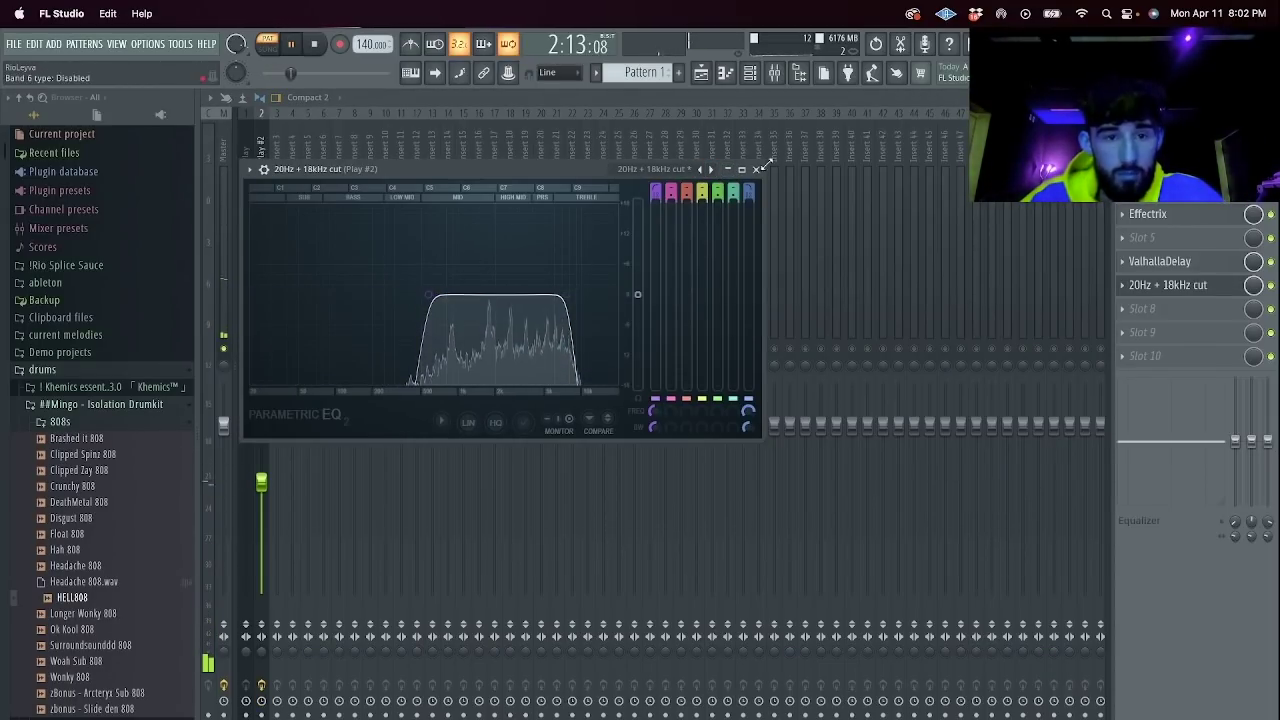
click(755, 169)
Listen back with ValhallaDelay open, then select the first mixer insert.
click(1160, 261)
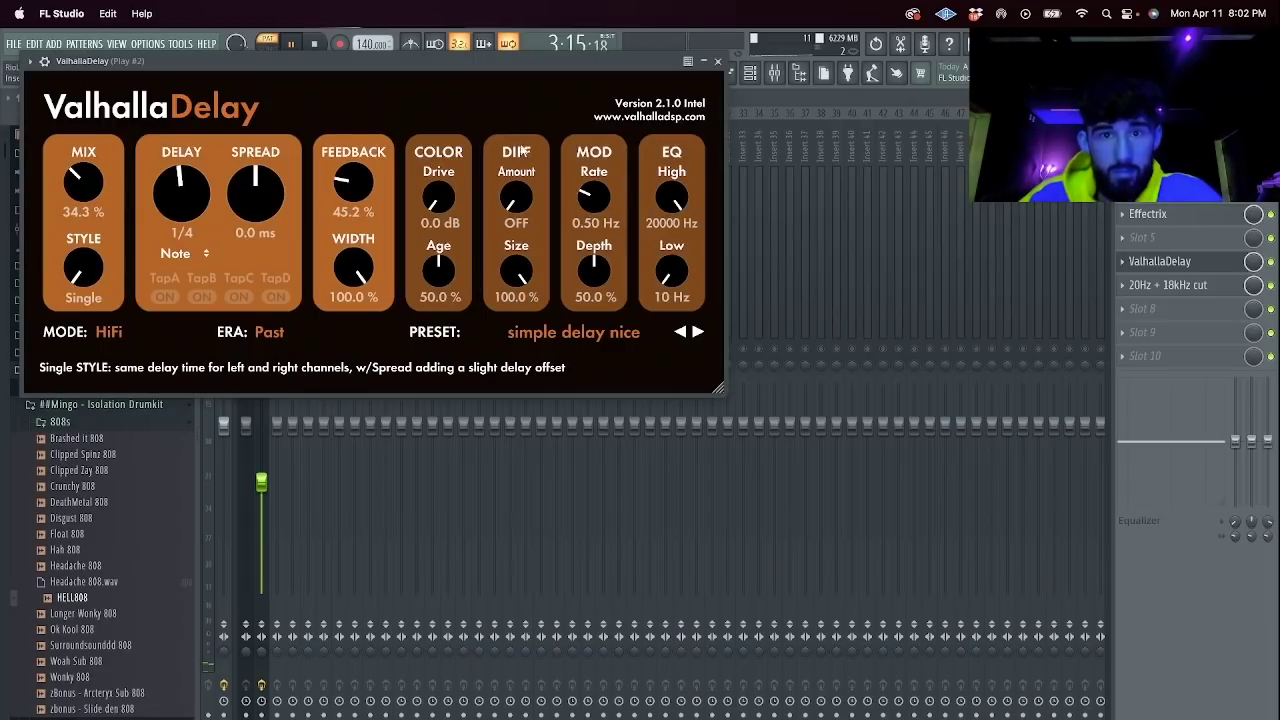
key(space)
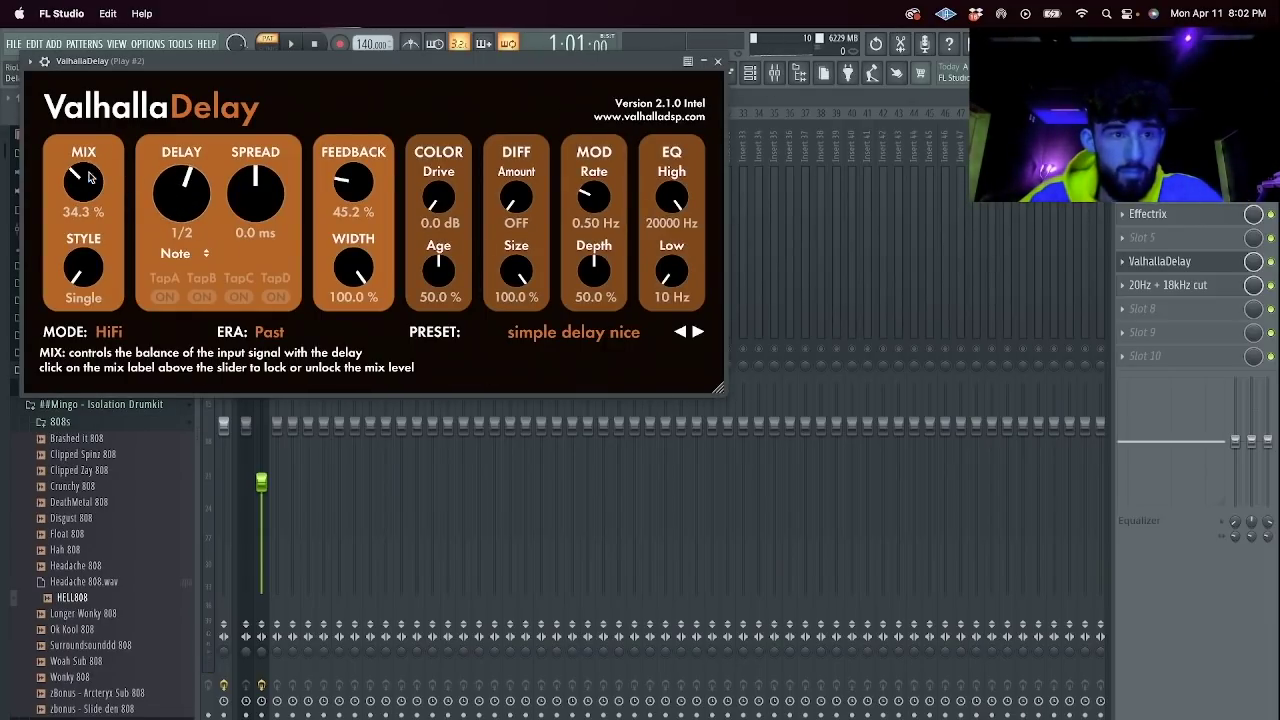
key(space)
click(717, 61)
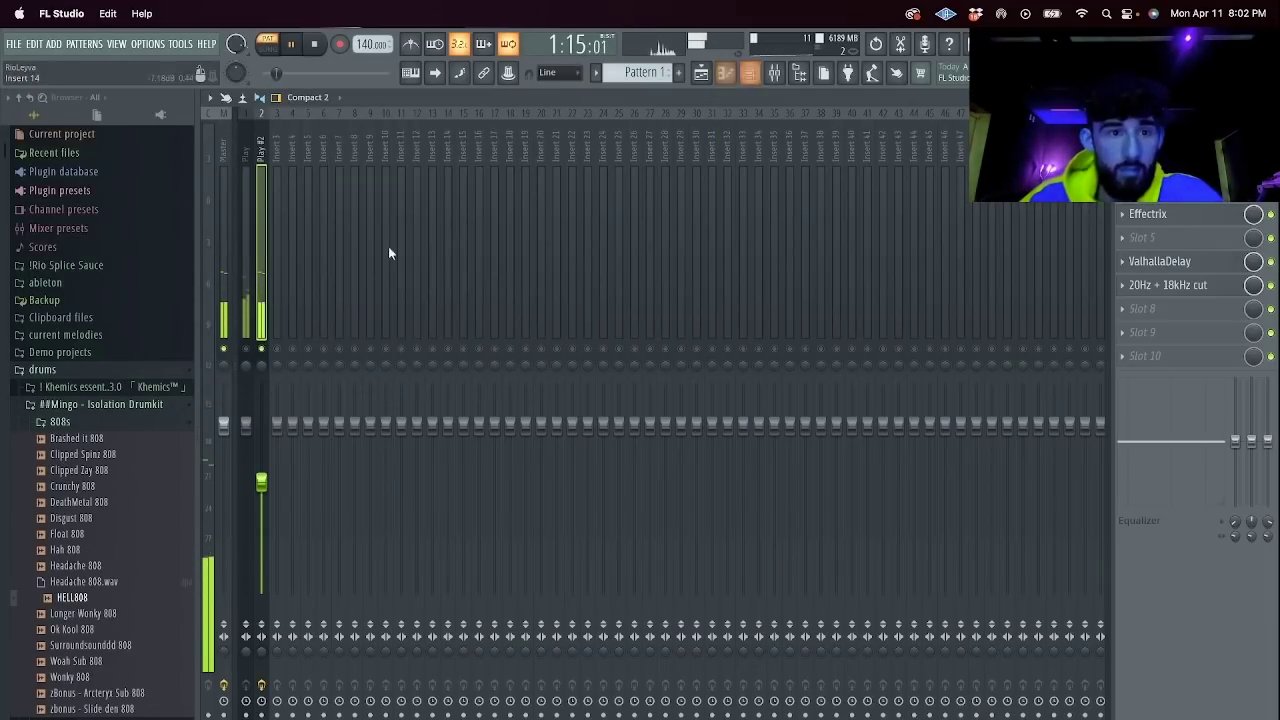
click(247, 422)
key(space)
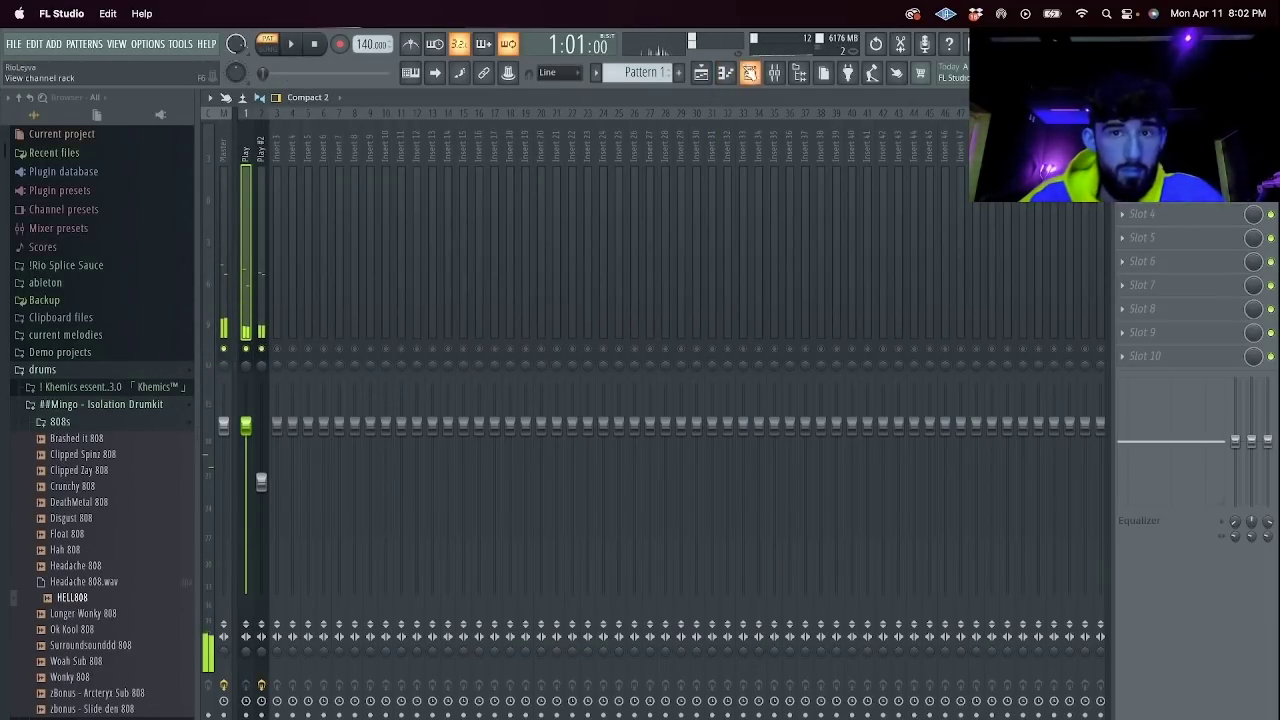
Cut all notes from the Play channel in the channel rack.
key(F6)
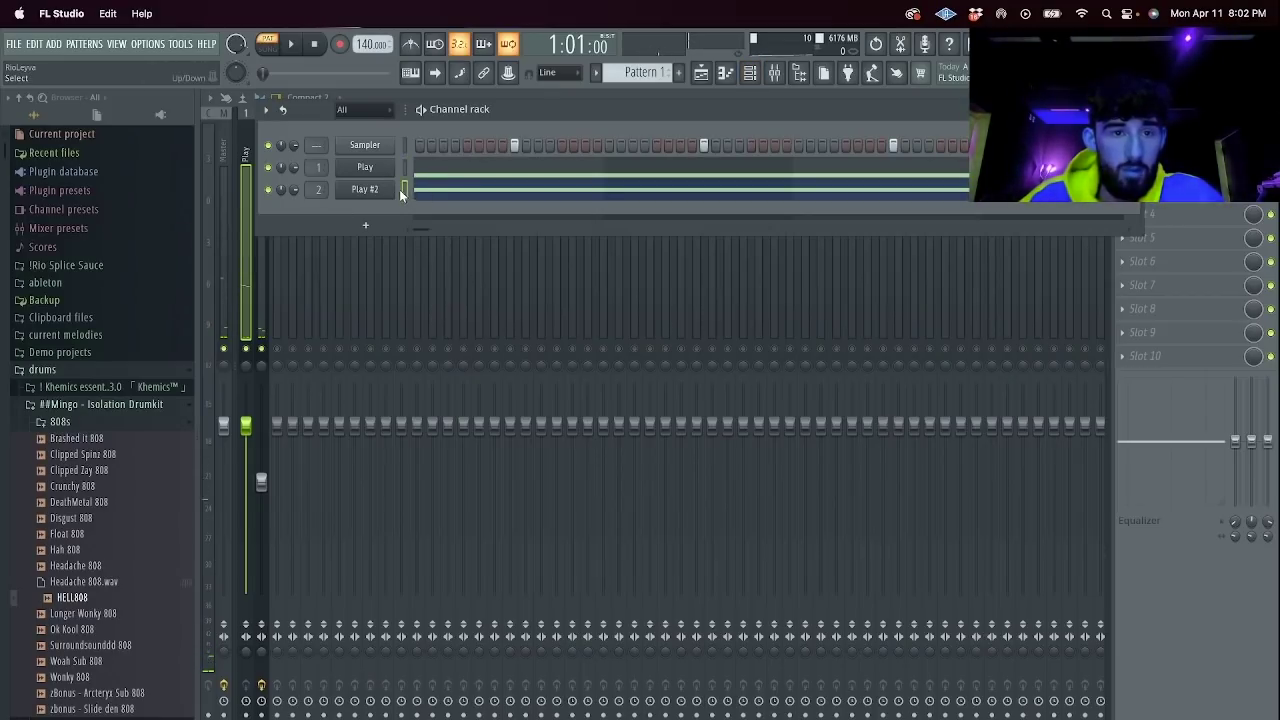
click(404, 167)
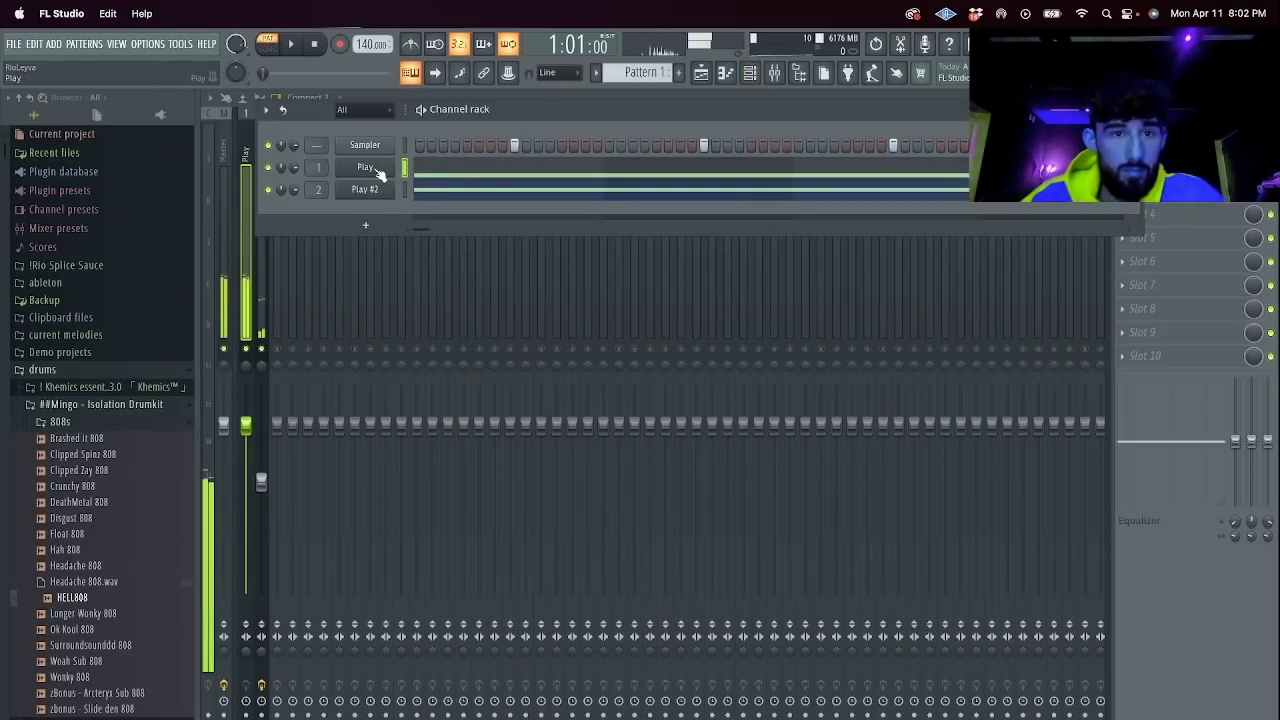
right_click(371, 170)
click(573, 168)
Add a Spitfire LABS channel loaded with the Strings Ensemble sound.
click(365, 224)
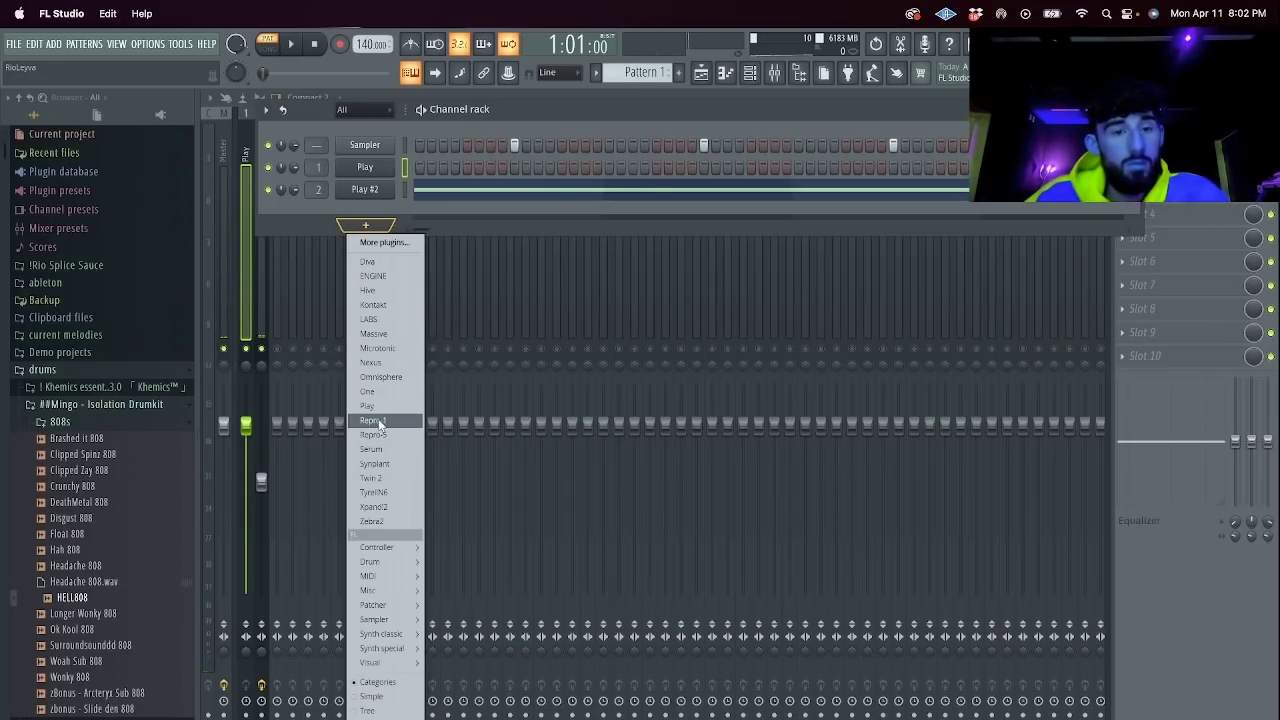
click(385, 318)
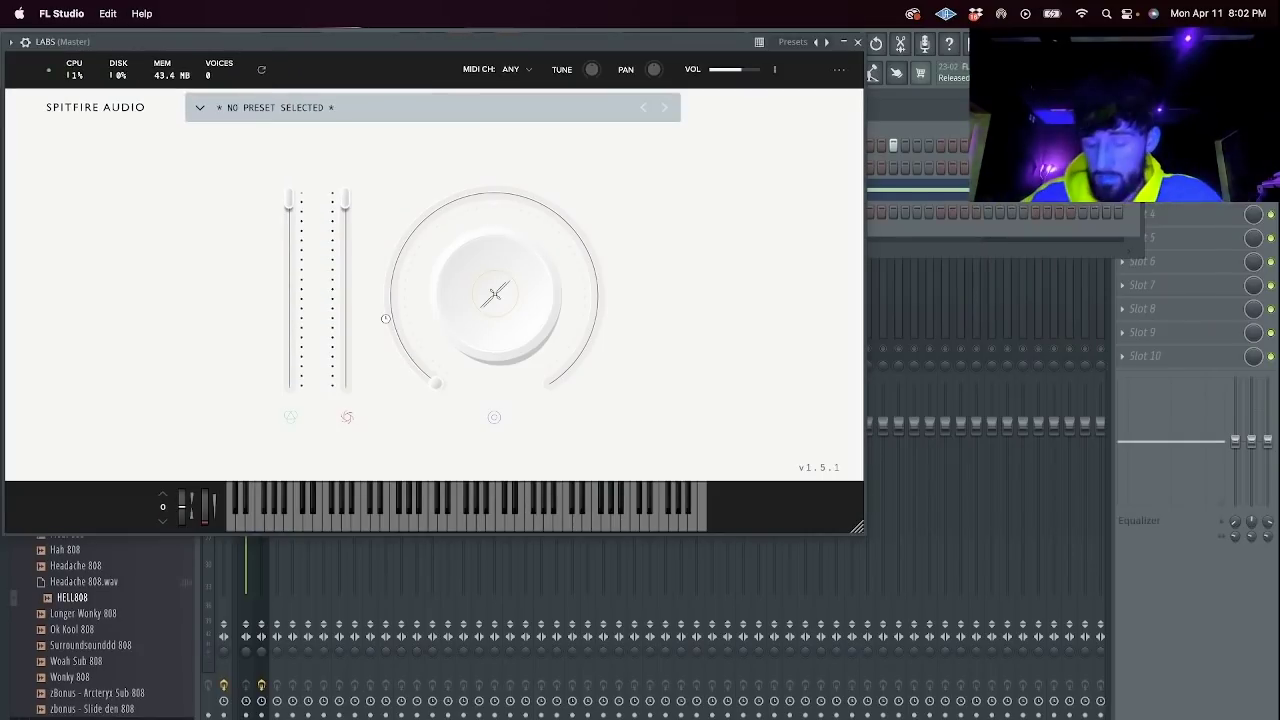
click(455, 116)
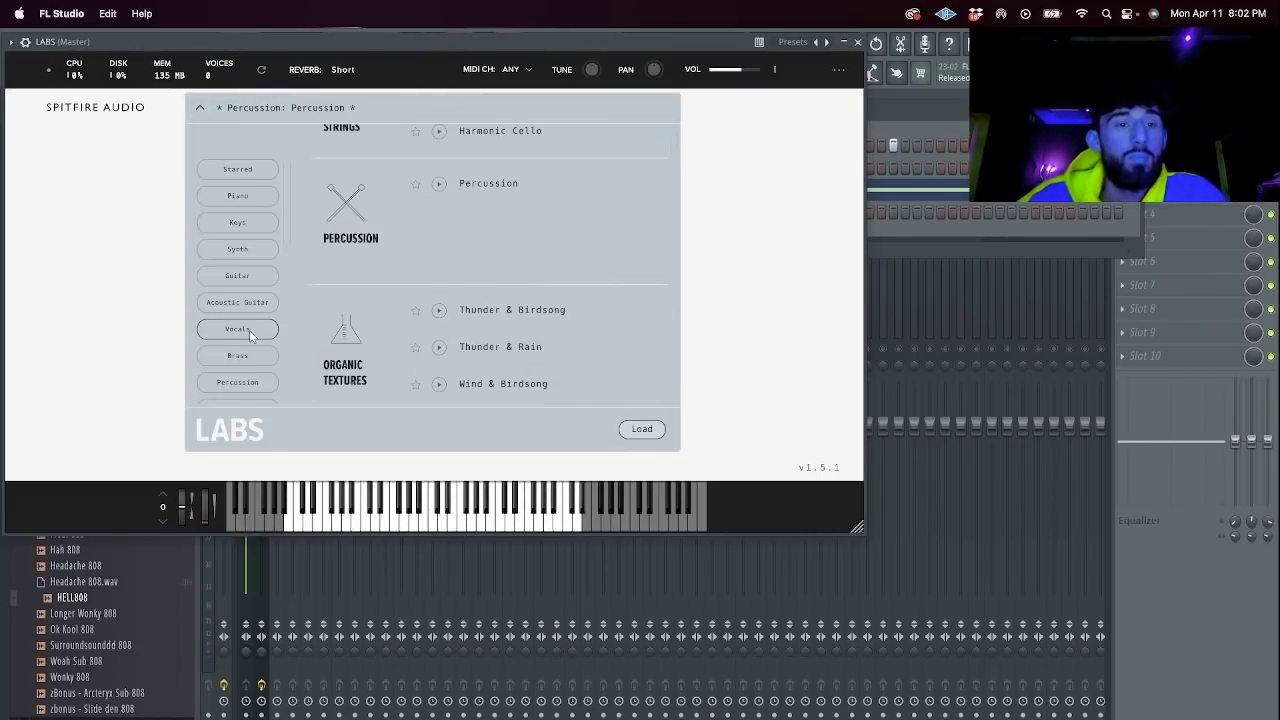
scroll(470, 334, down, 5)
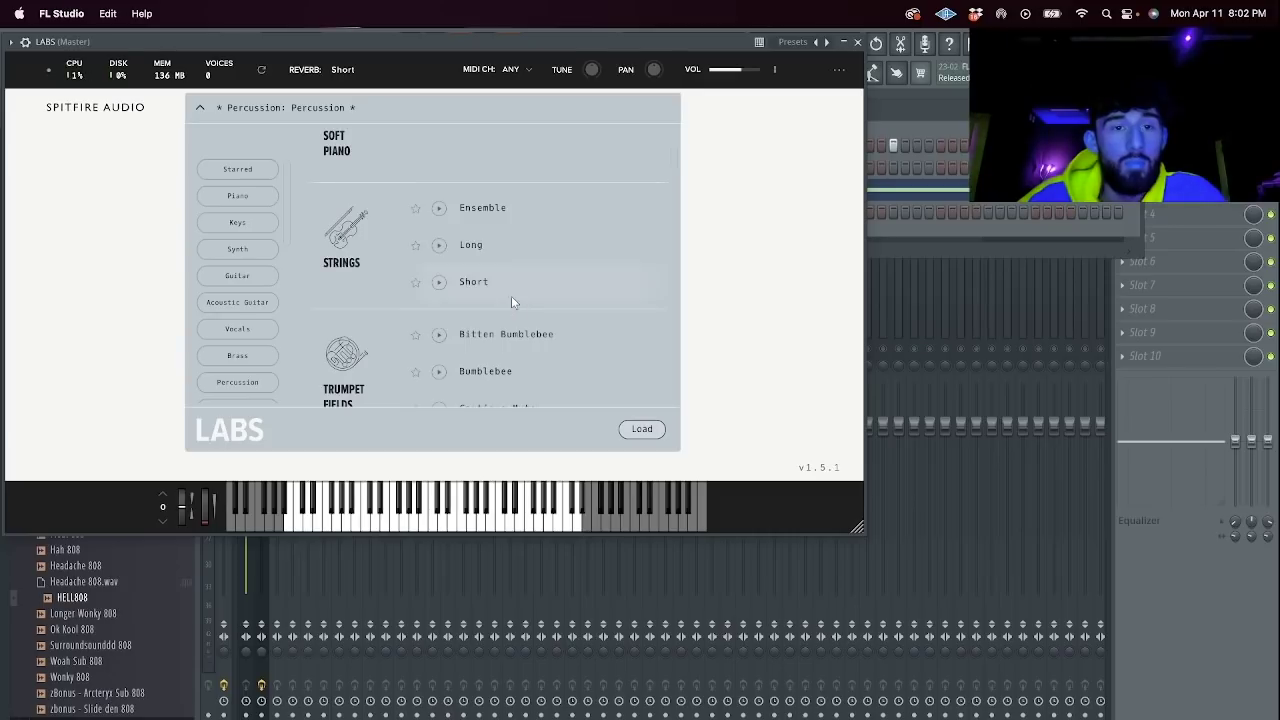
click(515, 213)
click(857, 42)
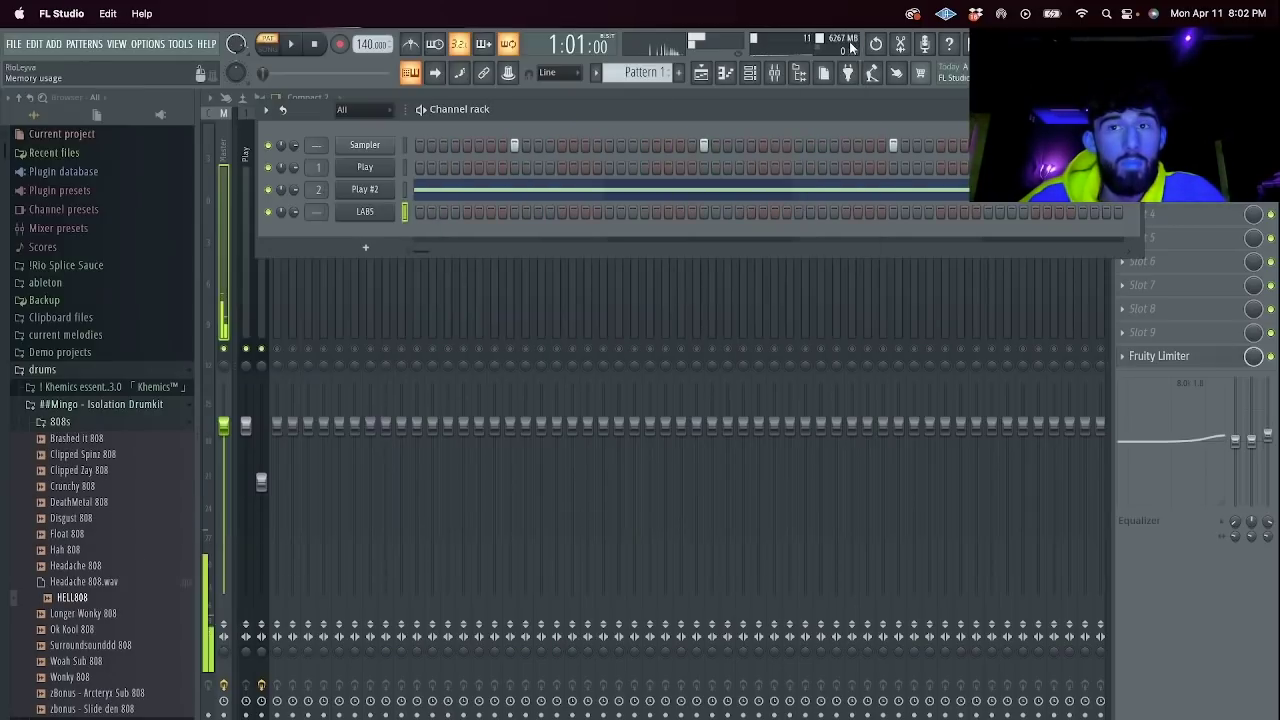
right_click(386, 209)
click(402, 211)
Draw the first sustained four-note LABS chord over bars 1–3, including a G5 note.
click(315, 45)
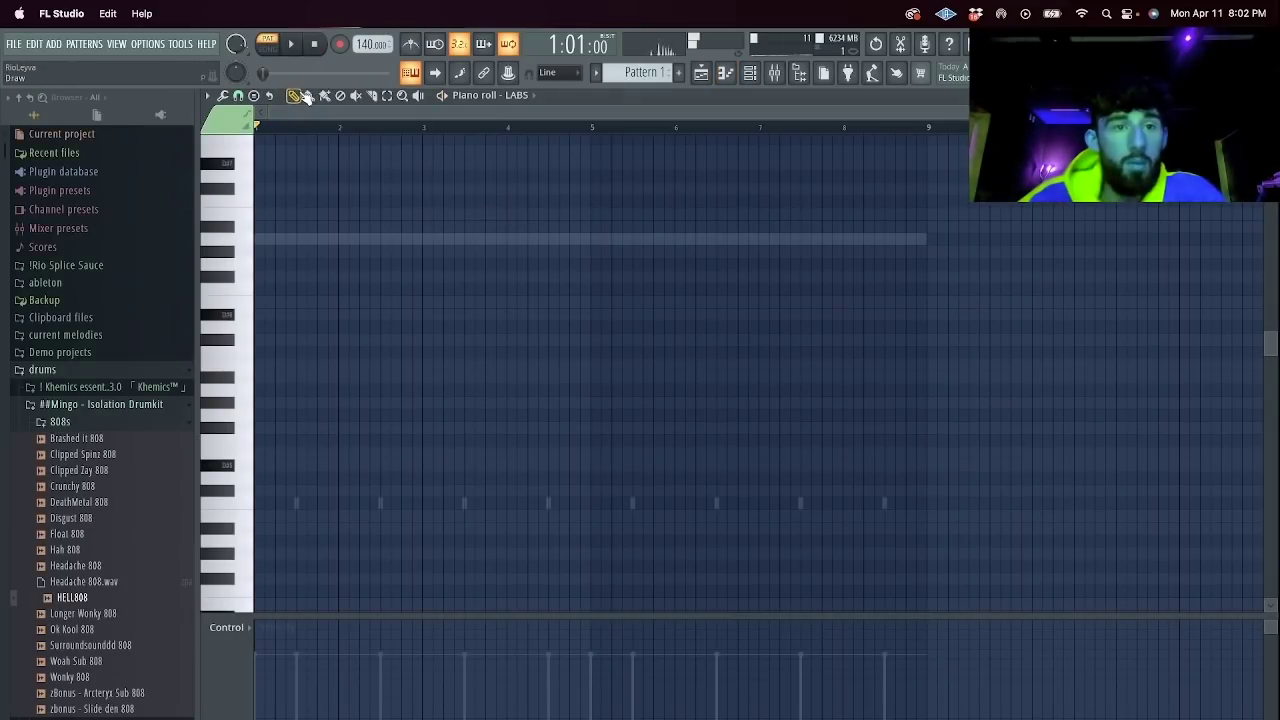
mouse_move(258, 250)
mouse_down()
mouse_move(241, 235)
mouse_move(252, 239)
mouse_up()
key(super+Down)
key(space)
key(space)
key(shift+Down)
key(shift+Down)
key(shift+Down)
key(shift+Down)
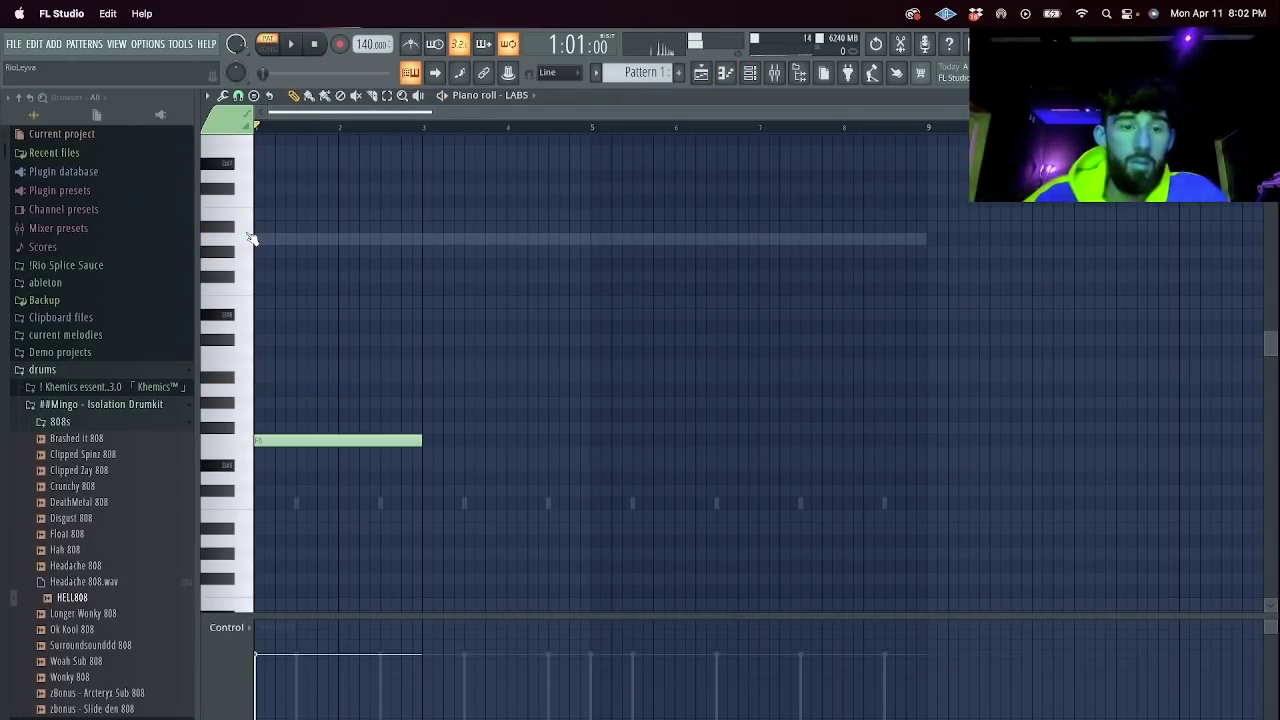
key(ctrl+Down)
click(269, 436)
right_click(269, 436)
mouse_move(287, 403)
mouse_down()
mouse_move(252, 404)
mouse_move(252, 427)
mouse_move(252, 413)
mouse_up()
key(space)
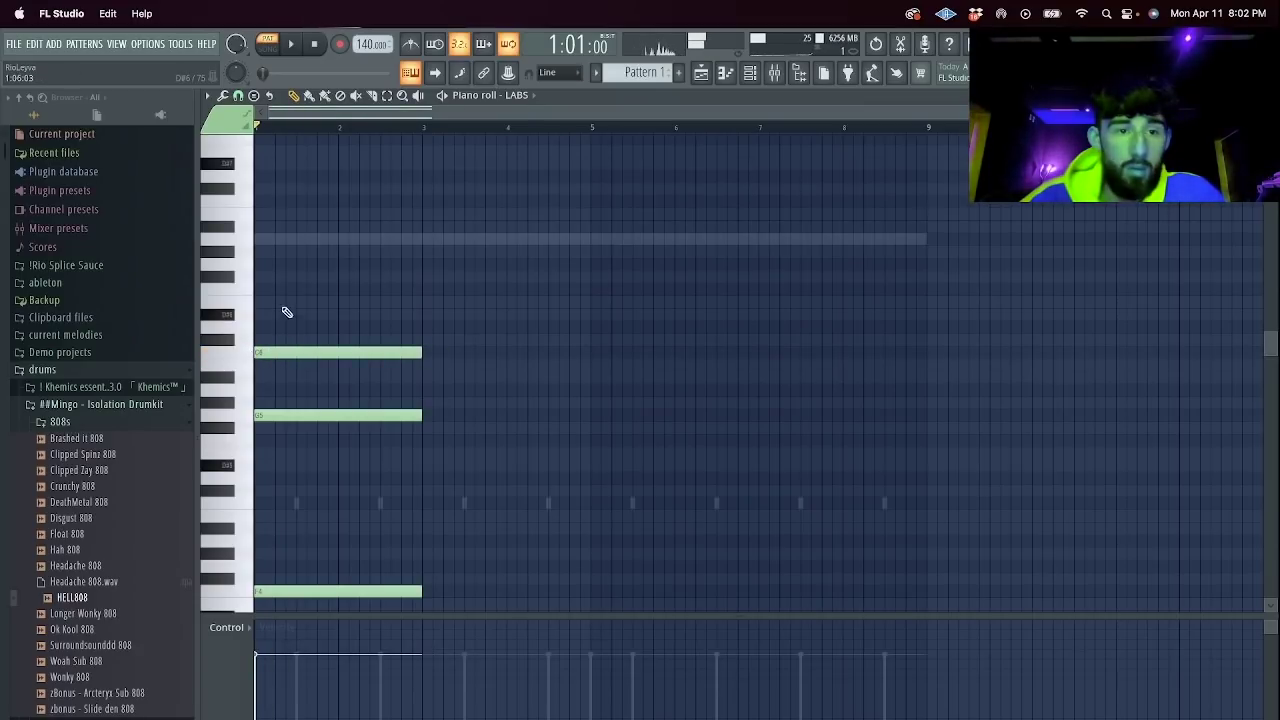
click(286, 302)
key(space)
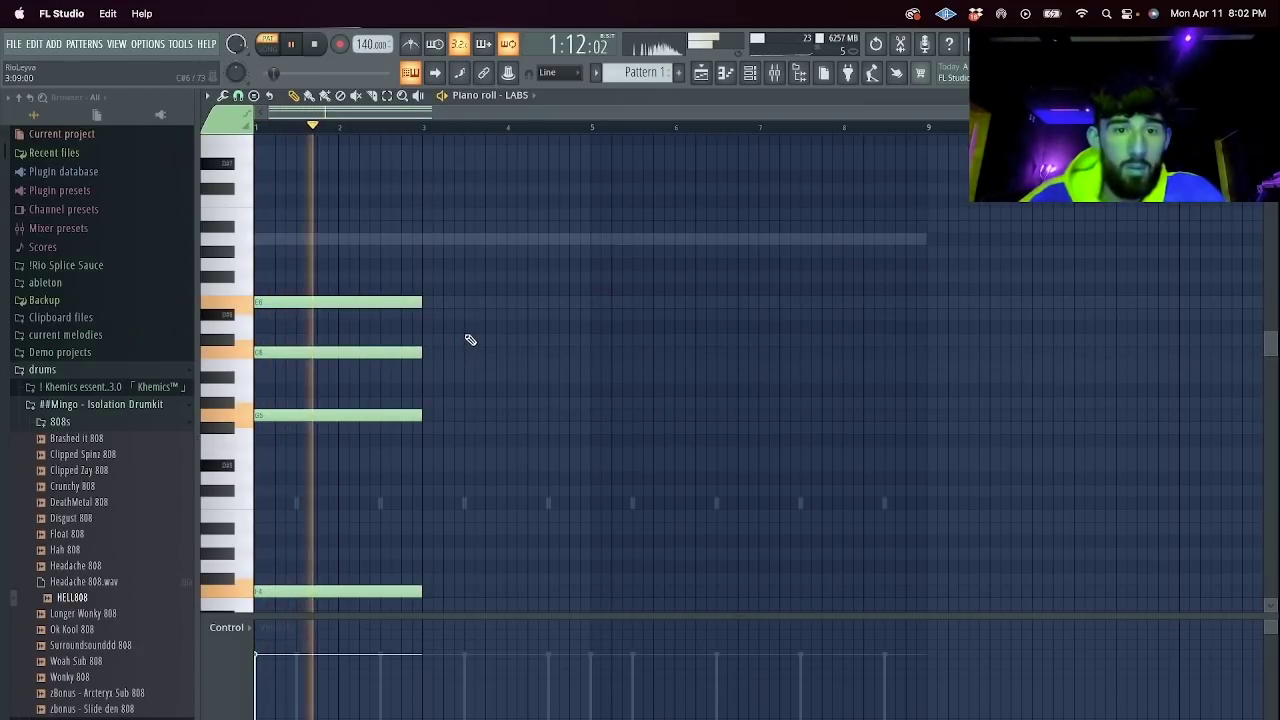
Duplicate the chord to bars 3–5 and 5–9, re-pitching notes to G4 and A4 for variation.
key(ctrl+b)
drag(462, 300, 422, 240)
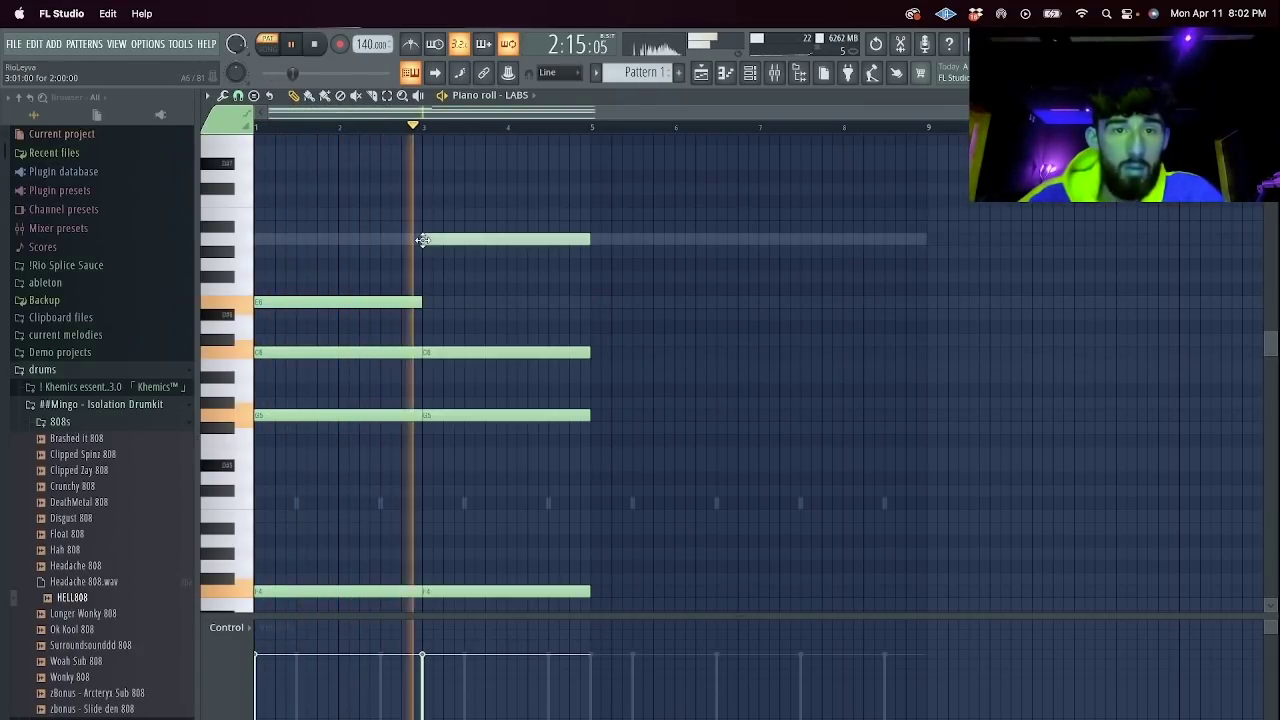
key(ctrl+b)
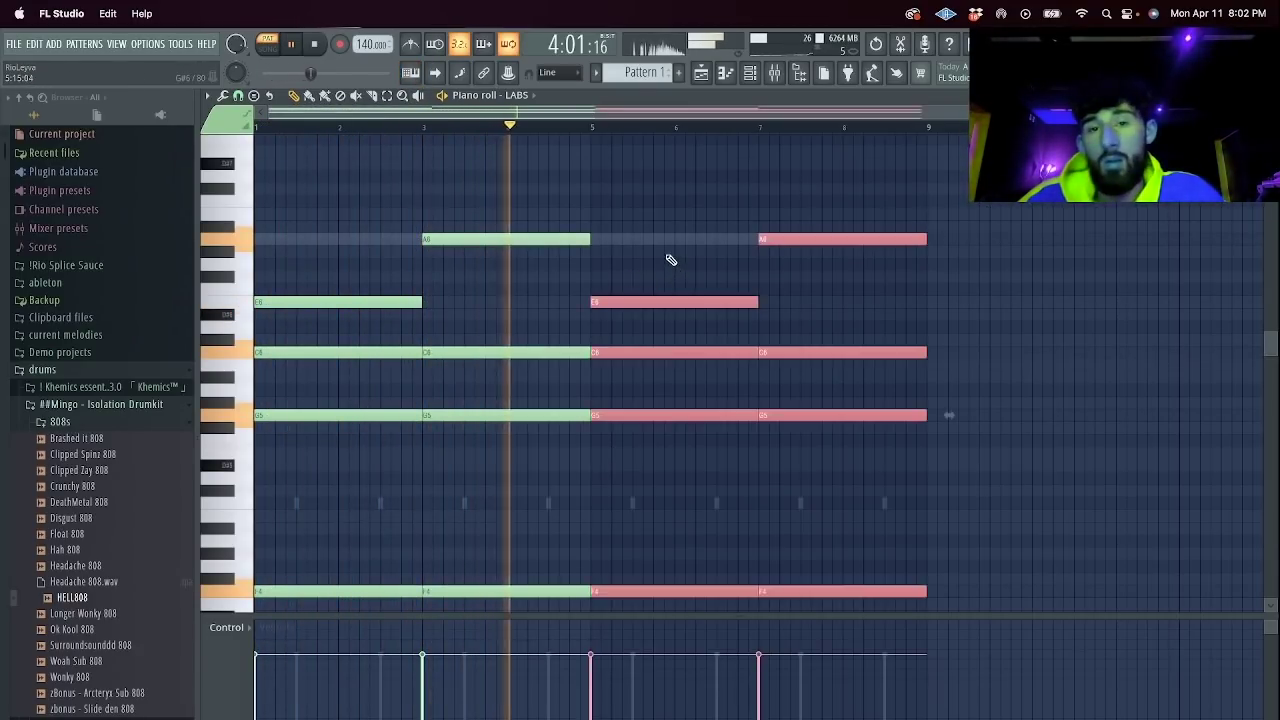
right_click(646, 589)
click(595, 567)
drag(775, 596, 771, 541)
ctrl+click(782, 543)
key(ctrl+Down)
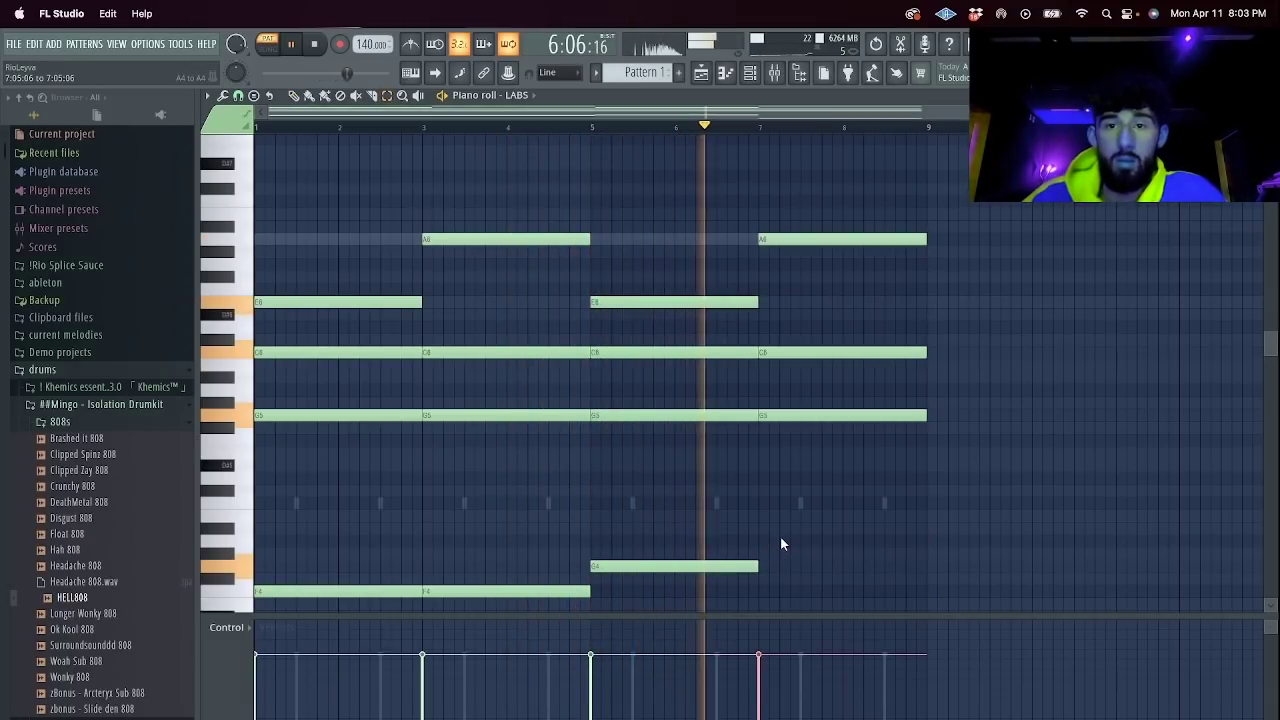
scroll(811, 323, down, 3)
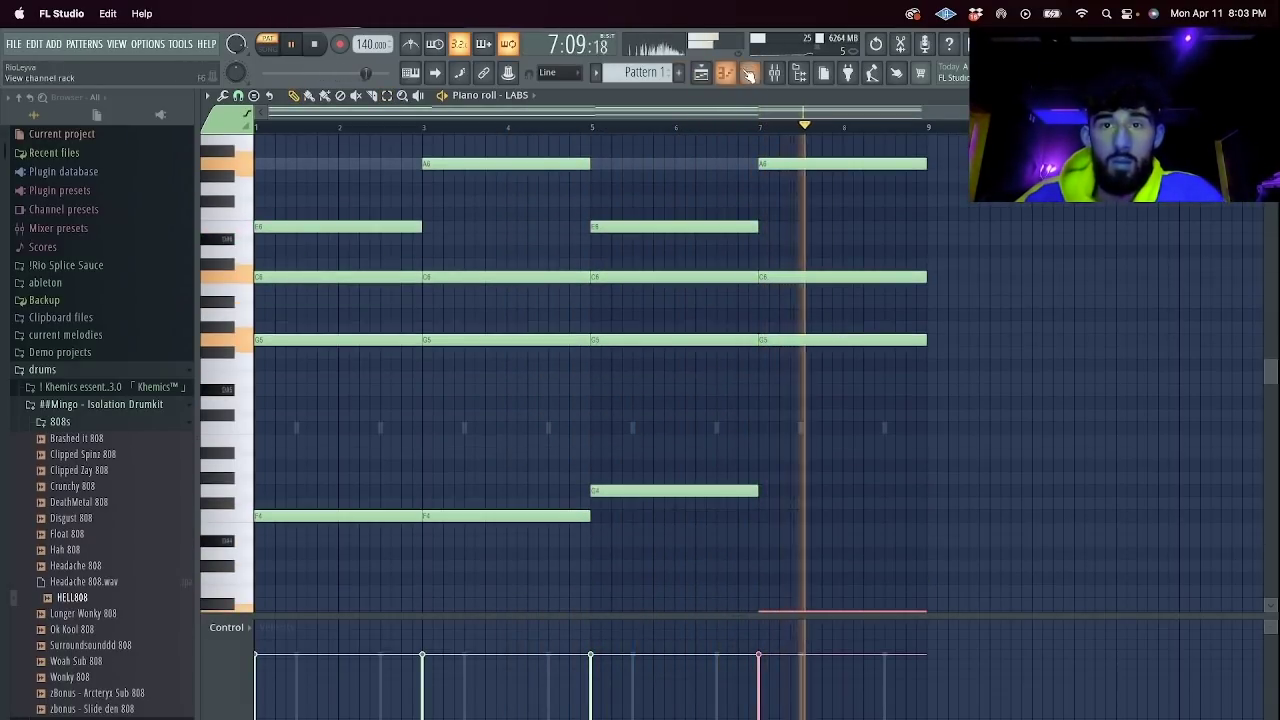
click(749, 75)
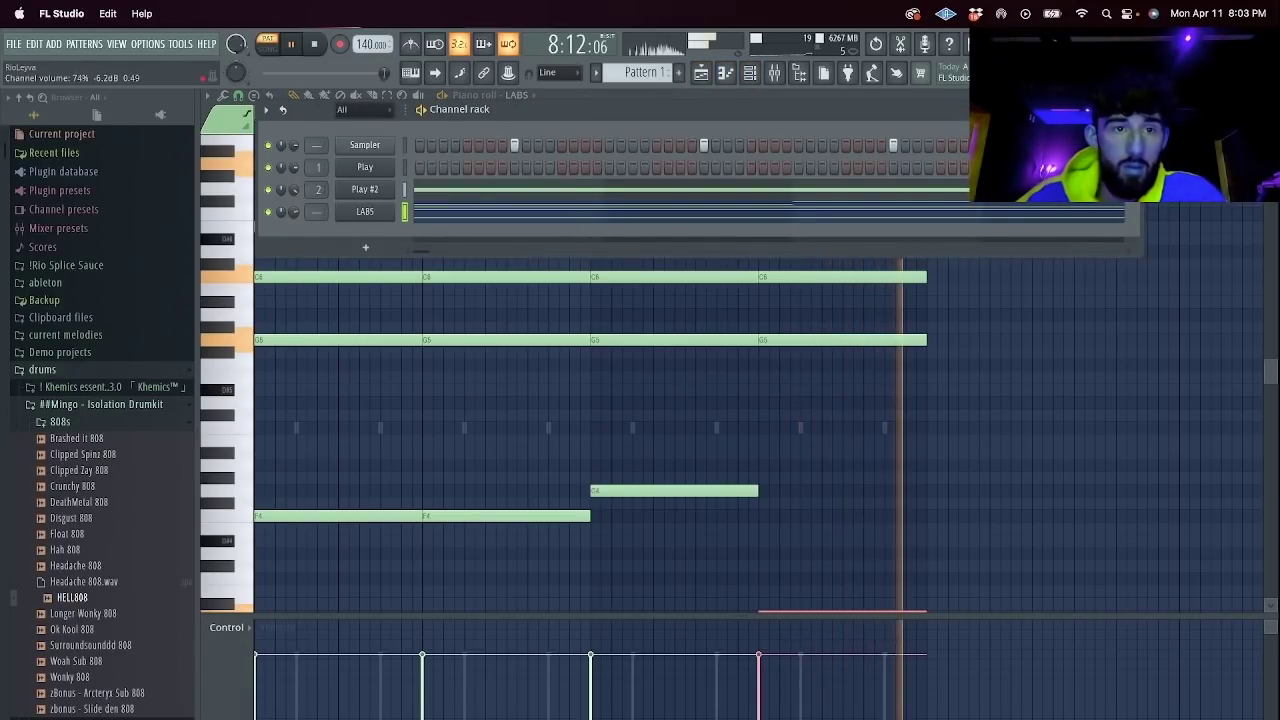
Clone the LABS channel and load the Trumpet Fields: Floating Vibrato preset on LABS #2.
right_click(372, 217)
click(373, 220)
right_click(386, 209)
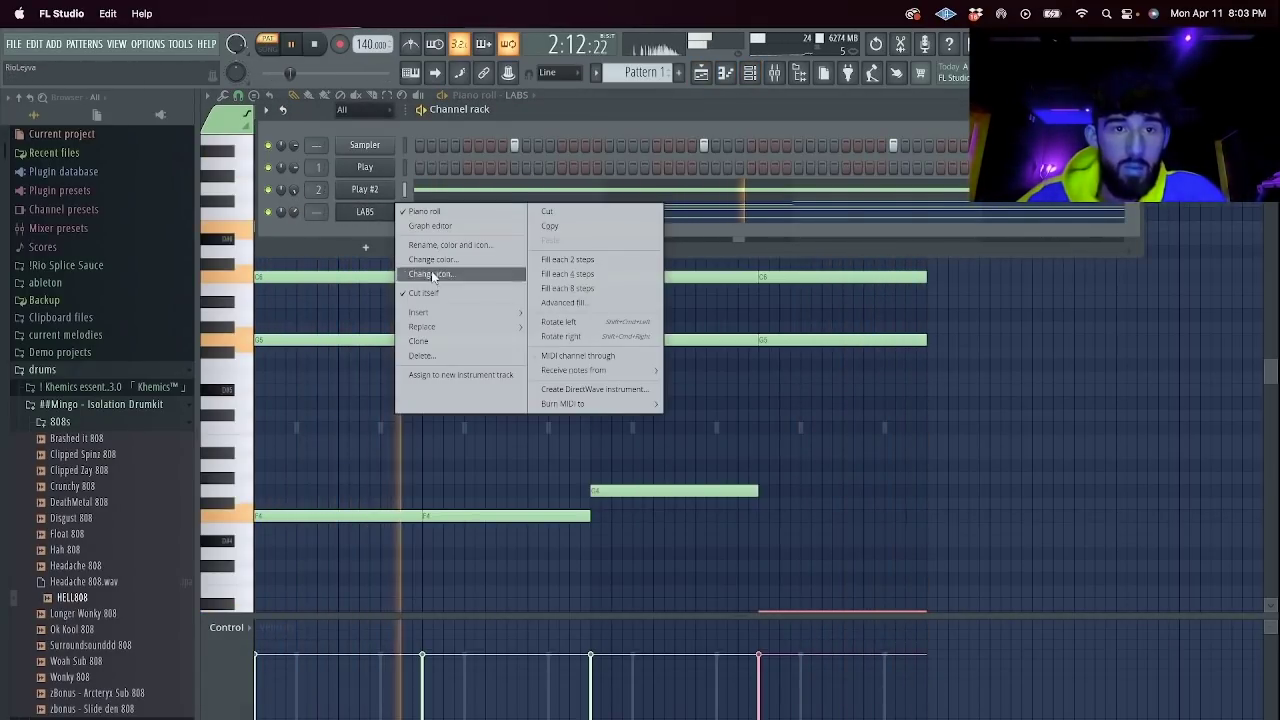
click(457, 347)
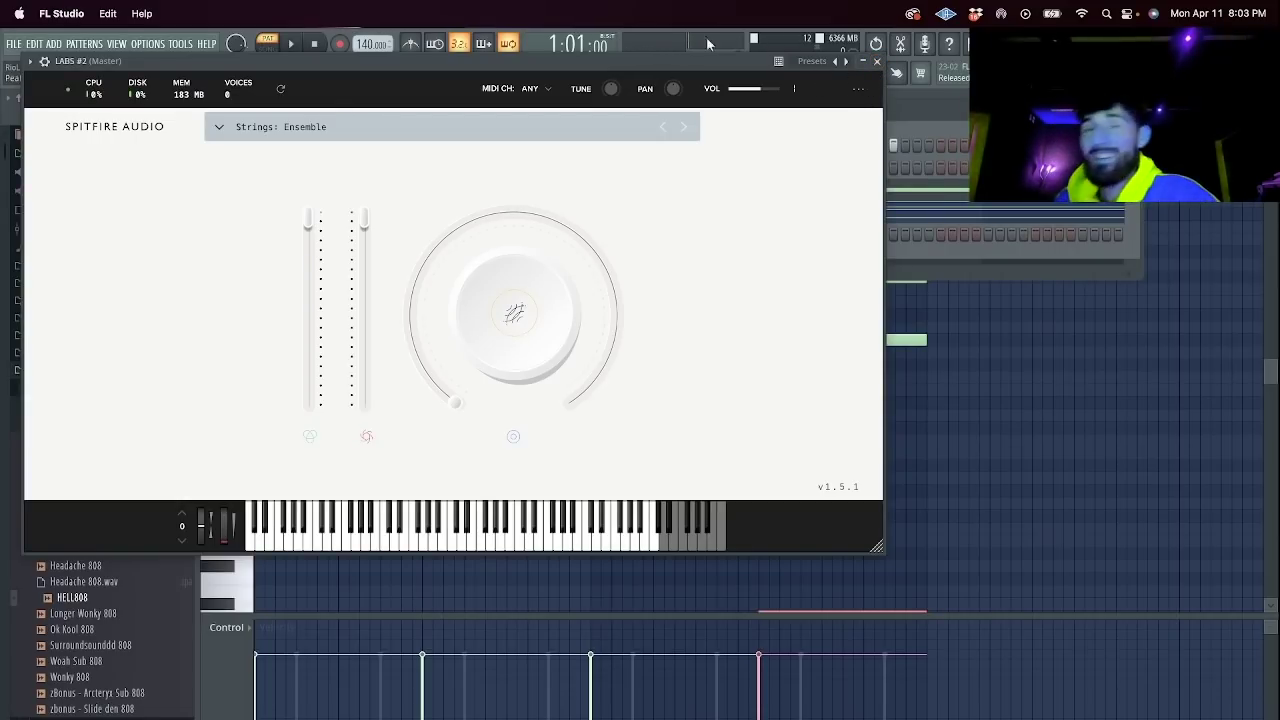
click(511, 122)
scroll(503, 336, down, 5)
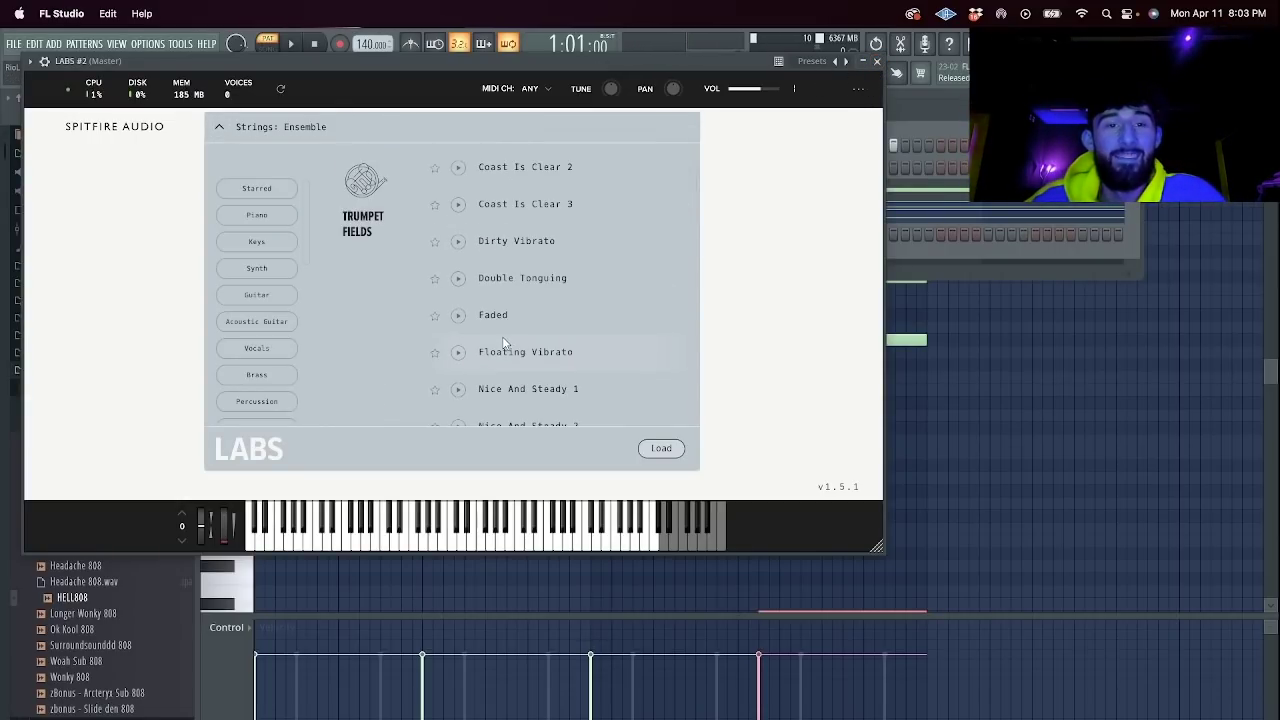
double_click(574, 353)
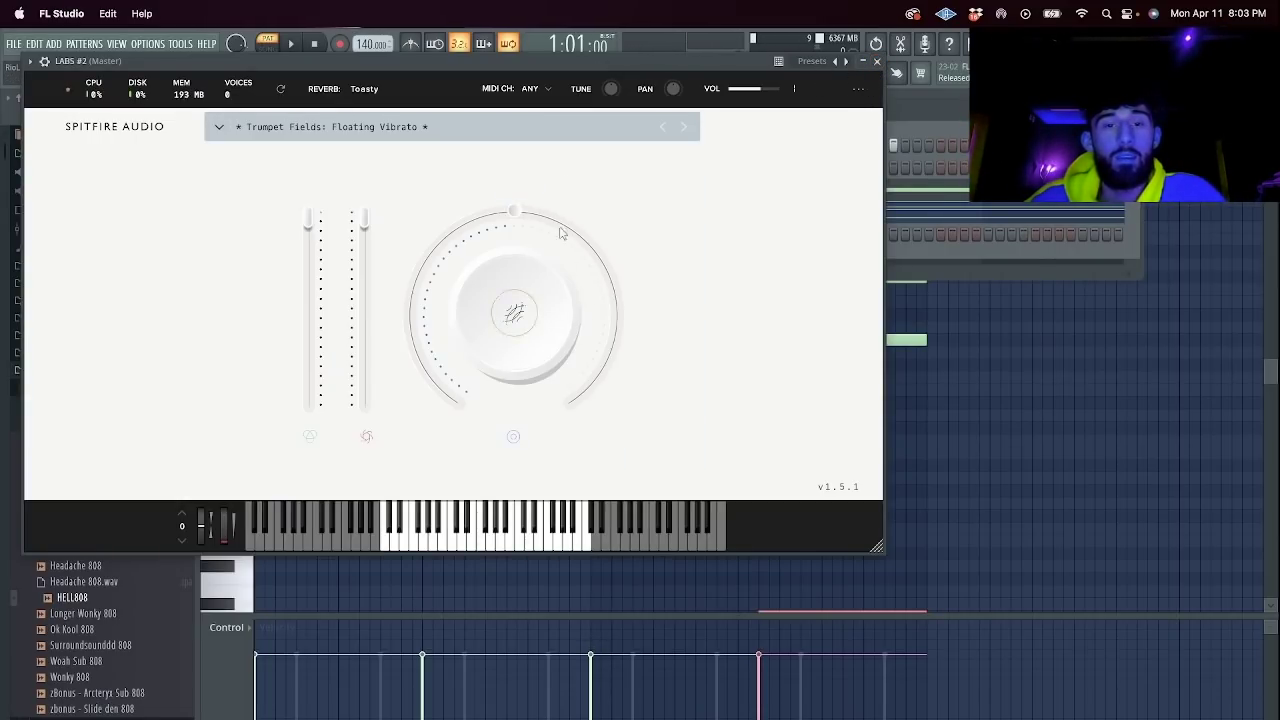
drag(381, 61, 433, 247)
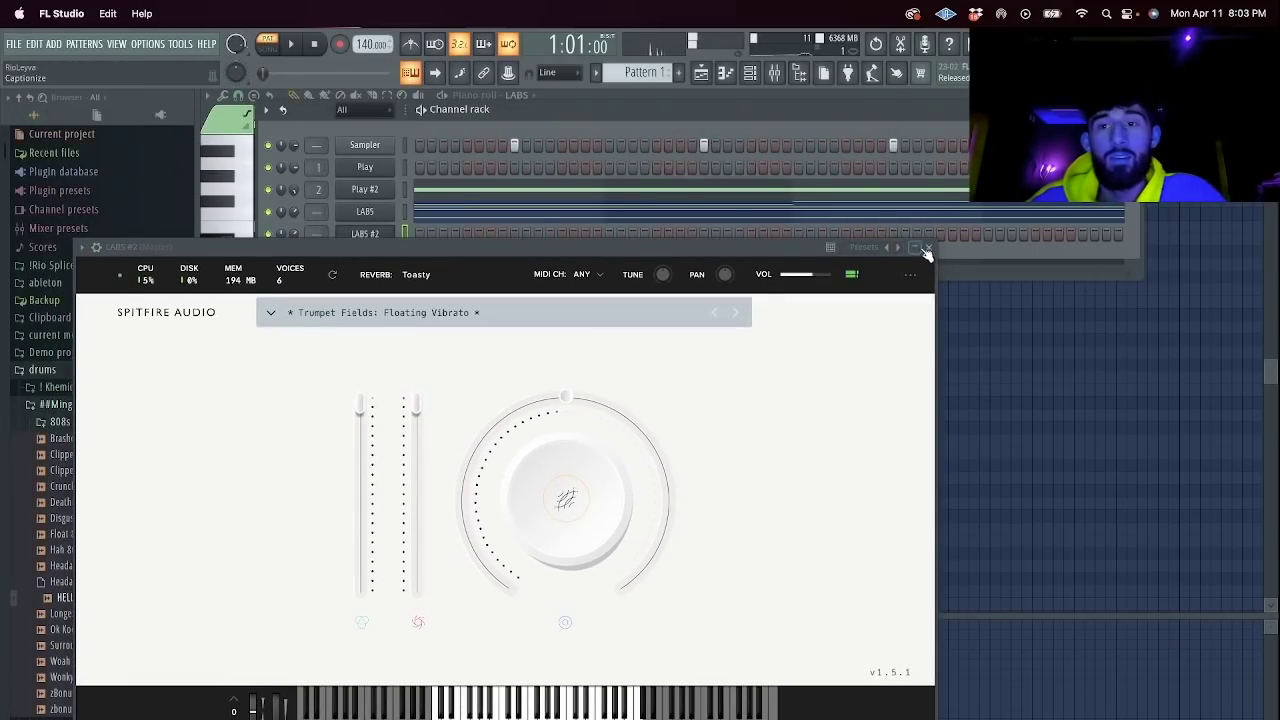
click(926, 249)
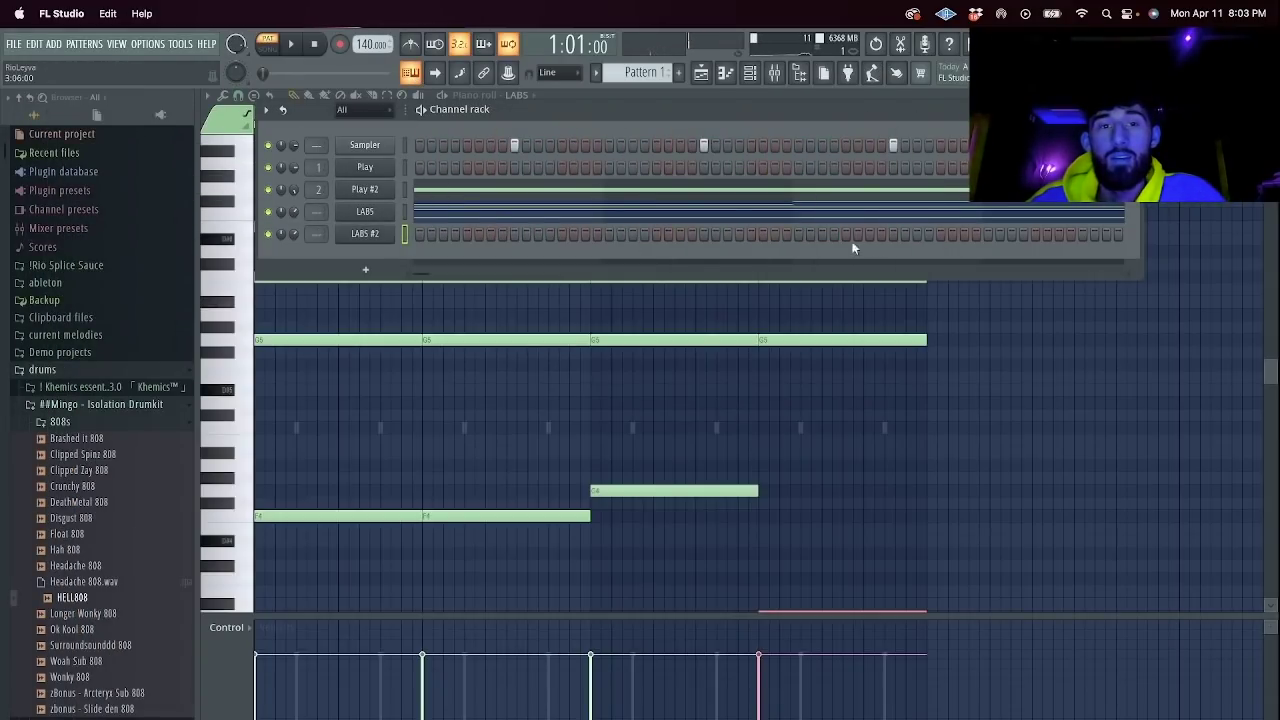
Paste the chord notes into LABS #2, set its volume to 69%, and unmute LABS and Play #2.
click(404, 236)
key(ctrl+v)
right_click(268, 236)
click(288, 247)
key(space)
drag(294, 234, 294, 240)
key(space)
click(268, 212)
key(space)
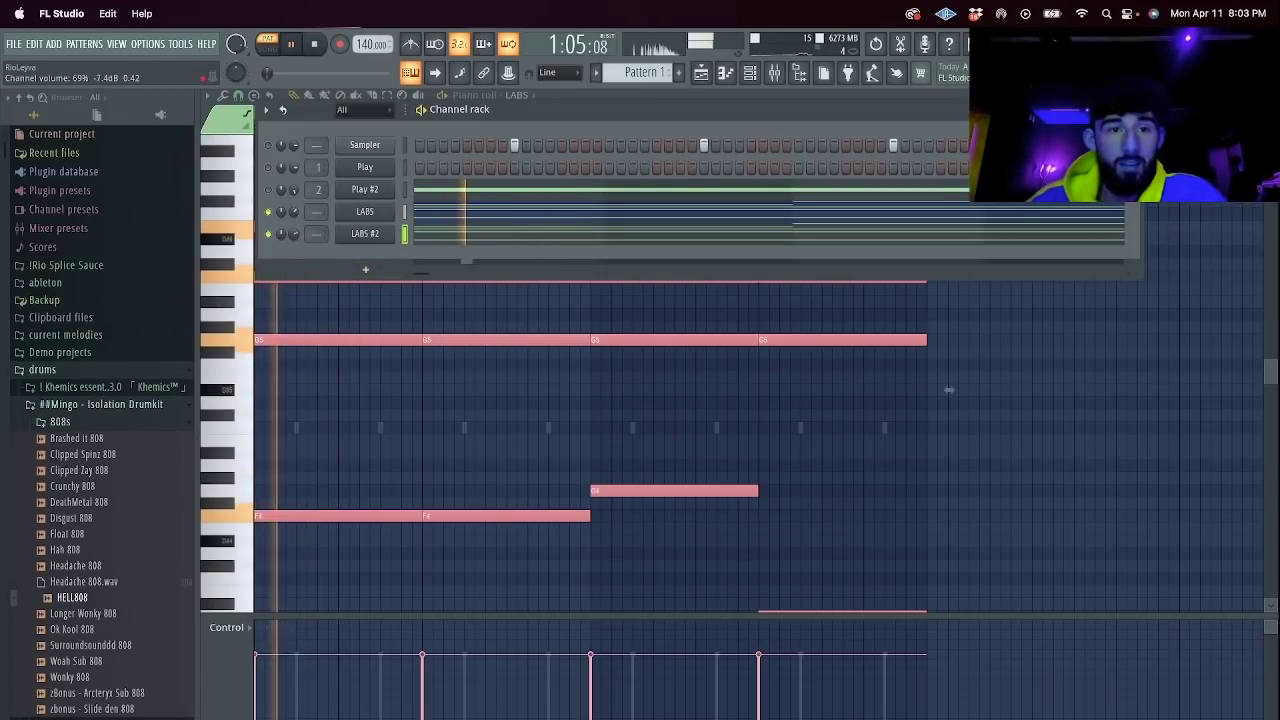
click(267, 189)
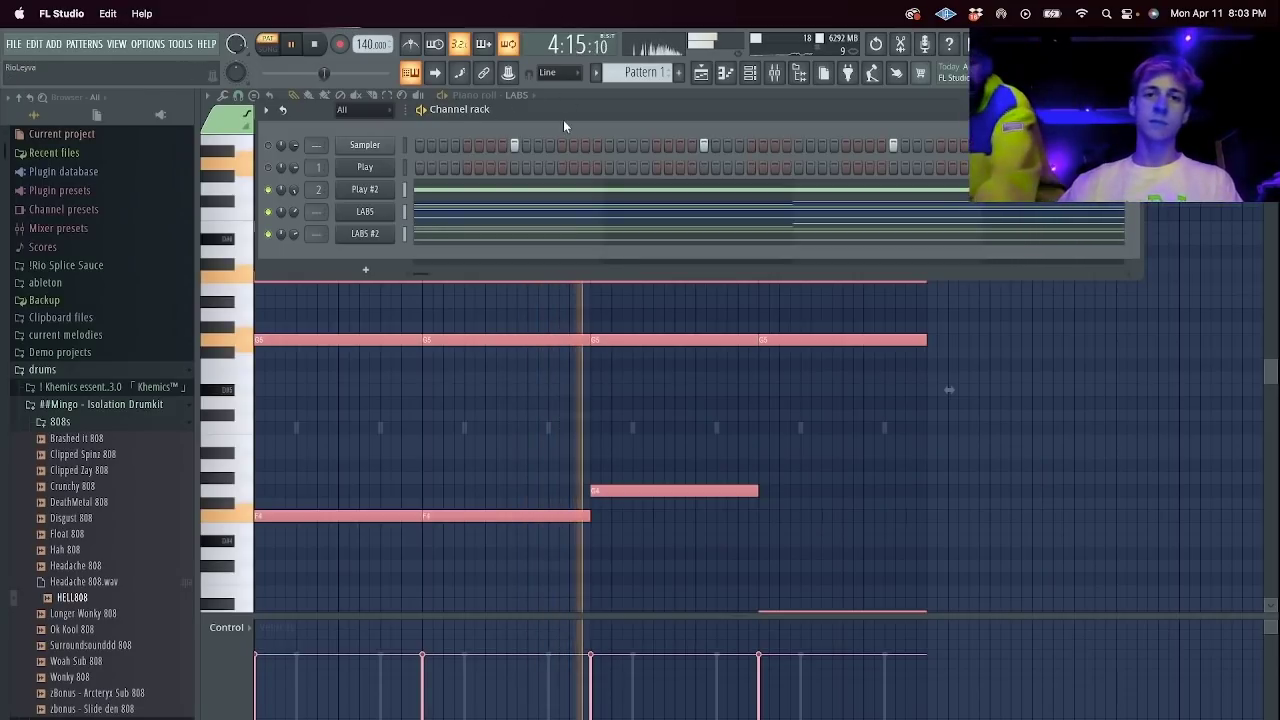
click(640, 72)
Render Pattern 1 as an audio clip and create a new empty Pattern 2.
click(756, 334)
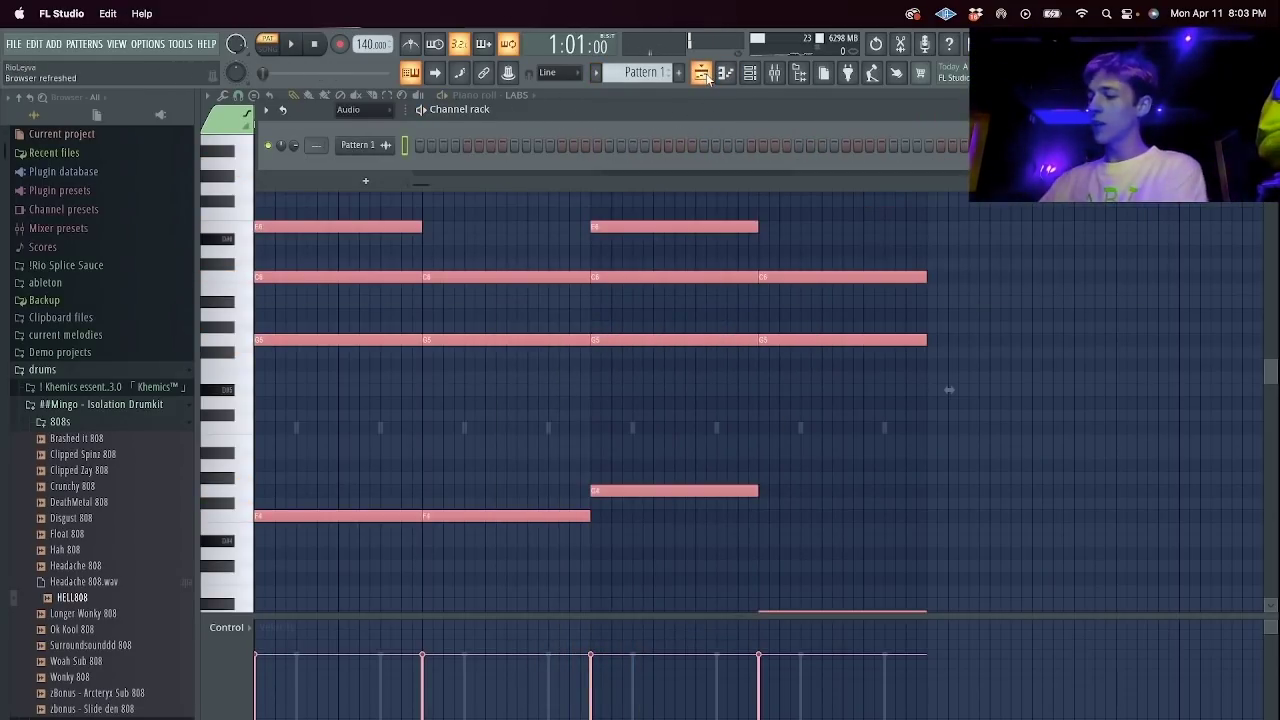
click(703, 74)
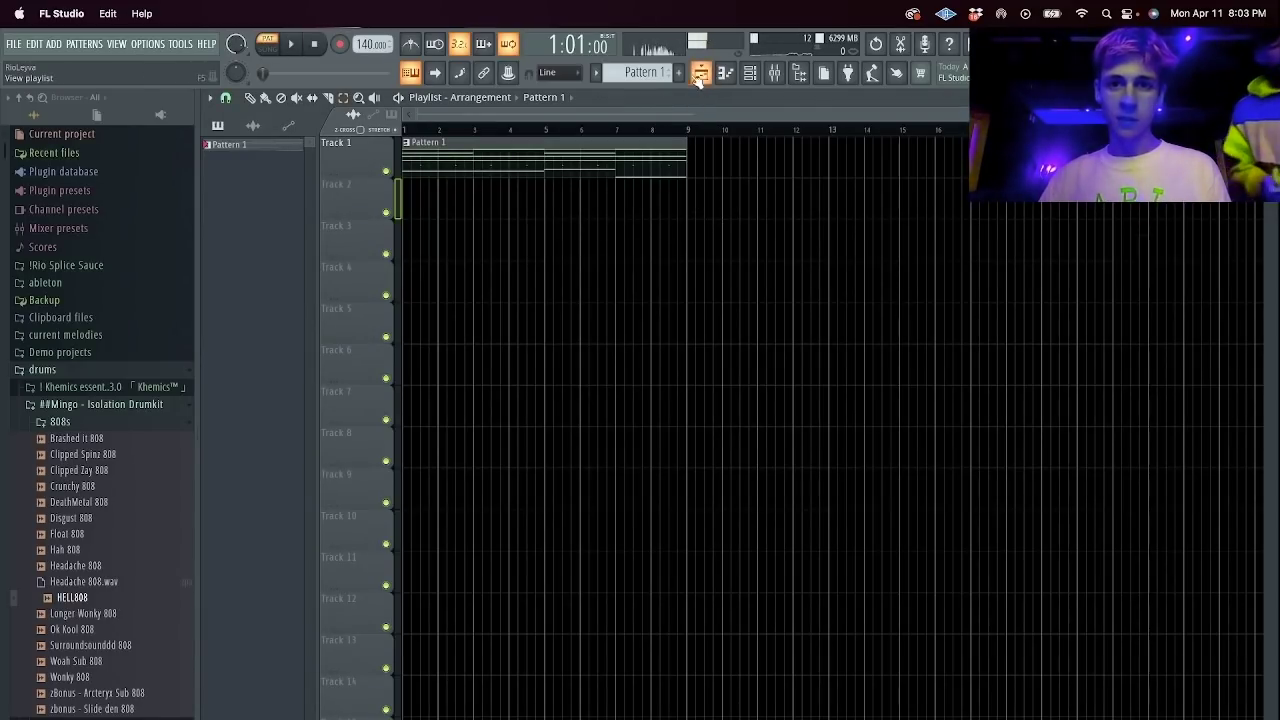
click(679, 72)
click(750, 74)
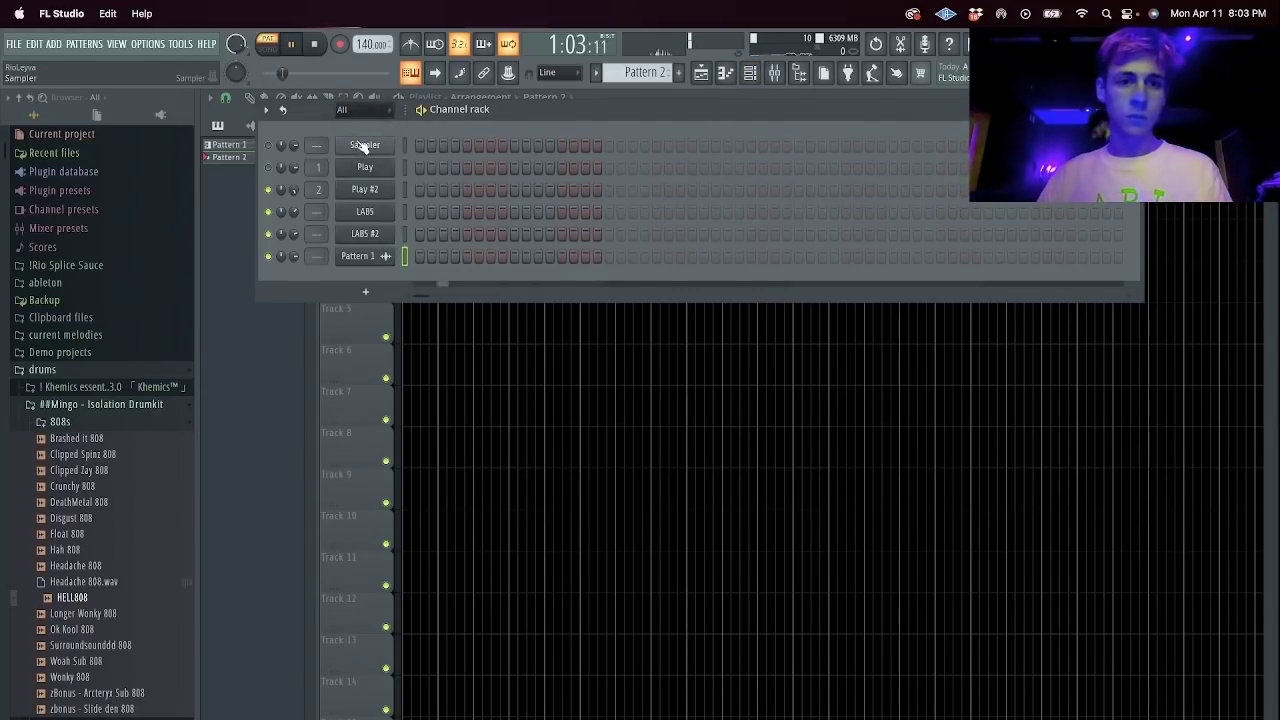
key(space)
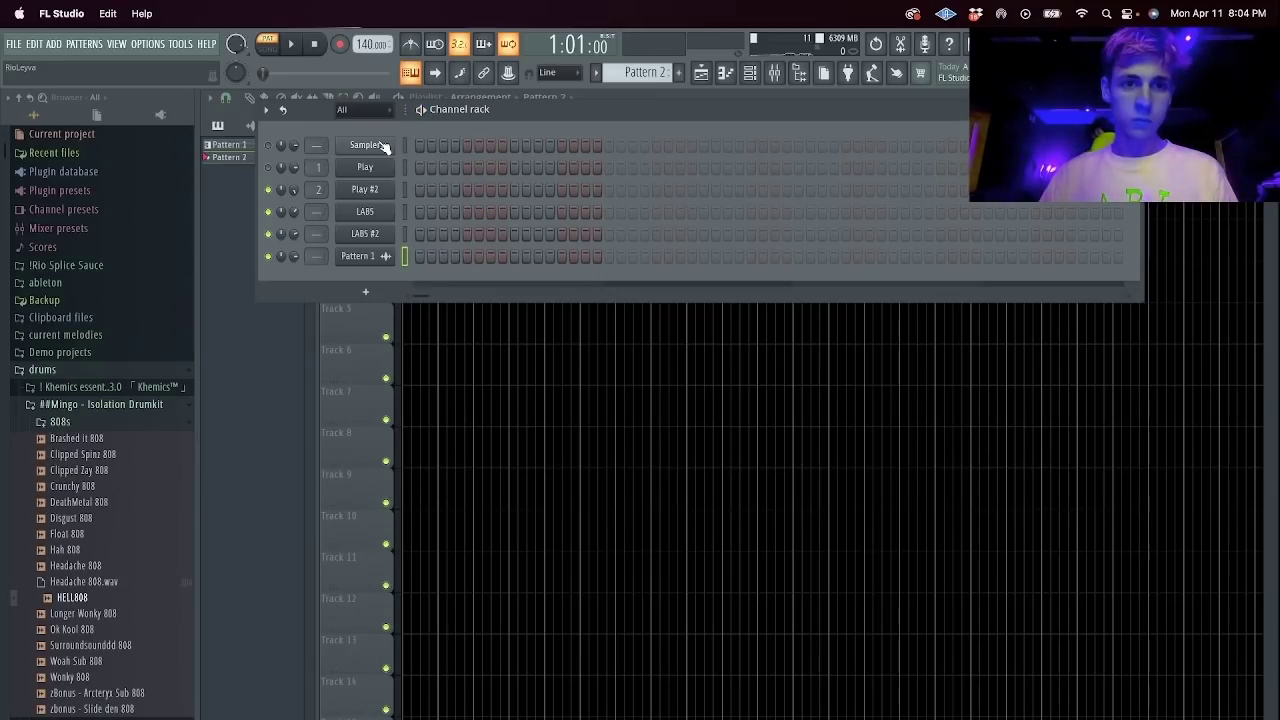
Add a Slicex channel by searching 'slice' in the plugin picker.
right_click(382, 146)
mouse_move(478, 260)
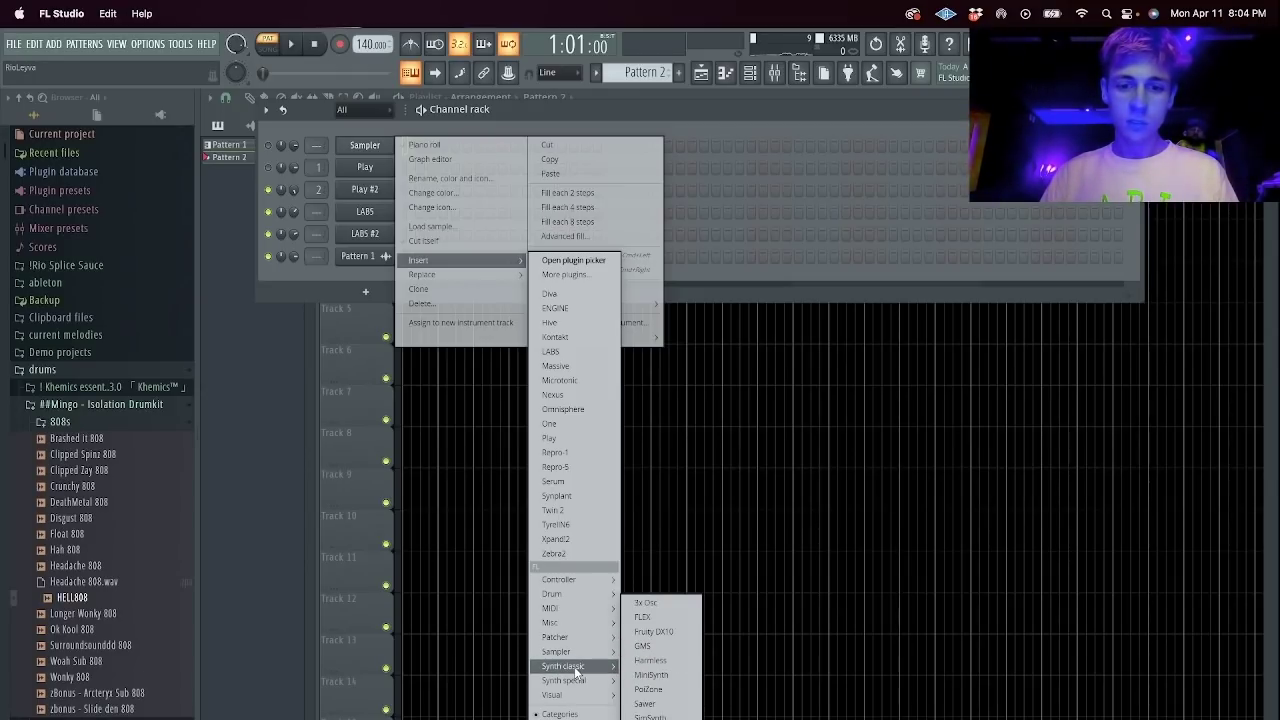
mouse_move(574, 680)
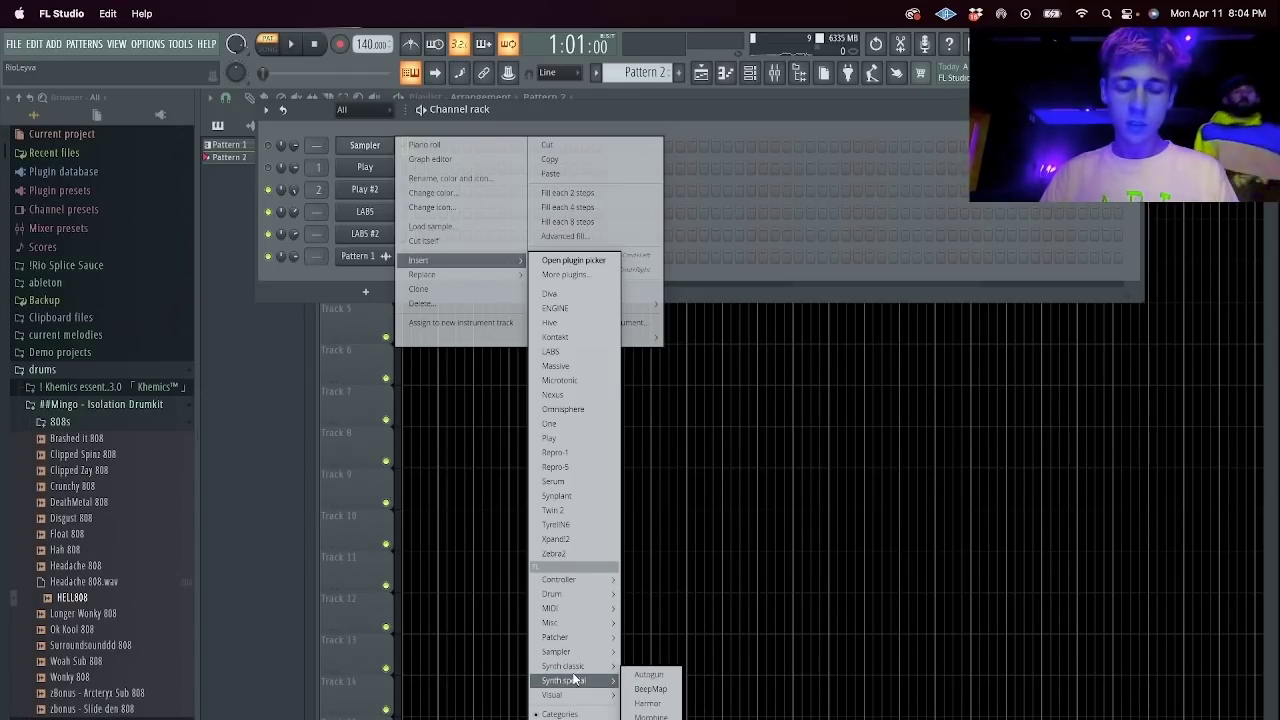
click(575, 261)
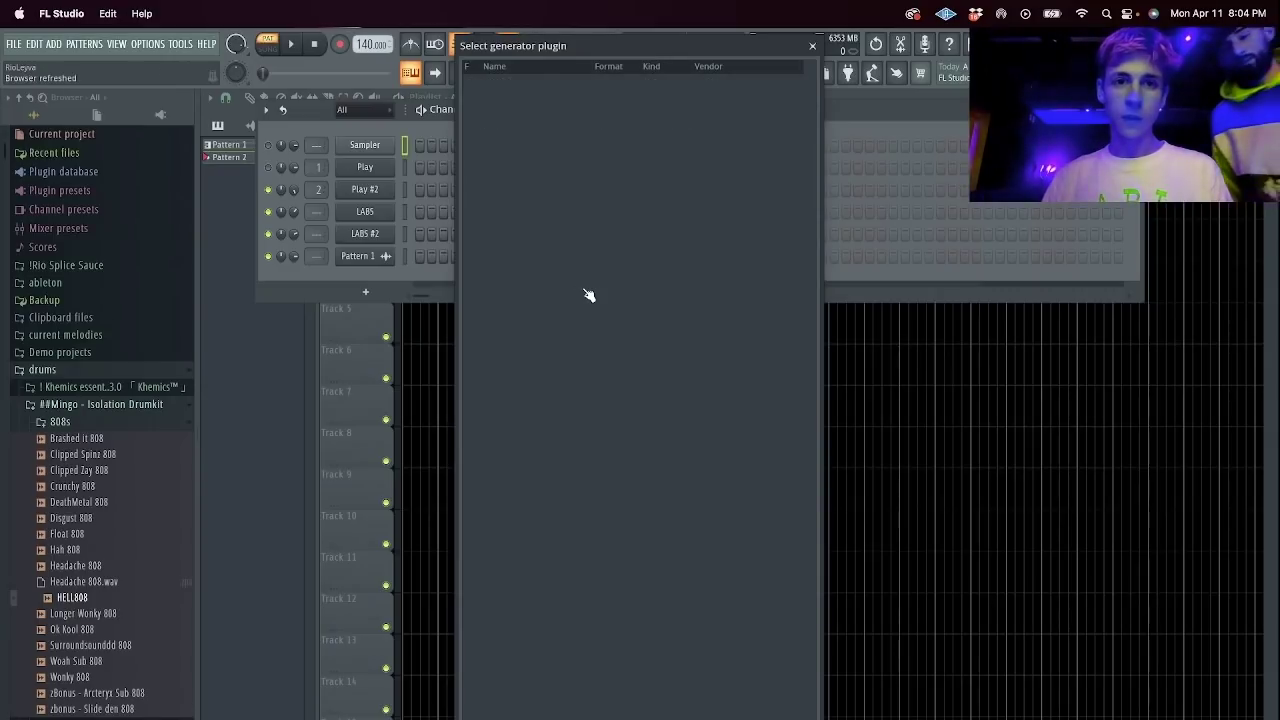
text(slice)
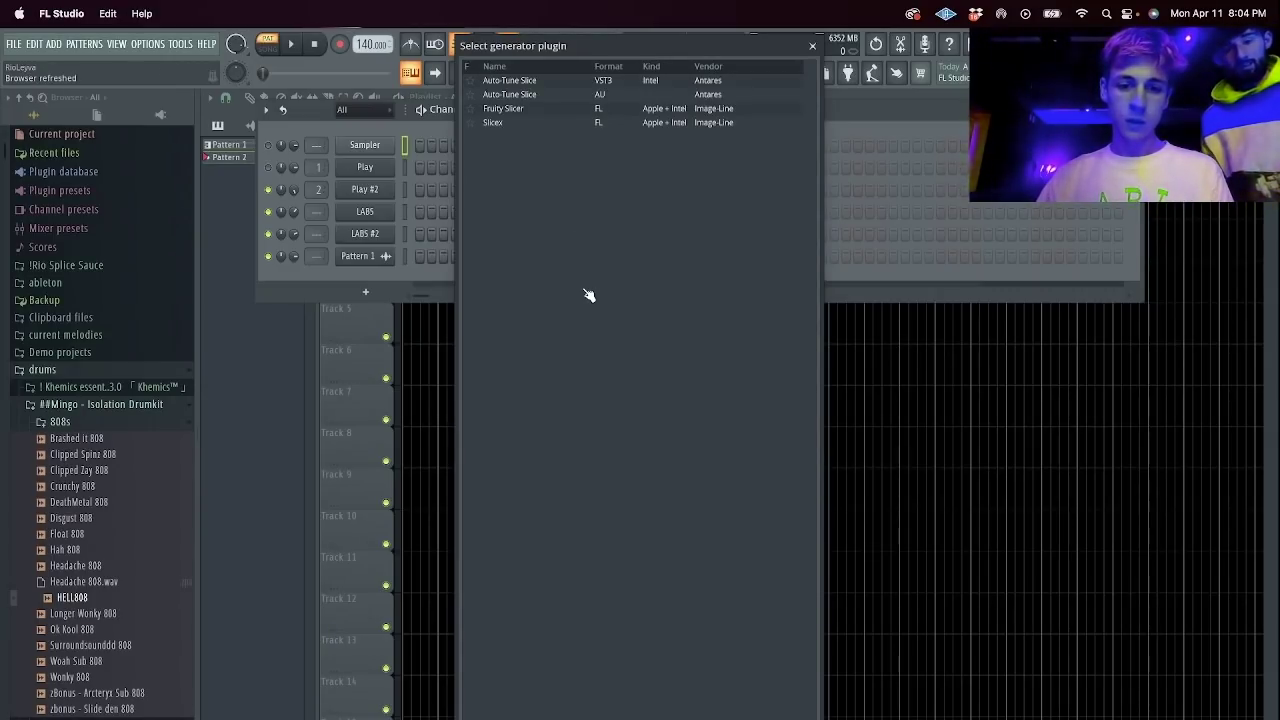
click(481, 125)
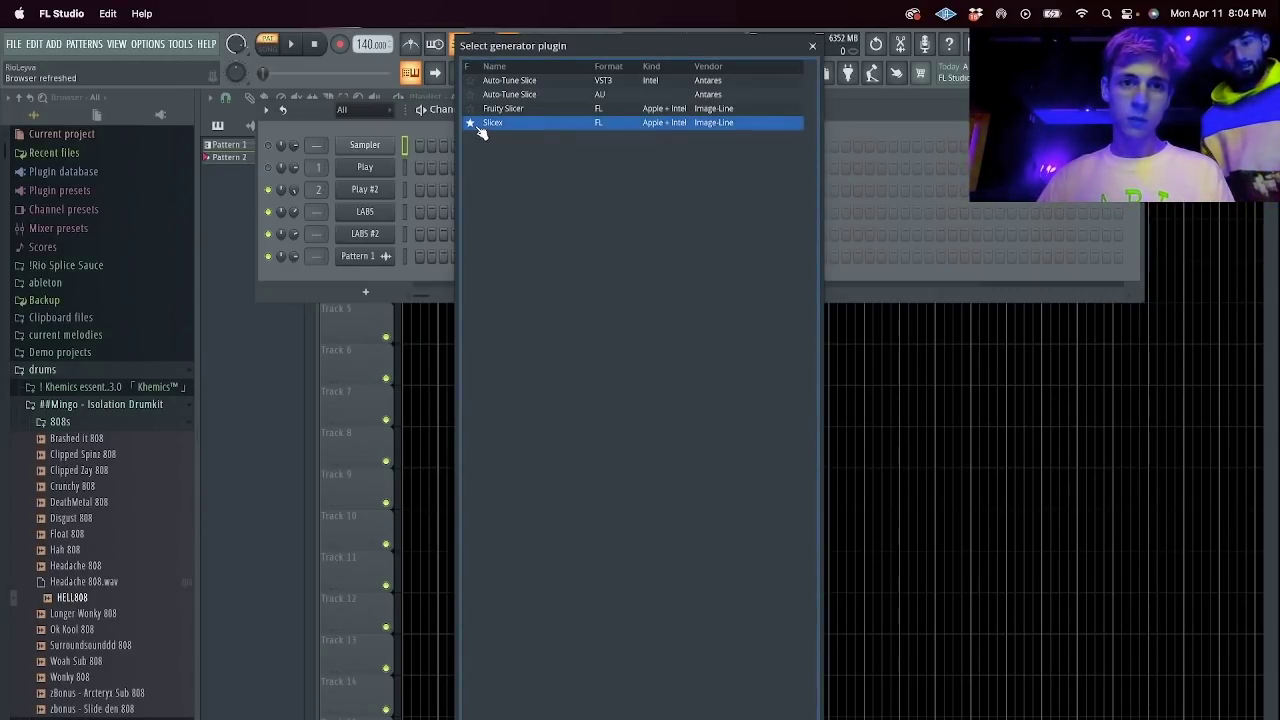
double_click(494, 122)
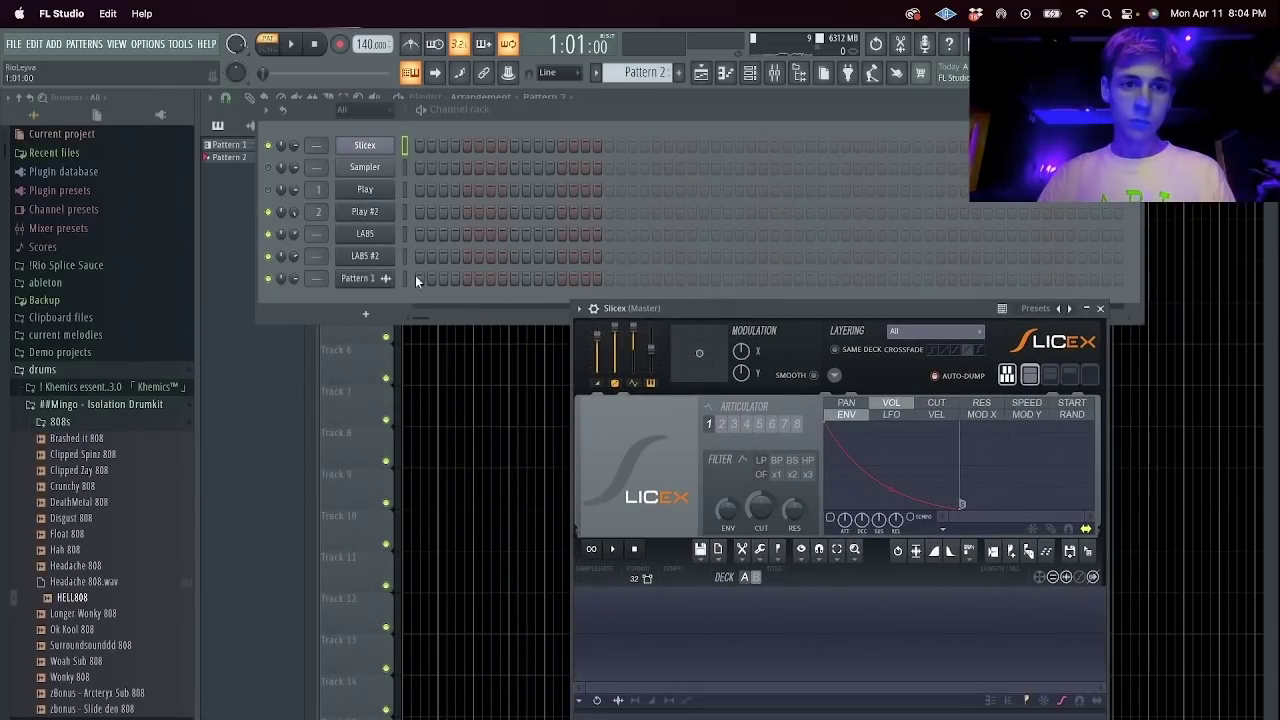
Open the rendered Pattern 1 audio in the audio editor and render the pattern to audio again.
click(365, 278)
right_click(455, 444)
click(532, 472)
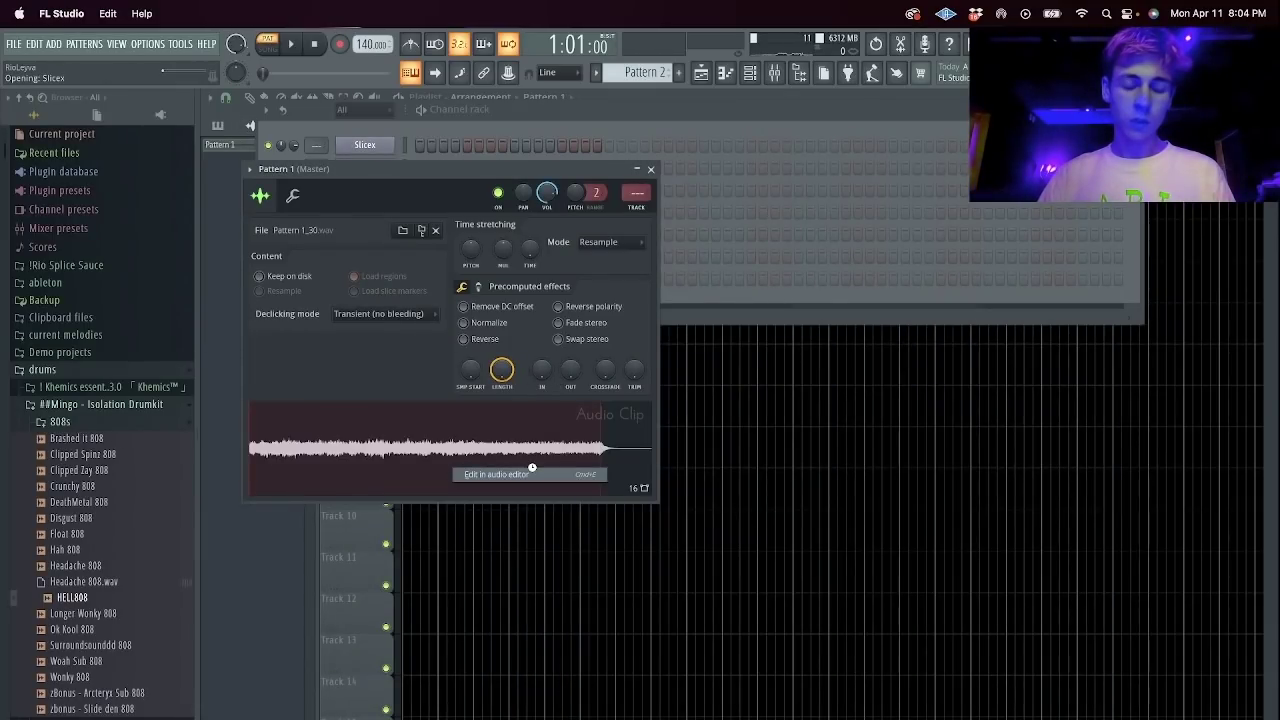
click(532, 473)
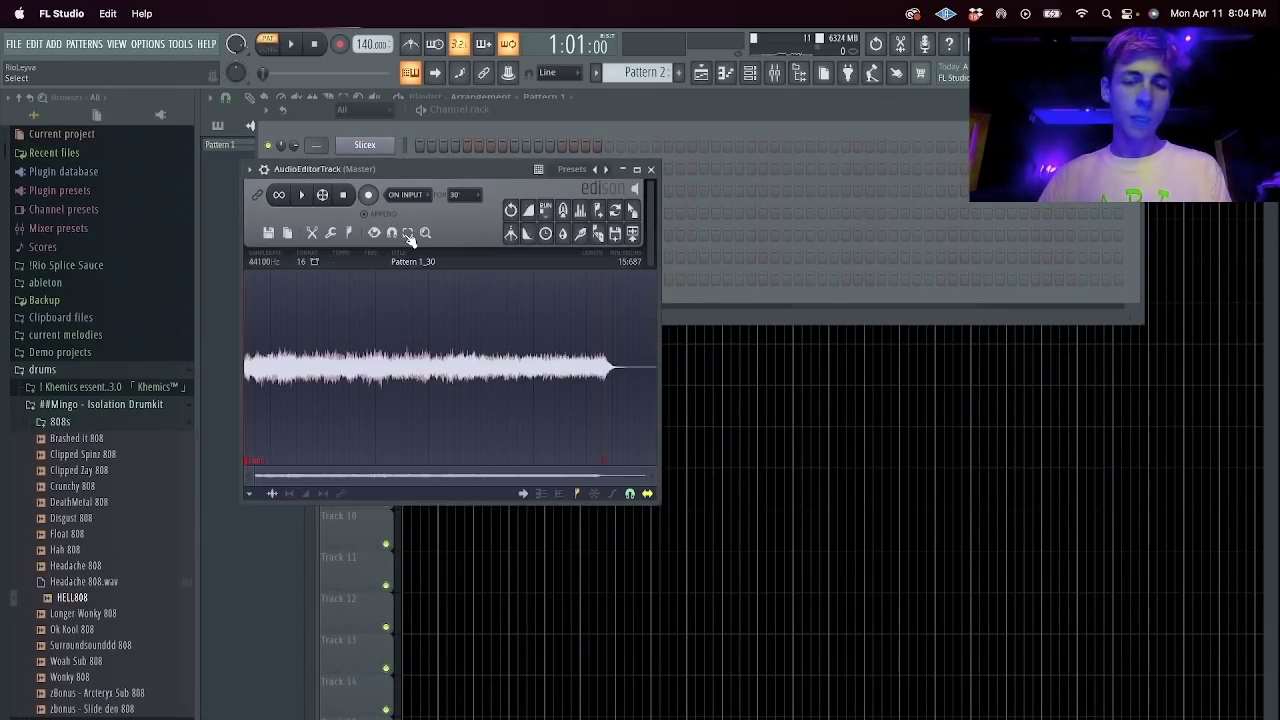
click(596, 72)
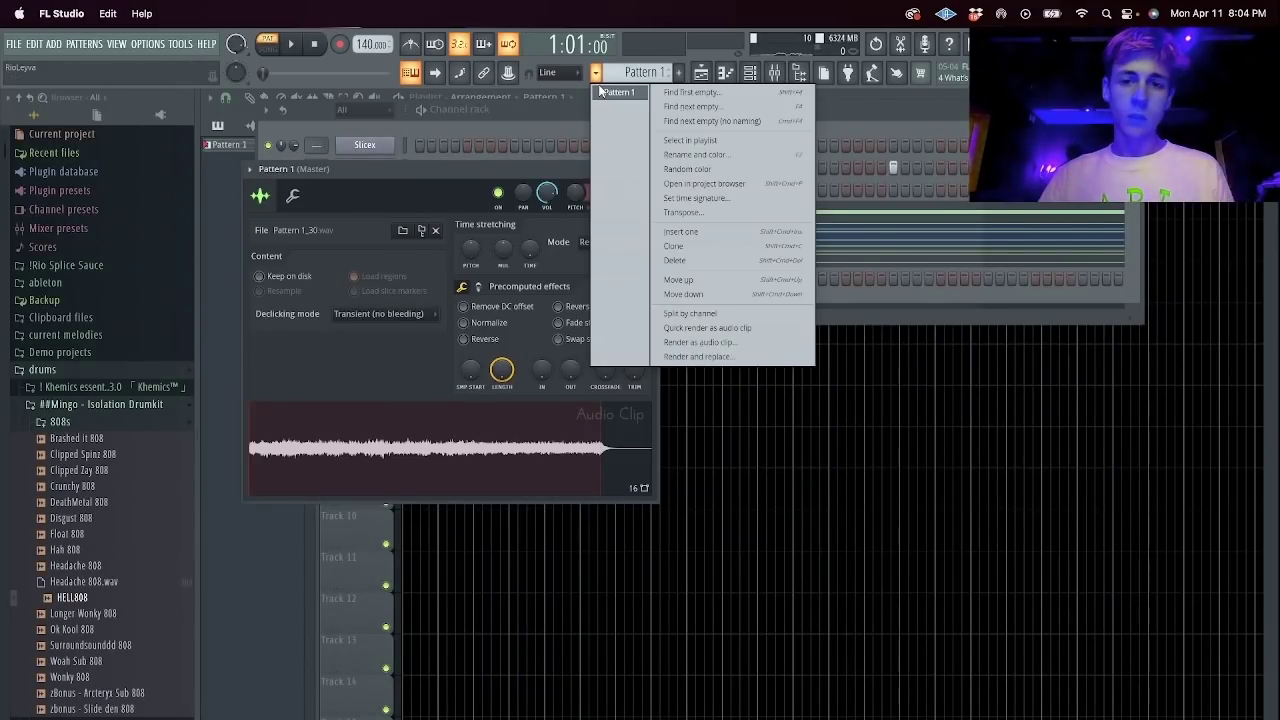
click(707, 327)
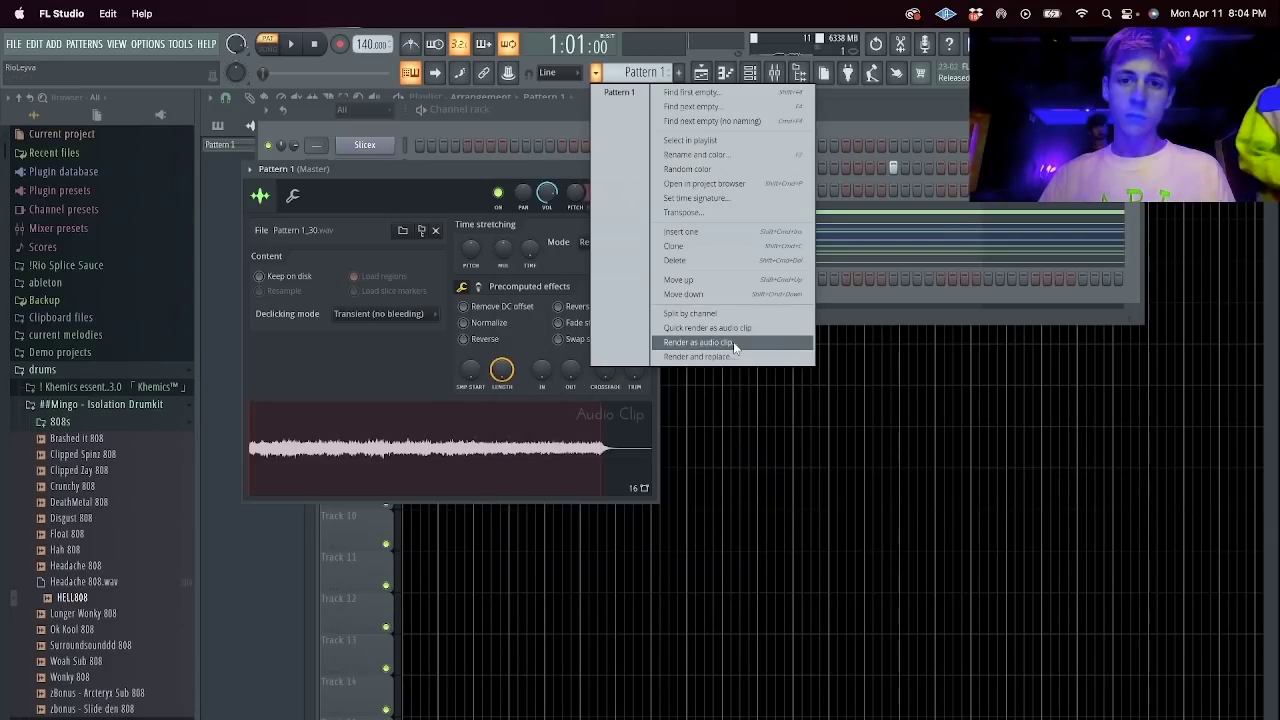
click(735, 343)
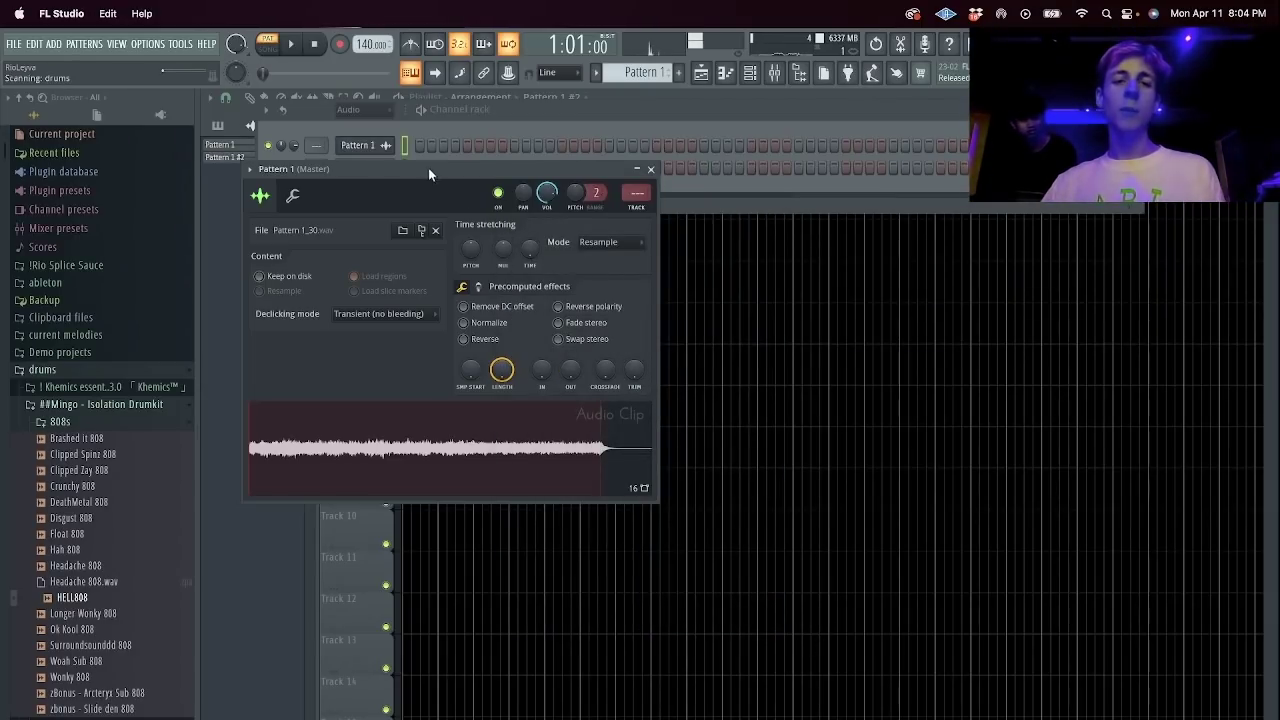
click(391, 141)
Show all channels, load the second rendered clip into the top channel as Pattern 1_32, and open its slicer.
click(350, 109)
click(360, 124)
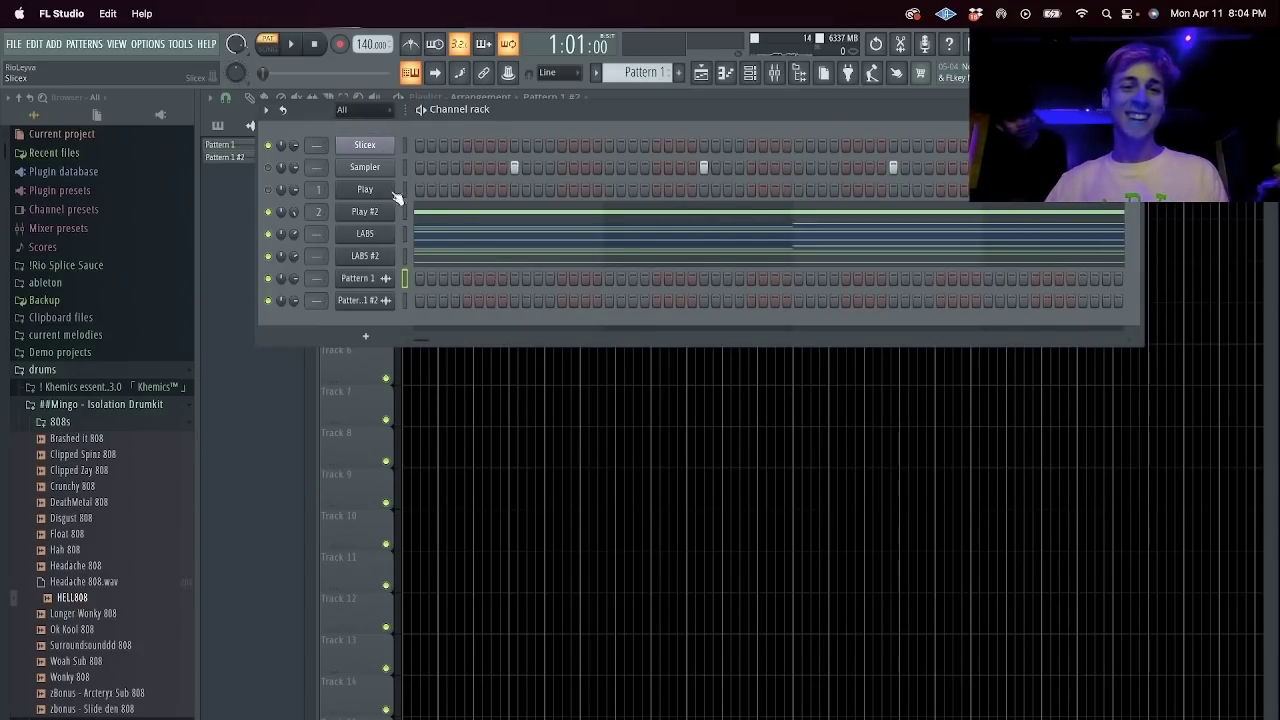
click(378, 305)
drag(480, 441, 363, 145)
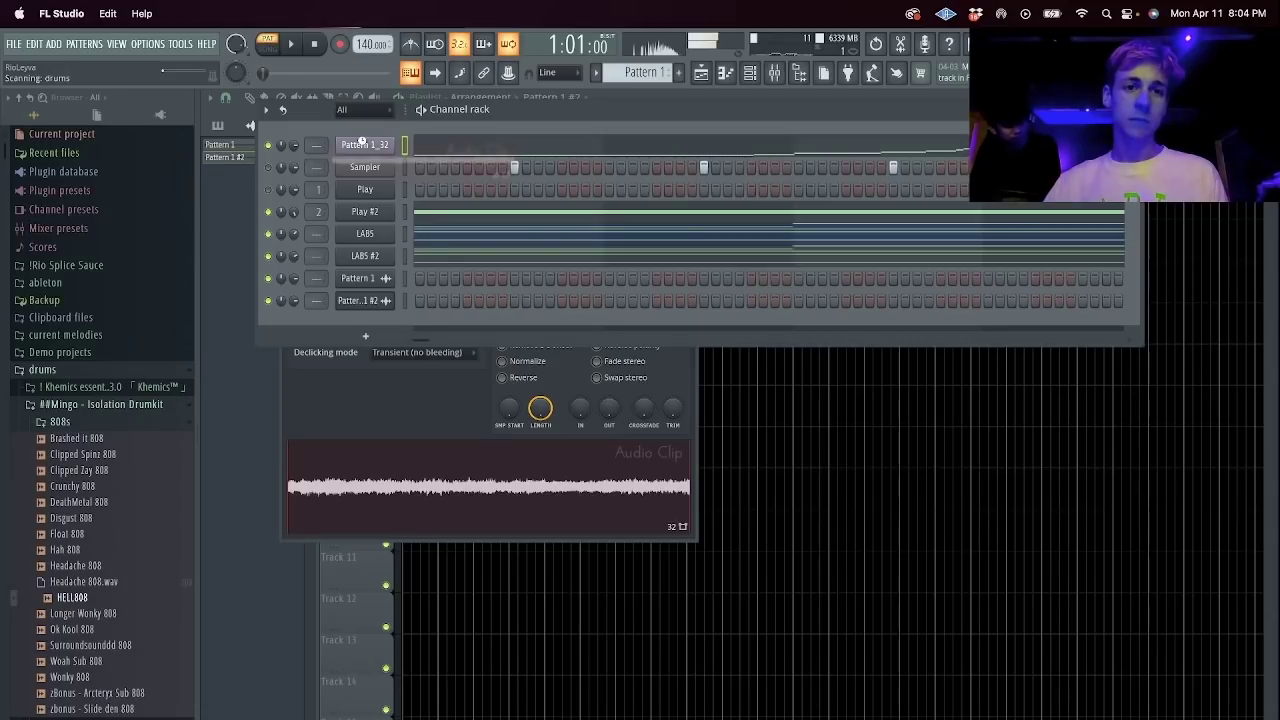
click(267, 145)
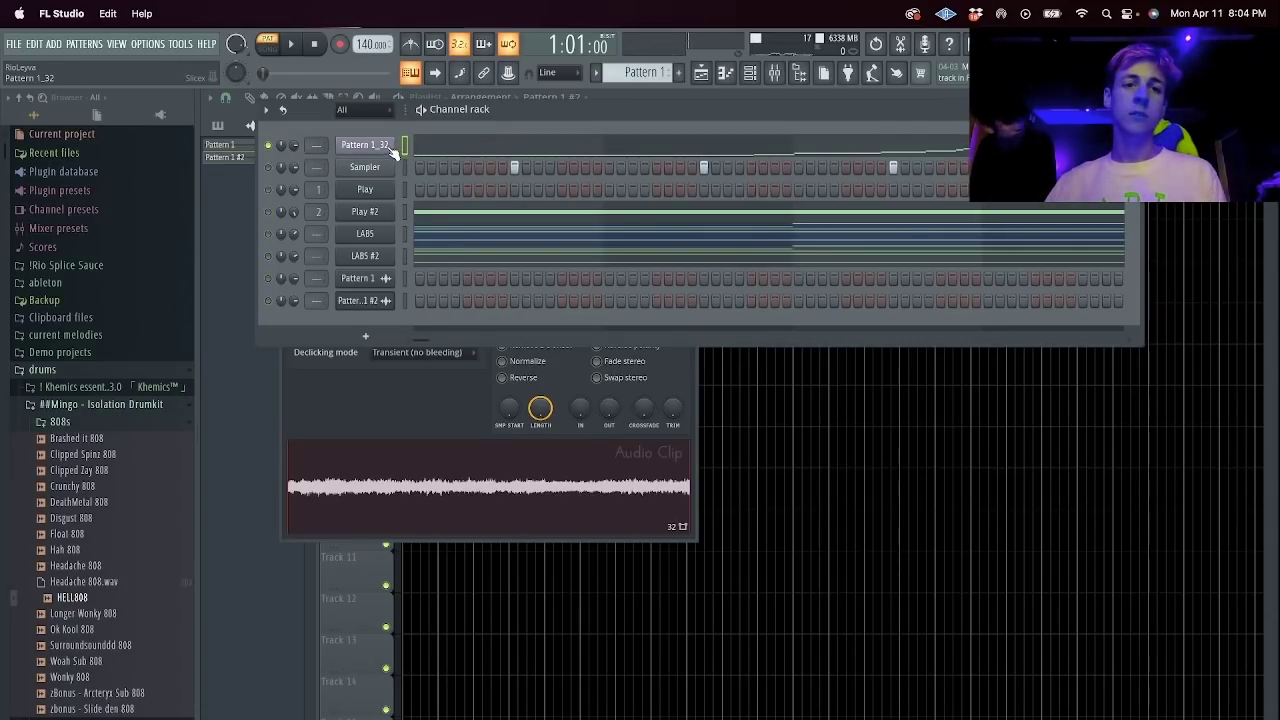
click(370, 146)
drag(732, 310, 616, 237)
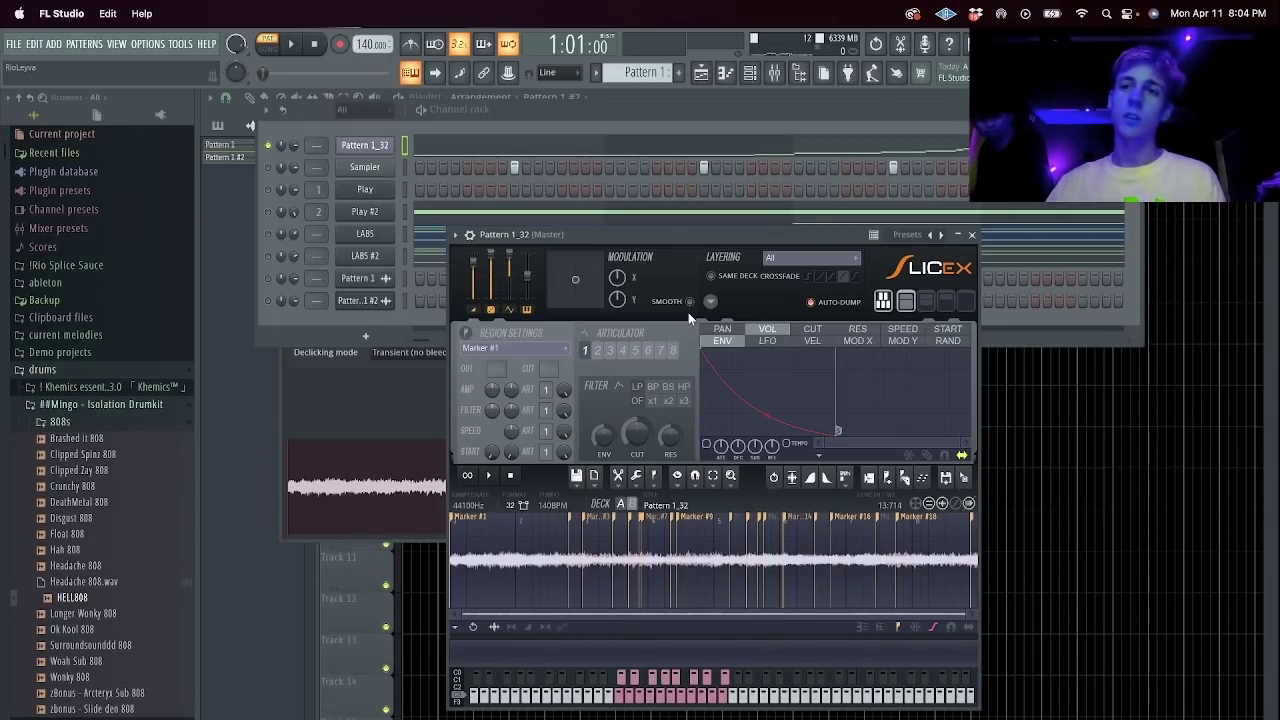
Auto-slice the loop at Medium density and flatten its volume envelope to full level.
key(space)
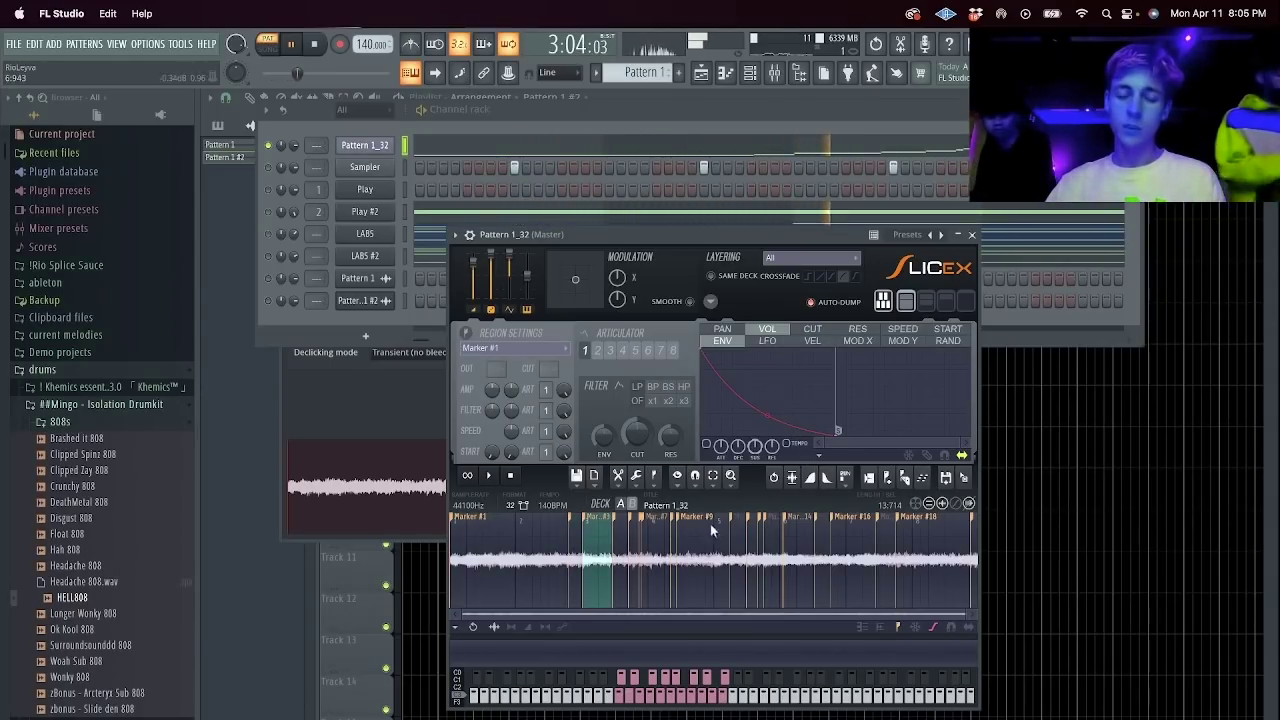
click(636, 476)
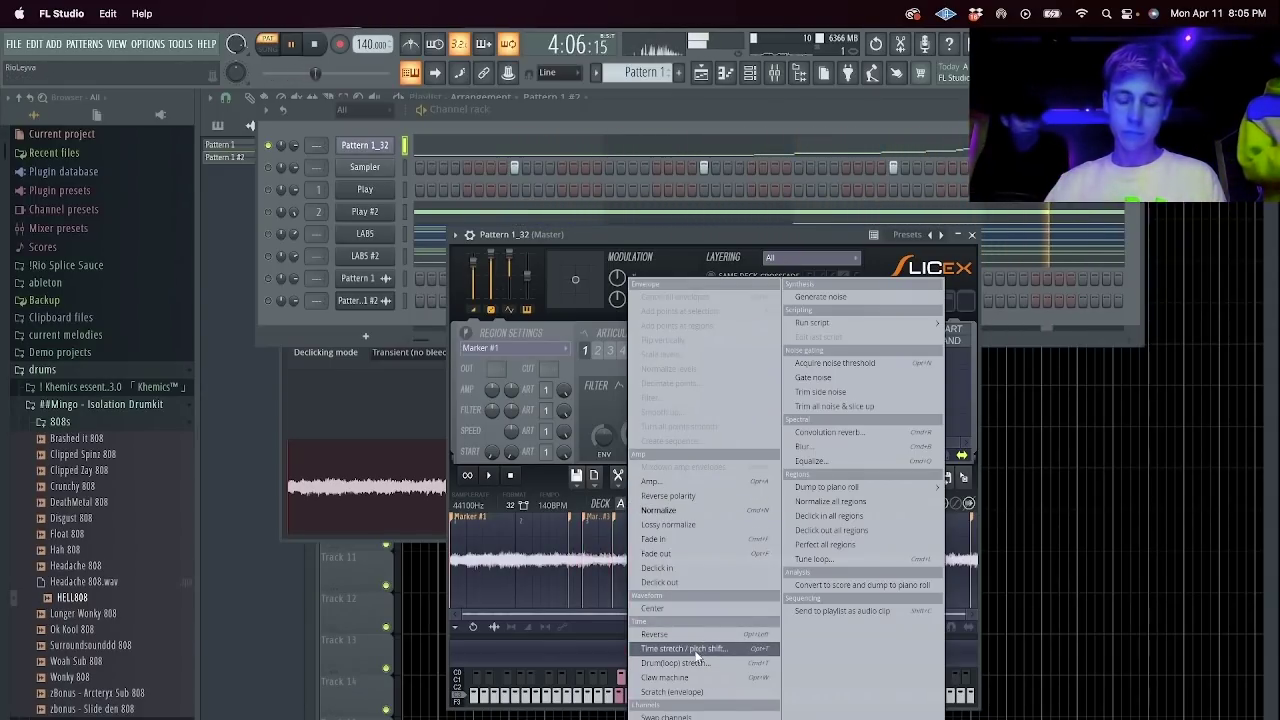
click(596, 533)
click(655, 478)
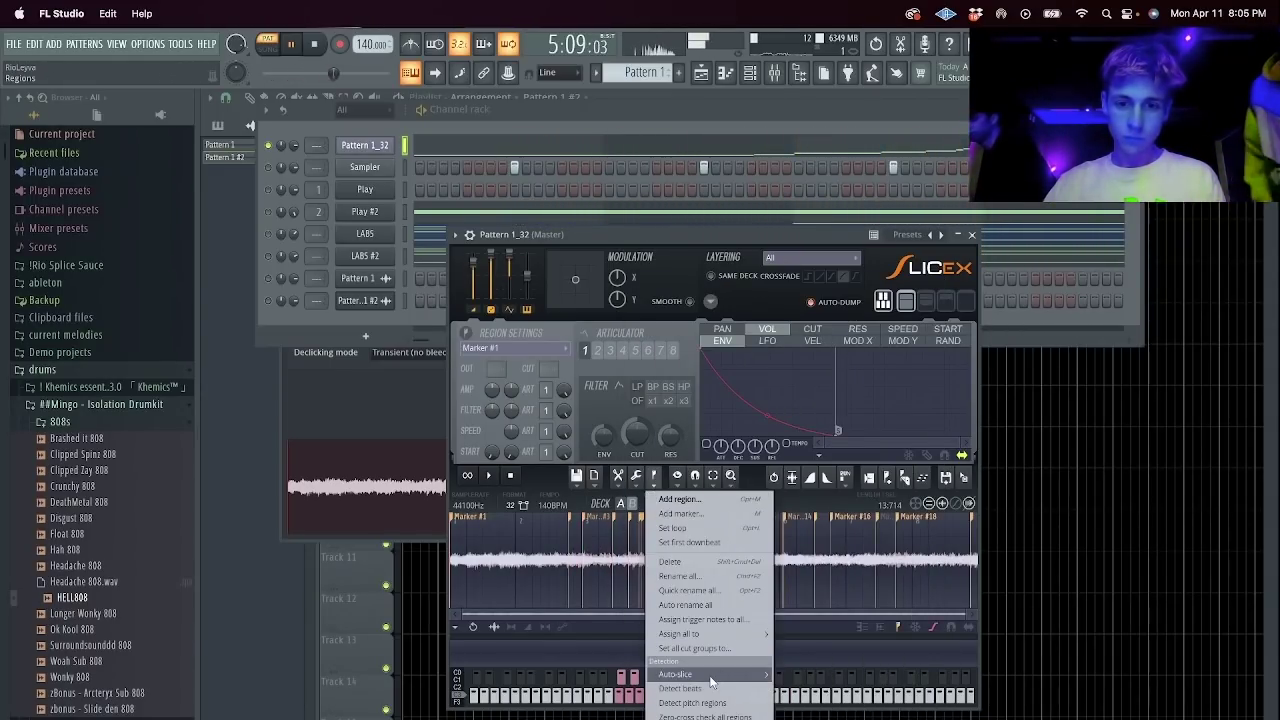
mouse_move(690, 674)
click(821, 688)
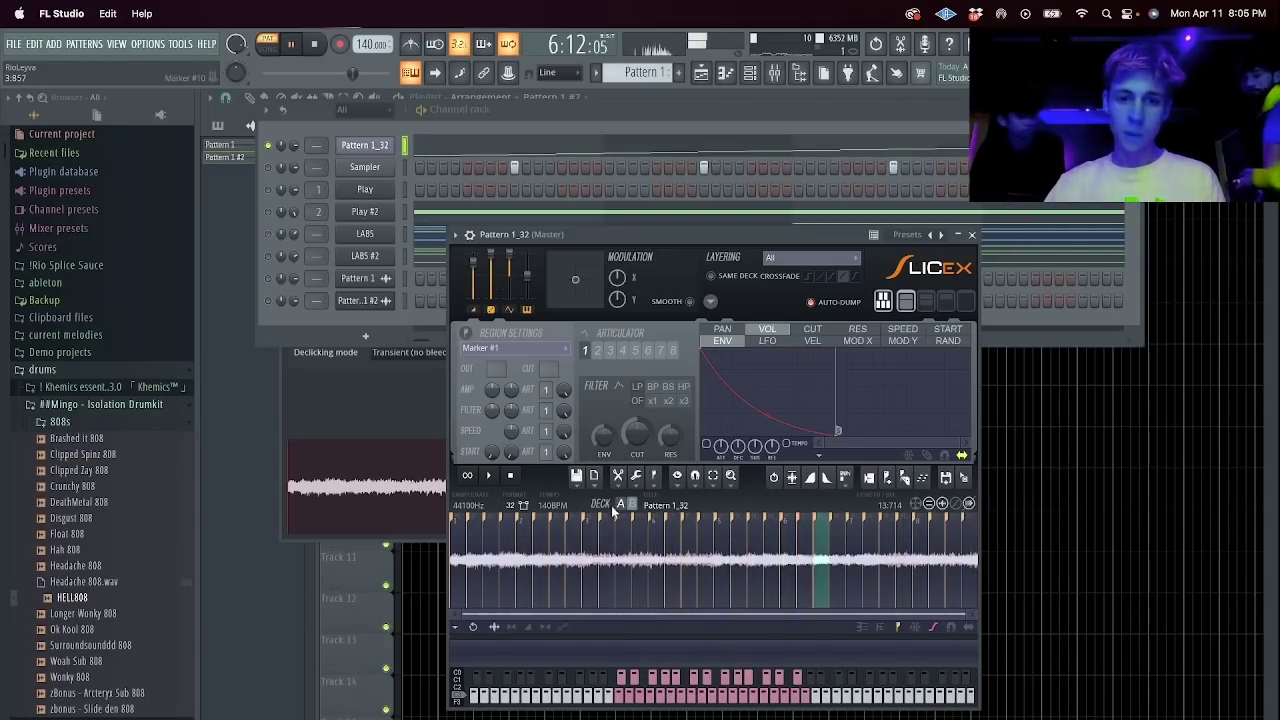
drag(709, 346, 720, 386)
drag(818, 433, 835, 348)
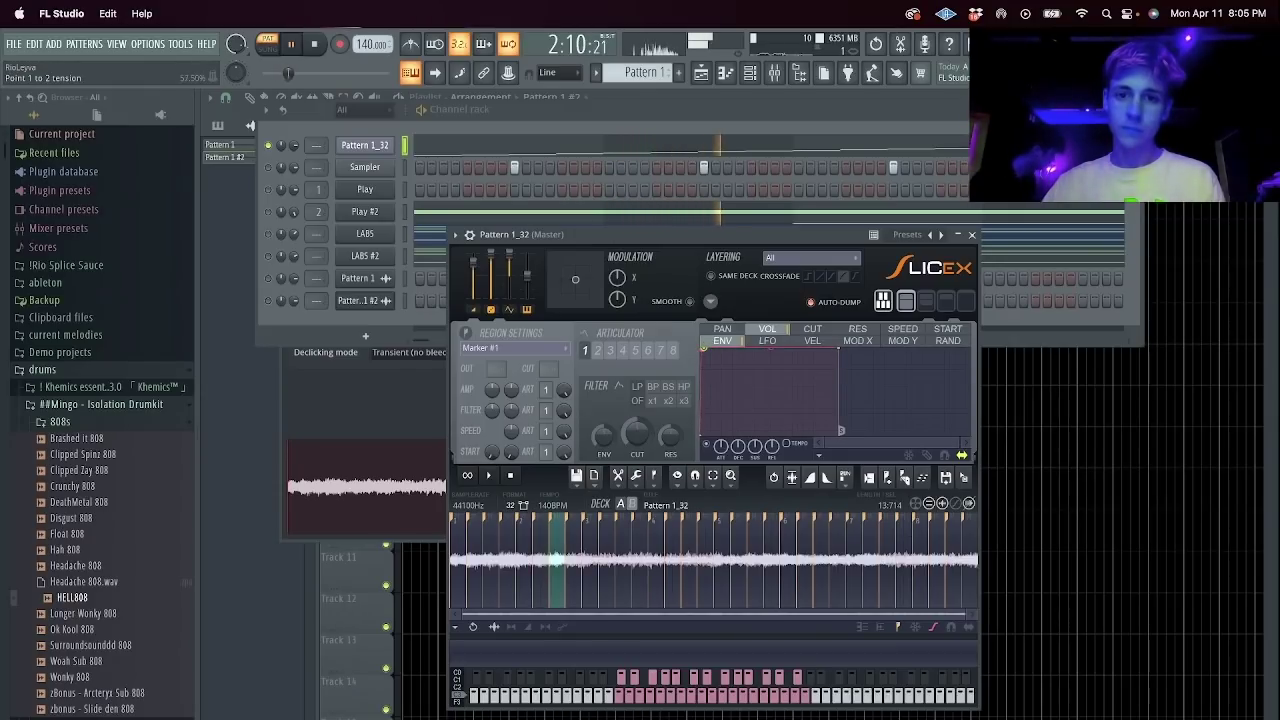
Create a new Pattern 2 and audition it.
click(422, 149)
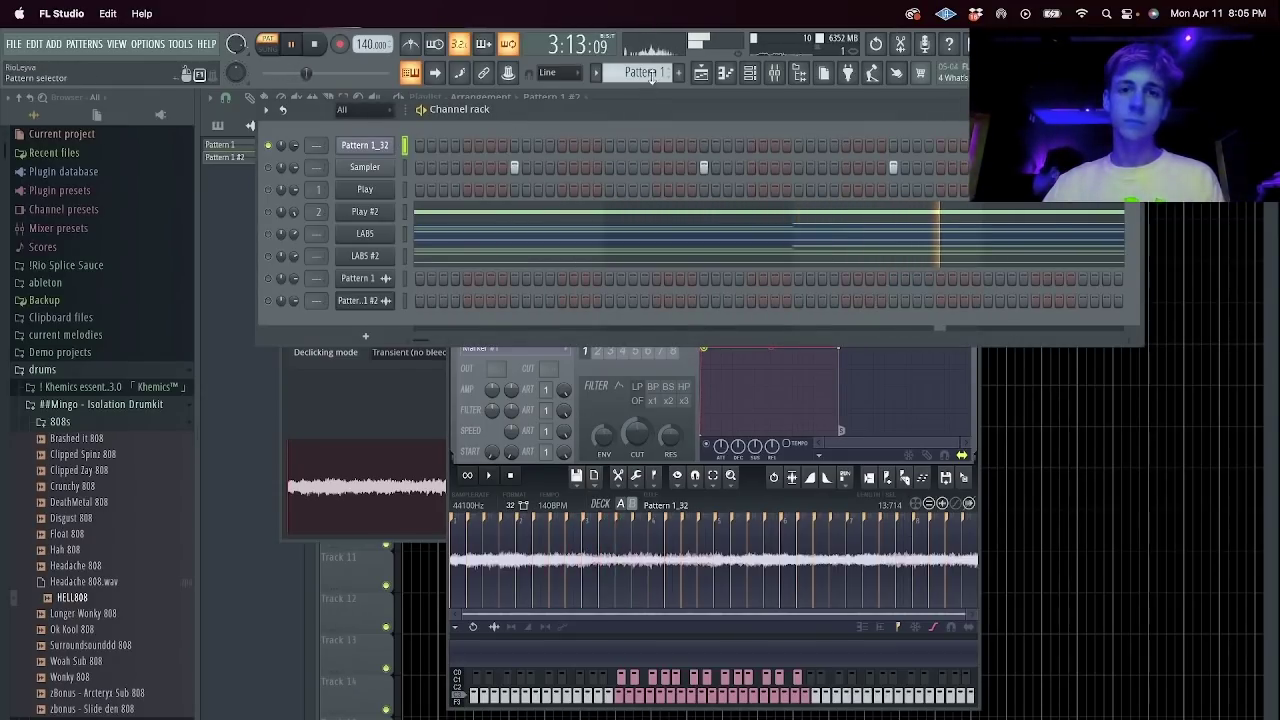
click(682, 68)
key(Return)
key(ctrl+v)
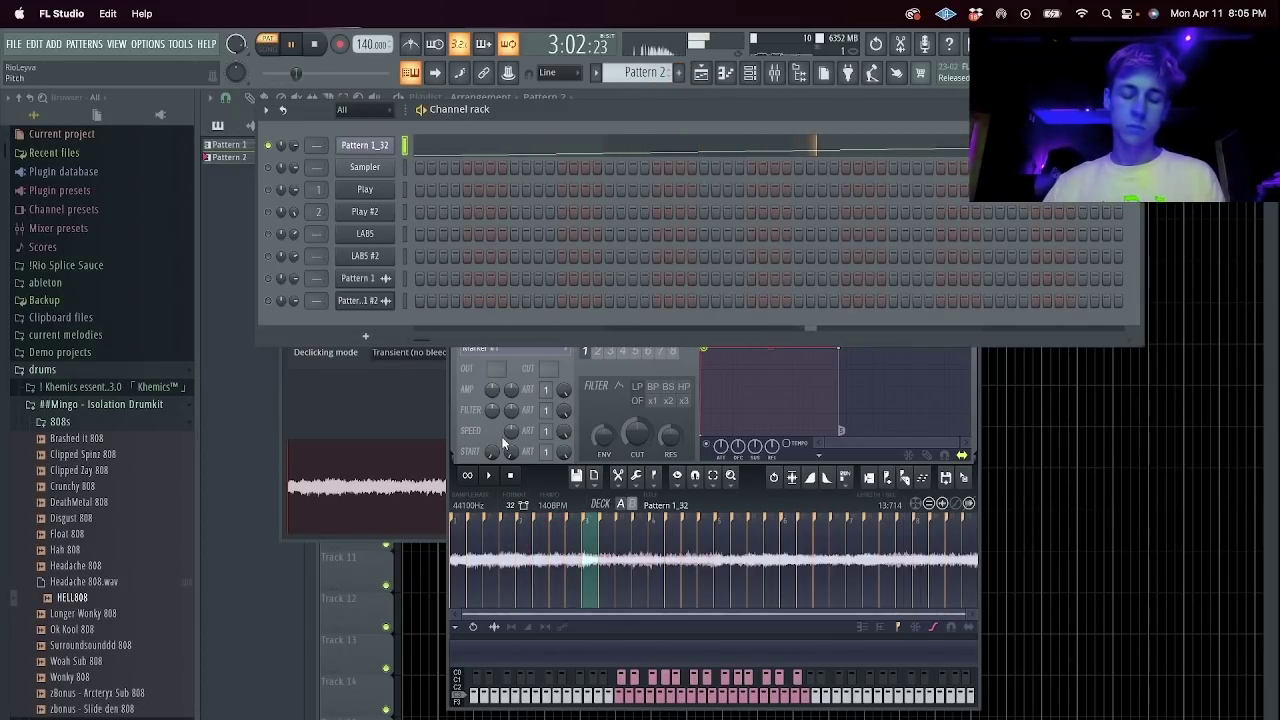
key(space)
Lower the Slicex loop's master pitch to -202 cents in the time-stretch settings.
click(639, 484)
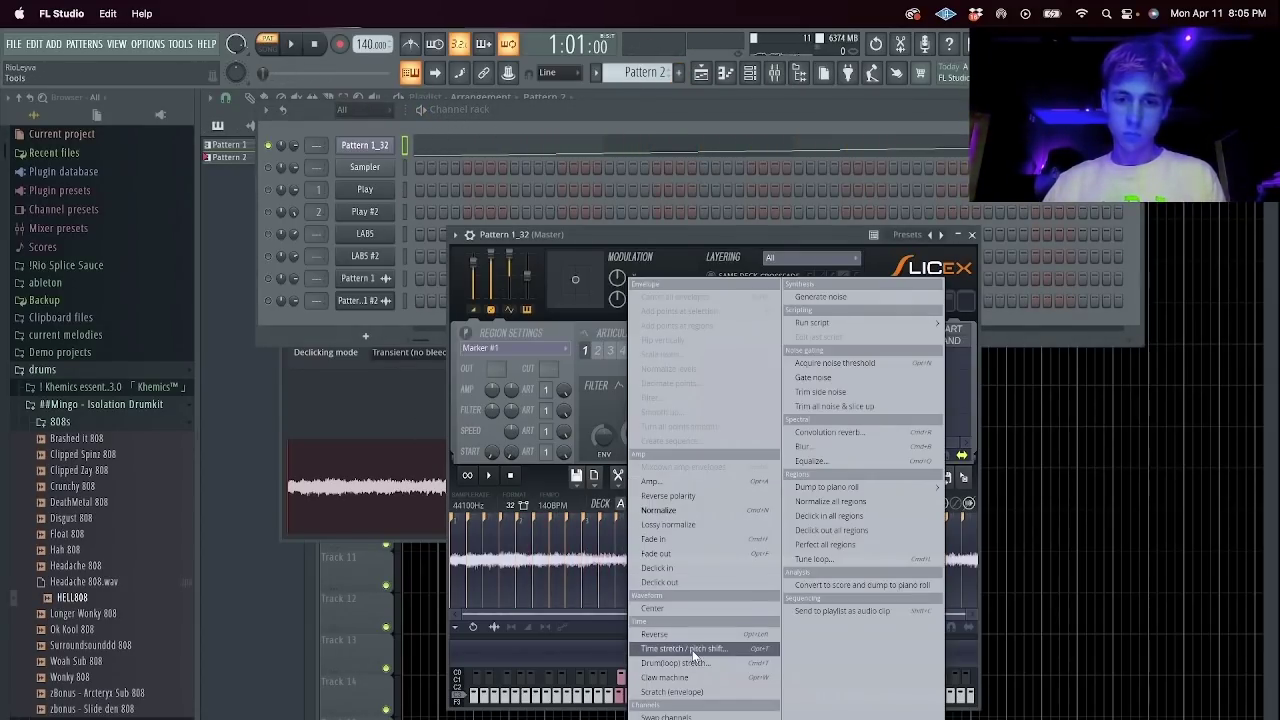
click(692, 650)
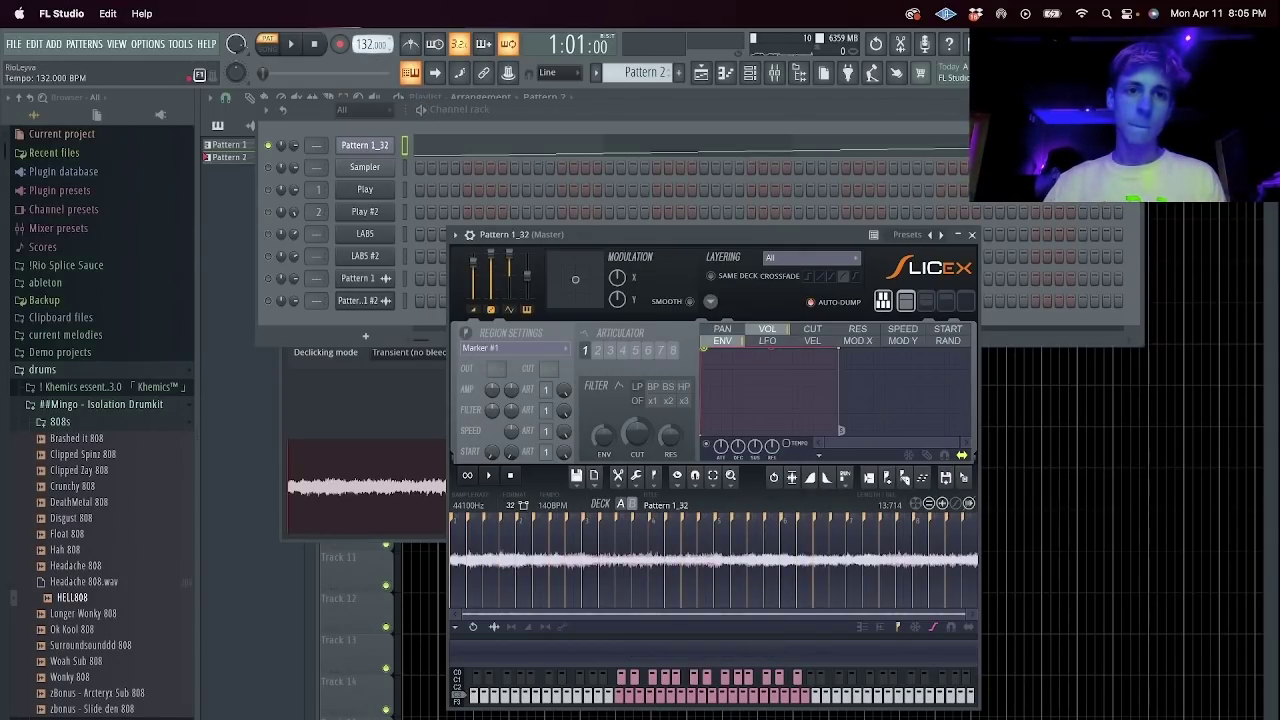
key(space)
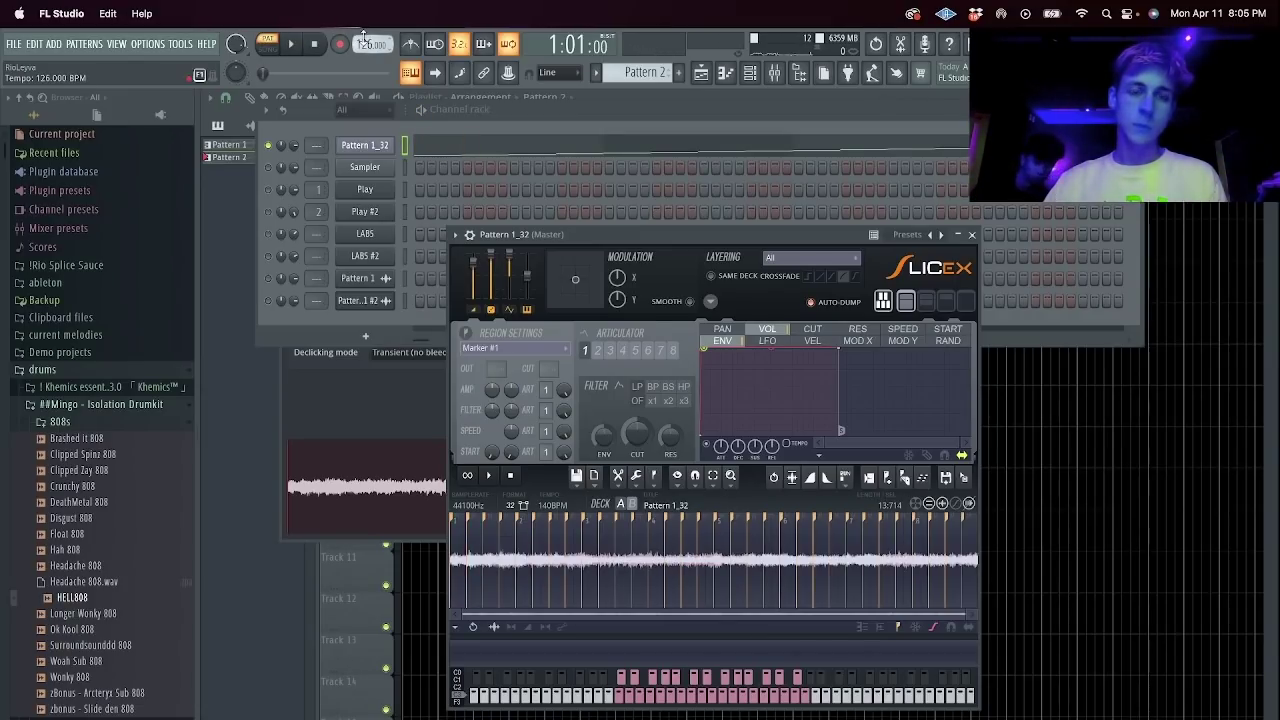
key(space)
drag(533, 278, 533, 292)
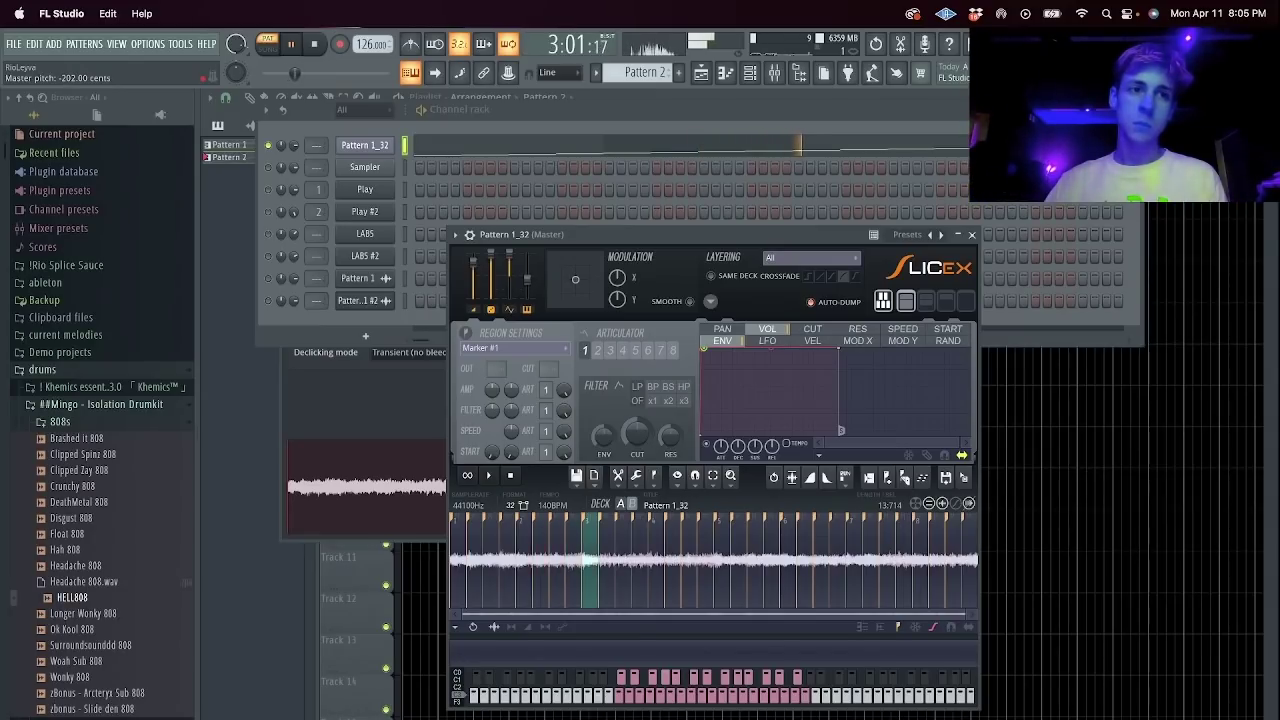
Chop every Pattern 1_32 slice note into two halves in the piano roll.
key(F7)
key(space)
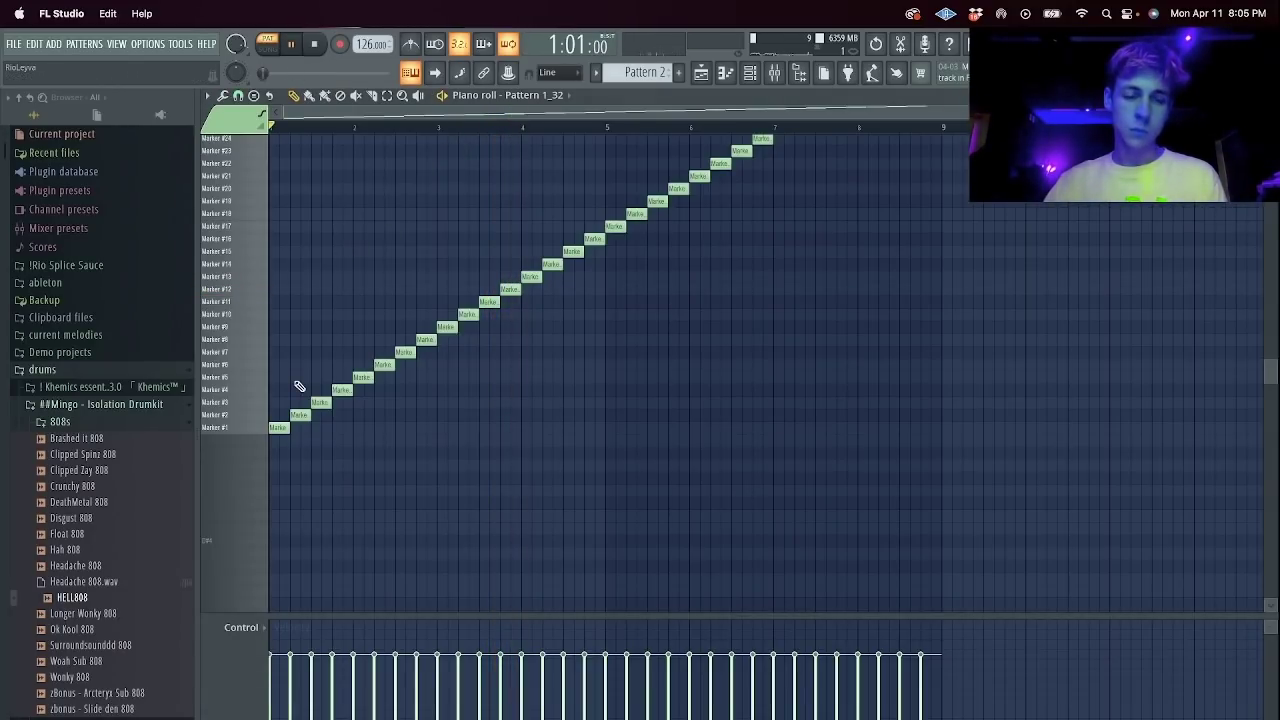
key(super+a)
key(super+u)
key(space)
key(space)
key(super+d)
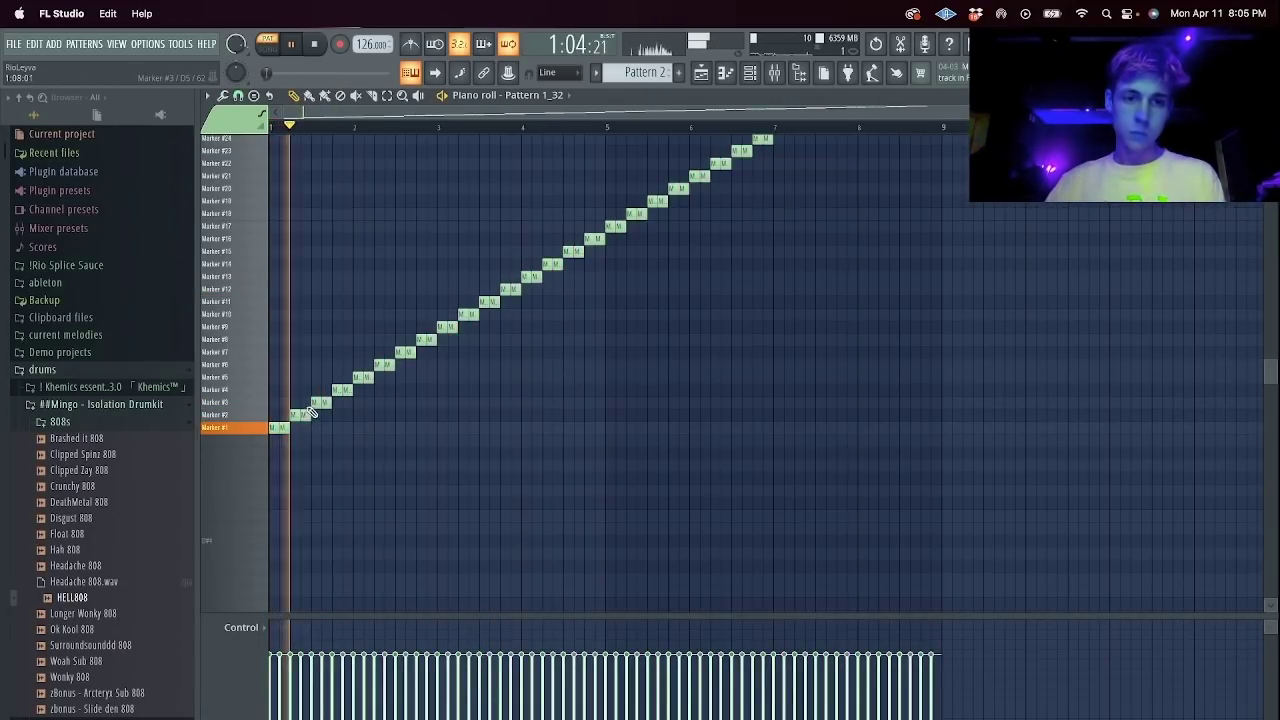
key(F7)
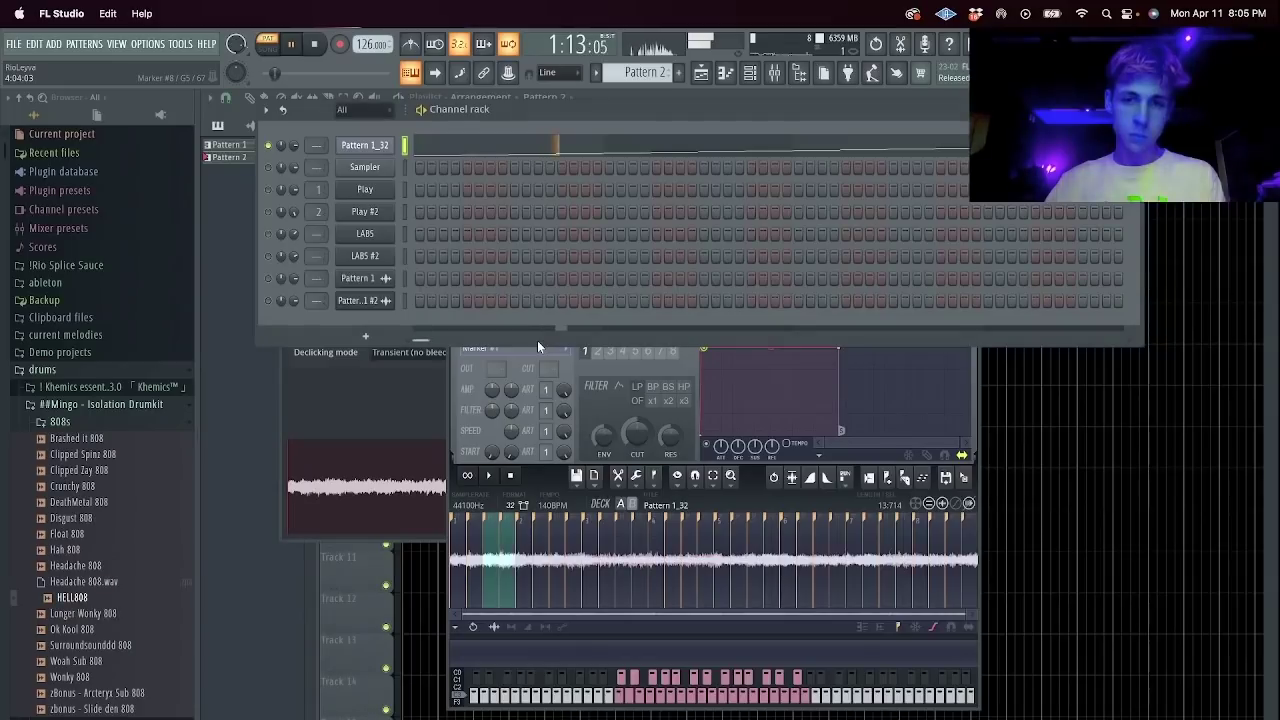
click(732, 385)
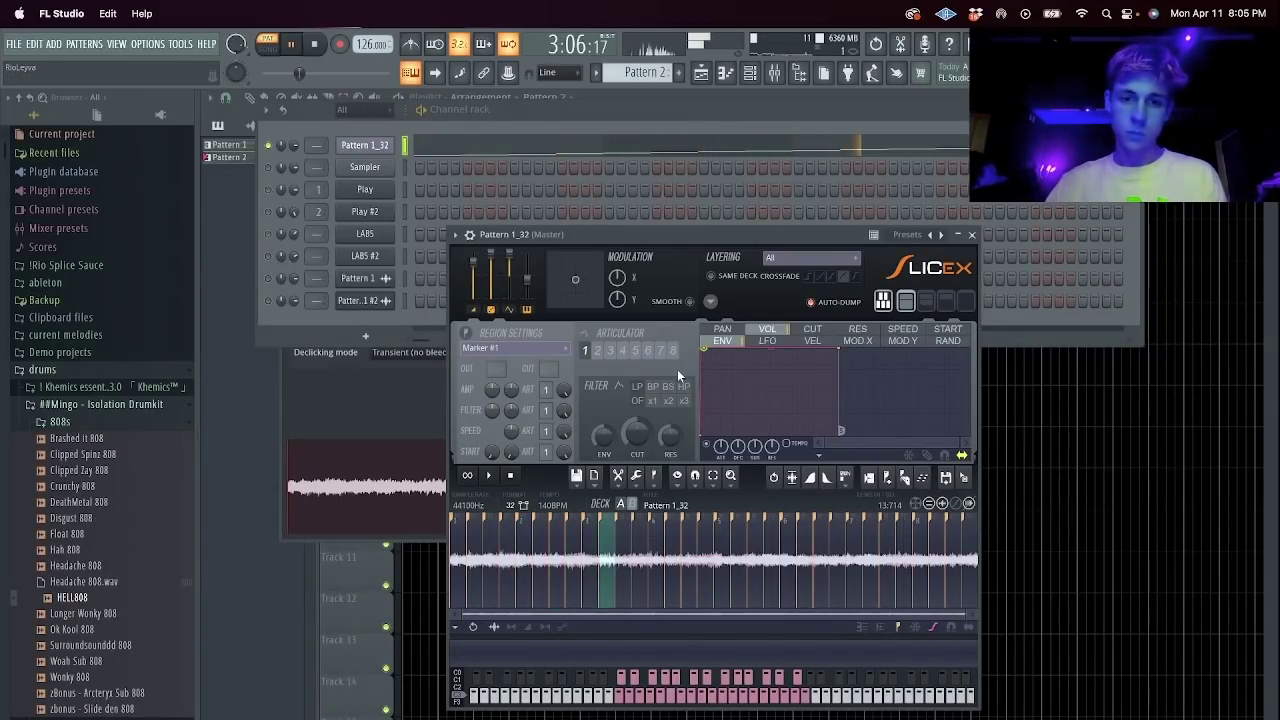
click(466, 163)
key(F7)
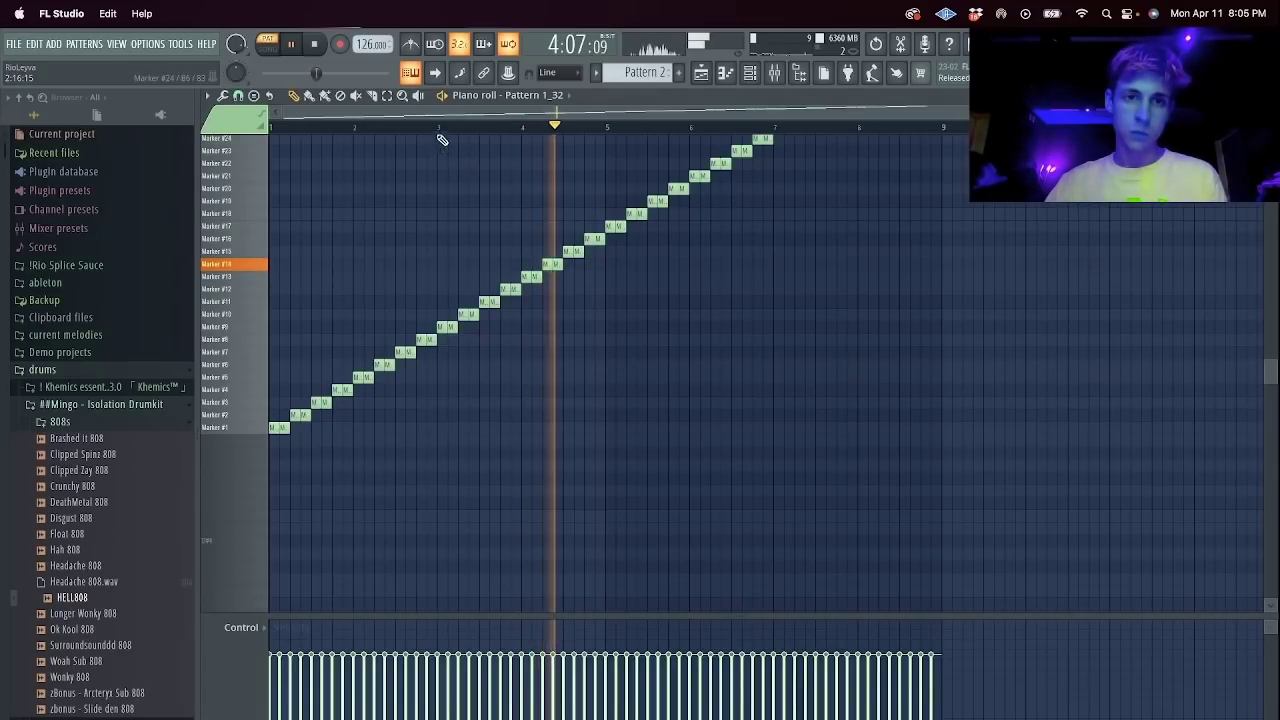
key(ctrl+a)
key(ctrl+d)
key(F7)
Add Fruity Reverb 2 at 84% wet and a low-shelf cut to the Pattern 1_32 mixer track.
key(ctrl+l)
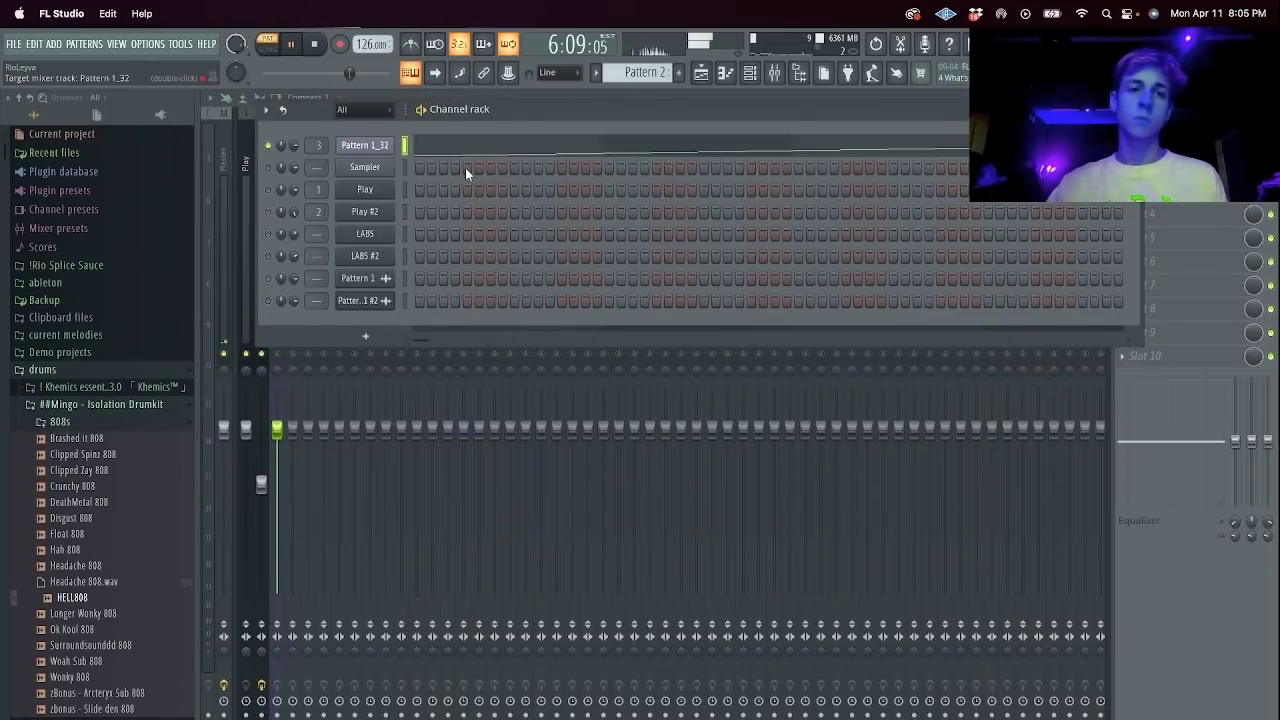
click(280, 355)
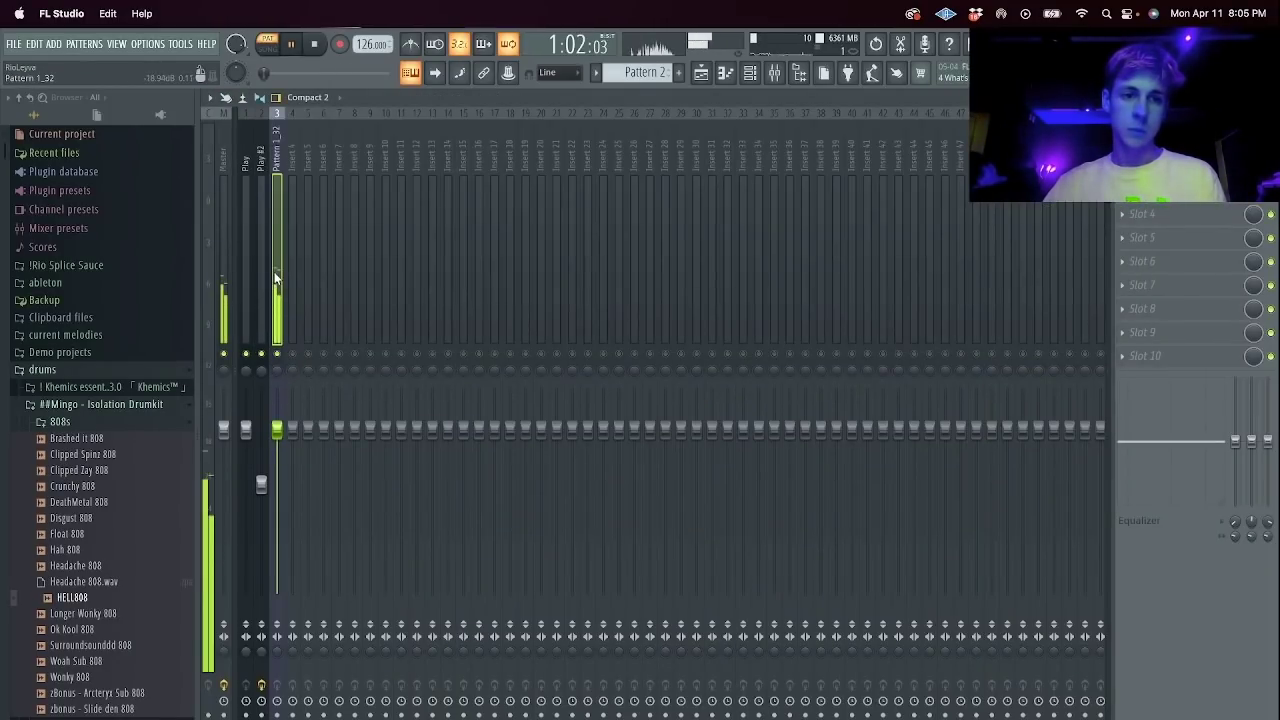
click(1145, 214)
mouse_move(1045, 288)
click(962, 414)
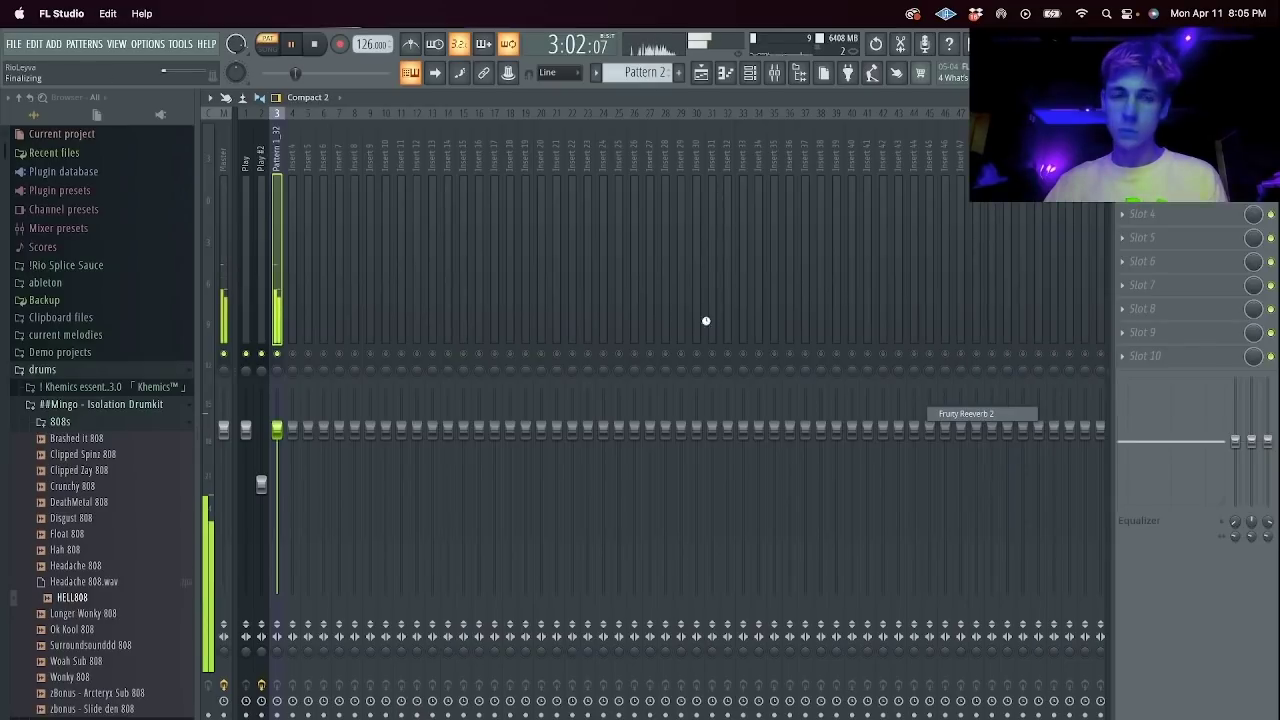
scroll(372, 44, up, 6)
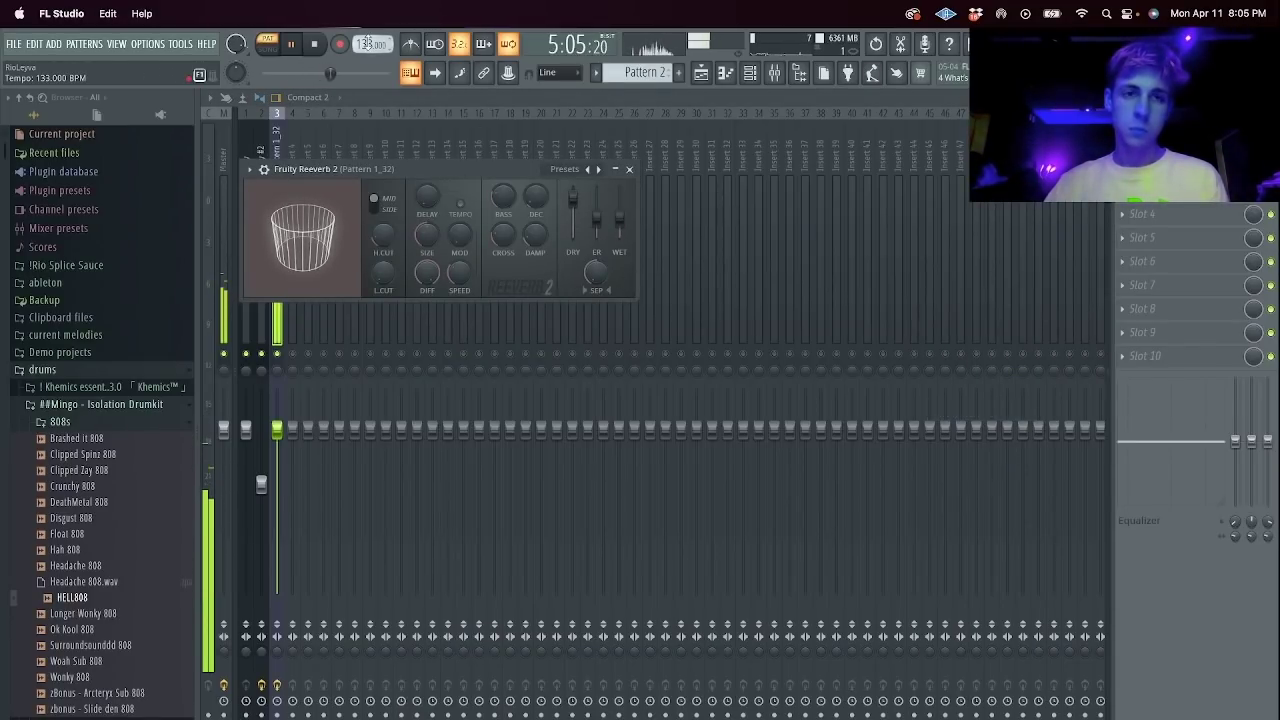
drag(620, 216, 620, 204)
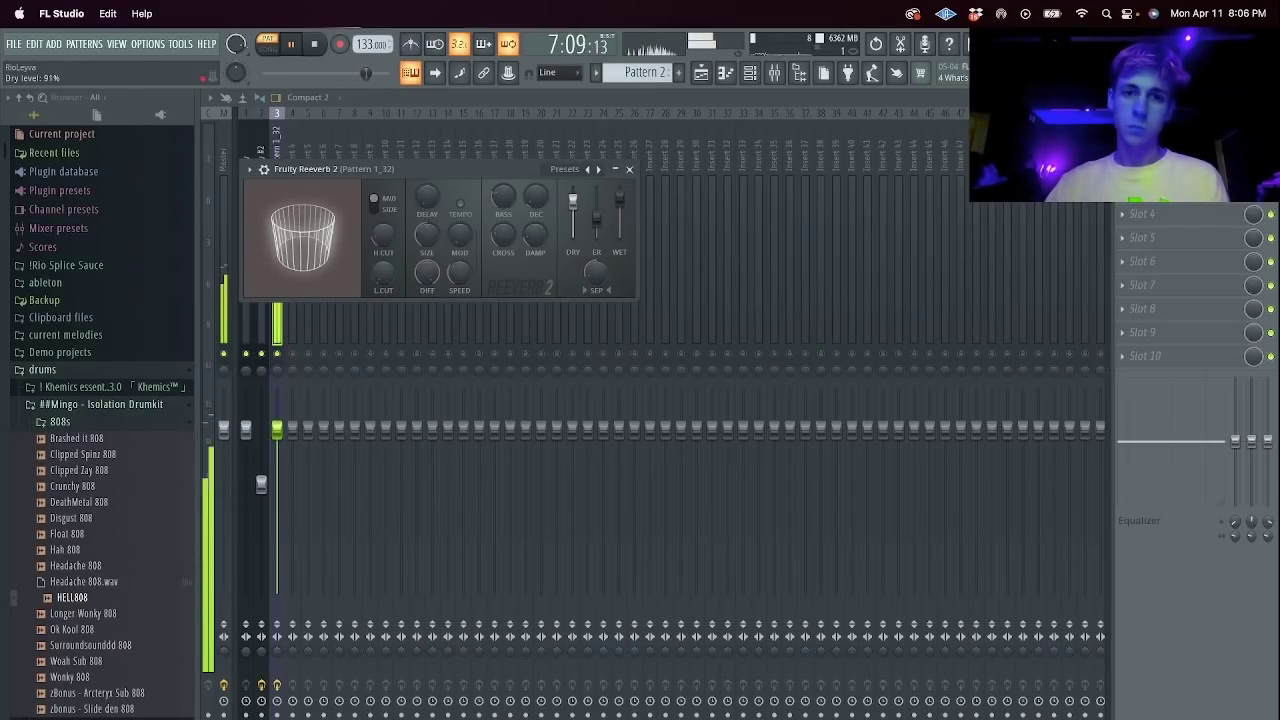
drag(1137, 438, 1127, 500)
key(F9)
click(631, 169)
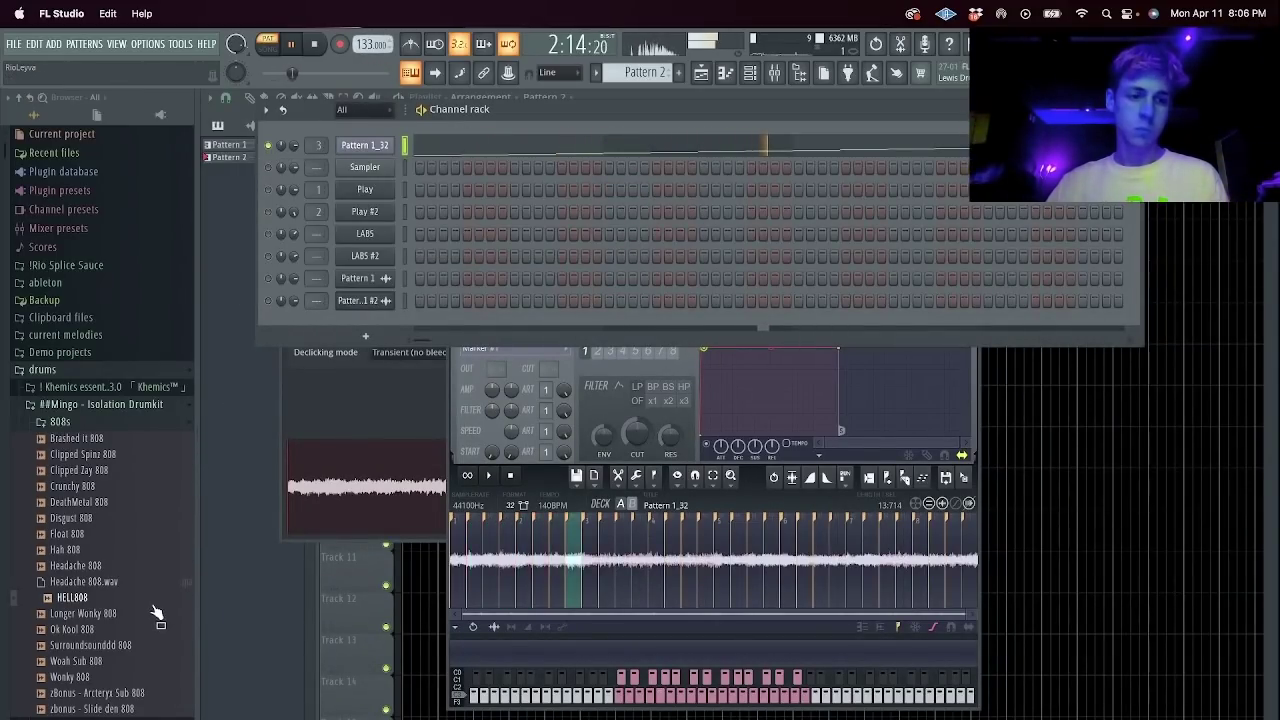
Add HELL808 as a channel and place its first 808 notes at bars 1 and 5.
drag(419, 325, 418, 328)
right_click(374, 324)
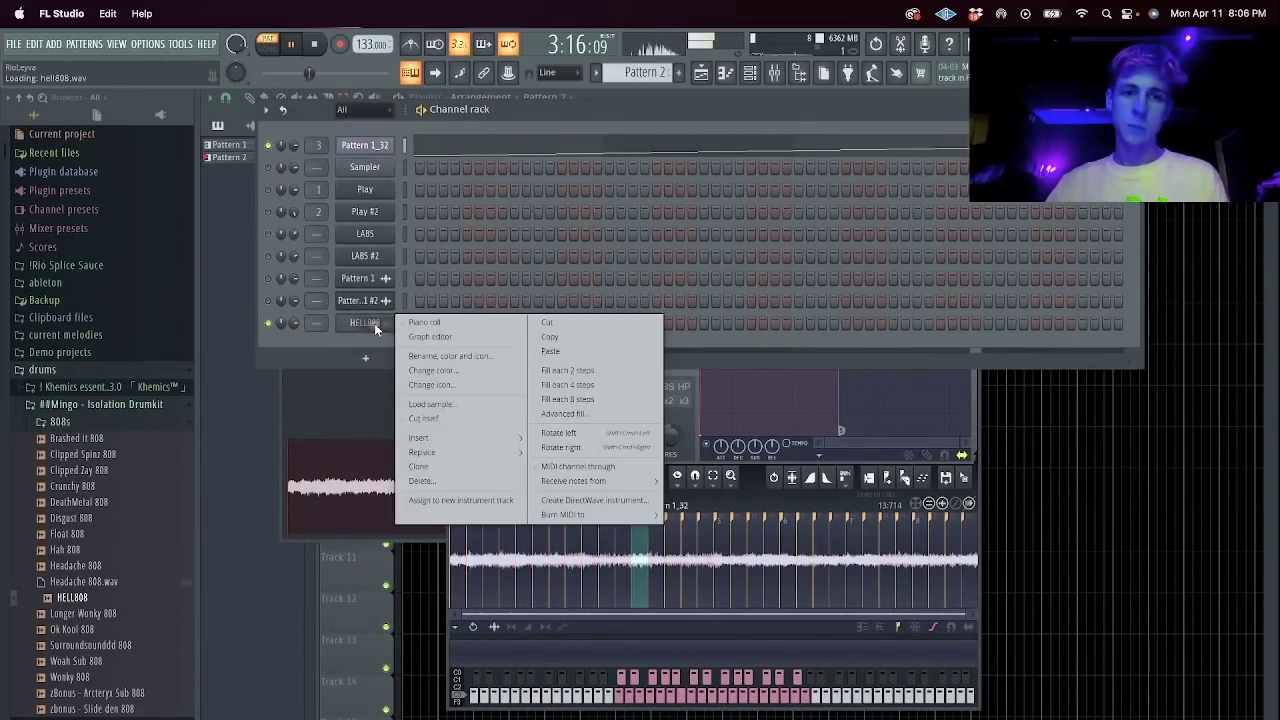
click(420, 326)
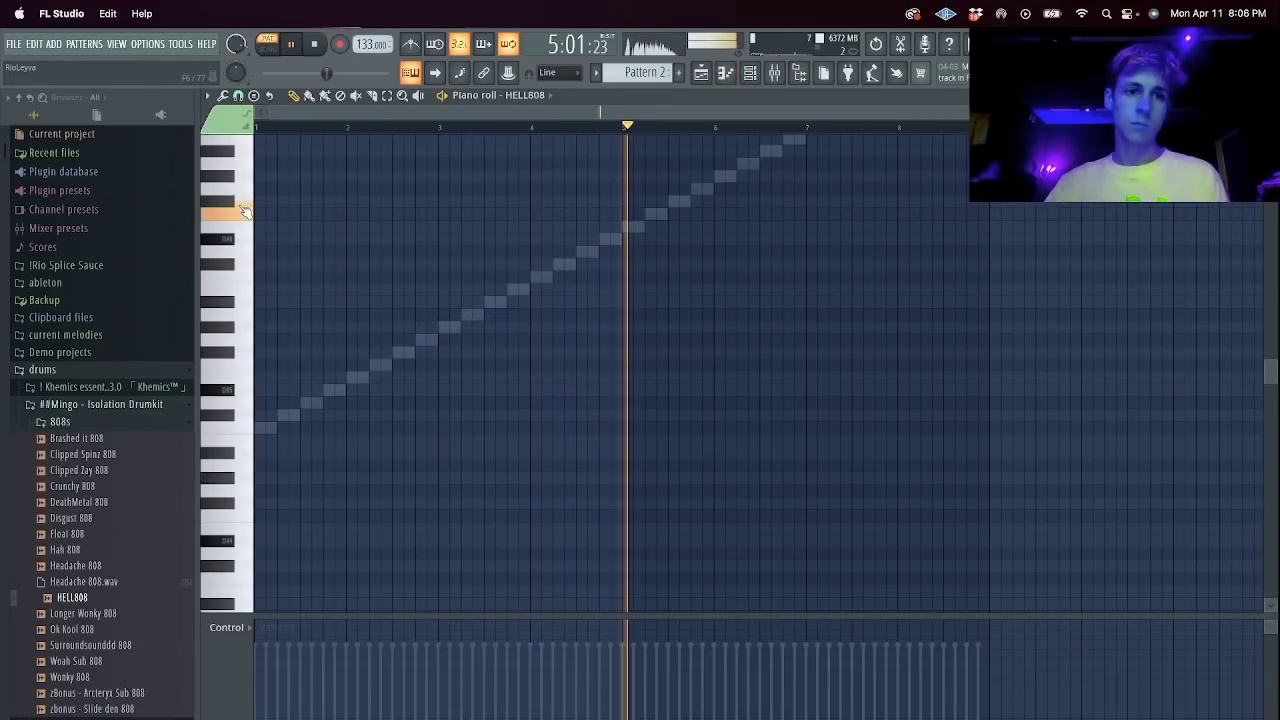
click(627, 213)
click(262, 213)
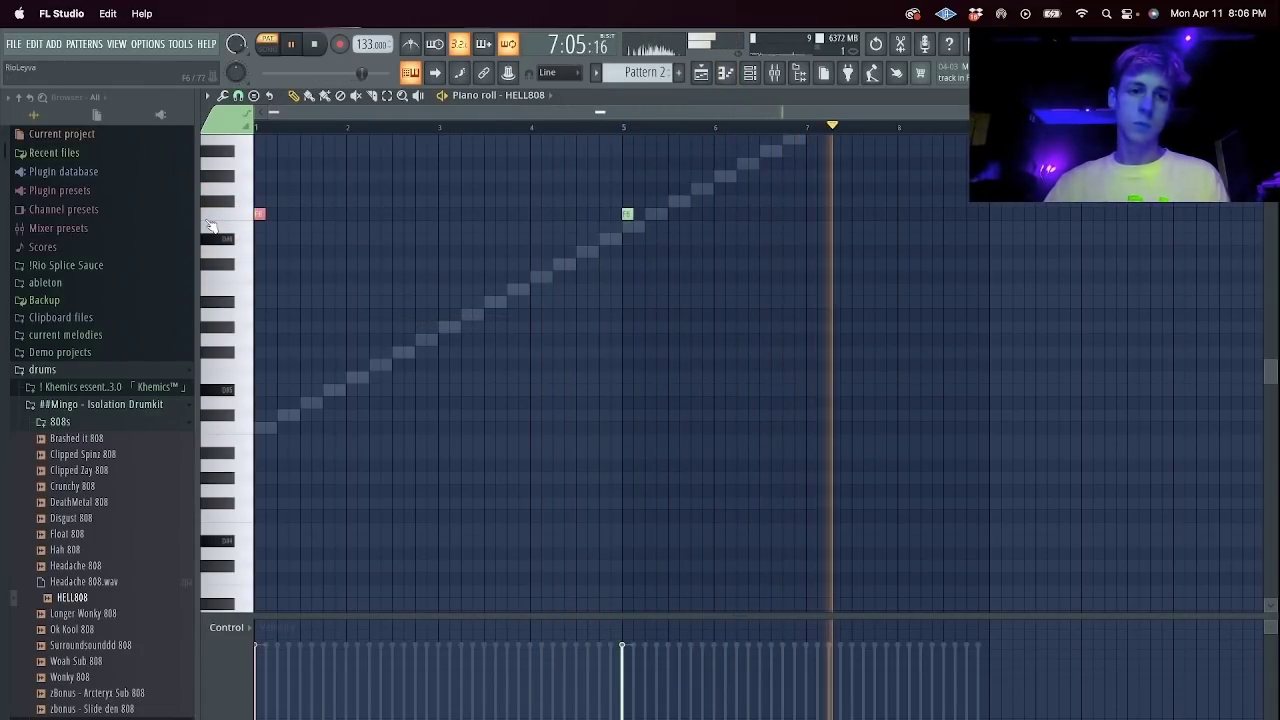
drag(262, 213, 260, 264)
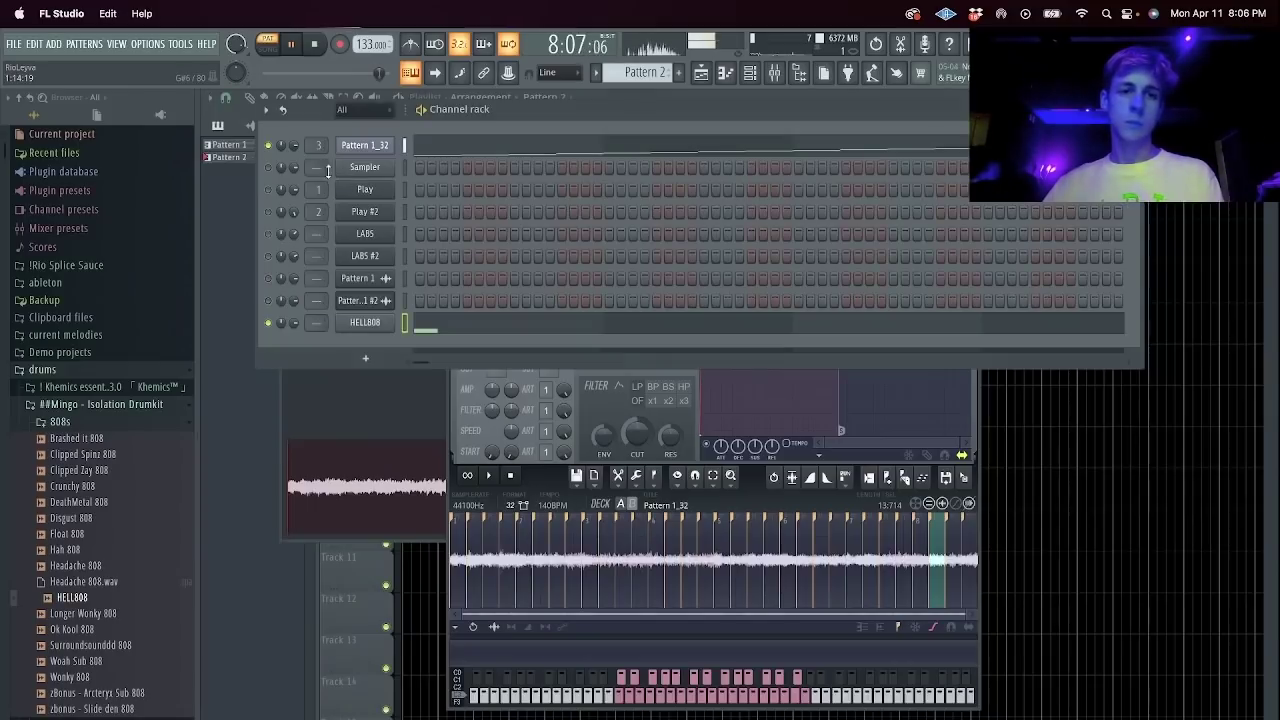
Add four more 808 notes on the same pitch through bar 4.
right_click(383, 324)
click(456, 417)
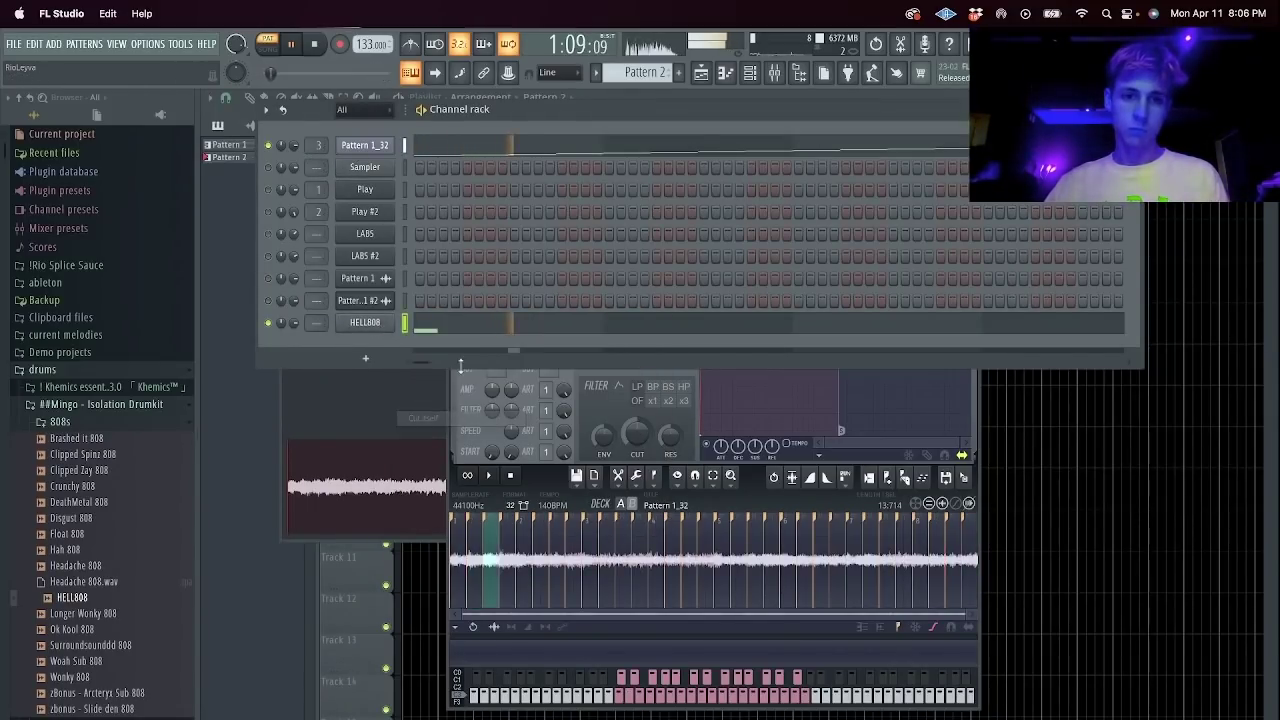
click(464, 322)
click(455, 264)
click(489, 264)
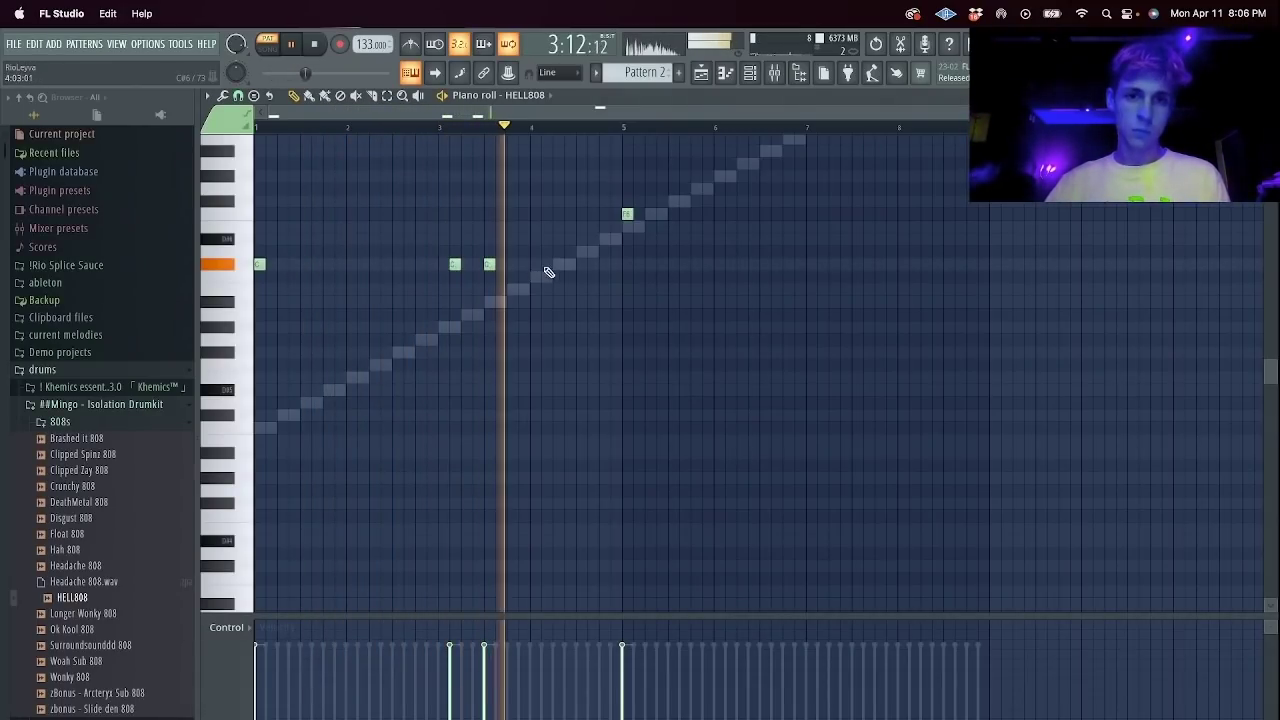
click(558, 264)
click(593, 264)
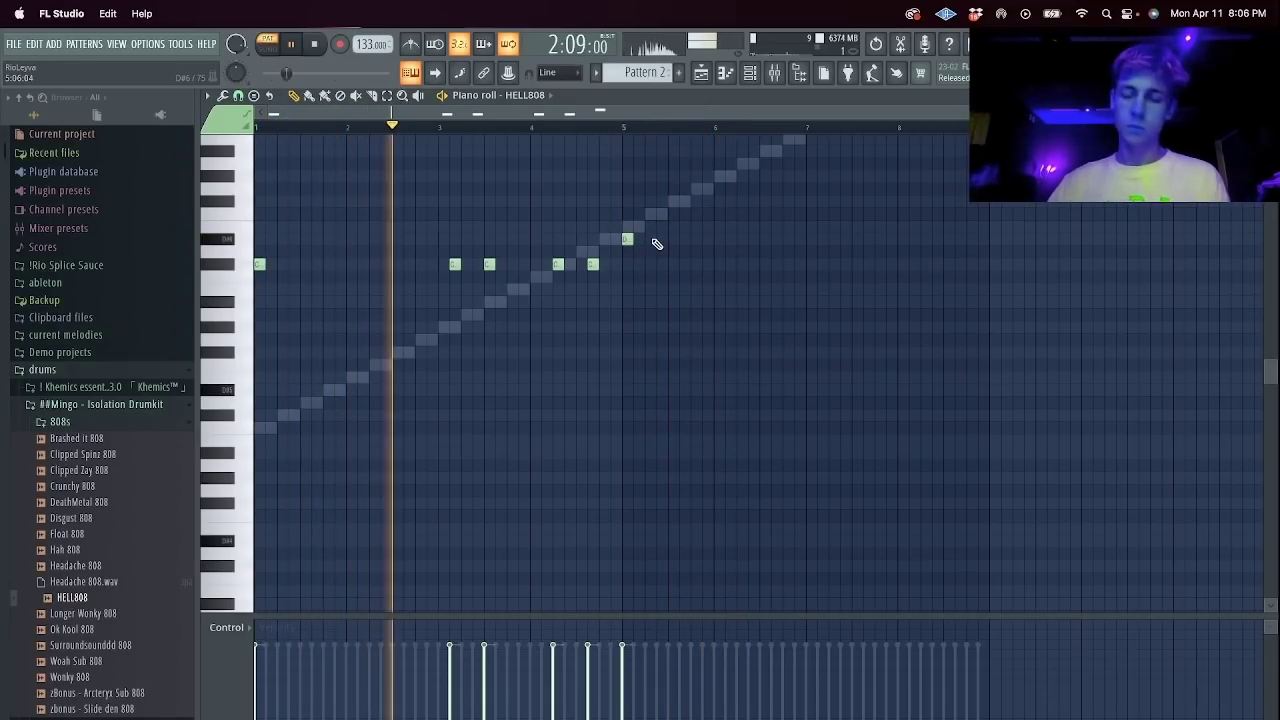
scroll(660, 236, up, 2)
Delete the lone bar 5 note and copy the five-note phrase into bar 5, two semitones higher.
right_click(627, 277)
key(super+b)
key(shift+Right)
key(shift+Right)
key(shift+Up)
key(shift+Up)
key(super+d)
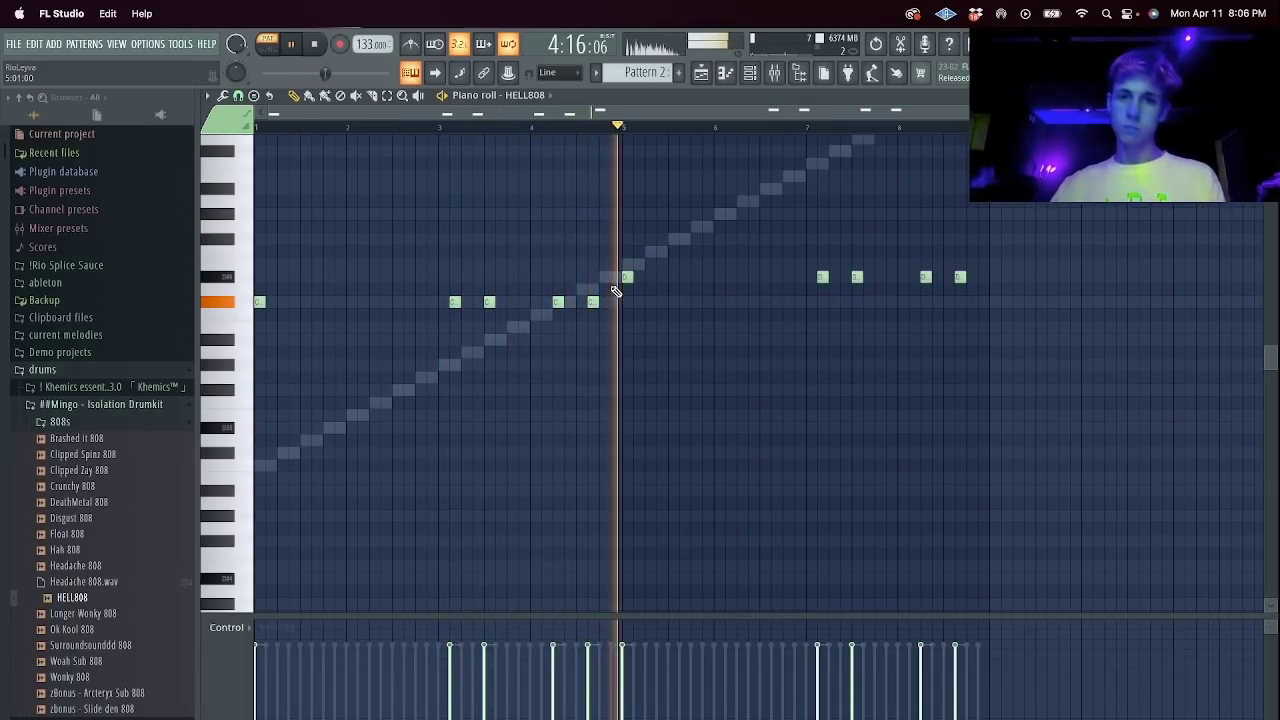
Add an upper note, raise the four rightmost notes, and drop the bassline an octave.
click(743, 277)
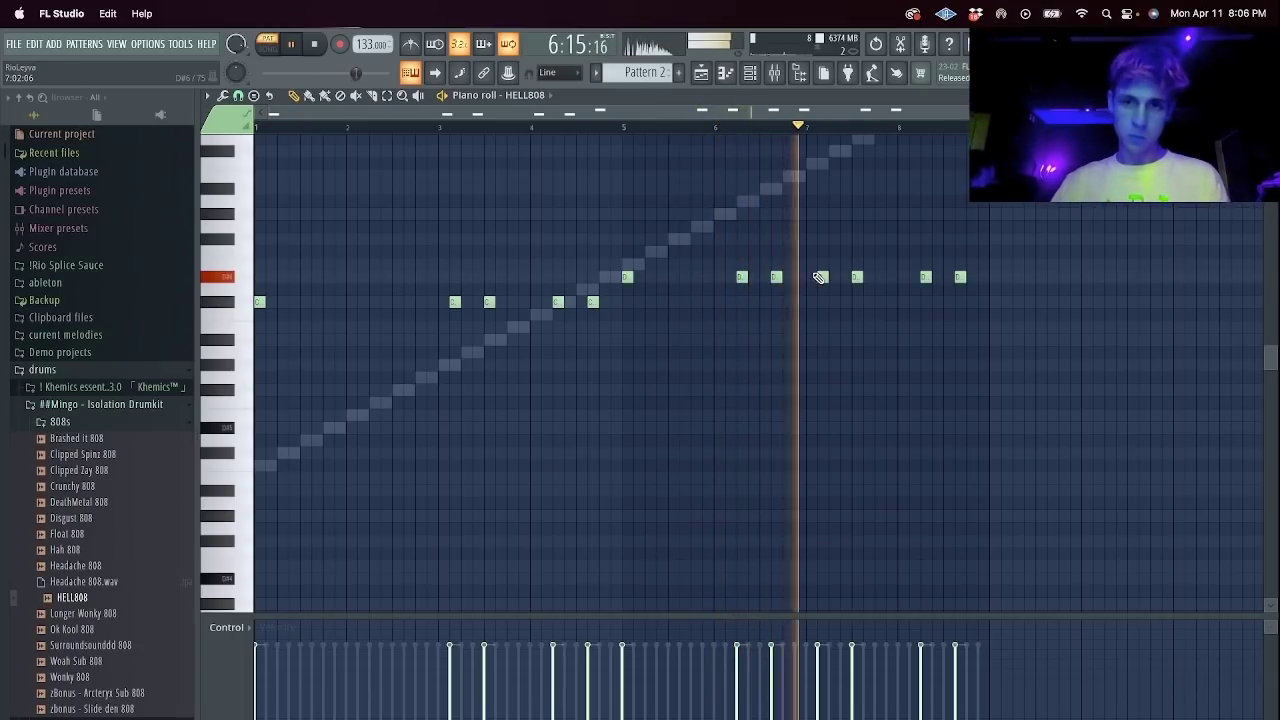
drag(812, 266, 1106, 319)
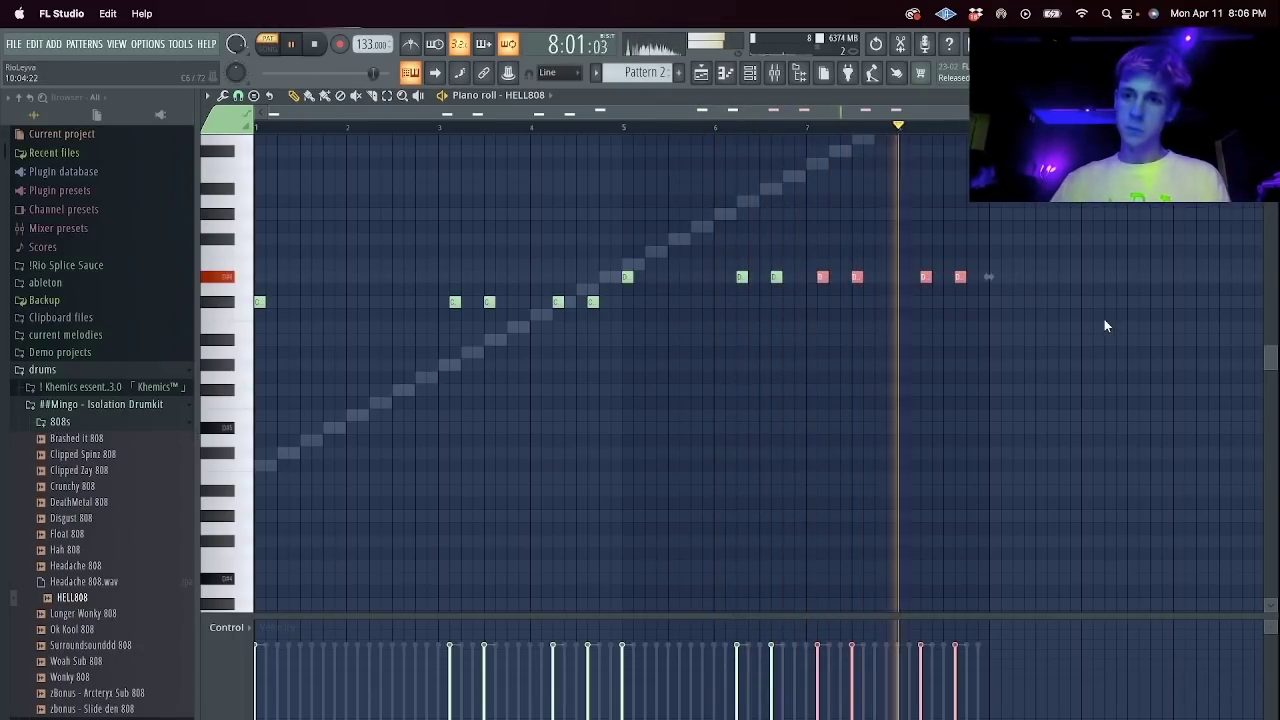
key(Up)
key(Up)
key(Up)
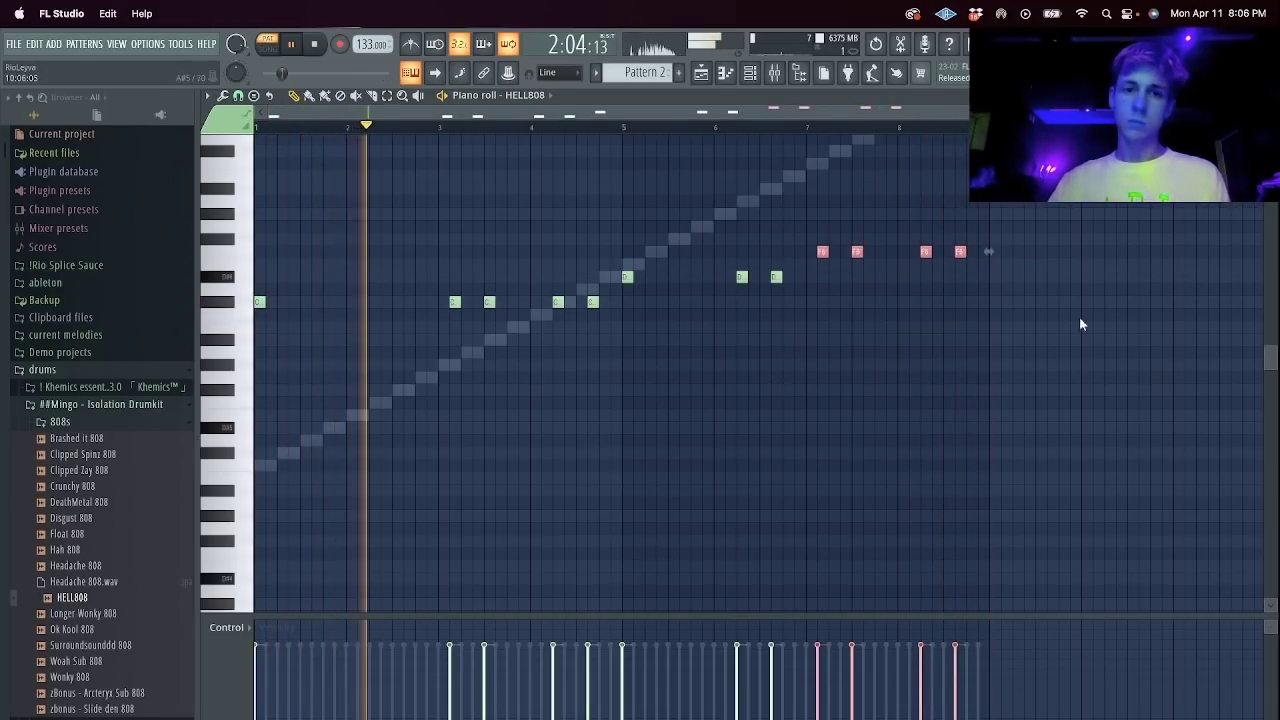
key(ctrl+a)
key(shift+Down)
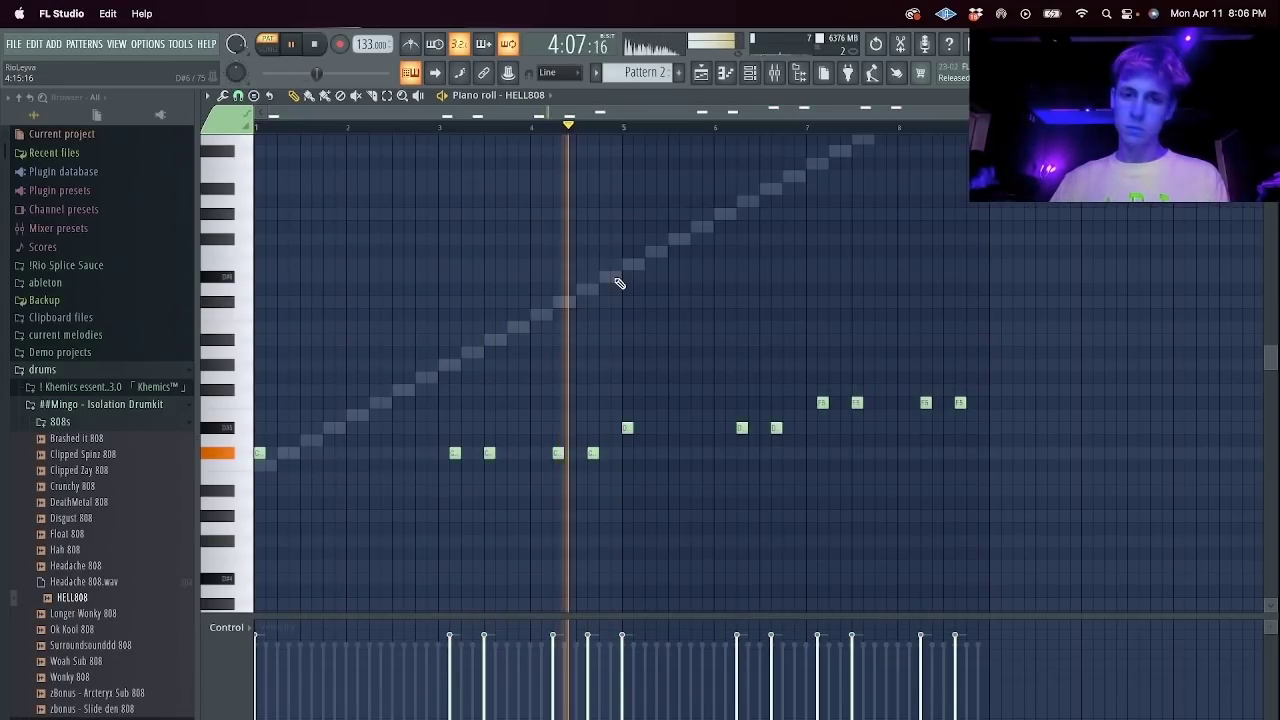
click(604, 413)
right_click(604, 413)
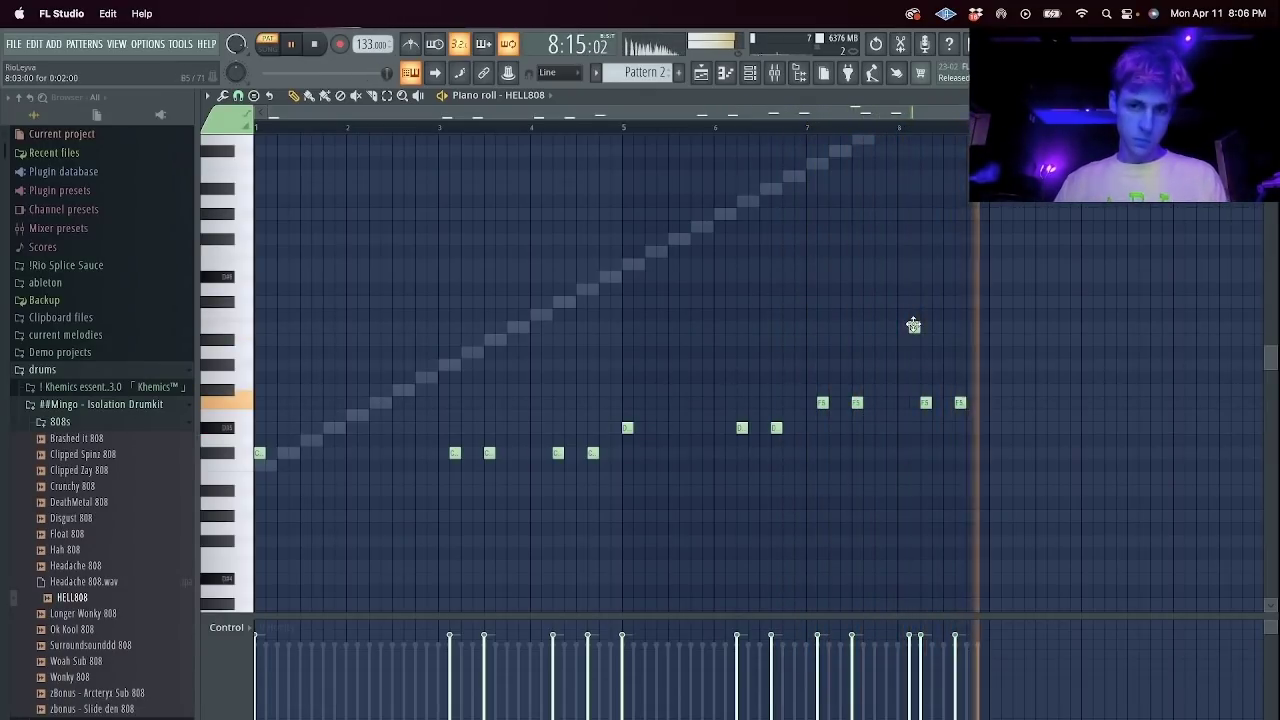
Raise the bassline an octave and add quick 808 notes across bars 1 and 2.
key(super+Up)
scroll(356, 345, up, 5)
key(space)
click(293, 490)
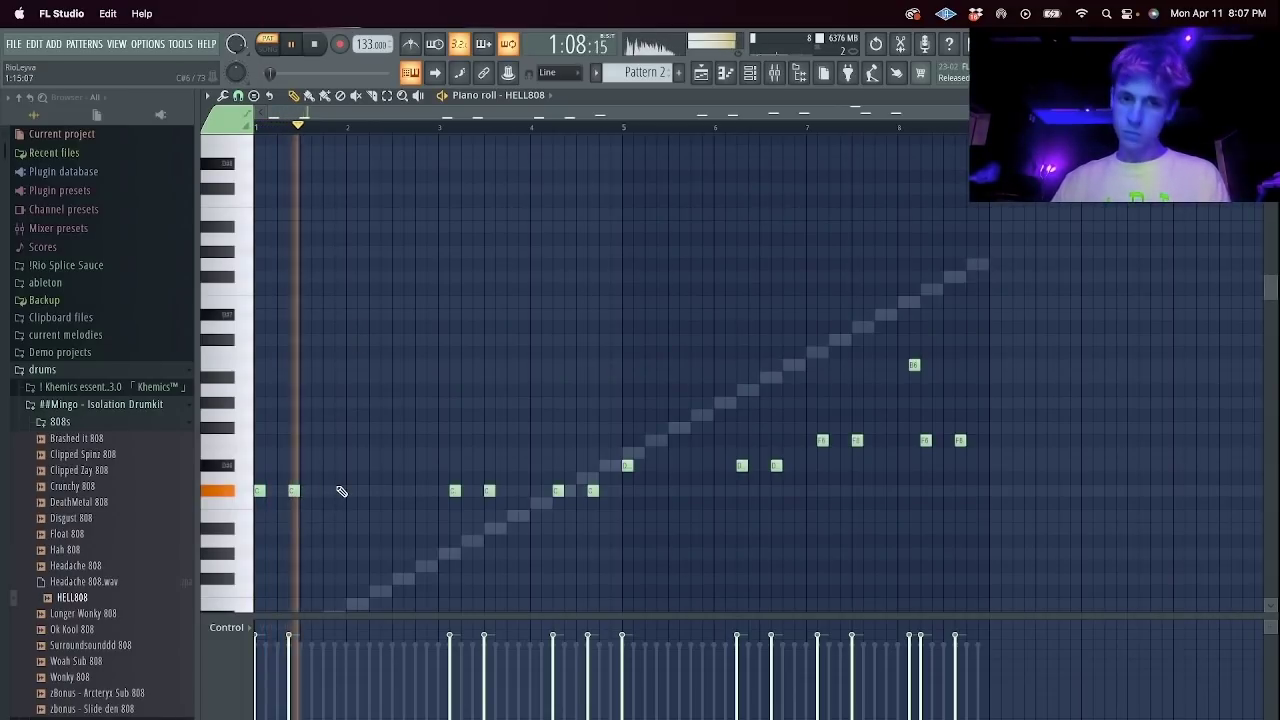
click(363, 490)
click(392, 490)
click(404, 490)
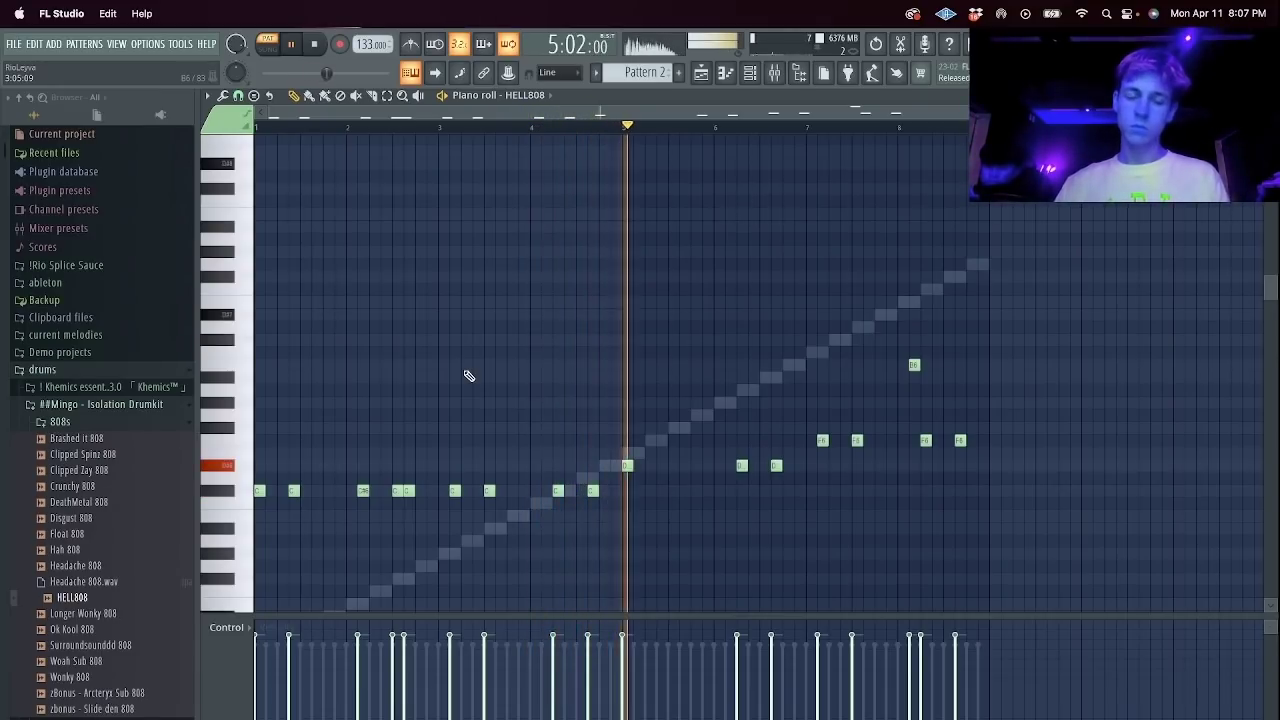
Add a D note near bar 5 and an ending note, remove the high D6, and lower everything an octave.
click(661, 466)
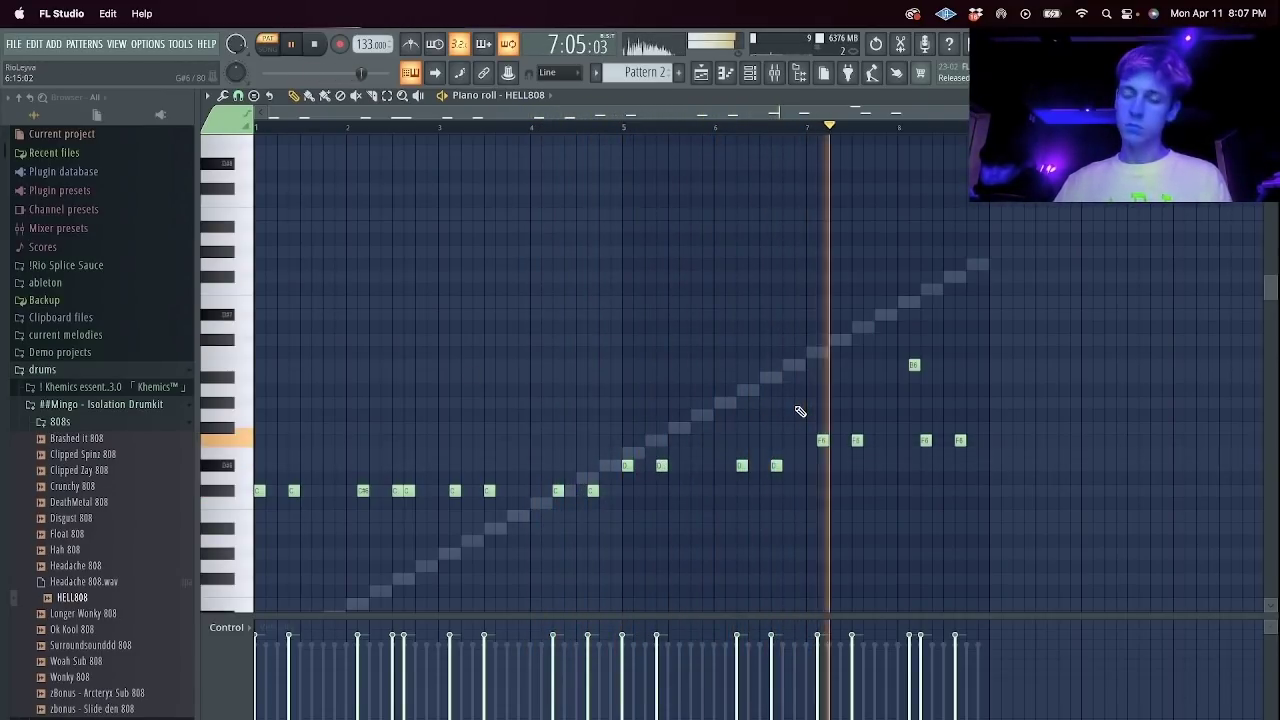
right_click(914, 365)
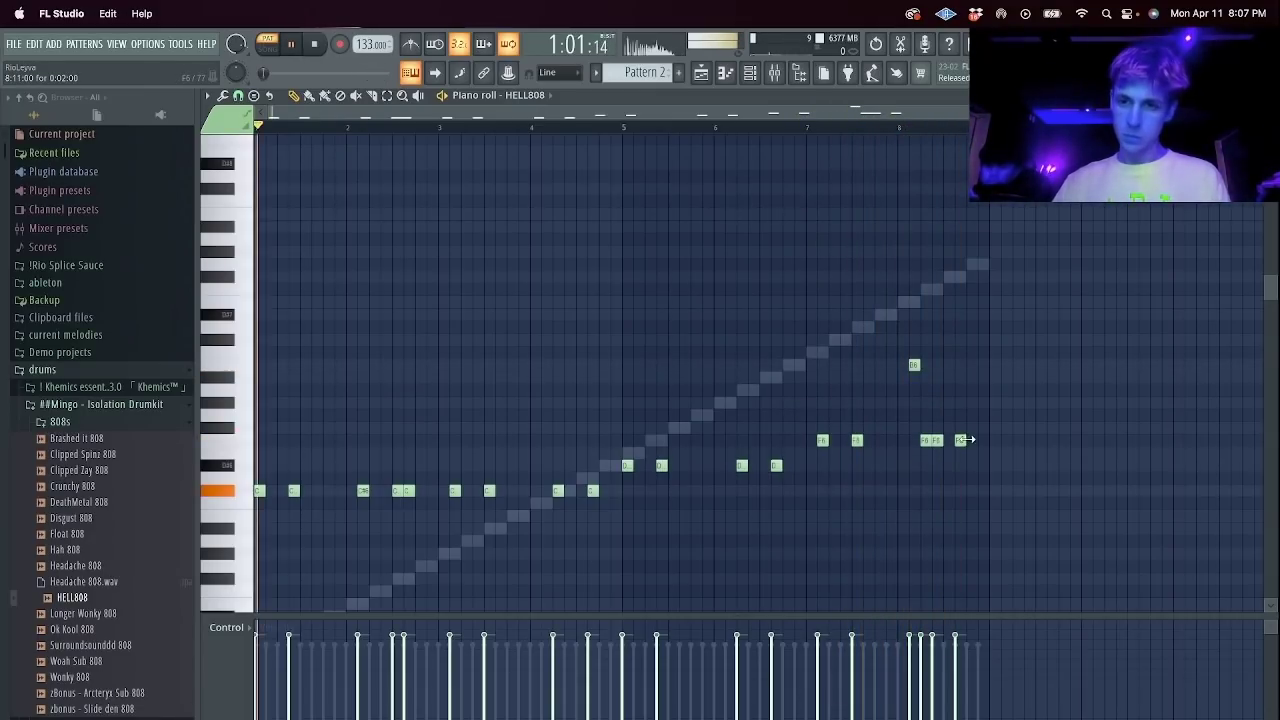
click(981, 403)
key(super+Down)
key(Escape)
click(80, 423)
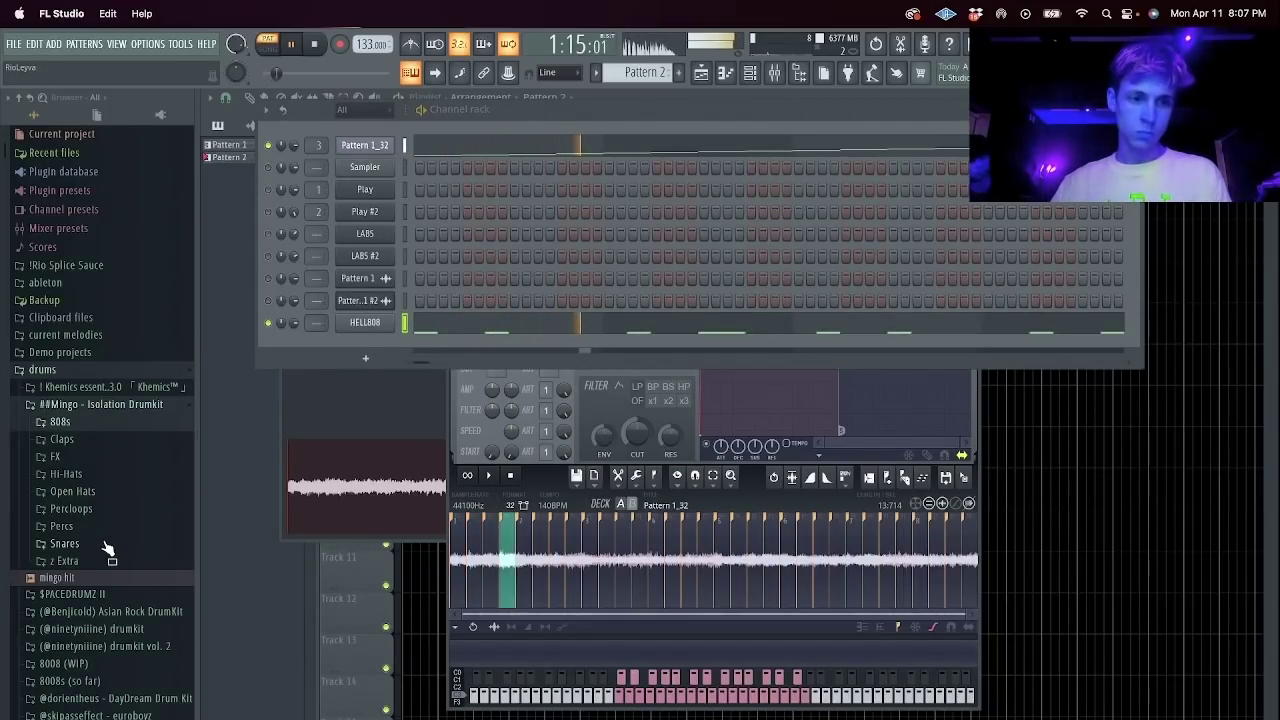
Load the Crunch and On god snares from the Snares folder as new channels.
click(105, 545)
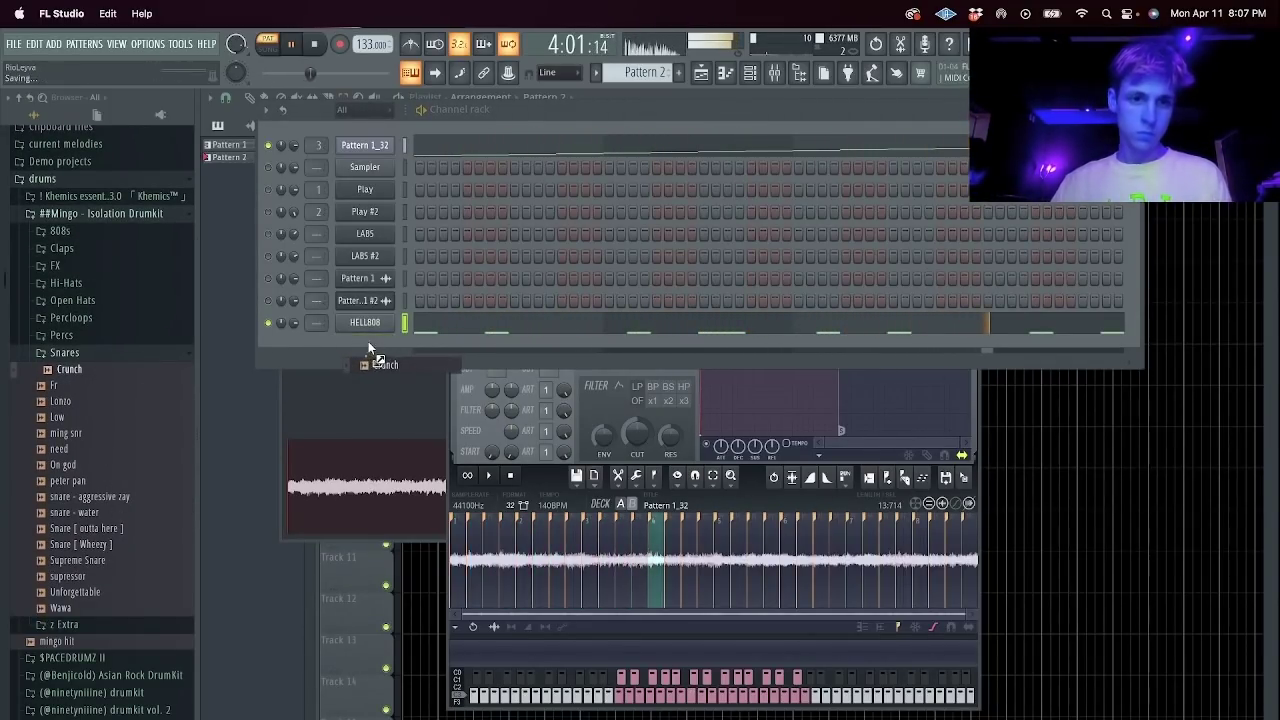
drag(368, 342, 368, 346)
scroll(100, 455, up, 1)
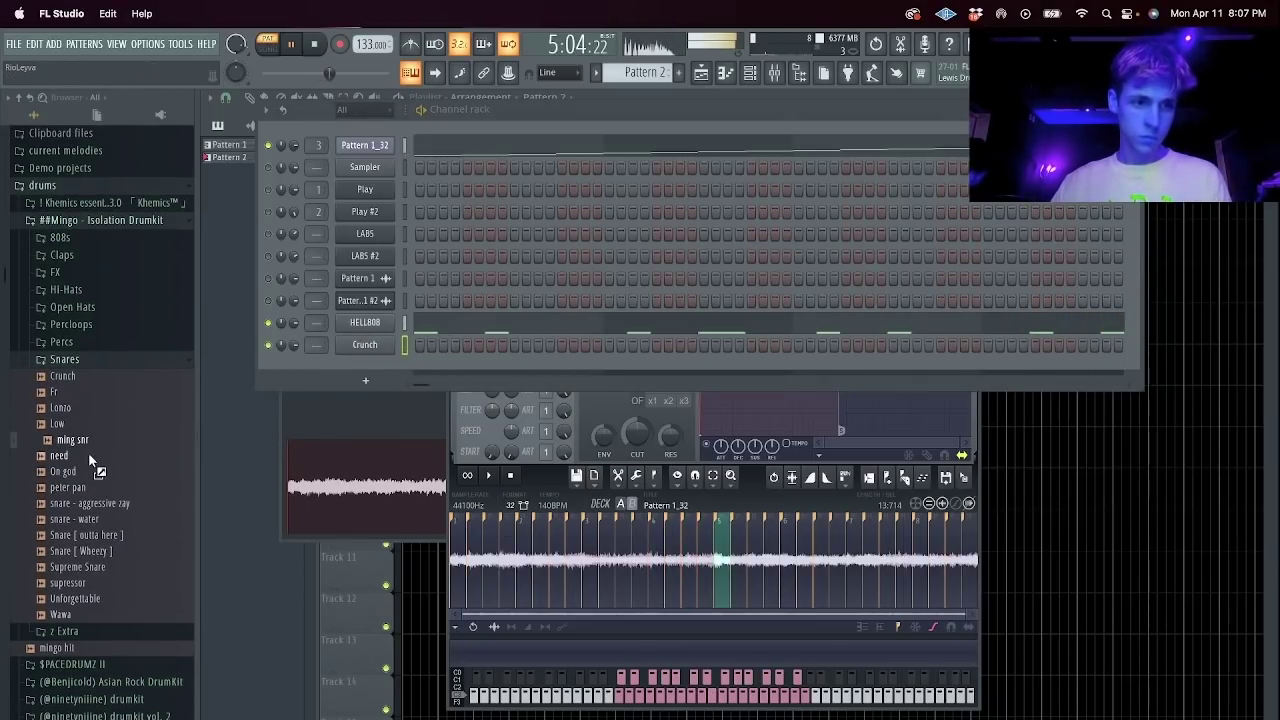
drag(80, 471, 372, 363)
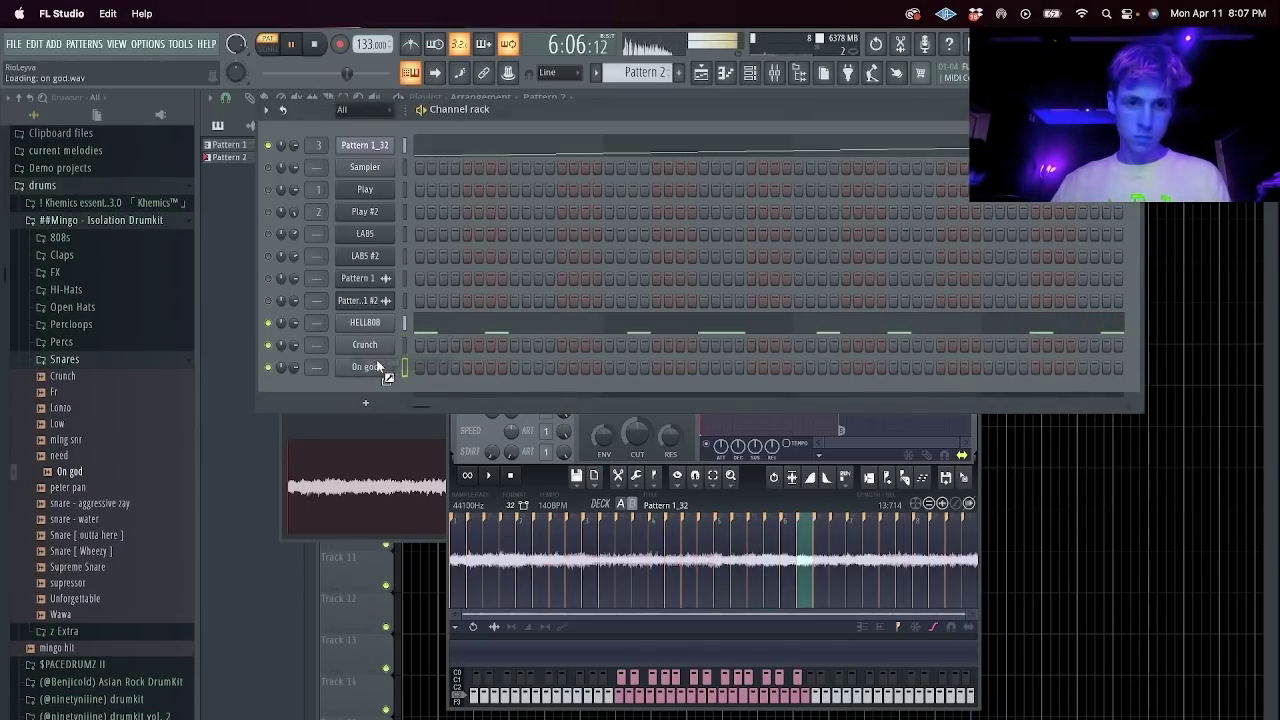
Duplicate On god's two C5 snare notes into bar 3 in its piano roll.
right_click(358, 368)
click(412, 368)
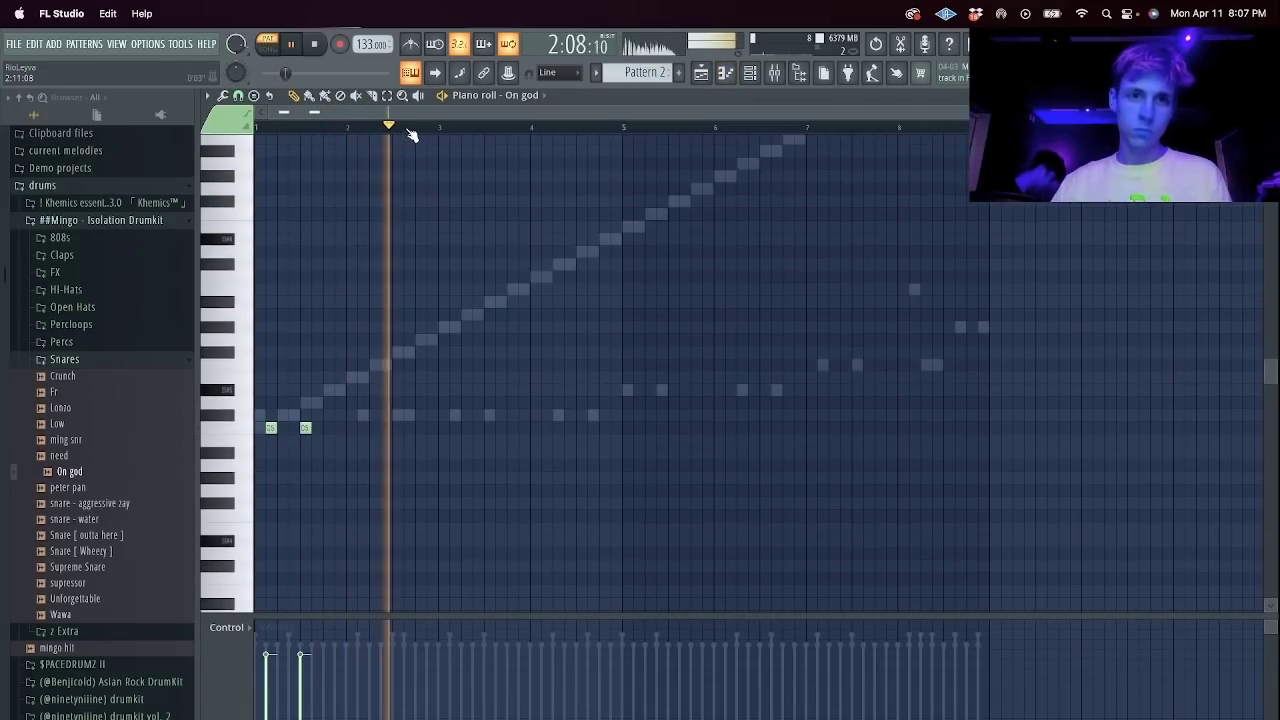
key(ctrl+a)
key(ctrl+b)
key(ctrl+d)
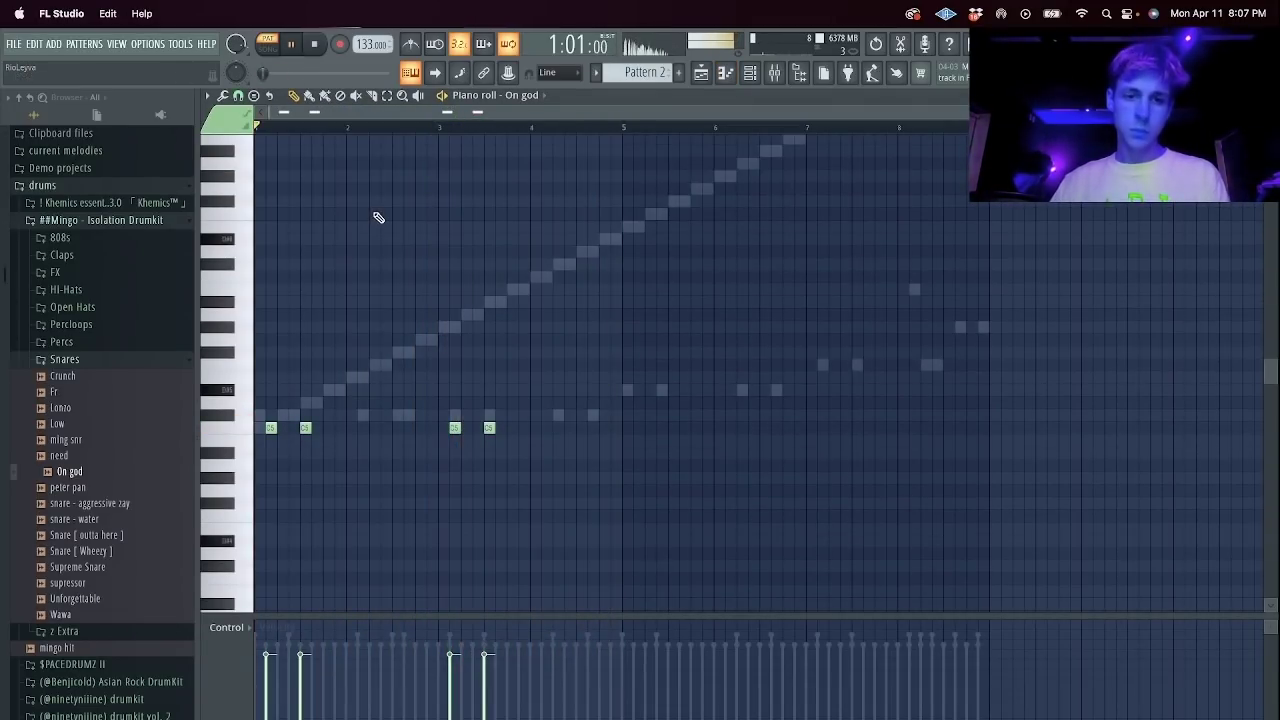
Replace the bar 3 C5 snares with a short low note repeated into a five-note roll.
click(398, 503)
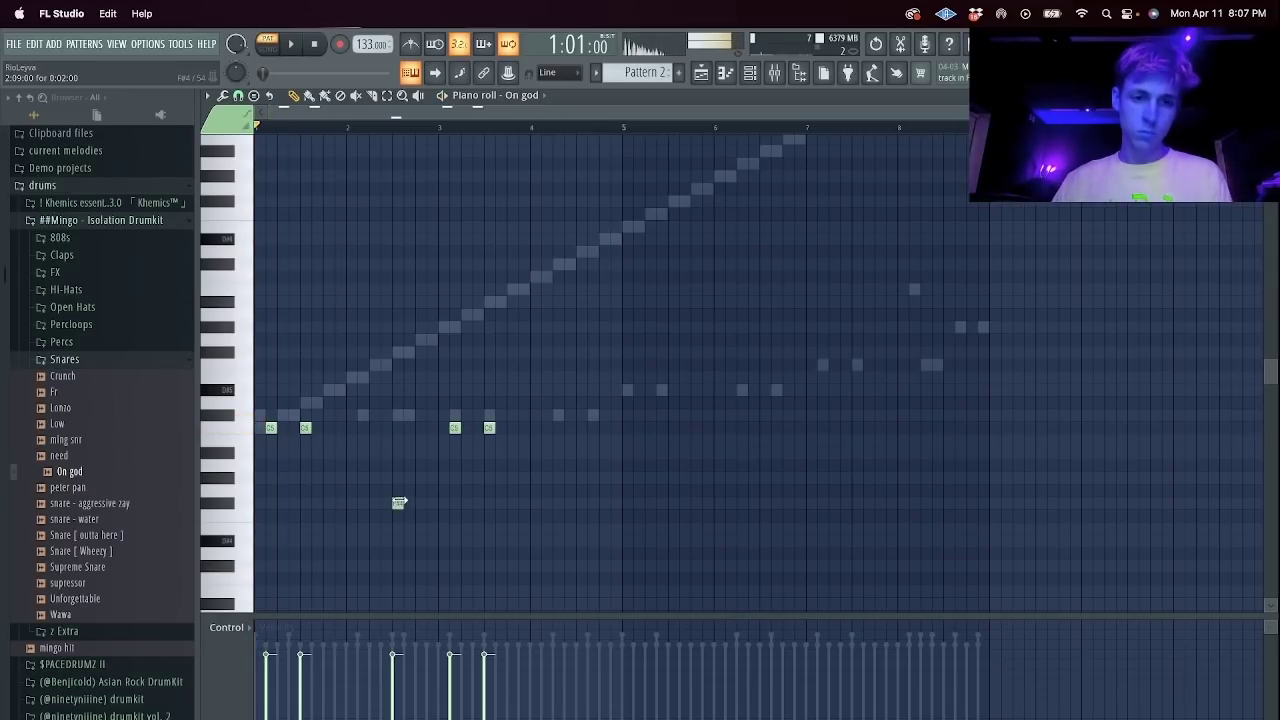
scroll(397, 503, up, 5)
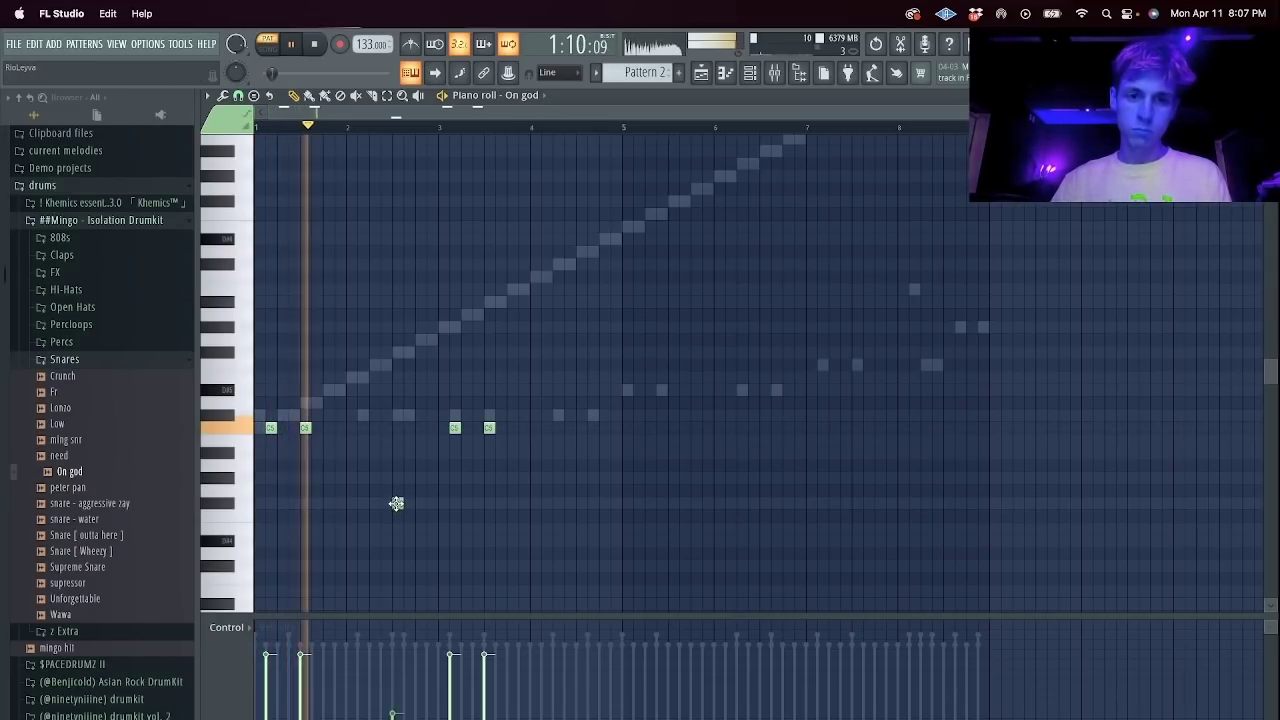
right_click(489, 428)
right_click(455, 428)
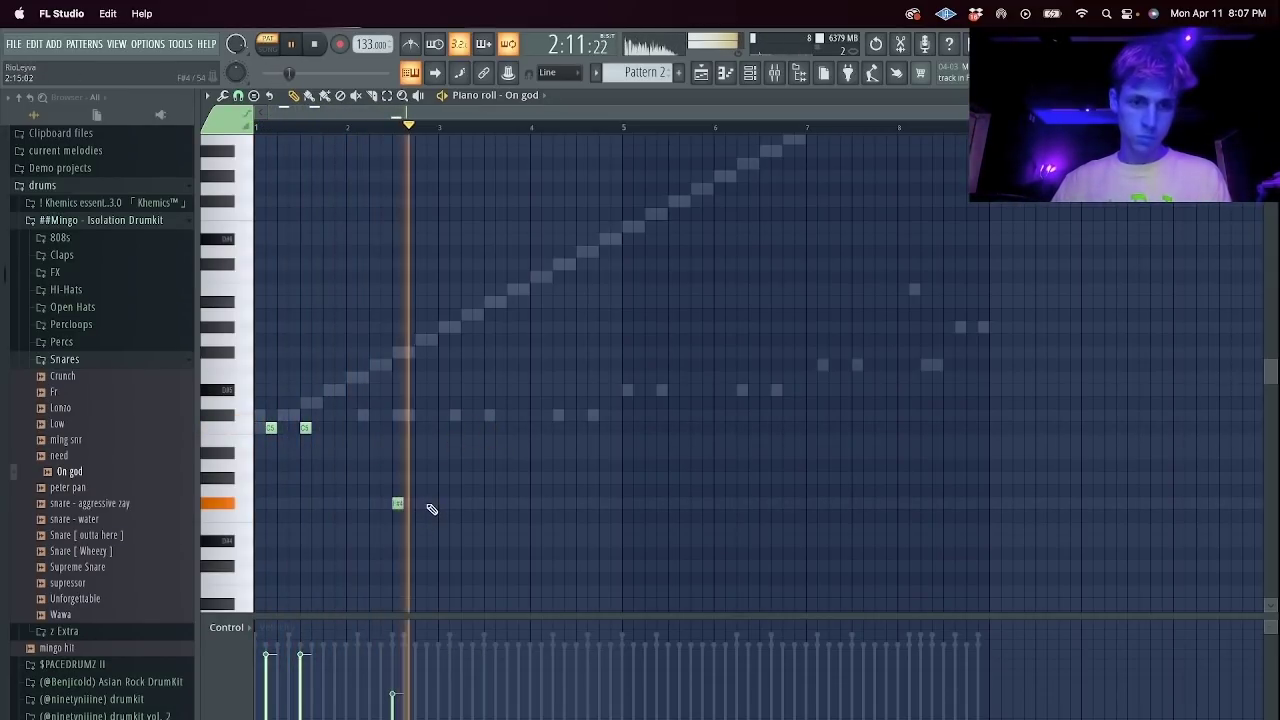
key(ctrl+b)
key(ctrl+b)
key(ctrl+b)
key(ctrl+b)
Fade the snare roll's velocities downward and adjust its length toward bar 3 during playback.
drag(430, 490, 464, 530)
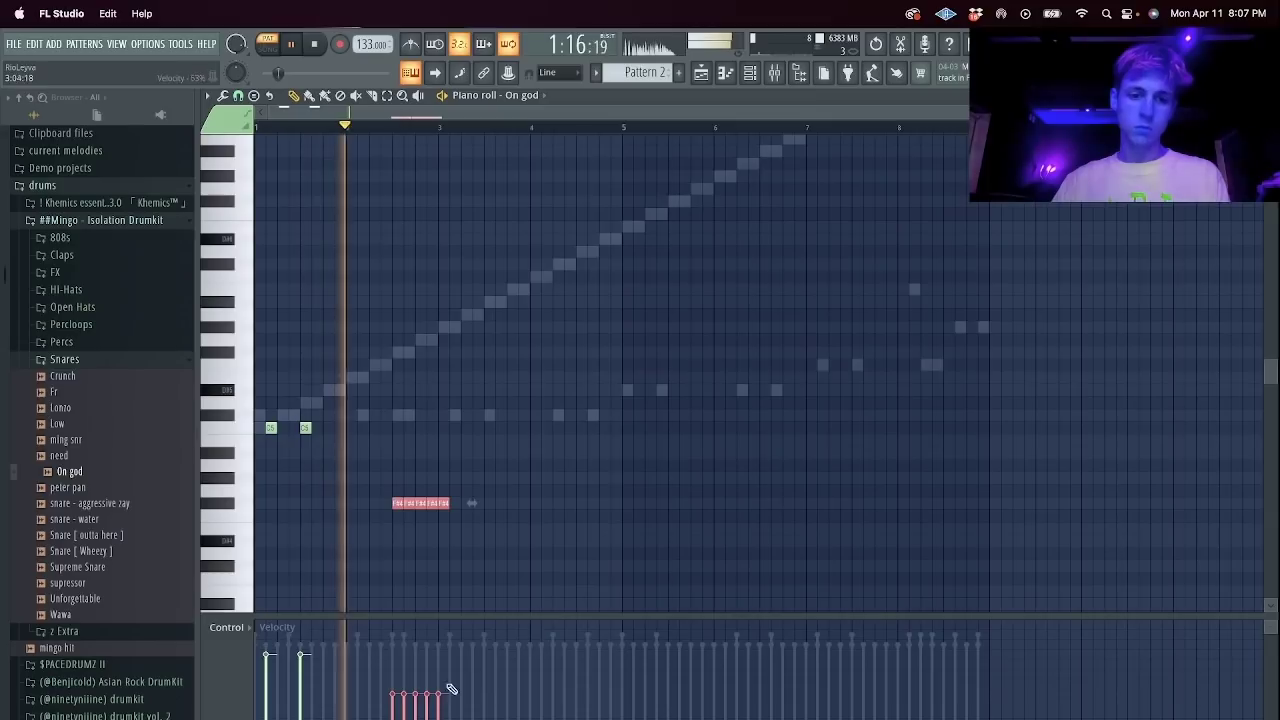
mouse_move(390, 664)
mouse_down()
mouse_move(428, 716)
mouse_move(403, 712)
mouse_up()
super+click(450, 268)
right_click(451, 509)
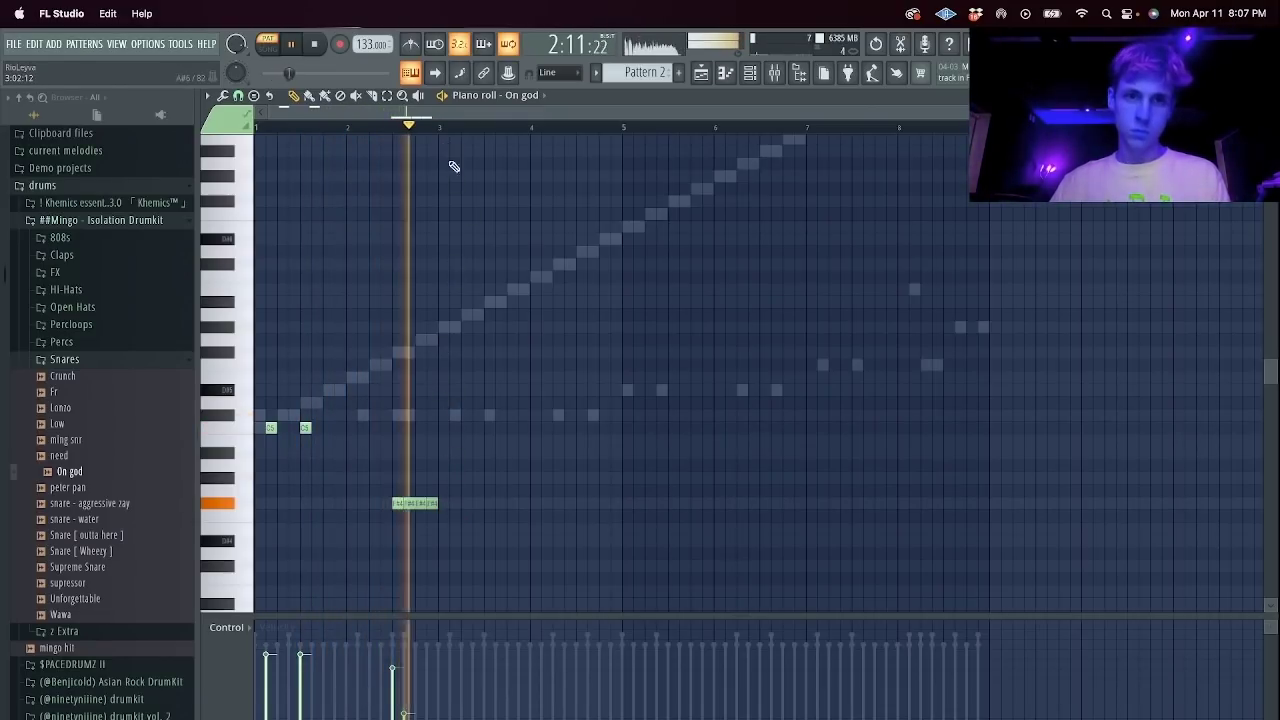
key(space)
drag(443, 504, 471, 504)
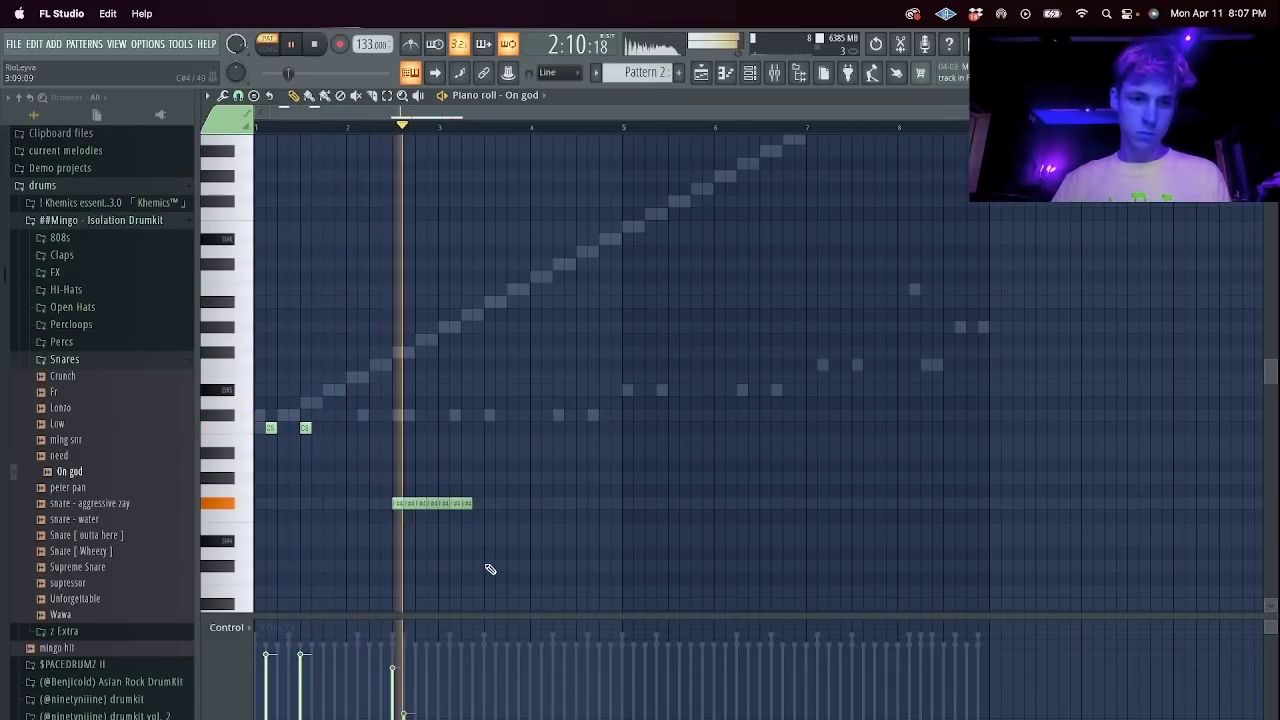
drag(471, 503, 458, 502)
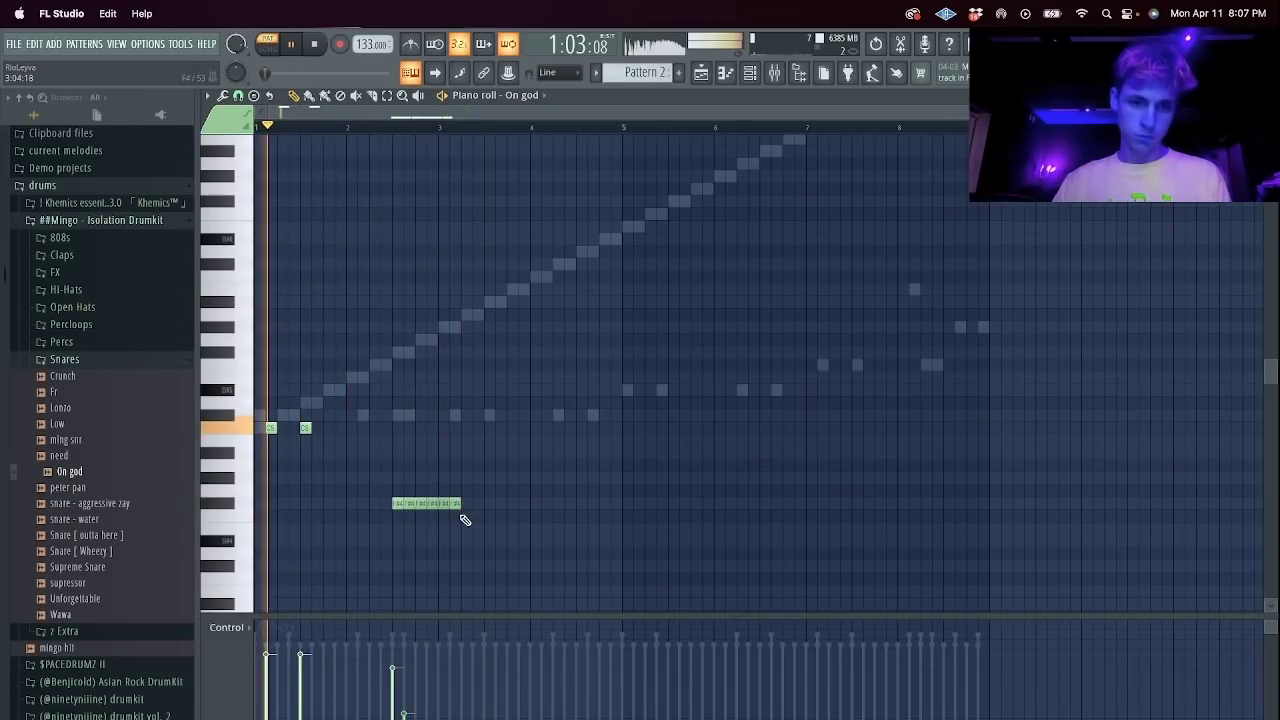
drag(462, 503, 518, 503)
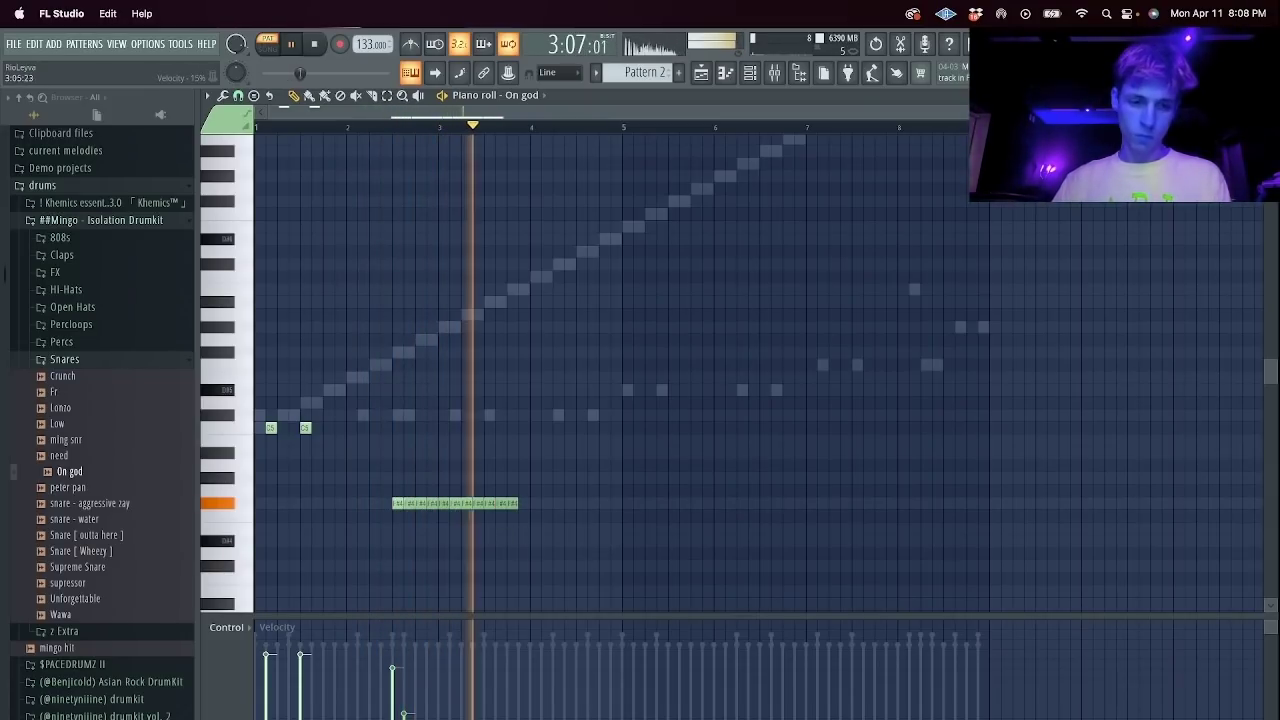
Copy the two C5 snare notes rightward, placed one step earlier.
drag(335, 385, 394, 436)
mouse_move(462, 408)
mouse_down()
mouse_move(253, 455)
mouse_move(475, 428)
mouse_move(461, 427)
mouse_up()
super+click(462, 413)
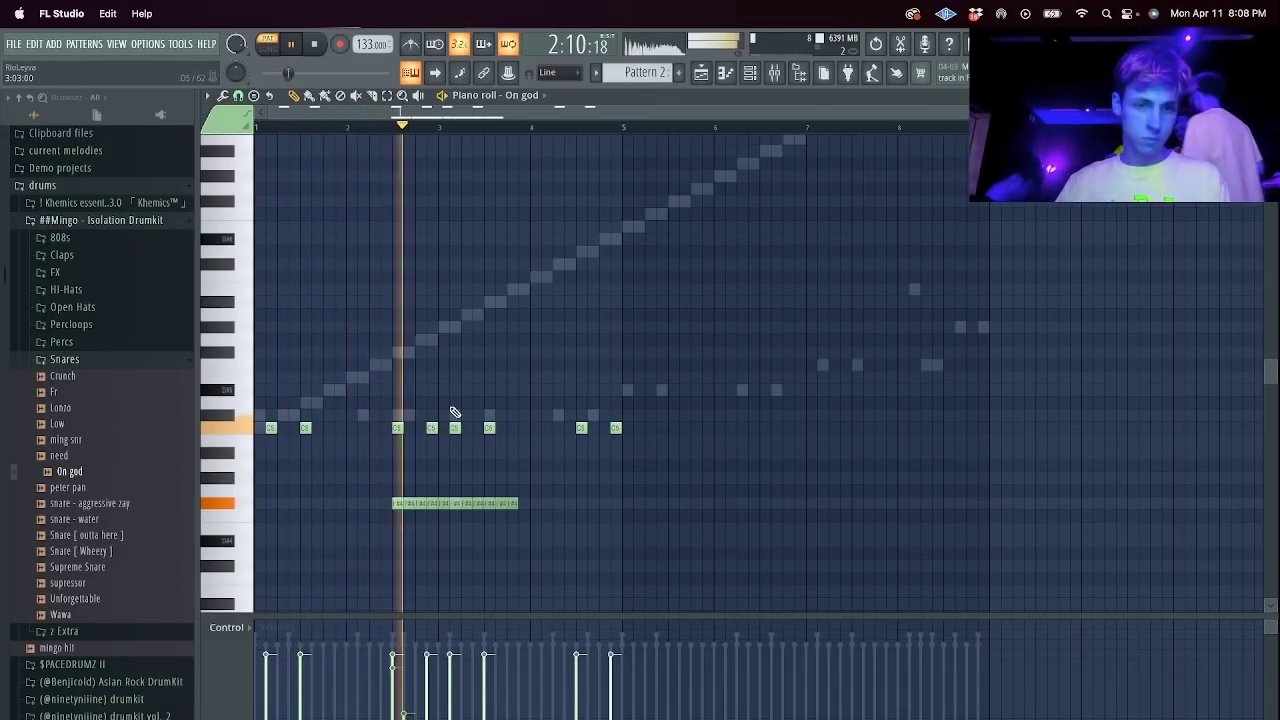
Delete three low roll notes near bar 3 and duplicate the snare notes one bar later.
right_click(455, 429)
right_click(397, 428)
right_click(431, 428)
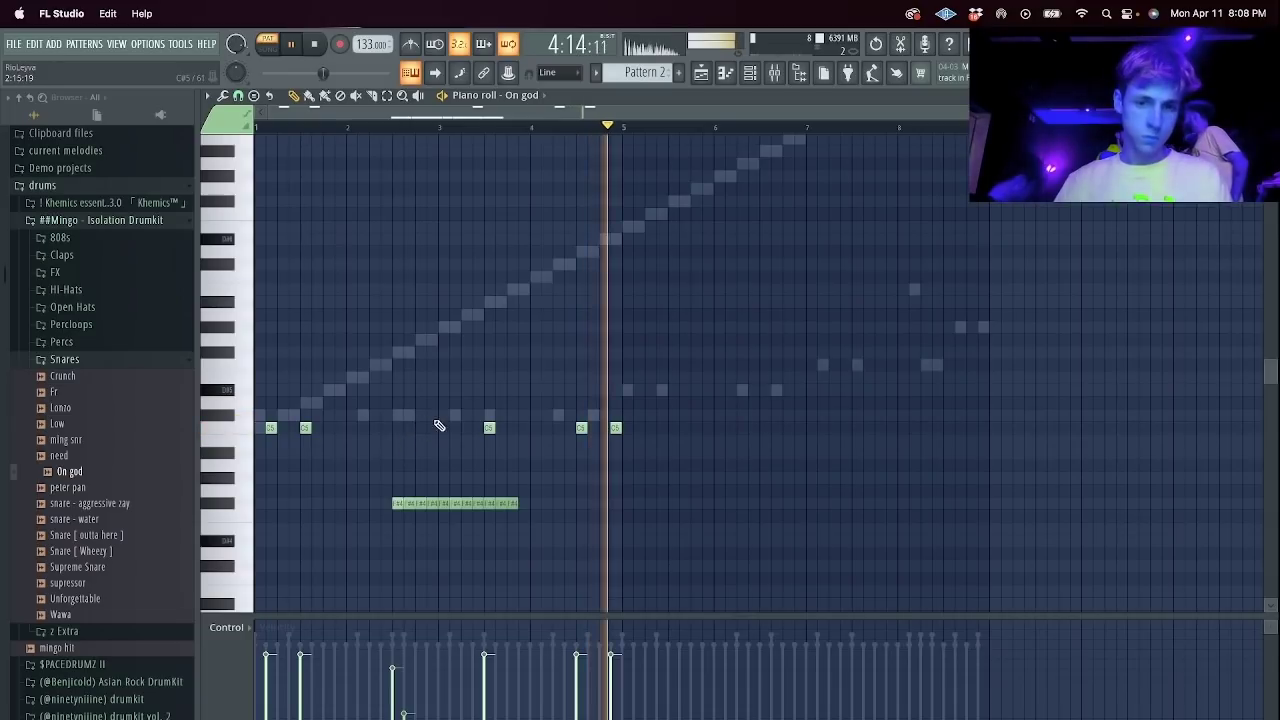
key(ctrl+b)
key(ctrl+d)
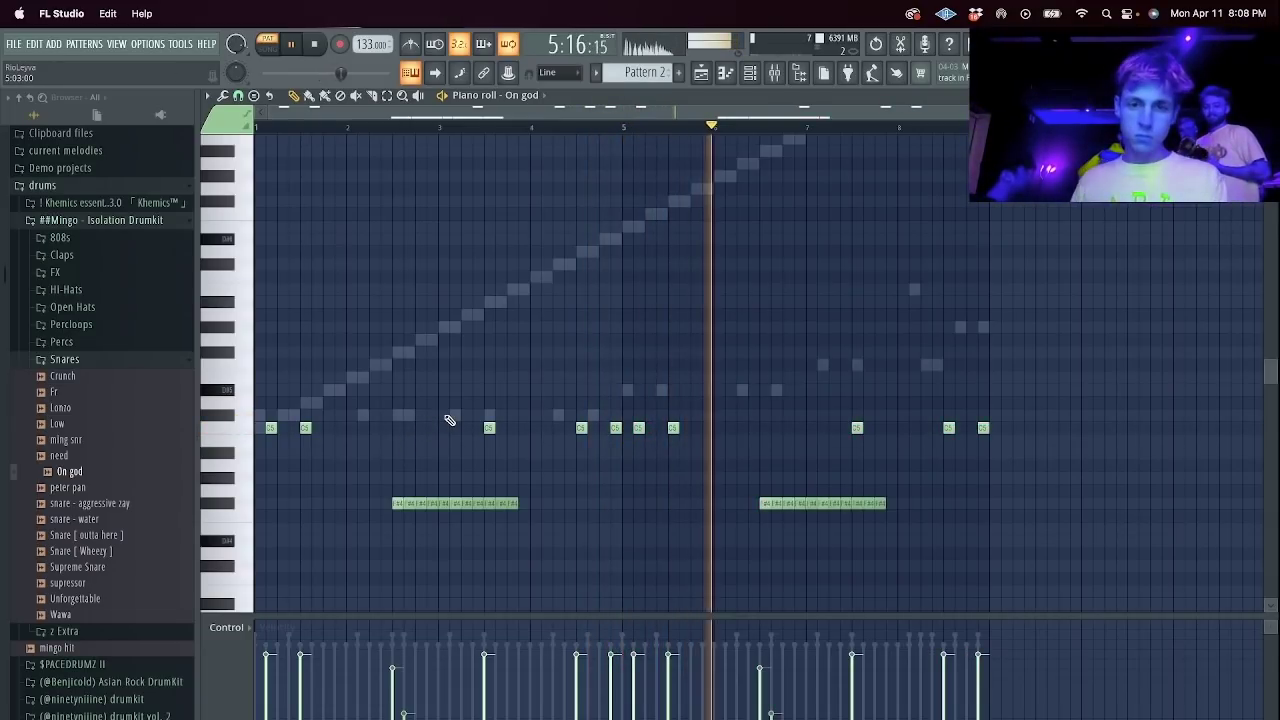
key(Escape)
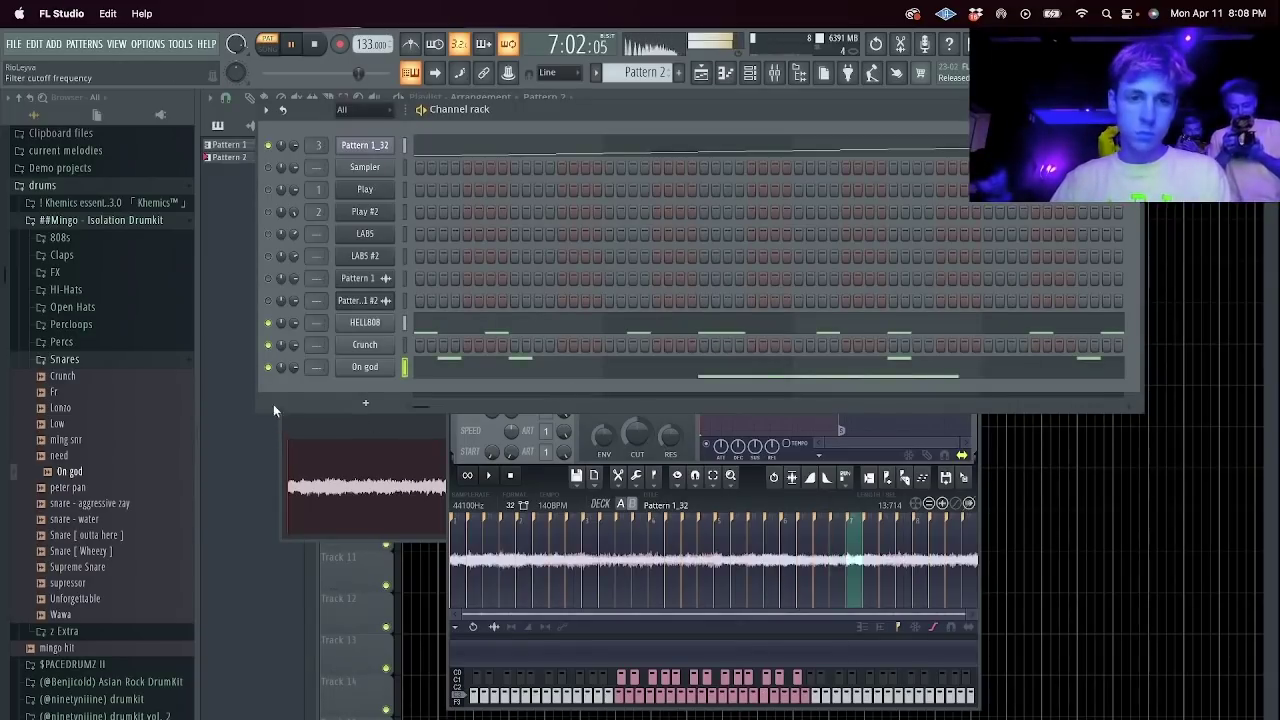
Give Crunch a long legato C5 note repeated across eight bars.
right_click(372, 346)
click(383, 346)
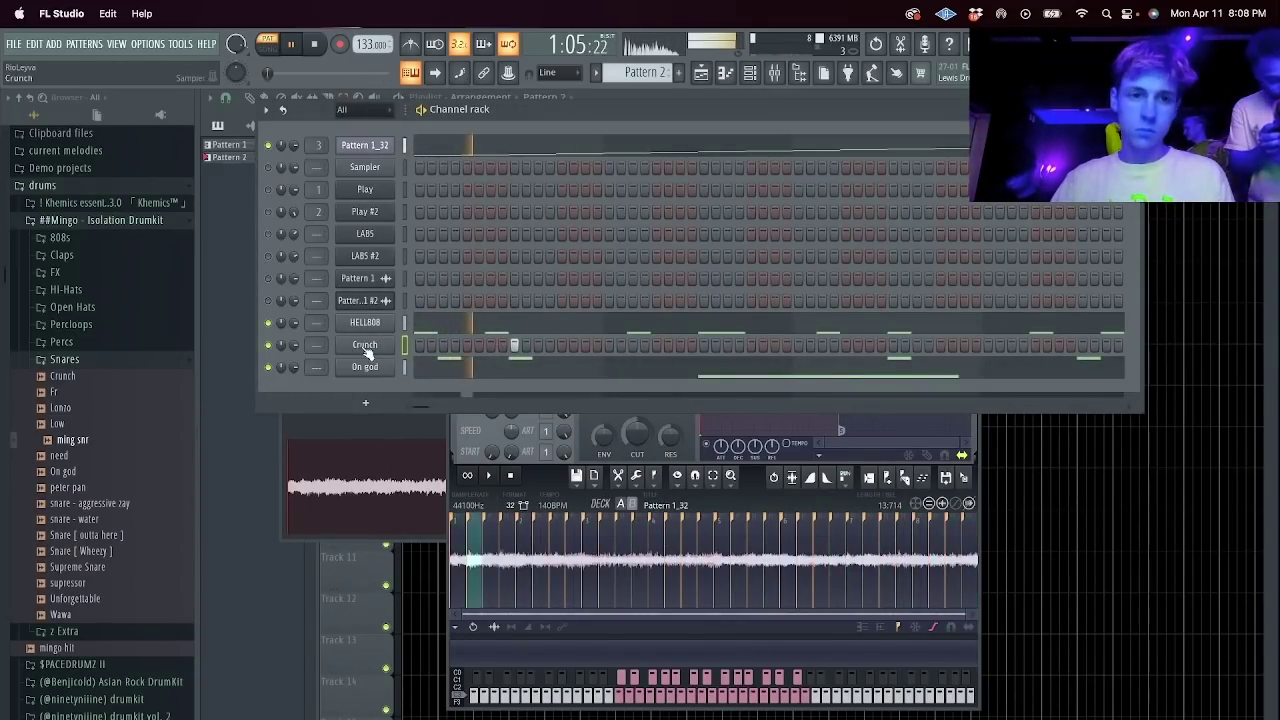
key(F7)
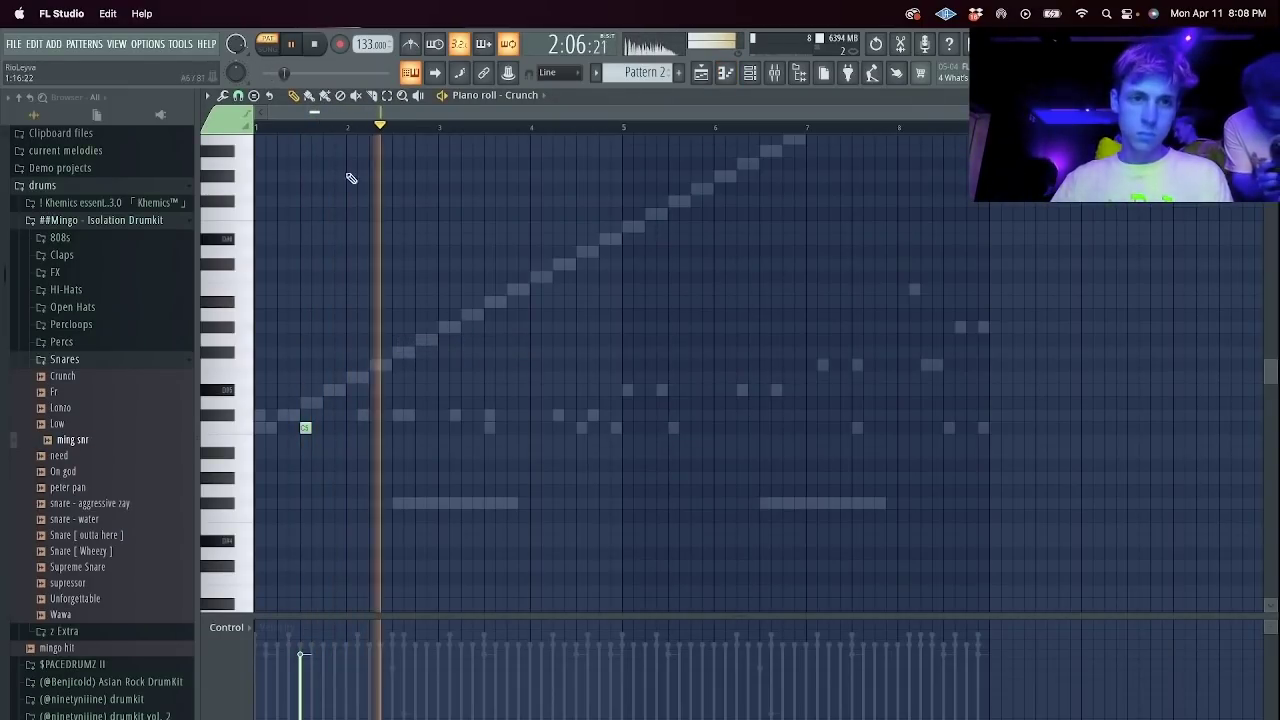
drag(409, 426, 396, 427)
key(super+l)
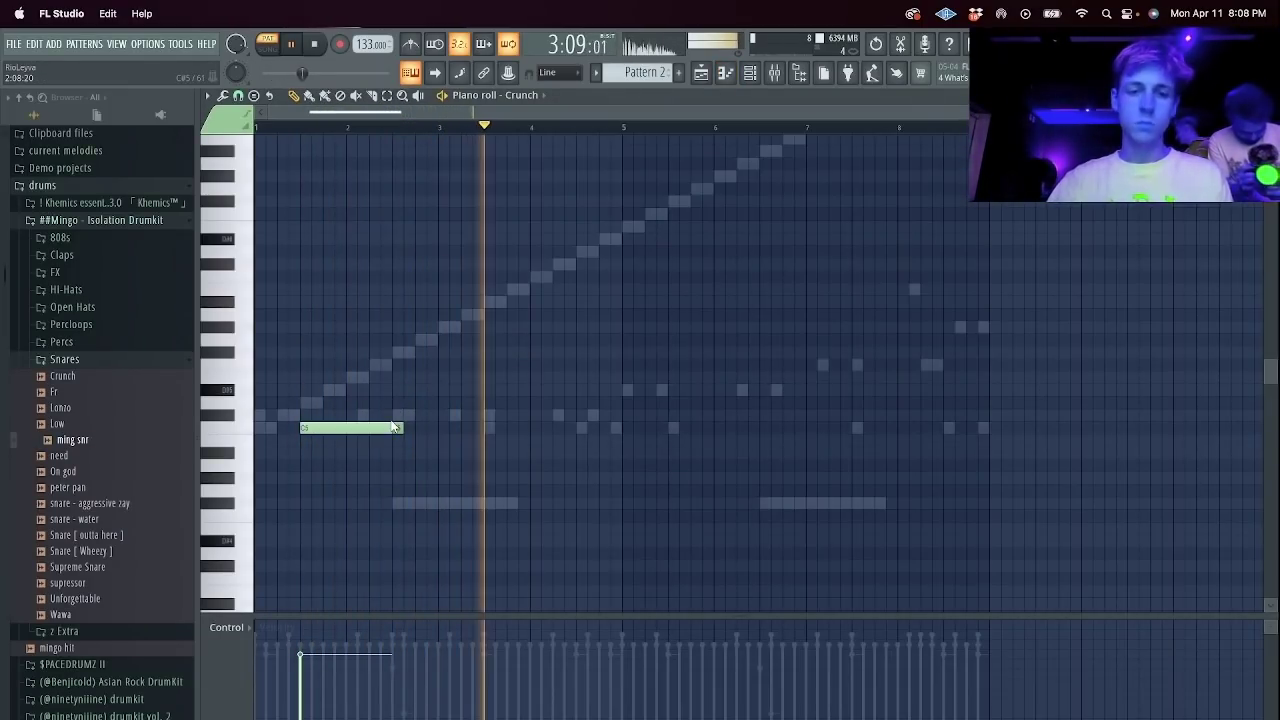
key(ctrl+b)
key(ctrl+b)
key(ctrl+b)
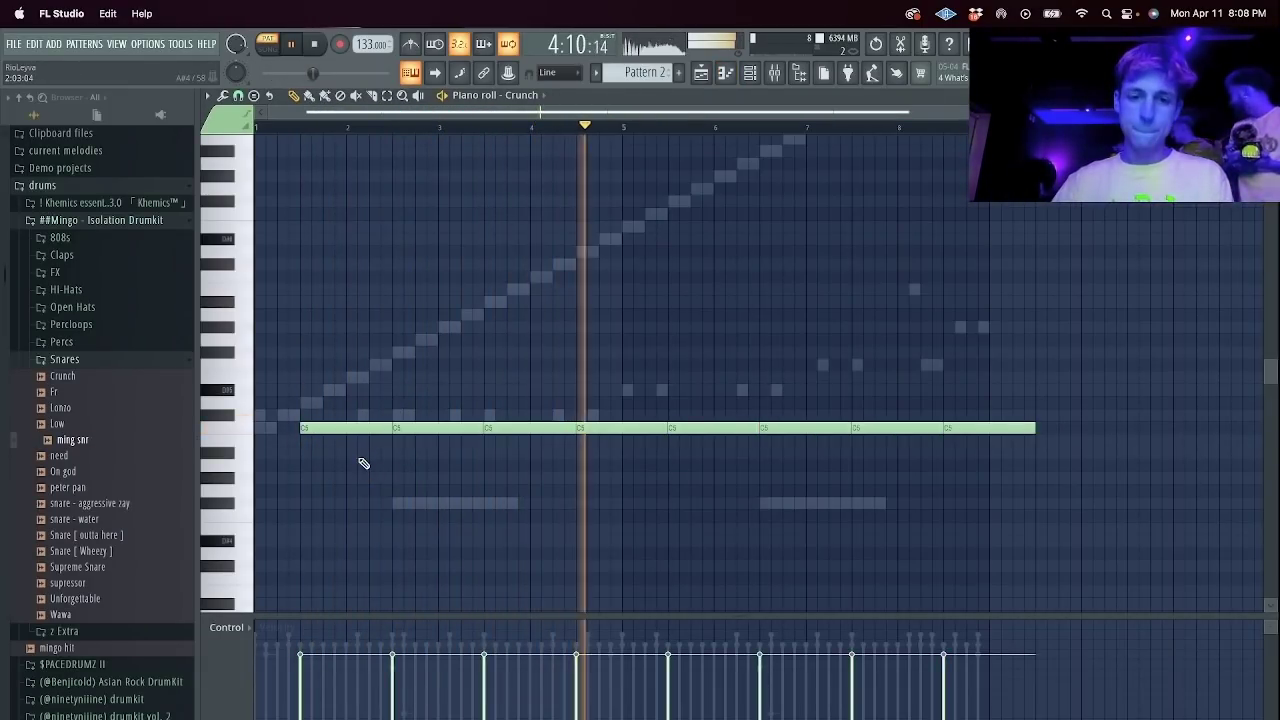
key(F7)
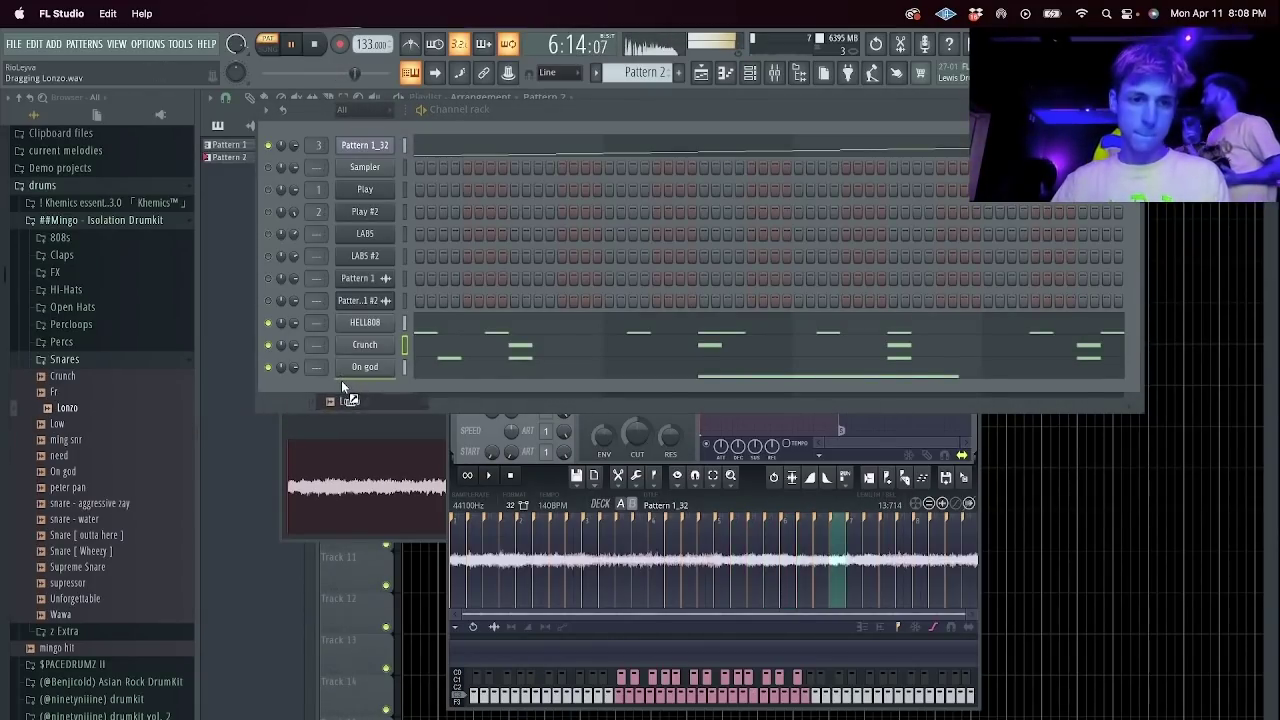
Add a Lonzo sample channel with two D#5 notes and short F#5 notes in bar 4.
drag(341, 379, 342, 382)
key(F7)
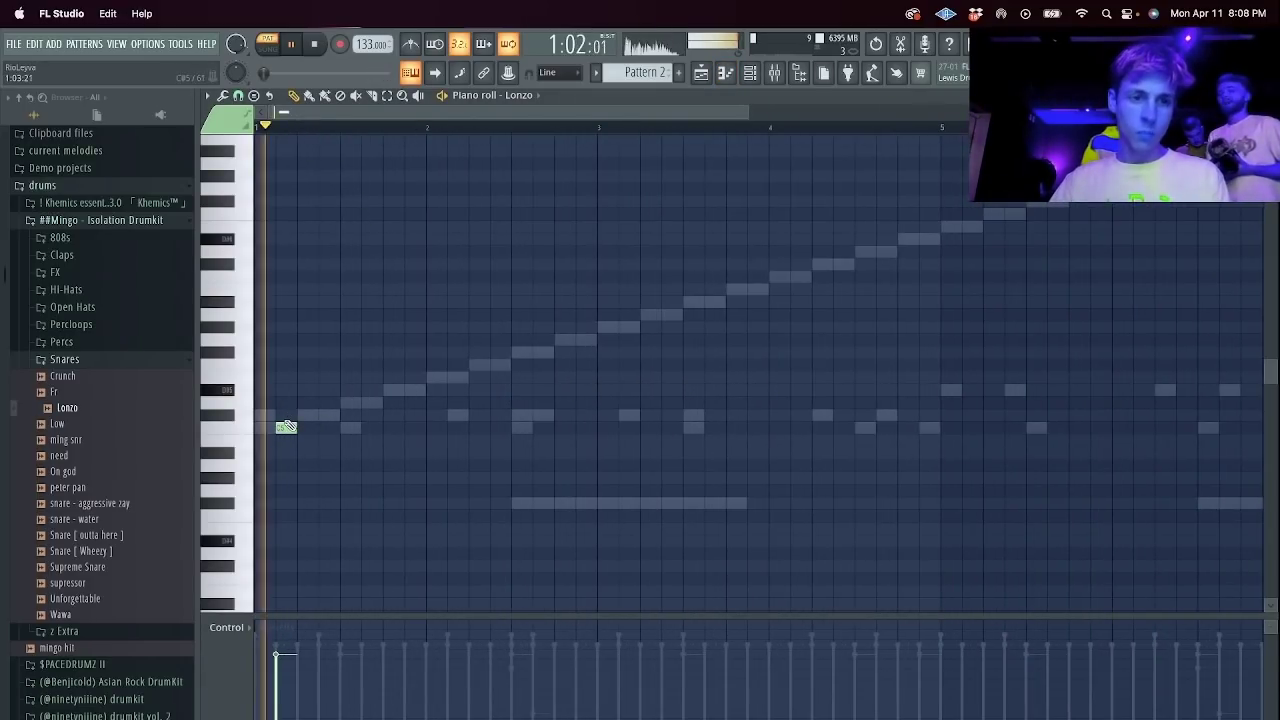
drag(557, 390, 615, 390)
right_click(608, 390)
click(238, 96)
click(260, 297)
click(868, 352)
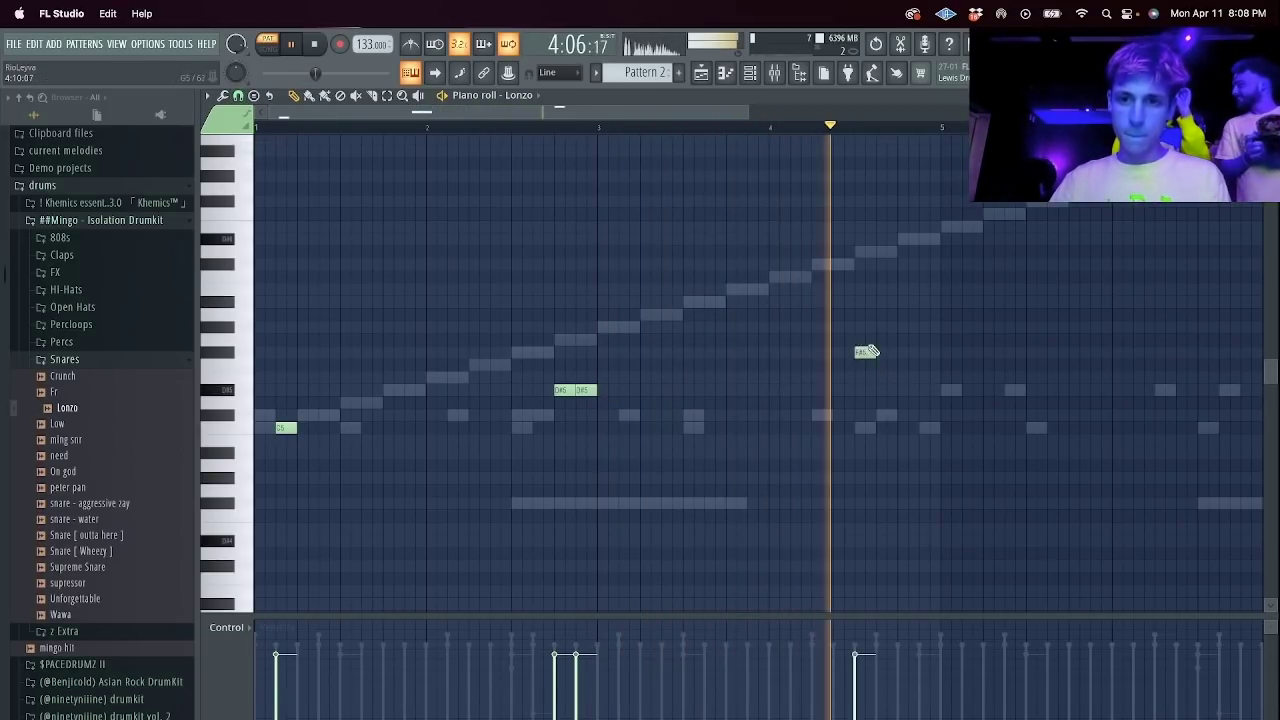
drag(855, 367, 889, 350)
right_click(893, 354)
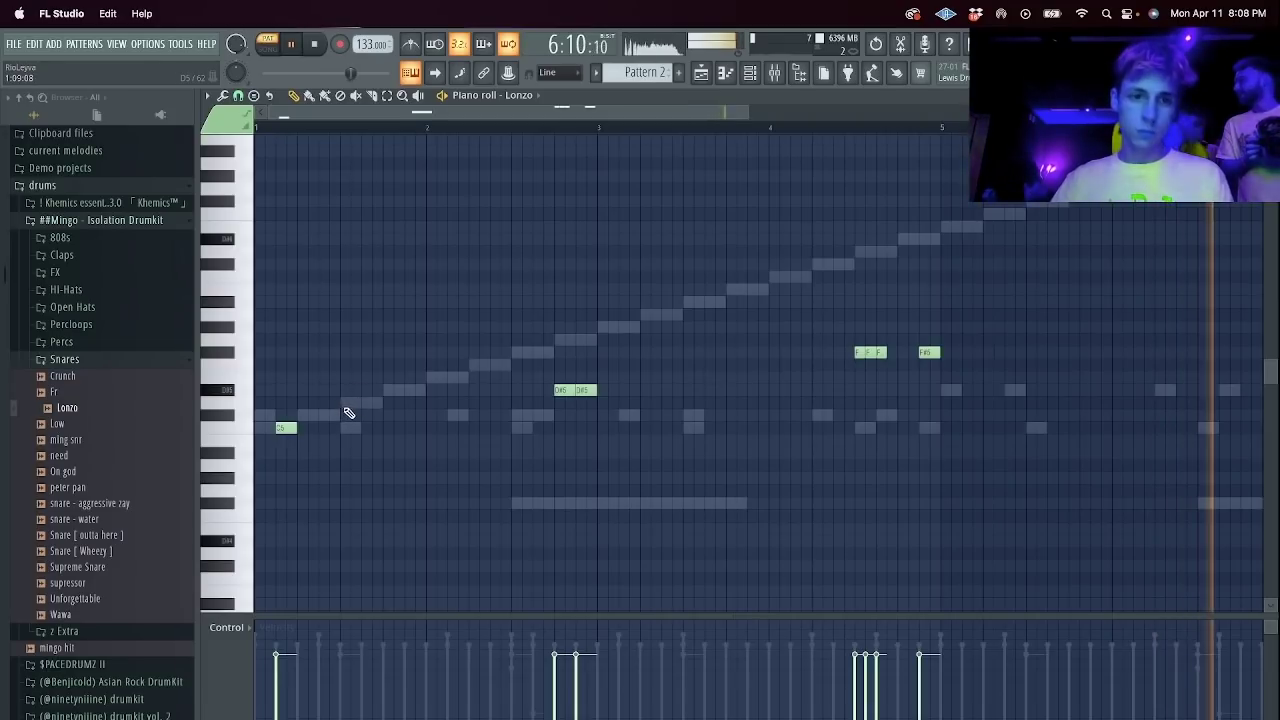
Remove the stray C5 and extra D#5 notes, then duplicate Lonzo's bars 1–4 into bars 5–8.
right_click(288, 428)
click(556, 398)
mouse_move(554, 406)
mouse_down()
mouse_move(546, 397)
mouse_move(618, 370)
mouse_move(532, 409)
mouse_up()
right_click(562, 390)
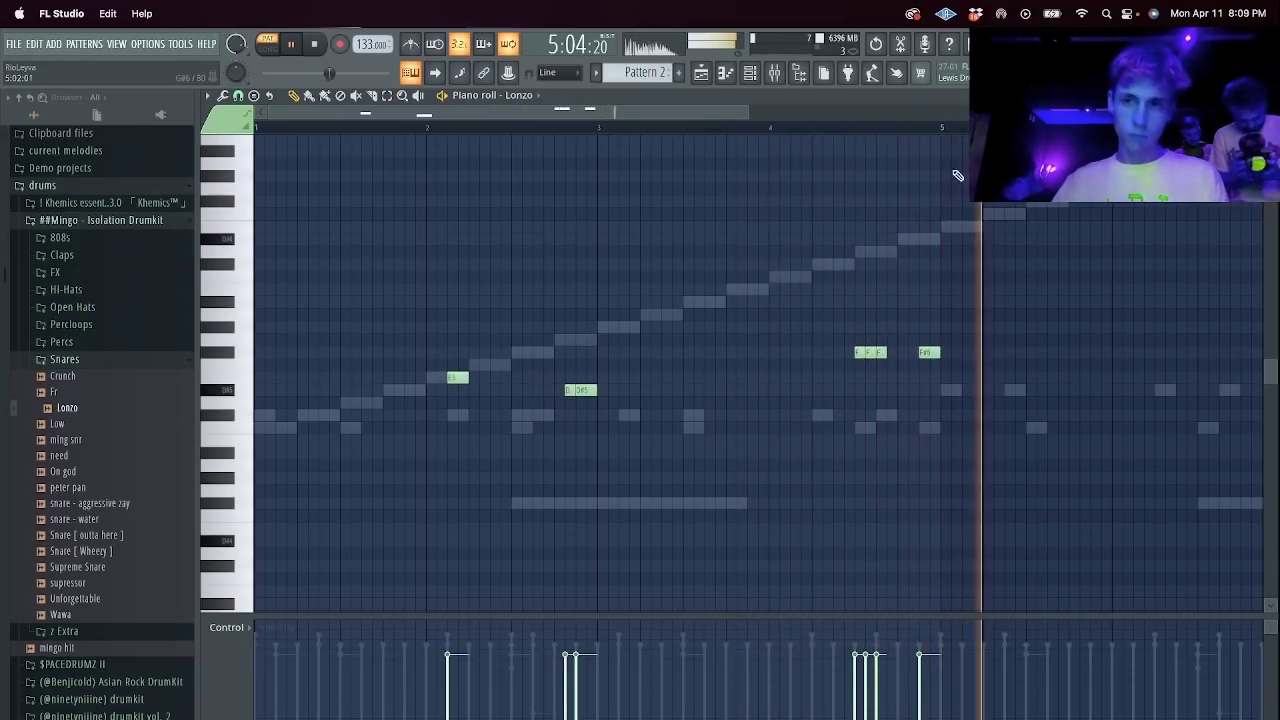
drag(930, 138, 256, 138)
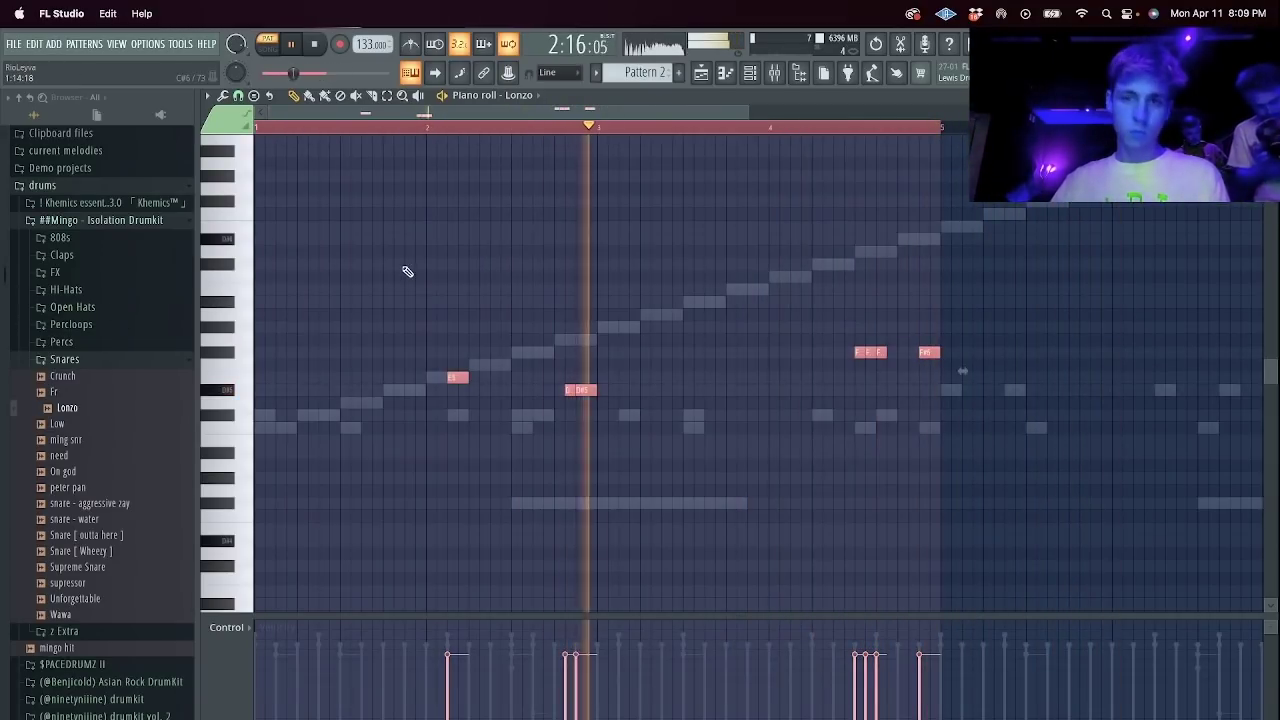
key(super+b)
key(super+d)
key(Escape)
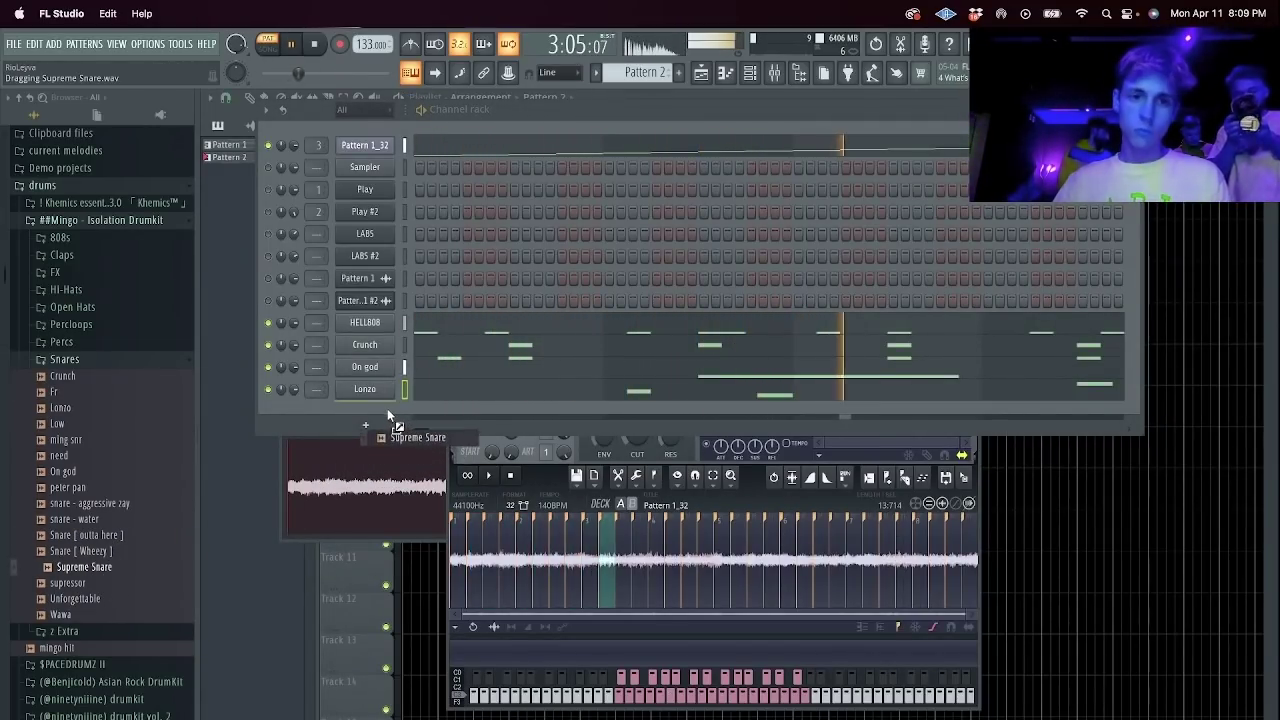
Add a Supreme Snare channel with three scattered step hits.
drag(390, 413, 515, 408)
click(586, 412)
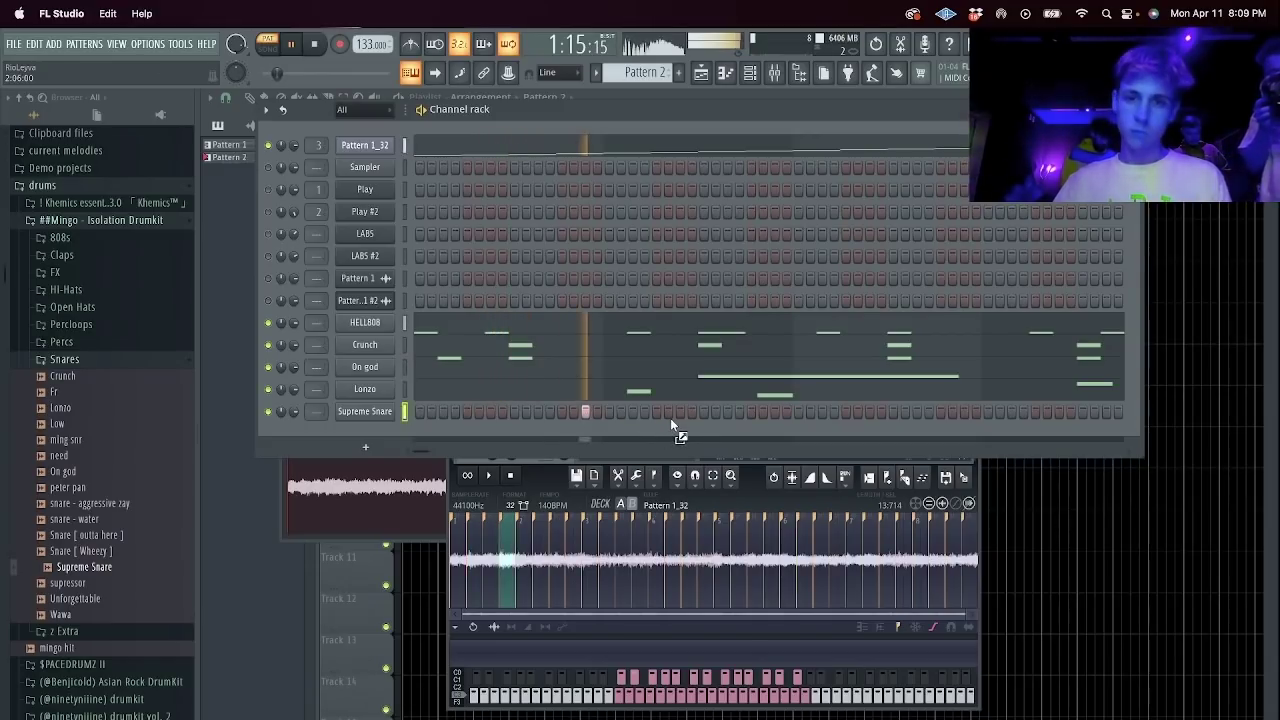
click(633, 411)
click(773, 411)
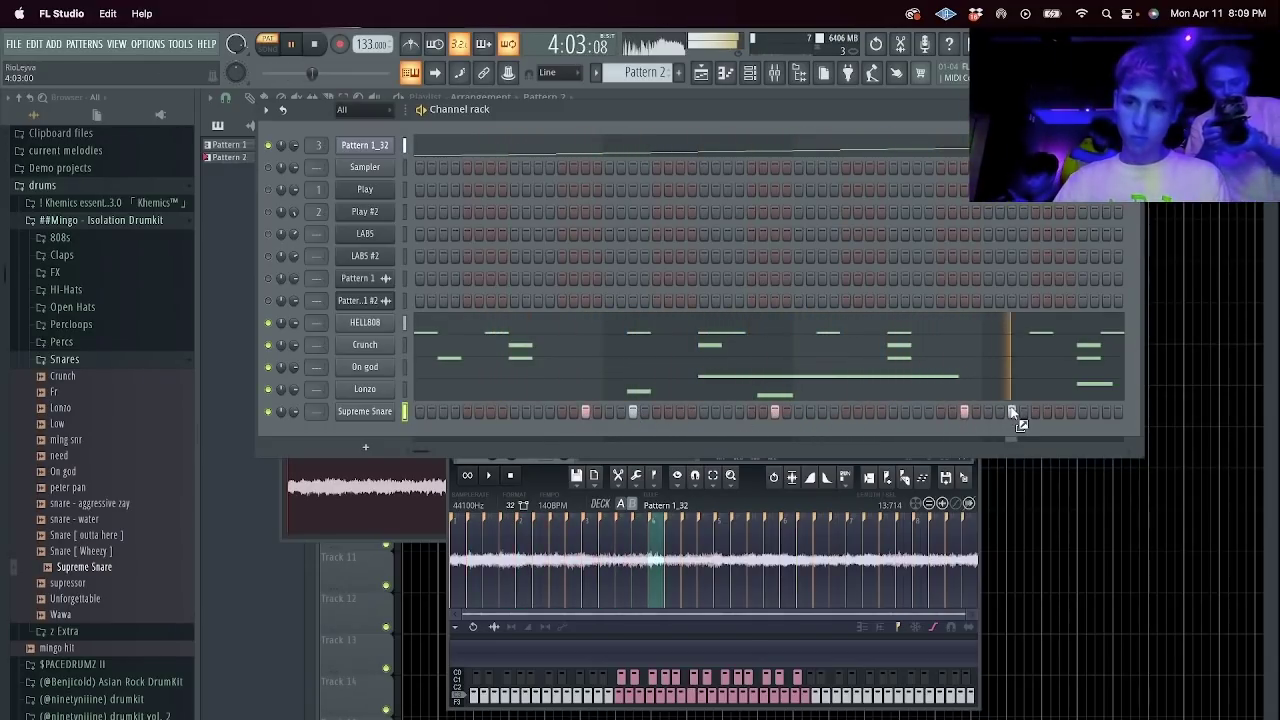
Repeat the Supreme Snare hits from bars 1–4 into bars 5–8 in its piano roll.
right_click(405, 414)
click(425, 418)
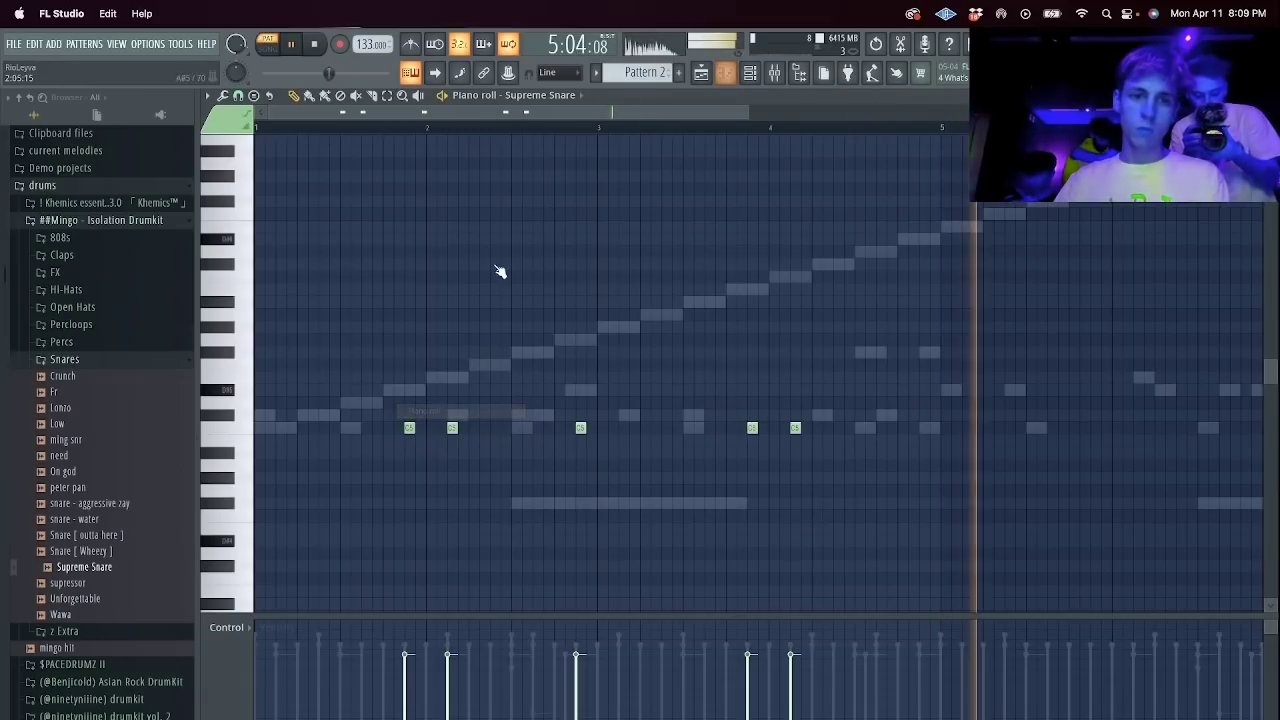
drag(938, 131, 262, 150)
key(super+b)
super+click(422, 274)
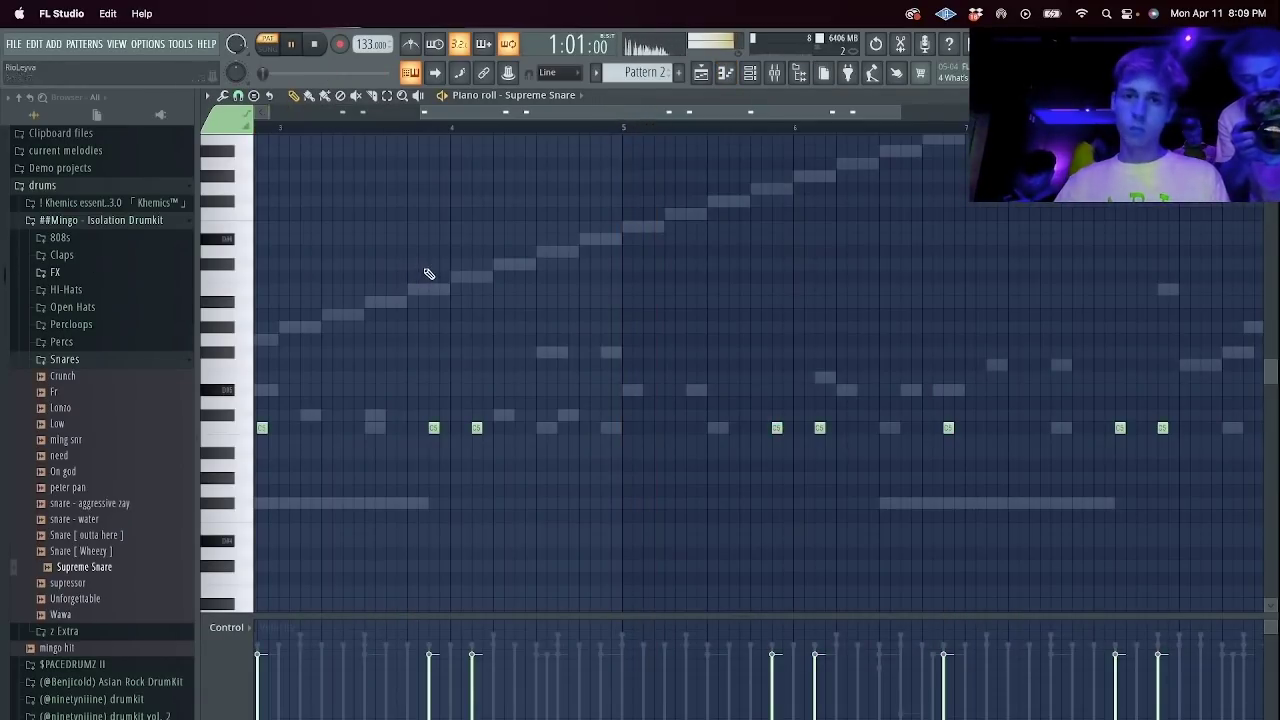
key(Escape)
click(118, 375)
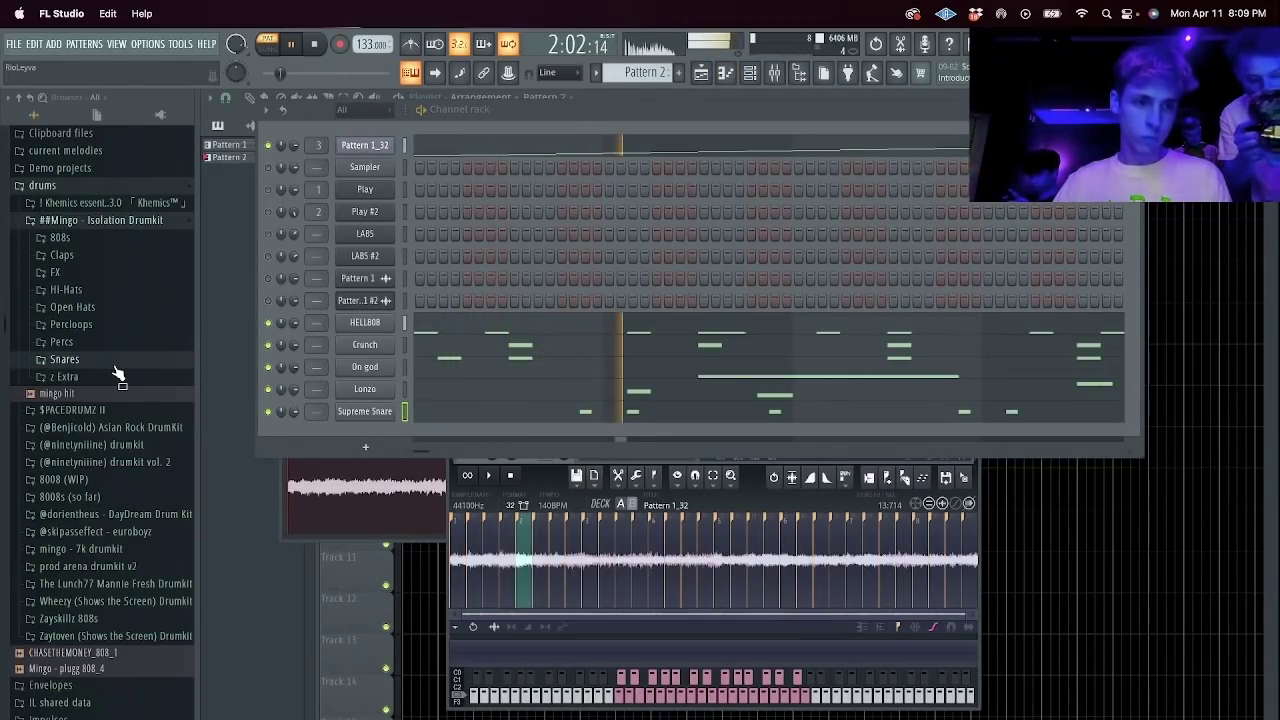
drag(100, 382, 92, 407)
Load the essential clap from the Claps folder as a channel routed to mixer insert 4.
click(89, 359)
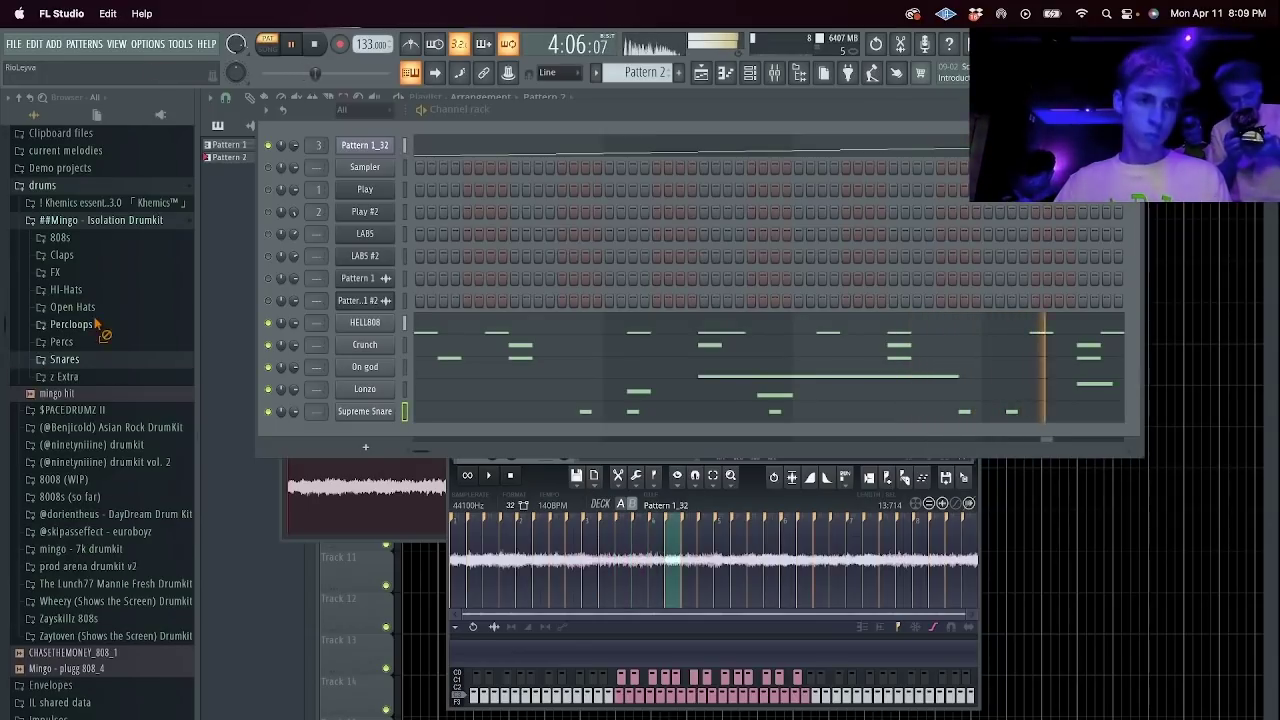
click(95, 256)
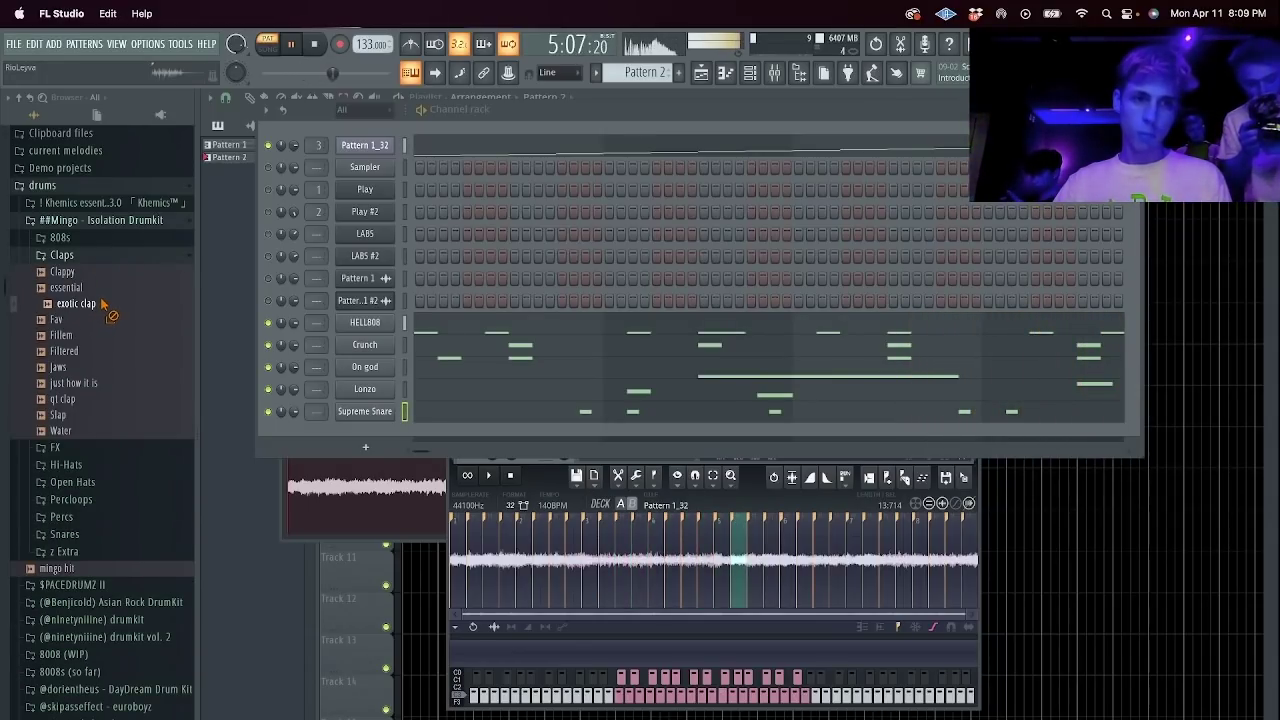
drag(366, 432, 397, 437)
click(383, 437)
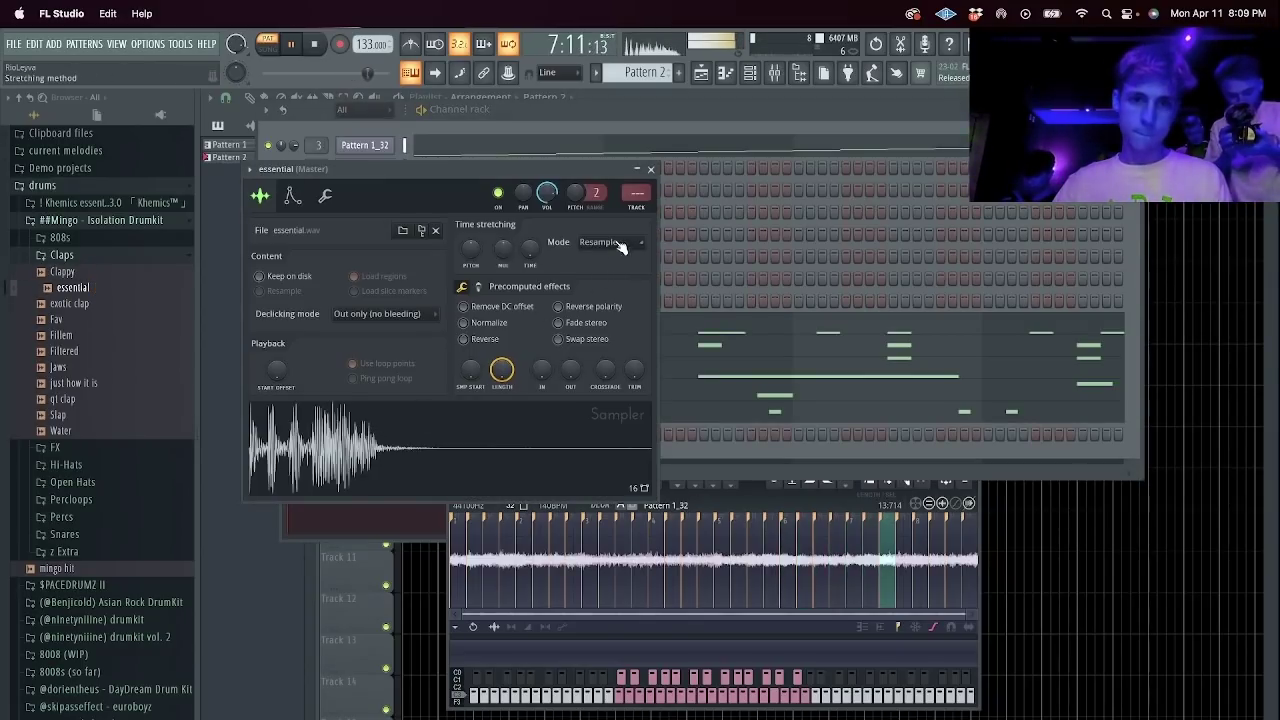
click(637, 208)
Put Fruity Reeverb 2 on insert 4 with the wet level lowered to 75%.
click(1142, 214)
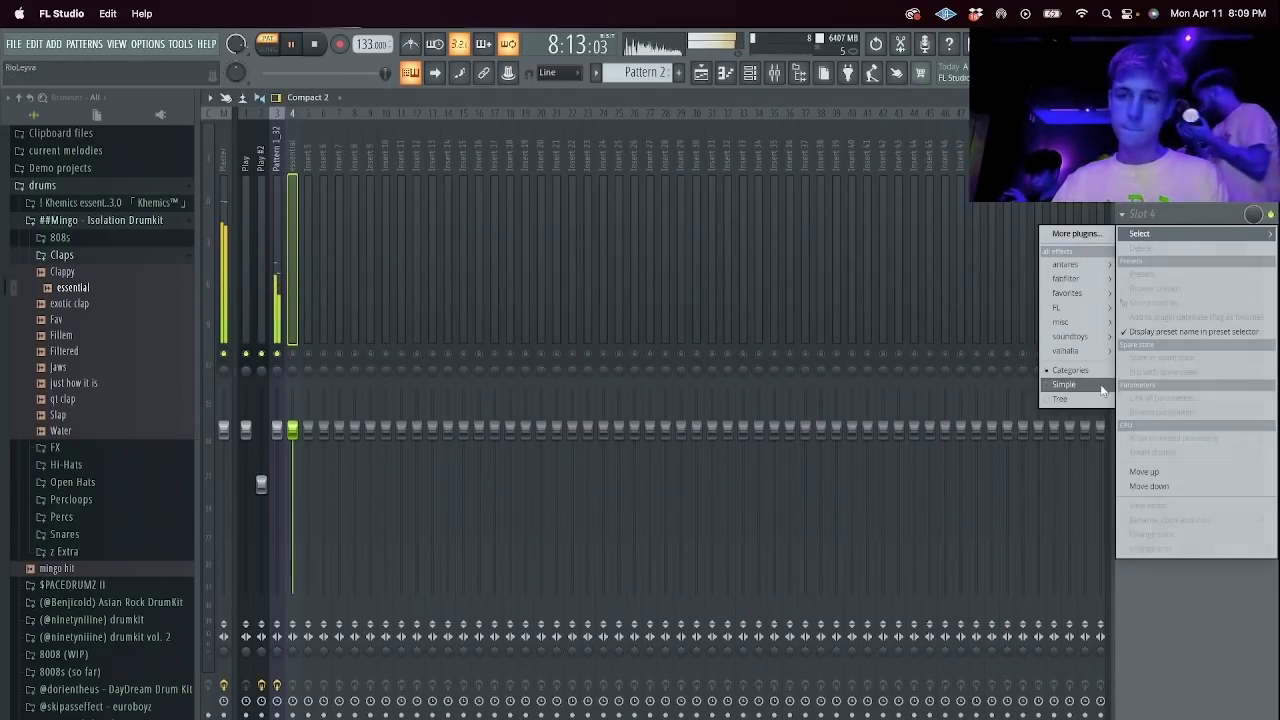
mouse_move(1096, 296)
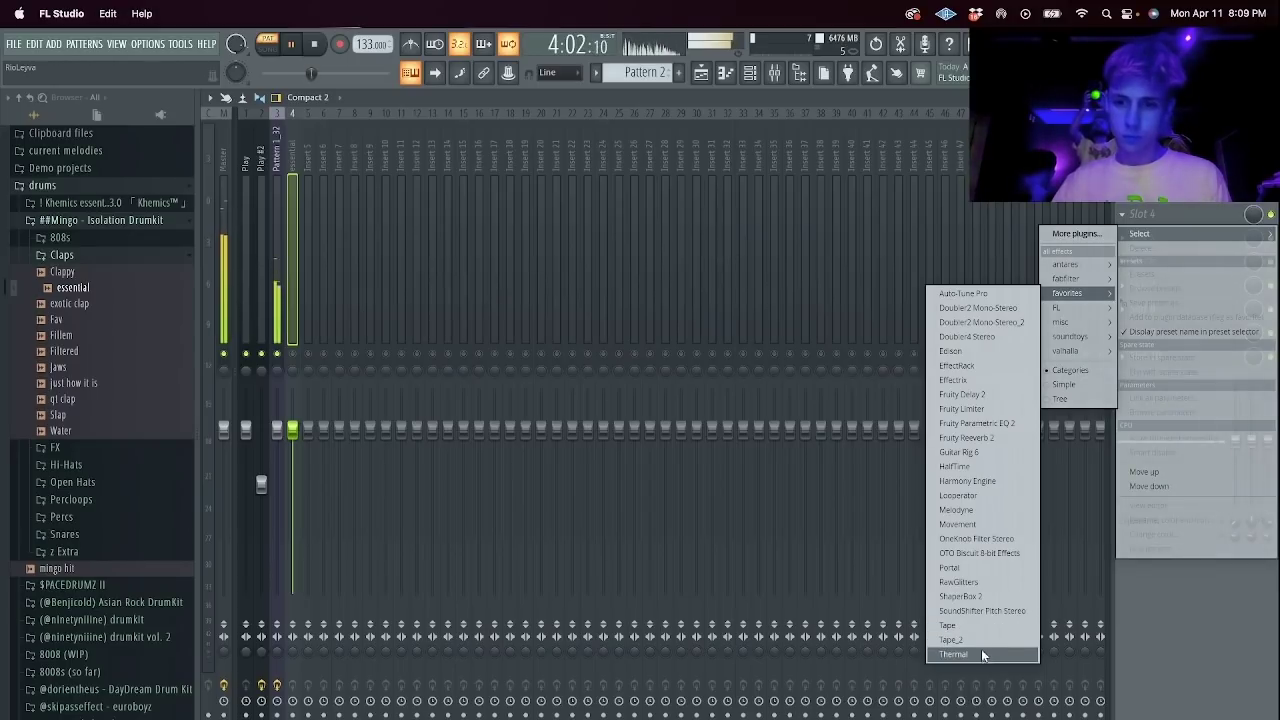
click(993, 437)
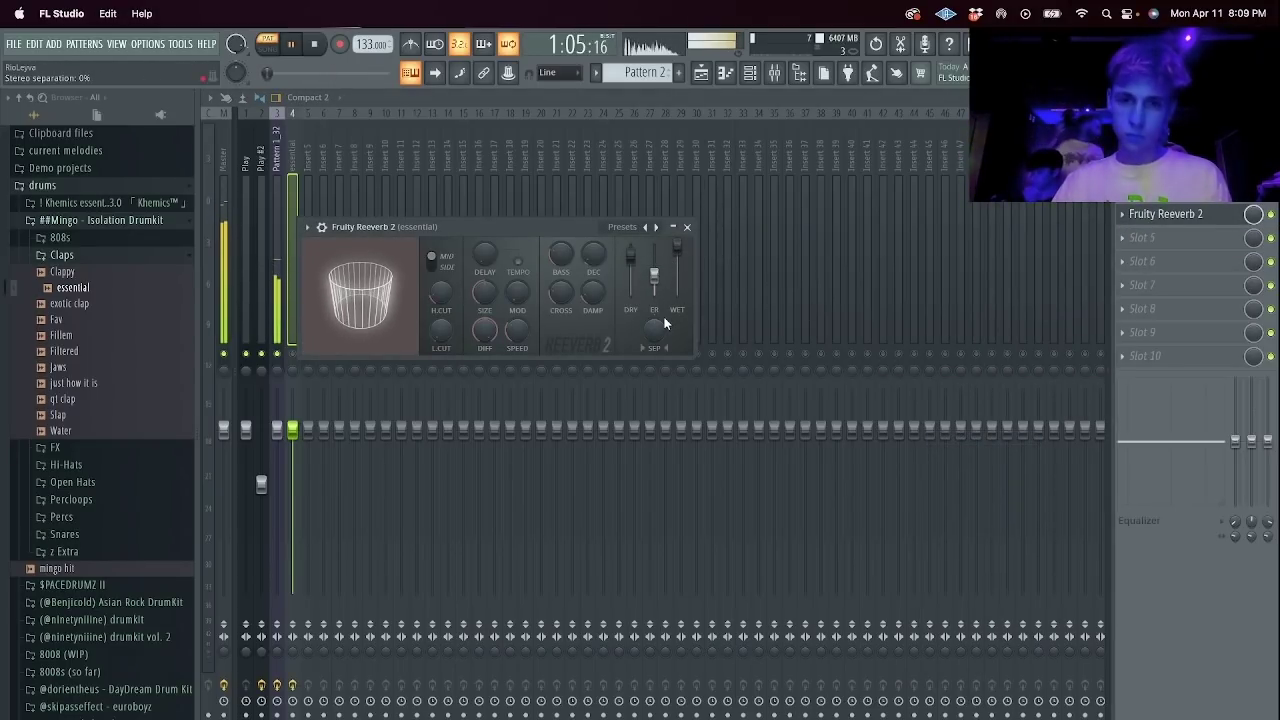
drag(677, 247, 677, 263)
key(Escape)
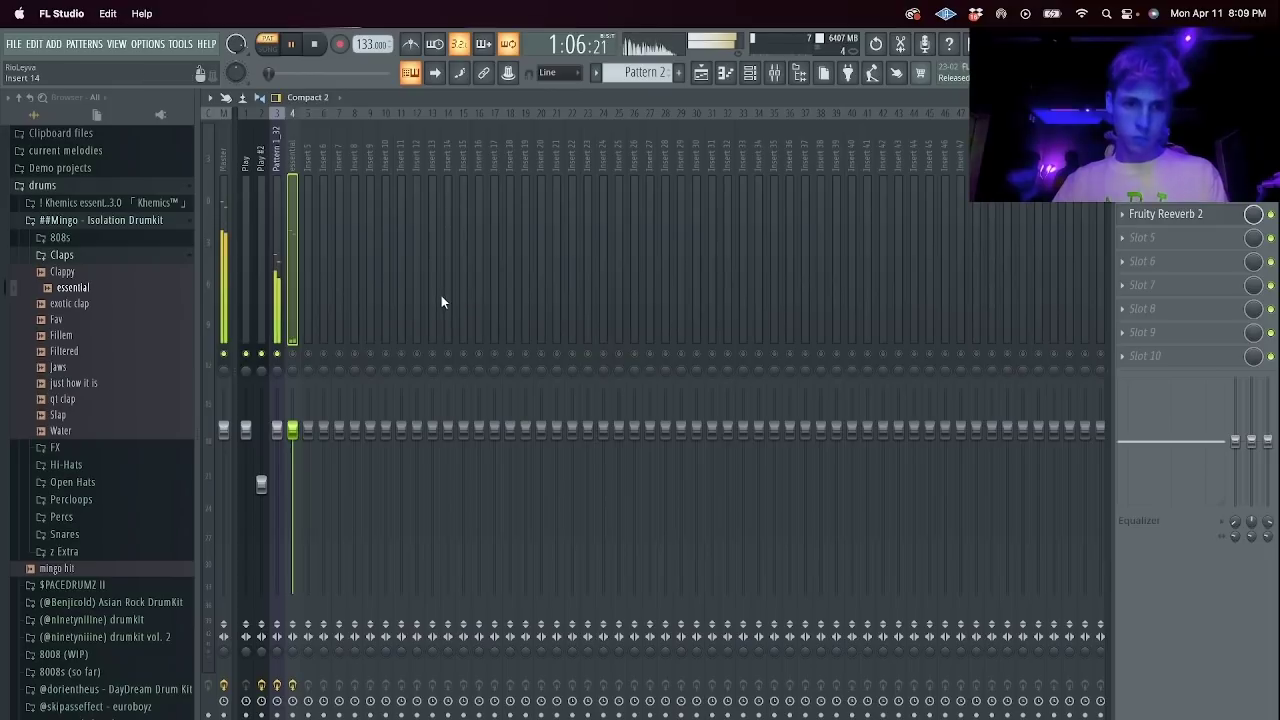
click(1157, 217)
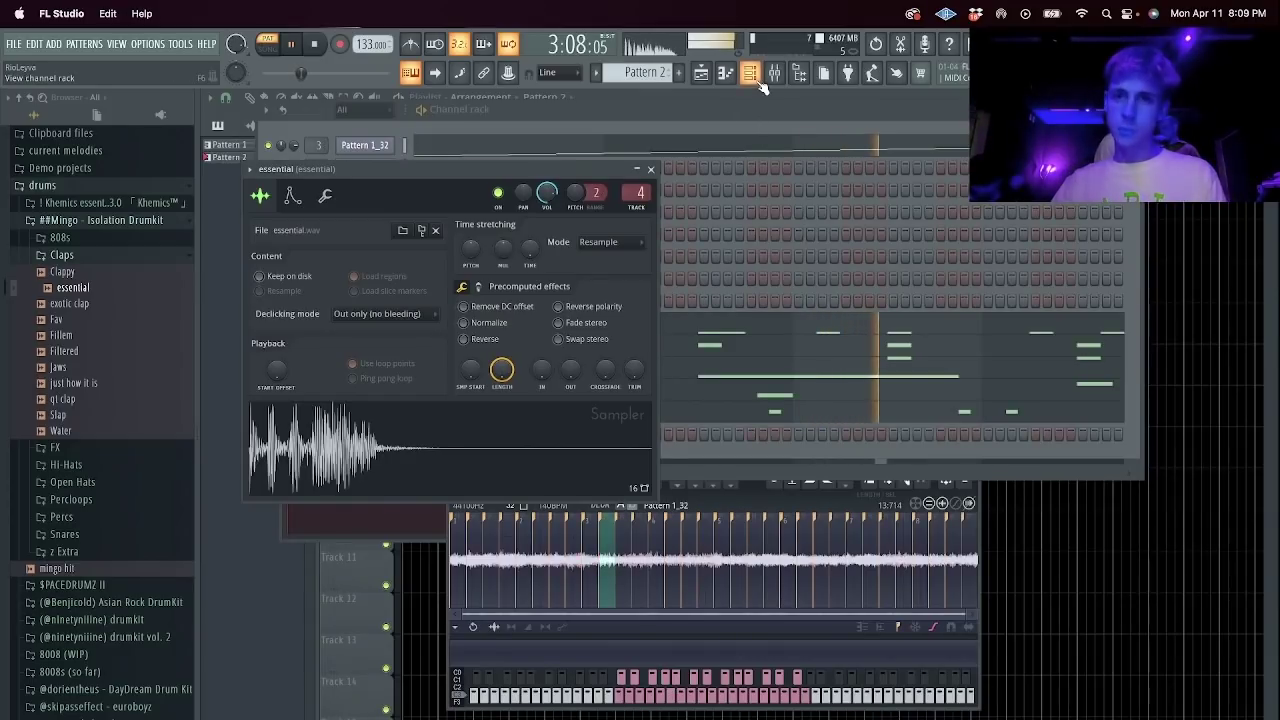
click(756, 80)
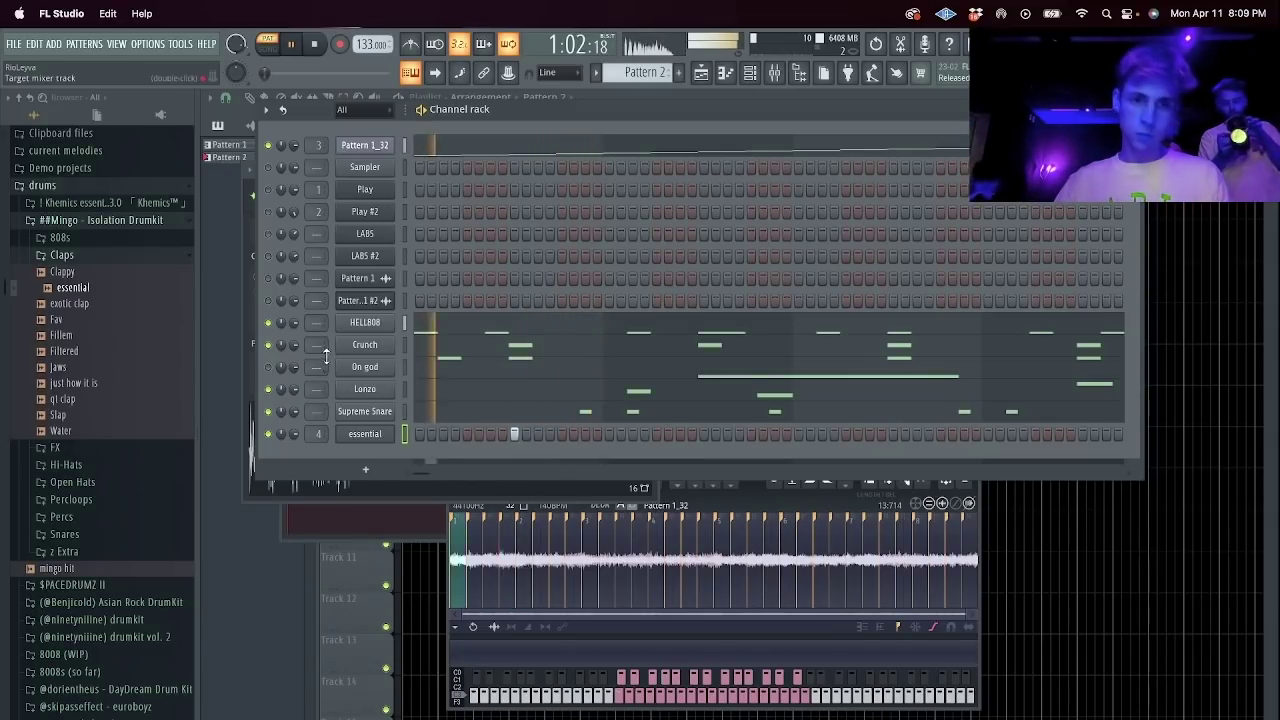
In the On god piano roll, lower a note's velocity to 85%, add a C5 note and stretch notes to meet.
click(477, 366)
drag(391, 384, 330, 490)
click(341, 692)
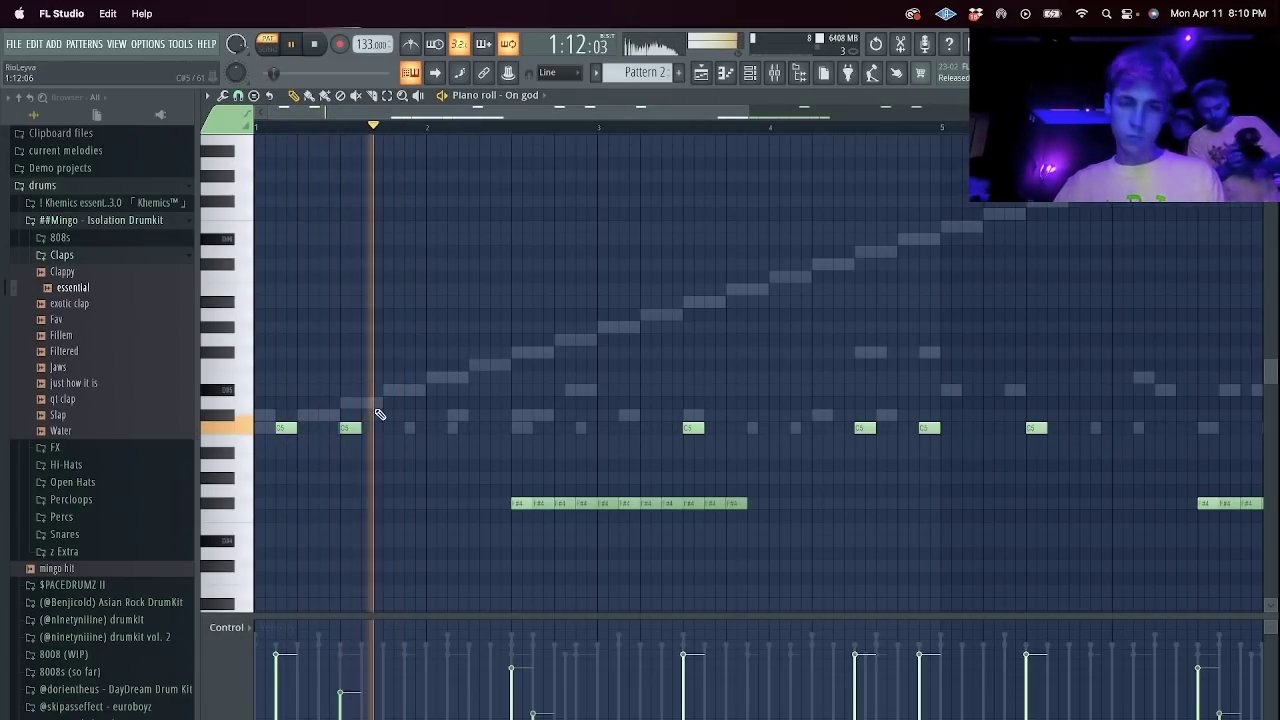
click(457, 444)
right_click(457, 444)
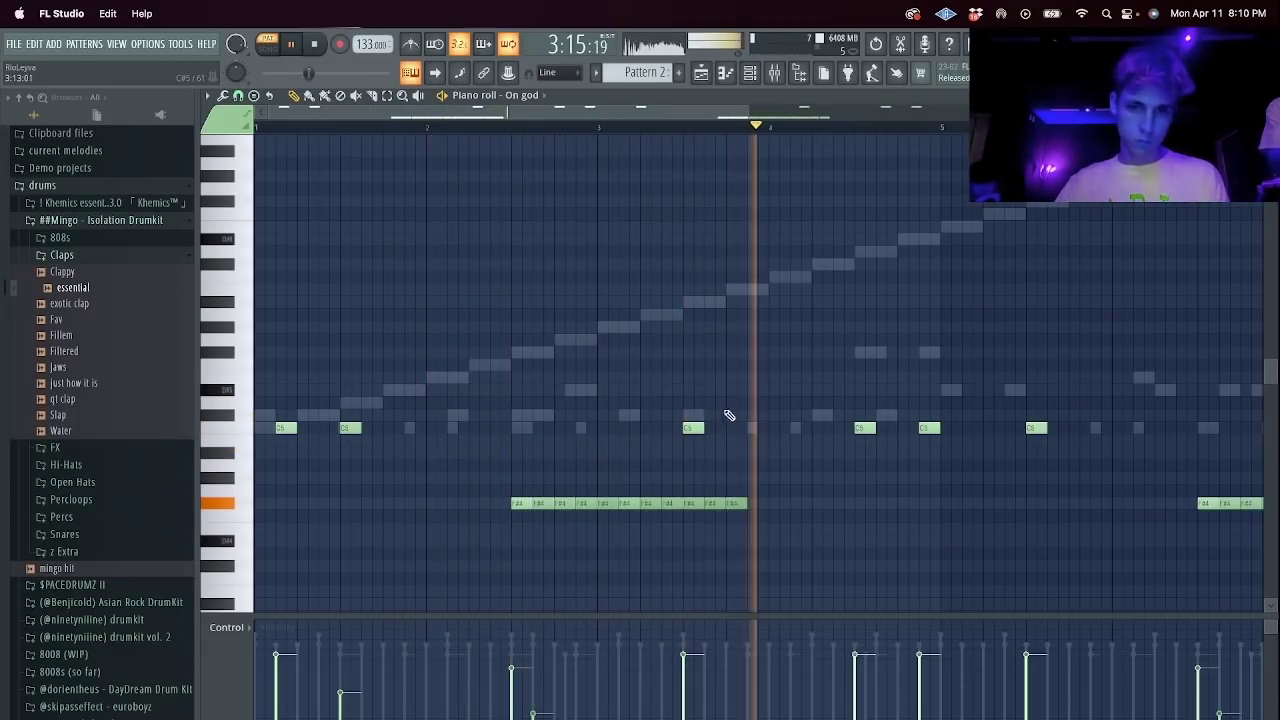
scroll(696, 427, down, 4)
click(905, 428)
scroll(824, 144, down, 4)
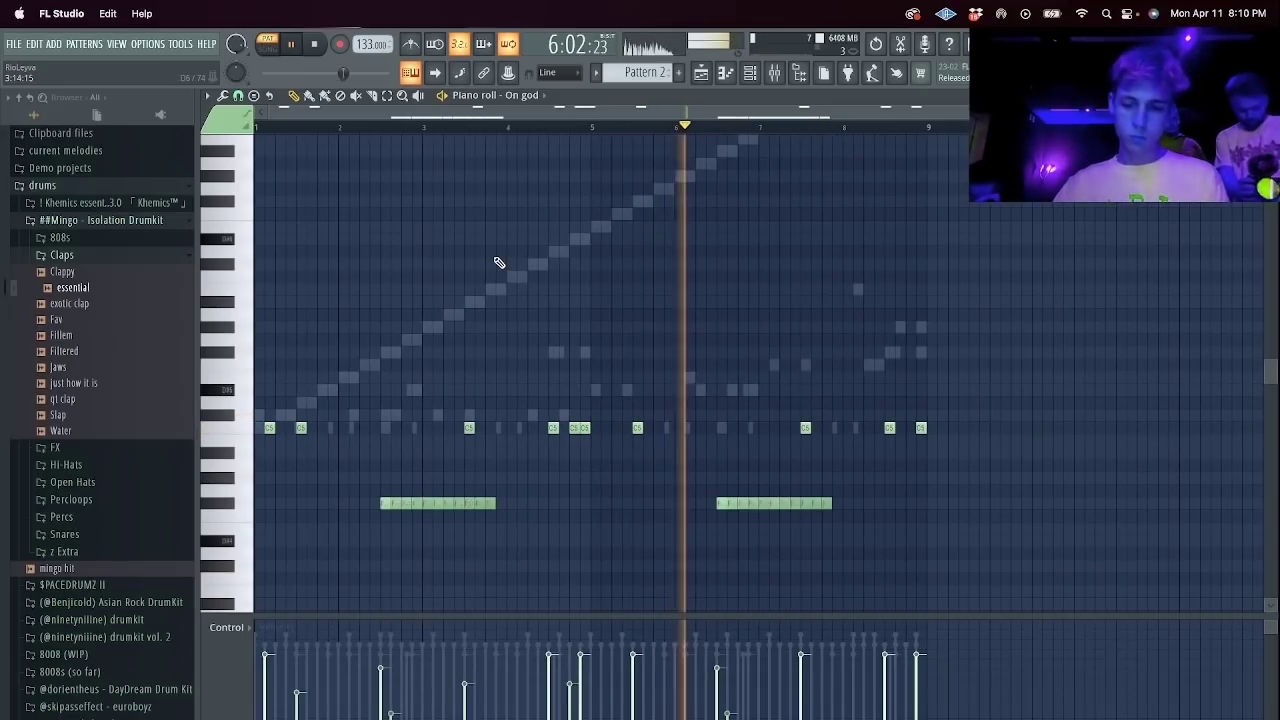
key(super+l)
Replace the second half with a copy of the first half and make all notes short.
drag(698, 262, 935, 612)
key(Delete)
key(super+b)
key(super+d)
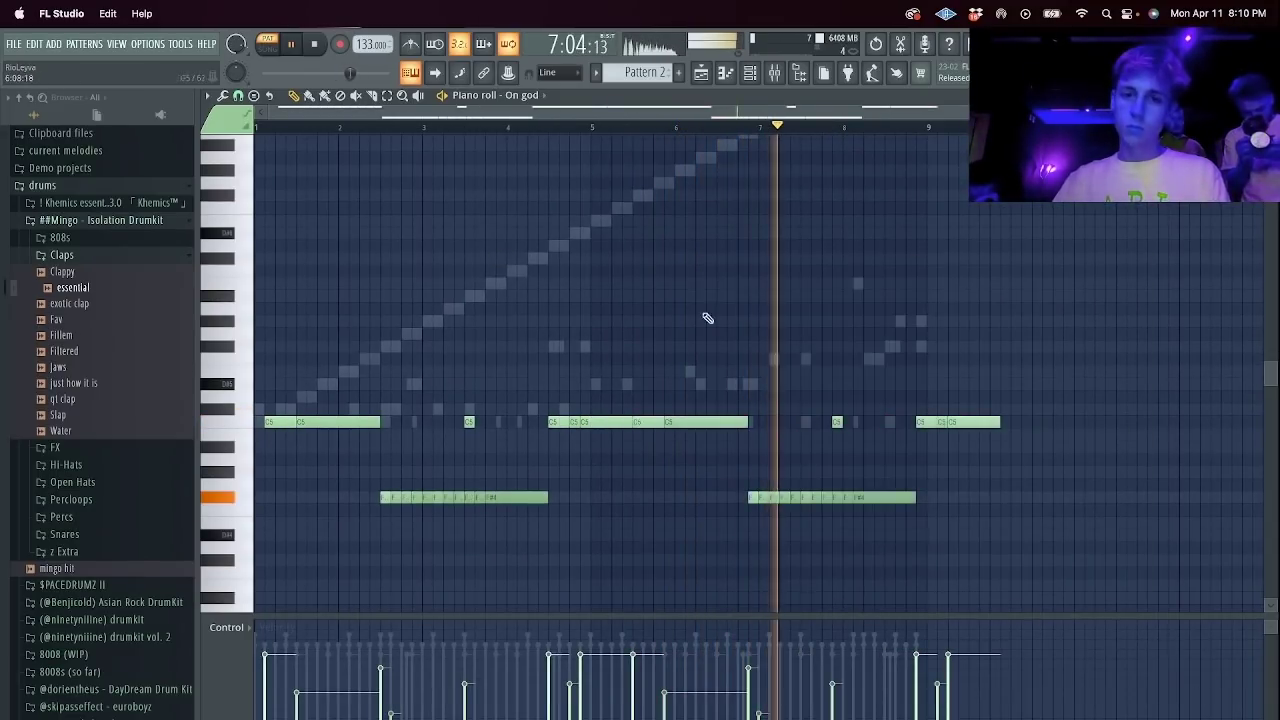
key(shift+d)
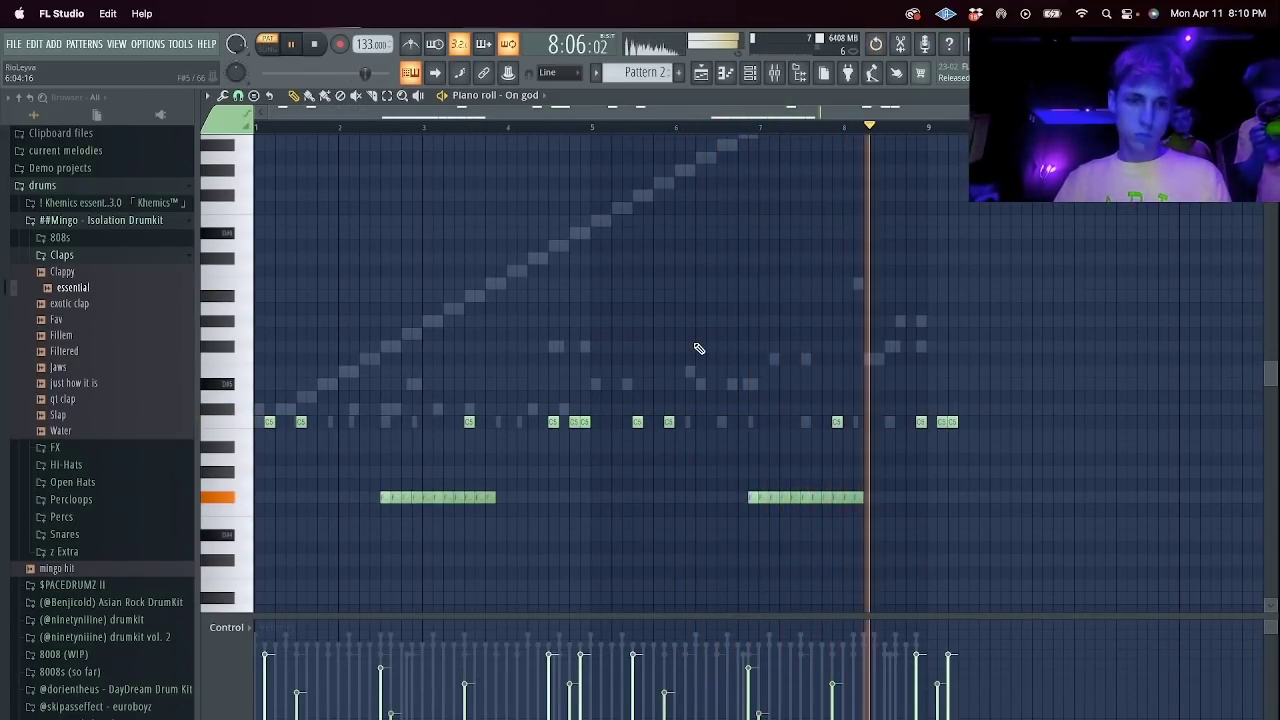
key(super+x)
key(ctrl+z)
key(ctrl+z)
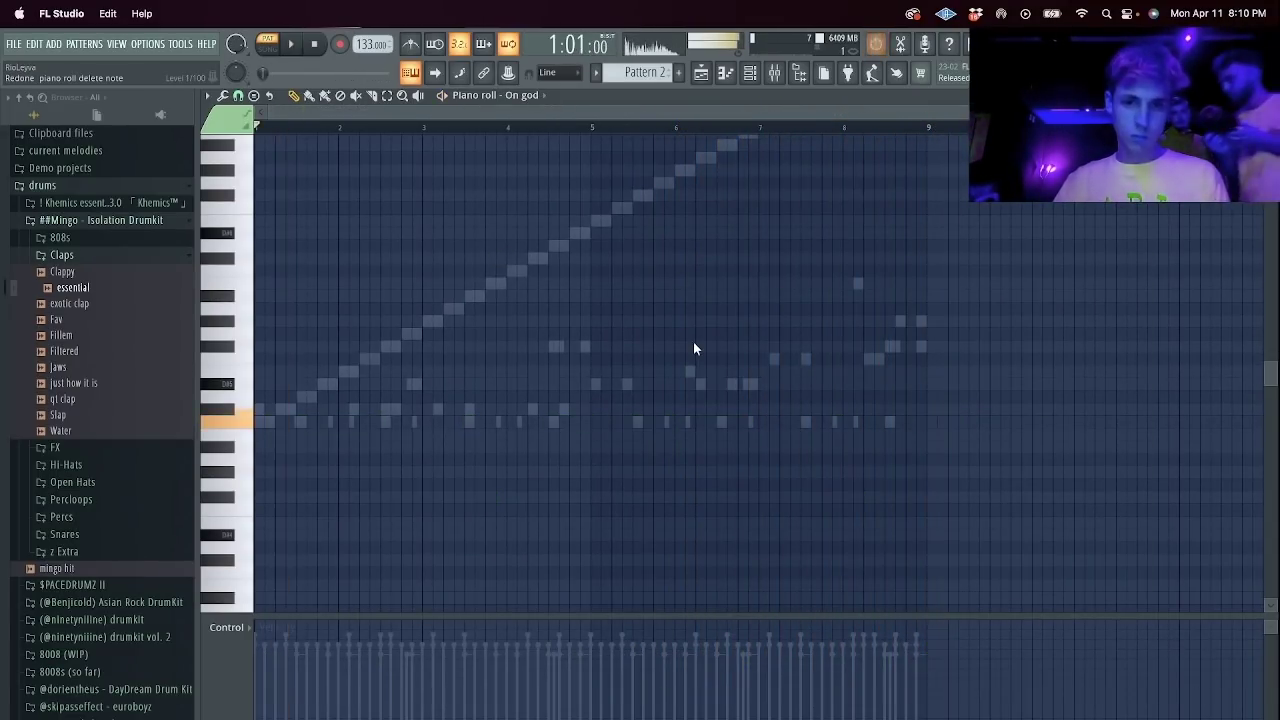
key(ctrl+z)
Keep the second-half notes, add a single C5 hit near bar 7, and close the piano roll.
drag(604, 364, 1192, 596)
key(Delete)
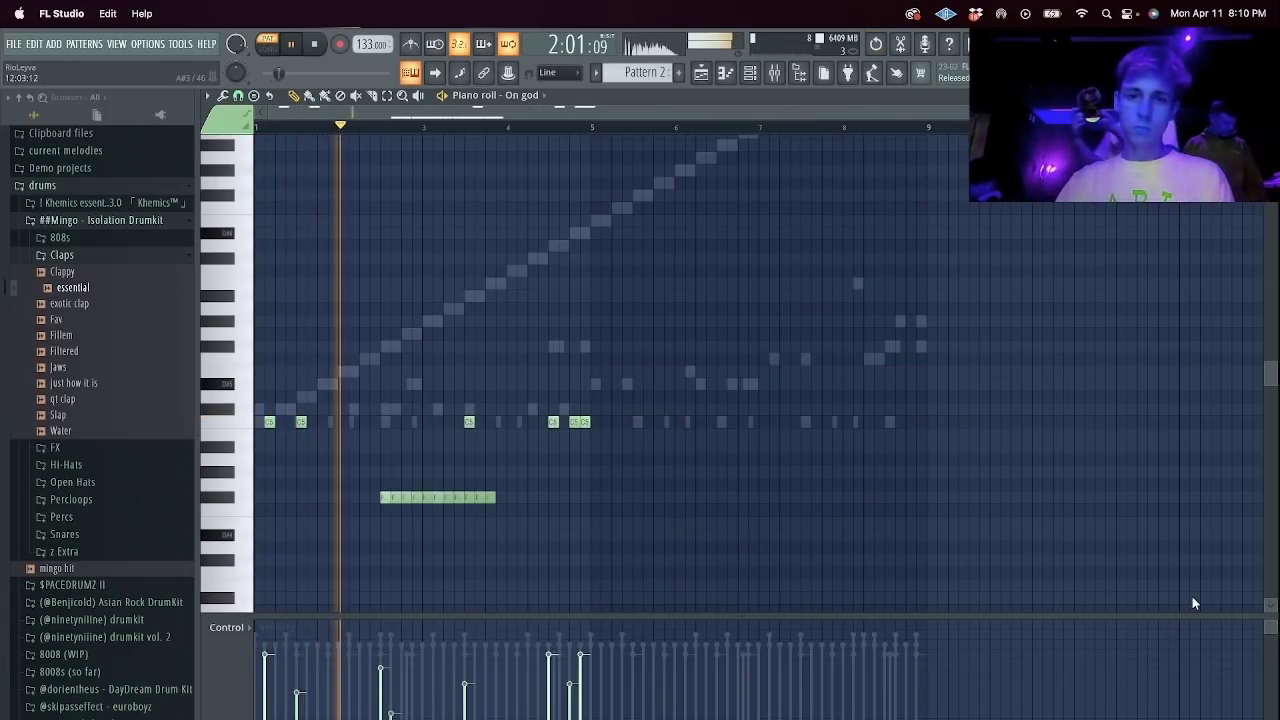
key(ctrl+z)
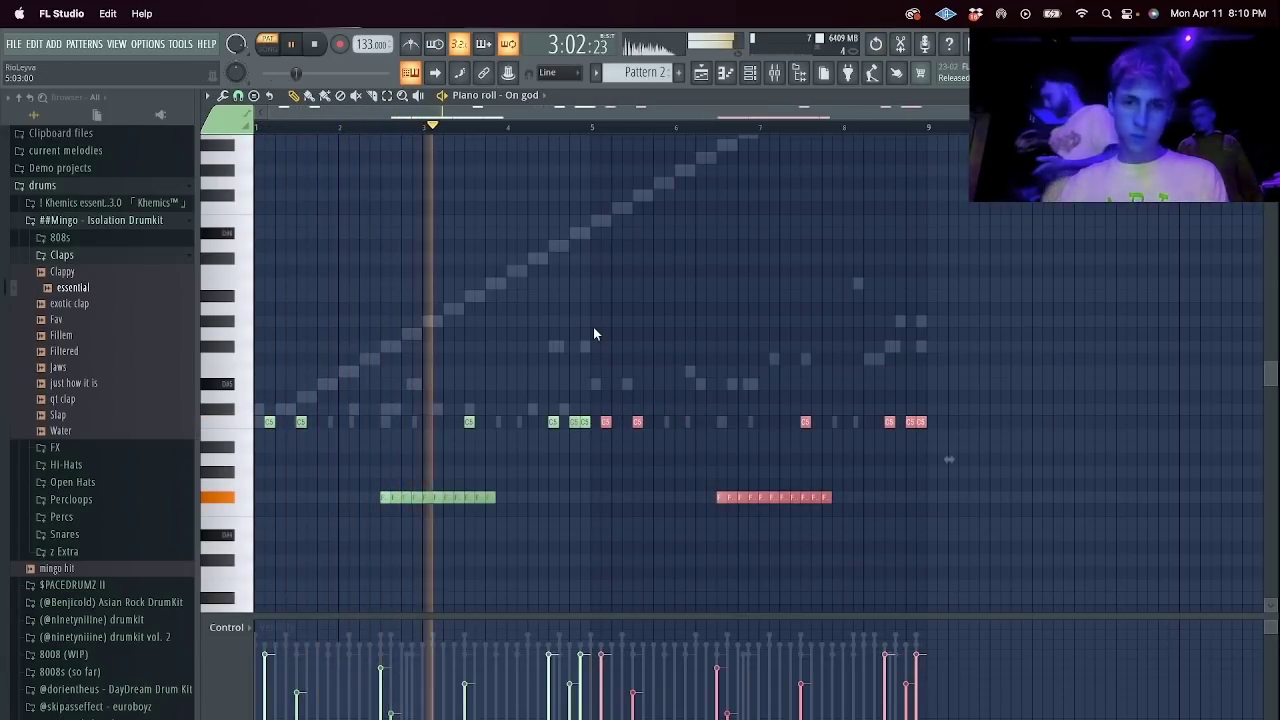
key(ctrl+d)
click(612, 421)
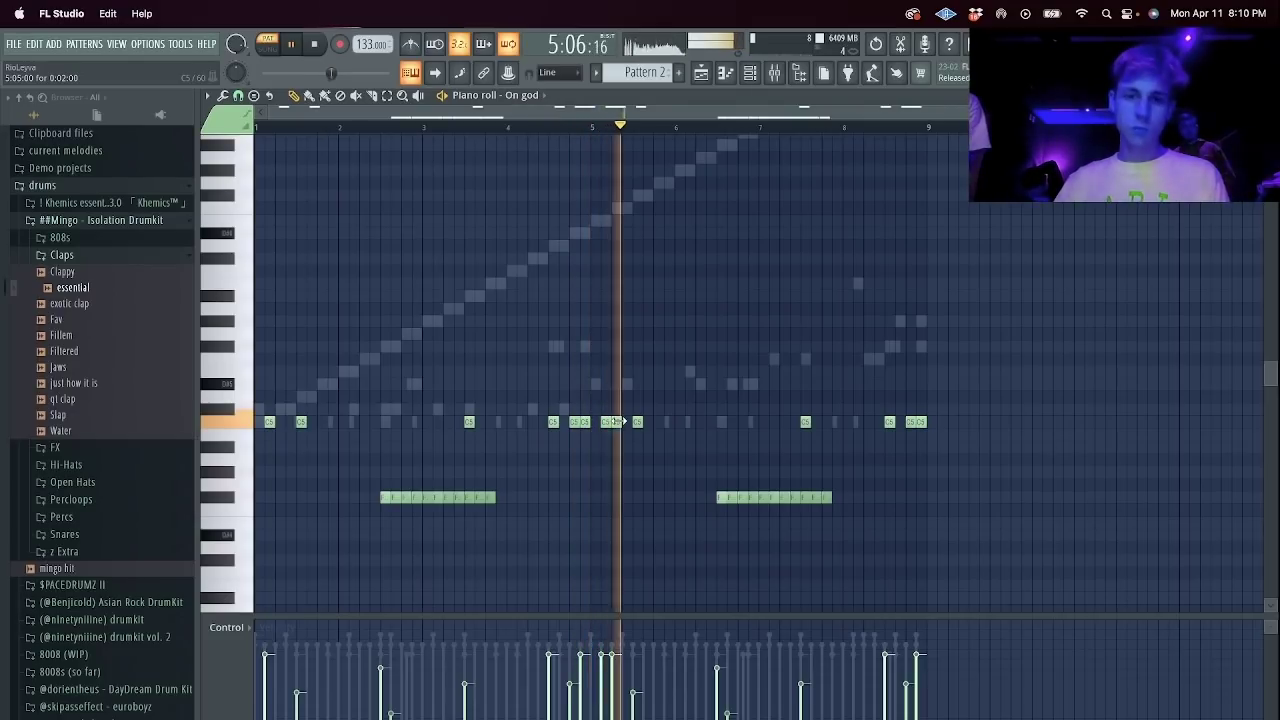
right_click(610, 421)
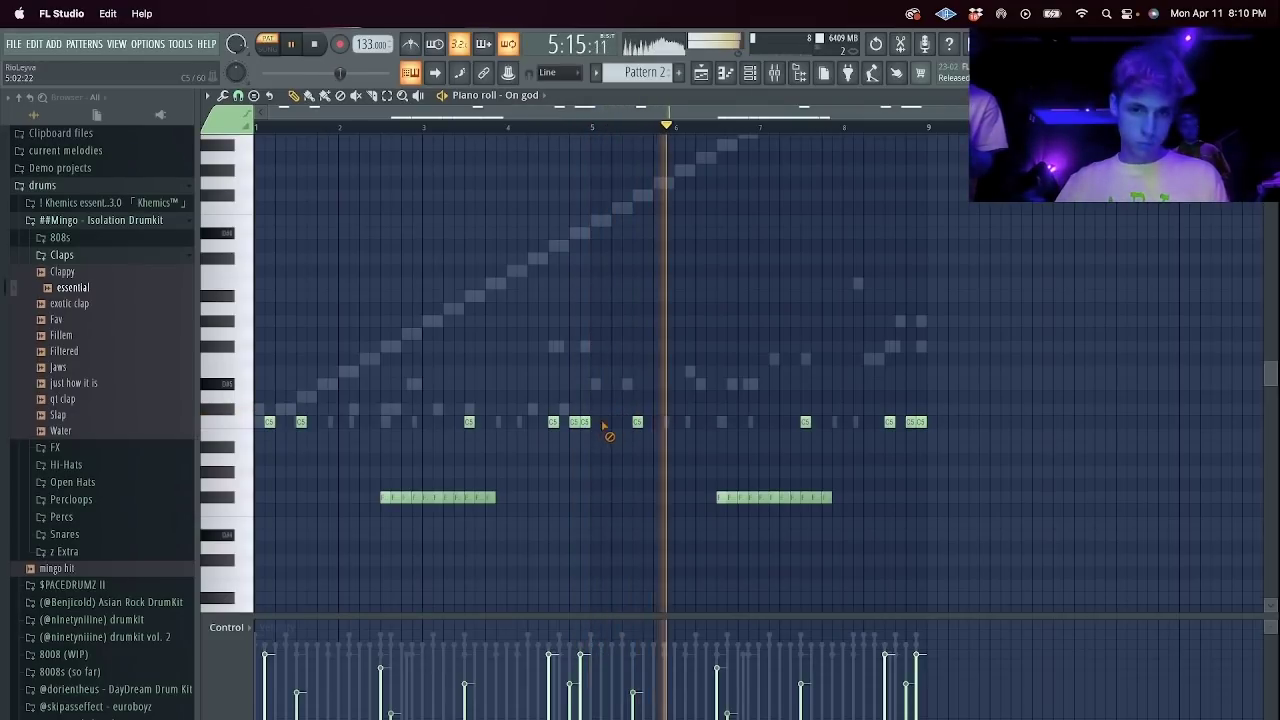
click(770, 421)
shift+drag(765, 421, 775, 421)
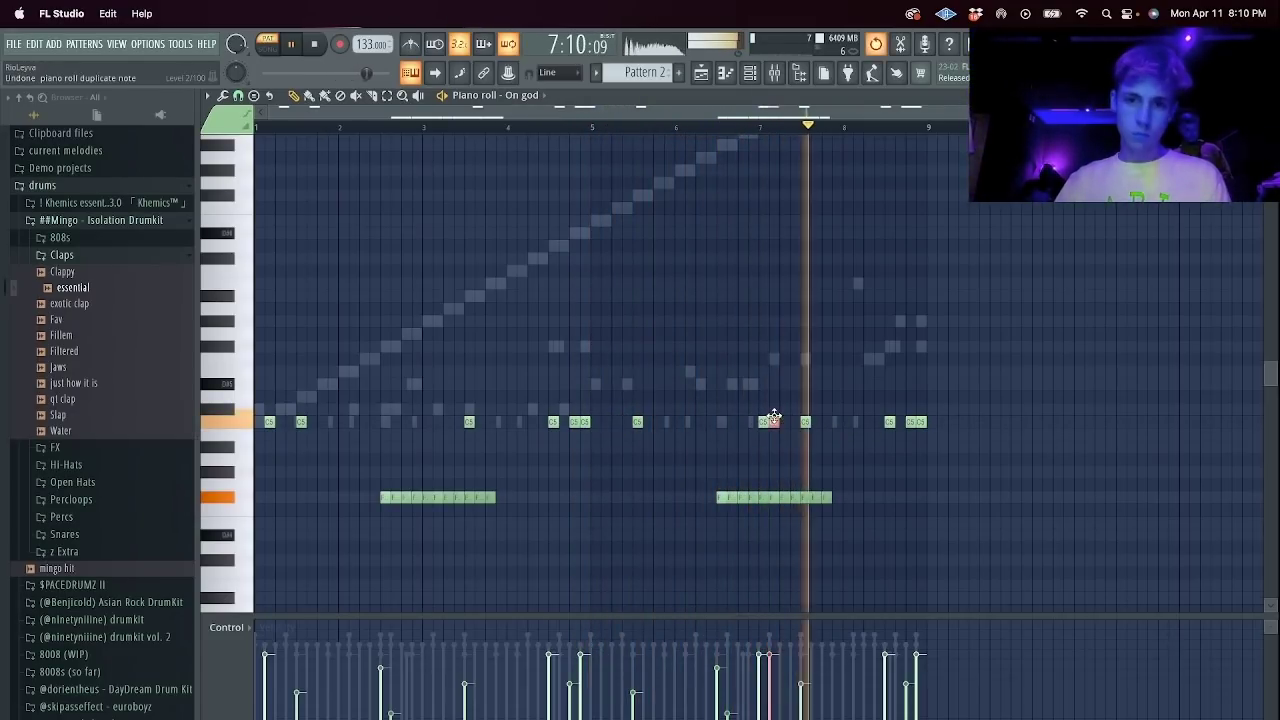
key(super+z)
key(Escape)
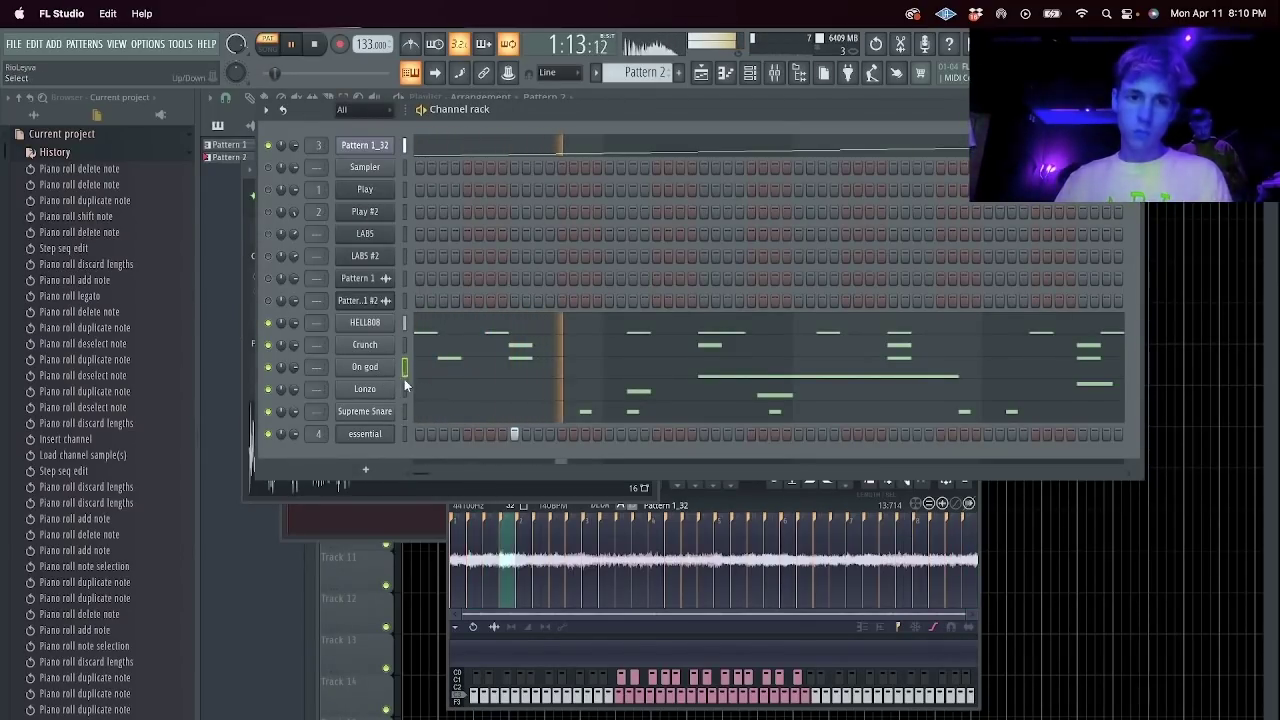
Add short C5 clap hits at bars 3.5 and 5.5 in the essential piano roll.
key(F7)
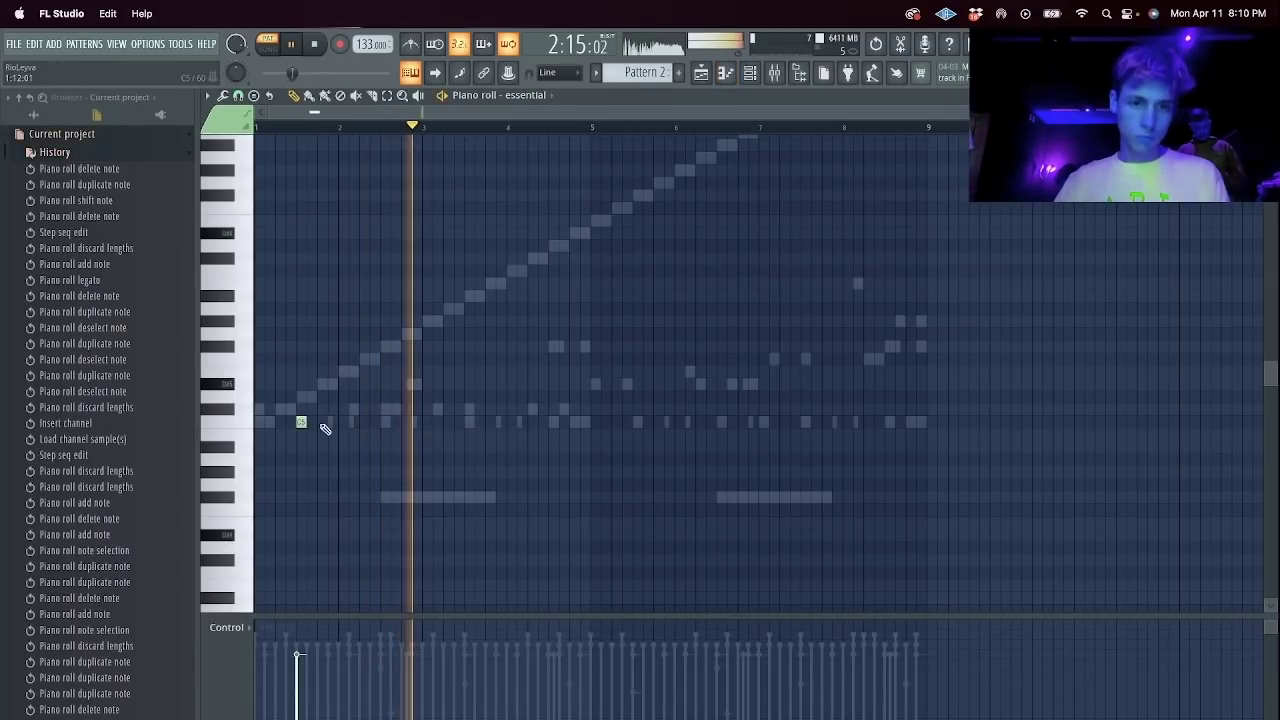
click(469, 421)
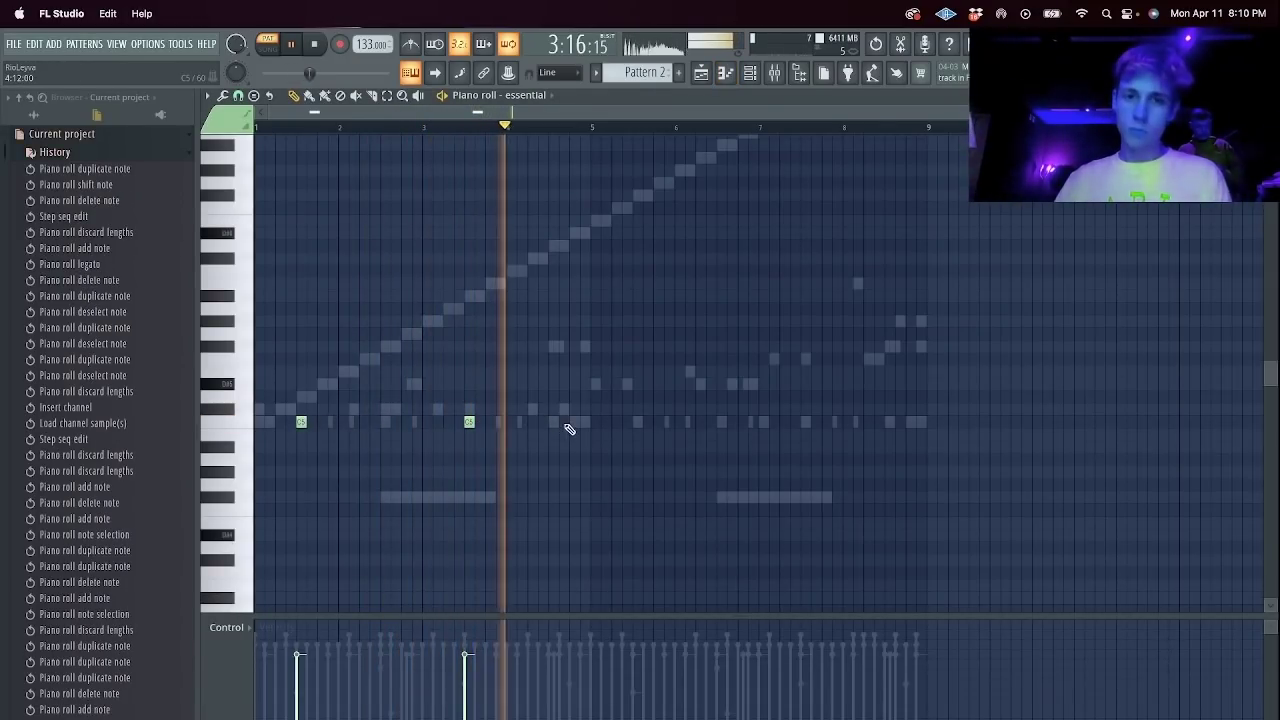
click(637, 421)
key(super+l)
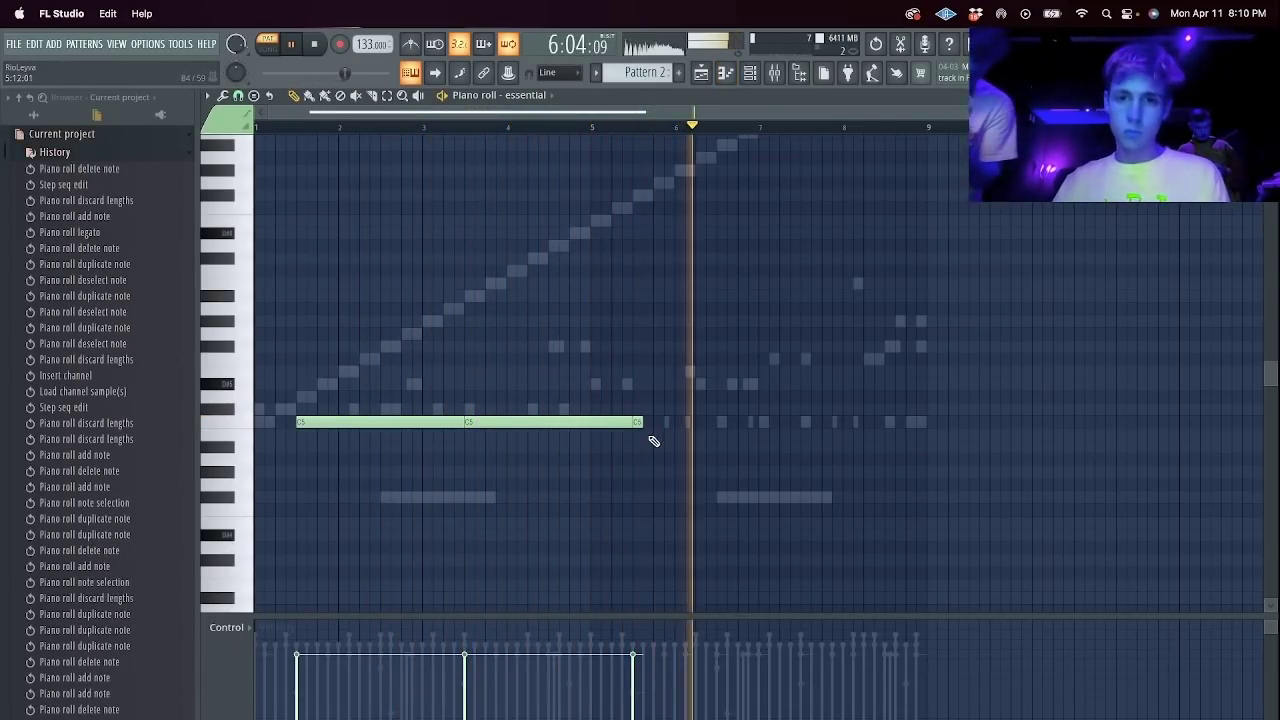
right_click(637, 422)
key(ctrl+z)
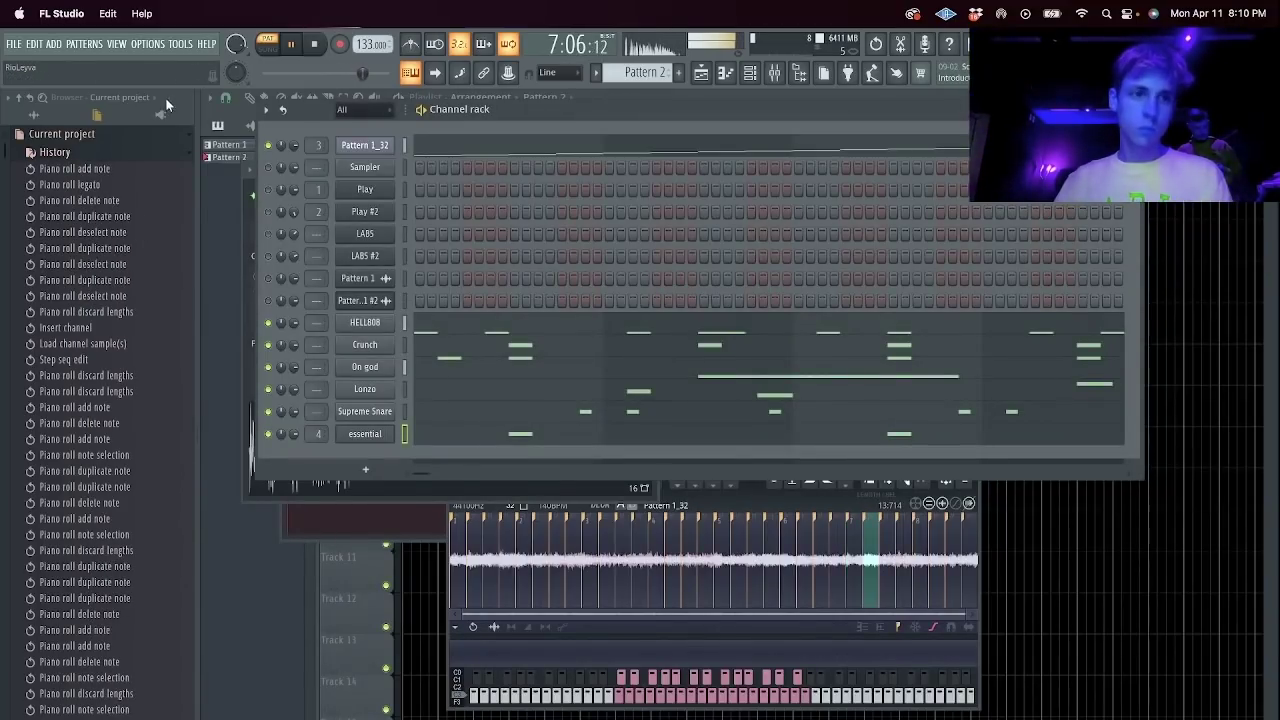
Shift On god's notes from bar 5.5 onward one step later and return to the channel rack.
click(465, 370)
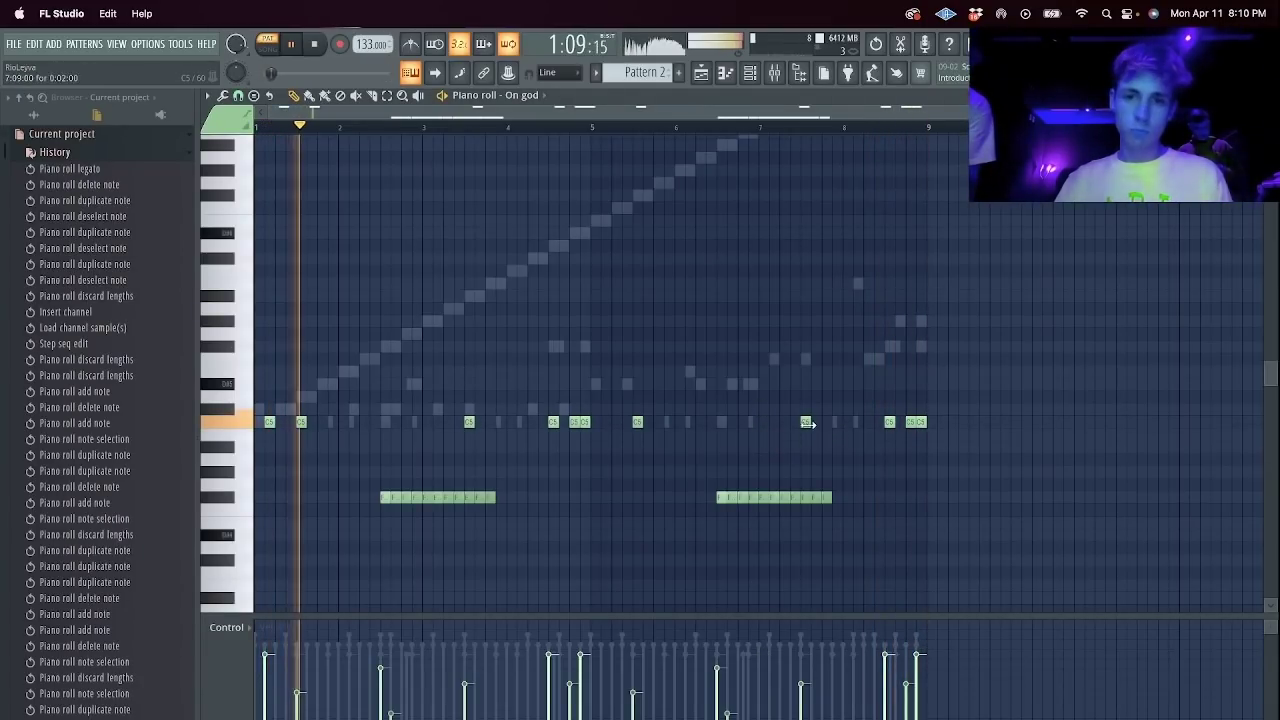
drag(626, 354, 1245, 642)
key(Delete)
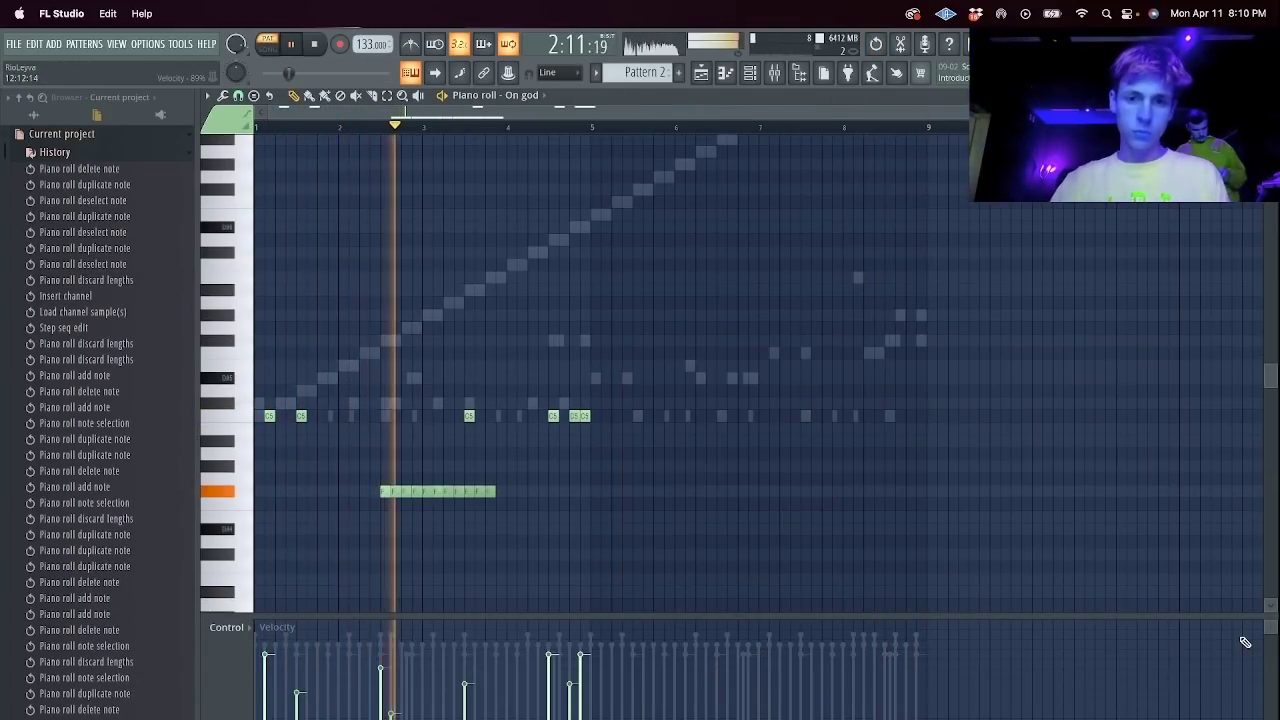
key(ctrl+z)
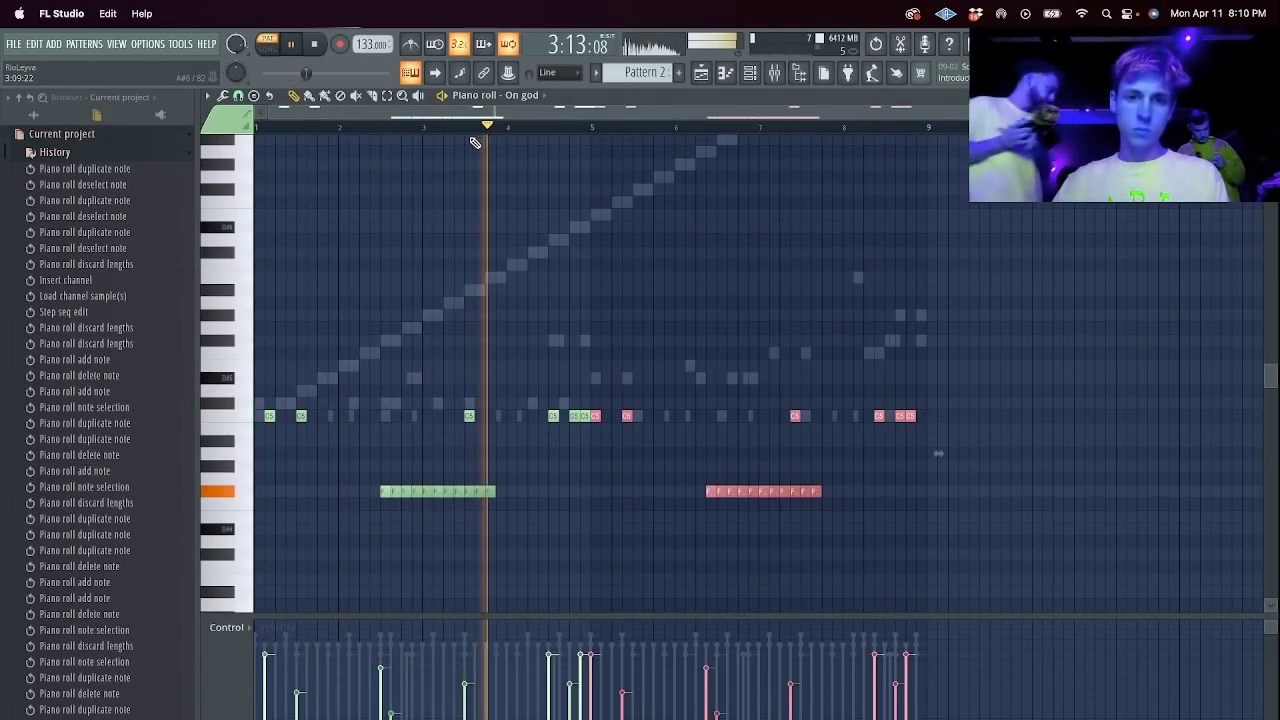
key(shift+Right)
key(ctrl+d)
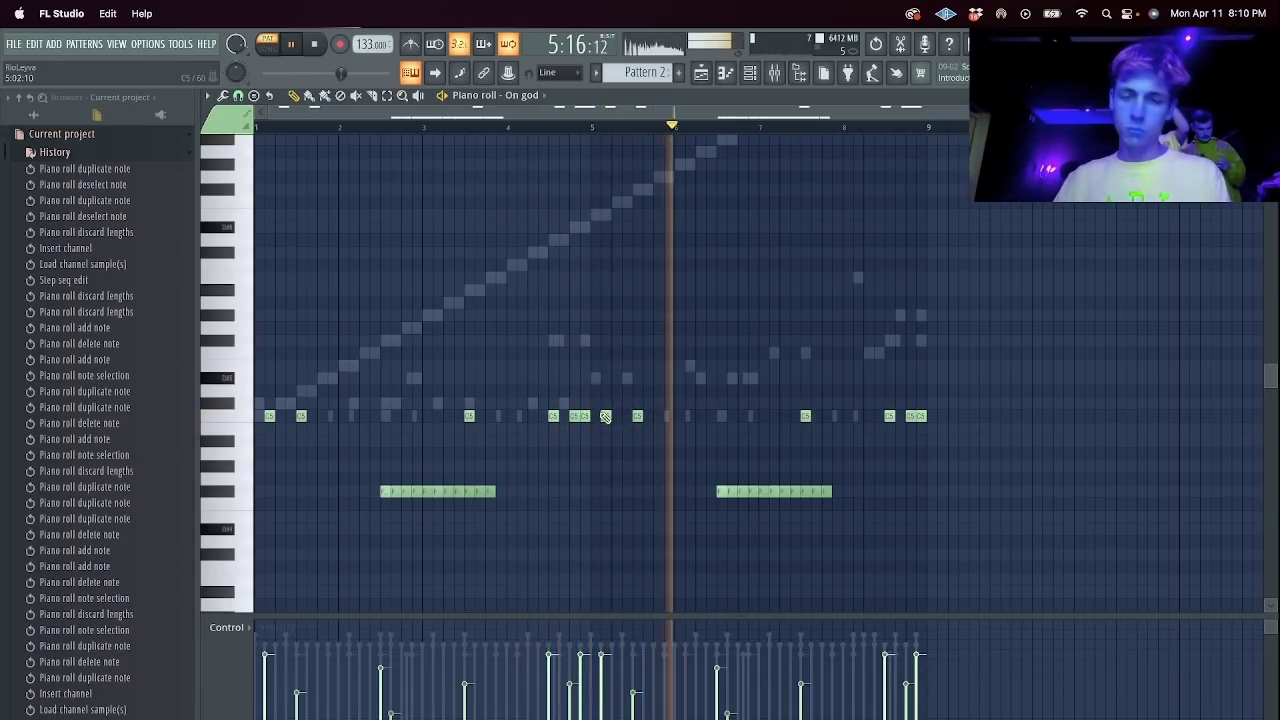
key(F6)
click(106, 99)
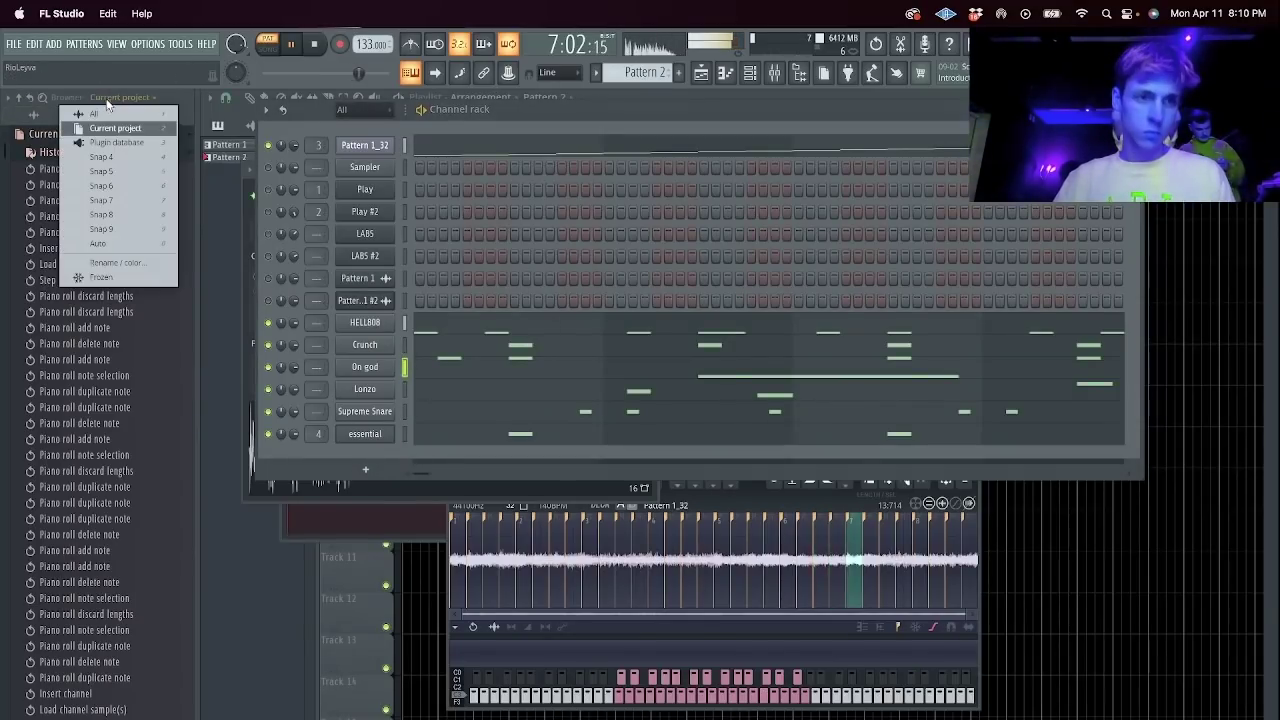
Add the Clicky hi-hat from the browser's Hi-Hats folder as a new channel.
click(102, 114)
click(93, 367)
scroll(106, 340, down, 1)
click(64, 222)
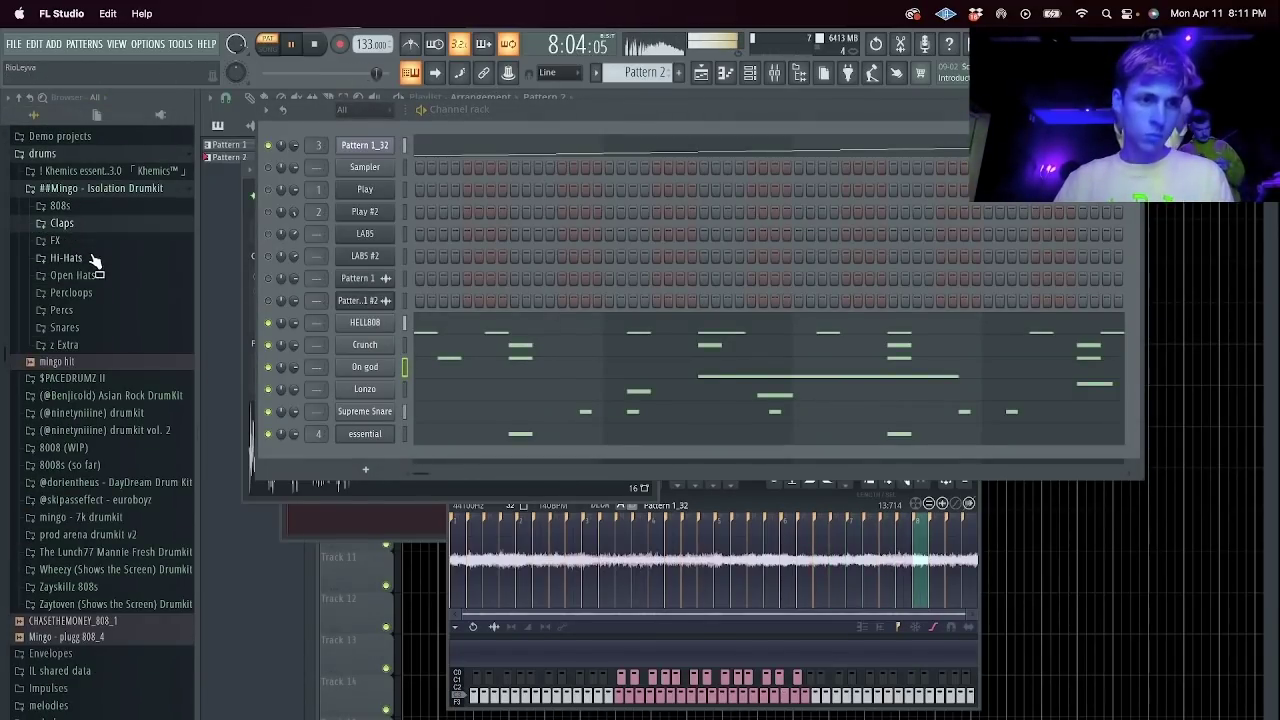
click(90, 257)
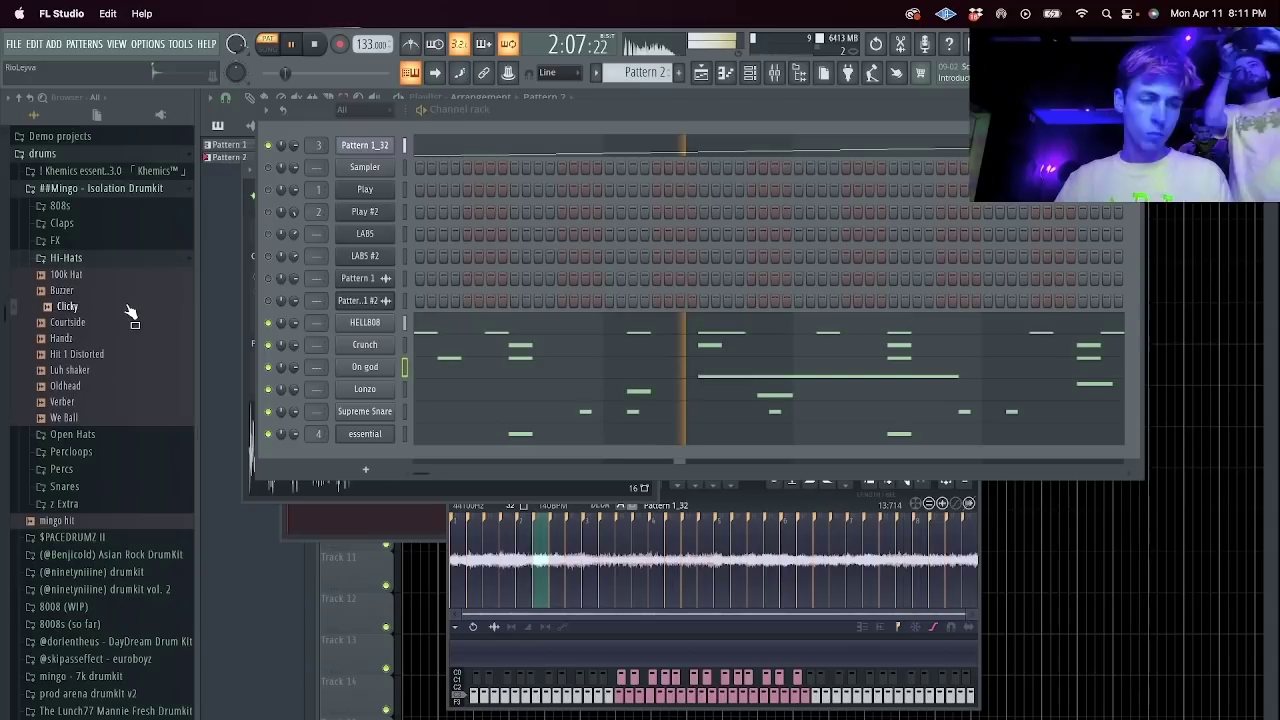
drag(371, 467, 372, 451)
Draw a run of C5 hi-hat notes in the Clicky piano roll.
right_click(372, 452)
click(318, 456)
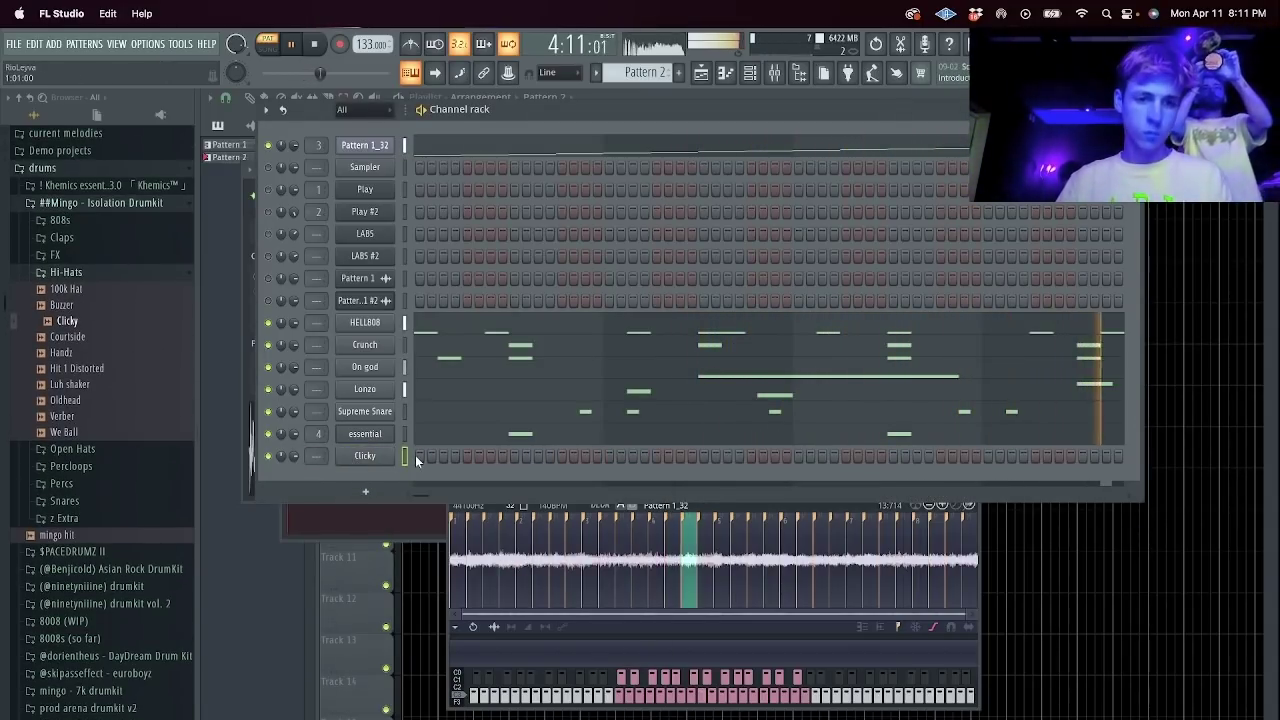
right_click(402, 453)
click(430, 458)
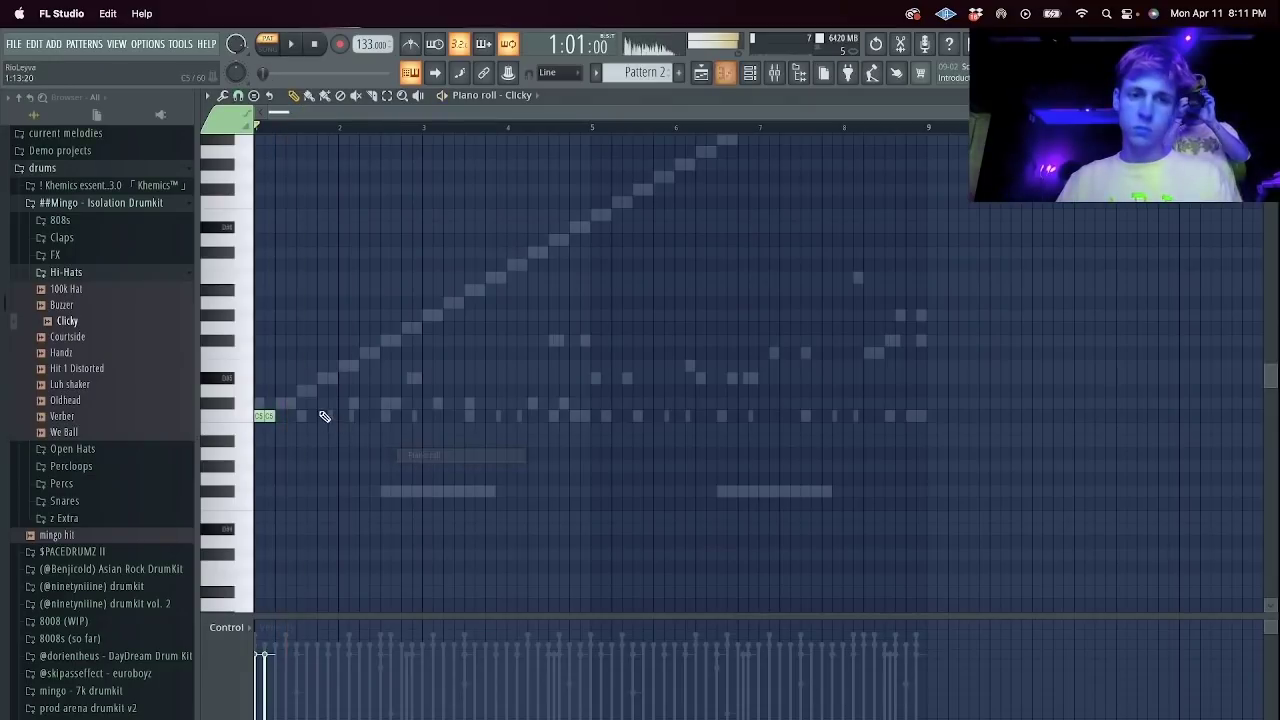
click(300, 416)
click(311, 416)
click(321, 416)
click(332, 416)
click(342, 415)
mouse_move(335, 405)
mouse_down()
mouse_move(368, 412)
mouse_move(329, 445)
mouse_move(443, 414)
mouse_up()
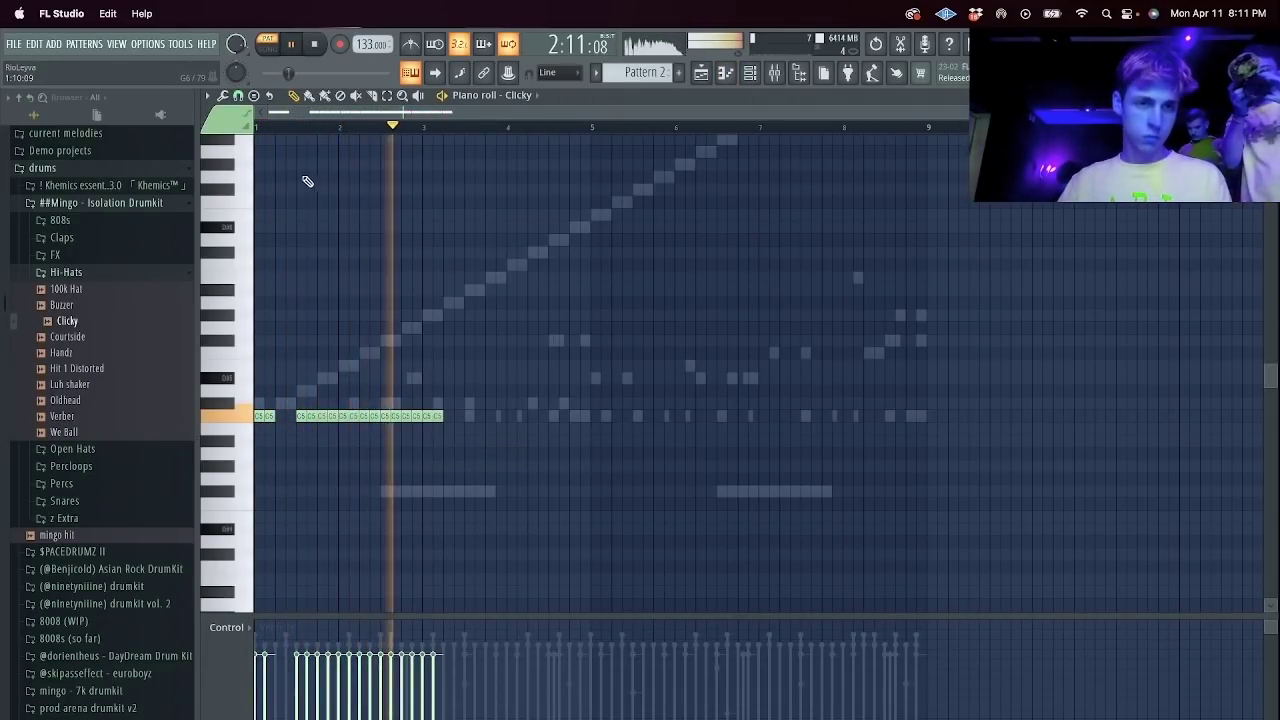
scroll(268, 130, up, 3)
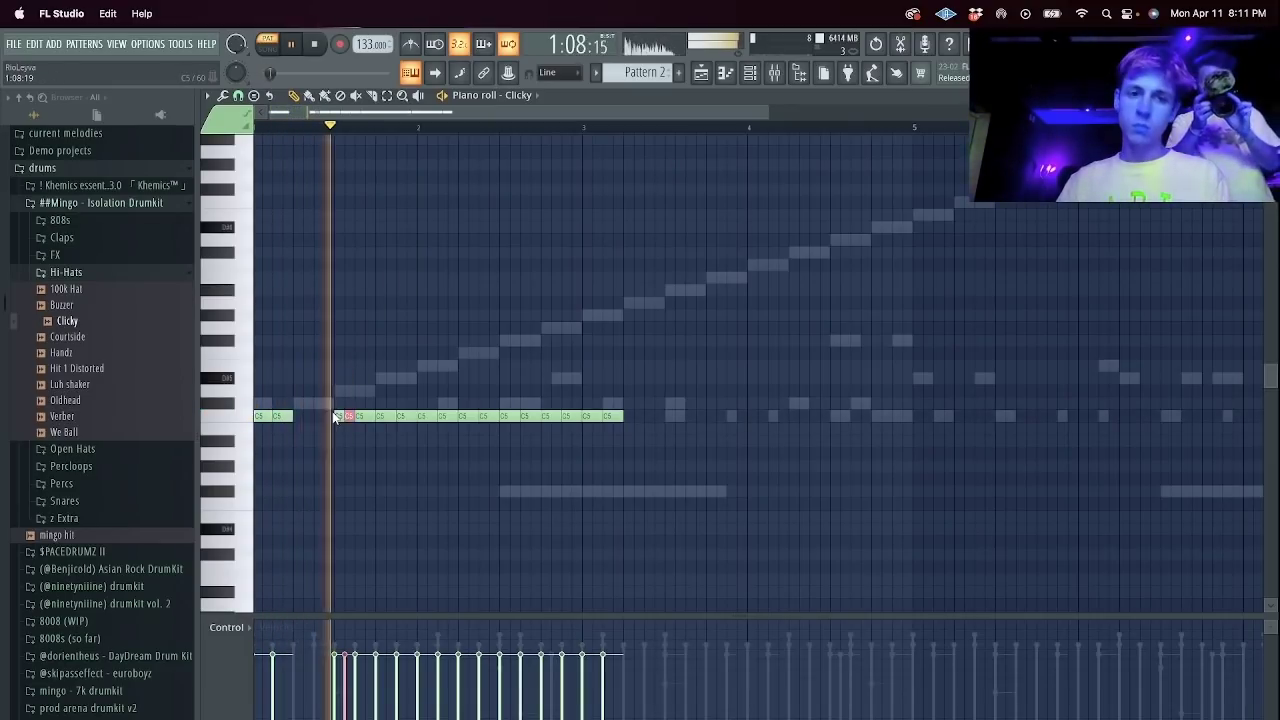
Slice one C5 hi-hat note in two and delete its right half.
key(c)
drag(467, 388, 467, 434)
key(p)
right_click(473, 413)
key(space)
key(space)
Chop the later run of hi-hat notes into a faster roll with a changed timing multiplier.
drag(446, 402, 711, 474)
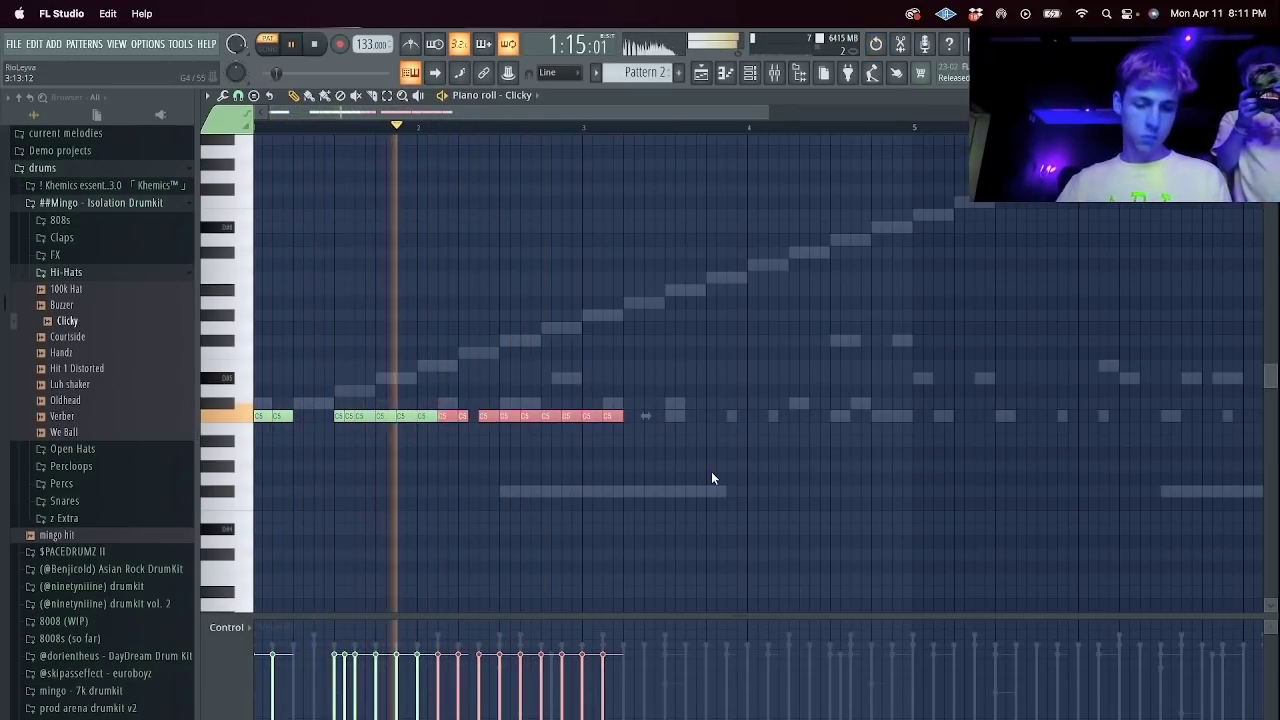
key(alt+u)
key(Return)
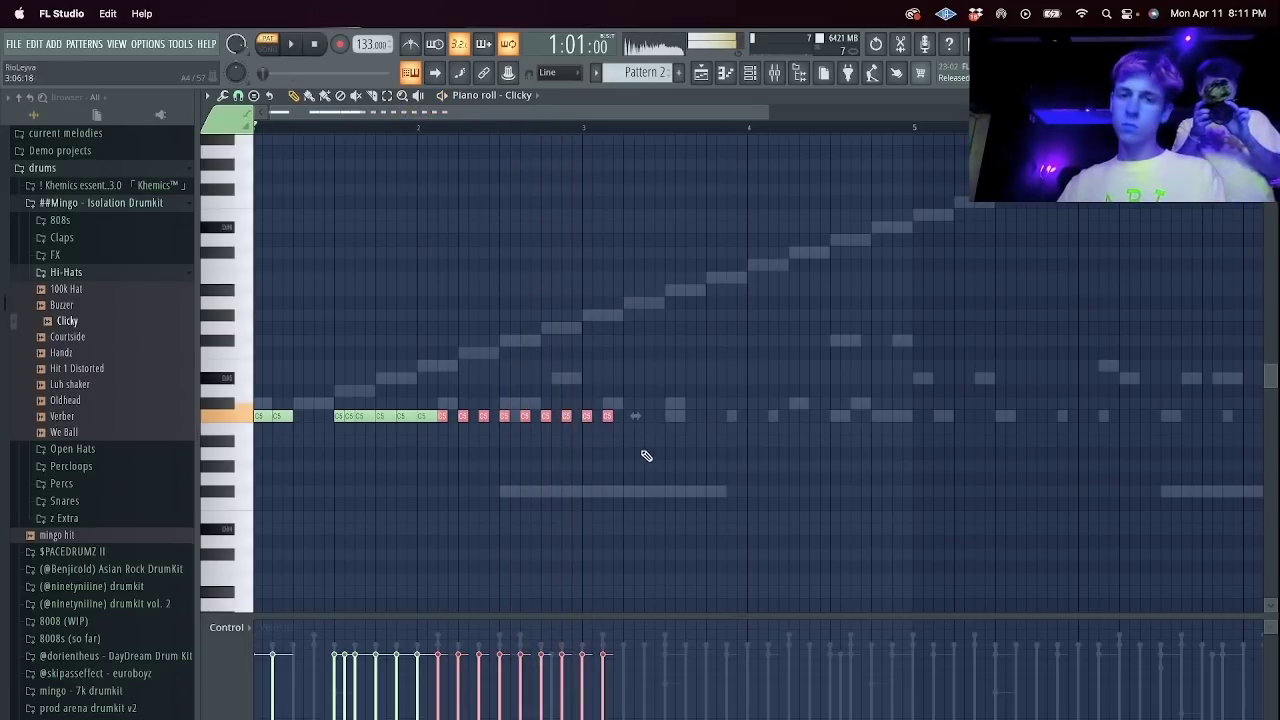
drag(477, 386, 588, 440)
key(alt+u)
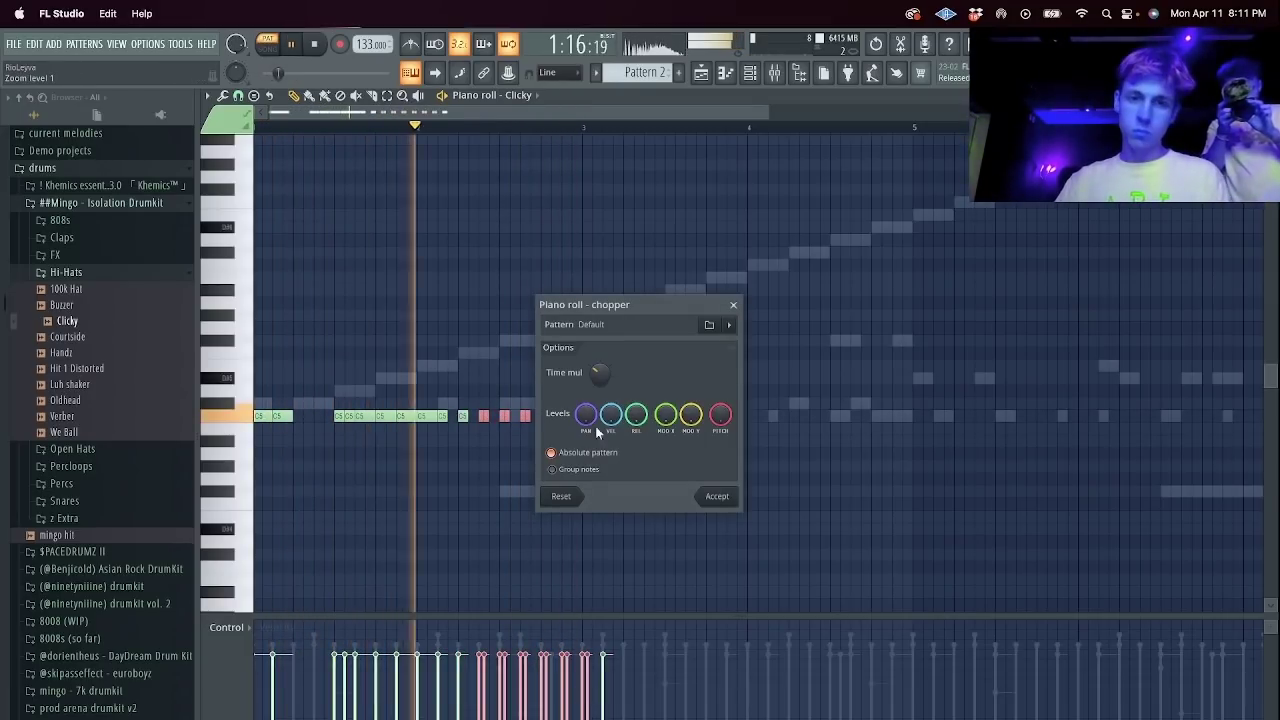
drag(598, 372, 605, 381)
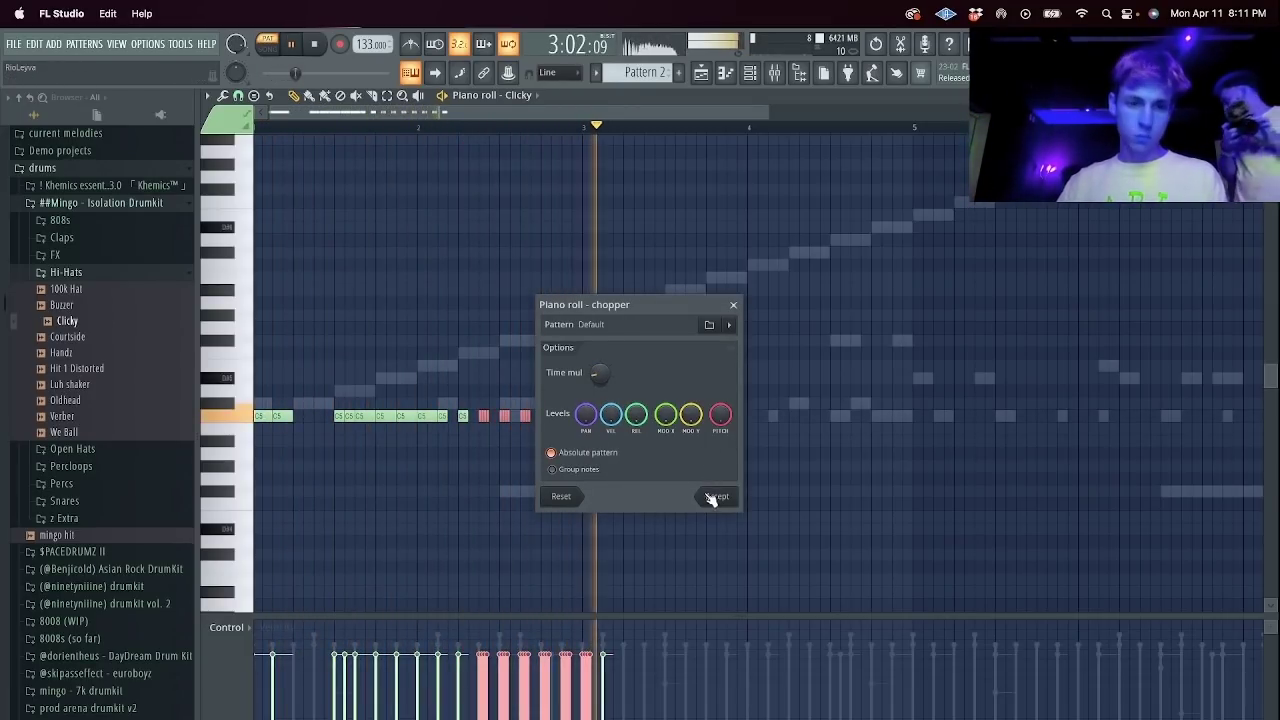
click(716, 497)
click(662, 432)
Remove the last two hi-hat notes, shorten the note before the roll and add an extra hit.
right_click(607, 417)
right_click(593, 416)
drag(540, 386, 533, 424)
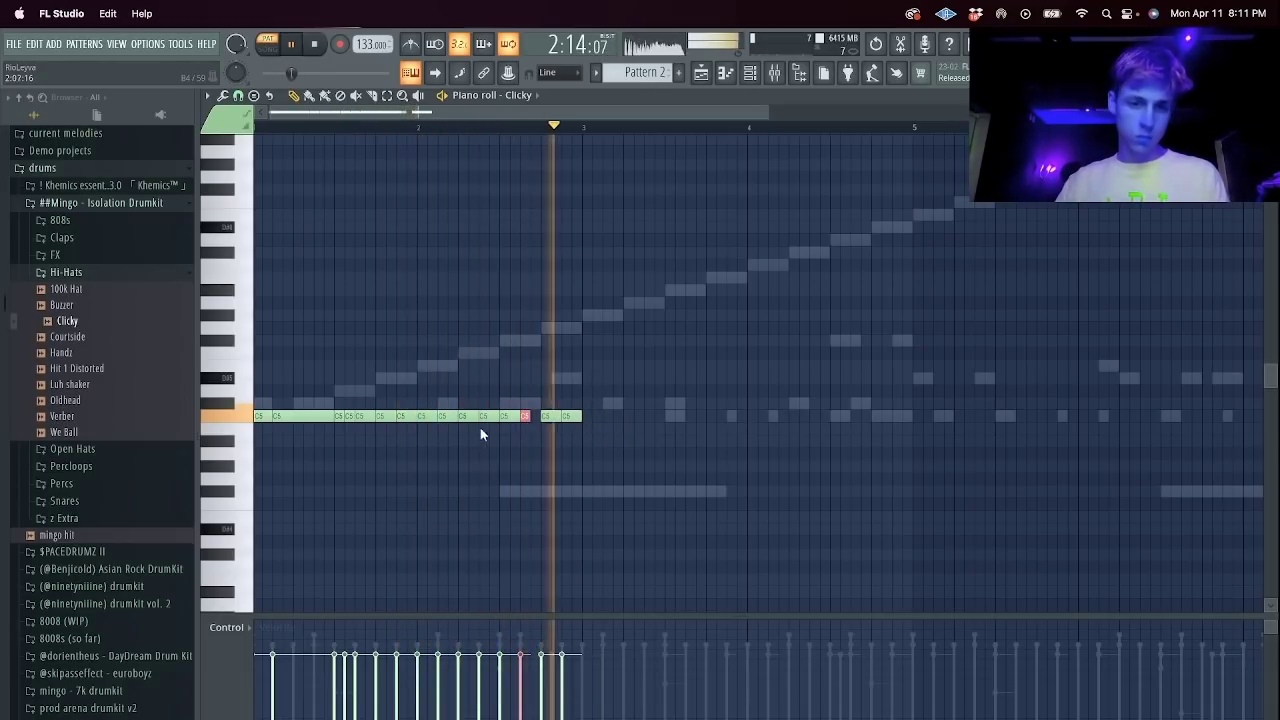
drag(456, 416, 467, 416)
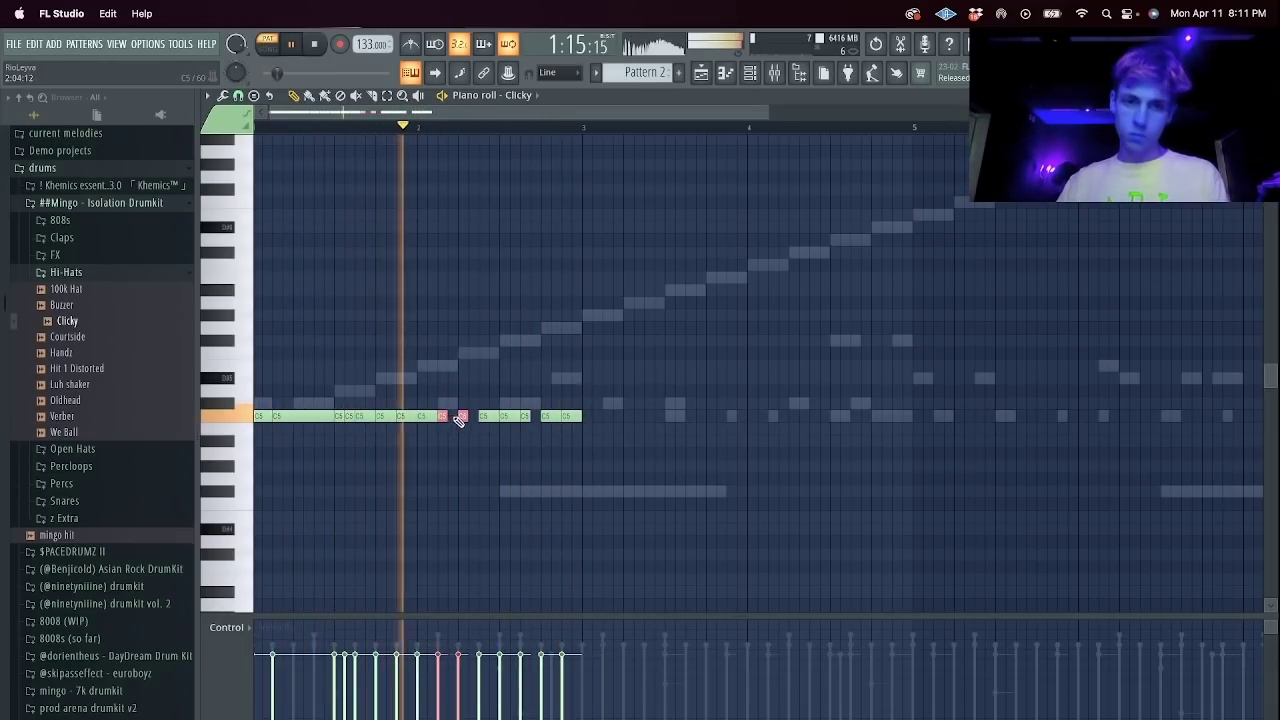
click(473, 416)
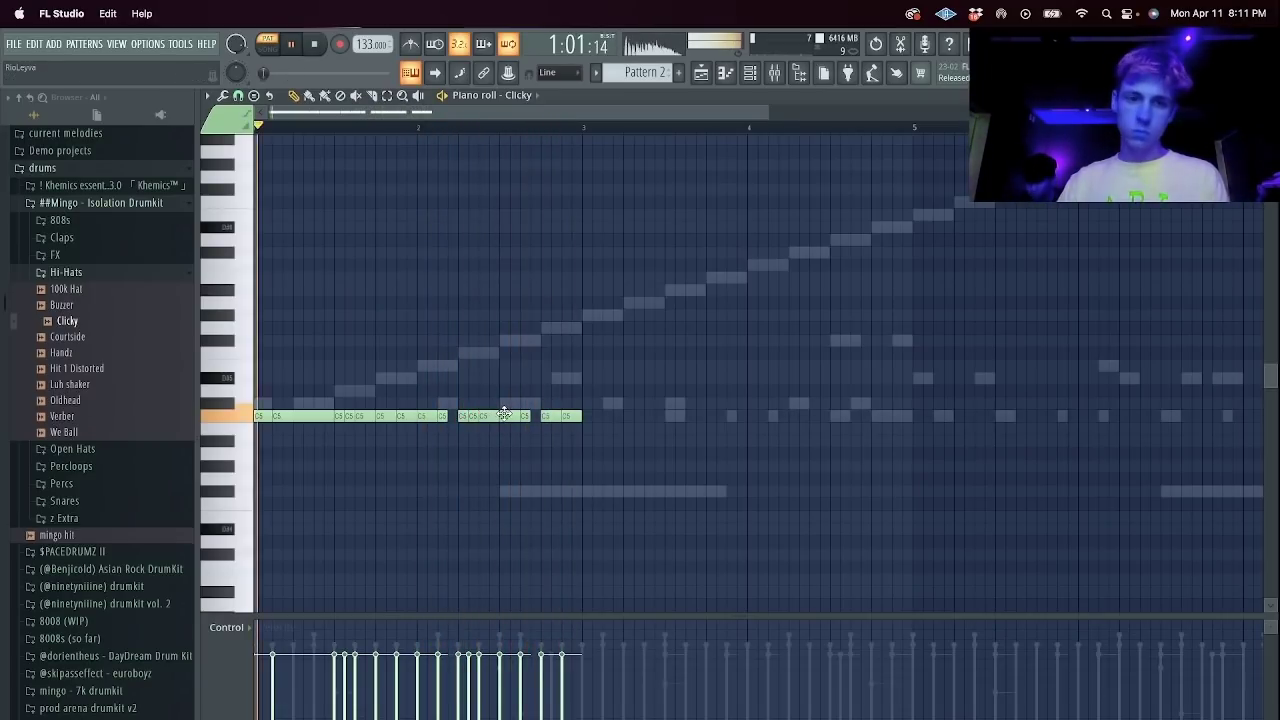
Repeat the Clicky notes past bar 3, then add the Courtside sample as a new channel.
key(super+b)
key(Escape)
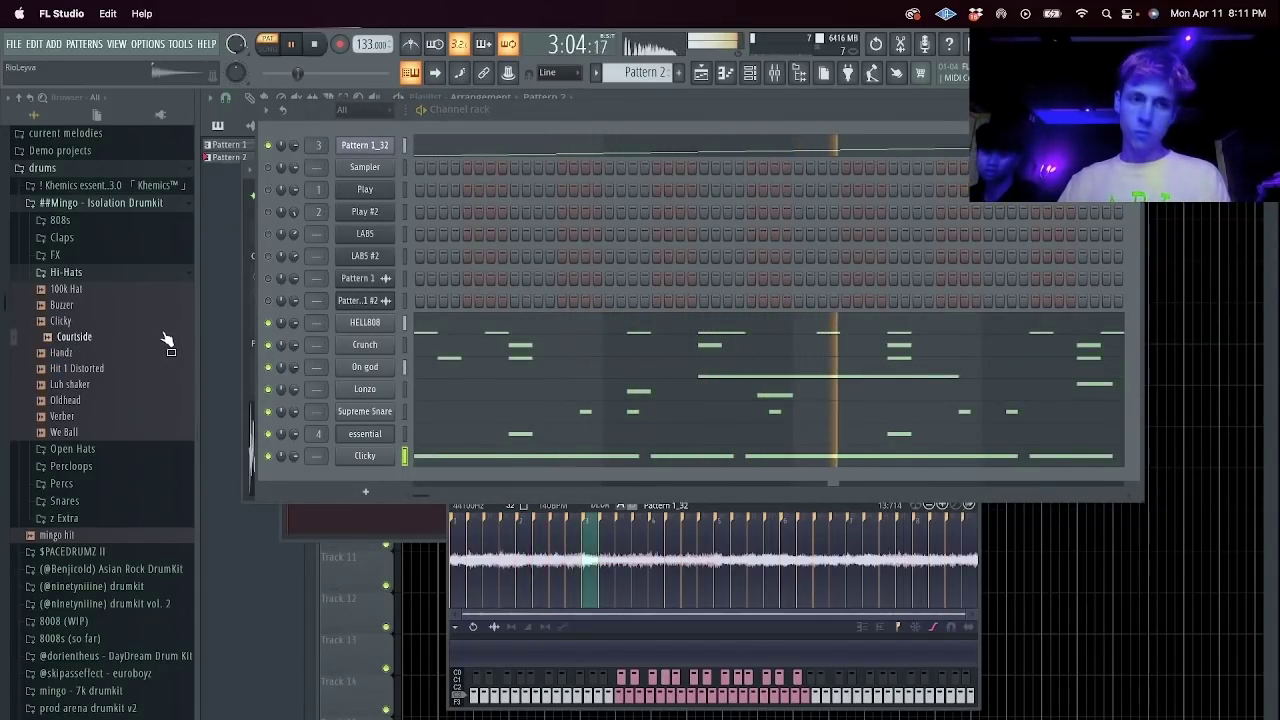
drag(348, 466, 351, 467)
right_click(368, 477)
Fill Courtside with a note every two steps and view it in the piano roll.
click(556, 524)
right_click(366, 478)
click(424, 478)
scroll(271, 131, up, 2)
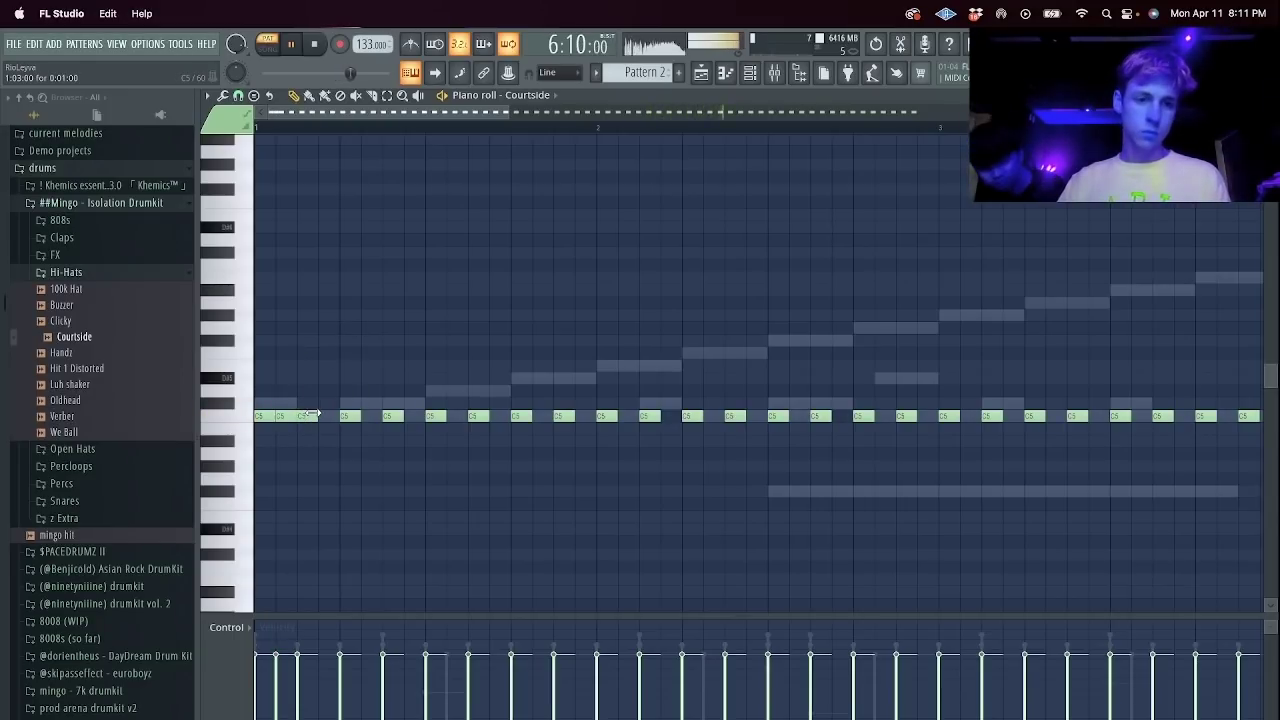
key(space)
key(space)
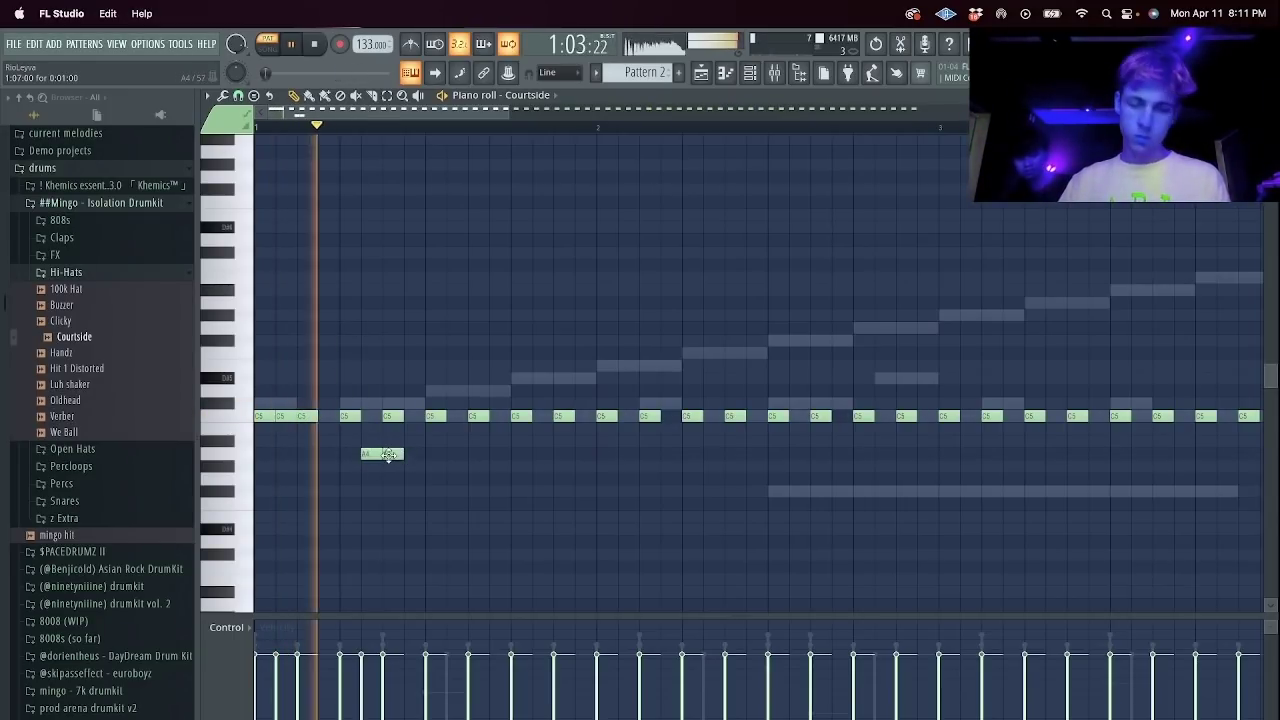
key(space)
key(space)
Place lower A4 accent notes in Courtside's first bar.
click(329, 454)
right_click(392, 455)
right_click(371, 455)
key(space)
key(space)
click(370, 454)
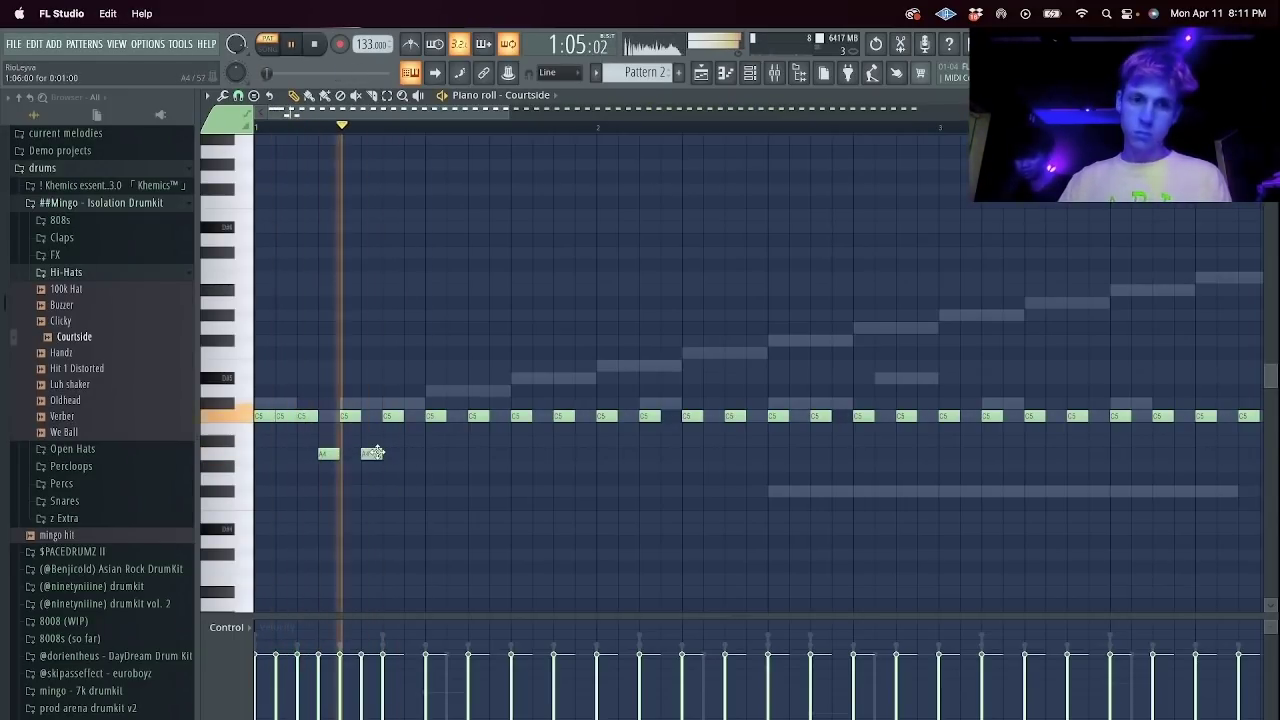
right_click(371, 454)
right_click(329, 455)
click(351, 454)
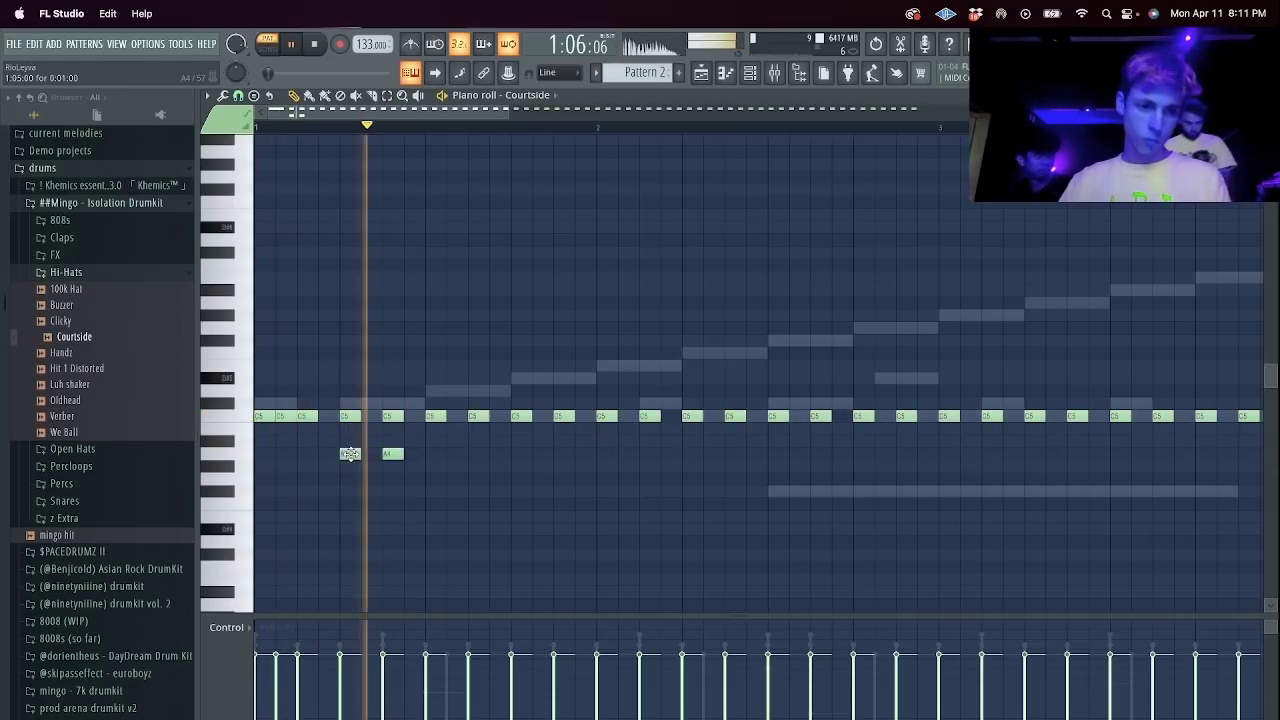
right_click(392, 454)
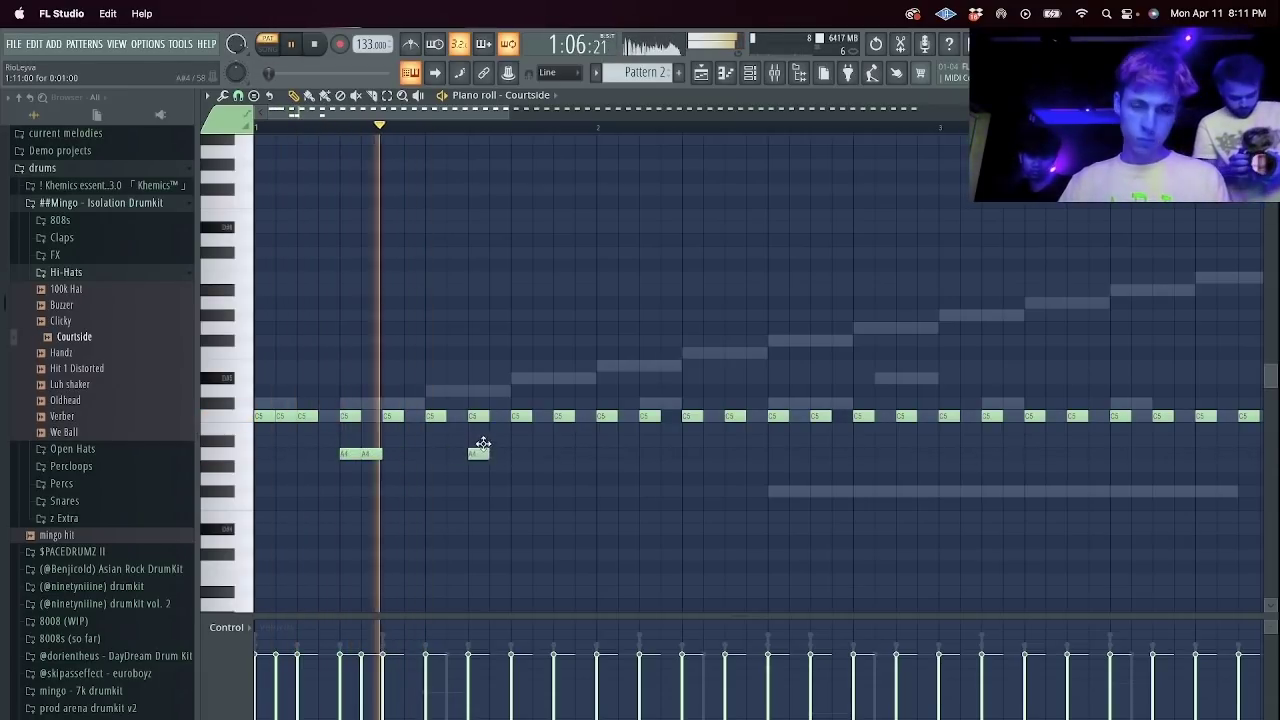
Add a short B4 note and chop it into a fast roll.
click(478, 428)
drag(499, 409, 461, 450)
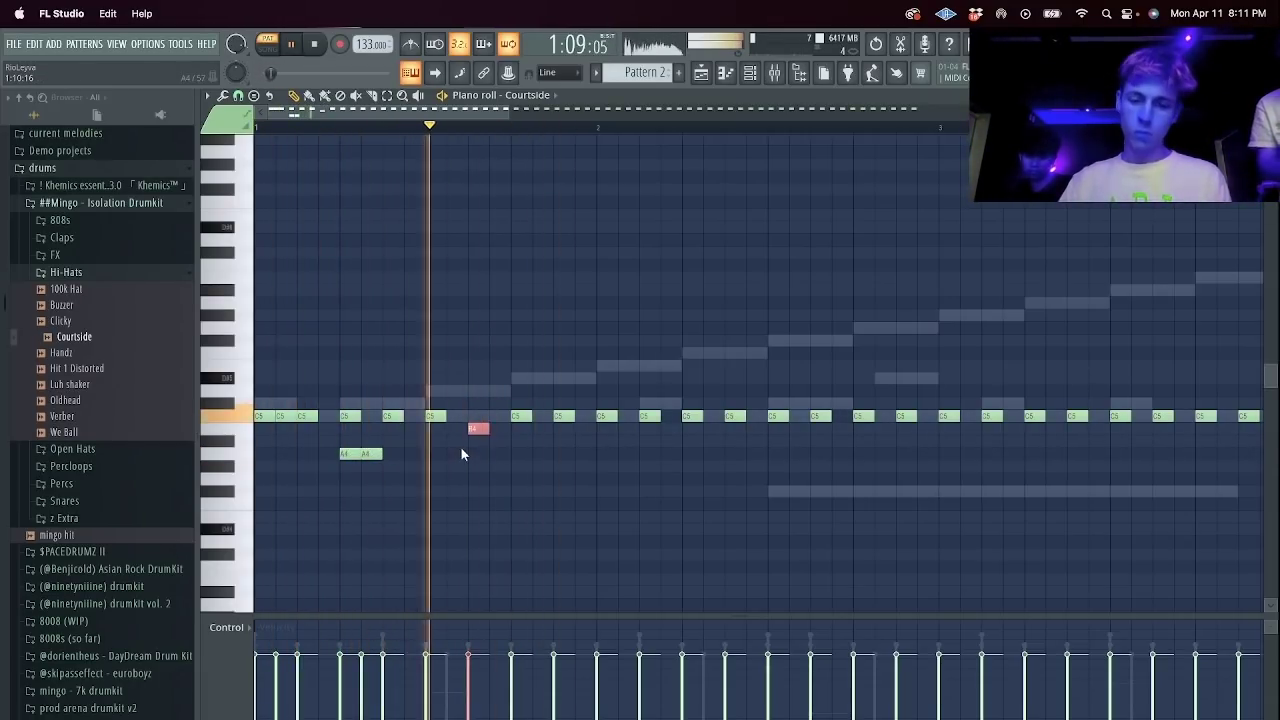
key(alt+u)
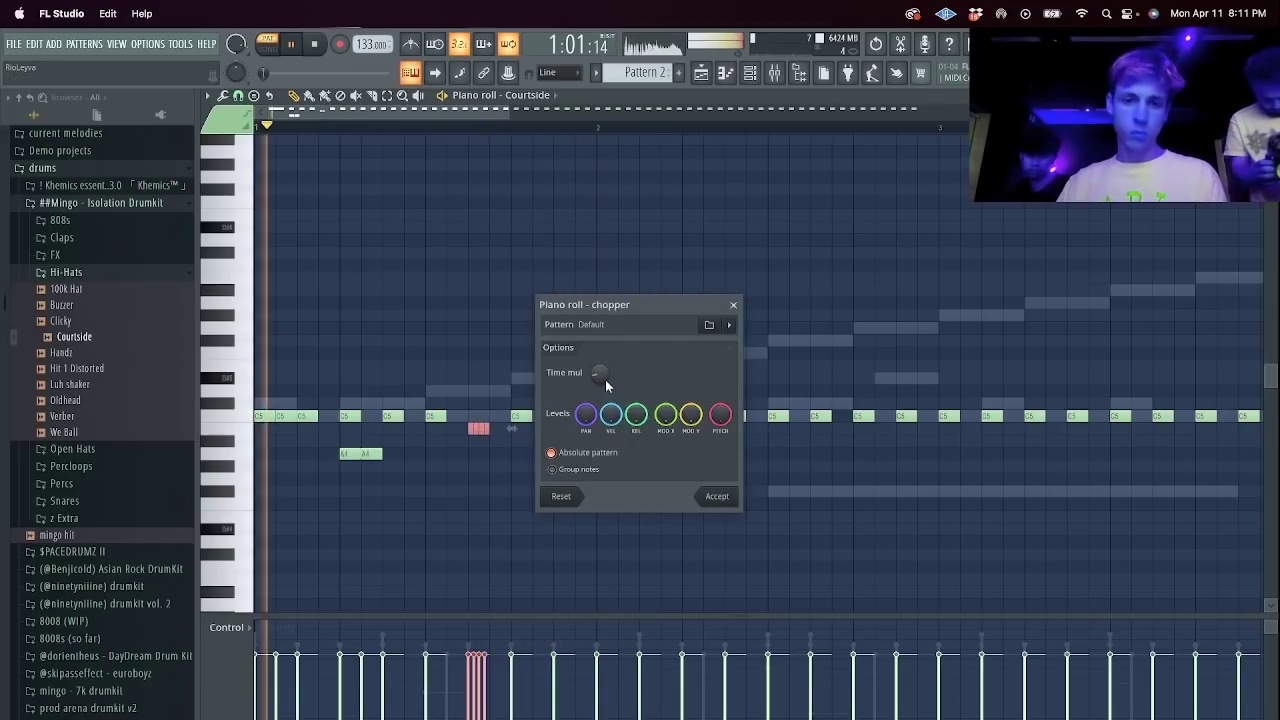
click(716, 496)
right_click(484, 430)
key(ctrl+z)
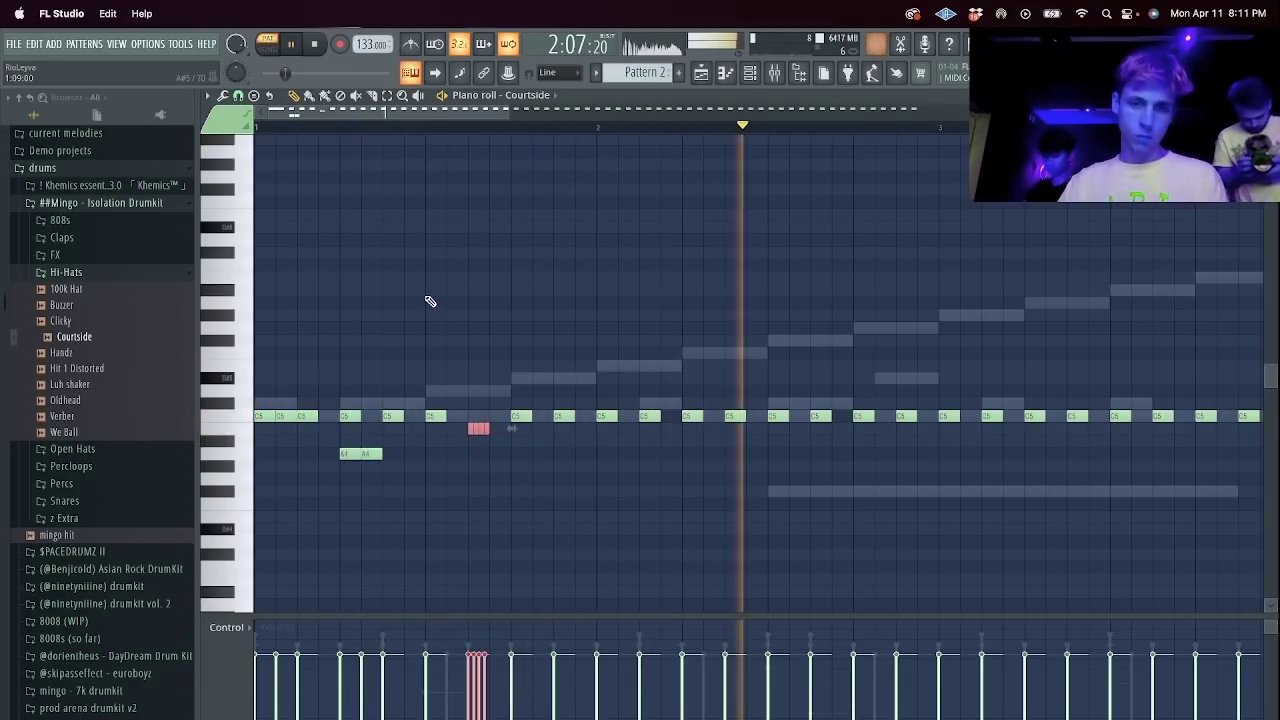
Stretch the notes to touch, then repeat the first two-bar pattern through bar 9.
click(238, 95)
click(265, 257)
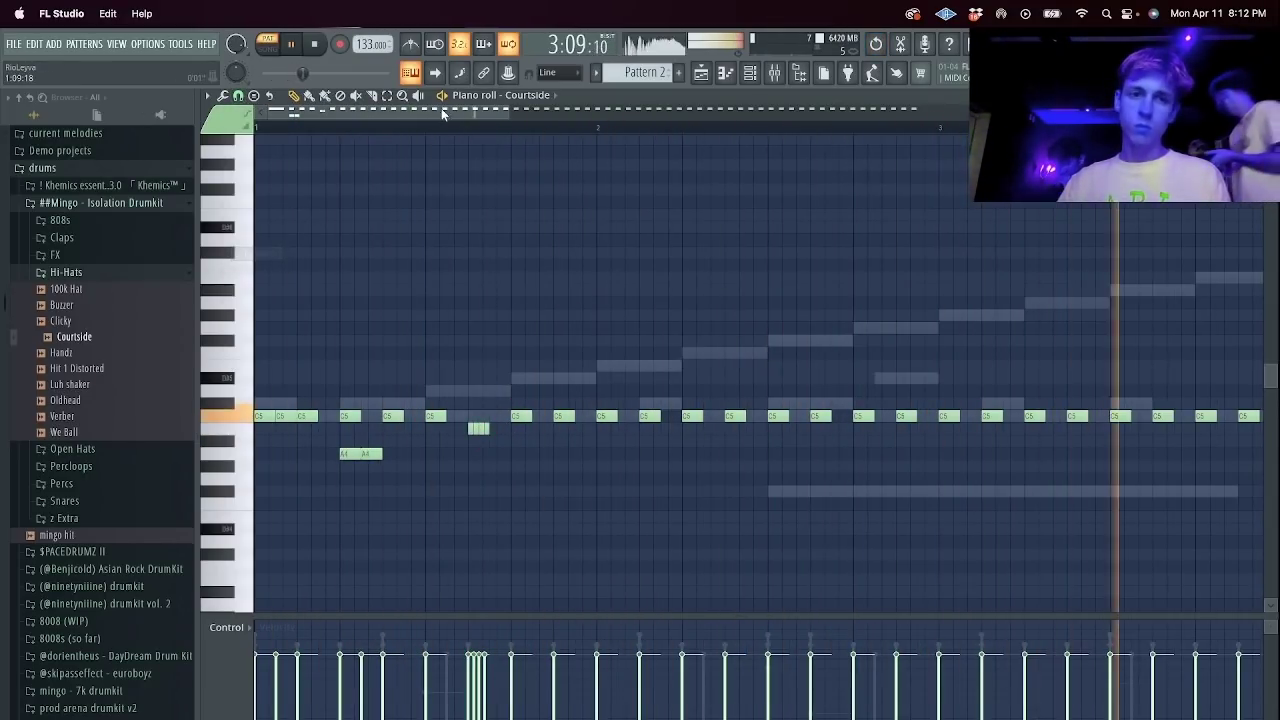
scroll(424, 130, down, 5)
key(super+l)
drag(430, 350, 1188, 606)
key(Delete)
key(super+b)
key(super+b)
key(super+b)
key(super+d)
key(F6)
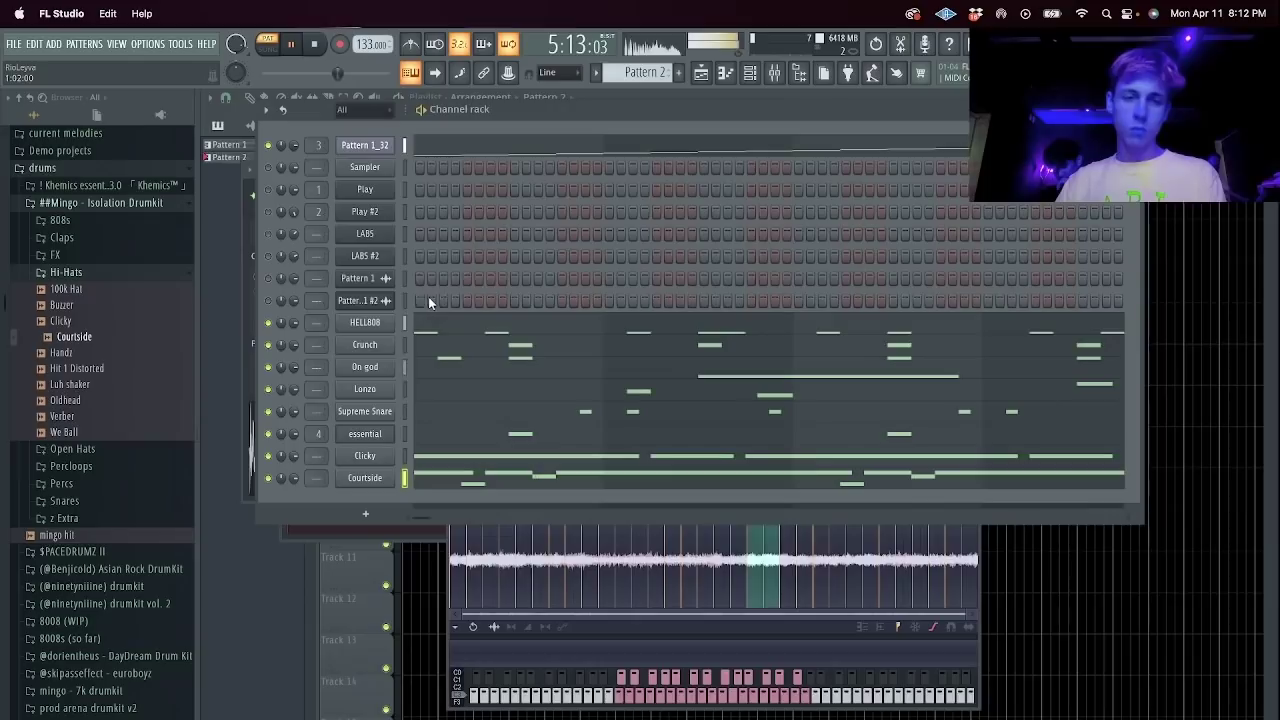
click(443, 485)
click(239, 97)
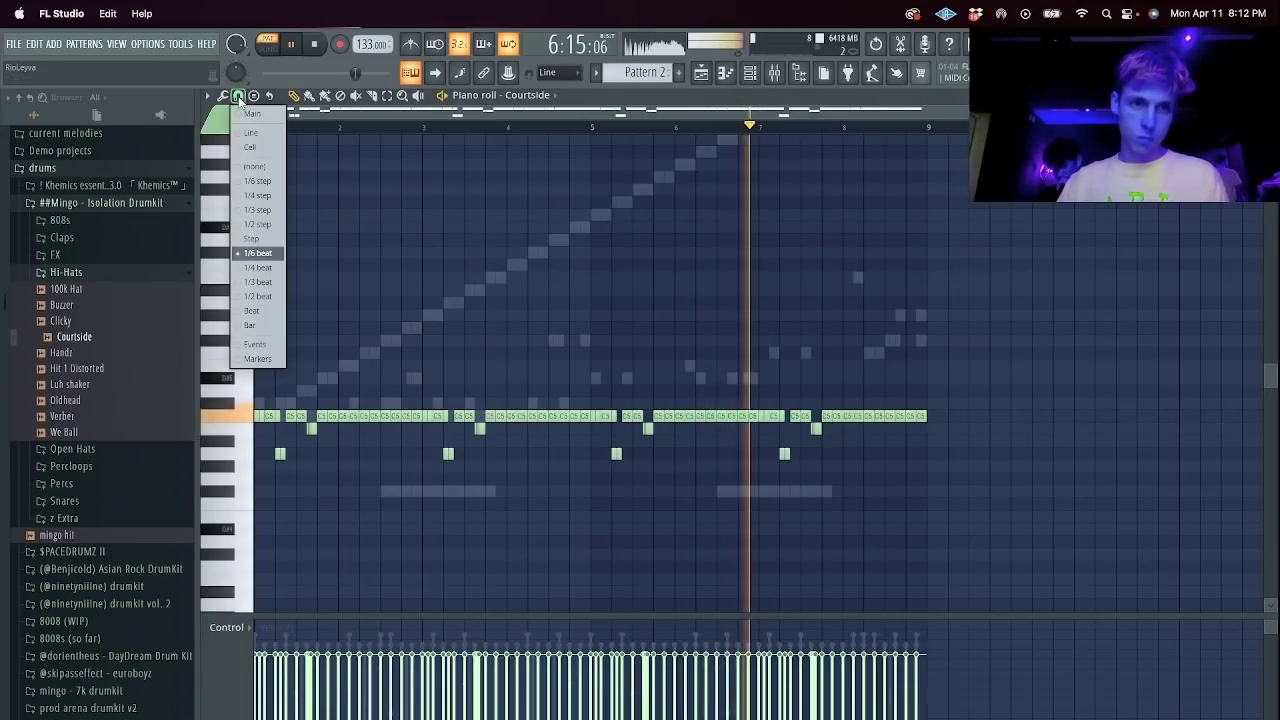
With a finer snap, shorten the last notes and draw short C5 fill notes up to bar 9.
click(262, 252)
scroll(900, 180, up, 3)
drag(931, 417, 918, 418)
click(922, 417)
click(930, 417)
right_click(943, 418)
click(937, 417)
click(944, 416)
click(951, 414)
click(958, 412)
key(super+z)
key(space)
key(F6)
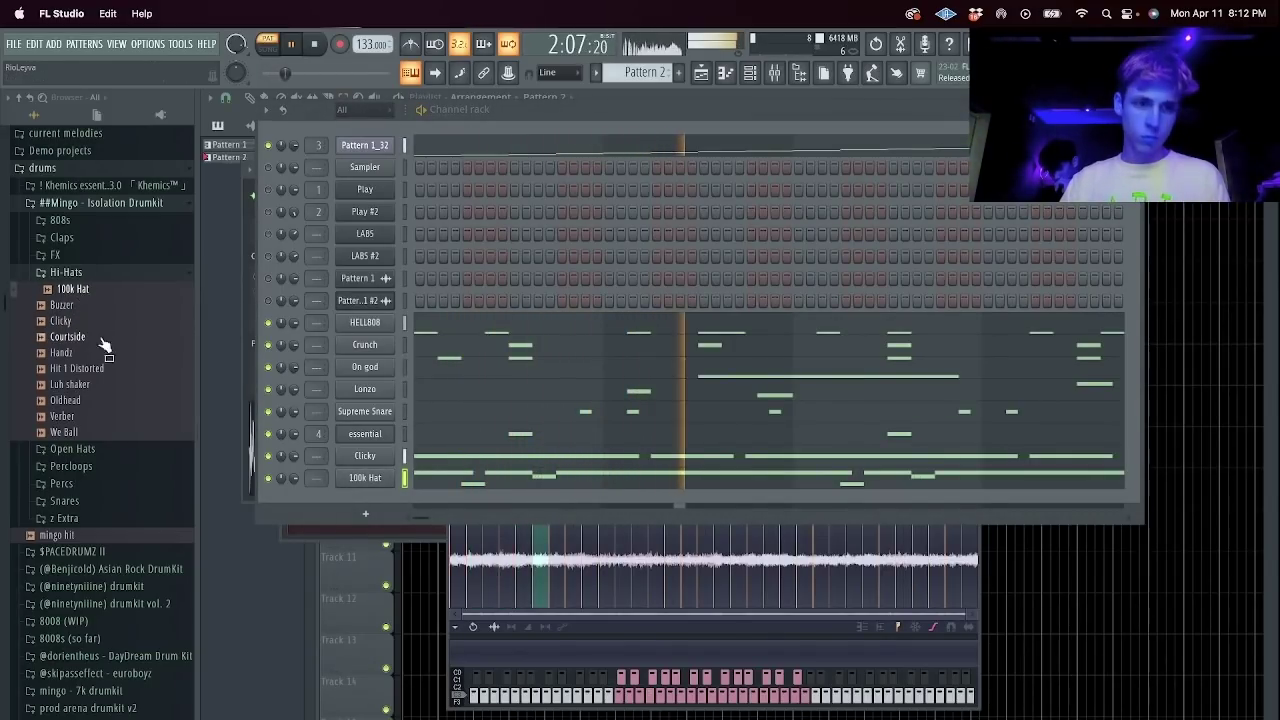
Switch the hi-hat channel's sample from Courtside to 100k Hat.
click(375, 478)
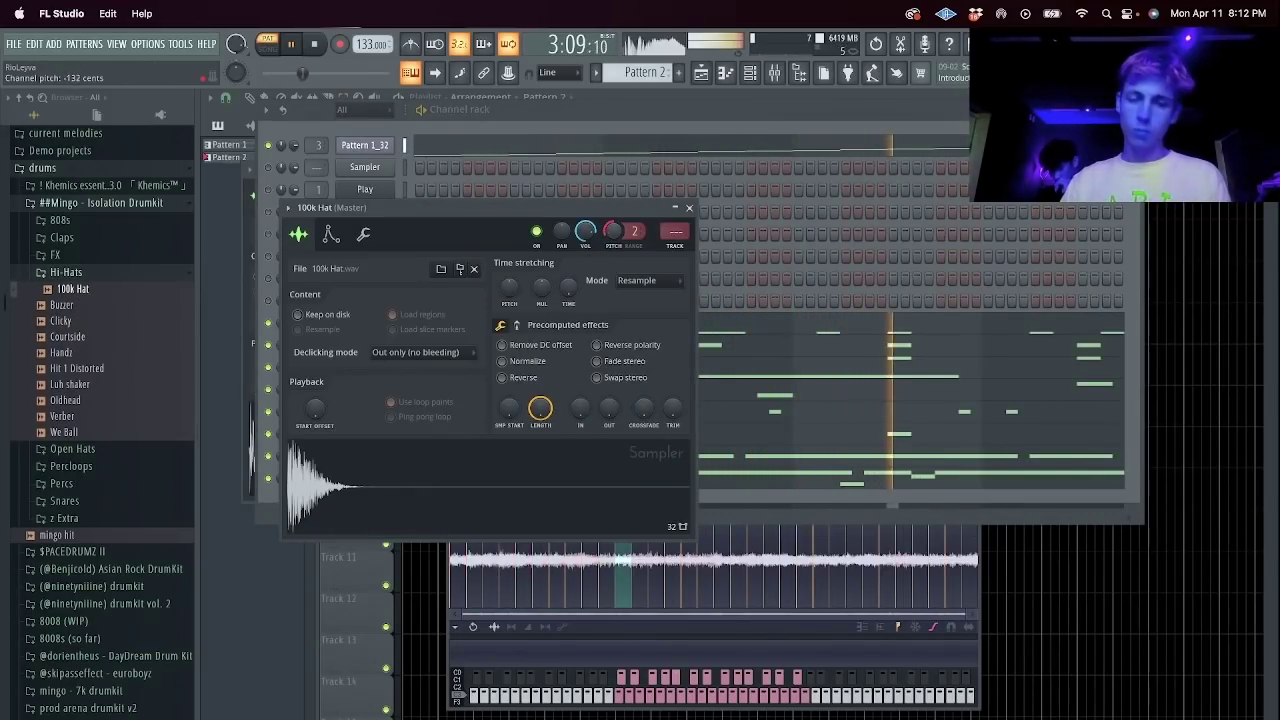
key(Escape)
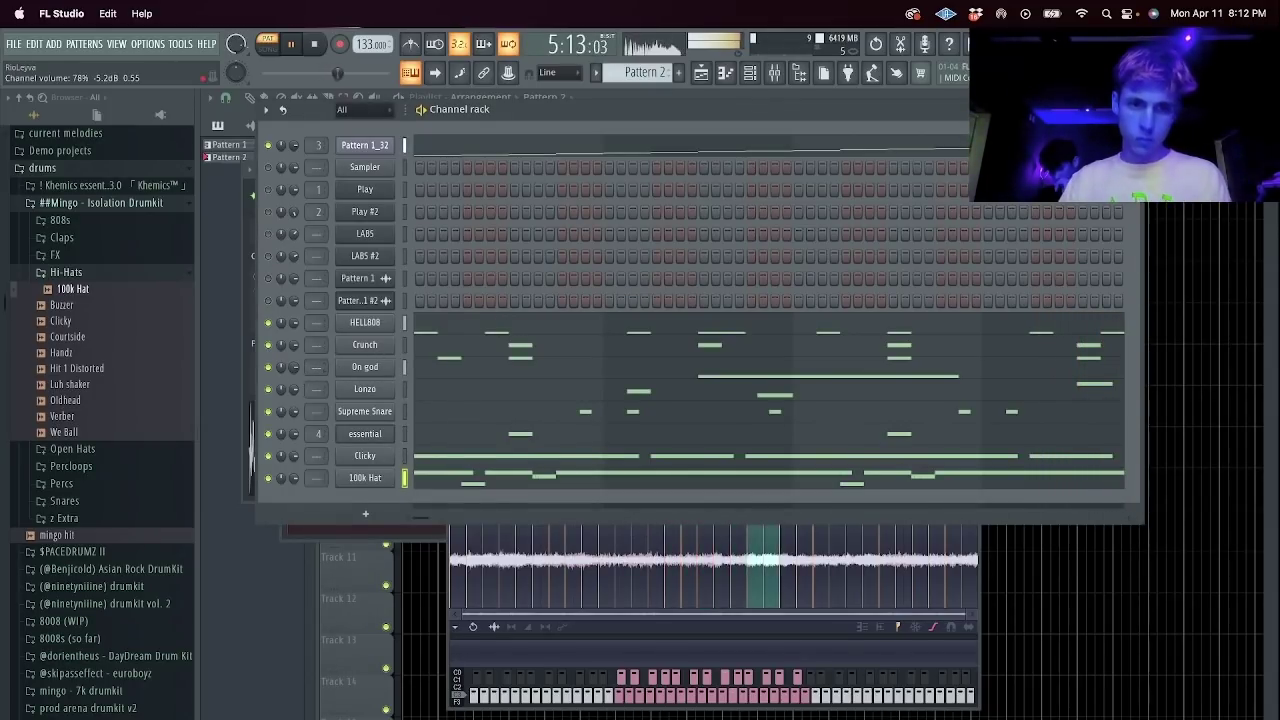
scroll(292, 365, up, 1)
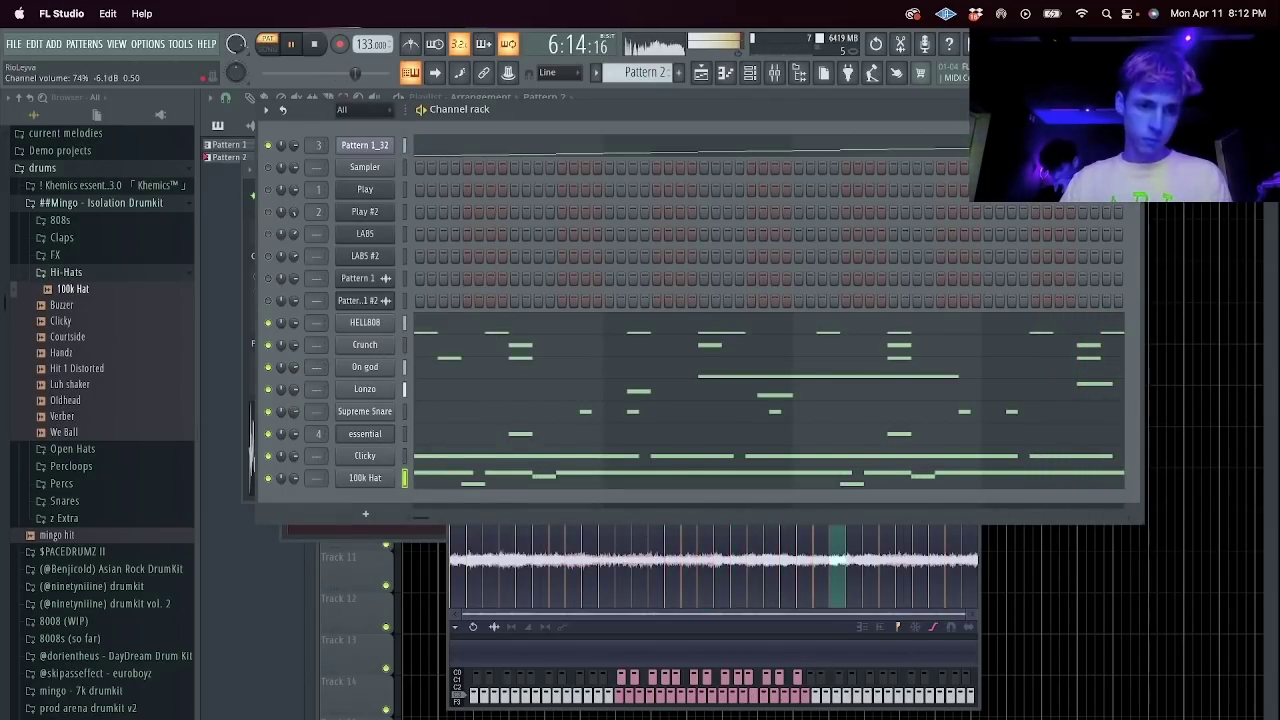
click(100, 272)
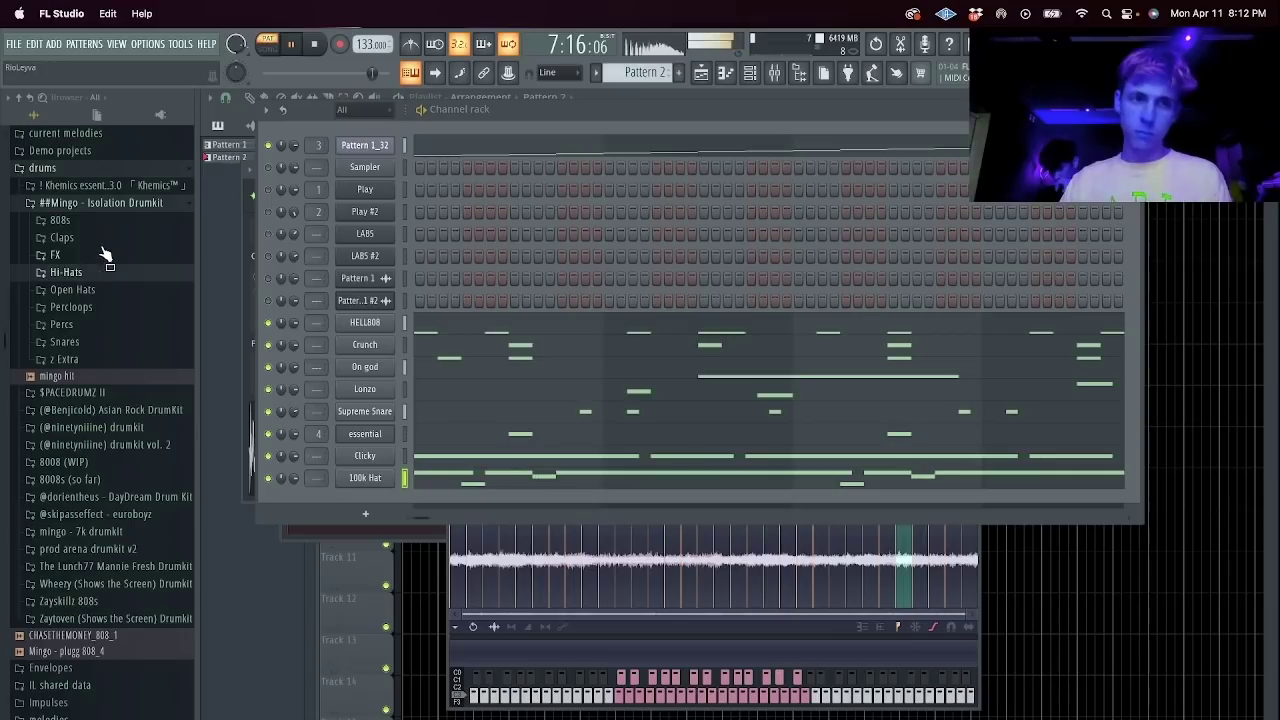
Add the 'just how it is' clap from Claps > Jaws as a new channel.
click(102, 238)
click(118, 351)
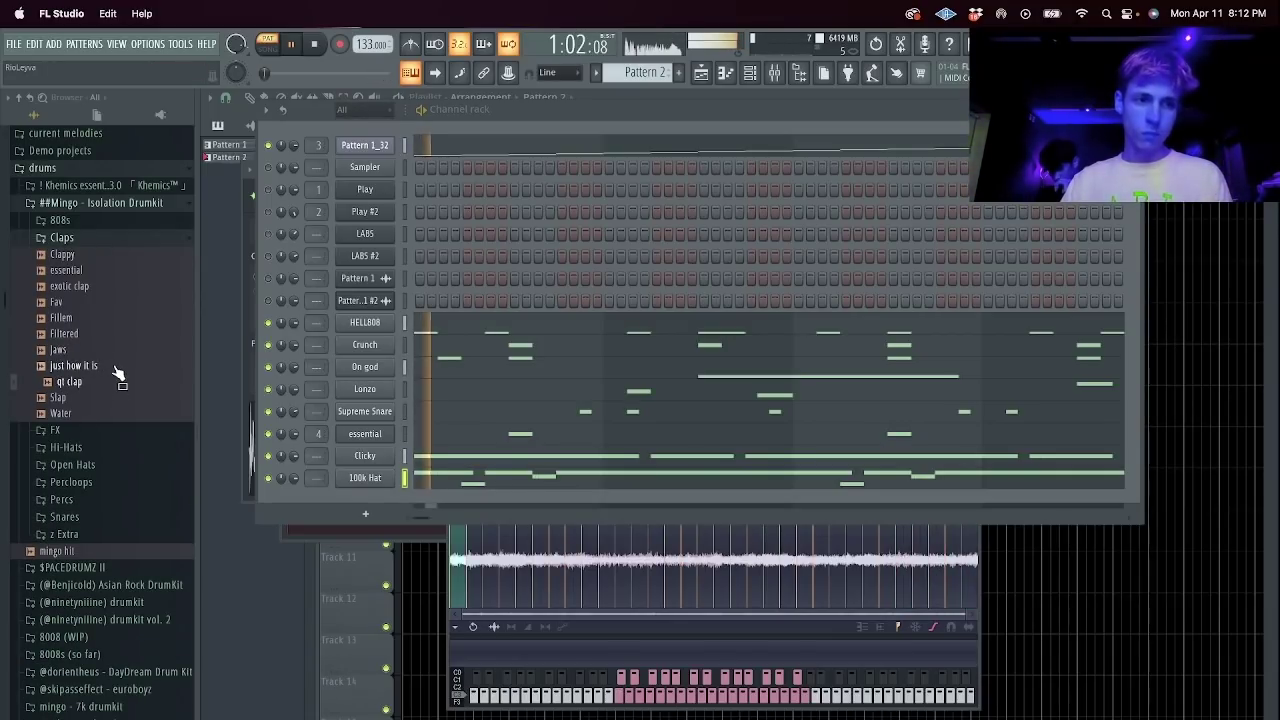
drag(371, 357, 376, 362)
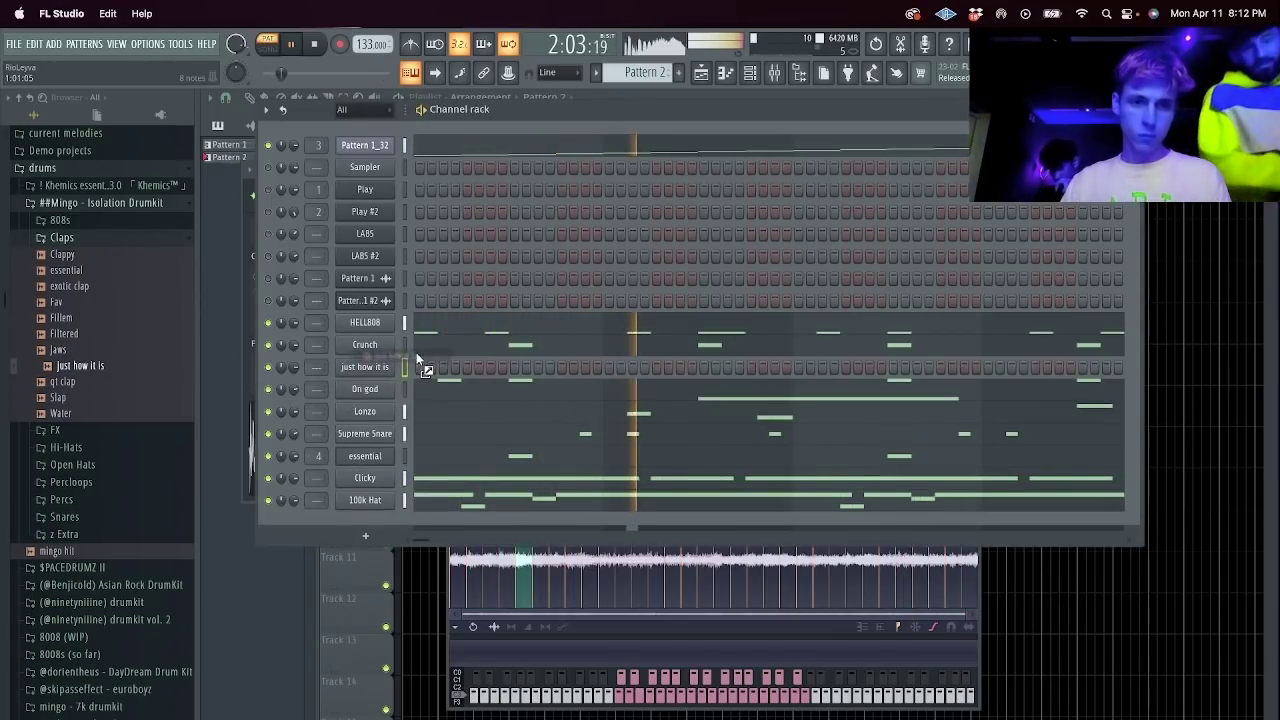
Draw a bar-long C5 clap note in the piano roll and repeat it to eight copies.
right_click(378, 369)
click(424, 366)
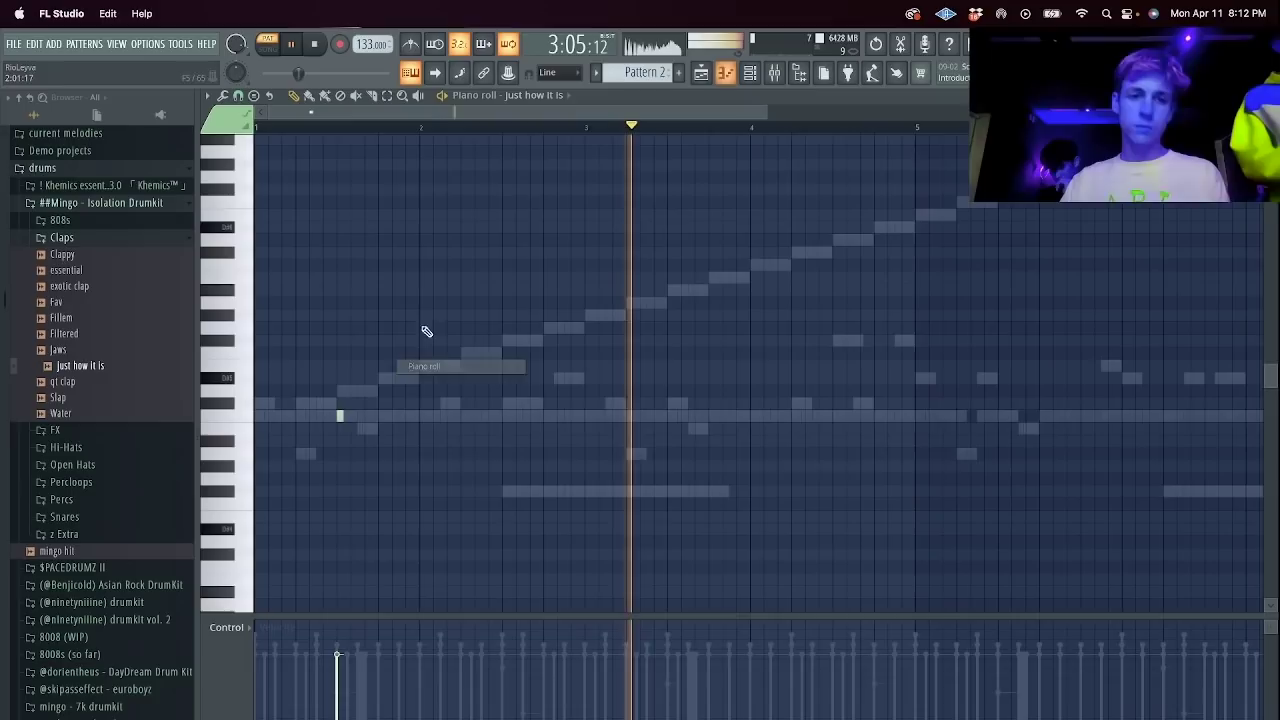
click(508, 417)
right_click(513, 417)
click(504, 418)
key(super+l)
right_click(507, 418)
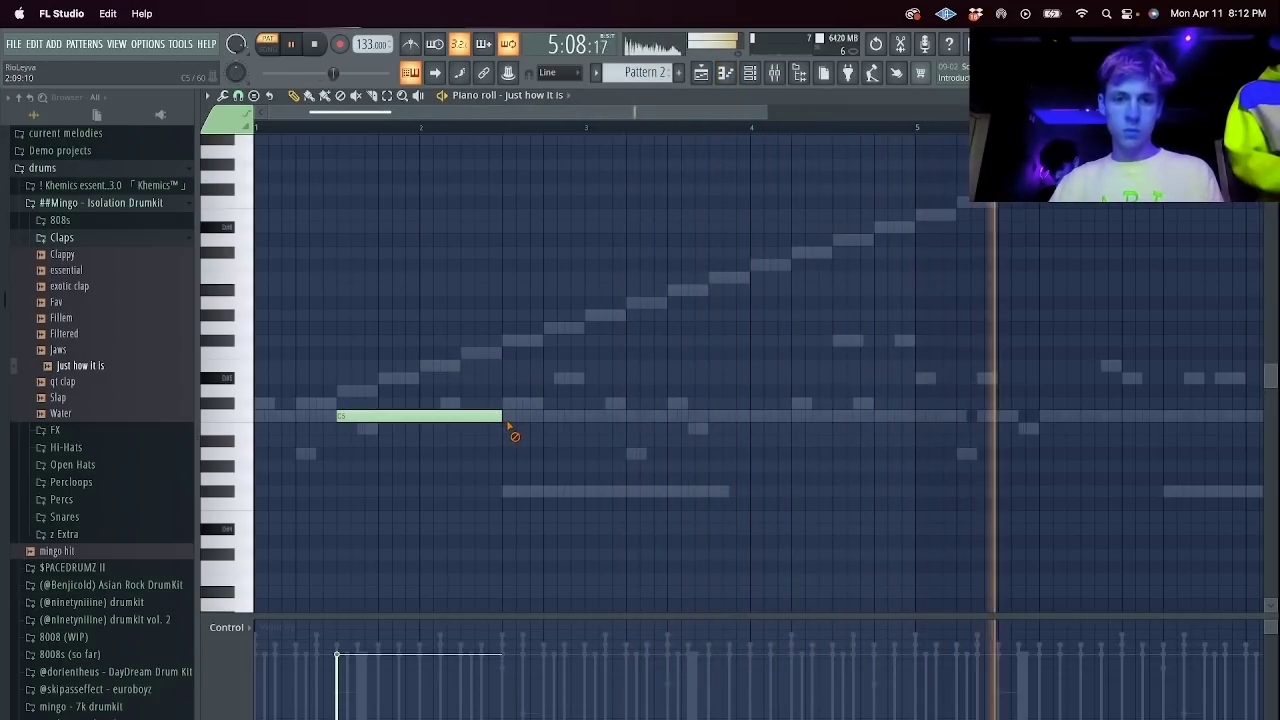
key(super+b)
key(super+b)
key(super+b)
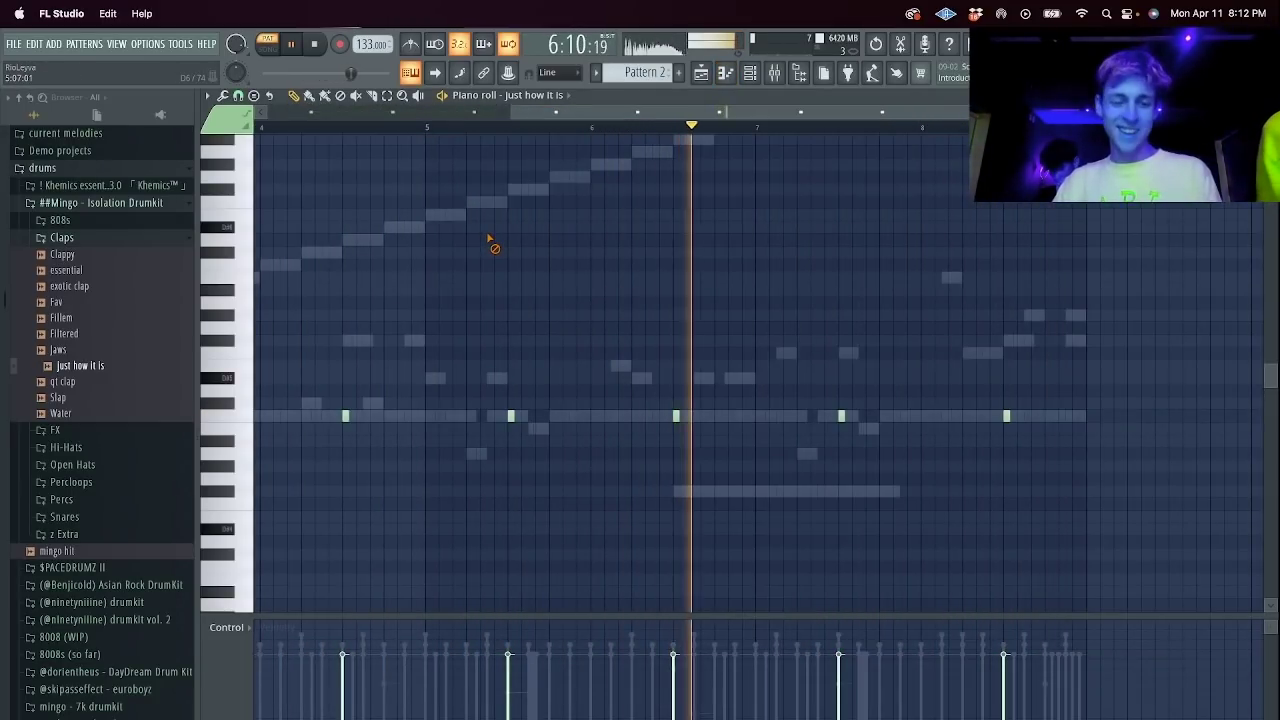
key(F7)
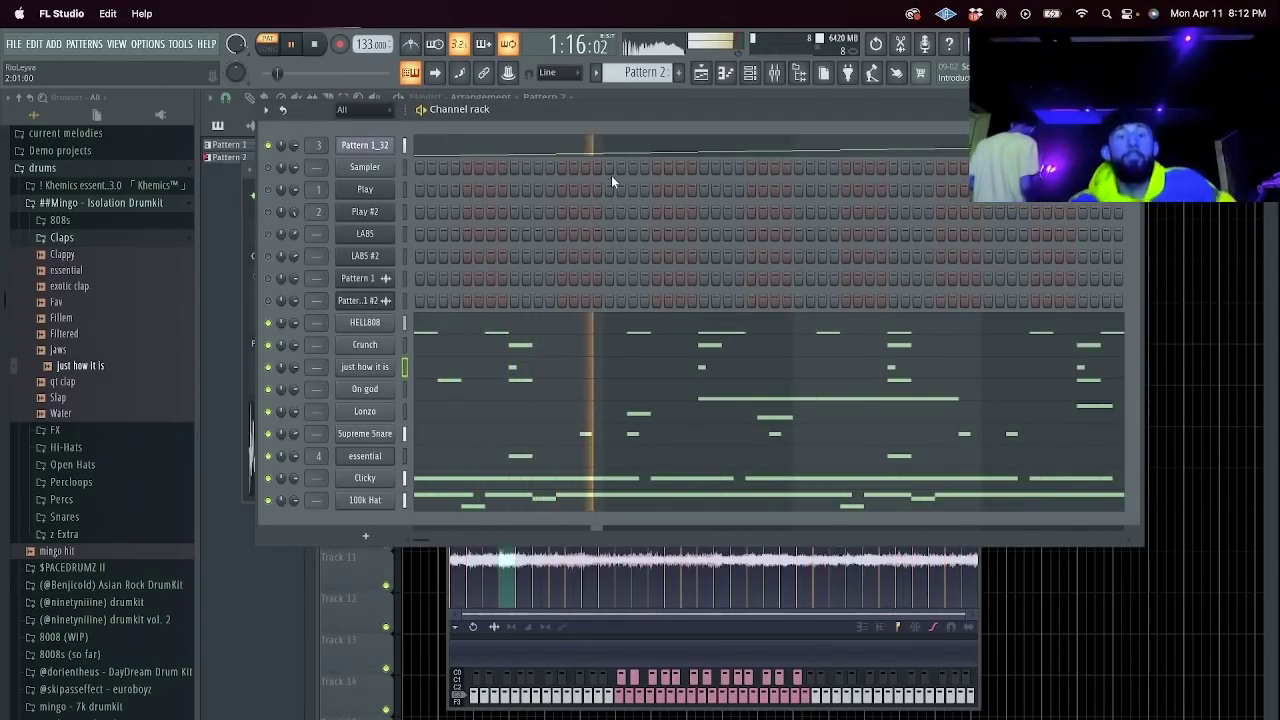
Create Pattern 3 and place Pattern 2 at the start of Track 3 in the playlist.
click(706, 70)
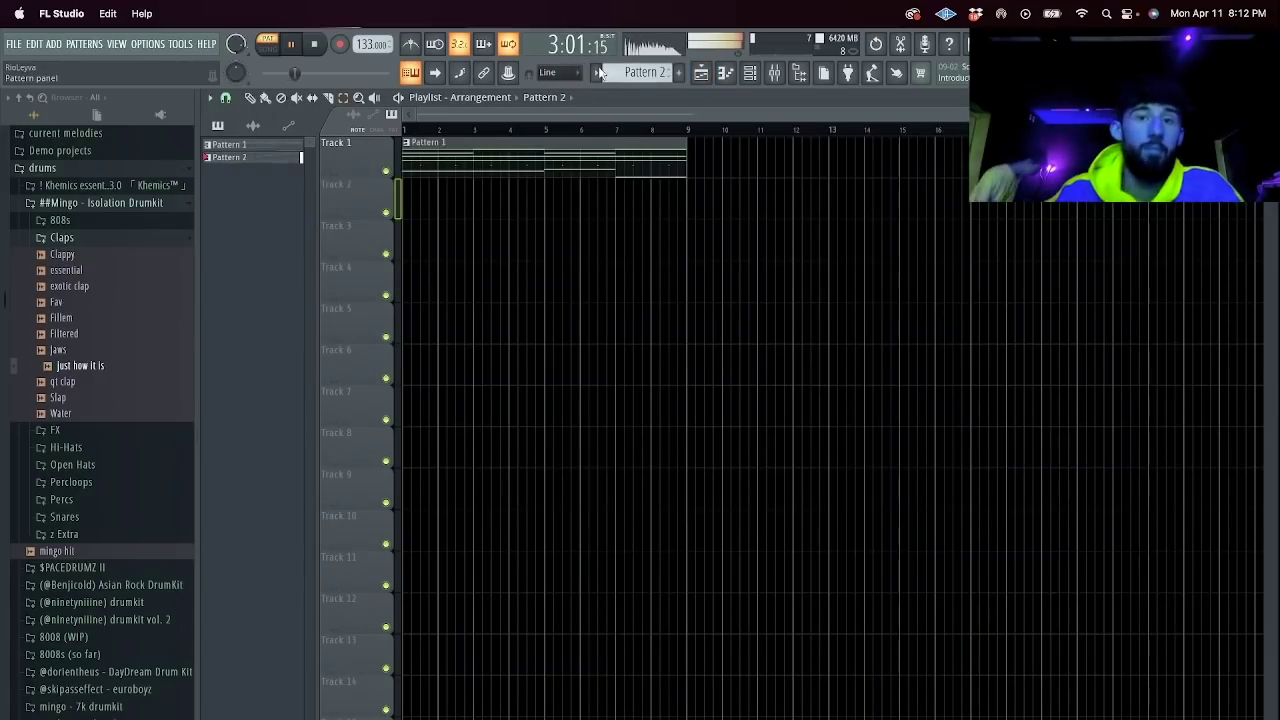
click(598, 72)
click(645, 93)
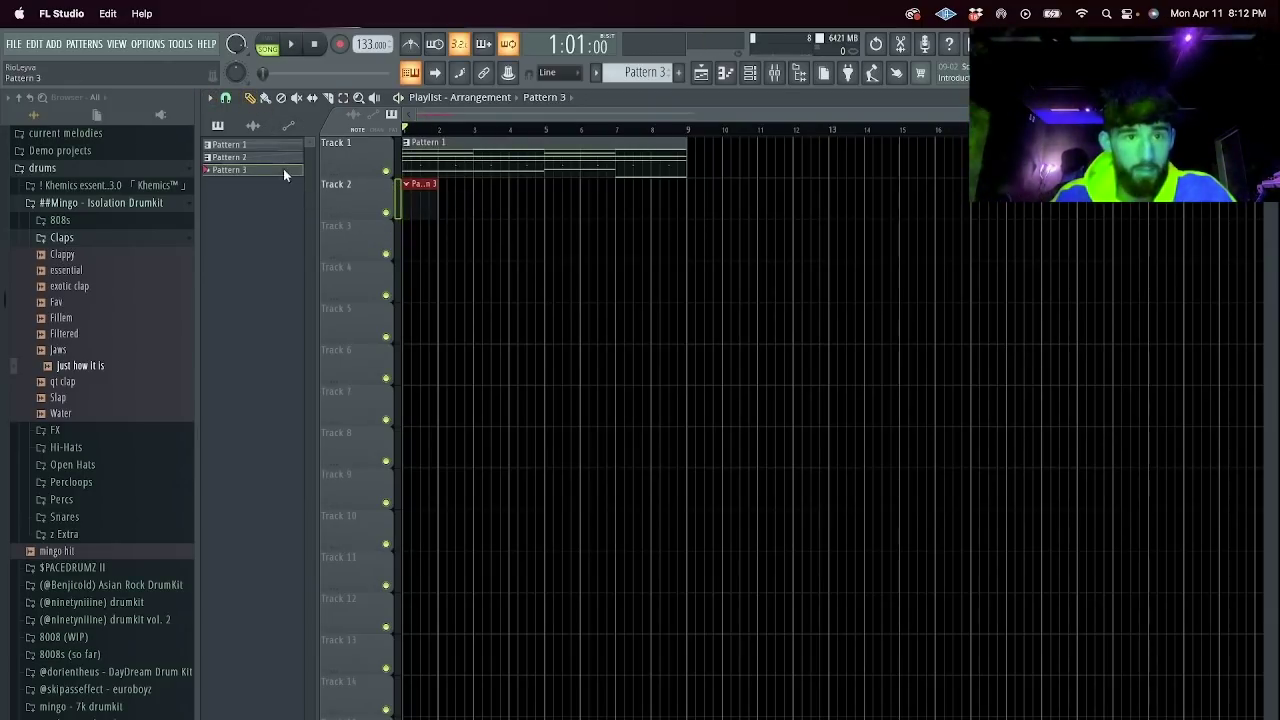
drag(396, 240, 451, 233)
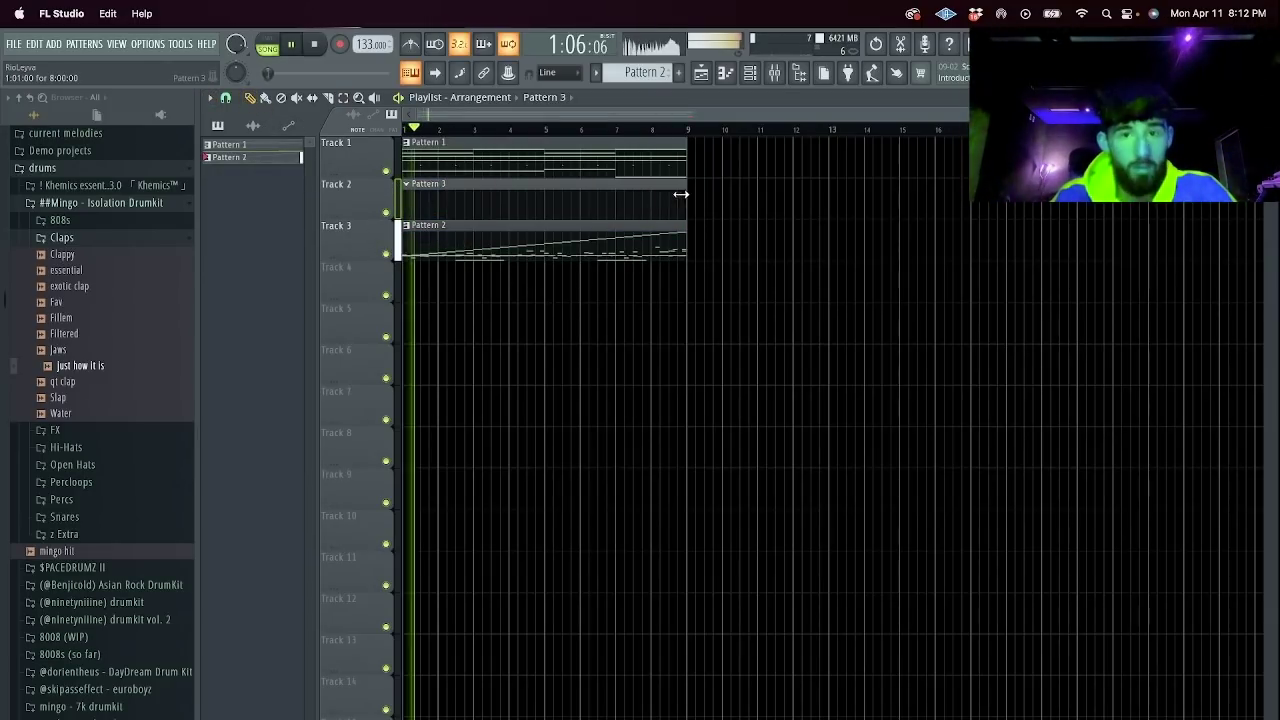
Add a Kontakt channel and load the Stradivari Violin Multi Mic instrument into it.
click(749, 72)
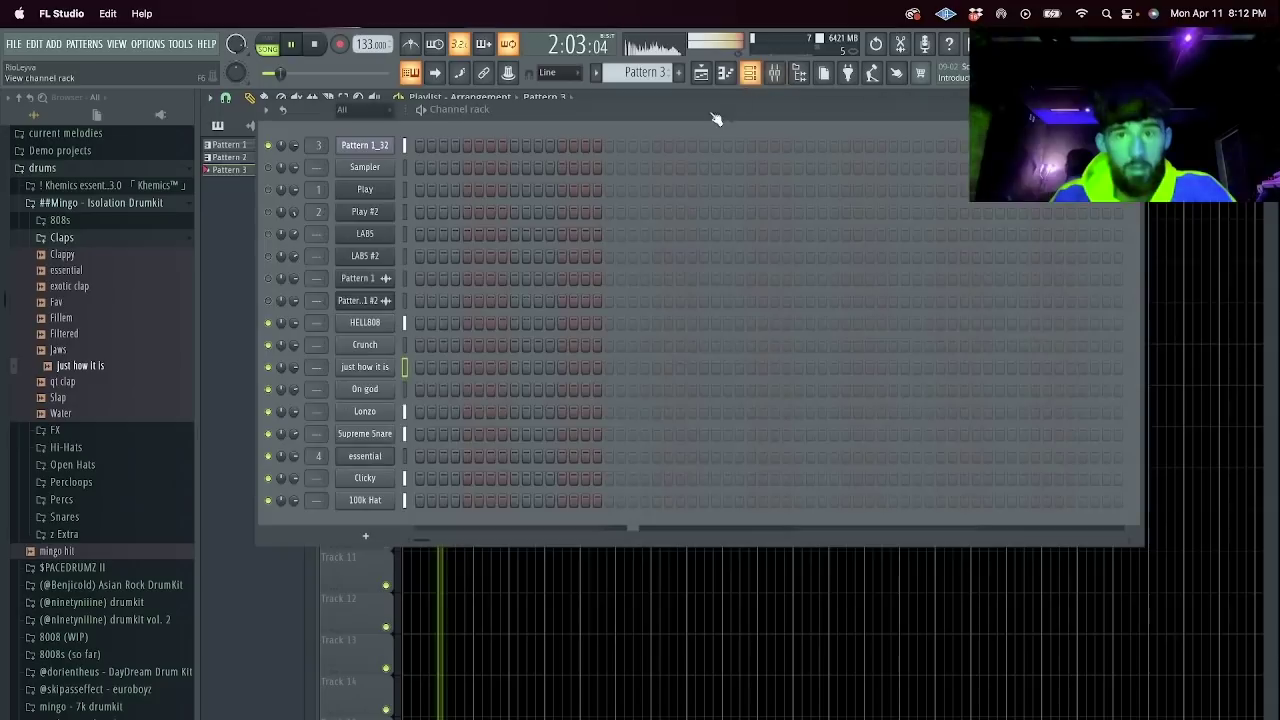
click(365, 535)
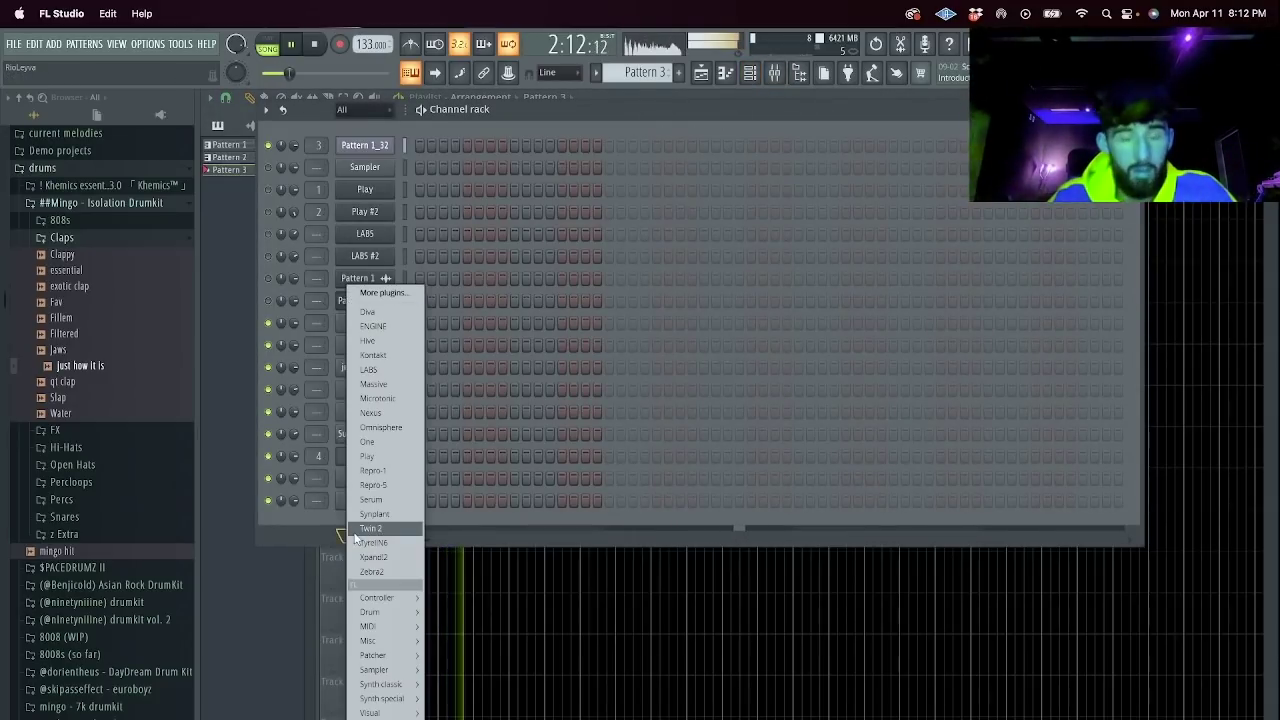
click(392, 356)
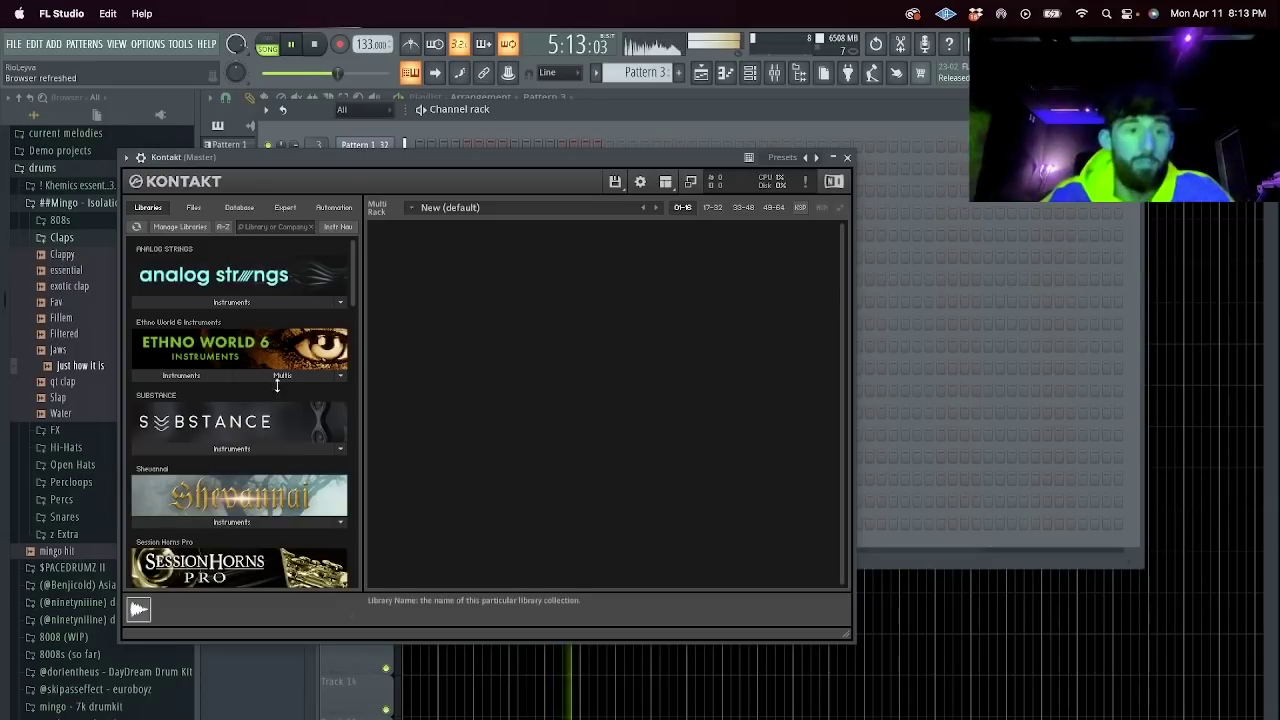
scroll(276, 396, down, 2)
scroll(234, 428, down, 5)
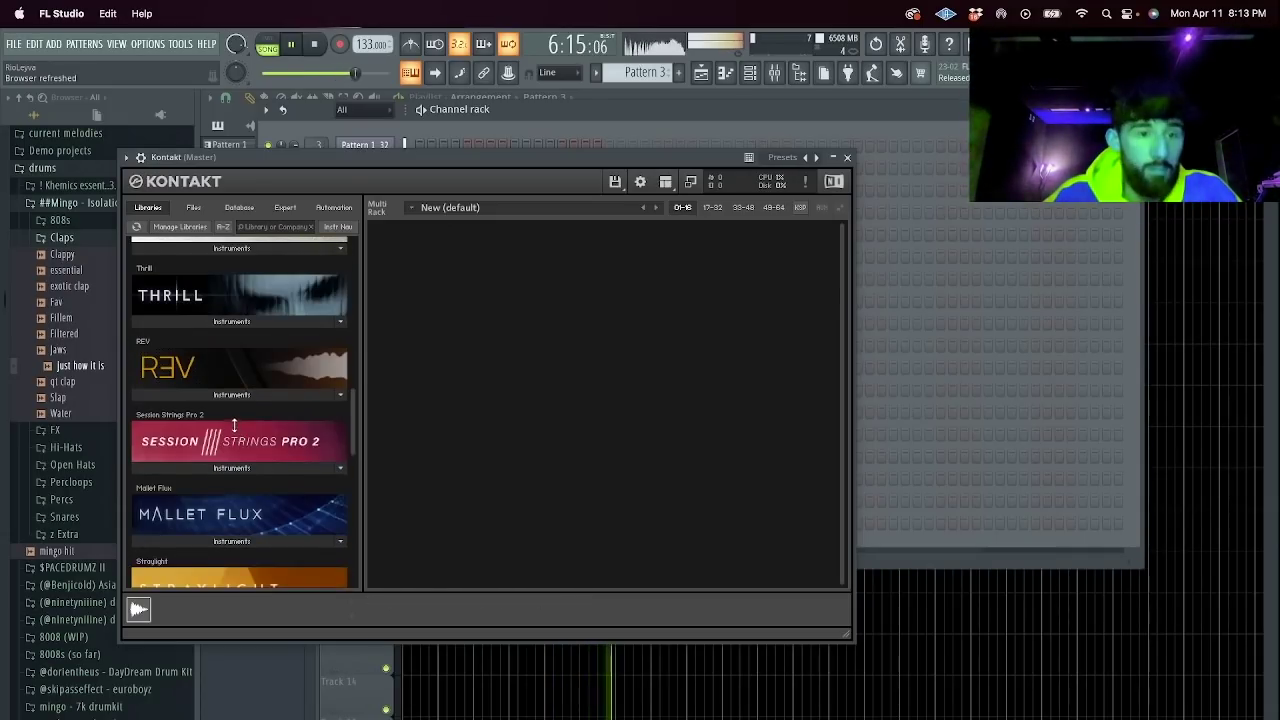
scroll(240, 445, down, 3)
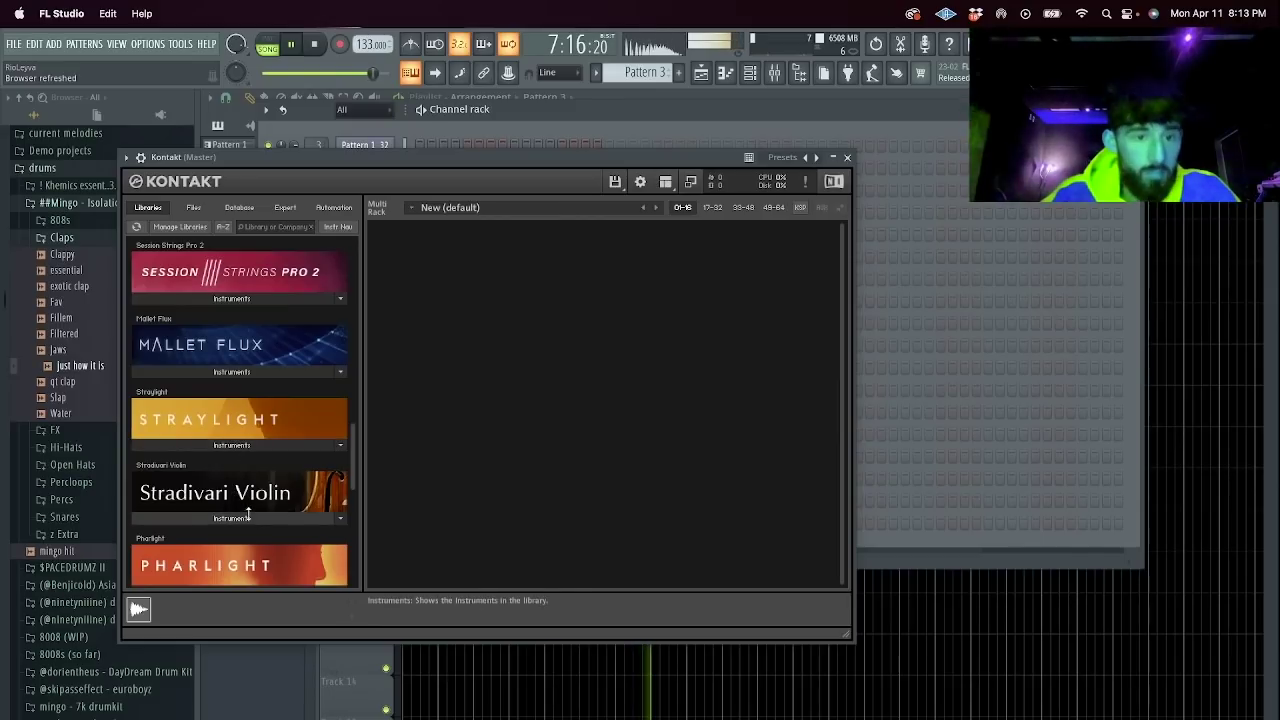
click(246, 516)
click(210, 537)
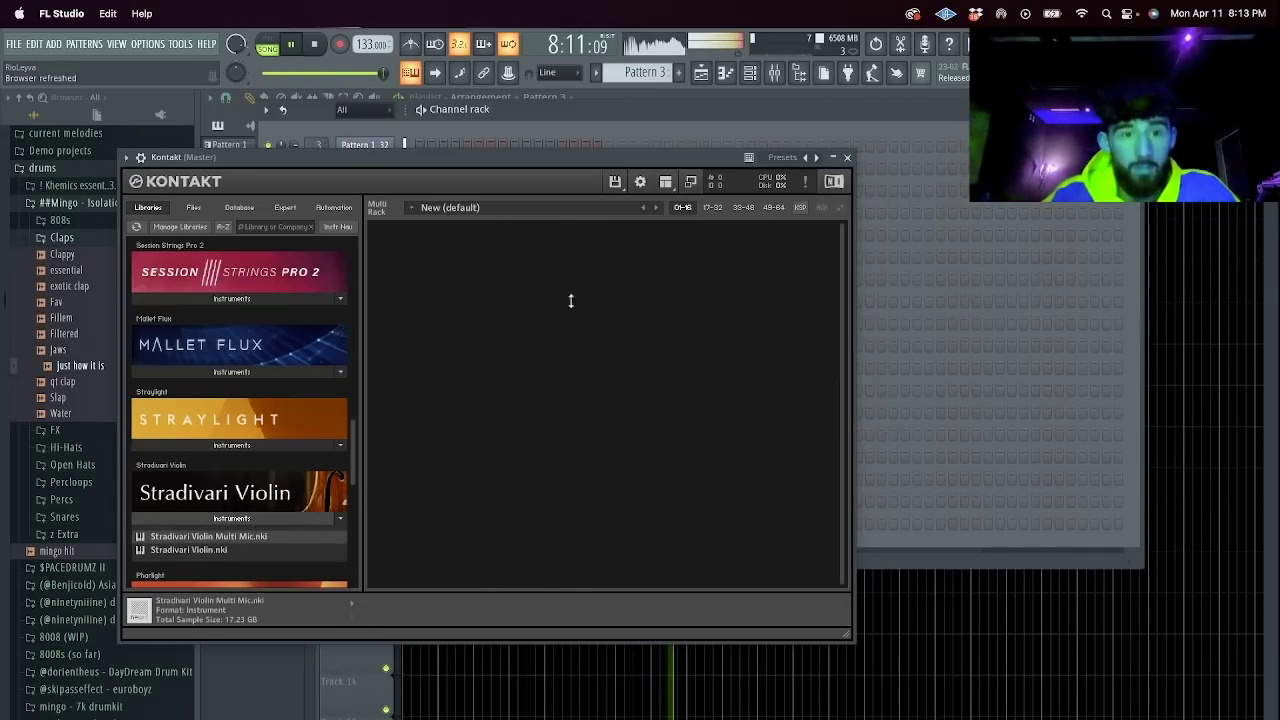
drag(571, 300, 571, 300)
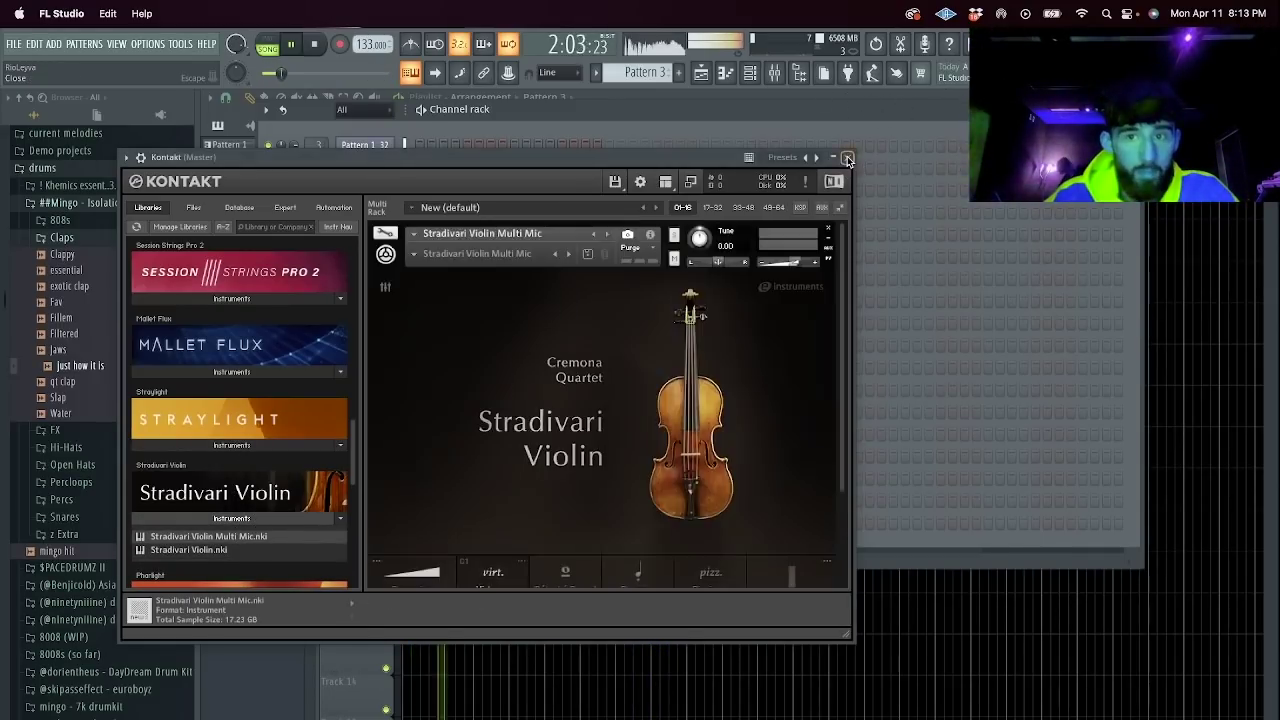
click(847, 158)
Open the Kontakt violin channel's piano roll and stop playback.
right_click(390, 515)
click(428, 523)
key(space)
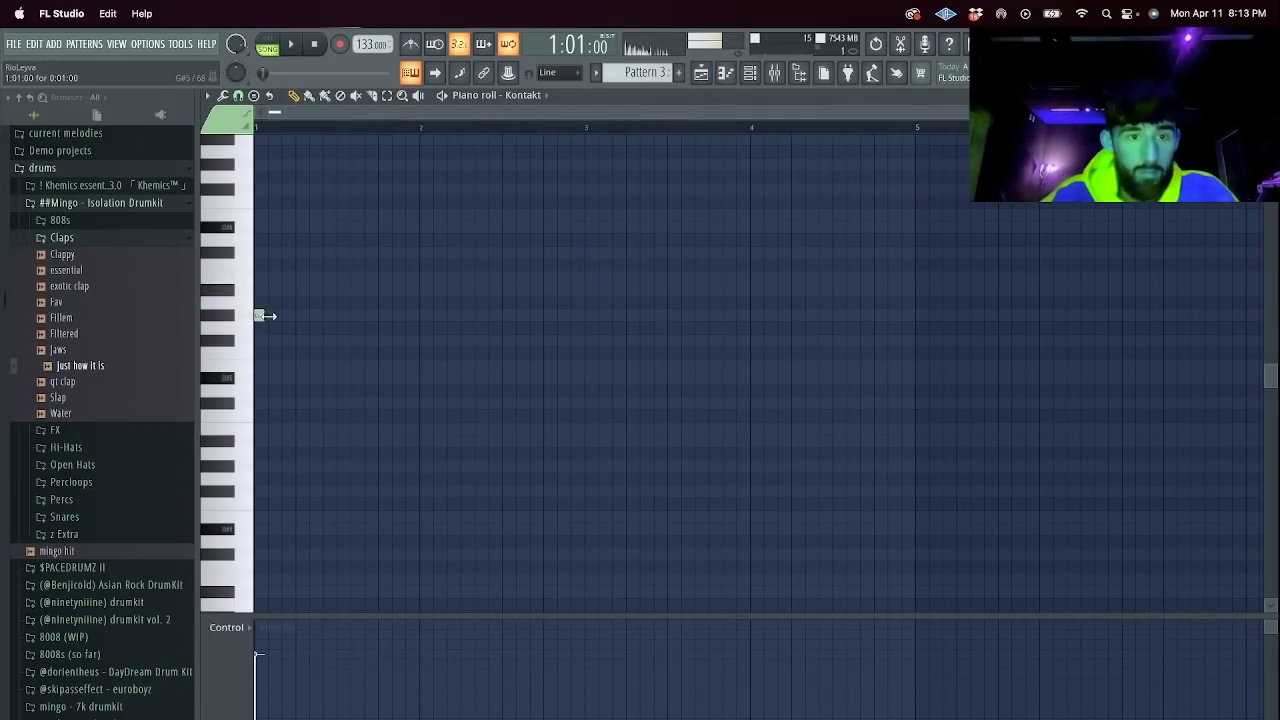
Draw long overlapping violin notes, including D#5 and C5, ending with A#4 and G#4 near bar 6.
key(space)
drag(265, 316, 591, 323)
click(591, 327)
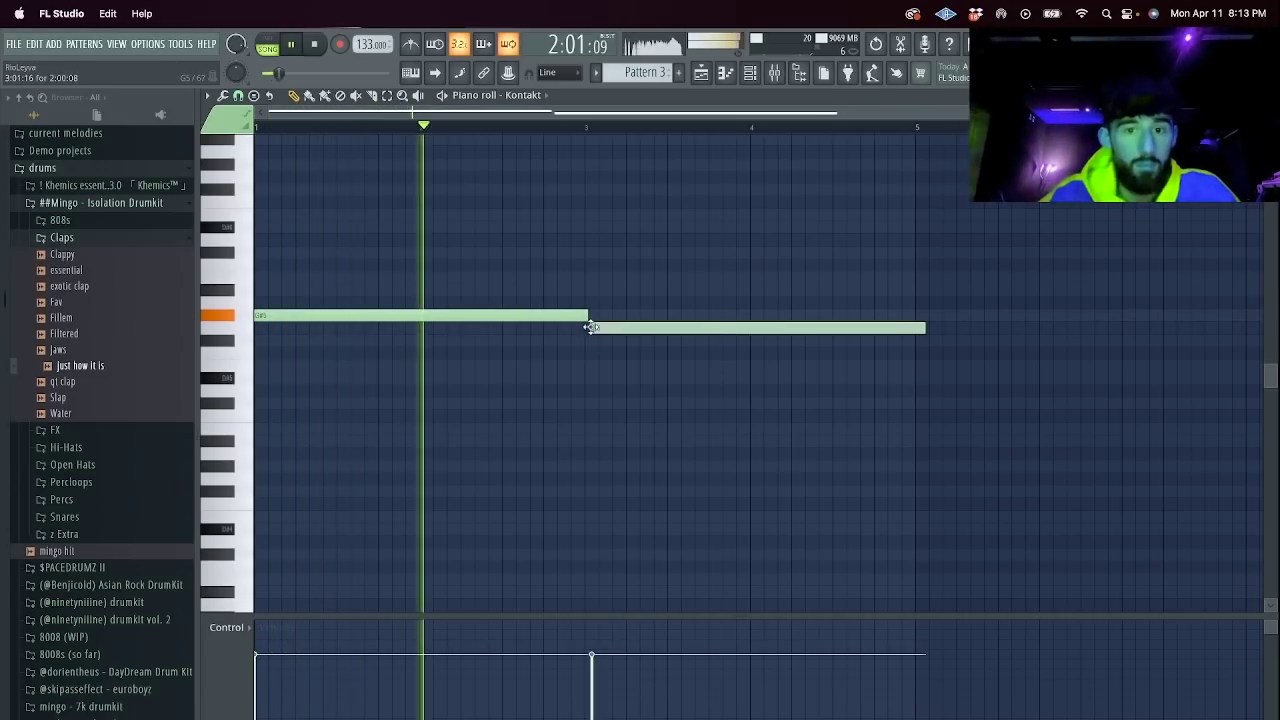
click(589, 354)
drag(586, 110, 742, 117)
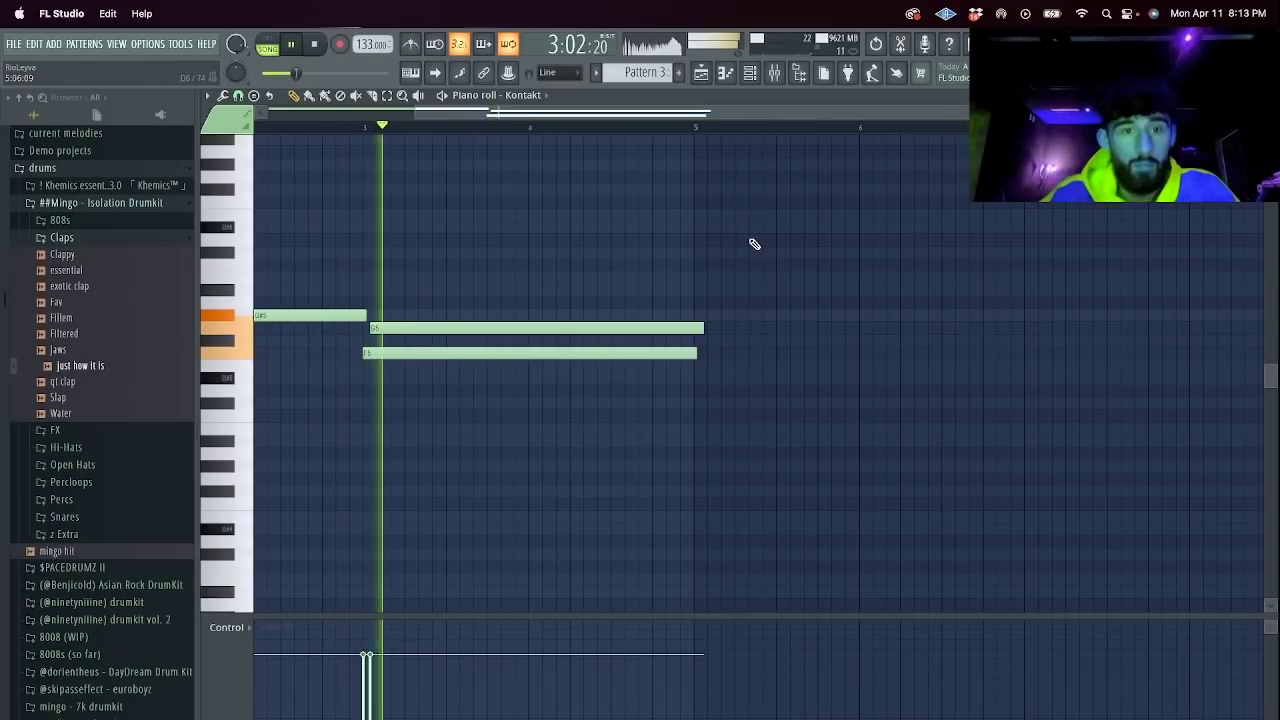
click(611, 378)
click(695, 416)
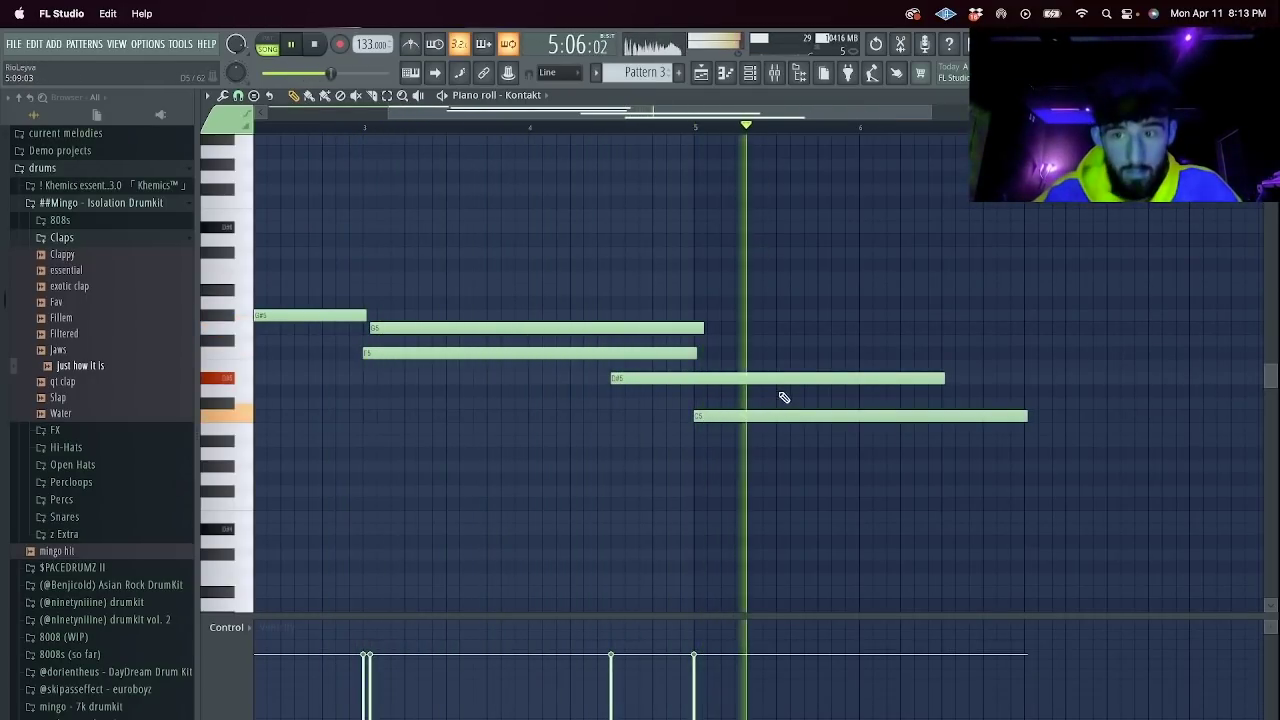
click(990, 442)
click(1009, 468)
click(1028, 489)
key(space)
Move the lowest note to G4, raise the final three notes an octave, and add a long G#5.
drag(1047, 490, 1049, 476)
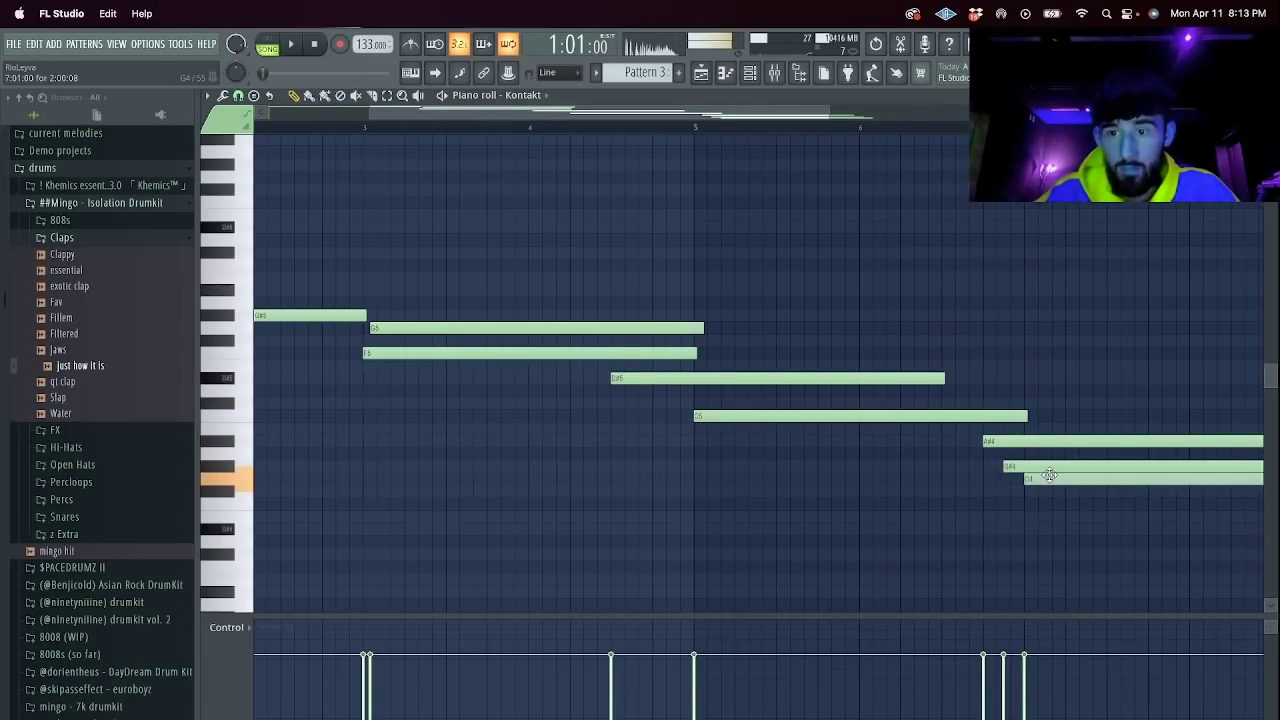
click(954, 132)
key(space)
key(space)
key(space)
key(space)
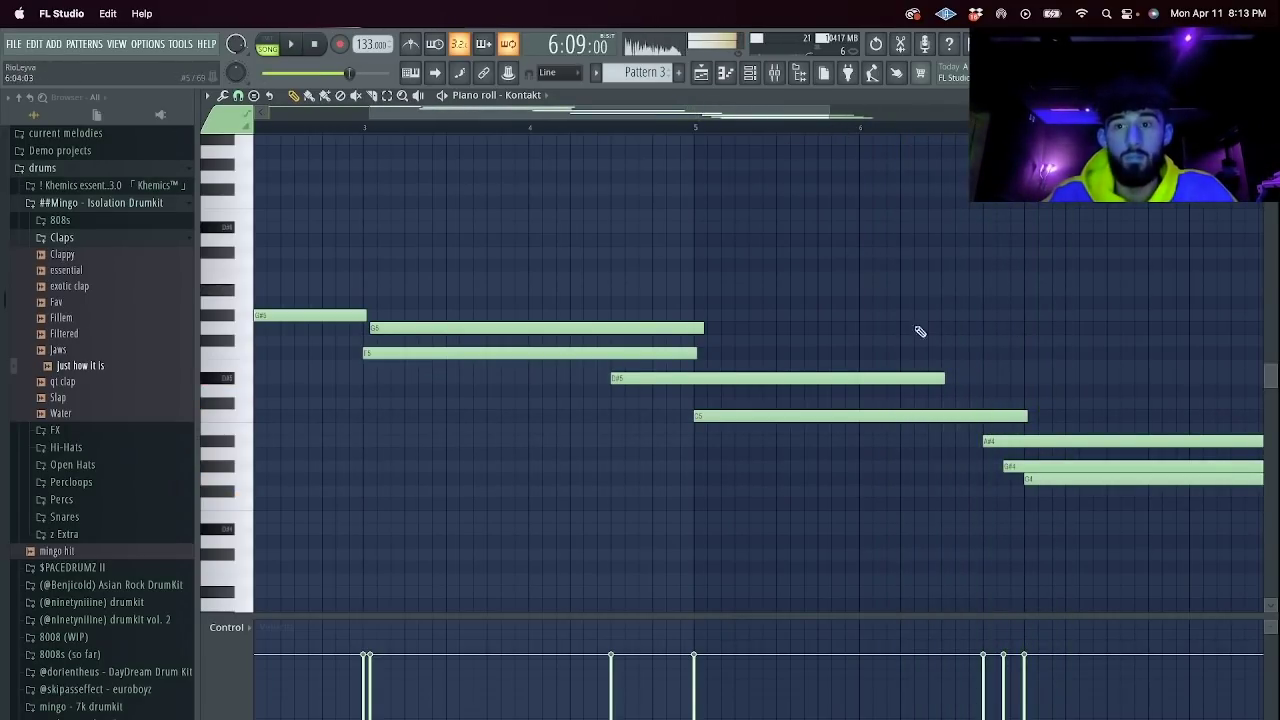
drag(995, 509, 1040, 439)
key(space)
key(shift+Up)
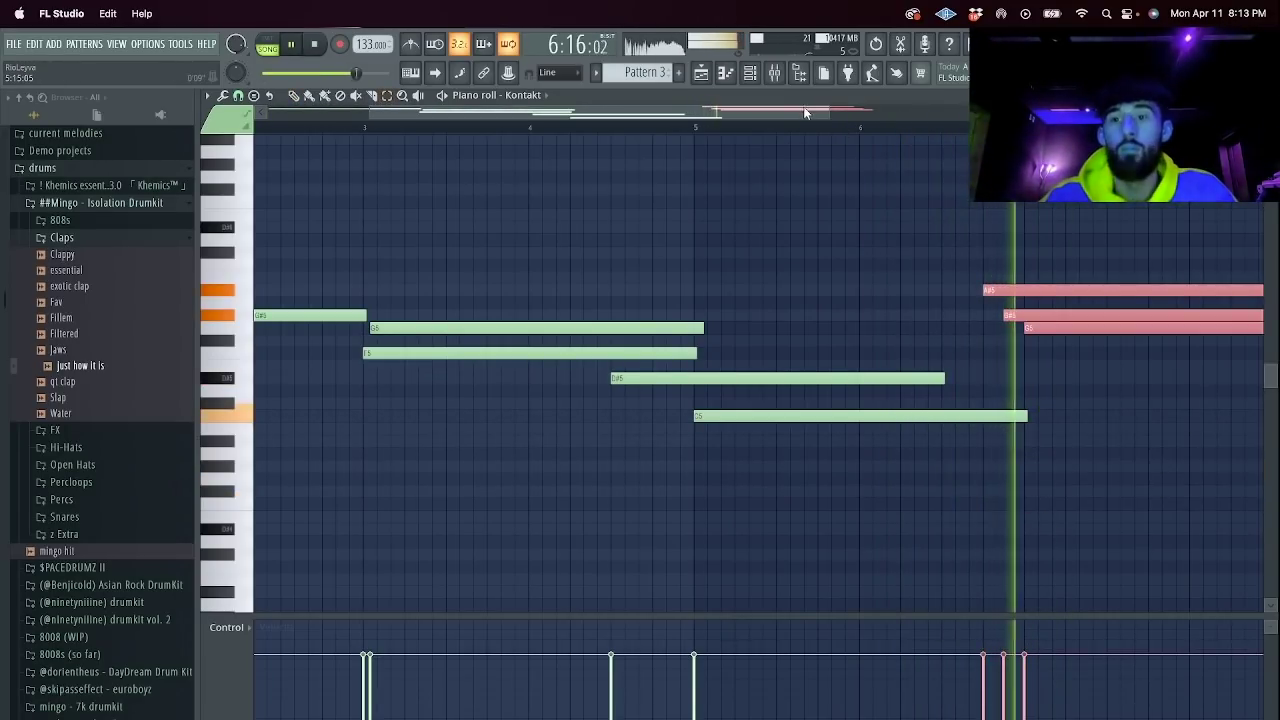
drag(932, 341, 923, 310)
Slice the long notes near bar 8 and delete the cut-off ends.
key(c)
drag(1009, 374, 1006, 339)
key(Delete)
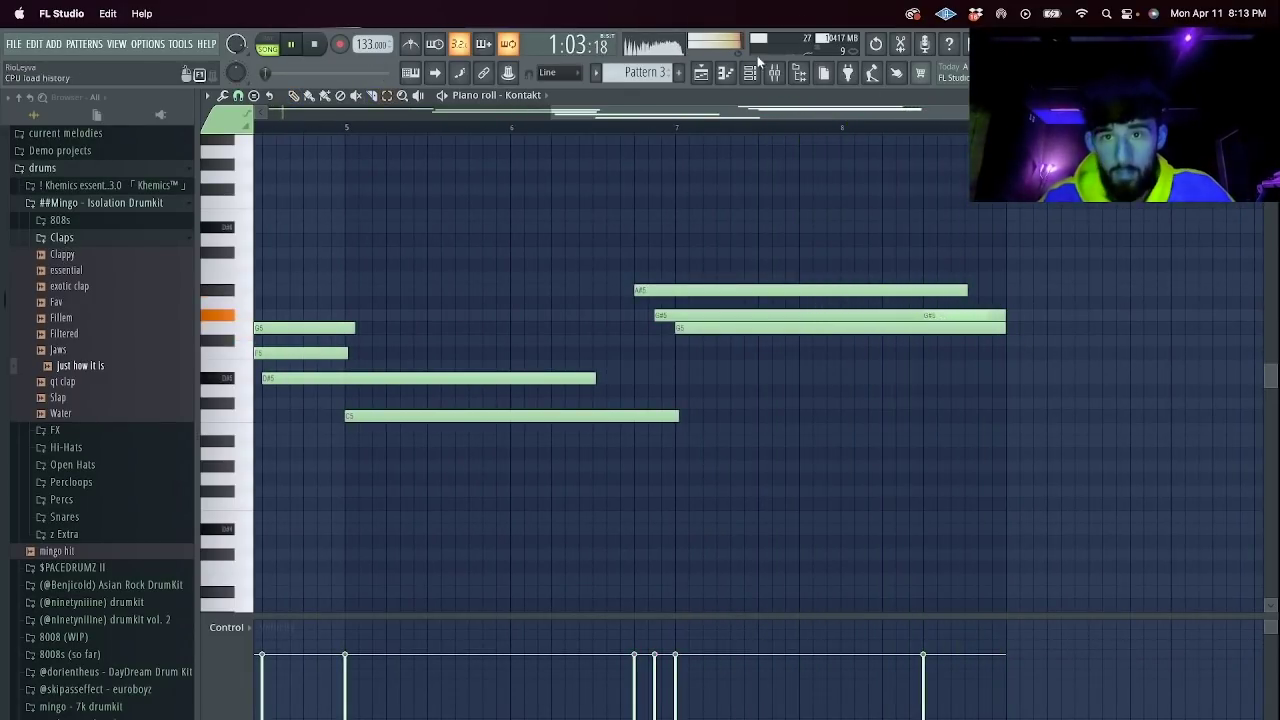
Clone the Kontakt violin channel from the channel rack.
click(750, 73)
right_click(362, 521)
click(438, 652)
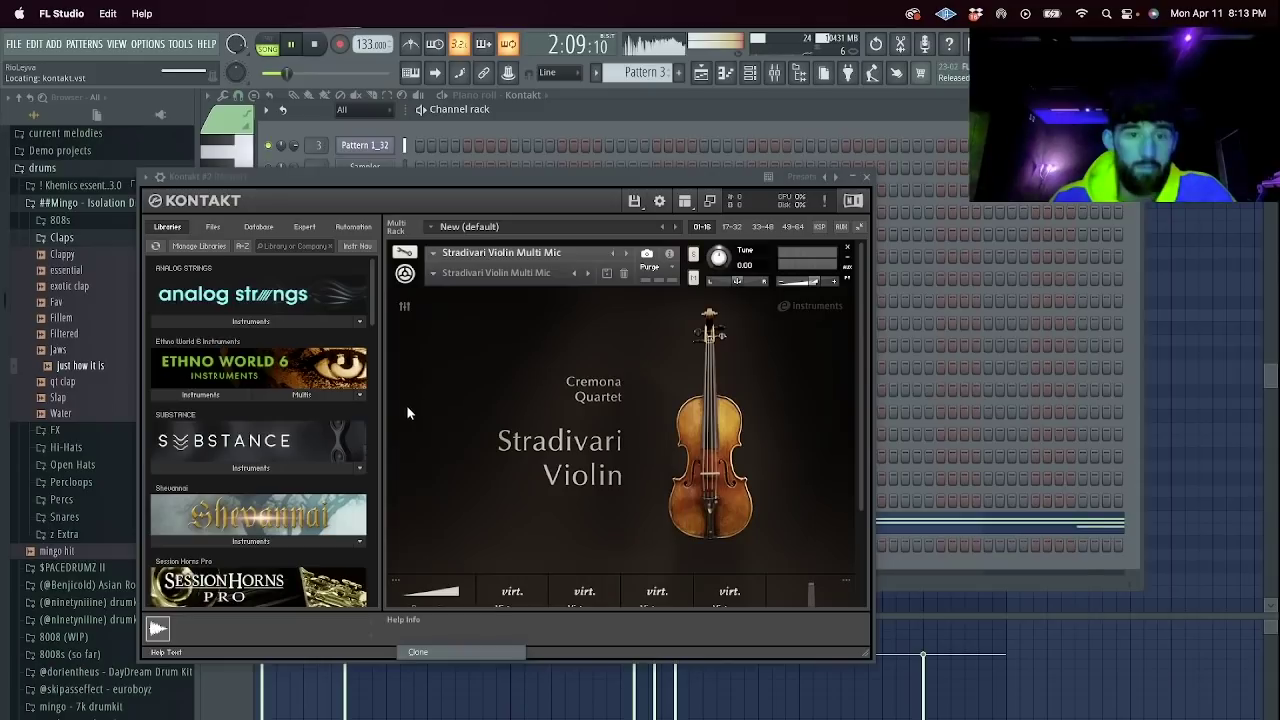
Discard the violin in Kontakt #2 and load Brass Ensemble Trumpets Essential, then close Kontakt.
click(847, 247)
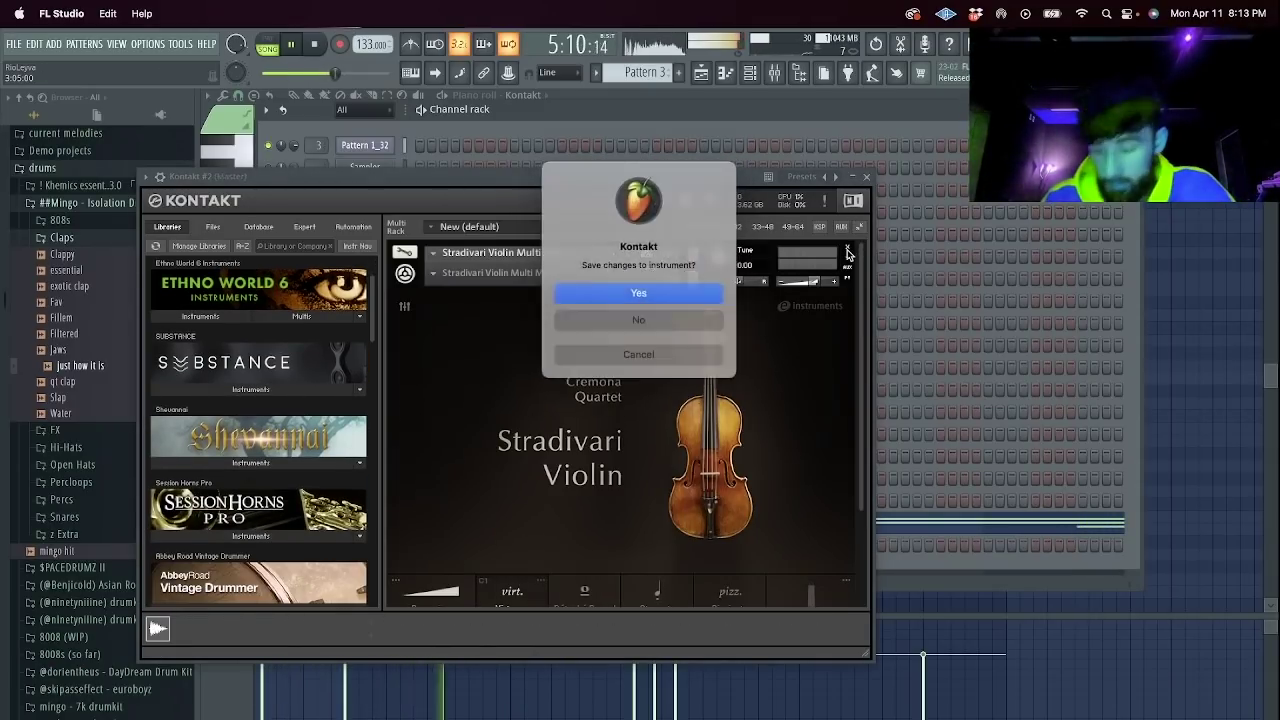
click(650, 312)
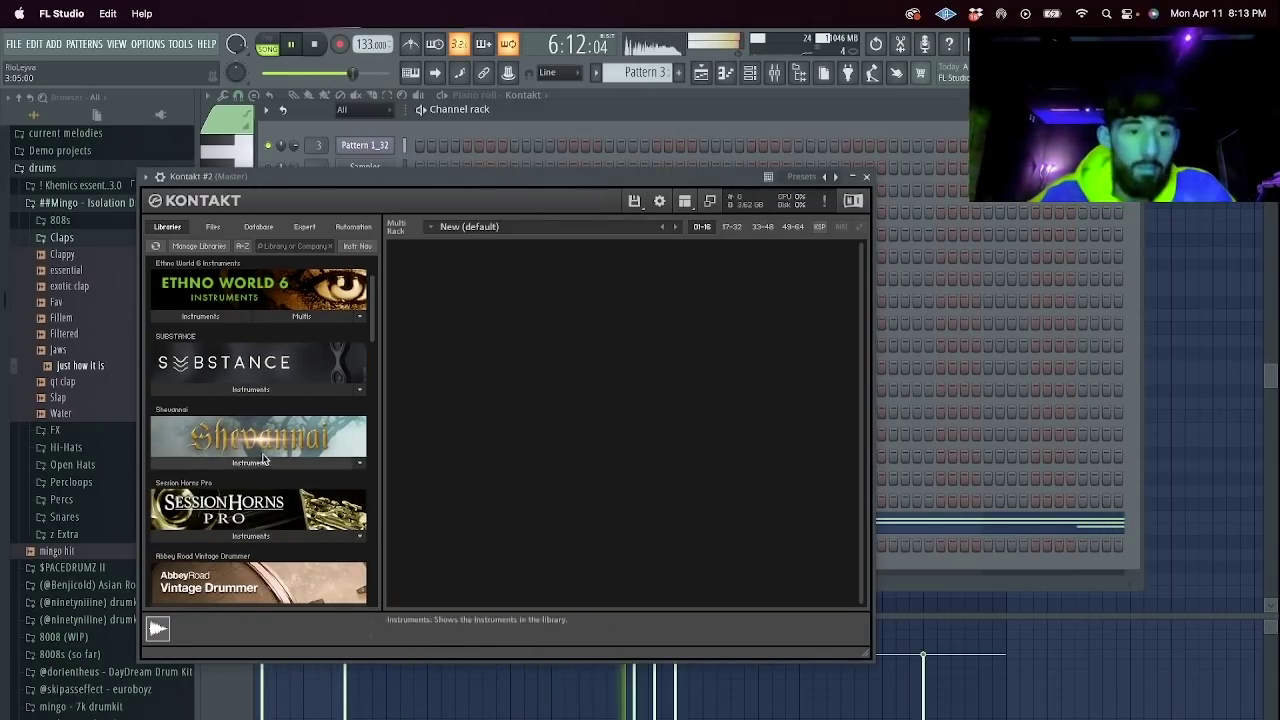
scroll(265, 430, down, 5)
scroll(263, 420, down, 6)
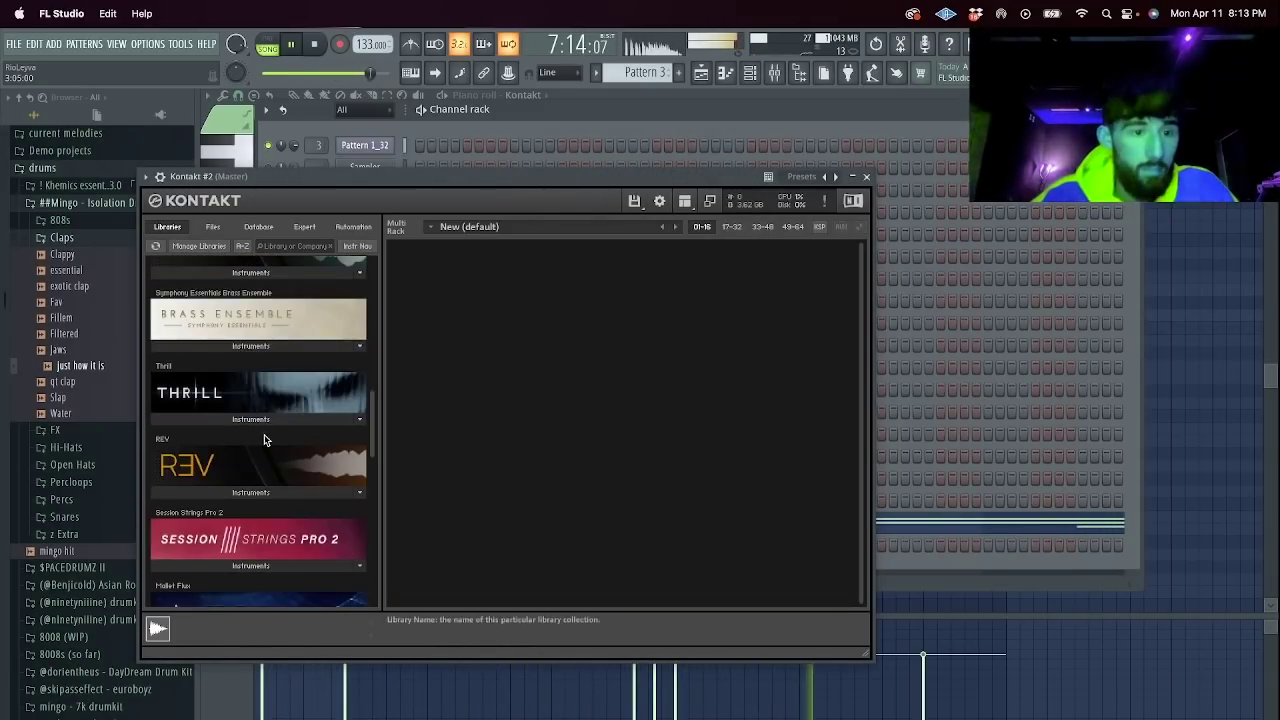
scroll(275, 420, down, 8)
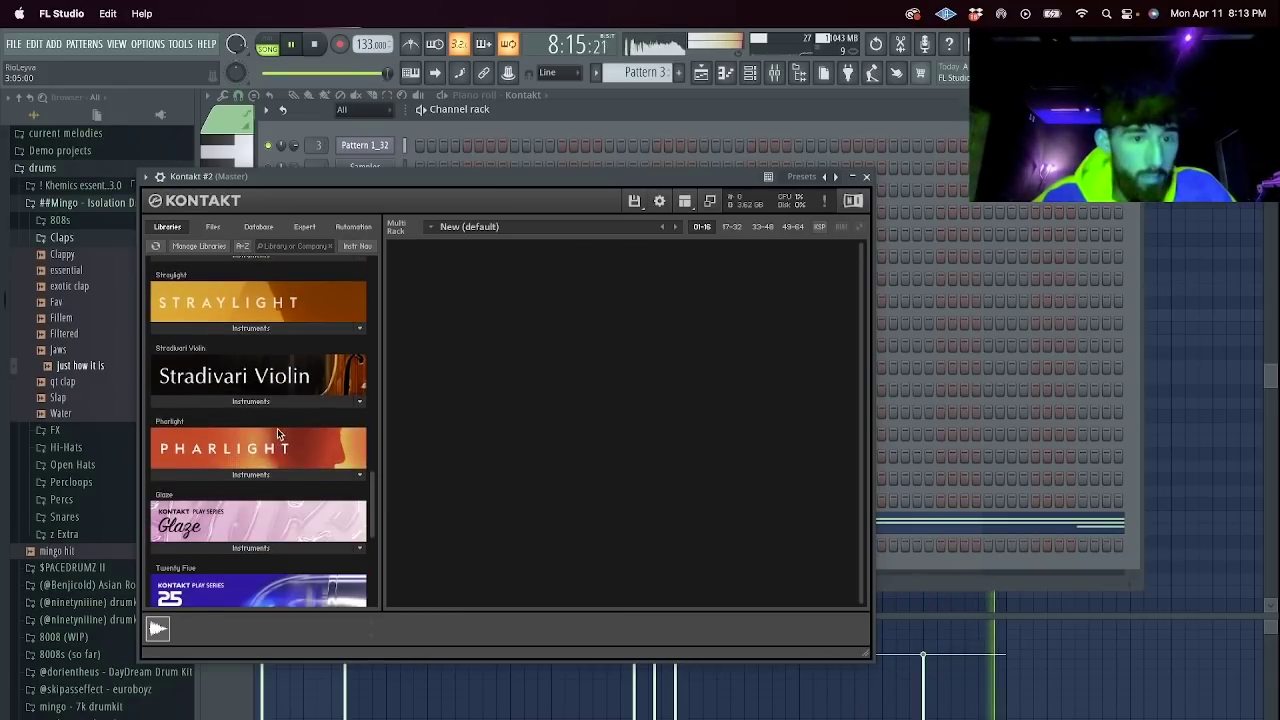
scroll(277, 460, up, 6)
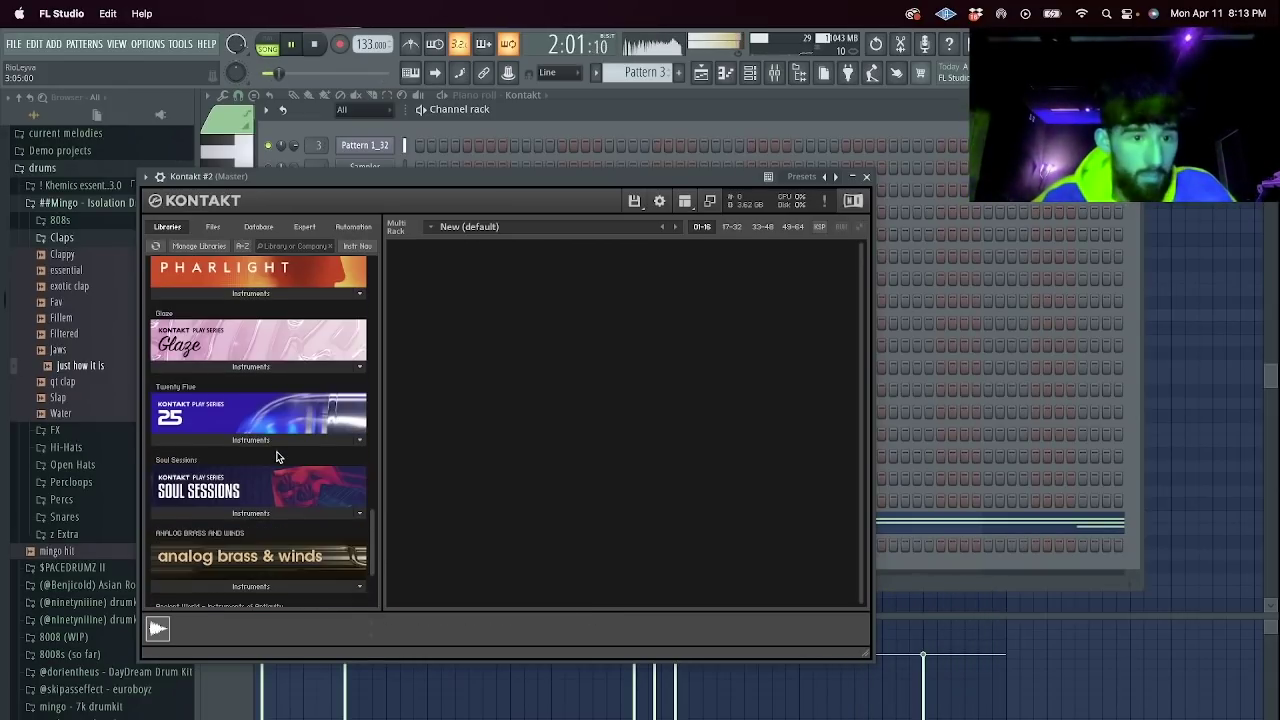
scroll(280, 462, up, 5)
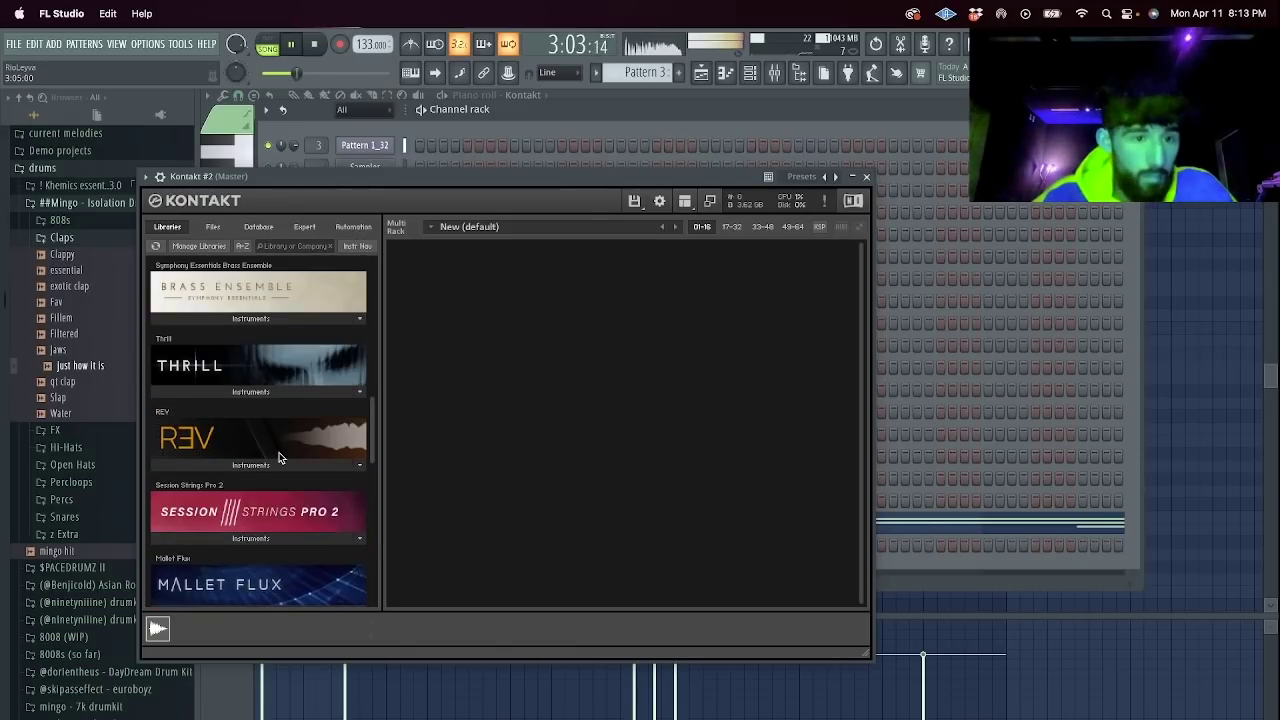
click(285, 468)
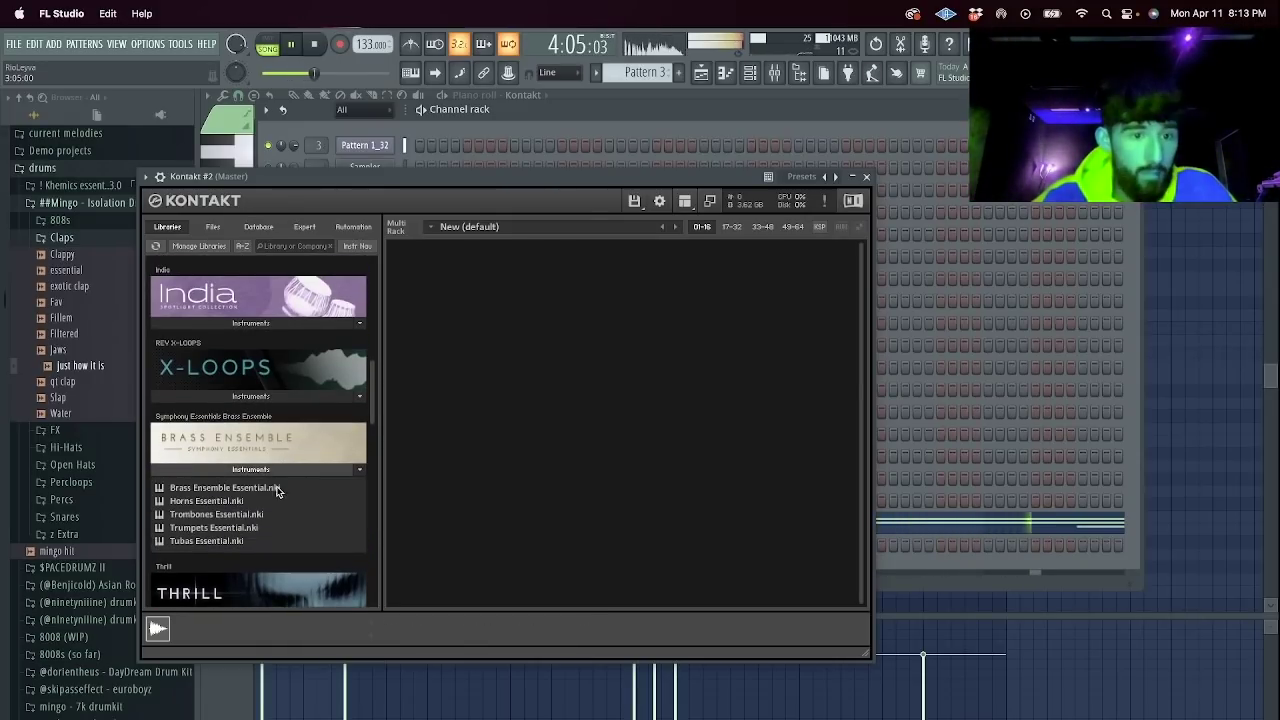
click(220, 528)
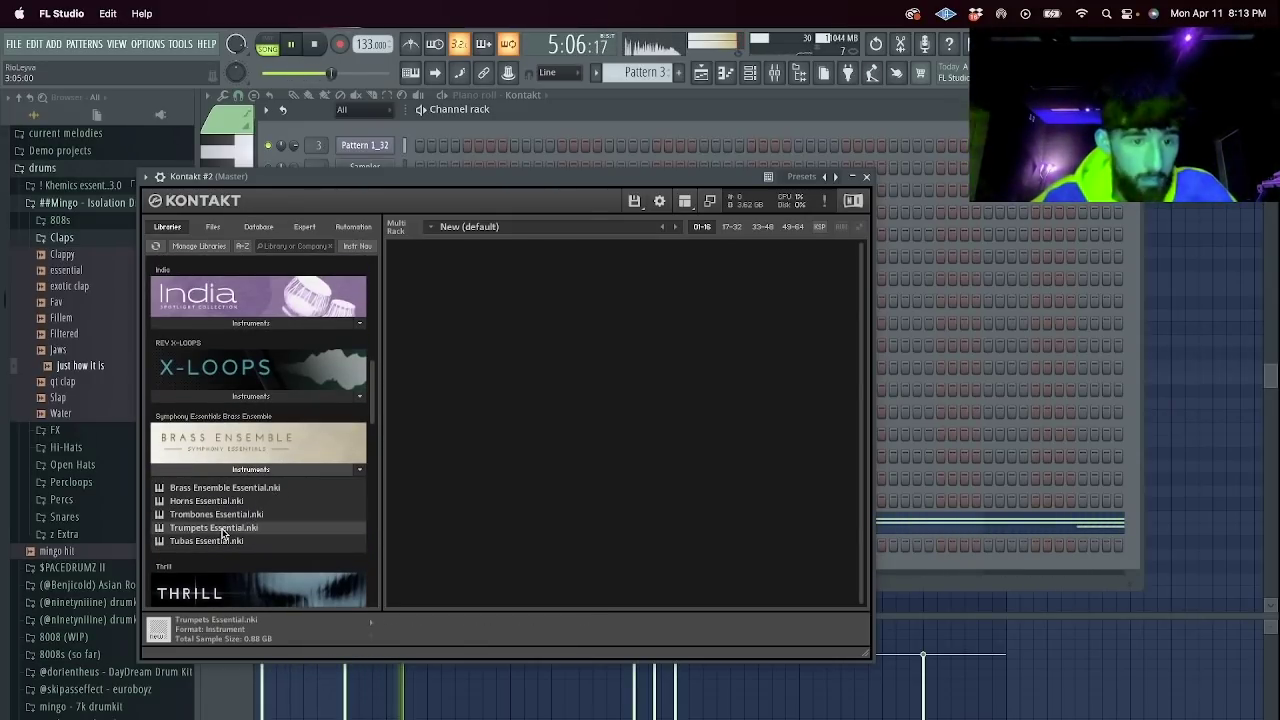
click(866, 176)
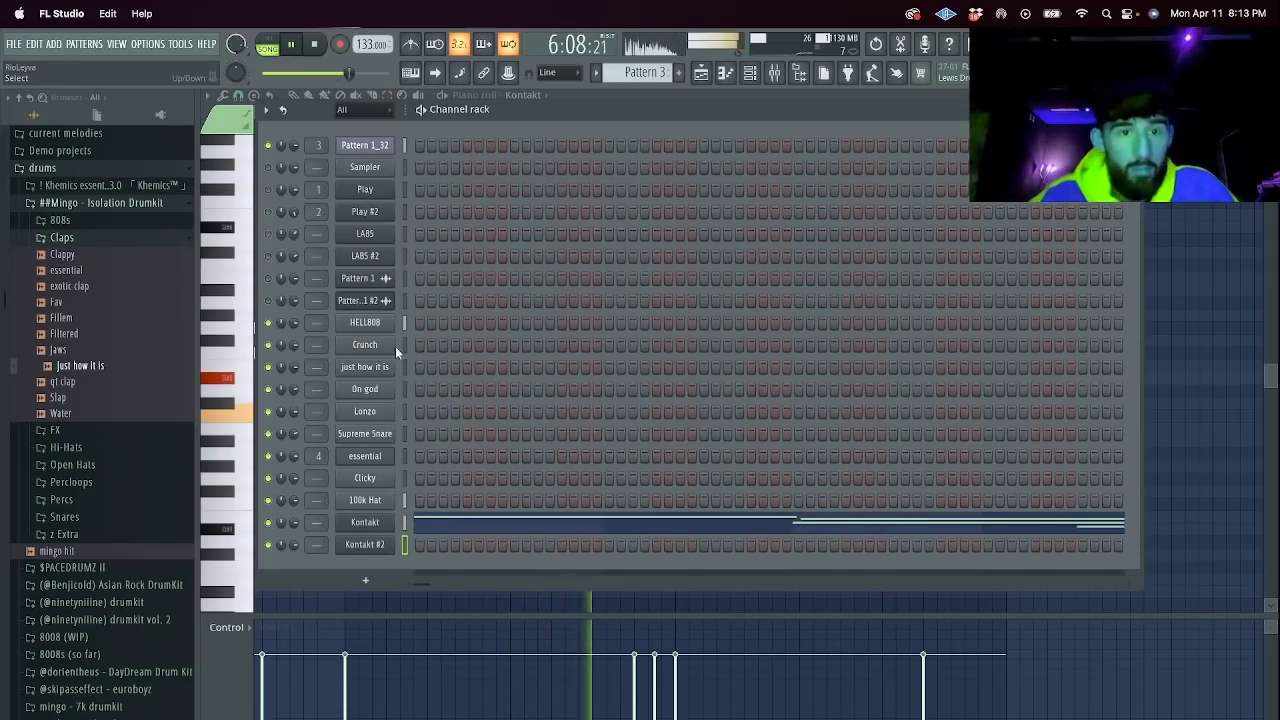
Return to Pattern 3 and solo the two Kontakt channels to audition them.
click(597, 72)
click(605, 98)
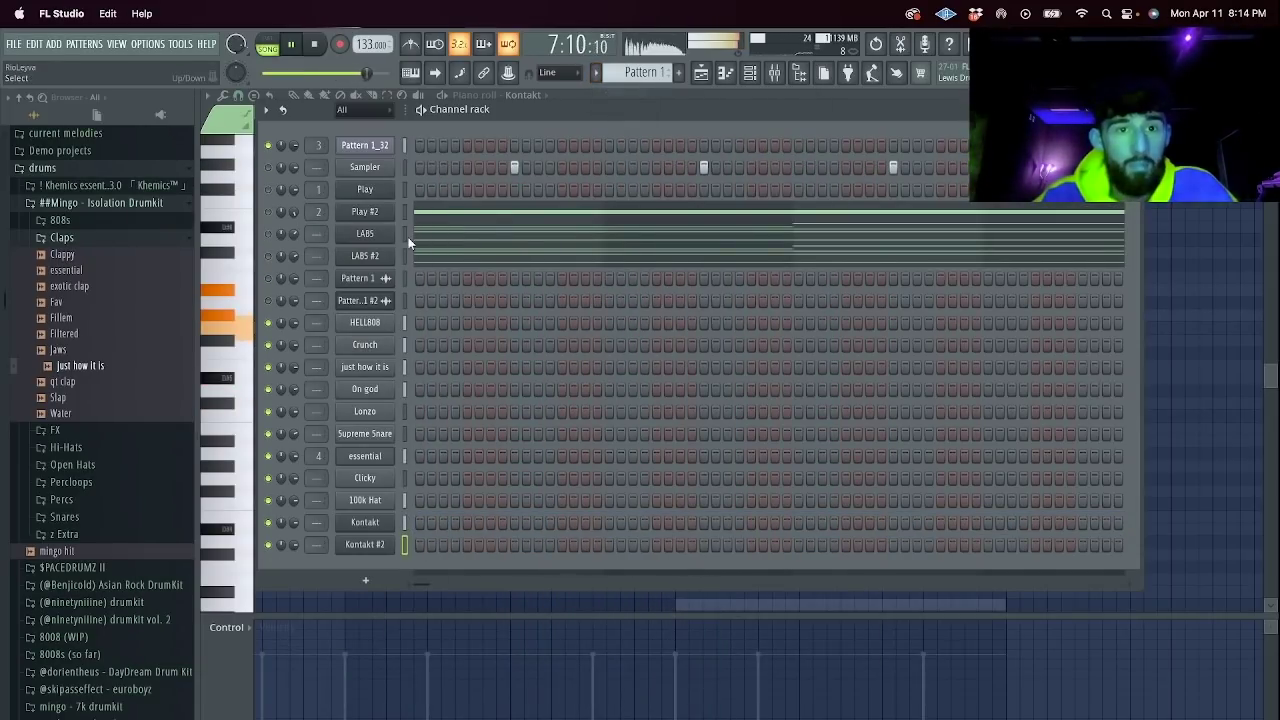
click(598, 78)
click(587, 230)
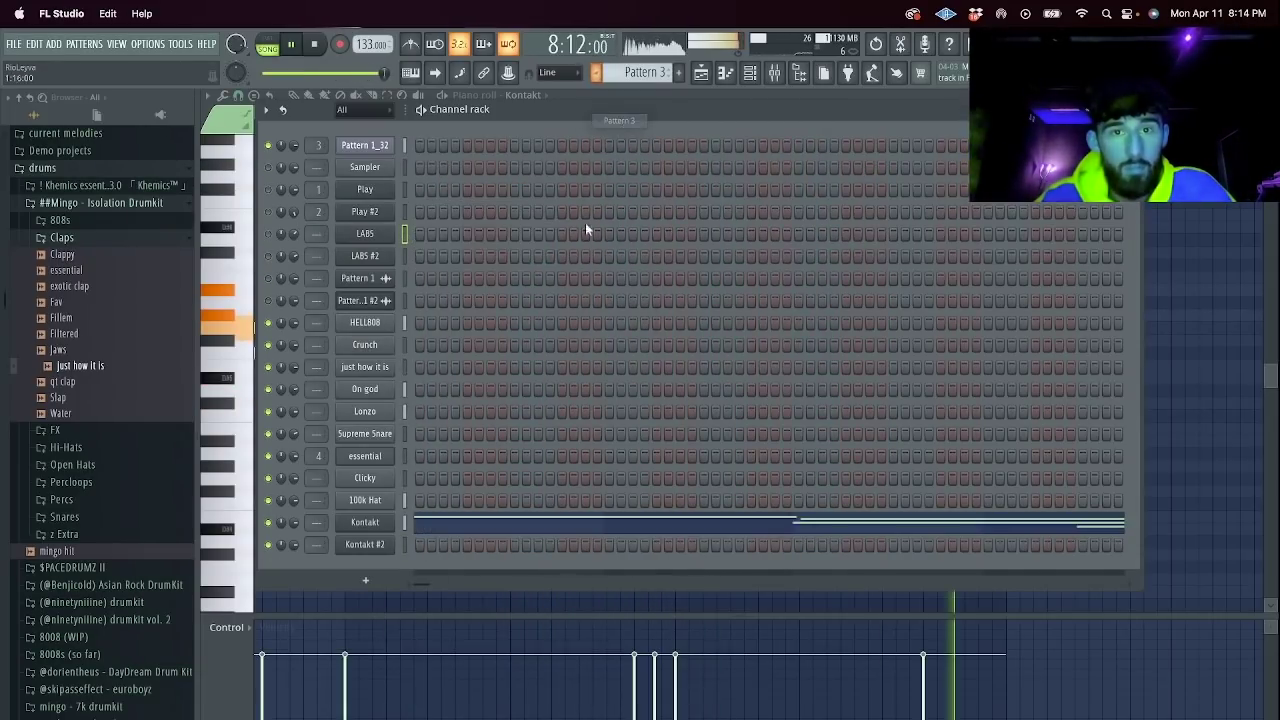
click(443, 545)
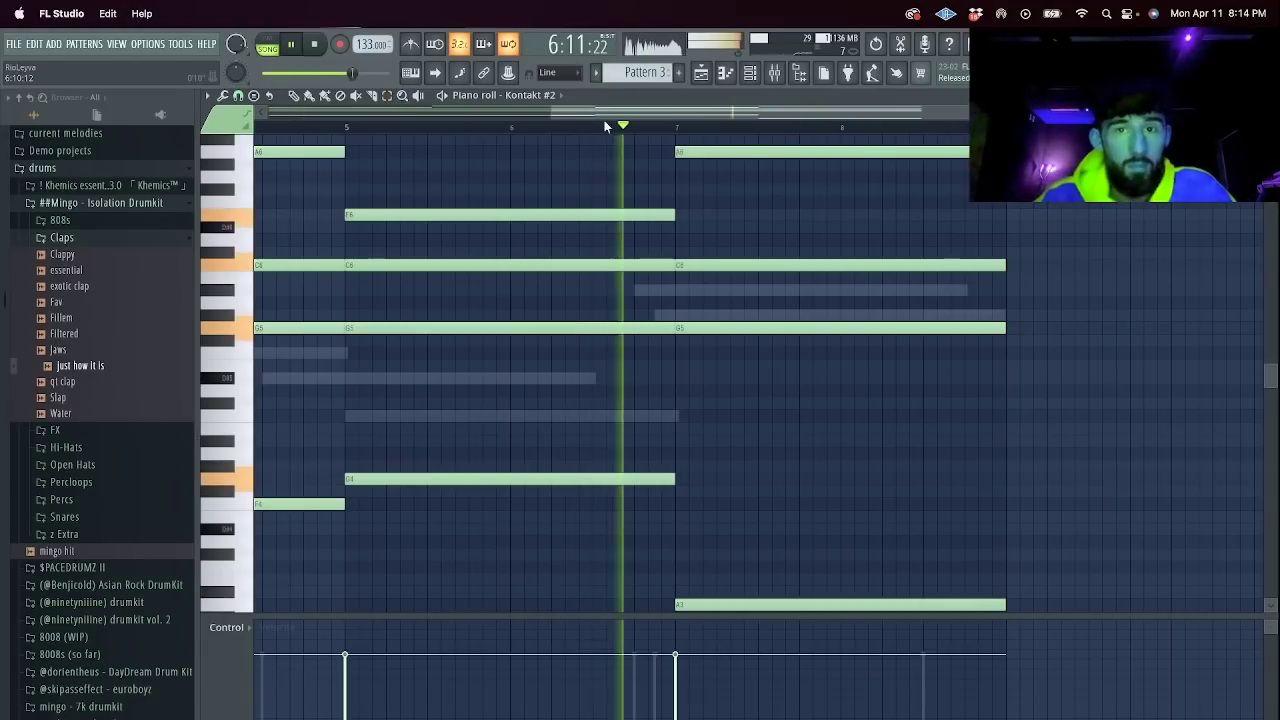
key(space)
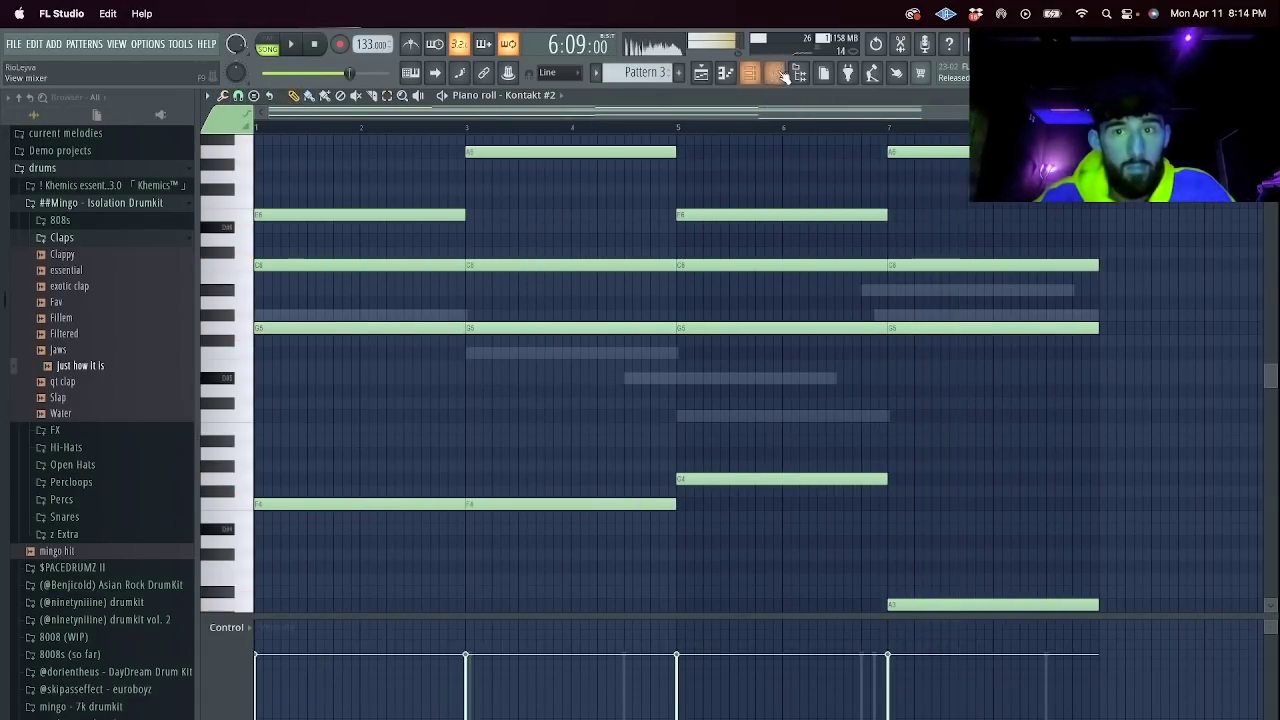
click(749, 74)
right_click(287, 543)
click(308, 528)
key(space)
click(315, 40)
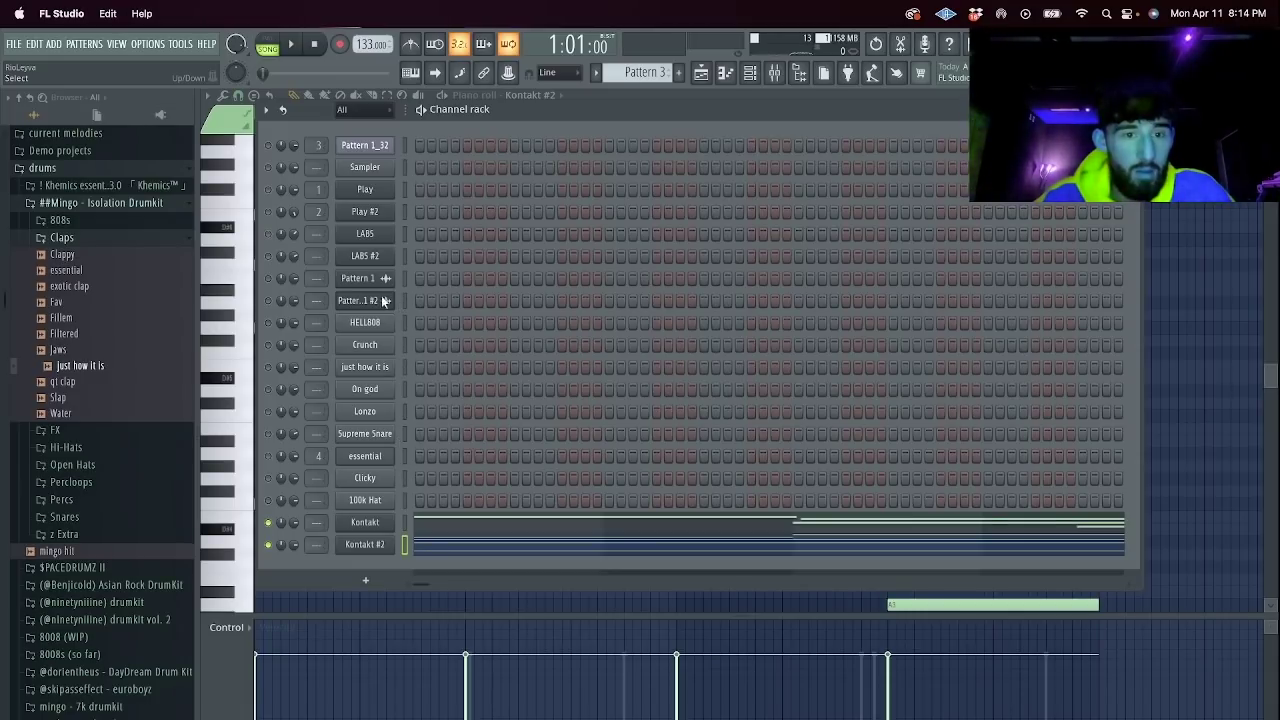
Transpose all Kontakt #2 chord notes down two semitones in its piano roll.
click(365, 145)
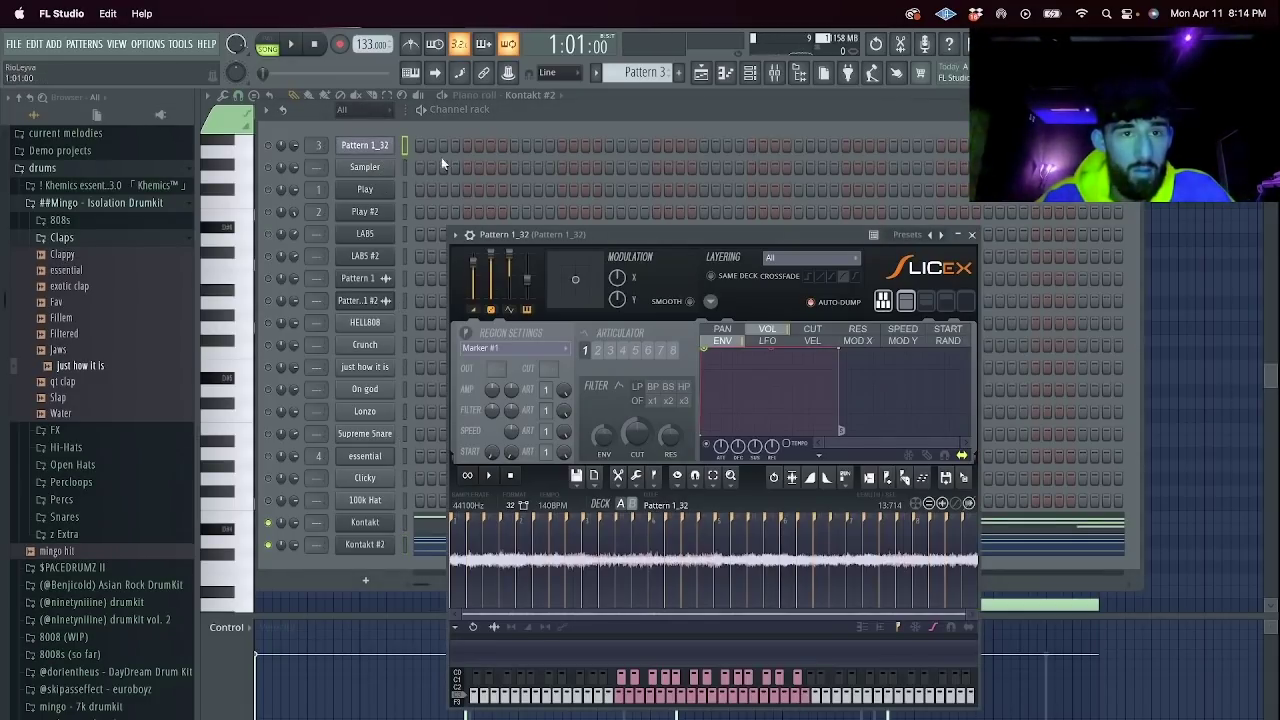
click(973, 237)
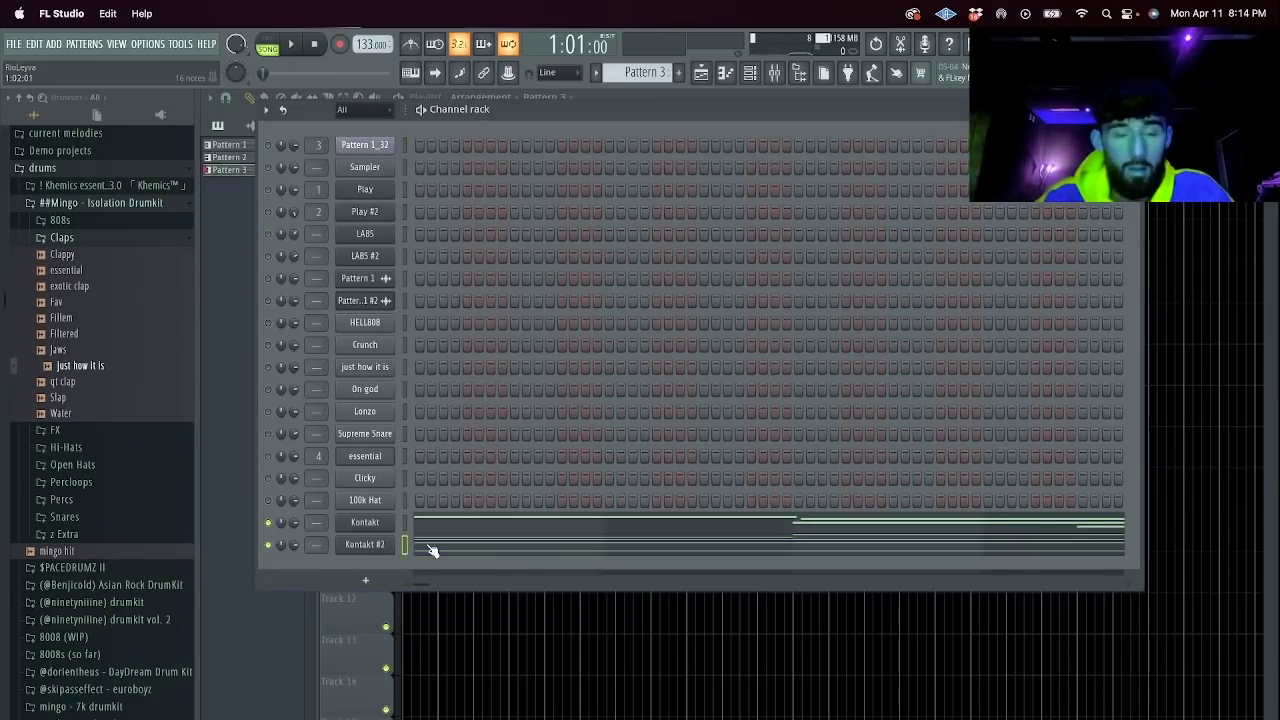
click(429, 543)
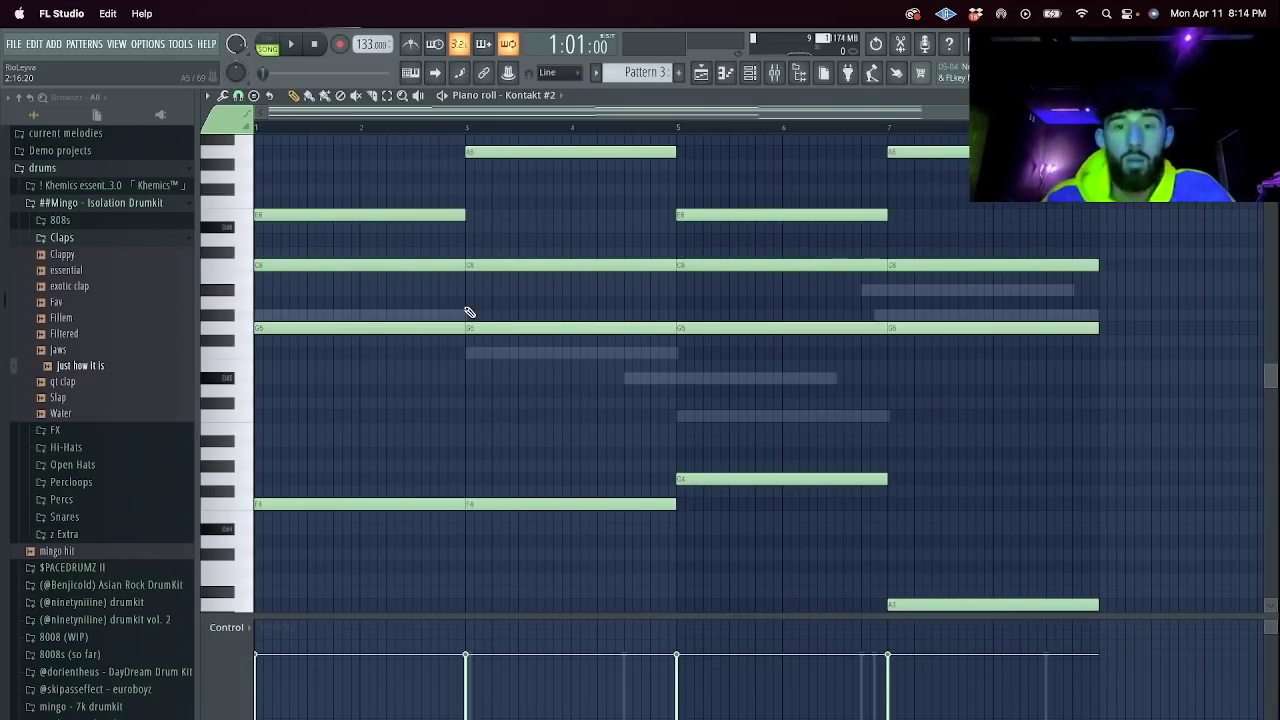
key(Down)
key(Down)
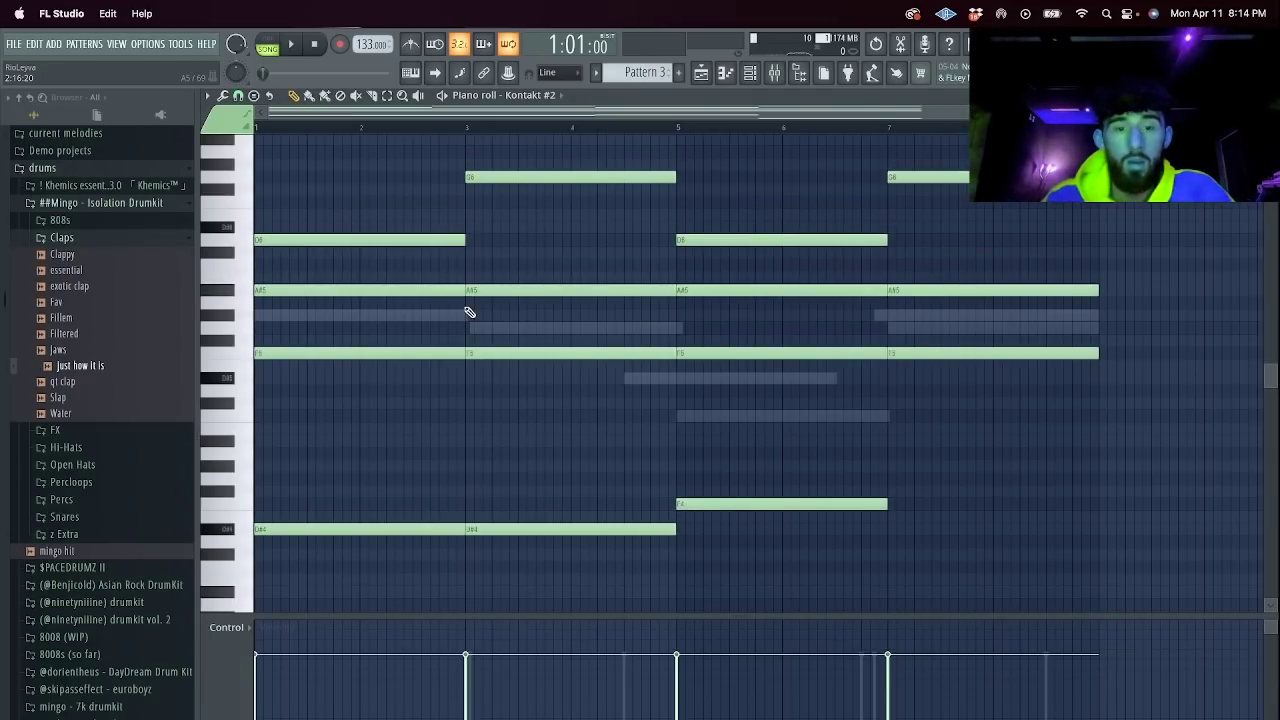
key(space)
key(Down)
key(Down)
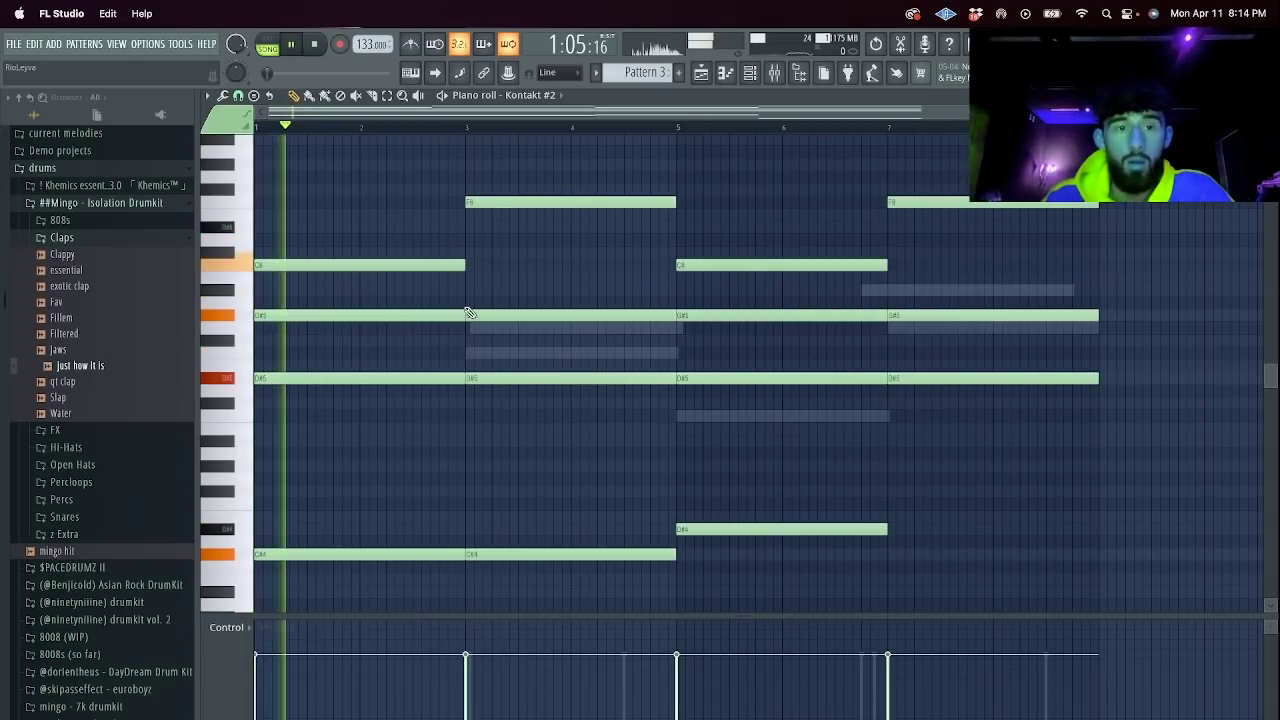
drag(1049, 112, 1255, 112)
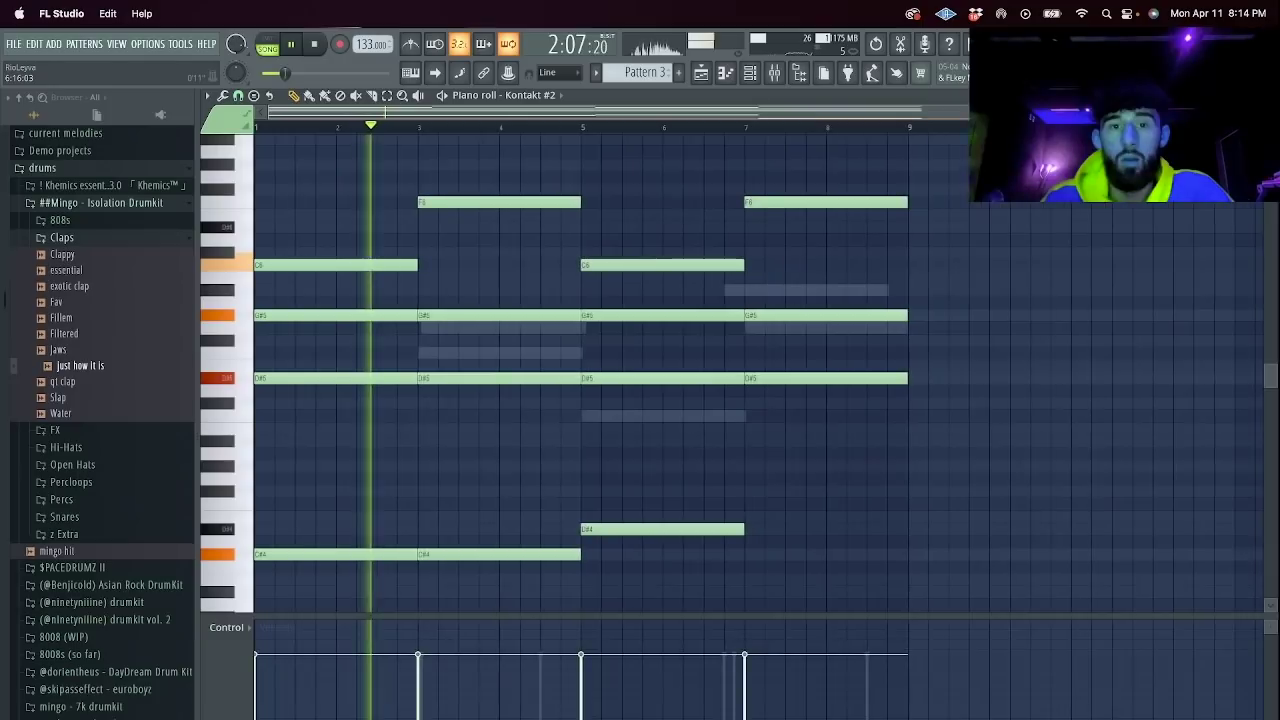
scroll(594, 343, down, 2)
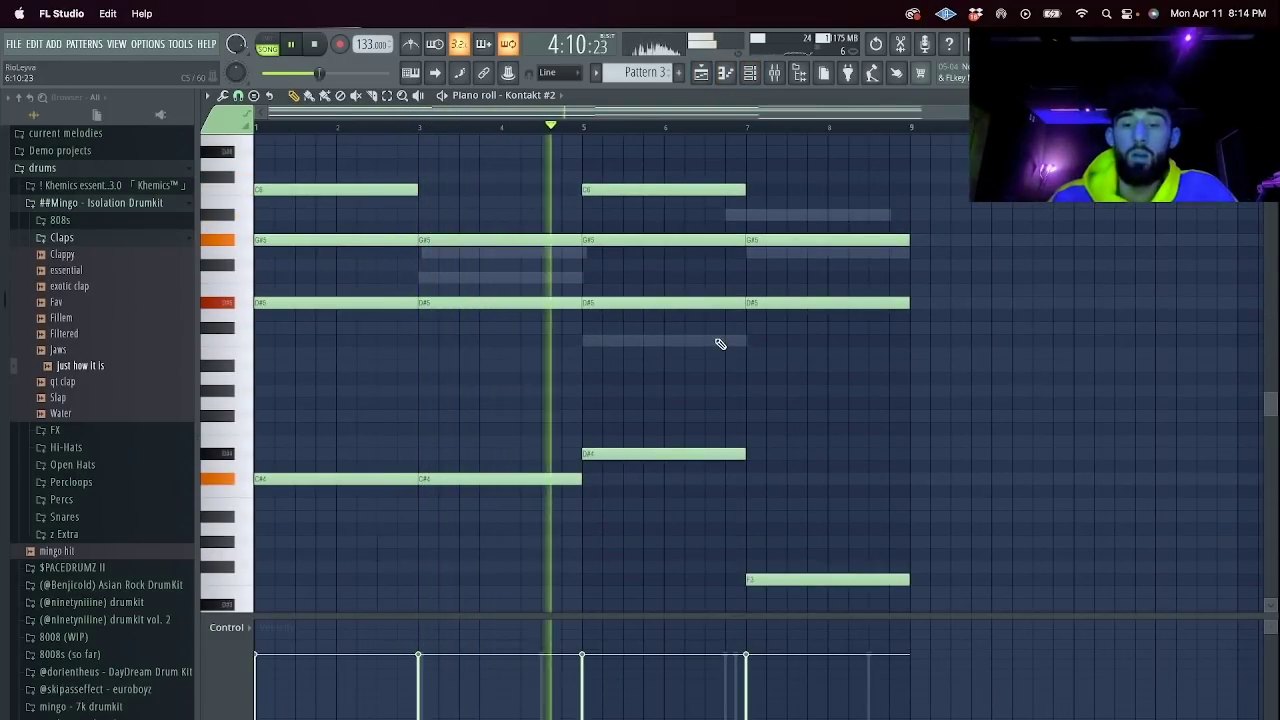
key(space)
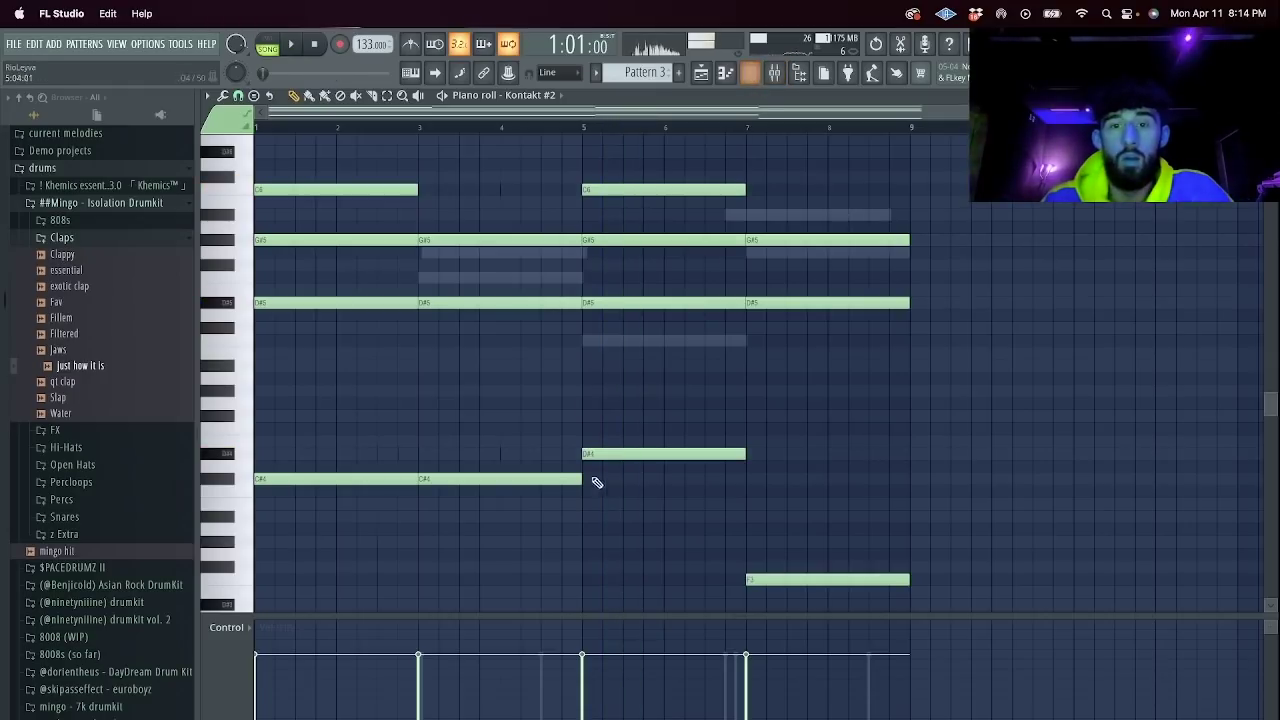
key(space)
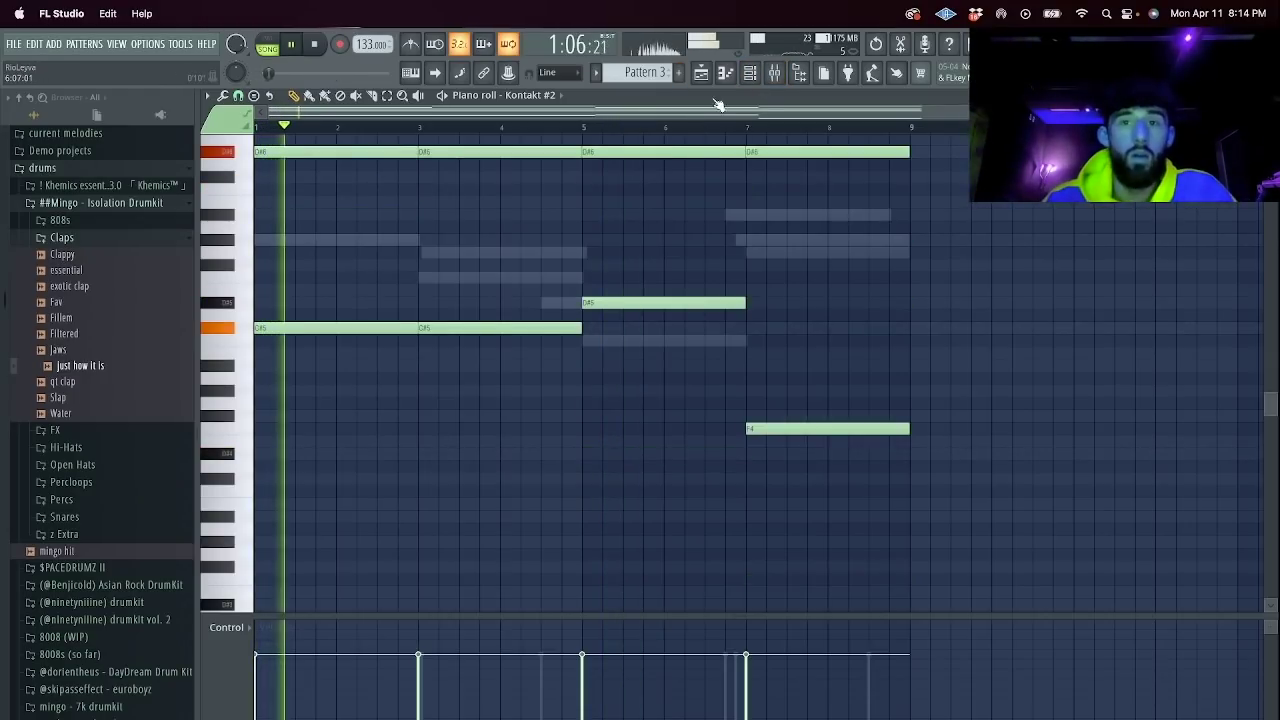
Clone the Kontakt #2 channel from the channel rack.
key(F6)
right_click(378, 550)
click(460, 672)
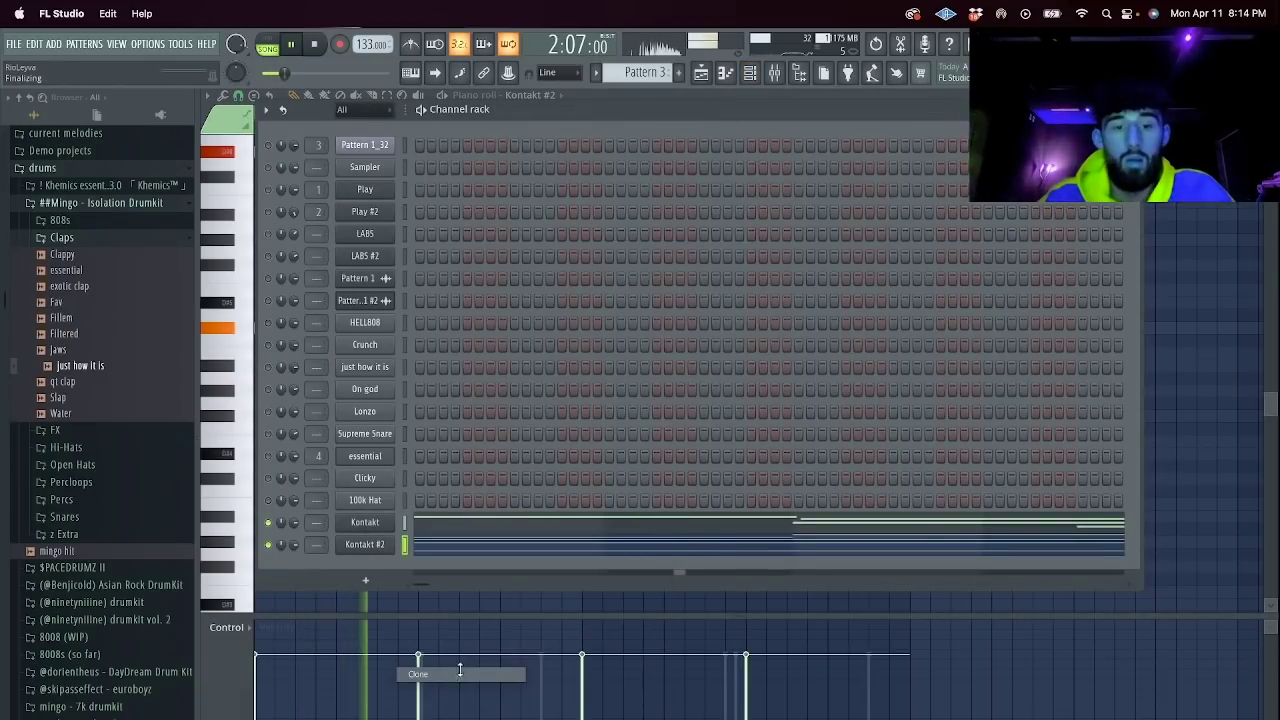
Check the new Kontakt #3 instrument and open its notes in the piano roll.
click(885, 196)
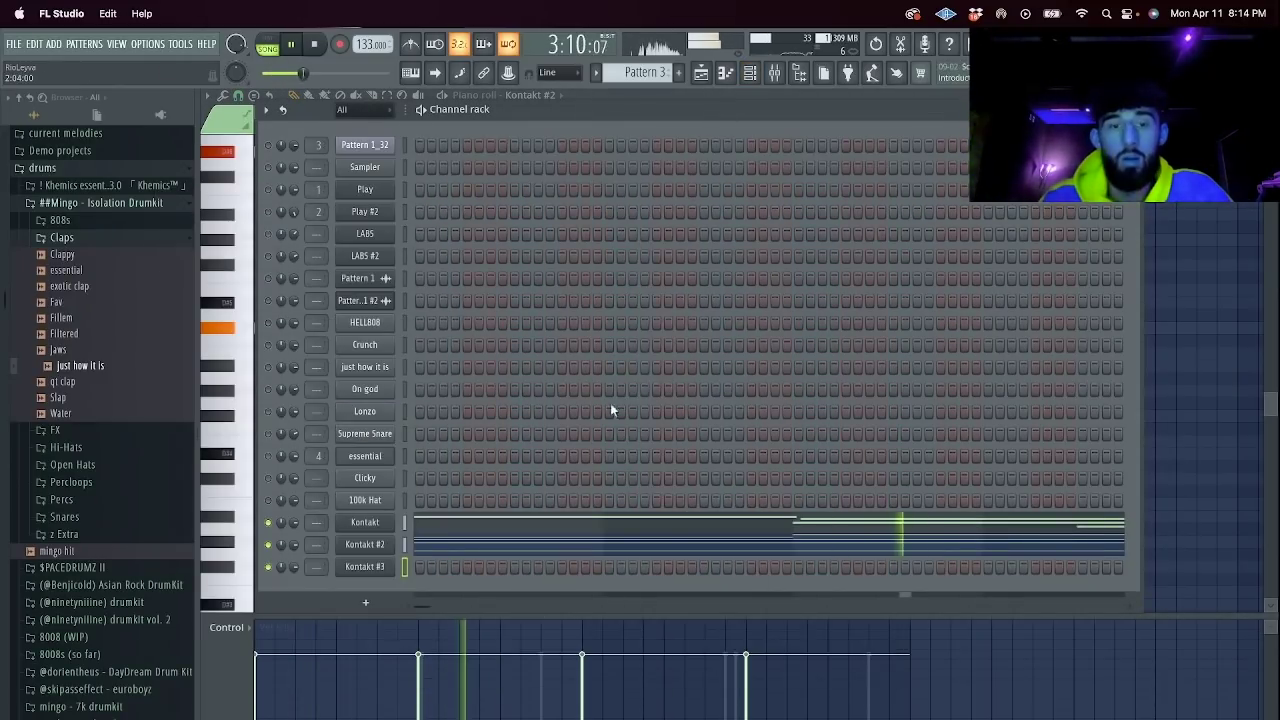
click(378, 570)
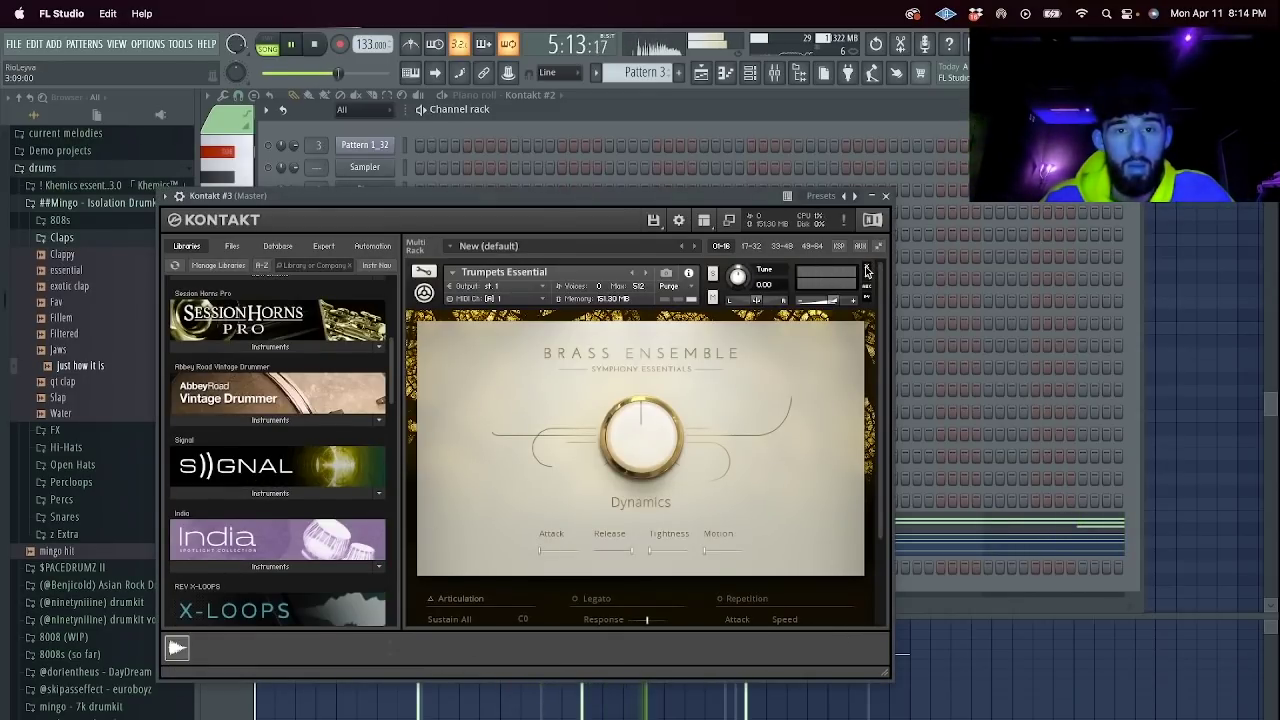
click(885, 196)
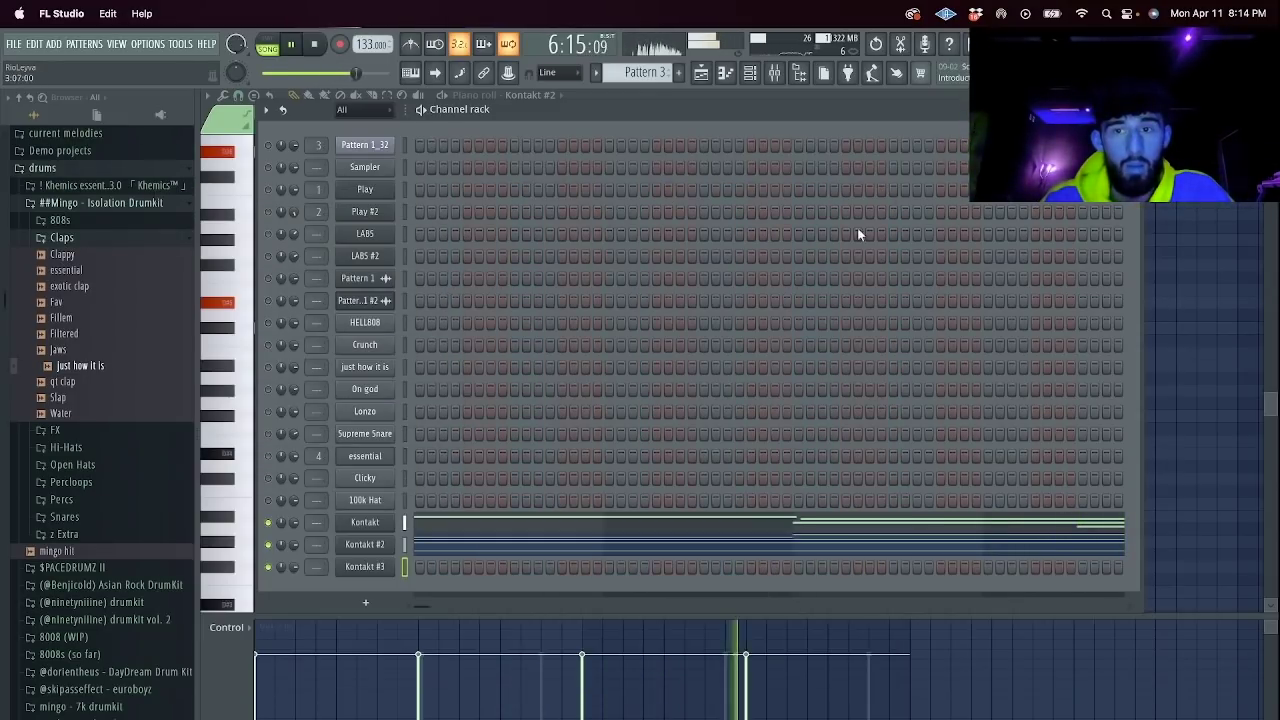
click(457, 571)
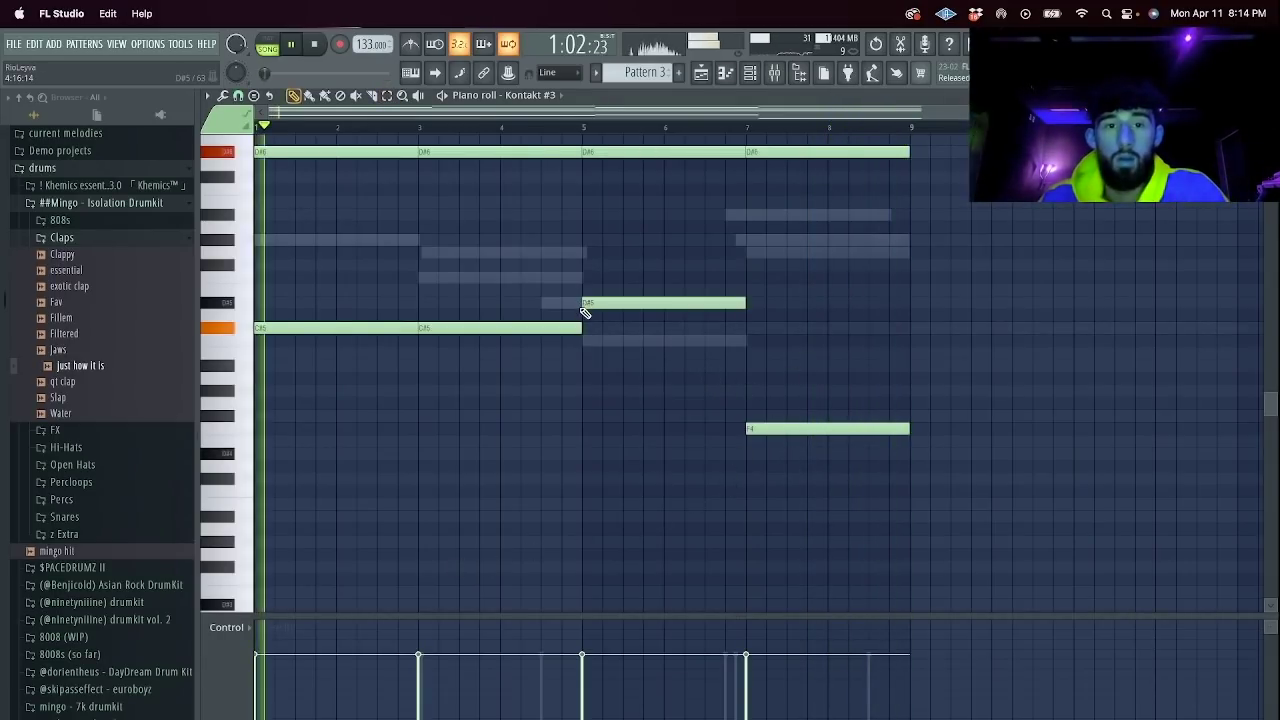
scroll(583, 311, up, 3)
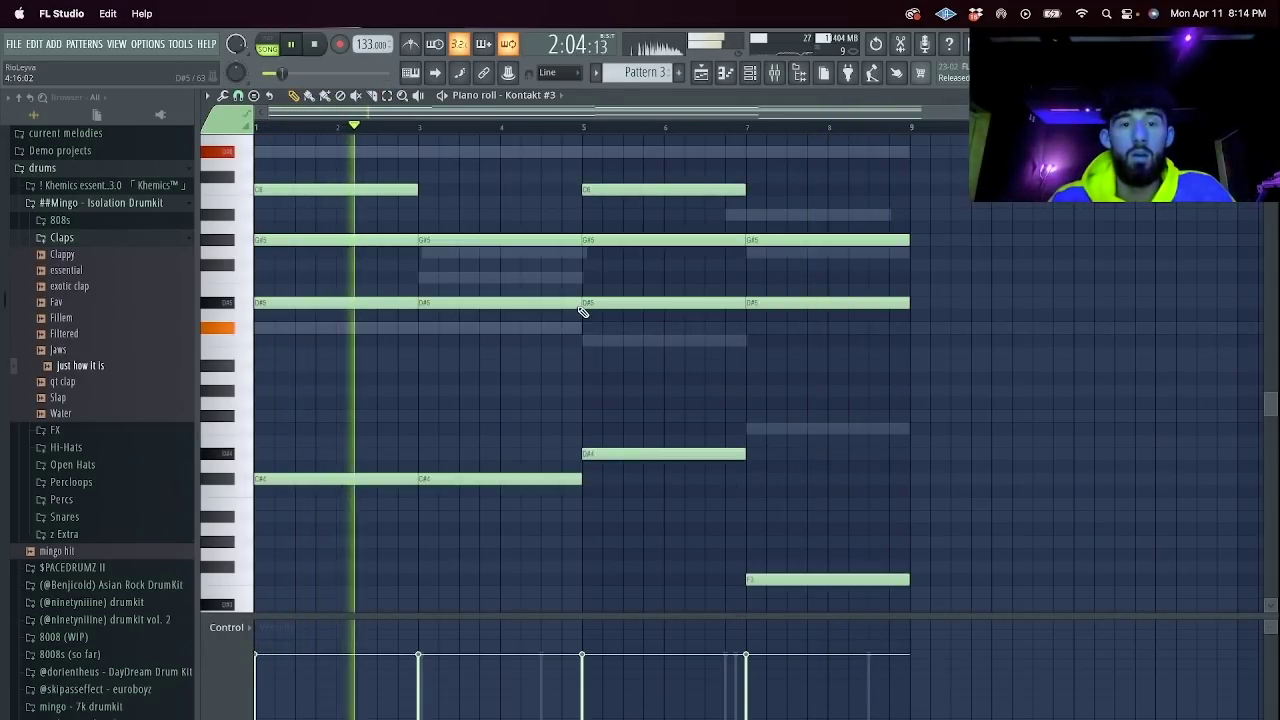
Switch the piano roll to Kontakt #2 and raise the bar 7–8 F4 note to F5.
click(540, 94)
click(556, 394)
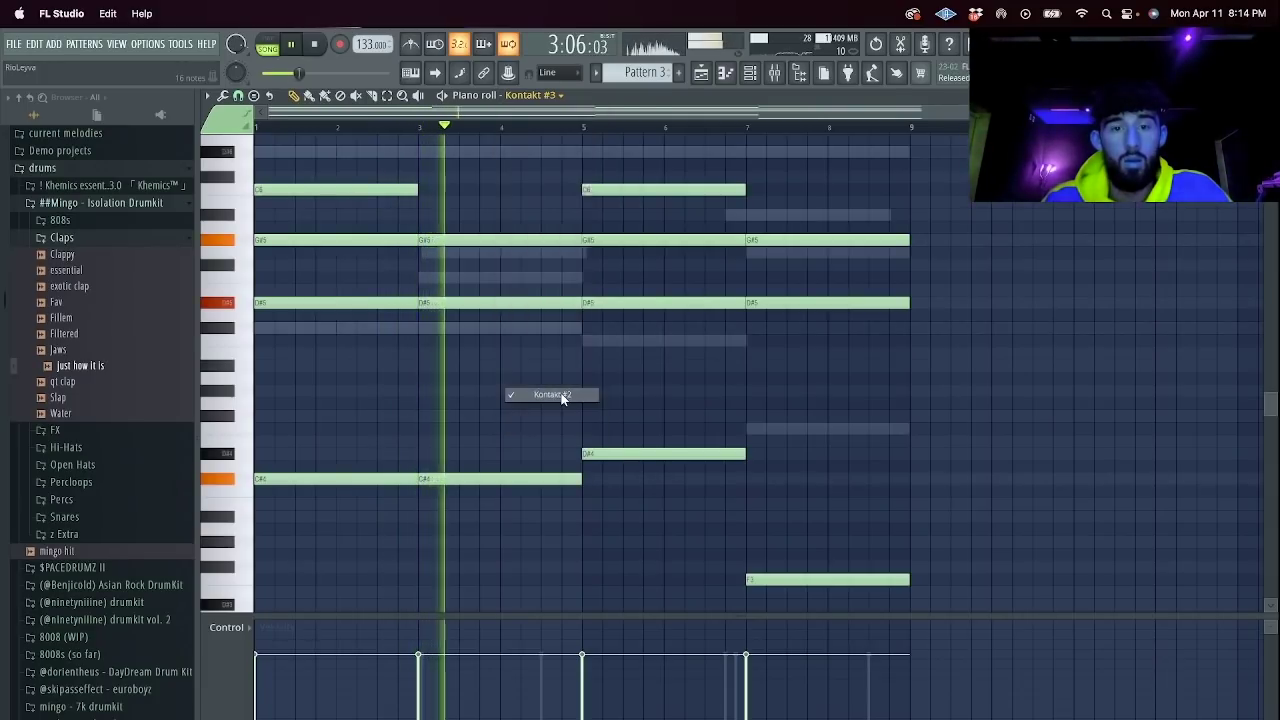
scroll(808, 486, down, 2)
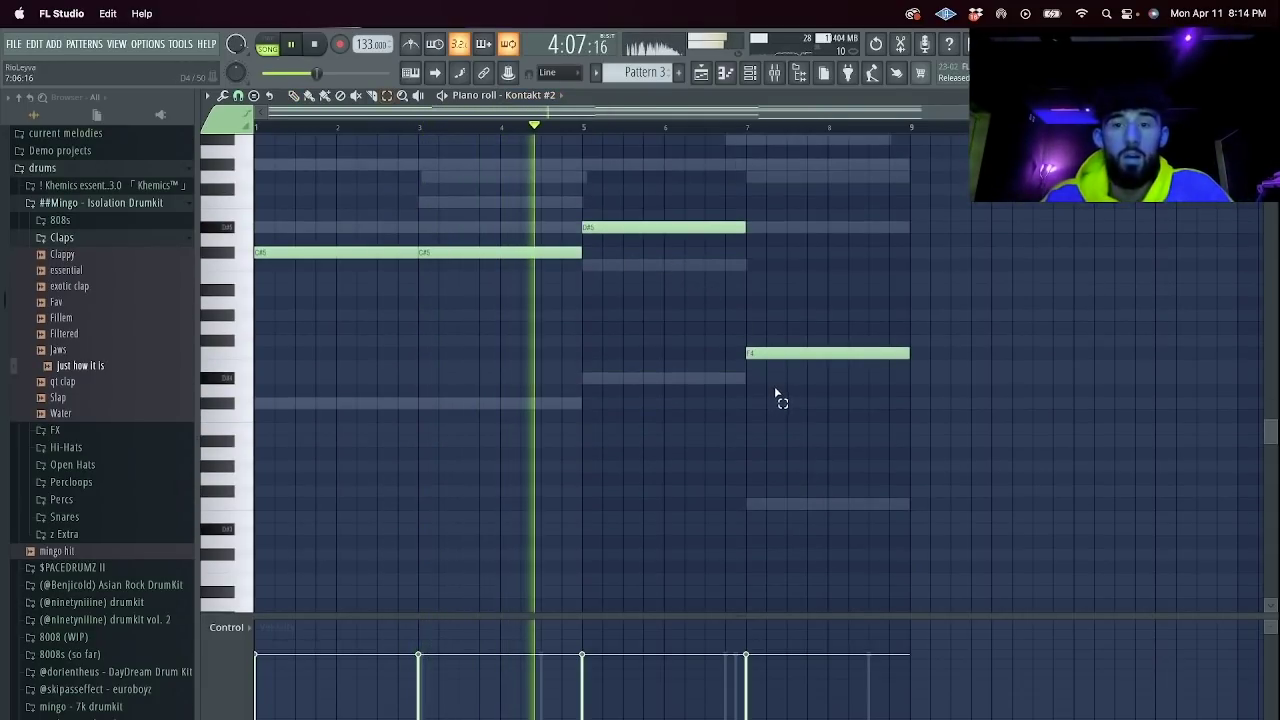
click(775, 352)
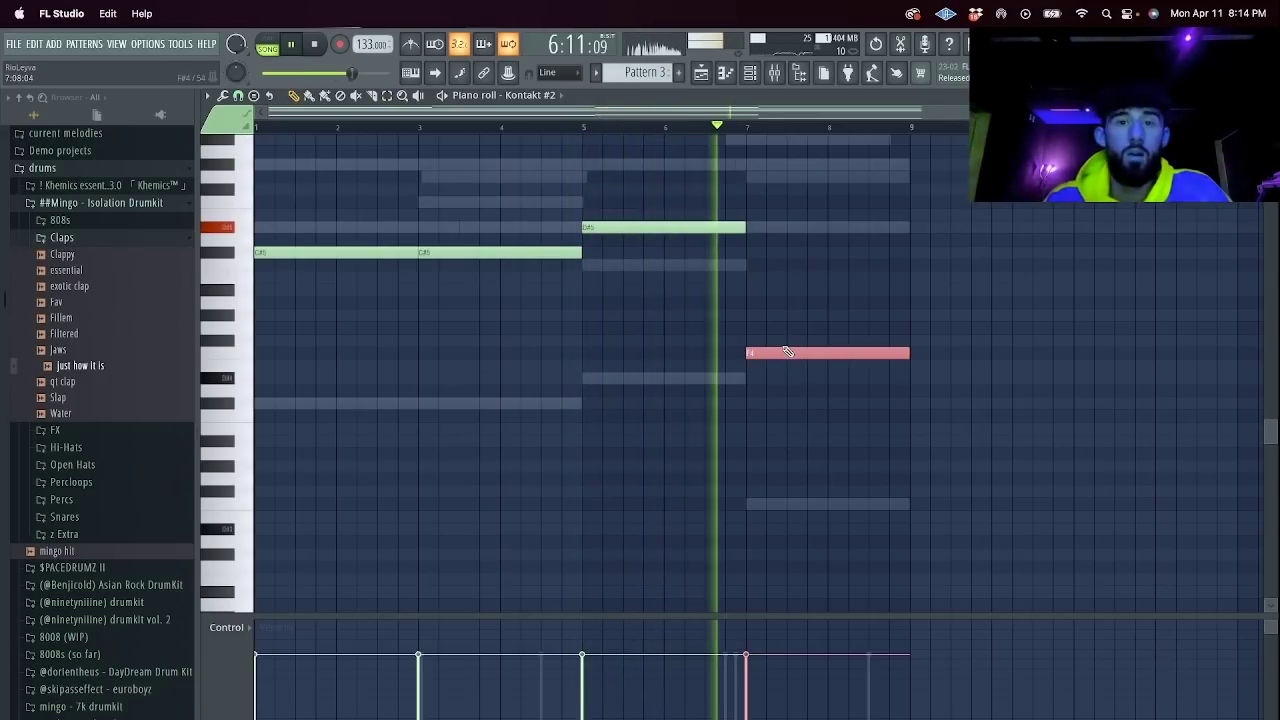
key(ctrl+Up)
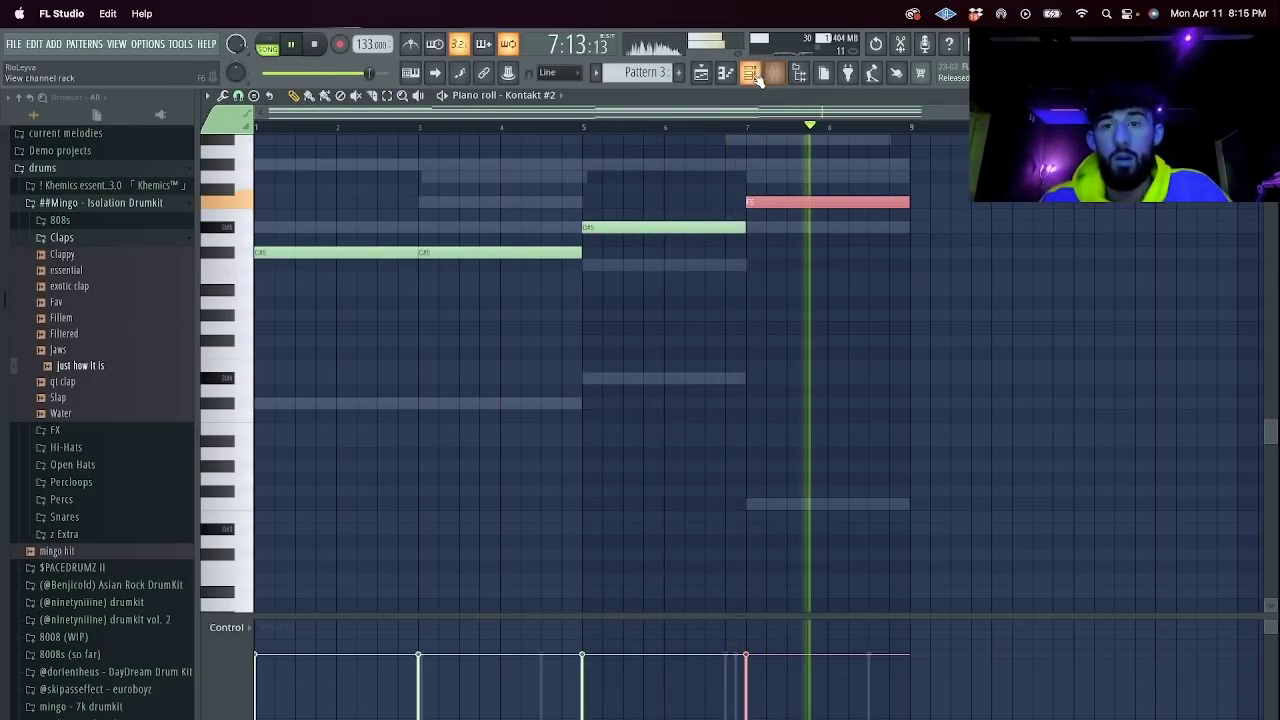
Clone the Kontakt channel again from the channel rack.
key(F6)
right_click(405, 550)
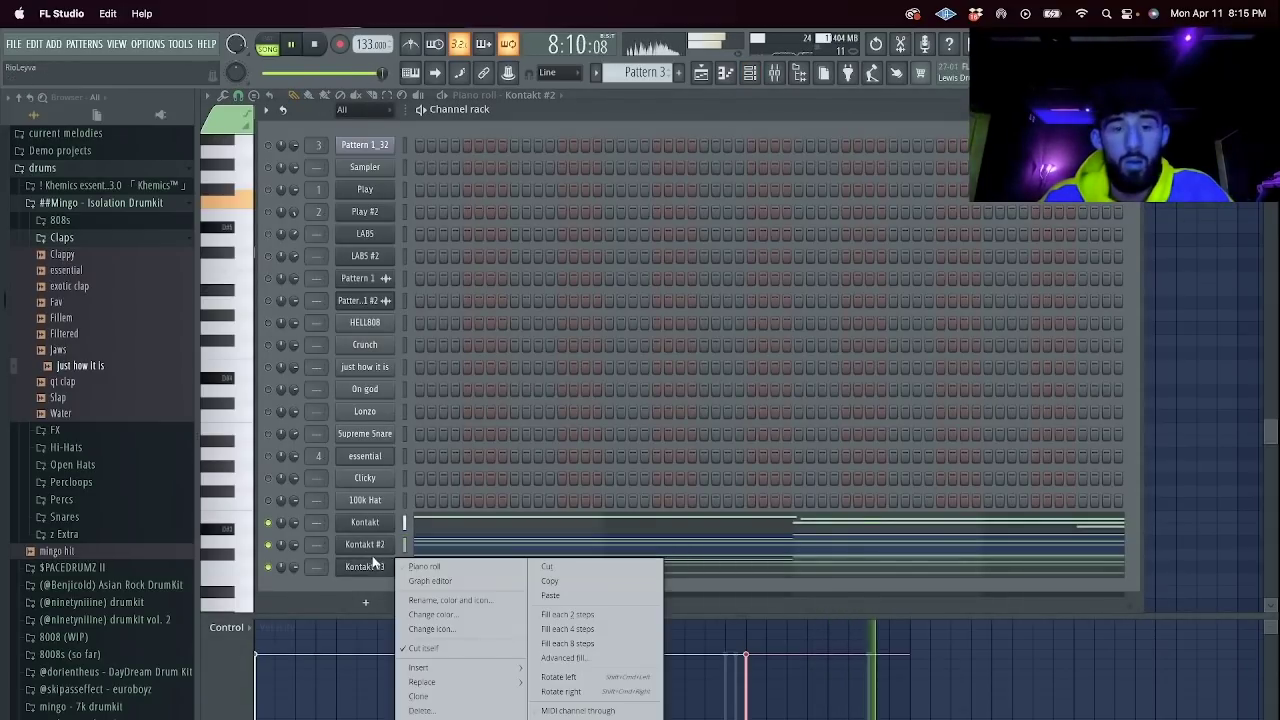
click(418, 697)
Remove Tubas Essential from Kontakt #4 and load Session Horns Pro's Alto Sax solo instrument.
key(space)
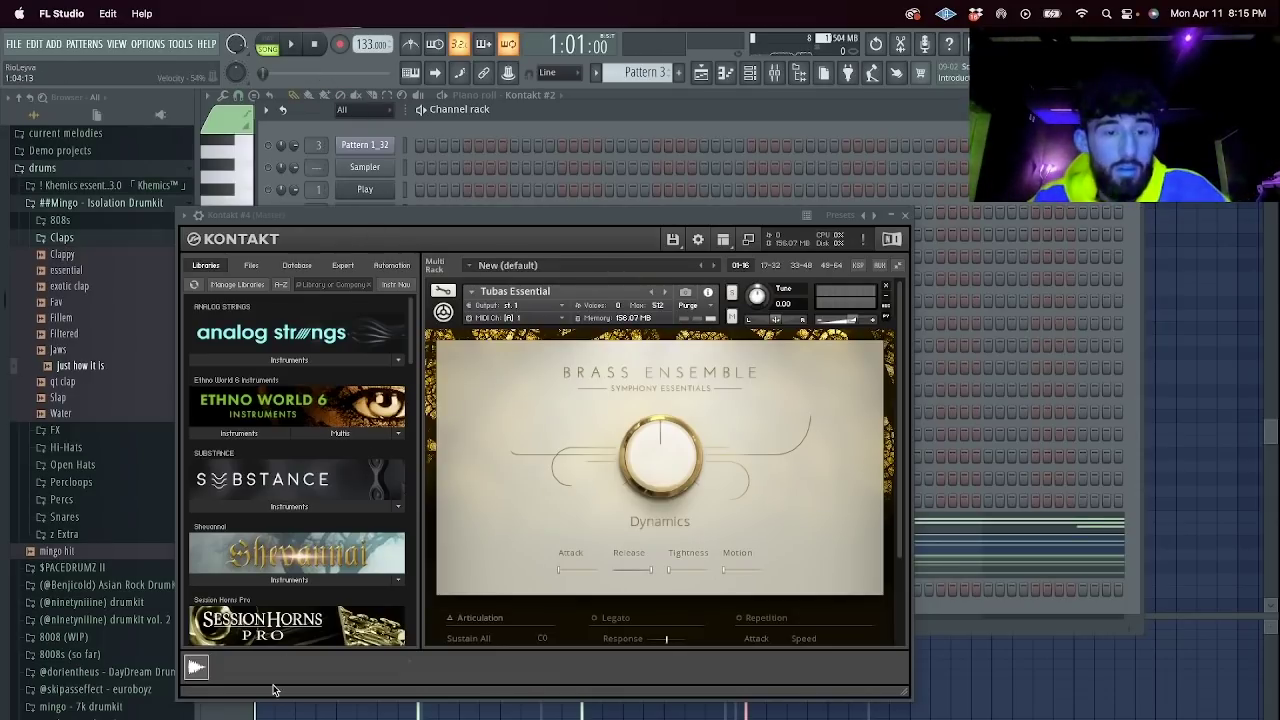
scroll(297, 470, down, 5)
scroll(297, 470, up, 2)
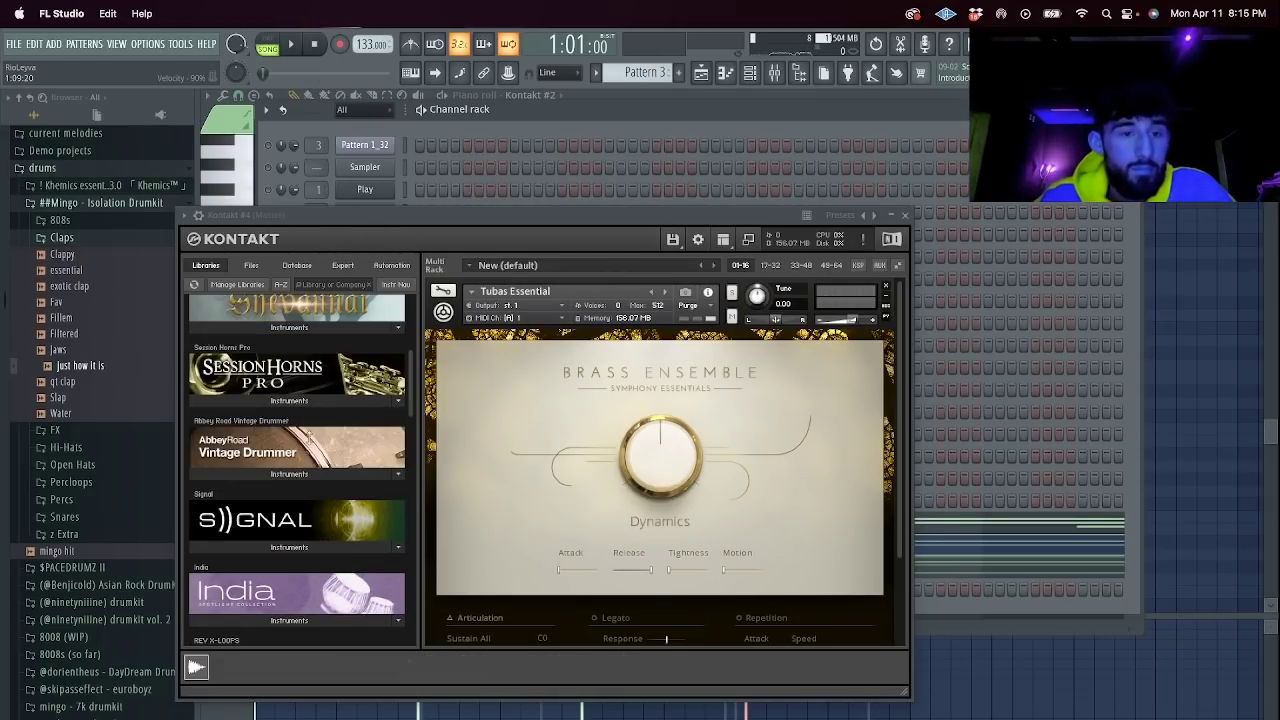
click(291, 401)
click(282, 433)
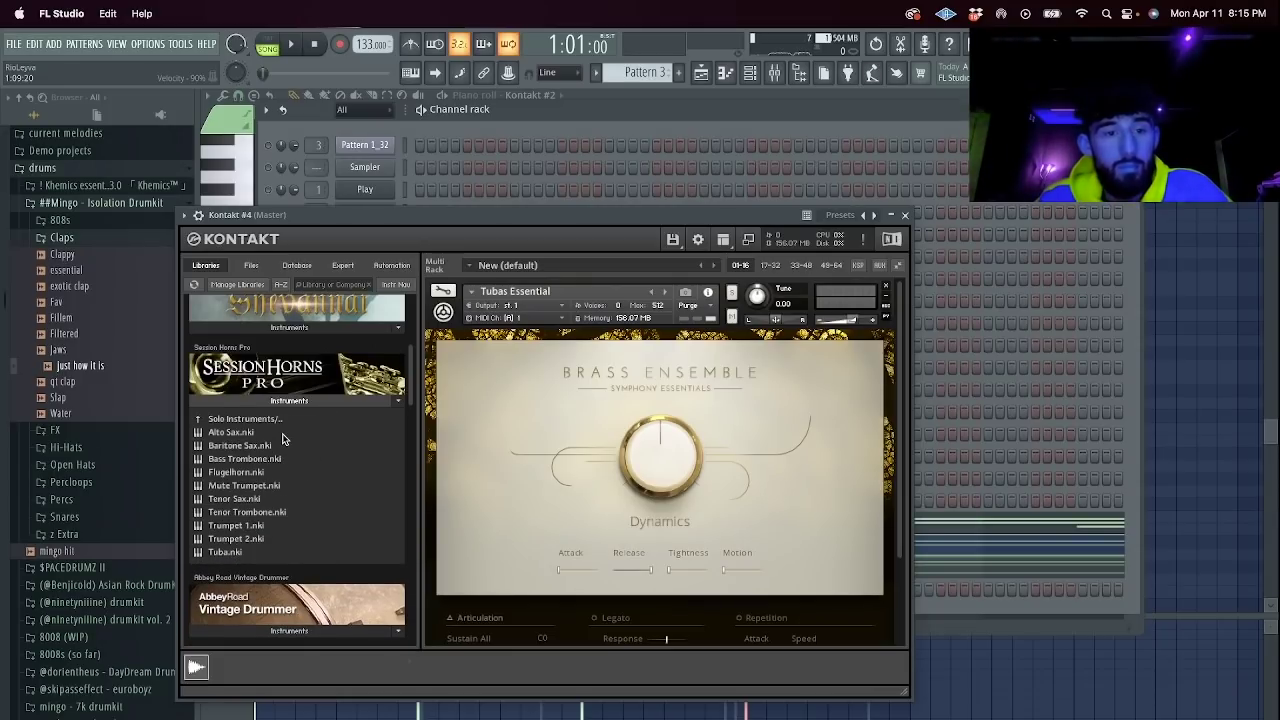
click(282, 433)
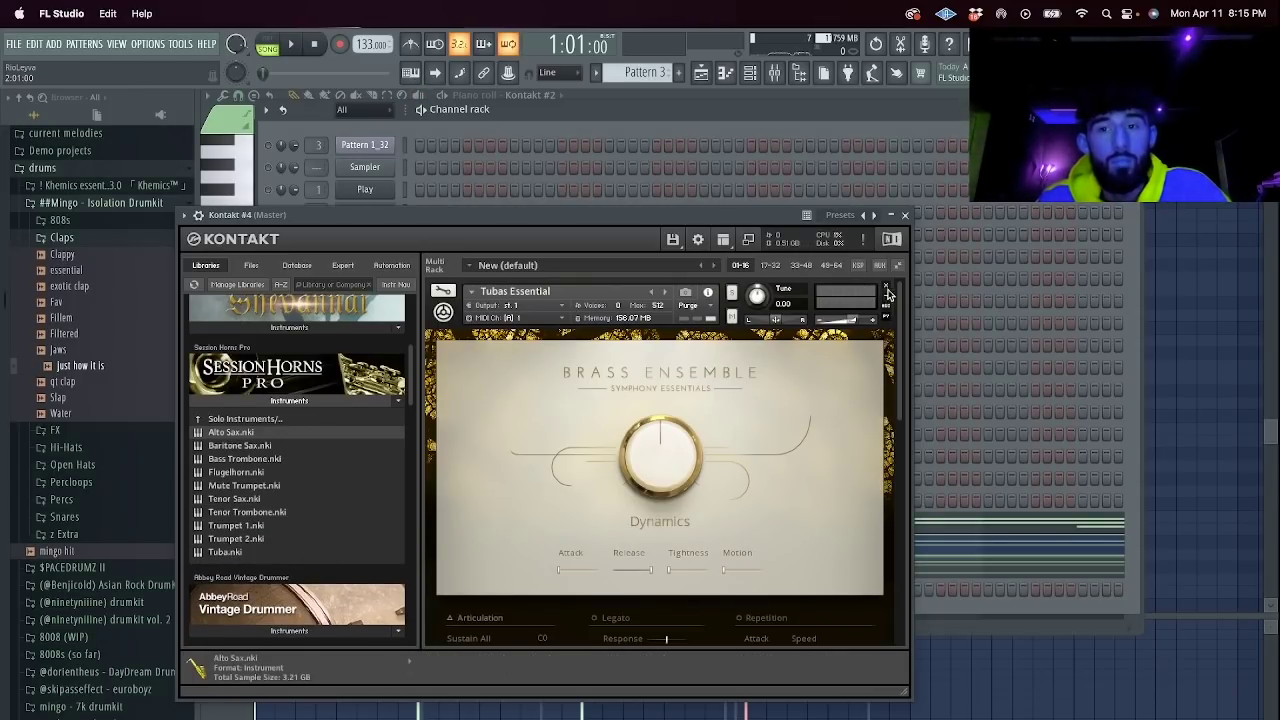
click(886, 287)
click(886, 287)
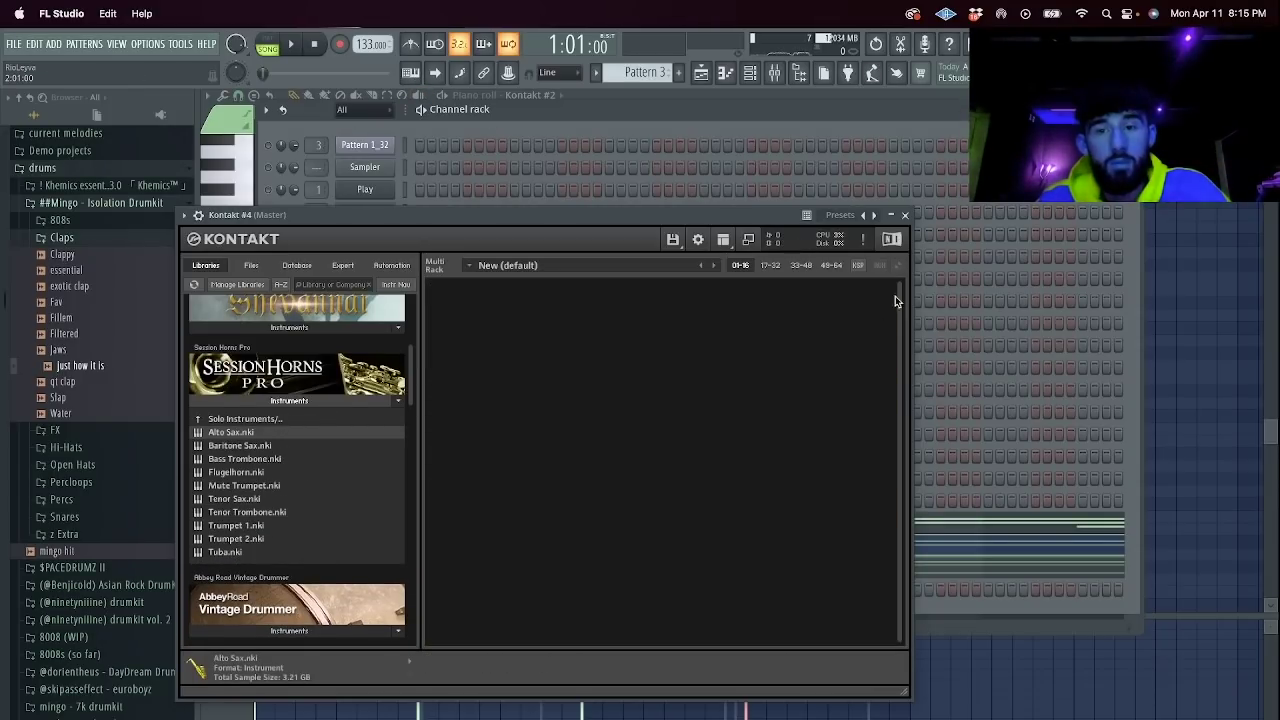
double_click(268, 435)
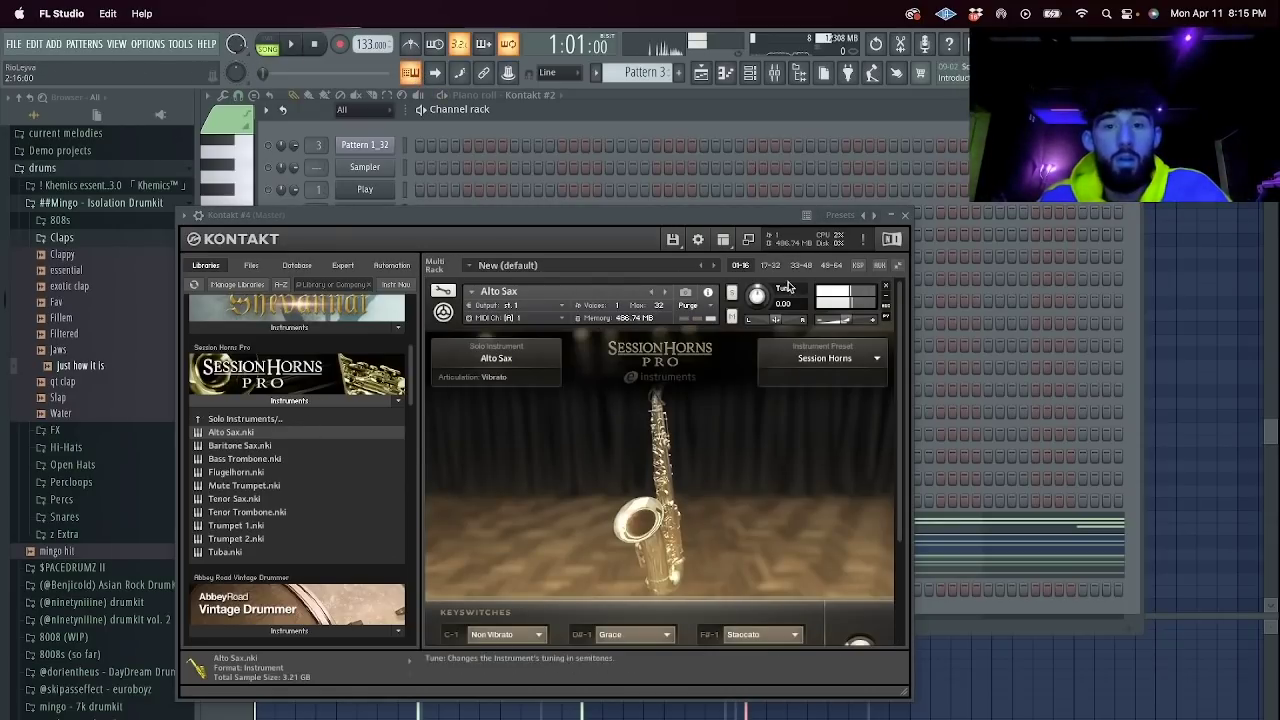
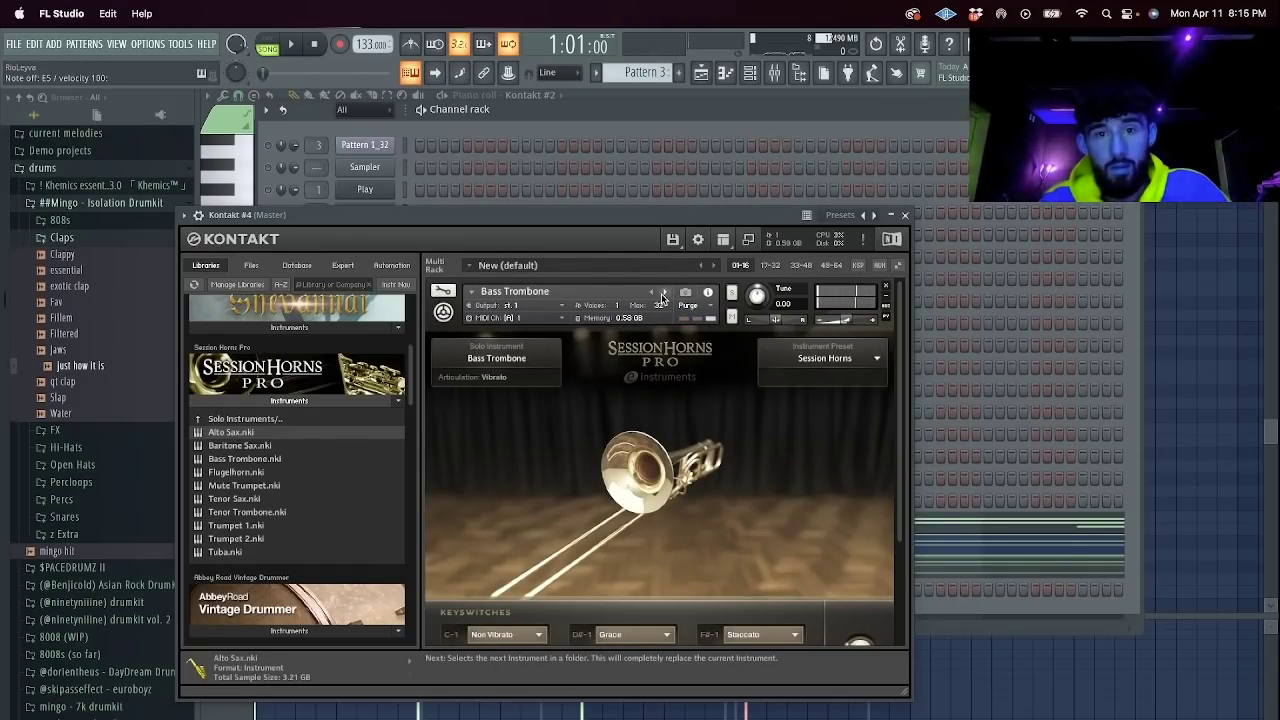
Load the Session Horns Pro Flugelhorn on Kontakt #4 and open its piano roll.
click(661, 295)
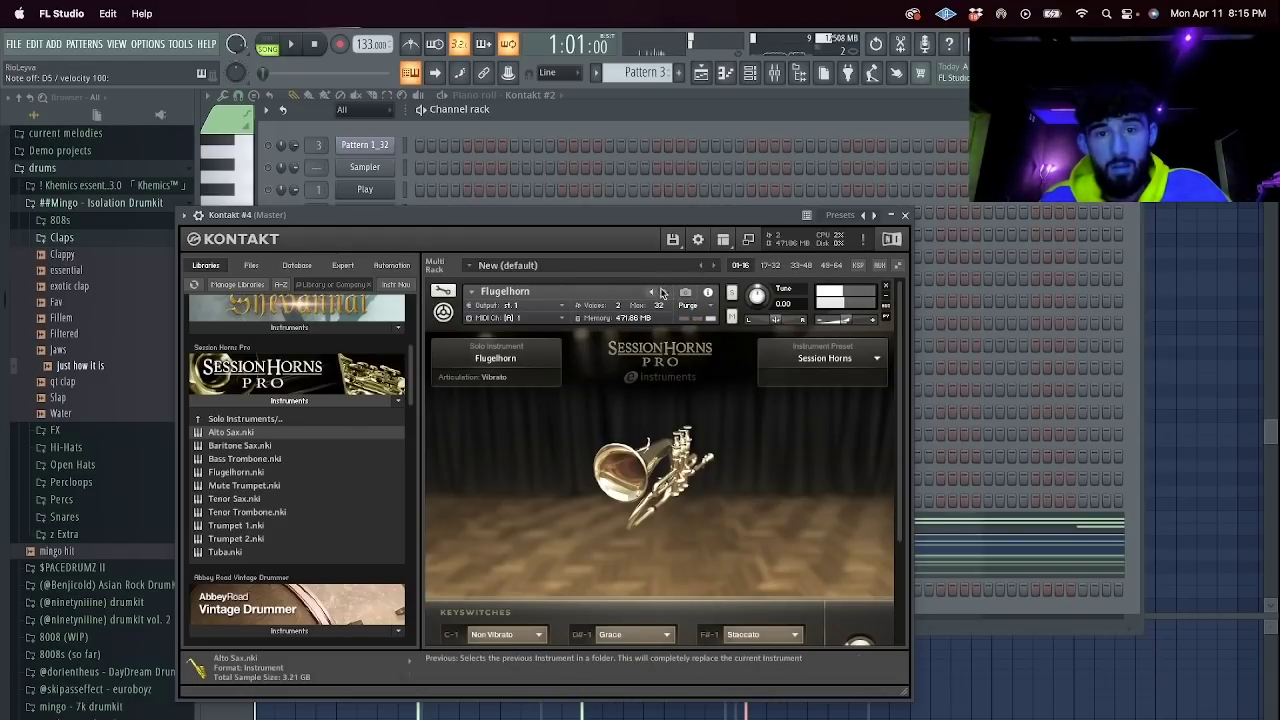
click(907, 215)
right_click(381, 587)
click(440, 569)
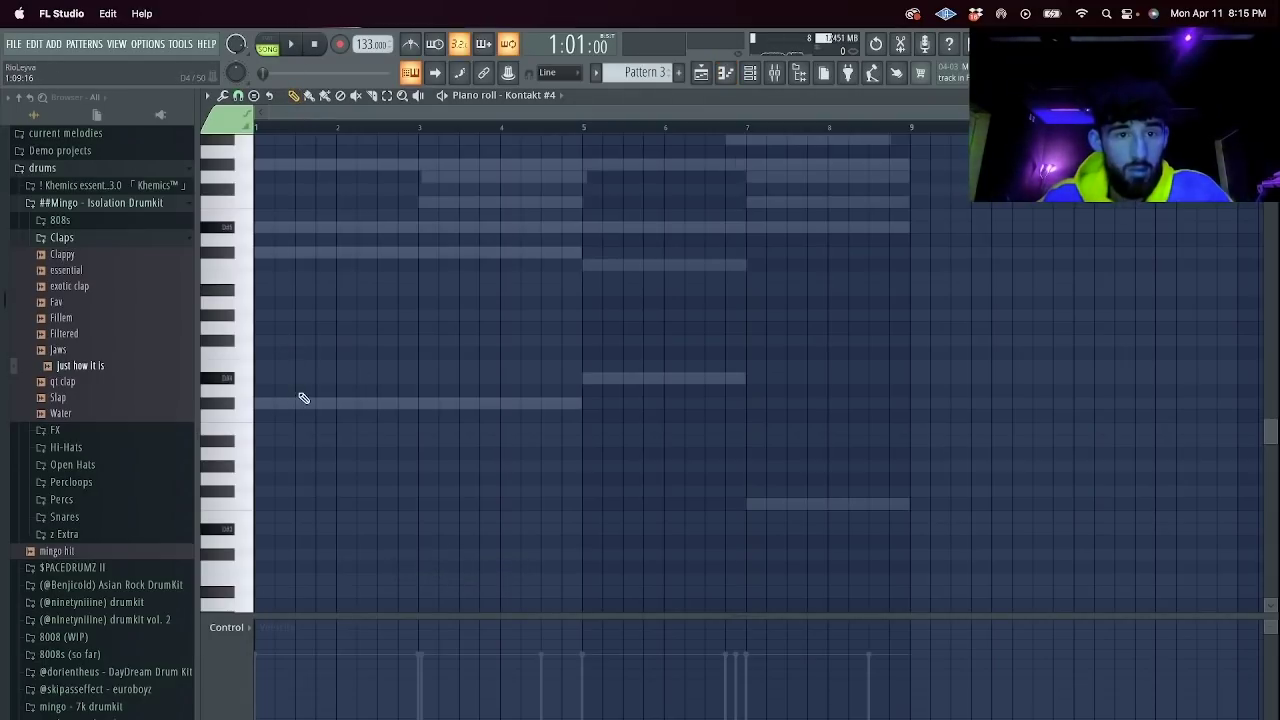
Audition a test note, then start the melody with short A4 notes at bar 1.
click(272, 403)
key(space)
key(space)
right_click(376, 403)
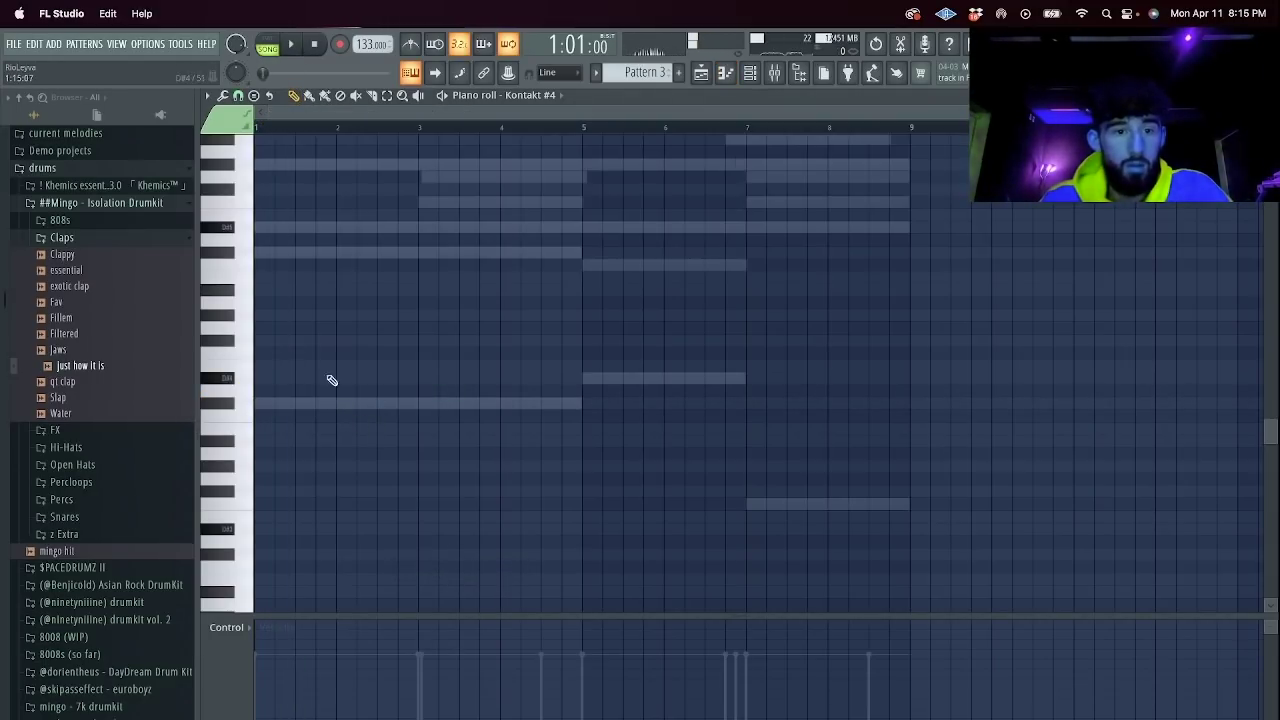
drag(264, 303, 217, 300)
click(297, 294)
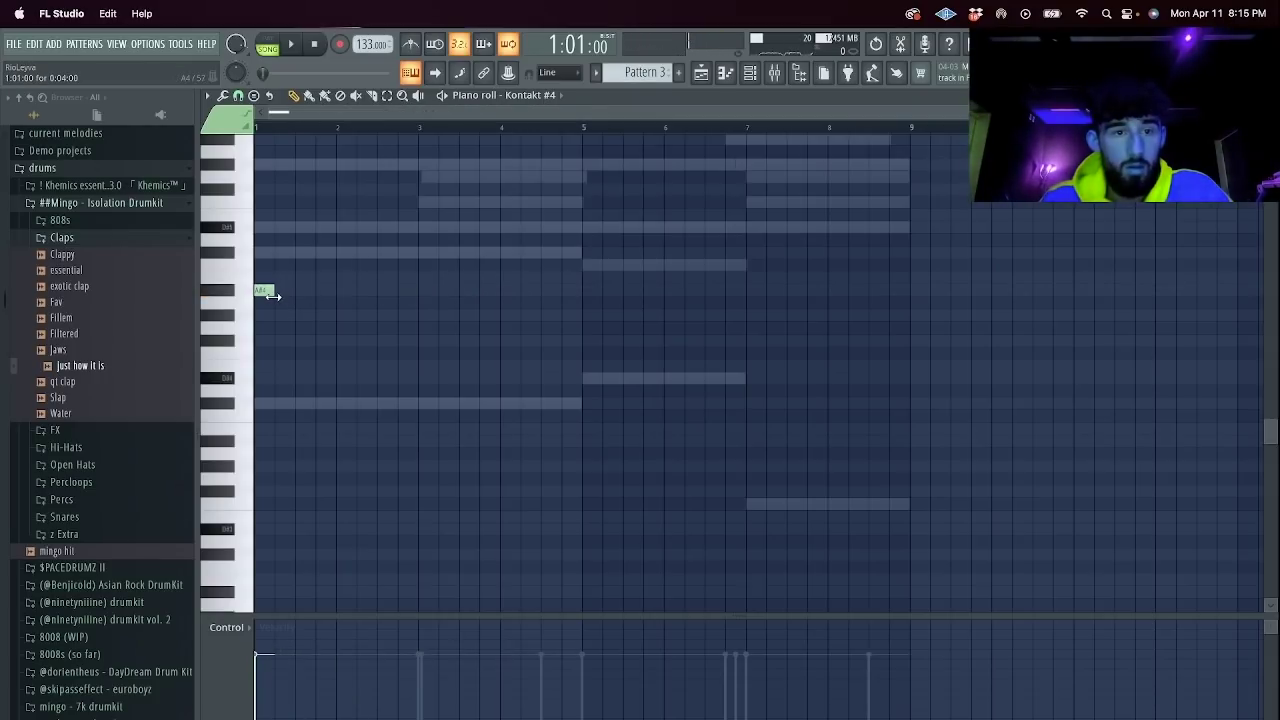
key(space)
Add a long D#5 across bars 1–2, then F5 and D#5 notes at bar 3.
click(277, 226)
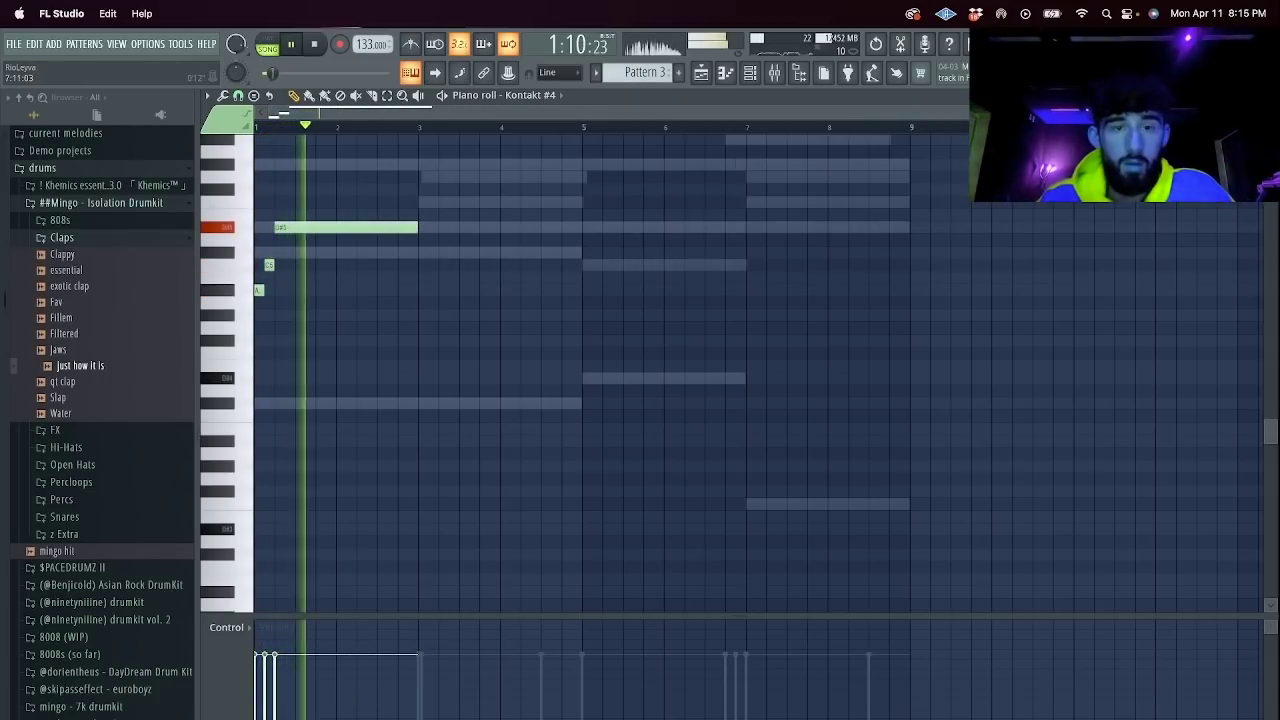
scroll(771, 180, up, 2)
click(591, 204)
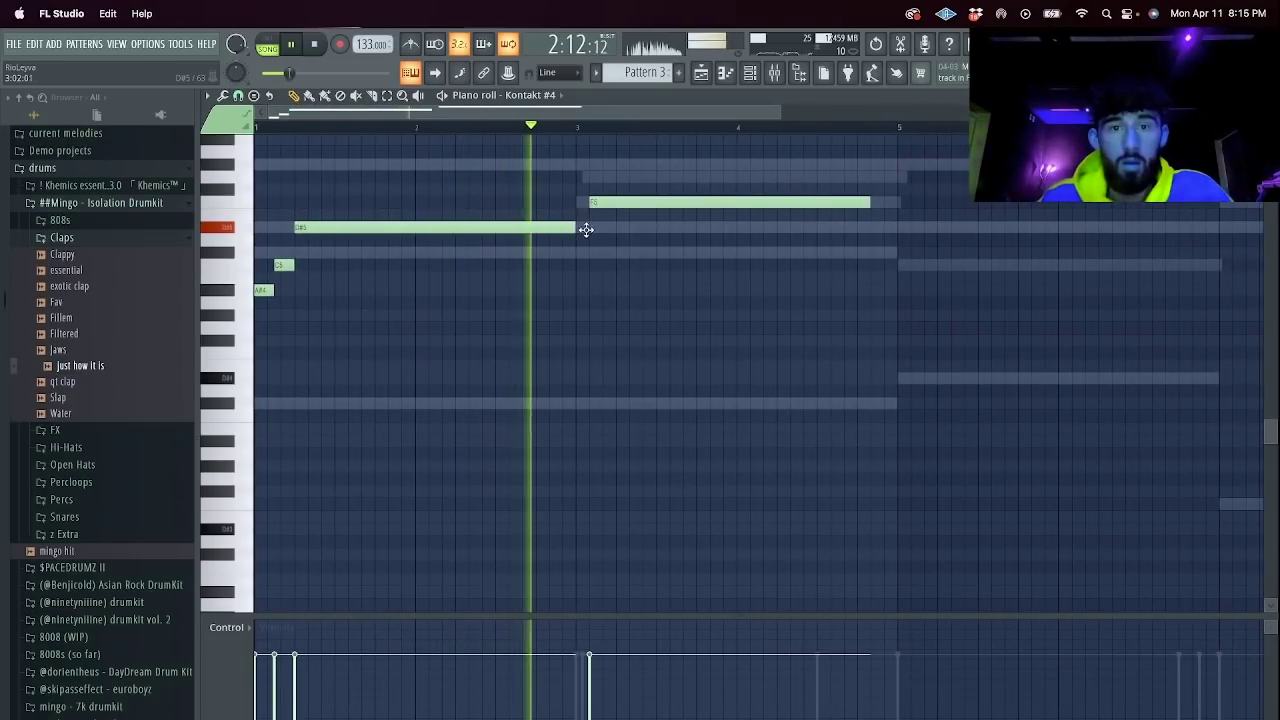
click(584, 228)
scroll(723, 209, up, 2)
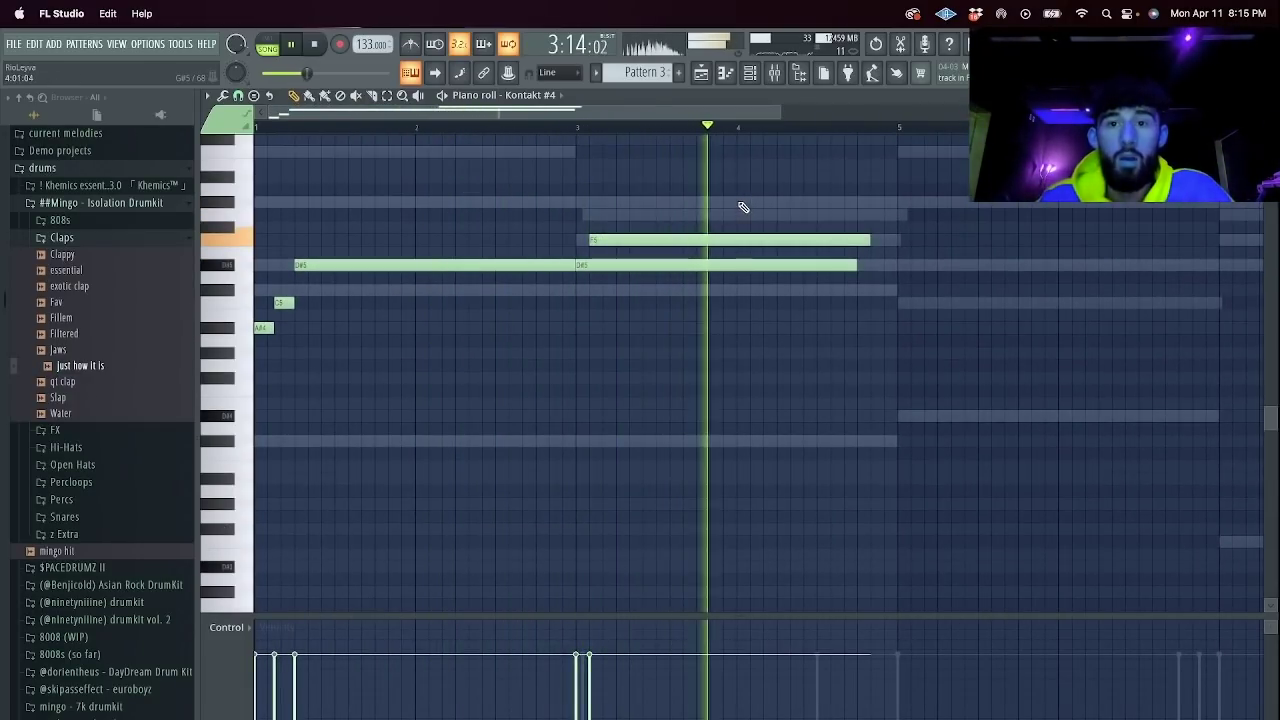
click(741, 203)
right_click(832, 202)
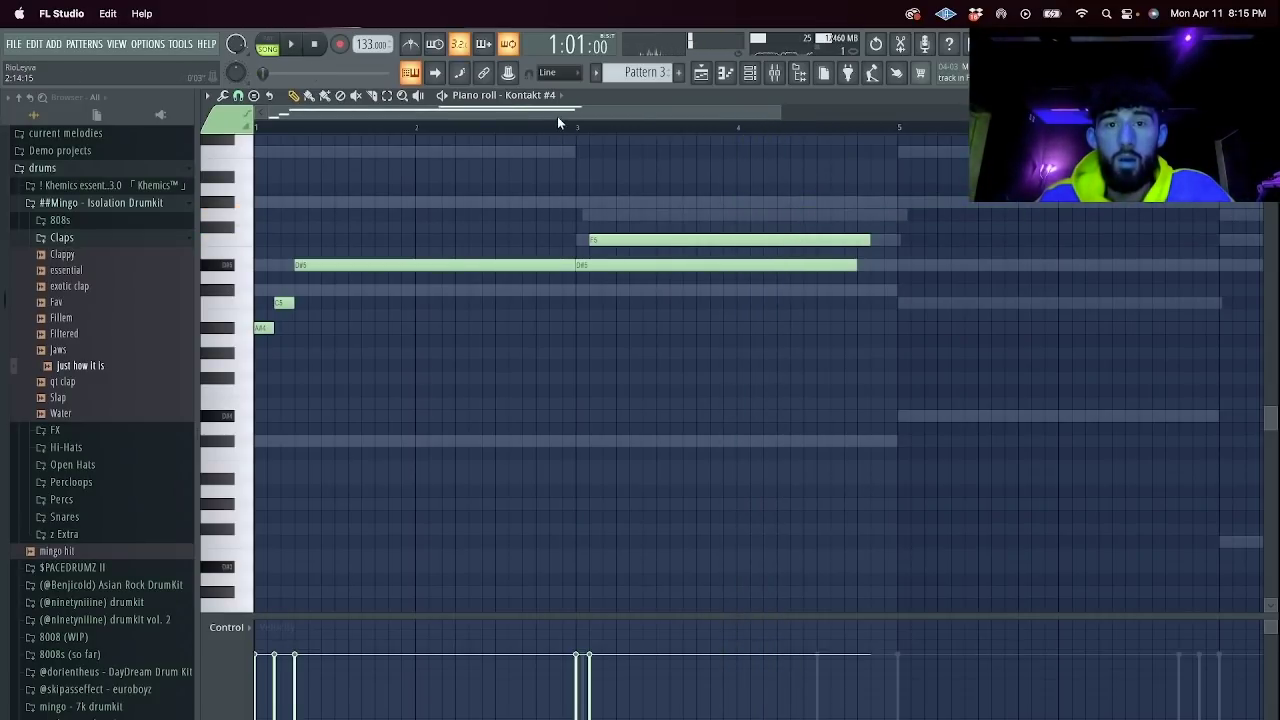
click(581, 128)
Descend with C#5, C5, A#4 and G#4 notes through bars 4–7, nudging the last two earlier.
click(739, 291)
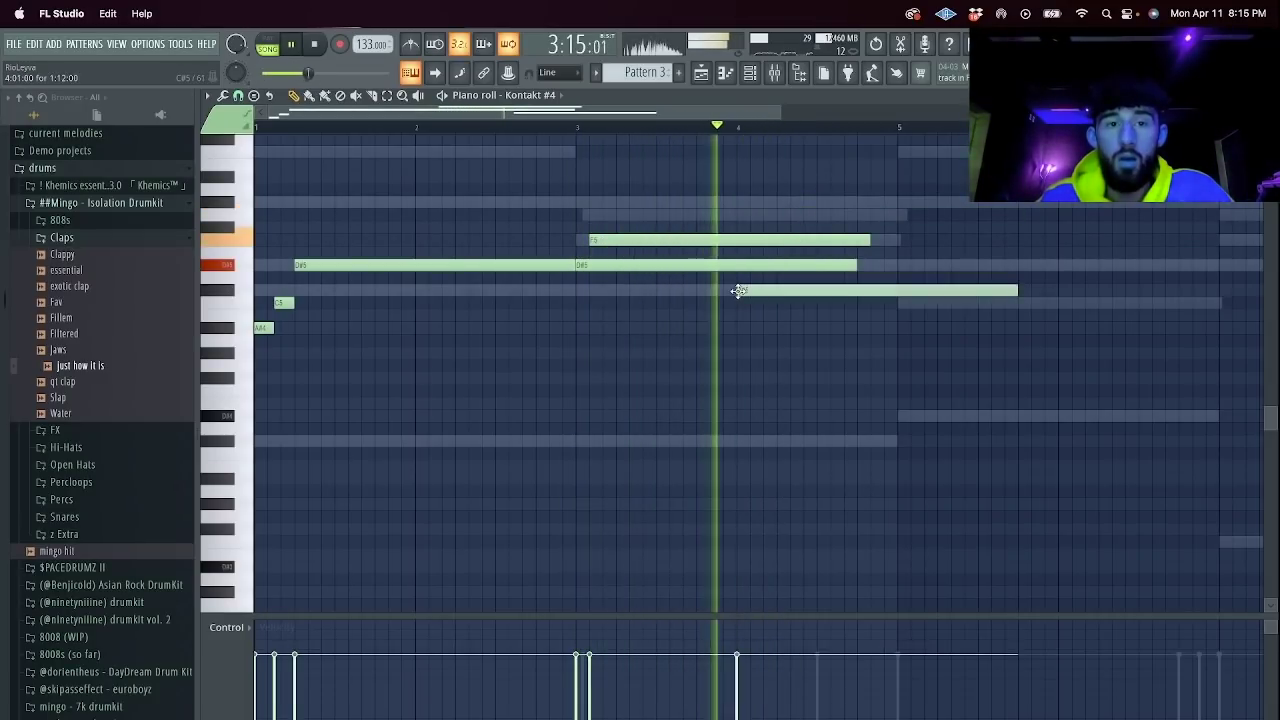
click(898, 303)
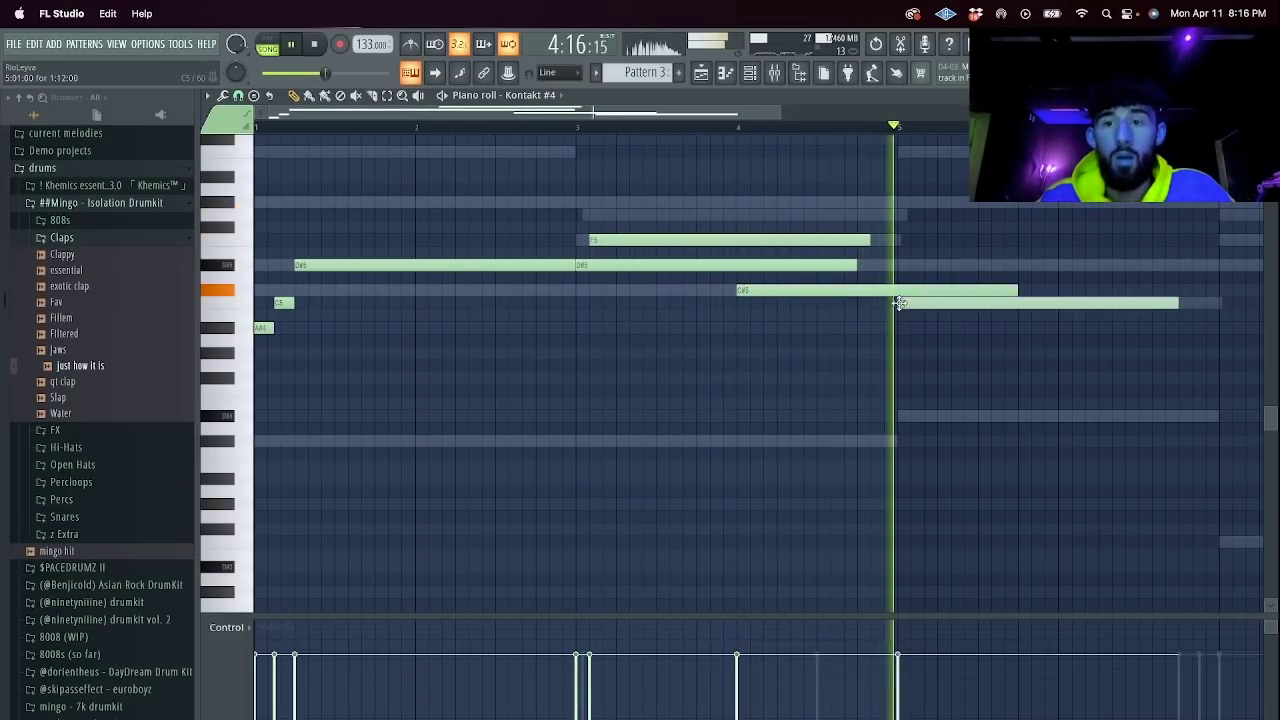
scroll(803, 133, down, 3)
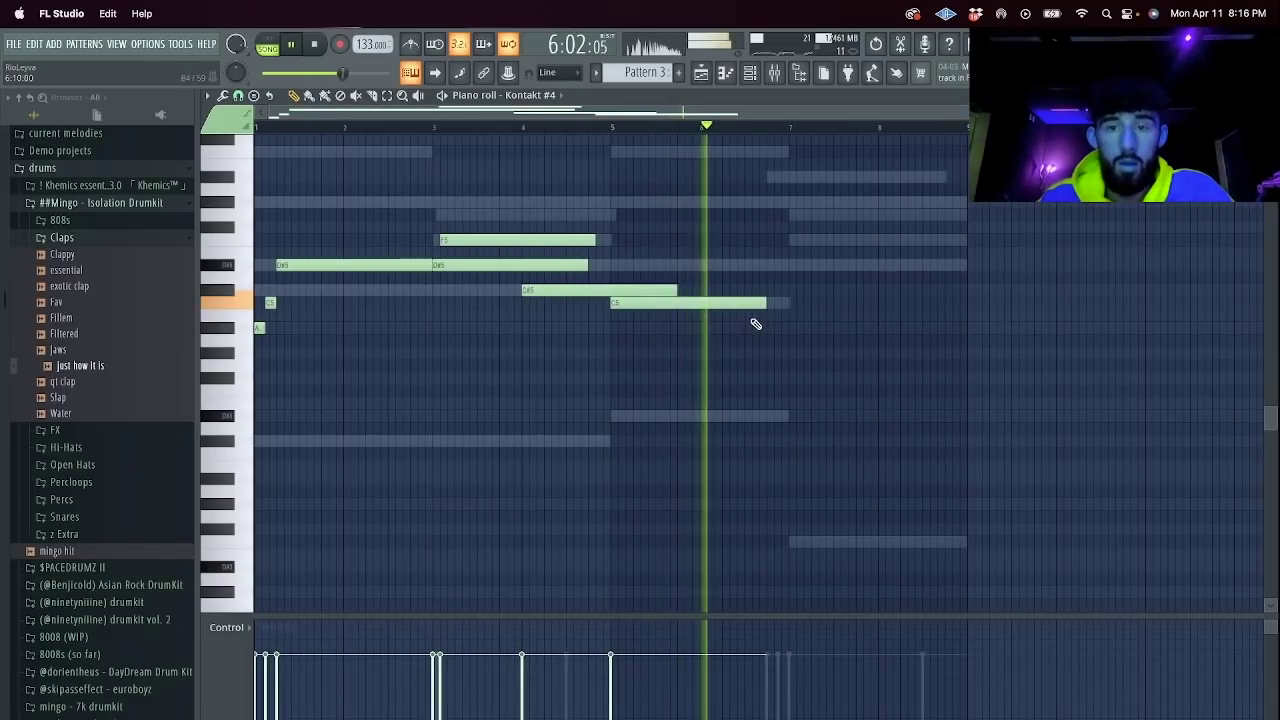
click(768, 328)
click(793, 354)
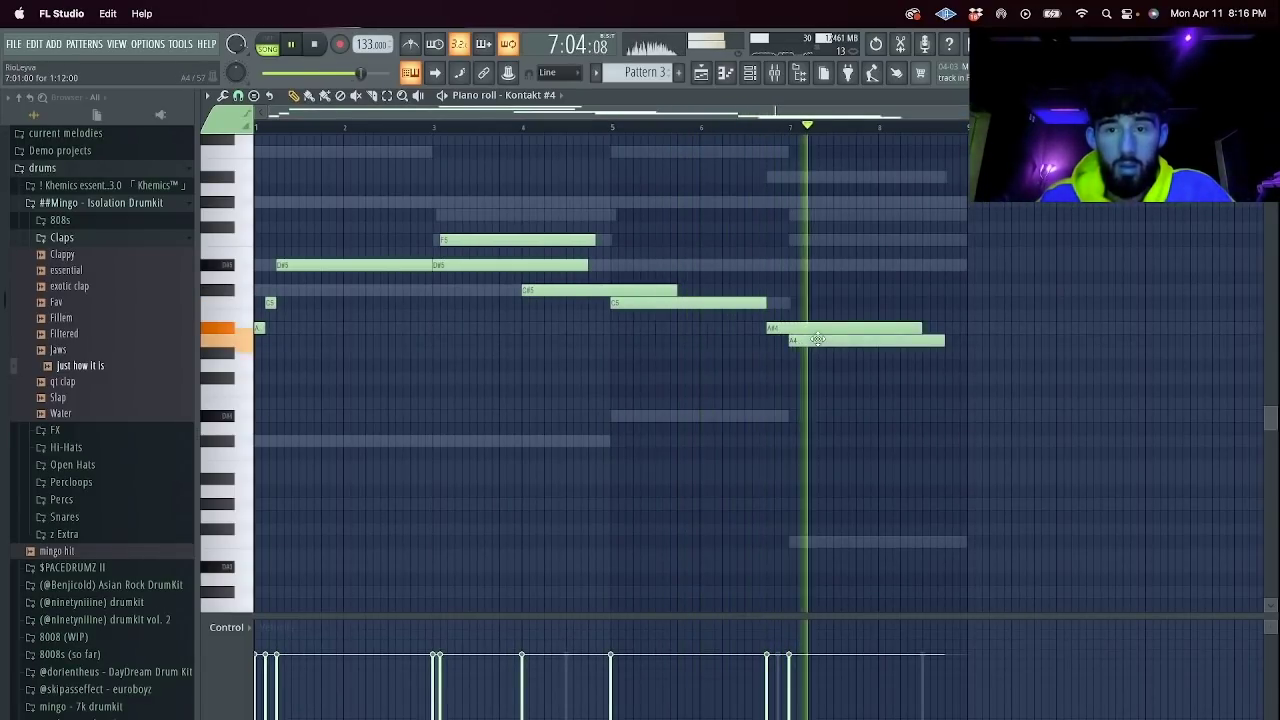
key(space)
key(space)
mouse_move(790, 328)
mouse_down()
mouse_move(768, 328)
mouse_move(794, 353)
mouse_up()
End the phrase with a G4 held to bar 8 and a shortened low D#4.
click(793, 366)
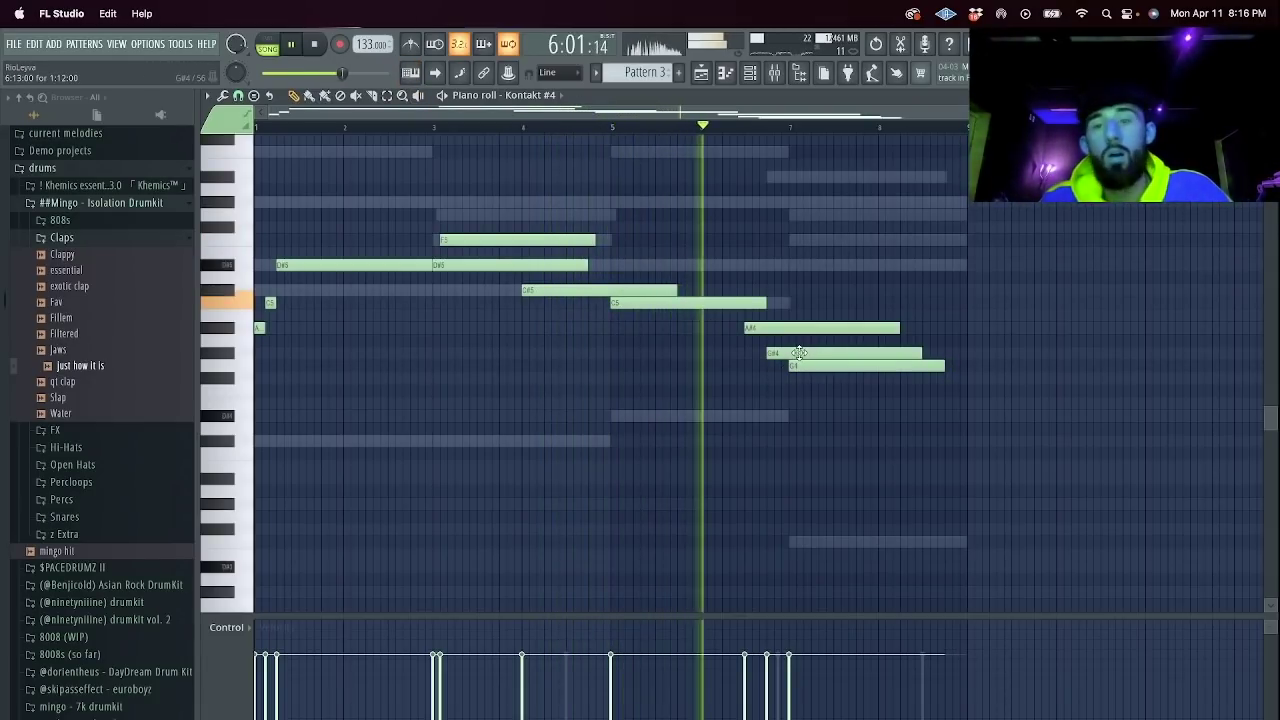
drag(944, 366, 965, 366)
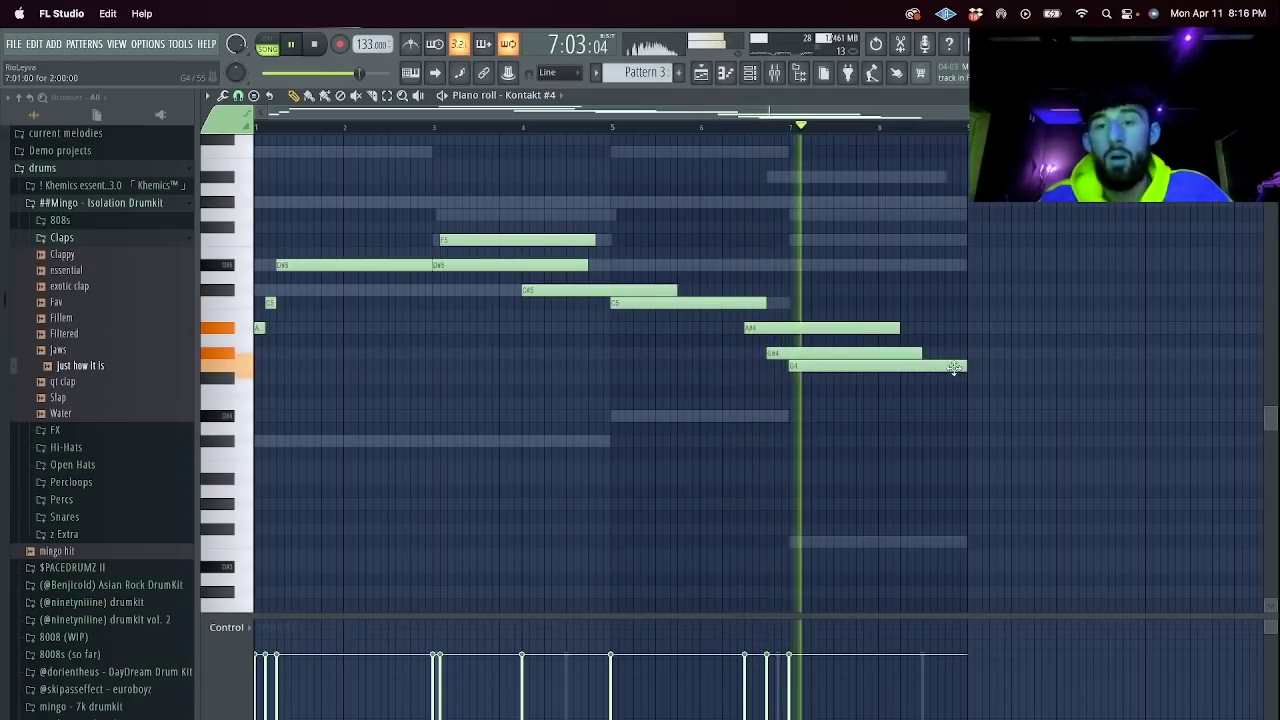
click(878, 416)
drag(1052, 416, 967, 418)
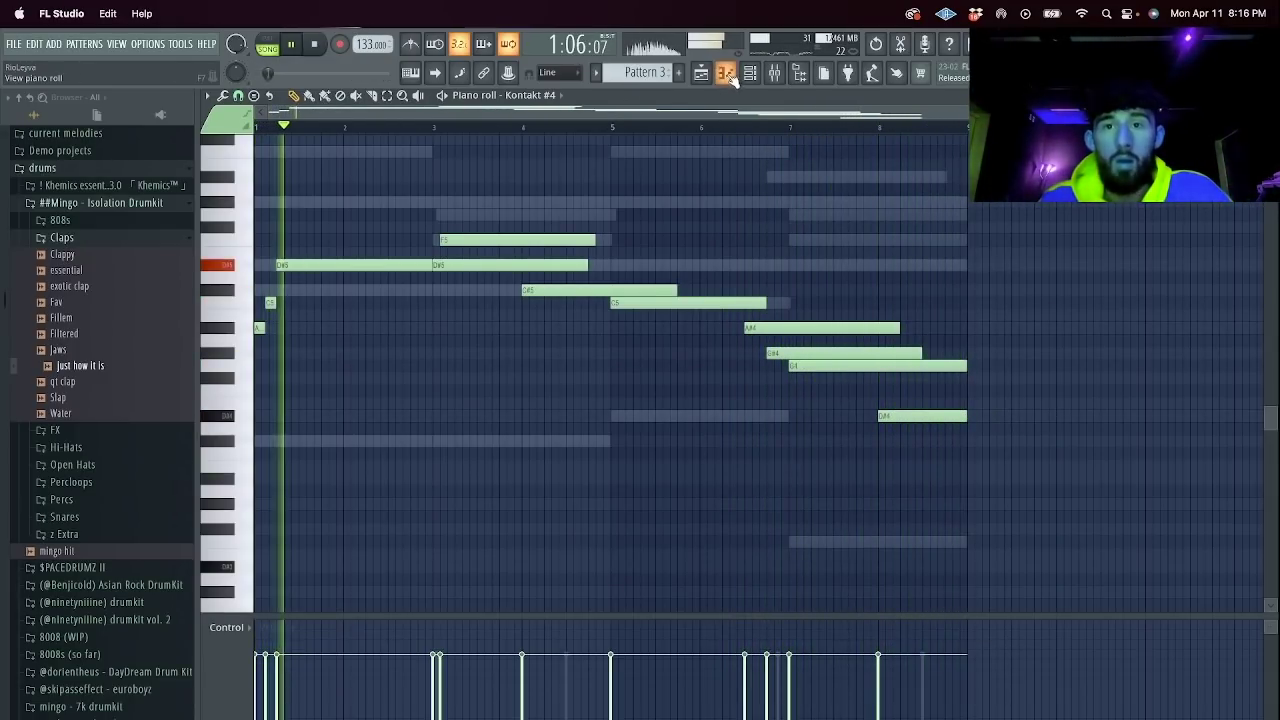
key(F6)
right_click(387, 593)
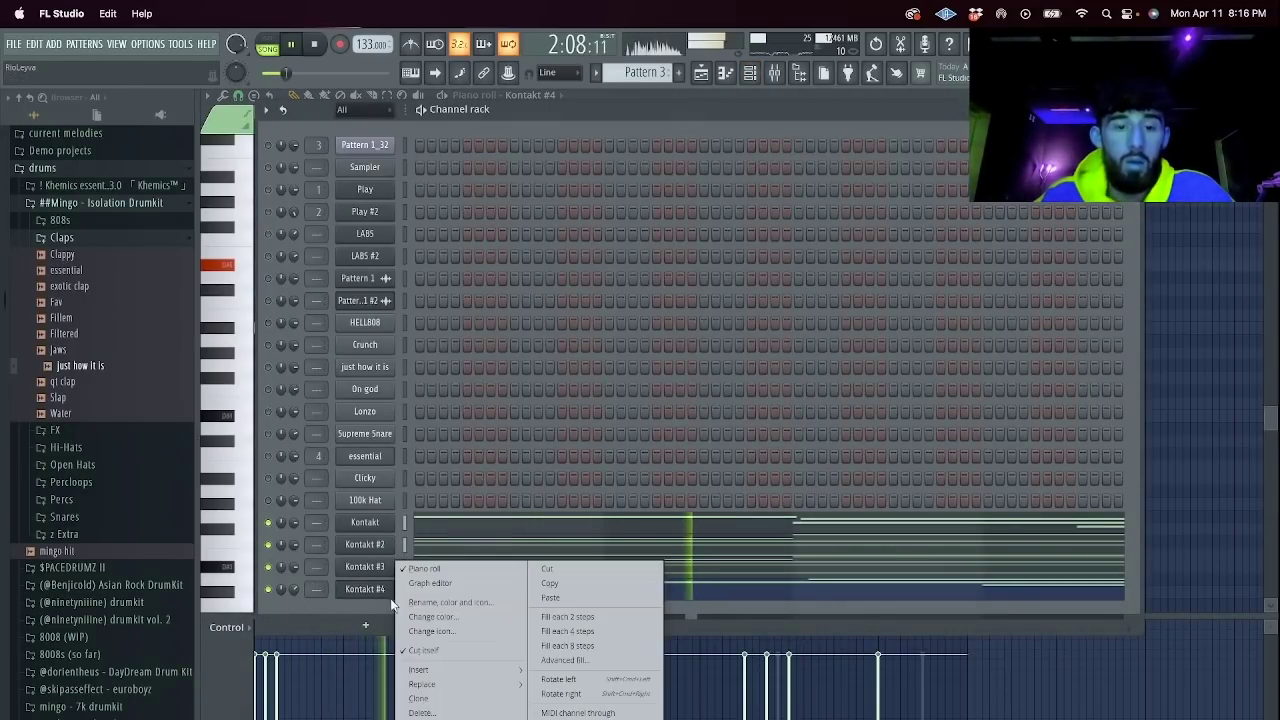
Clone Kontakt #4 into Kontakt #5 and open the new channel's piano roll.
click(420, 699)
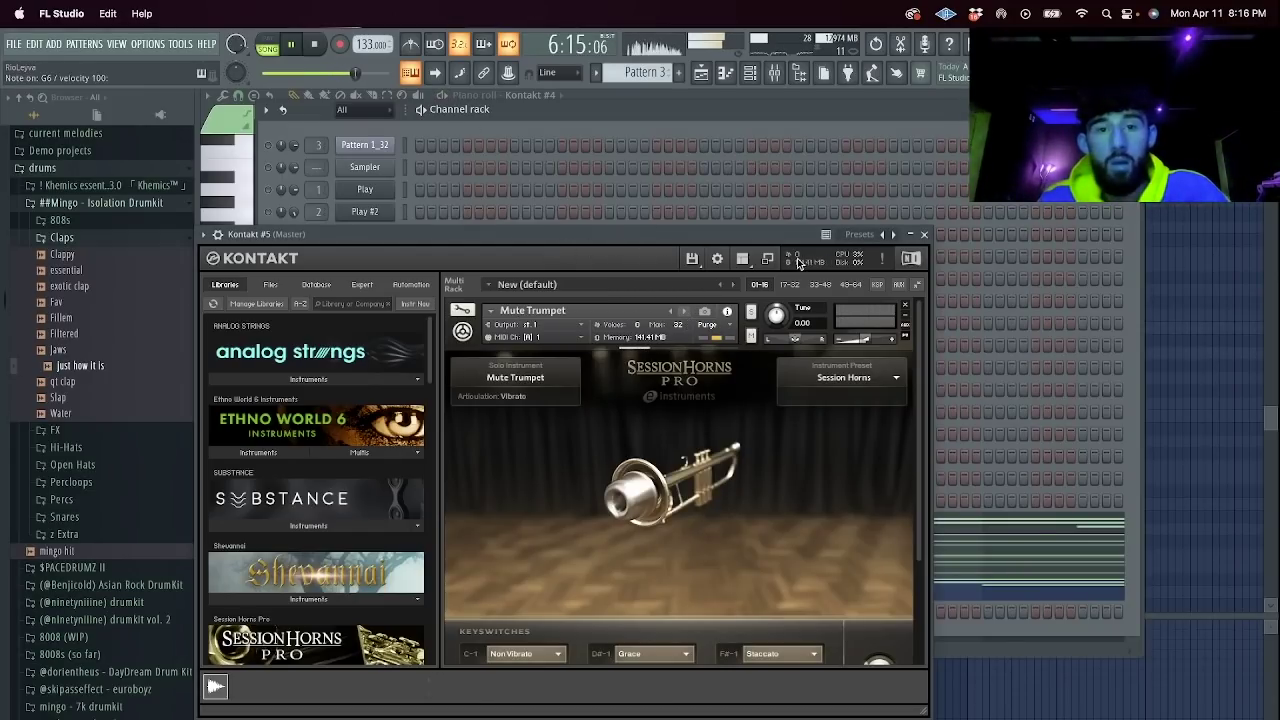
click(920, 235)
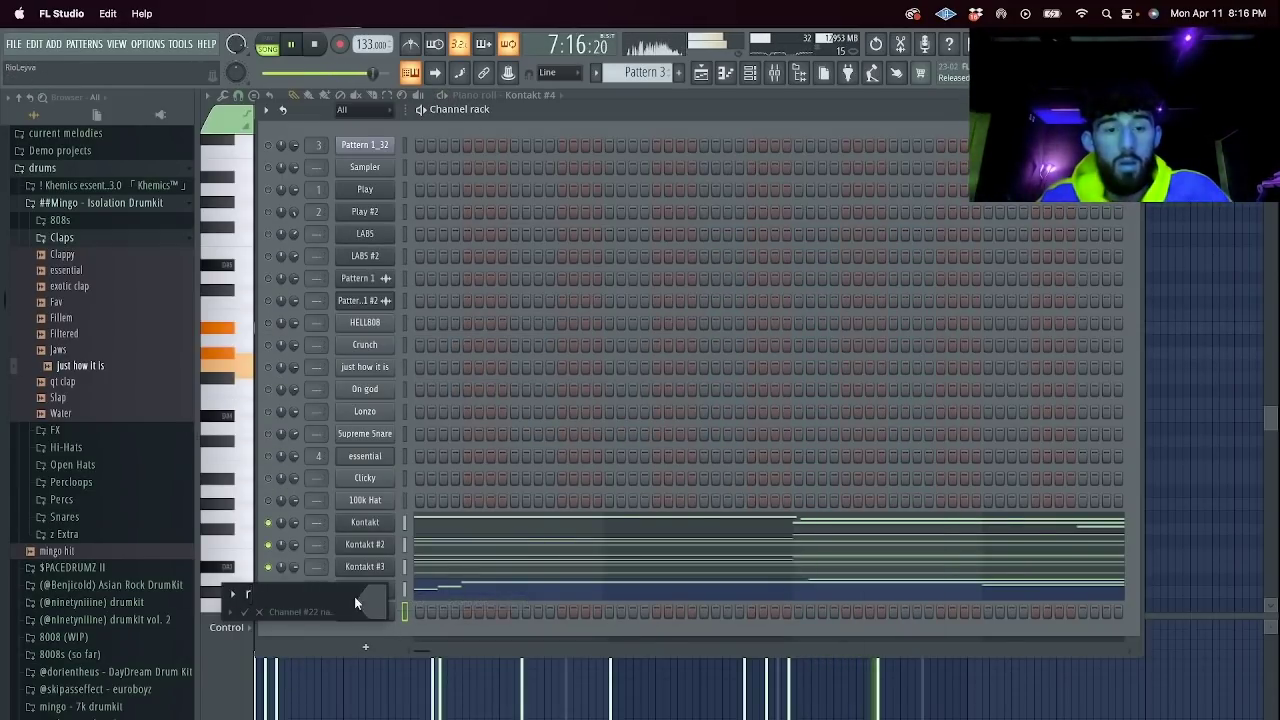
right_click(380, 614)
click(438, 566)
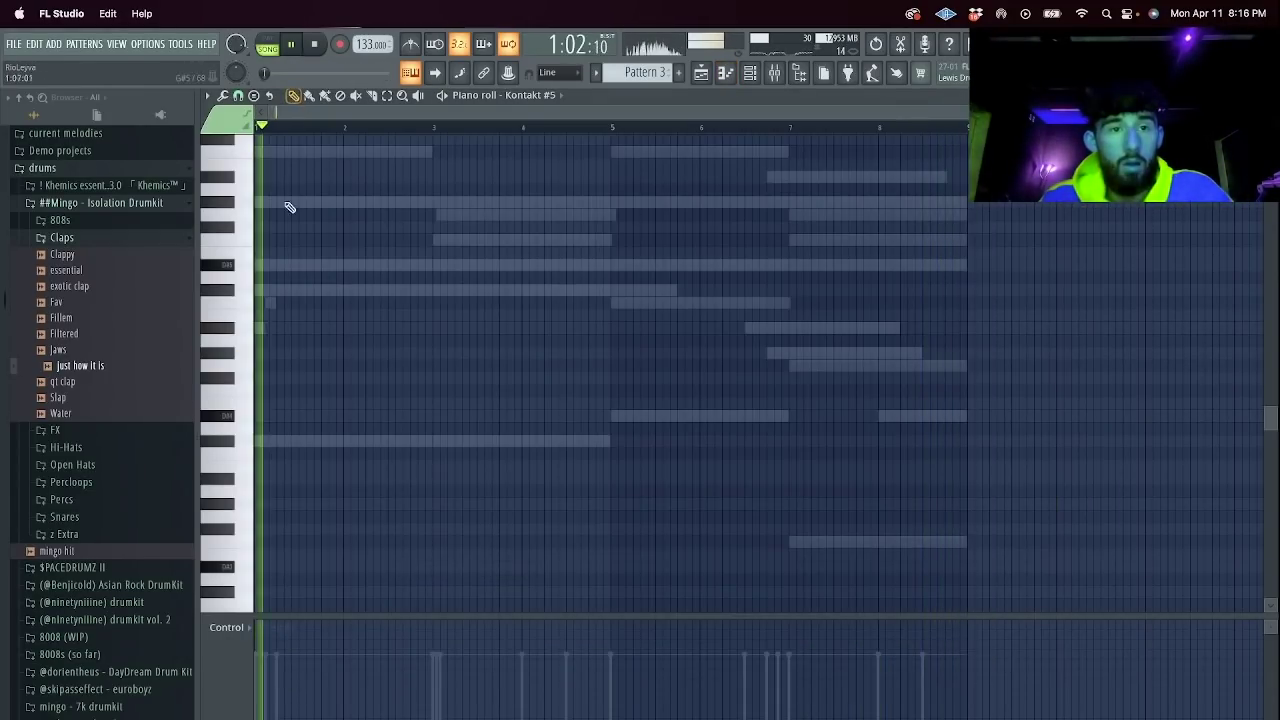
Draw two-bar notes from bar 2, raising the second one higher in pitch.
key(space)
drag(342, 201, 433, 200)
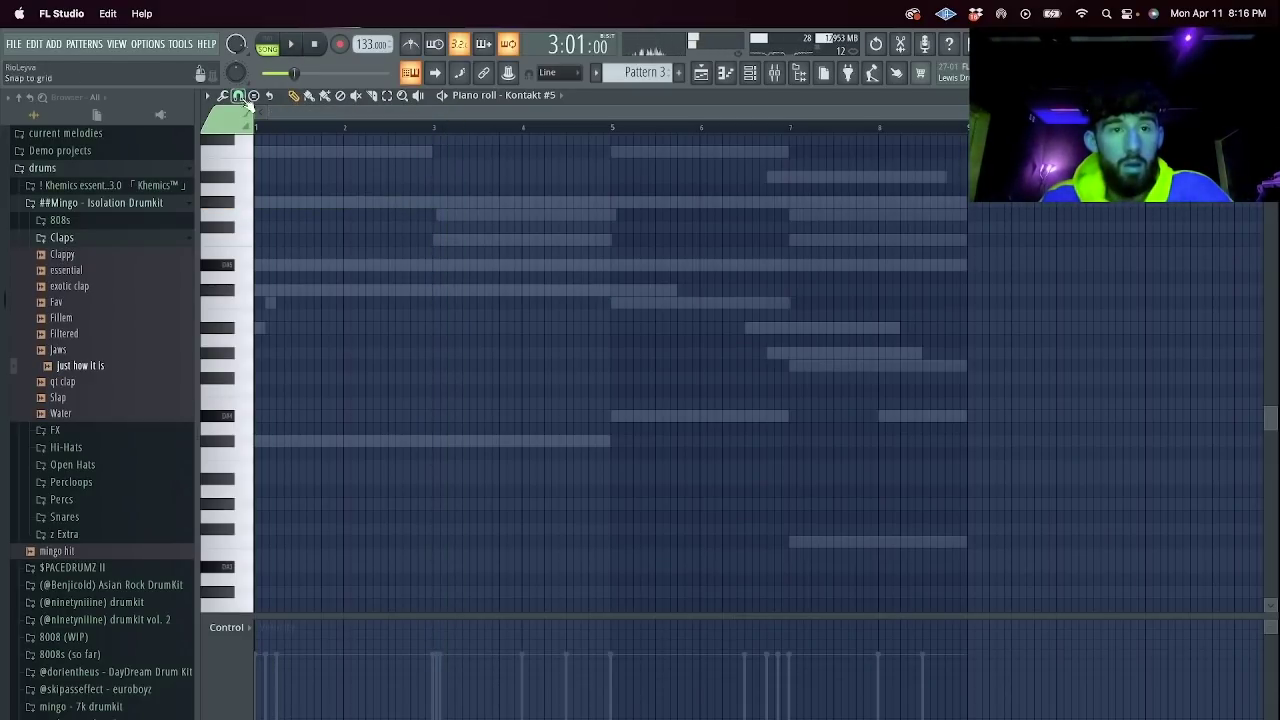
click(345, 240)
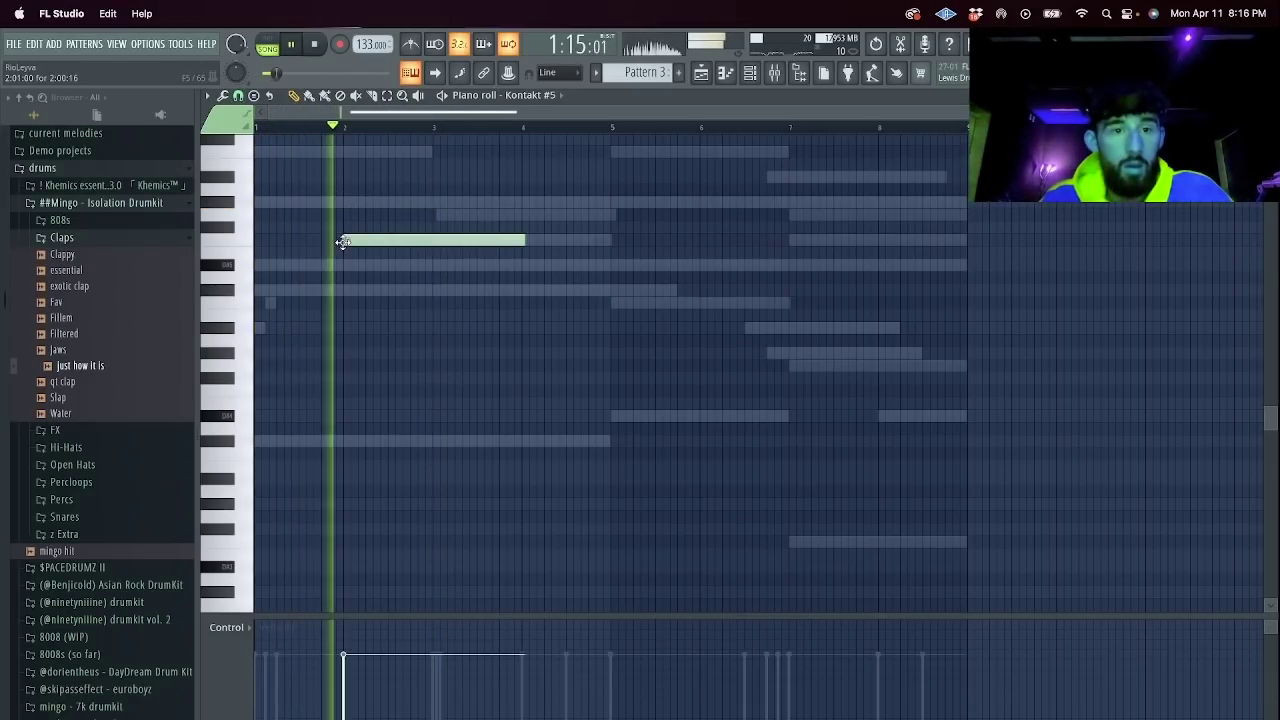
key(space)
click(404, 217)
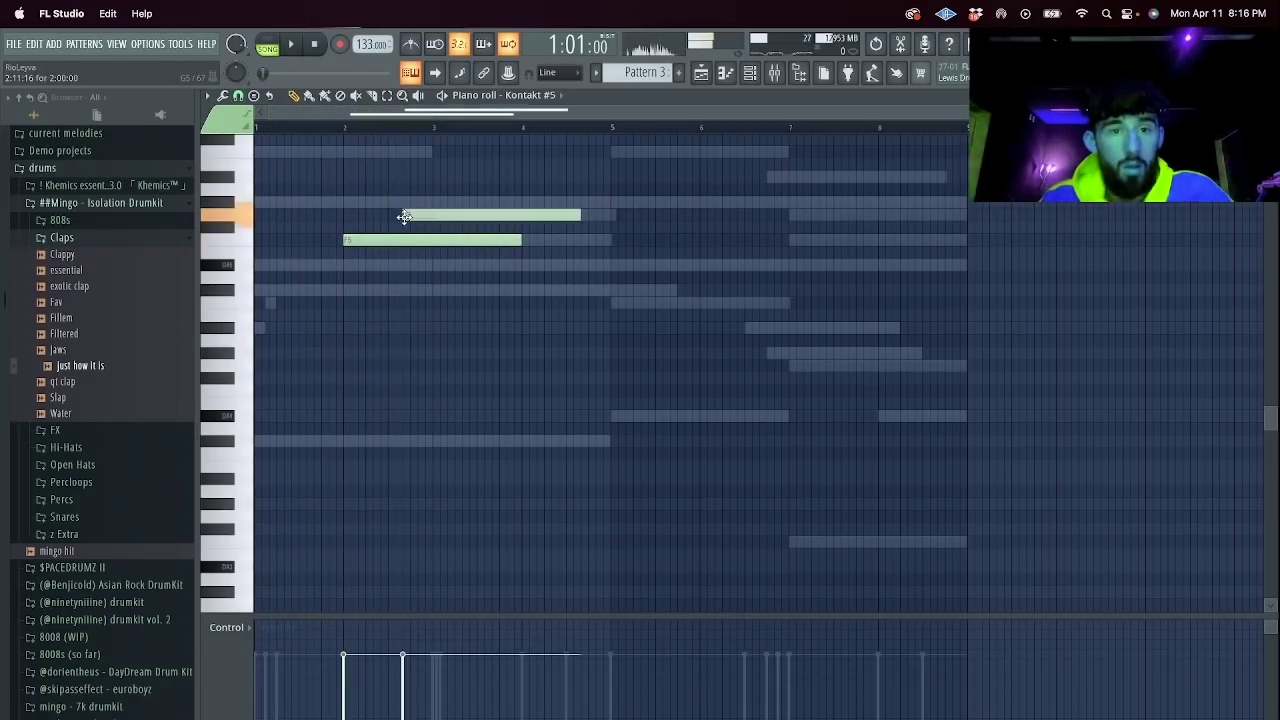
key(space)
drag(435, 204, 438, 151)
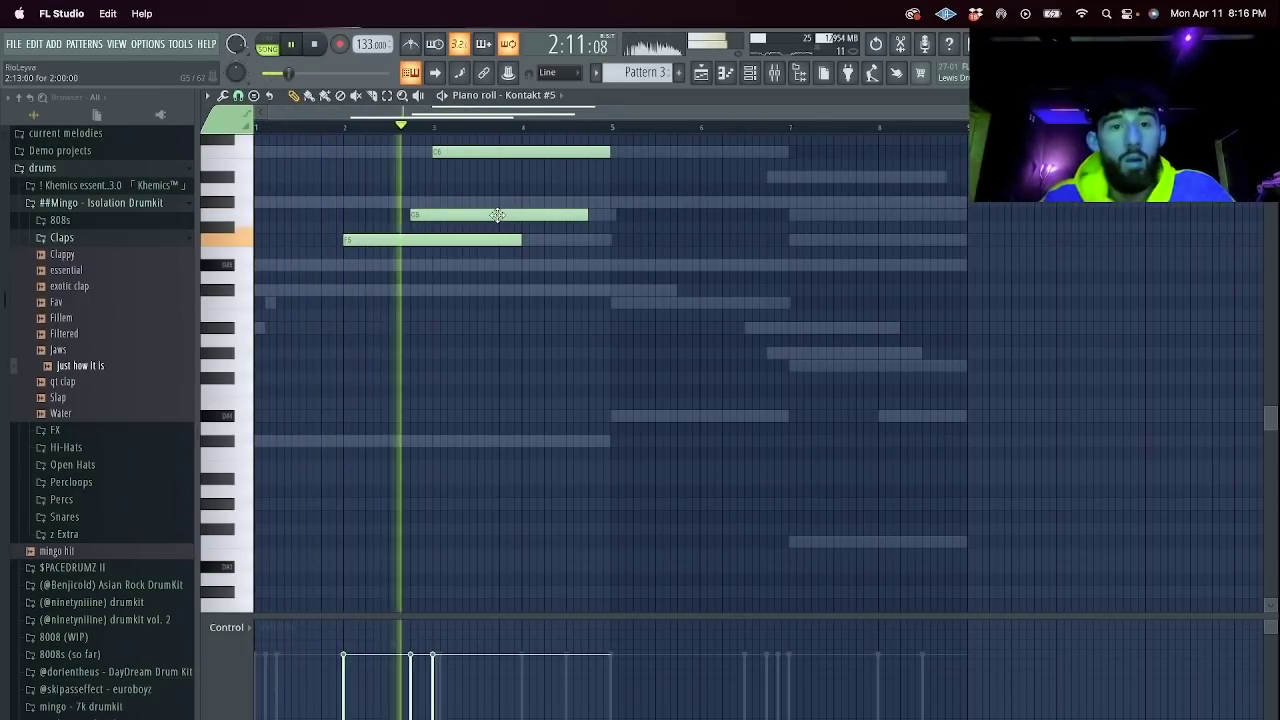
scroll(551, 200, up, 3)
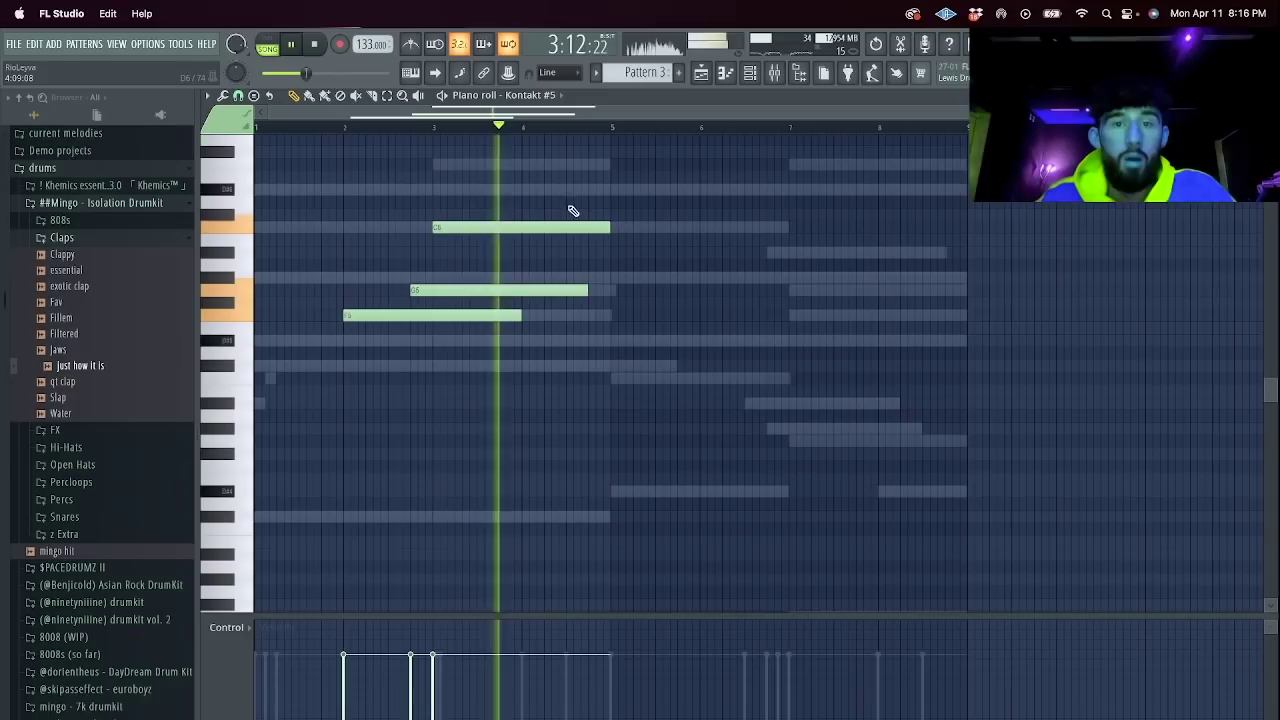
click(567, 189)
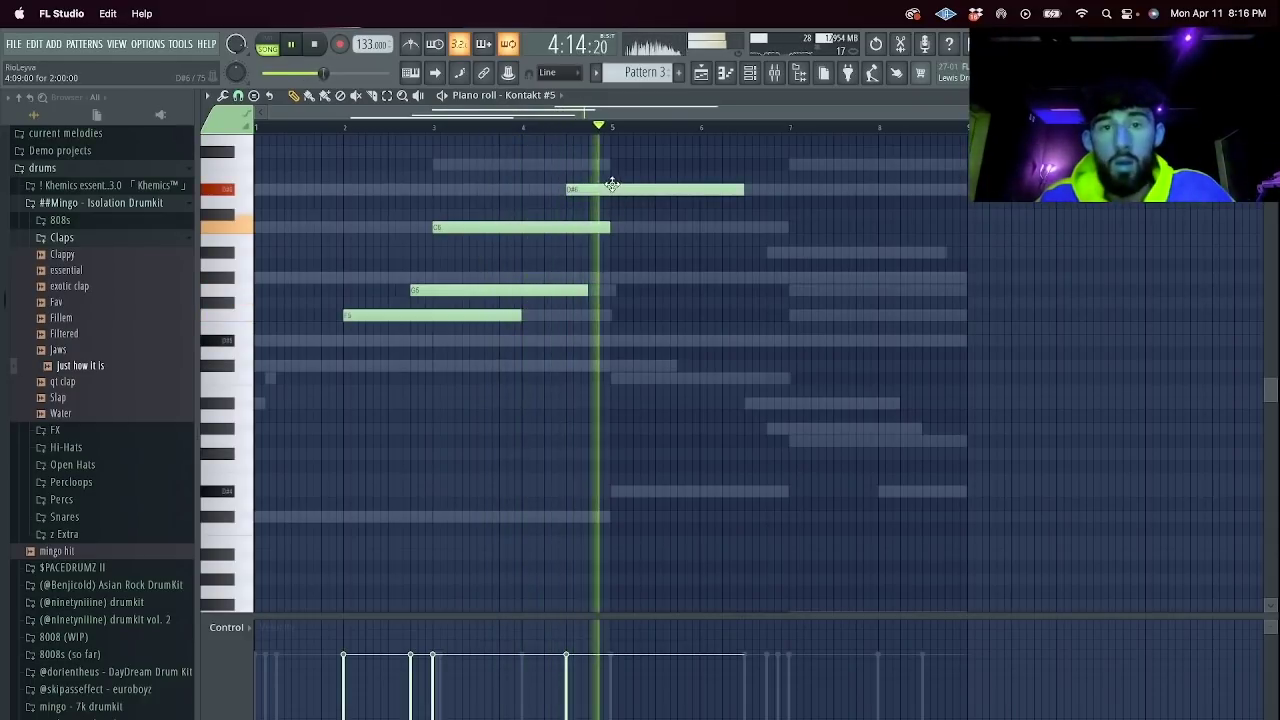
right_click(611, 187)
key(space)
key(space)
Slice the C6 and G5 notes at bar 4 and delete their right-hand pieces.
click(371, 96)
drag(531, 363, 530, 196)
drag(540, 197, 560, 298)
key(Delete)
click(293, 96)
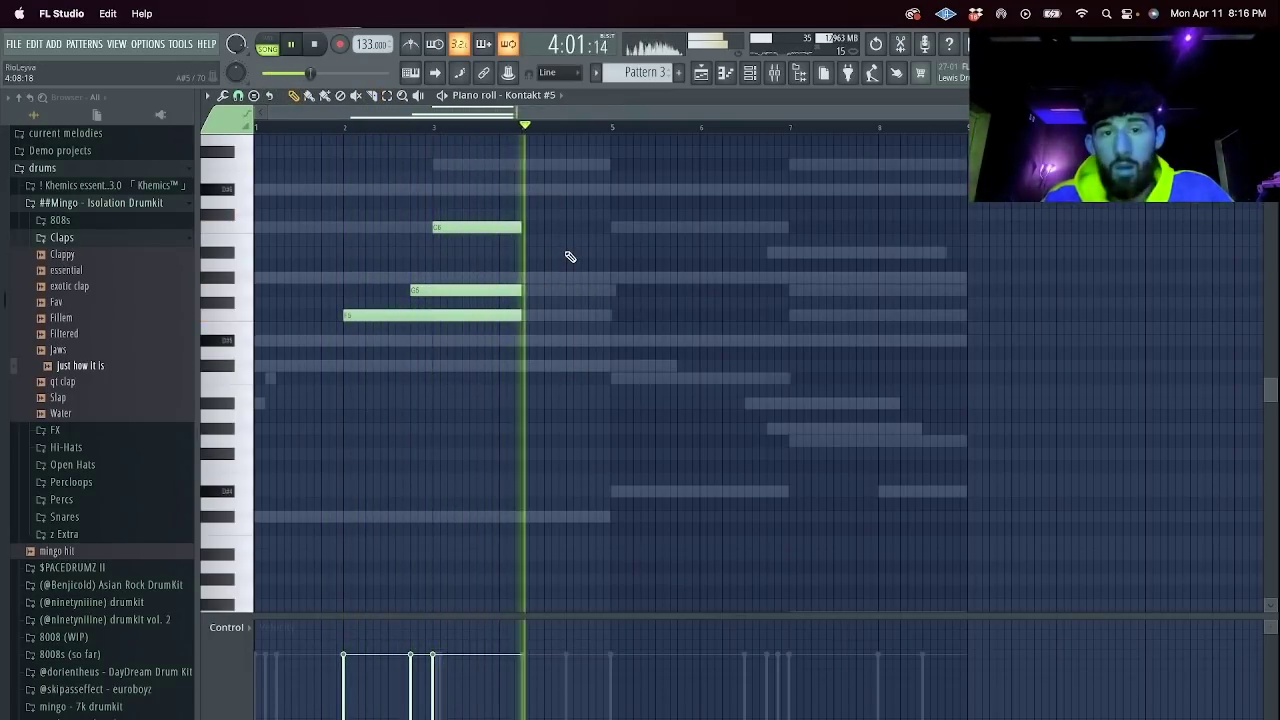
key(space)
key(space)
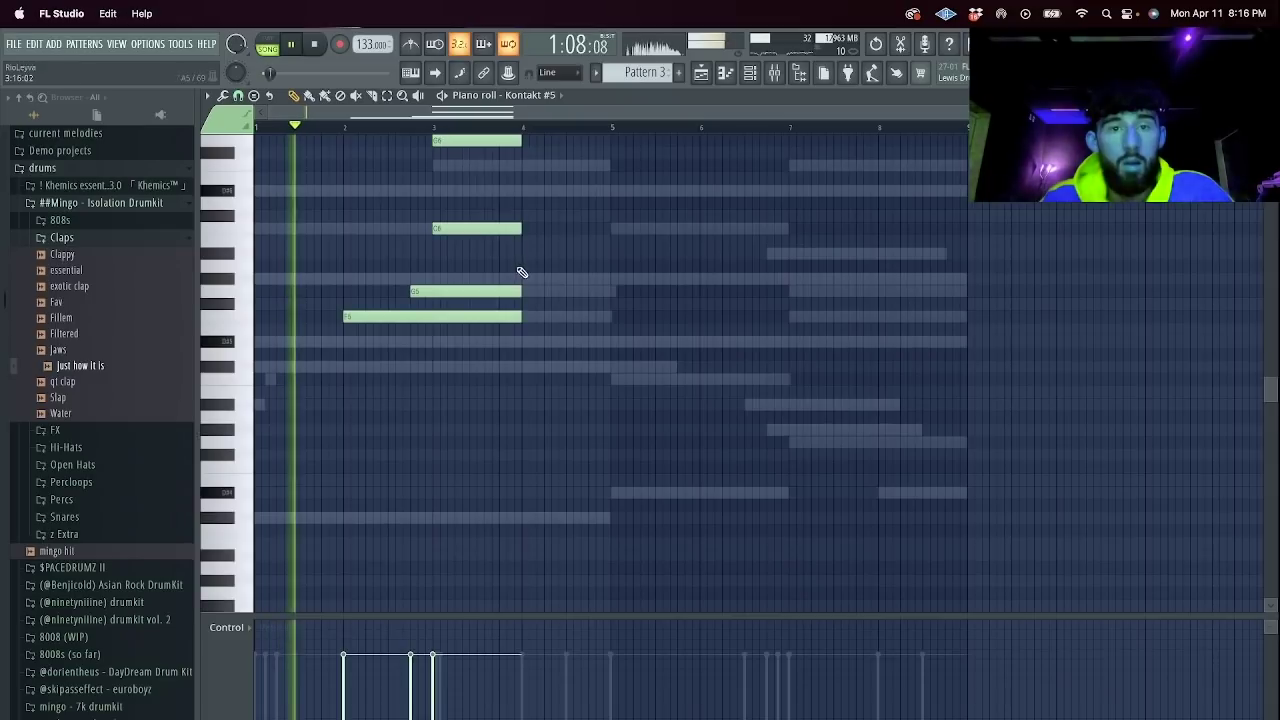
Lengthen the C6 note to bar 5, and remove the trial A#5 and G#5 notes.
drag(515, 230, 610, 230)
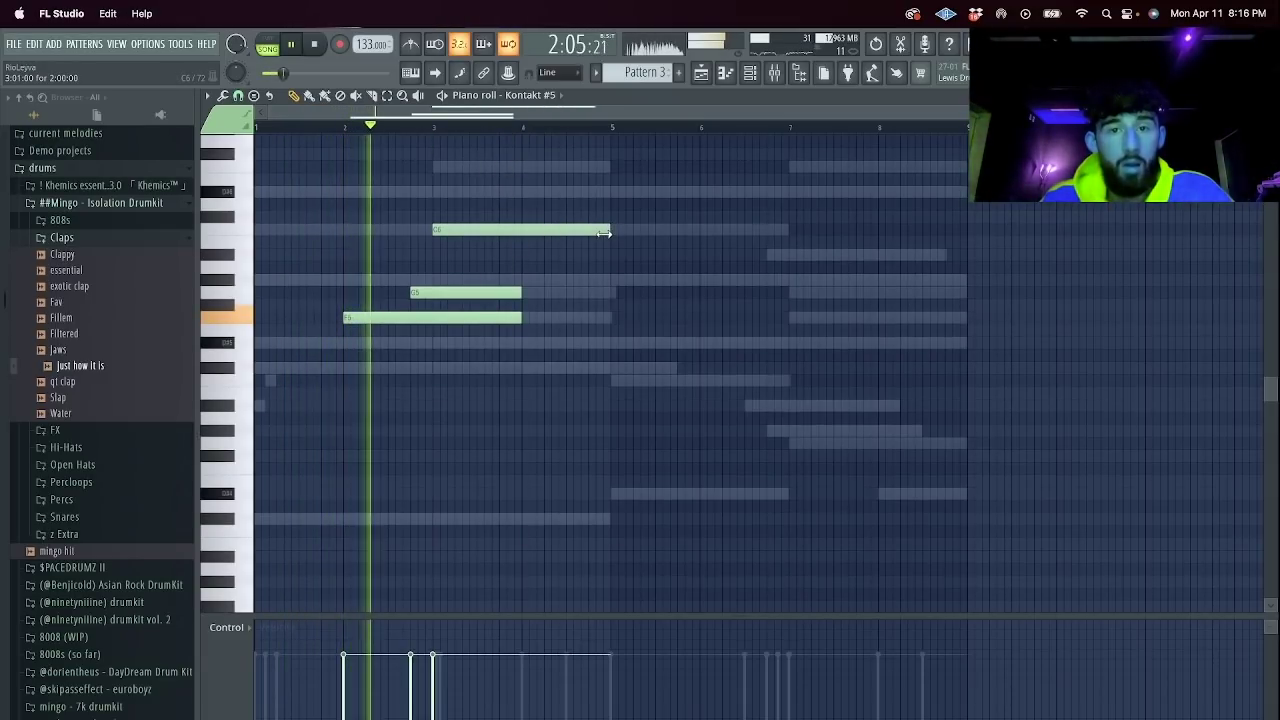
click(527, 254)
click(530, 280)
drag(702, 280, 610, 291)
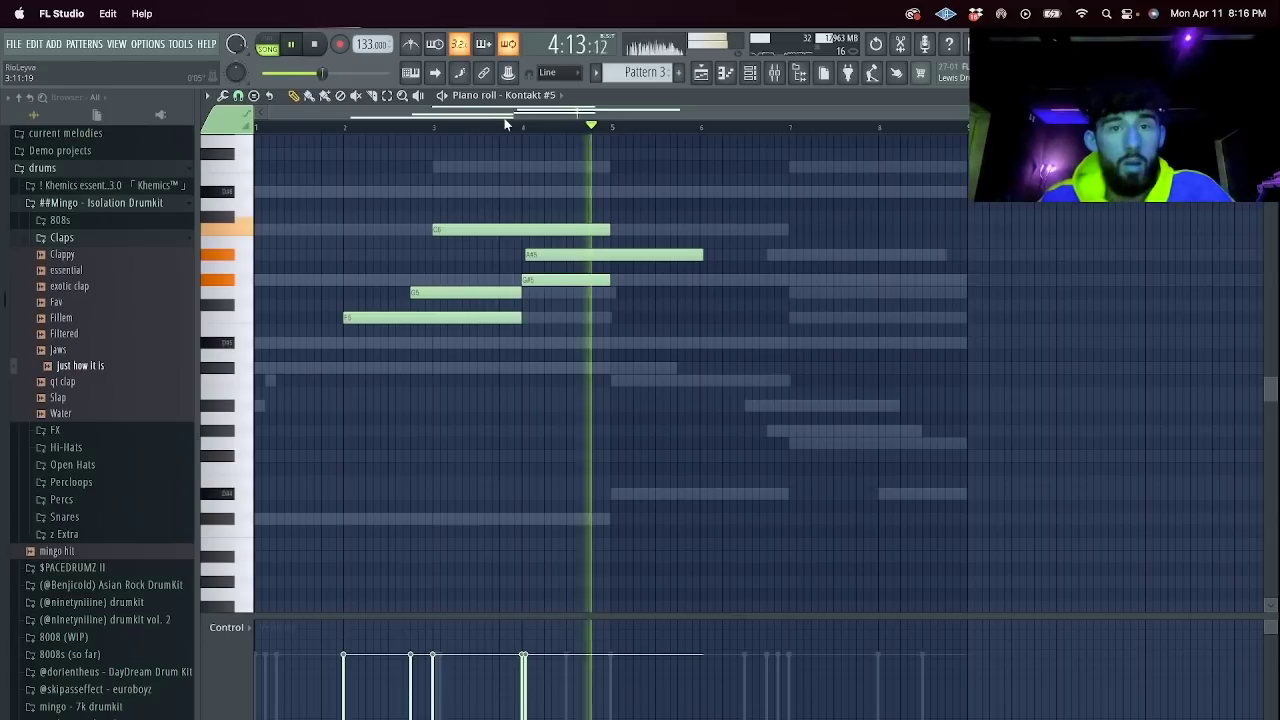
right_click(548, 284)
right_click(550, 256)
key(space)
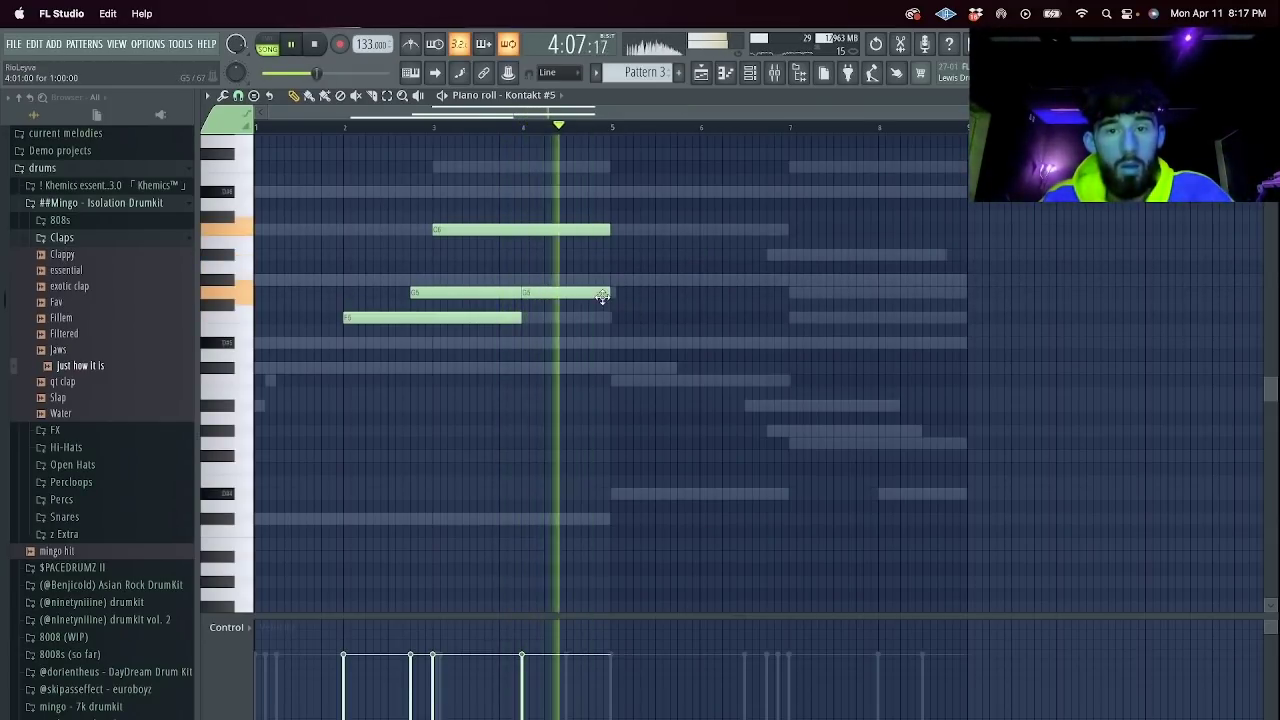
Add a long D#5 note followed by a lower note.
click(612, 343)
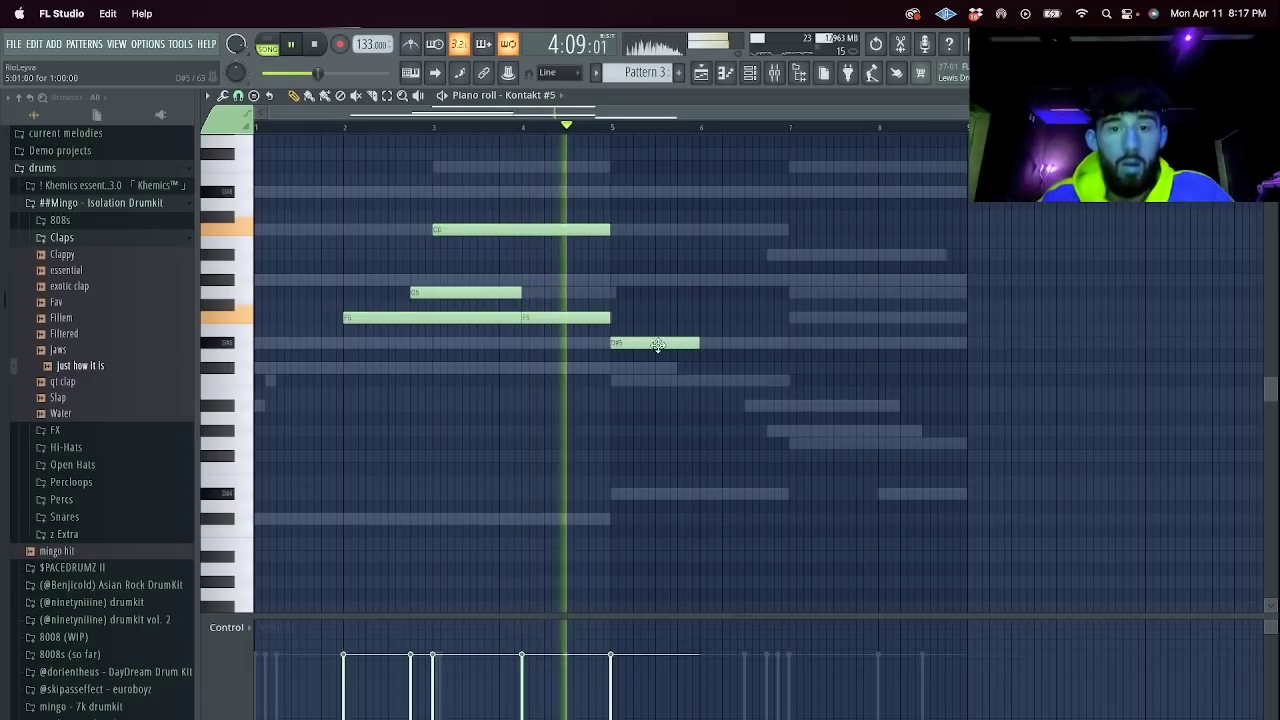
drag(700, 343, 787, 344)
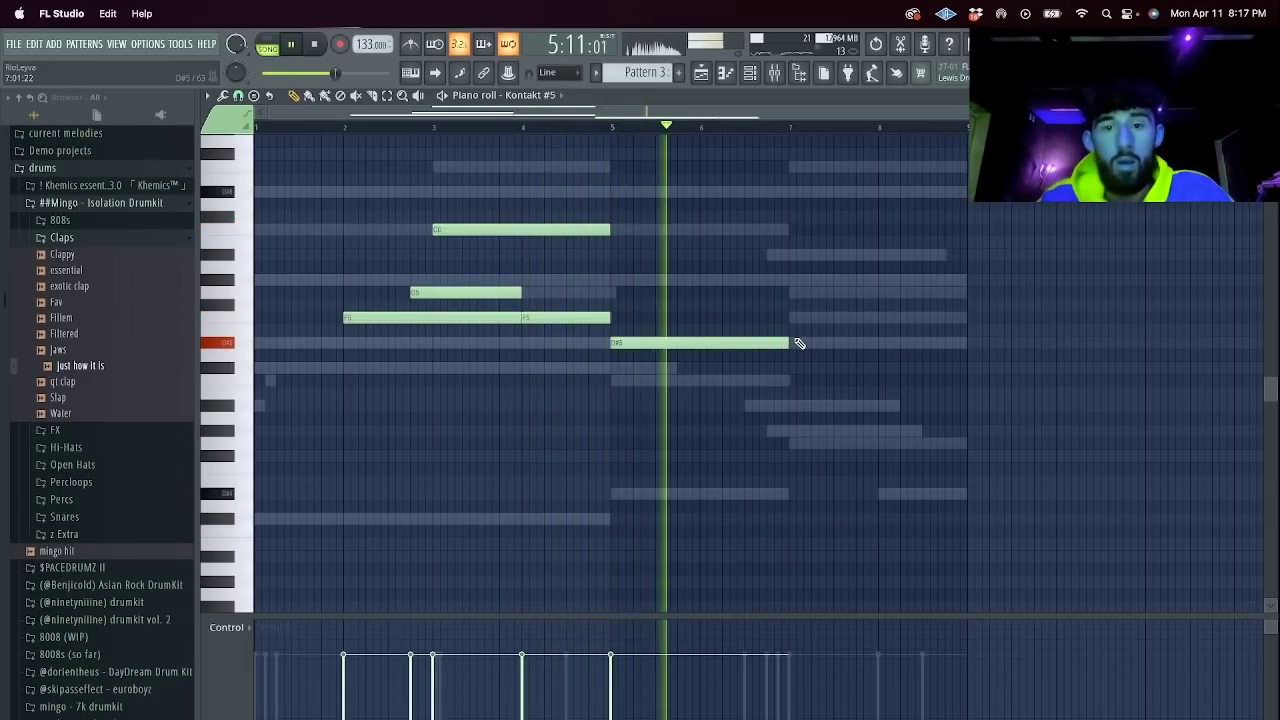
click(794, 381)
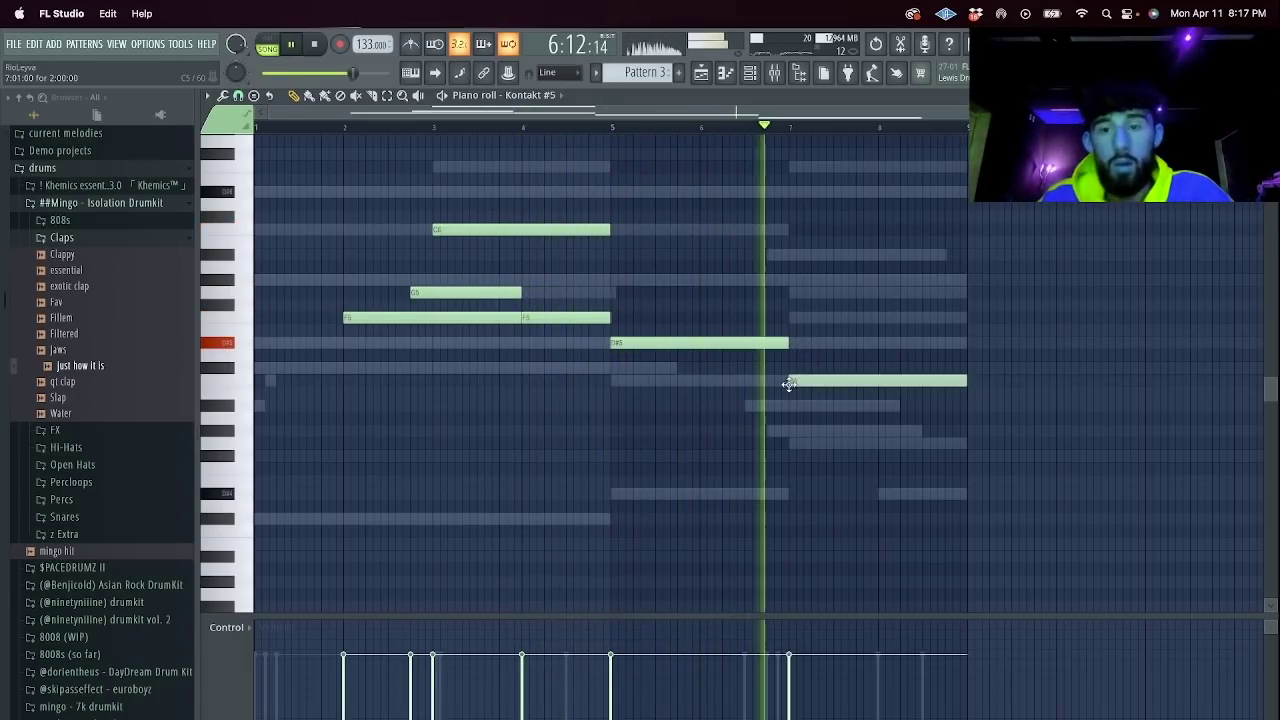
click(752, 75)
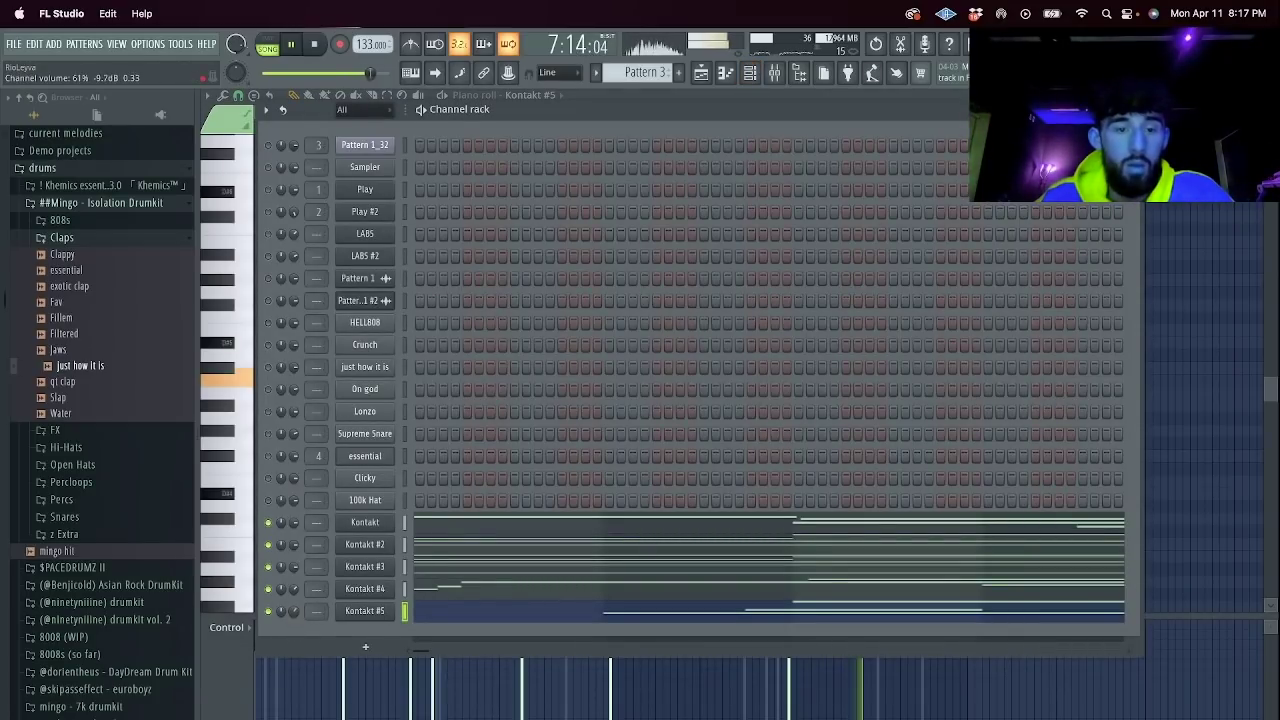
Add a LABS channel with the Soft Piano preset and open its piano roll.
click(365, 647)
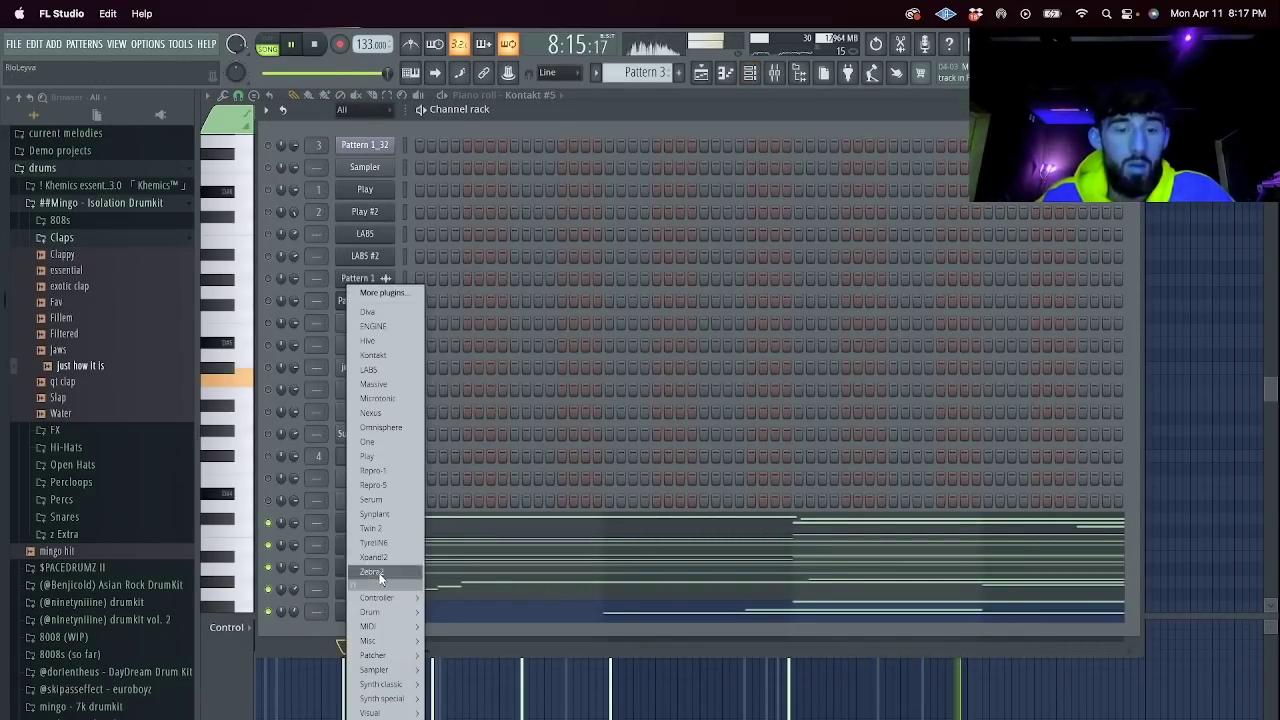
click(383, 371)
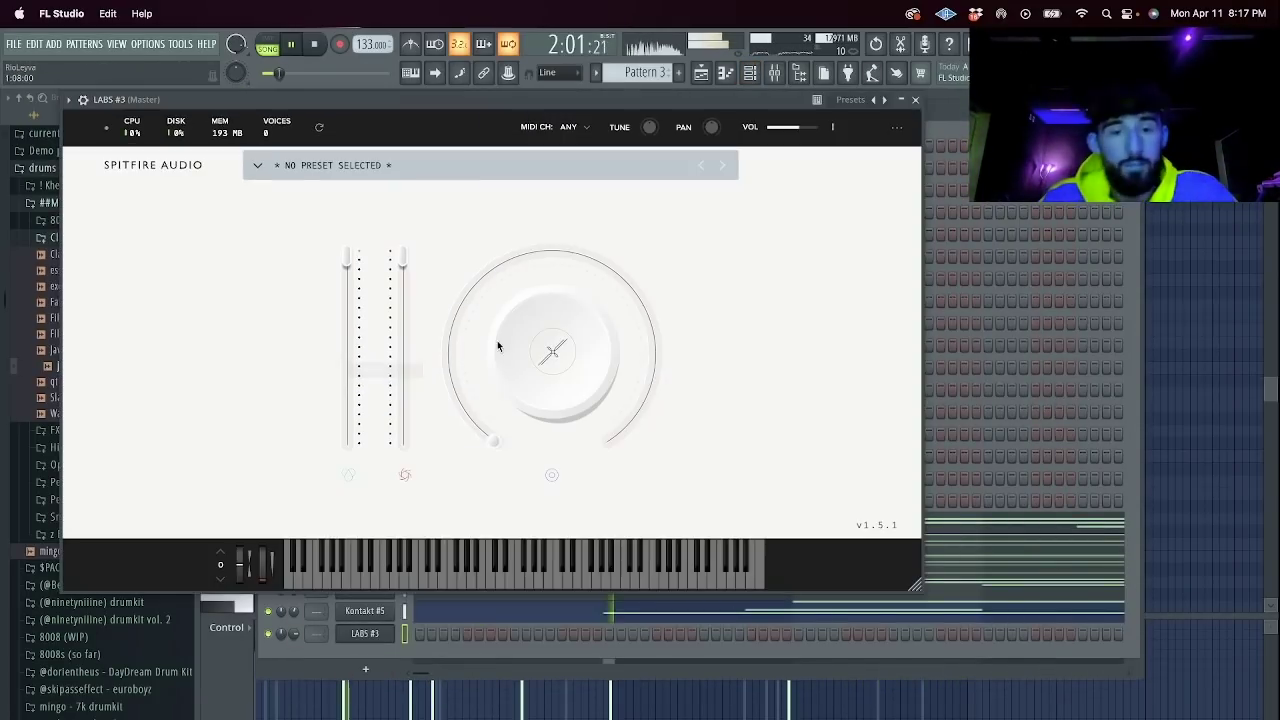
scroll(576, 358, down, 6)
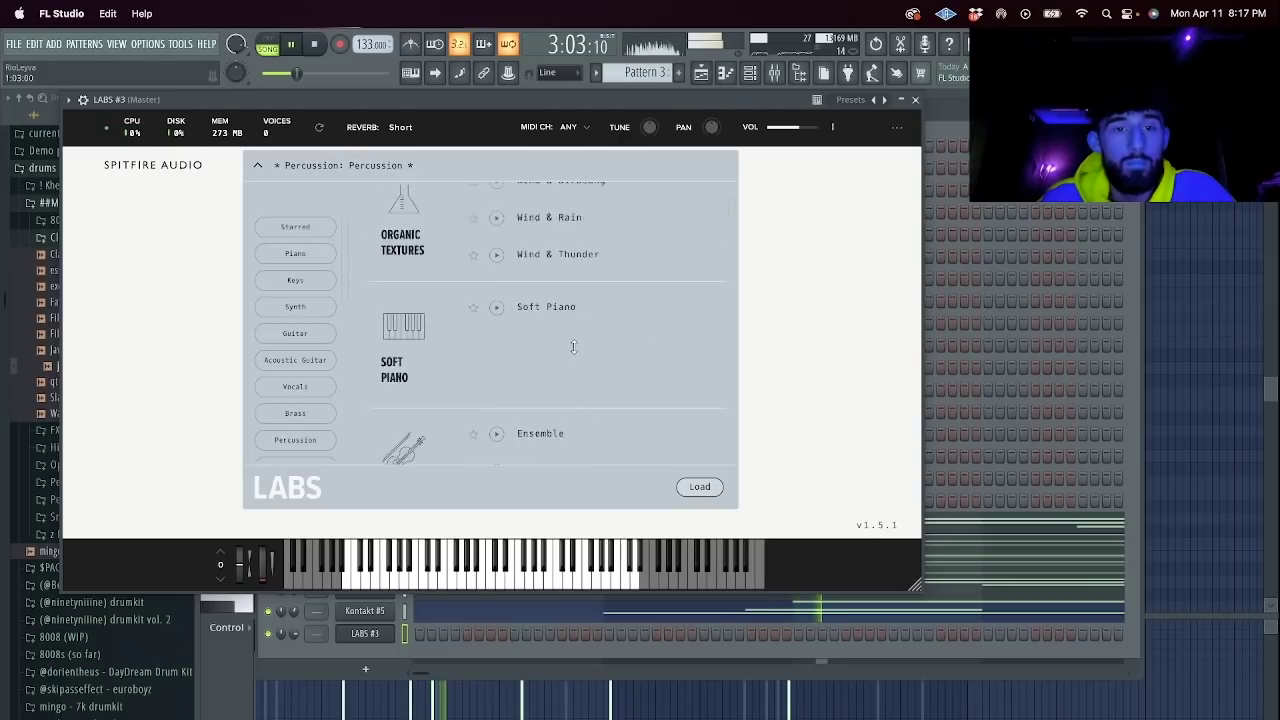
click(553, 195)
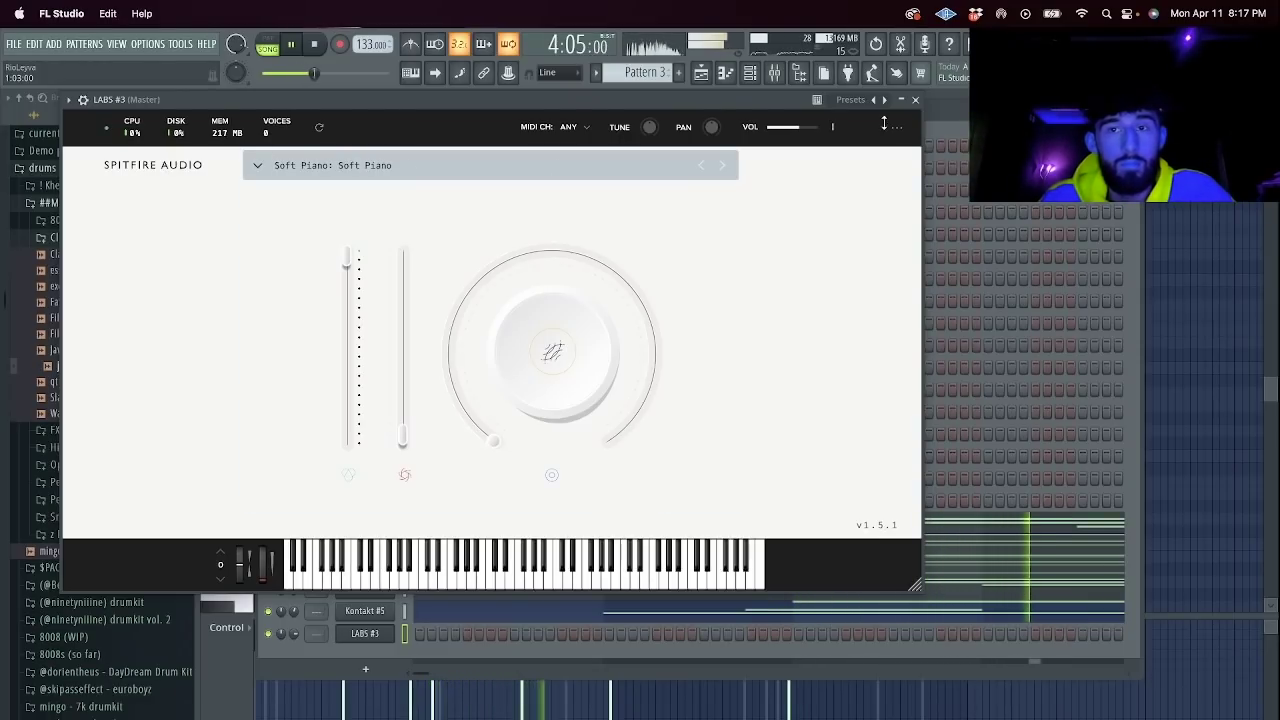
click(914, 99)
click(405, 632)
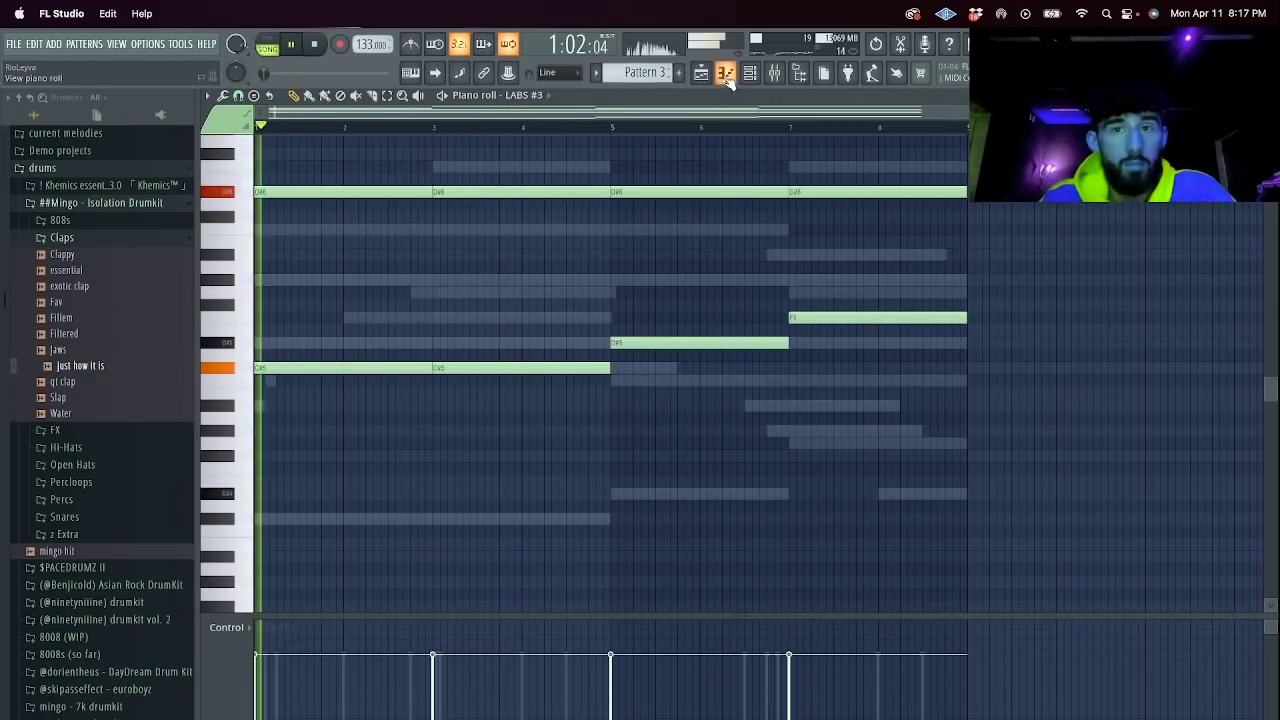
Adjust the mute/solo lock options for LABS #3 in the channel rack.
key(space)
click(750, 73)
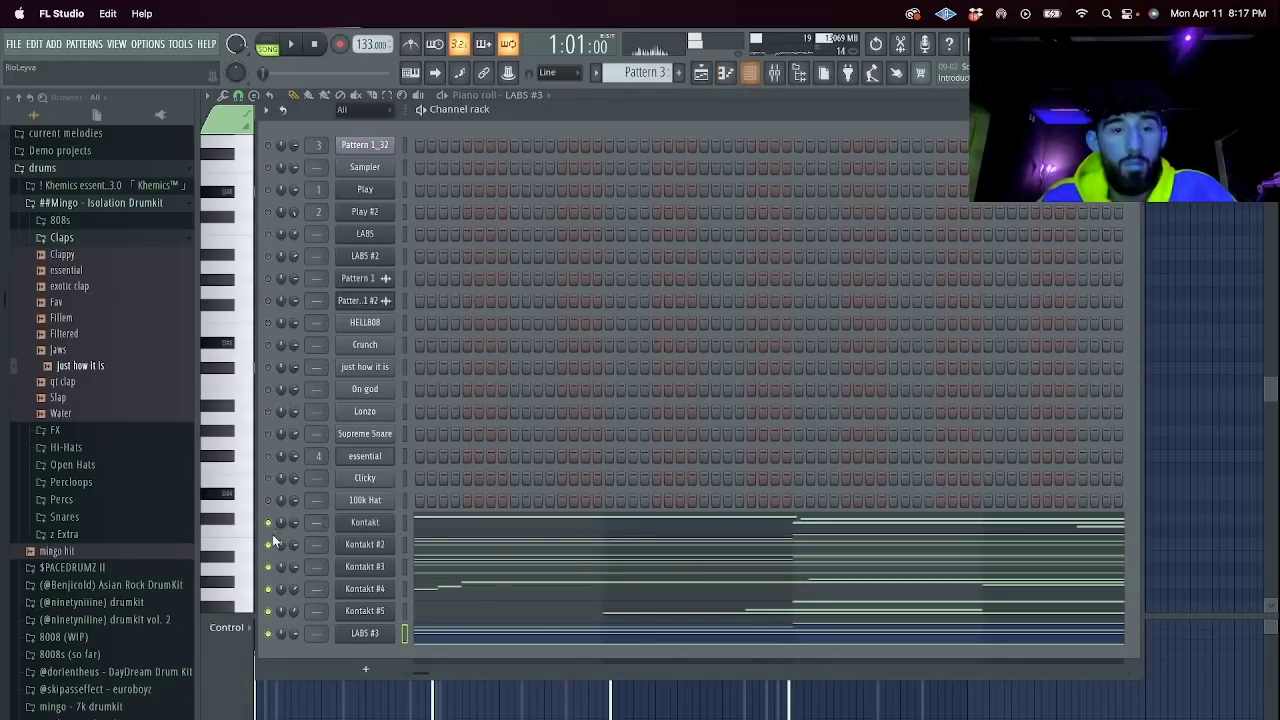
right_click(269, 635)
click(334, 534)
key(space)
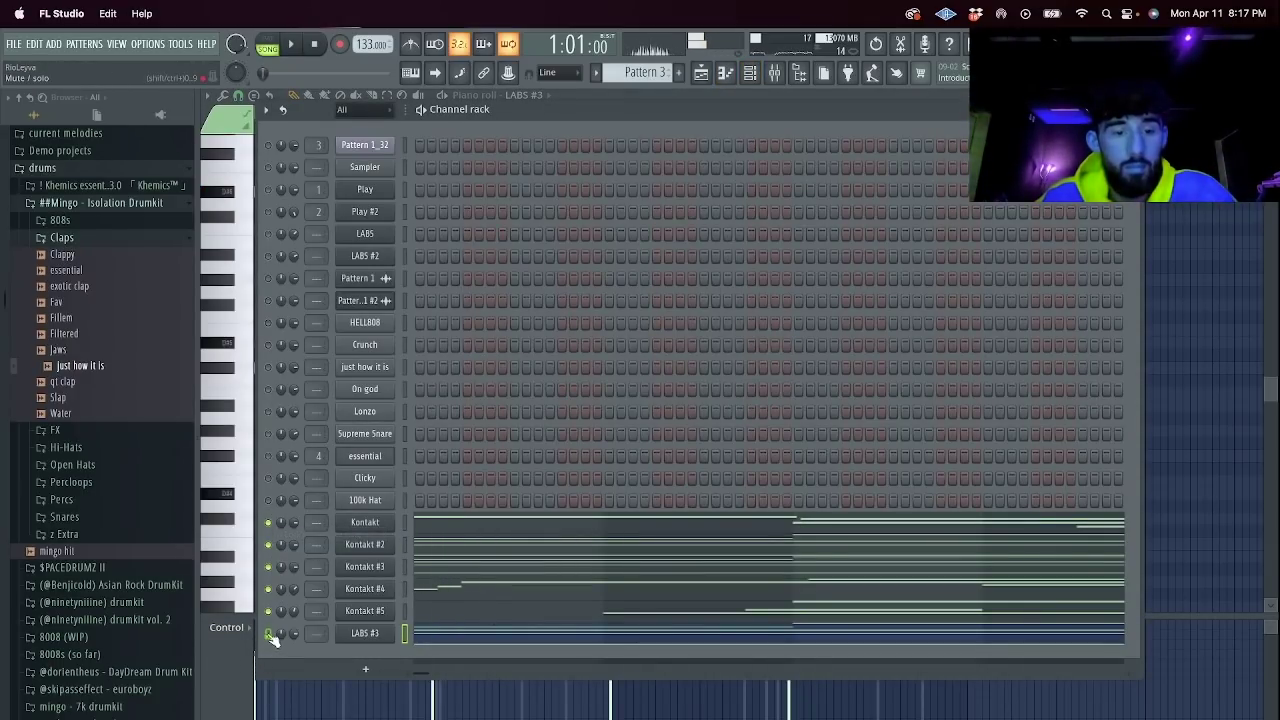
right_click(267, 636)
click(297, 536)
right_click(269, 635)
click(323, 535)
key(space)
Drop one chord note a semitone to F7 and shift the five opening notes later.
key(space)
click(470, 641)
click(470, 641)
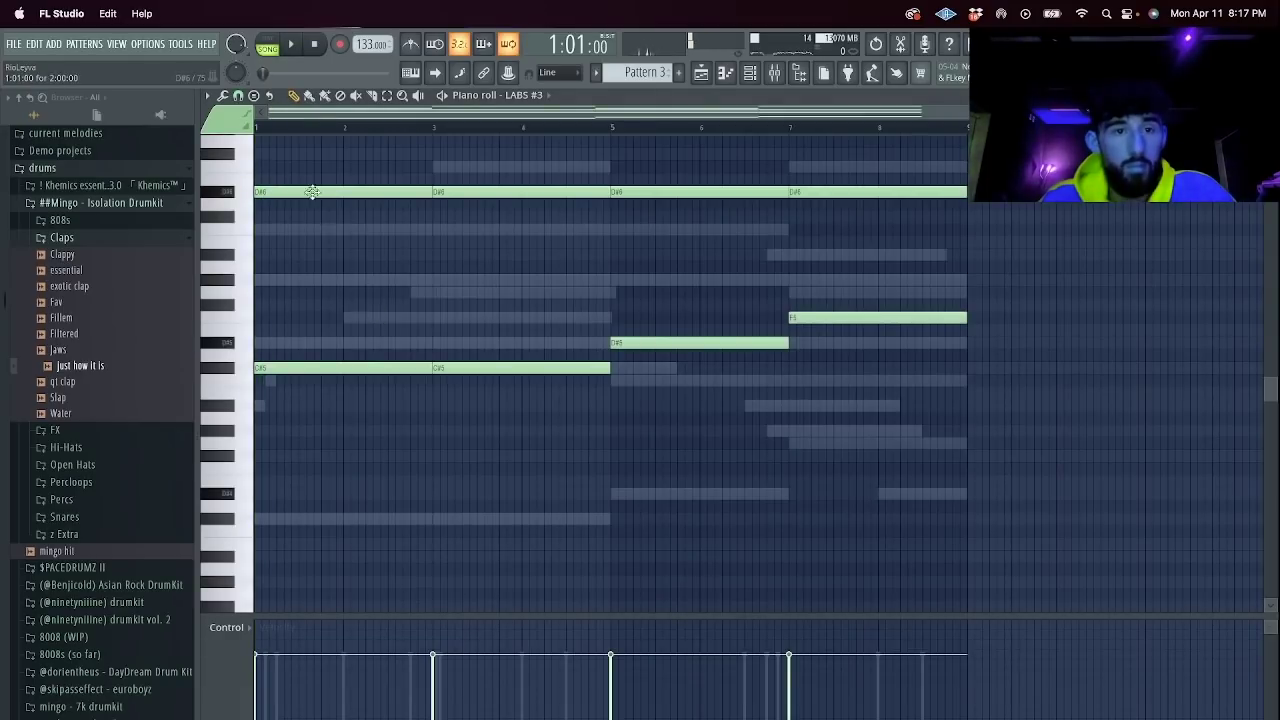
scroll(323, 270, up, 5)
key(space)
drag(269, 238, 267, 252)
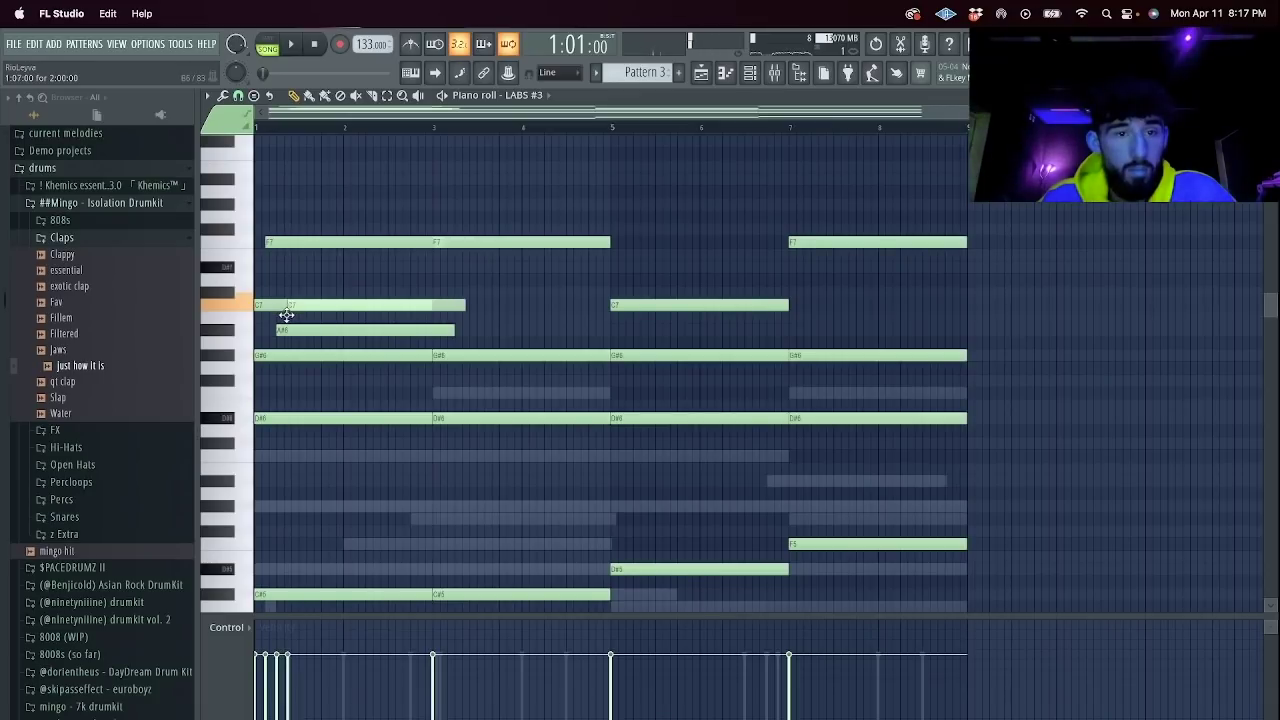
key(space)
drag(315, 371, 276, 177)
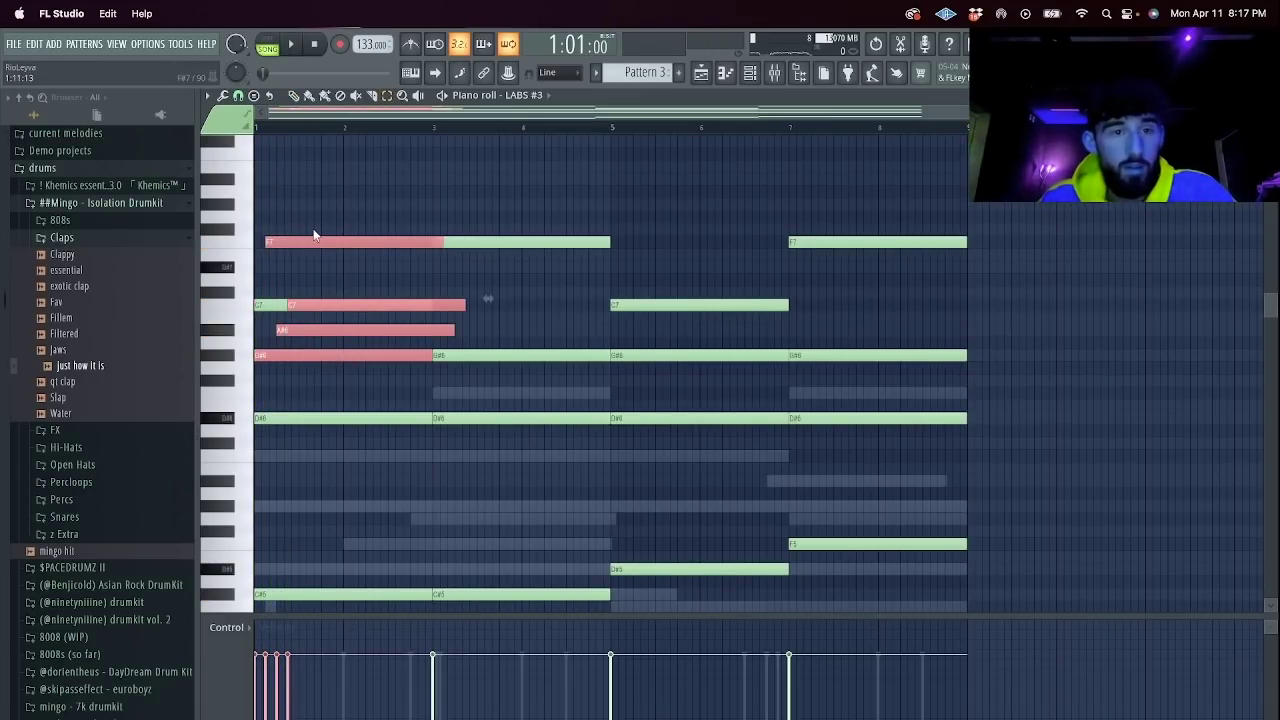
drag(293, 238, 430, 244)
key(space)
key(space)
key(space)
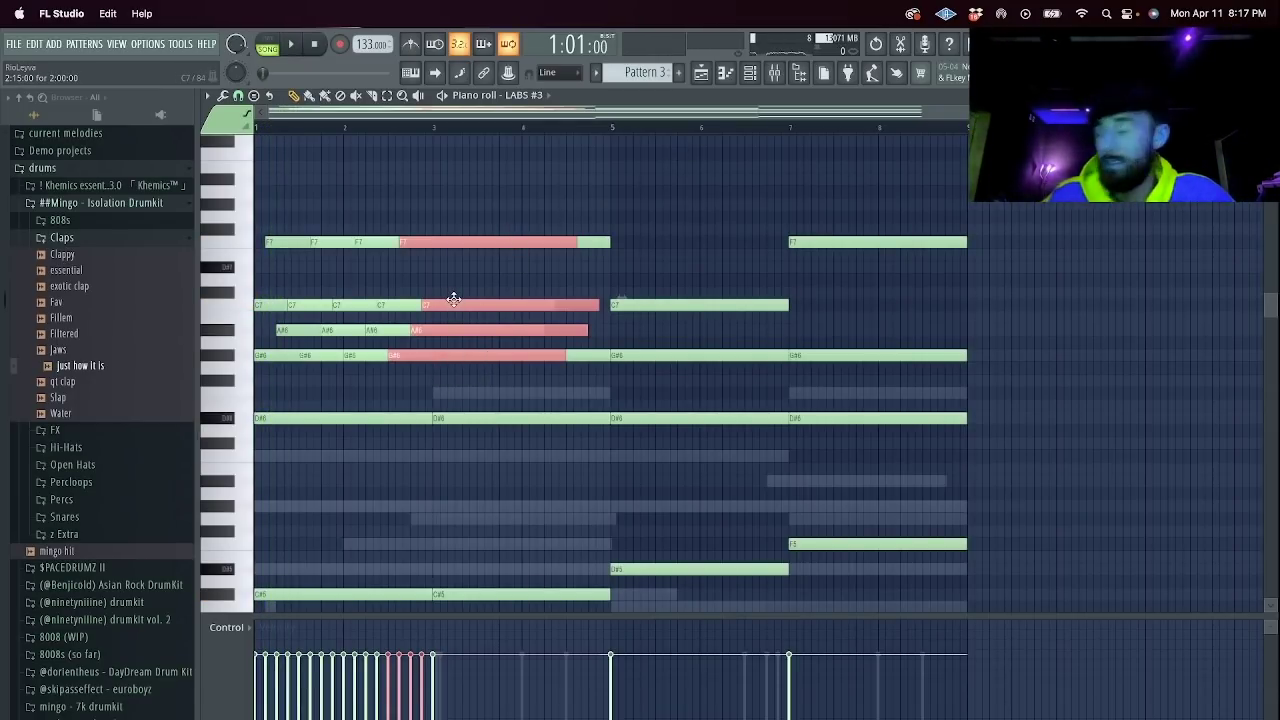
Return to the channel rack and open the LABS #3 instrument window.
click(749, 72)
click(350, 634)
right_click(392, 633)
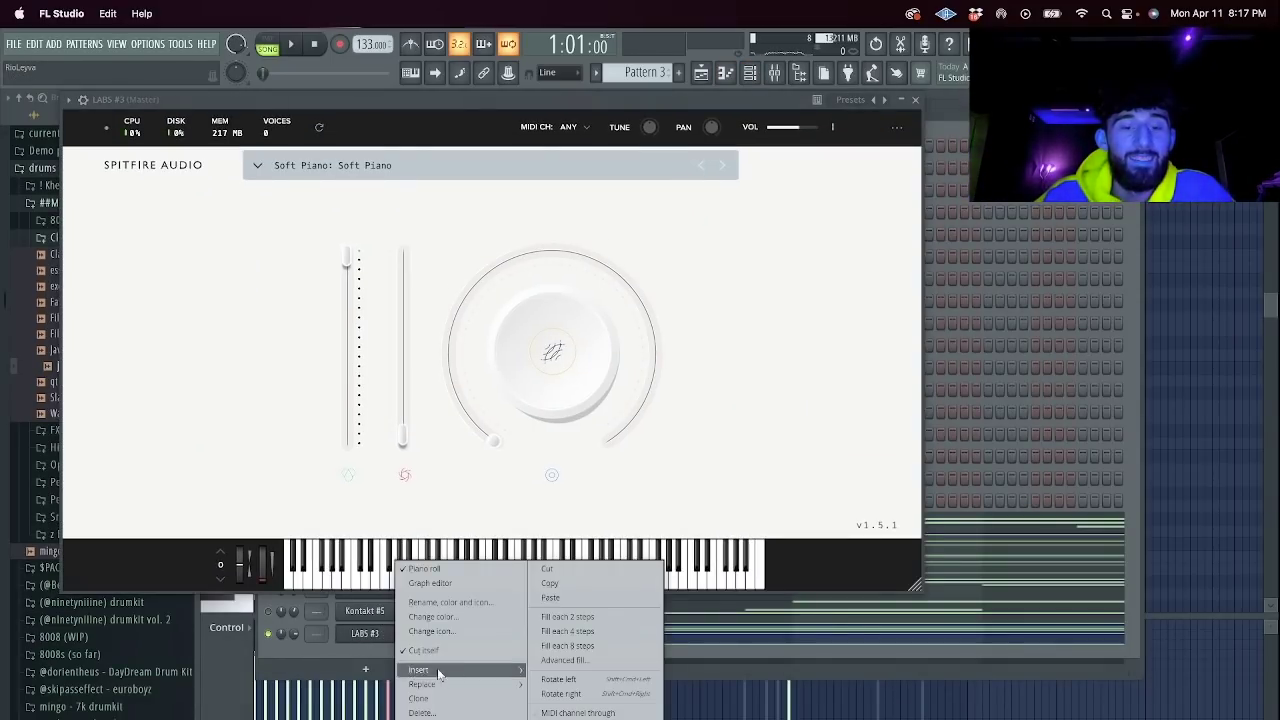
Replace LABS #3 with Xpand!2 using preset 13 Acoustic Piano > 27 Very Soft Piano.
mouse_move(470, 684)
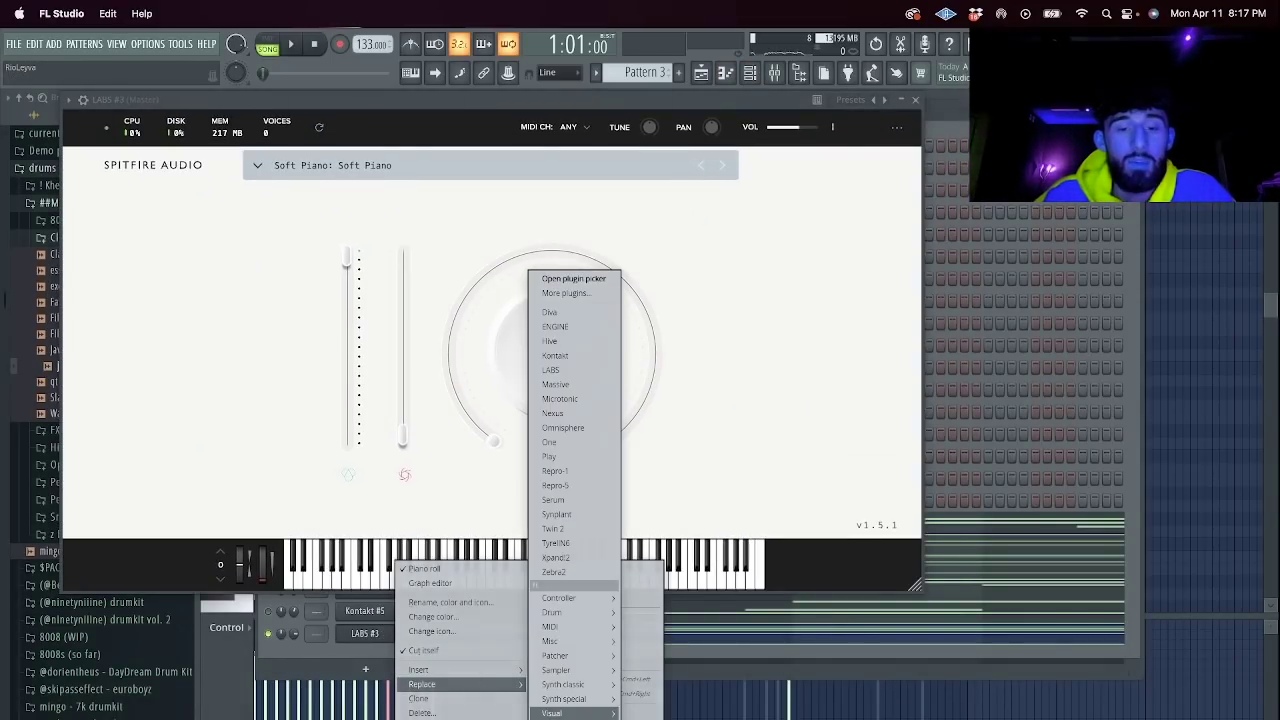
click(590, 568)
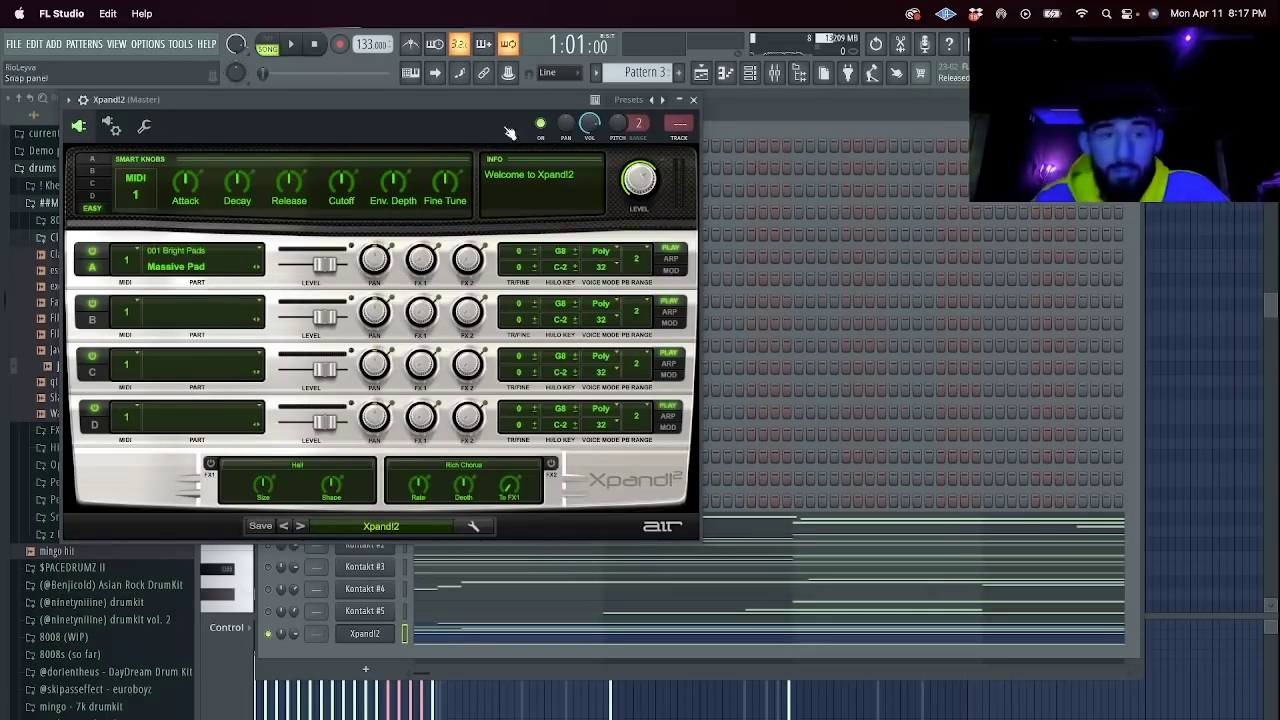
click(388, 525)
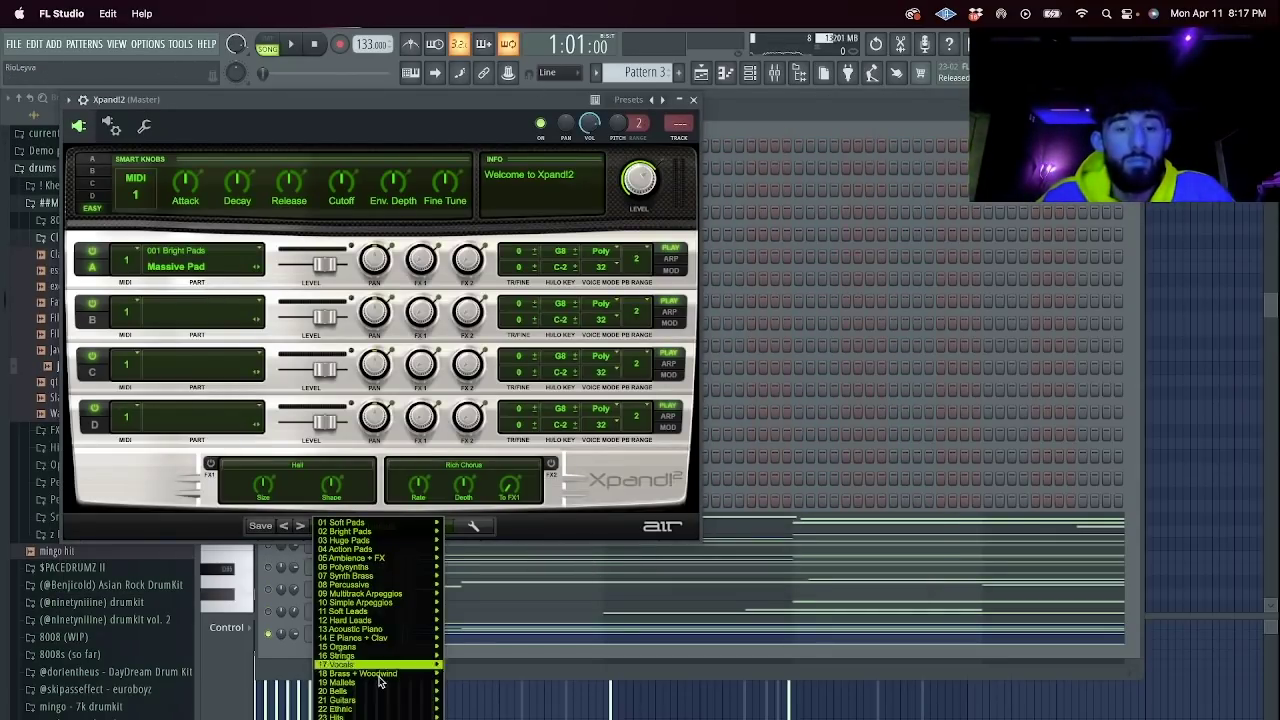
mouse_move(375, 716)
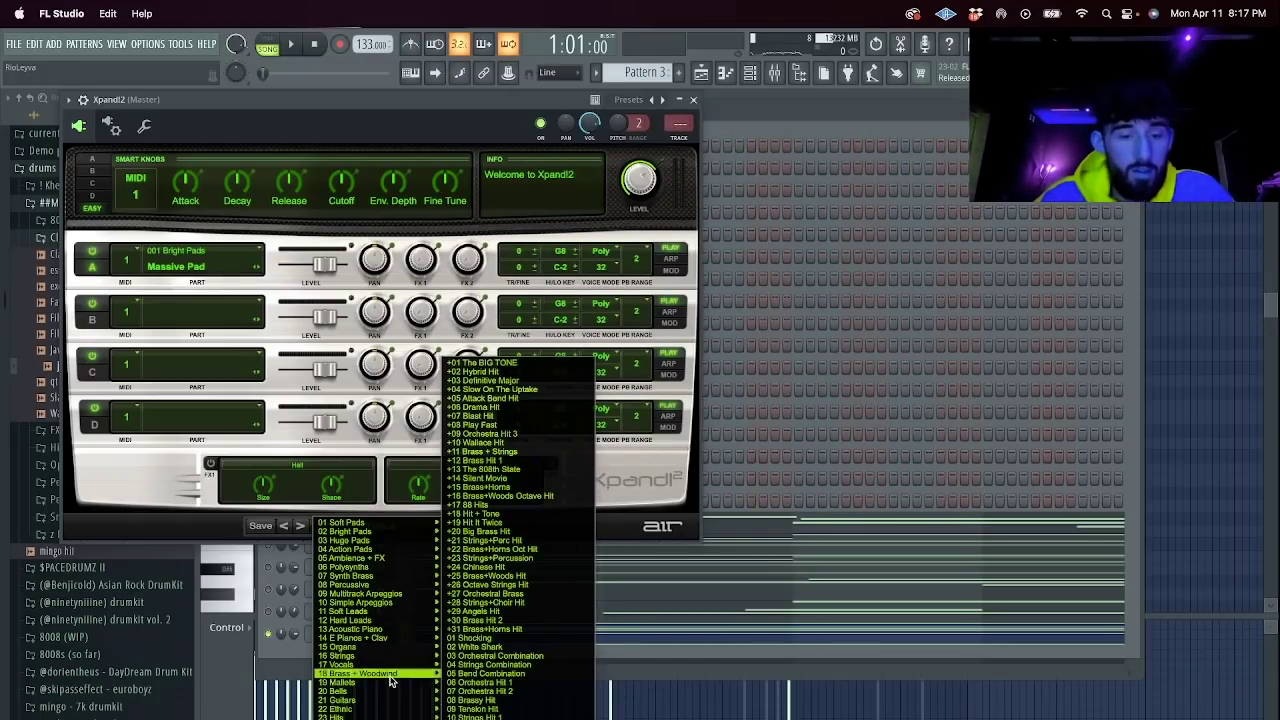
mouse_move(397, 634)
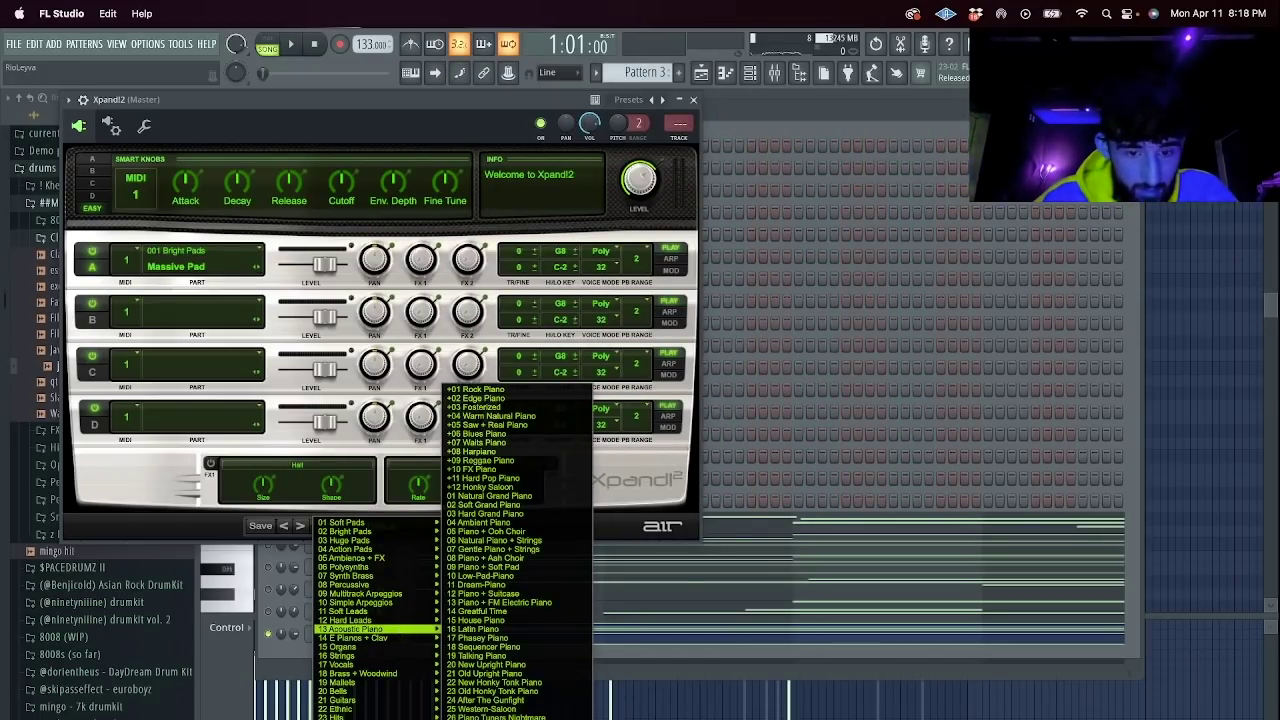
click(492, 719)
click(693, 100)
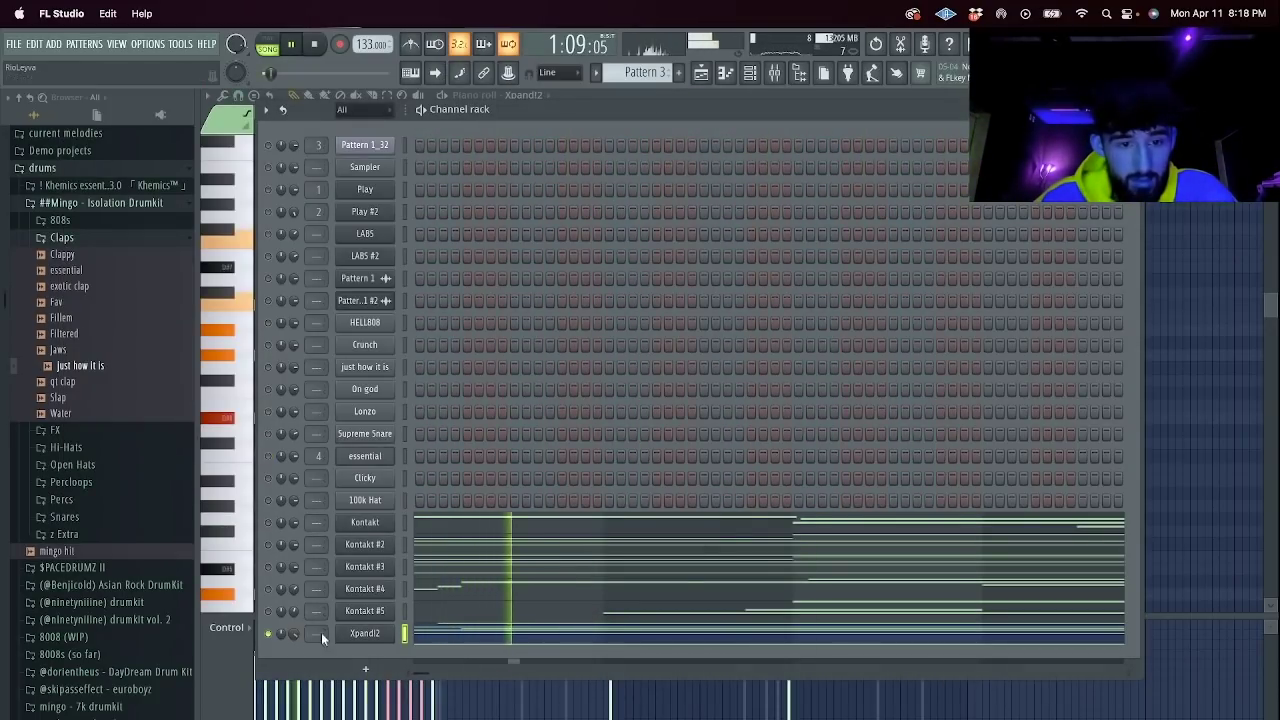
Delete the A#6 and C7 notes and add two new notes around beat 3.
click(439, 636)
click(439, 636)
right_click(421, 332)
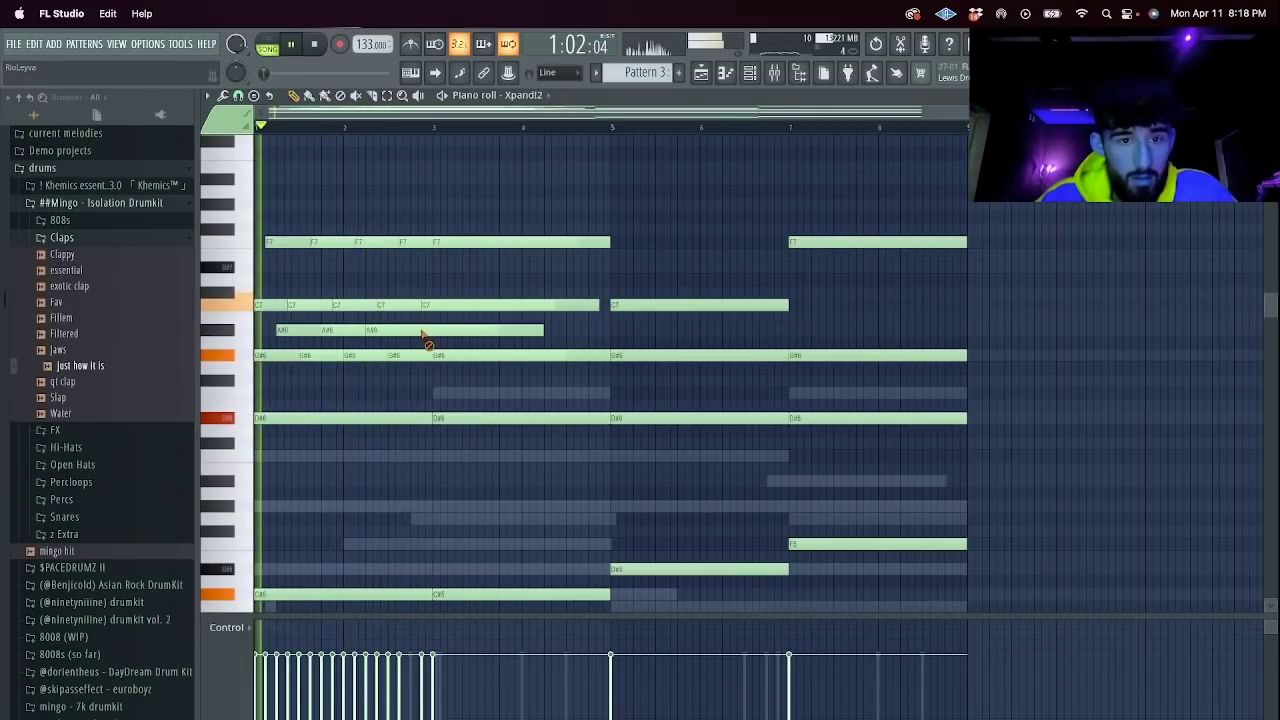
right_click(443, 306)
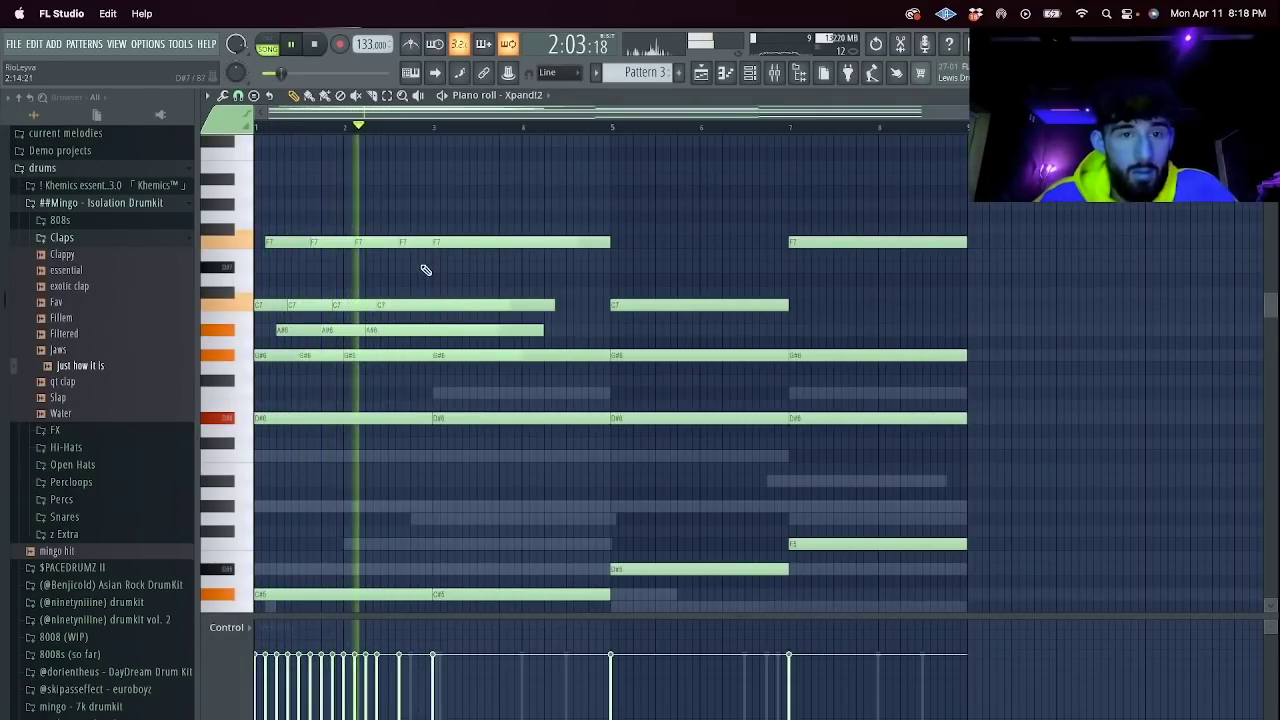
click(411, 266)
key(space)
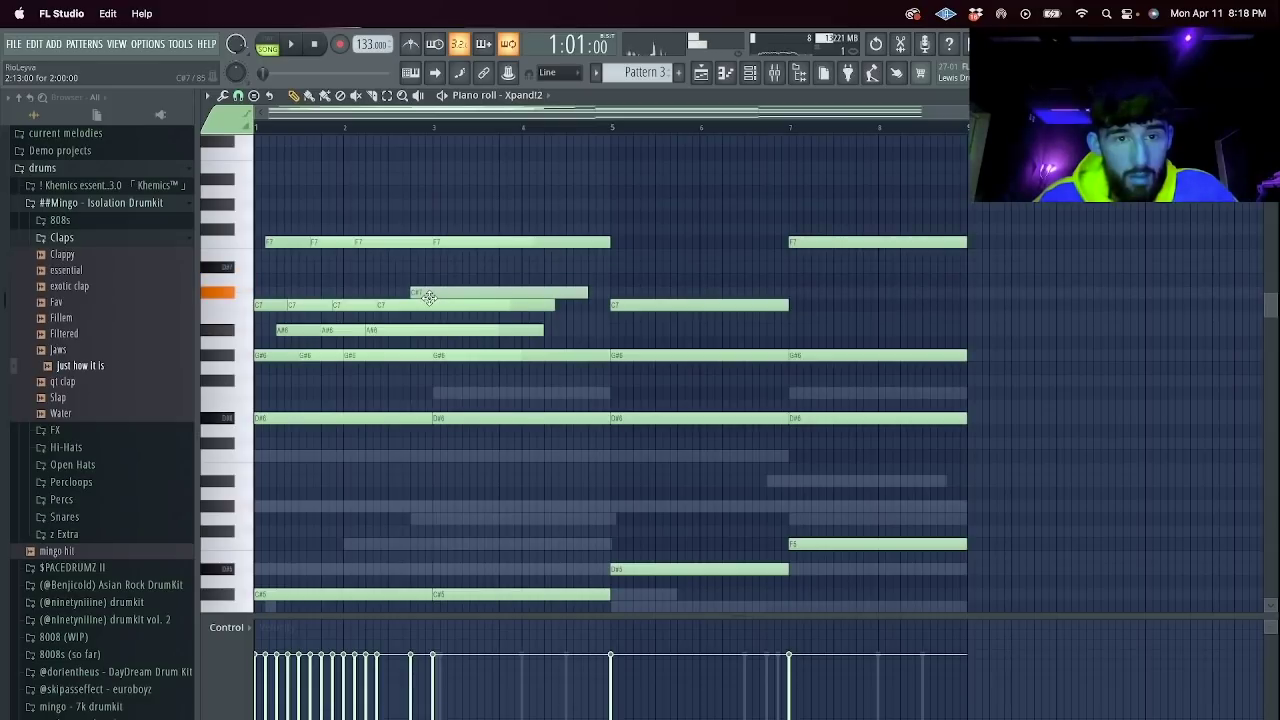
key(space)
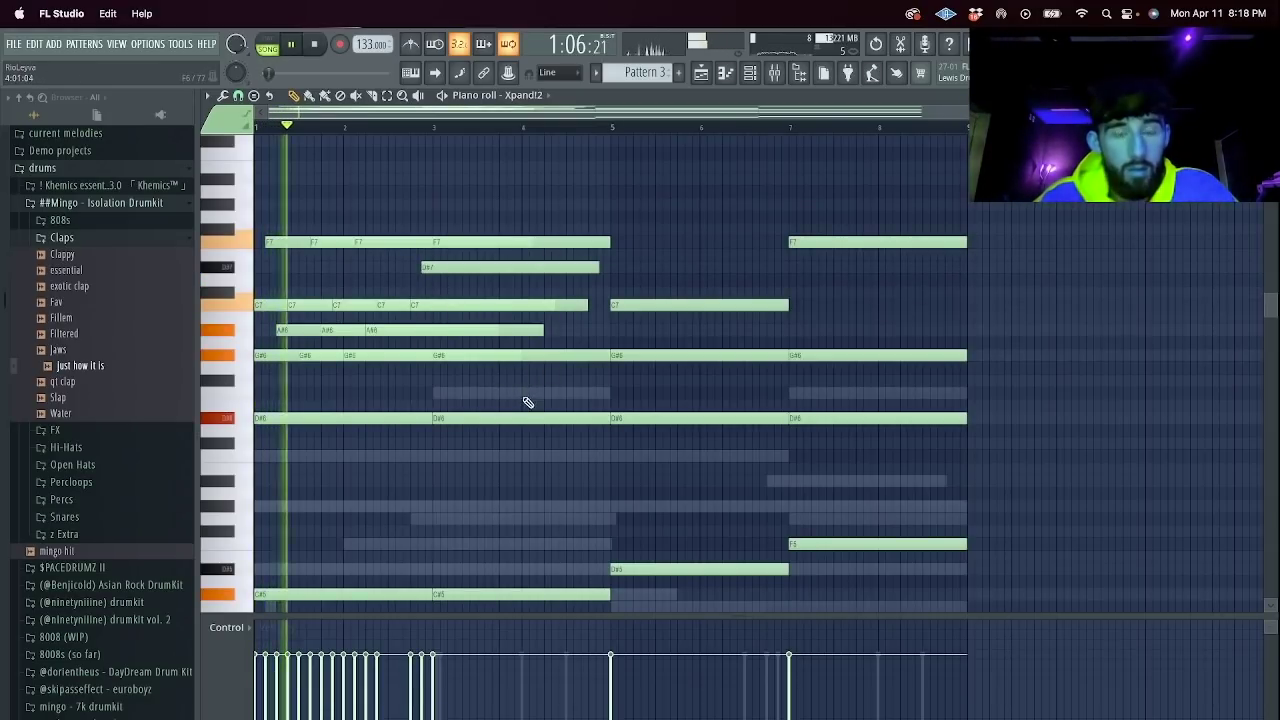
scroll(525, 380, down, 1)
scroll(457, 237, up, 1)
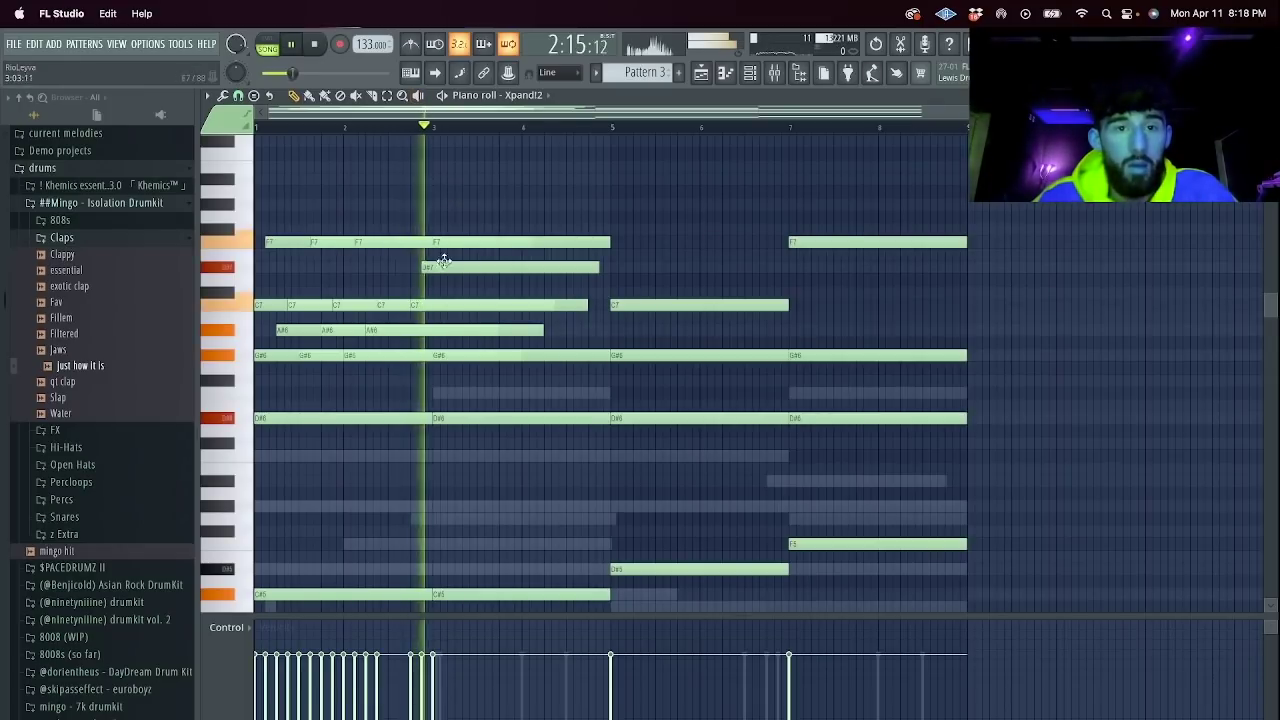
click(446, 267)
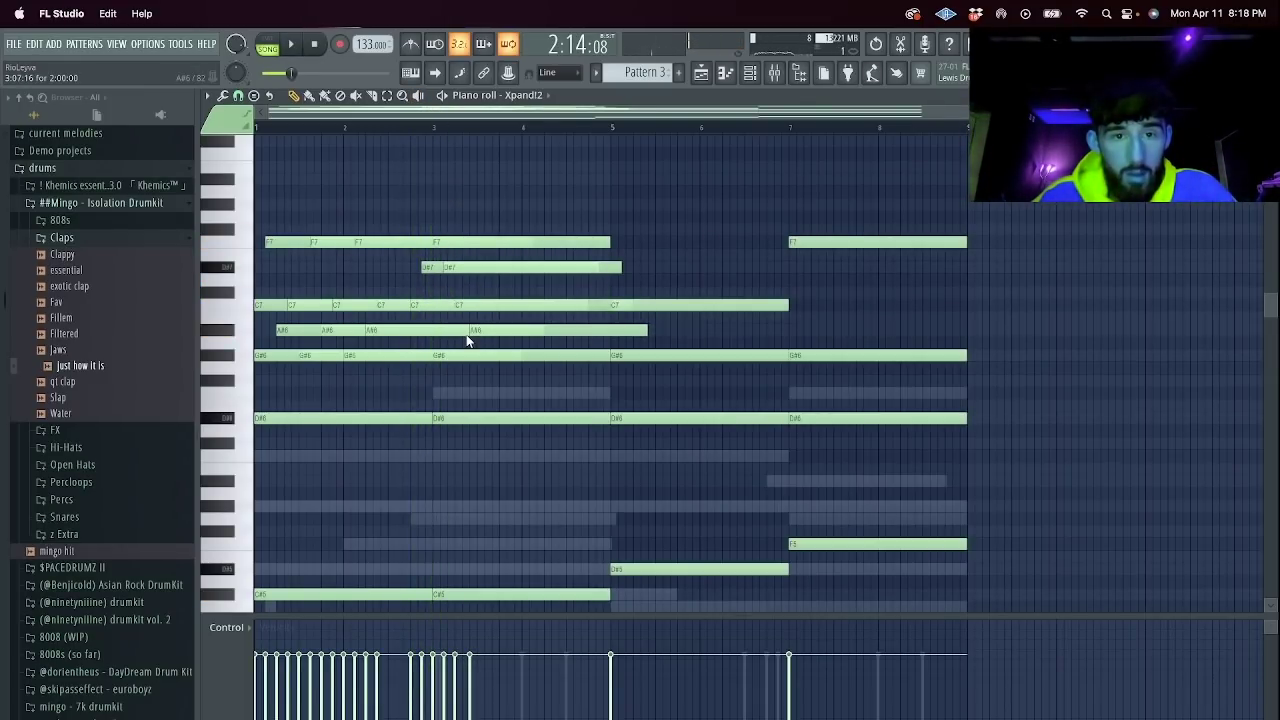
Push four upper notes later and add G6 and D#6 notes around bars 5–6.
drag(477, 347, 440, 207)
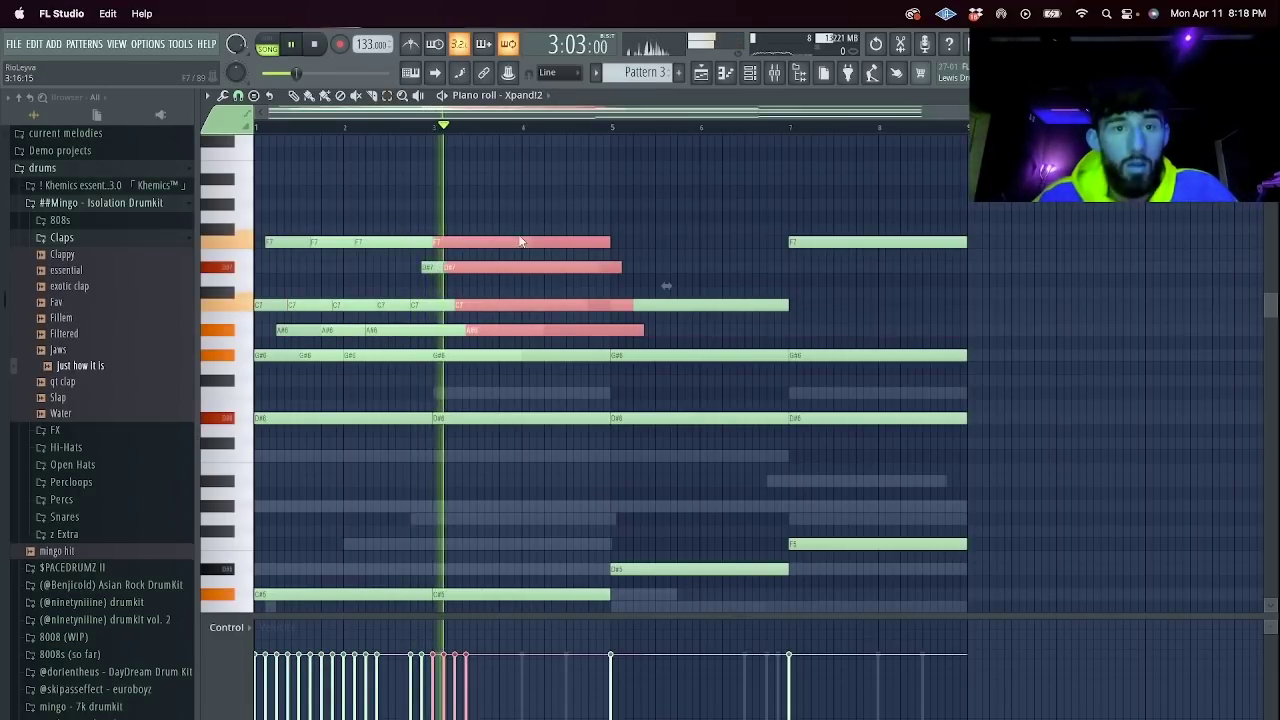
drag(459, 238, 548, 241)
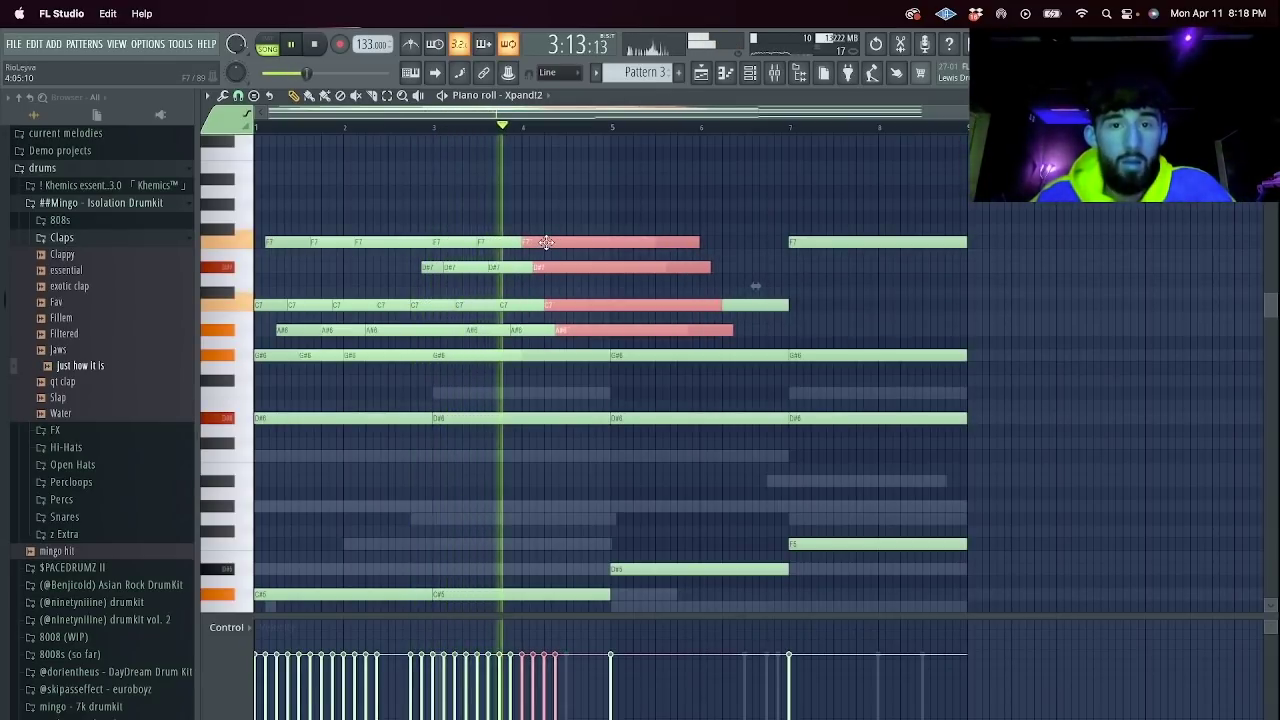
click(601, 368)
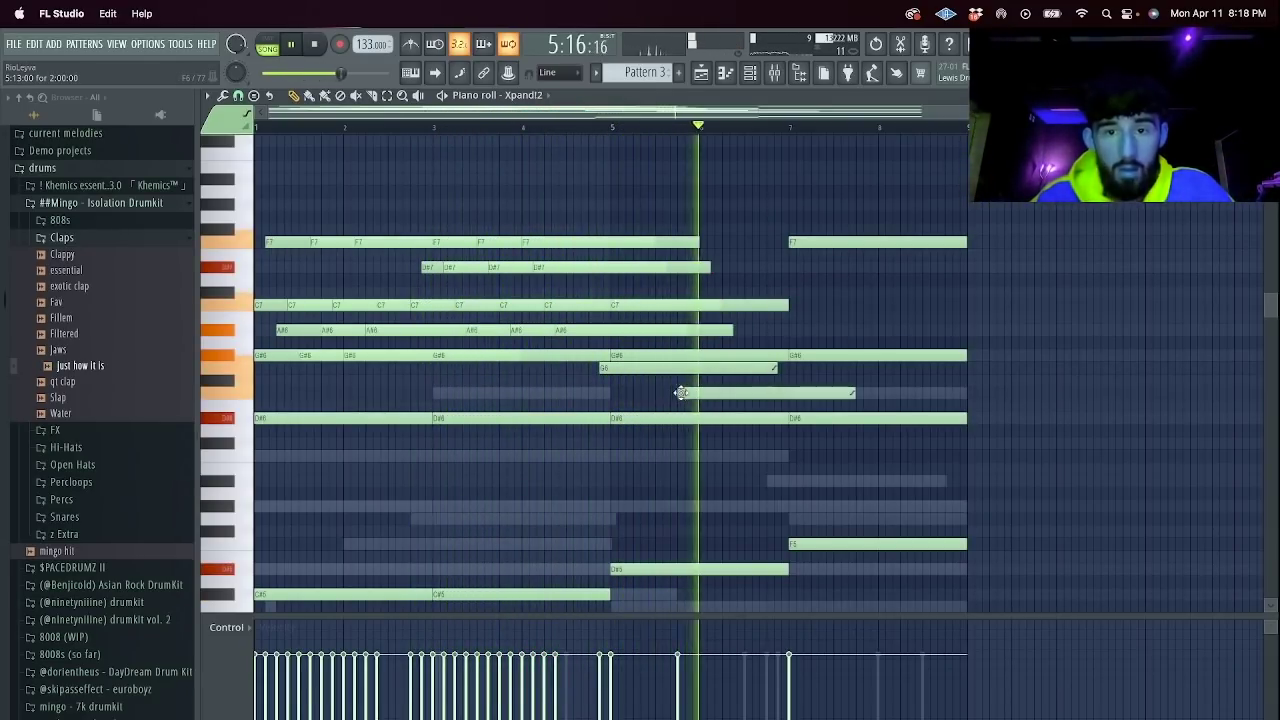
key(space)
click(692, 418)
click(612, 128)
key(space)
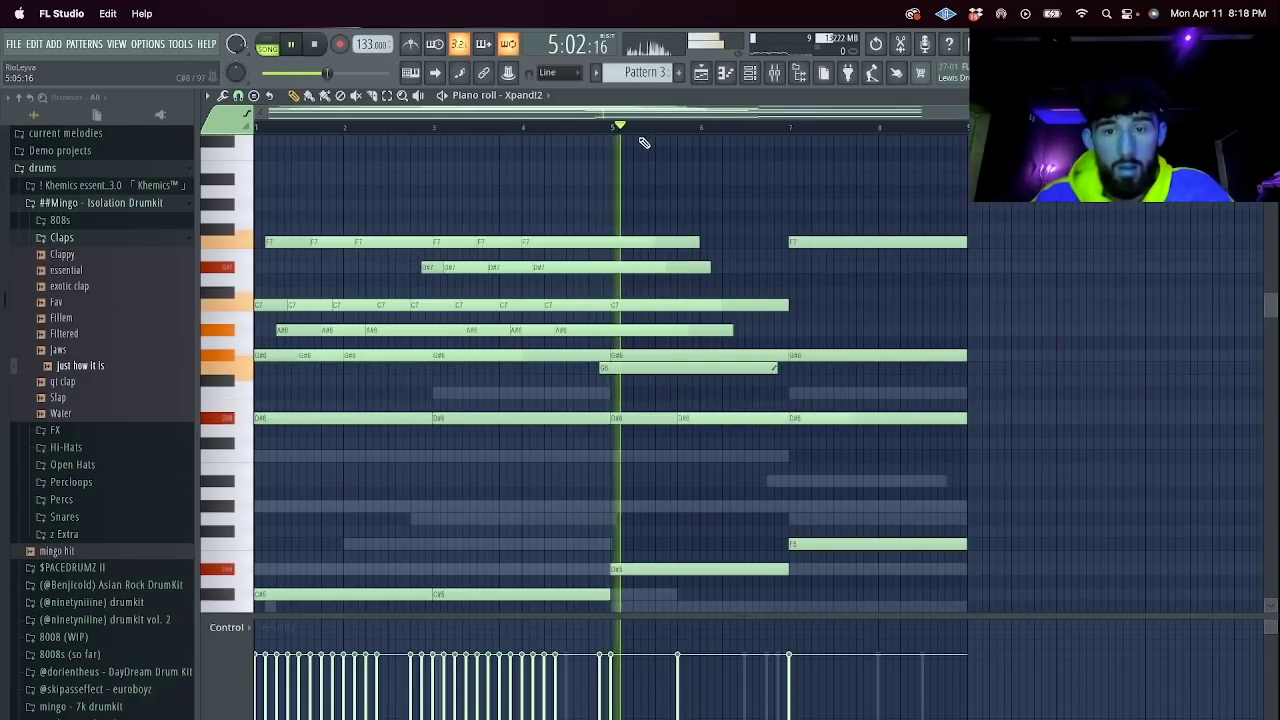
Add descending notes through bars 6–7: A#5, G#5, G5, a low note and an E.
click(721, 456)
click(767, 481)
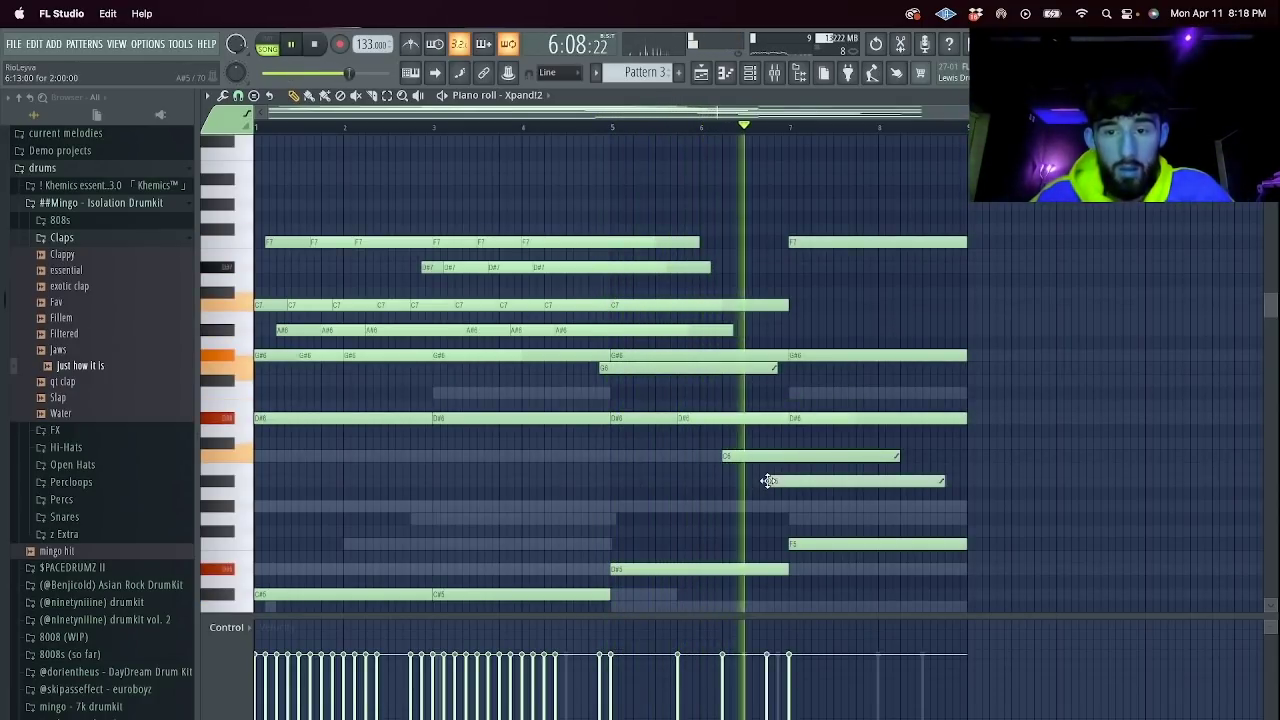
click(790, 506)
click(857, 518)
scroll(915, 500, down, 3)
click(910, 491)
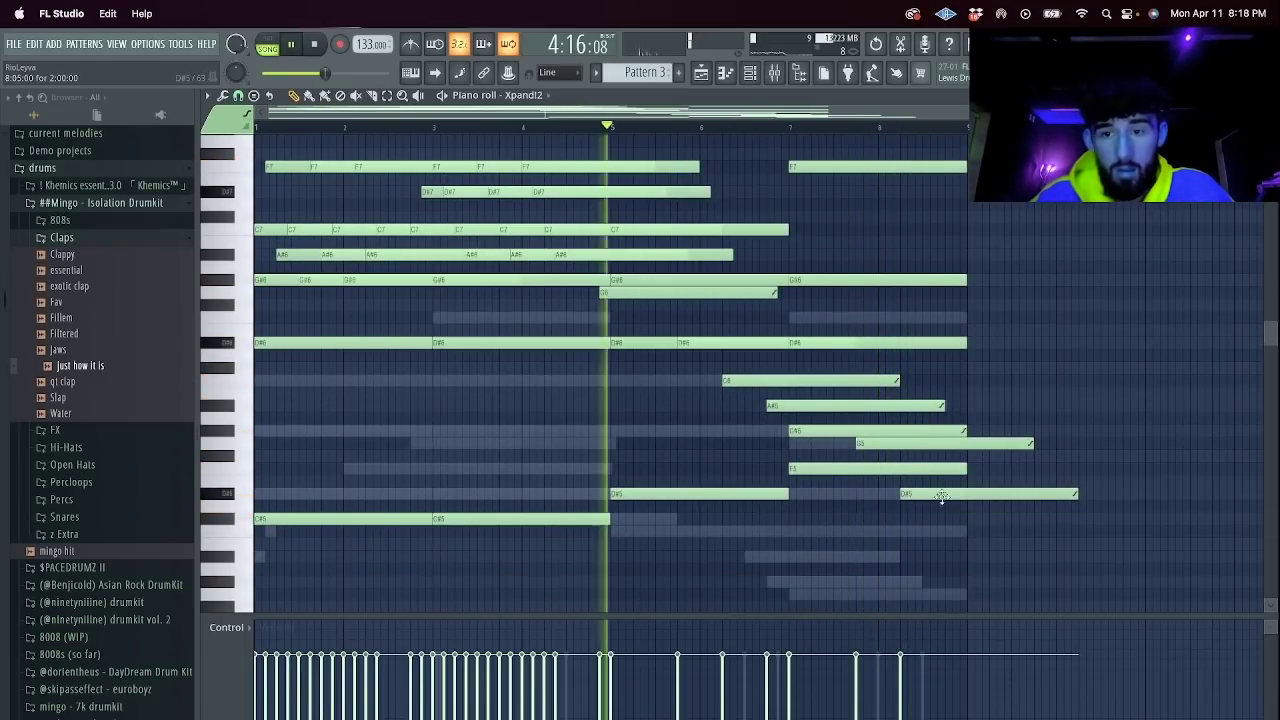
scroll(984, 540, up, 6)
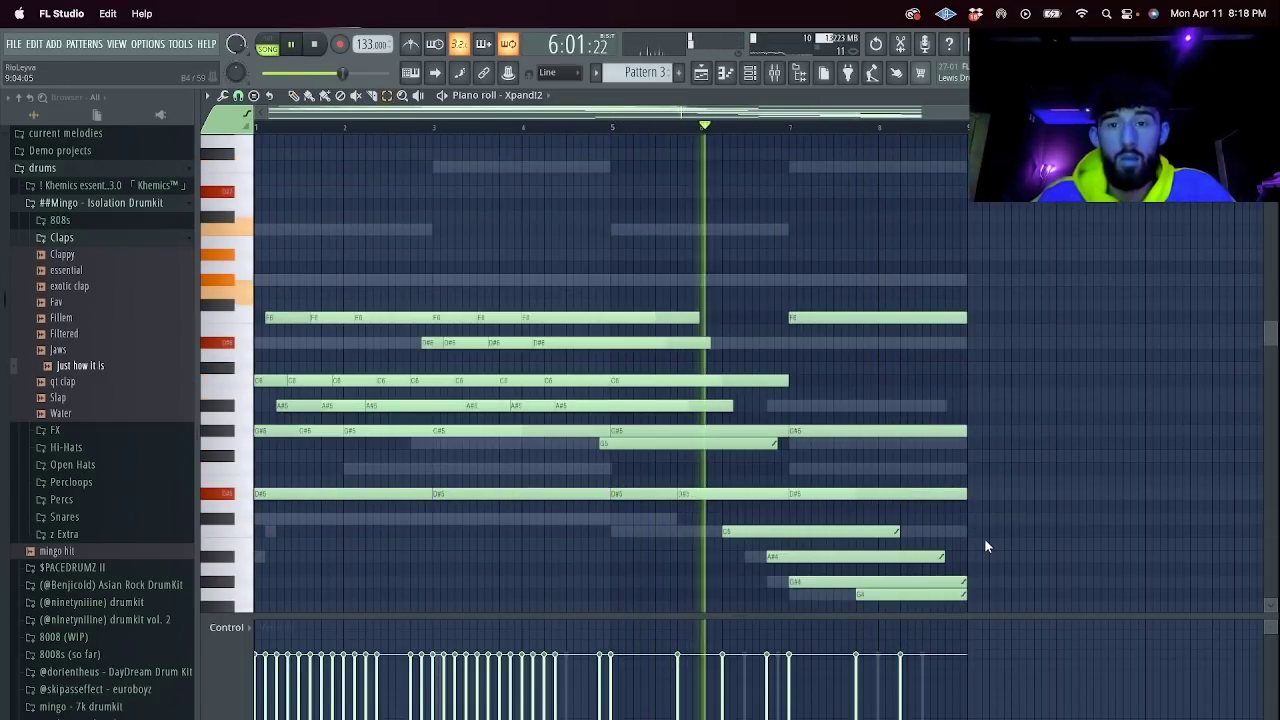
scroll(984, 540, up, 9)
scroll(828, 278, up, 9)
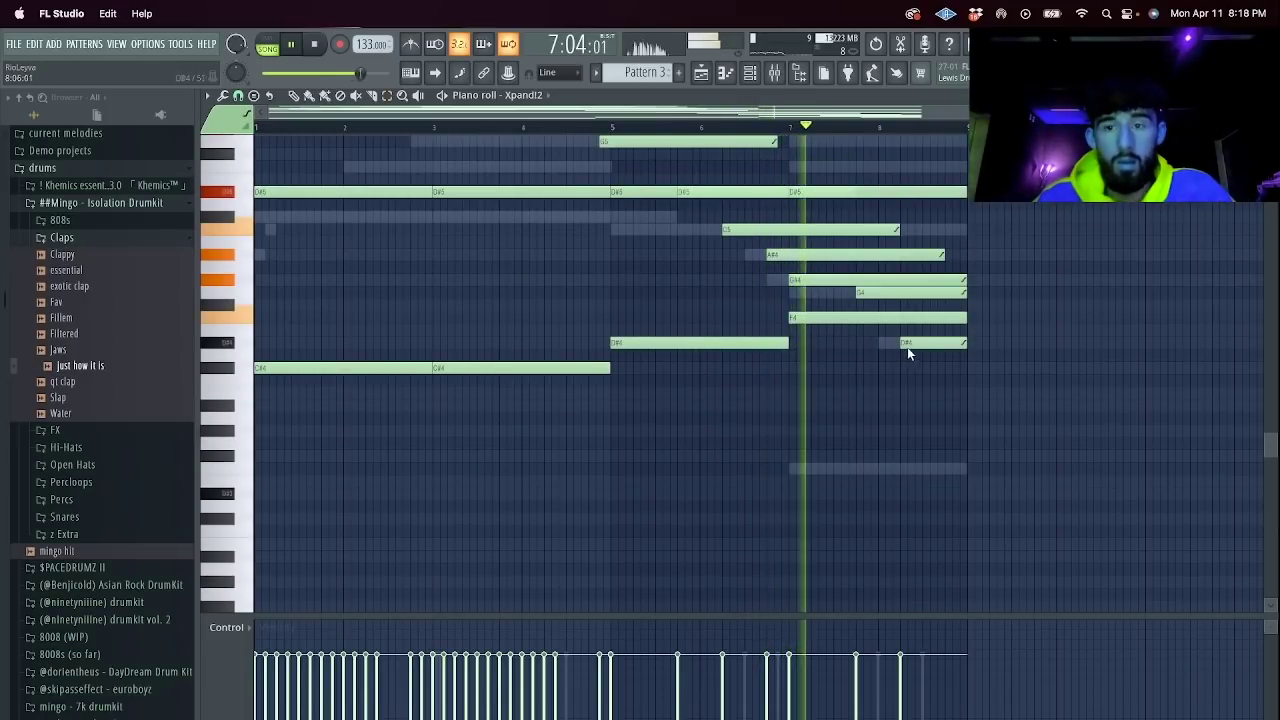
click(792, 468)
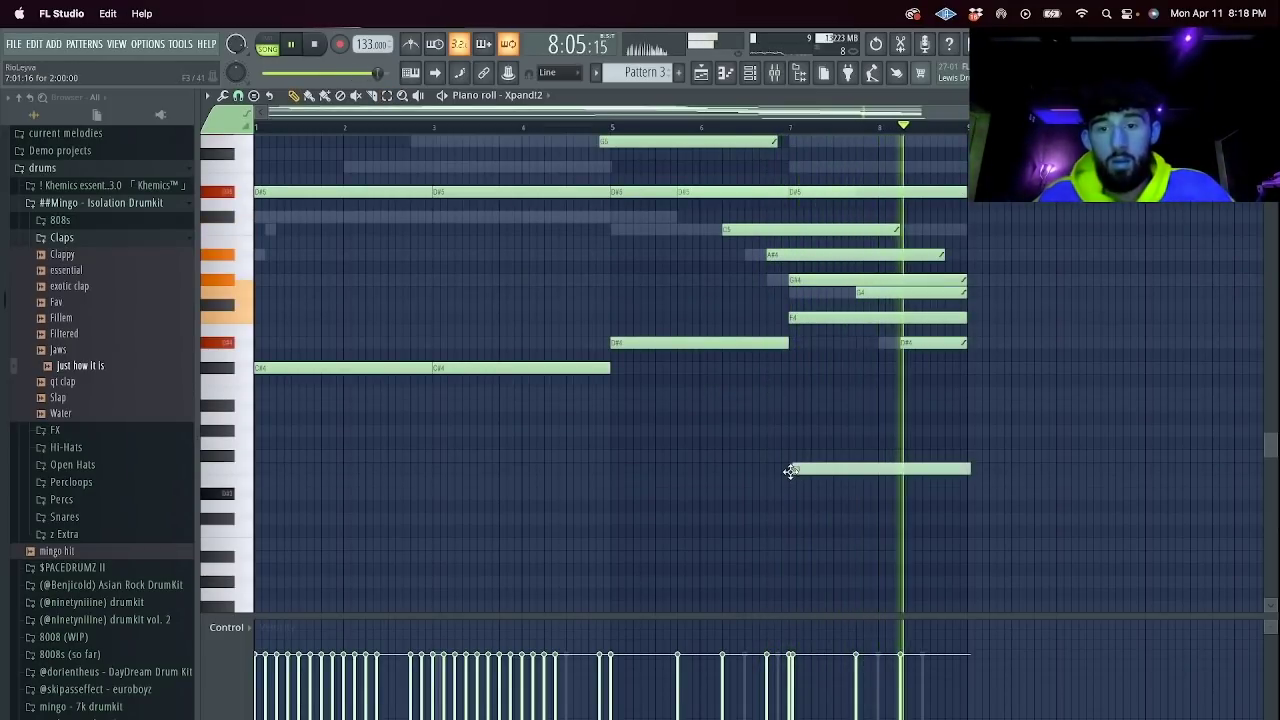
Copy the lowest notes an octave down as C#3, D#3 and F3 bass notes.
drag(820, 498, 403, 341)
key(super+c)
key(super+v)
key(super+Down)
key(super+d)
right_click(382, 519)
key(super+z)
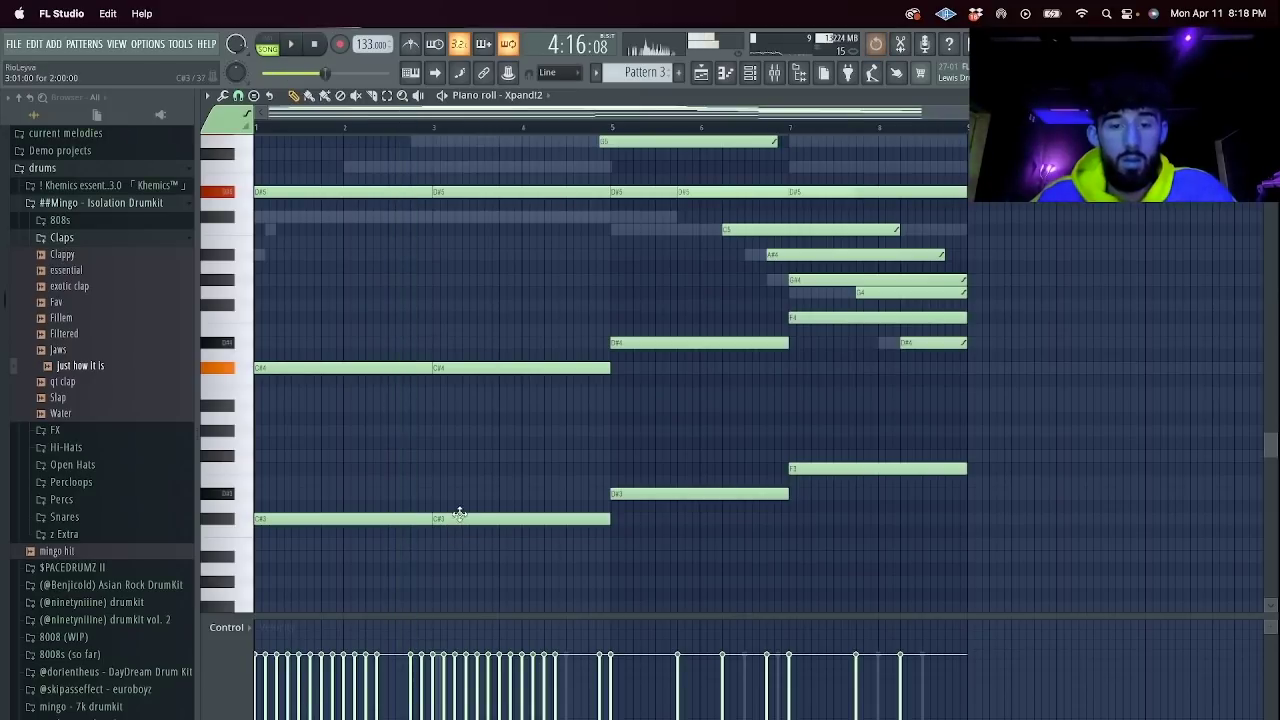
drag(908, 549, 500, 462)
key(space)
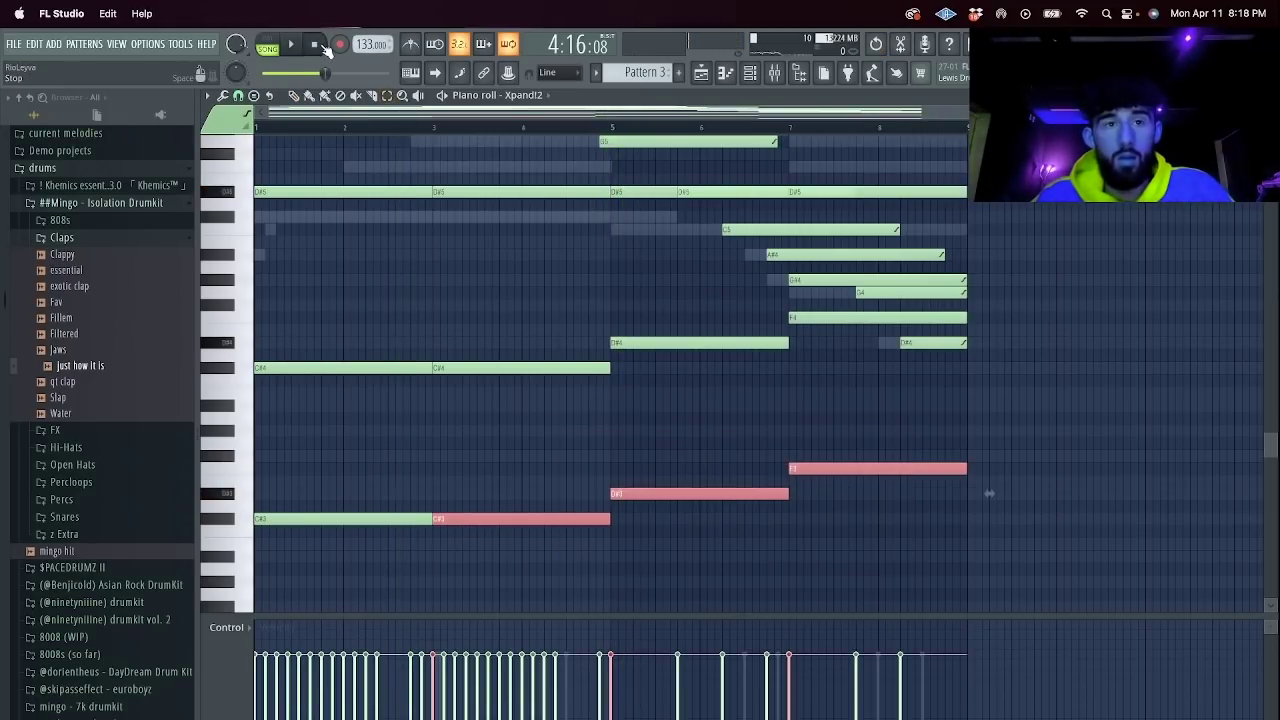
key(space)
click(519, 521)
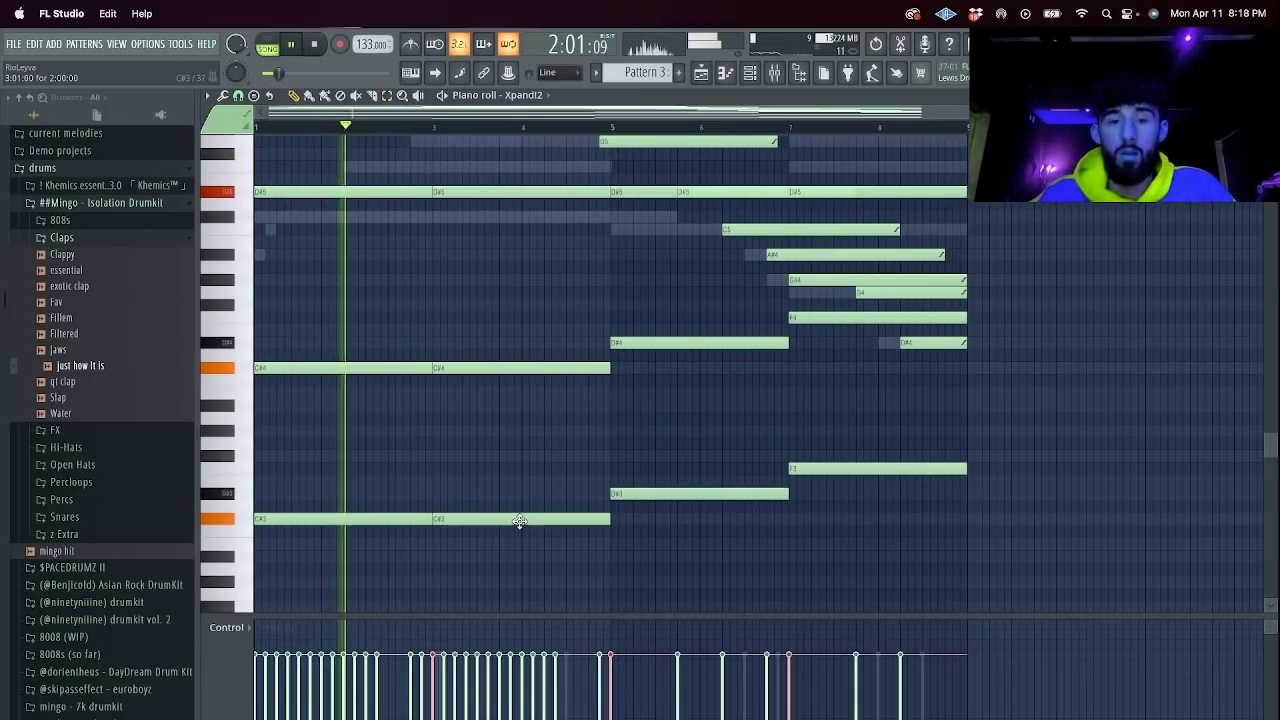
Unmute every channel in the Channel rack and route each channel to its own mixer track.
click(749, 72)
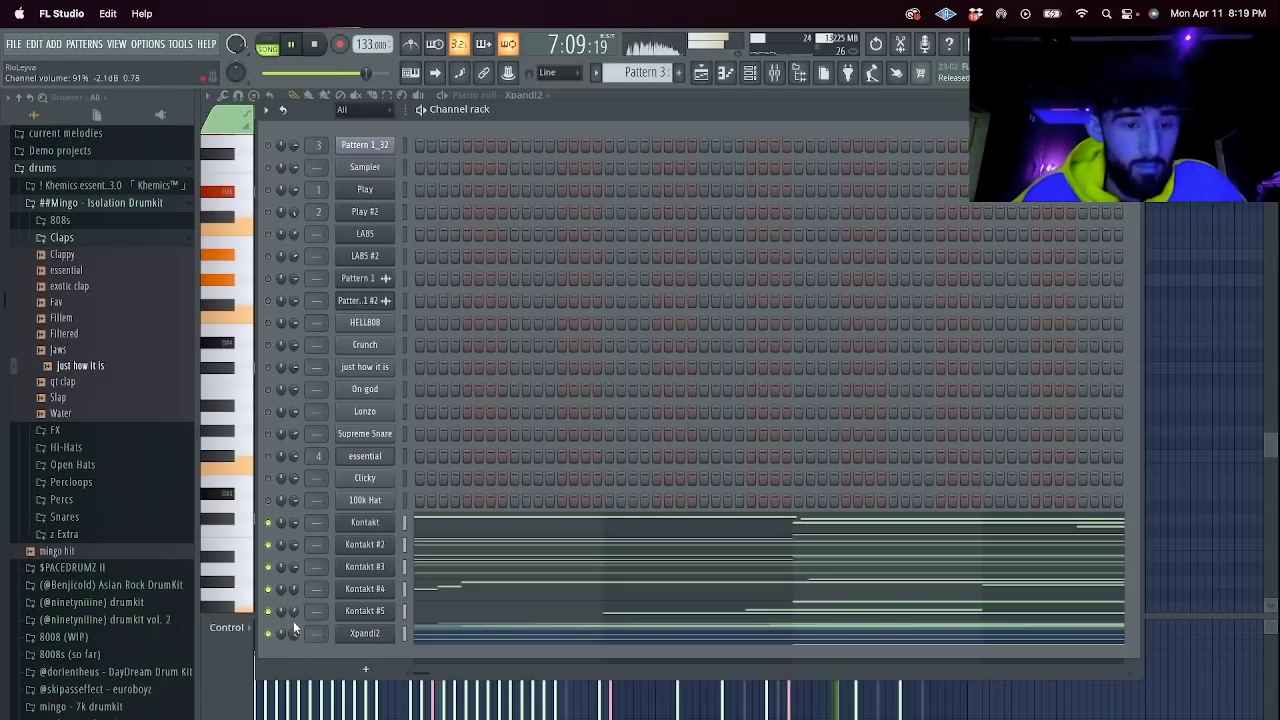
right_click(268, 502)
click(274, 513)
right_click(267, 500)
click(285, 515)
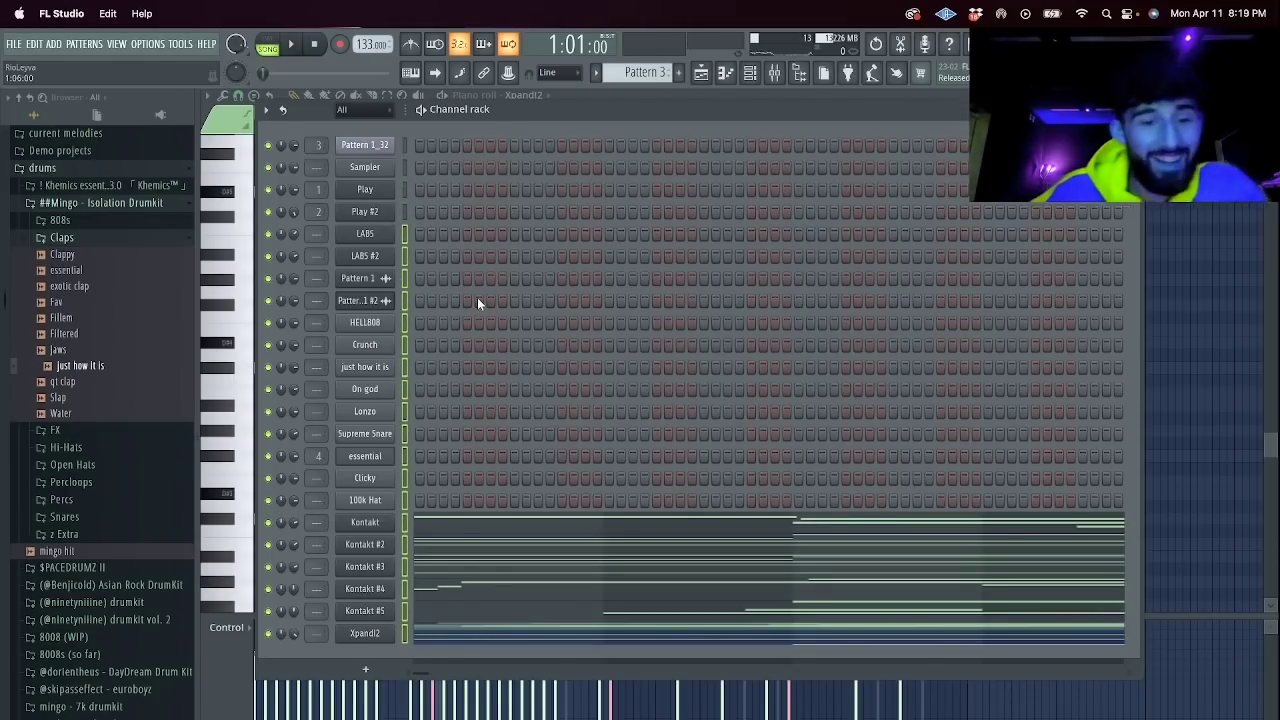
click(777, 74)
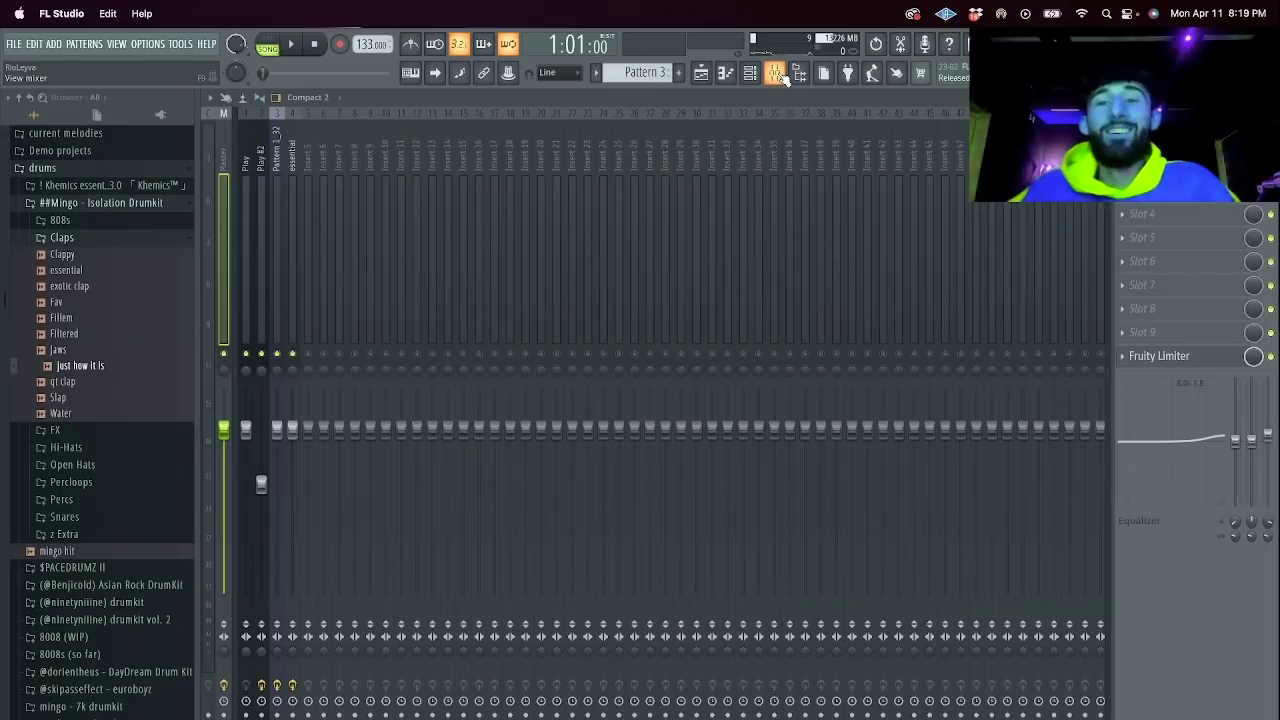
key(shift+super+l)
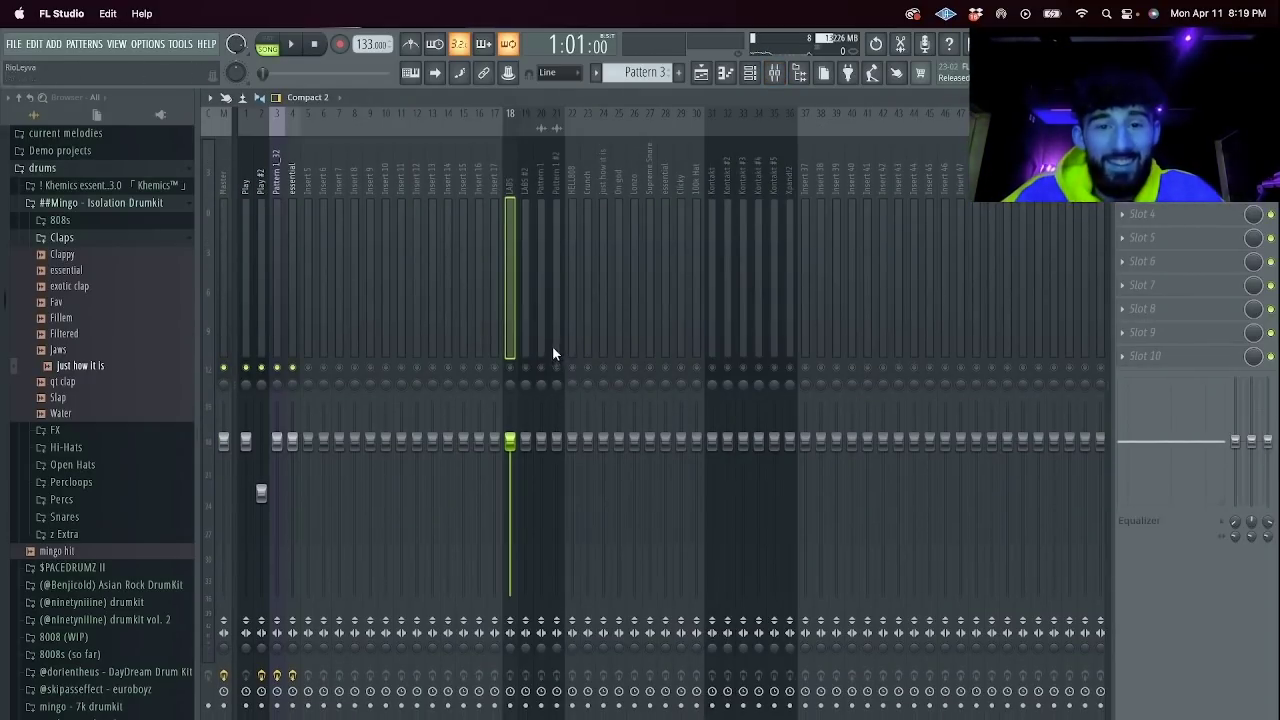
Split Pattern 3 in the playlist into separate per-channel patterns.
click(701, 75)
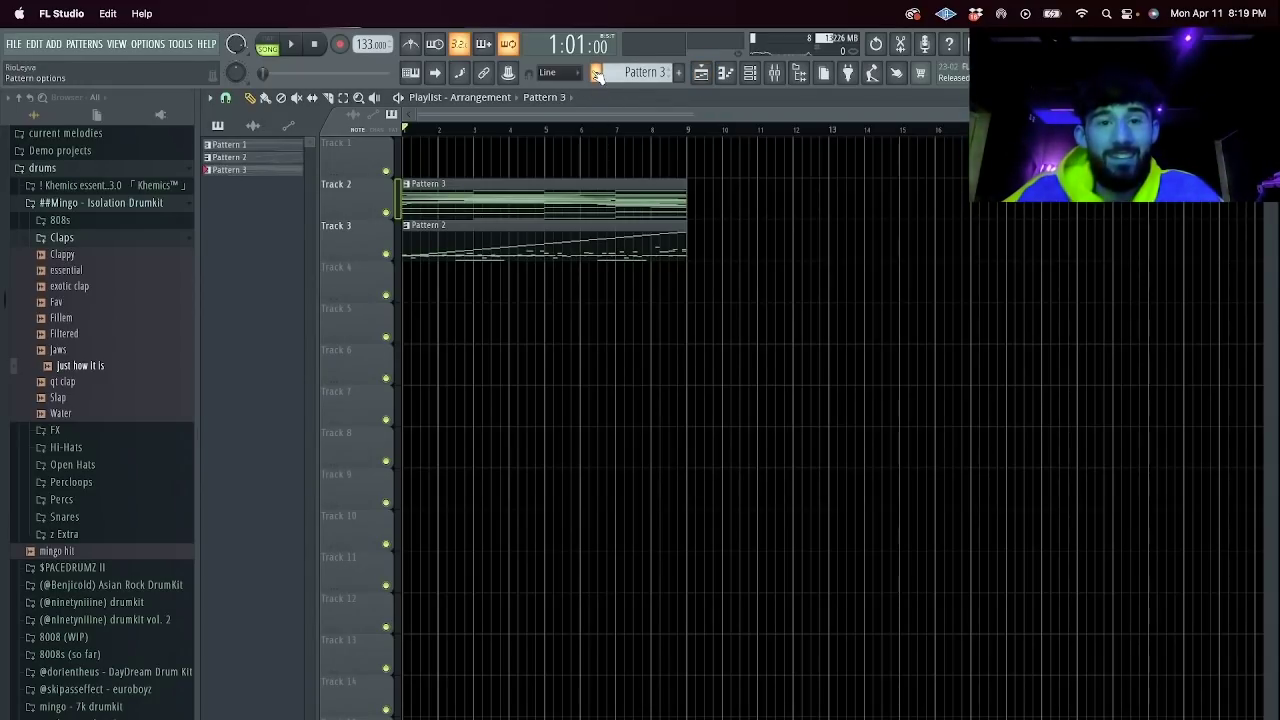
click(596, 74)
click(551, 130)
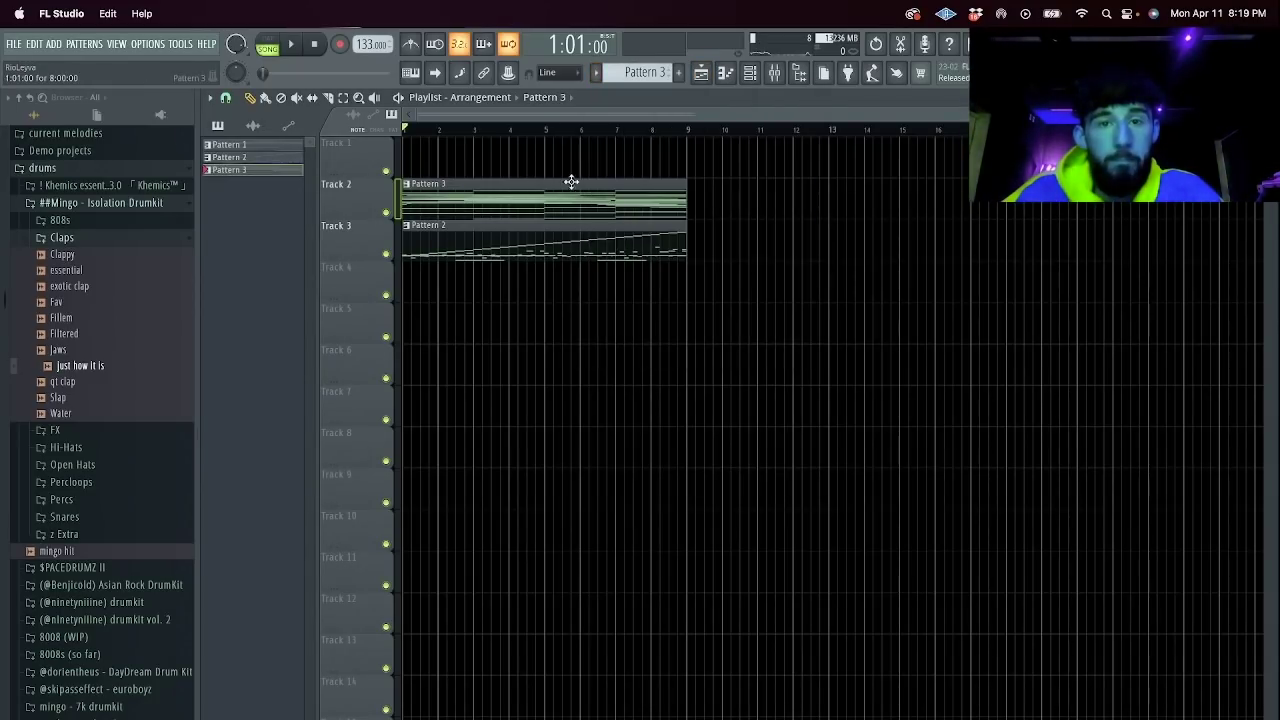
click(596, 72)
click(690, 314)
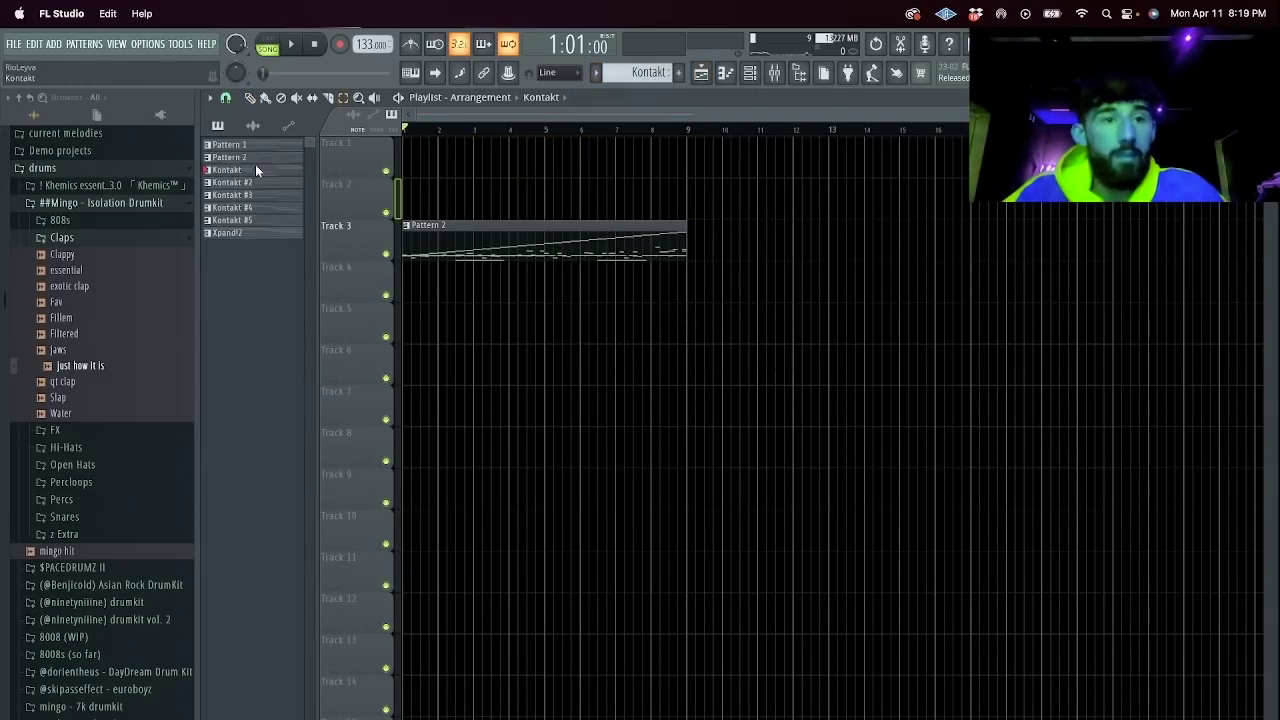
click(264, 234)
drag(264, 238, 406, 286)
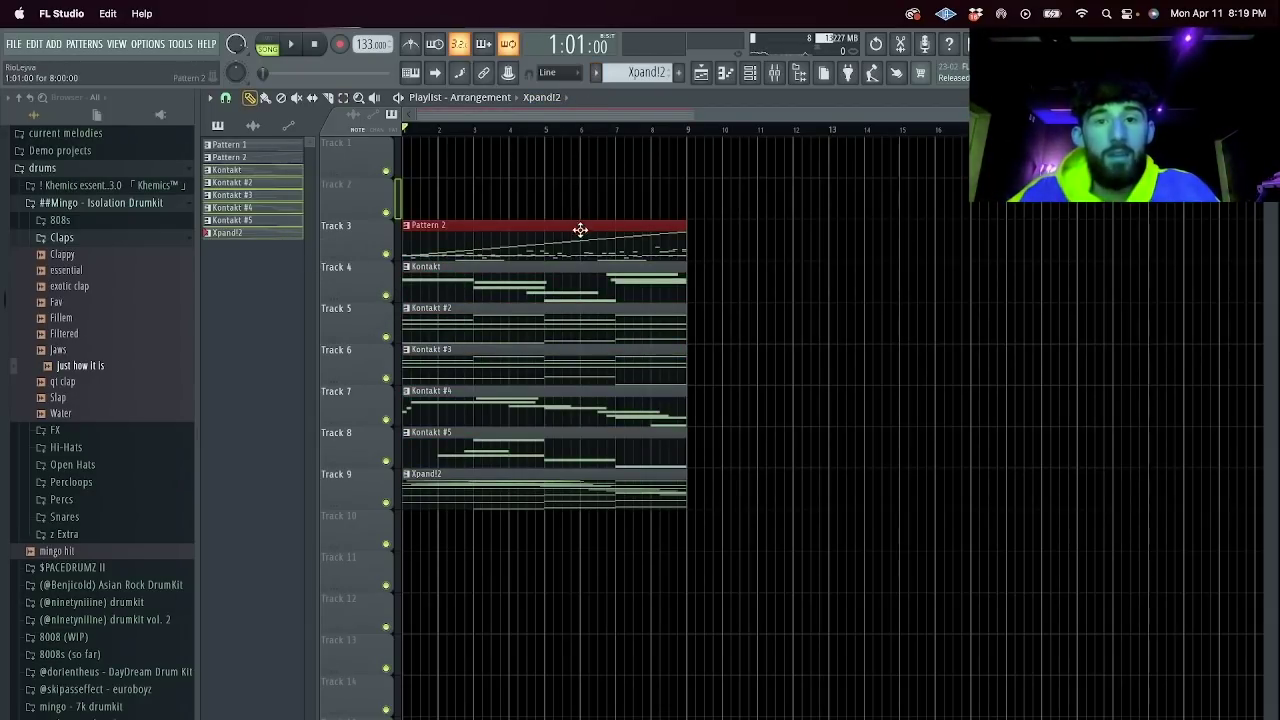
click(598, 74)
click(717, 314)
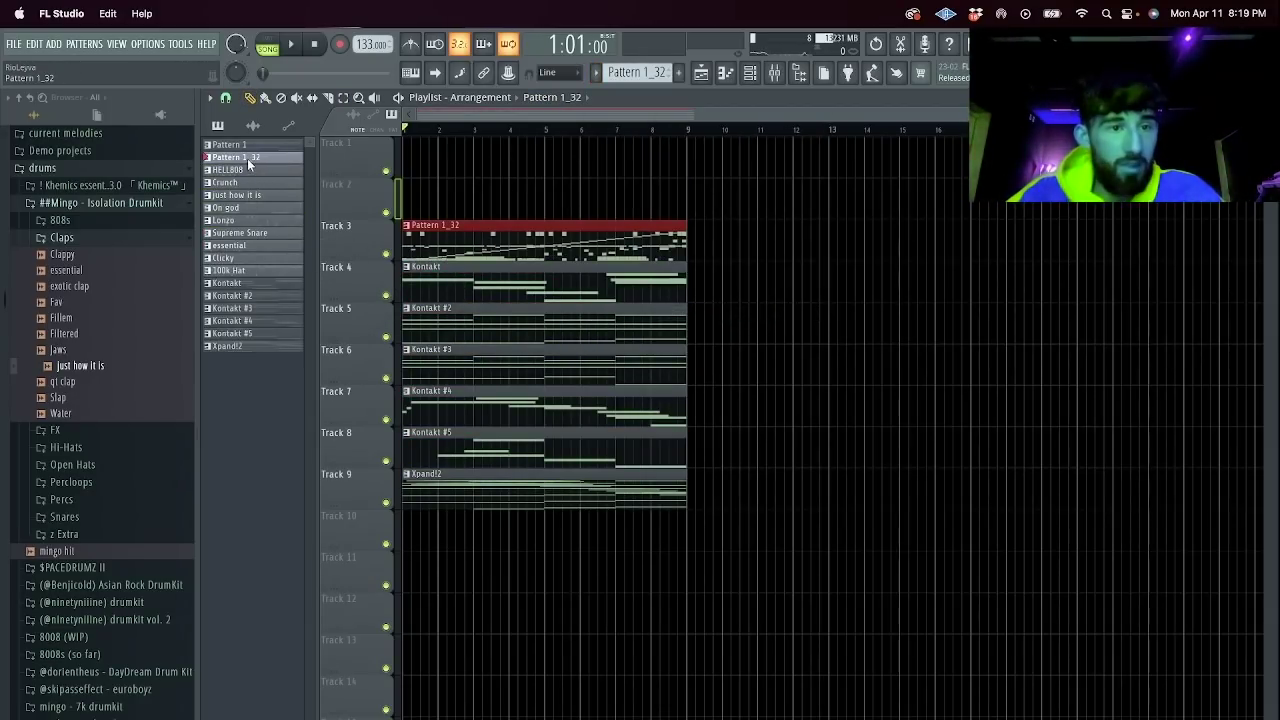
drag(704, 292, 688, 267)
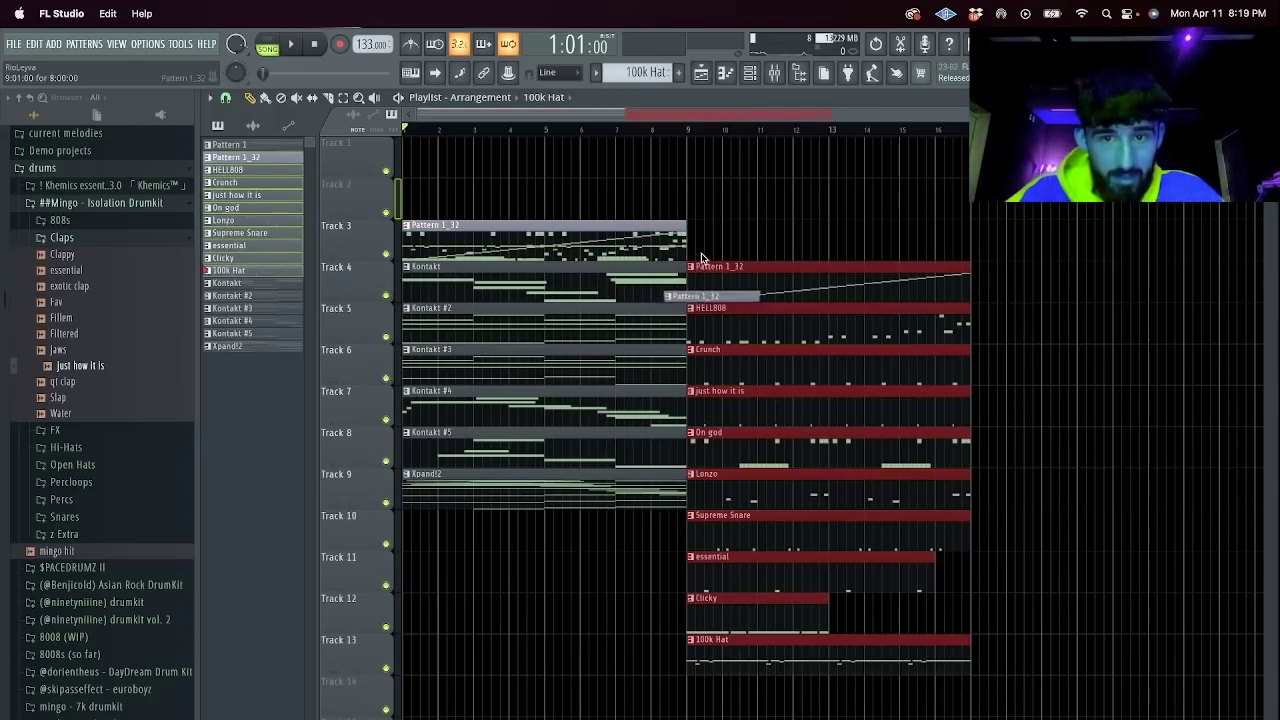
right_click(674, 249)
drag(908, 686, 730, 188)
key(super+b)
key(super+b)
key(super+b)
key(super+b)
drag(760, 117, 420, 208)
drag(644, 690, 402, 549)
key(Delete)
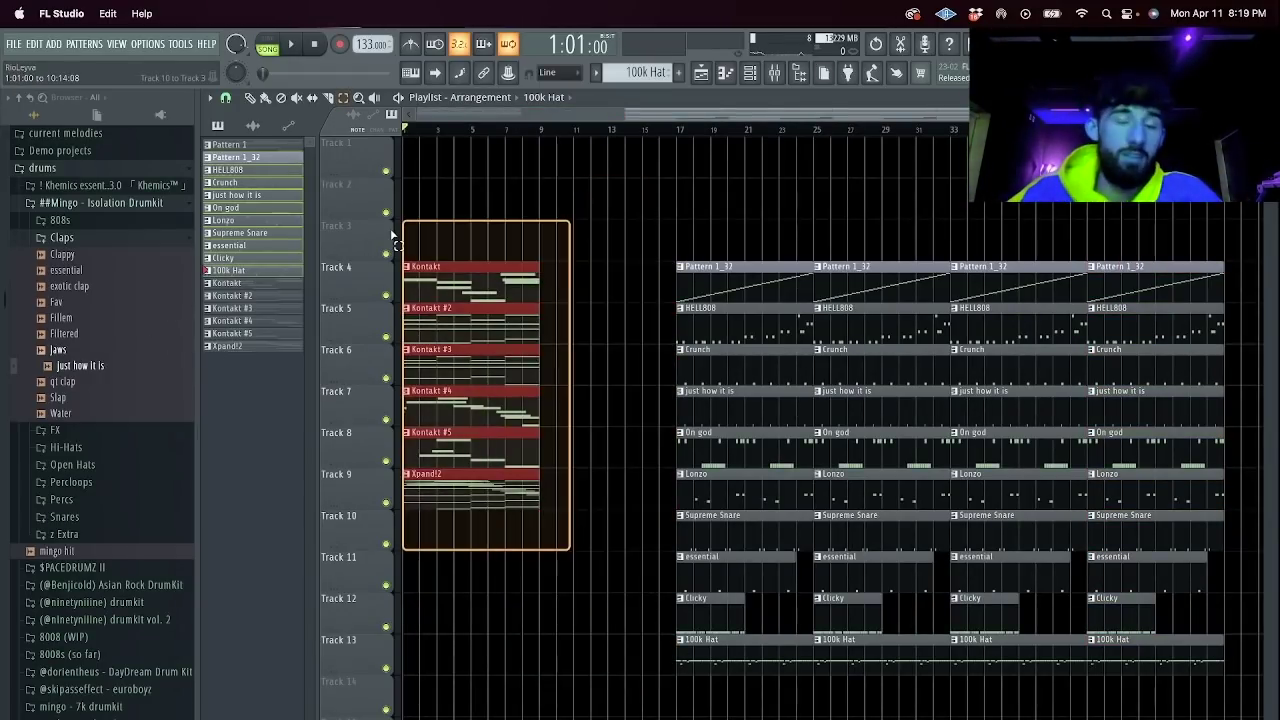
key(ctrl+b)
click(458, 231)
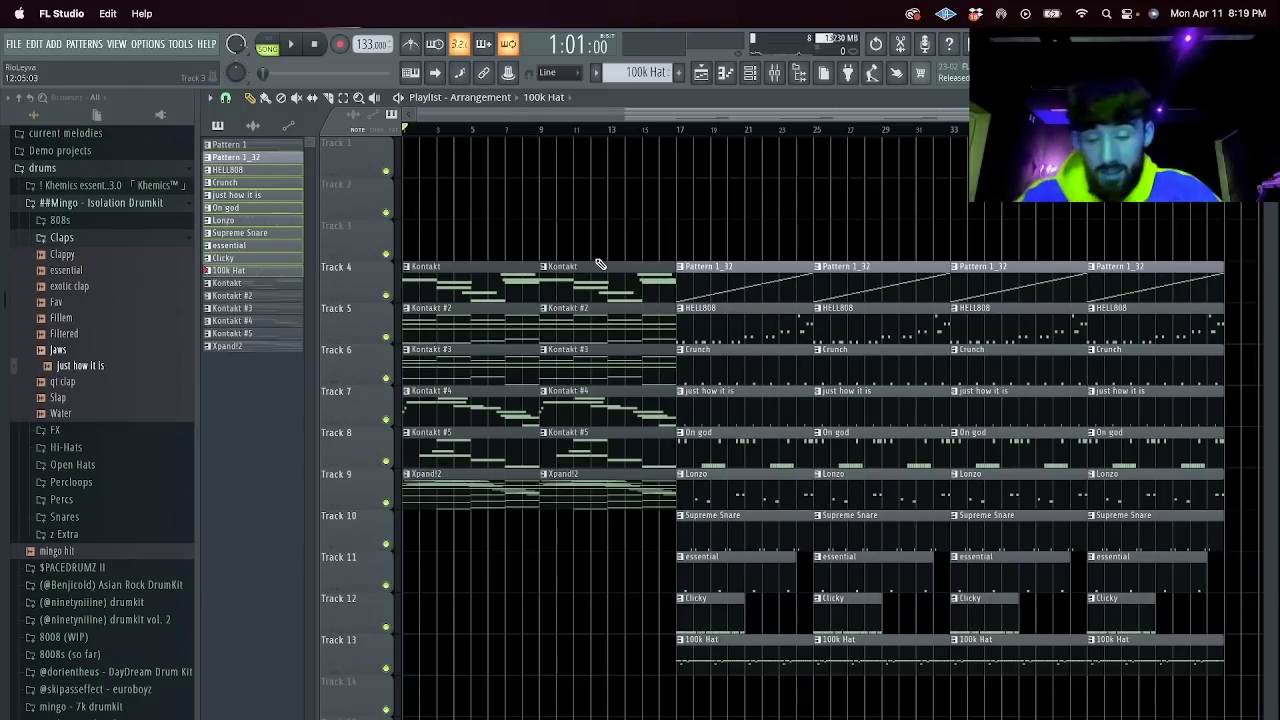
drag(462, 585, 424, 215)
key(Delete)
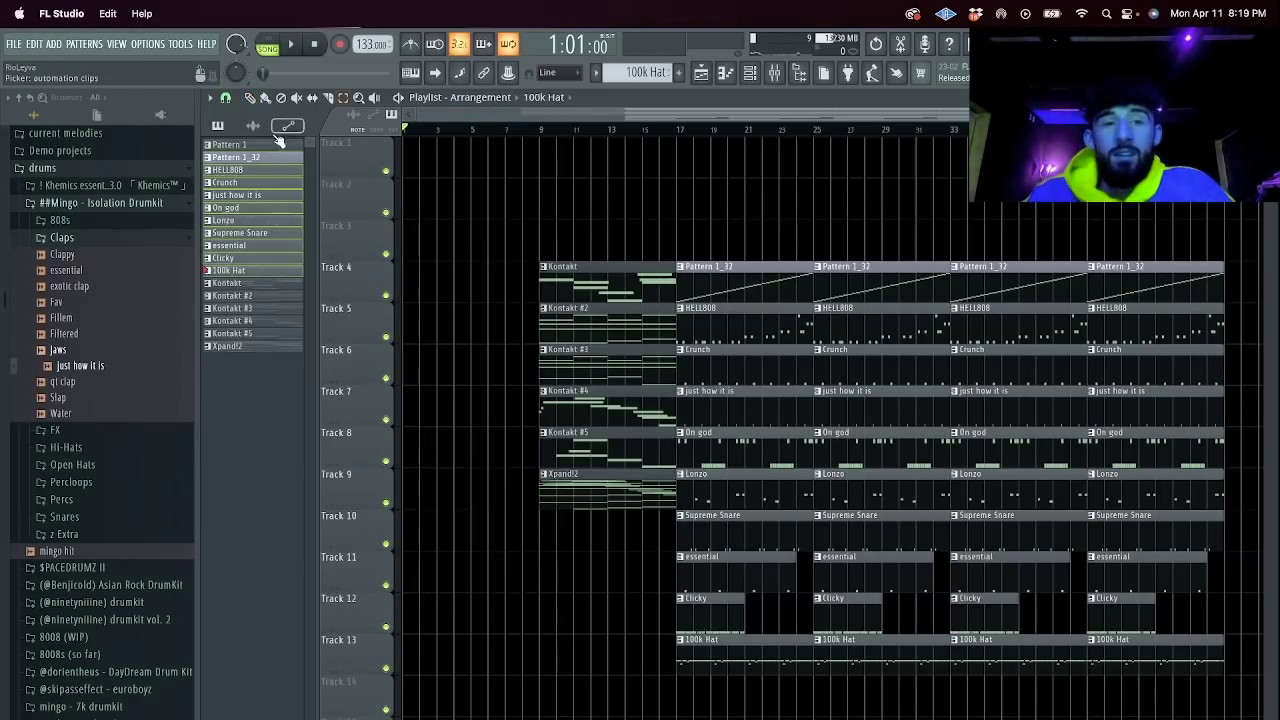
click(434, 487)
key(space)
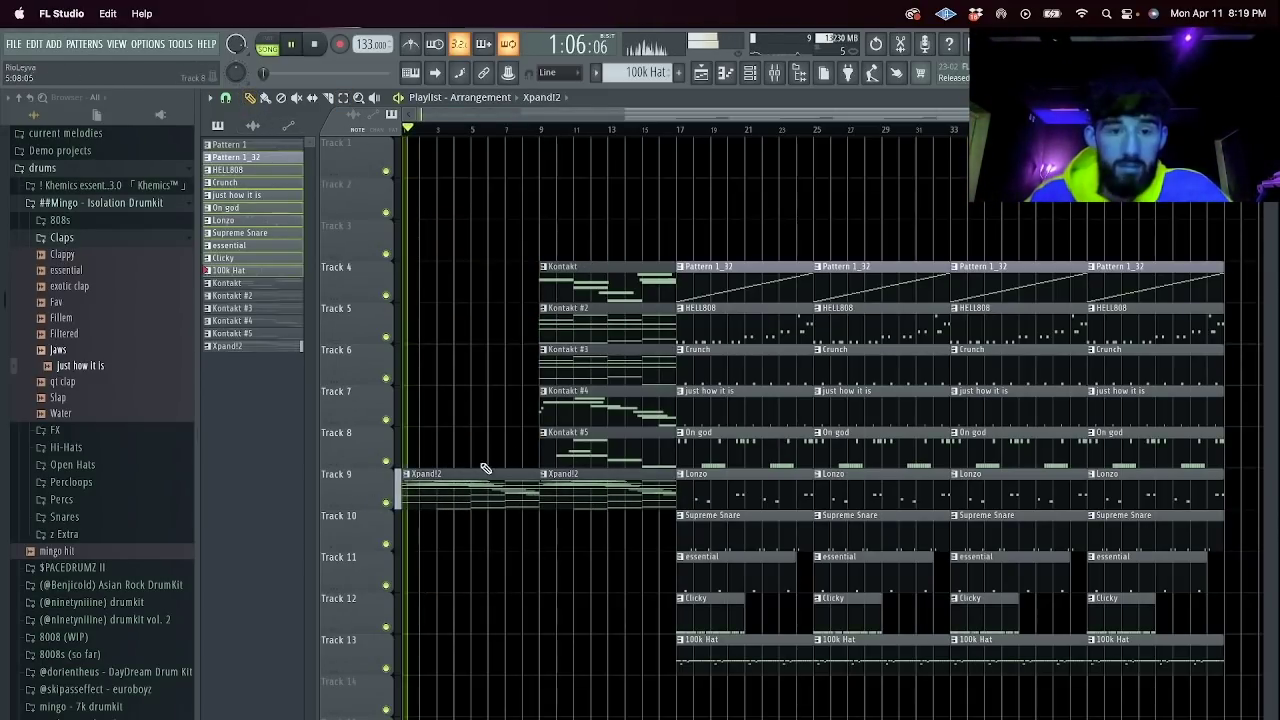
key(space)
right_click(515, 481)
drag(594, 549, 571, 224)
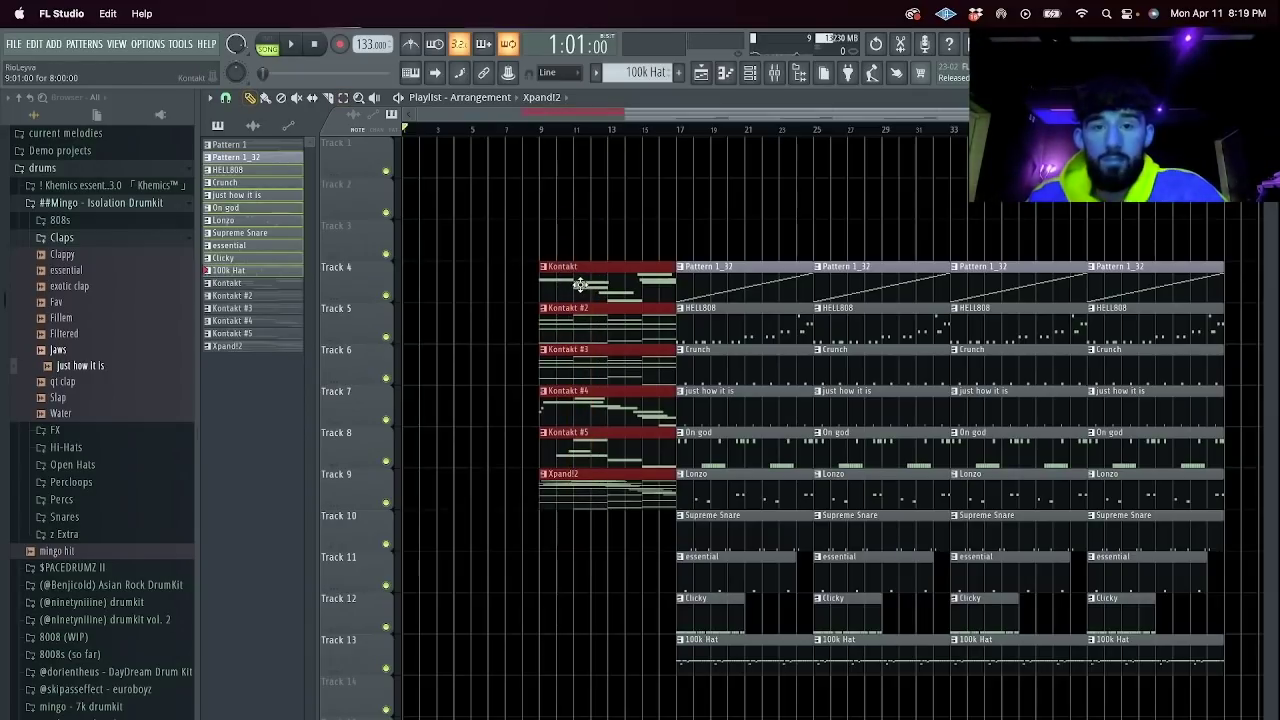
drag(580, 286, 443, 286)
key(space)
click(614, 523)
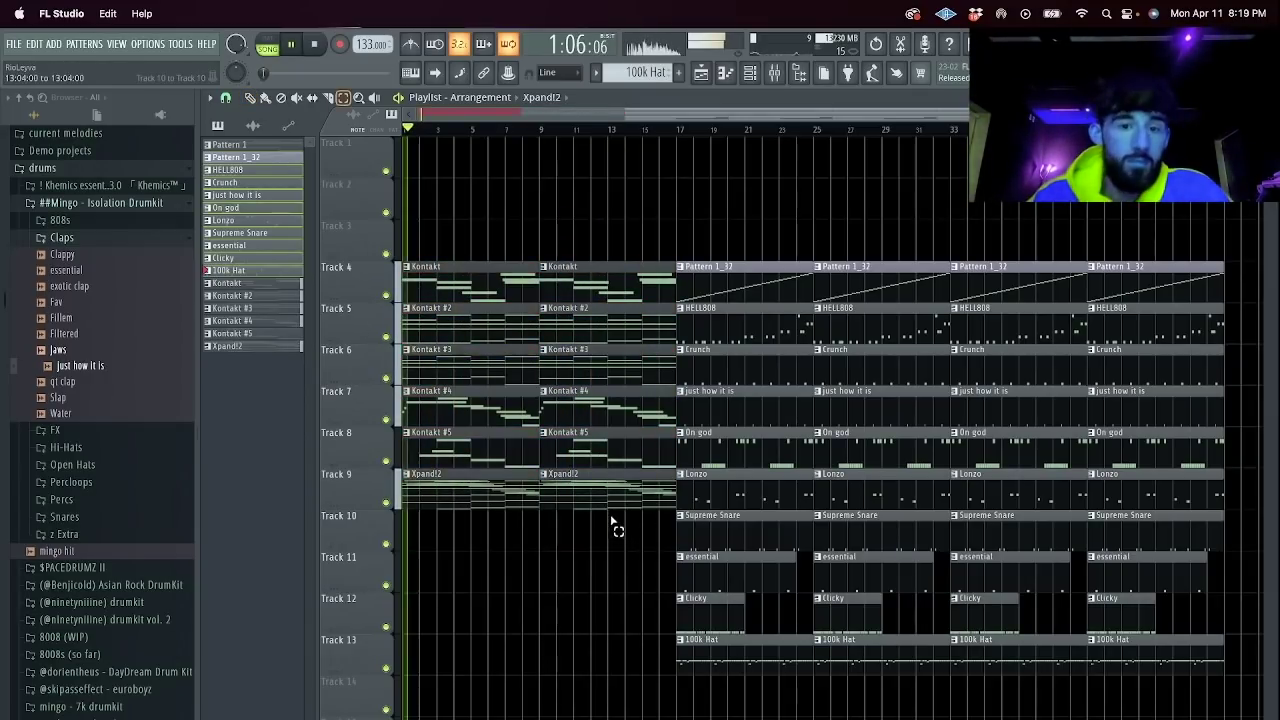
key(ctrl+v)
key(space)
ctrl+click(497, 482)
key(Delete)
drag(485, 490, 444, 411)
right_click(444, 411)
key(space)
right_click(411, 264)
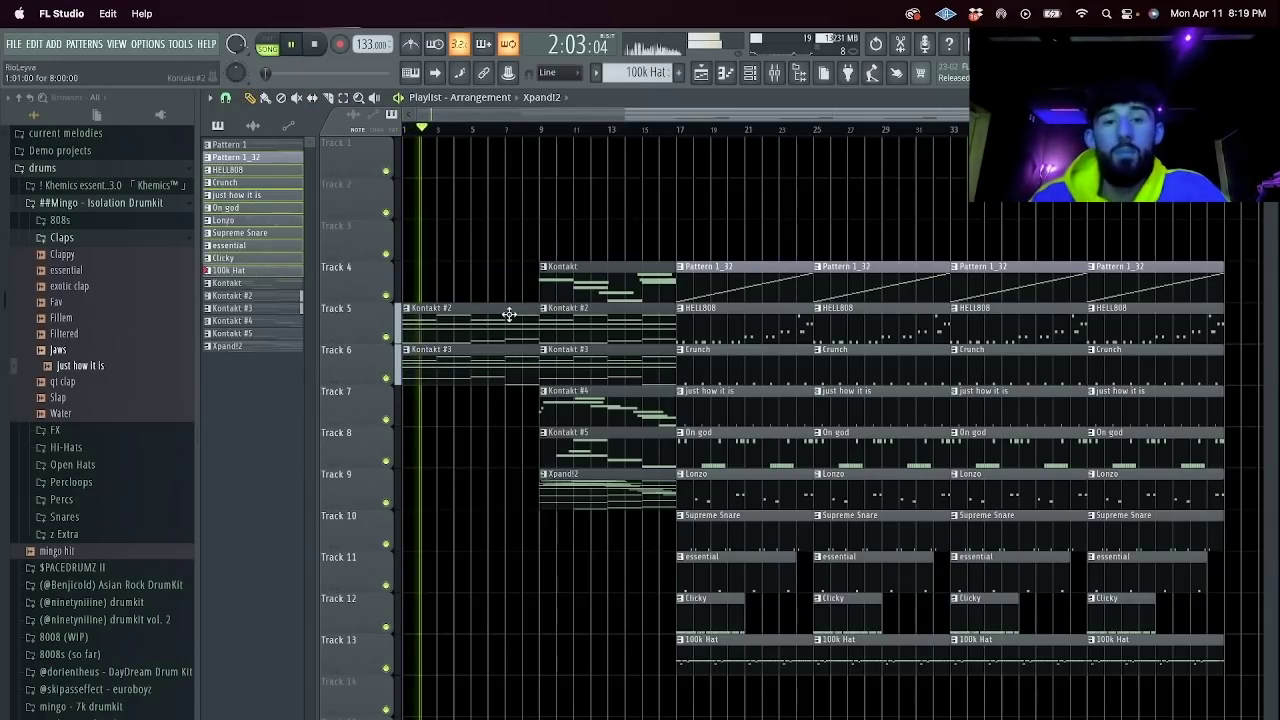
key(ctrl+z)
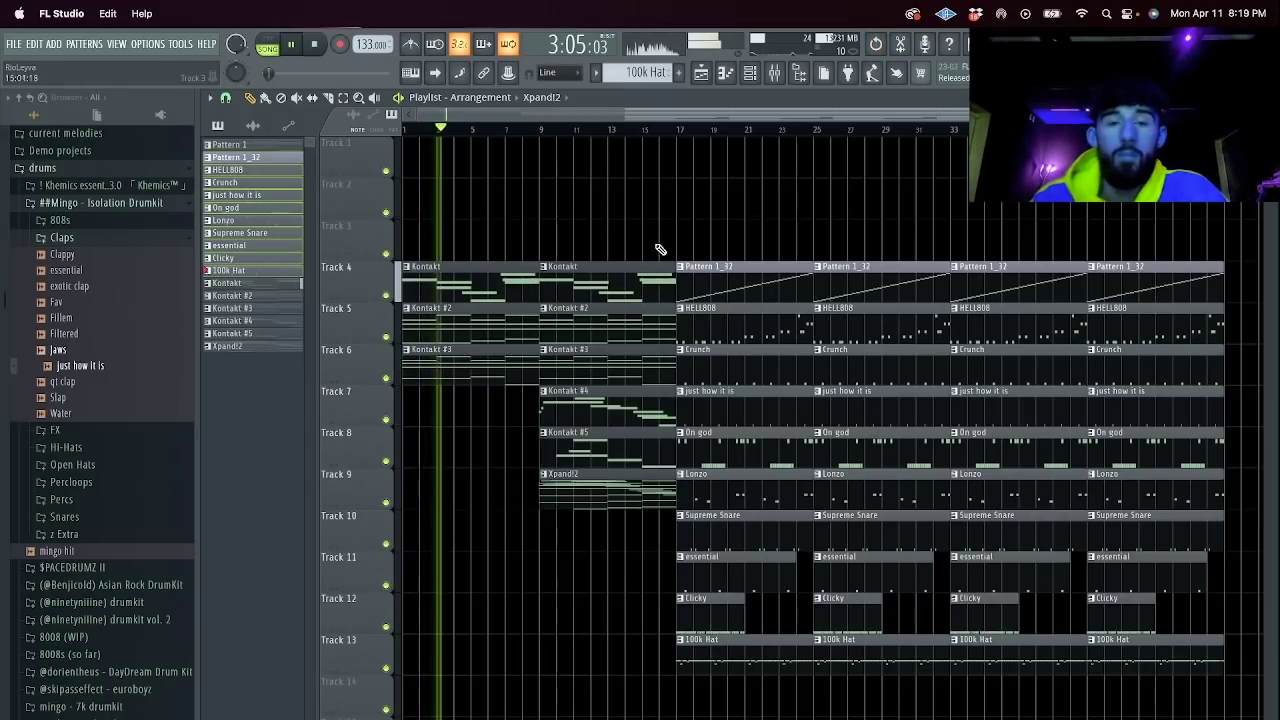
drag(1100, 115, 1252, 115)
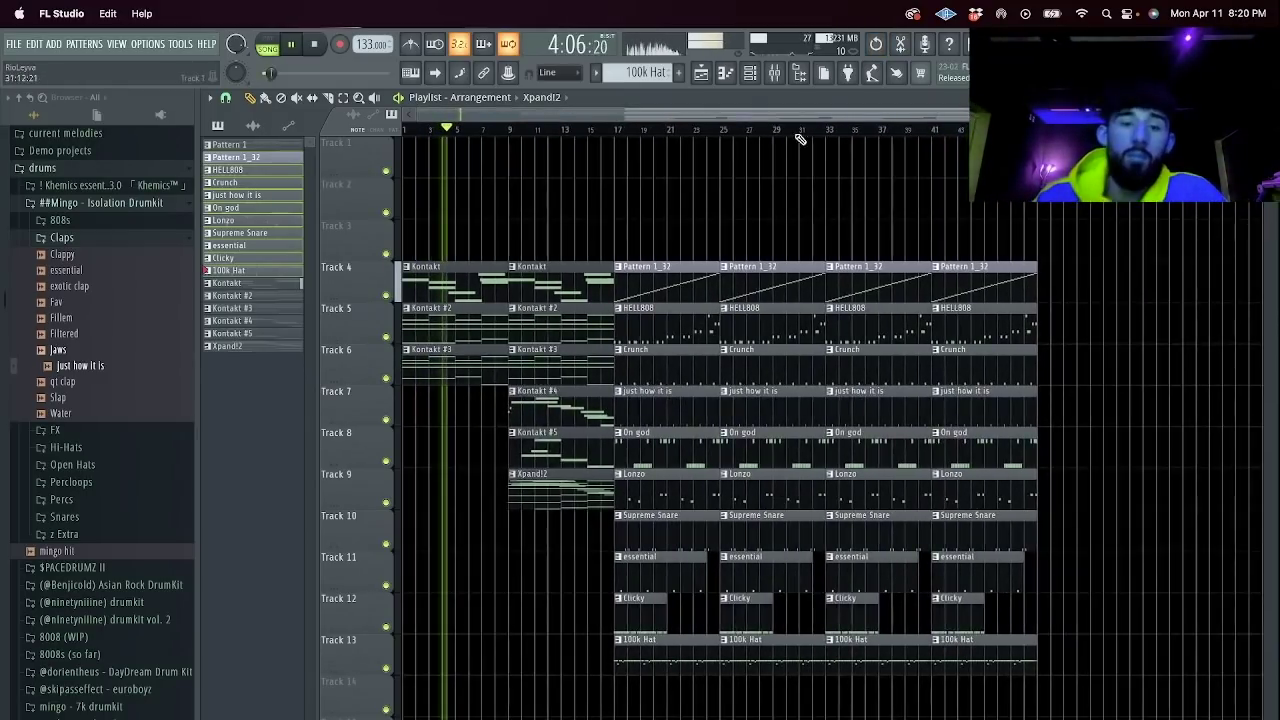
click(749, 73)
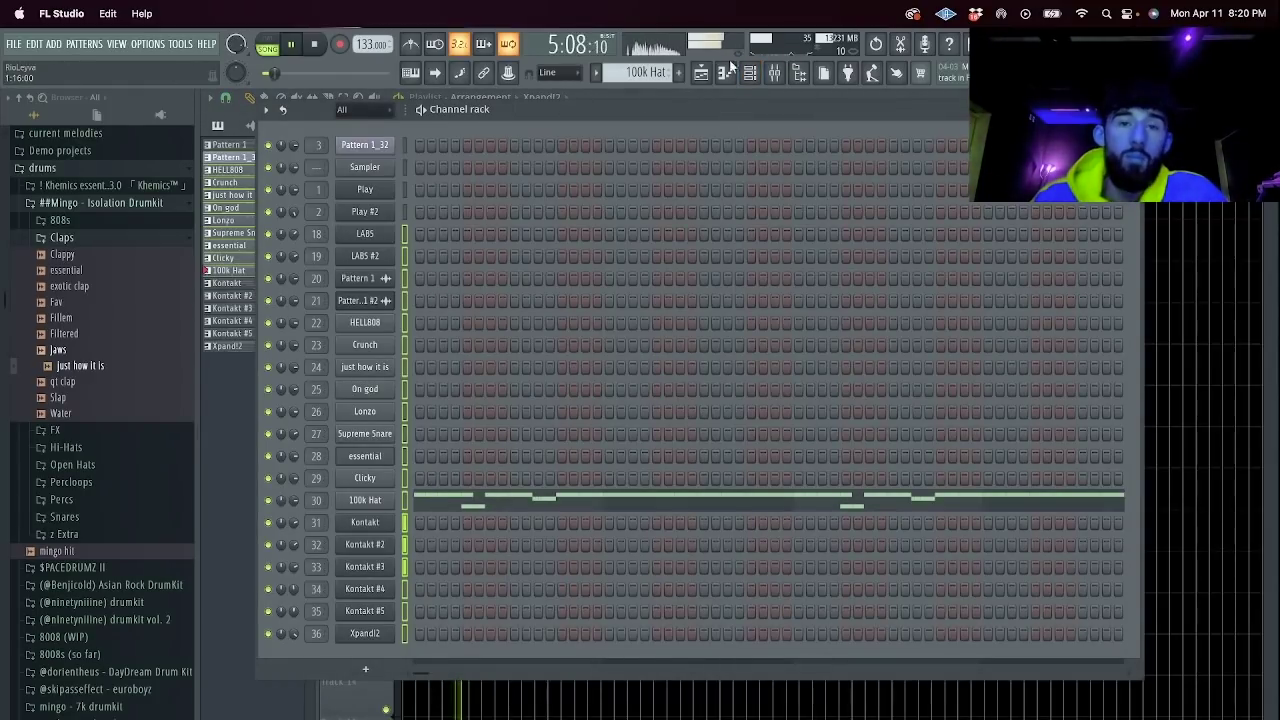
click(700, 75)
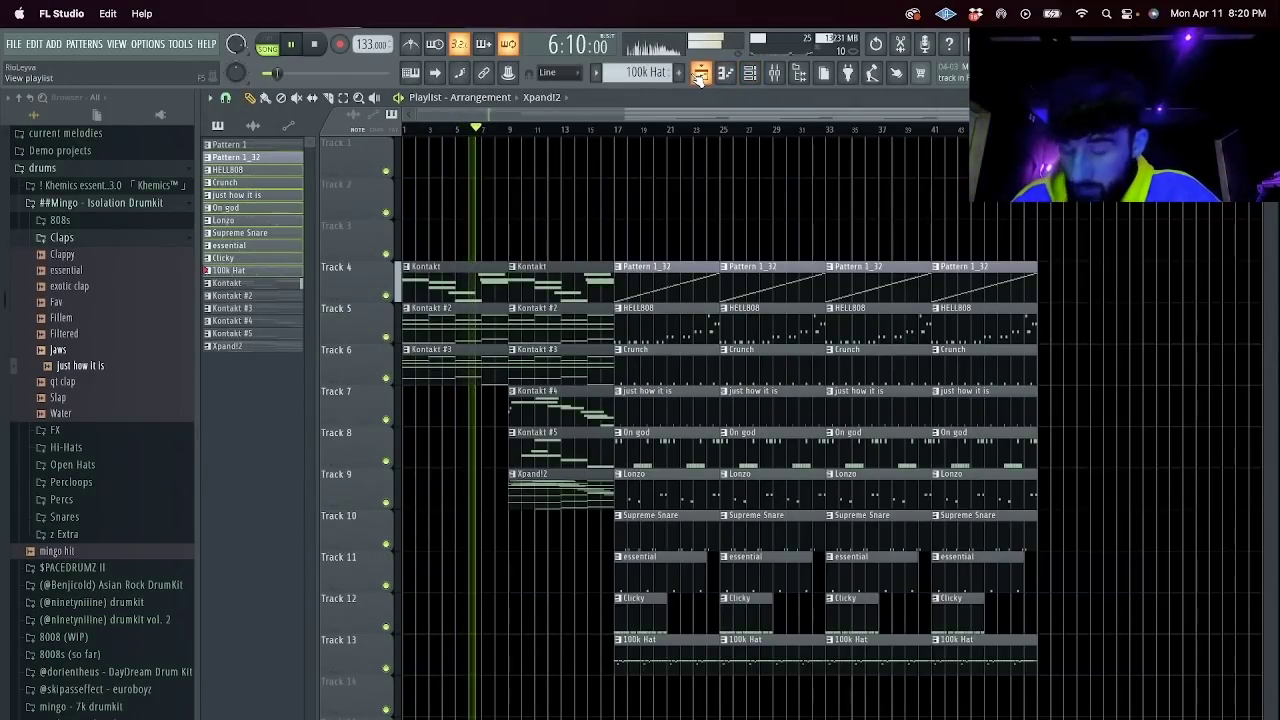
key(XF86AudioRaiseVolume)
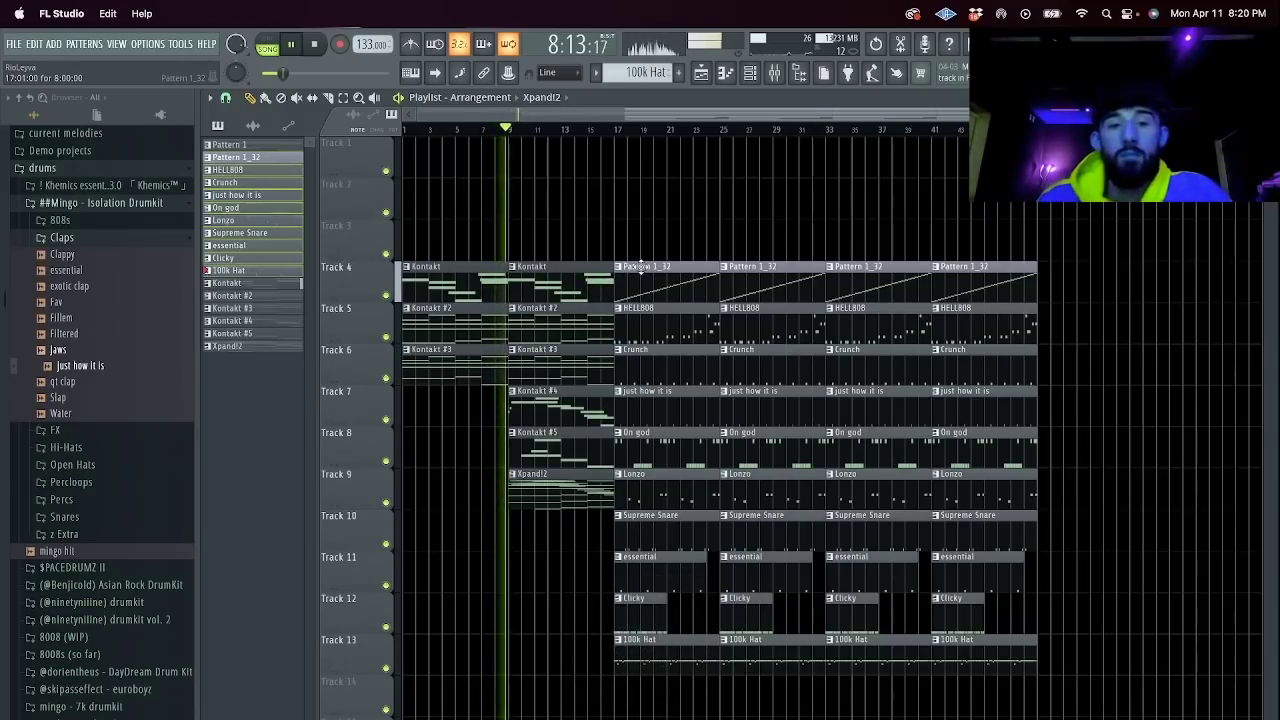
click(752, 73)
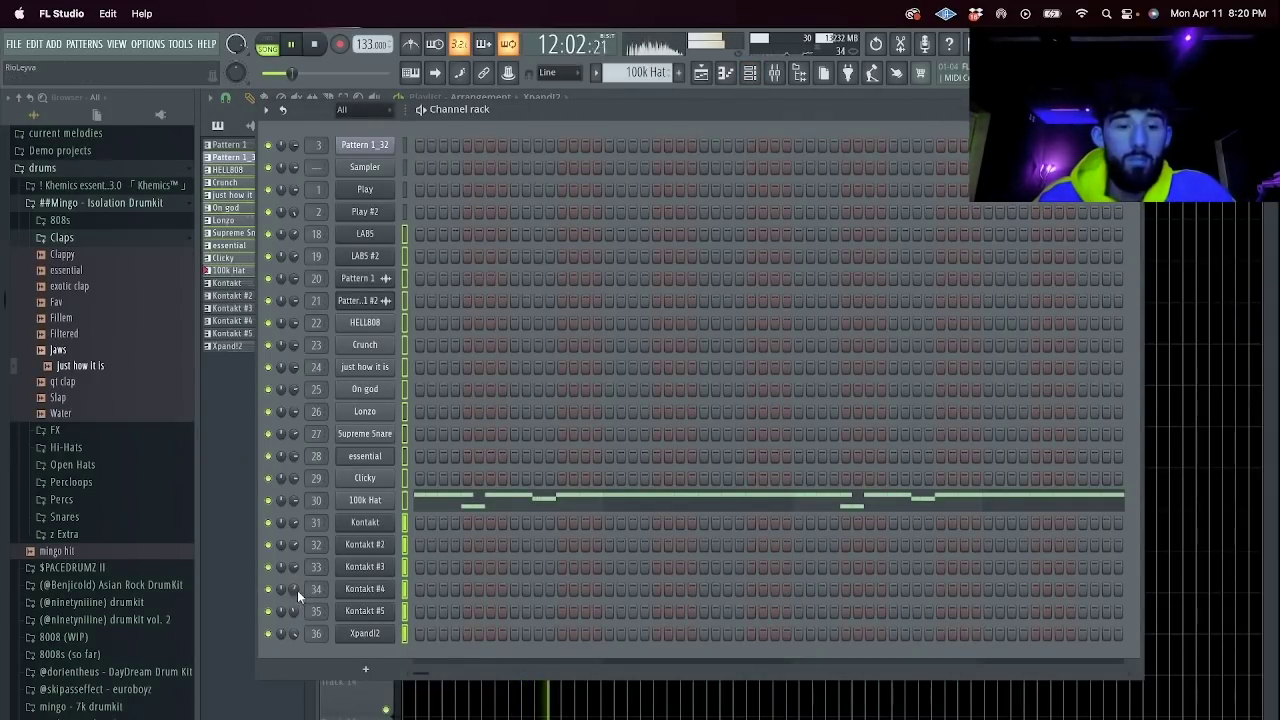
click(701, 77)
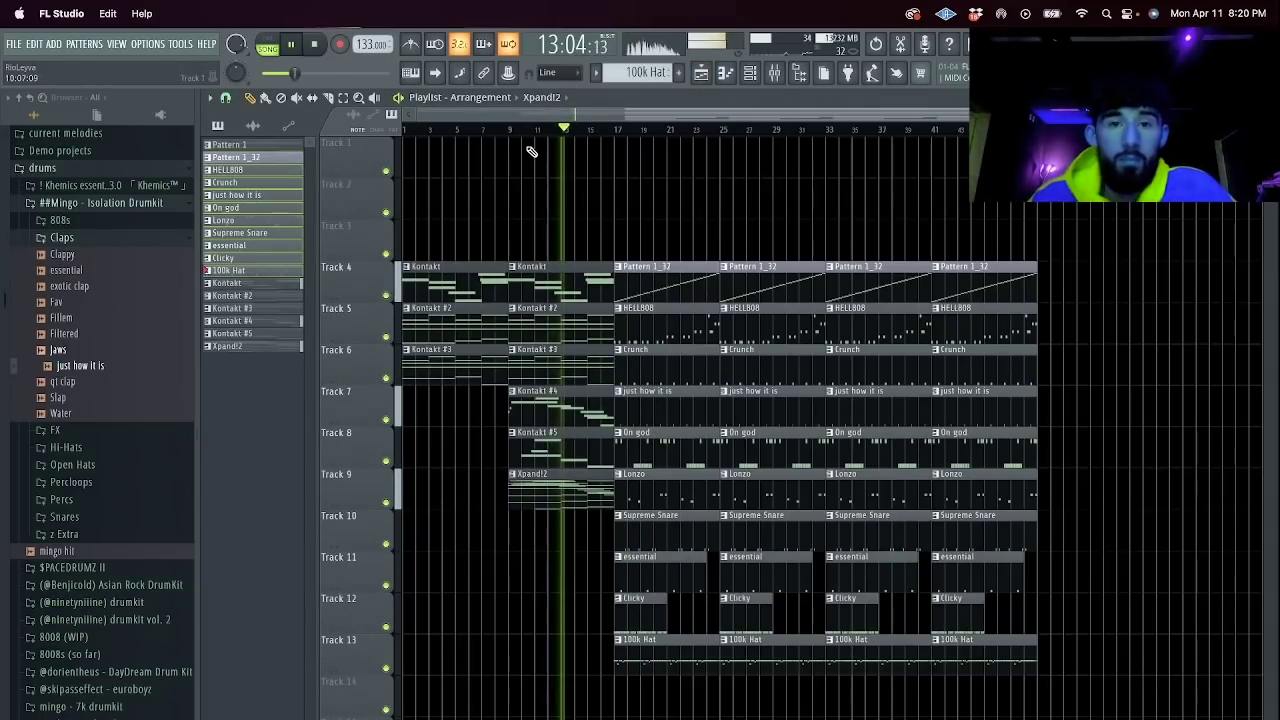
Delete the later Xpand!2 chord notes except A#5, C6 and F6, and raise one note a step.
double_click(545, 500)
scroll(477, 338, up, 3)
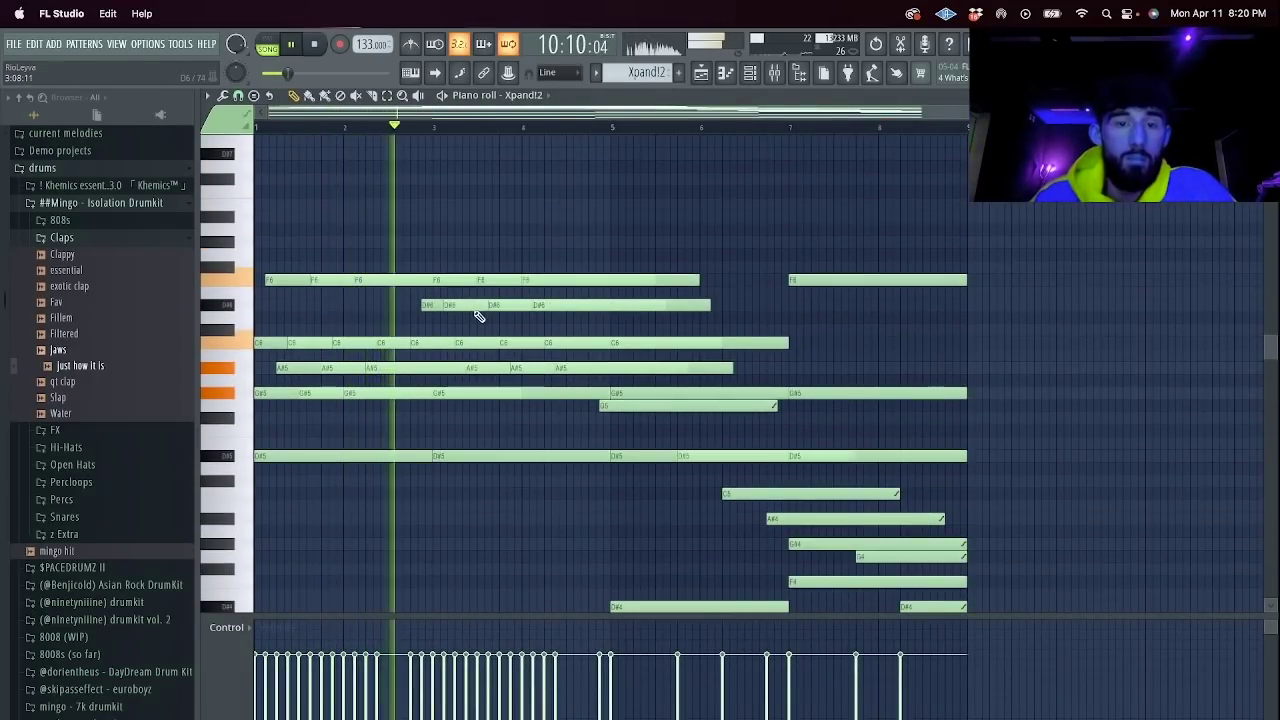
key(space)
drag(565, 412, 451, 236)
key(space)
shift+super+click(403, 370)
shift+super+click(413, 343)
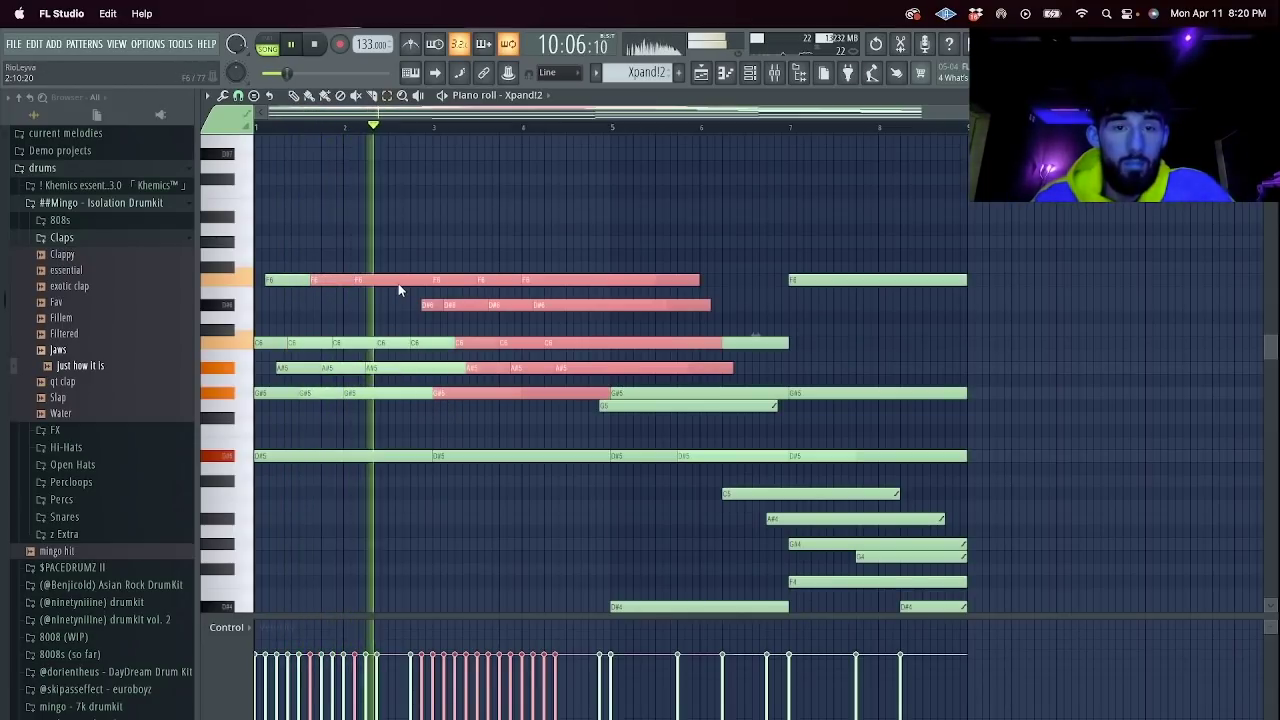
shift+super+click(398, 281)
key(Delete)
key(space)
key(space)
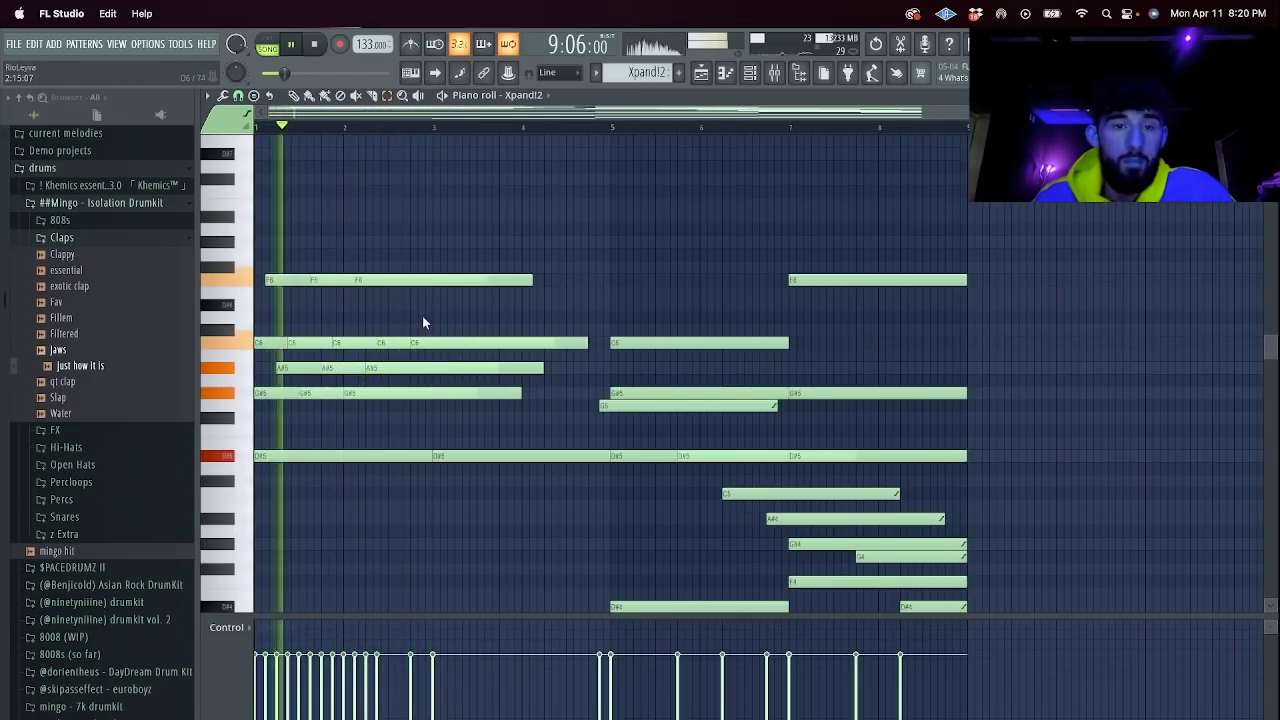
key(space)
drag(424, 318, 424, 305)
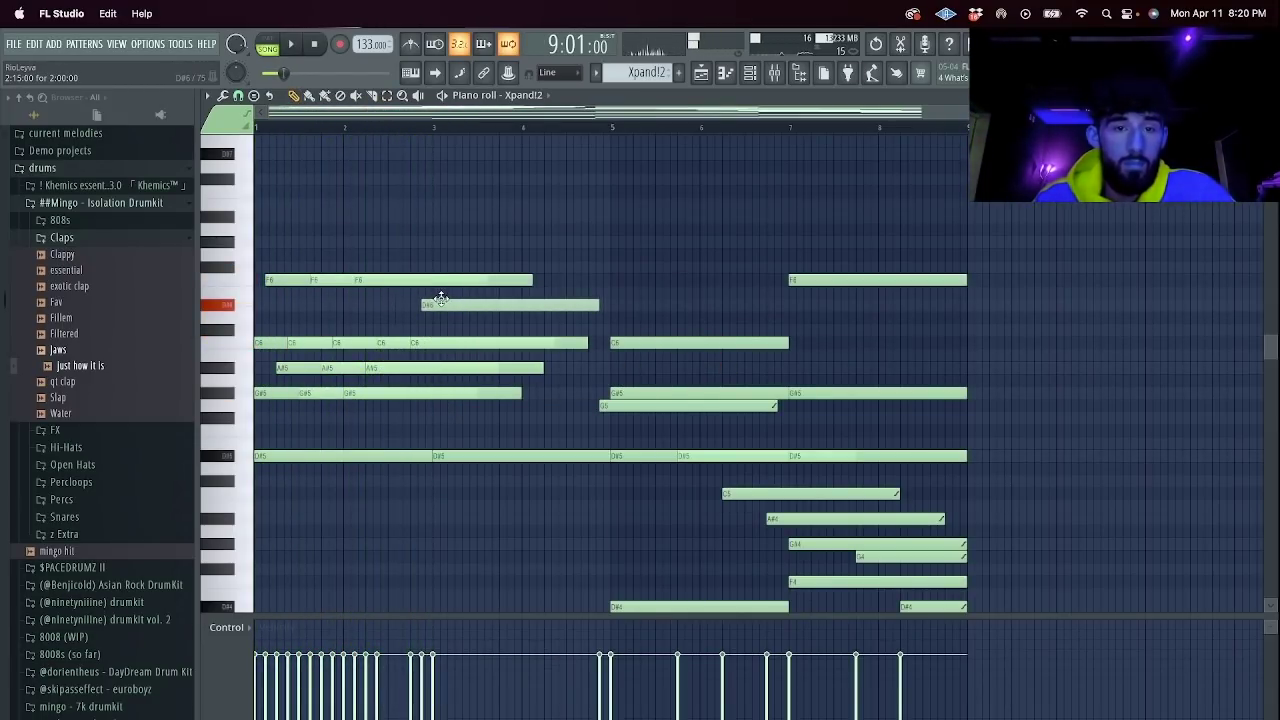
key(space)
Repeat the chord twice, add an octave-higher copy, and slice it off at the pattern end.
drag(447, 423, 281, 266)
key(ctrl+b)
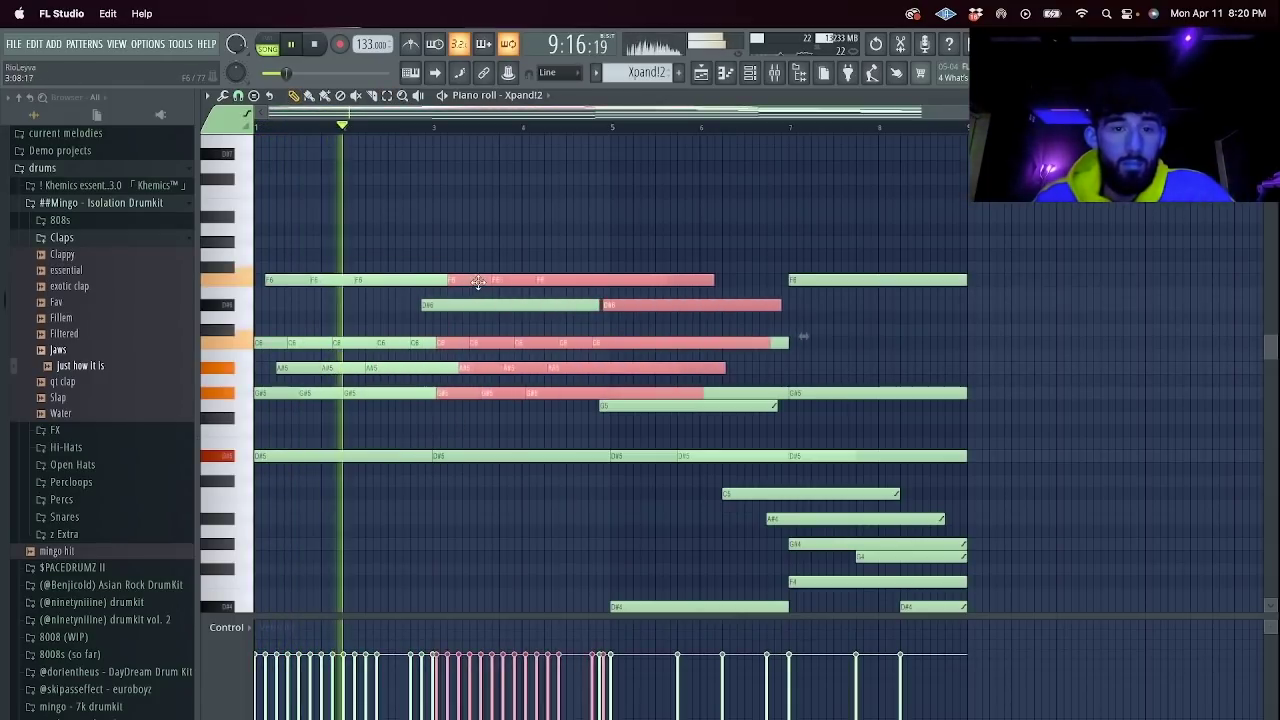
key(ctrl+b)
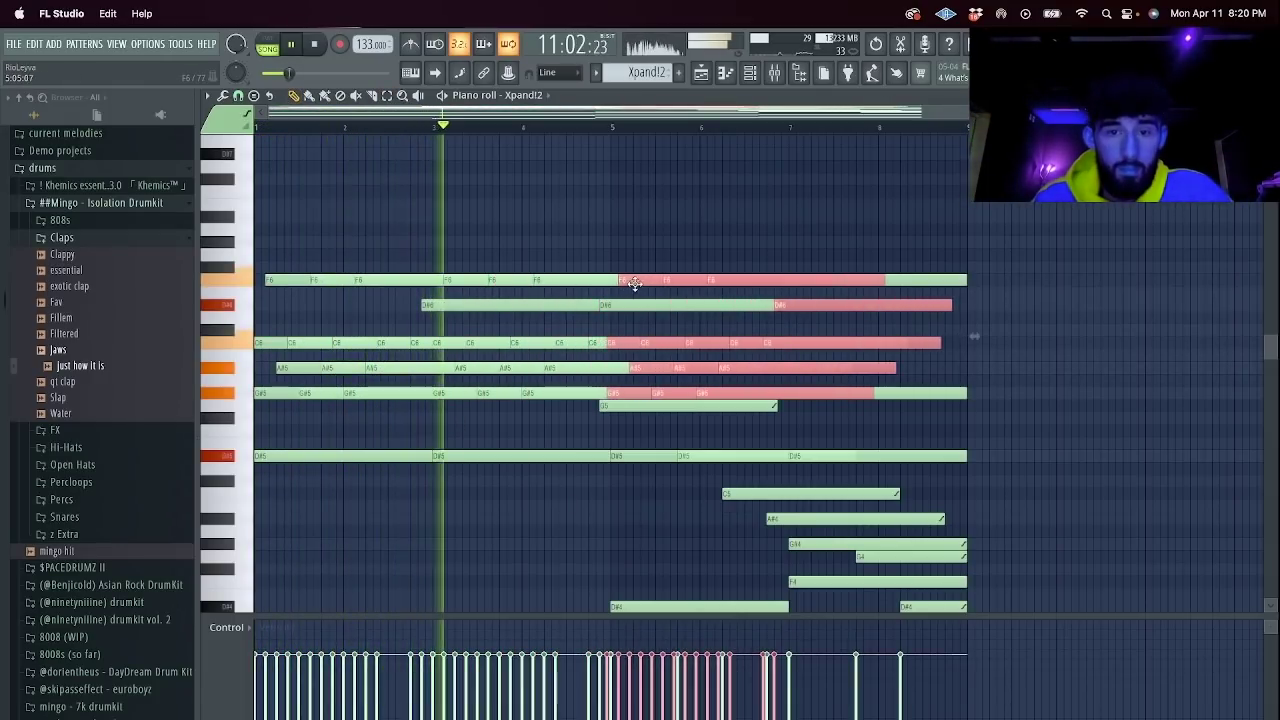
key(ctrl+Up)
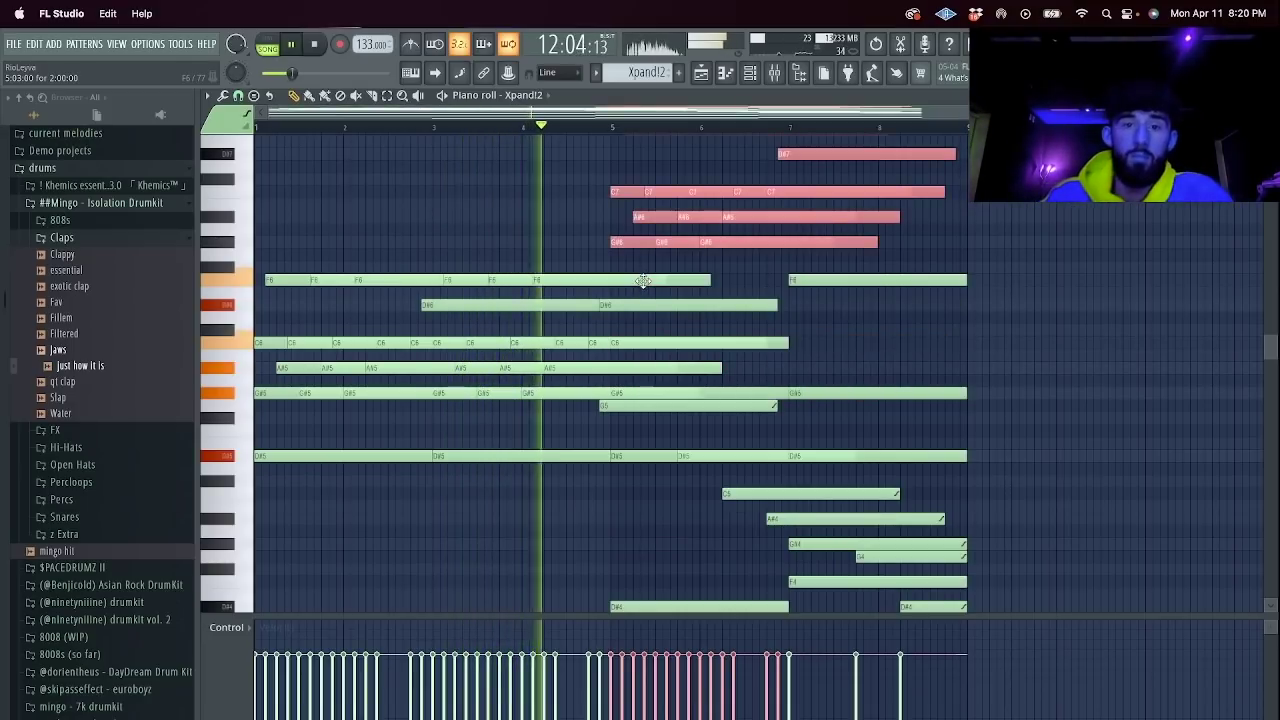
scroll(727, 328, up, 2)
key(ctrl+b)
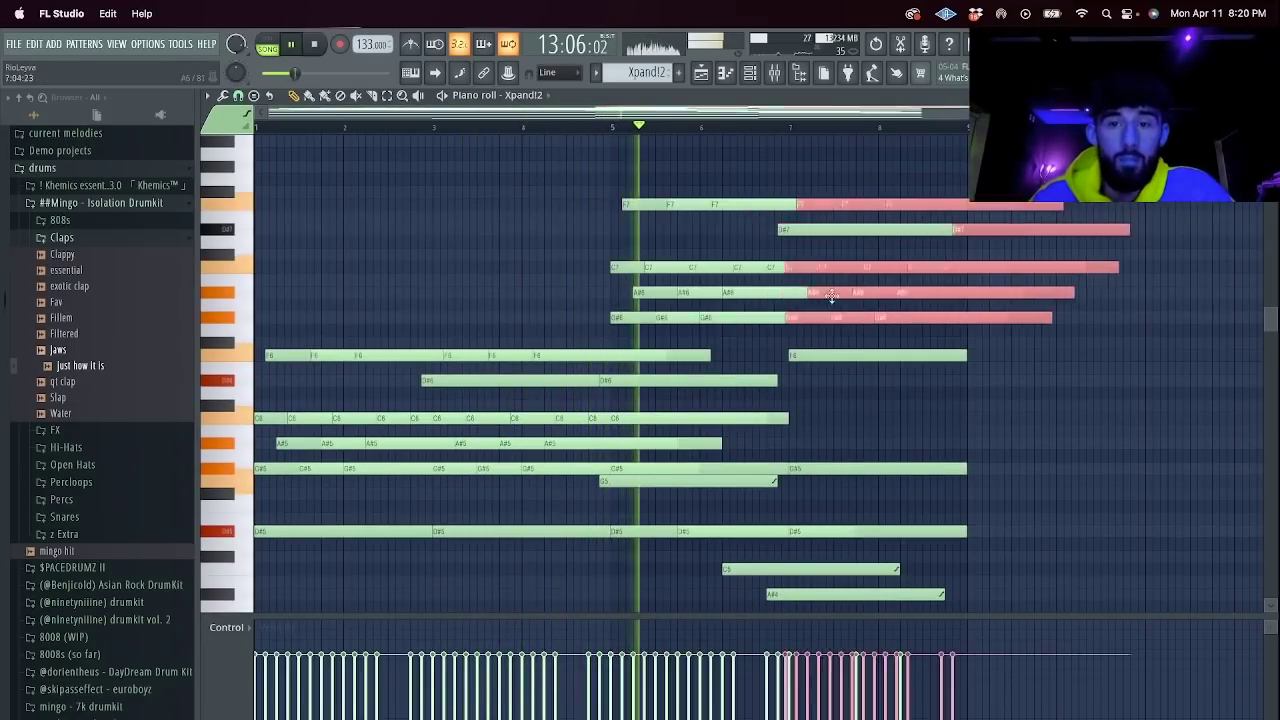
key(c)
drag(974, 366, 974, 190)
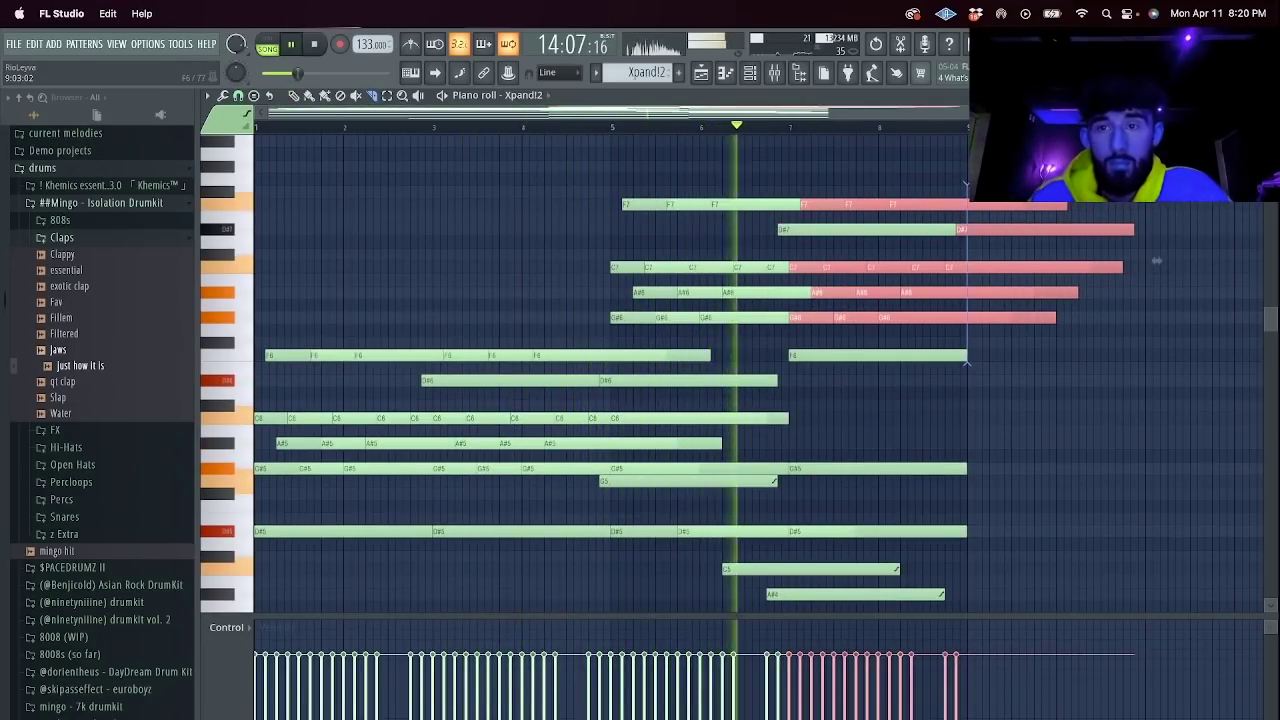
key(Delete)
click(700, 72)
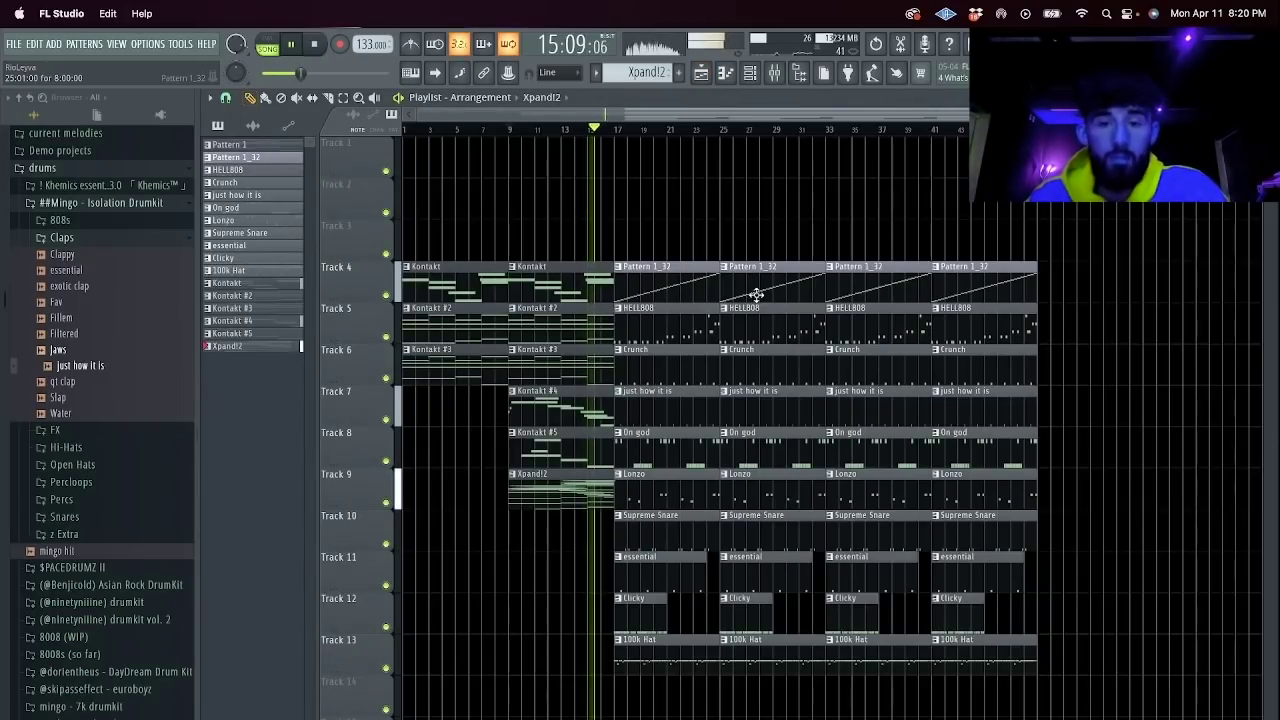
Shift-drag a copy of the Kontakt clip from Track 4 onto Track 14 near bar 25.
click(745, 76)
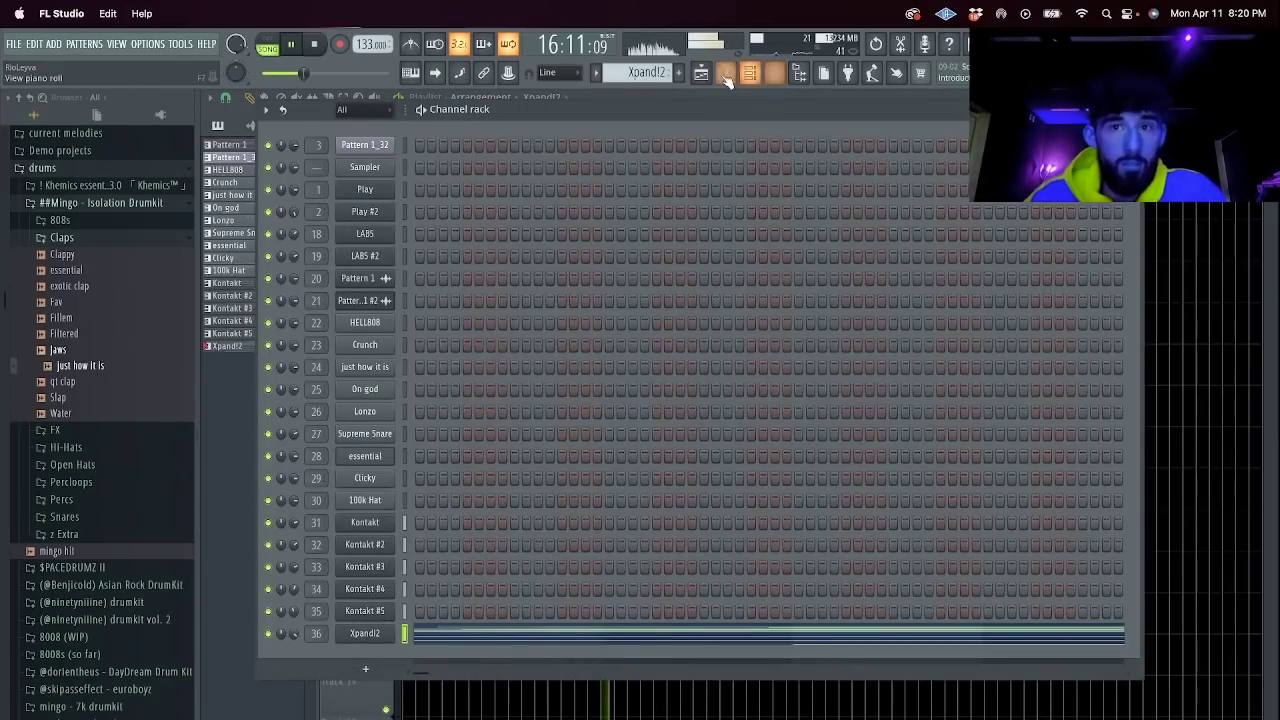
click(748, 74)
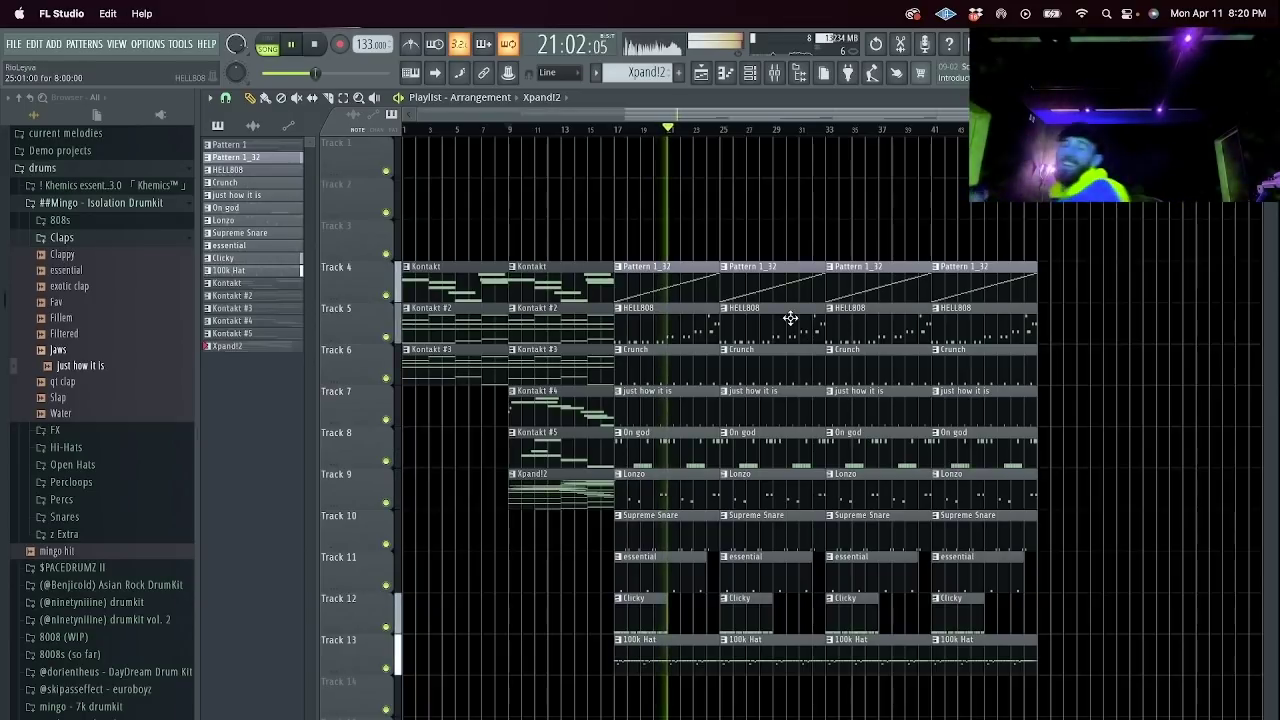
key(space)
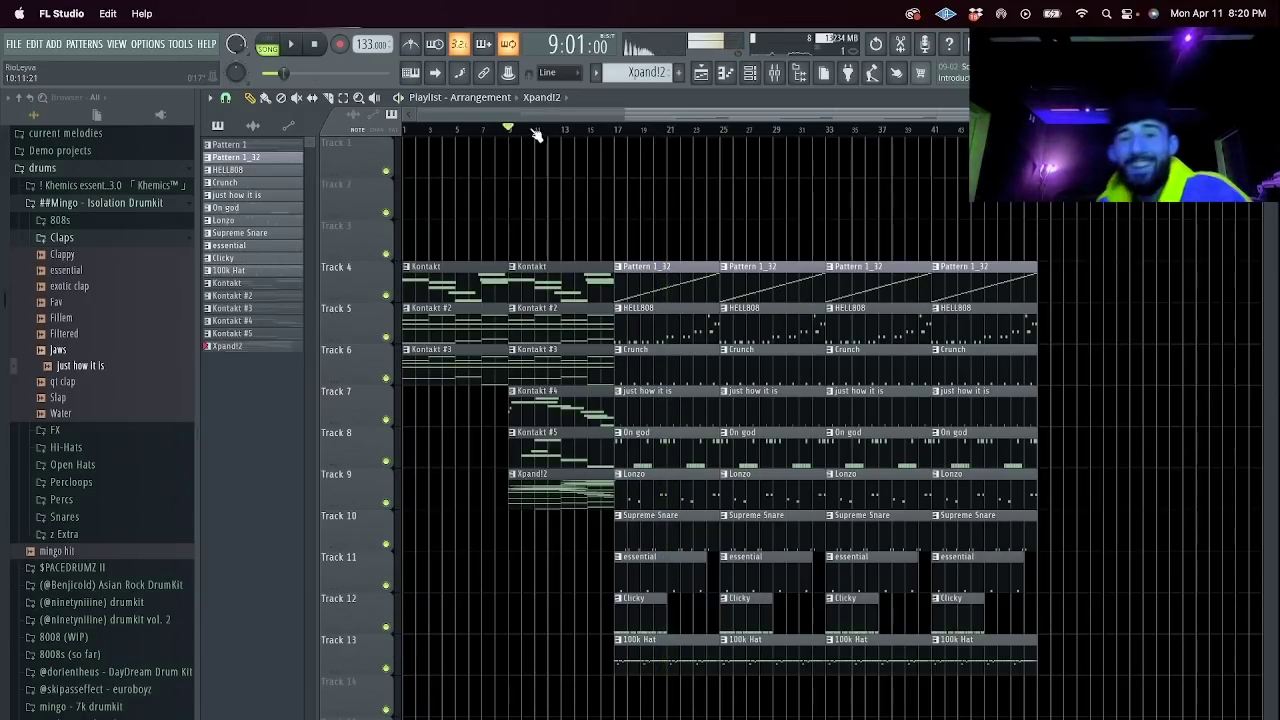
key(space)
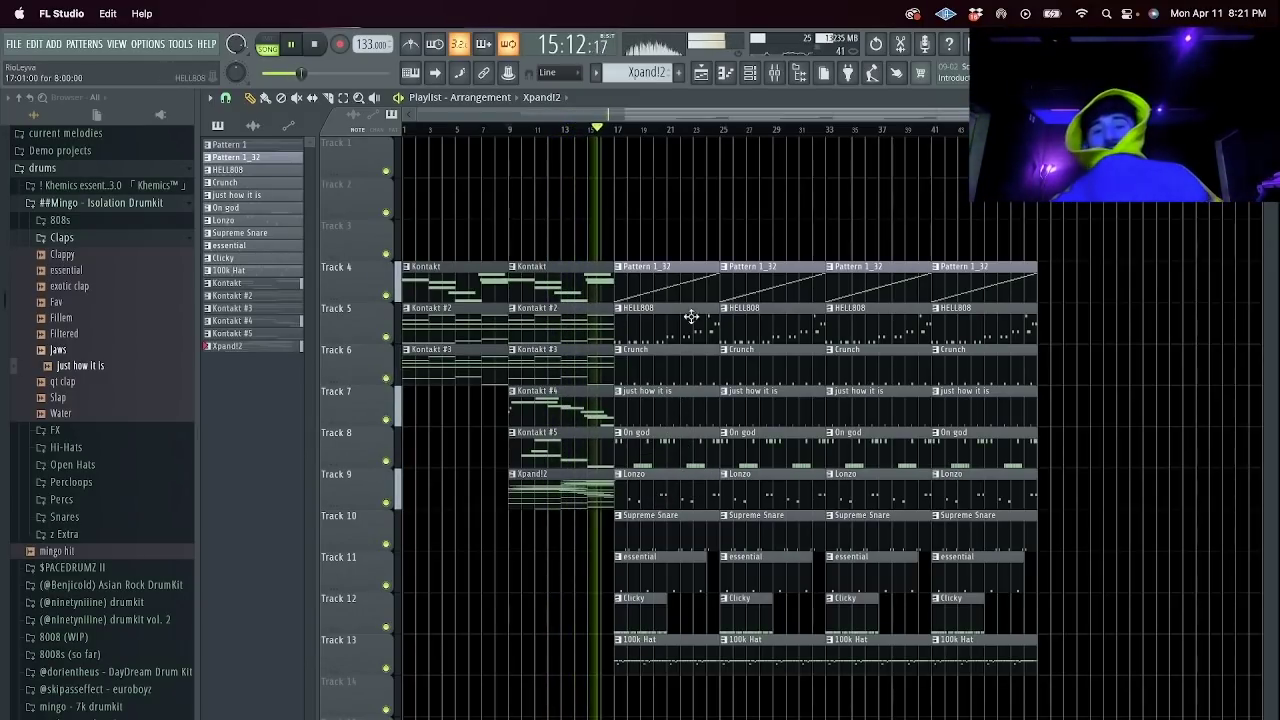
key(F6)
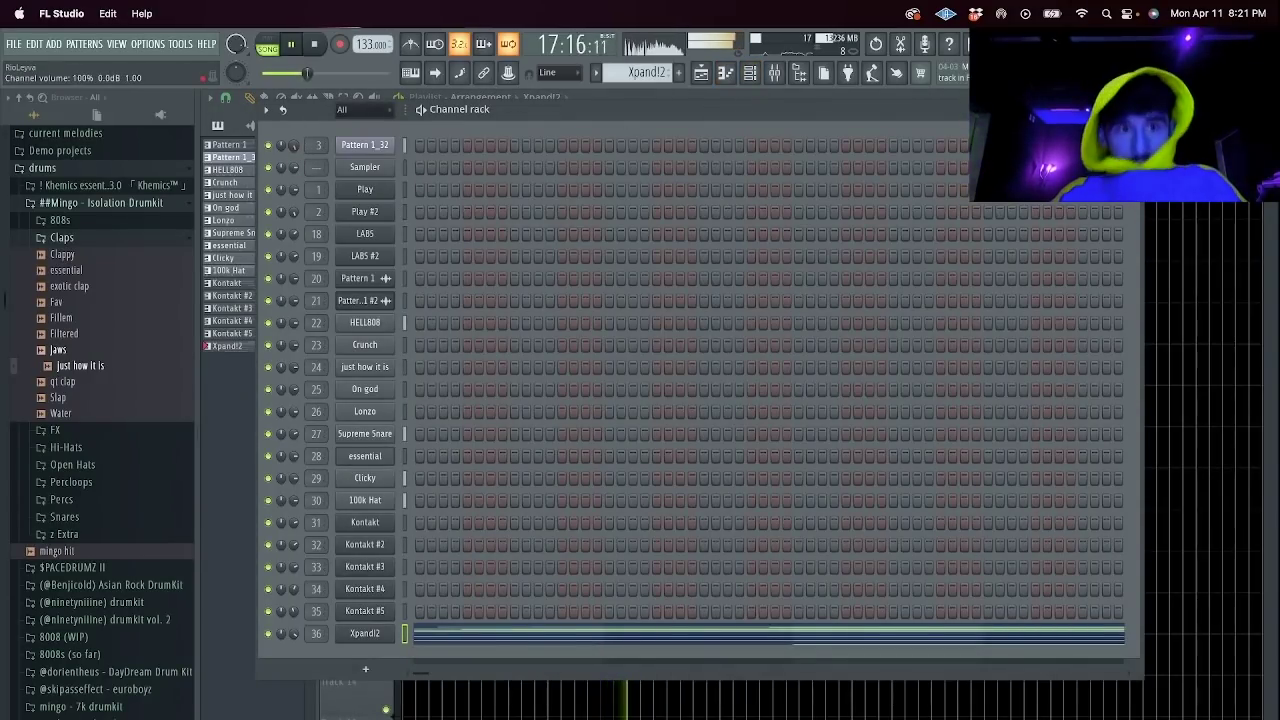
click(701, 76)
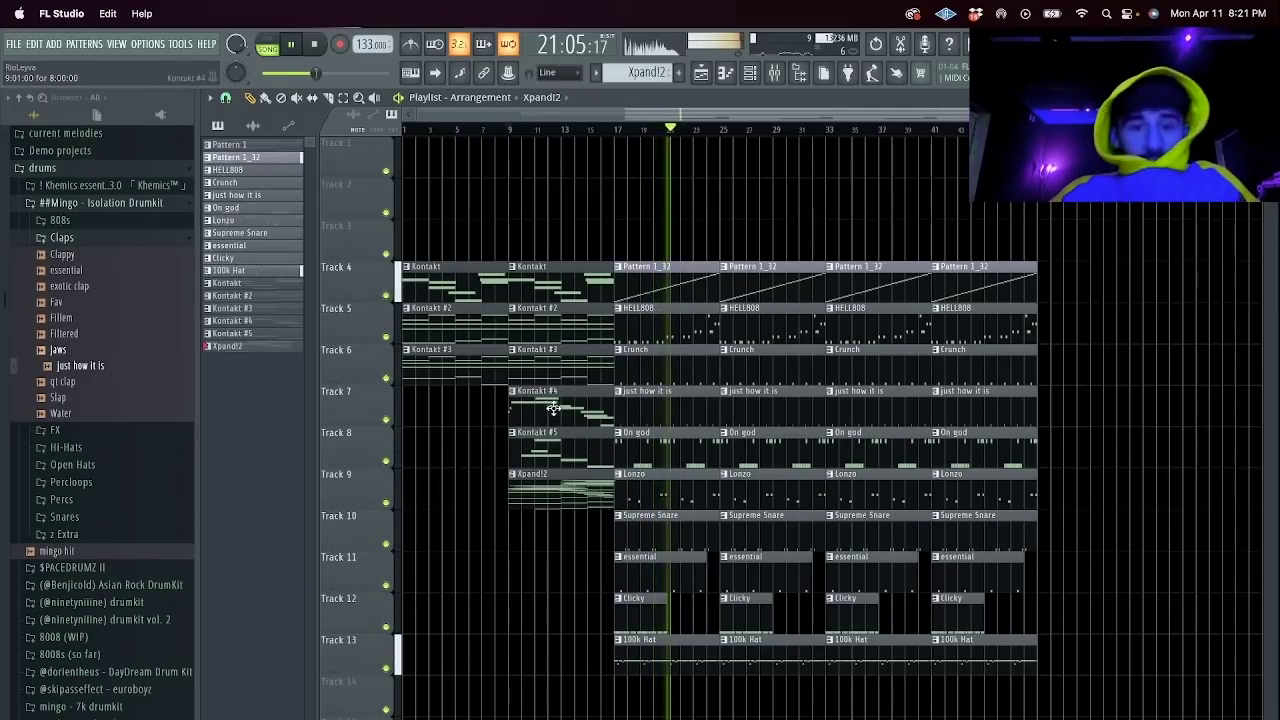
drag(548, 293, 756, 704)
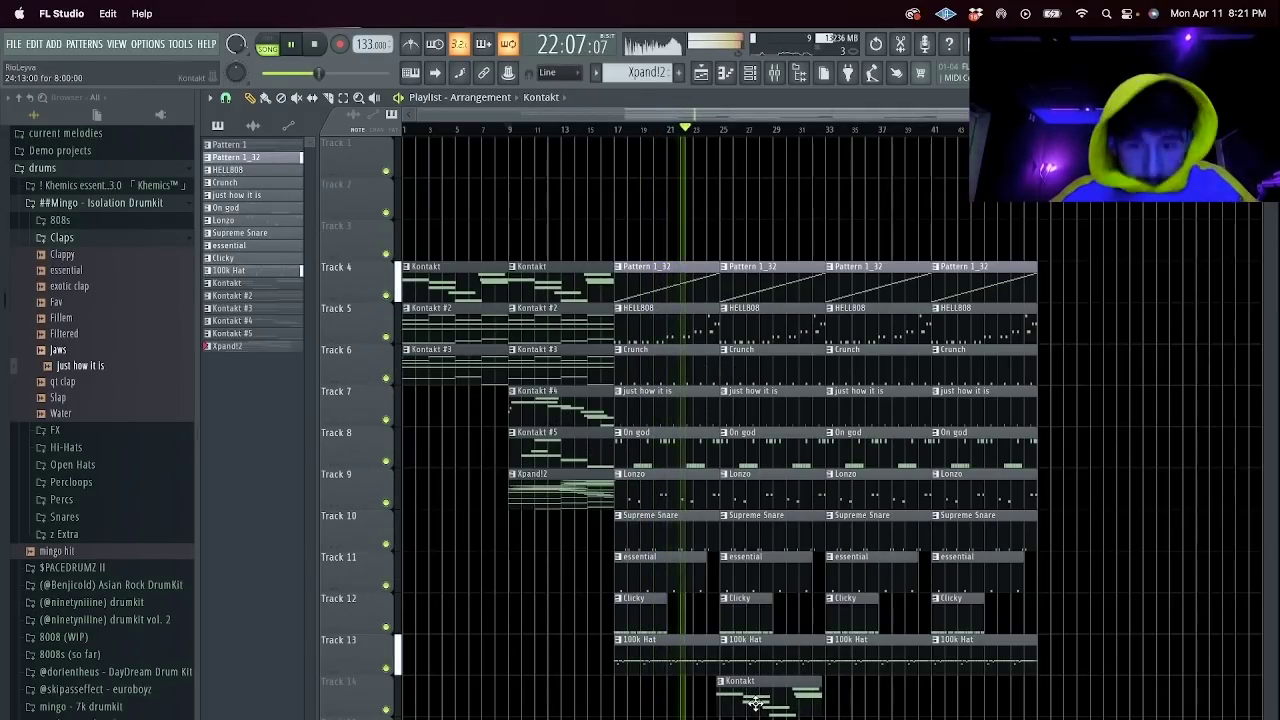
Raise mixer tracks HELL808 through 100k Hat, plus Clicky, to 107% and slightly trim the Kontakt fader.
click(774, 78)
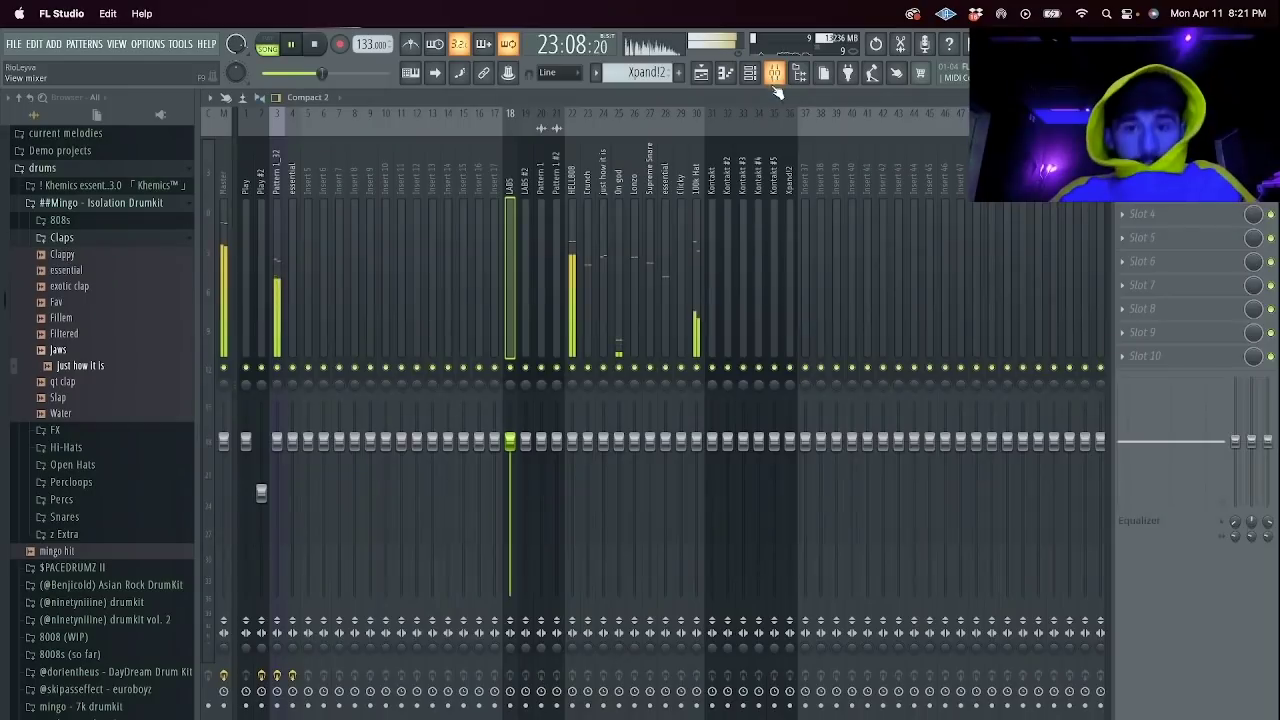
drag(692, 313, 576, 340)
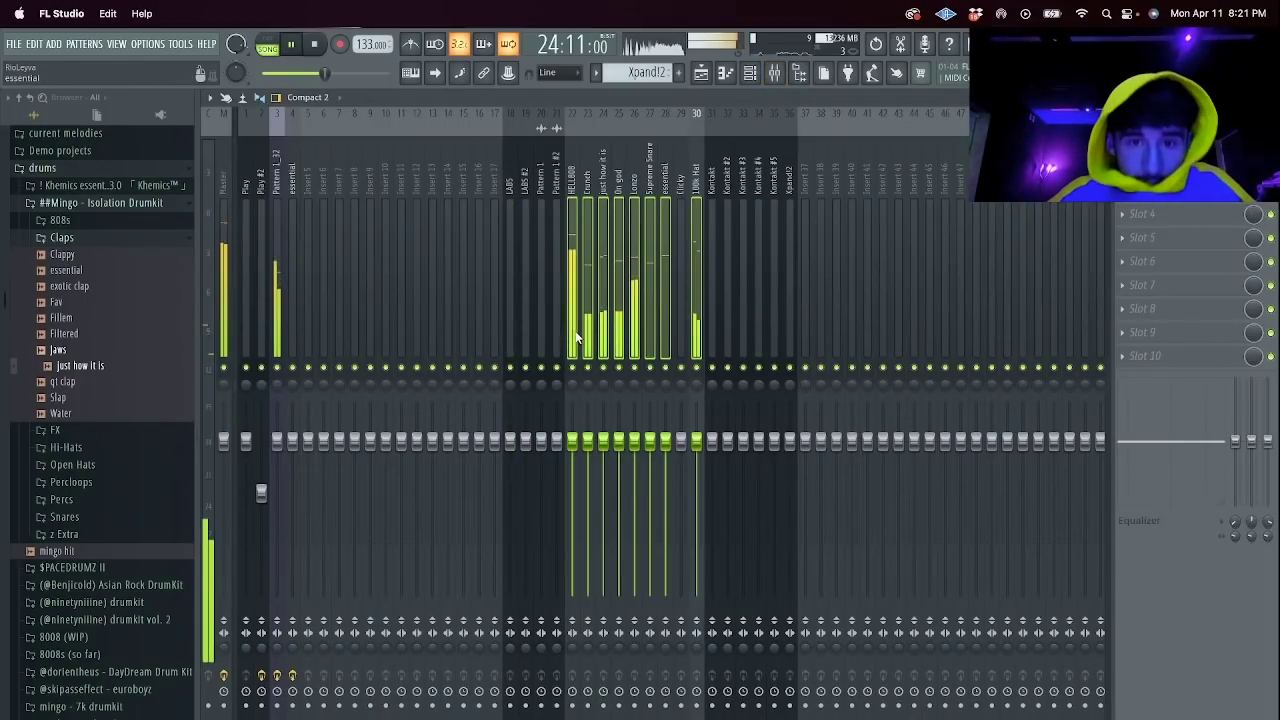
shift+super+click(683, 332)
drag(681, 442, 682, 432)
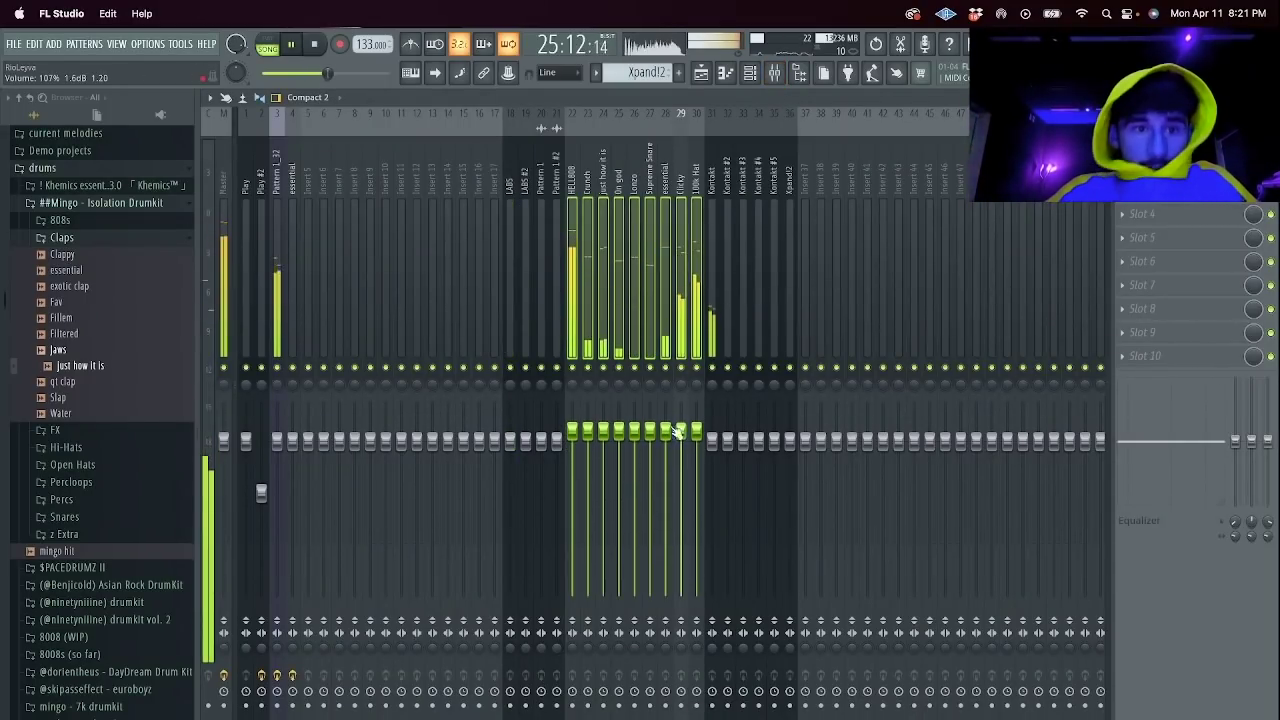
click(705, 415)
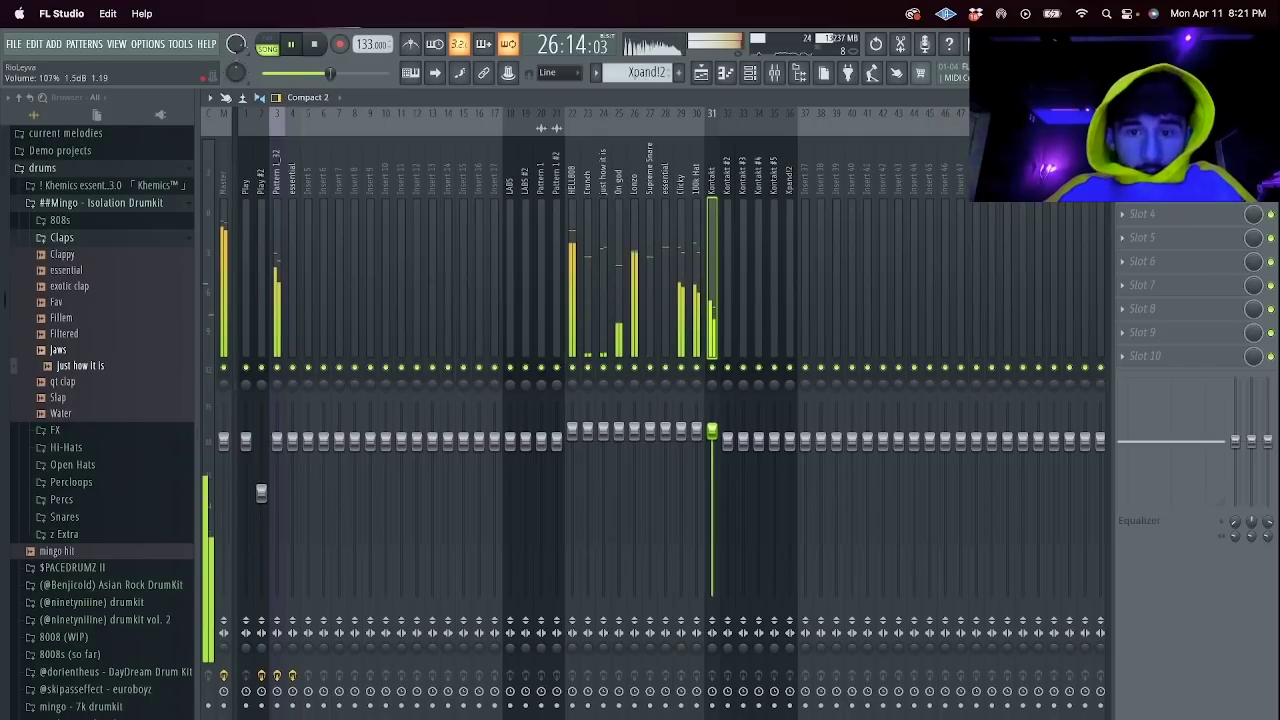
drag(712, 420, 712, 422)
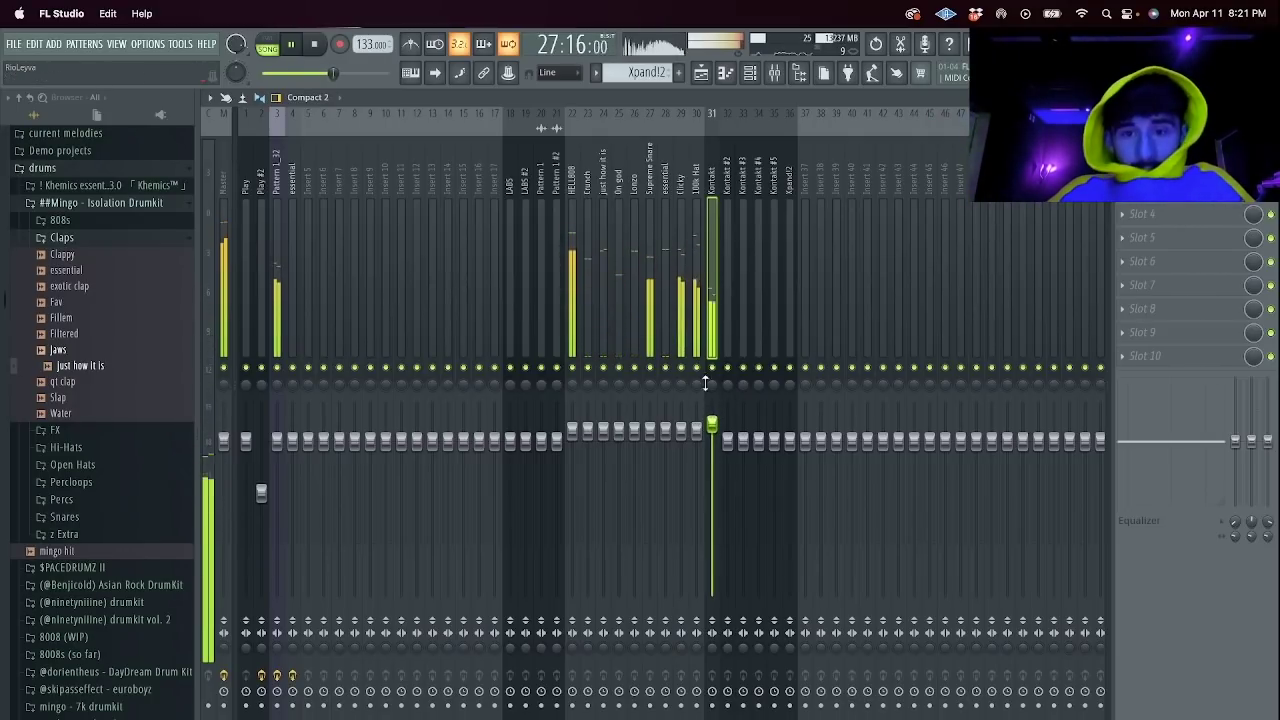
click(702, 78)
click(600, 495)
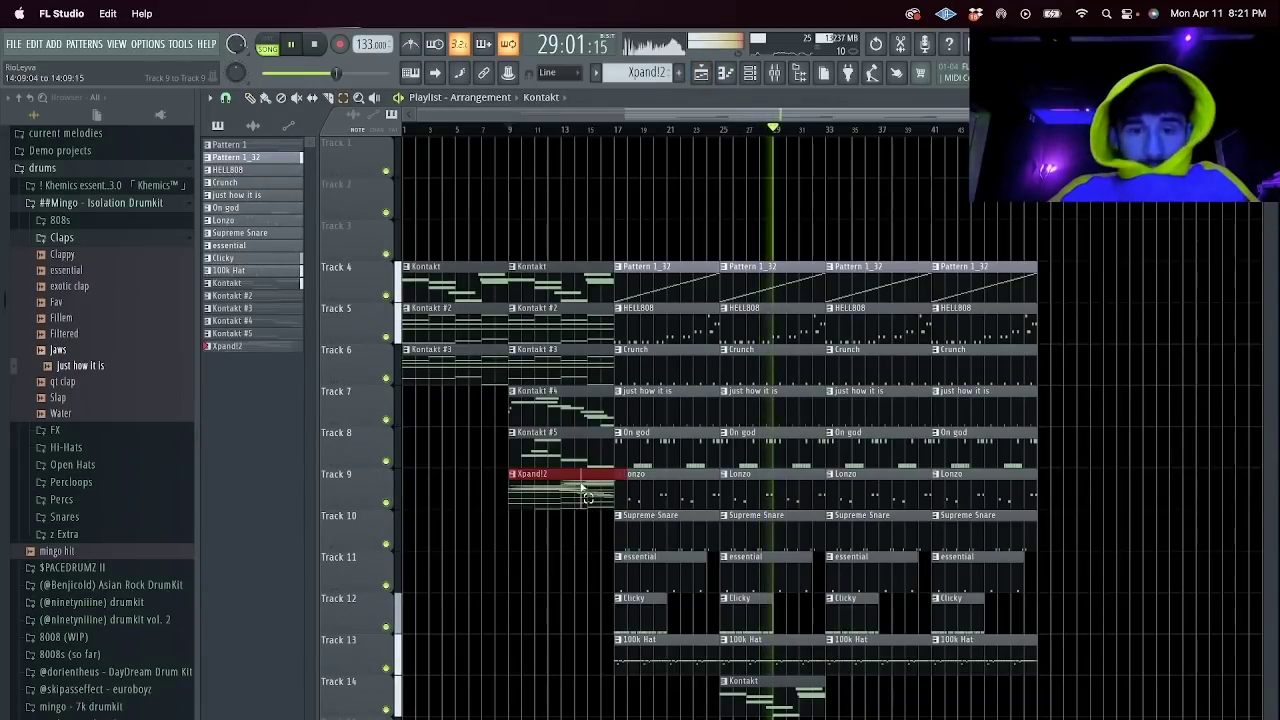
Try copying and moving Xpand!2, HELL808 and Kontakt clips around bar 33, then remove the trial clips.
drag(578, 453, 578, 430)
drag(568, 352, 569, 337)
drag(540, 480, 860, 445)
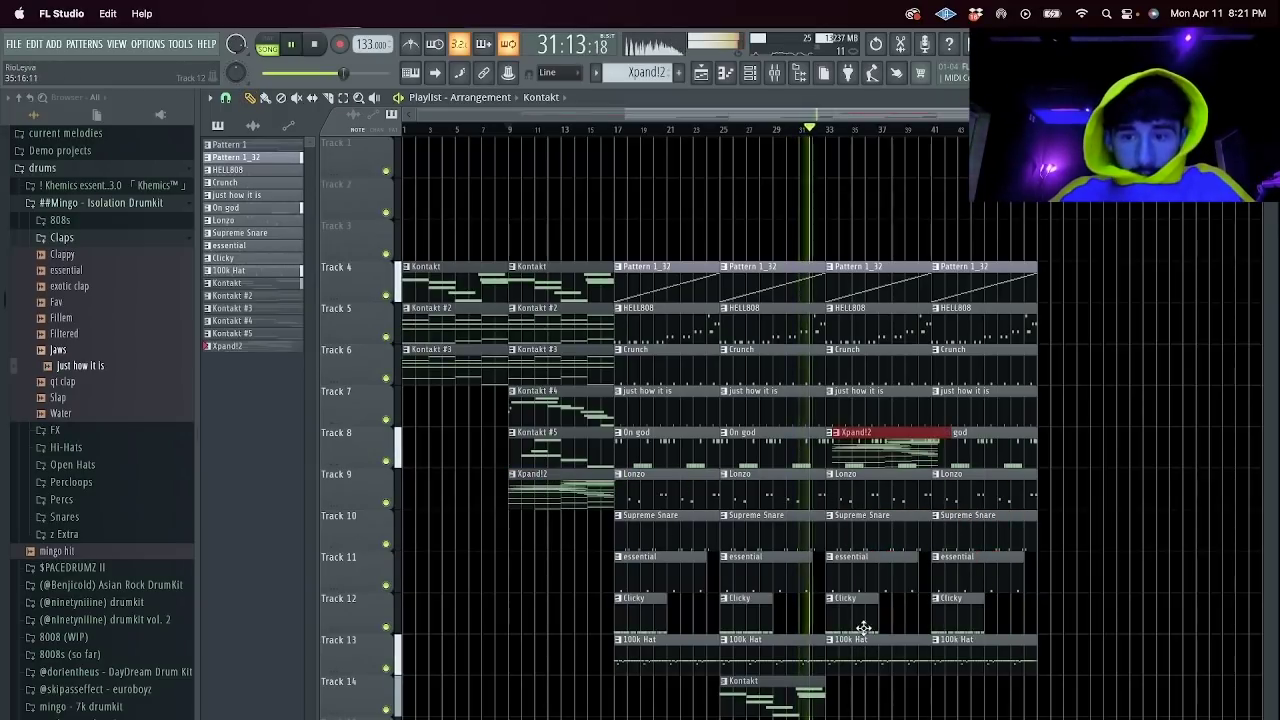
right_click(853, 303)
drag(828, 325, 852, 321)
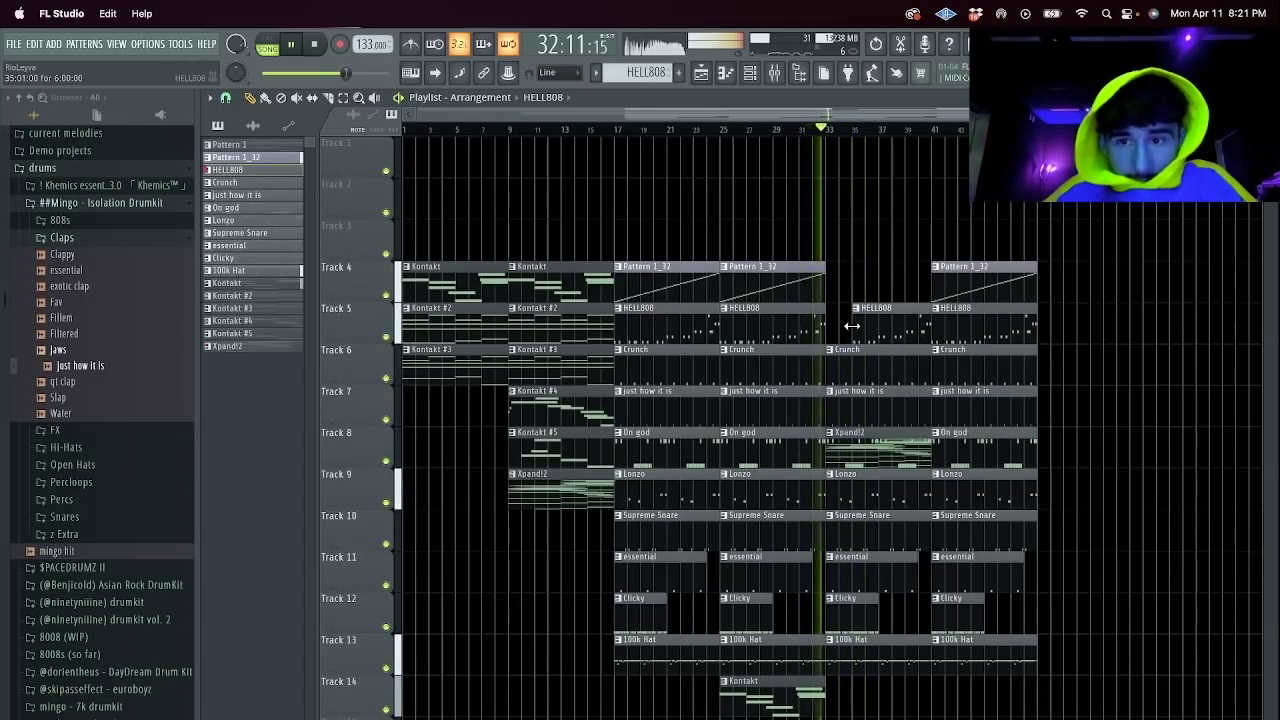
drag(730, 287, 872, 283)
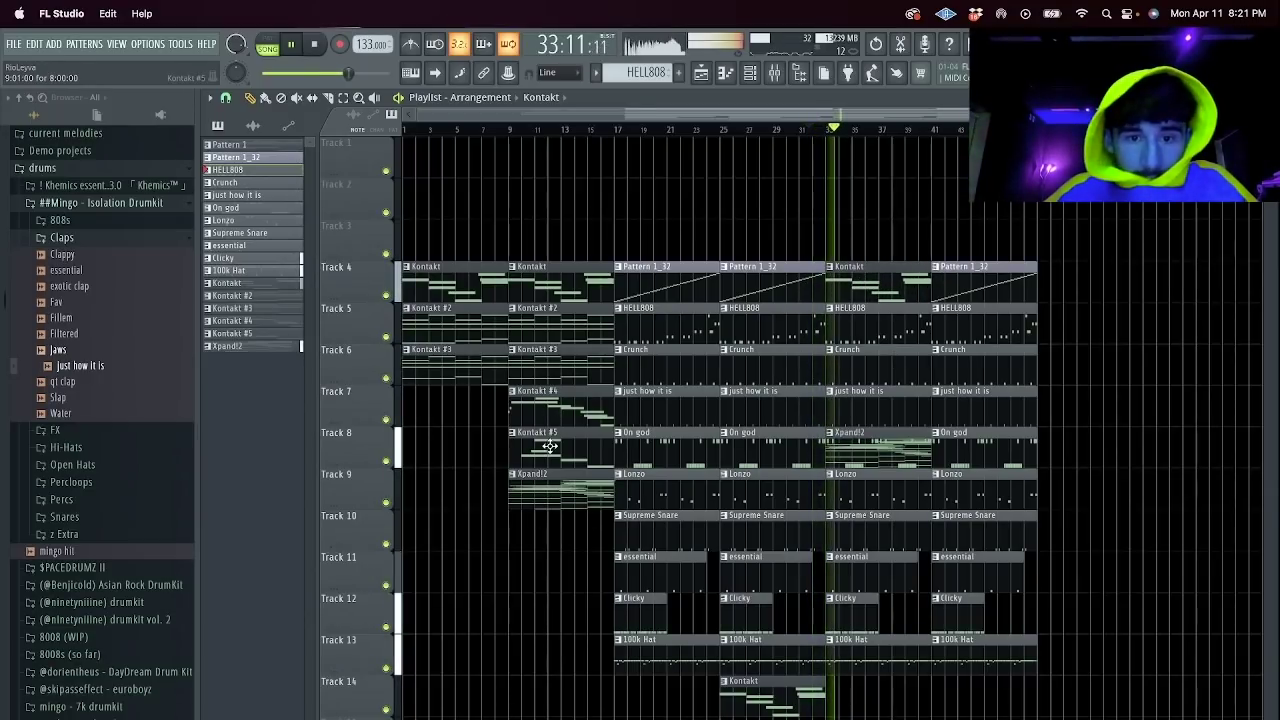
drag(552, 443, 886, 681)
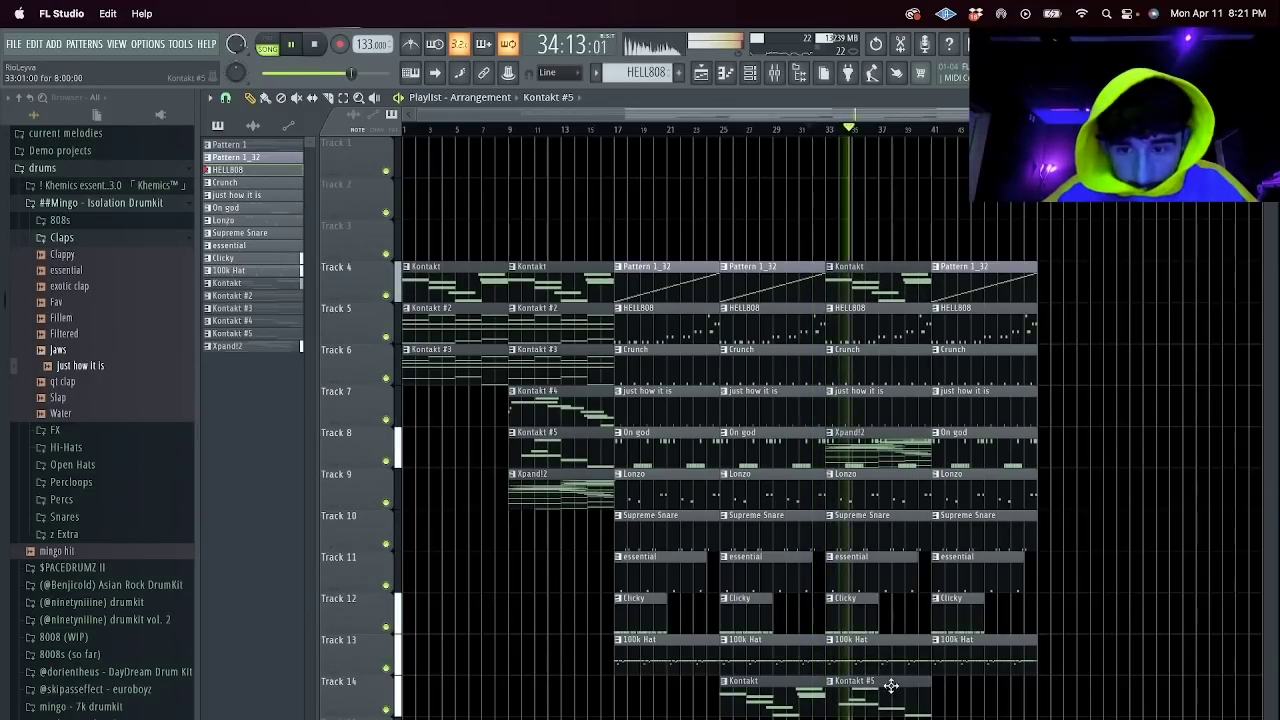
right_click(901, 685)
right_click(891, 278)
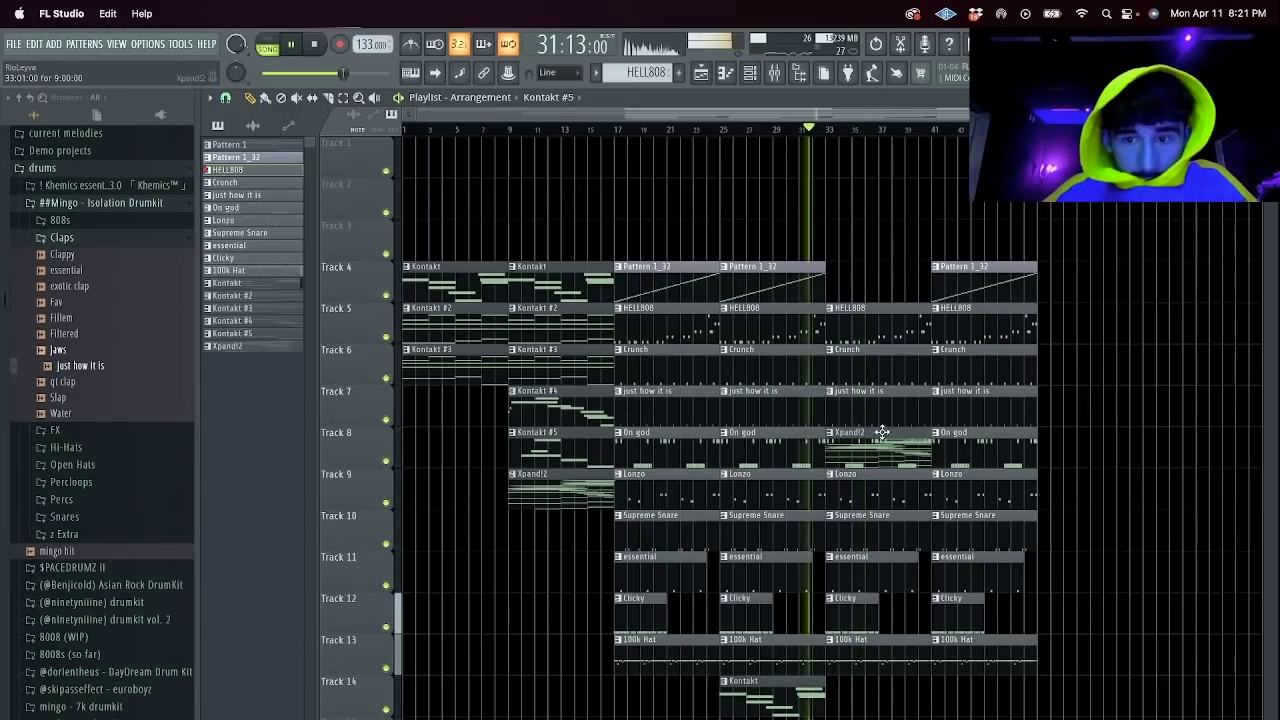
right_click(883, 437)
Duplicate the bar-25 Pattern 1_32 clip to bar 33 and make it unique as Pattern 1_32 #2.
ctrl+click(790, 282)
key(ctrl+b)
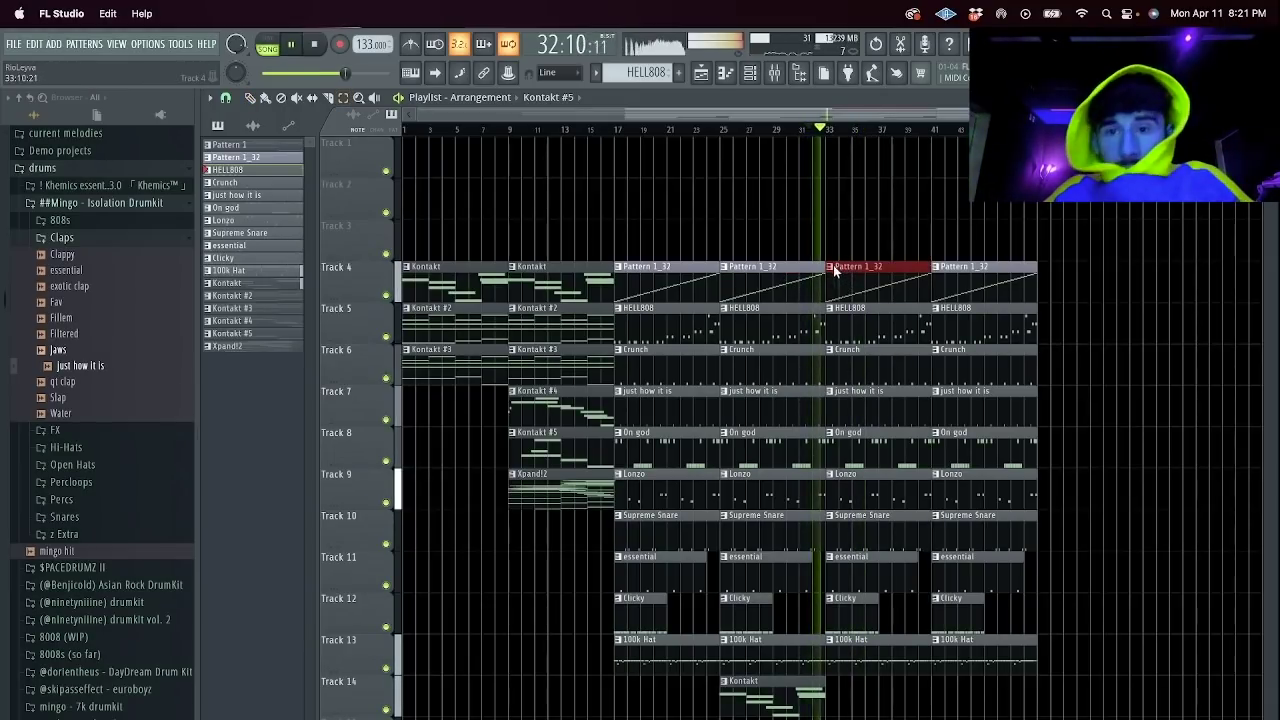
click(829, 267)
click(857, 366)
key(space)
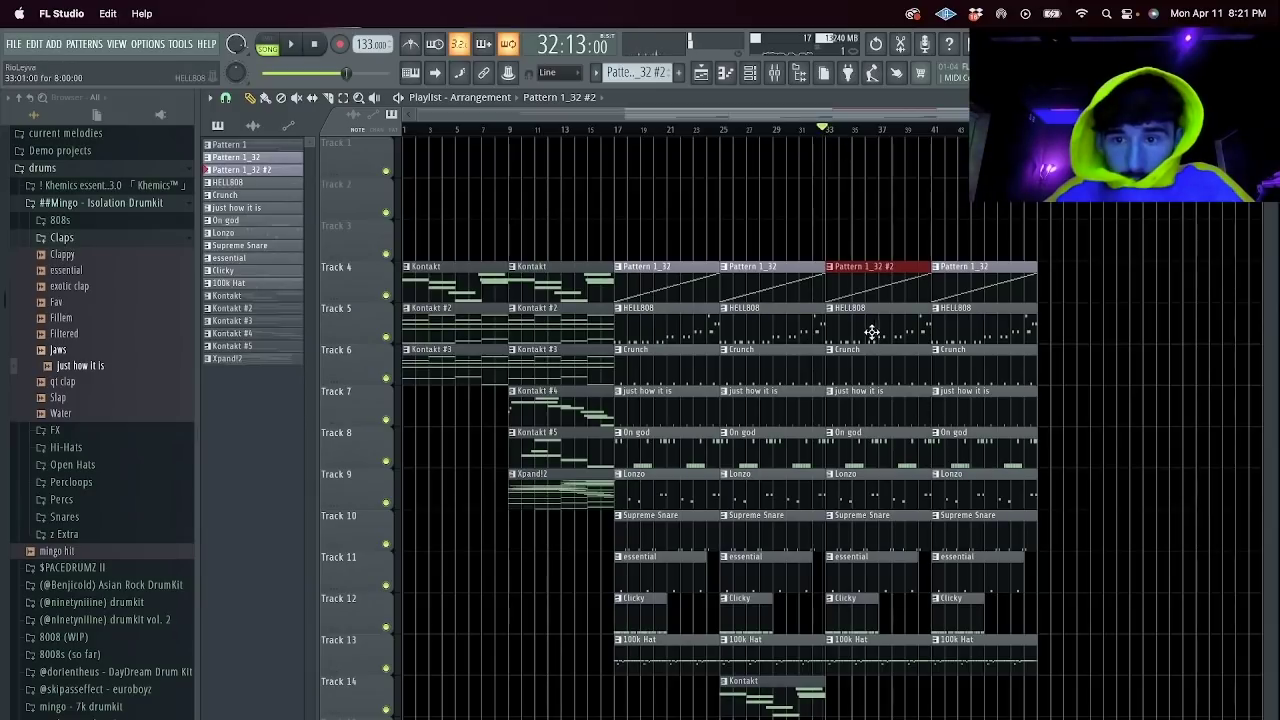
key(space)
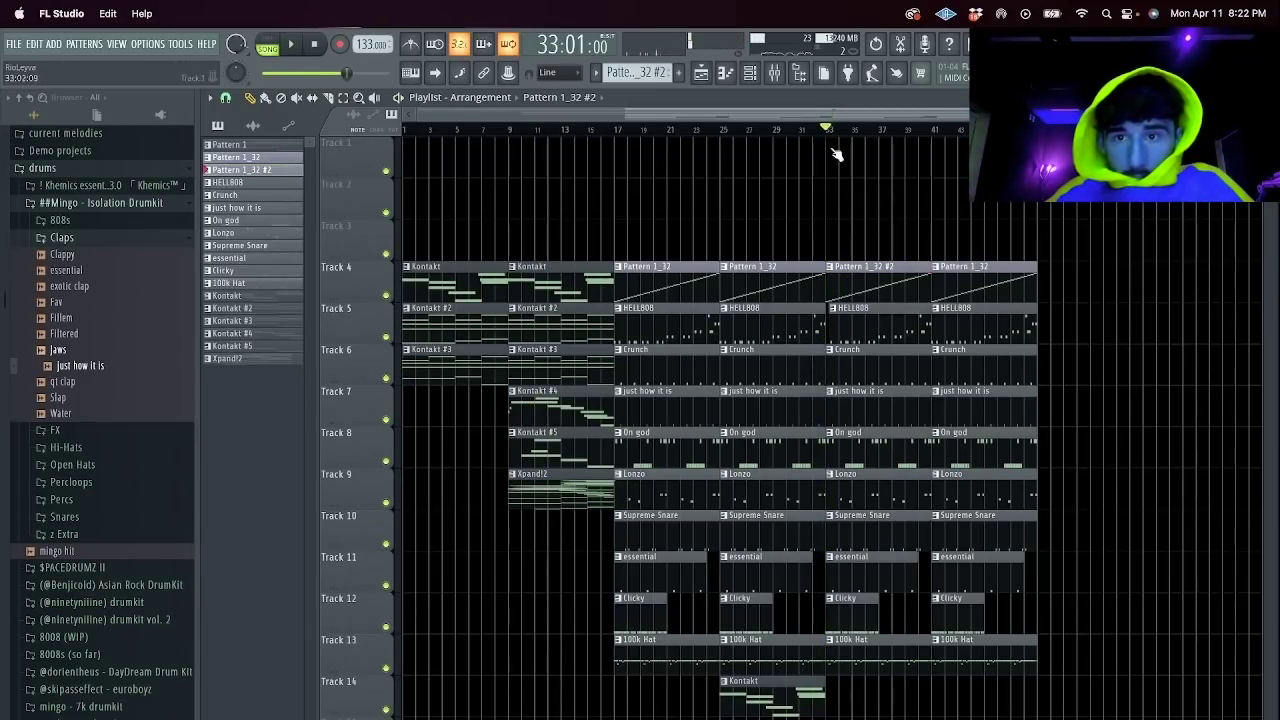
double_click(868, 285)
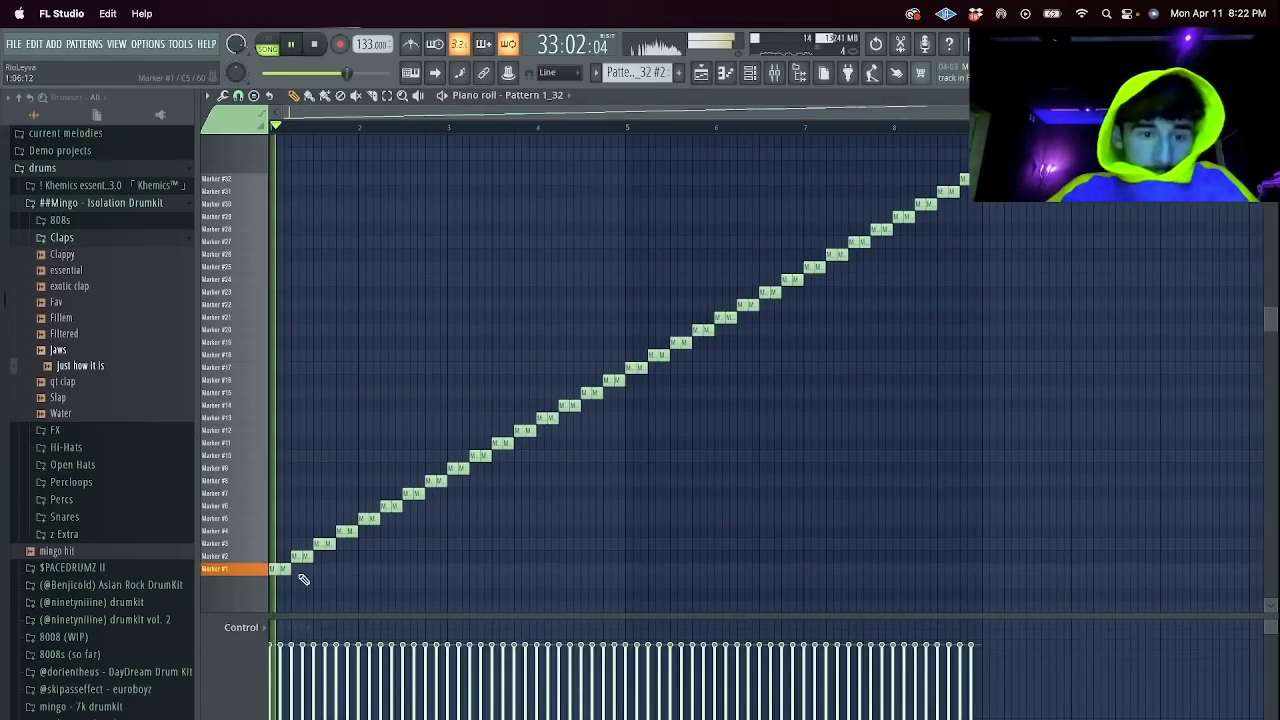
Delete the duplicate Marker #2, #3 and #4 notes and one stray marker note.
key(space)
right_click(308, 557)
right_click(330, 545)
right_click(351, 532)
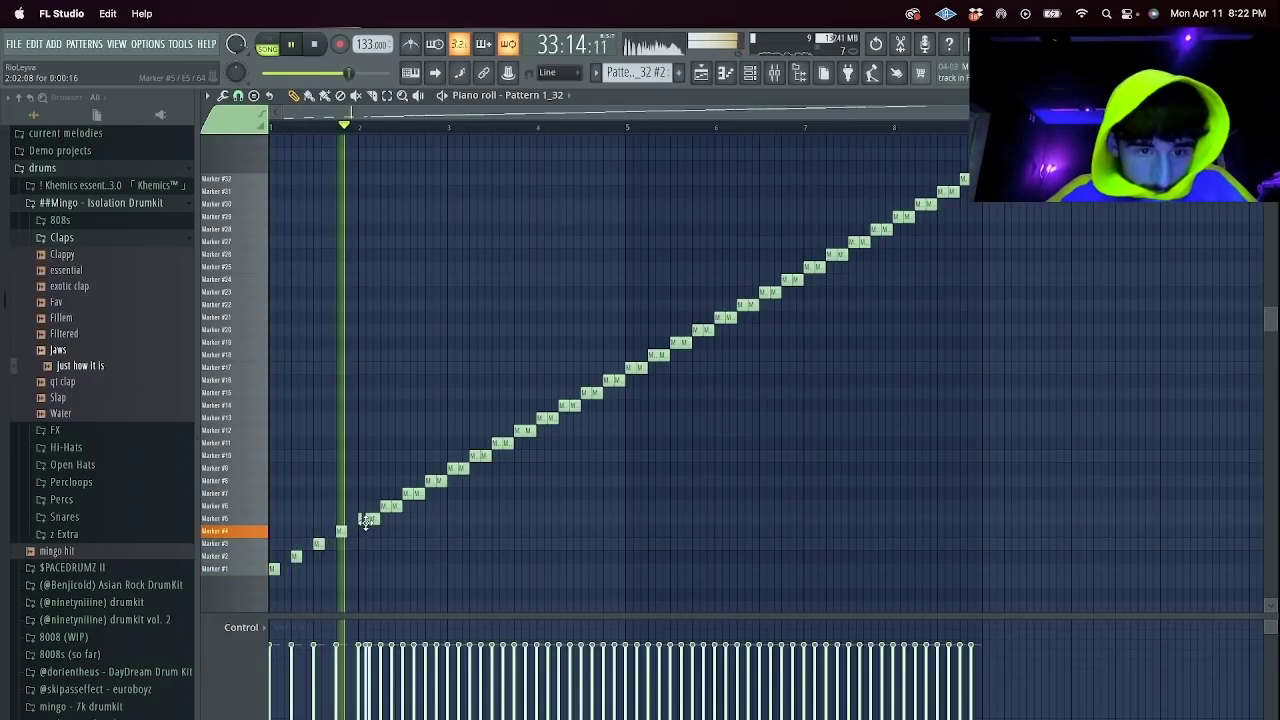
scroll(370, 530, up, 4)
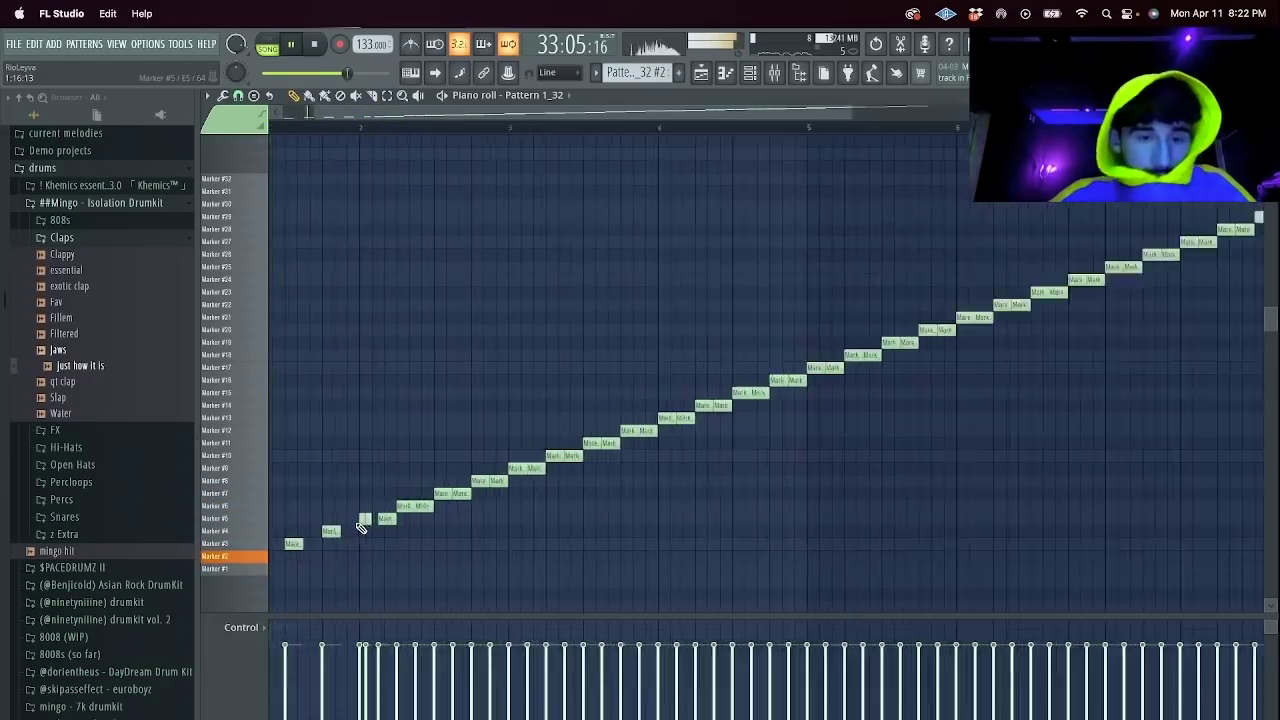
right_click(375, 518)
Set snap to 1/4 beat and reduce Markers #5 and #6 to single short notes.
click(238, 95)
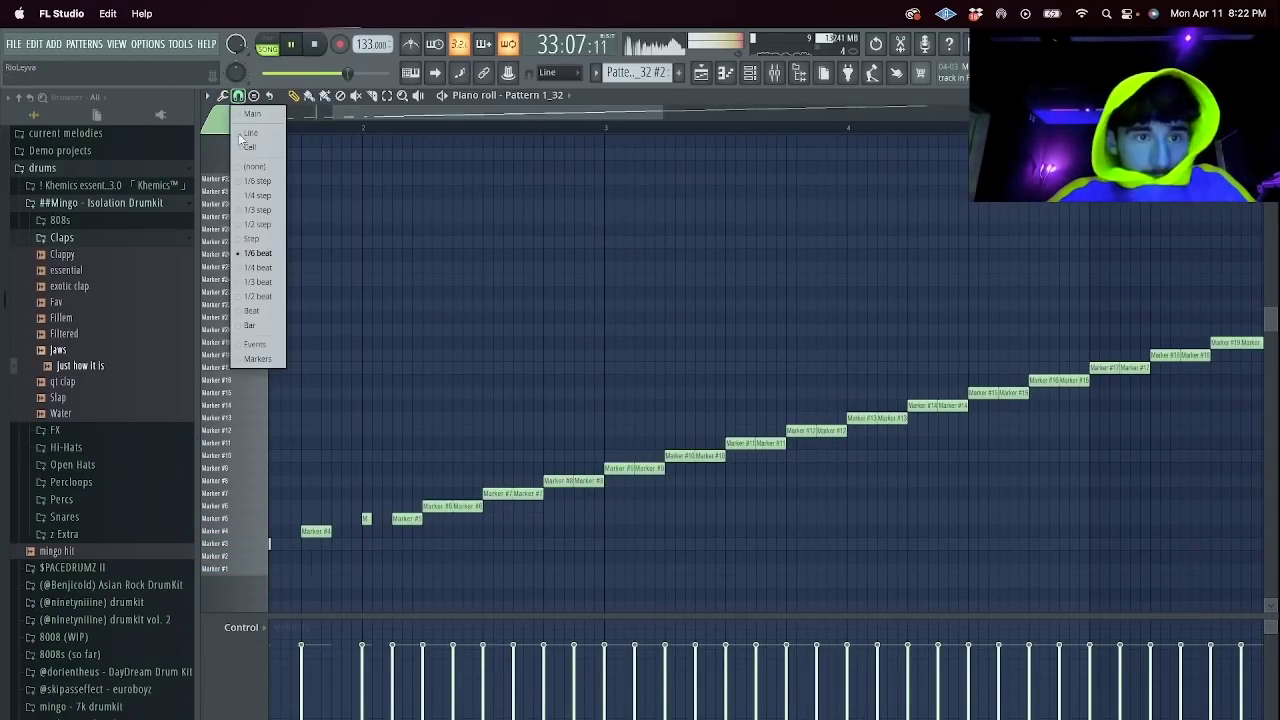
key(space)
click(258, 267)
key(space)
key(space)
click(410, 545)
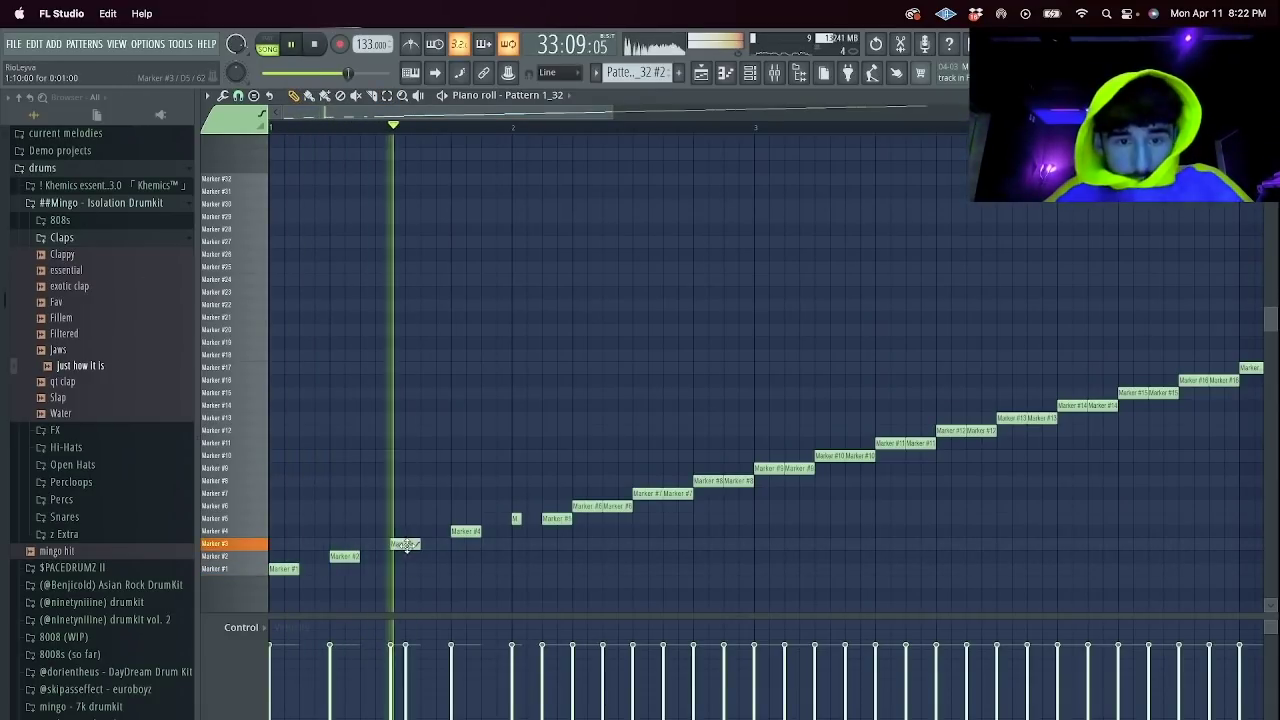
key(space)
key(space)
right_click(518, 522)
click(518, 520)
right_click(553, 519)
click(550, 519)
right_click(617, 506)
key(space)
key(space)
right_click(549, 519)
drag(526, 519, 543, 518)
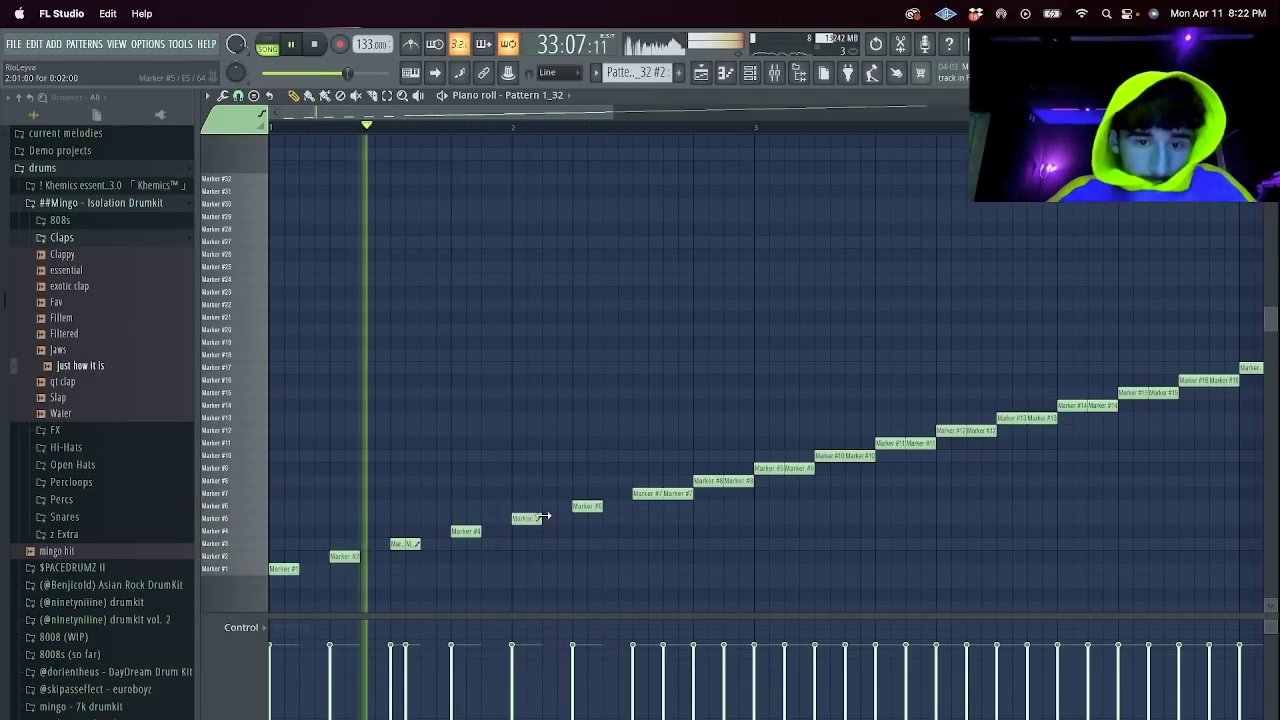
Delete the second notes of Markers #7 through #14 and #16.
right_click(677, 493)
right_click(738, 481)
right_click(799, 468)
right_click(859, 456)
right_click(920, 443)
right_click(981, 430)
right_click(1042, 418)
right_click(1103, 405)
right_click(1223, 380)
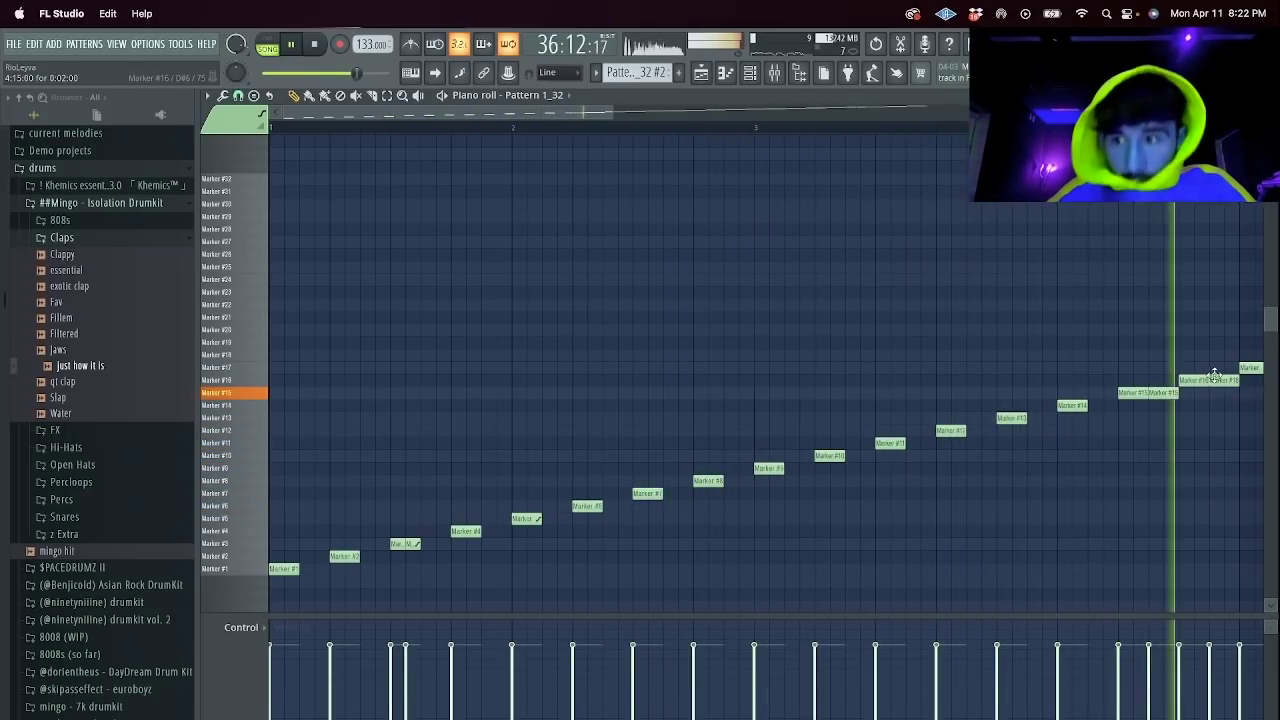
Zoom out and delete the second notes of Markers #18 through #30.
drag(608, 112, 960, 112)
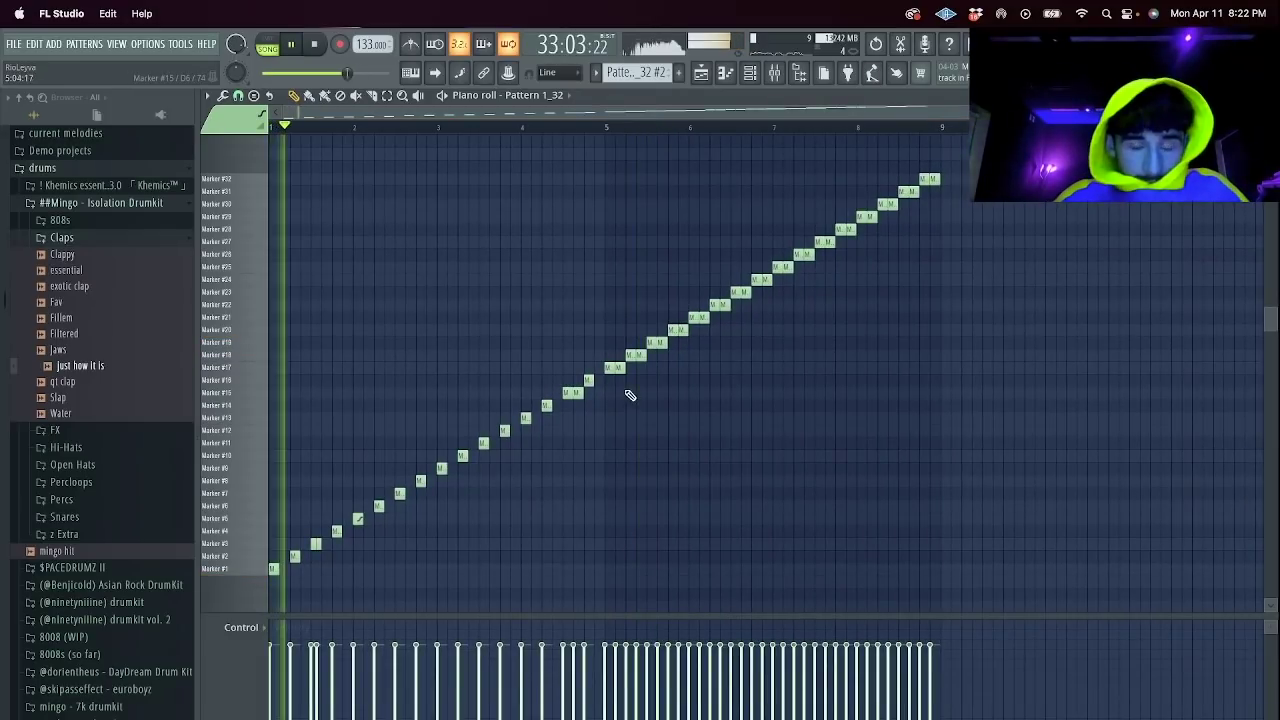
right_click(640, 354)
right_click(661, 342)
right_click(682, 329)
right_click(703, 317)
right_click(724, 304)
right_click(745, 292)
right_click(766, 279)
right_click(787, 267)
right_click(808, 254)
right_click(826, 243)
right_click(848, 230)
right_click(869, 217)
right_click(892, 205)
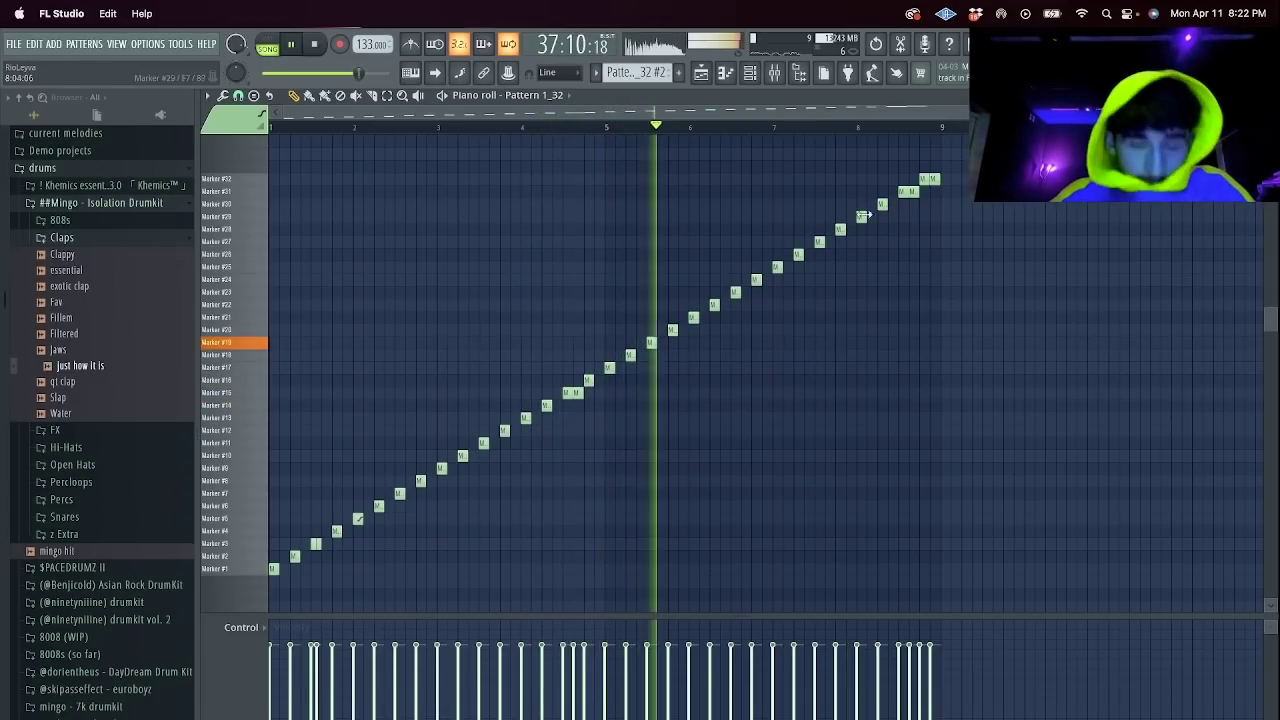
click(702, 74)
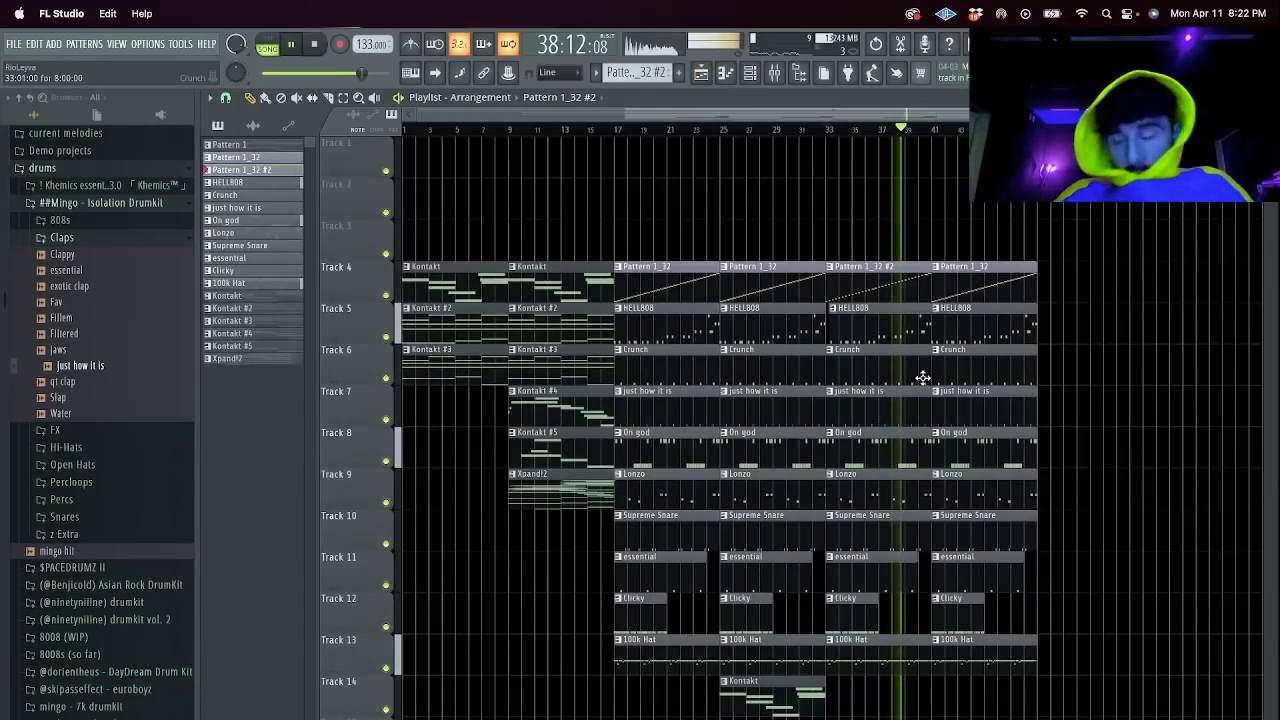
Delete the last Pattern 1_32 clip on Track 4 and move the bar 9–17 clips down to Track 14.
right_click(1015, 272)
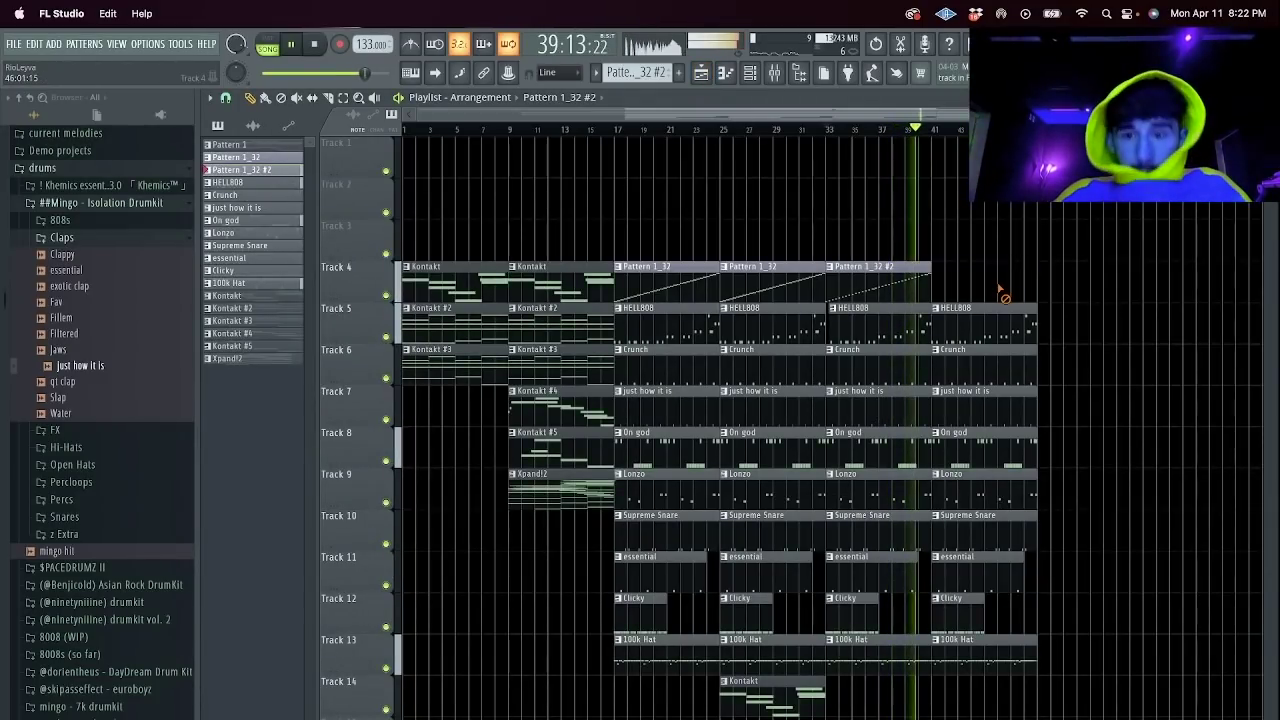
drag(626, 505, 965, 168)
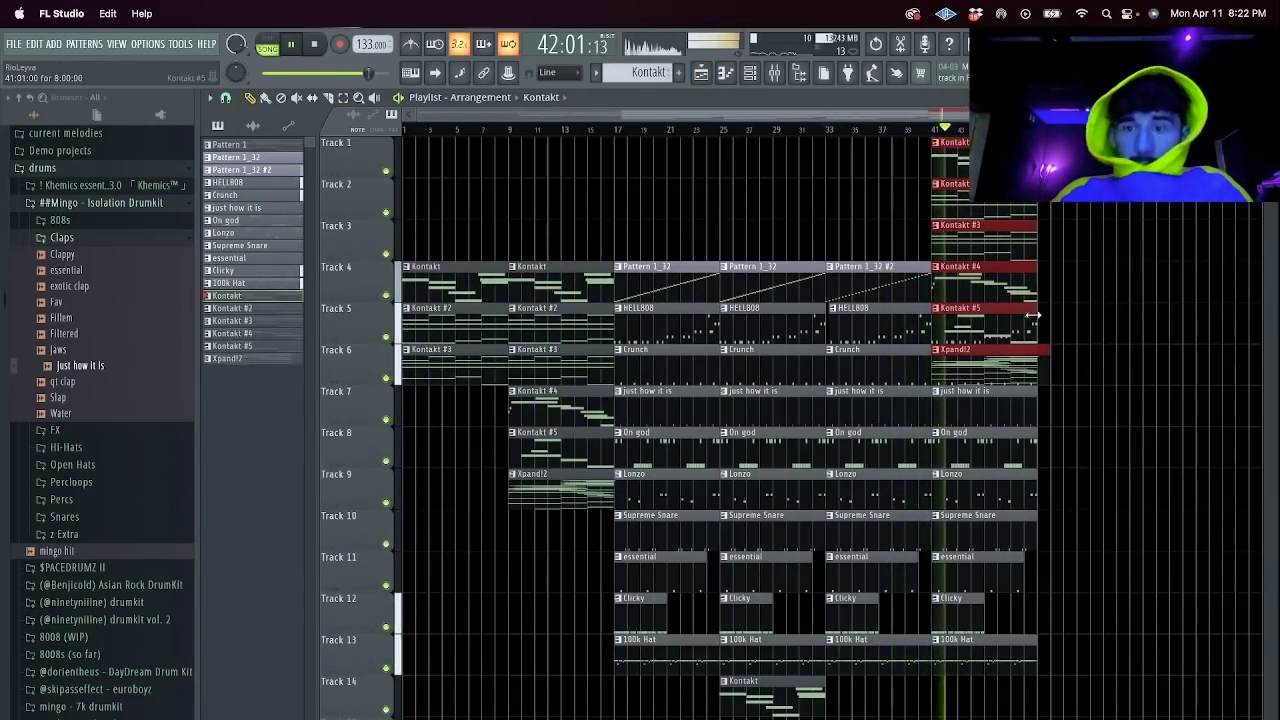
drag(1003, 346, 975, 697)
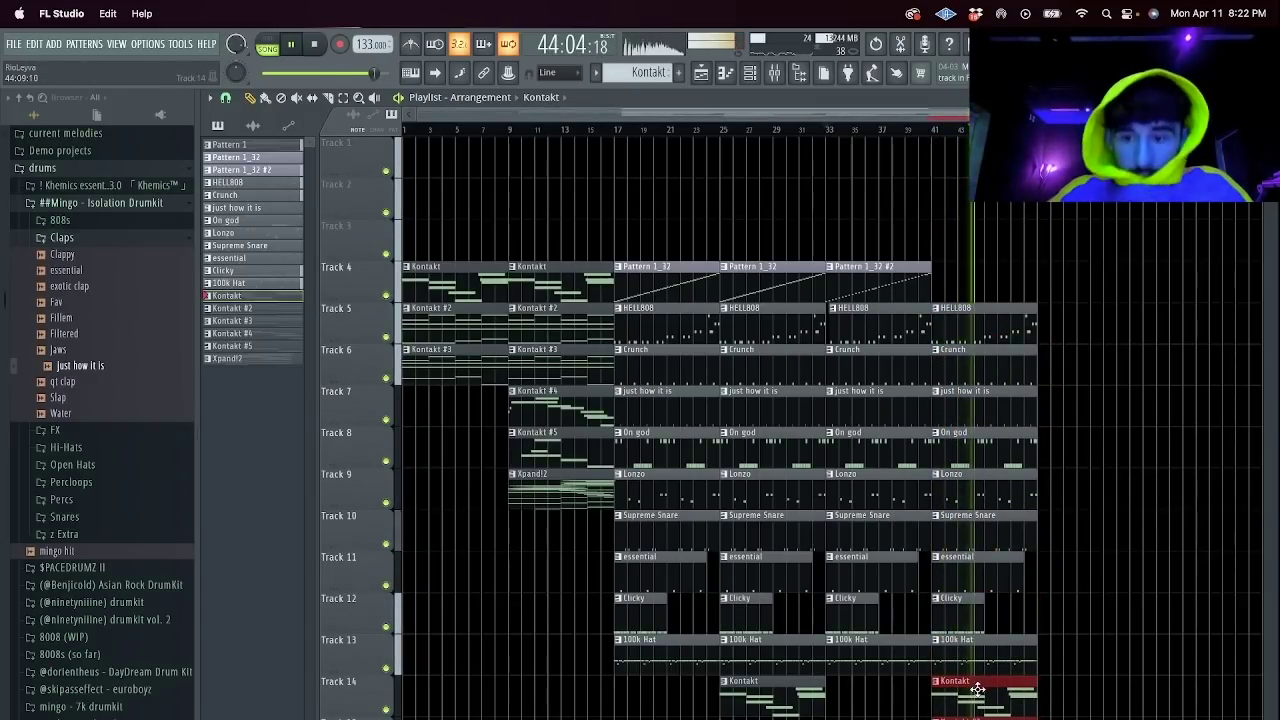
Duplicate the clips from bar 49 onward to repeat the later section.
scroll(1000, 640, down, 4)
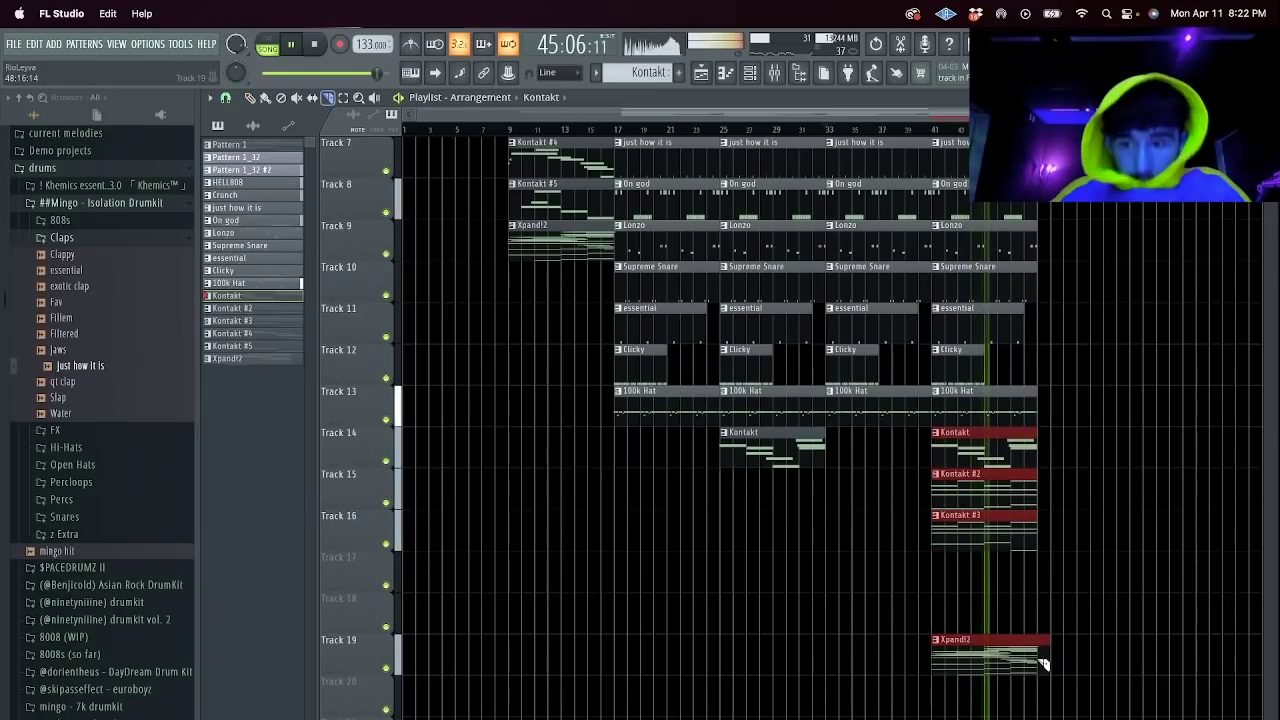
drag(1058, 665, 538, 84)
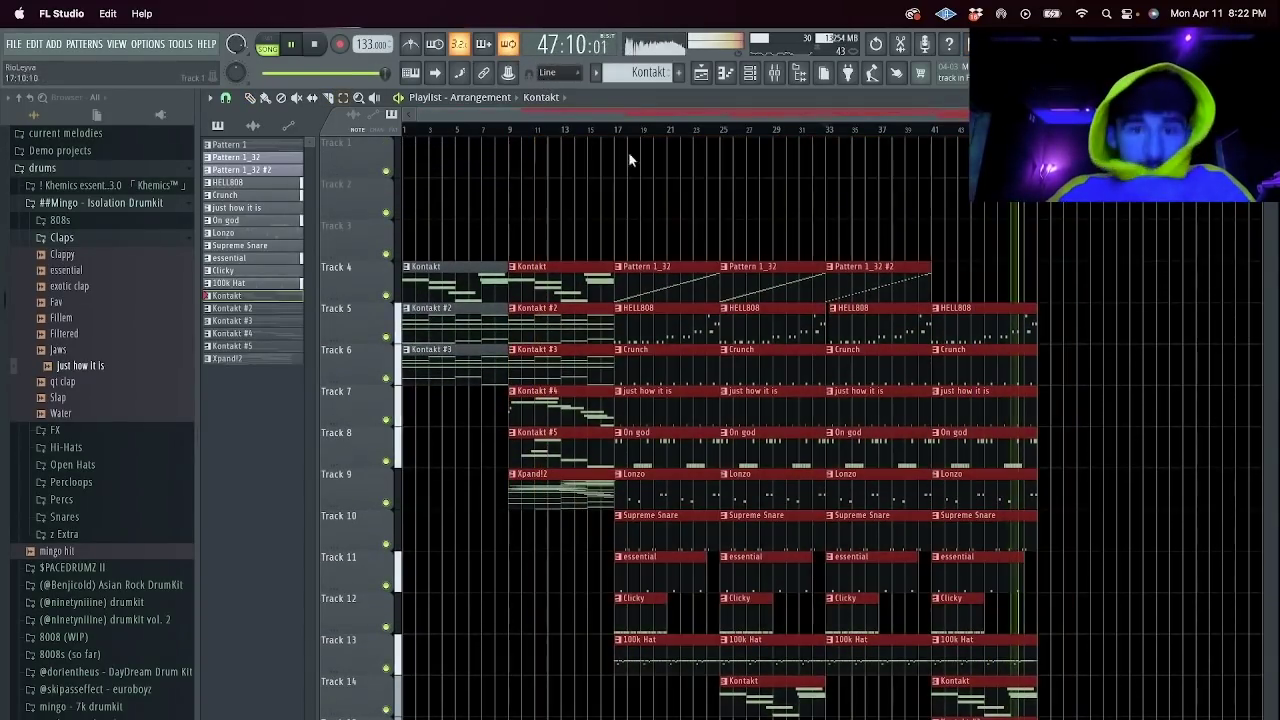
scroll(735, 225, down, 3)
key(ctrl+b)
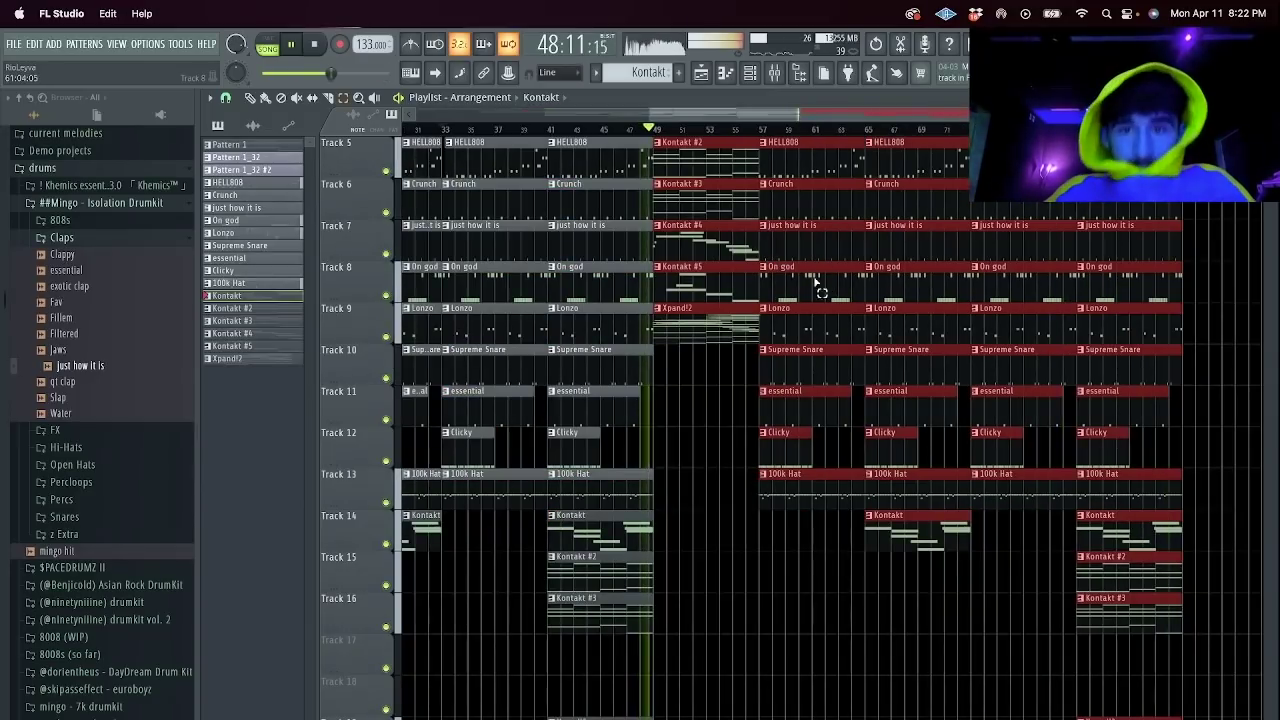
Make the HELL808 clip a unique pattern (HELL808 #2) and add a note after its last G5.
click(632, 129)
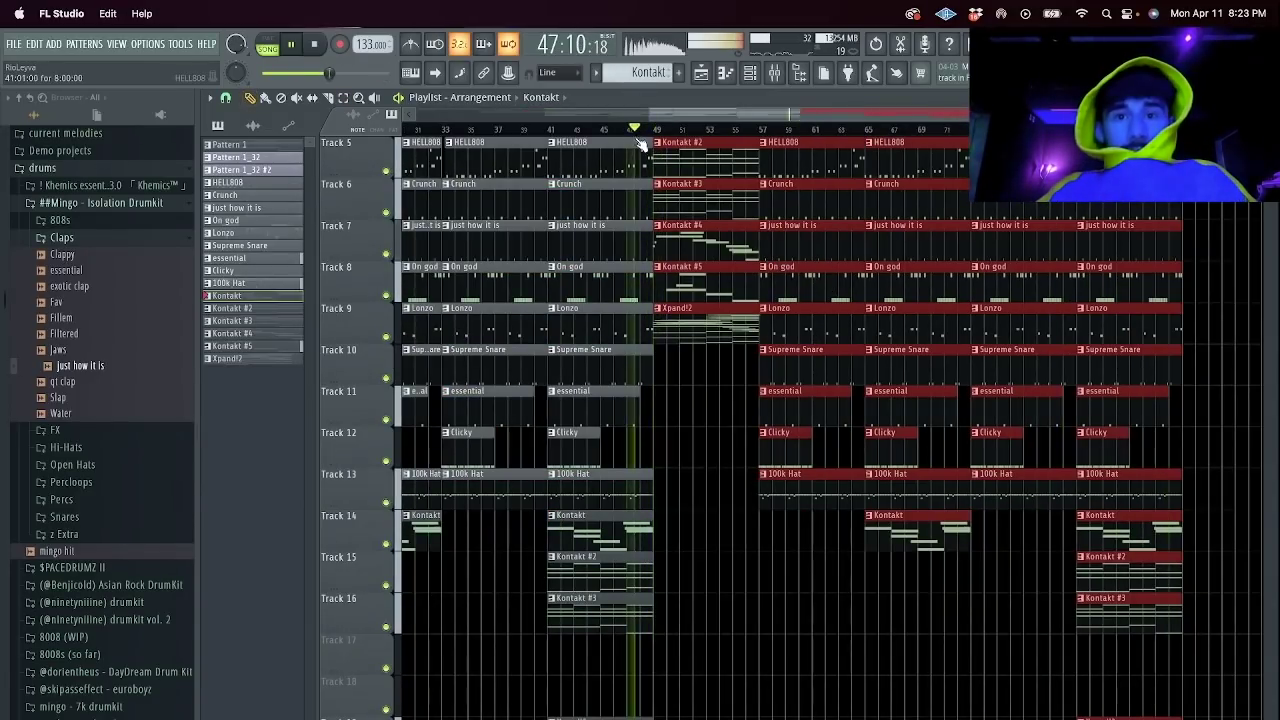
click(583, 158)
key(space)
key(space)
click(552, 142)
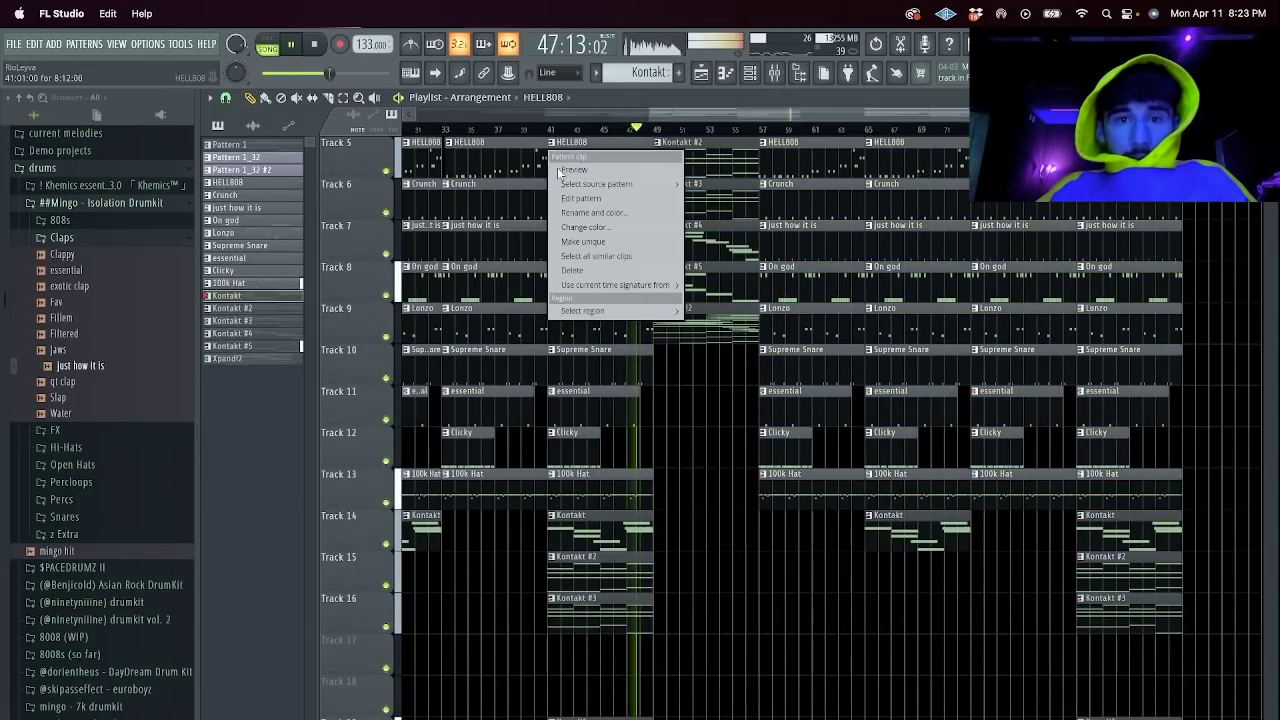
click(598, 246)
double_click(606, 155)
key(space)
key(space)
click(594, 468)
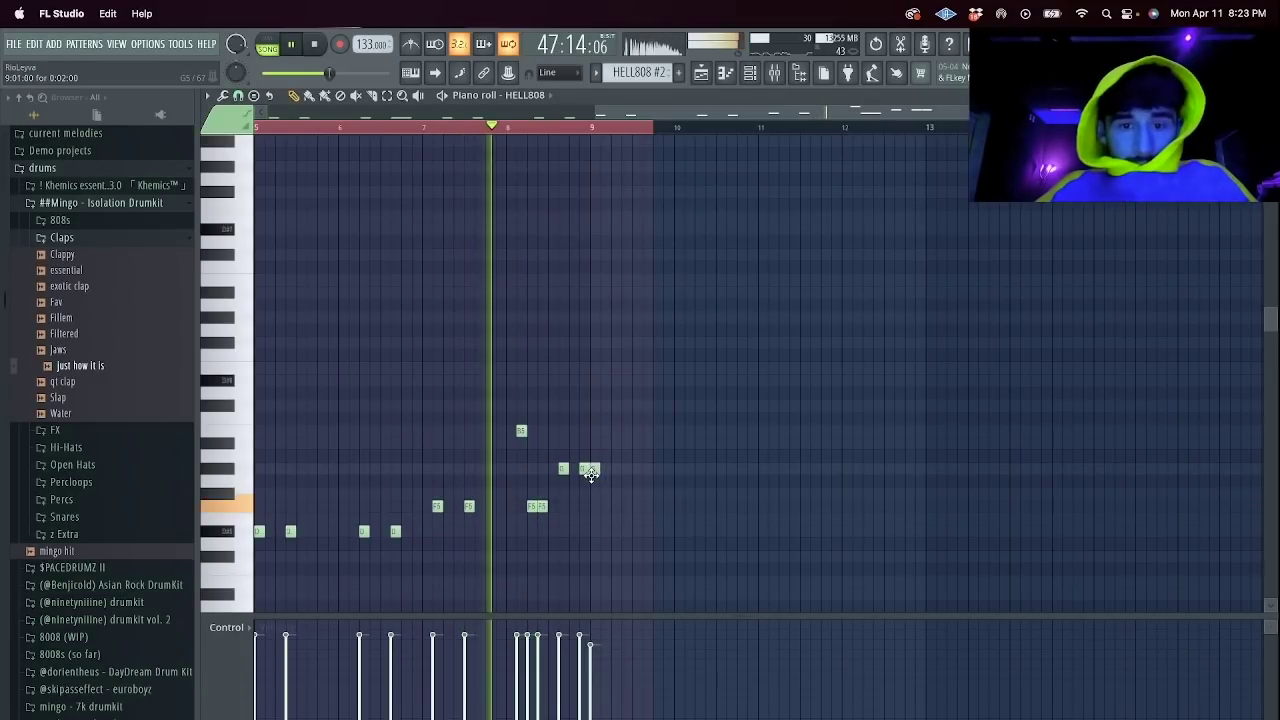
click(701, 72)
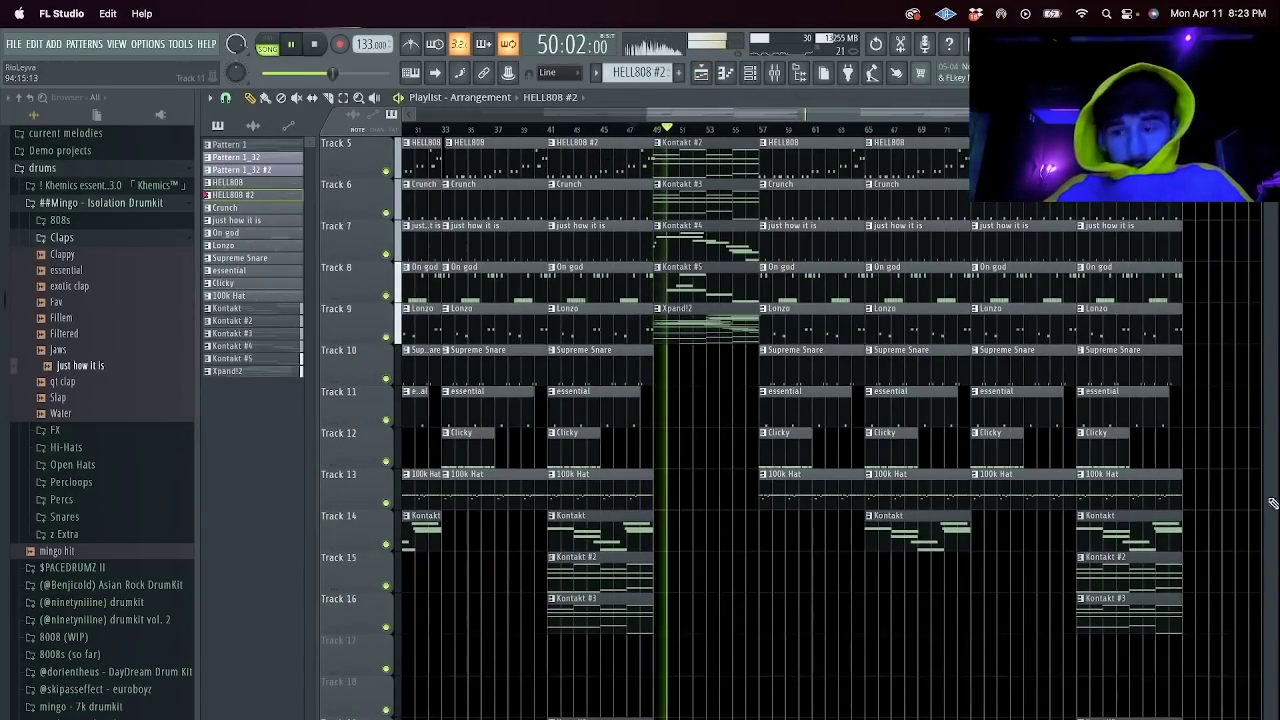
Delete the stray Kontakt #3, Kontakt #2 and HELL808 #2 clips on Tracks 16, 15 and 7.
scroll(617, 354, down, 1)
click(552, 131)
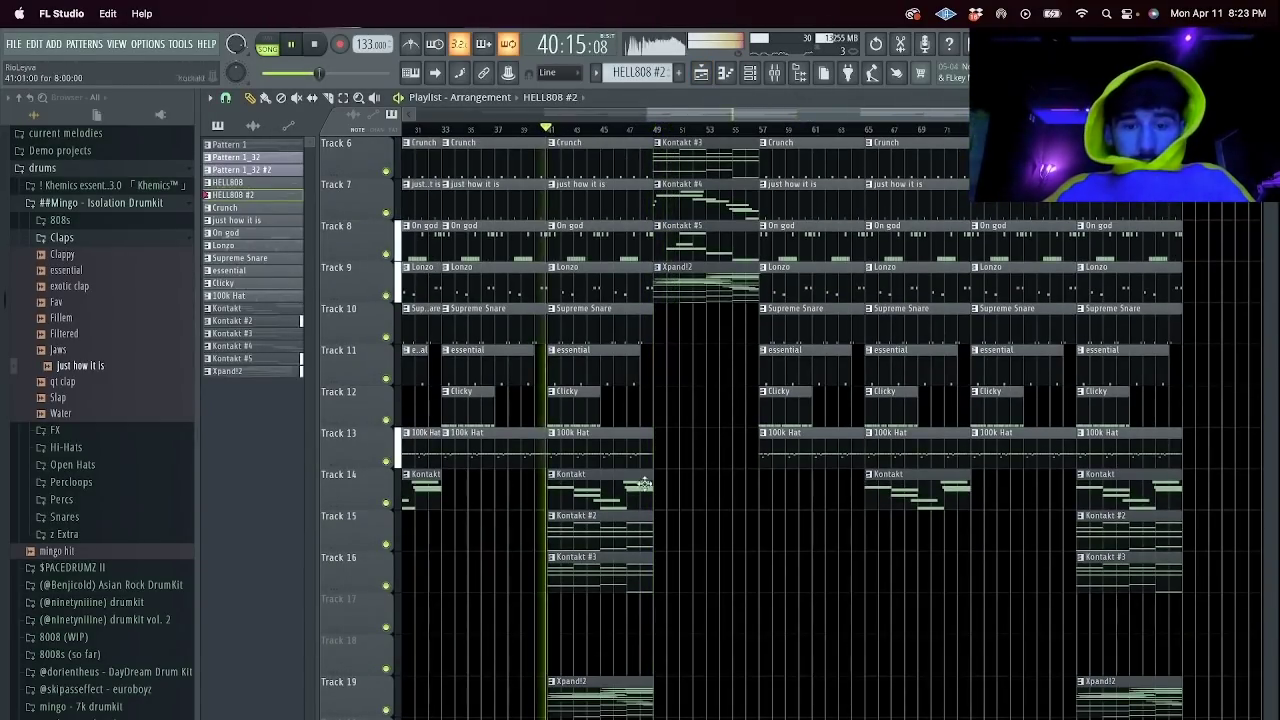
right_click(623, 563)
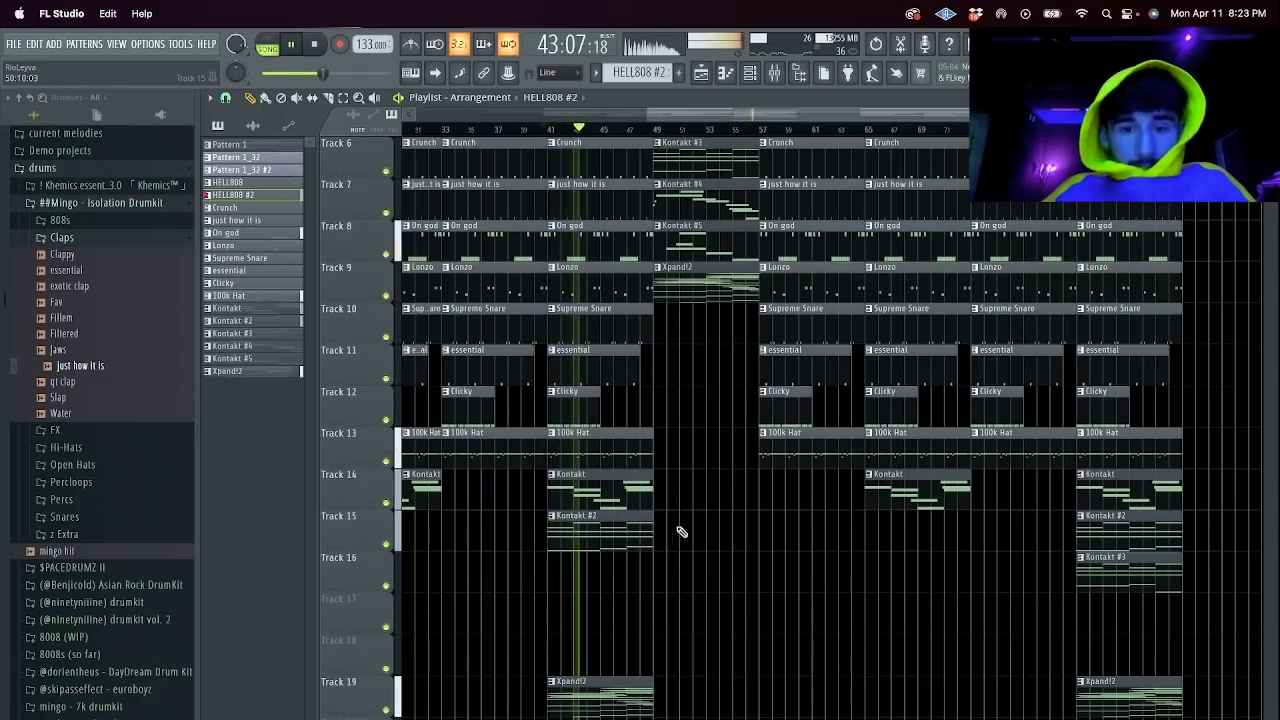
right_click(1128, 522)
drag(1205, 718, 671, 140)
drag(684, 214, 1190, 212)
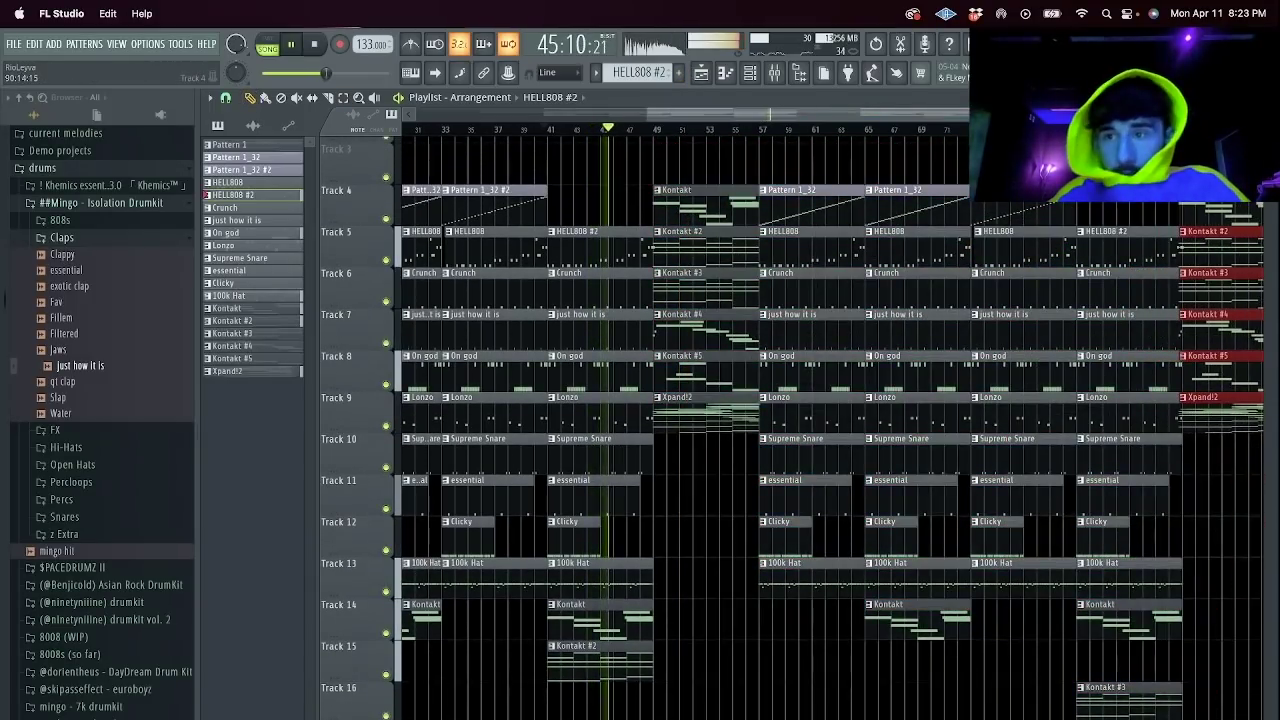
drag(960, 112, 1240, 112)
click(1123, 309)
right_click(1162, 331)
Delete the clips past bar 97, then undo that deletion.
drag(1130, 690, 1008, 226)
key(Delete)
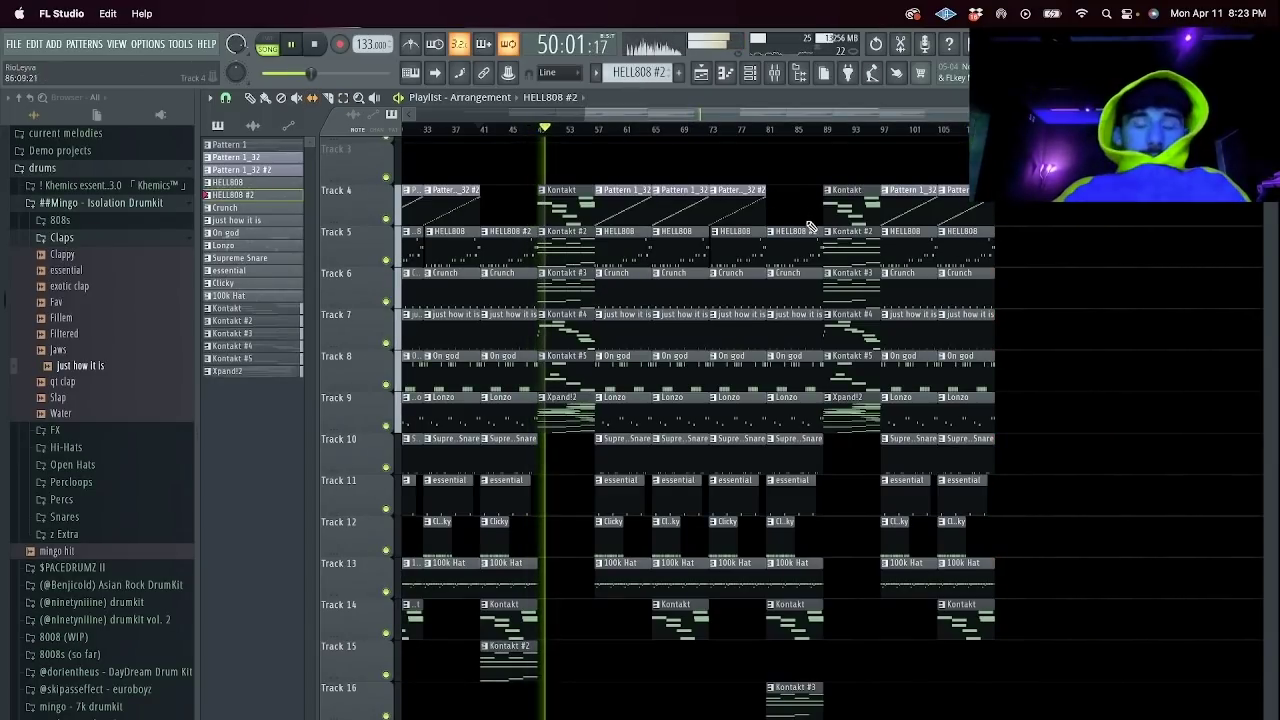
key(super+z)
click(1016, 165)
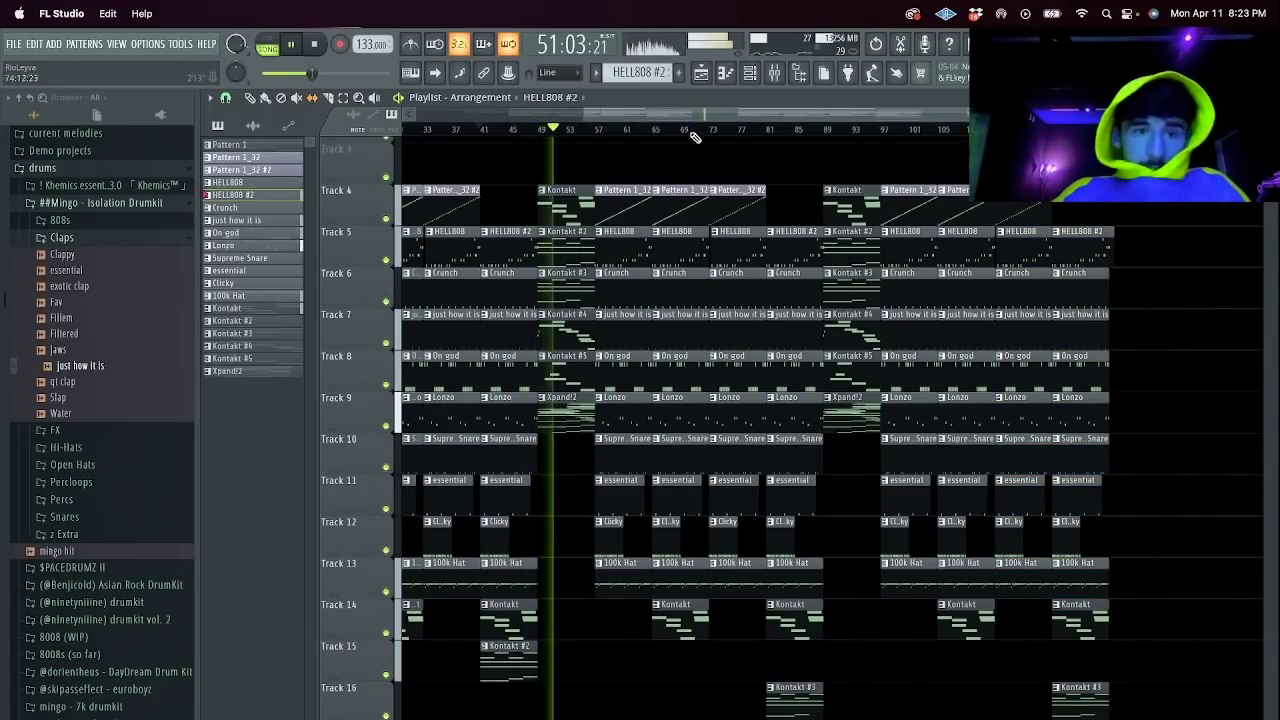
Start saving the project under a new name in the 4 - April > Stems folder.
key(super+s)
click(660, 226)
click(660, 242)
click(844, 301)
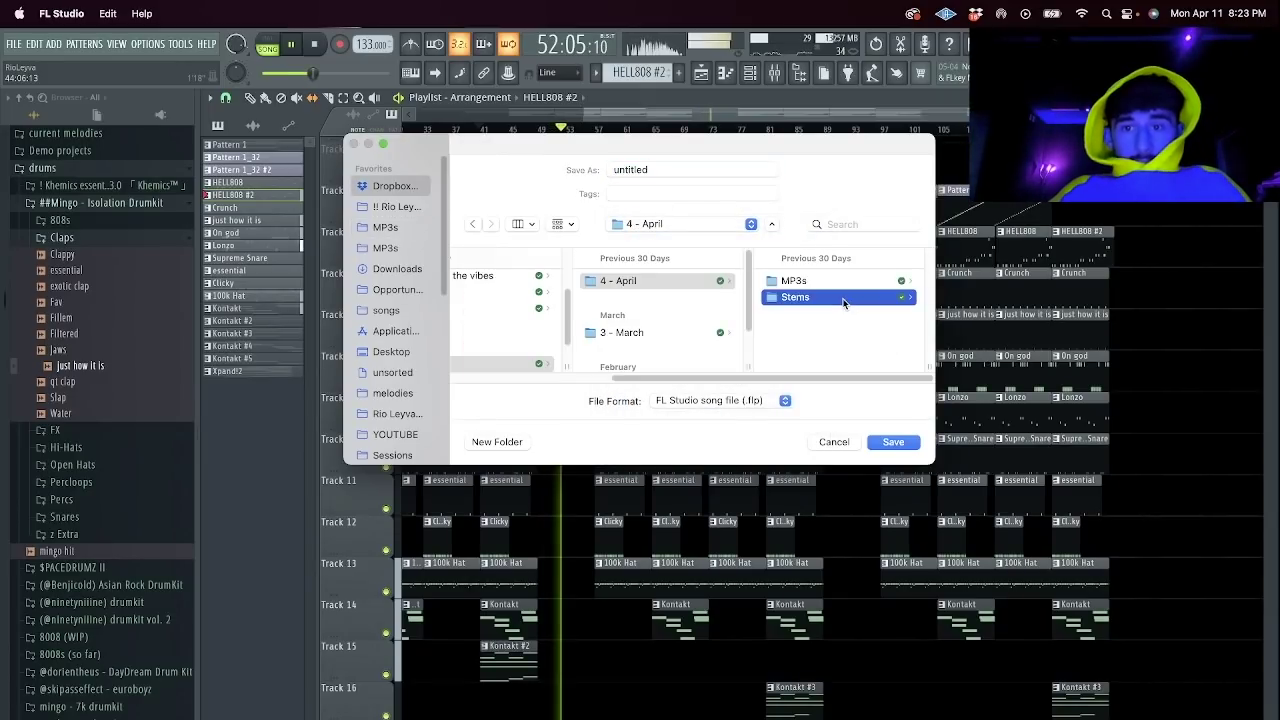
Create a 'Rio x NM - Funeral 133' folder in Stems and save the .flp there under the pasted project name.
key(shift+super+n)
text(Rio x NM - Funera)
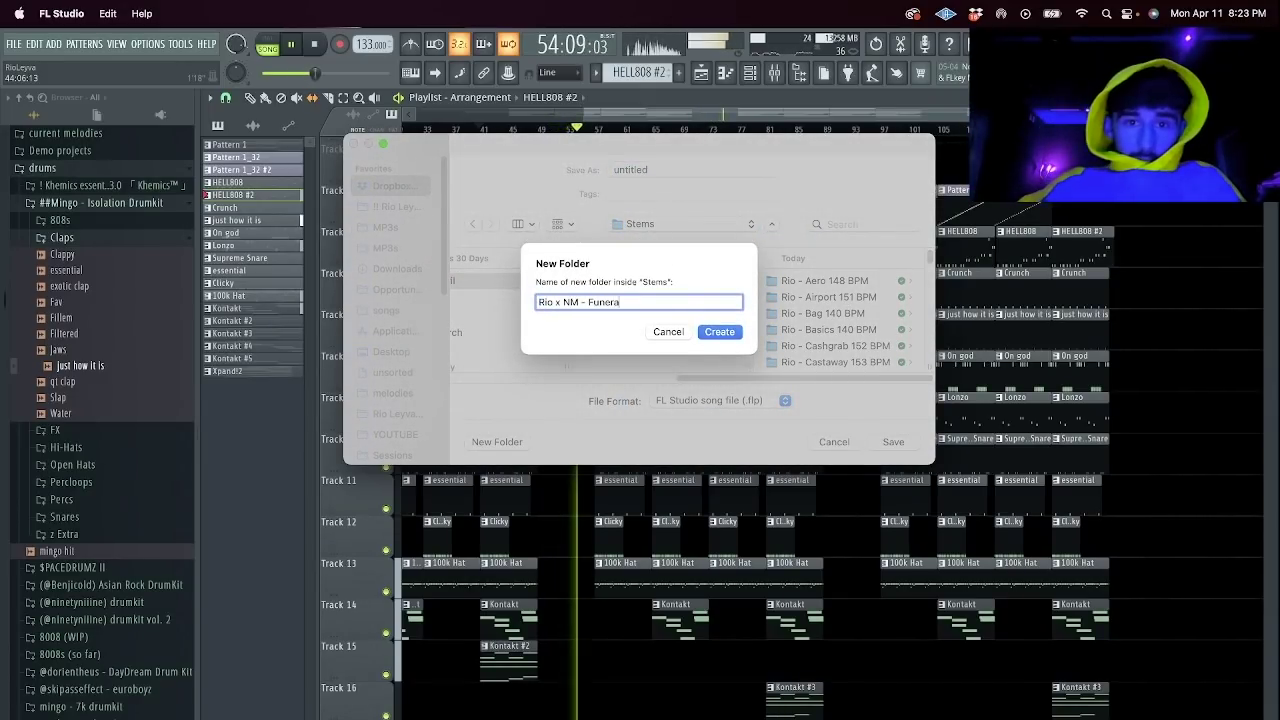
text(l 133 BPM)
drag(731, 307, 520, 296)
key(super+c)
click(700, 303)
click(712, 332)
key(super+v)
key(Return)
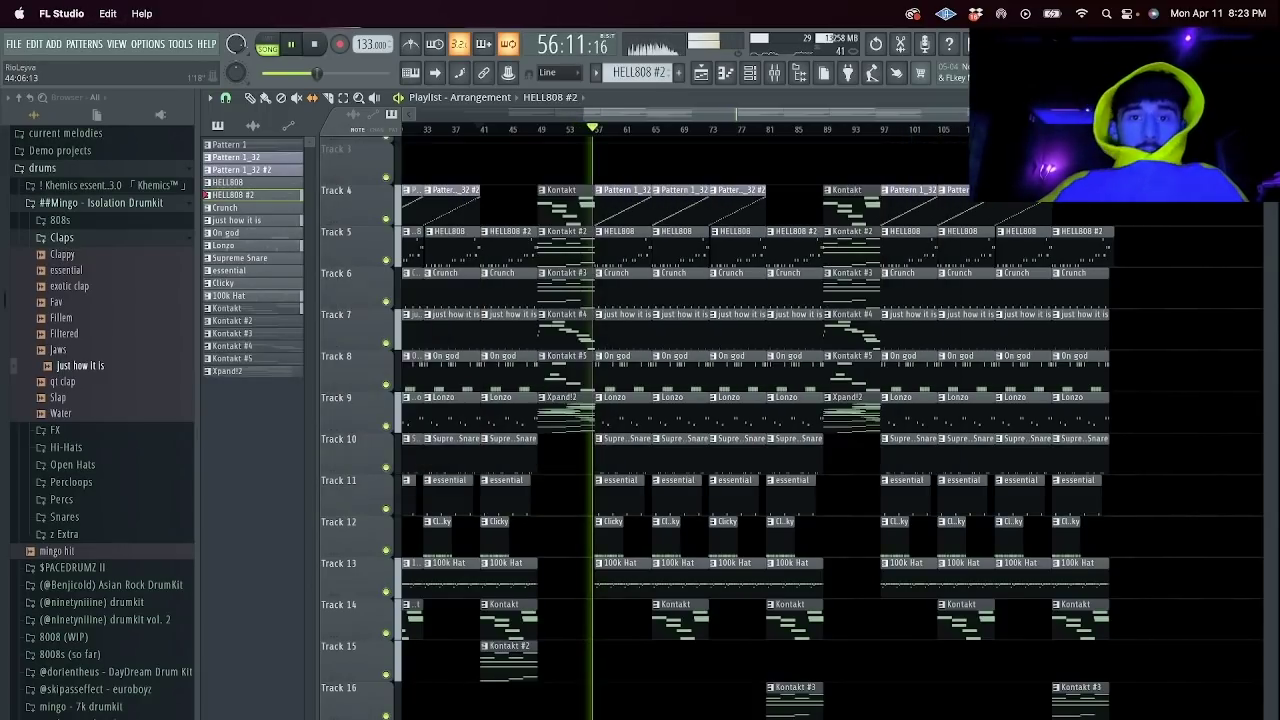
drag(714, 113, 520, 114)
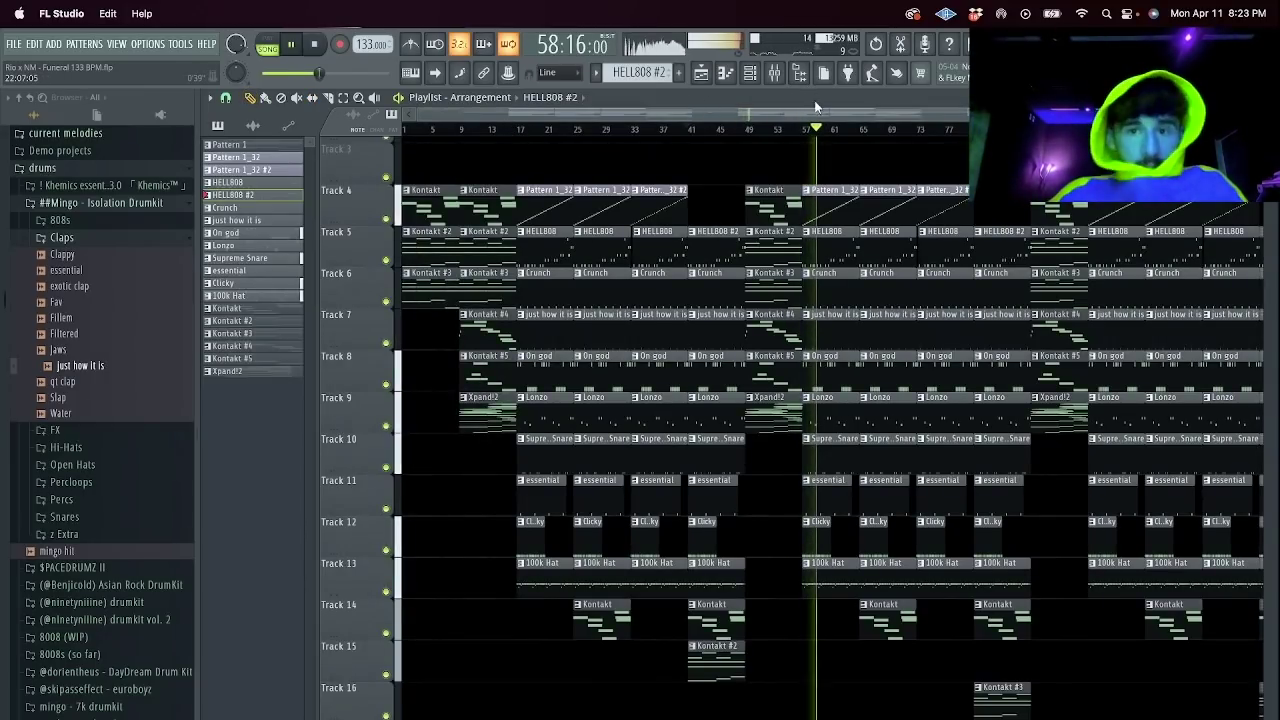
Expand rio kits > Alien Drum Kit > FX in the browser.
scroll(700, 138, up, 5)
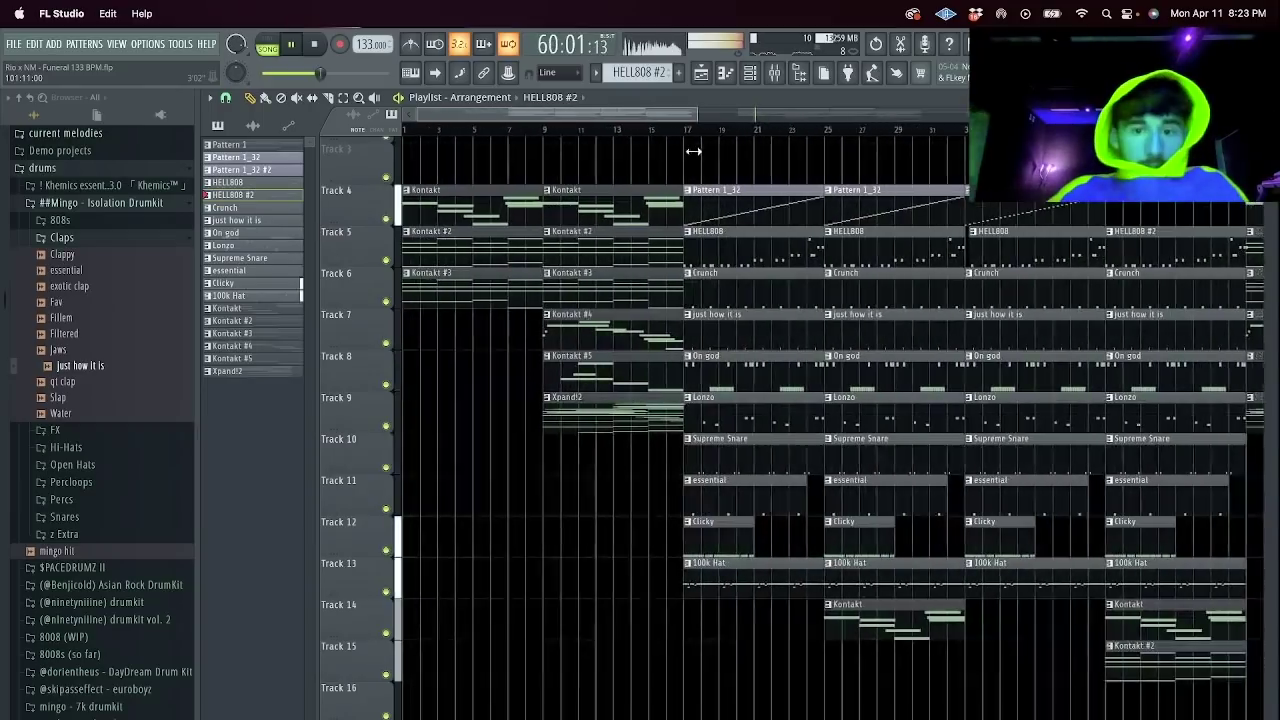
click(670, 130)
scroll(480, 300, down, 4)
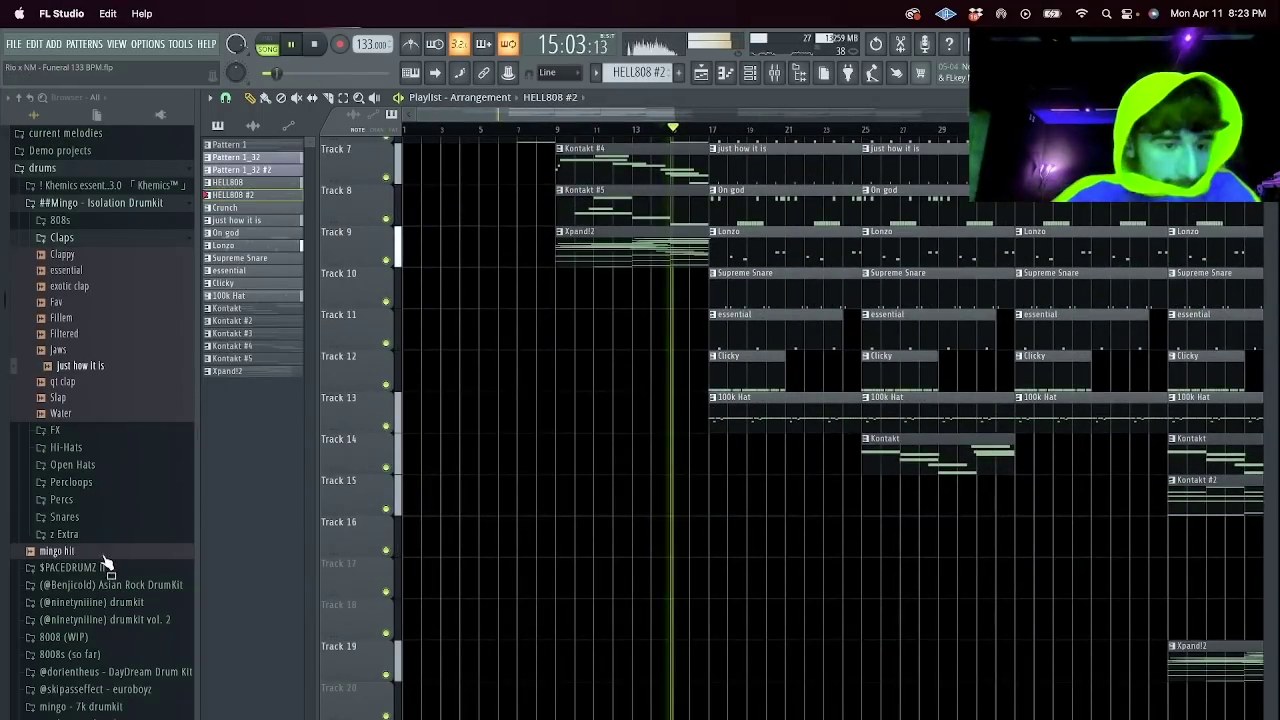
scroll(92, 570, down, 10)
click(75, 441)
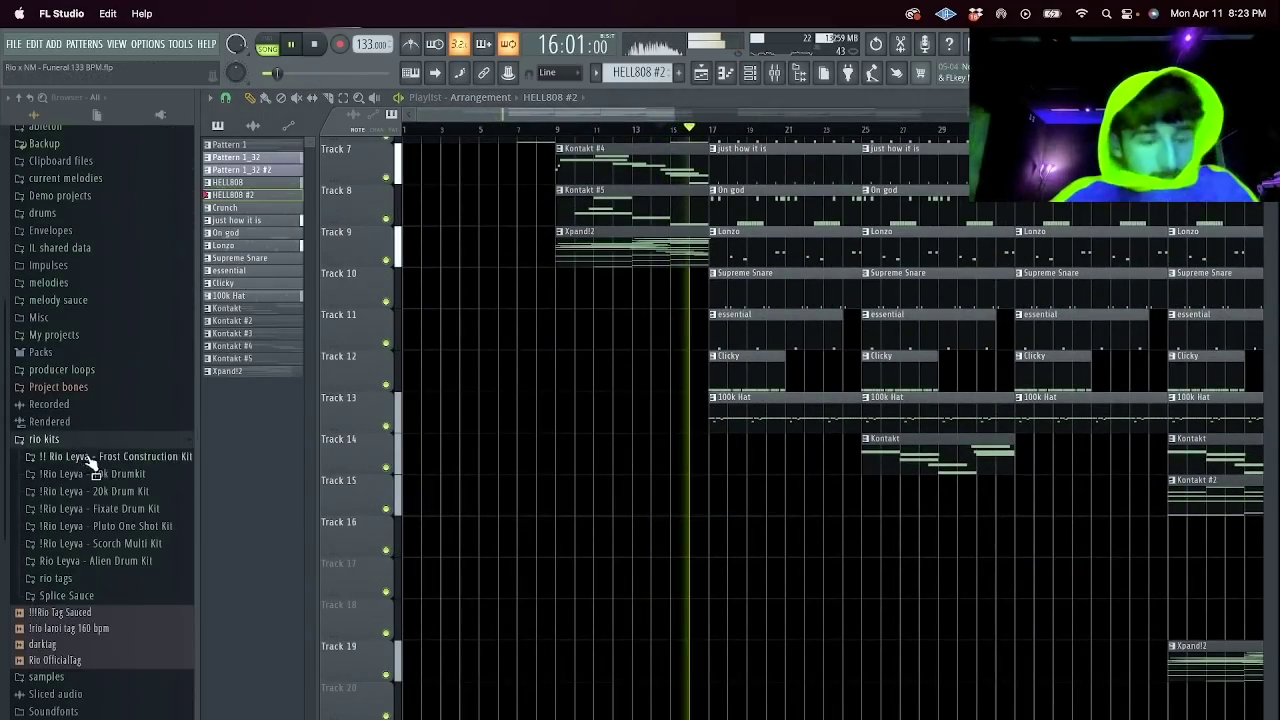
click(100, 561)
click(100, 613)
scroll(103, 605, down, 4)
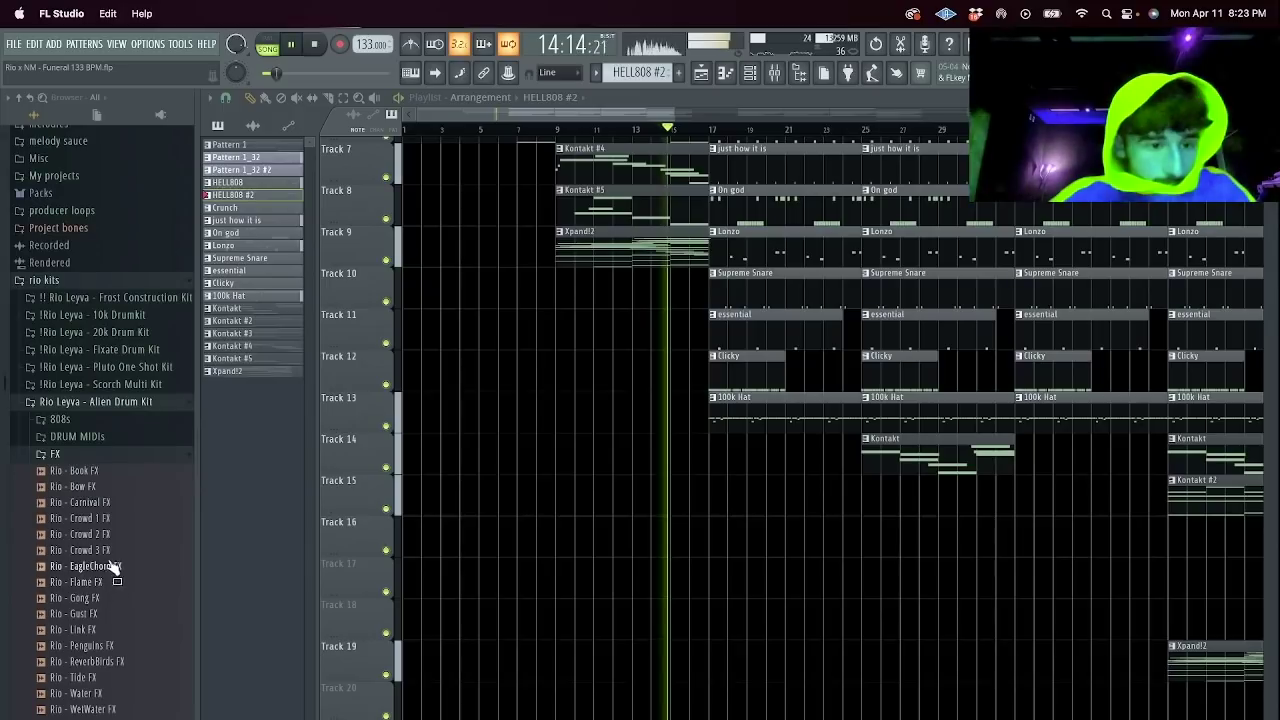
Preview Rio - Flame FX, place it on Track 14 near bar 16 and check its settings.
click(88, 583)
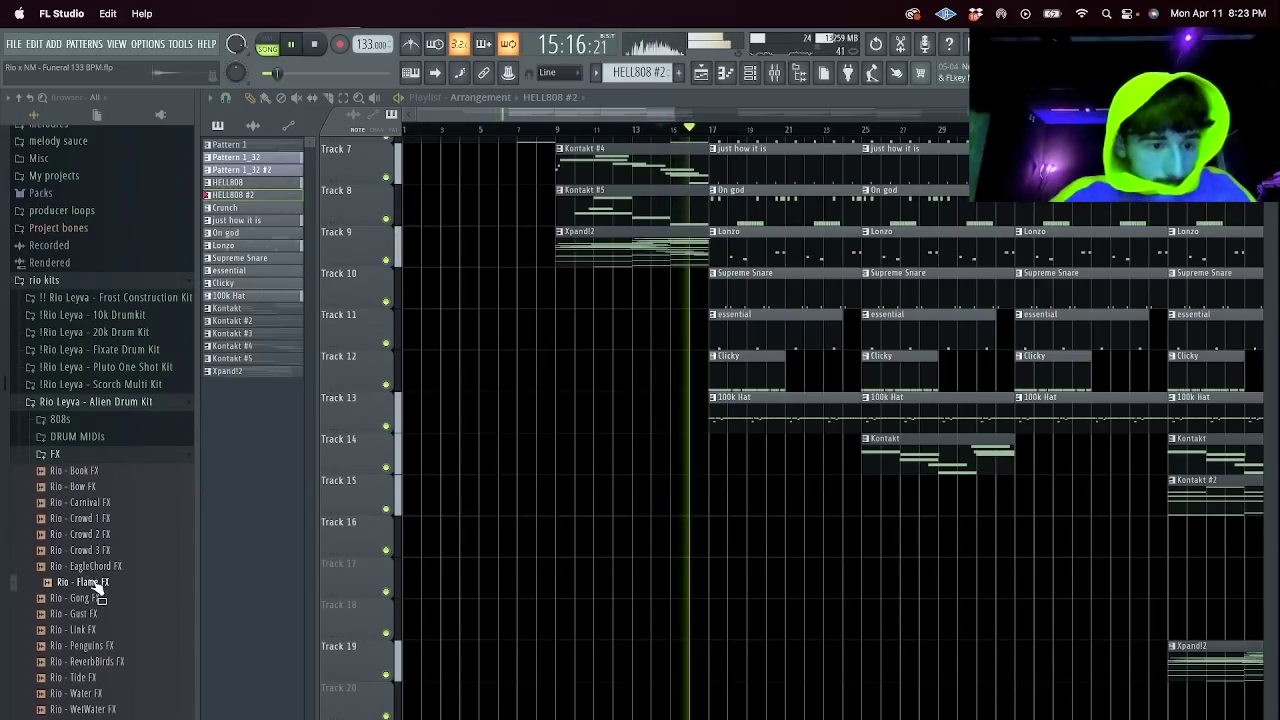
drag(92, 590, 692, 458)
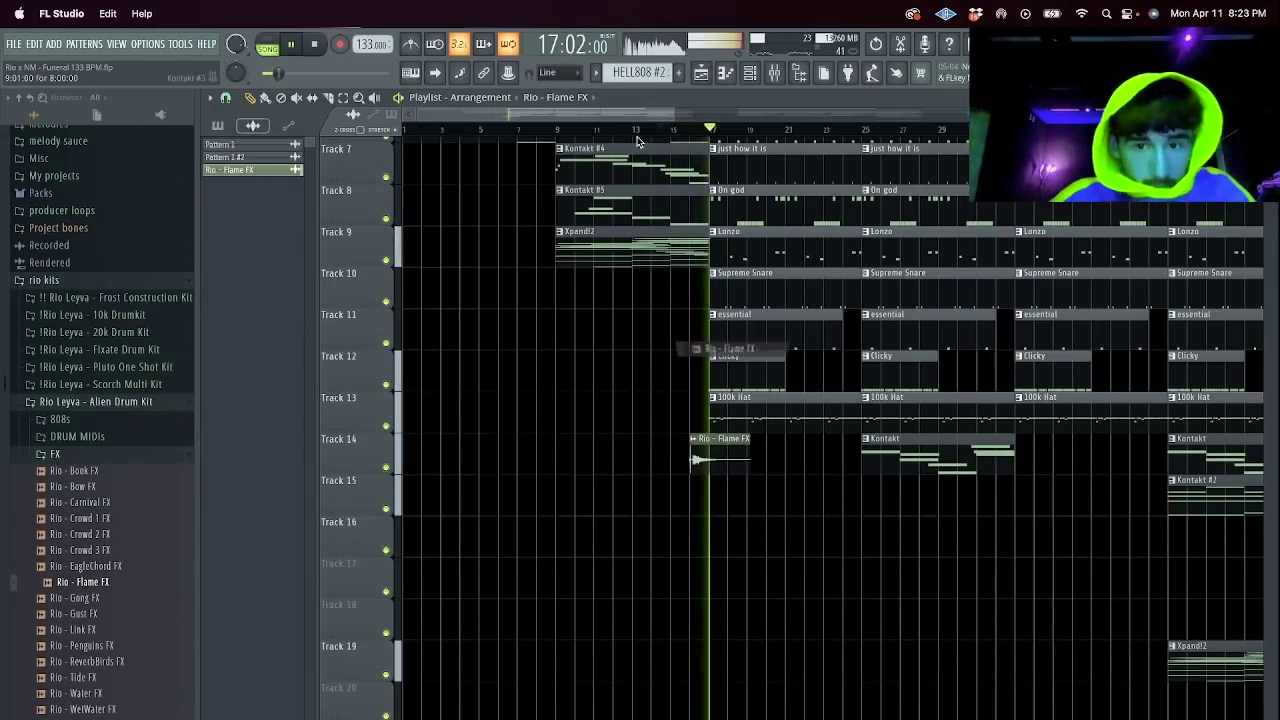
click(680, 128)
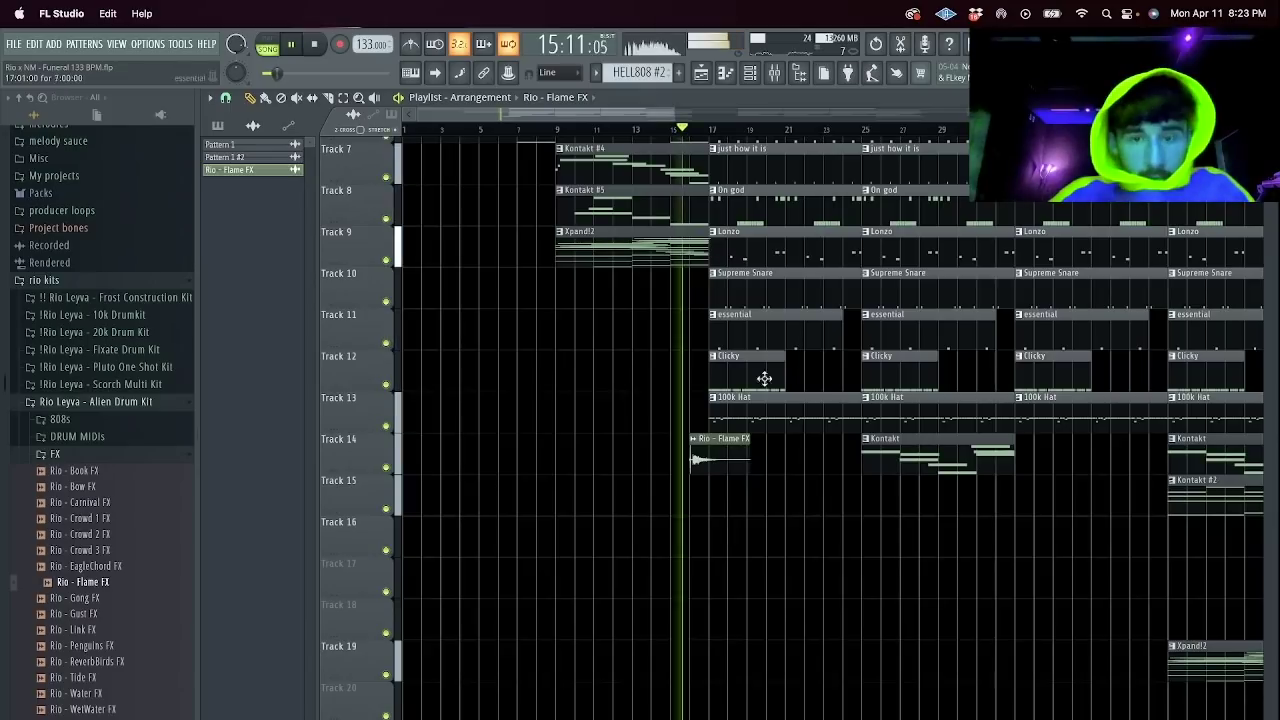
double_click(715, 441)
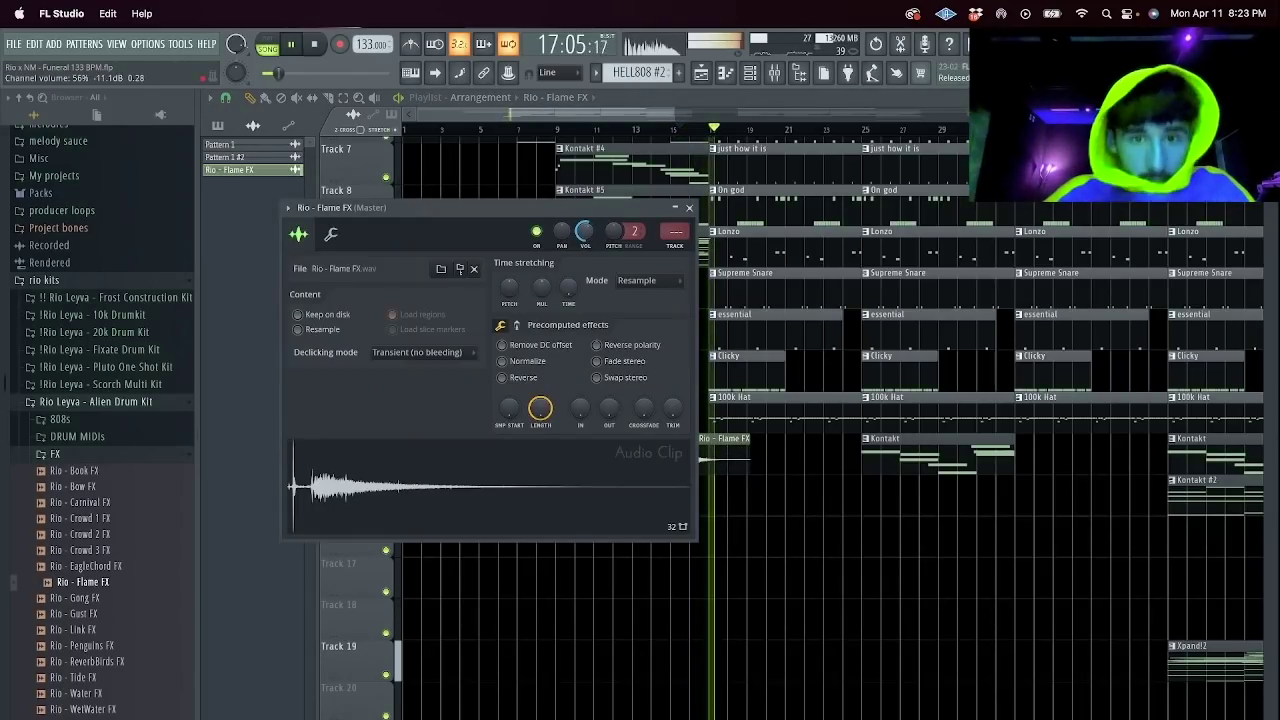
drag(677, 113, 1240, 114)
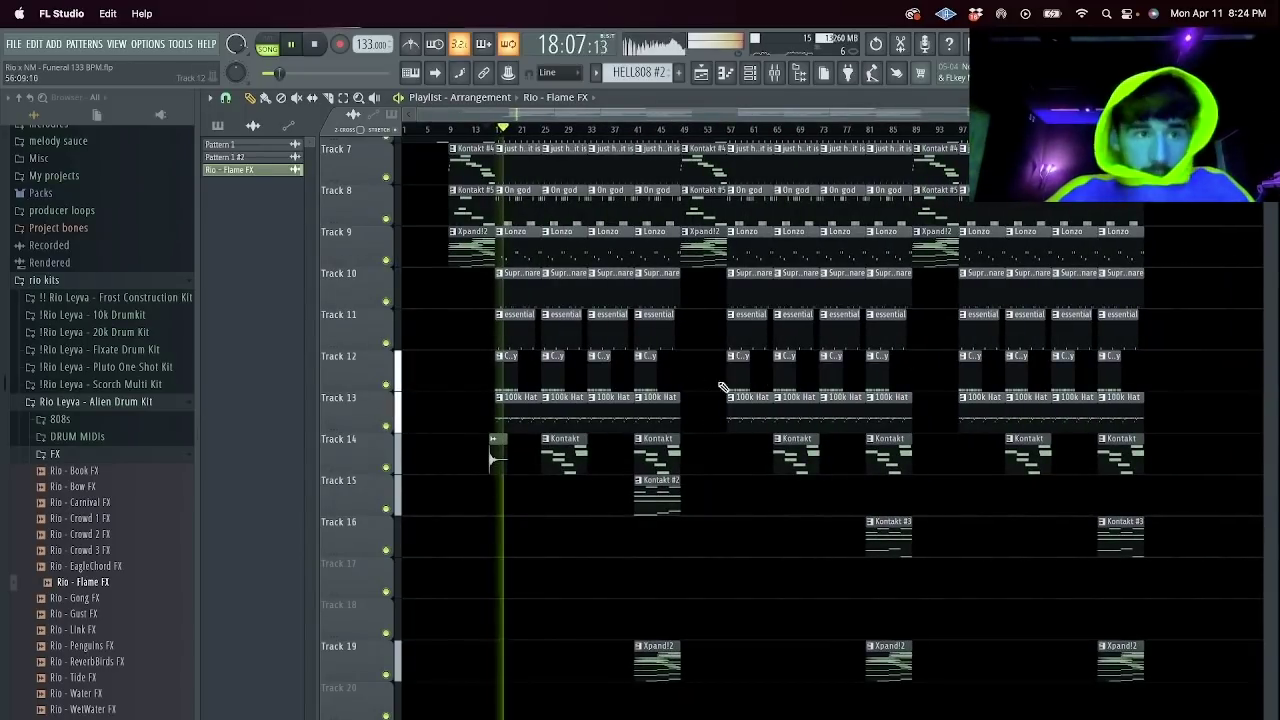
Render the song to 'Rio x NM - Funeral 133 BPM.mp3' at 192 kbps in the MP3s folder.
key(super+shift+r)
click(672, 227)
click(648, 241)
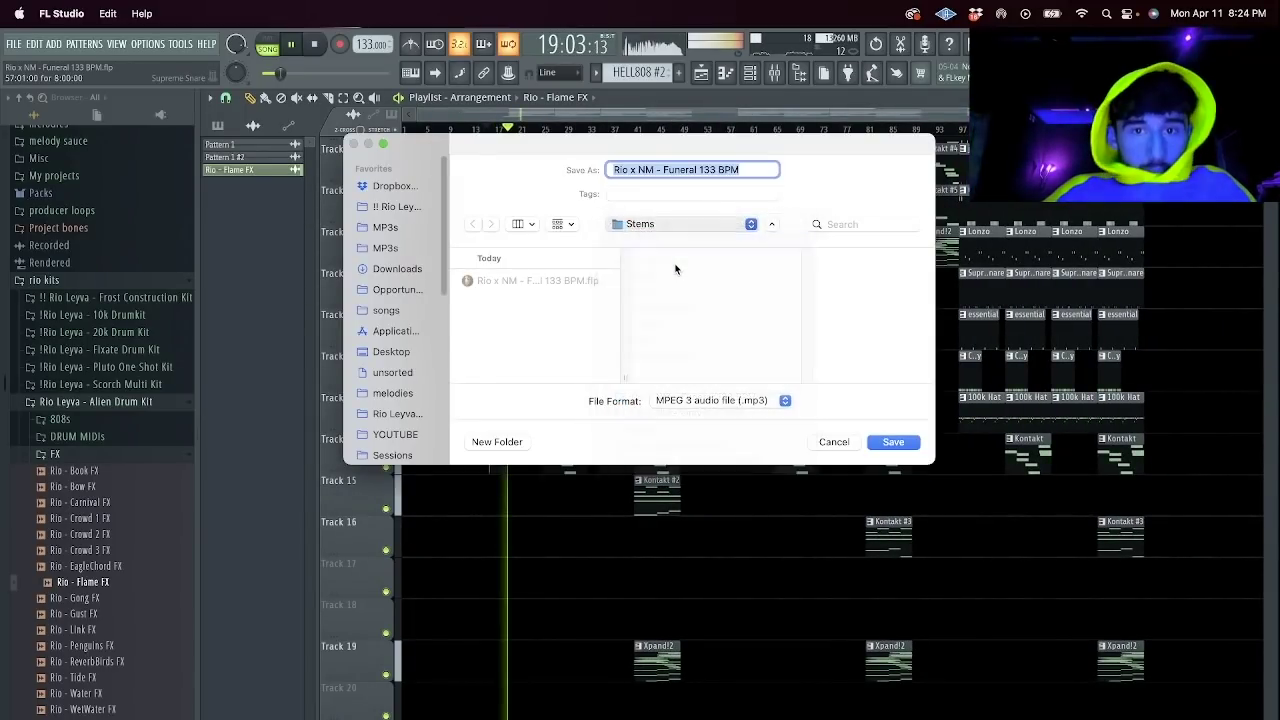
click(786, 343)
click(612, 280)
click(893, 441)
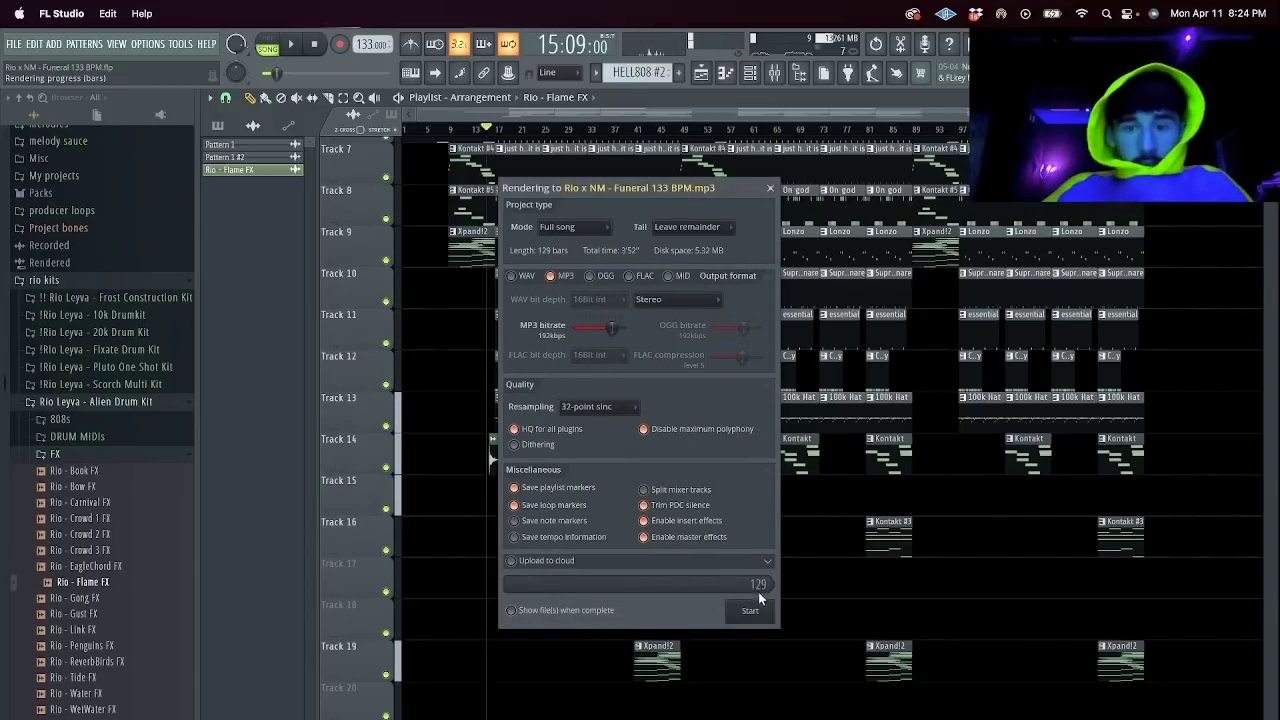
click(750, 611)
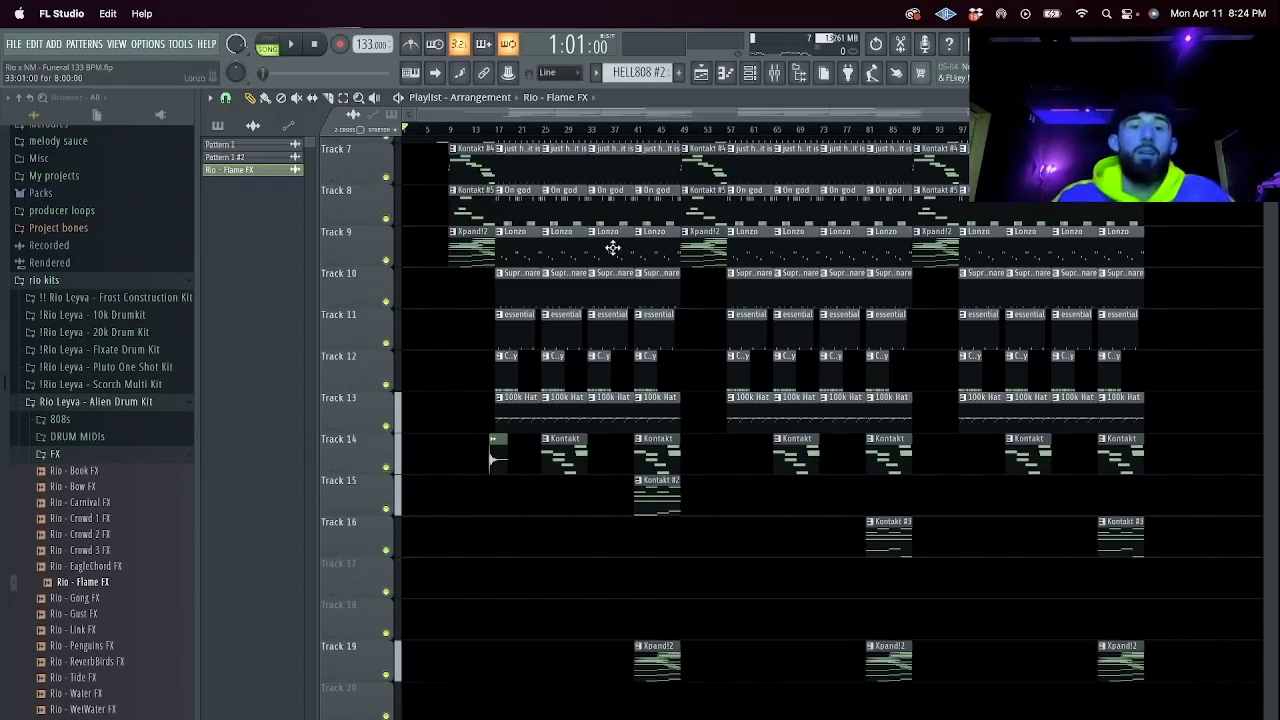
Move all clips up three tracks so the arrangement starts on Track 1.
scroll(735, 278, up, 5)
key(F8)
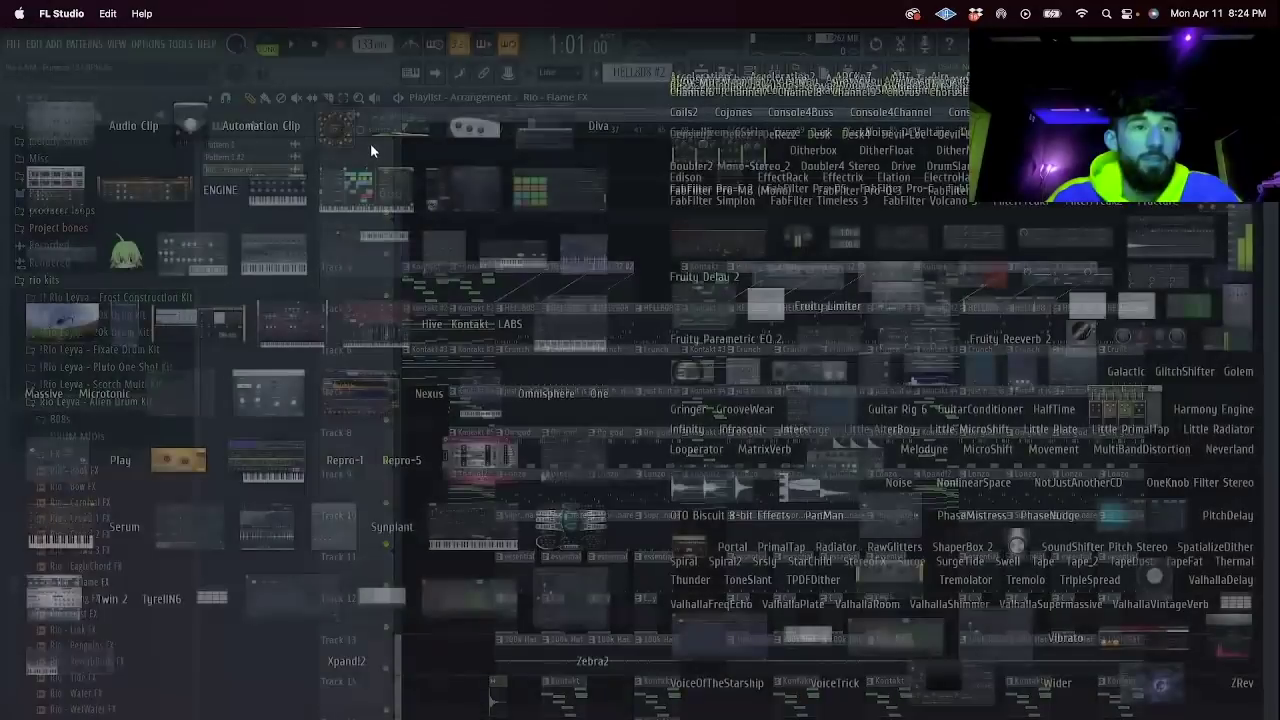
key(F8)
scroll(1133, 512, down, 5)
drag(1134, 674, 416, 4)
scroll(448, 297, up, 3)
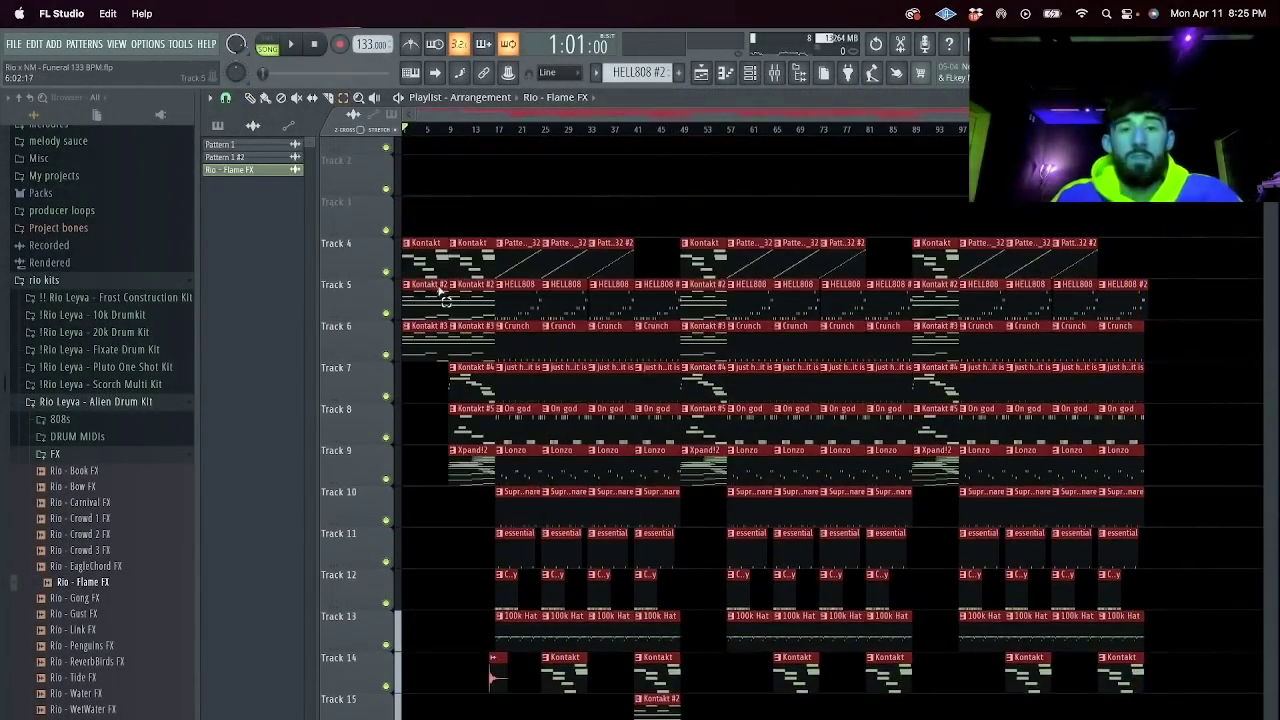
drag(419, 284, 397, 145)
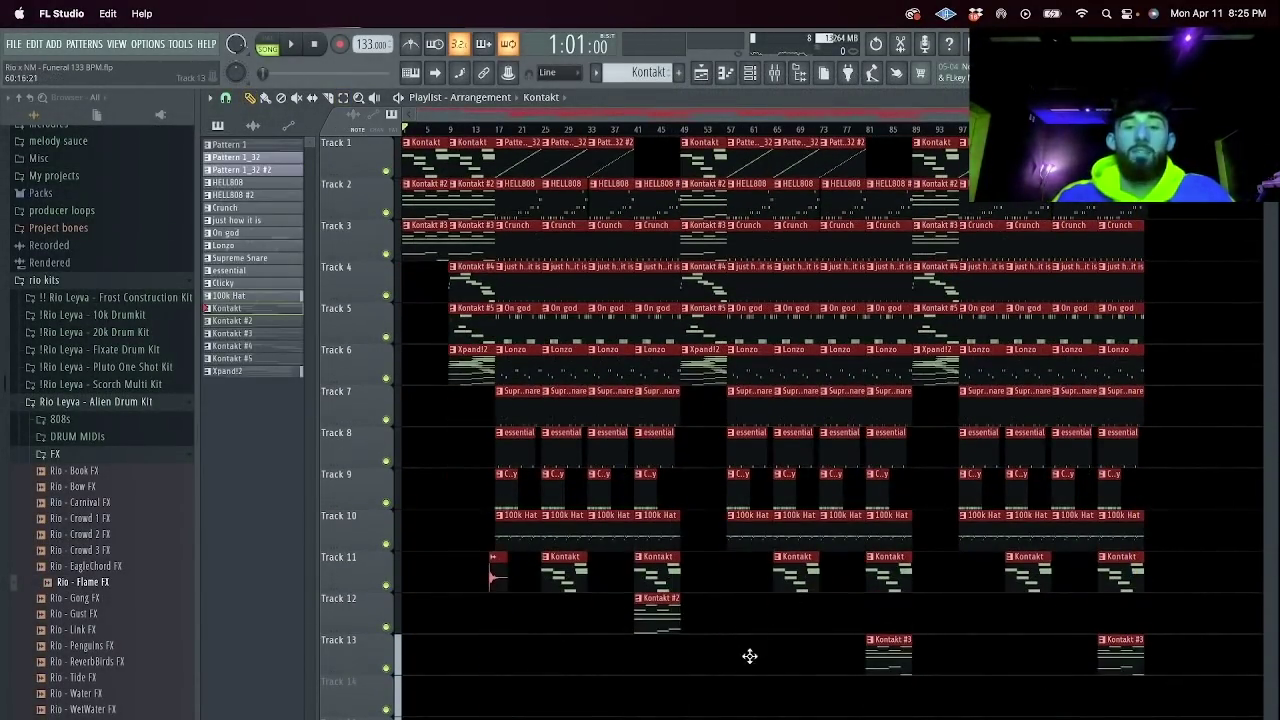
ctrl+click(768, 669)
Move the three Xpand!2 clips from Track 16 up to Track 14.
scroll(1142, 709, down, 2)
drag(1145, 712, 597, 661)
key(shift+Up)
key(shift+Up)
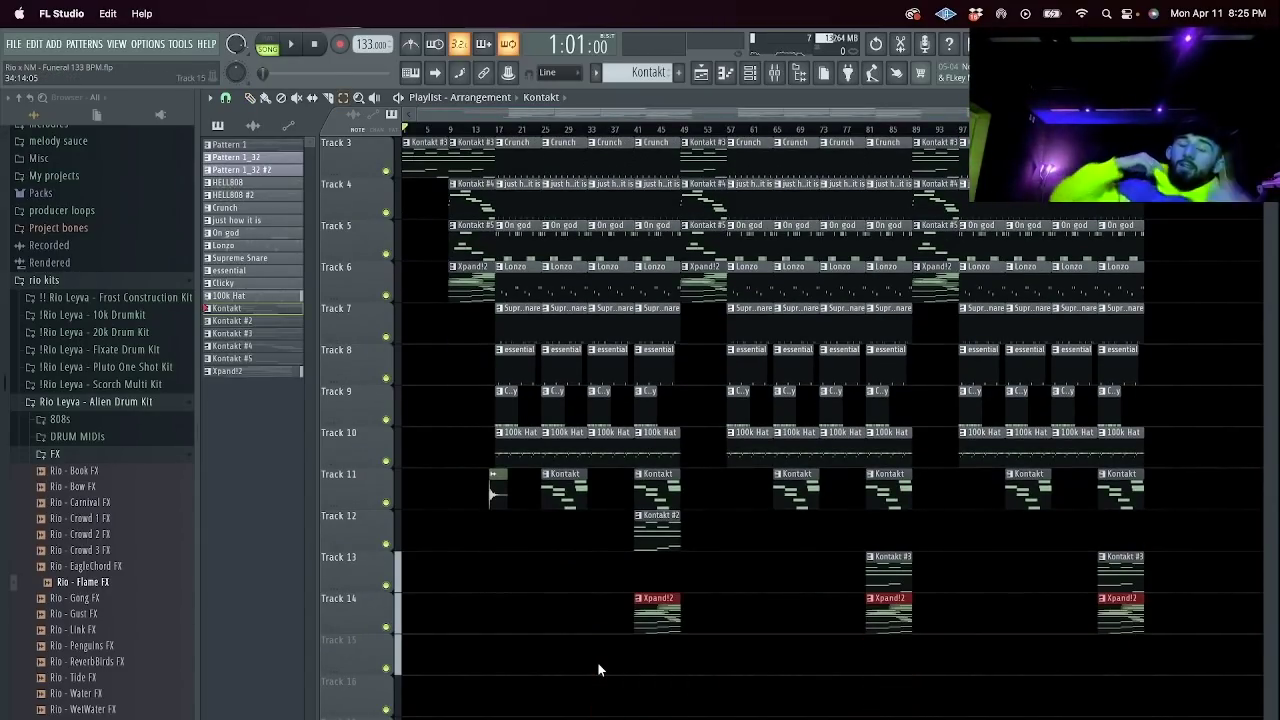
ctrl+click(702, 673)
Re-export the MP3 to the MP3s folder, replacing the existing file.
key(ctrl+shift+r)
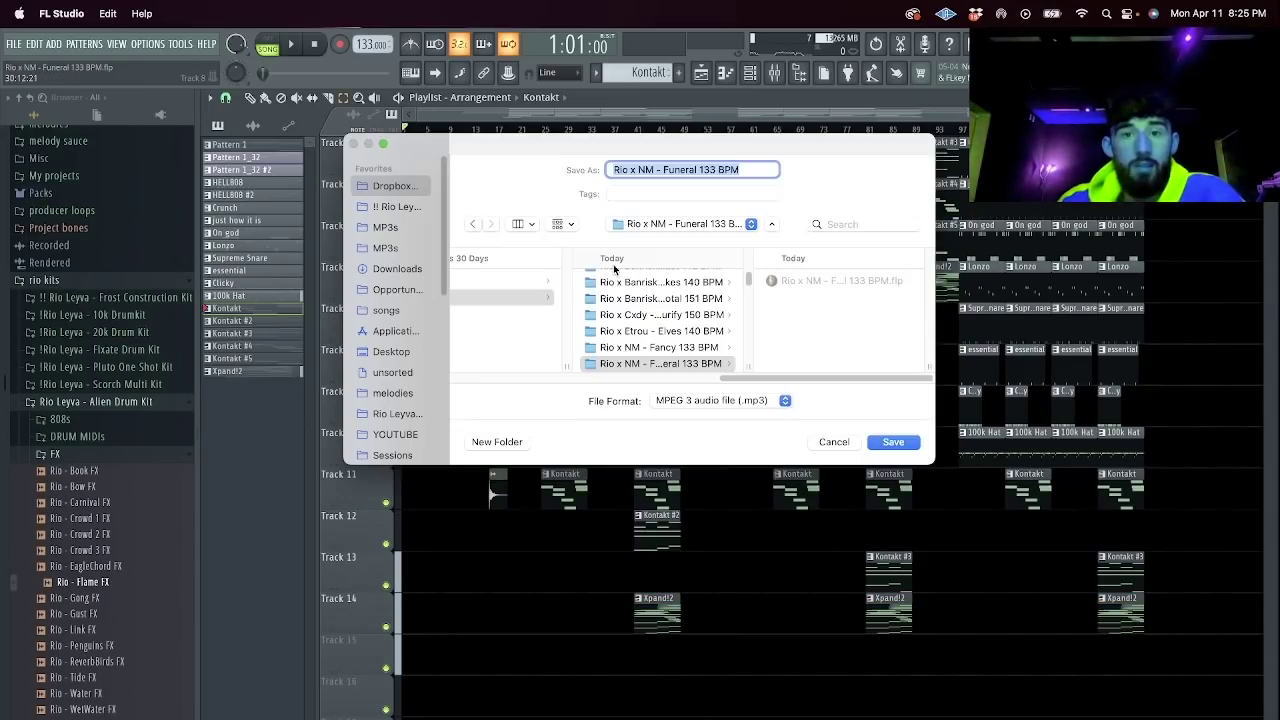
click(503, 290)
click(893, 442)
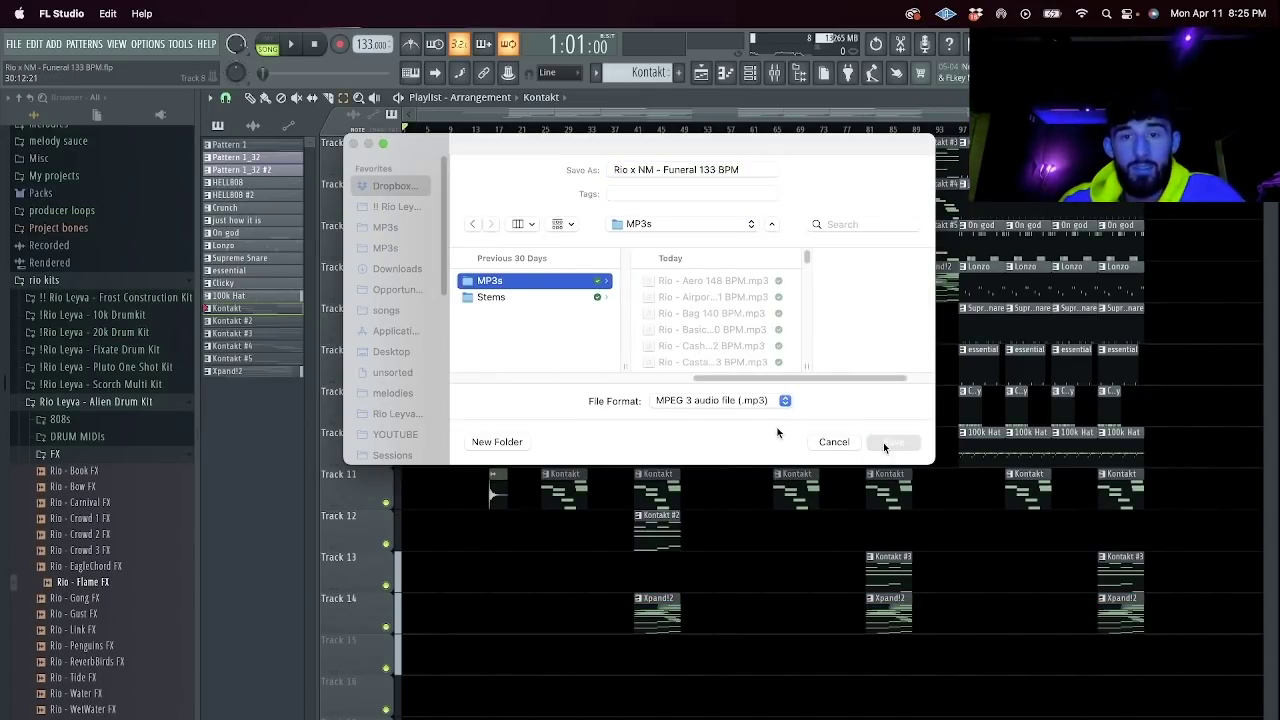
key(Escape)
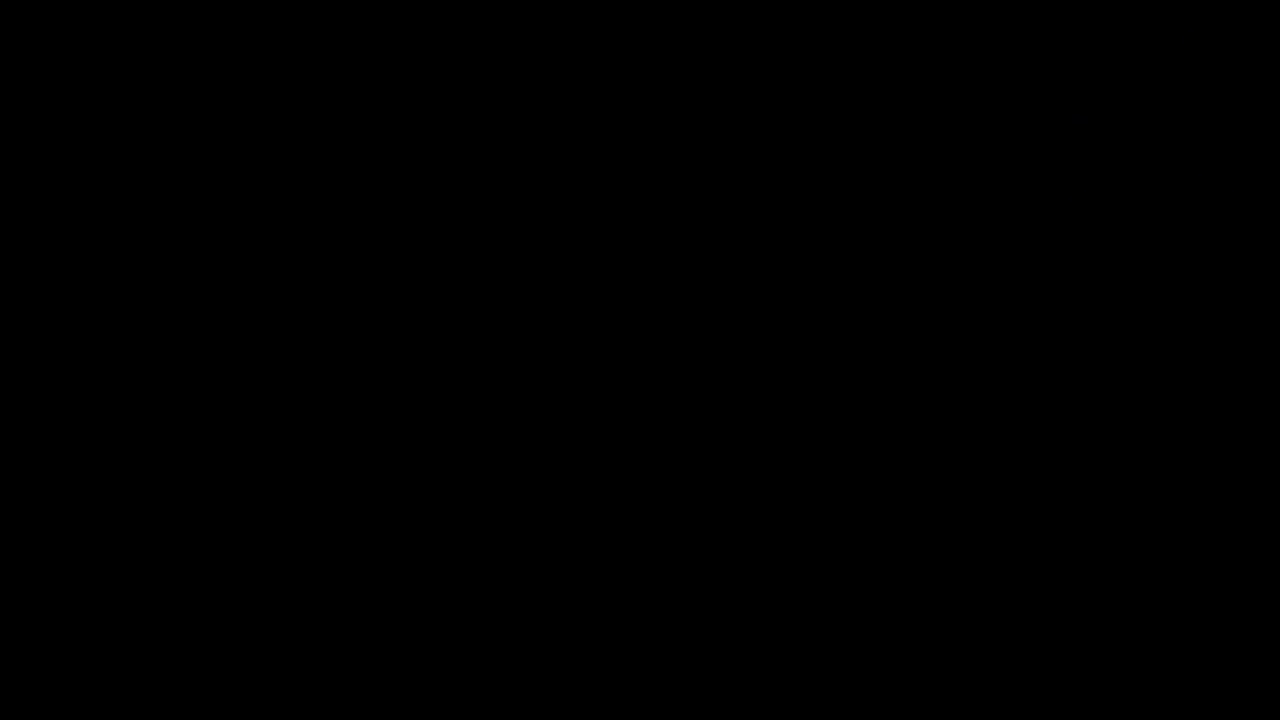